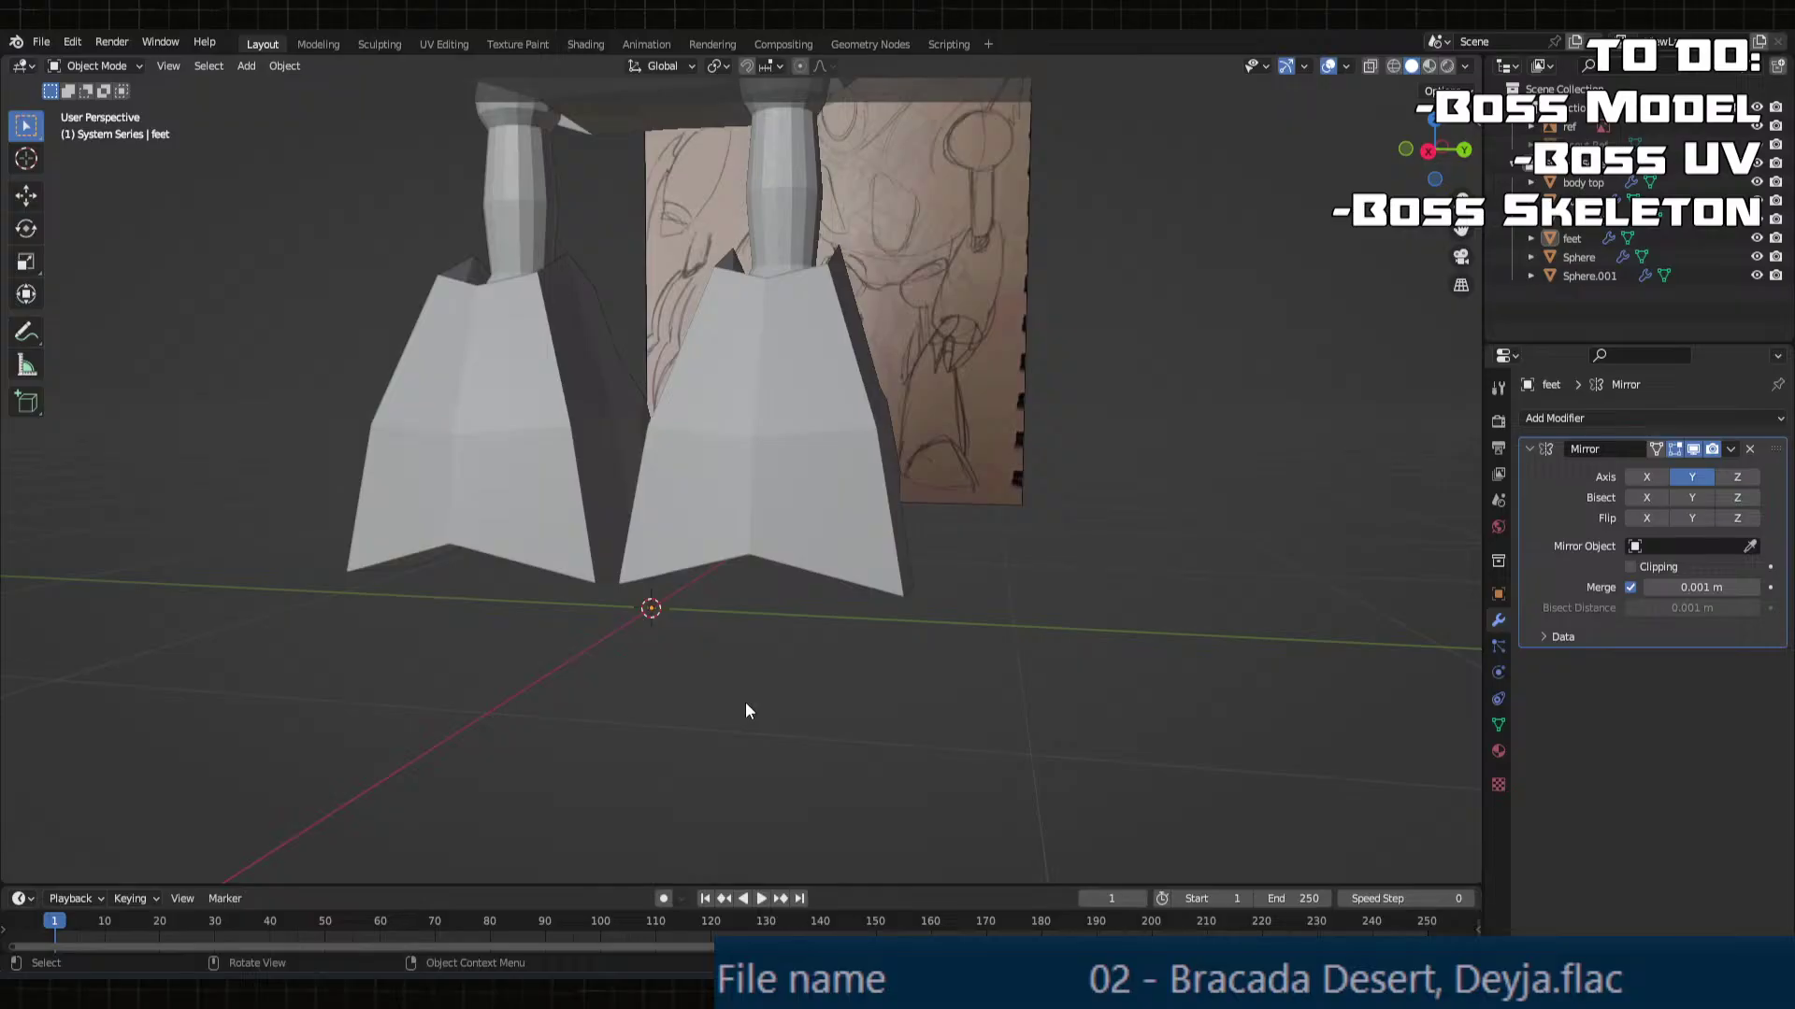
Step: Add a 1 m cube at the world origin between the robot's feet
{"action": "middle_click_drag", "start_coordinate": [744, 702], "coordinate": [781, 716]}
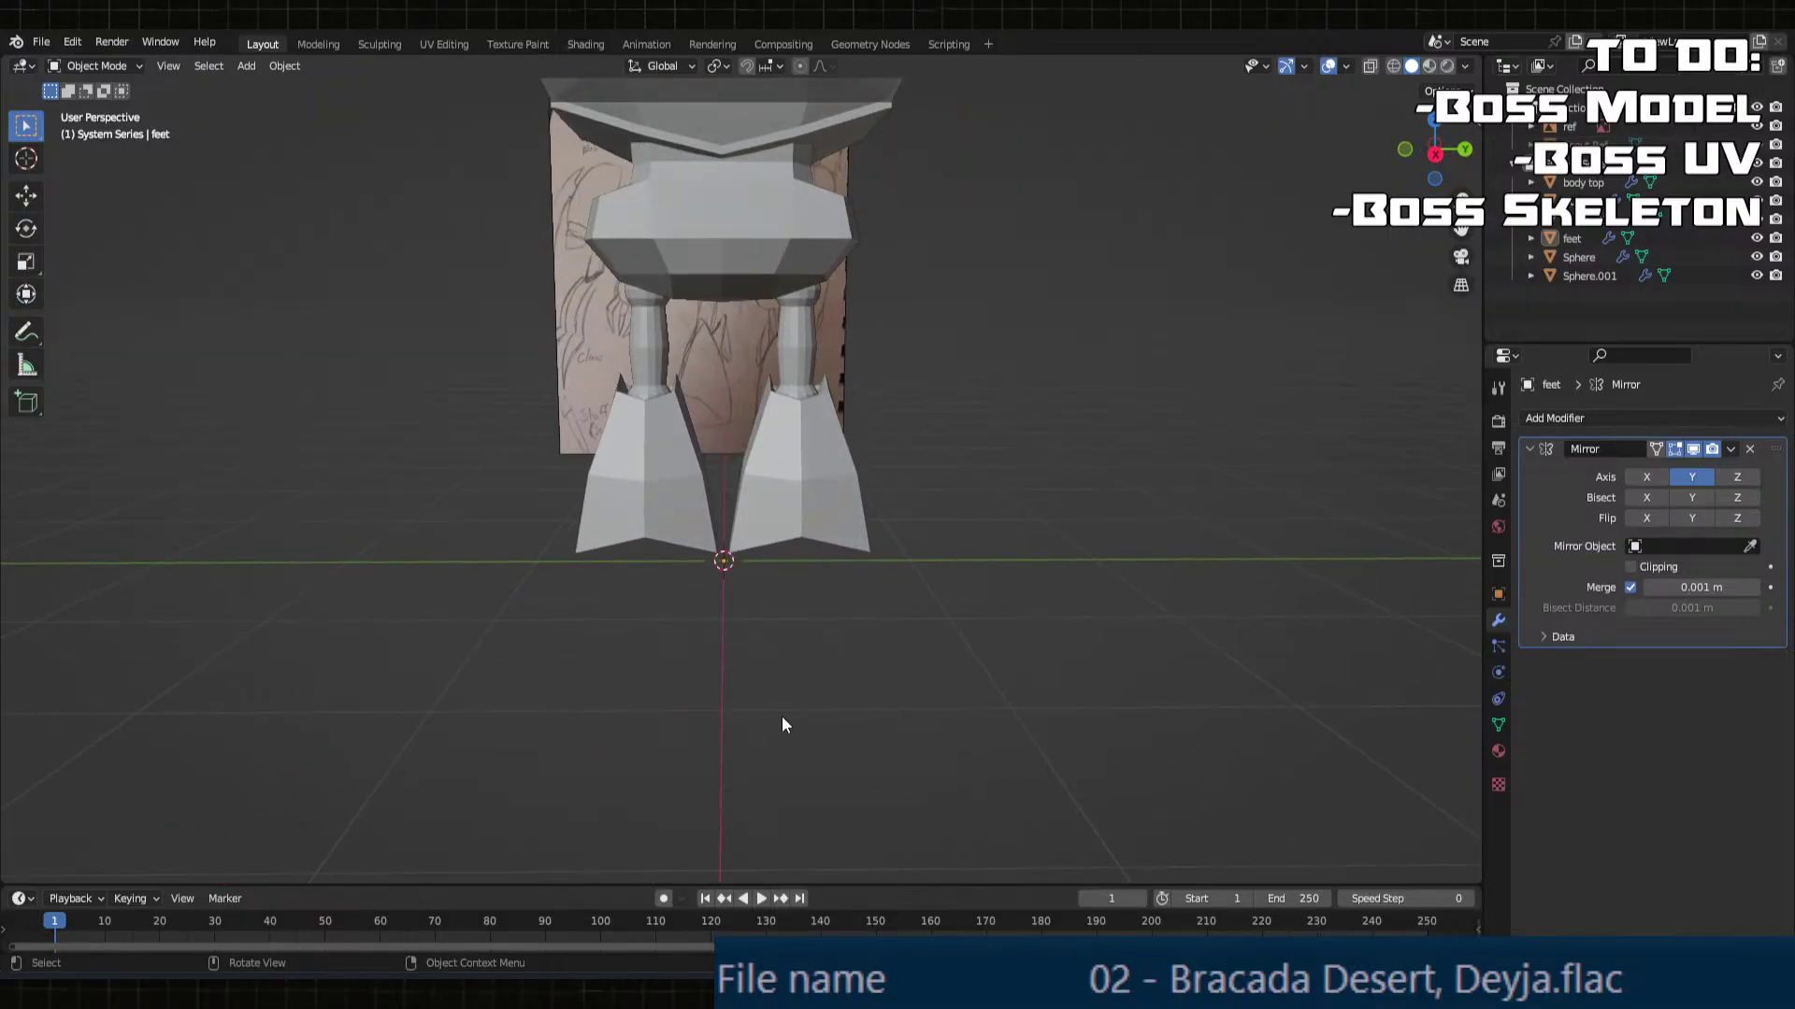
{"action": "scroll", "coordinate": [781, 716], "scroll_direction": "up", "scroll_amount": 1}
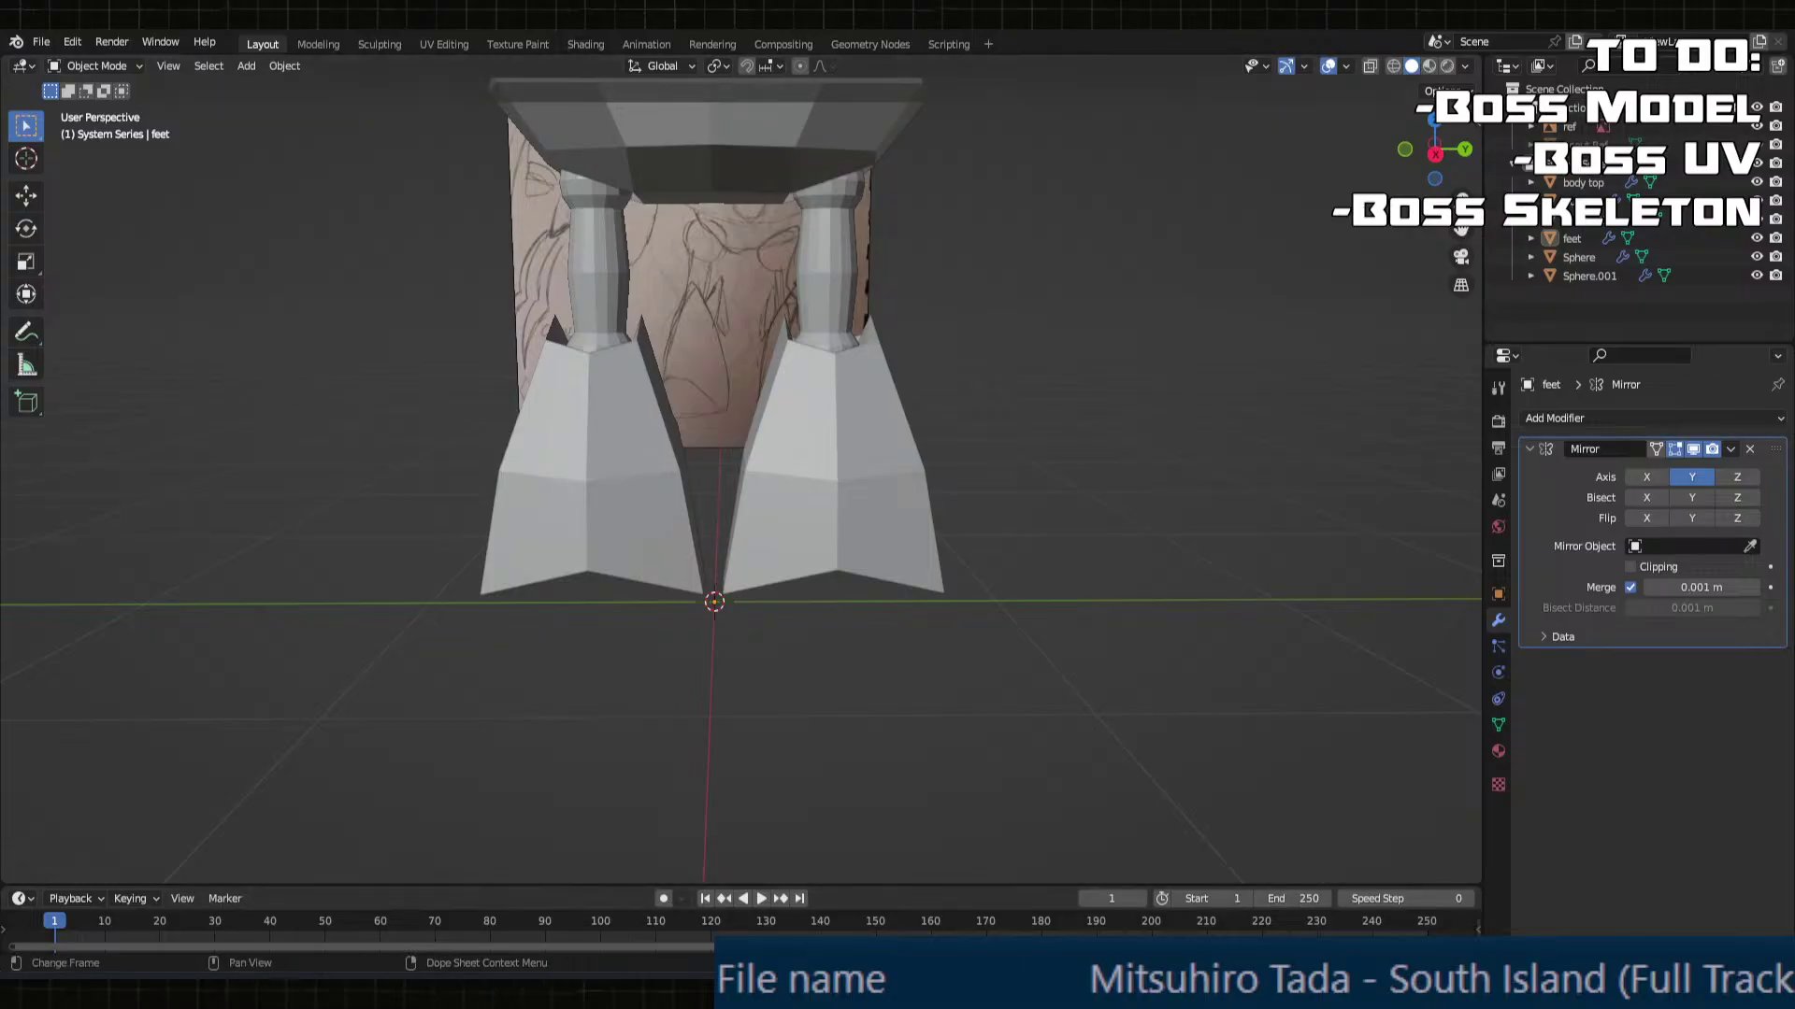
{"action": "middle_click_drag", "start_coordinate": [944, 659], "coordinate": [865, 675]}
{"action": "key", "text": "shift+a"}
{"action": "mouse_move", "coordinate": [853, 591]}
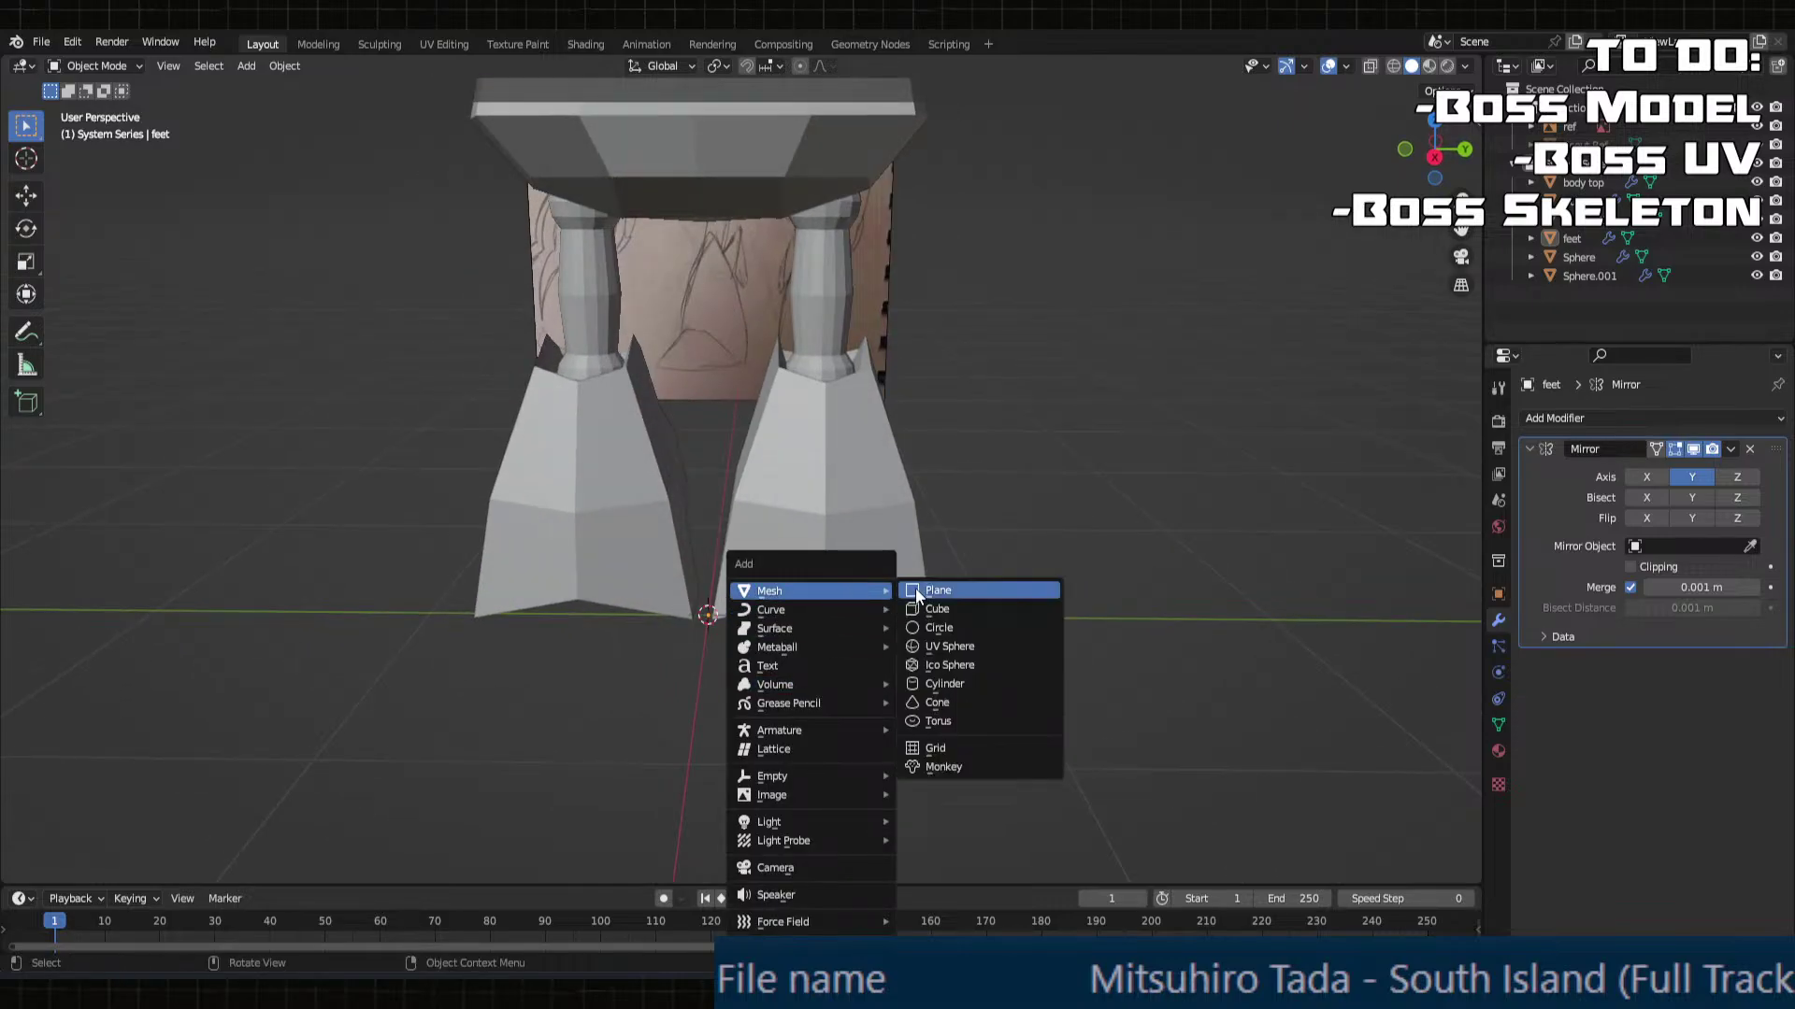
{"action": "left_click", "coordinate": [961, 608]}
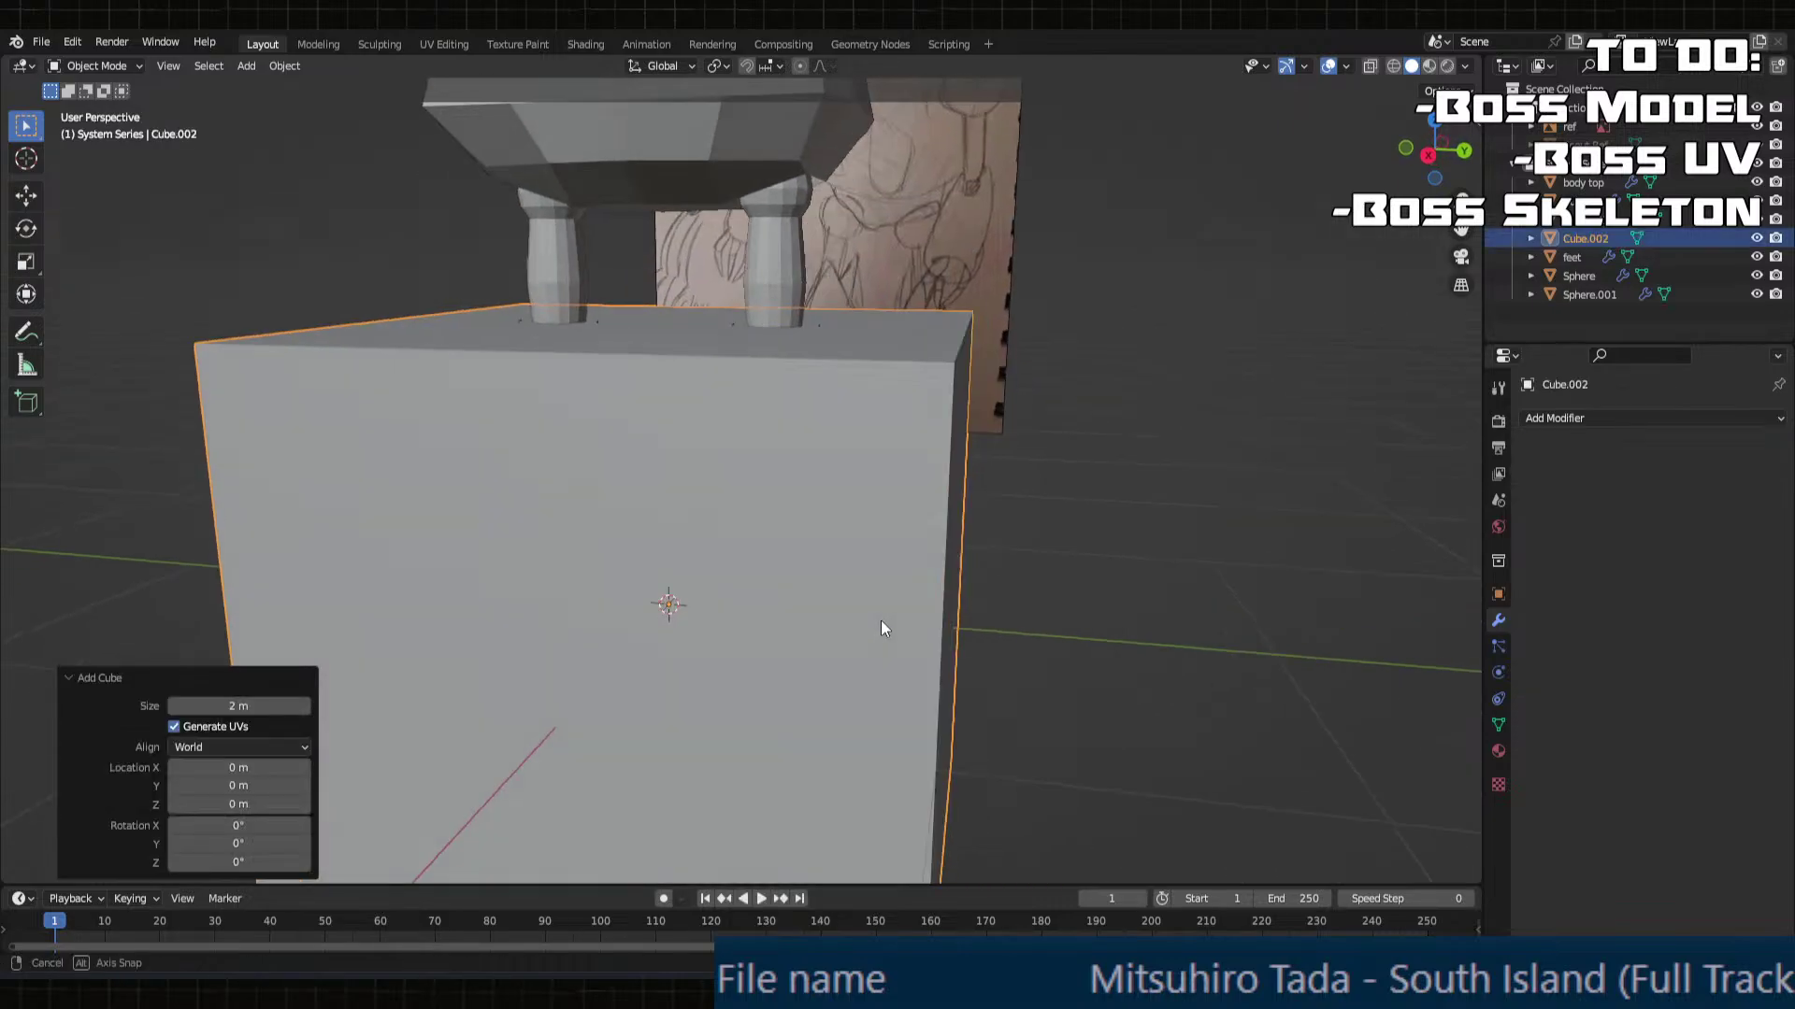
{"action": "left_click", "coordinate": [238, 705]}
{"action": "type", "text": "1"}
{"action": "key", "text": "Return"}
{"action": "middle_click_drag", "start_coordinate": [748, 588], "coordinate": [804, 592]}
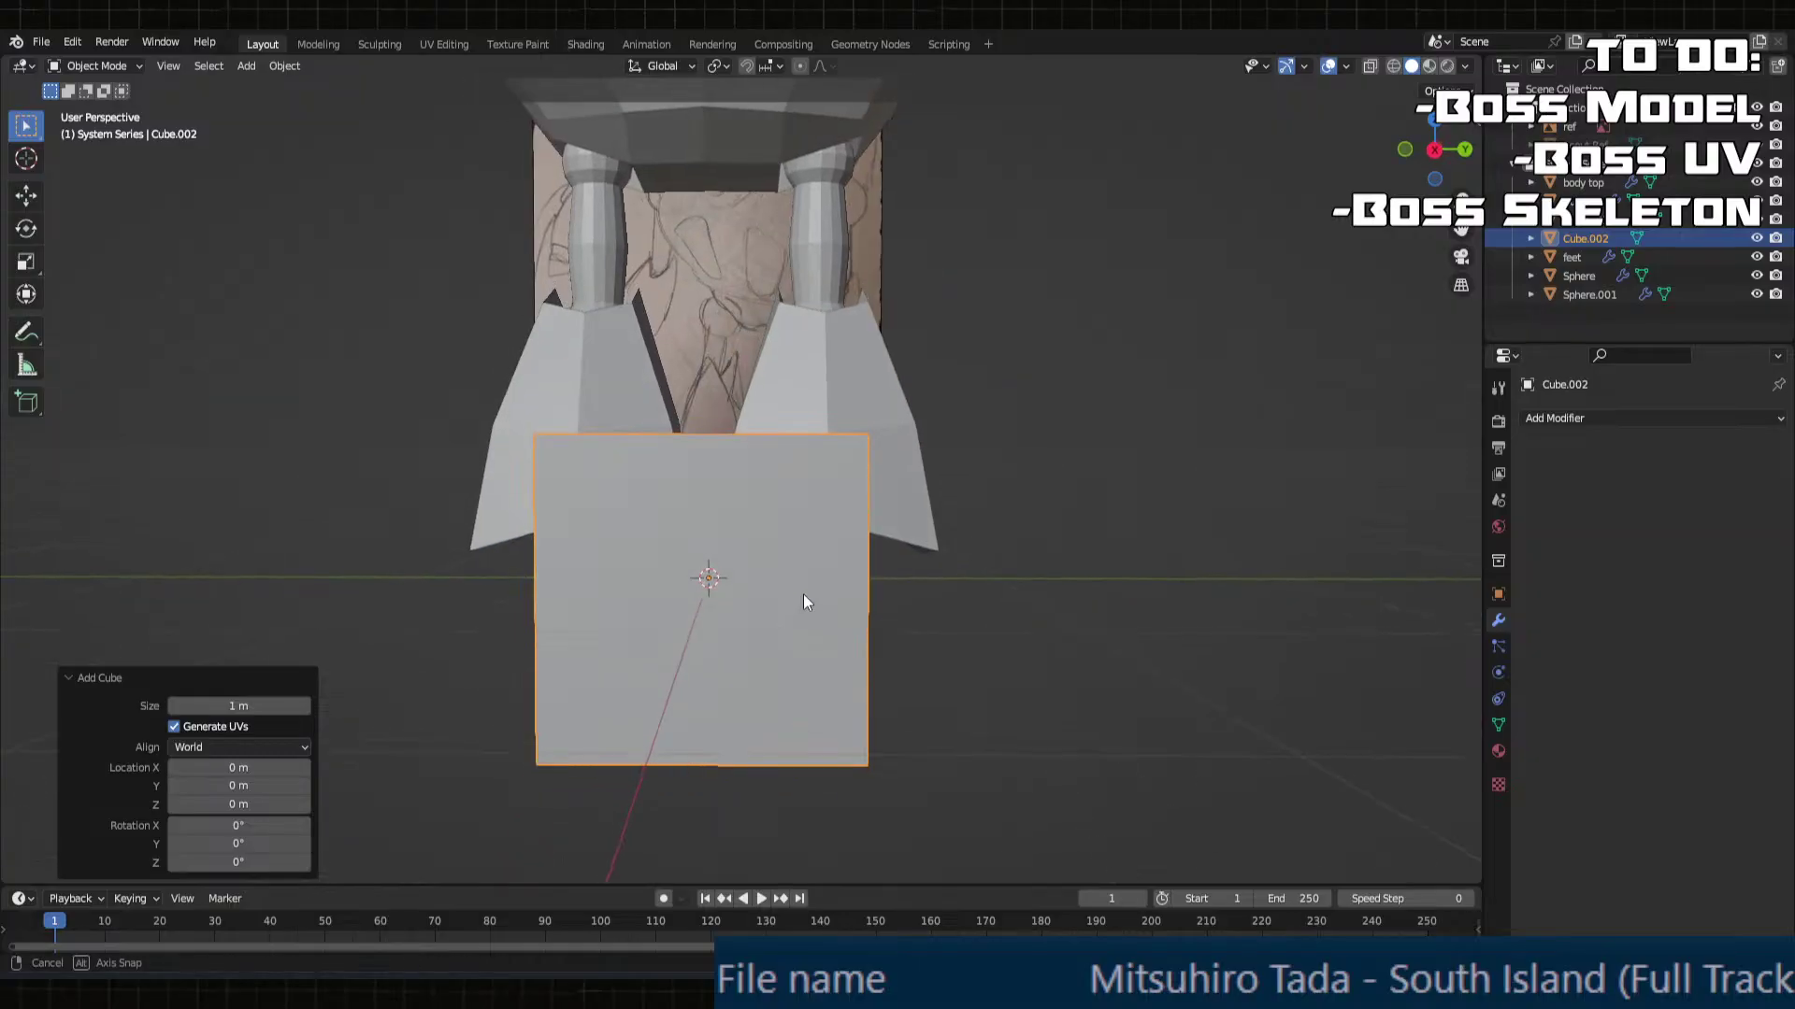
Step: Give the cube a Mirror modifier across Y only and move its mesh about 0.49 m along Y
{"action": "key", "text": "Tab"}
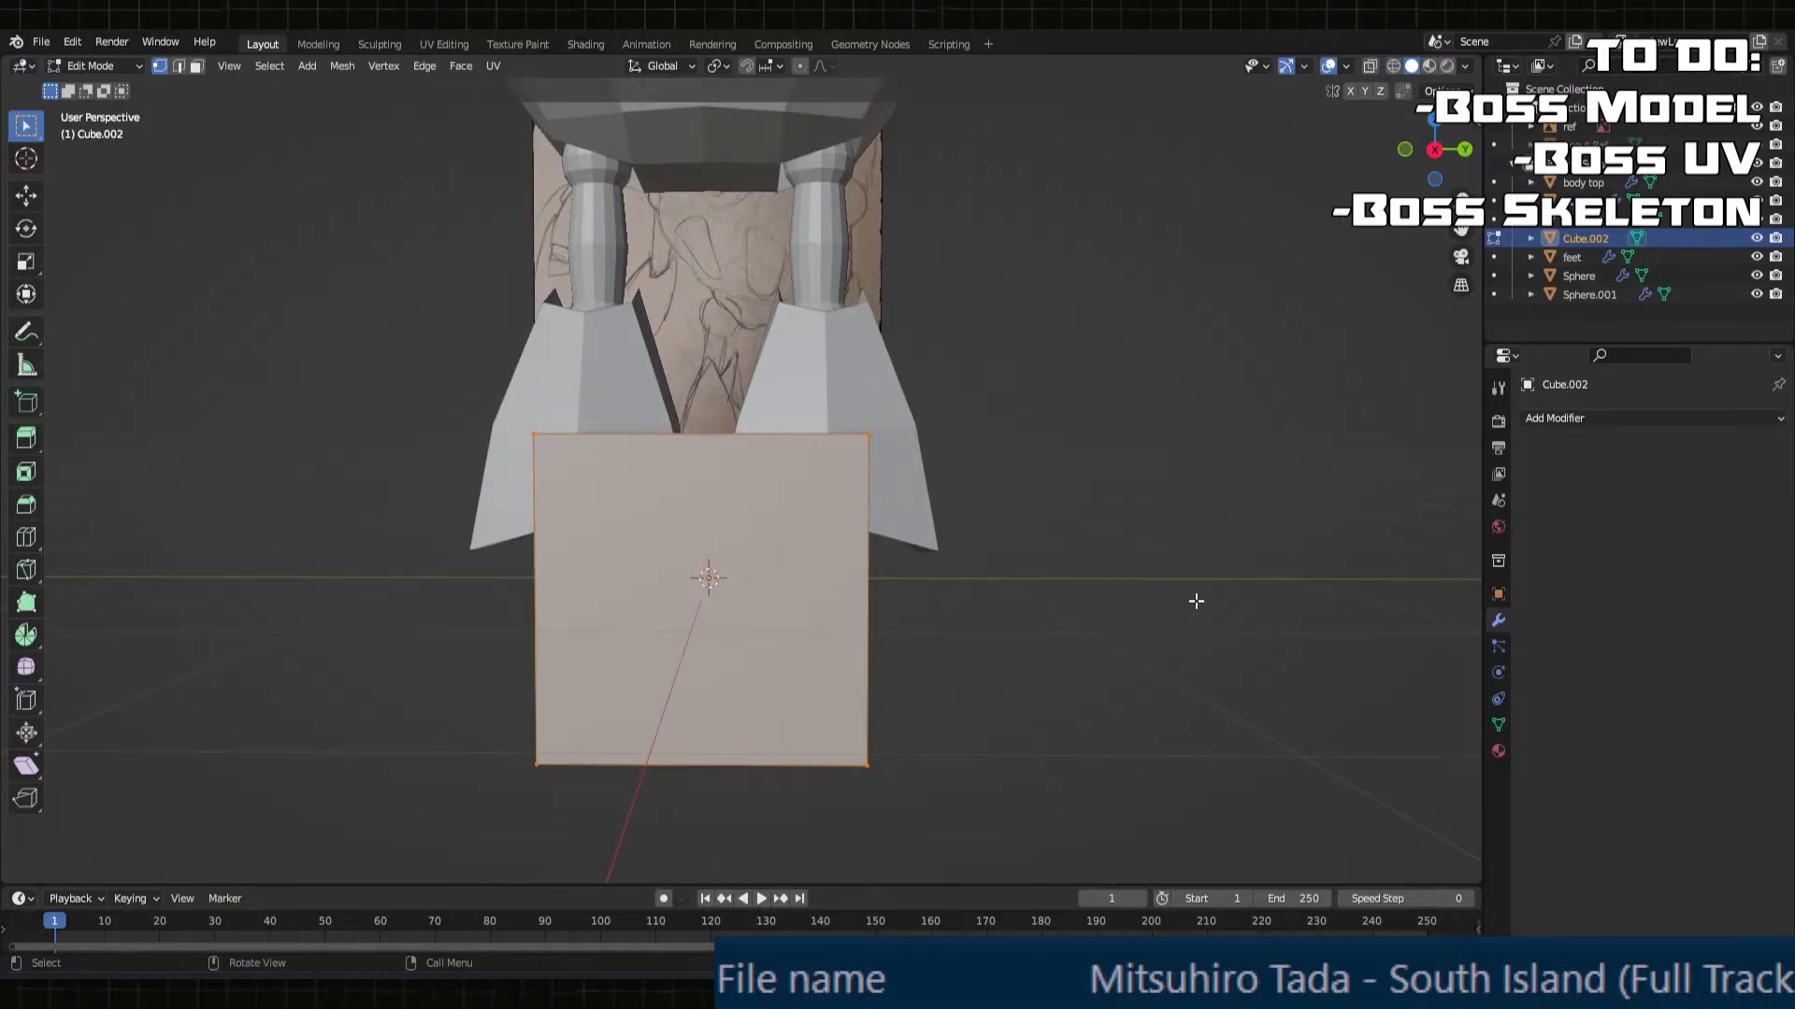
{"action": "left_click", "coordinate": [1625, 420]}
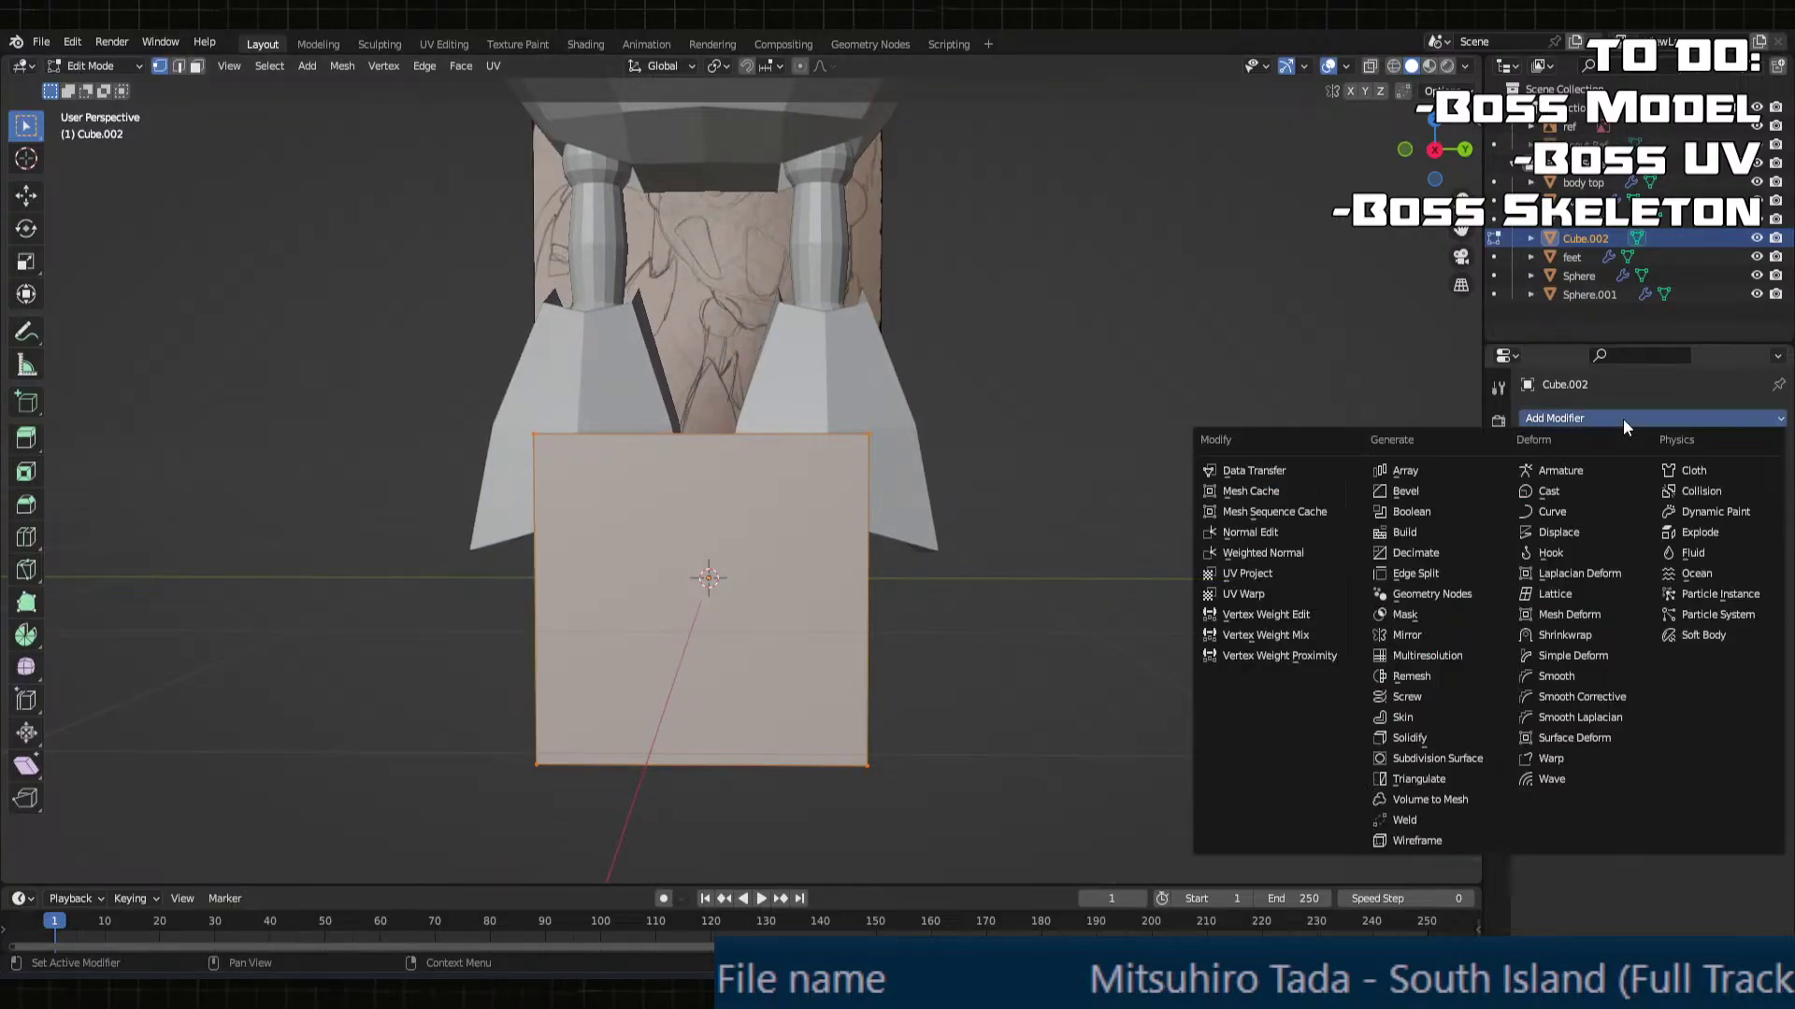
{"action": "left_click", "coordinate": [1406, 635]}
{"action": "middle_click_drag", "start_coordinate": [1028, 561], "coordinate": [982, 572]}
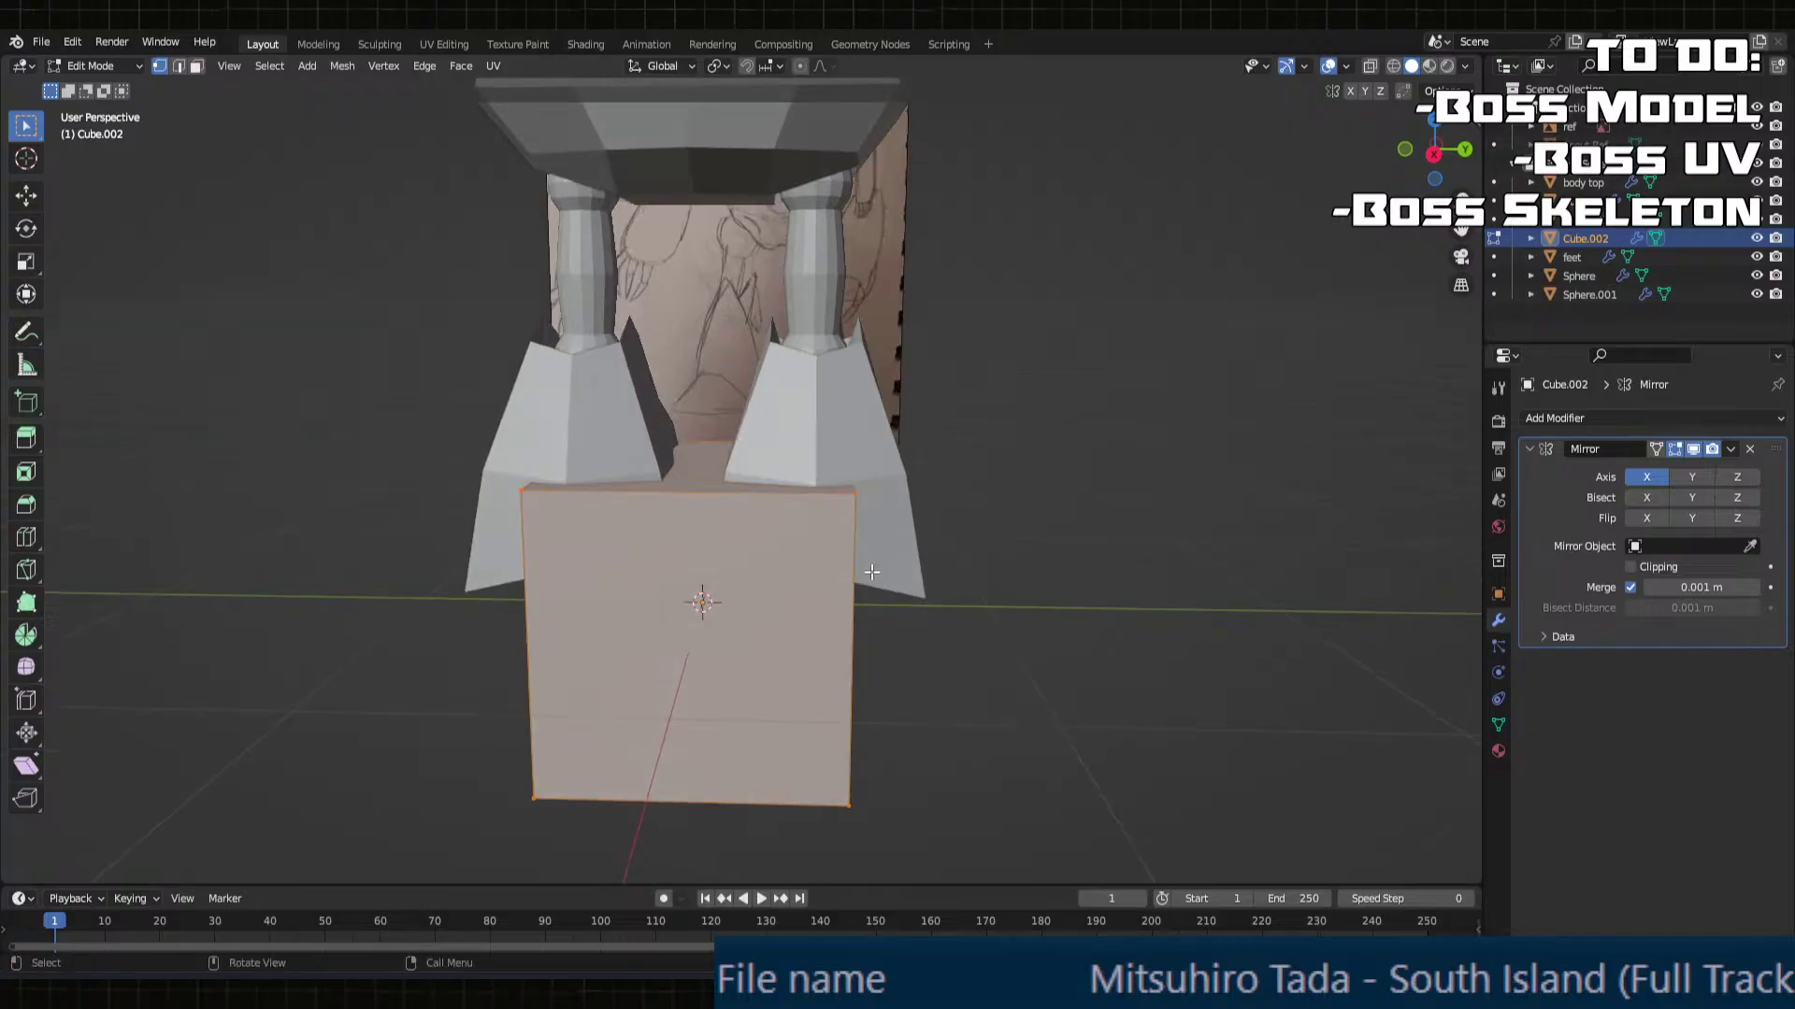
{"action": "key", "text": "g"}
{"action": "key", "text": "y"}
{"action": "left_click", "coordinate": [1019, 572]}
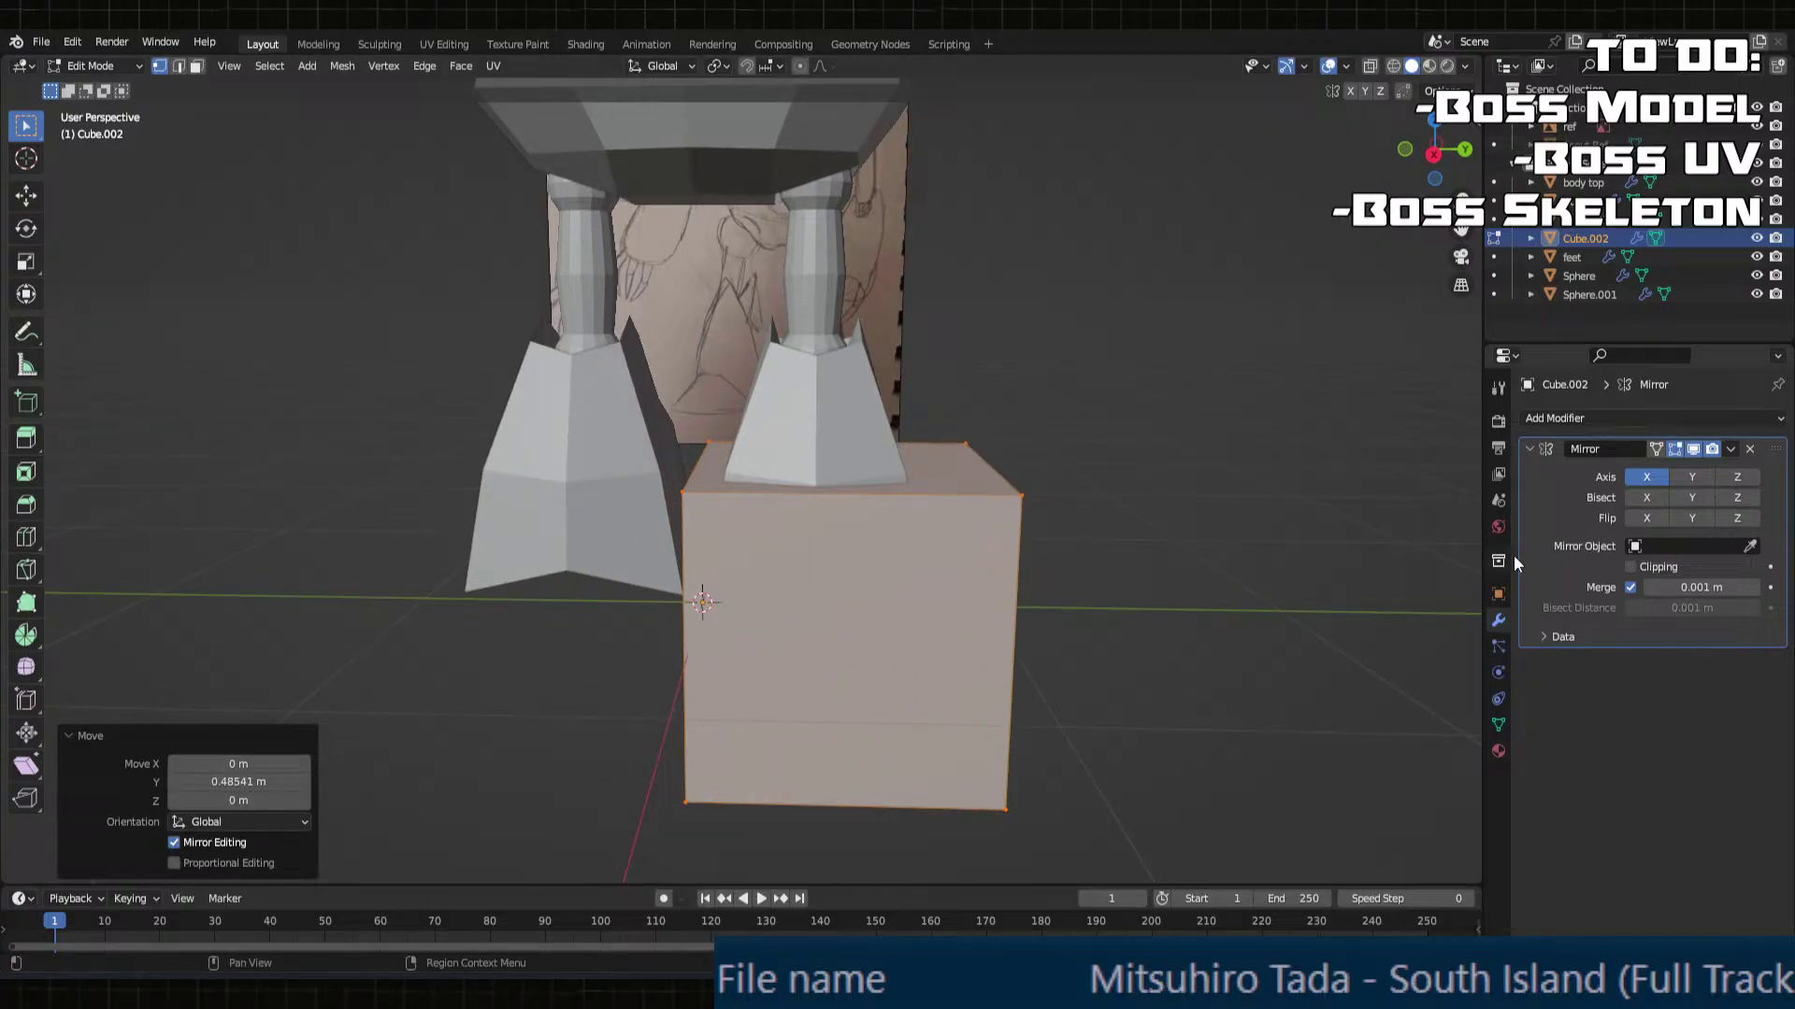
{"action": "left_click", "coordinate": [1690, 475]}
{"action": "left_click", "coordinate": [1645, 477]}
{"action": "middle_click_drag", "start_coordinate": [1022, 553], "coordinate": [766, 522]}
Step: Try to move the block's inner top edge along Y, away from the mirror seam
{"action": "key", "text": "alt+a"}
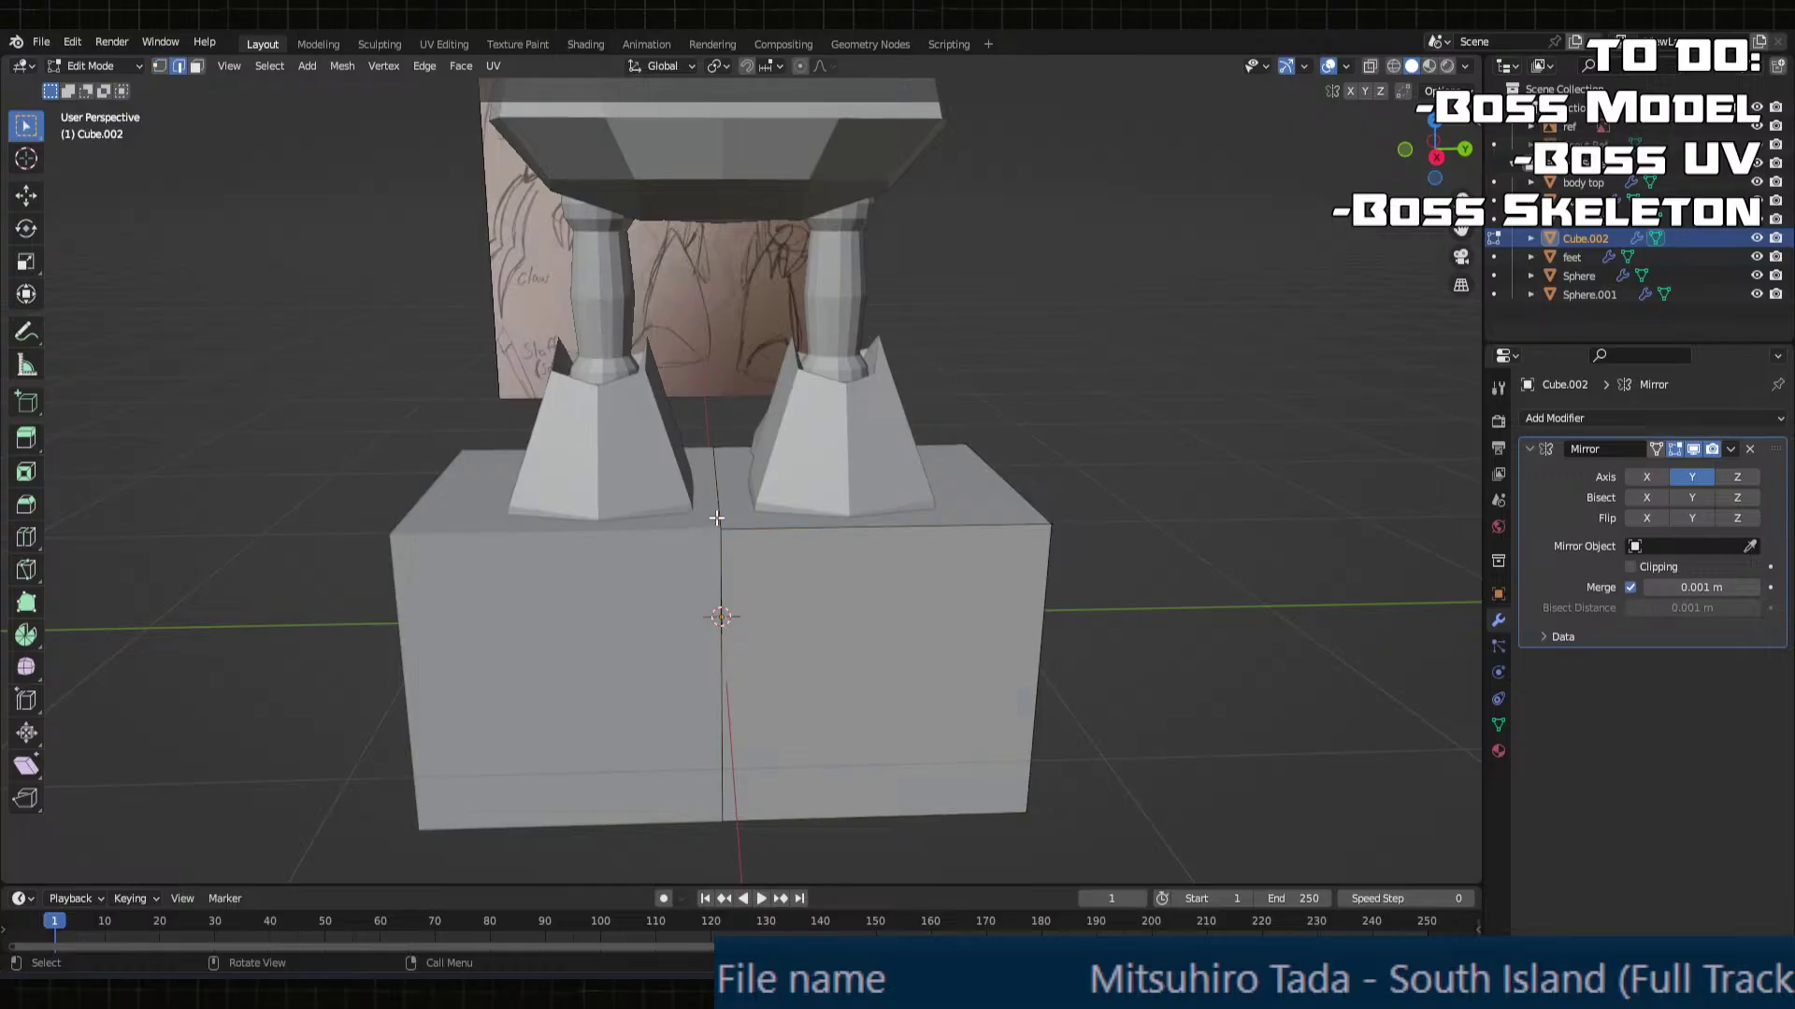
{"action": "key", "text": "2"}
{"action": "middle_click_drag", "start_coordinate": [719, 502], "coordinate": [720, 480]}
{"action": "left_click", "coordinate": [721, 481], "text": "alt"}
{"action": "key", "text": "g"}
{"action": "key", "text": "y"}
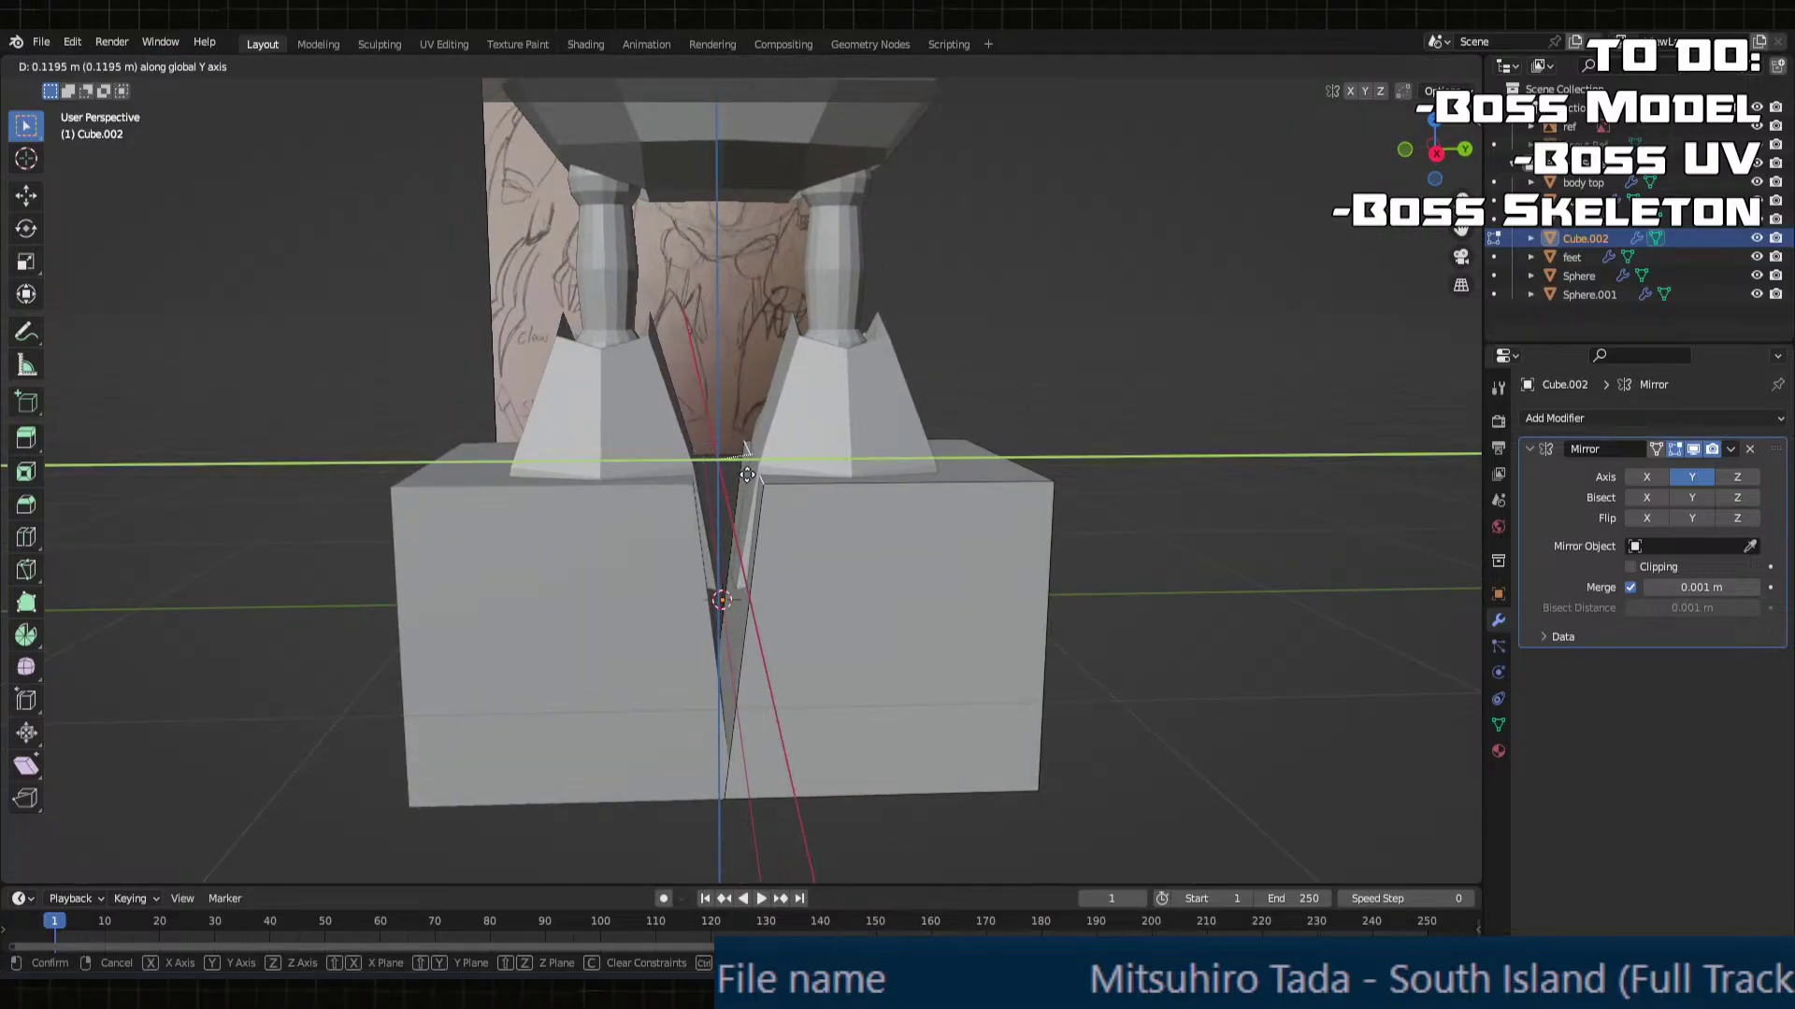
{"action": "left_click", "coordinate": [757, 474]}
{"action": "key", "text": "ctrl+z"}
Step: Move the block's inner and outer side faces along Y to fit its width to the foot
{"action": "middle_click_drag", "start_coordinate": [757, 477], "coordinate": [600, 510]}
{"action": "key", "text": "g"}
{"action": "key", "text": "y"}
{"action": "left_click", "coordinate": [828, 537]}
{"action": "key", "text": "g"}
{"action": "key", "text": "y"}
{"action": "left_click", "coordinate": [842, 601]}
Step: Raise the block's bottom face about 0.51 m along Z
{"action": "left_click", "coordinate": [544, 639]}
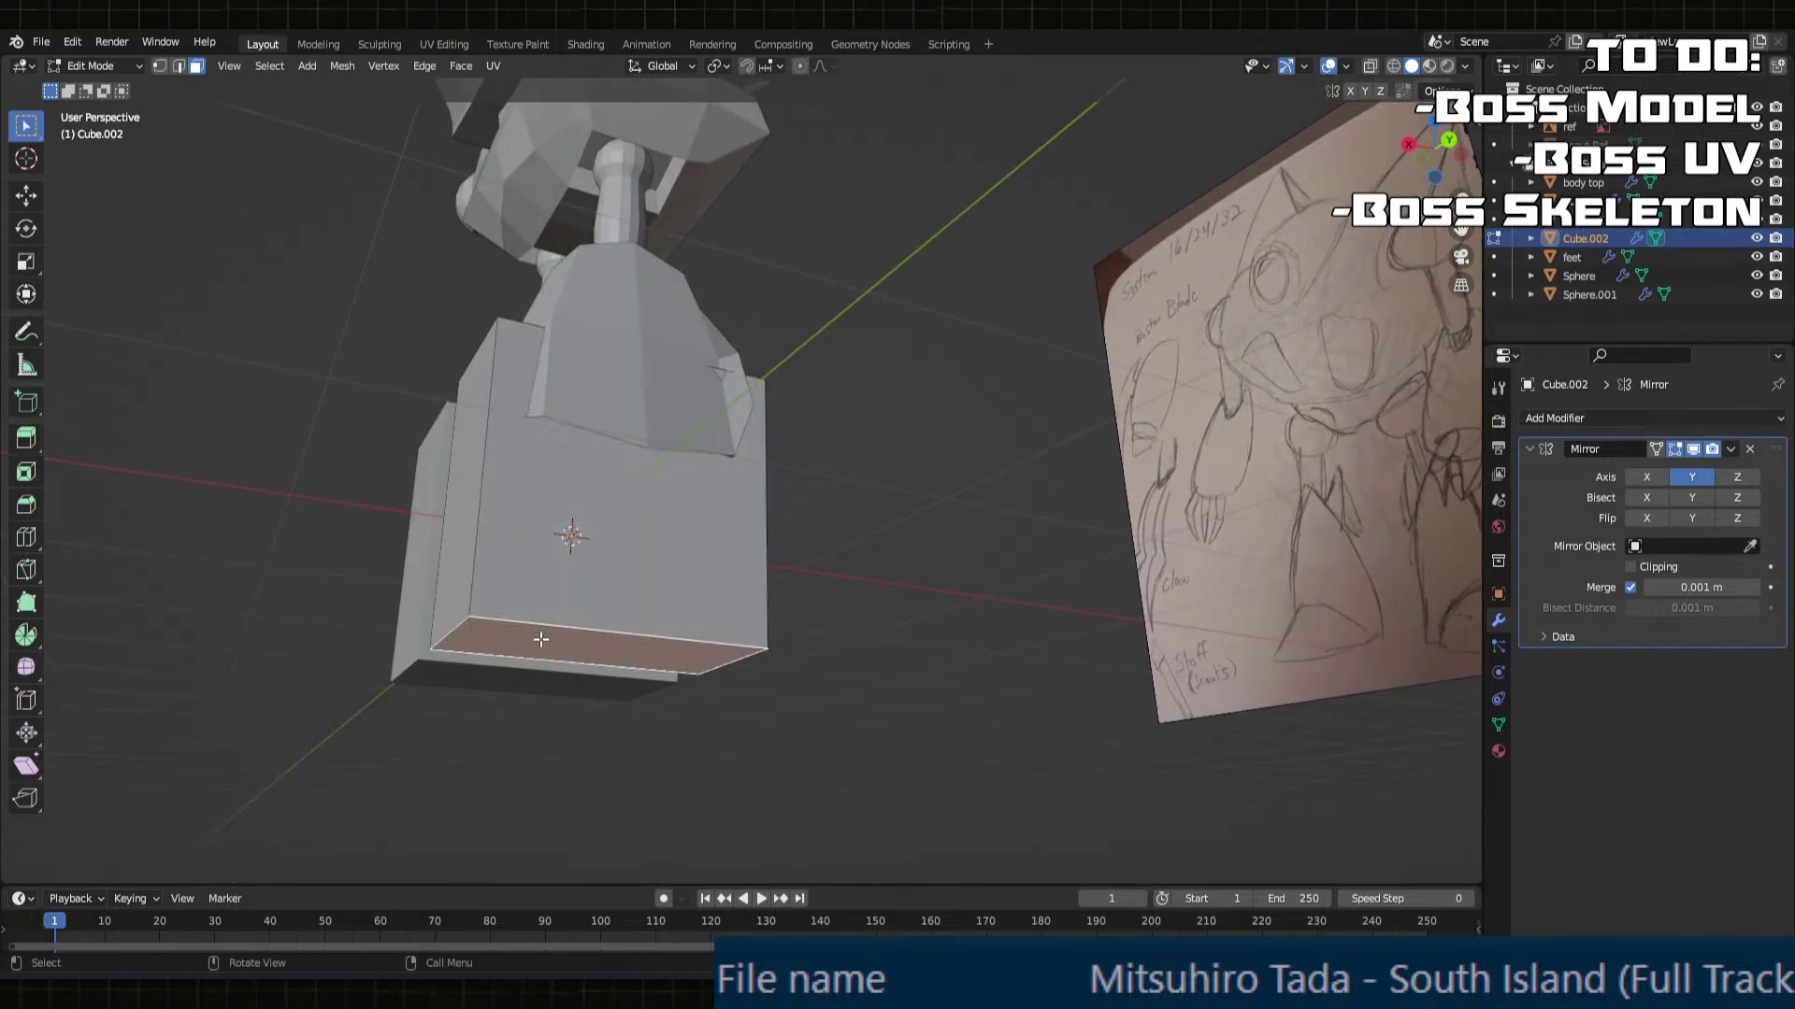
{"action": "middle_click_drag", "start_coordinate": [544, 639], "coordinate": [555, 647]}
{"action": "key", "text": "g"}
{"action": "key", "text": "z"}
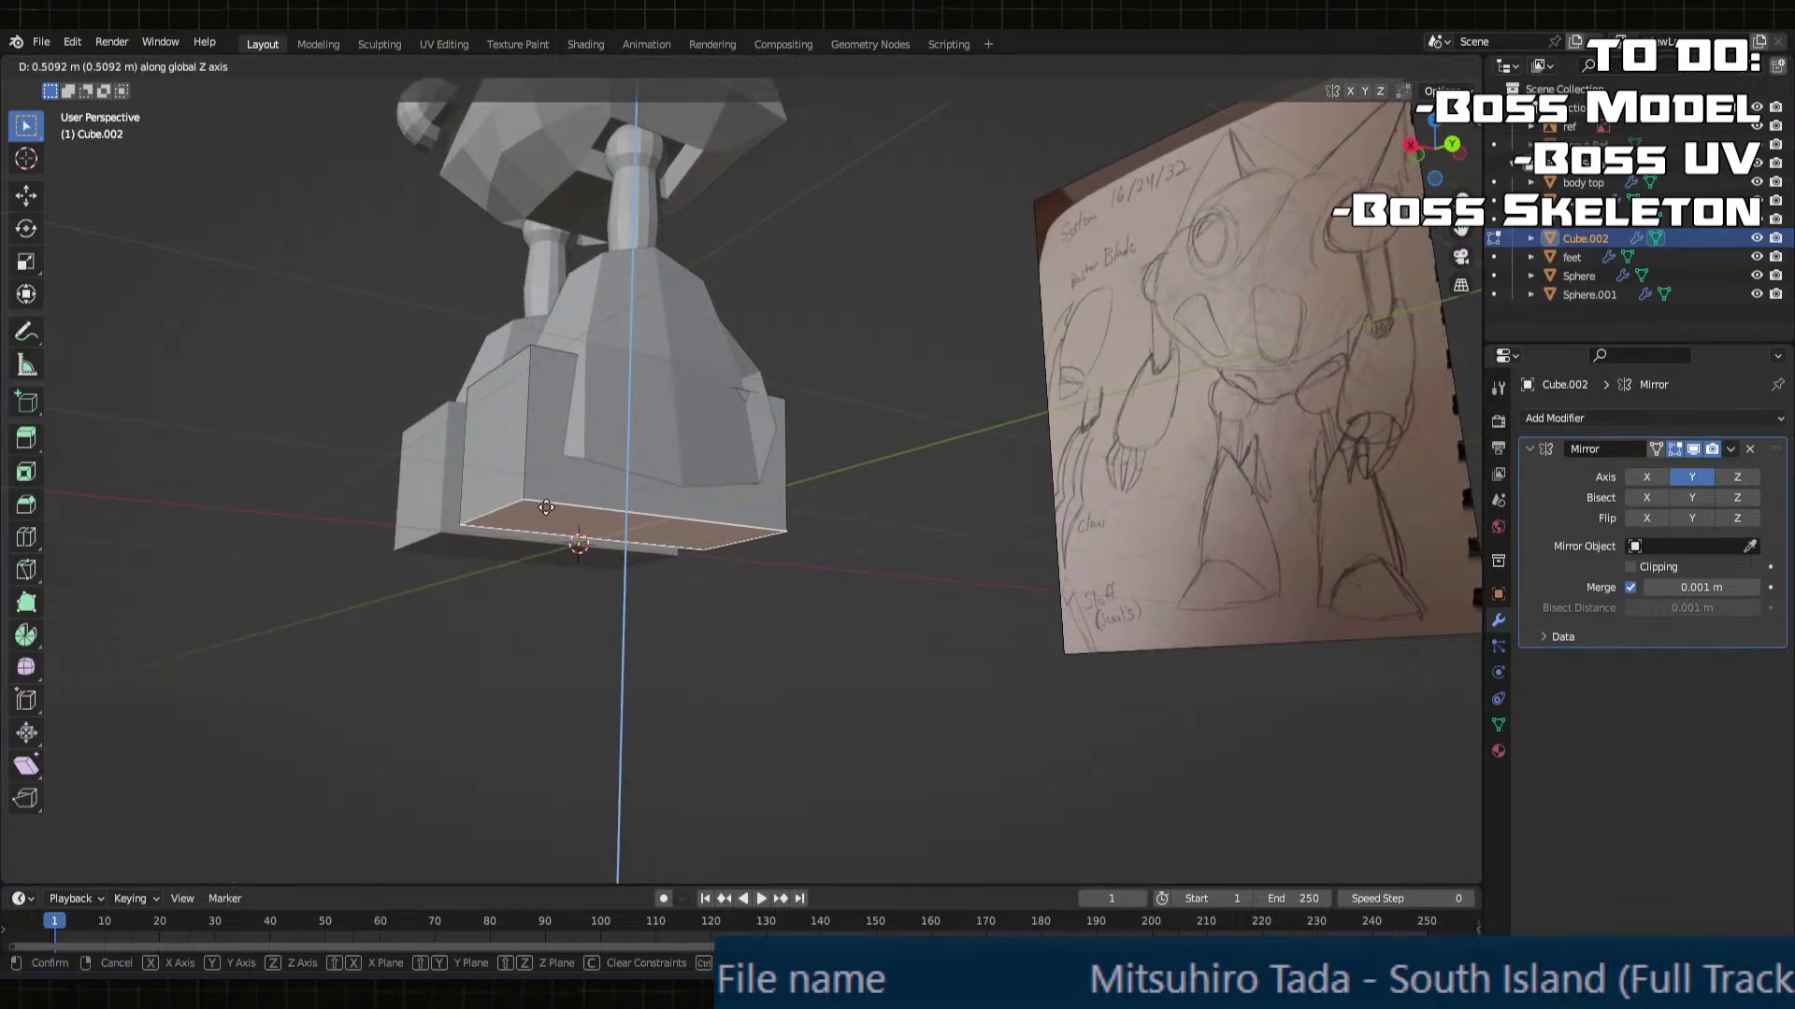
{"action": "left_click", "coordinate": [546, 506]}
Step: Adjust the block's height by moving its faces along Z, forming a low shoe around the foot
{"action": "mouse_move", "coordinate": [546, 506]}
{"action": "middle_mouse_down"}
{"action": "mouse_move", "coordinate": [565, 572]}
{"action": "mouse_move", "coordinate": [708, 606]}
{"action": "mouse_move", "coordinate": [953, 549]}
{"action": "mouse_move", "coordinate": [841, 595]}
{"action": "mouse_move", "coordinate": [717, 592]}
{"action": "mouse_move", "coordinate": [809, 621]}
{"action": "mouse_move", "coordinate": [822, 609]}
{"action": "mouse_move", "coordinate": [663, 630]}
{"action": "mouse_move", "coordinate": [683, 654]}
{"action": "mouse_move", "coordinate": [621, 841]}
{"action": "mouse_move", "coordinate": [689, 680]}
{"action": "mouse_move", "coordinate": [737, 686]}
{"action": "middle_mouse_up"}
{"action": "key", "text": "g"}
{"action": "key", "text": "z"}
{"action": "left_click", "coordinate": [565, 572]}
{"action": "key", "text": "g"}
{"action": "key", "text": "z"}
{"action": "left_click", "coordinate": [960, 599]}
Step: Move the block's upper side edges along Y so the shoe tapers toward its top
{"action": "key", "text": "2"}
{"action": "key", "text": "g"}
{"action": "key", "text": "y"}
{"action": "left_click", "coordinate": [832, 612]}
{"action": "middle_click_drag", "start_coordinate": [822, 680], "coordinate": [928, 719]}
{"action": "left_click", "coordinate": [837, 669]}
{"action": "middle_click_drag", "start_coordinate": [1013, 774], "coordinate": [761, 641]}
{"action": "key", "text": "g"}
{"action": "key", "text": "y"}
{"action": "left_click", "coordinate": [1051, 601]}
Step: Extrude the shoe's front face about 0.35 m along X and lower its upper front edge about 0.14 m
{"action": "key", "text": "e"}
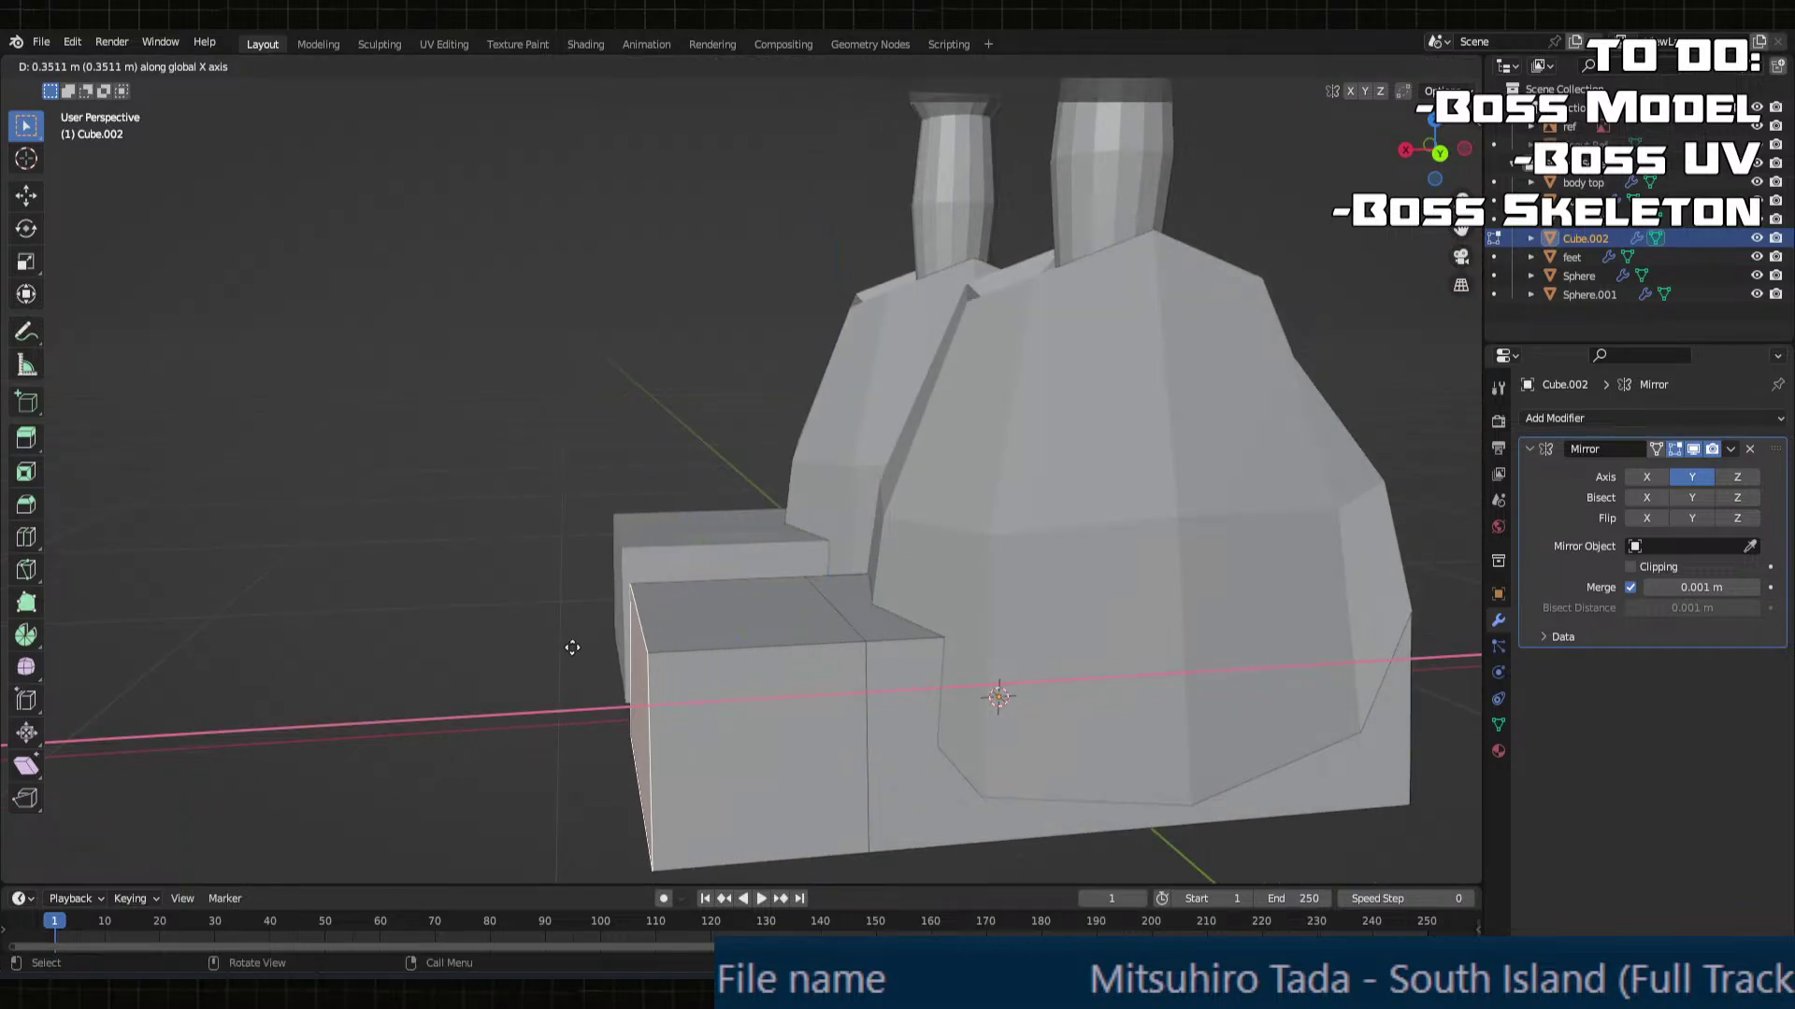
{"action": "left_click", "coordinate": [573, 641]}
{"action": "middle_click_drag", "start_coordinate": [573, 641], "coordinate": [802, 629]}
{"action": "key", "text": "2"}
{"action": "left_click", "coordinate": [770, 645]}
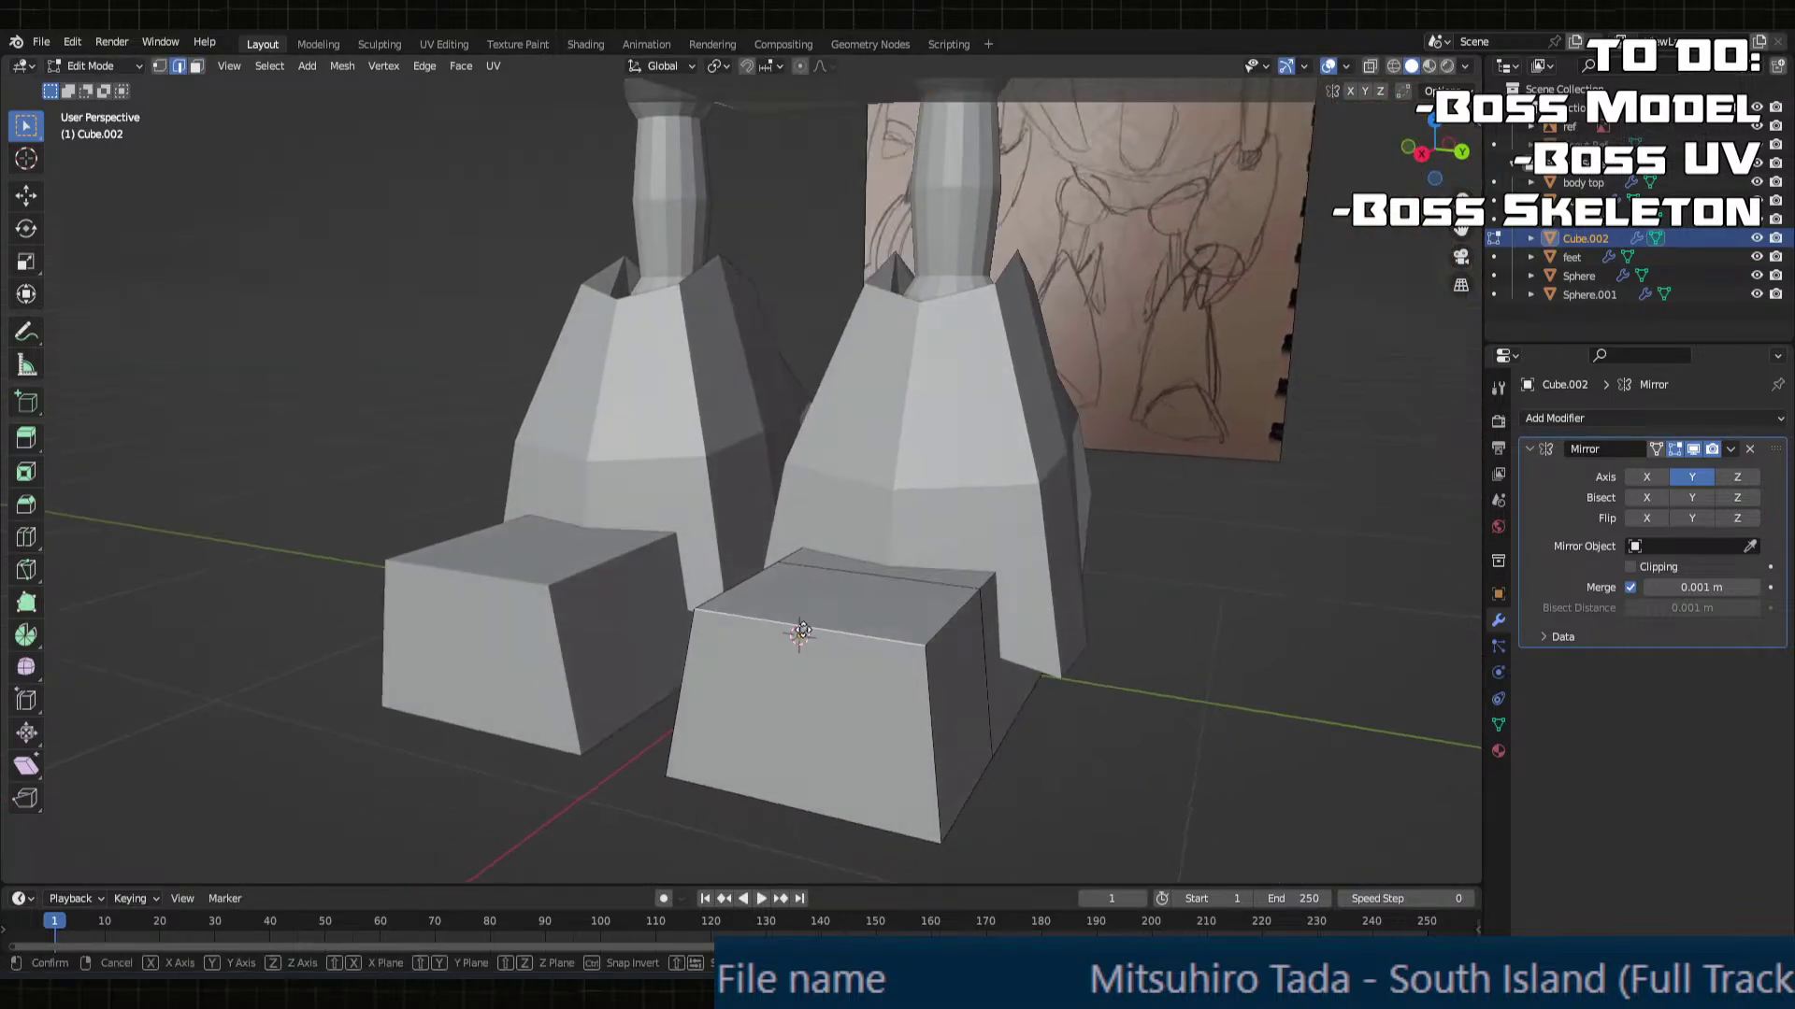
{"action": "key", "text": "g"}
{"action": "key", "text": "z"}
{"action": "left_click", "coordinate": [807, 694]}
{"action": "middle_click_drag", "start_coordinate": [815, 691], "coordinate": [933, 758]}
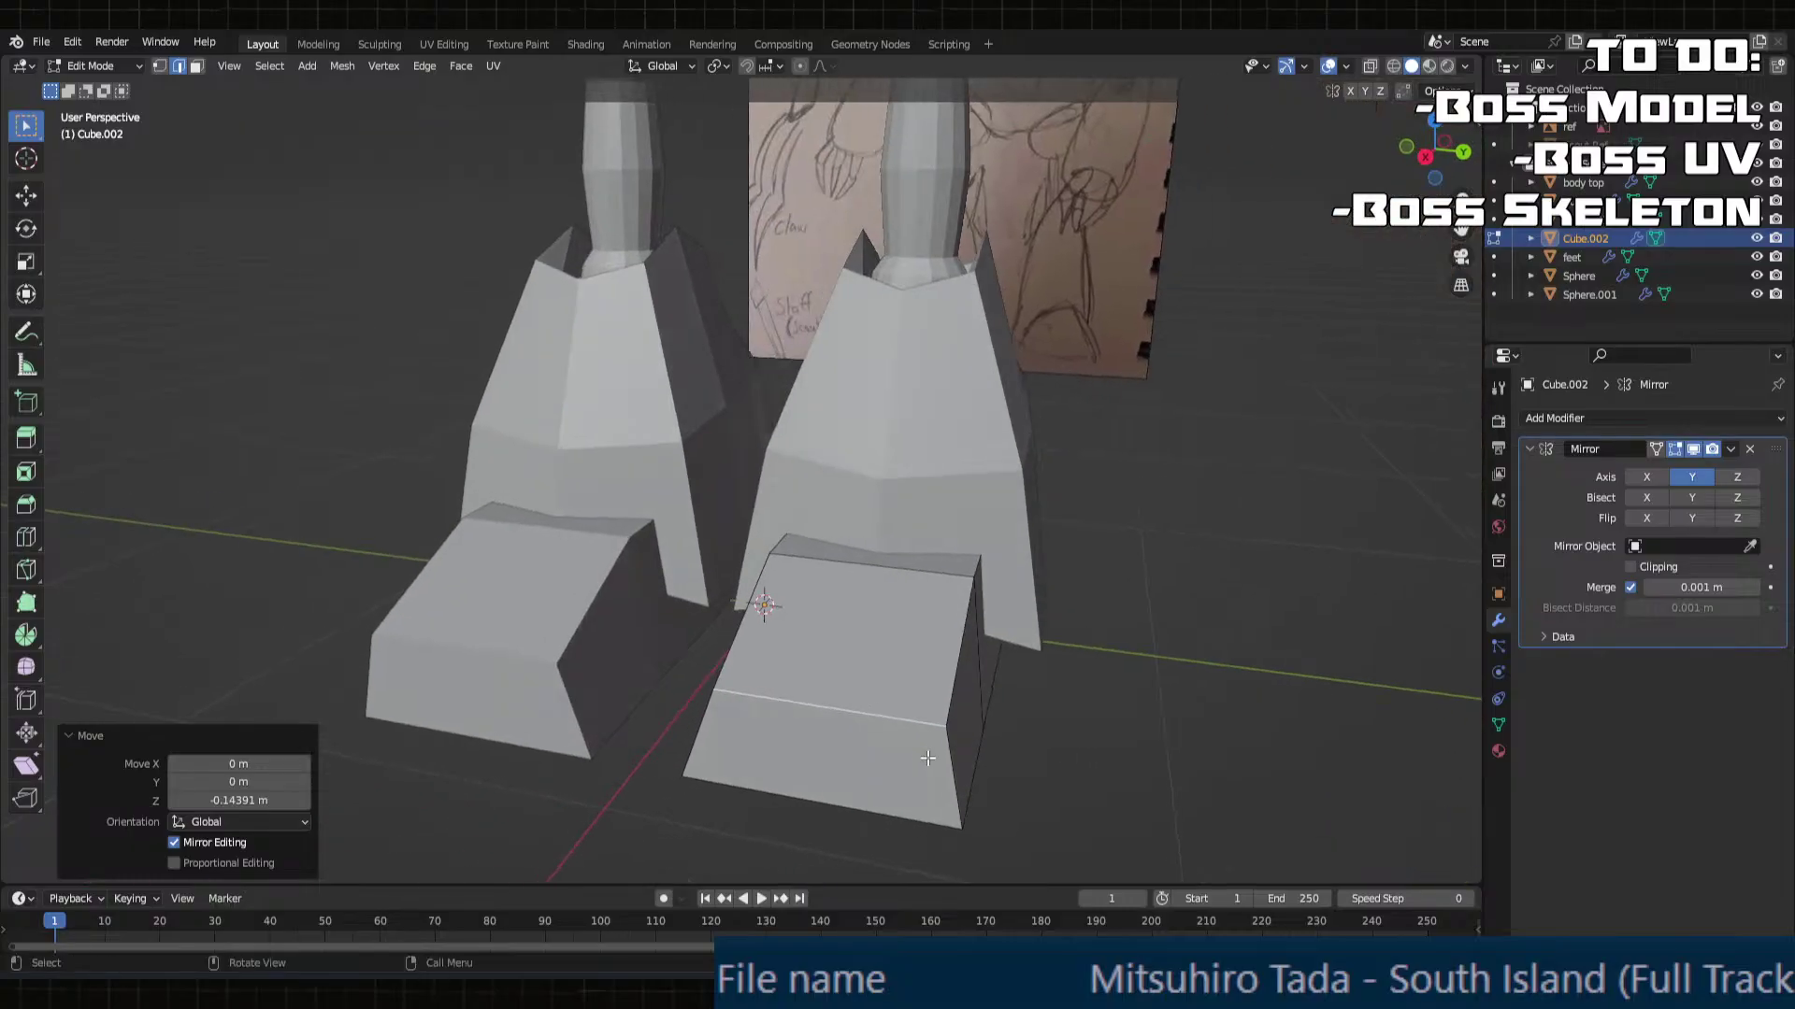
Step: Scale the shoe's front face along Y to about 0.52 to narrow the toe
{"action": "key", "text": "alt+a"}
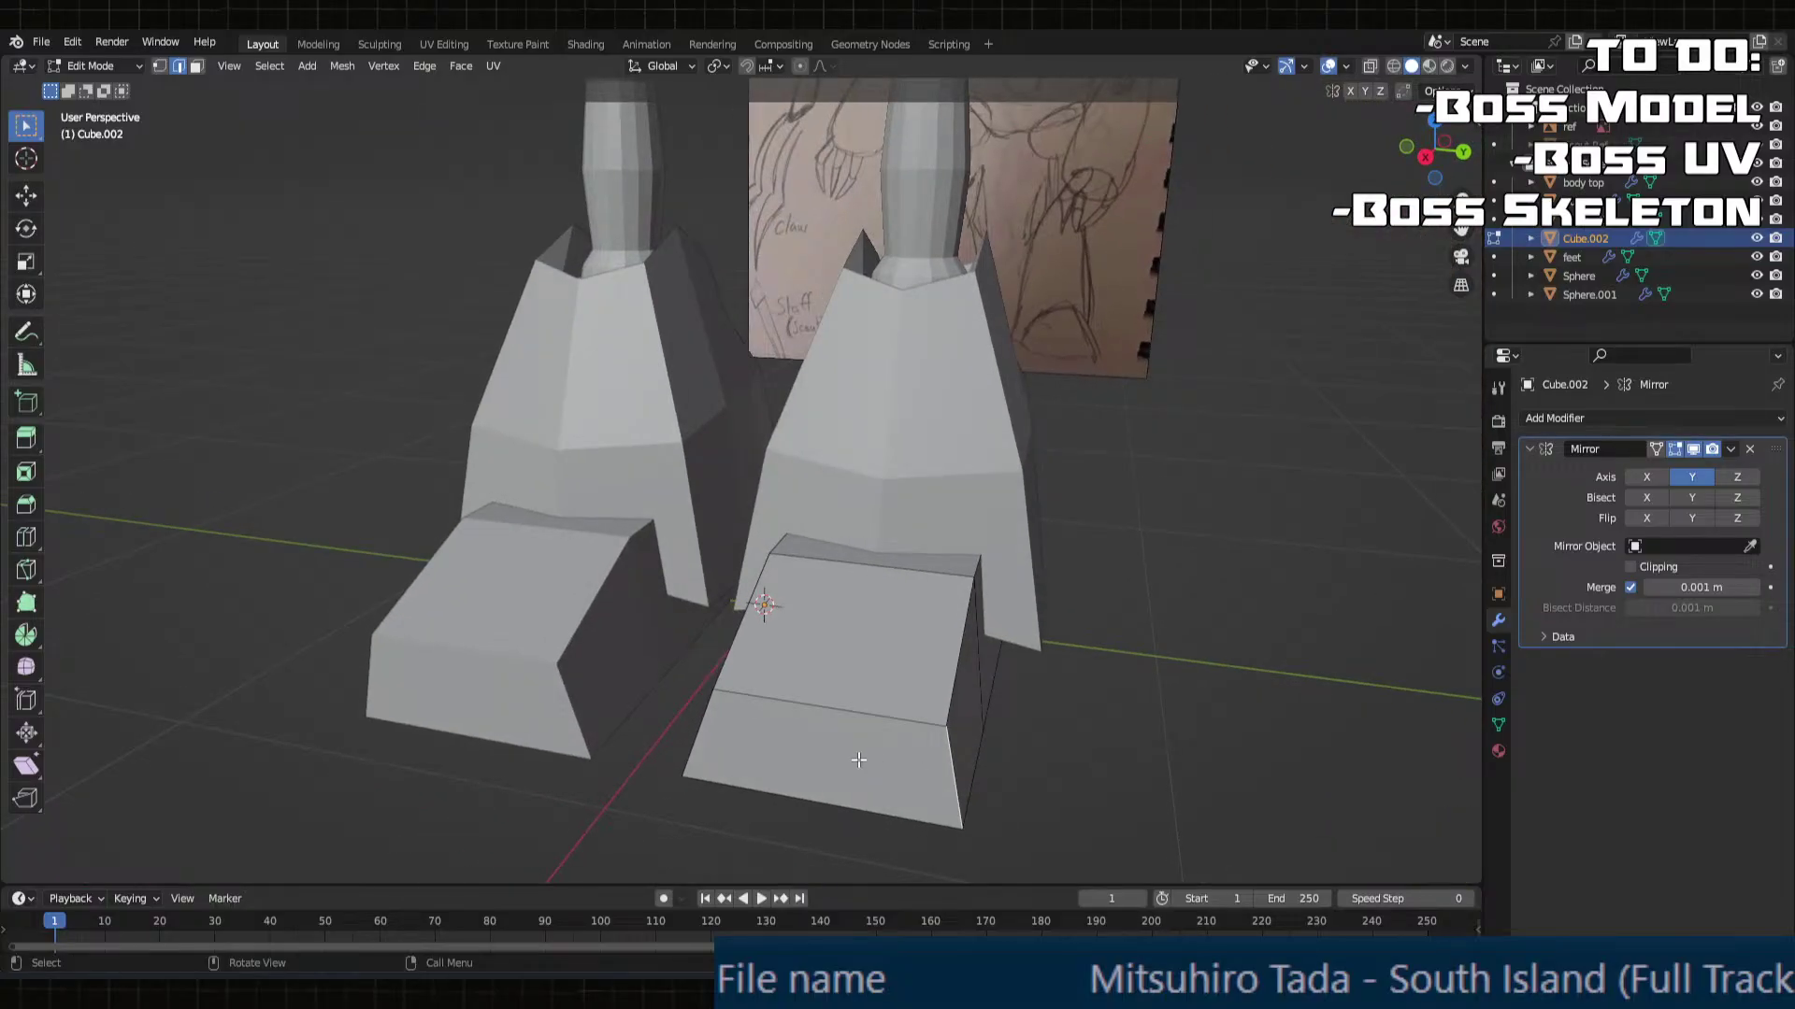
{"action": "middle_click_drag", "start_coordinate": [858, 760], "coordinate": [888, 752]}
{"action": "key", "text": "3"}
{"action": "left_click", "coordinate": [884, 754]}
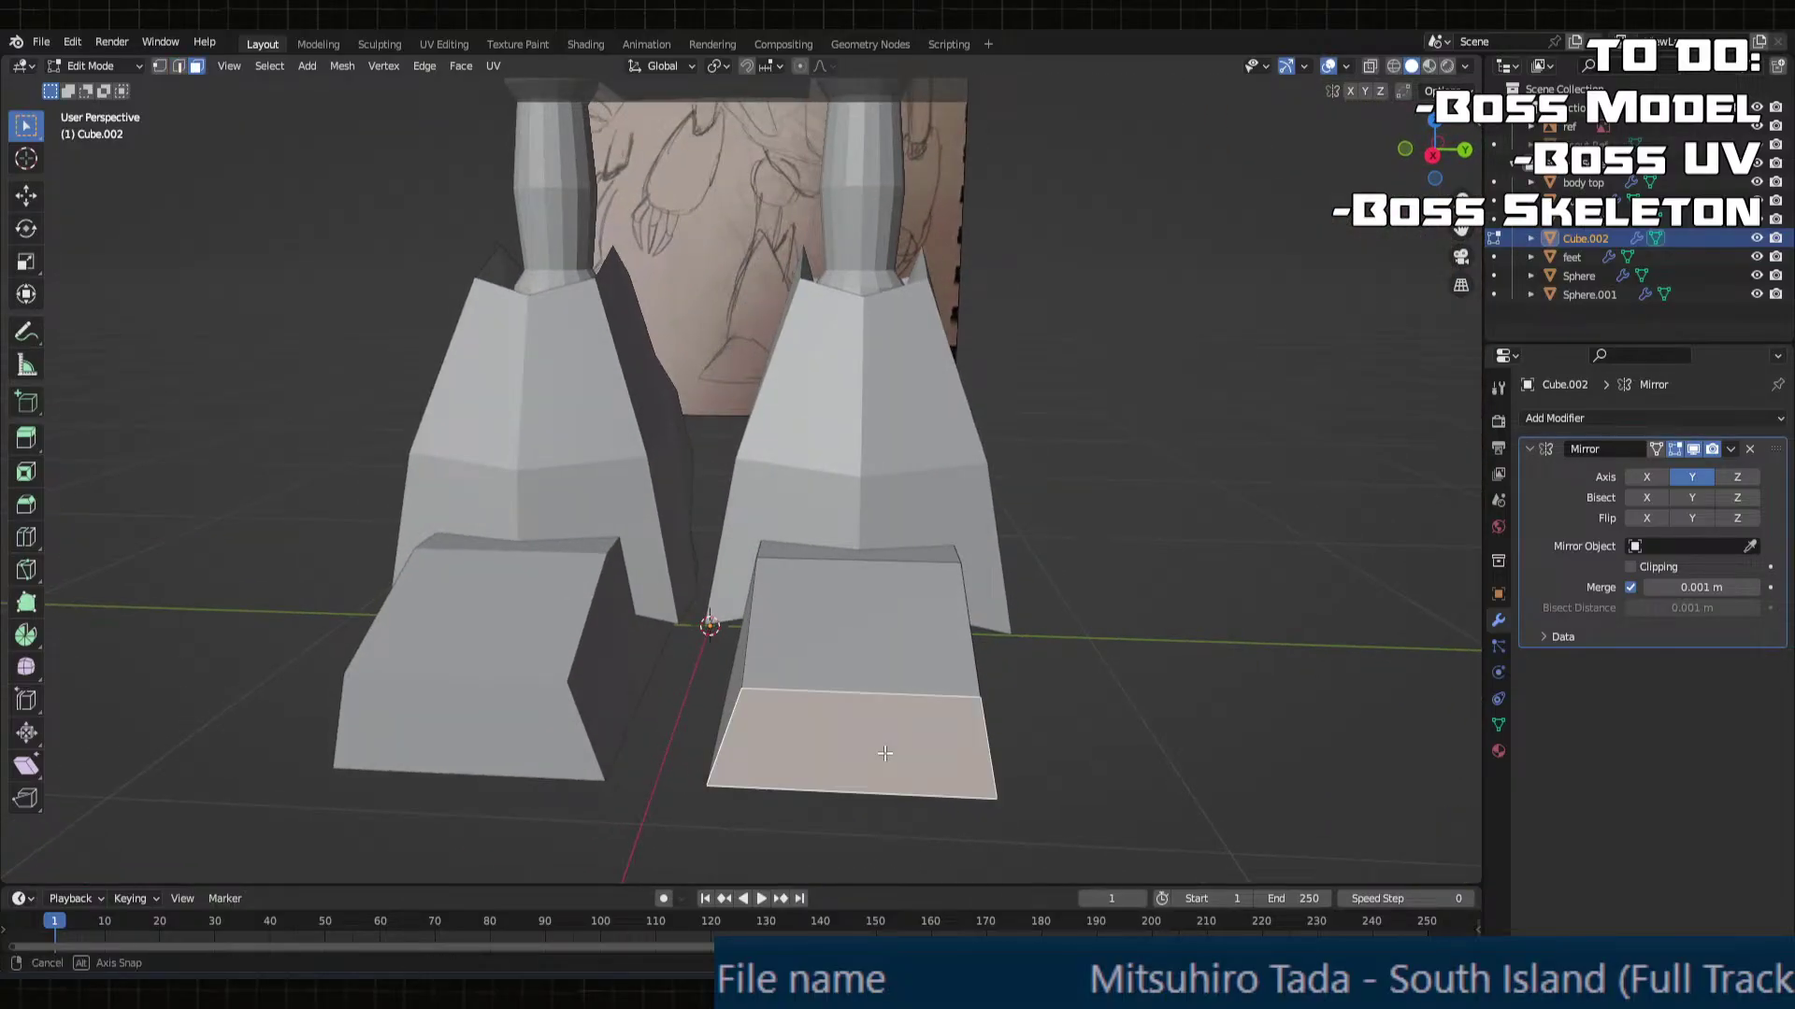
{"action": "key", "text": "s"}
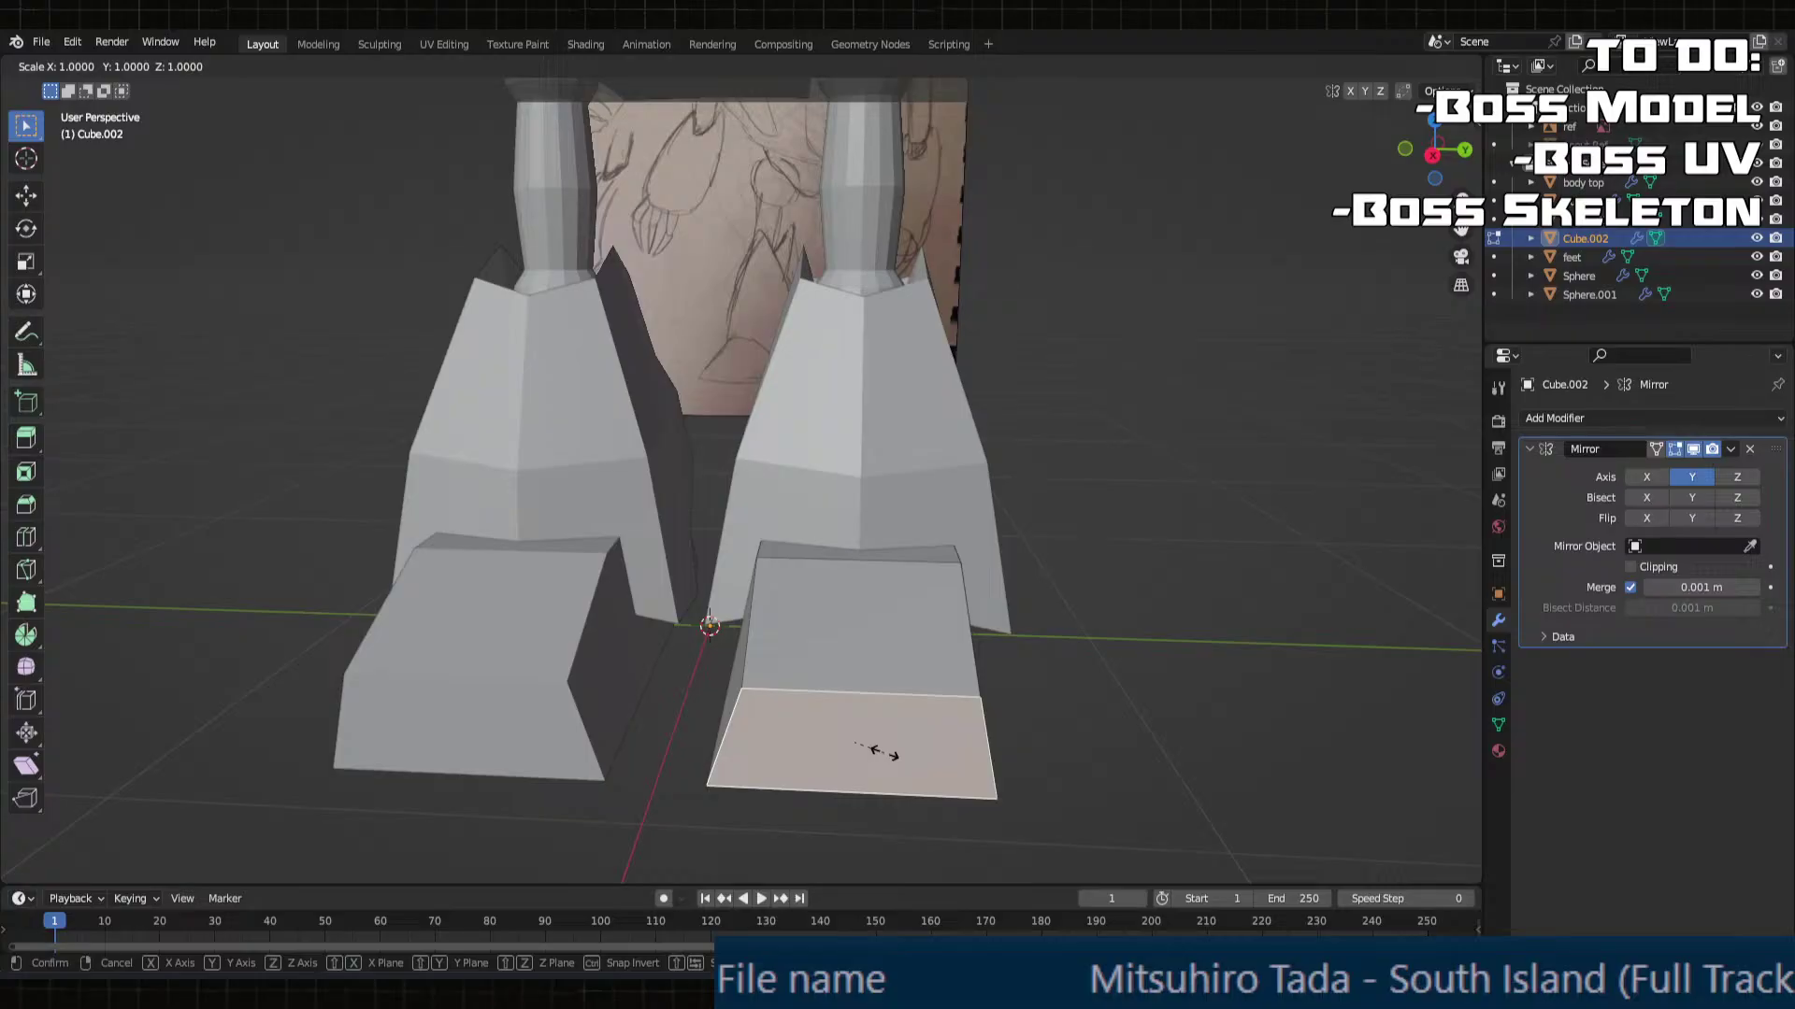
{"action": "key", "text": "y"}
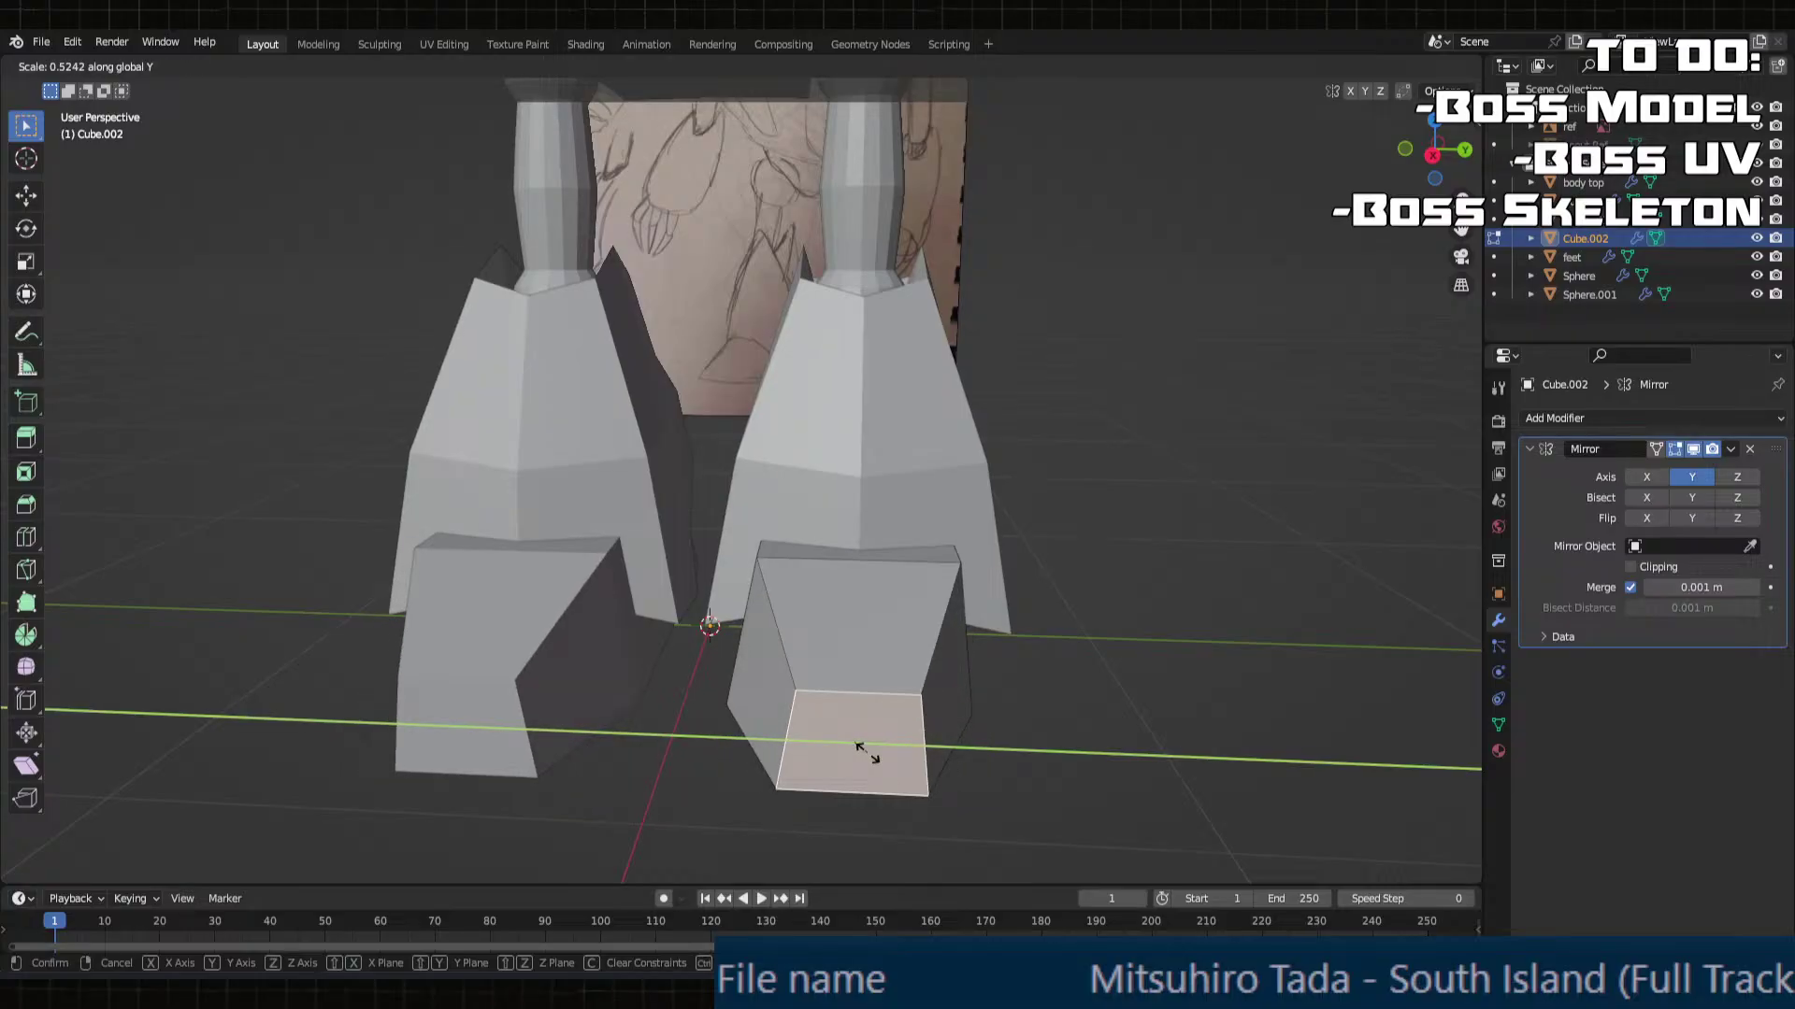
{"action": "left_click", "coordinate": [865, 753]}
Step: Examine the whole robot's proportions with the new shoes, from the feet up to the head
{"action": "middle_click_drag", "start_coordinate": [865, 752], "coordinate": [841, 660]}
{"action": "middle_click_drag", "start_coordinate": [709, 461], "coordinate": [805, 645], "text": "shift"}
{"action": "scroll", "coordinate": [805, 644], "scroll_direction": "down", "scroll_amount": 4}
{"action": "middle_click_drag", "start_coordinate": [831, 715], "coordinate": [774, 614], "text": "shift"}
{"action": "scroll", "coordinate": [899, 633], "scroll_direction": "up", "scroll_amount": 2}
{"action": "middle_click_drag", "start_coordinate": [781, 397], "coordinate": [790, 443]}
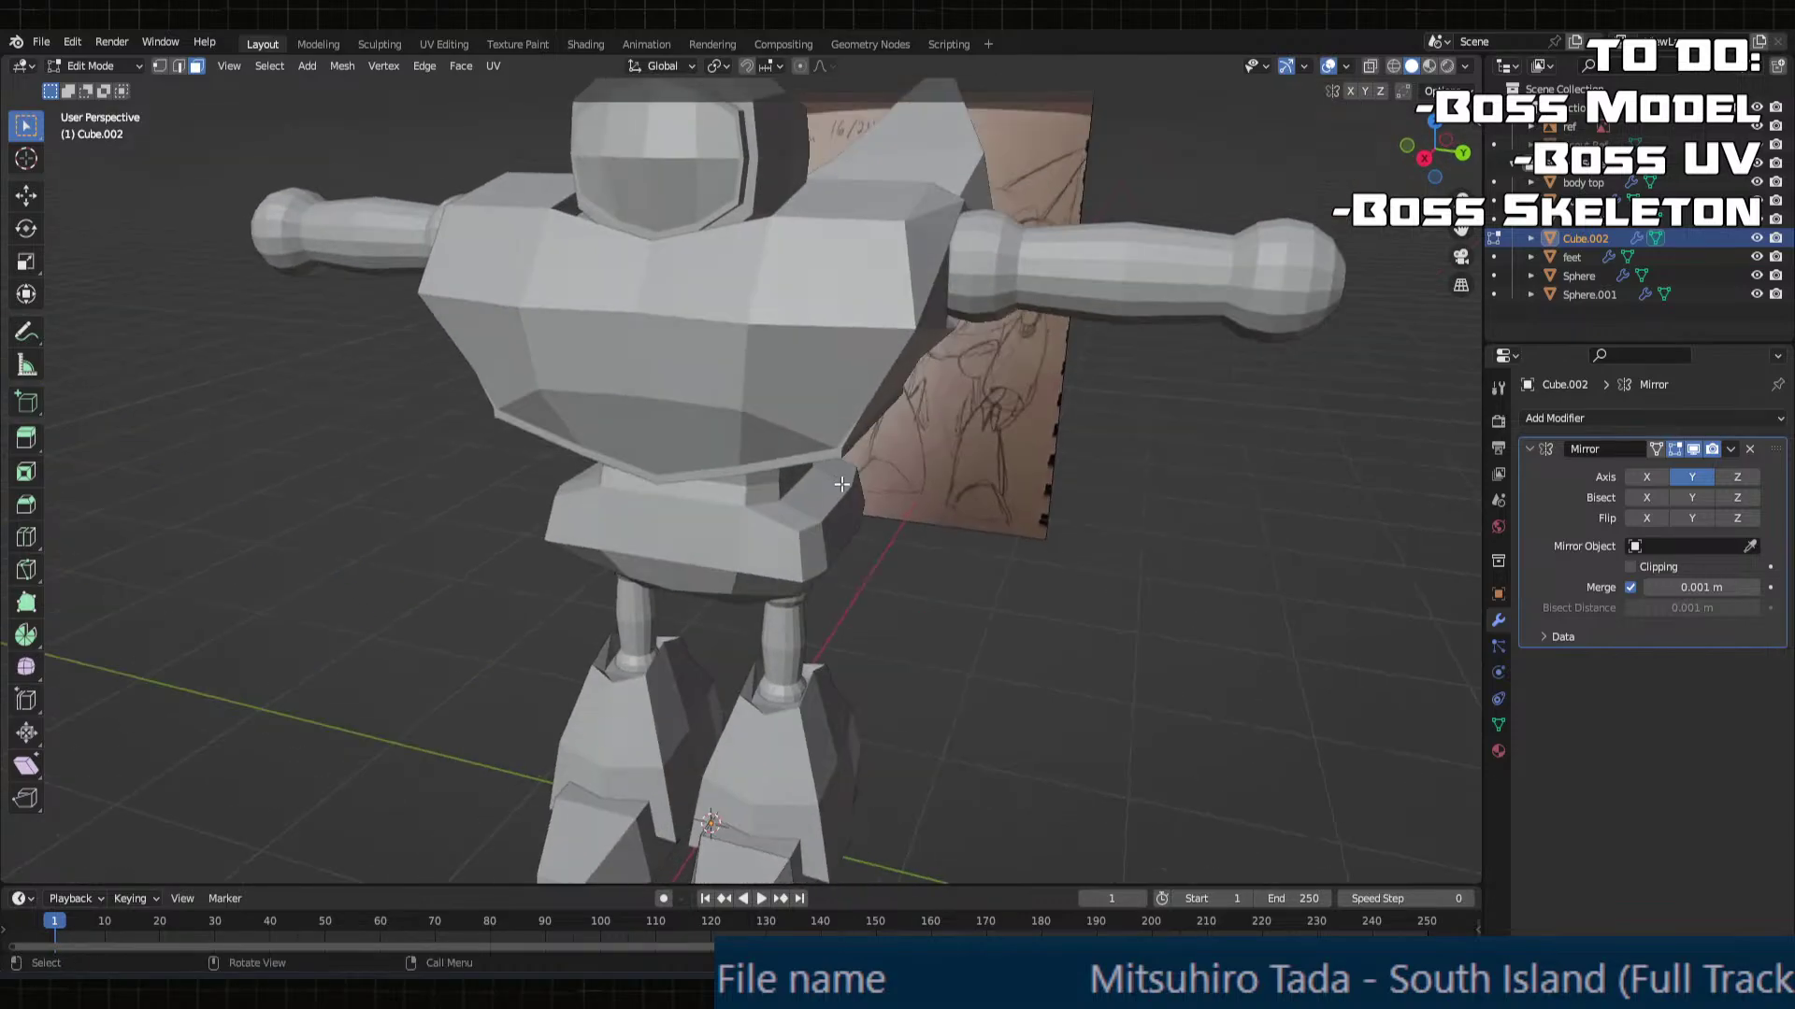
{"action": "middle_click_drag", "start_coordinate": [785, 669], "coordinate": [768, 439], "text": "shift"}
{"action": "scroll", "coordinate": [762, 467], "scroll_direction": "up", "scroll_amount": 3}
{"action": "middle_click_drag", "start_coordinate": [715, 715], "coordinate": [687, 344], "text": "shift"}
{"action": "scroll", "coordinate": [733, 476], "scroll_direction": "up", "scroll_amount": 1}
Step: Lower the shoe's top faces about 0.083 m along Z
{"action": "left_click", "coordinate": [689, 369], "text": "shift"}
{"action": "key", "text": "g"}
{"action": "middle_click_drag", "start_coordinate": [687, 344], "coordinate": [583, 390]}
{"action": "left_click", "coordinate": [685, 390]}
{"action": "middle_click_drag", "start_coordinate": [859, 345], "coordinate": [781, 501]}
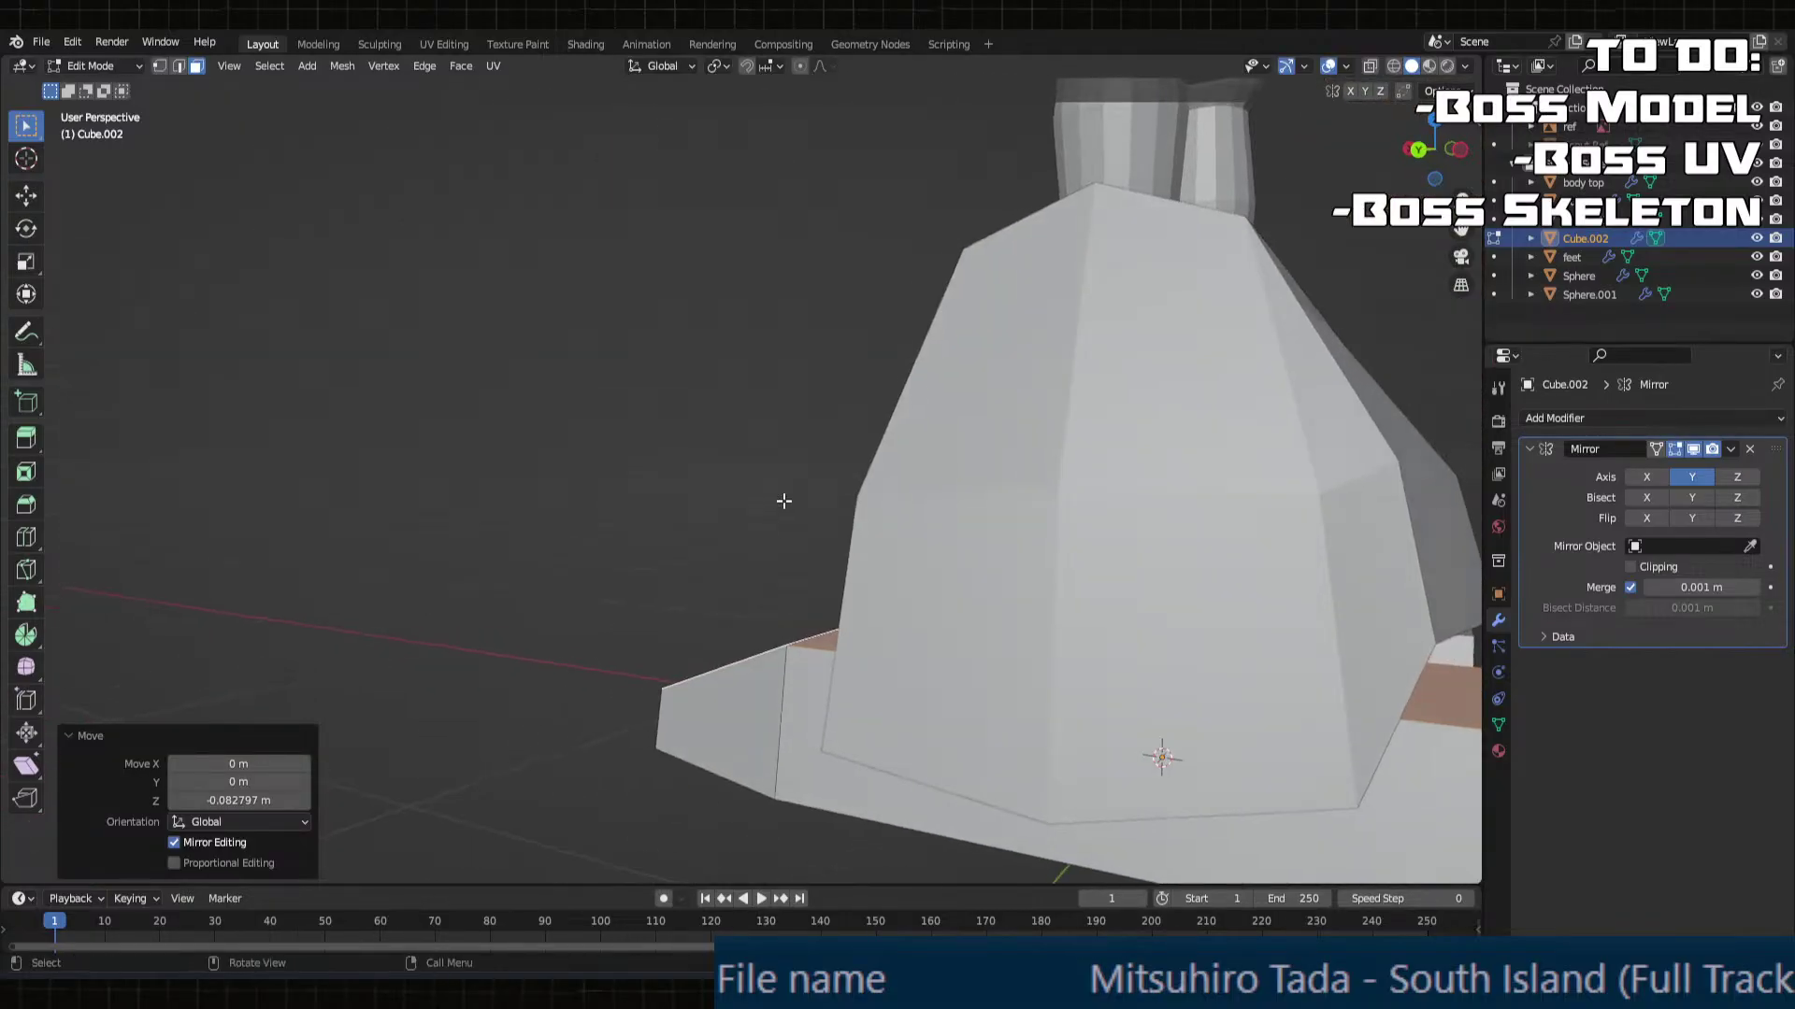
{"action": "middle_click_drag", "start_coordinate": [897, 550], "coordinate": [1082, 586]}
Step: Switch from the shoe to editing the feet mesh and select its lower front face
{"action": "key", "text": "Tab"}
{"action": "left_click", "coordinate": [1009, 585]}
{"action": "key", "text": "Tab"}
{"action": "scroll", "coordinate": [1082, 586], "scroll_direction": "up", "scroll_amount": 2}
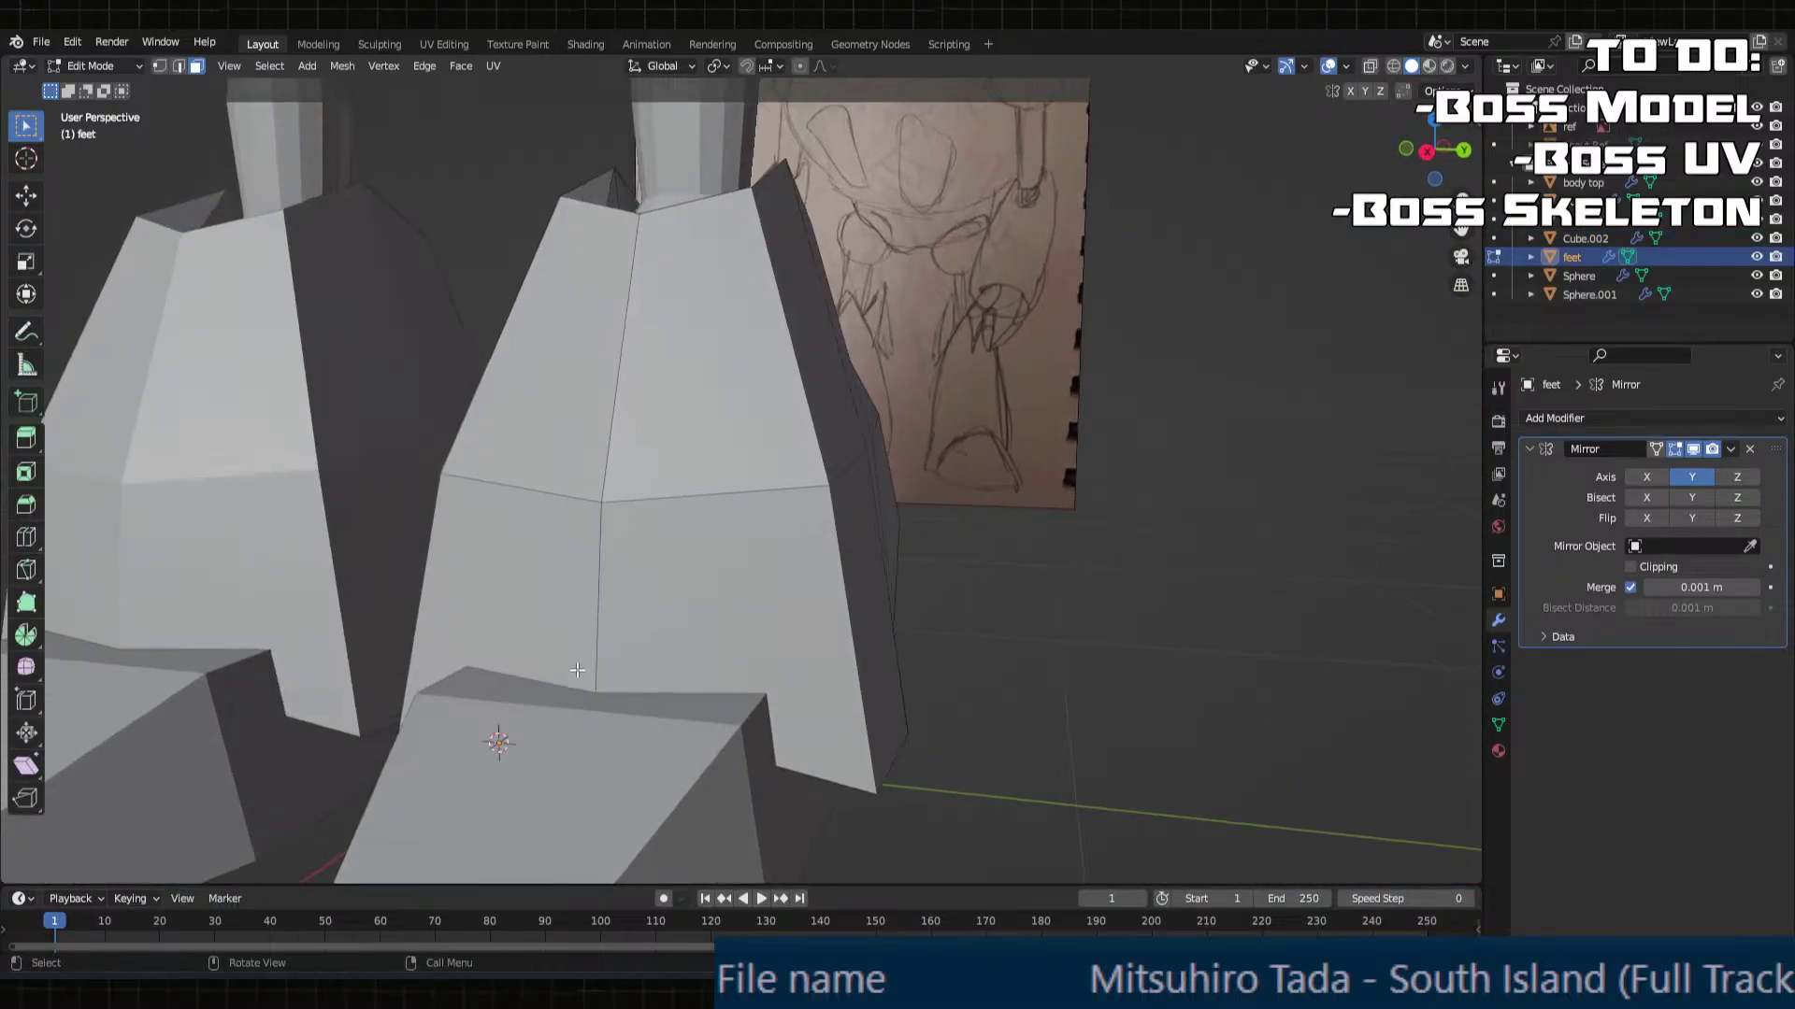
{"action": "left_click", "coordinate": [604, 701]}
{"action": "key", "text": "2"}
{"action": "middle_click_drag", "start_coordinate": [604, 701], "coordinate": [861, 741]}
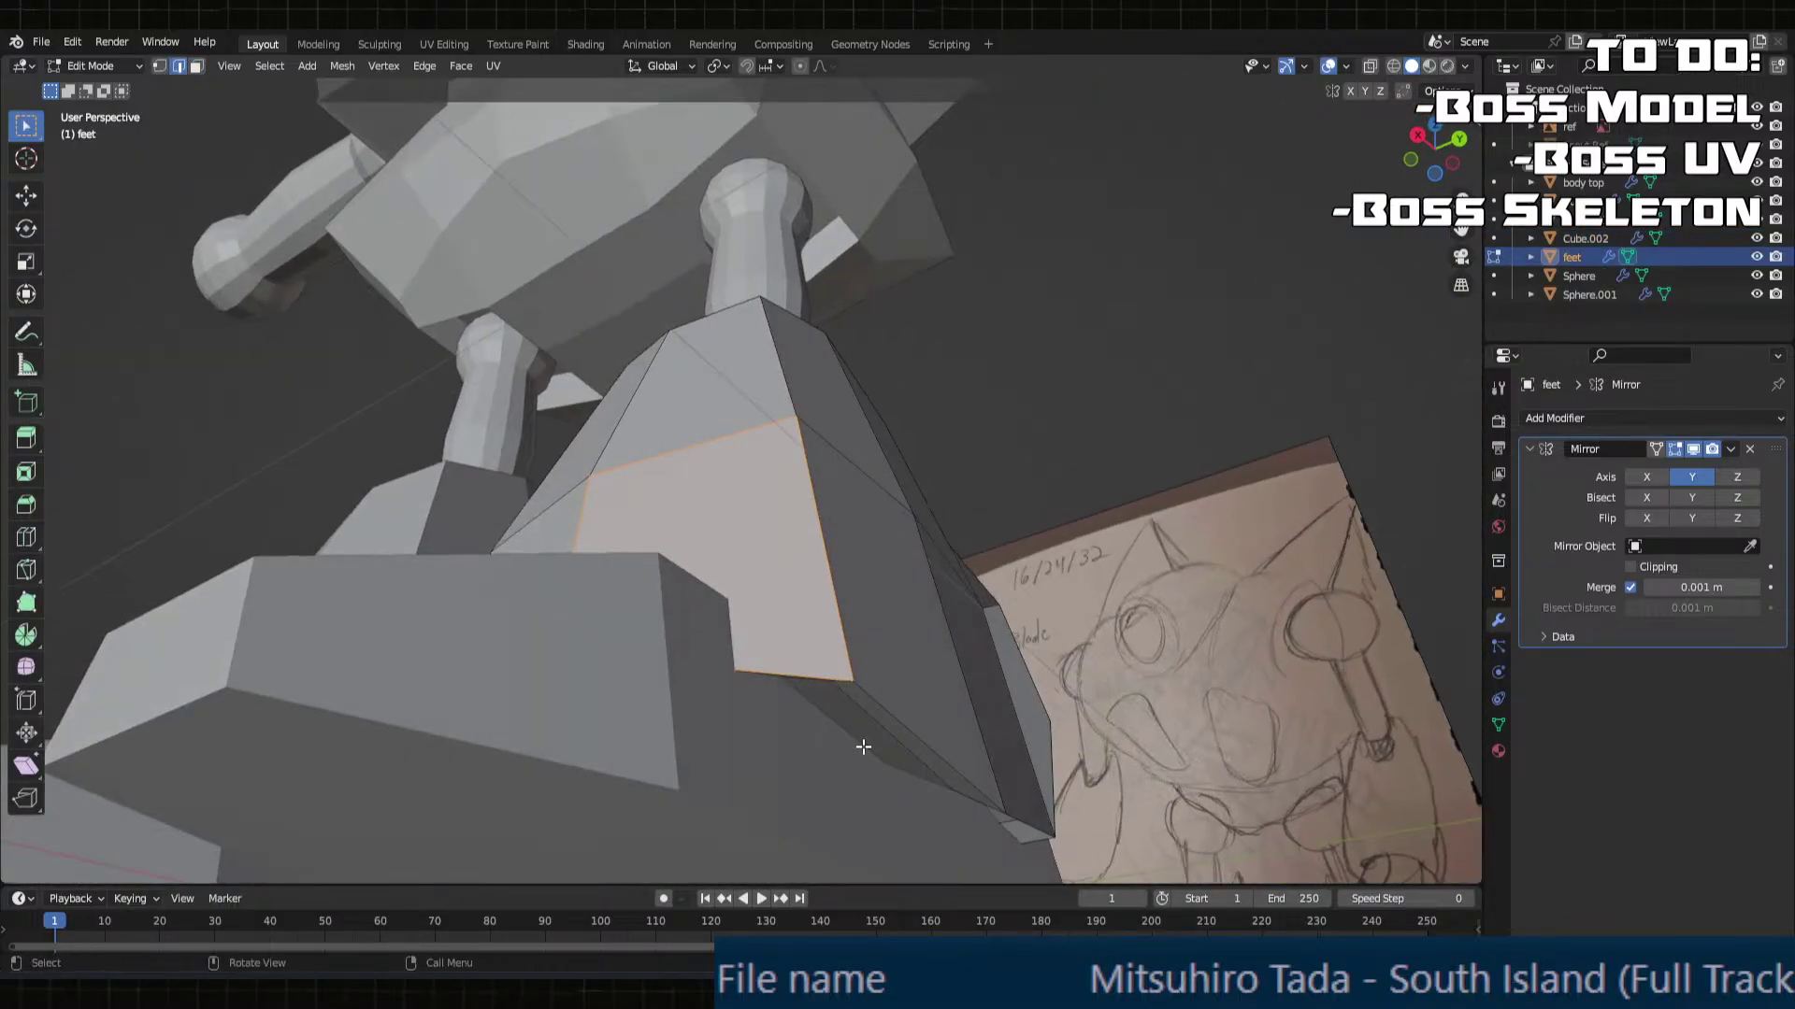
Step: Select the underside faces of the feet mesh, hiding the shoe object Cube.002 to reach them
{"action": "key", "text": "3"}
{"action": "left_click", "coordinate": [861, 741]}
{"action": "scroll", "coordinate": [858, 737], "scroll_direction": "up", "scroll_amount": 2}
{"action": "left_click", "coordinate": [859, 730], "text": "alt"}
{"action": "left_click", "coordinate": [859, 730]}
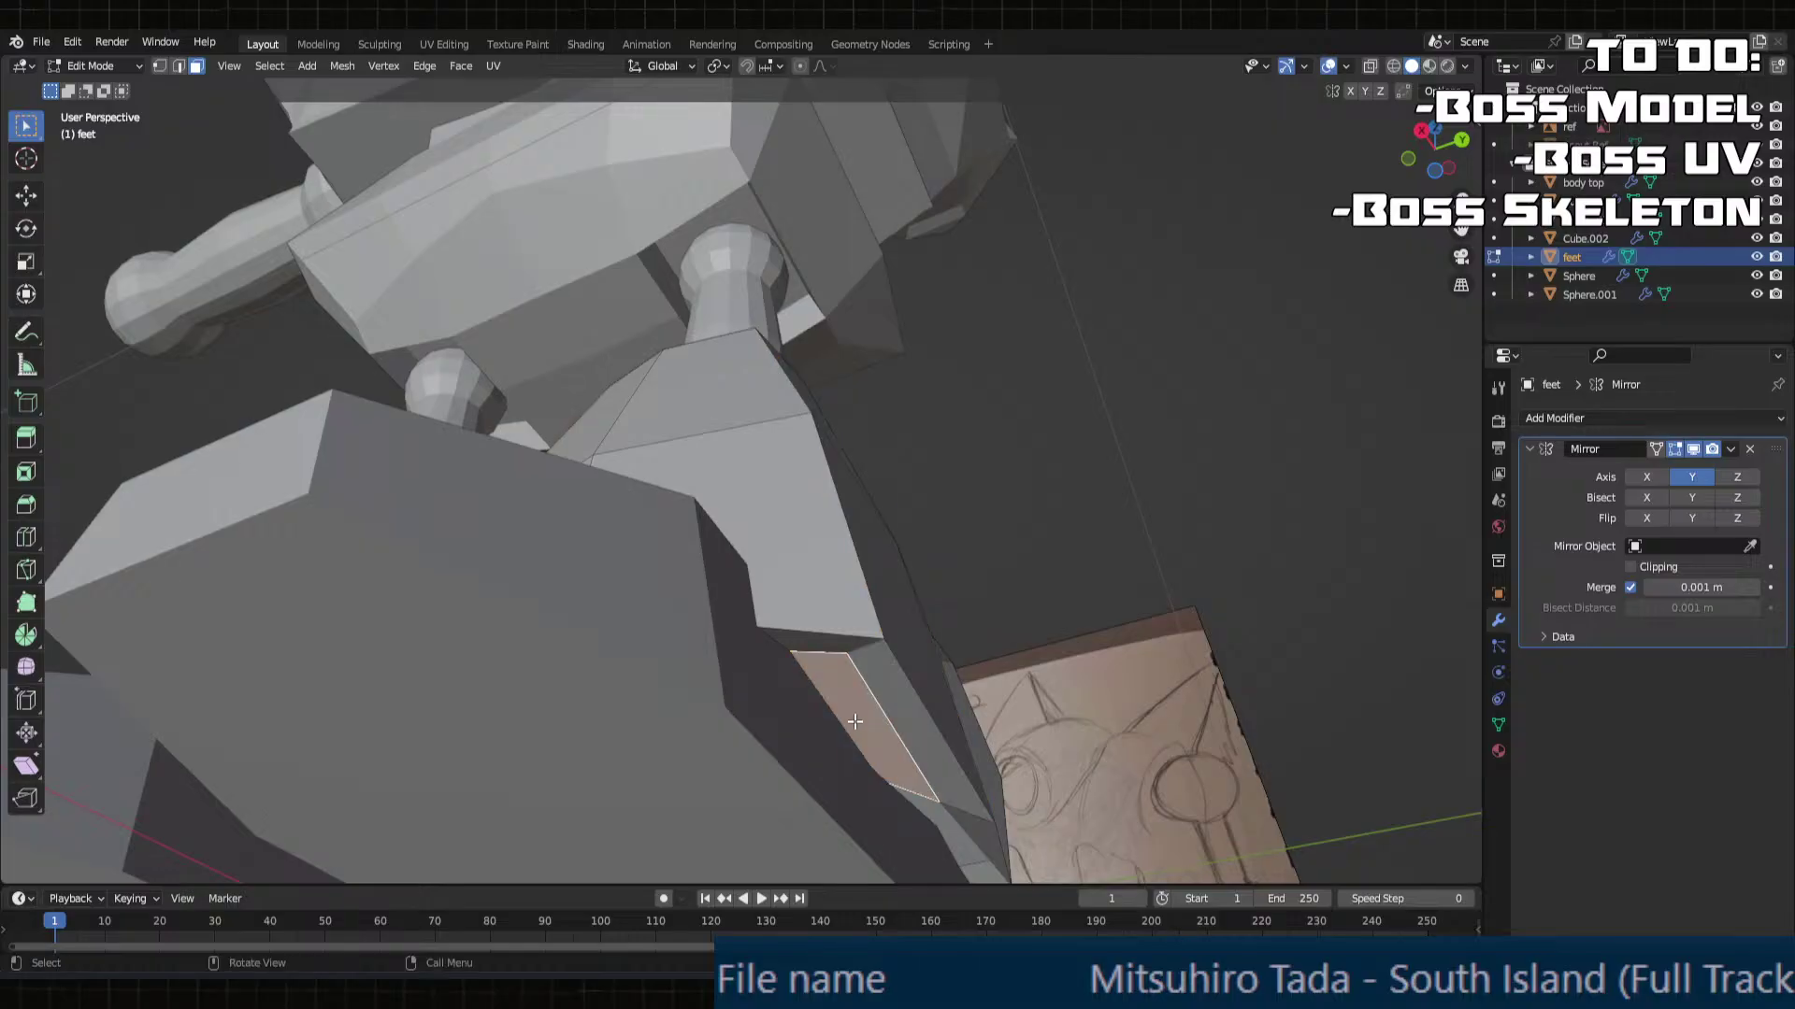
{"action": "middle_click_drag", "start_coordinate": [754, 726], "coordinate": [791, 709], "text": "shift"}
{"action": "left_click", "coordinate": [705, 712], "text": "shift"}
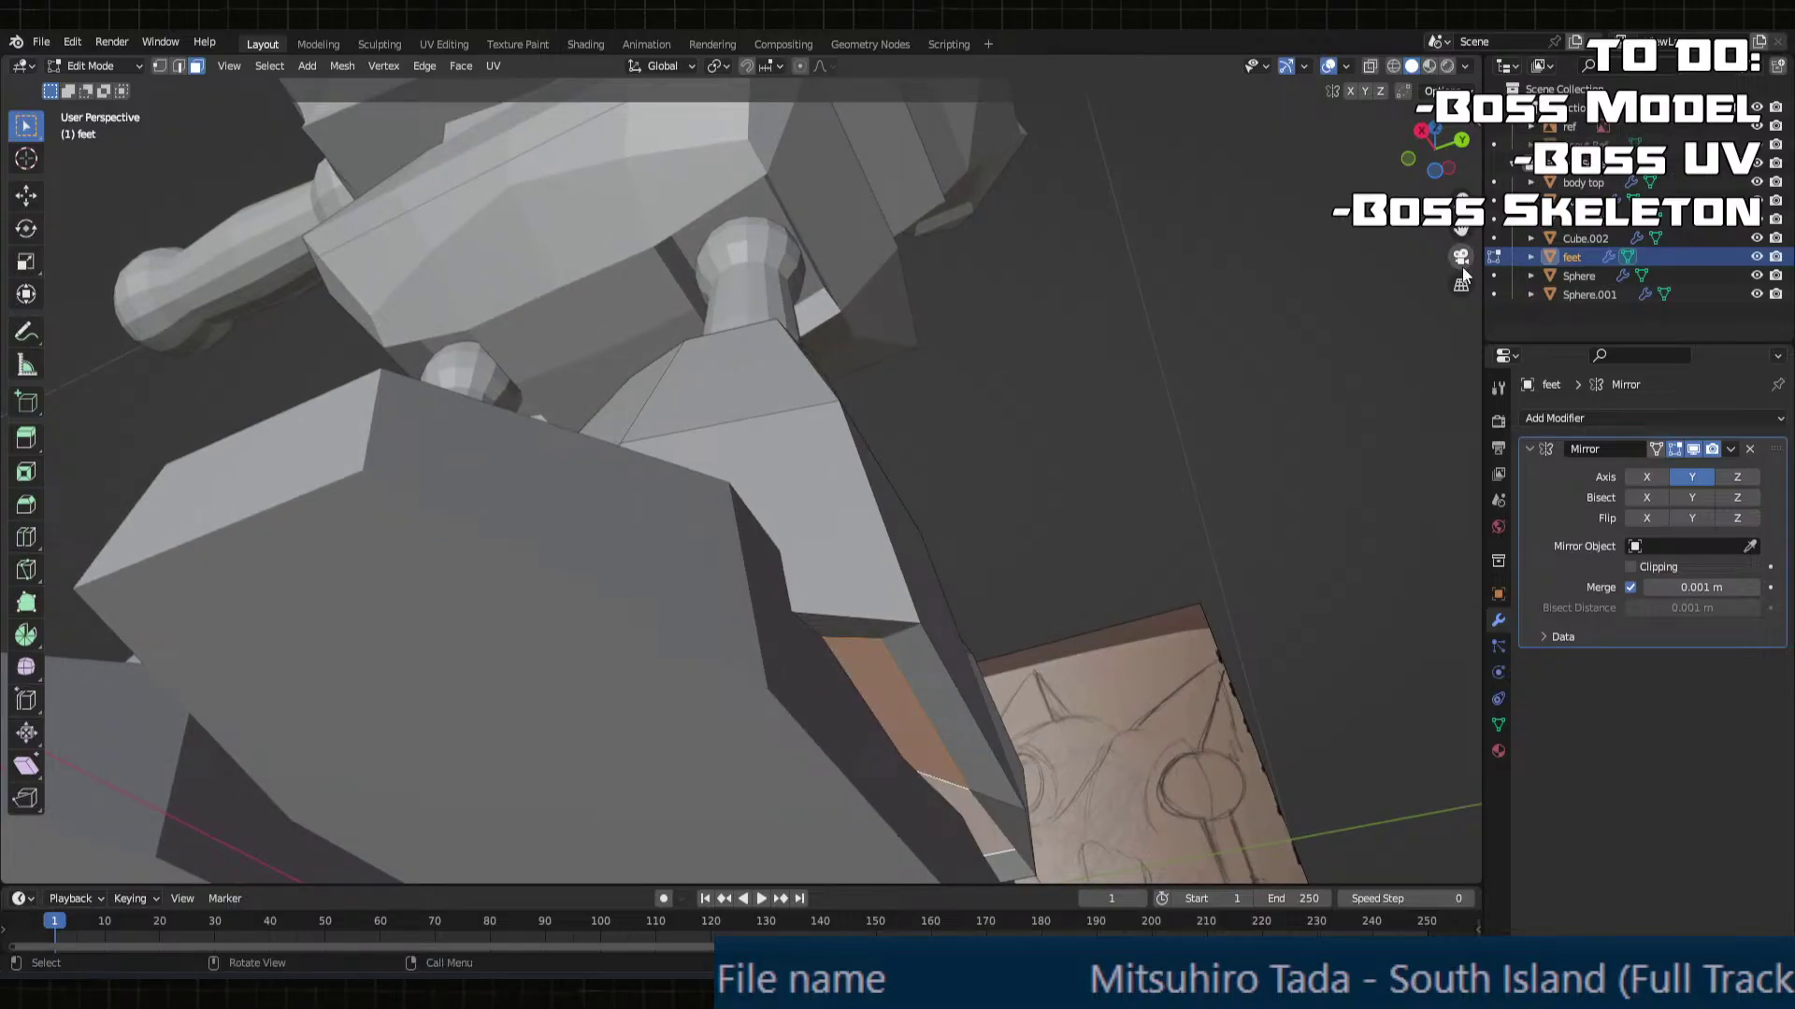
{"action": "left_click", "coordinate": [1755, 236]}
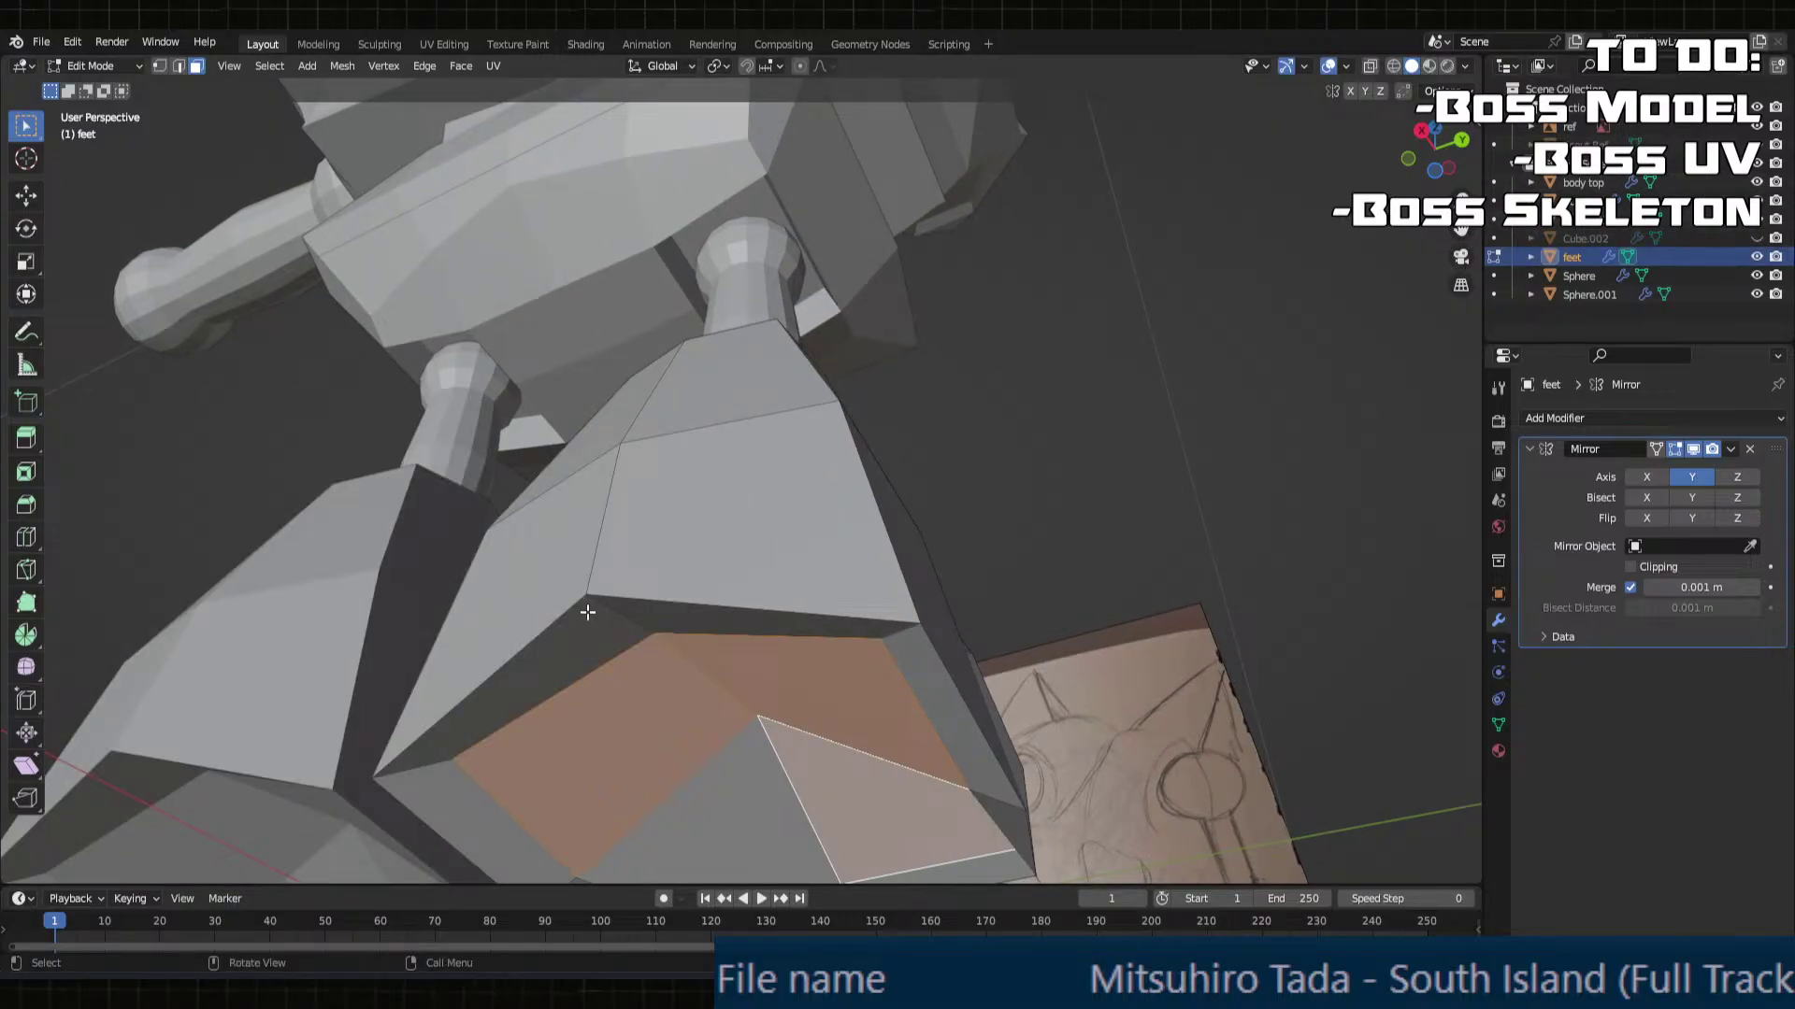
{"action": "middle_click_drag", "start_coordinate": [585, 613], "coordinate": [611, 640]}
{"action": "left_click", "coordinate": [693, 809], "text": "shift"}
Step: Try to extrude the foot's underside faces downward and its front faces about 0.49 m along X
{"action": "middle_click_drag", "start_coordinate": [693, 809], "coordinate": [575, 109]}
{"action": "key", "text": "e"}
{"action": "left_click", "coordinate": [652, 663]}
{"action": "left_click", "coordinate": [645, 707]}
{"action": "left_click", "coordinate": [734, 725], "text": "shift"}
{"action": "key", "text": "e"}
{"action": "left_click", "coordinate": [575, 110]}
Step: Undo the extrusions on the feet mesh and unhide the shoe object
{"action": "scroll", "coordinate": [598, 373], "scroll_direction": "down", "scroll_amount": 5}
{"action": "middle_click_drag", "start_coordinate": [636, 421], "coordinate": [538, 410]}
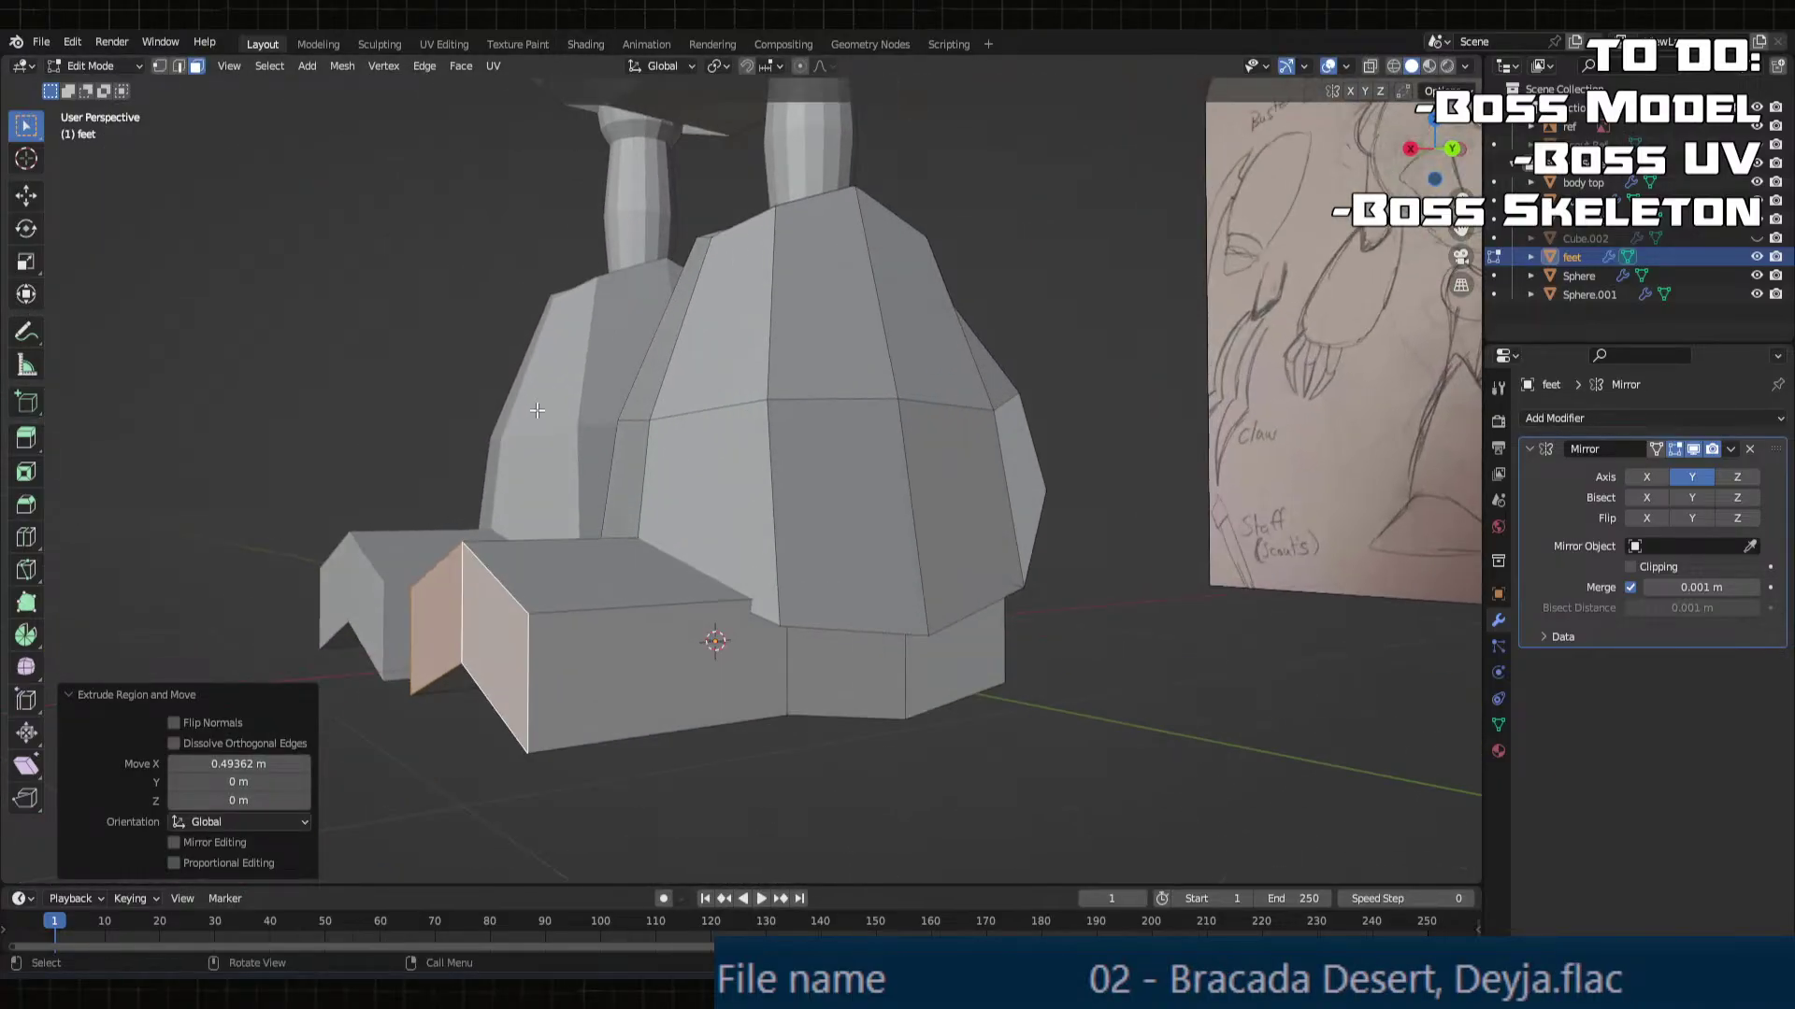
{"action": "key", "text": "ctrl+z"}
{"action": "key", "text": "ctrl+z"}
{"action": "key", "text": "ctrl+z"}
{"action": "key", "text": "ctrl+z"}
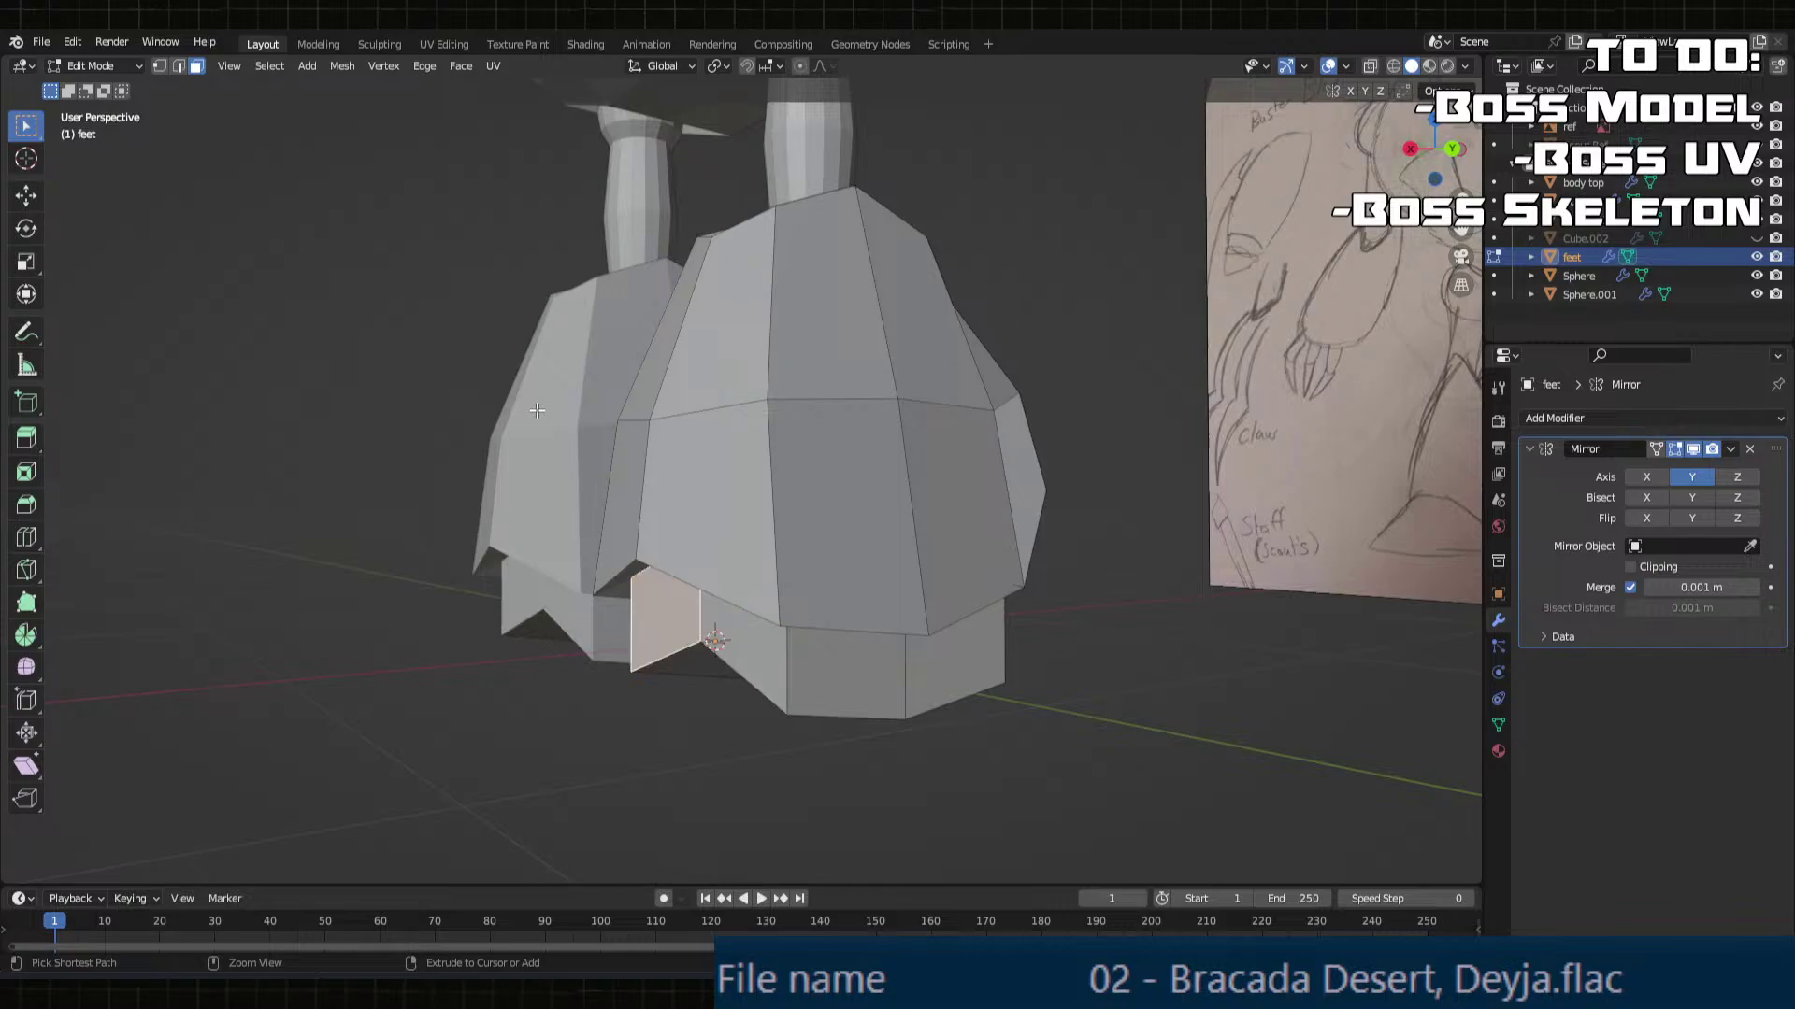
{"action": "left_click", "coordinate": [1756, 237]}
Step: Rename the shoe object Cube.002 as feet
{"action": "double_click", "coordinate": [1561, 237]}
{"action": "type", "text": "fee"}
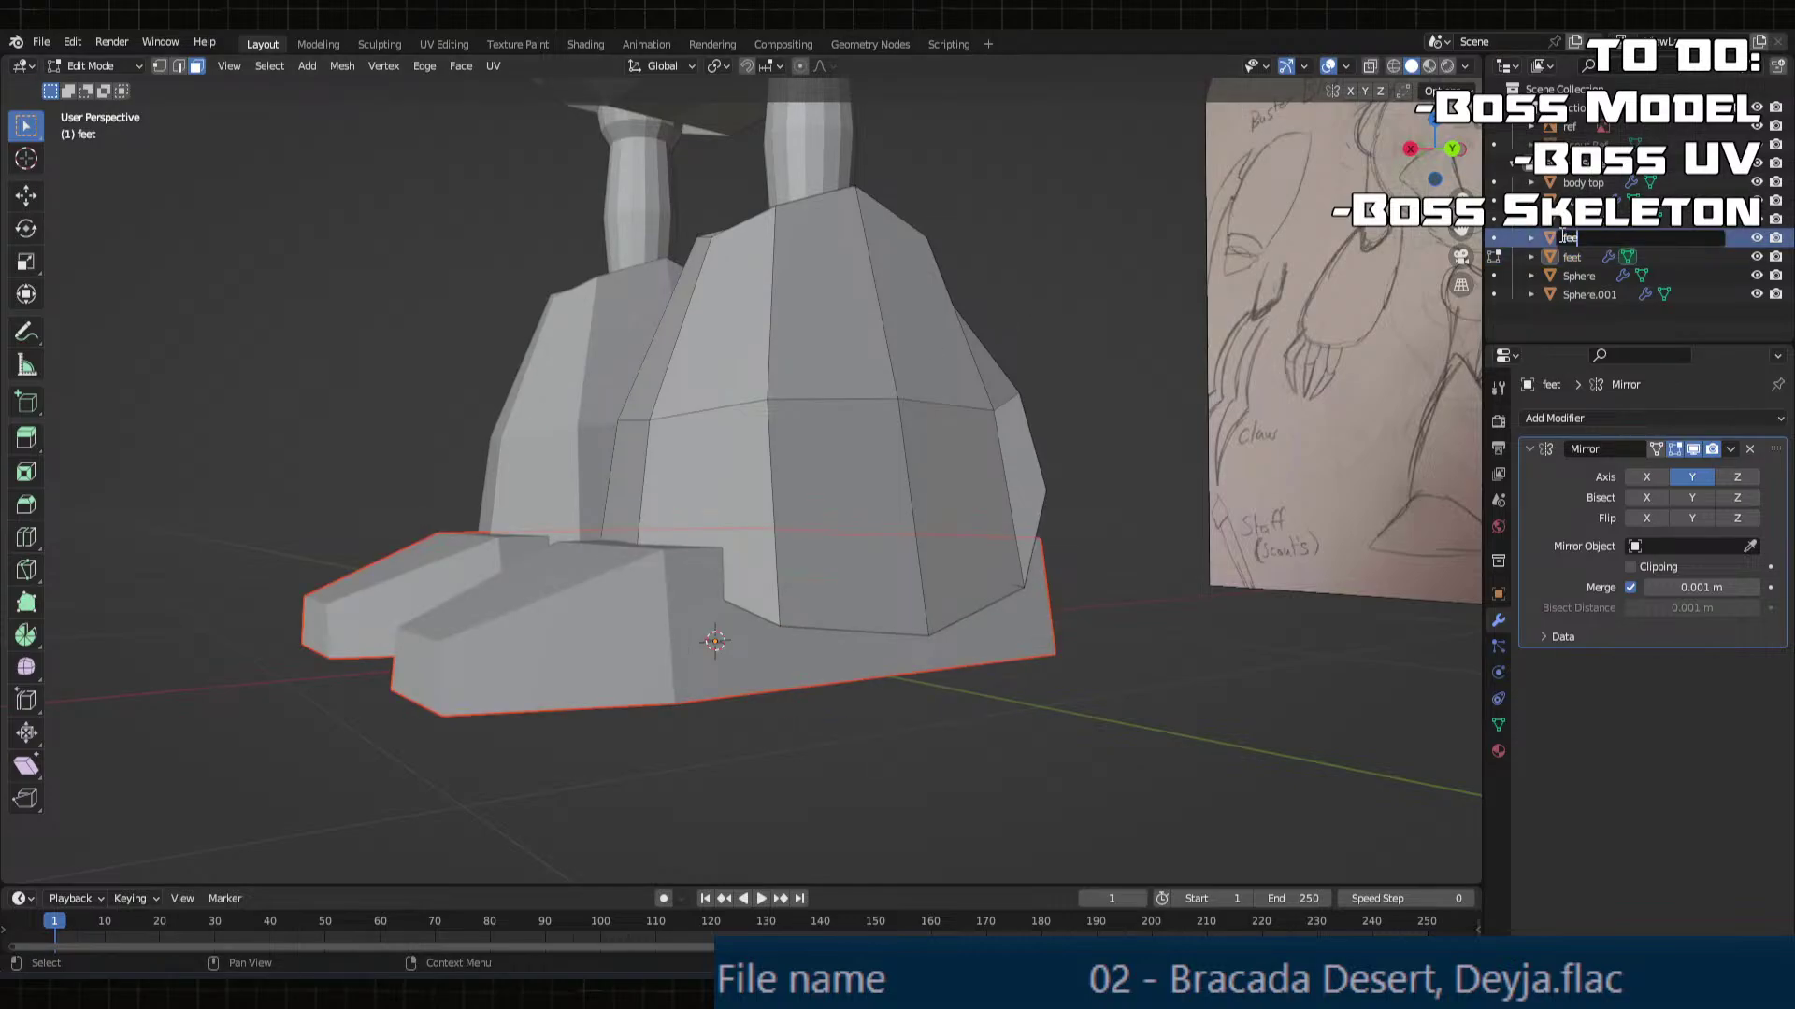
{"action": "type", "text": "t"}
{"action": "key", "text": "Return"}
Step: Leave mesh editing and rename the head object Cube.001 as head
{"action": "mouse_move", "coordinate": [1074, 402]}
{"action": "middle_mouse_down"}
{"action": "mouse_move", "coordinate": [1014, 413]}
{"action": "mouse_move", "coordinate": [1084, 417]}
{"action": "middle_mouse_up"}
{"action": "scroll", "coordinate": [1075, 421], "scroll_direction": "down", "scroll_amount": 1}
{"action": "middle_click_drag", "start_coordinate": [995, 607], "coordinate": [1040, 786], "text": "shift"}
{"action": "key", "text": "Tab"}
{"action": "scroll", "coordinate": [974, 594], "scroll_direction": "down", "scroll_amount": 2}
{"action": "middle_click_drag", "start_coordinate": [974, 594], "coordinate": [1063, 849], "text": "shift"}
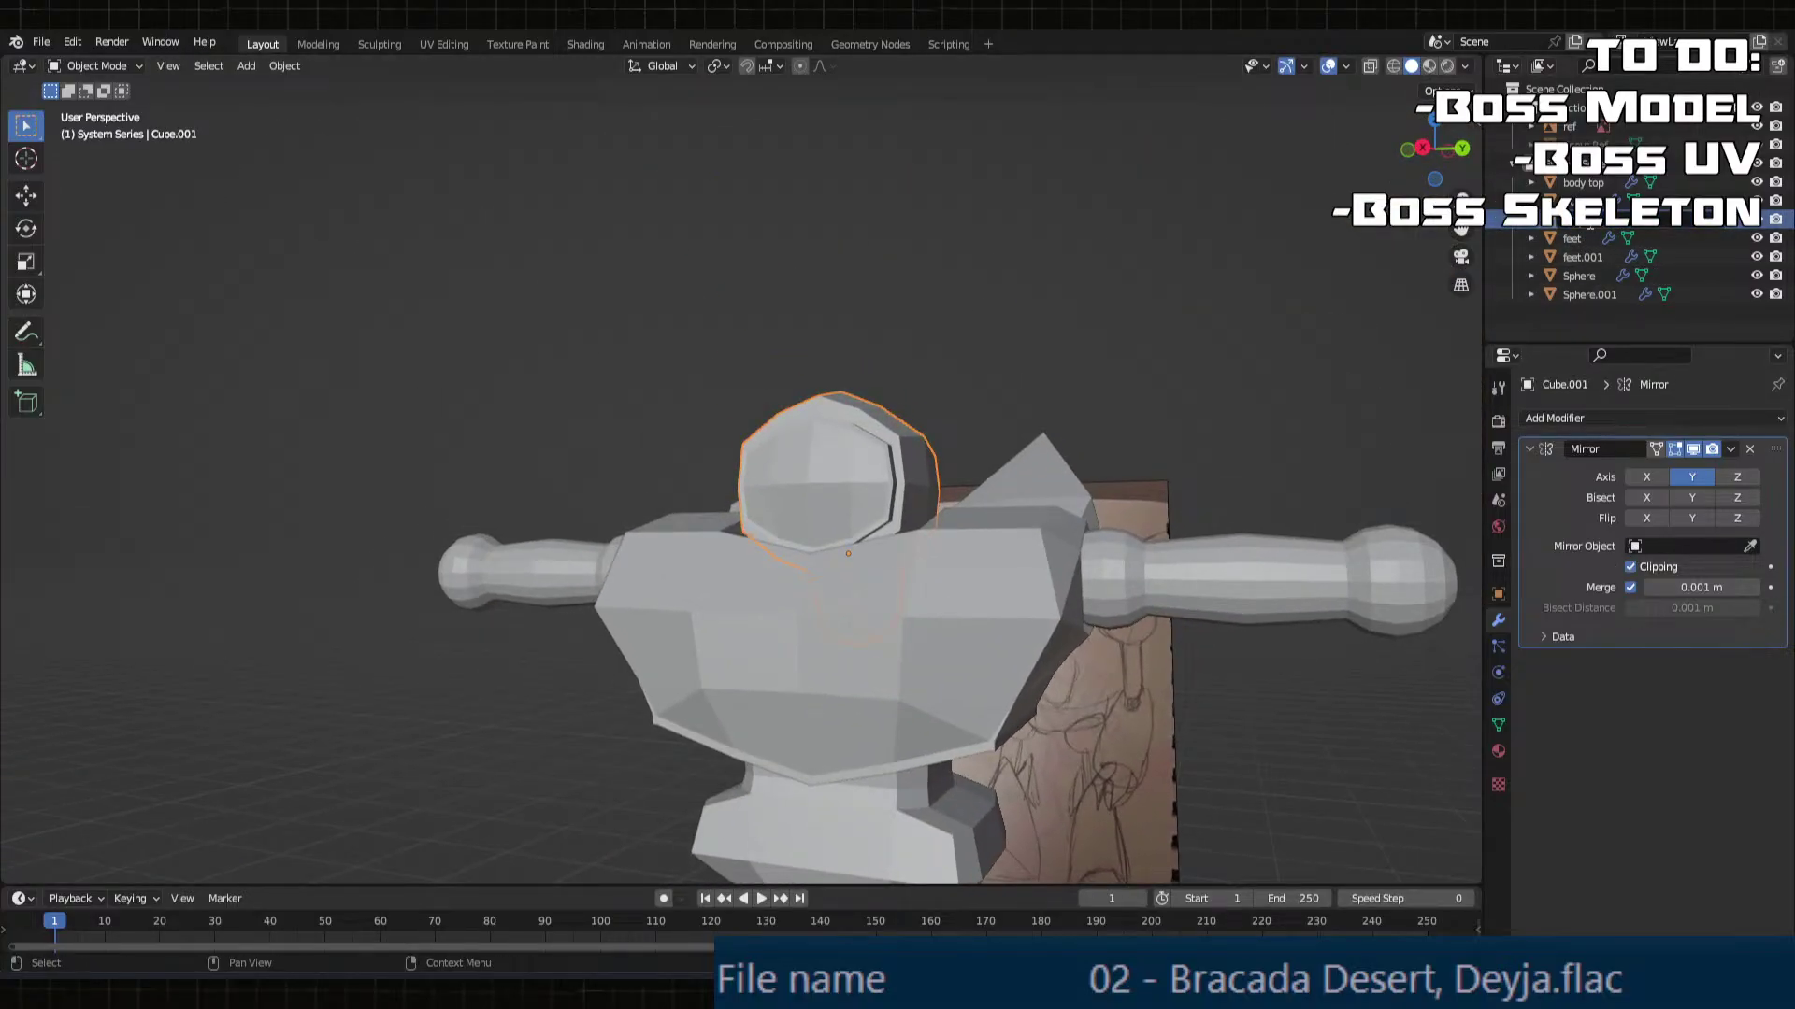
{"action": "type", "text": "head"}
{"action": "key", "text": "Return"}
Step: Rename the pelvis object Cube as hips
{"action": "left_click", "coordinate": [1580, 200]}
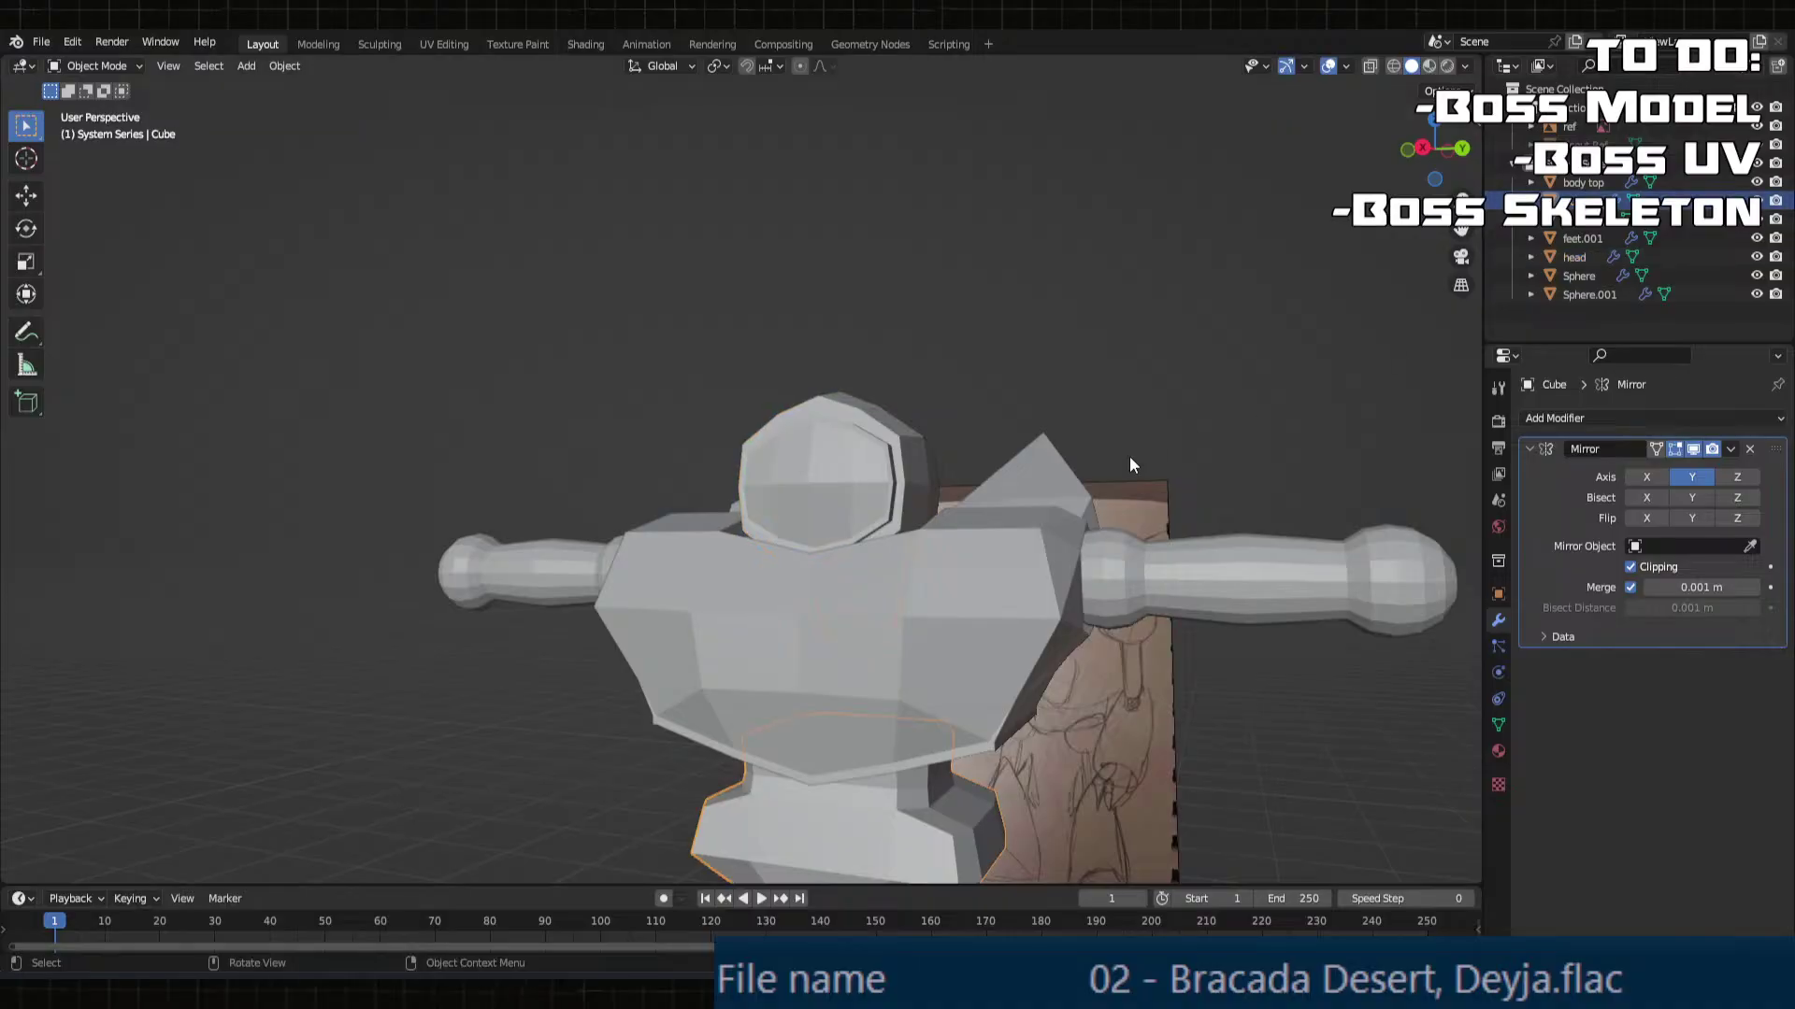
{"action": "middle_click_drag", "start_coordinate": [1129, 456], "coordinate": [1129, 441]}
{"action": "double_click", "coordinate": [1580, 198]}
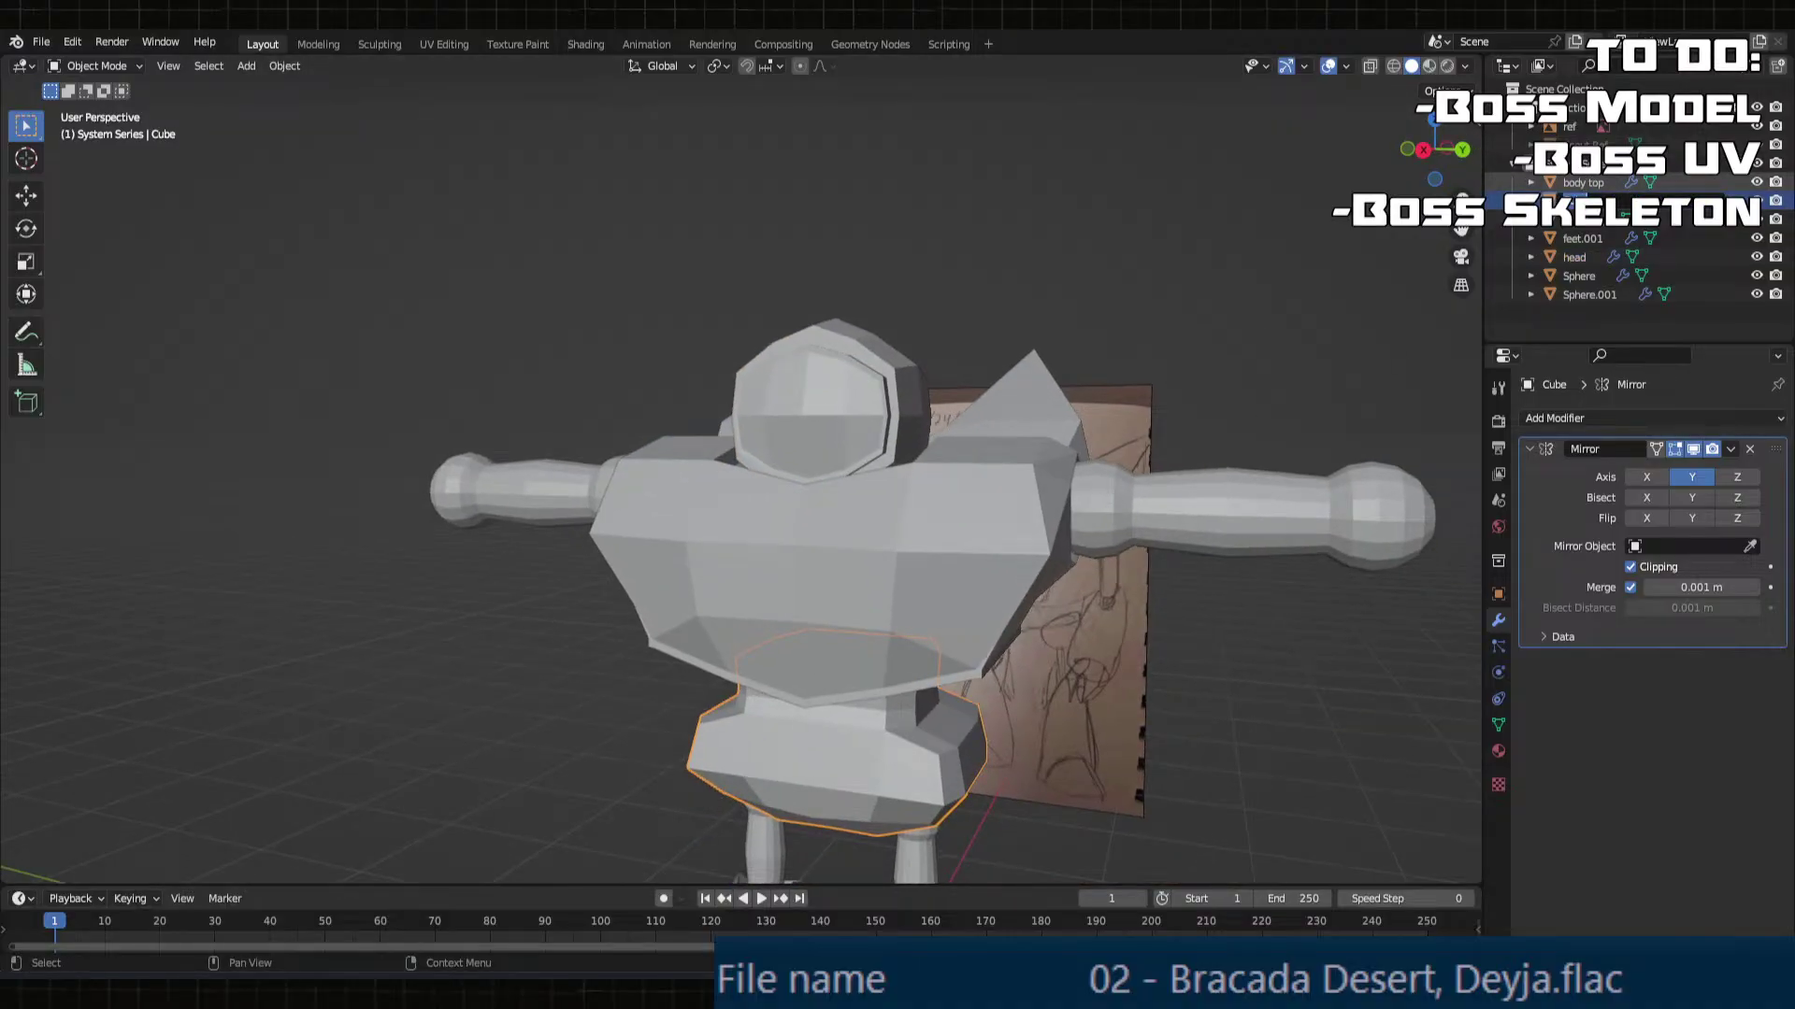
{"action": "type", "text": "hips"}
{"action": "key", "text": "Return"}
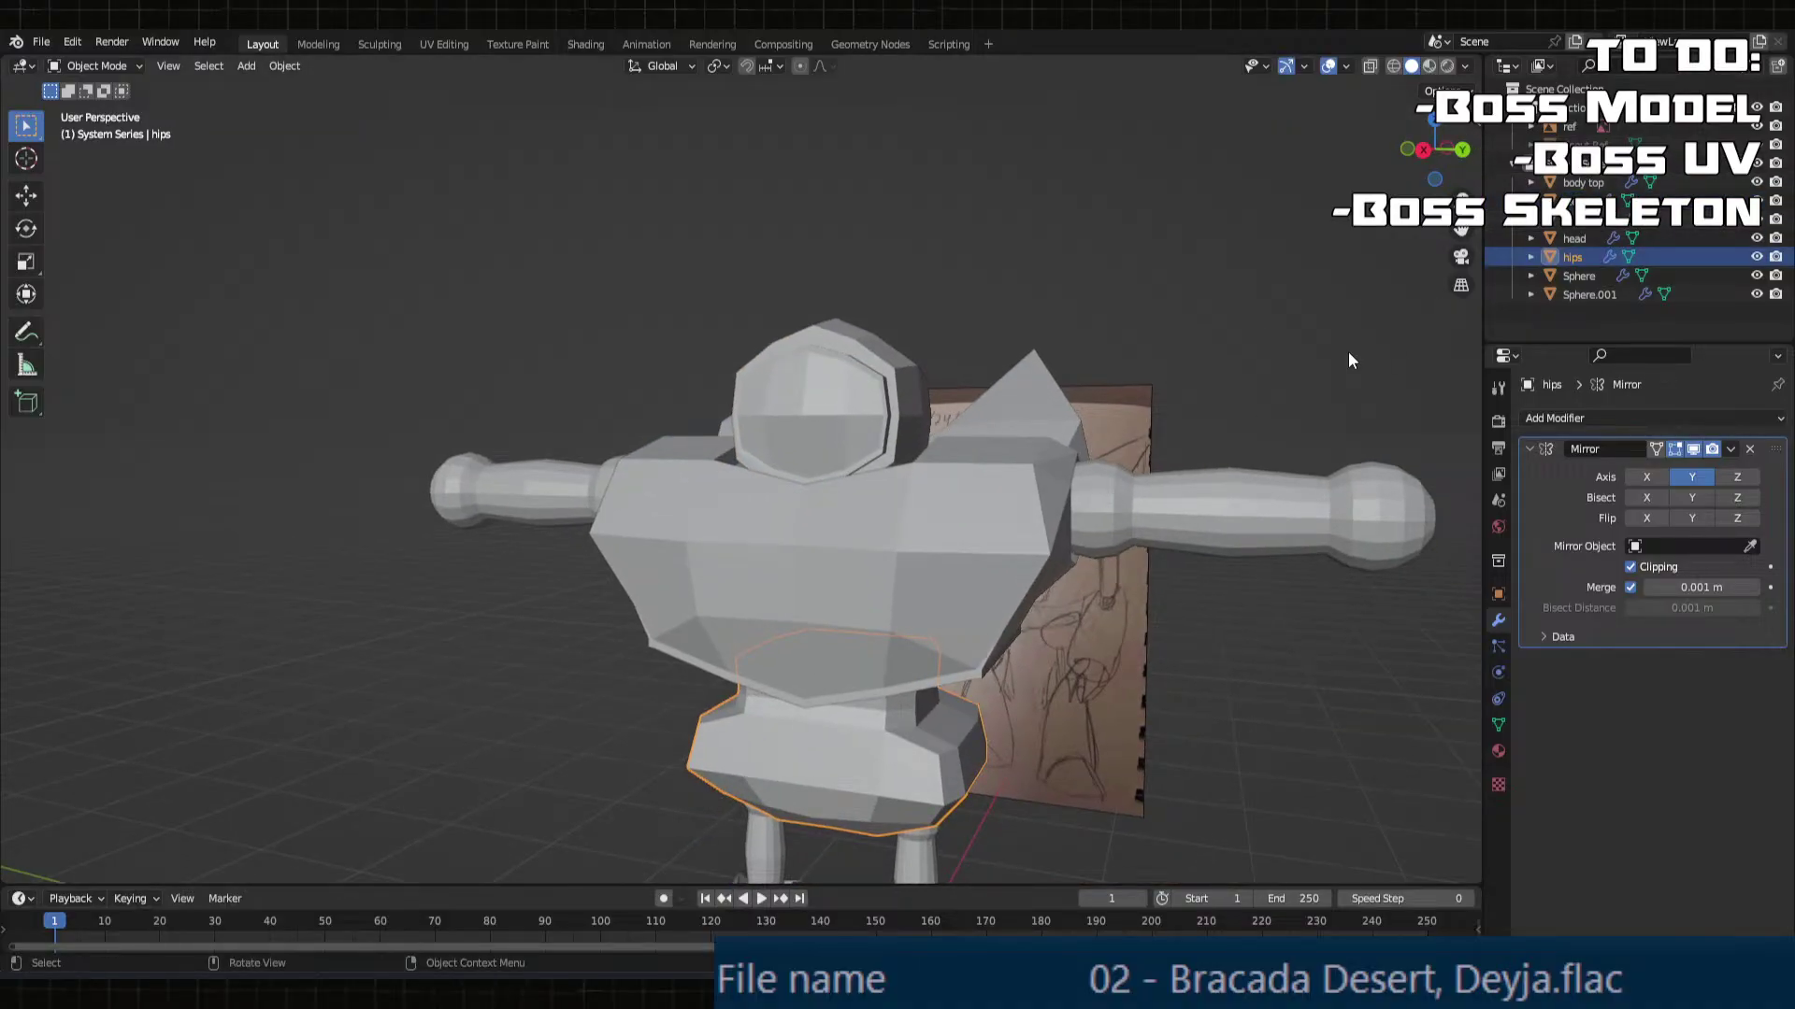
{"action": "scroll", "coordinate": [1348, 359], "scroll_direction": "down", "scroll_amount": 3}
{"action": "middle_click_drag", "start_coordinate": [1082, 449], "coordinate": [1039, 310], "text": "shift"}
{"action": "scroll", "coordinate": [992, 394], "scroll_direction": "up", "scroll_amount": 2}
{"action": "scroll", "coordinate": [918, 428], "scroll_direction": "up", "scroll_amount": 4}
{"action": "mouse_move", "coordinate": [989, 400]}
{"action": "middle_mouse_down"}
{"action": "mouse_move", "coordinate": [920, 426]}
{"action": "mouse_move", "coordinate": [1011, 464]}
{"action": "mouse_move", "coordinate": [930, 498]}
{"action": "middle_mouse_up"}
{"action": "middle_click_drag", "start_coordinate": [961, 371], "coordinate": [944, 517]}
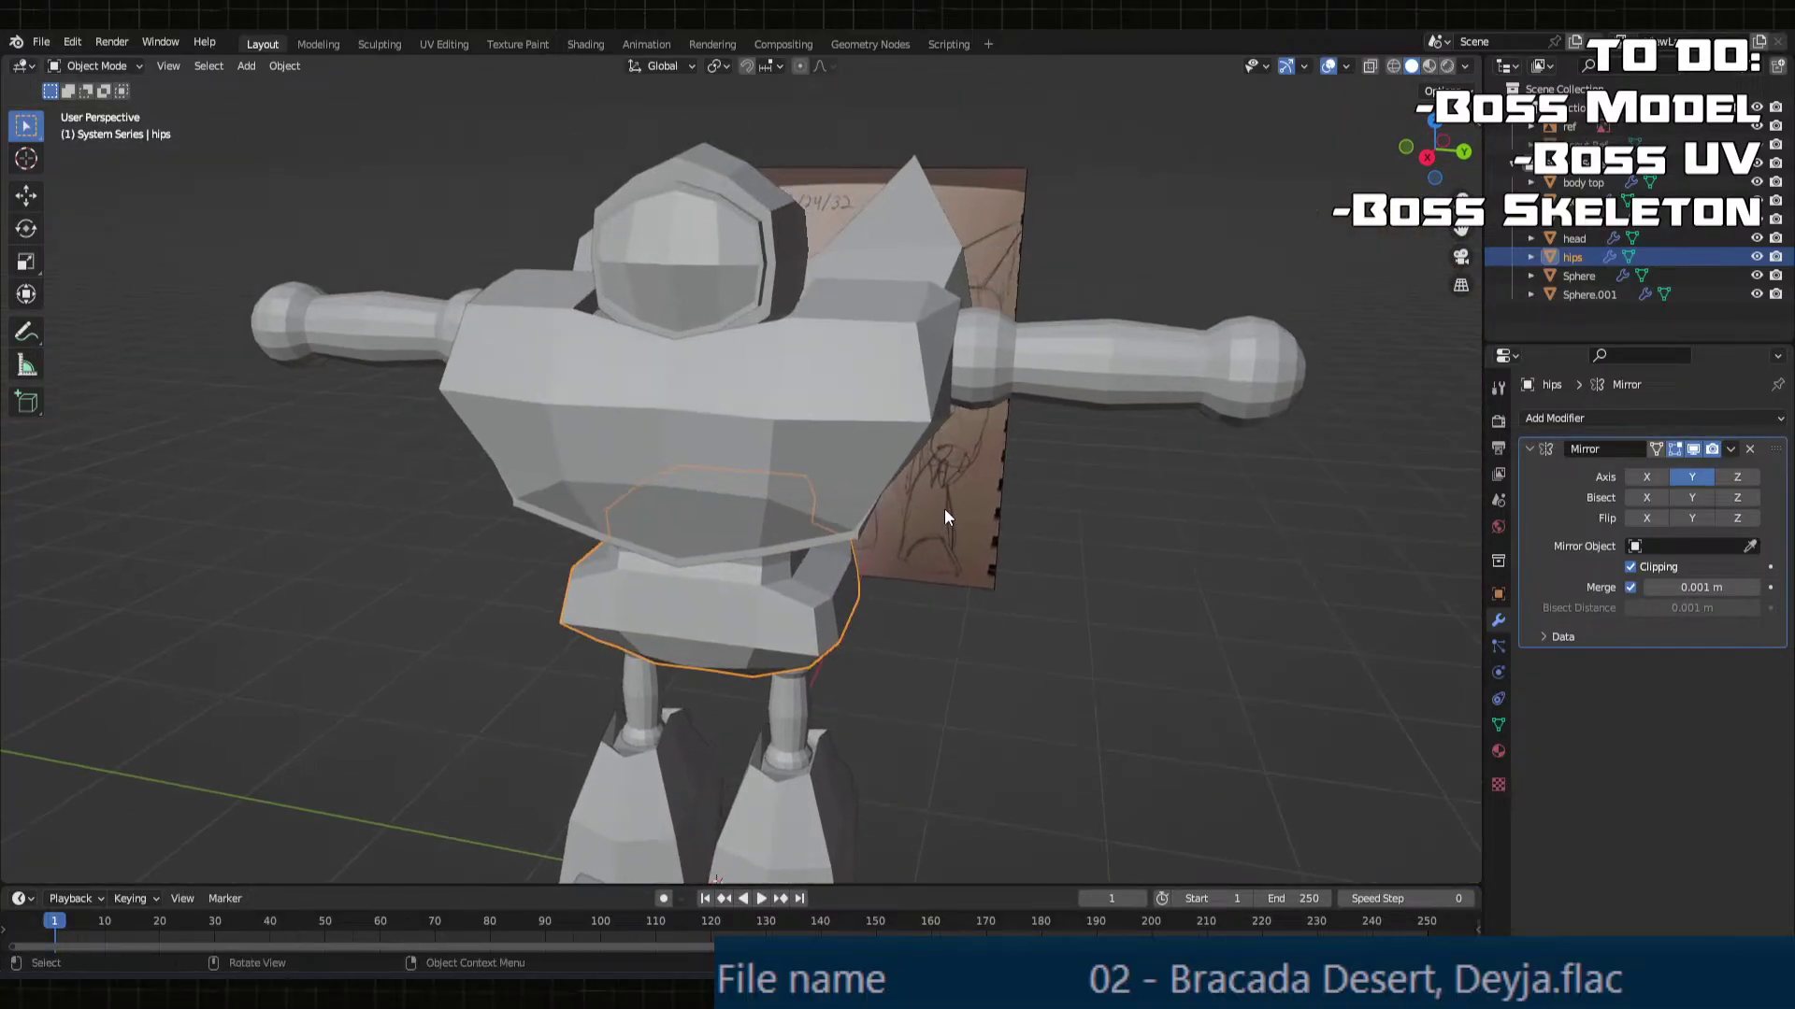
Step: Open the feet mesh for editing and shift the selected lower edge along the Z axis
{"action": "scroll", "coordinate": [944, 510], "scroll_direction": "up", "scroll_amount": 1}
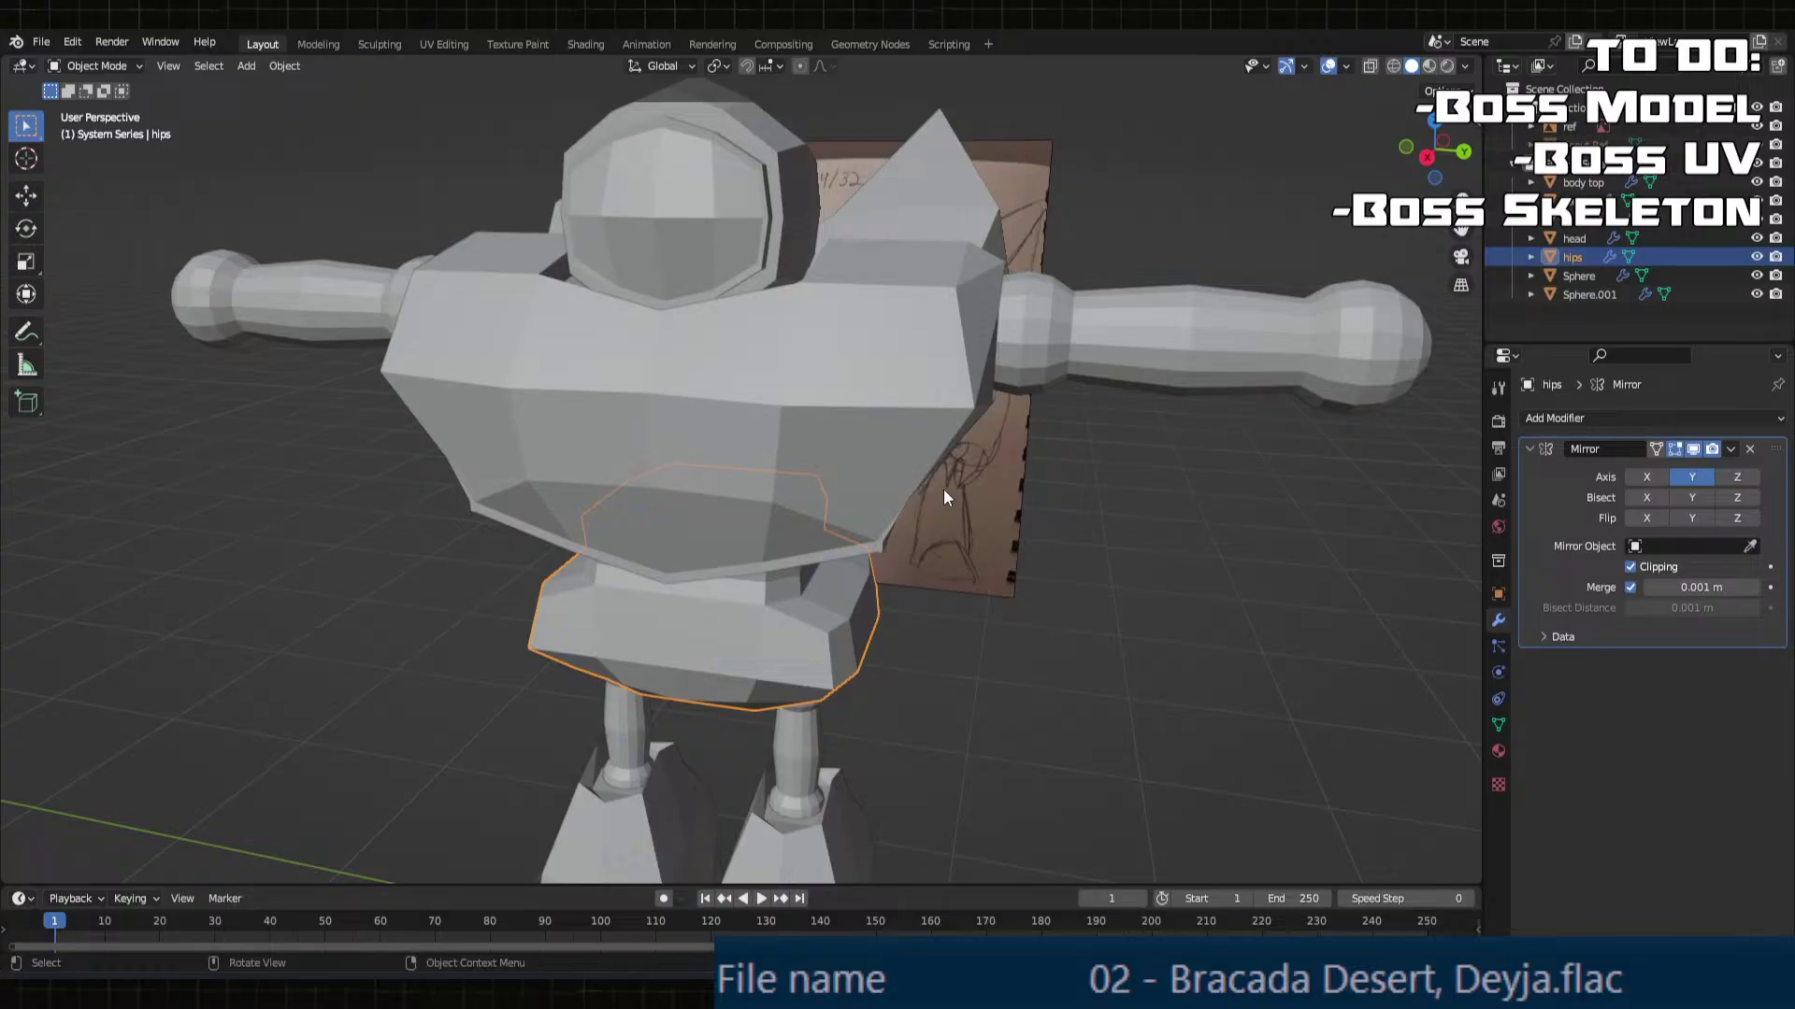
{"action": "middle_click_drag", "start_coordinate": [944, 490], "coordinate": [980, 395]}
{"action": "scroll", "coordinate": [951, 507], "scroll_direction": "down", "scroll_amount": 2}
{"action": "scroll", "coordinate": [875, 619], "scroll_direction": "up", "scroll_amount": 1}
{"action": "middle_click_drag", "start_coordinate": [875, 619], "coordinate": [868, 448], "text": "shift"}
{"action": "scroll", "coordinate": [813, 492], "scroll_direction": "up", "scroll_amount": 1}
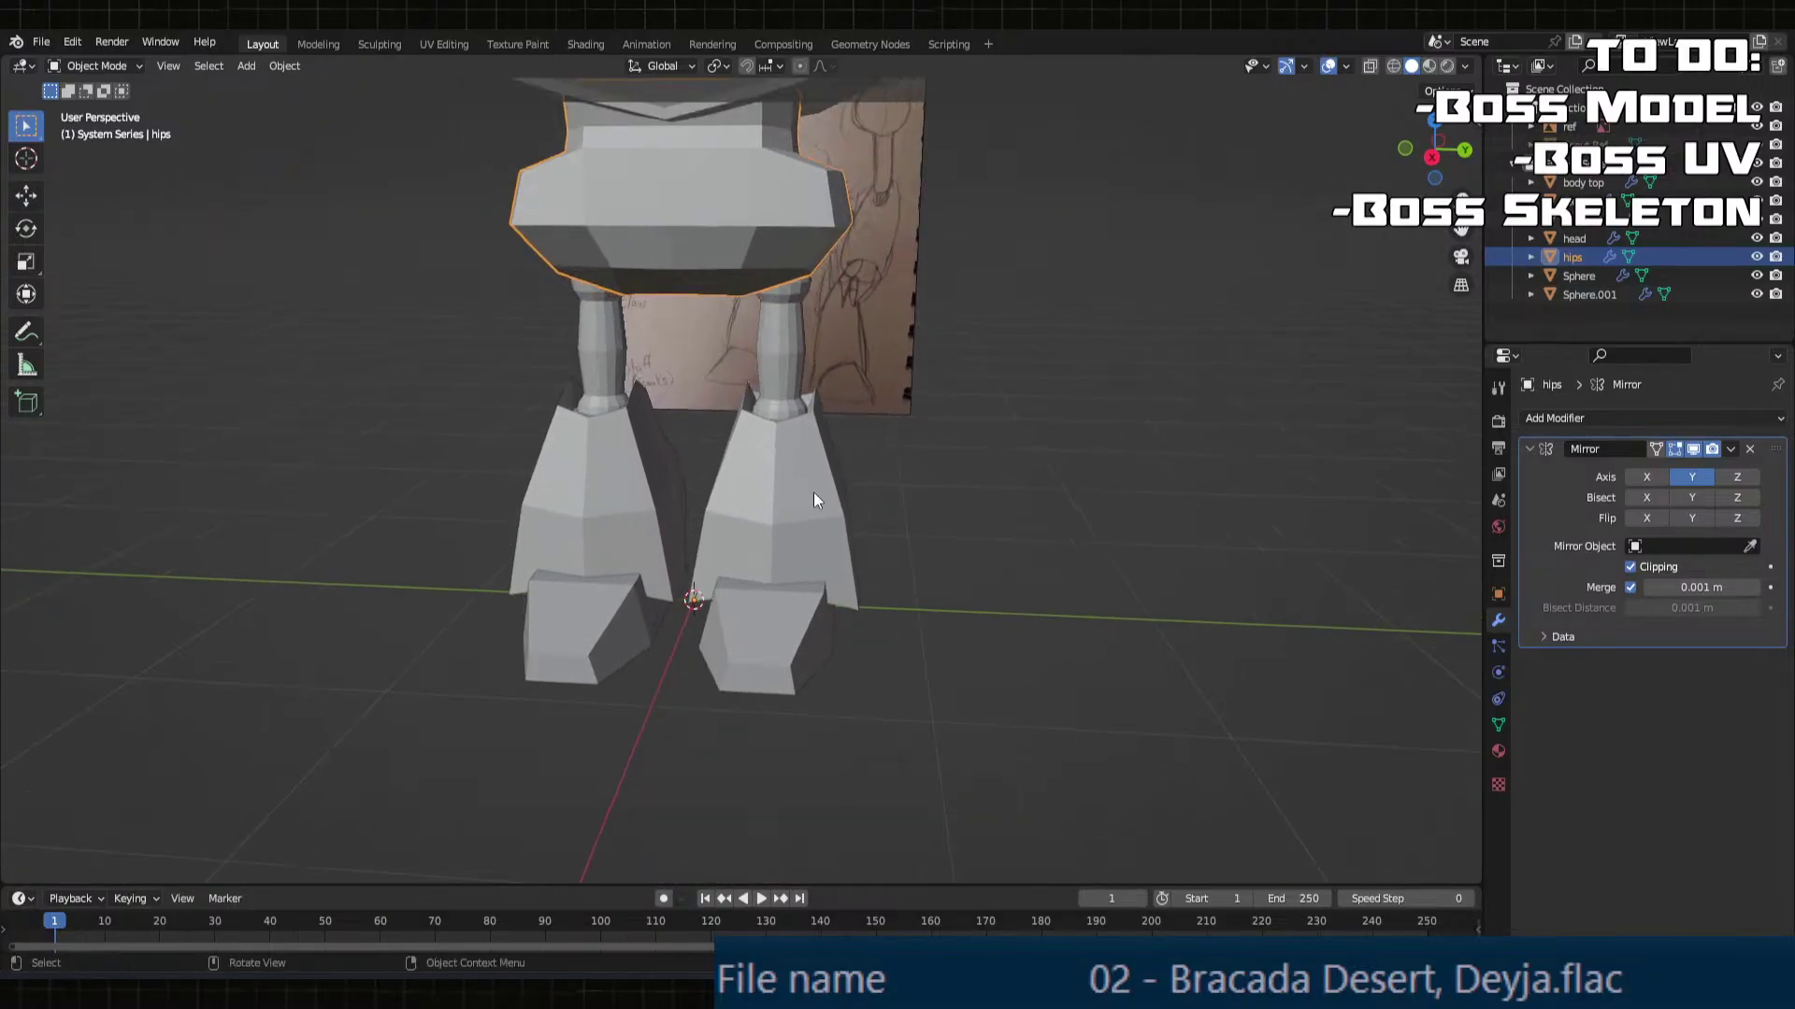
{"action": "left_click", "coordinate": [830, 553]}
{"action": "key", "text": "Tab"}
{"action": "middle_click_drag", "start_coordinate": [832, 561], "coordinate": [888, 519]}
{"action": "scroll", "coordinate": [762, 525], "scroll_direction": "up", "scroll_amount": 2}
{"action": "scroll", "coordinate": [770, 567], "scroll_direction": "up", "scroll_amount": 2}
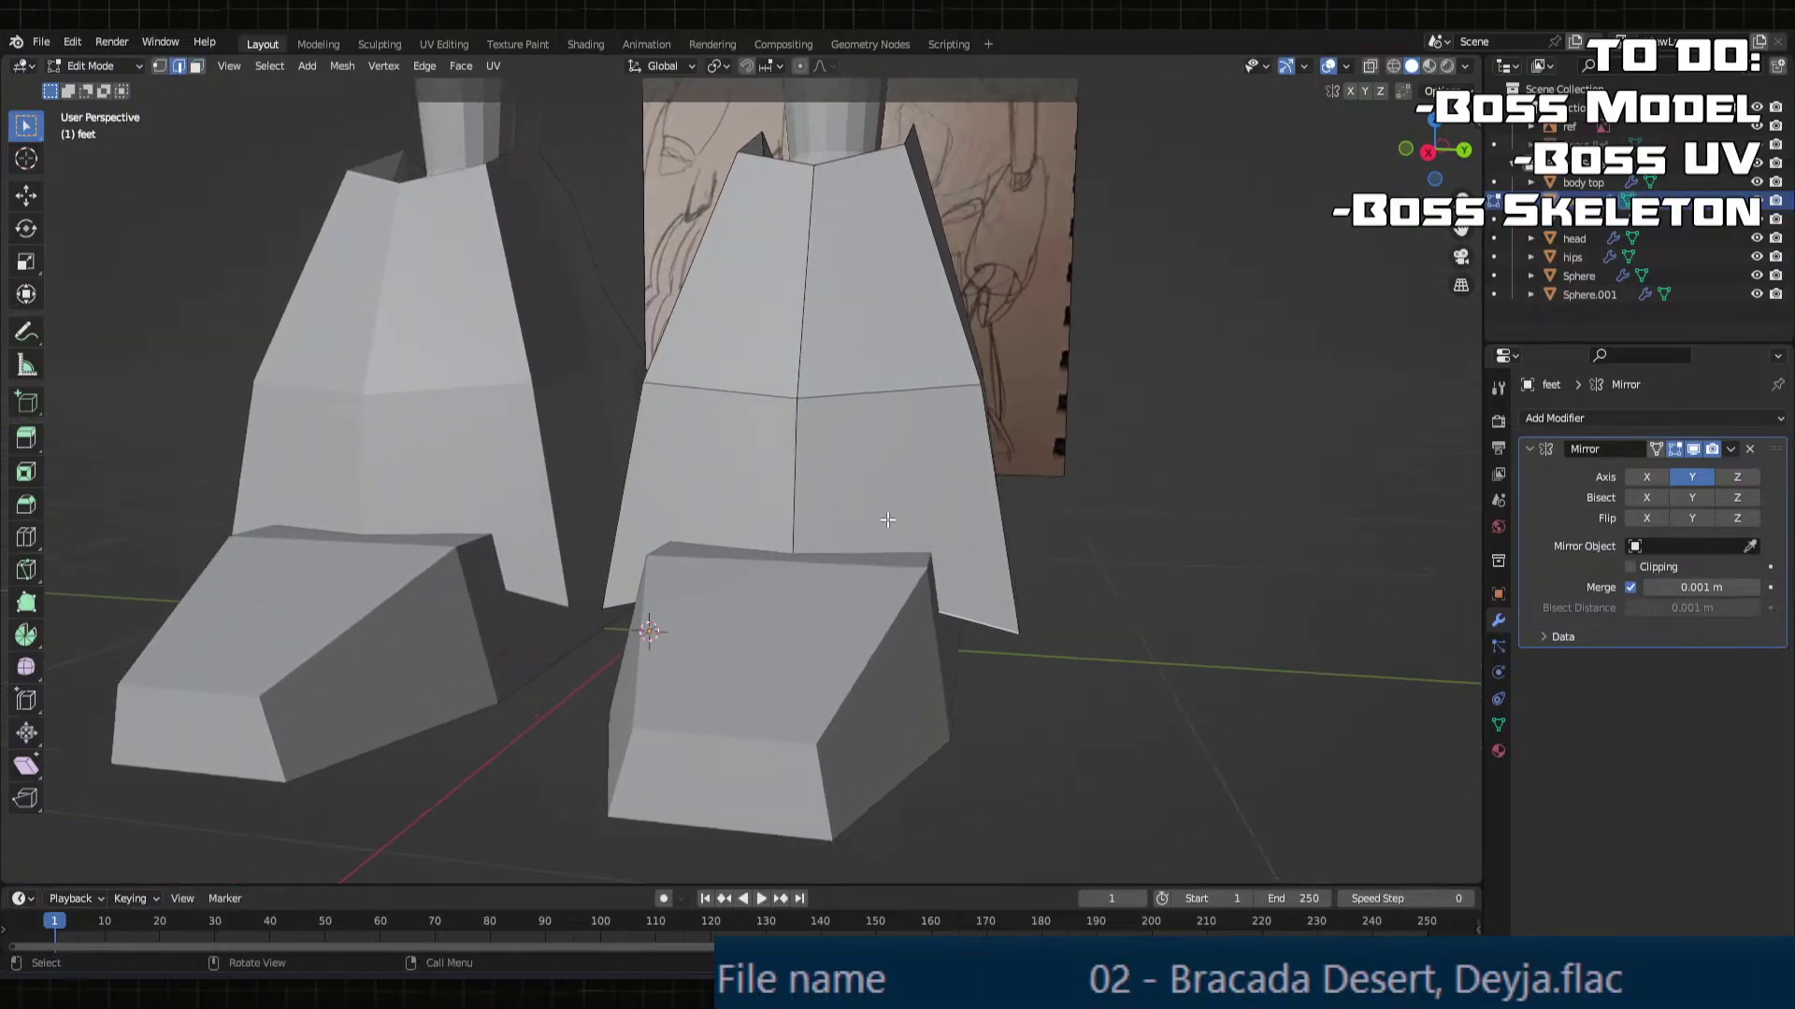
{"action": "left_click", "coordinate": [784, 577]}
{"action": "mouse_move", "coordinate": [785, 577]}
{"action": "middle_mouse_down"}
{"action": "mouse_move", "coordinate": [799, 523]}
{"action": "mouse_move", "coordinate": [765, 507]}
{"action": "mouse_move", "coordinate": [859, 514]}
{"action": "mouse_move", "coordinate": [701, 624]}
{"action": "mouse_move", "coordinate": [832, 657]}
{"action": "mouse_move", "coordinate": [841, 741]}
{"action": "mouse_move", "coordinate": [773, 593]}
{"action": "middle_mouse_up"}
{"action": "key", "text": "g"}
{"action": "key", "text": "z"}
{"action": "left_click", "coordinate": [805, 489]}
Step: Try to raise the faces of the rear recess in the feet mesh along Z, and undo the move
{"action": "key", "text": "3"}
{"action": "left_click", "coordinate": [763, 548]}
{"action": "left_click", "coordinate": [809, 539], "text": "shift"}
{"action": "key", "text": "g"}
{"action": "key", "text": "z"}
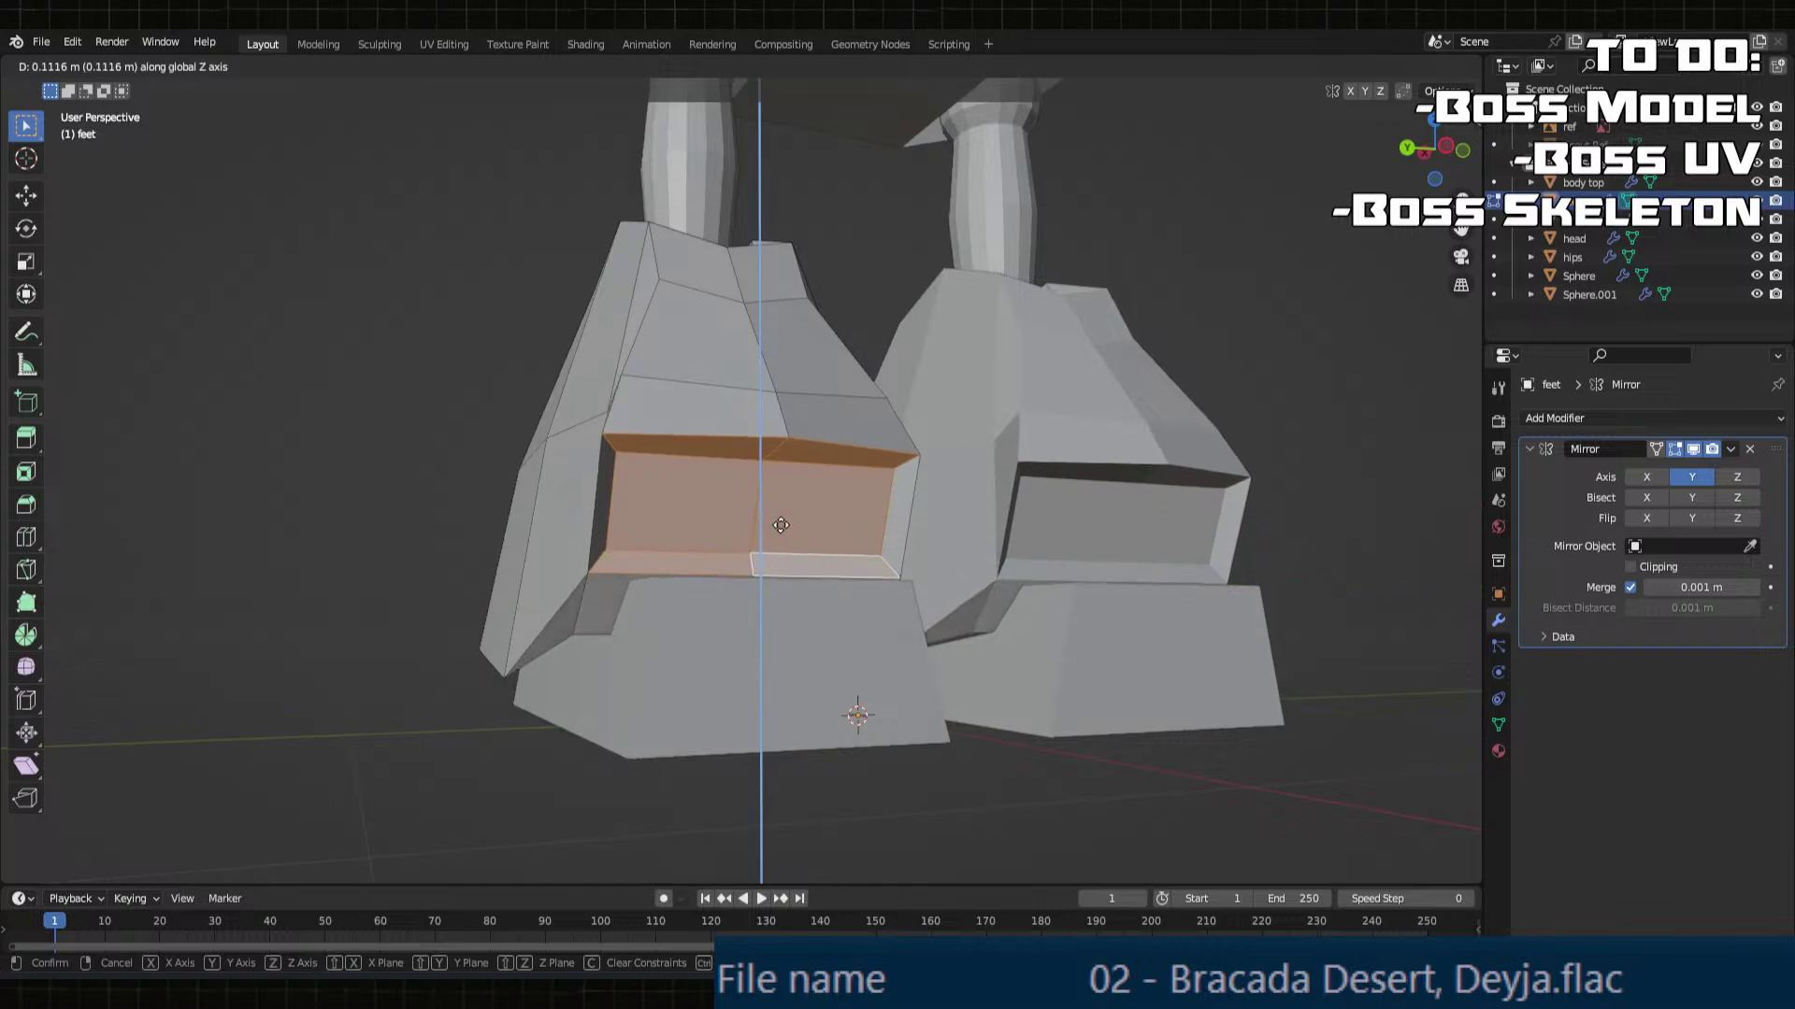
{"action": "left_click", "coordinate": [789, 514]}
{"action": "middle_click_drag", "start_coordinate": [789, 515], "coordinate": [804, 607]}
{"action": "key", "text": "ctrl+z"}
{"action": "key", "text": "Tab"}
{"action": "key", "text": "Tab"}
{"action": "scroll", "coordinate": [774, 626], "scroll_direction": "up", "scroll_amount": 3}
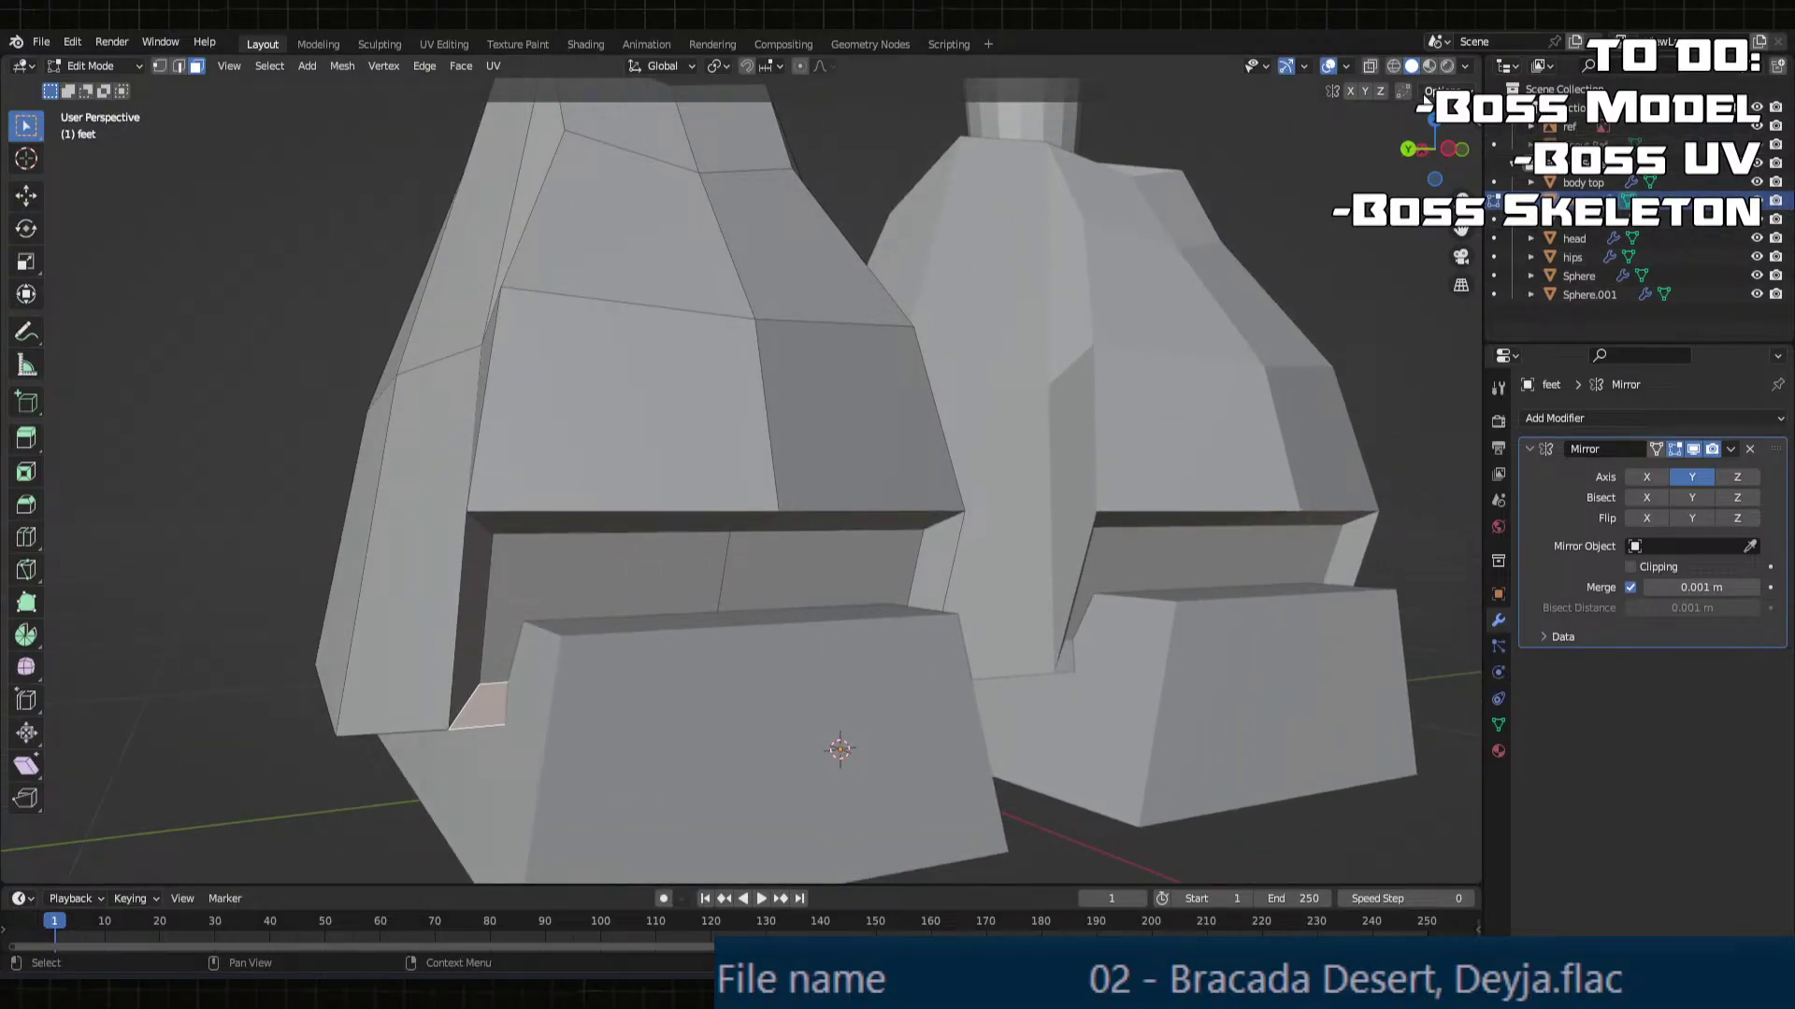
Step: Turn on X-ray and delete the two narrow faces along the bottom of the rear recess
{"action": "left_click", "coordinate": [1370, 66]}
{"action": "middle_click_drag", "start_coordinate": [822, 654], "coordinate": [878, 689]}
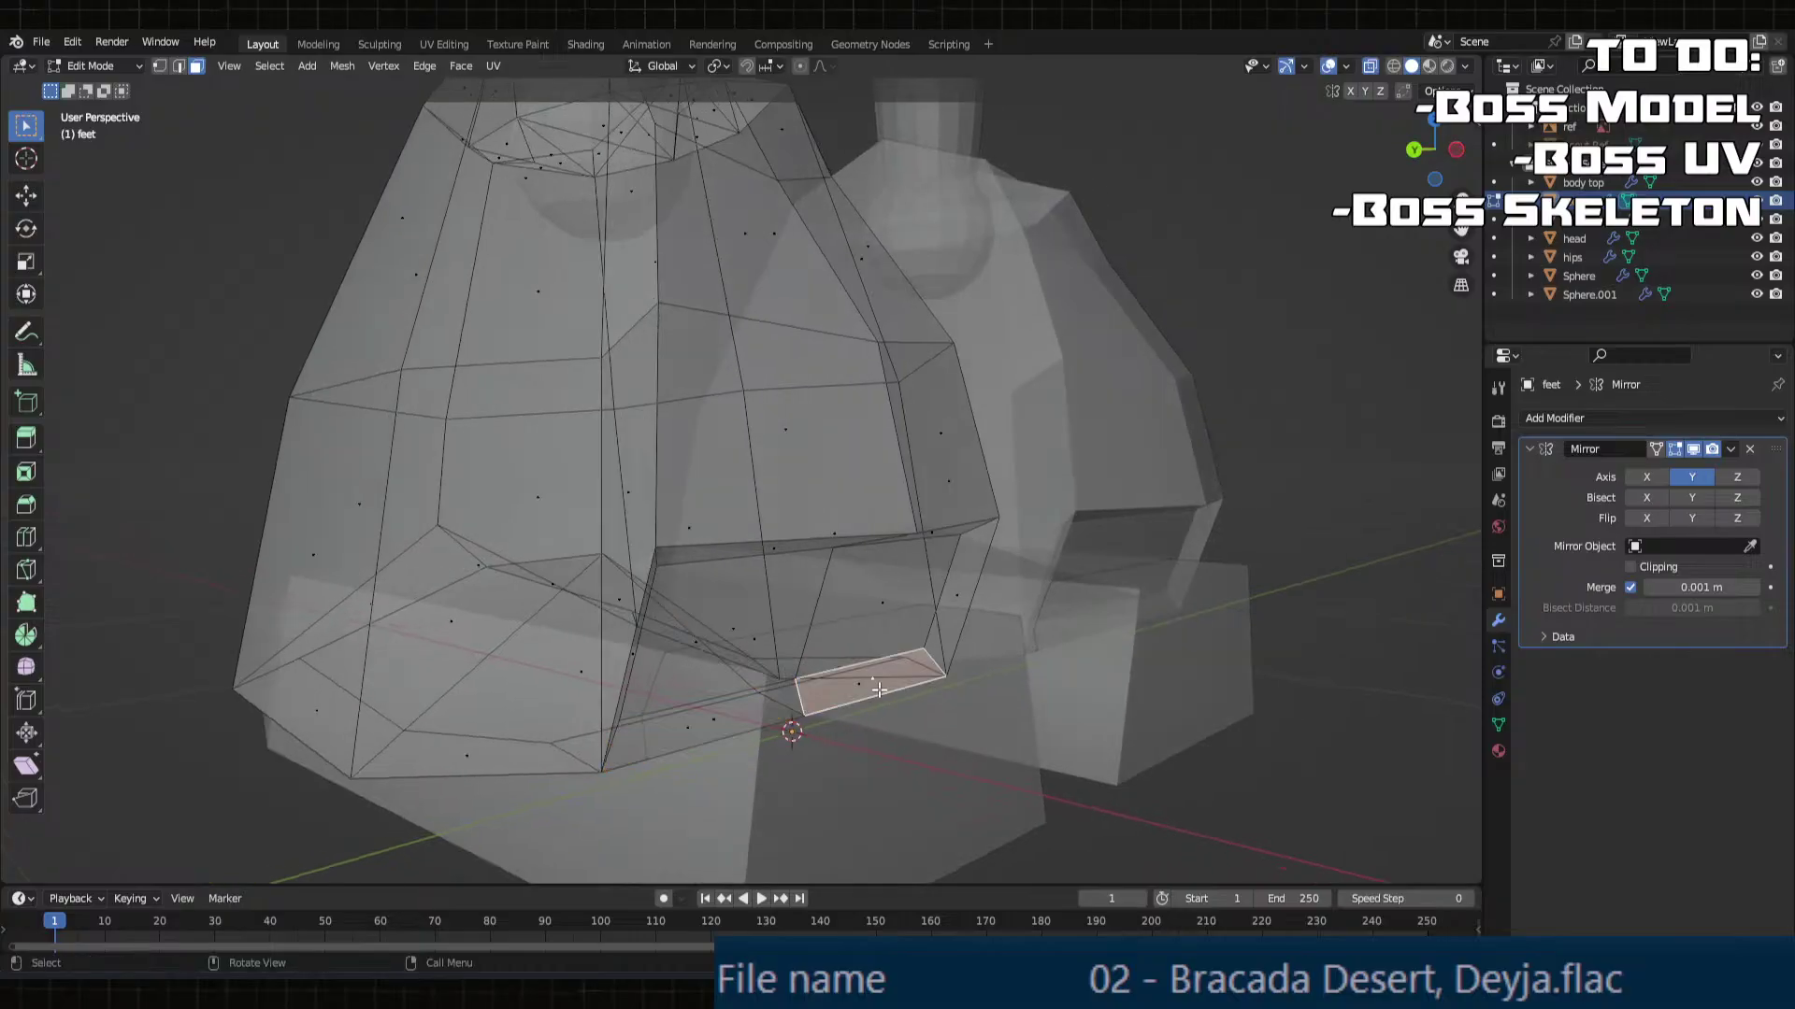
{"action": "middle_click_drag", "start_coordinate": [710, 733], "coordinate": [801, 513]}
{"action": "key", "text": "x"}
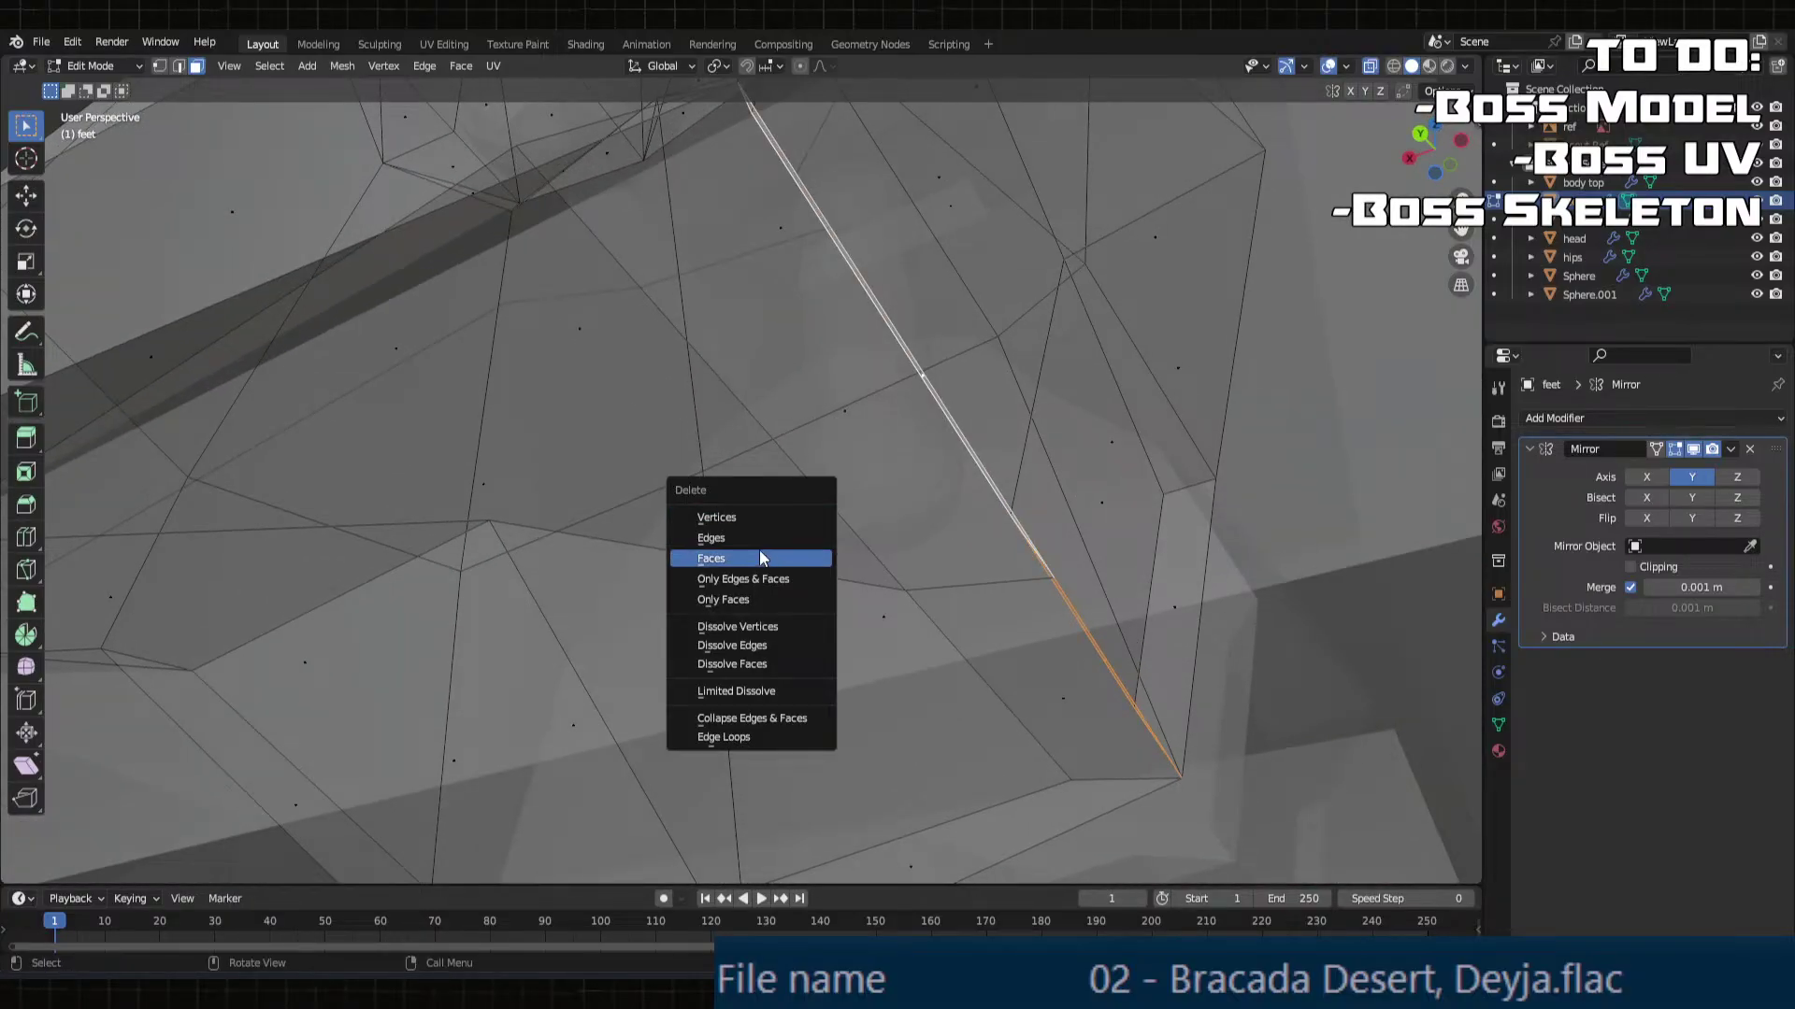
{"action": "left_click", "coordinate": [759, 550]}
{"action": "key", "text": "ctrl+z"}
{"action": "middle_click_drag", "start_coordinate": [845, 412], "coordinate": [912, 532]}
{"action": "key", "text": "x"}
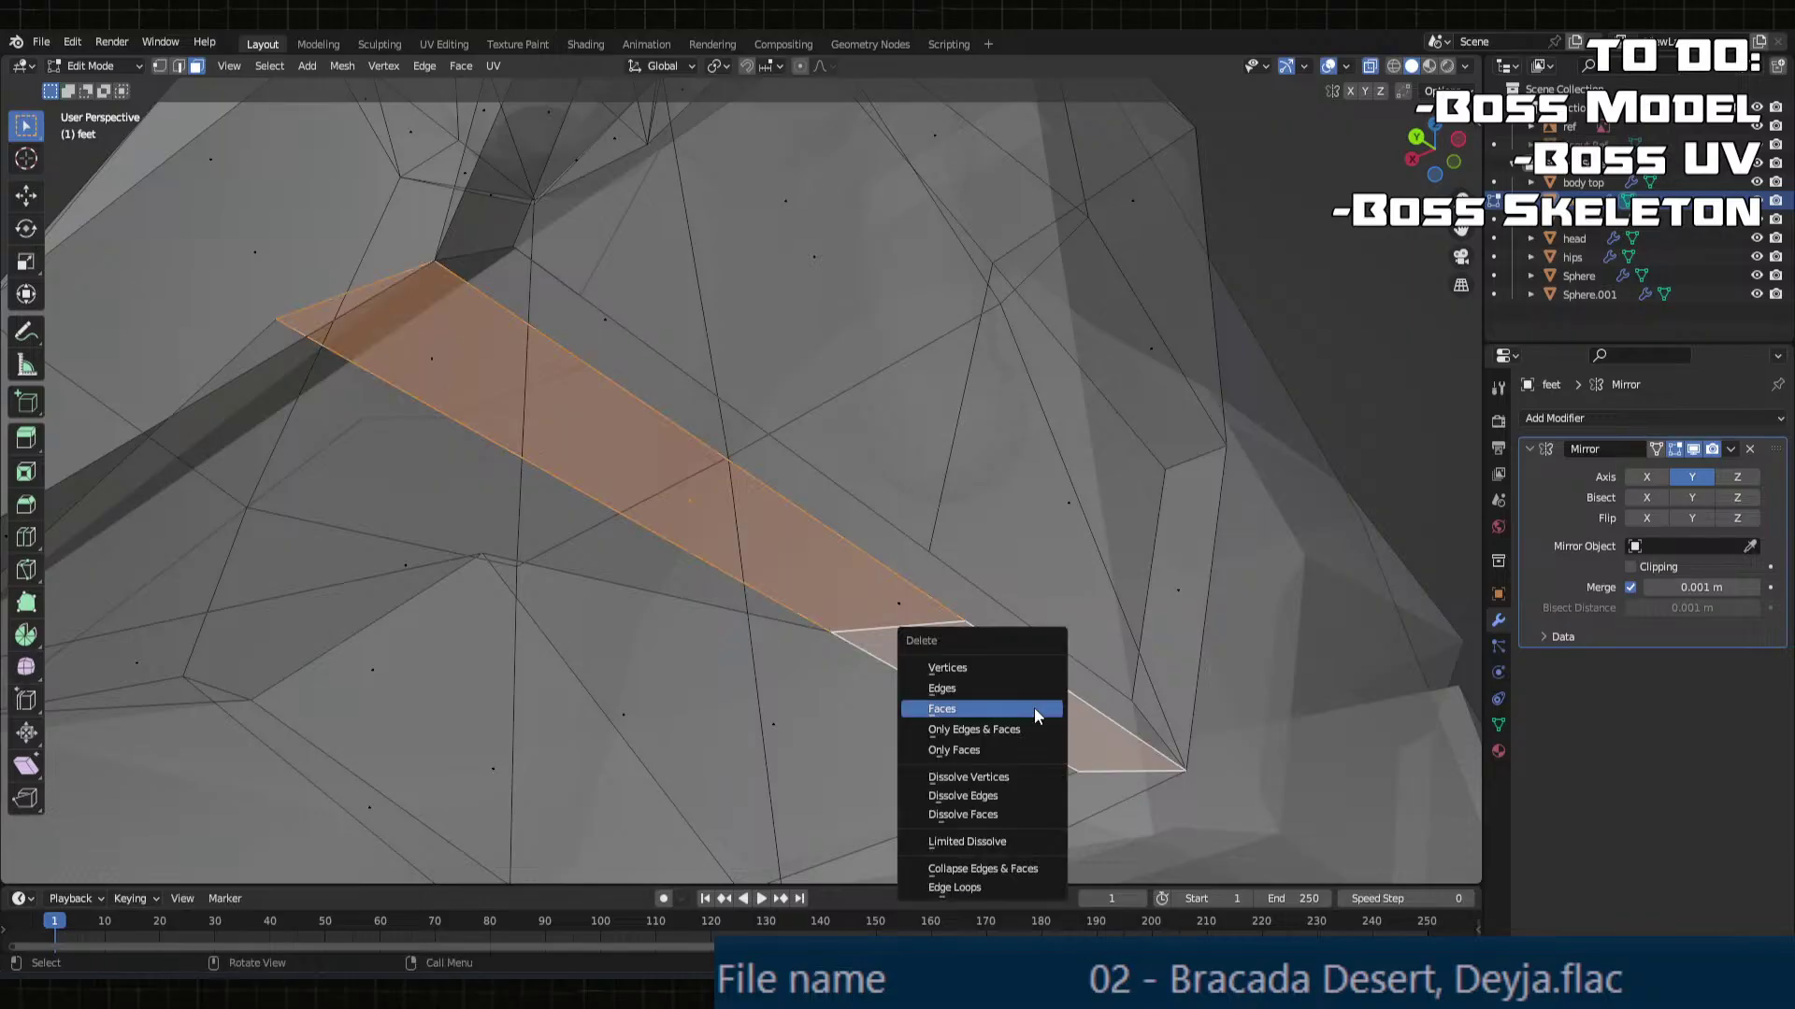
{"action": "left_click", "coordinate": [1013, 703]}
Step: Fill the gap along the bottom of the rear recess with new faces between its open edges
{"action": "key", "text": "2"}
{"action": "left_click", "coordinate": [821, 484]}
{"action": "left_click", "coordinate": [598, 498], "text": "shift"}
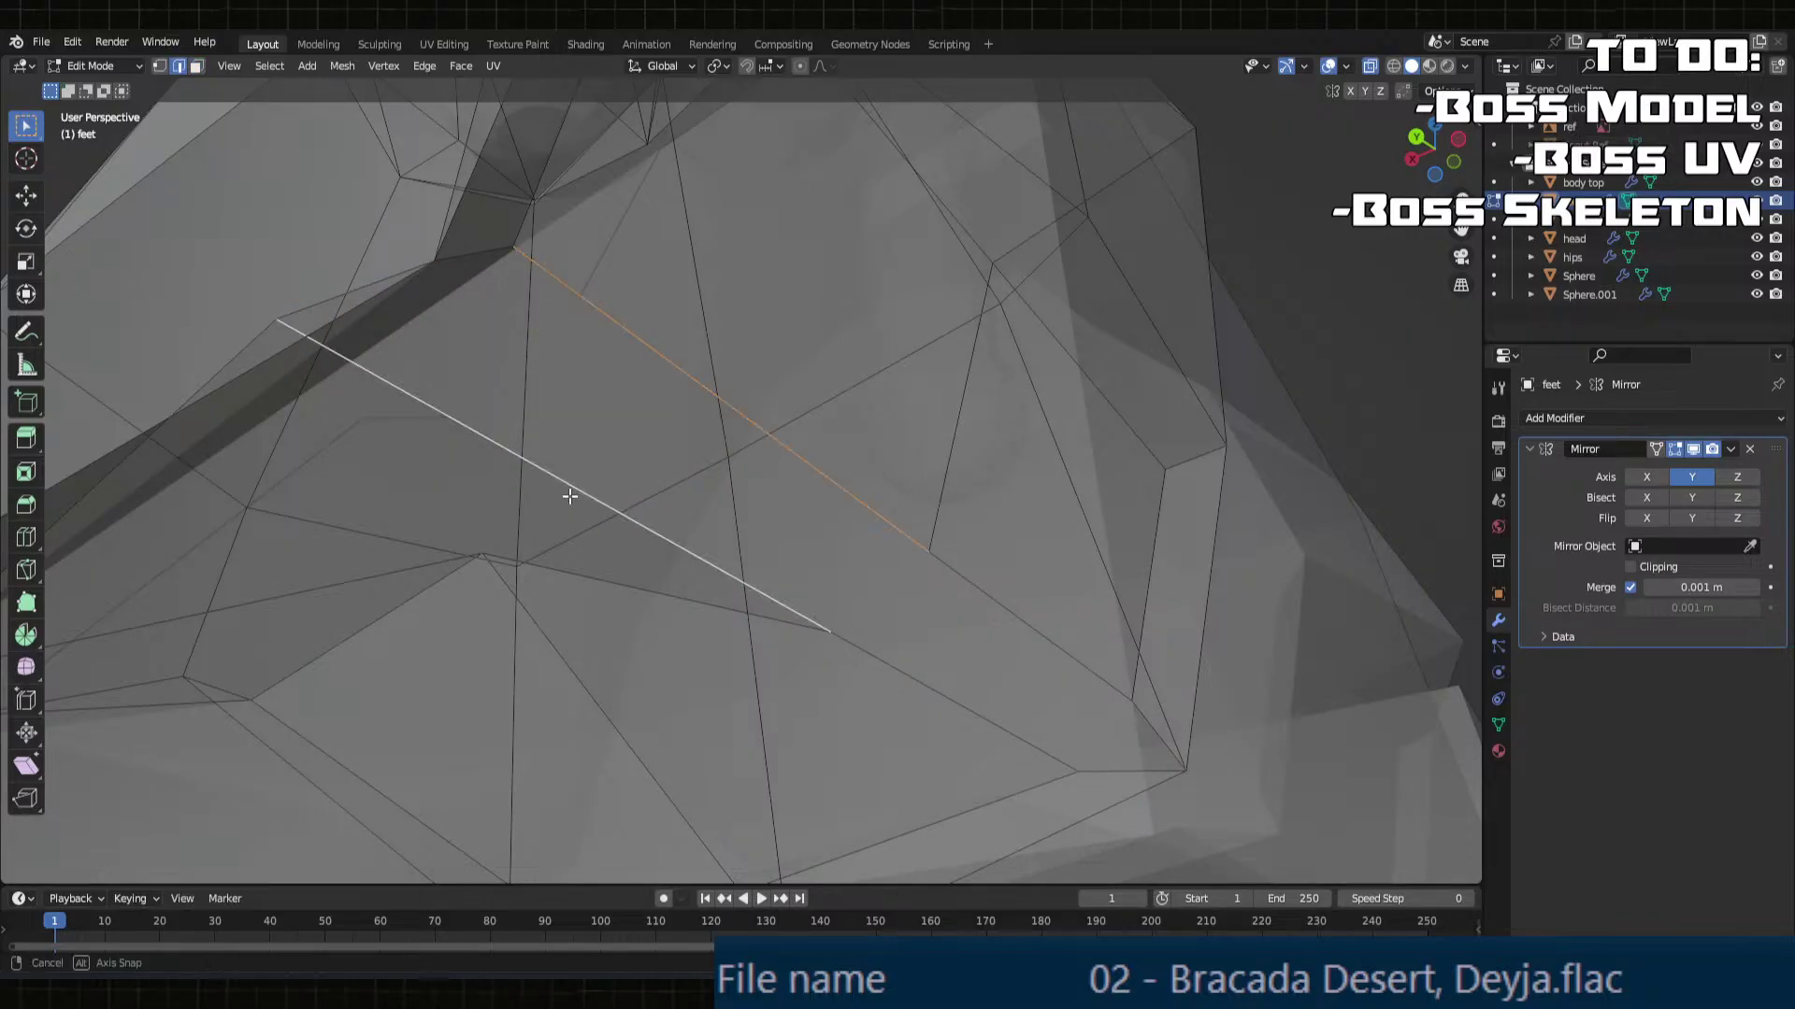
{"action": "middle_click_drag", "start_coordinate": [573, 489], "coordinate": [324, 520]}
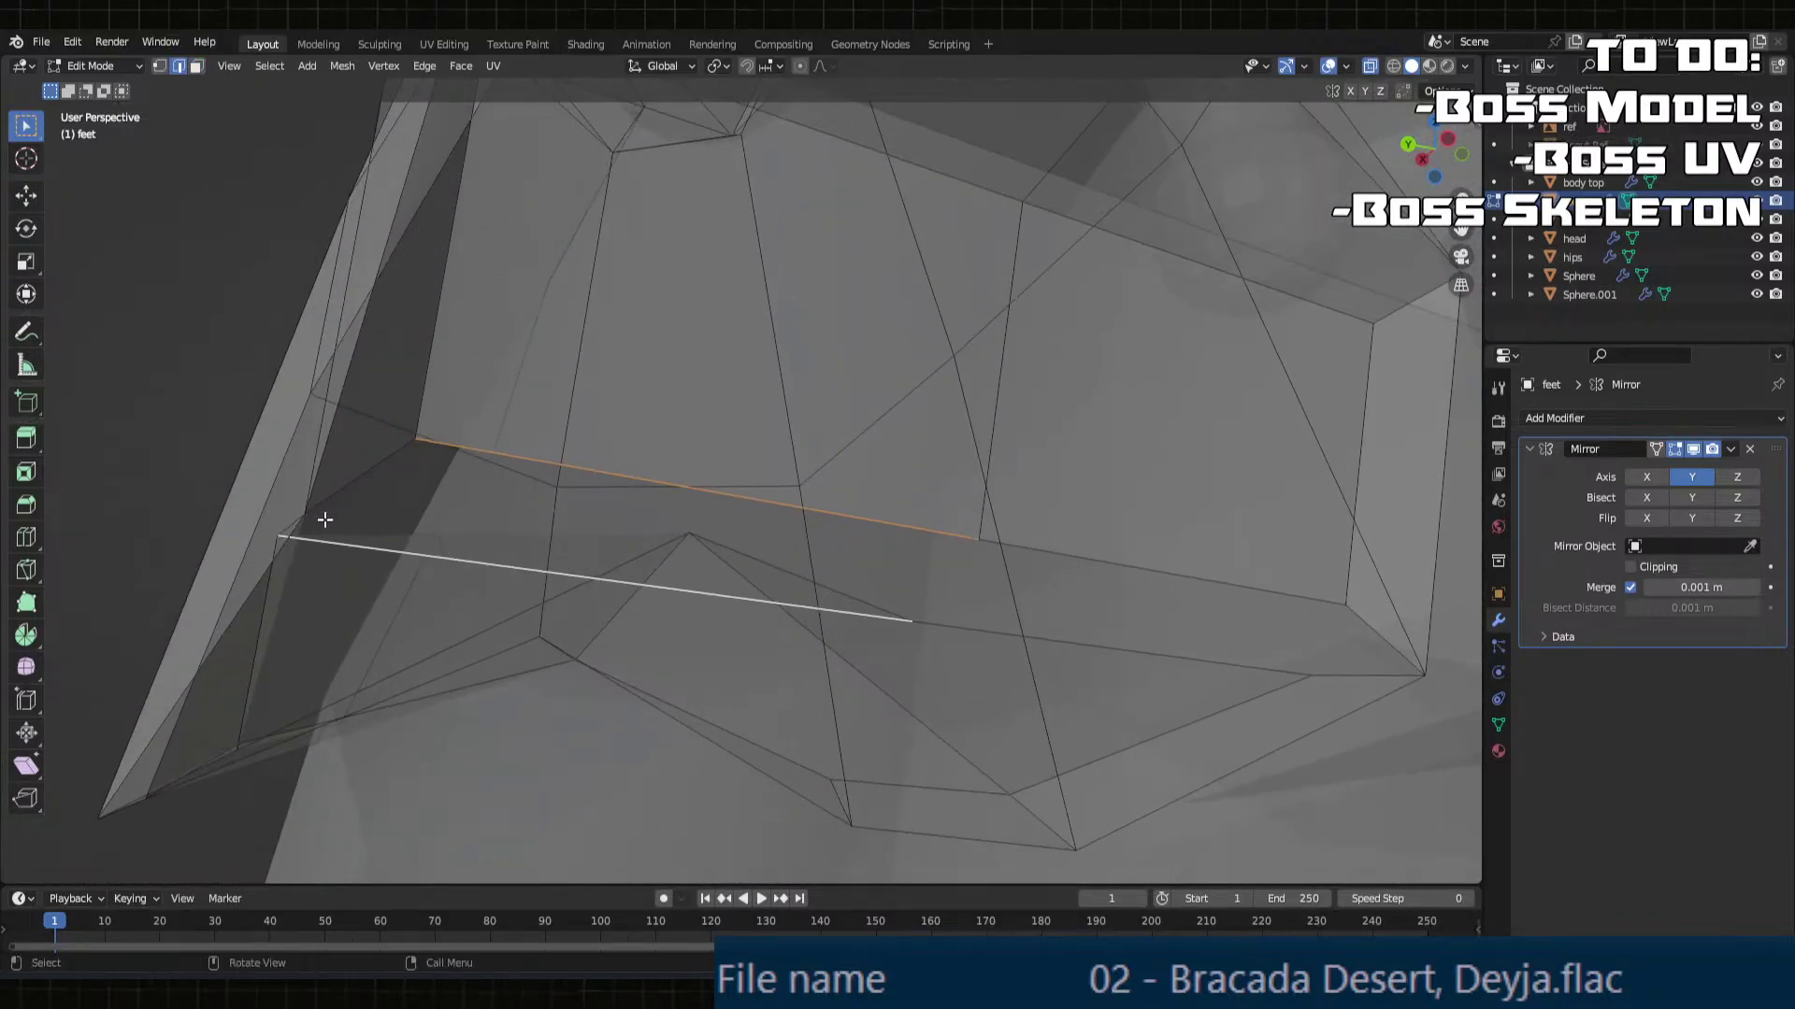
{"action": "middle_click_drag", "start_coordinate": [591, 523], "coordinate": [667, 525]}
{"action": "key", "text": "f"}
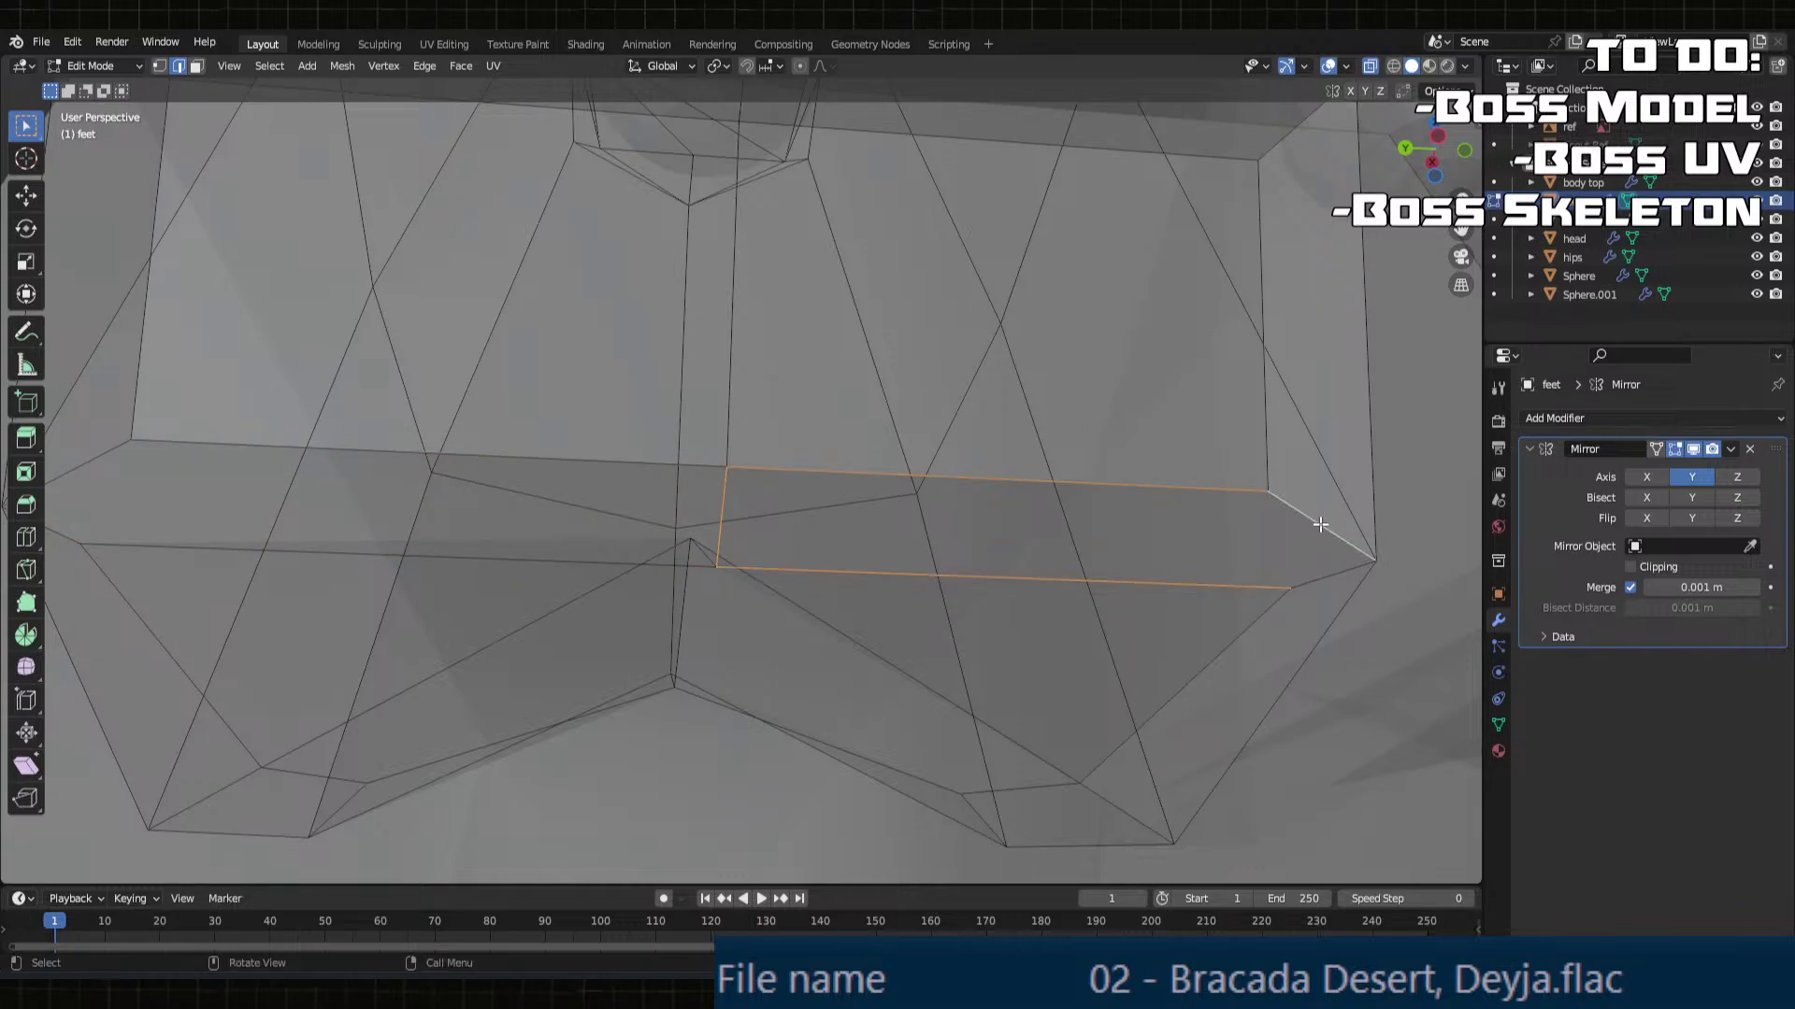
{"action": "key", "text": "f"}
{"action": "middle_click_drag", "start_coordinate": [1320, 524], "coordinate": [982, 641]}
Step: Inspect the patched recess and the shoe outside mesh editing, and reopen the feet mesh
{"action": "key", "text": "Tab"}
{"action": "left_click", "coordinate": [982, 641]}
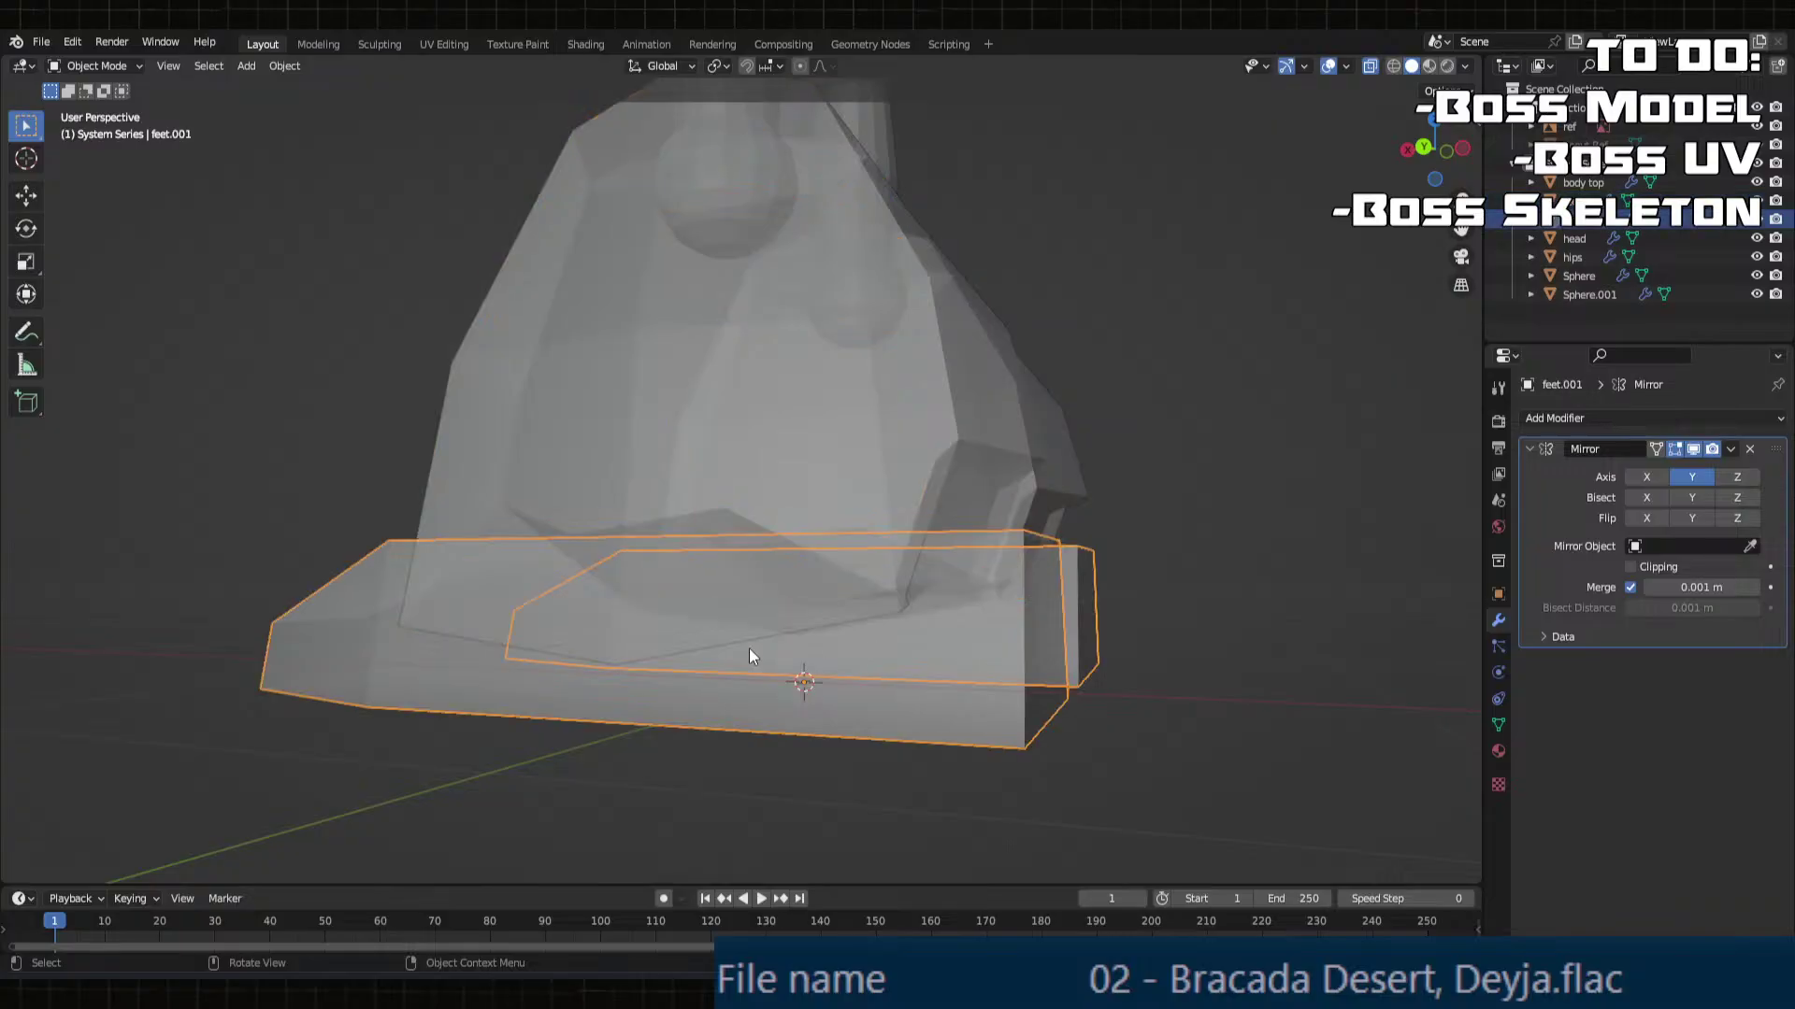
{"action": "middle_click_drag", "start_coordinate": [749, 654], "coordinate": [954, 687]}
{"action": "left_click", "coordinate": [655, 598]}
{"action": "middle_click_drag", "start_coordinate": [654, 598], "coordinate": [796, 622]}
{"action": "key", "text": "Tab"}
{"action": "scroll", "coordinate": [748, 393], "scroll_direction": "up", "scroll_amount": 3}
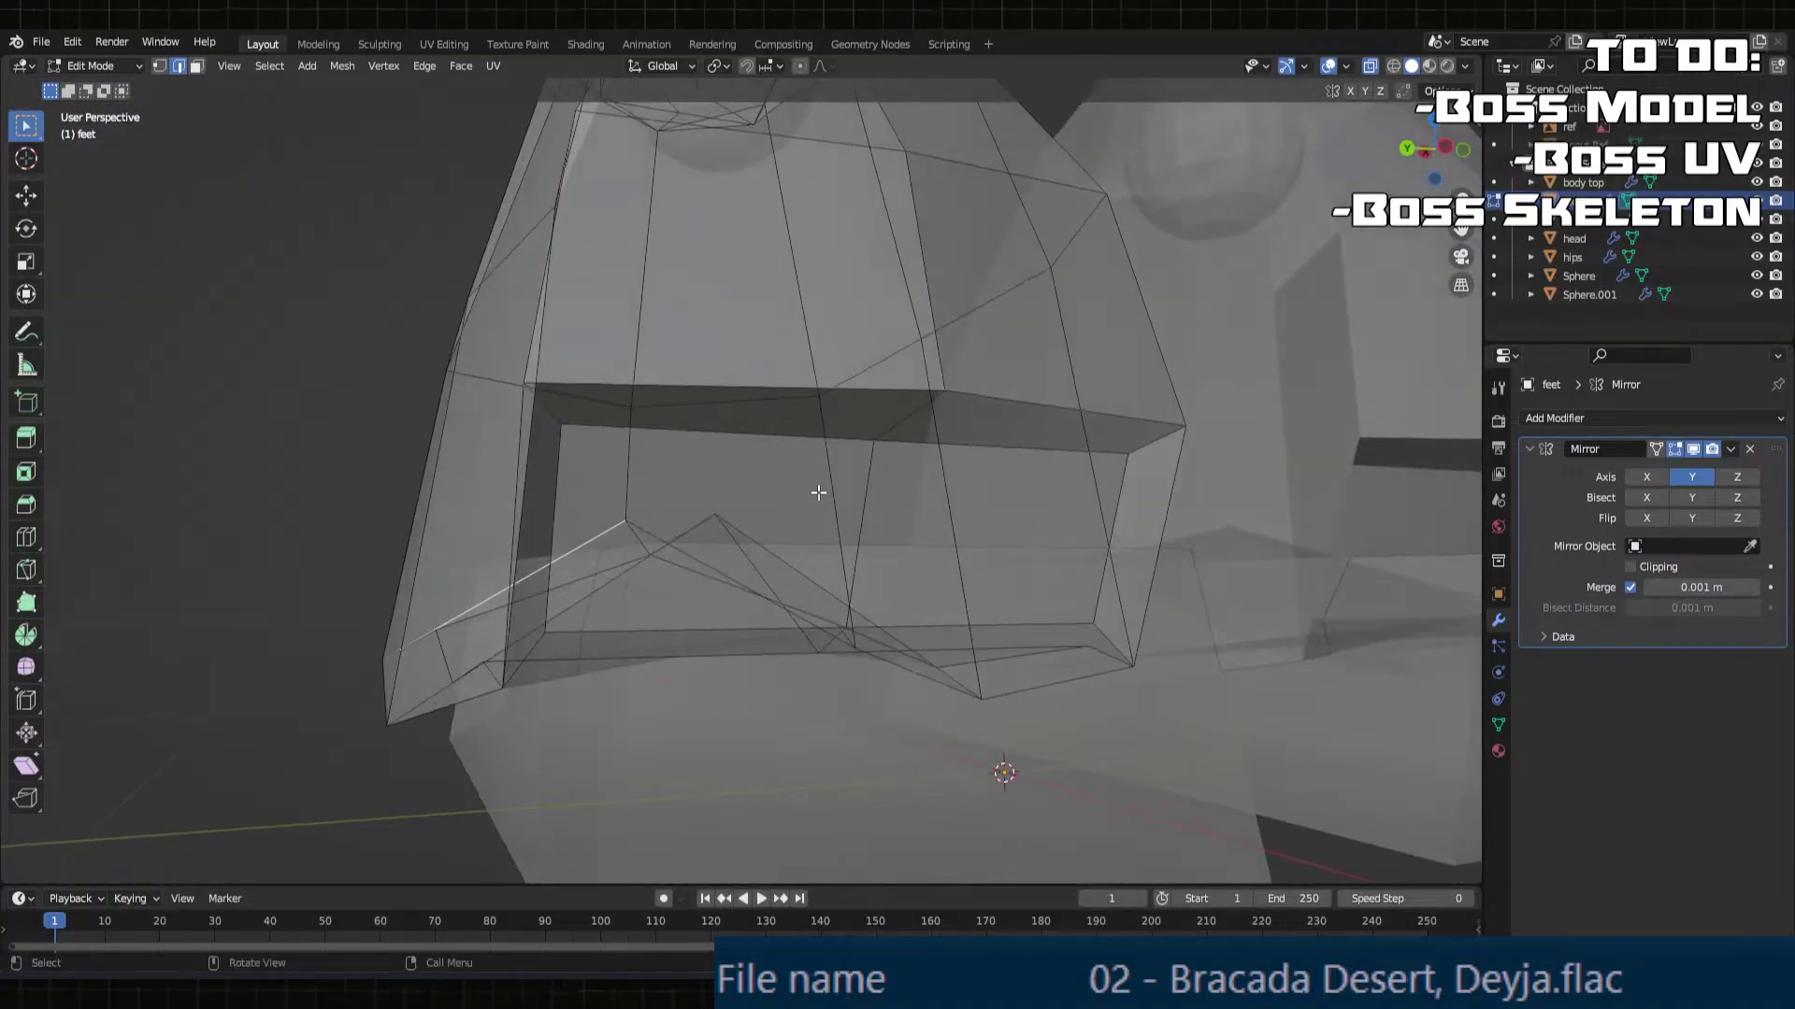
Step: Turn off X-ray and move the underside faces at the top of the rear recess along Z
{"action": "middle_click_drag", "start_coordinate": [904, 413], "coordinate": [1122, 315]}
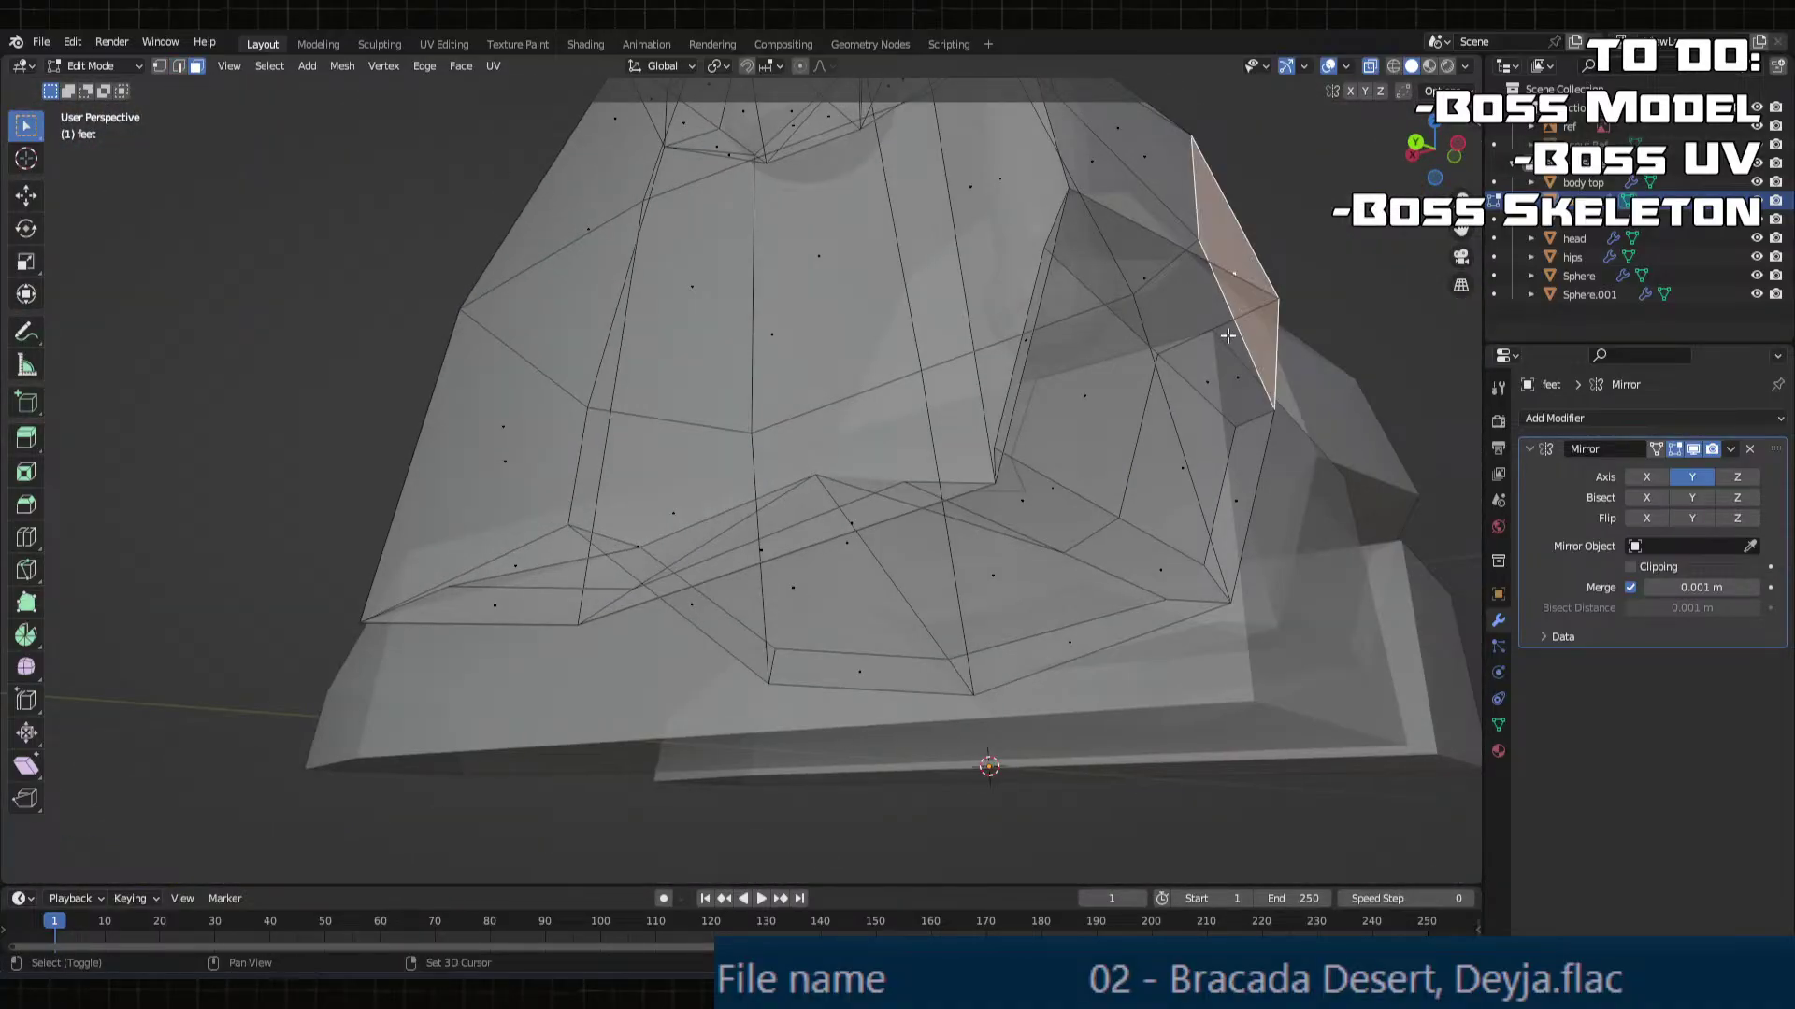
{"action": "middle_click_drag", "start_coordinate": [1227, 335], "coordinate": [889, 251]}
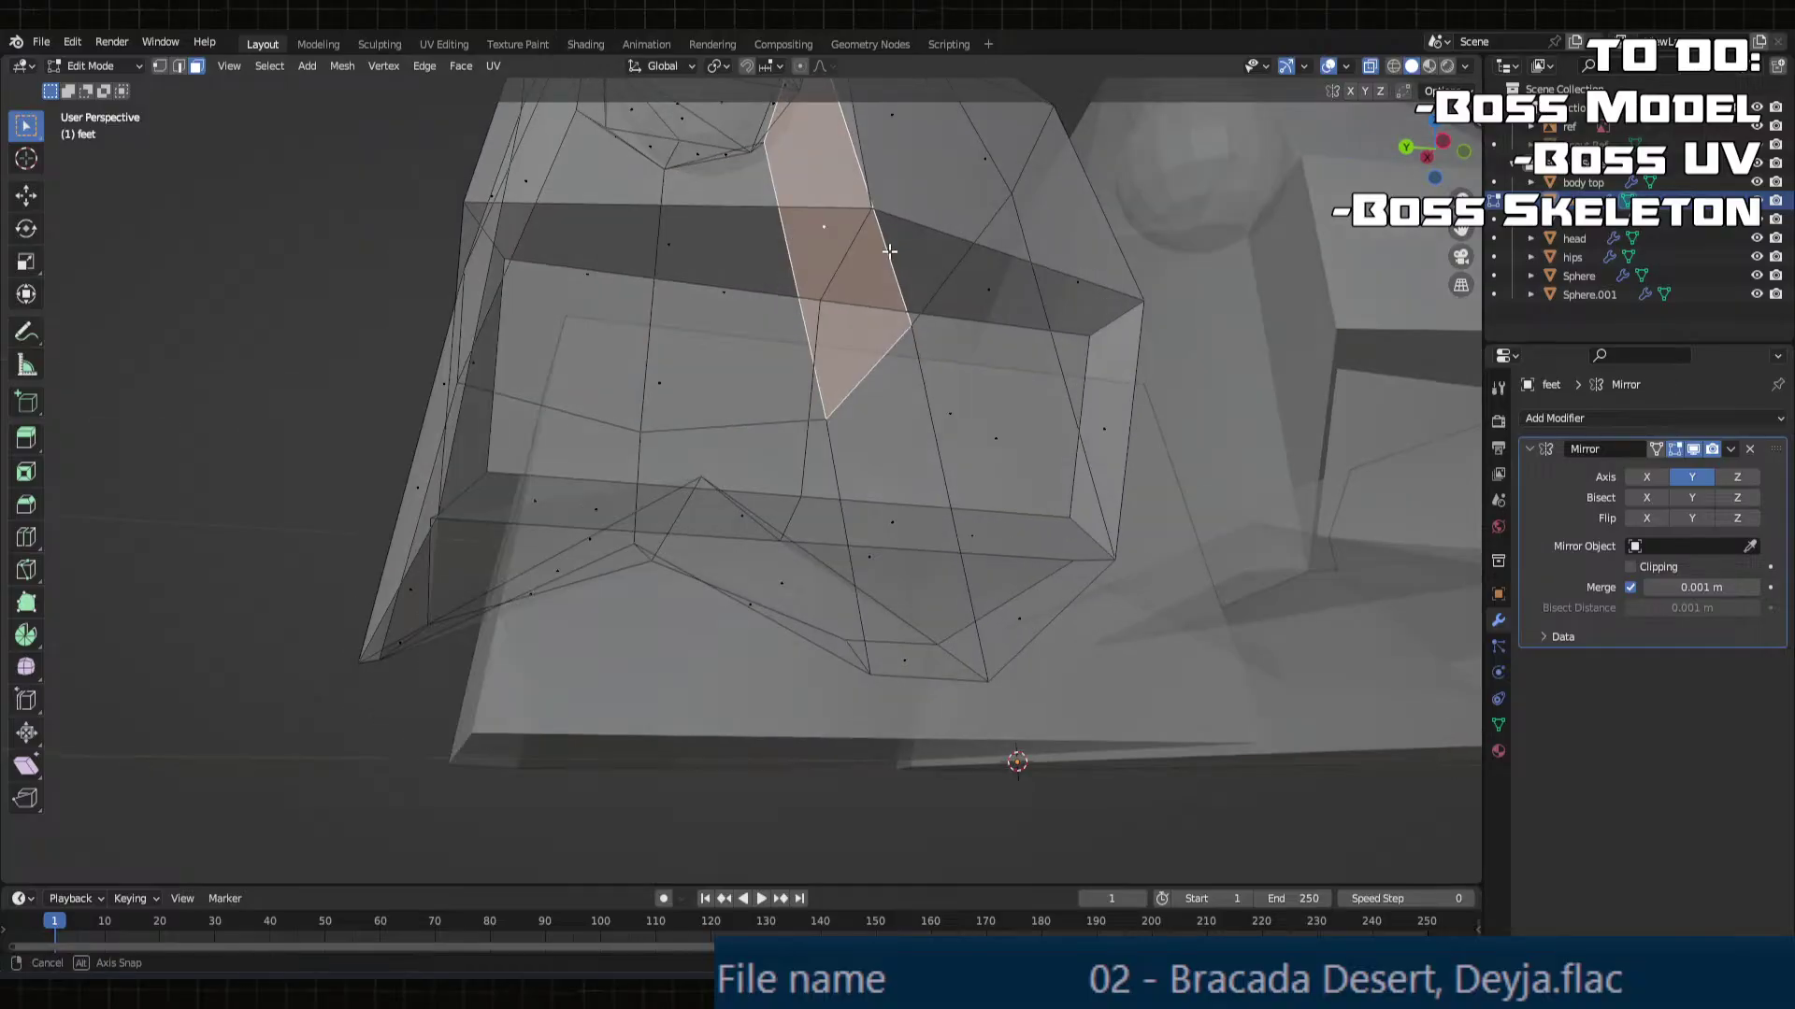
{"action": "left_click", "coordinate": [1370, 65]}
{"action": "left_click", "coordinate": [913, 269]}
{"action": "left_click", "coordinate": [741, 269], "text": "shift"}
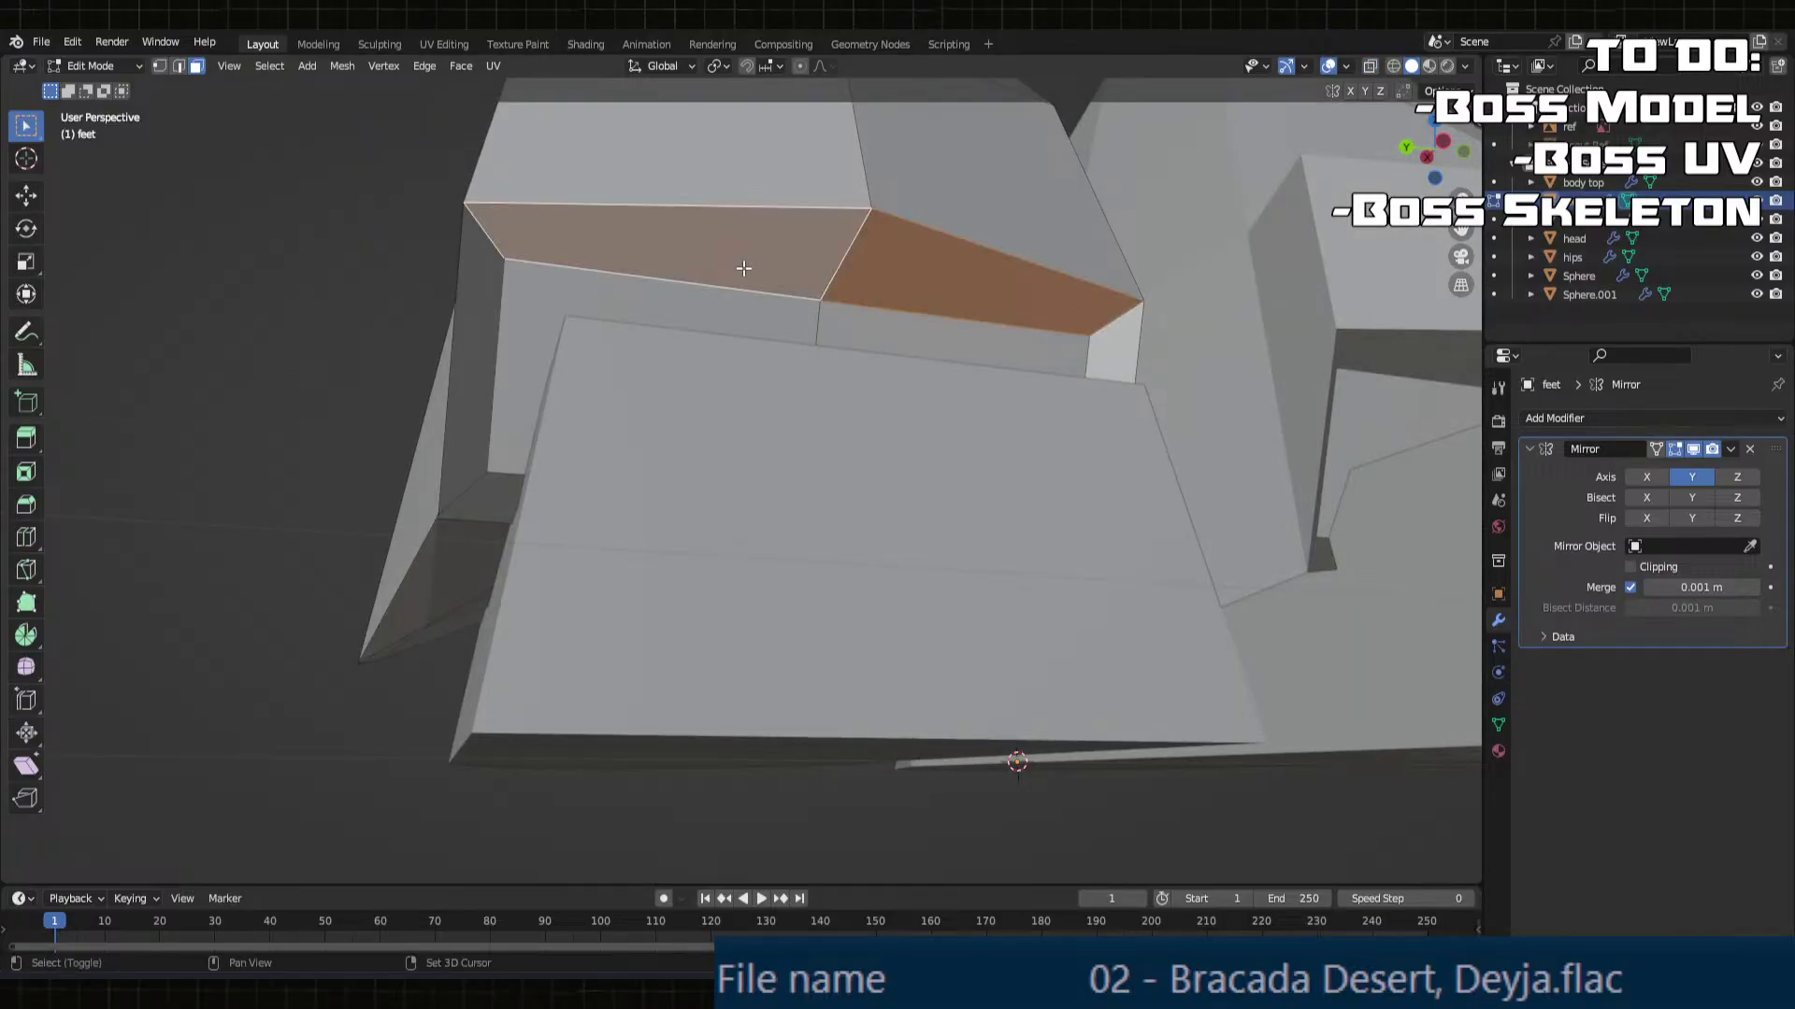
{"action": "mouse_move", "coordinate": [741, 268]}
{"action": "middle_mouse_down"}
{"action": "mouse_move", "coordinate": [954, 713]}
{"action": "mouse_move", "coordinate": [858, 379]}
{"action": "middle_mouse_up"}
{"action": "left_click", "coordinate": [733, 253], "text": "shift"}
{"action": "middle_click_drag", "start_coordinate": [732, 252], "coordinate": [1082, 485]}
{"action": "key", "text": "g"}
{"action": "key", "text": "z"}
{"action": "left_click", "coordinate": [1122, 374]}
Step: Raise the faces around the upper rim of the rear recess further along Z
{"action": "middle_click_drag", "start_coordinate": [1122, 374], "coordinate": [1153, 433]}
{"action": "key", "text": "g"}
{"action": "key", "text": "z"}
{"action": "left_click", "coordinate": [1065, 400]}
{"action": "left_click", "coordinate": [1132, 422]}
{"action": "key", "text": "g"}
{"action": "key", "text": "z"}
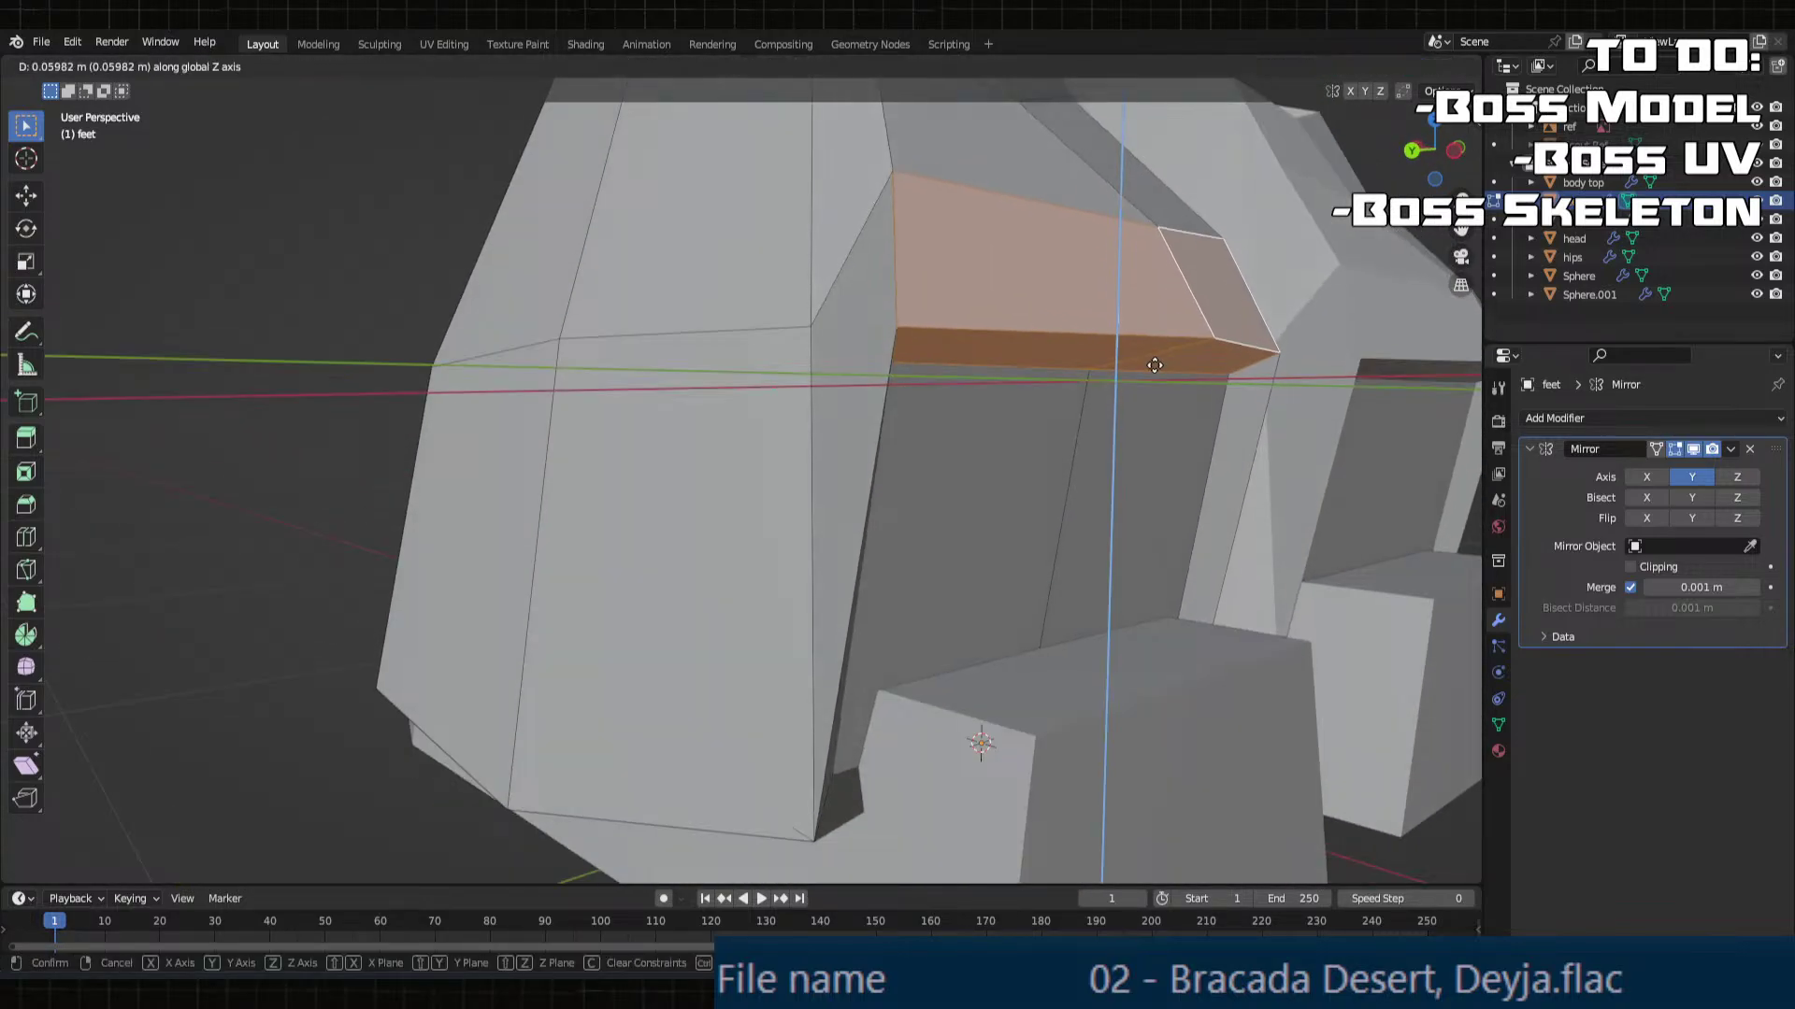
{"action": "left_click", "coordinate": [1153, 337]}
{"action": "middle_click_drag", "start_coordinate": [1153, 336], "coordinate": [1075, 361]}
Step: Lower the inner top edges of the rear recess along Z so its upper faces slope inward
{"action": "left_click", "coordinate": [954, 338]}
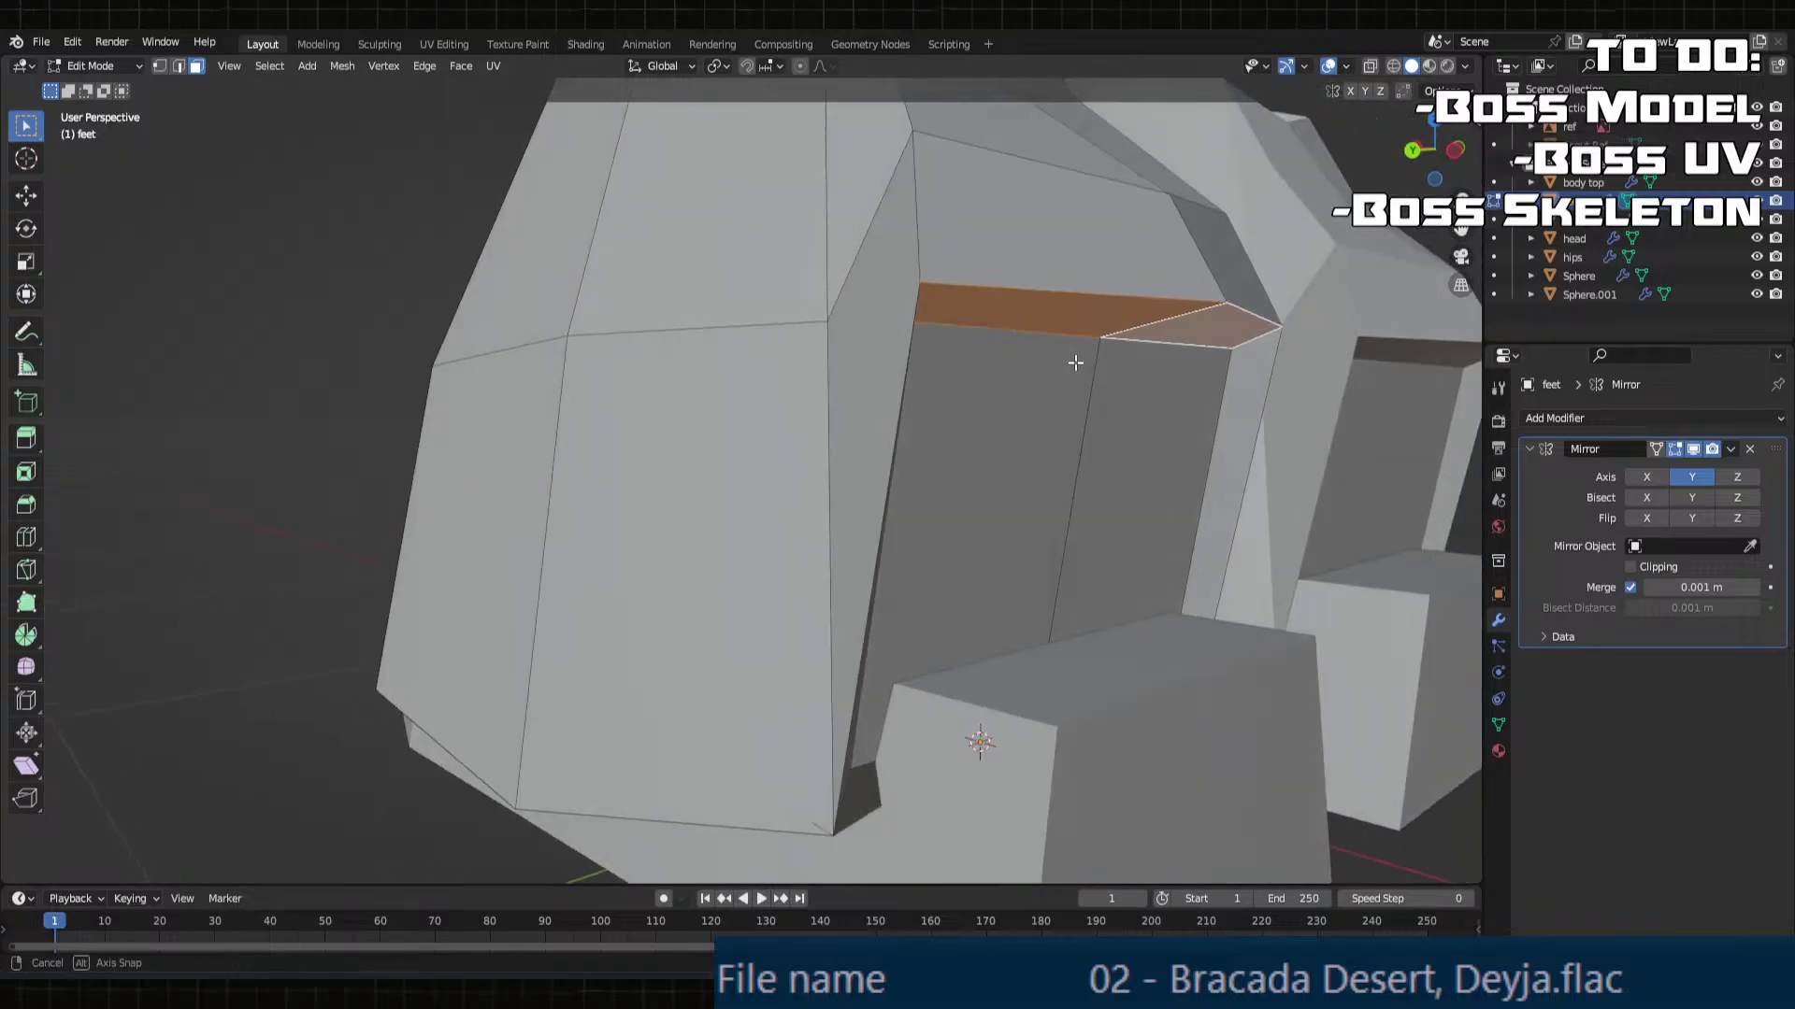
{"action": "key", "text": "2"}
{"action": "key", "text": "g"}
{"action": "key", "text": "z"}
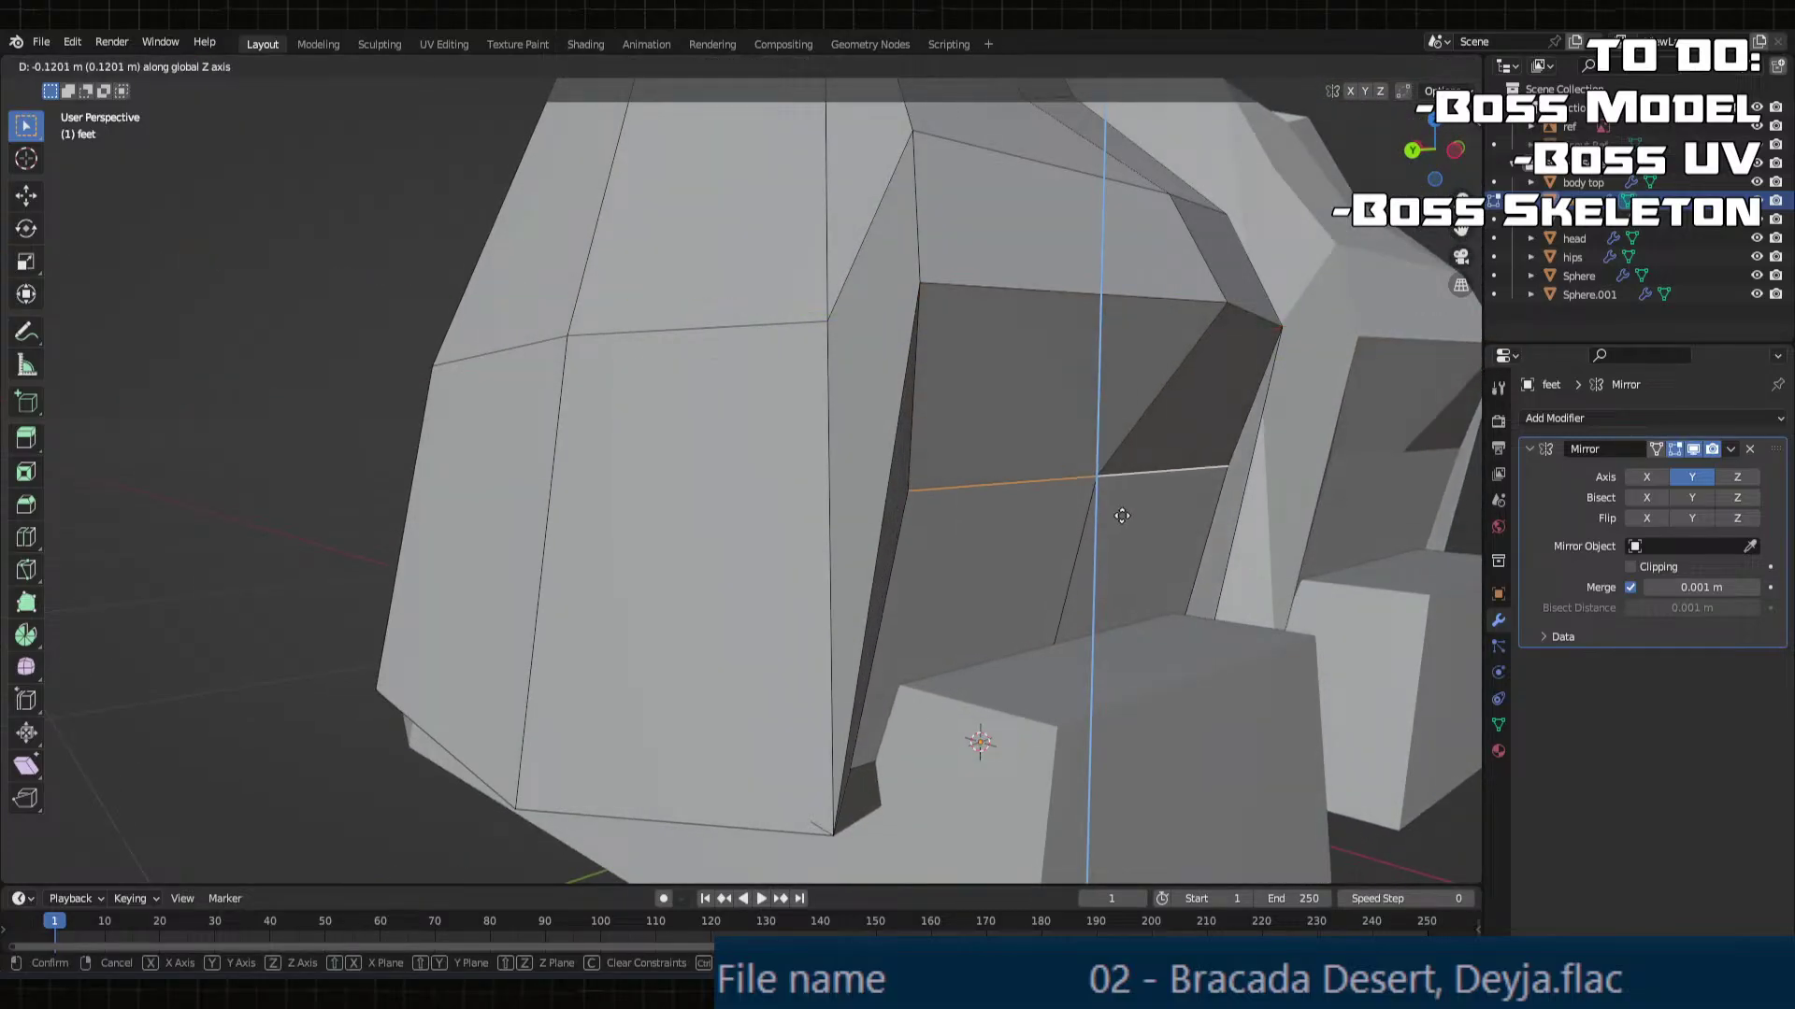
{"action": "key", "text": "ctrl"}
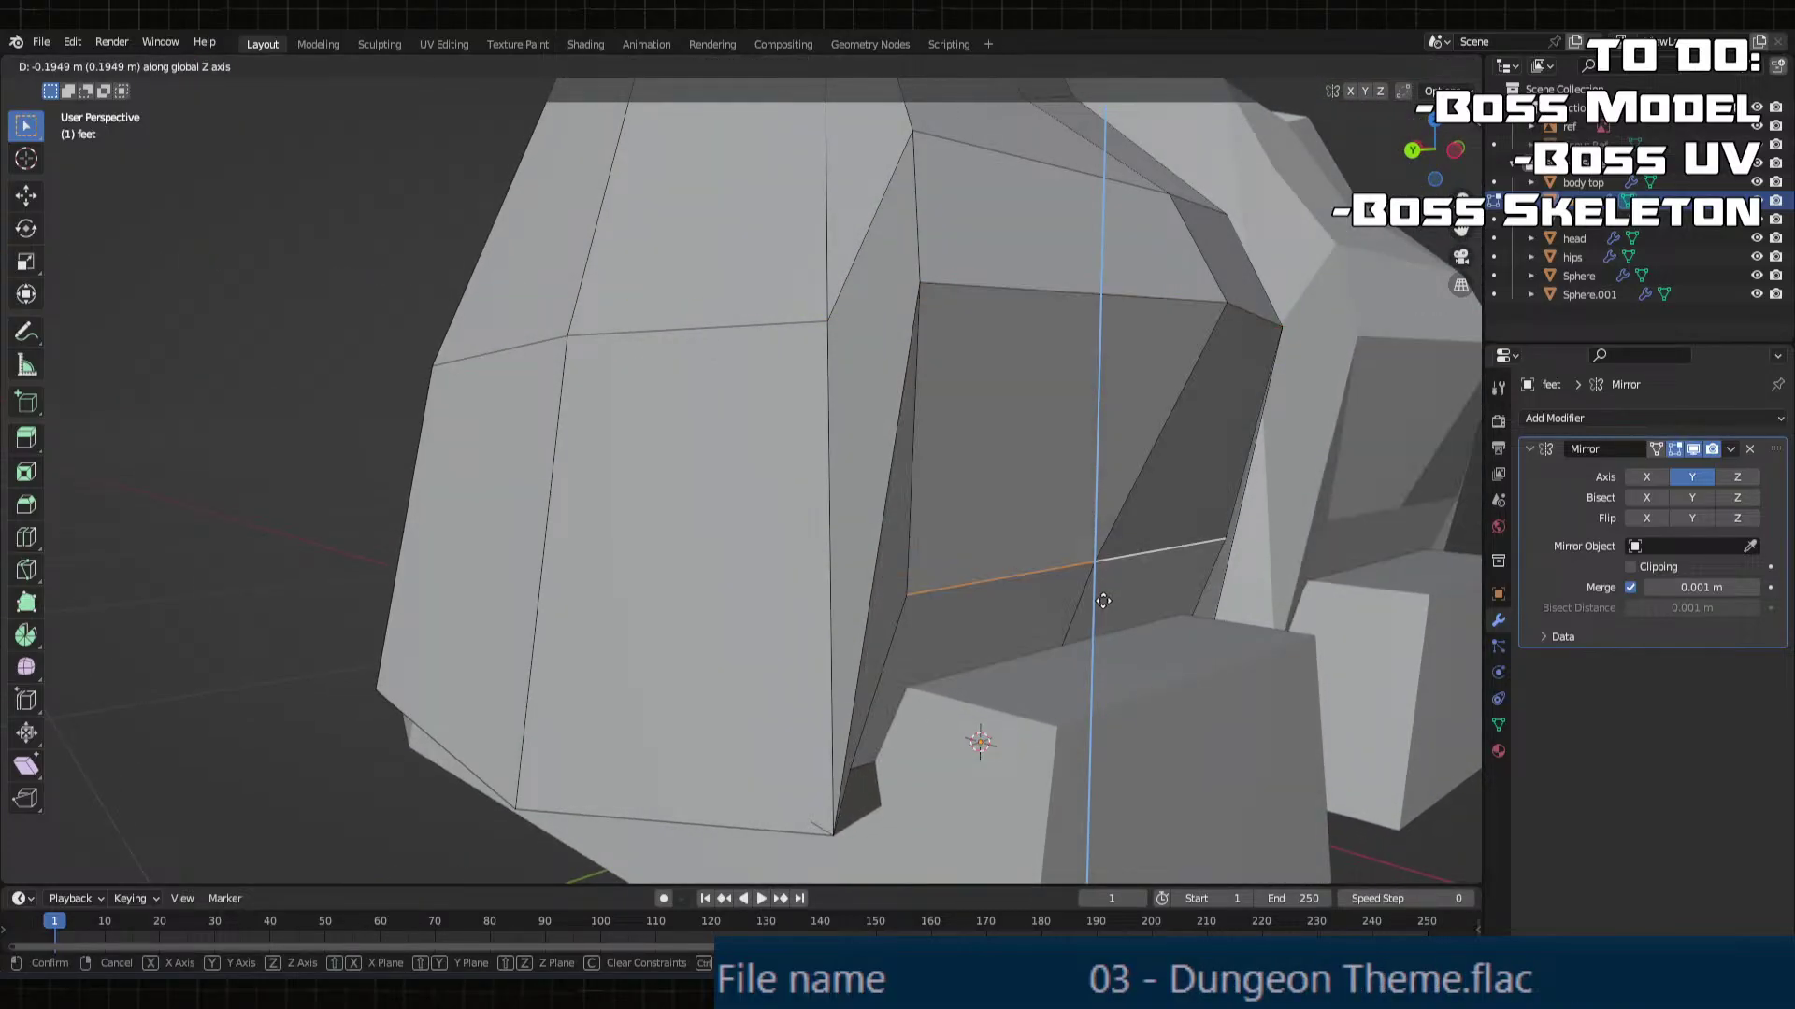
{"action": "middle_click_drag", "start_coordinate": [1045, 484], "coordinate": [624, 453]}
Step: Inset the two sloped upper faces of the rear recess together by about 0.018 m
{"action": "key", "text": "3"}
{"action": "left_click", "coordinate": [396, 423]}
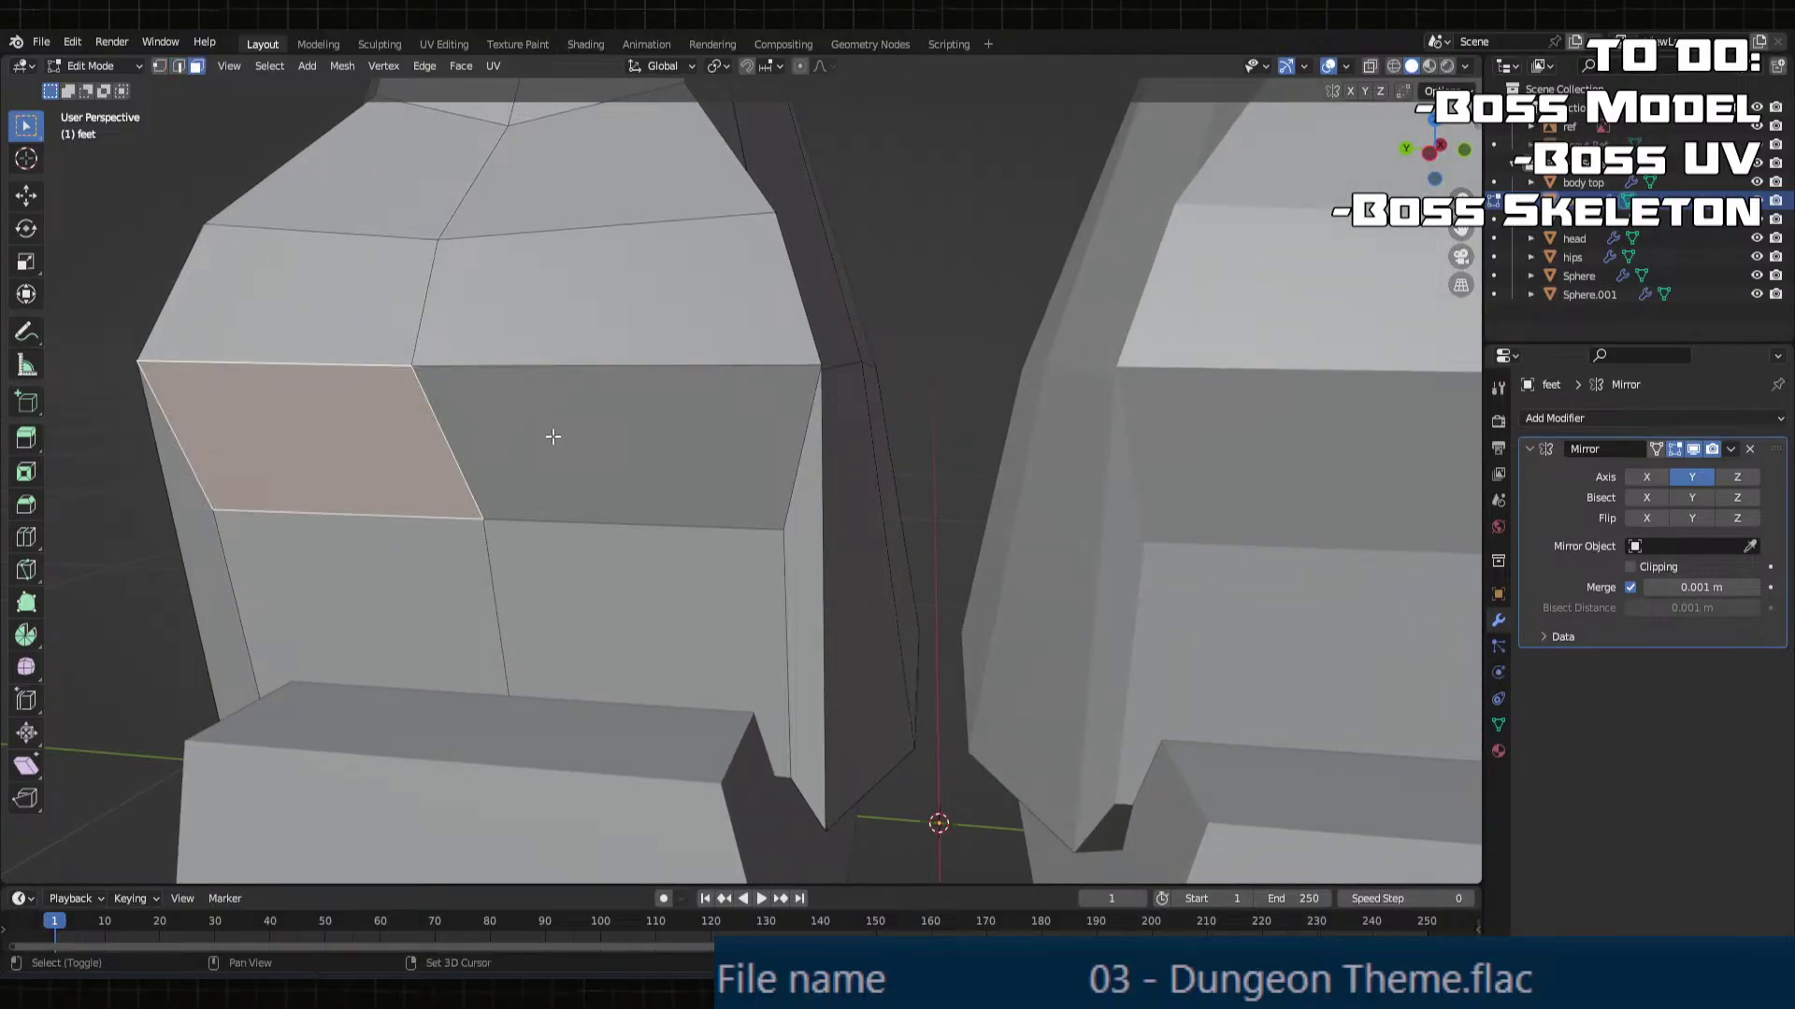
{"action": "left_click", "coordinate": [486, 439], "text": "shift"}
{"action": "middle_click_drag", "start_coordinate": [486, 439], "coordinate": [685, 478]}
{"action": "right_click", "coordinate": [703, 462]}
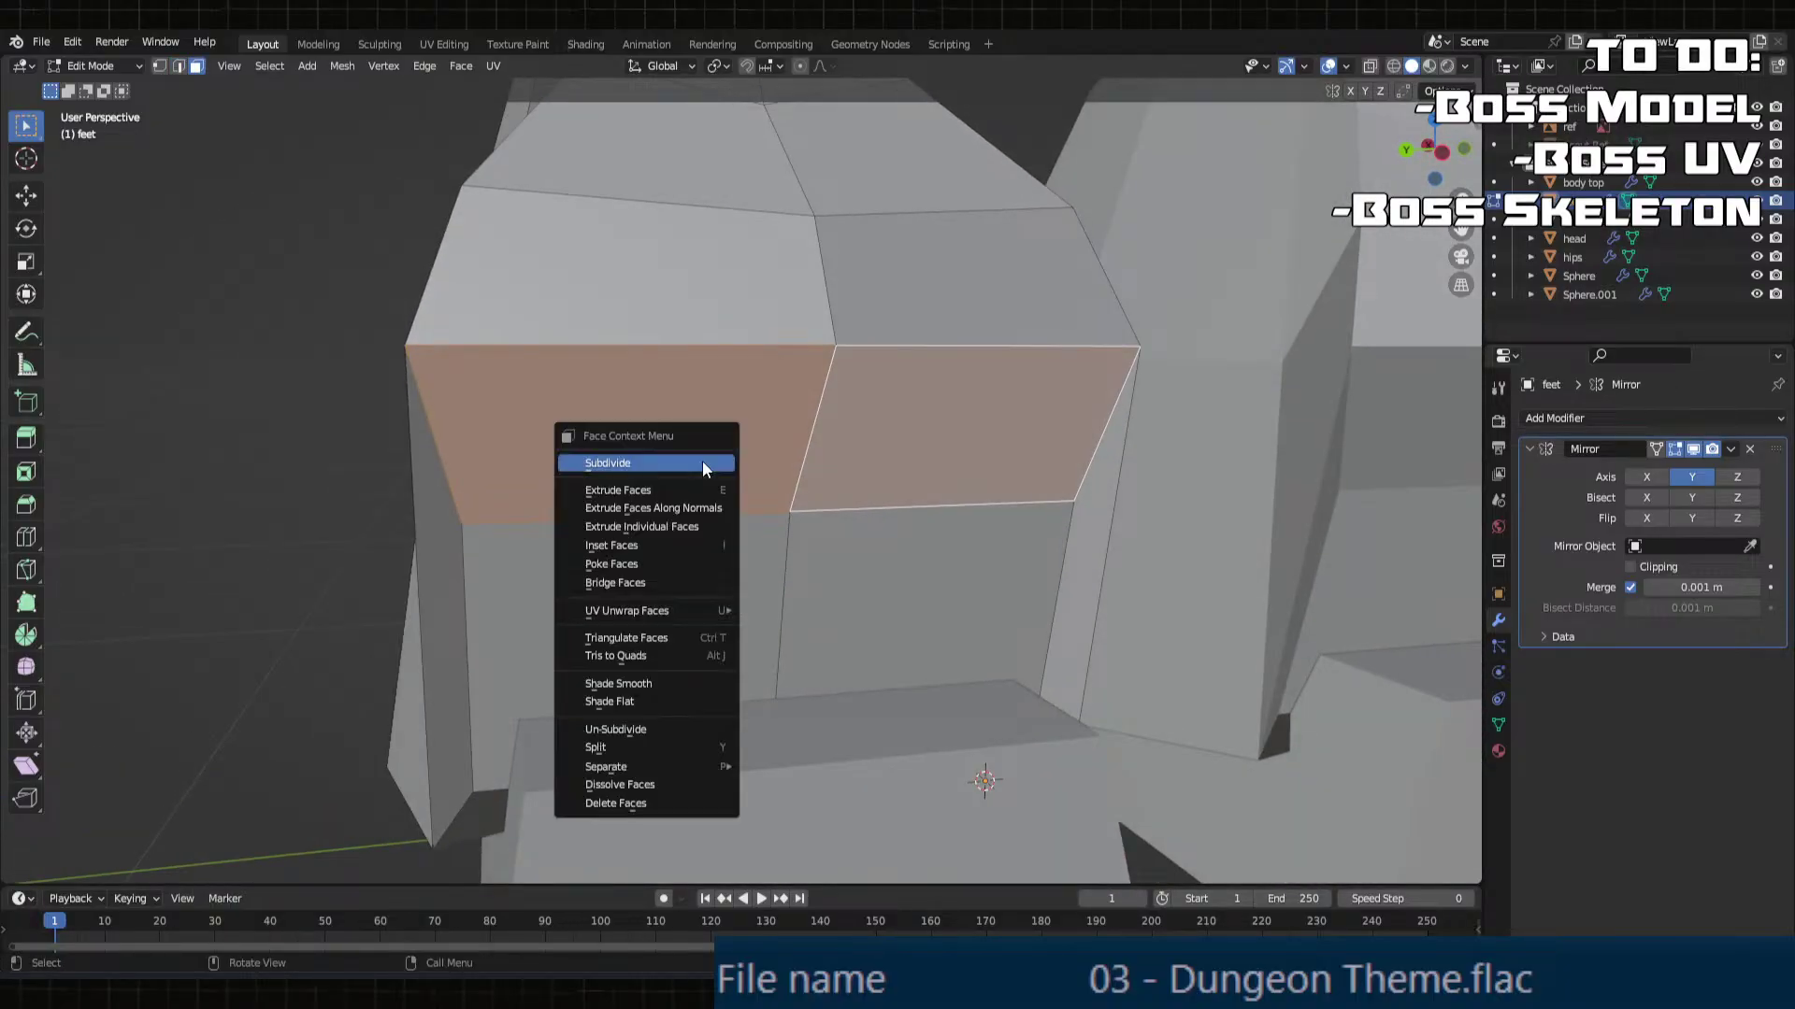
{"action": "left_click", "coordinate": [798, 403]}
{"action": "left_click", "coordinate": [890, 407], "text": "shift"}
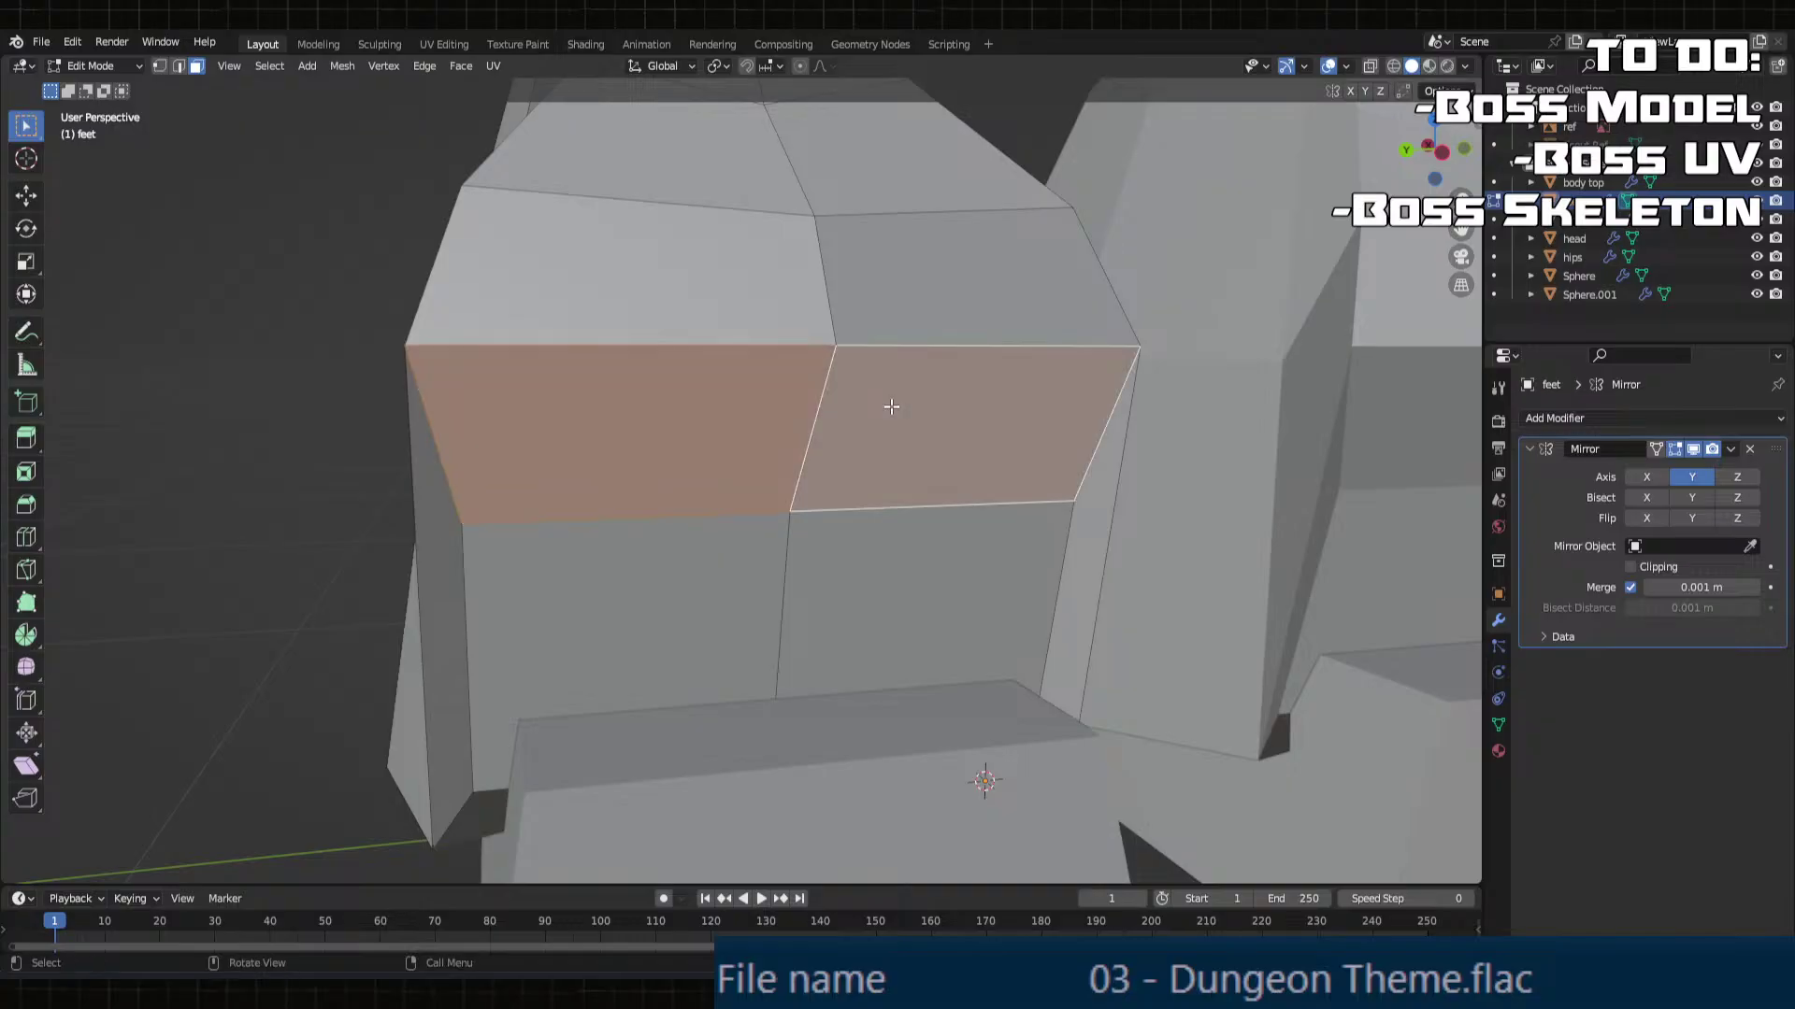
{"action": "right_click", "coordinate": [896, 454]}
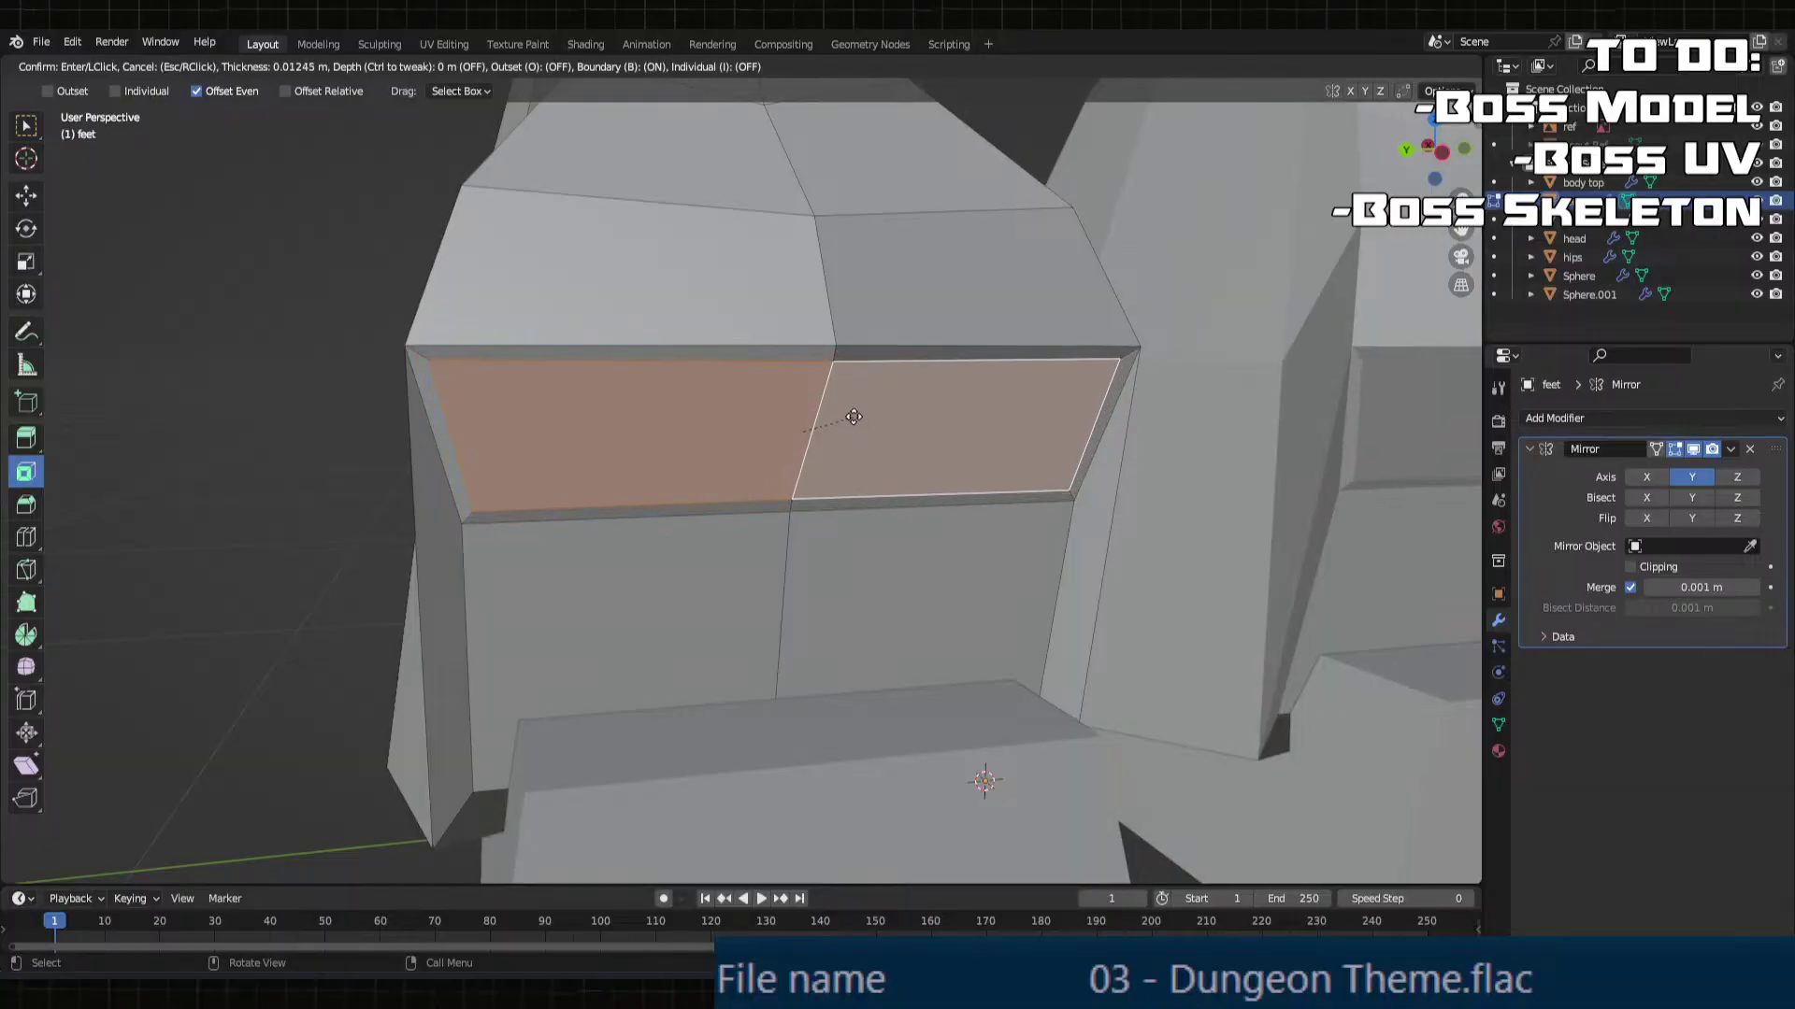
{"action": "left_click", "coordinate": [847, 416]}
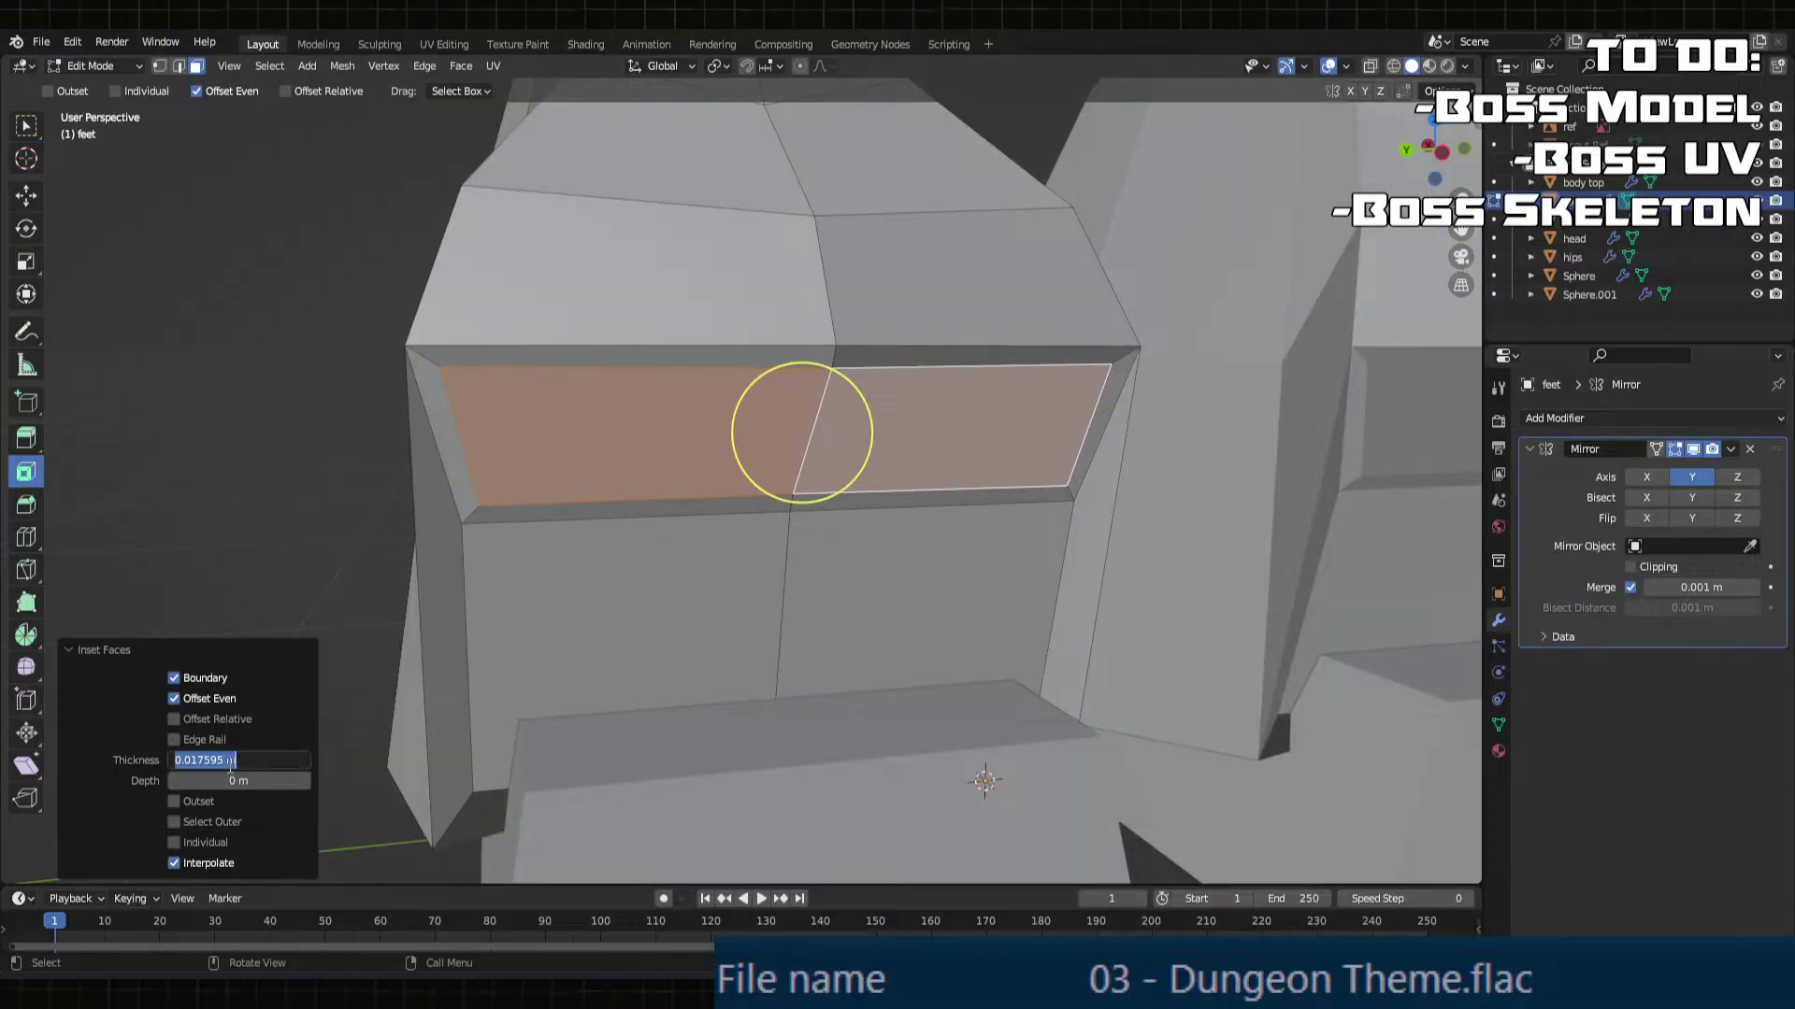
Step: Delete the small face at the lower corner of the rear recess, beside the shoe
{"action": "middle_click_drag", "start_coordinate": [682, 421], "coordinate": [796, 558]}
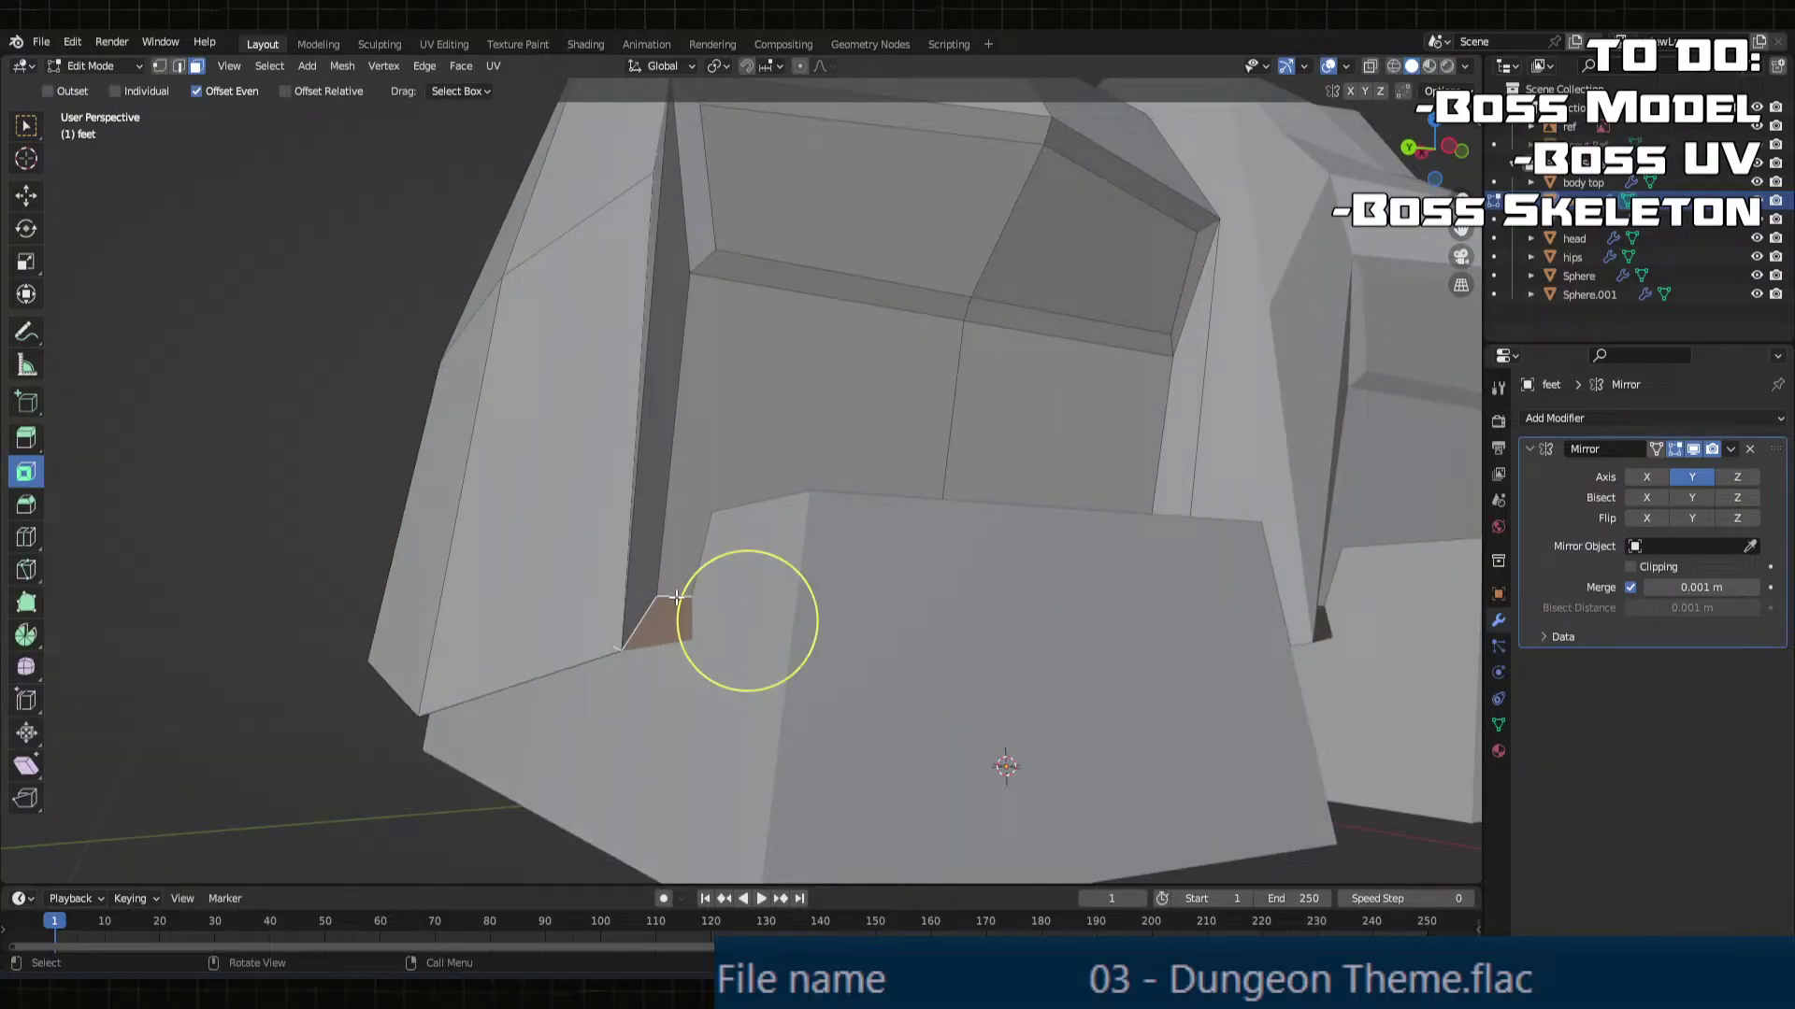
{"action": "middle_click_drag", "start_coordinate": [677, 596], "coordinate": [890, 407]}
{"action": "key", "text": "2"}
{"action": "key", "text": "x"}
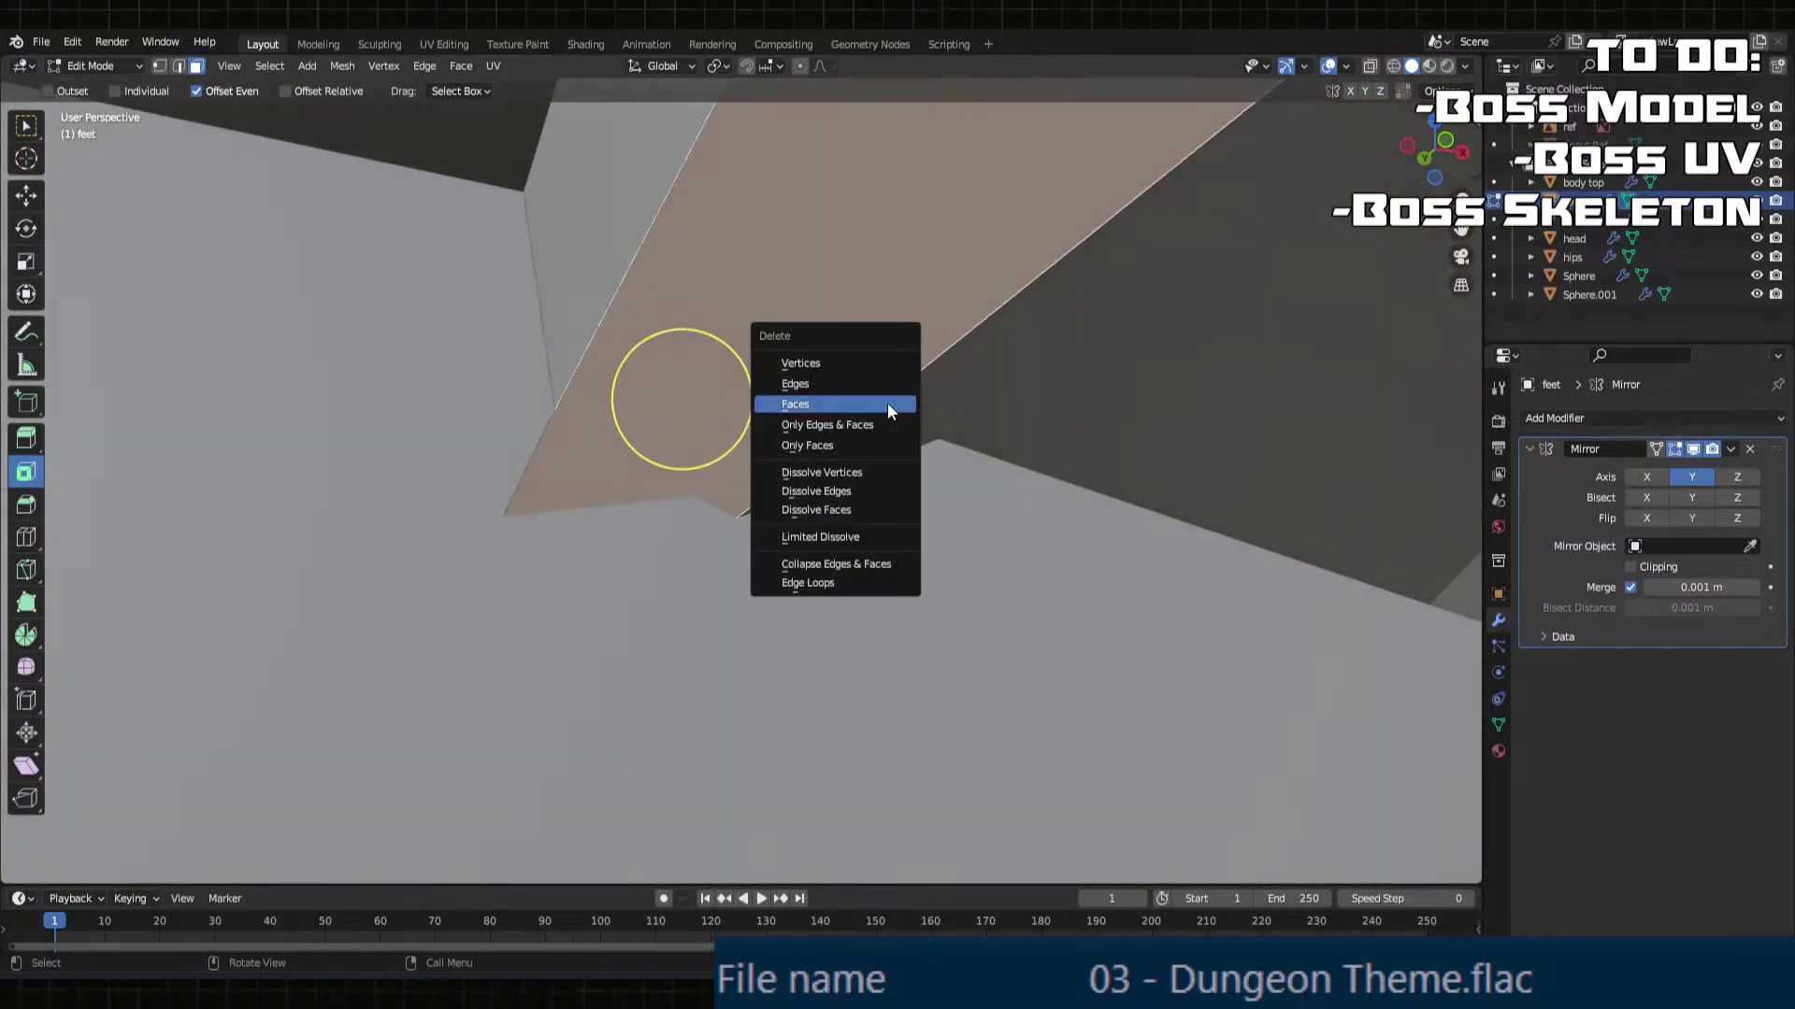
{"action": "left_click", "coordinate": [890, 407]}
Step: Fill the opened corner with a new face between the two facing edges and return to the selection tool
{"action": "key", "text": "2"}
{"action": "left_click", "coordinate": [649, 229], "text": "shift"}
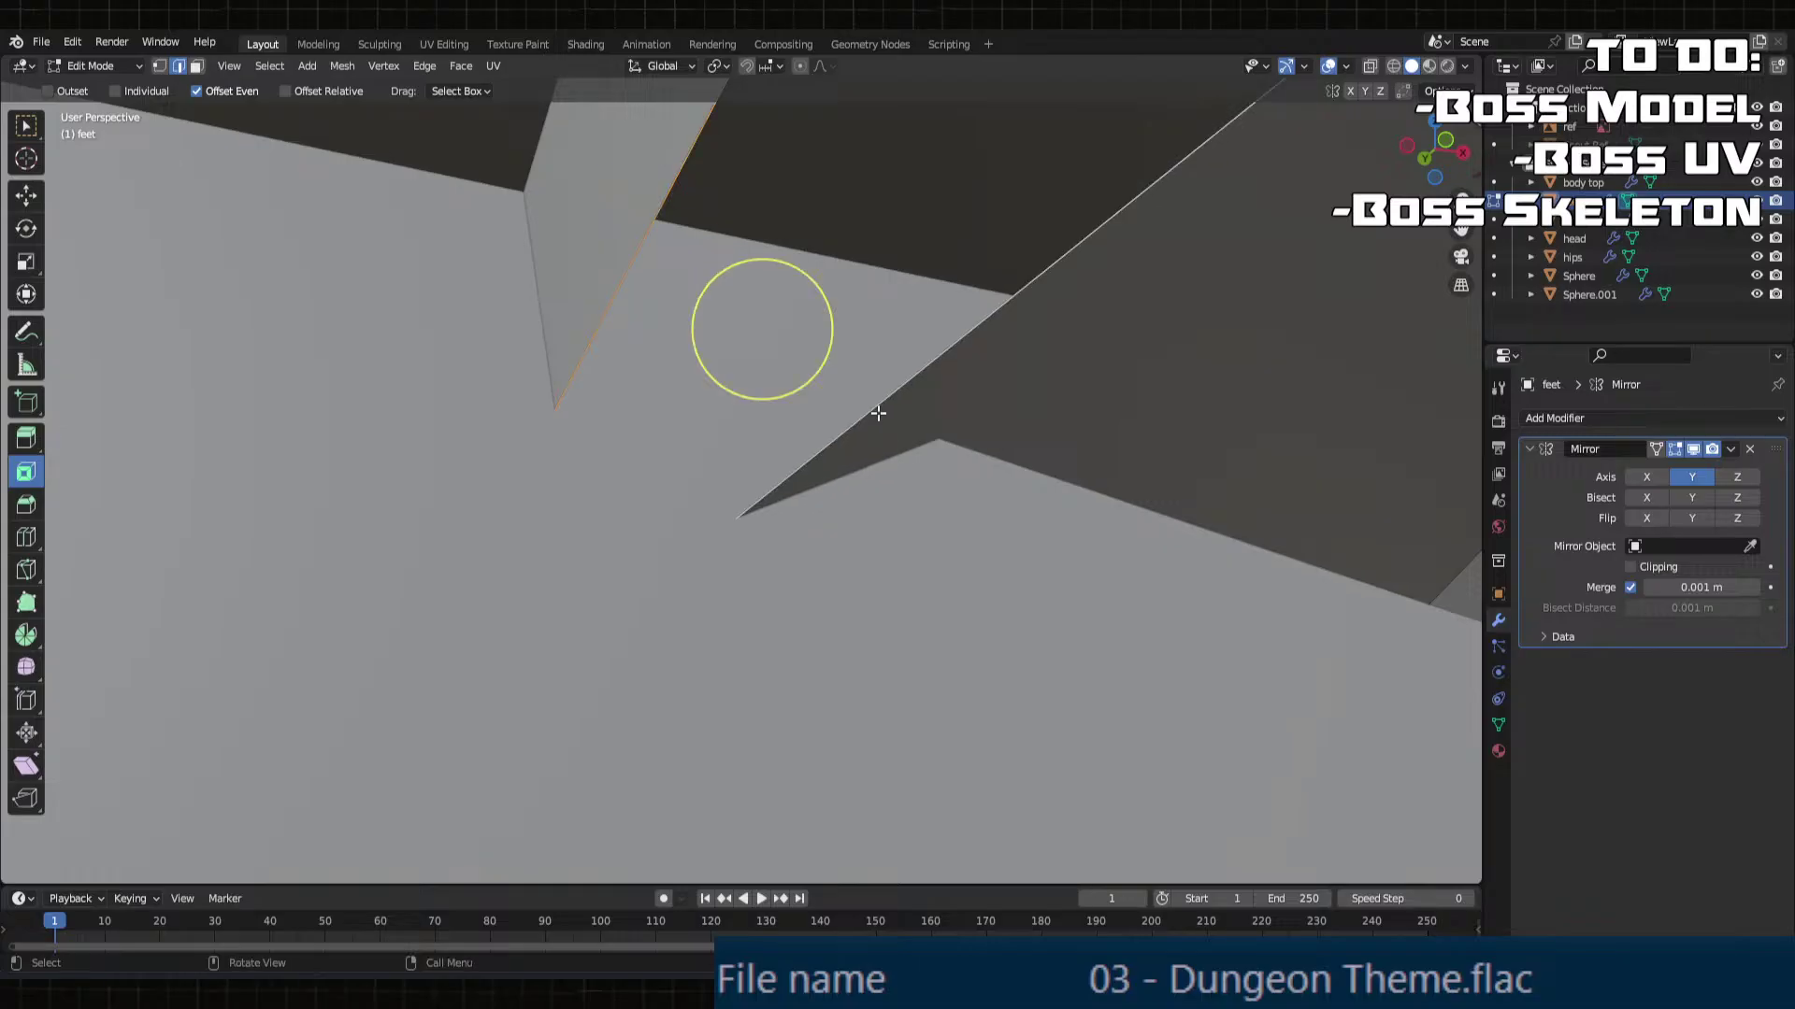
{"action": "key", "text": "f"}
{"action": "left_click", "coordinate": [31, 132]}
{"action": "middle_click_drag", "start_coordinate": [309, 318], "coordinate": [480, 391]}
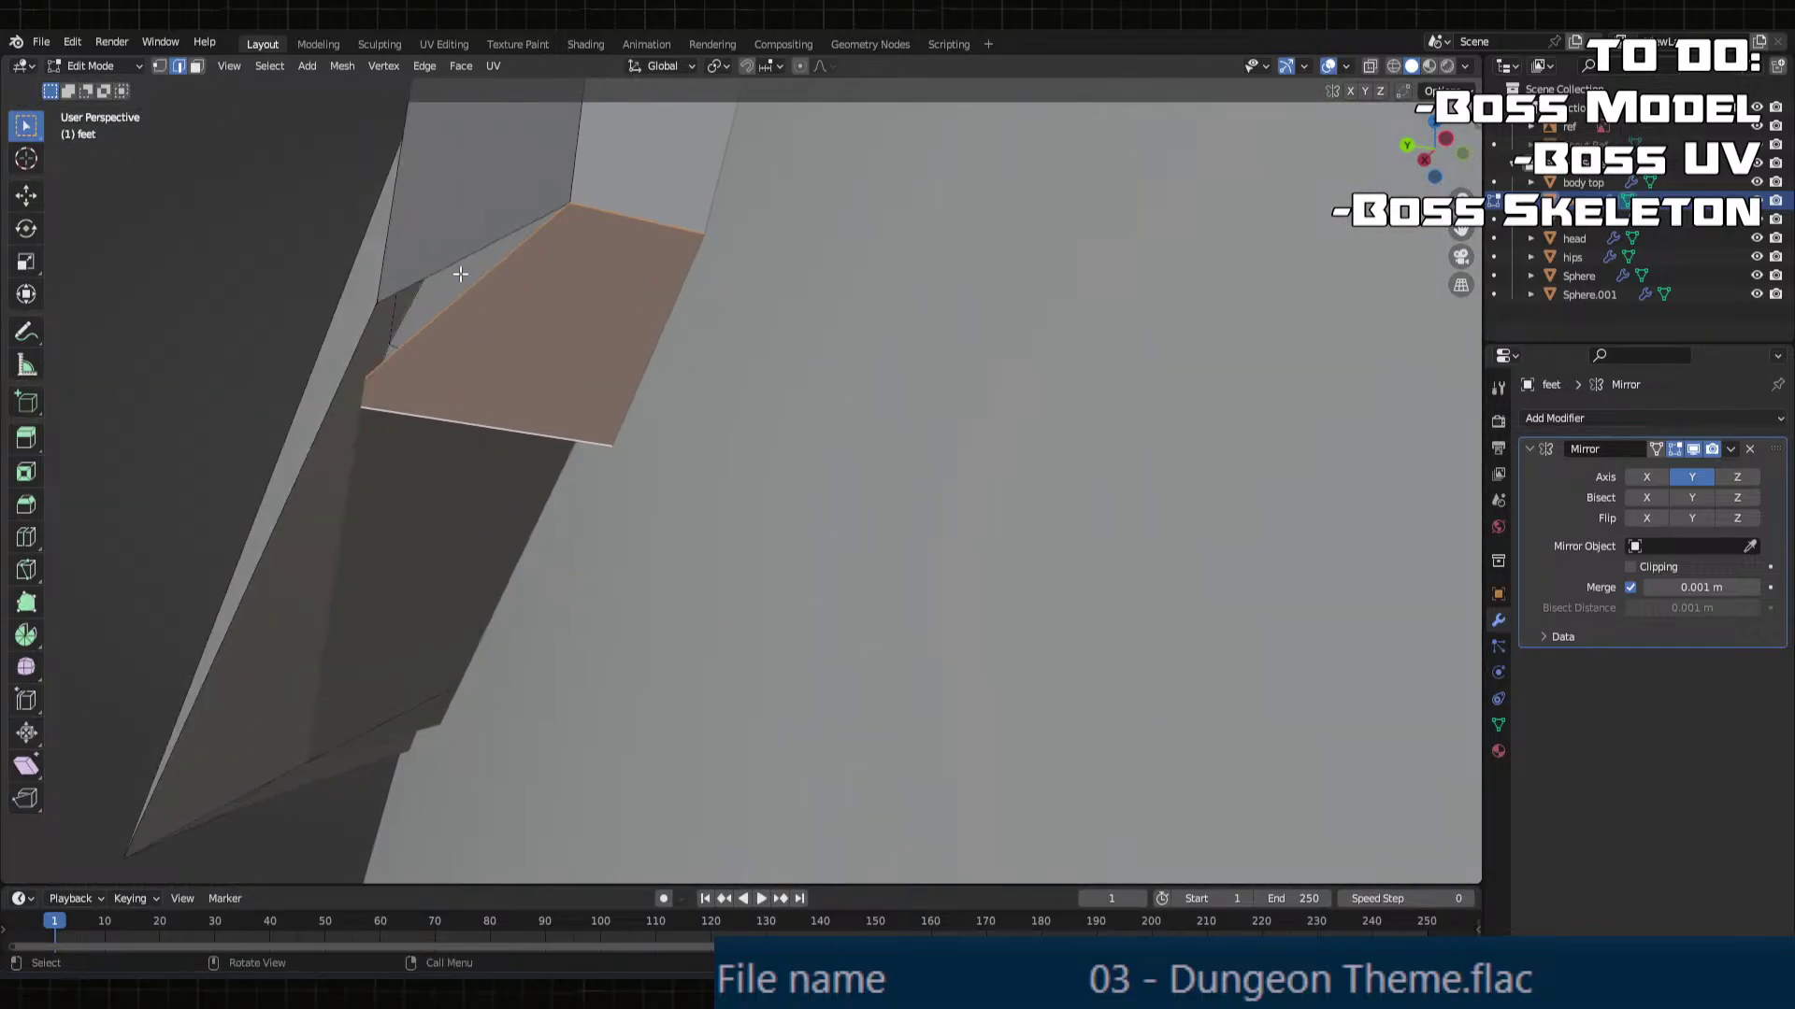
Step: Select the outer corner vertex beside the new face and set snapping to Vertex
{"action": "left_click", "coordinate": [460, 271]}
{"action": "middle_click_drag", "start_coordinate": [460, 271], "coordinate": [355, 318]}
{"action": "middle_click_drag", "start_coordinate": [338, 399], "coordinate": [380, 465]}
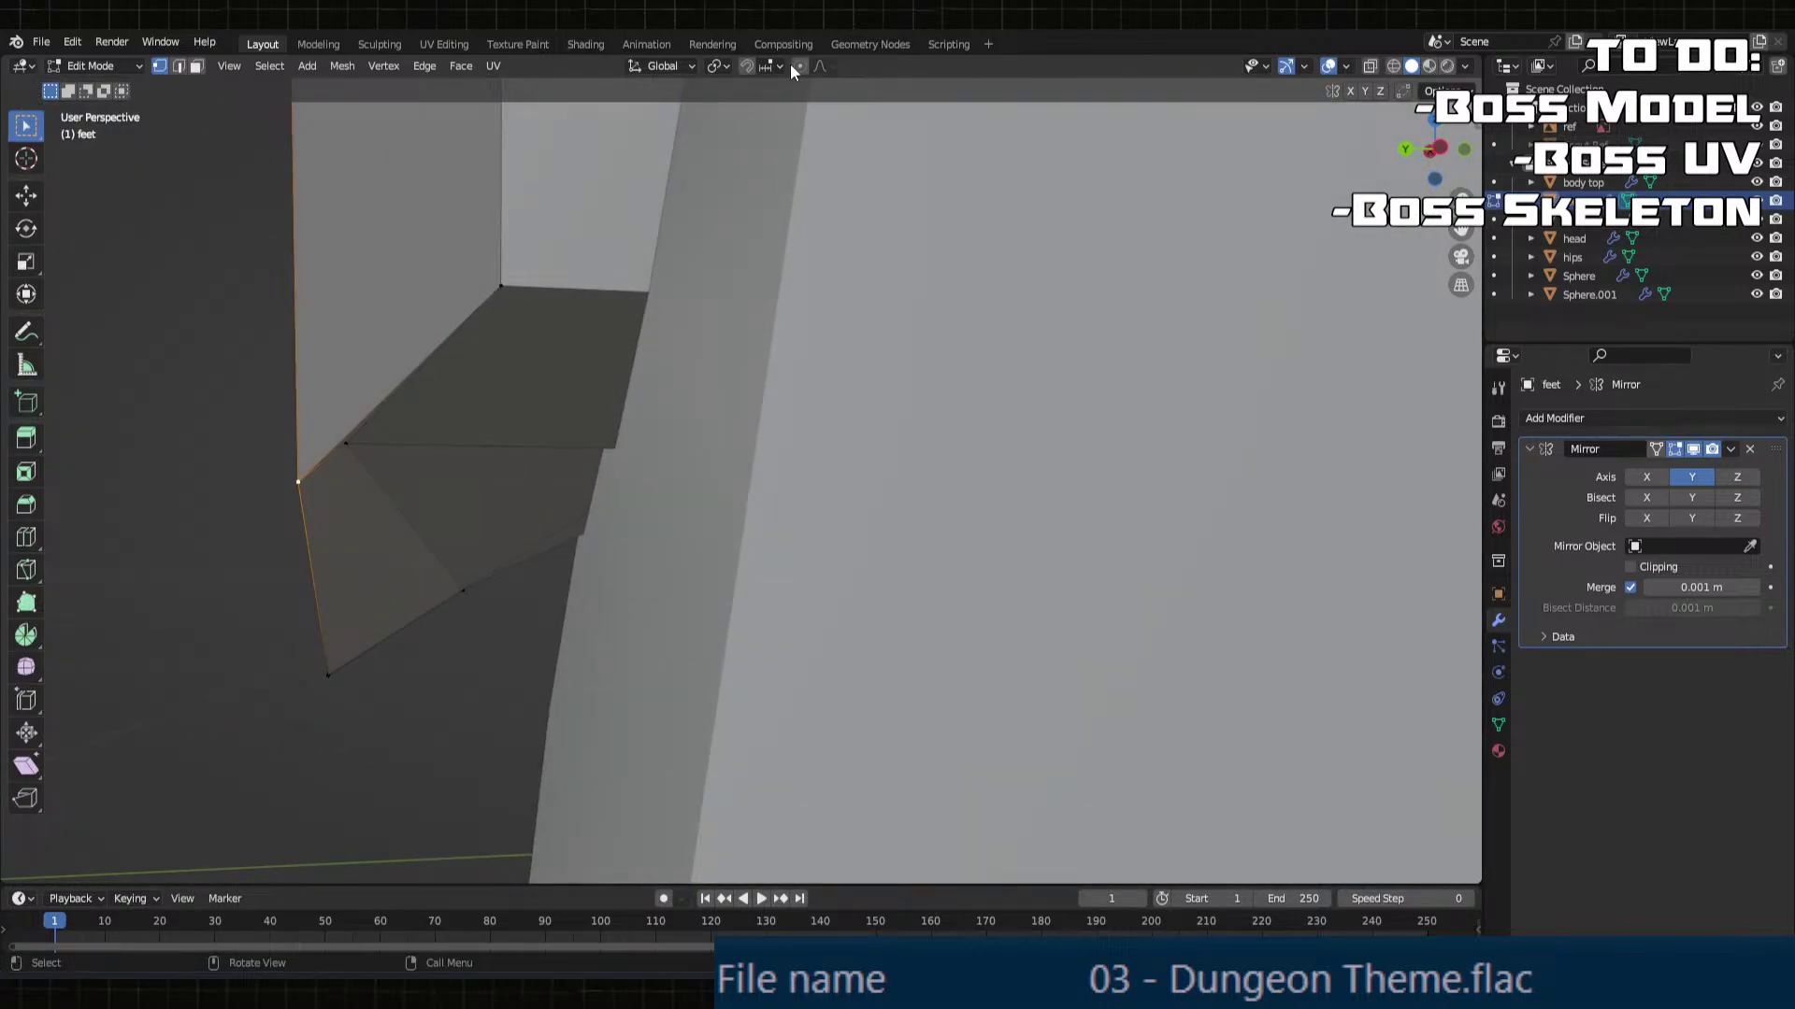
{"action": "left_click", "coordinate": [766, 65]}
{"action": "left_click", "coordinate": [724, 138]}
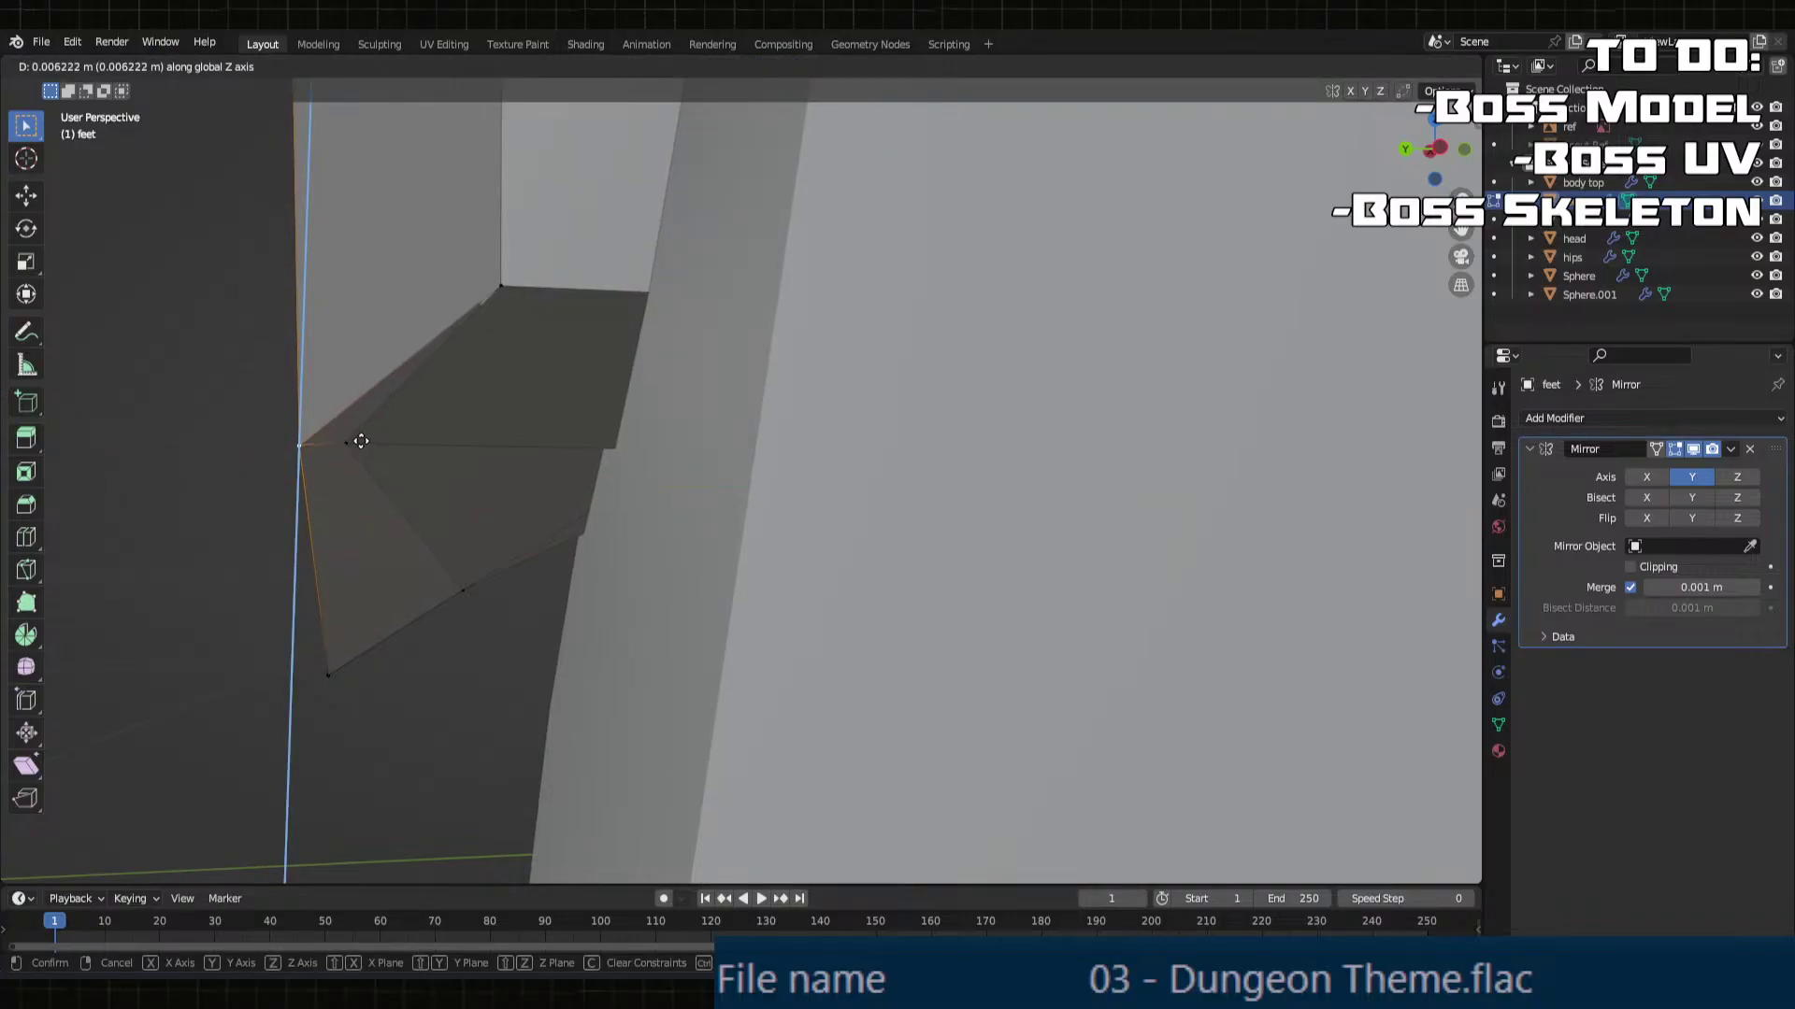
Step: Try raising the outer corner vertex slightly along Z twice, undoing each move
{"action": "left_click", "coordinate": [361, 442]}
{"action": "key", "text": "ctrl+z"}
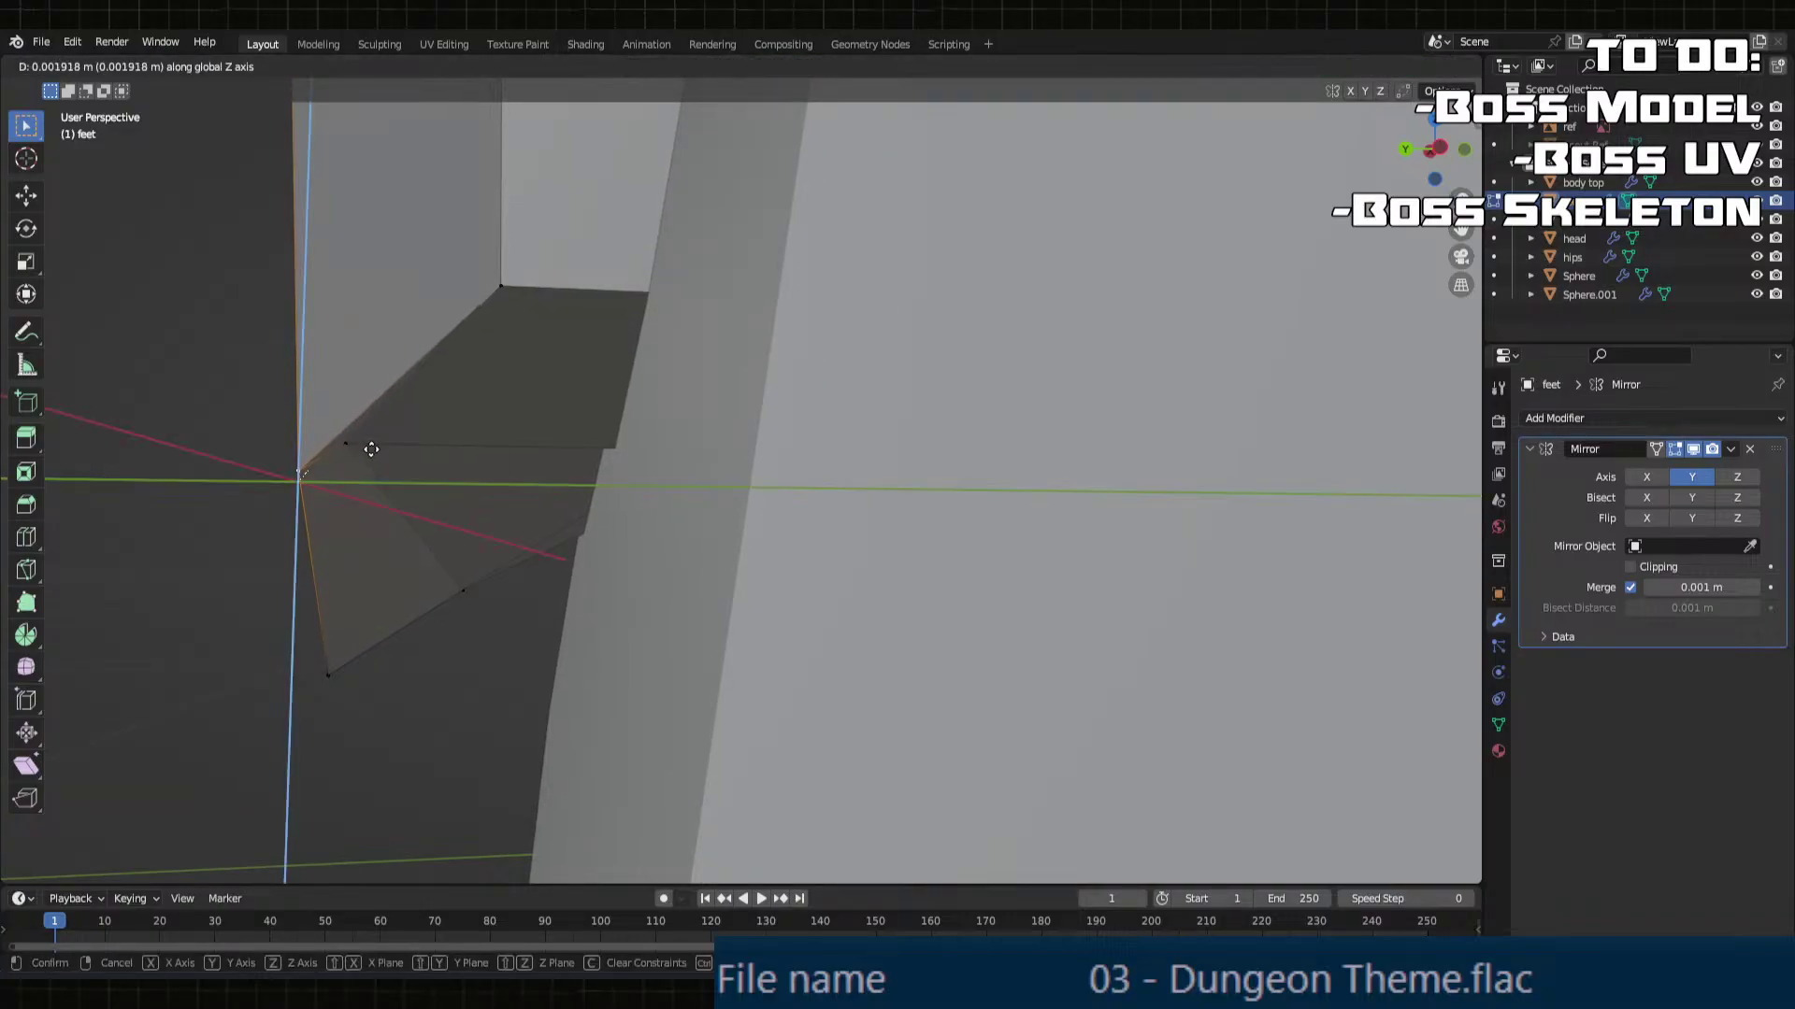
{"action": "left_click", "coordinate": [371, 450]}
{"action": "key", "text": "ctrl+z"}
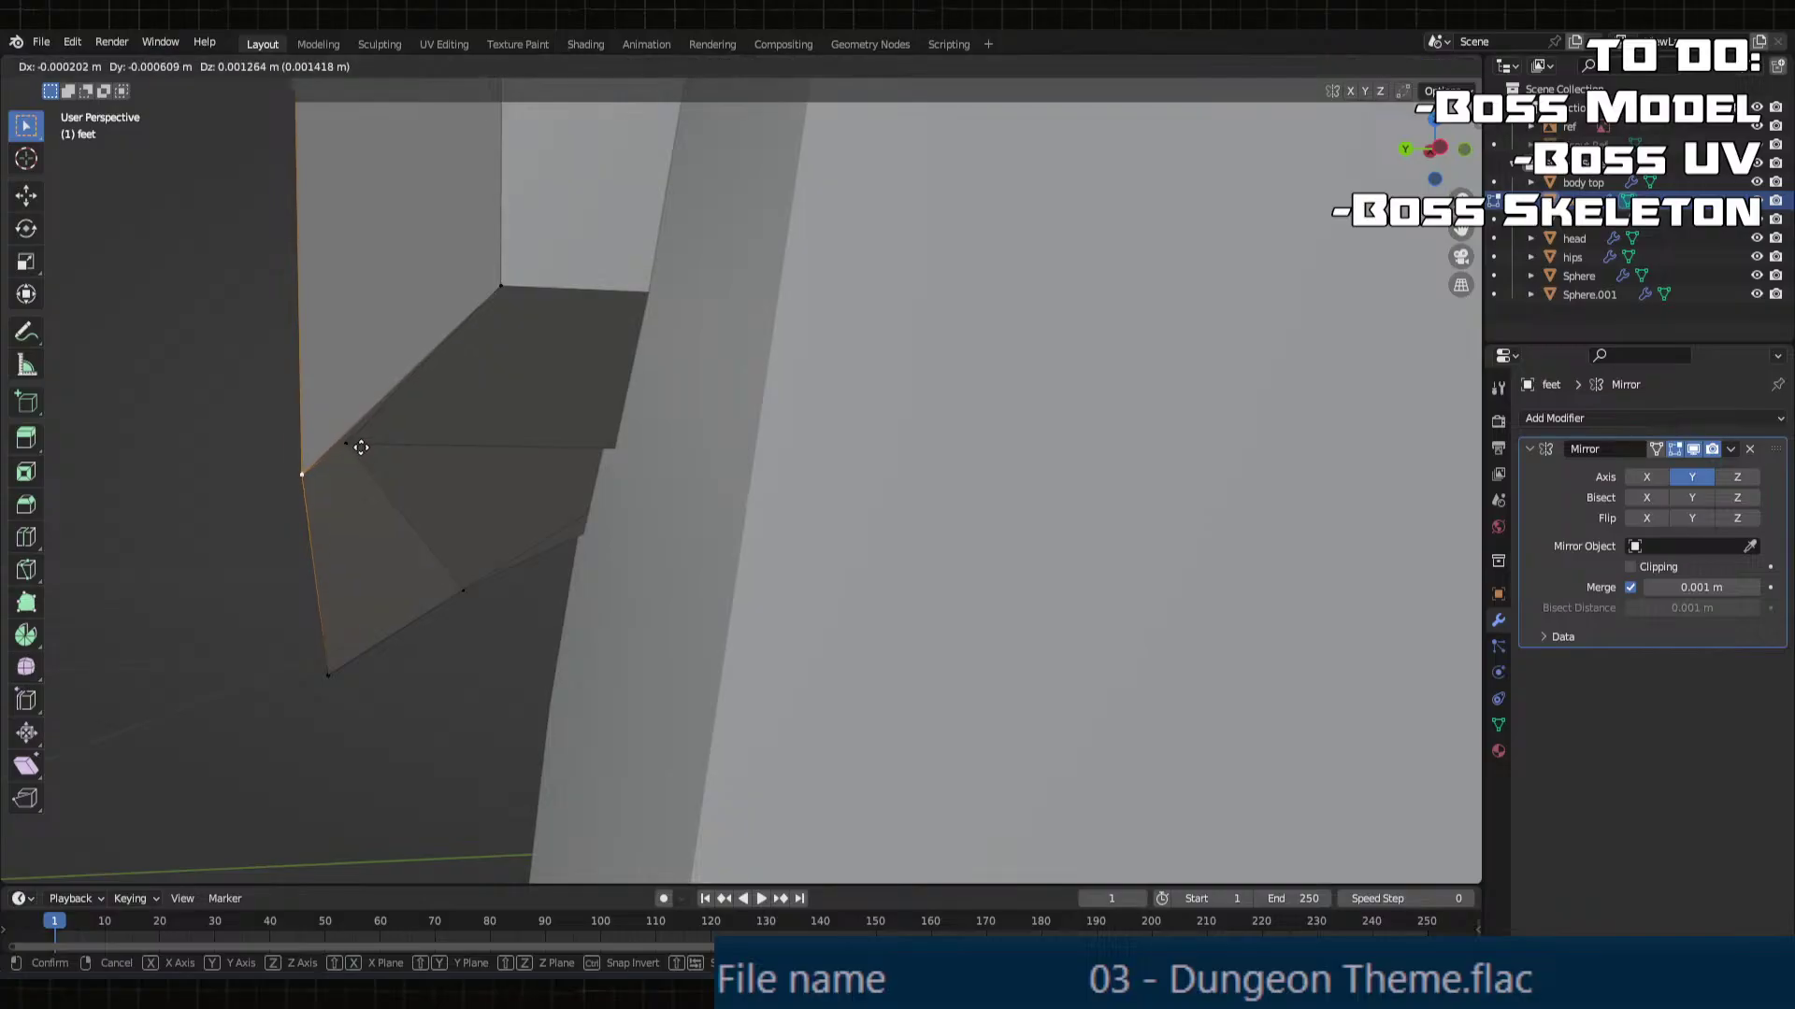
Step: Move the outer corner vertex freely with snapping toward the new face's corner and check the join
{"action": "left_click", "coordinate": [357, 434], "text": "ctrl"}
{"action": "middle_click_drag", "start_coordinate": [357, 434], "coordinate": [640, 302]}
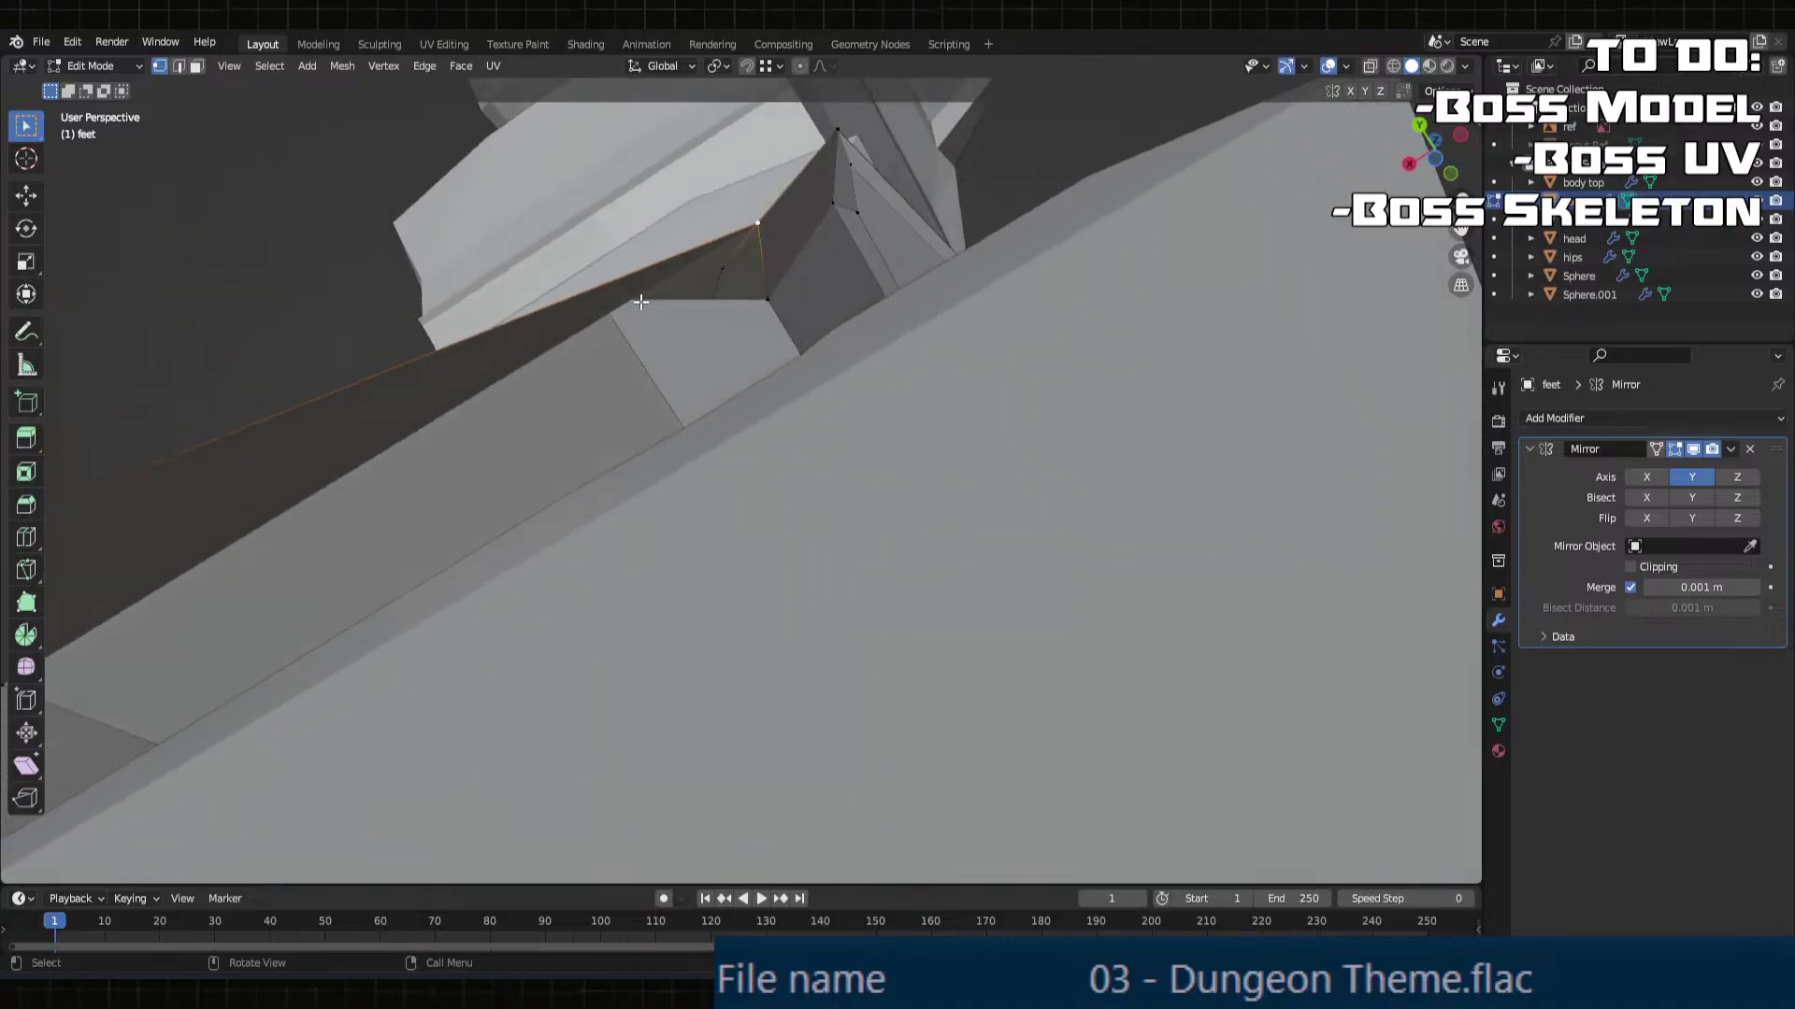
{"action": "middle_click_drag", "start_coordinate": [753, 254], "coordinate": [333, 517]}
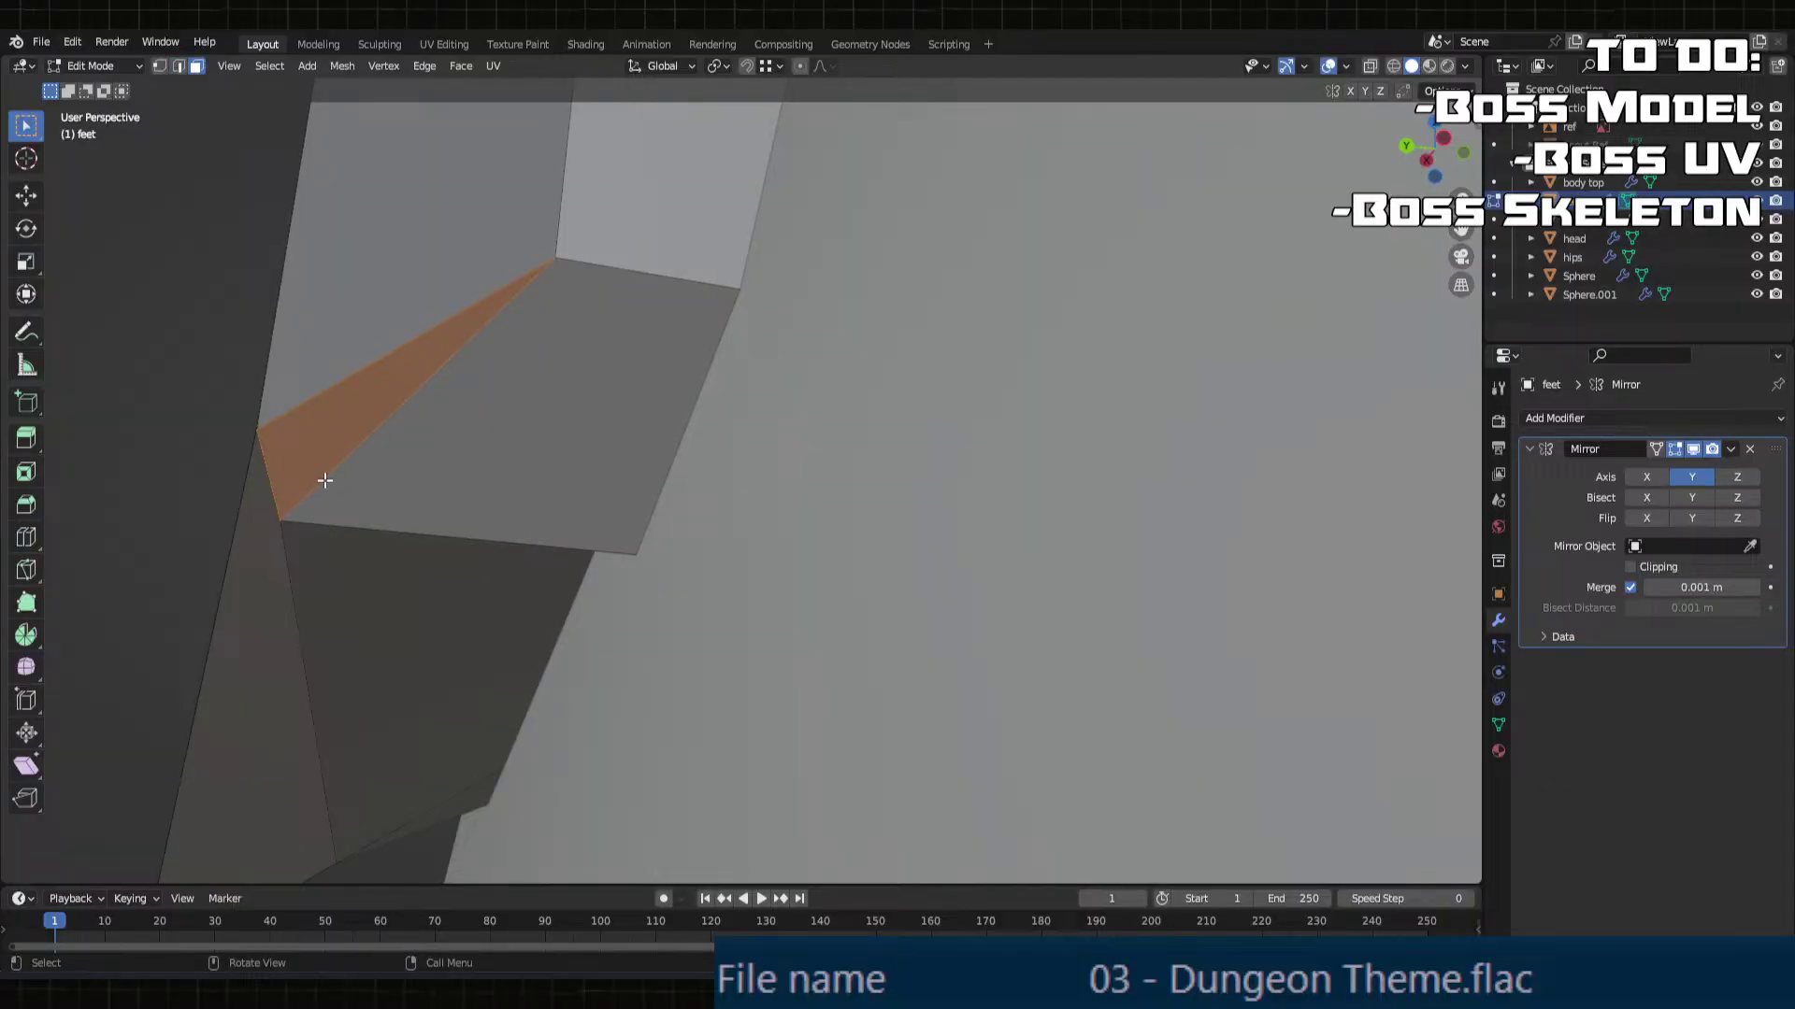
Step: Try to triangulate the ledge face at the bottom of the rear recess beside the sliver face
{"action": "mouse_move", "coordinate": [631, 486]}
{"action": "middle_mouse_down"}
{"action": "mouse_move", "coordinate": [308, 481]}
{"action": "mouse_move", "coordinate": [650, 488]}
{"action": "middle_mouse_up"}
{"action": "scroll", "coordinate": [1177, 502], "scroll_direction": "down", "scroll_amount": 5}
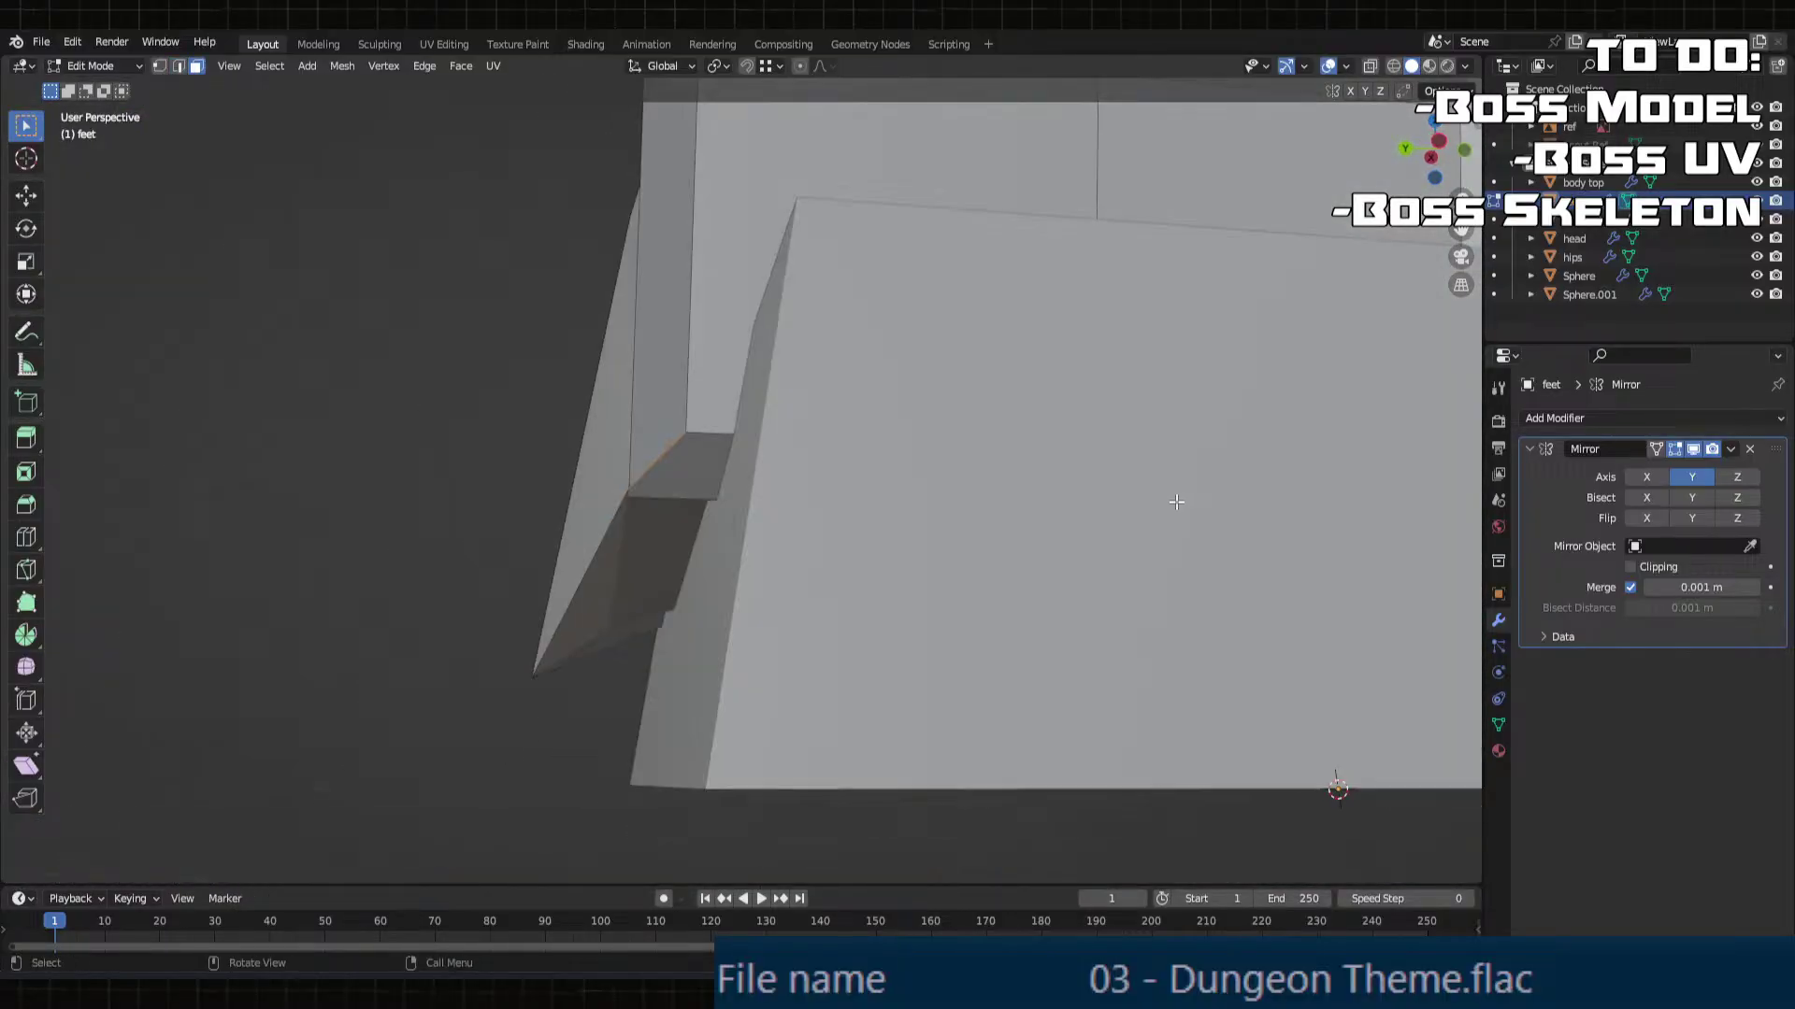
{"action": "middle_click_drag", "start_coordinate": [1177, 502], "coordinate": [832, 285]}
{"action": "left_click", "coordinate": [975, 599]}
{"action": "right_click", "coordinate": [830, 283]}
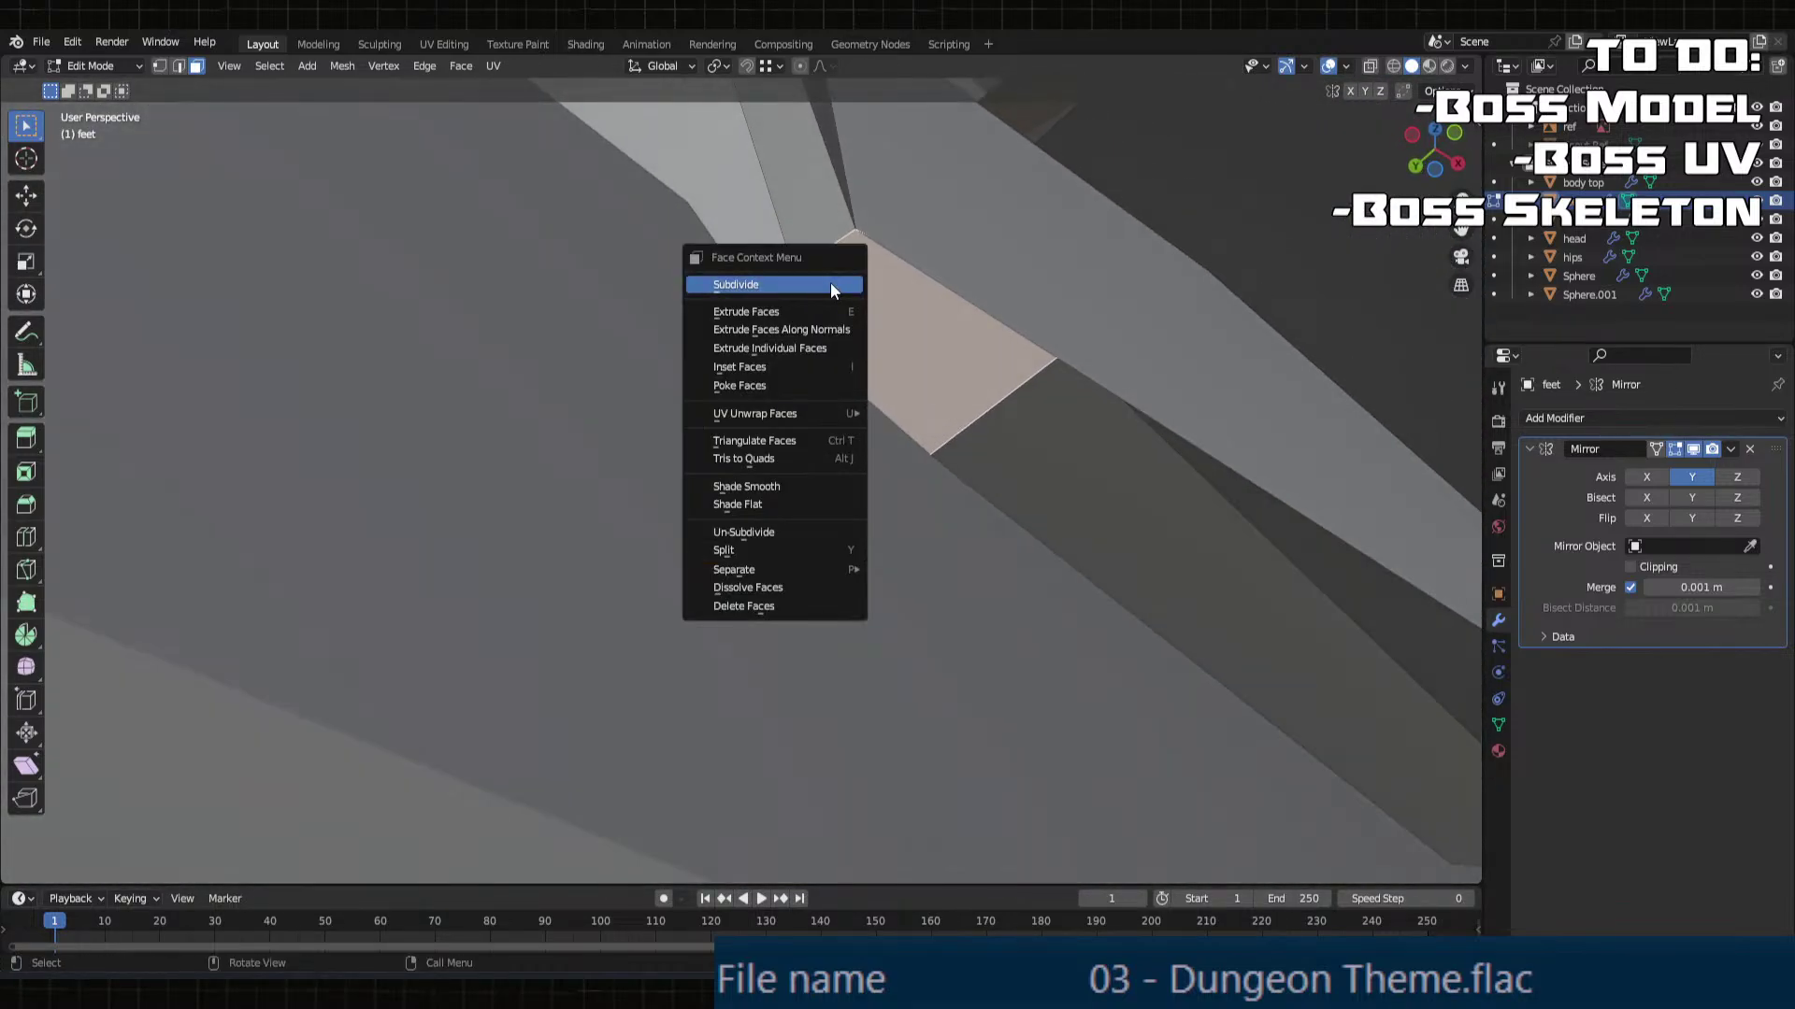
{"action": "left_click", "coordinate": [781, 439]}
{"action": "middle_click_drag", "start_coordinate": [782, 436], "coordinate": [760, 381]}
Step: Delete the two long, narrow ledge faces in the rear recess of the feet mesh
{"action": "left_click", "coordinate": [701, 391]}
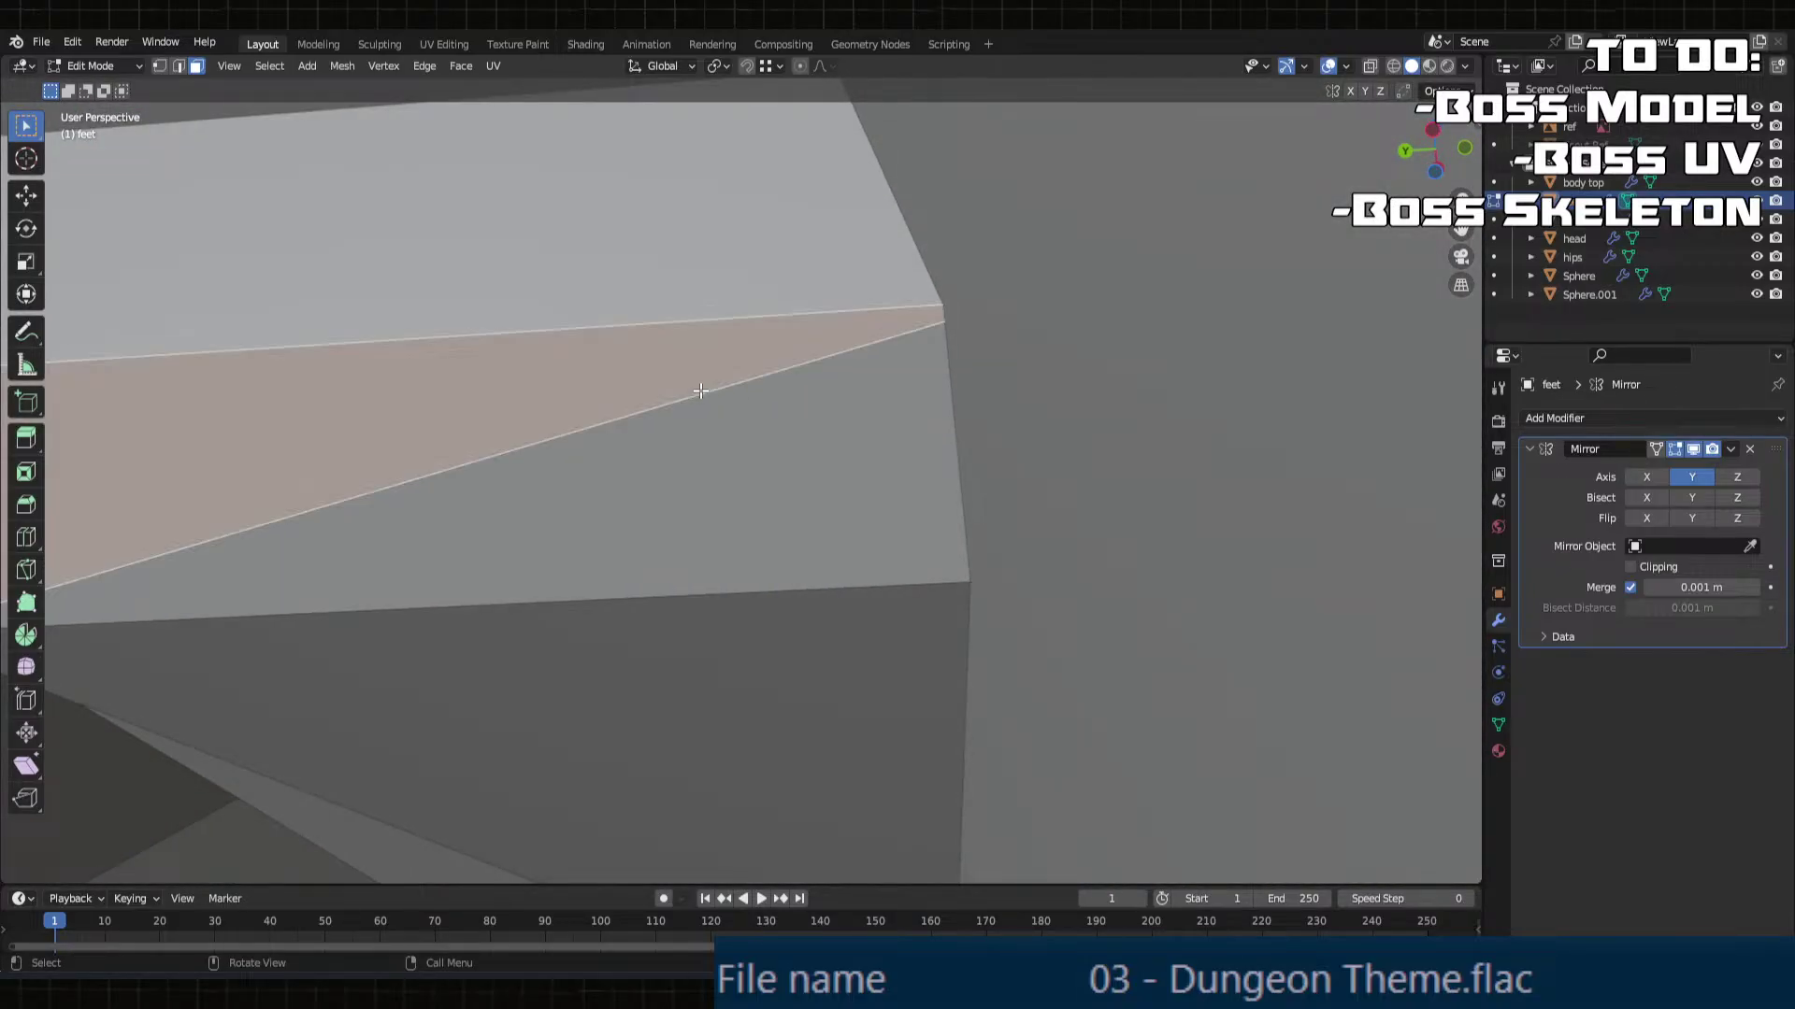
{"action": "left_click", "coordinate": [716, 436], "text": "shift"}
{"action": "scroll", "coordinate": [470, 518], "scroll_direction": "down", "scroll_amount": 2}
{"action": "key", "text": "x"}
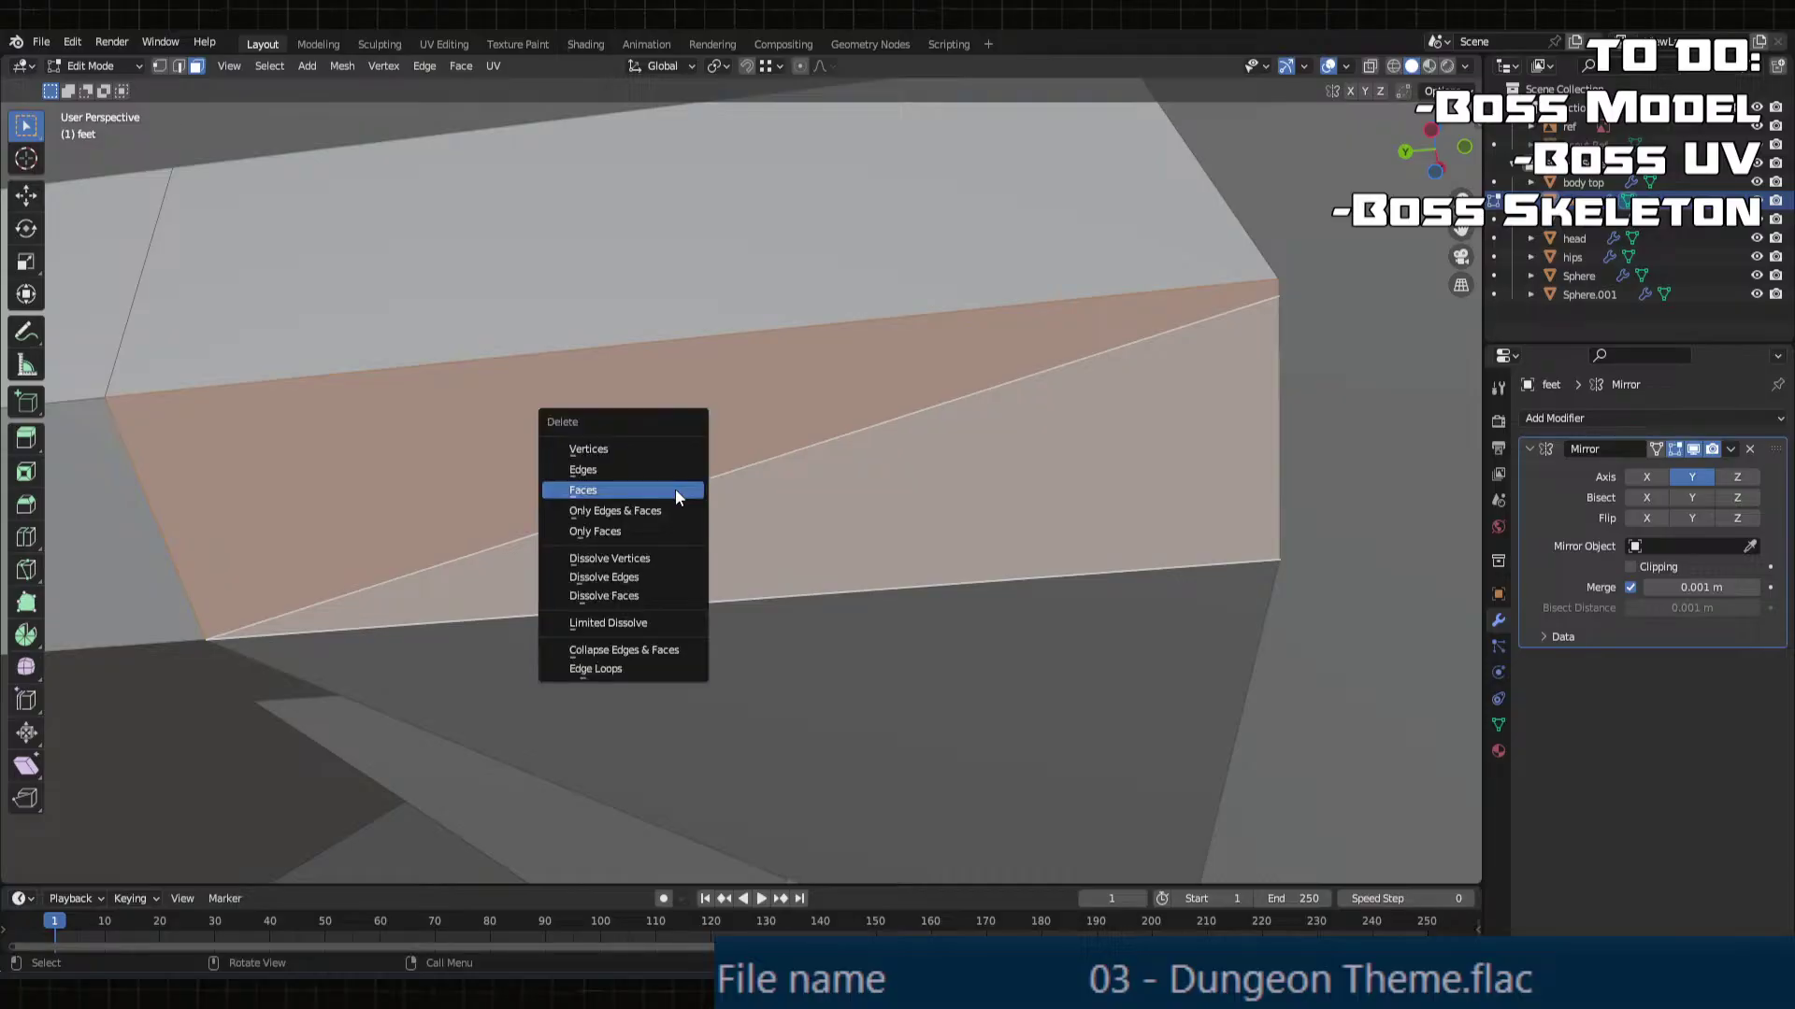
{"action": "left_click", "coordinate": [675, 490]}
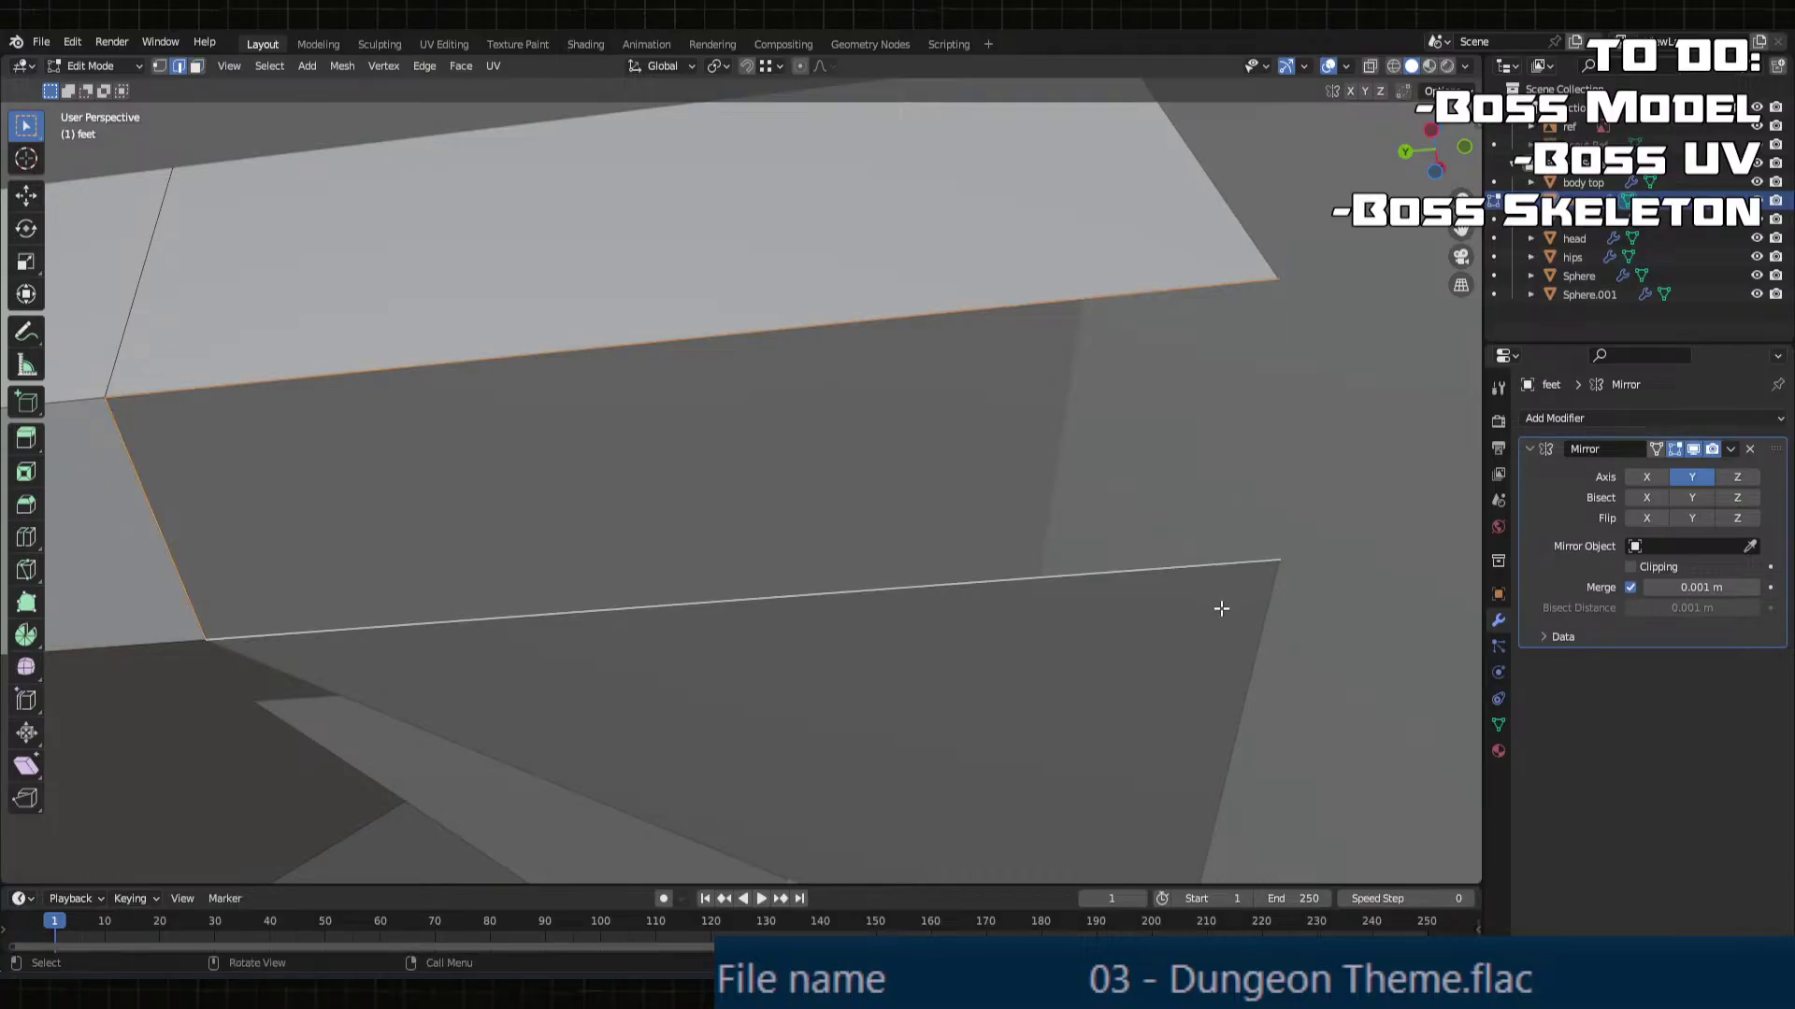
Step: Raise the slanted lower edge inside the rear recess along Z
{"action": "middle_click_drag", "start_coordinate": [1222, 609], "coordinate": [497, 575]}
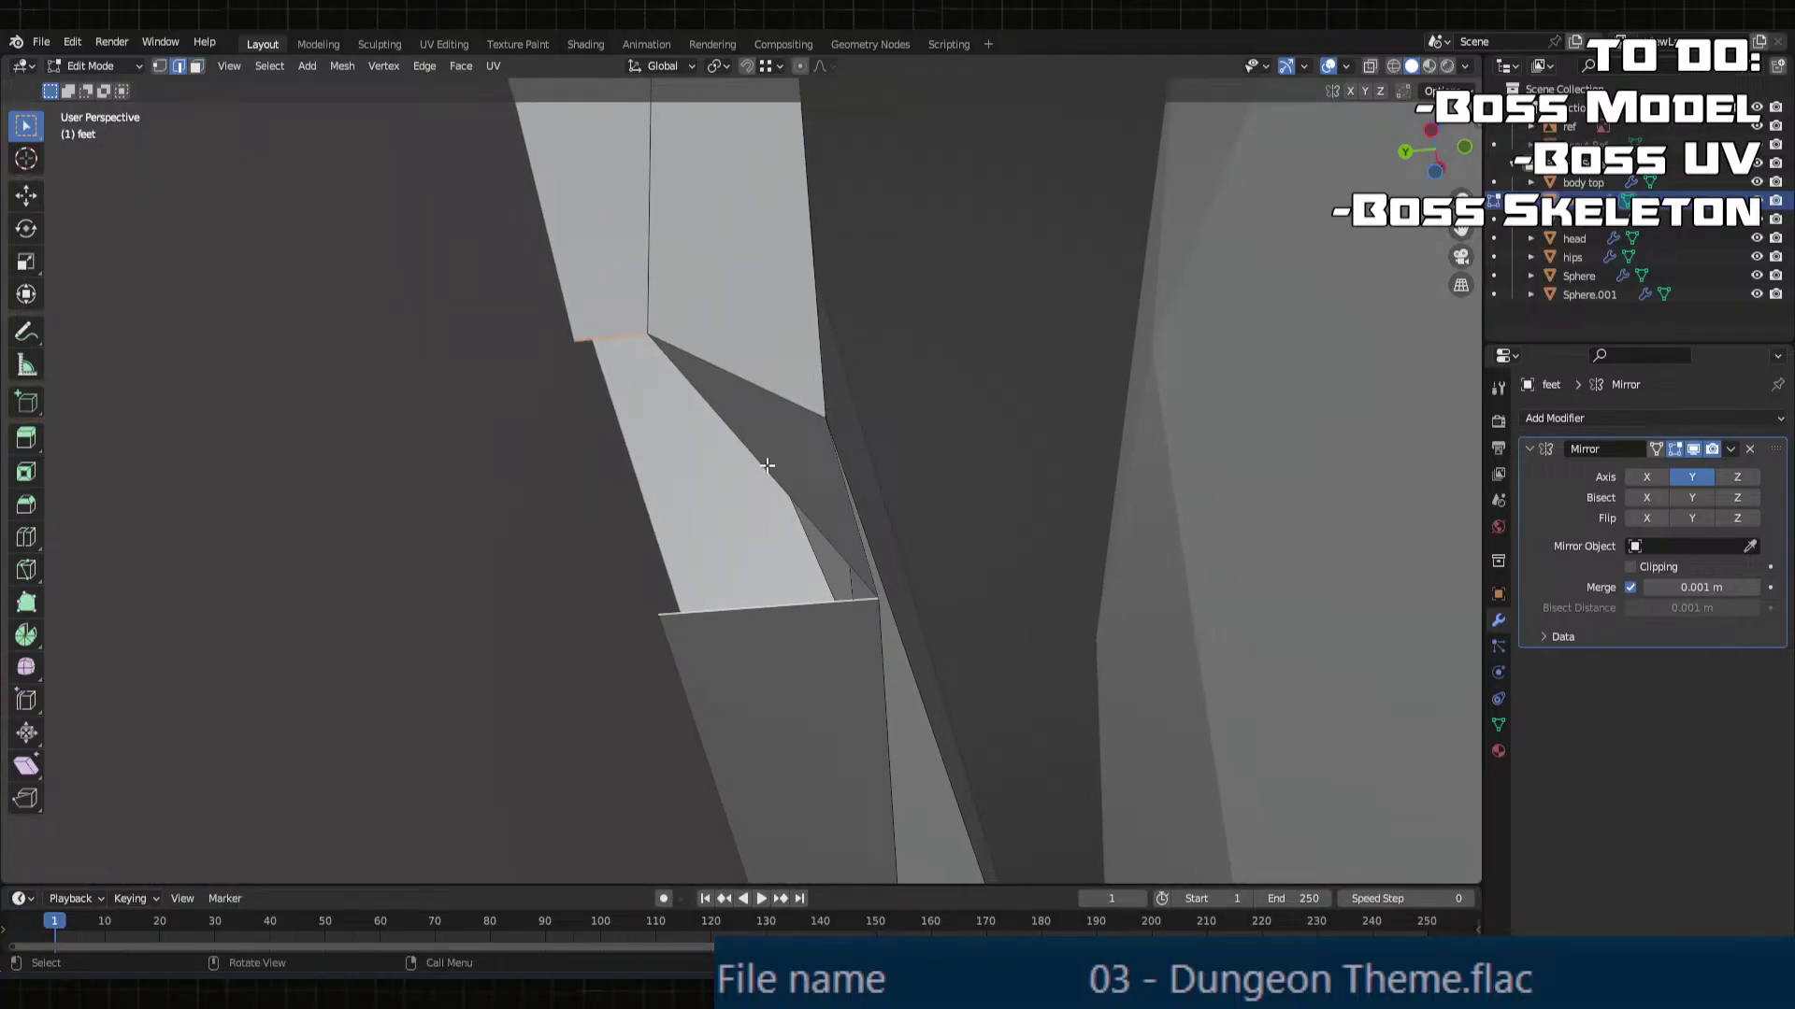
{"action": "scroll", "coordinate": [764, 471], "scroll_direction": "down", "scroll_amount": 6}
{"action": "middle_click_drag", "start_coordinate": [769, 480], "coordinate": [323, 505]}
{"action": "scroll", "coordinate": [716, 520], "scroll_direction": "up", "scroll_amount": 3}
{"action": "left_click", "coordinate": [931, 463]}
{"action": "key", "text": "g"}
{"action": "key", "text": "z"}
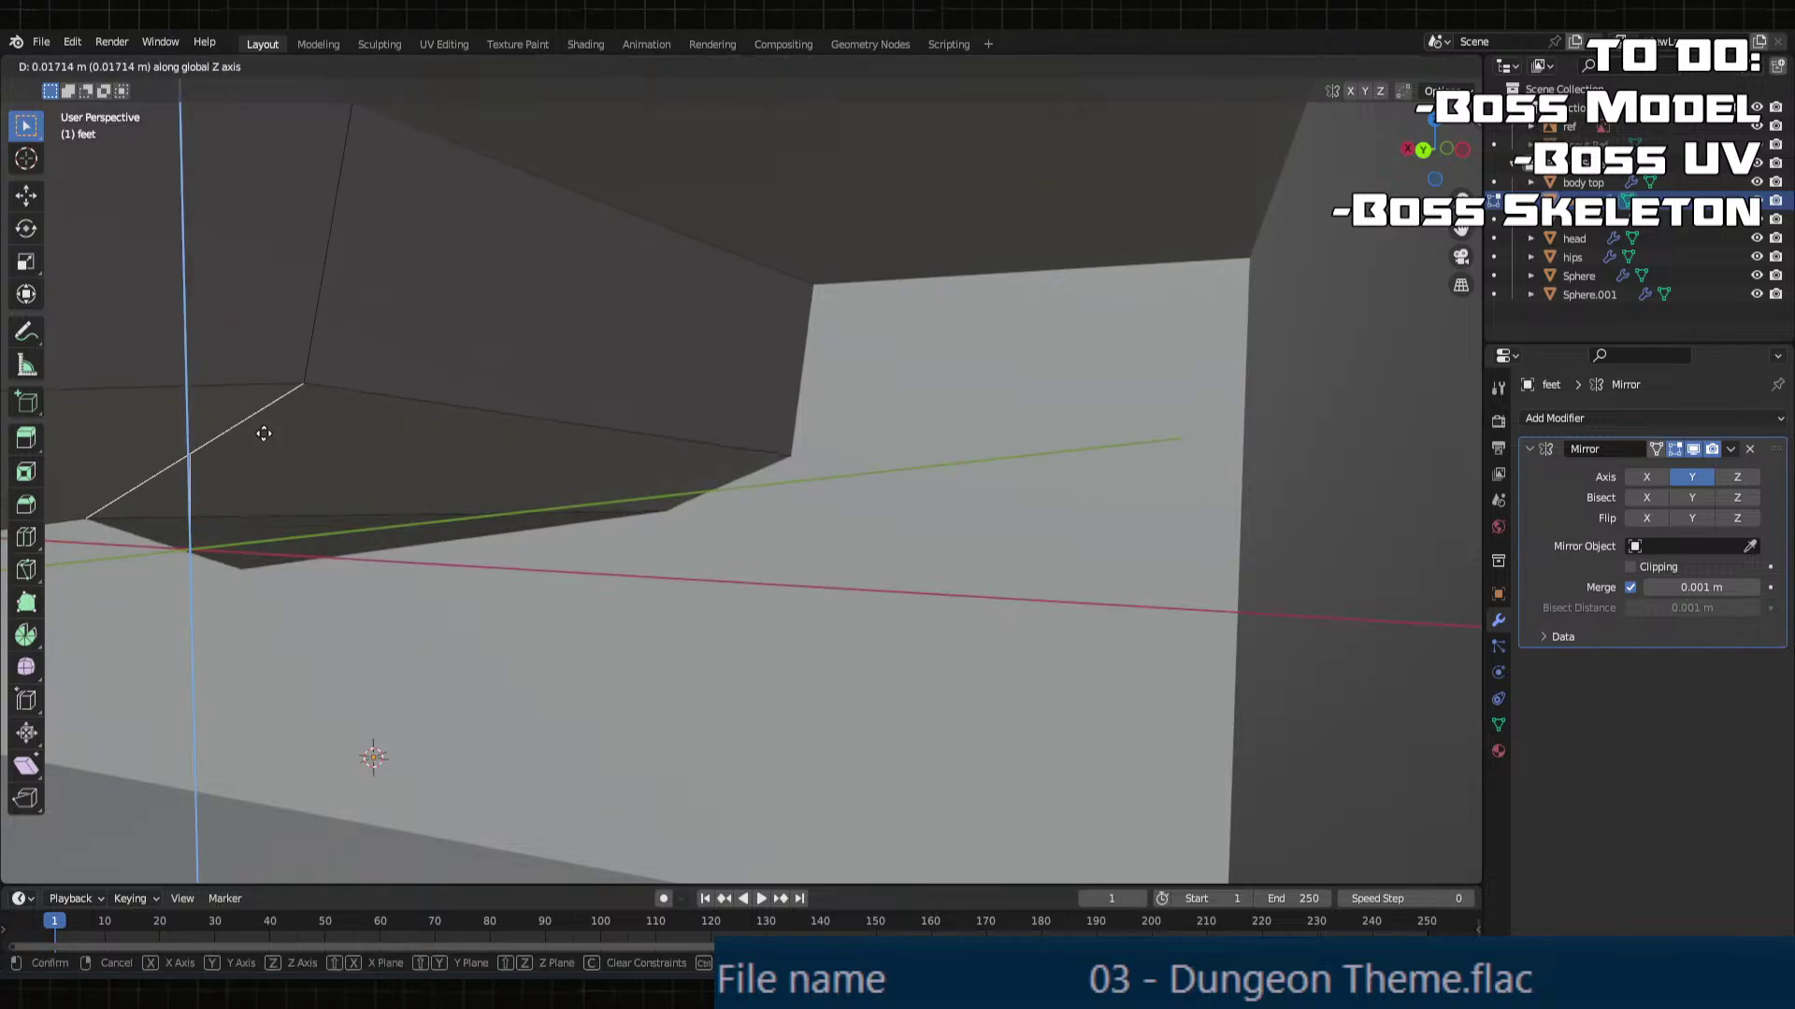
{"action": "left_click", "coordinate": [259, 260]}
Step: Rip the horizontal edges below the rear recess and move them -0.10588 m along Z
{"action": "middle_click_drag", "start_coordinate": [259, 260], "coordinate": [509, 341]}
{"action": "left_click", "coordinate": [553, 266]}
{"action": "middle_click_drag", "start_coordinate": [552, 267], "coordinate": [517, 284]}
{"action": "left_click", "coordinate": [583, 236], "text": "shift"}
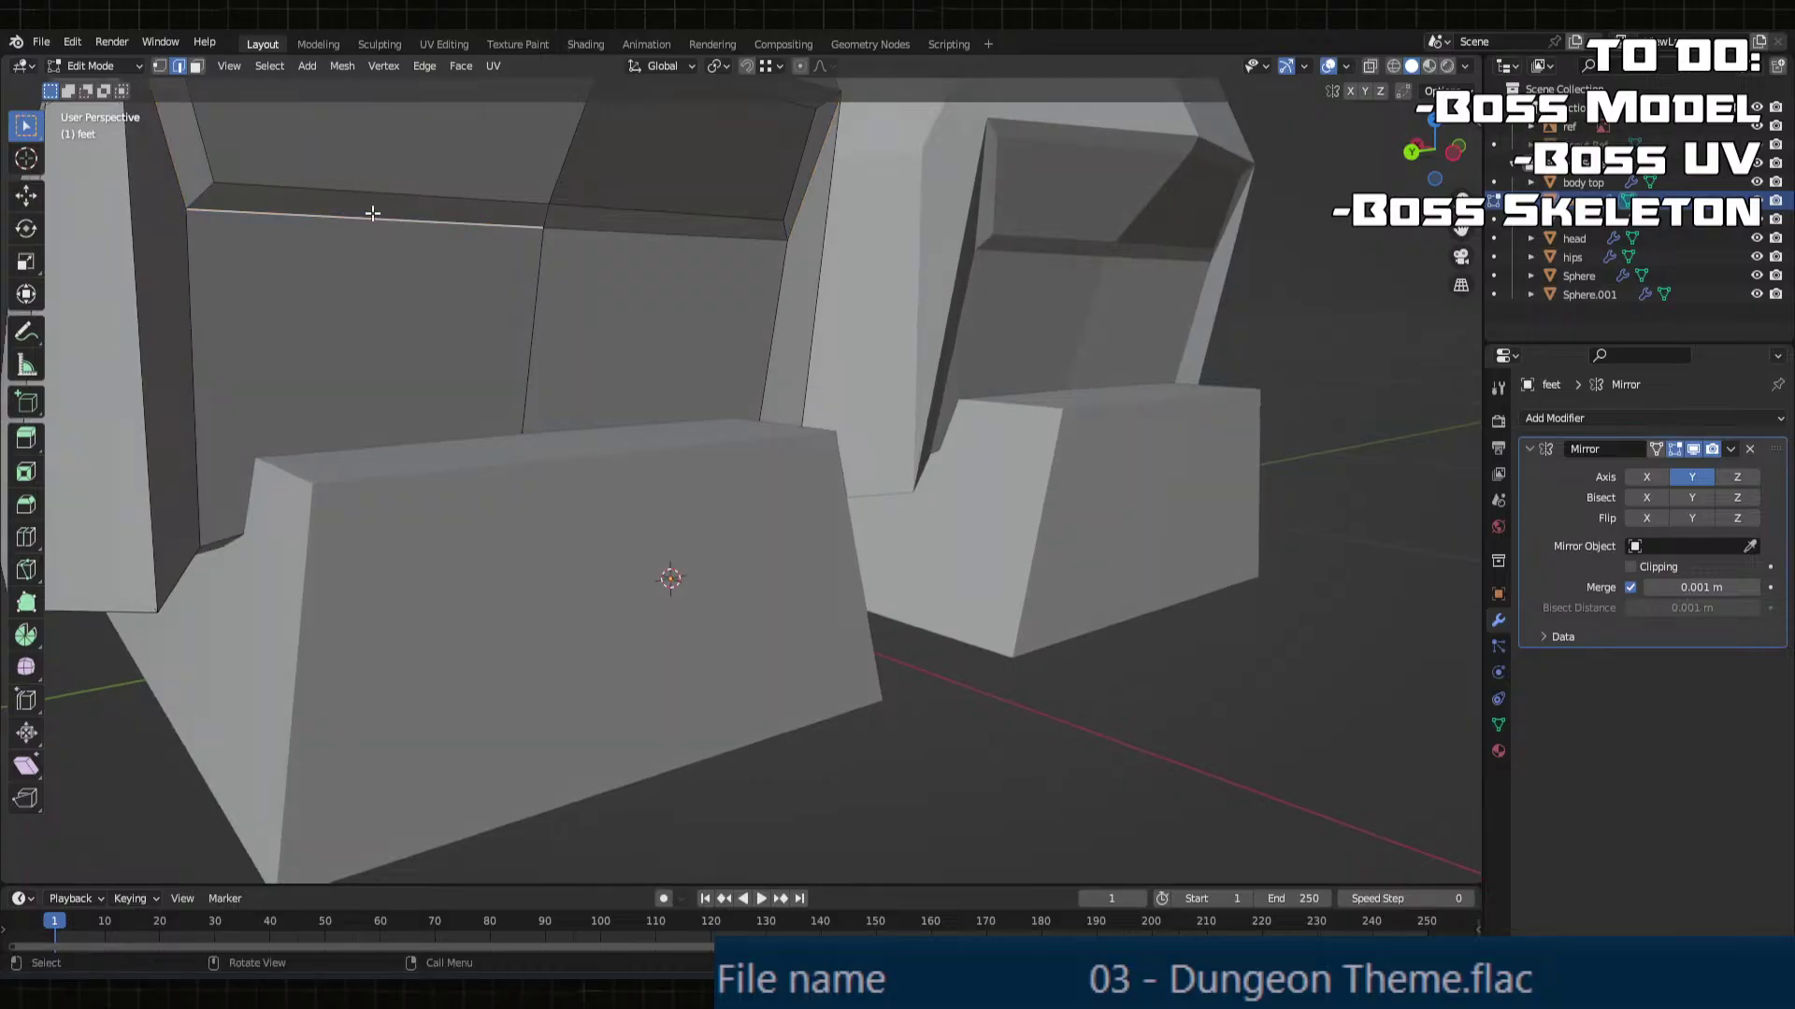
{"action": "middle_click_drag", "start_coordinate": [575, 225], "coordinate": [544, 264]}
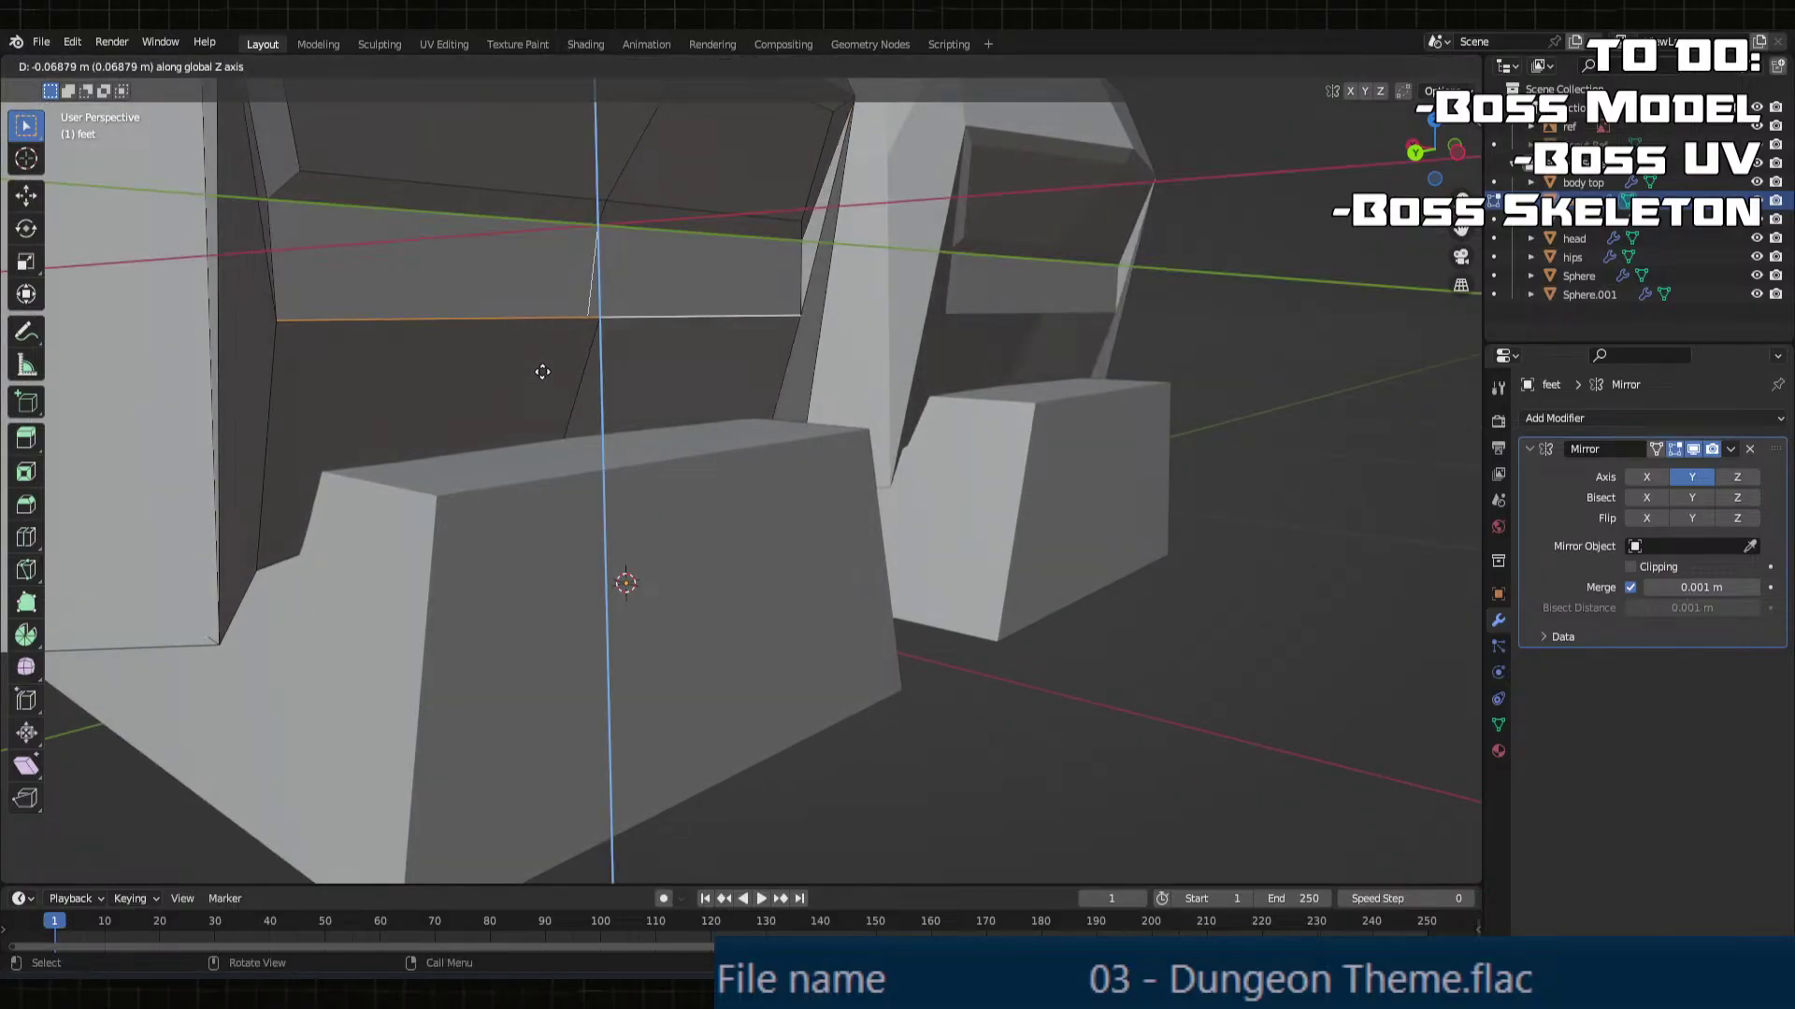
{"action": "left_click", "coordinate": [533, 416]}
Step: Shift the ripped rear edges along X, then adjust the recess vertices along X
{"action": "middle_click_drag", "start_coordinate": [533, 416], "coordinate": [641, 414]}
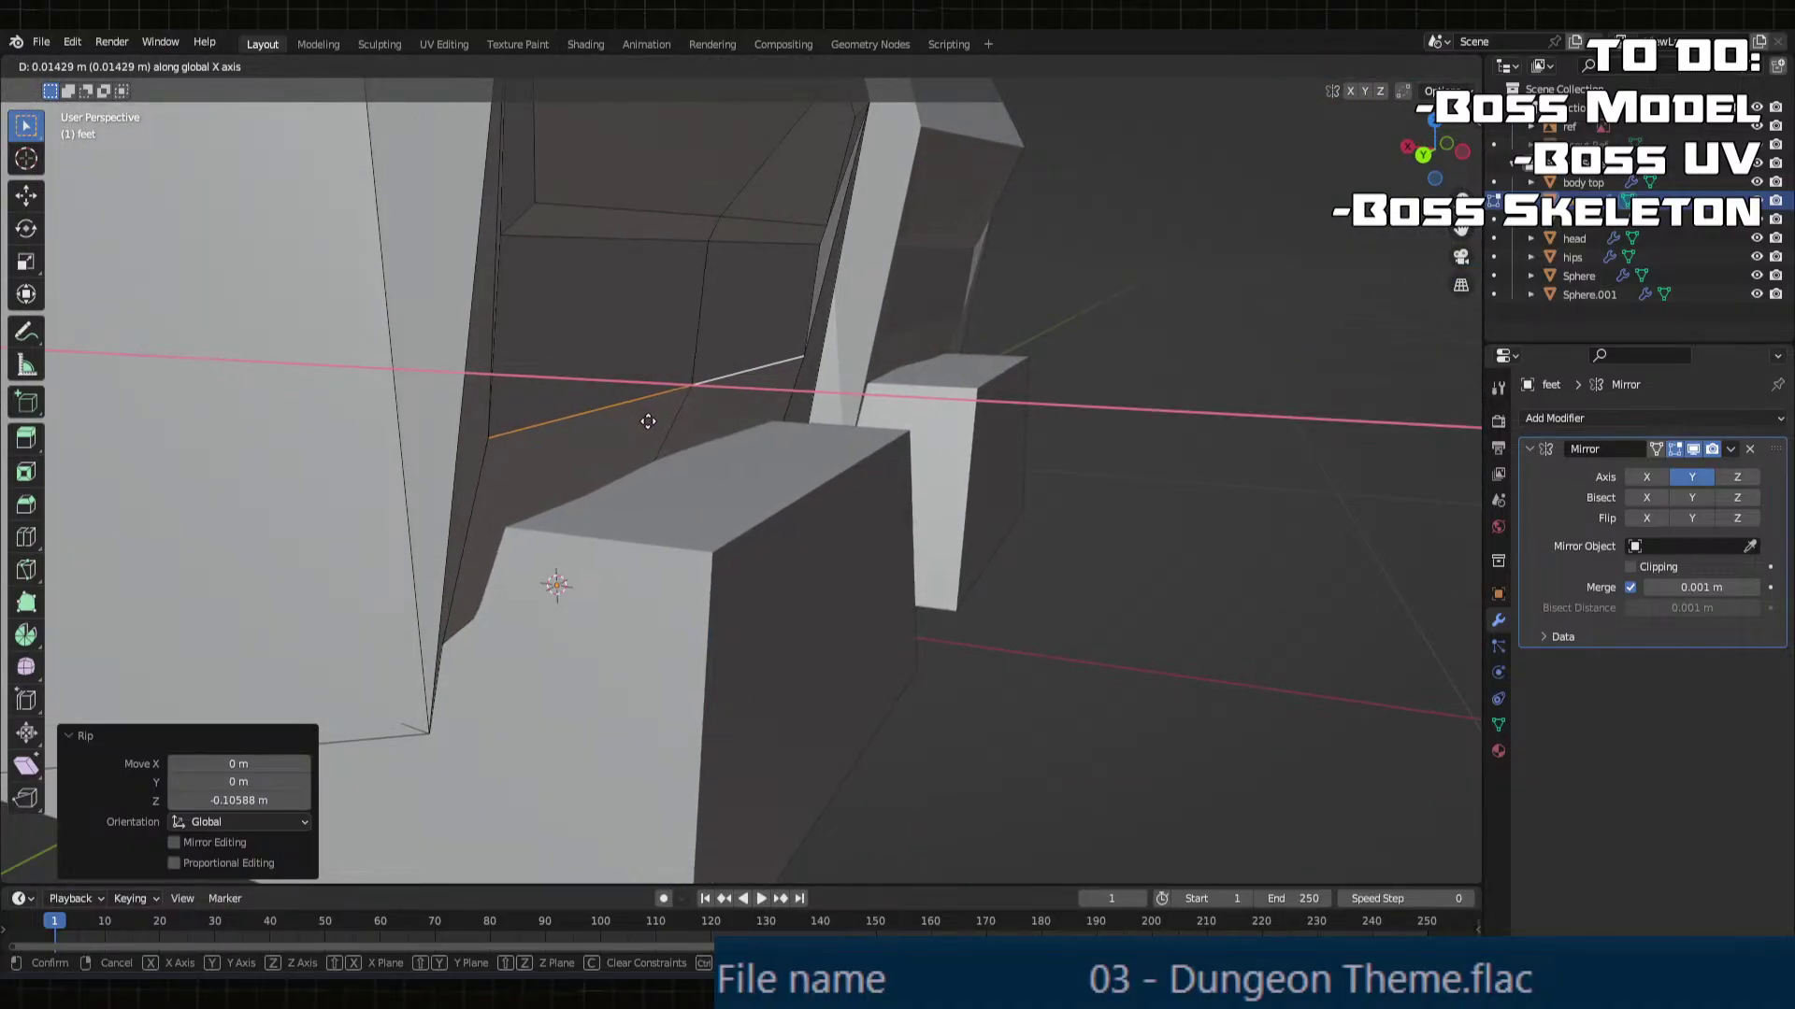
{"action": "middle_click_drag", "start_coordinate": [654, 425], "coordinate": [795, 533]}
{"action": "scroll", "coordinate": [513, 445], "scroll_direction": "down", "scroll_amount": 2}
{"action": "scroll", "coordinate": [654, 439], "scroll_direction": "up", "scroll_amount": 5}
{"action": "key", "text": "1"}
{"action": "key", "text": "g"}
{"action": "key", "text": "x"}
{"action": "left_click", "coordinate": [591, 422]}
Step: Add a vertical loop cut on each side of the front centre edge of the feet mesh
{"action": "scroll", "coordinate": [568, 448], "scroll_direction": "down", "scroll_amount": 3}
{"action": "key", "text": "Tab"}
{"action": "key", "text": "Tab"}
{"action": "scroll", "coordinate": [815, 559], "scroll_direction": "up", "scroll_amount": 2}
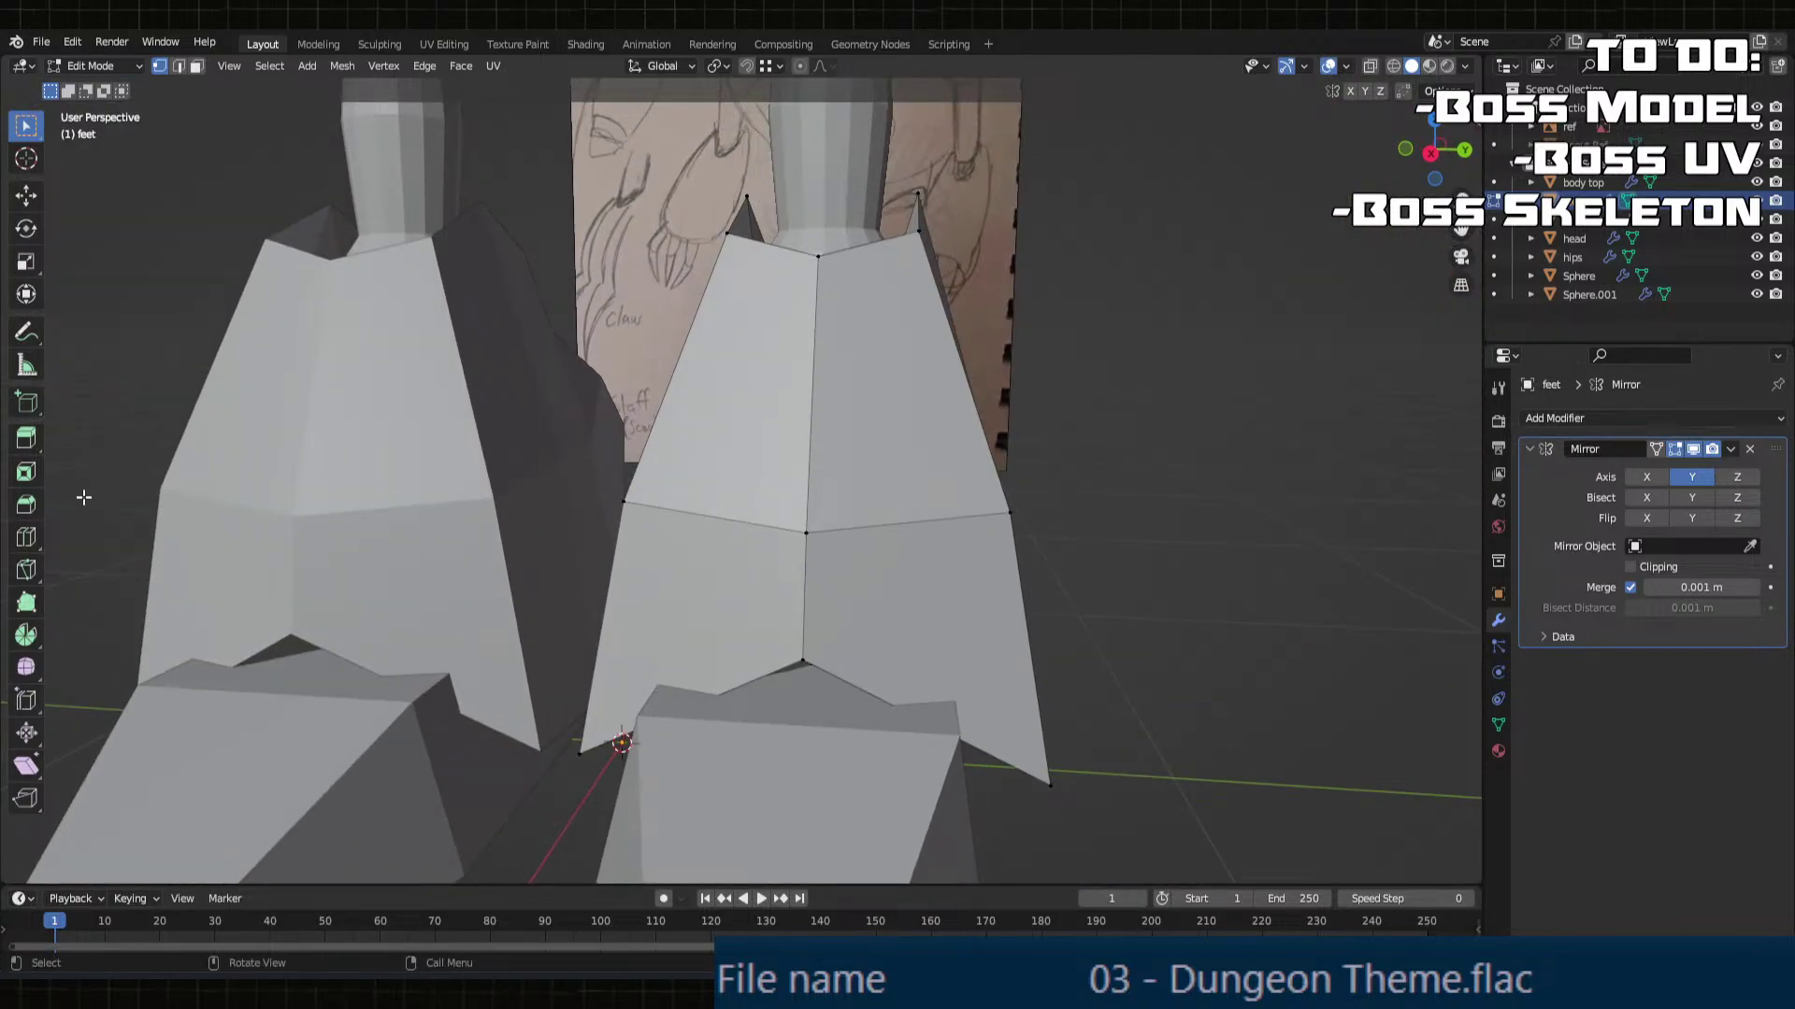
{"action": "left_click", "coordinate": [783, 255]}
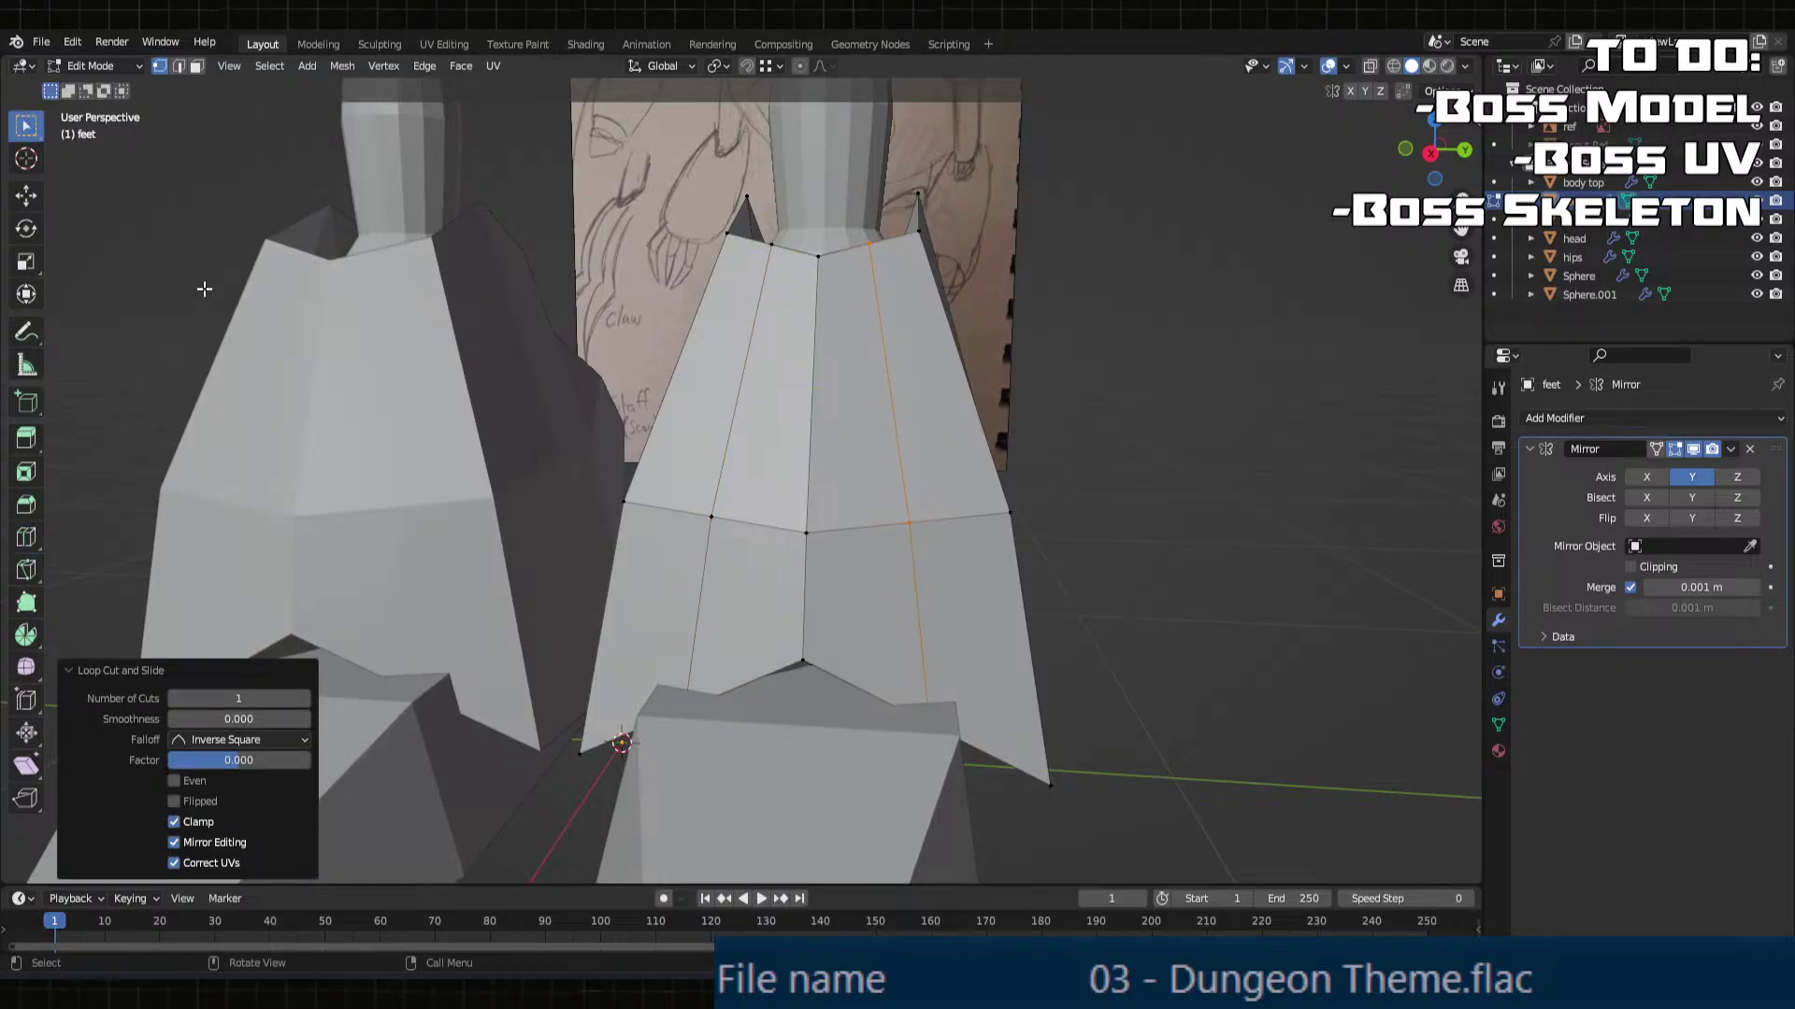
Step: Move the new front loop edges along X and shift the bottom centre vertex -0.039534 m along Z
{"action": "middle_click_drag", "start_coordinate": [205, 289], "coordinate": [677, 550]}
{"action": "key", "text": "2"}
{"action": "key", "text": "g"}
{"action": "key", "text": "x"}
{"action": "left_click", "coordinate": [706, 459]}
{"action": "left_click", "coordinate": [730, 542]}
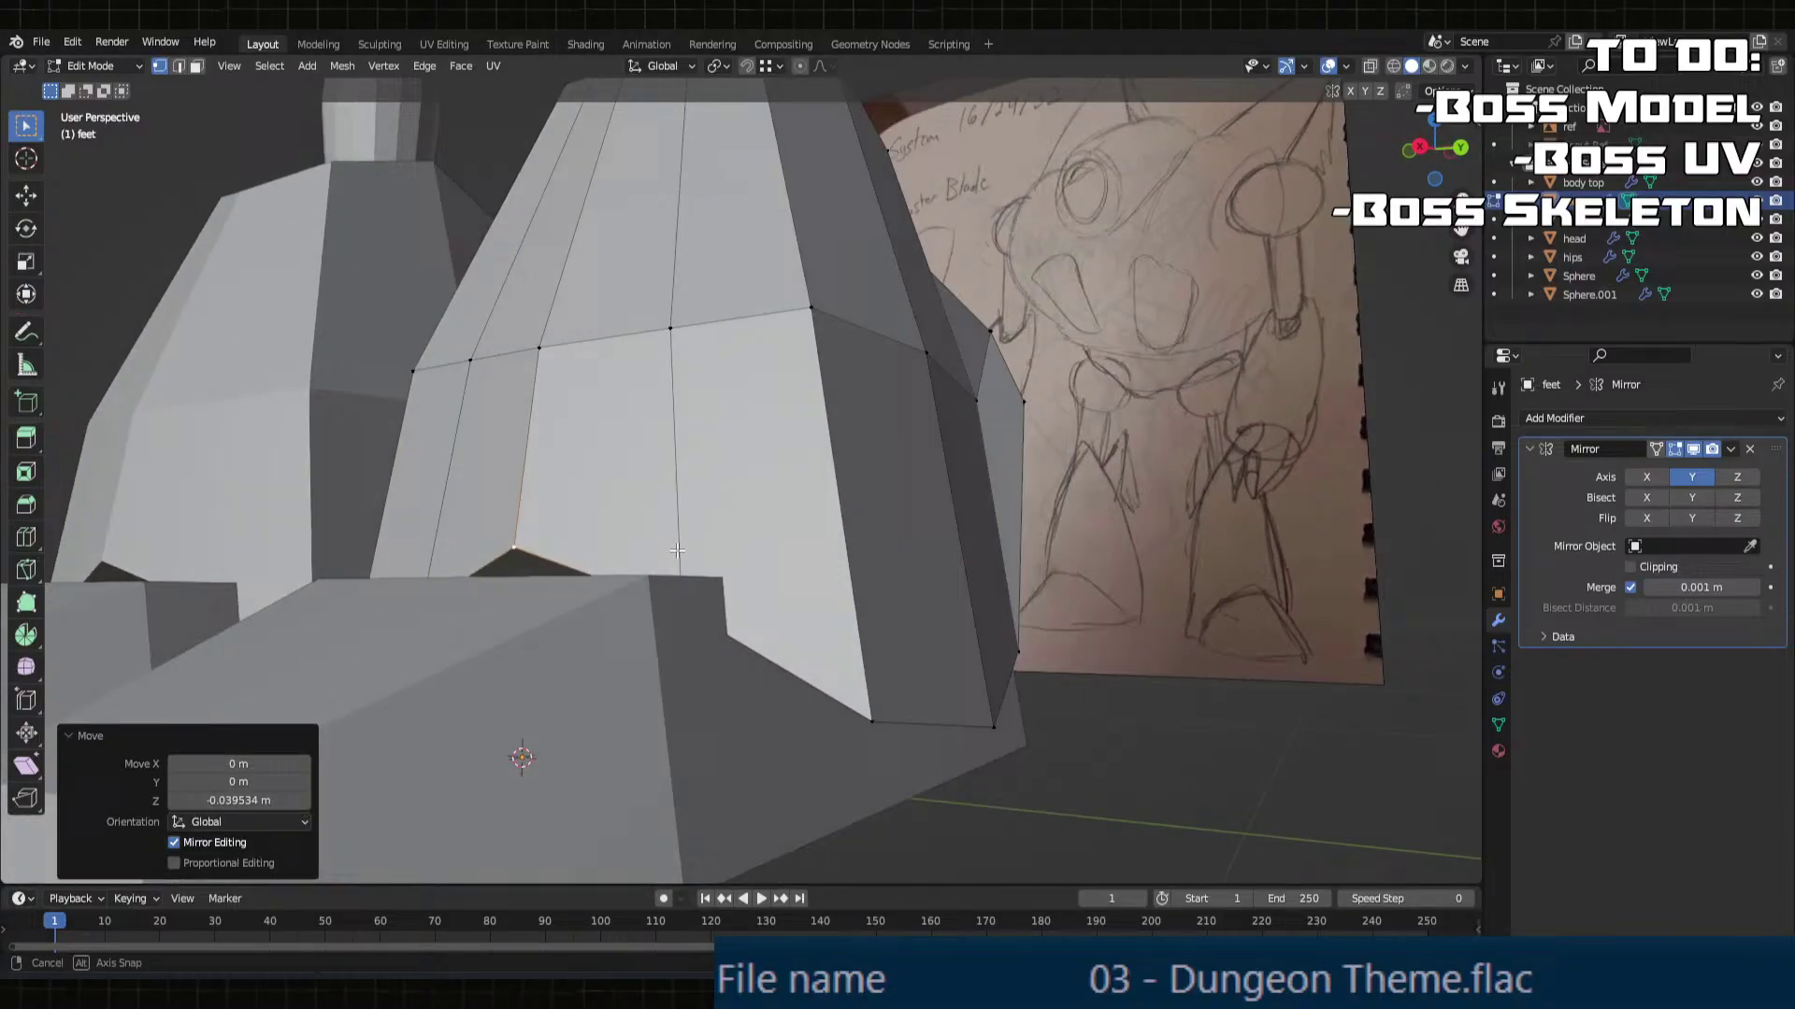
Step: Adjust the new loops' bottom vertices on the front hem along Z and spread them outward along Y
{"action": "middle_click_drag", "start_coordinate": [704, 617], "coordinate": [786, 617]}
{"action": "key", "text": "g"}
{"action": "key", "text": "z"}
{"action": "left_click", "coordinate": [751, 555]}
{"action": "left_click", "coordinate": [711, 629]}
{"action": "key", "text": "g"}
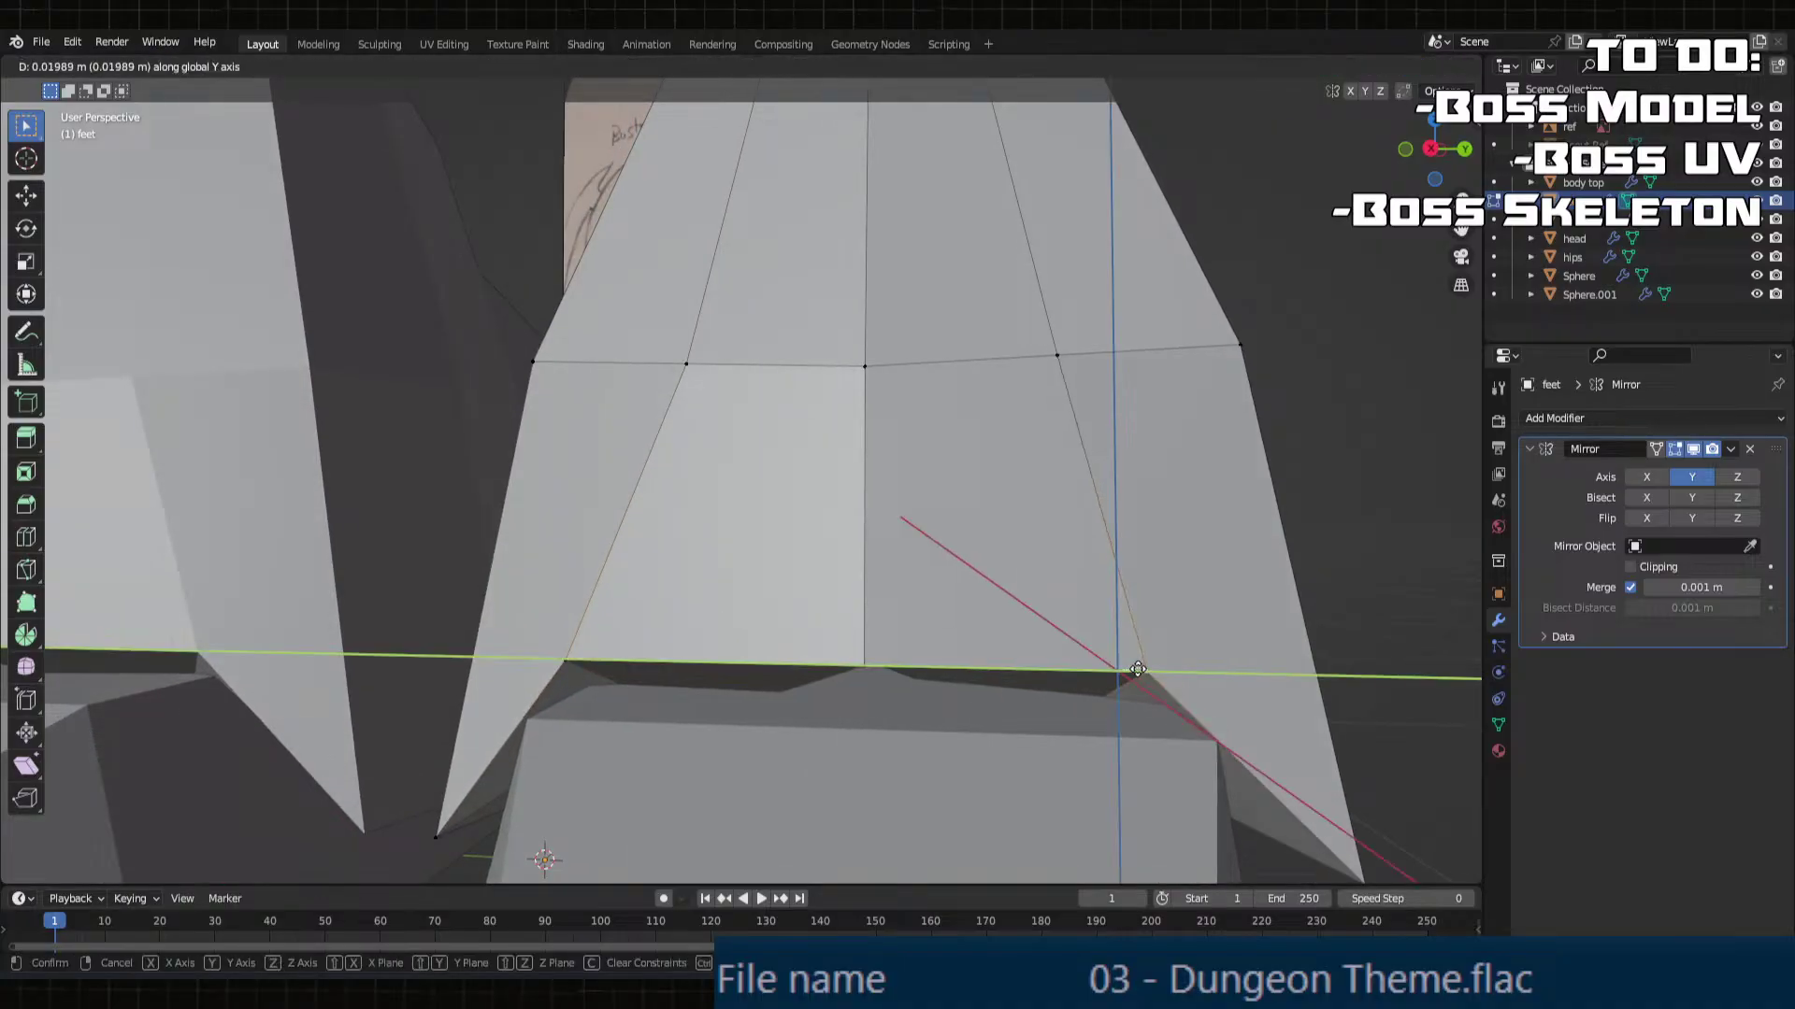
{"action": "left_click", "coordinate": [1178, 658]}
Step: Spread the two new loops' vertices on the middle ring of the front outward, moving the outer one about 0.042 m along Y
{"action": "middle_click_drag", "start_coordinate": [1178, 658], "coordinate": [1114, 658]}
{"action": "left_click", "coordinate": [745, 661], "text": "shift"}
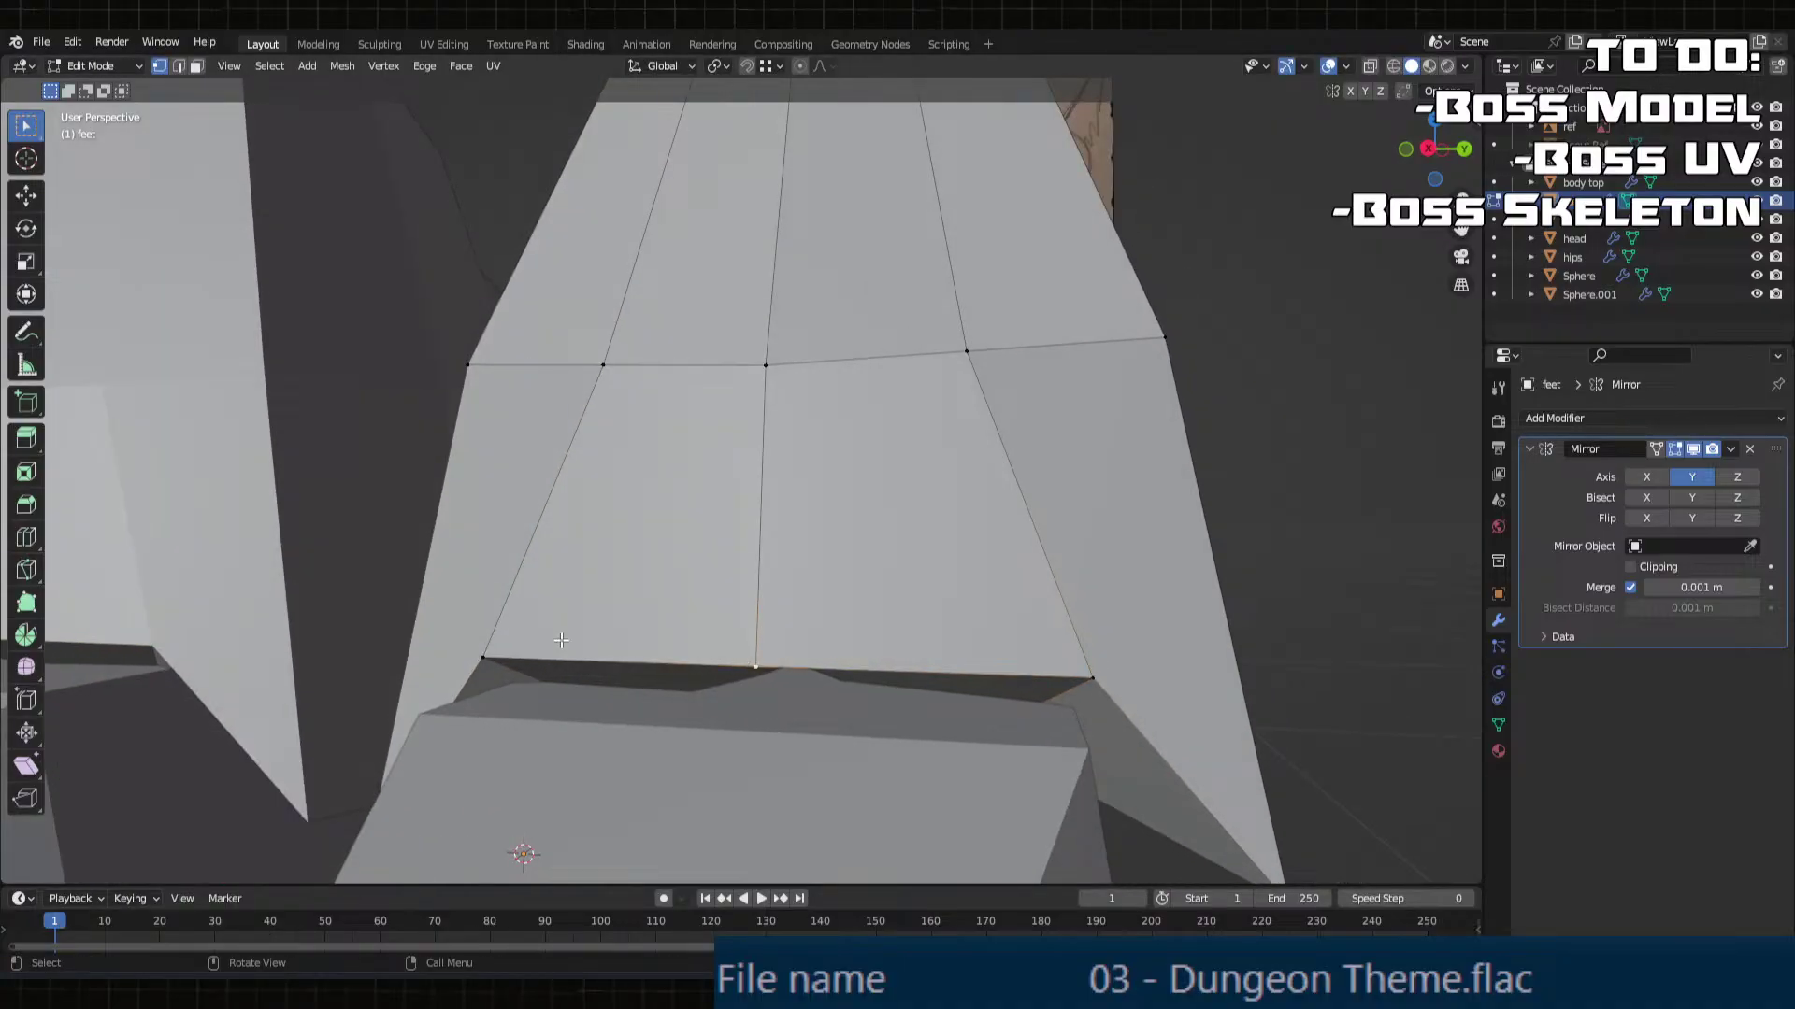
{"action": "left_click", "coordinate": [490, 665]}
{"action": "mouse_move", "coordinate": [489, 665]}
{"action": "middle_mouse_down"}
{"action": "mouse_move", "coordinate": [656, 617]}
{"action": "mouse_move", "coordinate": [976, 581]}
{"action": "mouse_move", "coordinate": [936, 606]}
{"action": "middle_mouse_up"}
{"action": "left_click", "coordinate": [877, 540]}
{"action": "middle_click_drag", "start_coordinate": [877, 540], "coordinate": [1017, 426]}
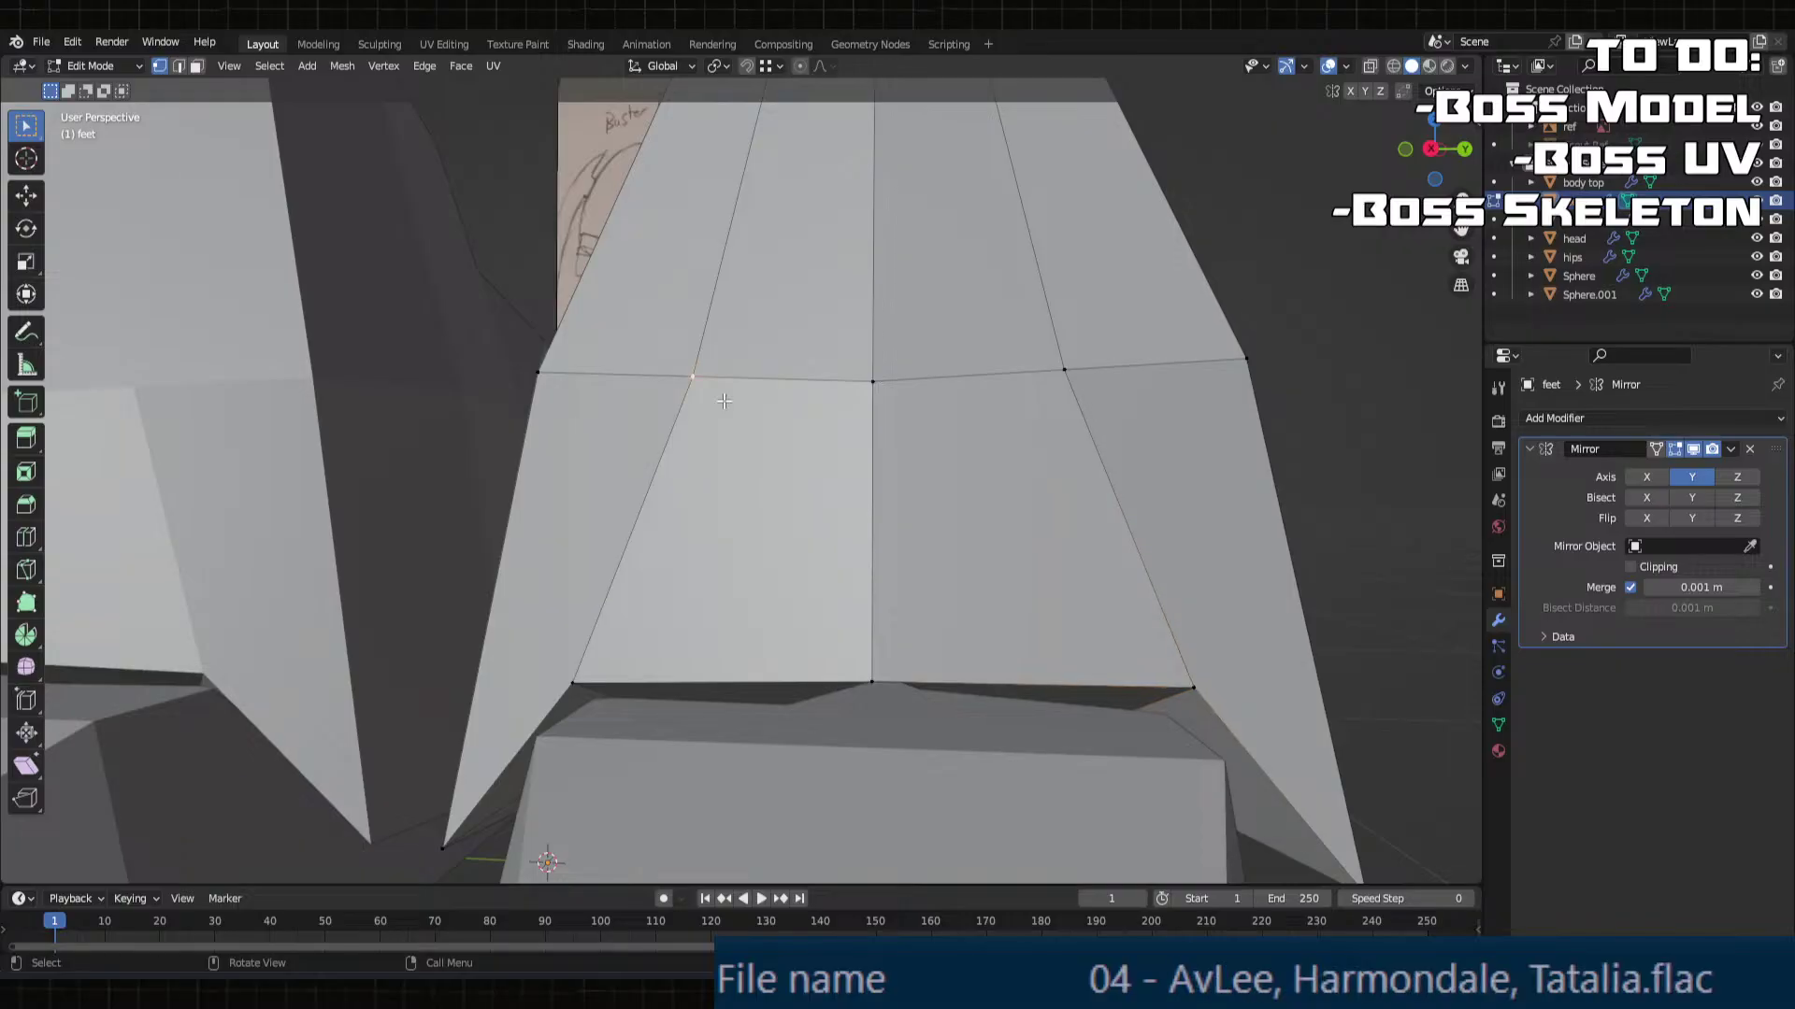
{"action": "left_click", "coordinate": [673, 400]}
{"action": "left_click", "coordinate": [1089, 373]}
{"action": "key", "text": "g"}
{"action": "key", "text": "x"}
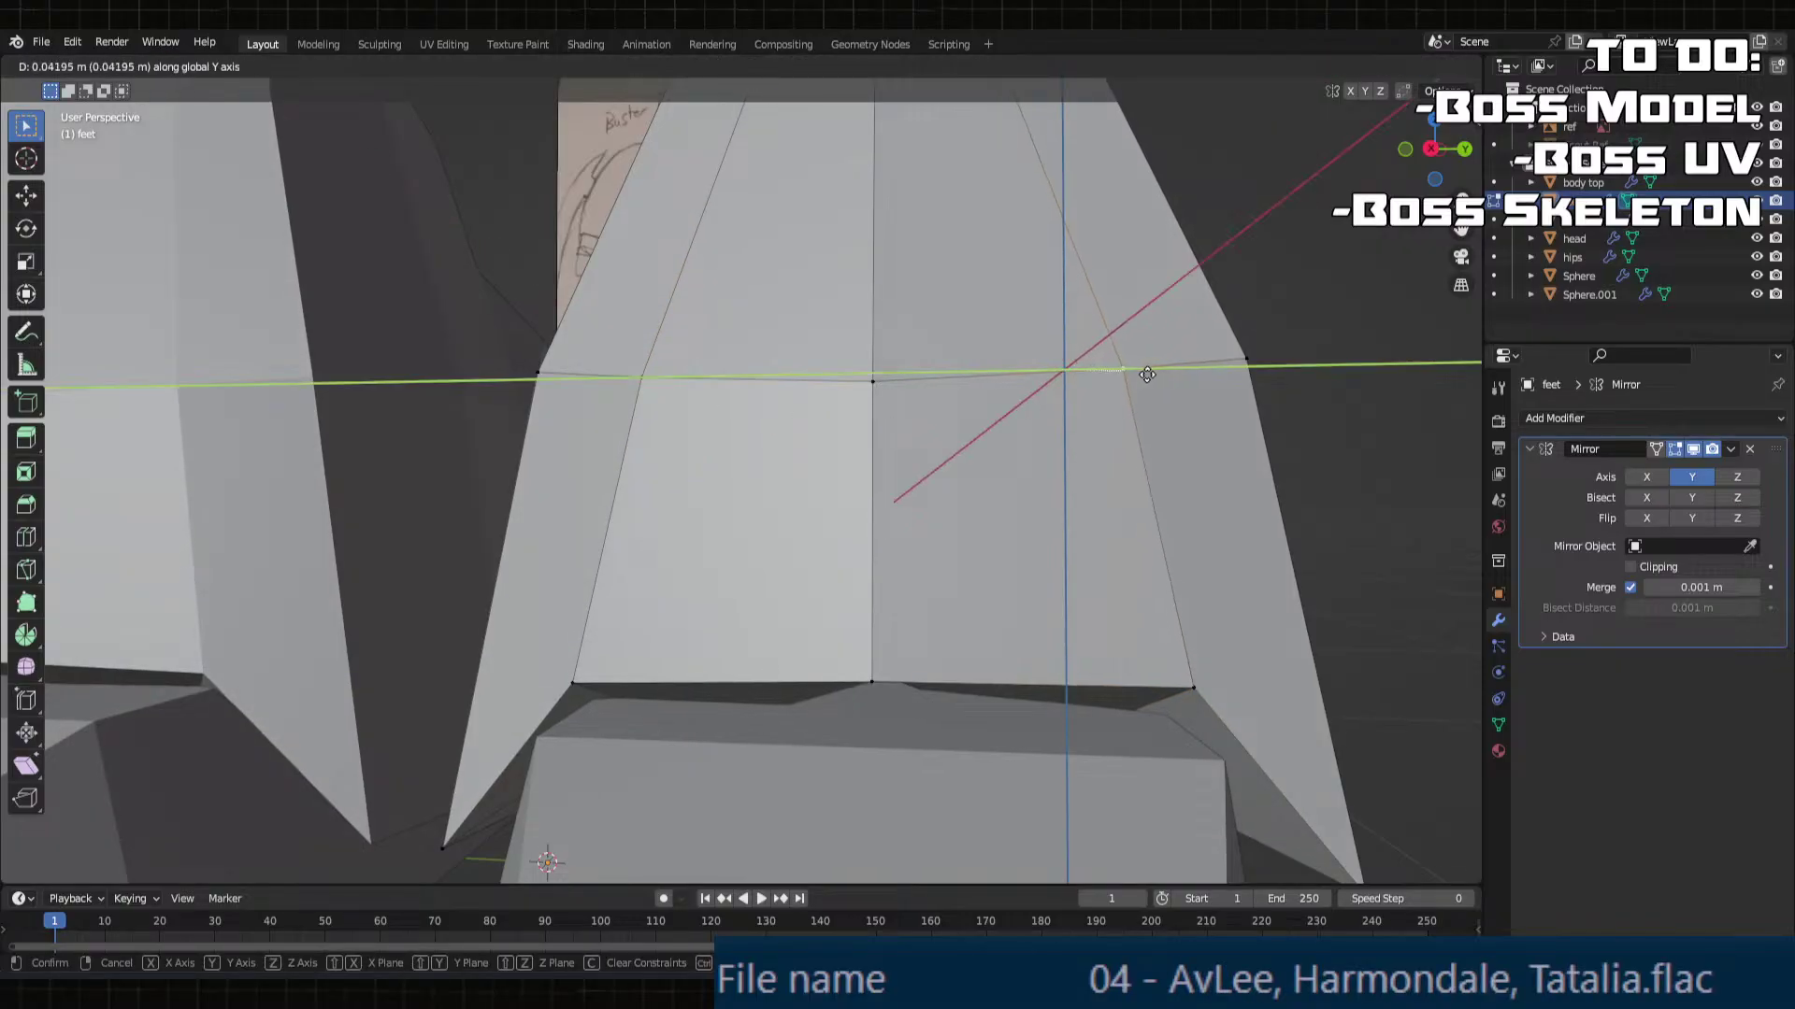
{"action": "left_click", "coordinate": [1147, 374]}
Step: Move the front centre edges of the feet mesh forward along X
{"action": "middle_click_drag", "start_coordinate": [1147, 374], "coordinate": [551, 657]}
{"action": "left_click", "coordinate": [600, 556], "text": "shift"}
{"action": "middle_click_drag", "start_coordinate": [599, 556], "coordinate": [1215, 580]}
{"action": "key", "text": "g"}
{"action": "key", "text": "x"}
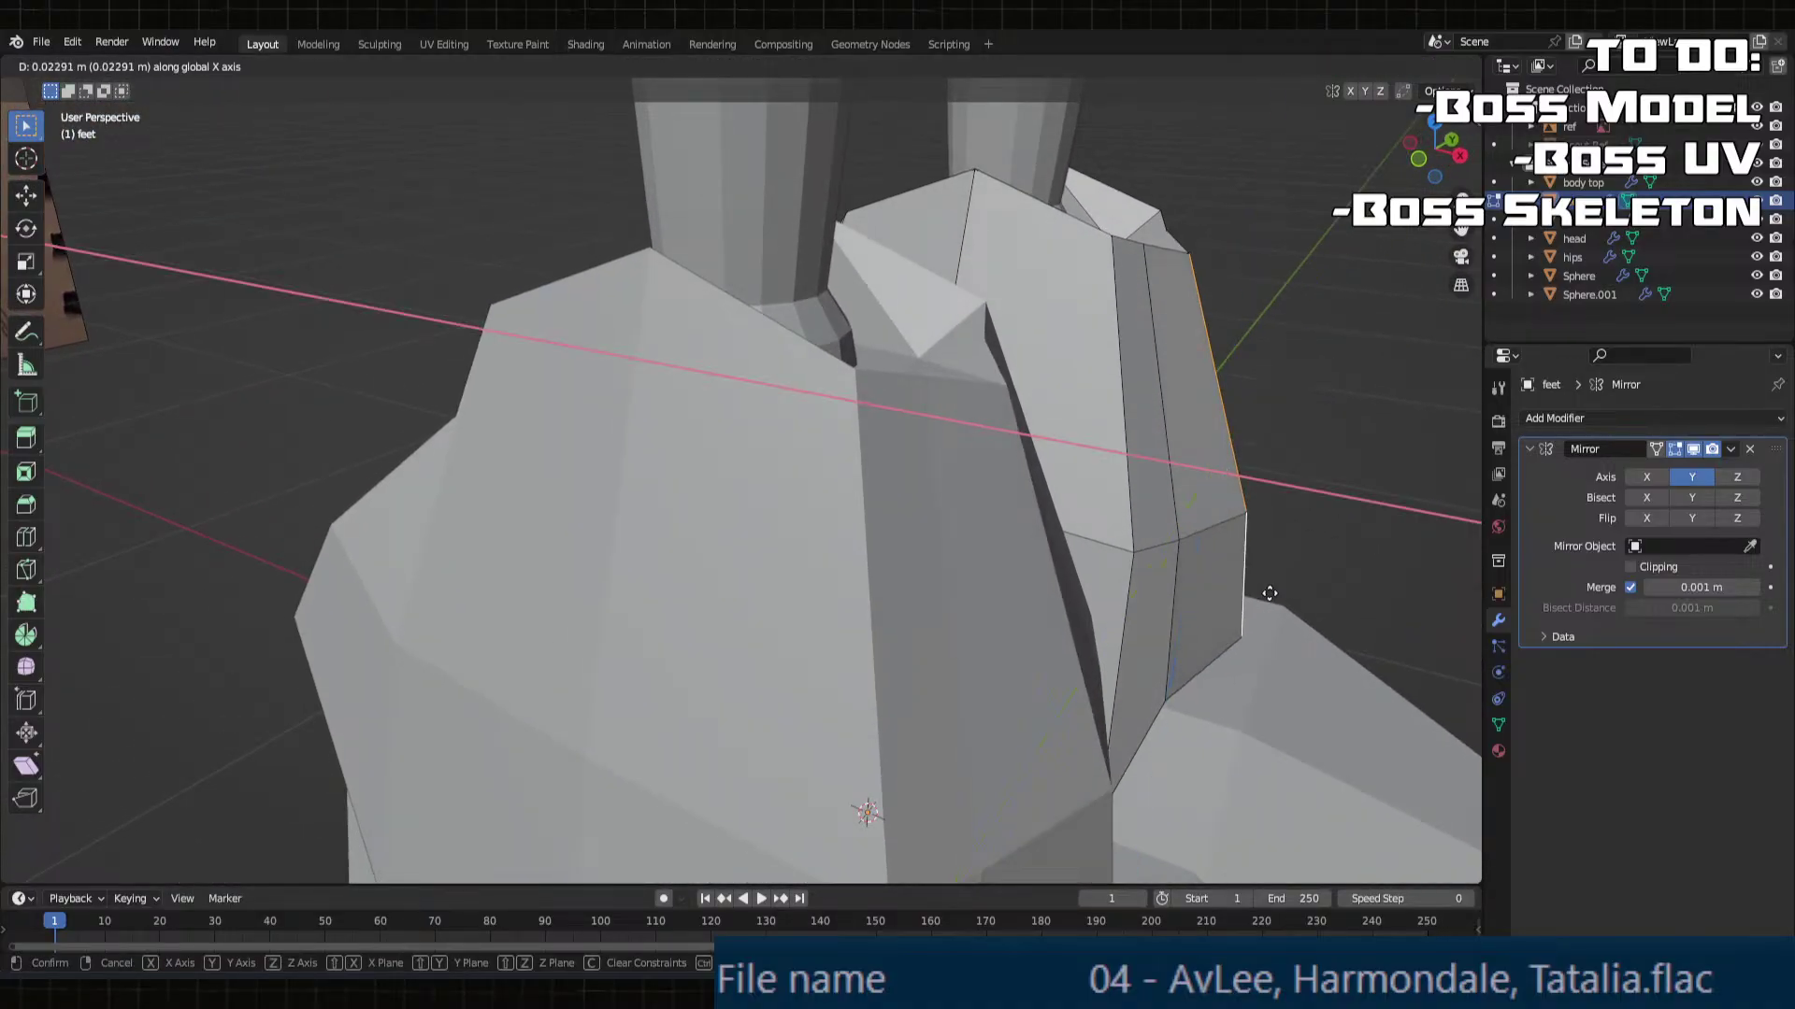
{"action": "left_click", "coordinate": [1161, 474]}
{"action": "left_click", "coordinate": [1161, 474]}
Step: Select the two front loops flanking the centre edge and move them along X to round the front
{"action": "middle_click_drag", "start_coordinate": [1161, 474], "coordinate": [1019, 548]}
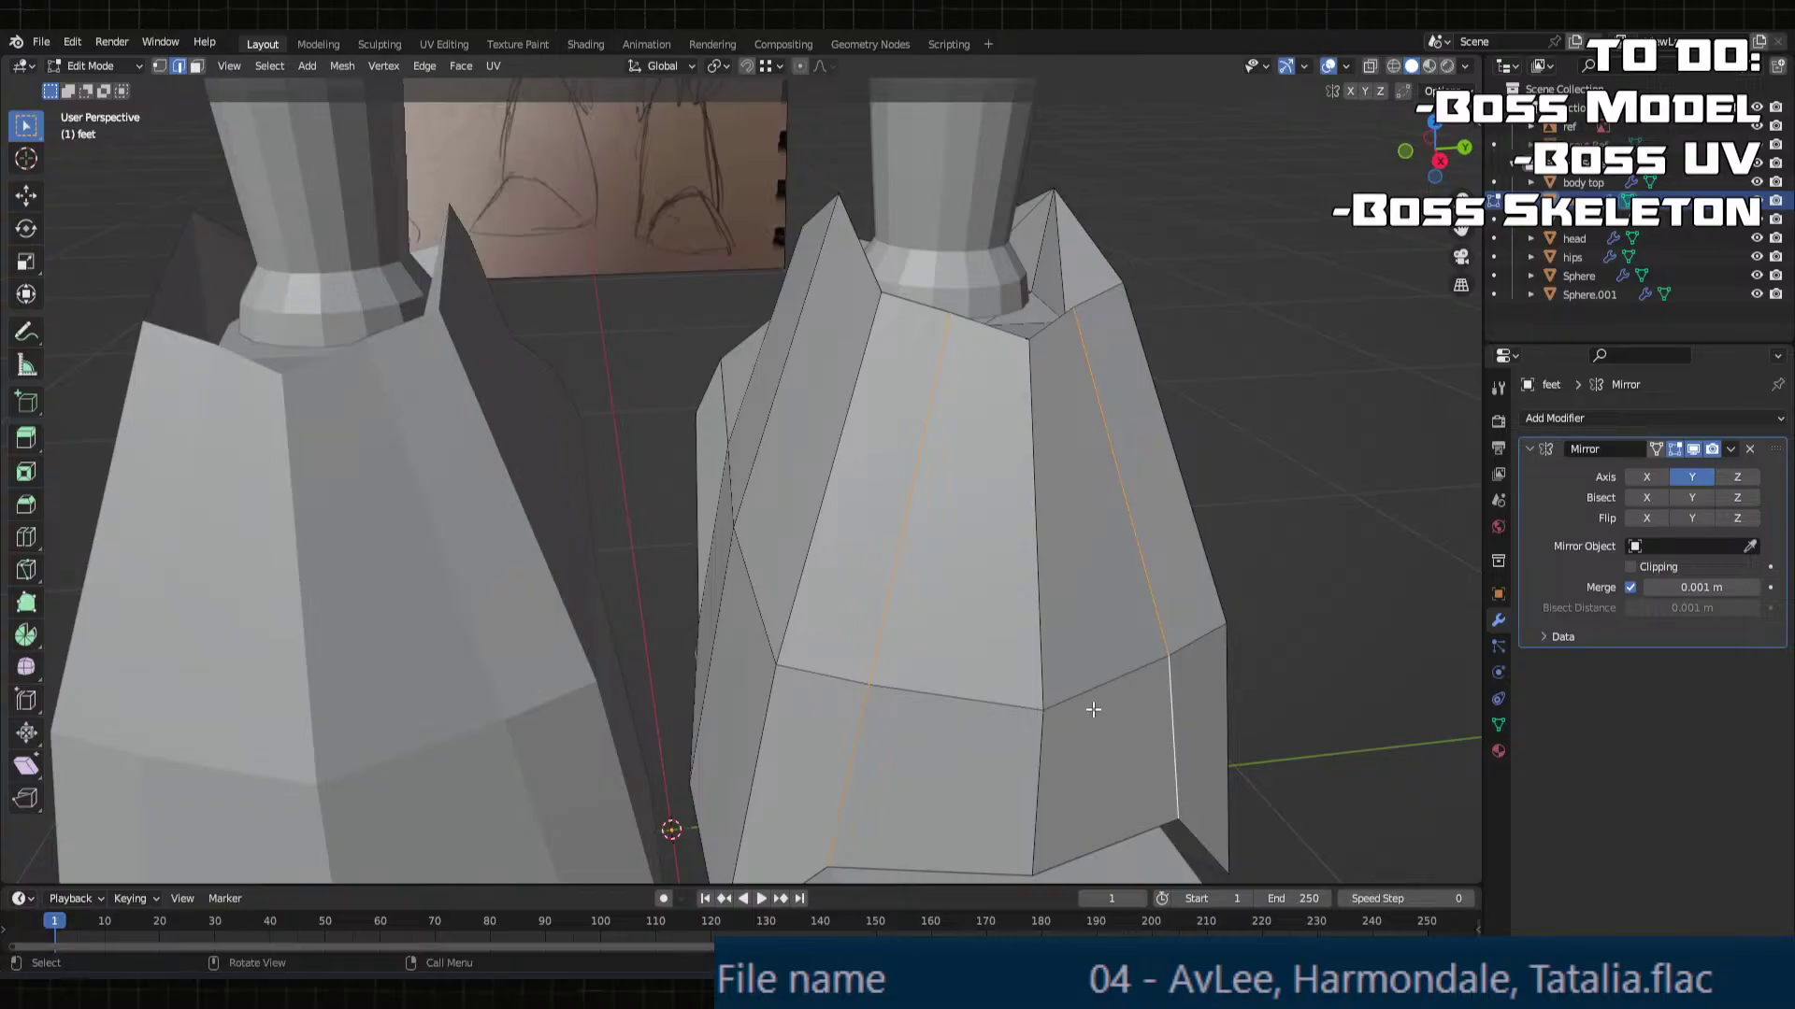
{"action": "middle_click_drag", "start_coordinate": [1093, 710], "coordinate": [532, 617]}
{"action": "key", "text": "g"}
{"action": "key", "text": "x"}
{"action": "left_click", "coordinate": [1183, 667]}
Step: Inspect the sides of the feet mesh, then switch to editing the feet.001 shoe mesh
{"action": "scroll", "coordinate": [778, 609], "scroll_direction": "up", "scroll_amount": 3}
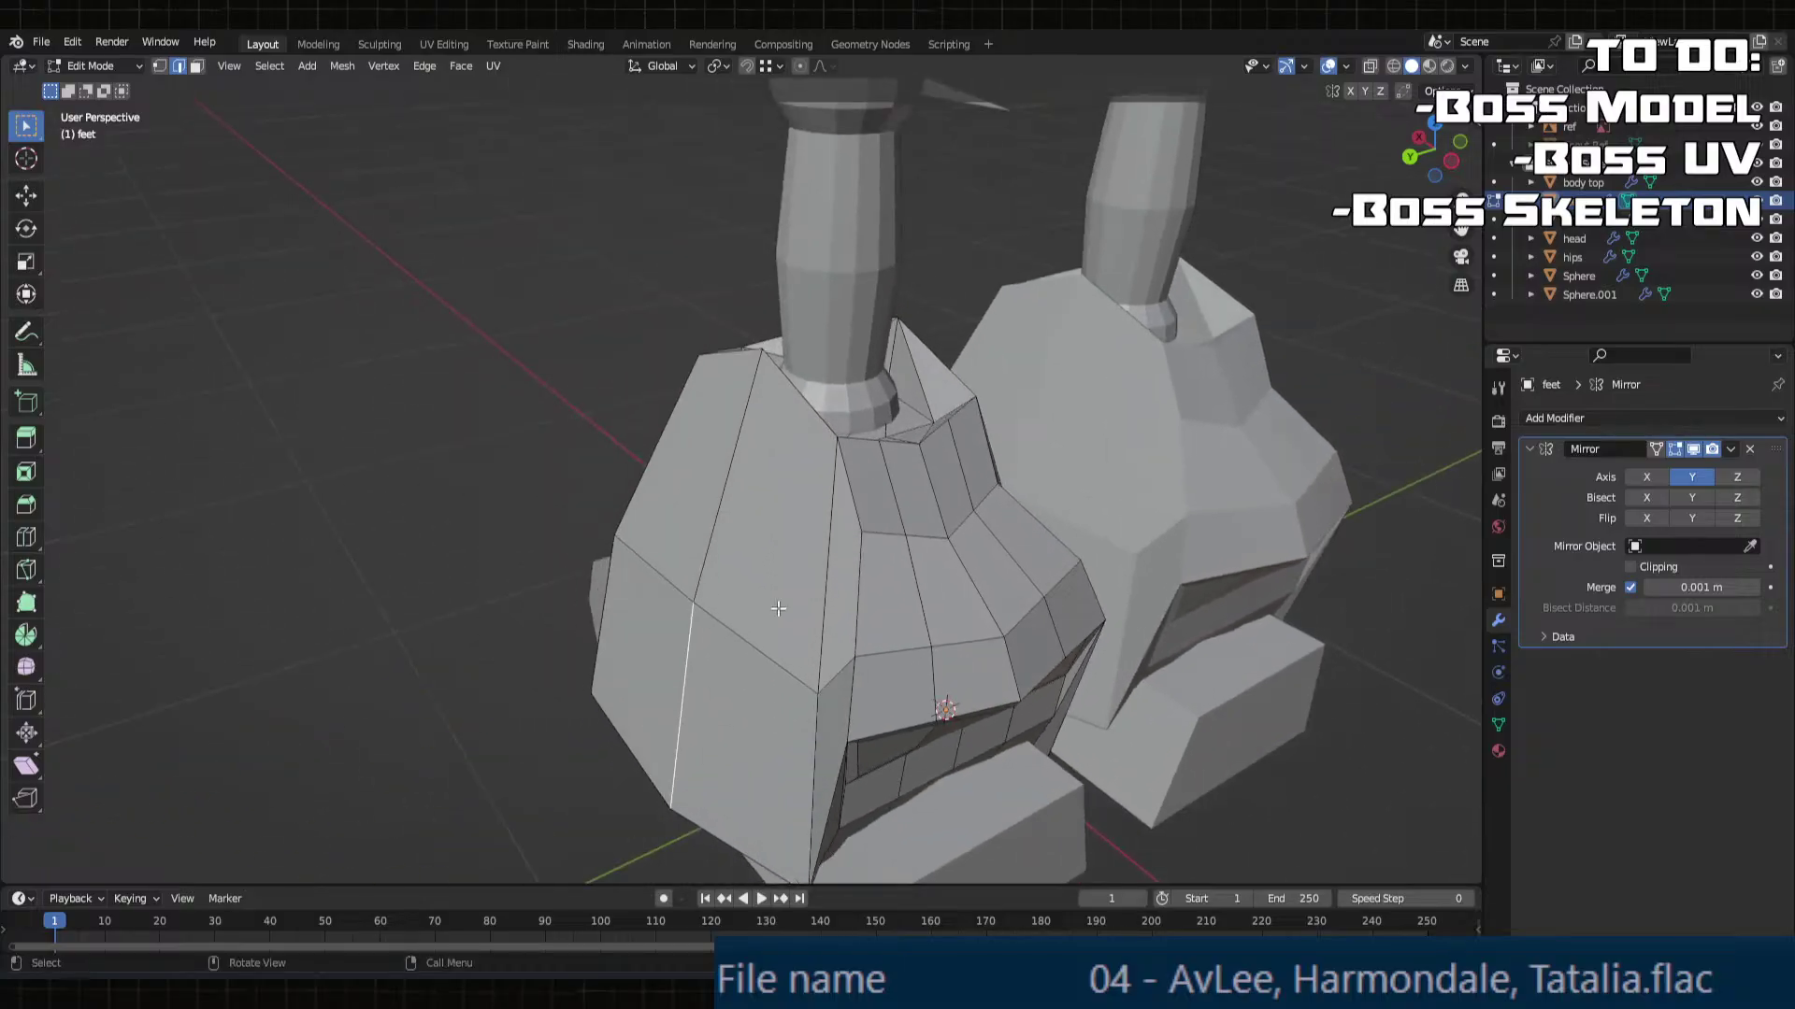
{"action": "middle_click_drag", "start_coordinate": [739, 505], "coordinate": [876, 557]}
{"action": "left_click", "coordinate": [658, 509]}
{"action": "scroll", "coordinate": [934, 619], "scroll_direction": "down", "scroll_amount": 5}
{"action": "middle_click_drag", "start_coordinate": [934, 620], "coordinate": [794, 692]}
{"action": "middle_click_drag", "start_coordinate": [690, 692], "coordinate": [748, 530]}
{"action": "left_click", "coordinate": [803, 668]}
{"action": "scroll", "coordinate": [772, 673], "scroll_direction": "up", "scroll_amount": 2}
{"action": "middle_click_drag", "start_coordinate": [748, 530], "coordinate": [696, 540]}
{"action": "scroll", "coordinate": [685, 546], "scroll_direction": "up", "scroll_amount": 1}
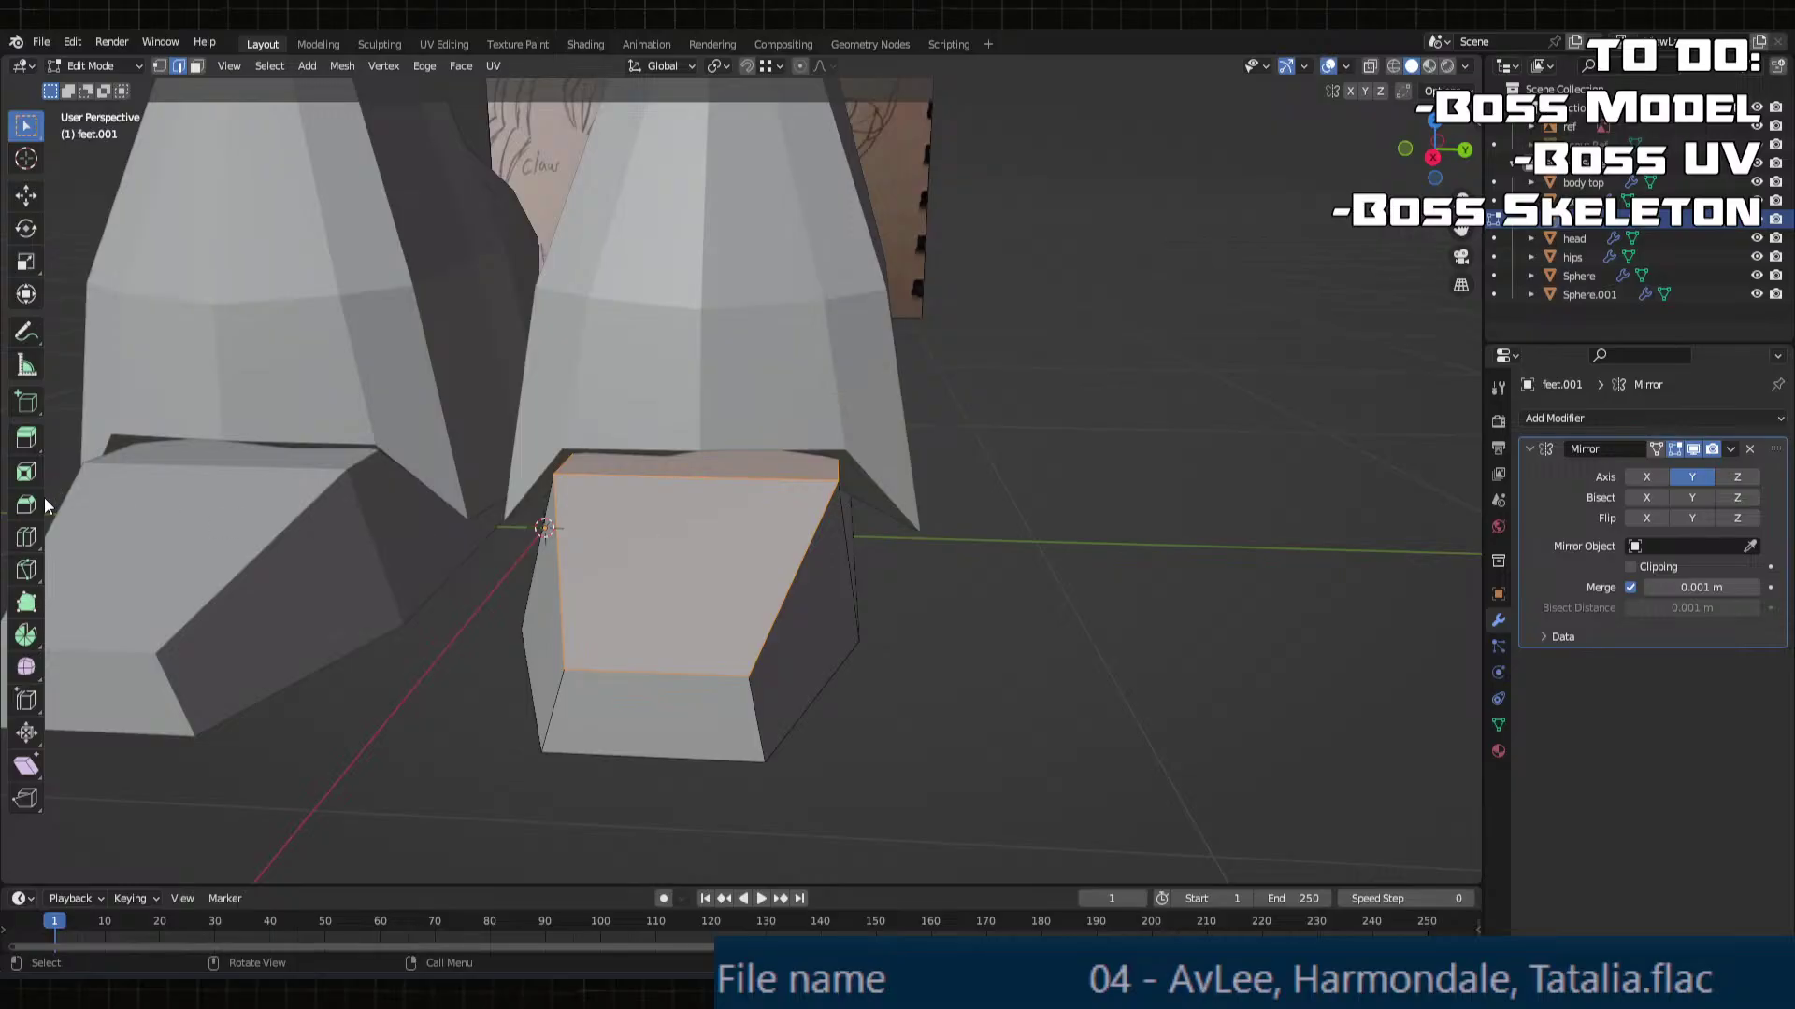
Step: Add three lengthwise loop cuts across the top and front of the shoe
{"action": "left_click", "coordinate": [654, 650]}
{"action": "left_click", "coordinate": [304, 698]}
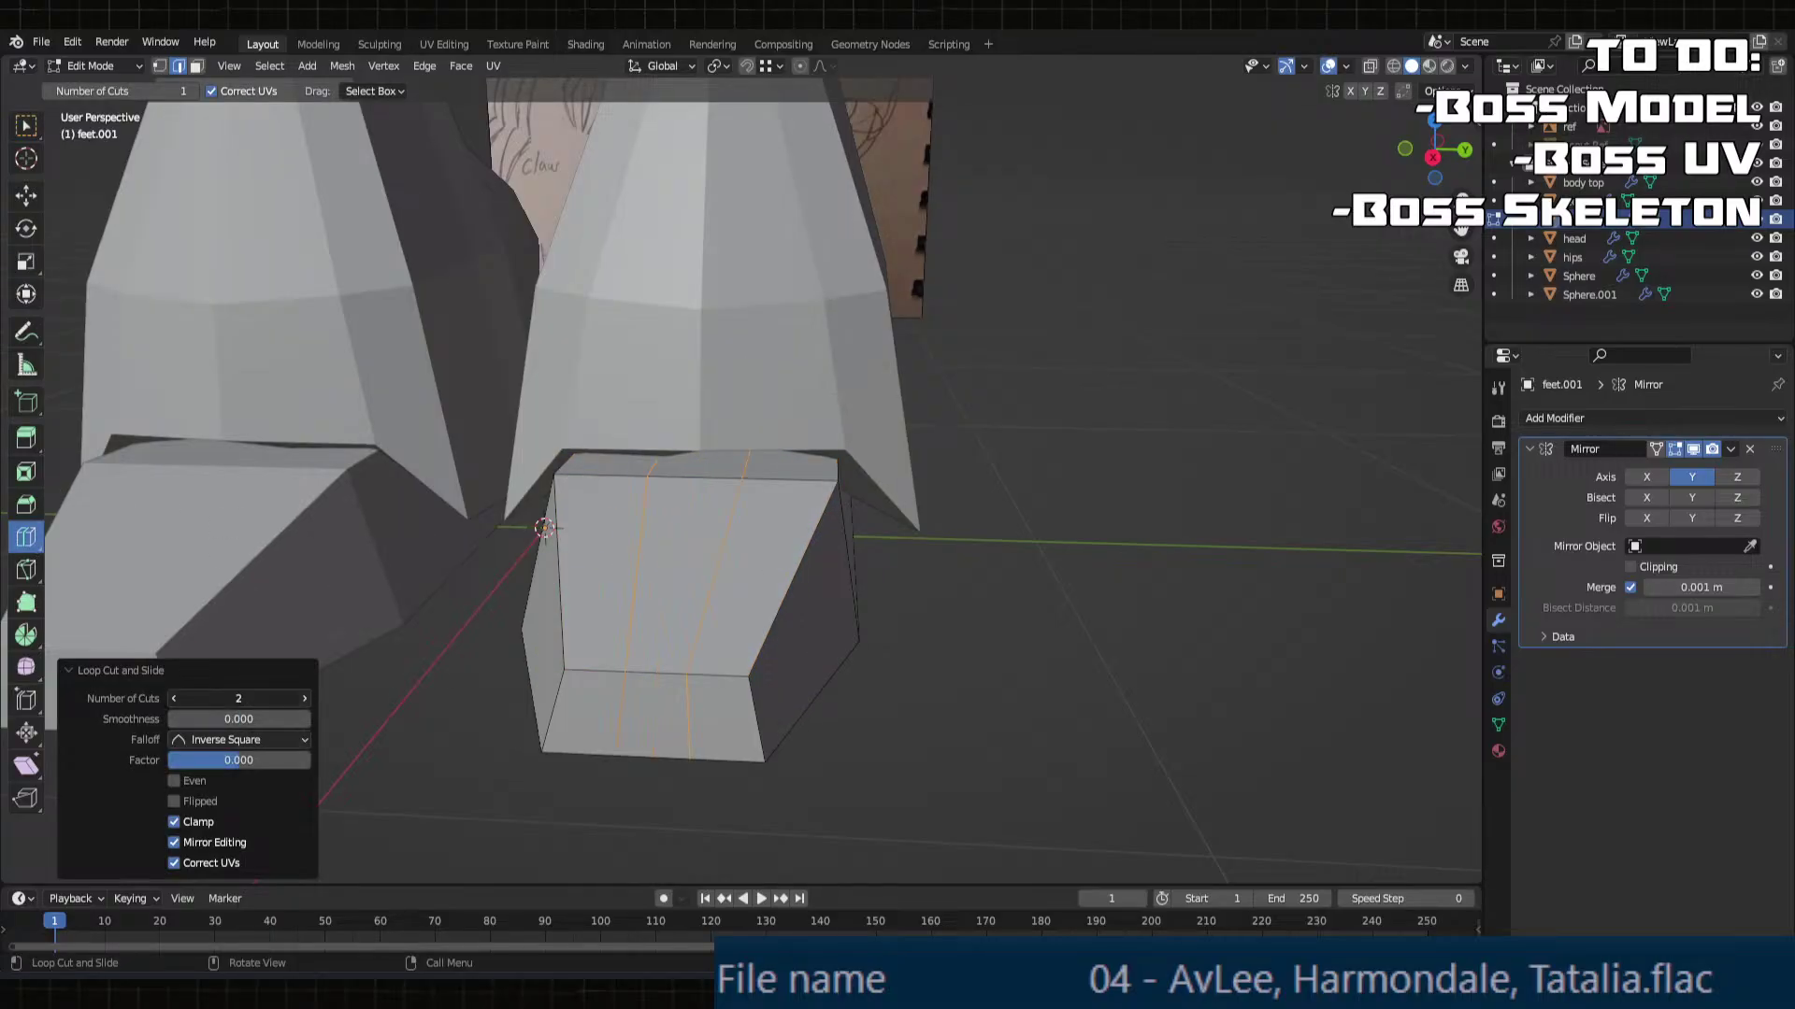
{"action": "left_click", "coordinate": [305, 698]}
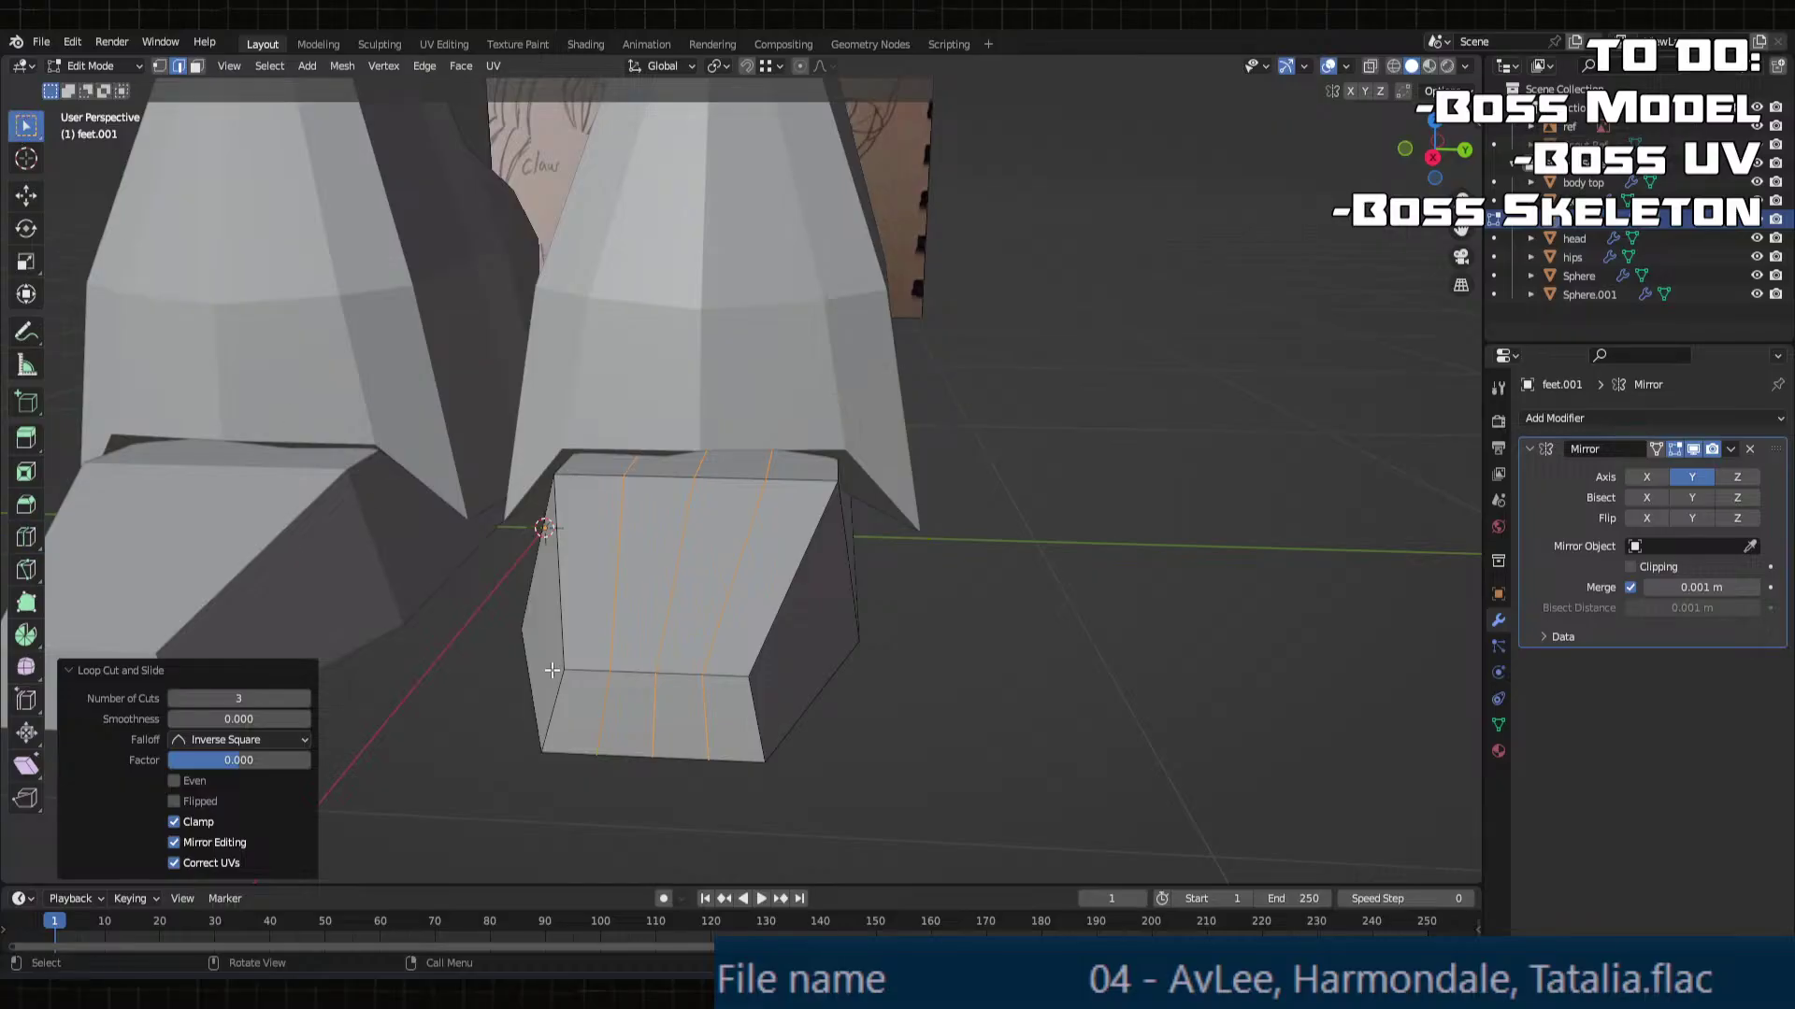
Step: Extend the two middle toe faces of the shoe about 0.1385 m forward along X
{"action": "left_click", "coordinate": [623, 692]}
{"action": "middle_click_drag", "start_coordinate": [651, 720], "coordinate": [1024, 765]}
{"action": "key", "text": "g"}
{"action": "key", "text": "x"}
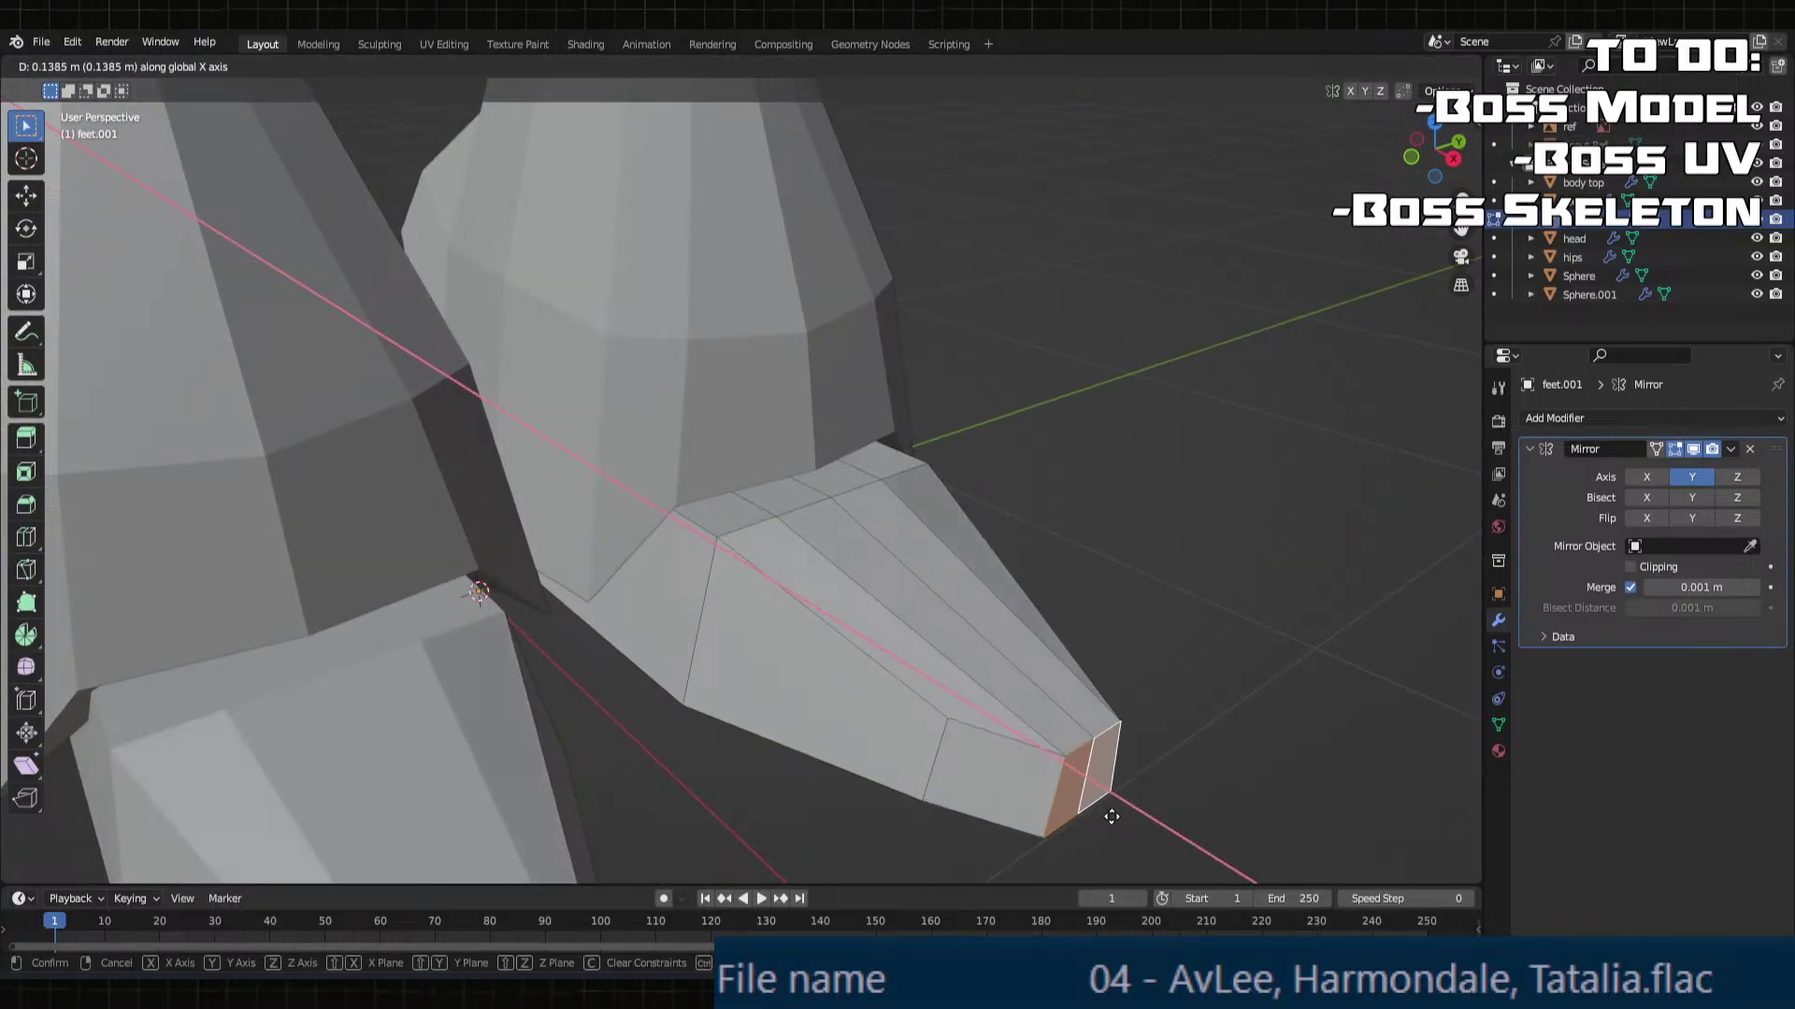
{"action": "left_click", "coordinate": [1112, 817]}
Step: Select the shoe's outer top edges and lower them slightly along Z
{"action": "middle_click_drag", "start_coordinate": [1111, 817], "coordinate": [769, 642]}
{"action": "left_click", "coordinate": [673, 462]}
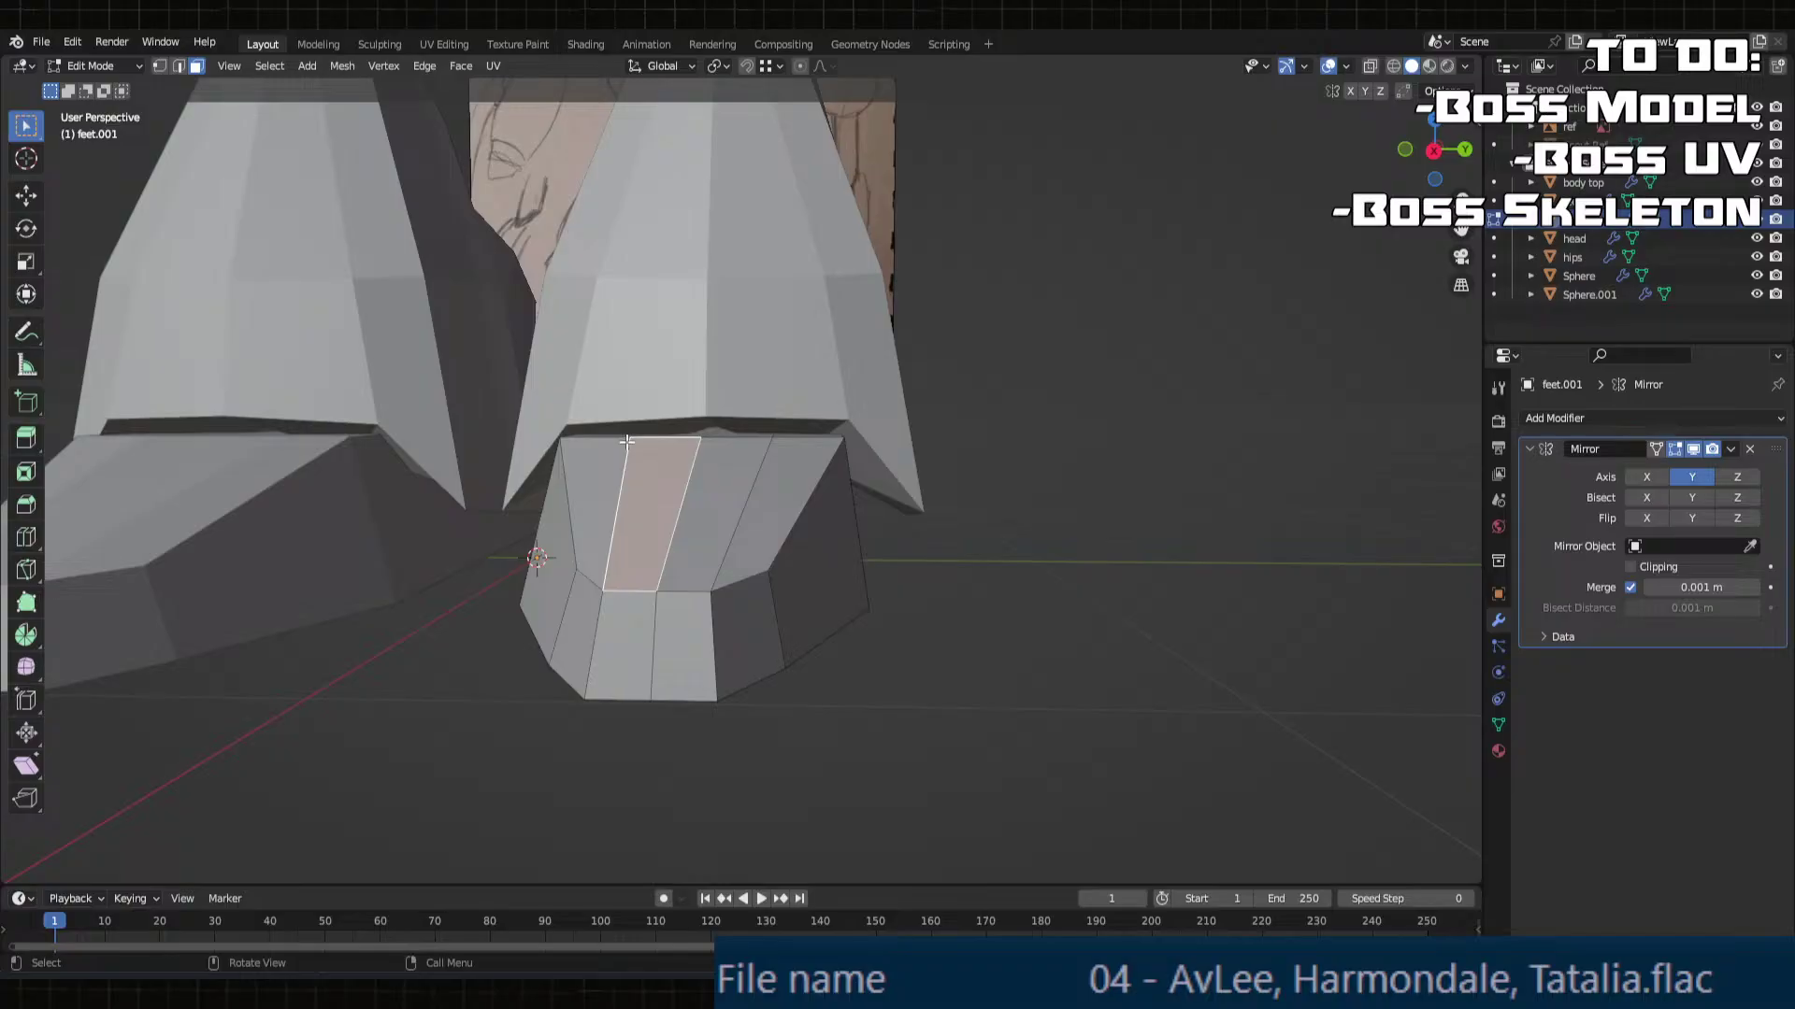
{"action": "key", "text": "2"}
{"action": "middle_click_drag", "start_coordinate": [573, 461], "coordinate": [723, 538]}
{"action": "left_click", "coordinate": [667, 521]}
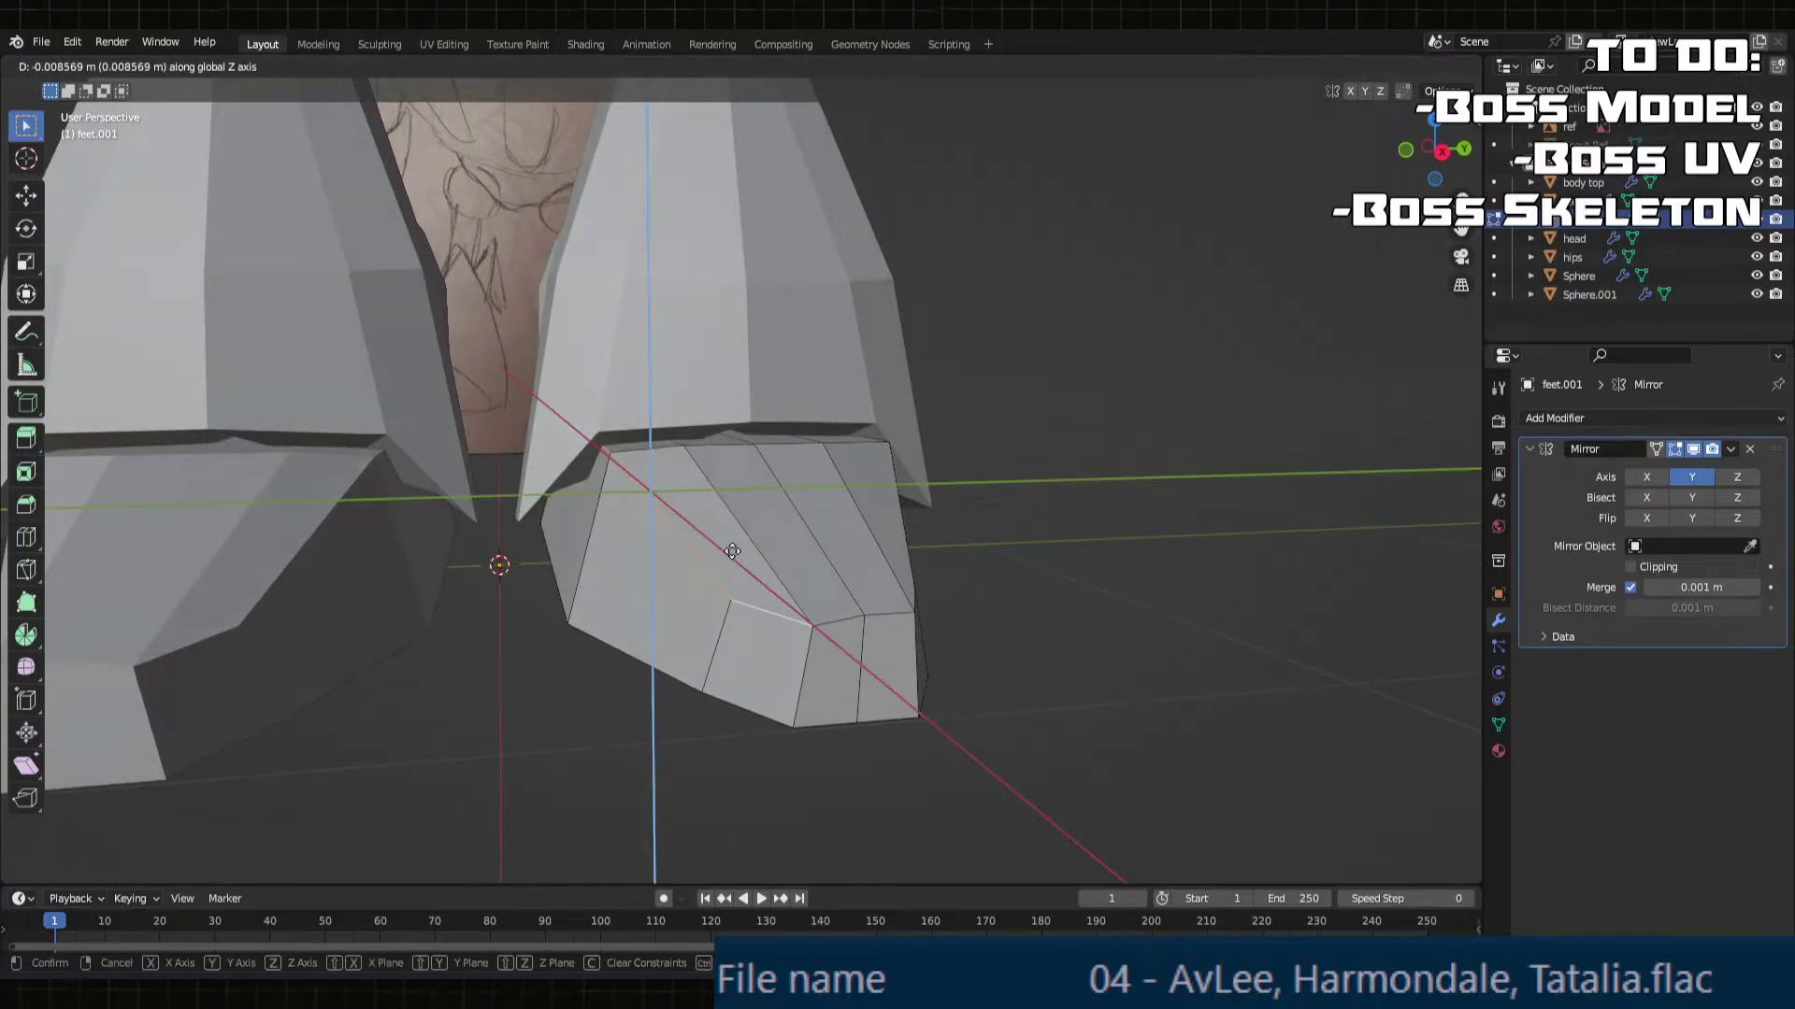
{"action": "left_click", "coordinate": [732, 561]}
Step: Lower the shoe's side top edges further along Z, then lower the middle vertex at the top of the toe
{"action": "middle_click_drag", "start_coordinate": [731, 561], "coordinate": [639, 660]}
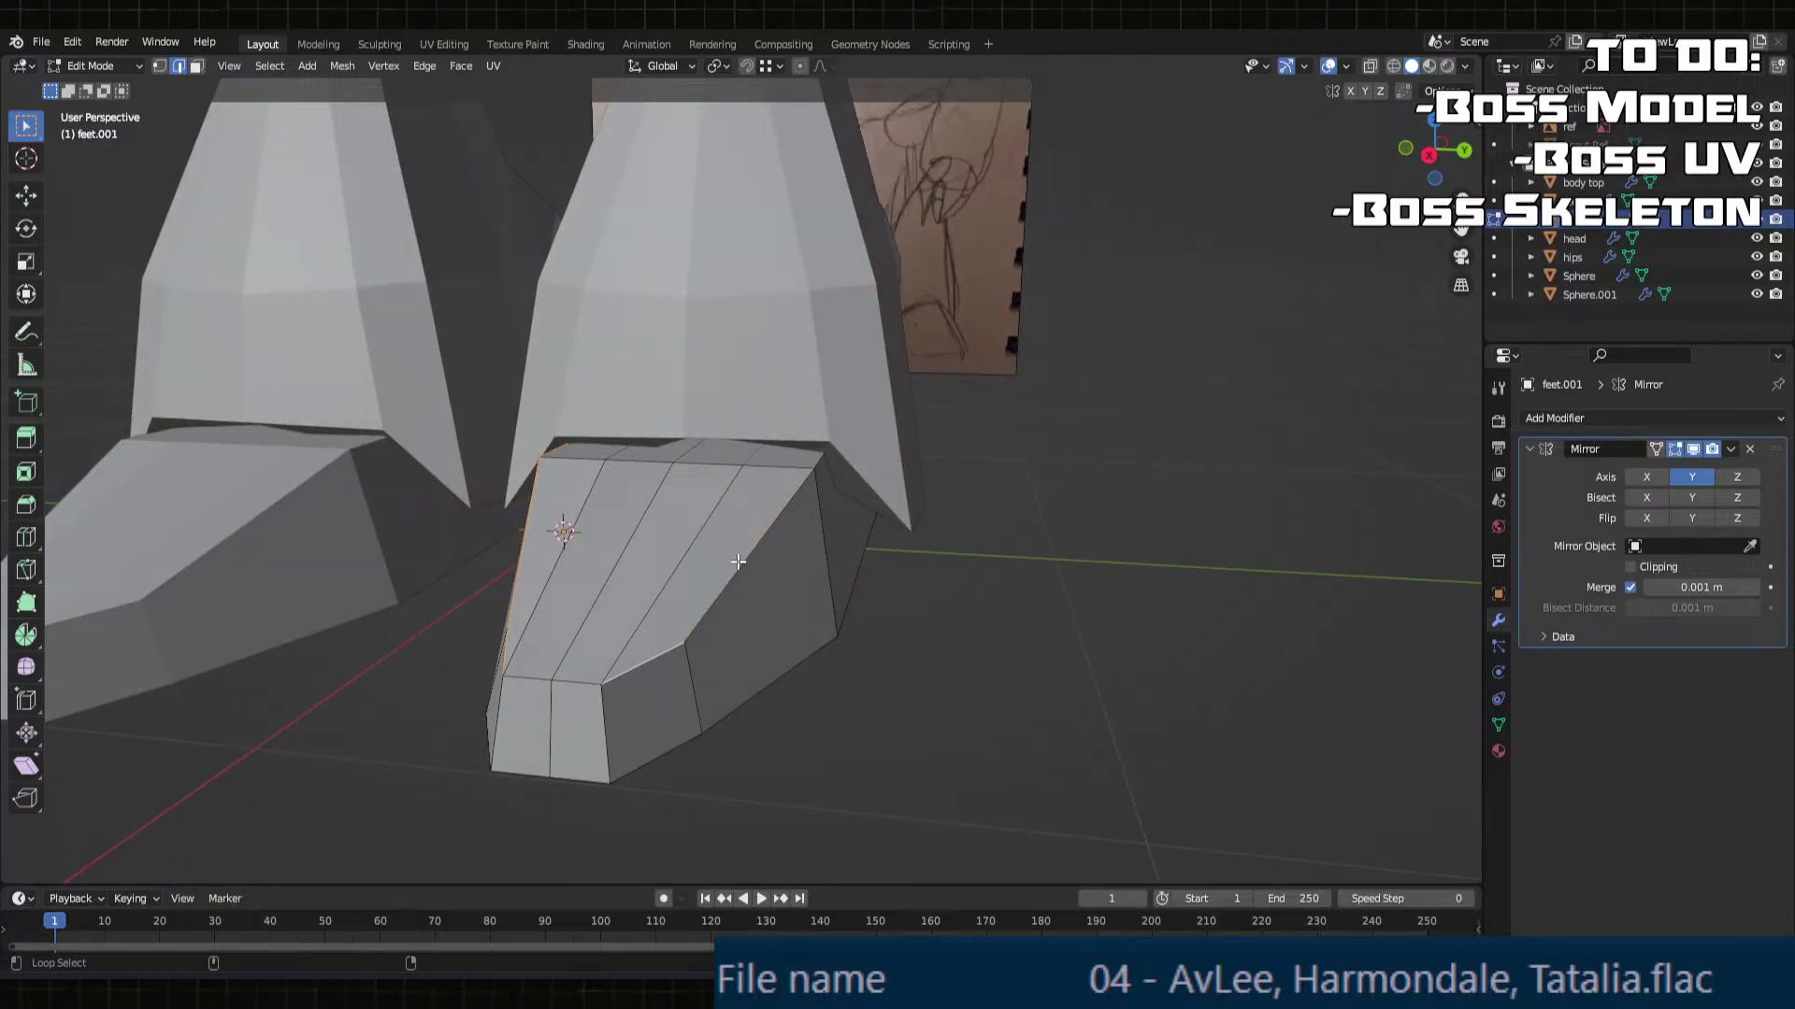
{"action": "middle_click_drag", "start_coordinate": [746, 556], "coordinate": [813, 563]}
{"action": "key", "text": "g"}
{"action": "key", "text": "z"}
{"action": "left_click", "coordinate": [771, 553]}
{"action": "key", "text": "g"}
{"action": "key", "text": "z"}
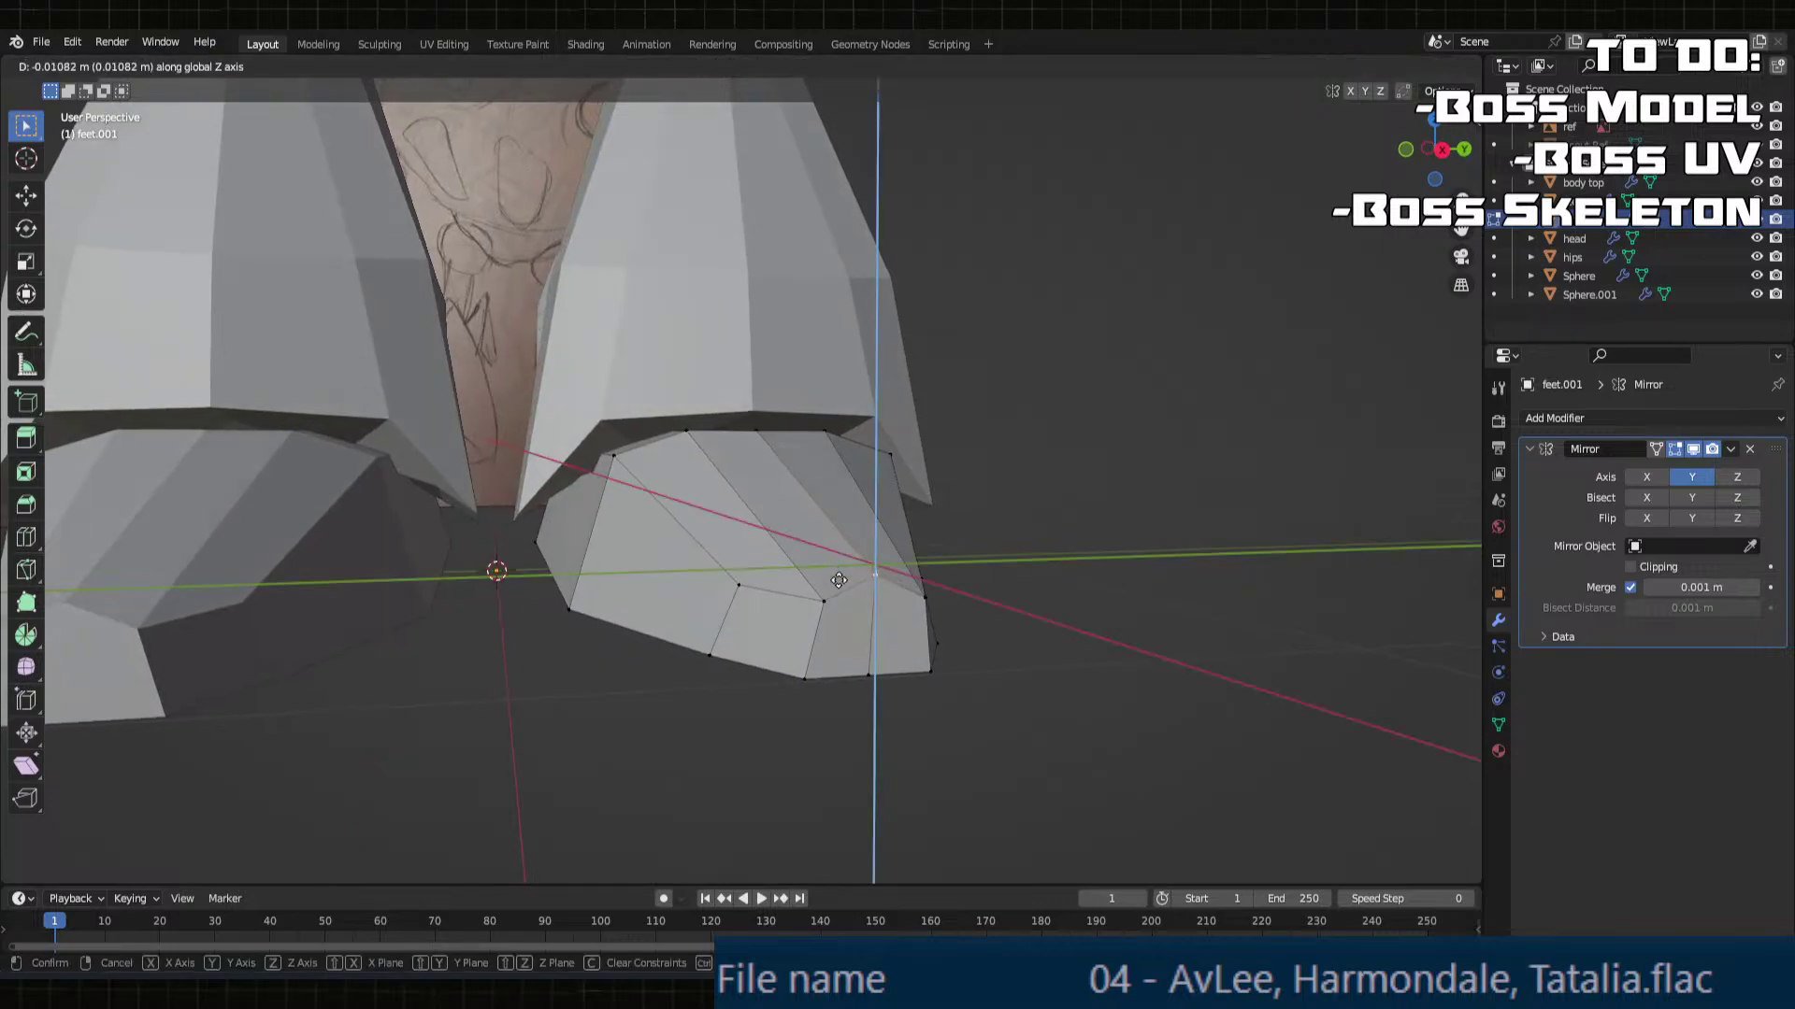
{"action": "left_click", "coordinate": [841, 601]}
Step: Reposition the geometry at the front of the shoe's toe and review the shape in Object Mode
{"action": "middle_click_drag", "start_coordinate": [841, 601], "coordinate": [775, 673]}
{"action": "left_click", "coordinate": [546, 729]}
{"action": "key", "text": "g"}
{"action": "left_click", "coordinate": [463, 753]}
{"action": "key", "text": "Tab"}
{"action": "key", "text": "Tab"}
Step: Move the shoe's heel faces about 0.104 m along X toward the foot
{"action": "key", "text": "g"}
{"action": "key", "text": "x"}
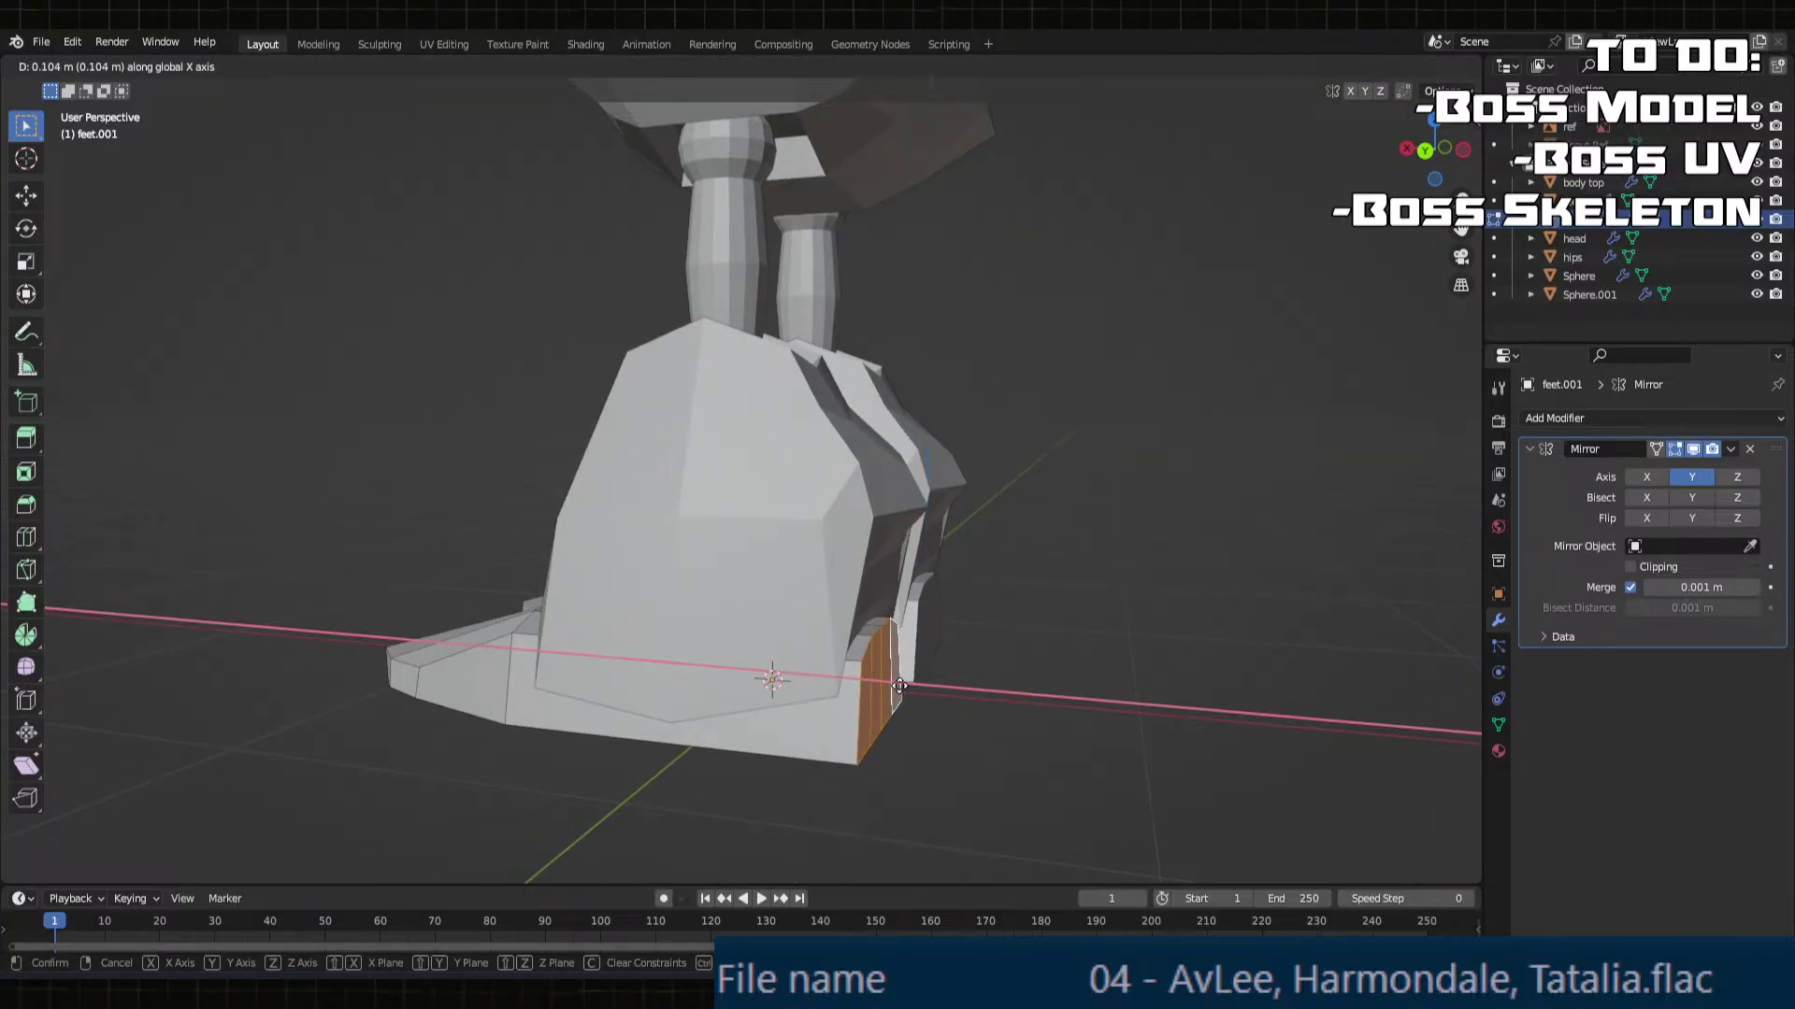
{"action": "left_click", "coordinate": [895, 687]}
Step: Move the heel's bottom edges -0.055108 m along X to slope the back of the shoe
{"action": "middle_click_drag", "start_coordinate": [894, 687], "coordinate": [739, 794]}
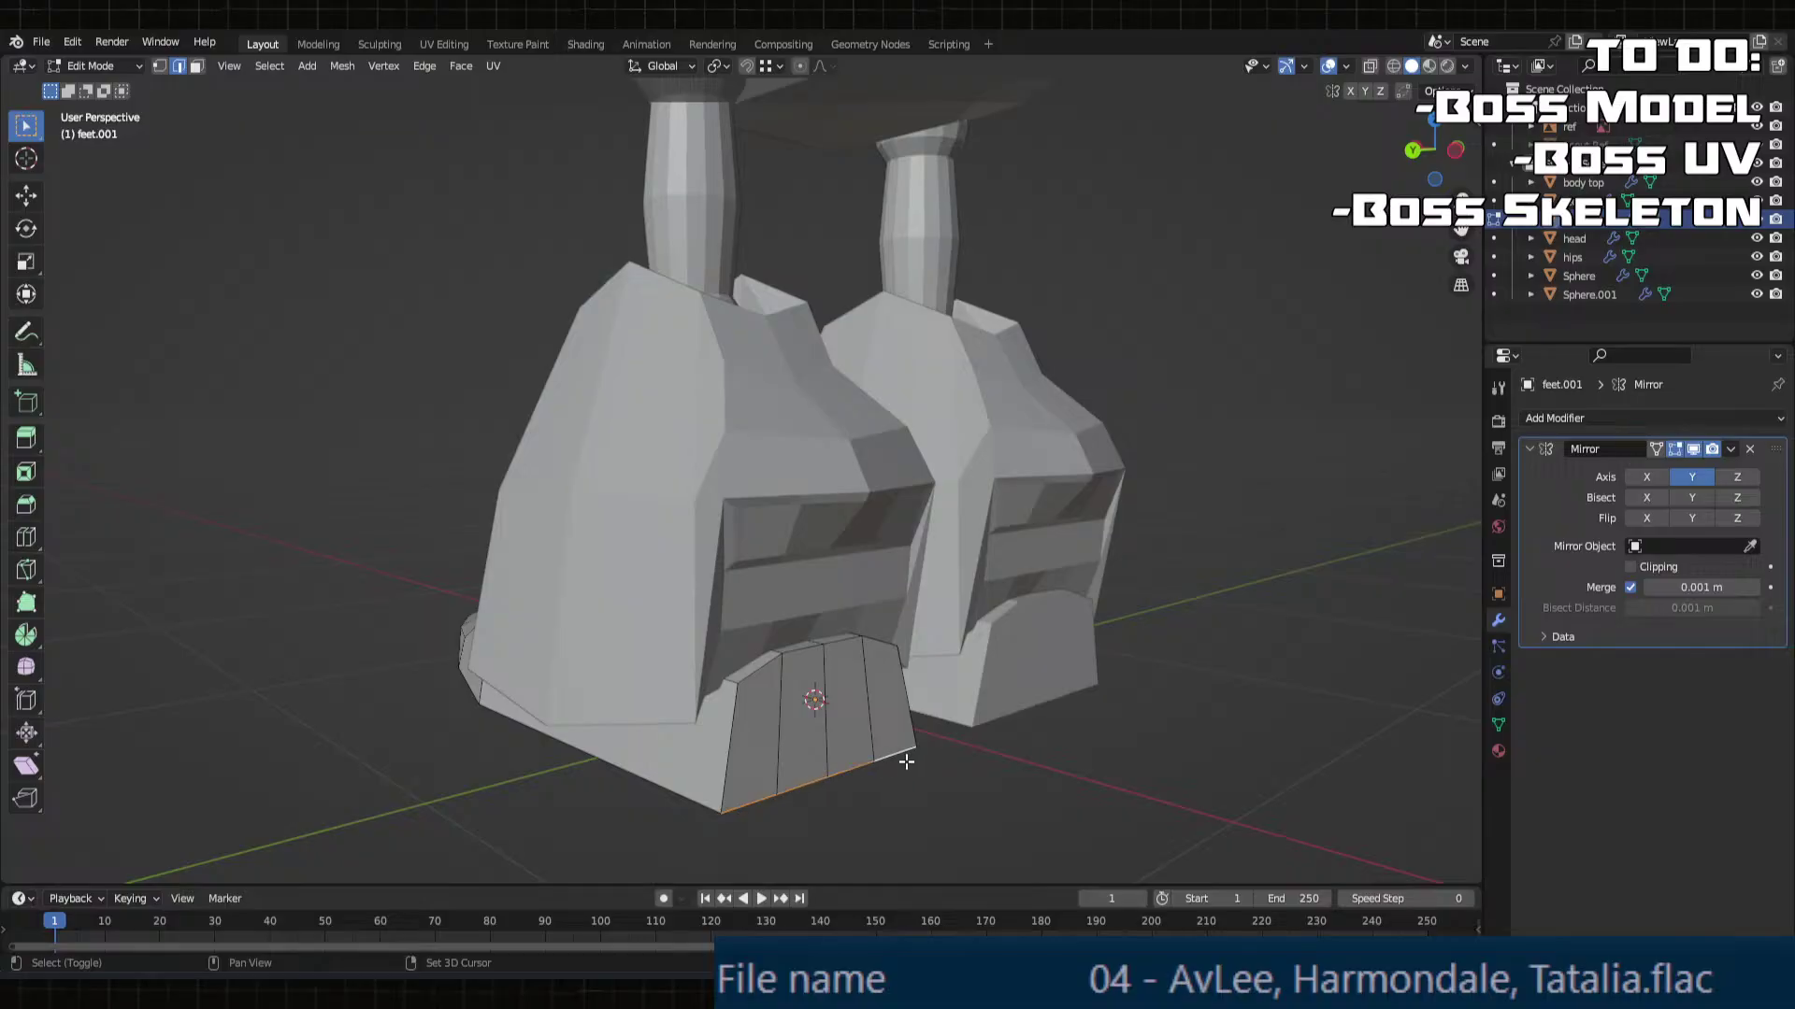
{"action": "middle_click_drag", "start_coordinate": [906, 761], "coordinate": [818, 771]}
{"action": "key", "text": "g"}
{"action": "left_click", "coordinate": [985, 777]}
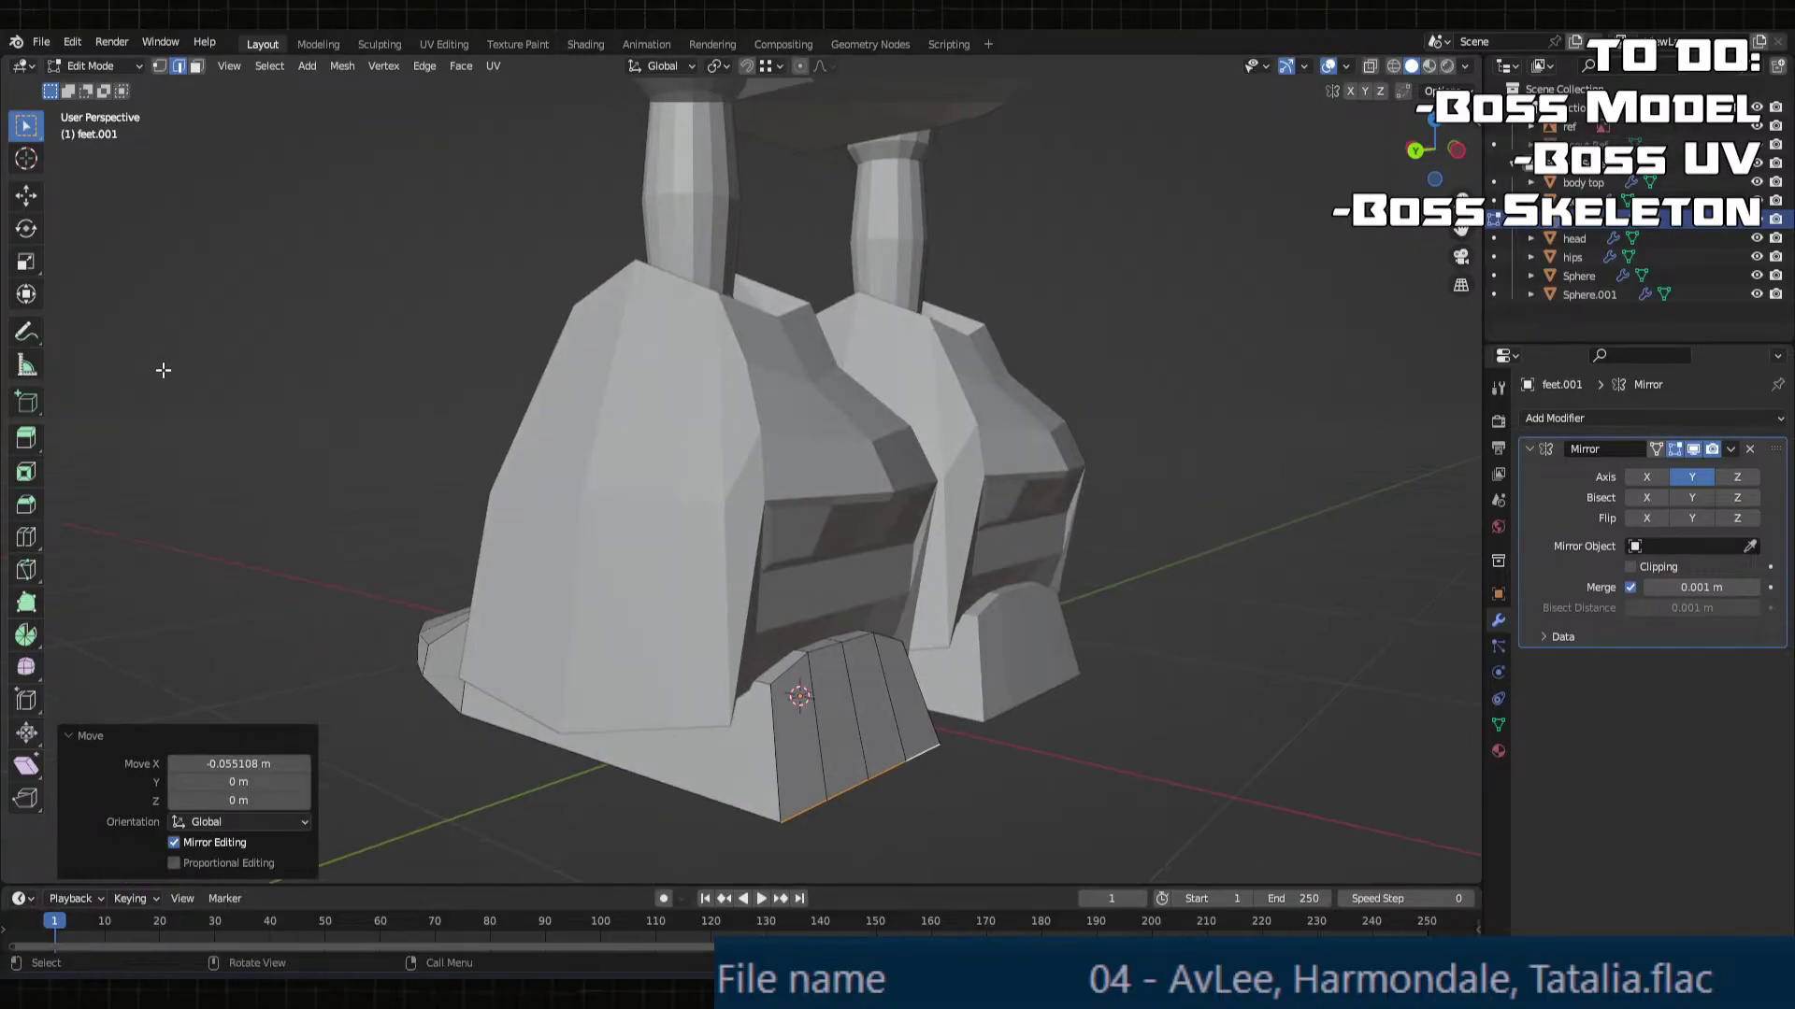
Step: Add one horizontal loop cut around the shoe, then return to Object Mode and review the whole model
{"action": "left_click", "coordinate": [781, 714]}
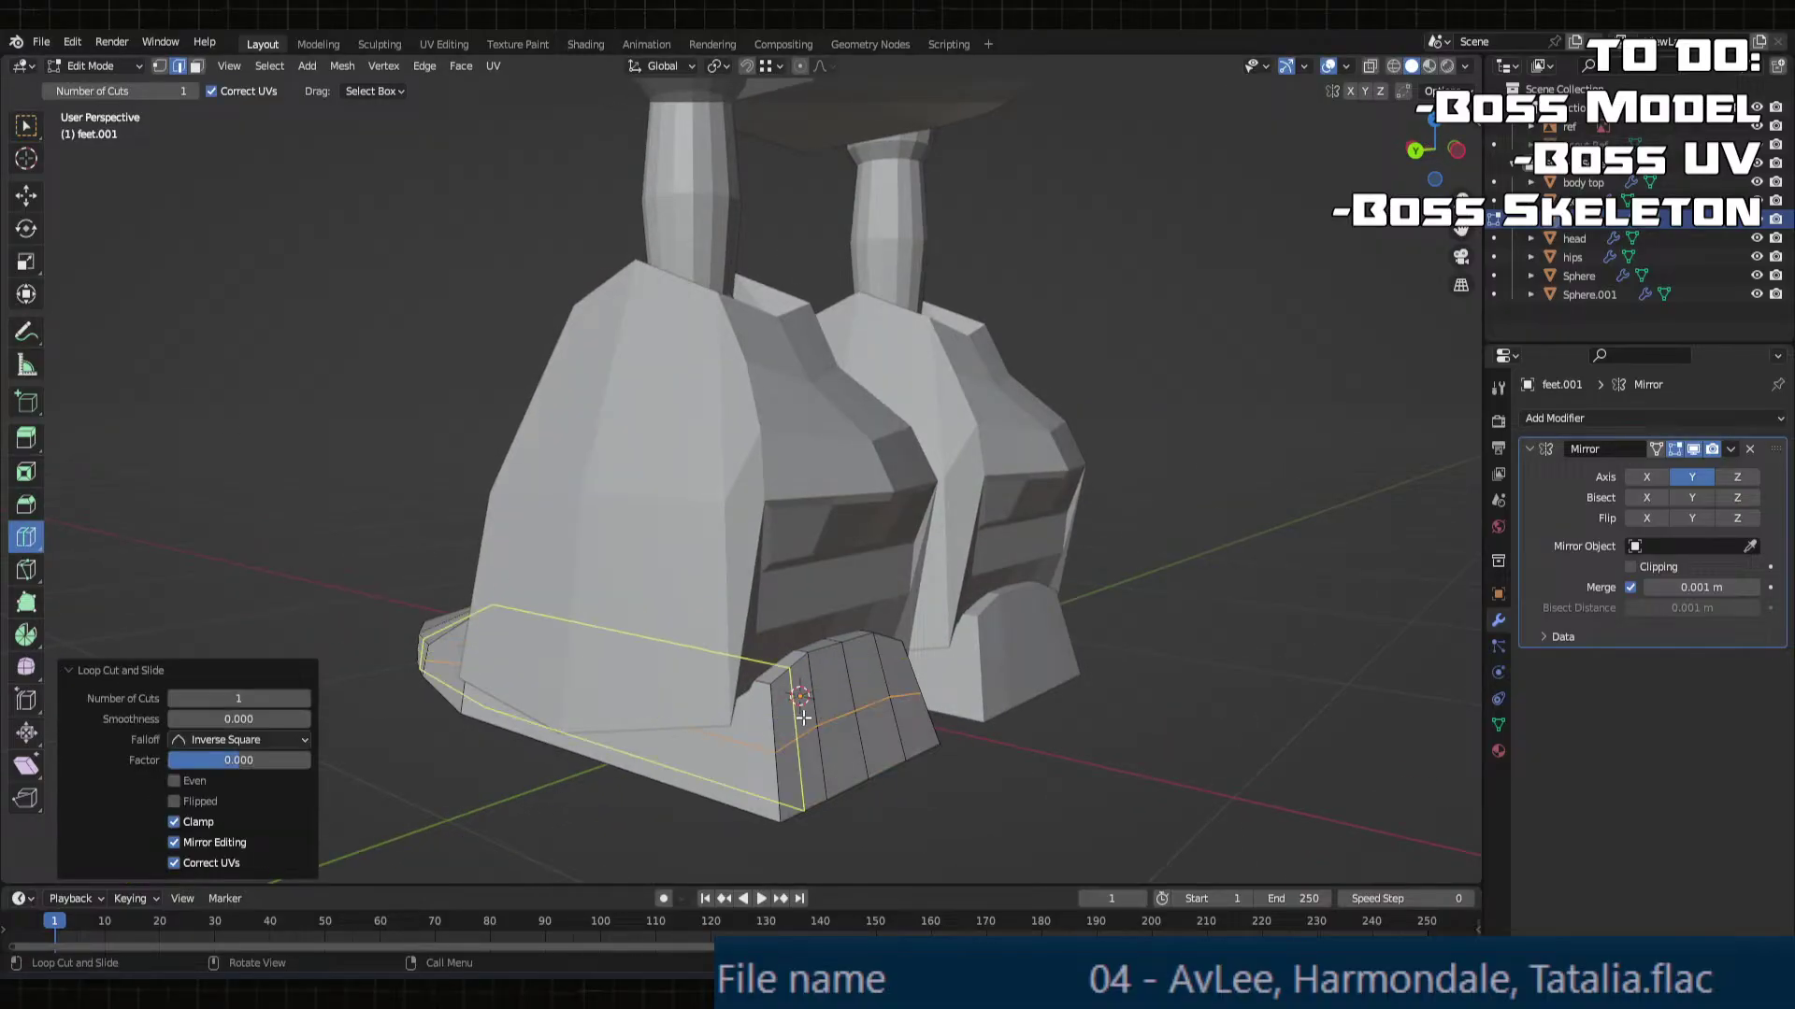
{"action": "middle_click_drag", "start_coordinate": [781, 714], "coordinate": [70, 246]}
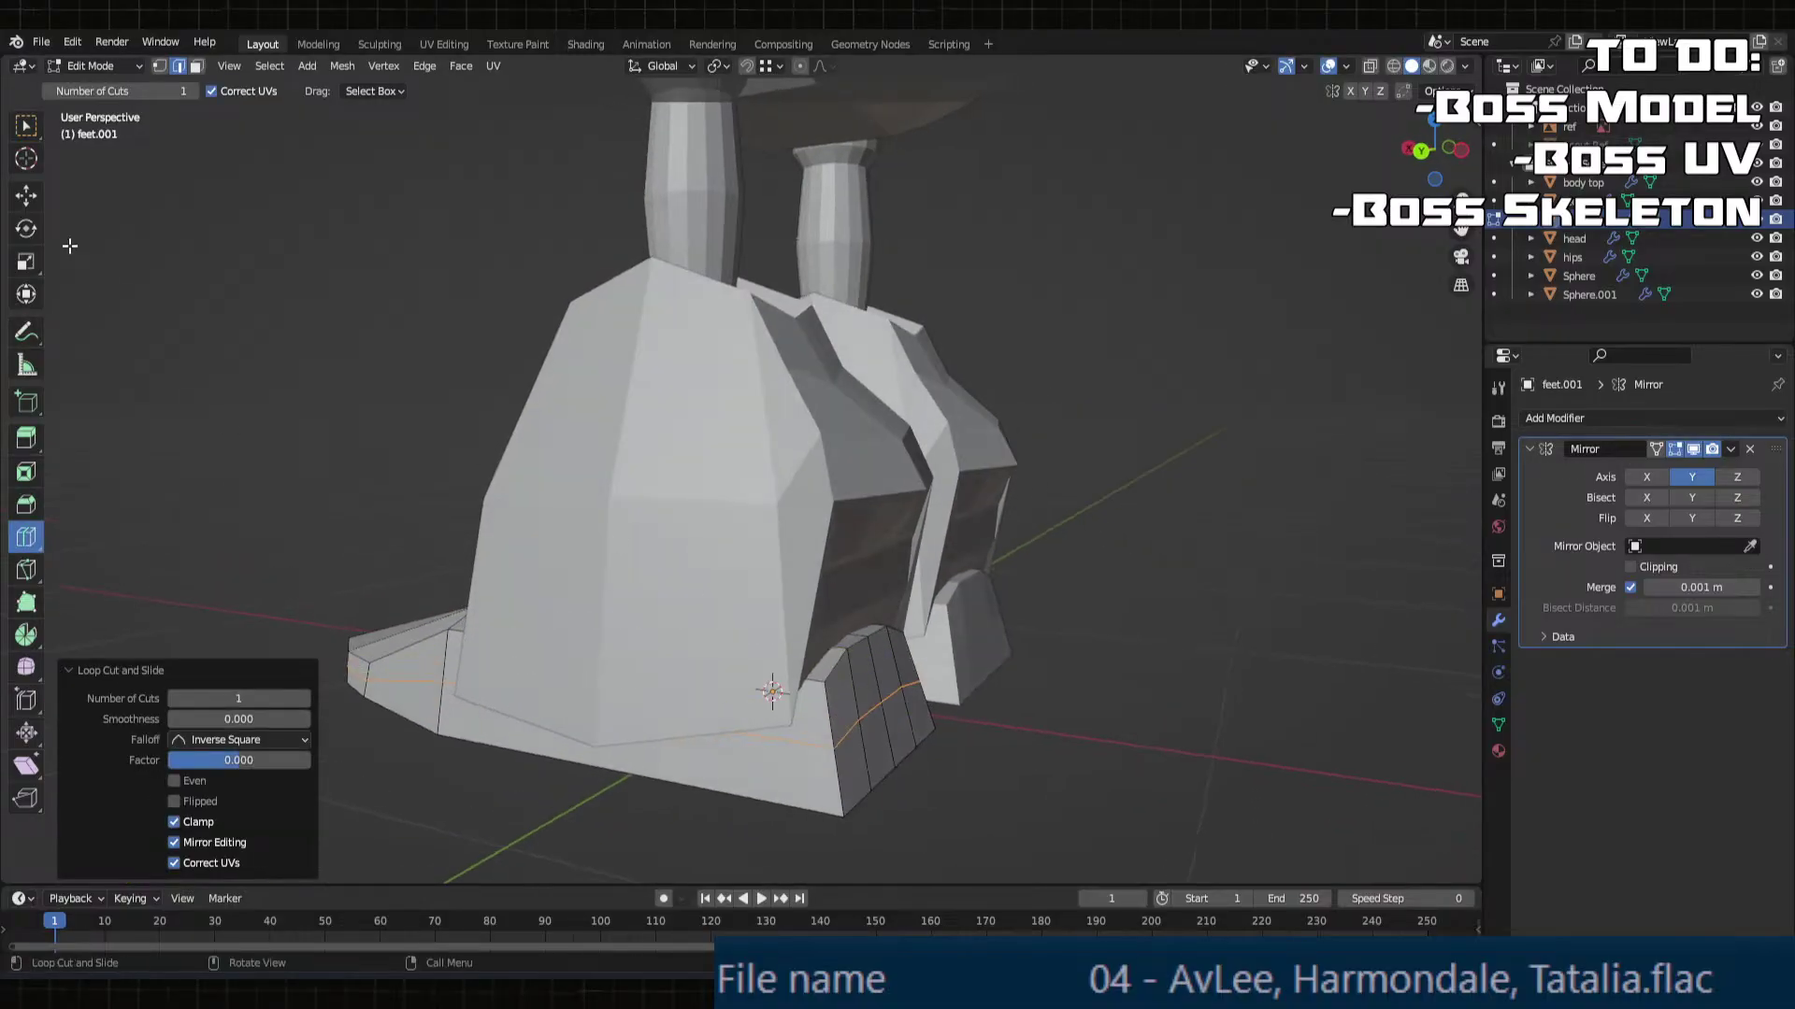
{"action": "left_click", "coordinate": [865, 769]}
{"action": "middle_click_drag", "start_coordinate": [864, 768], "coordinate": [1059, 721]}
{"action": "key", "text": "Tab"}
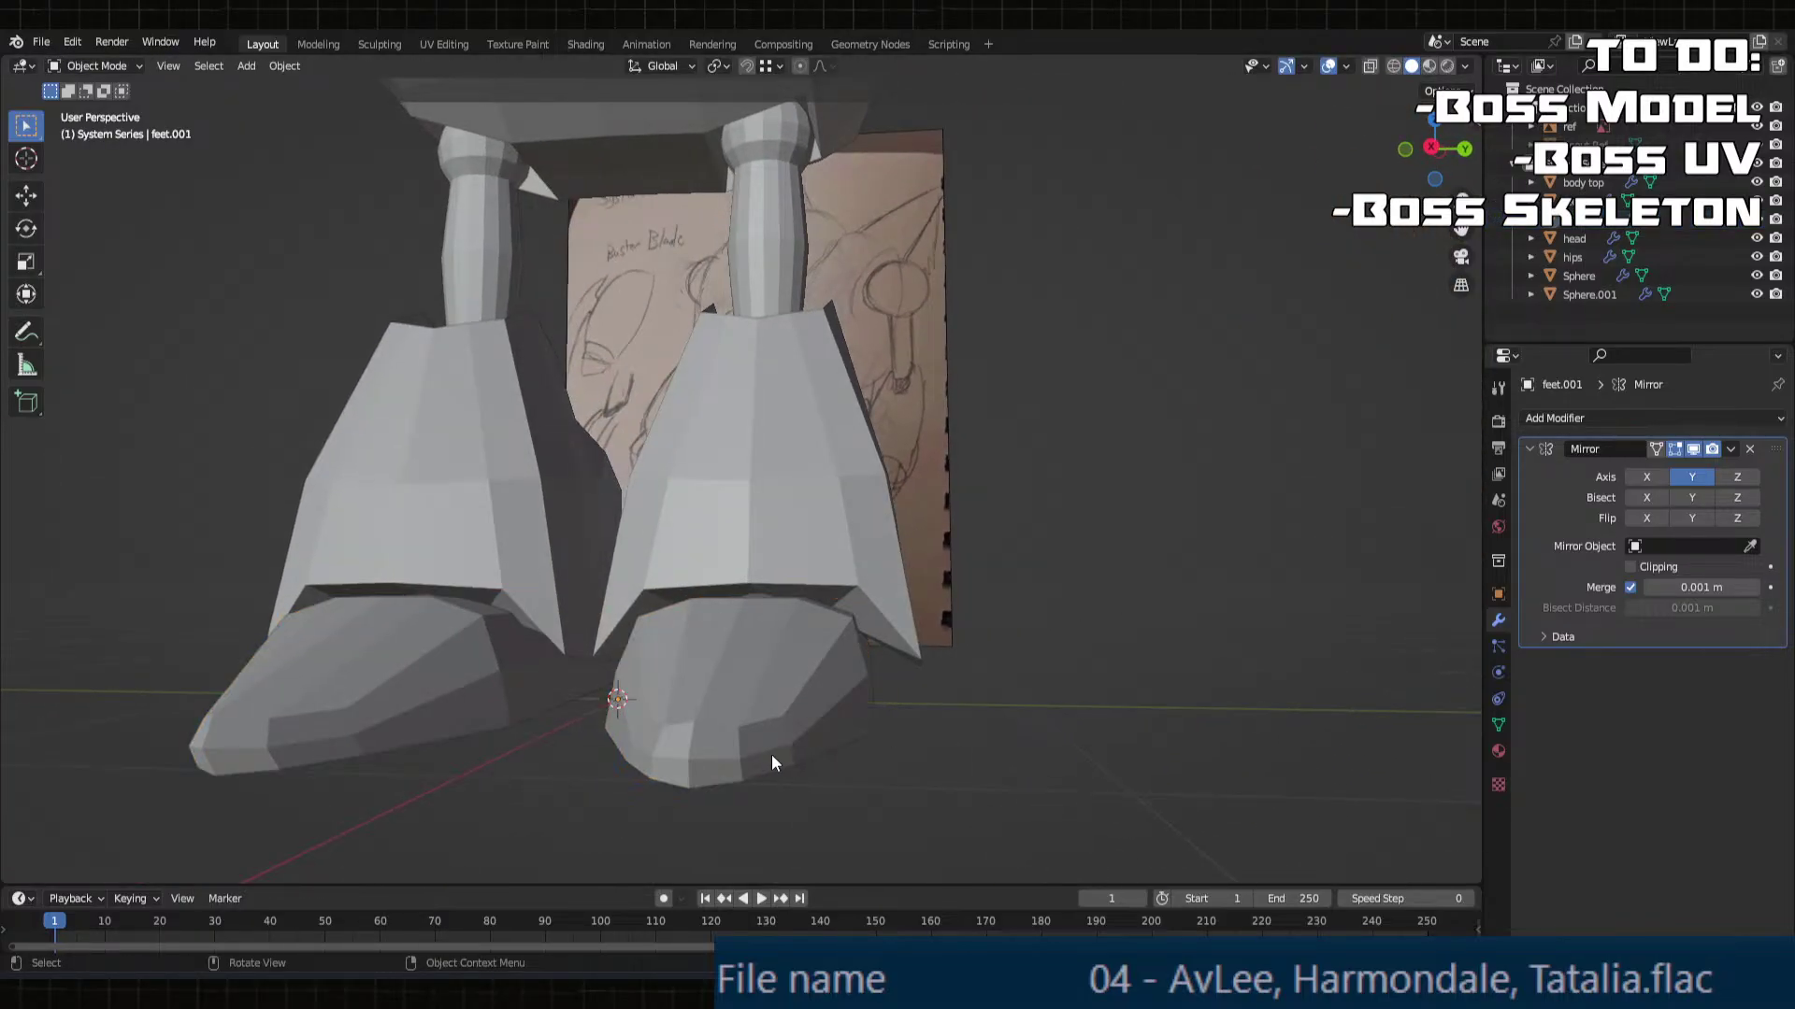
{"action": "middle_click_drag", "start_coordinate": [771, 762], "coordinate": [804, 673]}
{"action": "middle_click_drag", "start_coordinate": [782, 513], "coordinate": [683, 585]}
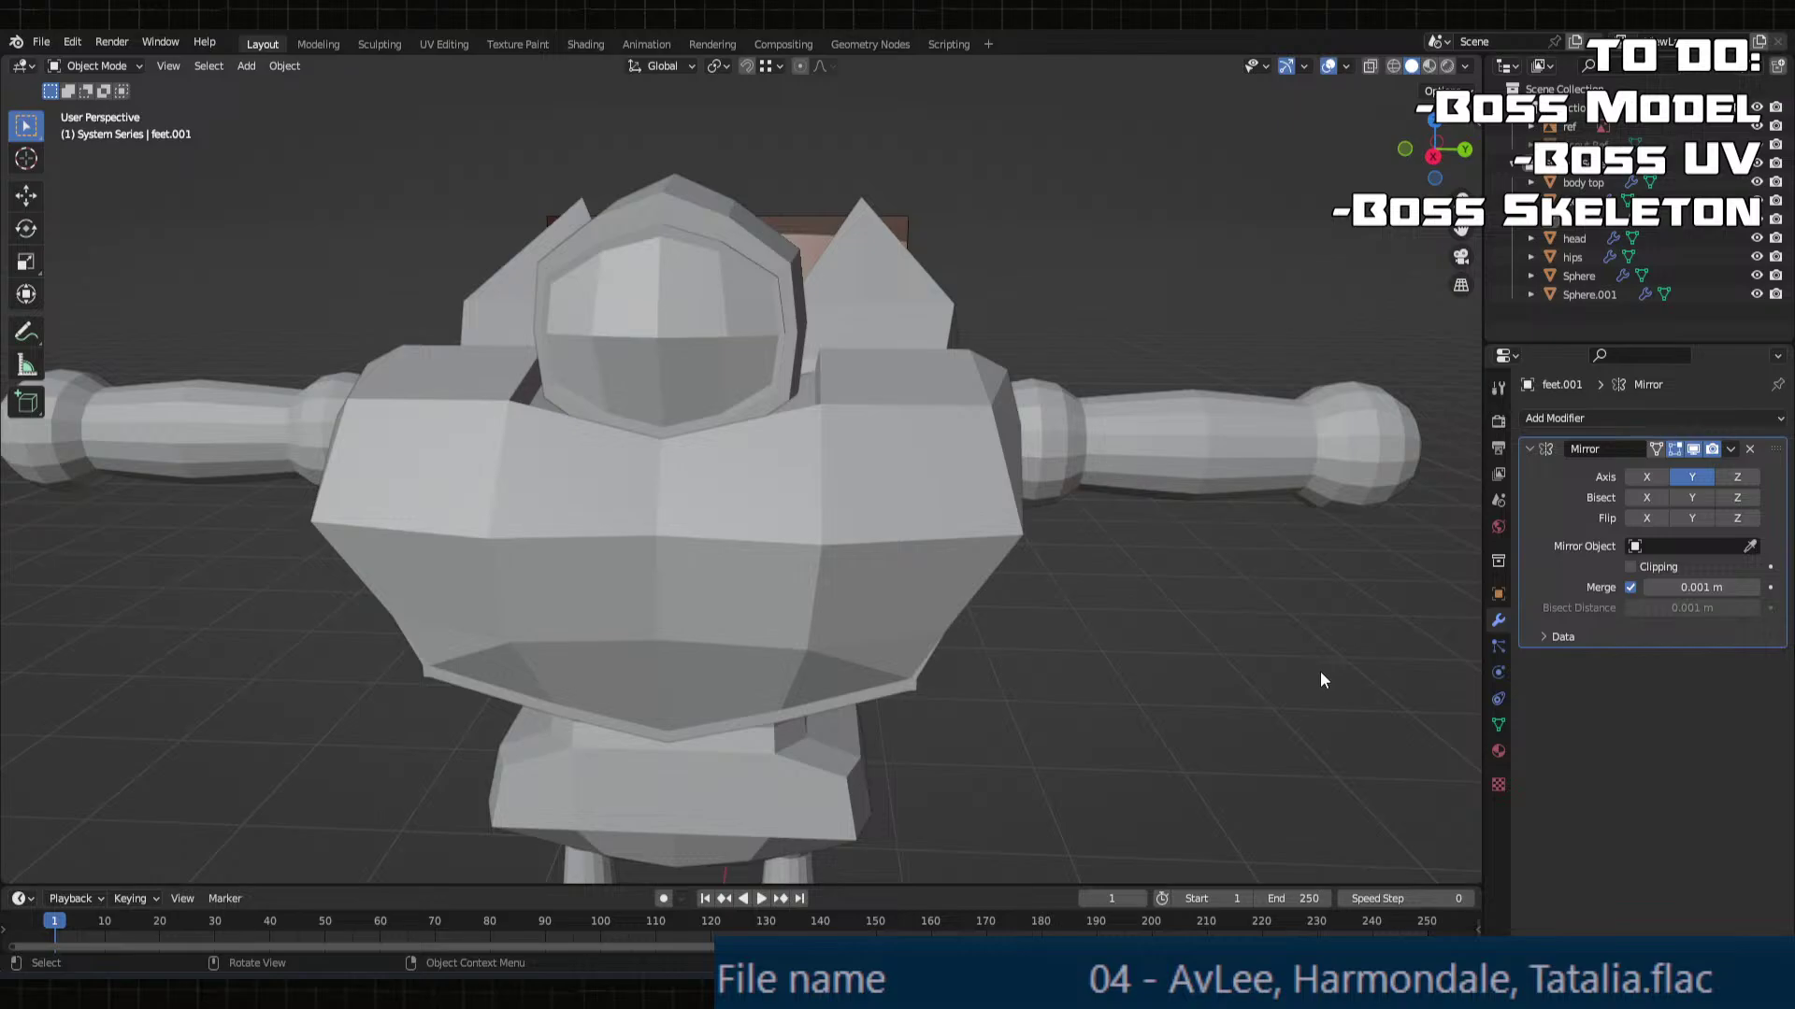
Step: Check the model against the reference sketch and open the body top mesh in Edit Mode at its back
{"action": "mouse_move", "coordinate": [1319, 671]}
{"action": "middle_mouse_down"}
{"action": "mouse_move", "coordinate": [914, 632]}
{"action": "mouse_move", "coordinate": [933, 624]}
{"action": "mouse_move", "coordinate": [925, 645]}
{"action": "middle_mouse_up"}
{"action": "middle_click_drag", "start_coordinate": [972, 588], "coordinate": [962, 597], "text": "shift"}
{"action": "scroll", "coordinate": [1075, 579], "scroll_direction": "up", "scroll_amount": 3}
{"action": "scroll", "coordinate": [1075, 579], "scroll_direction": "down", "scroll_amount": 2}
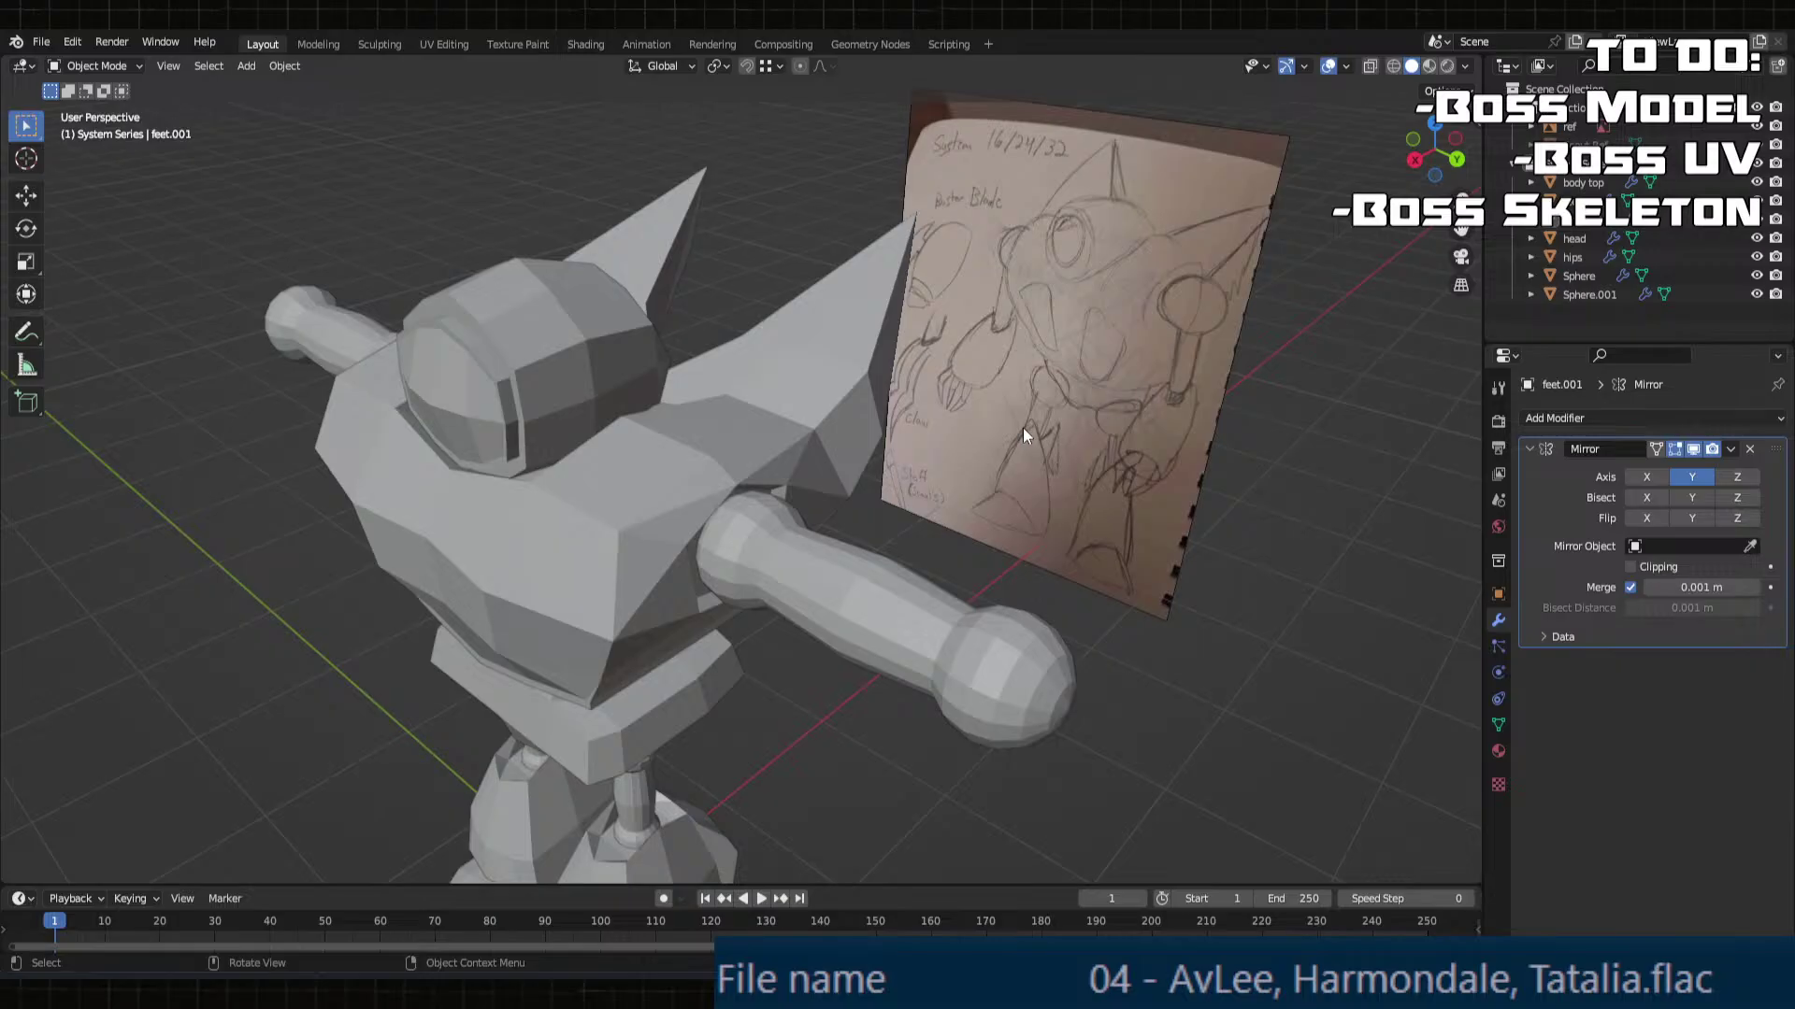
{"action": "mouse_move", "coordinate": [1023, 428]}
{"action": "middle_mouse_down"}
{"action": "mouse_move", "coordinate": [1051, 411]}
{"action": "mouse_move", "coordinate": [1019, 450]}
{"action": "mouse_move", "coordinate": [890, 464]}
{"action": "mouse_move", "coordinate": [830, 501]}
{"action": "middle_mouse_up"}
{"action": "middle_click_drag", "start_coordinate": [916, 438], "coordinate": [961, 375]}
{"action": "scroll", "coordinate": [822, 377], "scroll_direction": "up", "scroll_amount": 2}
{"action": "key", "text": "Tab"}
{"action": "key", "text": "Tab"}
{"action": "left_click", "coordinate": [872, 423]}
{"action": "key", "text": "Tab"}
{"action": "scroll", "coordinate": [871, 421], "scroll_direction": "up", "scroll_amount": 3}
{"action": "scroll", "coordinate": [913, 416], "scroll_direction": "up", "scroll_amount": 2}
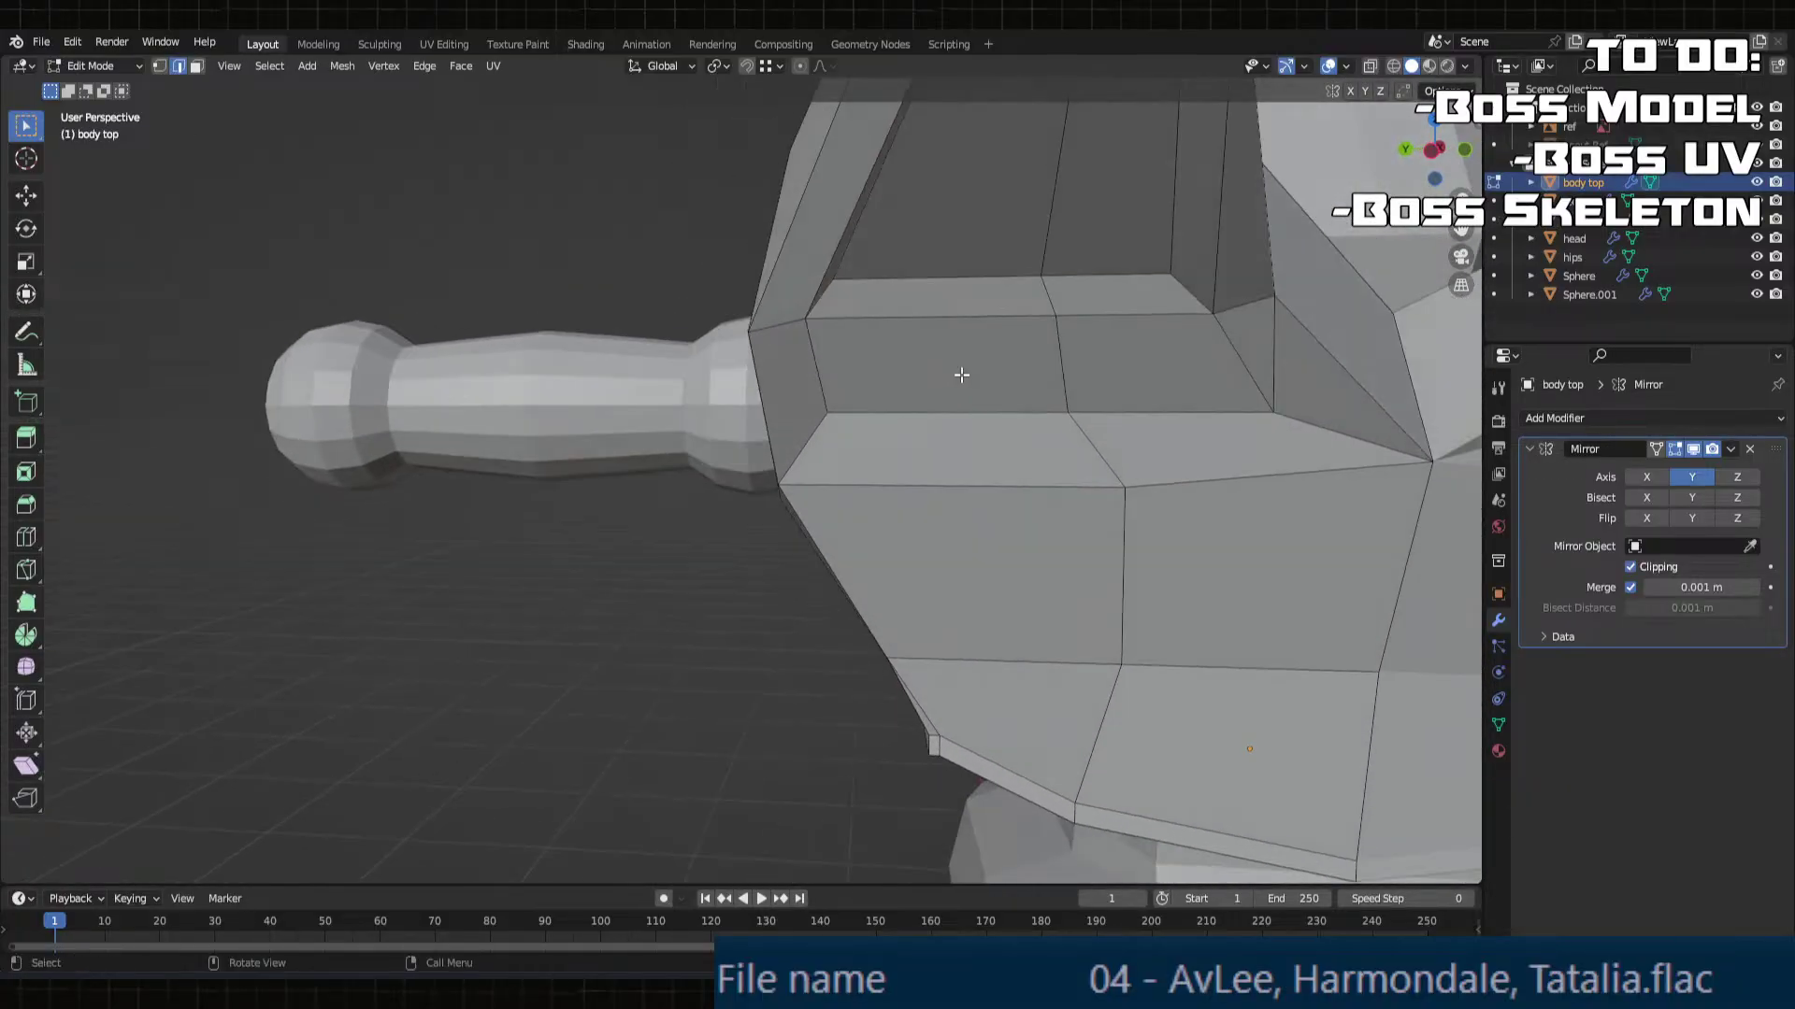
Step: Lower two vertices on the upper body's back below the spike, moving the outer corner vertex -0.16317 m along Z
{"action": "middle_click_drag", "start_coordinate": [1043, 447], "coordinate": [1078, 493]}
{"action": "key", "text": "g"}
{"action": "middle_click_drag", "start_coordinate": [1078, 494], "coordinate": [1099, 614]}
{"action": "left_click", "coordinate": [1086, 560]}
{"action": "left_click", "coordinate": [762, 472]}
{"action": "middle_click_drag", "start_coordinate": [762, 472], "coordinate": [748, 575]}
{"action": "key", "text": "g"}
{"action": "left_click", "coordinate": [739, 558]}
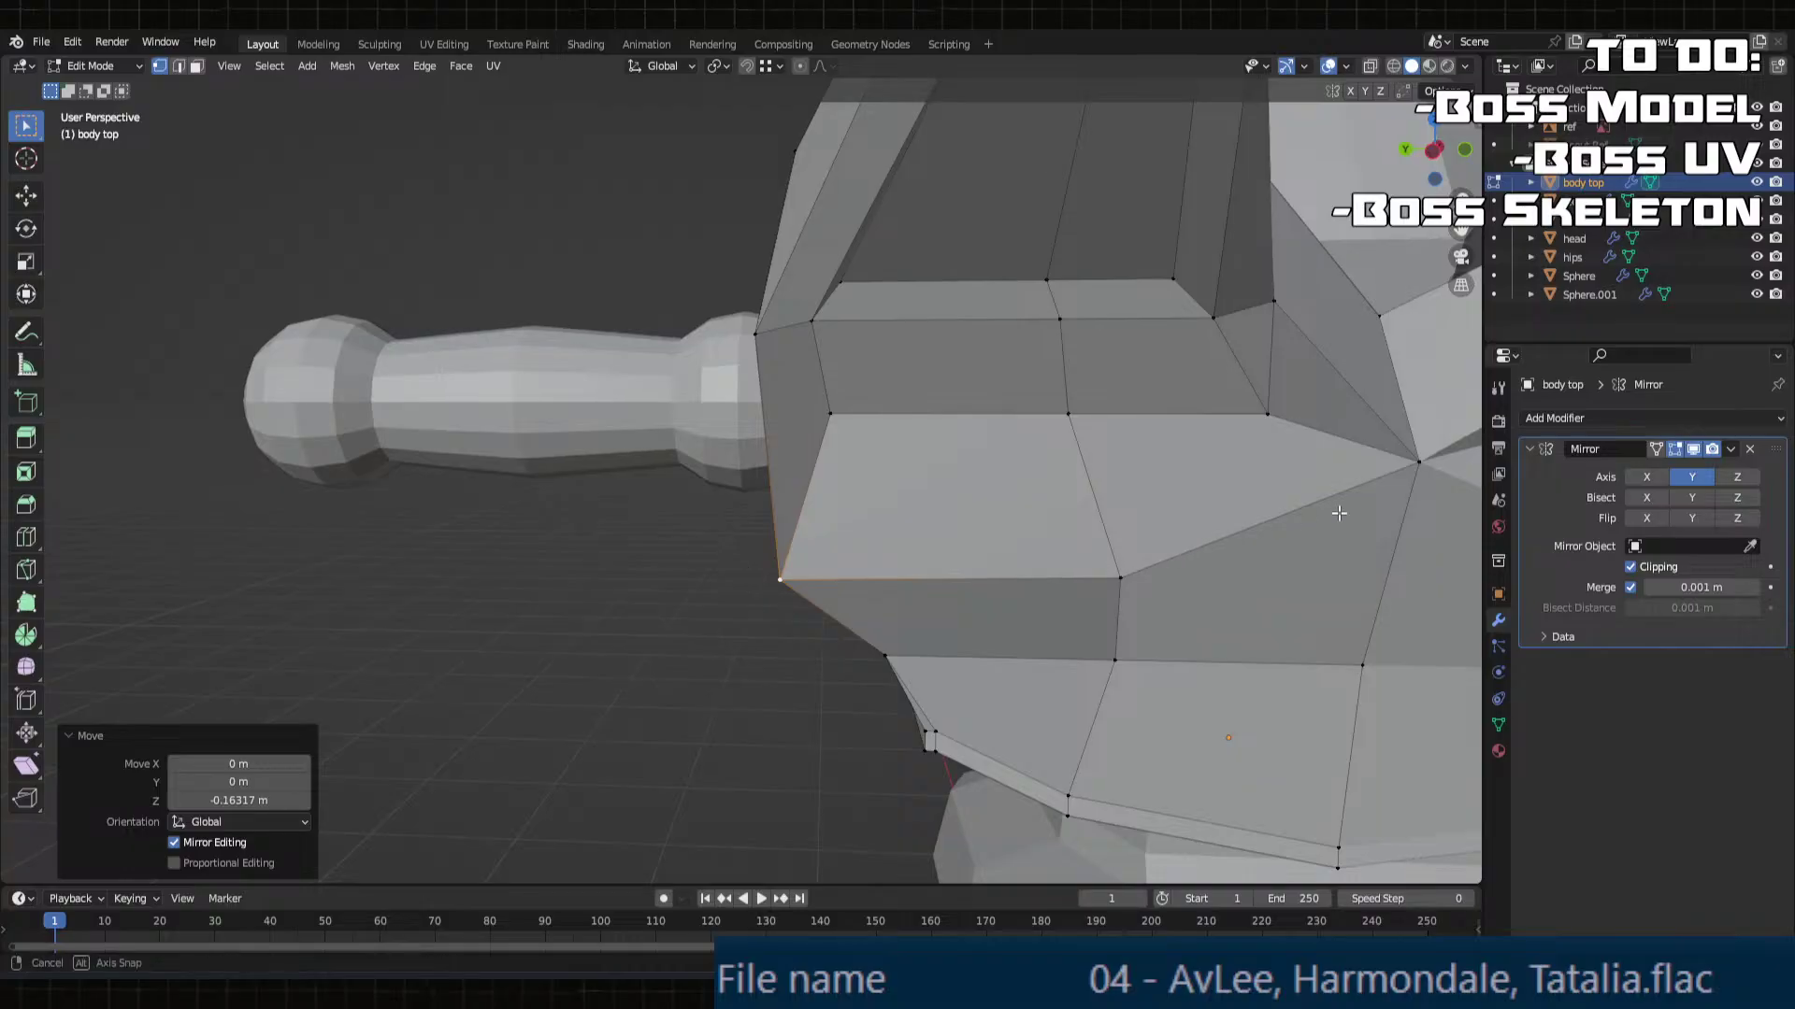
Step: Rip the centre vertex between the spikes on the upper back and move it -0.22388 m along Z
{"action": "middle_click_drag", "start_coordinate": [1339, 514], "coordinate": [1343, 465]}
{"action": "left_click", "coordinate": [1343, 463]}
{"action": "middle_click_drag", "start_coordinate": [1294, 524], "coordinate": [1229, 519]}
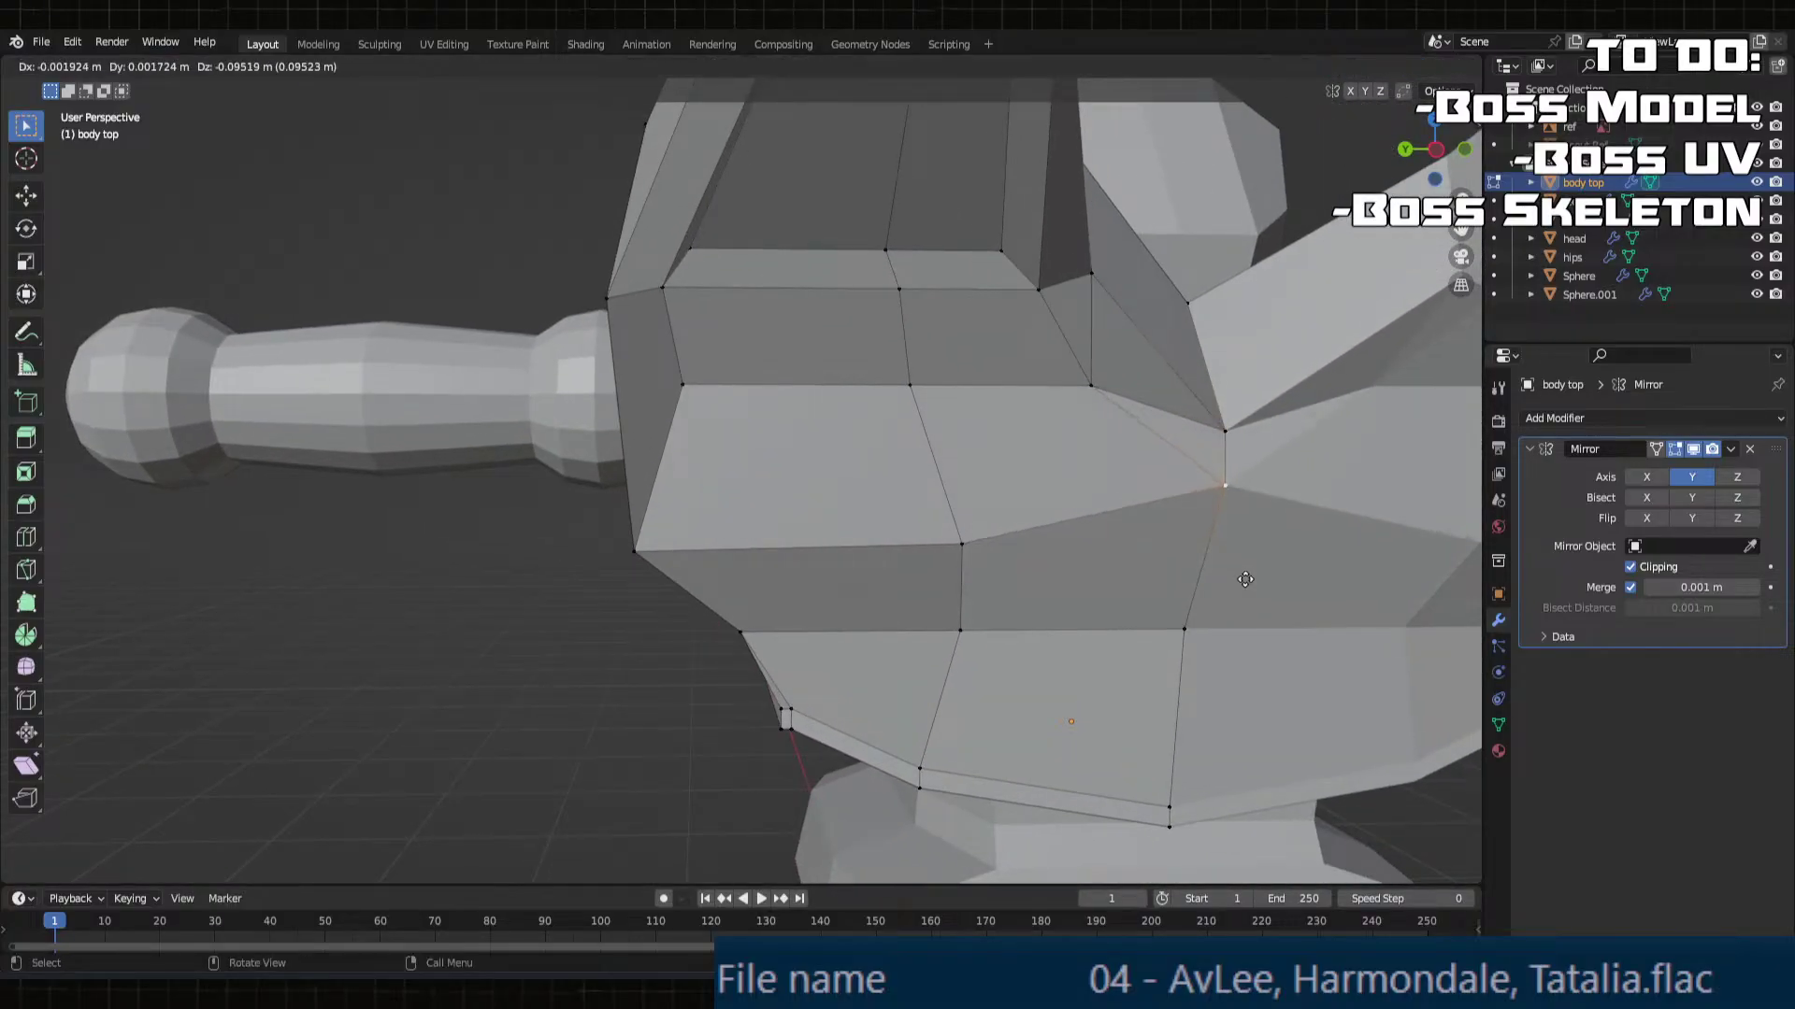
{"action": "left_click", "coordinate": [1239, 645]}
{"action": "middle_click_drag", "start_coordinate": [1239, 645], "coordinate": [1029, 566]}
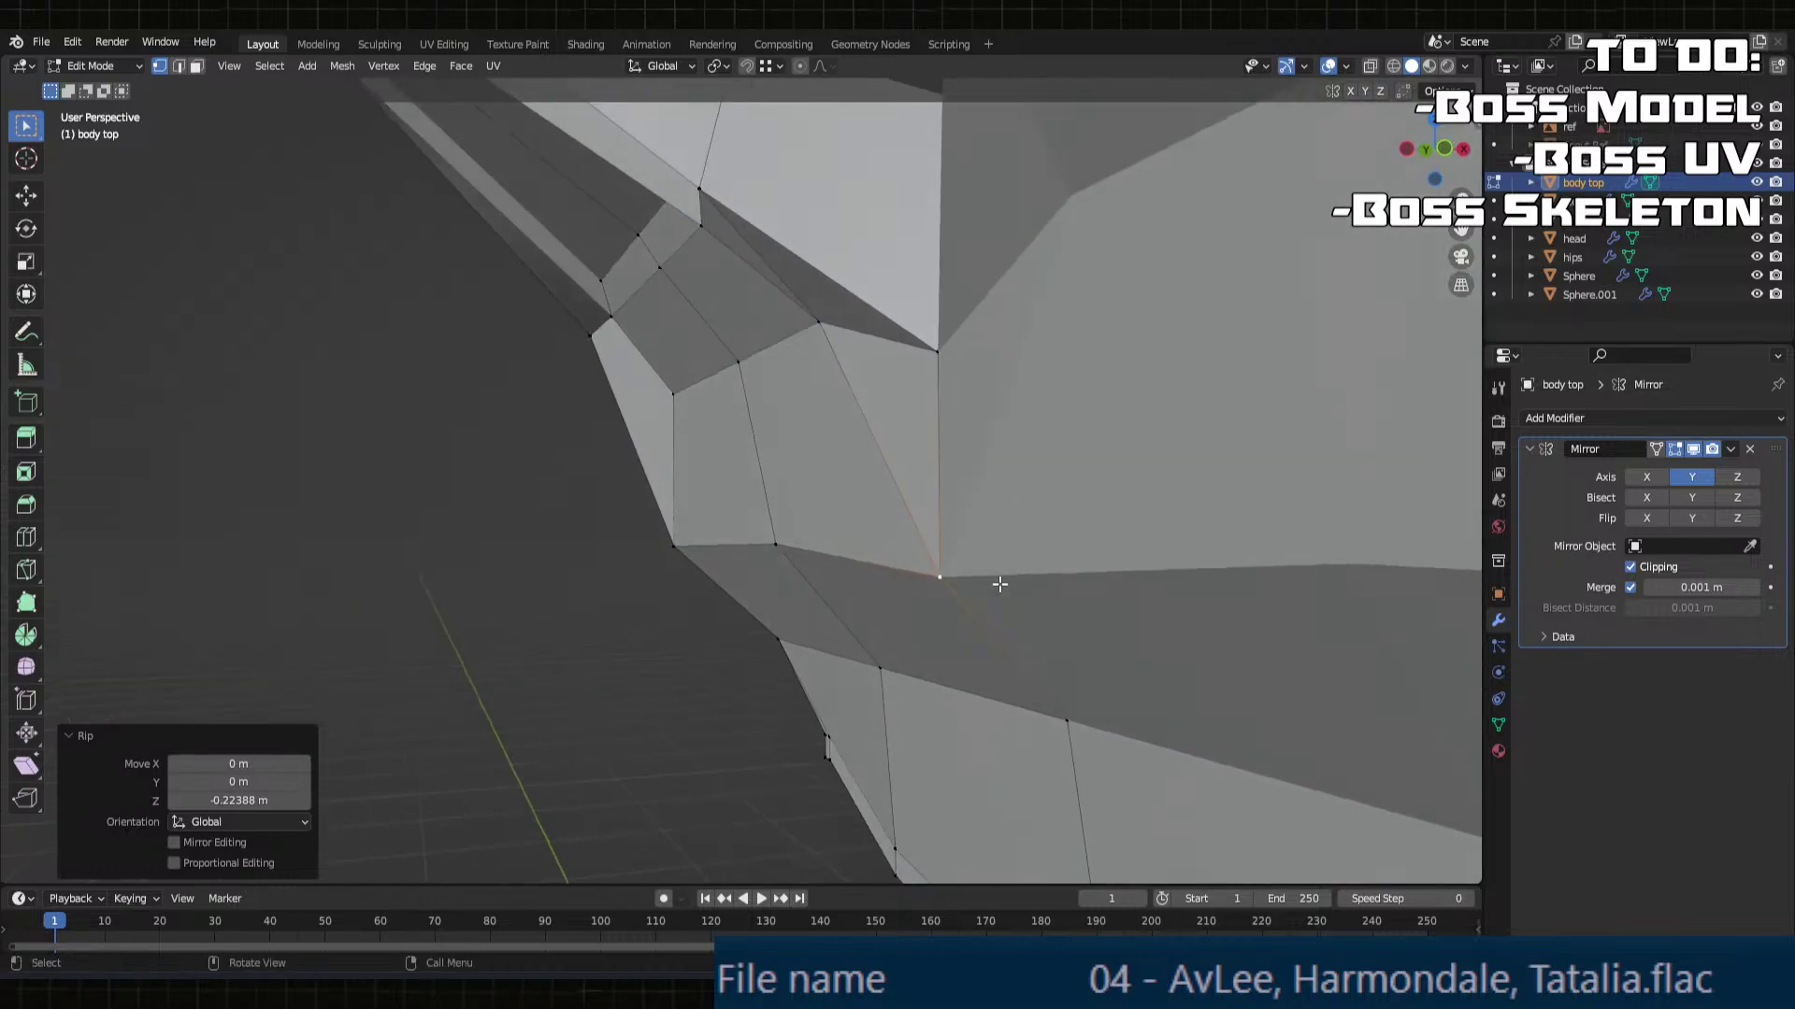
Step: Shift the ripped centre vertex along X and raise it 0.049547 m along Z
{"action": "key", "text": "g"}
{"action": "key", "text": "x"}
{"action": "key", "text": "g"}
{"action": "key", "text": "z"}
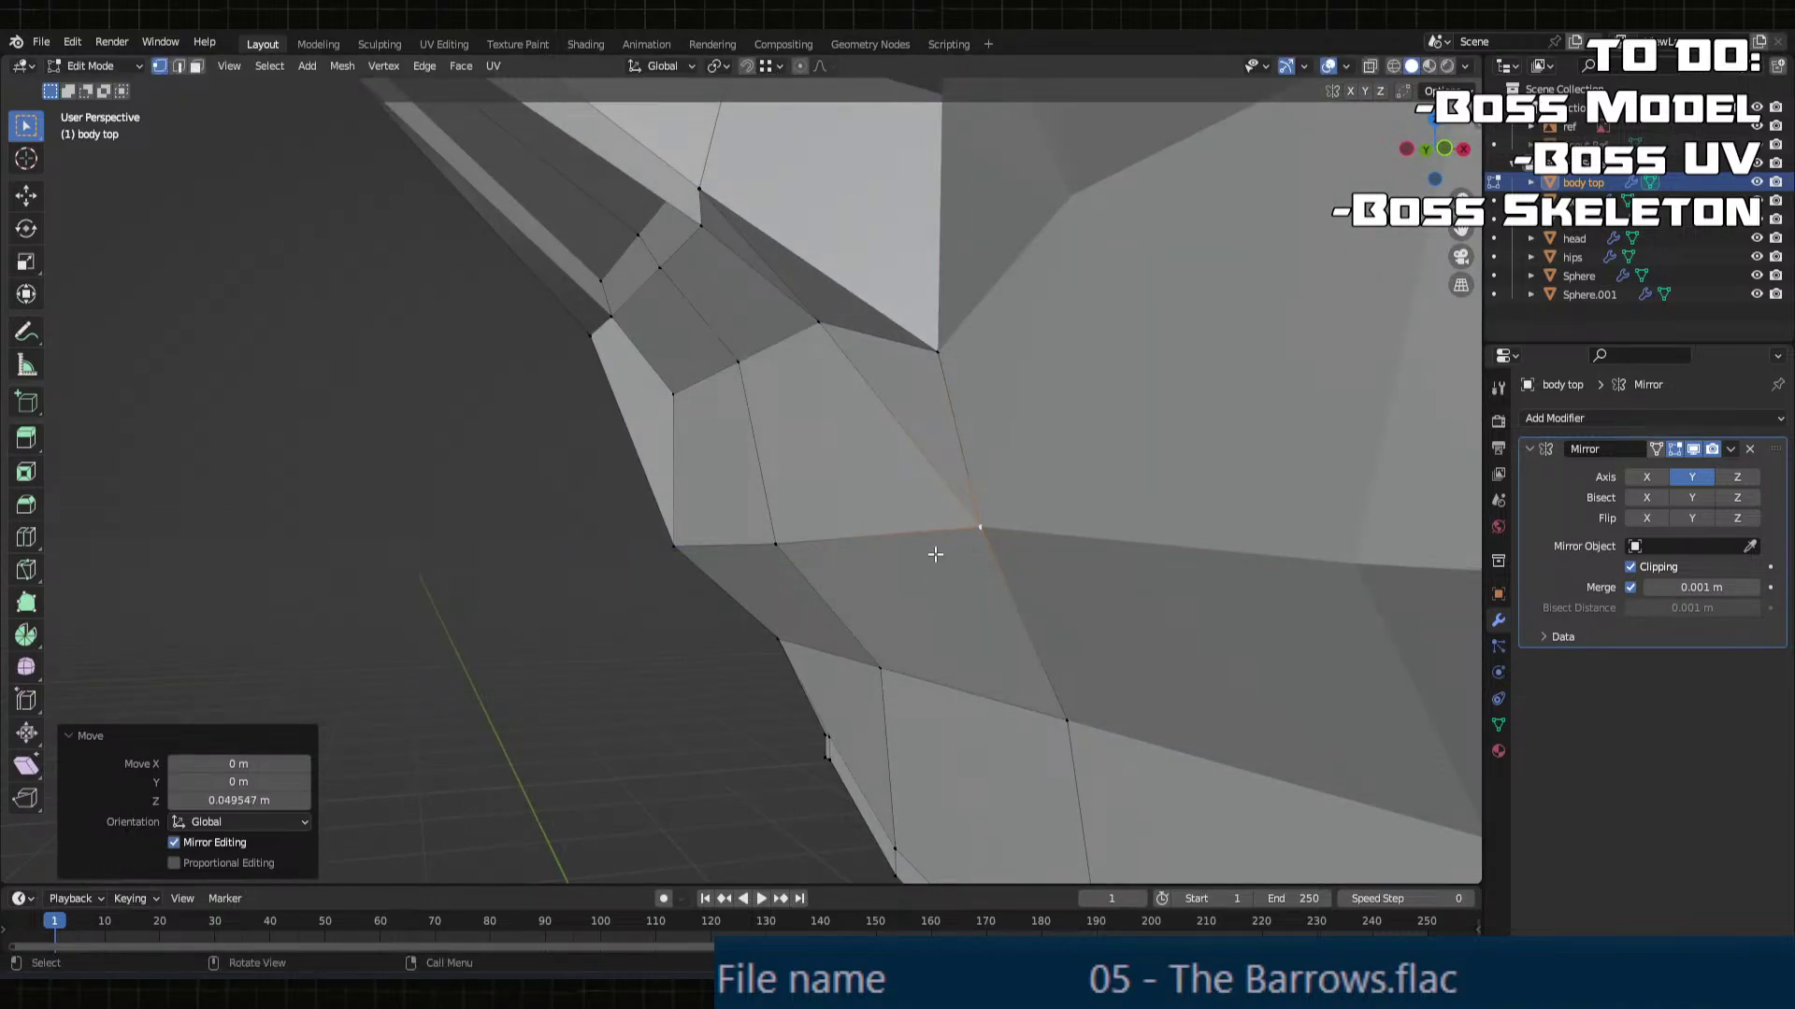
Step: Move the outer corner vertex of the lower back -0.13287 m along Y
{"action": "scroll", "coordinate": [934, 554], "scroll_direction": "down", "scroll_amount": 5}
{"action": "middle_click_drag", "start_coordinate": [749, 553], "coordinate": [699, 513]}
{"action": "key", "text": "g"}
{"action": "key", "text": "y"}
{"action": "left_click", "coordinate": [724, 513]}
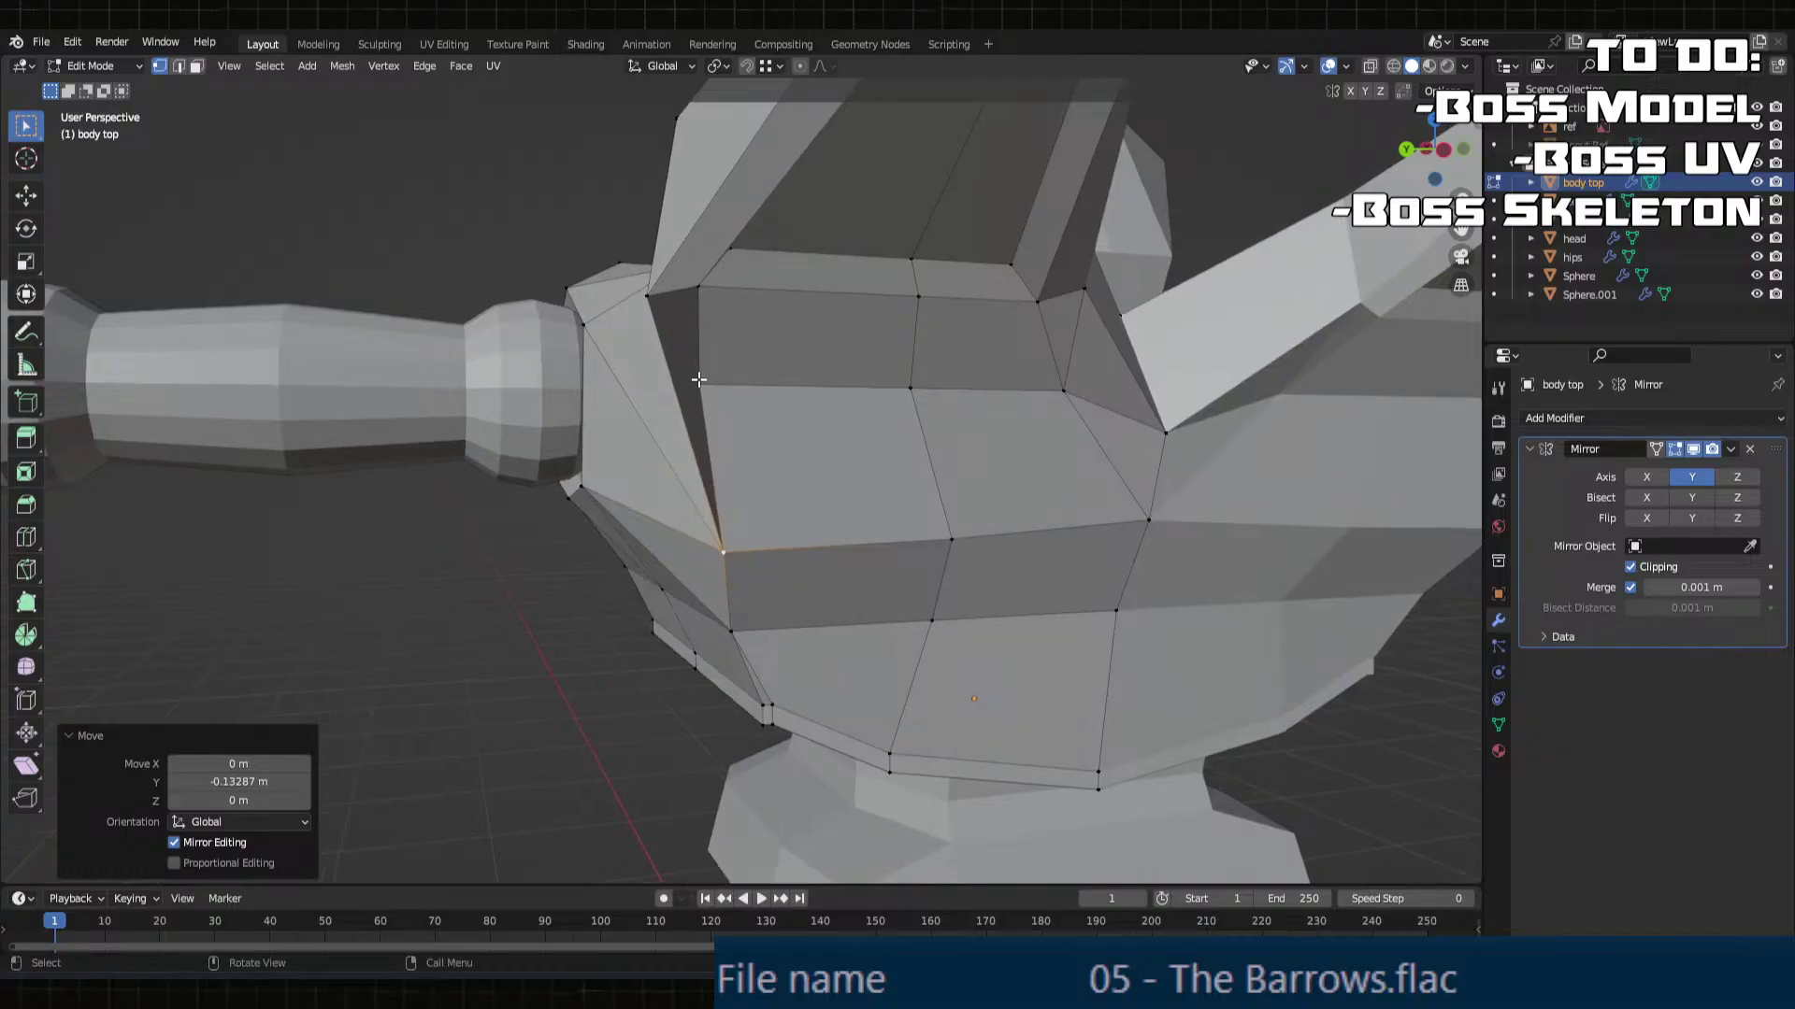
Step: Reposition the vertex at the lower outer corner of the shoulder spike's base along X
{"action": "left_click", "coordinate": [698, 383]}
{"action": "middle_click_drag", "start_coordinate": [732, 333], "coordinate": [696, 333]}
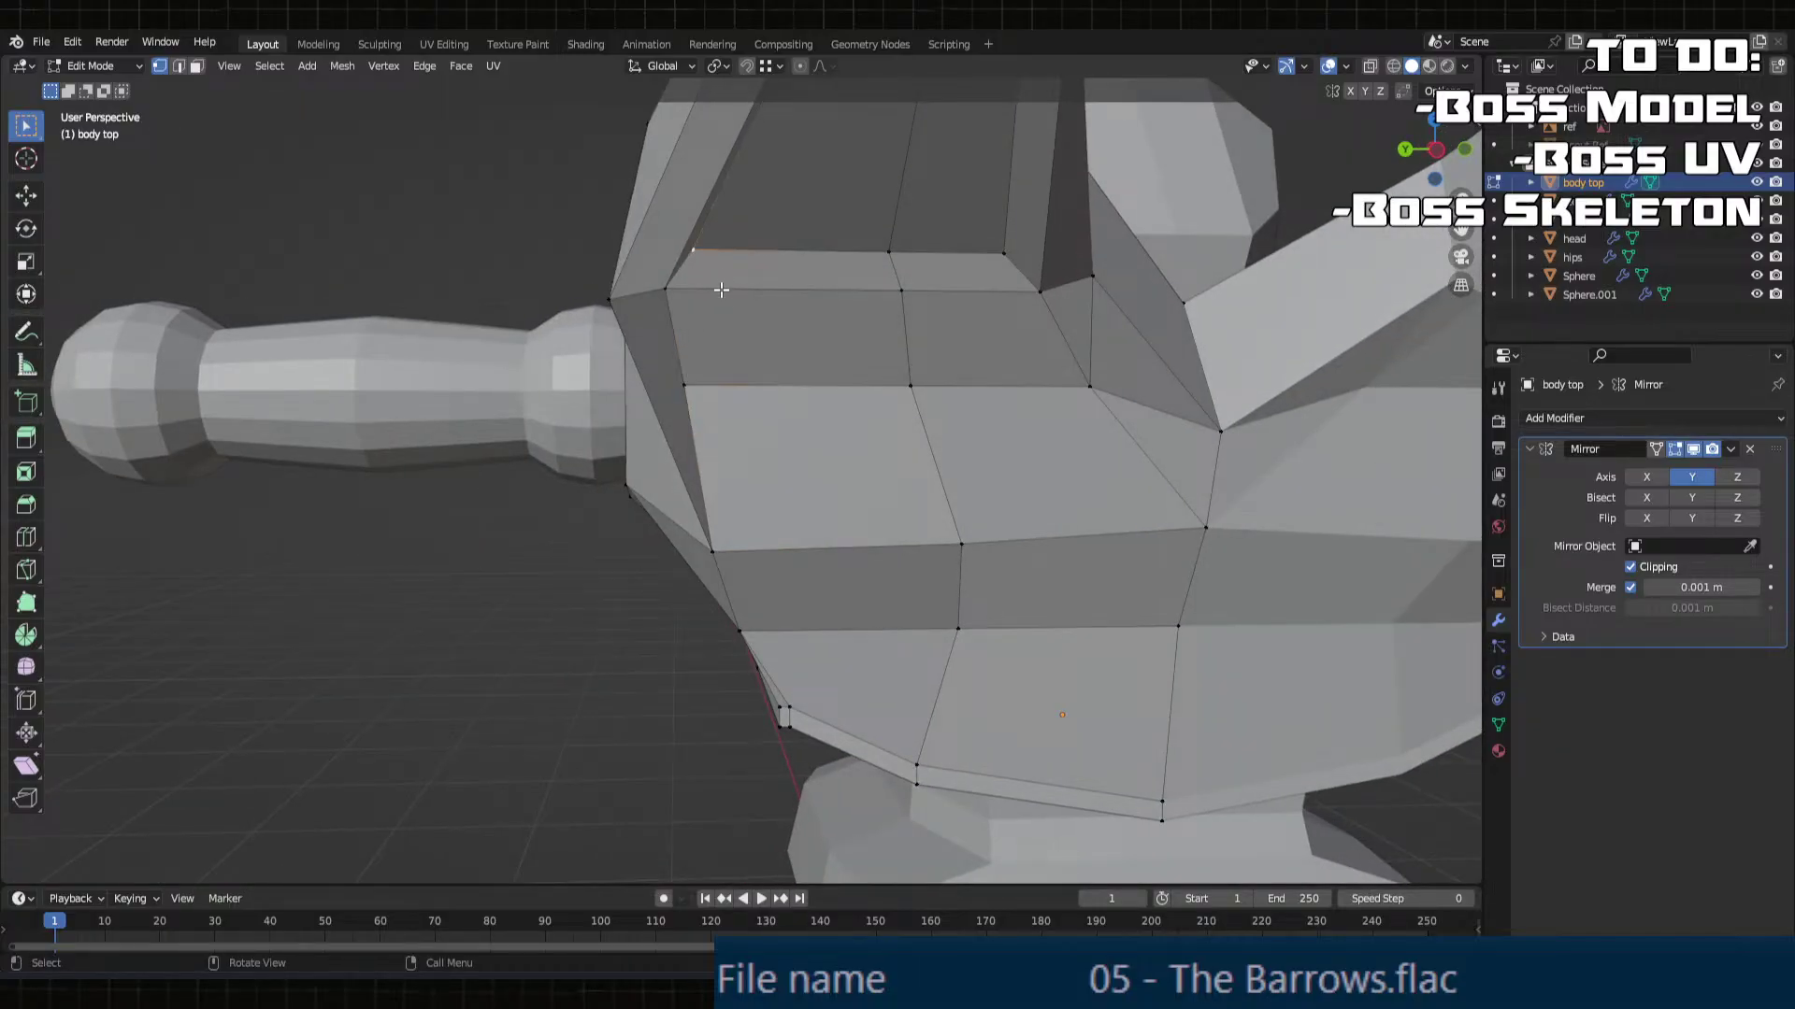
{"action": "middle_click_drag", "start_coordinate": [689, 276], "coordinate": [795, 299]}
{"action": "key", "text": "g"}
{"action": "key", "text": "x"}
{"action": "left_click", "coordinate": [724, 326]}
Step: Move the shoulder spike's outer face -0.24734 m along X
{"action": "key", "text": "3"}
{"action": "key", "text": "g"}
{"action": "key", "text": "x"}
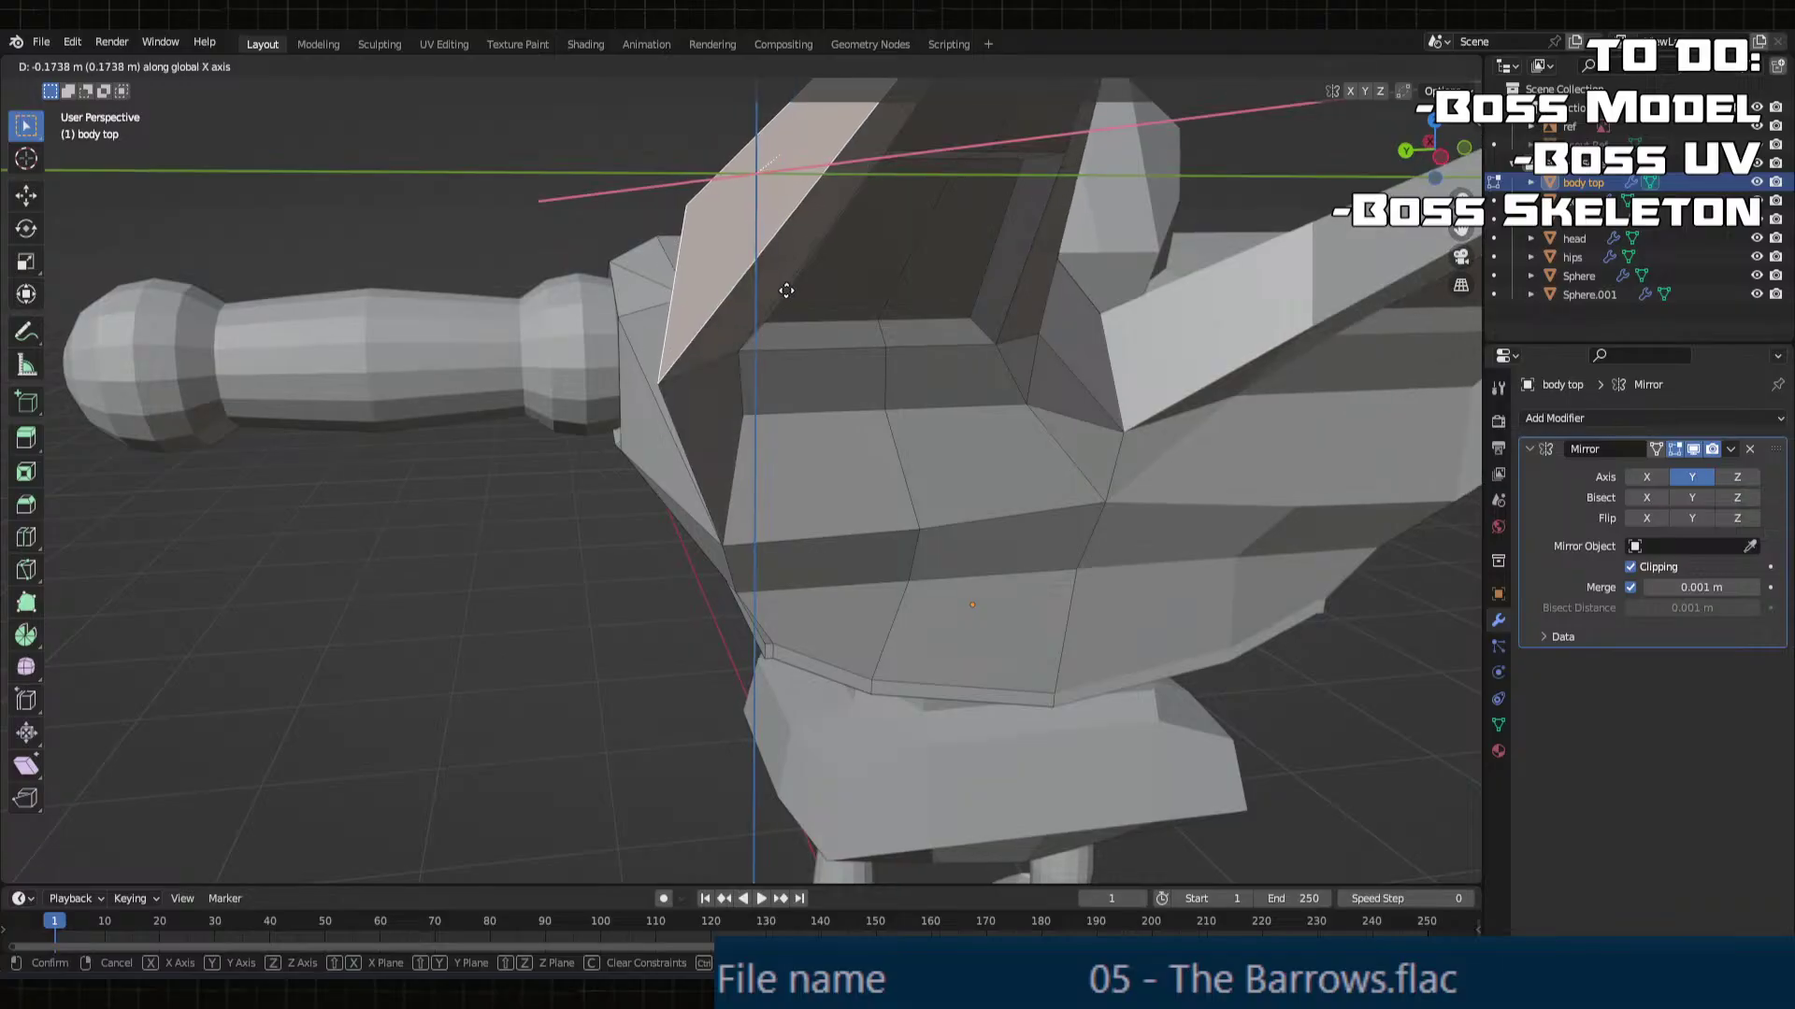
{"action": "left_click", "coordinate": [798, 295]}
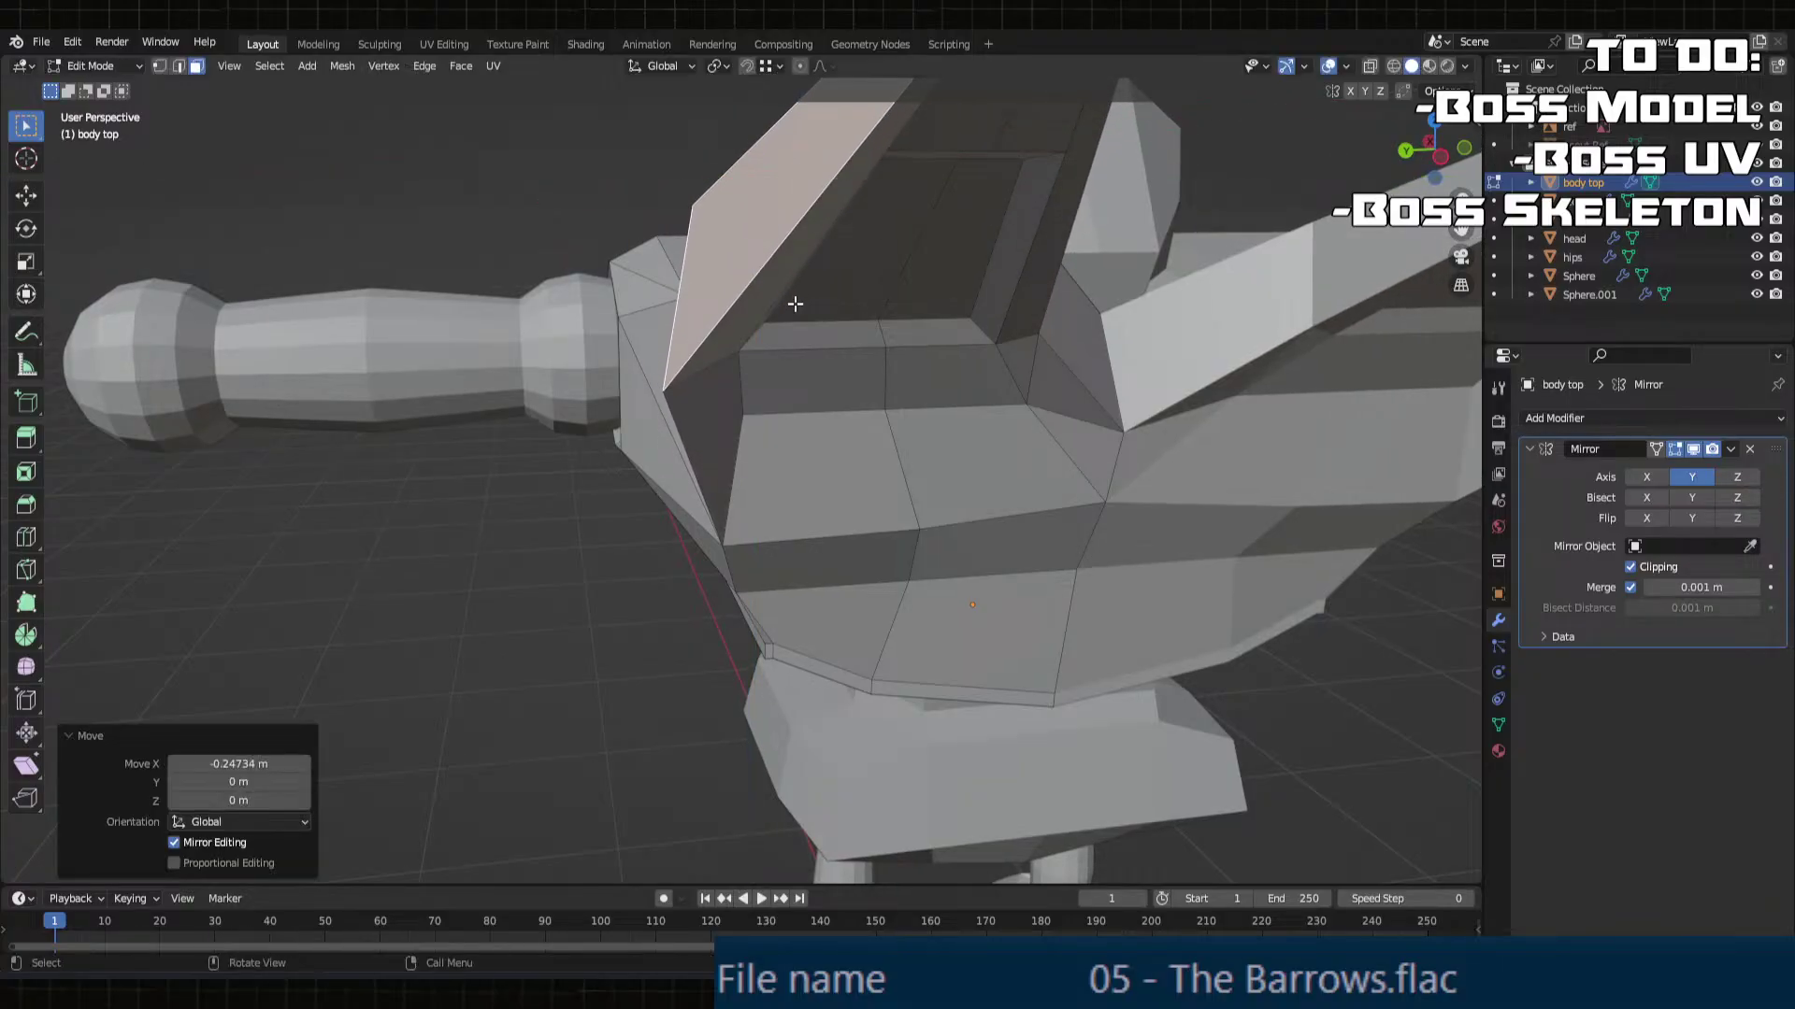
Step: Adjust the outer geometry of the shoulder spike with two moves along Y
{"action": "middle_click_drag", "start_coordinate": [799, 296], "coordinate": [922, 628]}
{"action": "key", "text": "g"}
{"action": "key", "text": "y"}
{"action": "left_click", "coordinate": [797, 315]}
{"action": "key", "text": "g"}
{"action": "key", "text": "y"}
{"action": "left_click", "coordinate": [663, 355]}
Step: Move the long face on the spike's outer side about 0.029 m along Y
{"action": "right_click", "coordinate": [996, 537]}
{"action": "left_click", "coordinate": [996, 537]}
{"action": "middle_click_drag", "start_coordinate": [1077, 445], "coordinate": [1021, 489]}
{"action": "key", "text": "g"}
{"action": "key", "text": "y"}
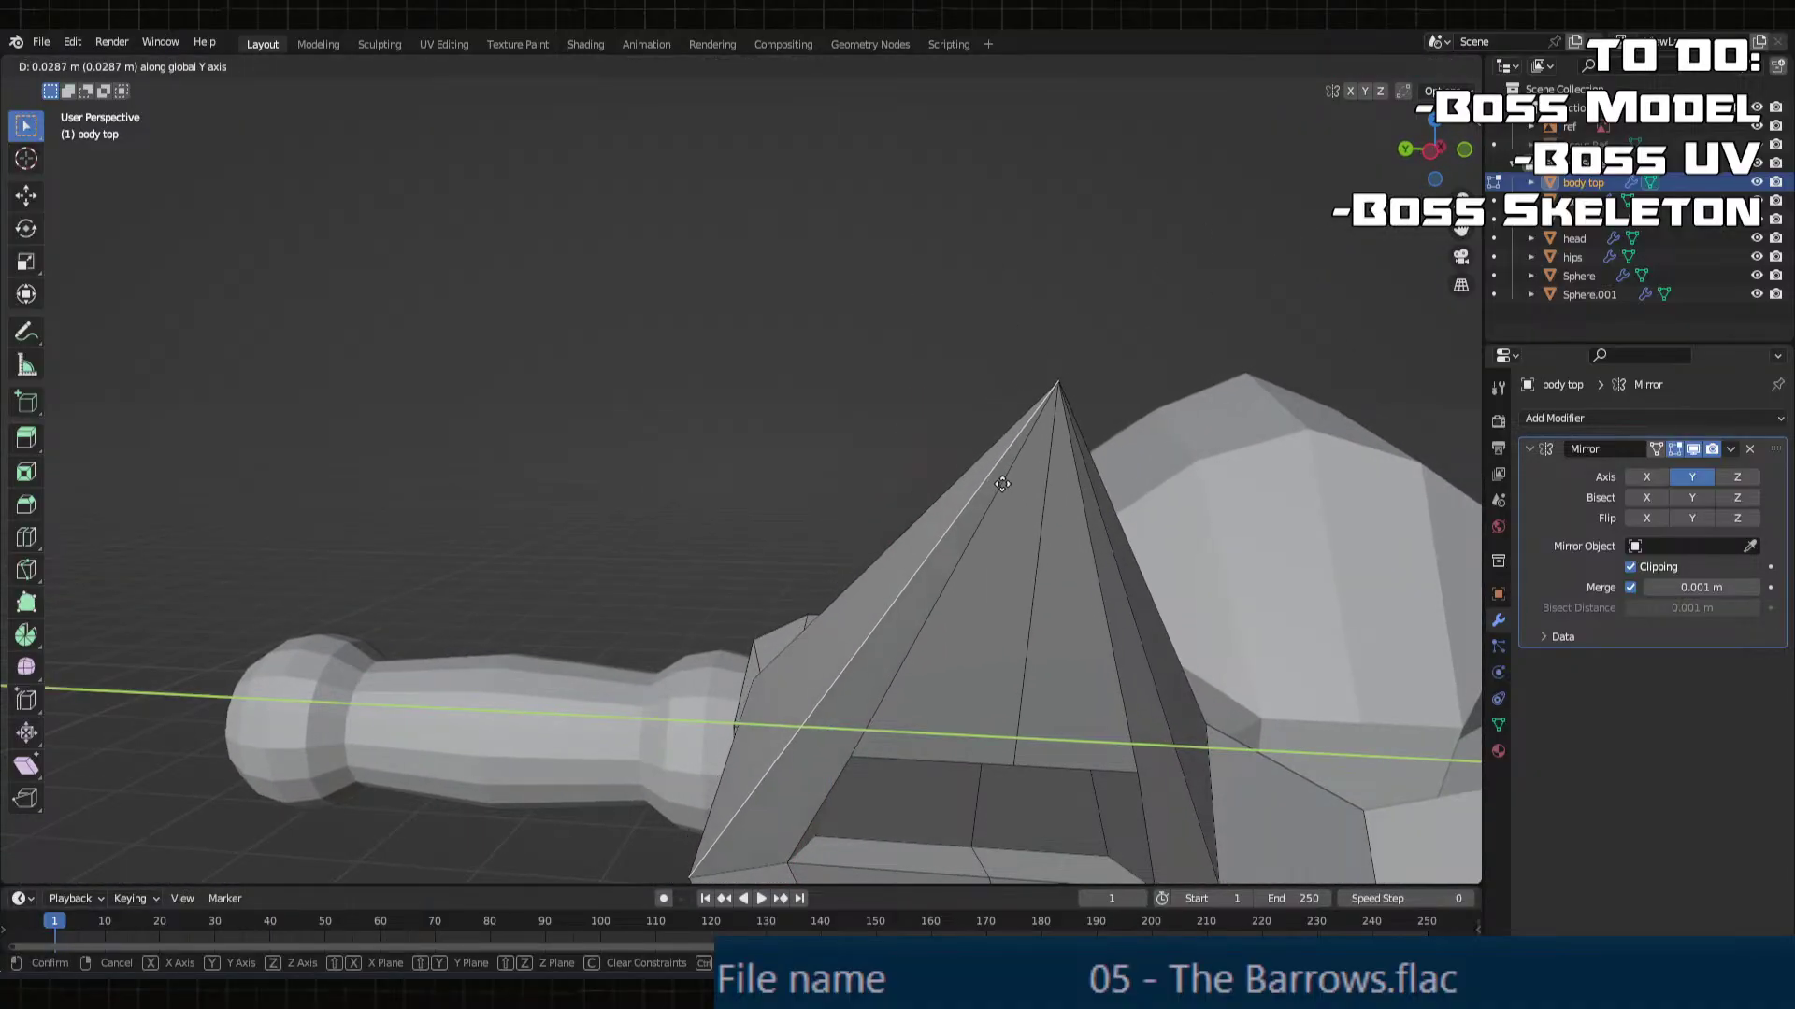
{"action": "left_click", "coordinate": [1000, 482]}
Step: Move the vertex at the spike's lower outer corner -0.06896 m along Y and 0.037749 m along Z
{"action": "middle_click_drag", "start_coordinate": [1000, 482], "coordinate": [804, 654]}
{"action": "left_click", "coordinate": [739, 693]}
{"action": "key", "text": "x"}
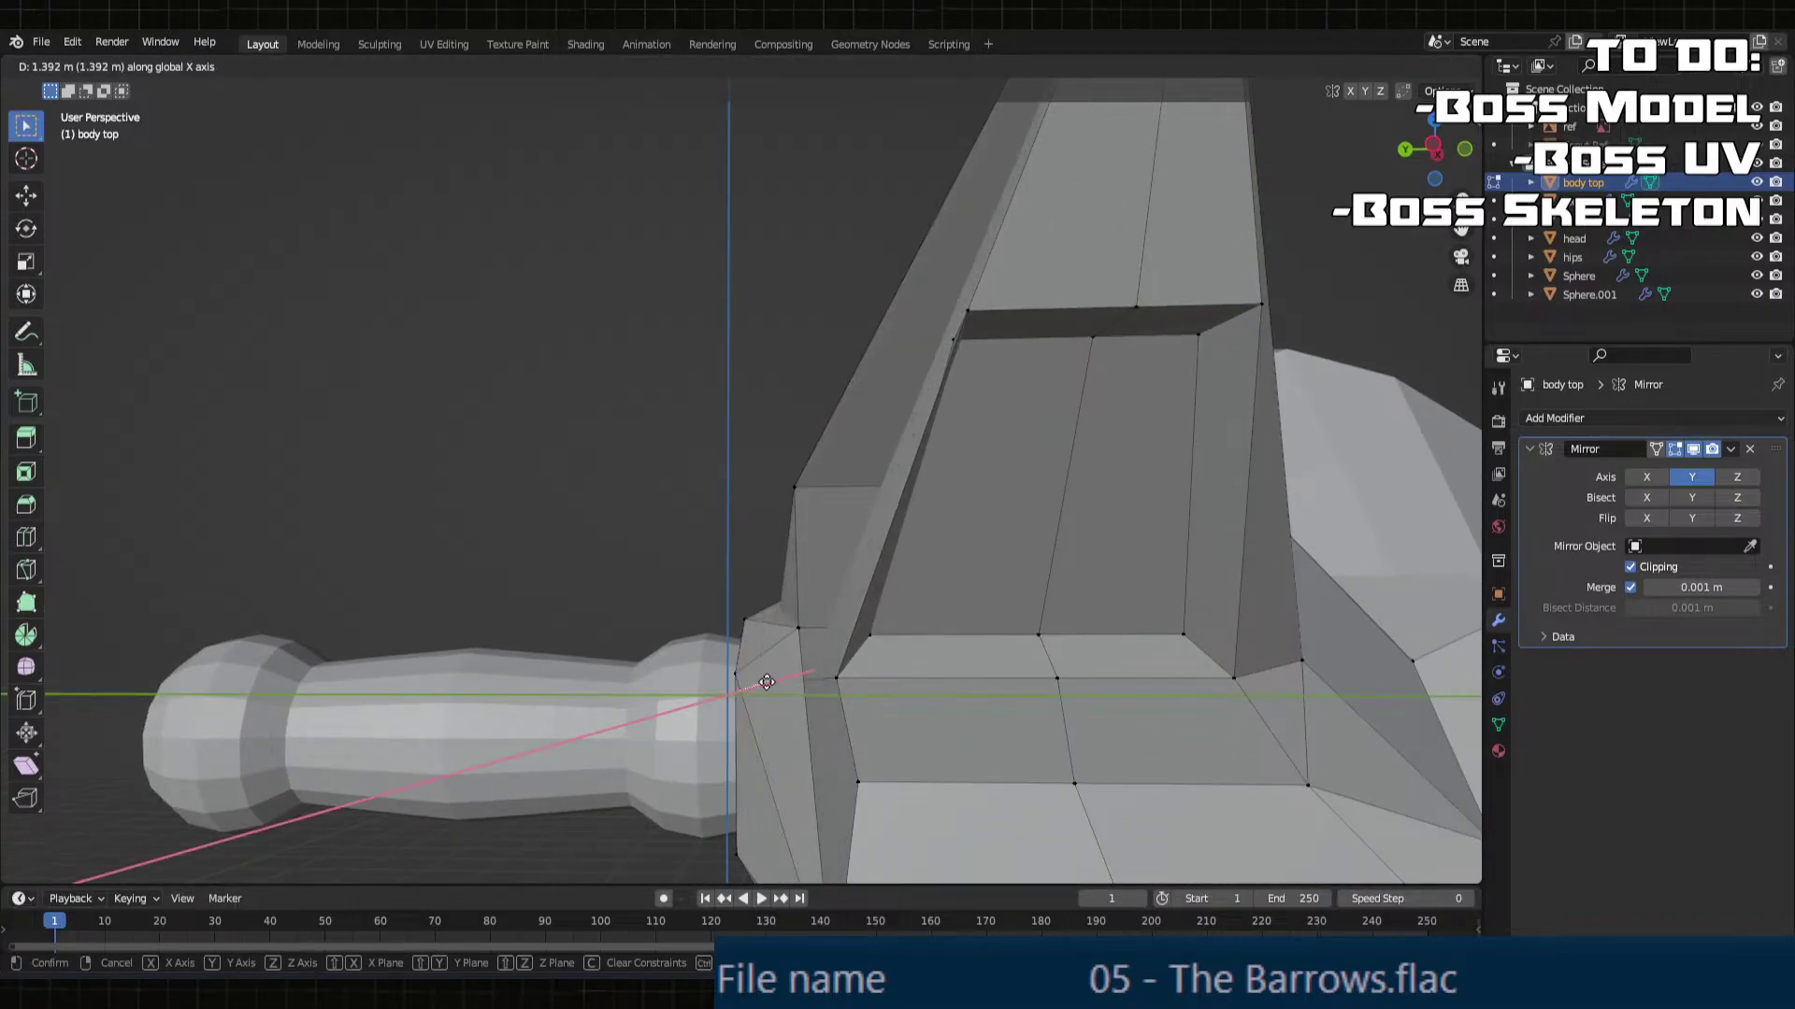
{"action": "left_click", "coordinate": [776, 685]}
{"action": "middle_click_drag", "start_coordinate": [776, 685], "coordinate": [902, 723]}
{"action": "key", "text": "g"}
{"action": "key", "text": "z"}
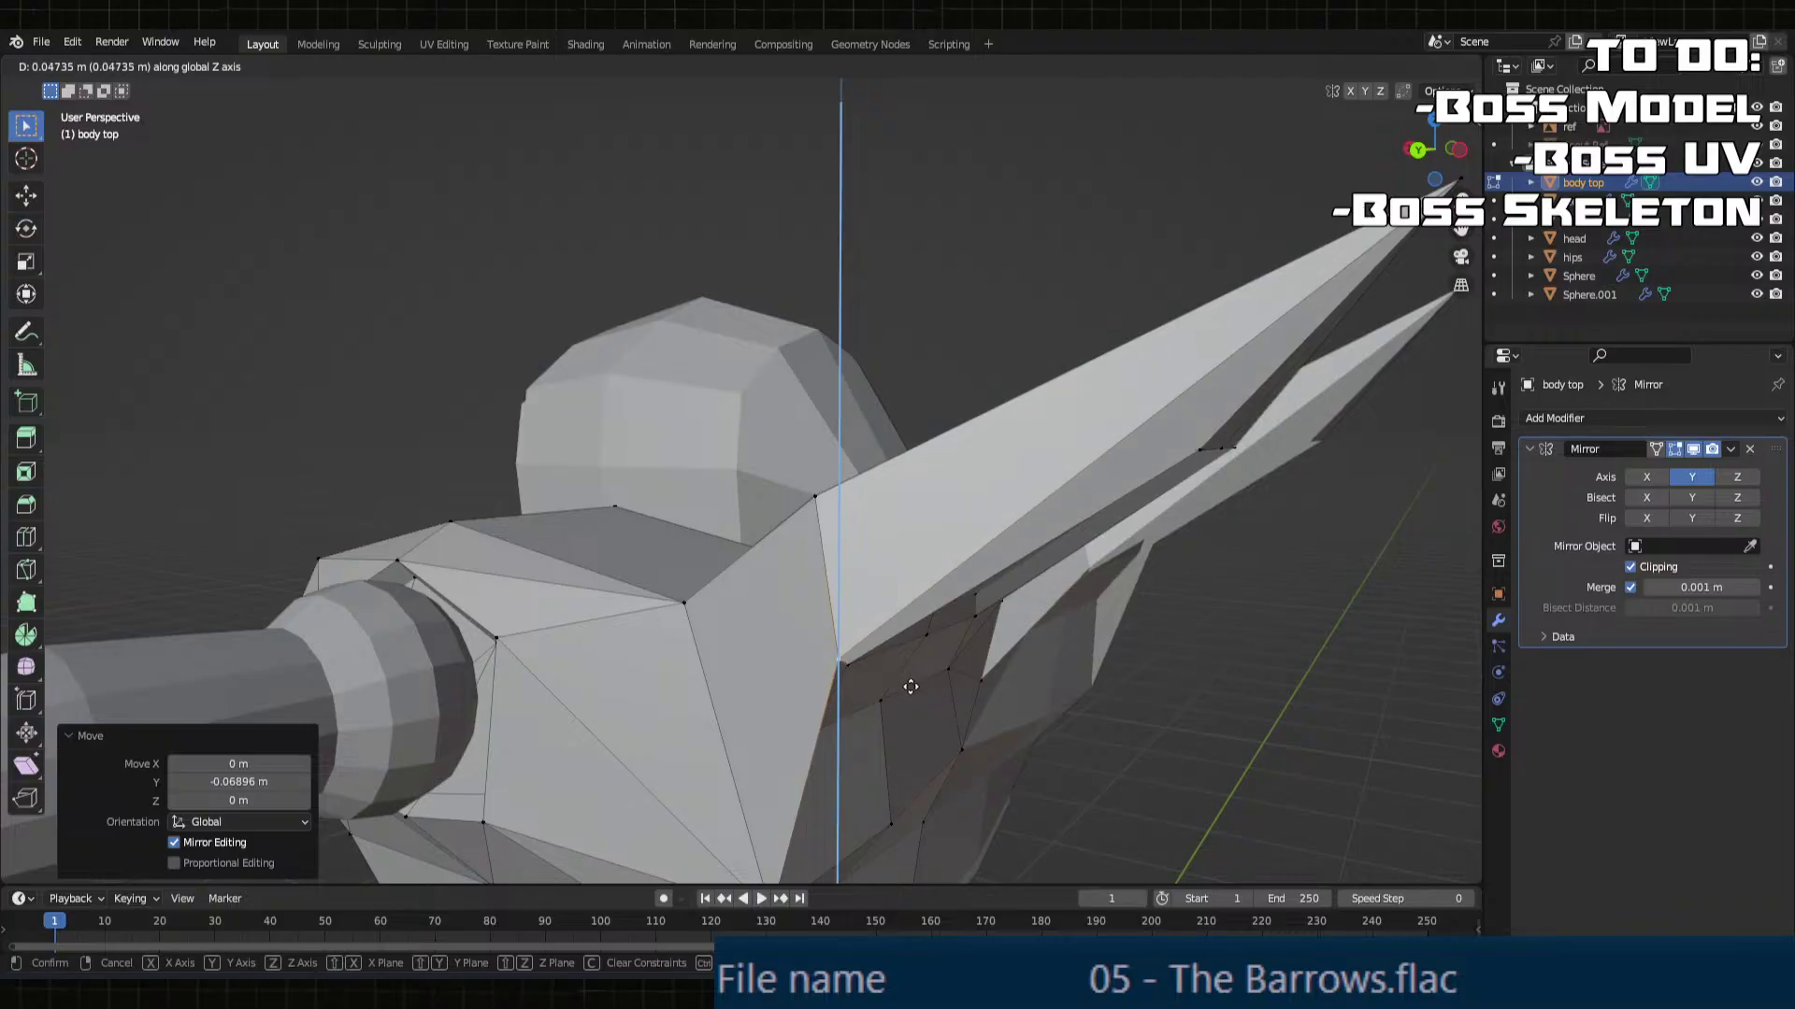
{"action": "middle_click_drag", "start_coordinate": [926, 653], "coordinate": [1028, 523]}
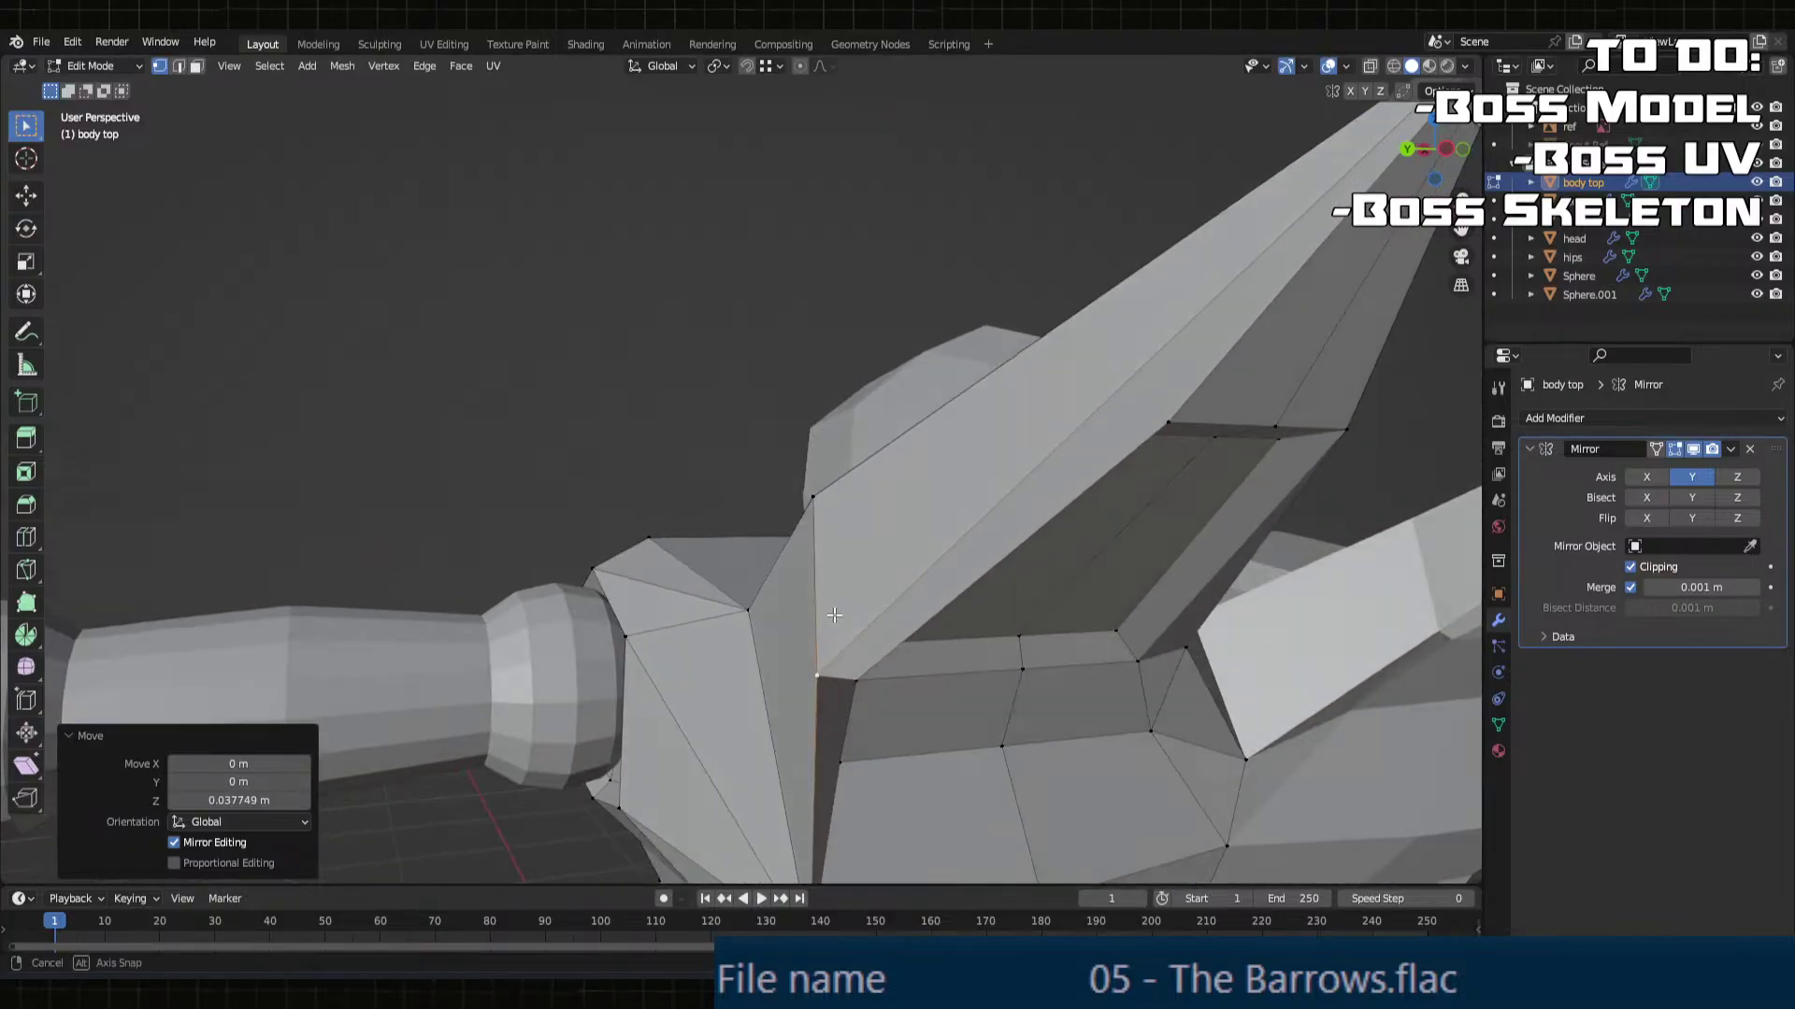
Step: Triangulate the face along the outer side of the spike's recess and check it in Object Mode
{"action": "key", "text": "3"}
{"action": "left_click", "coordinate": [1137, 391]}
{"action": "right_click", "coordinate": [1136, 391]}
{"action": "left_click", "coordinate": [1129, 391]}
{"action": "middle_click_drag", "start_coordinate": [1129, 391], "coordinate": [1036, 376]}
{"action": "key", "text": "Tab"}
Step: Triangulate the face along the inner side of the spike's recess with the Beauty method and review the shading
{"action": "middle_click_drag", "start_coordinate": [903, 486], "coordinate": [973, 460]}
{"action": "key", "text": "Tab"}
{"action": "right_click", "coordinate": [1090, 406]}
{"action": "left_click", "coordinate": [1090, 406]}
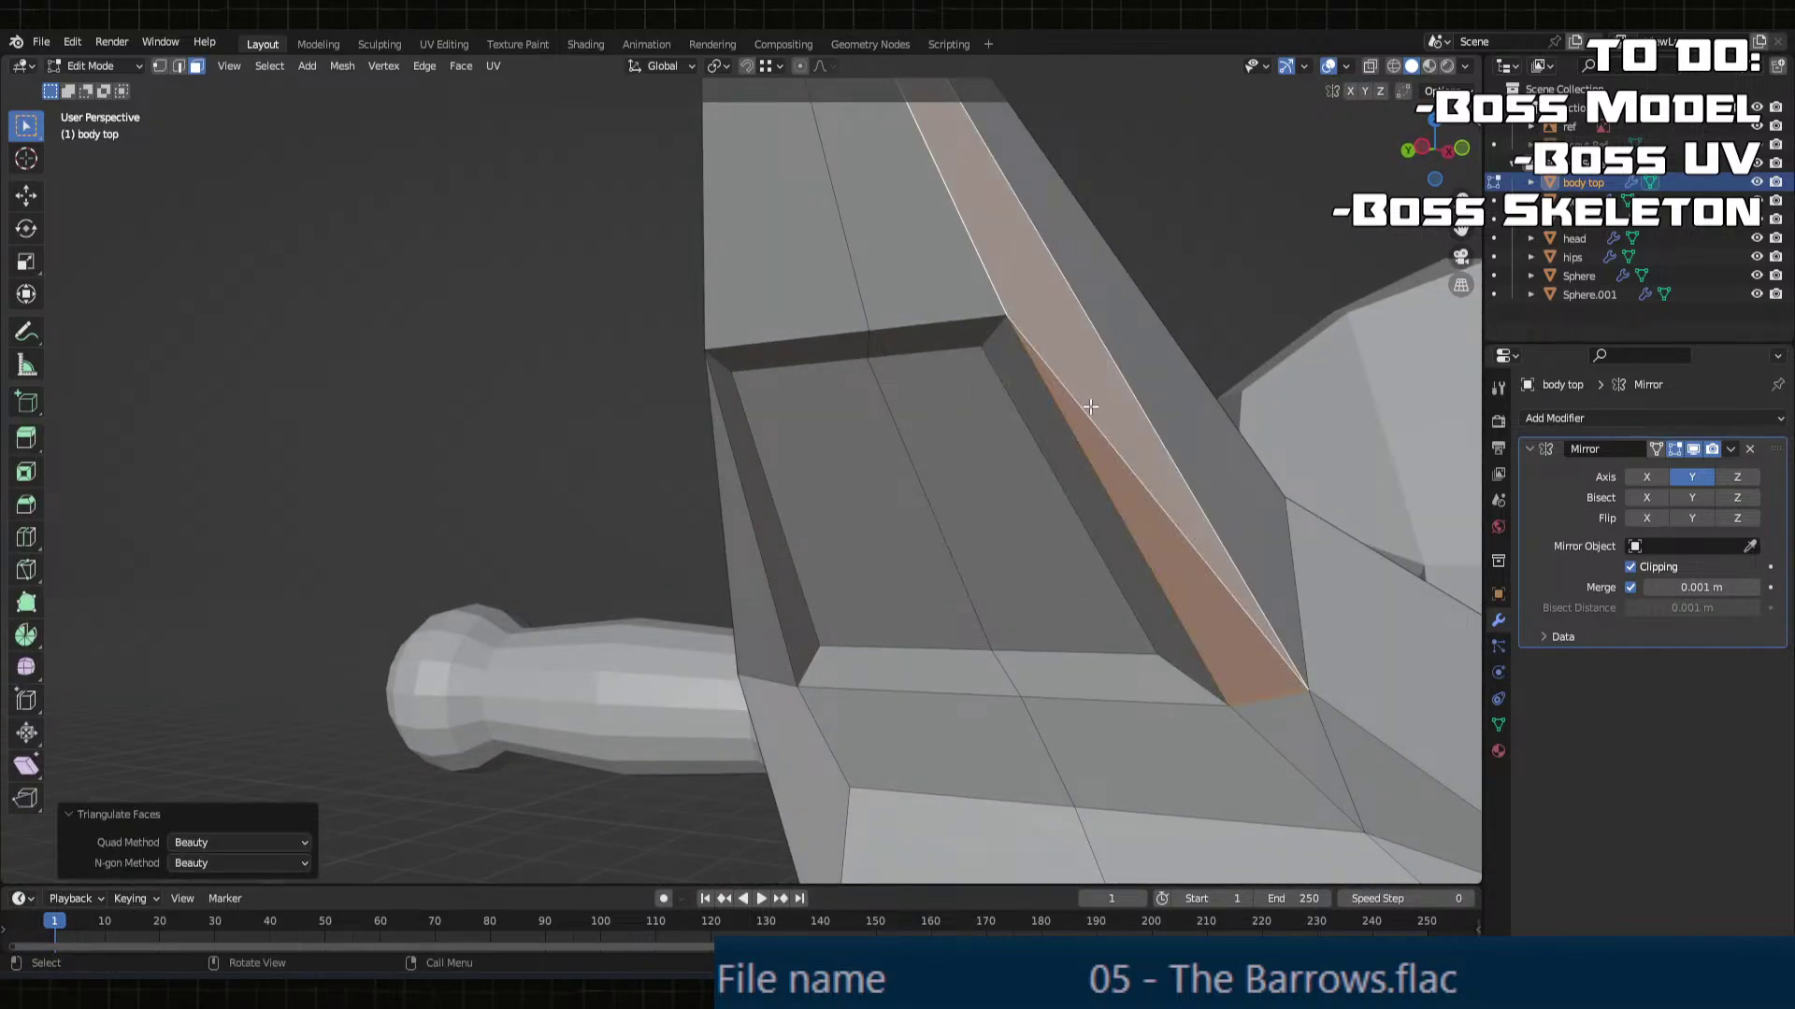
{"action": "middle_click_drag", "start_coordinate": [1090, 406], "coordinate": [952, 365]}
{"action": "key", "text": "Tab"}
{"action": "key", "text": "Tab"}
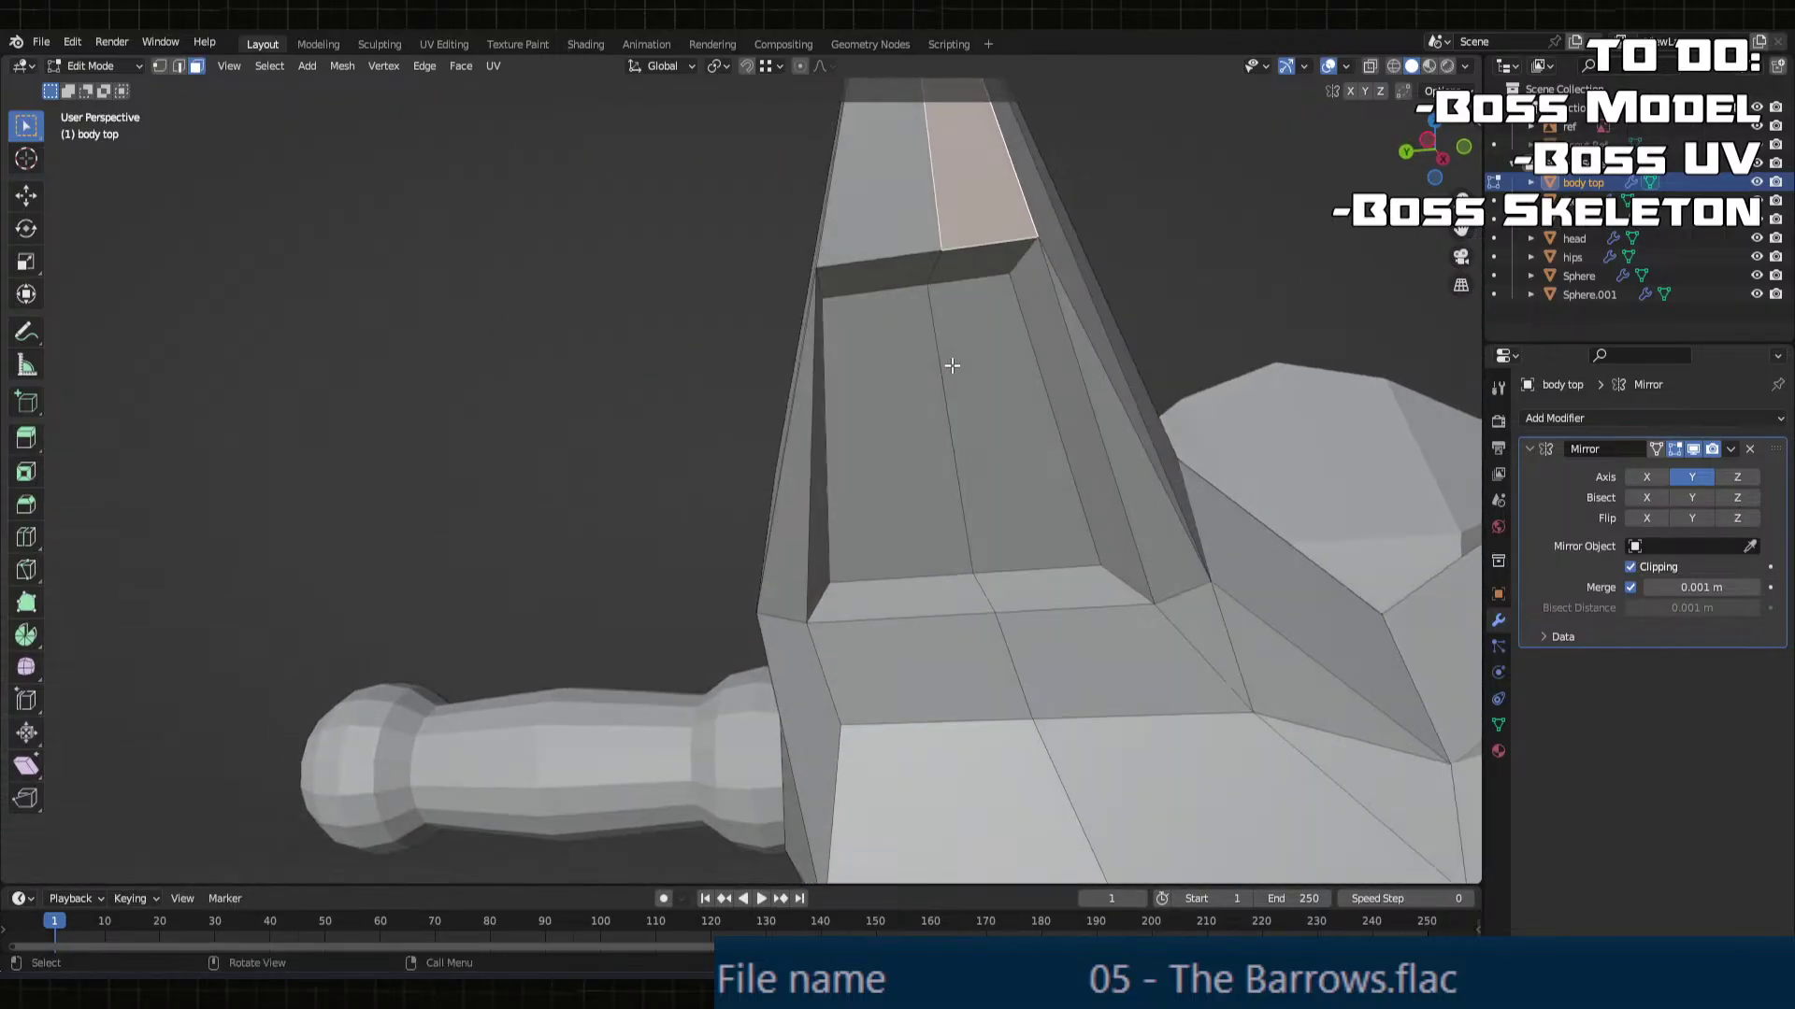
Step: Move the middle vertex on the recess's upper edge 0.028591 m and the spike's tip 0.048583 m along Y
{"action": "key", "text": "g"}
{"action": "key", "text": "y"}
{"action": "middle_click_drag", "start_coordinate": [946, 244], "coordinate": [915, 339]}
{"action": "left_click", "coordinate": [938, 250]}
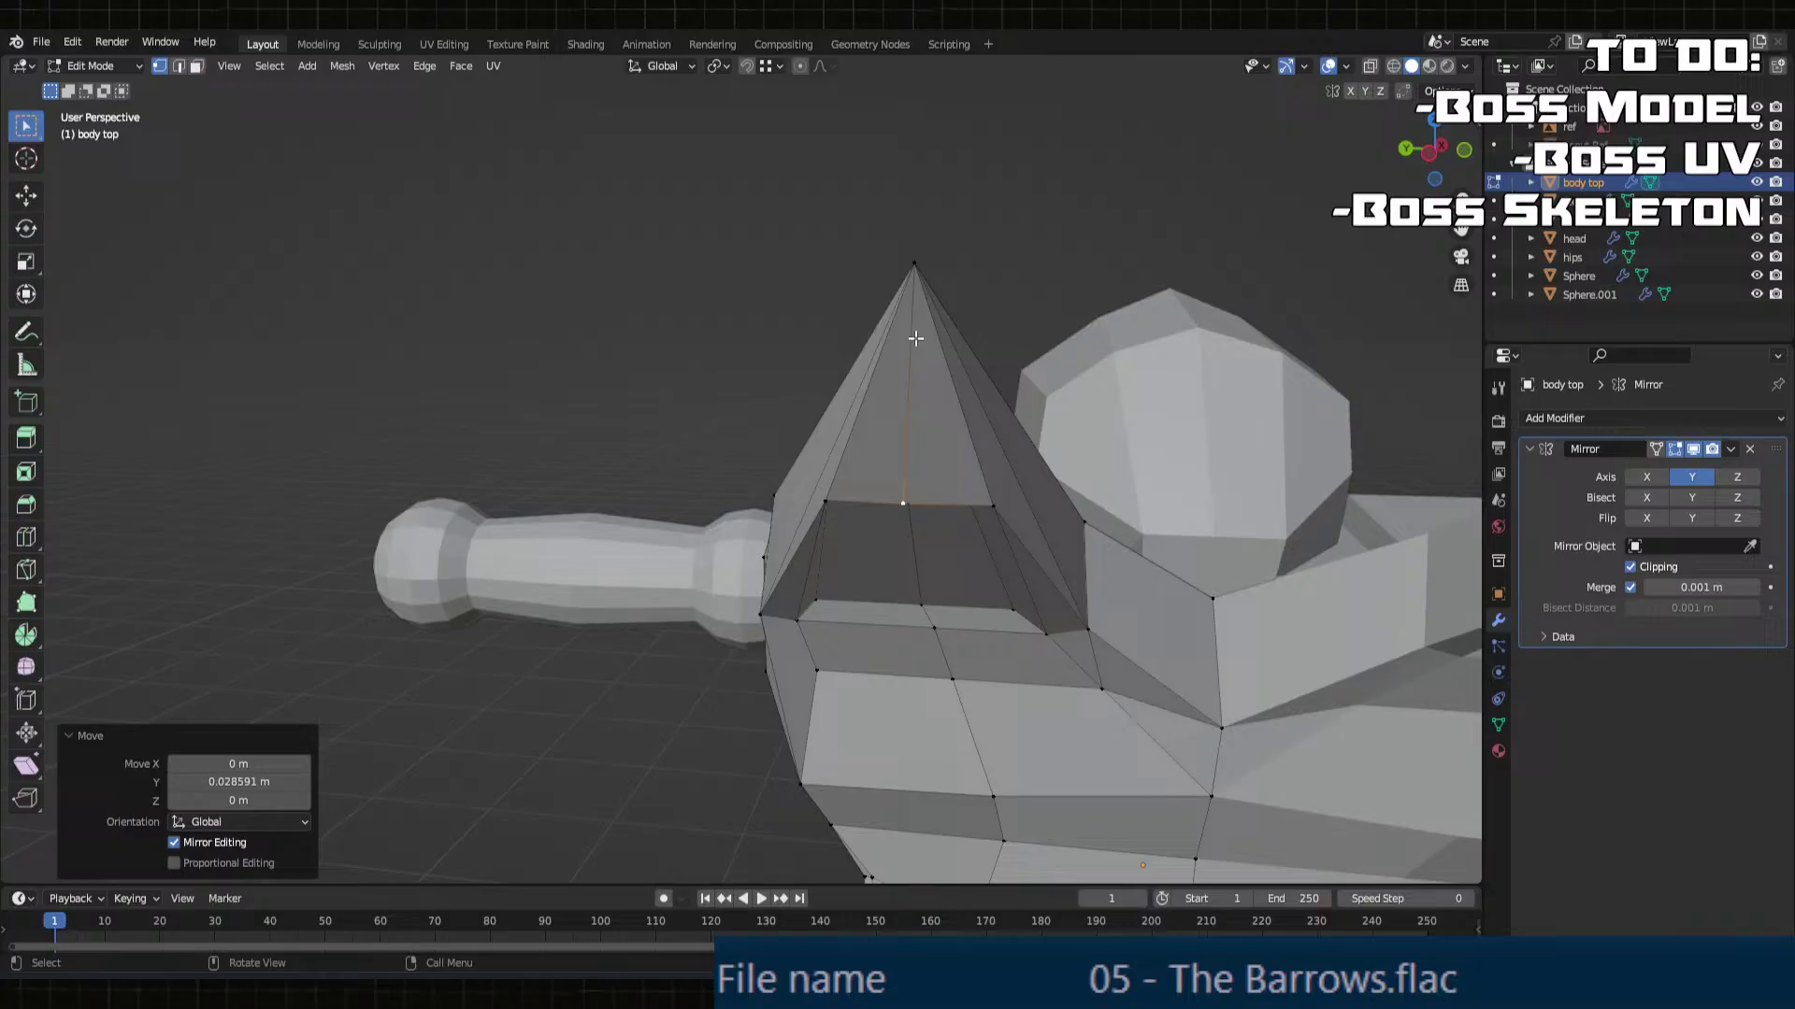
{"action": "left_click", "coordinate": [926, 245]}
{"action": "left_click", "coordinate": [888, 247]}
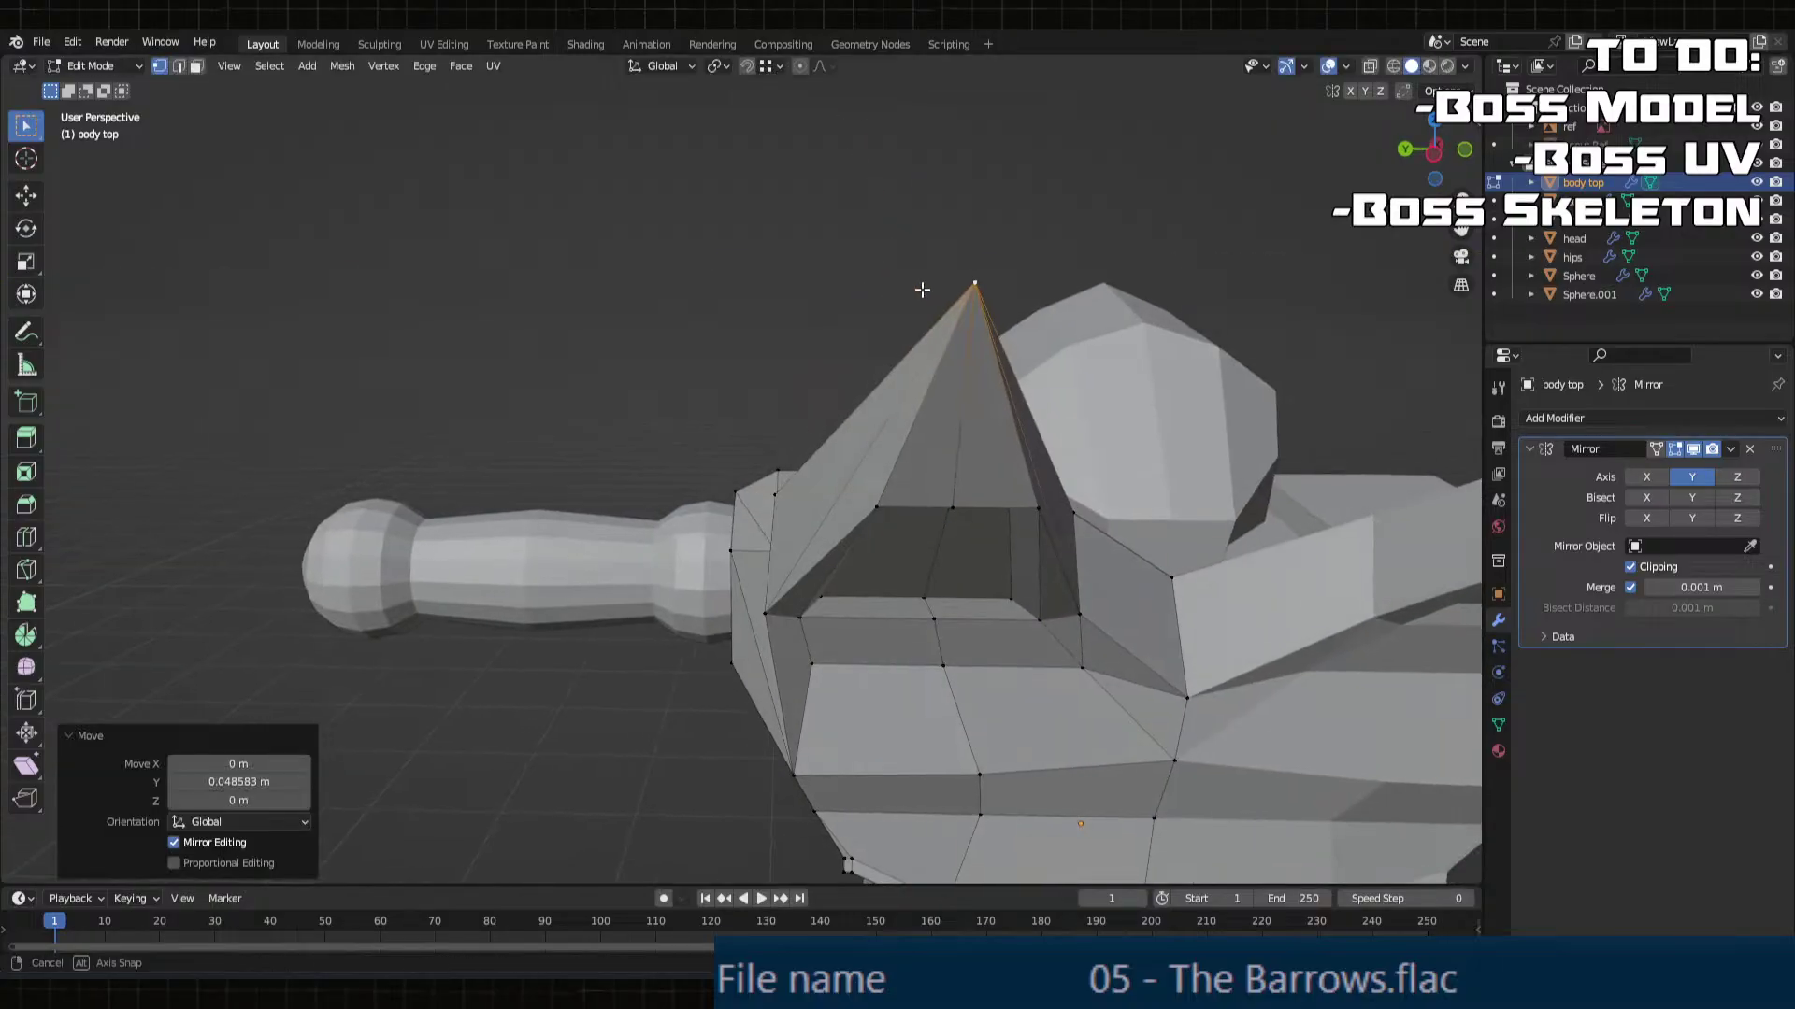
{"action": "middle_click_drag", "start_coordinate": [888, 246], "coordinate": [1054, 496]}
{"action": "key", "text": "Tab"}
{"action": "key", "text": "Tab"}
Step: Triangulate the narrow face below the outer corner of the spike's recess
{"action": "scroll", "coordinate": [957, 524], "scroll_direction": "up", "scroll_amount": 2}
{"action": "middle_click_drag", "start_coordinate": [961, 566], "coordinate": [714, 599]}
{"action": "left_click", "coordinate": [817, 687]}
{"action": "right_click", "coordinate": [817, 687]}
{"action": "left_click", "coordinate": [815, 688]}
Step: Reposition the vertices around the spike's lower outer corner along Z and X and review them in Object Mode
{"action": "key", "text": "1"}
{"action": "left_click", "coordinate": [762, 589]}
{"action": "key", "text": "g"}
{"action": "key", "text": "z"}
{"action": "left_click", "coordinate": [795, 607]}
{"action": "key", "text": "g"}
{"action": "key", "text": "x"}
{"action": "left_click", "coordinate": [880, 655]}
{"action": "key", "text": "g"}
{"action": "left_click", "coordinate": [869, 633]}
{"action": "key", "text": "Tab"}
{"action": "scroll", "coordinate": [836, 627], "scroll_direction": "down", "scroll_amount": 5}
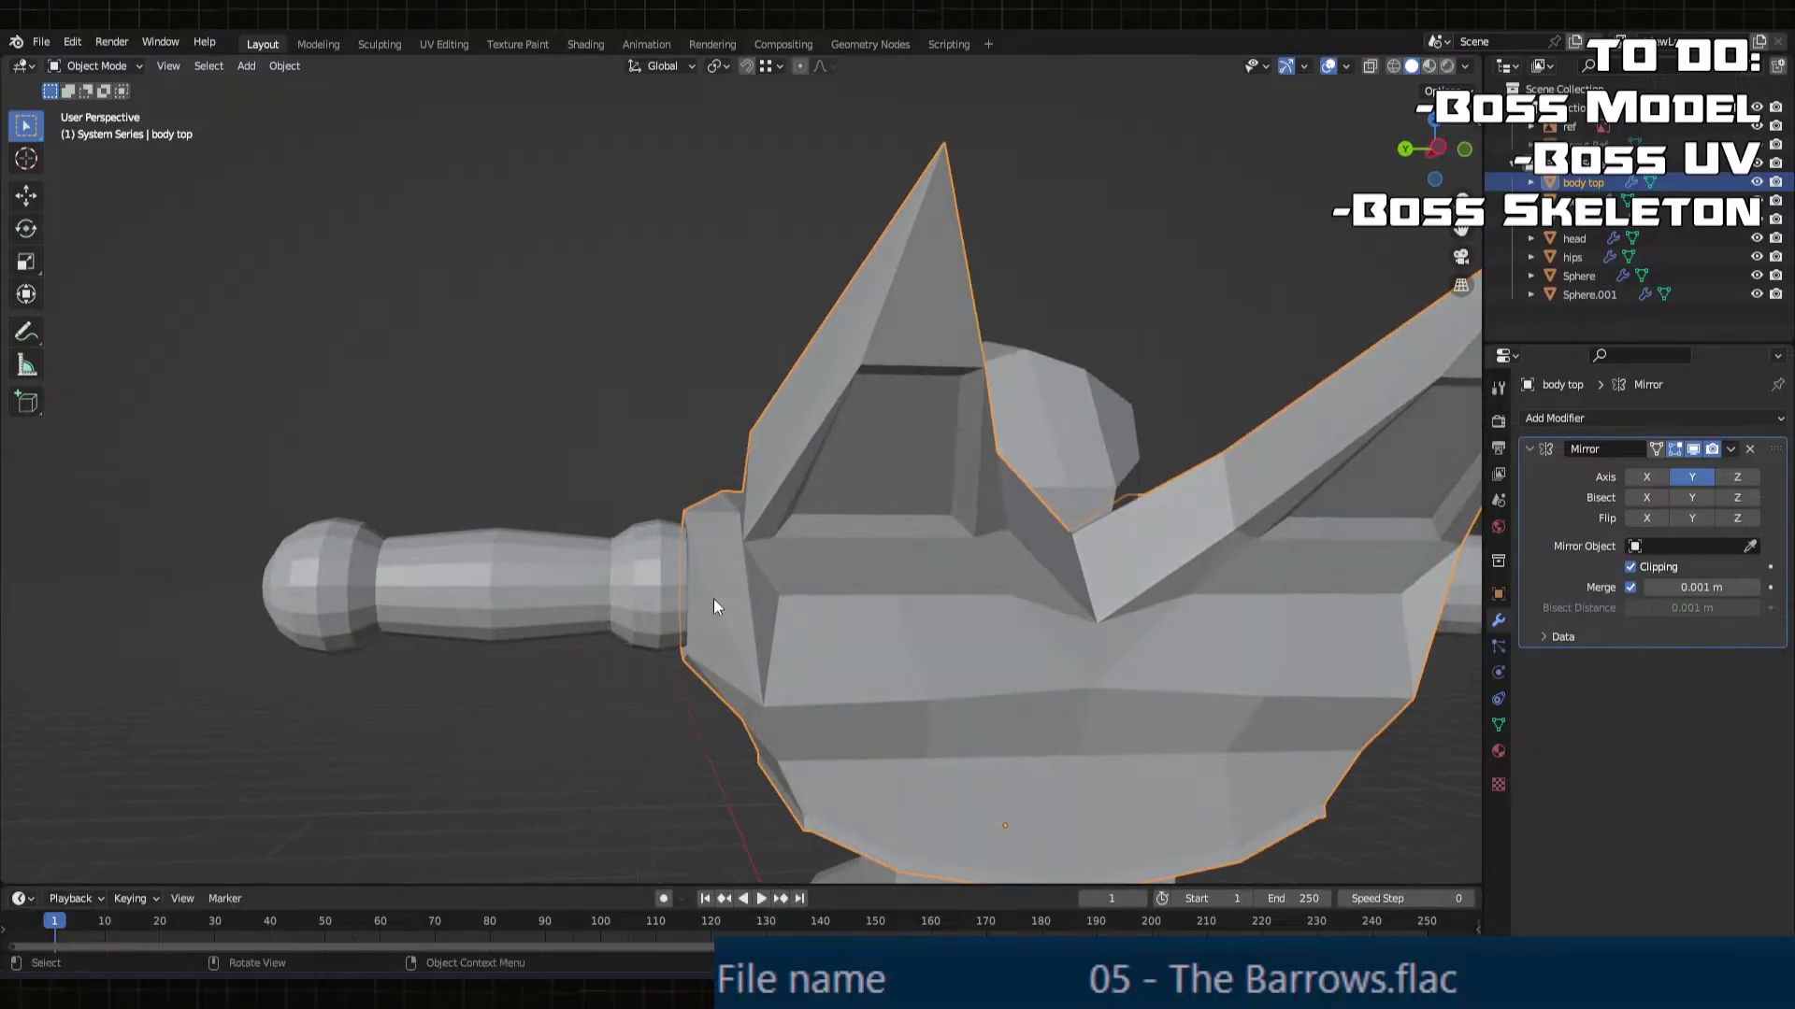
Step: Raise the outer corner vertex of the lower back 0.1385 m along Z and shift it along X toward the front
{"action": "key", "text": "Tab"}
{"action": "scroll", "coordinate": [769, 600], "scroll_direction": "up", "scroll_amount": 5}
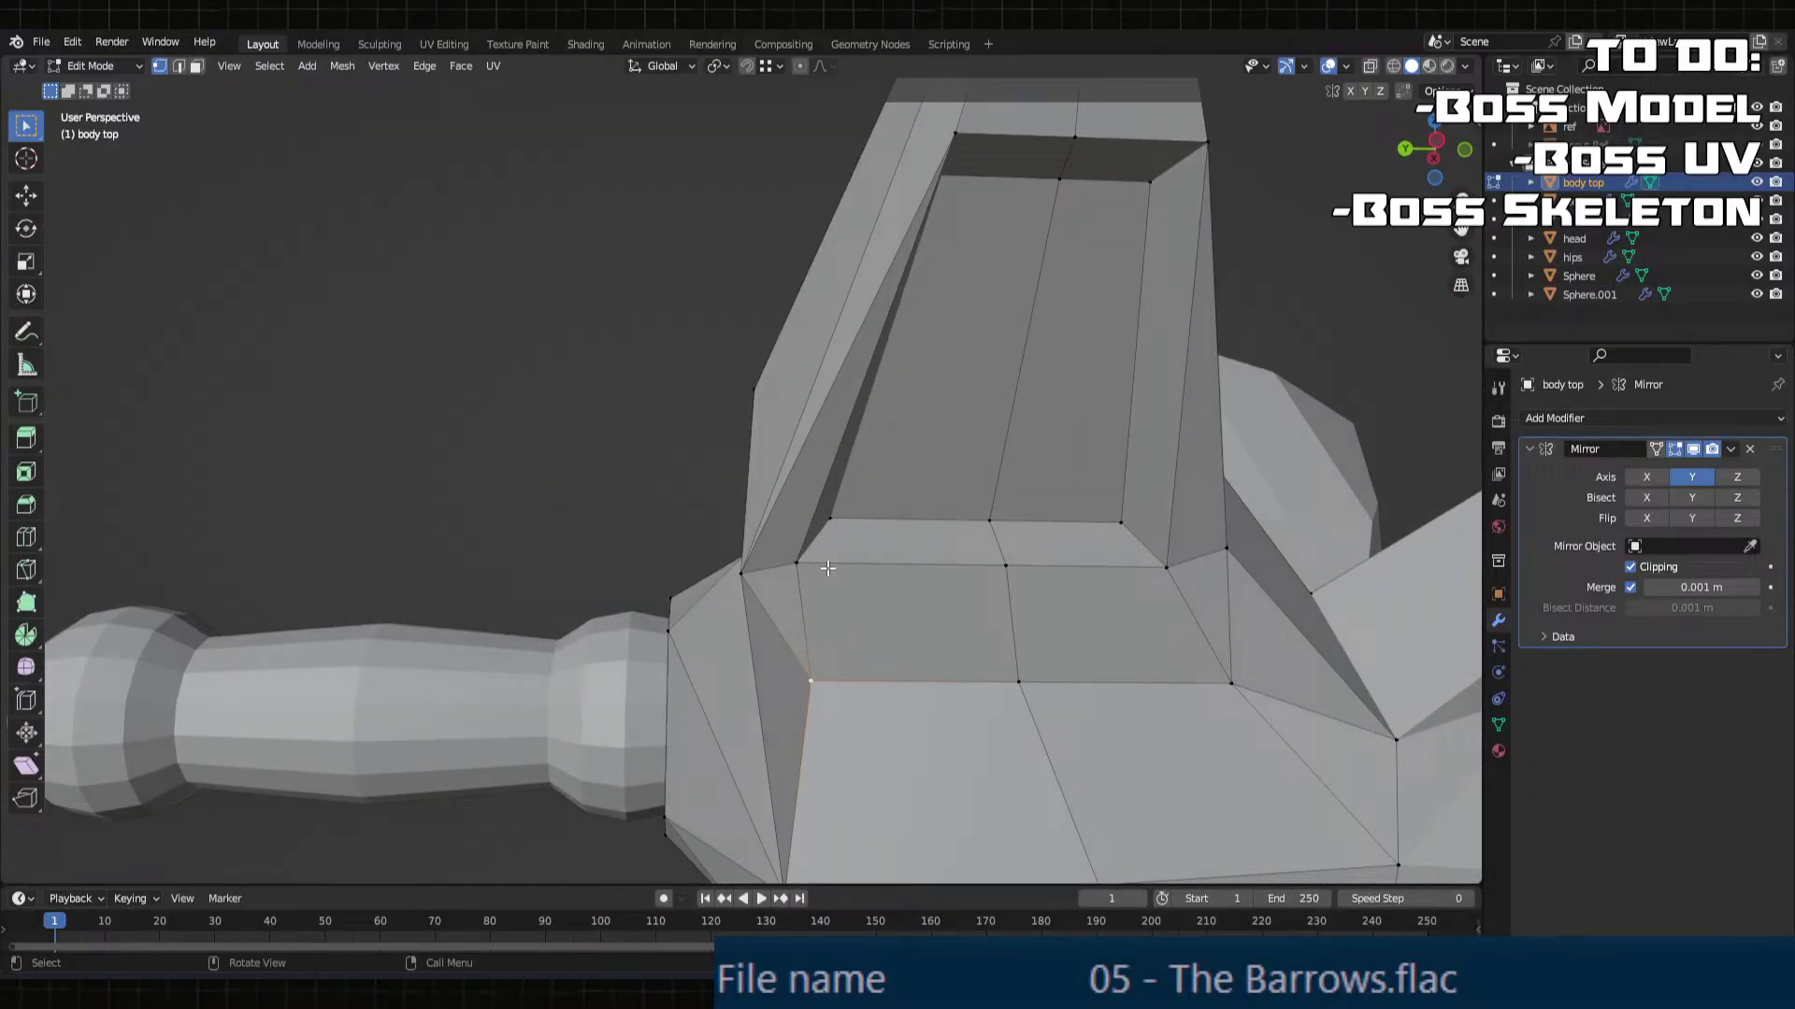
{"action": "scroll", "coordinate": [828, 569], "scroll_direction": "down", "scroll_amount": 5}
{"action": "middle_click_drag", "start_coordinate": [827, 568], "coordinate": [773, 577]}
{"action": "scroll", "coordinate": [773, 576], "scroll_direction": "up", "scroll_amount": 3}
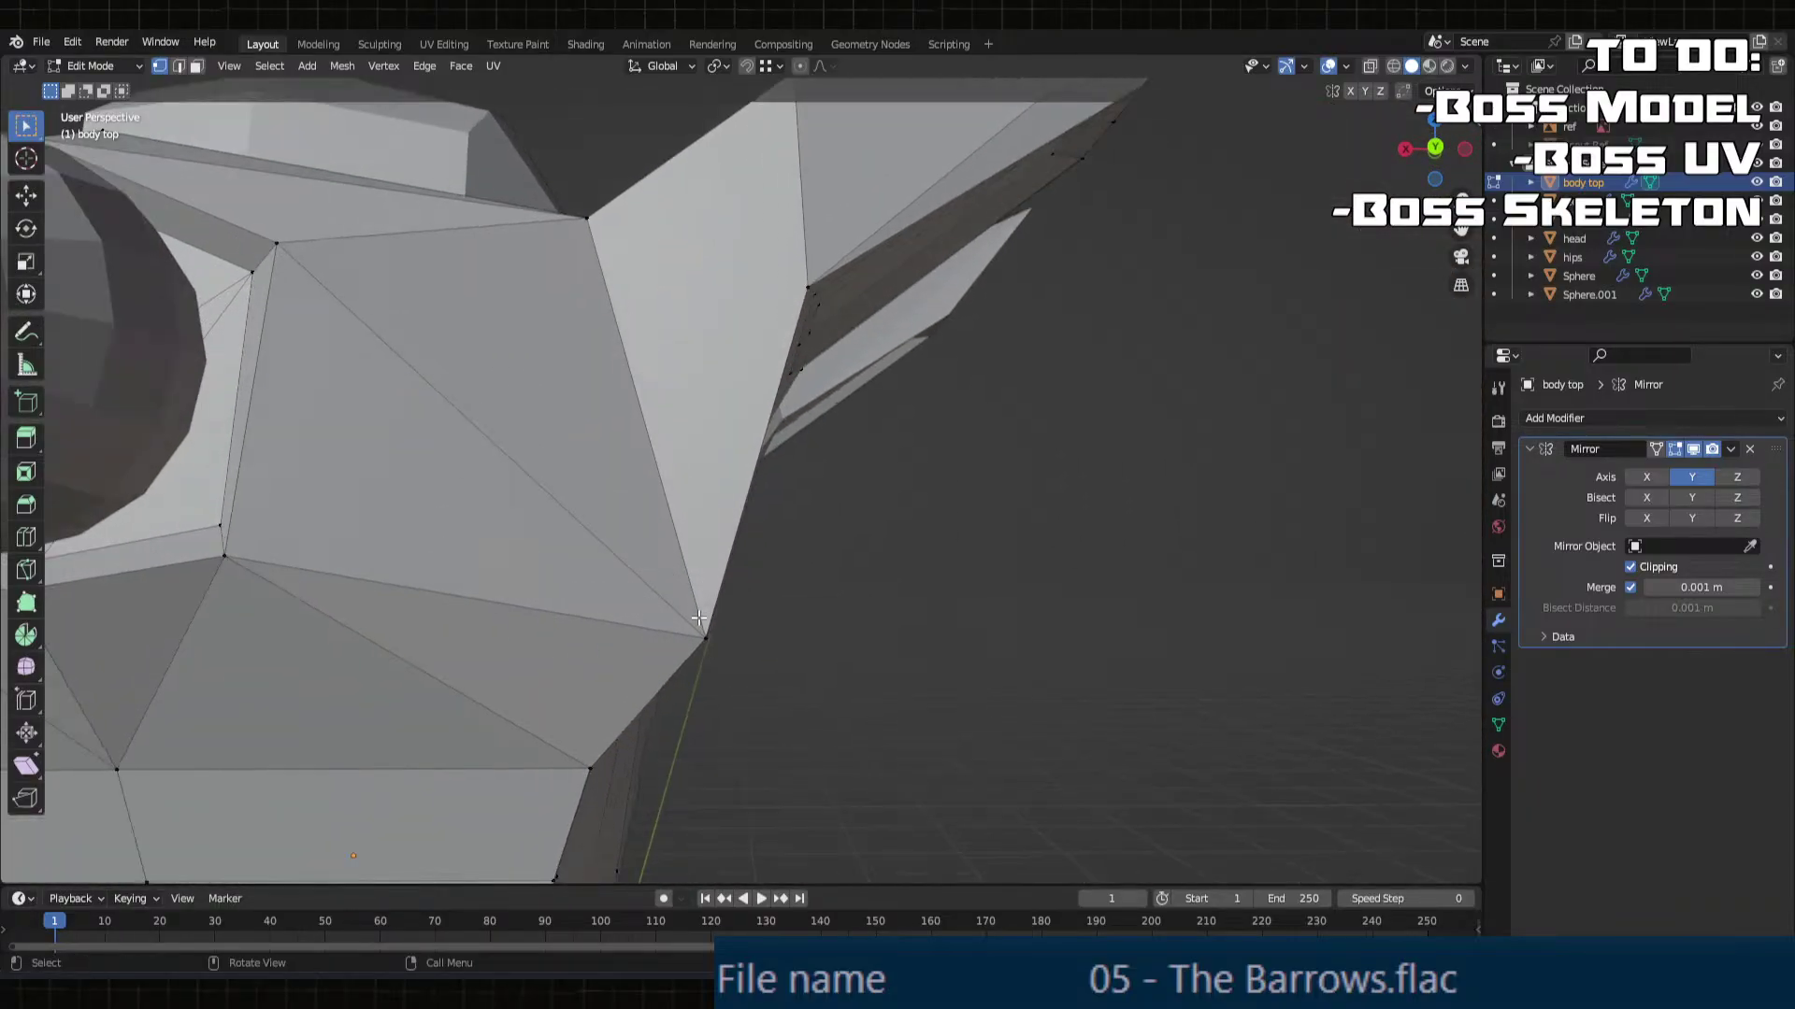
{"action": "left_click", "coordinate": [704, 642]}
{"action": "key", "text": "g"}
{"action": "key", "text": "z"}
{"action": "left_click", "coordinate": [703, 528]}
{"action": "key", "text": "g"}
{"action": "key", "text": "x"}
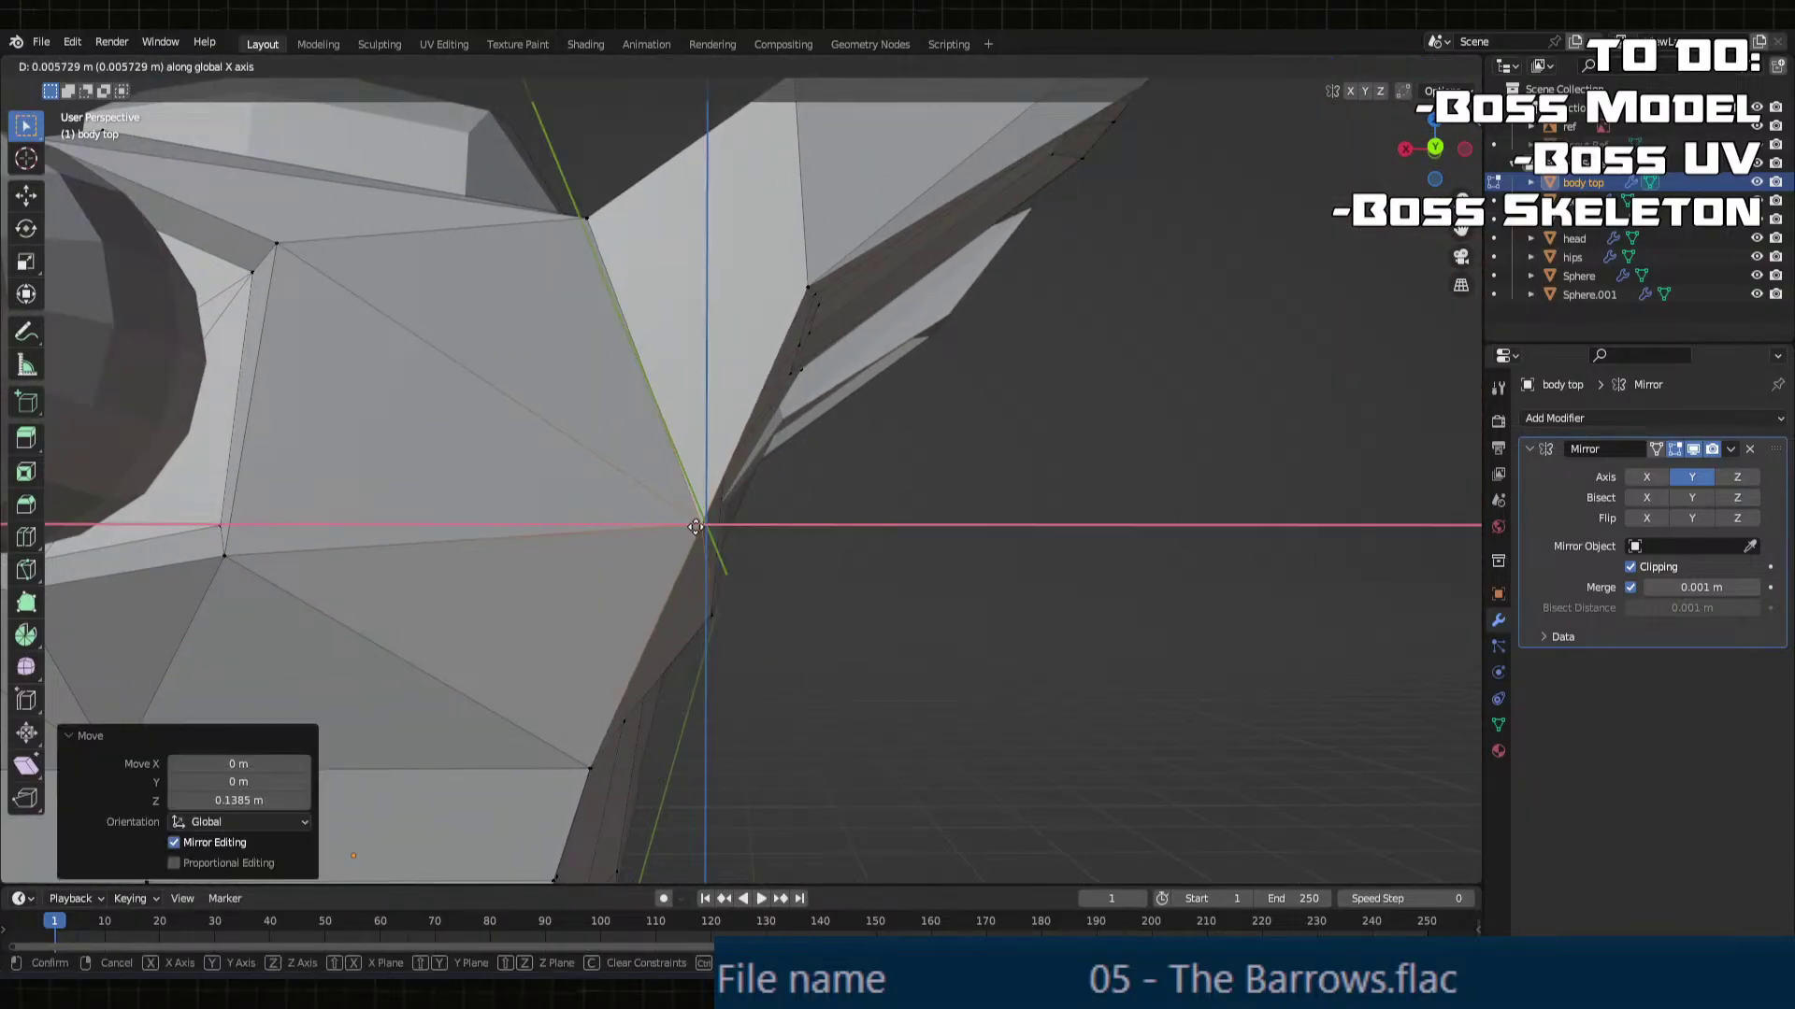
{"action": "left_click", "coordinate": [657, 528]}
Step: Move the neighbouring vertex on the outer back, then return to Object Mode and review the whole robot
{"action": "middle_click_drag", "start_coordinate": [713, 573], "coordinate": [832, 565]}
{"action": "left_click", "coordinate": [804, 558]}
{"action": "scroll", "coordinate": [833, 565], "scroll_direction": "up", "scroll_amount": 2}
{"action": "key", "text": "g"}
{"action": "middle_click_drag", "start_coordinate": [801, 628], "coordinate": [756, 636]}
{"action": "left_click", "coordinate": [805, 593]}
{"action": "key", "text": "Tab"}
{"action": "scroll", "coordinate": [756, 636], "scroll_direction": "down", "scroll_amount": 4}
{"action": "middle_click_drag", "start_coordinate": [873, 621], "coordinate": [1011, 613]}
{"action": "scroll", "coordinate": [1011, 613], "scroll_direction": "down", "scroll_amount": 2}
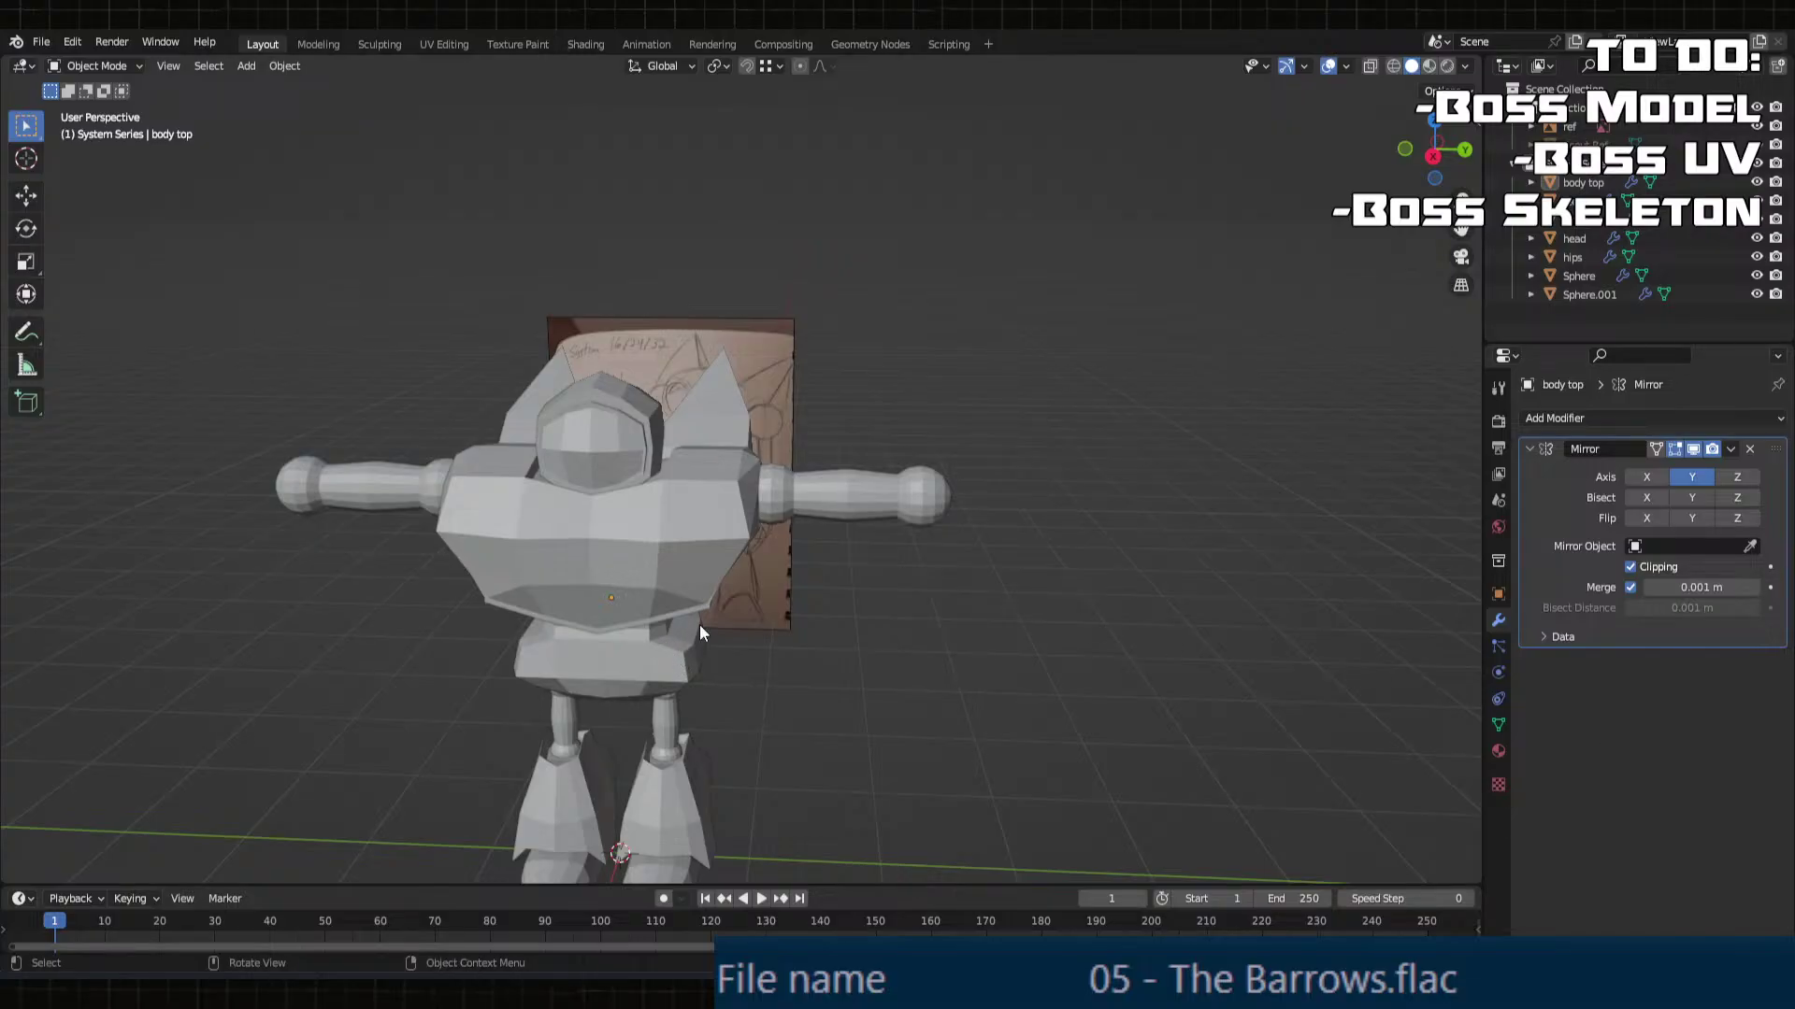
Step: Add a 1 m cube mesh as a new object at the world origin
{"action": "middle_click_drag", "start_coordinate": [699, 632], "coordinate": [821, 662]}
{"action": "key", "text": "Tab"}
{"action": "key", "text": "Tab"}
{"action": "key", "text": "shift+a"}
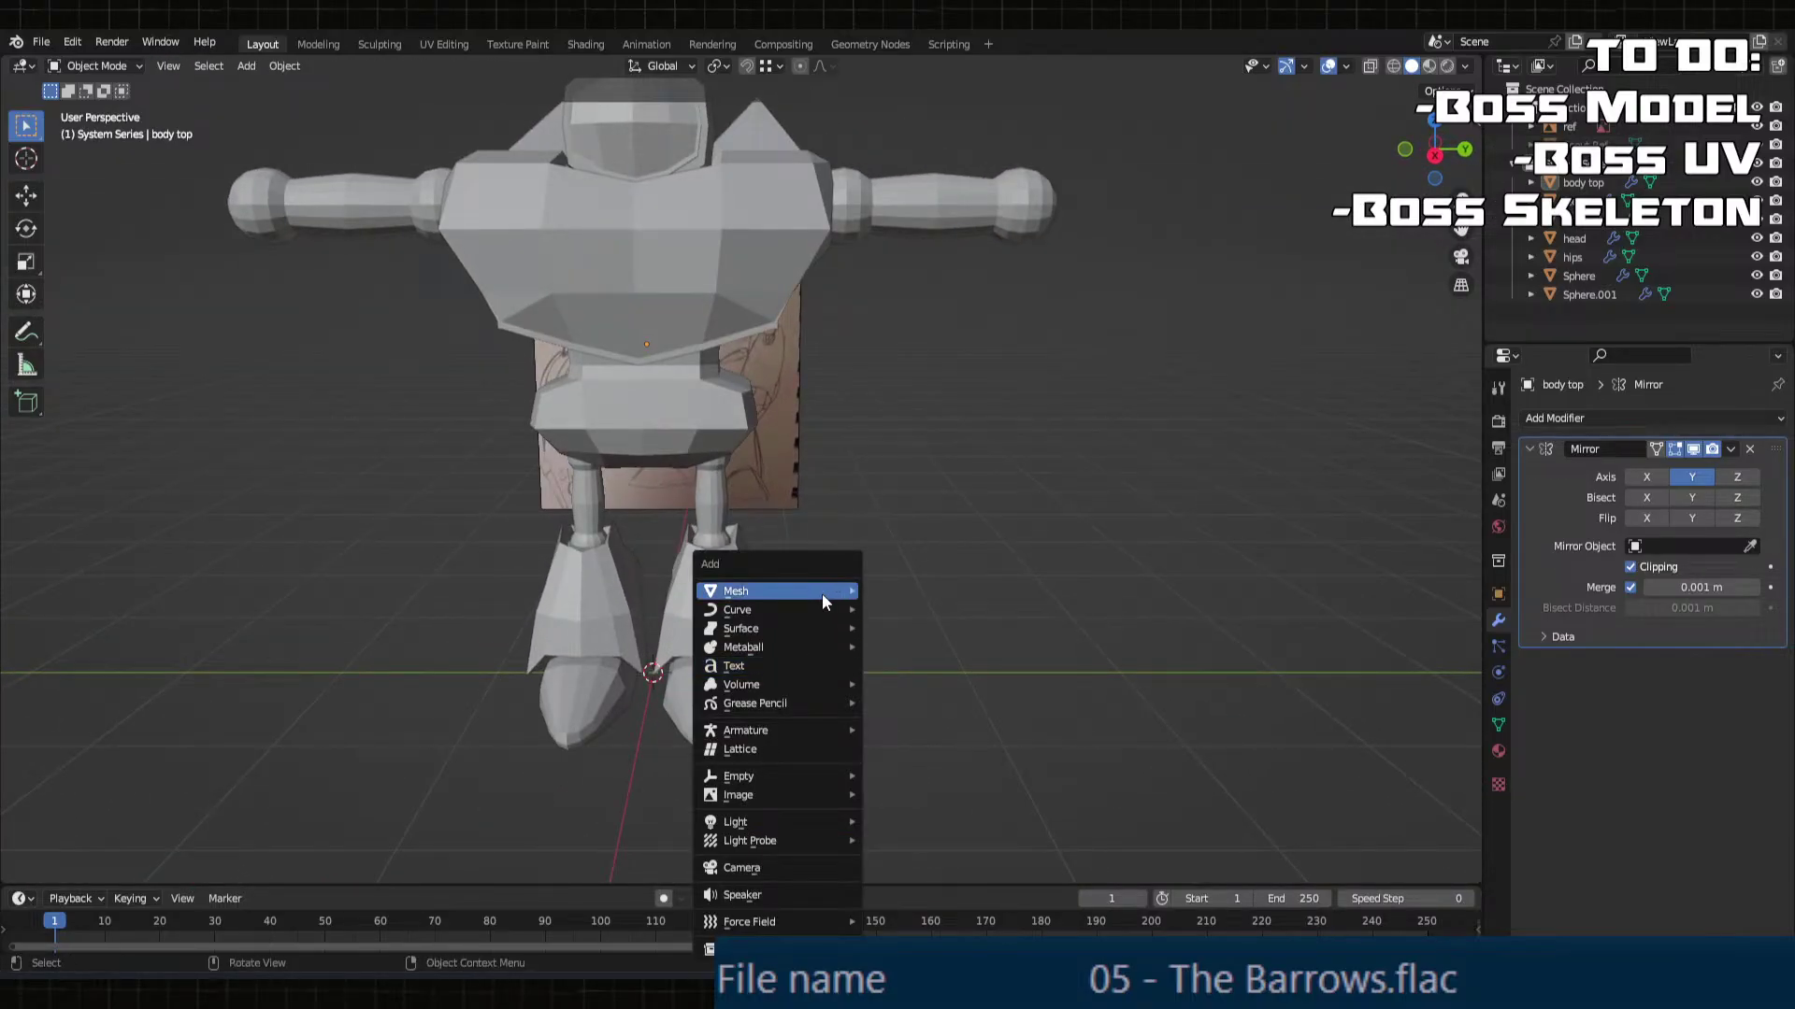
{"action": "mouse_move", "coordinate": [823, 595]}
{"action": "left_click", "coordinate": [956, 609]}
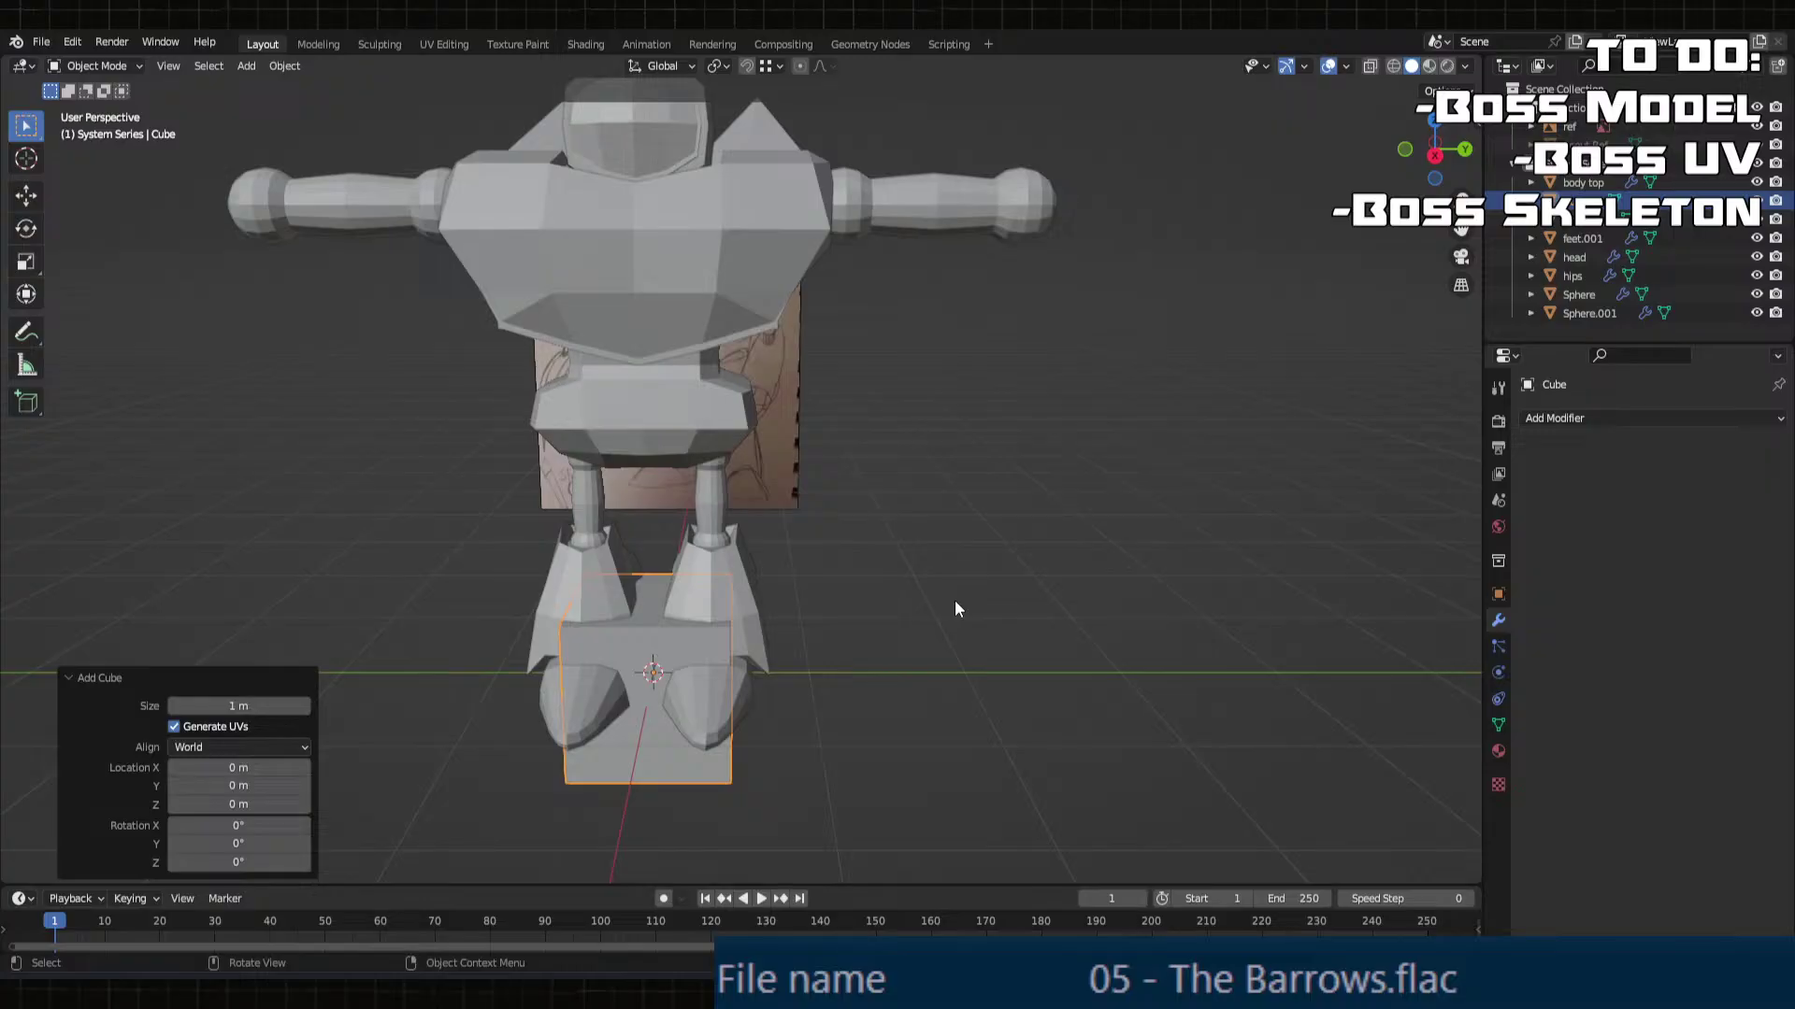
Step: Raise the cube 2.9003 m along Z and add a Mirror modifier to it with only the Y axis enabled
{"action": "scroll", "coordinate": [944, 617], "scroll_direction": "down", "scroll_amount": 3}
{"action": "key", "text": "g"}
{"action": "key", "text": "z"}
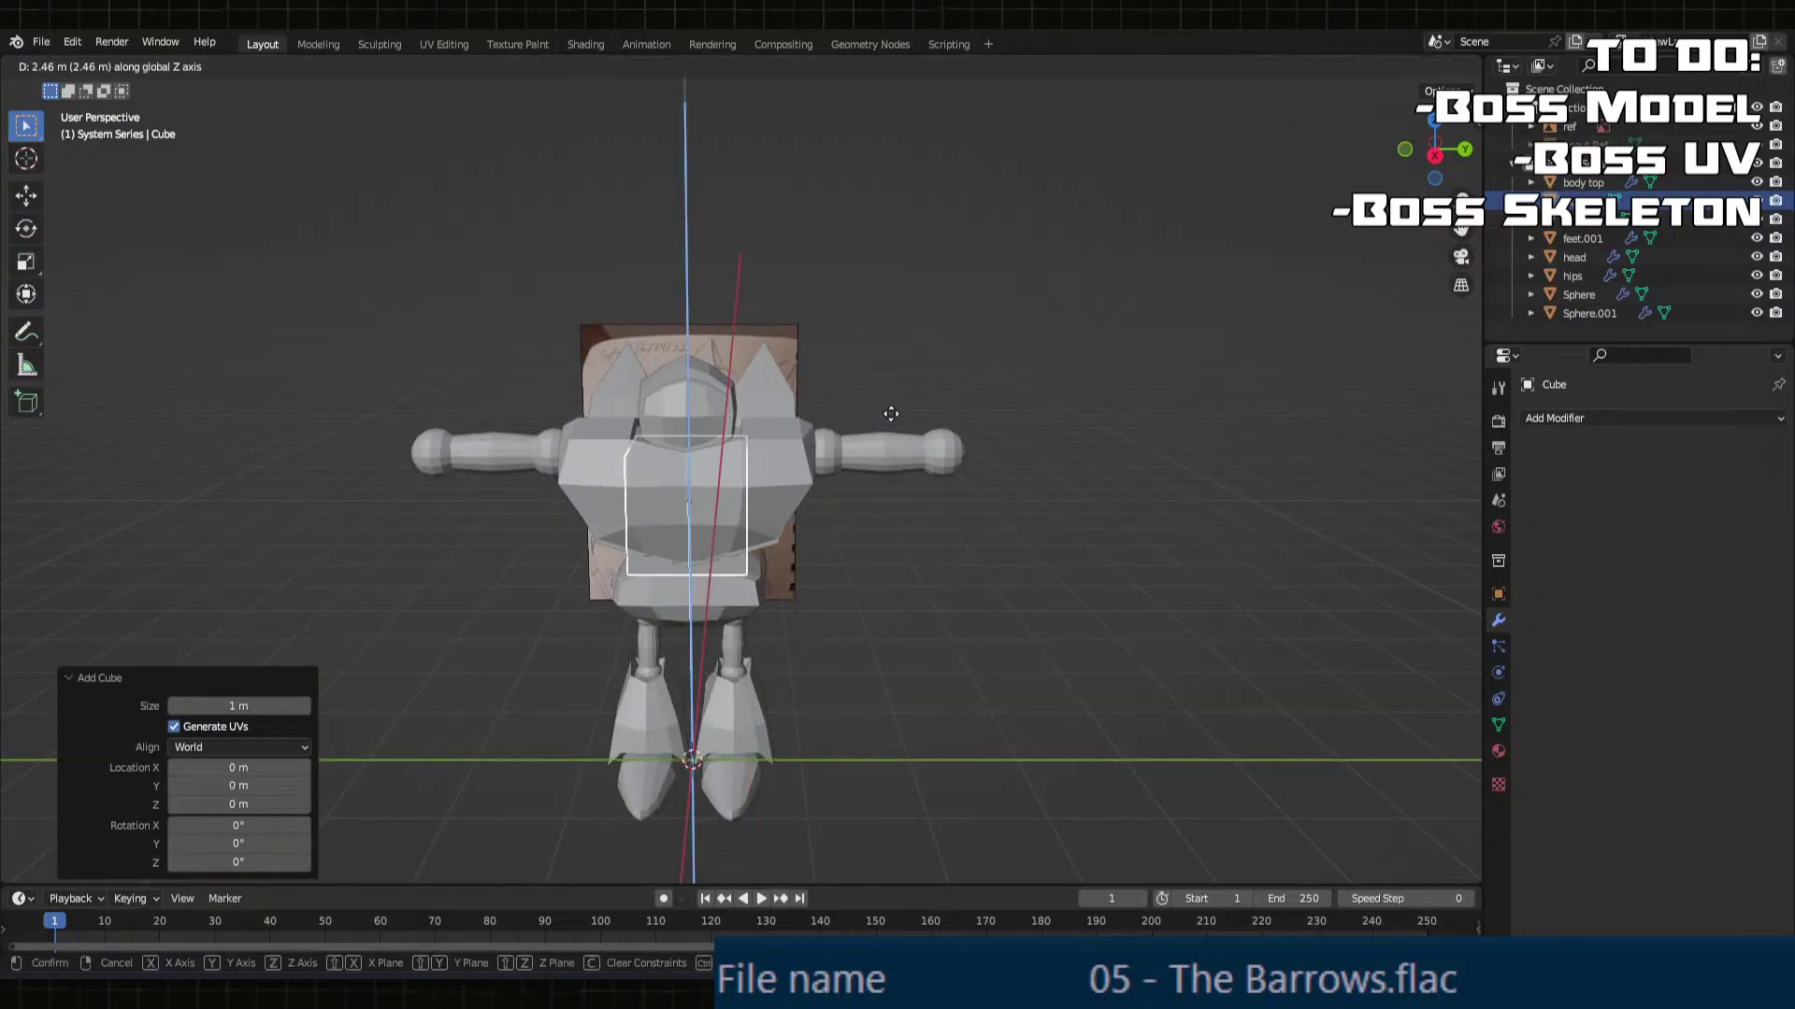
{"action": "left_click", "coordinate": [890, 374]}
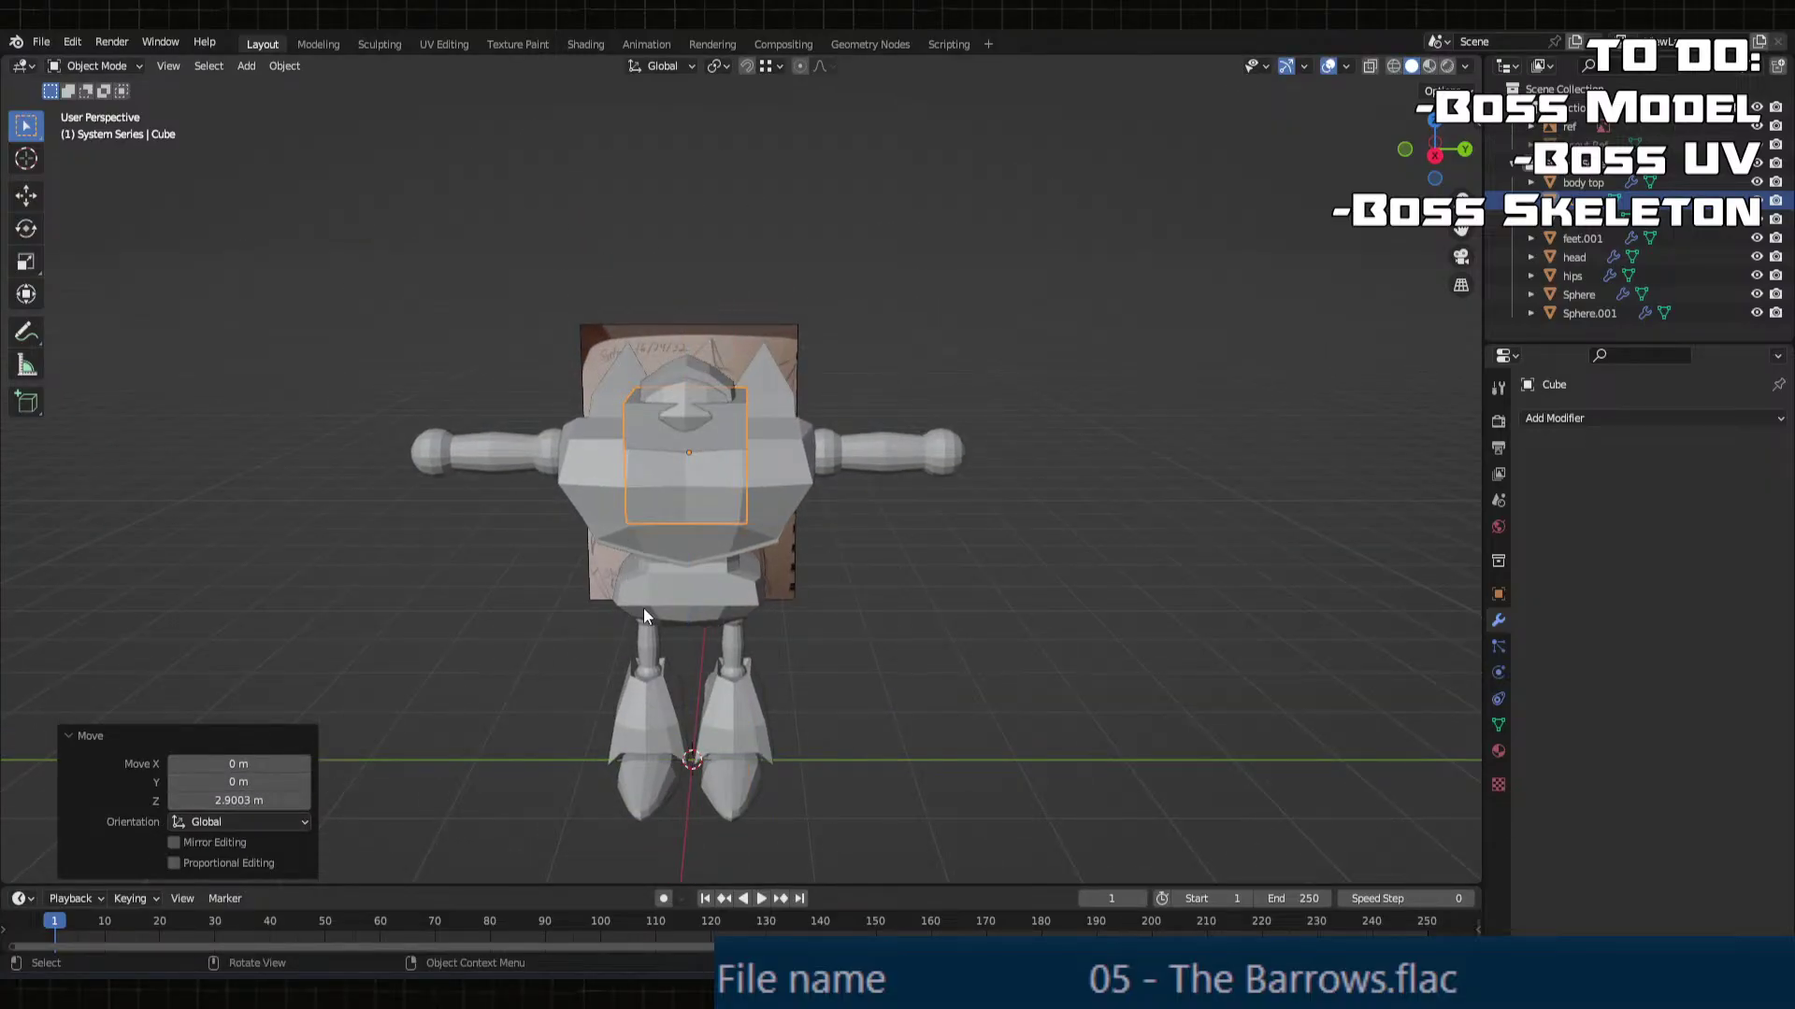
{"action": "left_click", "coordinate": [1579, 417]}
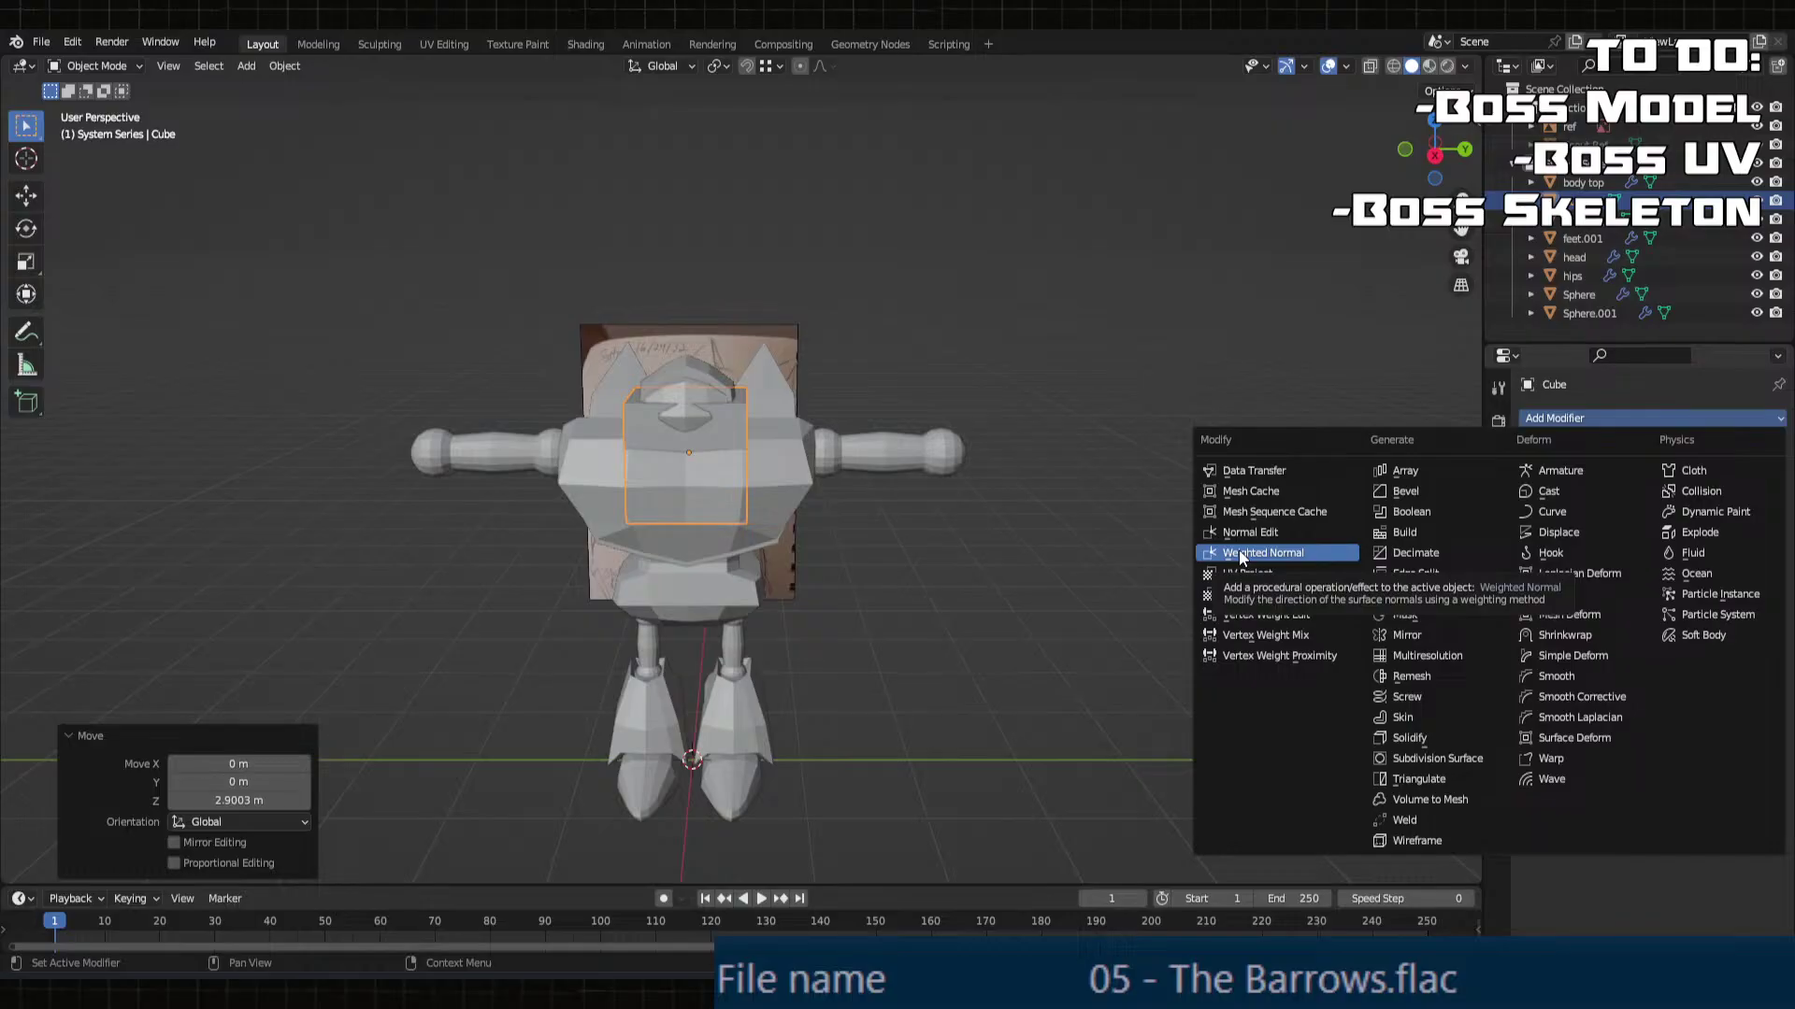
{"action": "left_click", "coordinate": [1480, 637]}
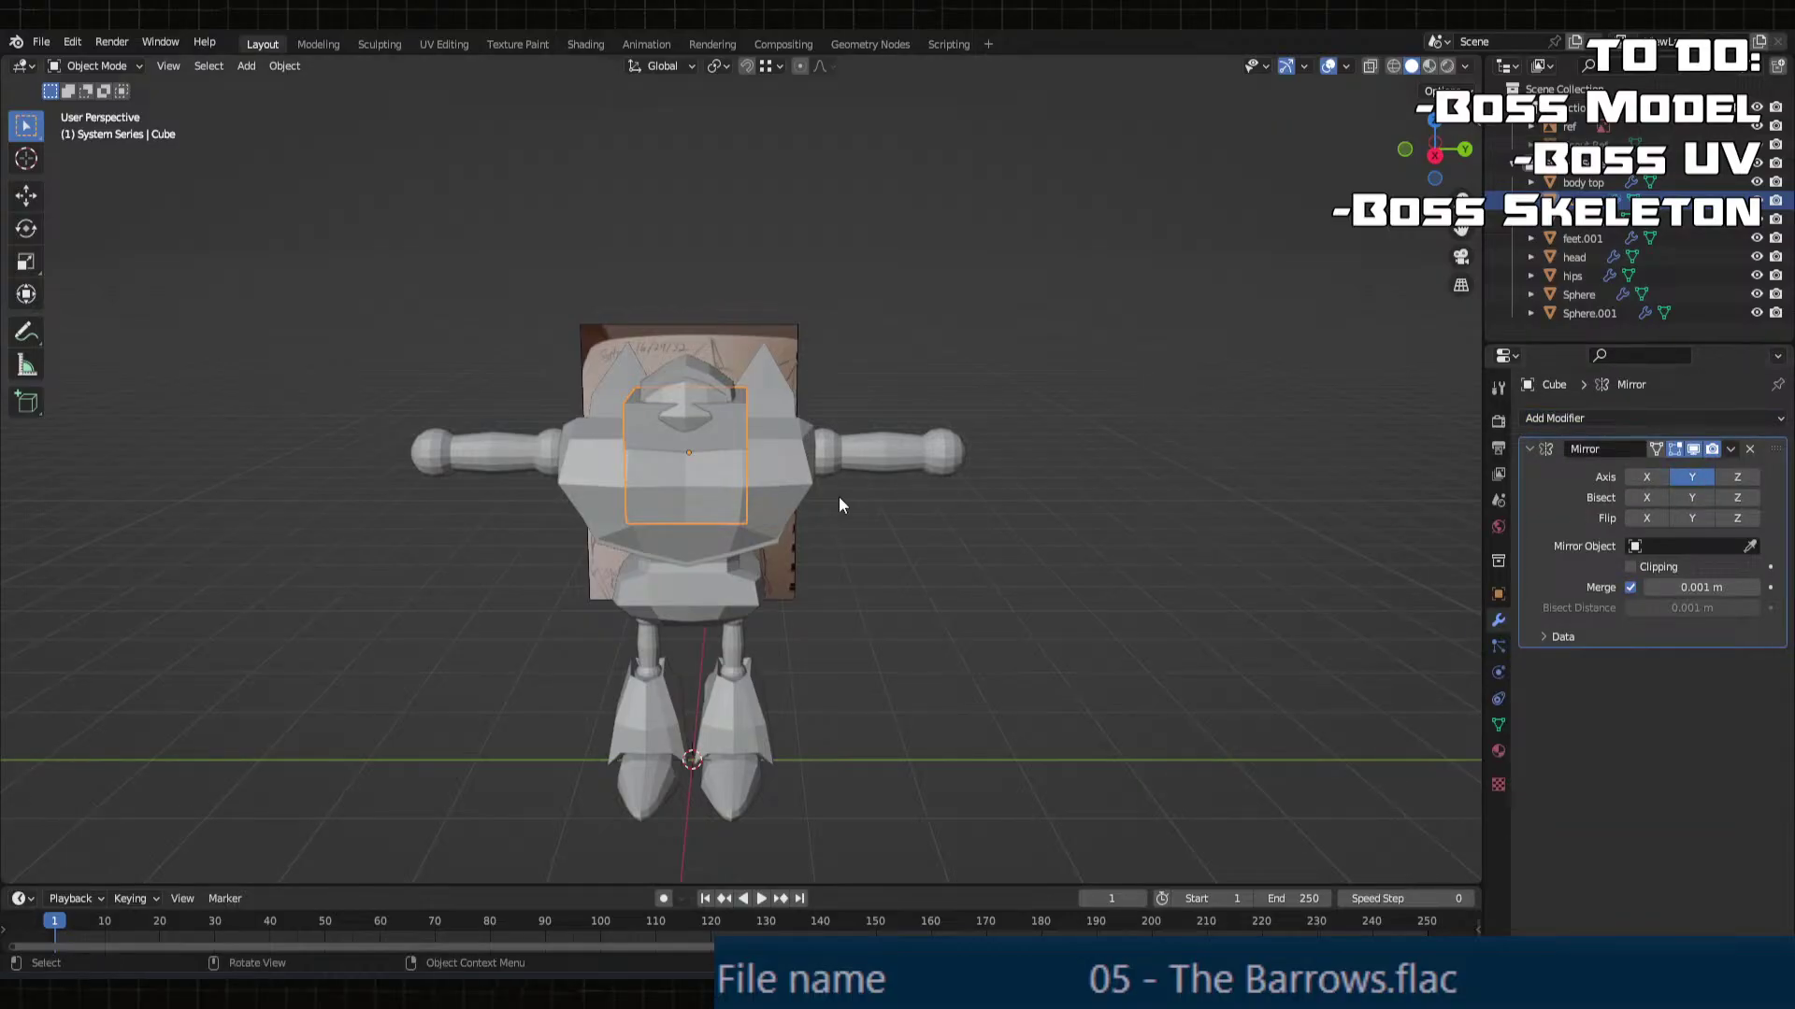
Step: Try moving the cube object 2.1929 m along Y in Object Mode, and undo the move
{"action": "scroll", "coordinate": [839, 496], "scroll_direction": "up", "scroll_amount": 2}
{"action": "key", "text": "g"}
{"action": "key", "text": "y"}
{"action": "left_click", "coordinate": [1208, 480]}
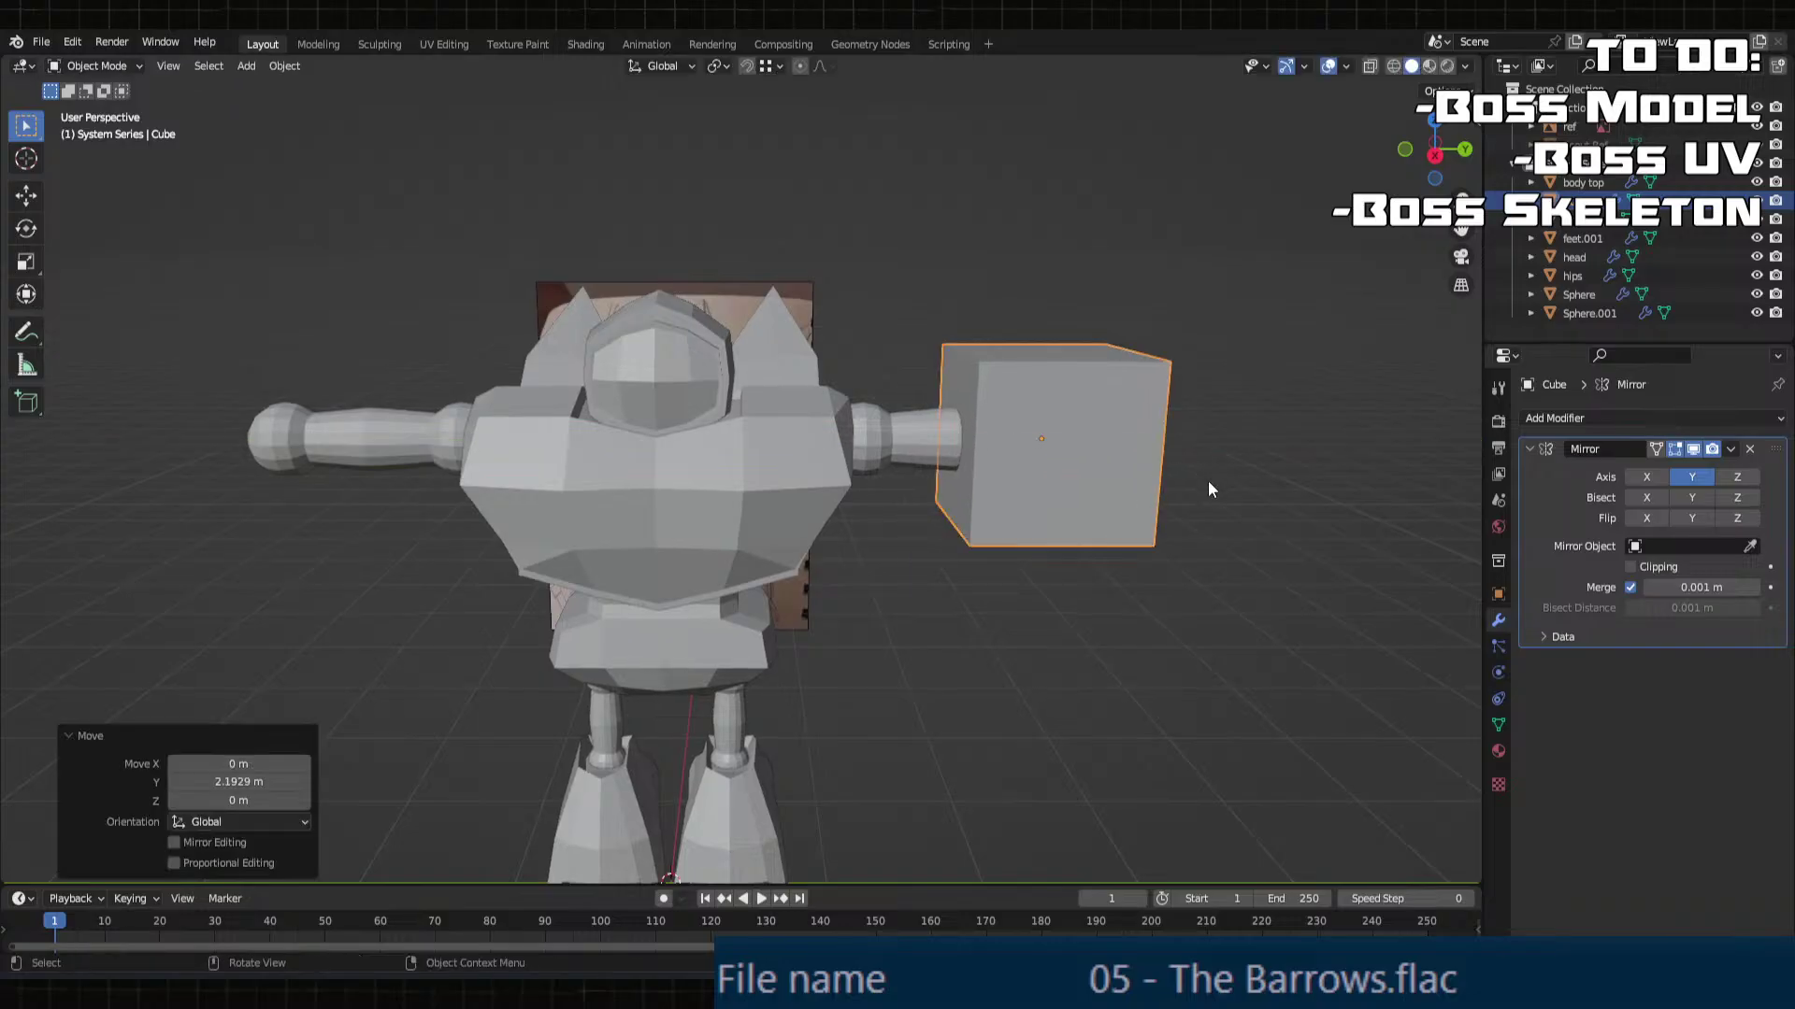
{"action": "key", "text": "ctrl+z"}
Step: Move the cube's geometry 3.1034 m along Y in Edit Mode, beyond the end of the arm
{"action": "key", "text": "Tab"}
{"action": "key", "text": "g"}
{"action": "key", "text": "y"}
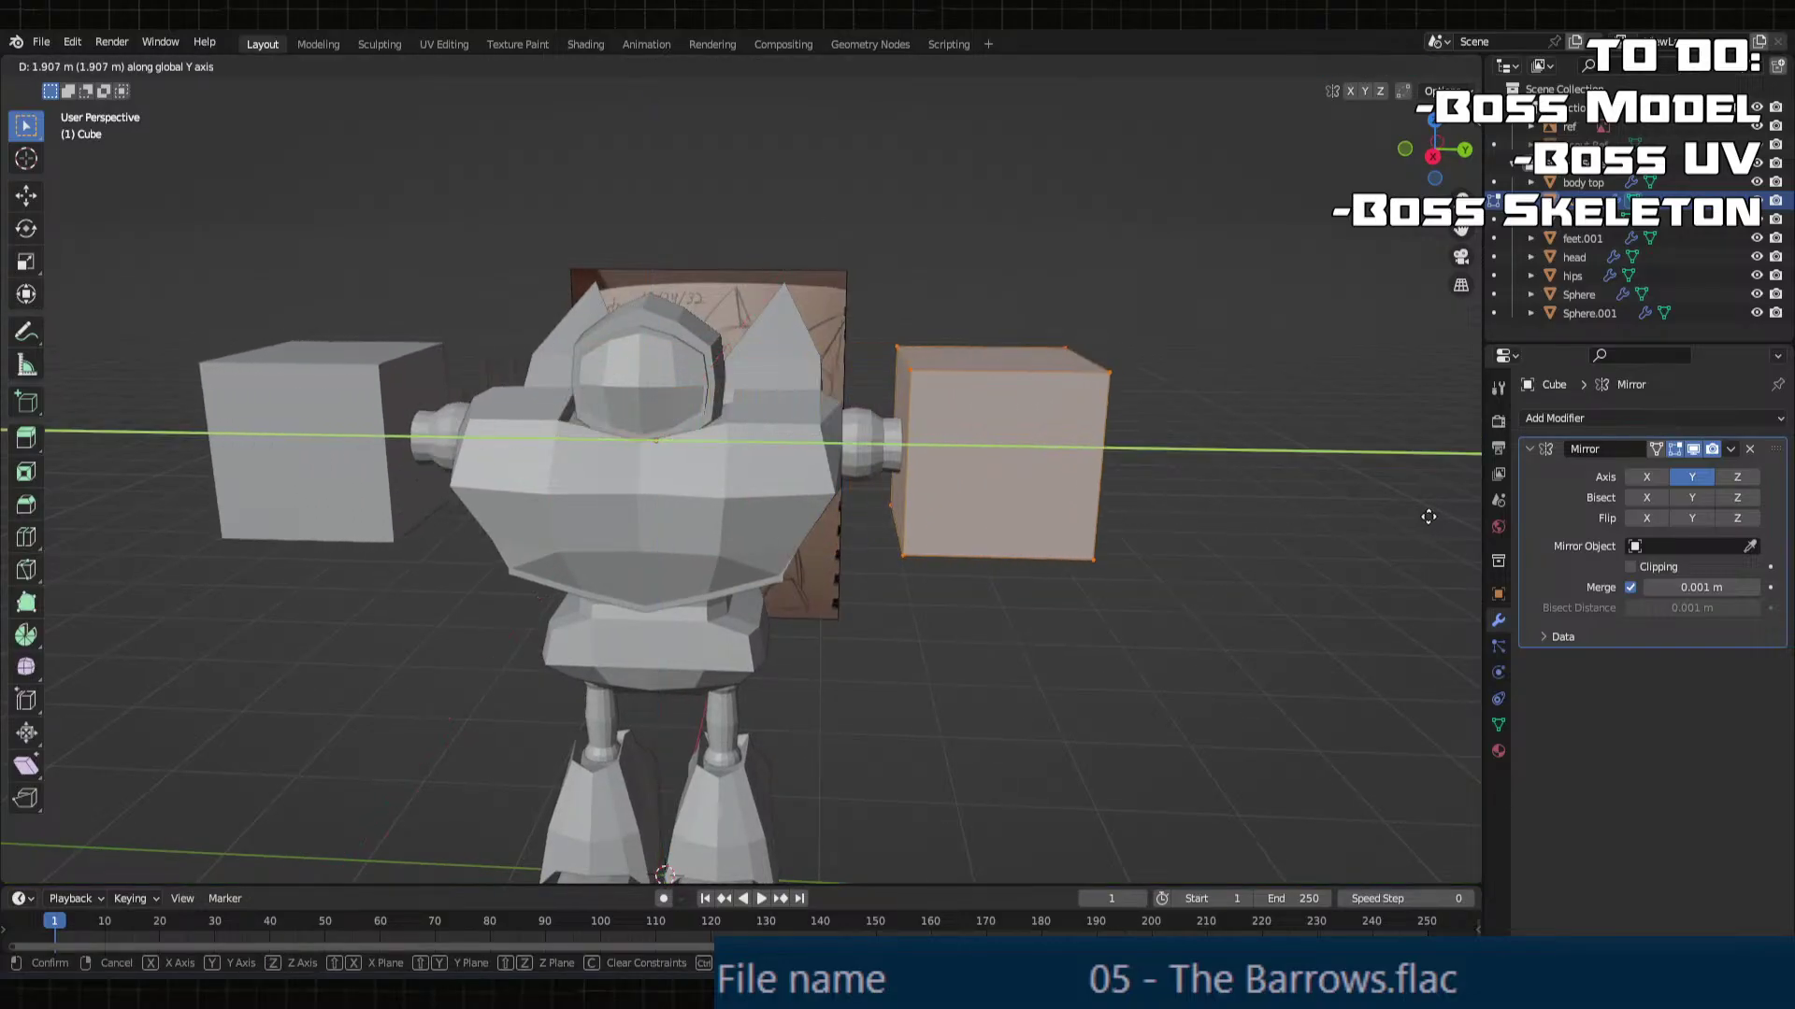
{"action": "left_click", "coordinate": [260, 568]}
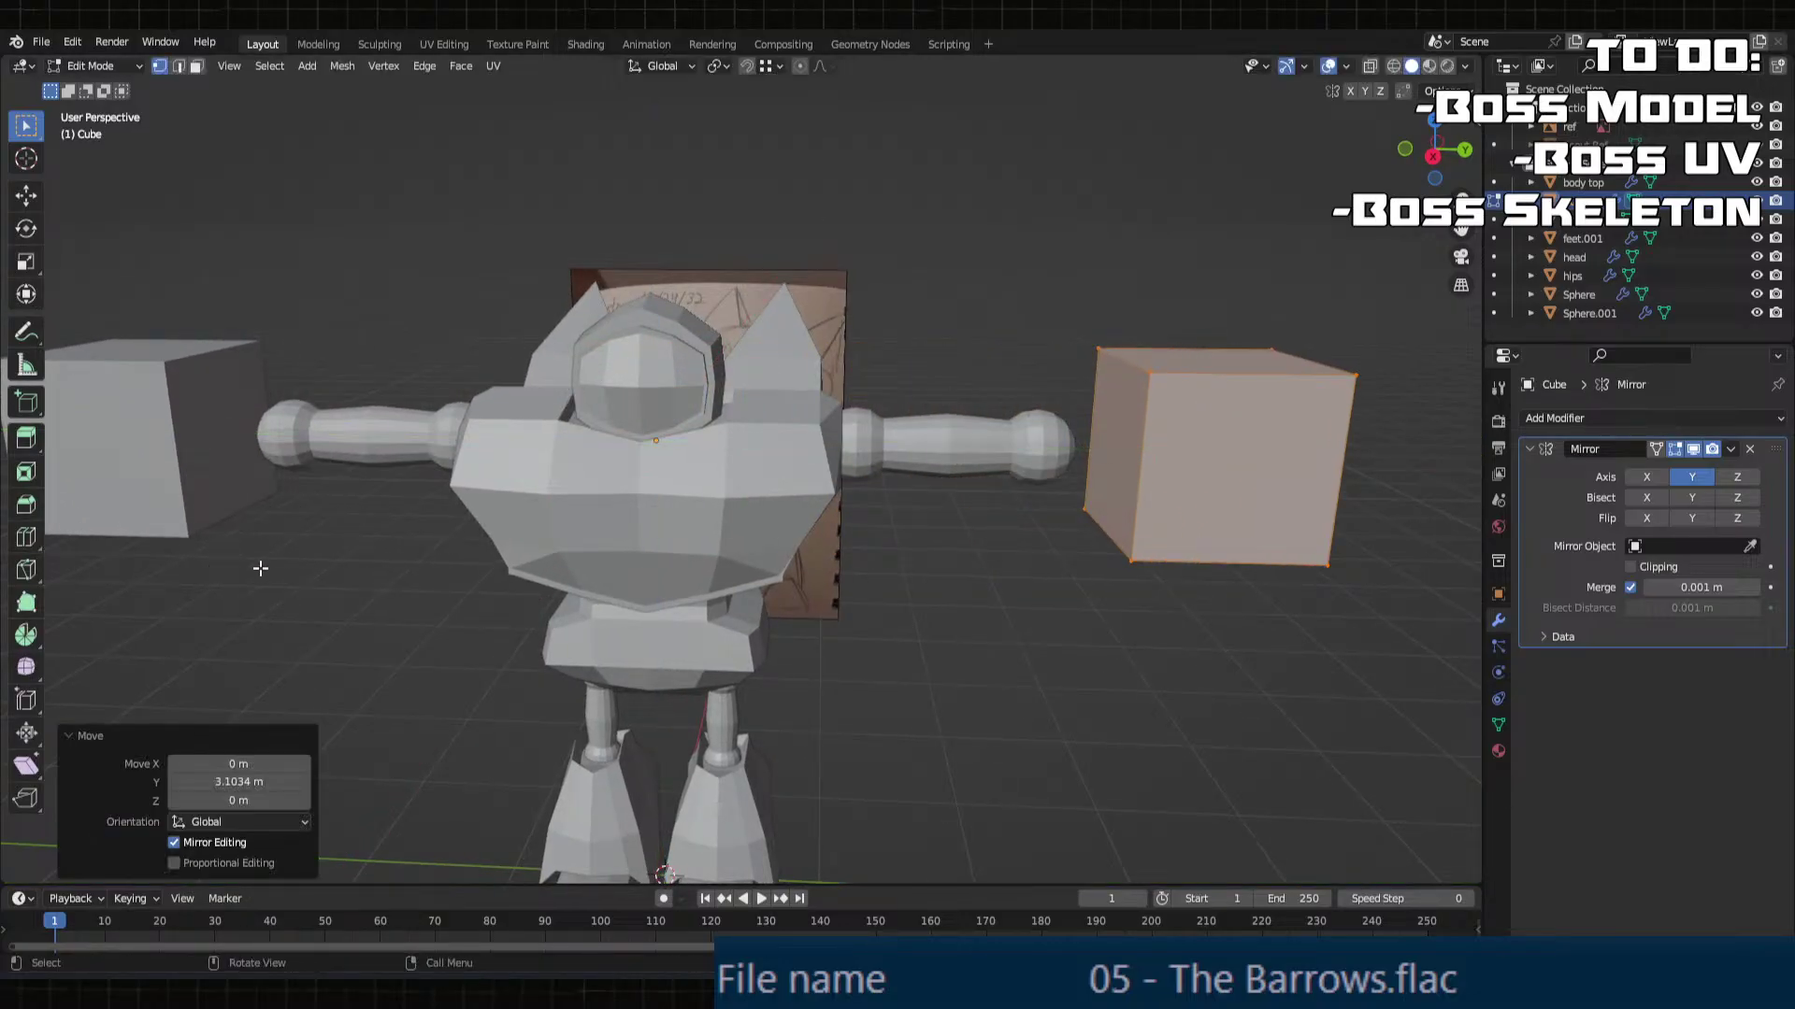
Step: Flatten the hand cube by scaling its top and bottom faces together to 0.5 along Z
{"action": "middle_click_drag", "start_coordinate": [810, 519], "coordinate": [1069, 575]}
{"action": "left_click", "coordinate": [1046, 481]}
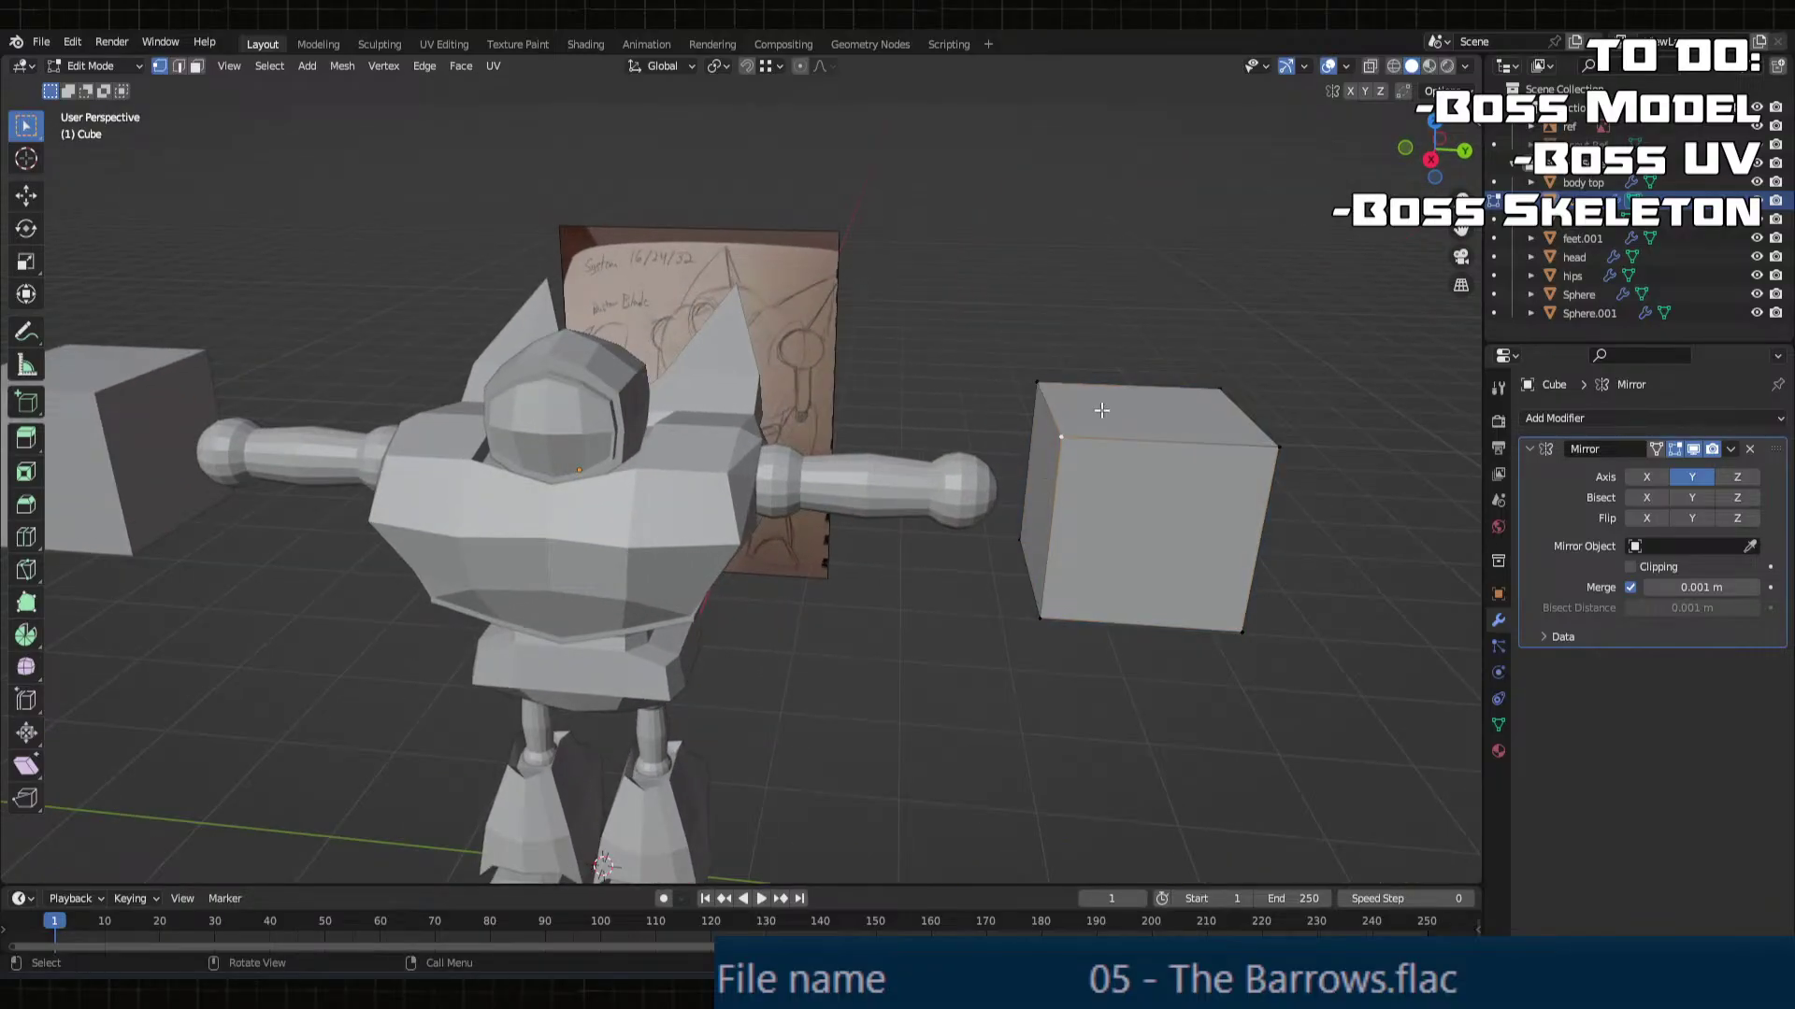
{"action": "key", "text": "3"}
{"action": "middle_click_drag", "start_coordinate": [1102, 410], "coordinate": [1102, 506]}
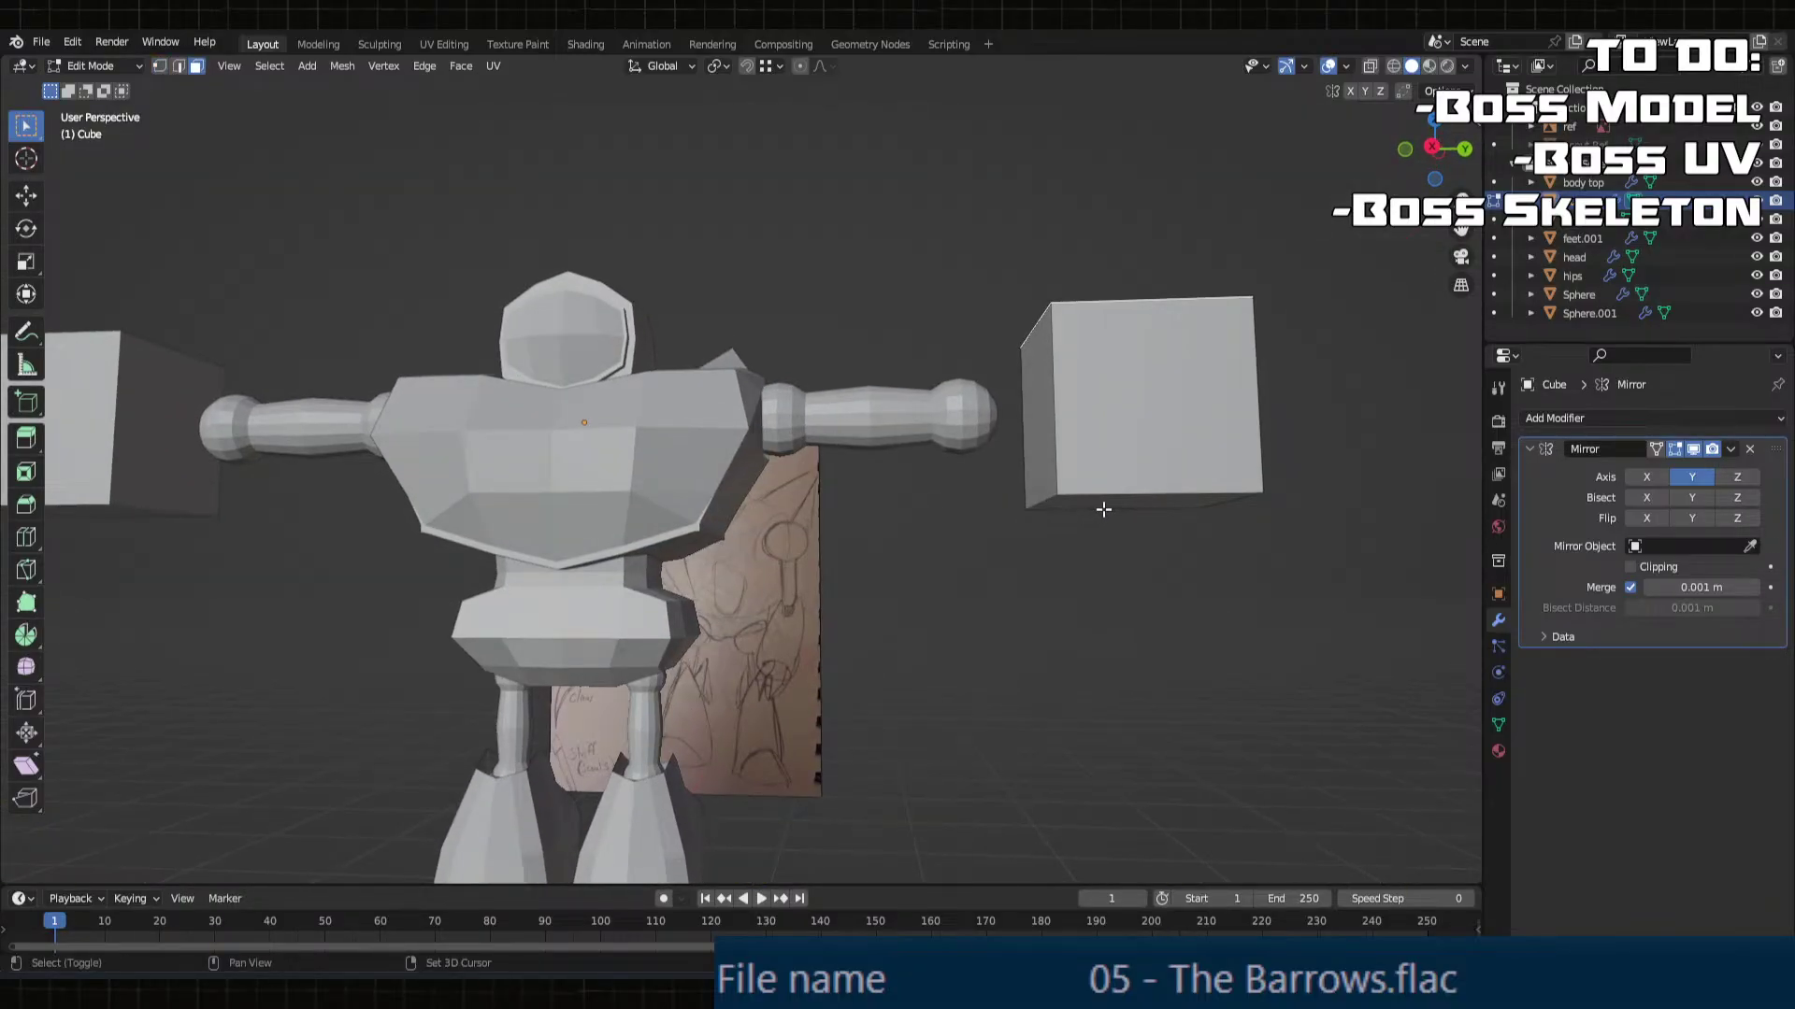
{"action": "left_click", "coordinate": [1102, 510], "text": "shift"}
{"action": "key", "text": "s"}
{"action": "key", "text": "z"}
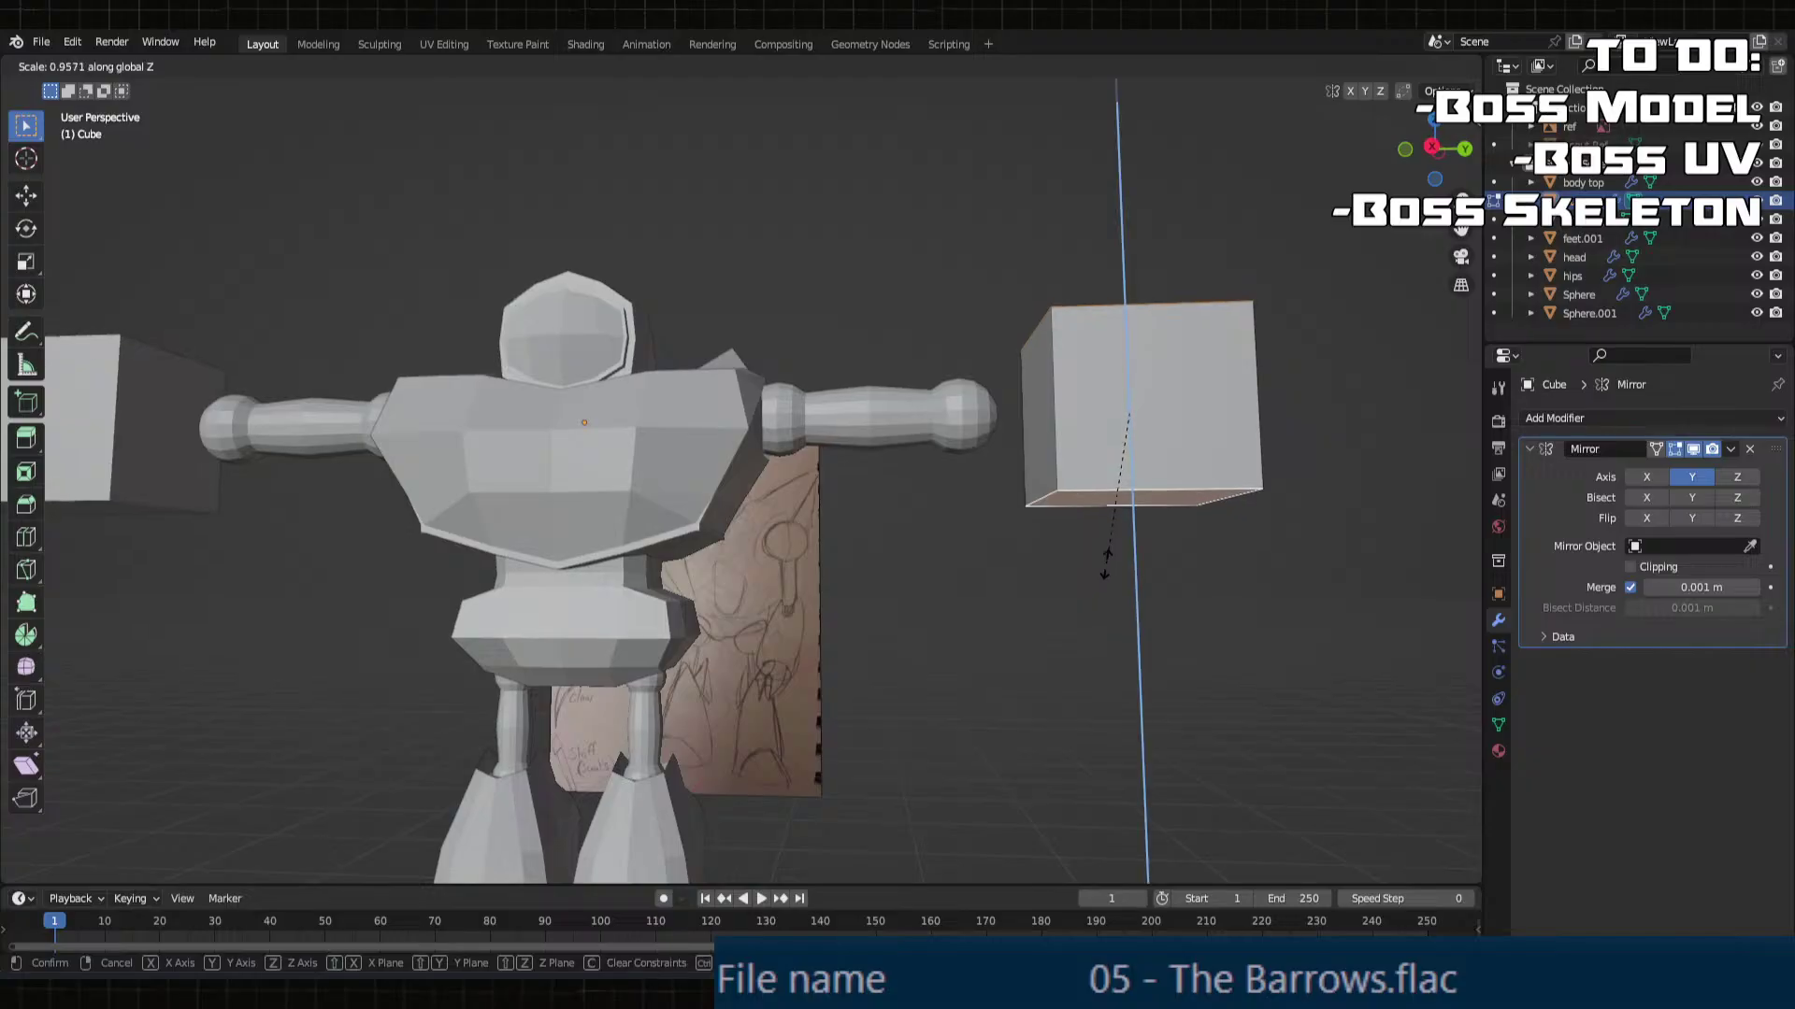
{"action": "left_click", "coordinate": [1108, 491]}
{"action": "middle_click_drag", "start_coordinate": [1108, 490], "coordinate": [1081, 496]}
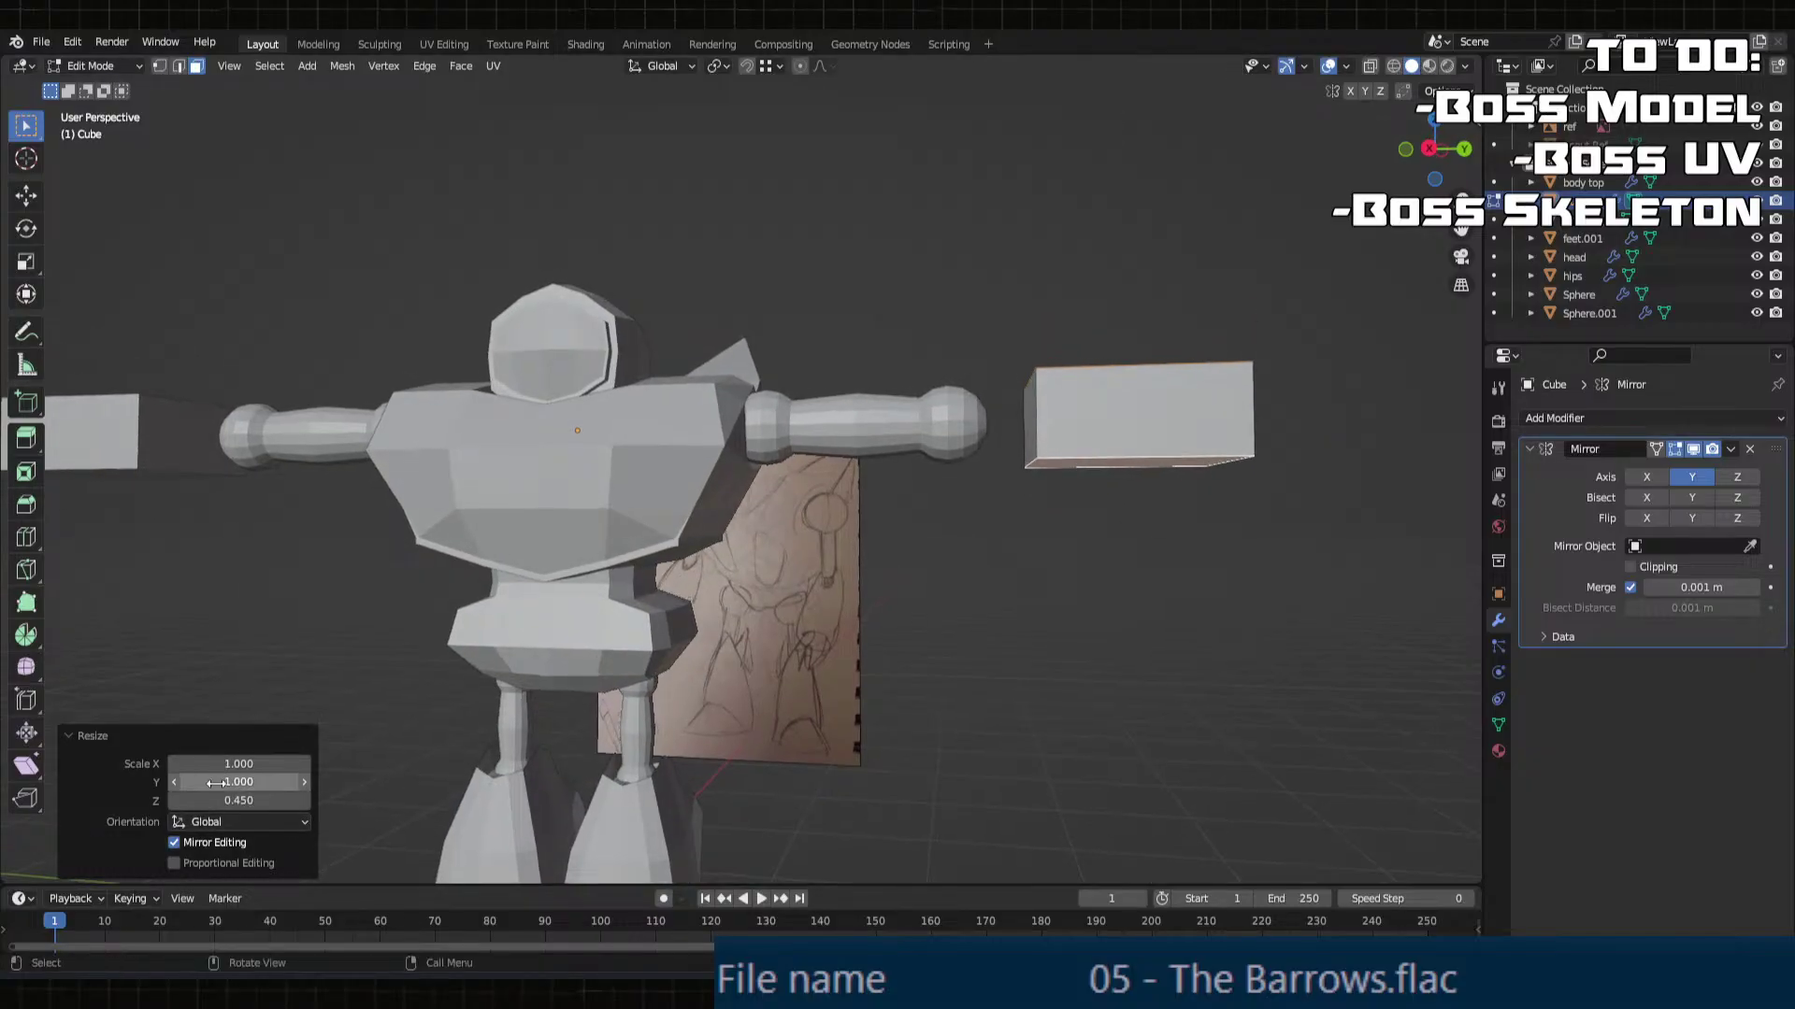
{"action": "left_click", "coordinate": [280, 802]}
{"action": "type", "text": "0.5"}
{"action": "key", "text": "Return"}
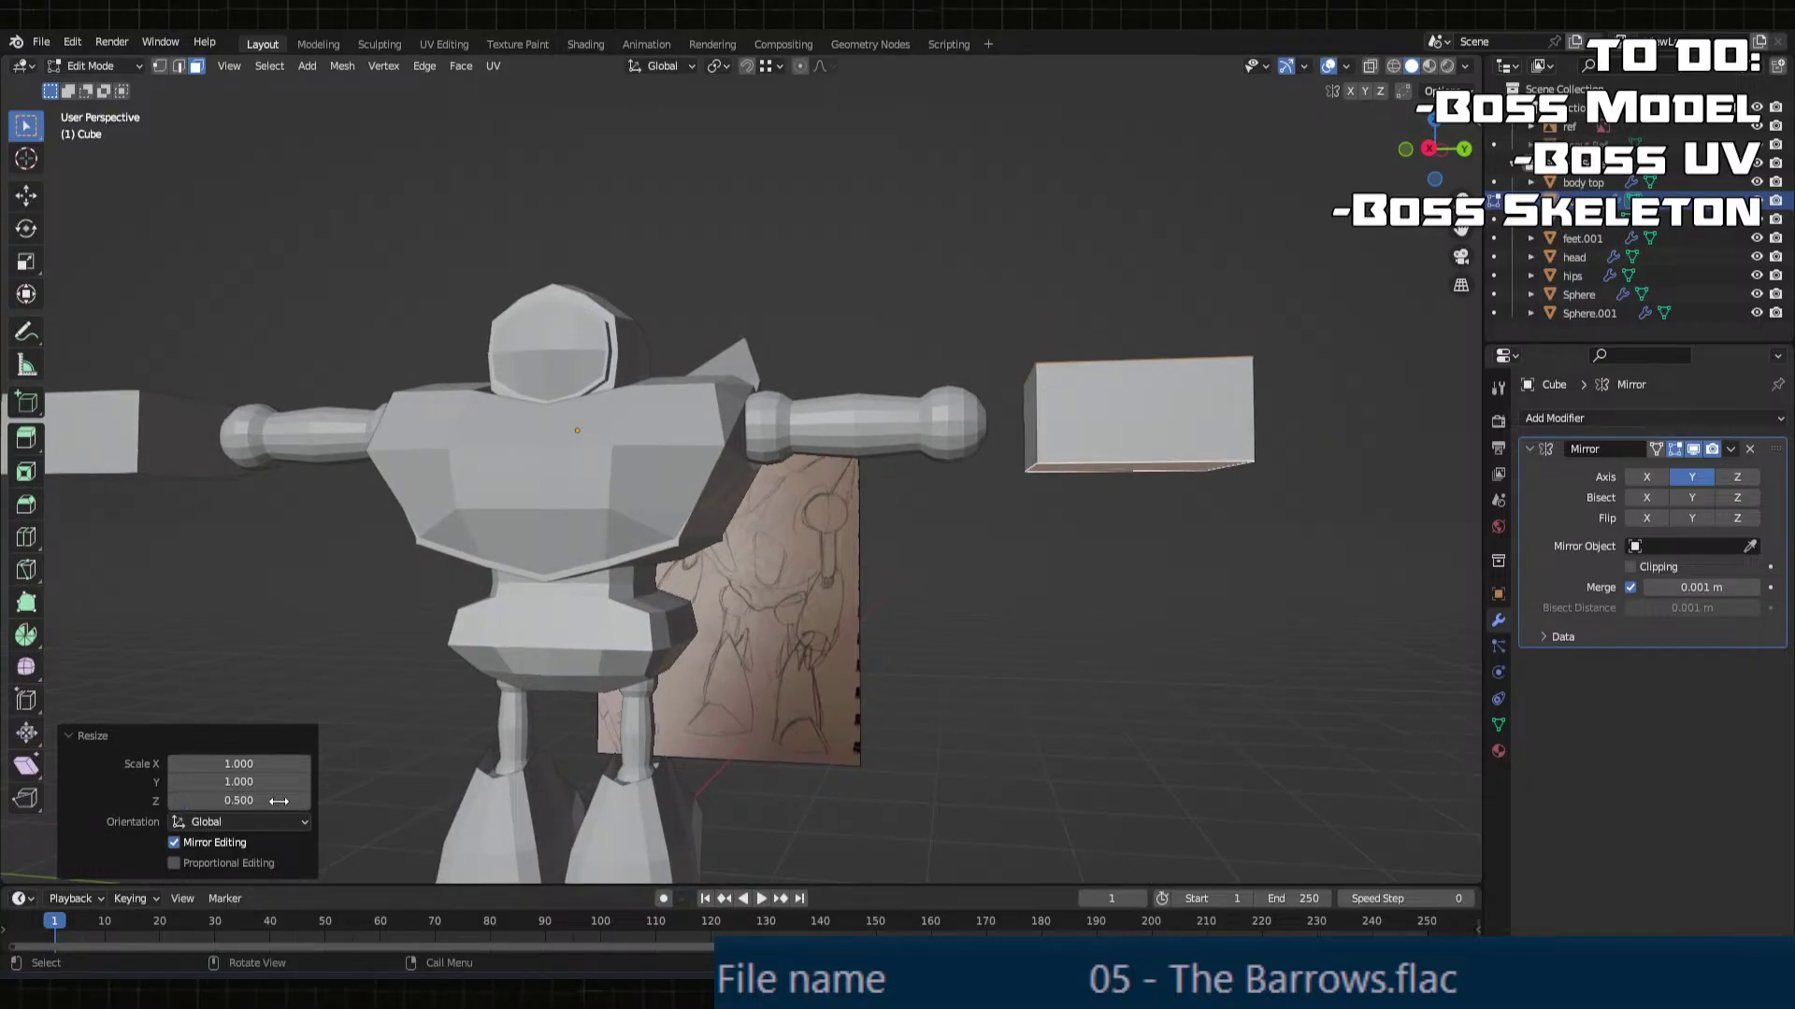
Step: Narrow the hand block by scaling its front and back faces together to 0.5 along X
{"action": "middle_click_drag", "start_coordinate": [802, 384], "coordinate": [556, 681]}
{"action": "left_click", "coordinate": [614, 712]}
{"action": "middle_click_drag", "start_coordinate": [736, 705], "coordinate": [595, 592]}
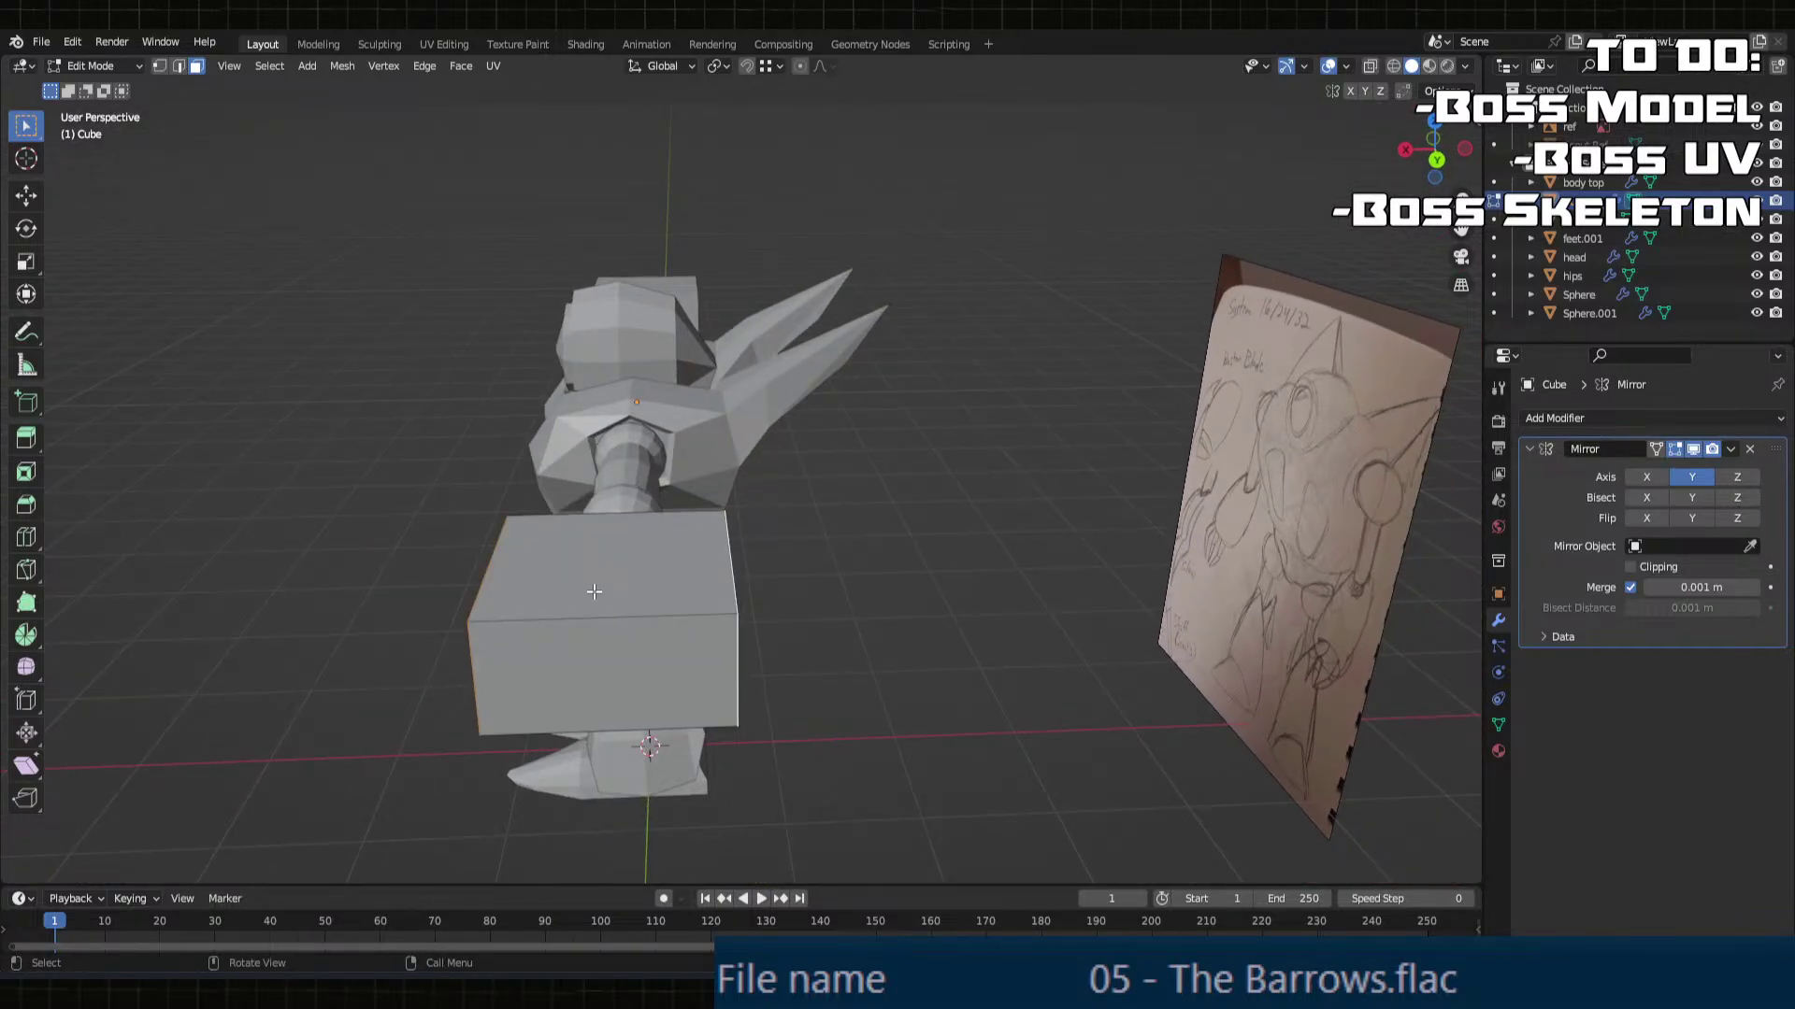
{"action": "key", "text": "s"}
{"action": "key", "text": "z"}
{"action": "key", "text": "x"}
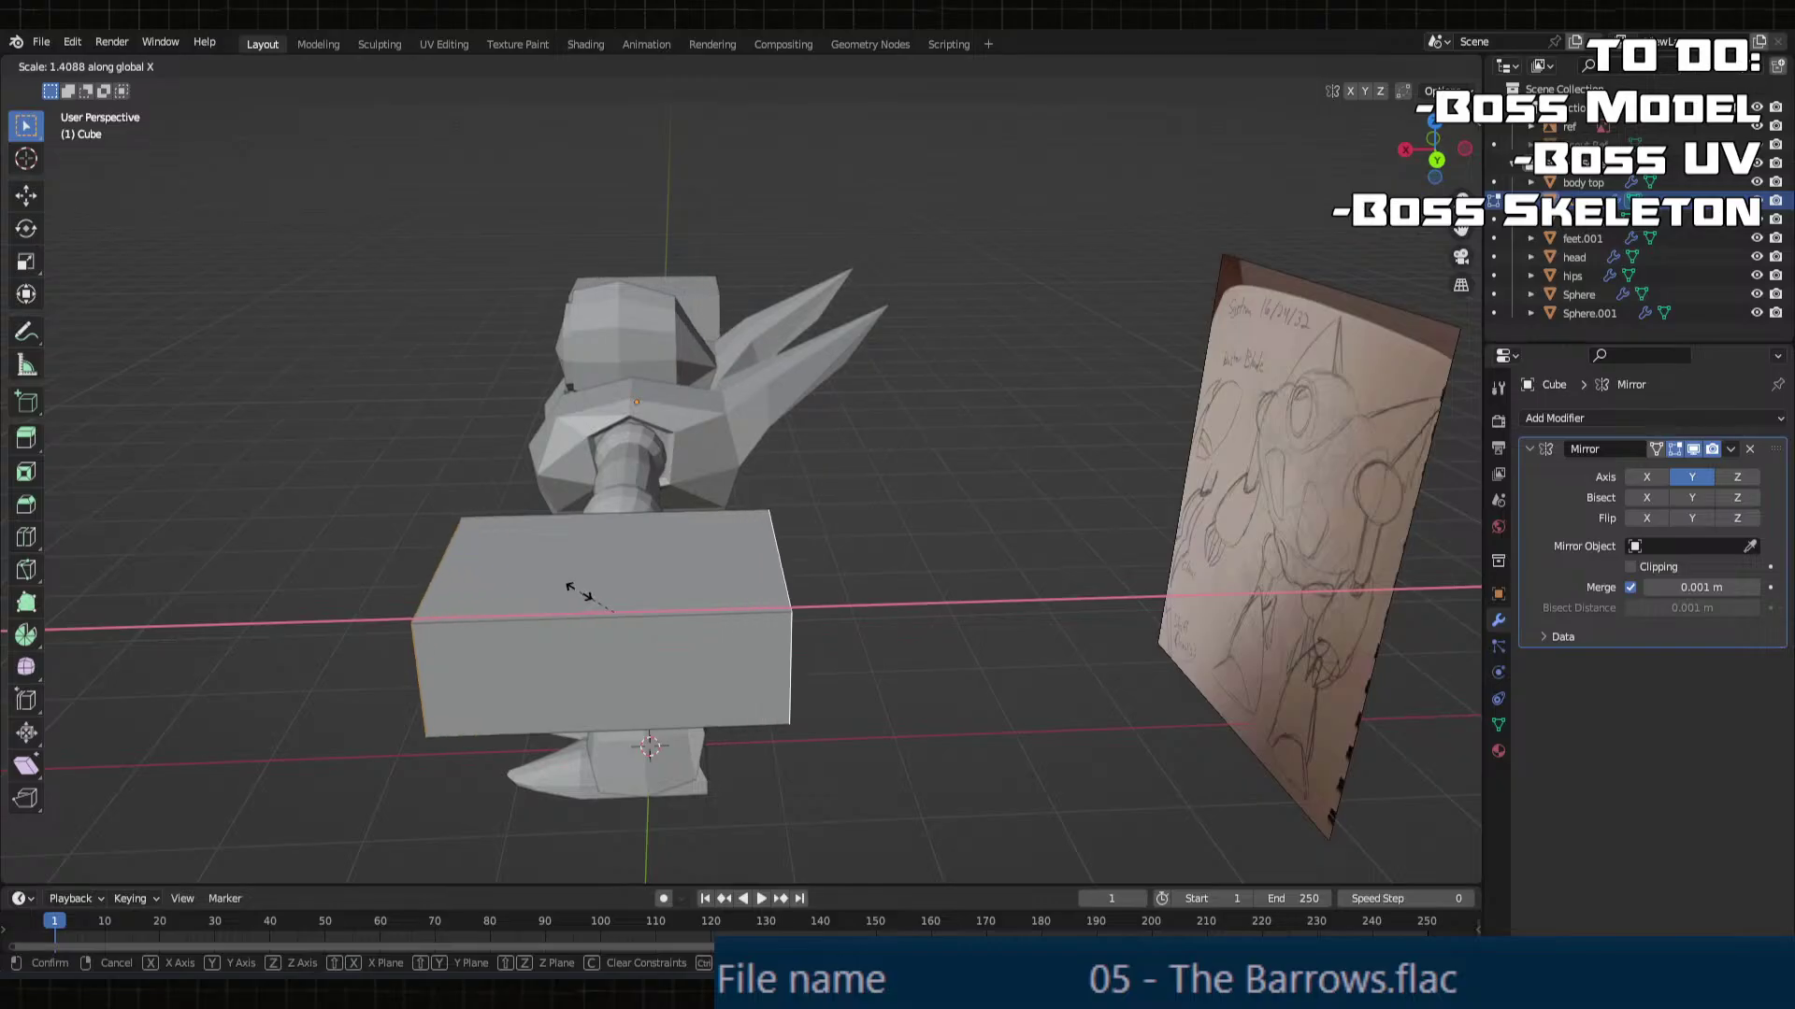
{"action": "left_click", "coordinate": [610, 615]}
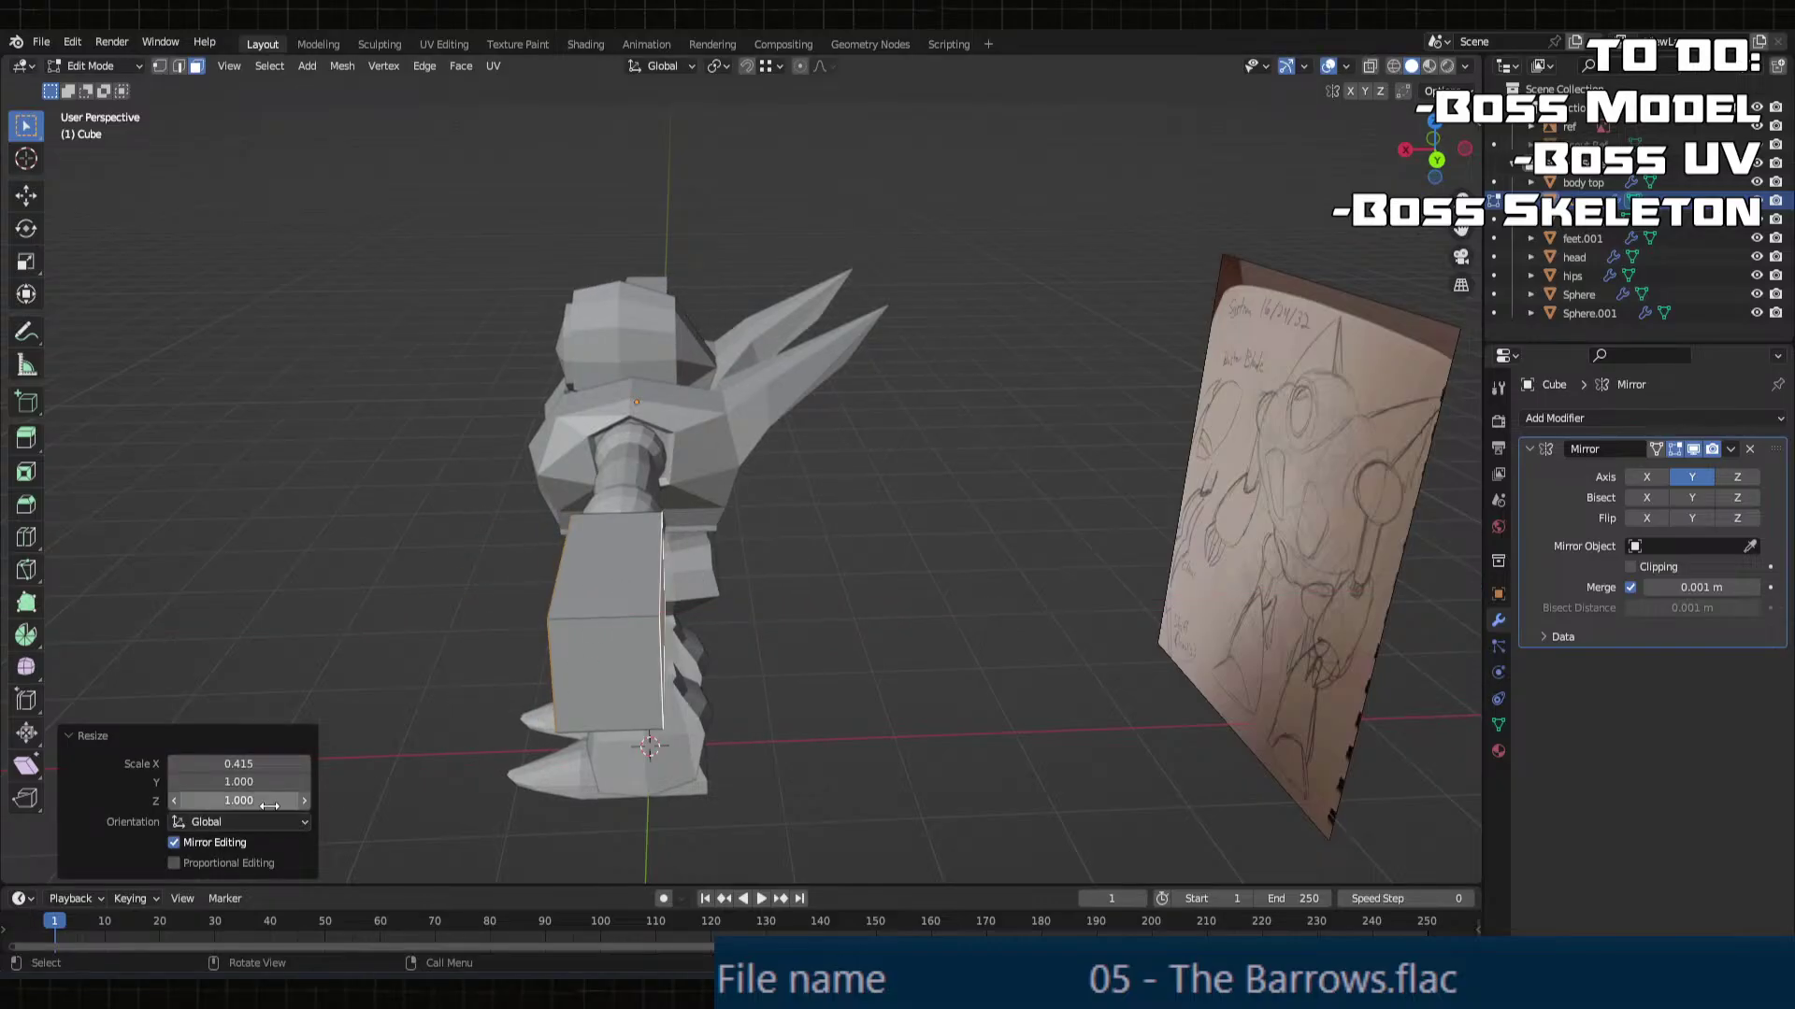
{"action": "key", "text": "Return"}
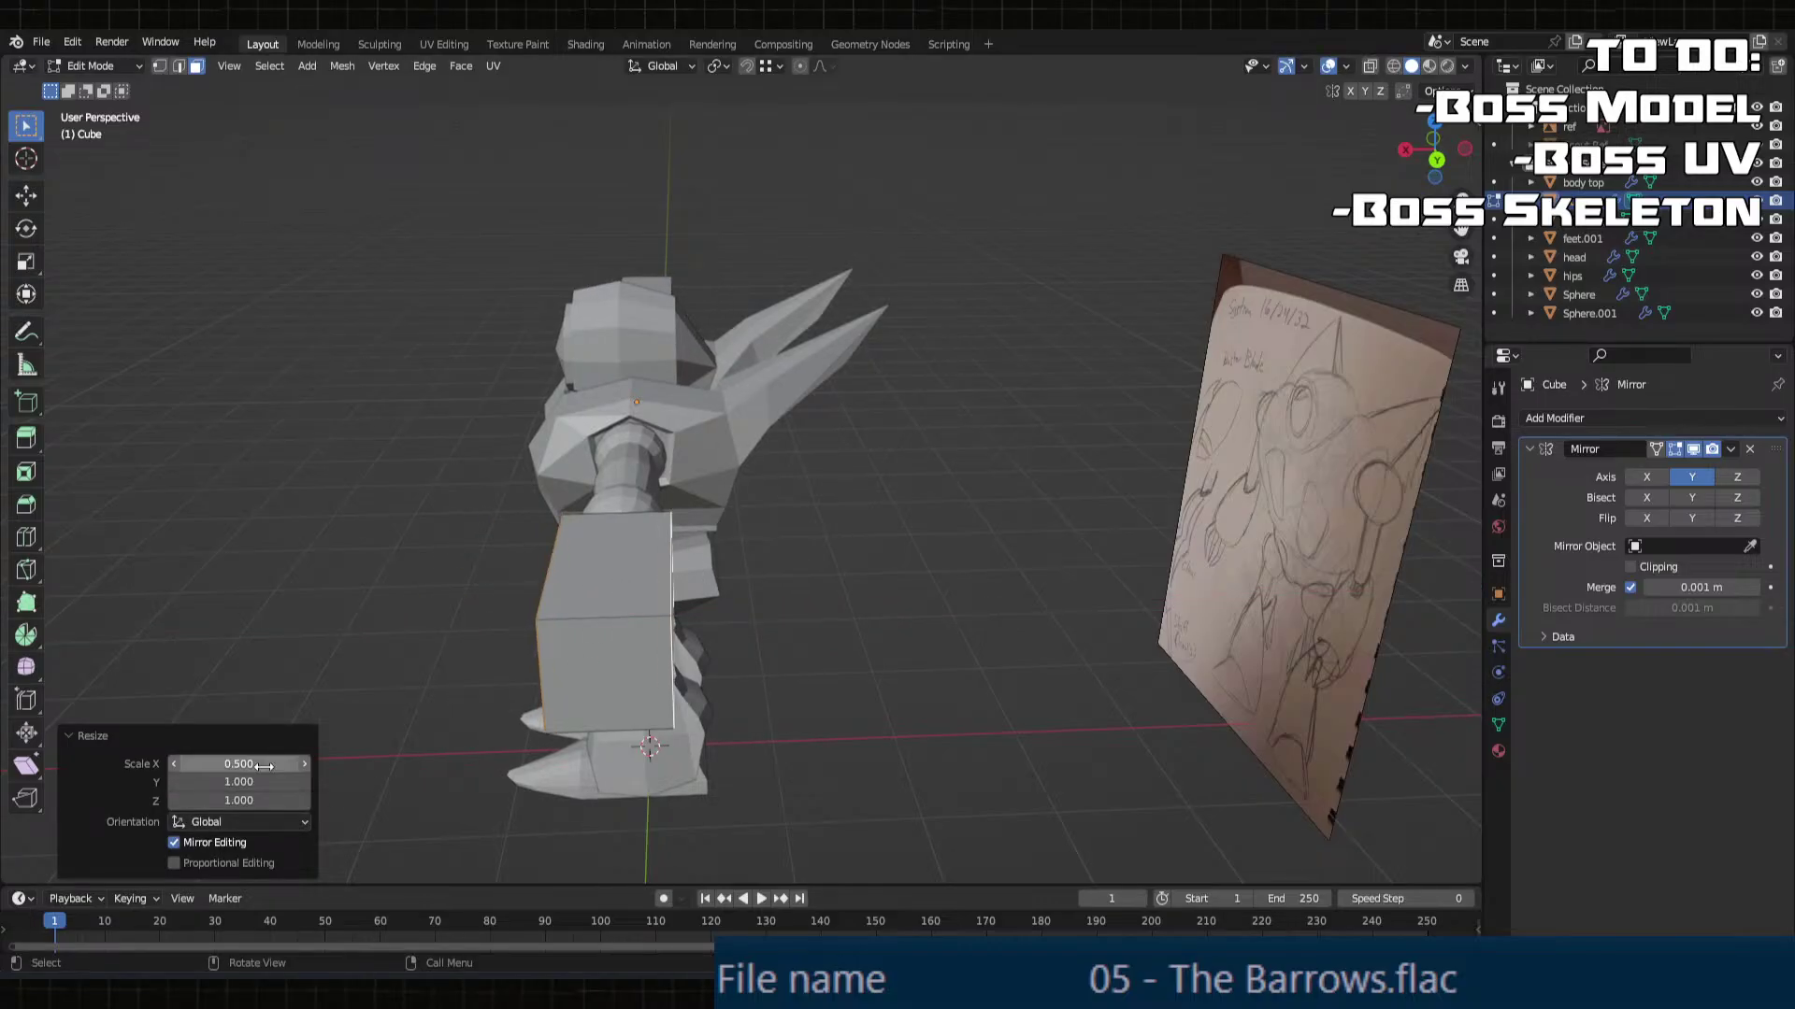
Step: Select the whole linked hand block and move it -0.26109 m along Y to meet the arm's ball end
{"action": "middle_click_drag", "start_coordinate": [561, 687], "coordinate": [871, 668]}
{"action": "key", "text": "Tab"}
{"action": "key", "text": "Tab"}
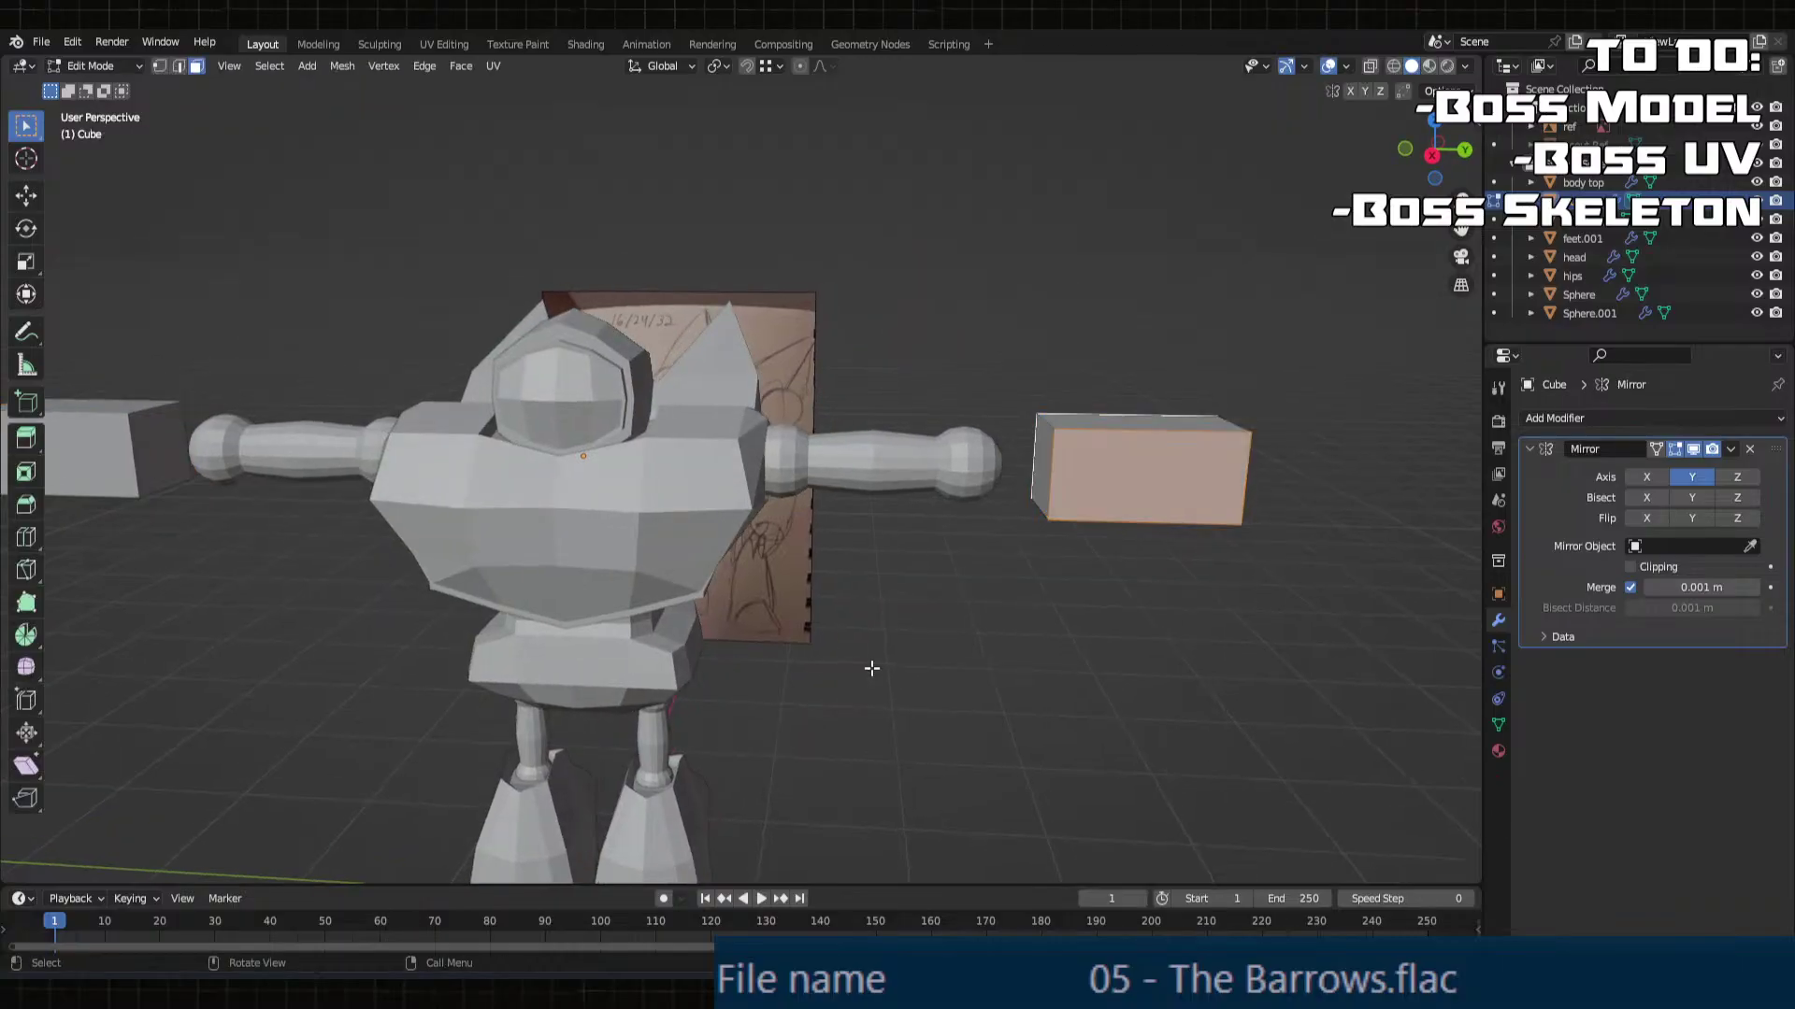
{"action": "key", "text": "ctrl+l"}
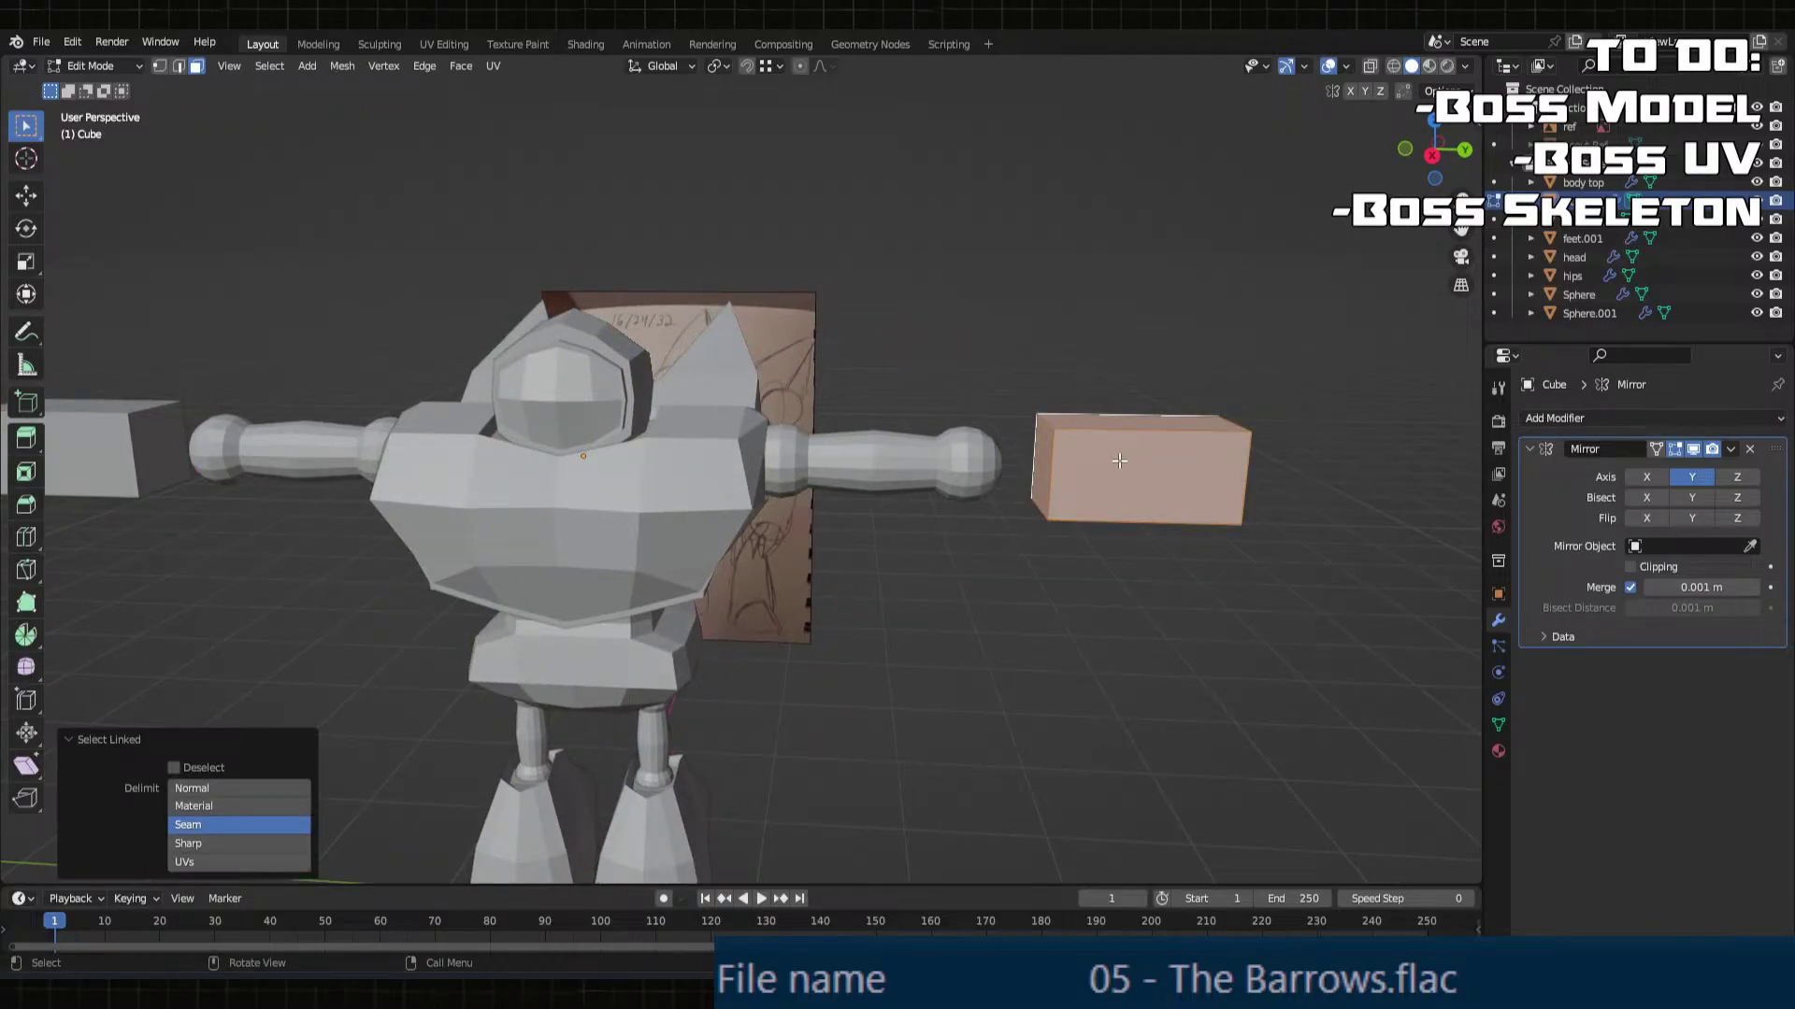
{"action": "key", "text": "g"}
{"action": "key", "text": "y"}
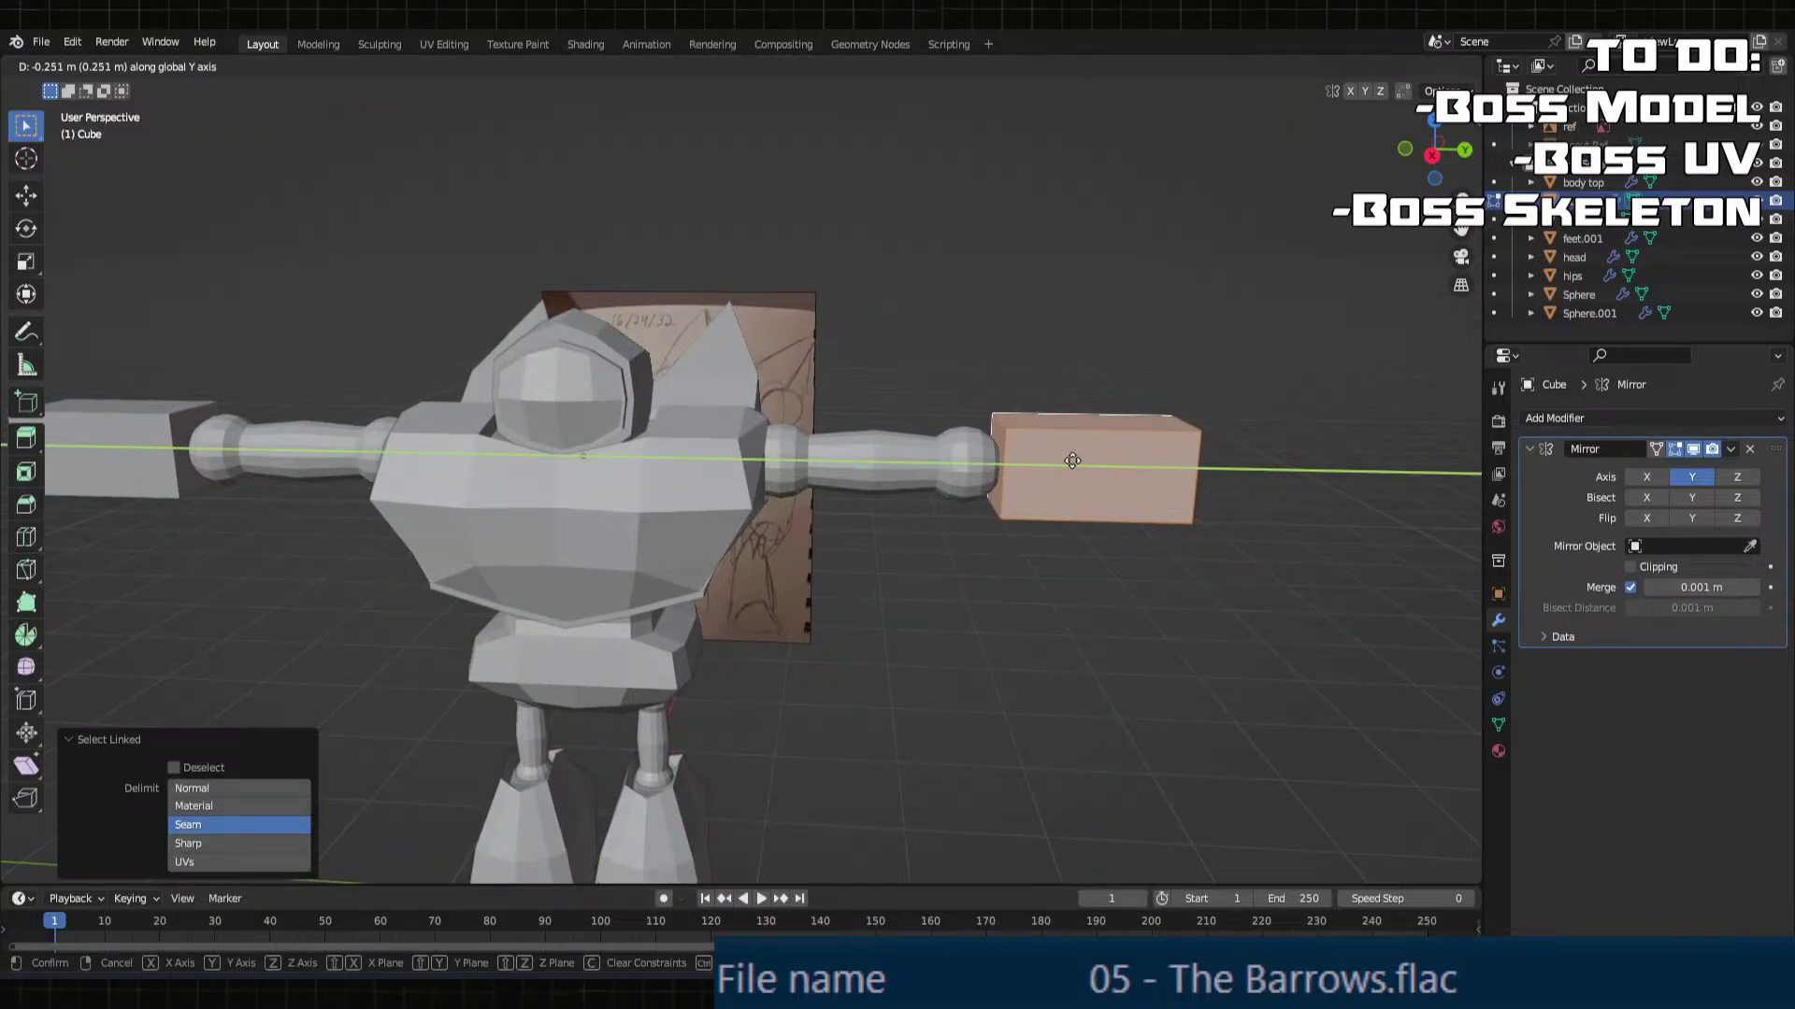
{"action": "left_click", "coordinate": [1072, 460]}
{"action": "middle_click_drag", "start_coordinate": [1072, 460], "coordinate": [937, 597]}
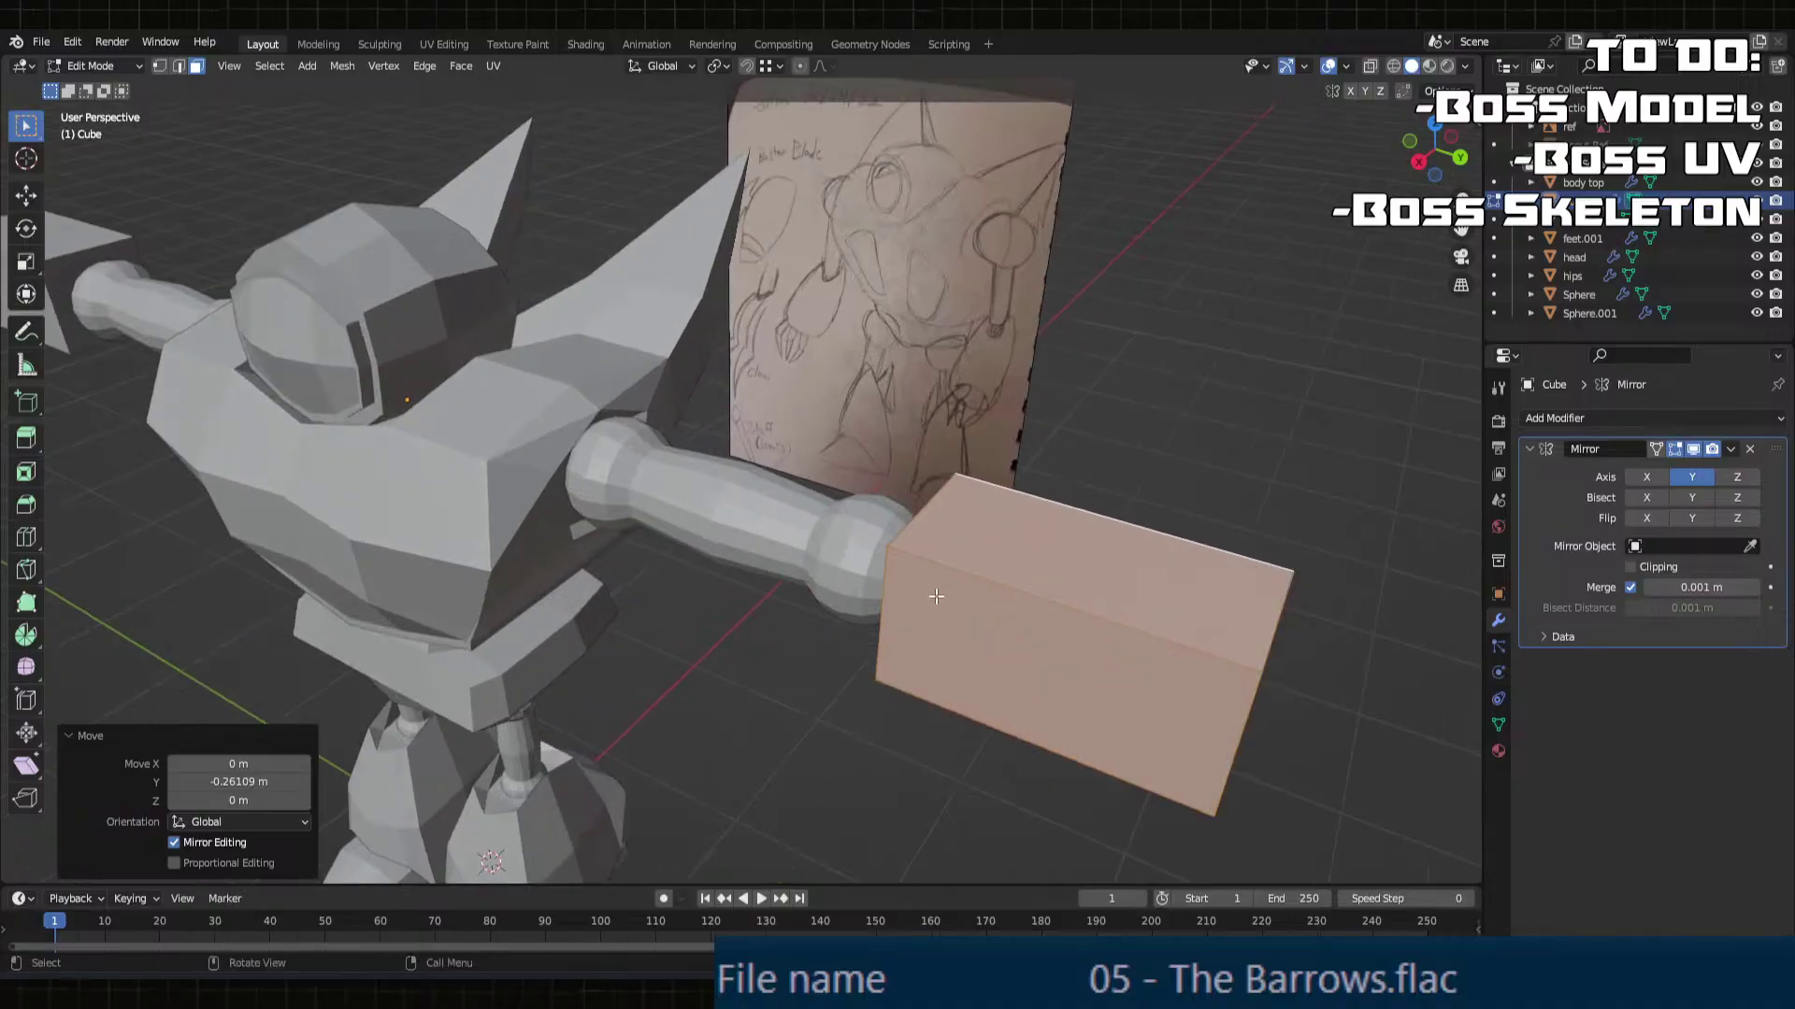
Step: Add three evenly spaced loop cuts across the hand block's length and scale them uniformly to 1.211
{"action": "left_click", "coordinate": [26, 538]}
{"action": "left_click", "coordinate": [1077, 582]}
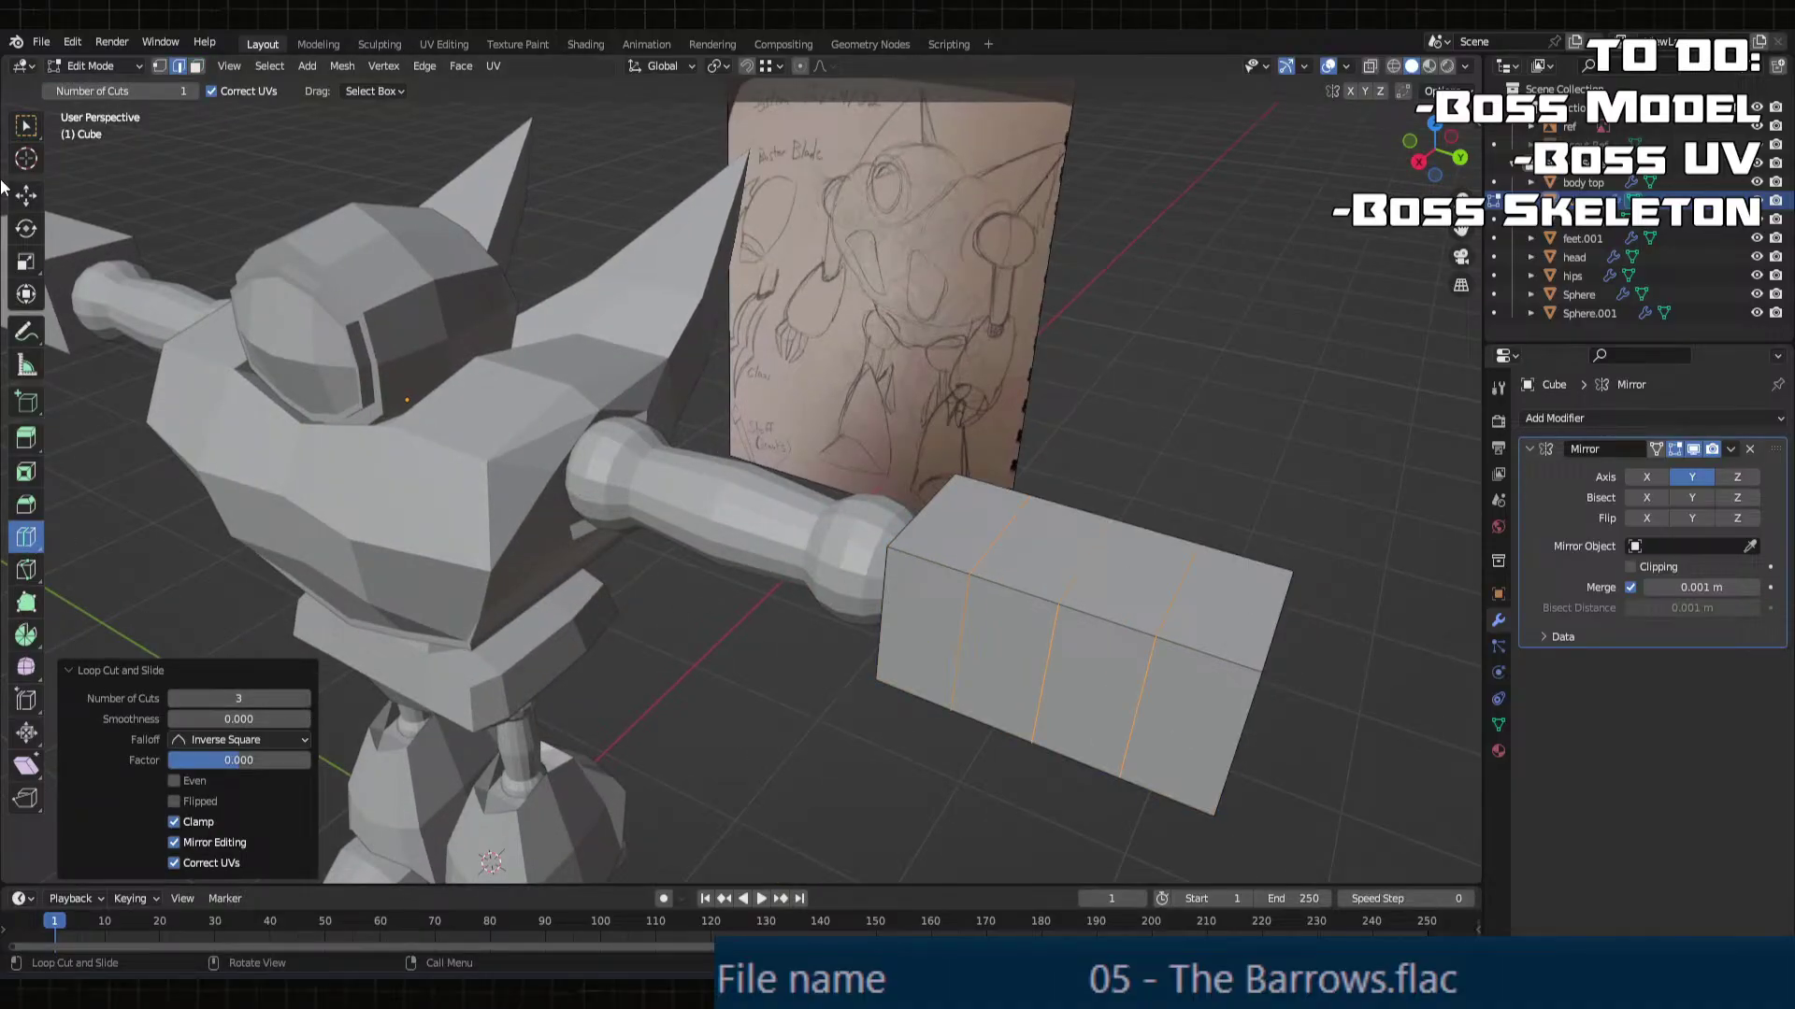
{"action": "left_click", "coordinate": [37, 129]}
{"action": "left_click", "coordinate": [1026, 650]}
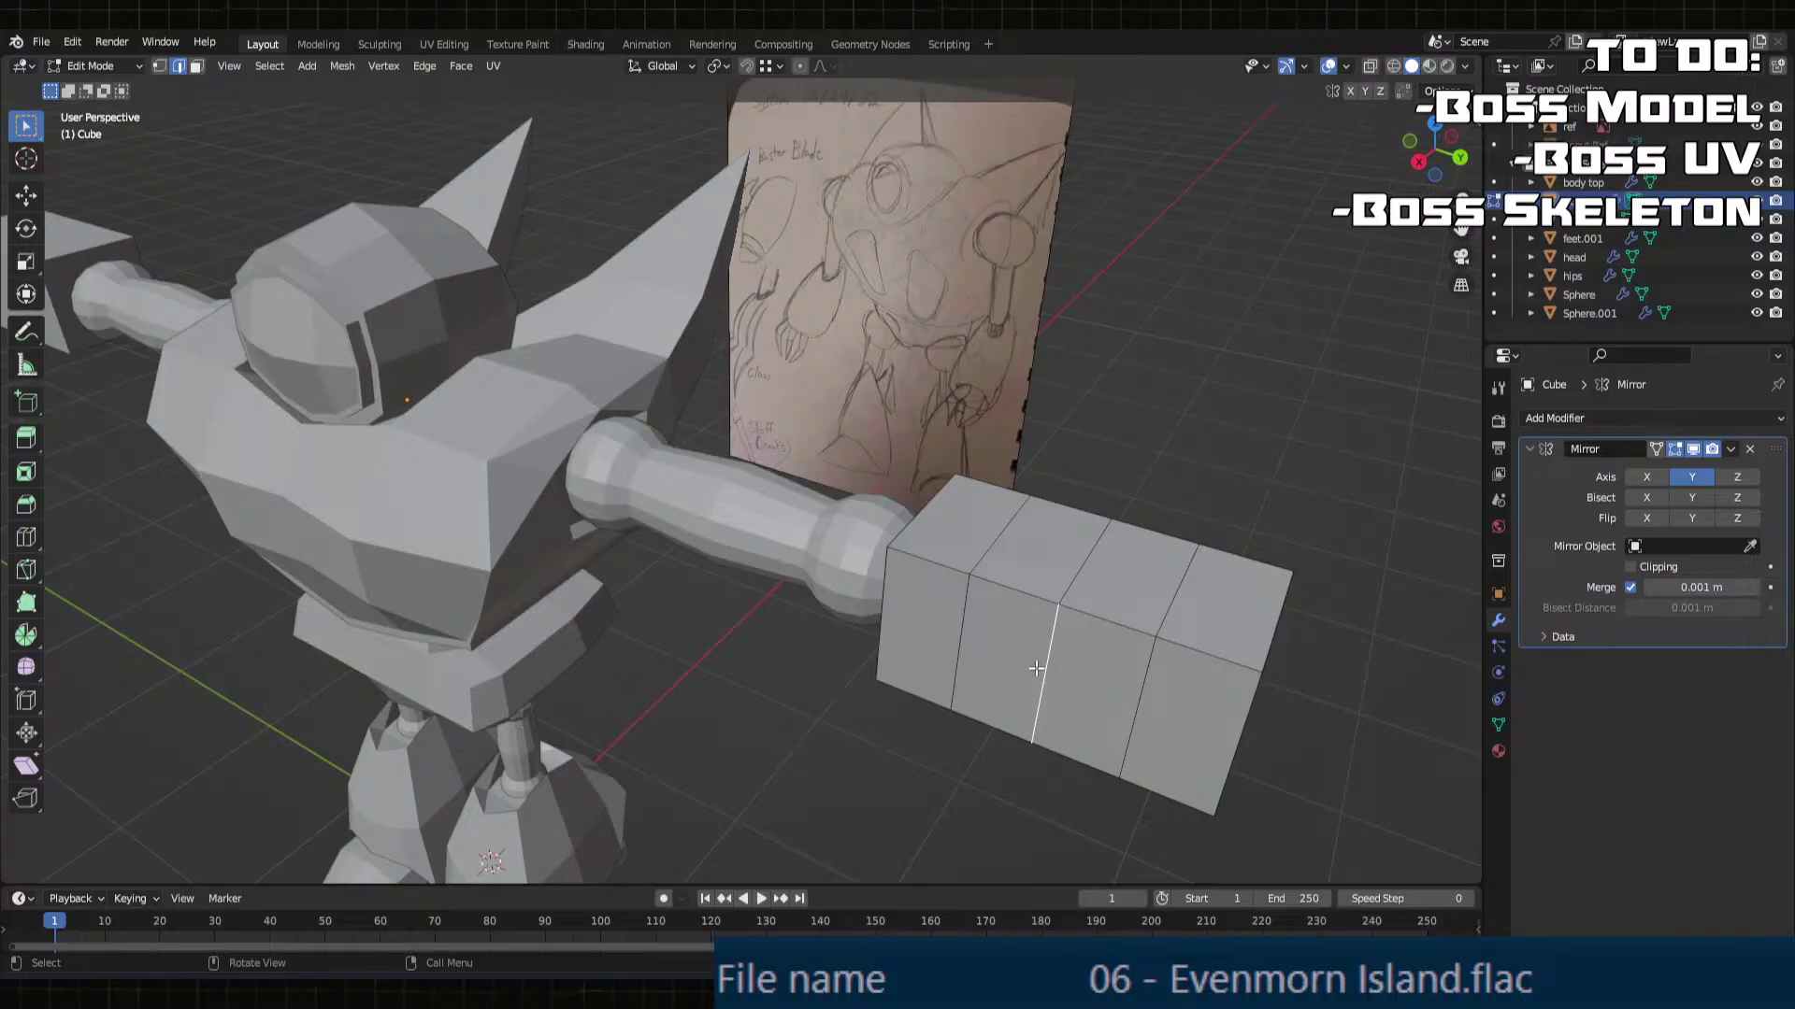
{"action": "key", "text": "s"}
{"action": "left_click", "coordinate": [1174, 613]}
{"action": "middle_click_drag", "start_coordinate": [1174, 613], "coordinate": [895, 717]}
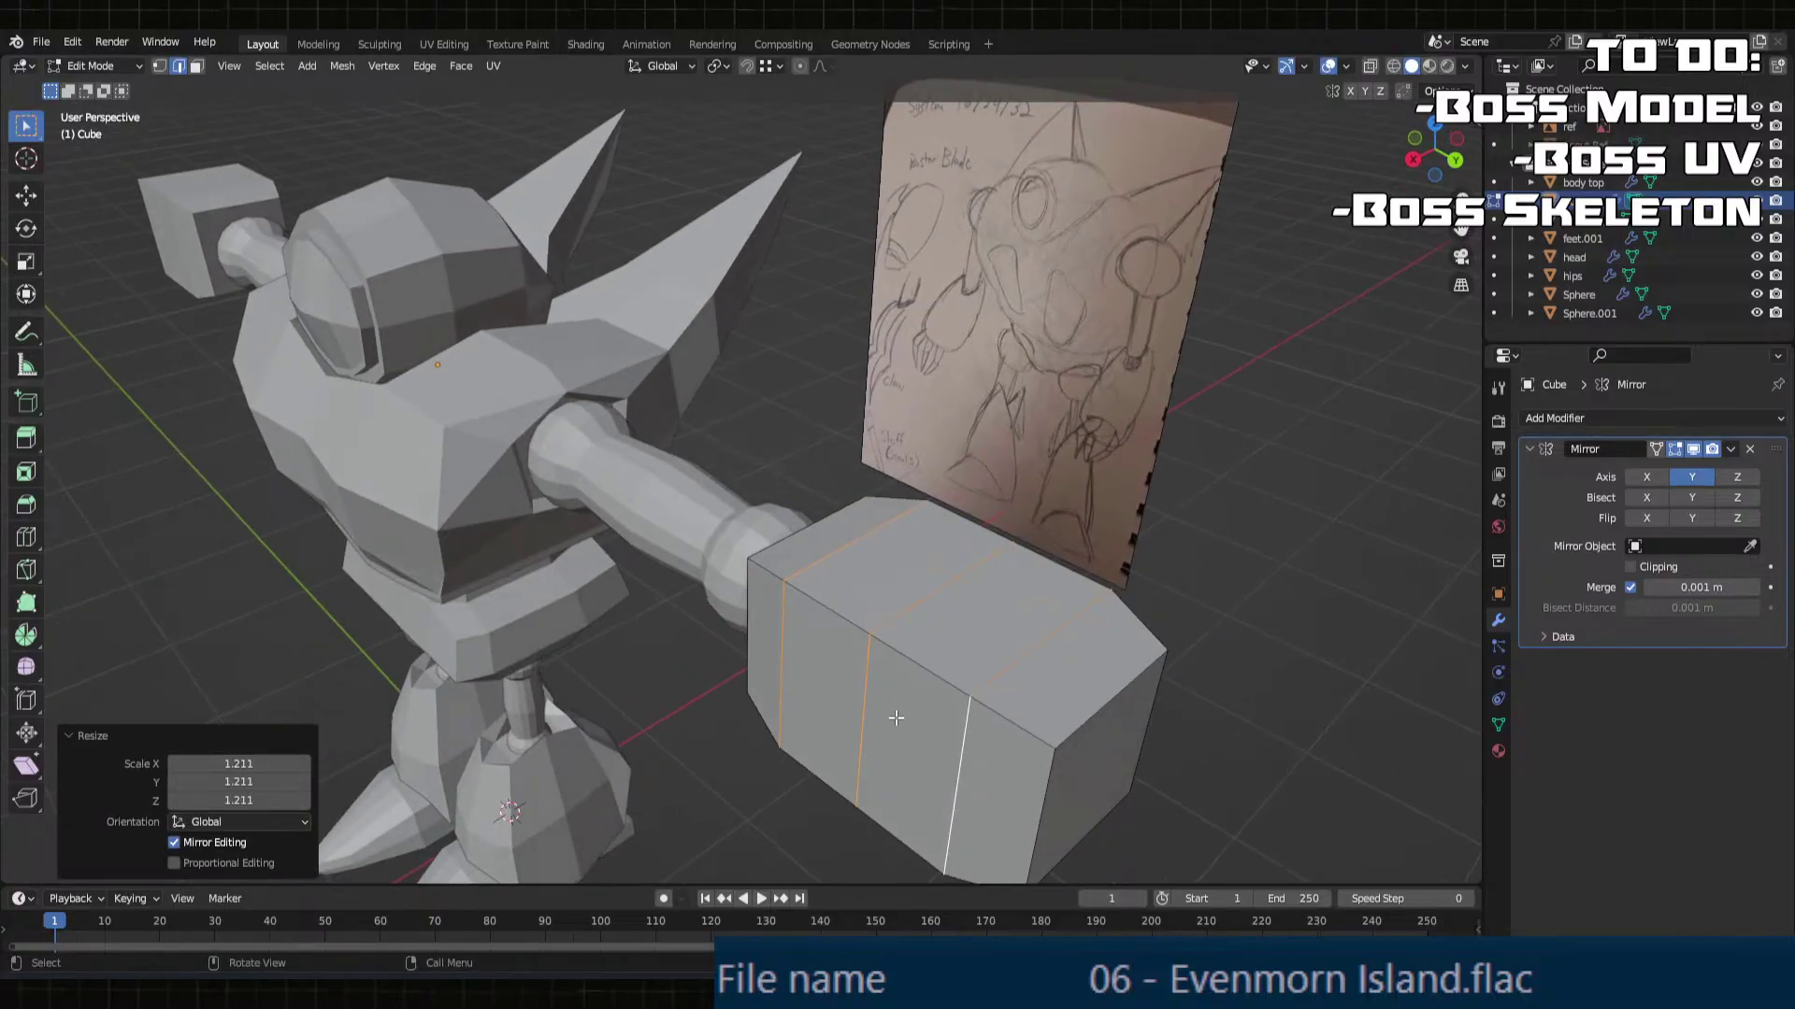
Step: Scale the middle crosswise edge loop of the hand up slightly so the block bulges at its centre
{"action": "left_click", "coordinate": [870, 711]}
{"action": "key", "text": "s"}
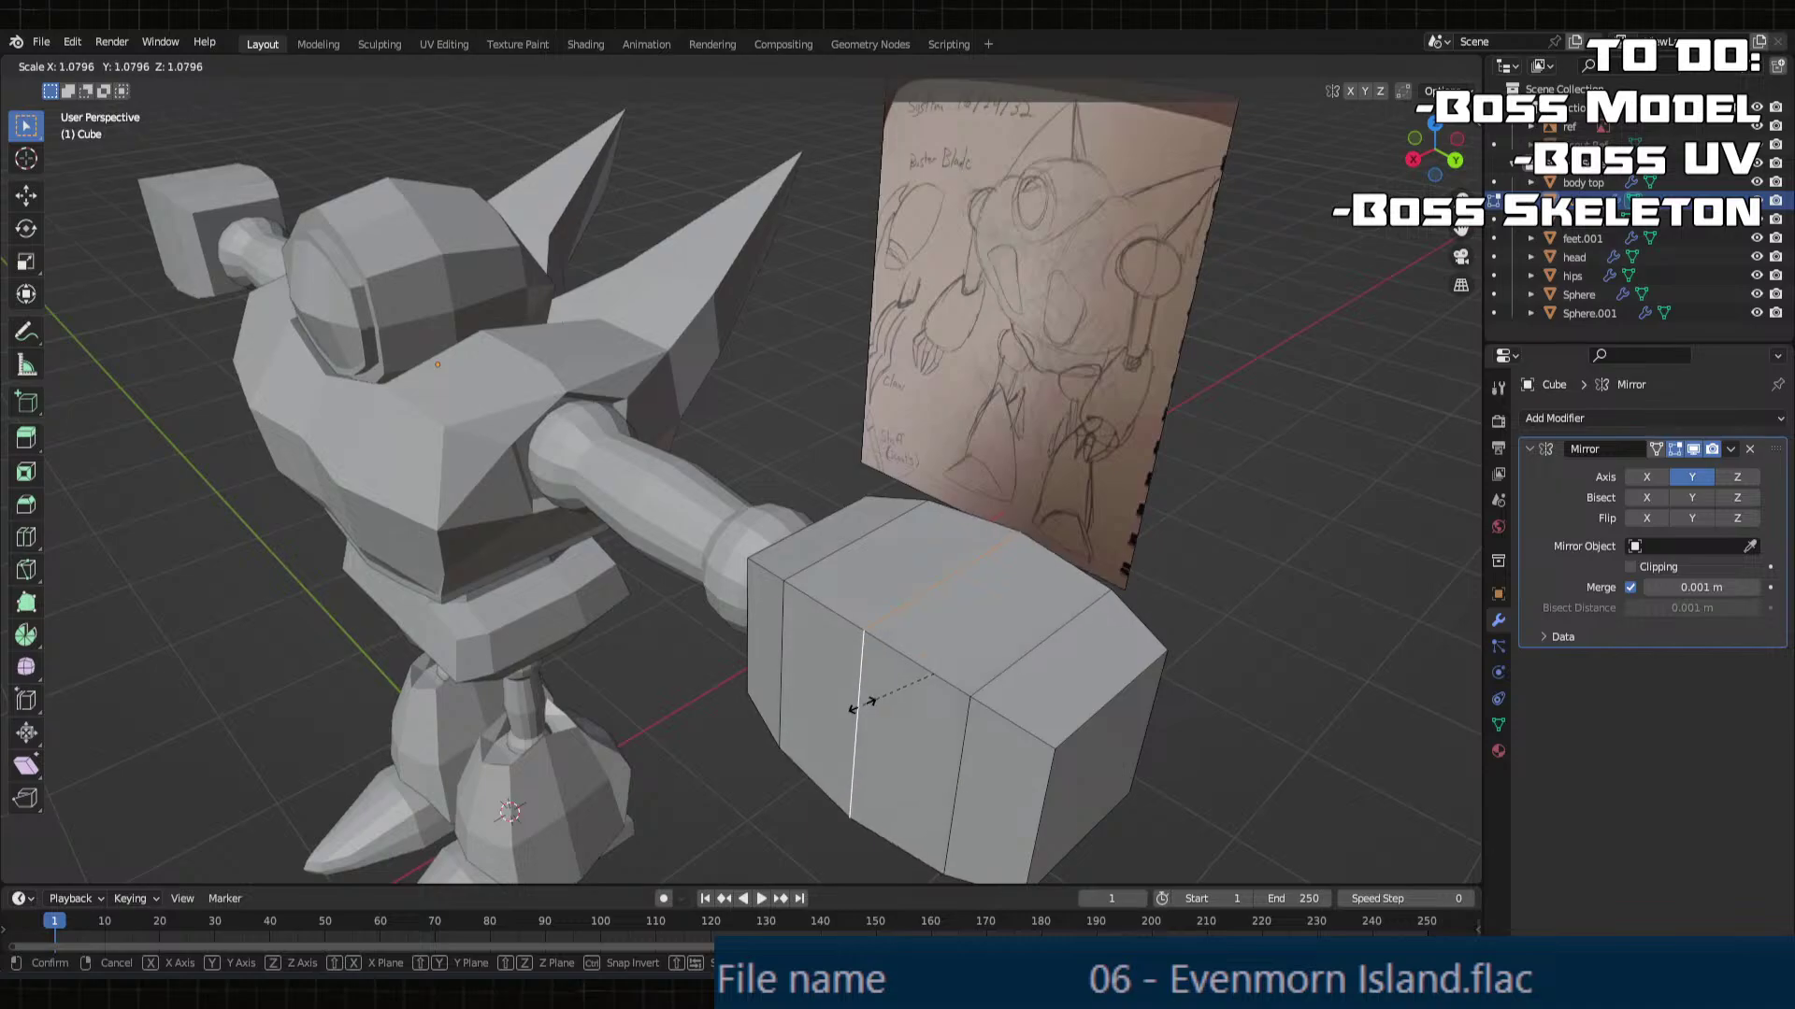
{"action": "left_click", "coordinate": [862, 703]}
{"action": "middle_click_drag", "start_coordinate": [861, 703], "coordinate": [838, 611]}
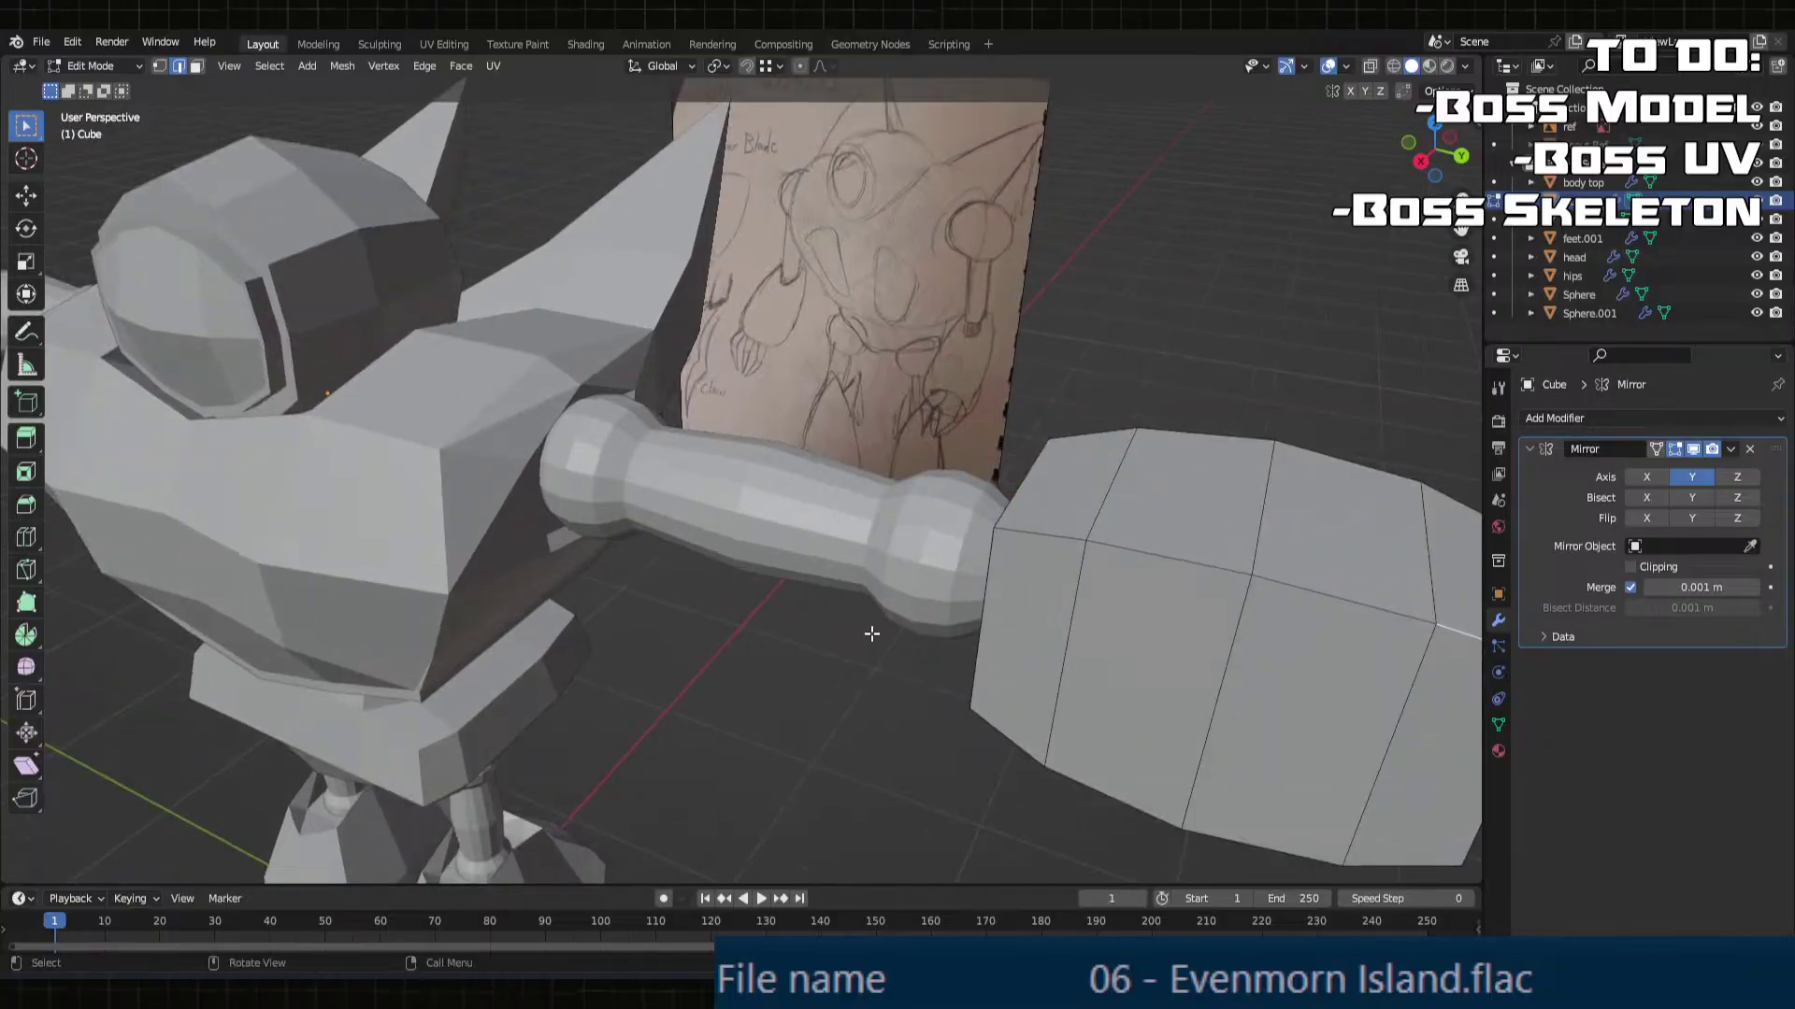
Step: Move the edge loop at the hand's arm-side end along the Y axis
{"action": "scroll", "coordinate": [973, 625], "scroll_direction": "up", "scroll_amount": 3}
{"action": "middle_click_drag", "start_coordinate": [1182, 432], "coordinate": [987, 401]}
{"action": "left_click", "coordinate": [1005, 542], "text": "alt"}
{"action": "key", "text": "g"}
{"action": "key", "text": "y"}
{"action": "left_click", "coordinate": [1049, 538]}
Step: Scale the crosswise edge loop near the hand's arm-side end and shift it along Y
{"action": "left_click", "coordinate": [1084, 523], "text": "alt"}
{"action": "key", "text": "s"}
{"action": "left_click", "coordinate": [1091, 517]}
{"action": "key", "text": "g"}
{"action": "key", "text": "x"}
{"action": "key", "text": "y"}
{"action": "left_click", "coordinate": [1049, 508]}
Step: Adjust the edge loop around the hand's wrist opening by 0.004378 m along Y
{"action": "left_click", "coordinate": [1028, 504], "text": "alt"}
{"action": "key", "text": "g"}
{"action": "key", "text": "y"}
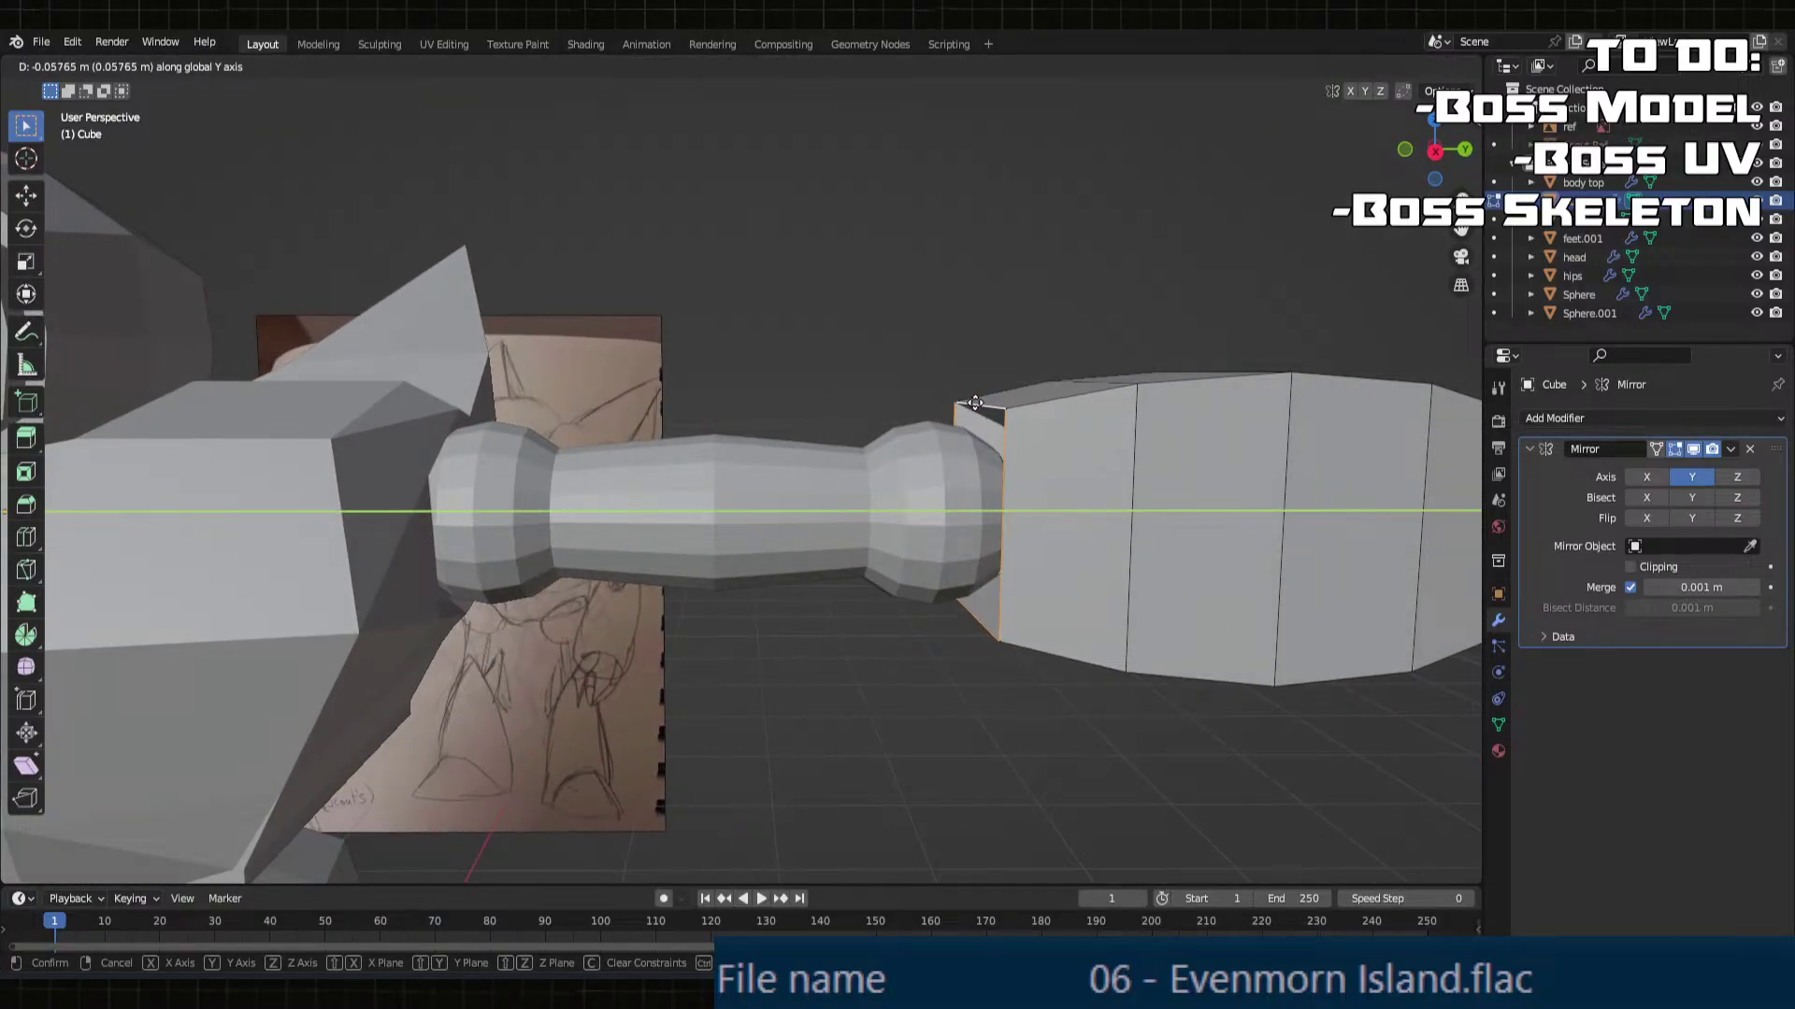
{"action": "left_click", "coordinate": [1000, 404]}
{"action": "middle_click_drag", "start_coordinate": [1000, 403], "coordinate": [1007, 451]}
{"action": "middle_click_drag", "start_coordinate": [1012, 534], "coordinate": [991, 530]}
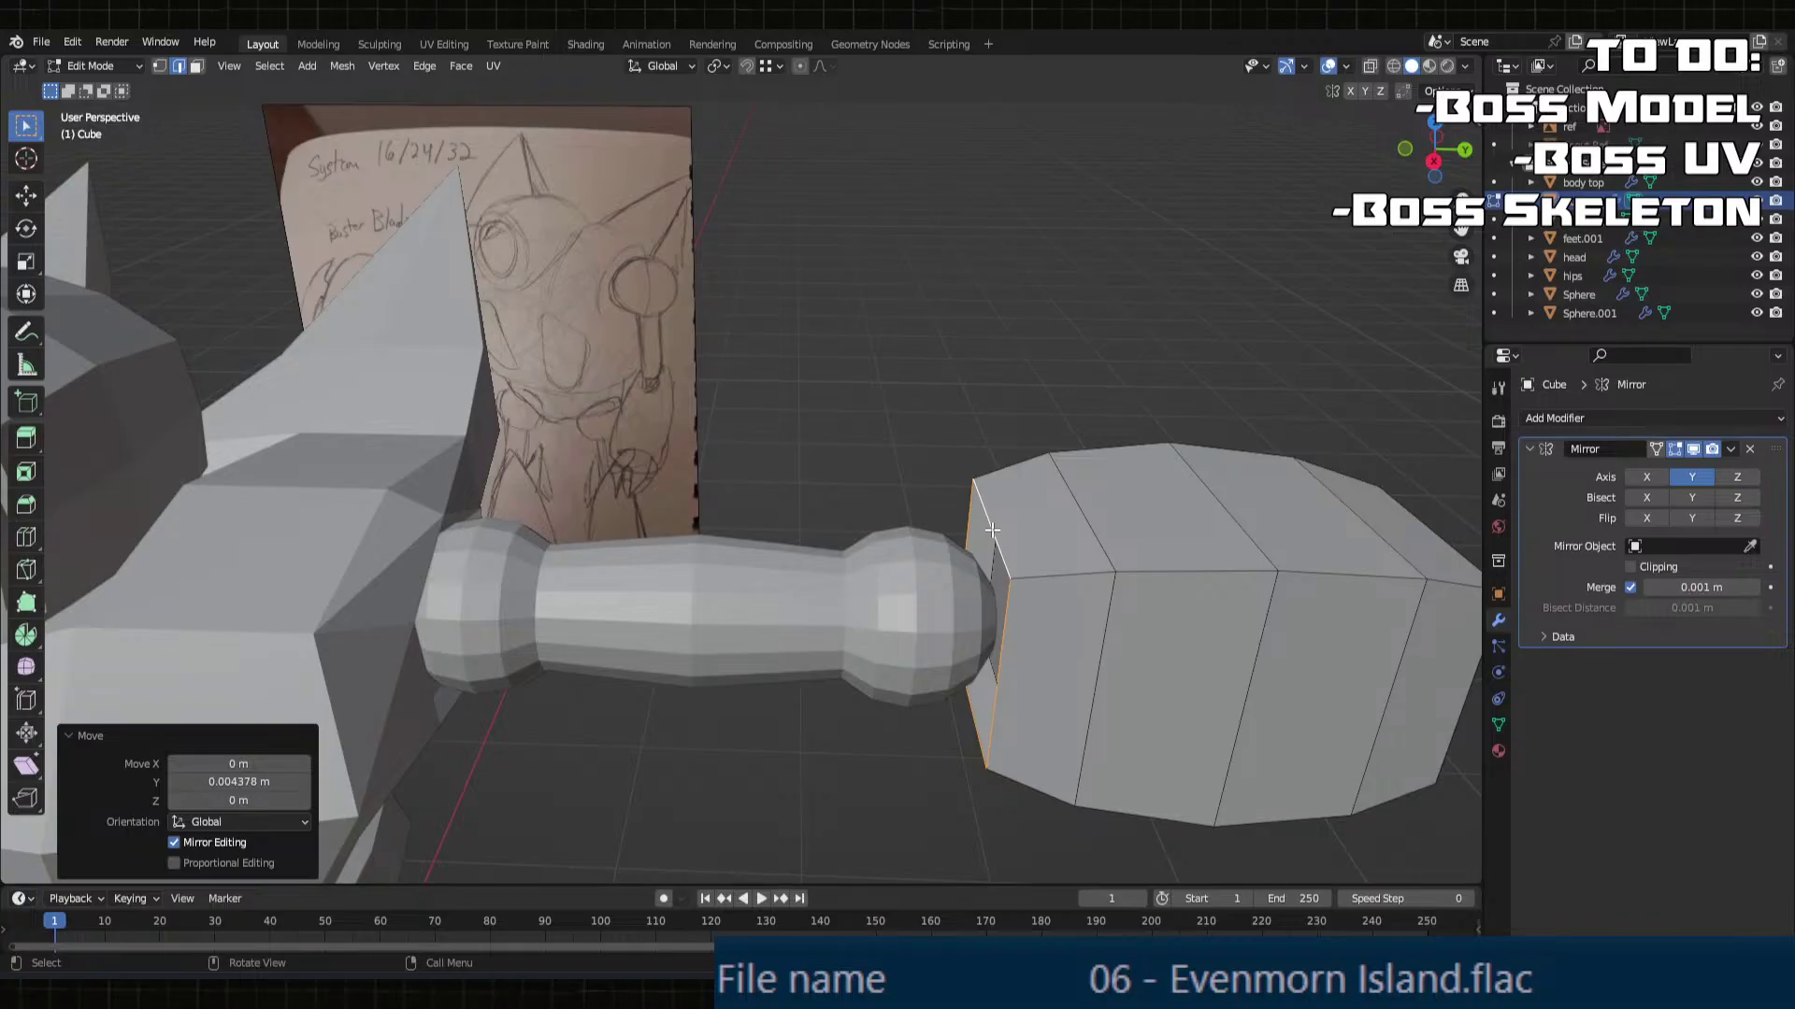
{"action": "middle_click_drag", "start_coordinate": [992, 530], "coordinate": [978, 537]}
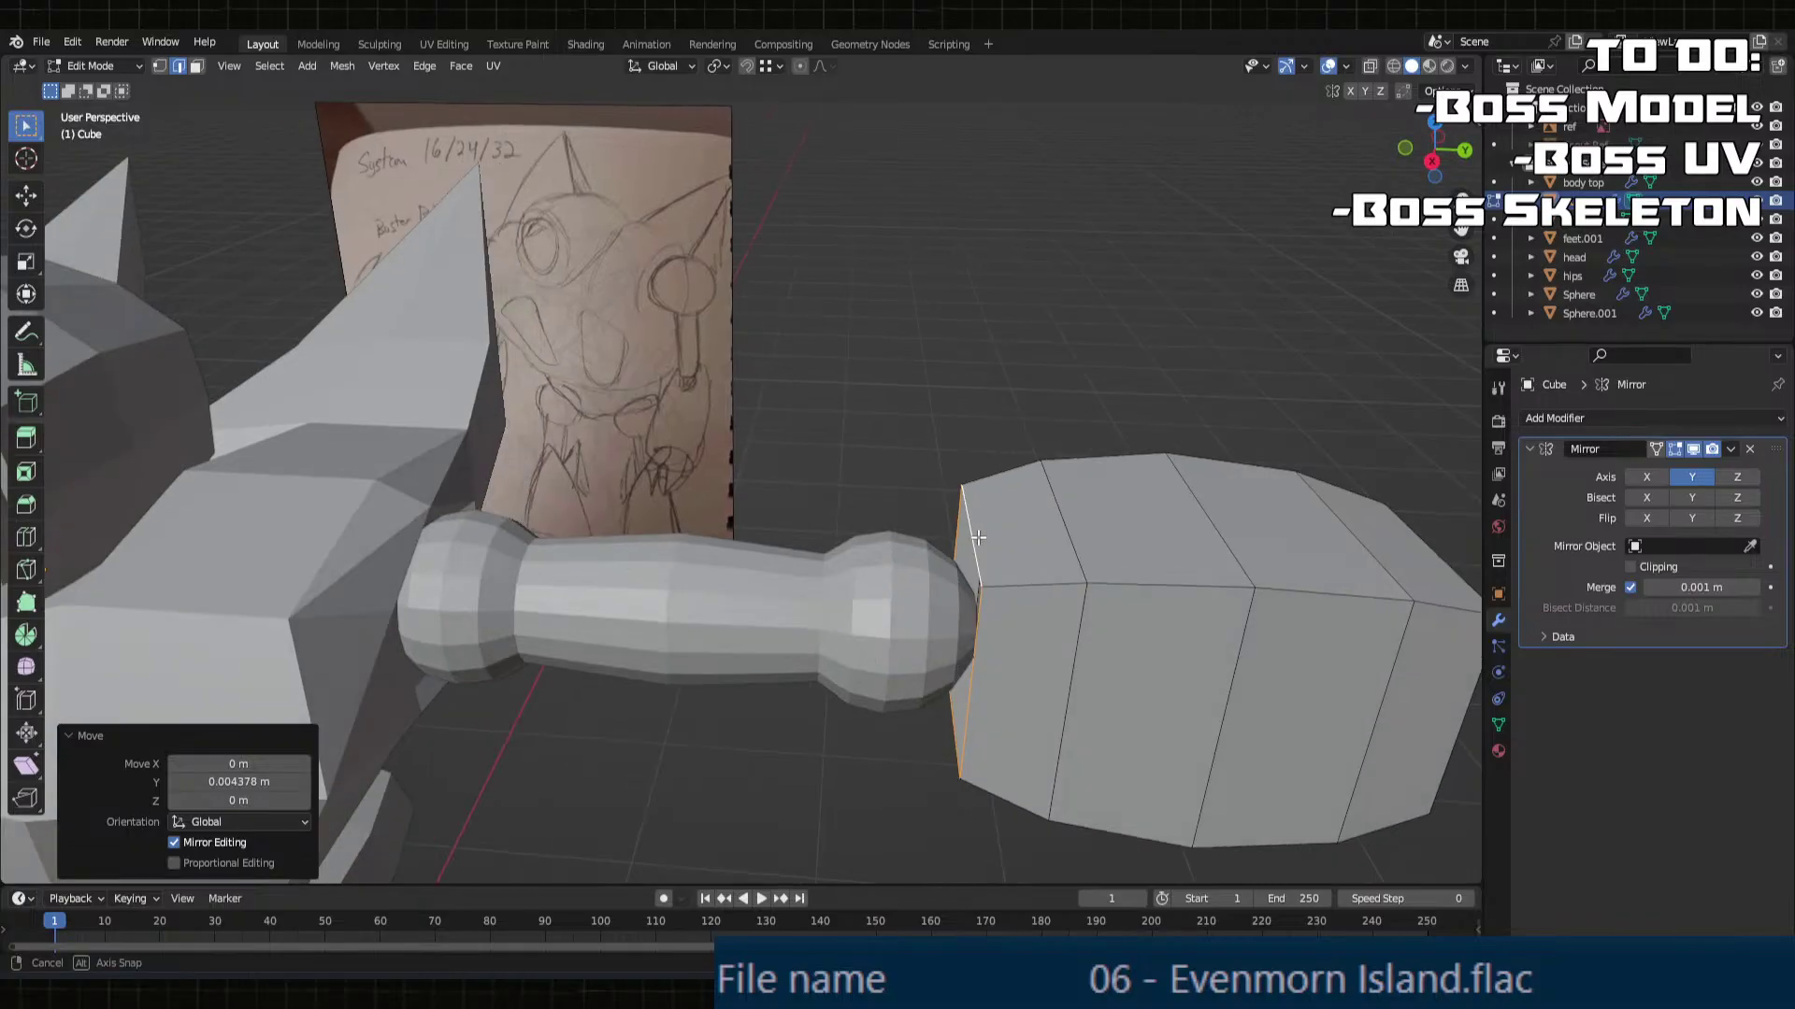
Step: Add two lengthwise loop cuts to the hand, one centred across its width and one at its mid-height
{"action": "left_click", "coordinate": [27, 538]}
{"action": "middle_click_drag", "start_coordinate": [1274, 621], "coordinate": [1075, 622]}
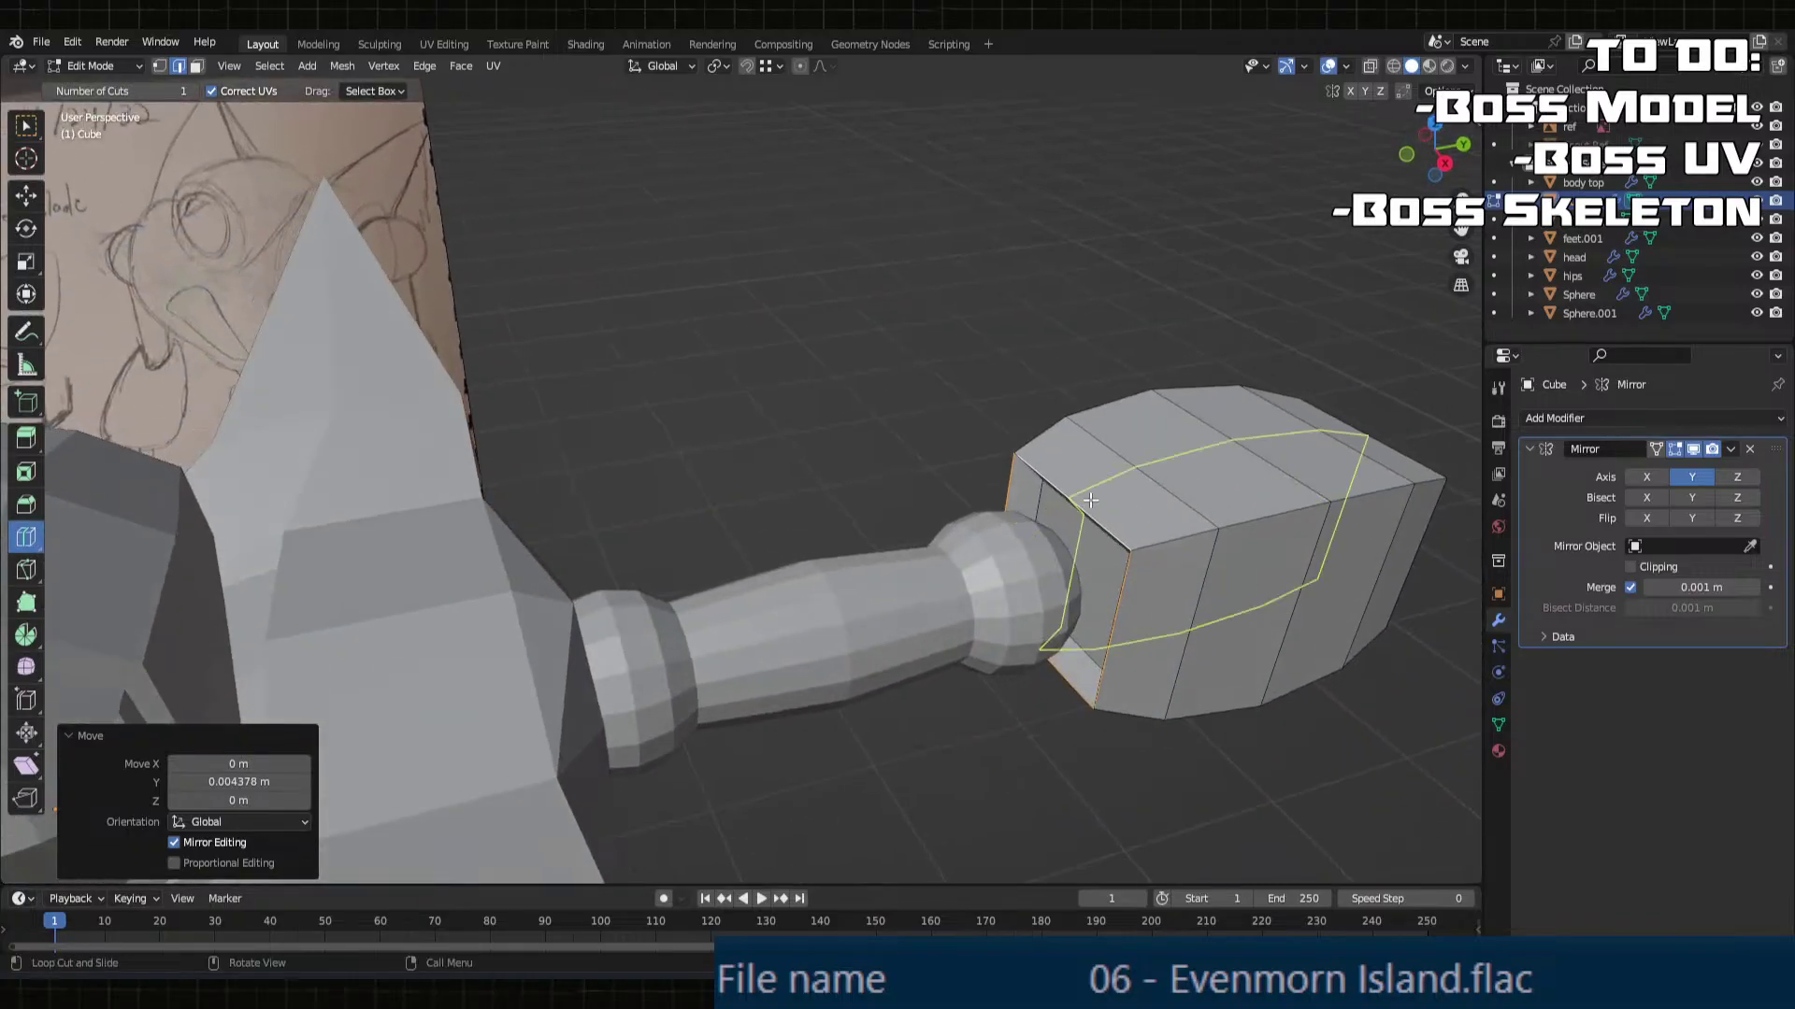
{"action": "left_click", "coordinate": [1098, 598]}
{"action": "middle_click_drag", "start_coordinate": [1327, 581], "coordinate": [1318, 579]}
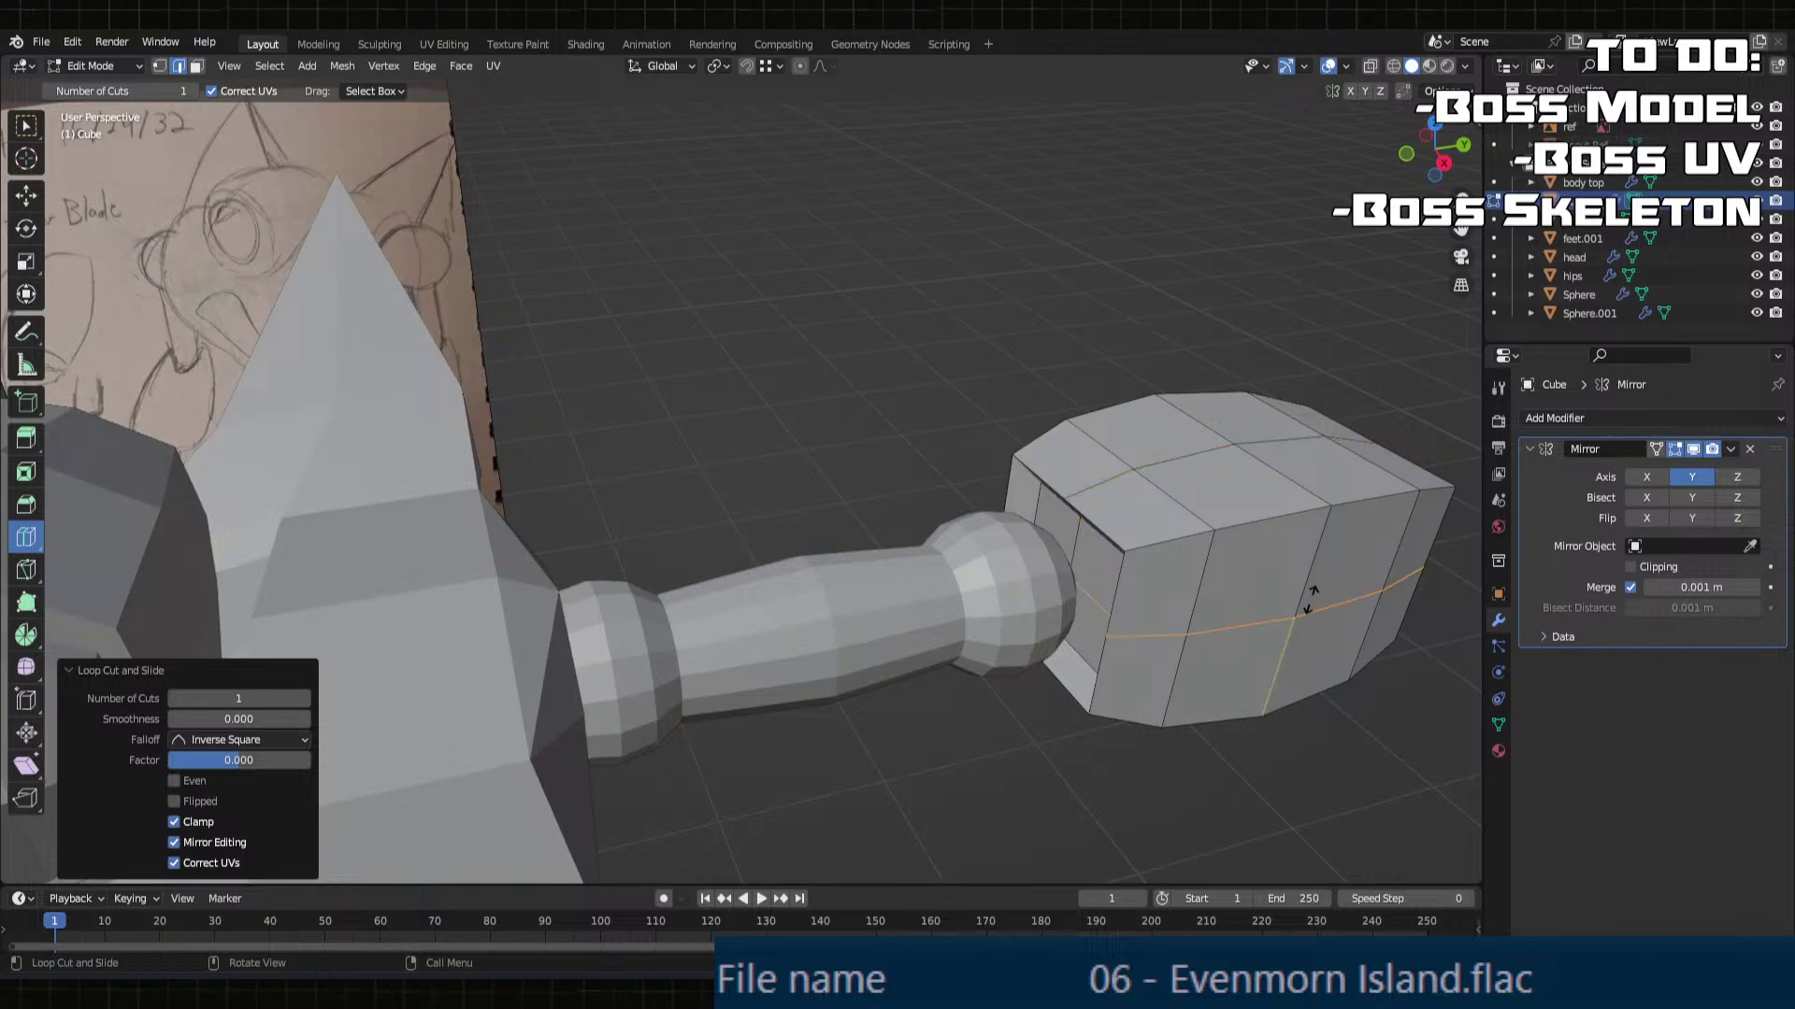
{"action": "middle_click_drag", "start_coordinate": [1281, 654], "coordinate": [782, 455]}
{"action": "left_click", "coordinate": [25, 126]}
Step: Move the middle vertices on the upper and lower rims of the wrist opening -0.1324 m along Y to form points
{"action": "middle_click_drag", "start_coordinate": [655, 421], "coordinate": [1068, 715]}
{"action": "left_click", "coordinate": [1140, 468]}
{"action": "key", "text": "g"}
{"action": "key", "text": "y"}
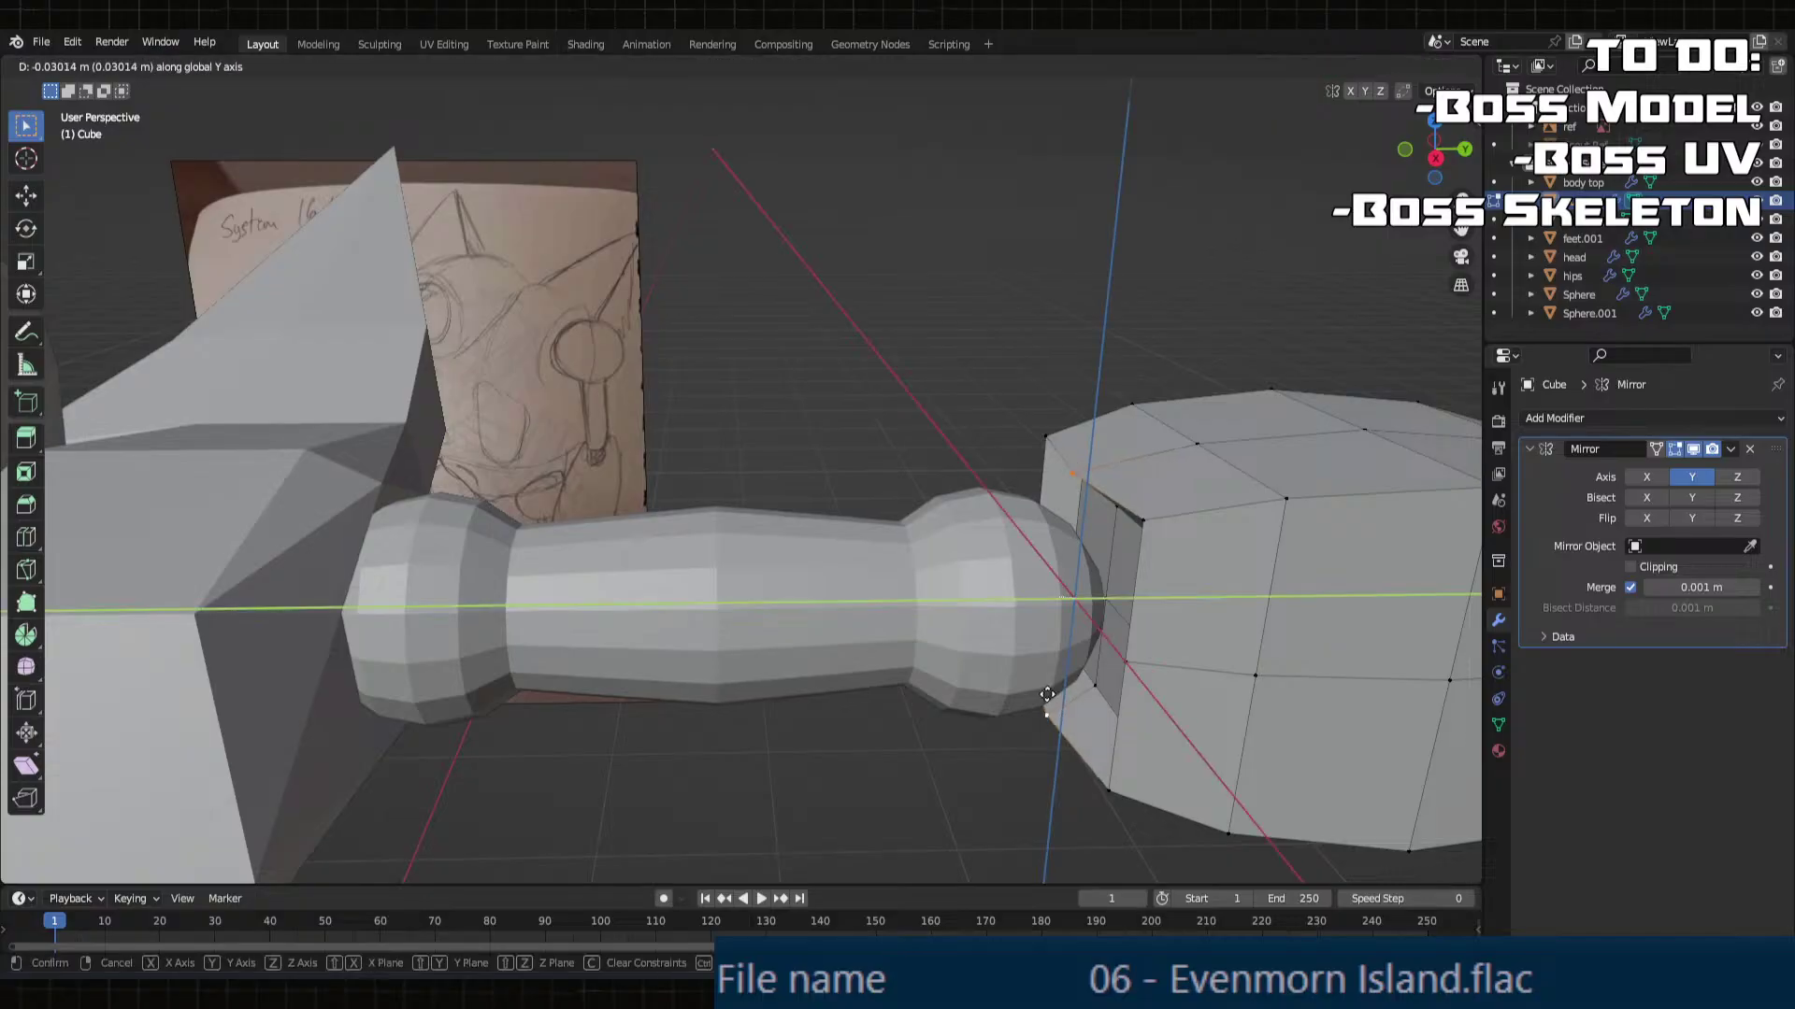
{"action": "left_click", "coordinate": [987, 703]}
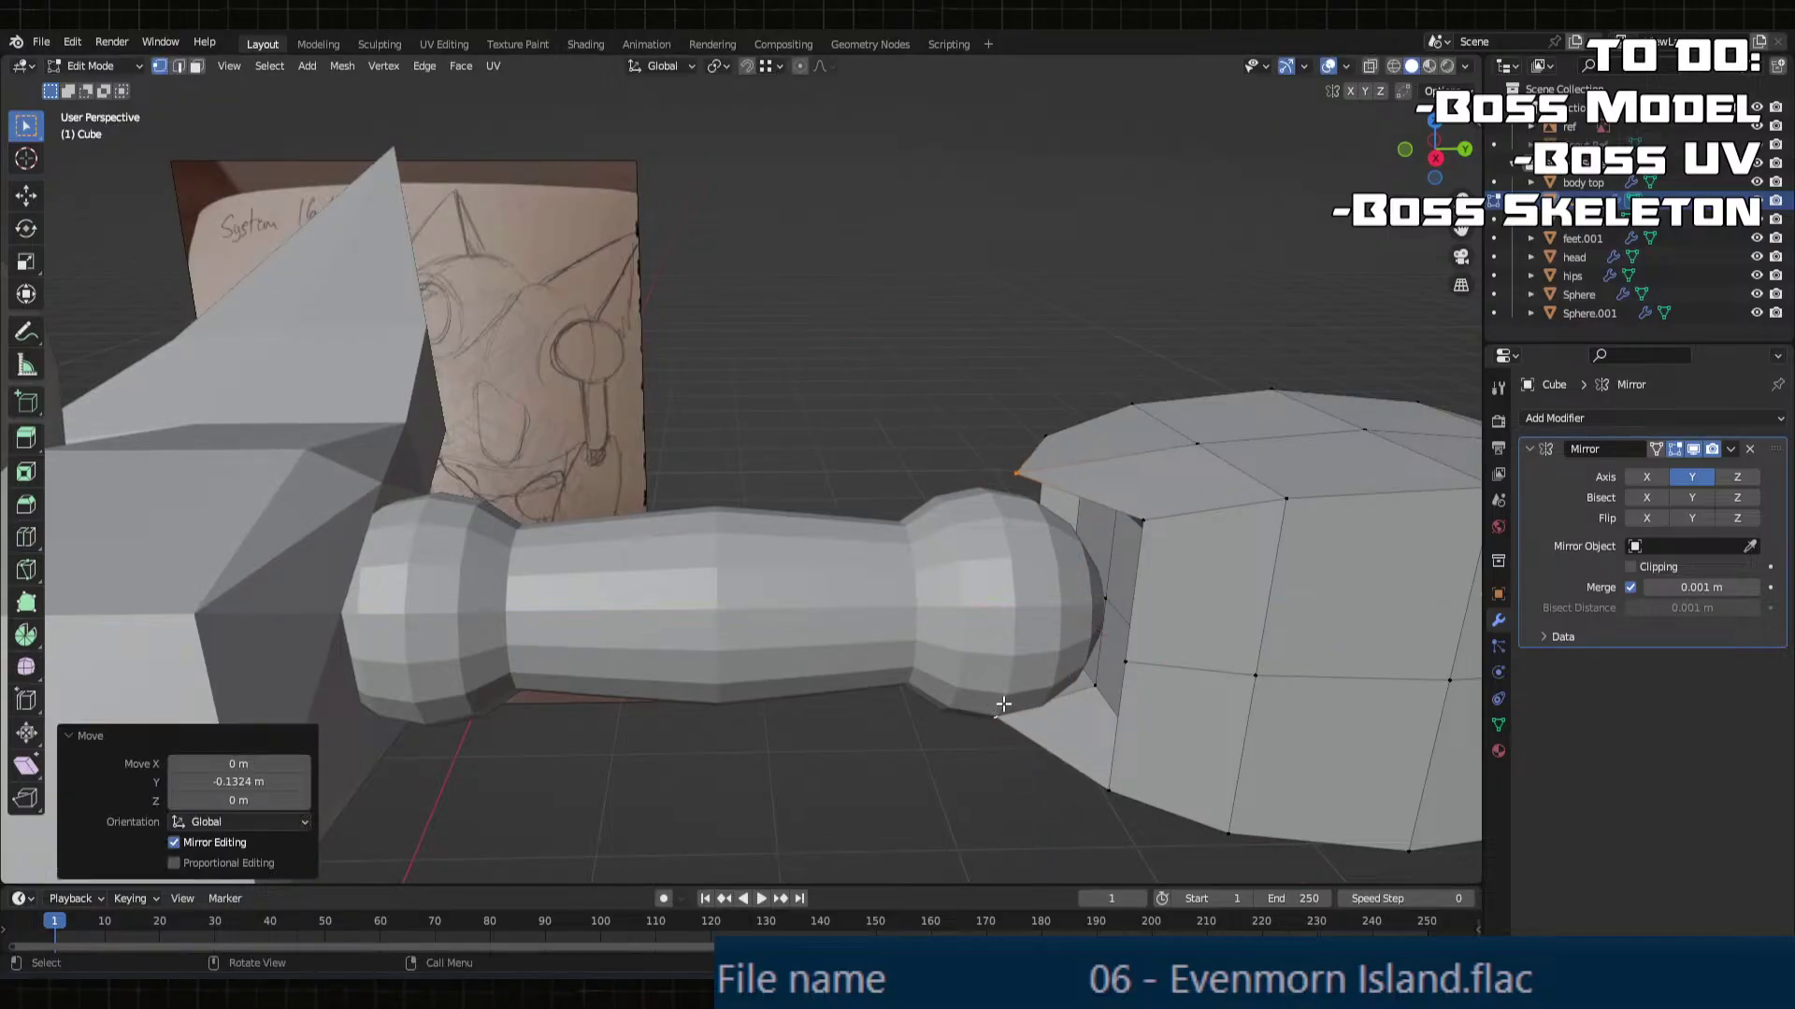
{"action": "middle_click_drag", "start_coordinate": [987, 704], "coordinate": [1158, 502]}
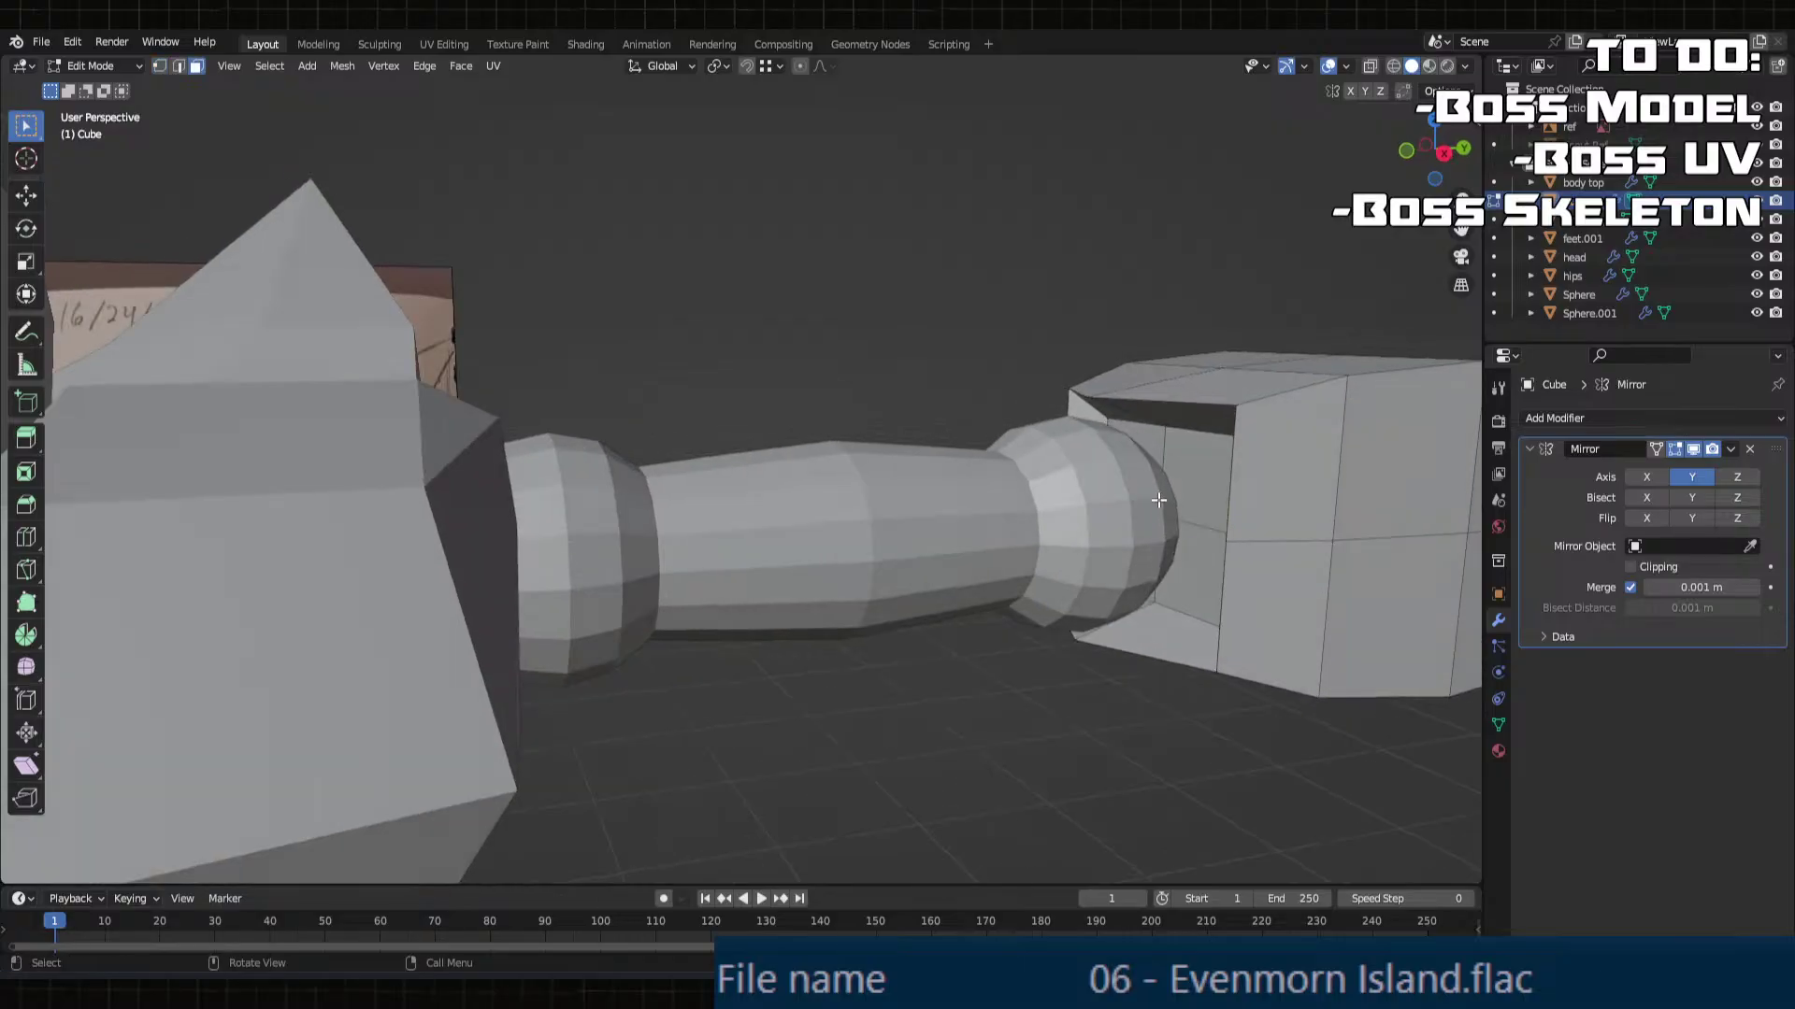
Step: Select the entire linked hand mesh and move it -0.078504 m along Y over the arm's ball end
{"action": "key", "text": "3"}
{"action": "middle_click_drag", "start_coordinate": [1147, 579], "coordinate": [1094, 505]}
{"action": "key", "text": "g"}
{"action": "key", "text": "y"}
{"action": "left_click", "coordinate": [1098, 584]}
{"action": "left_click", "coordinate": [1103, 481]}
{"action": "key", "text": "l"}
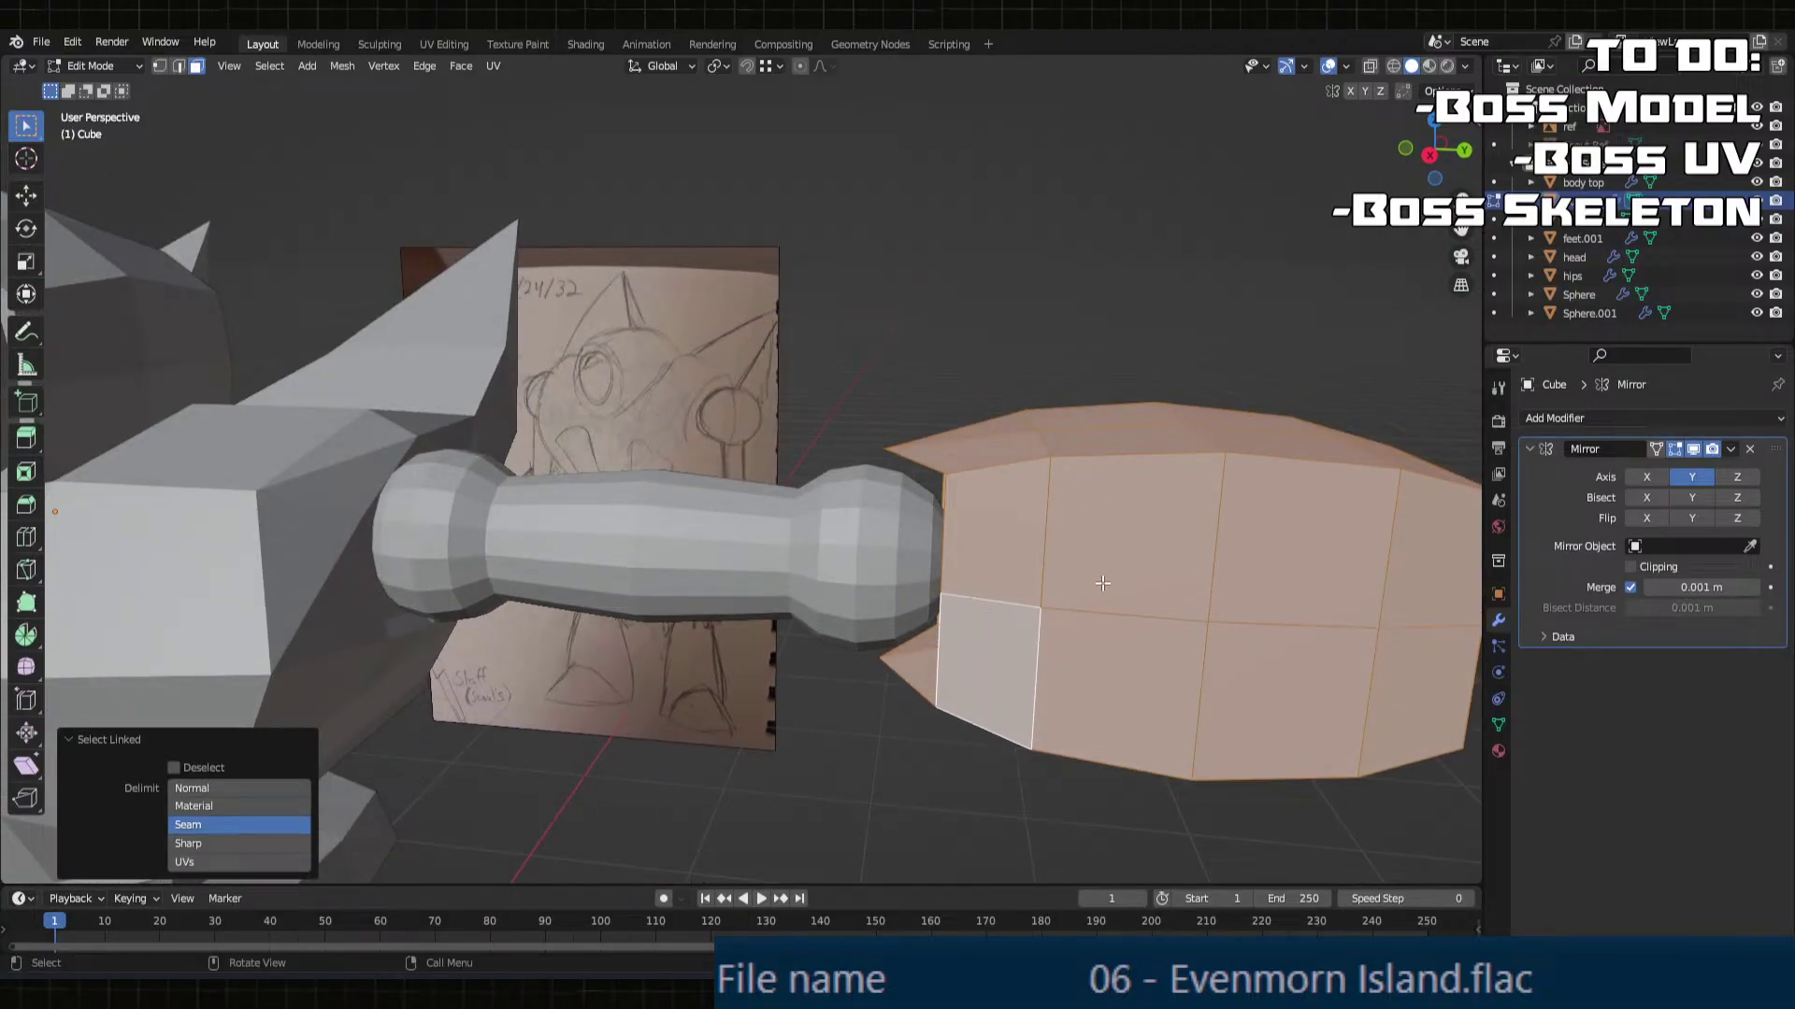
{"action": "key", "text": "g"}
{"action": "key", "text": "y"}
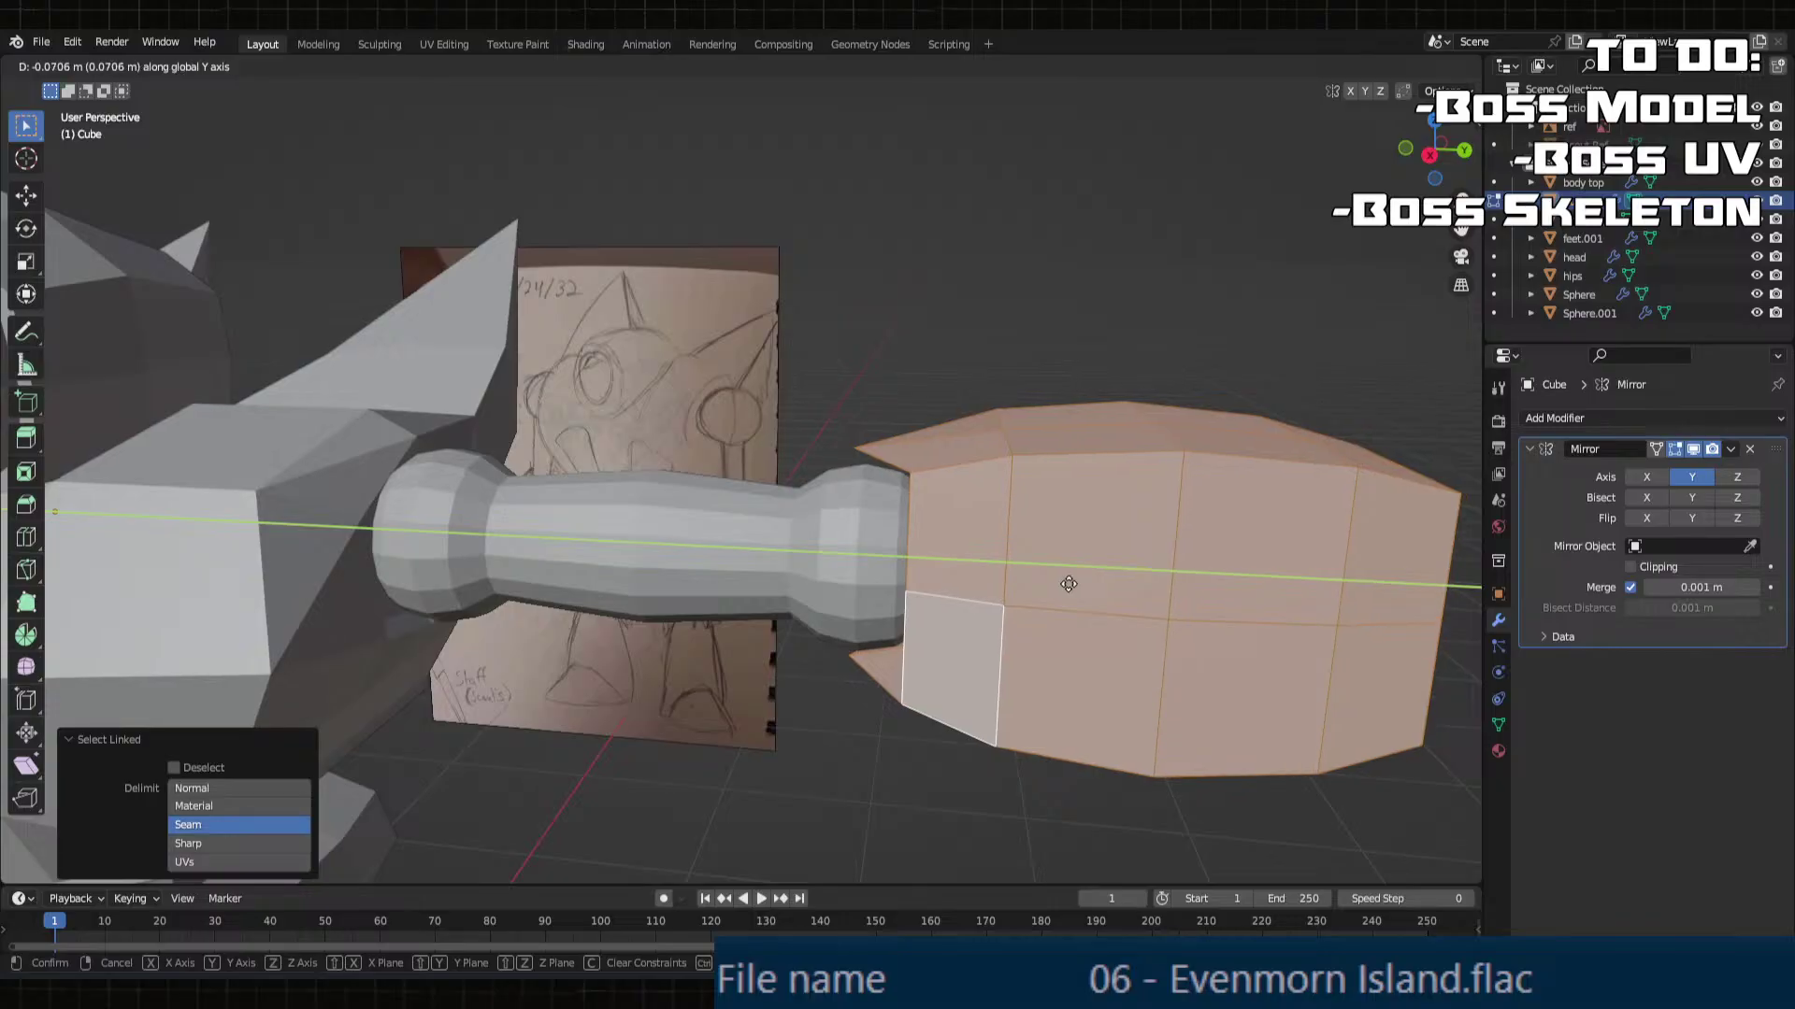
{"action": "left_click", "coordinate": [1070, 583]}
{"action": "middle_click_drag", "start_coordinate": [1070, 583], "coordinate": [1109, 573]}
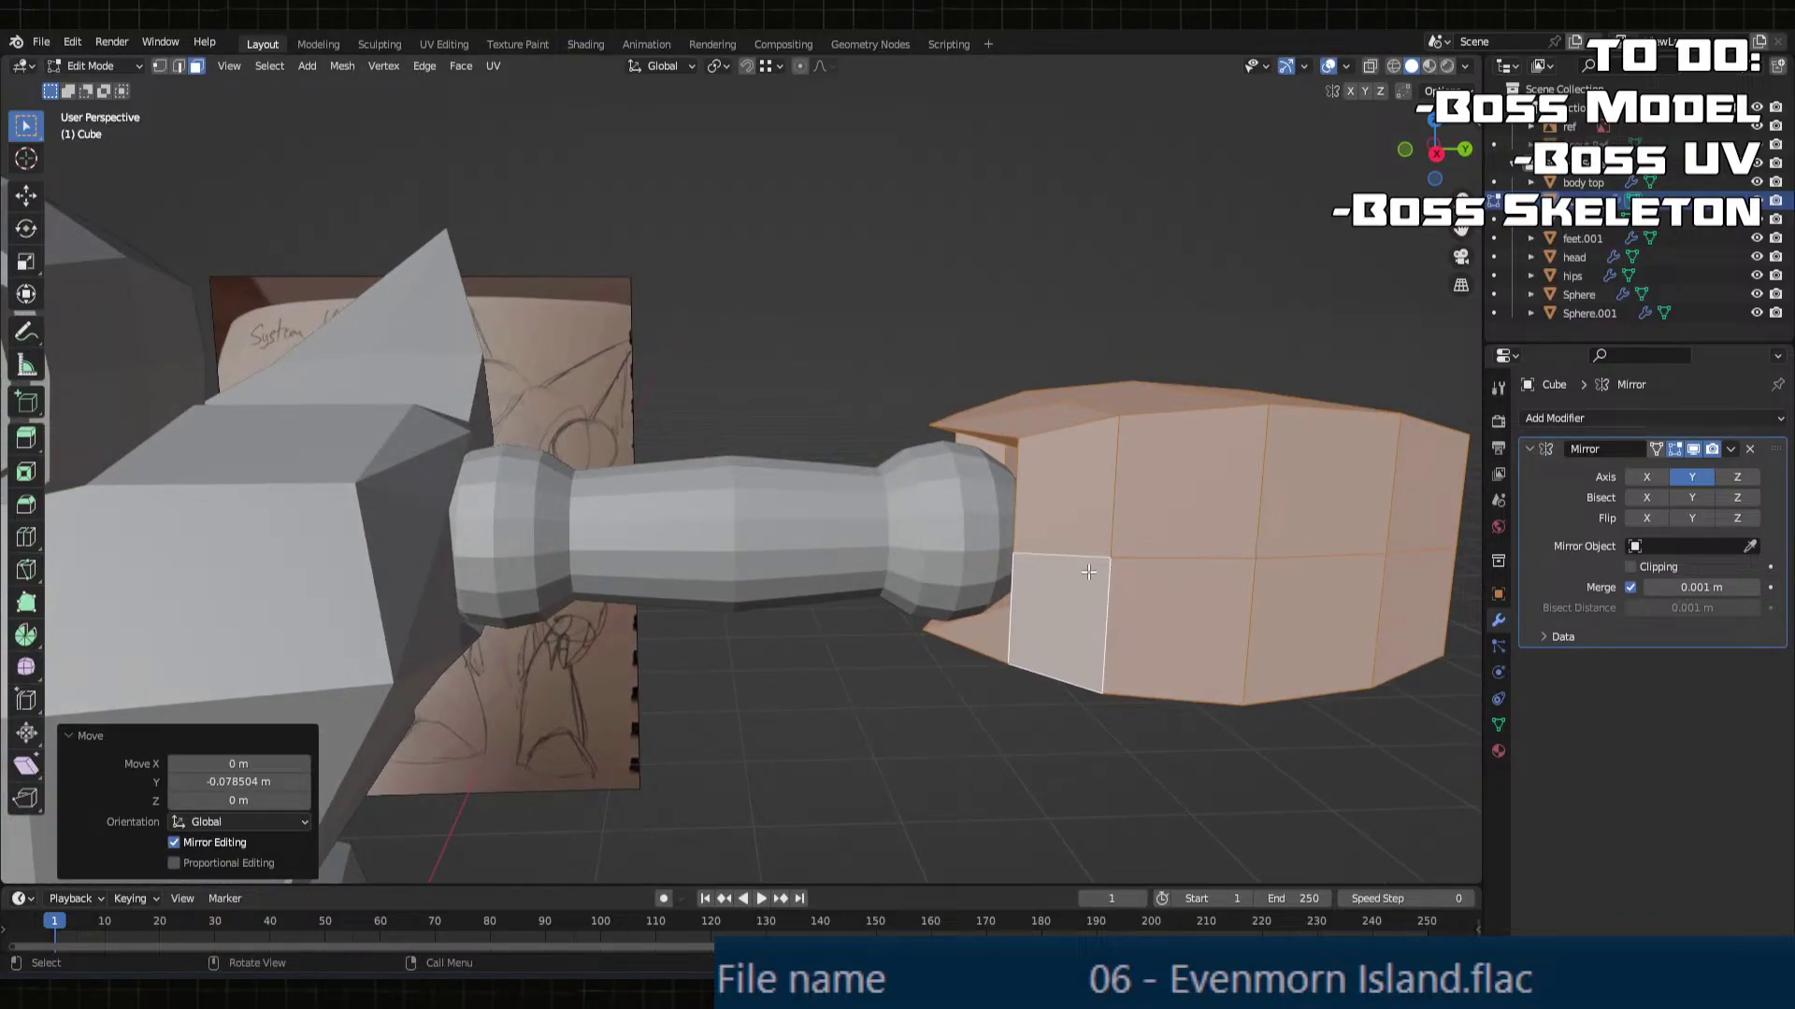
Step: Scale the lengthwise edge loop centred across the hand's width to 1.2 along Z
{"action": "mouse_move", "coordinate": [1089, 572]}
{"action": "middle_mouse_down"}
{"action": "mouse_move", "coordinate": [1162, 576]}
{"action": "mouse_move", "coordinate": [961, 514]}
{"action": "mouse_move", "coordinate": [560, 532]}
{"action": "mouse_move", "coordinate": [579, 505]}
{"action": "middle_mouse_up"}
{"action": "key", "text": "2"}
{"action": "left_click", "coordinate": [558, 533], "text": "alt"}
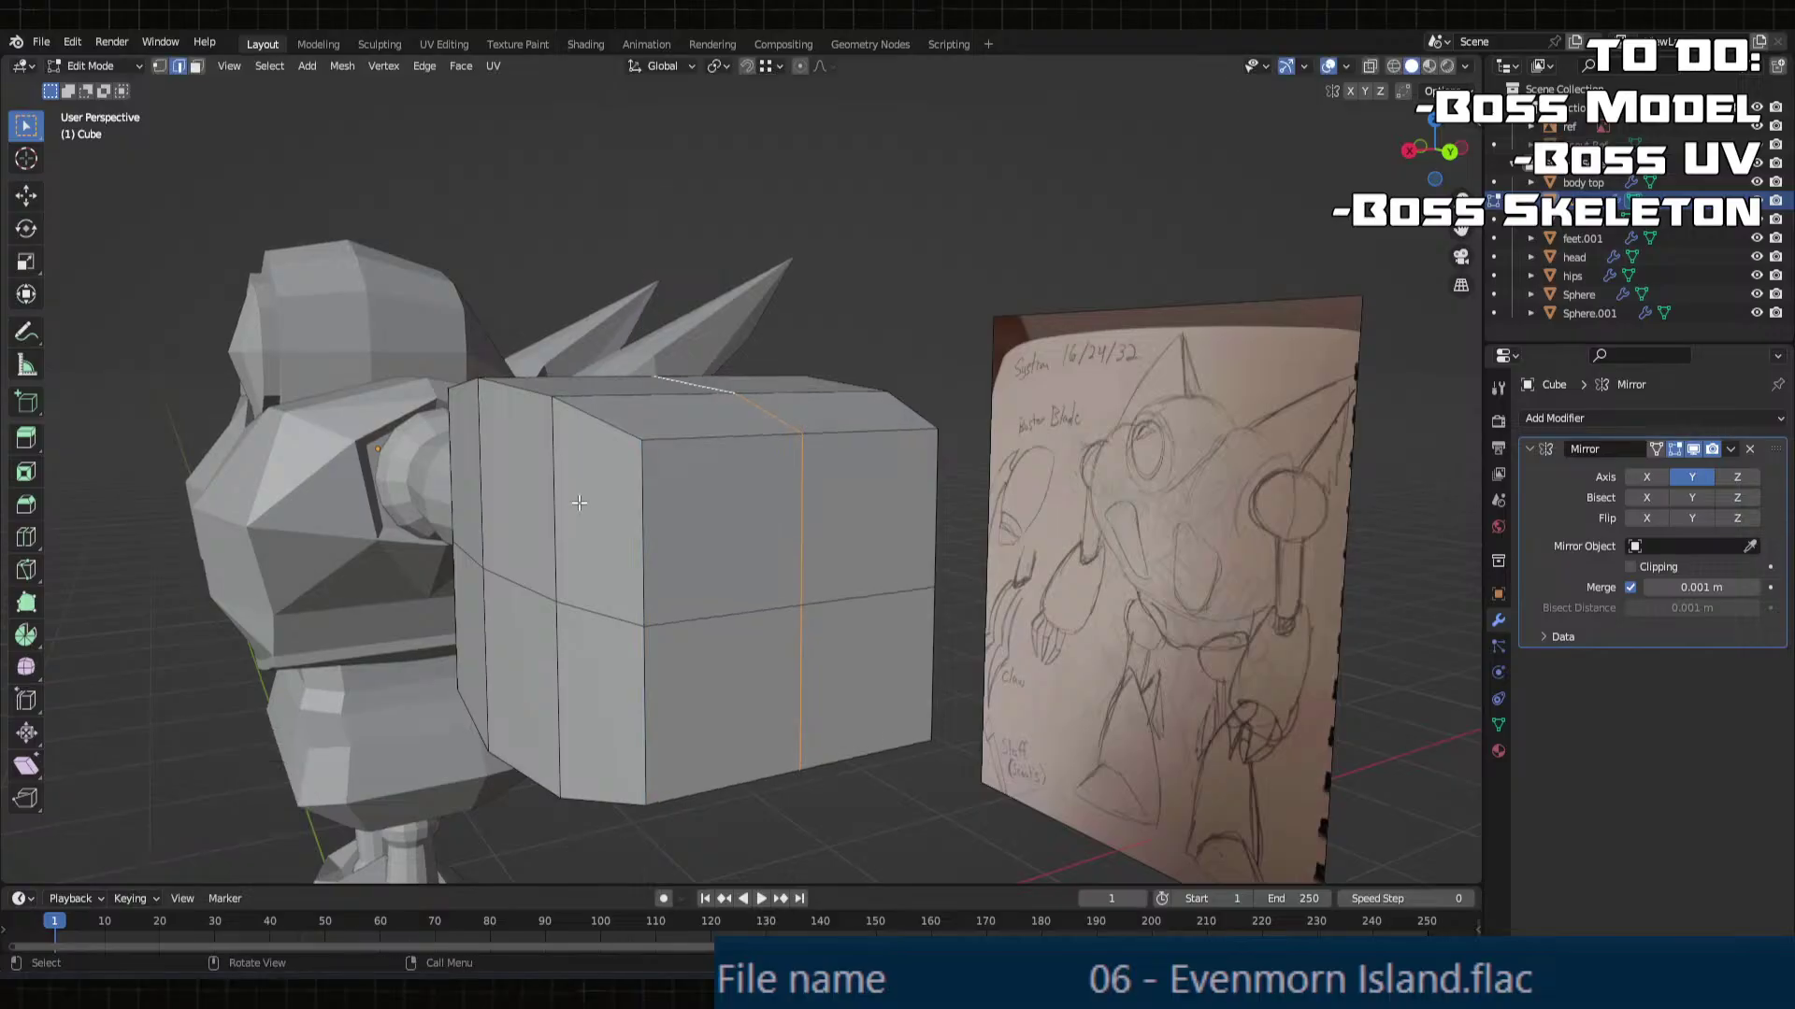
{"action": "key", "text": "s"}
{"action": "key", "text": "z"}
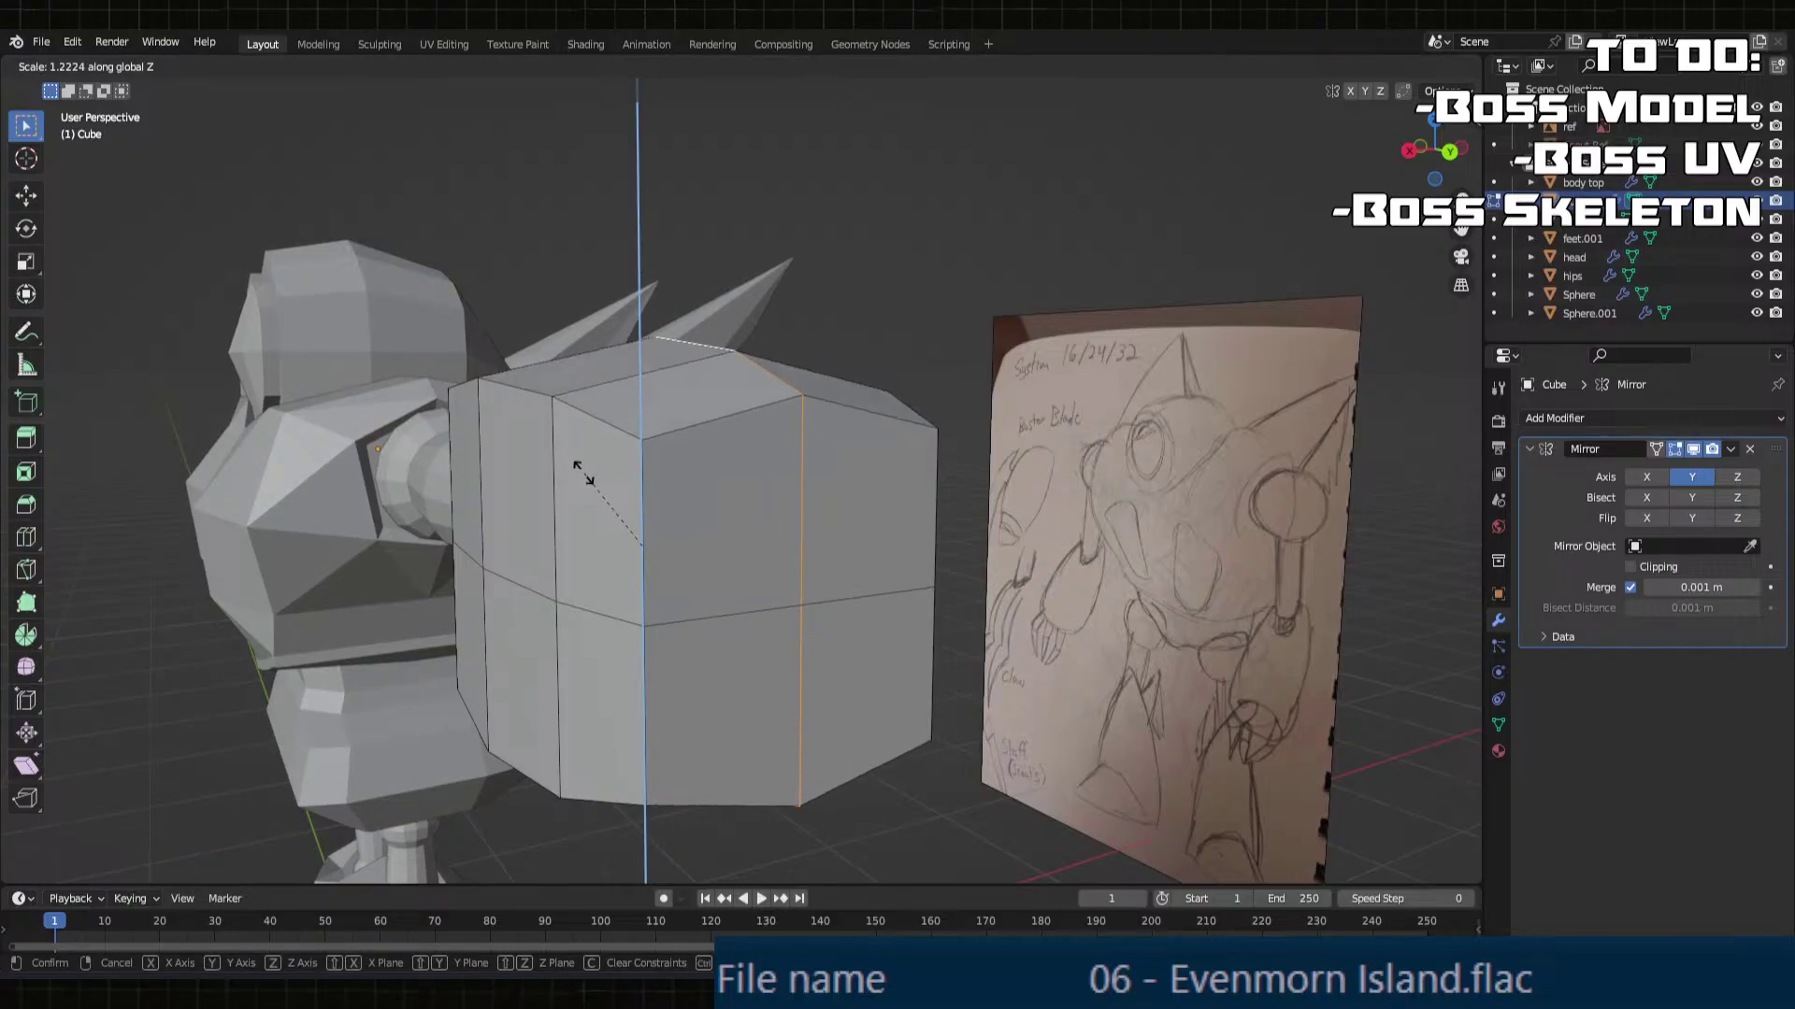
{"action": "left_click", "coordinate": [578, 522]}
{"action": "left_click", "coordinate": [250, 797]}
{"action": "type", "text": "1"}
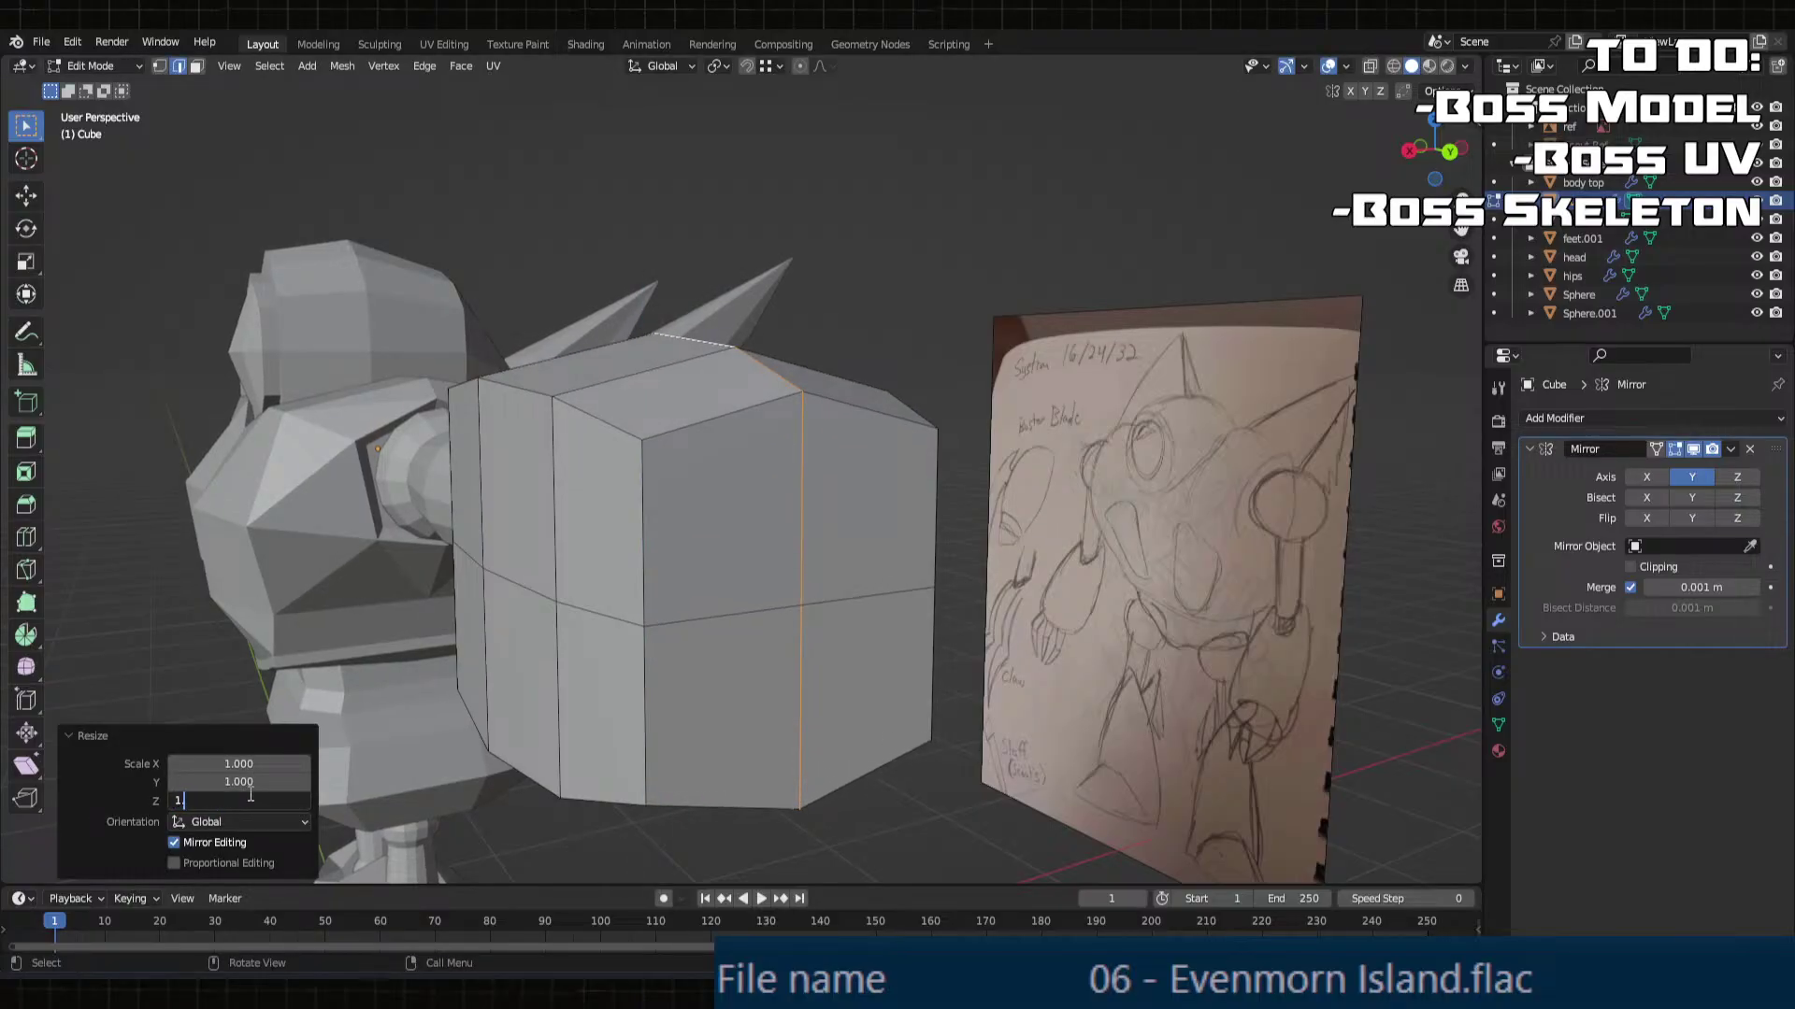
{"action": "type", "text": ".2"}
{"action": "key", "text": "Return"}
{"action": "middle_click_drag", "start_coordinate": [600, 608], "coordinate": [580, 617]}
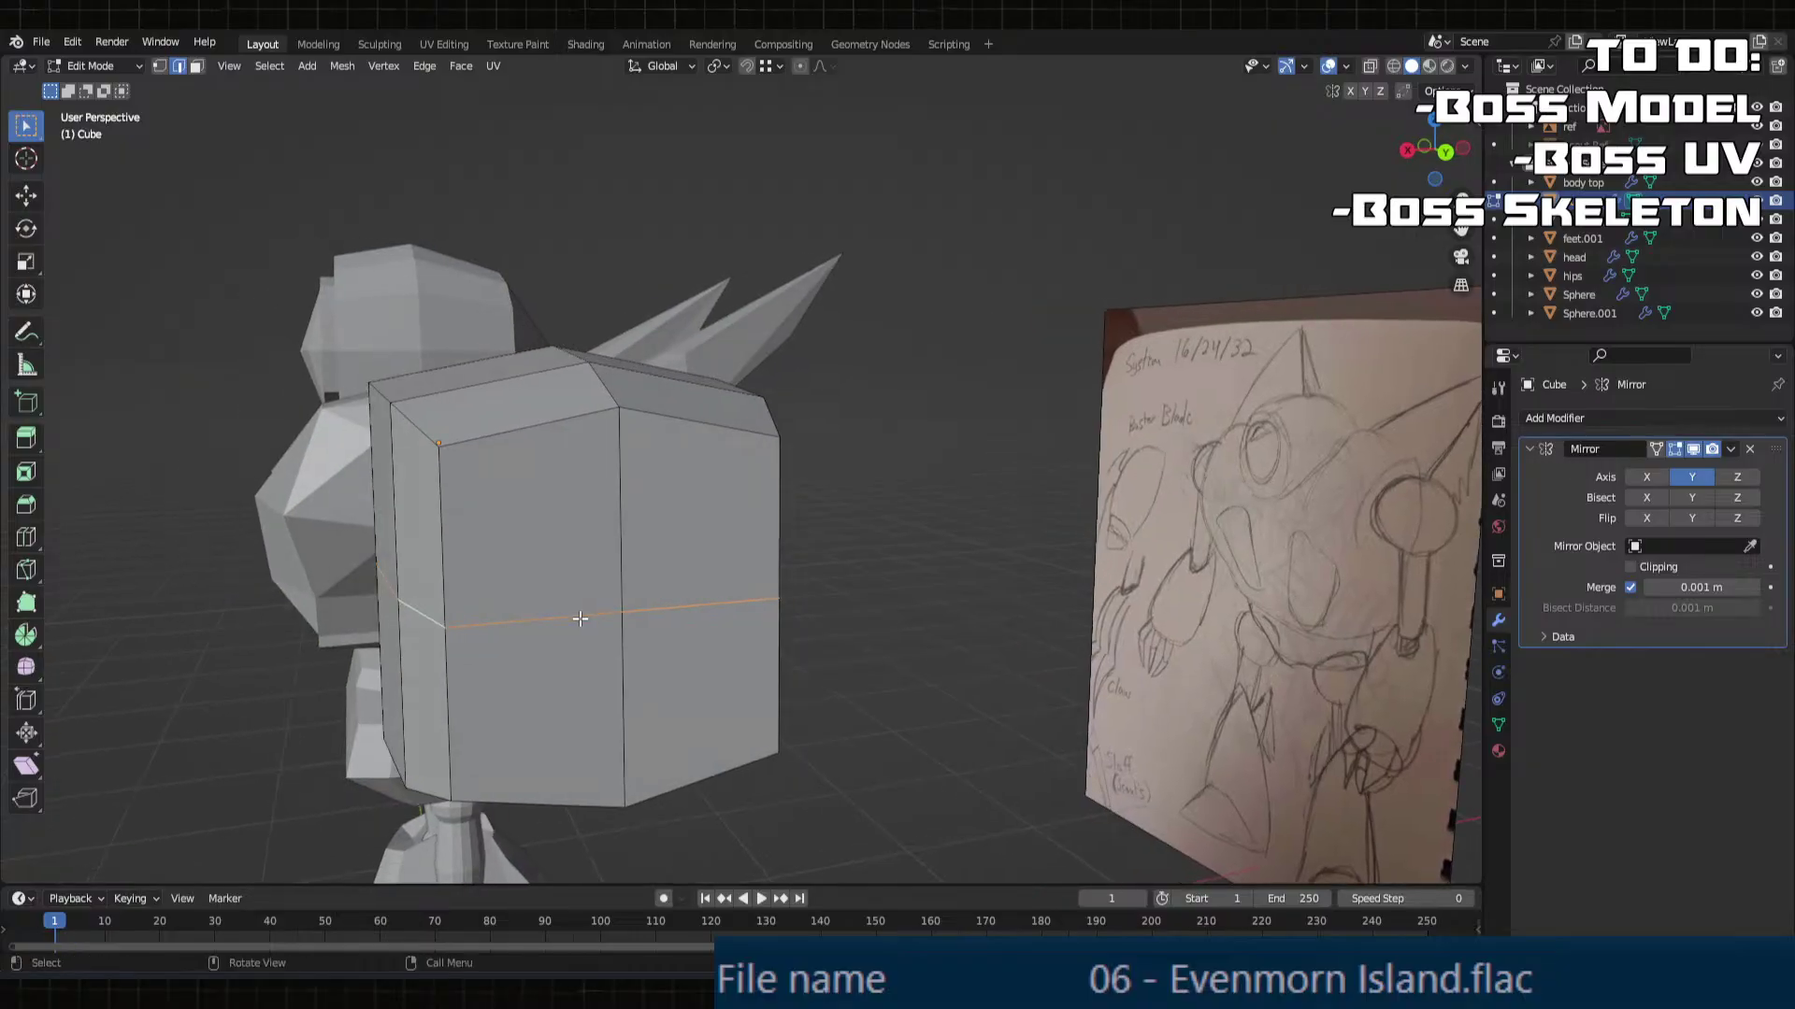
{"action": "key", "text": "s"}
{"action": "left_click", "coordinate": [579, 617]}
{"action": "key", "text": "ctrl+z"}
Step: Scale the hand's mid-height lengthwise edge loop to 1.2 along X
{"action": "key", "text": "s"}
{"action": "key", "text": "z"}
{"action": "key", "text": "x"}
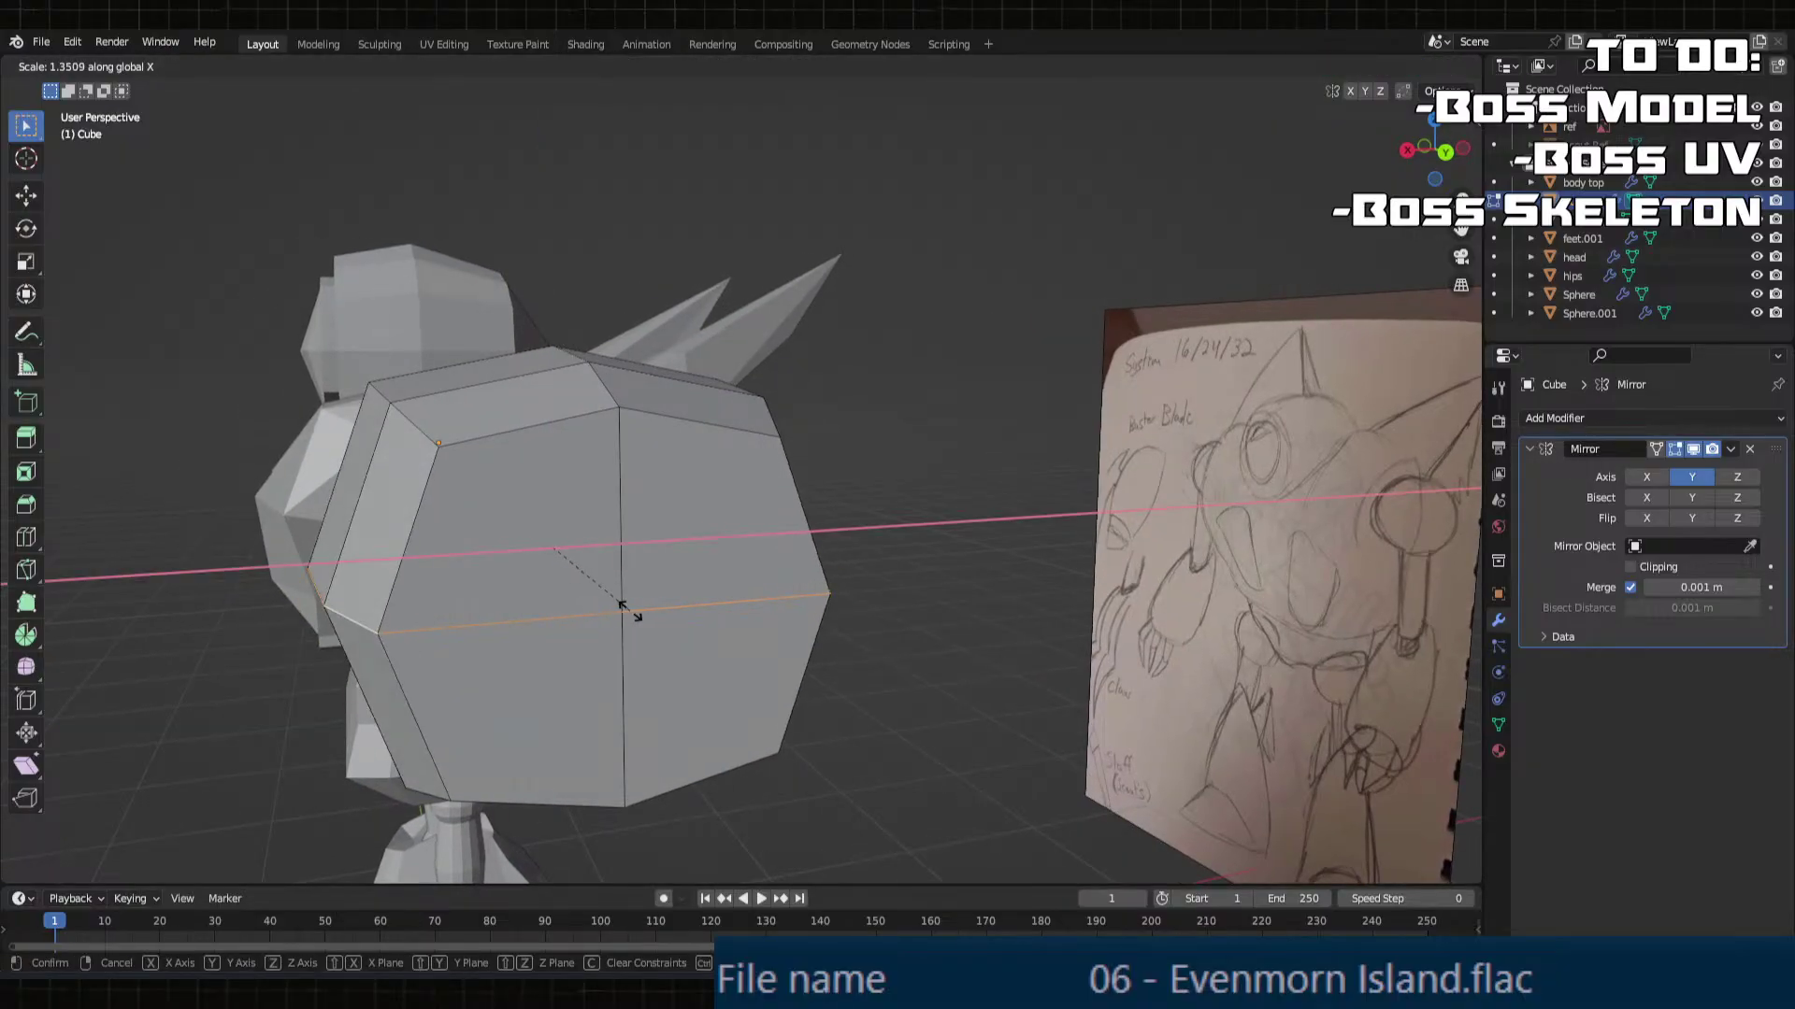
{"action": "left_click", "coordinate": [621, 611]}
{"action": "left_click", "coordinate": [257, 763]}
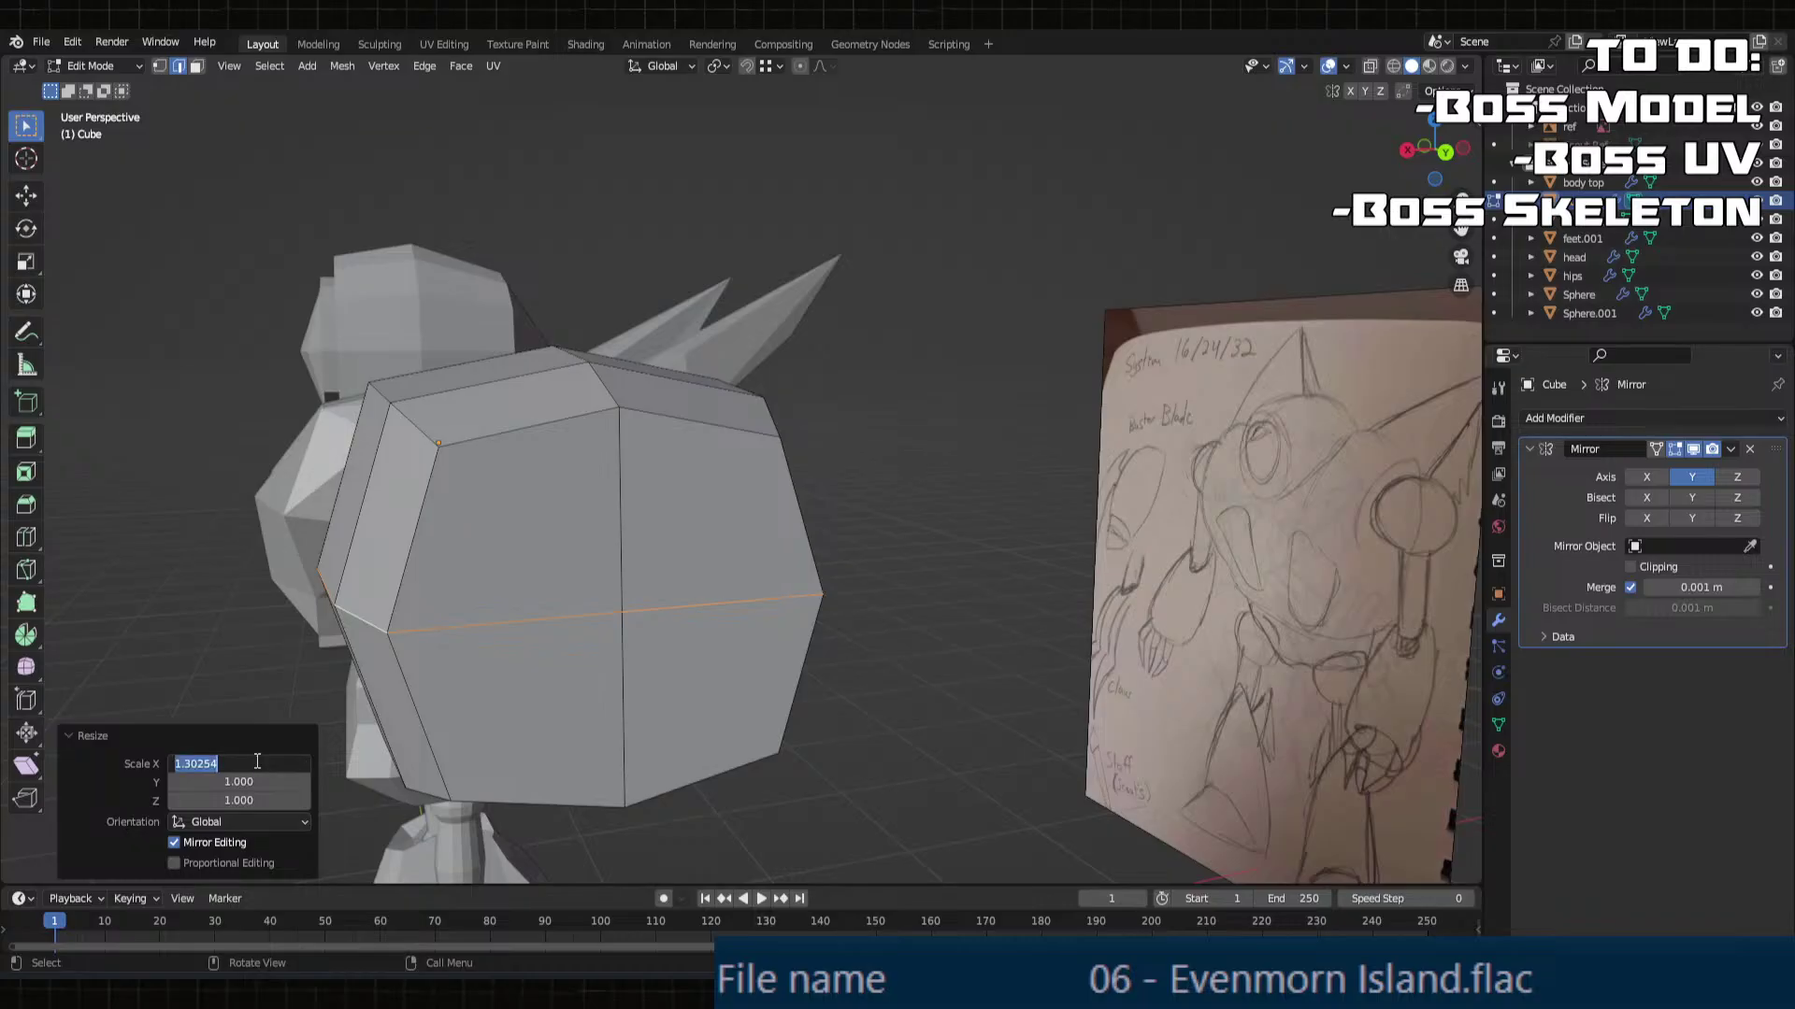
{"action": "type", "text": "1.2"}
{"action": "key", "text": "Return"}
Step: Select the entire linked hand mesh and reposition it along Y at the arm's end
{"action": "middle_click_drag", "start_coordinate": [711, 599], "coordinate": [781, 583]}
{"action": "key", "text": "Tab"}
{"action": "scroll", "coordinate": [1009, 537], "scroll_direction": "up", "scroll_amount": 2}
{"action": "key", "text": "Tab"}
{"action": "key", "text": "l"}
{"action": "key", "text": "g"}
{"action": "key", "text": "y"}
{"action": "left_click", "coordinate": [1112, 552]}
{"action": "scroll", "coordinate": [1108, 560], "scroll_direction": "down", "scroll_amount": 5}
{"action": "key", "text": "Tab"}
Step: Inset the four faces on the hand's outer end together with a thickness of 0.03 m
{"action": "key", "text": "Tab"}
{"action": "key", "text": "3"}
{"action": "left_click", "coordinate": [654, 565]}
{"action": "left_click", "coordinate": [663, 621], "text": "shift"}
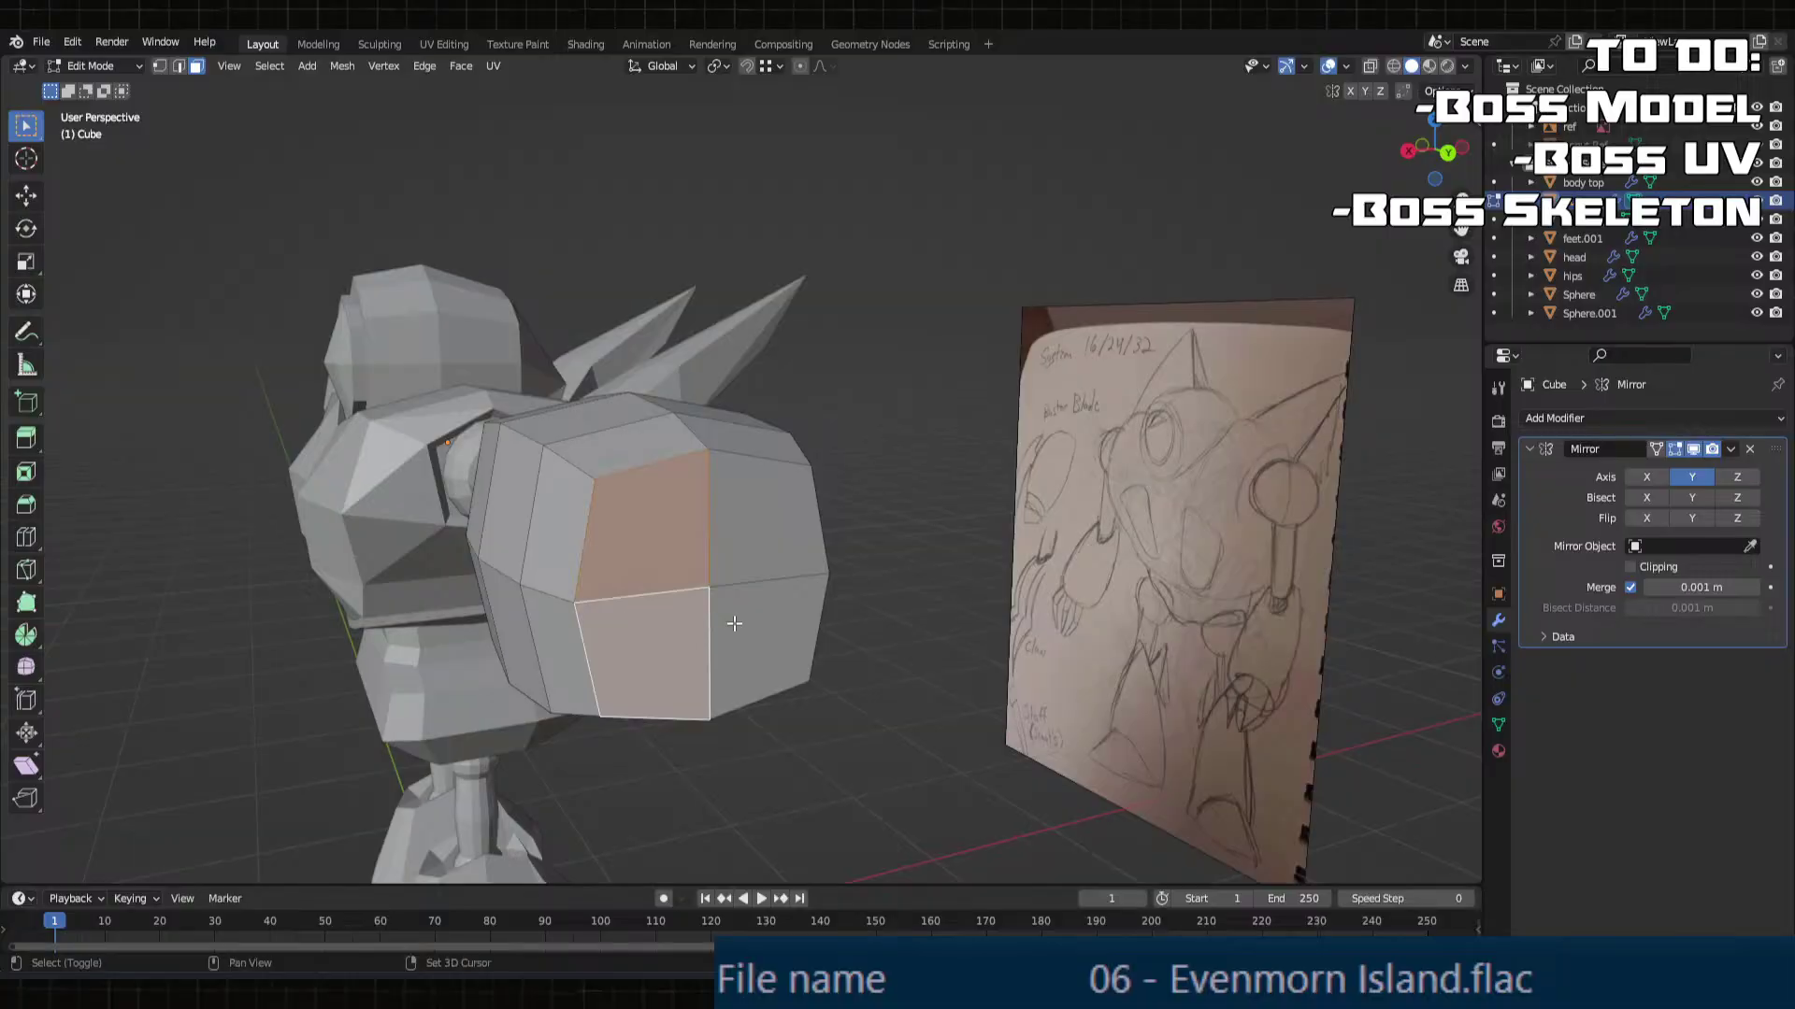
{"action": "left_click", "coordinate": [736, 624], "text": "shift"}
{"action": "left_click", "coordinate": [746, 548], "text": "shift"}
{"action": "left_click", "coordinate": [26, 472]}
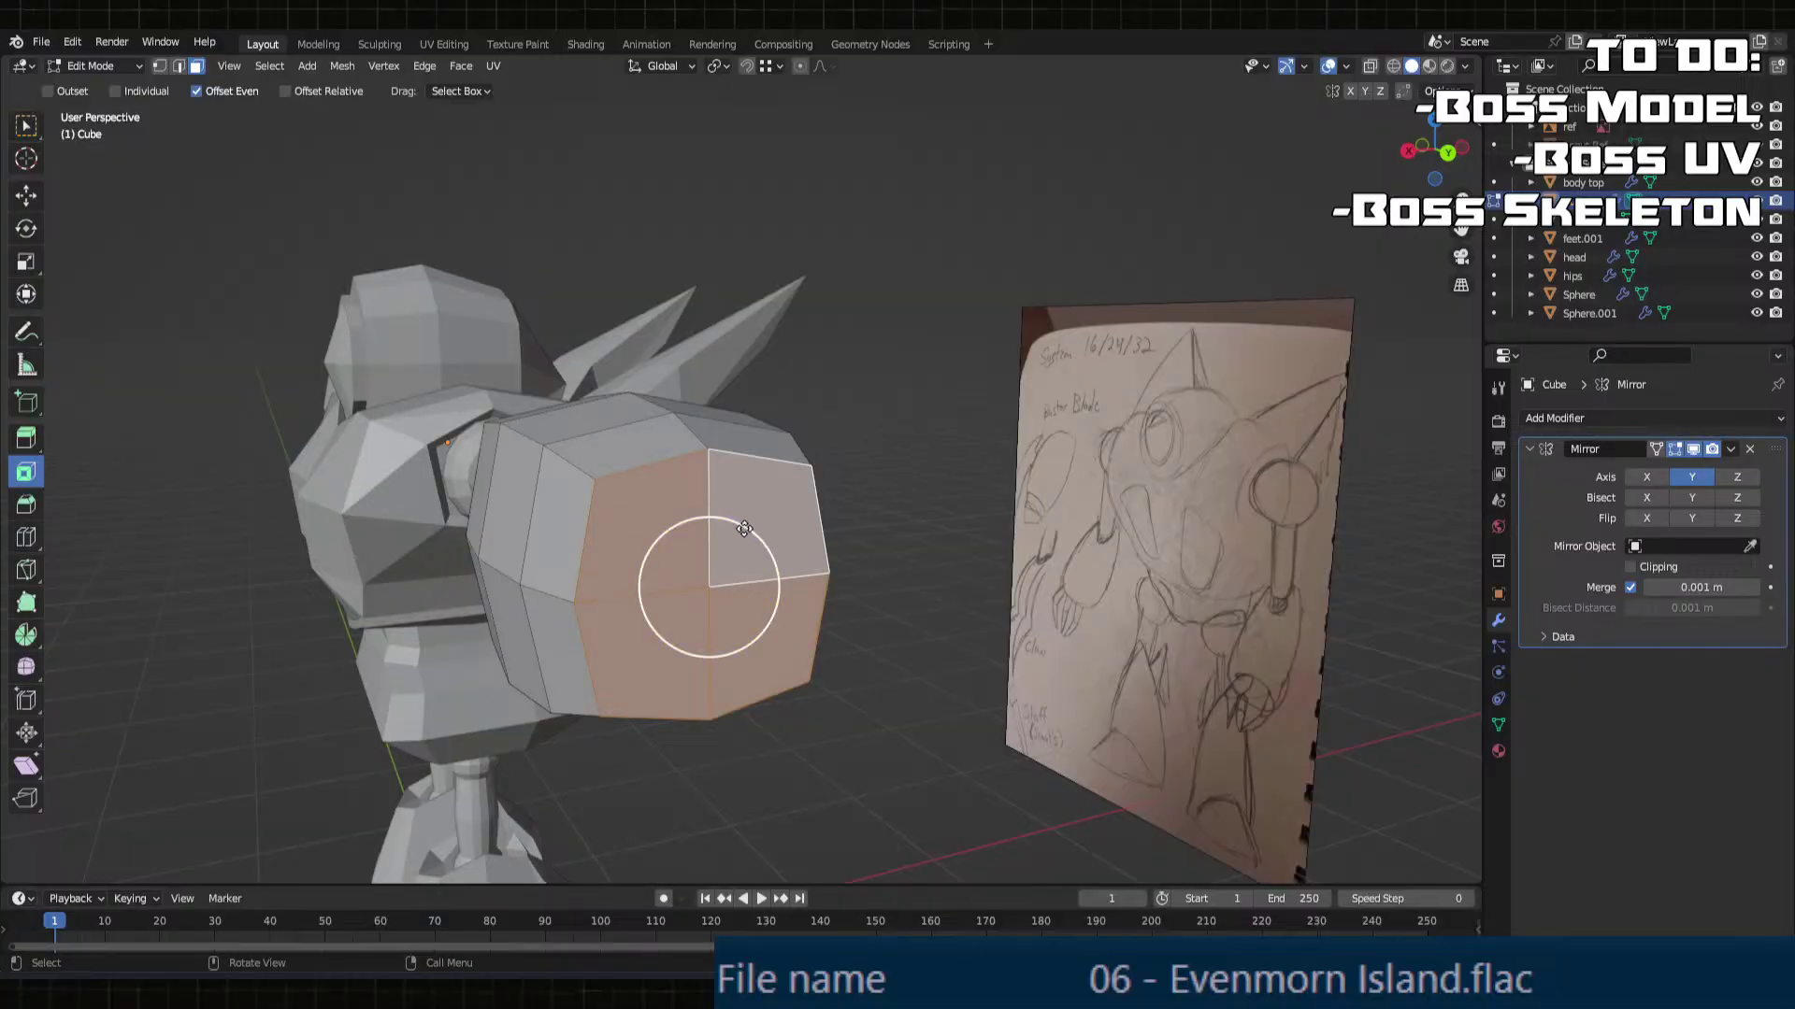
{"action": "left_click_drag", "start_coordinate": [744, 530], "coordinate": [723, 546]}
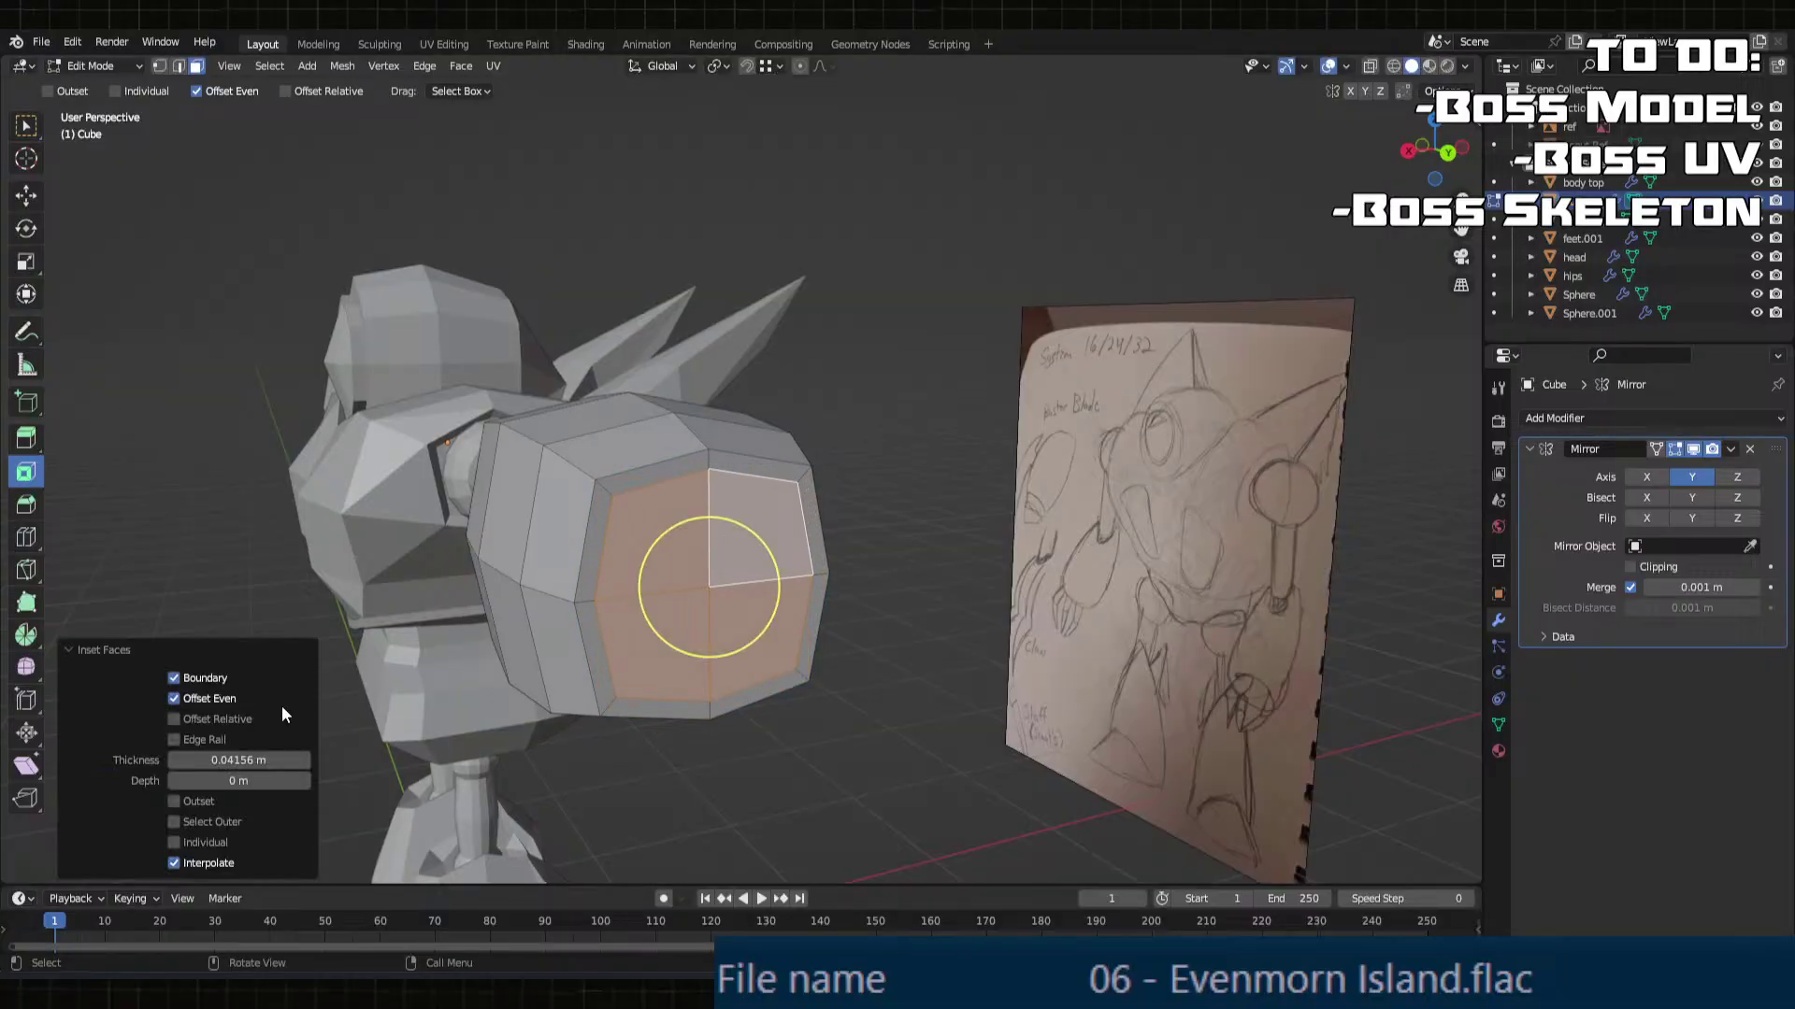
{"action": "left_click", "coordinate": [232, 759]}
{"action": "type", "text": "0.0"}
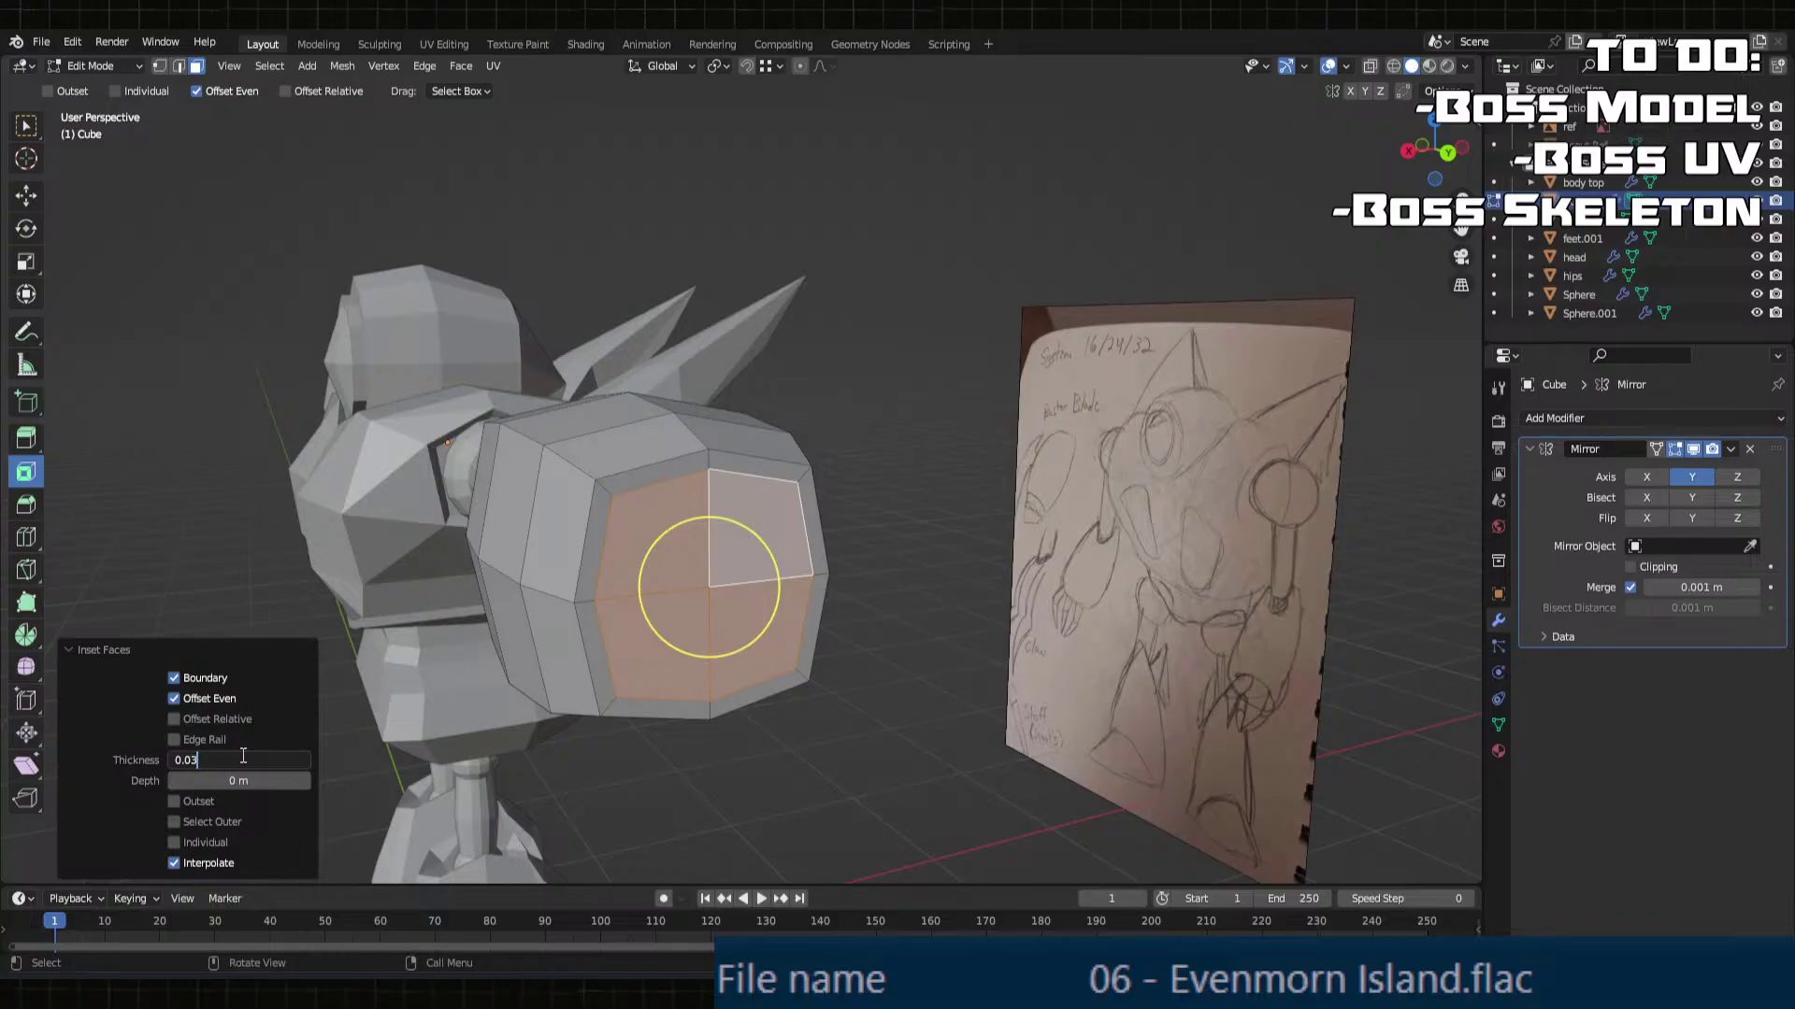
{"action": "type", "text": "3"}
{"action": "key", "text": "Return"}
Step: Change the inset thickness on the hand's outer end to 0.04 m
{"action": "middle_click_drag", "start_coordinate": [638, 598], "coordinate": [612, 582]}
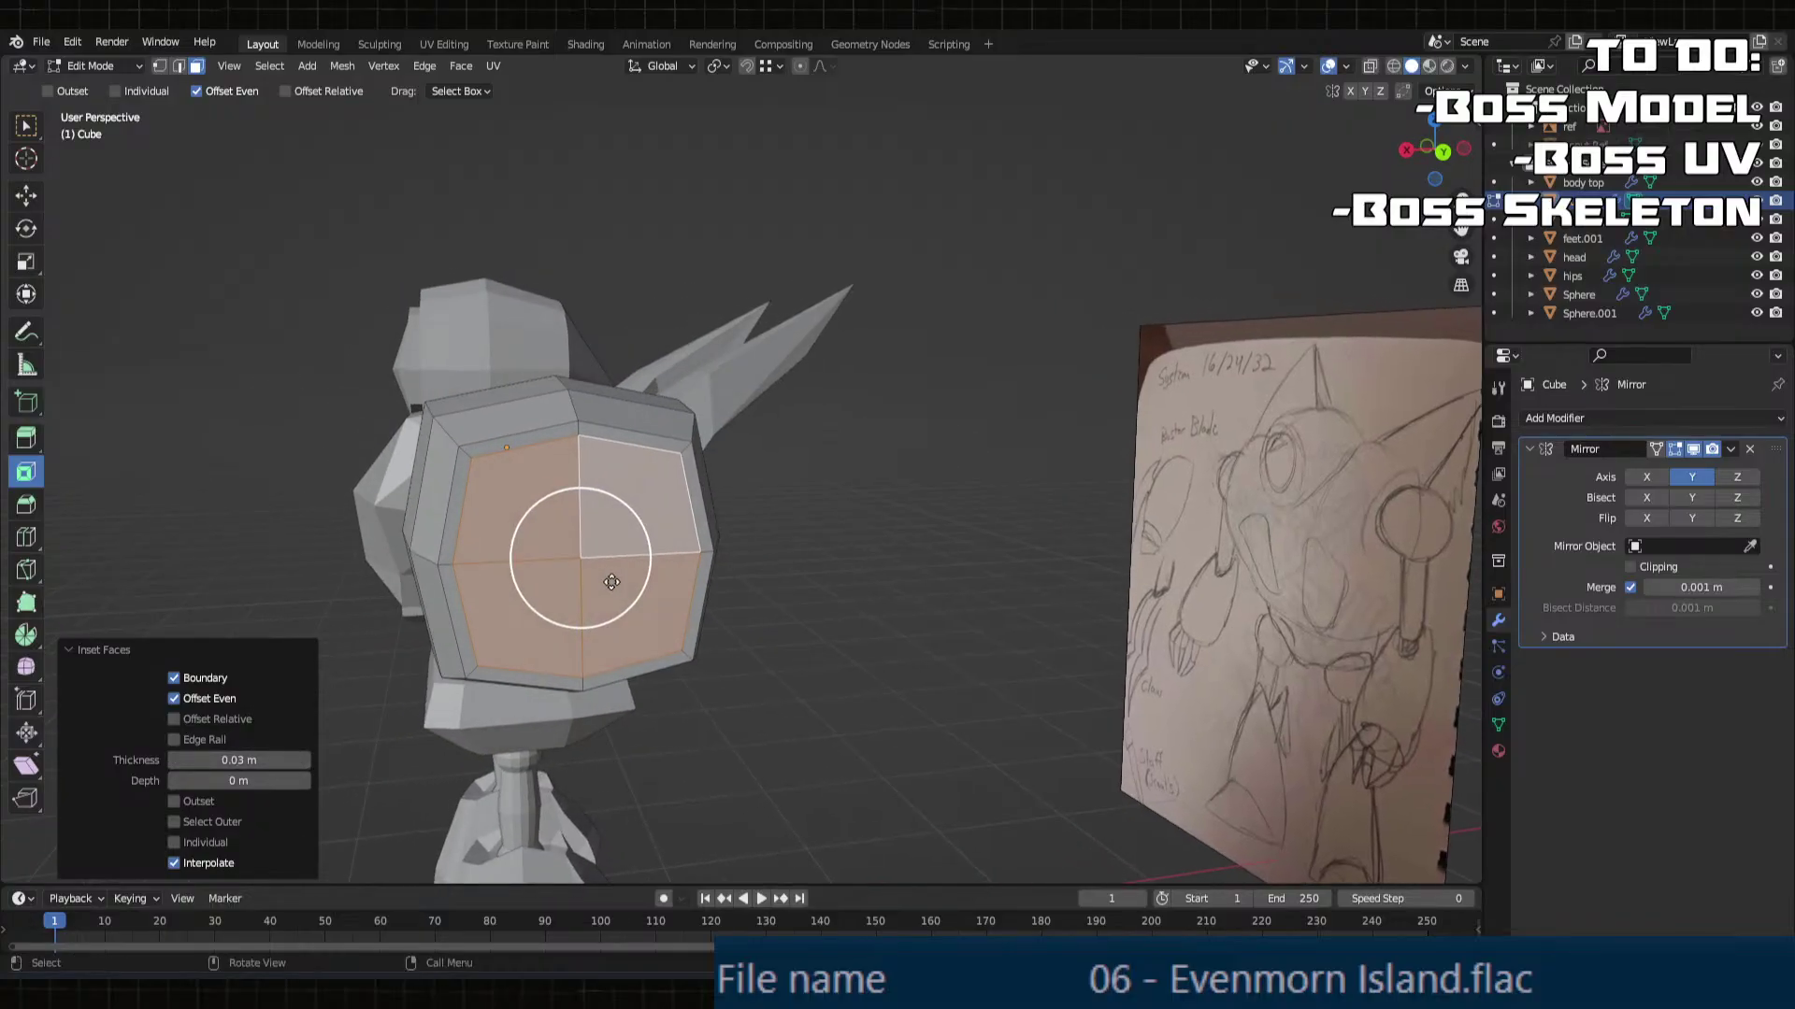
{"action": "scroll", "coordinate": [612, 582], "scroll_direction": "up", "scroll_amount": 1}
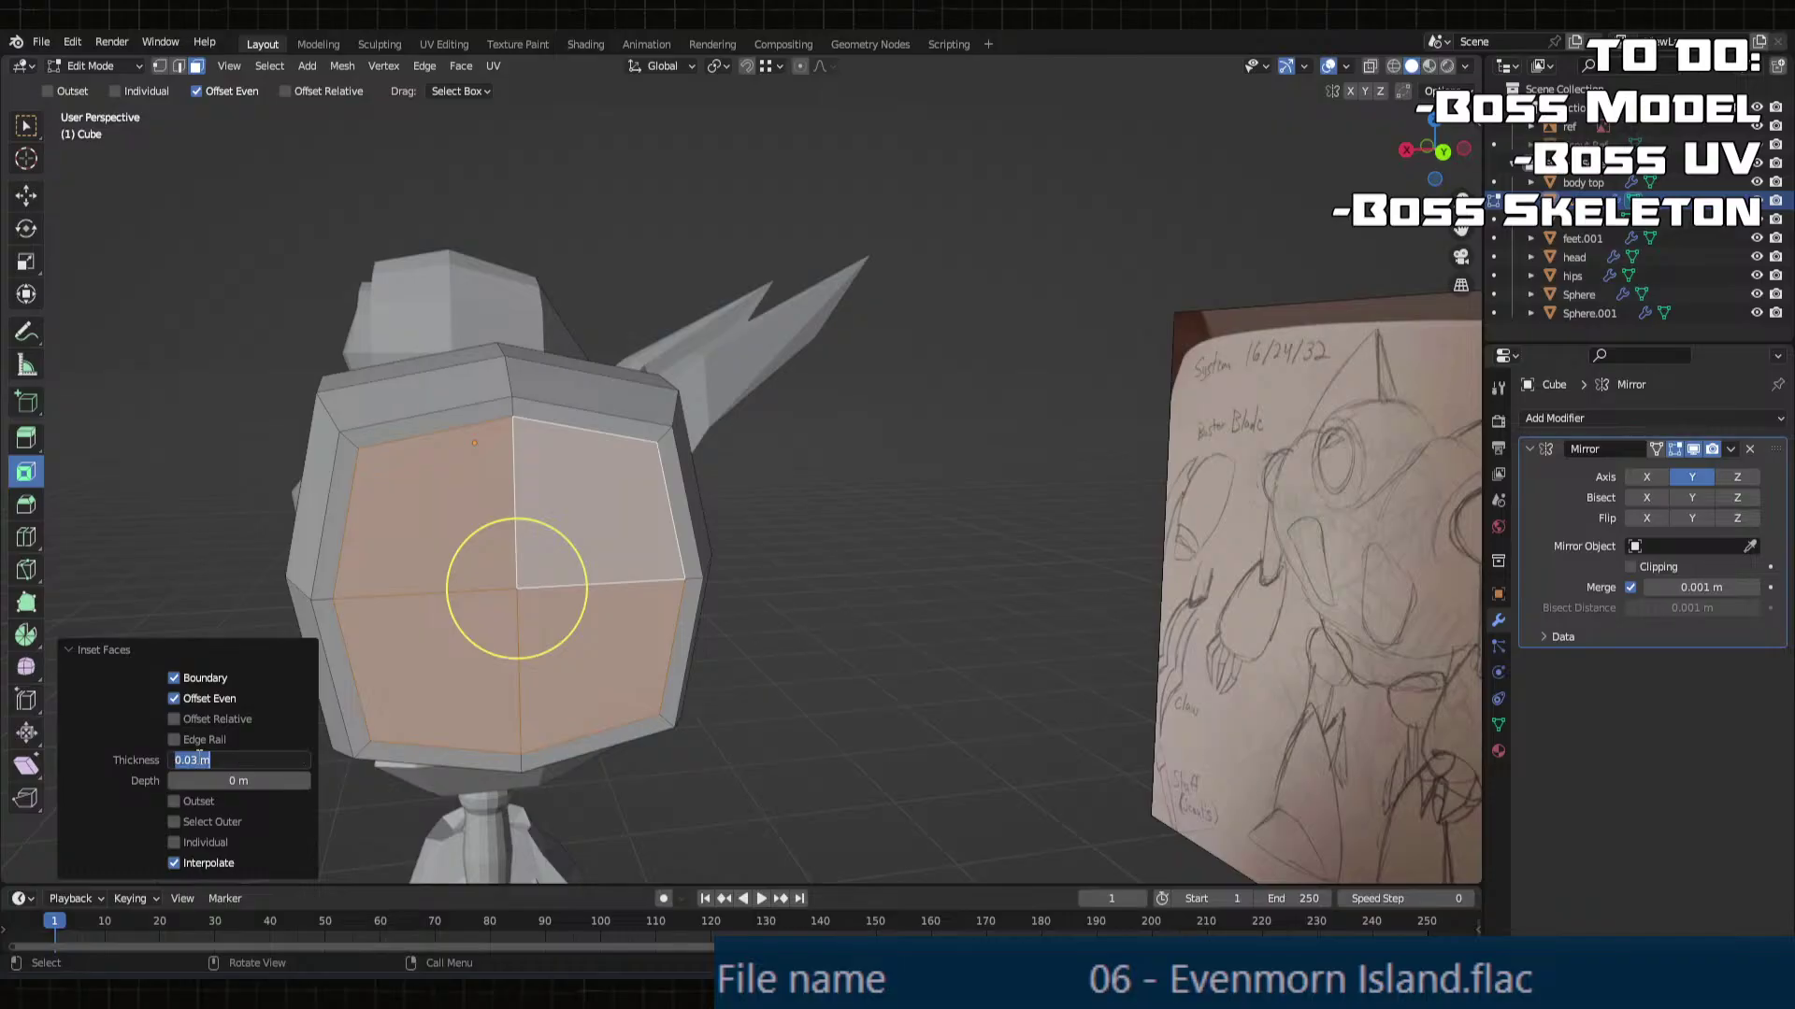
{"action": "key", "text": "Return"}
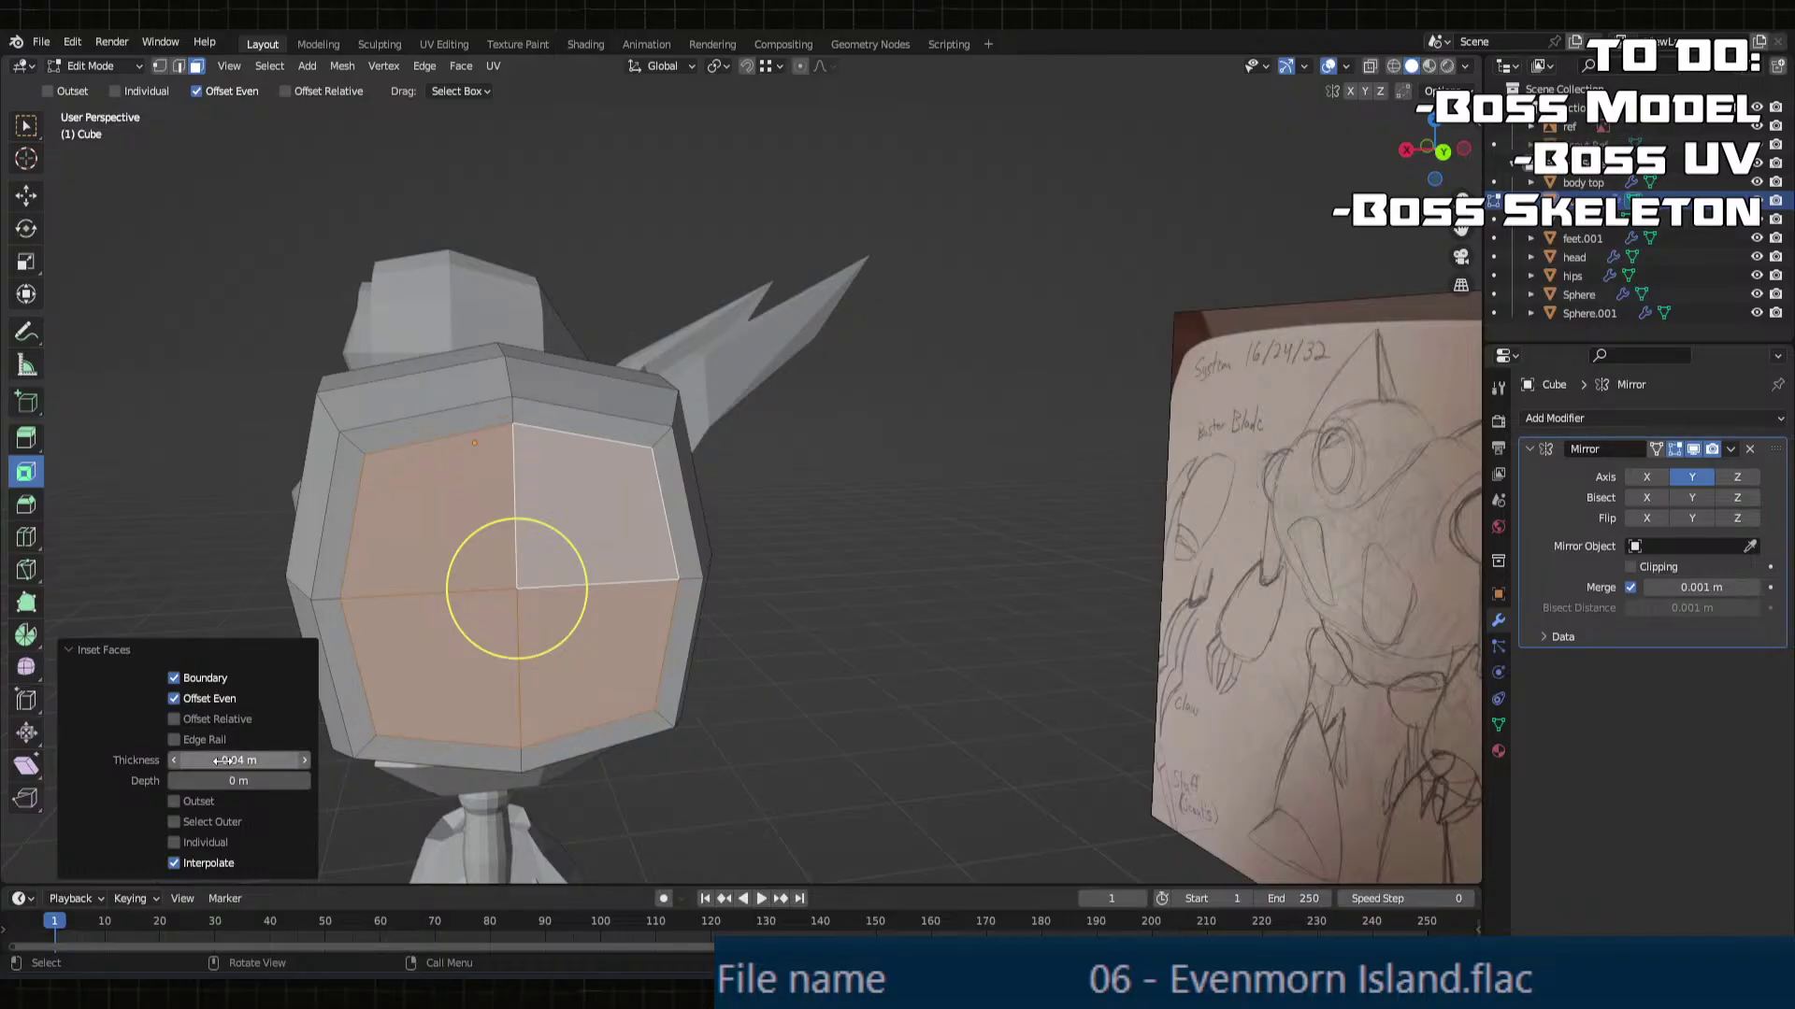
Step: Return to the selection tool, move the inset faces at the hand's outer end, and leave mesh editing
{"action": "middle_click_drag", "start_coordinate": [595, 594], "coordinate": [836, 566]}
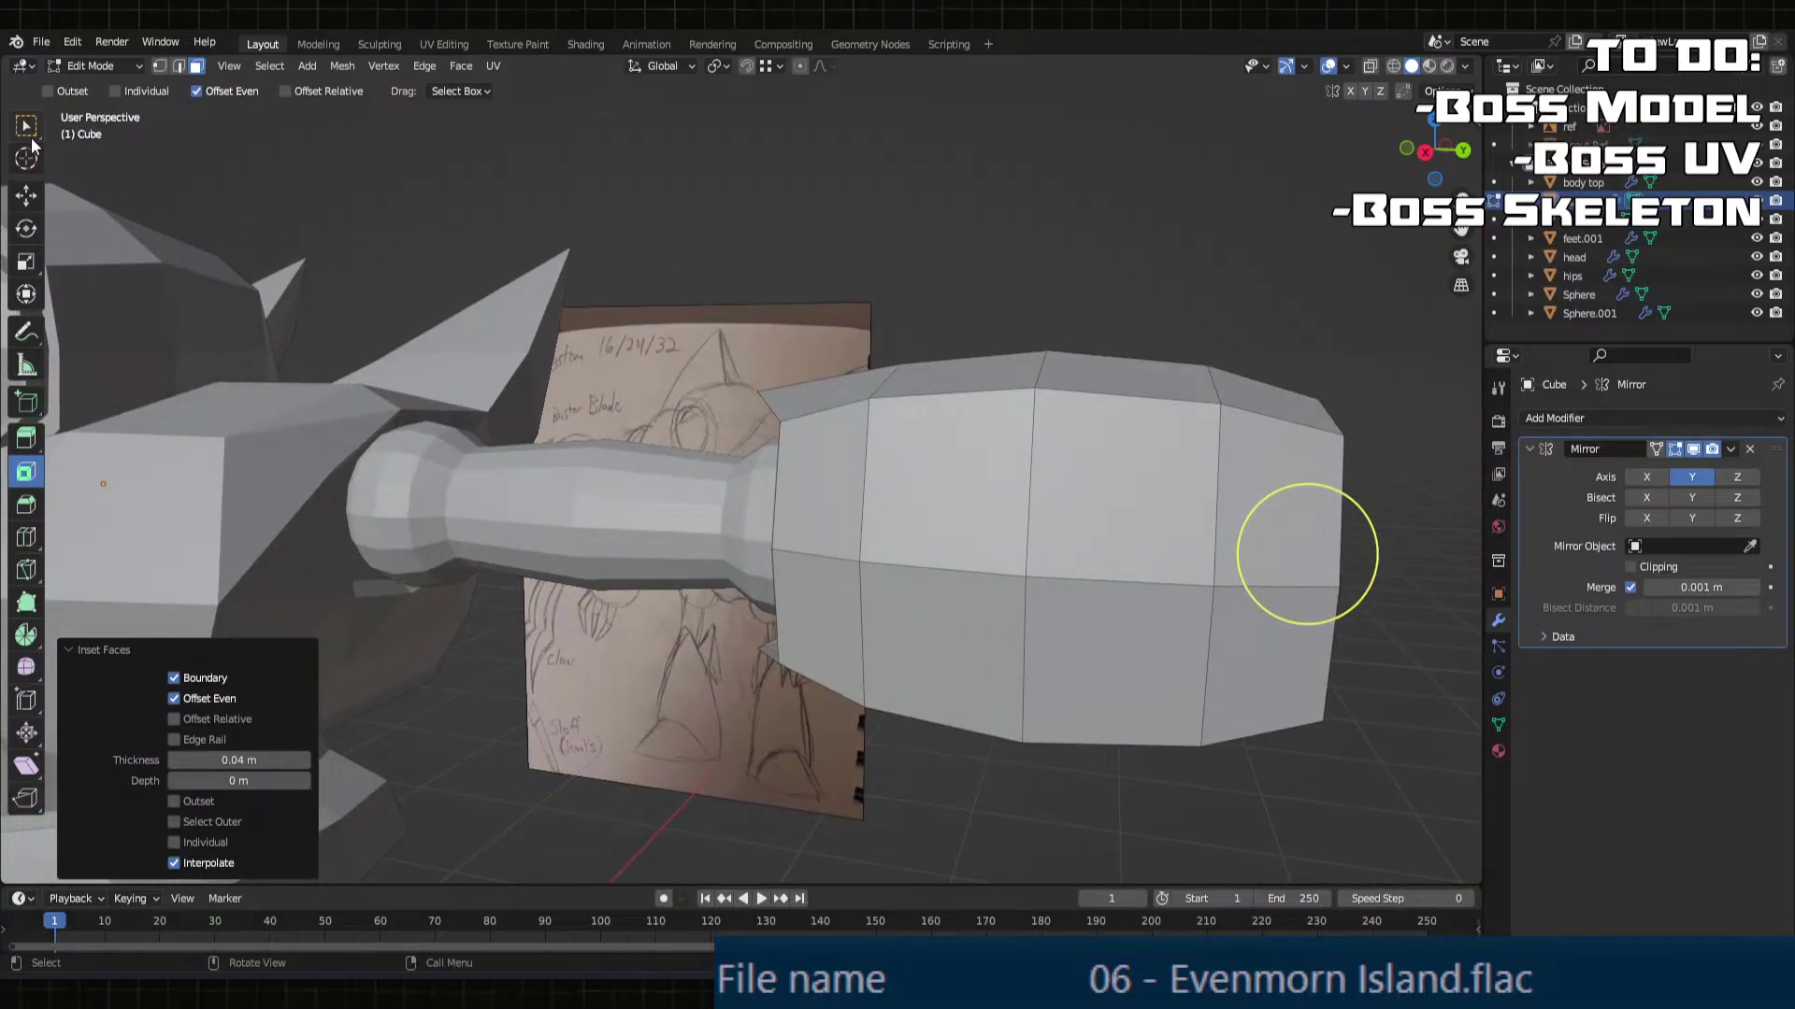
{"action": "left_click", "coordinate": [31, 137]}
{"action": "middle_click_drag", "start_coordinate": [1145, 613], "coordinate": [1074, 613]}
{"action": "key", "text": "g"}
{"action": "middle_click_drag", "start_coordinate": [1073, 613], "coordinate": [790, 579]}
{"action": "left_click", "coordinate": [1038, 621]}
{"action": "key", "text": "Tab"}
{"action": "key", "text": "Tab"}
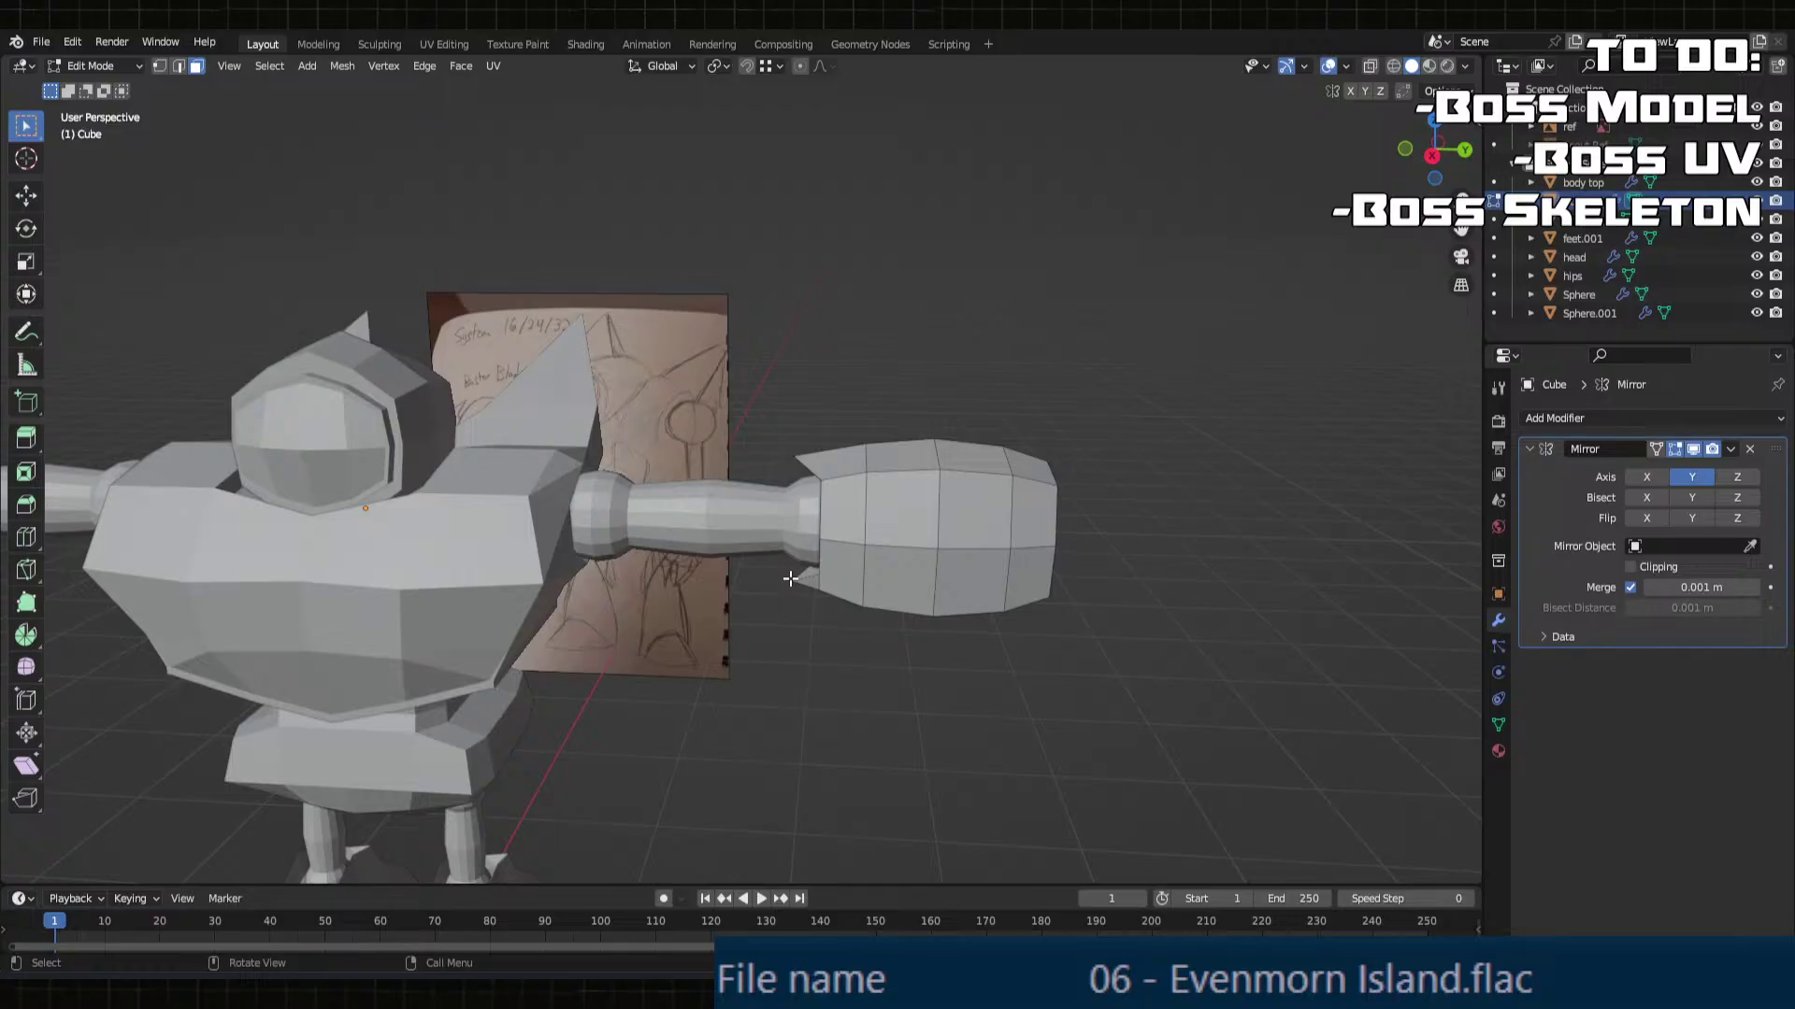
{"action": "mouse_move", "coordinate": [789, 580]}
{"action": "middle_mouse_down"}
{"action": "mouse_move", "coordinate": [581, 627]}
{"action": "mouse_move", "coordinate": [551, 608]}
{"action": "mouse_move", "coordinate": [704, 581]}
{"action": "mouse_move", "coordinate": [805, 661]}
{"action": "mouse_move", "coordinate": [725, 649]}
{"action": "middle_mouse_up"}
{"action": "key", "text": "Tab"}
Step: Try setting the mirrored arm object's origin to its geometry, then undo it
{"action": "mouse_move", "coordinate": [881, 729]}
{"action": "middle_mouse_down"}
{"action": "mouse_move", "coordinate": [697, 715]}
{"action": "mouse_move", "coordinate": [697, 669]}
{"action": "mouse_move", "coordinate": [693, 707]}
{"action": "mouse_move", "coordinate": [768, 669]}
{"action": "mouse_move", "coordinate": [757, 718]}
{"action": "mouse_move", "coordinate": [841, 552]}
{"action": "mouse_move", "coordinate": [784, 585]}
{"action": "mouse_move", "coordinate": [837, 587]}
{"action": "mouse_move", "coordinate": [794, 592]}
{"action": "mouse_move", "coordinate": [774, 671]}
{"action": "middle_mouse_up"}
{"action": "scroll", "coordinate": [793, 592], "scroll_direction": "down", "scroll_amount": 3}
{"action": "mouse_move", "coordinate": [773, 542]}
{"action": "middle_mouse_down"}
{"action": "mouse_move", "coordinate": [724, 529]}
{"action": "mouse_move", "coordinate": [559, 570]}
{"action": "mouse_move", "coordinate": [597, 559]}
{"action": "mouse_move", "coordinate": [671, 583]}
{"action": "mouse_move", "coordinate": [804, 557]}
{"action": "middle_mouse_up"}
{"action": "left_click", "coordinate": [656, 587]}
{"action": "left_click", "coordinate": [871, 273]}
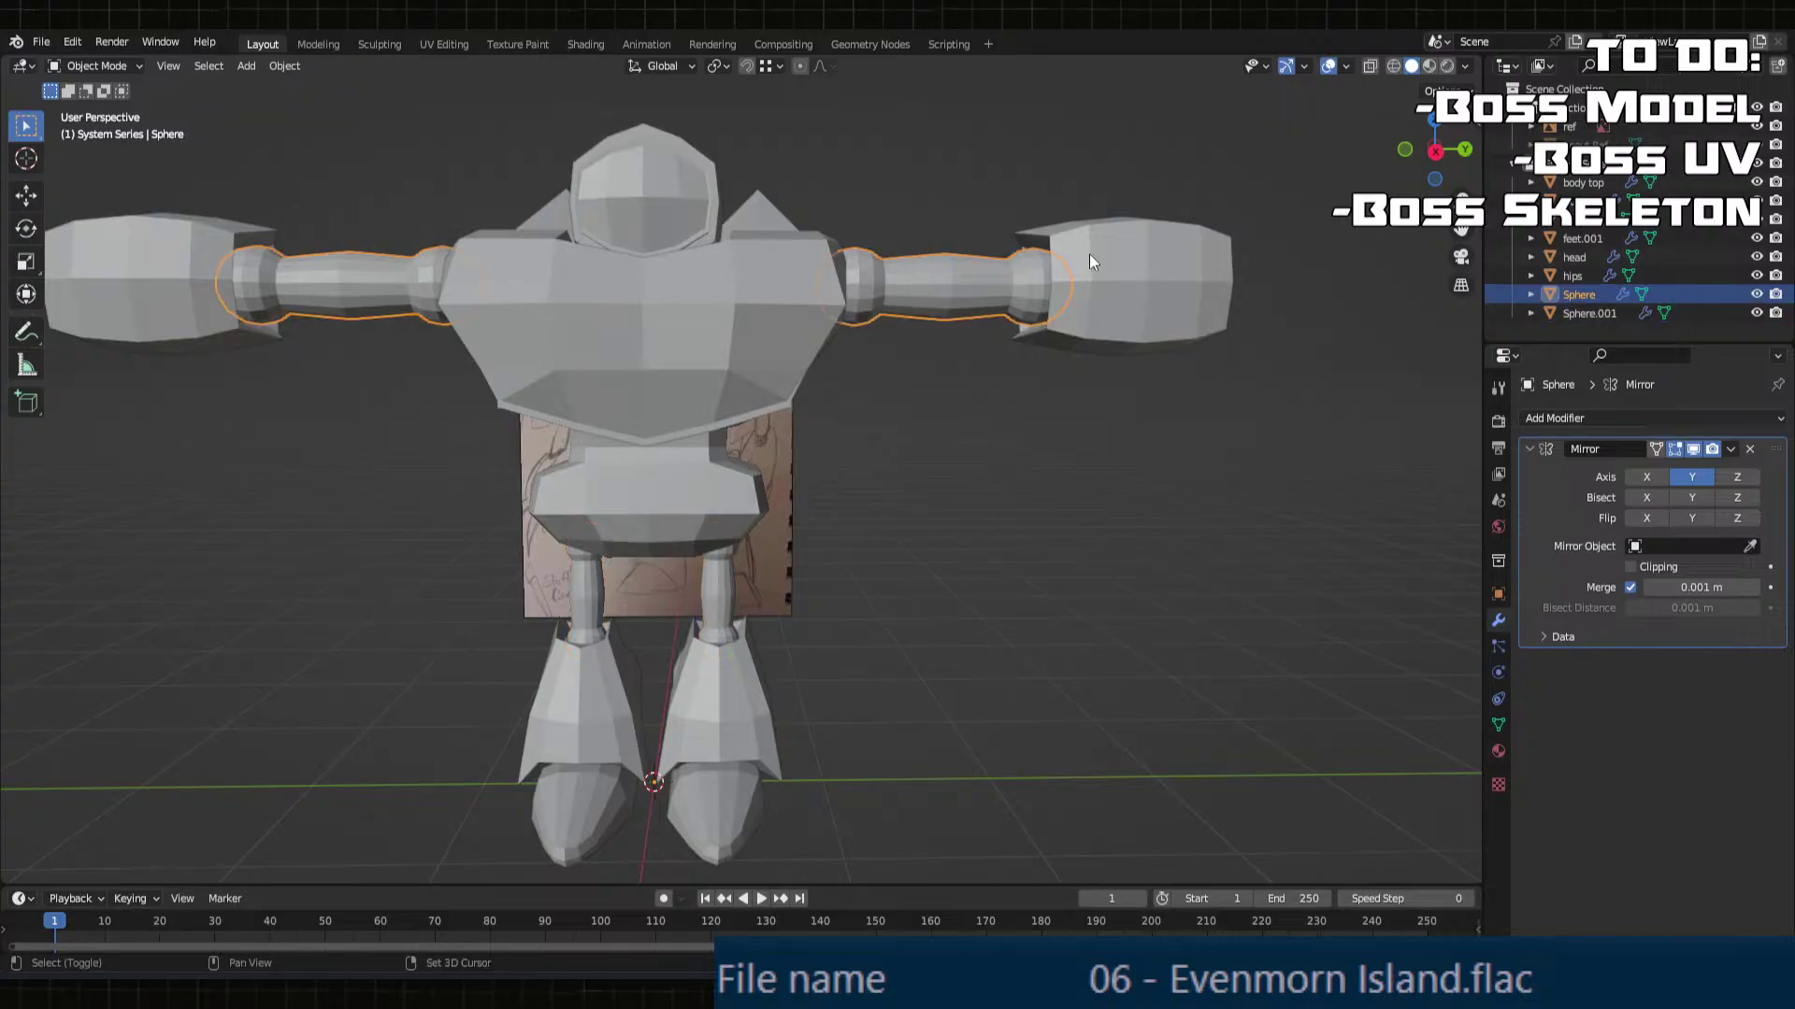
{"action": "left_click", "coordinate": [945, 322], "text": "shift"}
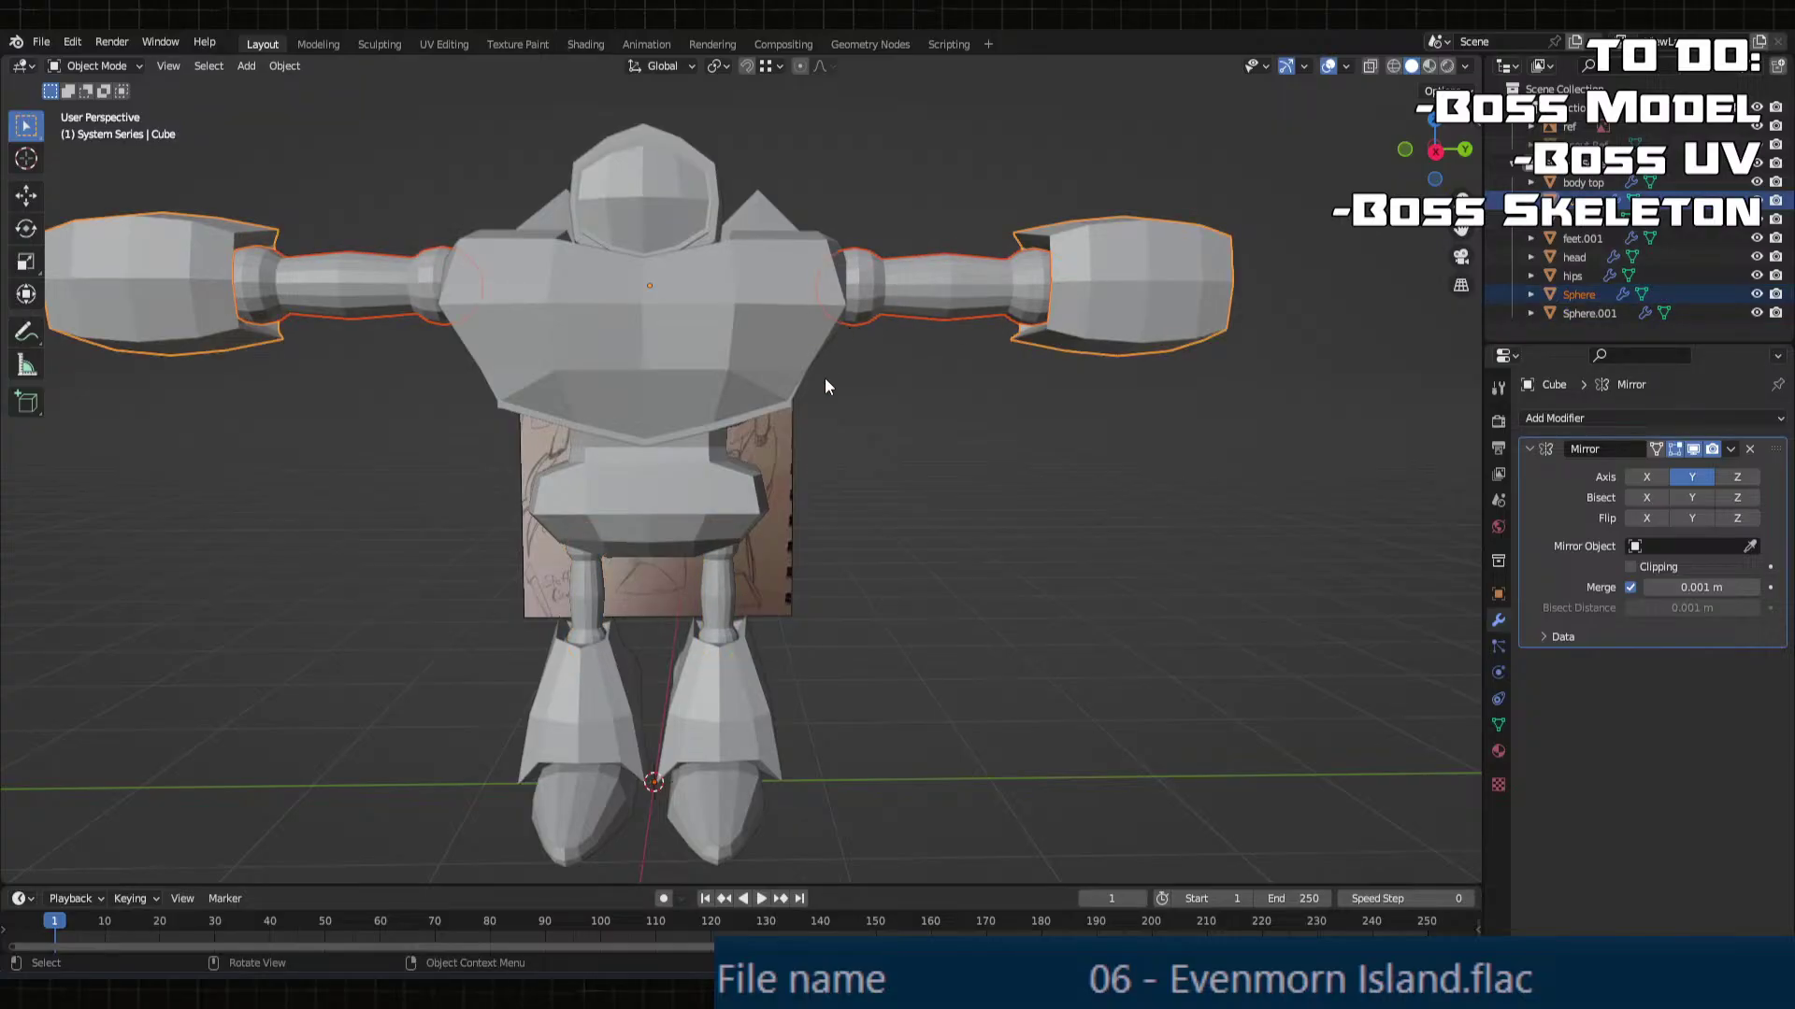
{"action": "left_click", "coordinate": [967, 301]}
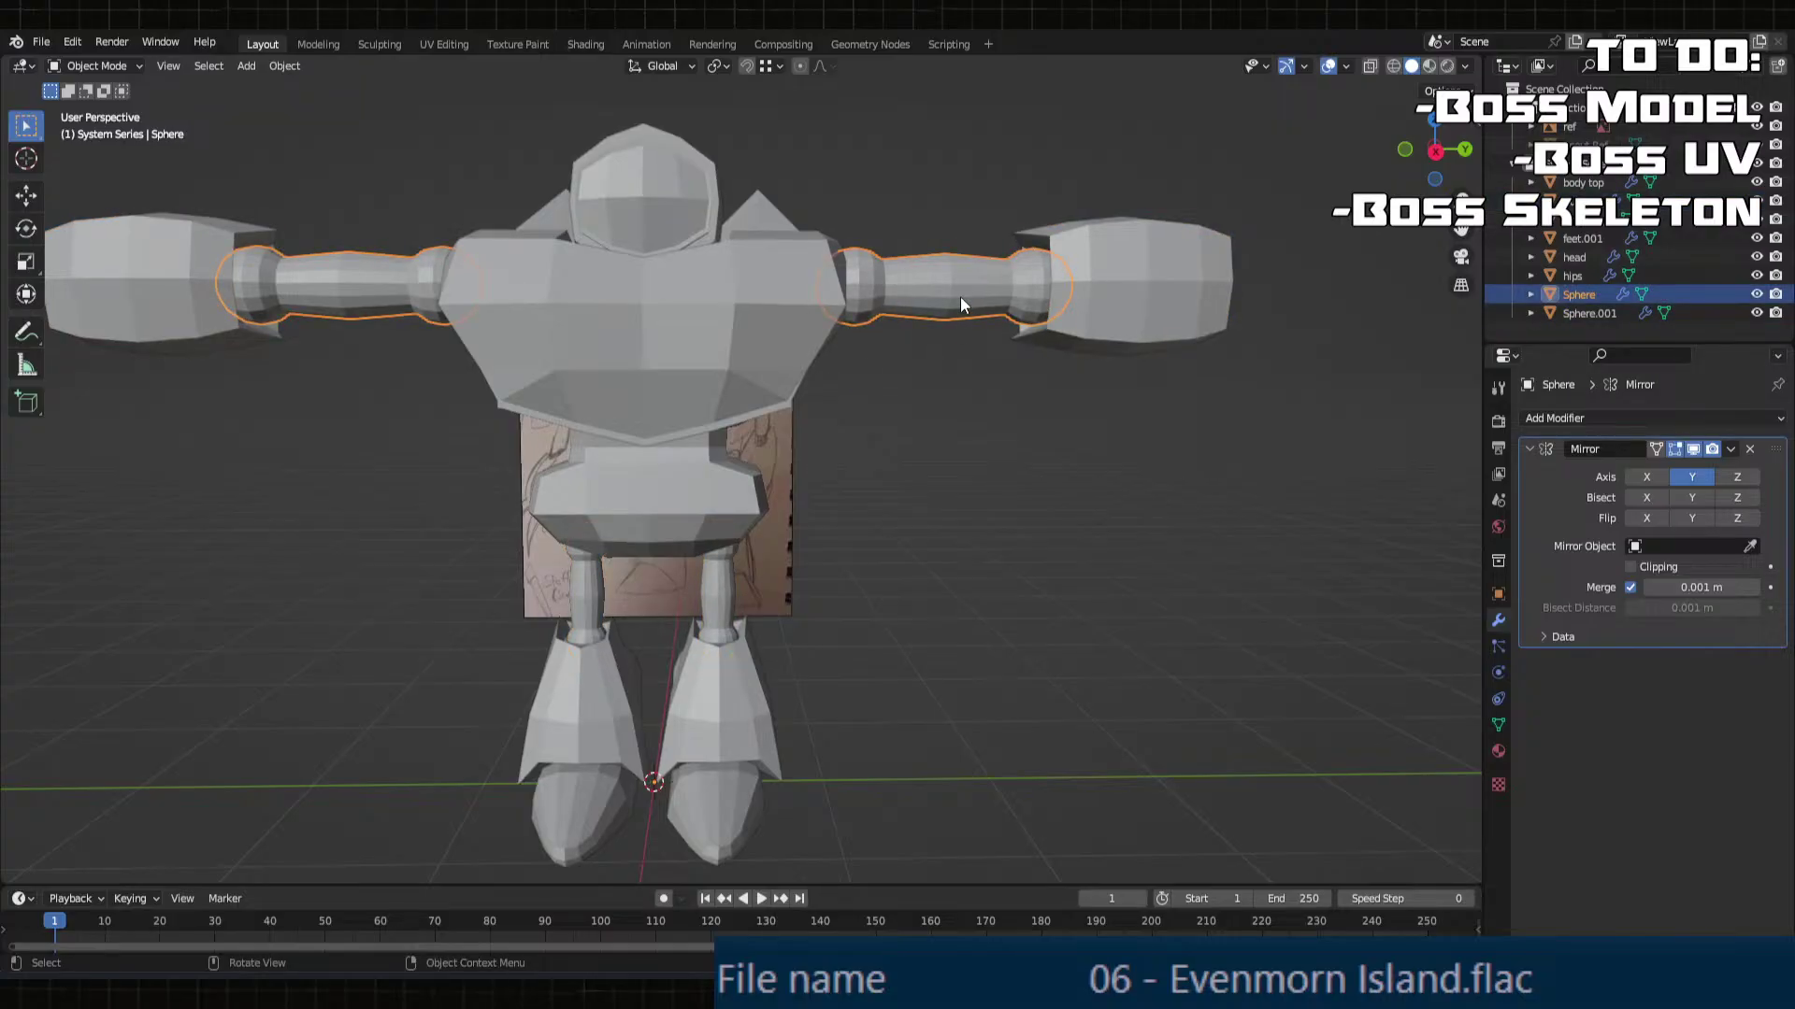
{"action": "right_click", "coordinate": [960, 295]}
{"action": "mouse_move", "coordinate": [933, 381]}
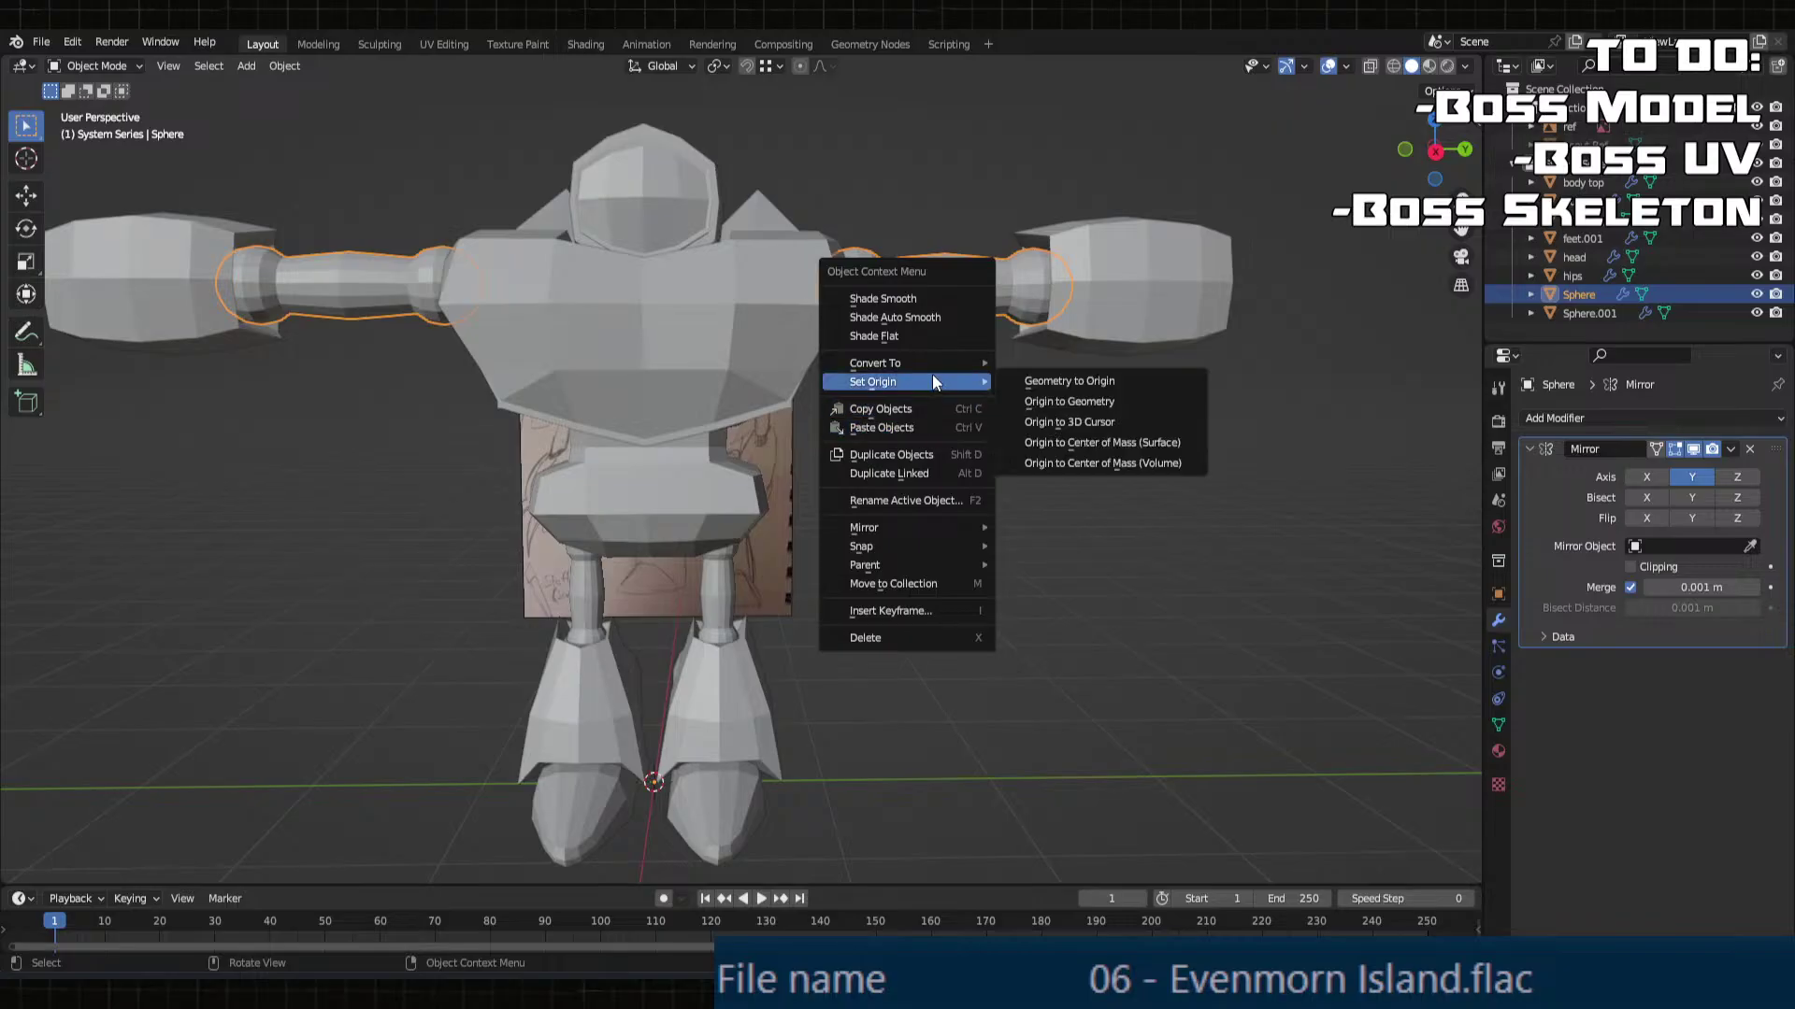
{"action": "left_click", "coordinate": [1083, 416]}
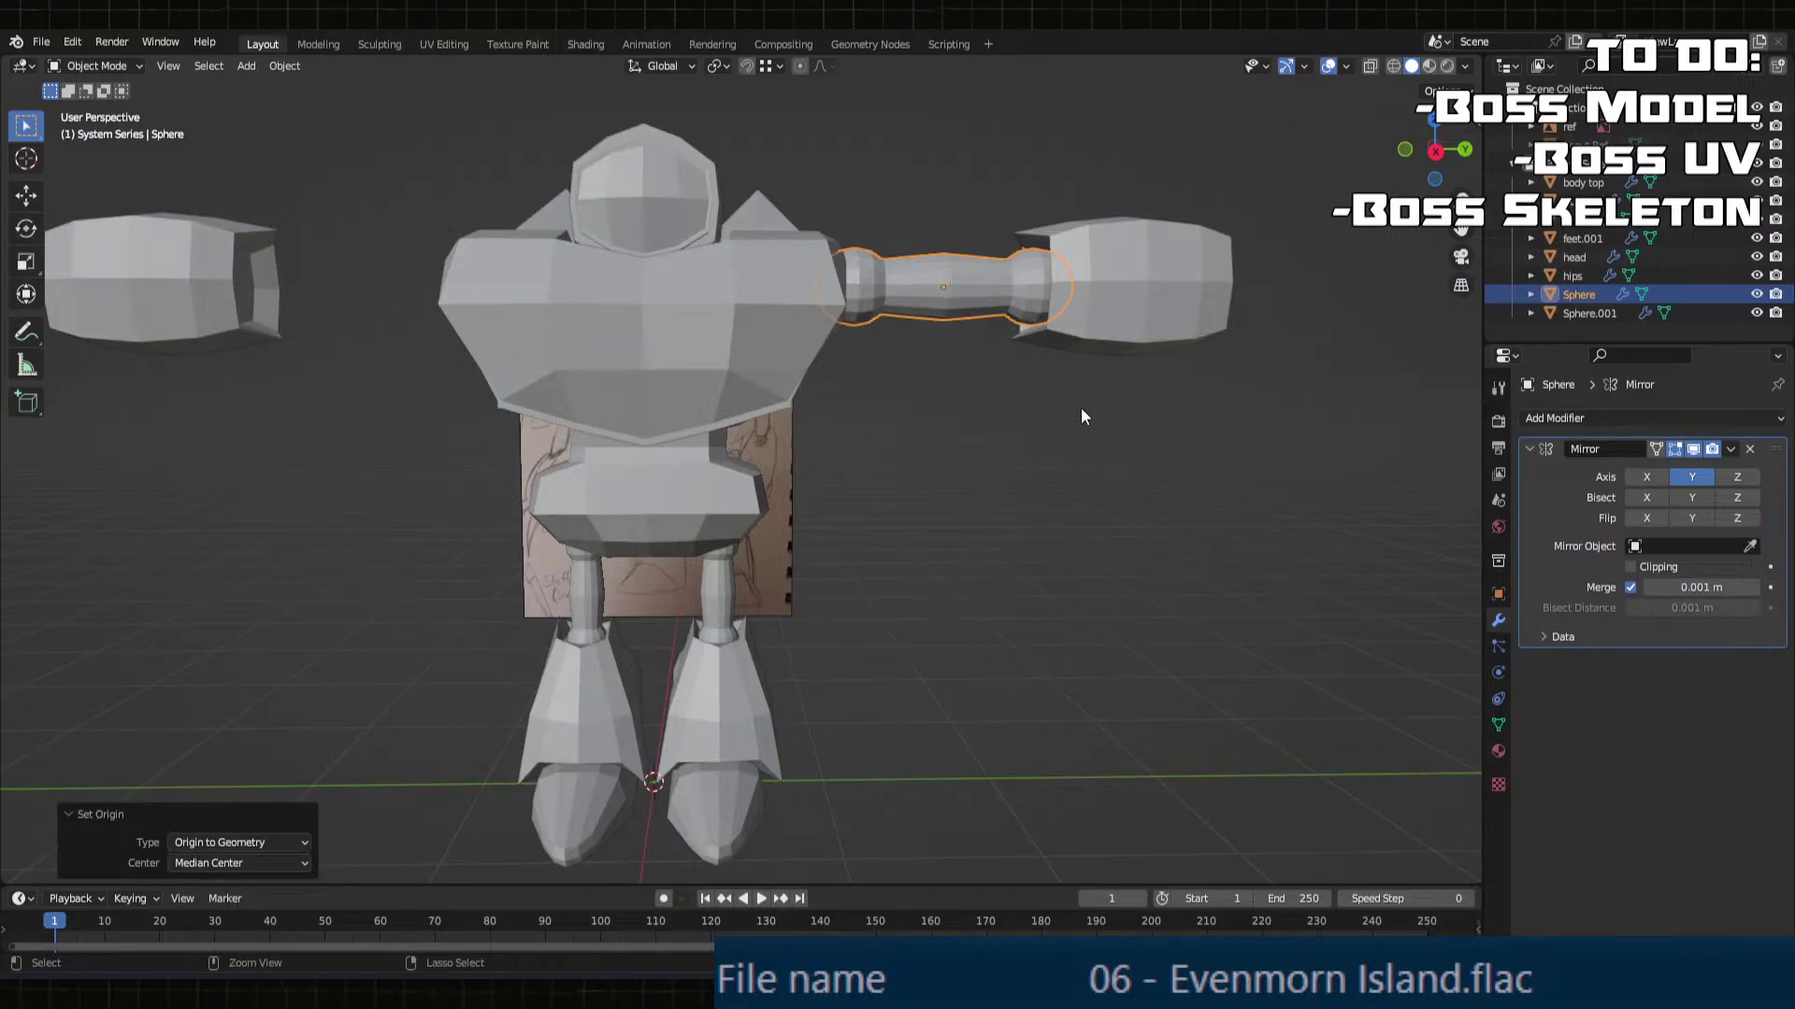
{"action": "key", "text": "ctrl+z"}
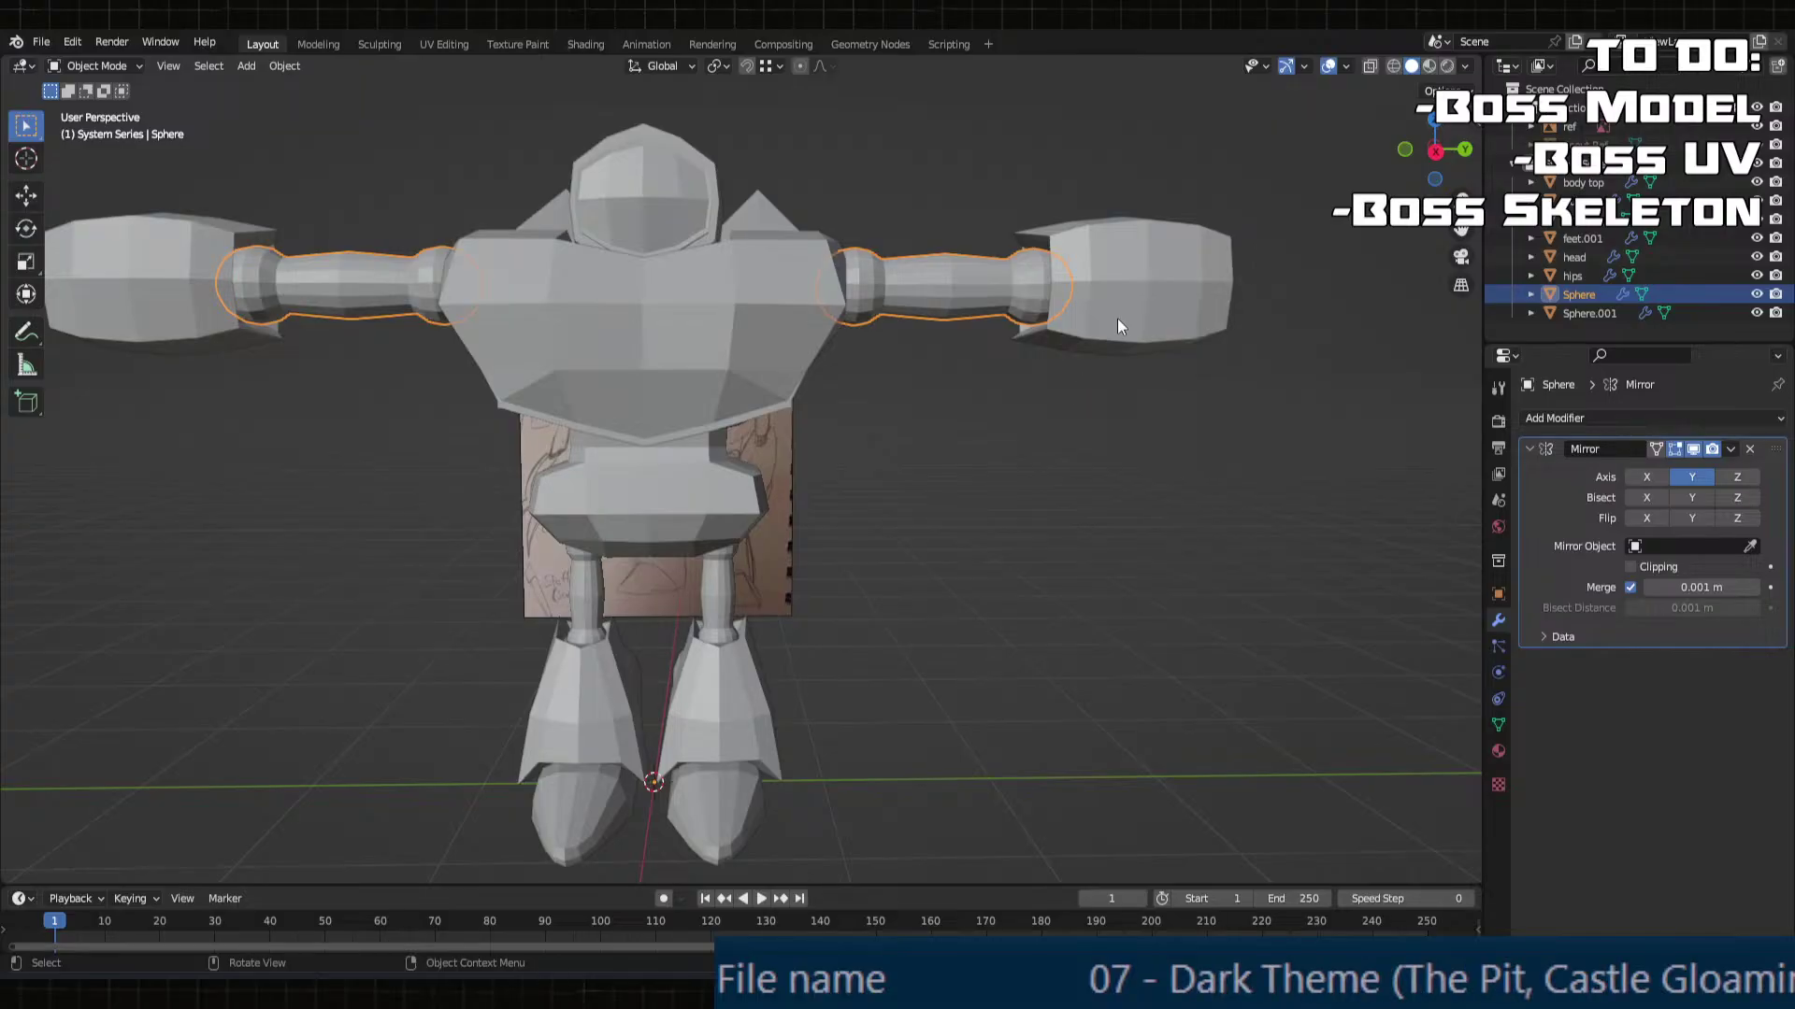
Step: Try rotating the mirrored arm object 43.1° in the view plane, then undo the rotation
{"action": "key", "text": "r"}
{"action": "left_click", "coordinate": [733, 415]}
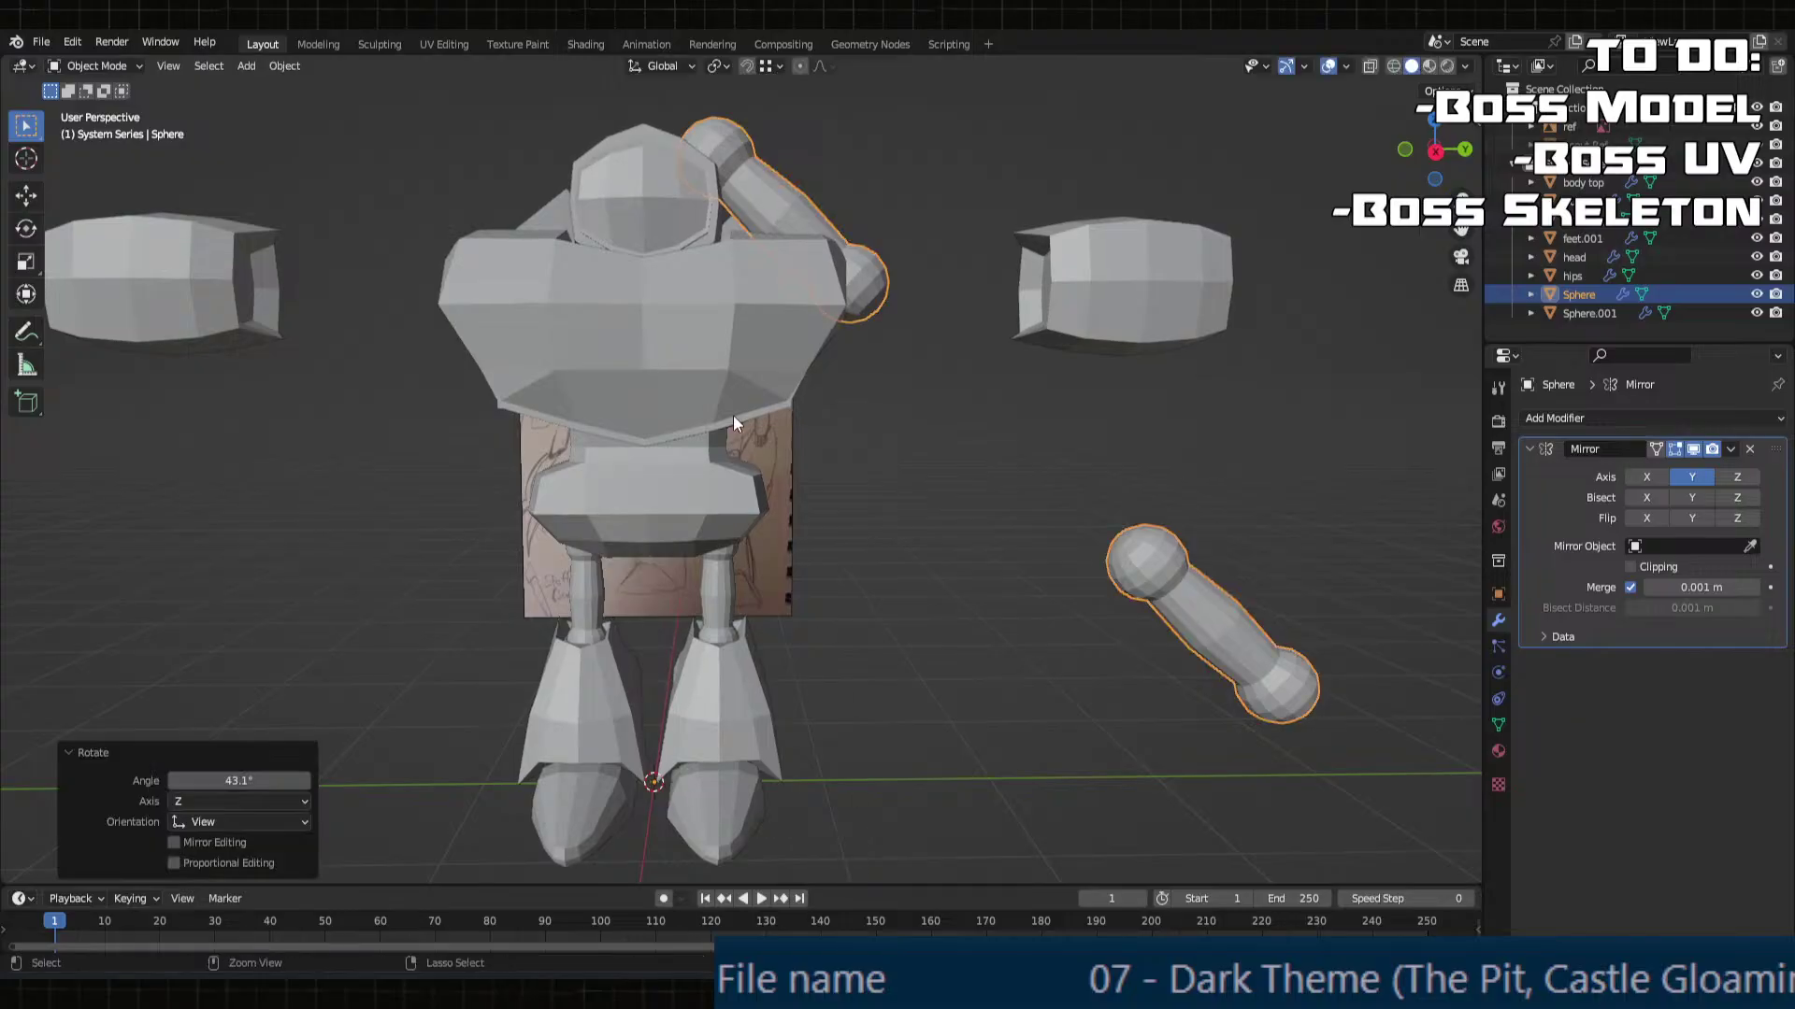
{"action": "key", "text": "ctrl+z"}
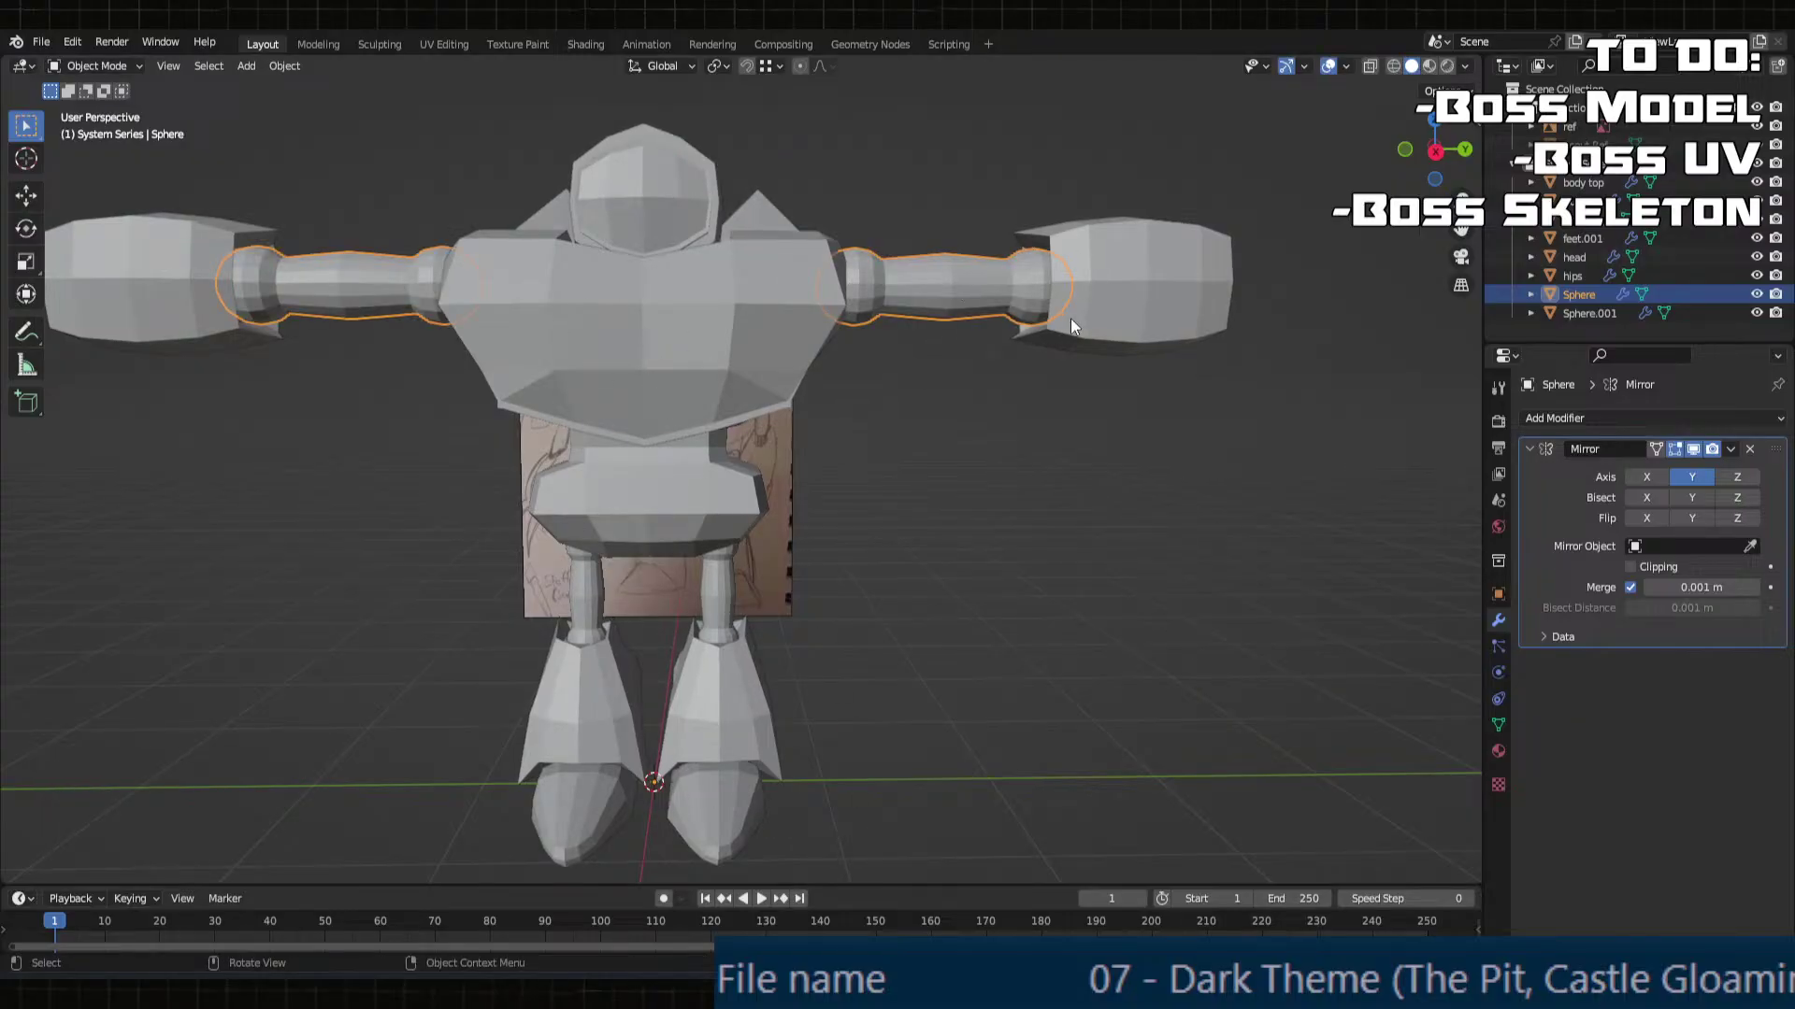
Step: Try scaling the entire arm mesh, including both ball ends, to 0.8 along Y
{"action": "middle_click_drag", "start_coordinate": [1069, 318], "coordinate": [817, 531]}
{"action": "scroll", "coordinate": [963, 451], "scroll_direction": "up", "scroll_amount": 2}
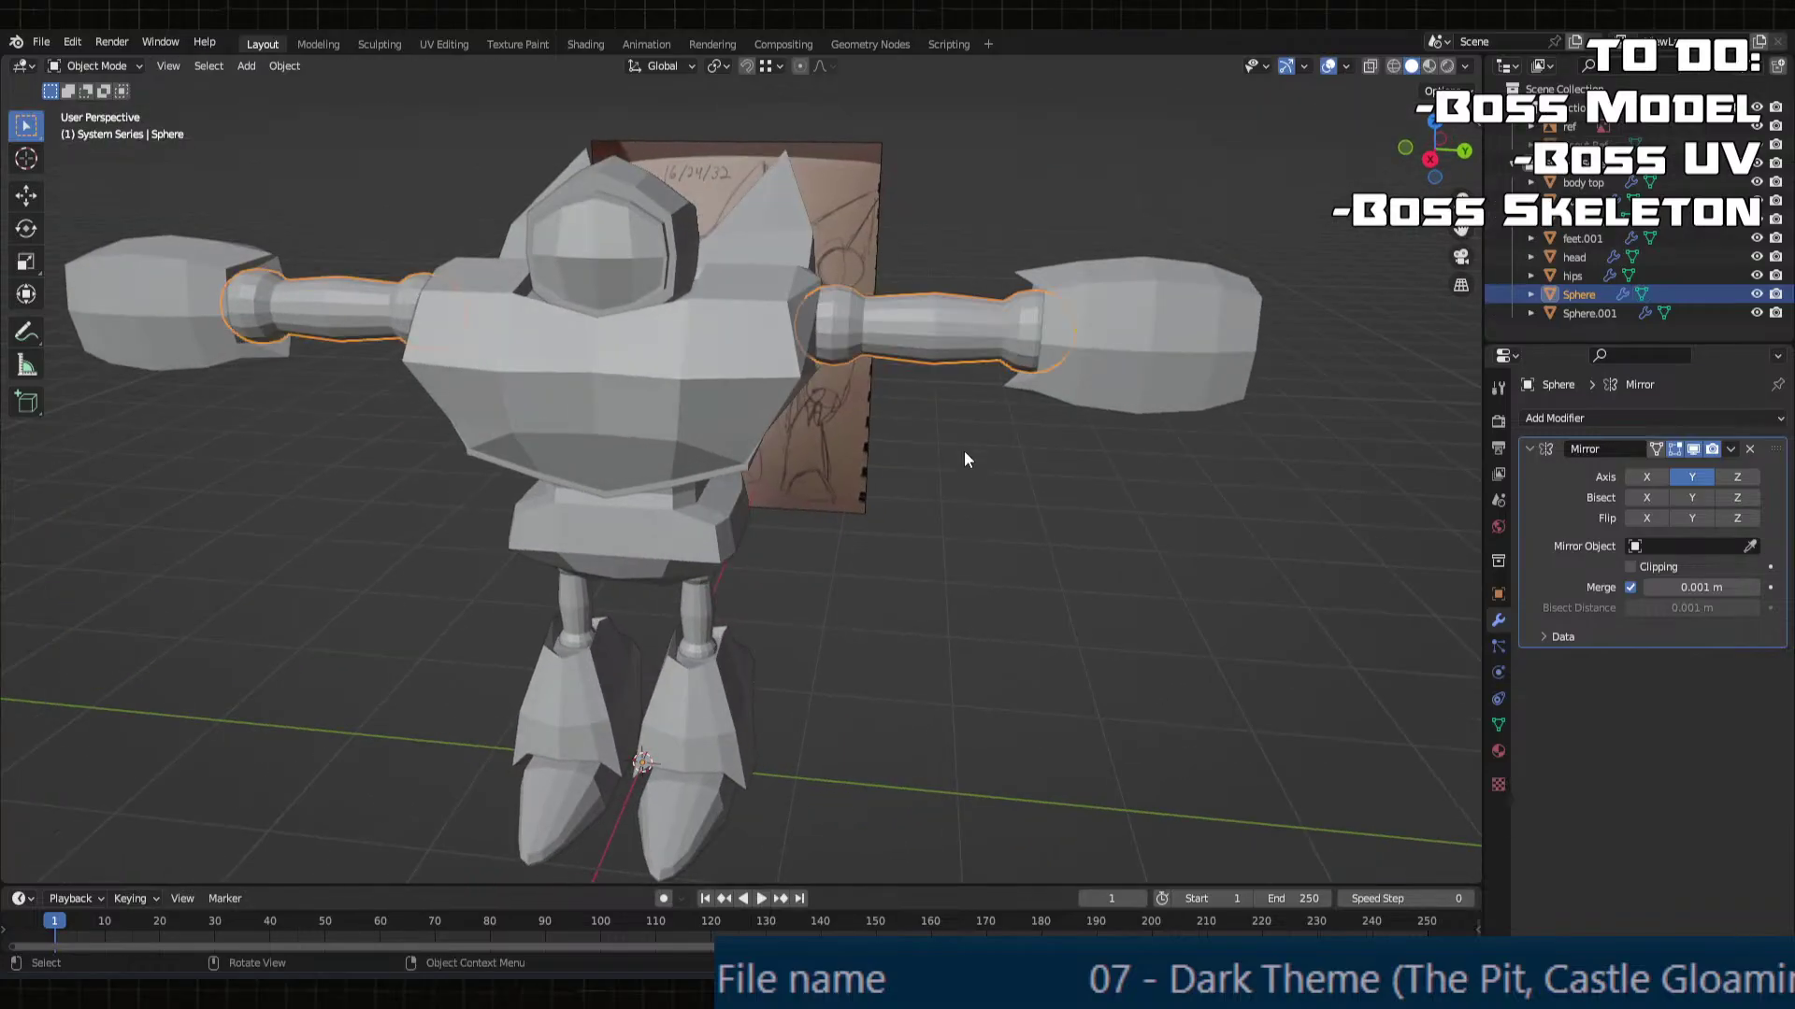
{"action": "key", "text": "Tab"}
{"action": "scroll", "coordinate": [892, 452], "scroll_direction": "up", "scroll_amount": 3}
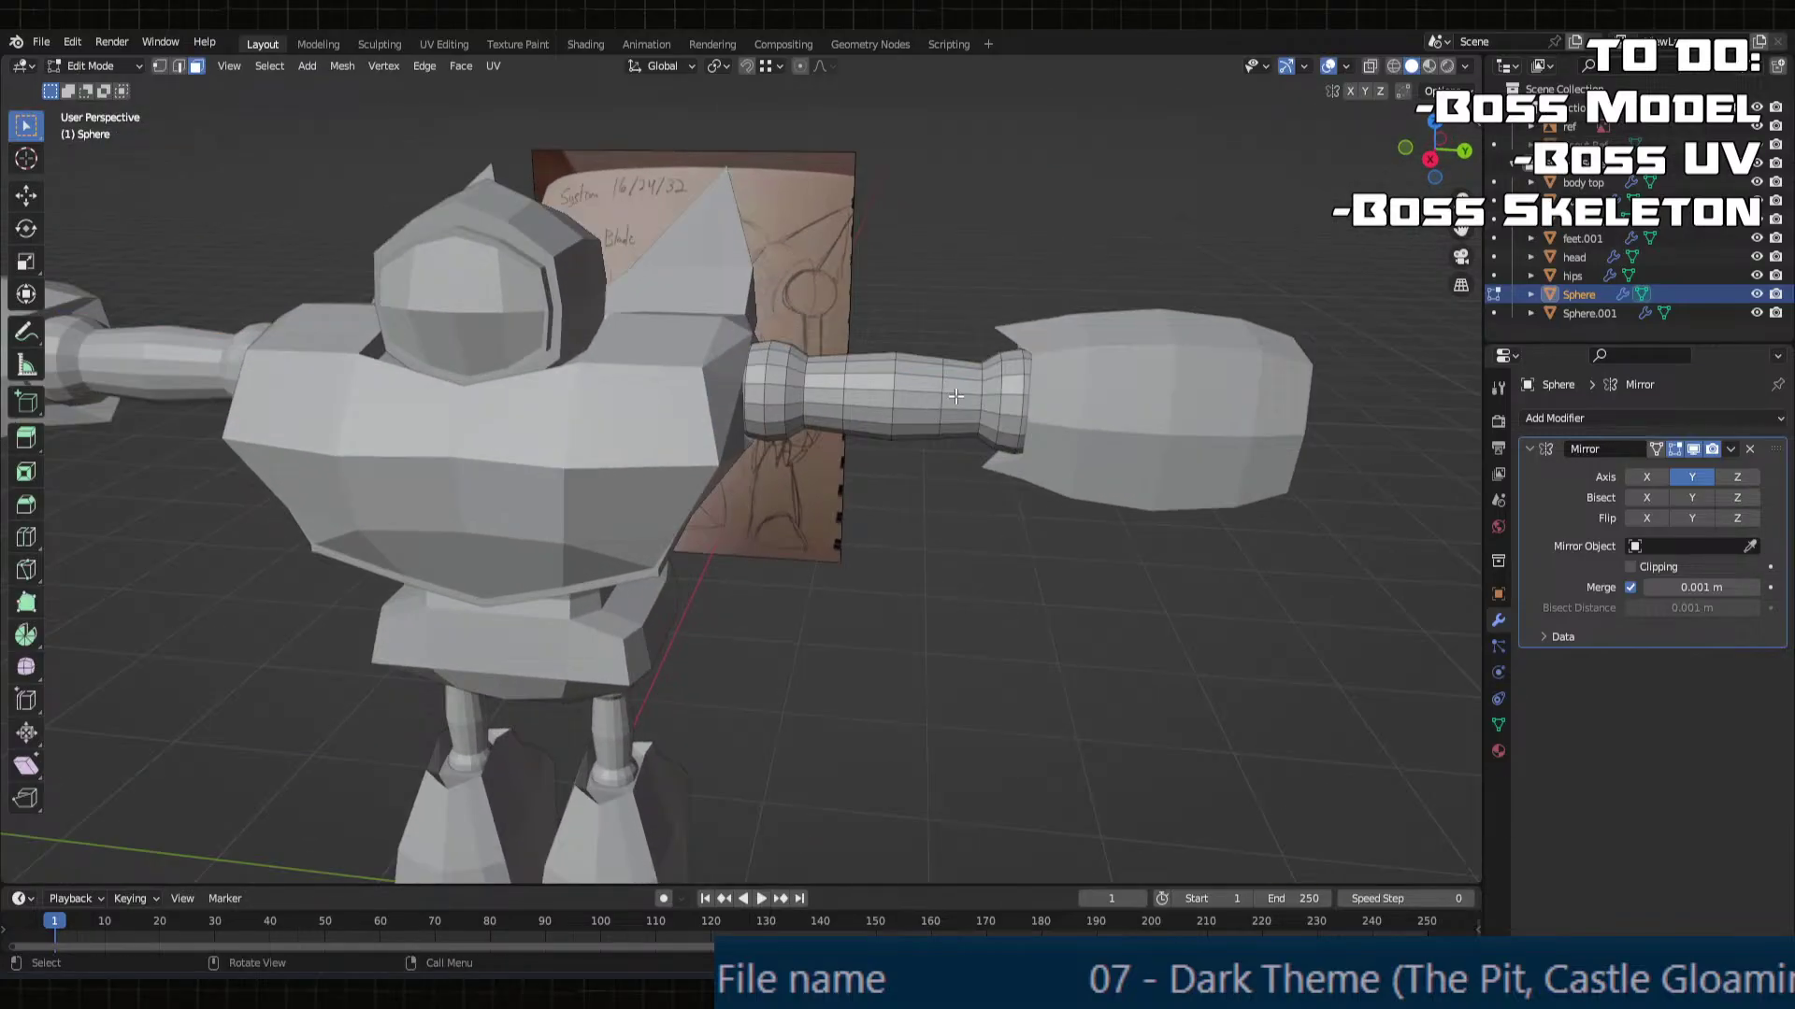
{"action": "key", "text": "ctrl+l"}
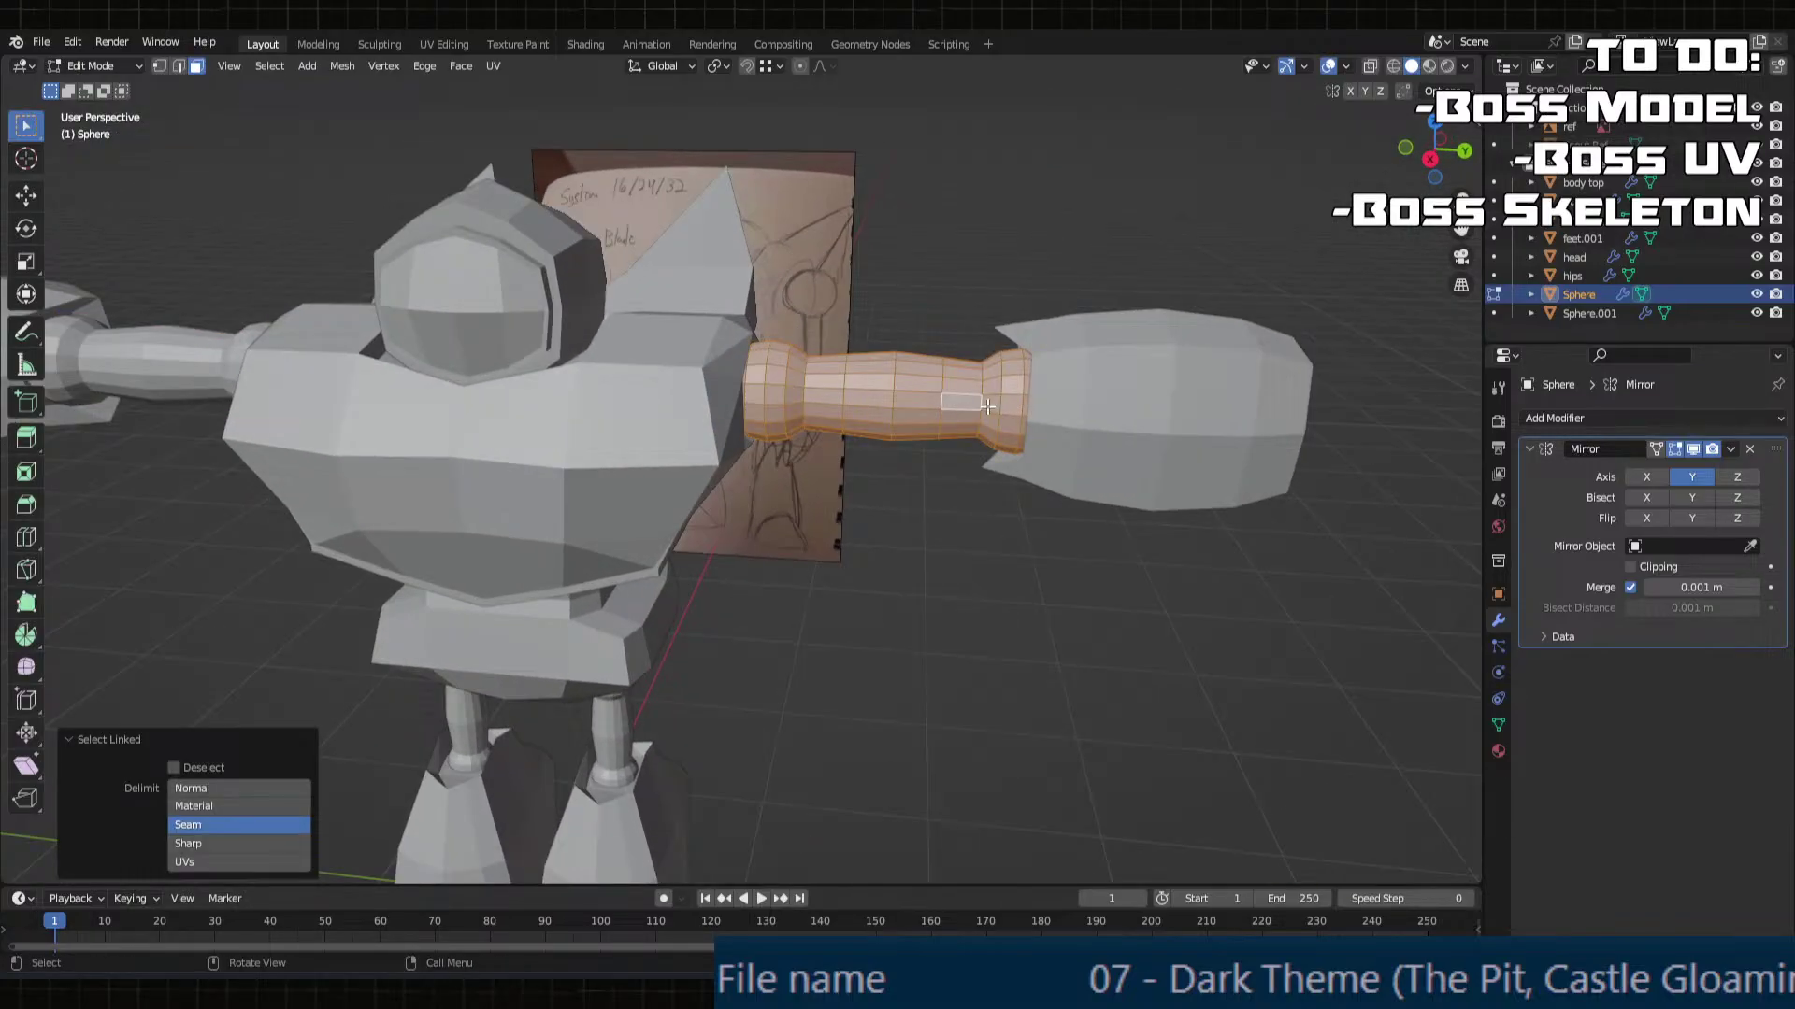
{"action": "key", "text": "s"}
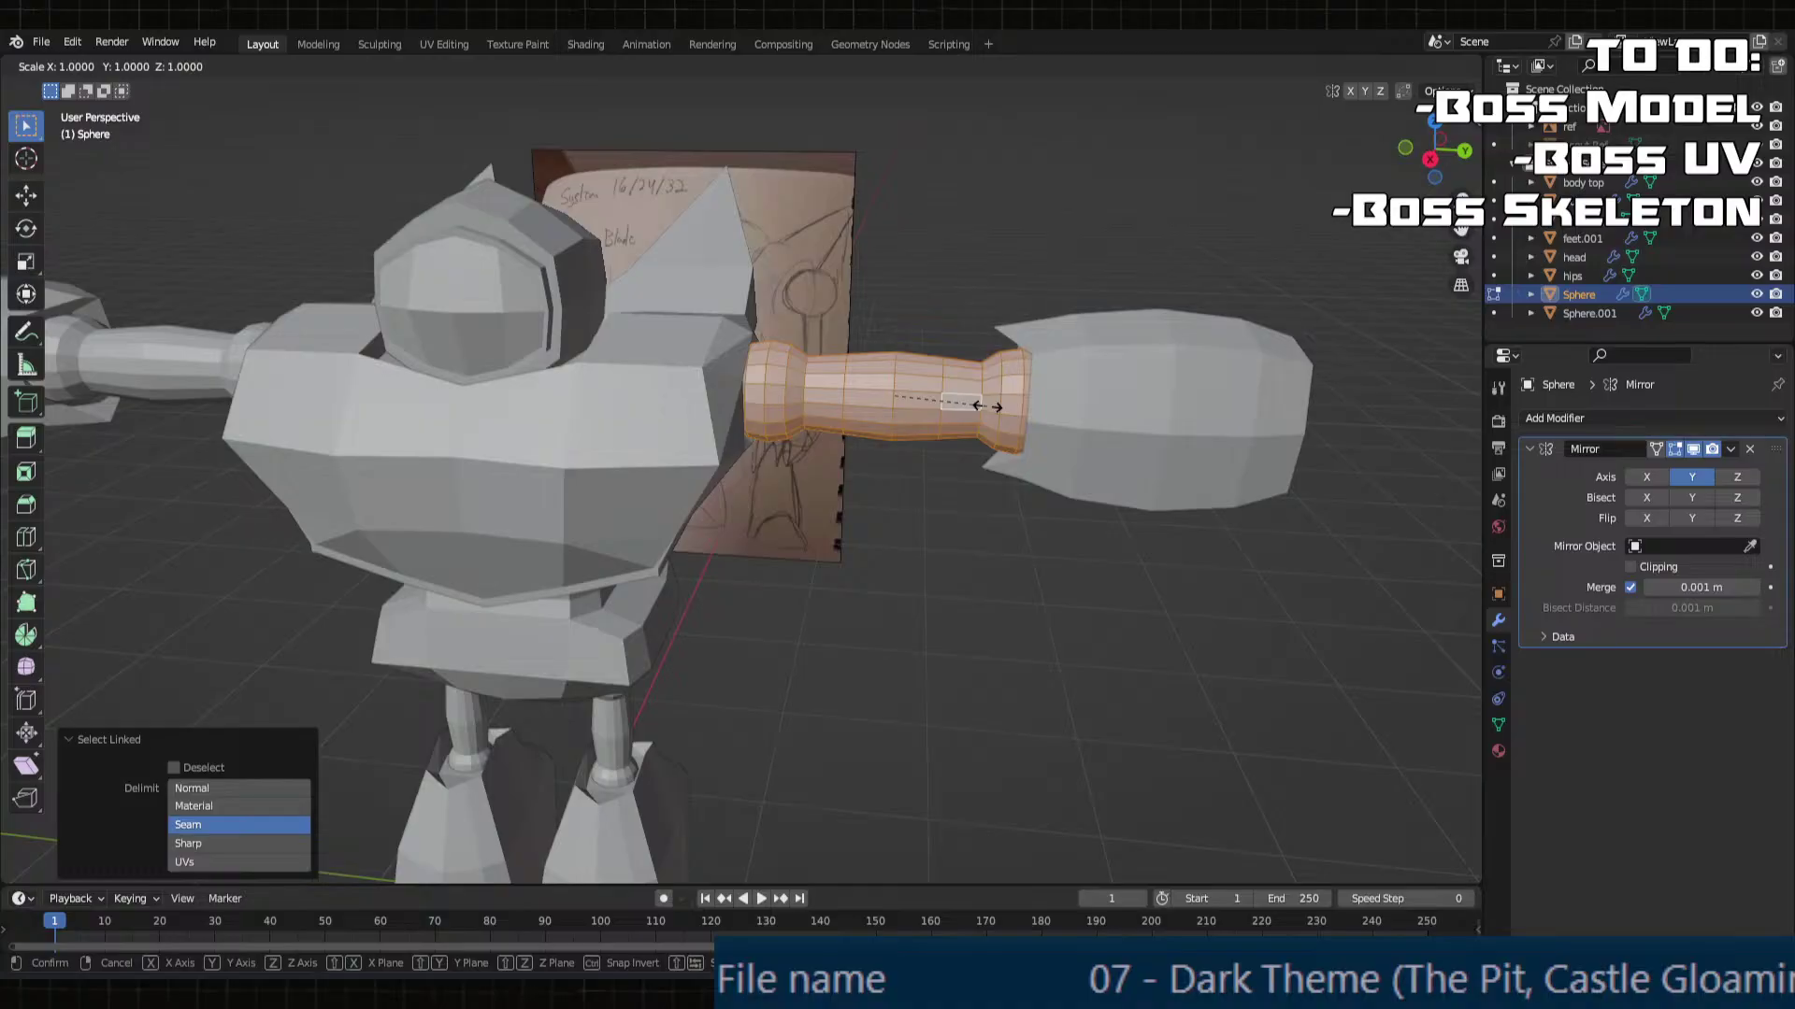
{"action": "type", "text": "y.8"}
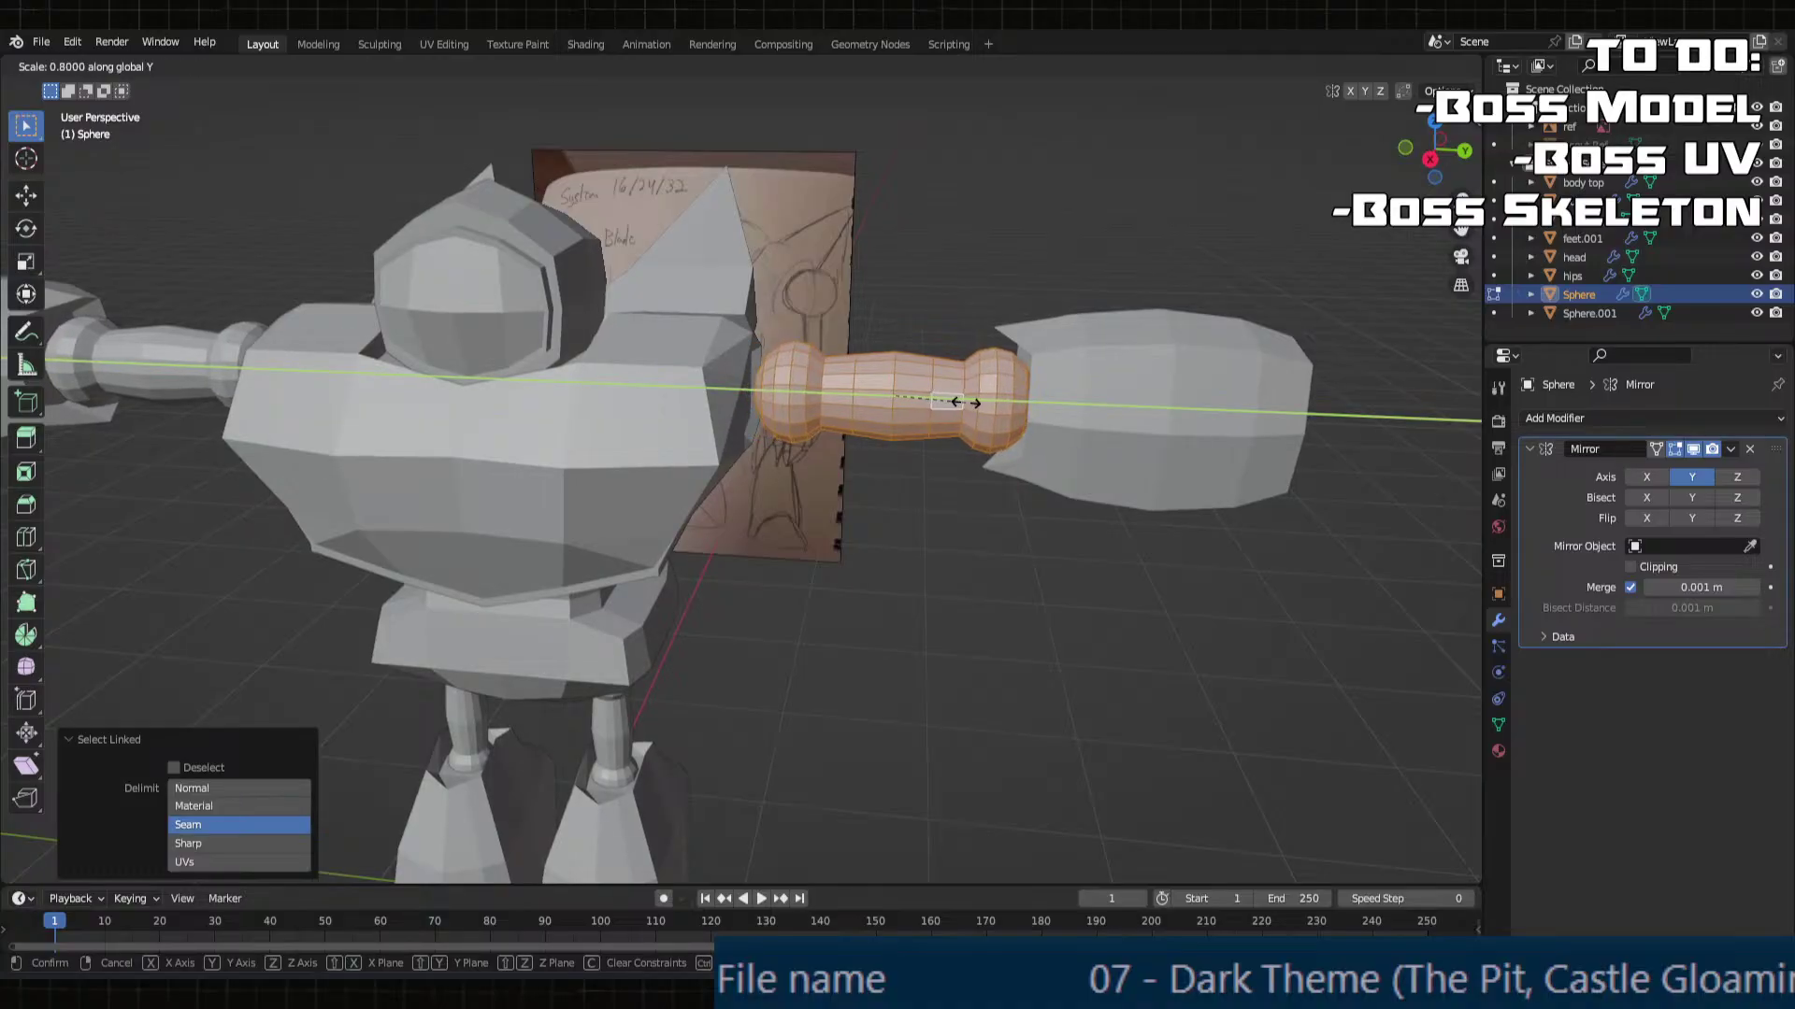
{"action": "key", "text": "Return"}
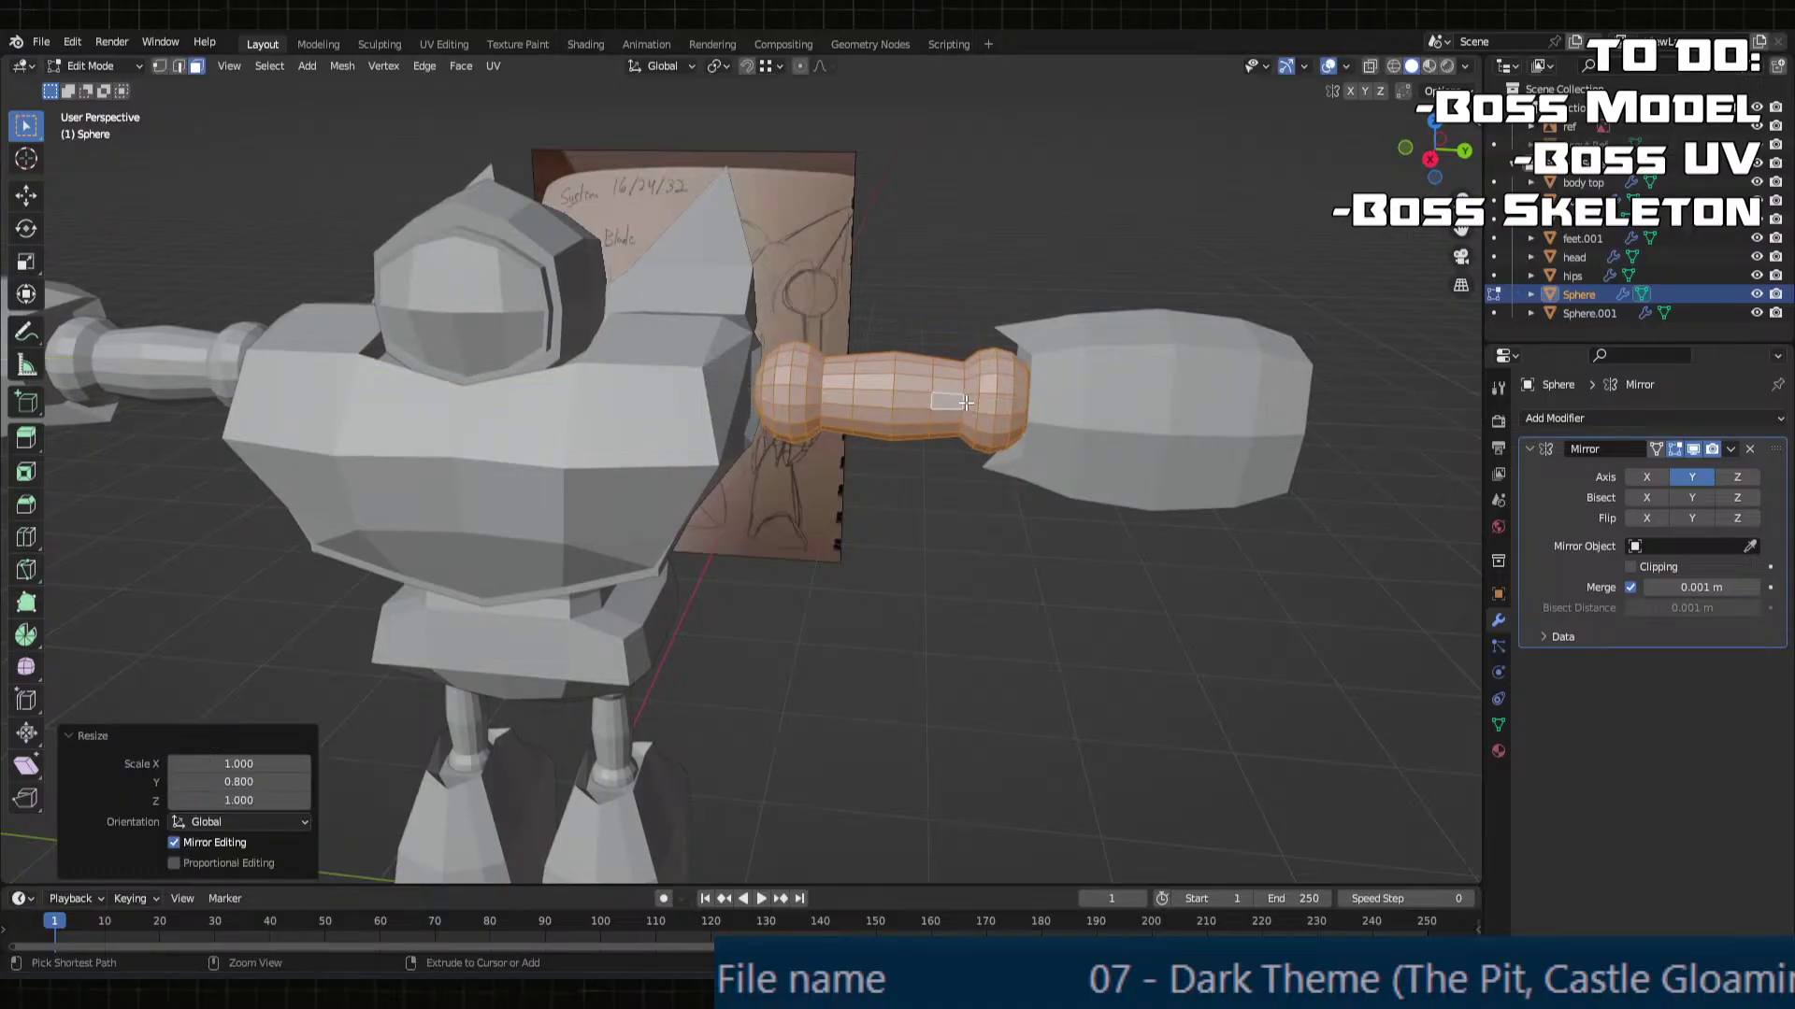
{"action": "left_click", "coordinate": [931, 505]}
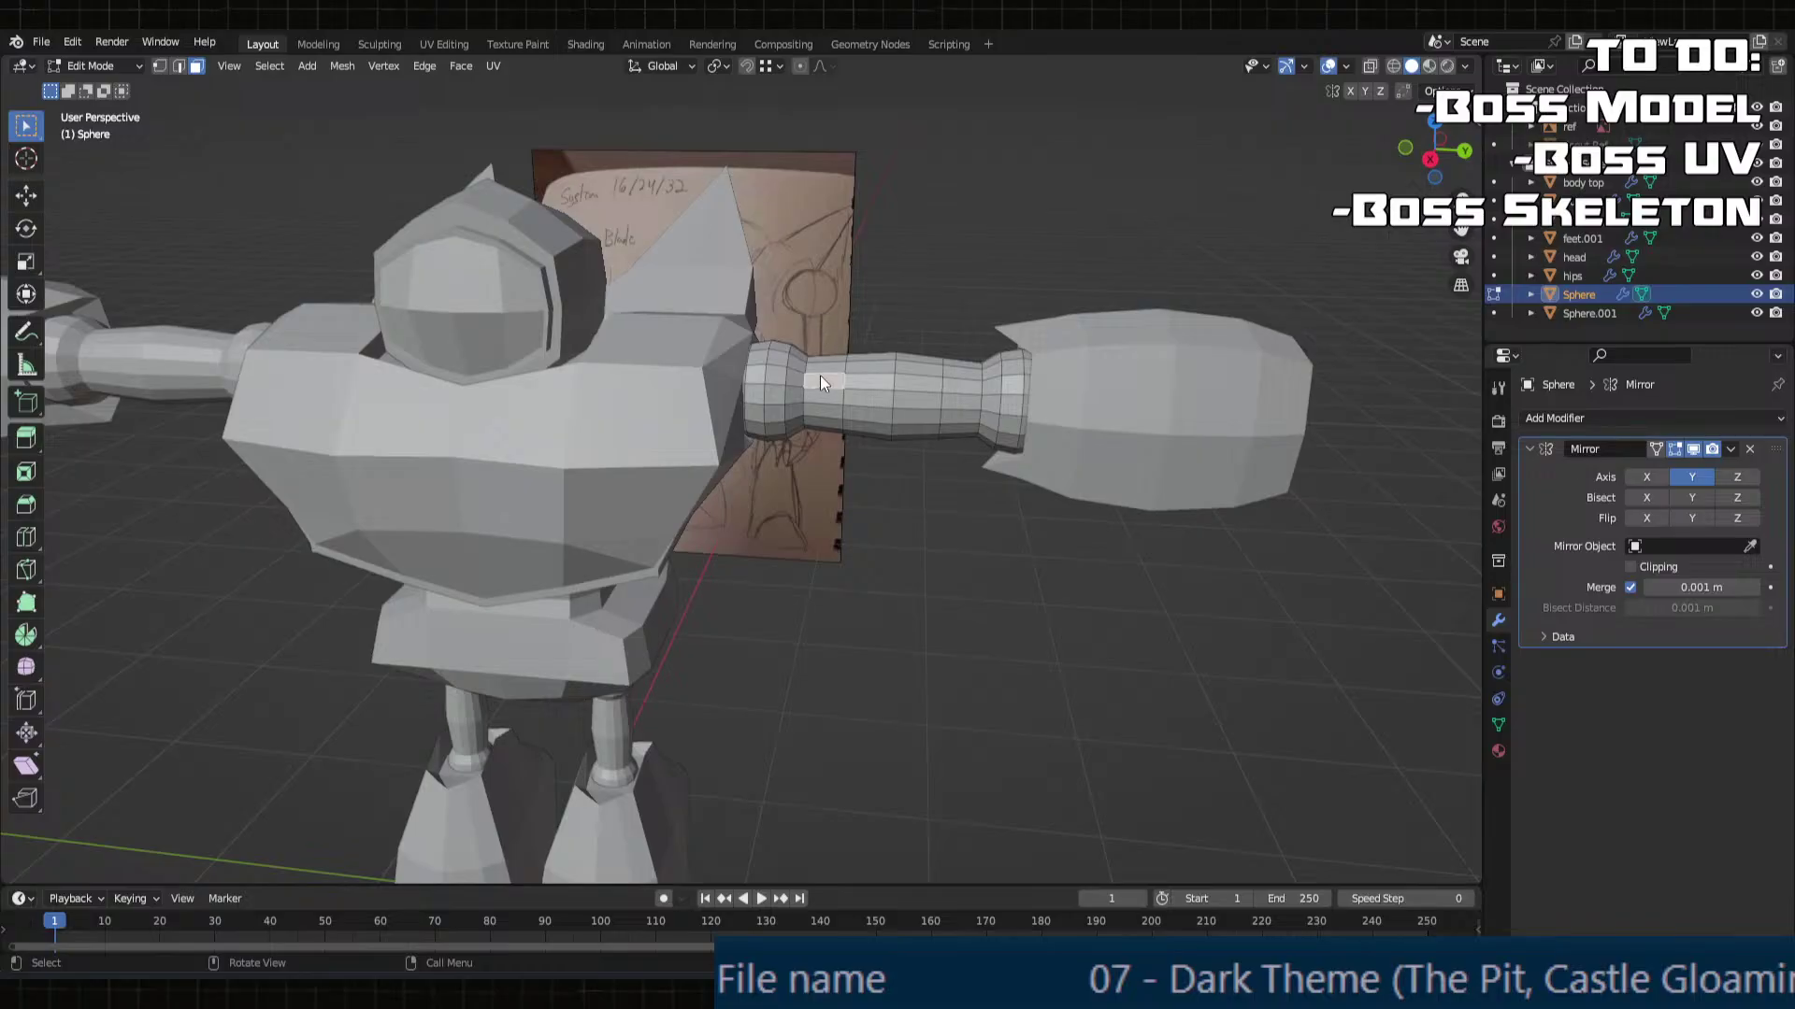
Step: Try shortening only the arm's shaft between the two ball ends along Y, then undo it
{"action": "left_click", "coordinate": [820, 408], "text": "alt"}
{"action": "left_click", "coordinate": [867, 407], "text": "alt+shift"}
{"action": "left_click", "coordinate": [913, 401], "text": "alt+shift"}
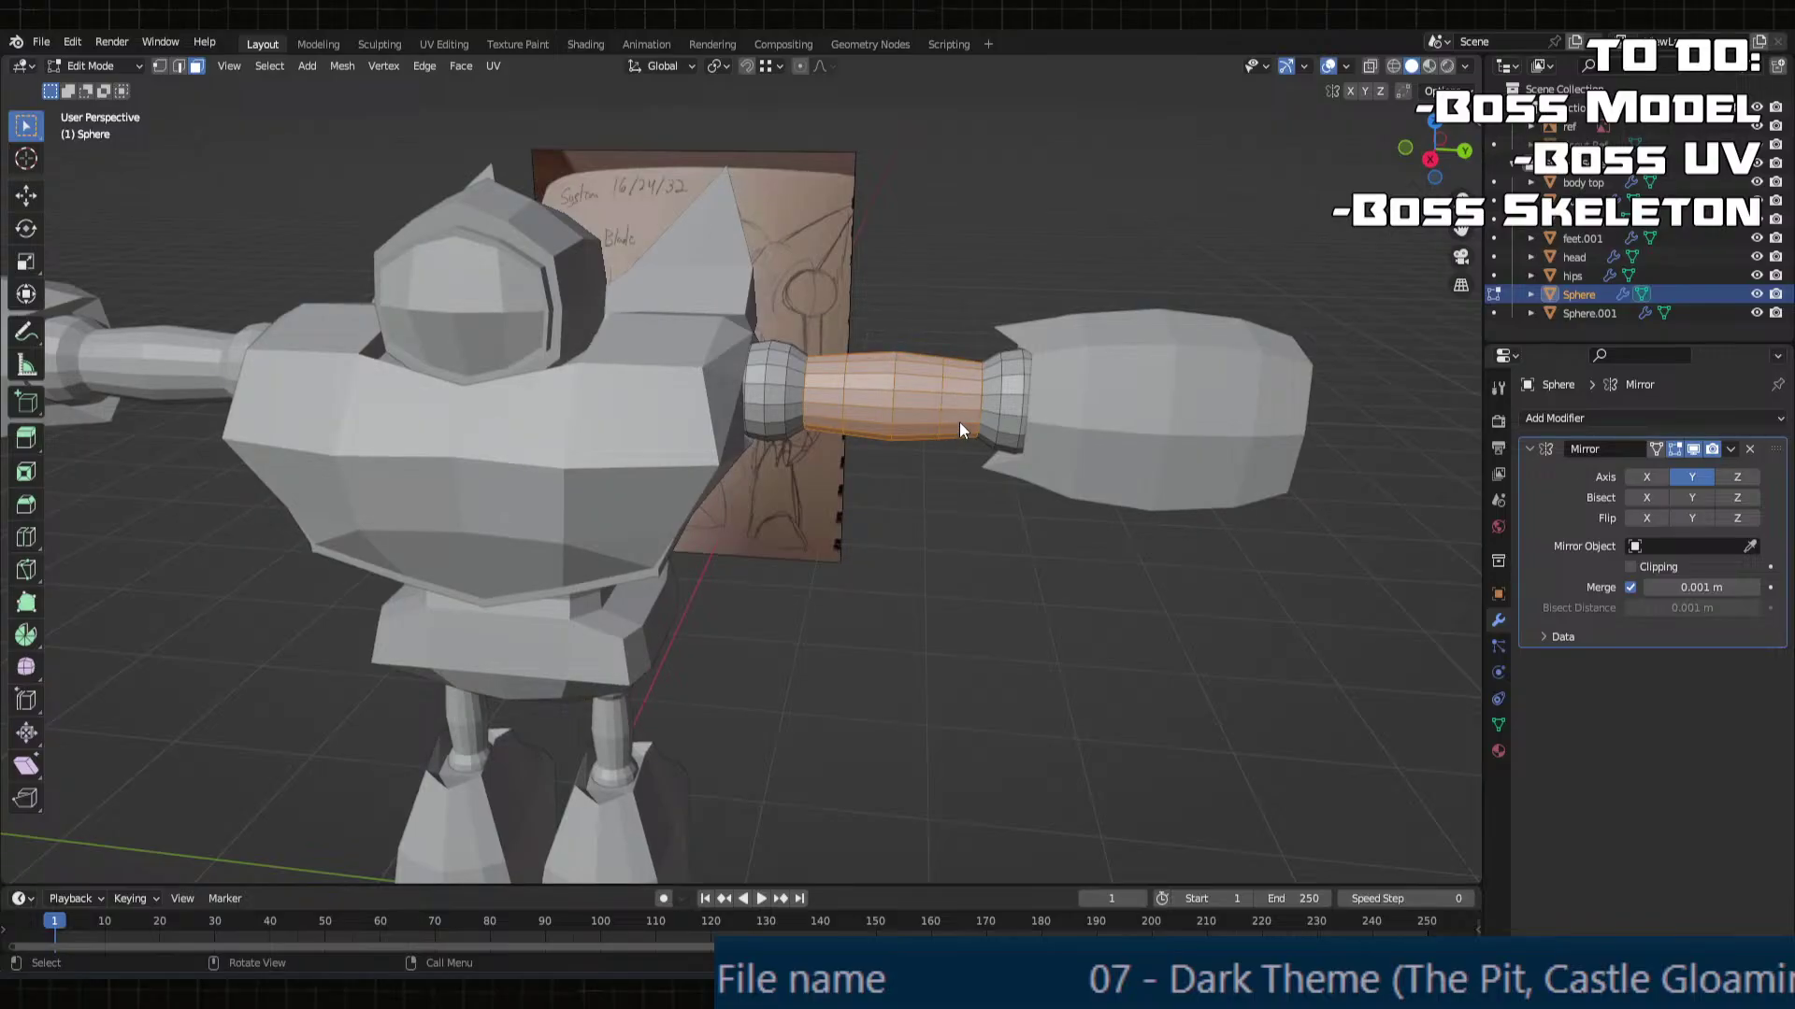
{"action": "key", "text": "s"}
{"action": "key", "text": "y"}
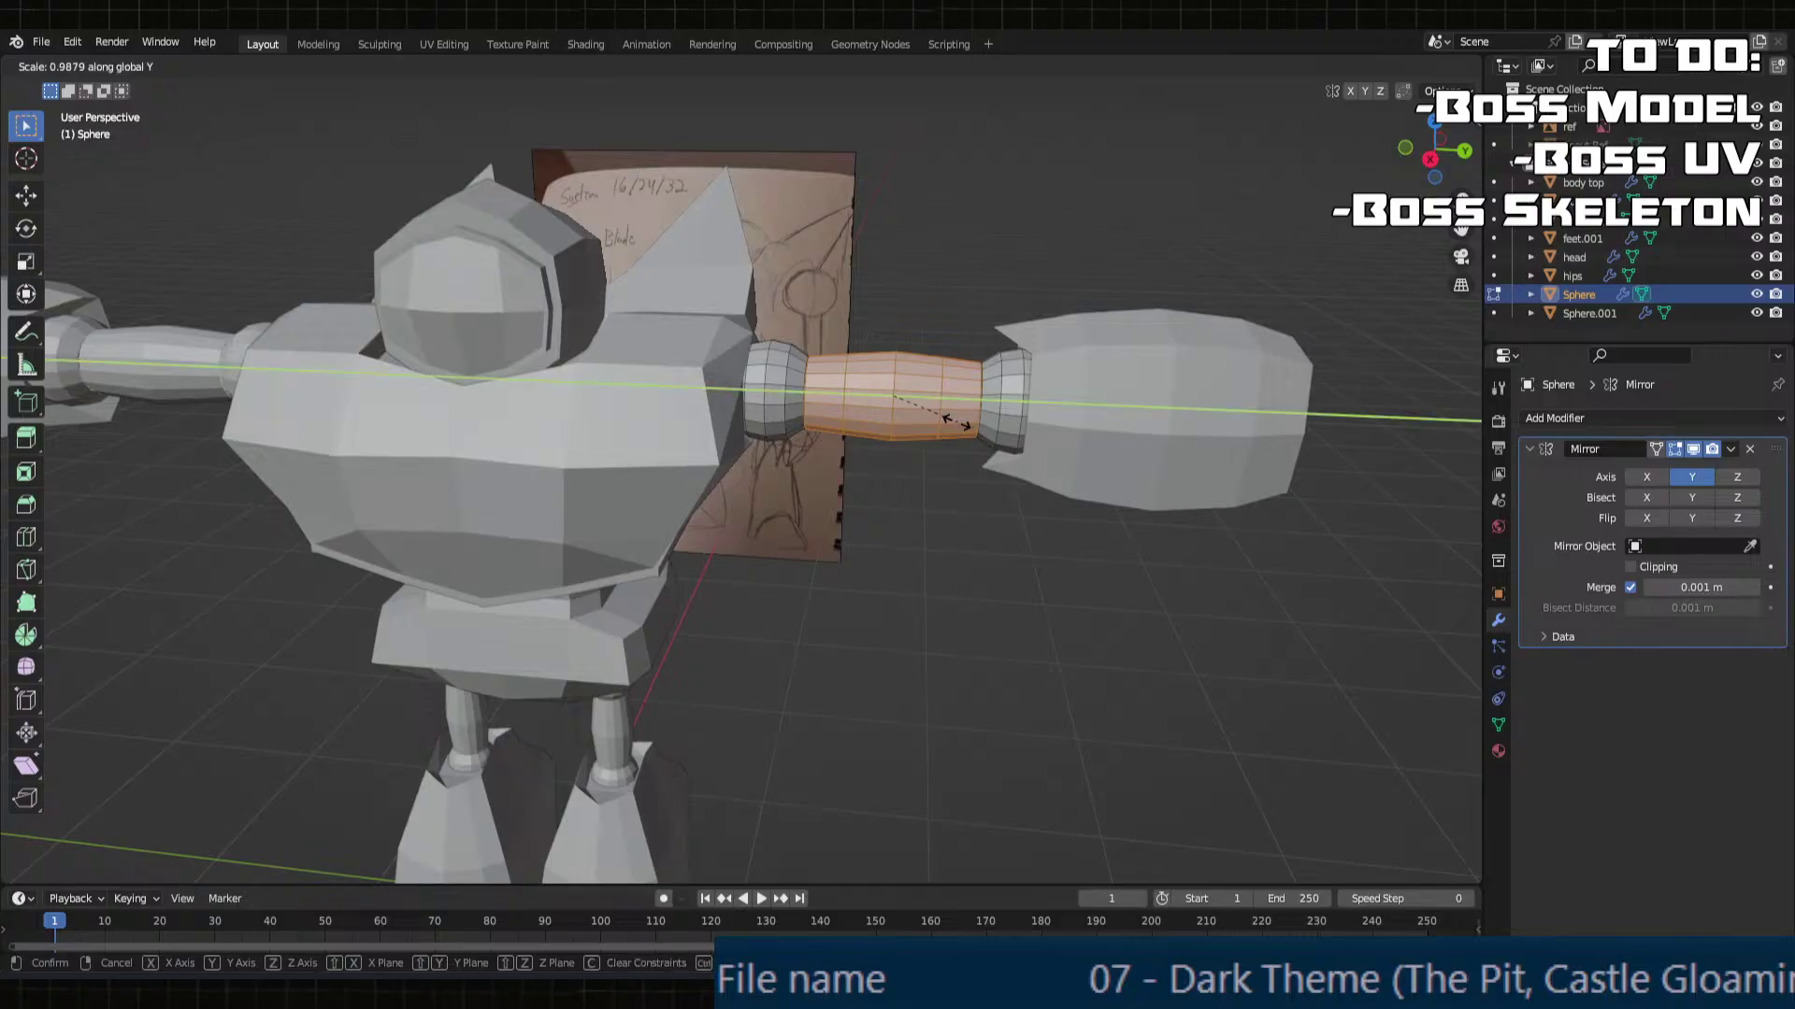
{"action": "left_click", "coordinate": [935, 420]}
{"action": "middle_click_drag", "start_coordinate": [933, 422], "coordinate": [890, 456]}
{"action": "scroll", "coordinate": [904, 424], "scroll_direction": "up", "scroll_amount": 5}
{"action": "key", "text": "ctrl+z"}
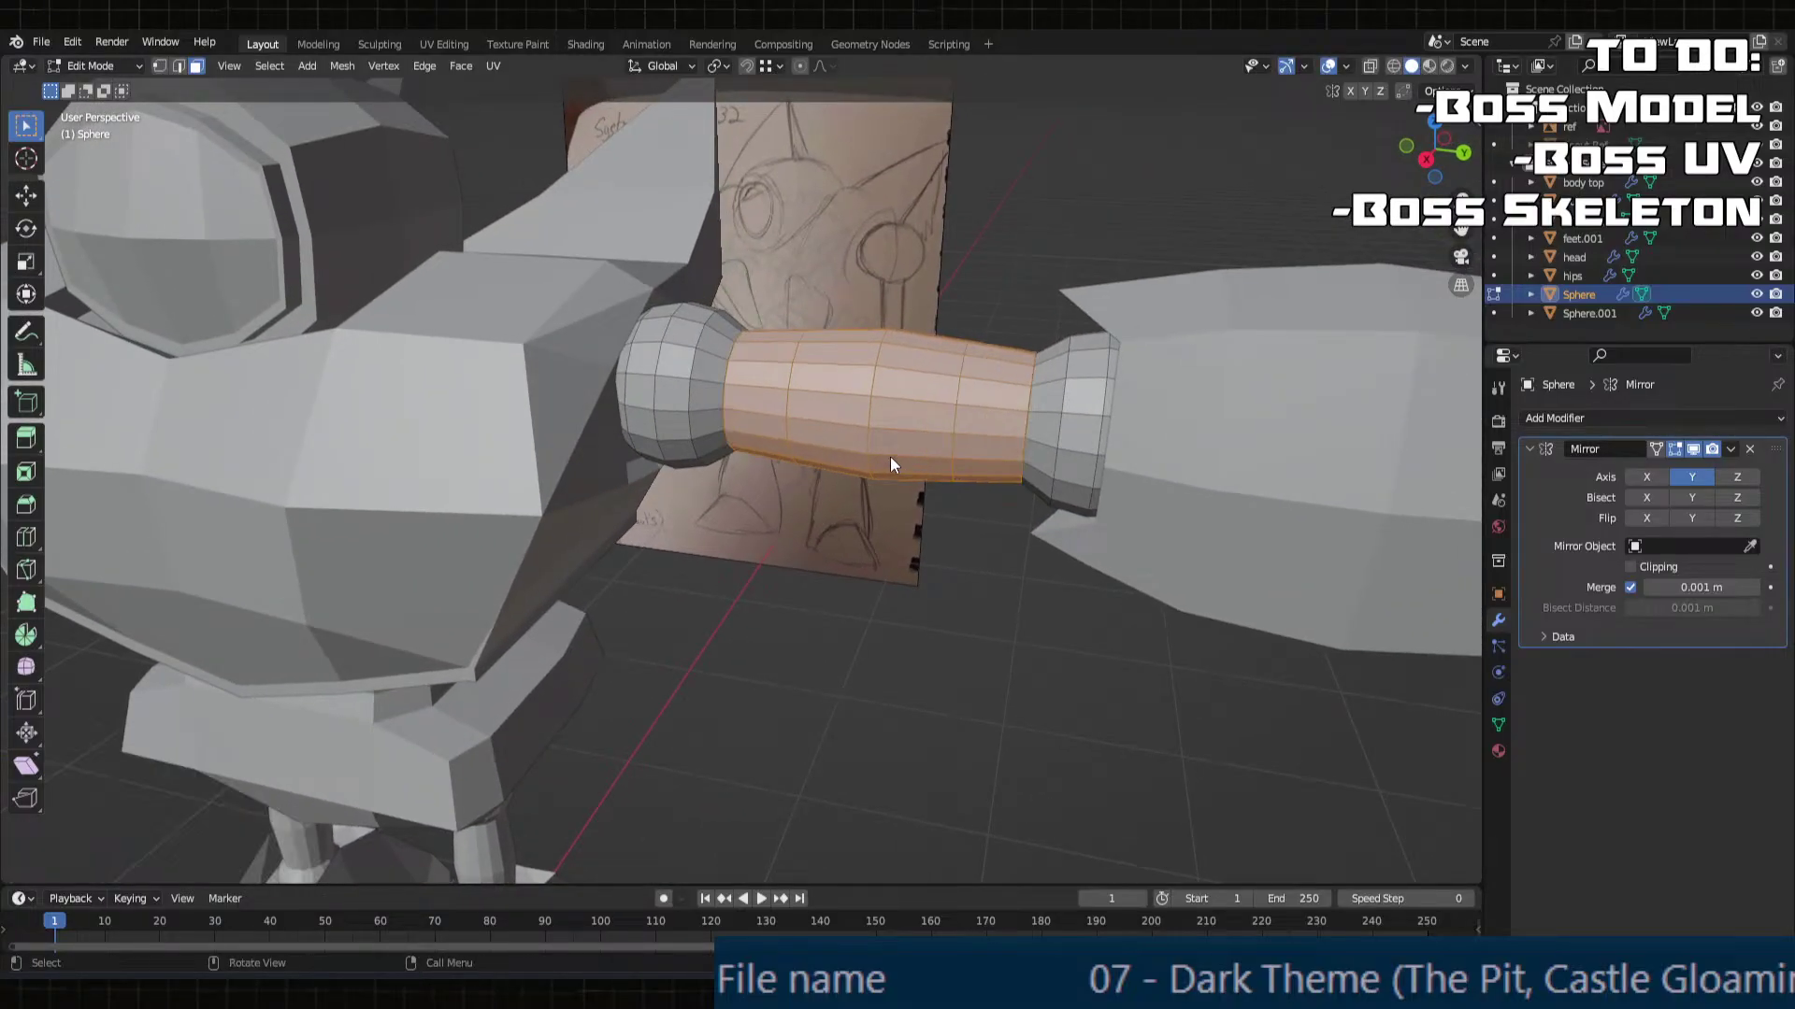
Step: Select the arm's shaft and both ball ends as linked parts and merge their vertices by distance
{"action": "left_click", "coordinate": [987, 401]}
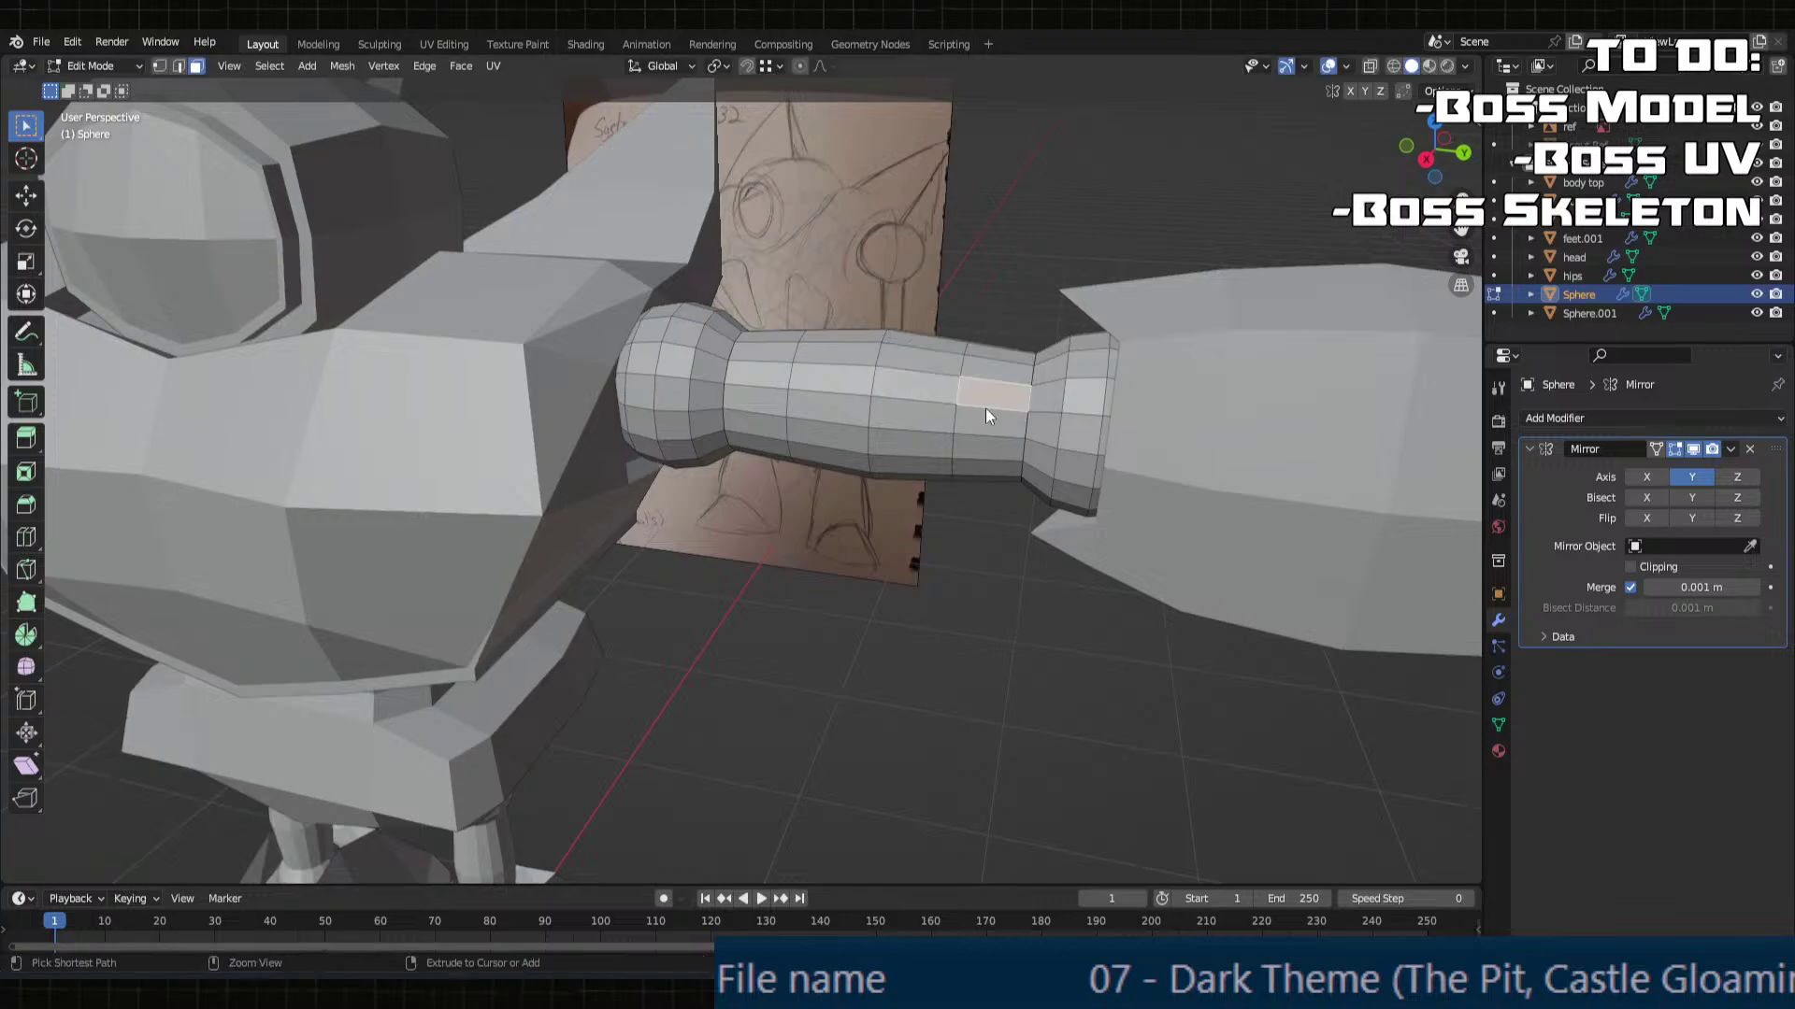
{"action": "key", "text": "l"}
{"action": "key", "text": "l"}
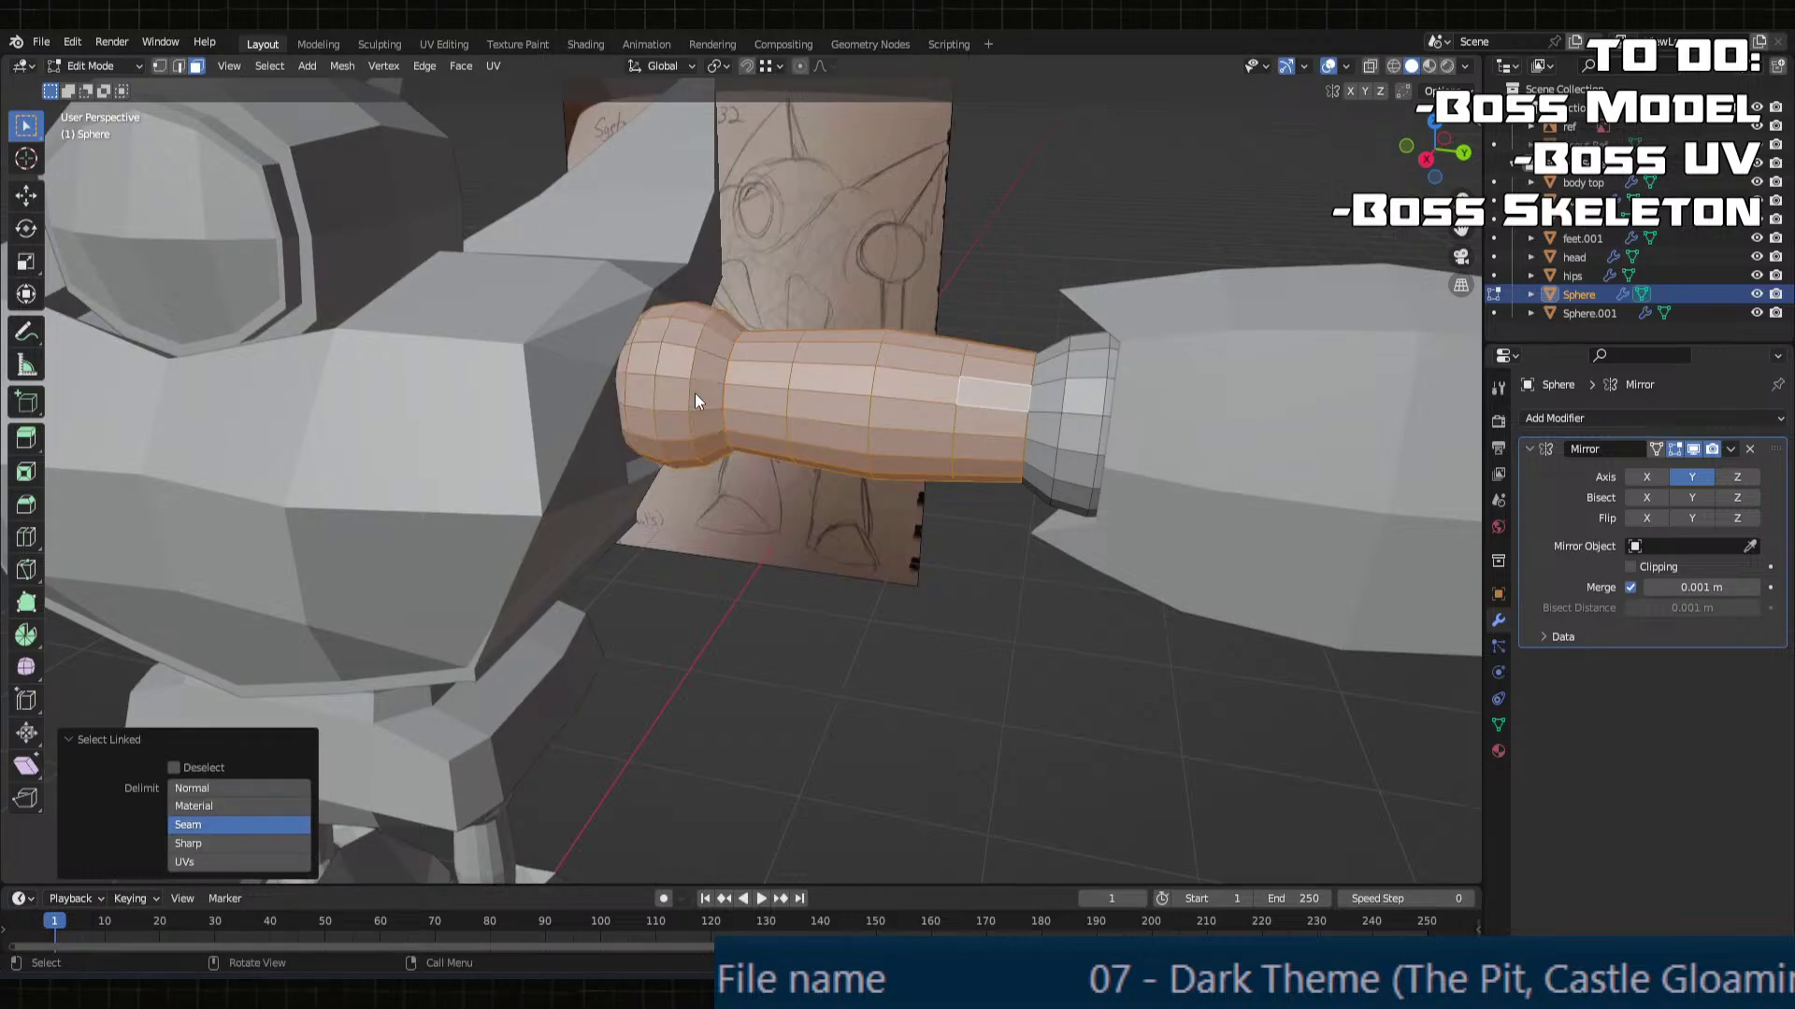
{"action": "key", "text": "l"}
{"action": "key", "text": "m"}
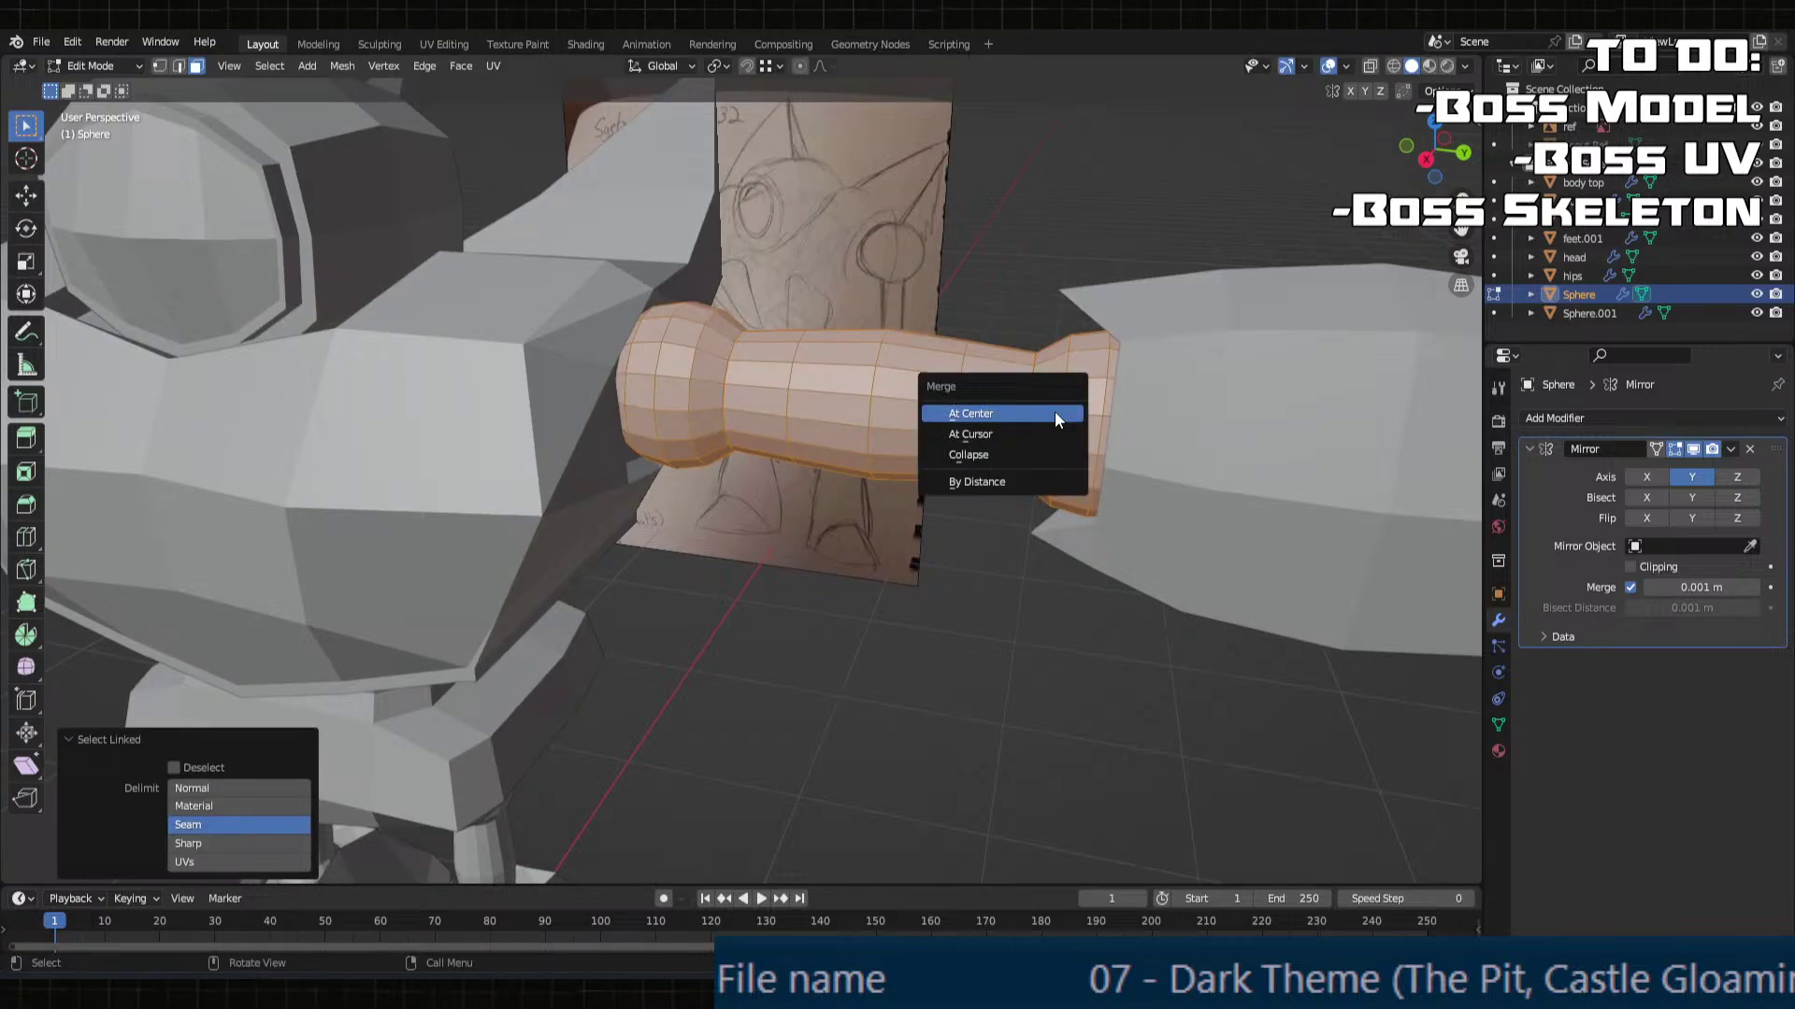
{"action": "left_click", "coordinate": [1018, 480]}
Step: Try moving a single face on the arm shaft near the wrist, then undo the move
{"action": "left_click", "coordinate": [991, 416]}
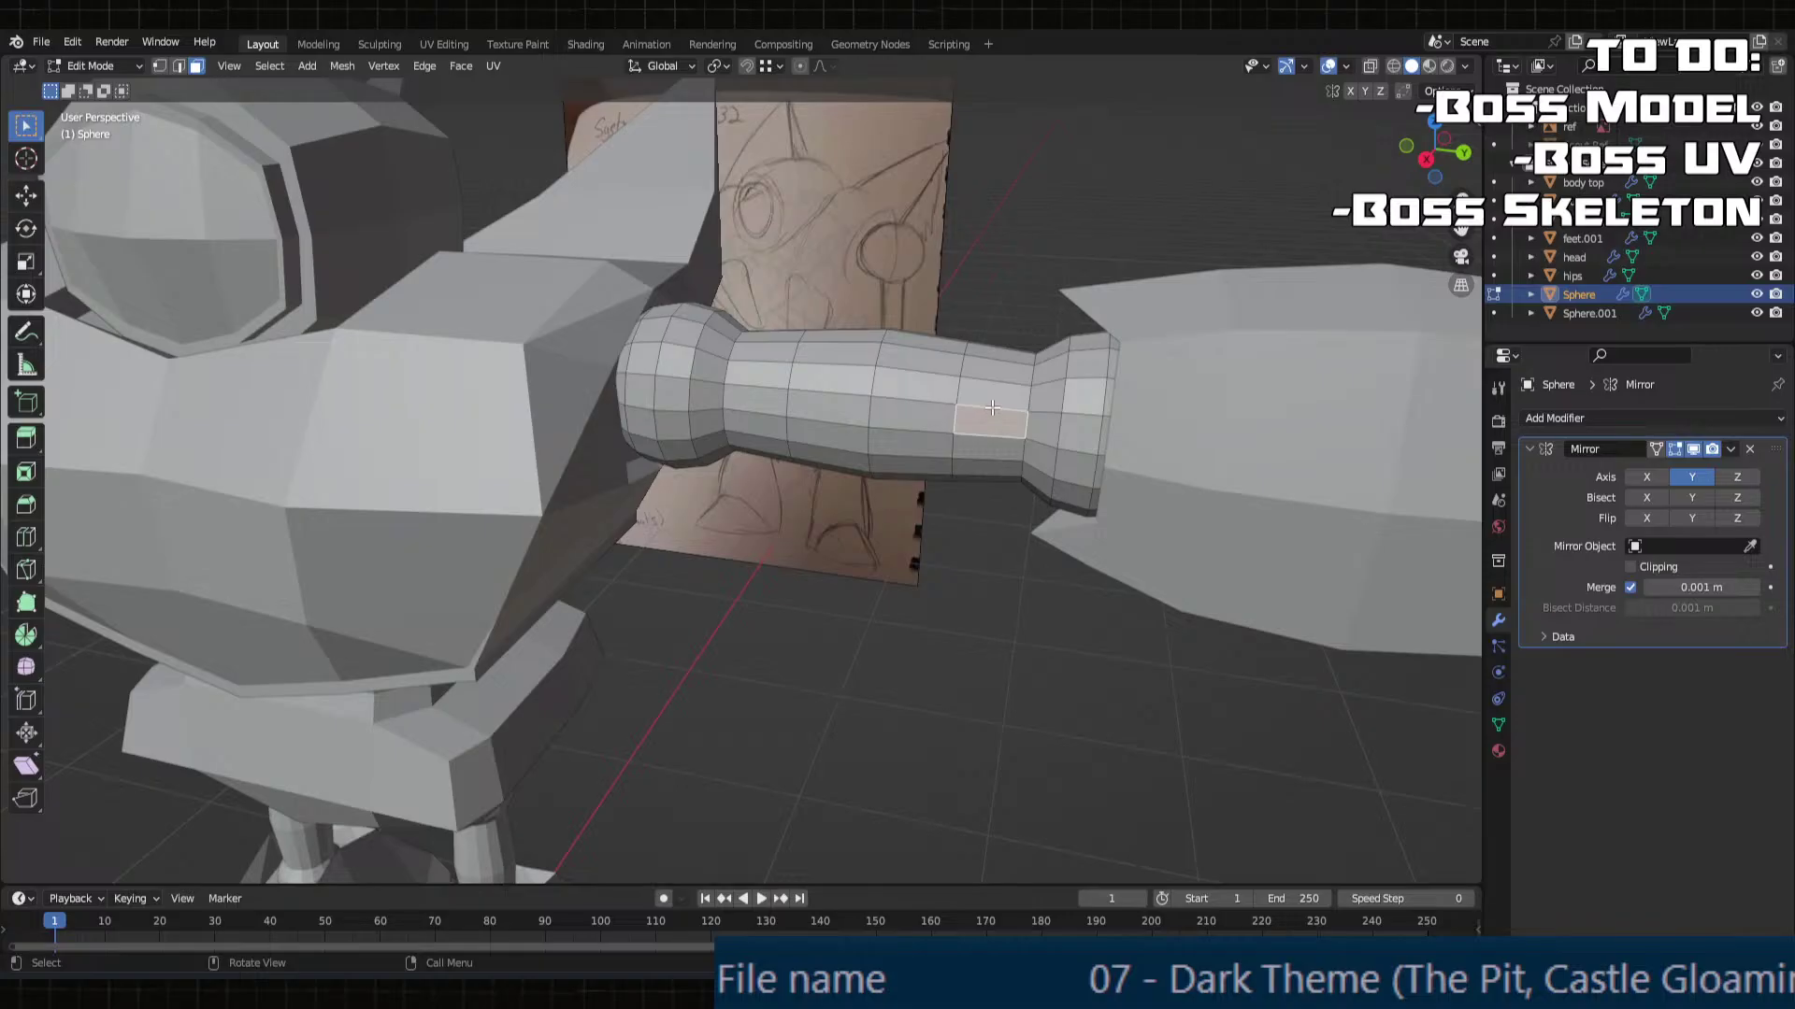
{"action": "key", "text": "g"}
{"action": "left_click", "coordinate": [986, 412]}
{"action": "key", "text": "ctrl+z"}
Step: Try scaling the four face rings of the arm's shaft along Y, then undo it
{"action": "left_click", "coordinate": [986, 412], "text": "alt"}
{"action": "left_click", "coordinate": [921, 378], "text": "alt+shift"}
{"action": "left_click", "coordinate": [834, 393], "text": "alt+shift"}
{"action": "left_click", "coordinate": [763, 353], "text": "alt+shift"}
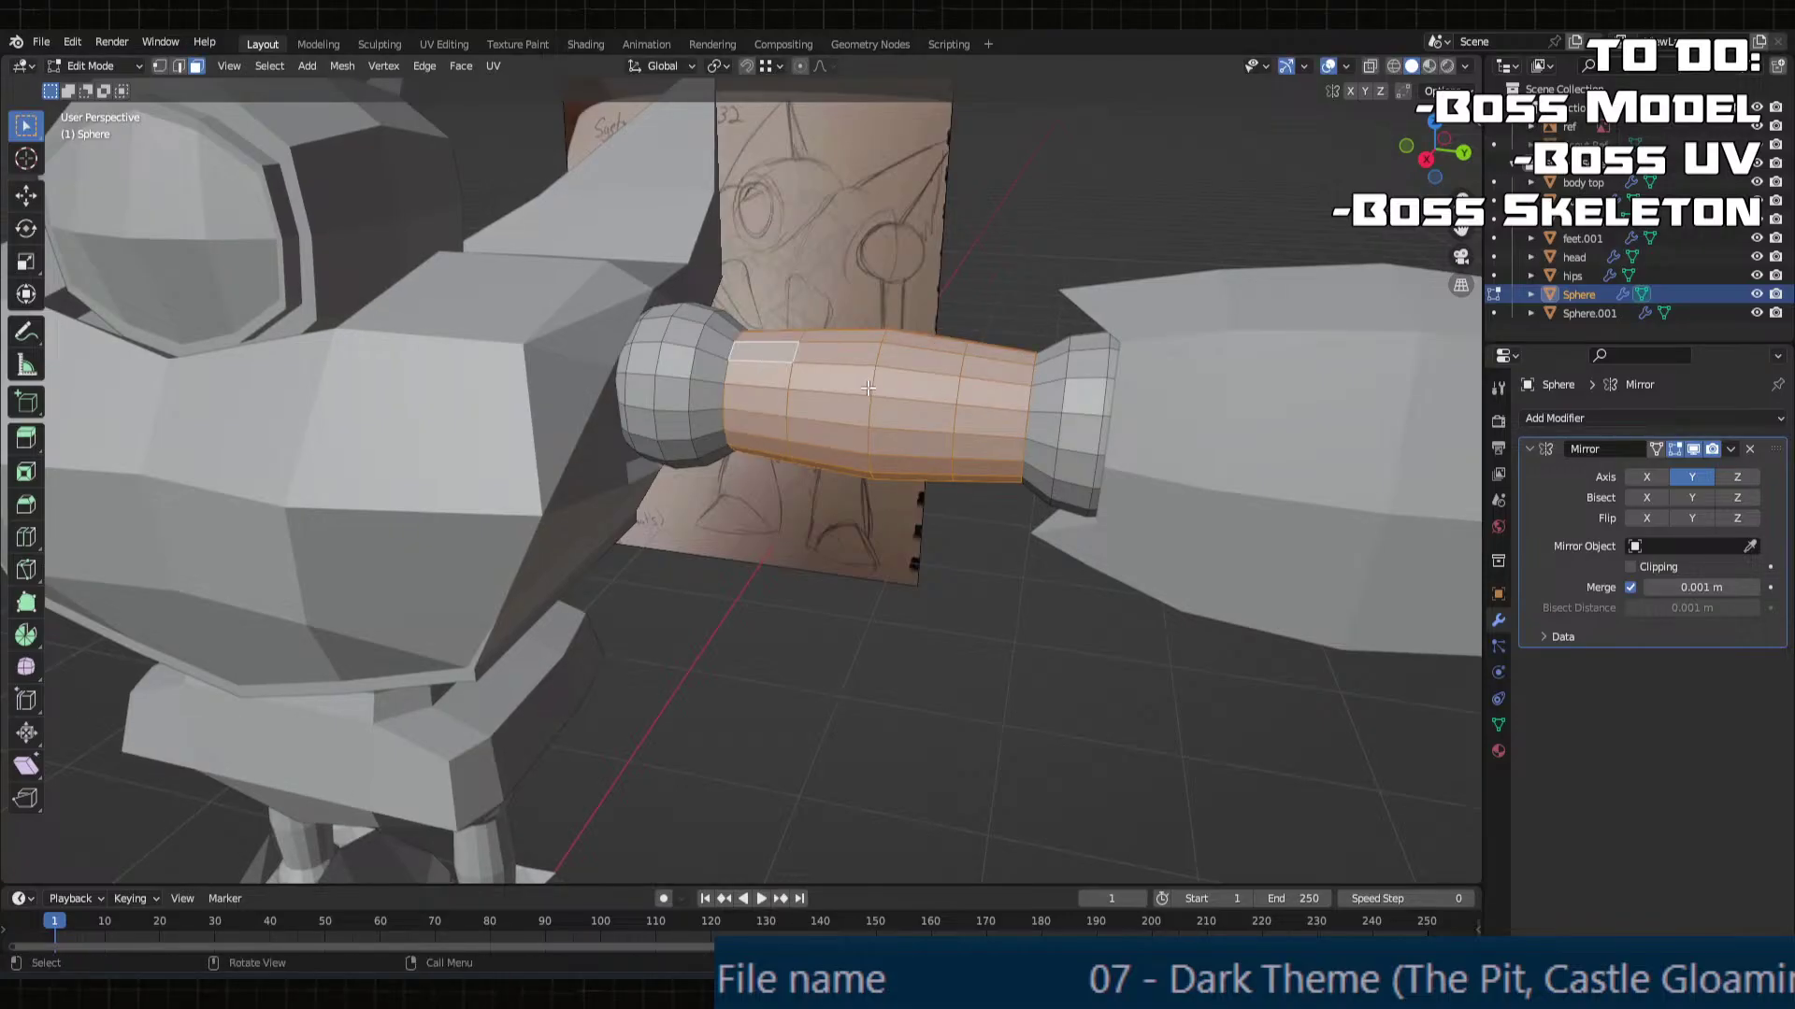
{"action": "middle_click_drag", "start_coordinate": [869, 388], "coordinate": [920, 382]}
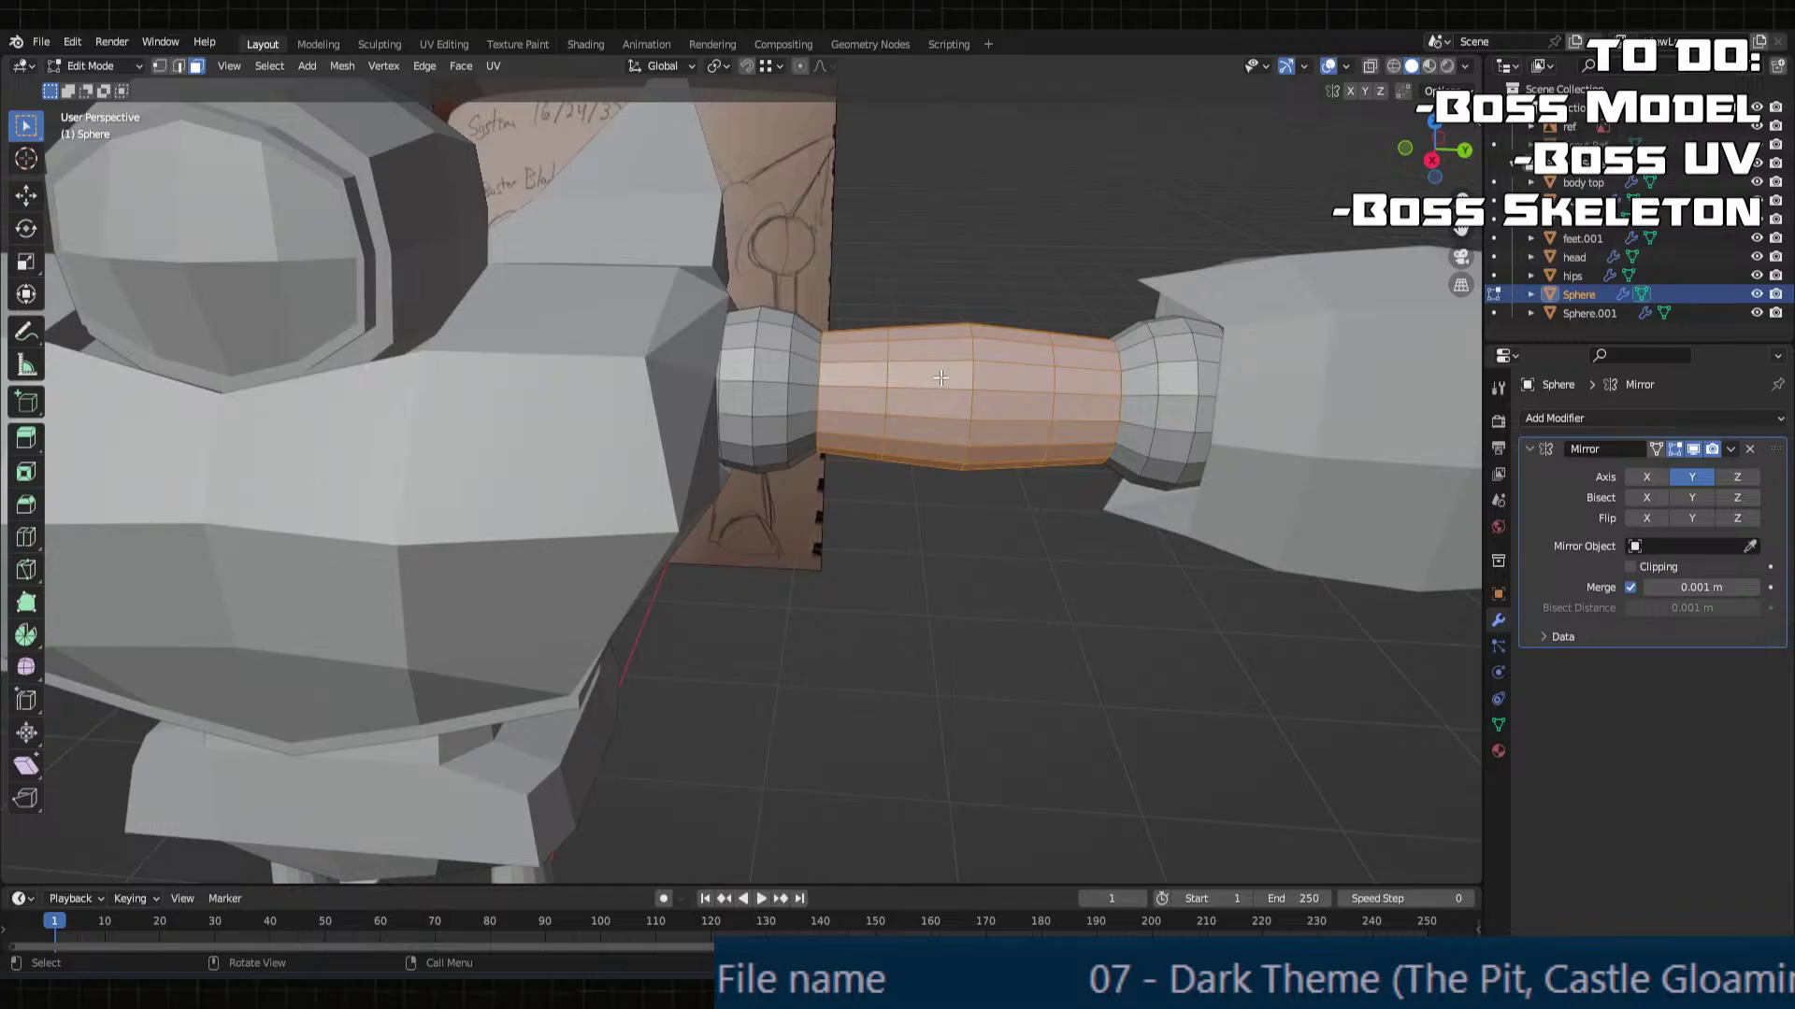
{"action": "key", "text": "s"}
{"action": "key", "text": "y"}
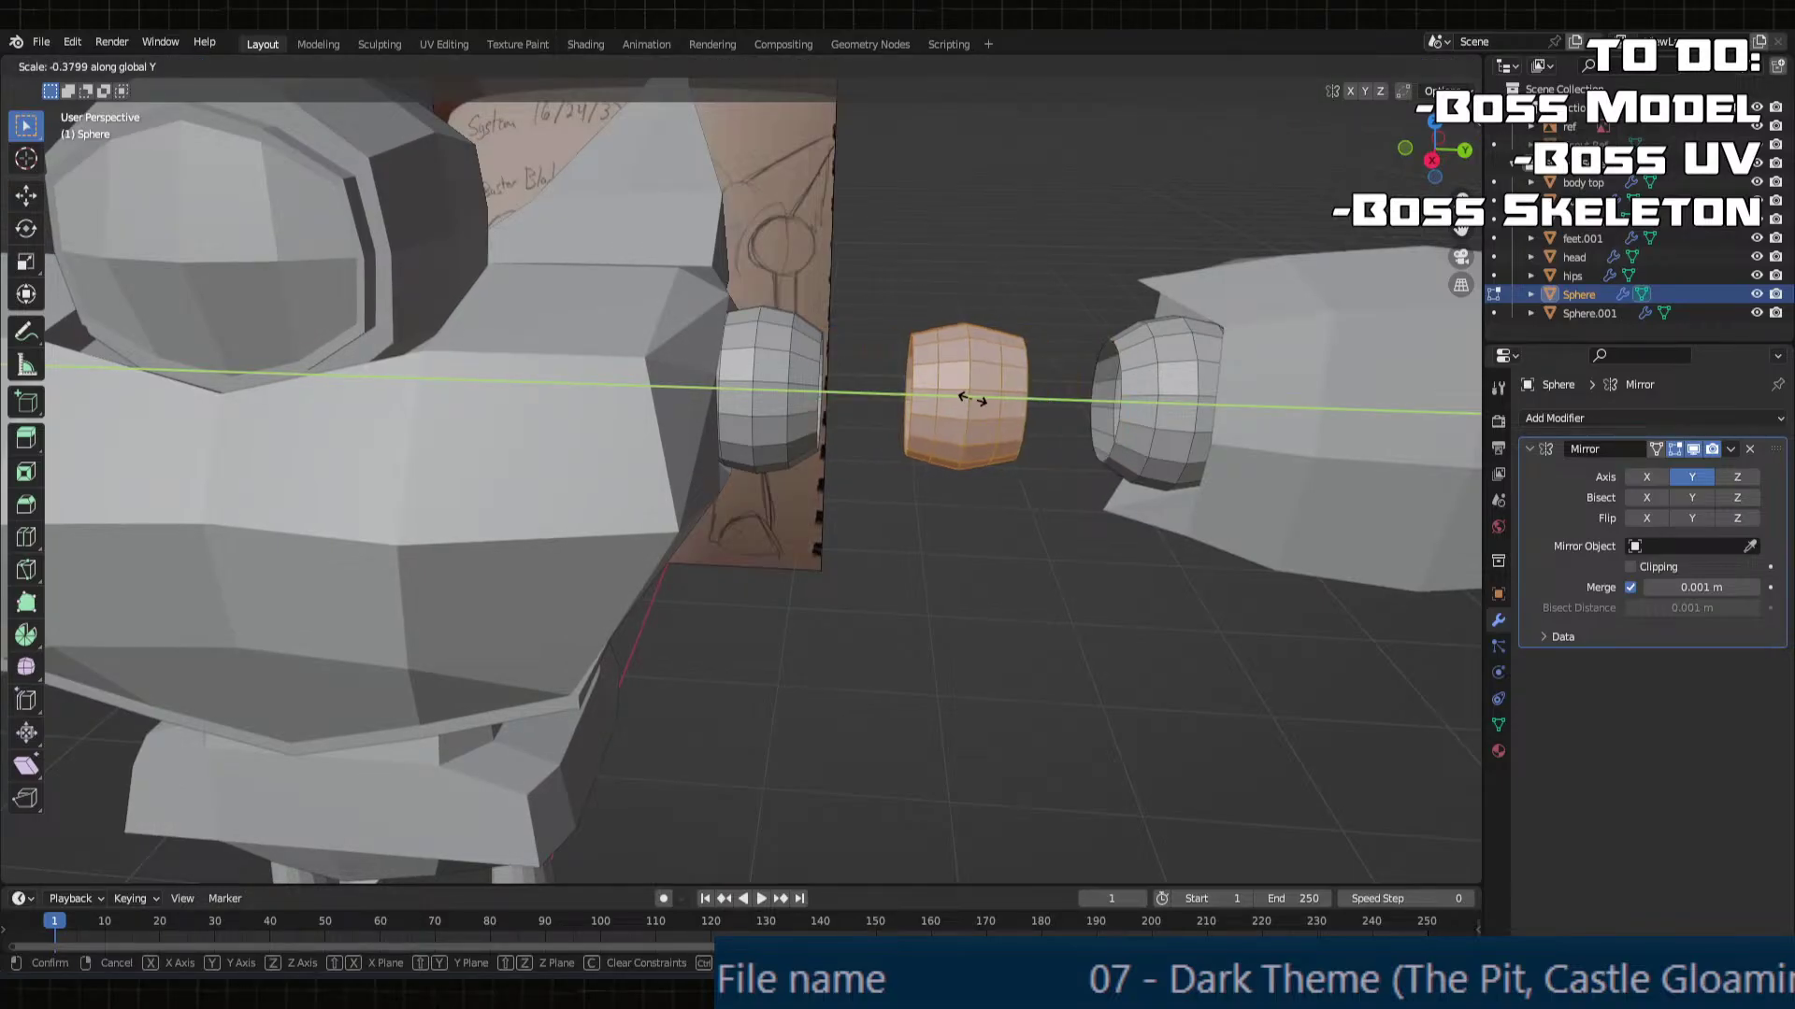
{"action": "left_click", "coordinate": [972, 399]}
{"action": "middle_click_drag", "start_coordinate": [972, 399], "coordinate": [1006, 444]}
{"action": "key", "text": "ctrl+z"}
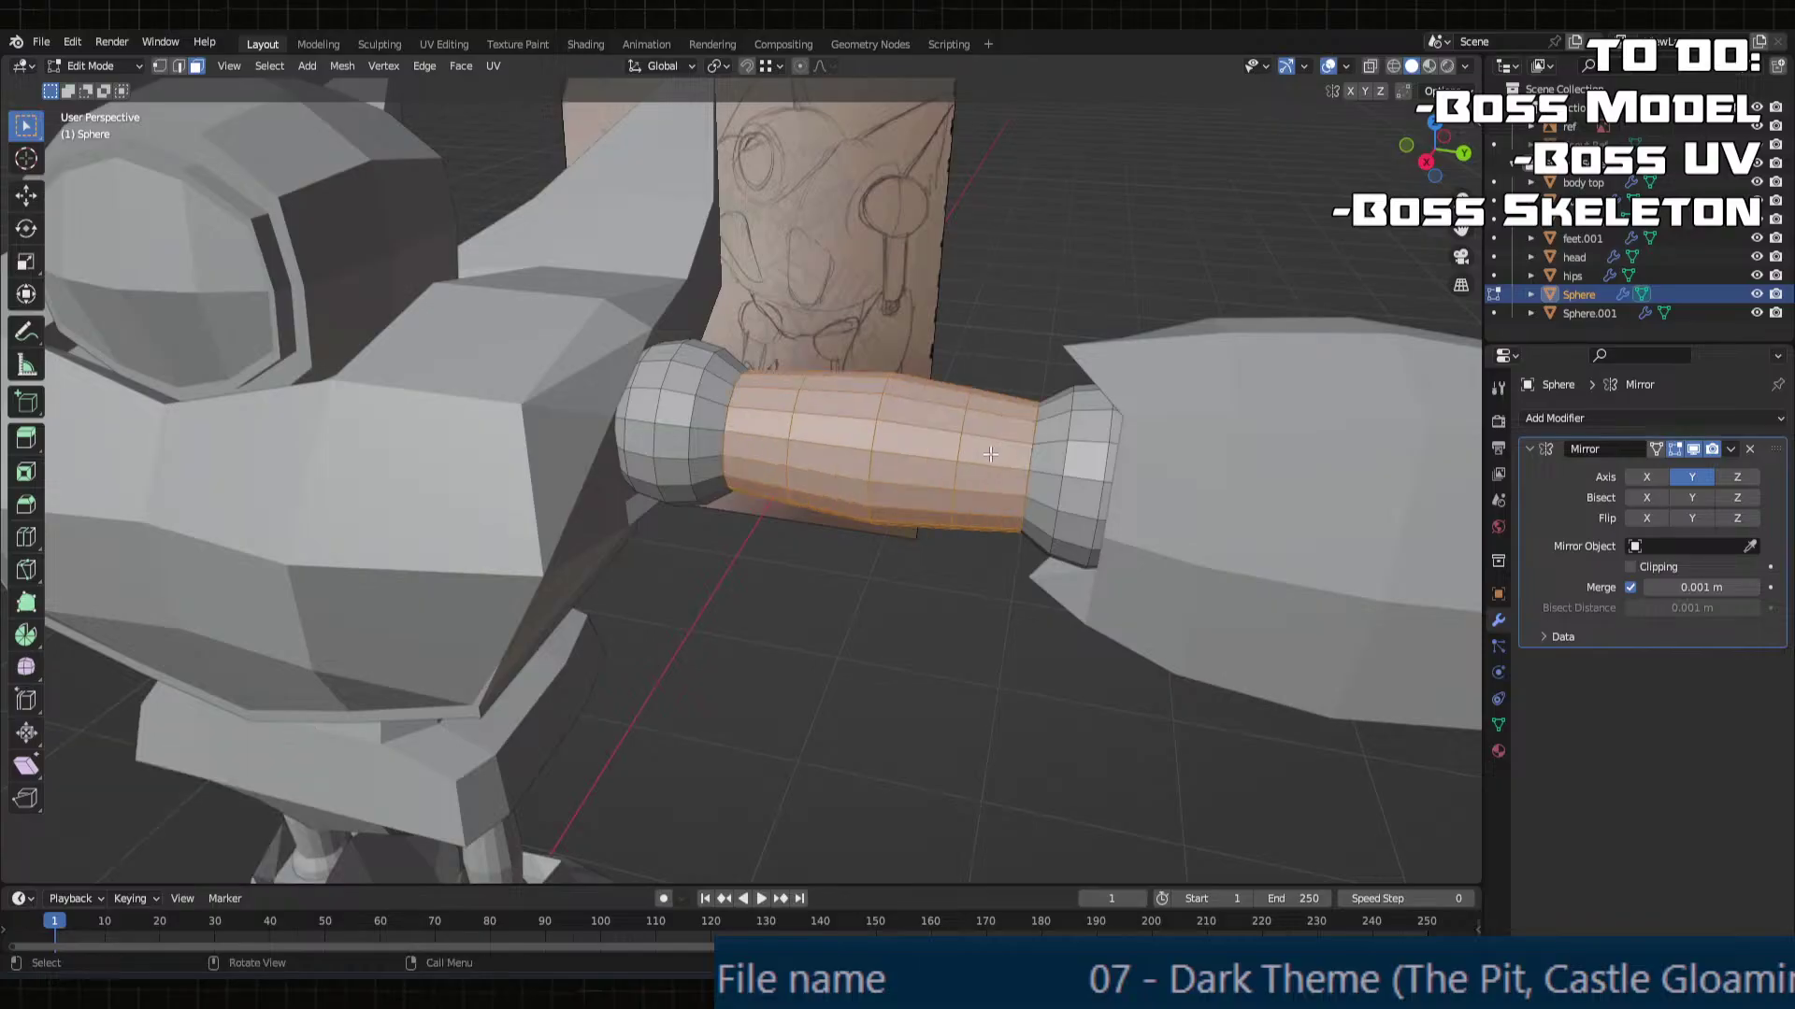
Step: Try extruding a single face on the arm's shaft beside the wrist ball, then undo the extrusion
{"action": "left_click", "coordinate": [1024, 455]}
{"action": "key", "text": "e"}
{"action": "left_click", "coordinate": [1025, 454]}
{"action": "key", "text": "ctrl+z"}
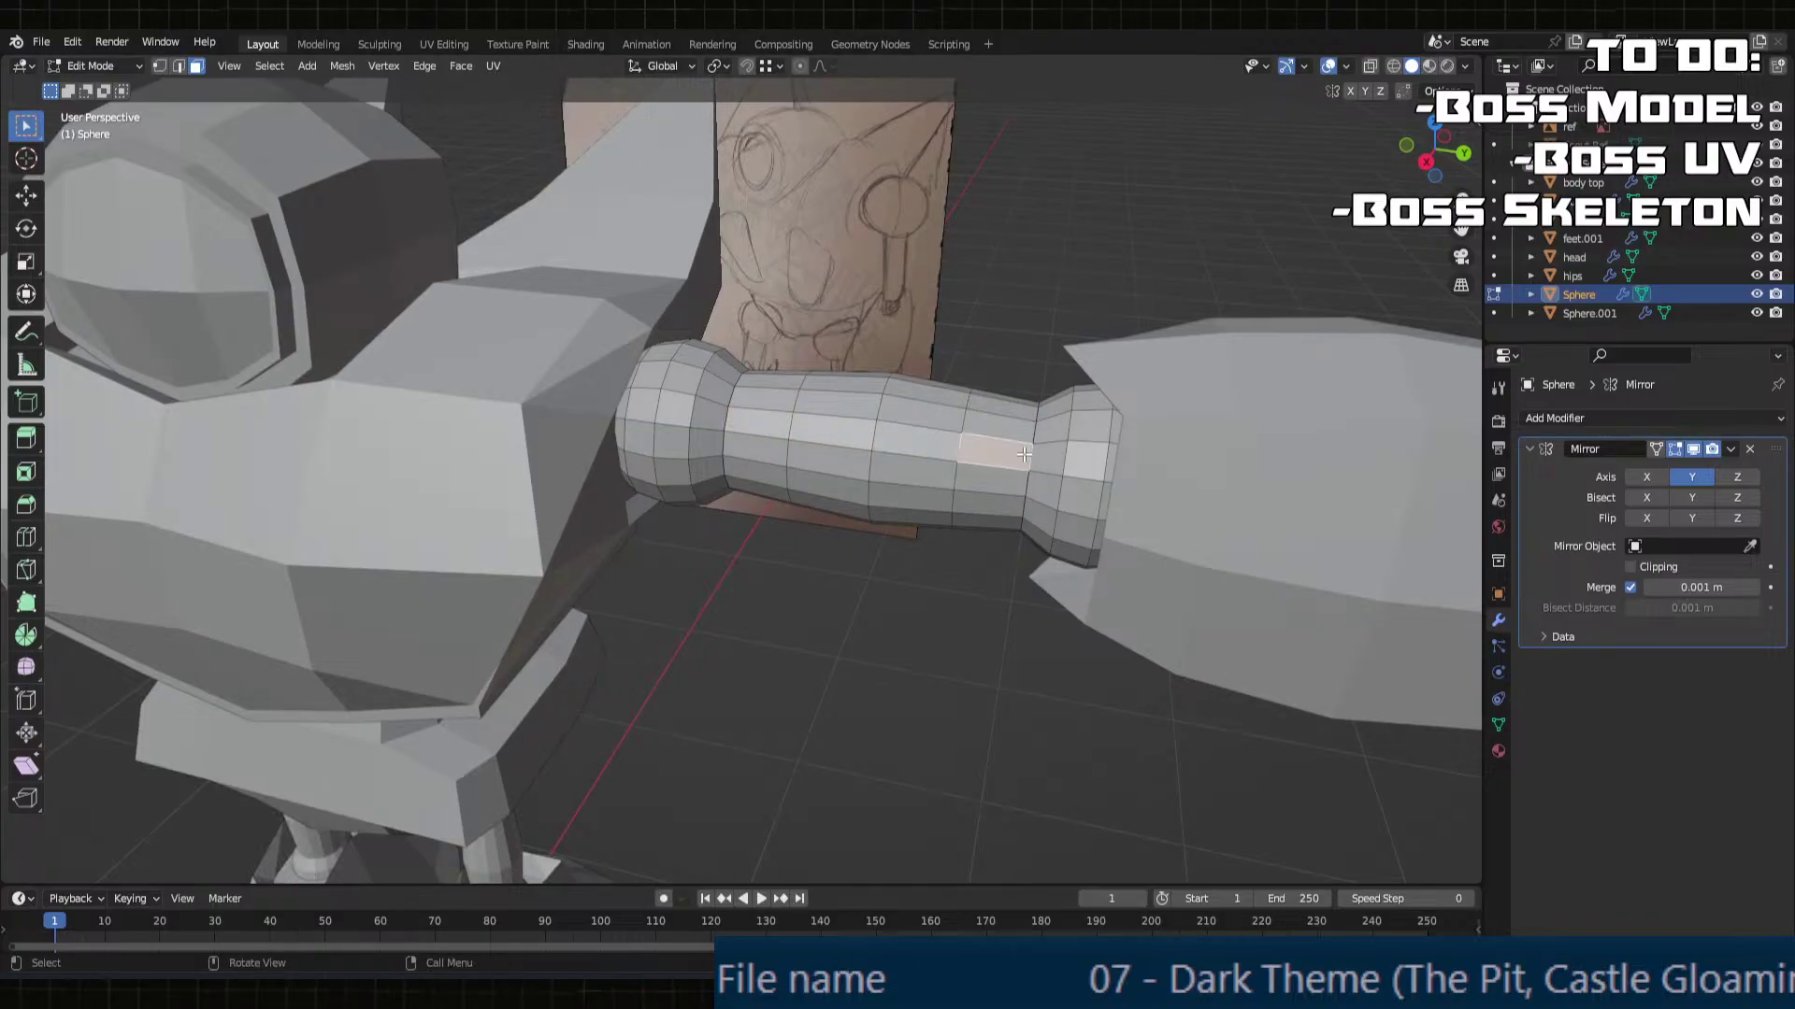
Step: Select the shaft and both ball ends as linked parts and merge their vertices by distance
{"action": "key", "text": "l"}
{"action": "key", "text": "l"}
{"action": "key", "text": "l"}
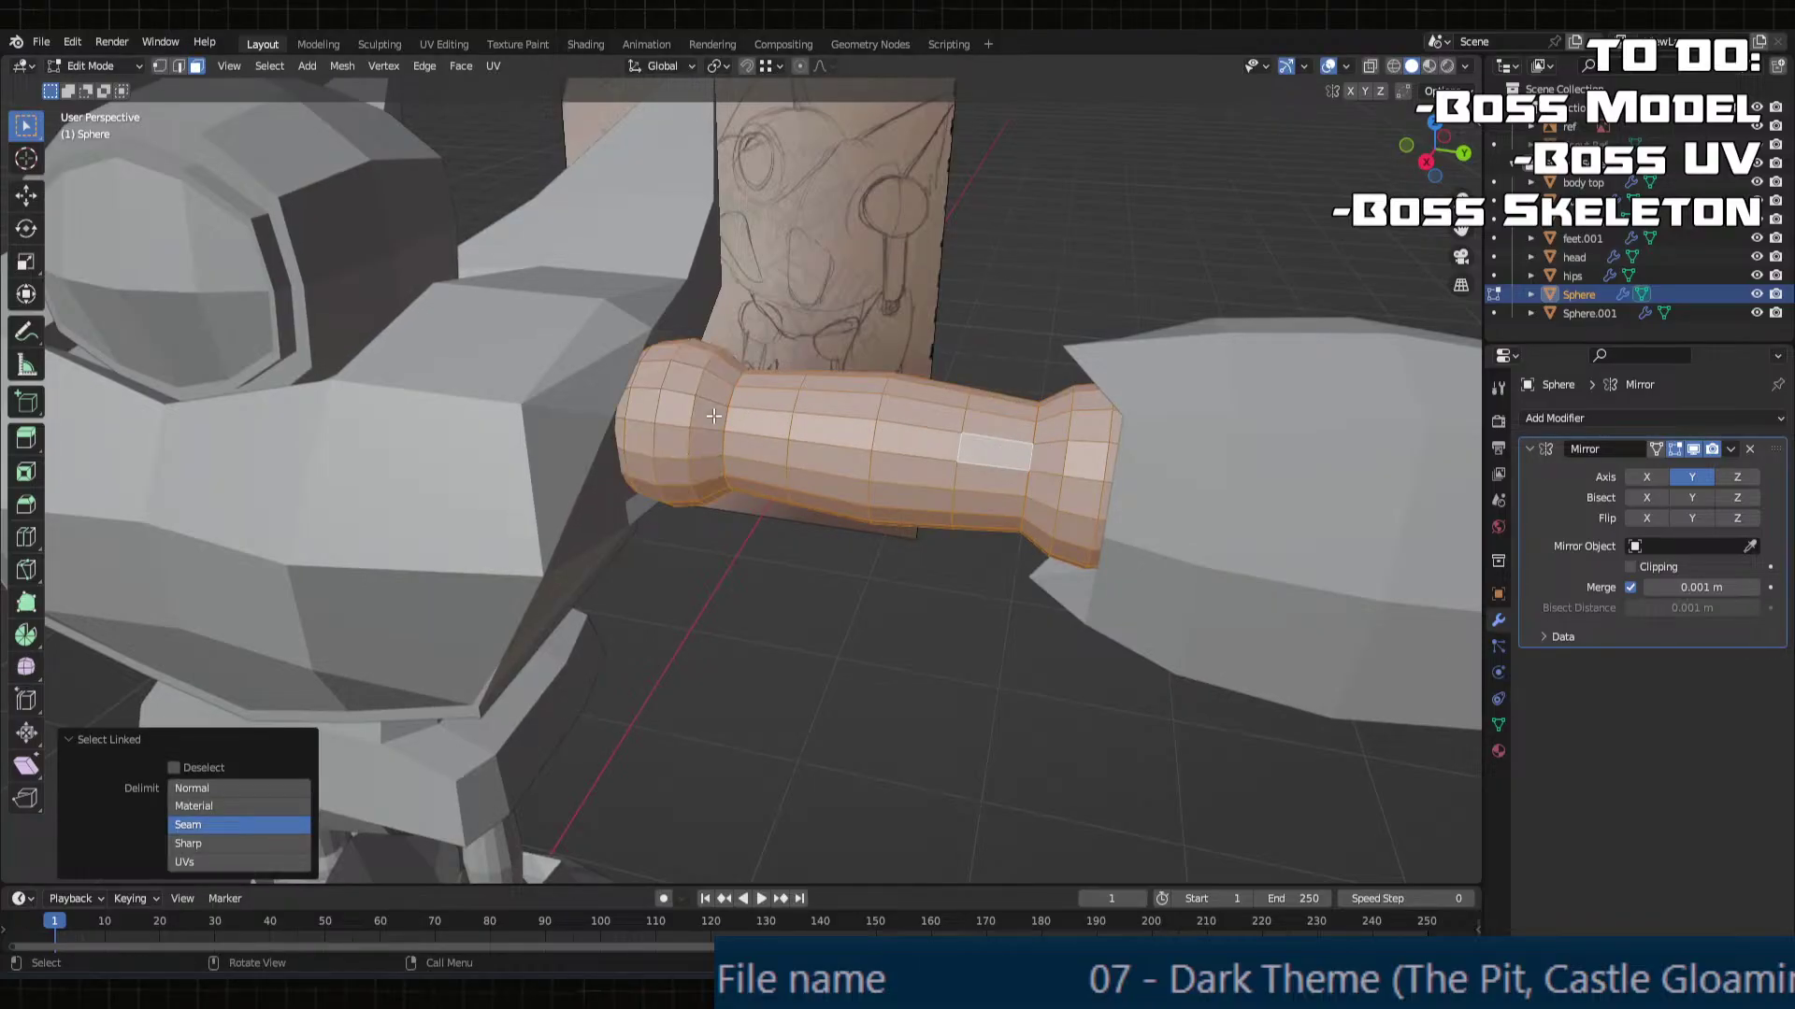
{"action": "key", "text": "m"}
{"action": "left_click", "coordinate": [714, 415]}
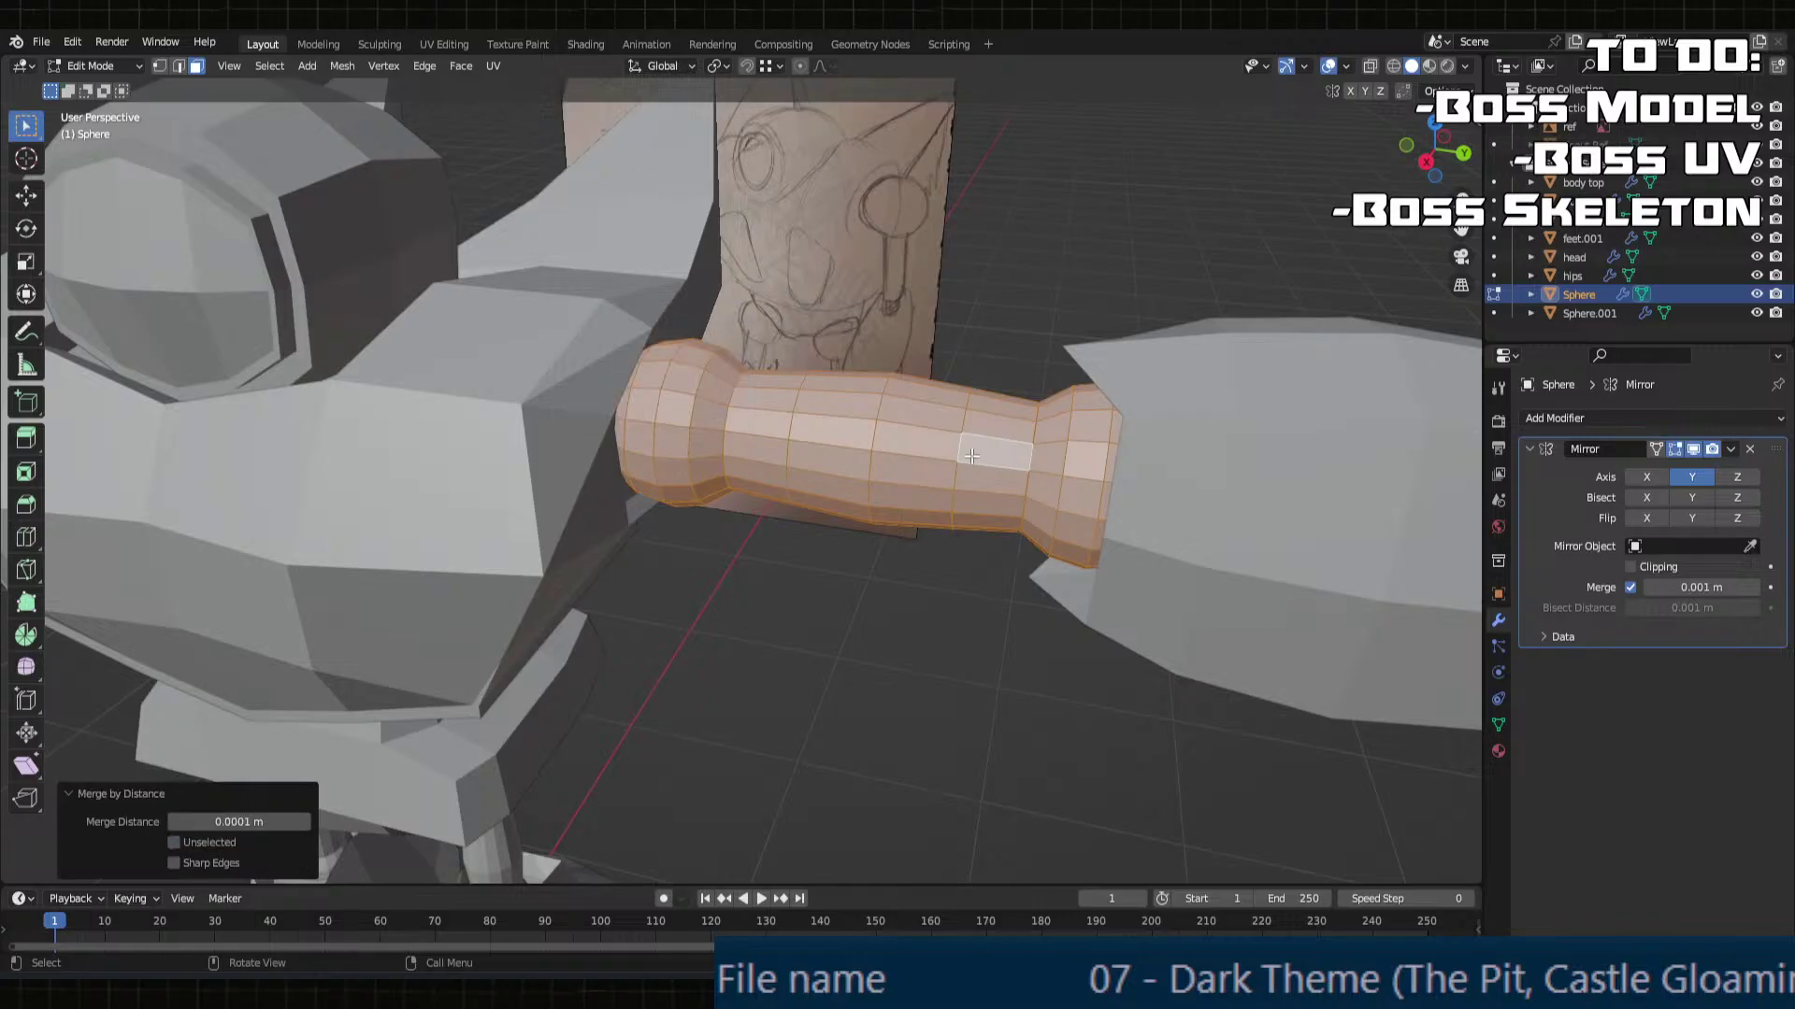
Step: Select the face rings around the visible part of the arm's wrist-side ball
{"action": "left_click", "coordinate": [953, 454]}
{"action": "scroll", "coordinate": [1027, 458], "scroll_direction": "up", "scroll_amount": 3}
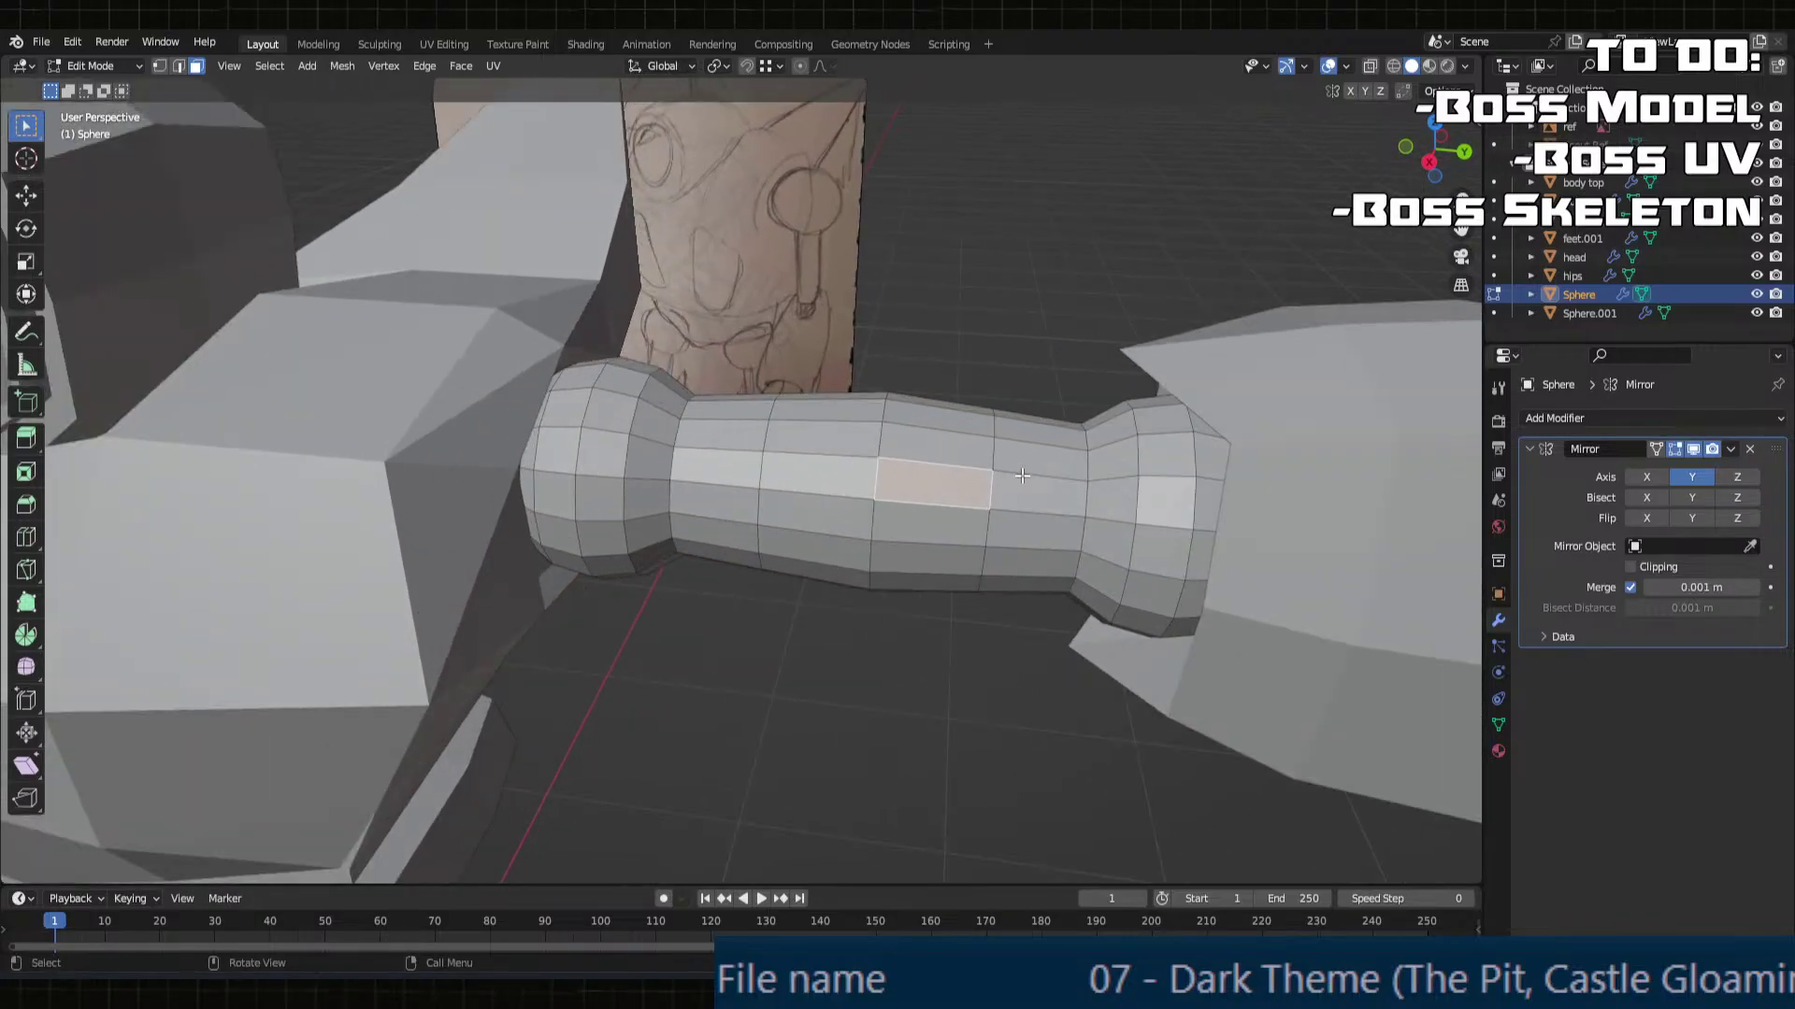
{"action": "left_click", "coordinate": [1028, 472]}
{"action": "left_click", "coordinate": [1098, 428], "text": "alt"}
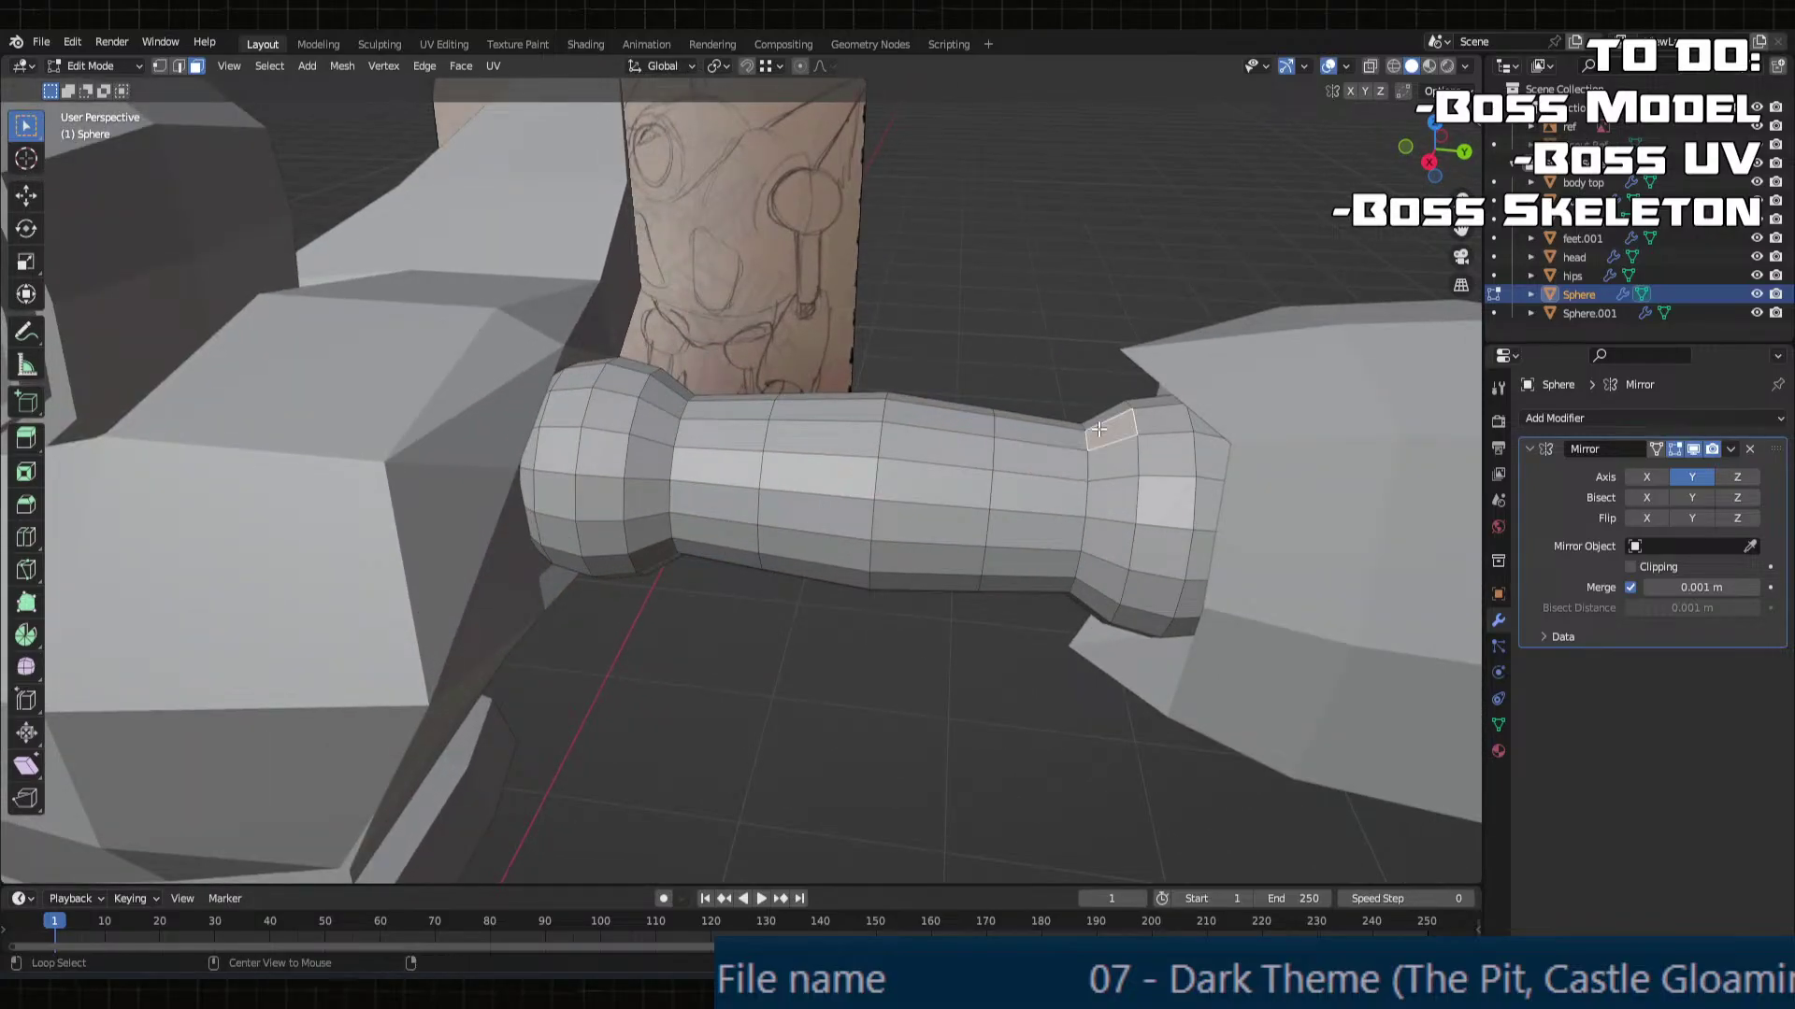
{"action": "left_click", "coordinate": [1162, 516]}
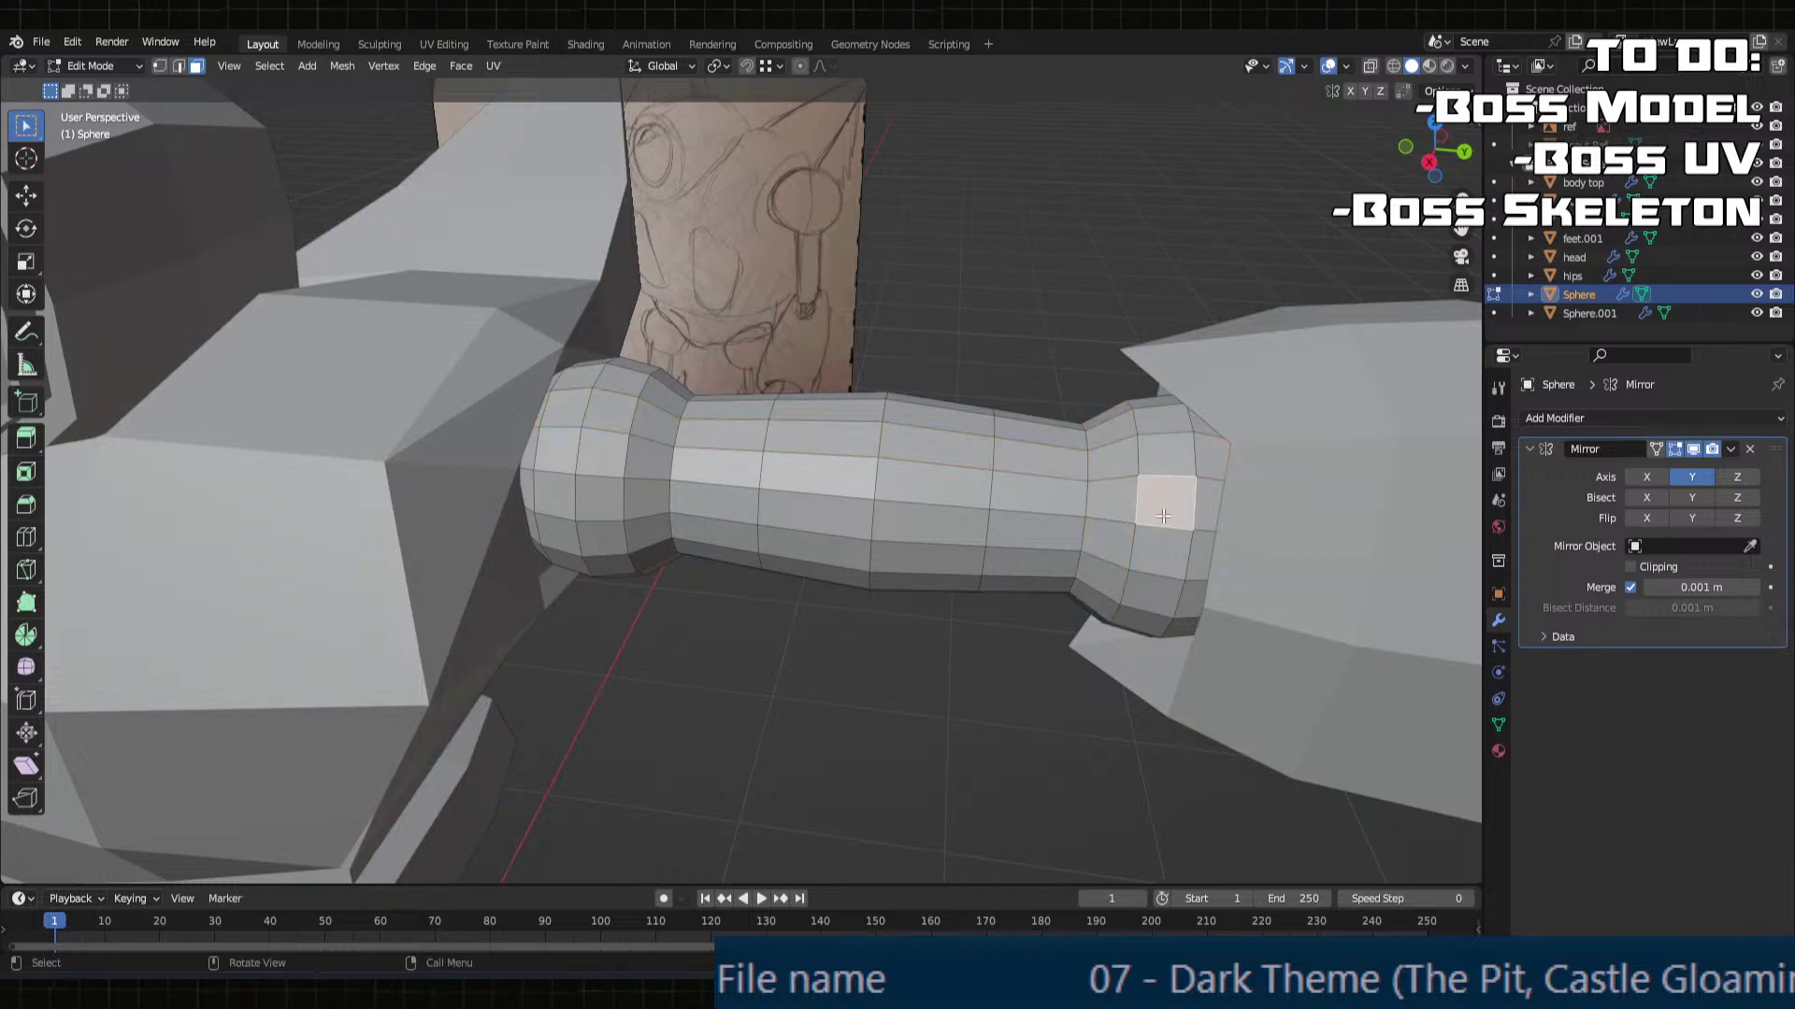
{"action": "left_click", "coordinate": [1043, 493]}
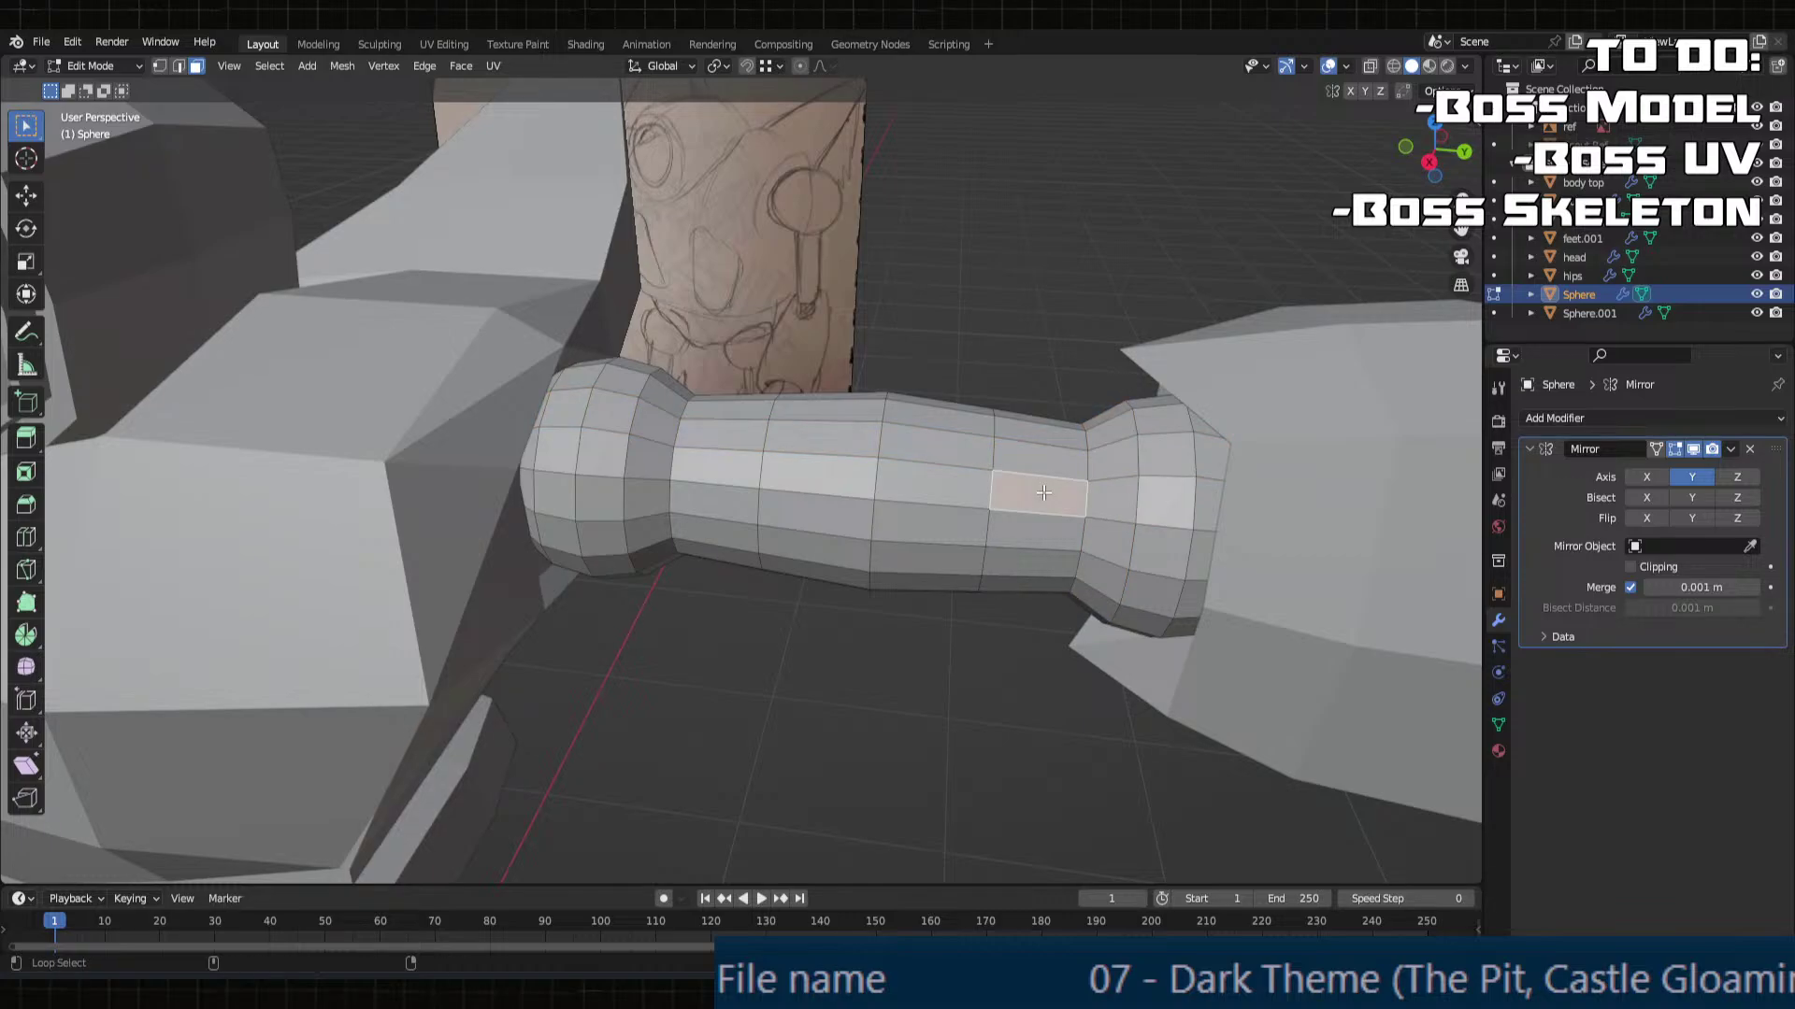
{"action": "left_click", "coordinate": [1123, 499]}
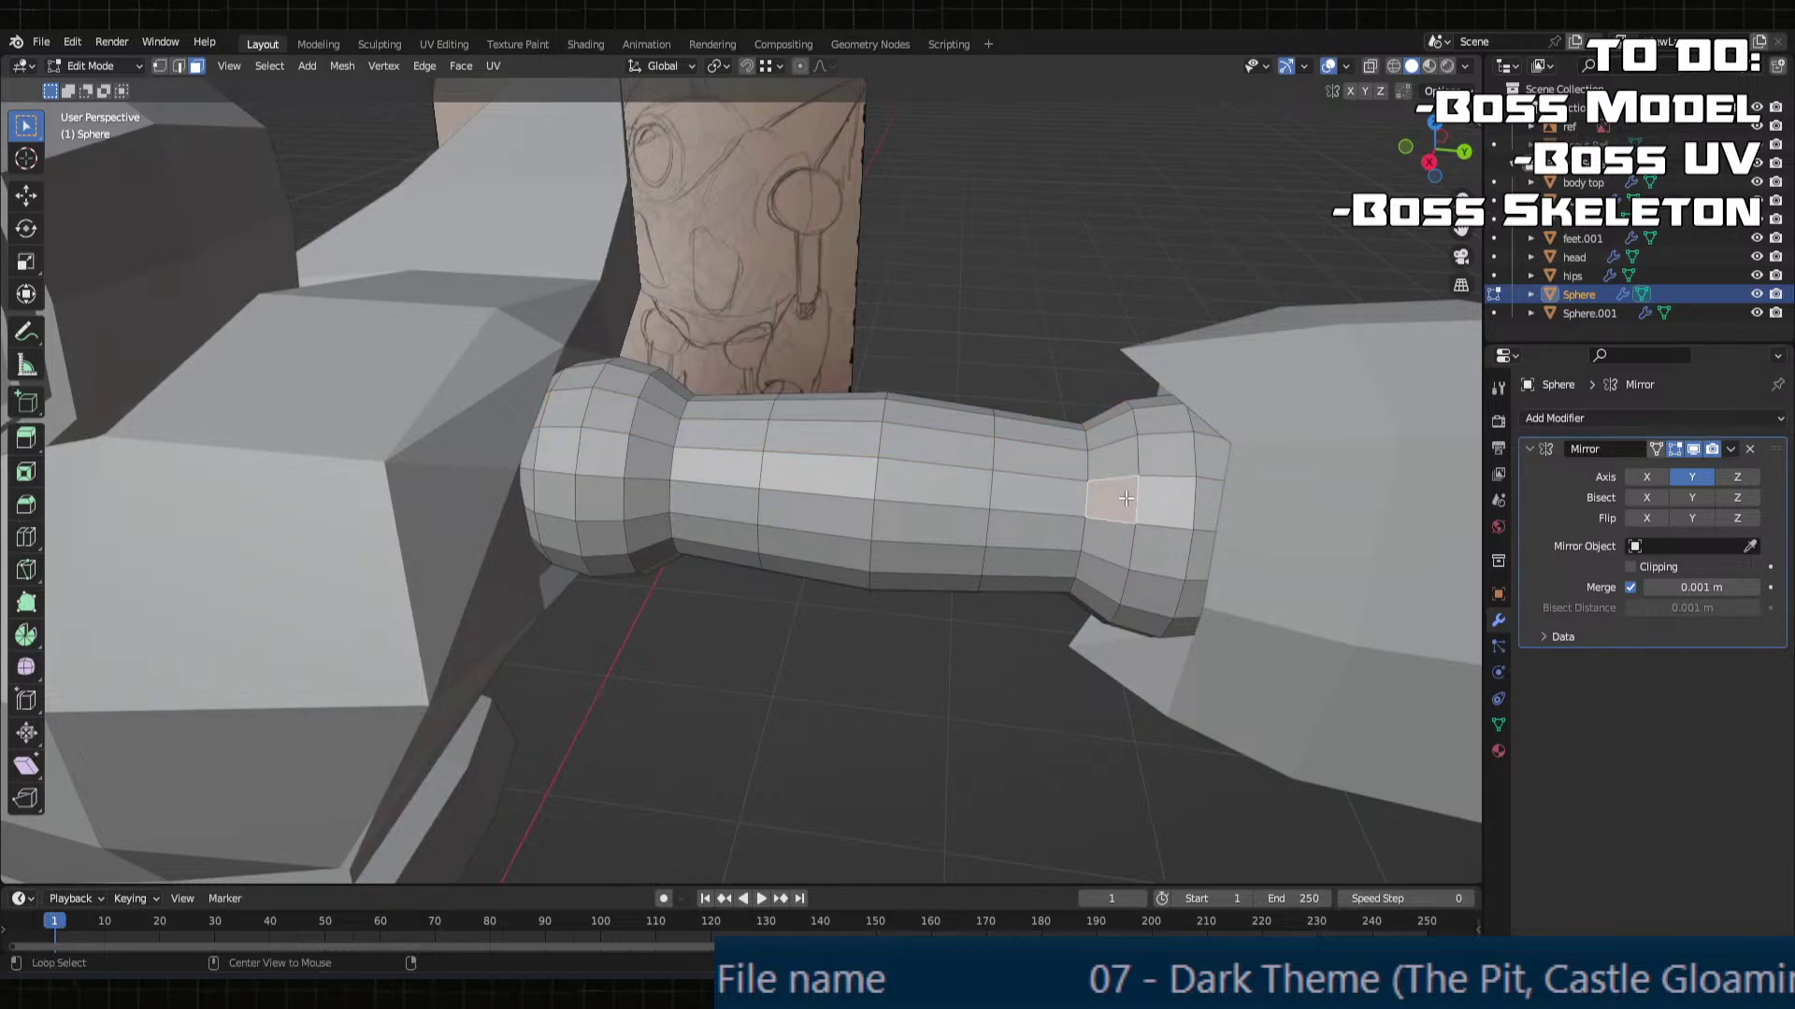
{"action": "left_click", "coordinate": [1117, 460], "text": "alt"}
{"action": "scroll", "coordinate": [1160, 456], "scroll_direction": "up", "scroll_amount": 8}
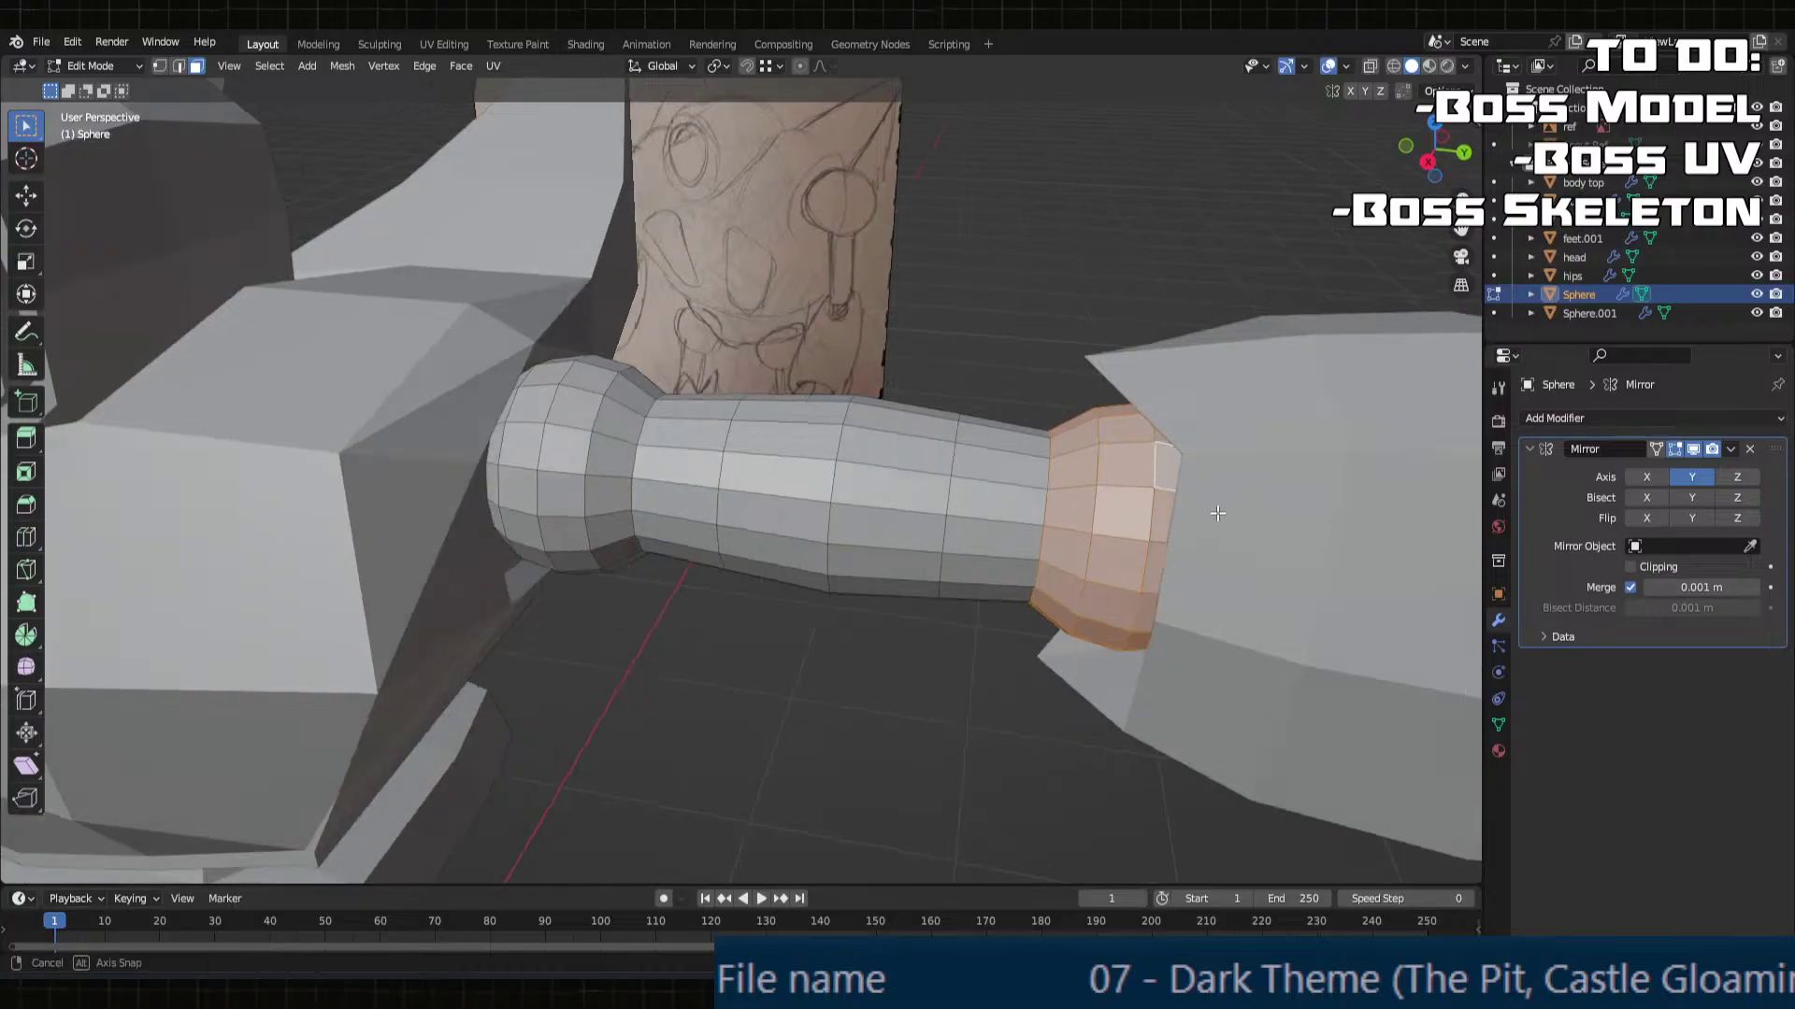
Step: Add the wrist ball's inner face ring and the triangular faces of its end cap to the selection
{"action": "left_click", "coordinate": [486, 299], "text": "alt"}
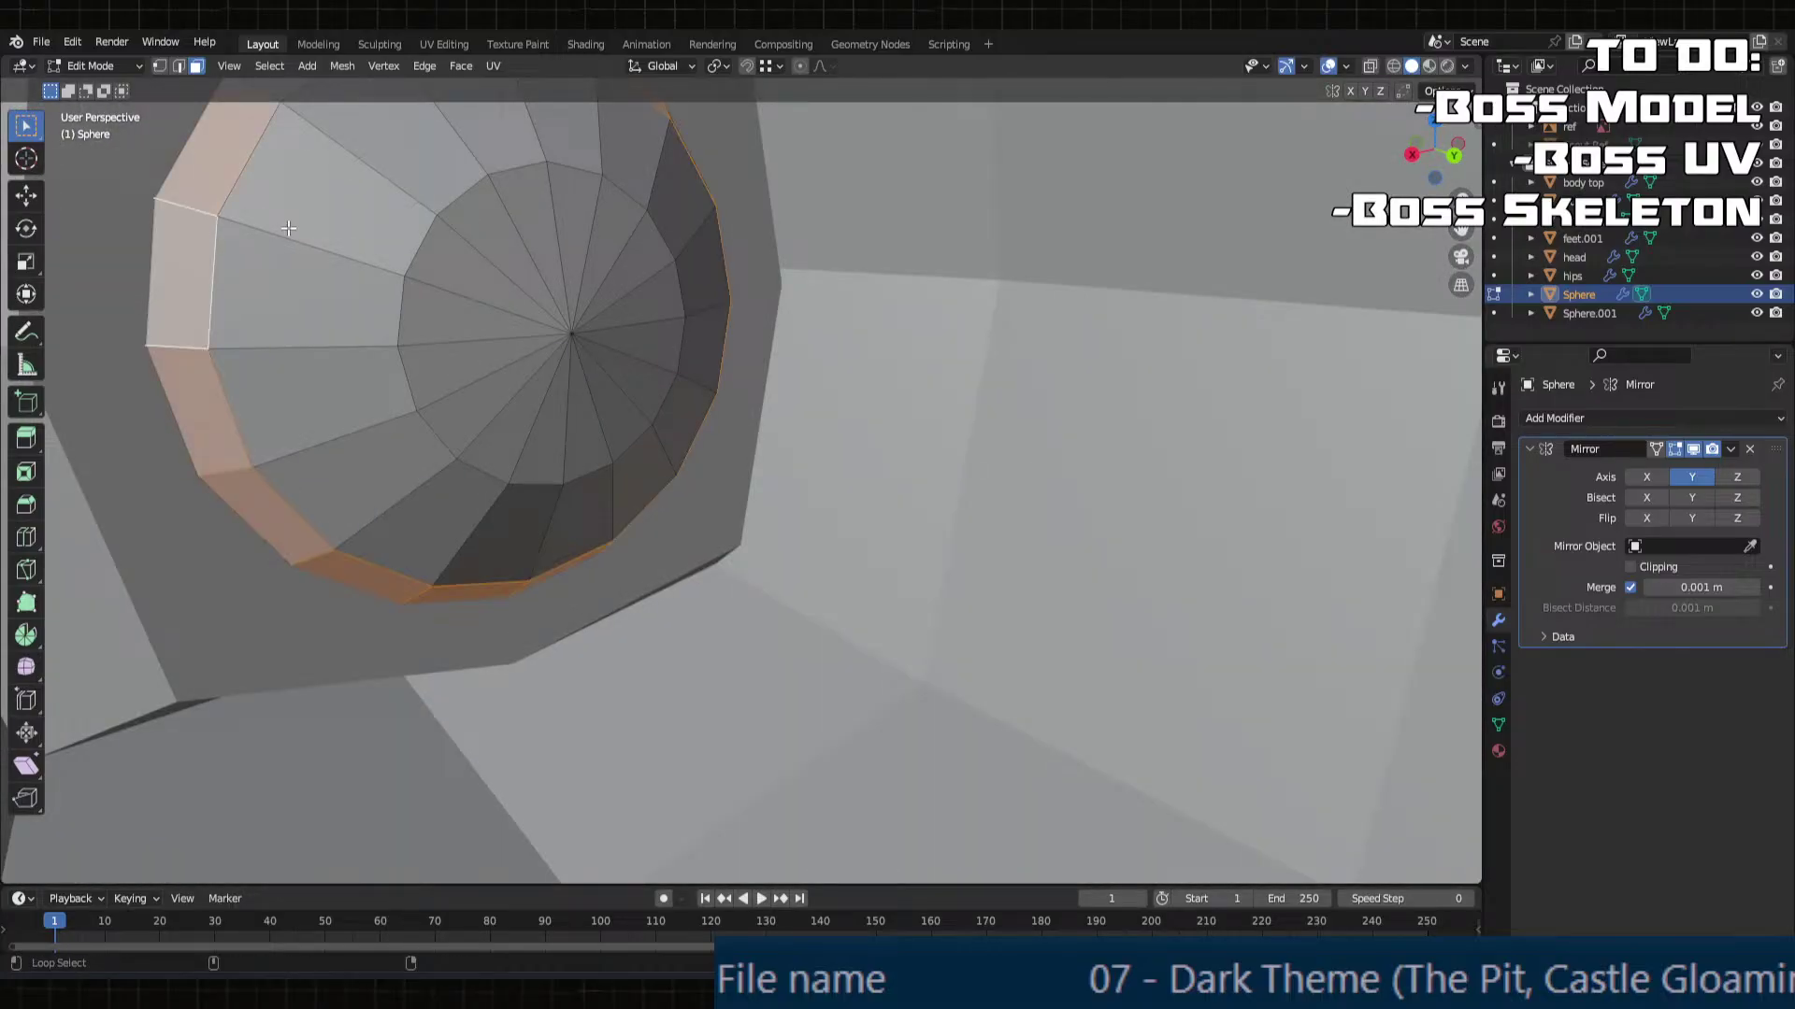
{"action": "left_click", "coordinate": [450, 318], "text": "shift"}
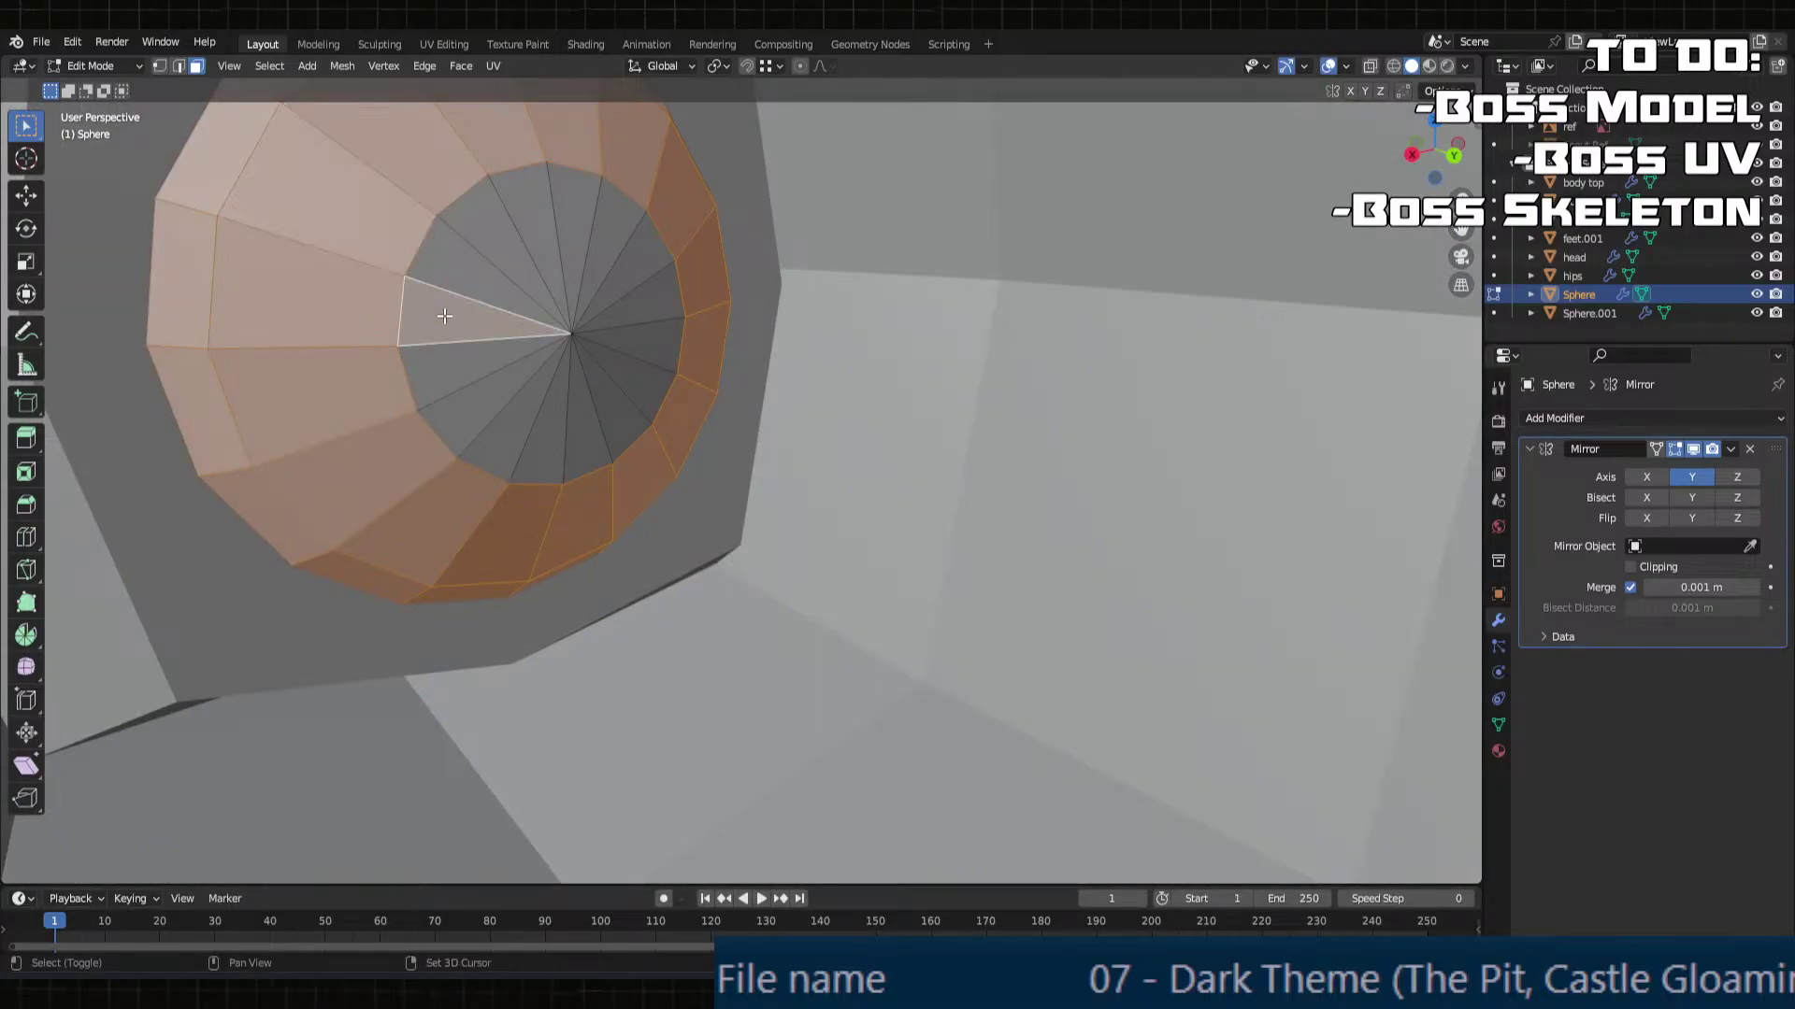
{"action": "left_click", "coordinate": [621, 392], "text": "ctrl"}
{"action": "left_click", "coordinate": [486, 285], "text": "ctrl"}
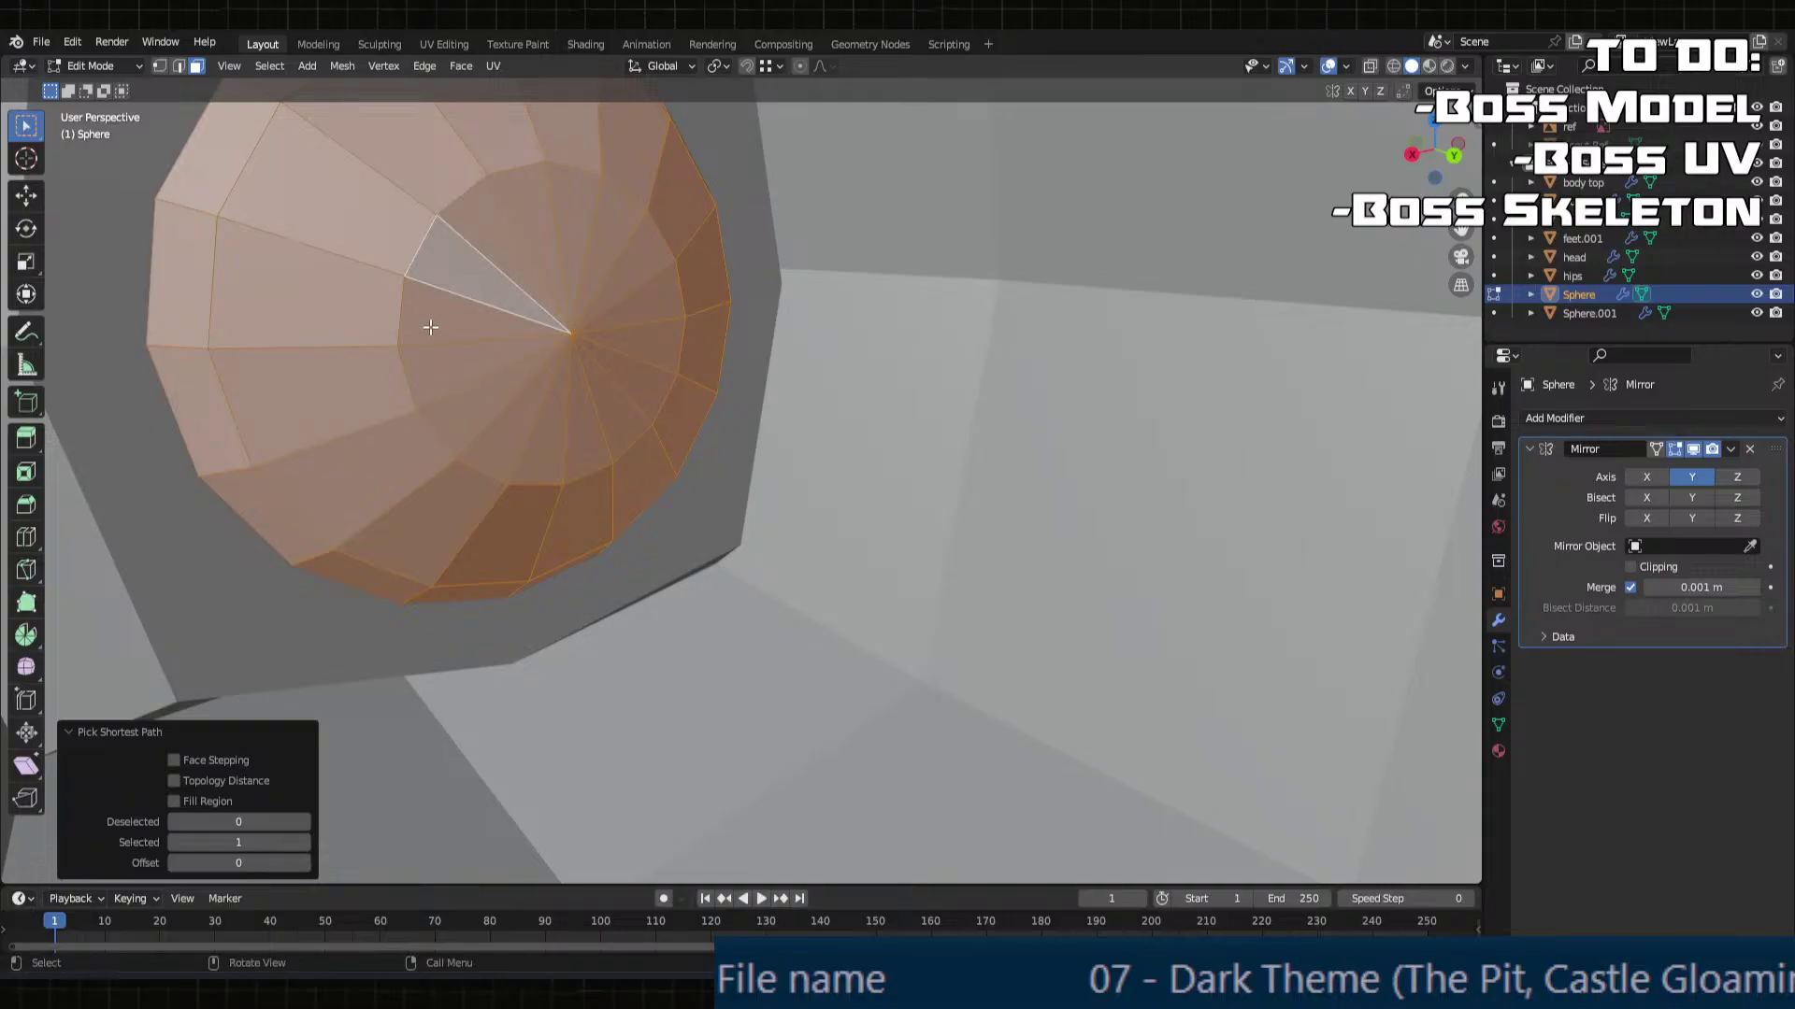
{"action": "scroll", "coordinate": [745, 386], "scroll_direction": "down", "scroll_amount": 8}
{"action": "left_click", "coordinate": [872, 374], "text": "alt+shift"}
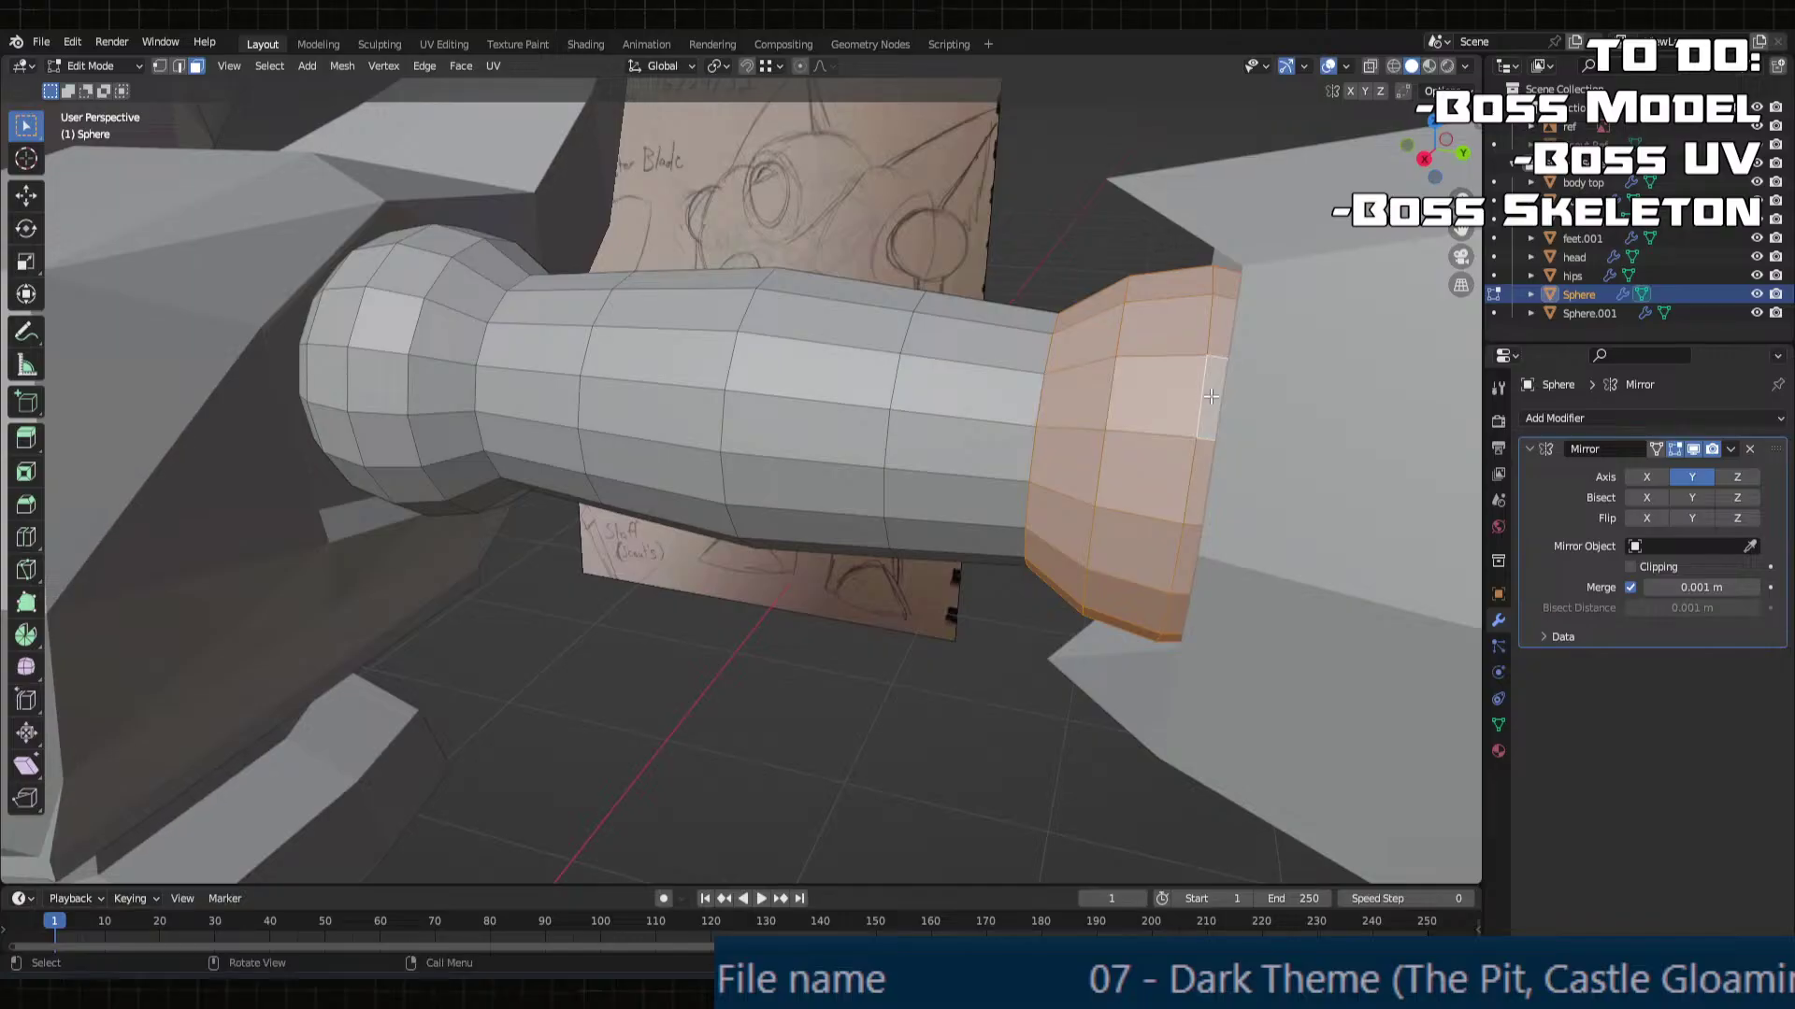
{"action": "scroll", "coordinate": [1077, 393], "scroll_direction": "up", "scroll_amount": 6}
{"action": "scroll", "coordinate": [315, 270], "scroll_direction": "down", "scroll_amount": 6}
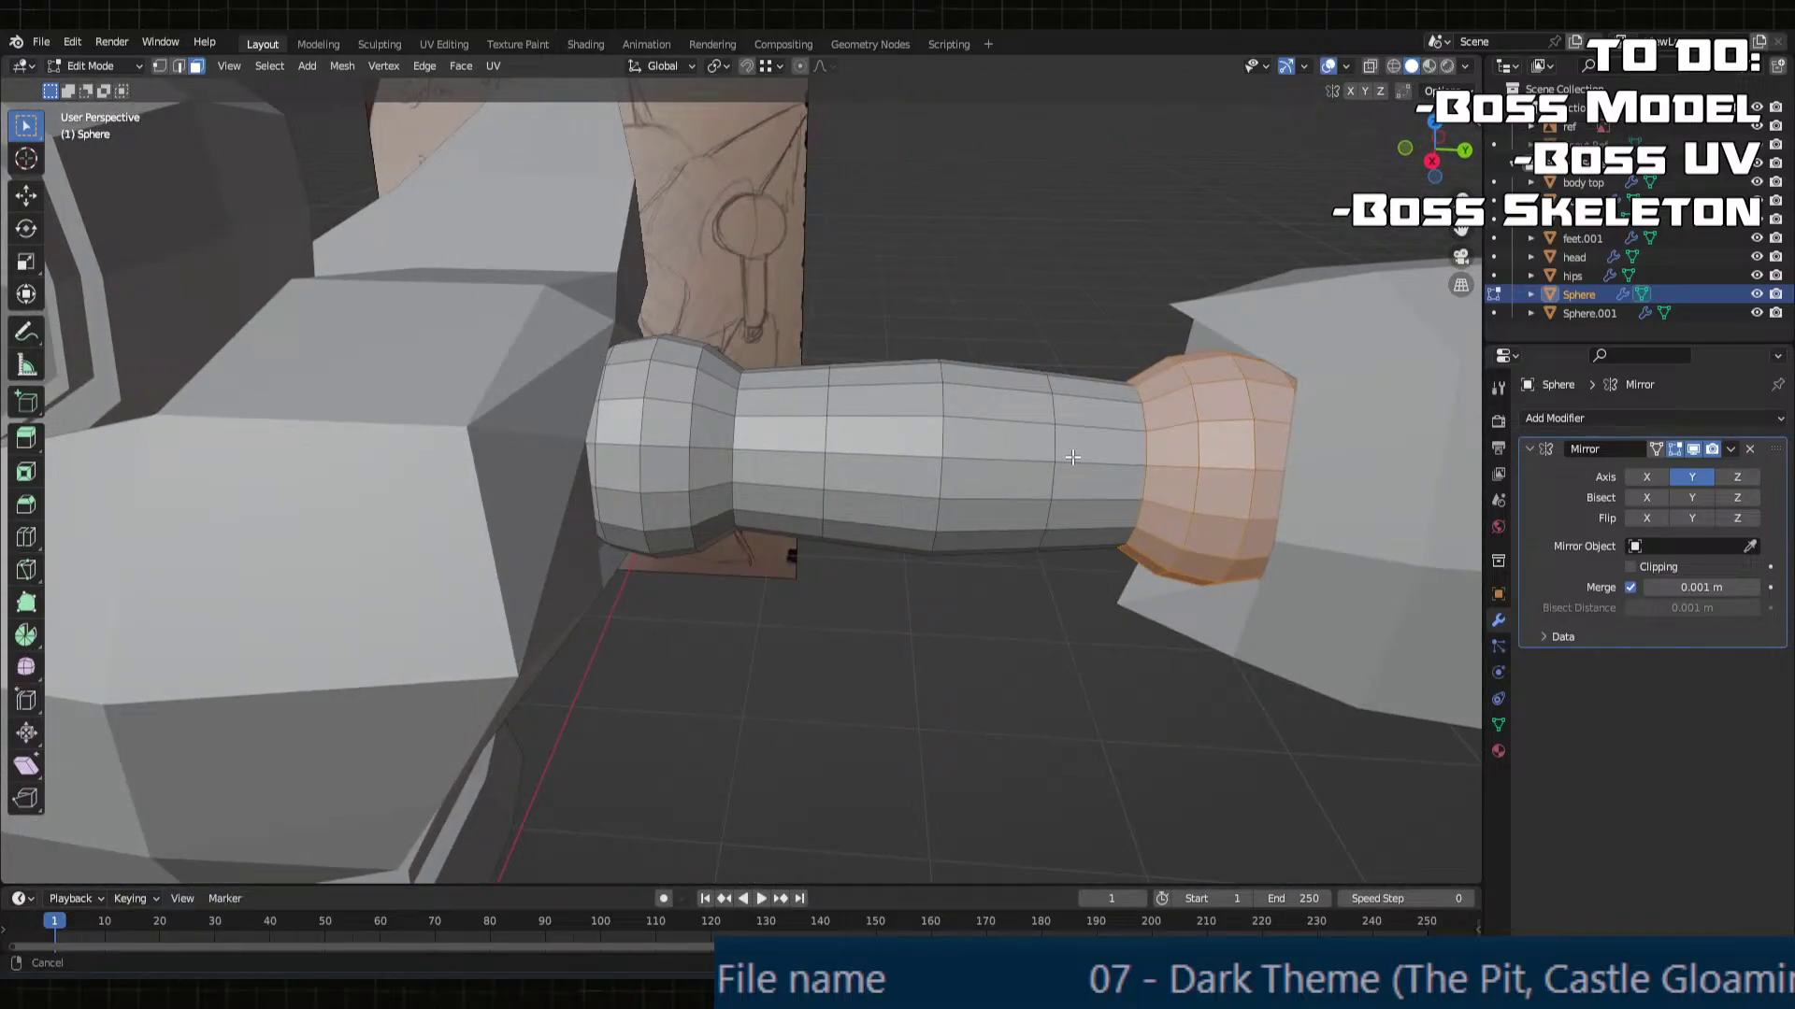
Step: Move the selected wrist ball -0.1 m along Y to shorten the arm
{"action": "middle_click_drag", "start_coordinate": [1072, 457], "coordinate": [1050, 445]}
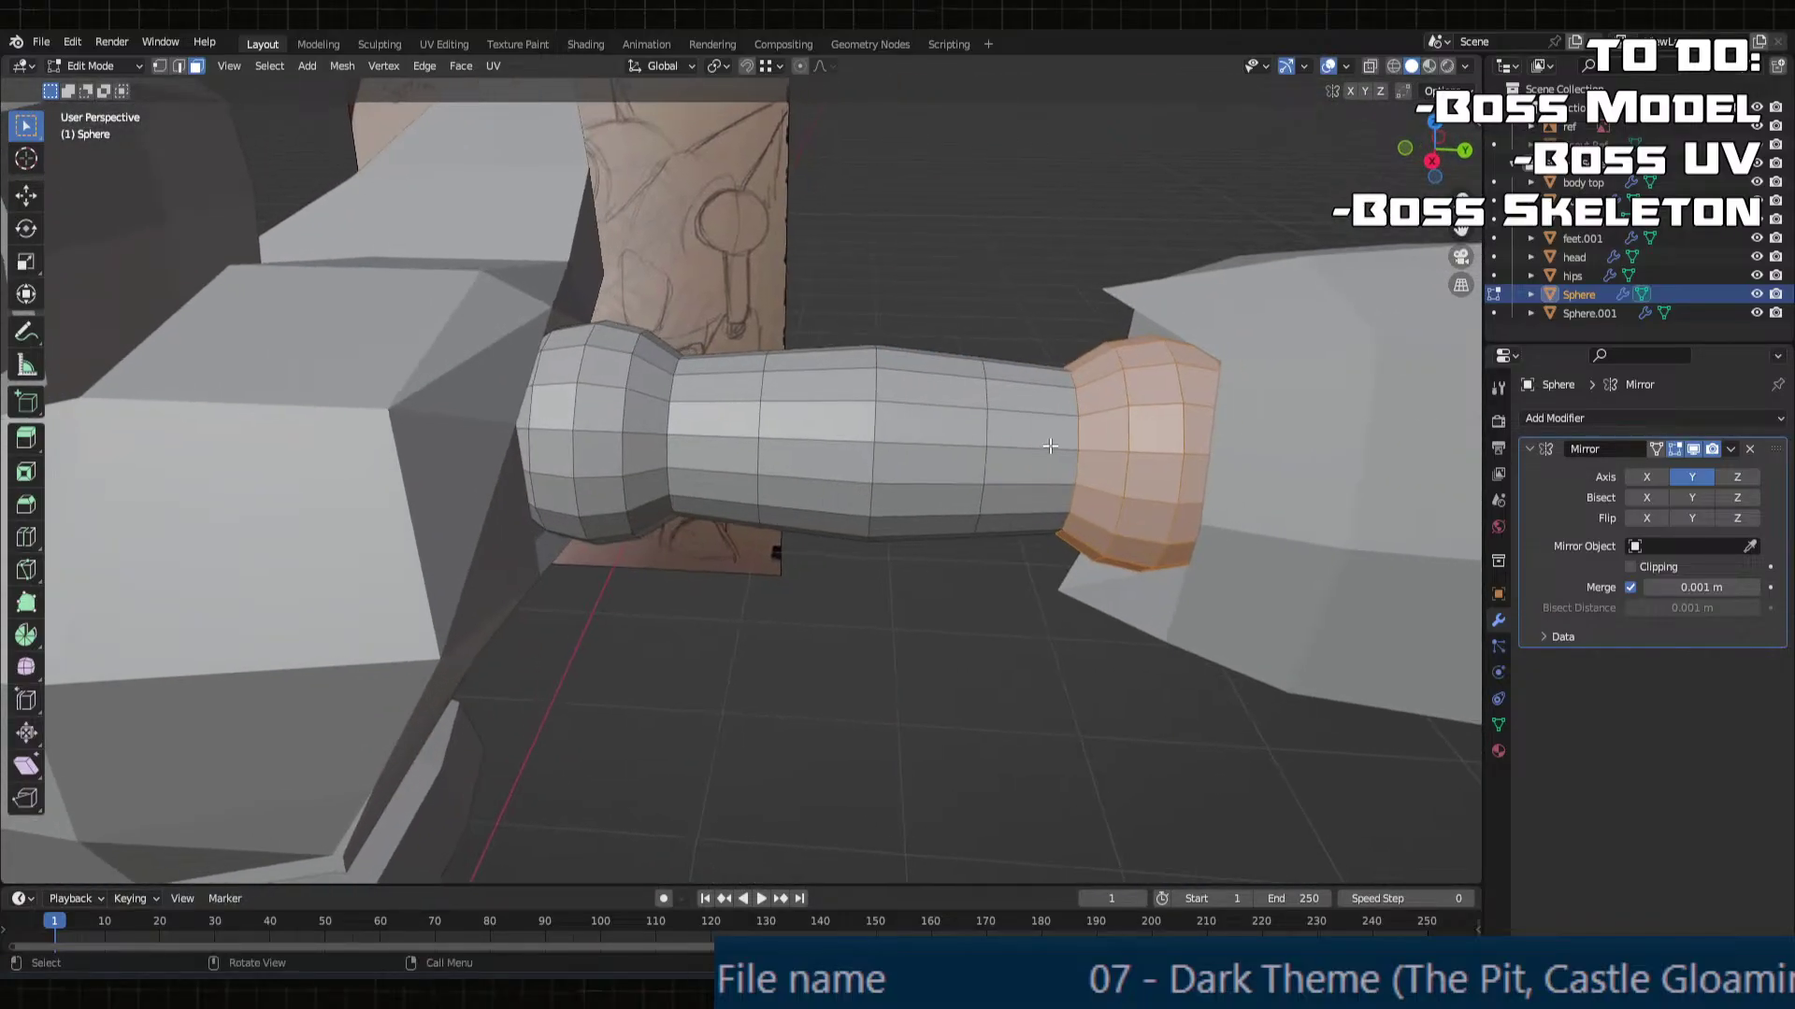
{"action": "key", "text": "g"}
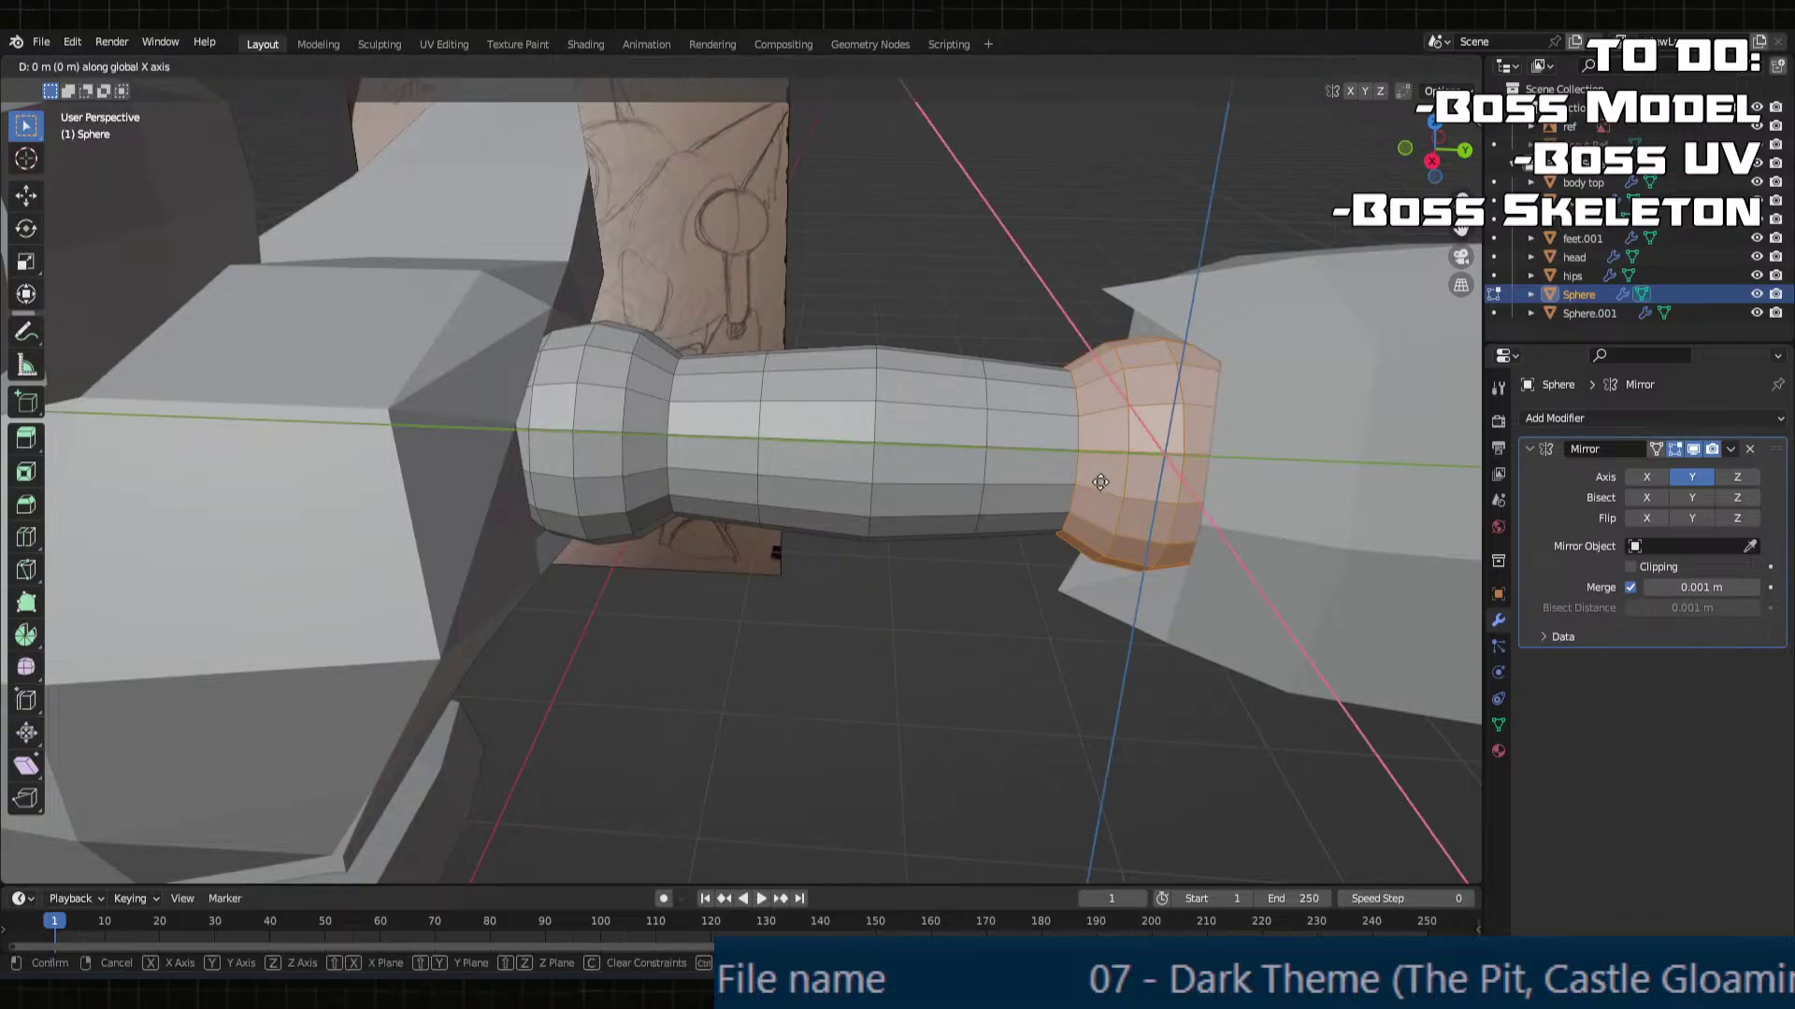
{"action": "key", "text": "y"}
{"action": "left_click", "coordinate": [1040, 487]}
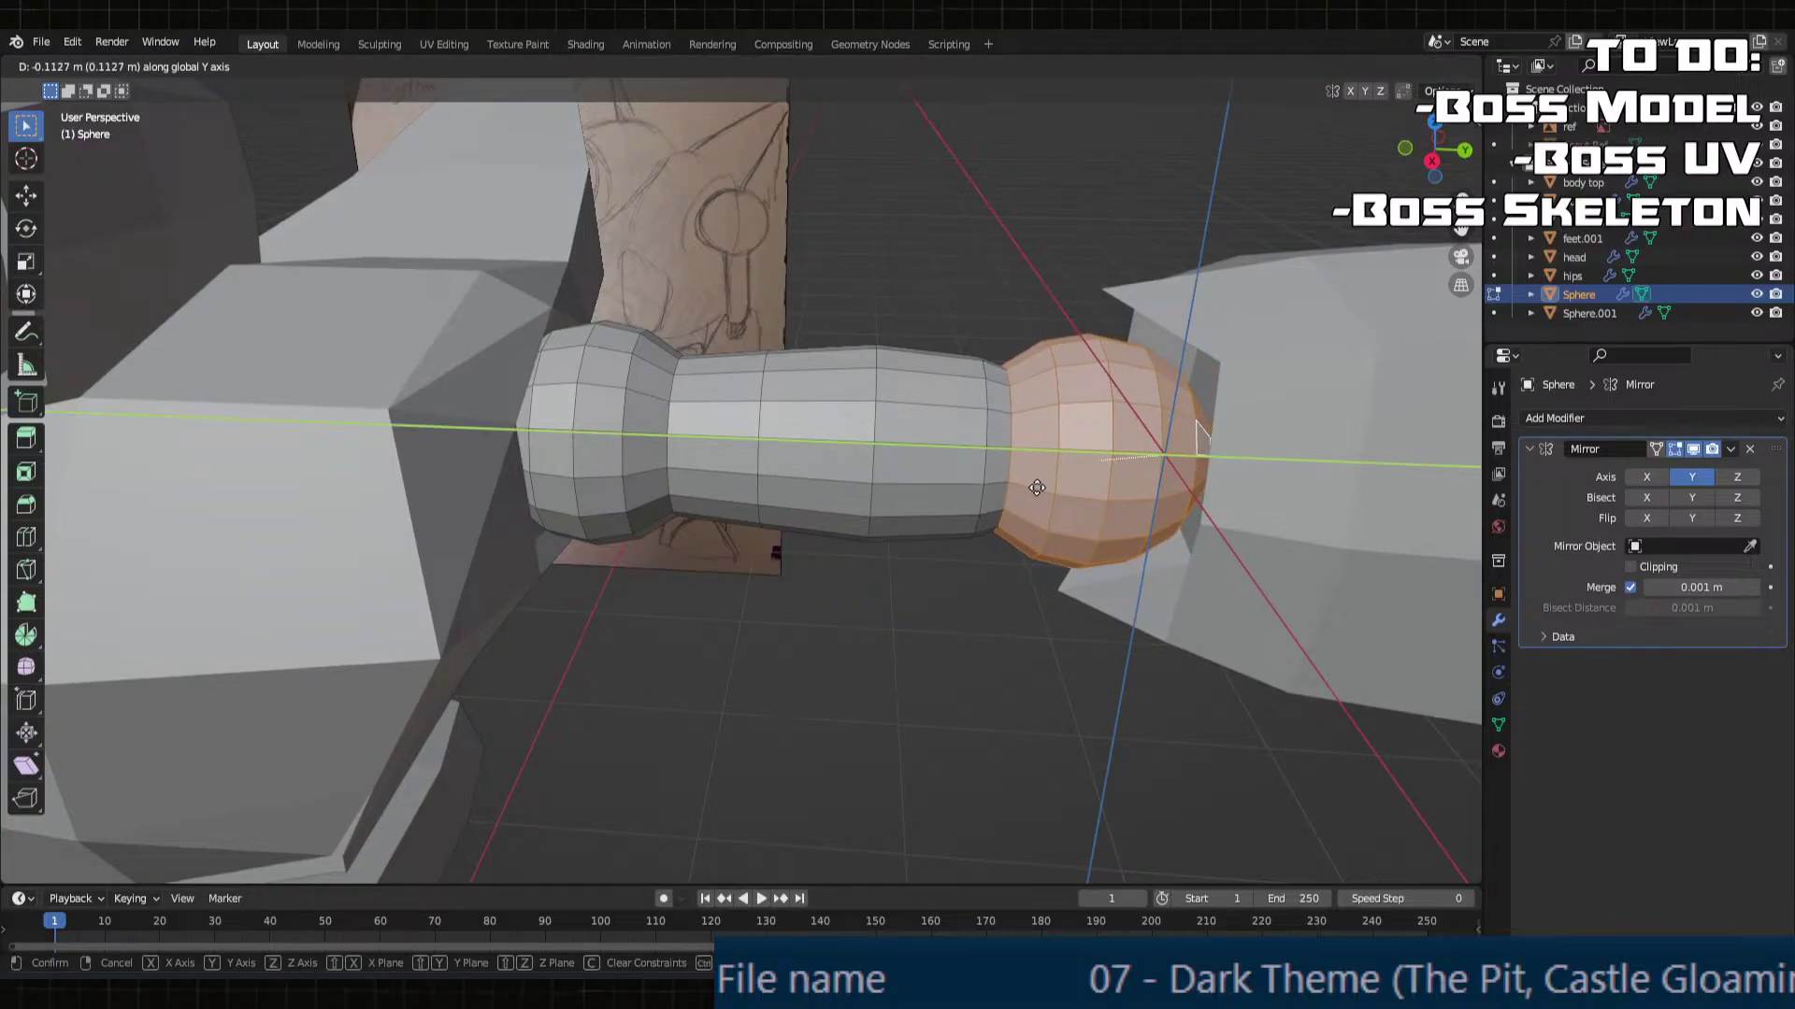
{"action": "double_click", "coordinate": [262, 782]}
{"action": "type", "text": "-0"}
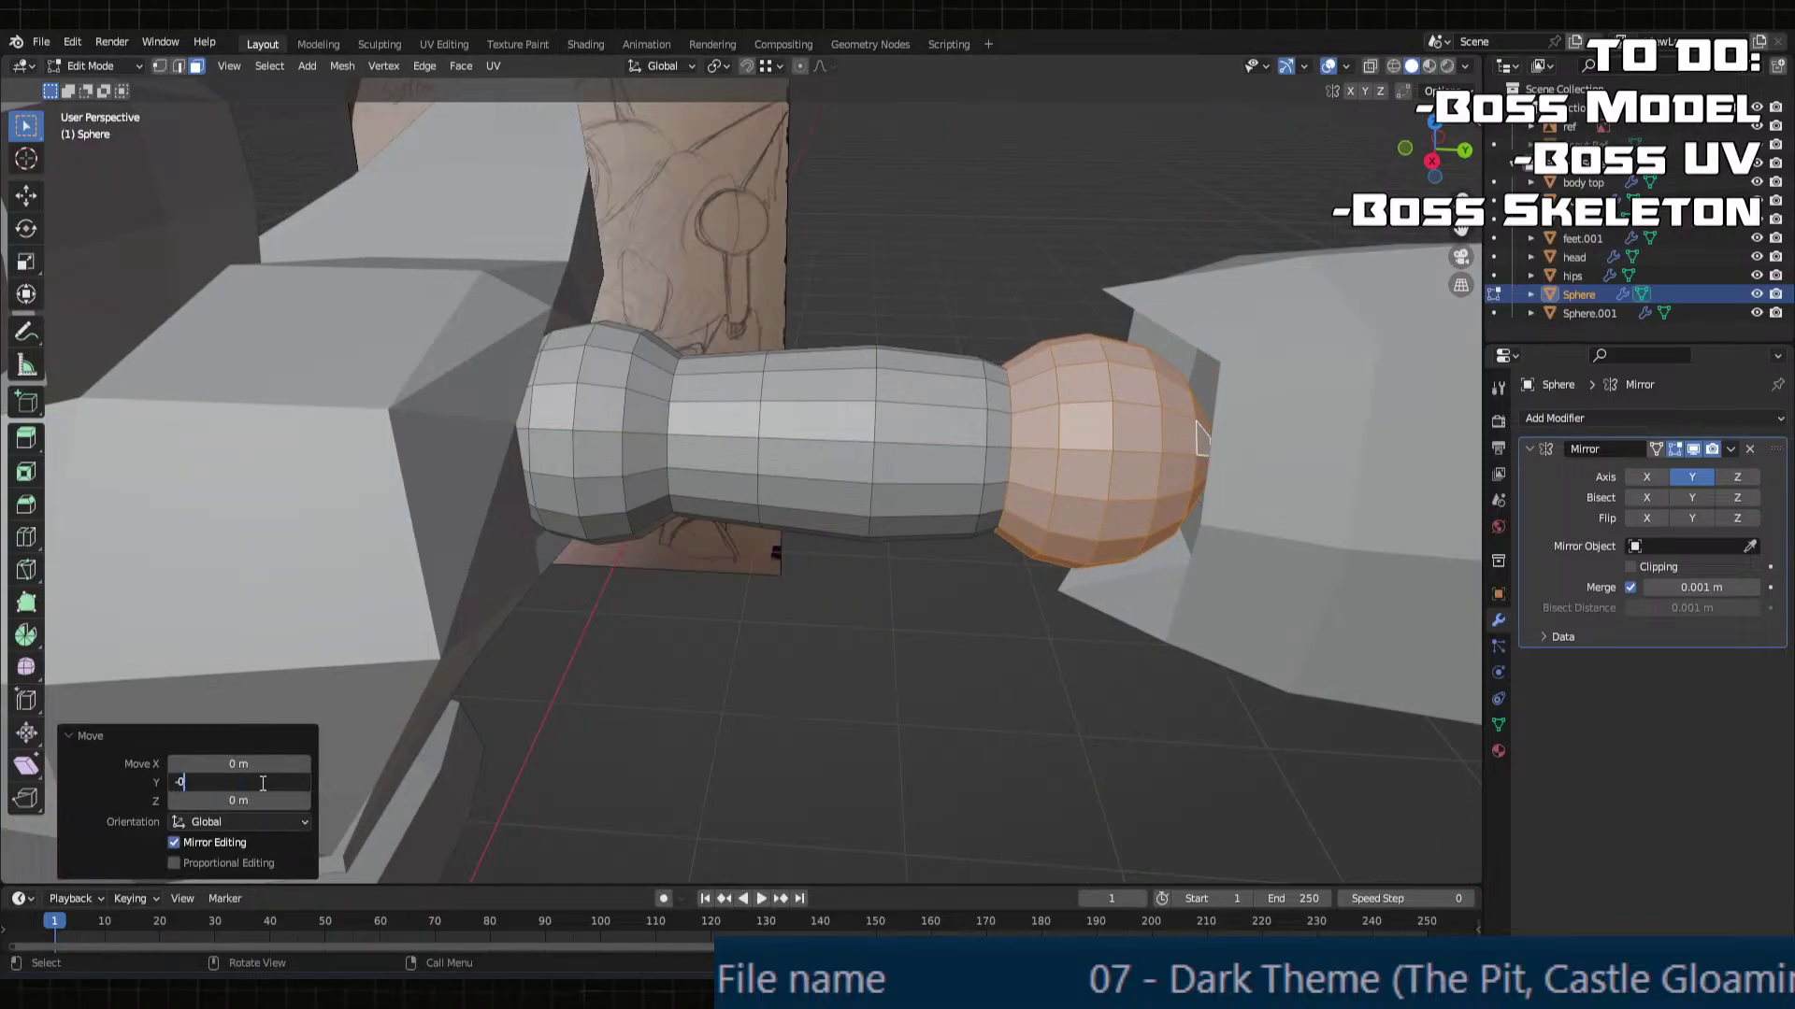
{"action": "type", "text": ".1"}
{"action": "key", "text": "Return"}
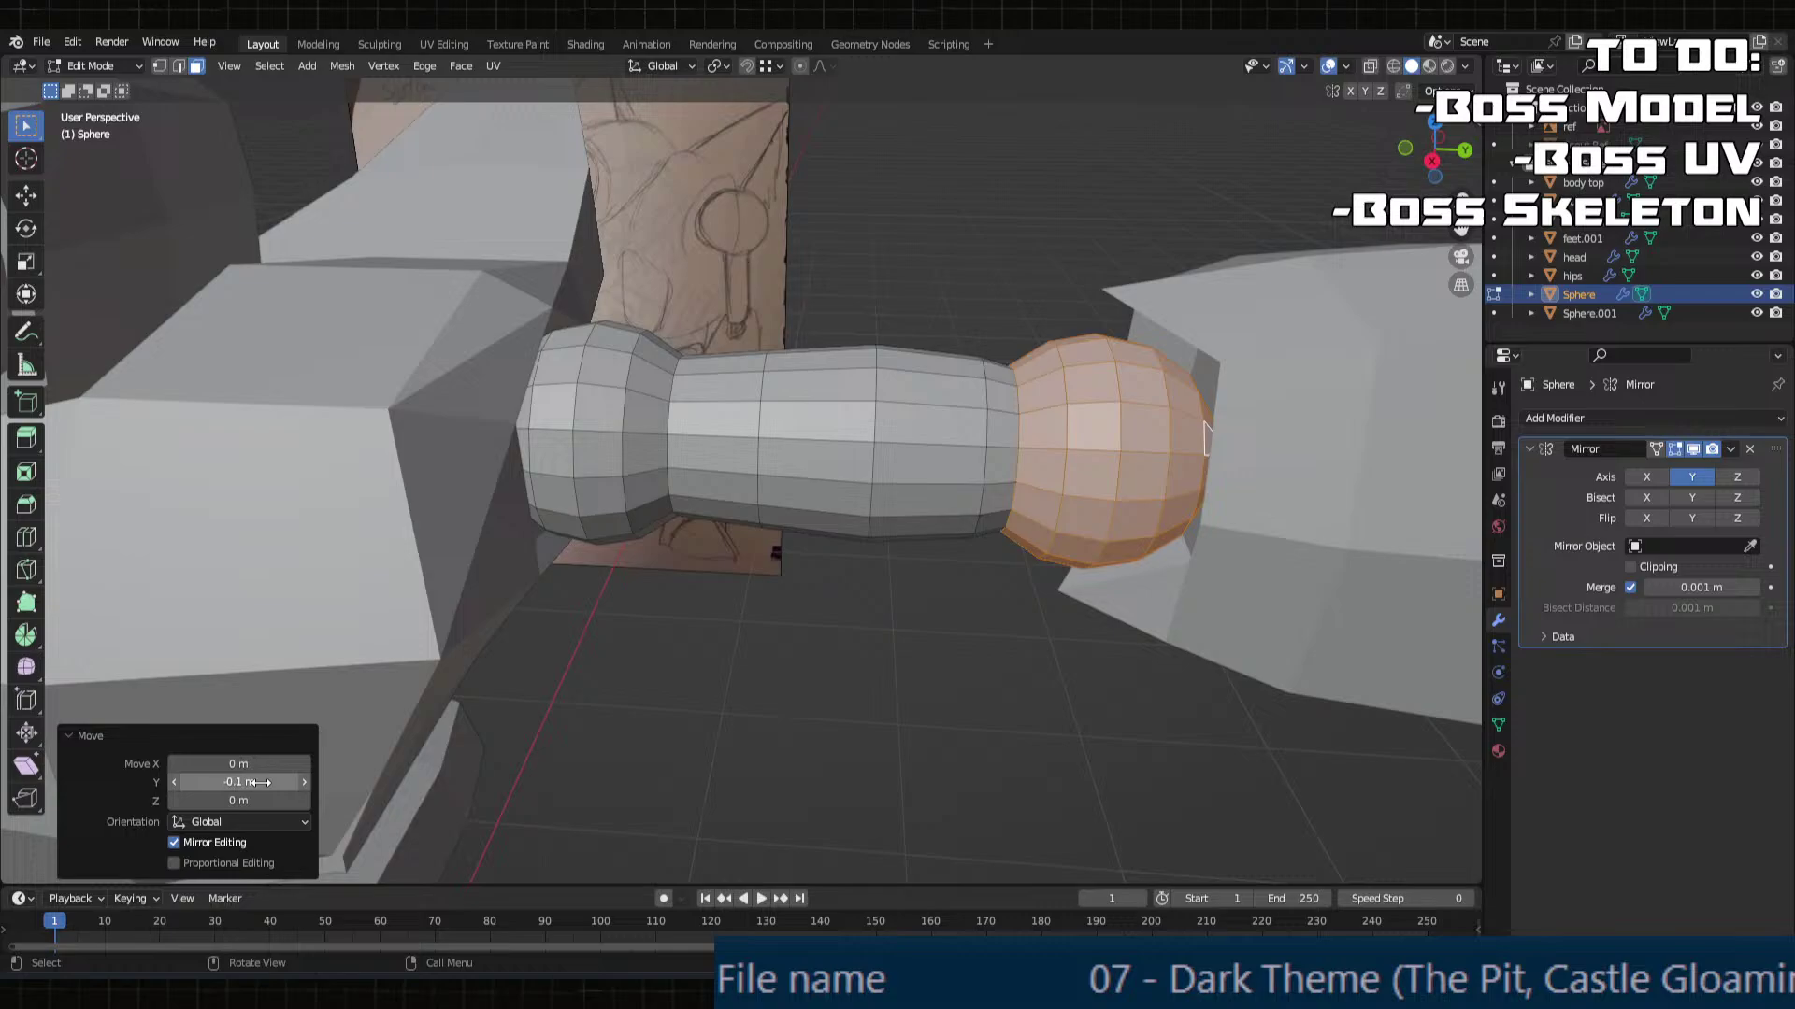
Step: Move the three middle edge loops of the arm's shaft -0.05 m along Y and return to Object Mode
{"action": "left_click", "coordinate": [949, 476]}
{"action": "key", "text": "2"}
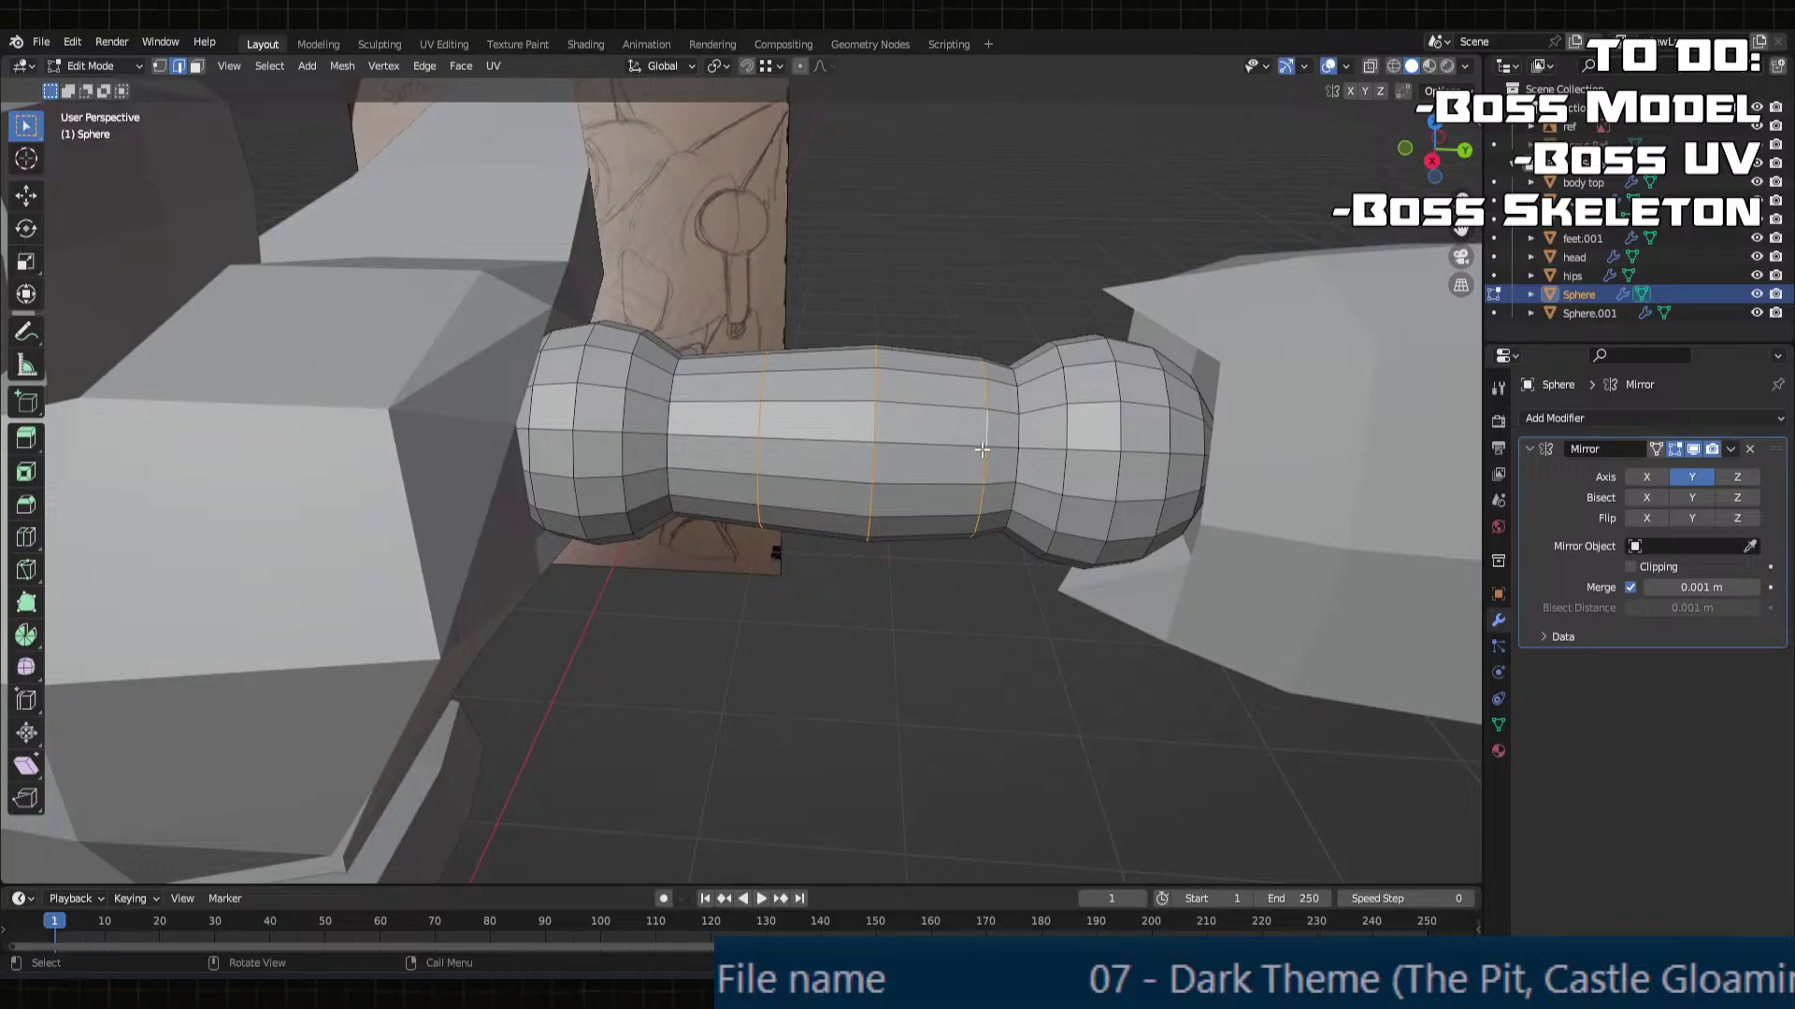
{"action": "key", "text": "g"}
{"action": "key", "text": "x"}
{"action": "key", "text": "y"}
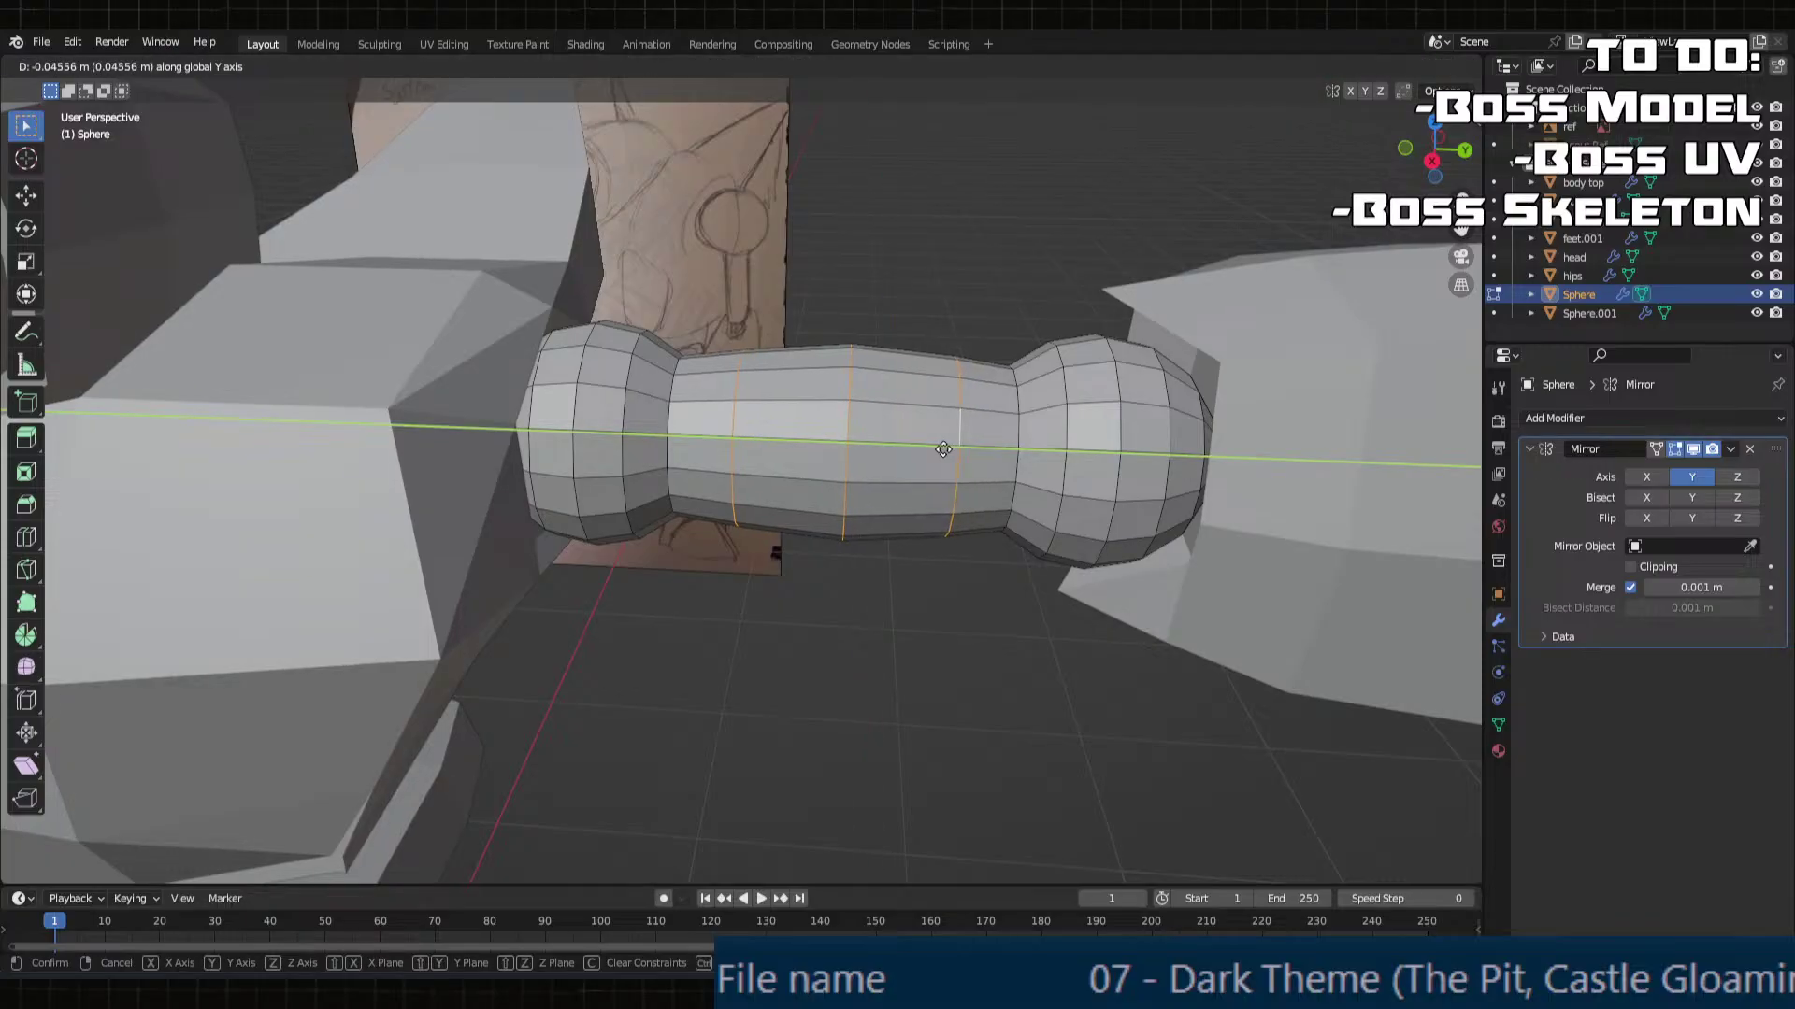
{"action": "left_click", "coordinate": [943, 450]}
{"action": "double_click", "coordinate": [263, 781]}
{"action": "type", "text": "-0.05"}
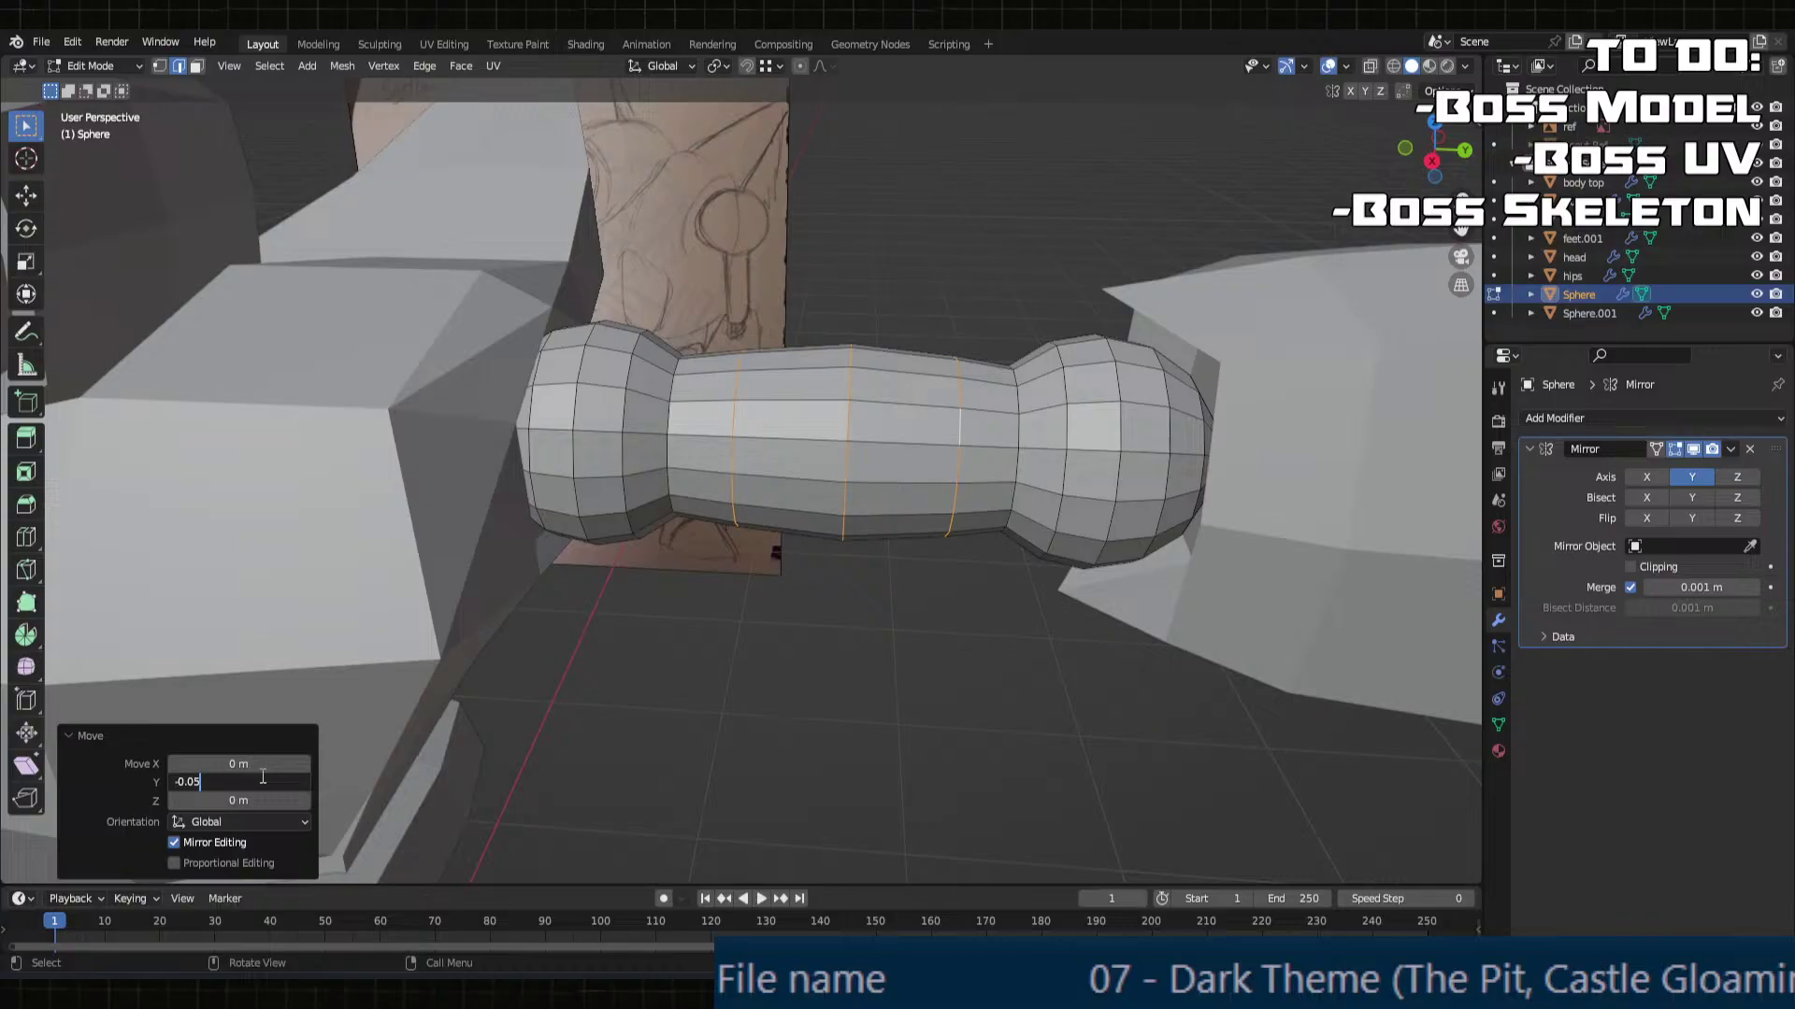
{"action": "key", "text": "Return"}
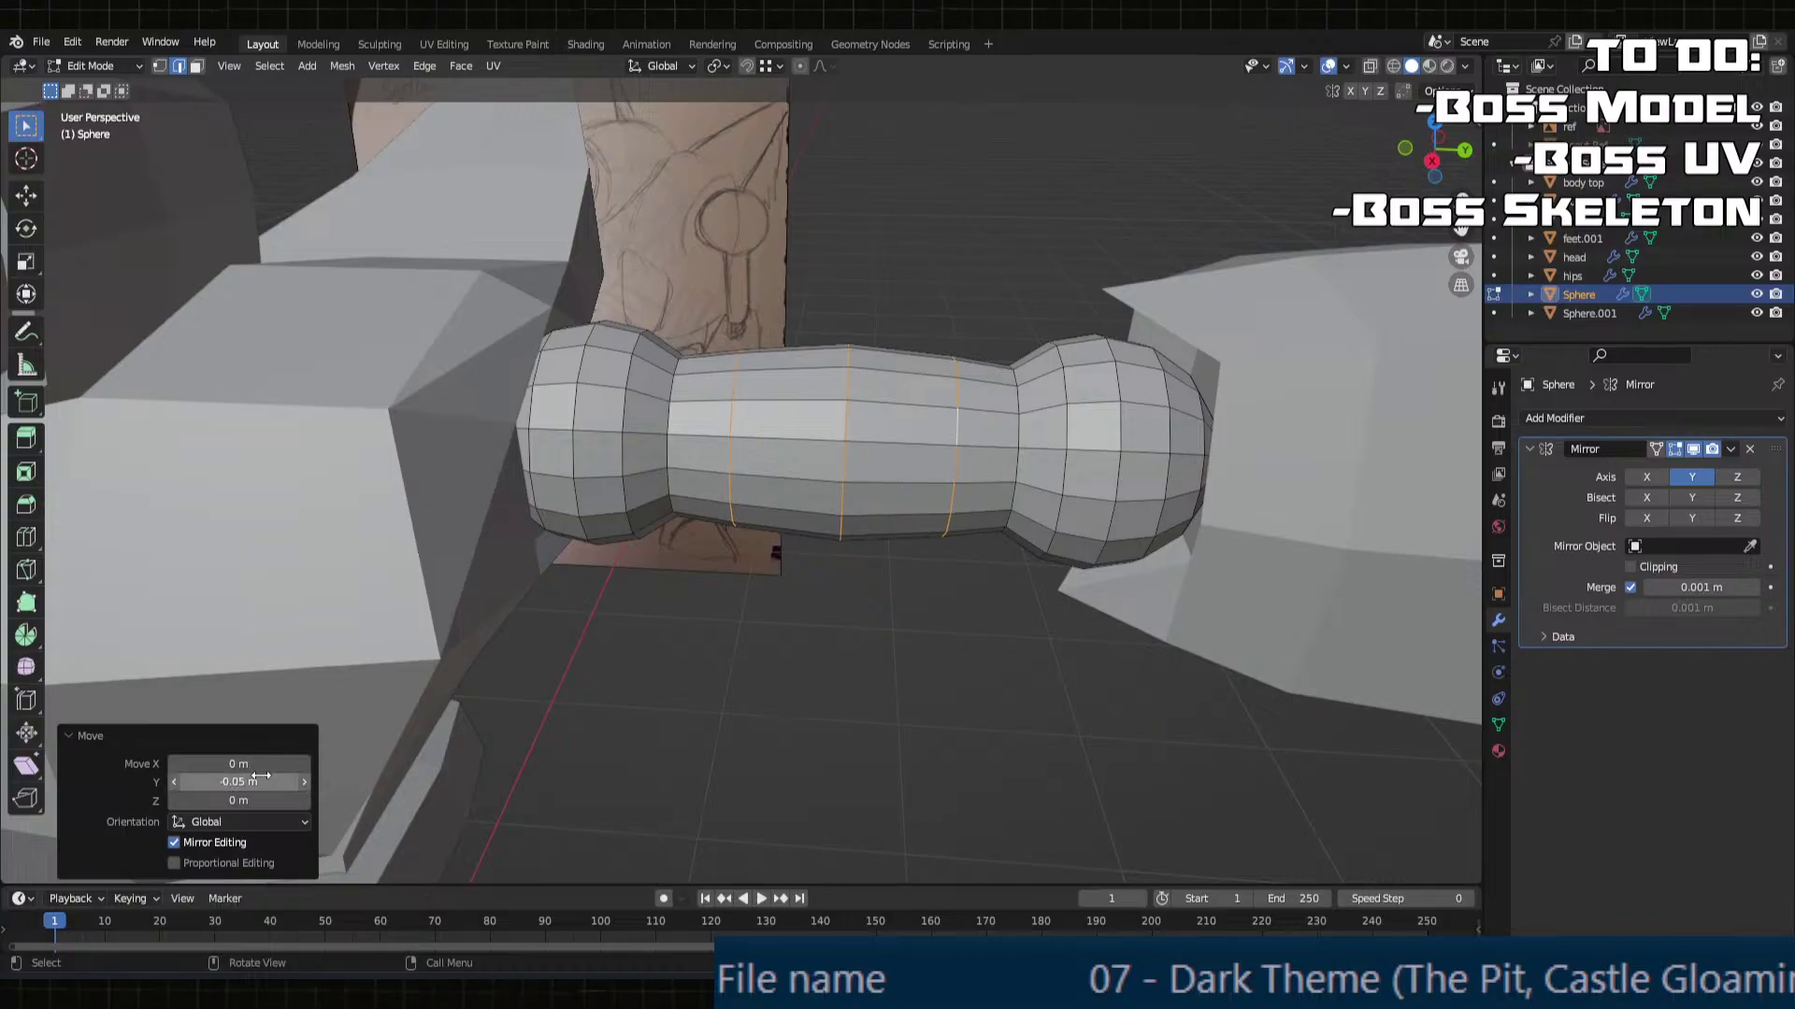
{"action": "left_click", "coordinate": [1212, 623]}
{"action": "scroll", "coordinate": [1087, 661], "scroll_direction": "down", "scroll_amount": 4}
{"action": "key", "text": "Tab"}
Step: Select the whole hand mesh and move it inward along Y over the shortened arm's wrist ball
{"action": "middle_click_drag", "start_coordinate": [1086, 660], "coordinate": [1034, 562]}
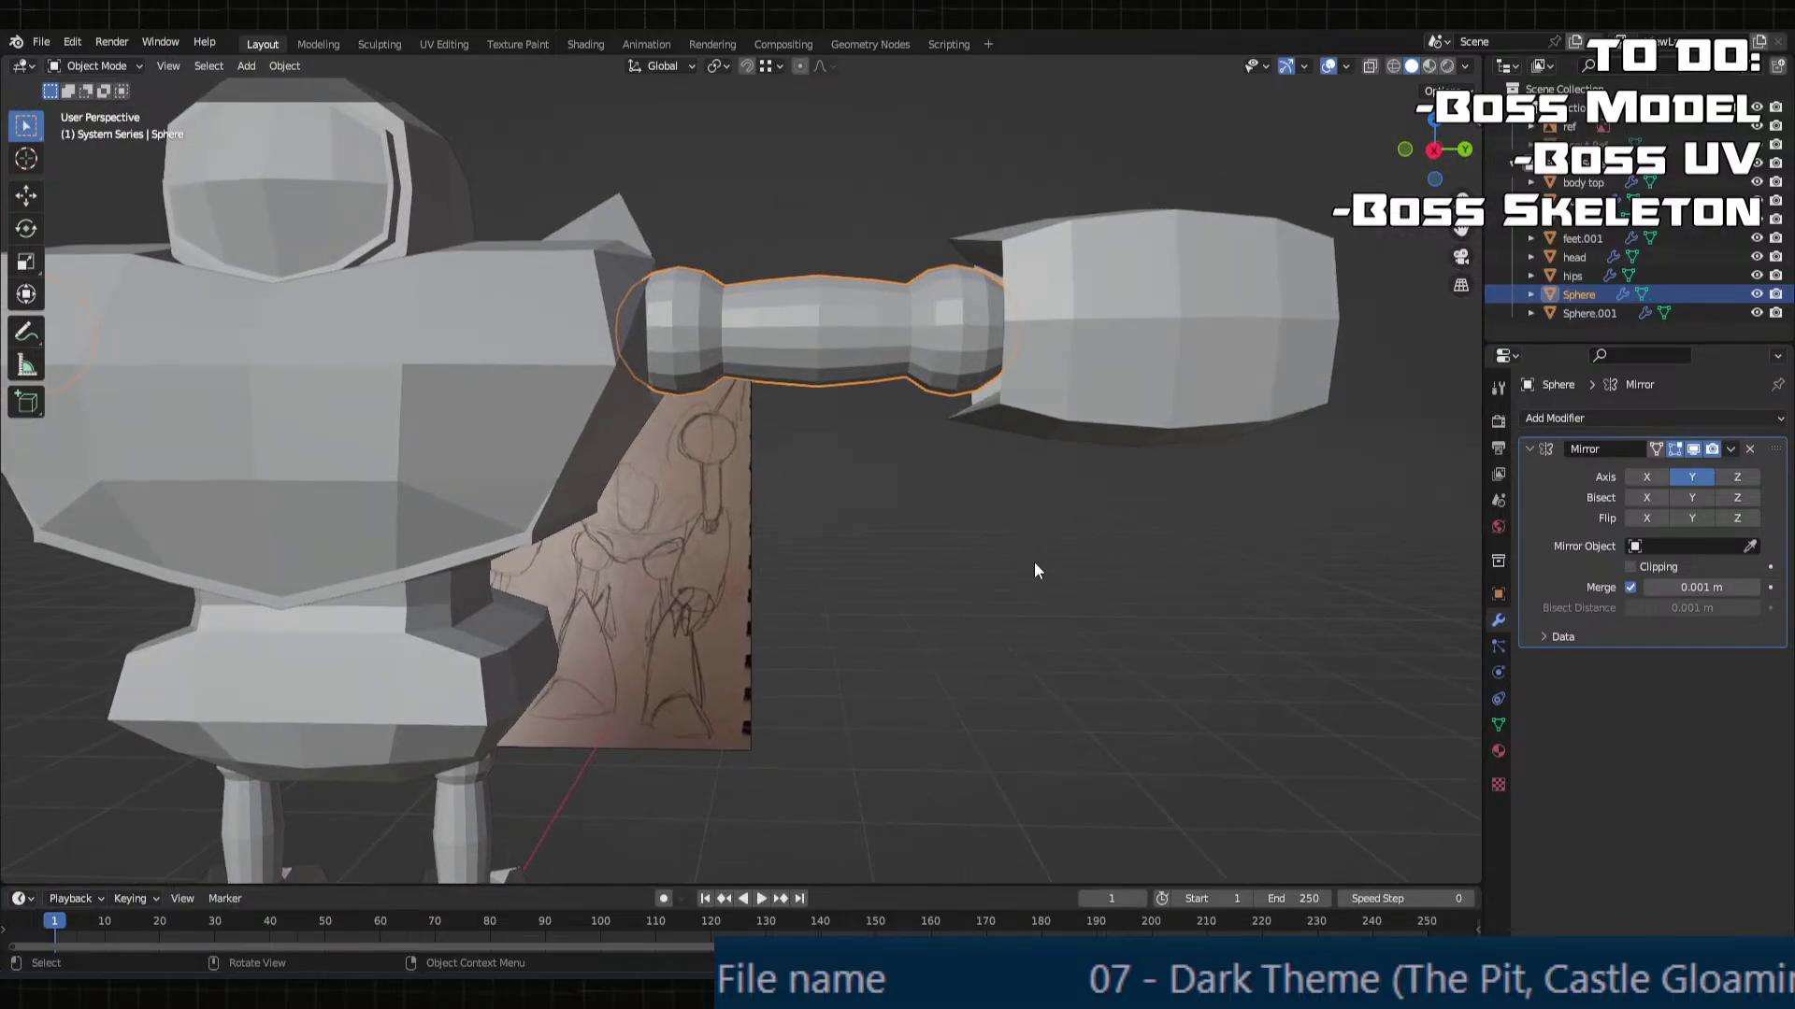
{"action": "left_click", "coordinate": [1069, 397]}
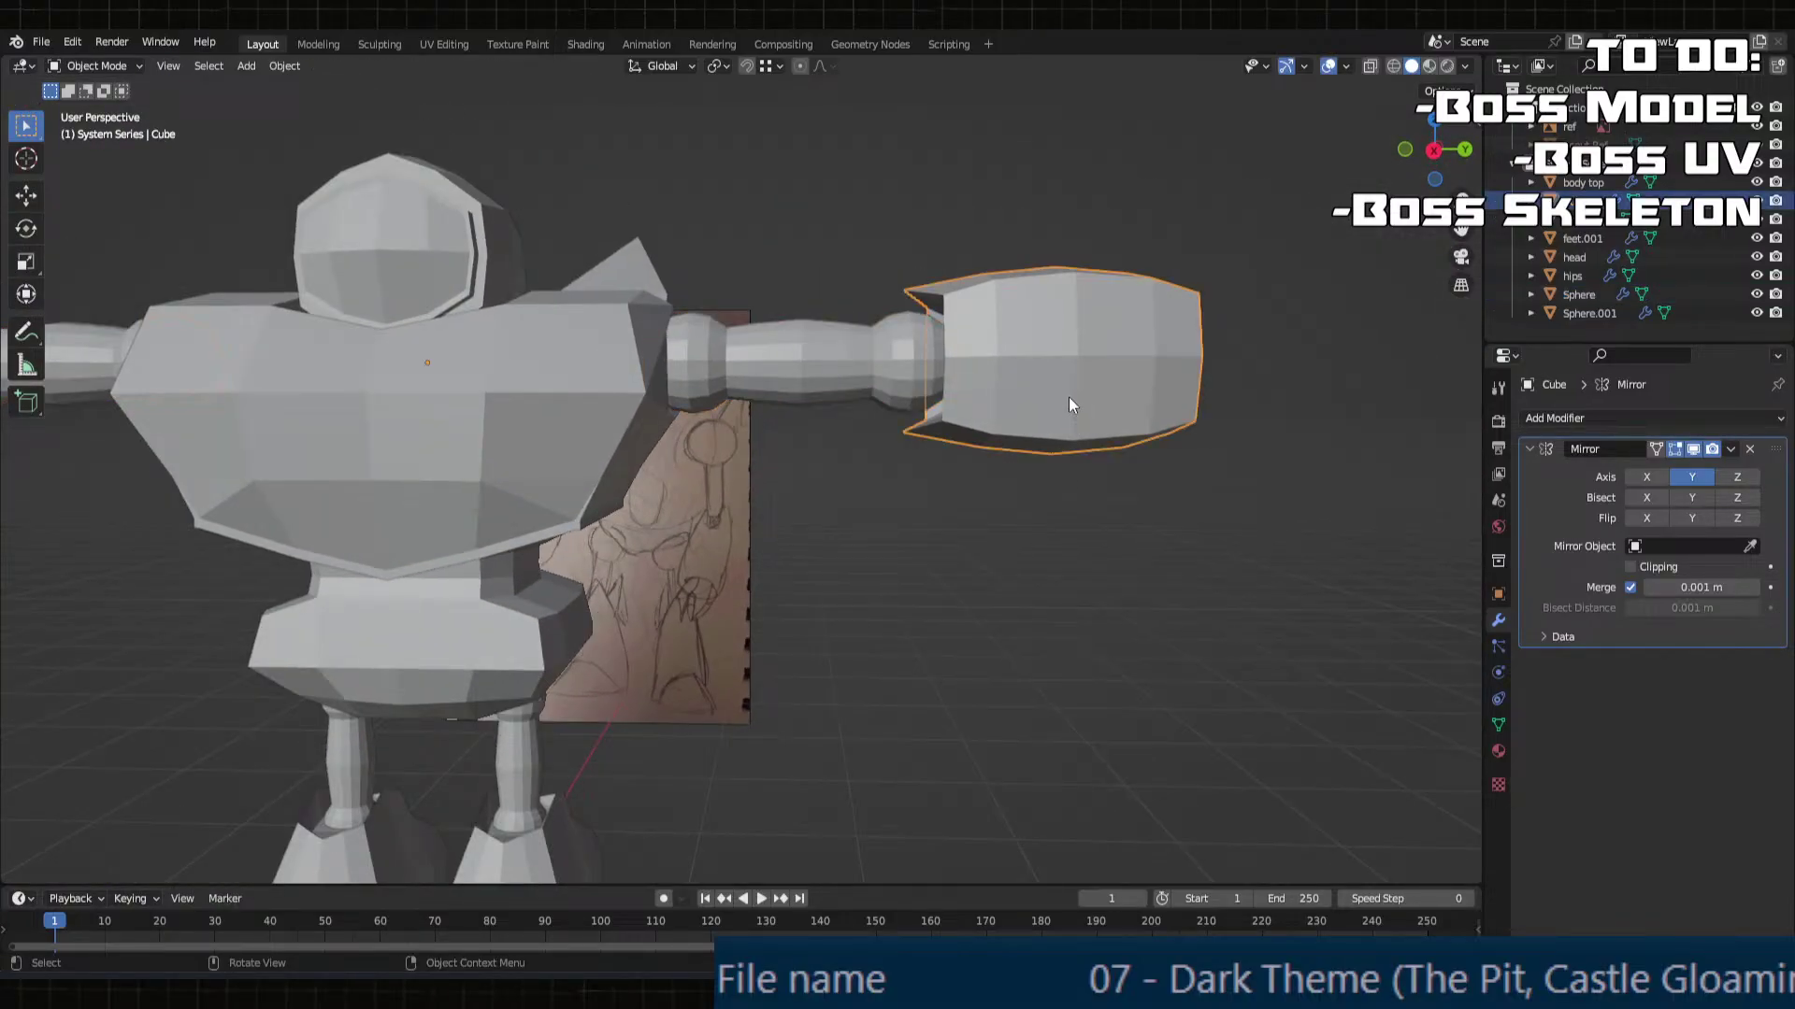
{"action": "middle_click_drag", "start_coordinate": [1068, 397], "coordinate": [1043, 446]}
{"action": "key", "text": "Tab"}
{"action": "key", "text": "l"}
{"action": "scroll", "coordinate": [1043, 445], "scroll_direction": "up", "scroll_amount": 3}
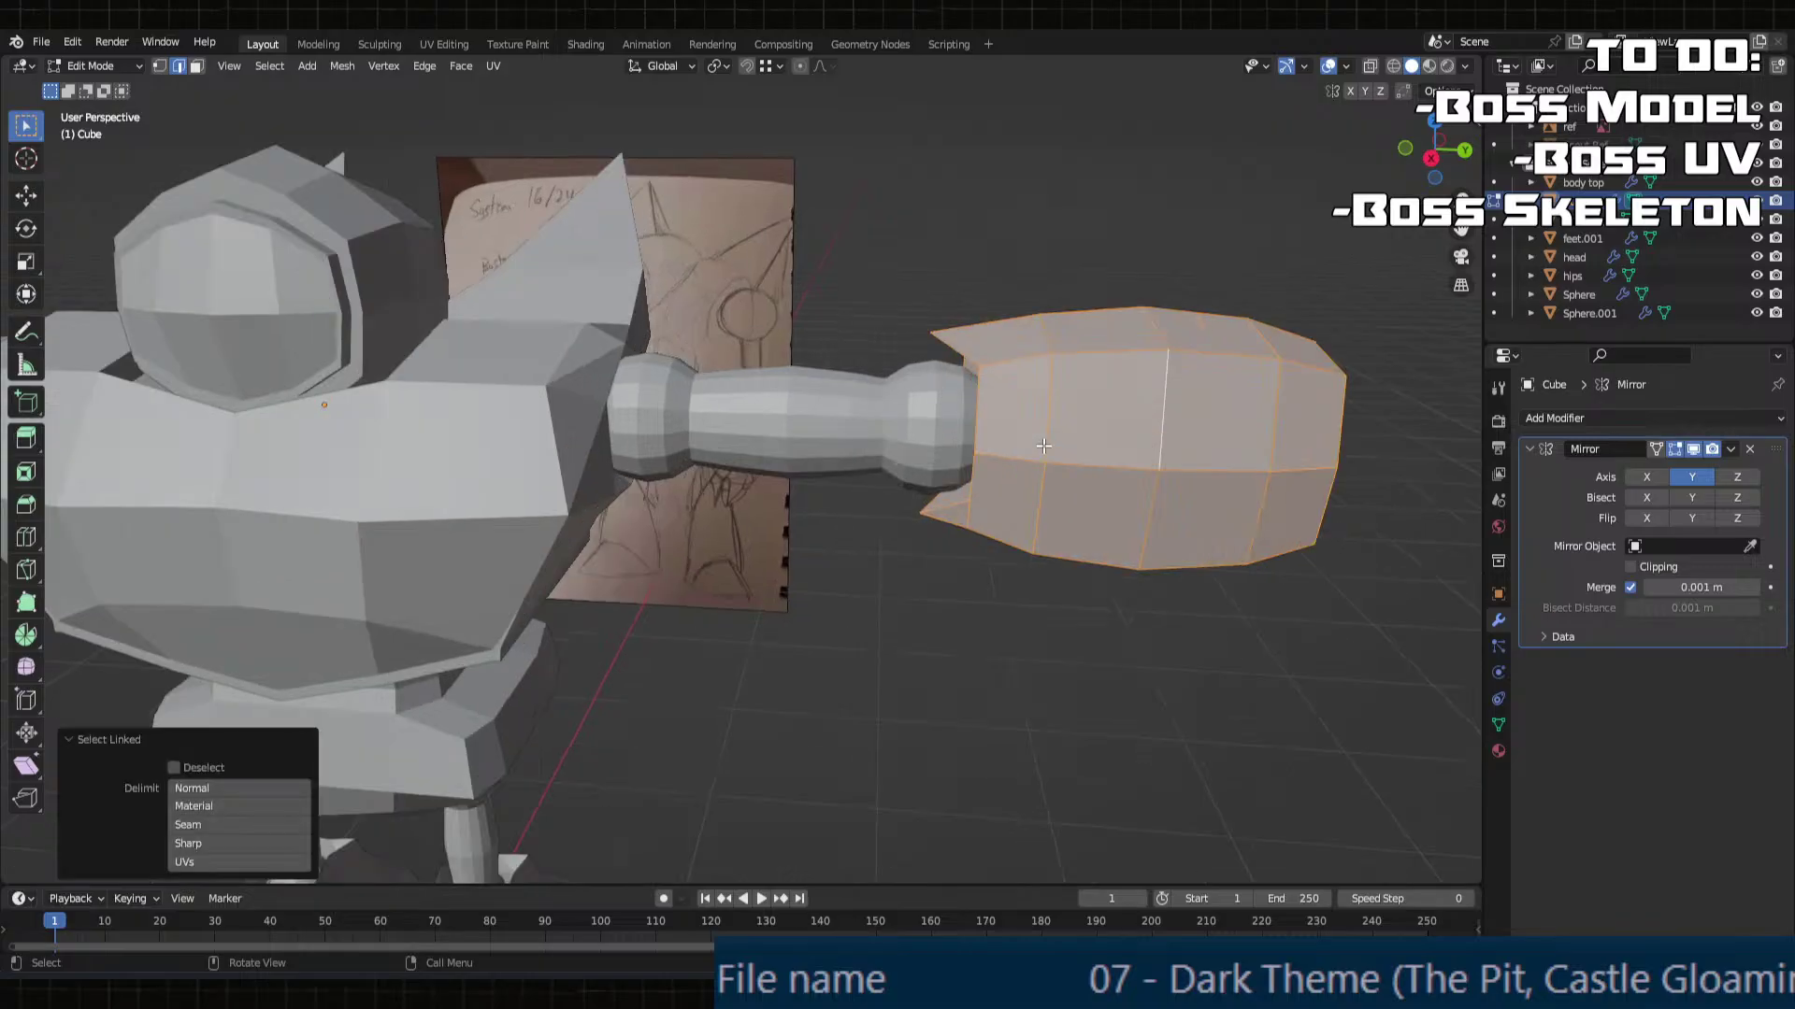
{"action": "key", "text": "g"}
{"action": "key", "text": "y"}
{"action": "left_click", "coordinate": [1026, 443]}
{"action": "key", "text": "Tab"}
{"action": "middle_click_drag", "start_coordinate": [1026, 443], "coordinate": [1047, 278]}
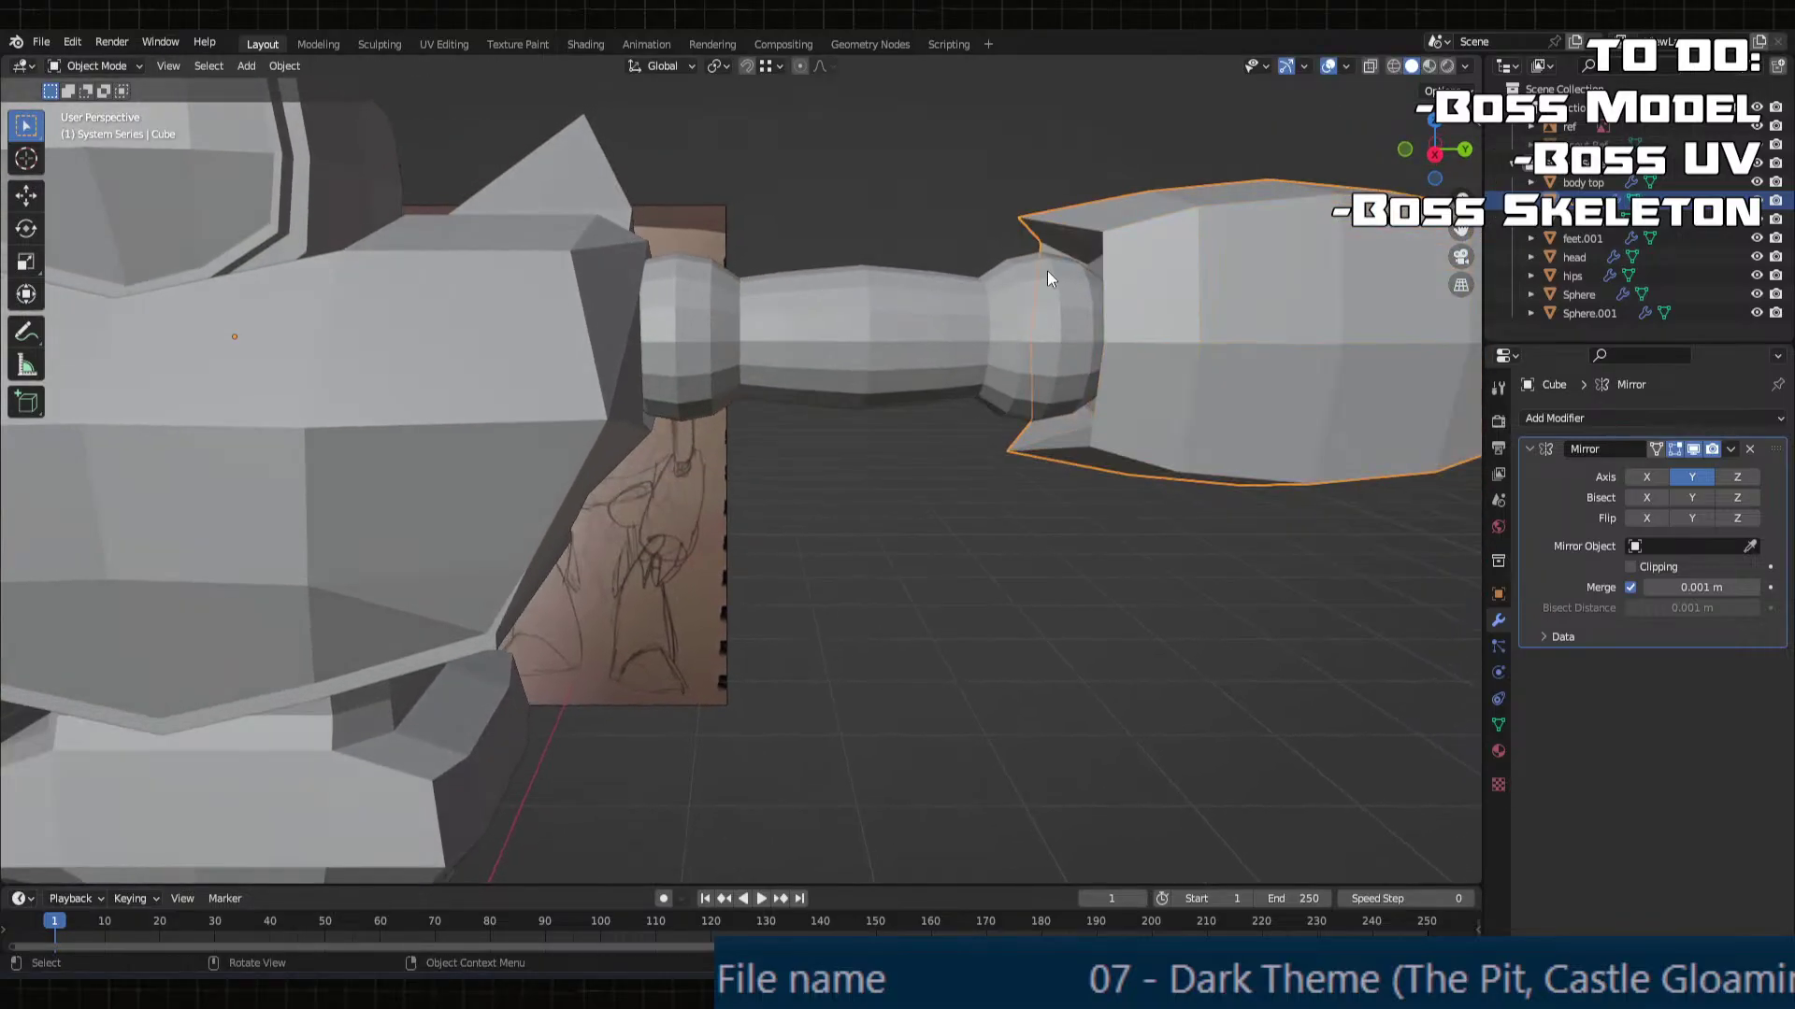
Step: Scale the upper and lower spike tips of the hand's cuff to about 0.75 along Z, bringing them closer together
{"action": "key", "text": "Tab"}
{"action": "left_click", "coordinate": [1025, 215]}
{"action": "scroll", "coordinate": [1047, 225], "scroll_direction": "up", "scroll_amount": 4}
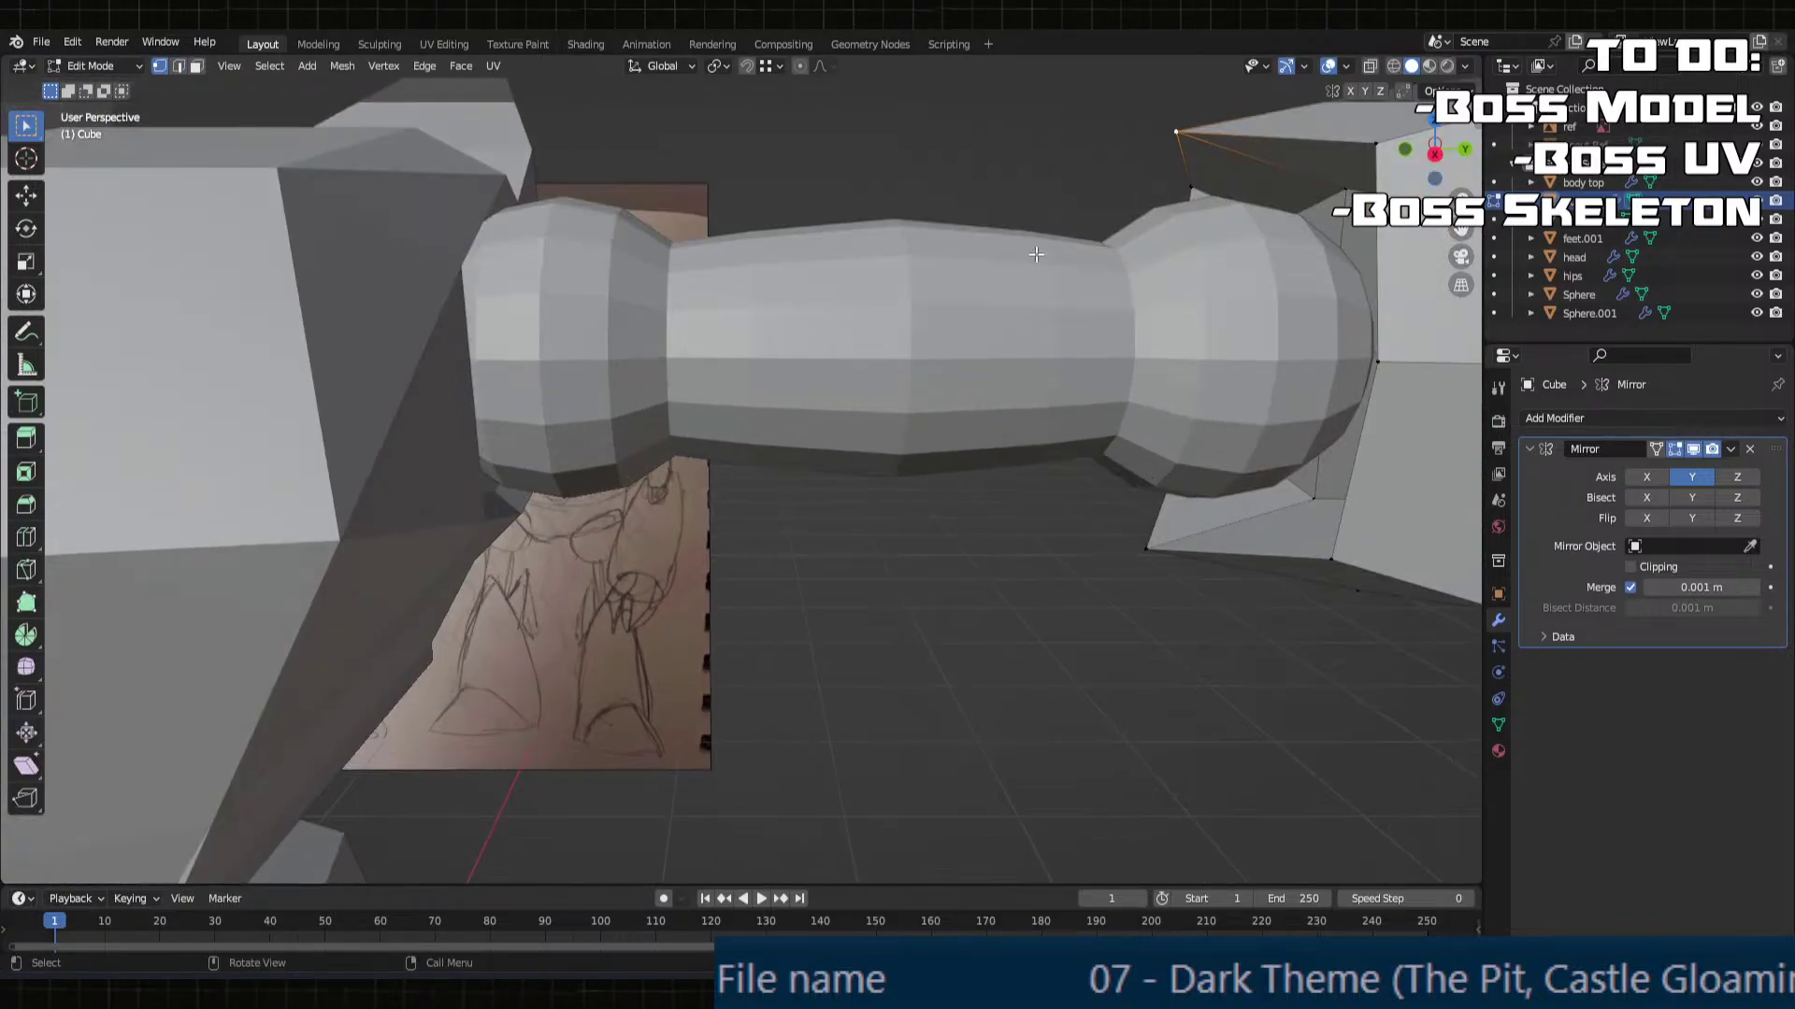
{"action": "left_click", "coordinate": [1148, 547], "text": "shift"}
{"action": "key", "text": "s"}
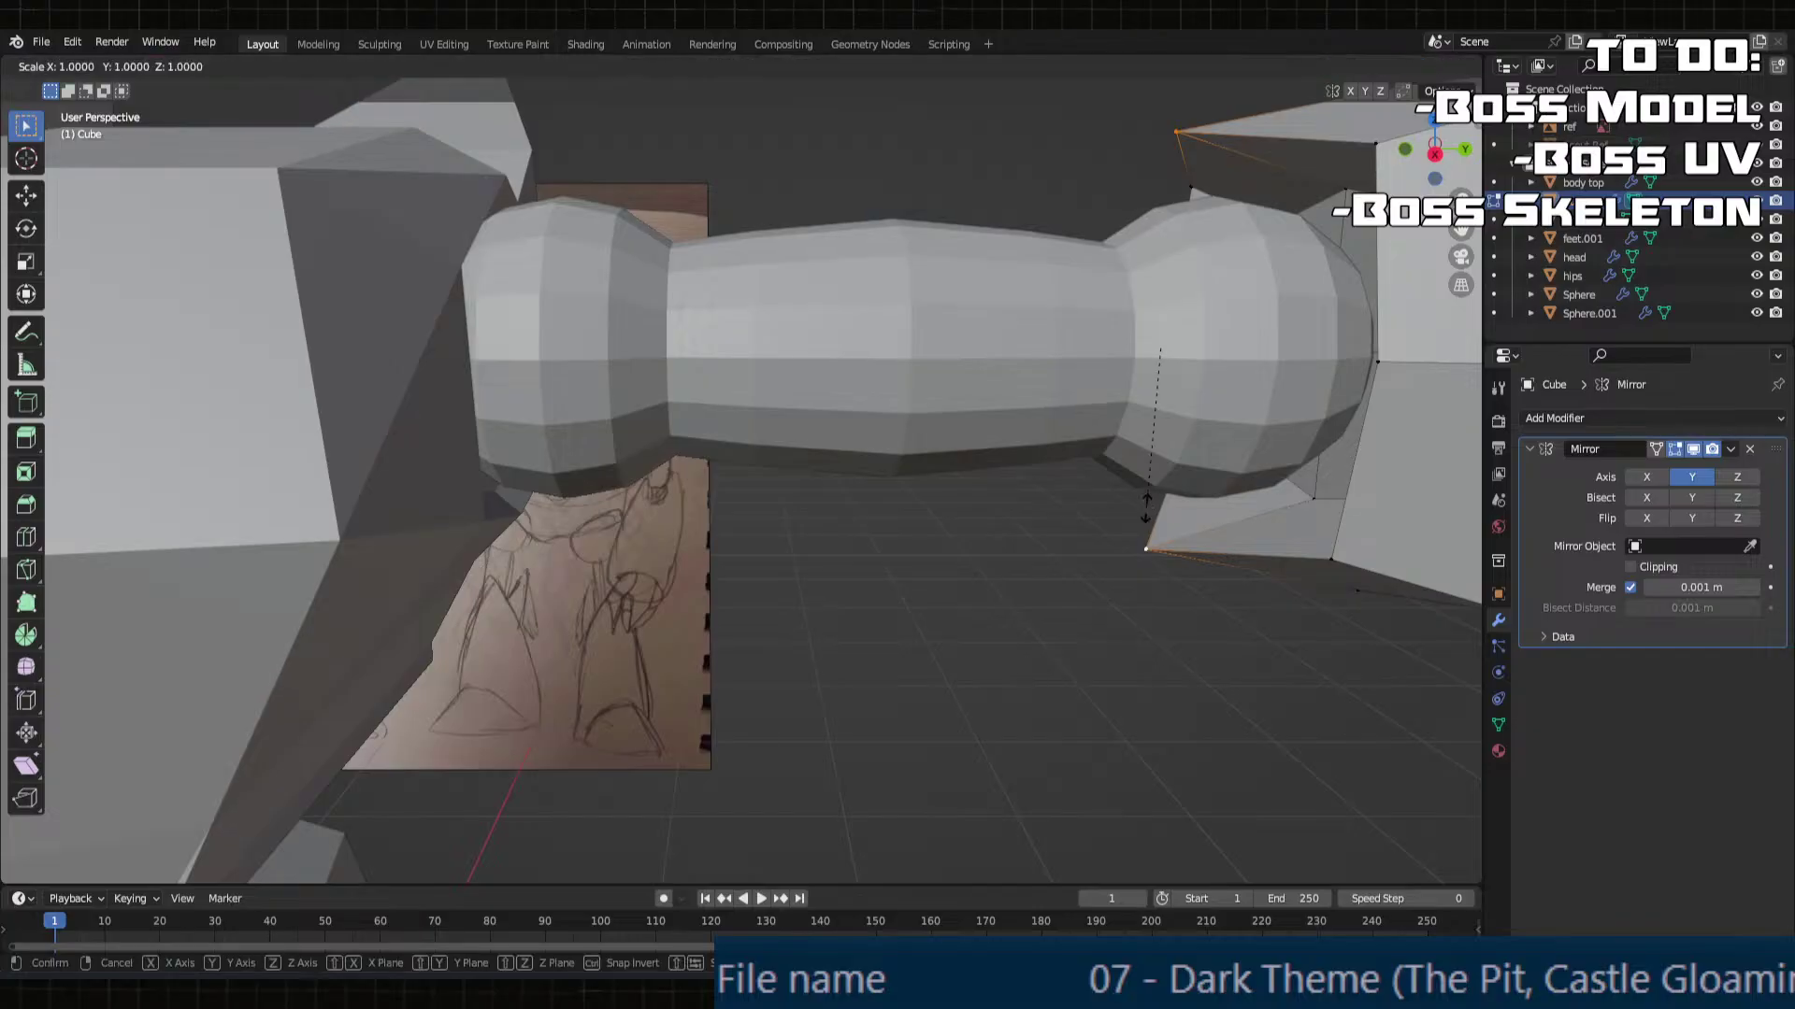
{"action": "key", "text": "z"}
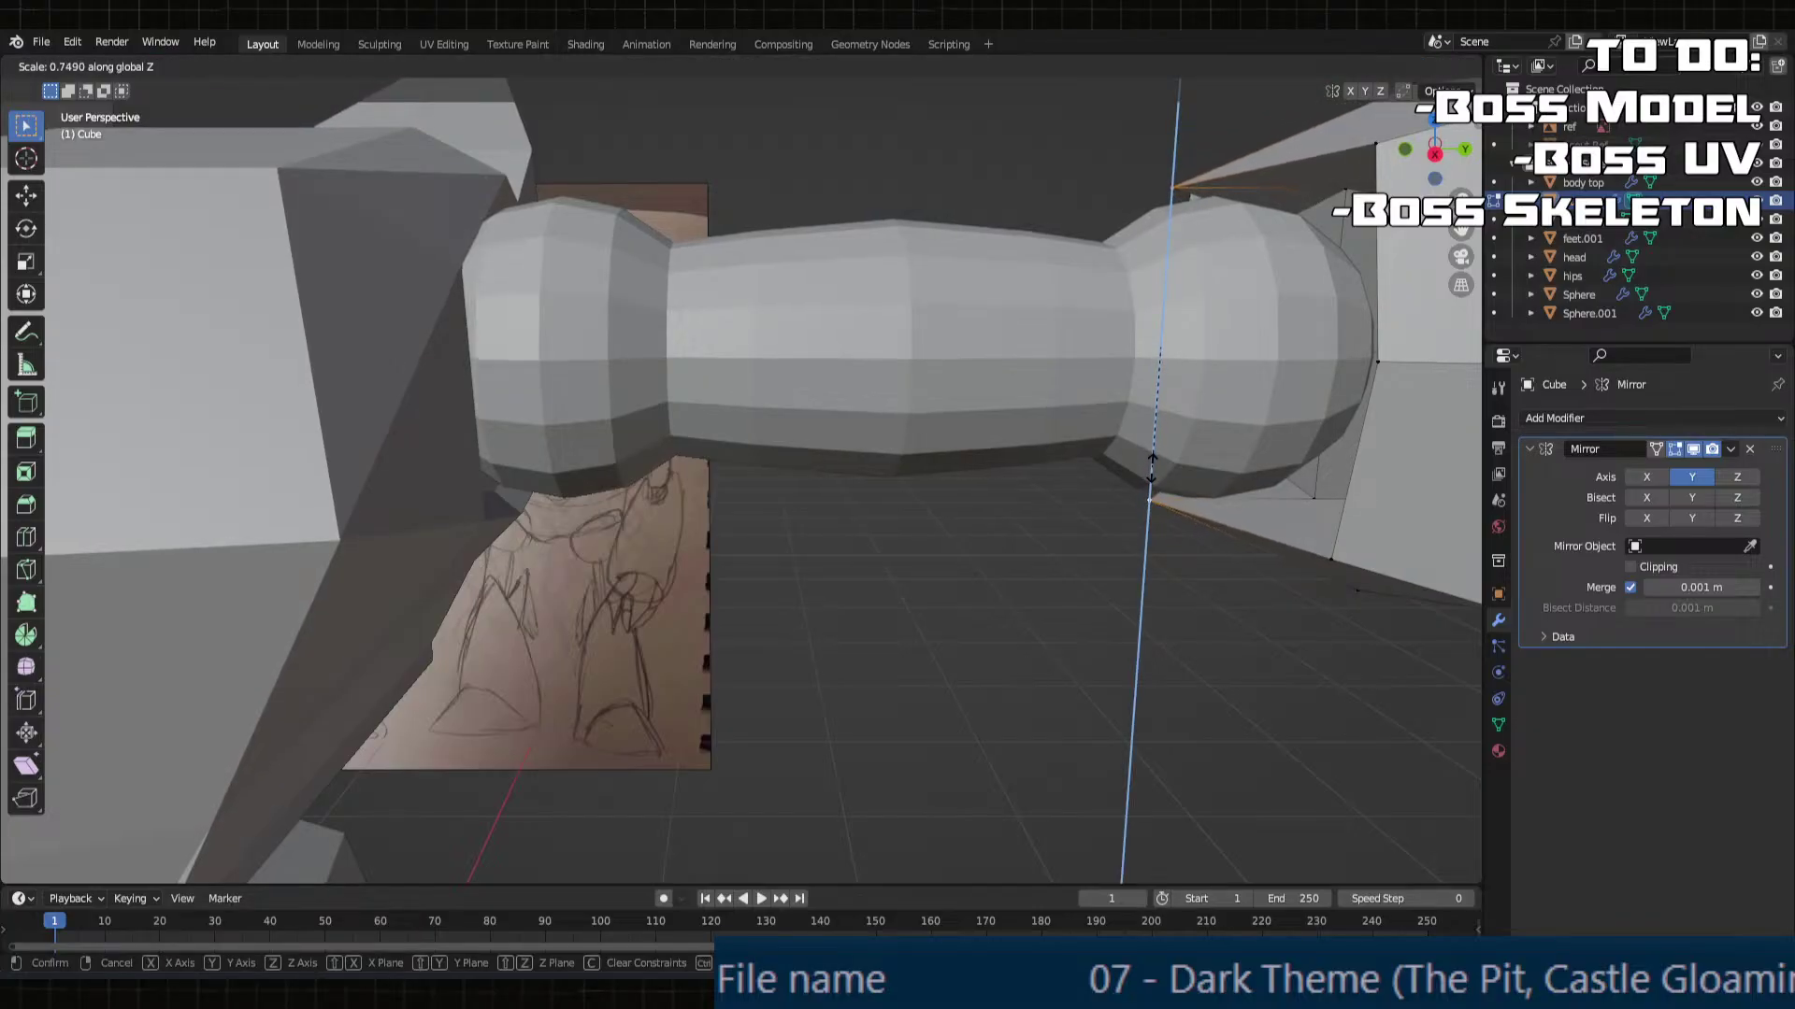
{"action": "left_click", "coordinate": [1152, 471]}
{"action": "mouse_move", "coordinate": [1152, 471]}
{"action": "middle_mouse_down"}
{"action": "mouse_move", "coordinate": [1118, 433]}
{"action": "mouse_move", "coordinate": [1131, 412]}
{"action": "mouse_move", "coordinate": [1097, 521]}
{"action": "mouse_move", "coordinate": [1106, 597]}
{"action": "mouse_move", "coordinate": [1158, 619]}
{"action": "mouse_move", "coordinate": [932, 784]}
{"action": "middle_mouse_up"}
{"action": "key", "text": "Tab"}
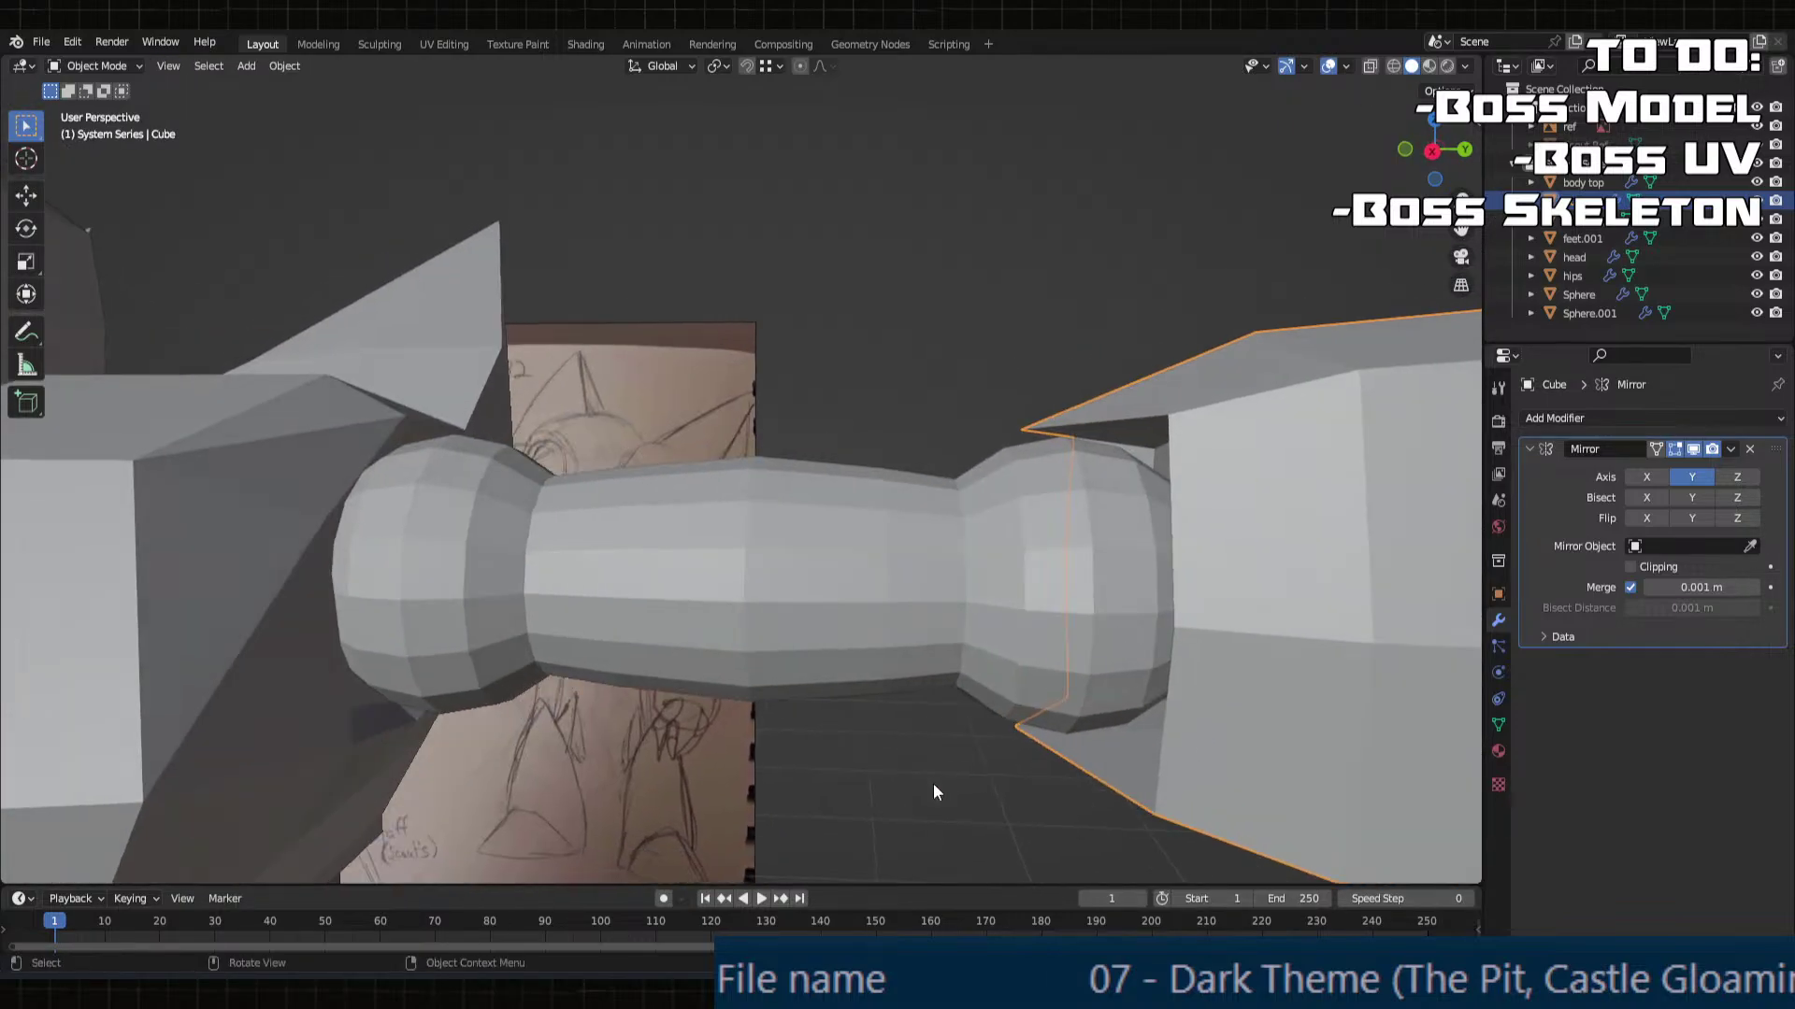
Step: Examine the shortened arms, the hand cuffs and the head from several sides against the reference sketch
{"action": "mouse_move", "coordinate": [974, 702]}
{"action": "middle_mouse_down"}
{"action": "mouse_move", "coordinate": [944, 721]}
{"action": "mouse_move", "coordinate": [1000, 714]}
{"action": "mouse_move", "coordinate": [1023, 737]}
{"action": "mouse_move", "coordinate": [944, 711]}
{"action": "mouse_move", "coordinate": [972, 696]}
{"action": "mouse_move", "coordinate": [819, 707]}
{"action": "mouse_move", "coordinate": [989, 709]}
{"action": "mouse_move", "coordinate": [810, 665]}
{"action": "mouse_move", "coordinate": [668, 722]}
{"action": "mouse_move", "coordinate": [552, 710]}
{"action": "mouse_move", "coordinate": [593, 724]}
{"action": "middle_mouse_up"}
{"action": "scroll", "coordinate": [592, 724], "scroll_direction": "up", "scroll_amount": 6}
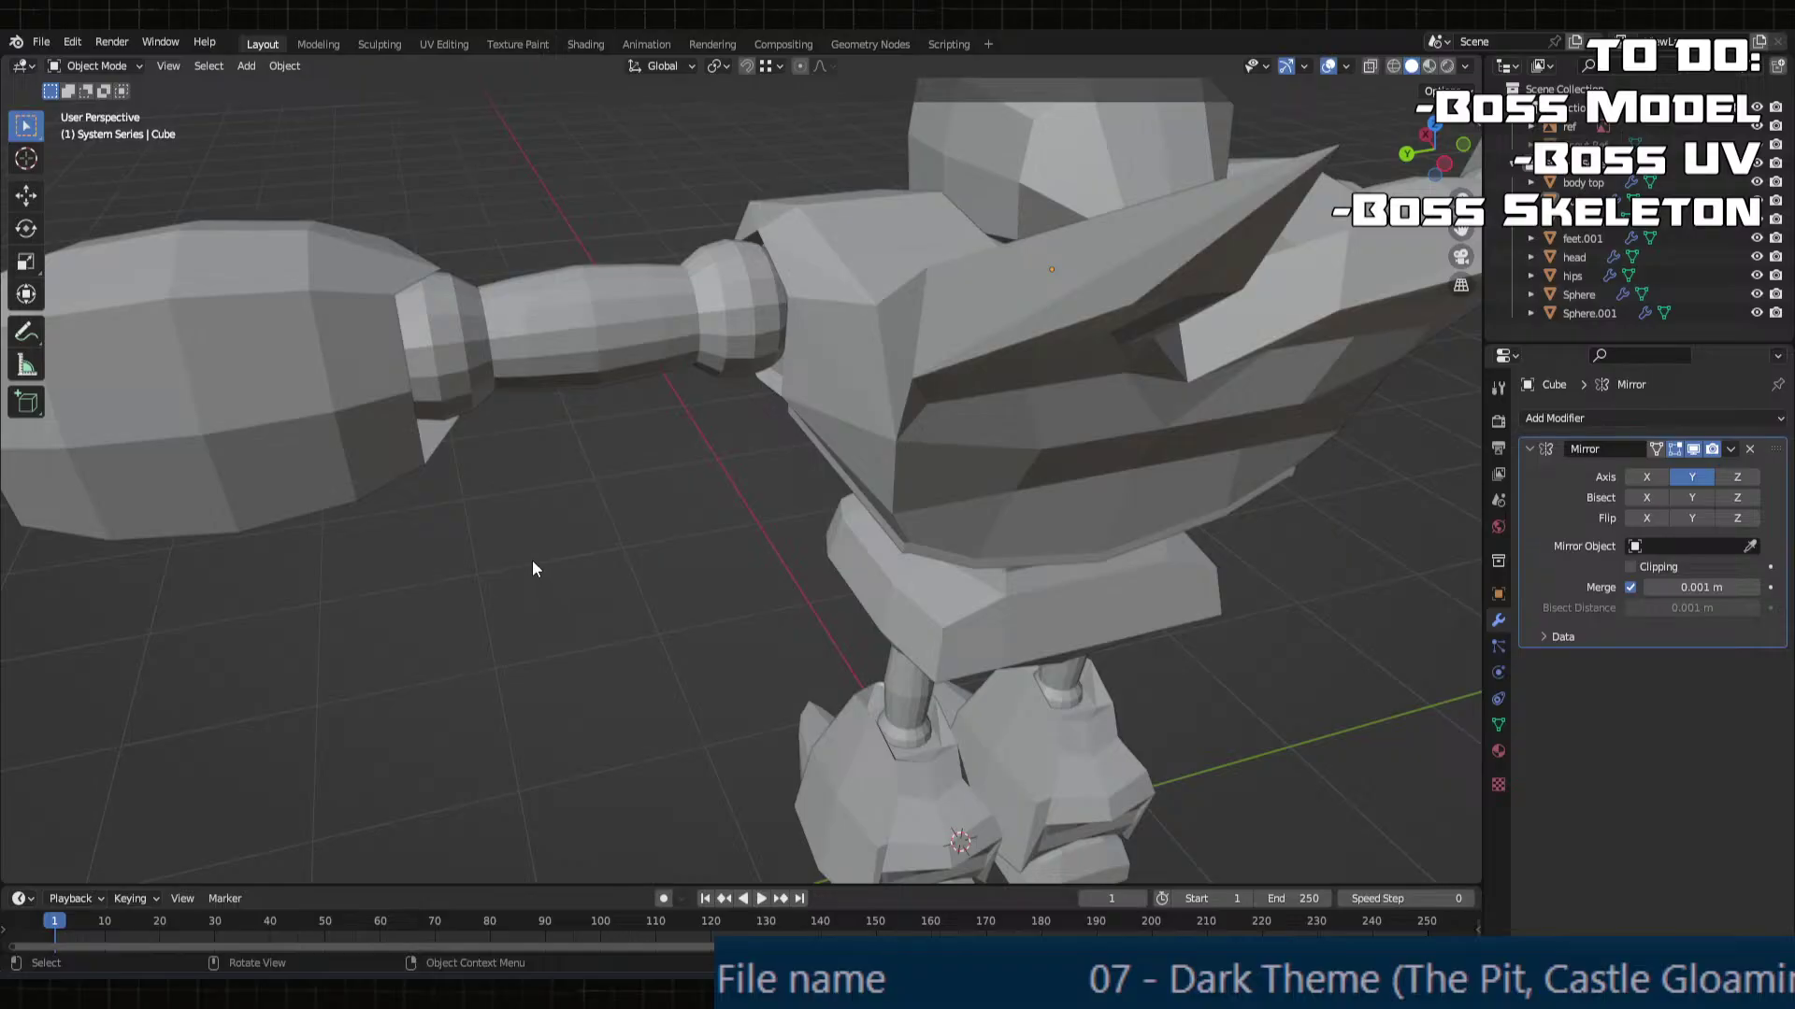
{"action": "middle_click_drag", "start_coordinate": [533, 569], "coordinate": [1233, 603]}
{"action": "scroll", "coordinate": [670, 594], "scroll_direction": "down", "scroll_amount": 5}
{"action": "middle_click_drag", "start_coordinate": [956, 552], "coordinate": [804, 579]}
{"action": "middle_click_drag", "start_coordinate": [631, 600], "coordinate": [842, 552], "text": "shift"}
{"action": "scroll", "coordinate": [844, 552], "scroll_direction": "up", "scroll_amount": 3}
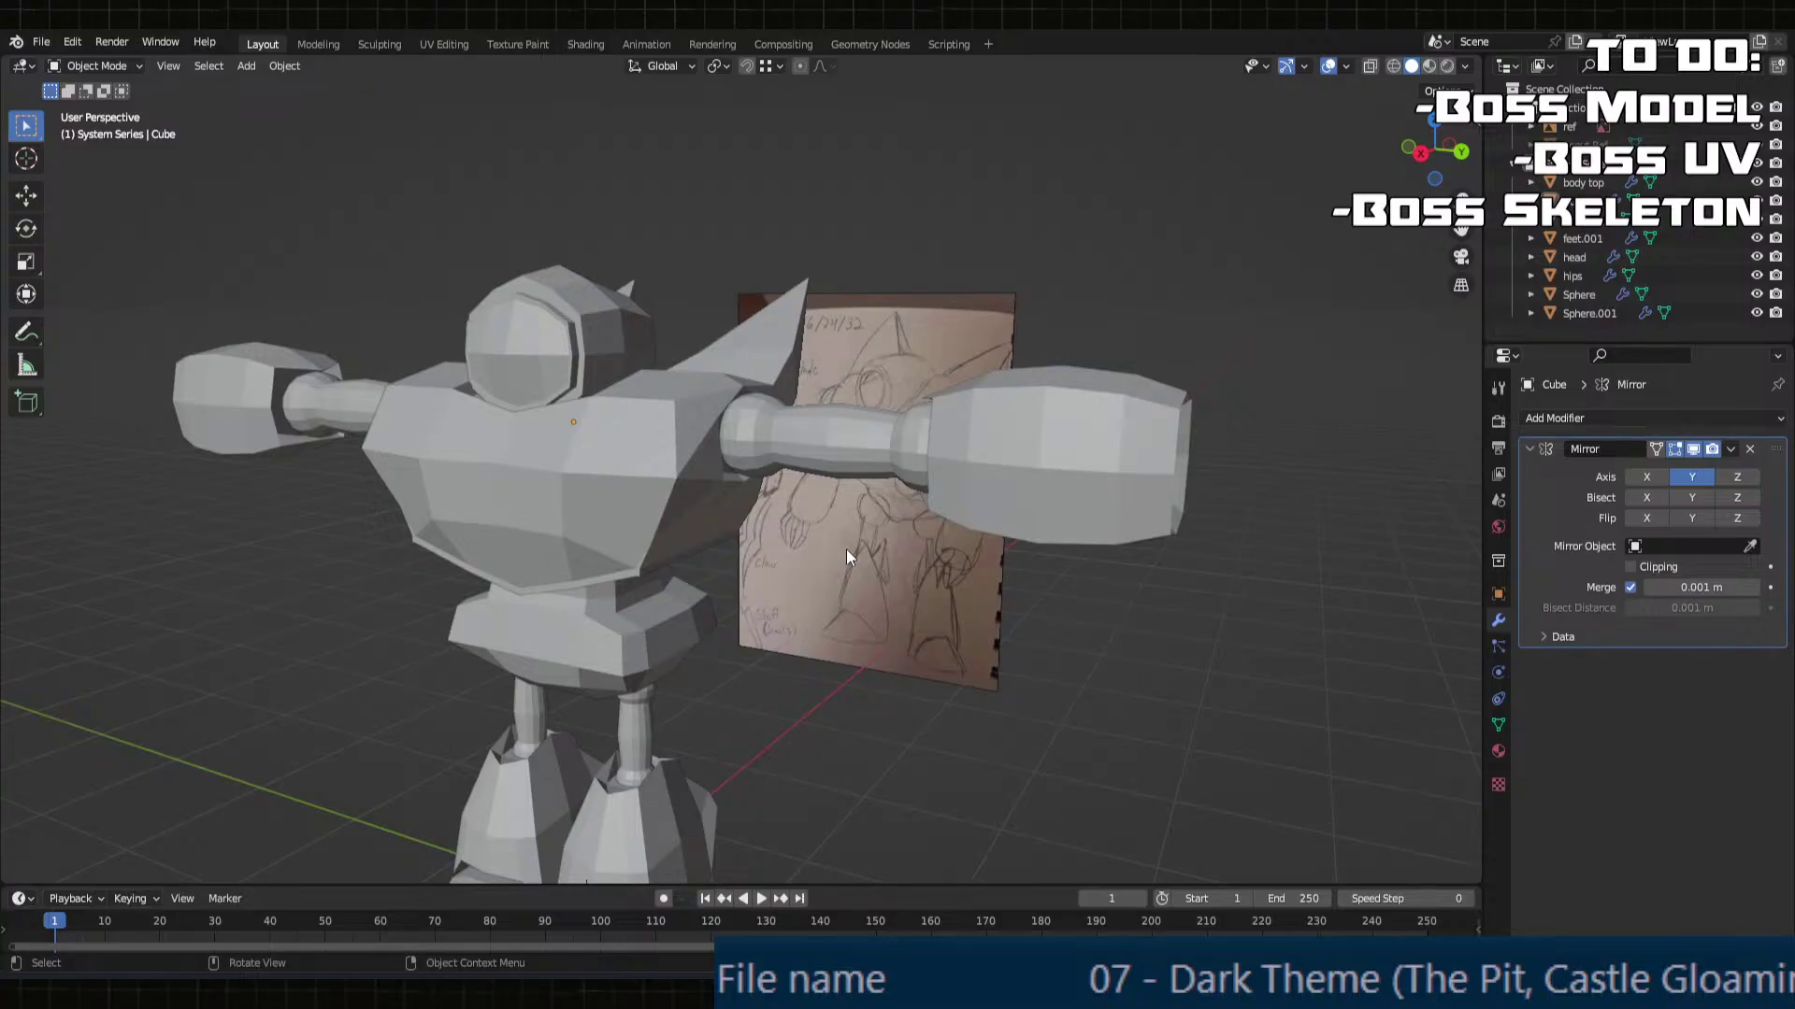
{"action": "middle_click_drag", "start_coordinate": [822, 547], "coordinate": [856, 645]}
{"action": "scroll", "coordinate": [856, 645], "scroll_direction": "up", "scroll_amount": 3}
{"action": "key", "text": "Tab"}
{"action": "key", "text": "Tab"}
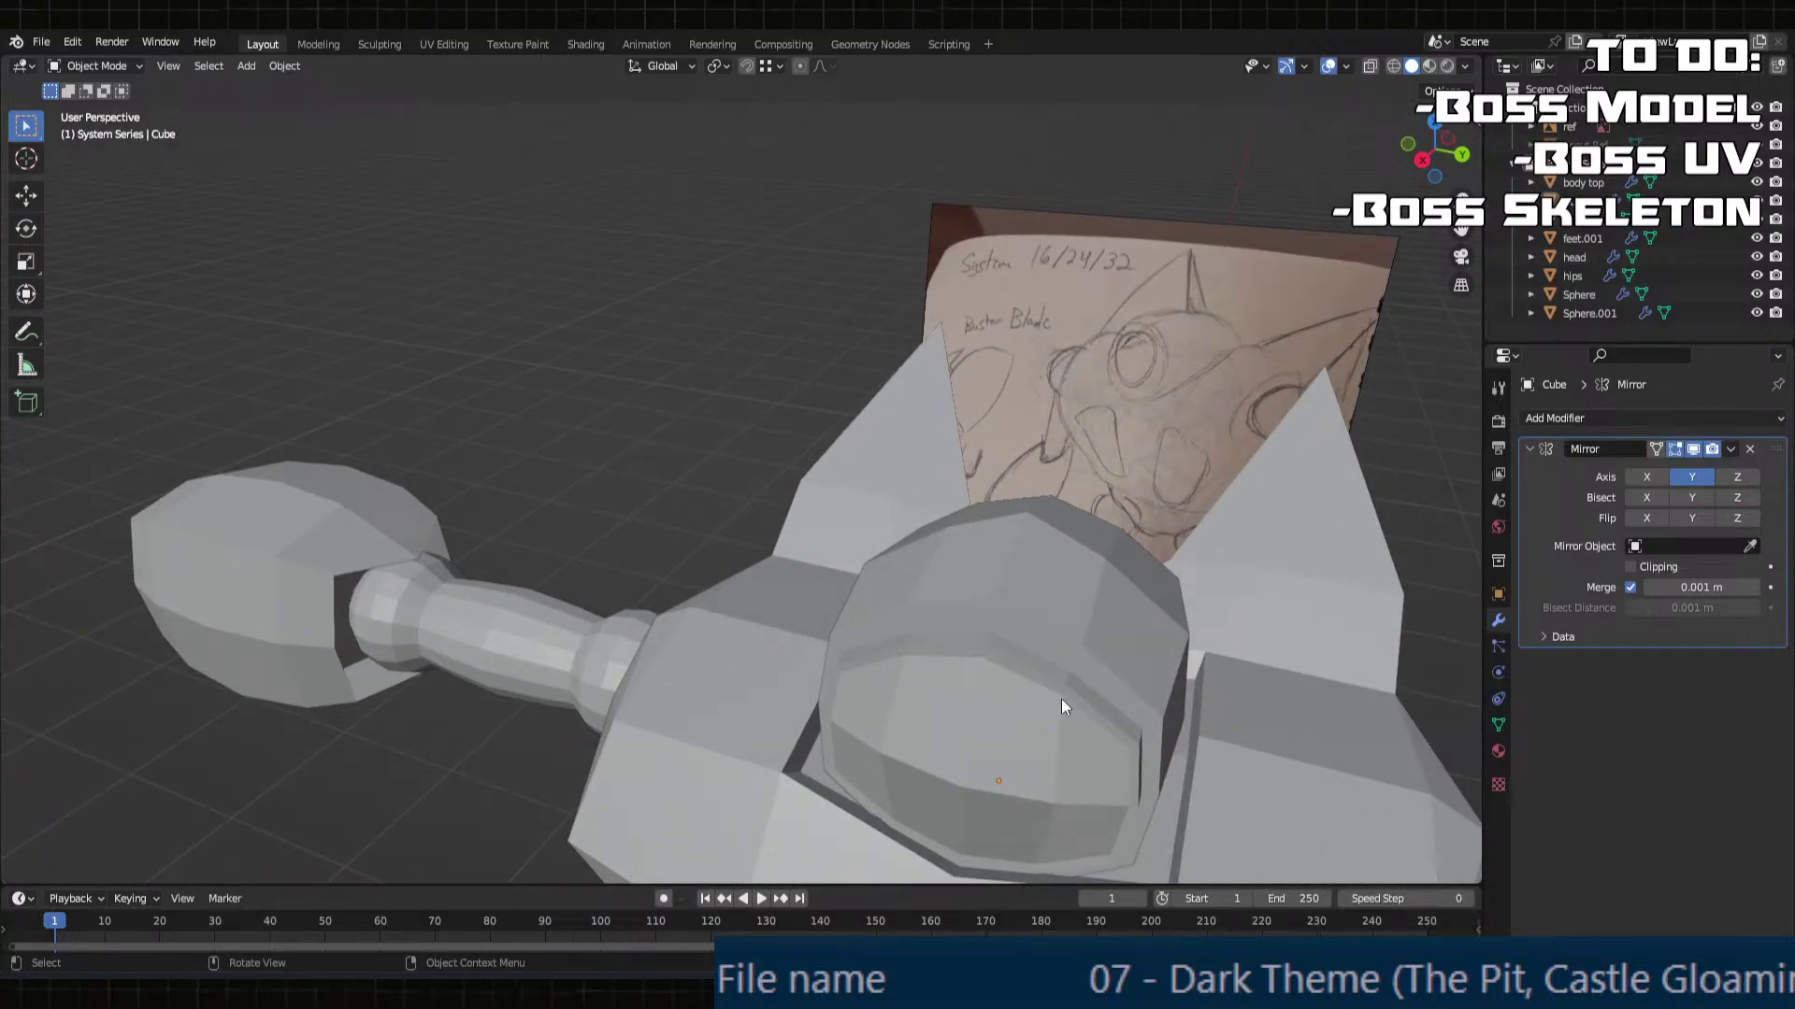
Step: In the head's Edit Mode, select the thin faces around the visor's rim and scale them up towards the helmet opening
{"action": "left_click", "coordinate": [1062, 701]}
{"action": "key", "text": "Tab"}
{"action": "middle_click_drag", "start_coordinate": [1073, 717], "coordinate": [889, 523]}
{"action": "scroll", "coordinate": [889, 561], "scroll_direction": "up", "scroll_amount": 2}
{"action": "mouse_move", "coordinate": [889, 601]}
{"action": "middle_mouse_down"}
{"action": "mouse_move", "coordinate": [933, 624]}
{"action": "mouse_move", "coordinate": [881, 588]}
{"action": "mouse_move", "coordinate": [879, 547]}
{"action": "mouse_move", "coordinate": [1039, 514]}
{"action": "mouse_move", "coordinate": [958, 538]}
{"action": "mouse_move", "coordinate": [847, 422]}
{"action": "mouse_move", "coordinate": [967, 654]}
{"action": "mouse_move", "coordinate": [862, 799]}
{"action": "mouse_move", "coordinate": [965, 776]}
{"action": "middle_mouse_up"}
{"action": "left_click", "coordinate": [829, 386]}
{"action": "left_click", "coordinate": [968, 655], "text": "ctrl"}
{"action": "left_click", "coordinate": [860, 804], "text": "shift"}
{"action": "key", "text": "s"}
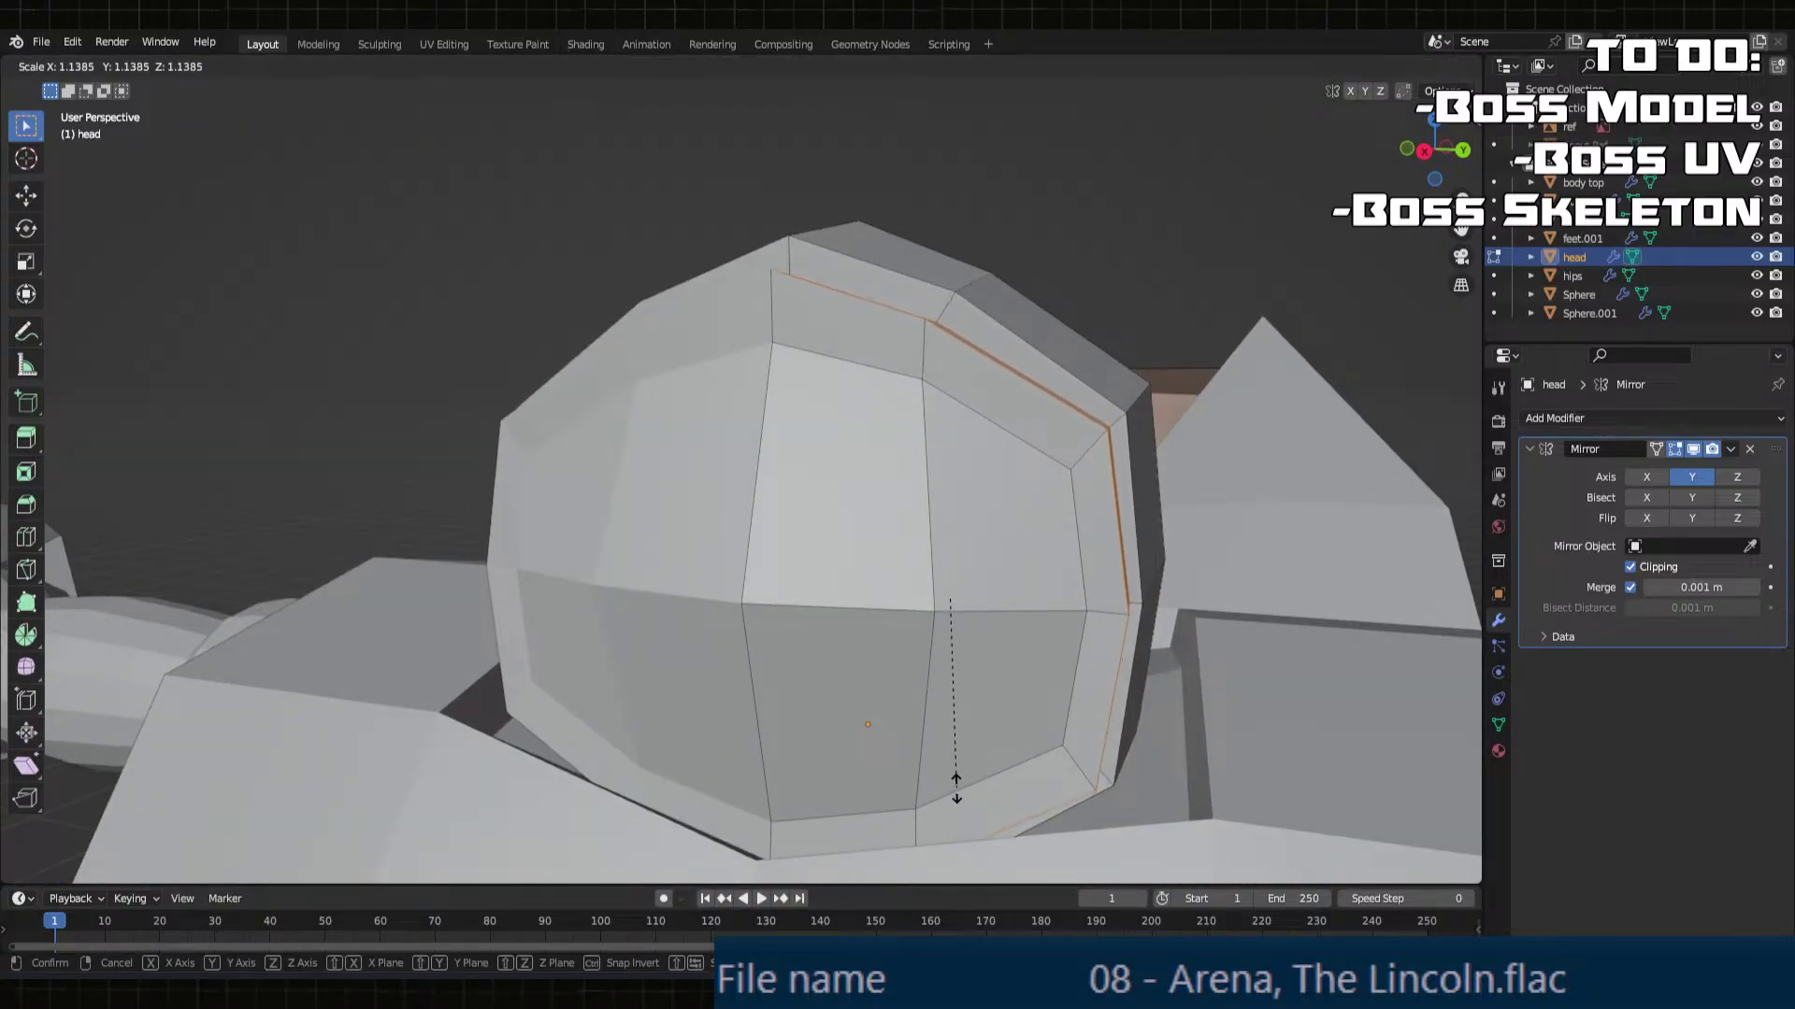
{"action": "left_click", "coordinate": [1012, 745]}
{"action": "mouse_move", "coordinate": [1012, 745]}
{"action": "middle_mouse_down"}
{"action": "mouse_move", "coordinate": [1003, 713]}
{"action": "mouse_move", "coordinate": [966, 729]}
{"action": "mouse_move", "coordinate": [1035, 724]}
{"action": "middle_mouse_up"}
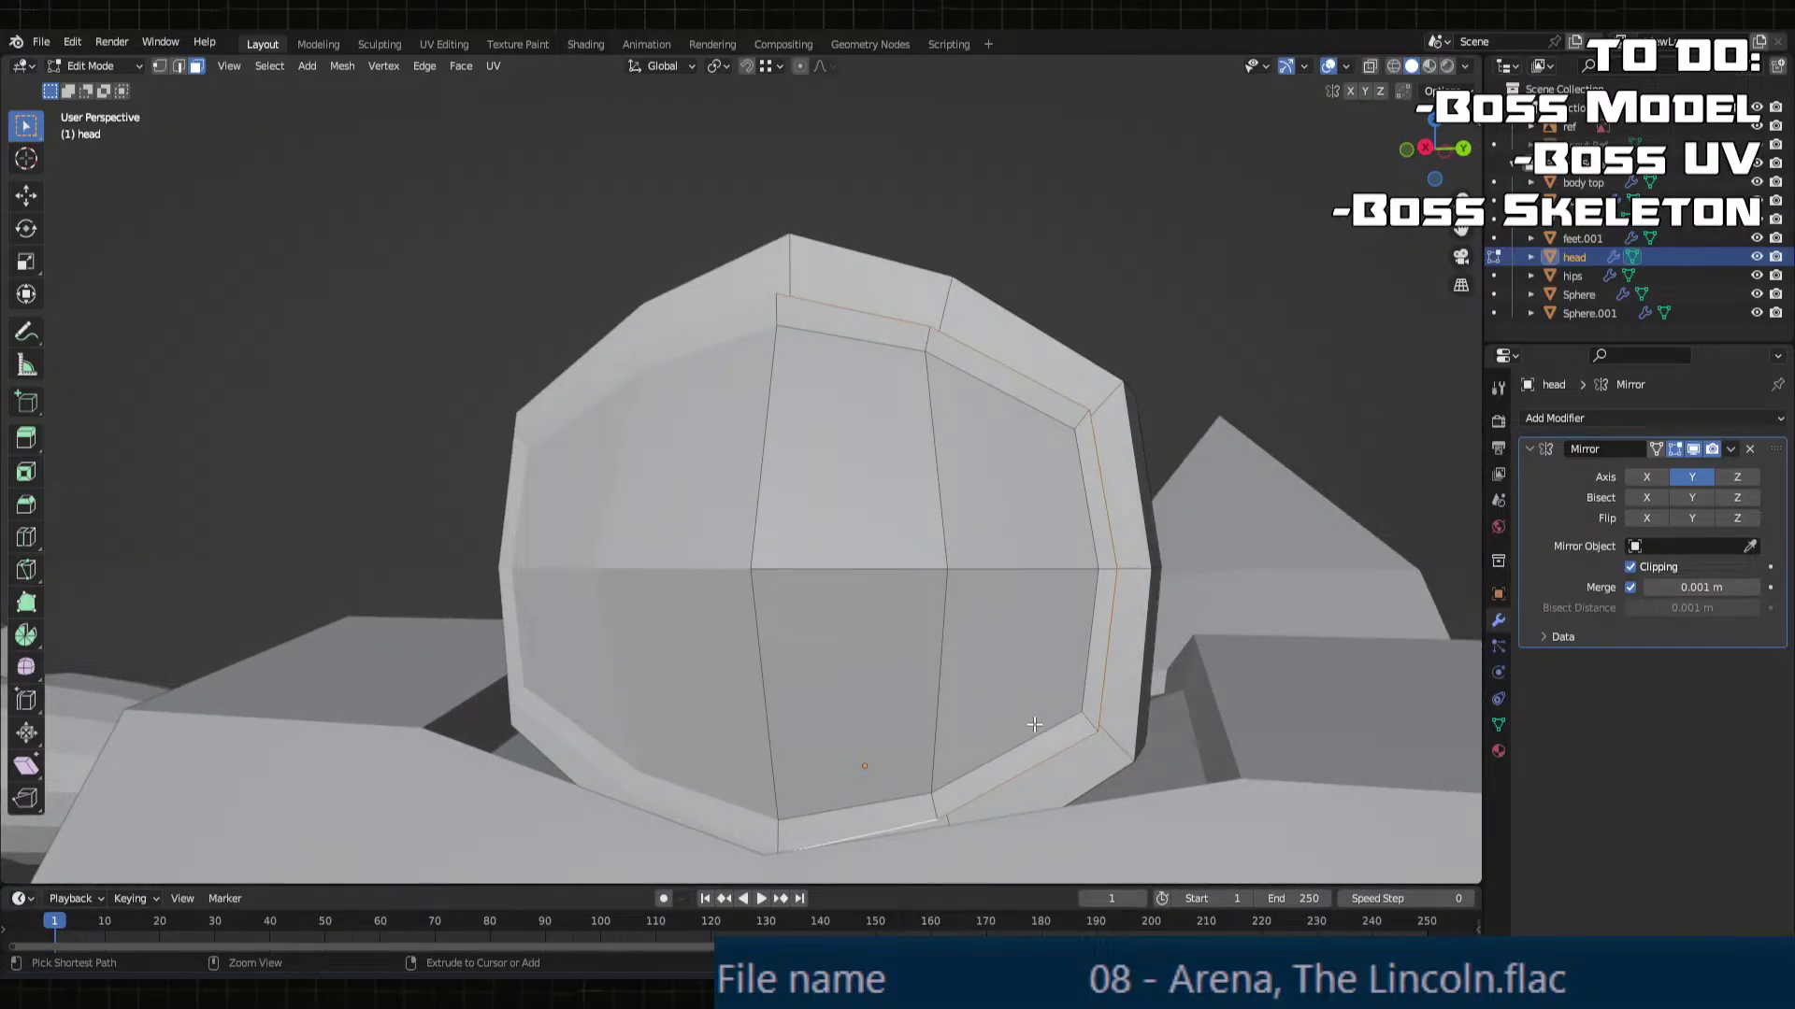
{"action": "key", "text": "alt+a"}
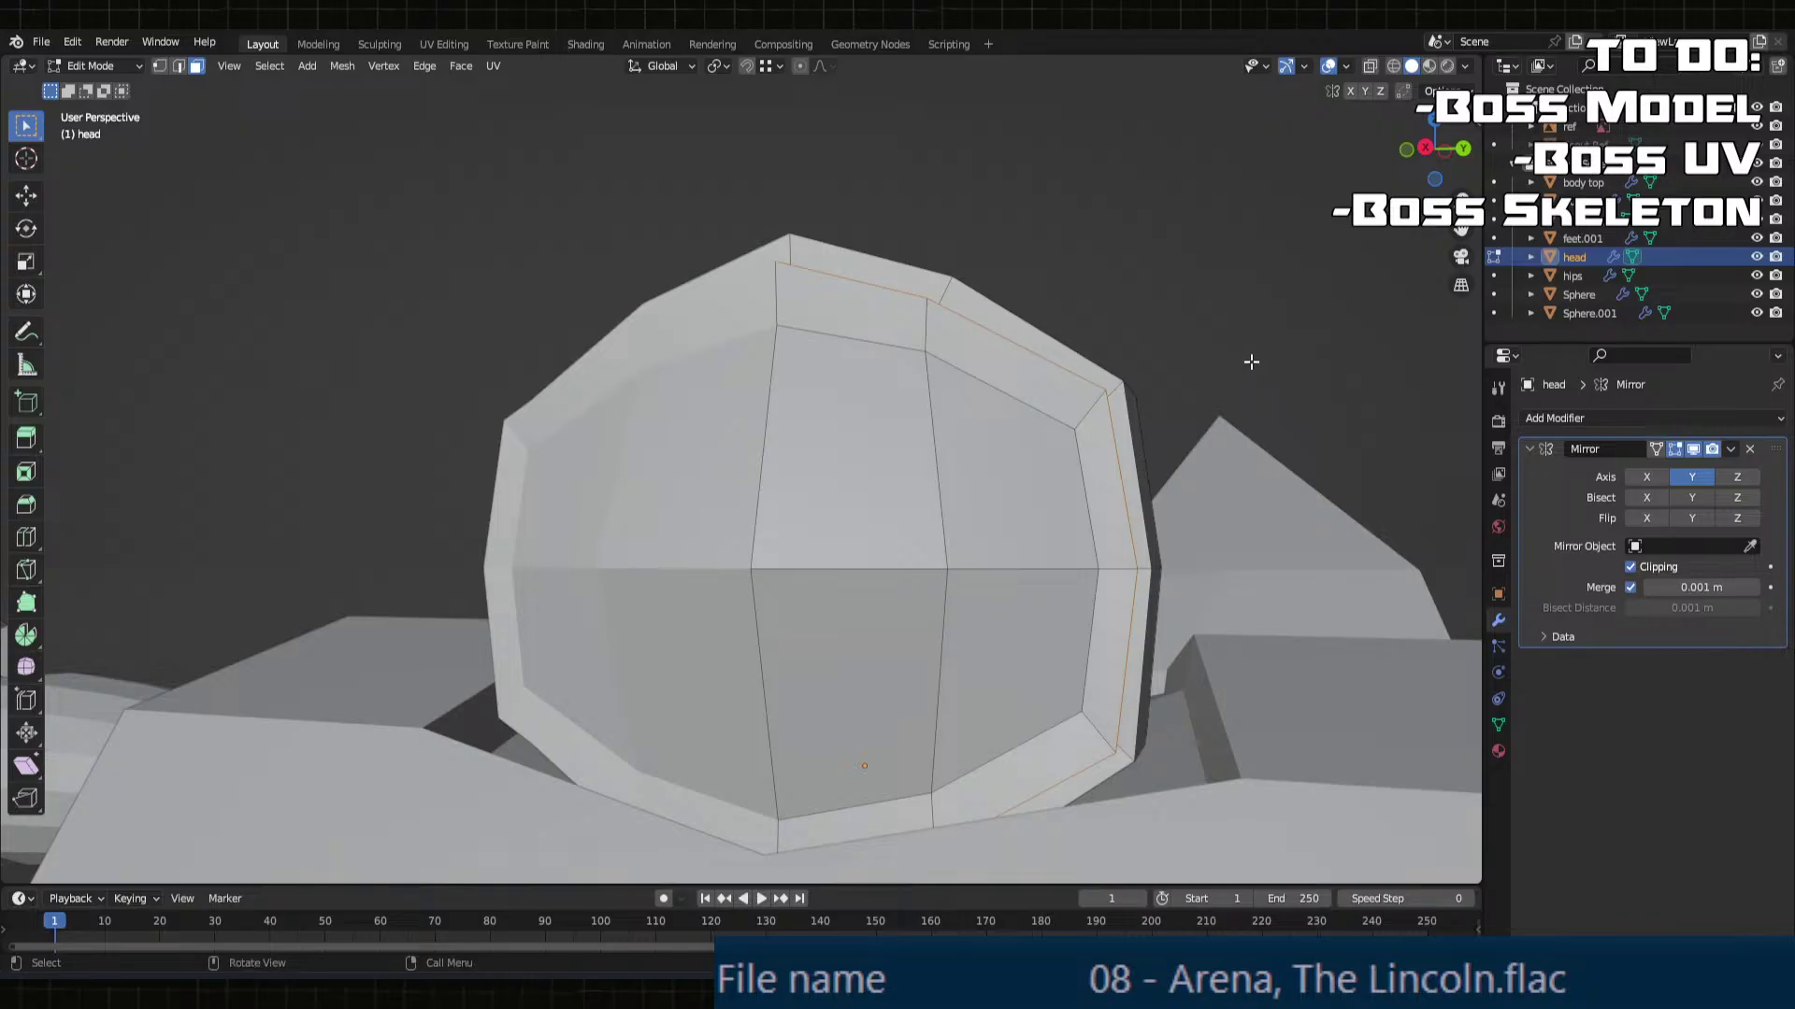
{"action": "middle_click_drag", "start_coordinate": [1251, 347], "coordinate": [1109, 427]}
{"action": "key", "text": "Tab"}
{"action": "middle_click_drag", "start_coordinate": [1073, 514], "coordinate": [803, 444]}
{"action": "key", "text": "Tab"}
{"action": "middle_click_drag", "start_coordinate": [727, 488], "coordinate": [858, 570]}
{"action": "left_click", "coordinate": [801, 533]}
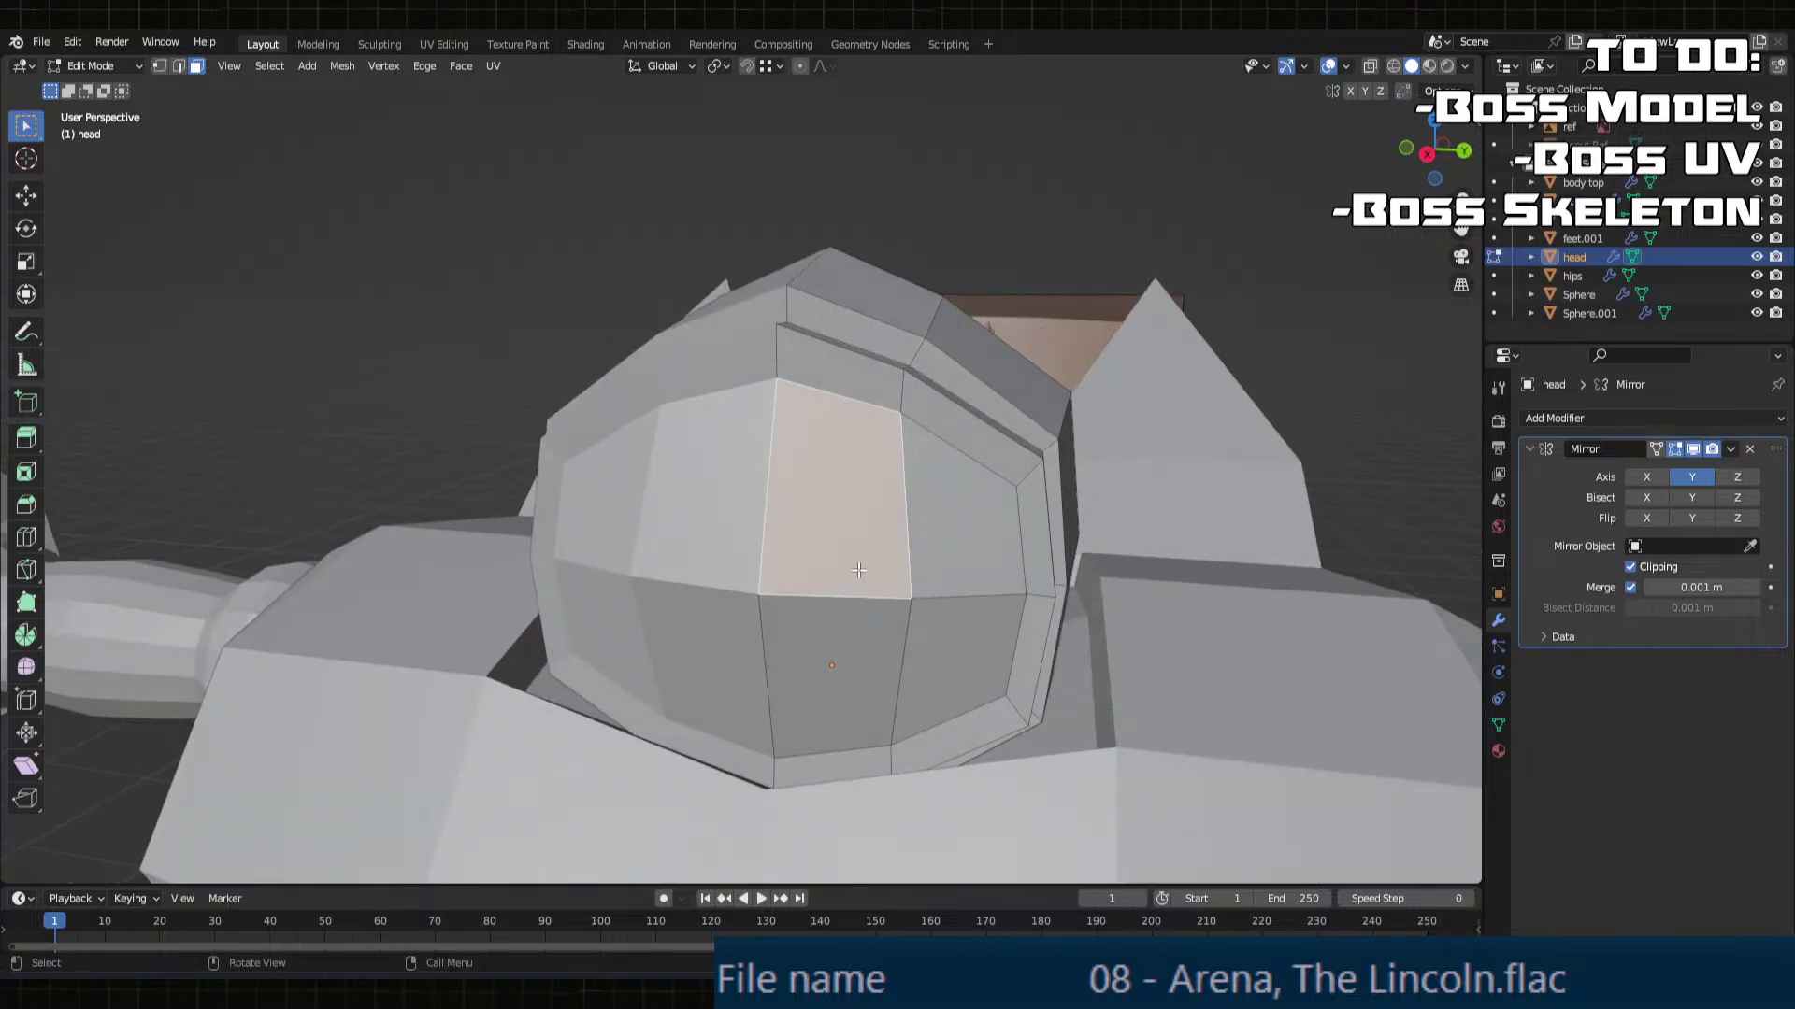
{"action": "left_click", "coordinate": [26, 540]}
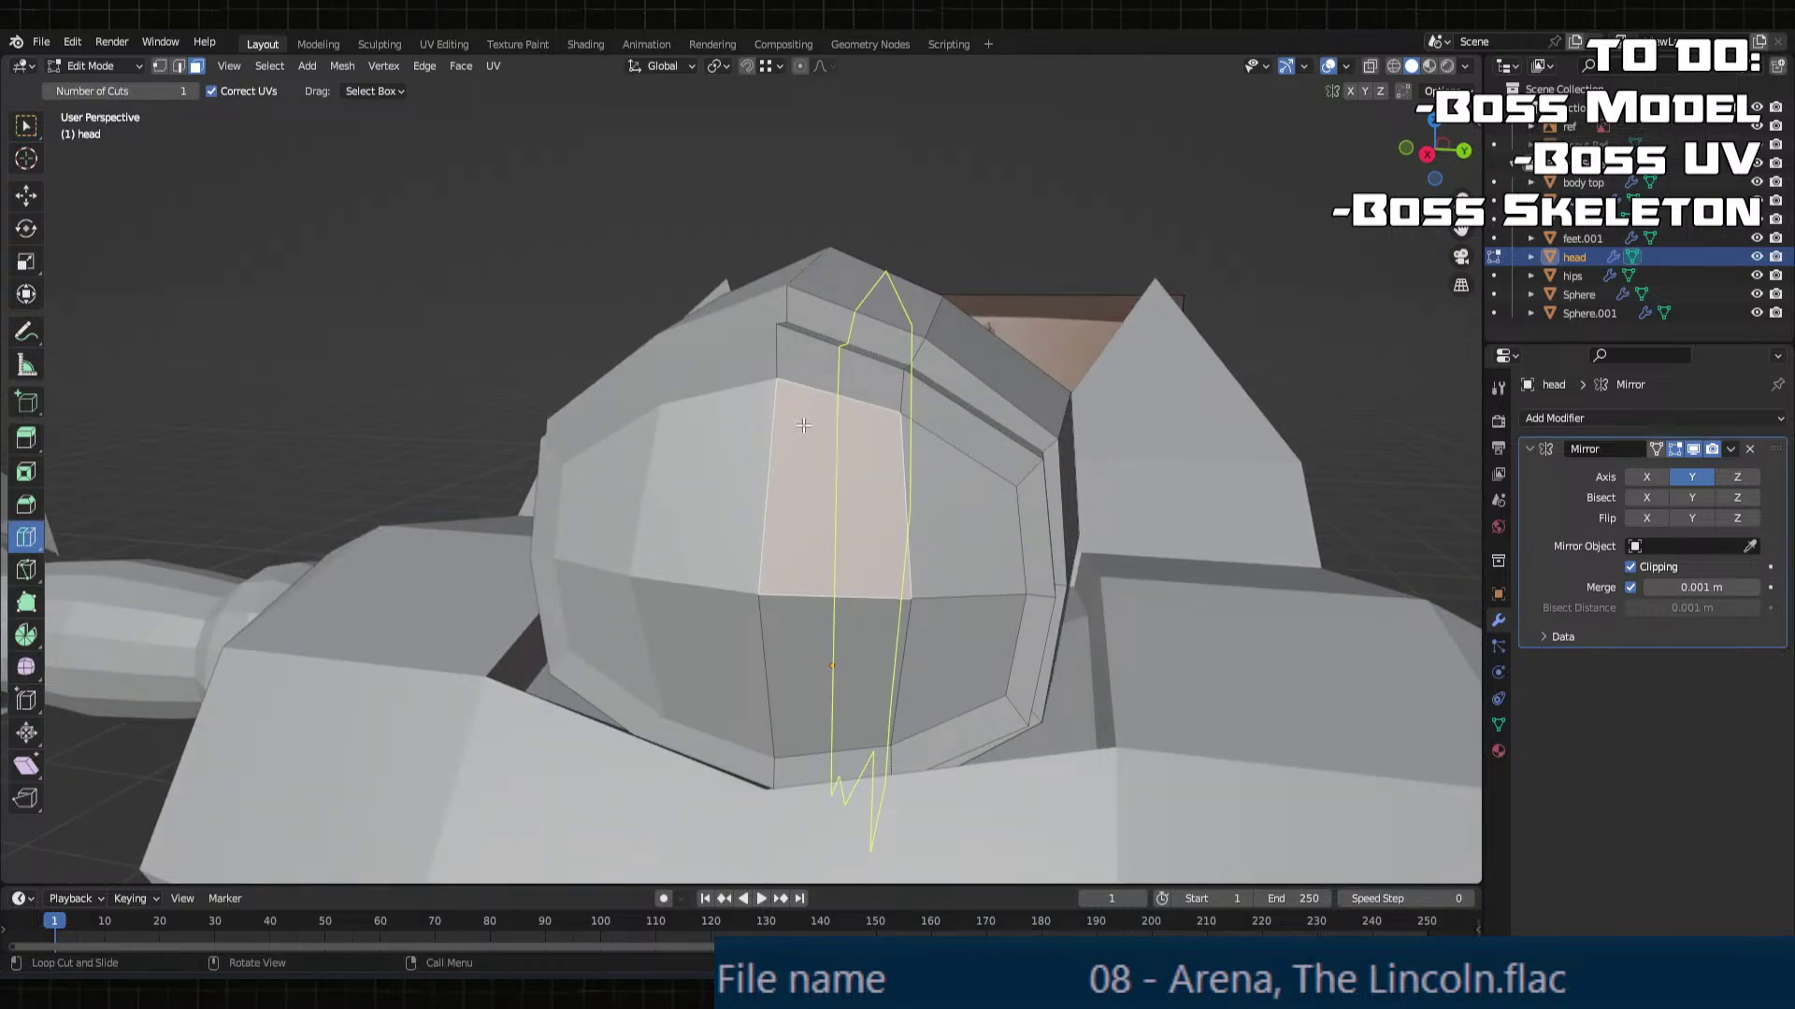
{"action": "left_click", "coordinate": [26, 126]}
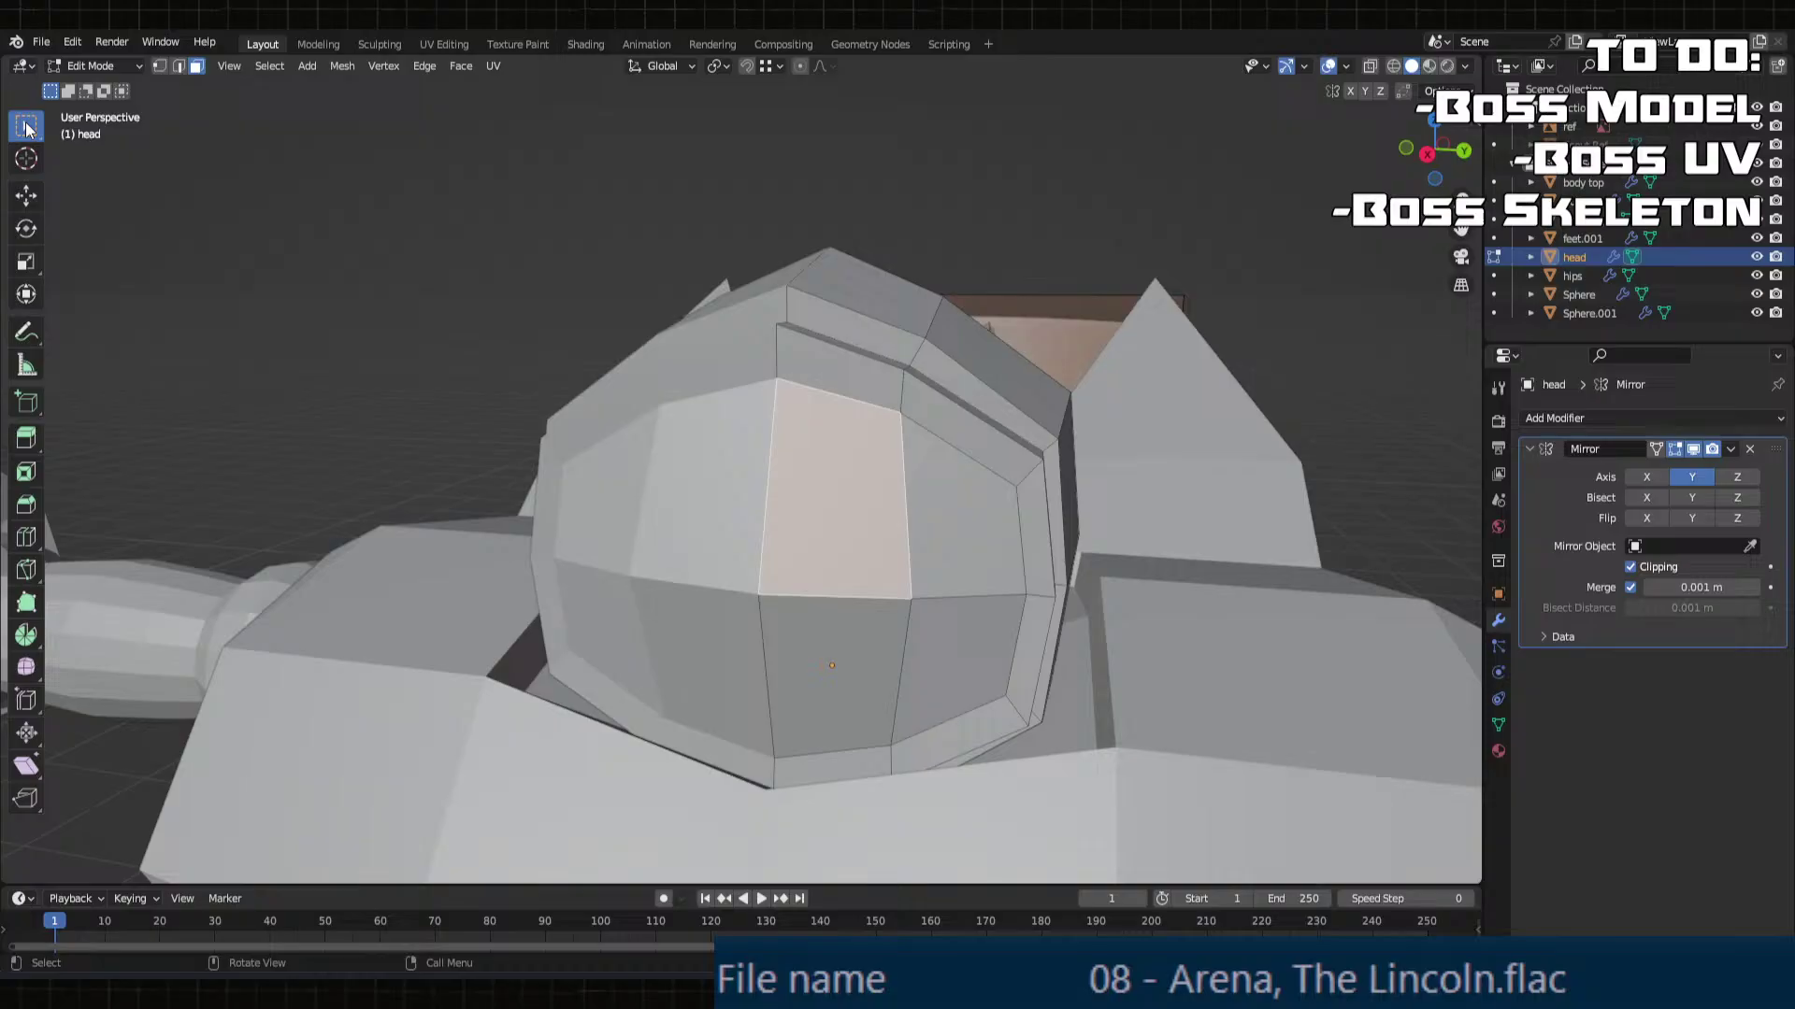
Step: Subdivide the four large front faces on the editable half of the visor with one cut
{"action": "left_click", "coordinate": [832, 377]}
{"action": "middle_click_drag", "start_coordinate": [825, 770], "coordinate": [776, 692]}
{"action": "left_click", "coordinate": [779, 652]}
{"action": "left_click", "coordinate": [775, 458], "text": "shift"}
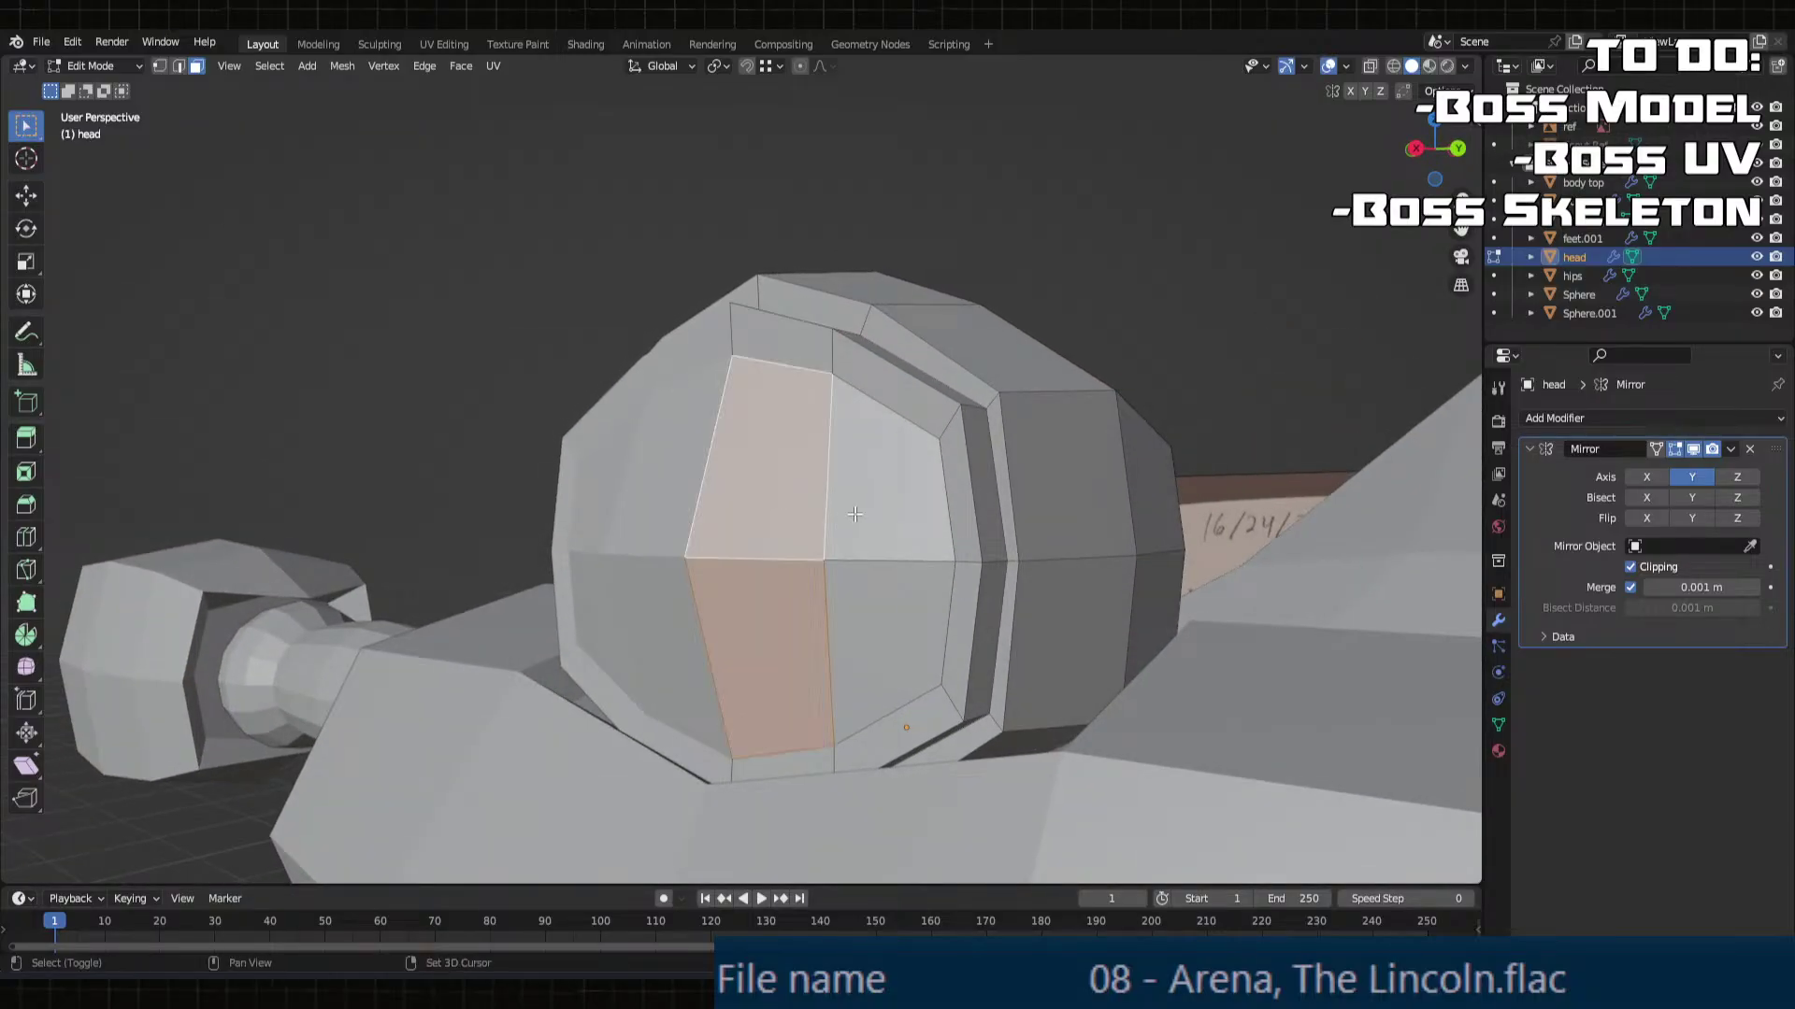
{"action": "left_click", "coordinate": [888, 467], "text": "shift"}
{"action": "left_click", "coordinate": [888, 654], "text": "shift"}
{"action": "right_click", "coordinate": [771, 498]}
{"action": "left_click", "coordinate": [757, 499]}
{"action": "middle_click_drag", "start_coordinate": [756, 499], "coordinate": [795, 486]}
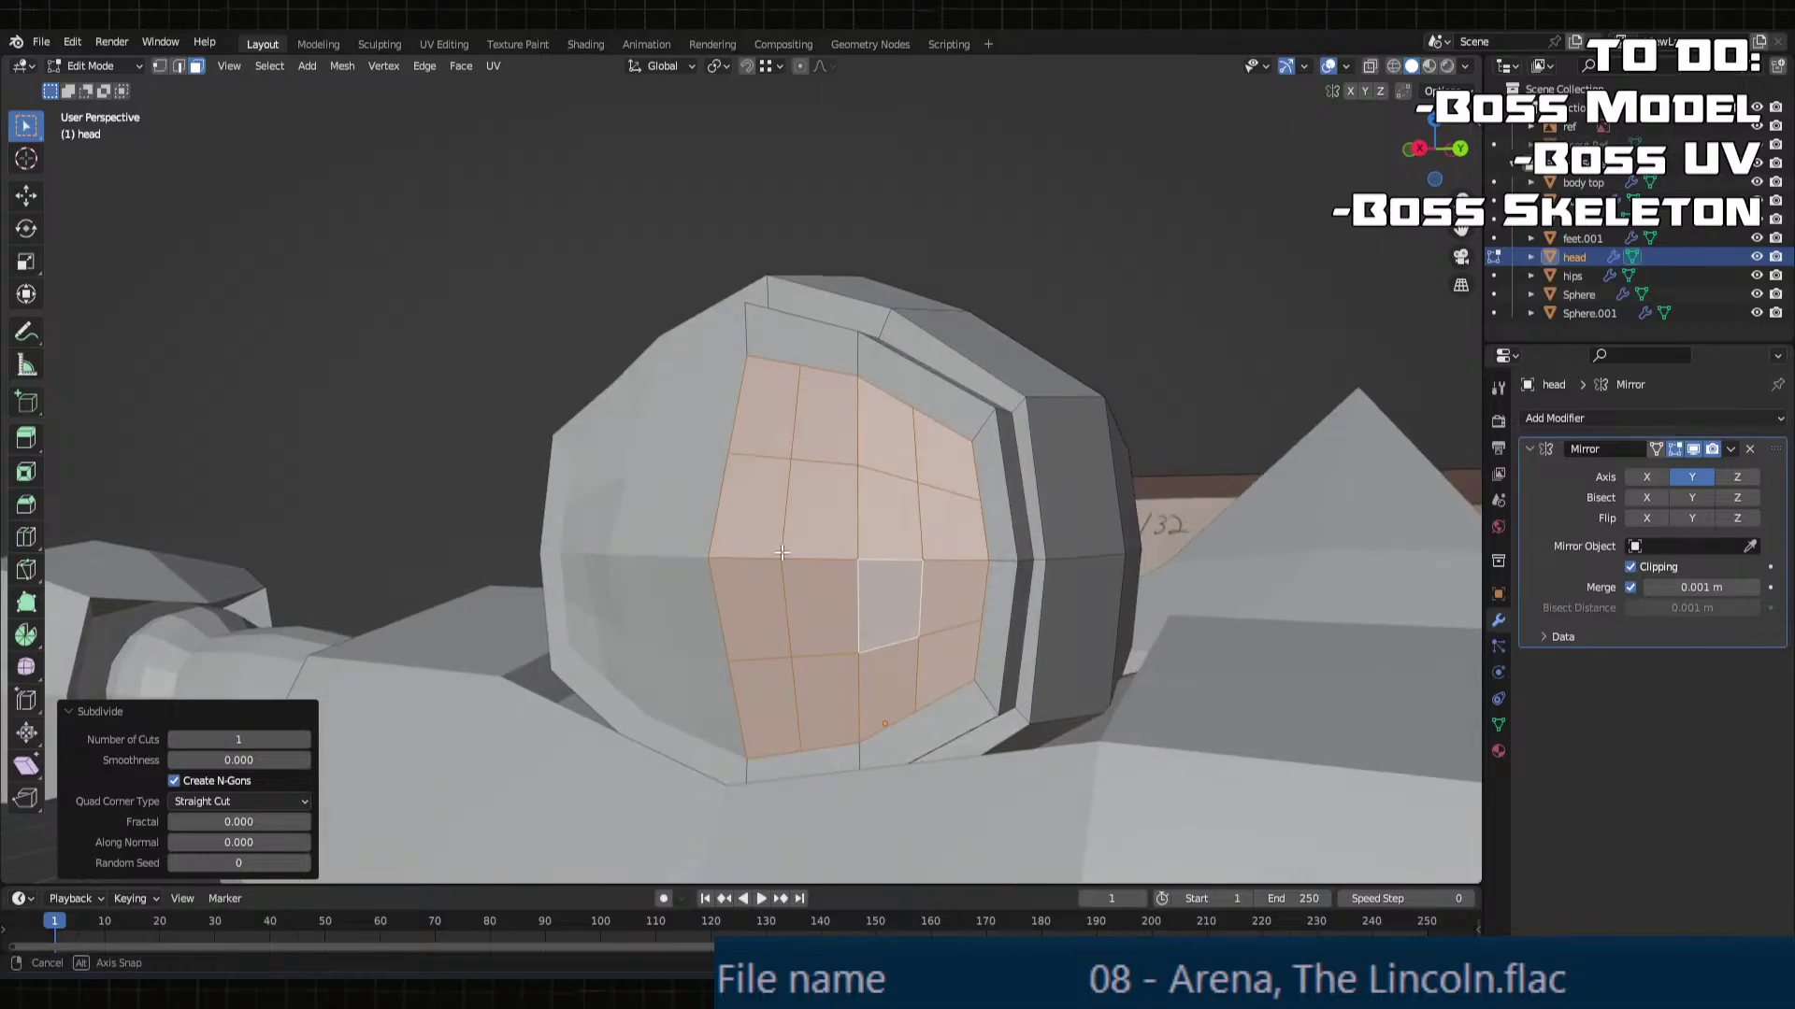
Step: Select the six border faces surrounding the subdivided visor area and triangulate them
{"action": "left_click", "coordinate": [830, 348]}
{"action": "left_click", "coordinate": [912, 378], "text": "shift"}
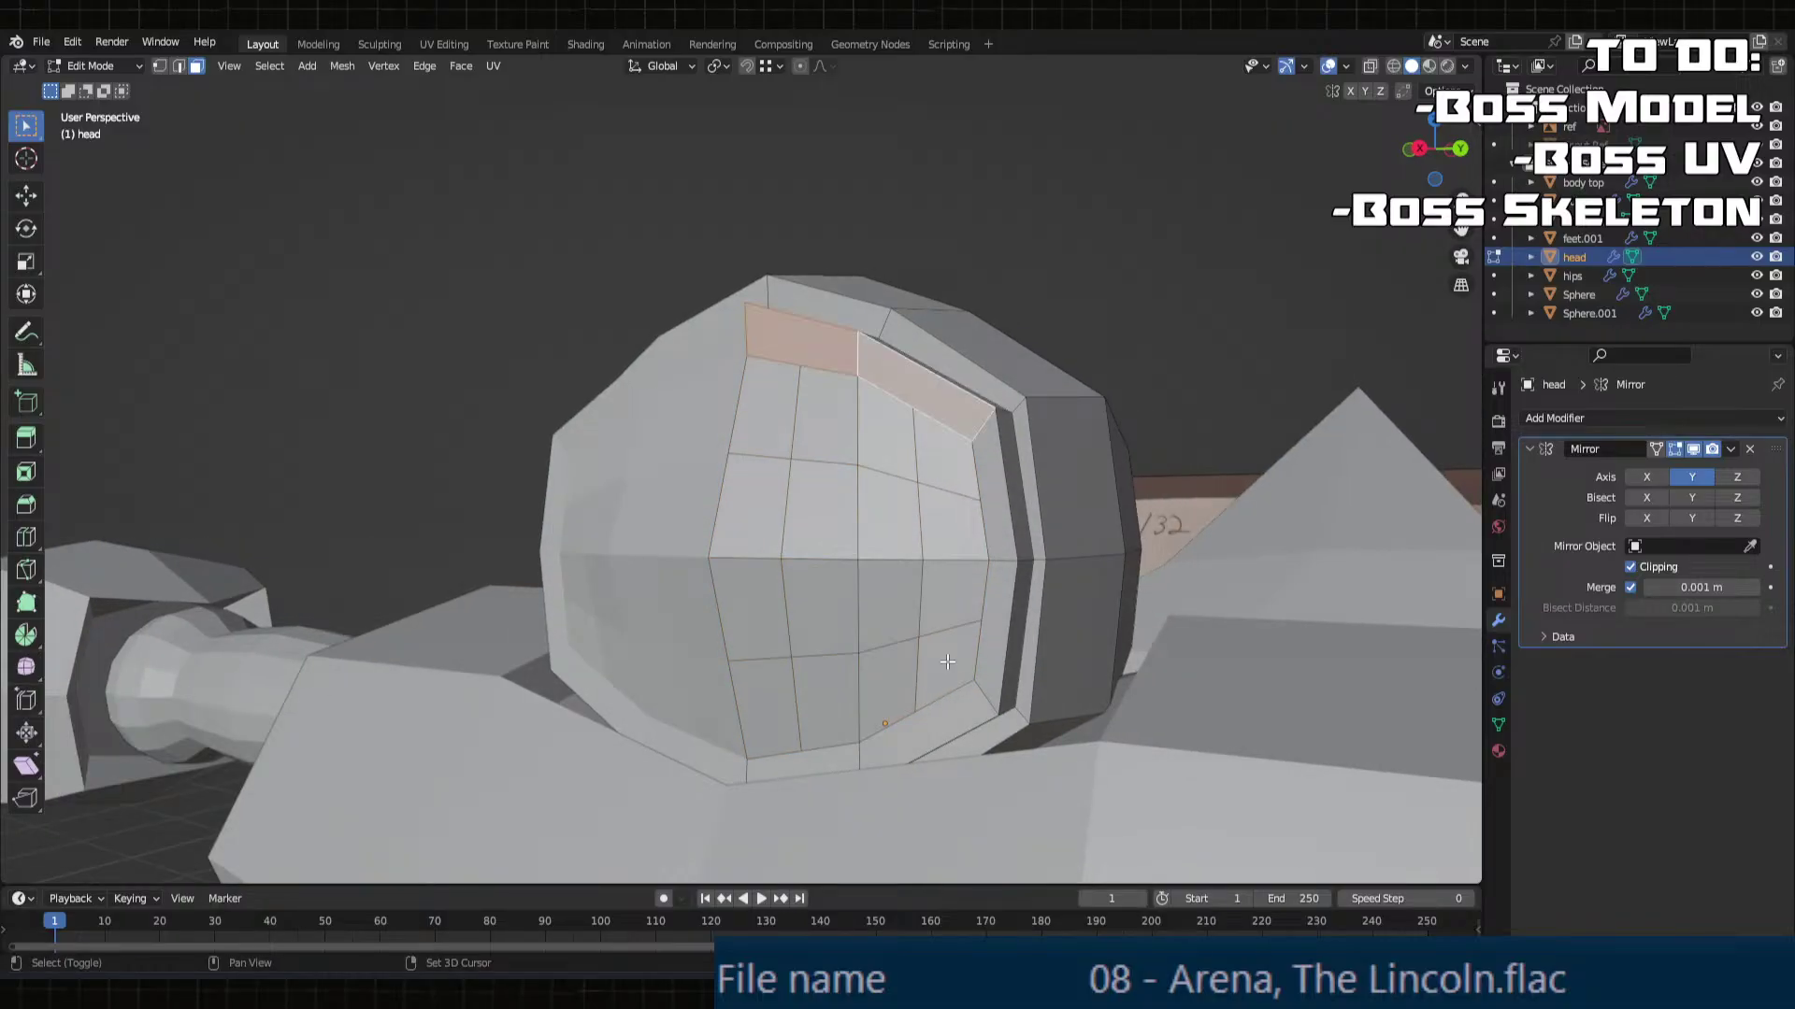
{"action": "left_click", "coordinate": [994, 500], "text": "shift"}
{"action": "left_click", "coordinate": [991, 636], "text": "shift"}
{"action": "left_click", "coordinate": [878, 739], "text": "shift"}
{"action": "left_click", "coordinate": [822, 772], "text": "shift"}
{"action": "right_click", "coordinate": [822, 766]}
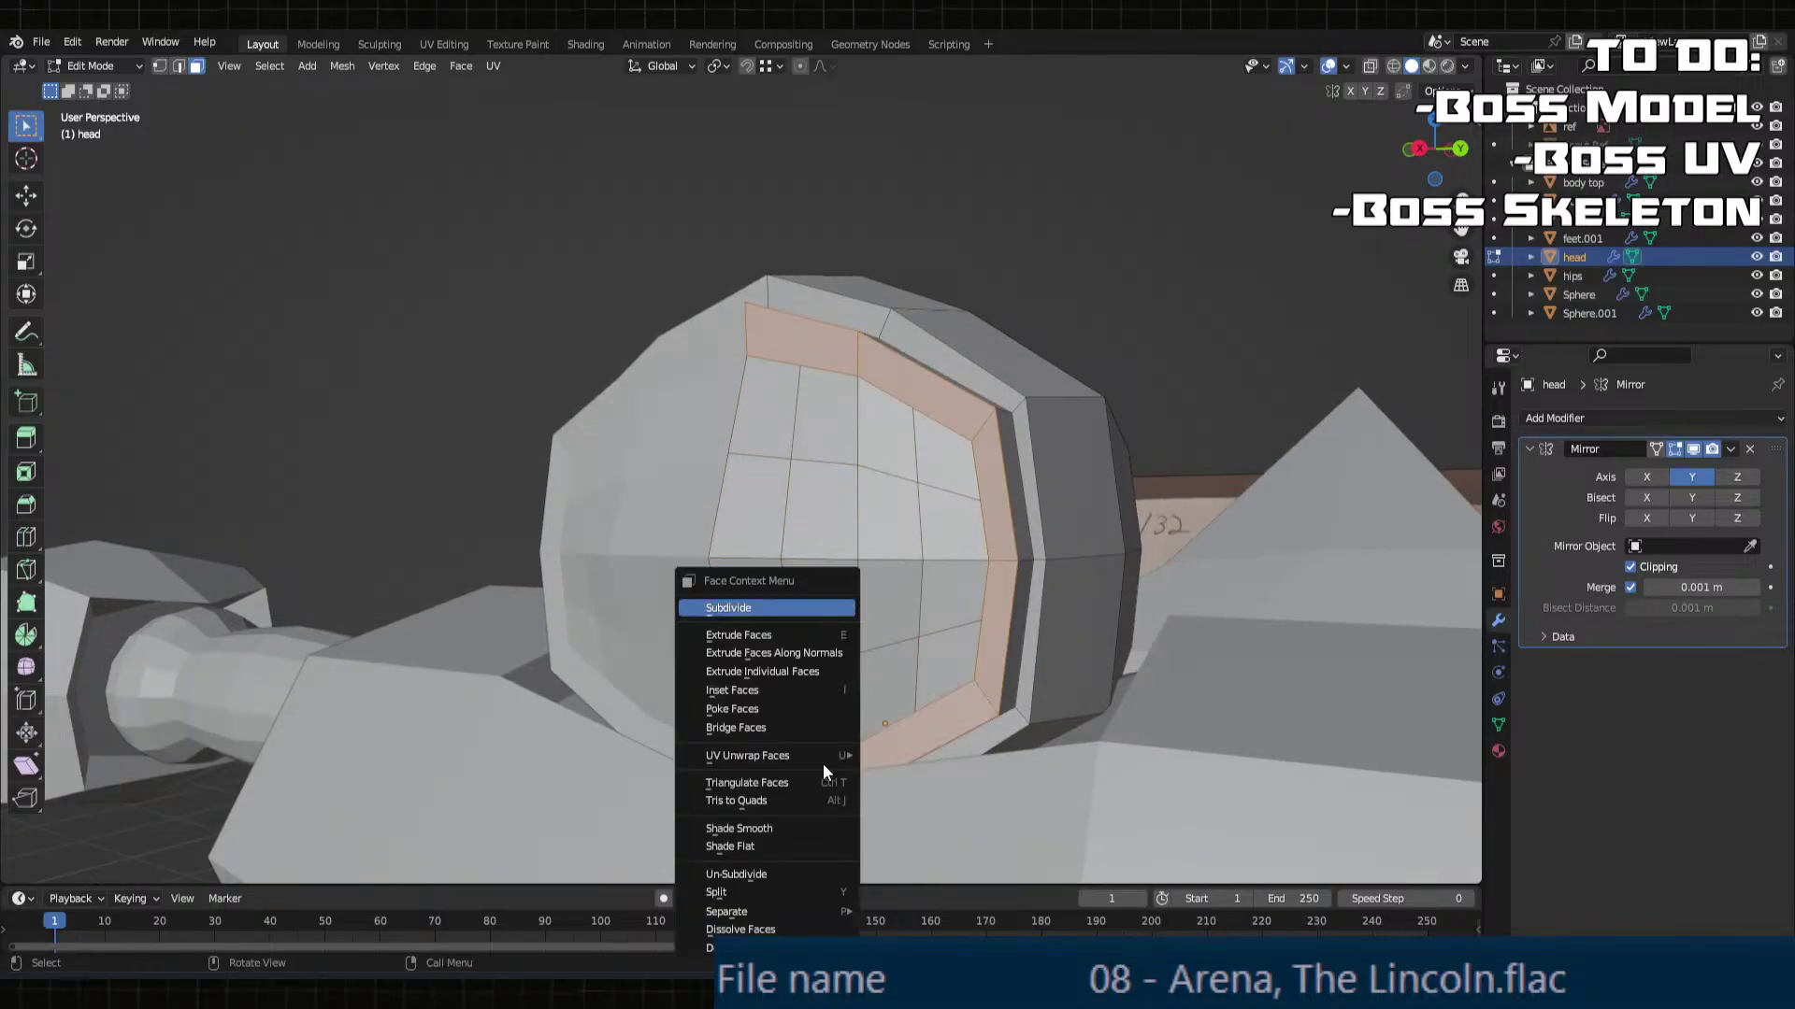
{"action": "left_click", "coordinate": [772, 781]}
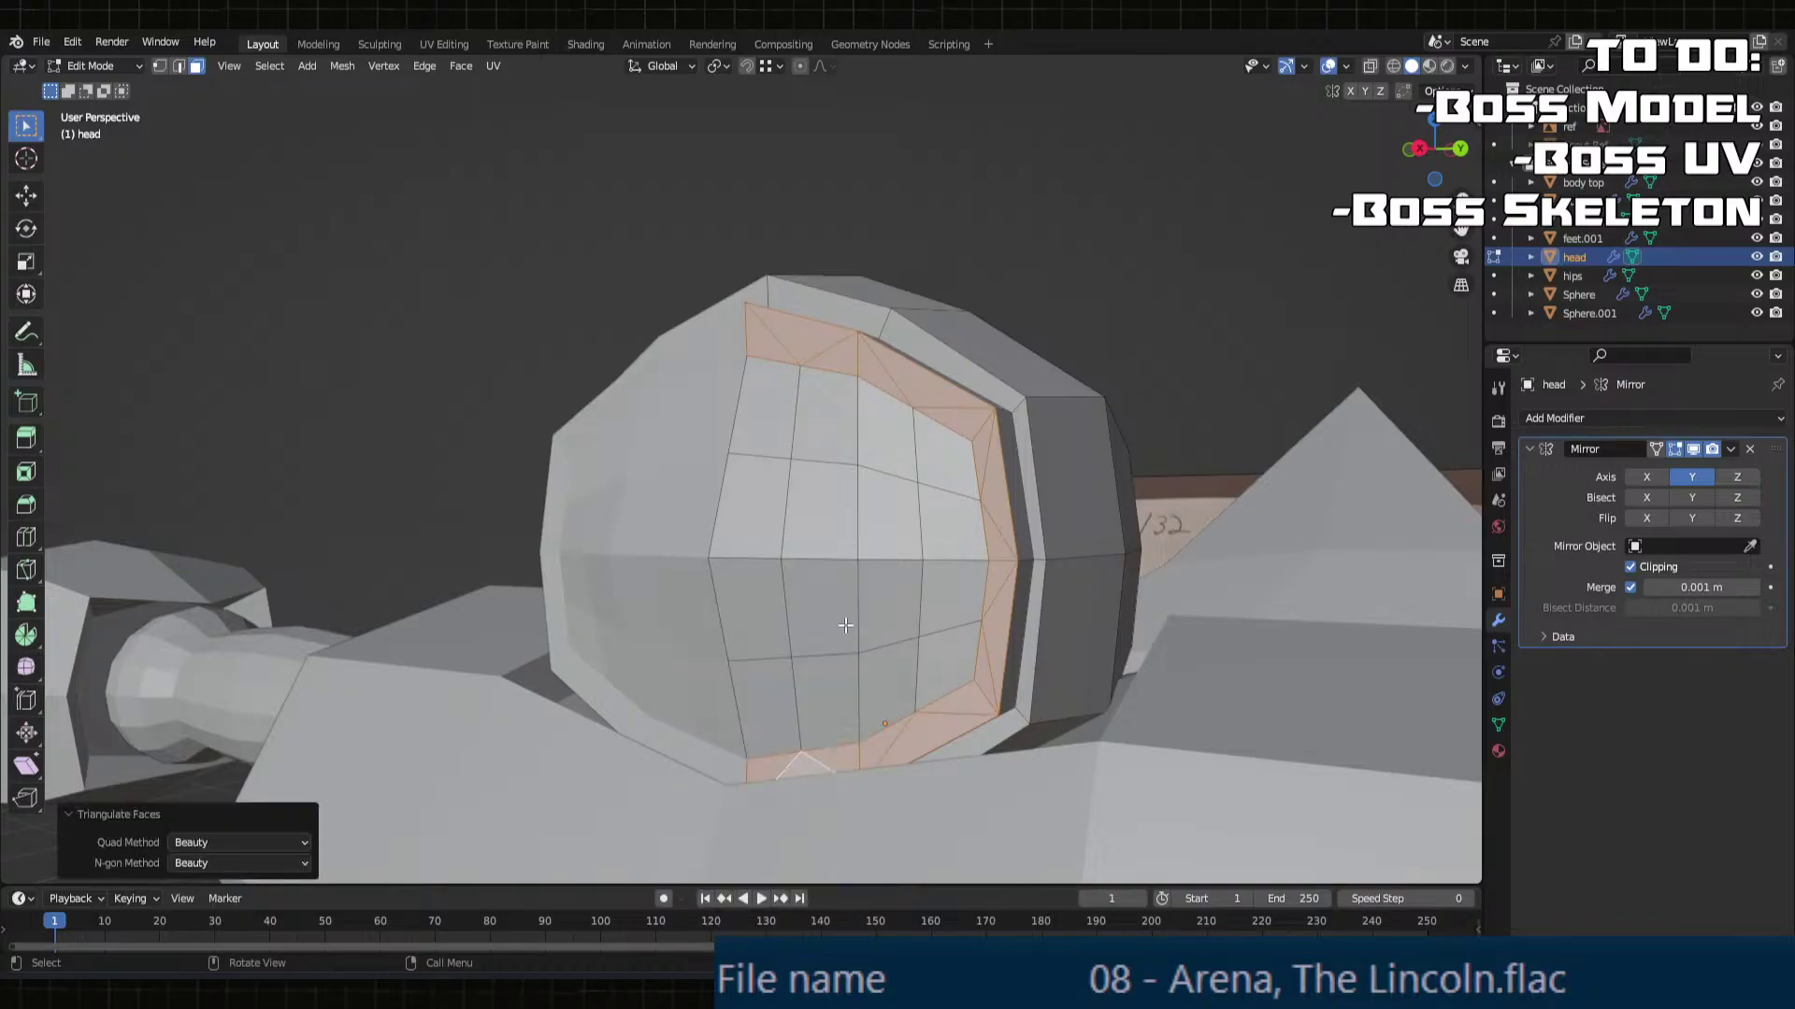
Step: Move the new vertical edge loop beside the visor's centre line outward along the X axis
{"action": "middle_click_drag", "start_coordinate": [794, 551], "coordinate": [635, 542]}
{"action": "scroll", "coordinate": [724, 534], "scroll_direction": "up", "scroll_amount": 2}
{"action": "key", "text": "2"}
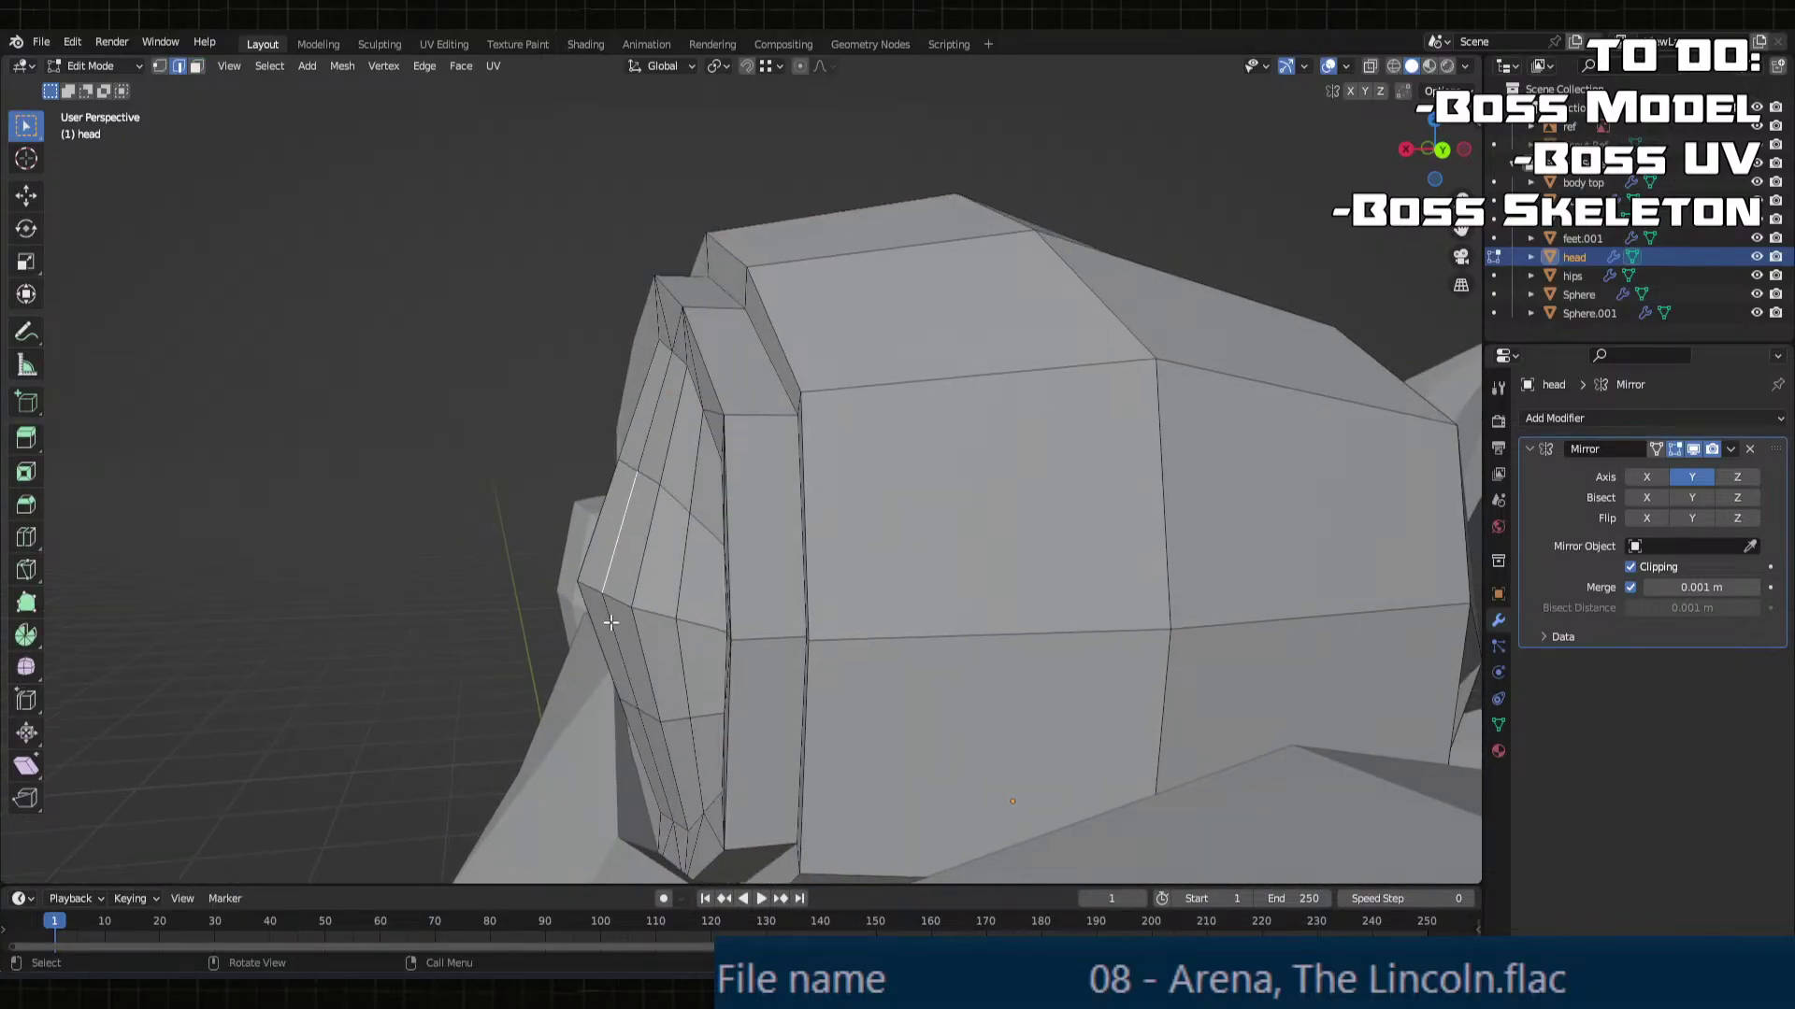
{"action": "left_click", "coordinate": [626, 529], "text": "alt"}
{"action": "key", "text": "g"}
{"action": "key", "text": "x"}
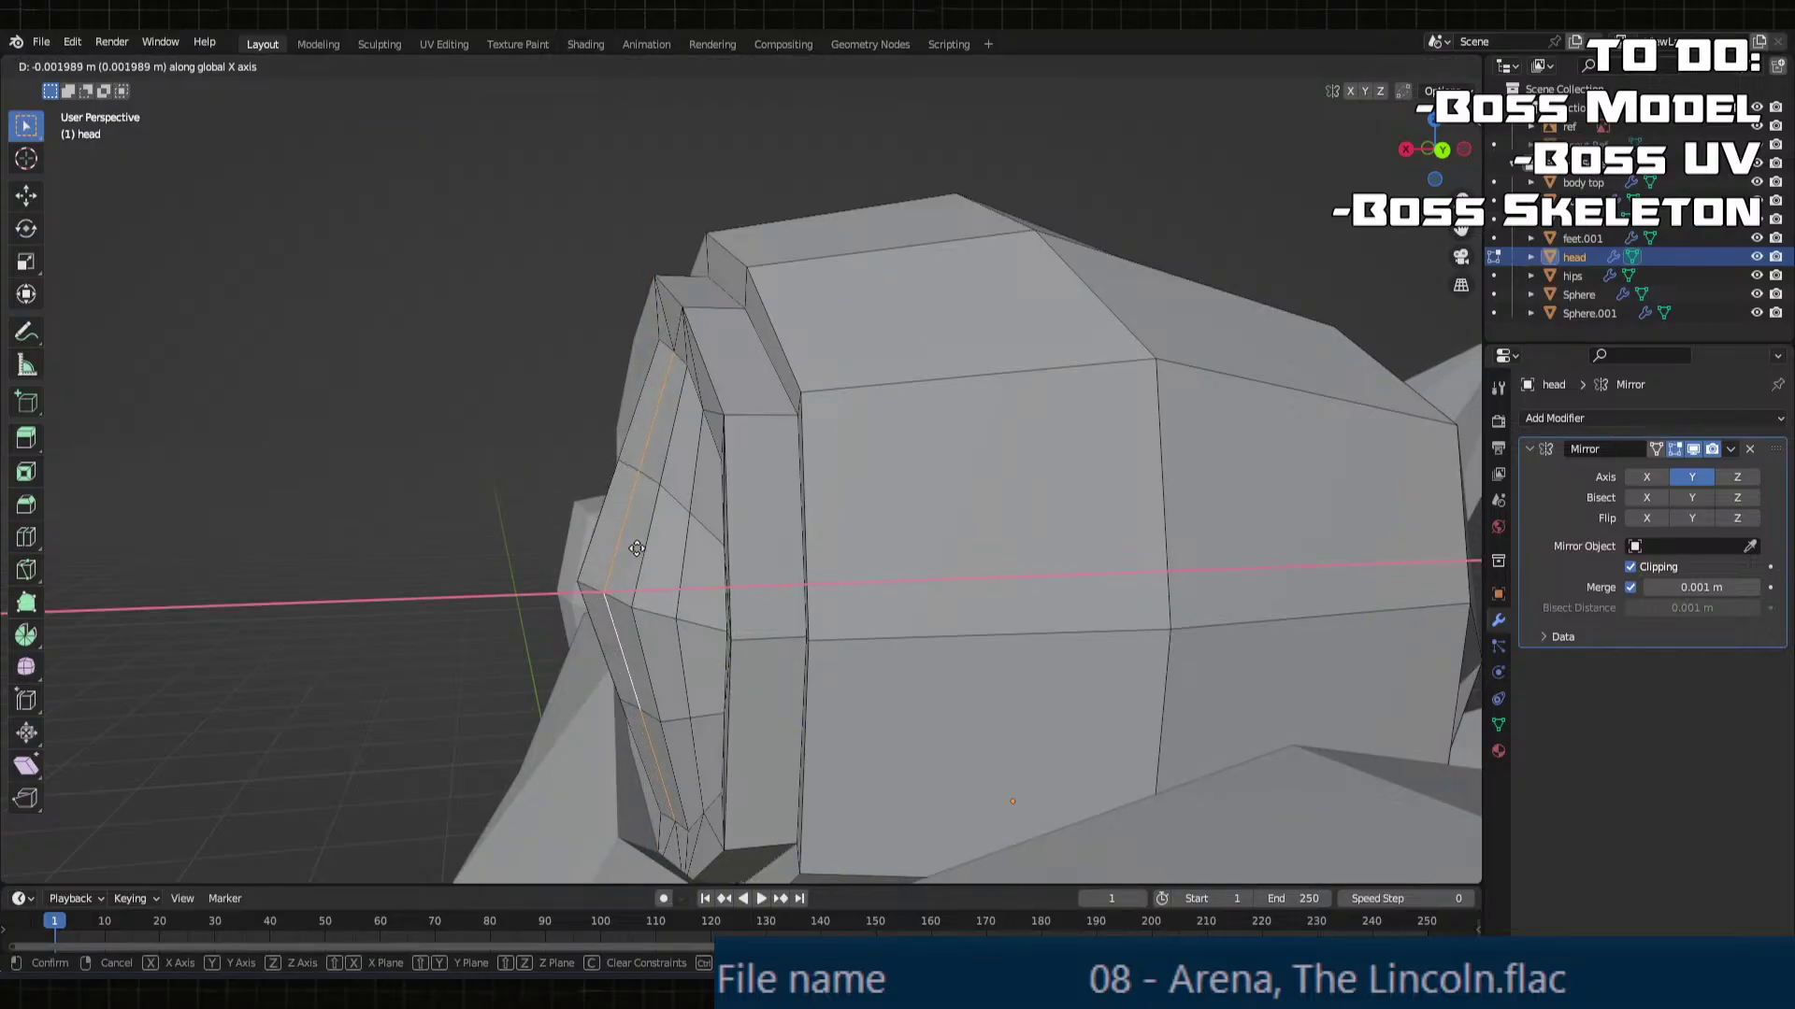
{"action": "left_click", "coordinate": [630, 568]}
Step: Move the visor's middle vertex on the centre line about -0.011 m along X to round the front
{"action": "middle_click_drag", "start_coordinate": [630, 568], "coordinate": [517, 610]}
{"action": "left_click", "coordinate": [587, 612]}
{"action": "key", "text": "1"}
{"action": "key", "text": "g"}
{"action": "key", "text": "x"}
{"action": "left_click", "coordinate": [621, 511]}
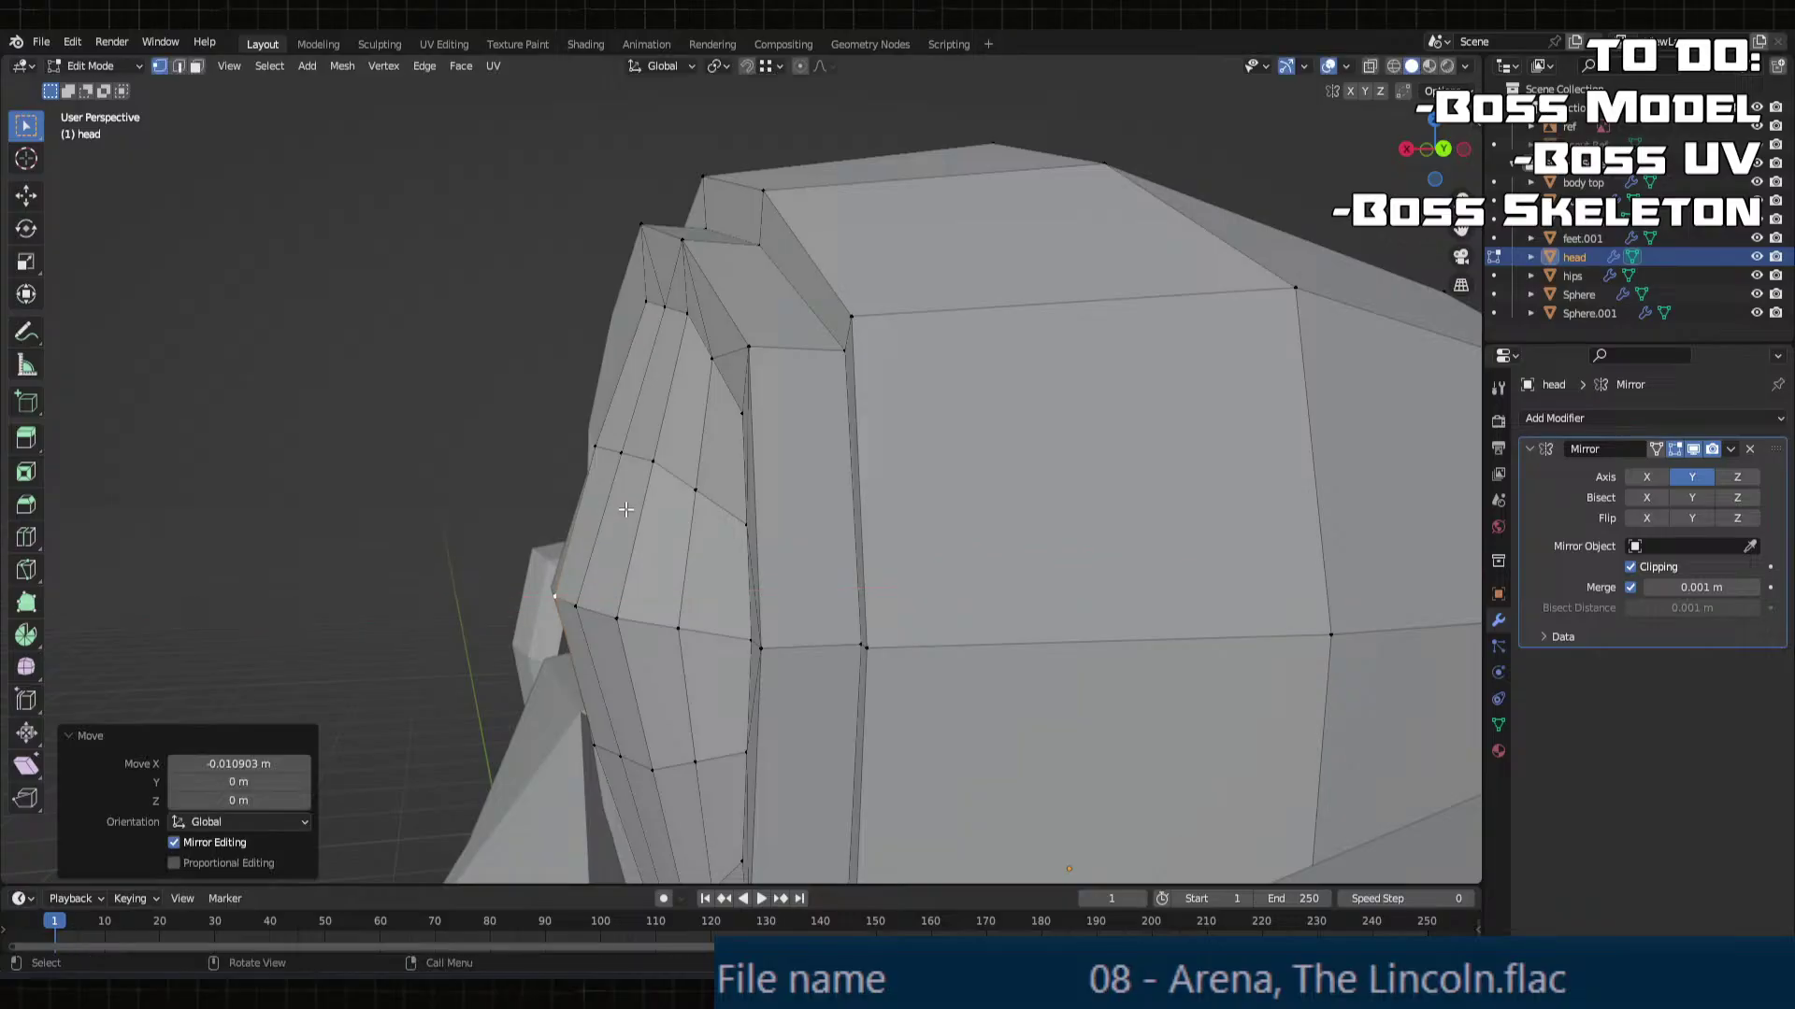
Step: Move the centre-line vertex above the visor's middle about -0.003 m along X and return to Object Mode
{"action": "left_click", "coordinate": [589, 443]}
{"action": "middle_click_drag", "start_coordinate": [588, 443], "coordinate": [1078, 708]}
{"action": "key", "text": "g"}
{"action": "key", "text": "x"}
{"action": "left_click", "coordinate": [615, 437]}
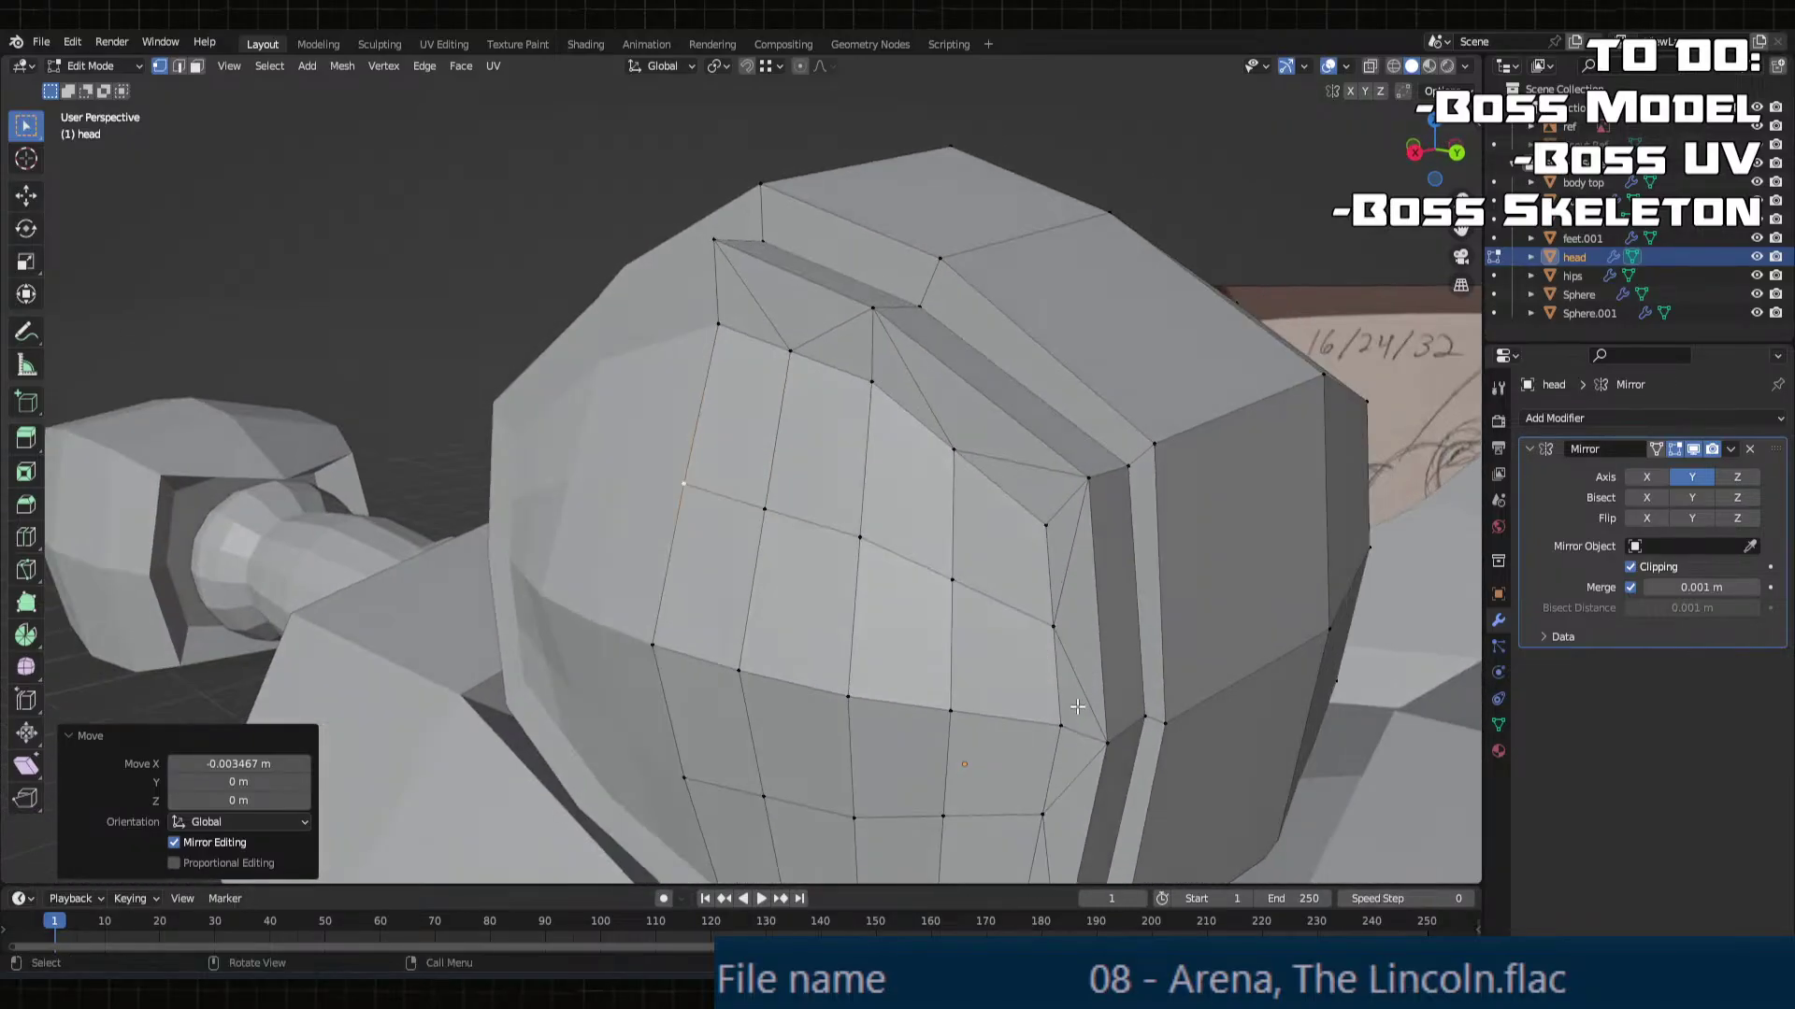
{"action": "middle_click_drag", "start_coordinate": [963, 720], "coordinate": [694, 626]}
{"action": "key", "text": "Tab"}
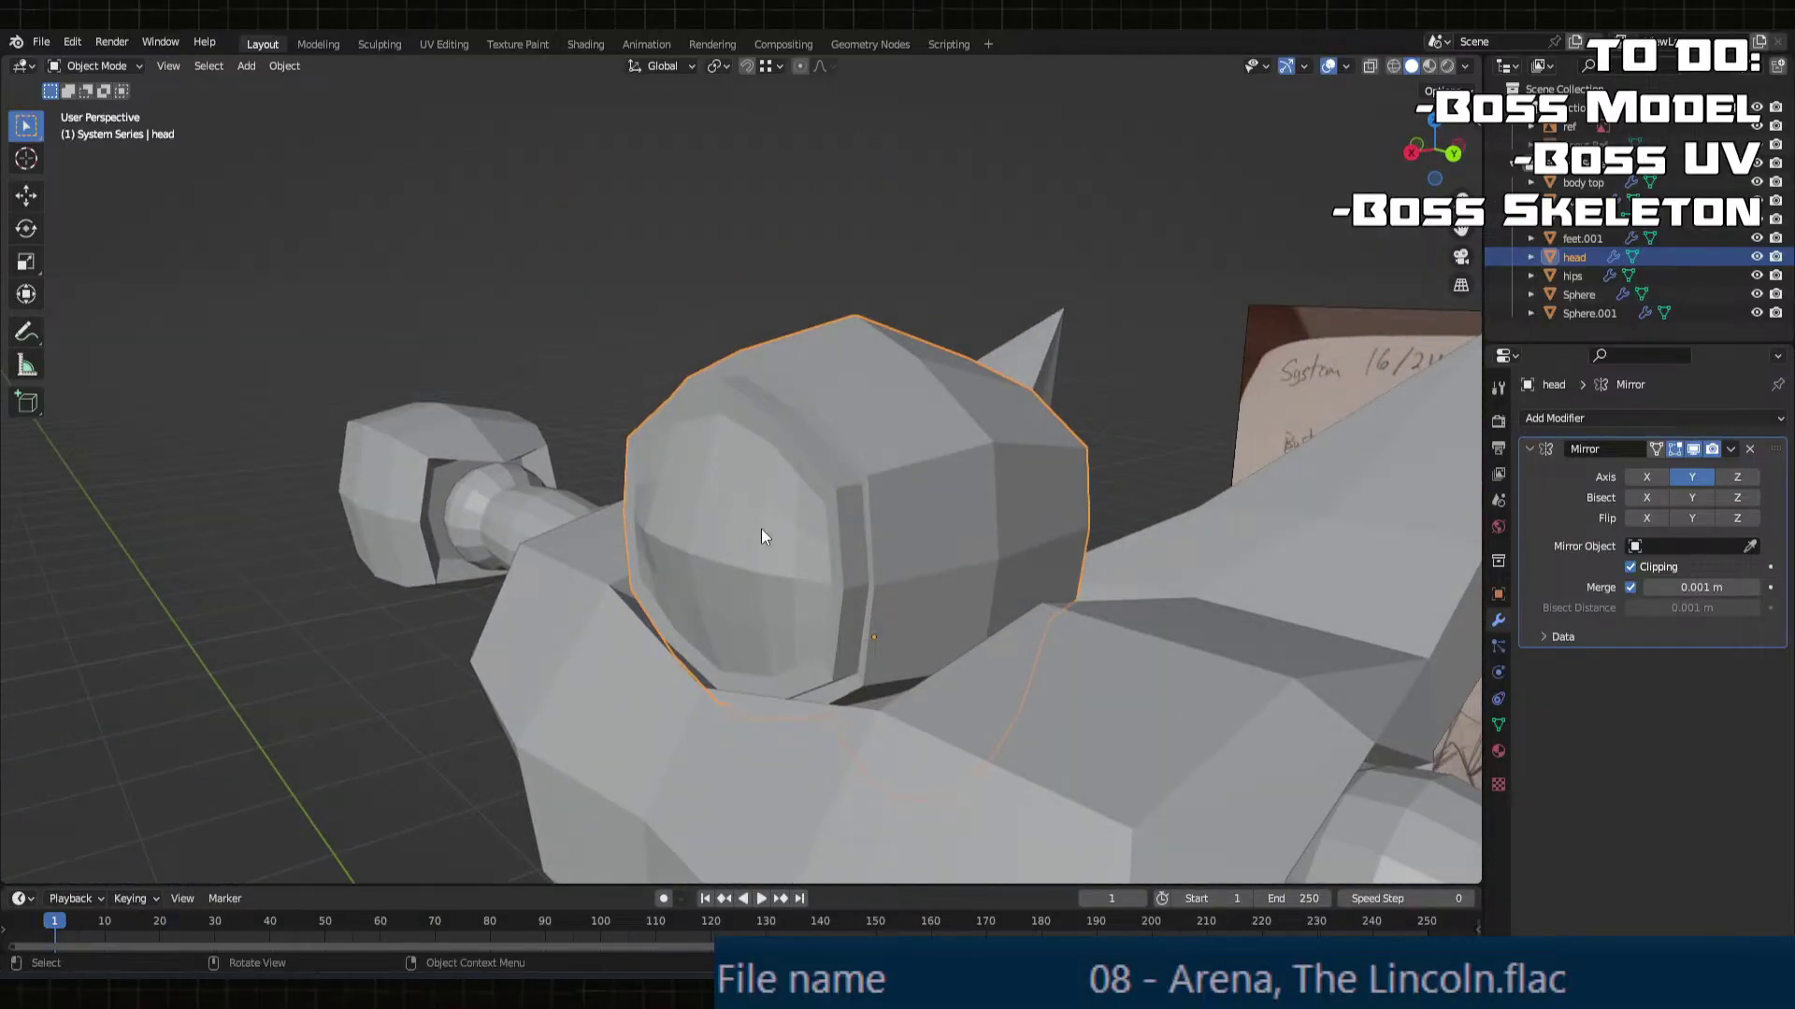
Step: Examine the rounded visor and the hand's recessed open end from several angles, comparing them with the reference sketch
{"action": "mouse_move", "coordinate": [761, 529]}
{"action": "middle_mouse_down"}
{"action": "mouse_move", "coordinate": [936, 544]}
{"action": "mouse_move", "coordinate": [879, 578]}
{"action": "mouse_move", "coordinate": [1053, 557]}
{"action": "mouse_move", "coordinate": [913, 644]}
{"action": "mouse_move", "coordinate": [782, 542]}
{"action": "mouse_move", "coordinate": [835, 499]}
{"action": "middle_mouse_up"}
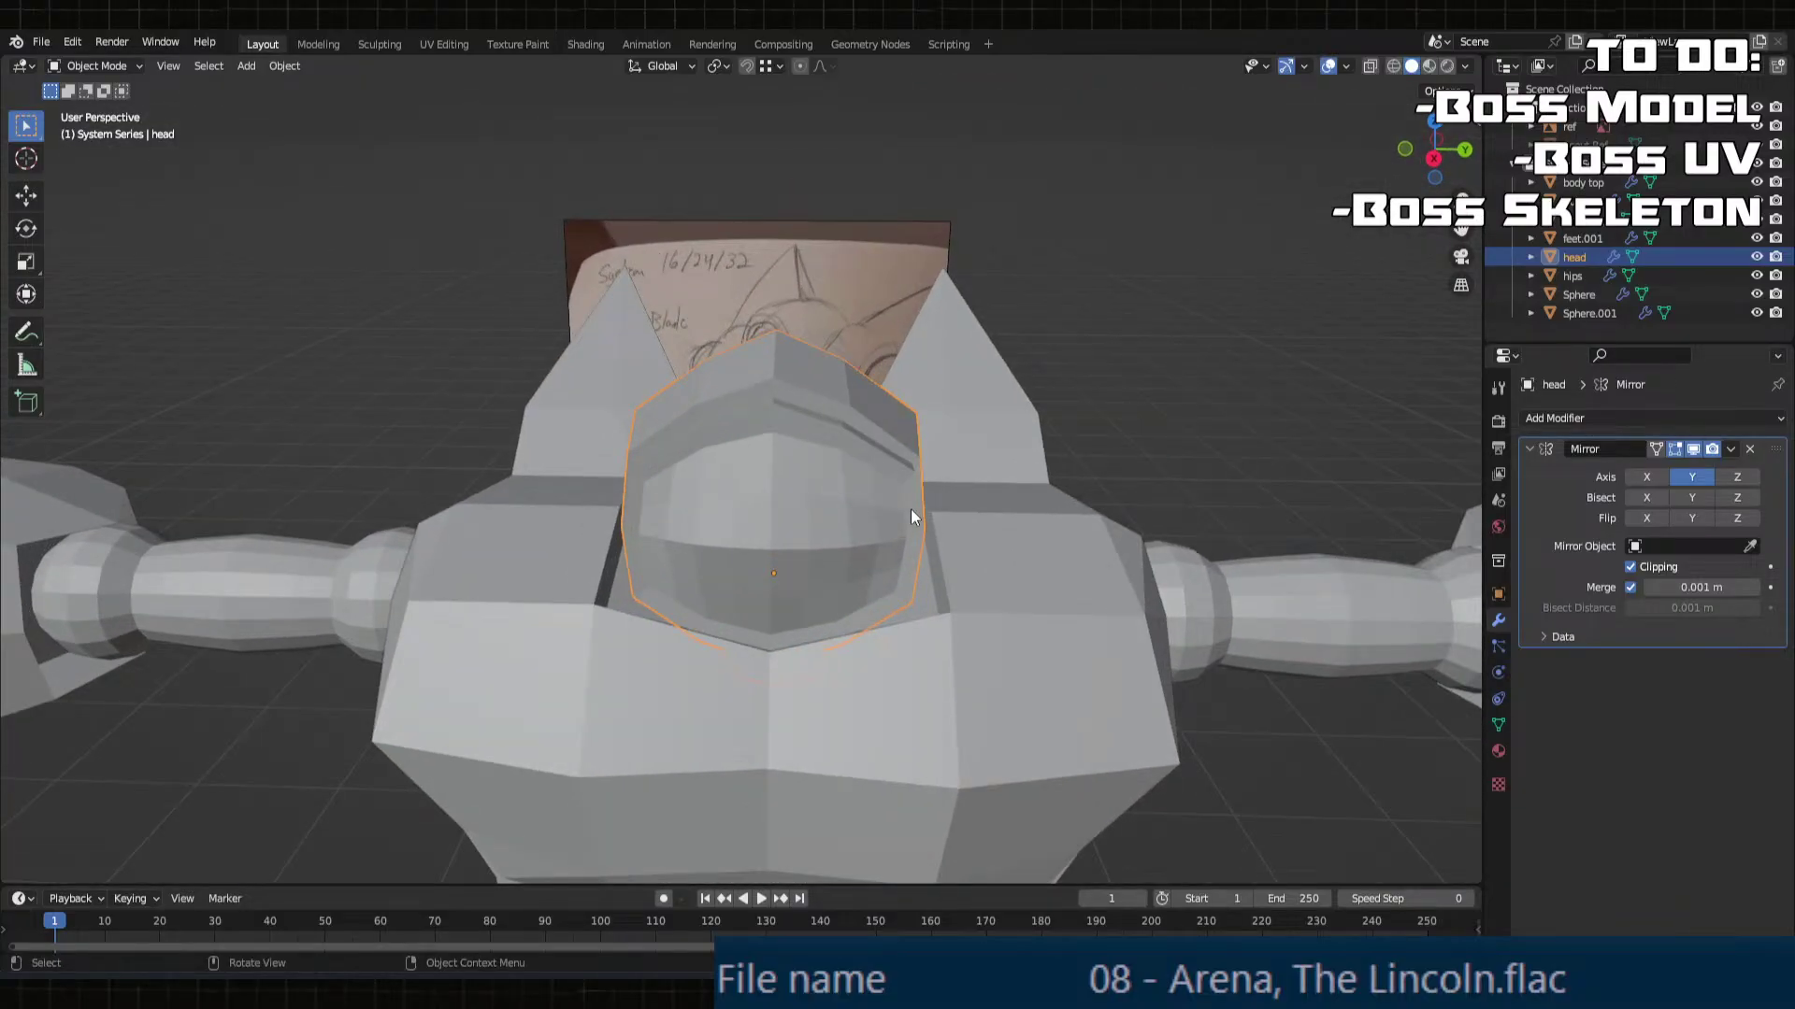
{"action": "scroll", "coordinate": [910, 509], "scroll_direction": "down", "scroll_amount": 3}
{"action": "mouse_move", "coordinate": [910, 508]}
{"action": "middle_mouse_down"}
{"action": "mouse_move", "coordinate": [877, 552]}
{"action": "mouse_move", "coordinate": [1028, 593]}
{"action": "mouse_move", "coordinate": [823, 535]}
{"action": "mouse_move", "coordinate": [873, 537]}
{"action": "middle_mouse_up"}
{"action": "key", "text": "Tab"}
{"action": "key", "text": "Tab"}
{"action": "left_click", "coordinate": [891, 557]}
{"action": "key", "text": "Tab"}
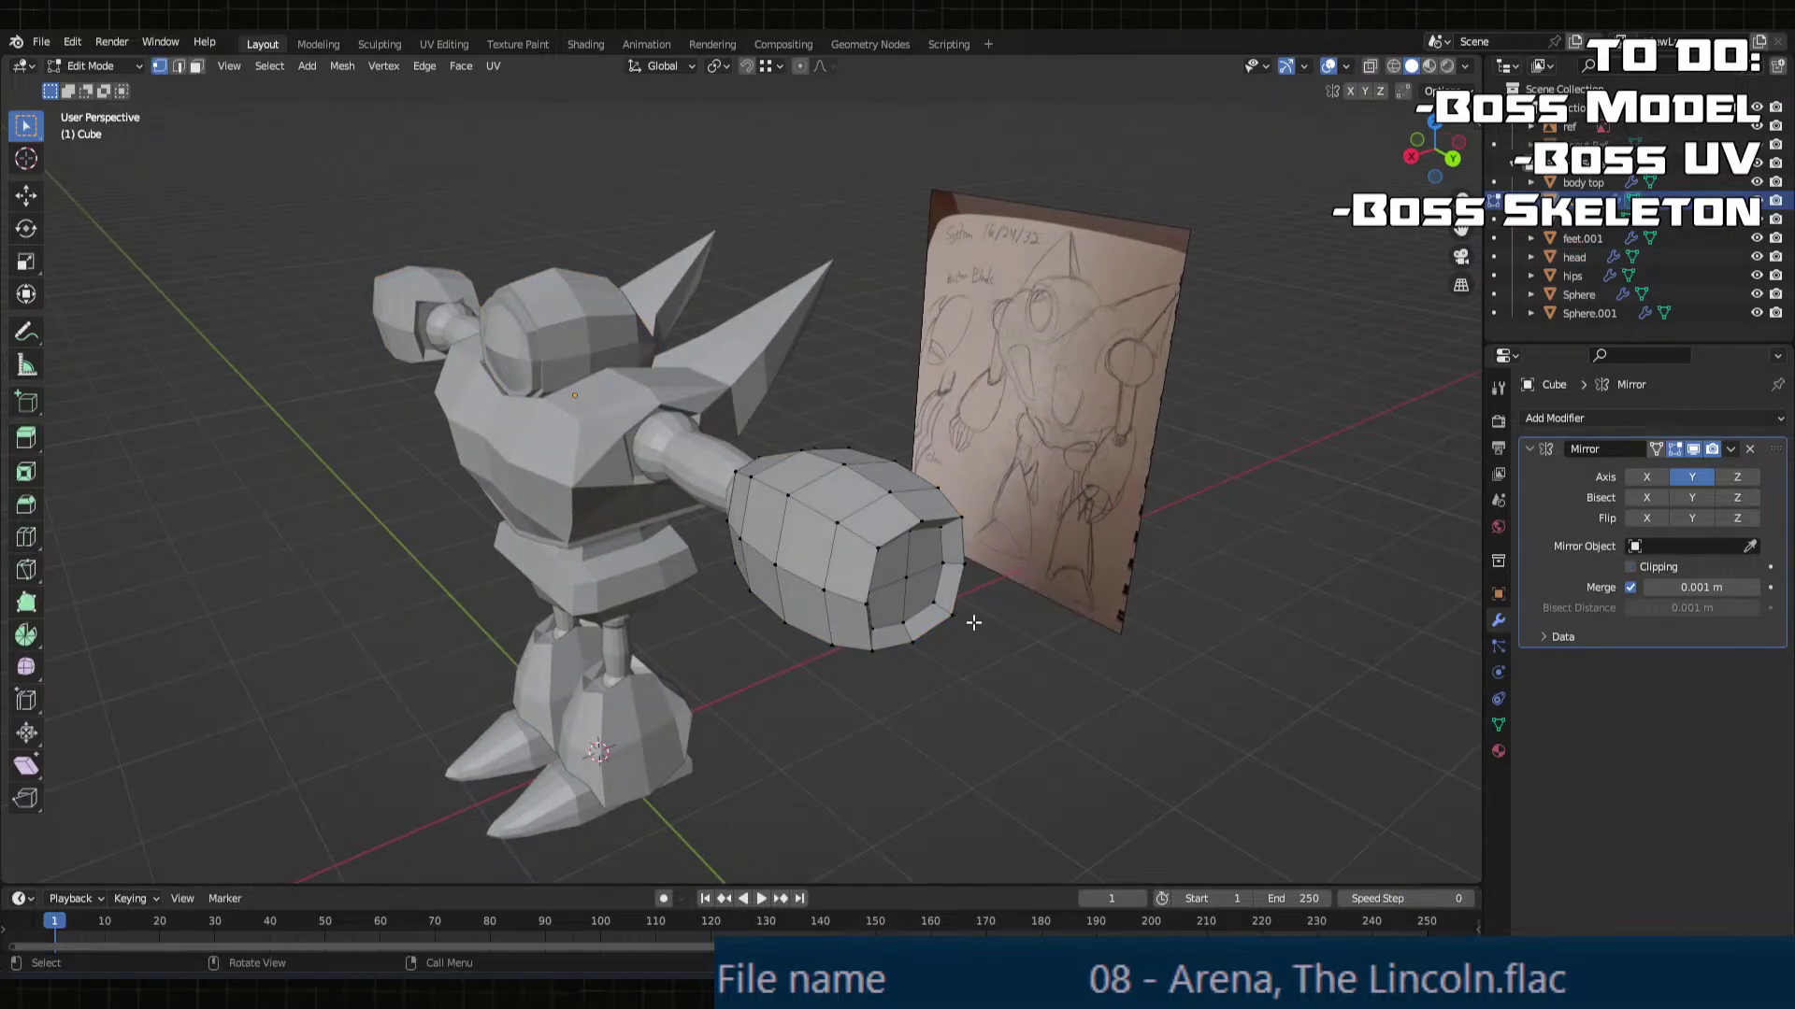
{"action": "middle_click_drag", "start_coordinate": [994, 613], "coordinate": [935, 572]}
{"action": "scroll", "coordinate": [934, 601], "scroll_direction": "up", "scroll_amount": 3}
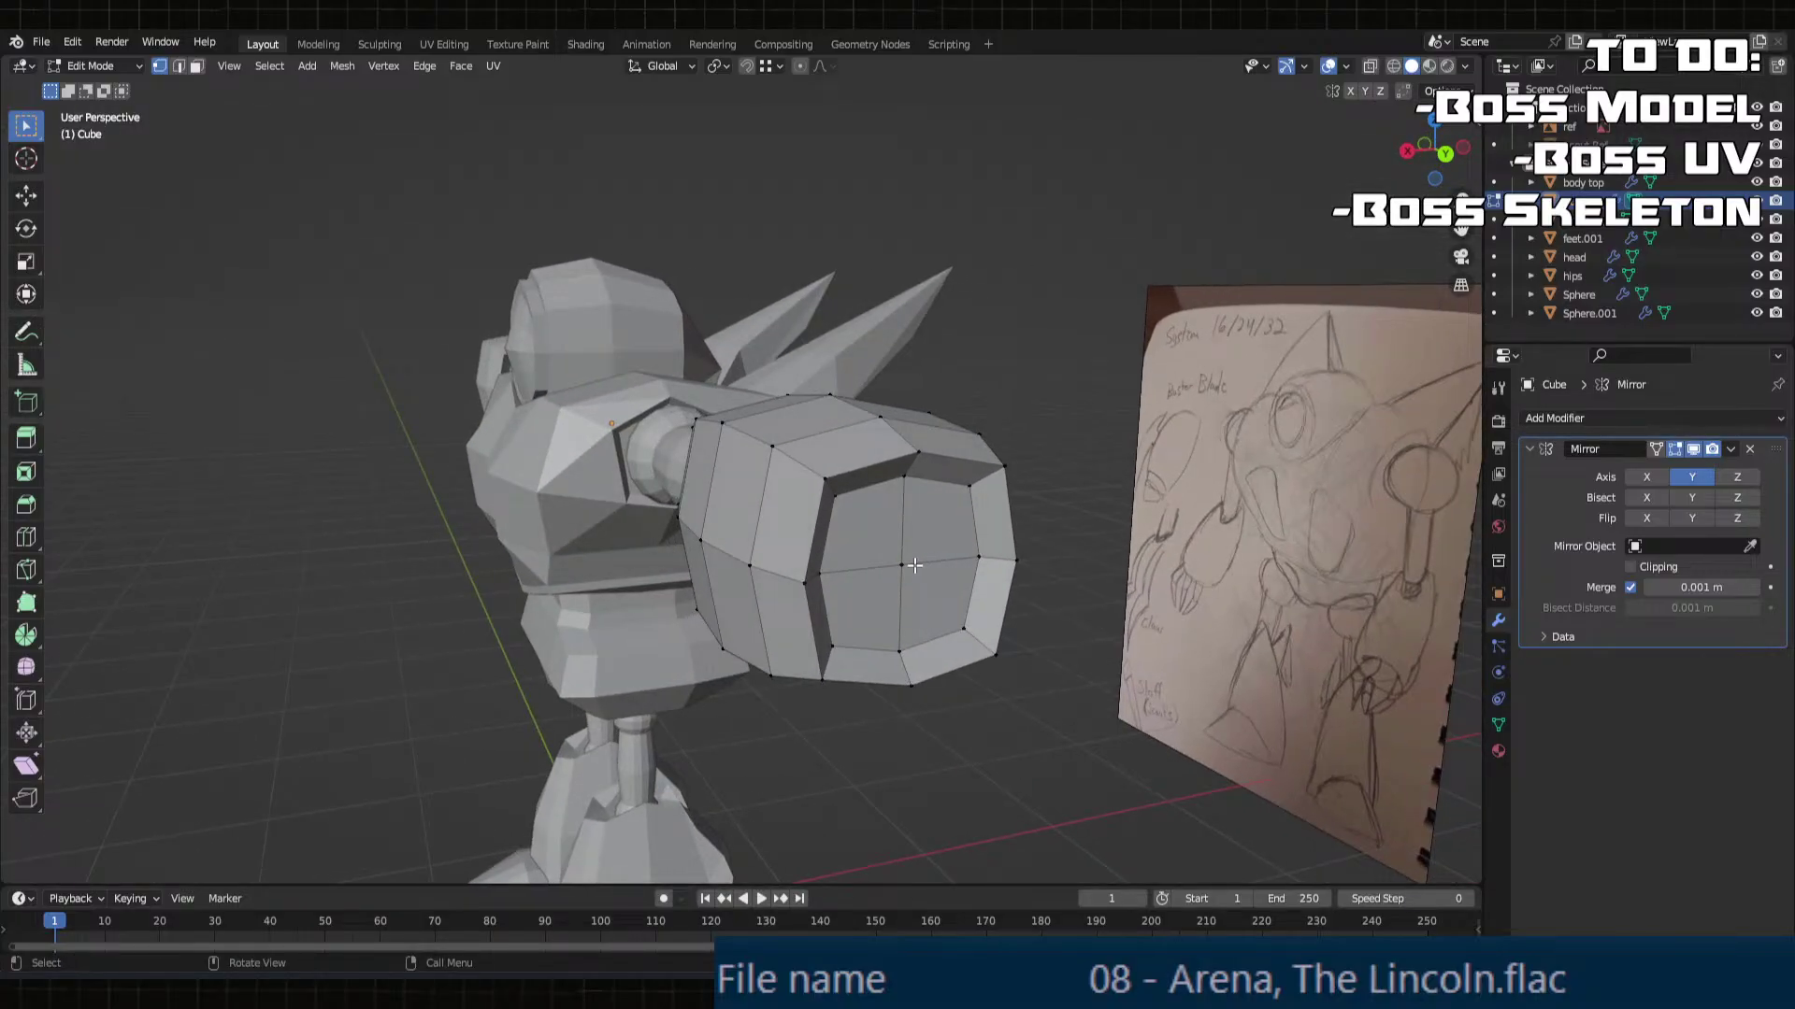
{"action": "middle_click_drag", "start_coordinate": [914, 566], "coordinate": [1024, 606]}
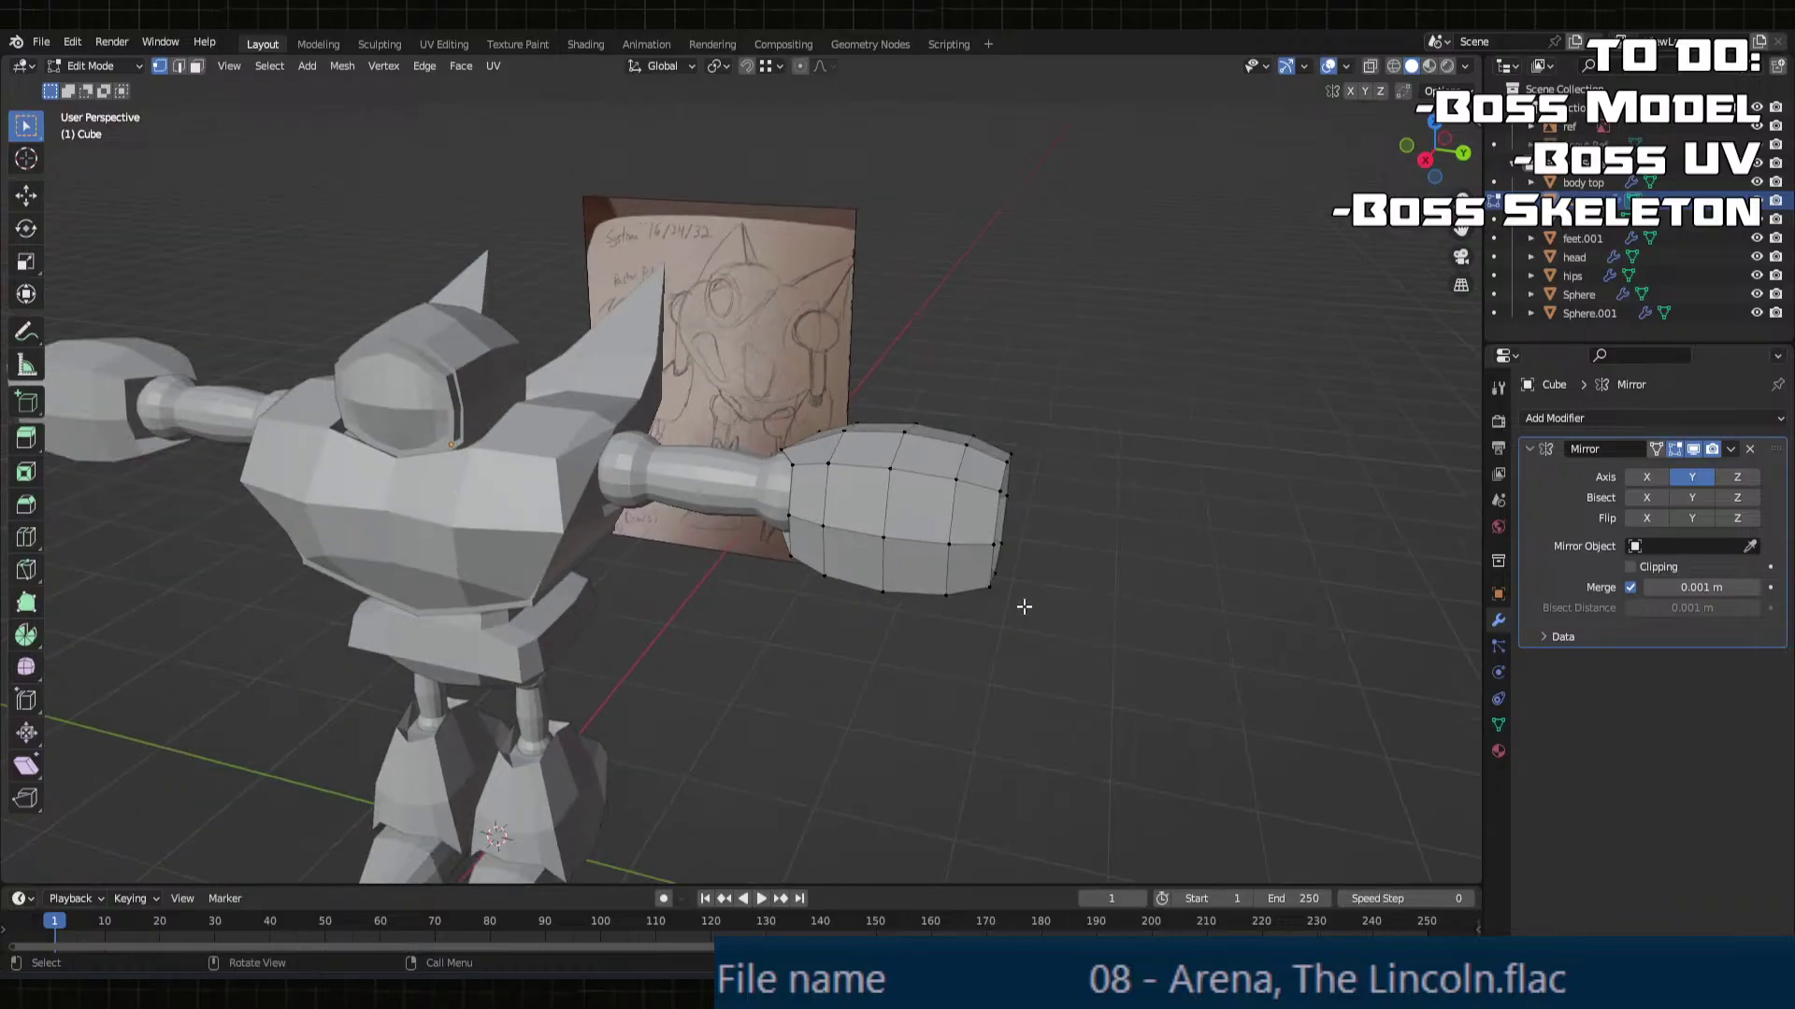
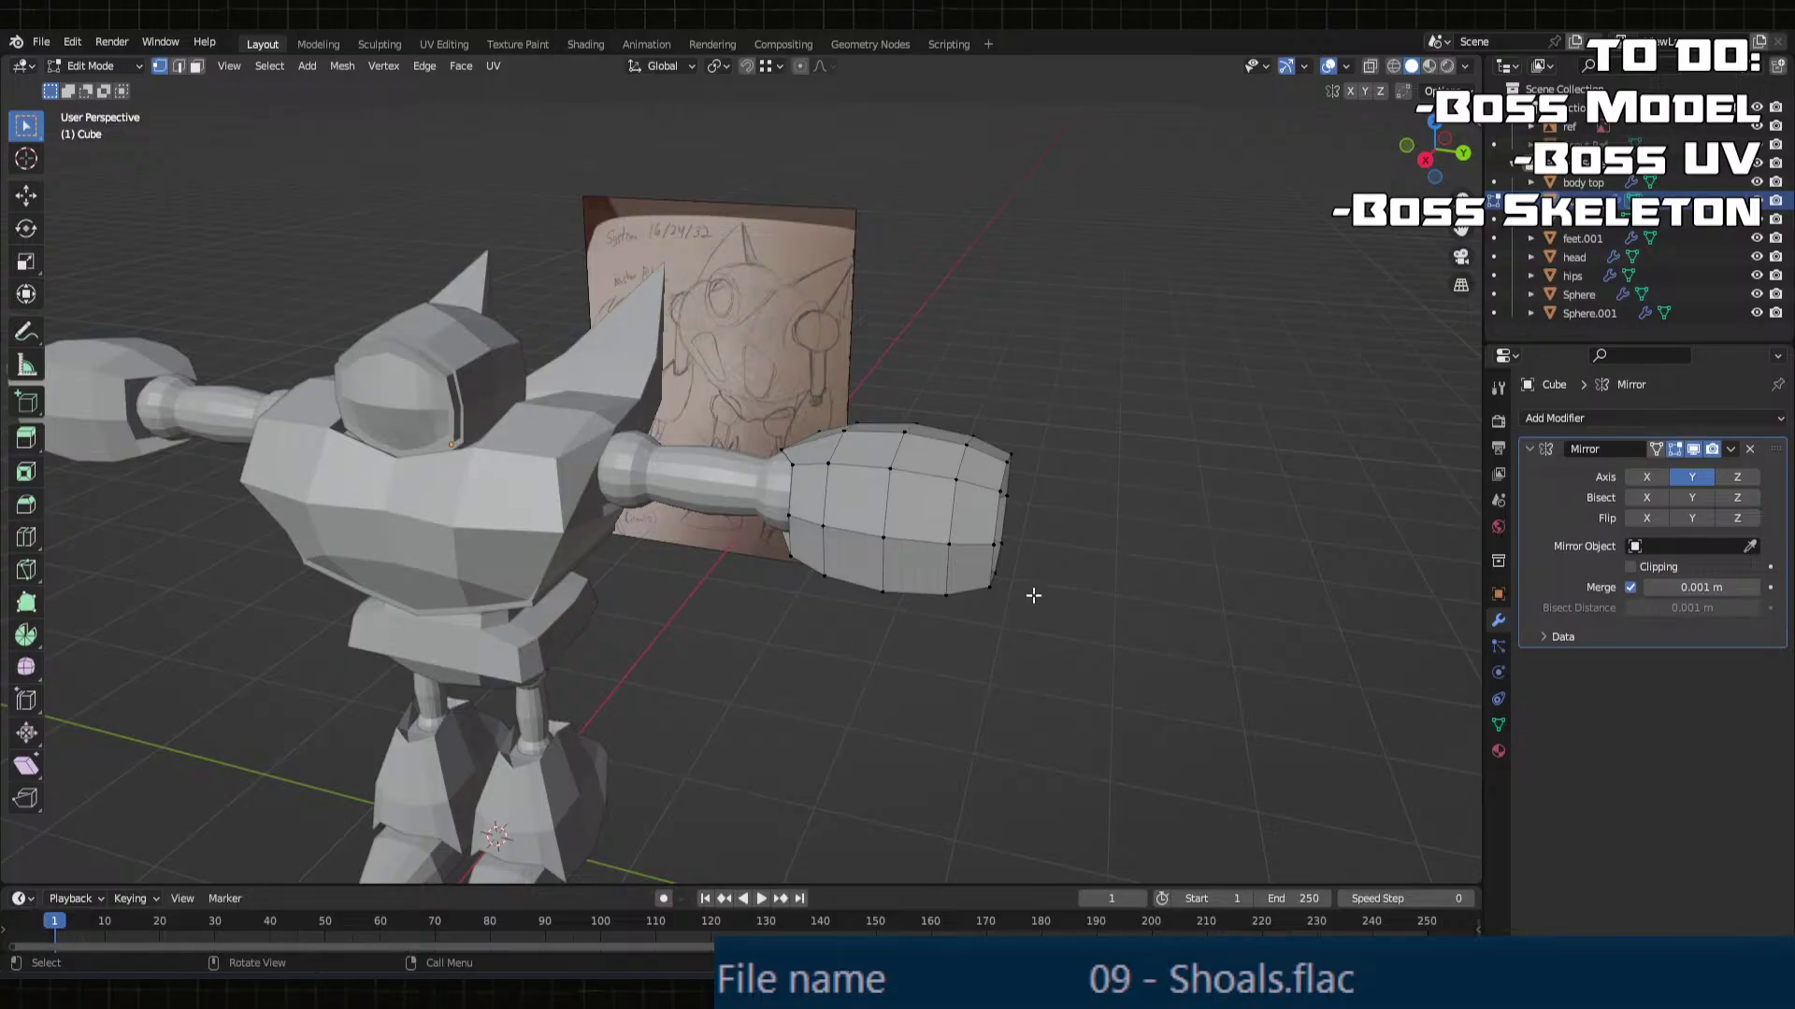
{"action": "middle_click_drag", "start_coordinate": [1038, 594], "coordinate": [860, 510]}
{"action": "key", "text": "Tab"}
{"action": "key", "text": "Tab"}
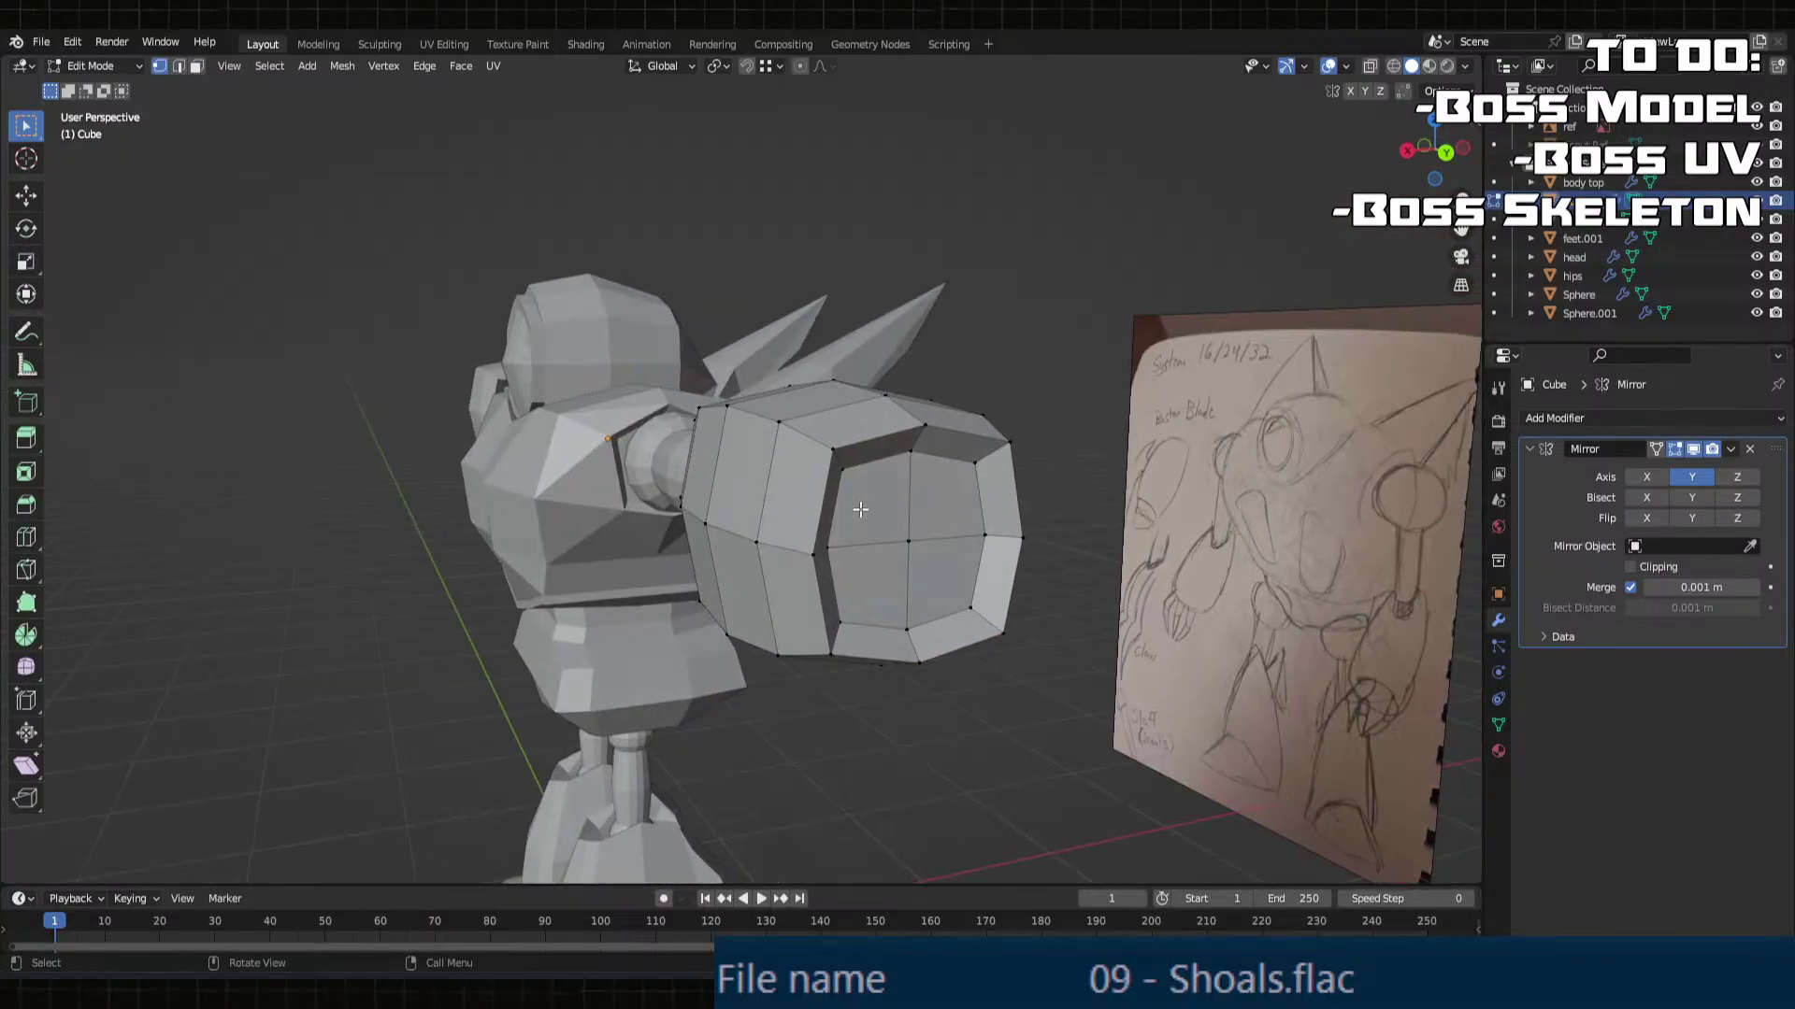
{"action": "key", "text": "Tab"}
{"action": "left_click", "coordinate": [1071, 716]}
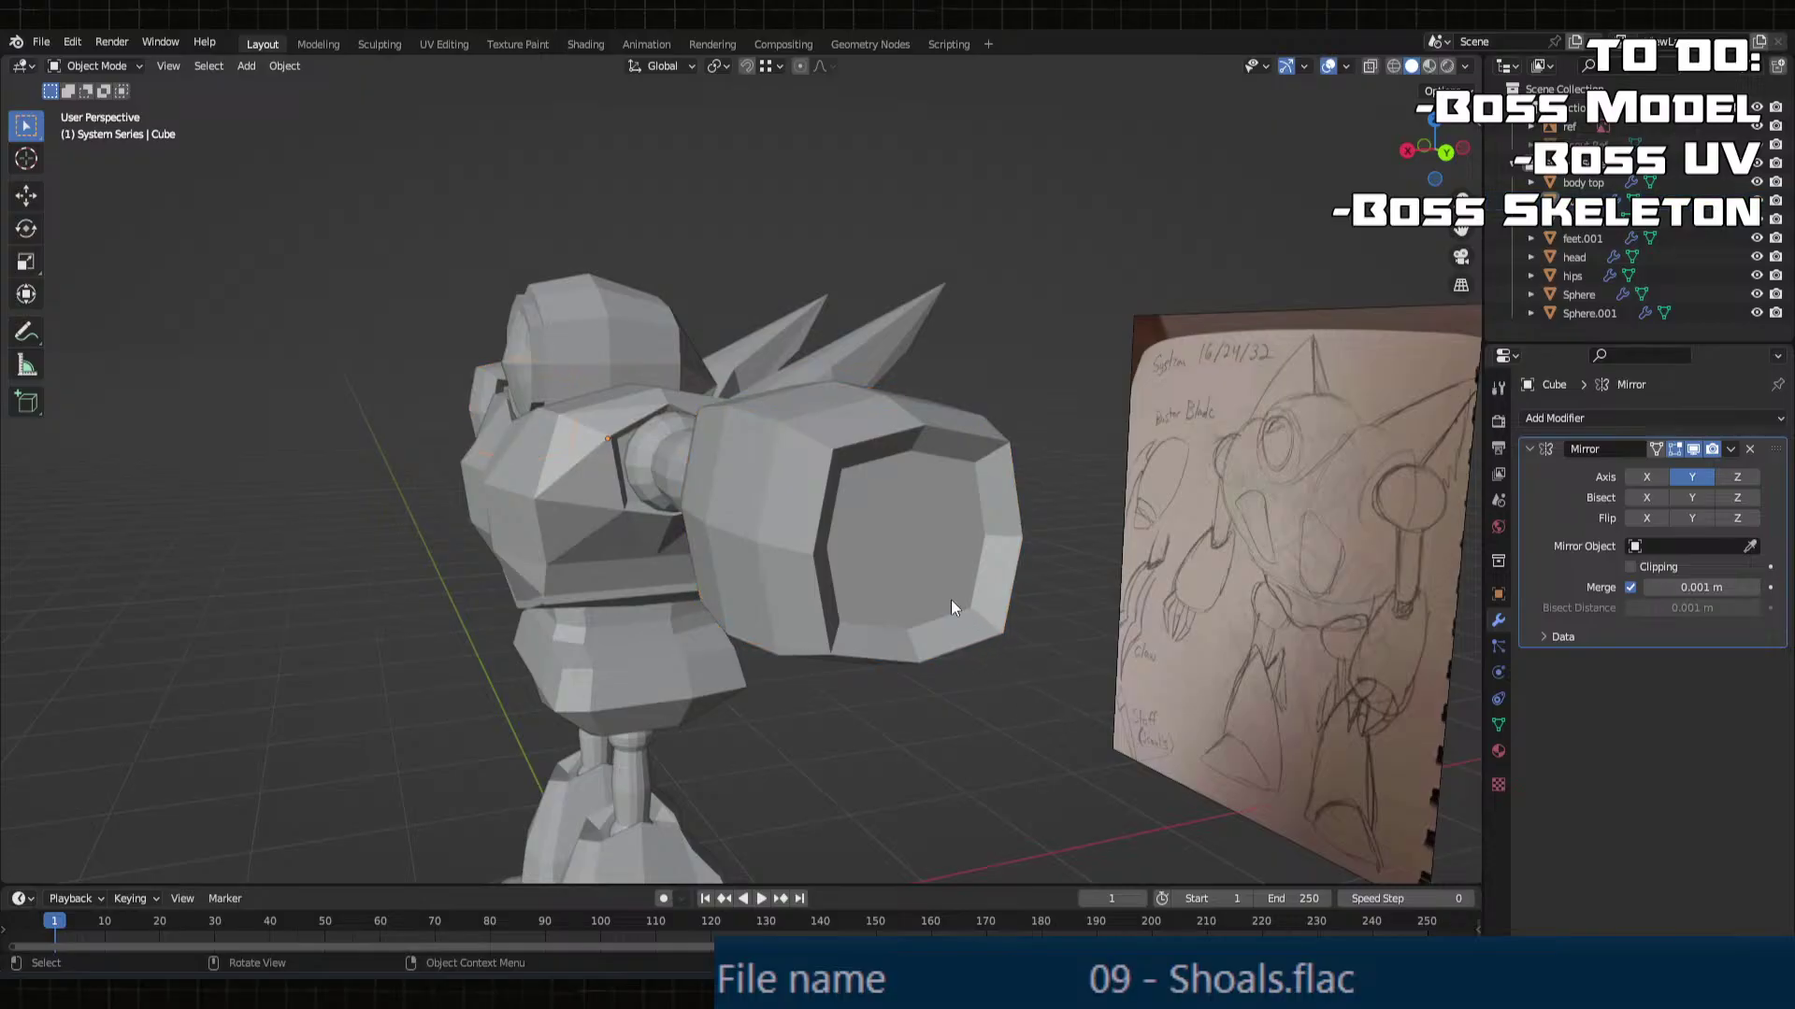
{"action": "middle_click_drag", "start_coordinate": [951, 598], "coordinate": [568, 652]}
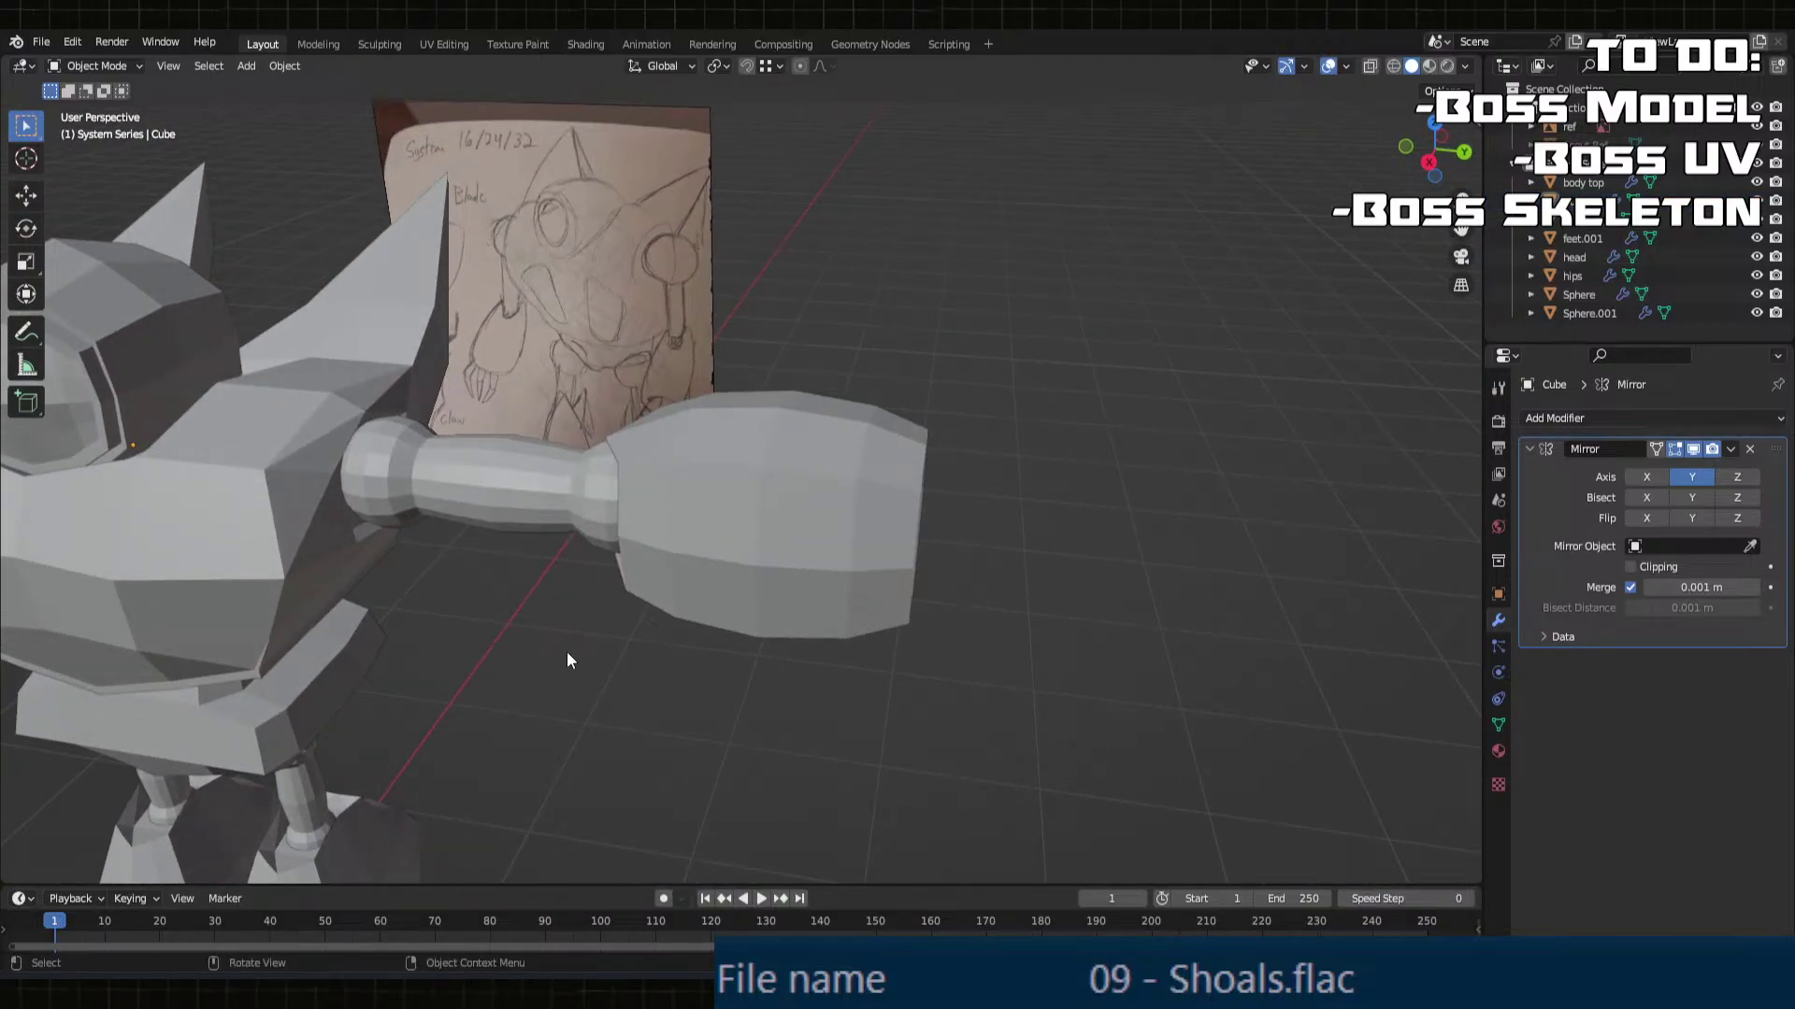
{"action": "middle_click_drag", "start_coordinate": [568, 654], "coordinate": [798, 592]}
{"action": "key", "text": "shift+a"}
{"action": "mouse_move", "coordinate": [798, 591]}
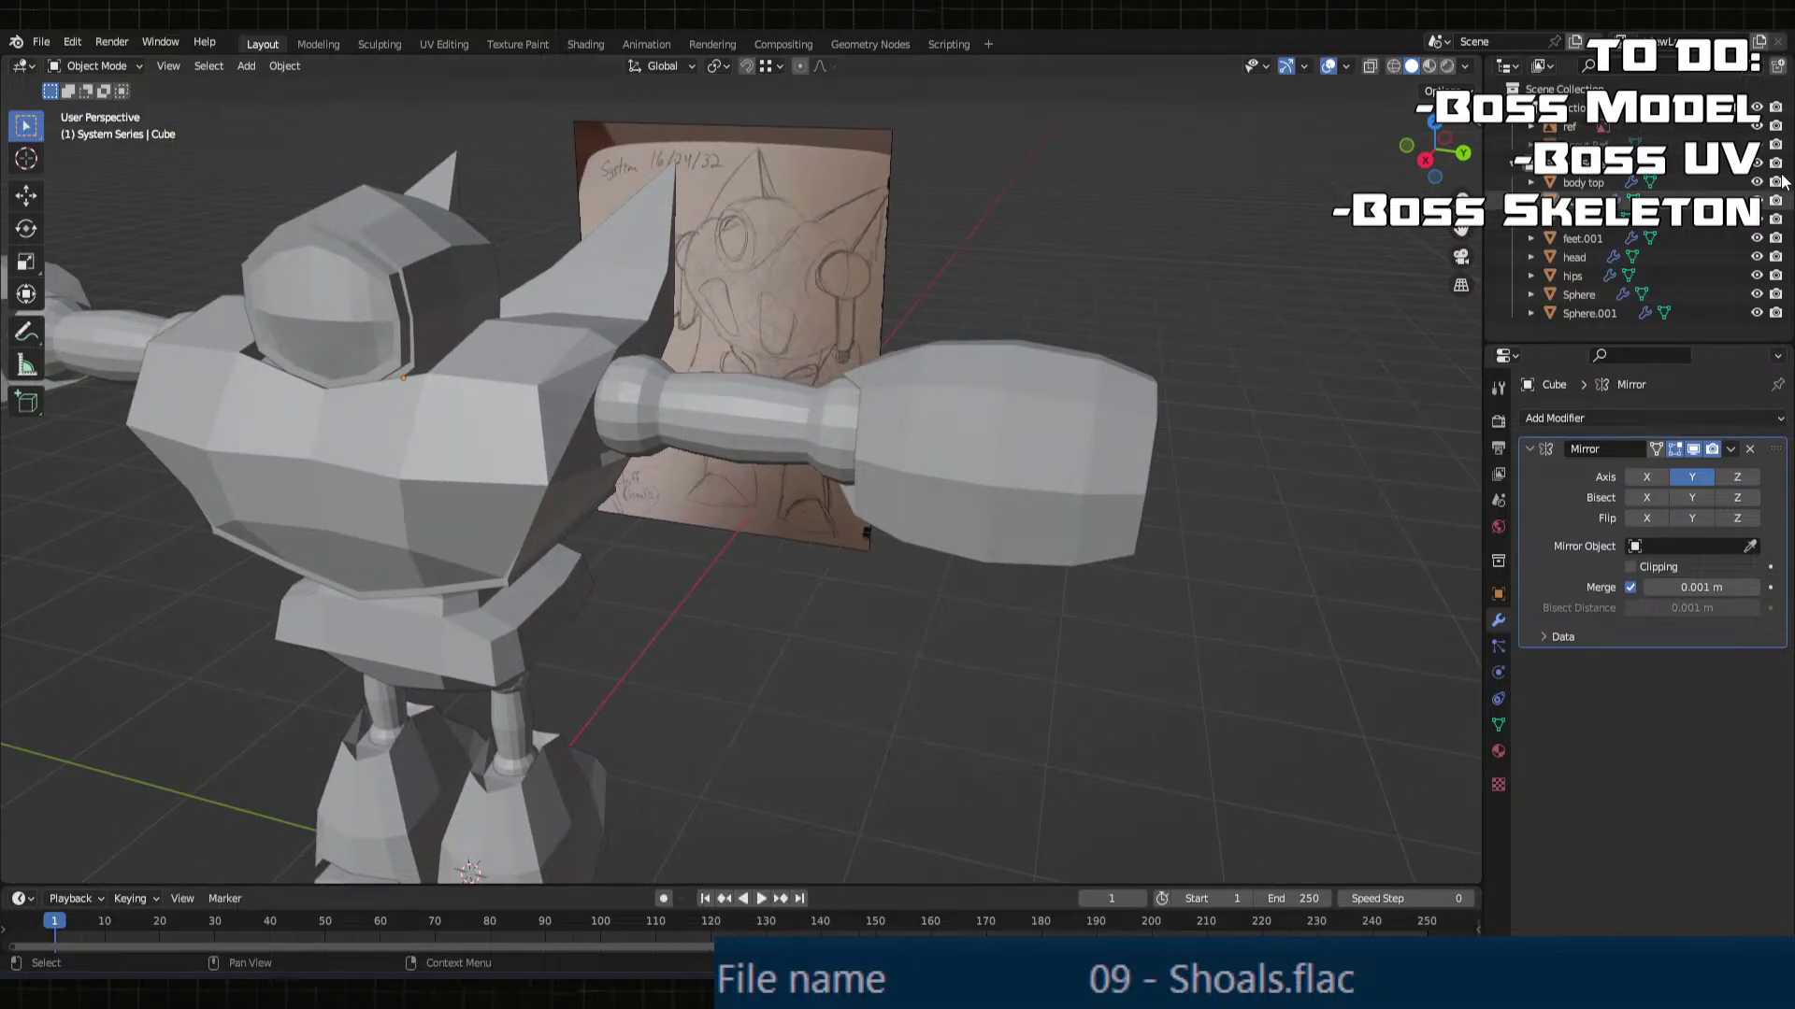
Step: Rename the Cube object at the wrists as forearm and the upper-leg object Sphere.001 as thighs
{"action": "left_click", "coordinate": [1589, 200]}
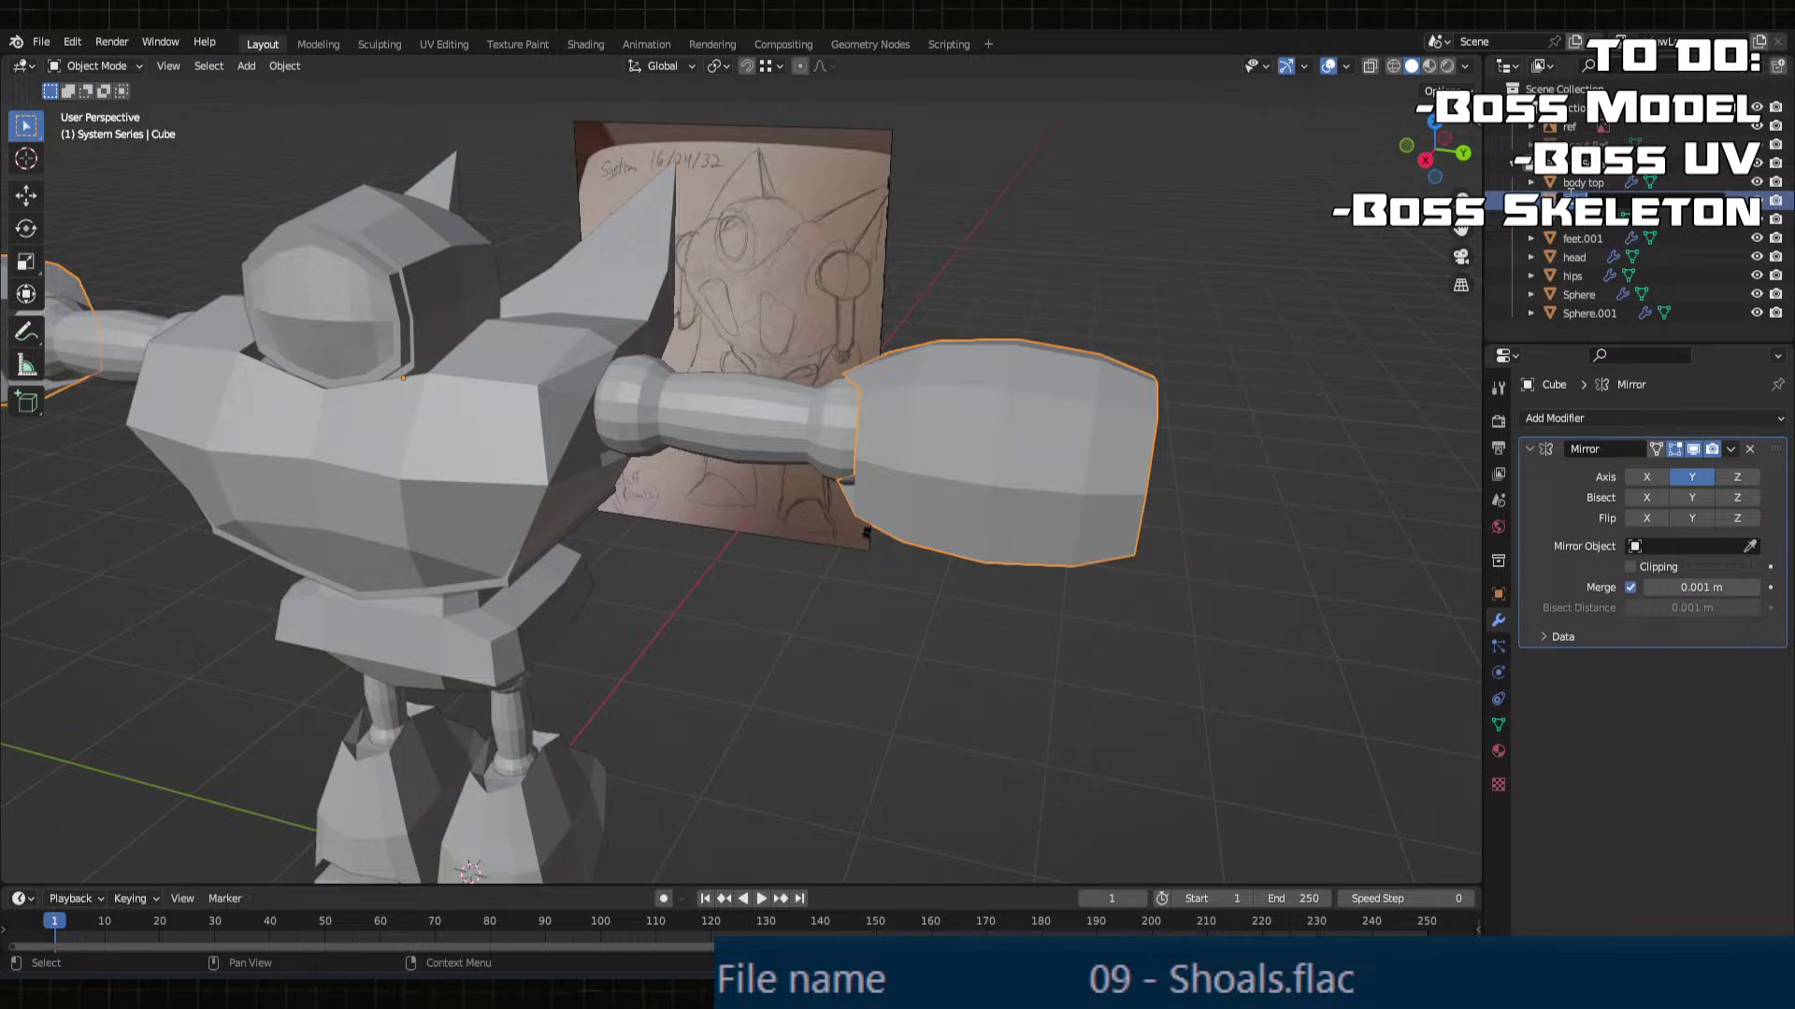
{"action": "key", "text": "Return"}
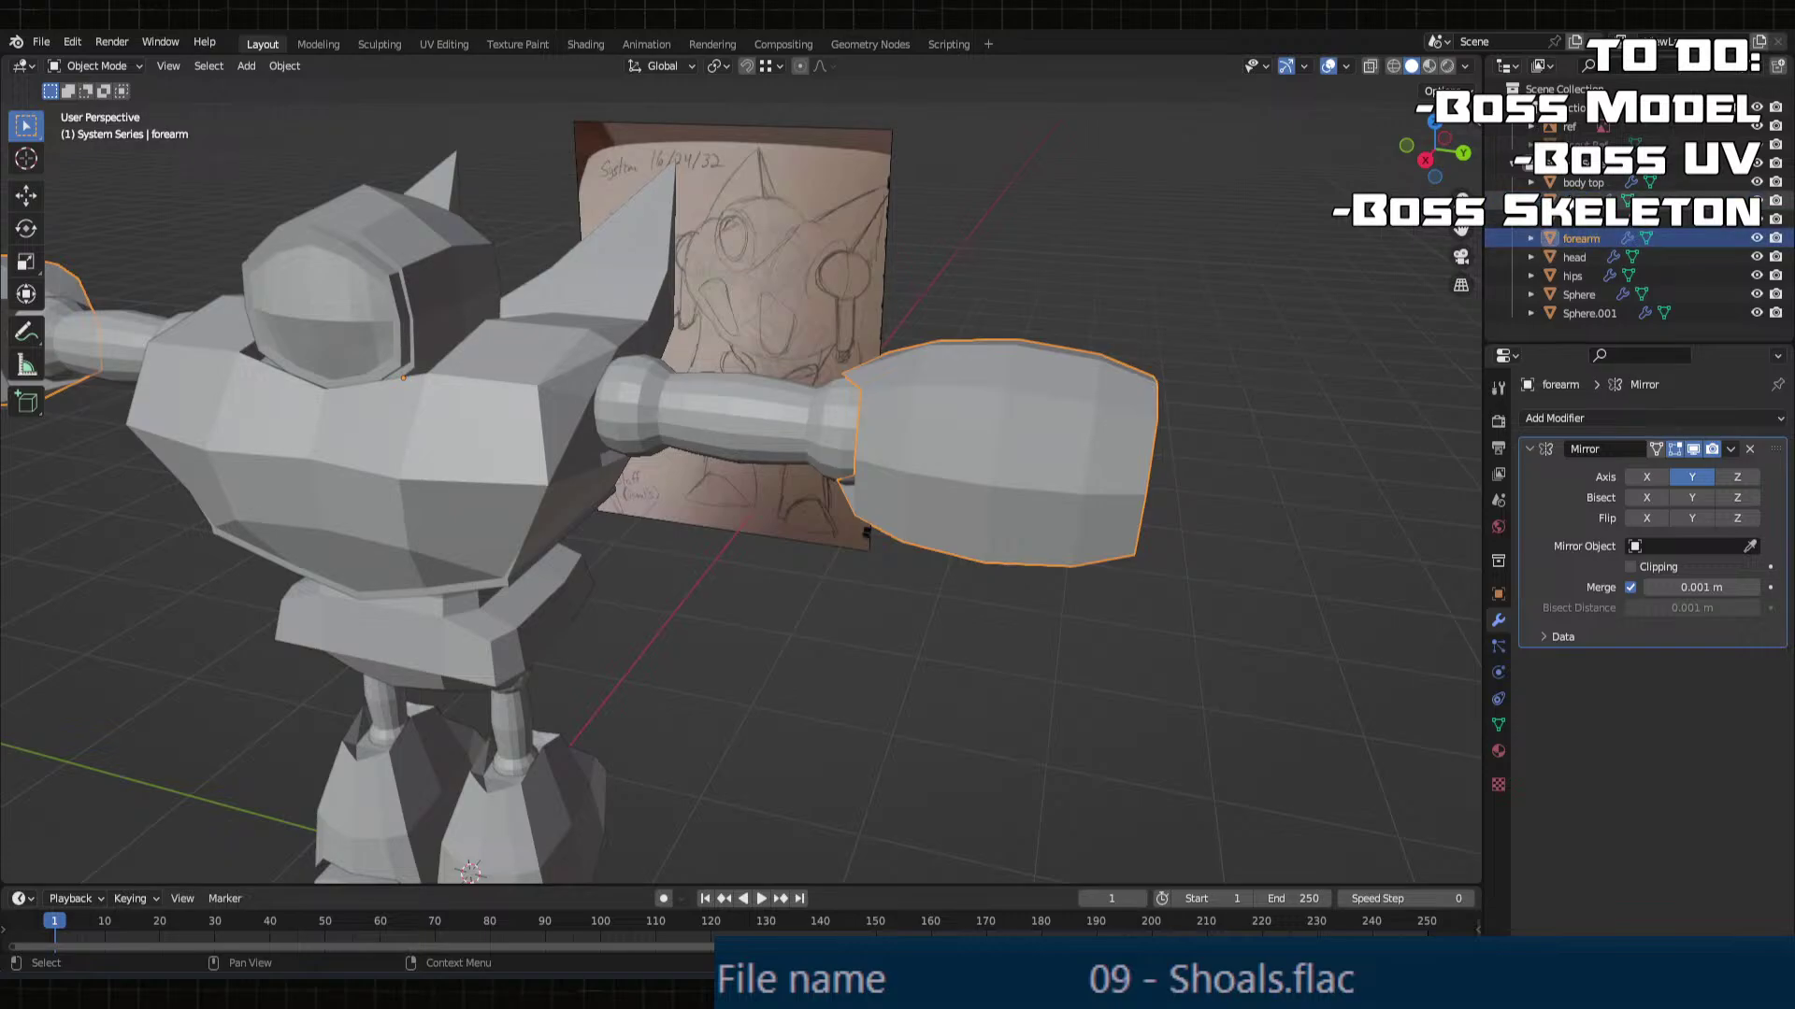
{"action": "left_click", "coordinate": [1587, 311]}
{"action": "double_click", "coordinate": [1587, 311]}
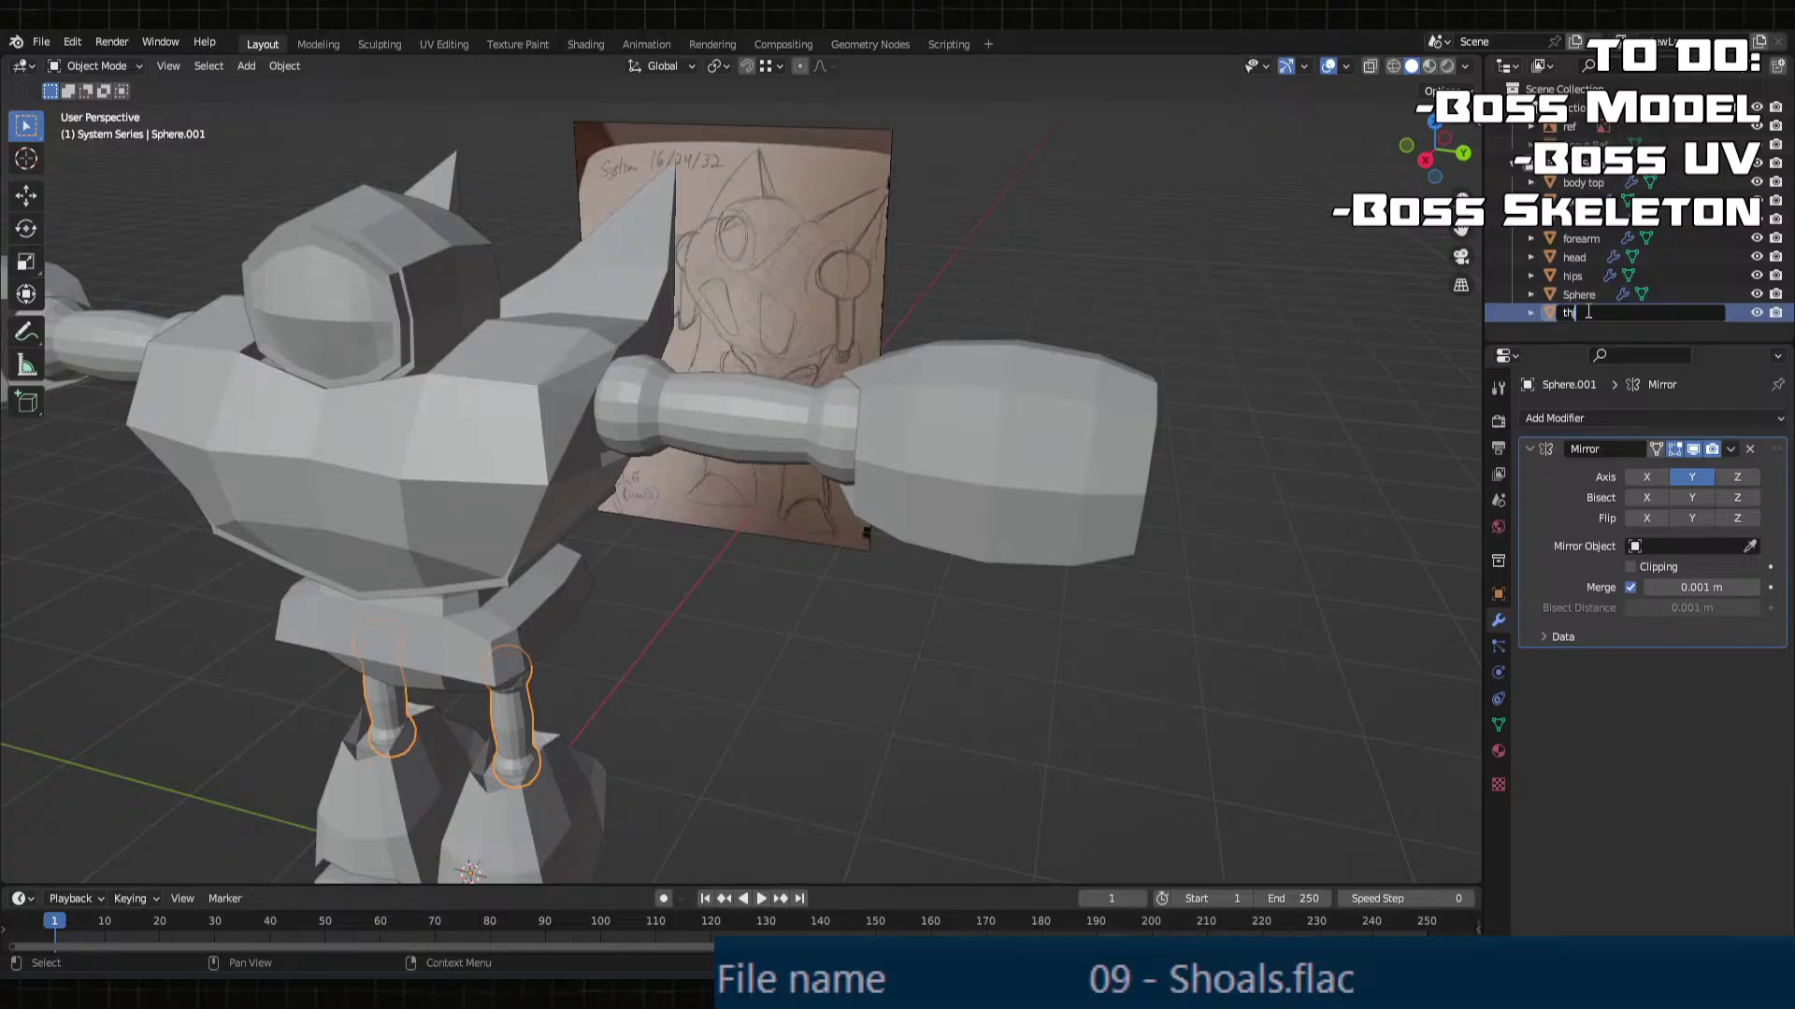
{"action": "type", "text": "thighs"}
{"action": "key", "text": "Return"}
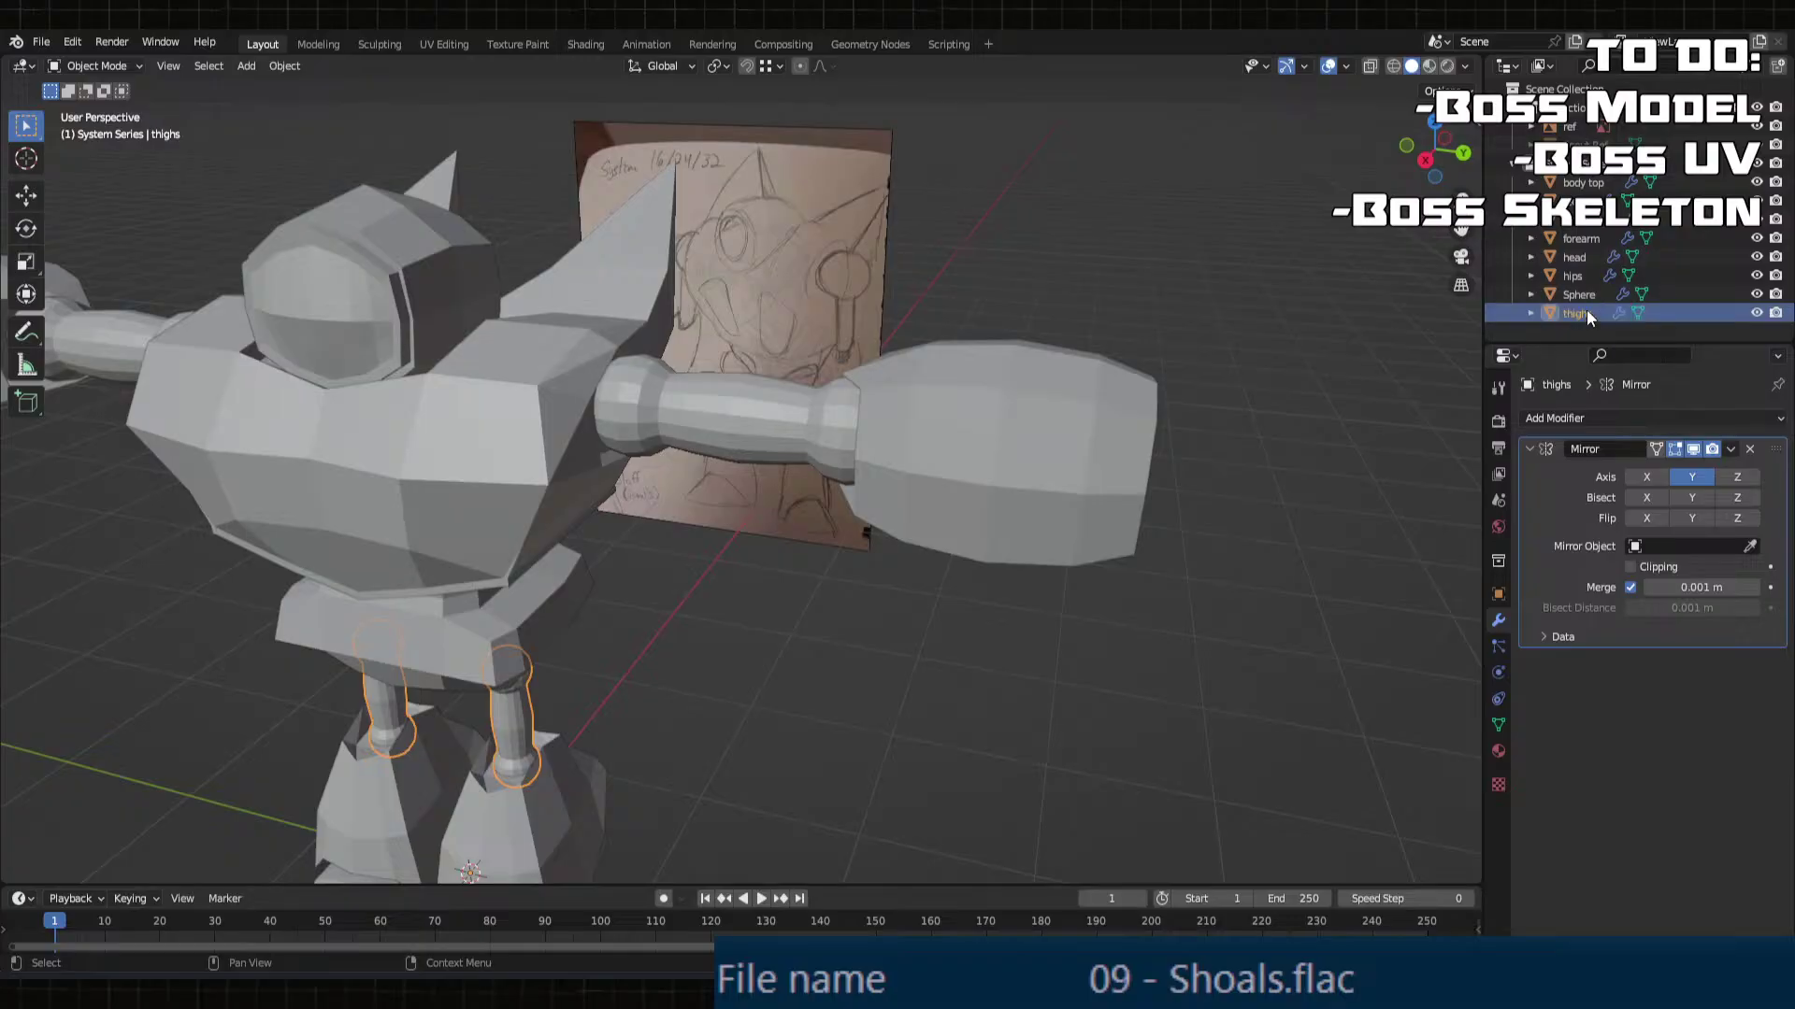
Step: Rename the feet object that encloses the lower legs as shins and select the body top object
{"action": "left_click", "coordinate": [1582, 200]}
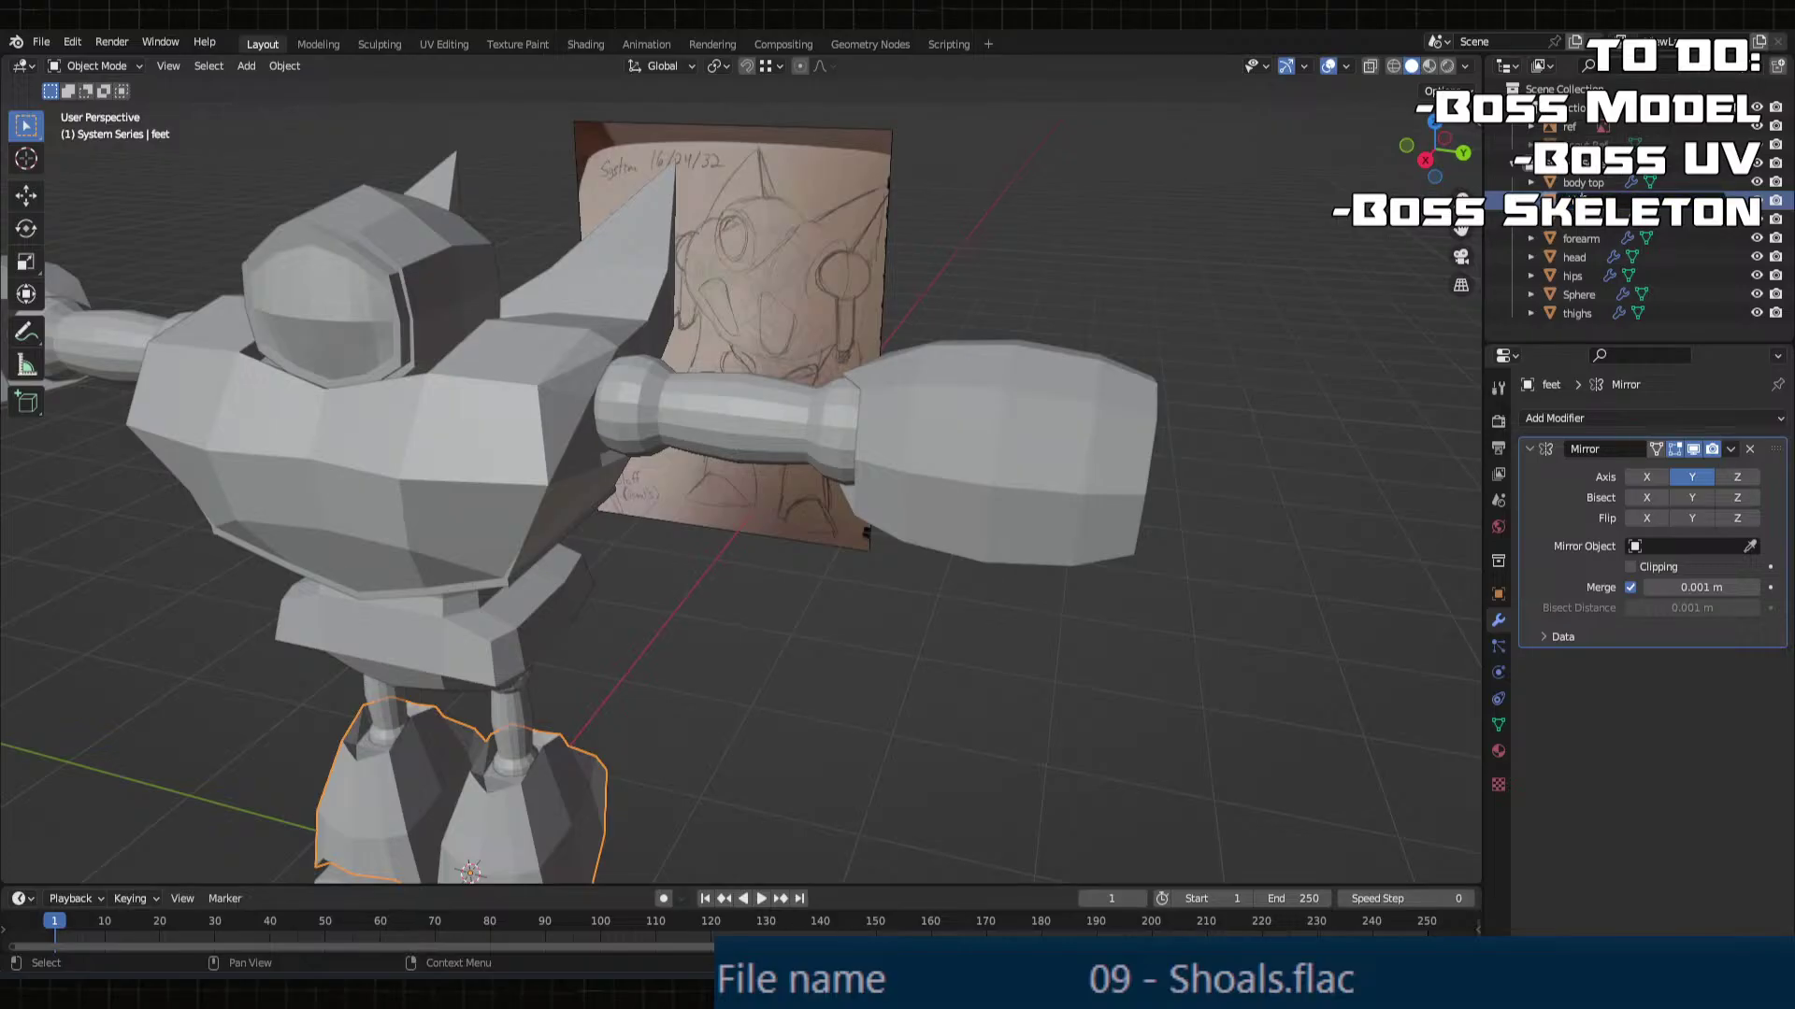
{"action": "key", "text": "shift+d"}
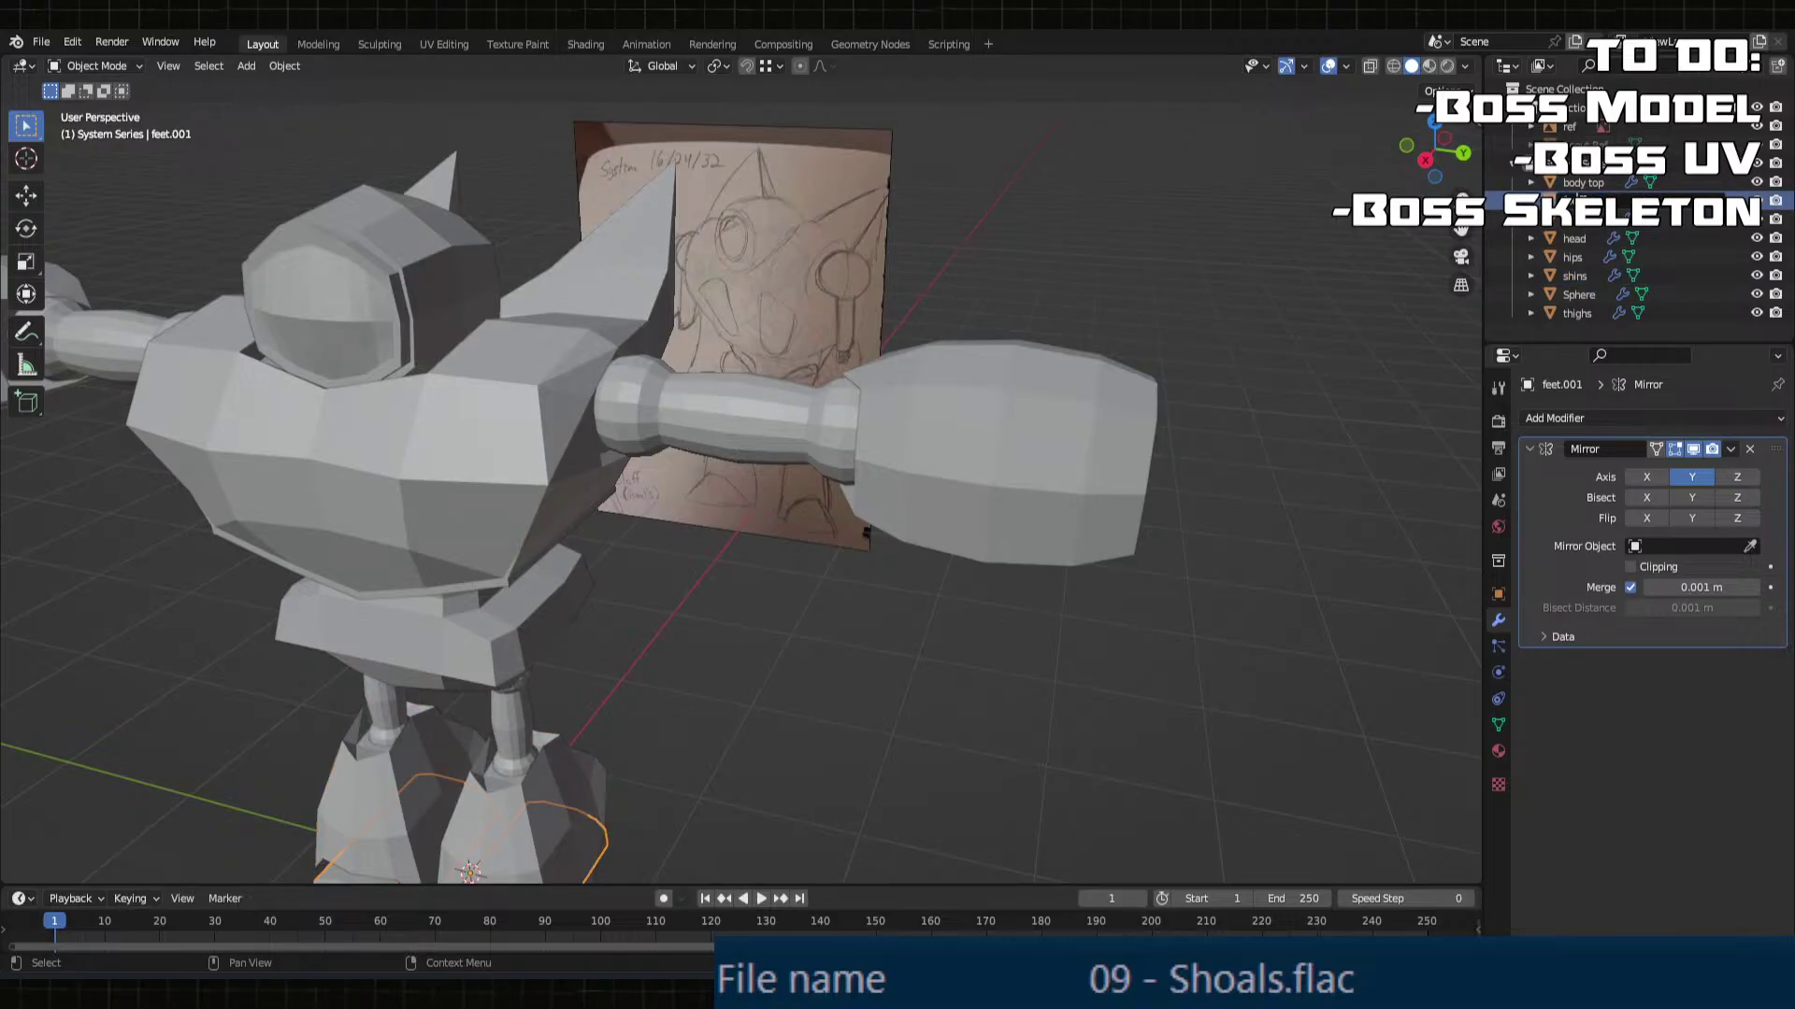
{"action": "key", "text": "ctrl+z"}
{"action": "left_click", "coordinate": [1582, 182]}
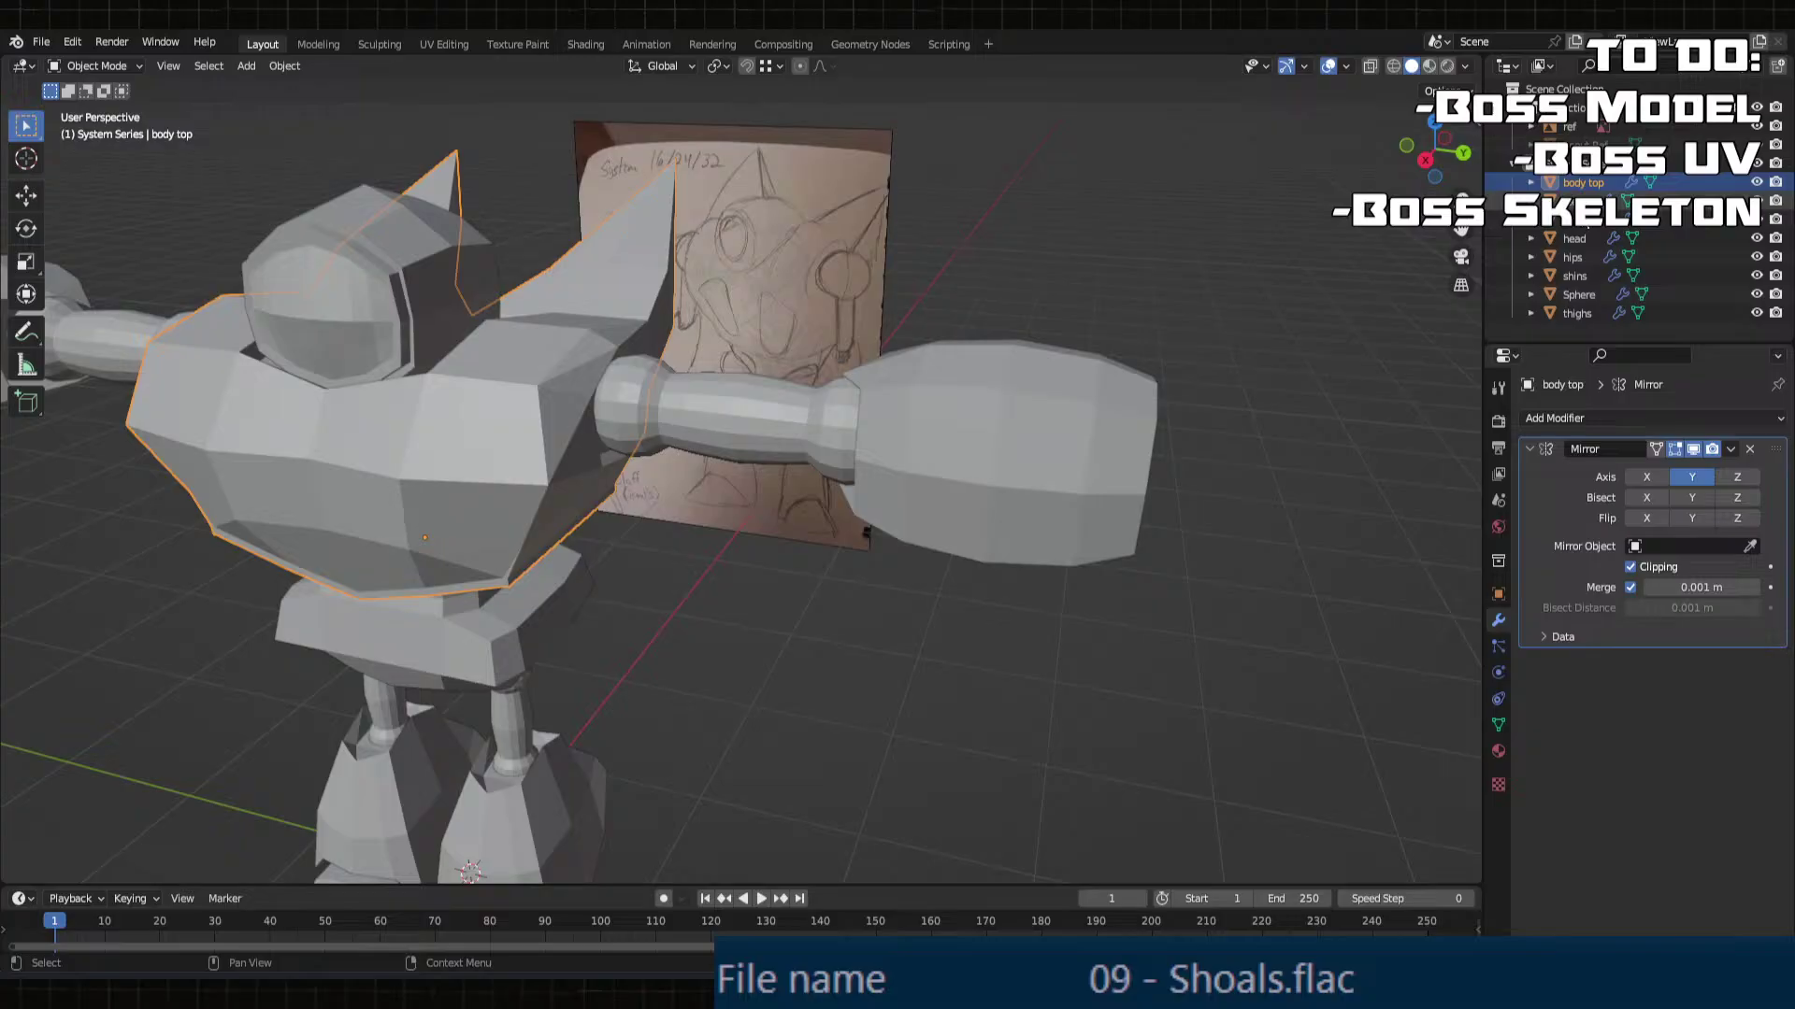
Step: Rename the Sphere object between the shoulders and forearms as upper arm and clear the selection
{"action": "left_click", "coordinate": [1579, 256]}
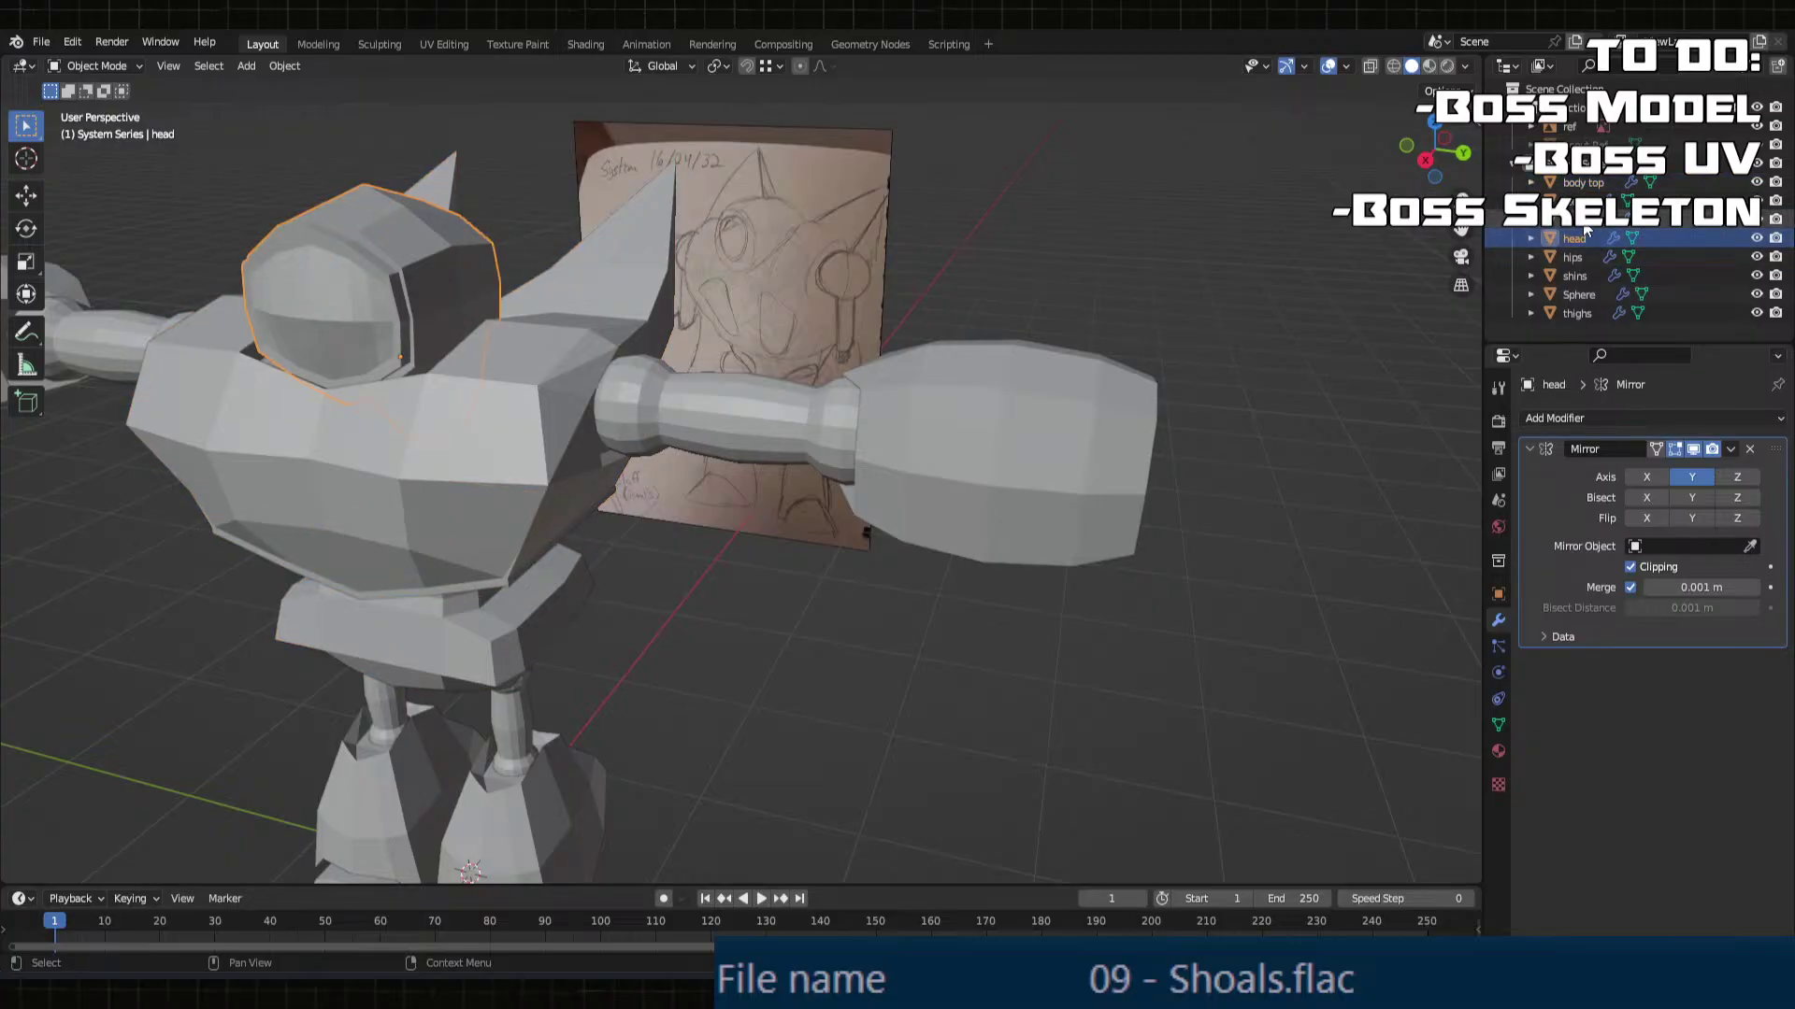
{"action": "double_click", "coordinate": [1580, 297]}
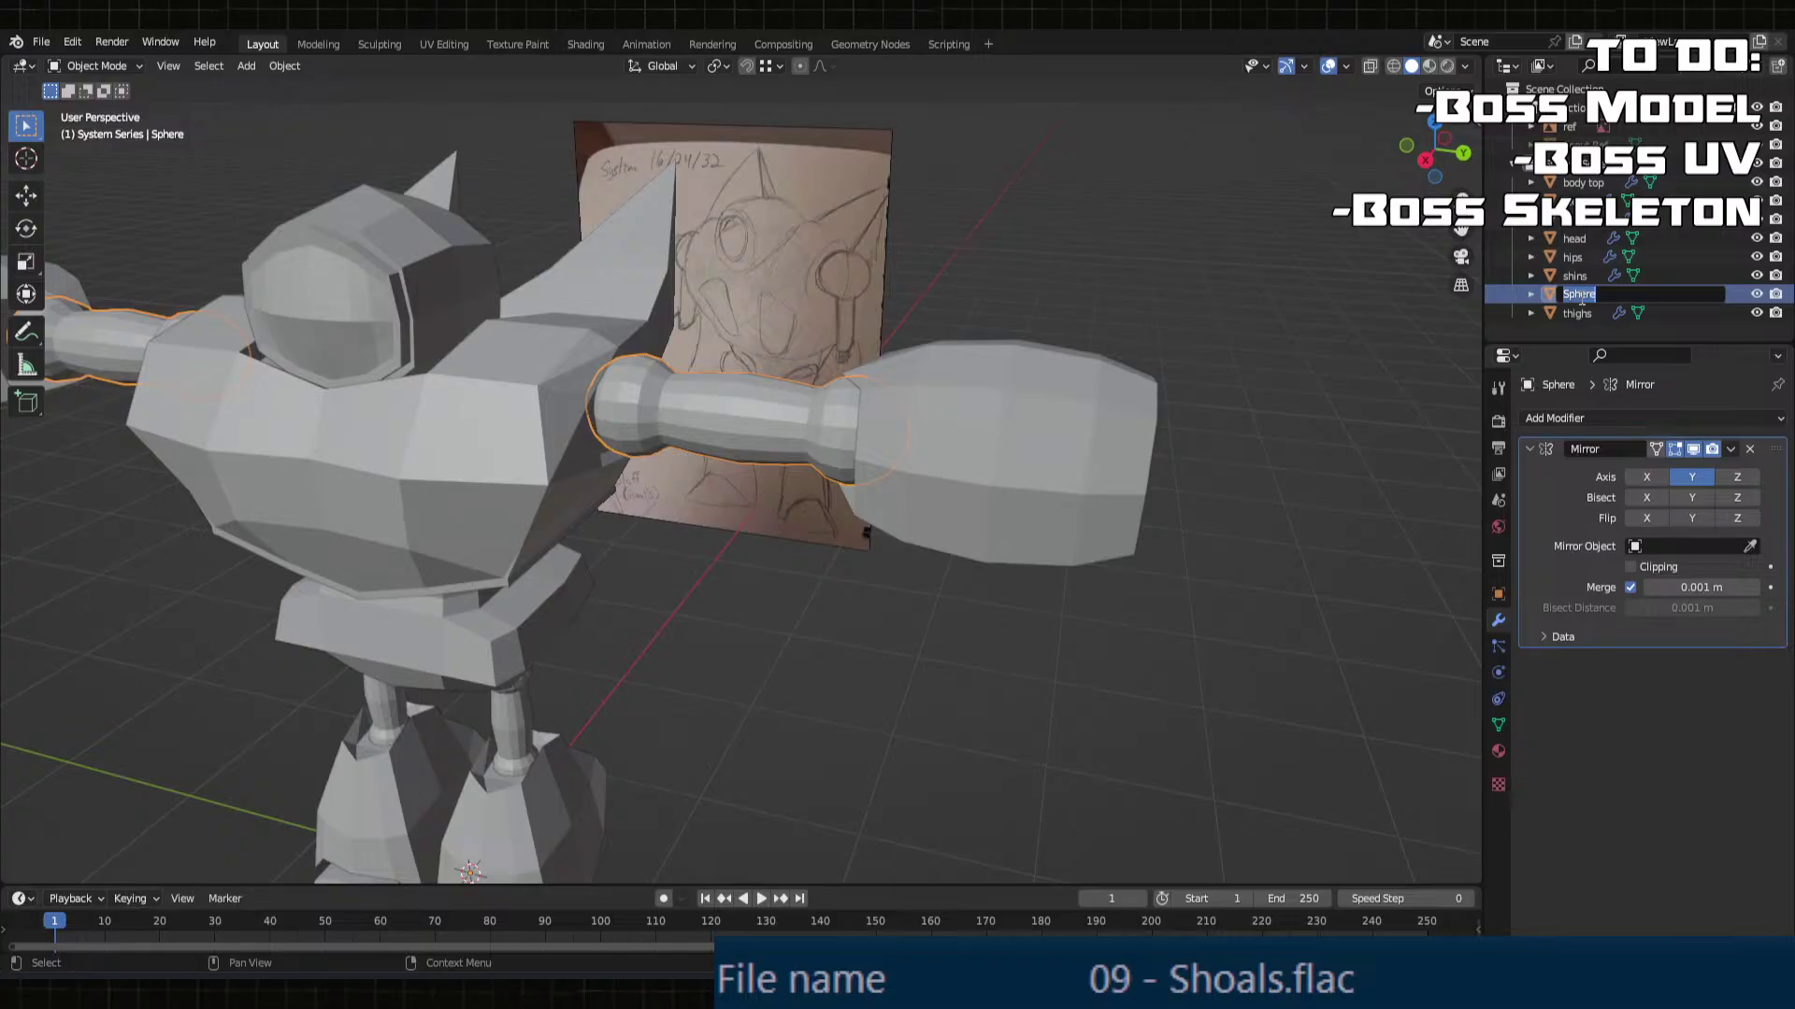
{"action": "type", "text": "upper arm"}
{"action": "key", "text": "Return"}
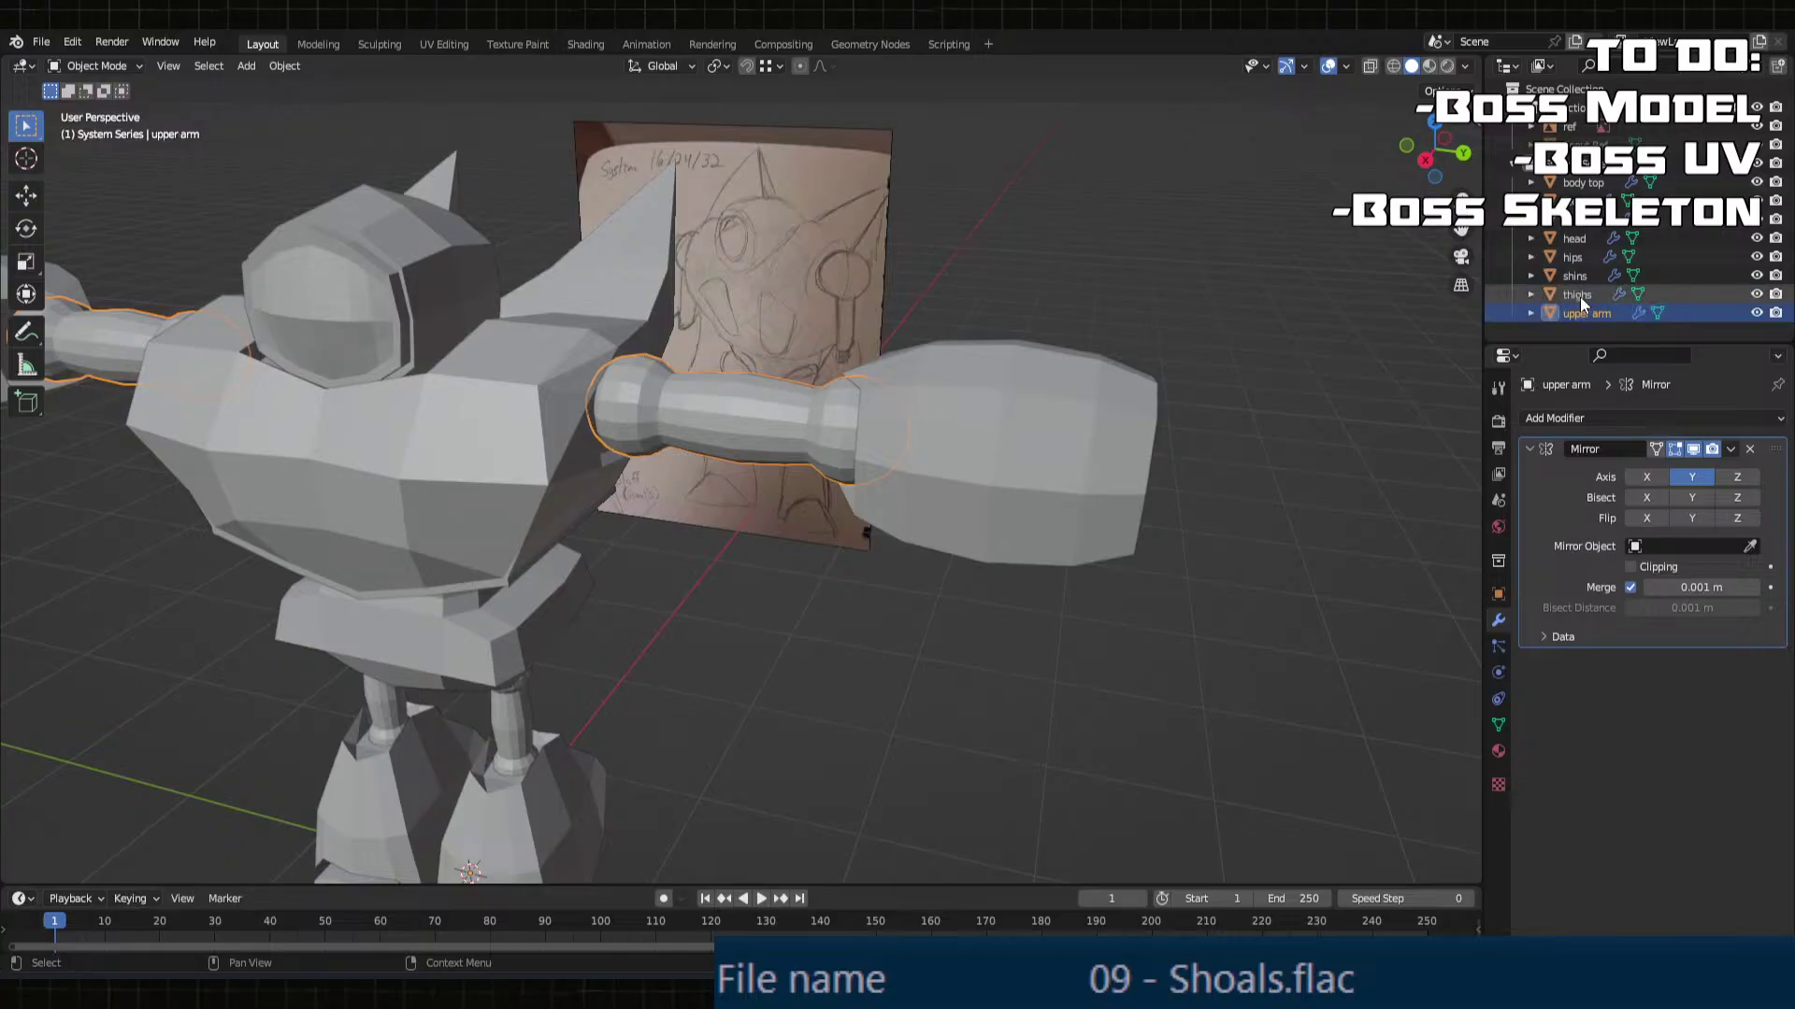
{"action": "left_click", "coordinate": [1055, 628]}
Step: Examine the forearm's recessed open end and the whole robot from several angles
{"action": "scroll", "coordinate": [1053, 628], "scroll_direction": "down", "scroll_amount": 2}
{"action": "key", "text": "Tab"}
{"action": "middle_click_drag", "start_coordinate": [1050, 626], "coordinate": [982, 673]}
{"action": "key", "text": "Tab"}
{"action": "scroll", "coordinate": [991, 659], "scroll_direction": "up", "scroll_amount": 3}
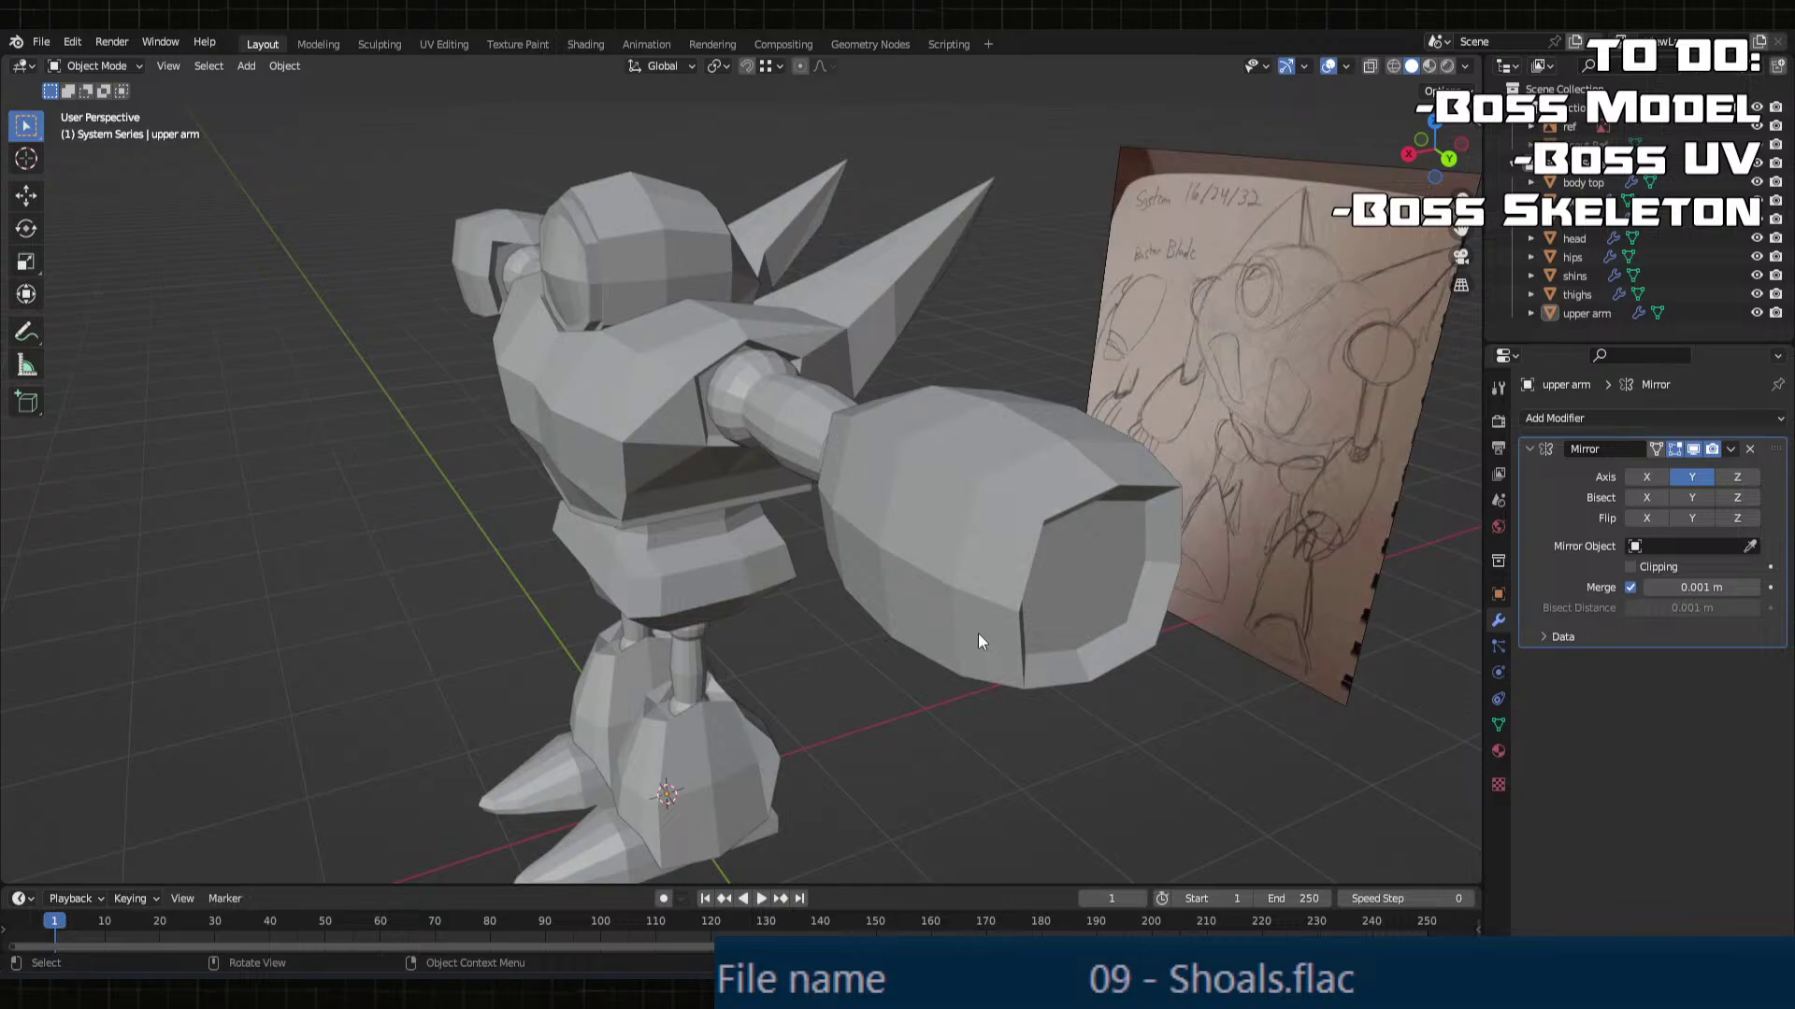
{"action": "middle_click_drag", "start_coordinate": [851, 667], "coordinate": [1037, 520]}
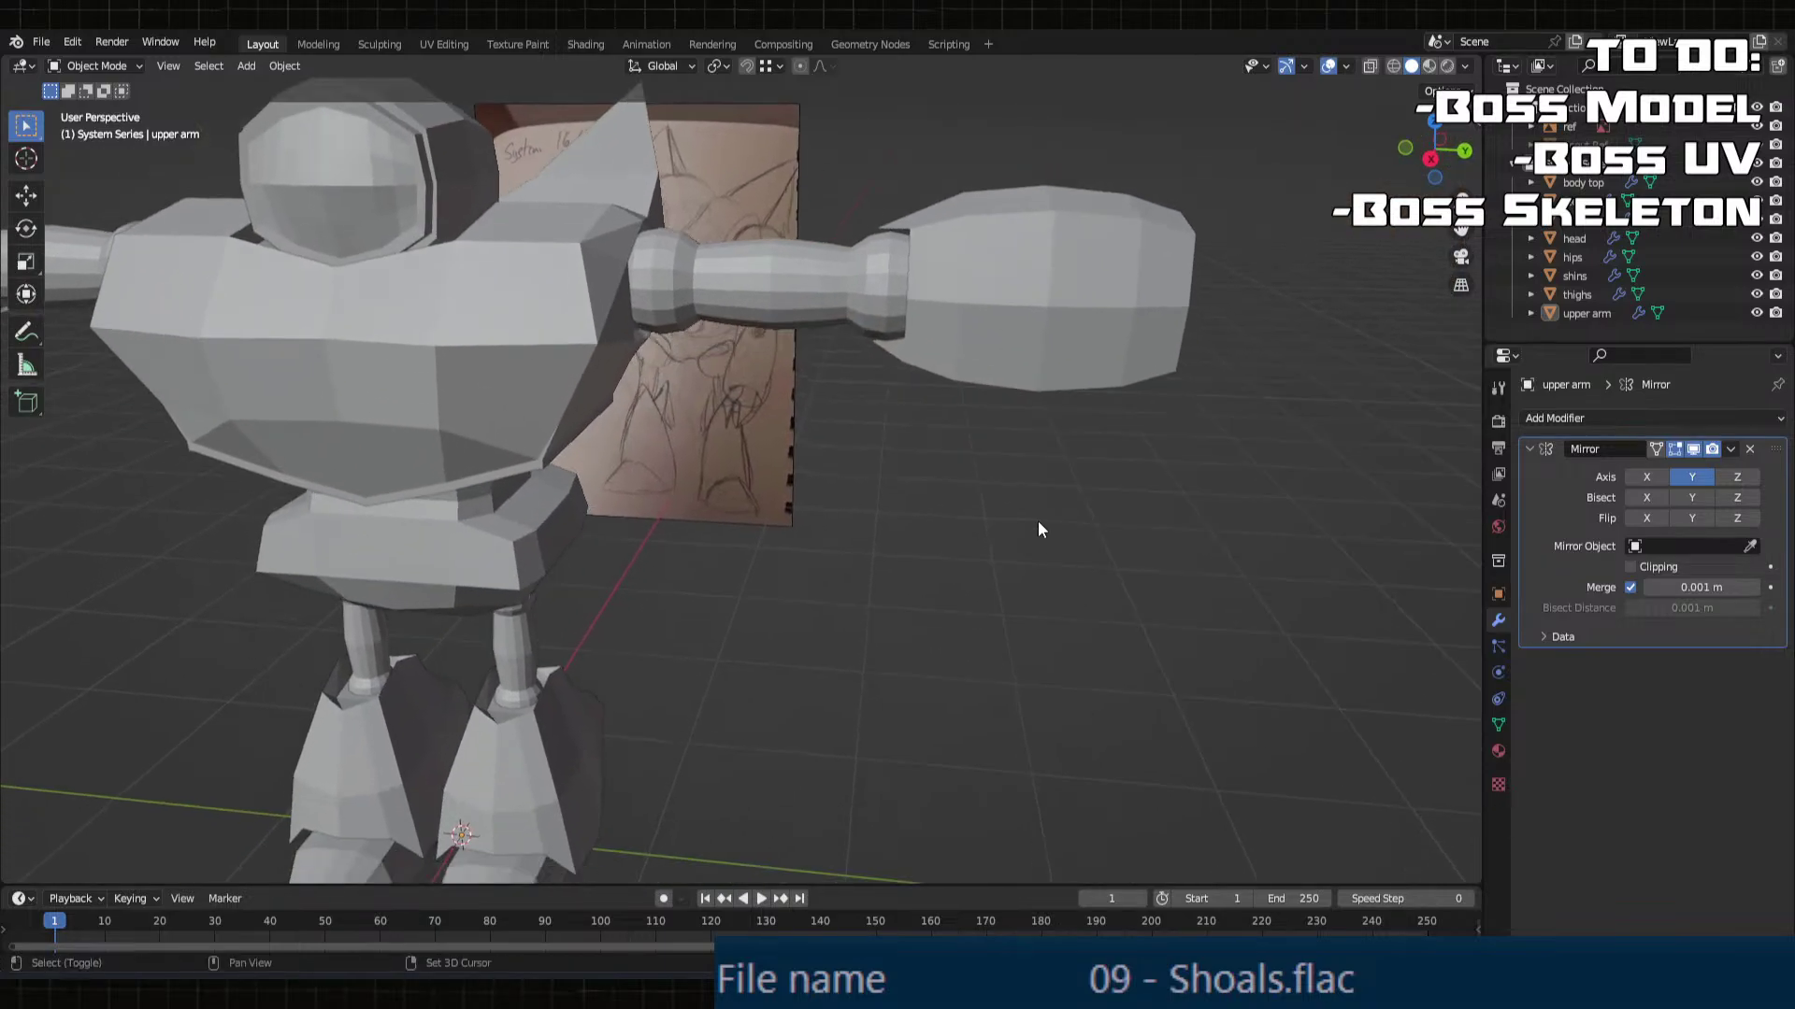
{"action": "scroll", "coordinate": [1037, 520], "scroll_direction": "down", "scroll_amount": 2}
{"action": "middle_click_drag", "start_coordinate": [959, 608], "coordinate": [933, 613]}
Step: Add a 1 m cube and raise it along Z to the height of the head
{"action": "key", "text": "shift+a"}
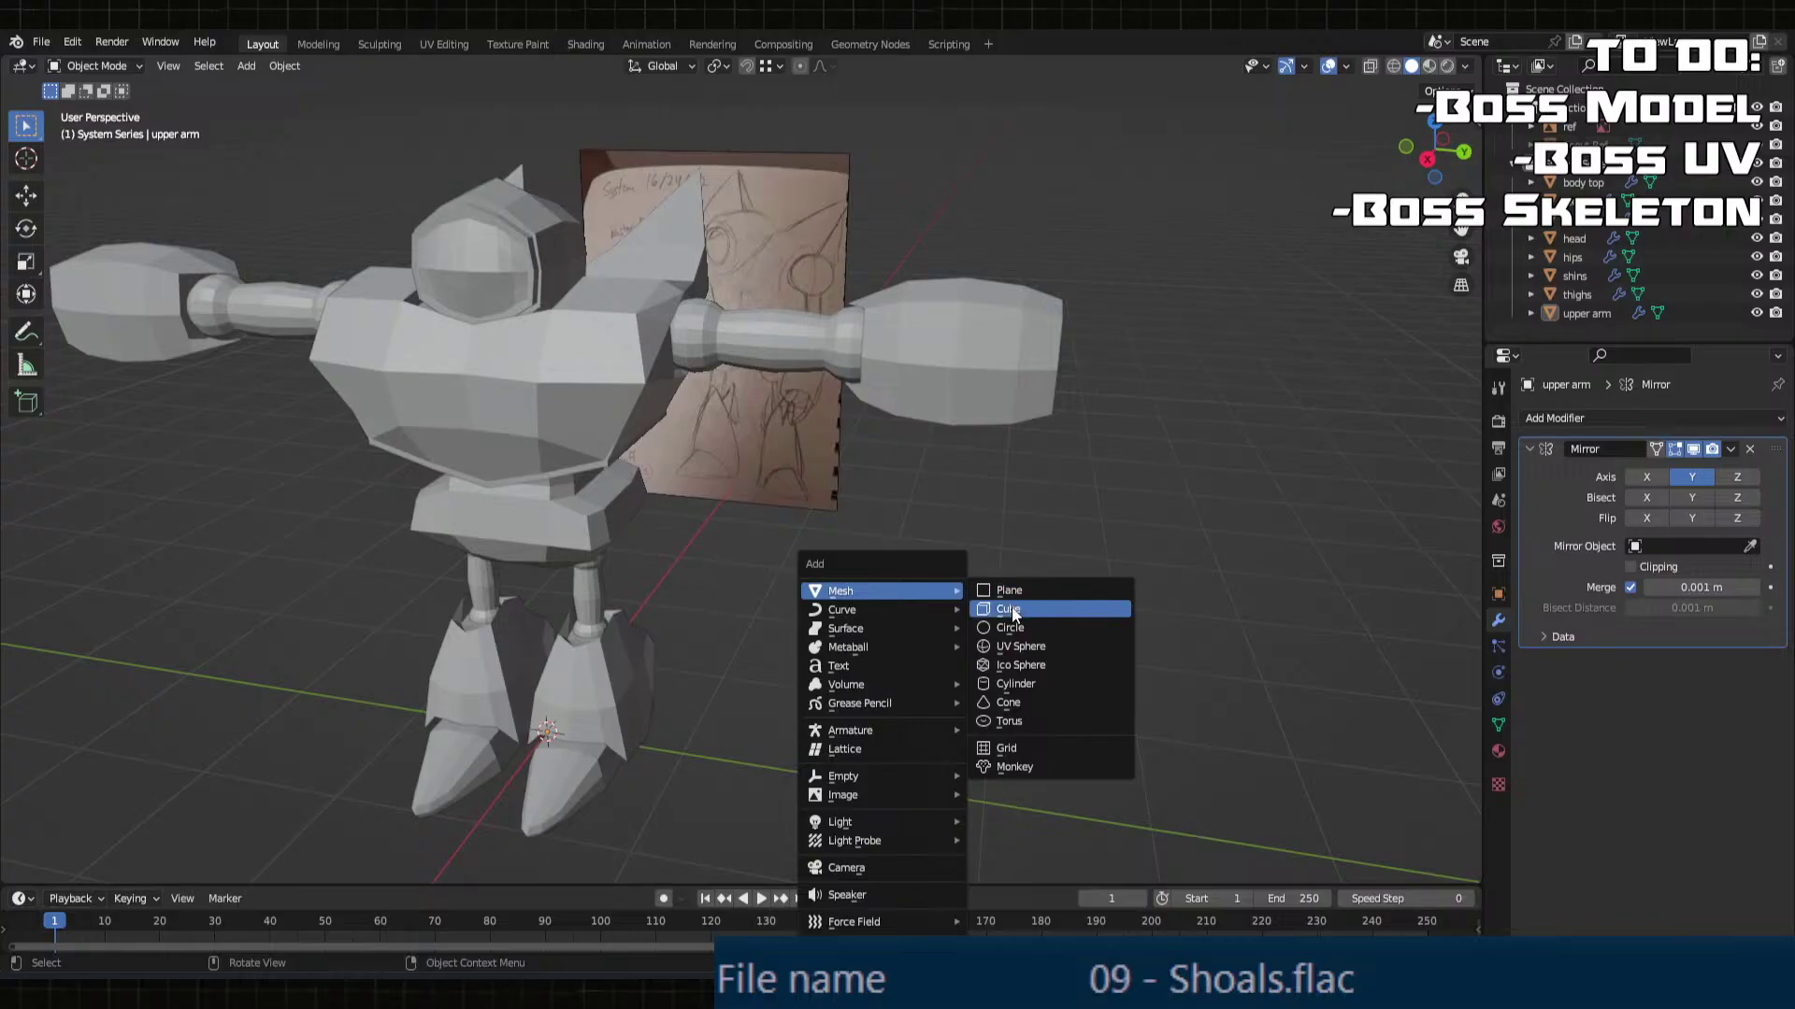
{"action": "left_click", "coordinate": [989, 609]}
{"action": "key", "text": "g"}
{"action": "key", "text": "z"}
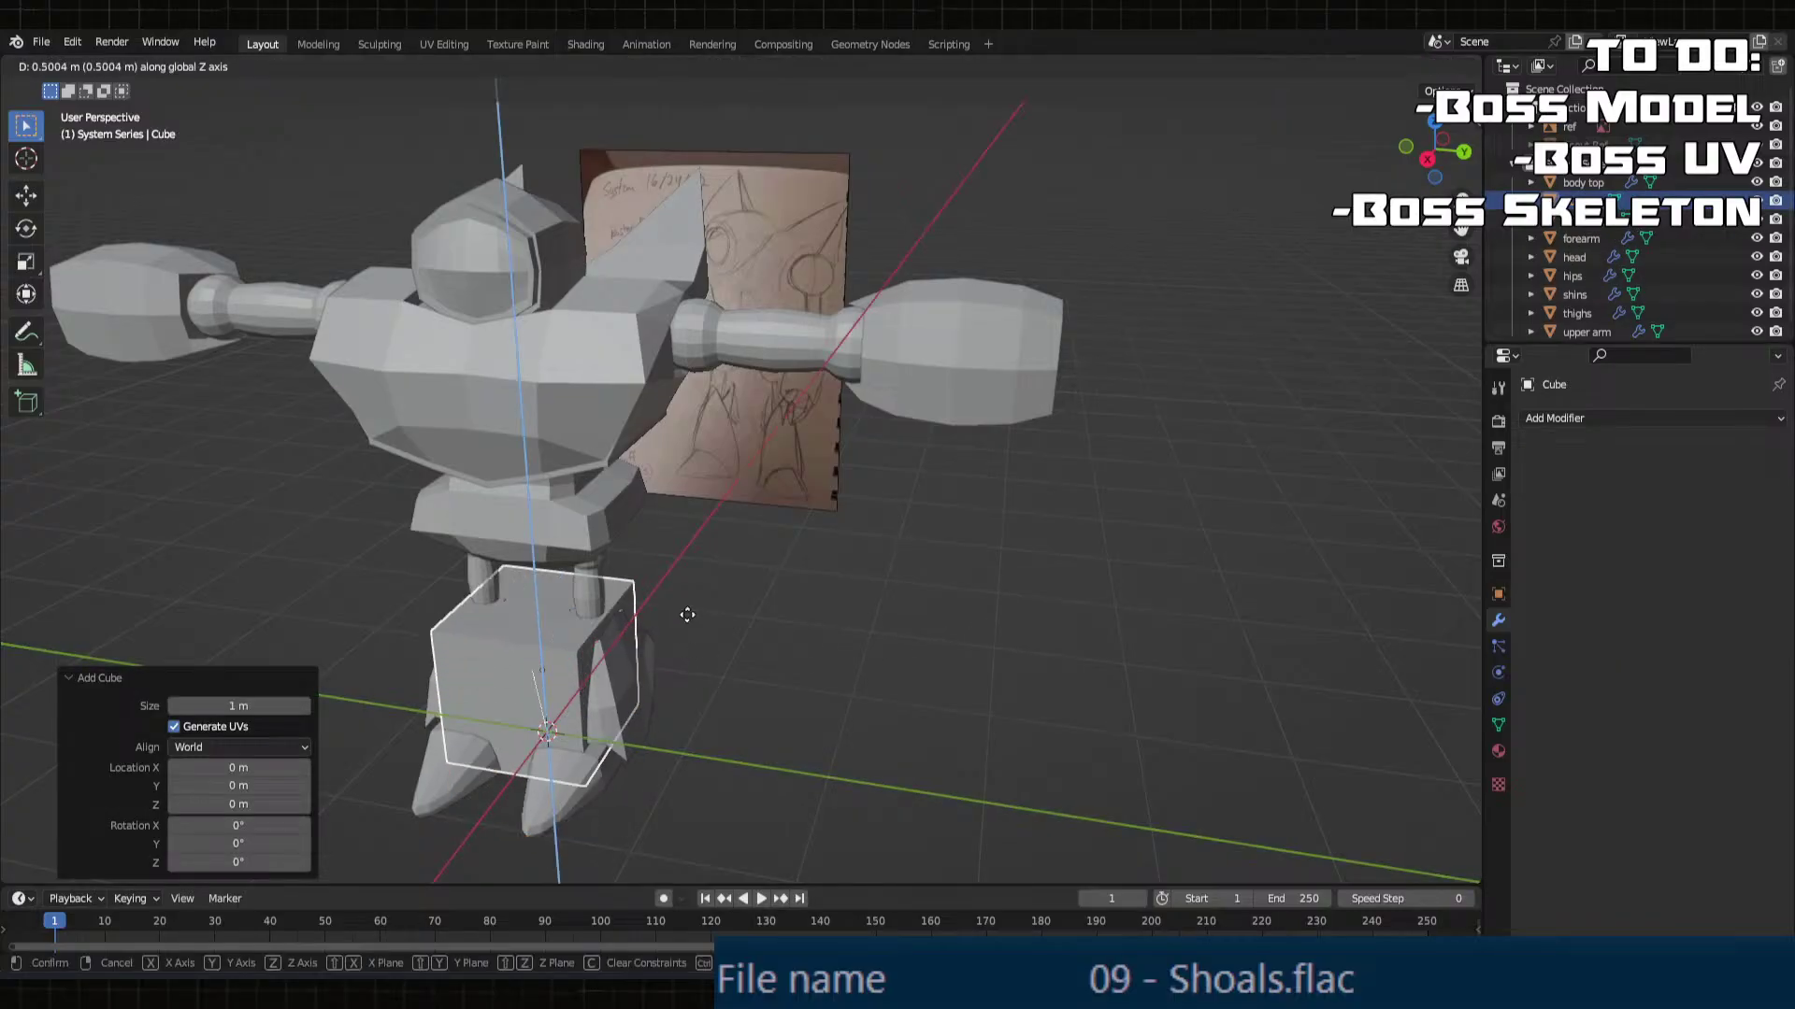
{"action": "left_click", "coordinate": [686, 261]}
Step: Give the cube a Mirror modifier across Y and move its mesh about 3.07 m along Y to the forearm
{"action": "key", "text": "Tab"}
{"action": "left_click", "coordinate": [1577, 420]}
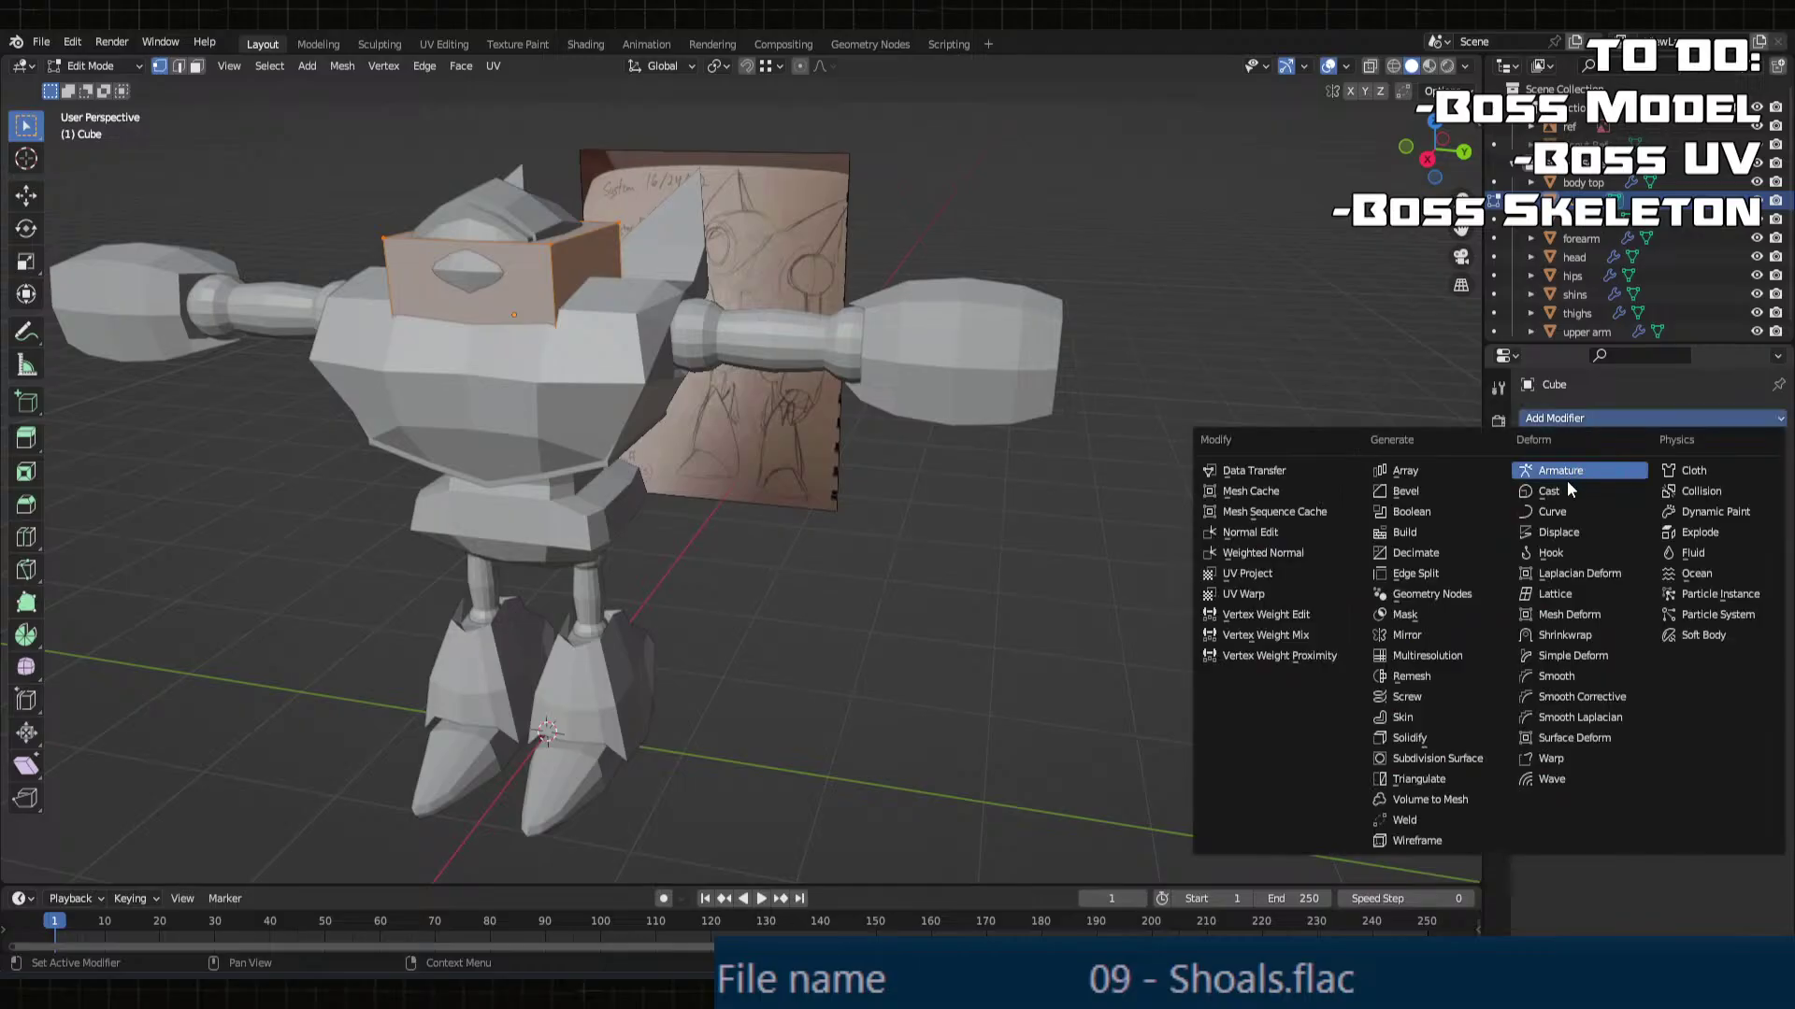
{"action": "left_click", "coordinate": [1411, 634]}
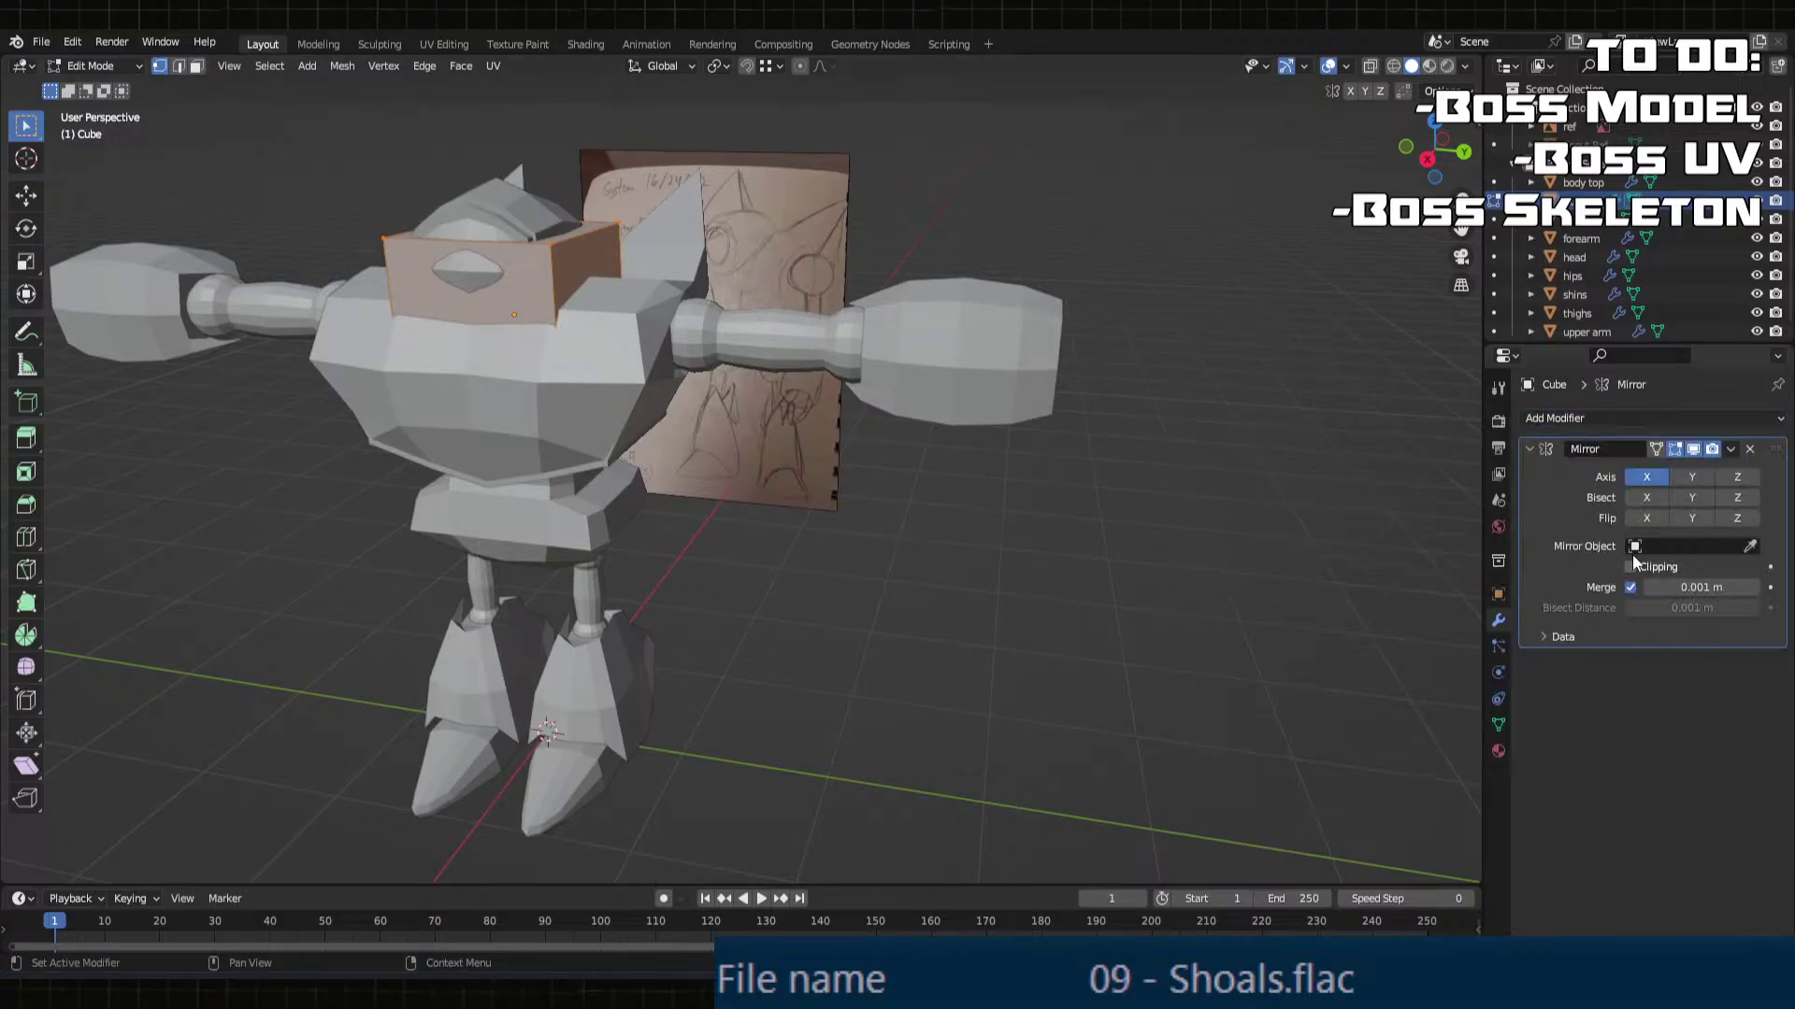
{"action": "key", "text": "g"}
{"action": "key", "text": "y"}
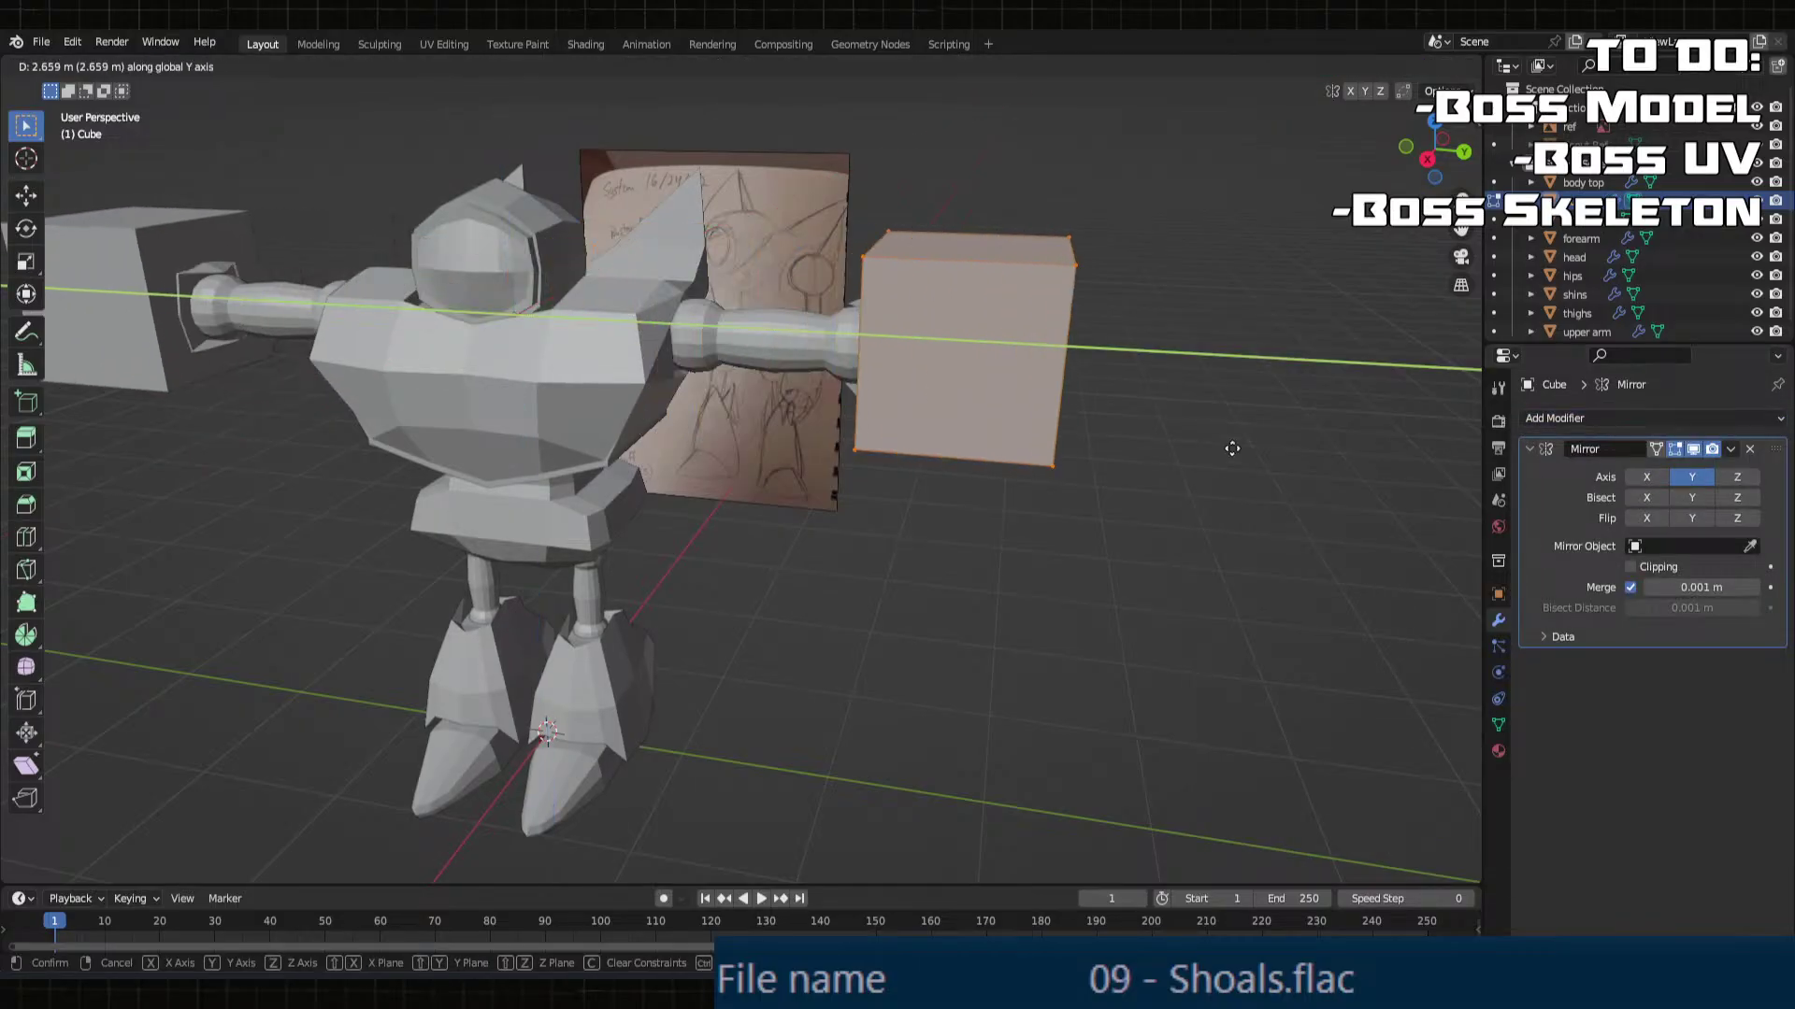
{"action": "left_click", "coordinate": [1321, 440]}
Step: Select the cube's entire linked mesh and scale it down to about 0.107 inside the forearm's open end
{"action": "middle_click_drag", "start_coordinate": [1321, 440], "coordinate": [1032, 381]}
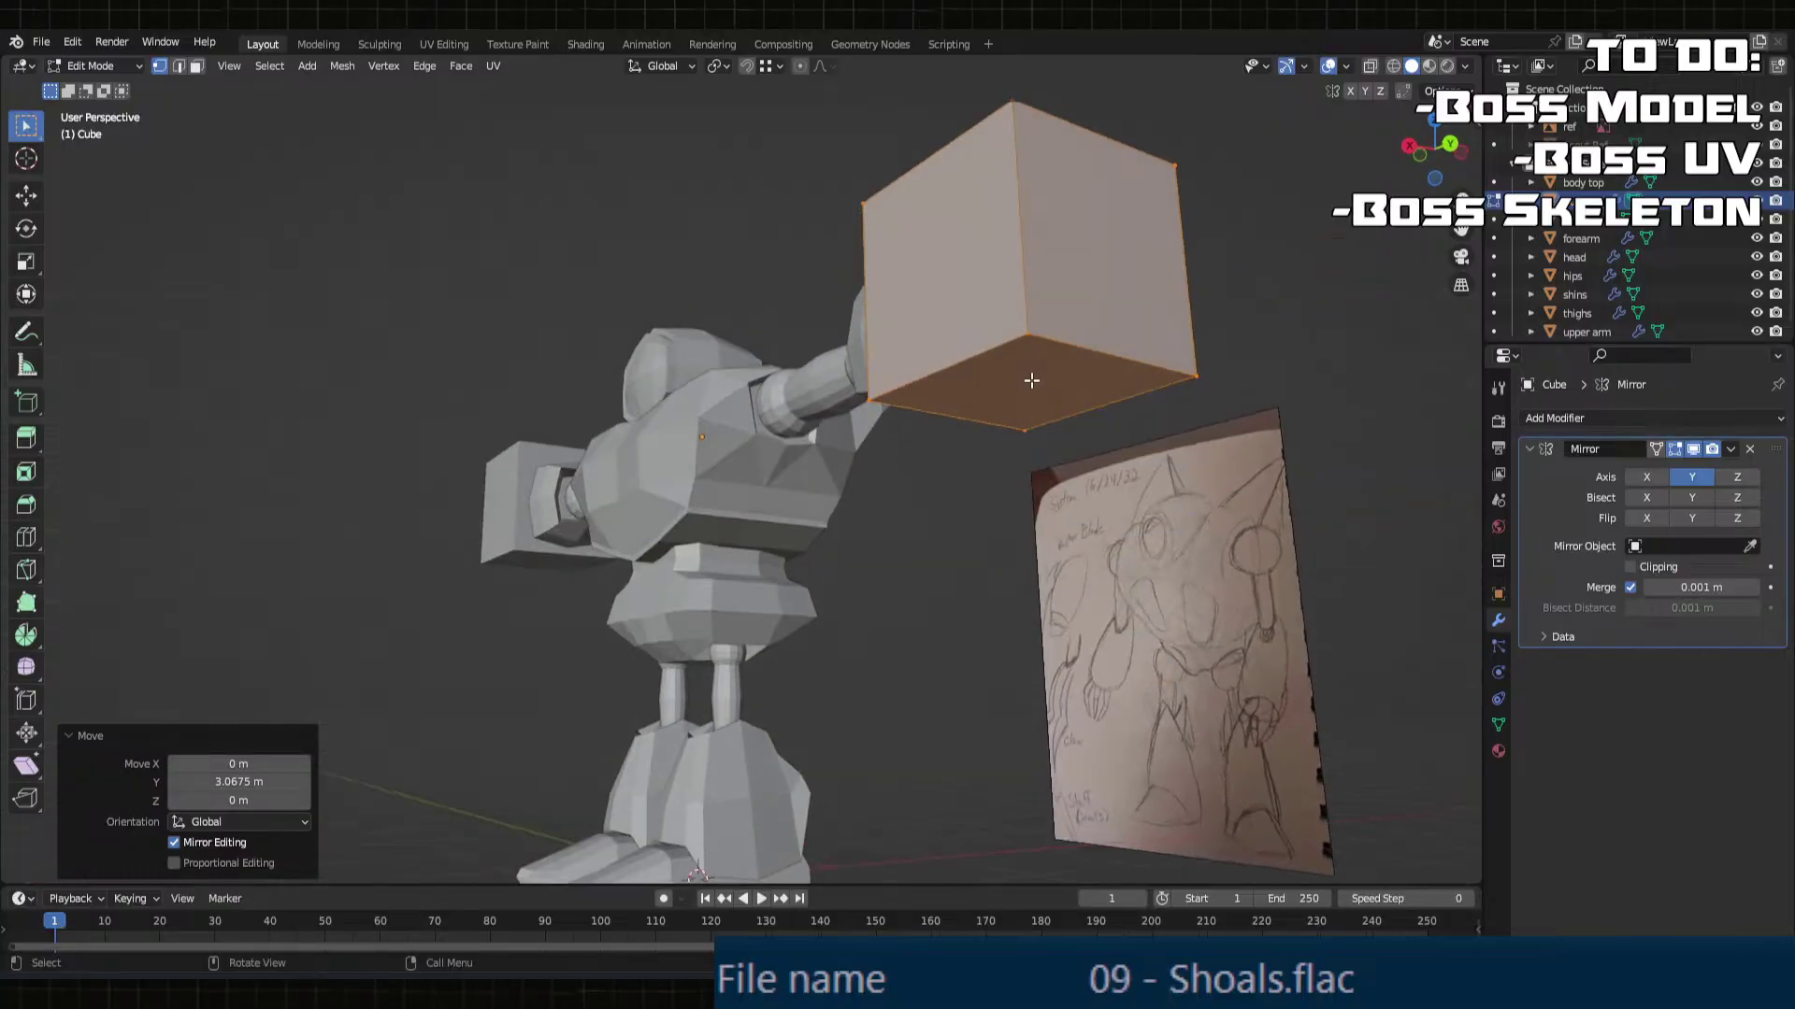
{"action": "middle_click_drag", "start_coordinate": [1071, 467], "coordinate": [1041, 455]}
{"action": "left_click", "coordinate": [965, 401]}
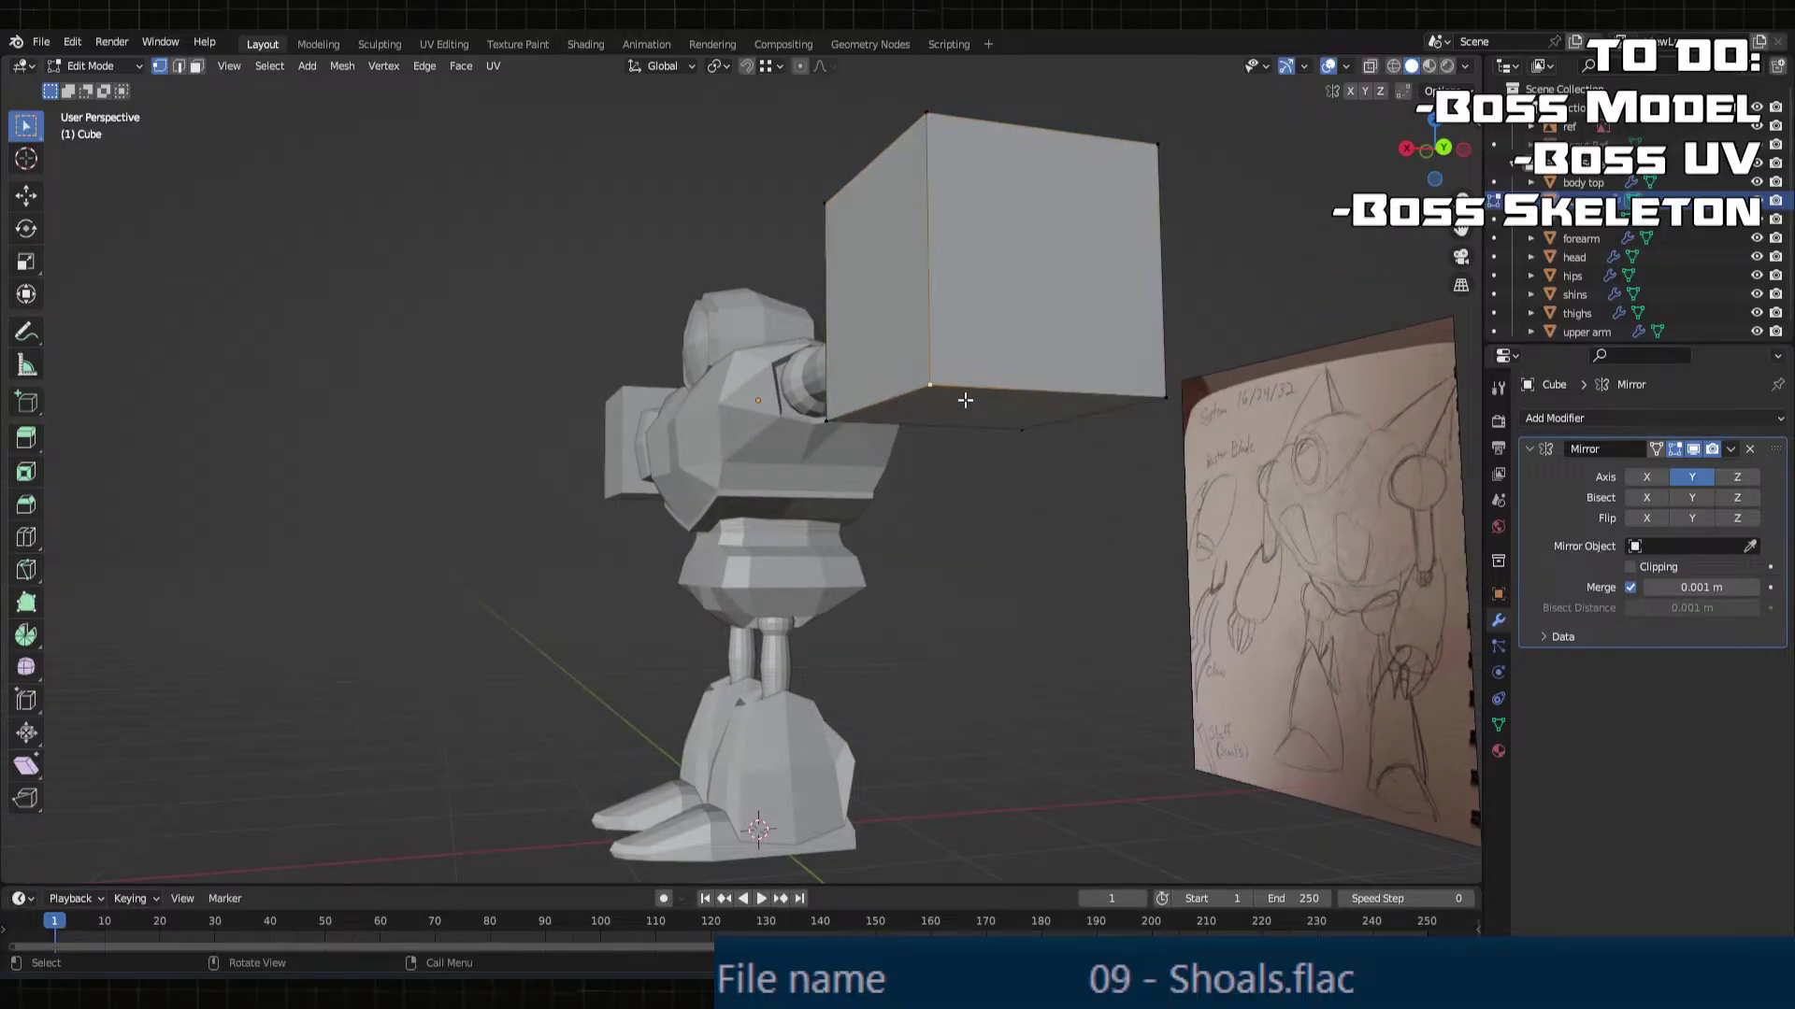
{"action": "mouse_move", "coordinate": [965, 401]}
{"action": "middle_mouse_down"}
{"action": "mouse_move", "coordinate": [923, 400]}
{"action": "mouse_move", "coordinate": [941, 421]}
{"action": "middle_mouse_up"}
{"action": "left_click", "coordinate": [941, 421]}
{"action": "left_click", "coordinate": [1029, 485], "text": "shift"}
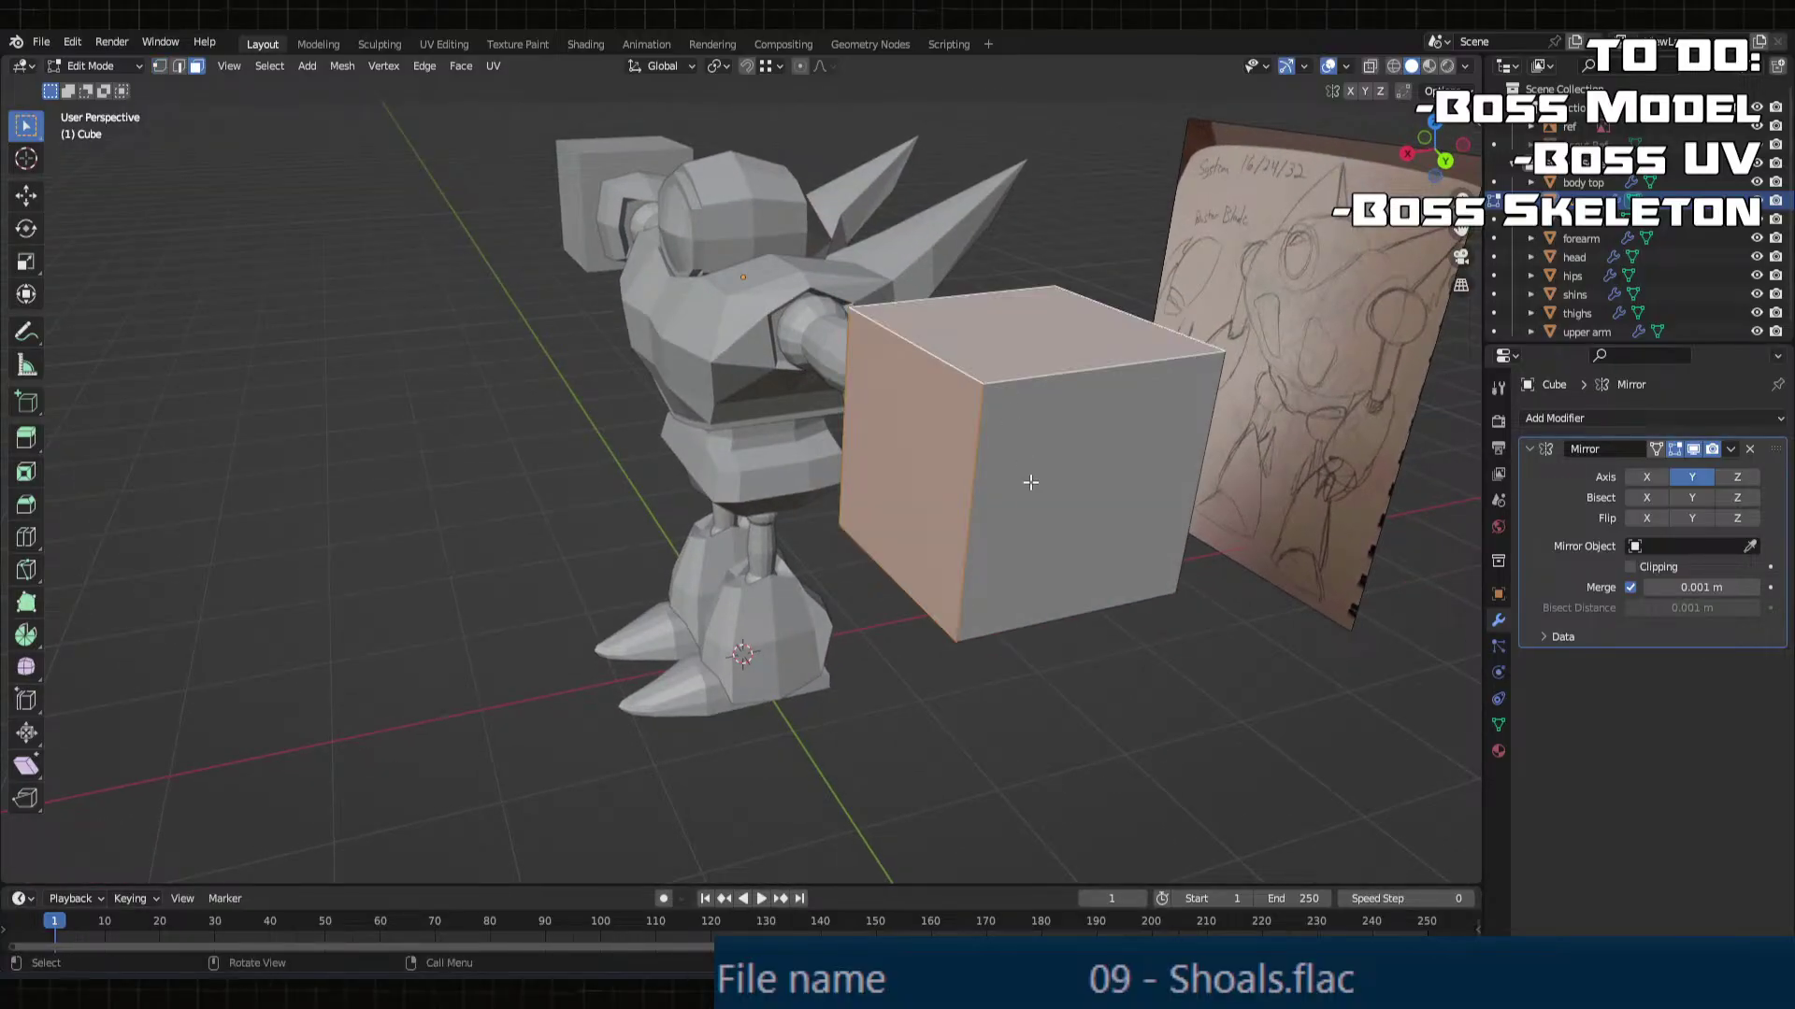
{"action": "middle_click_drag", "start_coordinate": [1029, 485], "coordinate": [962, 449]}
{"action": "key", "text": "ctrl+l"}
{"action": "key", "text": "s"}
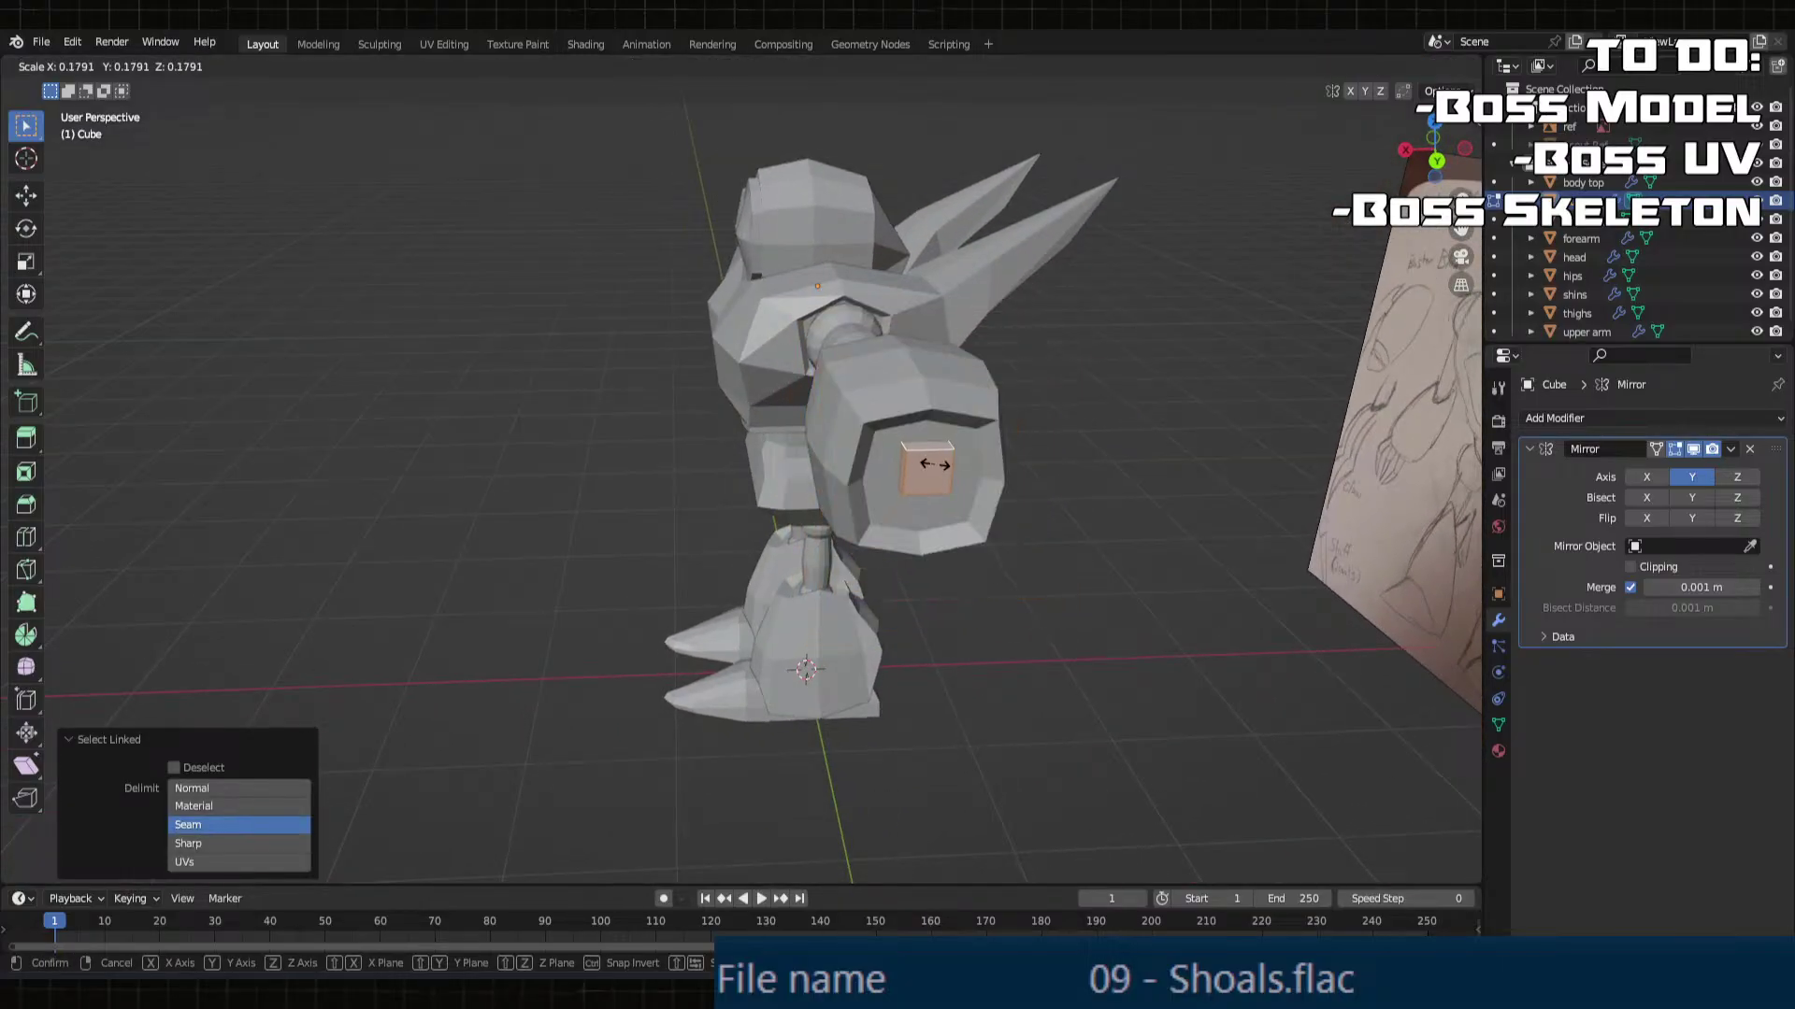
{"action": "left_click", "coordinate": [924, 465]}
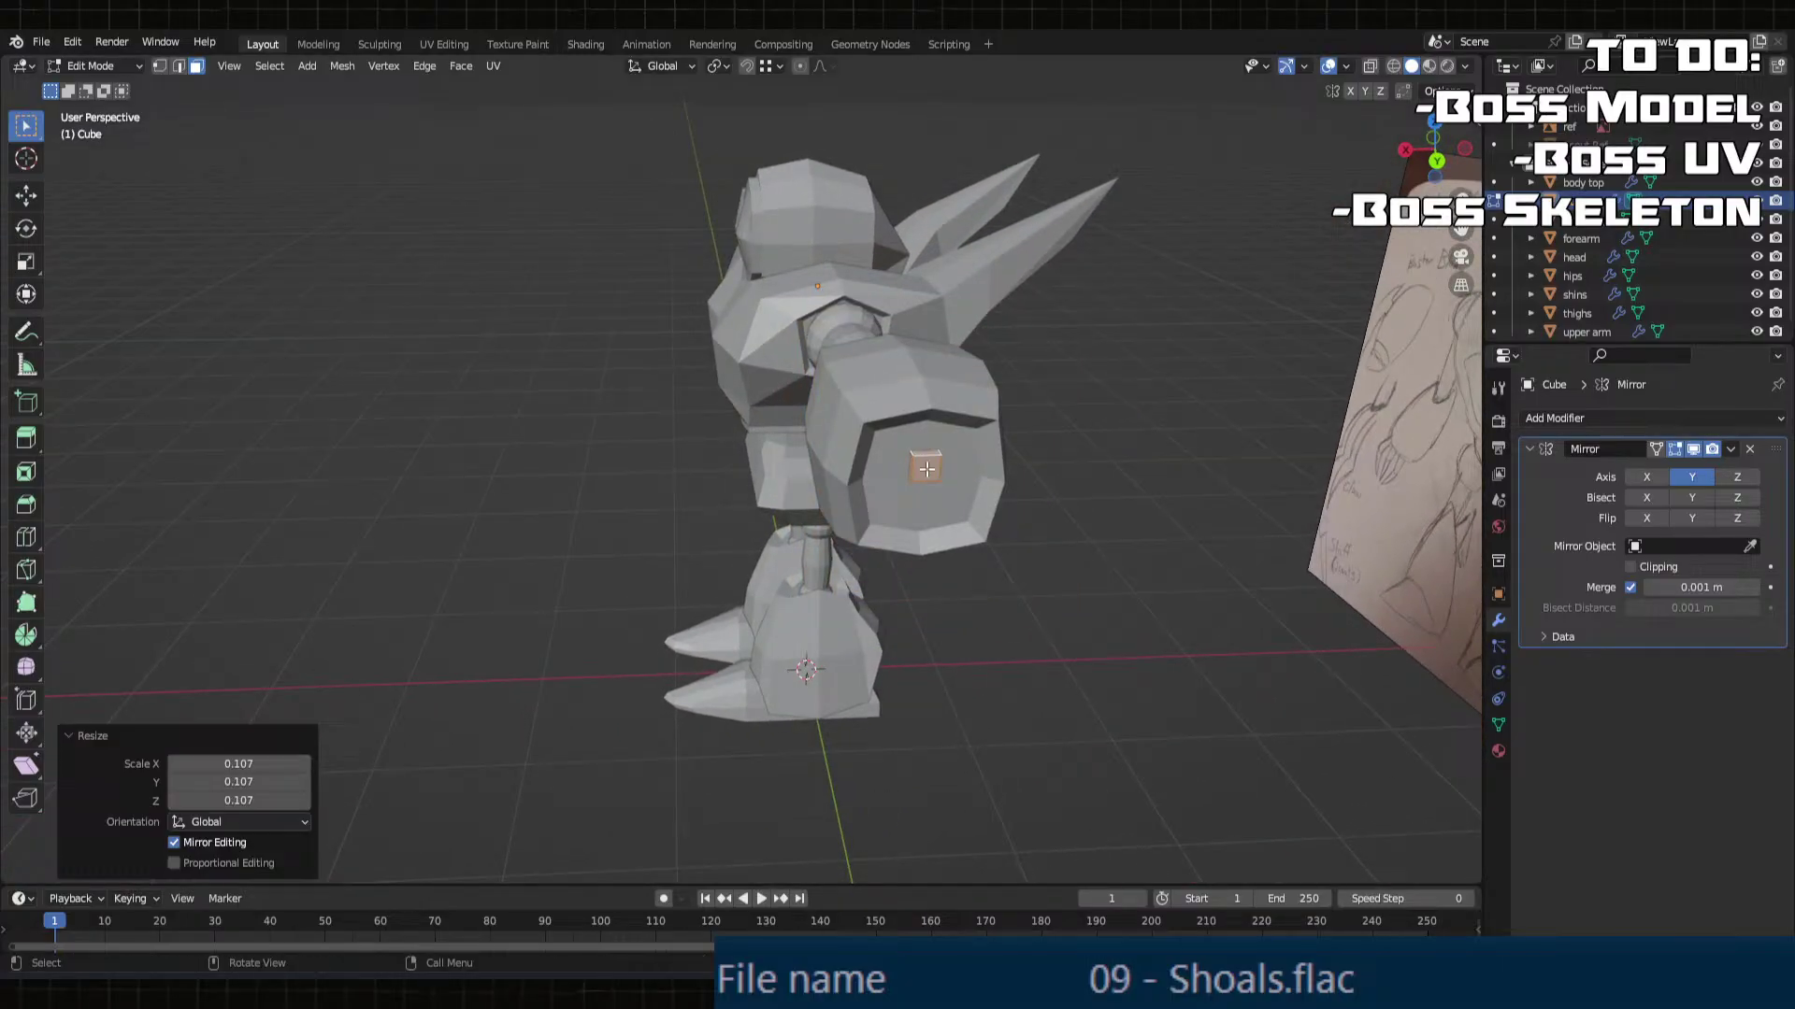
Step: Set the cube's resize factors to 0.1 on X, Y and Z
{"action": "left_click", "coordinate": [239, 763]}
{"action": "type", "text": "0.1"}
{"action": "key", "text": "Tab"}
{"action": "type", "text": "0.1"}
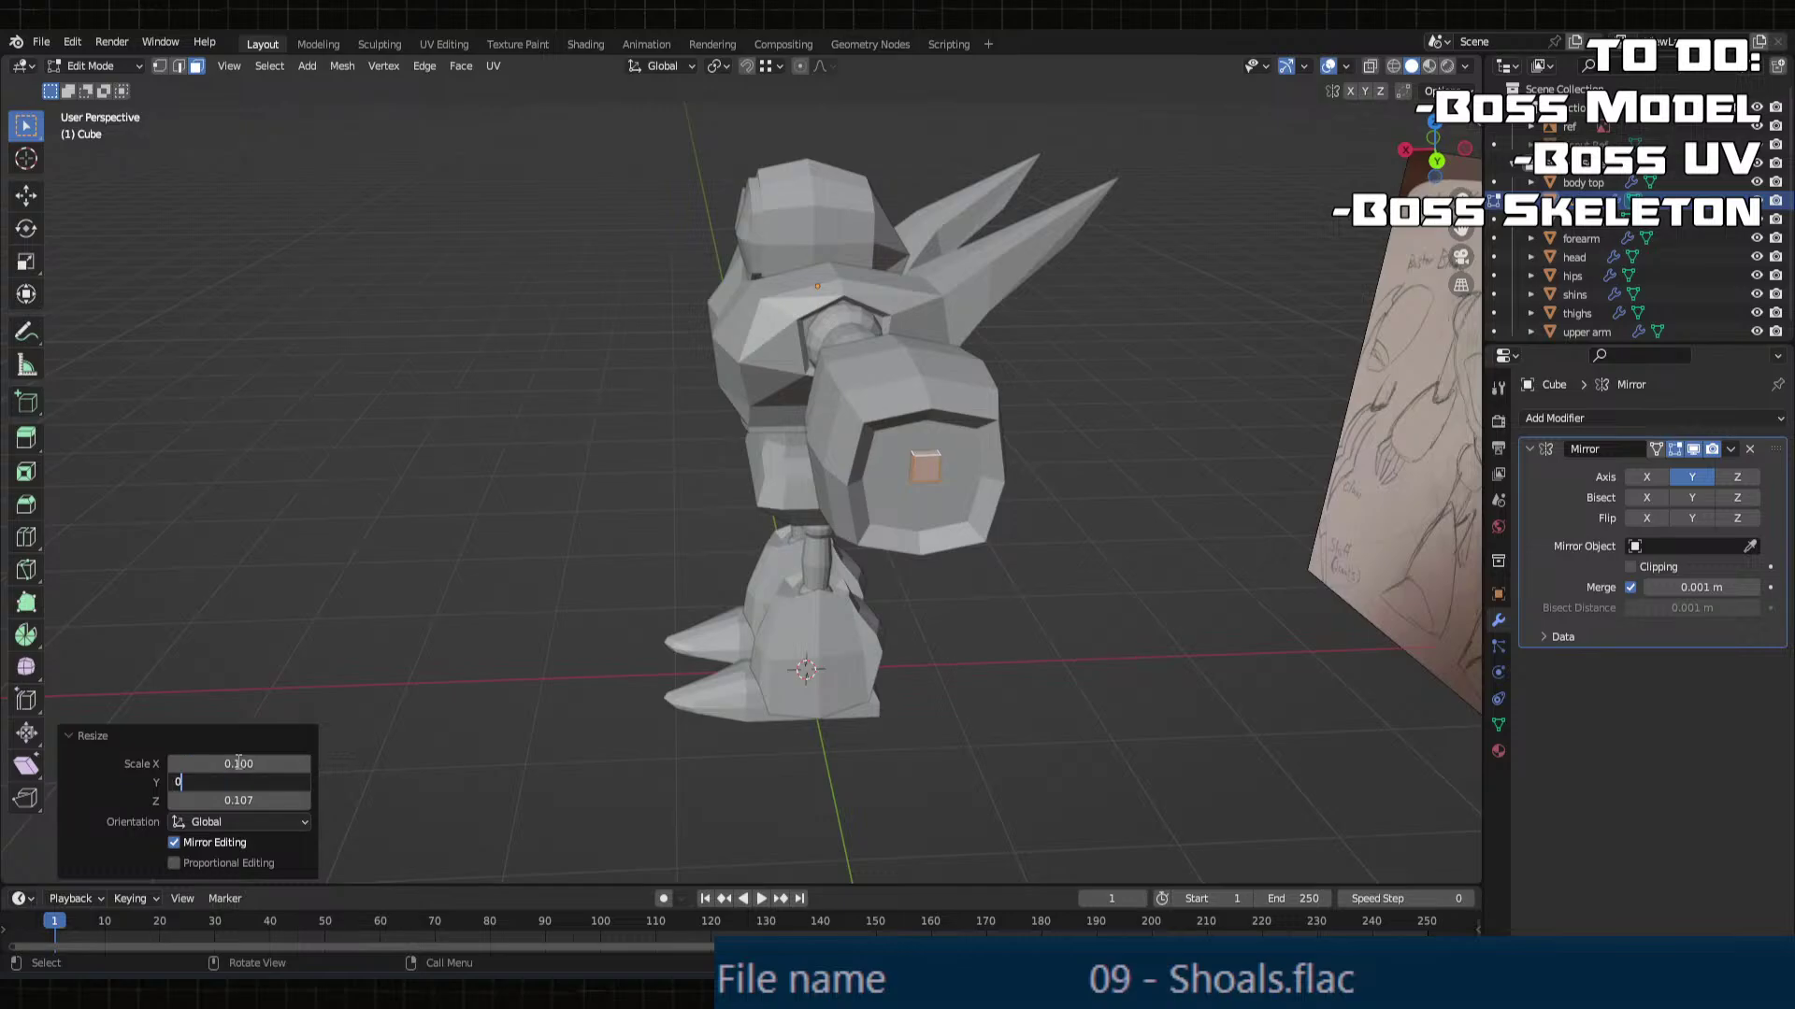
{"action": "key", "text": "Tab"}
{"action": "type", "text": "0.1"}
{"action": "key", "text": "Return"}
Step: Raise the small cube along Z and adjust its X position within the upper part of the forearm's opening
{"action": "middle_click_drag", "start_coordinate": [737, 572], "coordinate": [907, 473]}
{"action": "key", "text": "g"}
{"action": "key", "text": "z"}
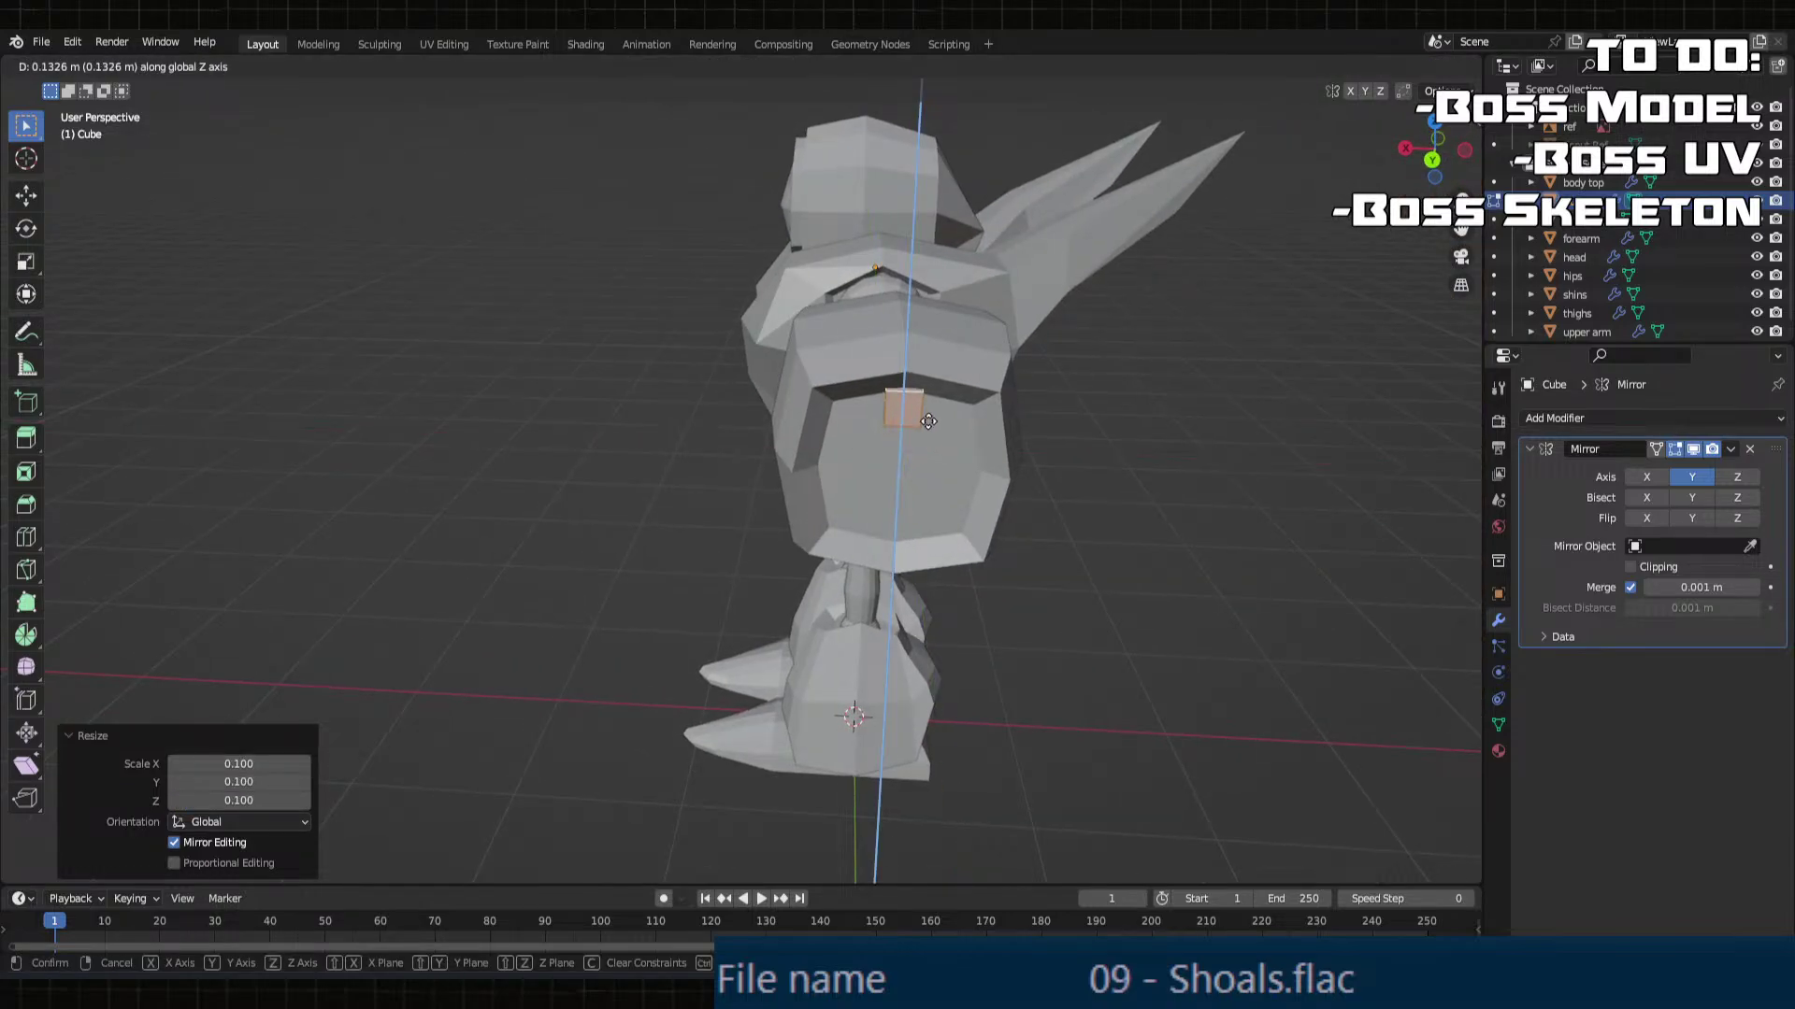
{"action": "left_click", "coordinate": [899, 426]}
{"action": "key", "text": "g"}
{"action": "key", "text": "x"}
{"action": "left_click", "coordinate": [891, 424]}
Step: Move the small cube about 0.228 m along Y at the forearm's open end
{"action": "middle_click_drag", "start_coordinate": [891, 424], "coordinate": [874, 582]}
{"action": "scroll", "coordinate": [953, 484], "scroll_direction": "up", "scroll_amount": 2}
{"action": "key", "text": "g"}
{"action": "key", "text": "y"}
{"action": "left_click", "coordinate": [1018, 497]}
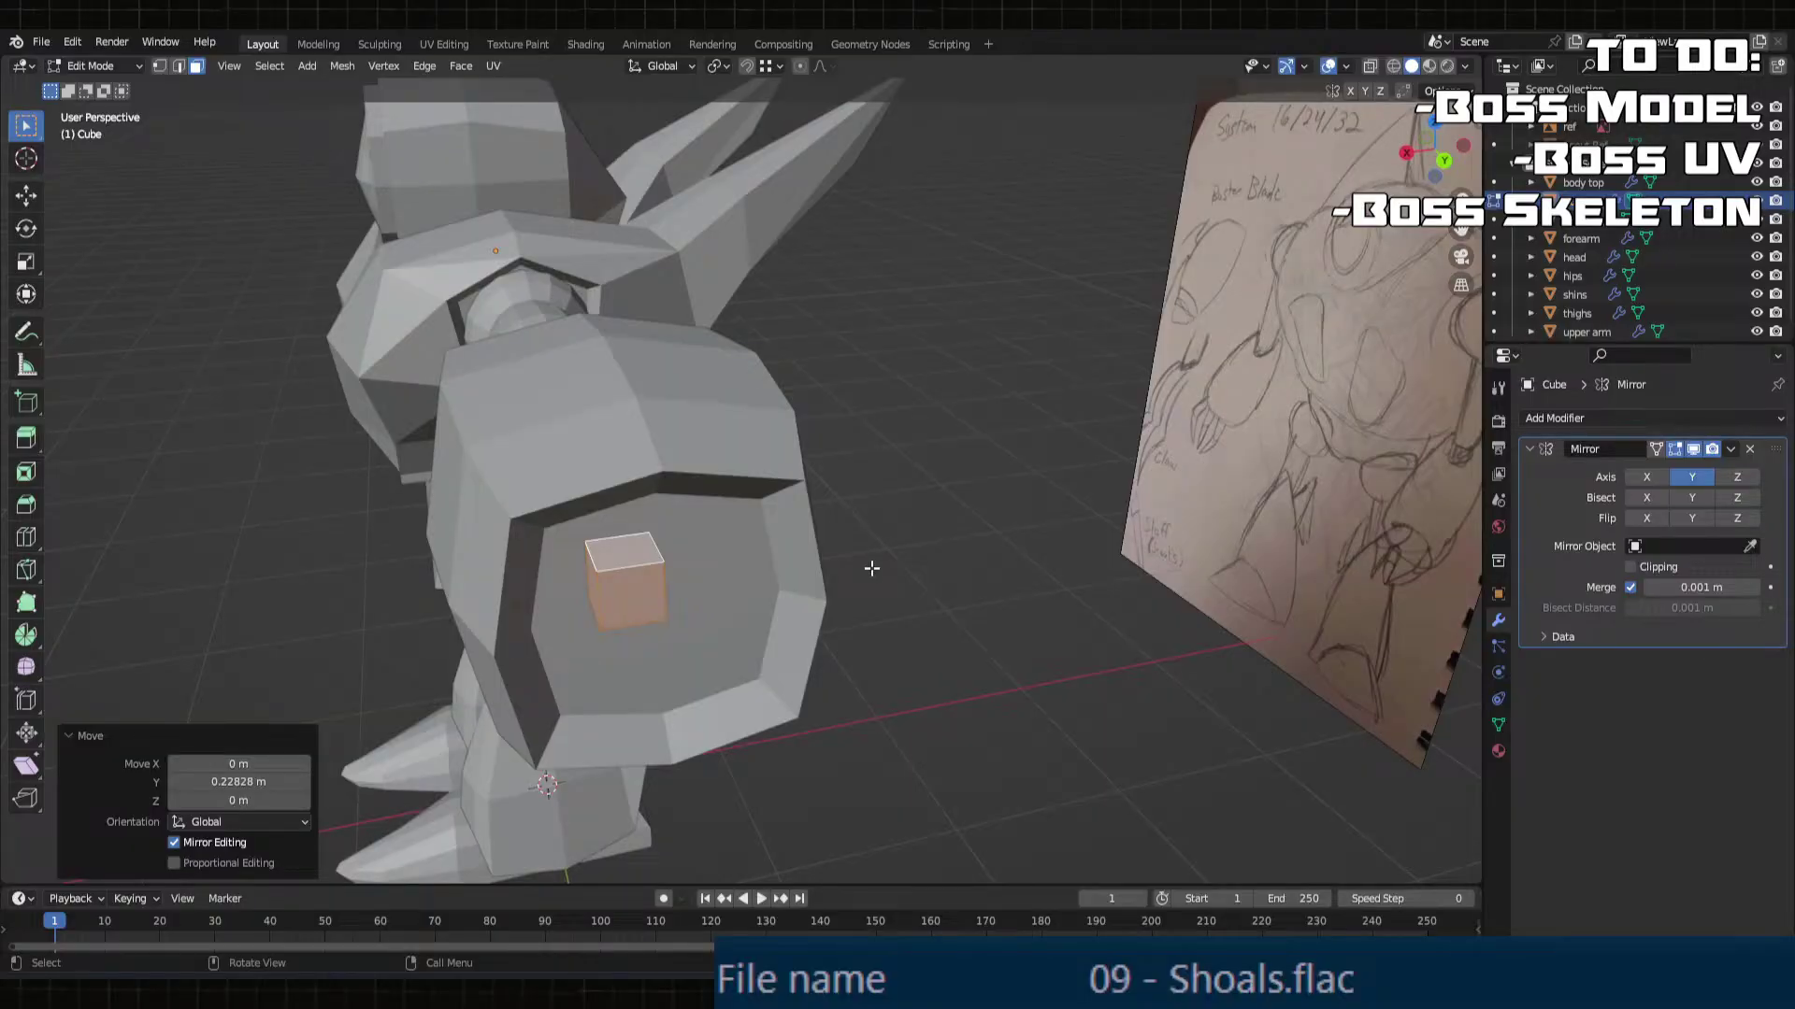
Step: Select a face of the small cube and change the snapping target while keeping the Global transform orientation
{"action": "middle_click_drag", "start_coordinate": [868, 566], "coordinate": [965, 435]}
{"action": "left_click", "coordinate": [1151, 452]}
{"action": "left_click", "coordinate": [1157, 453]}
{"action": "left_click", "coordinate": [1152, 454]}
{"action": "key", "text": "g"}
{"action": "left_click", "coordinate": [1056, 448]}
{"action": "left_click", "coordinate": [691, 66]}
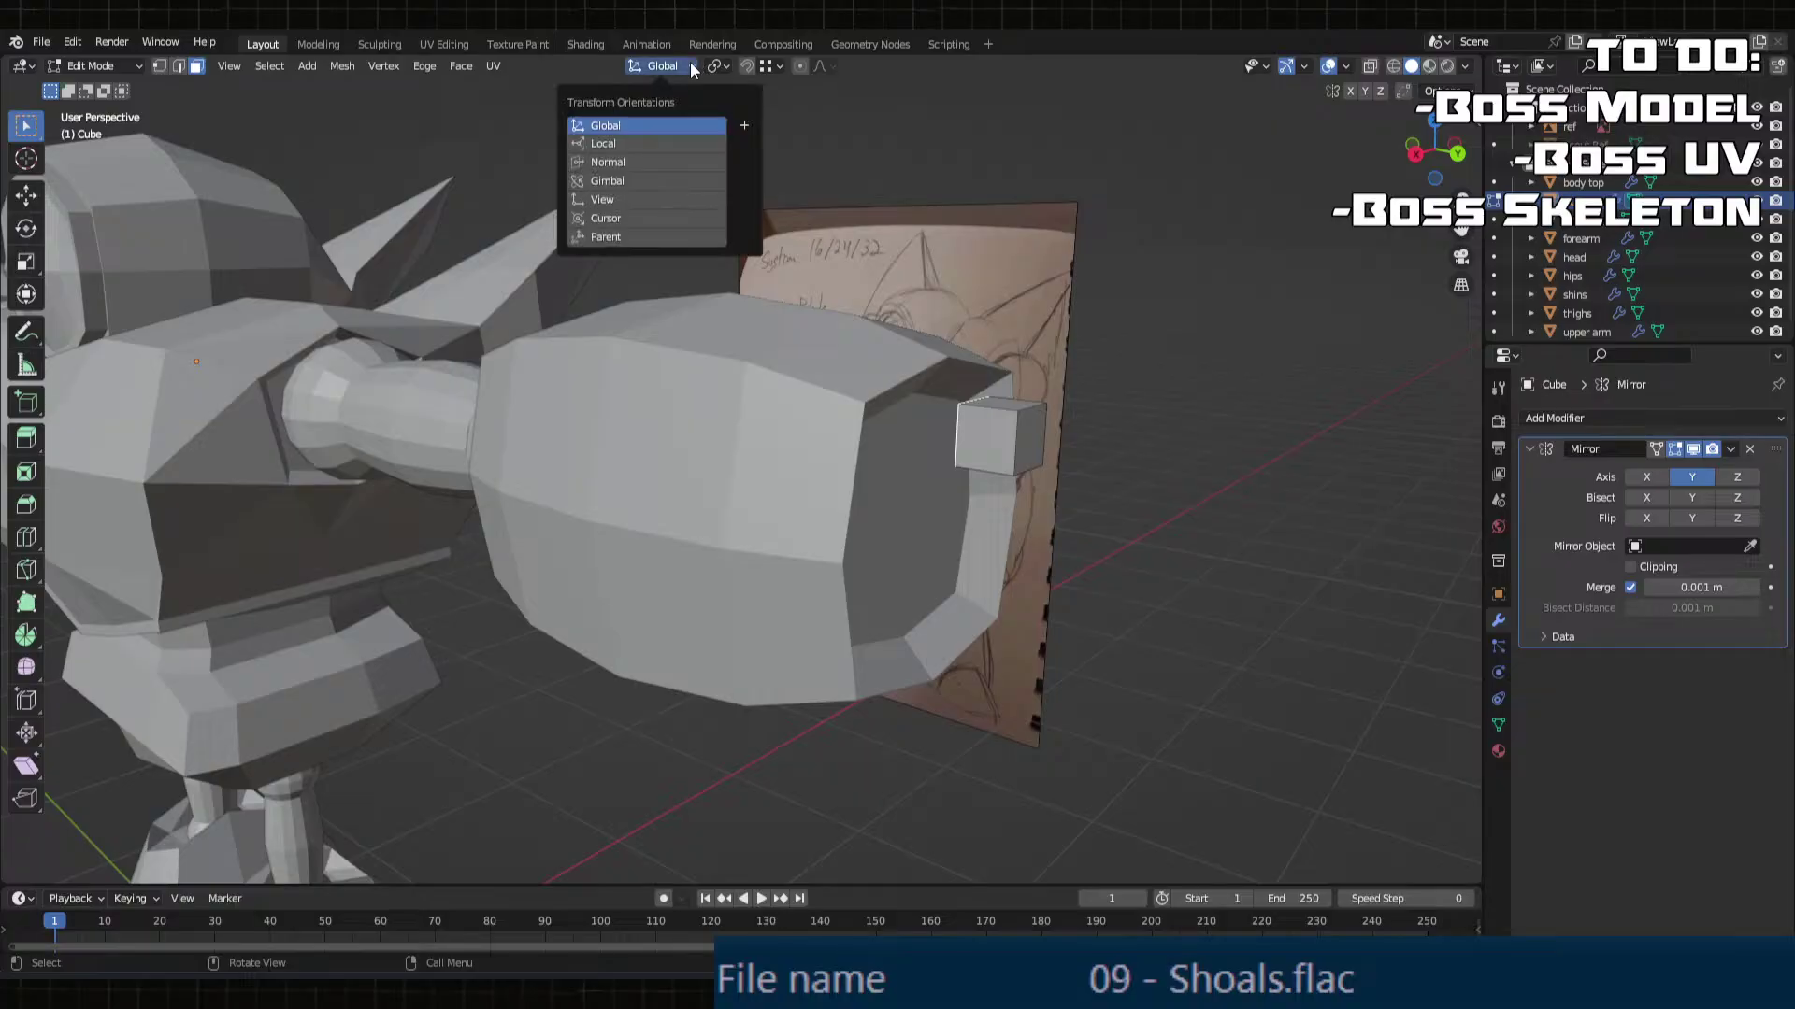
{"action": "left_click", "coordinate": [667, 143]}
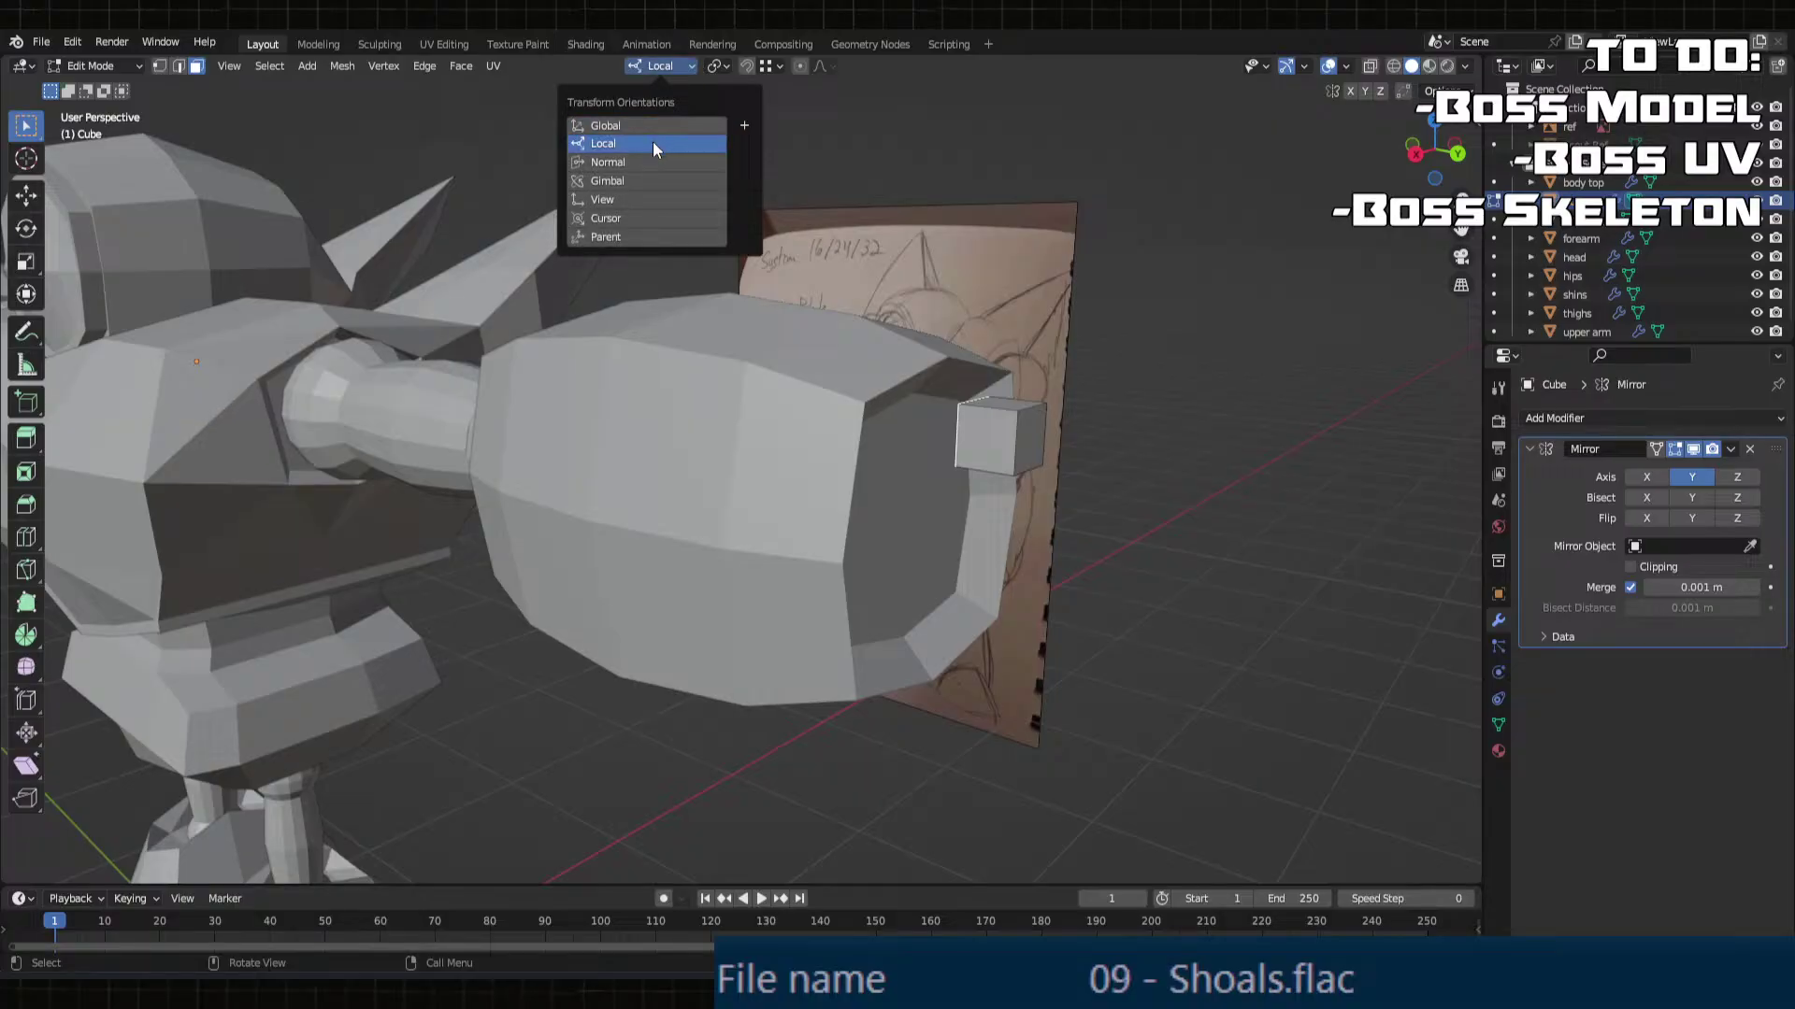
{"action": "left_click", "coordinate": [655, 125]}
{"action": "left_click", "coordinate": [720, 66]}
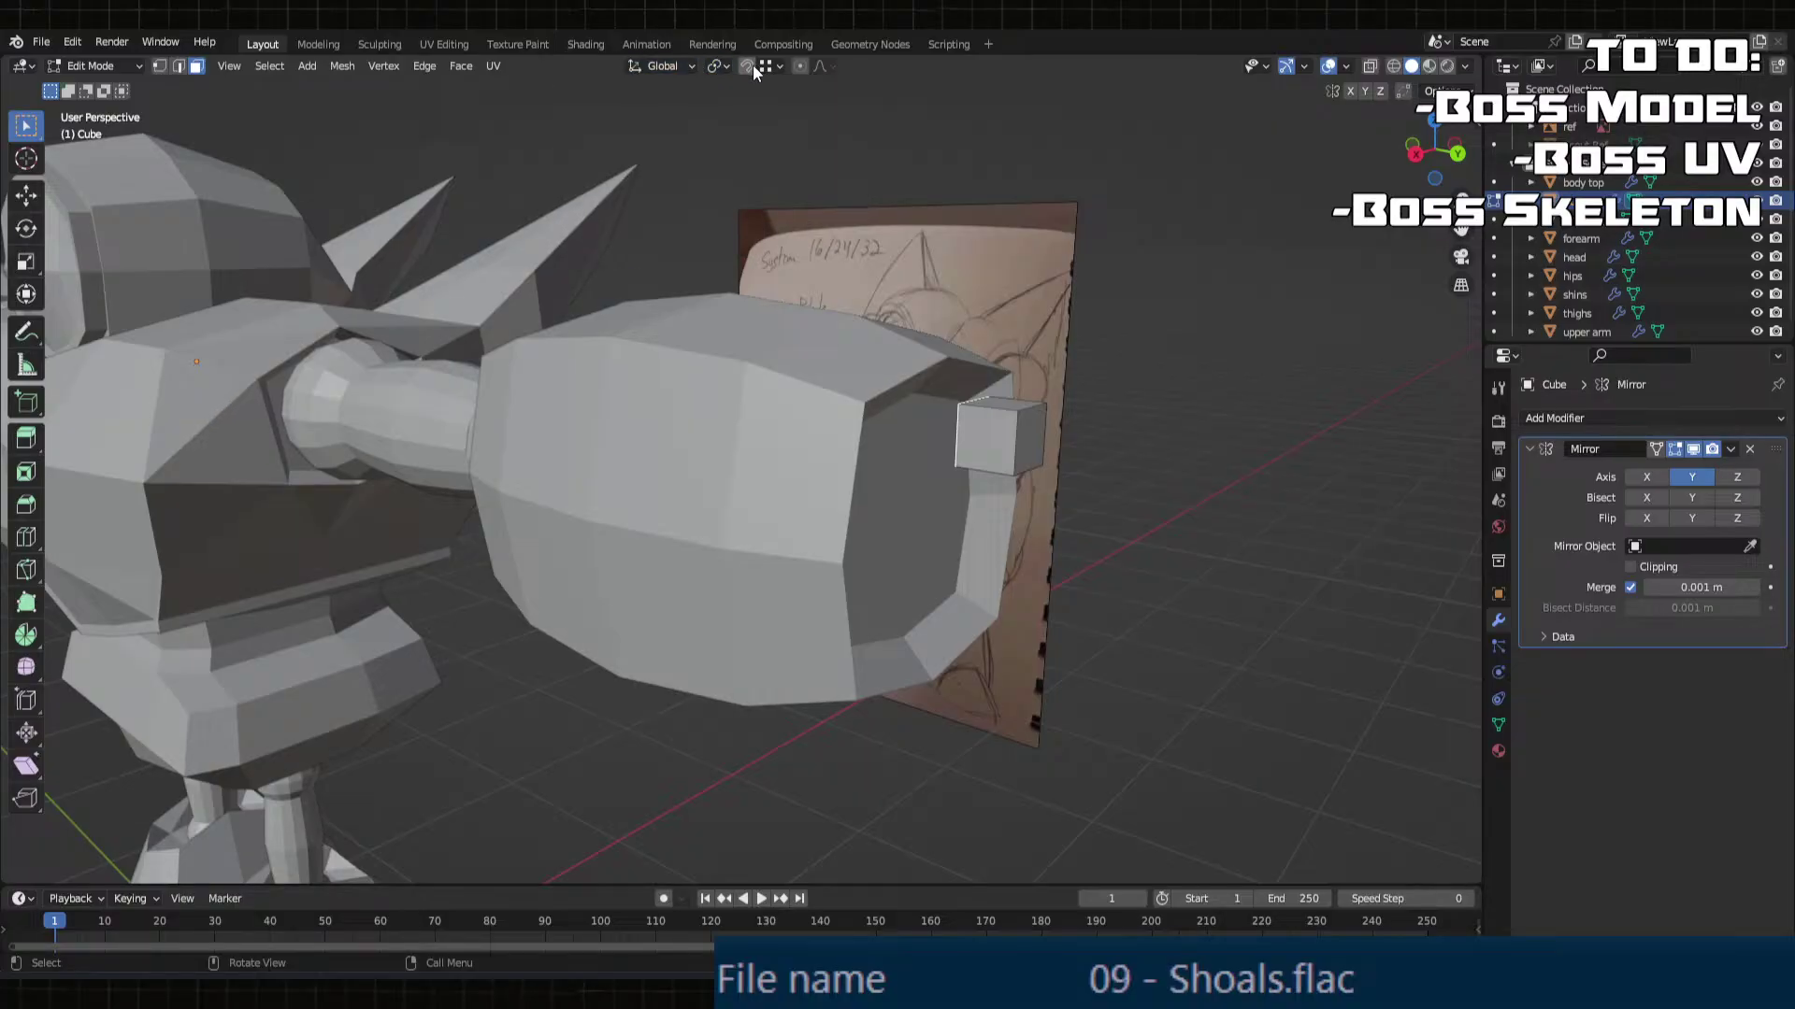
{"action": "left_click", "coordinate": [763, 66]}
{"action": "left_click", "coordinate": [733, 121]}
Step: Lengthen the small cube along Y into a finger bar projecting from the forearm's opening
{"action": "middle_click_drag", "start_coordinate": [927, 295], "coordinate": [649, 429]}
{"action": "key", "text": "g"}
{"action": "key", "text": "y"}
{"action": "left_click", "coordinate": [938, 334]}
{"action": "key", "text": "g"}
{"action": "key", "text": "y"}
{"action": "left_click", "coordinate": [829, 303]}
Step: Select the finger bar's outer end face and scale it to about 0.909
{"action": "left_click", "coordinate": [606, 522]}
{"action": "middle_click_drag", "start_coordinate": [606, 522], "coordinate": [729, 535]}
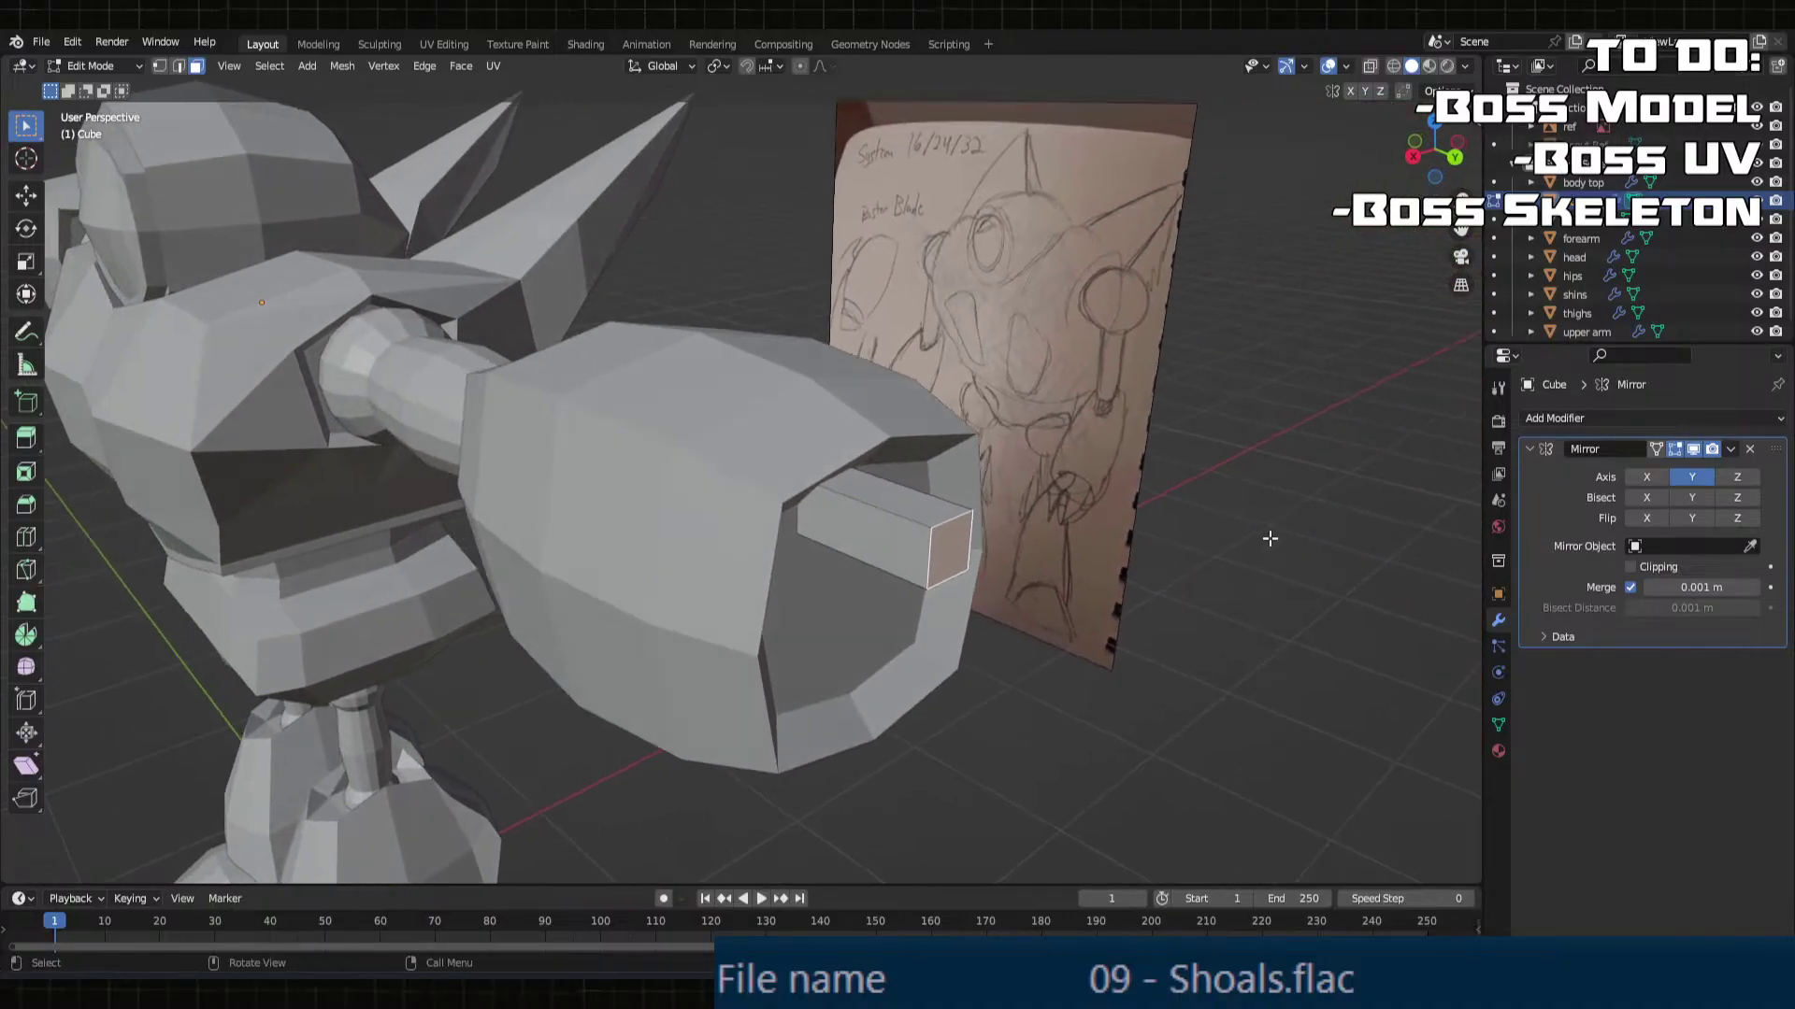
{"action": "scroll", "coordinate": [1034, 498], "scroll_direction": "up", "scroll_amount": 2}
{"action": "scroll", "coordinate": [993, 512], "scroll_direction": "up", "scroll_amount": 2}
{"action": "scroll", "coordinate": [992, 513], "scroll_direction": "down", "scroll_amount": 4}
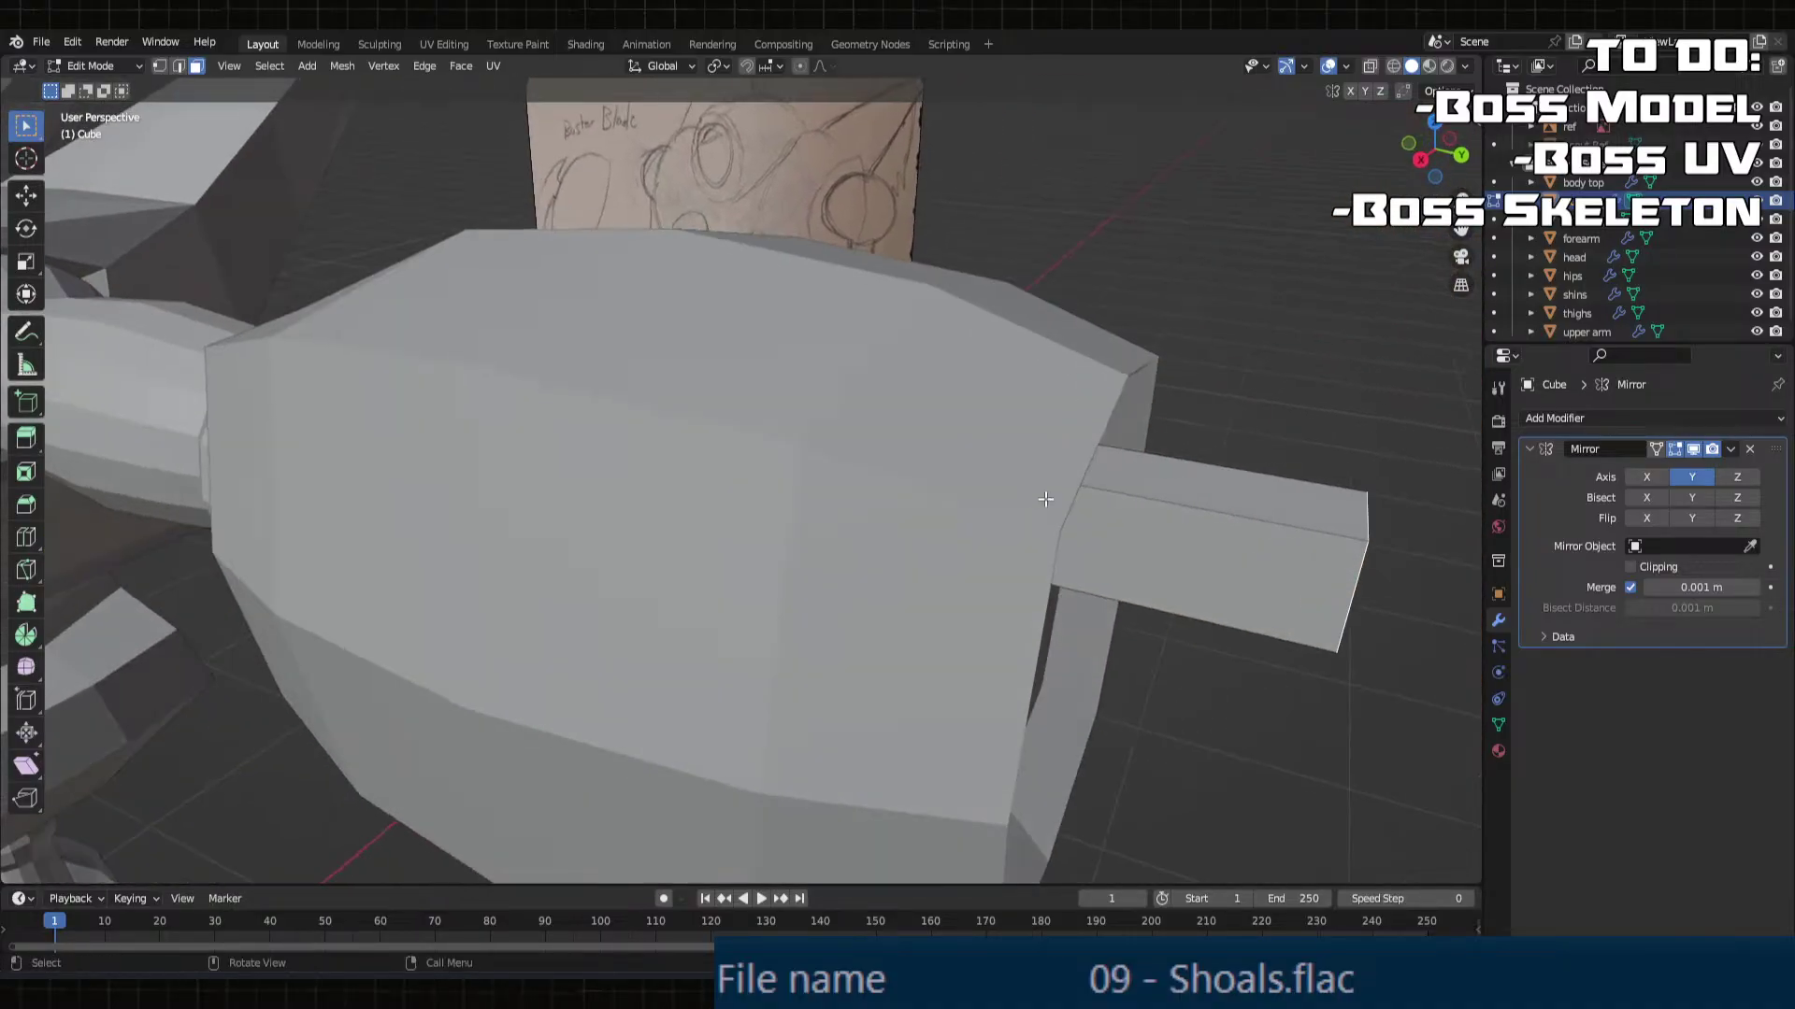
{"action": "mouse_move", "coordinate": [993, 512]}
{"action": "middle_mouse_down"}
{"action": "mouse_move", "coordinate": [1093, 480]}
{"action": "mouse_move", "coordinate": [781, 500]}
{"action": "mouse_move", "coordinate": [1162, 514]}
{"action": "mouse_move", "coordinate": [1141, 489]}
{"action": "mouse_move", "coordinate": [985, 520]}
{"action": "middle_mouse_up"}
{"action": "key", "text": "s"}
{"action": "left_click", "coordinate": [948, 501]}
Step: Extrude the finger bar's outer end face along Y to form a second segment
{"action": "scroll", "coordinate": [985, 520], "scroll_direction": "up", "scroll_amount": 2}
{"action": "key", "text": "e"}
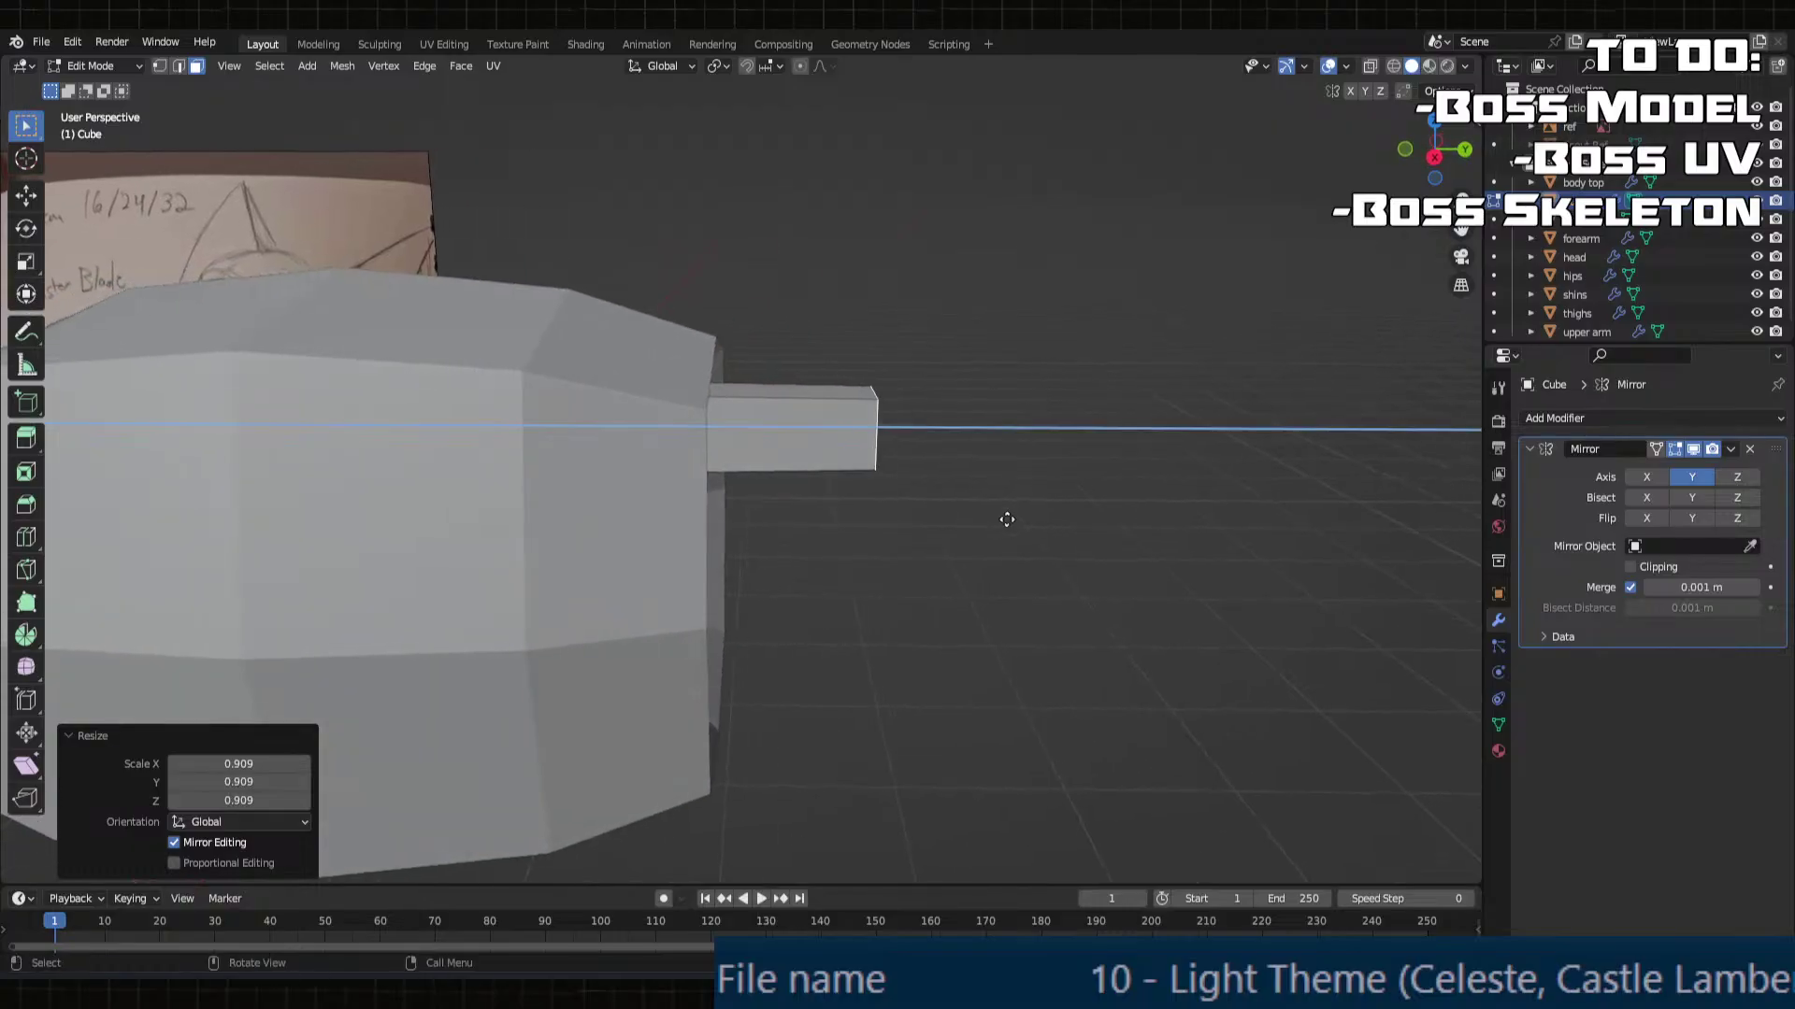
{"action": "key", "text": "y"}
{"action": "left_click", "coordinate": [1186, 496]}
{"action": "middle_click_drag", "start_coordinate": [1186, 496], "coordinate": [852, 450]}
Step: Select the upper edge of the finger's outer end in edge mode and try to move it along Z
{"action": "left_click", "coordinate": [759, 411]}
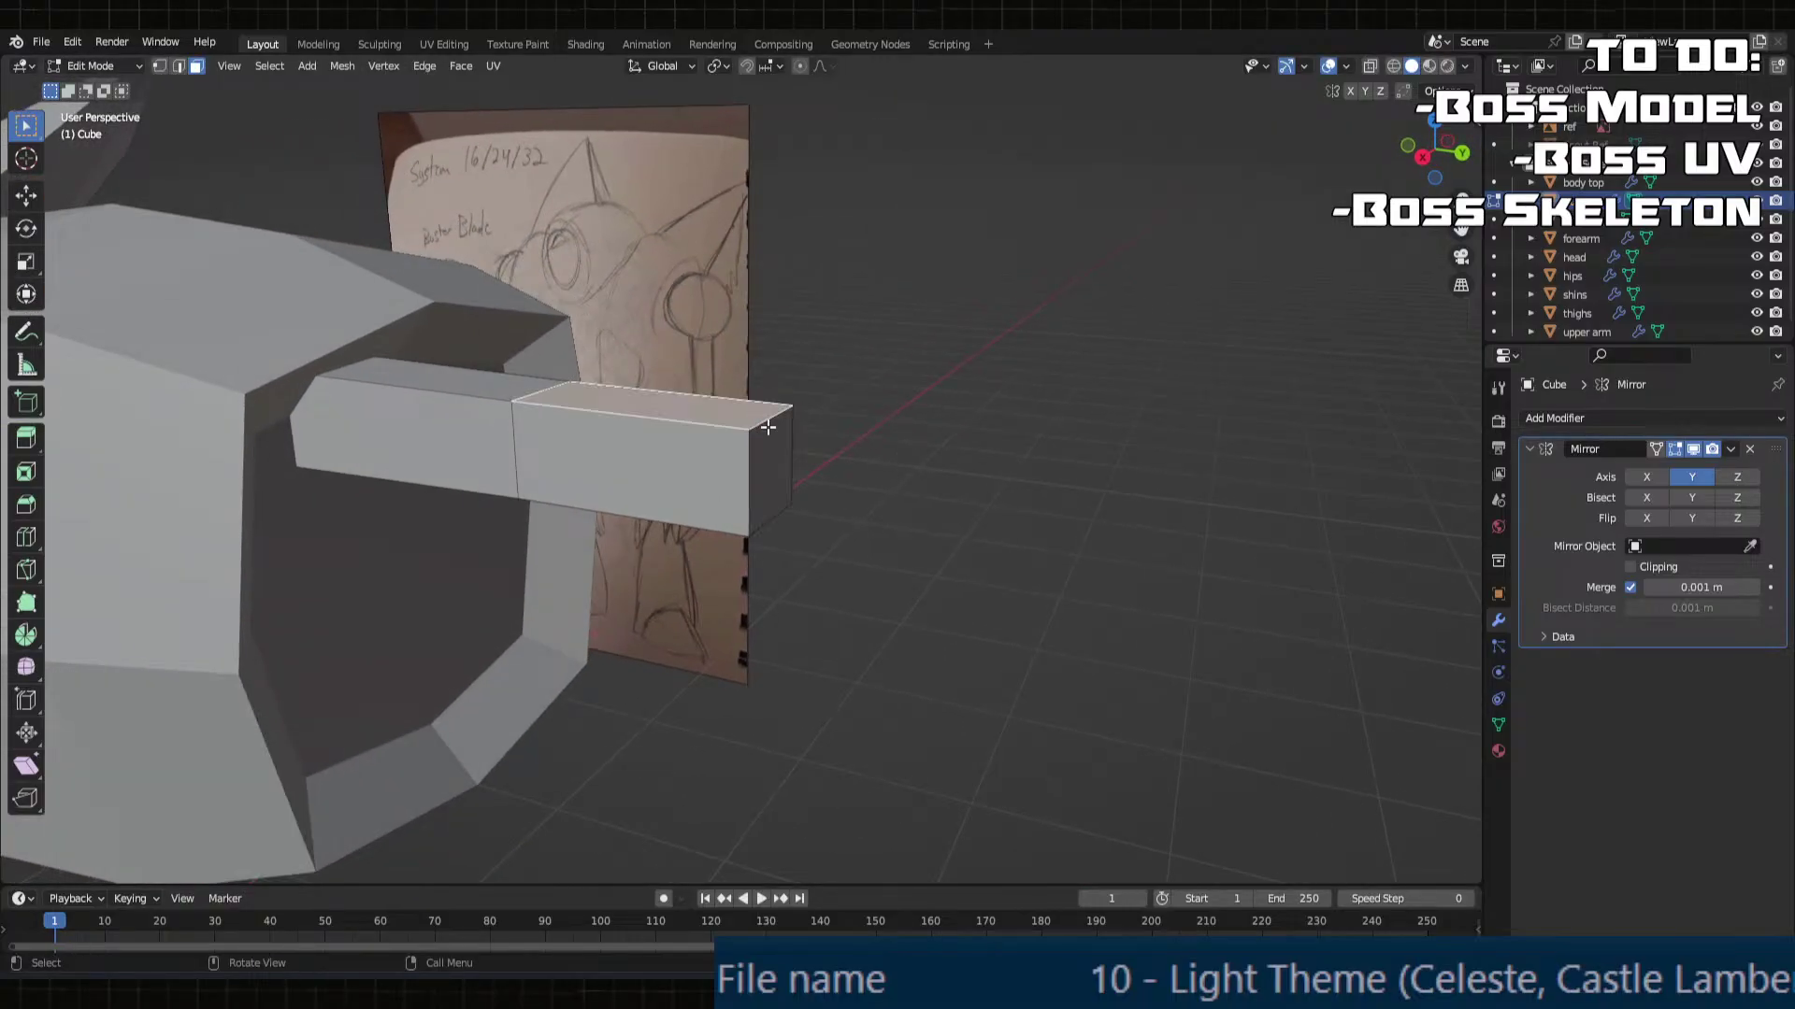
{"action": "middle_click_drag", "start_coordinate": [762, 416], "coordinate": [905, 447]}
{"action": "left_click", "coordinate": [905, 486]}
{"action": "key", "text": "2"}
{"action": "left_click", "coordinate": [903, 466]}
{"action": "key", "text": "g"}
{"action": "middle_click_drag", "start_coordinate": [904, 447], "coordinate": [903, 491]}
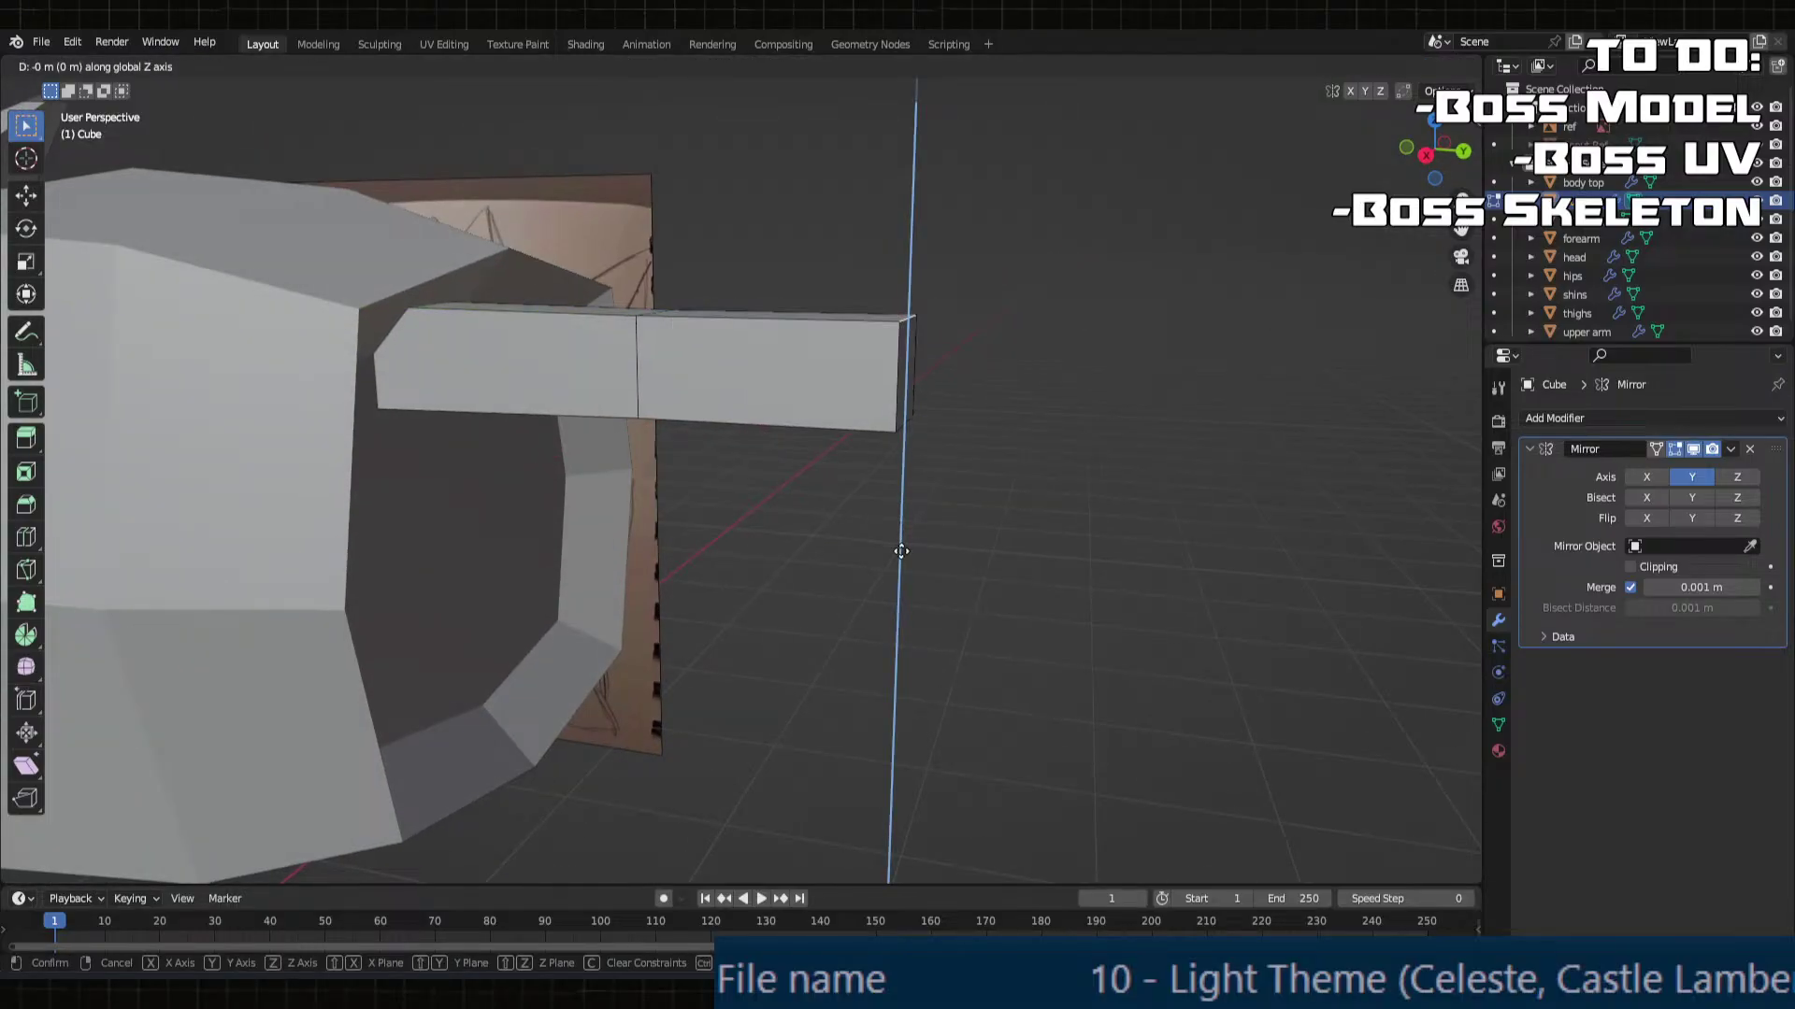
{"action": "key", "text": "Escape"}
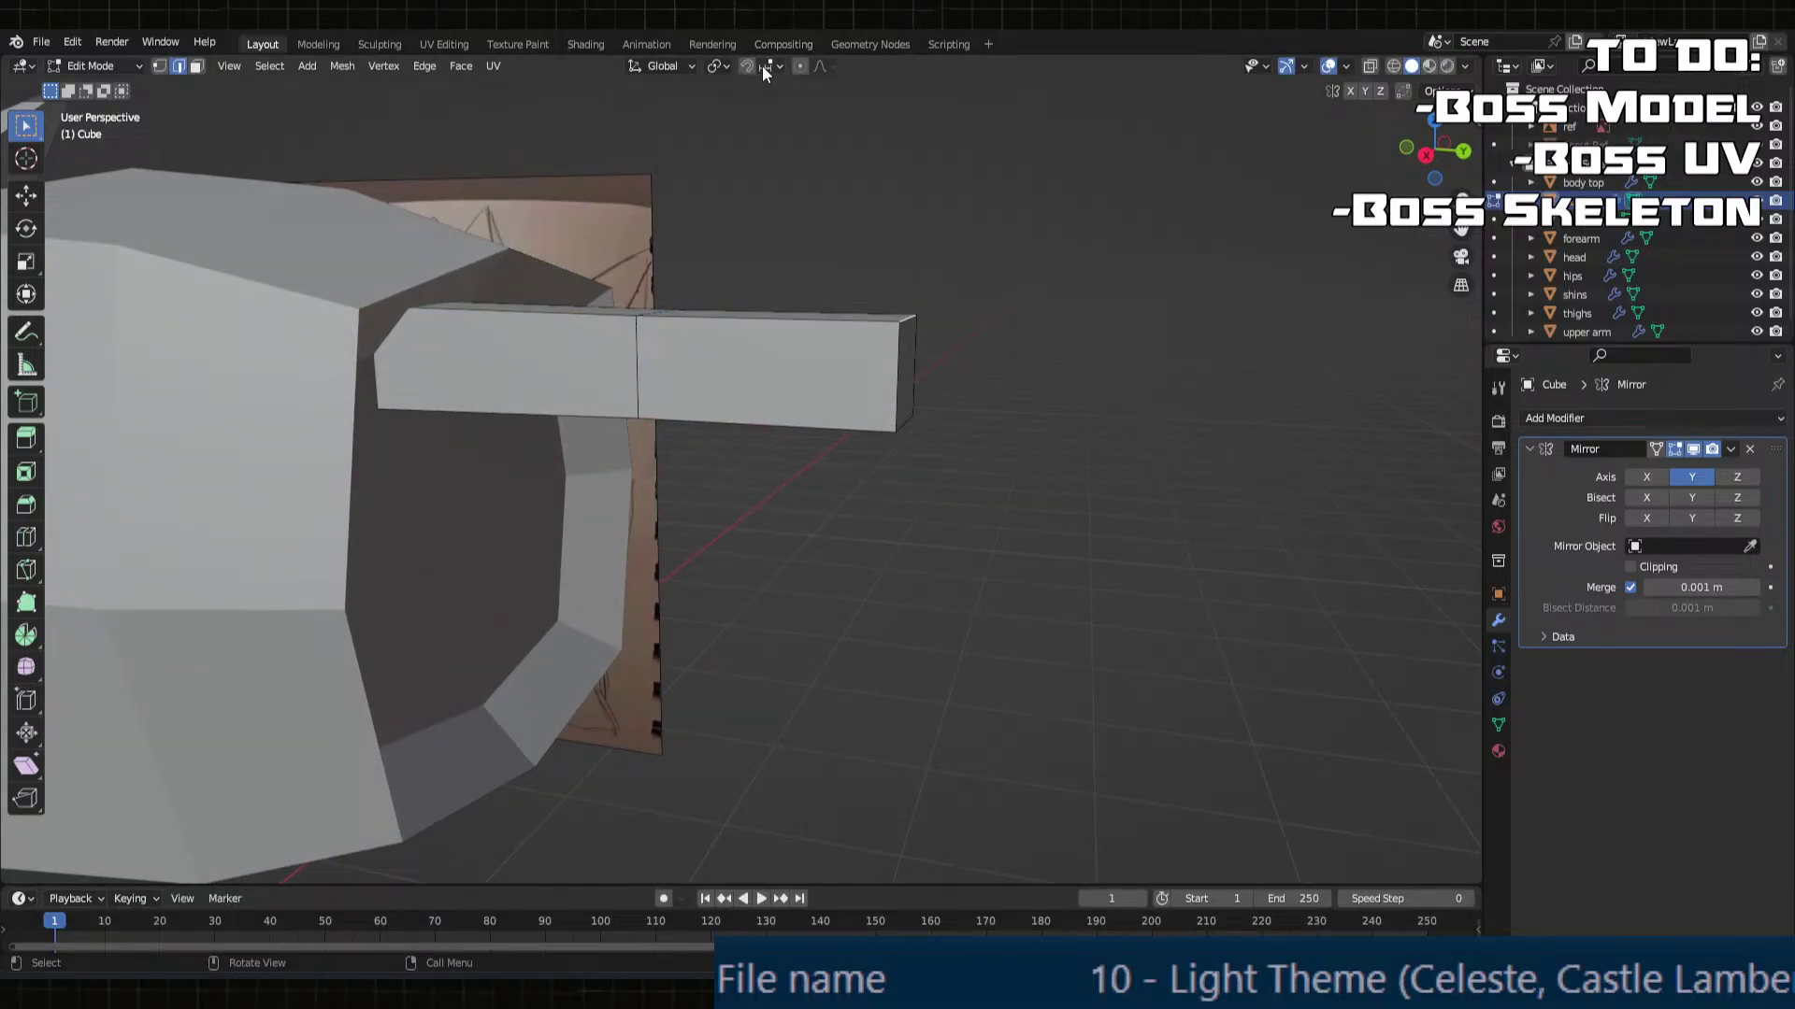
Step: Change the snapping target and lower the finger end's upper edge along Z to taper the outer segment
{"action": "left_click", "coordinate": [768, 67]}
{"action": "left_click", "coordinate": [757, 142]}
{"action": "key", "text": "g"}
{"action": "key", "text": "z"}
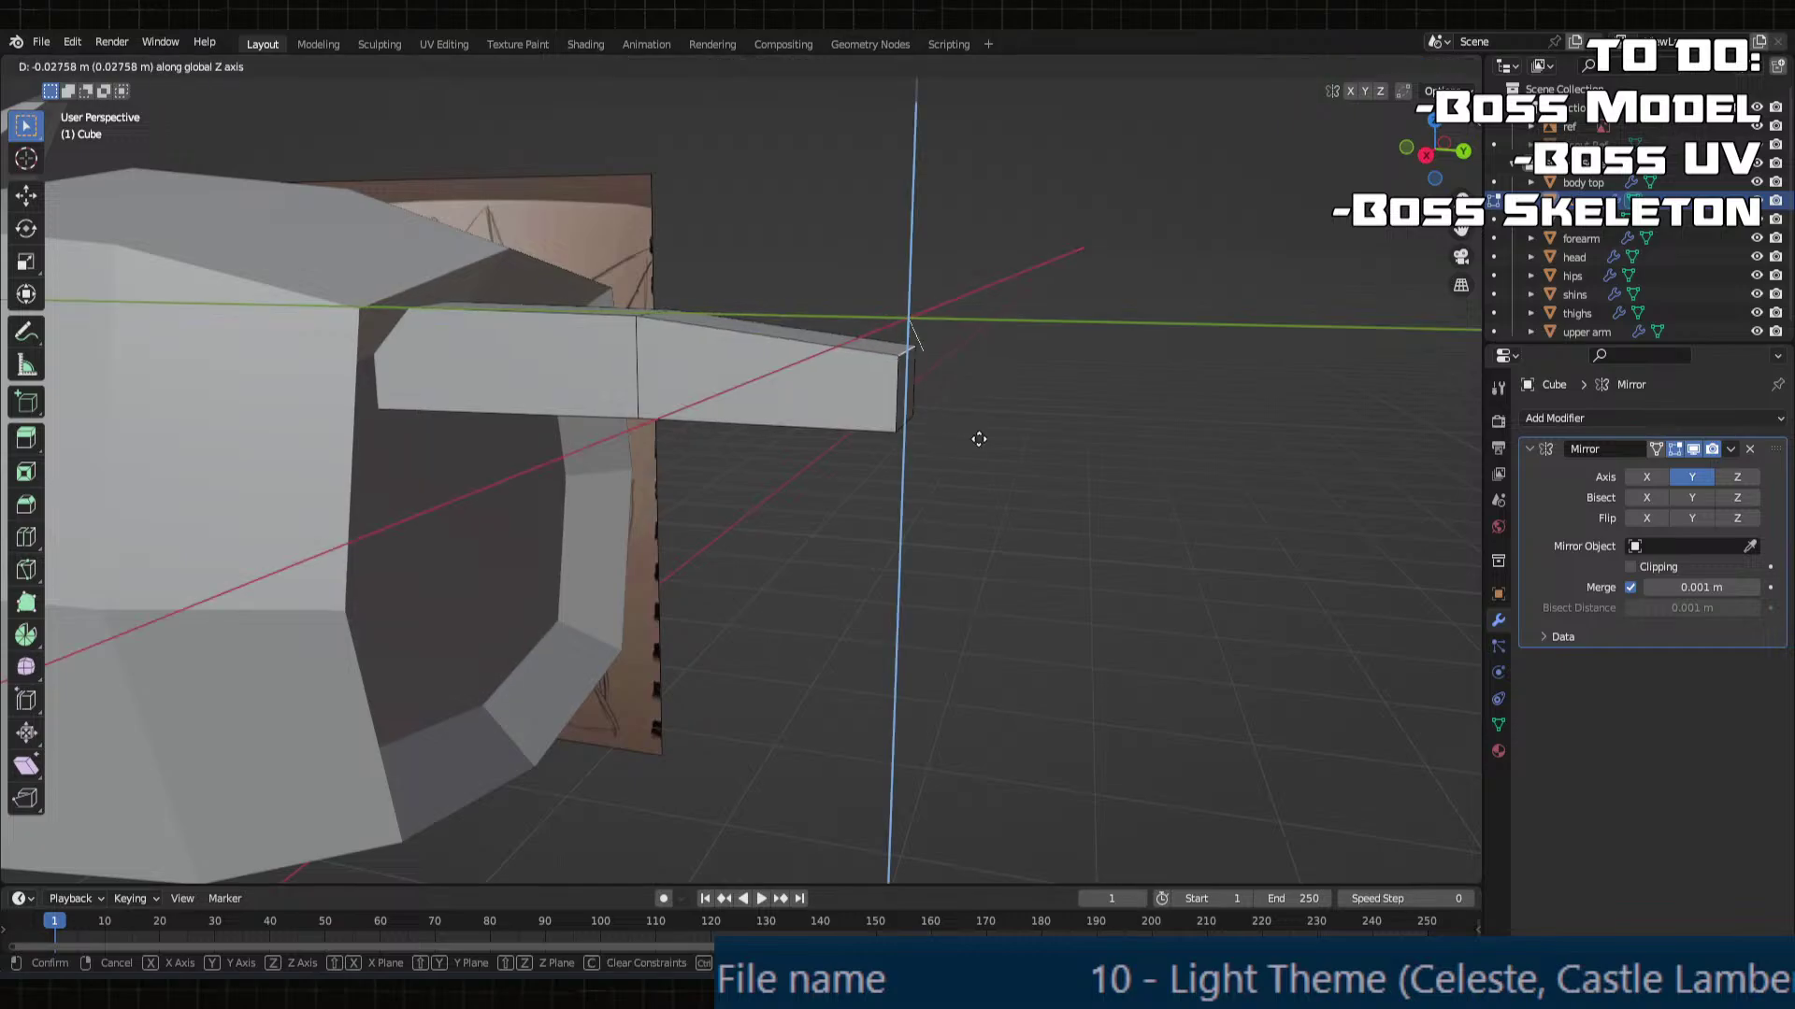
{"action": "left_click", "coordinate": [901, 412]}
{"action": "middle_click_drag", "start_coordinate": [901, 413], "coordinate": [869, 444]}
{"action": "scroll", "coordinate": [879, 450], "scroll_direction": "up", "scroll_amount": 3}
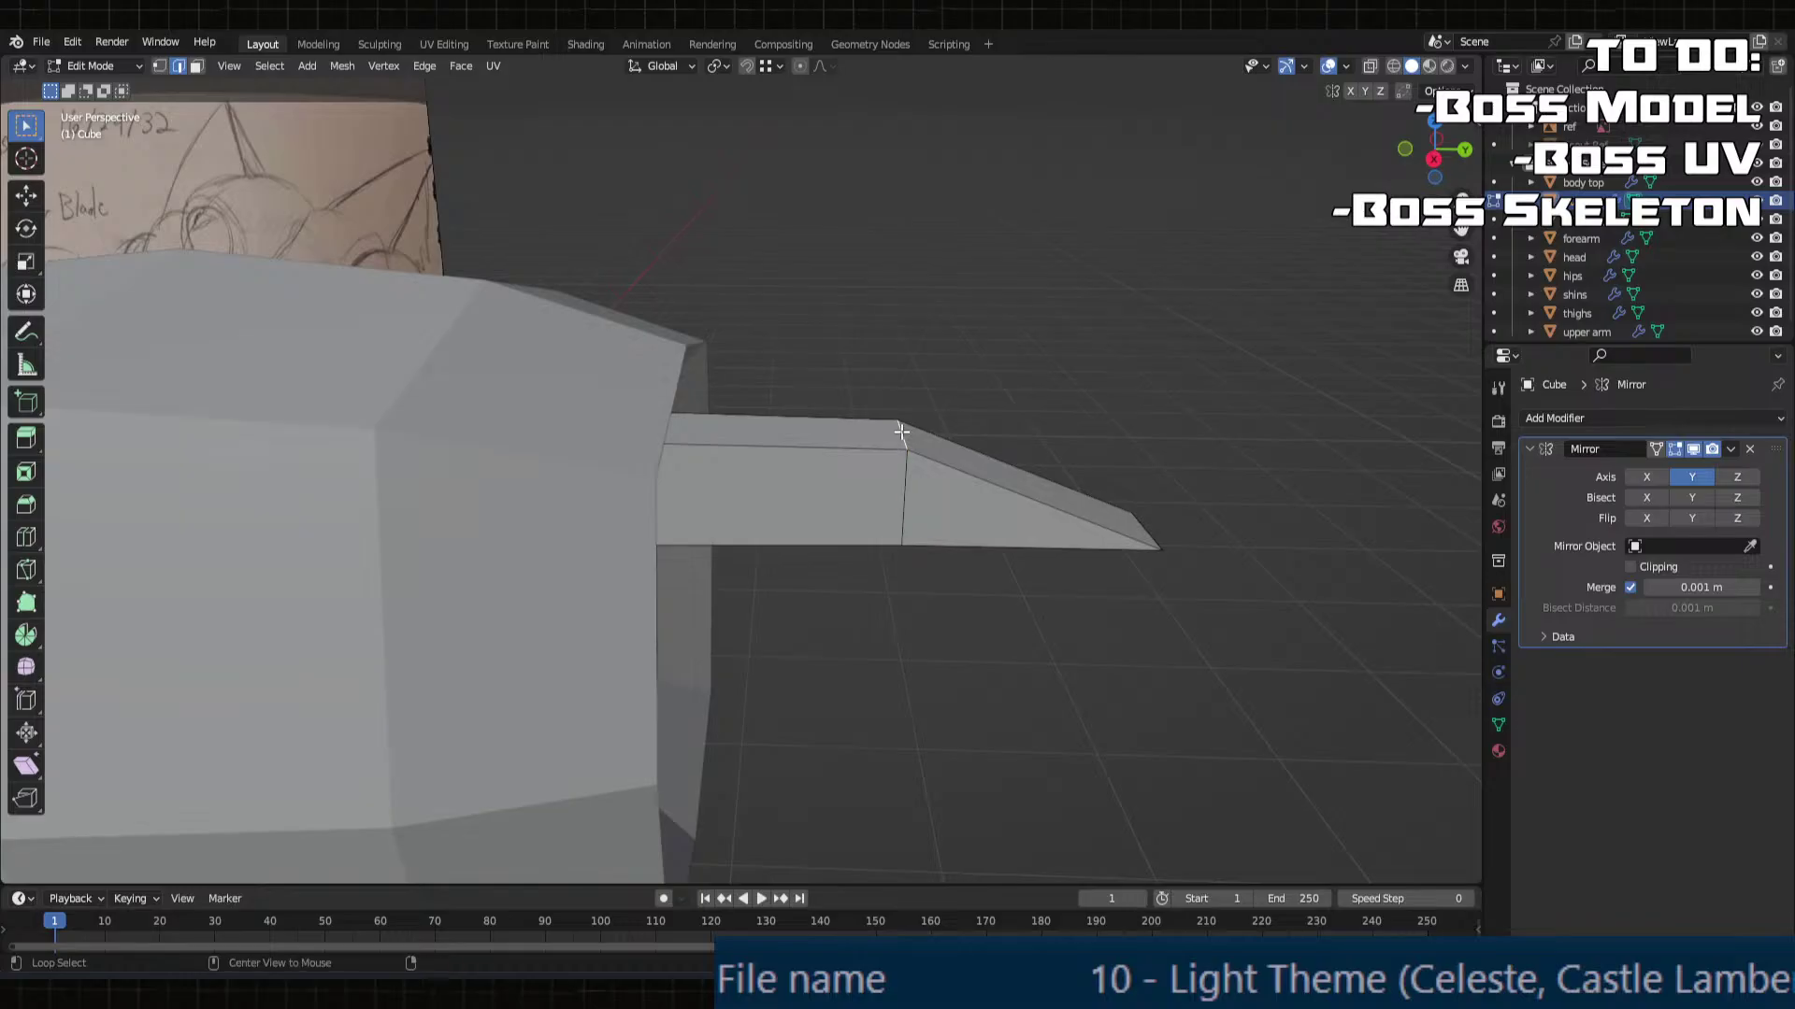
Step: Try to rip the edges at the joint between the two finger segments about 0.02 m along Y
{"action": "middle_click_drag", "start_coordinate": [901, 431], "coordinate": [879, 428]}
{"action": "key", "text": "g"}
{"action": "left_click", "coordinate": [879, 428]}
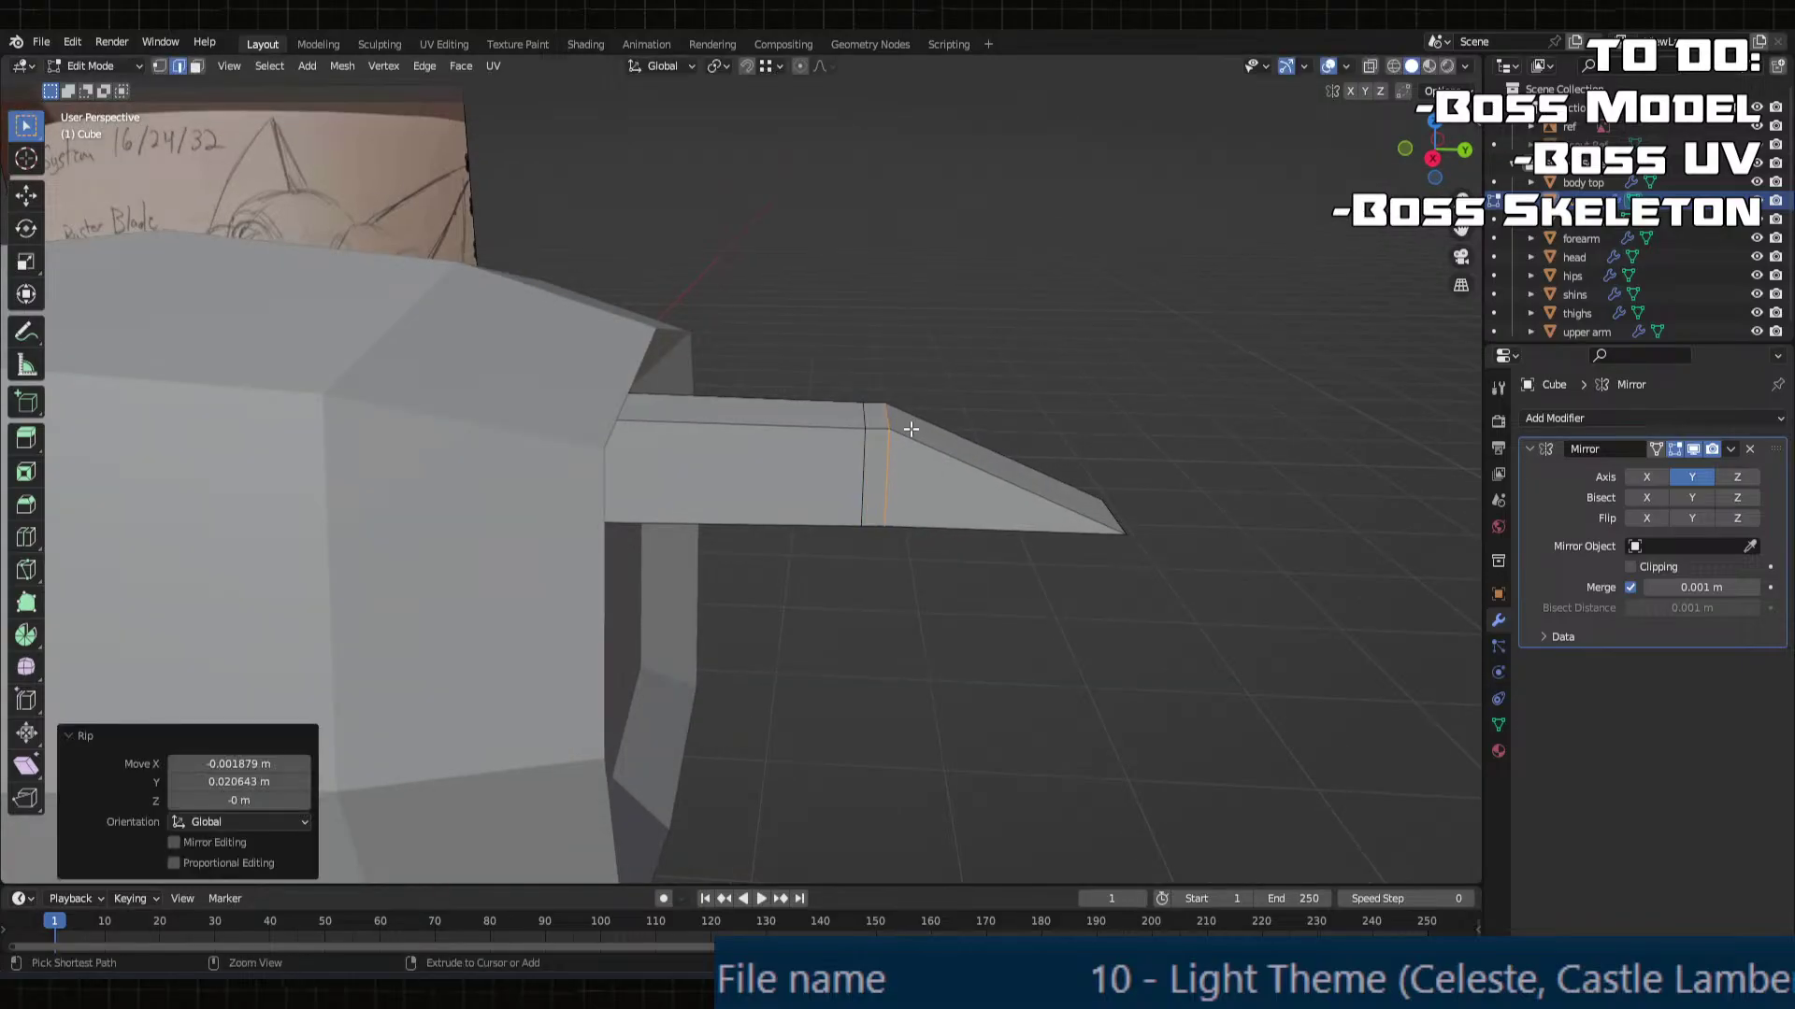
{"action": "key", "text": "ctrl+z"}
Step: Rip the upper edge at the finger joint and move it about 0.04 m along Y toward the tip
{"action": "key", "text": "g"}
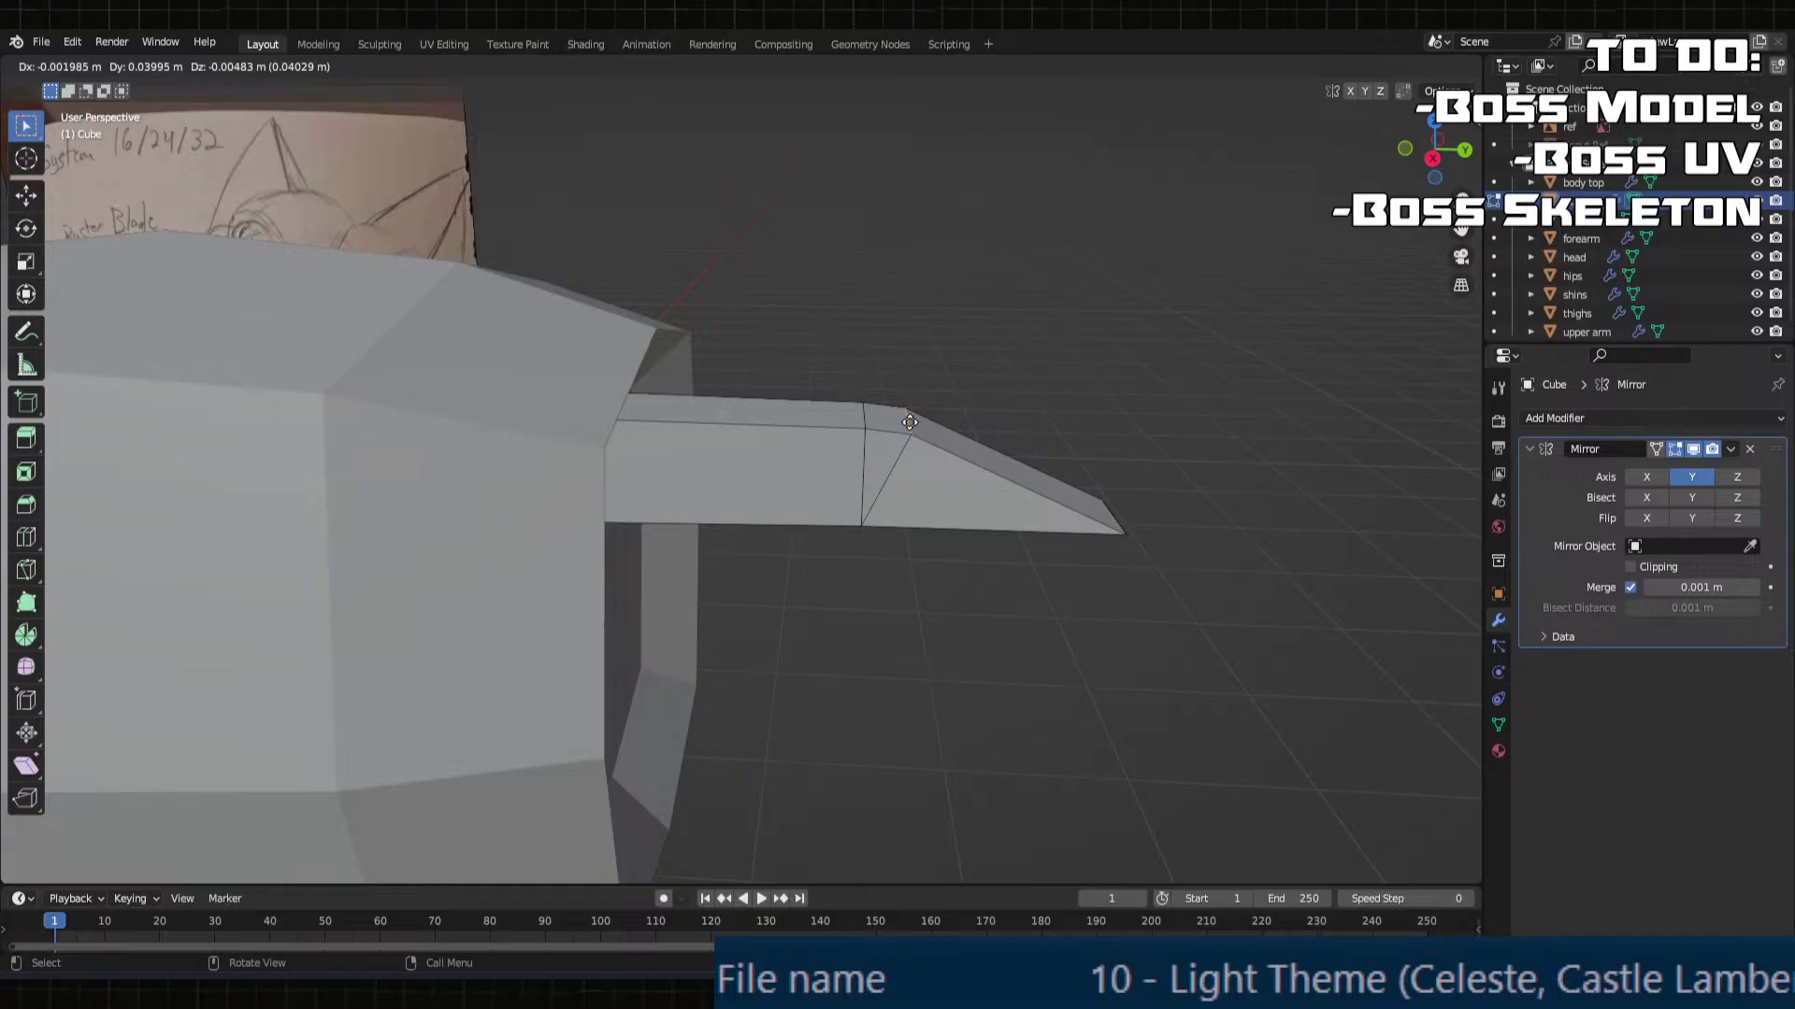
{"action": "left_click", "coordinate": [909, 423]}
{"action": "middle_click_drag", "start_coordinate": [873, 412], "coordinate": [845, 384]}
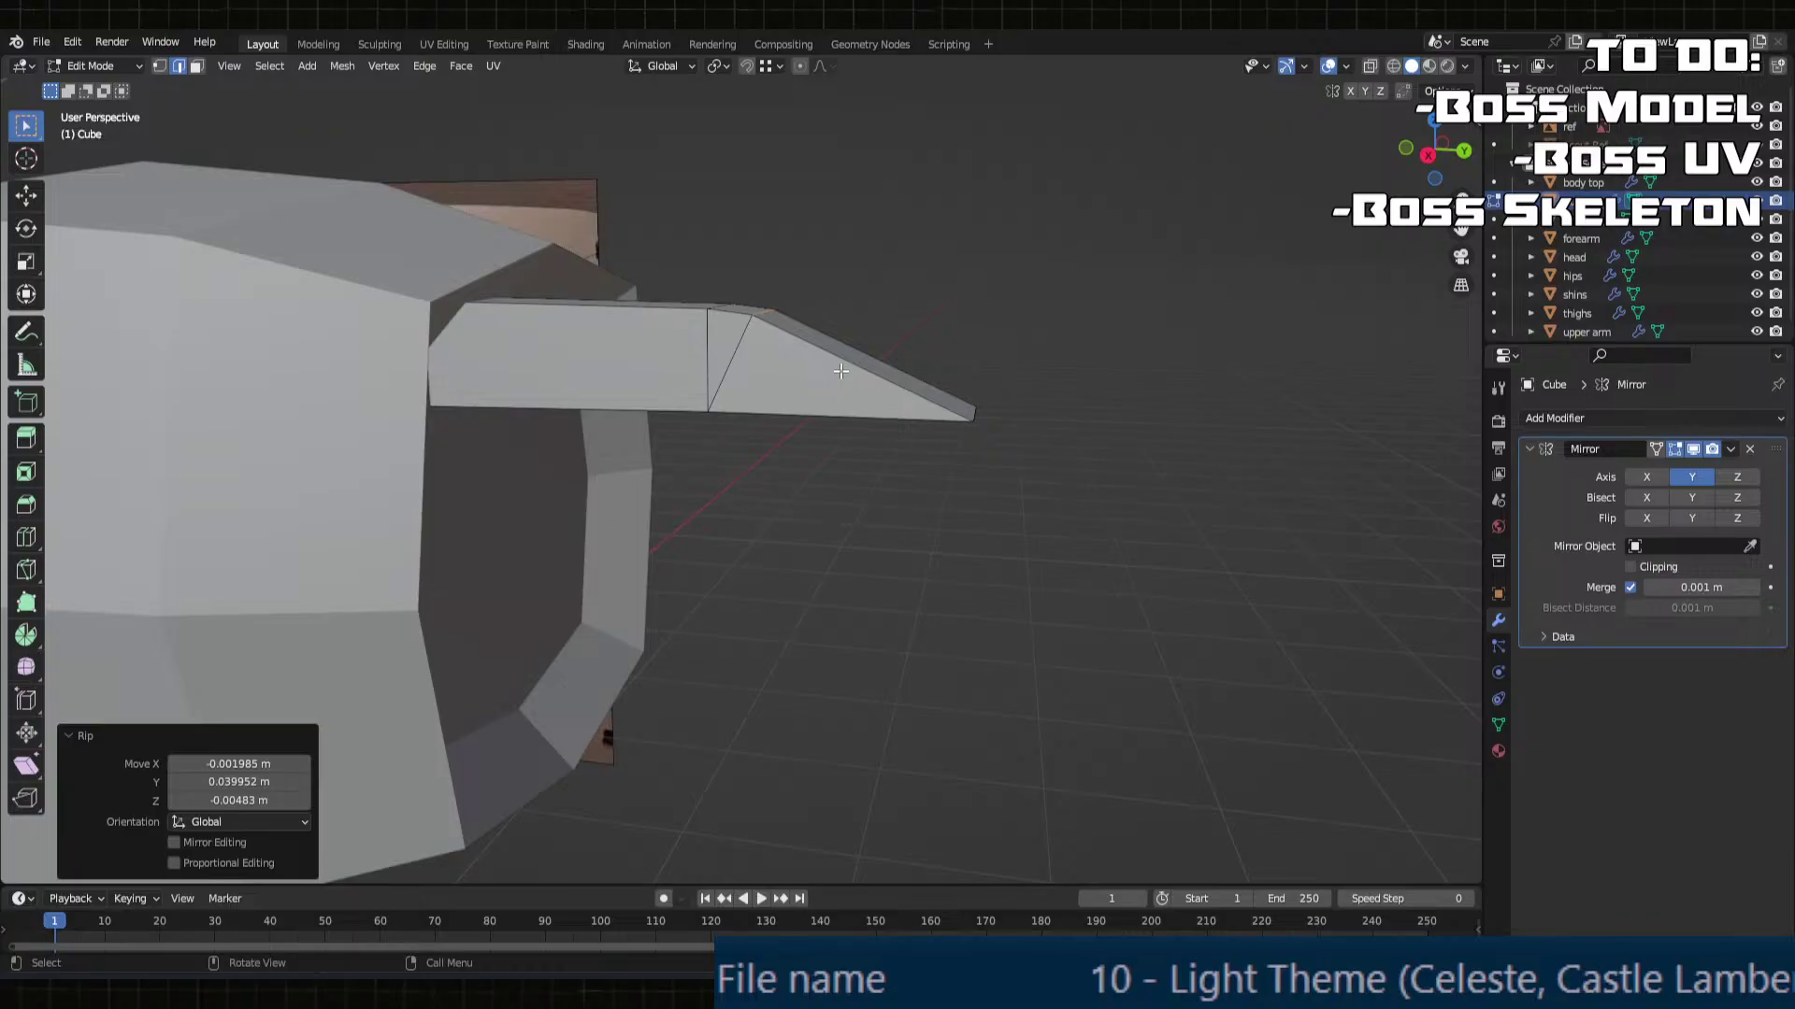
Step: Try to extrude the wedge-shaped faces at the finger joint inward along their normals by about 0.016 m
{"action": "mouse_move", "coordinate": [840, 371]}
{"action": "middle_mouse_down"}
{"action": "mouse_move", "coordinate": [732, 421]}
{"action": "mouse_move", "coordinate": [684, 508]}
{"action": "mouse_move", "coordinate": [514, 402]}
{"action": "mouse_move", "coordinate": [361, 253]}
{"action": "middle_mouse_up"}
{"action": "left_click", "coordinate": [682, 521]}
{"action": "left_click", "coordinate": [665, 554]}
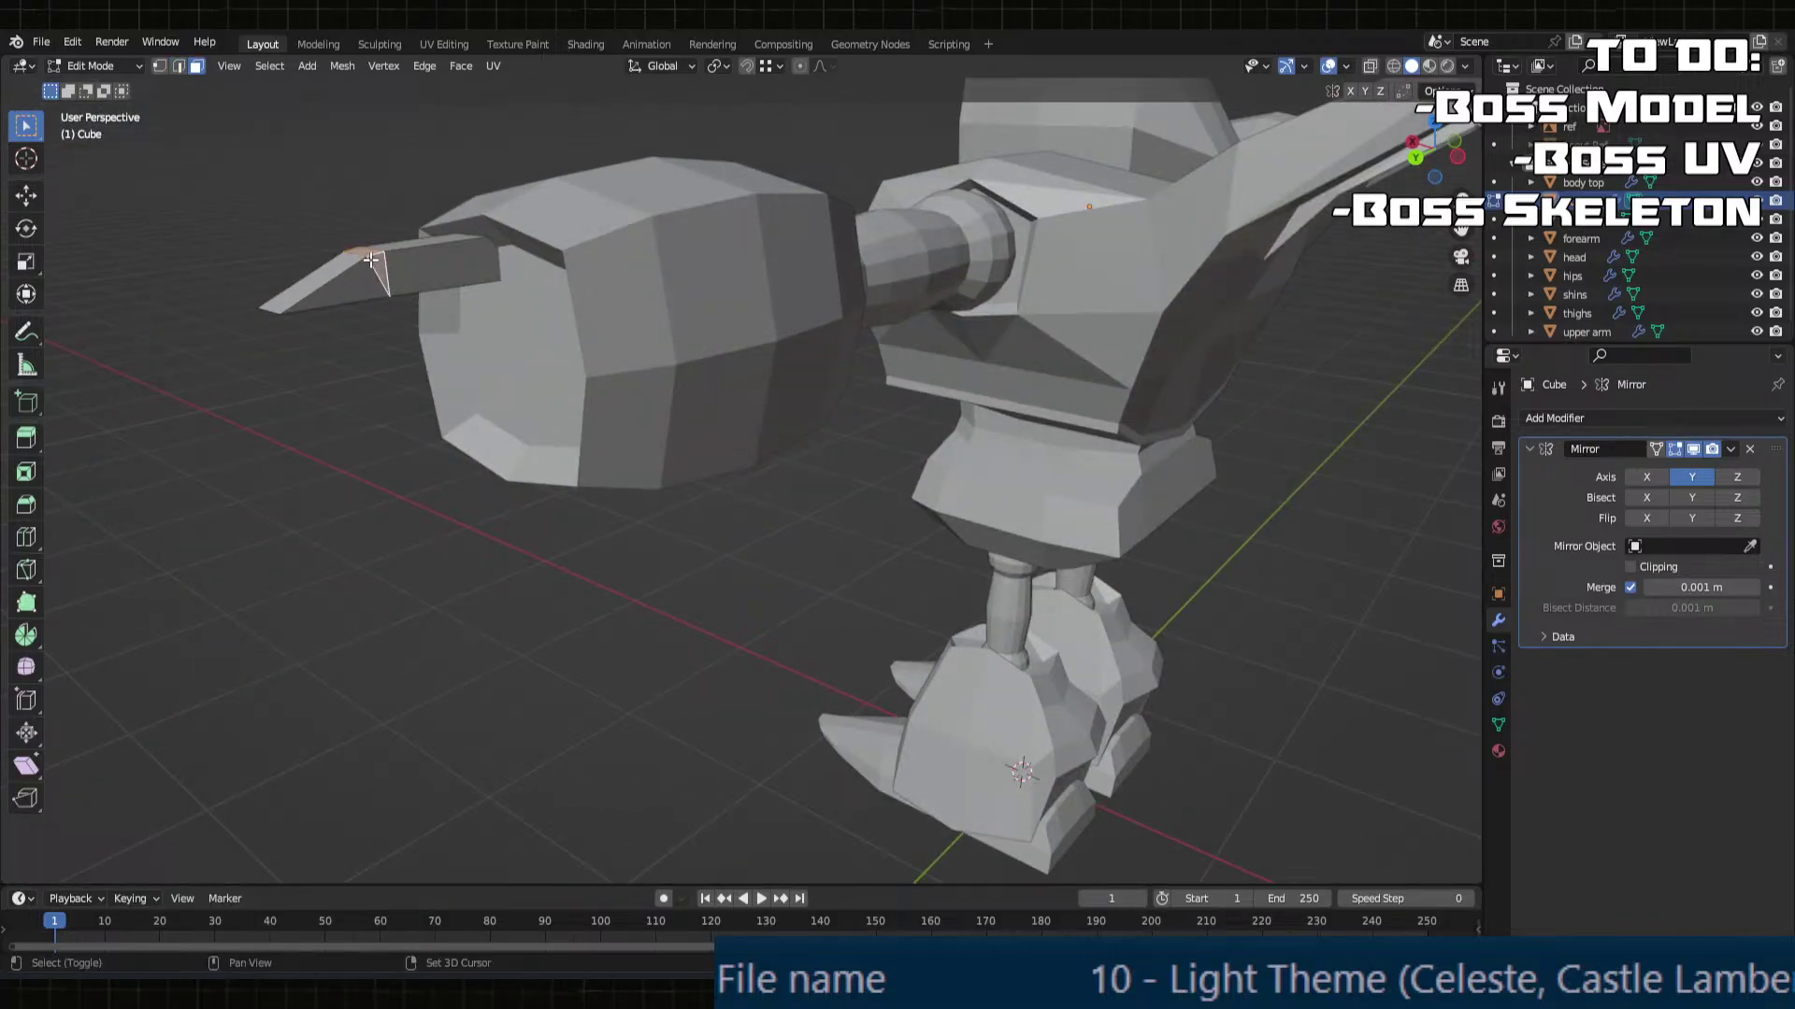
{"action": "key", "text": "KP_Decimal"}
{"action": "middle_click_drag", "start_coordinate": [373, 179], "coordinate": [760, 415]}
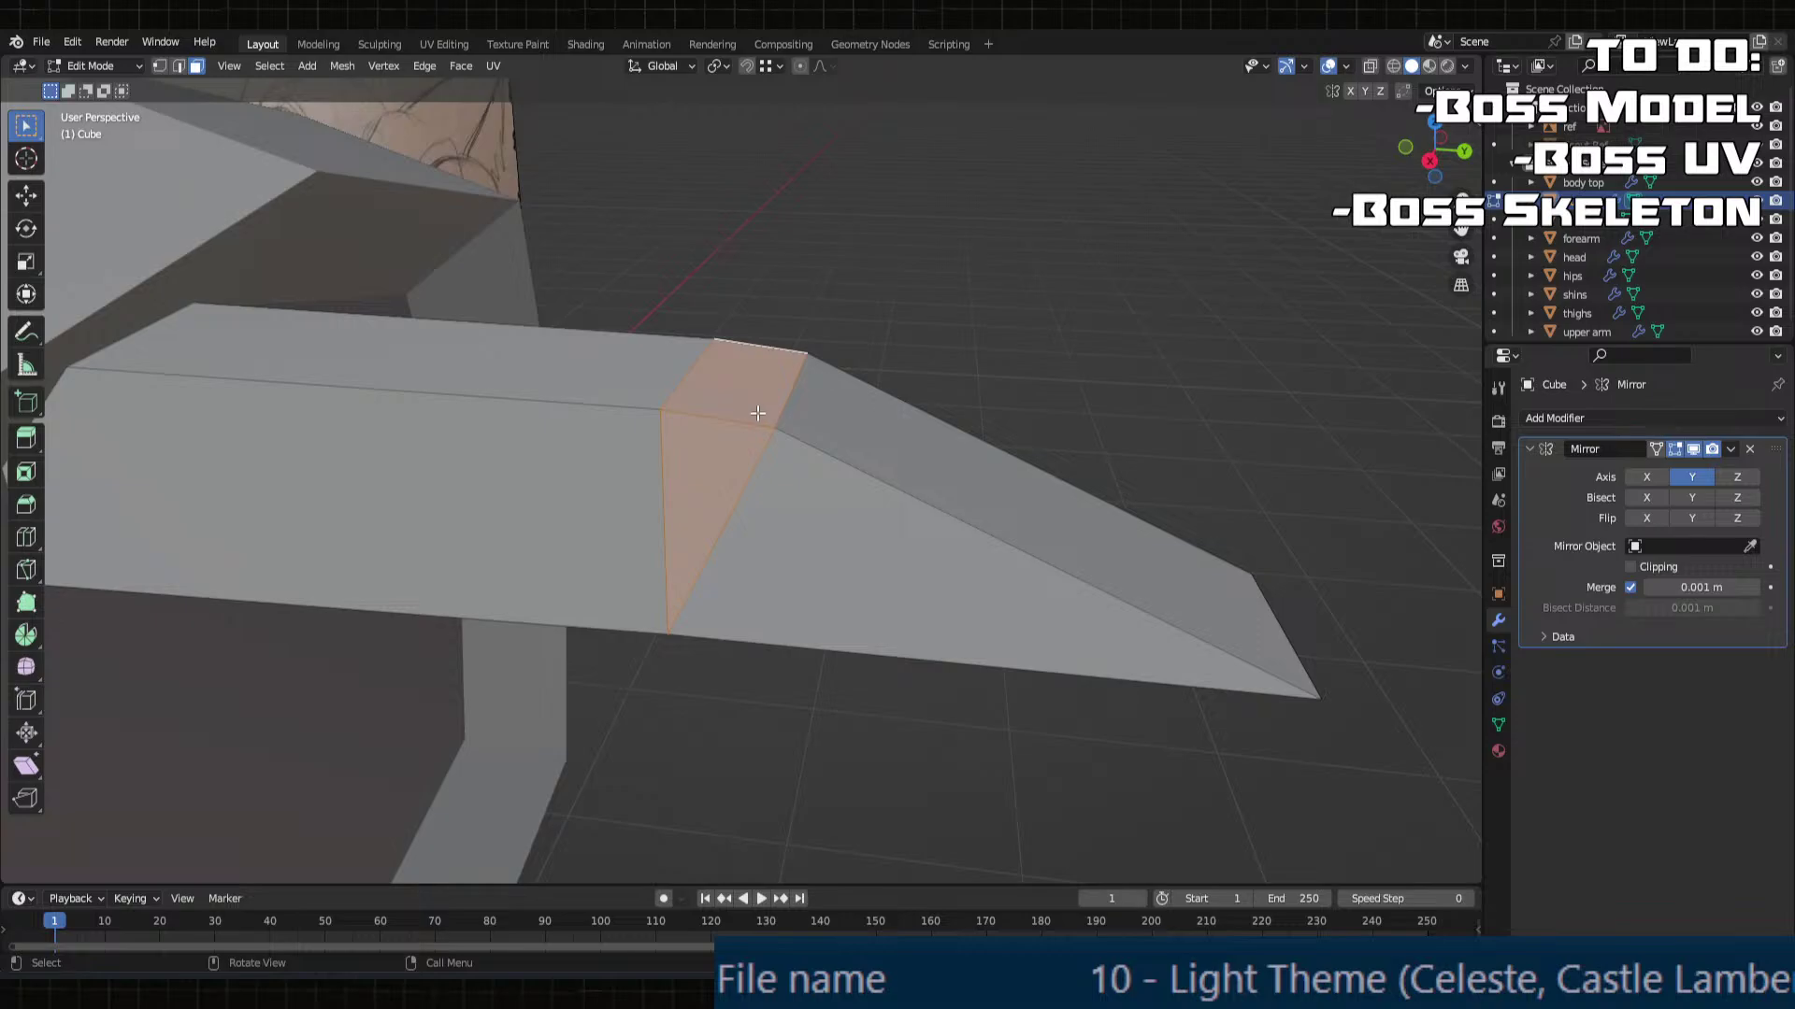
{"action": "right_click", "coordinate": [757, 412]}
{"action": "left_click", "coordinate": [741, 457]}
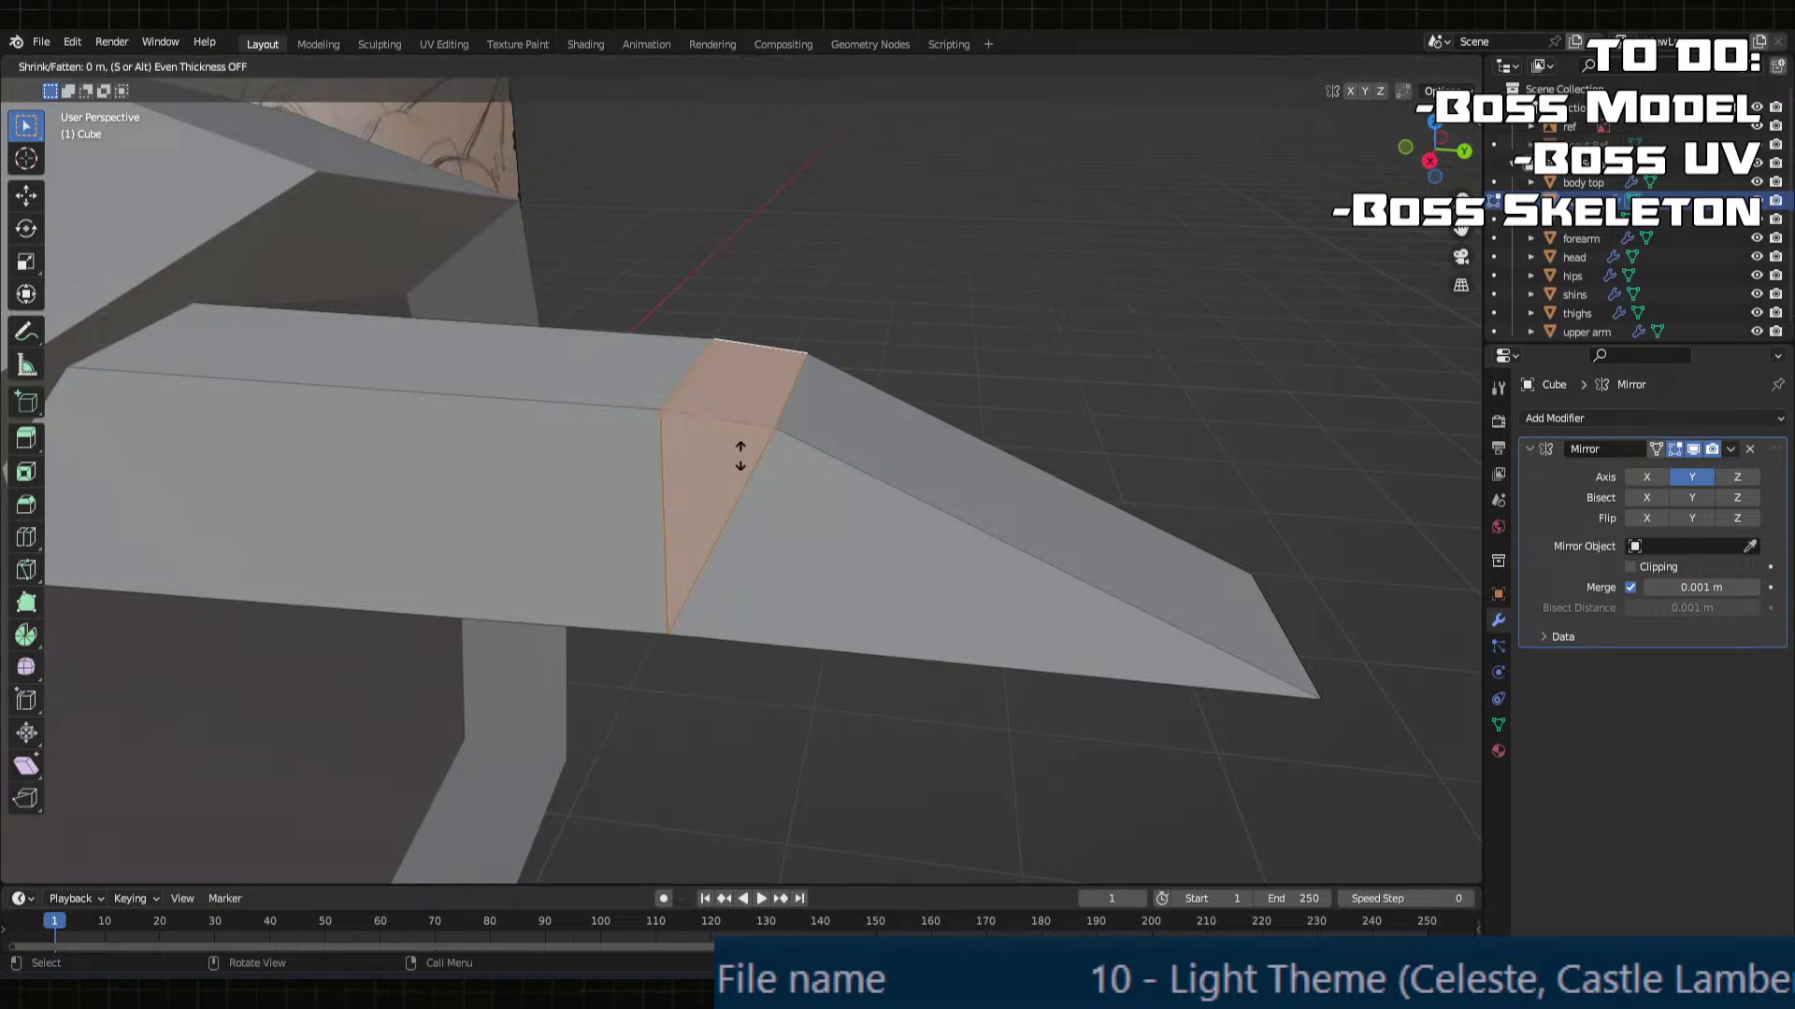
{"action": "left_click", "coordinate": [716, 477]}
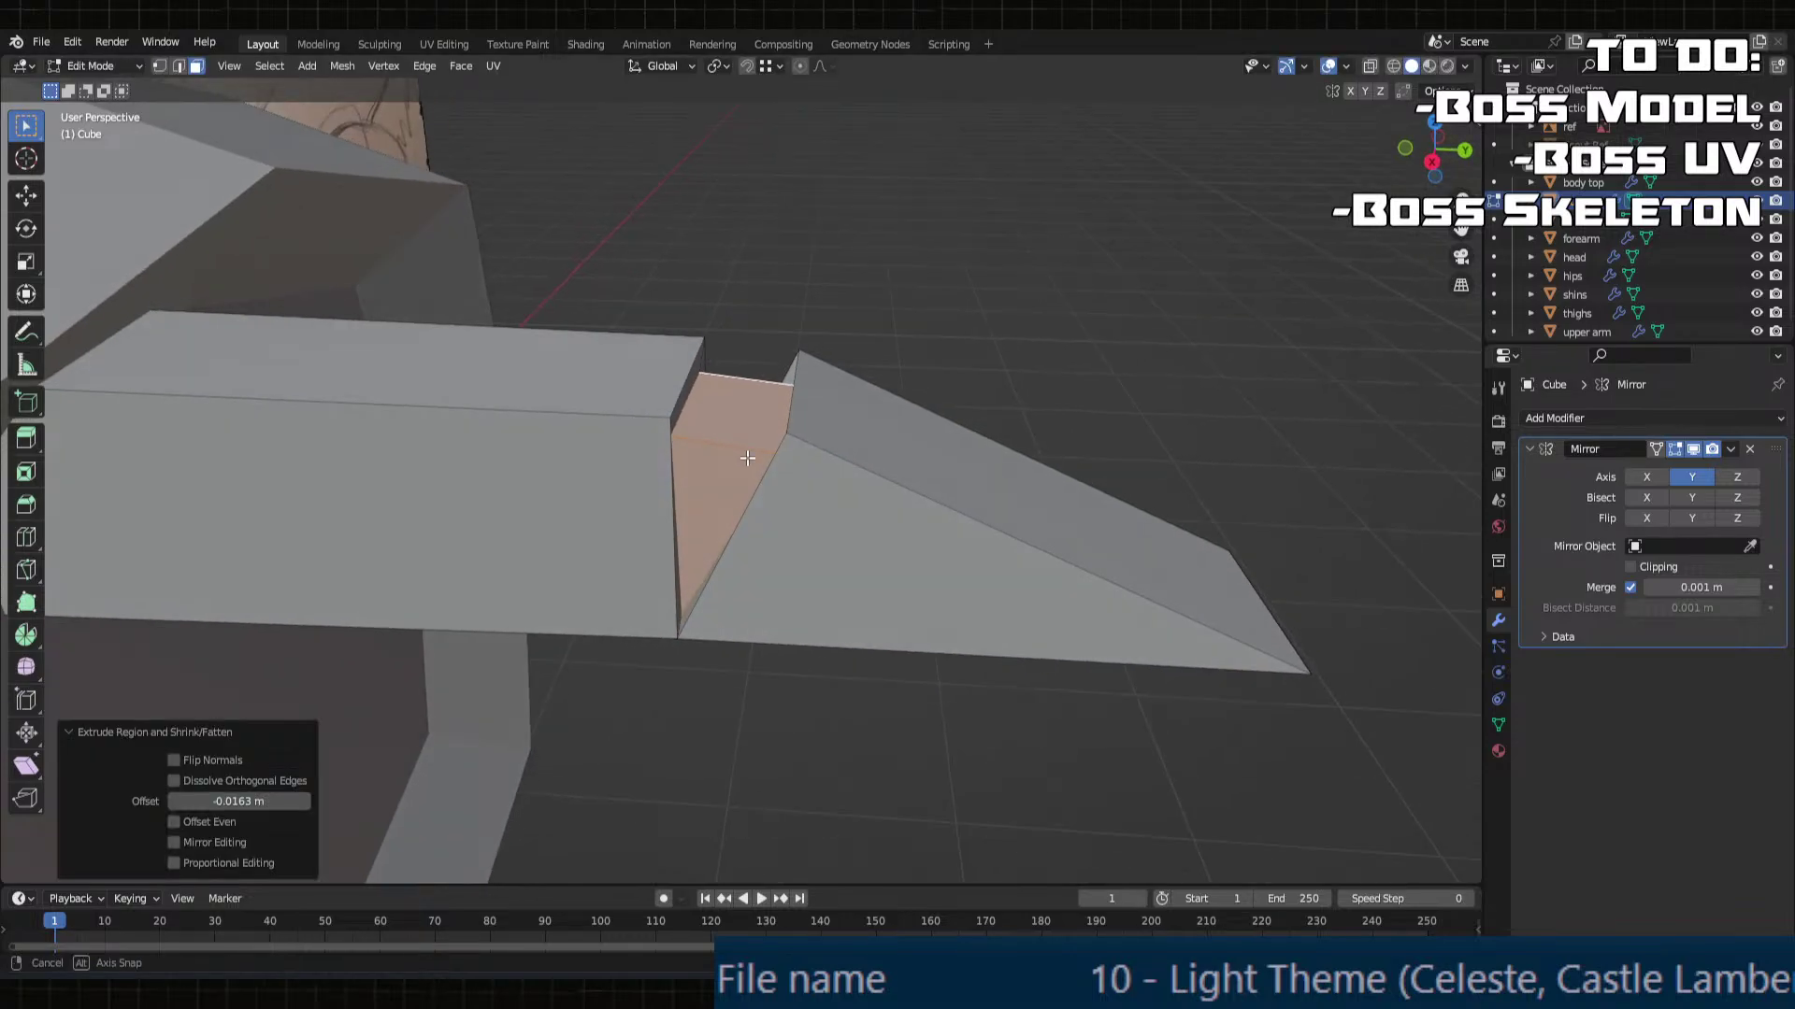
Step: Rip the joint edges on the inner segment's side and set the rip offset to X 0, Y -0.01 and Z 0 m
{"action": "middle_click_drag", "start_coordinate": [716, 477], "coordinate": [681, 443]}
{"action": "left_click", "coordinate": [683, 472]}
{"action": "key", "text": "2"}
{"action": "left_click", "coordinate": [684, 472], "text": "alt"}
{"action": "key", "text": "e"}
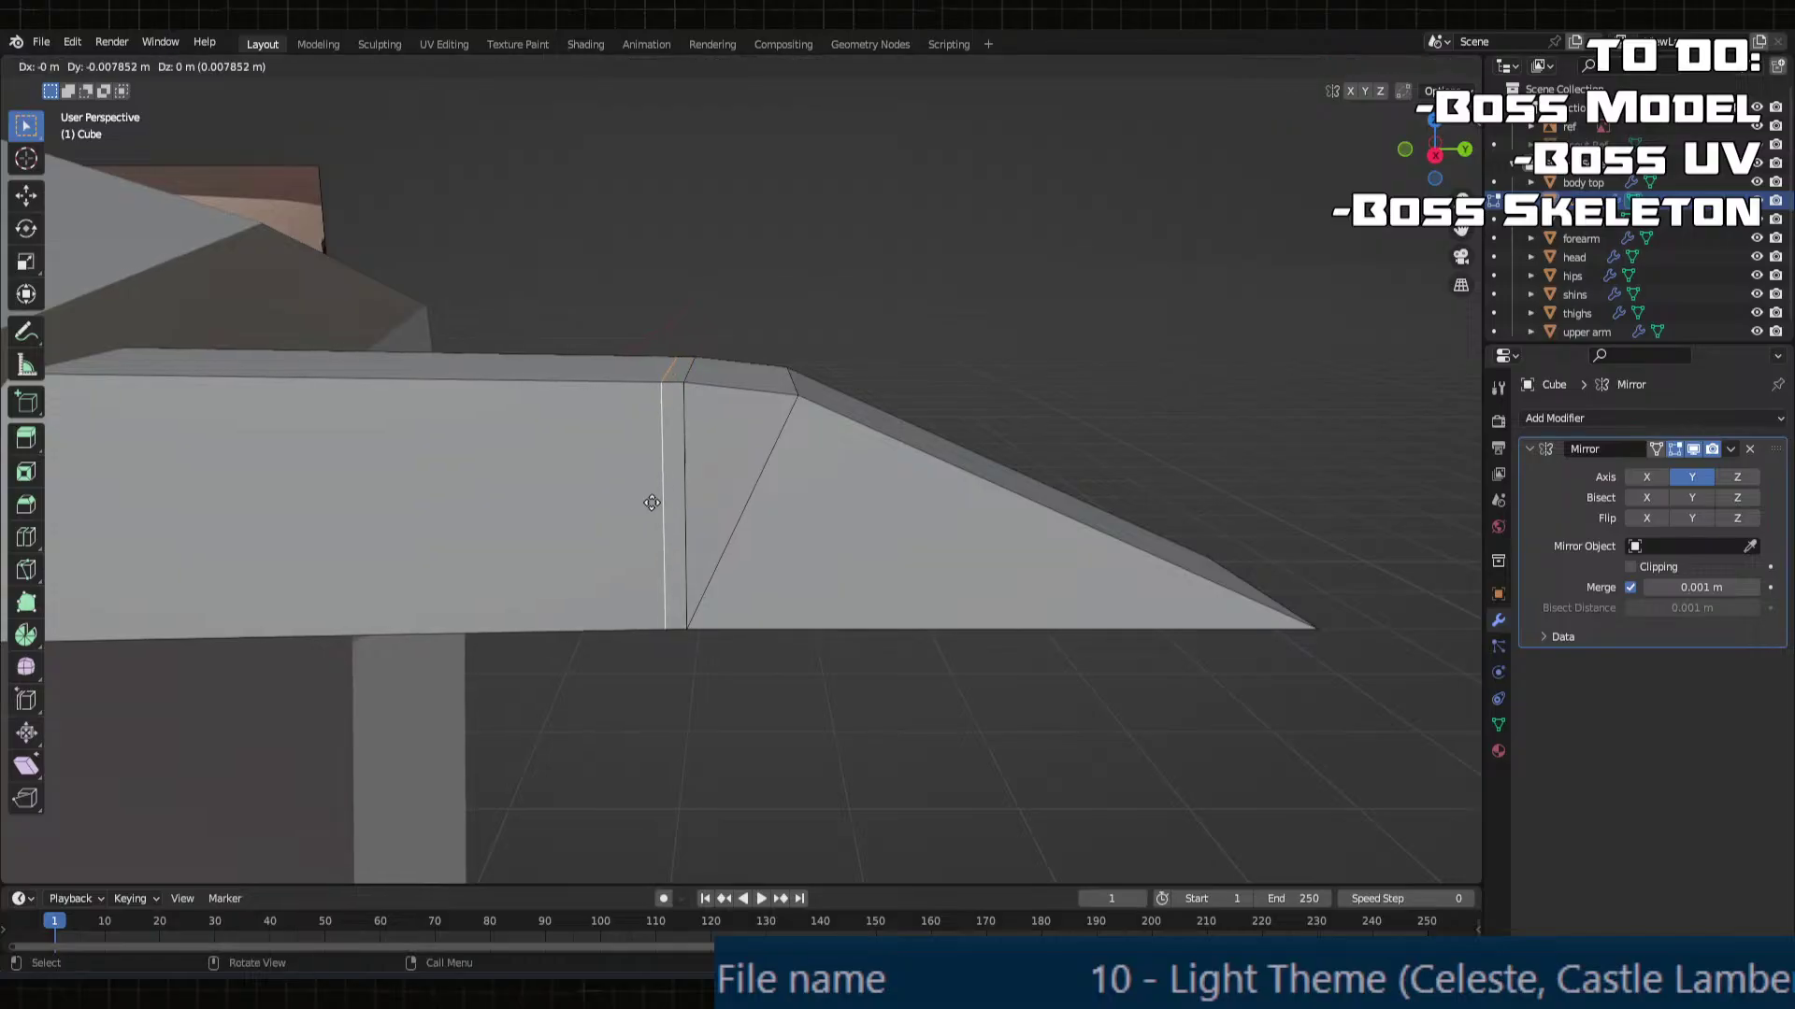
{"action": "left_click", "coordinate": [629, 502]}
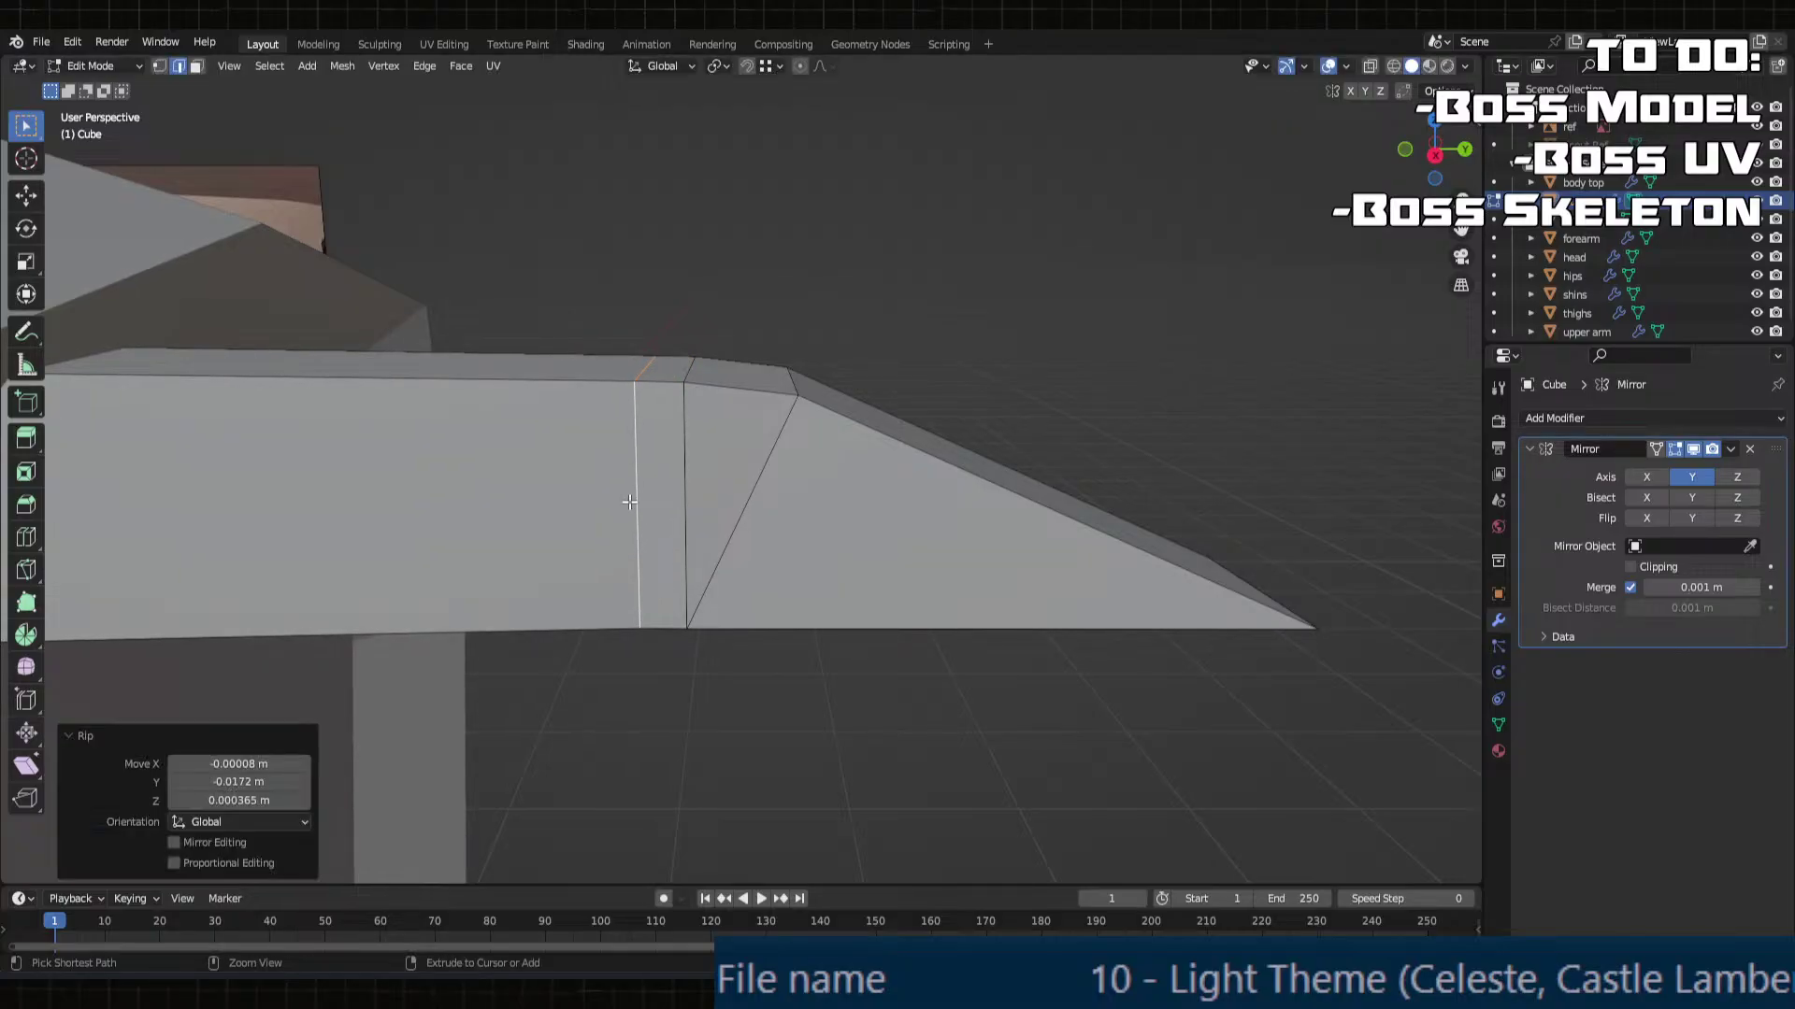
{"action": "left_click", "coordinate": [269, 765]}
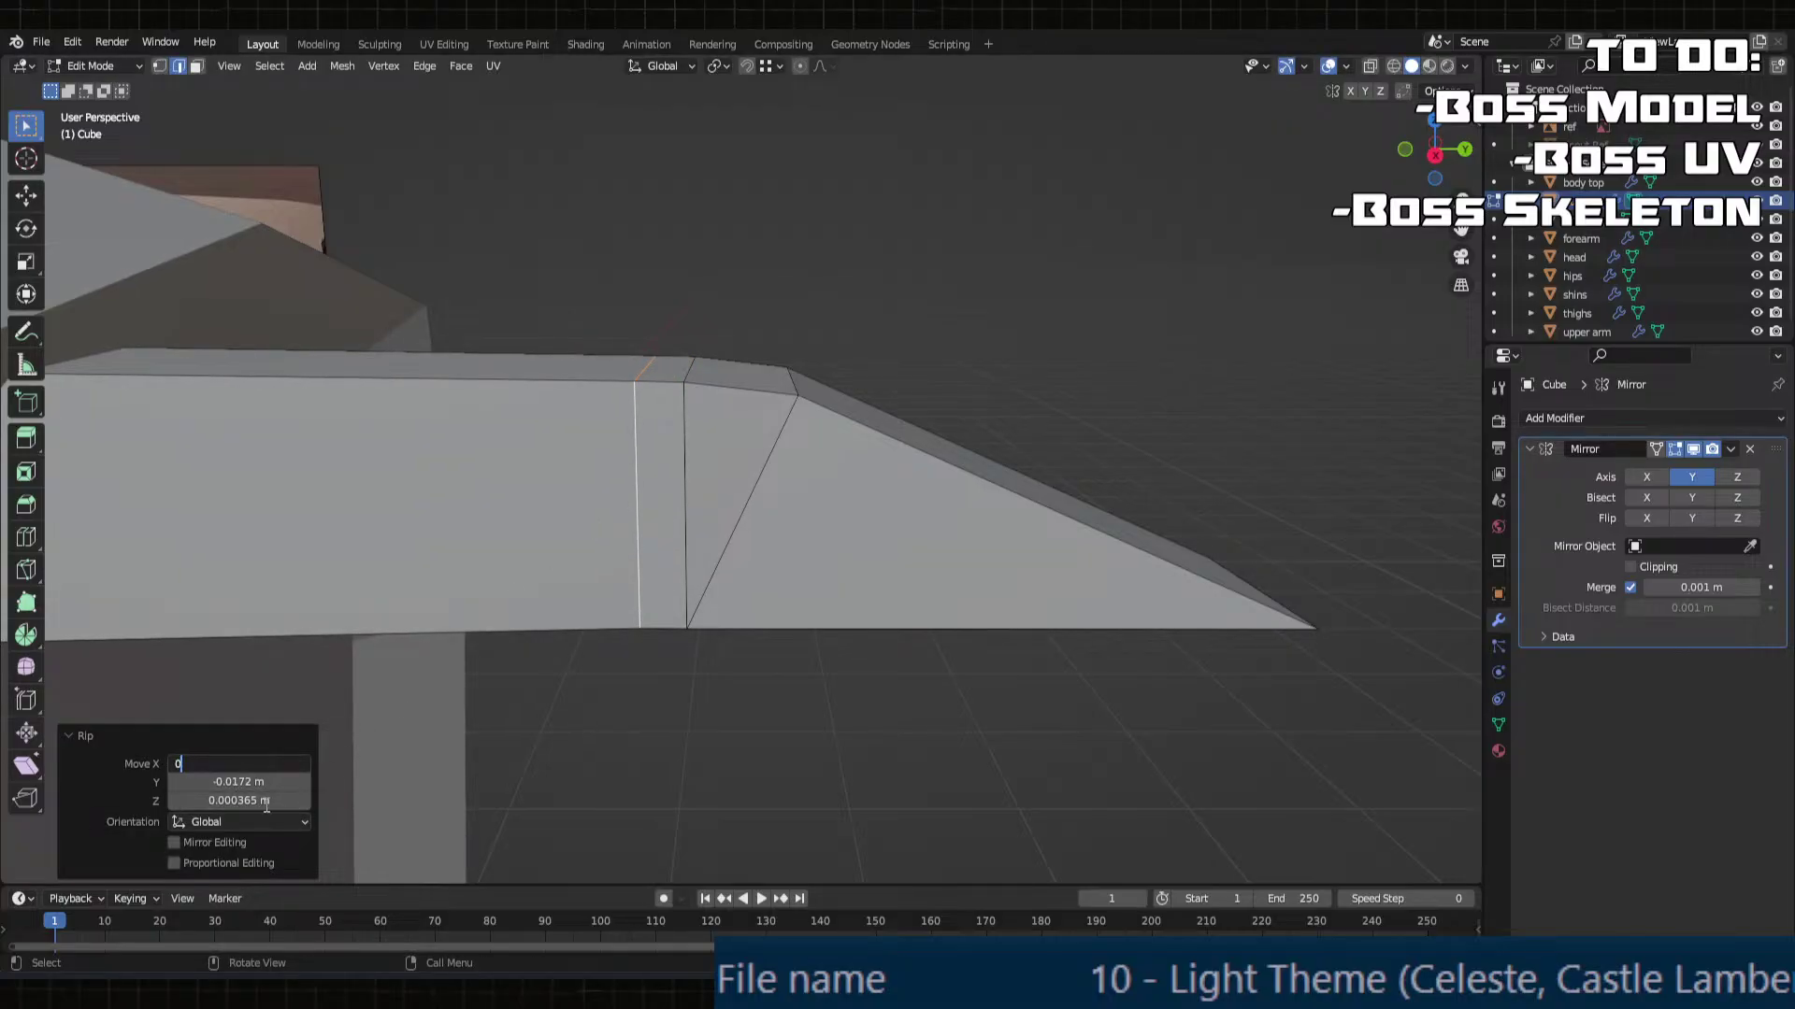
{"action": "type", "text": "0"}
{"action": "key", "text": "Return"}
{"action": "key", "text": "BackSpace"}
{"action": "left_click", "coordinate": [258, 782]}
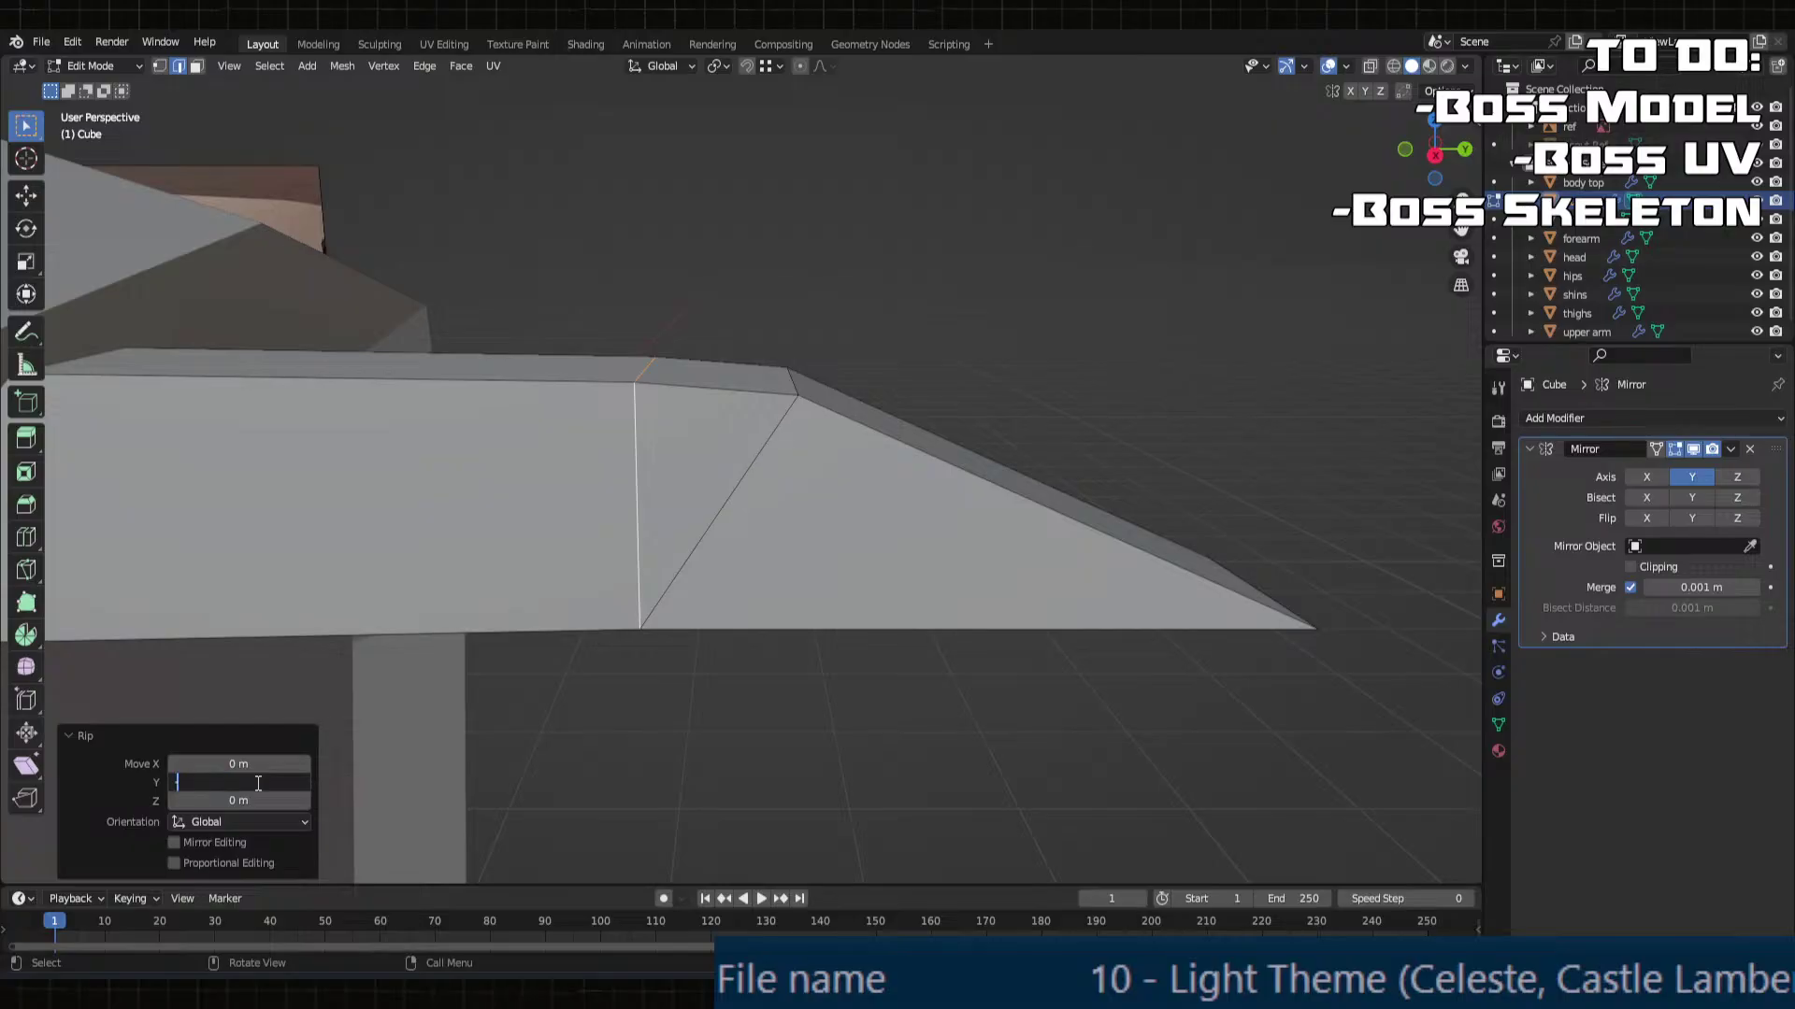
{"action": "type", "text": "-0.01"}
{"action": "key", "text": "Return"}
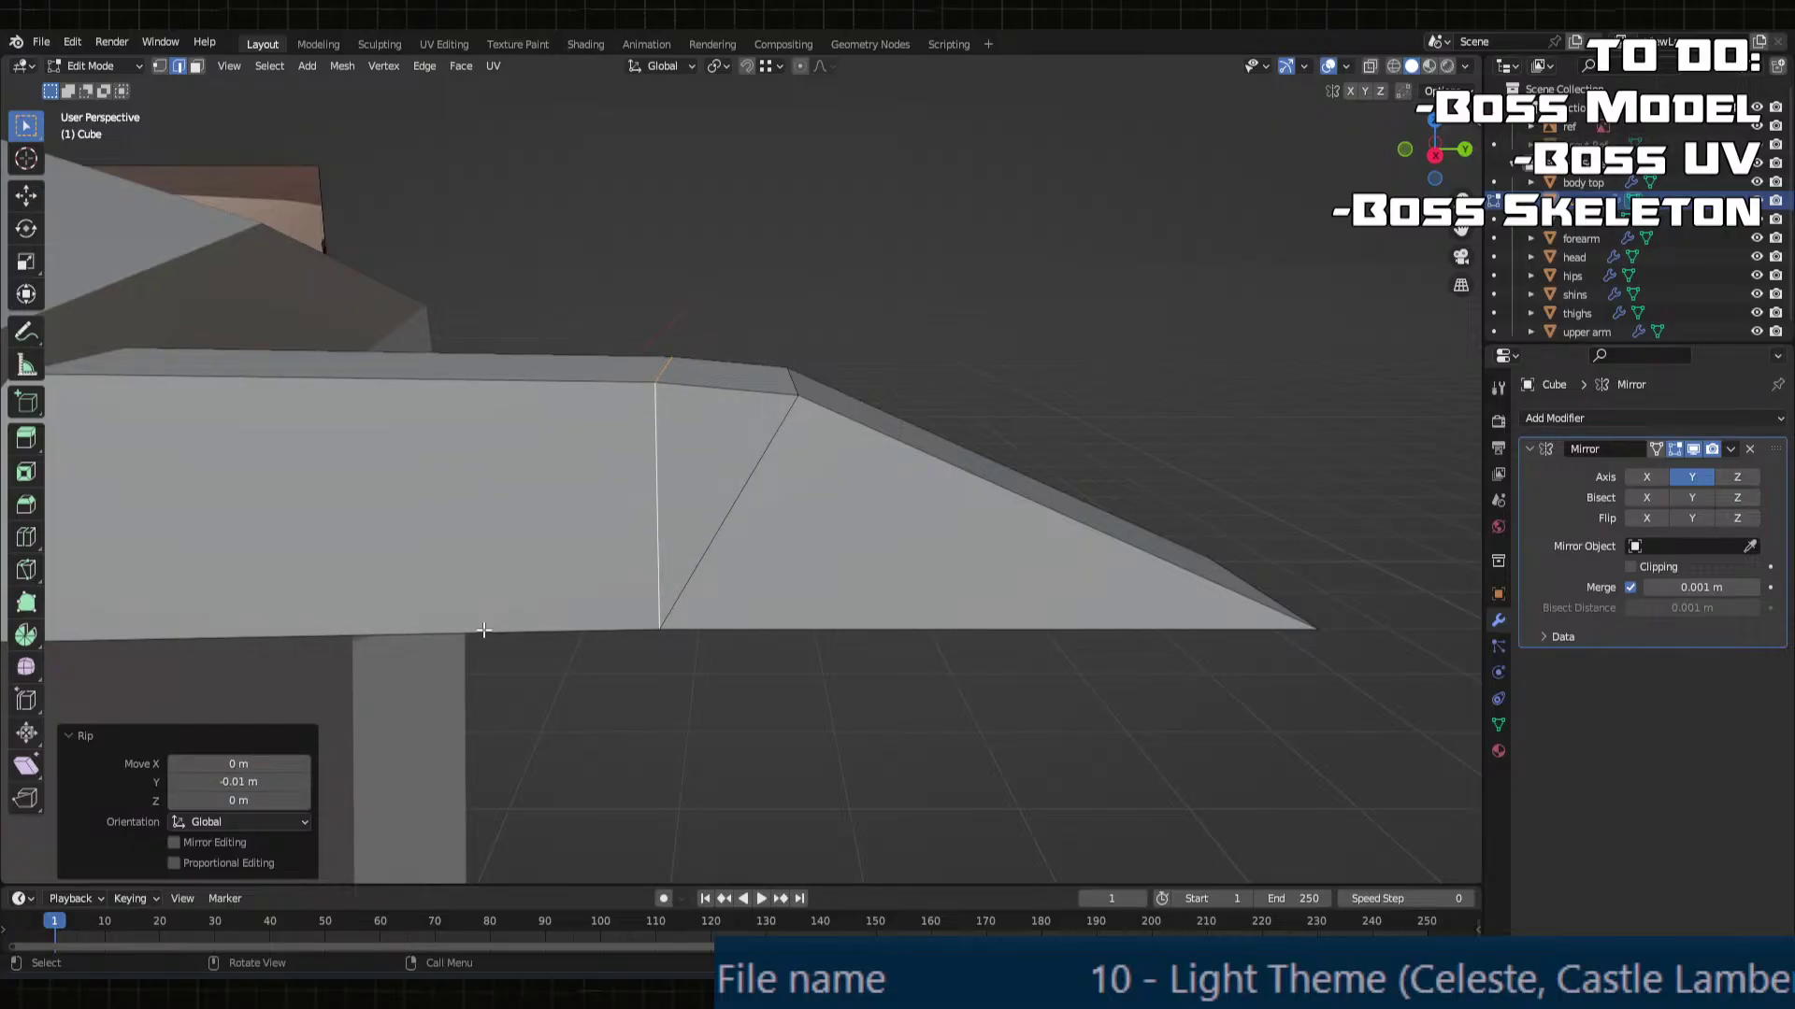
Step: Rip the same joint edges again and move them about 0.02 m along Y toward the finger's base, forming a narrow strip
{"action": "left_click", "coordinate": [678, 490]}
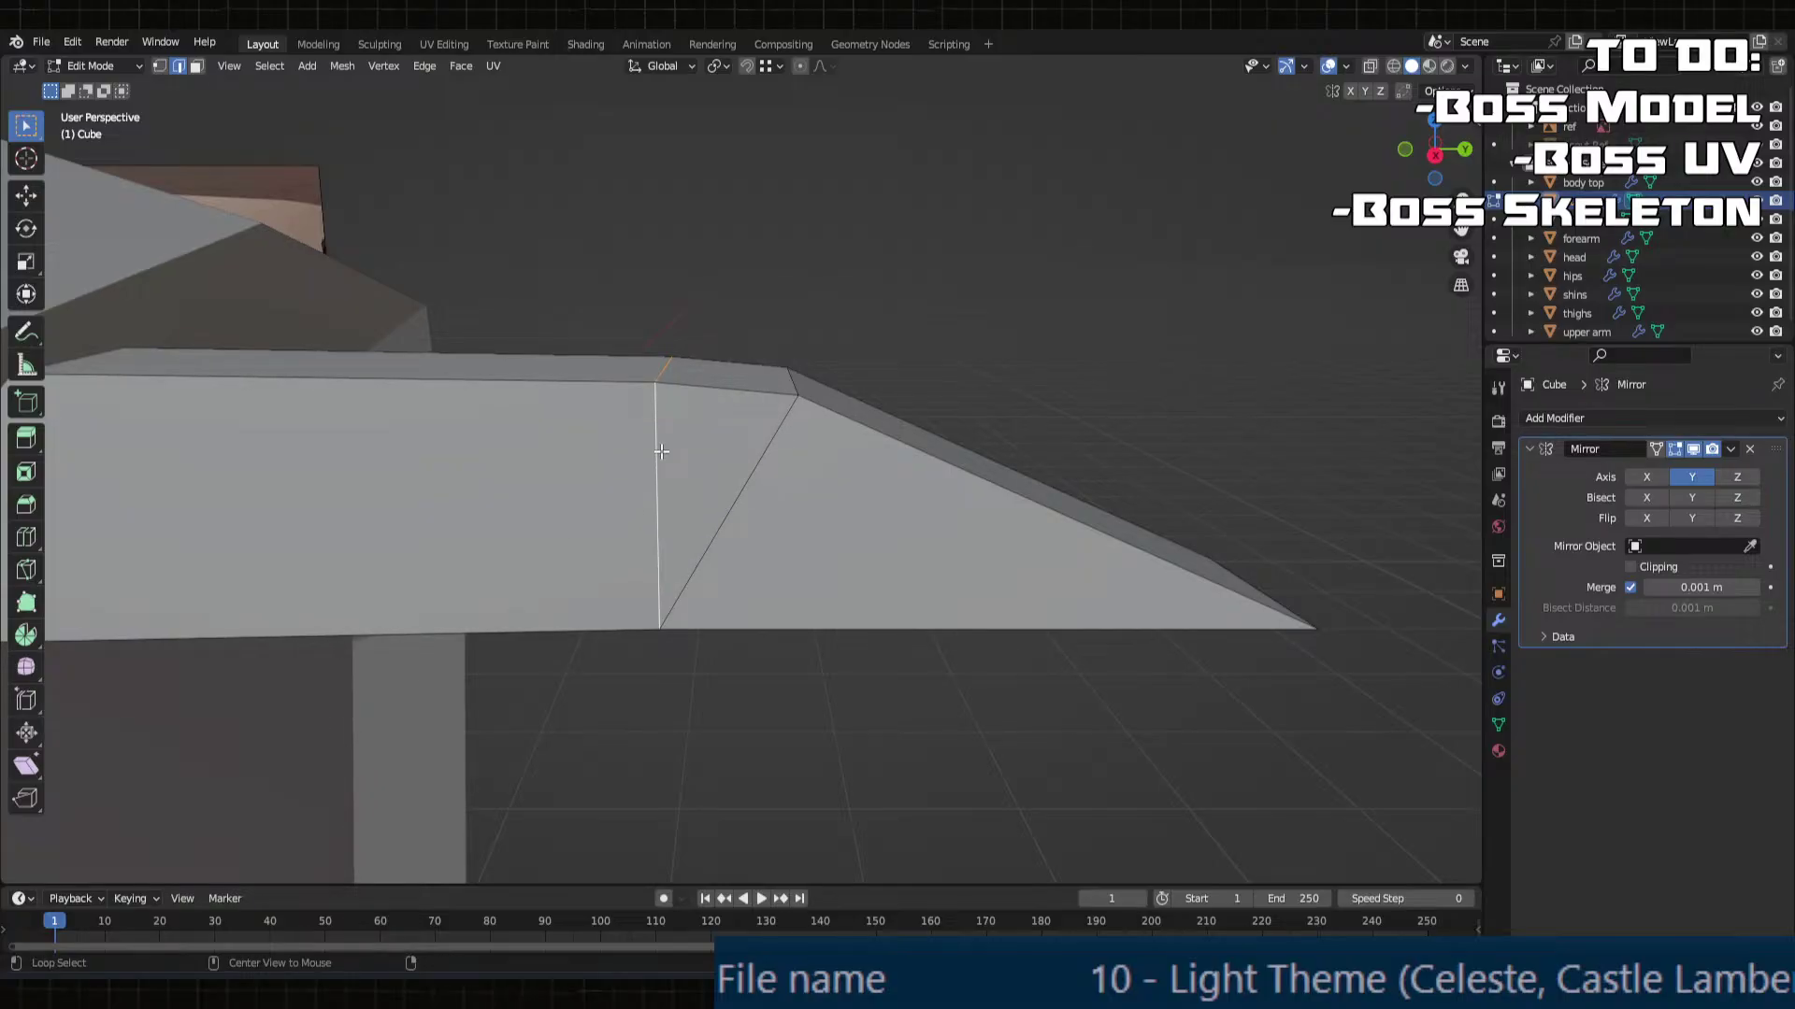
{"action": "key", "text": "g"}
{"action": "middle_click_drag", "start_coordinate": [661, 450], "coordinate": [619, 451]}
{"action": "left_click", "coordinate": [612, 452]}
{"action": "key", "text": "ctrl+z"}
{"action": "key", "text": "v"}
{"action": "key", "text": "y"}
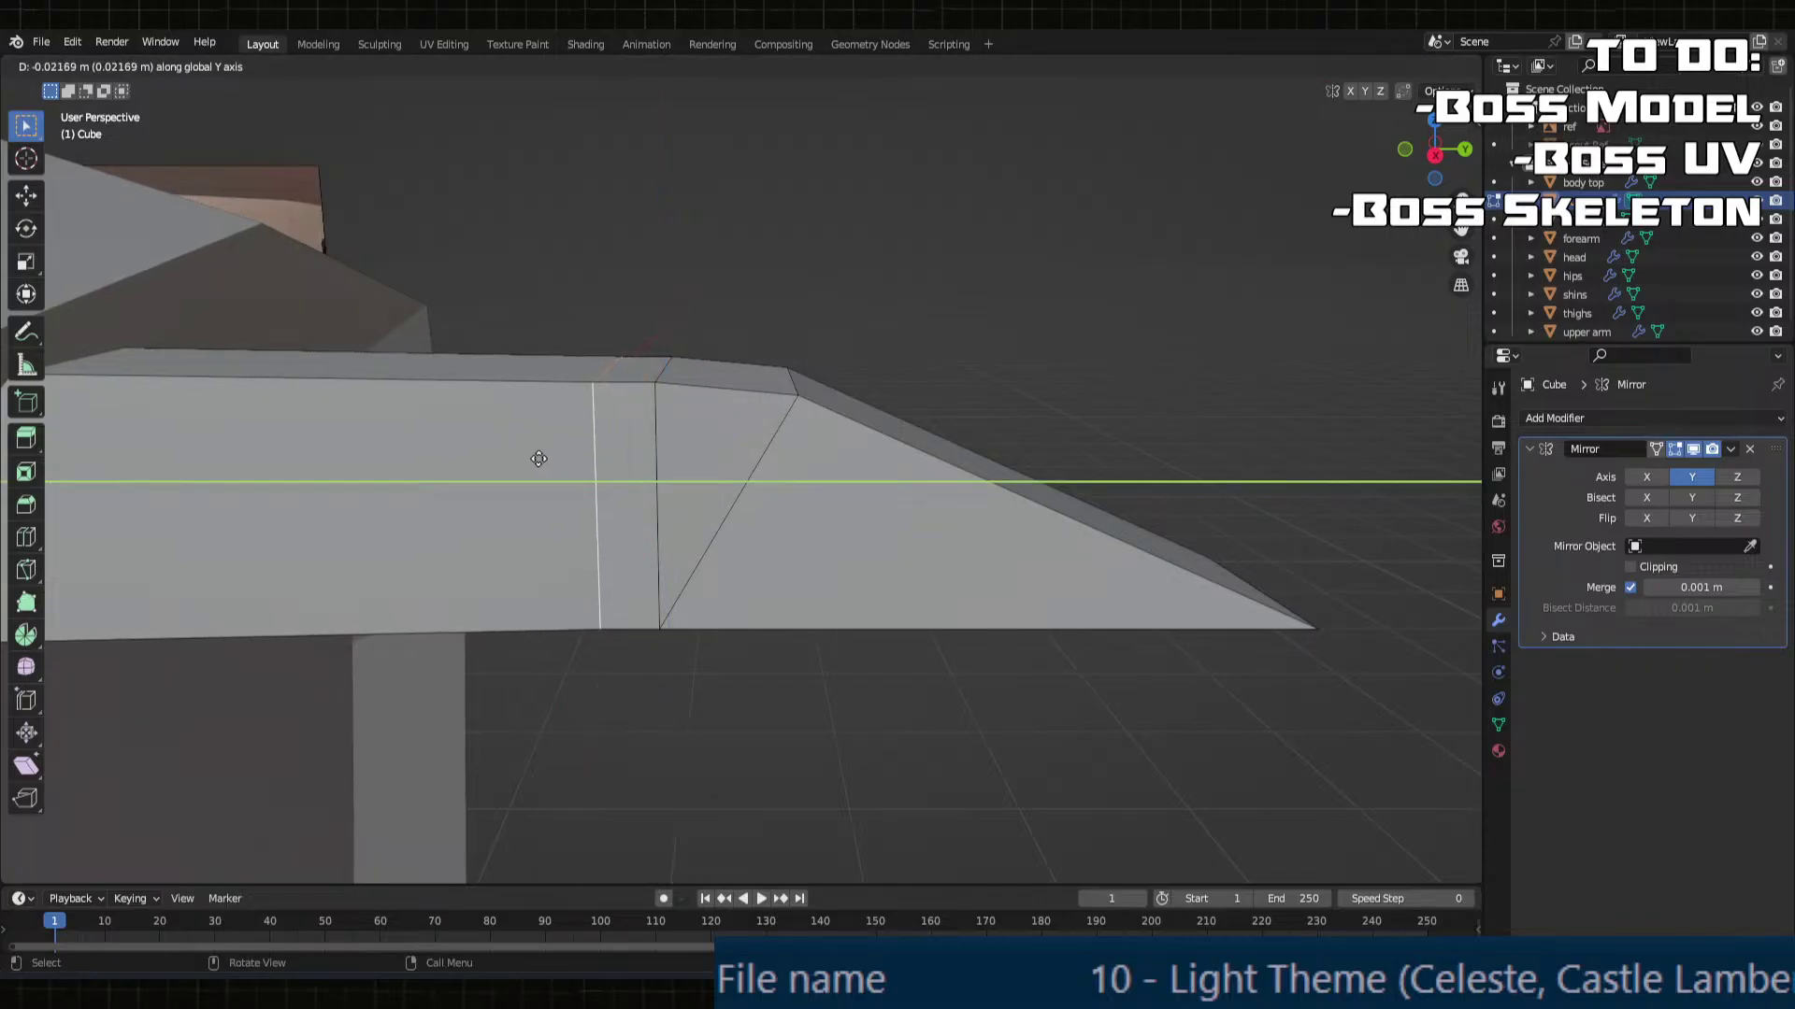
{"action": "left_click", "coordinate": [534, 459]}
{"action": "left_click", "coordinate": [641, 484]}
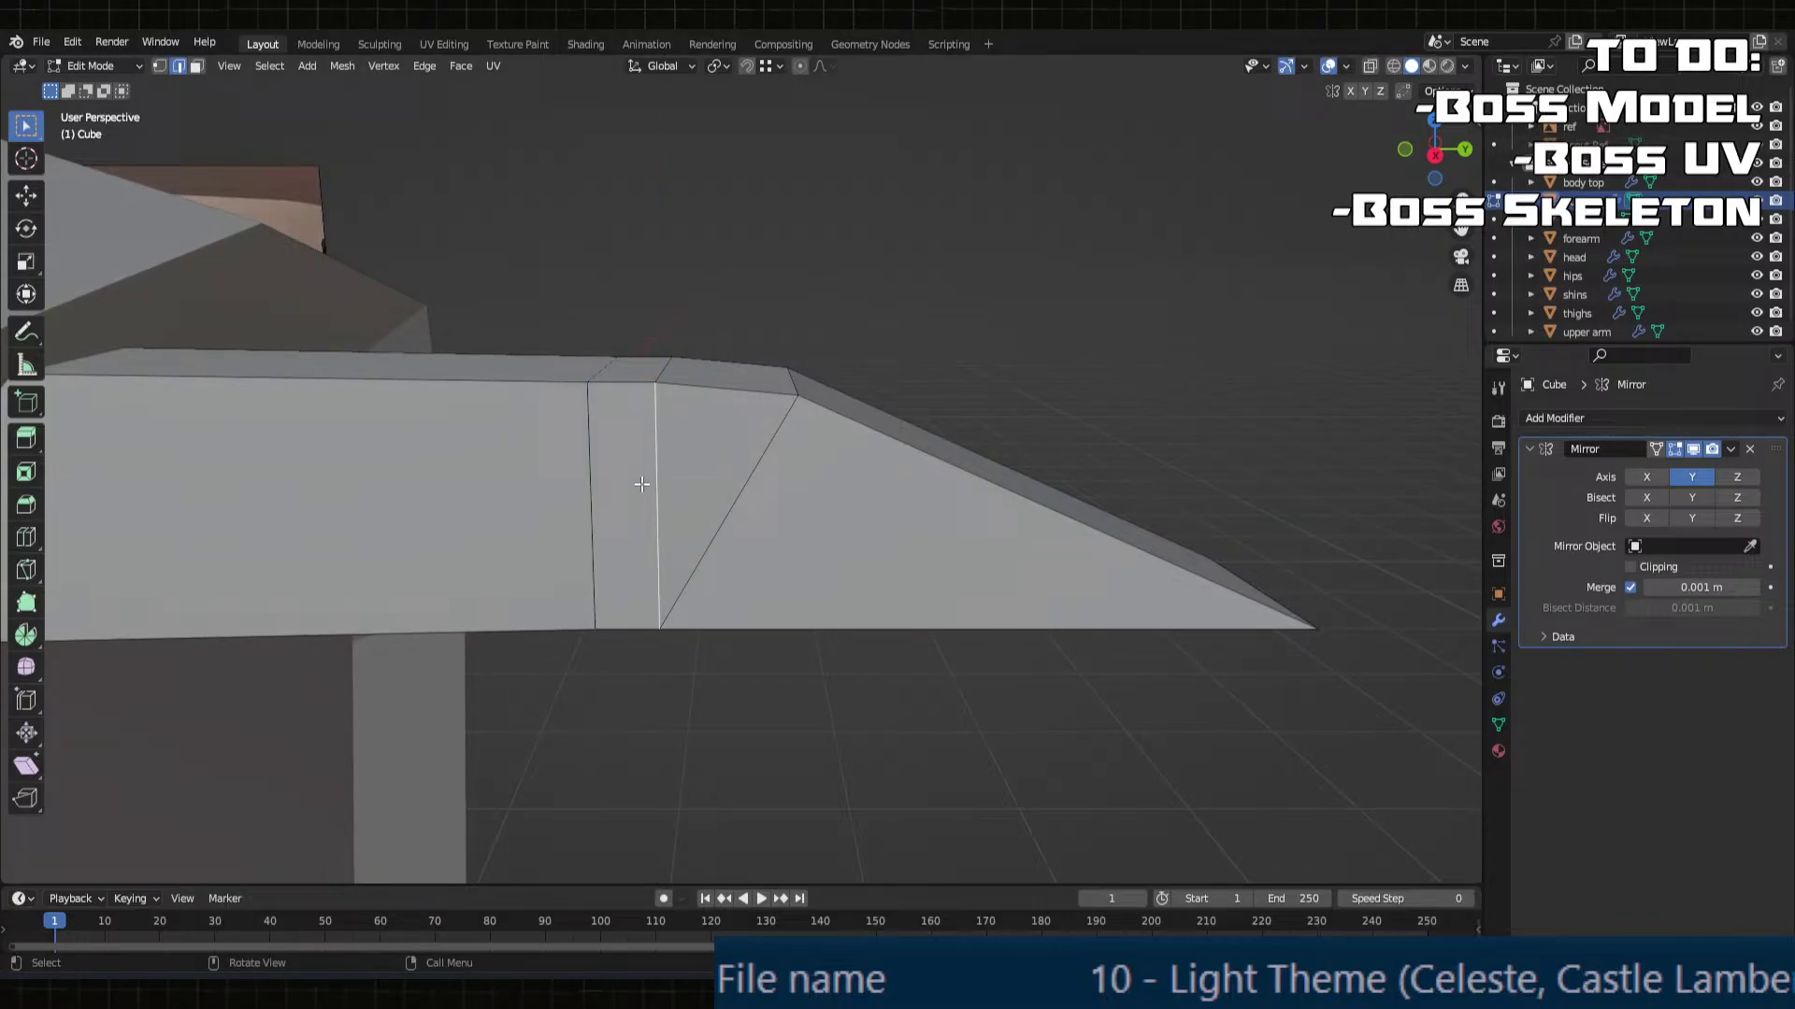
Step: Try to extrude the strip and wedge faces around the finger joint inward along their normals
{"action": "key", "text": "3"}
{"action": "left_click", "coordinate": [625, 383]}
{"action": "middle_click_drag", "start_coordinate": [626, 382], "coordinate": [833, 448]}
{"action": "left_click", "coordinate": [818, 467], "text": "shift"}
{"action": "right_click", "coordinate": [832, 446]}
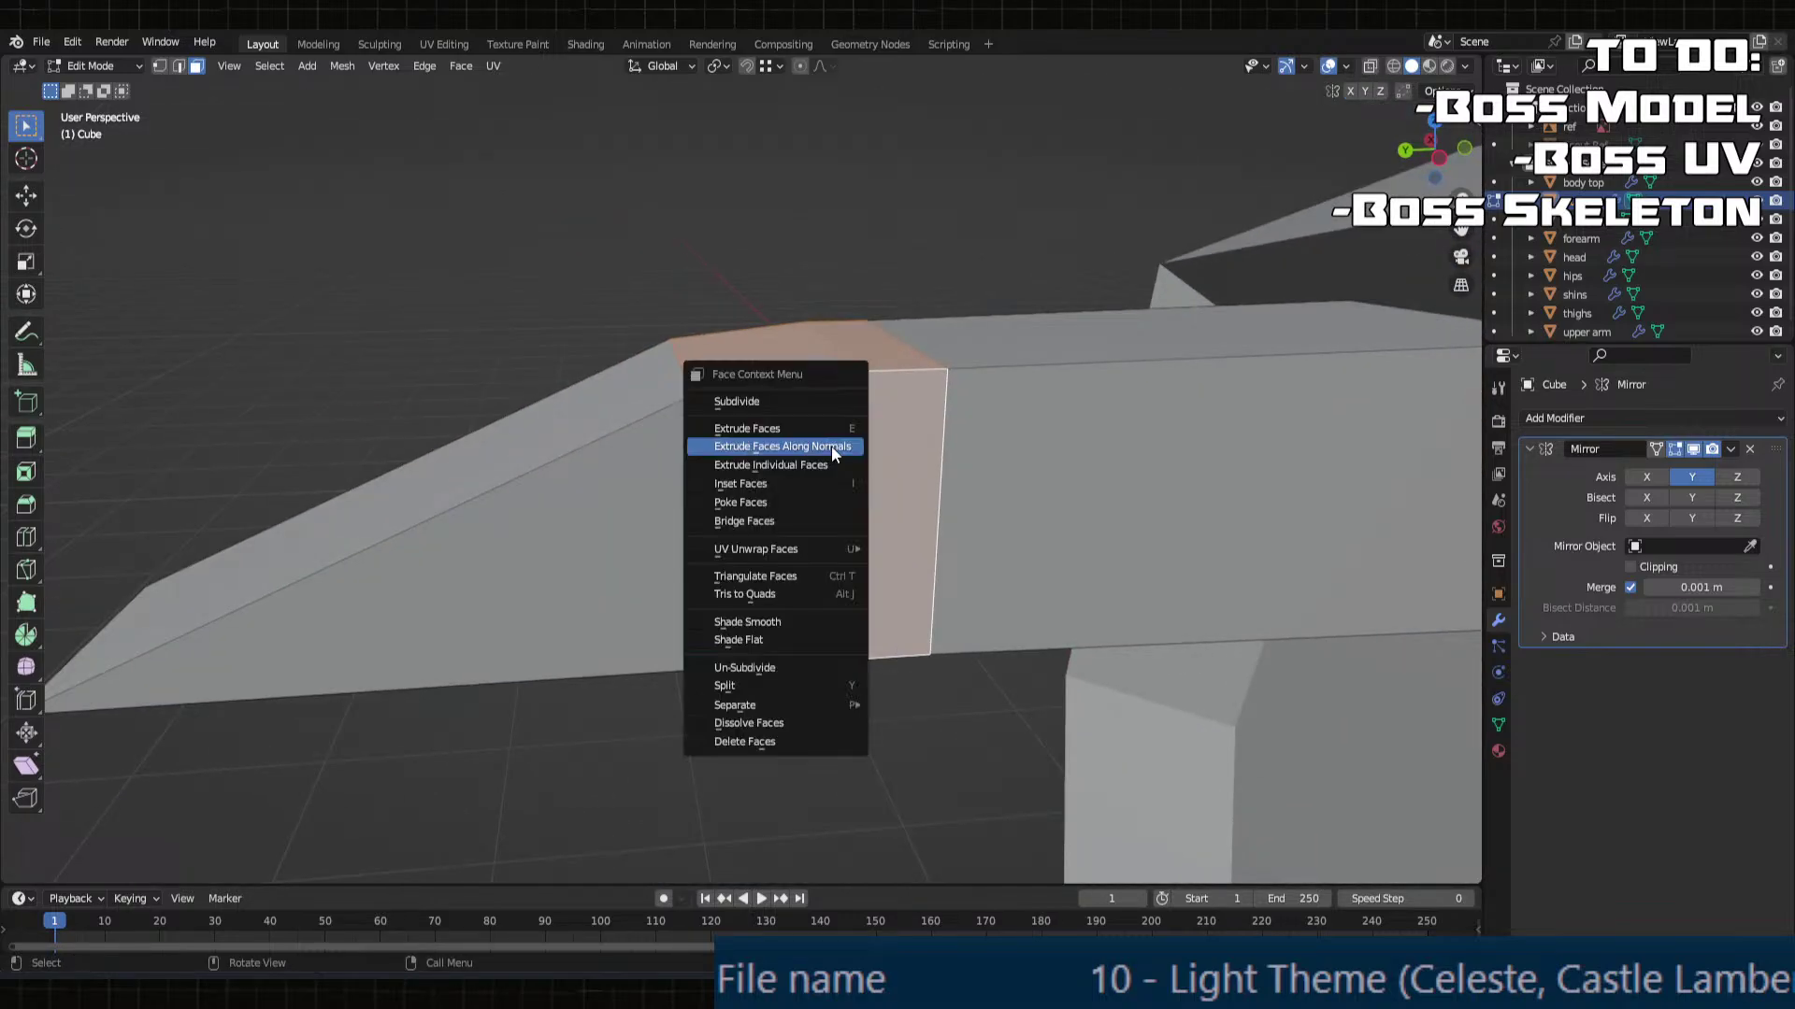
{"action": "left_click", "coordinate": [820, 441]}
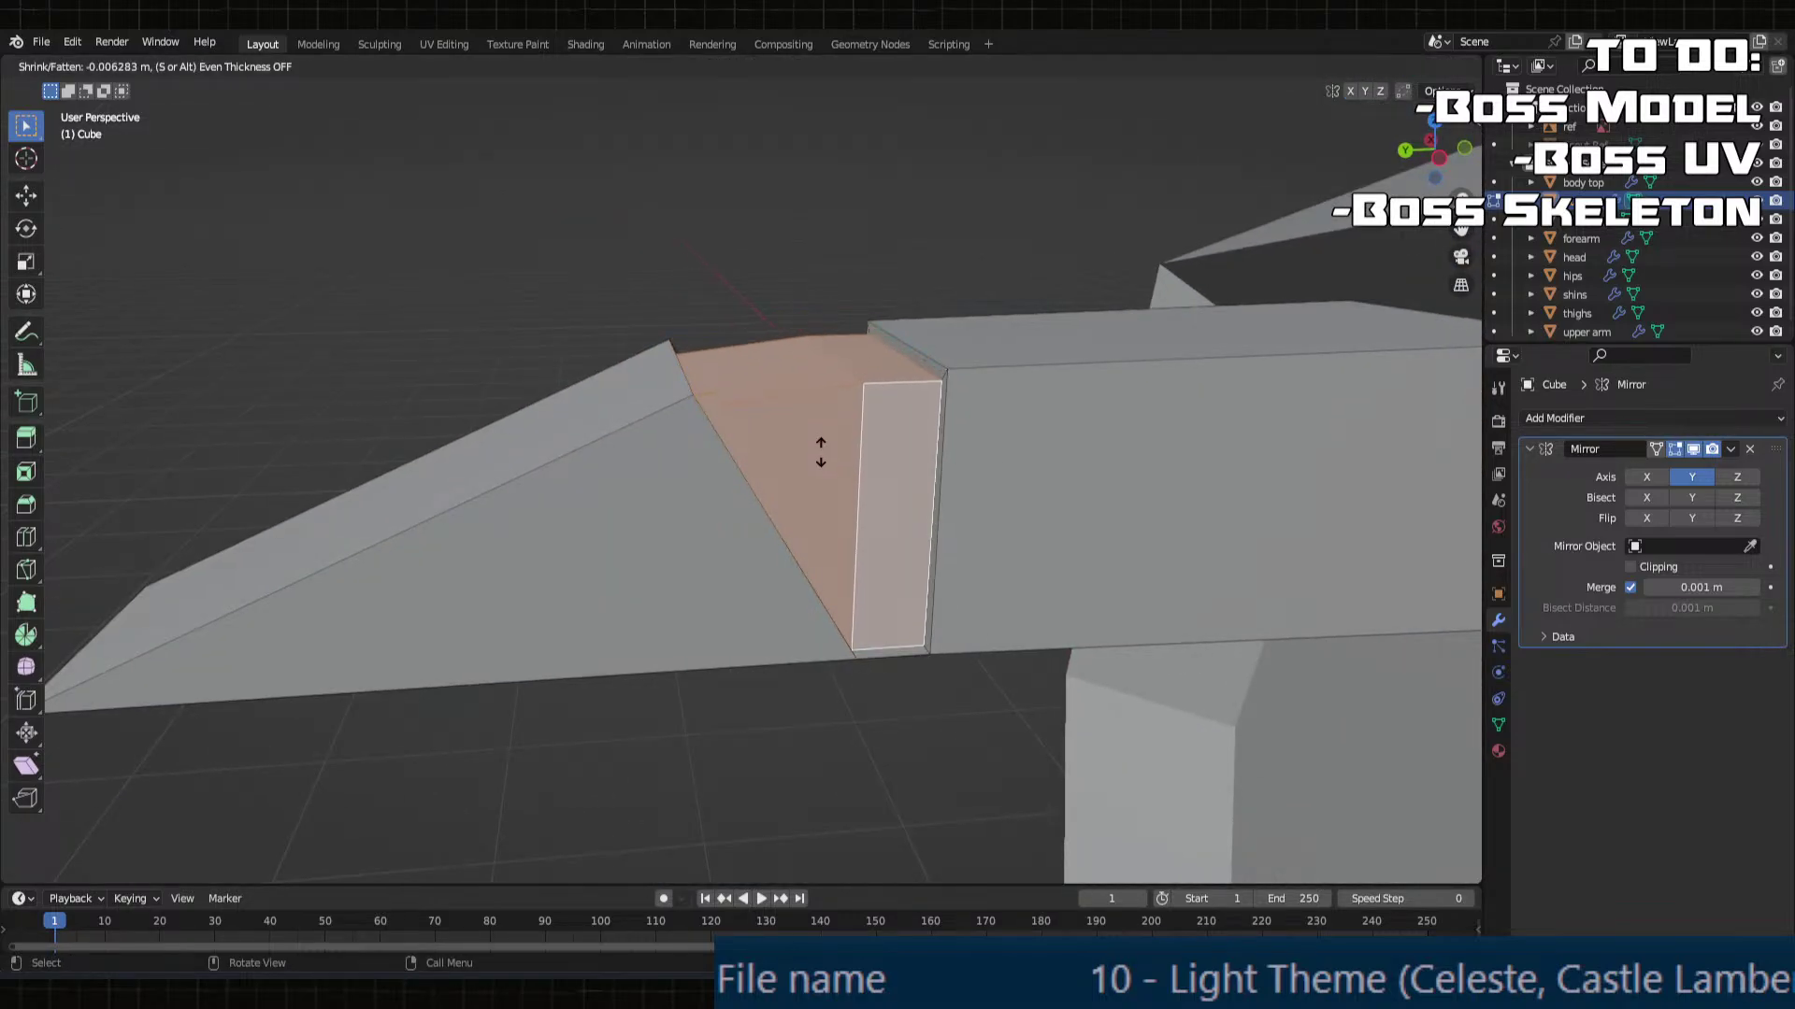
{"action": "left_click", "coordinate": [821, 465]}
Step: Try to cut across the underside face of the outer finger segment with the Knife tool, in line with the joint
{"action": "middle_click_drag", "start_coordinate": [820, 465], "coordinate": [895, 501]}
{"action": "left_click", "coordinate": [894, 504], "text": "shift"}
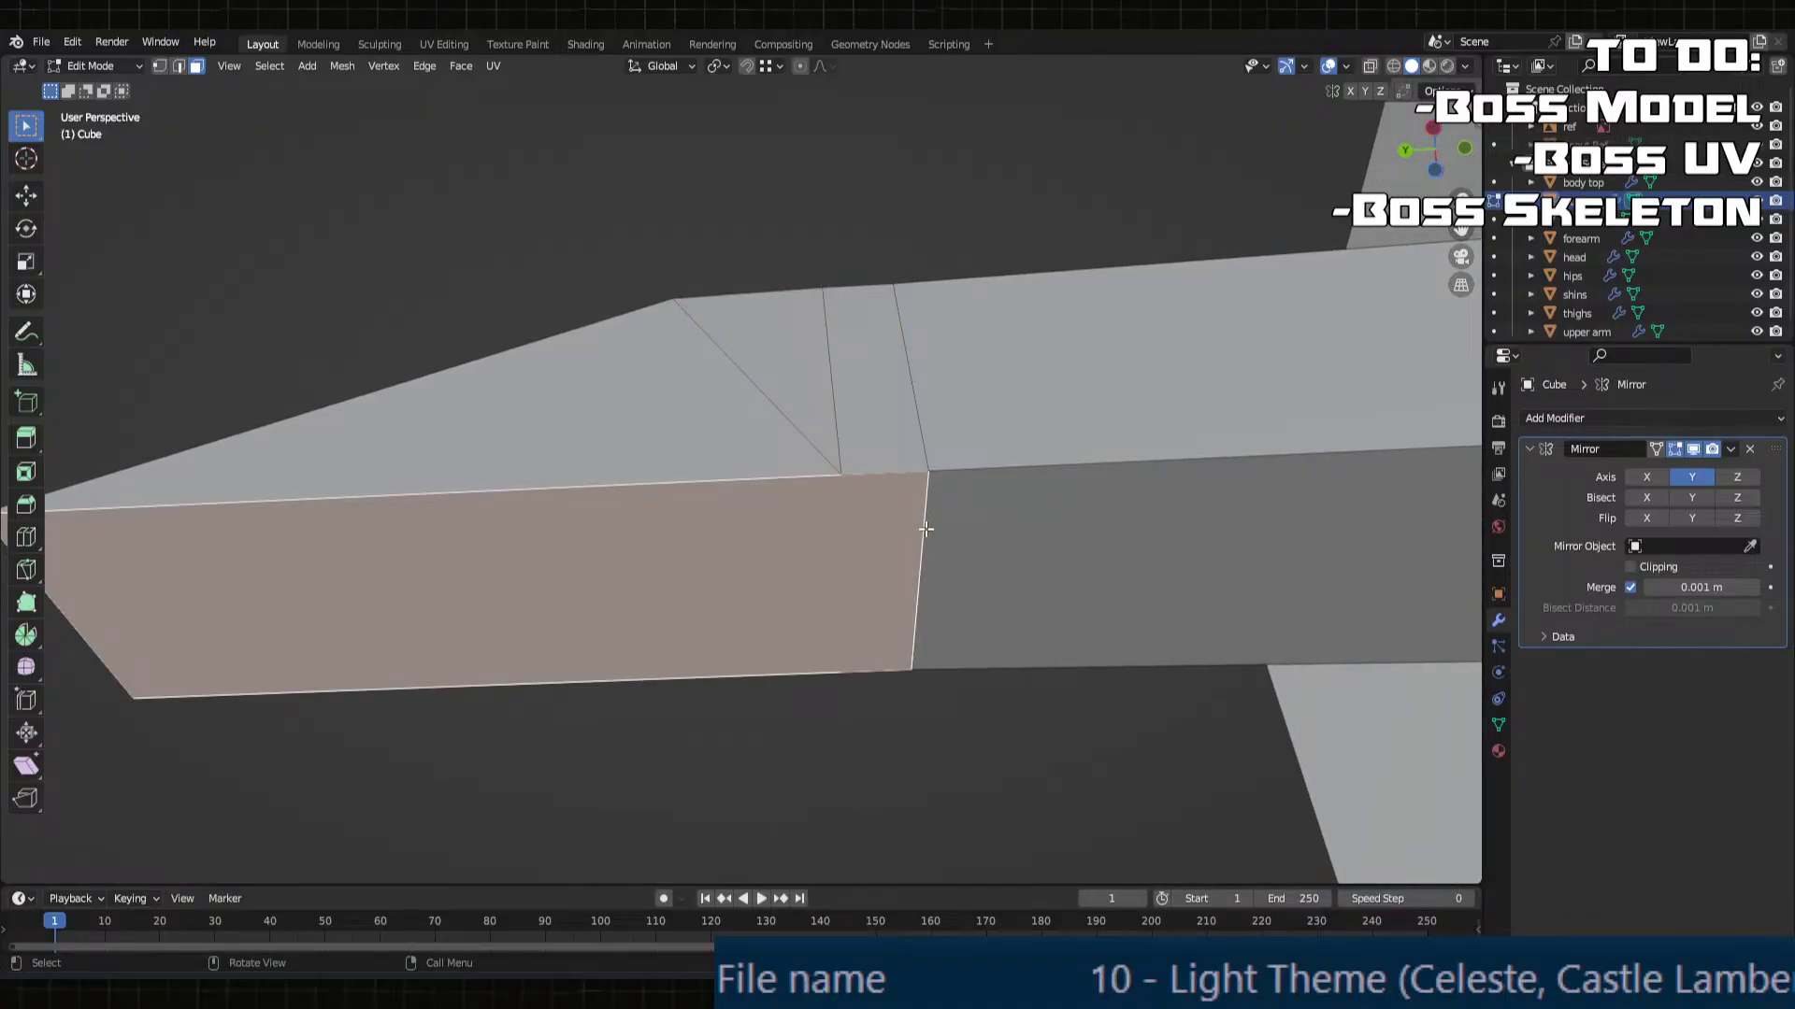
{"action": "left_click", "coordinate": [926, 529]}
{"action": "left_click", "coordinate": [884, 511]}
{"action": "middle_click_drag", "start_coordinate": [858, 576], "coordinate": [855, 516]}
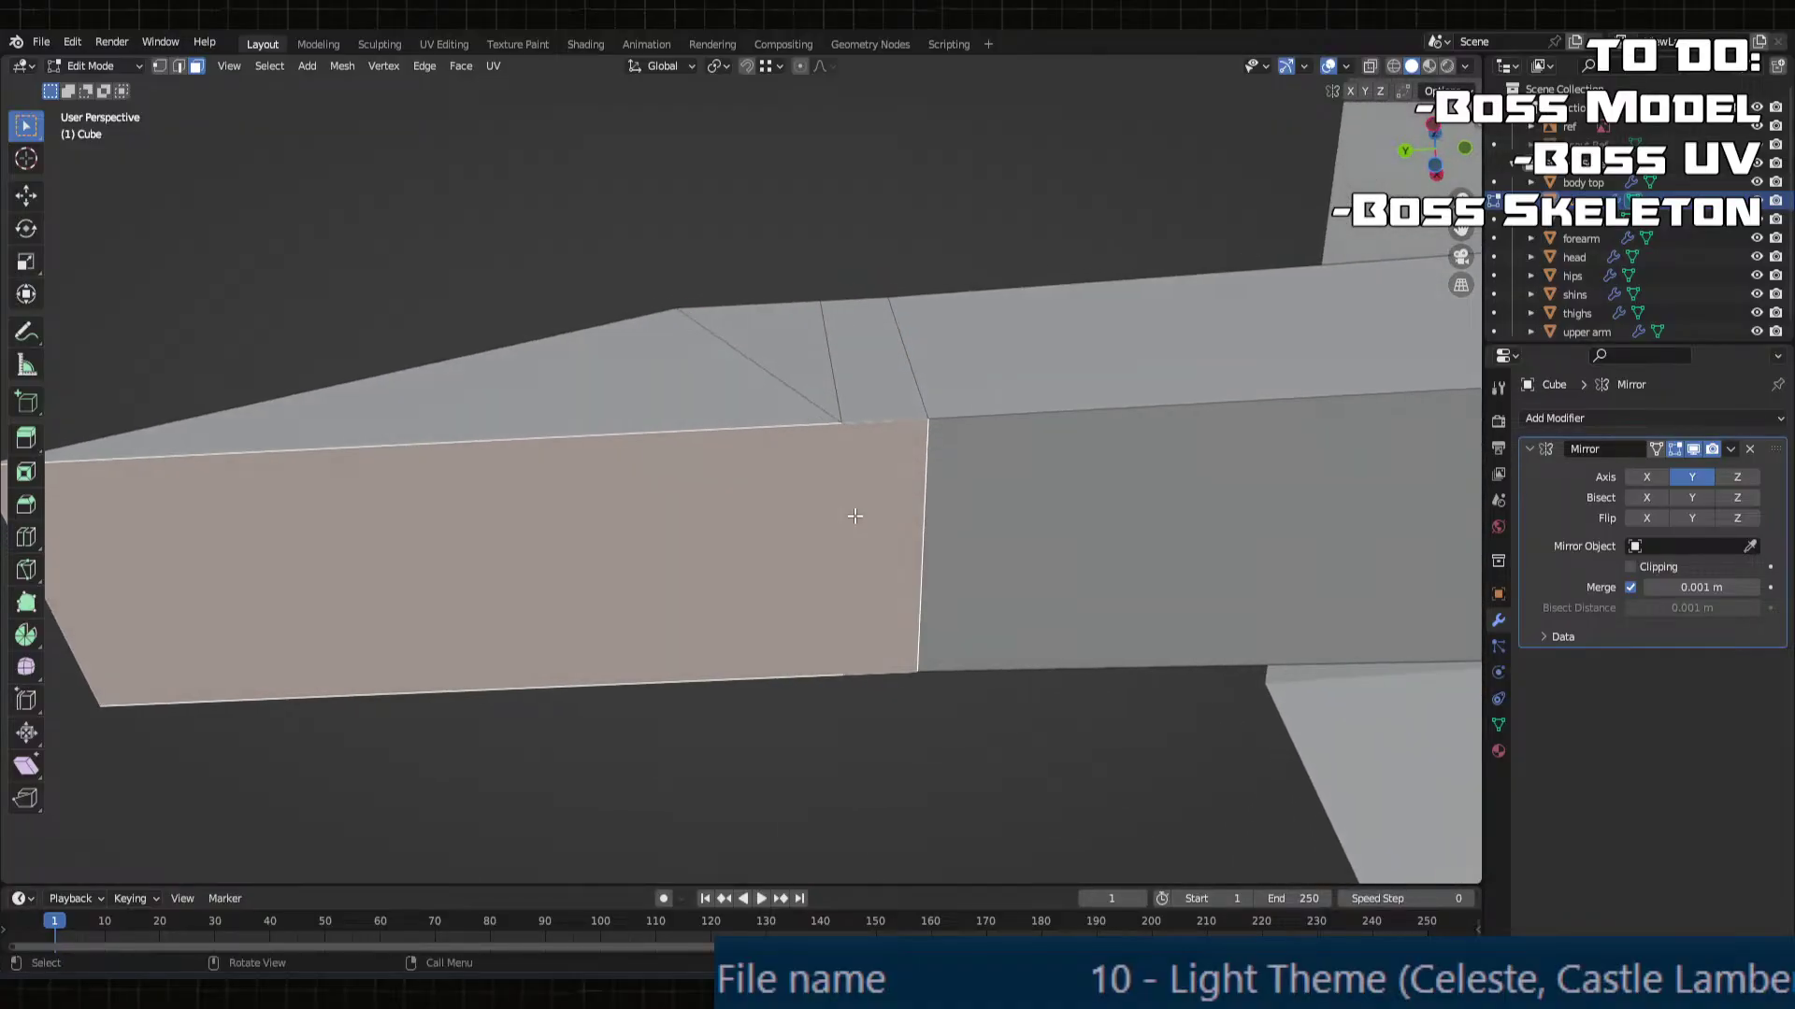
{"action": "left_click", "coordinate": [26, 568]}
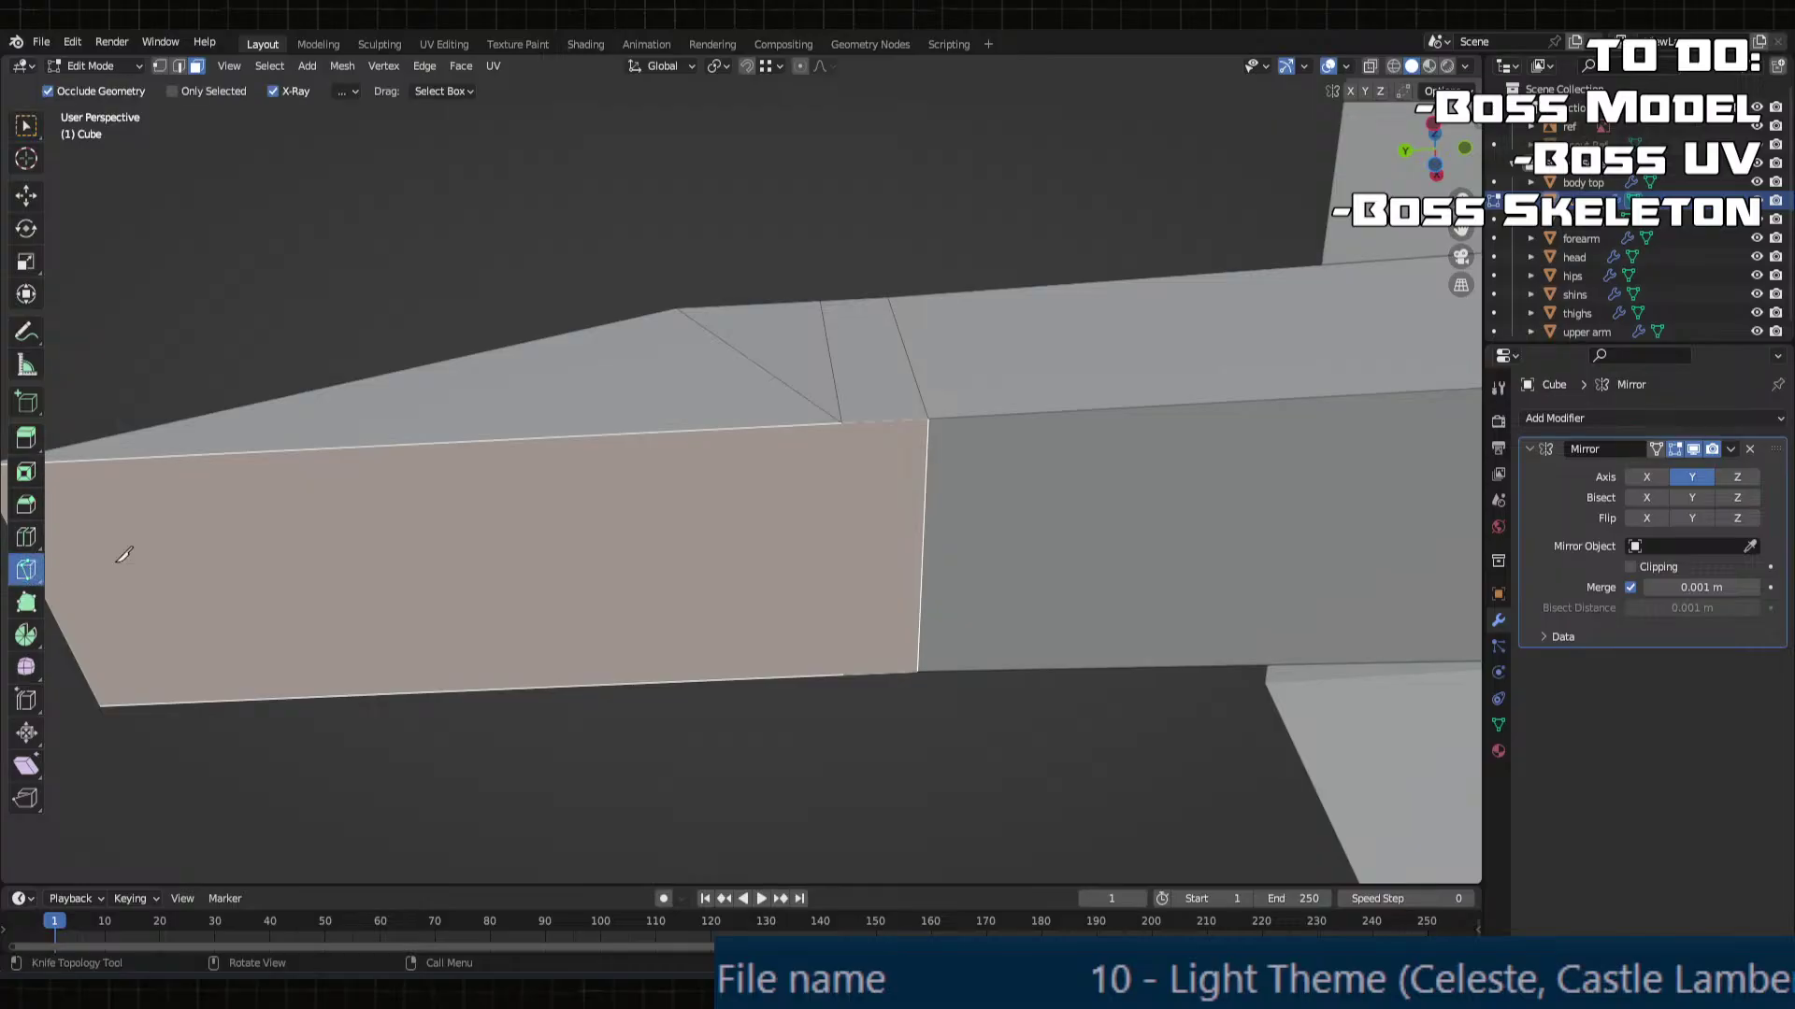
{"action": "left_click", "coordinate": [842, 422]}
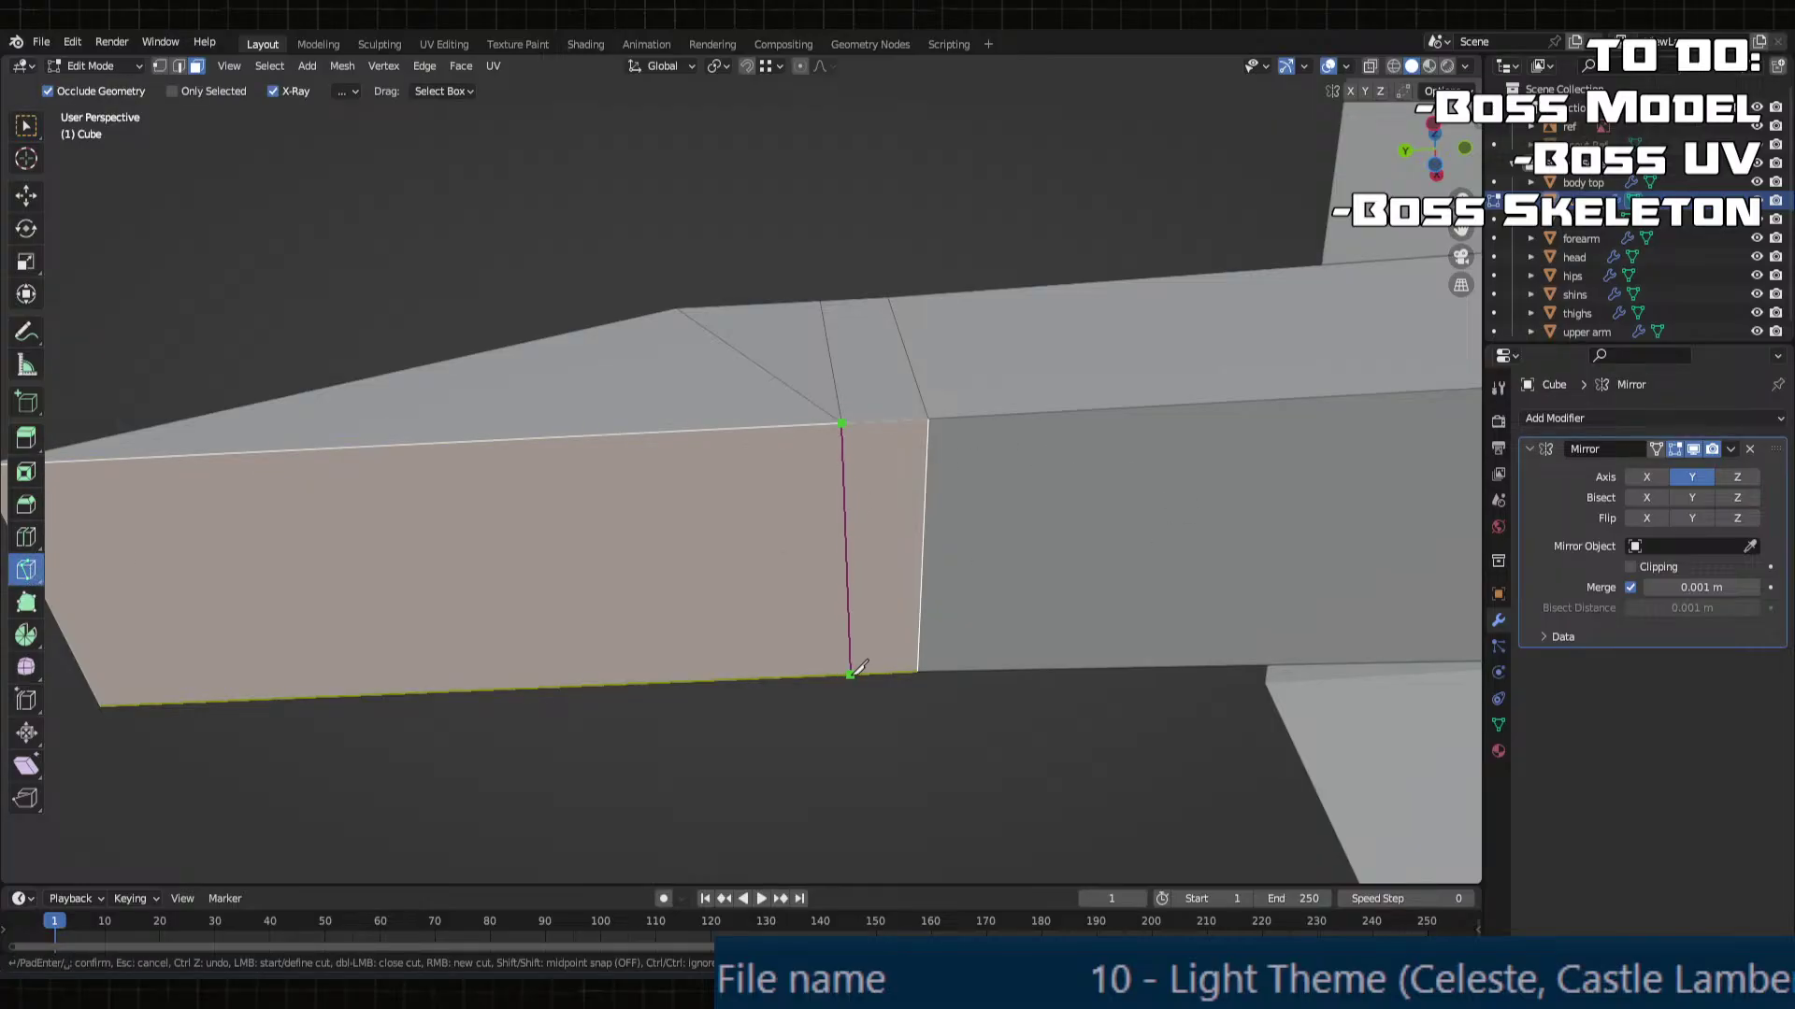
{"action": "middle_click_drag", "start_coordinate": [858, 667], "coordinate": [846, 475]}
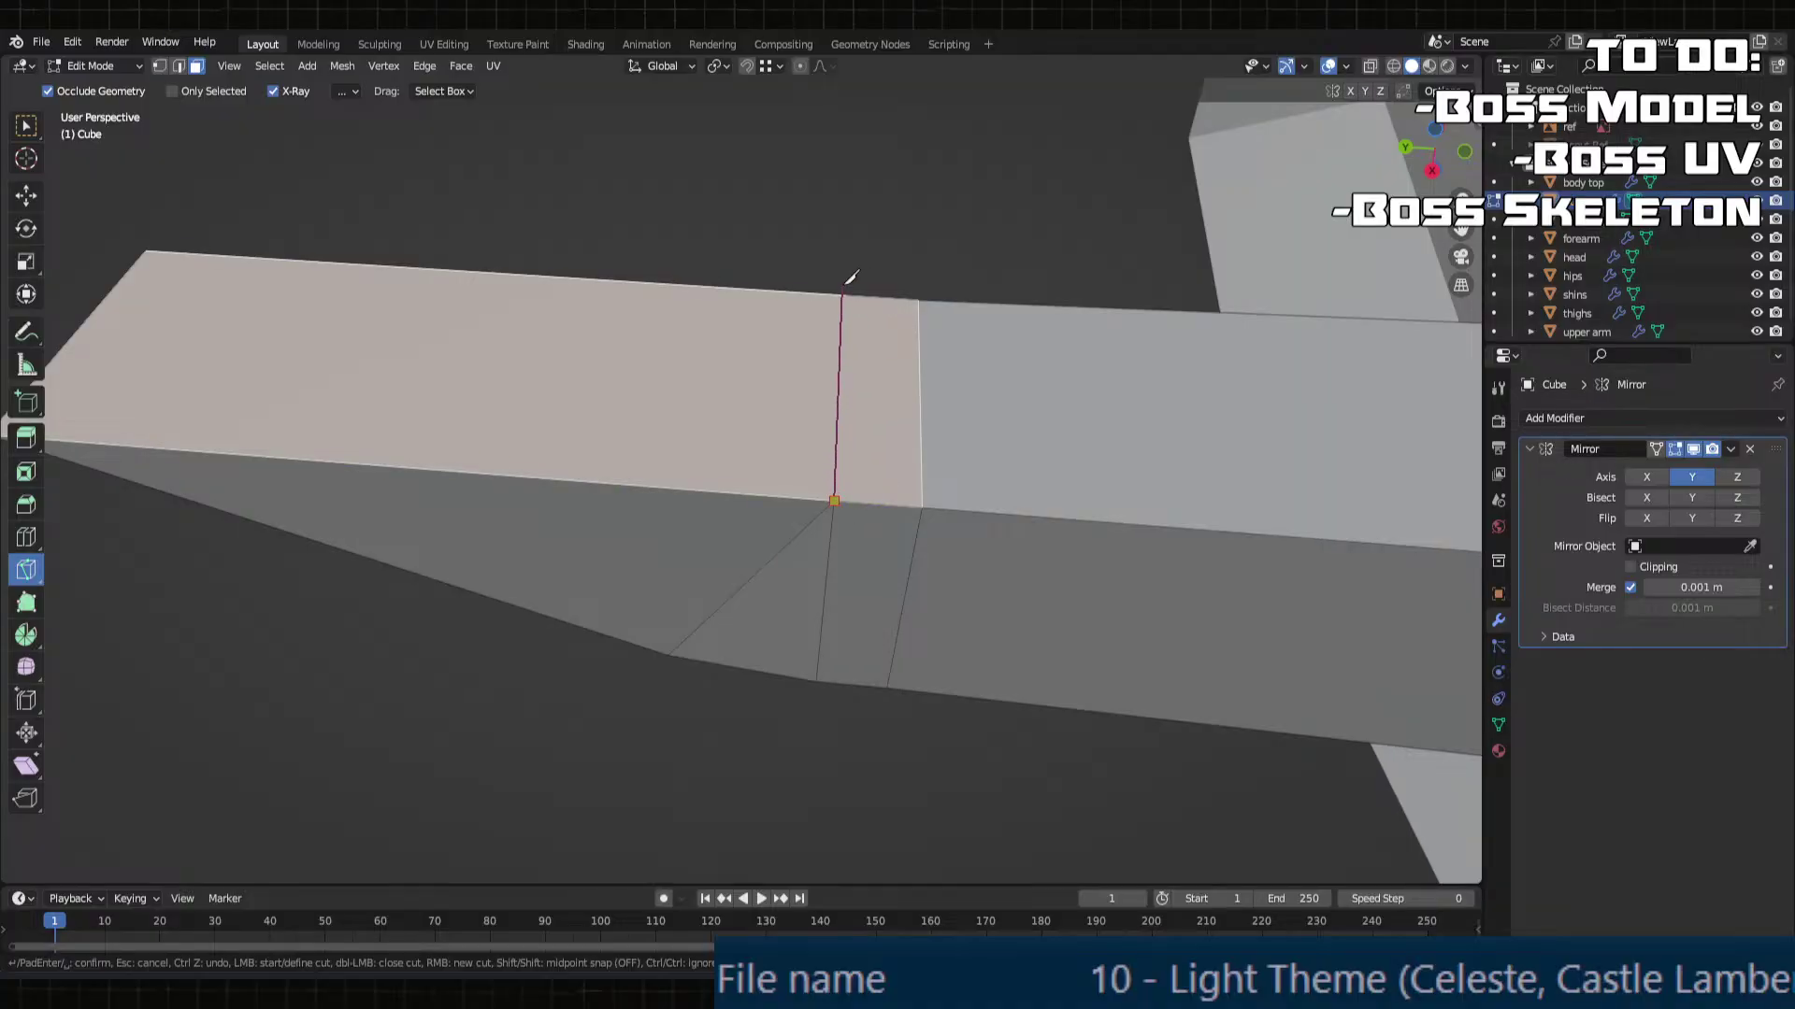
{"action": "middle_click_drag", "start_coordinate": [850, 277], "coordinate": [881, 409]}
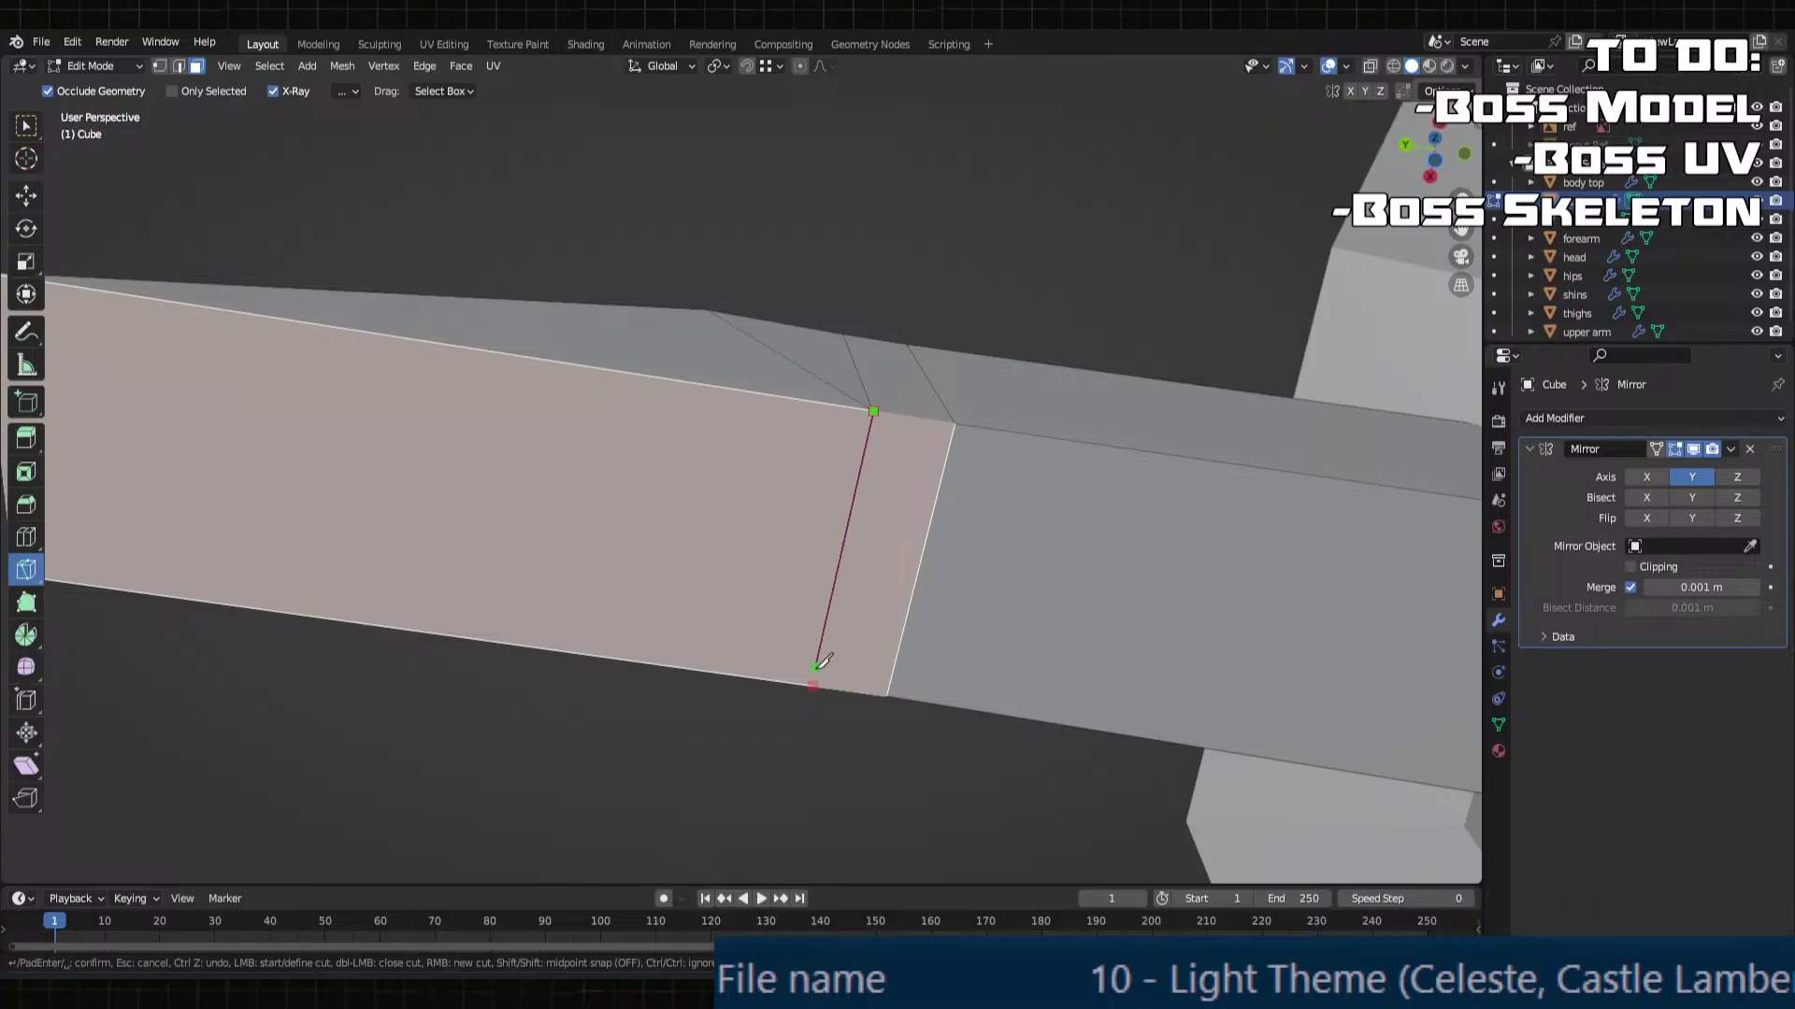
{"action": "key", "text": "Escape"}
{"action": "left_click", "coordinate": [880, 409]}
{"action": "key", "text": "Escape"}
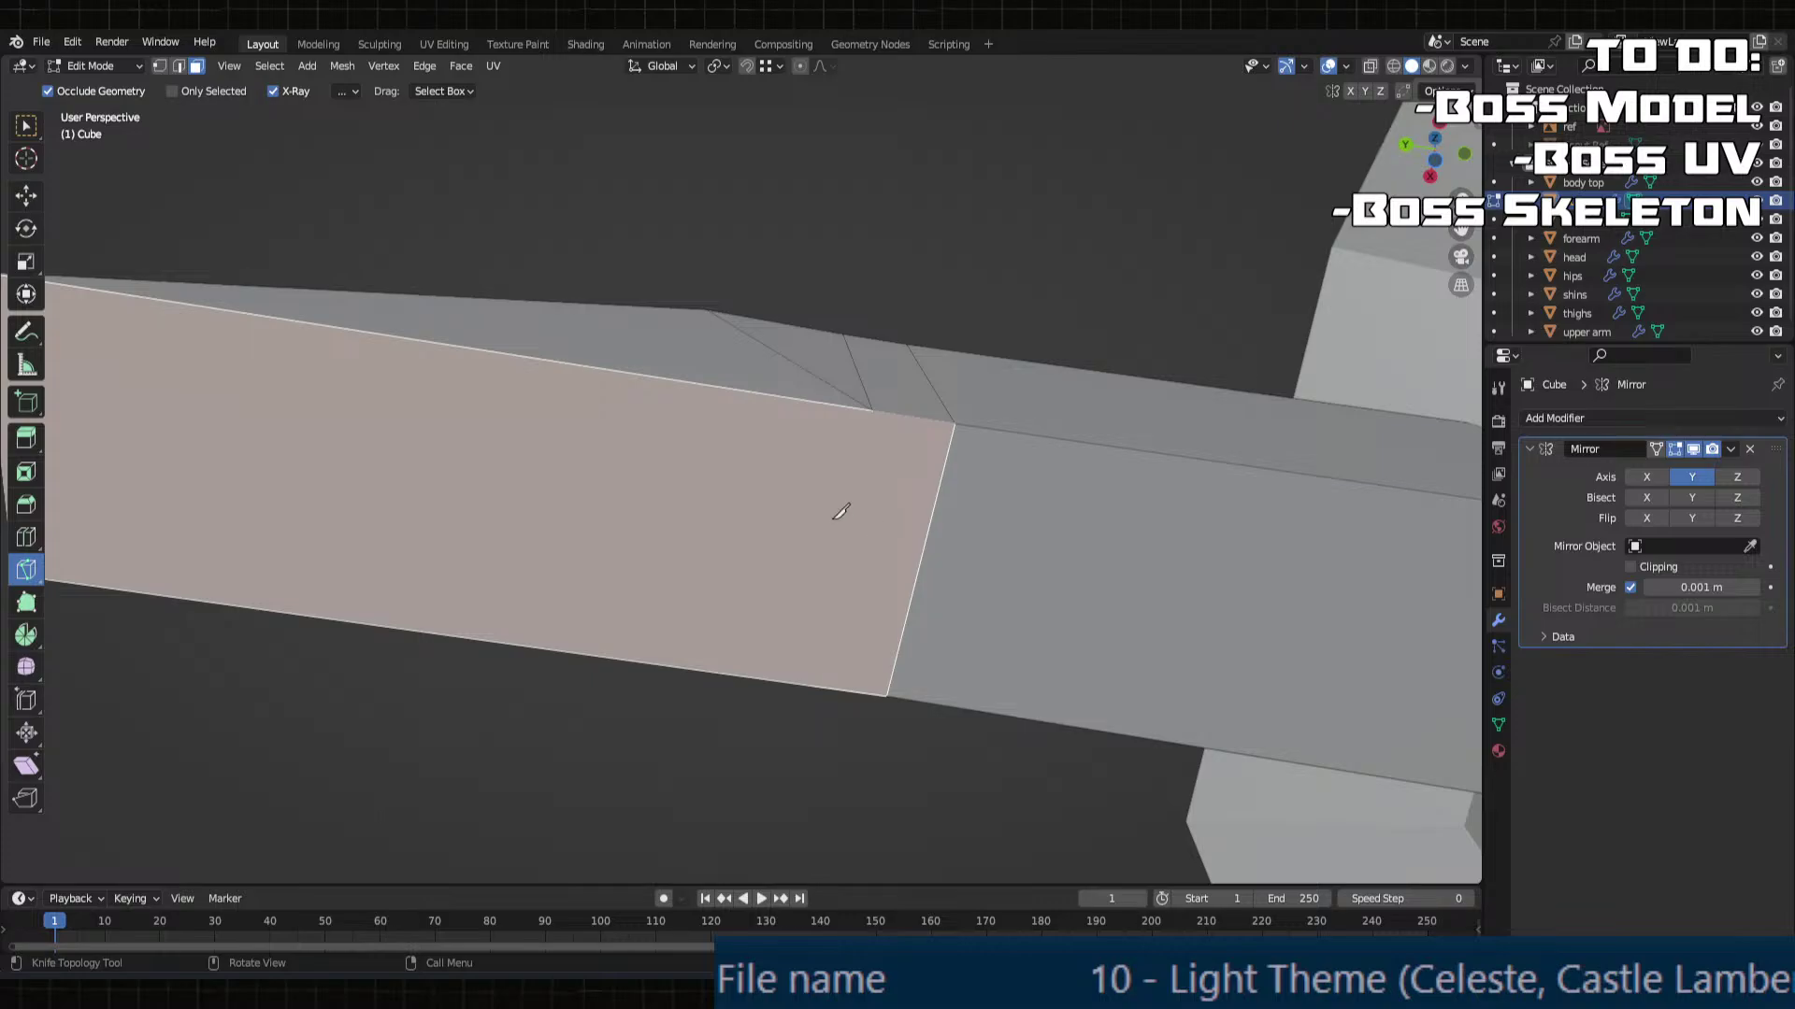
Step: Return to the selection tool and delete the underside face of the outer finger segment
{"action": "left_click", "coordinate": [20, 130]}
{"action": "left_click", "coordinate": [928, 527]}
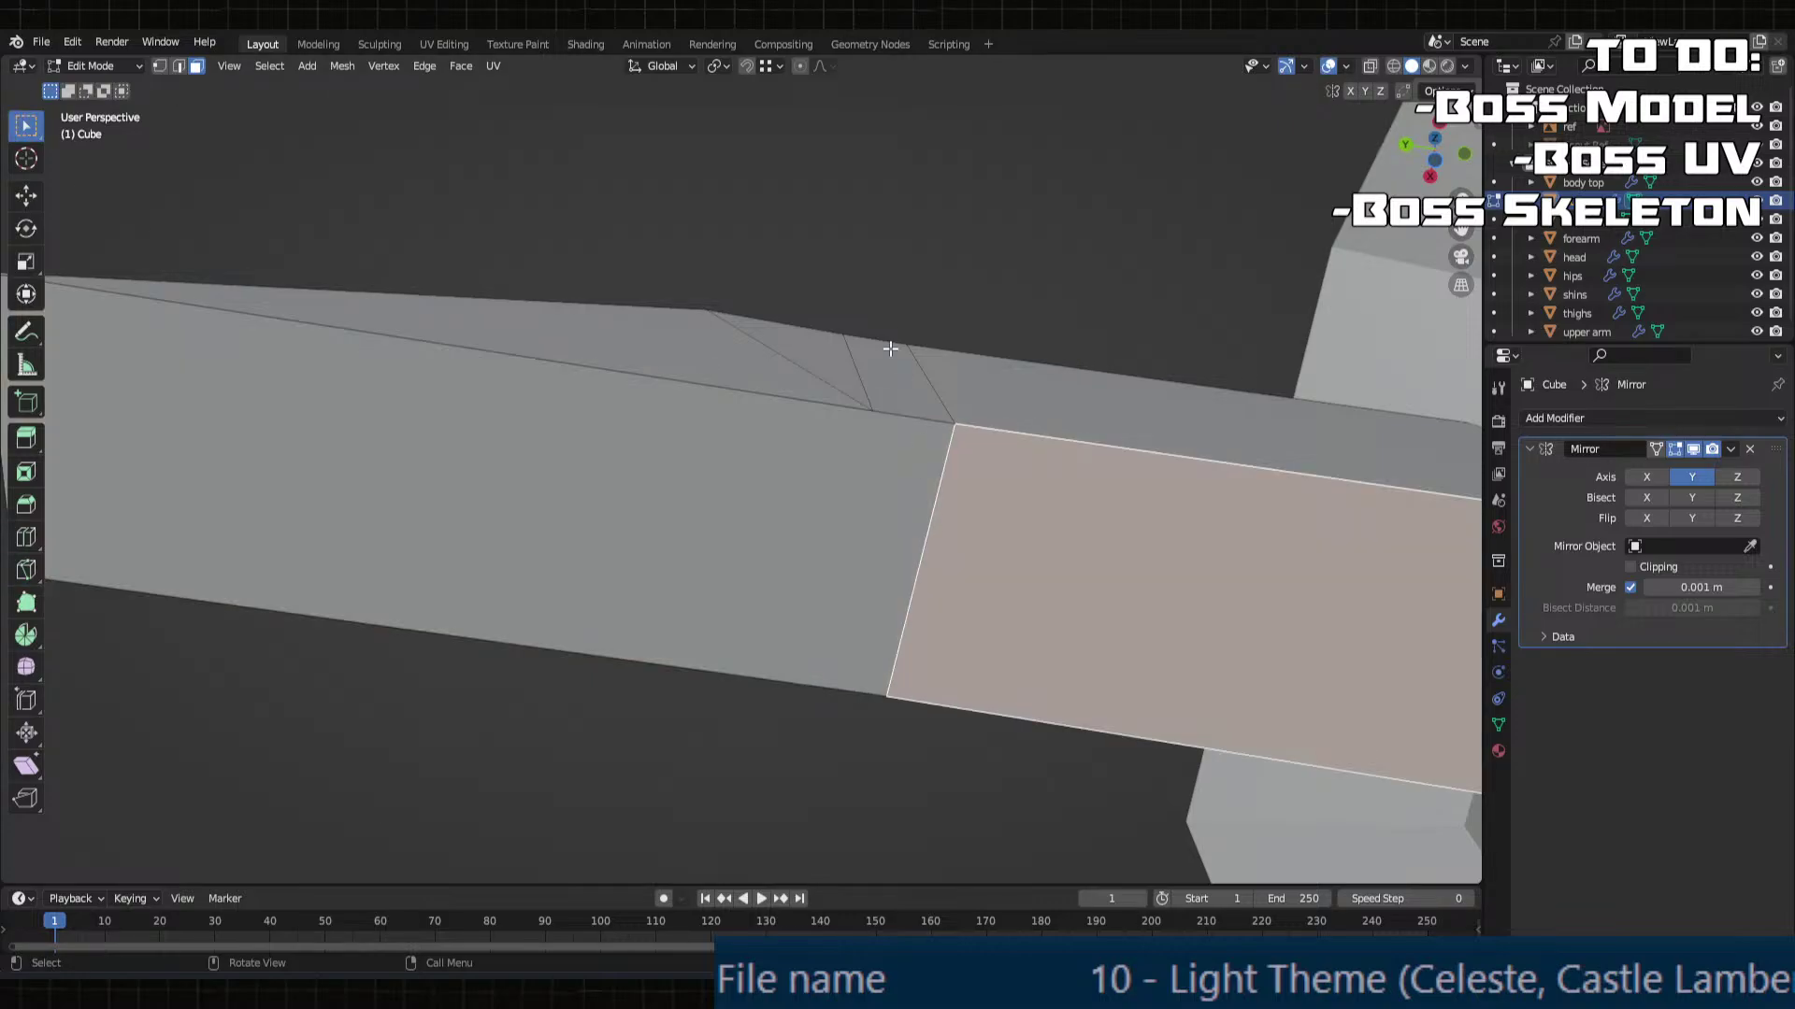
{"action": "left_click", "coordinate": [841, 504]}
{"action": "key", "text": "x"}
{"action": "left_click", "coordinate": [821, 497]}
Step: Try to fill the open underside of the outer finger segment from its bordering edges and undo the fill
{"action": "key", "text": "2"}
{"action": "left_click", "coordinate": [790, 400], "text": "alt"}
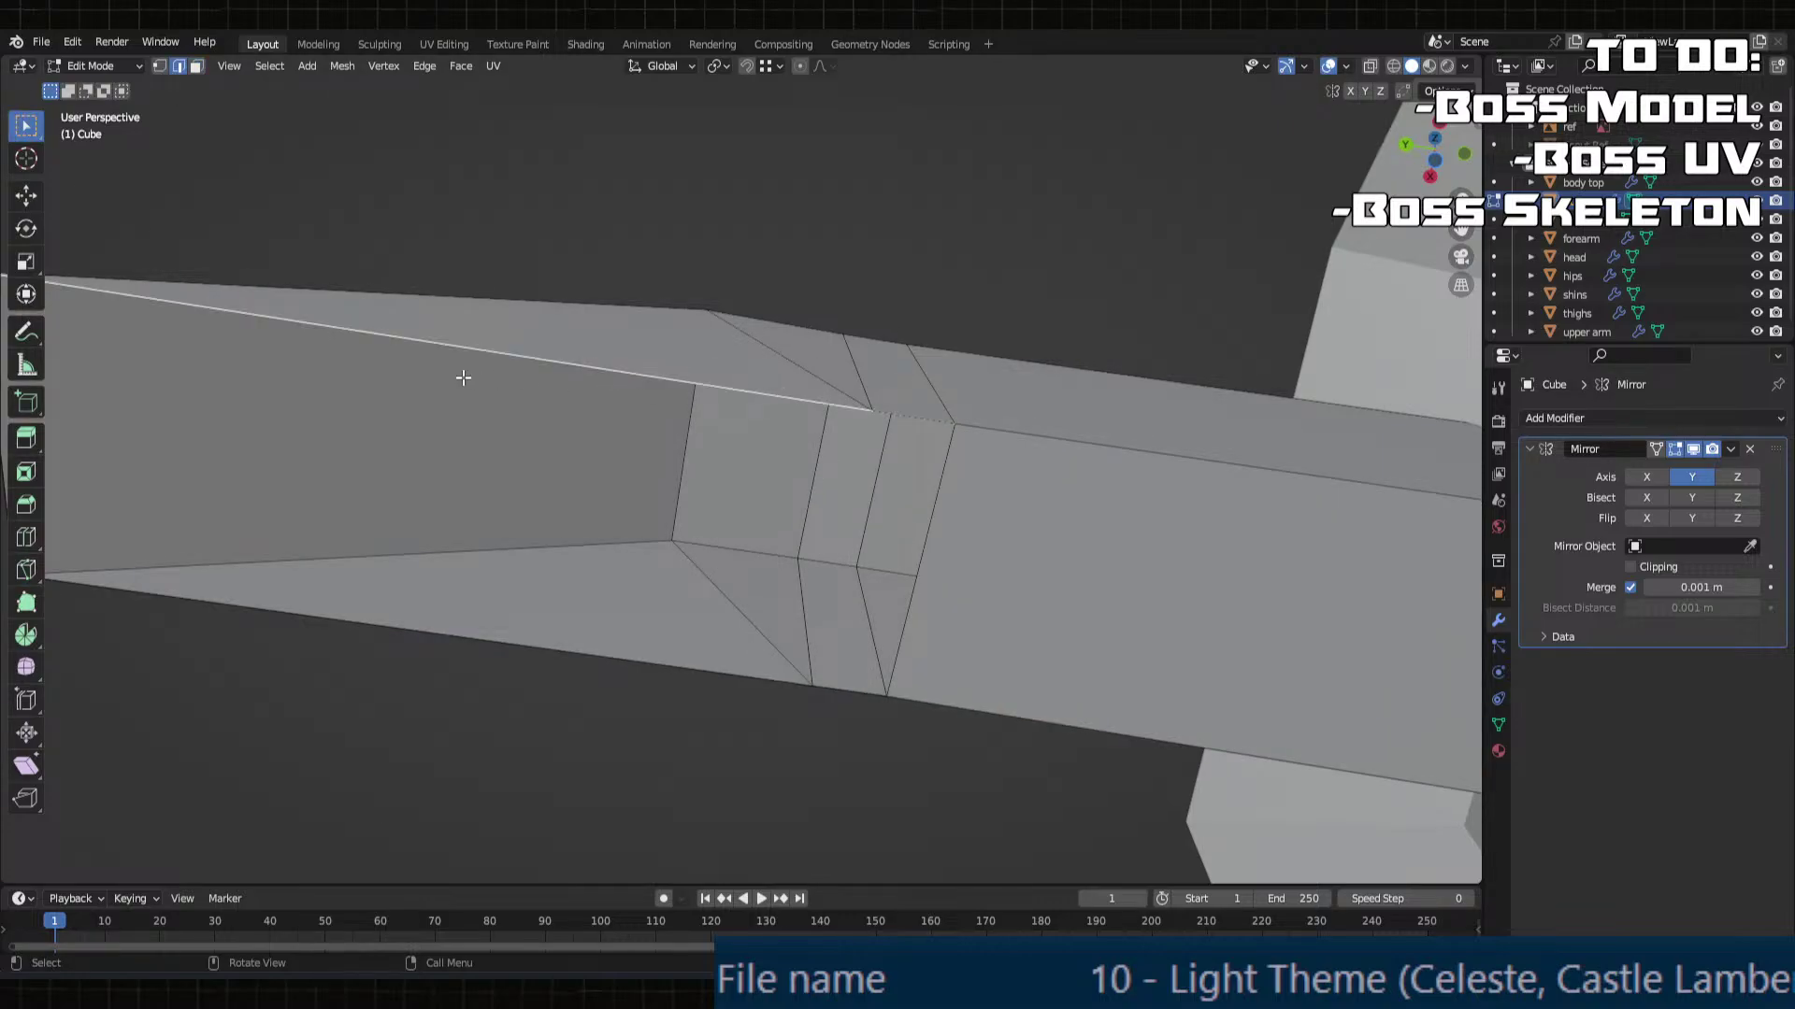
{"action": "key", "text": "KP_Decimal"}
{"action": "left_click", "coordinate": [379, 446], "text": "shift"}
{"action": "left_click", "coordinate": [810, 677], "text": "shift"}
{"action": "middle_click_drag", "start_coordinate": [810, 676], "coordinate": [829, 634]}
{"action": "key", "text": "f"}
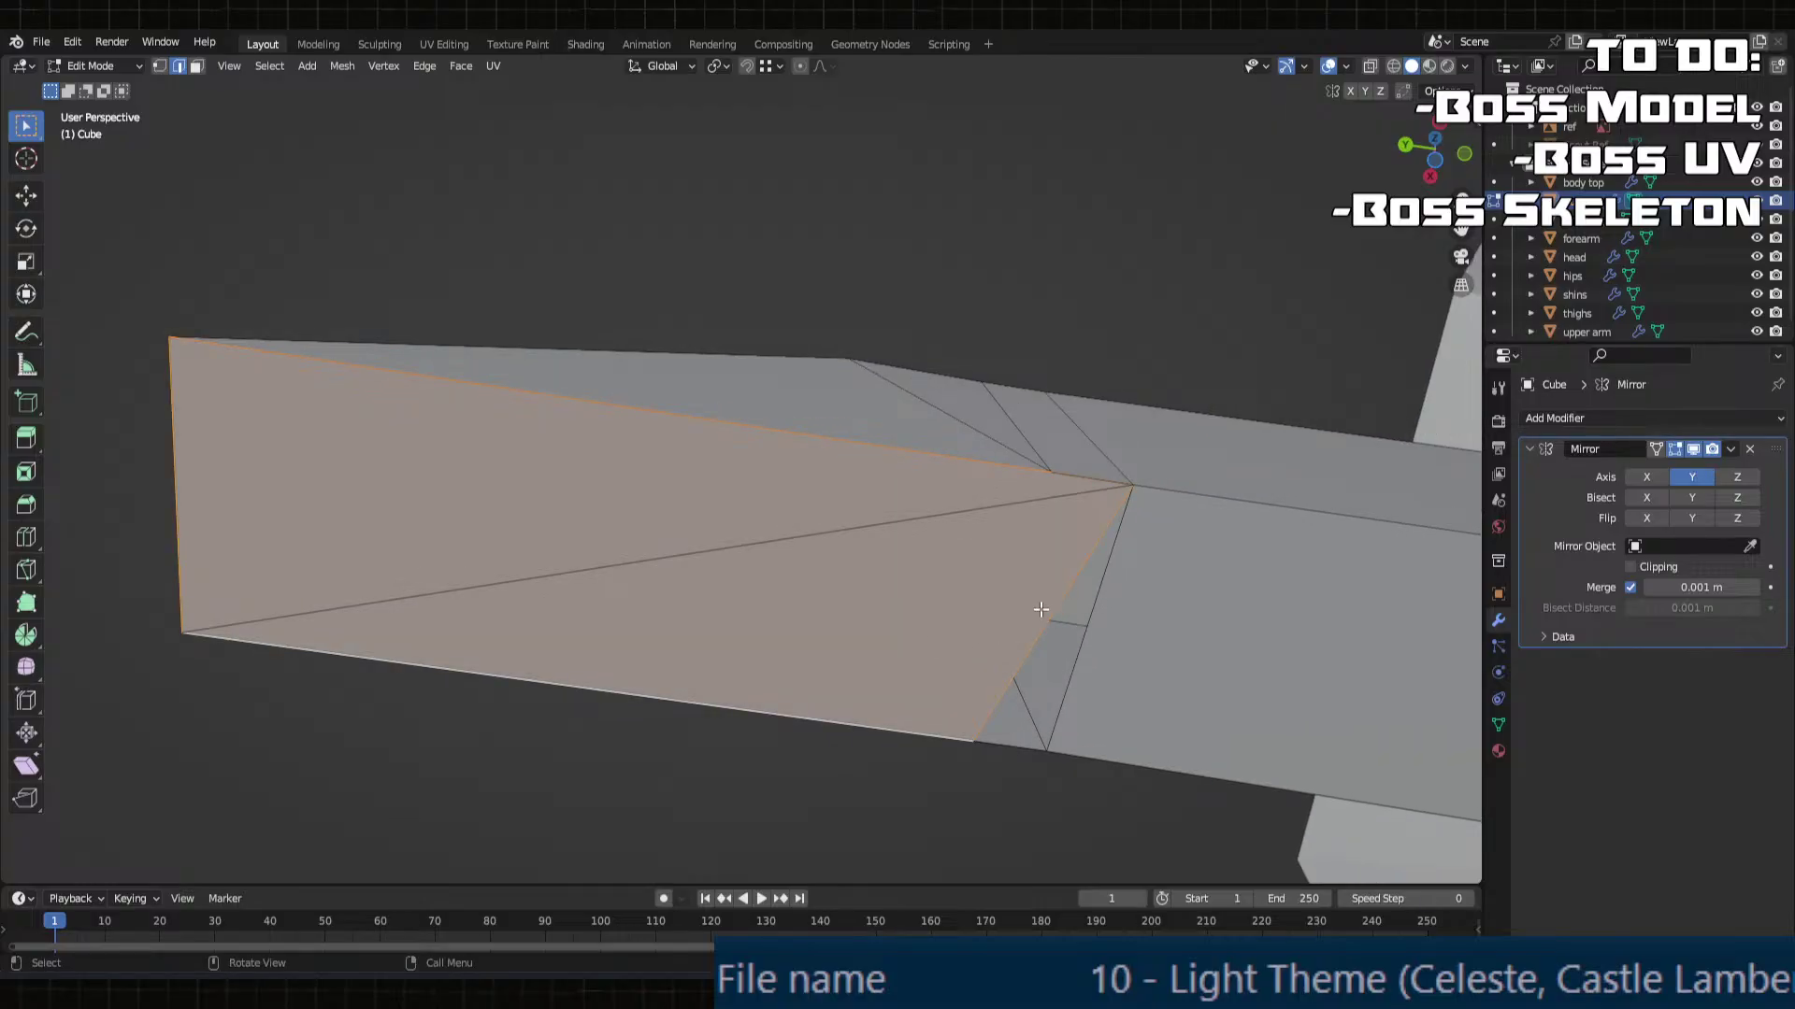
{"action": "key", "text": "ctrl+z"}
Step: Delete the overlapping long edge that runs along one side of the open underside past the finger joint
{"action": "left_click", "coordinate": [966, 470]}
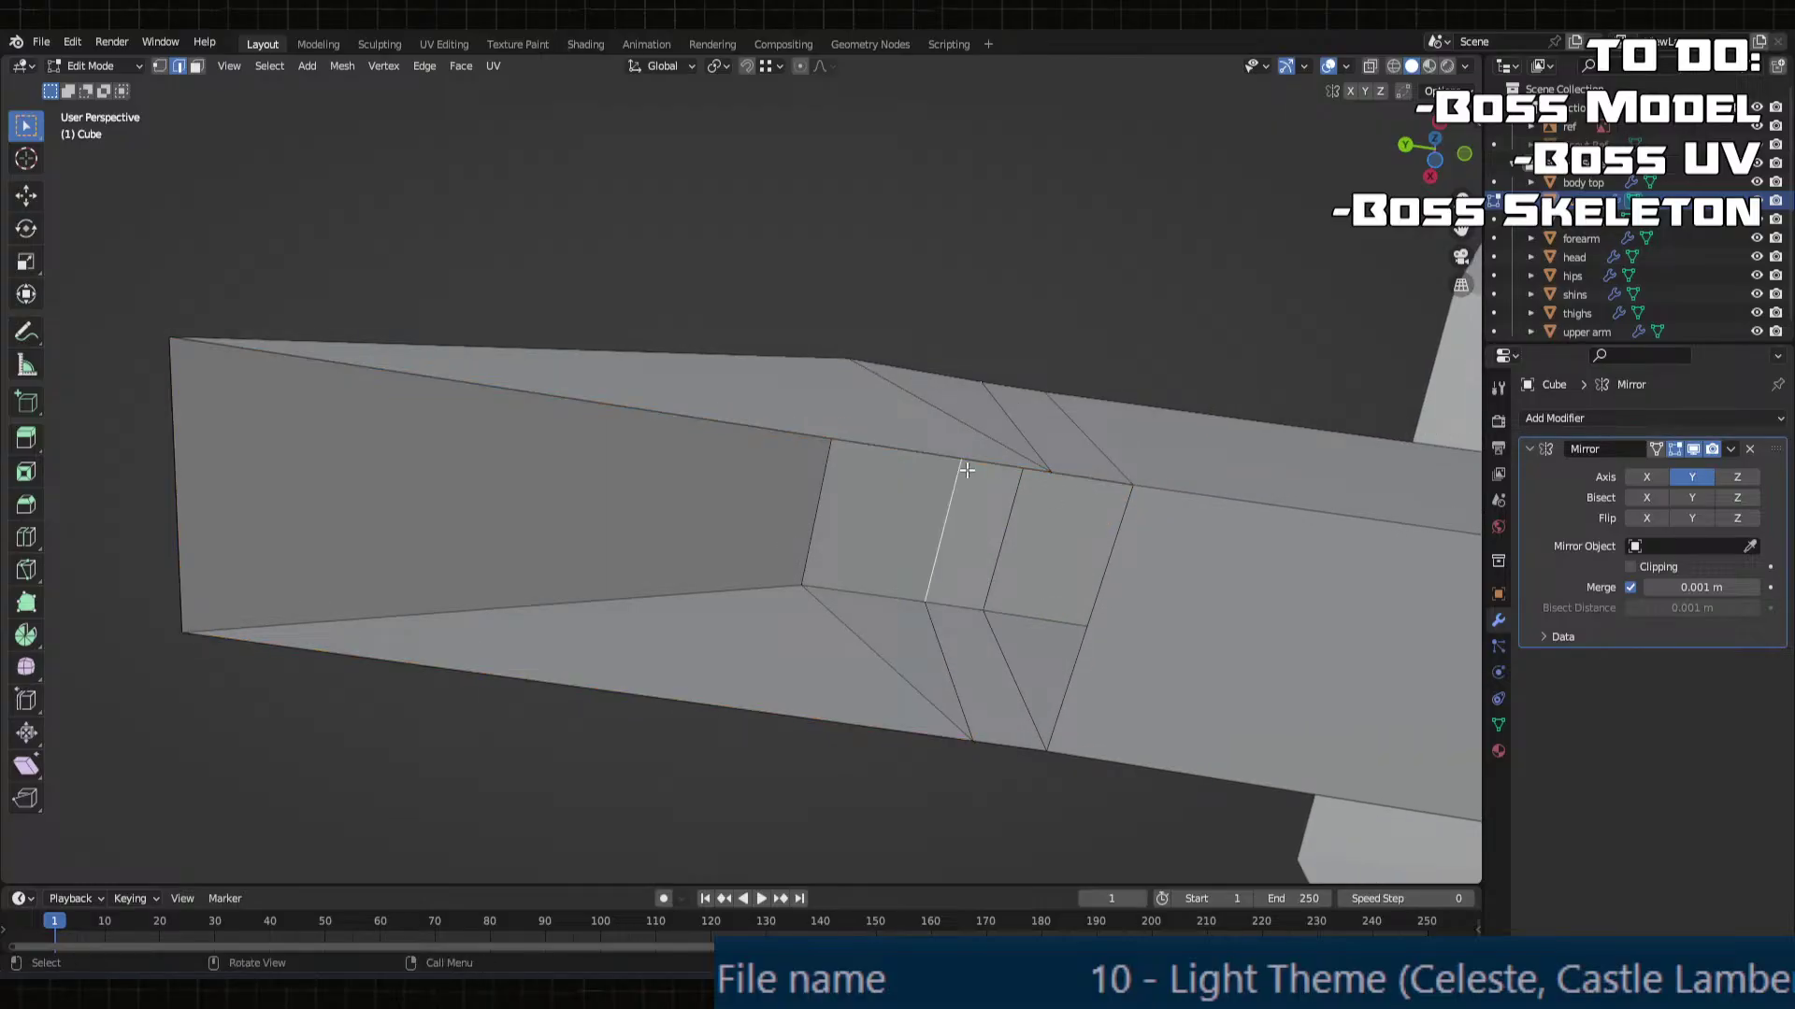
{"action": "middle_click_drag", "start_coordinate": [885, 451], "coordinate": [982, 507]}
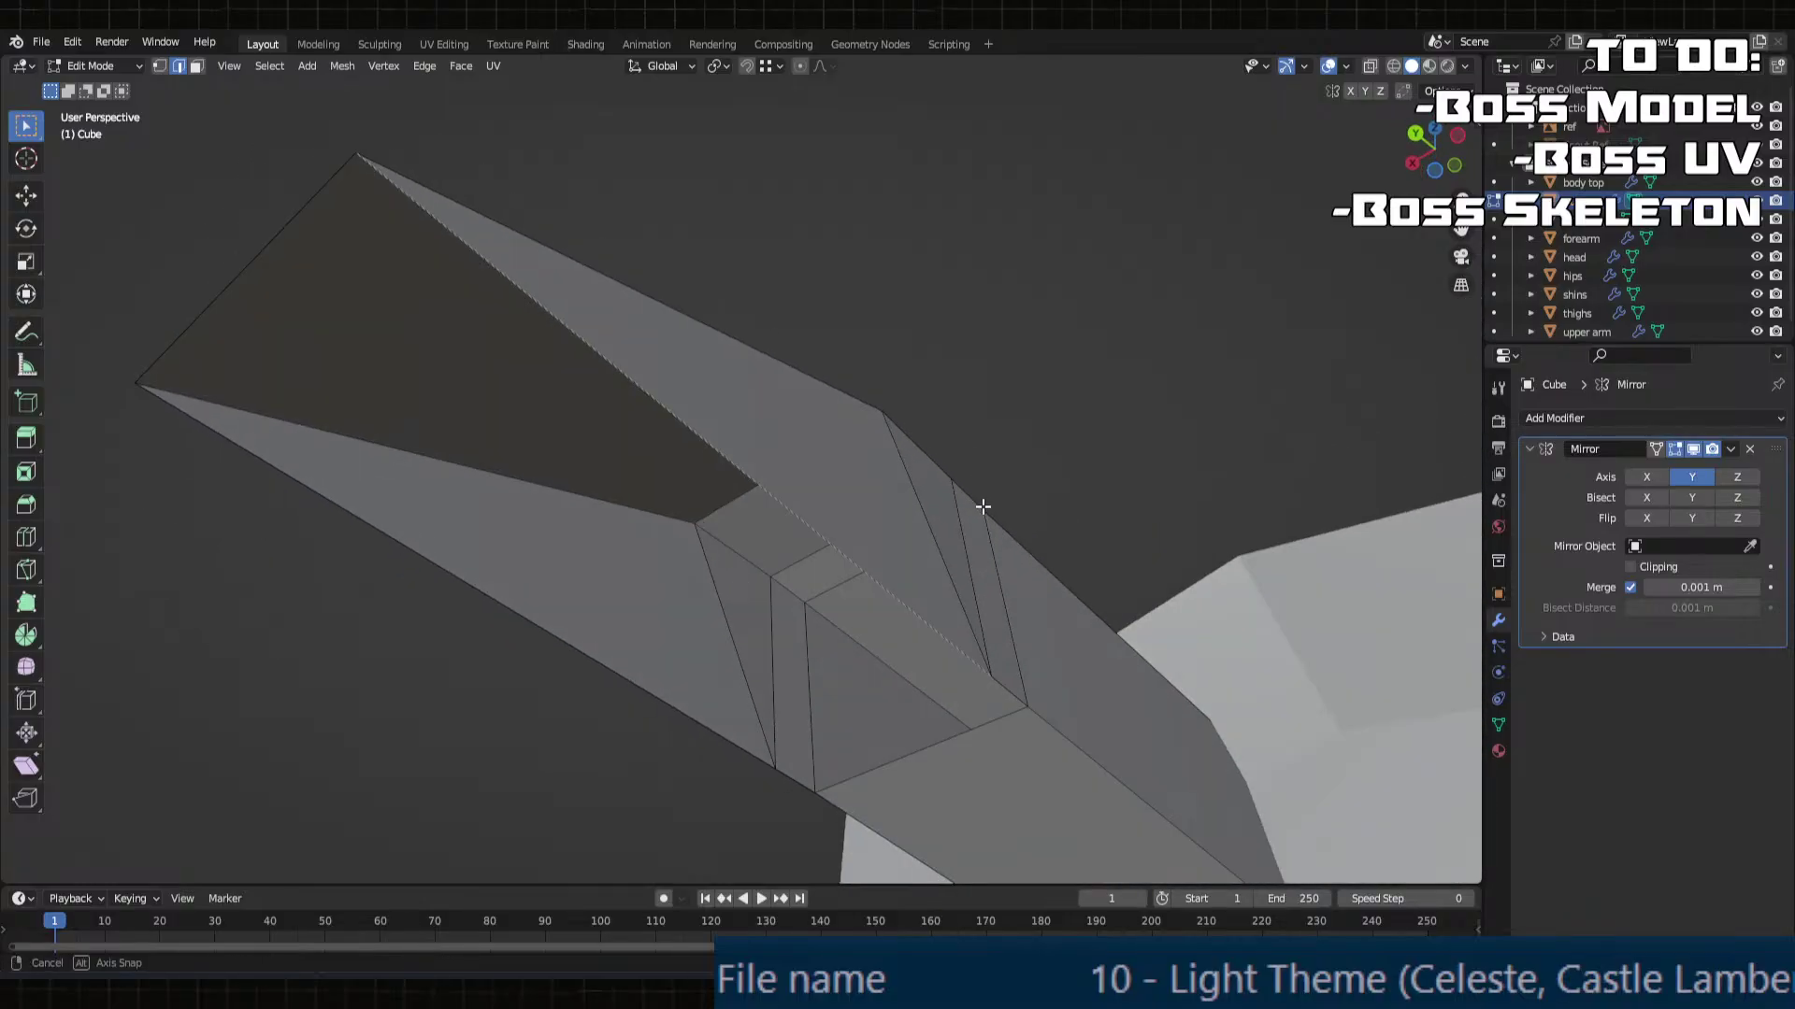
{"action": "middle_click_drag", "start_coordinate": [850, 561], "coordinate": [785, 489]}
{"action": "left_click", "coordinate": [790, 487]}
{"action": "key", "text": "2"}
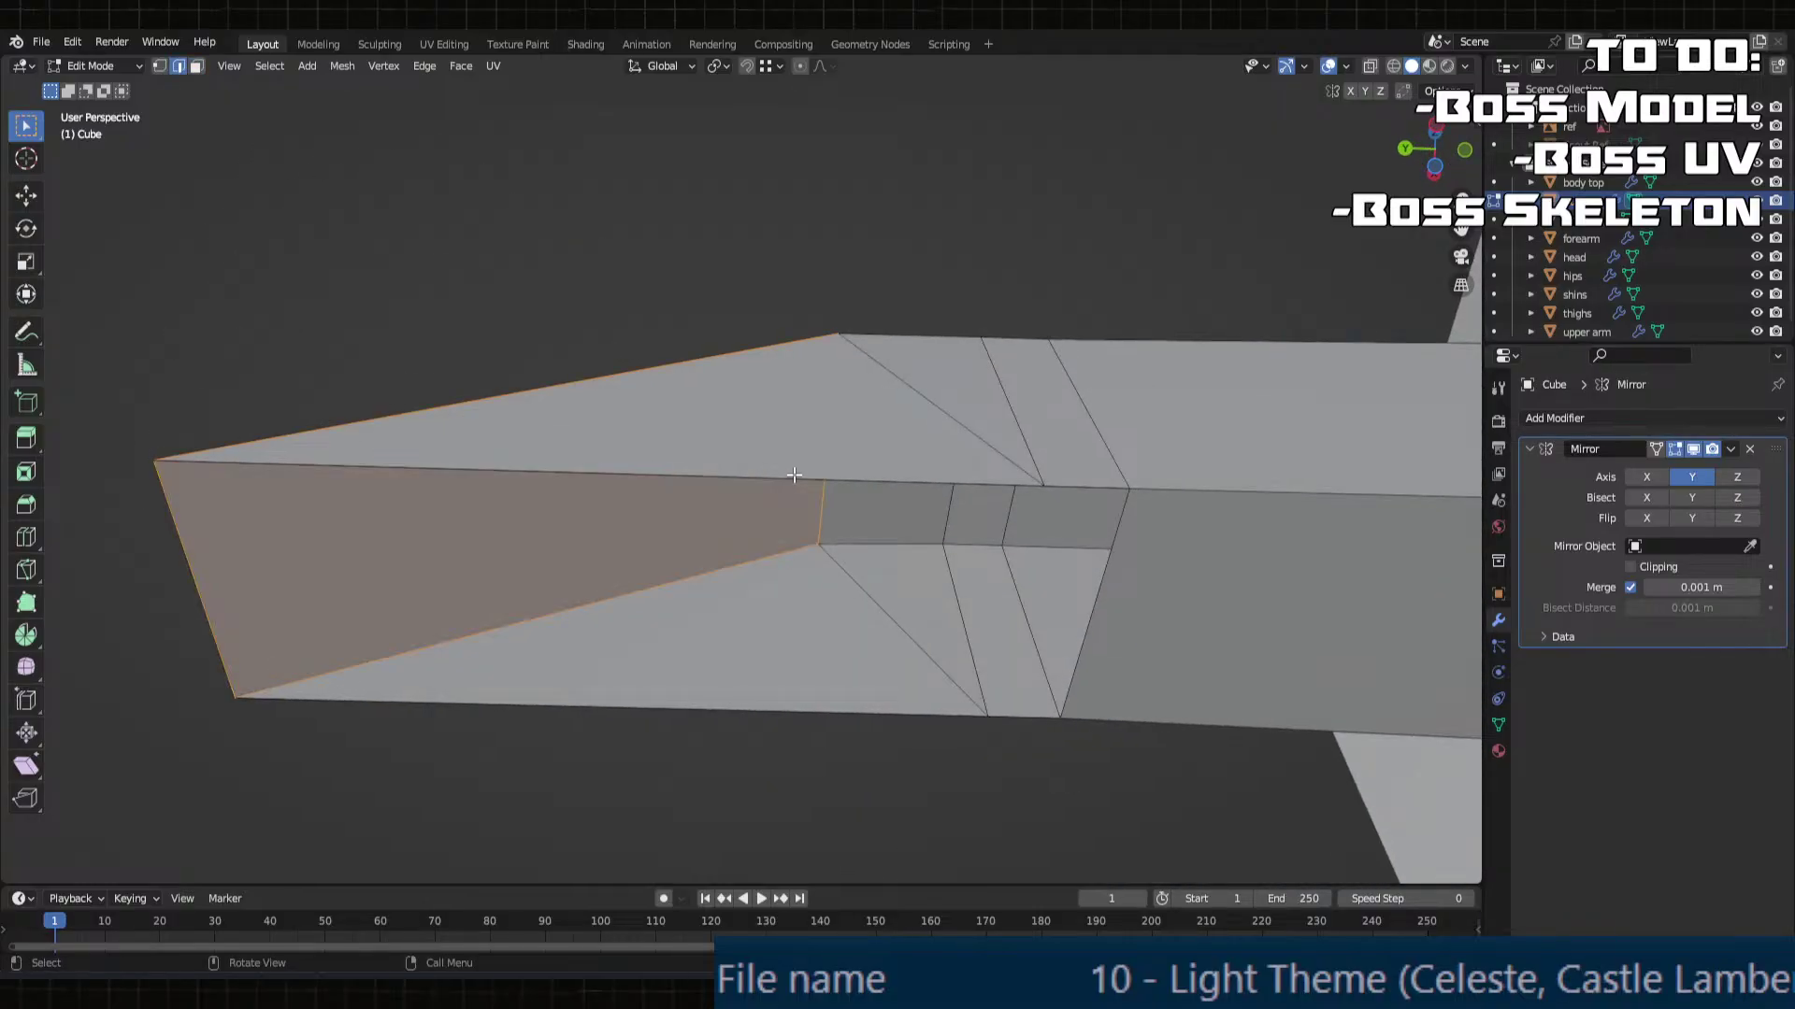
{"action": "left_click", "coordinate": [829, 485], "text": "alt"}
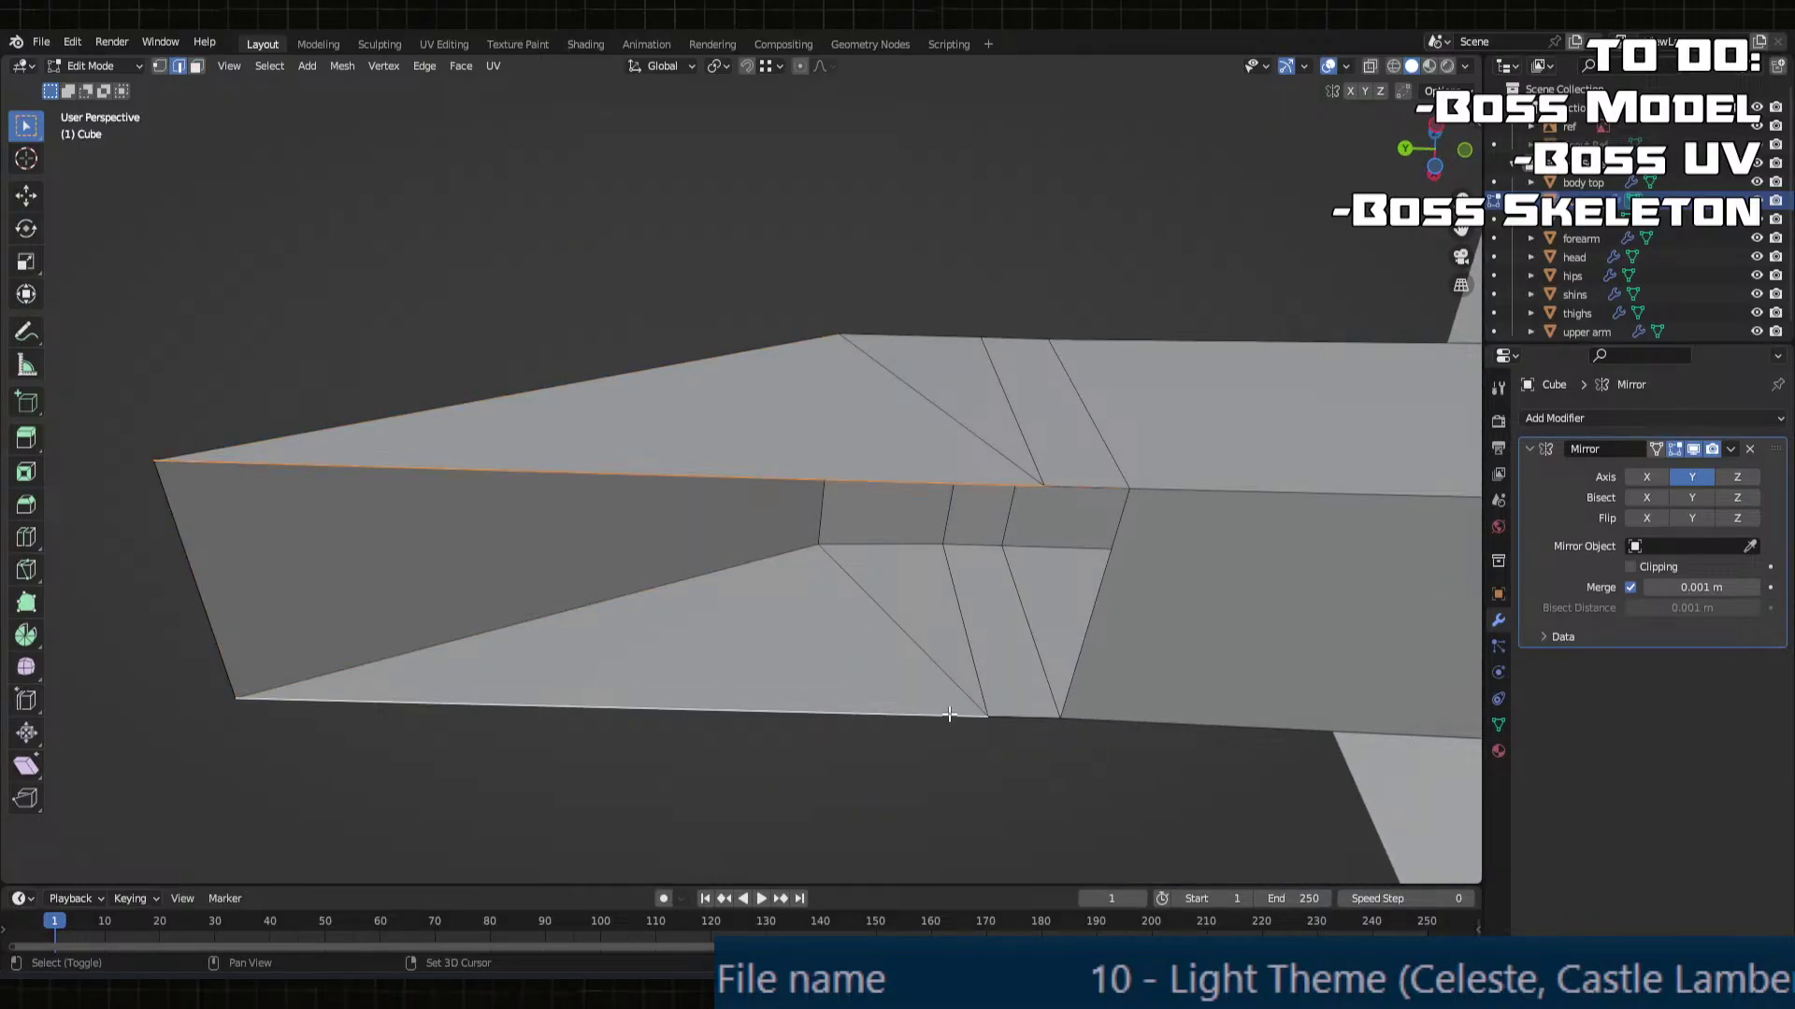
{"action": "left_click", "coordinate": [1005, 717]}
{"action": "left_click", "coordinate": [973, 478]}
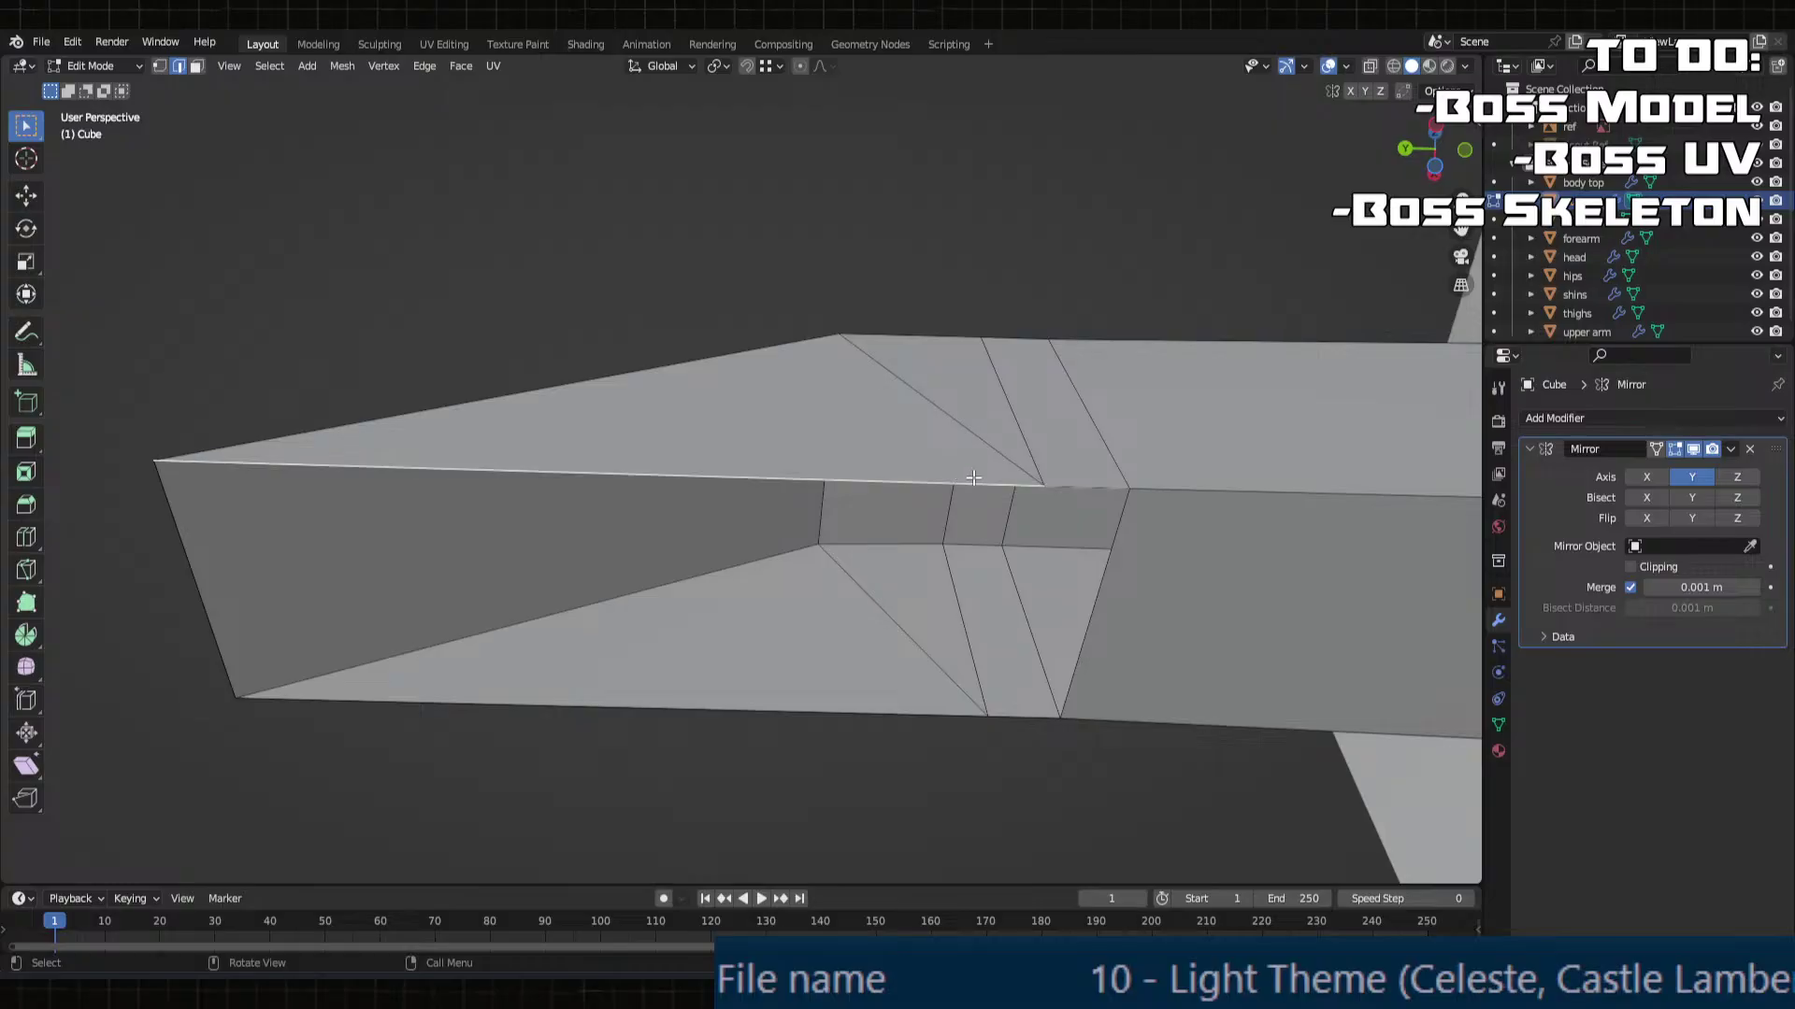
{"action": "key", "text": "x"}
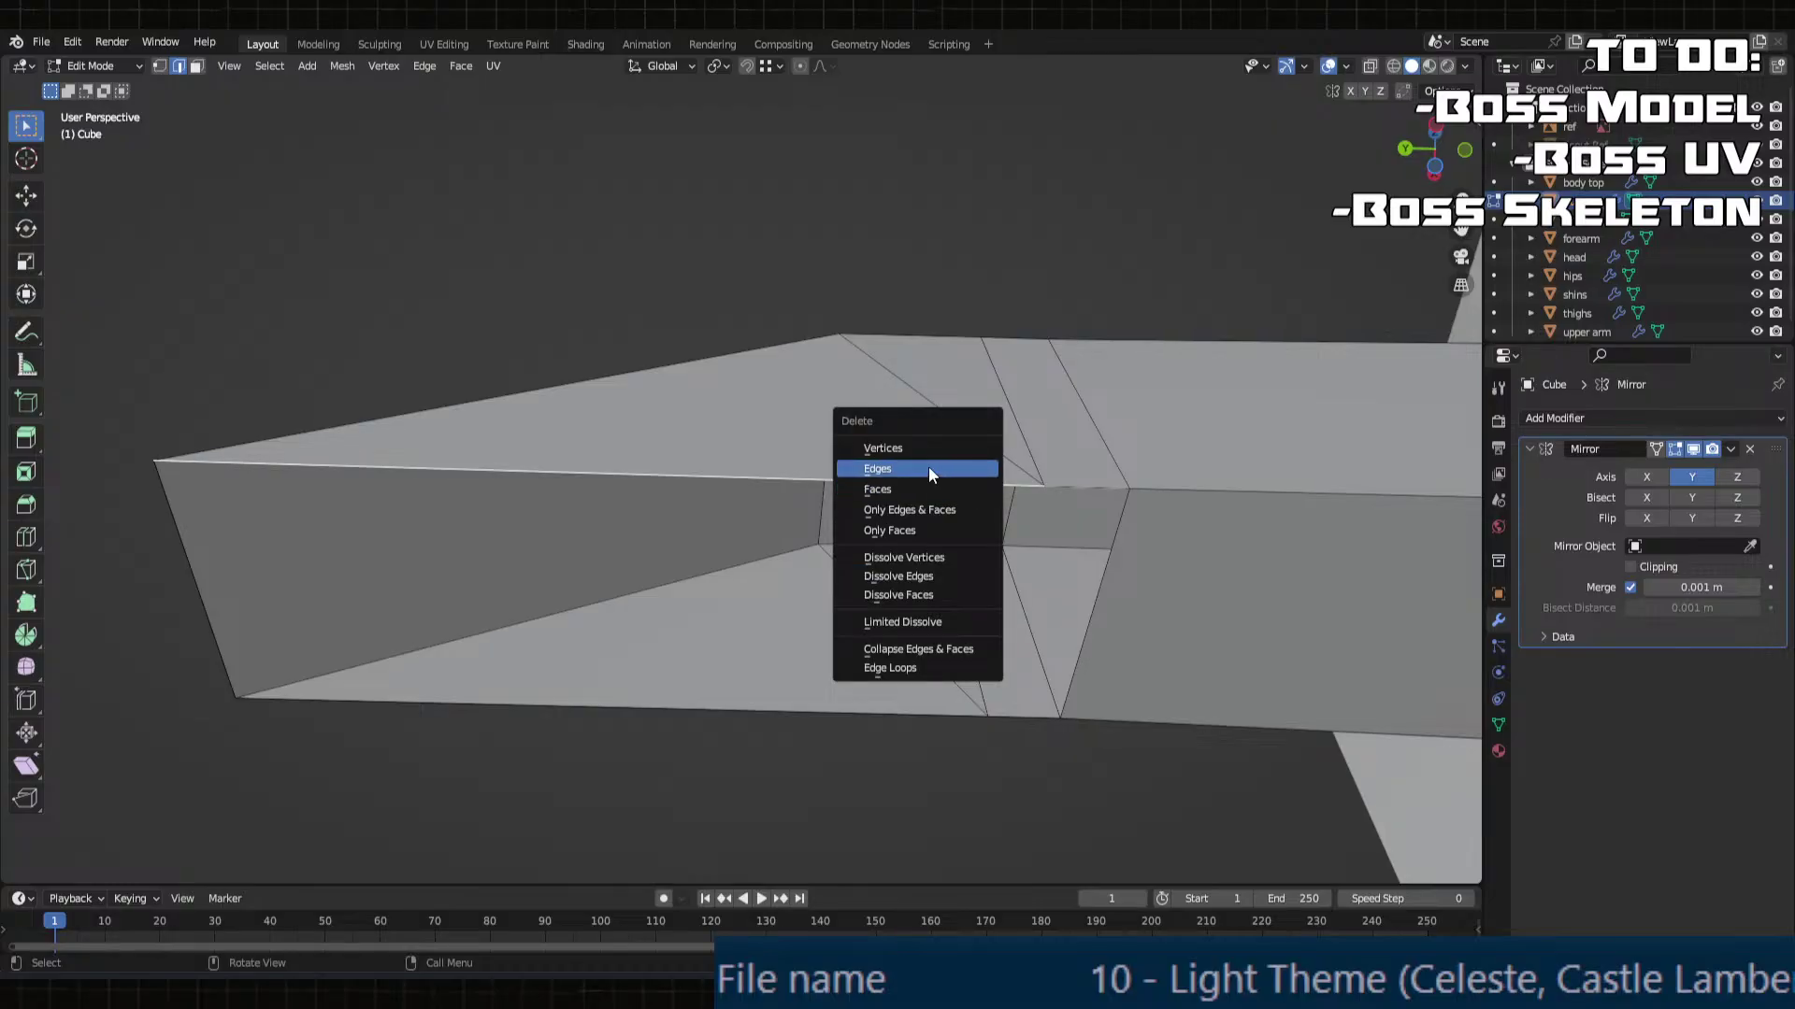
{"action": "left_click", "coordinate": [928, 467]}
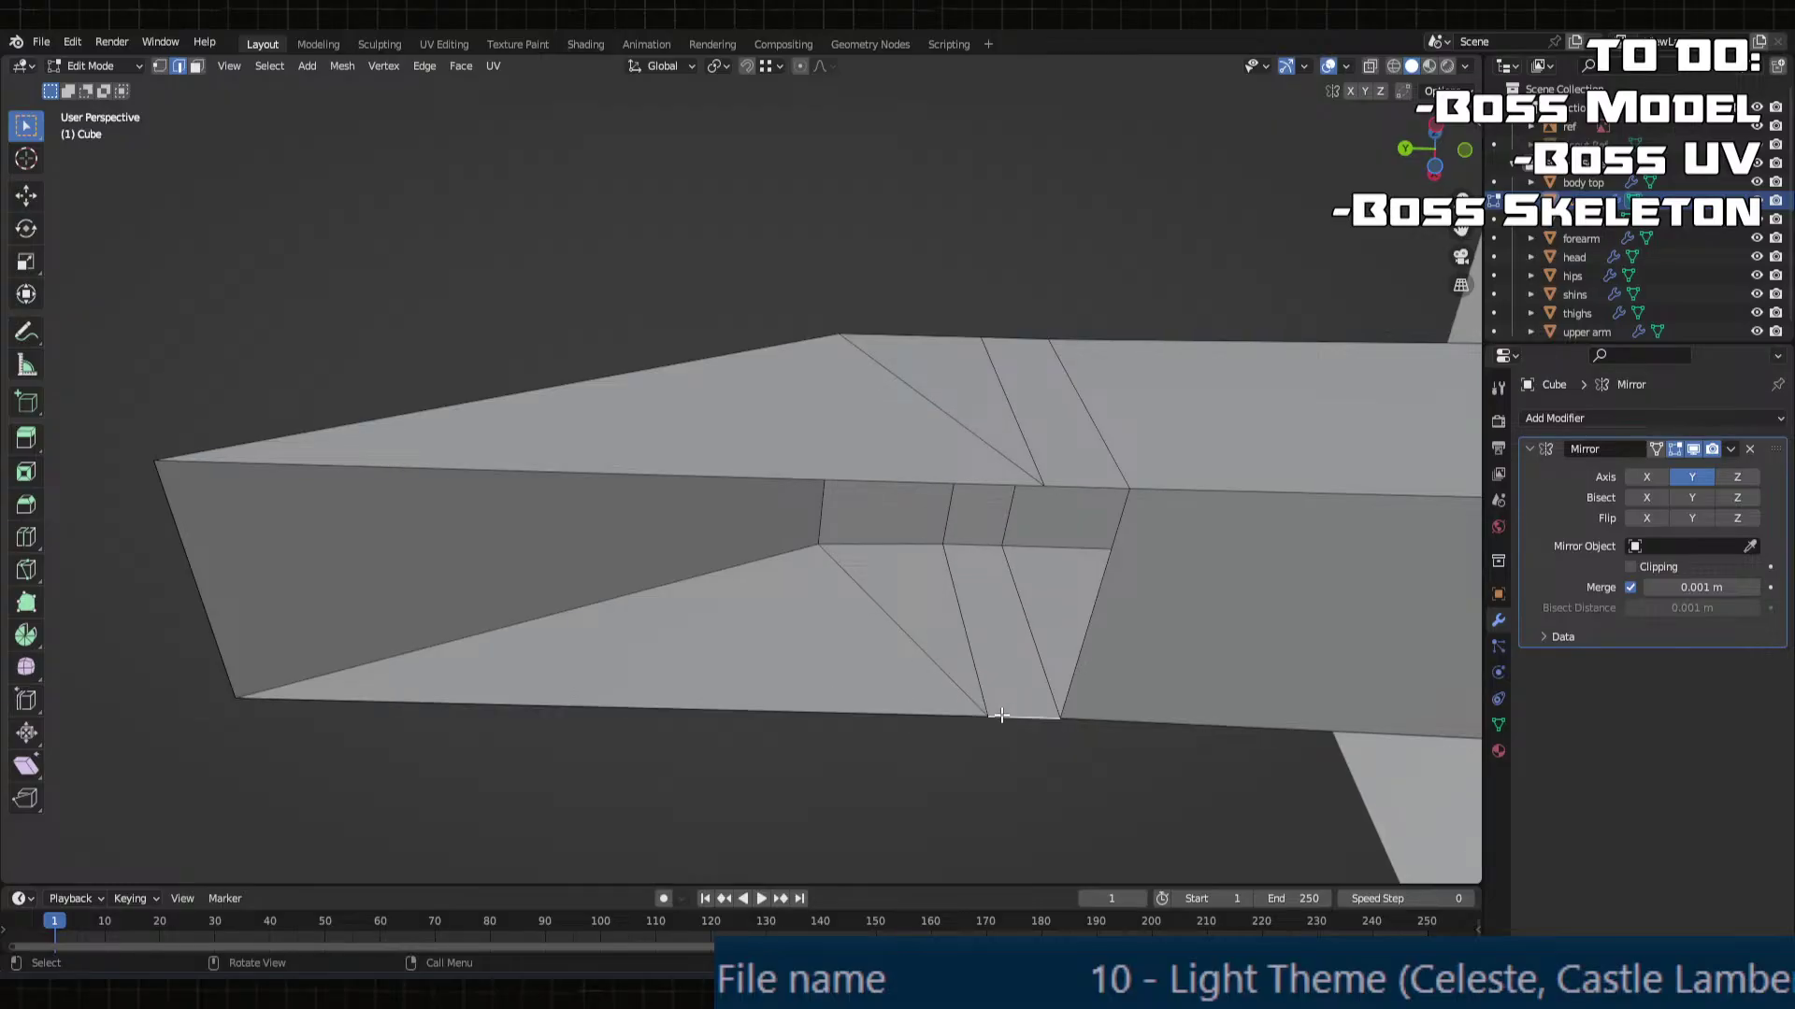
Step: Fill the outer segment's open underside from its two side edges and tip edge, and dissolve the diagonal edge across it
{"action": "left_click", "coordinate": [870, 466], "text": "shift"}
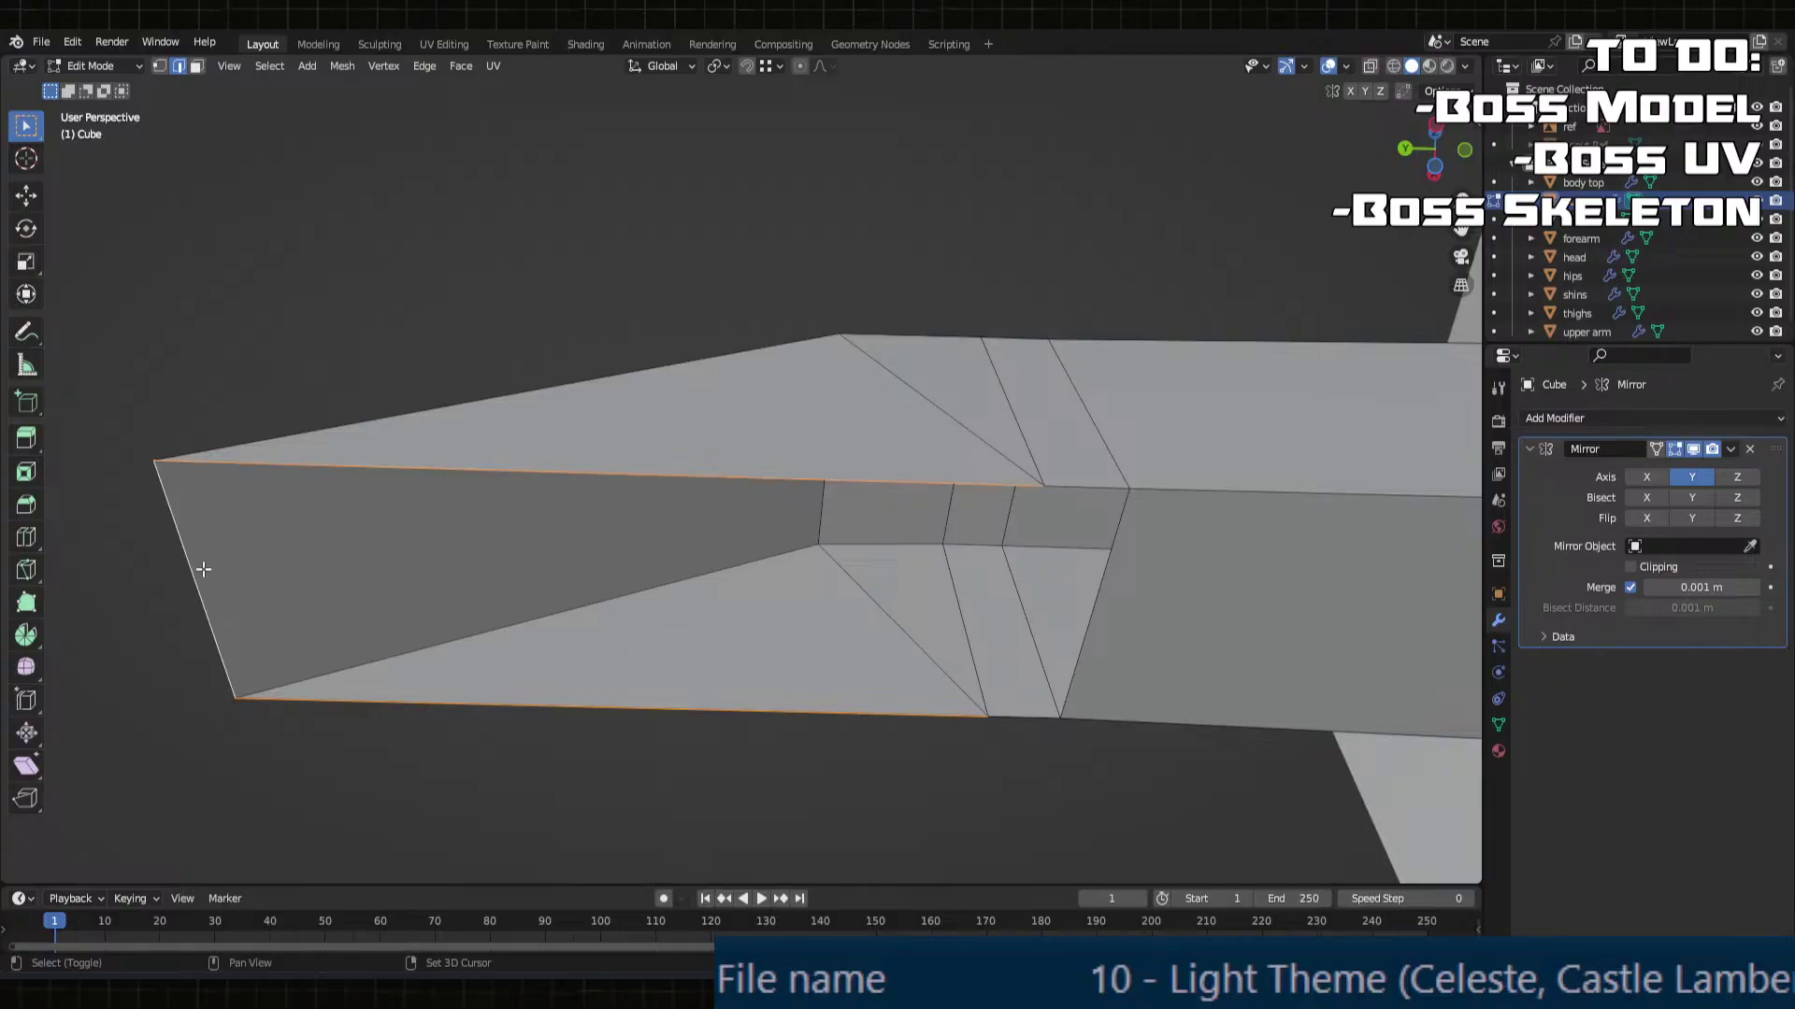
{"action": "key", "text": "f"}
{"action": "left_click", "coordinate": [802, 601]}
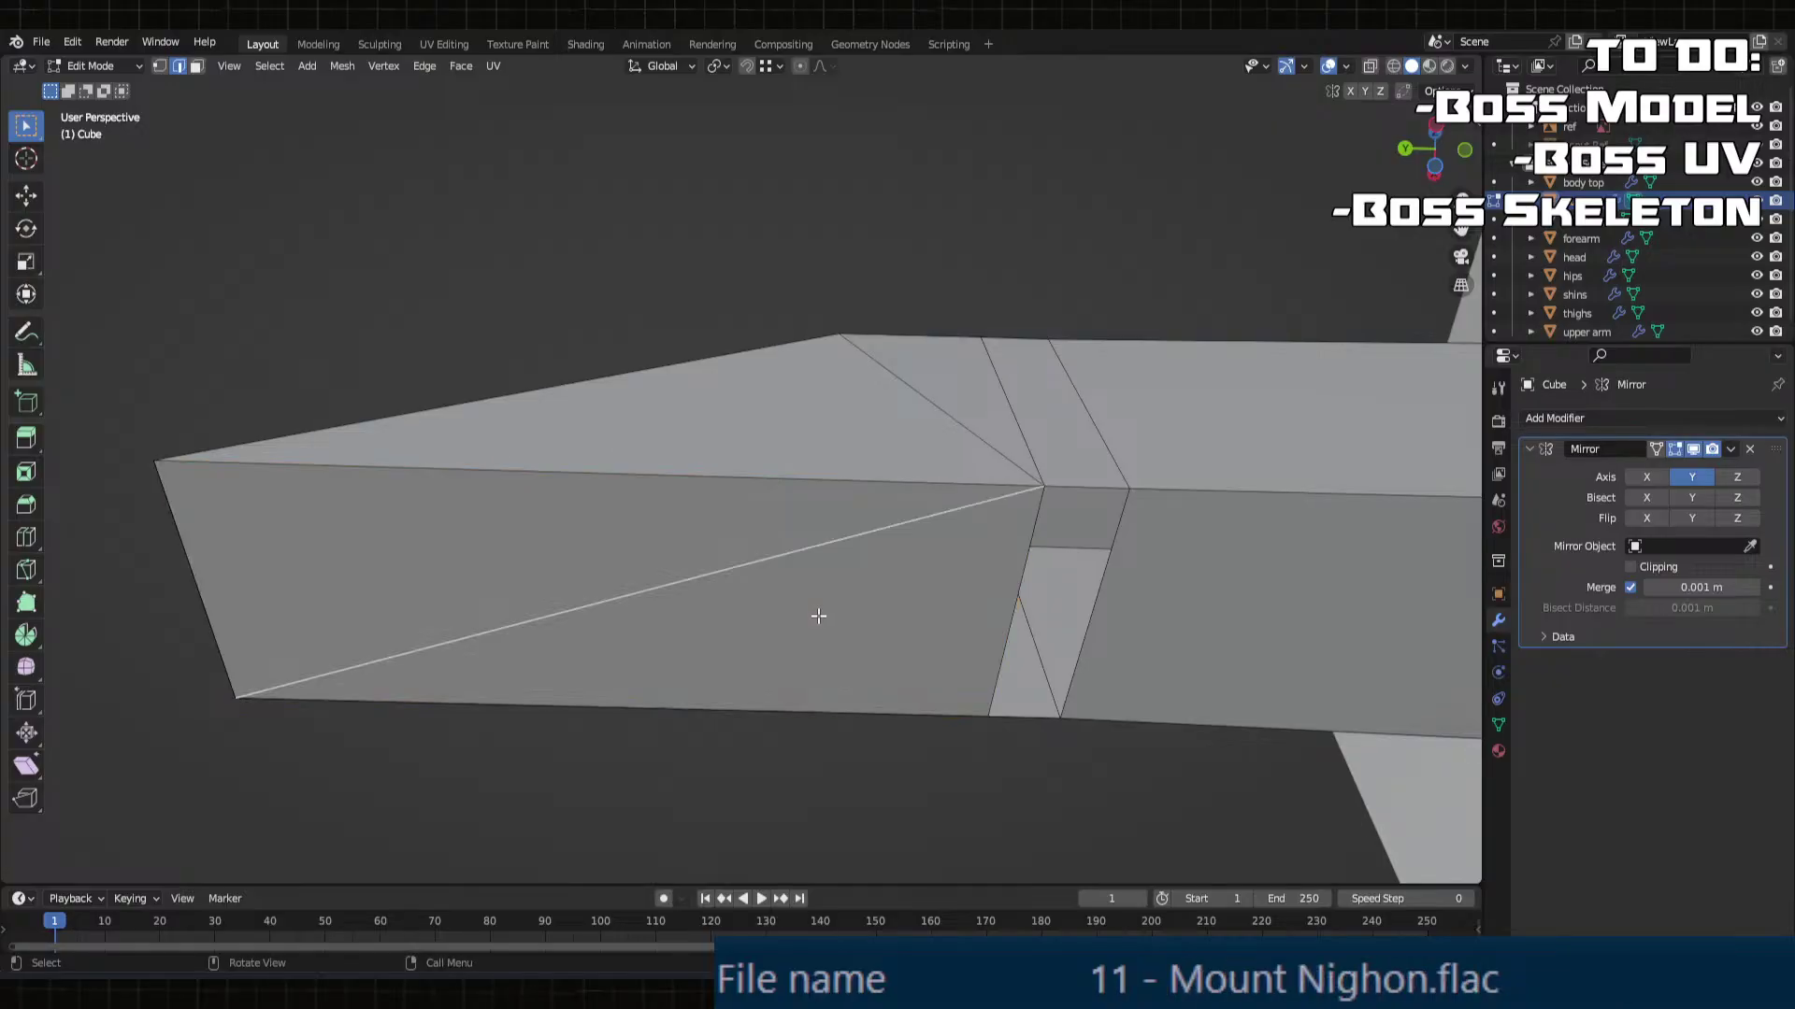
{"action": "key", "text": "3"}
{"action": "left_click", "coordinate": [596, 568]}
{"action": "key", "text": "2"}
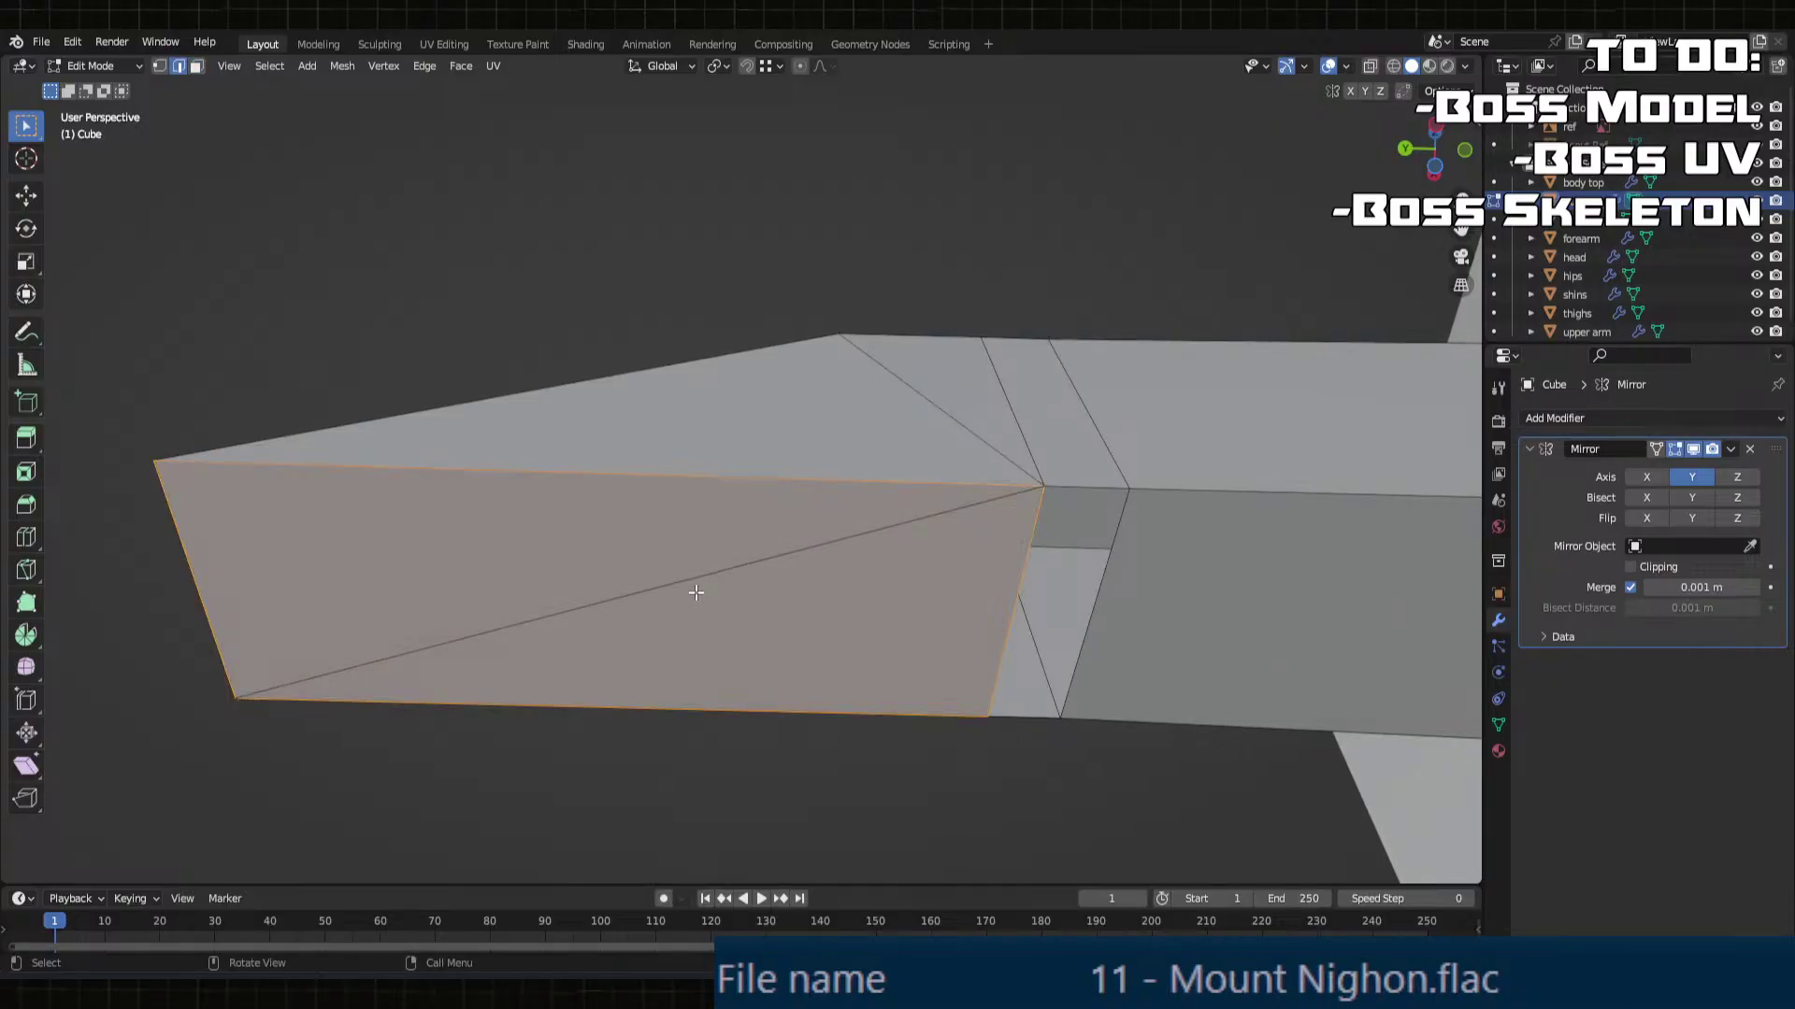
{"action": "left_click", "coordinate": [675, 583]}
{"action": "middle_click_drag", "start_coordinate": [683, 584], "coordinate": [937, 537]}
{"action": "key", "text": "x"}
{"action": "left_click", "coordinate": [575, 587]}
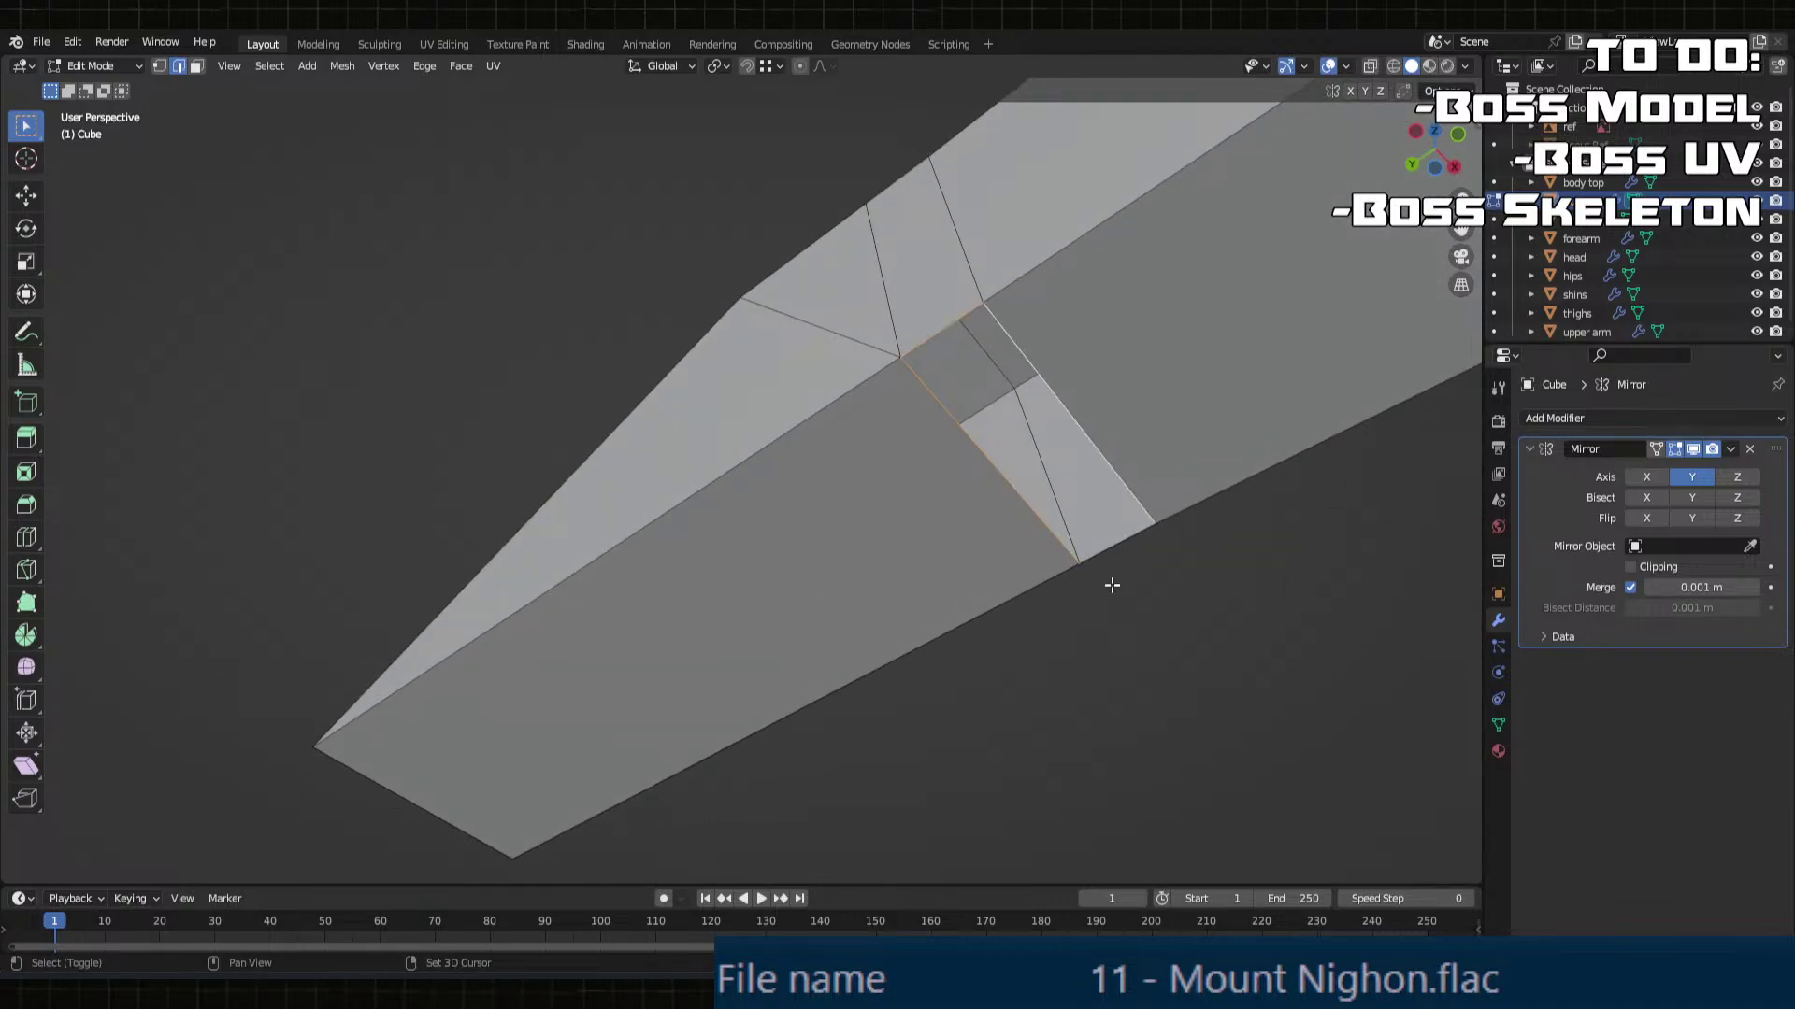
Step: Fill the open underside of the finger joint strip between its bordering edges
{"action": "key", "text": "f"}
{"action": "middle_click_drag", "start_coordinate": [1030, 541], "coordinate": [994, 681]}
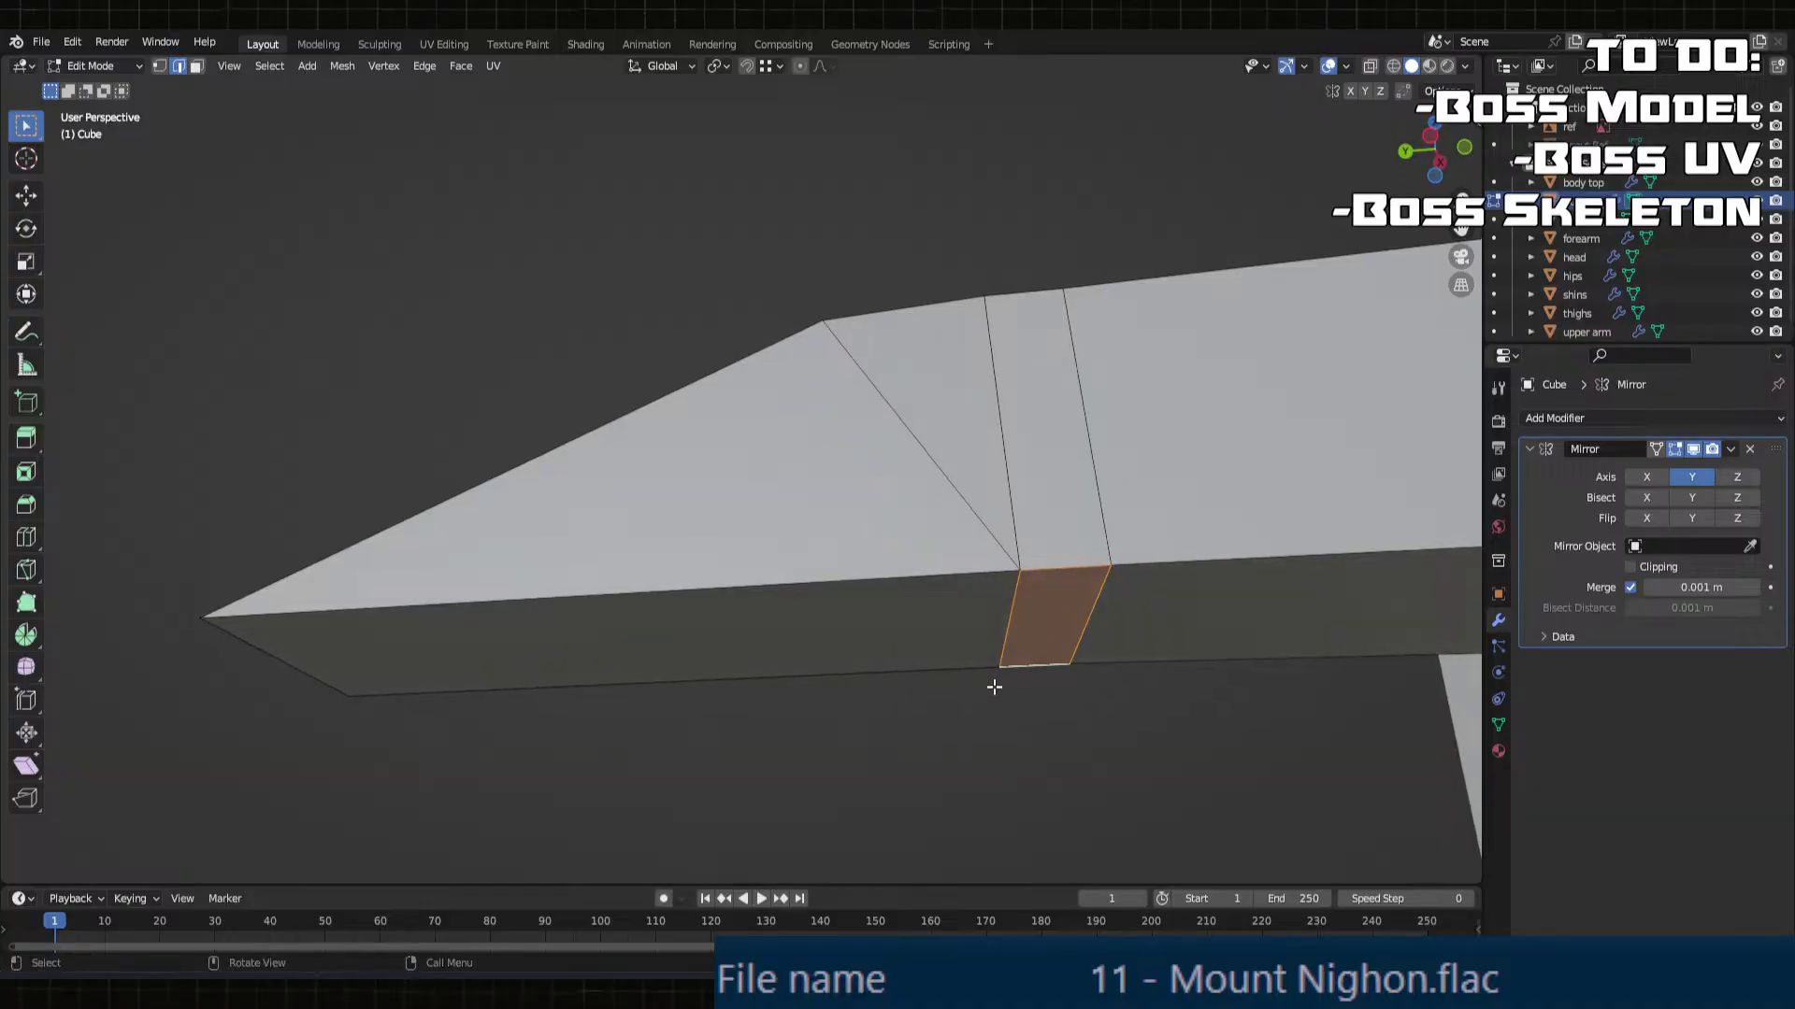
{"action": "left_click", "coordinate": [1074, 494]}
{"action": "left_click", "coordinate": [1051, 473], "text": "alt"}
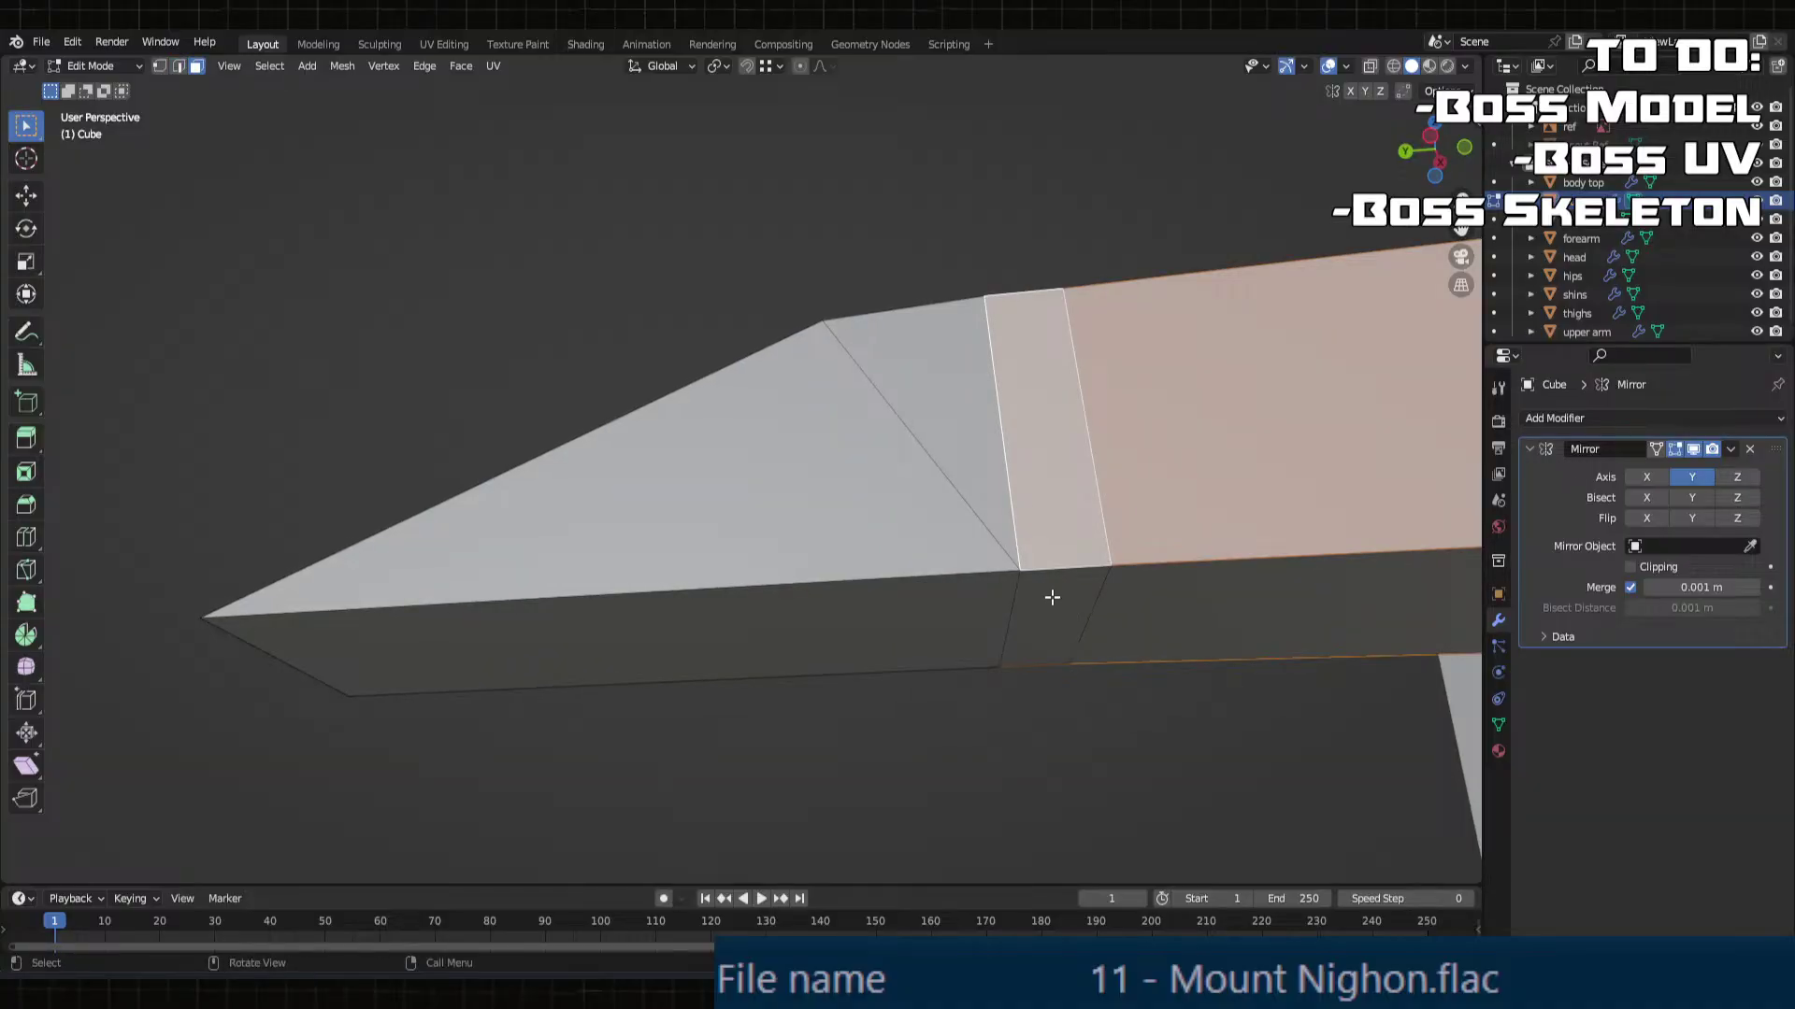
{"action": "middle_click_drag", "start_coordinate": [1053, 598], "coordinate": [660, 455]}
{"action": "left_click", "coordinate": [660, 456], "text": "shift"}
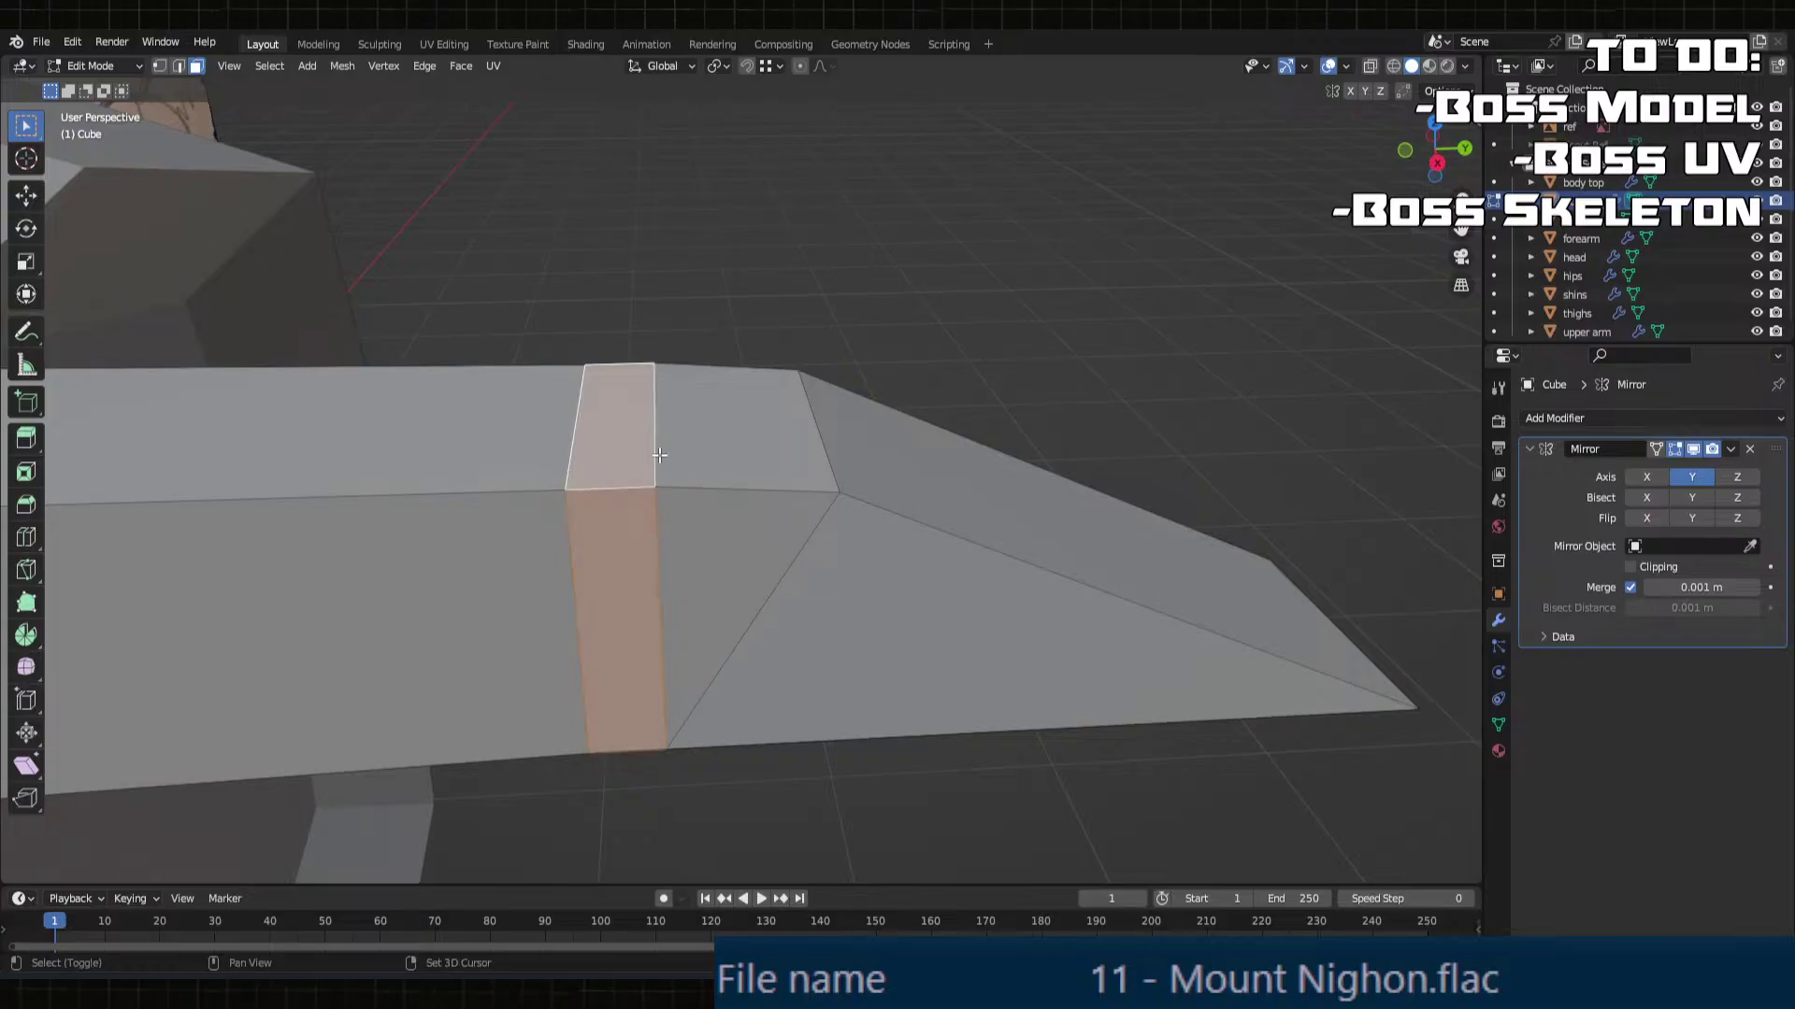
{"action": "left_click", "coordinate": [668, 467], "text": "shift"}
{"action": "left_click", "coordinate": [684, 539], "text": "shift"}
{"action": "left_click", "coordinate": [616, 553]}
{"action": "middle_click_drag", "start_coordinate": [620, 521], "coordinate": [848, 437]}
{"action": "left_click", "coordinate": [819, 505]}
{"action": "left_click", "coordinate": [866, 424]}
{"action": "left_click", "coordinate": [949, 527]}
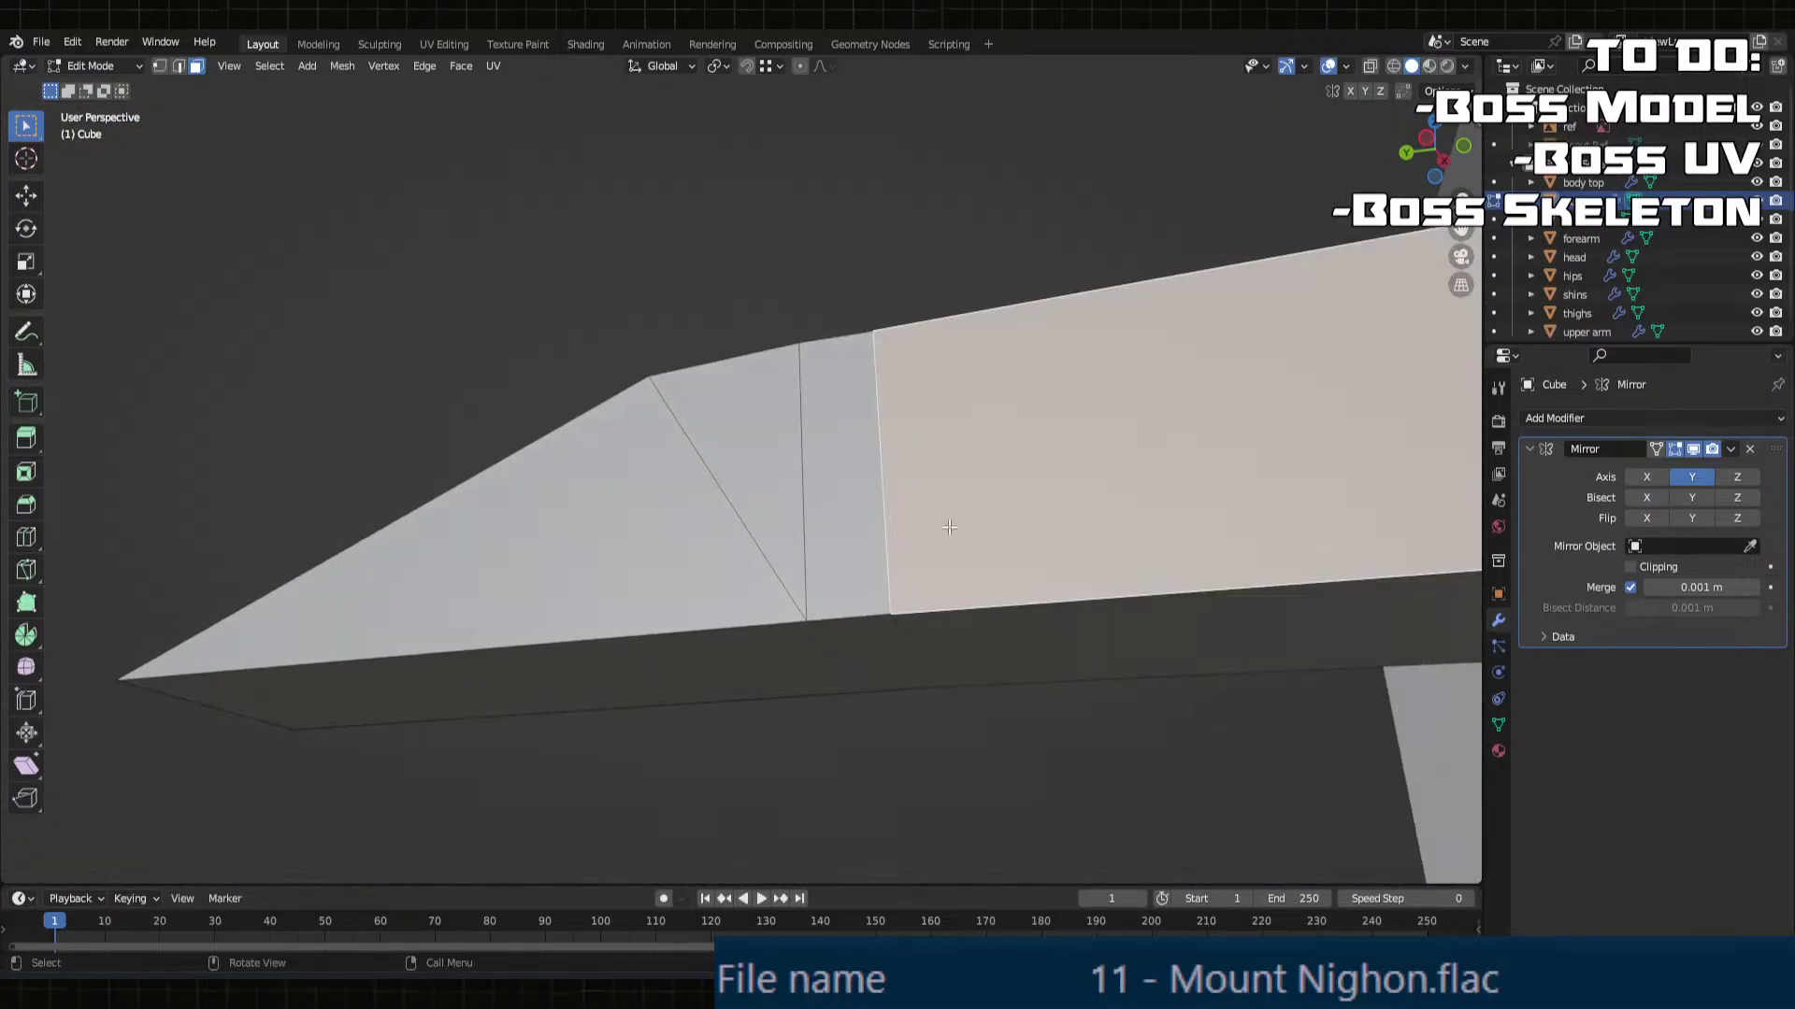
{"action": "middle_click_drag", "start_coordinate": [948, 527], "coordinate": [717, 569]}
{"action": "left_click", "coordinate": [802, 504]}
{"action": "left_click", "coordinate": [717, 541]}
{"action": "left_click", "coordinate": [715, 561], "text": "alt"}
{"action": "left_click", "coordinate": [843, 538]}
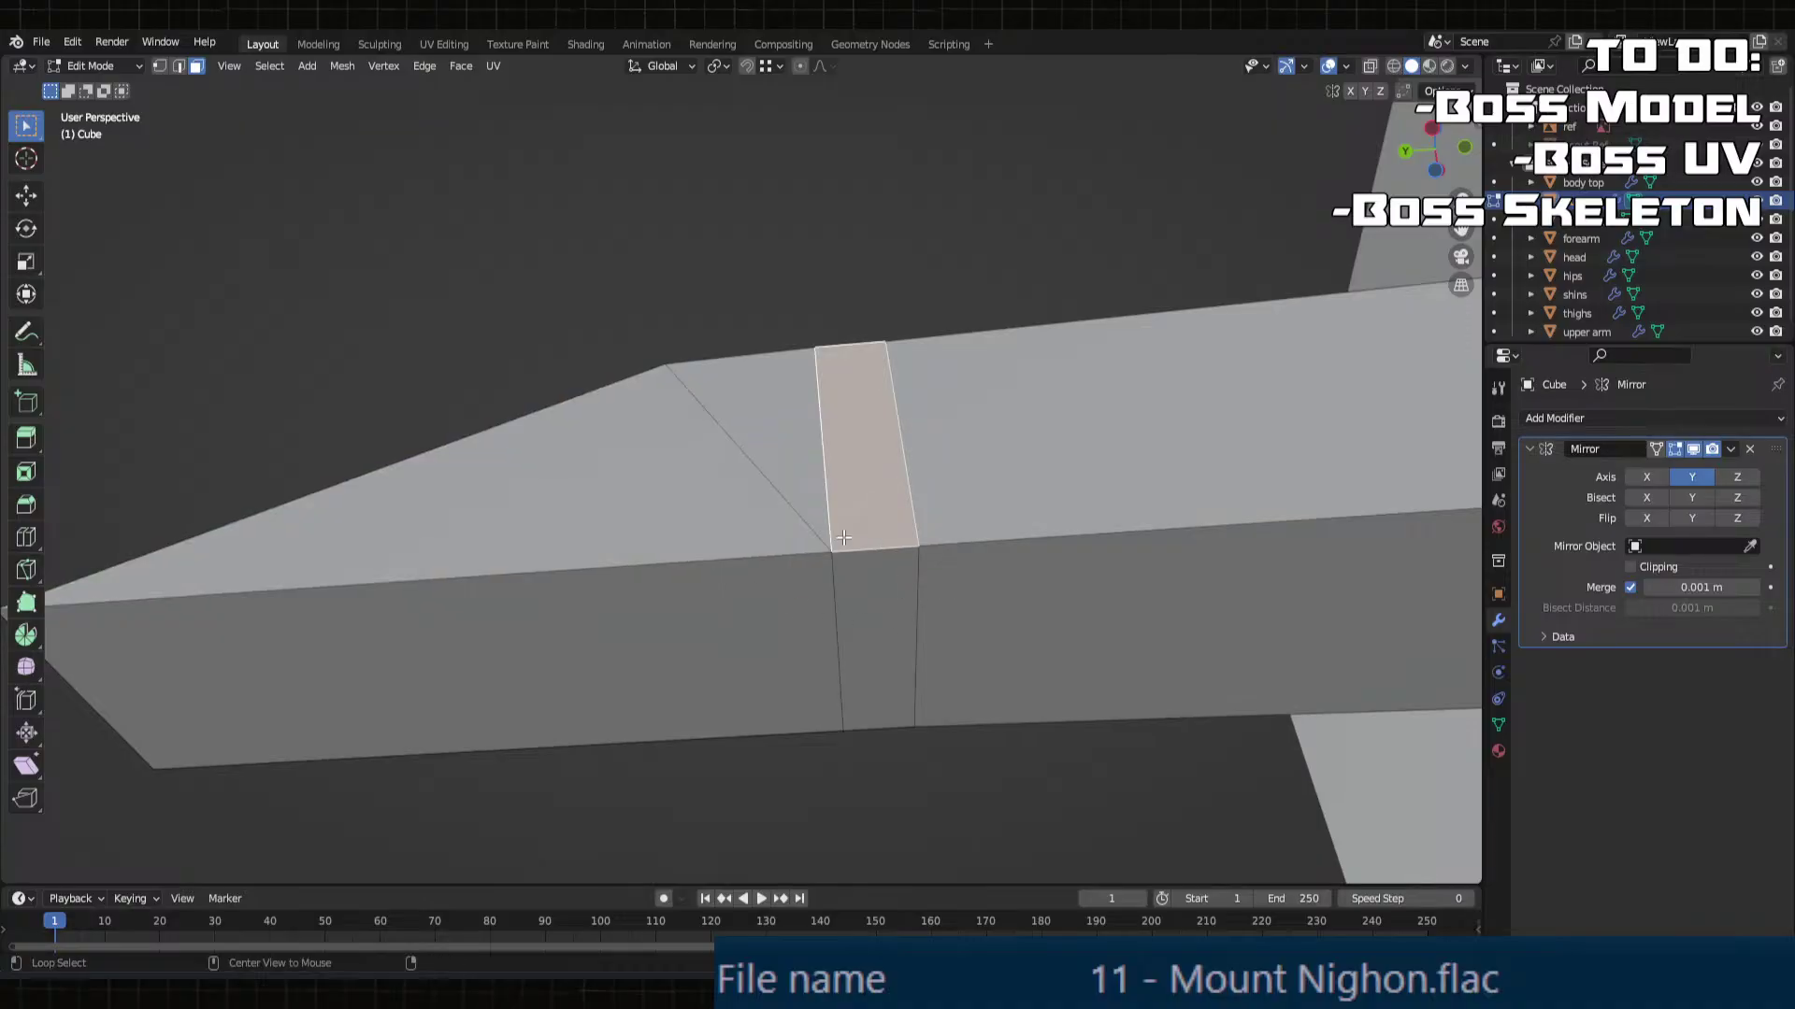
{"action": "left_click", "coordinate": [843, 538], "text": "alt"}
{"action": "left_click", "coordinate": [861, 572]}
Step: Select the finger joint's strip faces, together with the adjoining wedge faces, across its two sides and top
{"action": "left_click", "coordinate": [862, 505]}
{"action": "left_click", "coordinate": [791, 447], "text": "shift"}
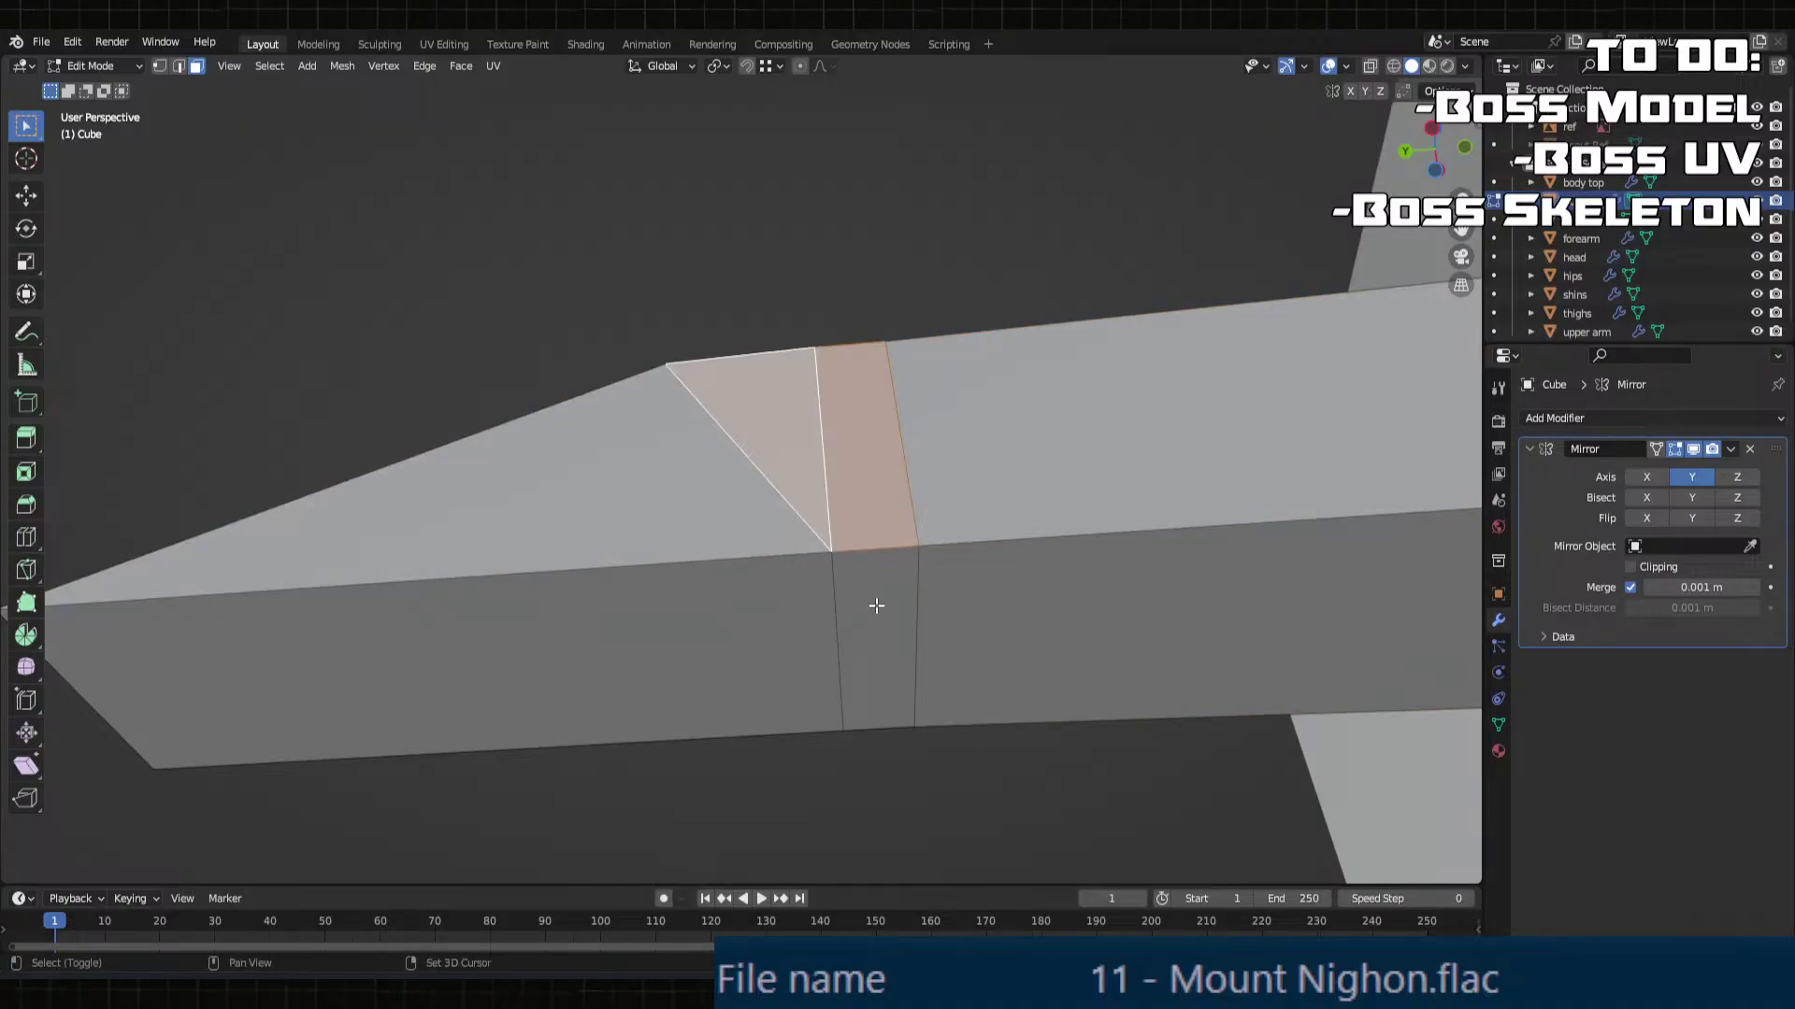
{"action": "middle_click_drag", "start_coordinate": [876, 606], "coordinate": [726, 529]}
{"action": "left_click", "coordinate": [703, 441], "text": "shift"}
{"action": "left_click", "coordinate": [614, 446], "text": "shift"}
{"action": "middle_click_drag", "start_coordinate": [614, 446], "coordinate": [729, 466]}
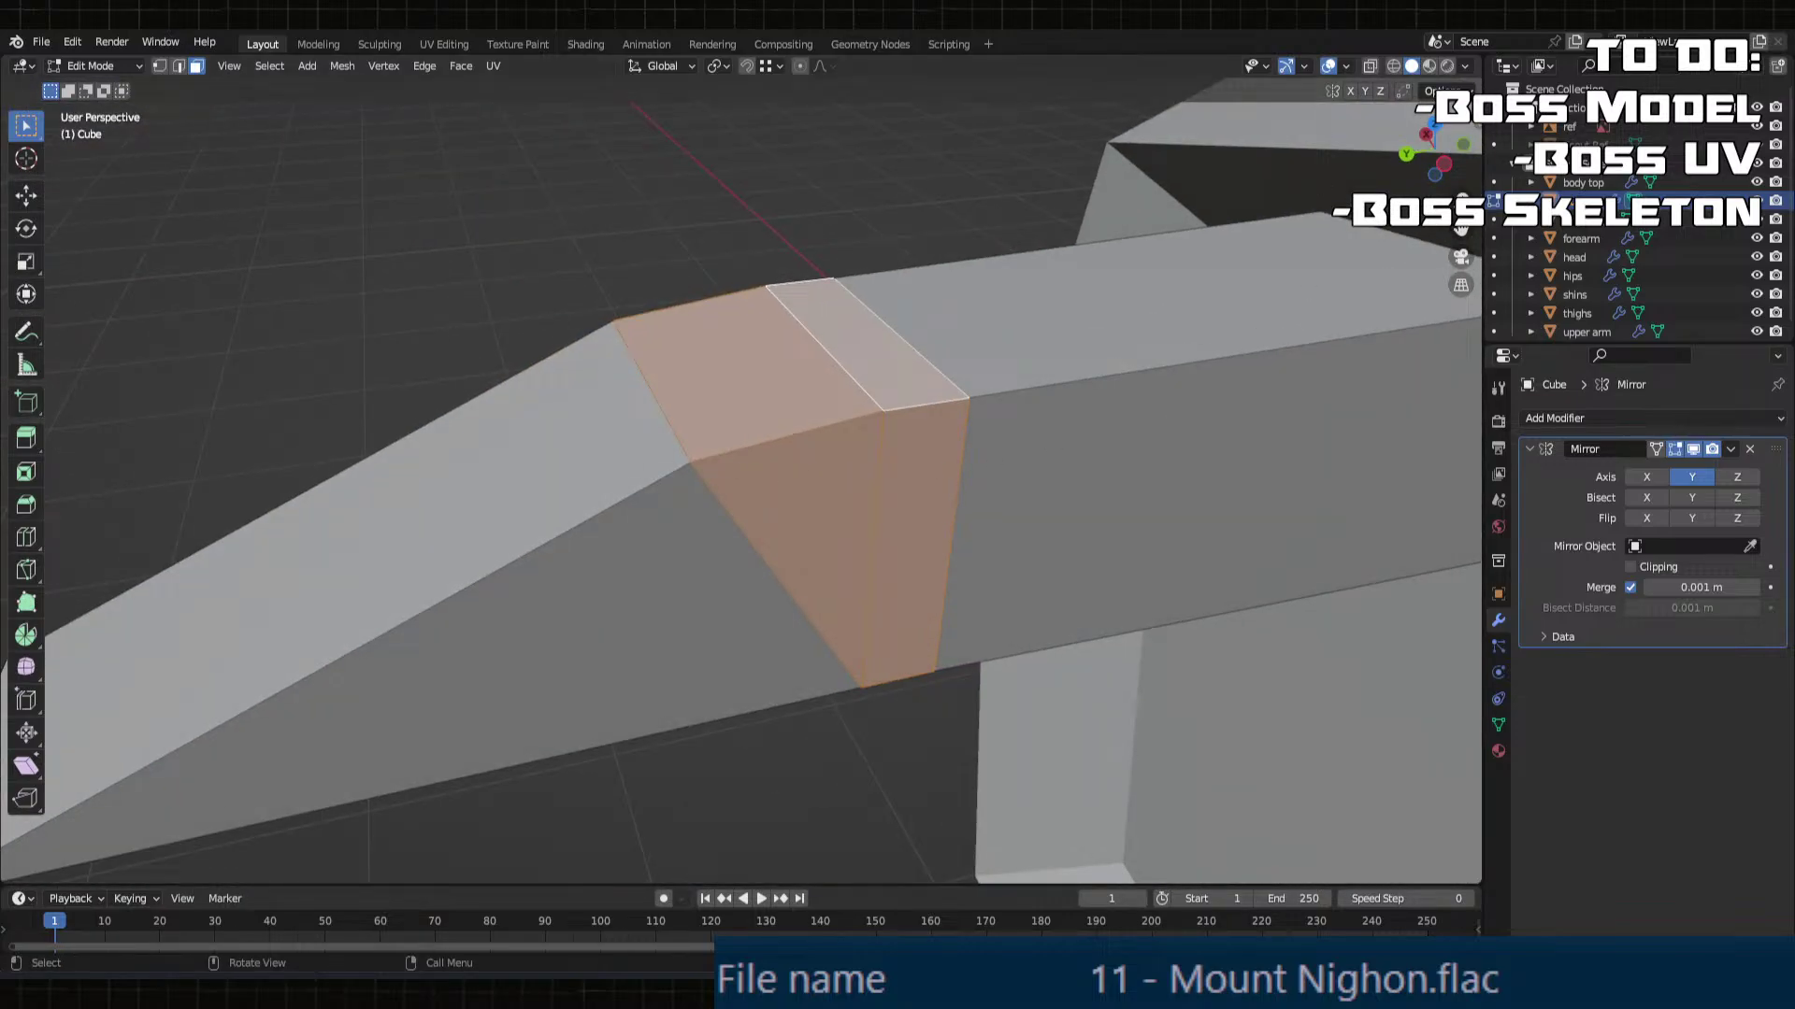
Step: Display the face normals in the viewport and adjust the length of their lines
{"action": "left_click", "coordinate": [1463, 66]}
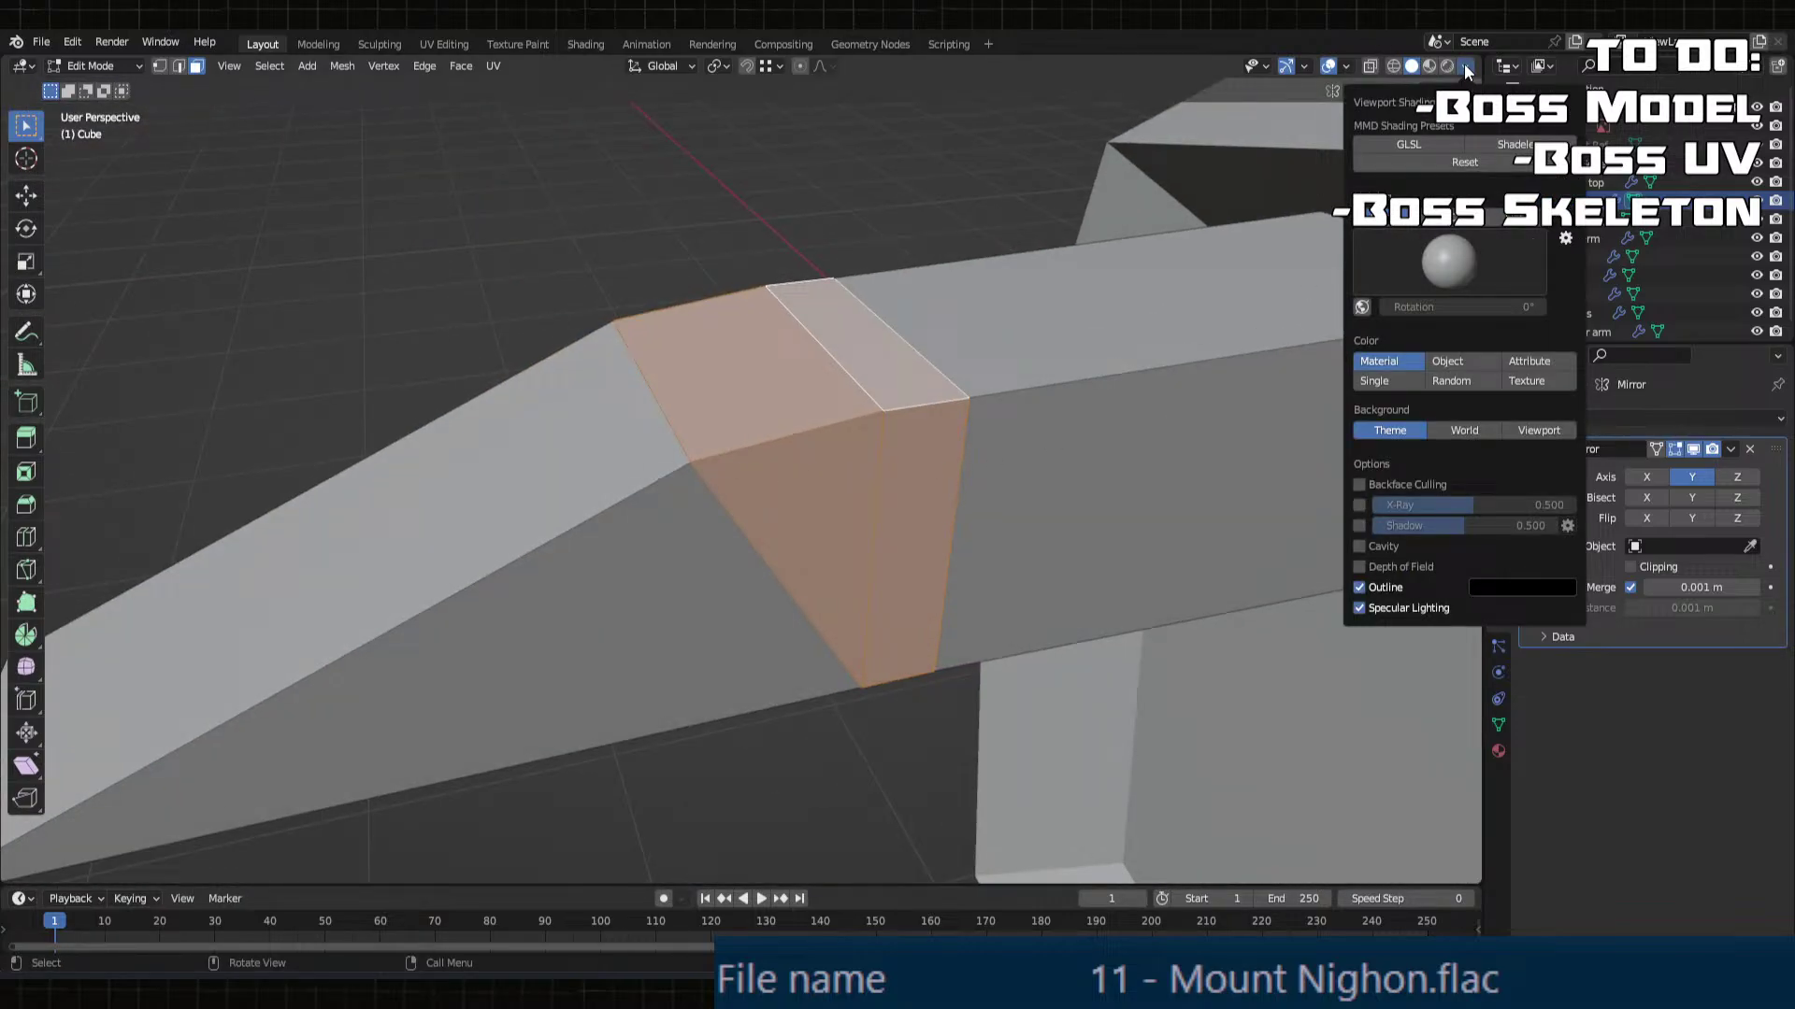
{"action": "left_click", "coordinate": [1347, 66]}
{"action": "left_click", "coordinate": [1271, 762]}
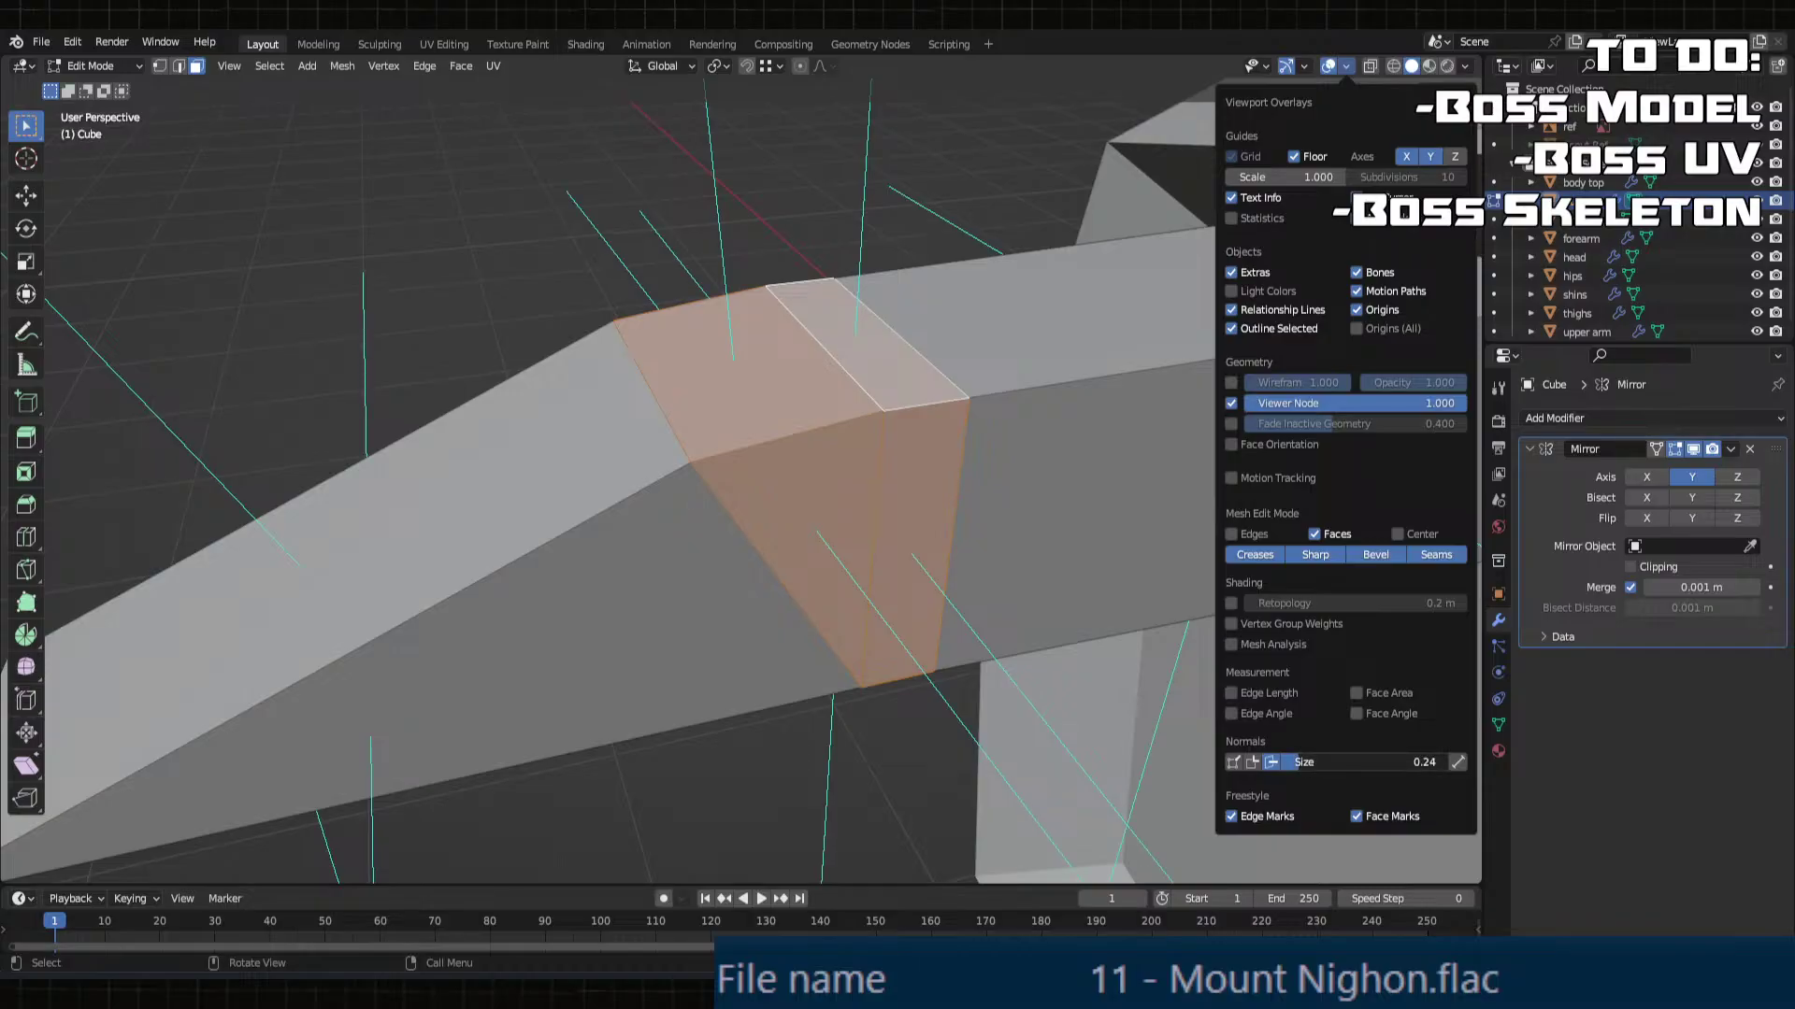
{"action": "left_click_drag", "start_coordinate": [1337, 762], "coordinate": [1314, 762]}
Step: Extrude the selected finger joint faces inward along their normals to recess the joint
{"action": "middle_click_drag", "start_coordinate": [869, 612], "coordinate": [1263, 578]}
{"action": "right_click", "coordinate": [745, 519]}
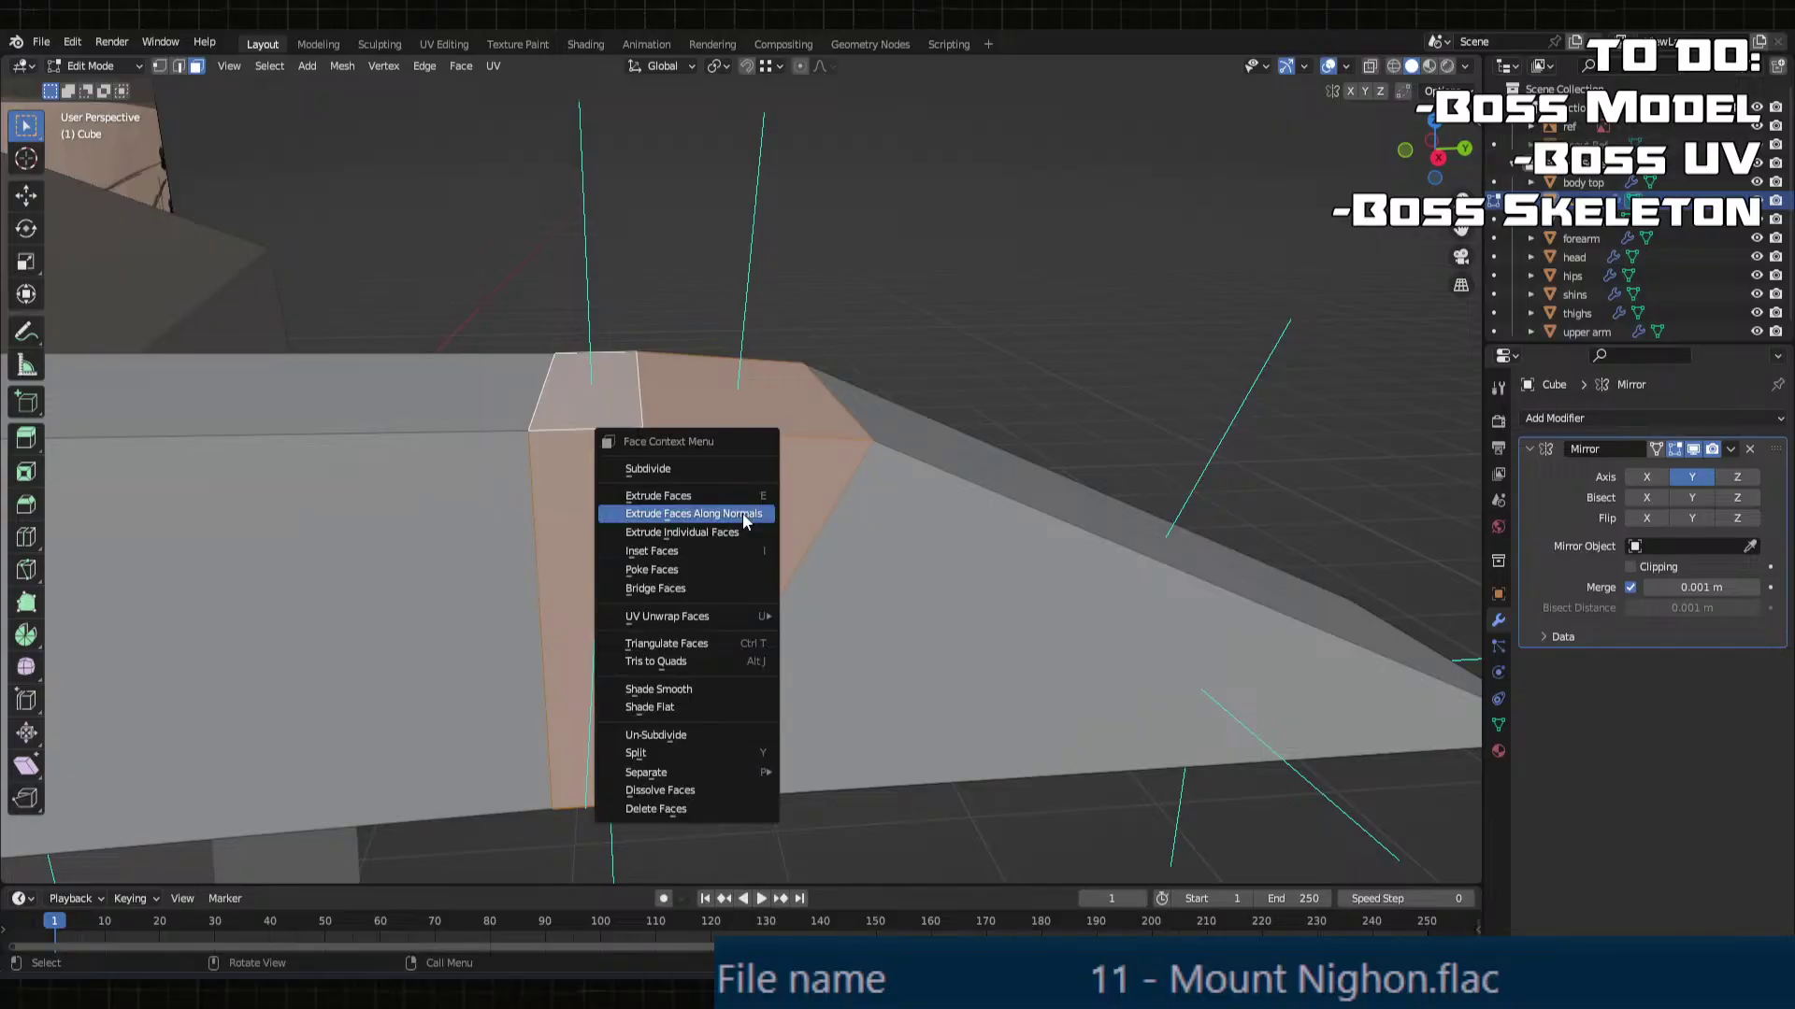
{"action": "left_click", "coordinate": [742, 518]}
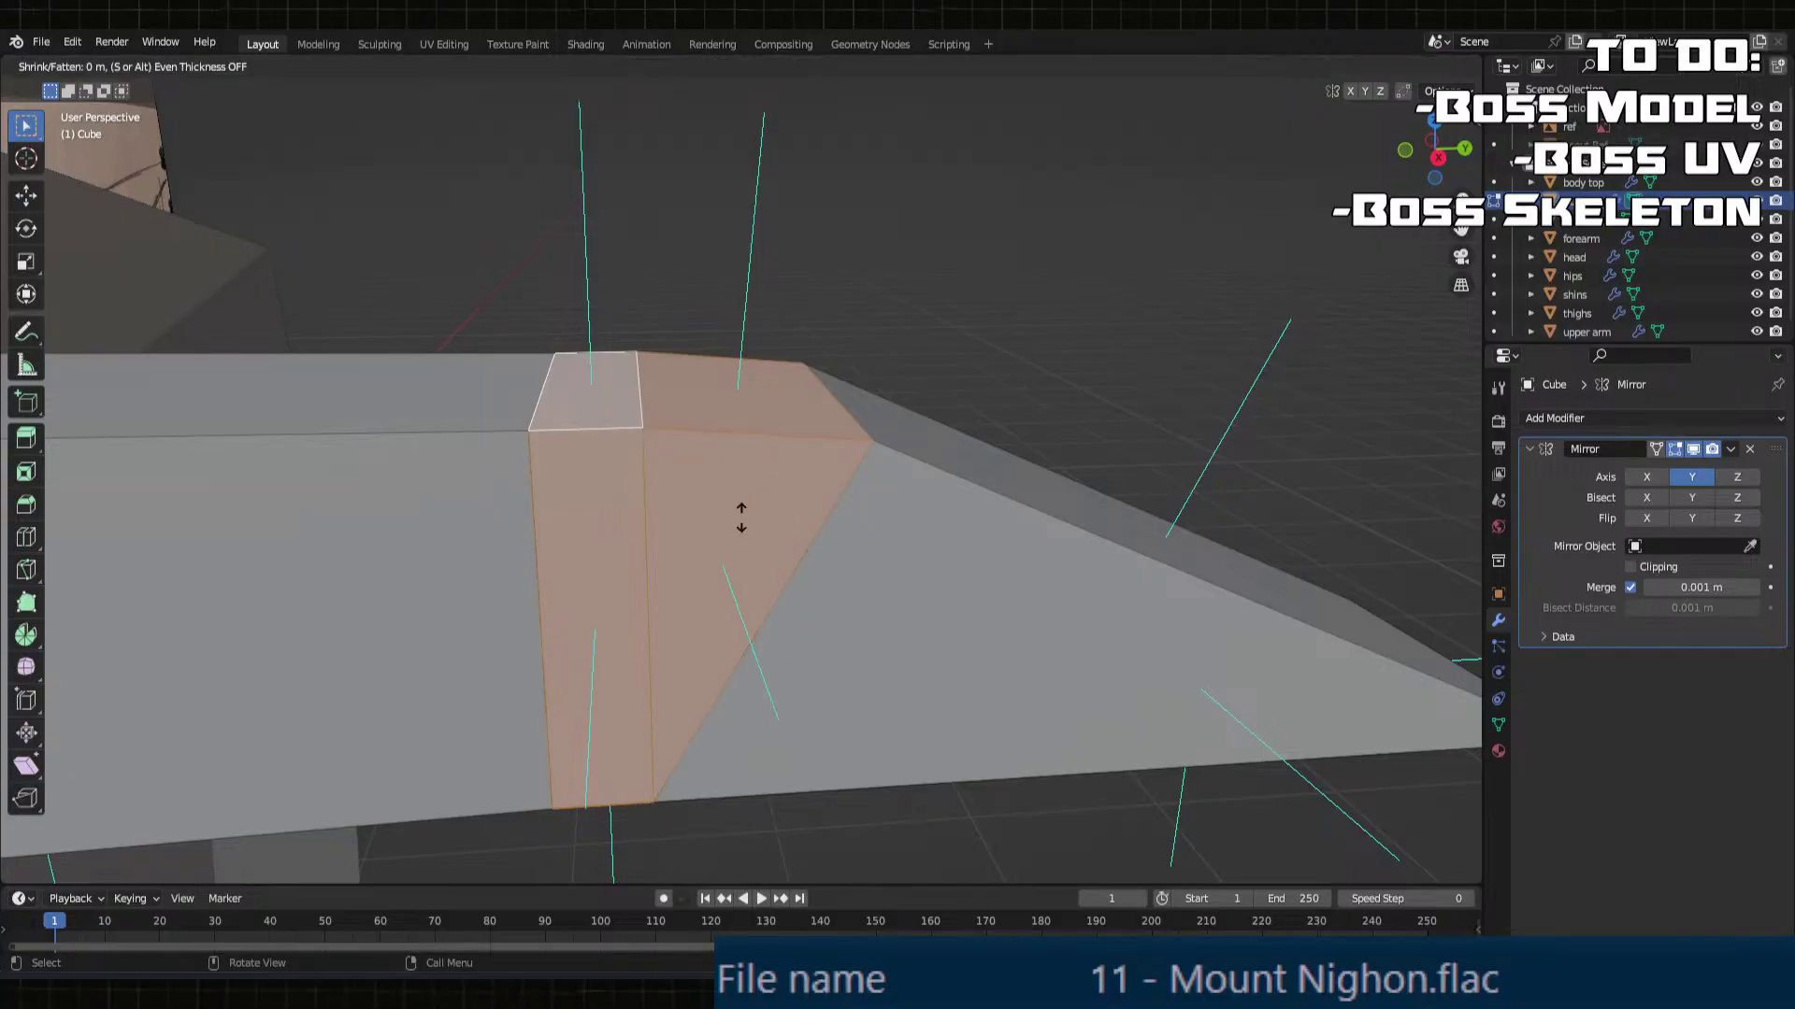
{"action": "left_click", "coordinate": [700, 547]}
Step: Delete the surplus faces at the bottom of the recessed finger joint
{"action": "middle_click_drag", "start_coordinate": [701, 547], "coordinate": [690, 604]}
{"action": "left_click", "coordinate": [610, 759]}
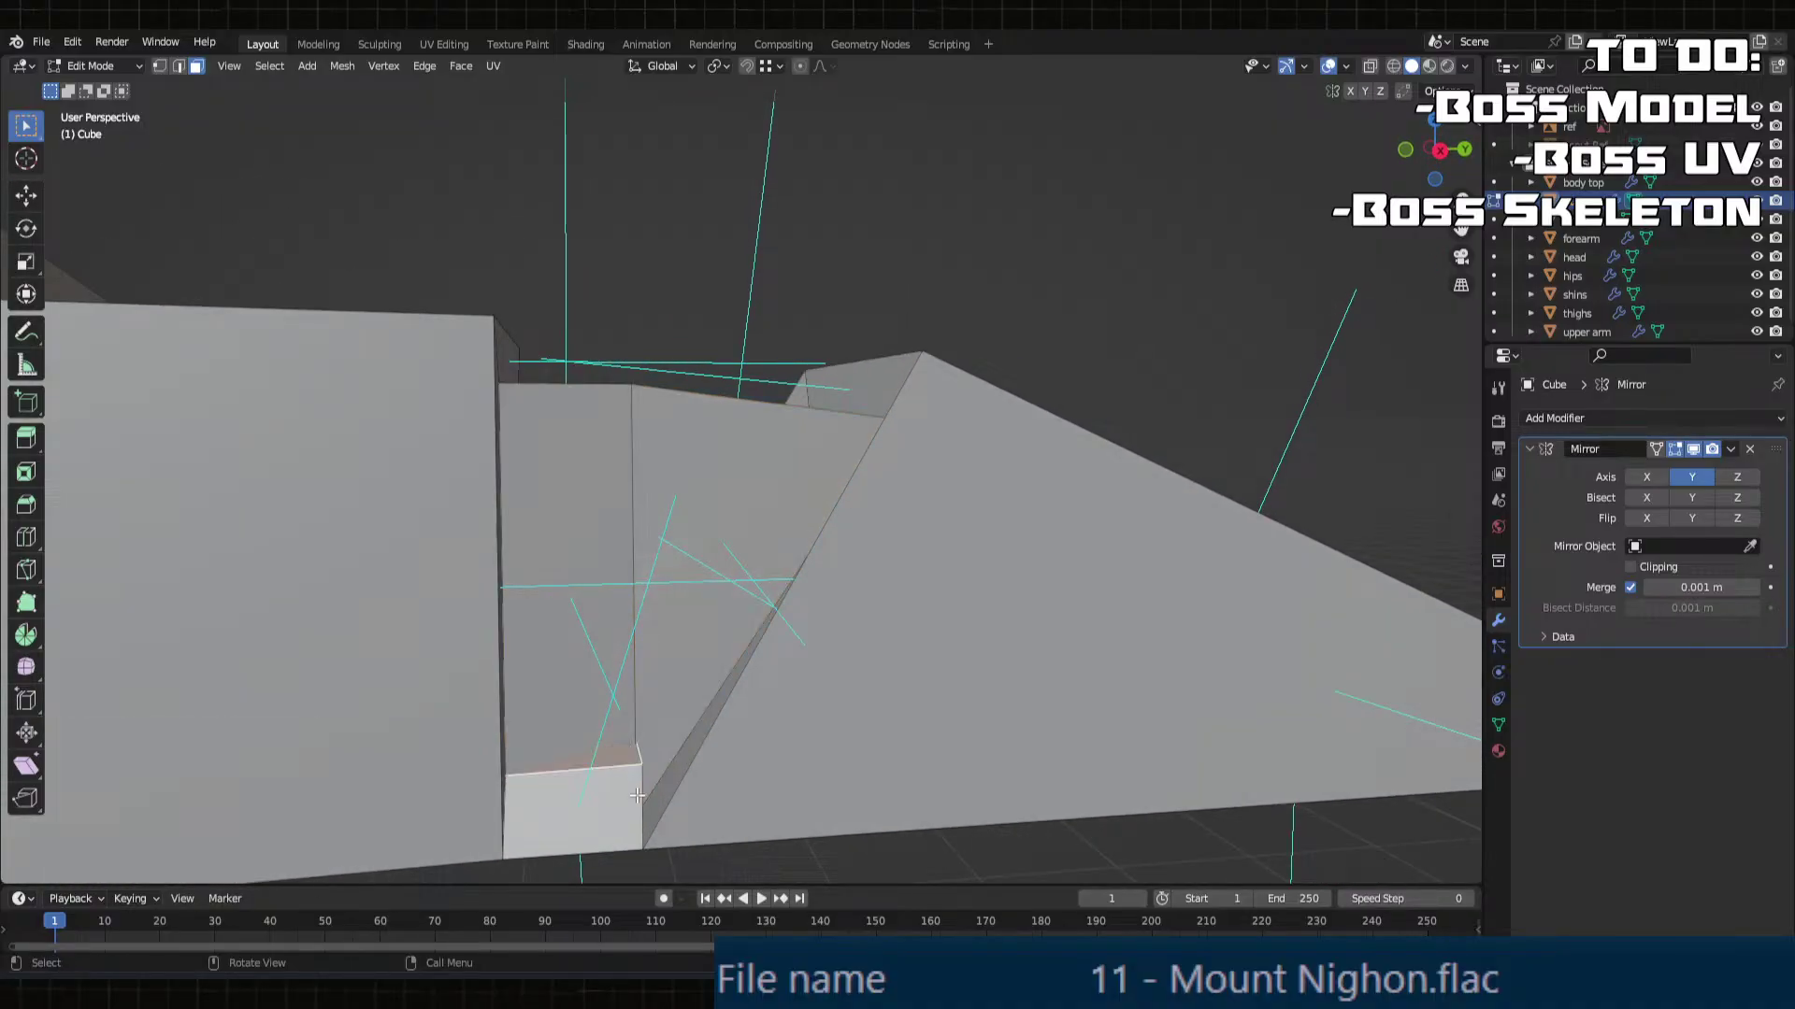
{"action": "middle_click_drag", "start_coordinate": [621, 794], "coordinate": [759, 828]}
{"action": "left_click", "coordinate": [550, 733], "text": "shift"}
{"action": "key", "text": "x"}
{"action": "left_click", "coordinate": [619, 672]}
{"action": "left_click", "coordinate": [654, 640]}
{"action": "key", "text": "x"}
{"action": "left_click", "coordinate": [634, 643]}
Step: Delete the loose edges left along the lower border of the recessed joint
{"action": "key", "text": "2"}
{"action": "key", "text": "x"}
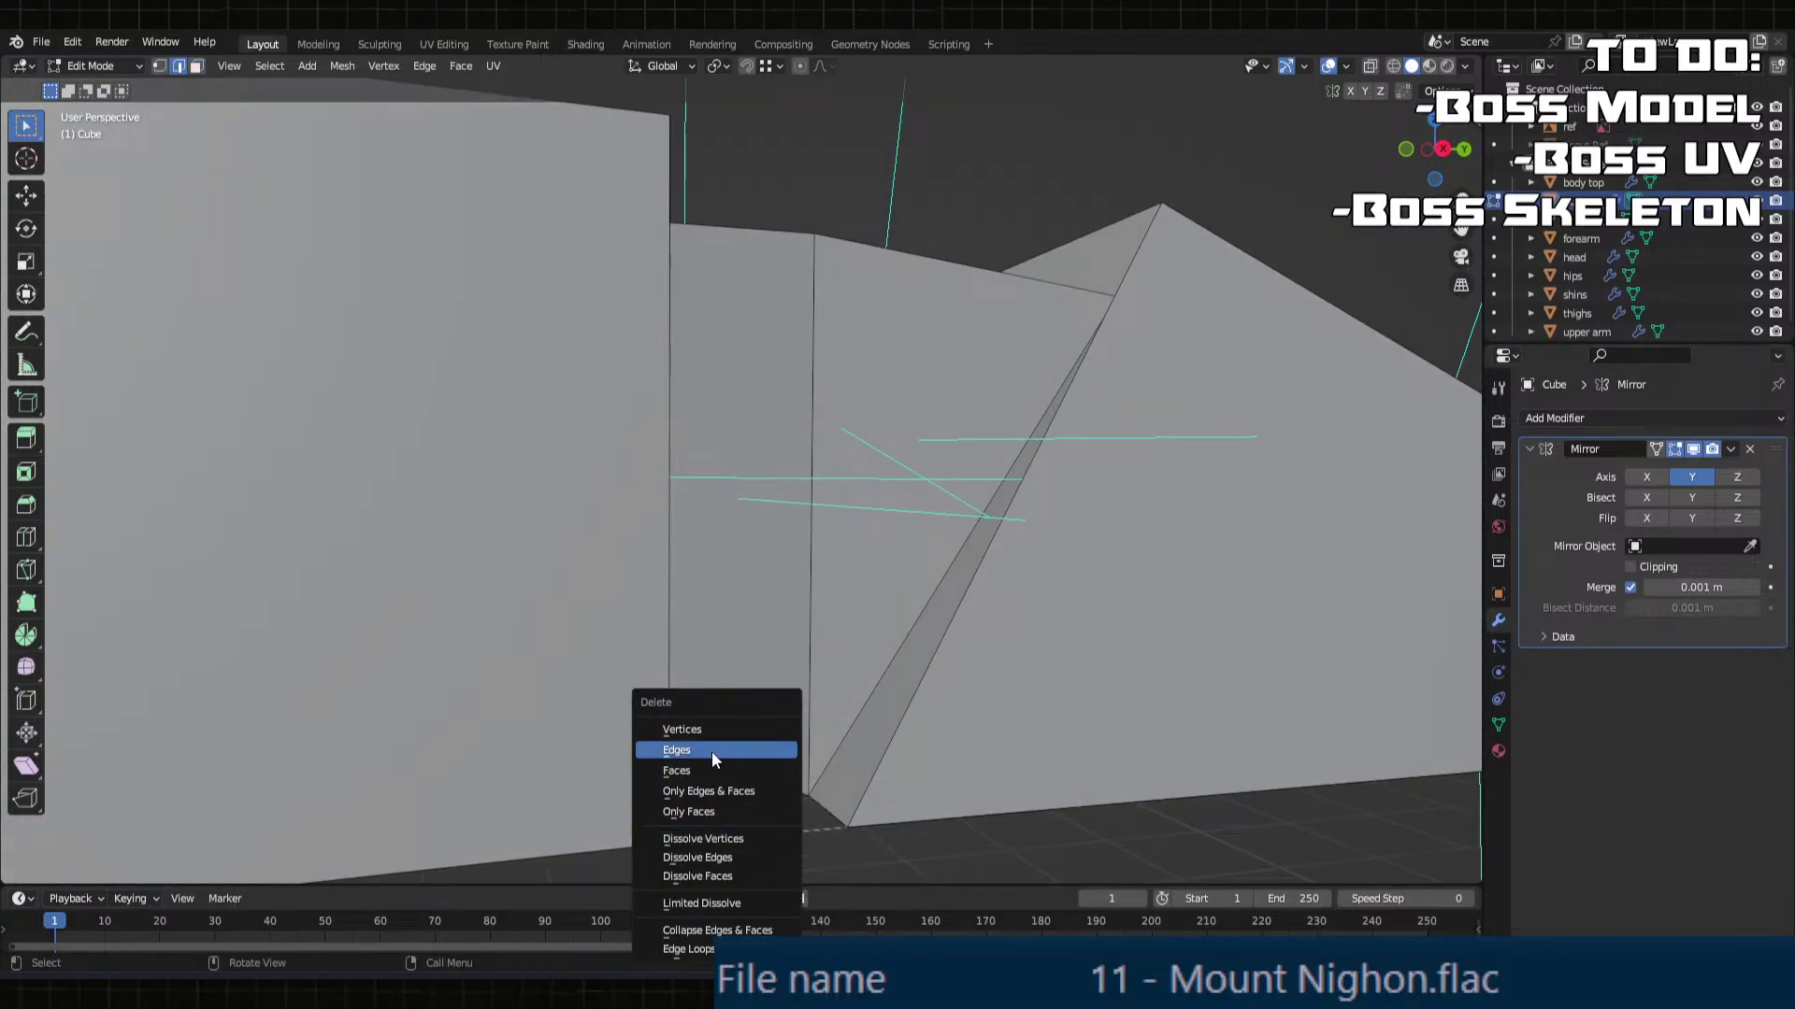
{"action": "left_click", "coordinate": [712, 751]}
{"action": "left_click", "coordinate": [802, 829]}
{"action": "key", "text": "x"}
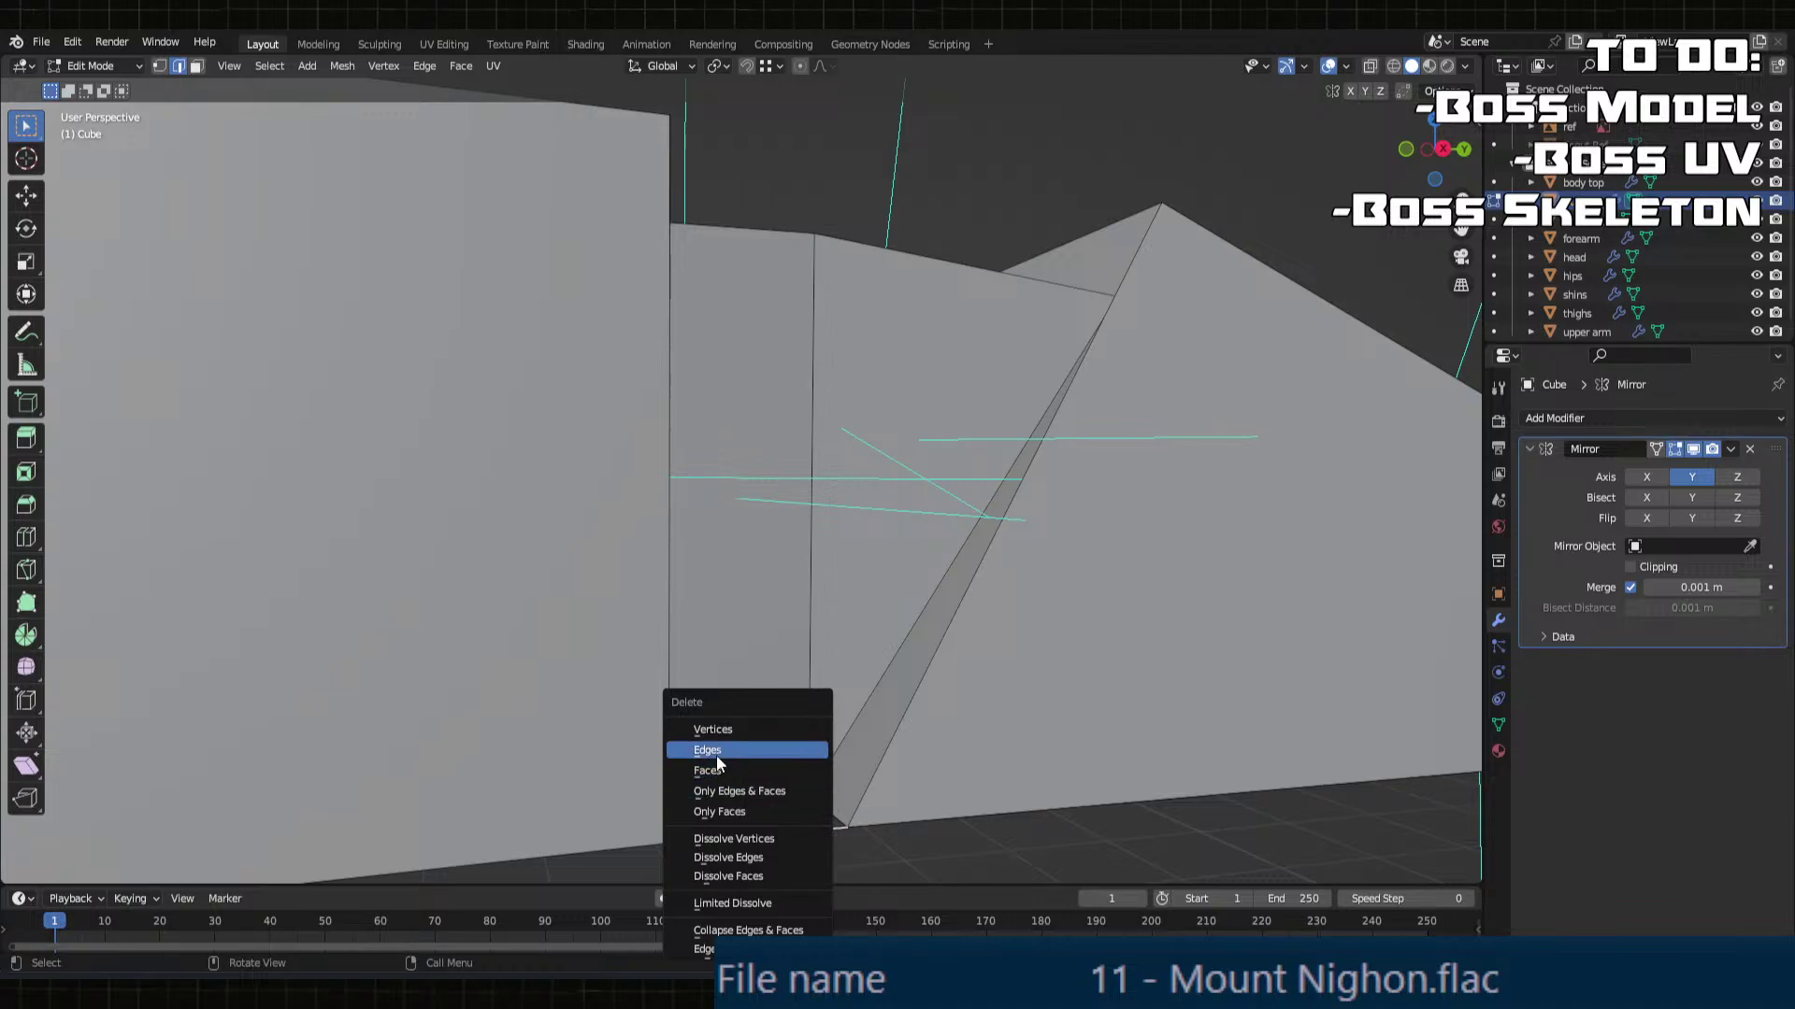
{"action": "left_click", "coordinate": [720, 751]}
Step: Move the inner corner vertices on the open underside of the recessed finger joint
{"action": "middle_click_drag", "start_coordinate": [734, 744], "coordinate": [621, 683]}
{"action": "key", "text": "1"}
{"action": "key", "text": "g"}
{"action": "left_click", "coordinate": [965, 622]}
{"action": "key", "text": "g"}
{"action": "left_click", "coordinate": [716, 669]}
Step: Fill the gaps at both ends of the recessed joint's underside with new faces between their bordering edges
{"action": "key", "text": "2"}
{"action": "left_click", "coordinate": [857, 689], "text": "shift"}
{"action": "key", "text": "f"}
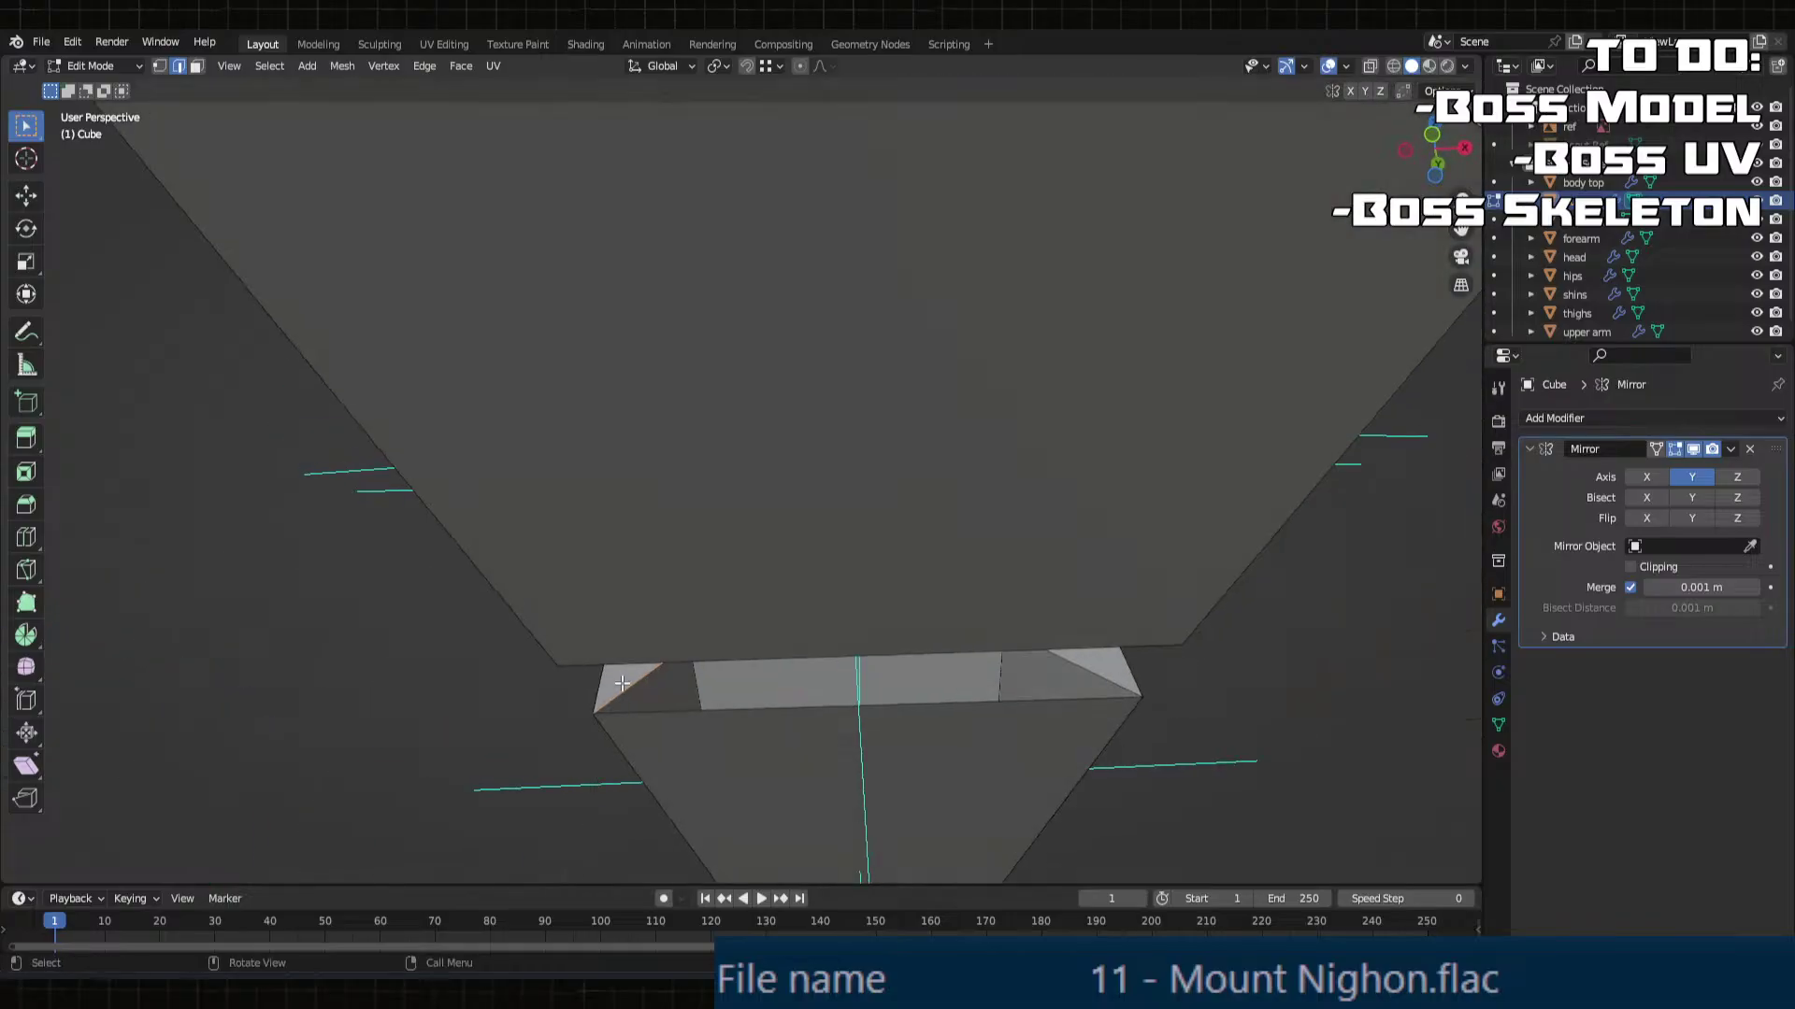
{"action": "left_click", "coordinate": [1075, 668], "text": "shift"}
{"action": "key", "text": "f"}
{"action": "middle_click_drag", "start_coordinate": [1103, 669], "coordinate": [743, 787]}
{"action": "key", "text": "Tab"}
{"action": "scroll", "coordinate": [983, 696], "scroll_direction": "down", "scroll_amount": 2}
{"action": "key", "text": "Tab"}
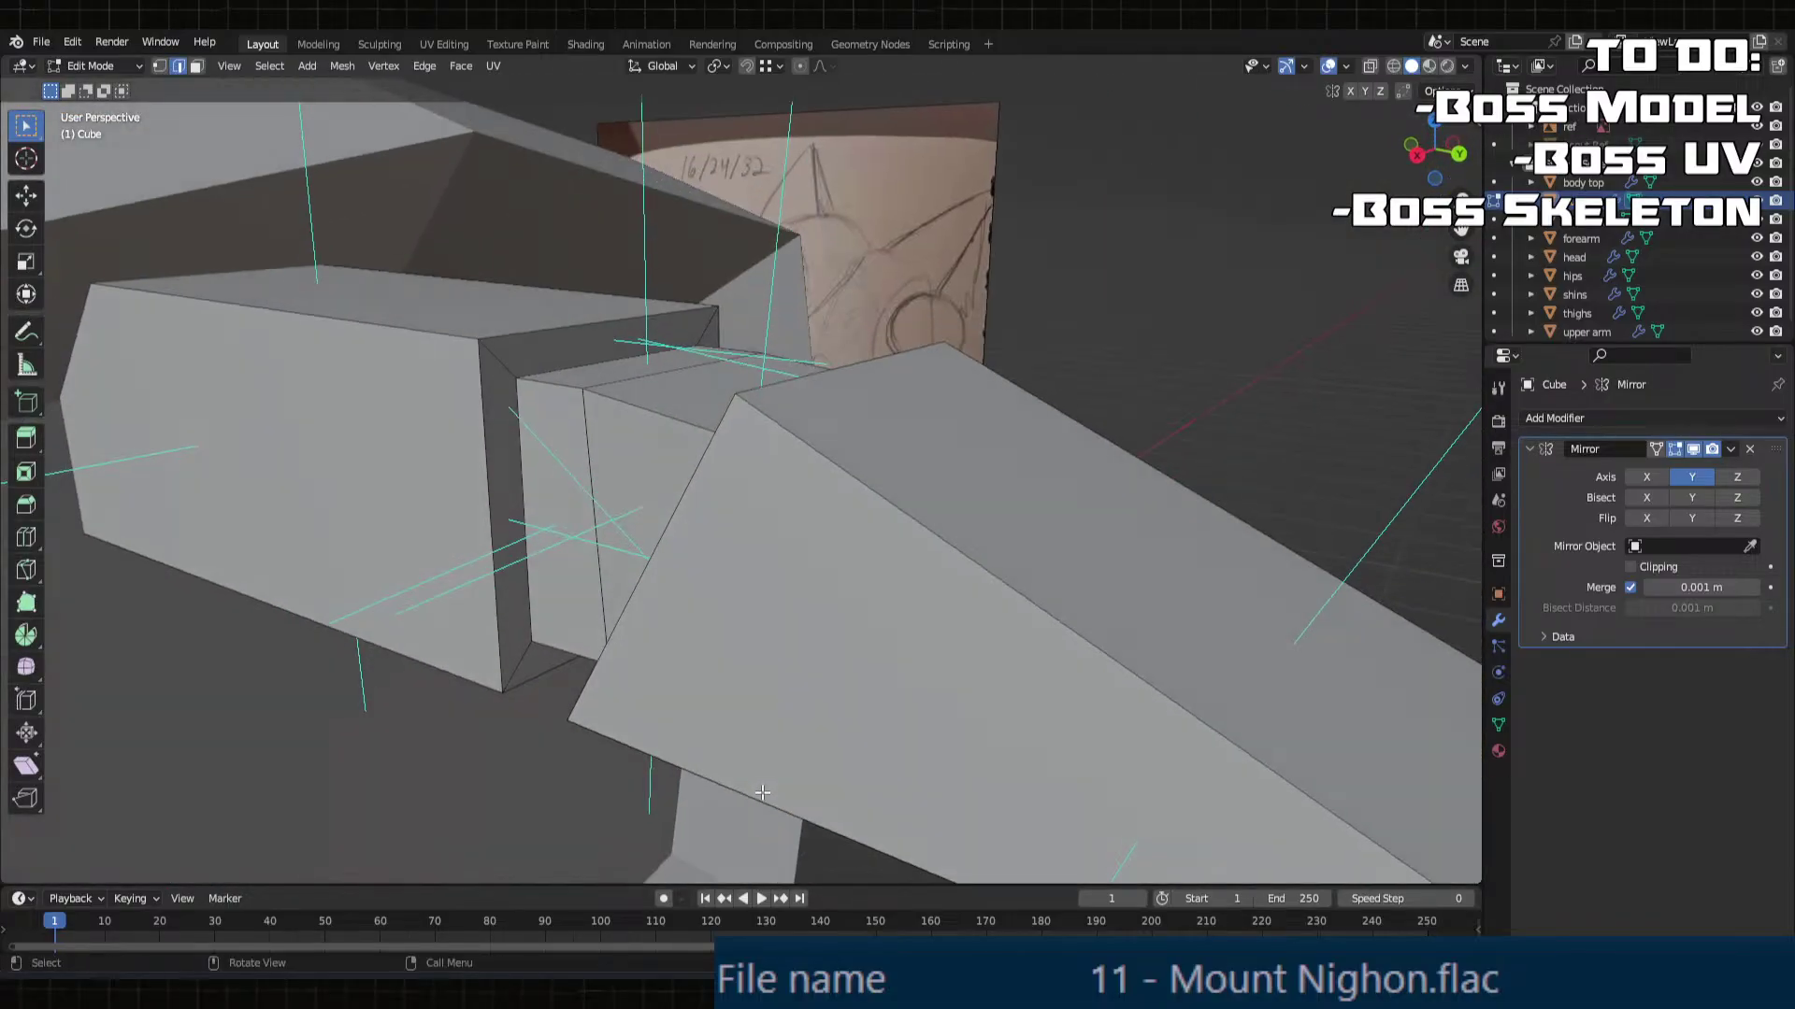
{"action": "scroll", "coordinate": [747, 775], "scroll_direction": "down", "scroll_amount": 4}
{"action": "middle_click_drag", "start_coordinate": [818, 720], "coordinate": [745, 647]}
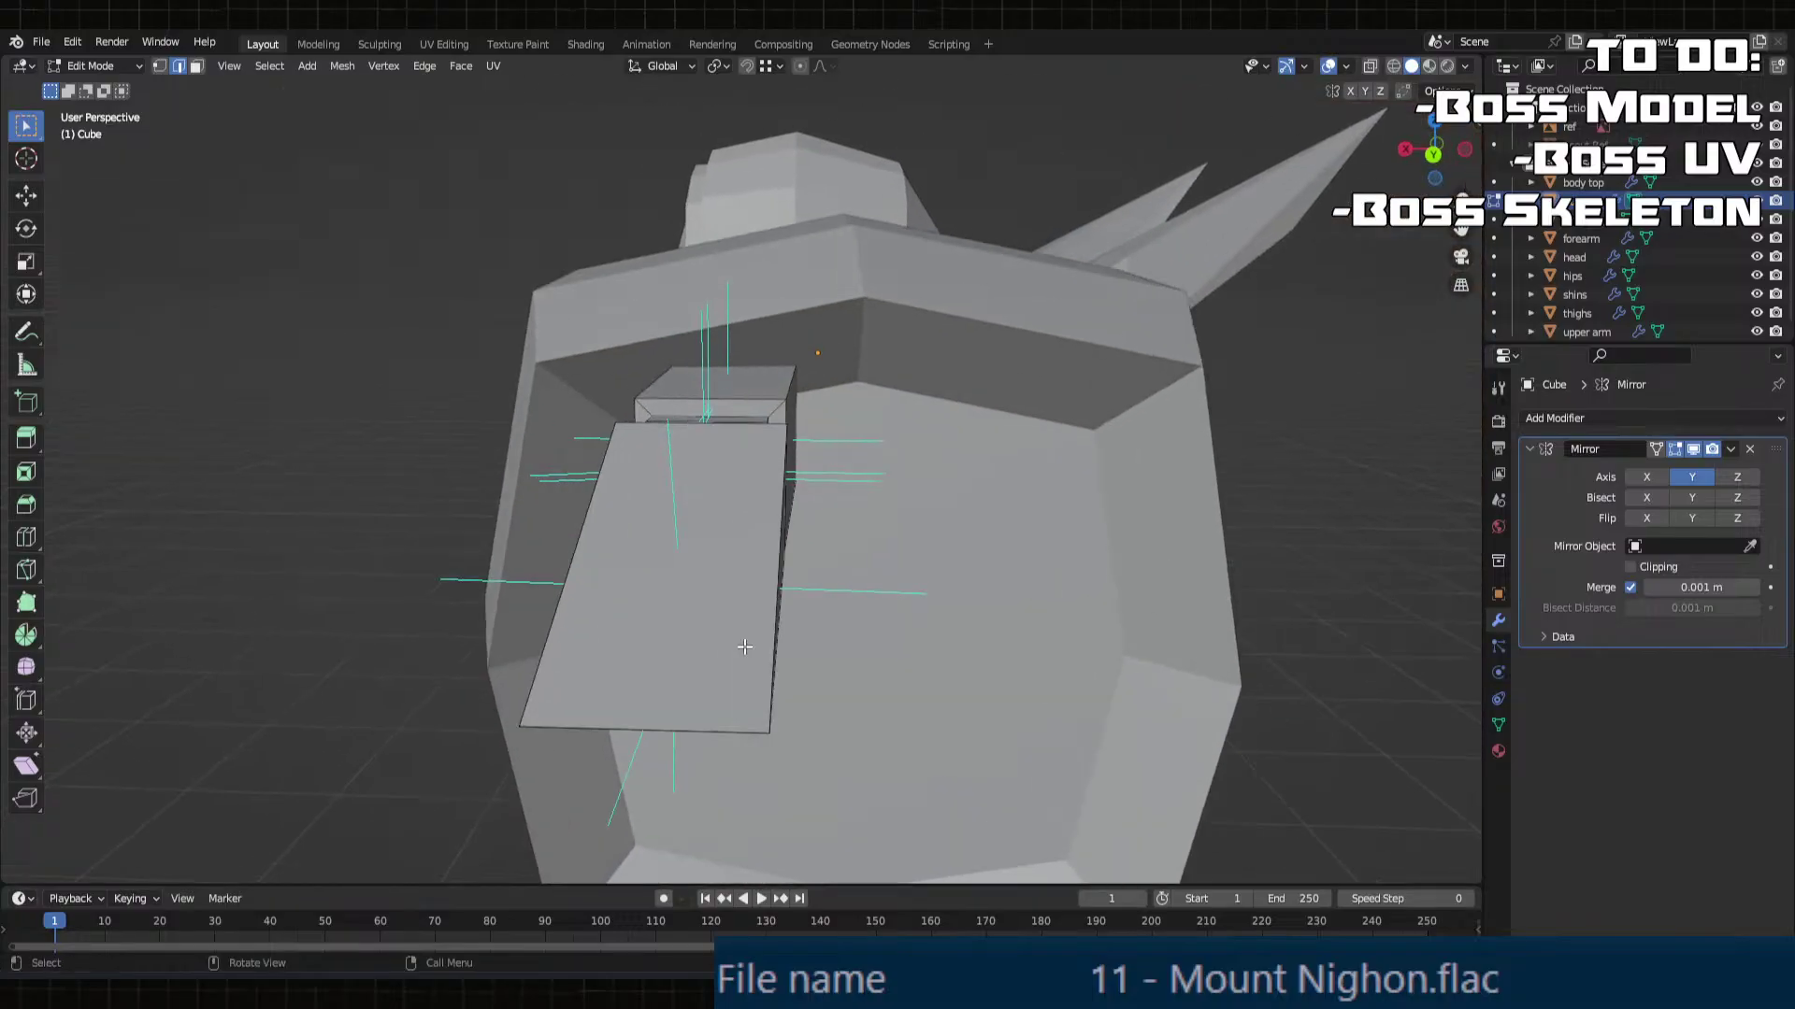
Step: Scale the finger's outer end edge along X and resize it once more without an axis constraint
{"action": "middle_click_drag", "start_coordinate": [788, 733], "coordinate": [813, 576]}
{"action": "key", "text": "s"}
{"action": "key", "text": "x"}
{"action": "left_click", "coordinate": [813, 733]}
{"action": "key", "text": "s"}
{"action": "left_click", "coordinate": [820, 598]}
Step: Select the finger's linked geometry, then pick its outer end edge and move it to reshape the tip
{"action": "key", "text": "ctrl+l"}
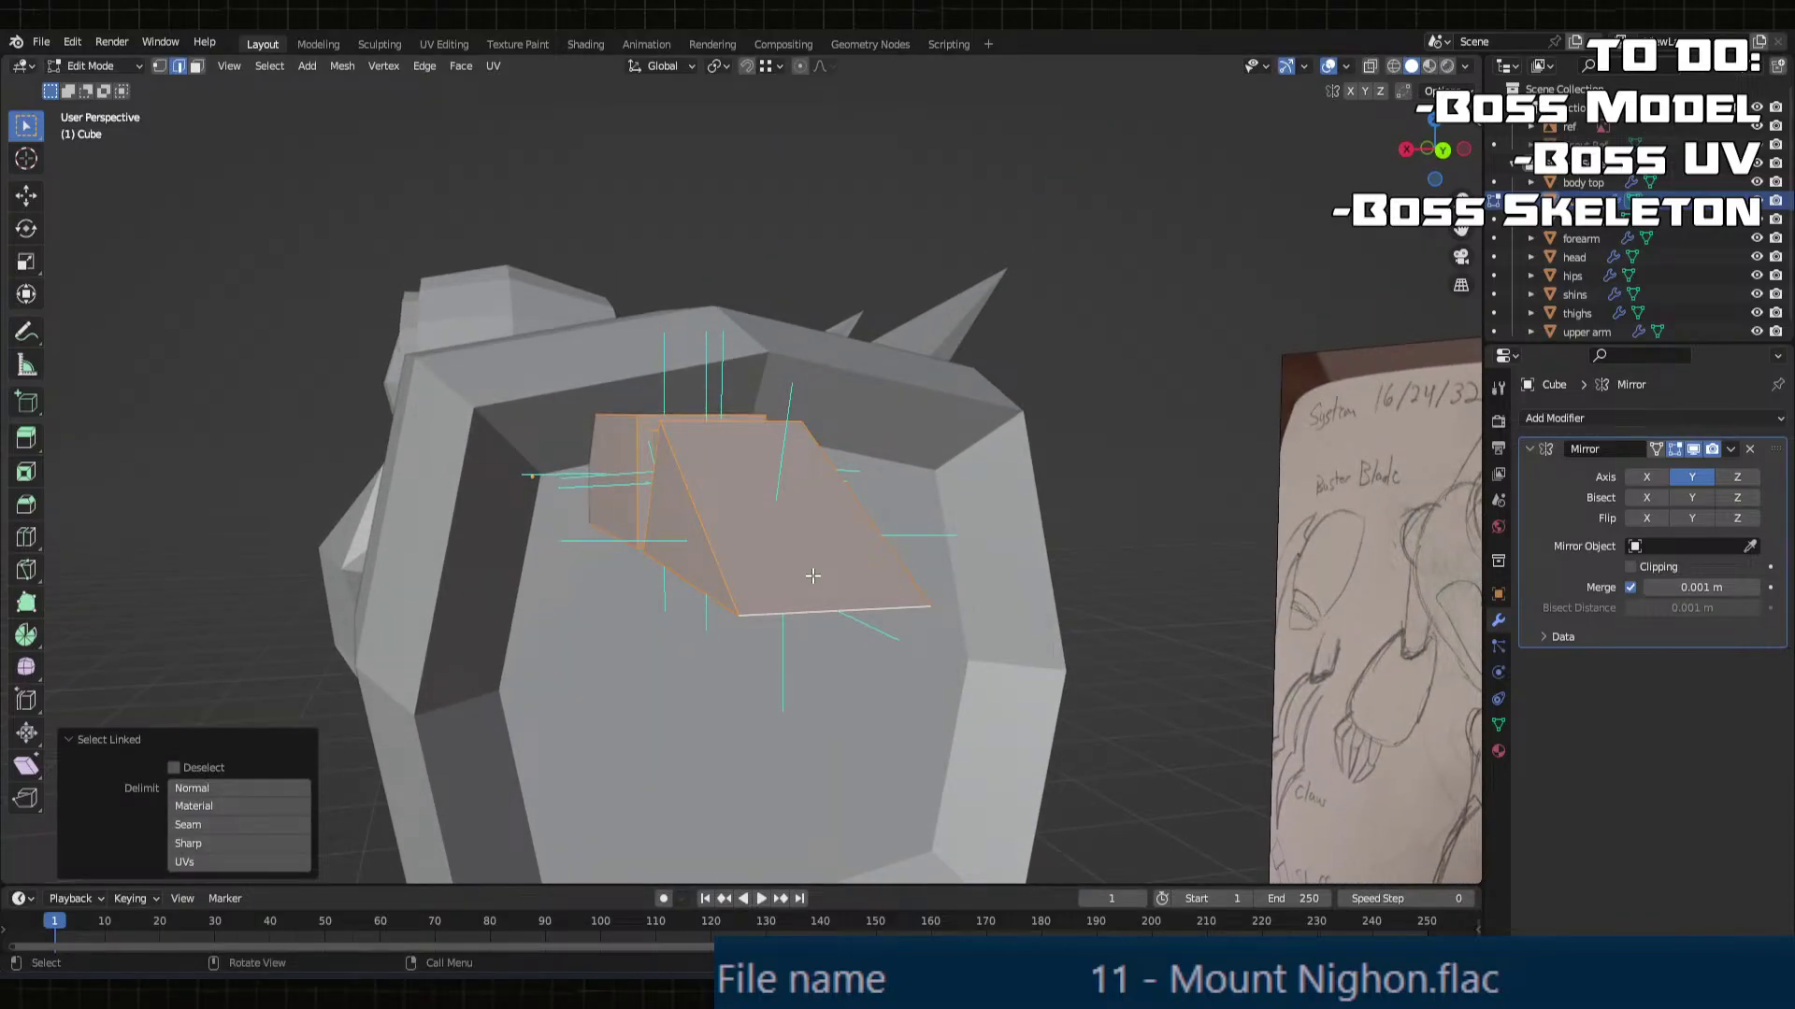
{"action": "key", "text": "alt+e"}
{"action": "left_click", "coordinate": [814, 575]}
{"action": "middle_click_drag", "start_coordinate": [814, 574], "coordinate": [831, 496]}
{"action": "key", "text": "g"}
{"action": "left_click", "coordinate": [844, 523]}
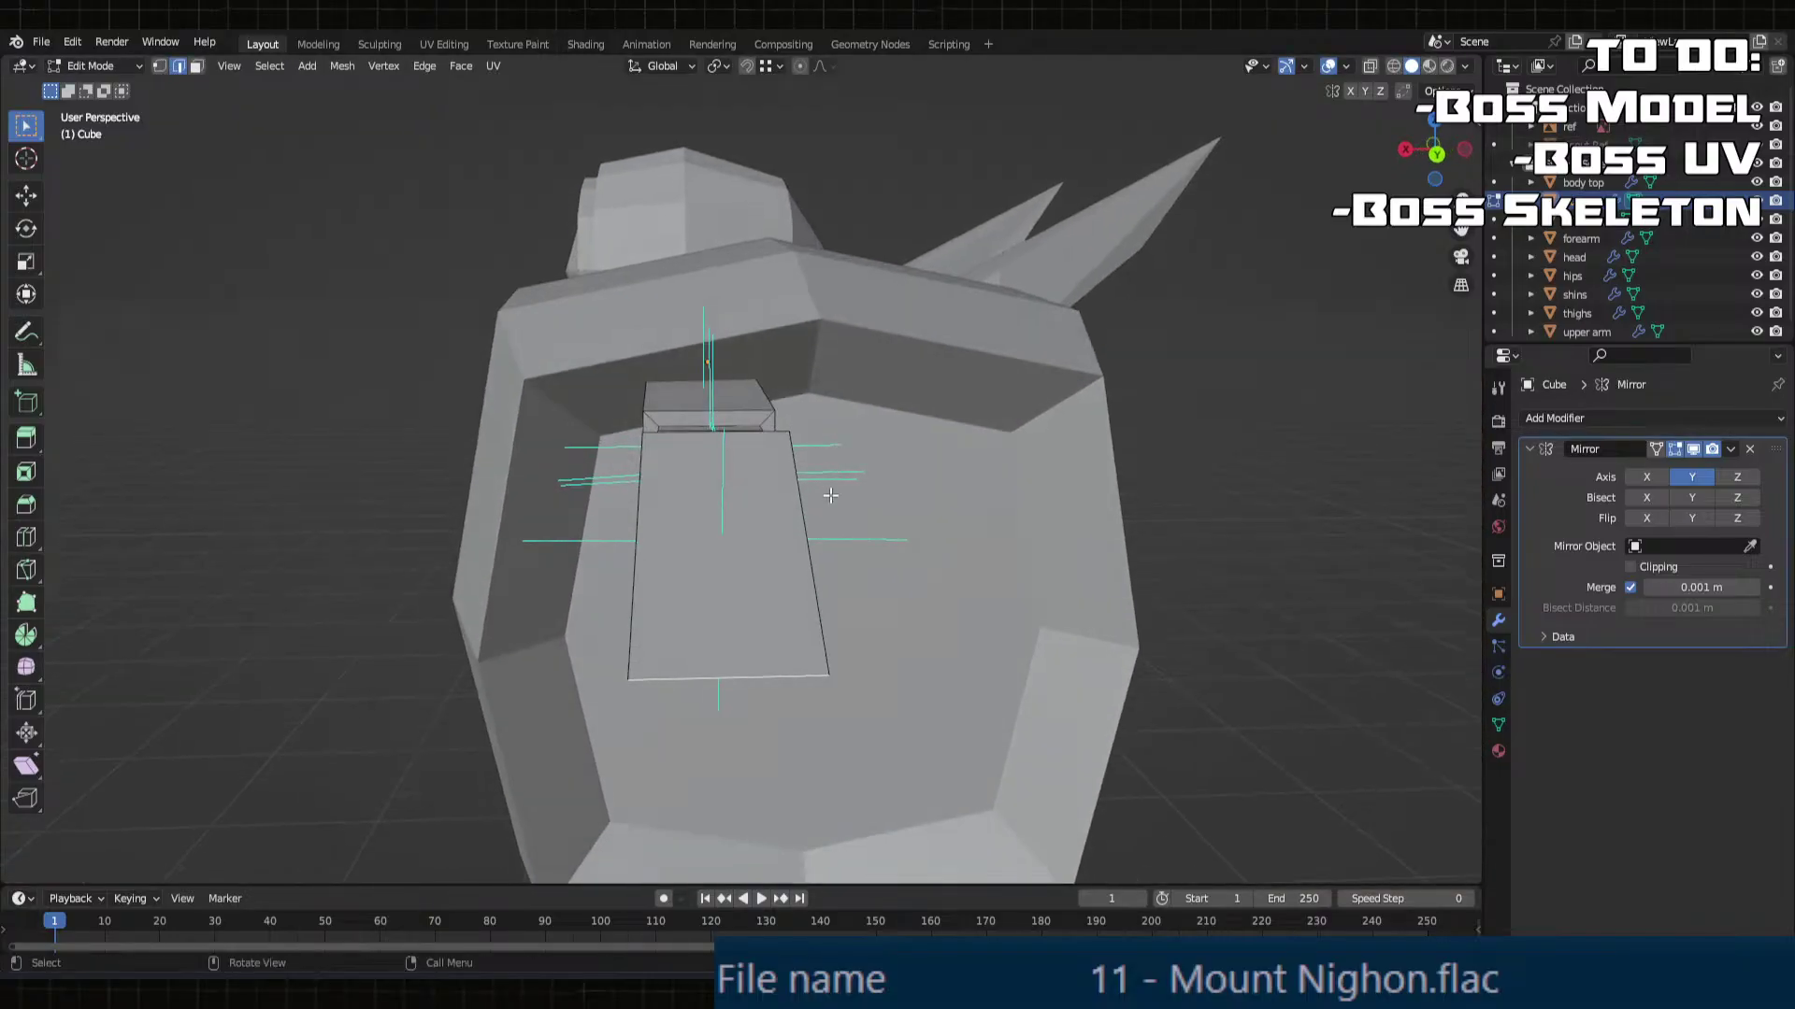
Step: Scale the finger's outer end edge along X to 0.5 to narrow the tip
{"action": "key", "text": "s"}
{"action": "key", "text": "x"}
{"action": "left_click", "coordinate": [819, 695]}
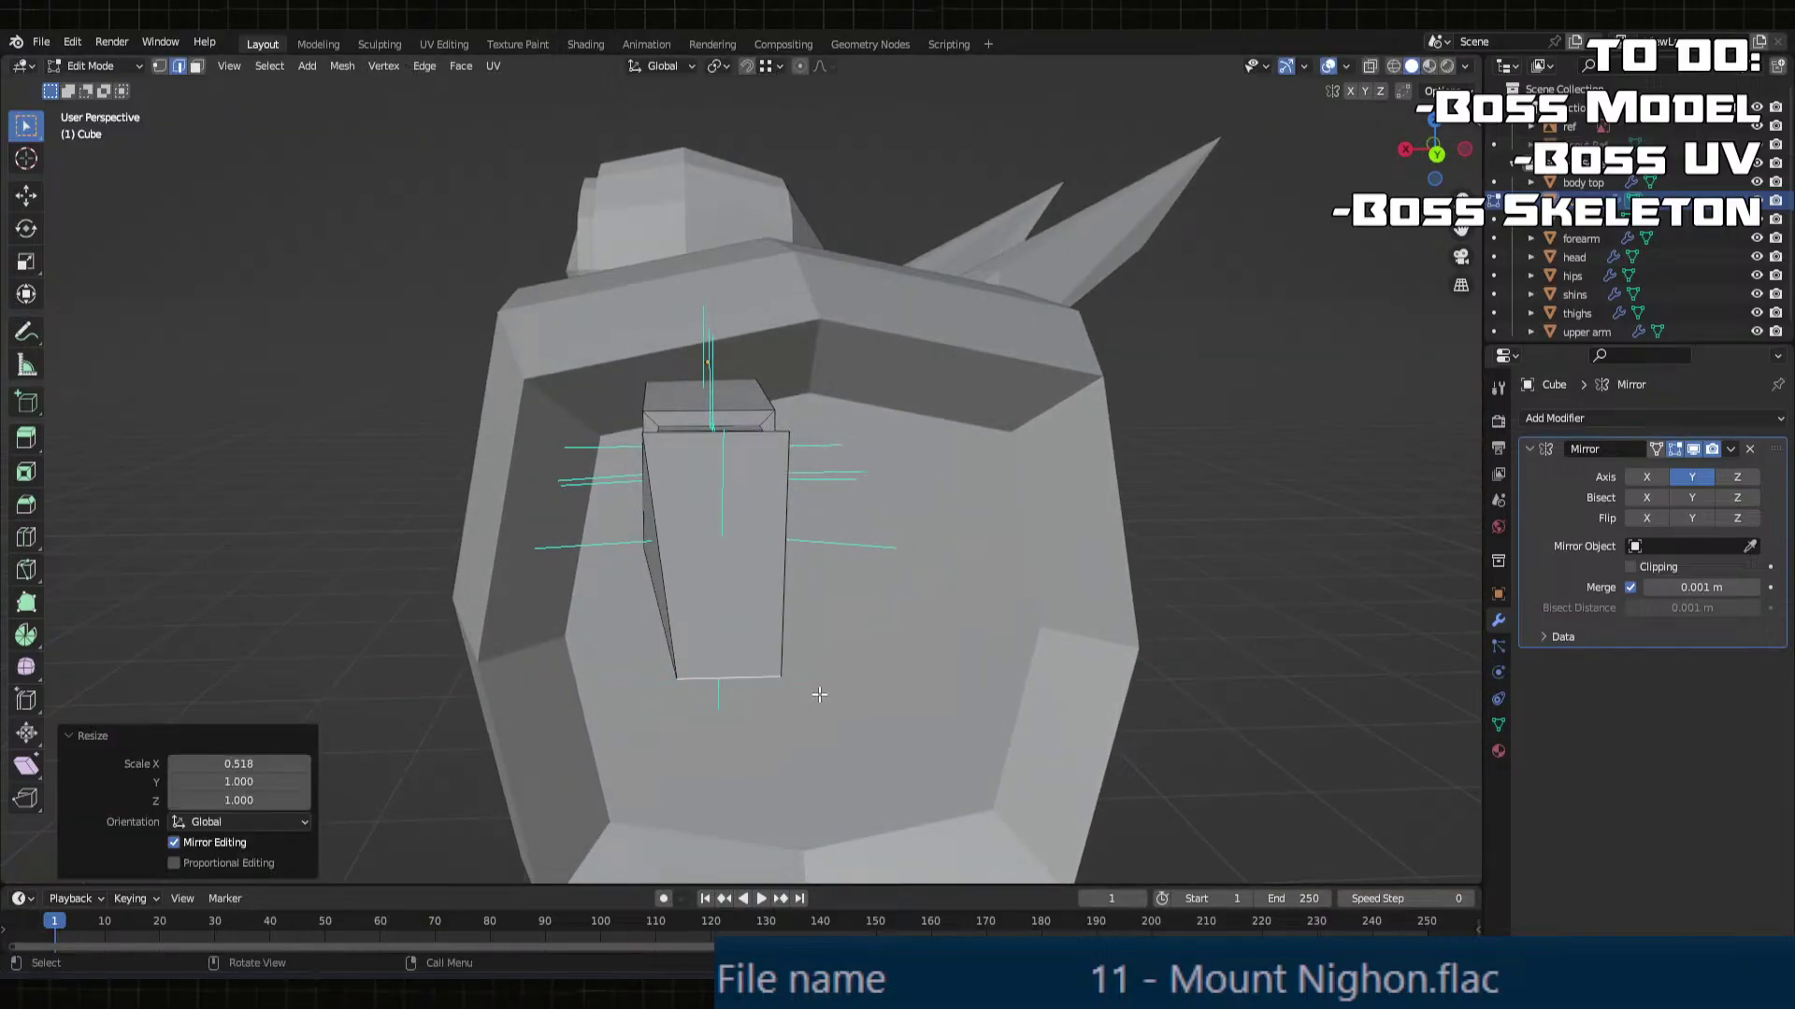
{"action": "middle_click_drag", "start_coordinate": [819, 695], "coordinate": [897, 641]}
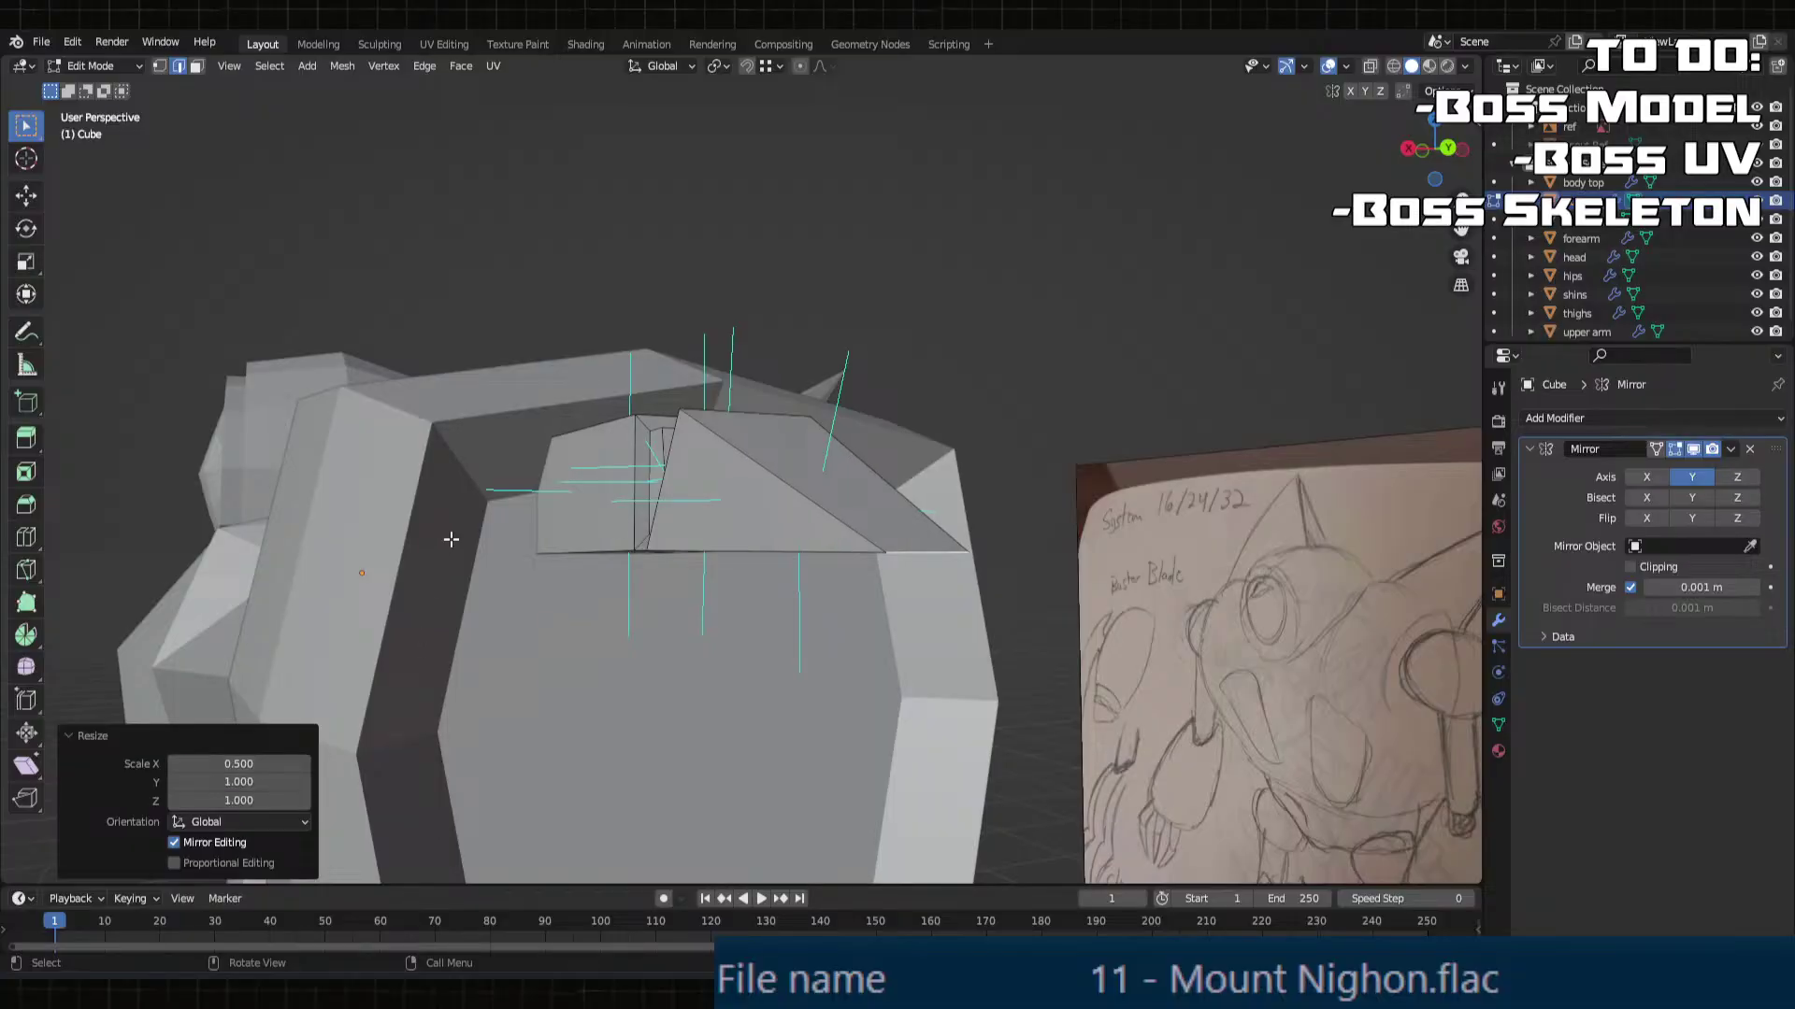
Step: Select the finger's square base face inside the forearm and enlarge it uniformly
{"action": "key", "text": "Tab"}
{"action": "middle_click_drag", "start_coordinate": [451, 539], "coordinate": [909, 516]}
{"action": "scroll", "coordinate": [966, 516], "scroll_direction": "up", "scroll_amount": 3}
{"action": "key", "text": "Tab"}
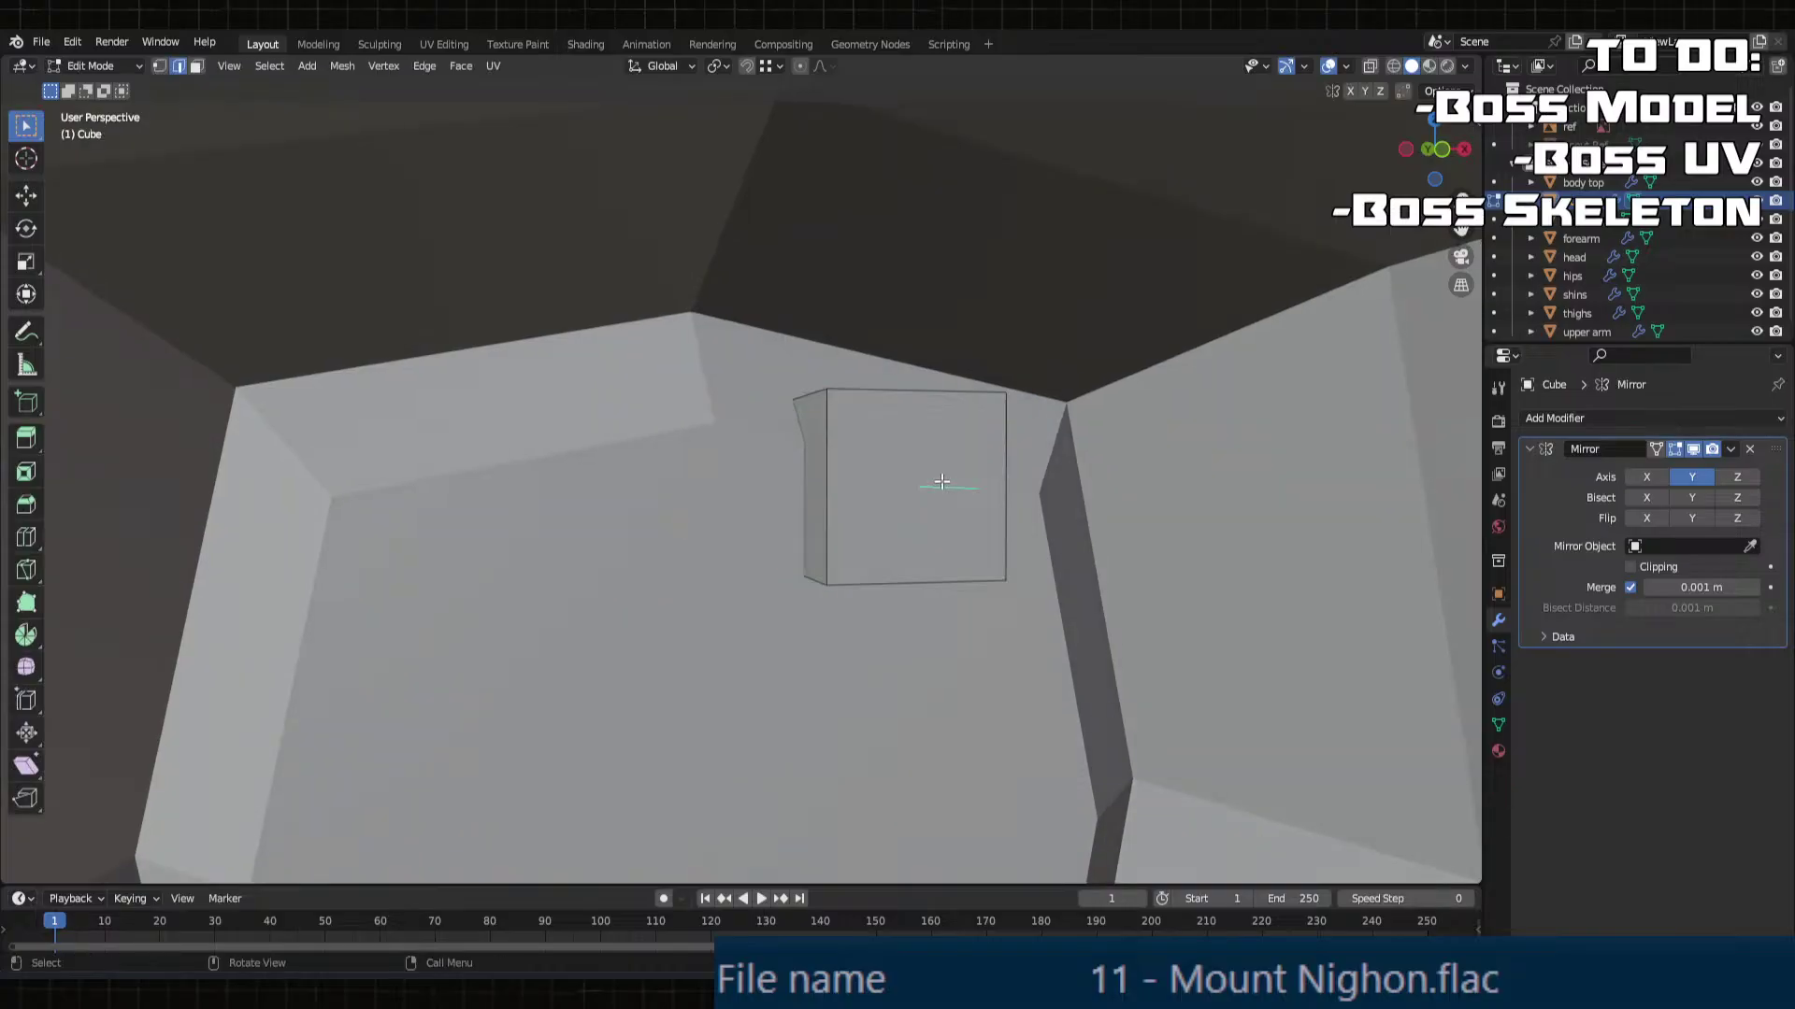
{"action": "key", "text": "3"}
{"action": "left_click", "coordinate": [897, 472]}
{"action": "key", "text": "s"}
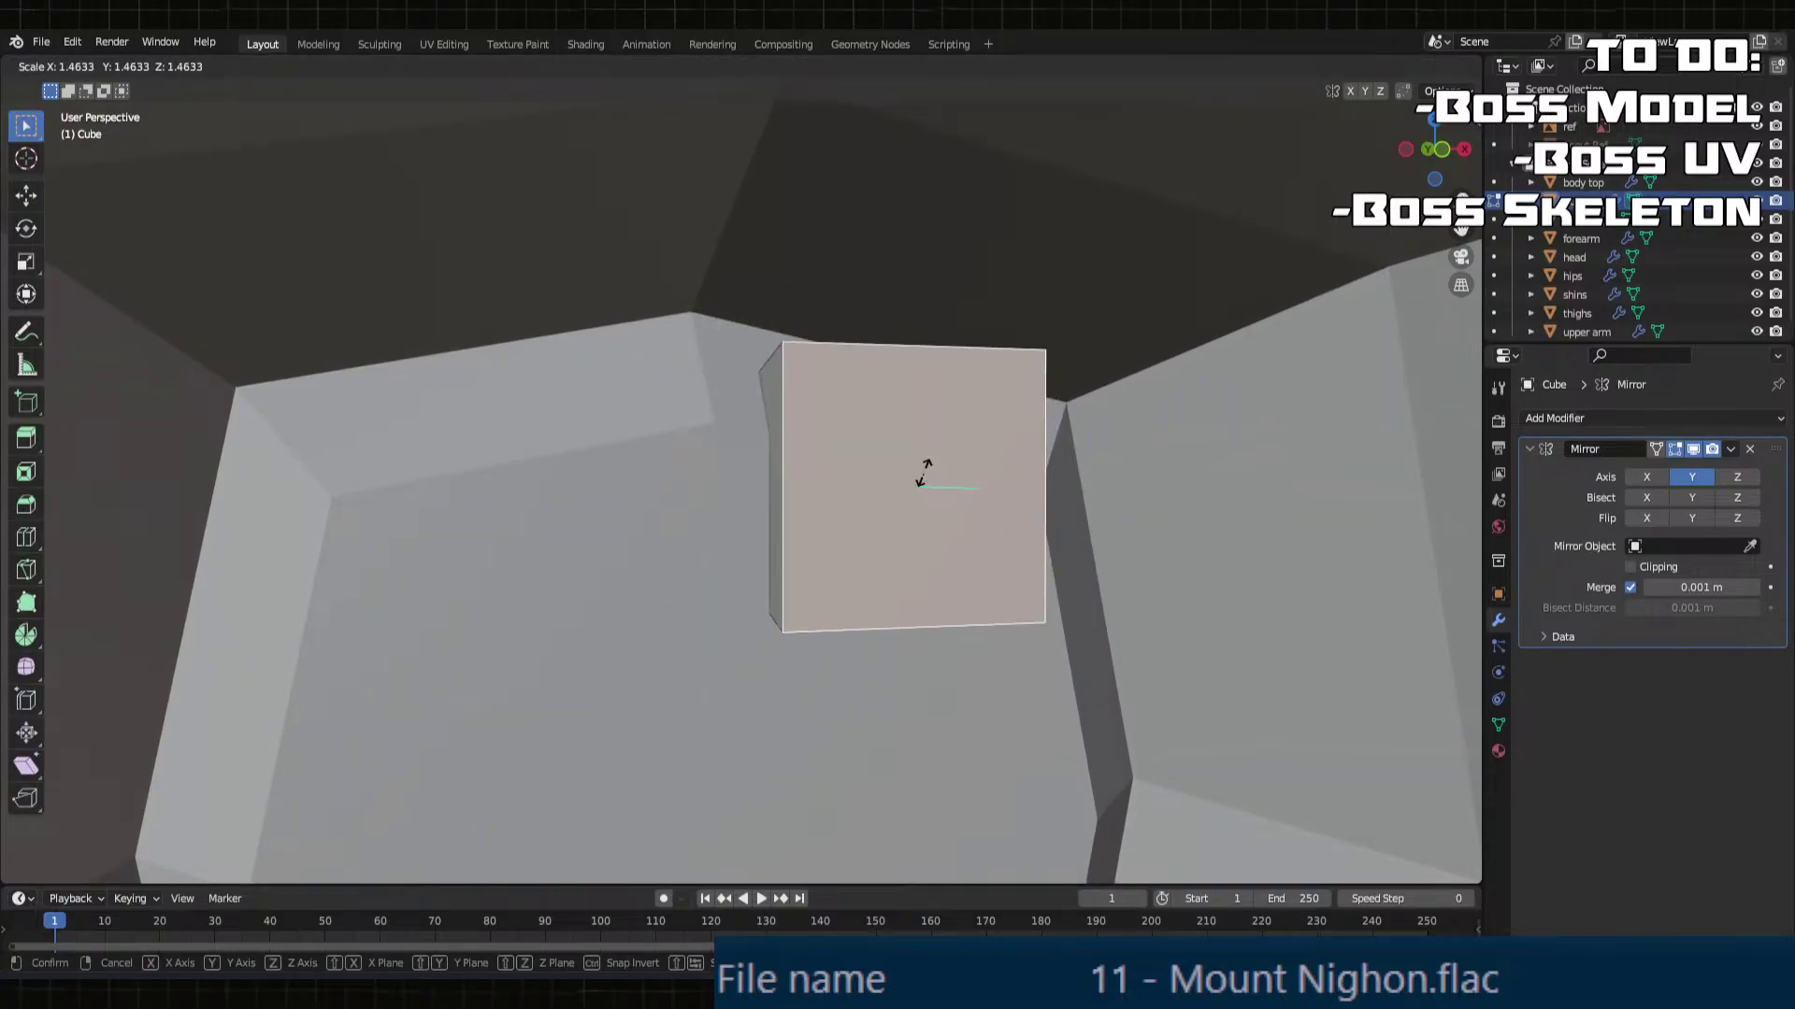
{"action": "left_click", "coordinate": [921, 473]}
Step: Set the base face's scale to 1.2 on X, Y and Z, and return to Object Mode
{"action": "left_click", "coordinate": [268, 763]}
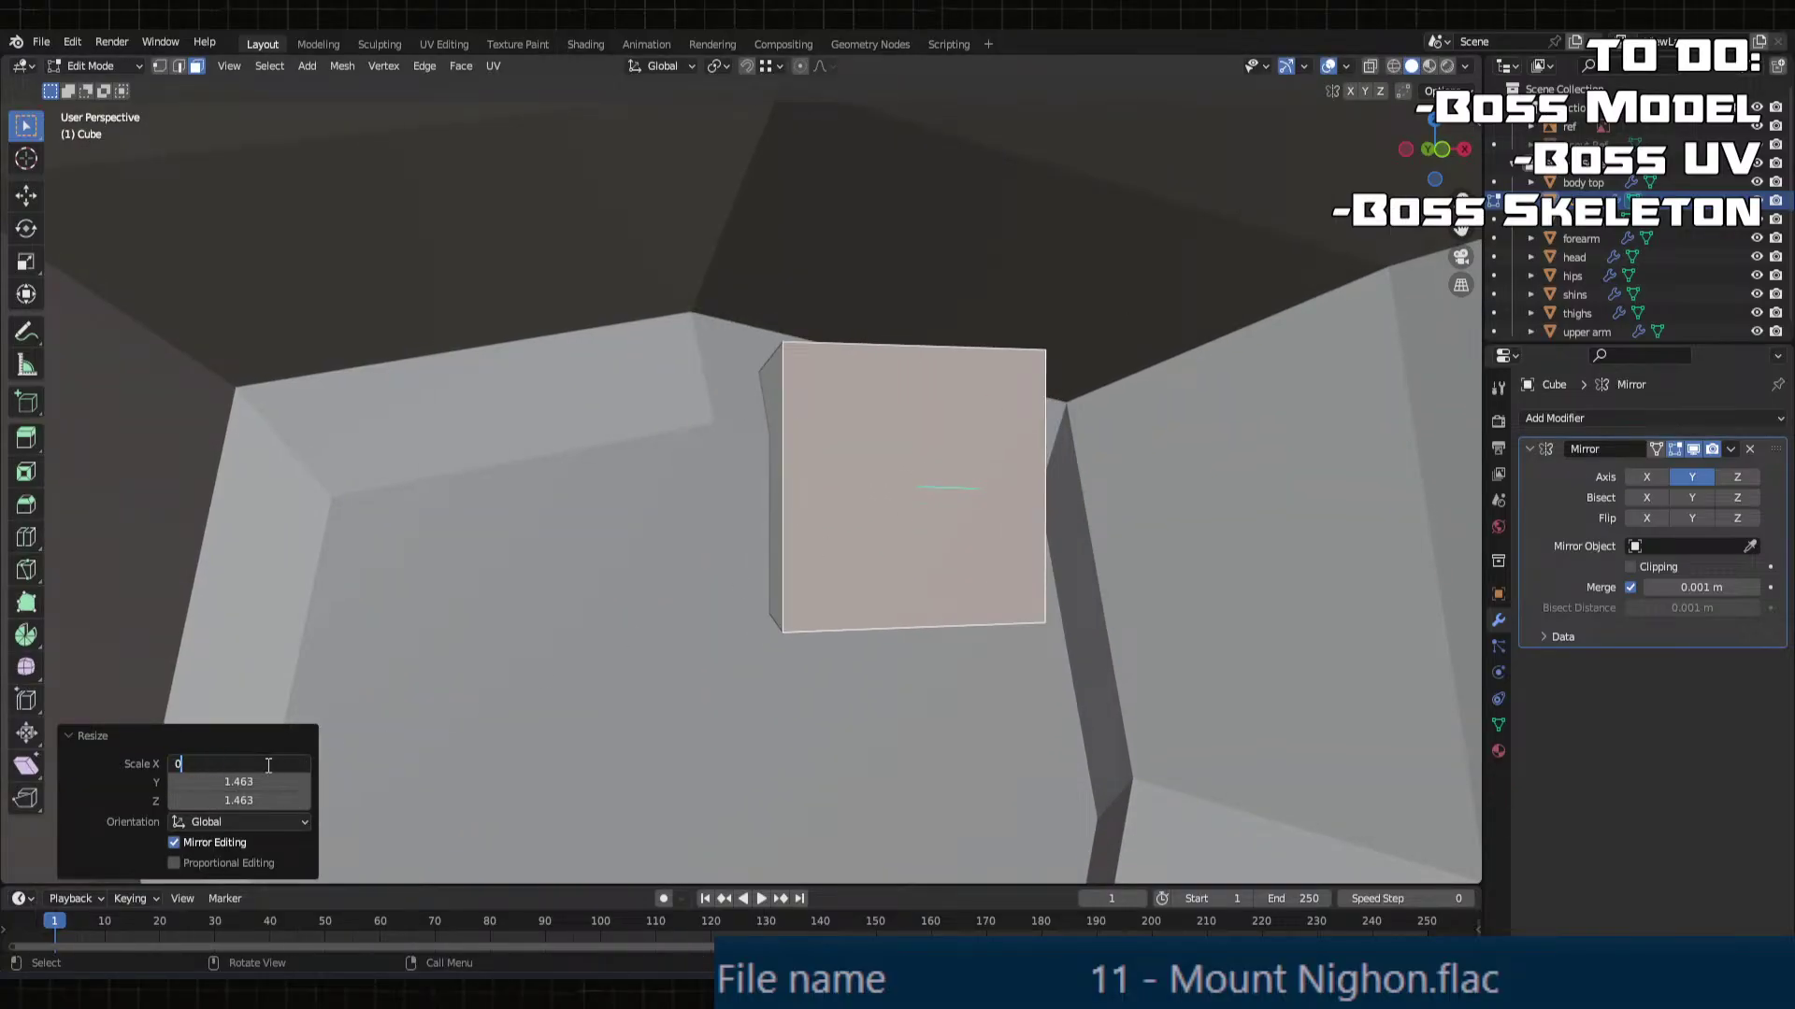
{"action": "type", "text": "1.2"}
{"action": "key", "text": "Tab"}
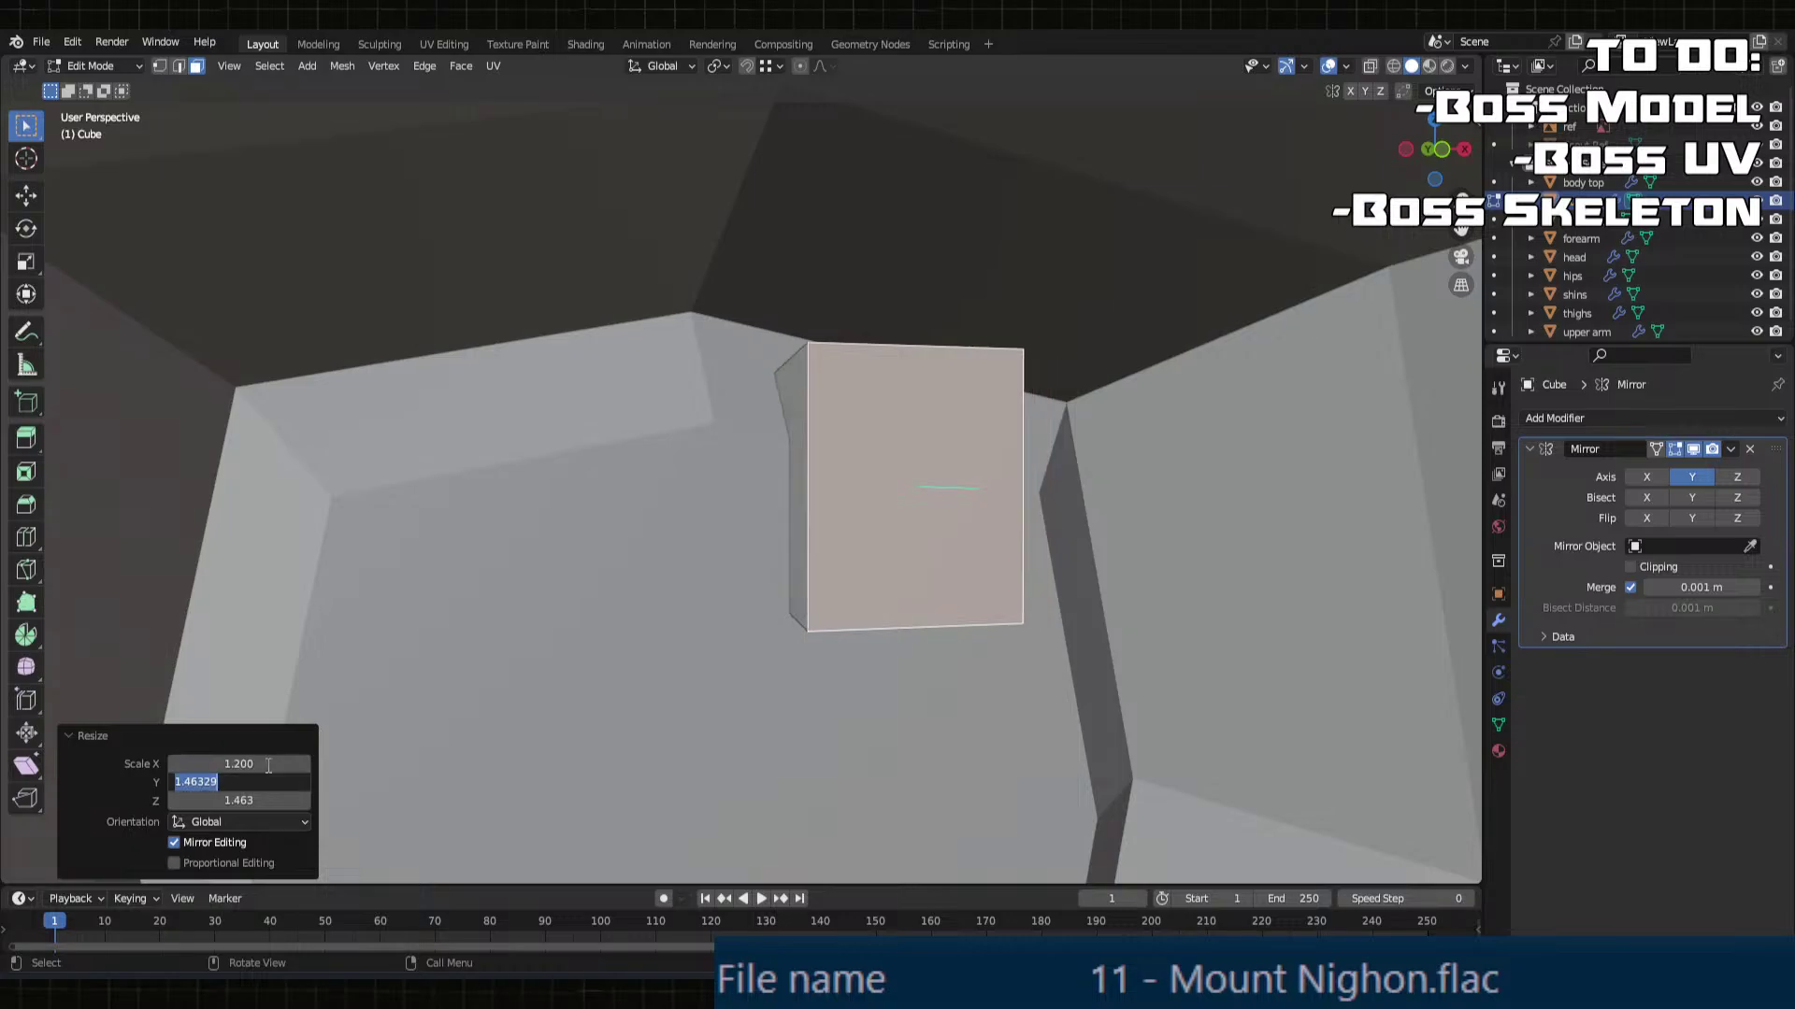
{"action": "type", "text": "1.2"}
{"action": "key", "text": "Tab"}
{"action": "type", "text": "1"}
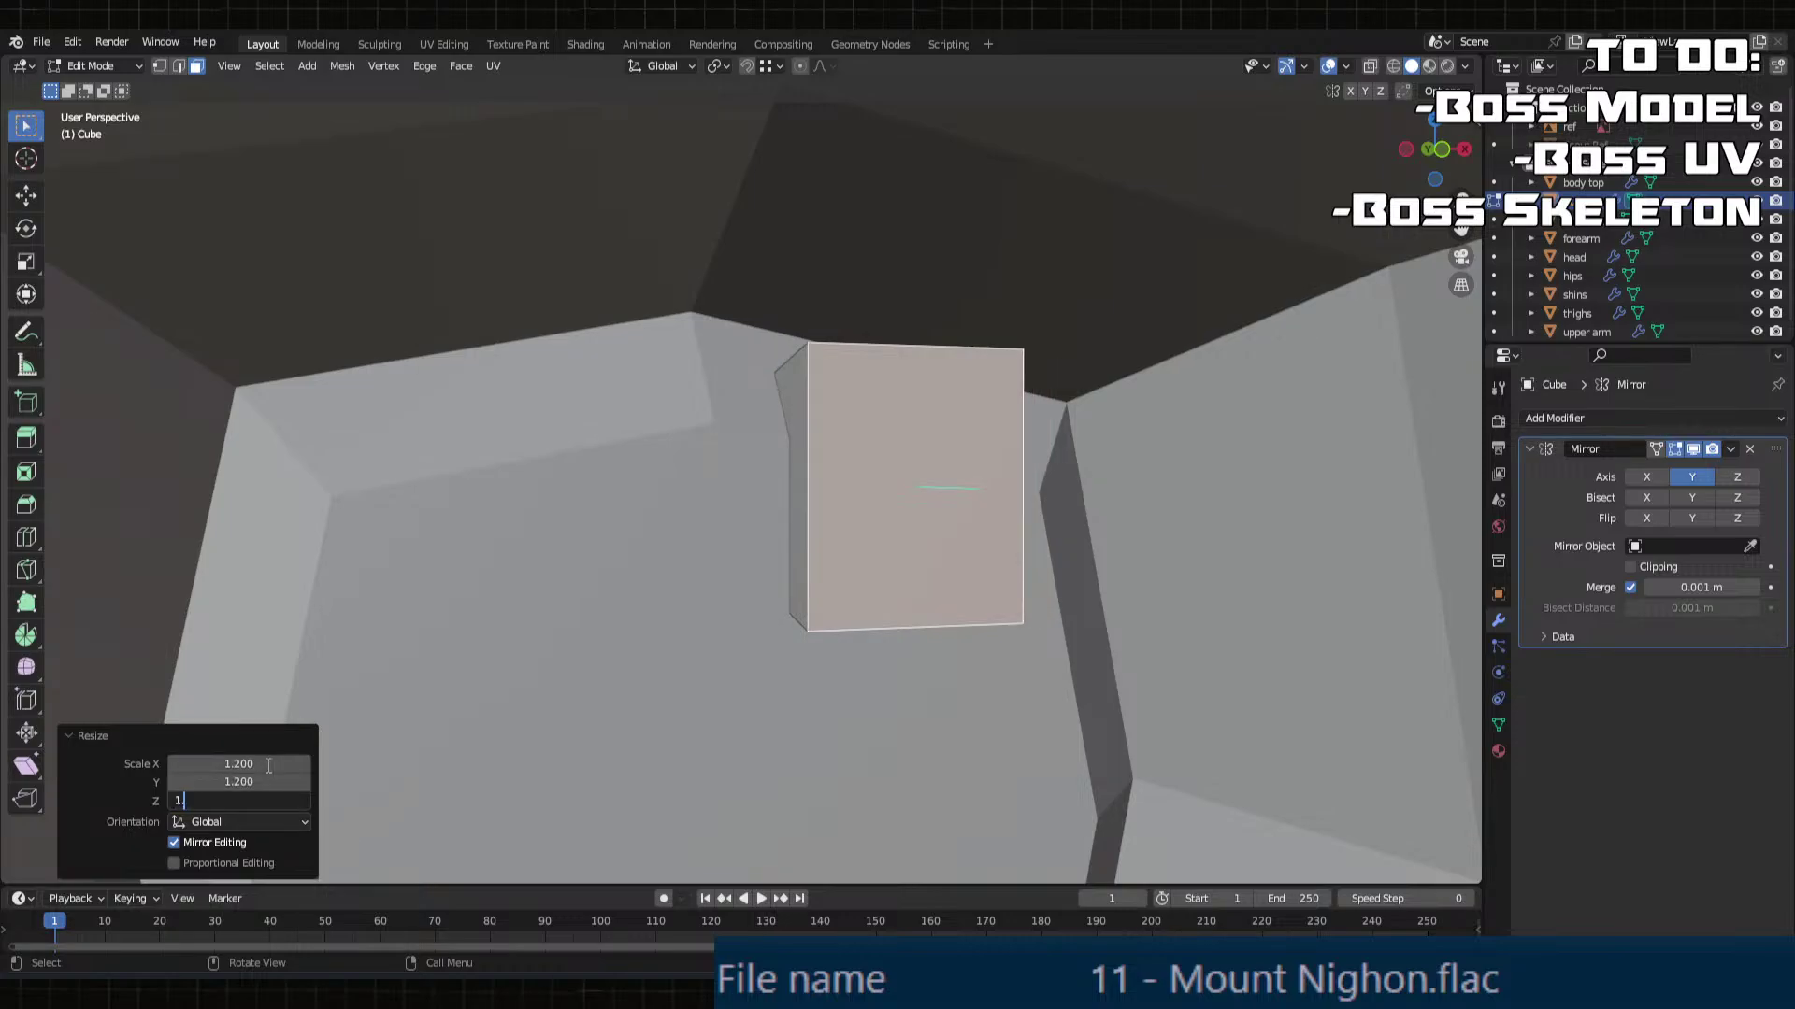
{"action": "type", "text": ".2"}
{"action": "key", "text": "Return"}
{"action": "key", "text": "Tab"}
Step: Select the entire linked finger mesh in Edit Mode and lower it along Z within the forearm opening
{"action": "scroll", "coordinate": [699, 663], "scroll_direction": "down", "scroll_amount": 5}
{"action": "mouse_move", "coordinate": [699, 664]}
{"action": "middle_mouse_down"}
{"action": "mouse_move", "coordinate": [949, 721]}
{"action": "mouse_move", "coordinate": [641, 760]}
{"action": "mouse_move", "coordinate": [601, 689]}
{"action": "mouse_move", "coordinate": [857, 689]}
{"action": "mouse_move", "coordinate": [766, 621]}
{"action": "mouse_move", "coordinate": [826, 572]}
{"action": "middle_mouse_up"}
{"action": "left_click", "coordinate": [721, 697]}
{"action": "left_click", "coordinate": [712, 488]}
{"action": "scroll", "coordinate": [713, 489], "scroll_direction": "up", "scroll_amount": 2}
{"action": "middle_click_drag", "start_coordinate": [712, 490], "coordinate": [695, 503]}
{"action": "key", "text": "Tab"}
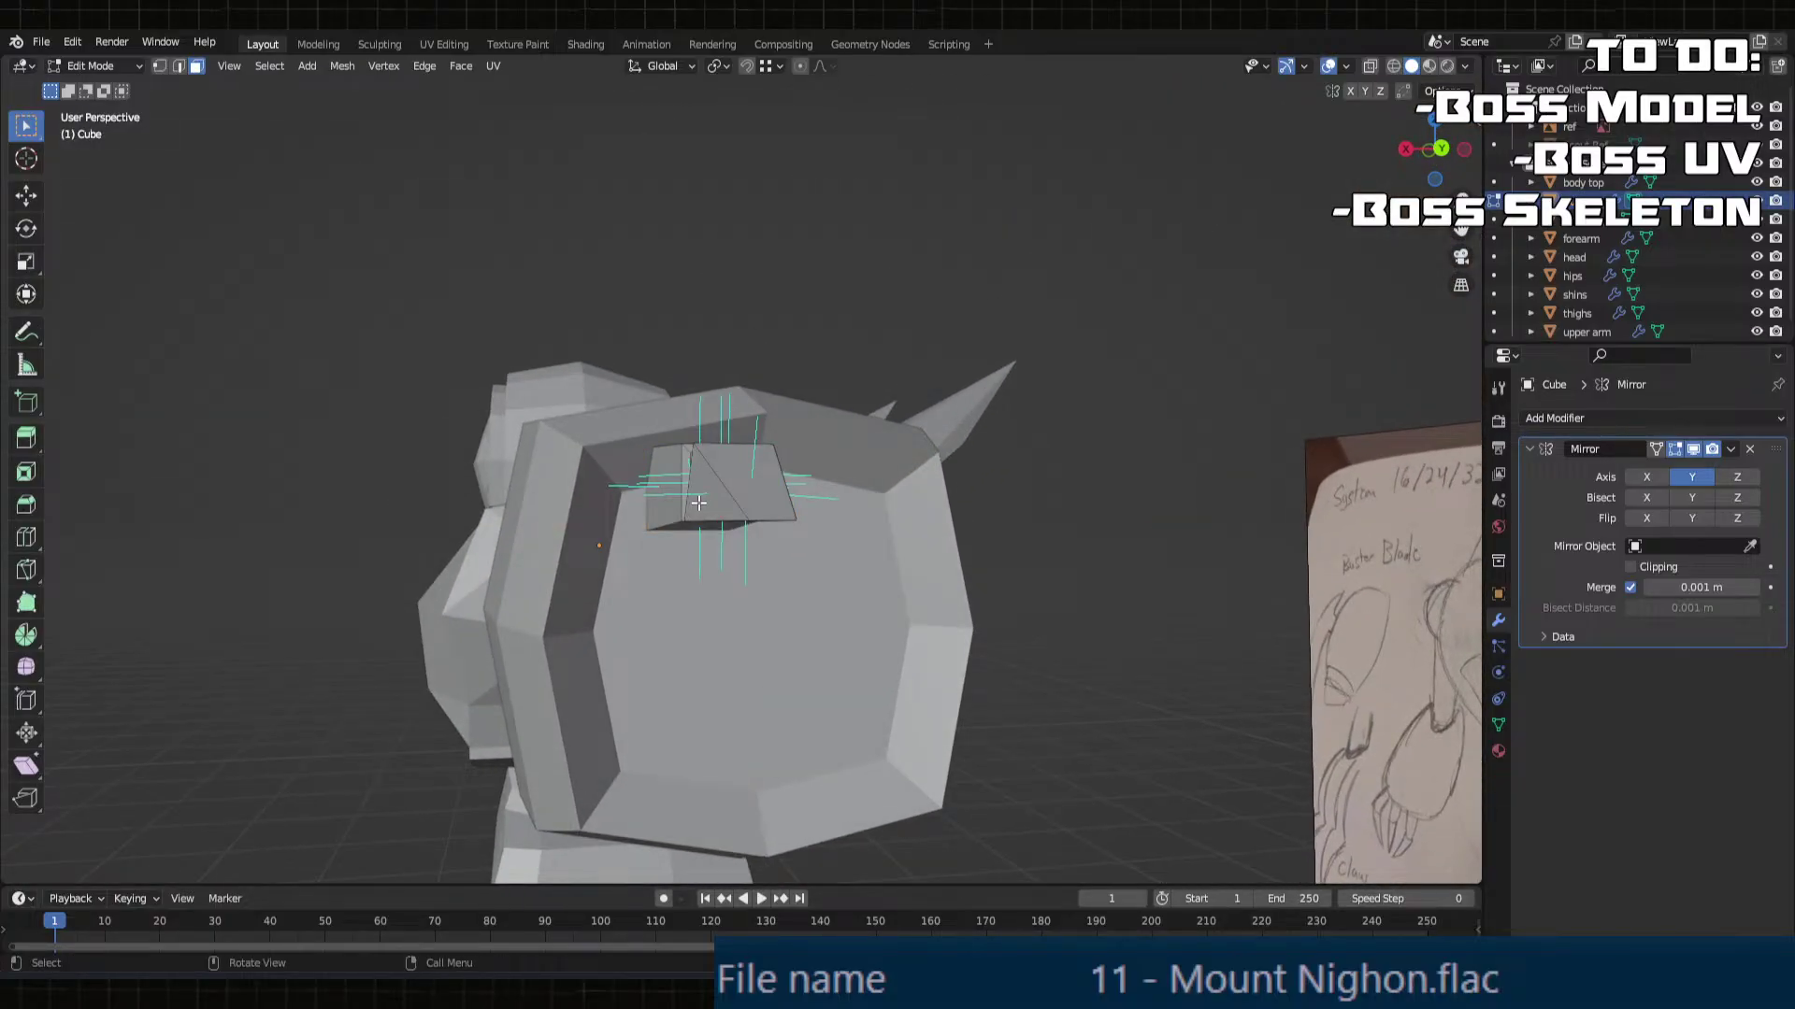
{"action": "key", "text": "k"}
{"action": "key", "text": "Escape"}
{"action": "key", "text": "l"}
{"action": "key", "text": "g"}
{"action": "key", "text": "z"}
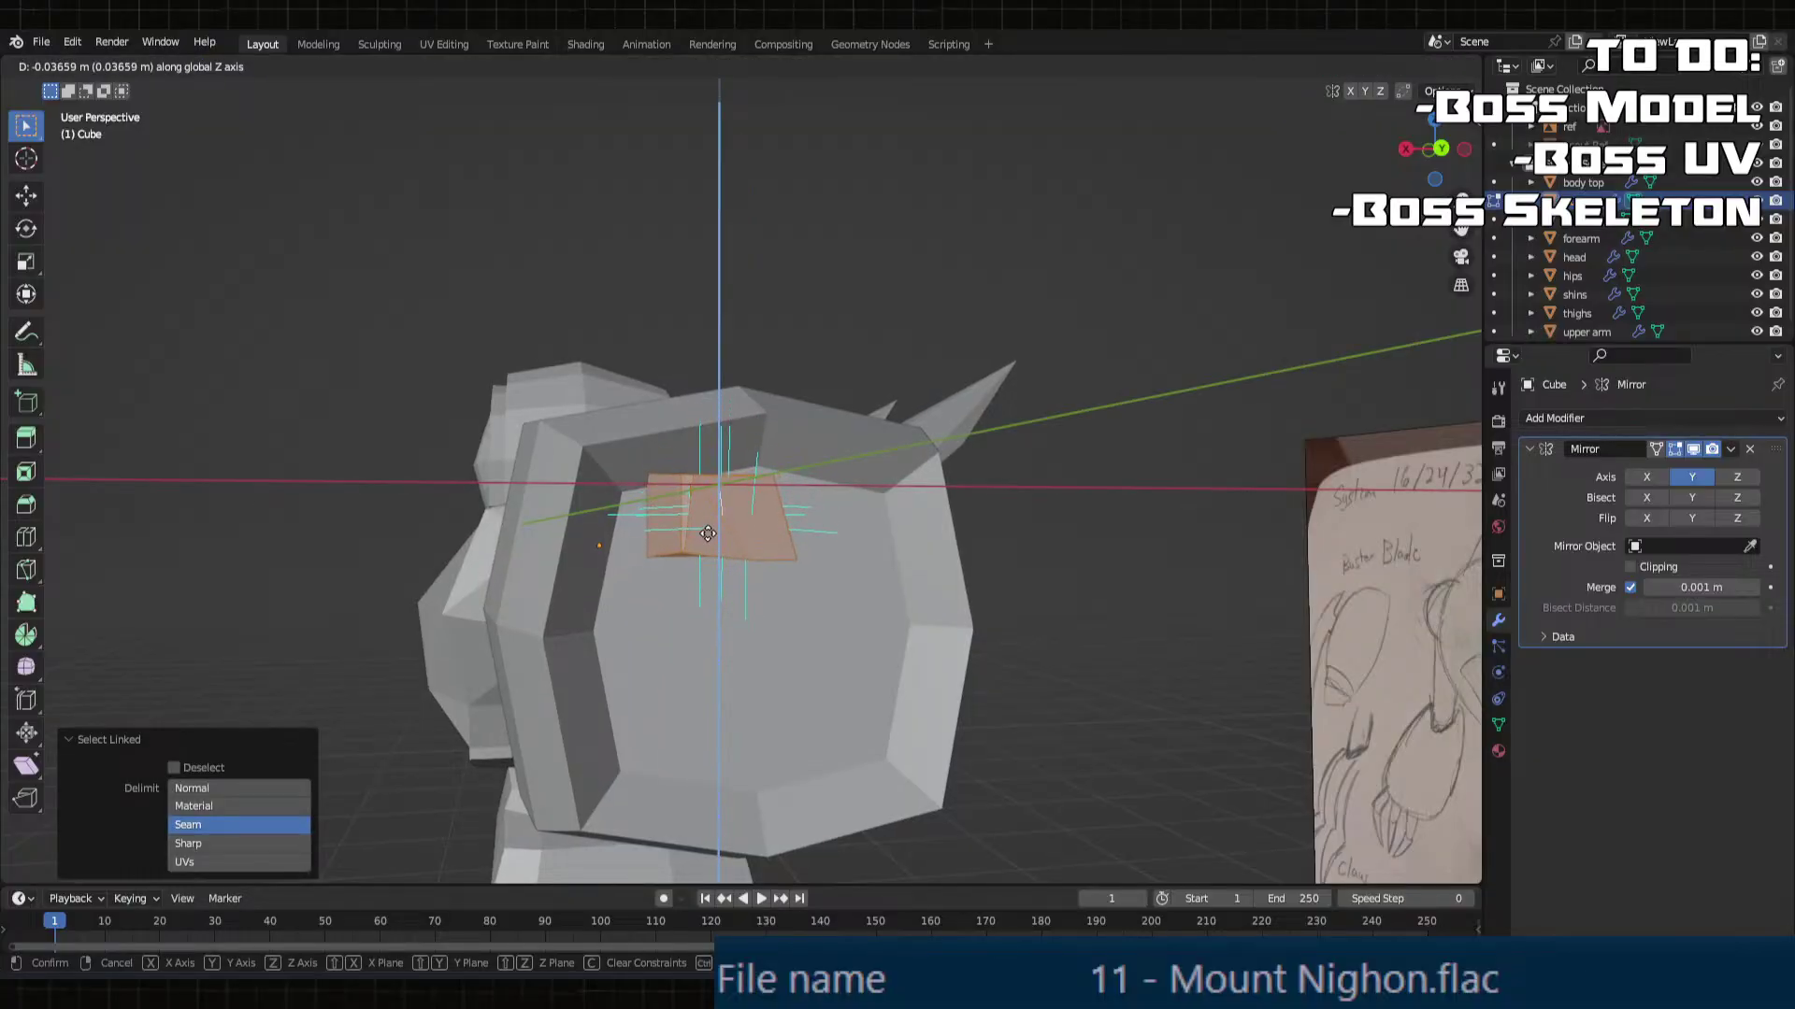
{"action": "left_click", "coordinate": [699, 561]}
{"action": "mouse_move", "coordinate": [699, 561]}
{"action": "middle_mouse_down"}
{"action": "mouse_move", "coordinate": [696, 578]}
{"action": "mouse_move", "coordinate": [1047, 732]}
{"action": "mouse_move", "coordinate": [824, 672]}
{"action": "mouse_move", "coordinate": [751, 697]}
{"action": "mouse_move", "coordinate": [985, 698]}
{"action": "mouse_move", "coordinate": [1062, 722]}
{"action": "mouse_move", "coordinate": [929, 660]}
{"action": "mouse_move", "coordinate": [720, 652]}
{"action": "mouse_move", "coordinate": [681, 607]}
{"action": "mouse_move", "coordinate": [835, 663]}
{"action": "middle_mouse_up"}
{"action": "key", "text": "Tab"}
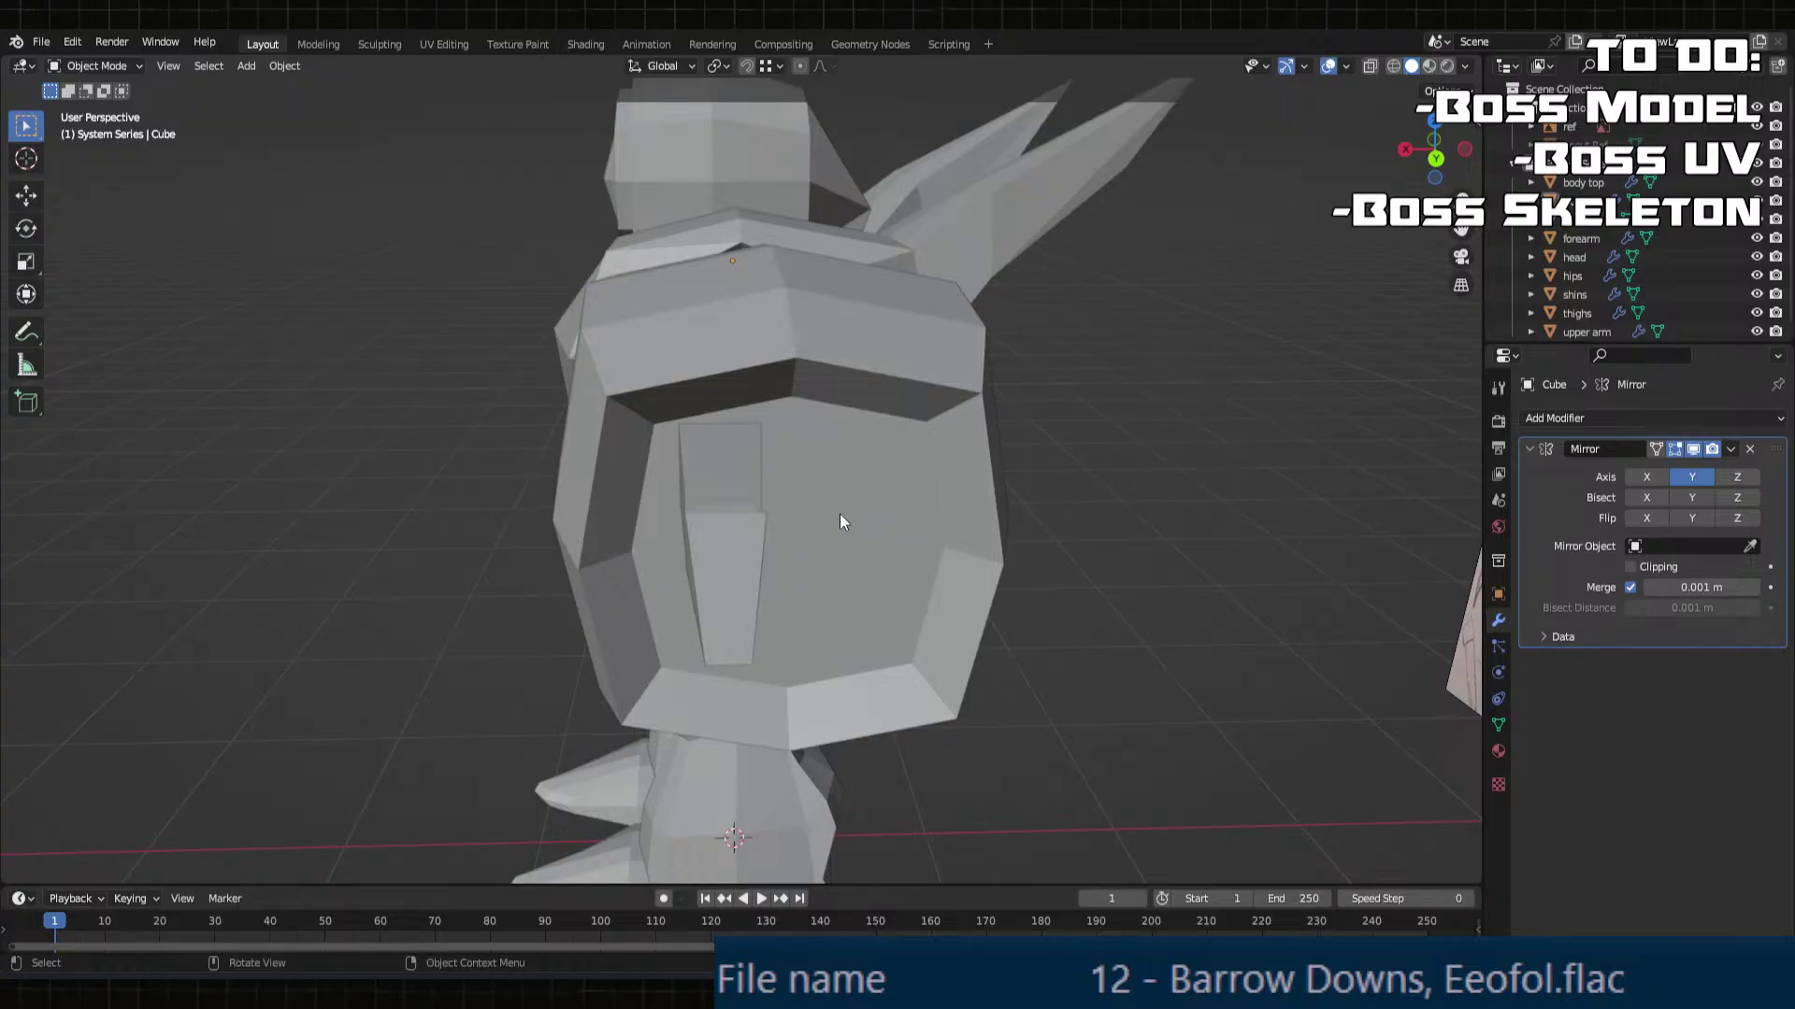
Step: Select the finger object and rename it "finger pointer"
{"action": "scroll", "coordinate": [773, 529], "scroll_direction": "down", "scroll_amount": 5}
{"action": "mouse_move", "coordinate": [773, 529]}
{"action": "middle_mouse_down"}
{"action": "mouse_move", "coordinate": [889, 505]}
{"action": "mouse_move", "coordinate": [851, 566]}
{"action": "mouse_move", "coordinate": [1014, 557]}
{"action": "mouse_move", "coordinate": [929, 537]}
{"action": "mouse_move", "coordinate": [668, 550]}
{"action": "mouse_move", "coordinate": [630, 594]}
{"action": "middle_mouse_up"}
{"action": "left_click", "coordinate": [393, 652]}
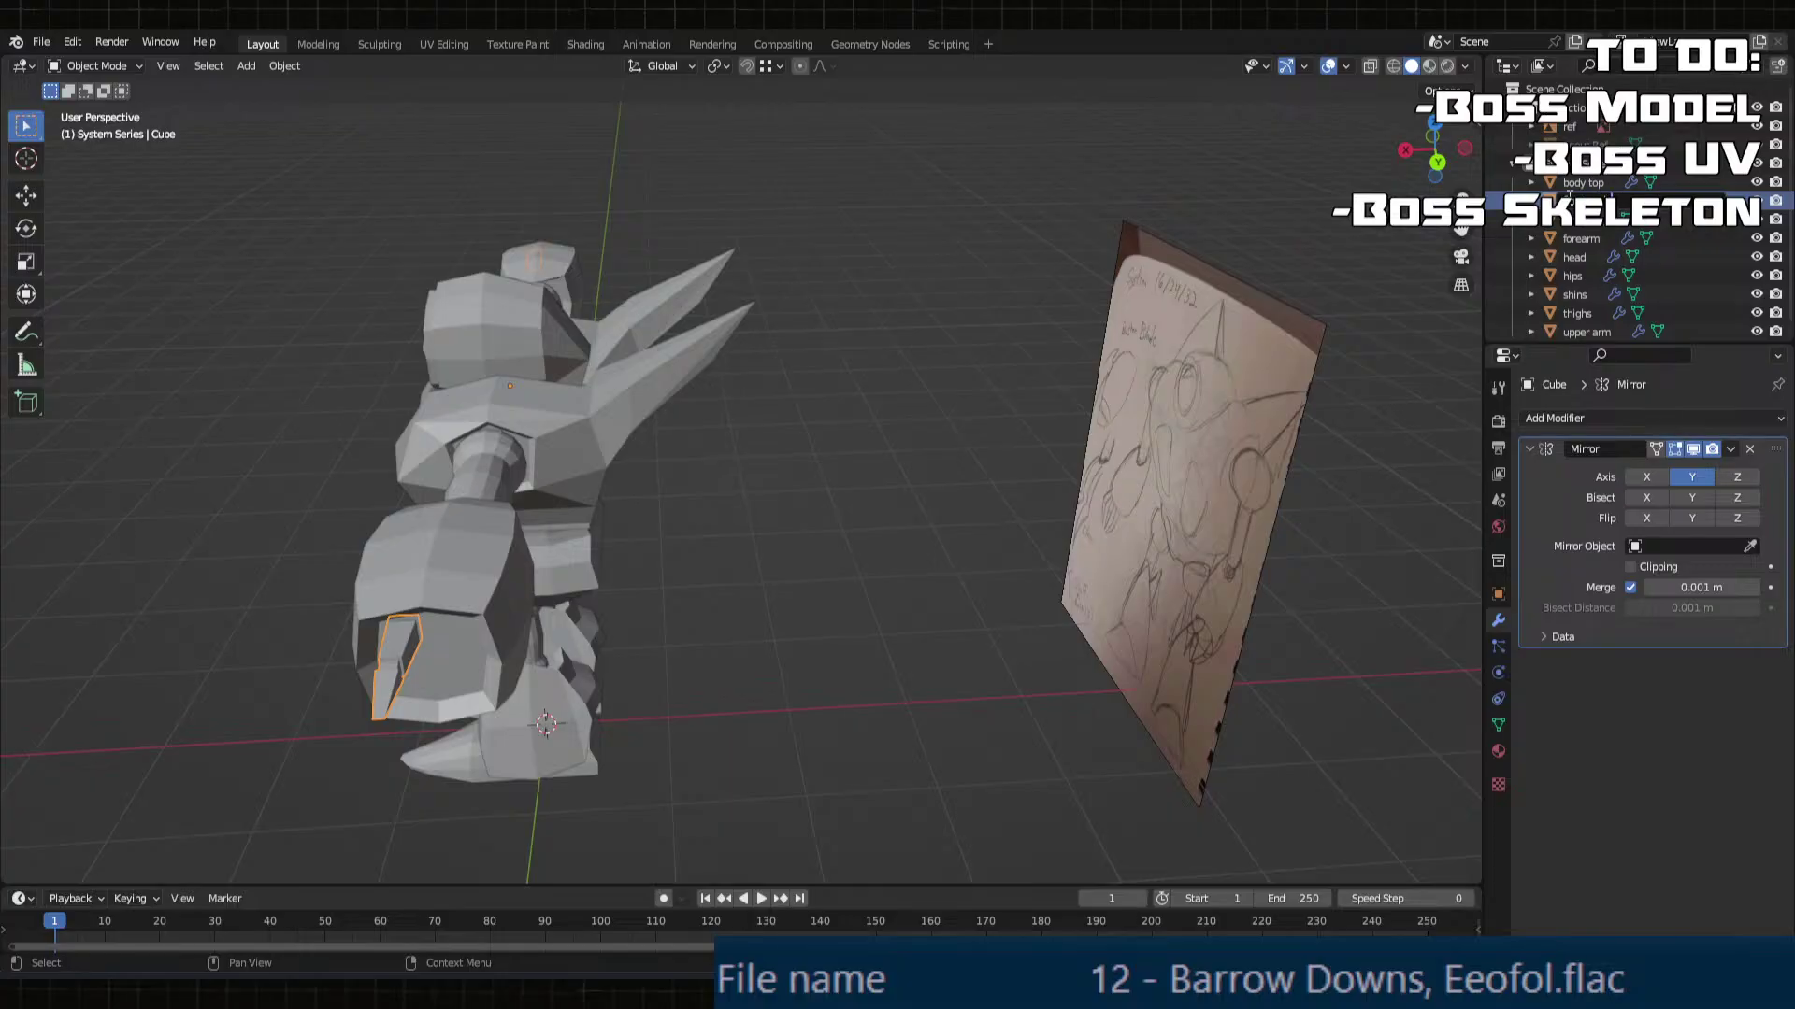
{"action": "type", "text": "ter"}
{"action": "key", "text": "Return"}
Step: Paste a copy of the finger pointer object and move it along X beside the original finger
{"action": "middle_click_drag", "start_coordinate": [571, 611], "coordinate": [652, 598], "text": "shift"}
{"action": "scroll", "coordinate": [651, 579], "scroll_direction": "up", "scroll_amount": 1}
{"action": "key", "text": "ctrl+v"}
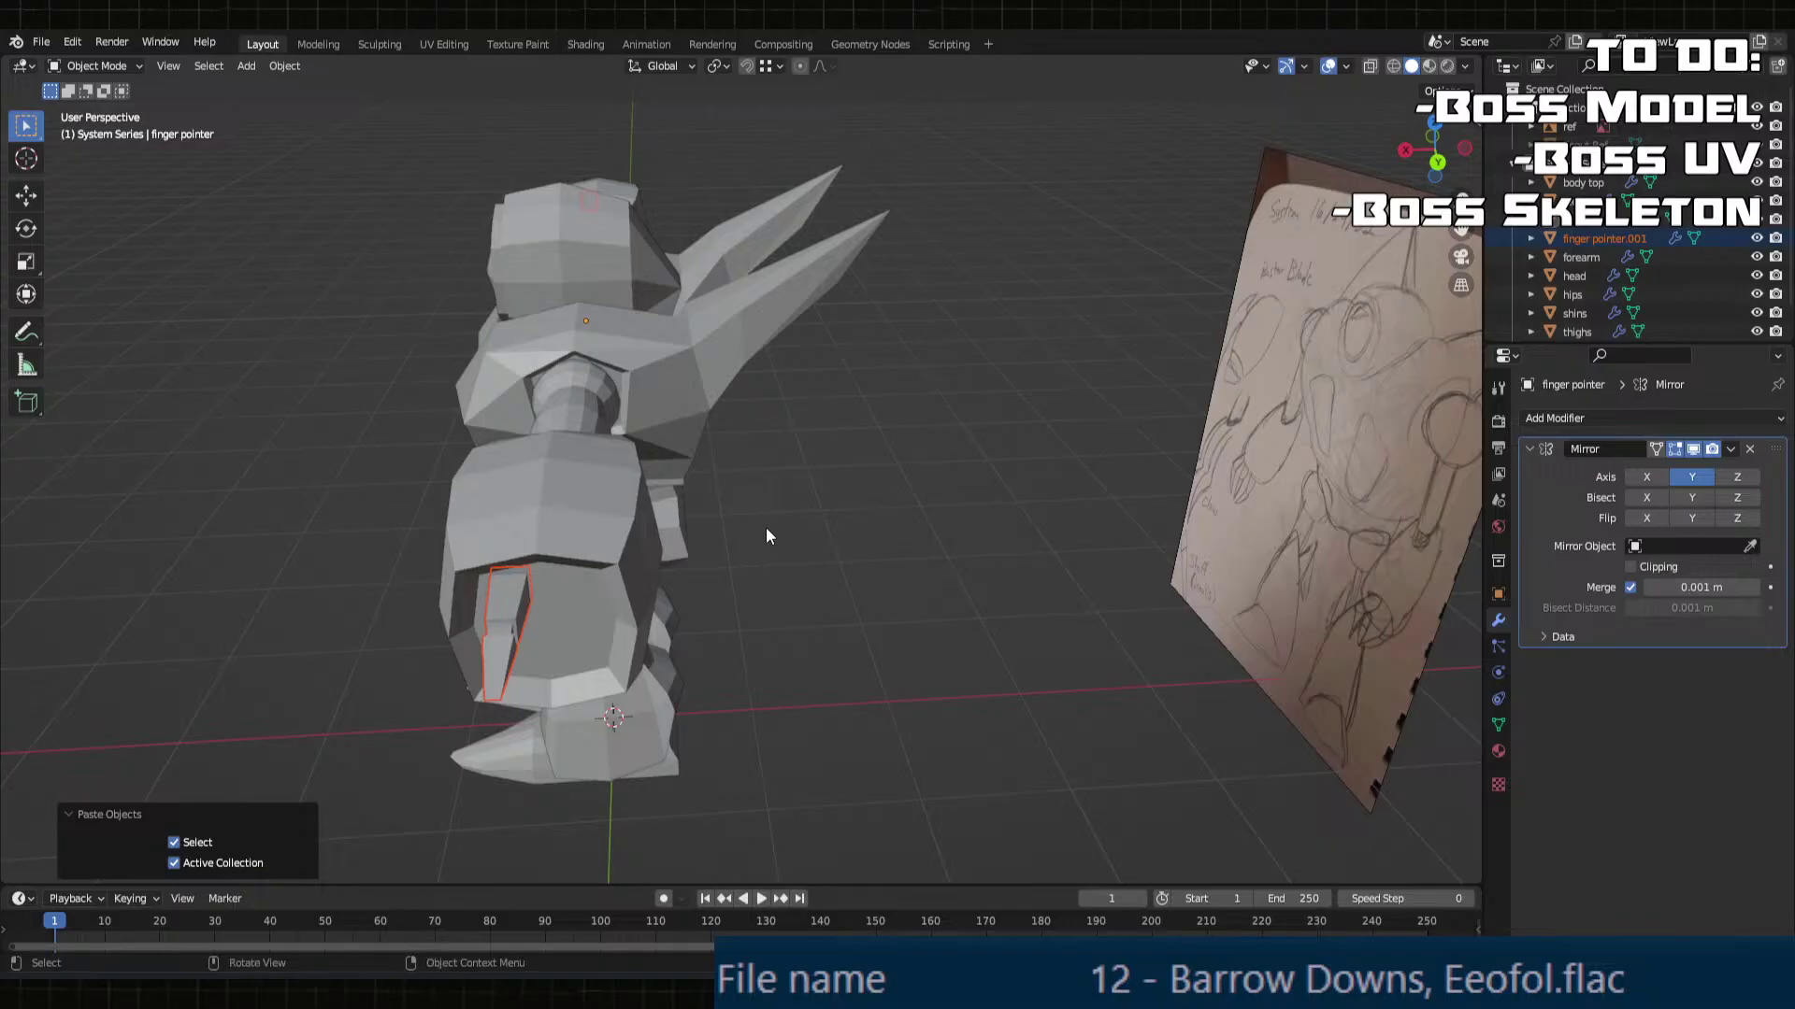
{"action": "key", "text": "g"}
{"action": "key", "text": "x"}
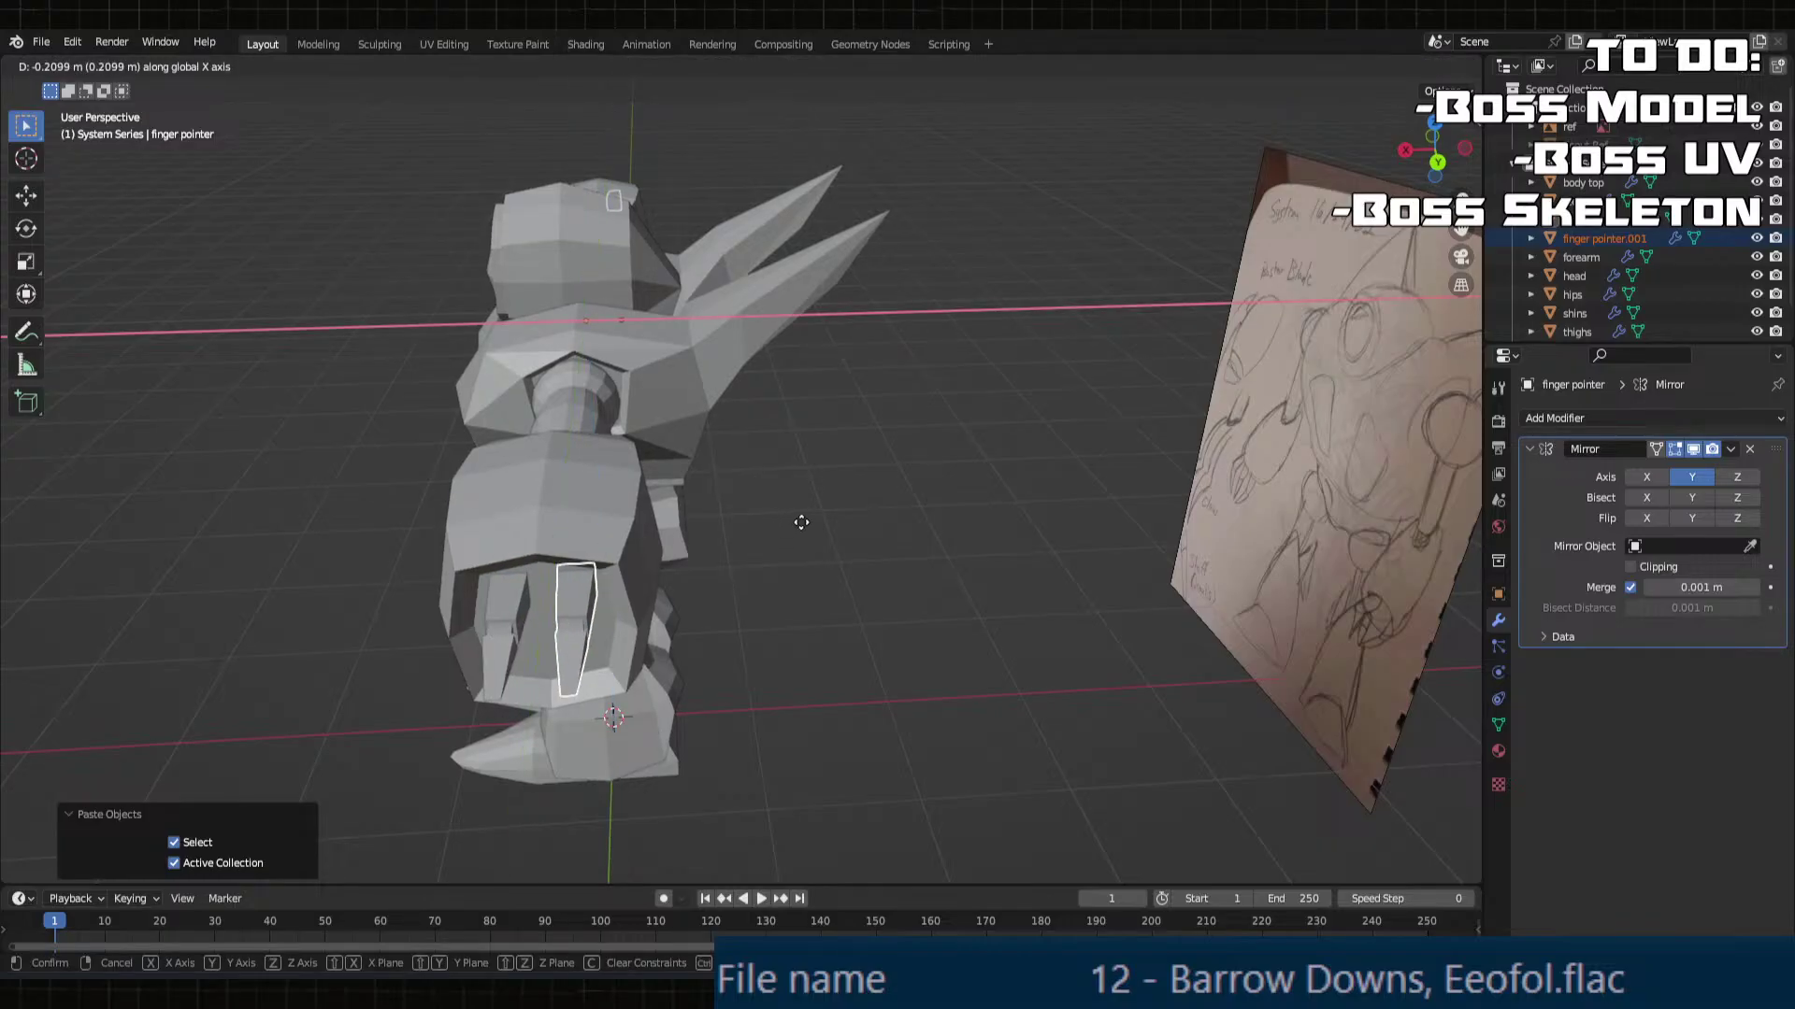
{"action": "left_click", "coordinate": [753, 527]}
{"action": "middle_click_drag", "start_coordinate": [753, 527], "coordinate": [832, 491]}
Step: Rename the pasted finger copy "finger pointer.001" in the scene's object list
{"action": "left_click", "coordinate": [1642, 239]}
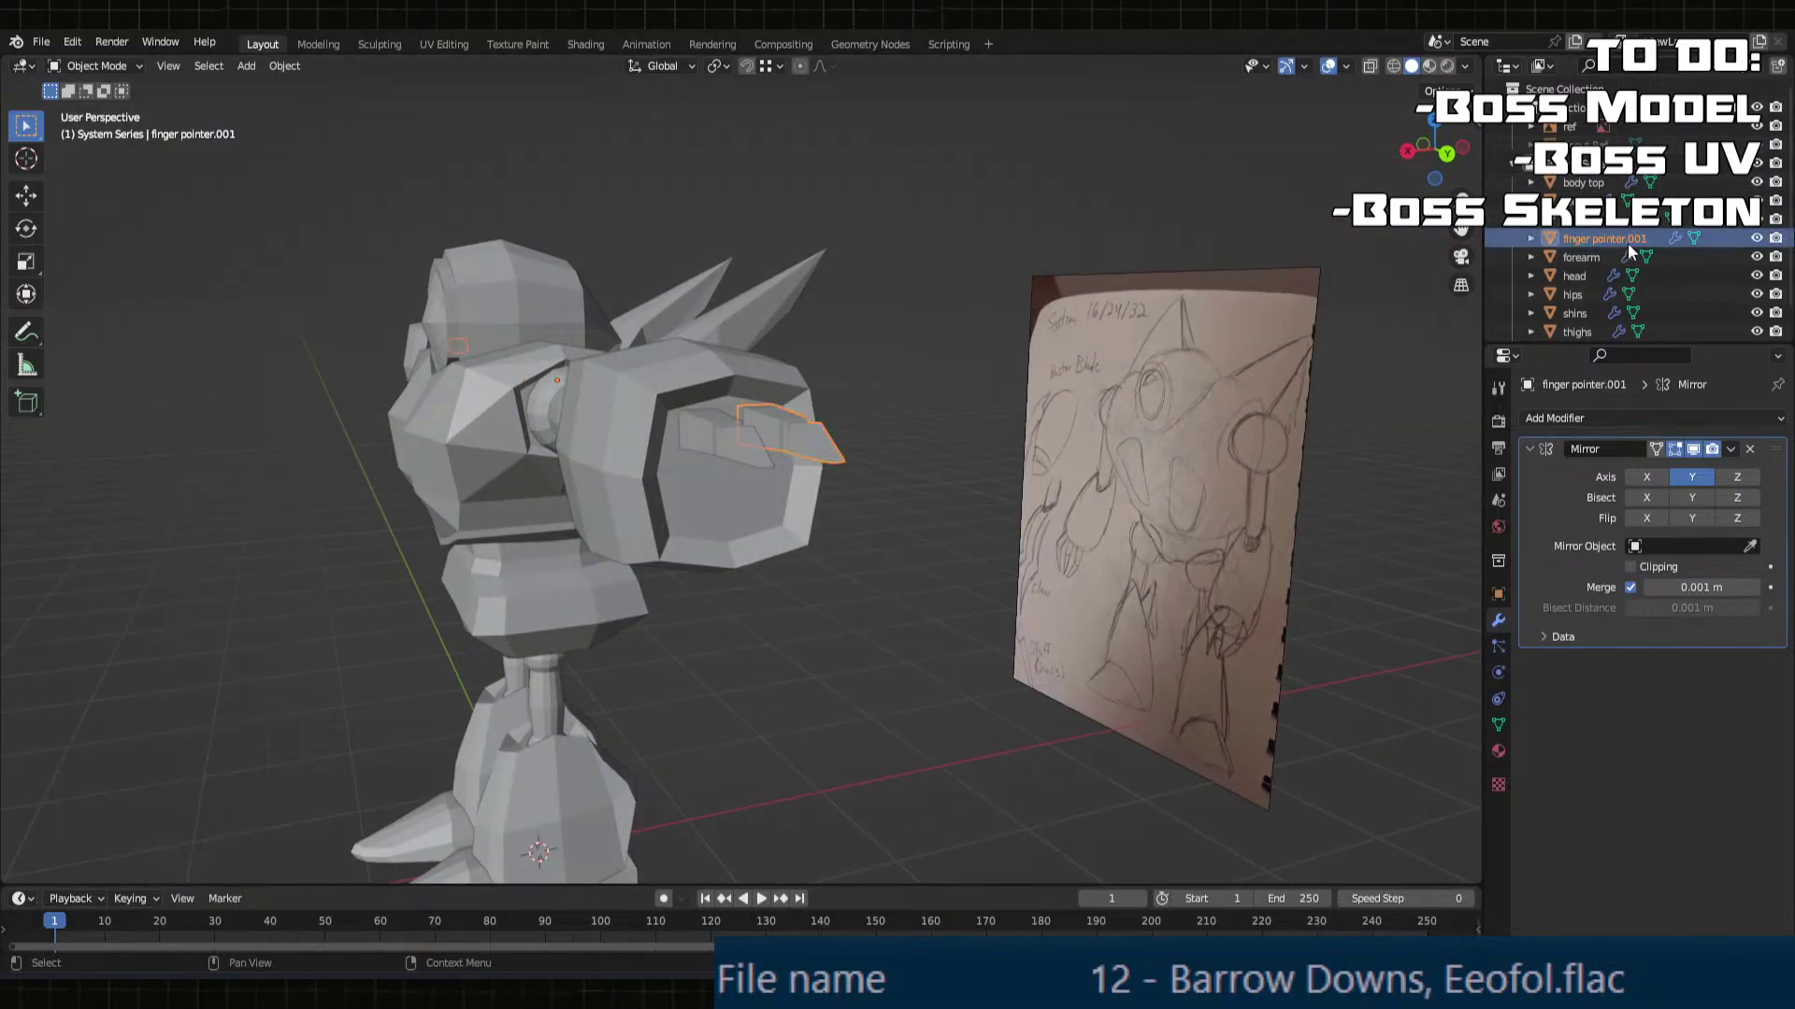
{"action": "scroll", "coordinate": [1642, 239], "scroll_direction": "down", "scroll_amount": 1}
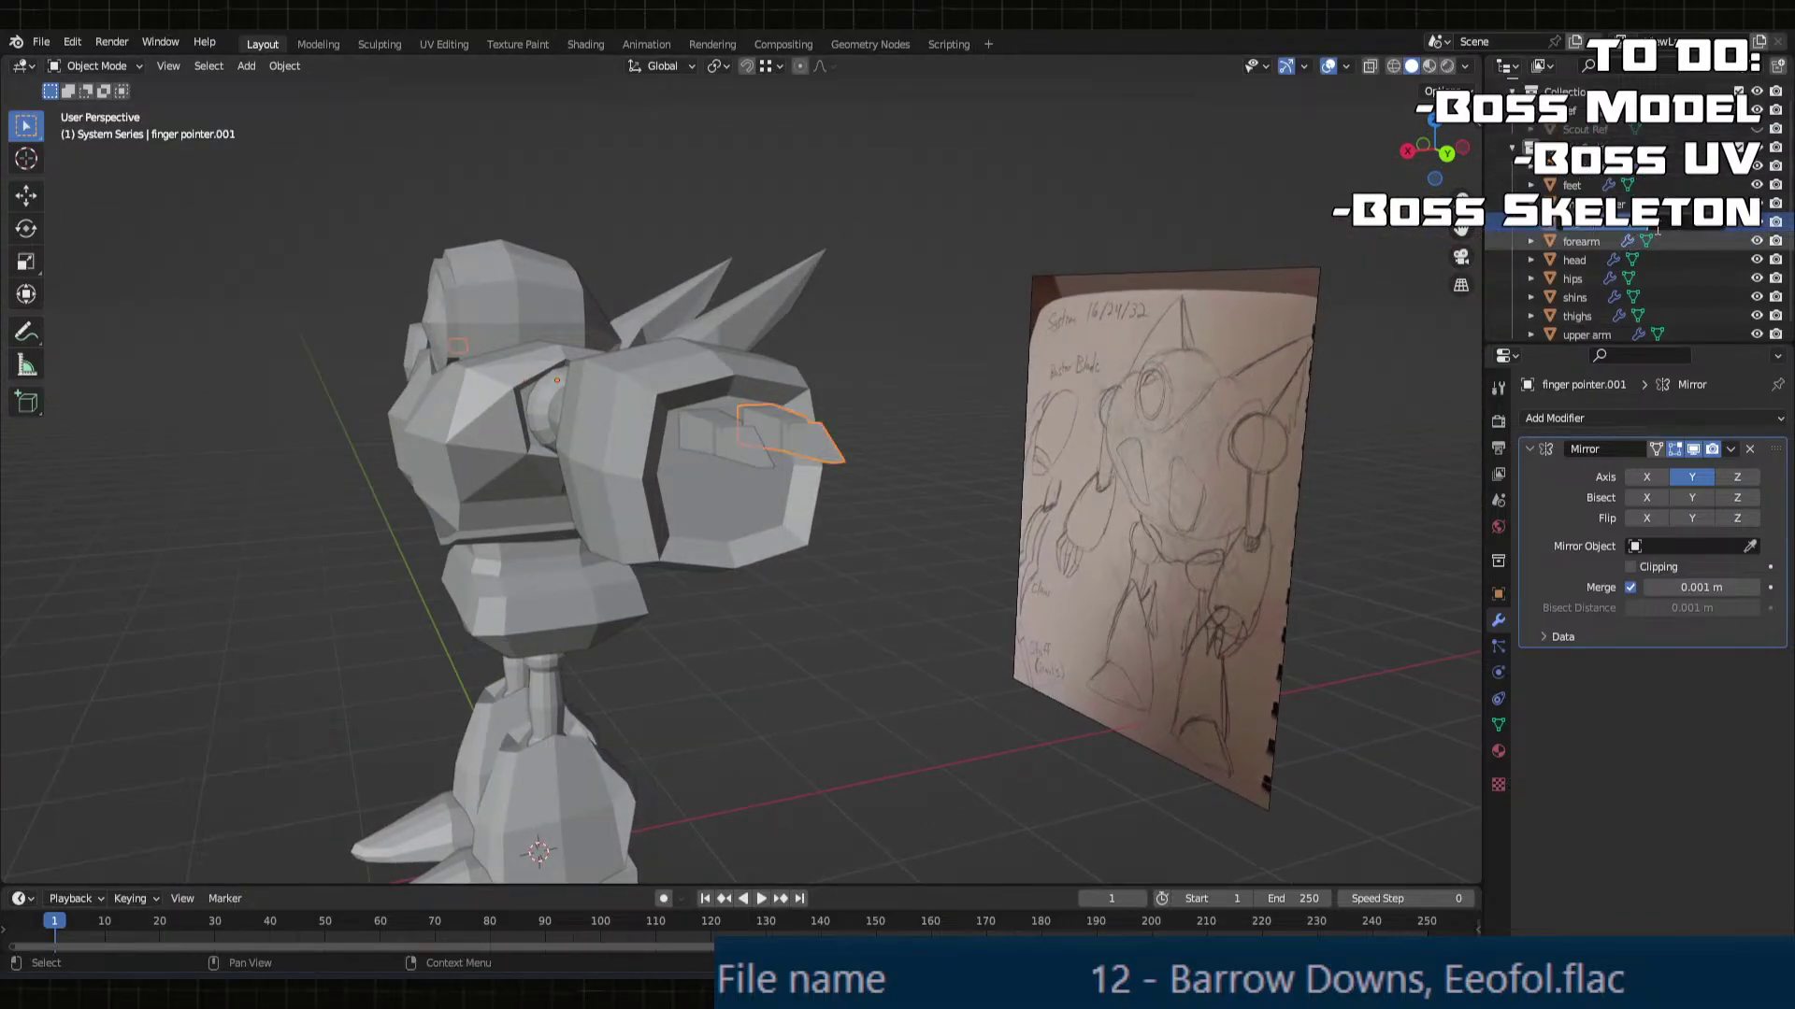
{"action": "left_click", "coordinate": [1601, 234]}
{"action": "middle_click_drag", "start_coordinate": [894, 553], "coordinate": [814, 546]}
Step: Make another copy of the finger pointer object and rename it "finger thumb"
{"action": "left_click", "coordinate": [814, 552]}
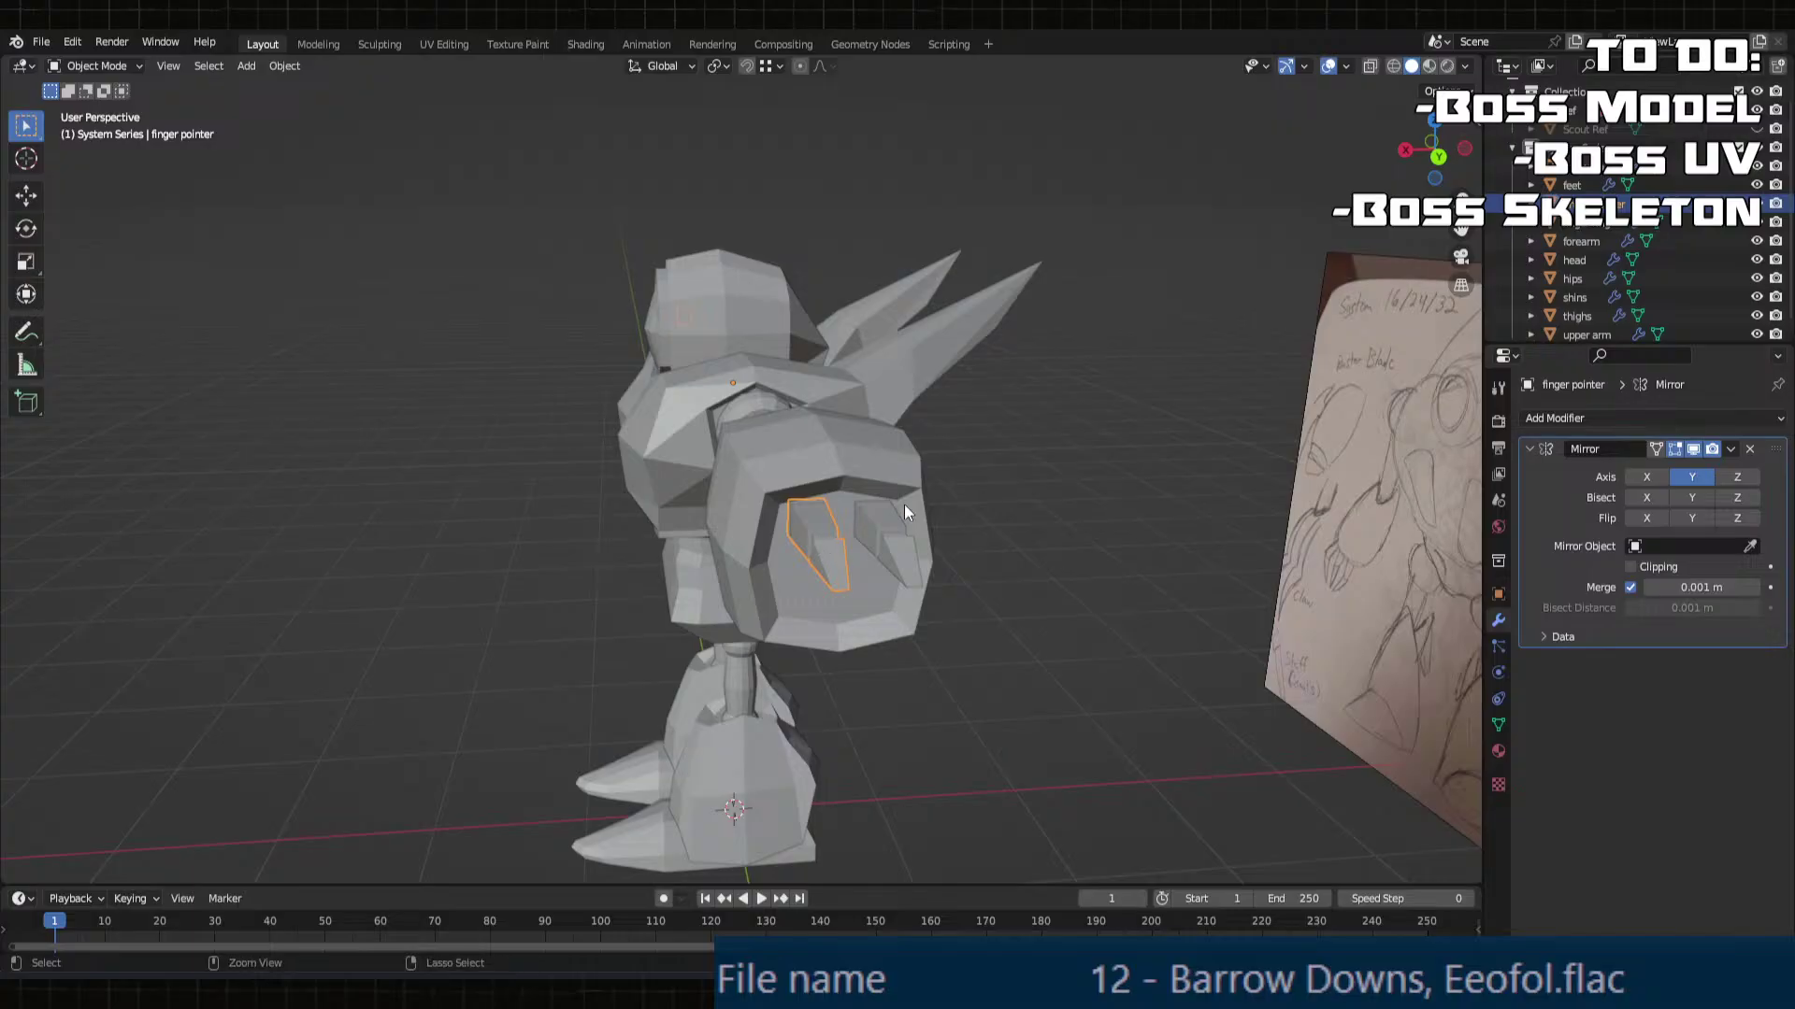
{"action": "left_click", "coordinate": [1619, 208]}
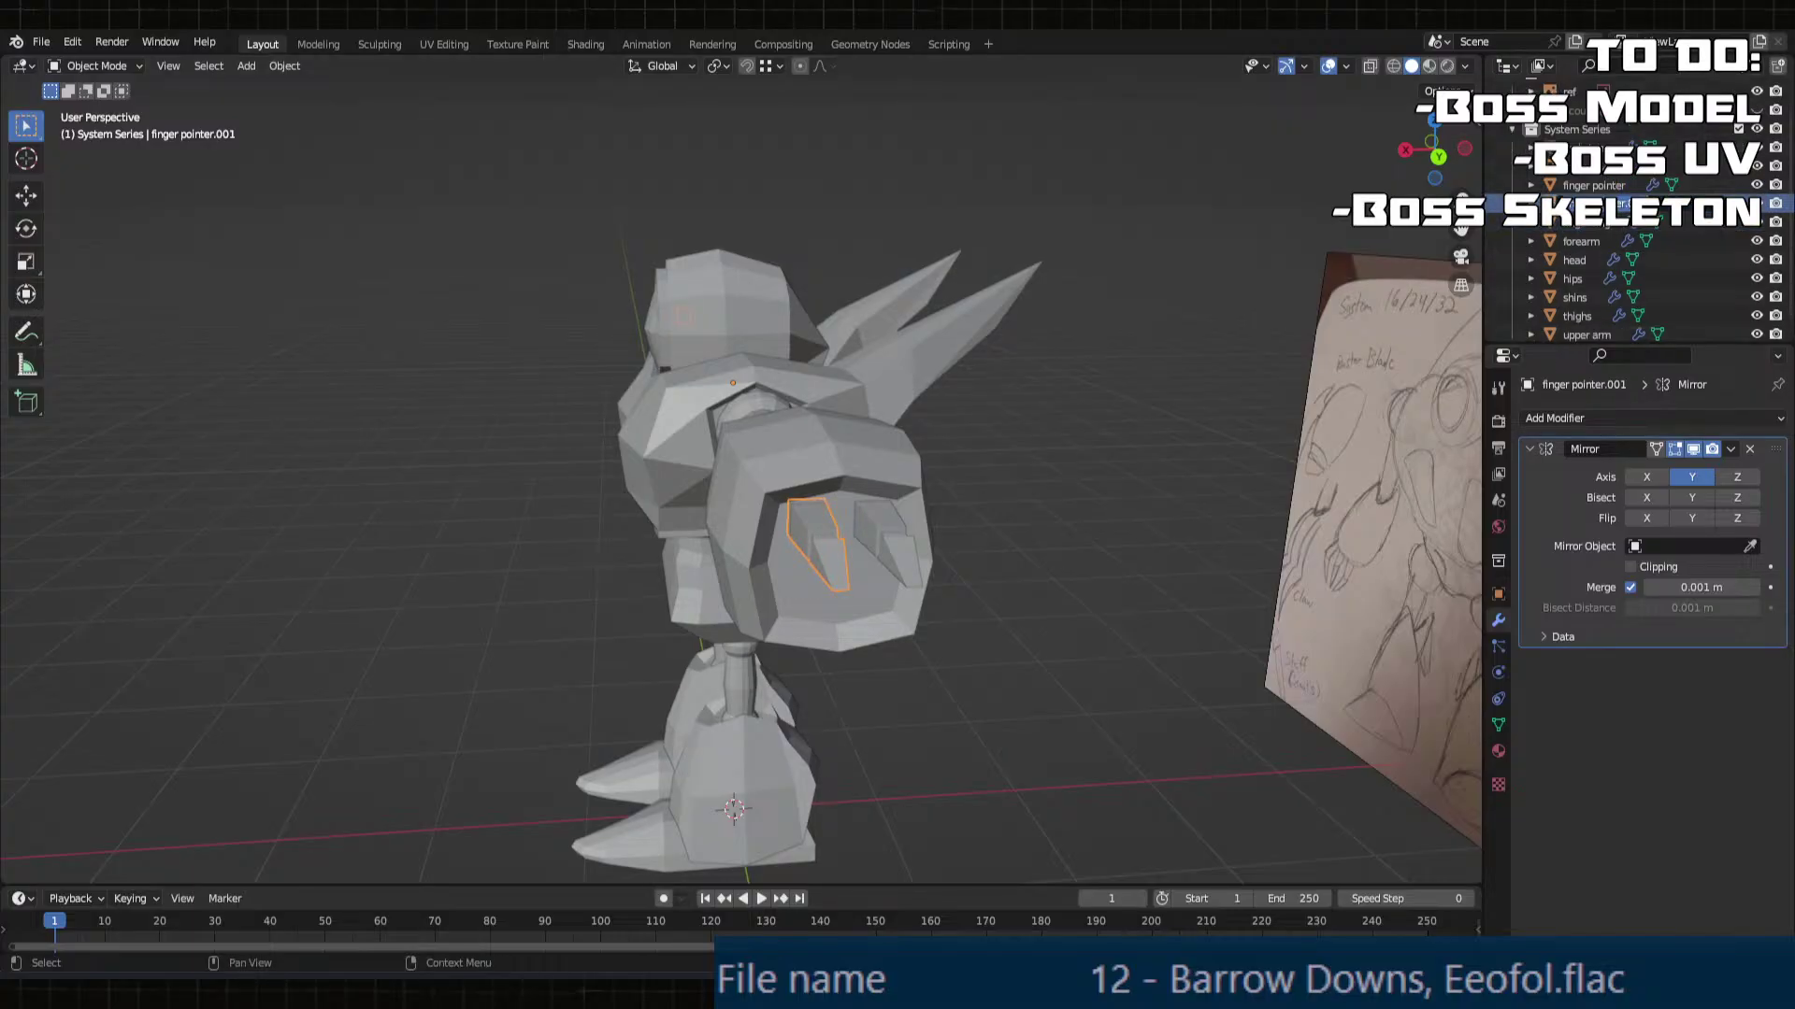
{"action": "left_click", "coordinate": [1635, 225]}
Step: Move the finger thumb object down about 0.226 m along Z, below the other two fingers
{"action": "middle_click_drag", "start_coordinate": [935, 598], "coordinate": [857, 458]}
{"action": "key", "text": "g"}
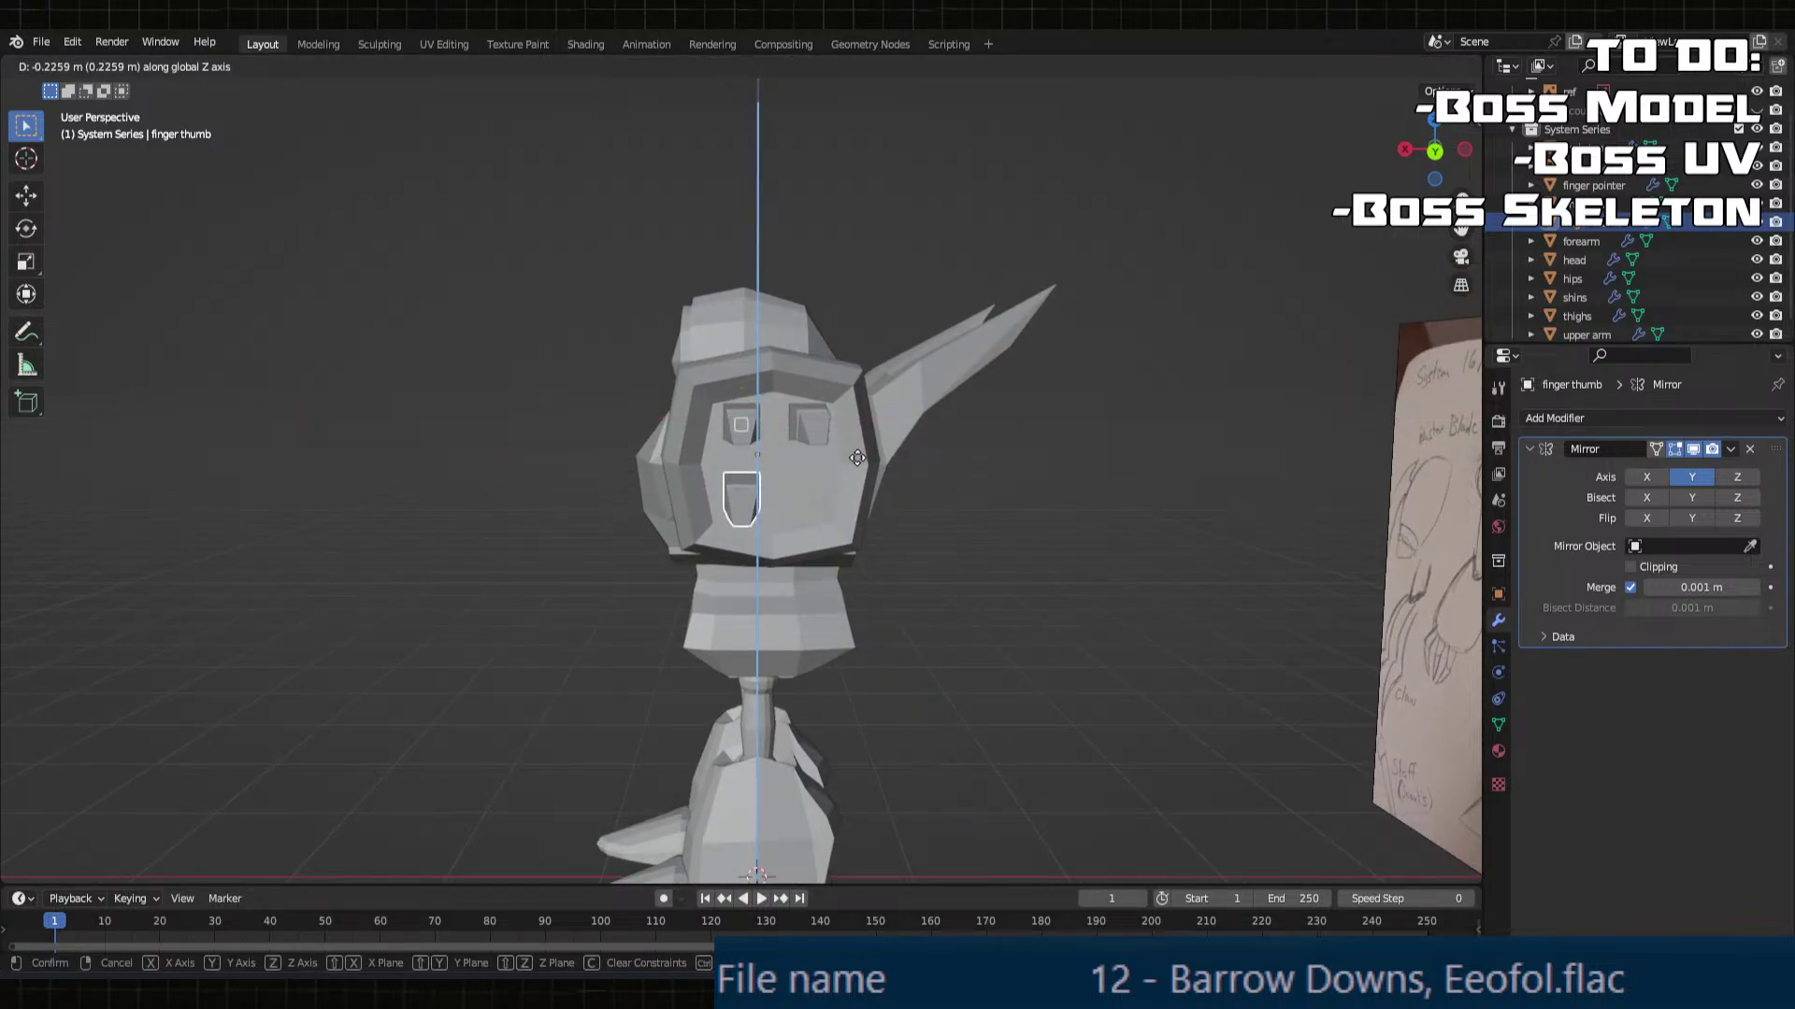
{"action": "left_click", "coordinate": [857, 458]}
Step: Rotate the finger thumb mesh about Y in Edit Mode and shift it about 0.055 m along X
{"action": "key", "text": "Tab"}
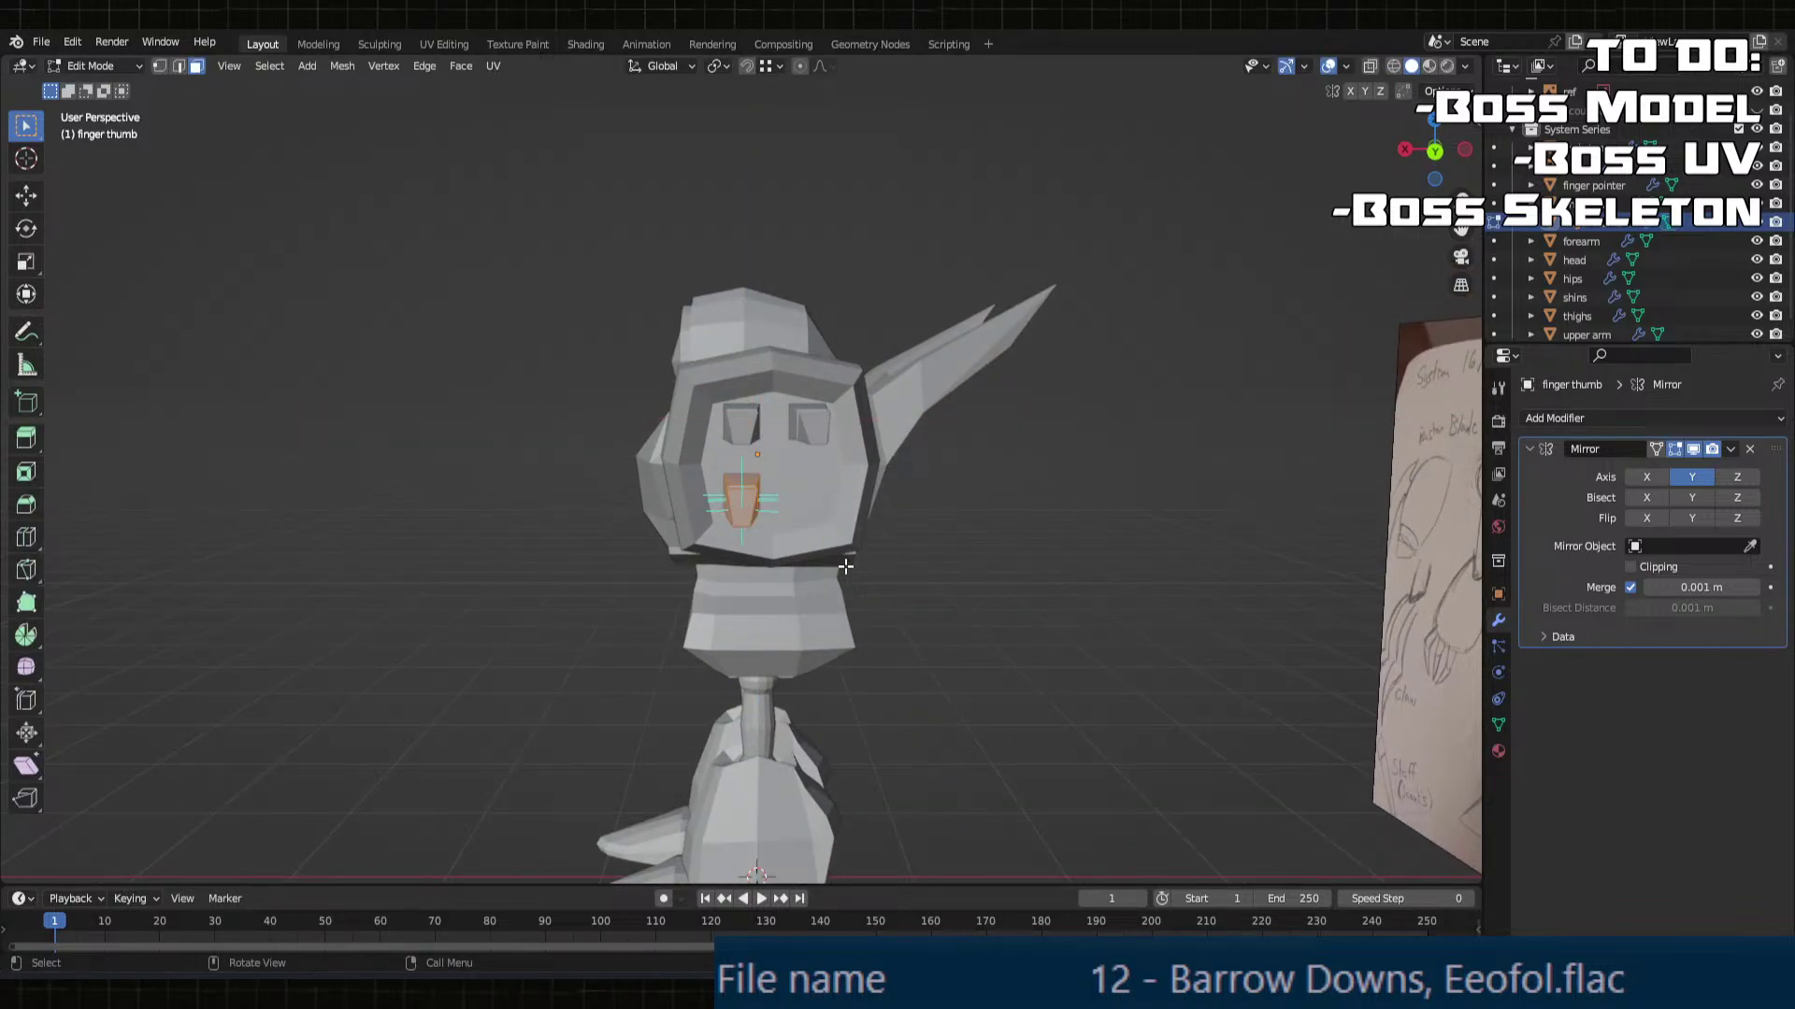
{"action": "key", "text": "r"}
{"action": "key", "text": "x"}
{"action": "key", "text": "y"}
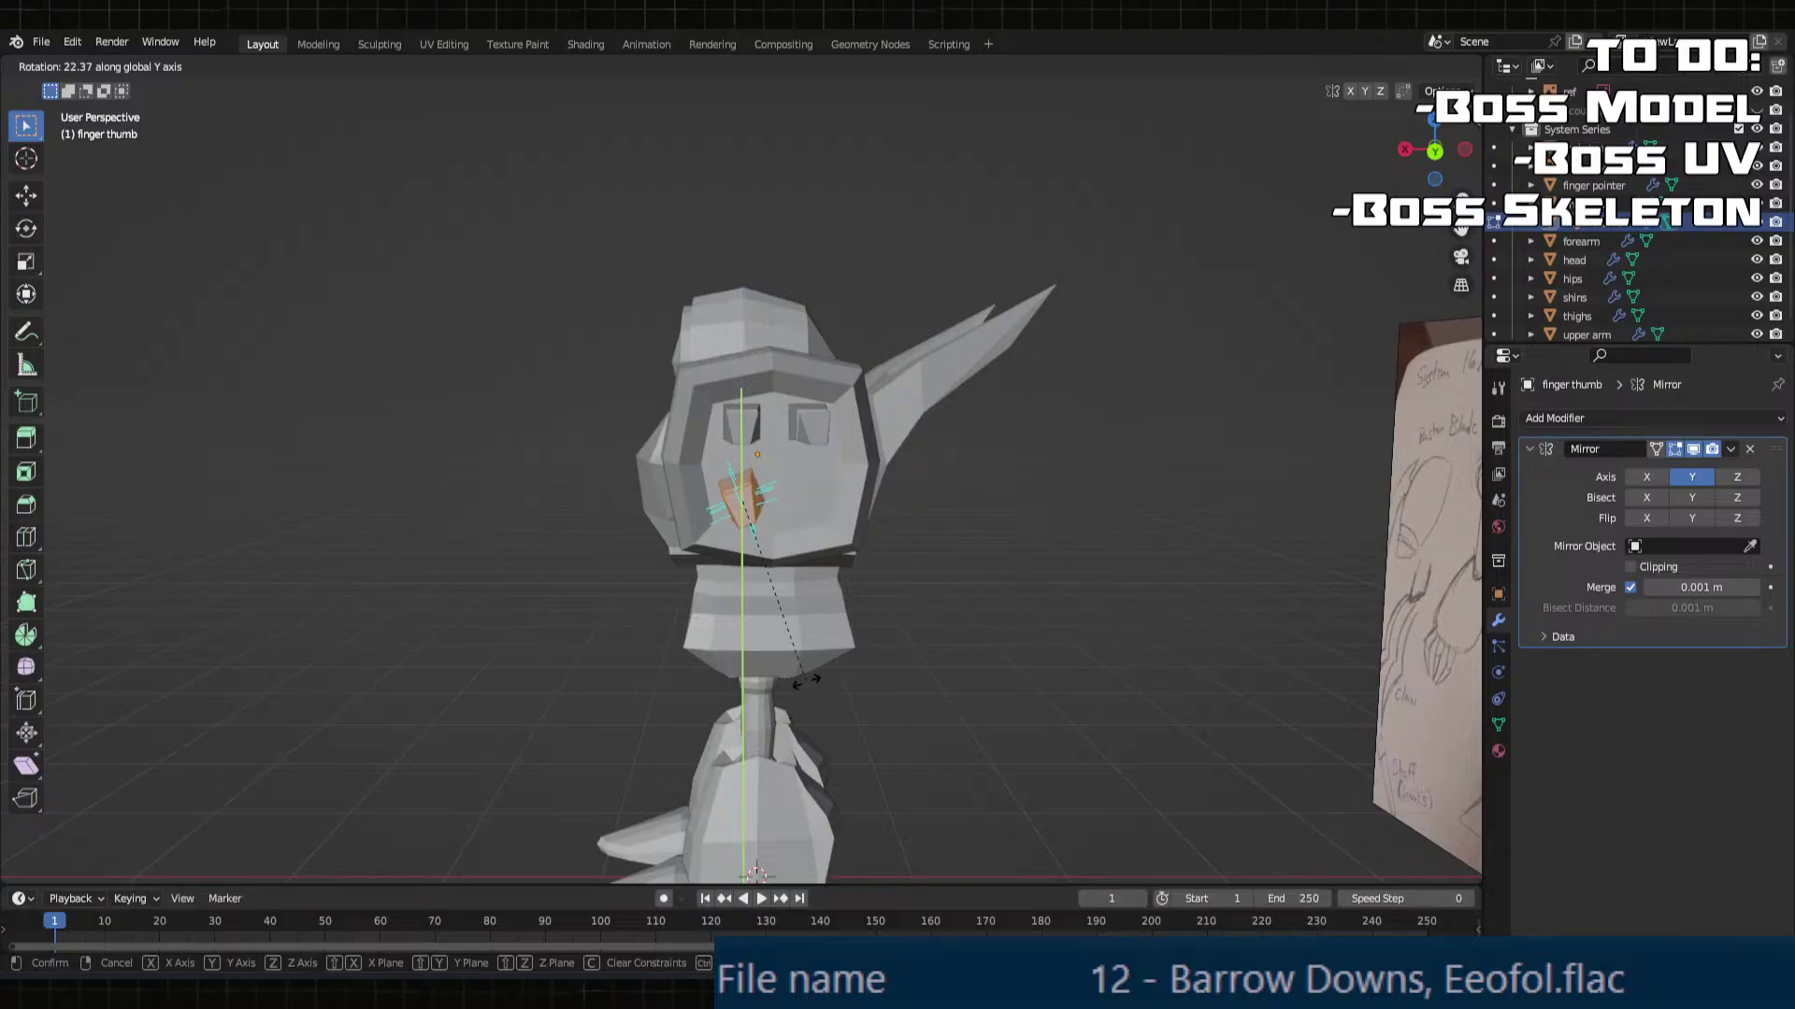
{"action": "left_click", "coordinate": [815, 506]}
{"action": "middle_click_drag", "start_coordinate": [815, 506], "coordinate": [786, 538]}
{"action": "key", "text": "g"}
{"action": "left_click", "coordinate": [769, 572]}
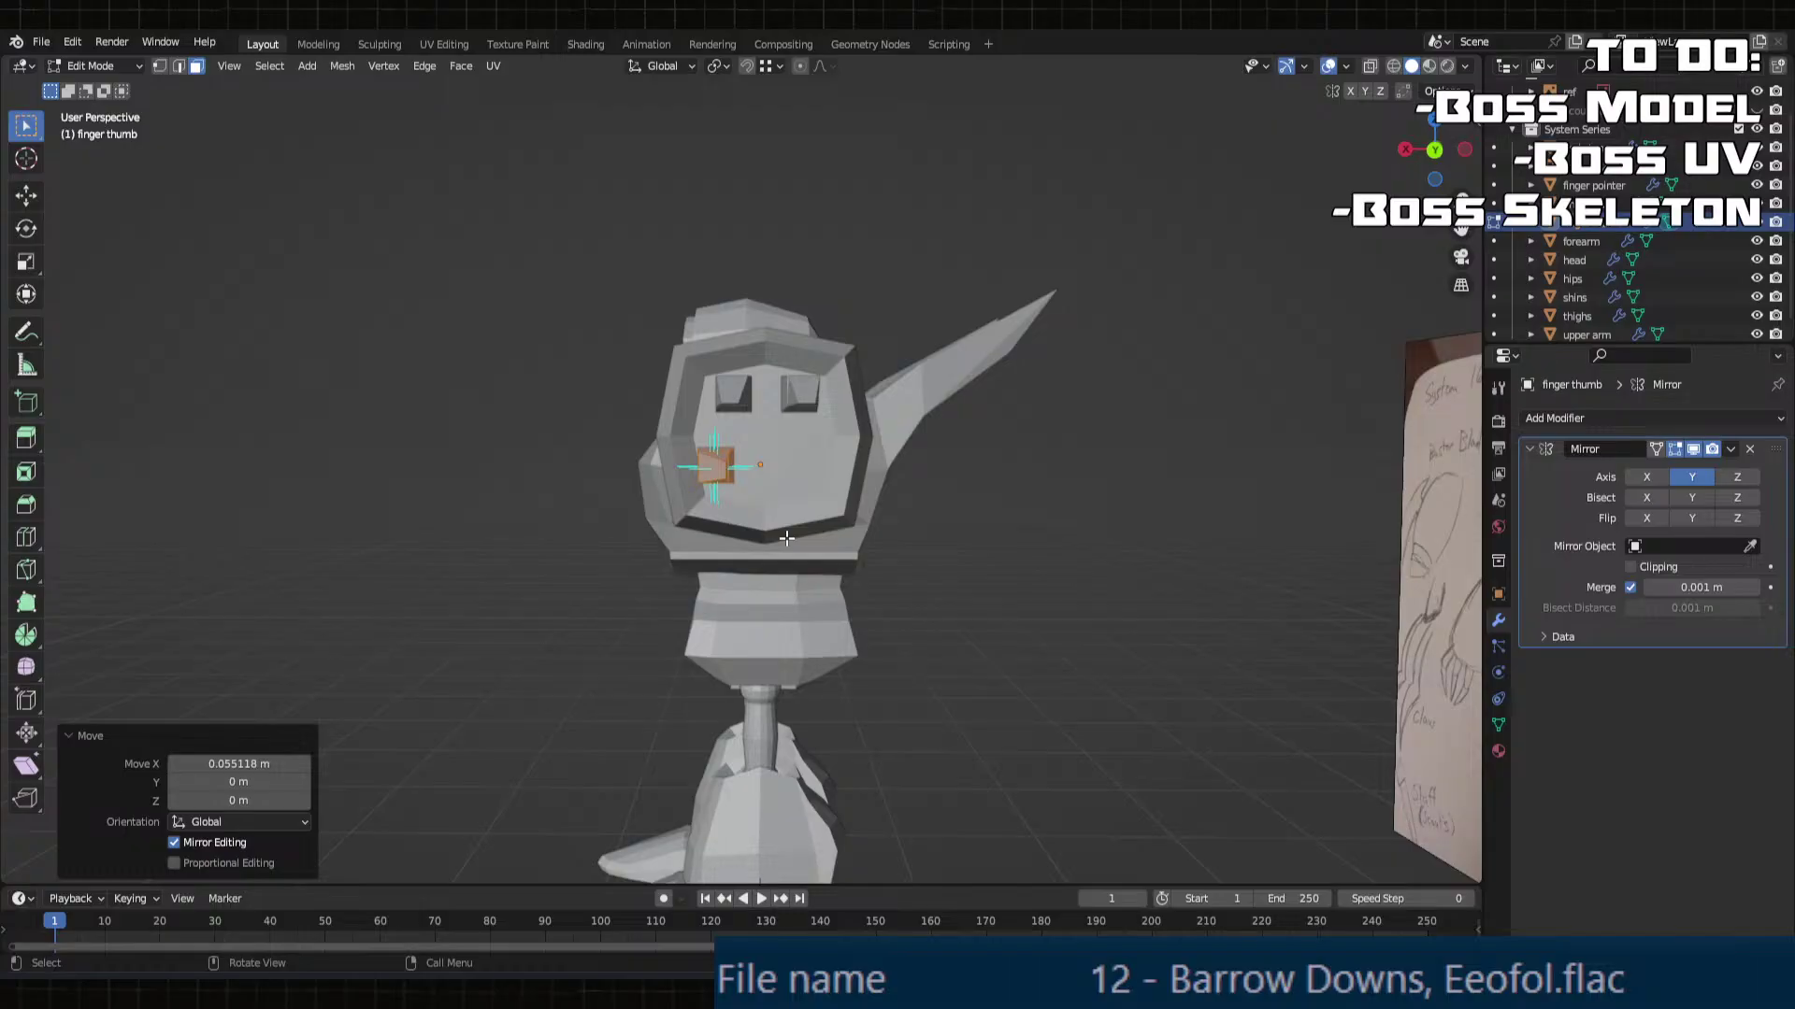
Step: Rotate the finger thumb mesh 90° about the global Y axis
{"action": "scroll", "coordinate": [784, 538], "scroll_direction": "up", "scroll_amount": 5}
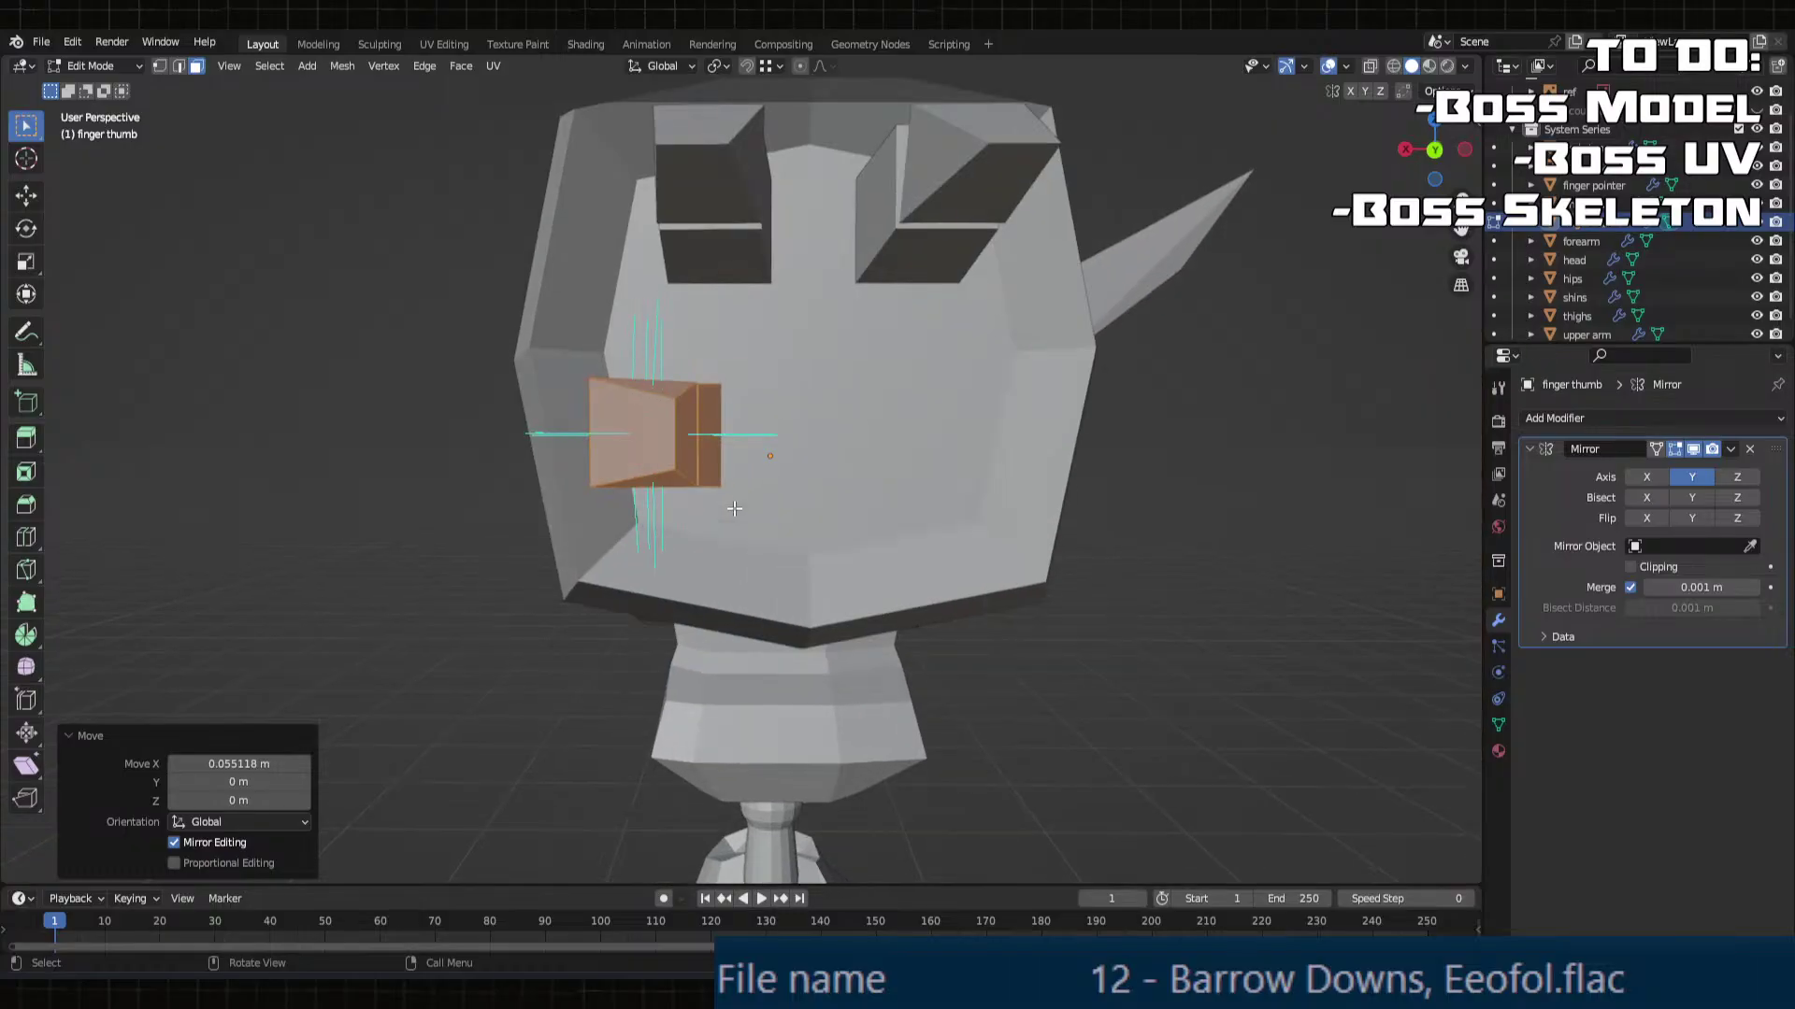
{"action": "mouse_move", "coordinate": [784, 538]}
{"action": "middle_mouse_down"}
{"action": "mouse_move", "coordinate": [814, 535]}
{"action": "mouse_move", "coordinate": [751, 539]}
{"action": "middle_mouse_up"}
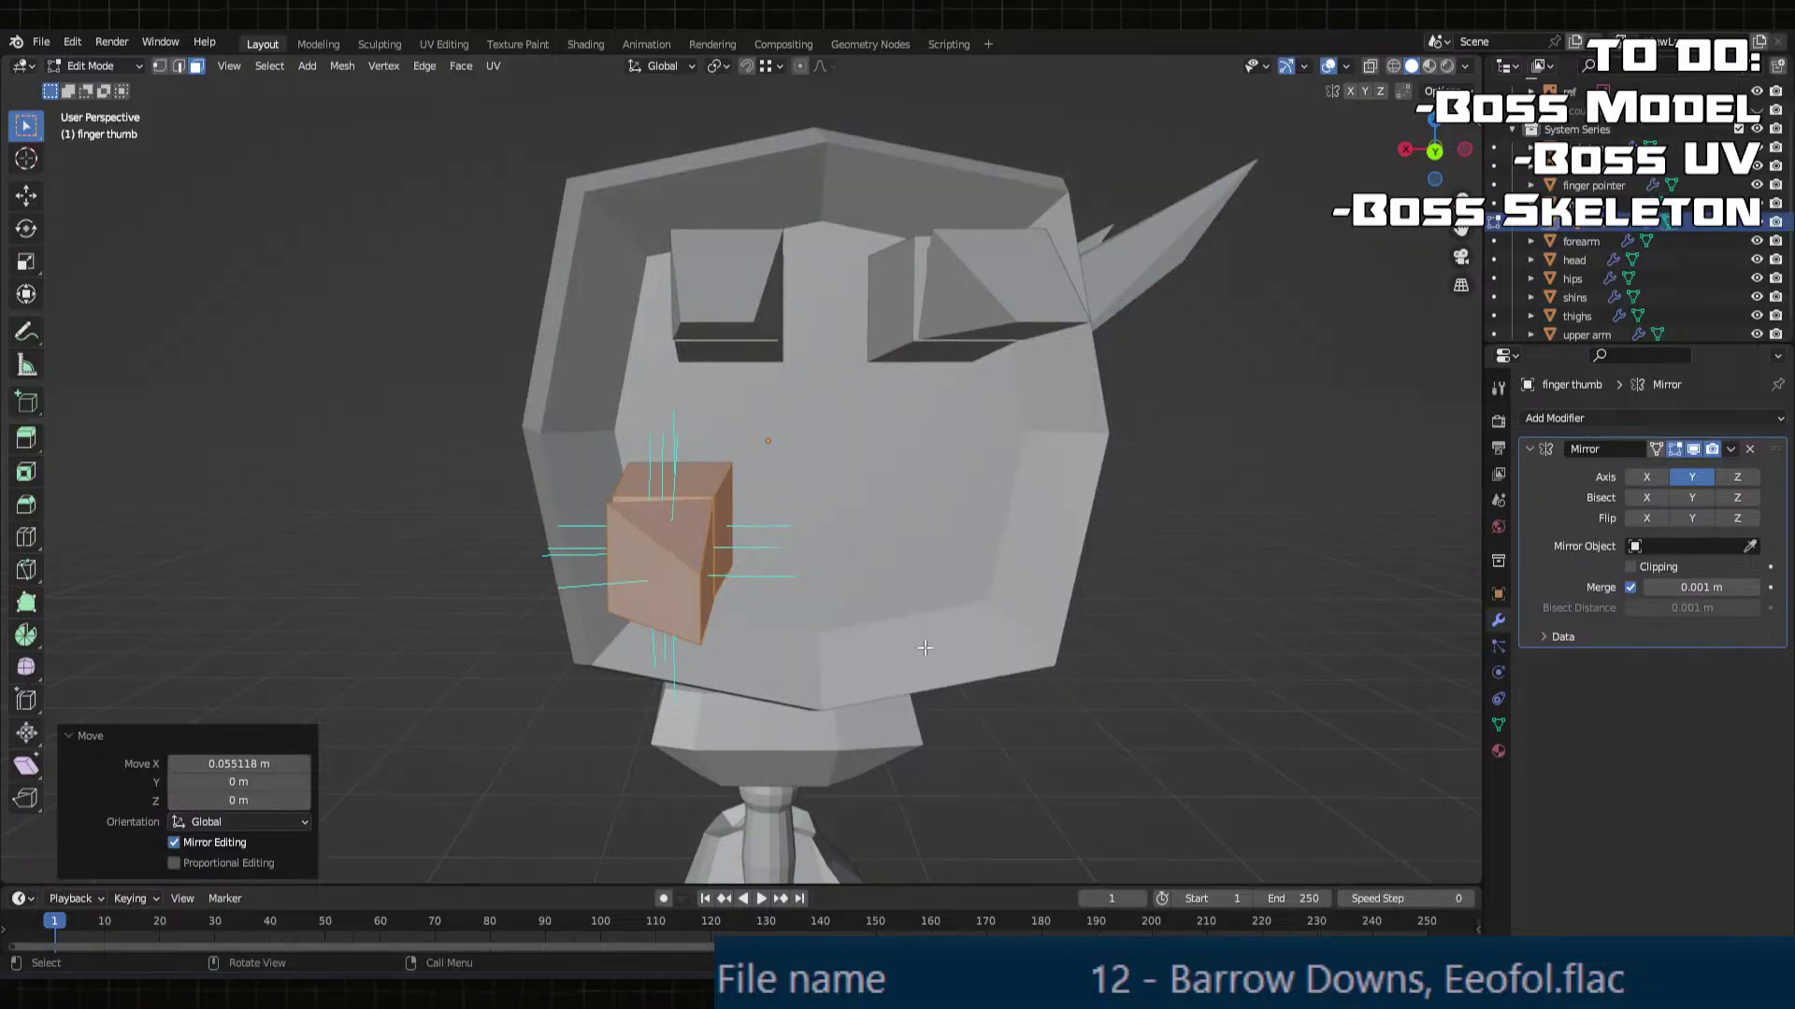
{"action": "key", "text": "r"}
{"action": "key", "text": "y"}
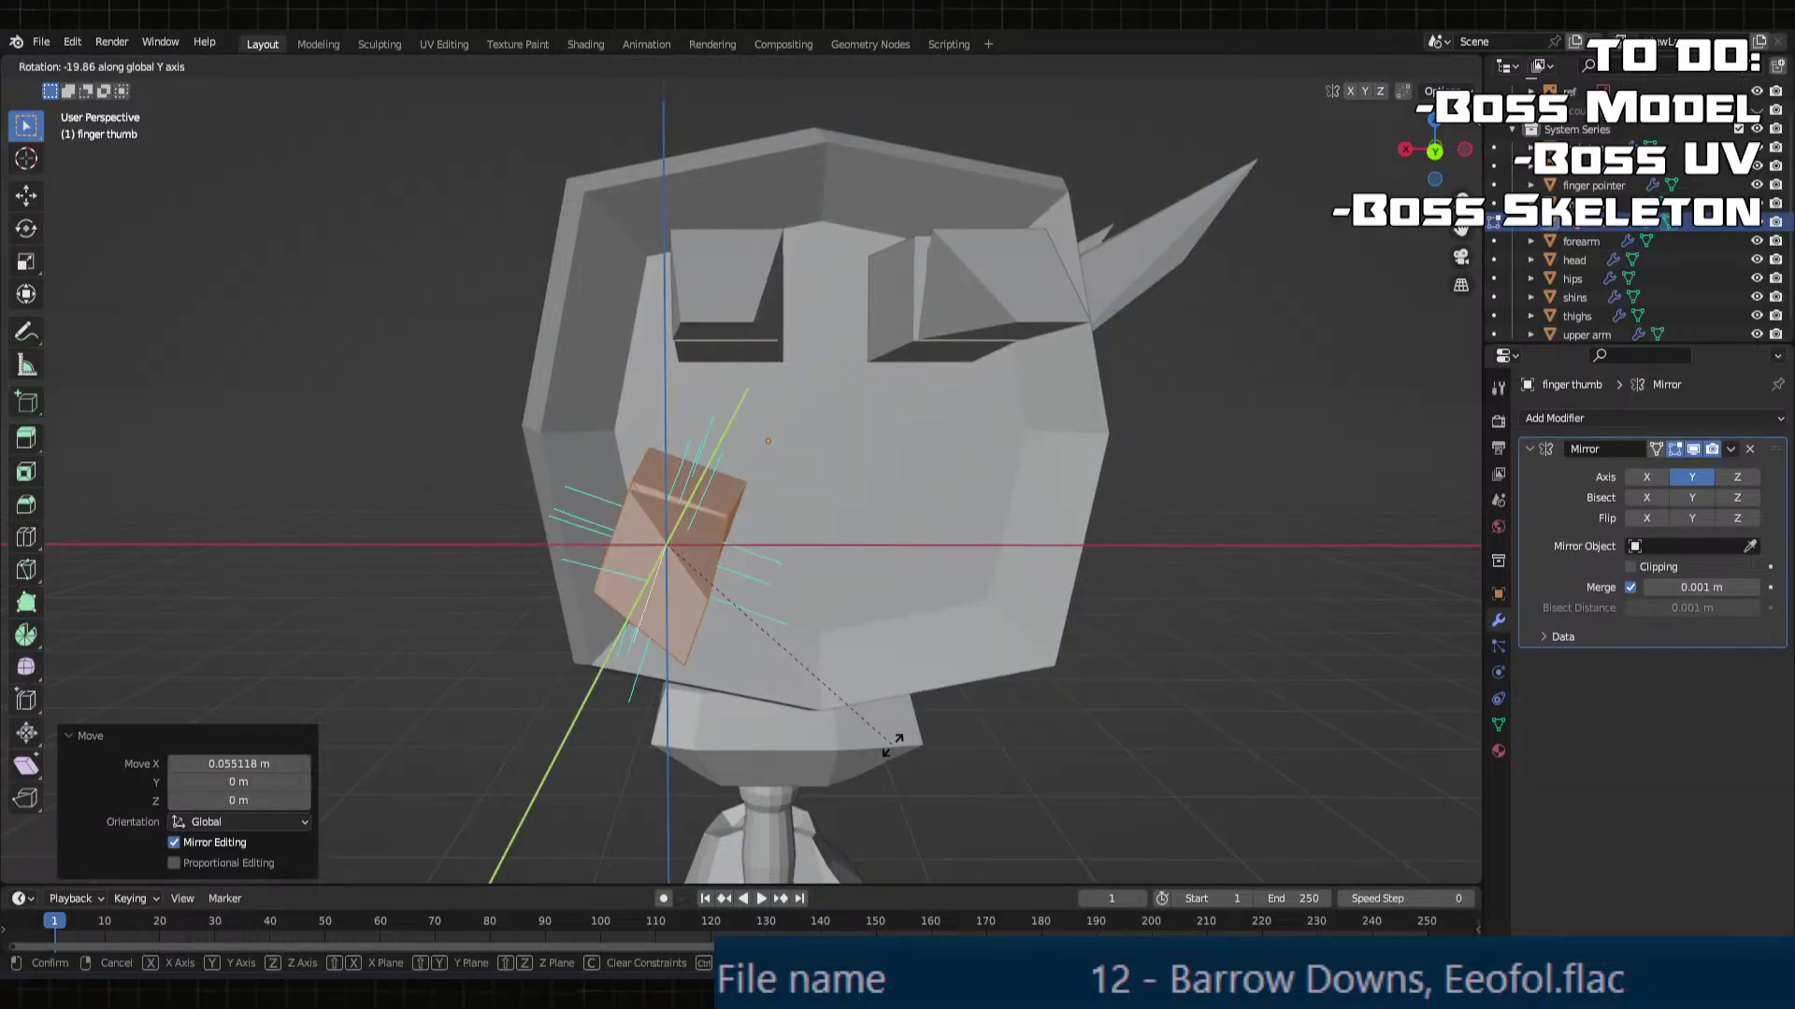
{"action": "left_click", "coordinate": [754, 310]}
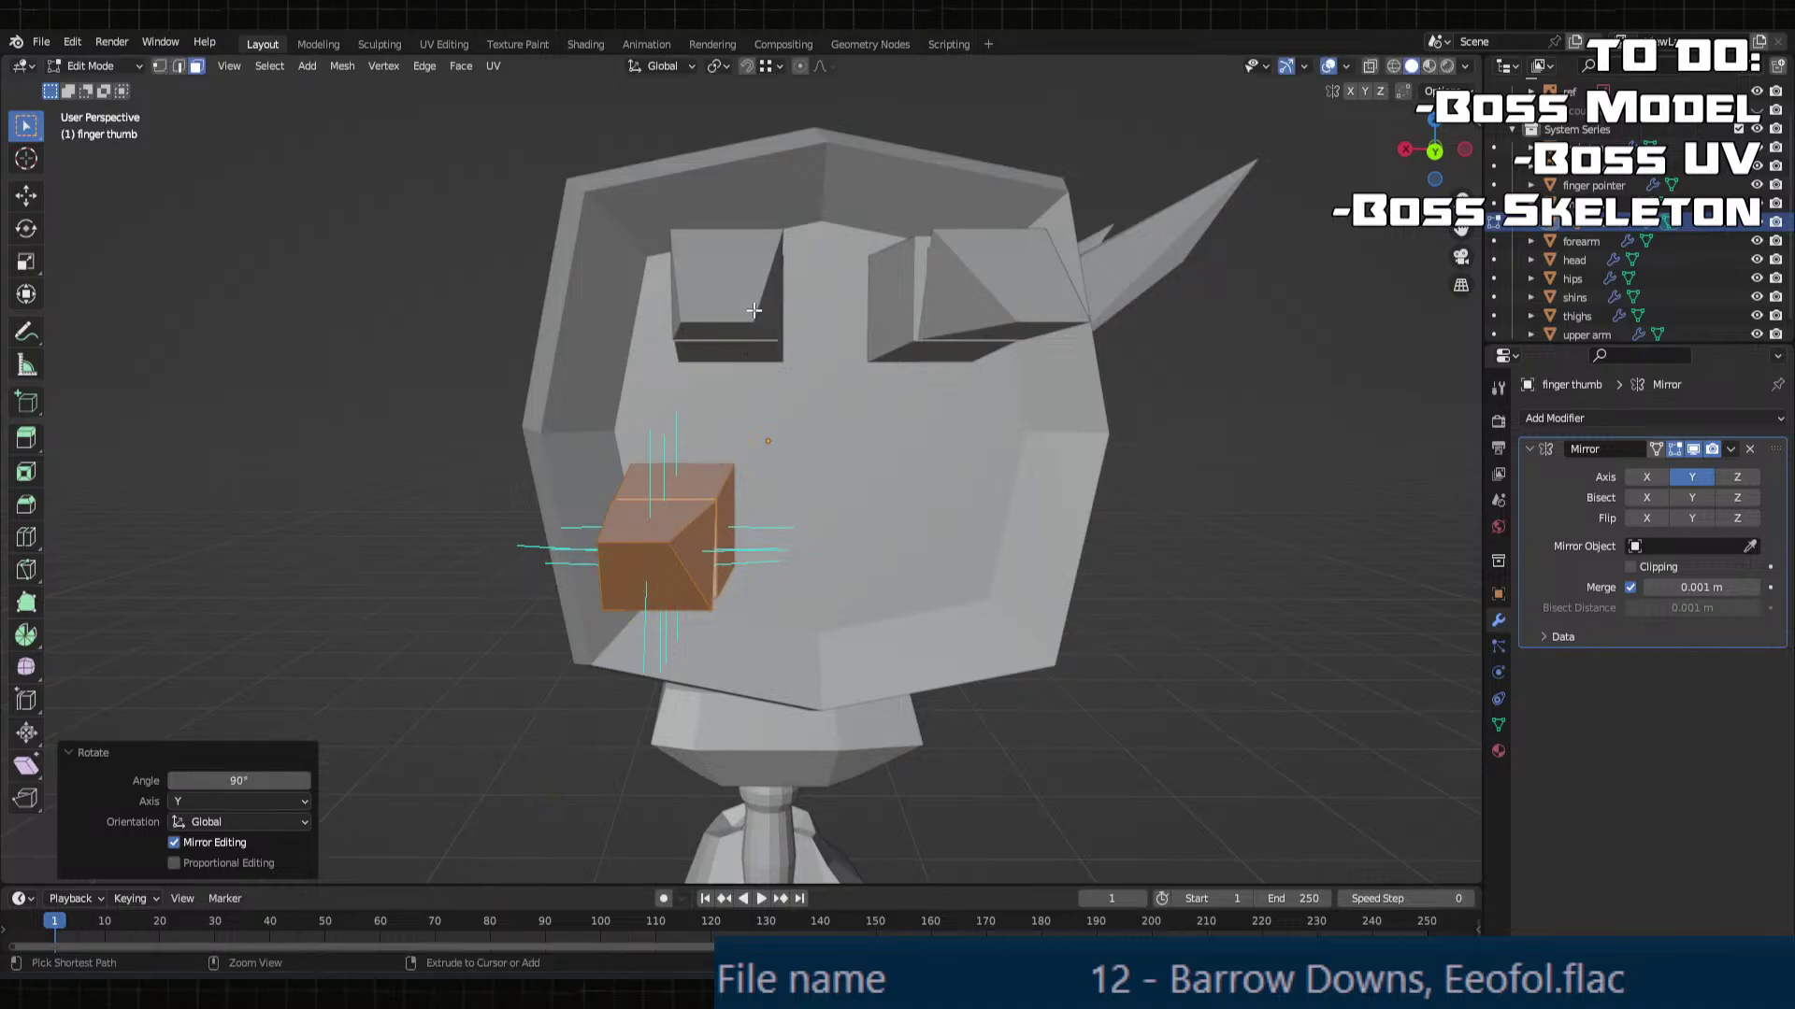
Step: Move the thumb mesh about -0.165 m along X, adjust its height along Z, and return to Object Mode
{"action": "key", "text": "g"}
{"action": "key", "text": "x"}
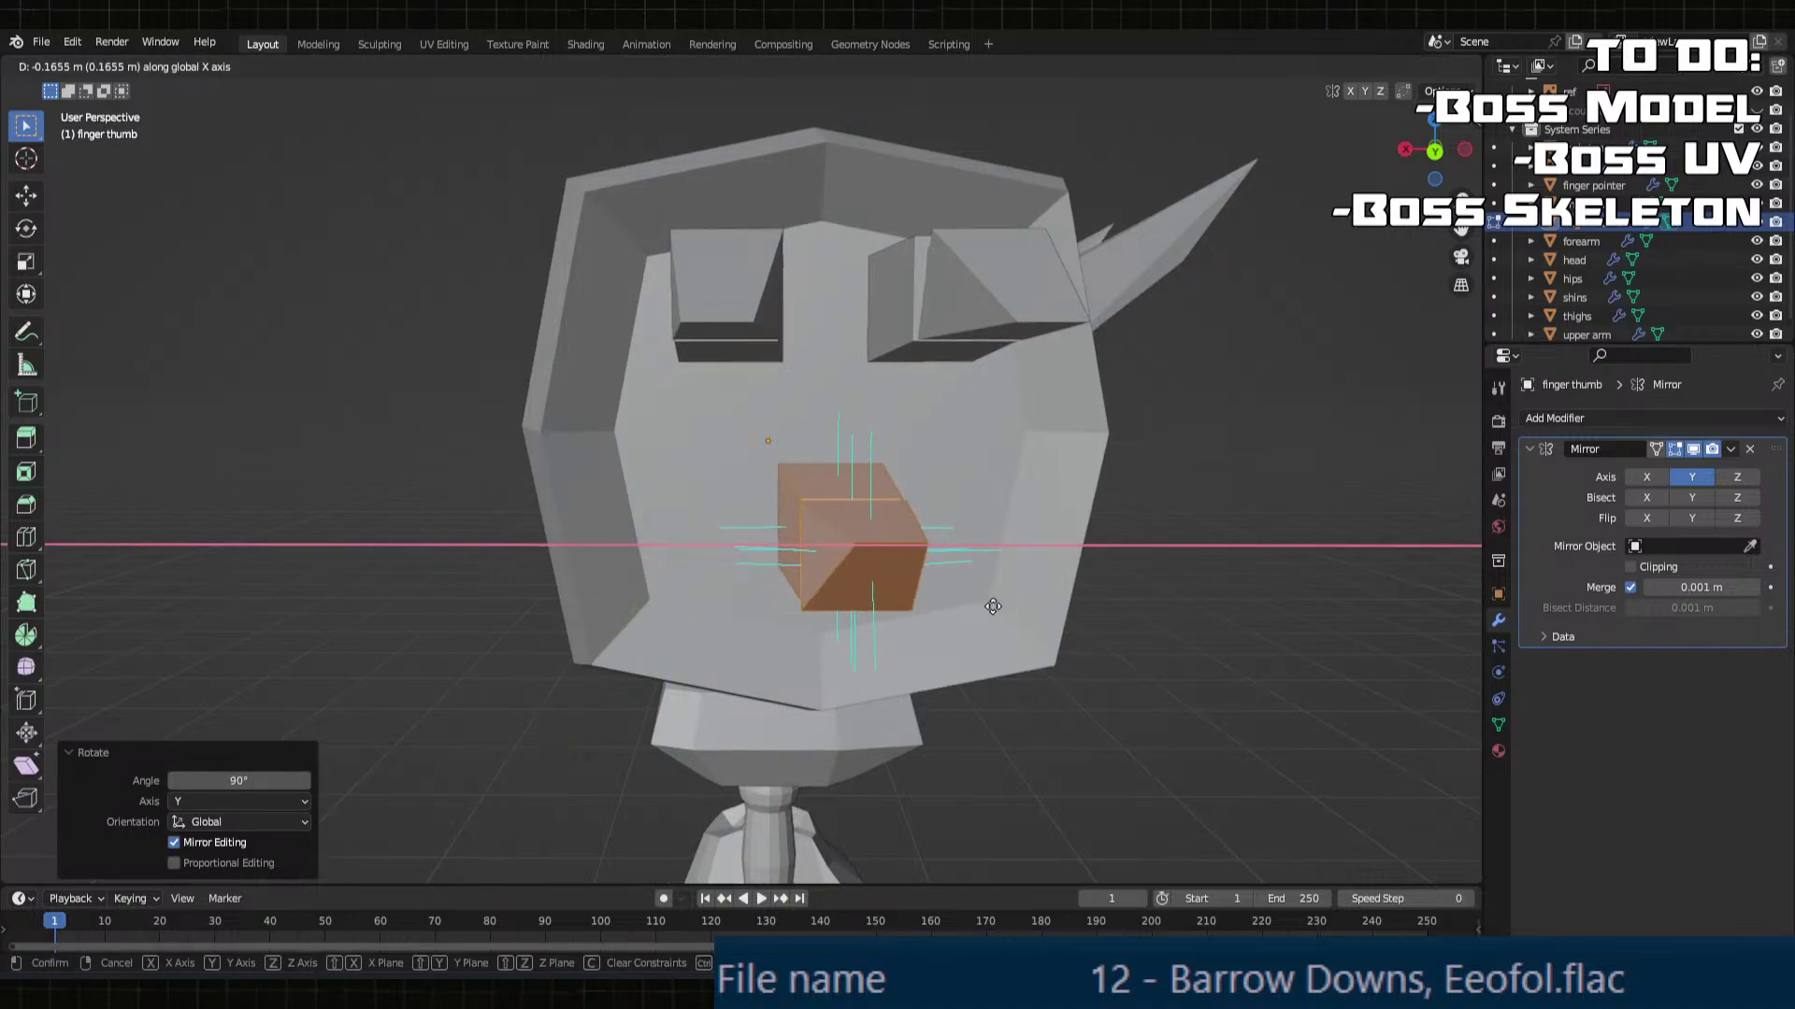
{"action": "left_click", "coordinate": [988, 608]}
{"action": "middle_click_drag", "start_coordinate": [988, 608], "coordinate": [793, 570]}
{"action": "key", "text": "g"}
{"action": "key", "text": "z"}
{"action": "left_click", "coordinate": [956, 616]}
{"action": "key", "text": "Tab"}
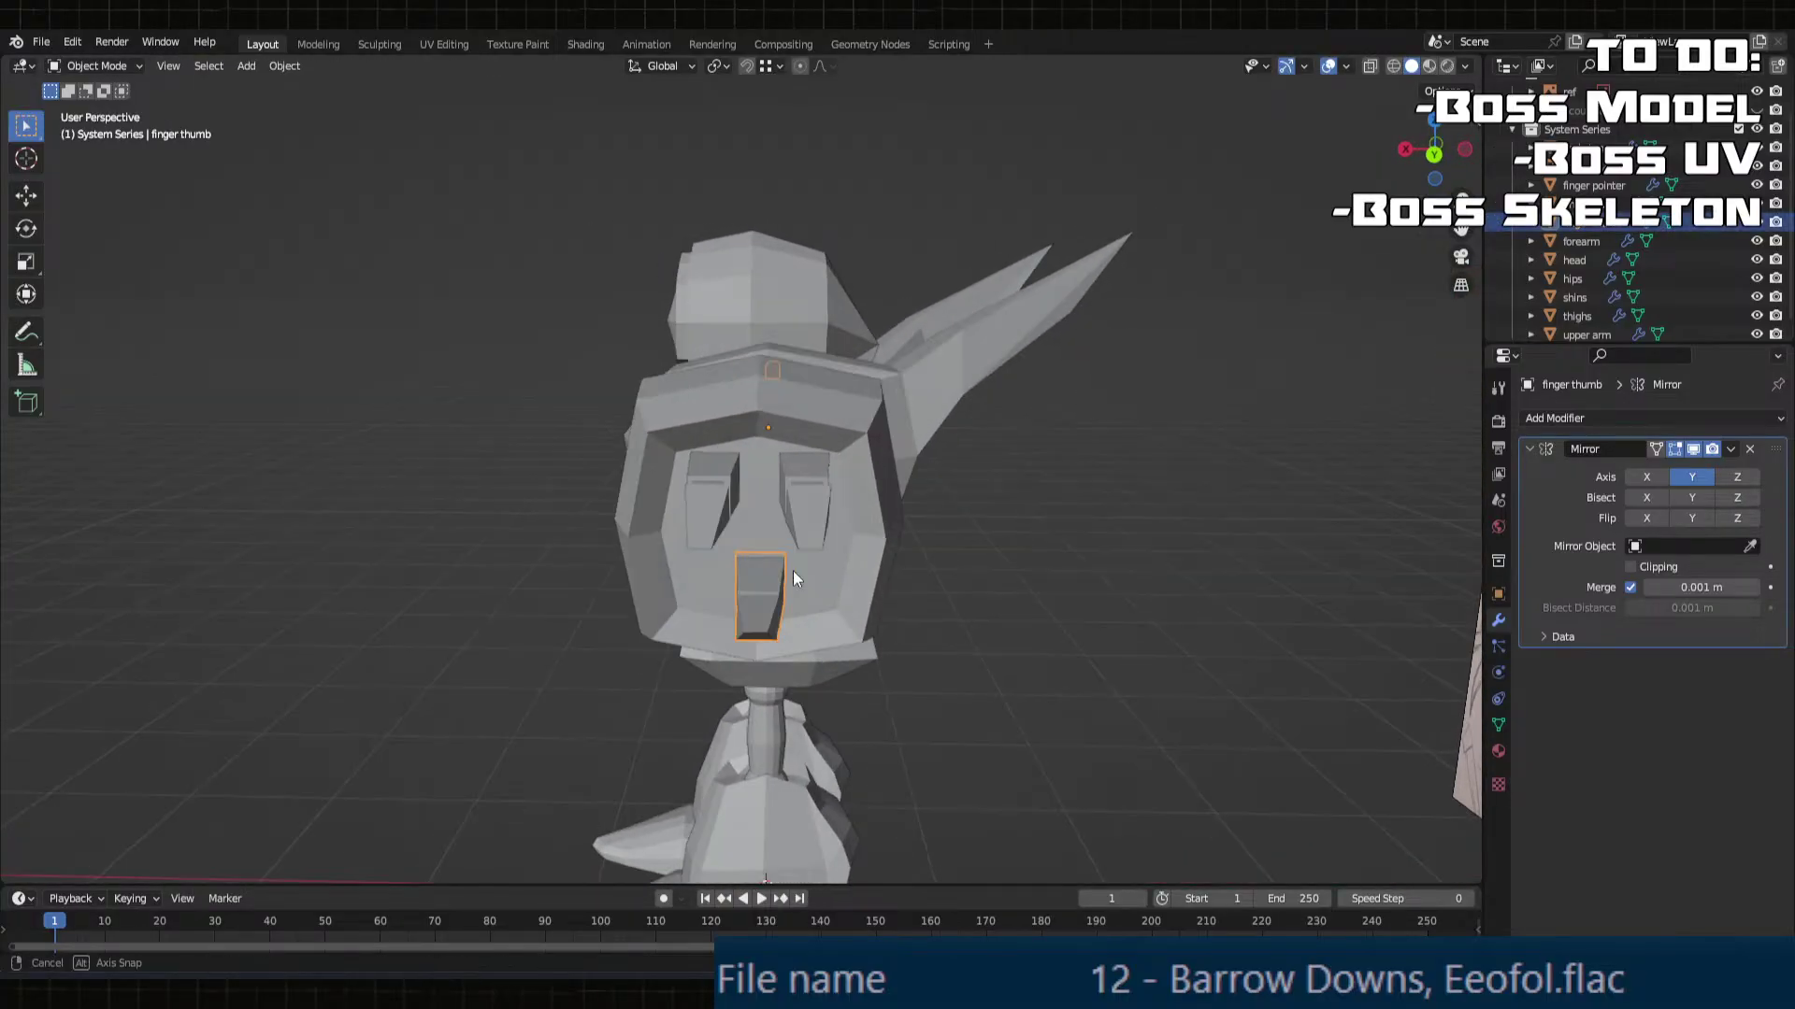
Step: Nudge the finger thumb object about 0.01 m along X beneath the two upper fingers
{"action": "key", "text": "g"}
{"action": "key", "text": "x"}
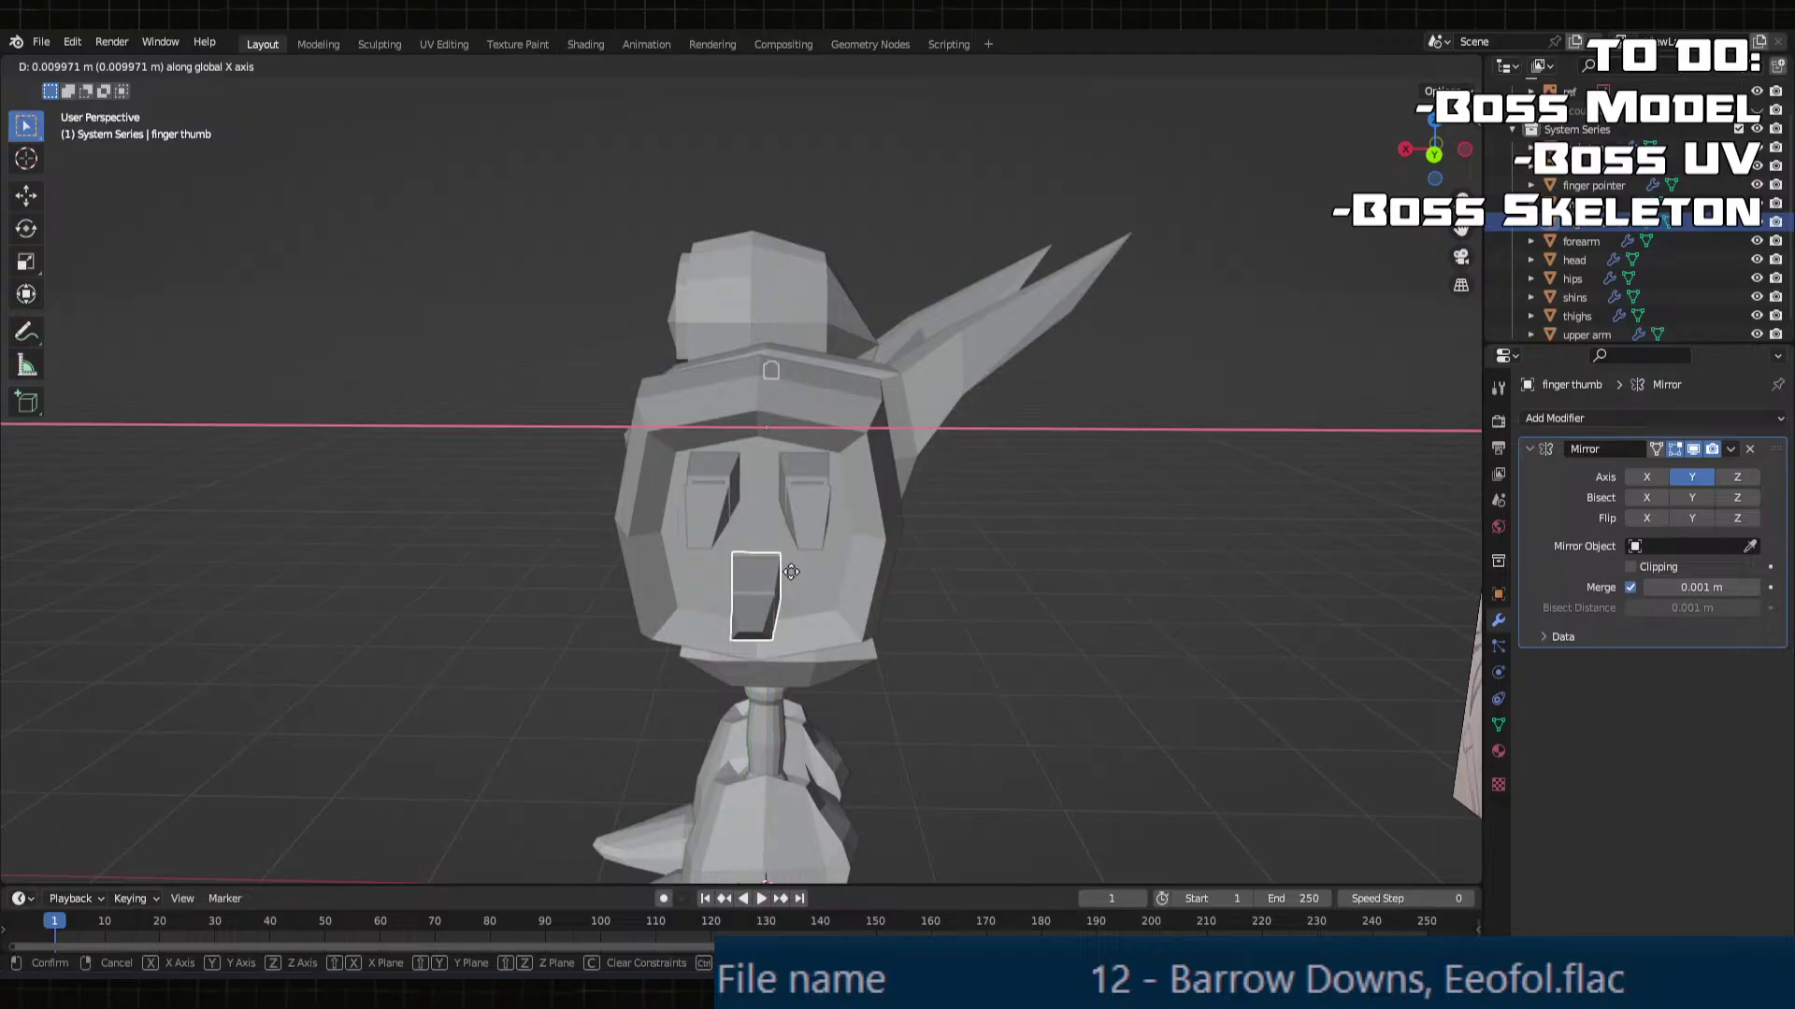
{"action": "left_click", "coordinate": [788, 572]}
Step: Examine the fingers and the whole robot model from several sides
{"action": "middle_click_drag", "start_coordinate": [1037, 587], "coordinate": [1098, 691]}
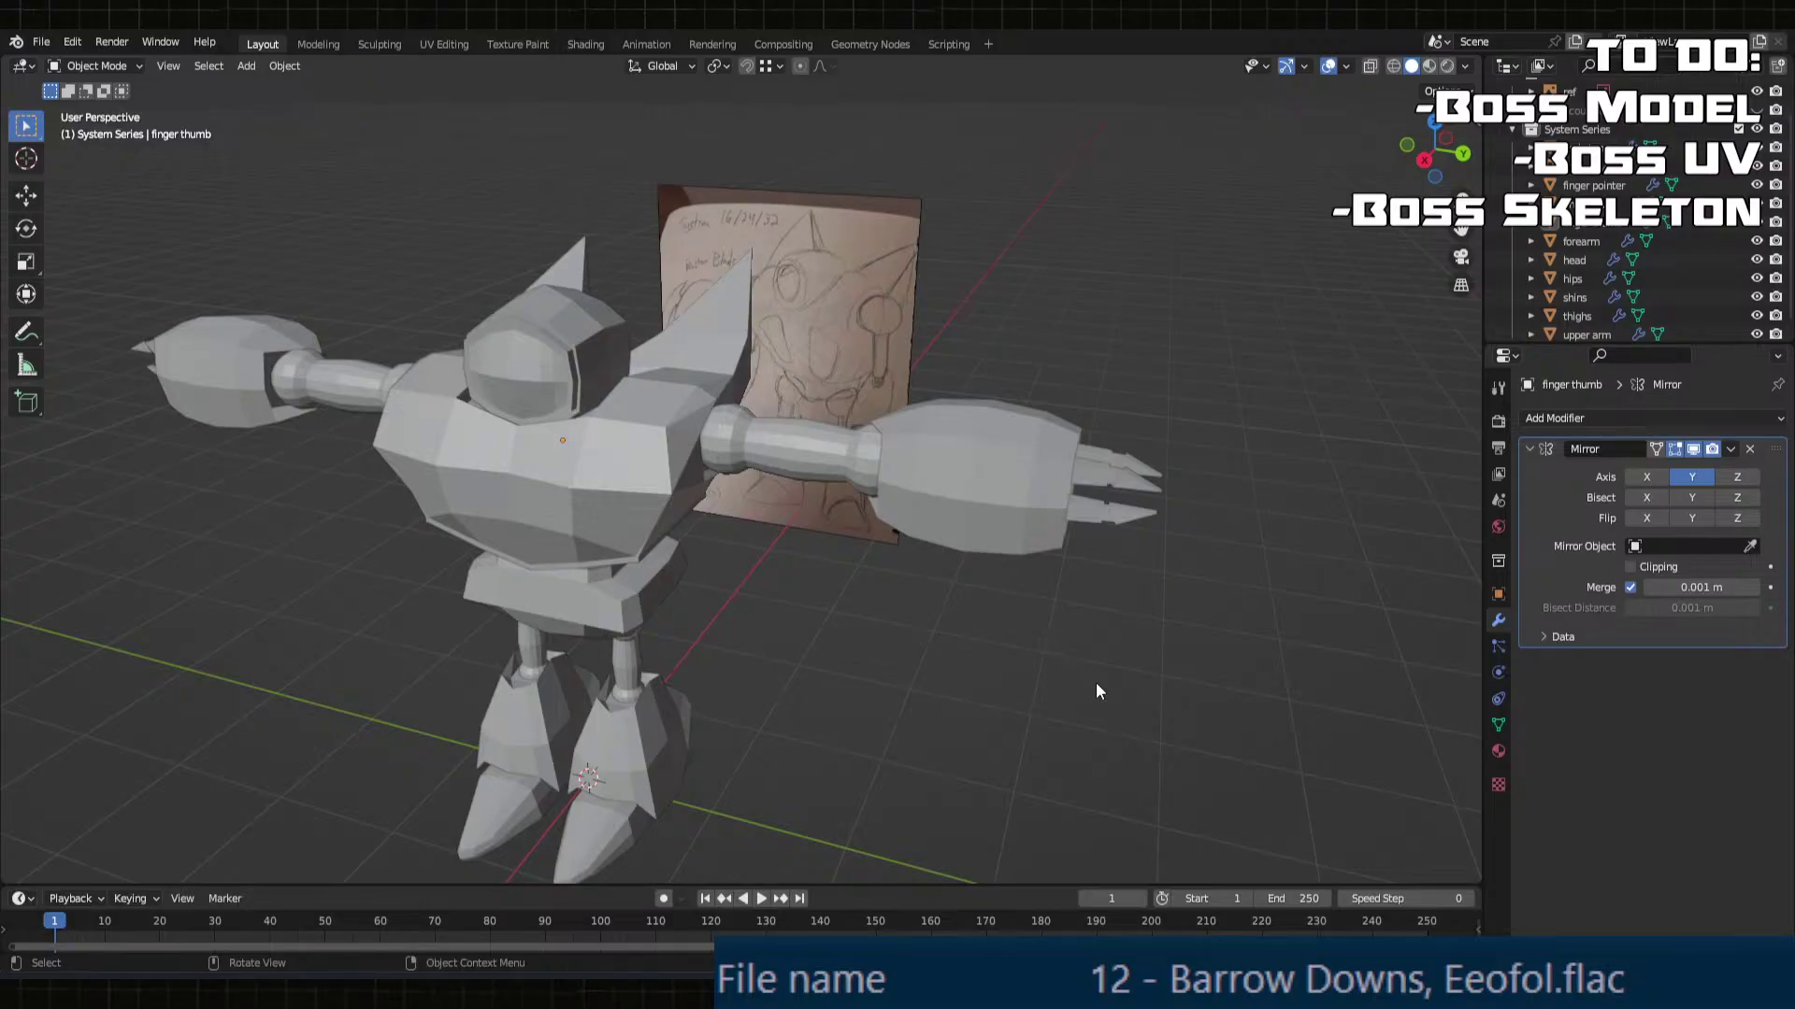
{"action": "middle_click_drag", "start_coordinate": [1097, 681], "coordinate": [1342, 38]}
{"action": "scroll", "coordinate": [884, 617], "scroll_direction": "down", "scroll_amount": 3}
{"action": "key", "text": "Tab"}
{"action": "key", "text": "Tab"}
{"action": "key", "text": "Tab"}
{"action": "key", "text": "Tab"}
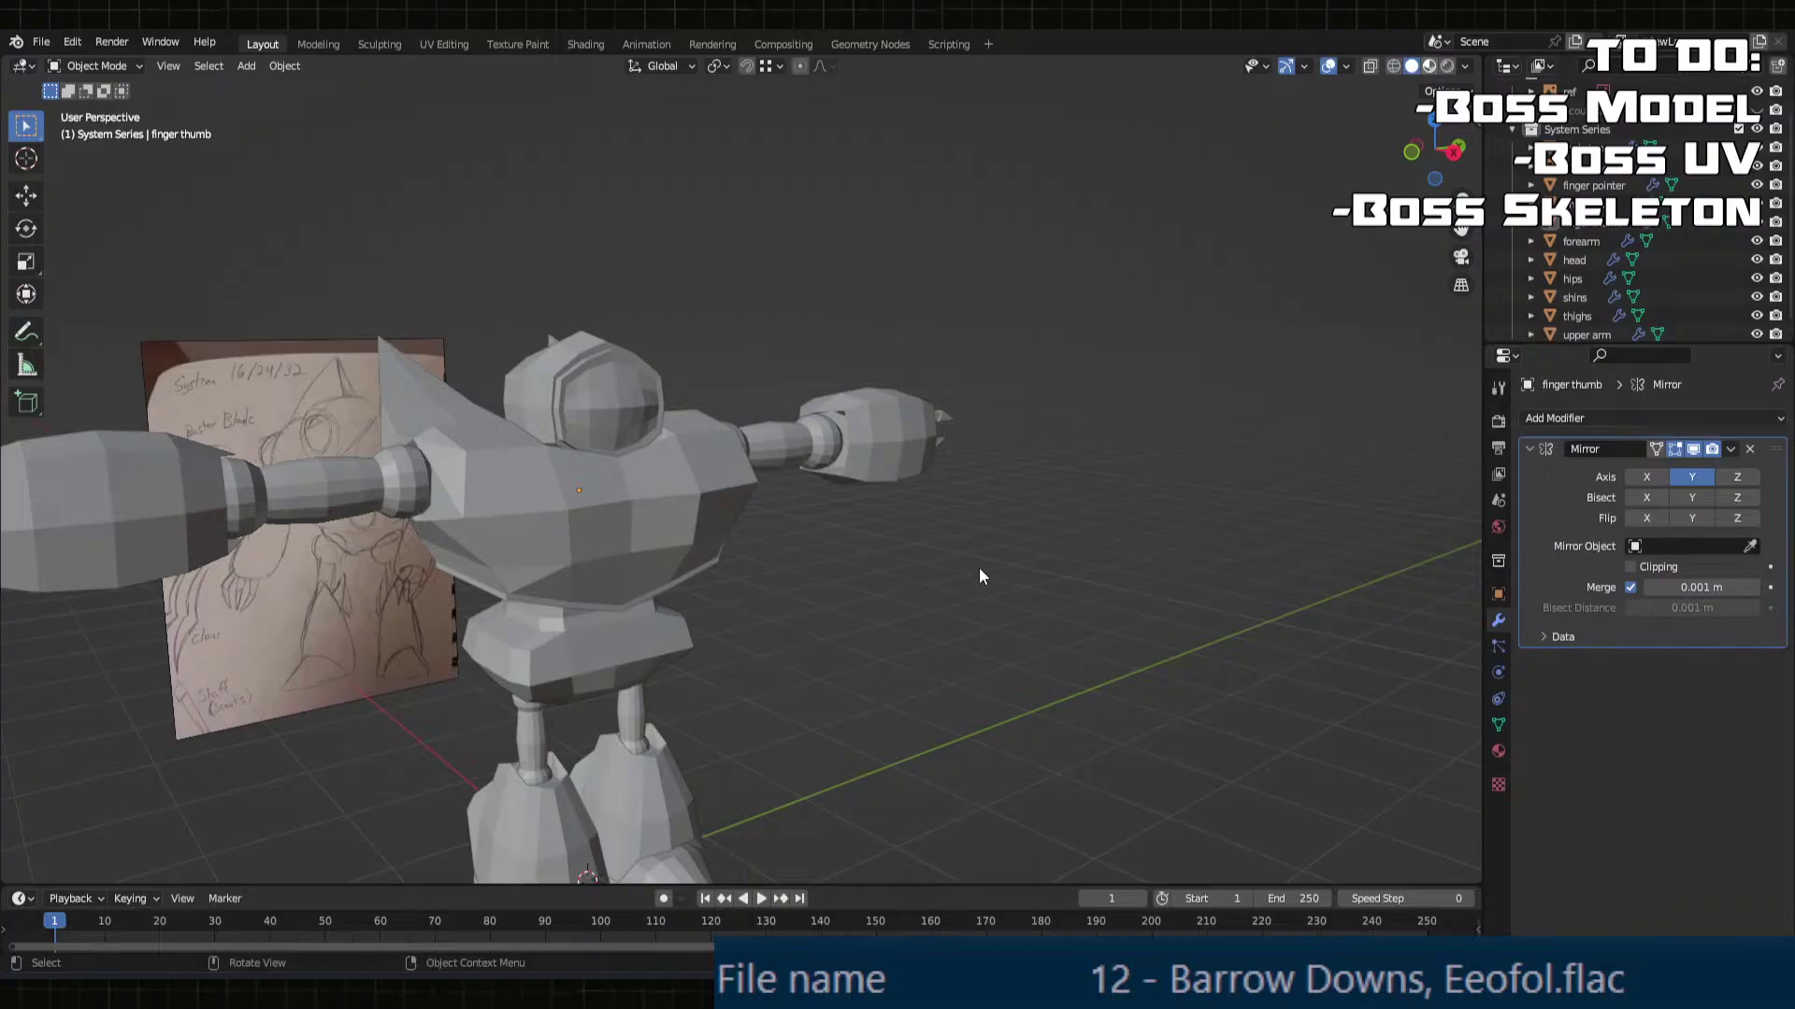
{"action": "mouse_move", "coordinate": [979, 570]}
{"action": "middle_mouse_down"}
{"action": "mouse_move", "coordinate": [696, 593]}
{"action": "mouse_move", "coordinate": [564, 564]}
{"action": "mouse_move", "coordinate": [774, 507]}
{"action": "mouse_move", "coordinate": [1010, 542]}
{"action": "mouse_move", "coordinate": [963, 544]}
{"action": "middle_mouse_up"}
{"action": "key", "text": "Tab"}
{"action": "key", "text": "Tab"}
Step: Select center-line edges of the body top mesh in Edit Mode and mark them as a UV seam
{"action": "left_click", "coordinate": [920, 530]}
{"action": "key", "text": "Tab"}
{"action": "scroll", "coordinate": [920, 530], "scroll_direction": "up", "scroll_amount": 1}
{"action": "middle_click_drag", "start_coordinate": [963, 544], "coordinate": [869, 544], "text": "shift"}
{"action": "scroll", "coordinate": [875, 537], "scroll_direction": "up", "scroll_amount": 2}
{"action": "left_click", "coordinate": [920, 463]}
{"action": "key", "text": "2"}
{"action": "left_click", "coordinate": [923, 465]}
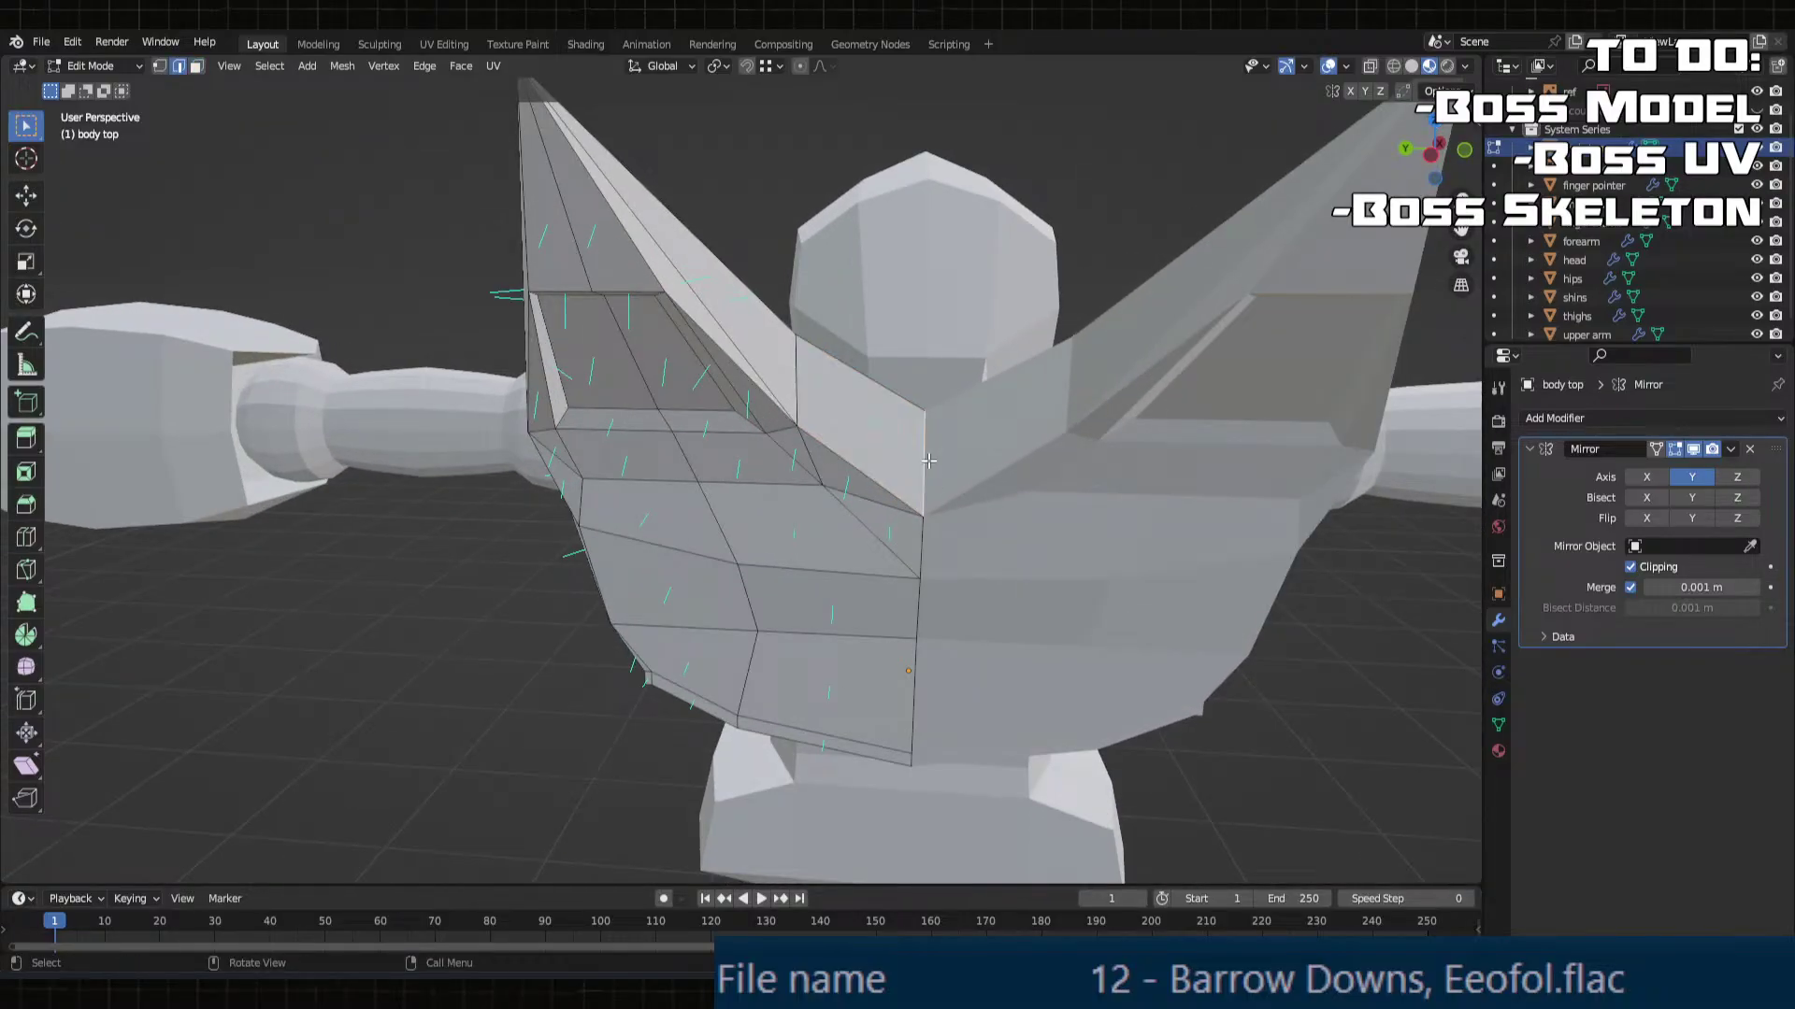
{"action": "middle_click_drag", "start_coordinate": [923, 476], "coordinate": [913, 570]}
{"action": "middle_click_drag", "start_coordinate": [894, 648], "coordinate": [573, 517]}
{"action": "key", "text": "u"}
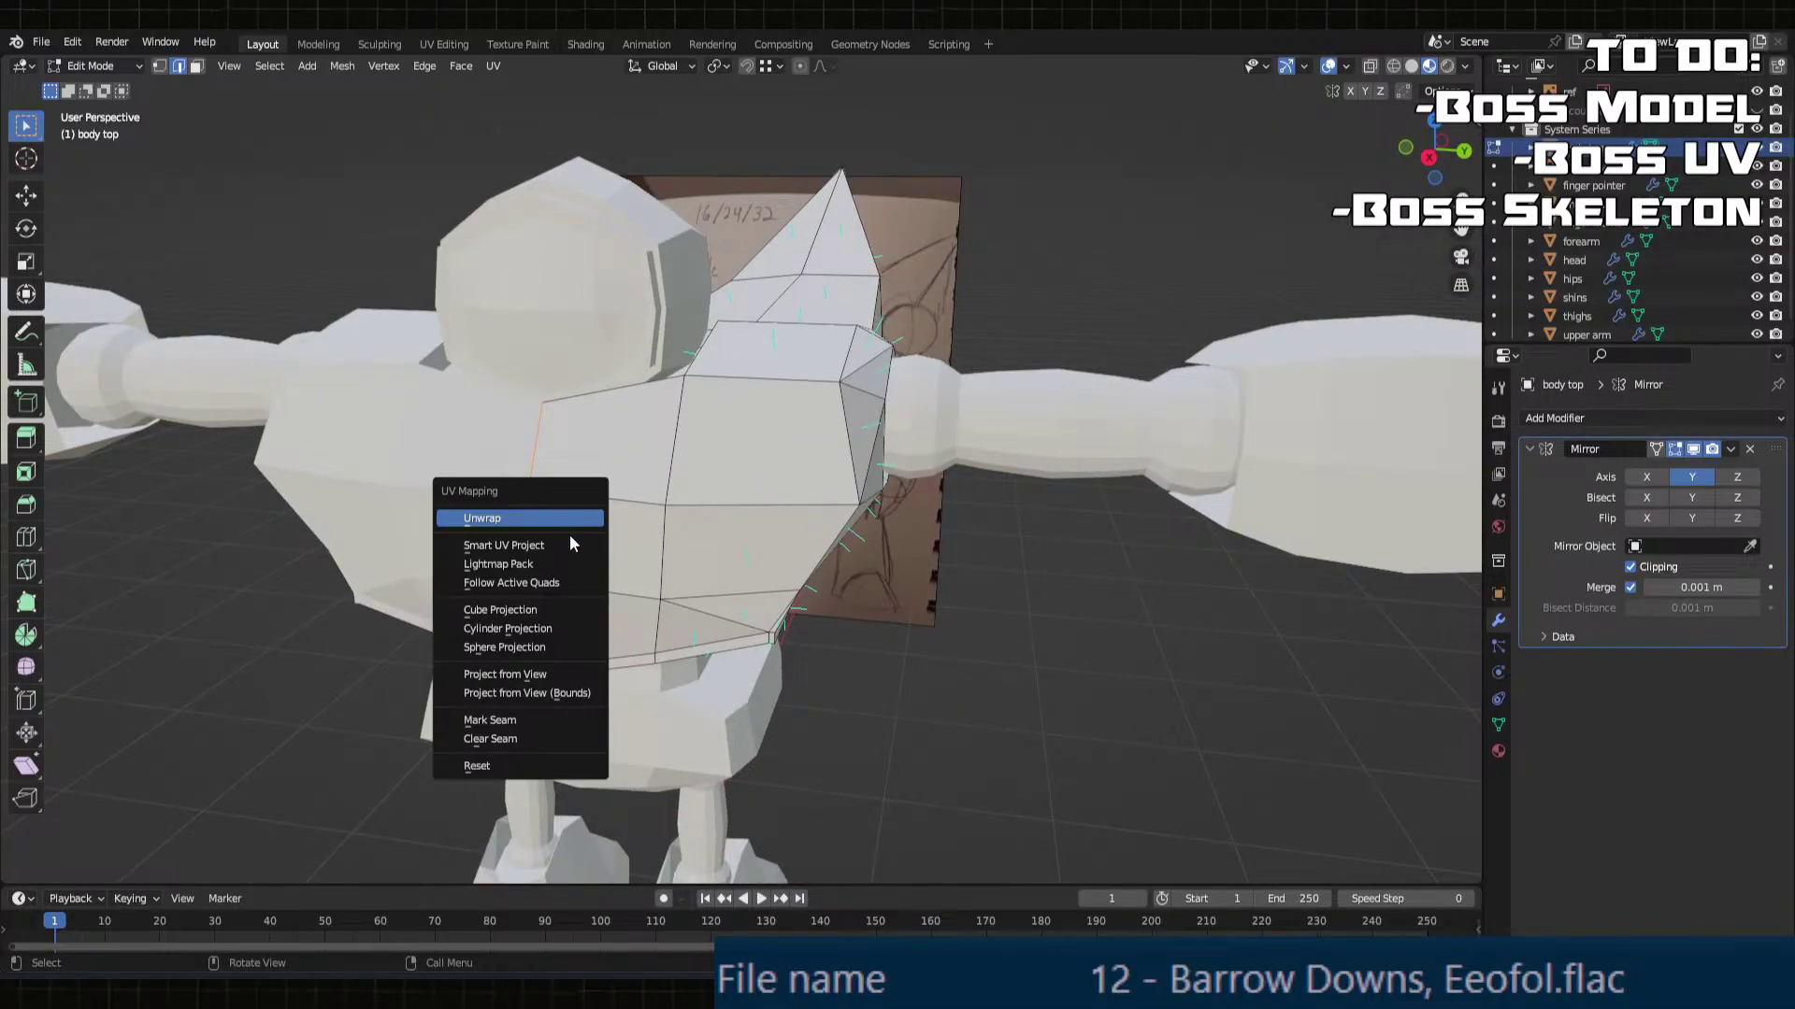
{"action": "left_click", "coordinate": [490, 720]}
{"action": "middle_click_drag", "start_coordinate": [505, 720], "coordinate": [951, 161]}
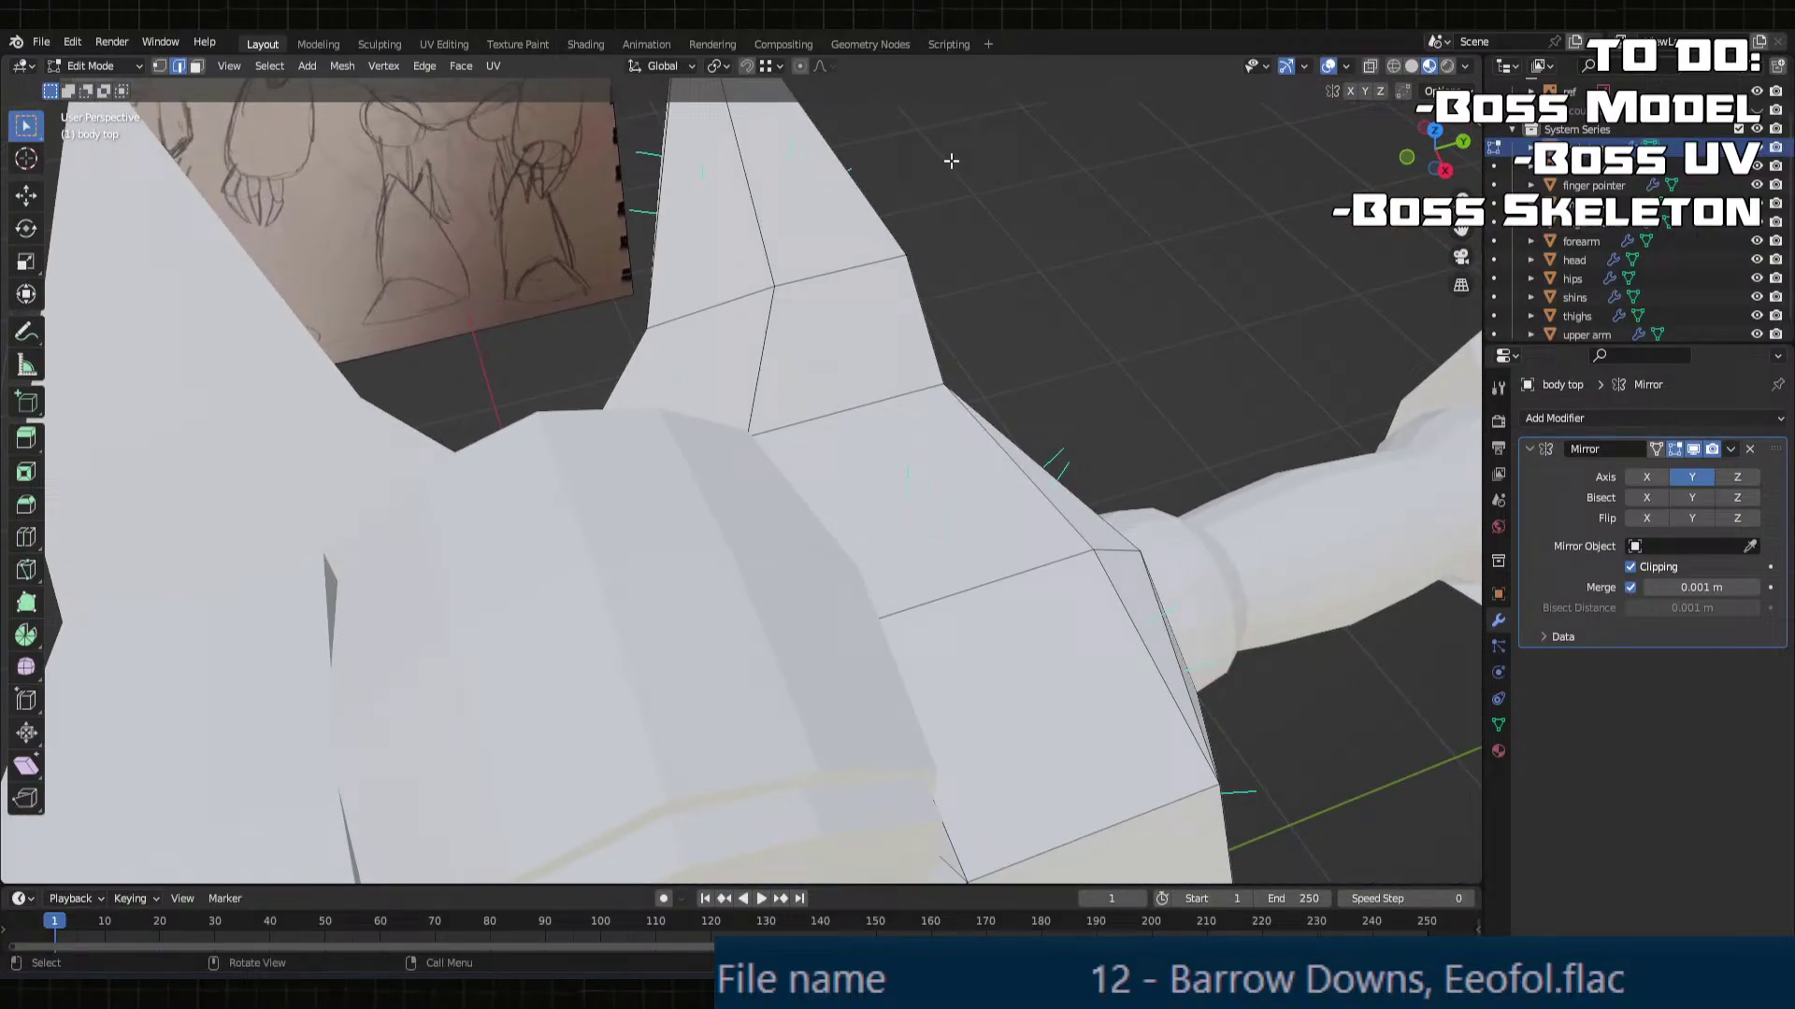
Step: Turn on X-ray, select the edge loop inside the body top's neck recess beneath the head, and mark it as a seam
{"action": "left_click", "coordinate": [1370, 66]}
{"action": "middle_click_drag", "start_coordinate": [809, 617], "coordinate": [733, 391]}
{"action": "left_click", "coordinate": [732, 402]}
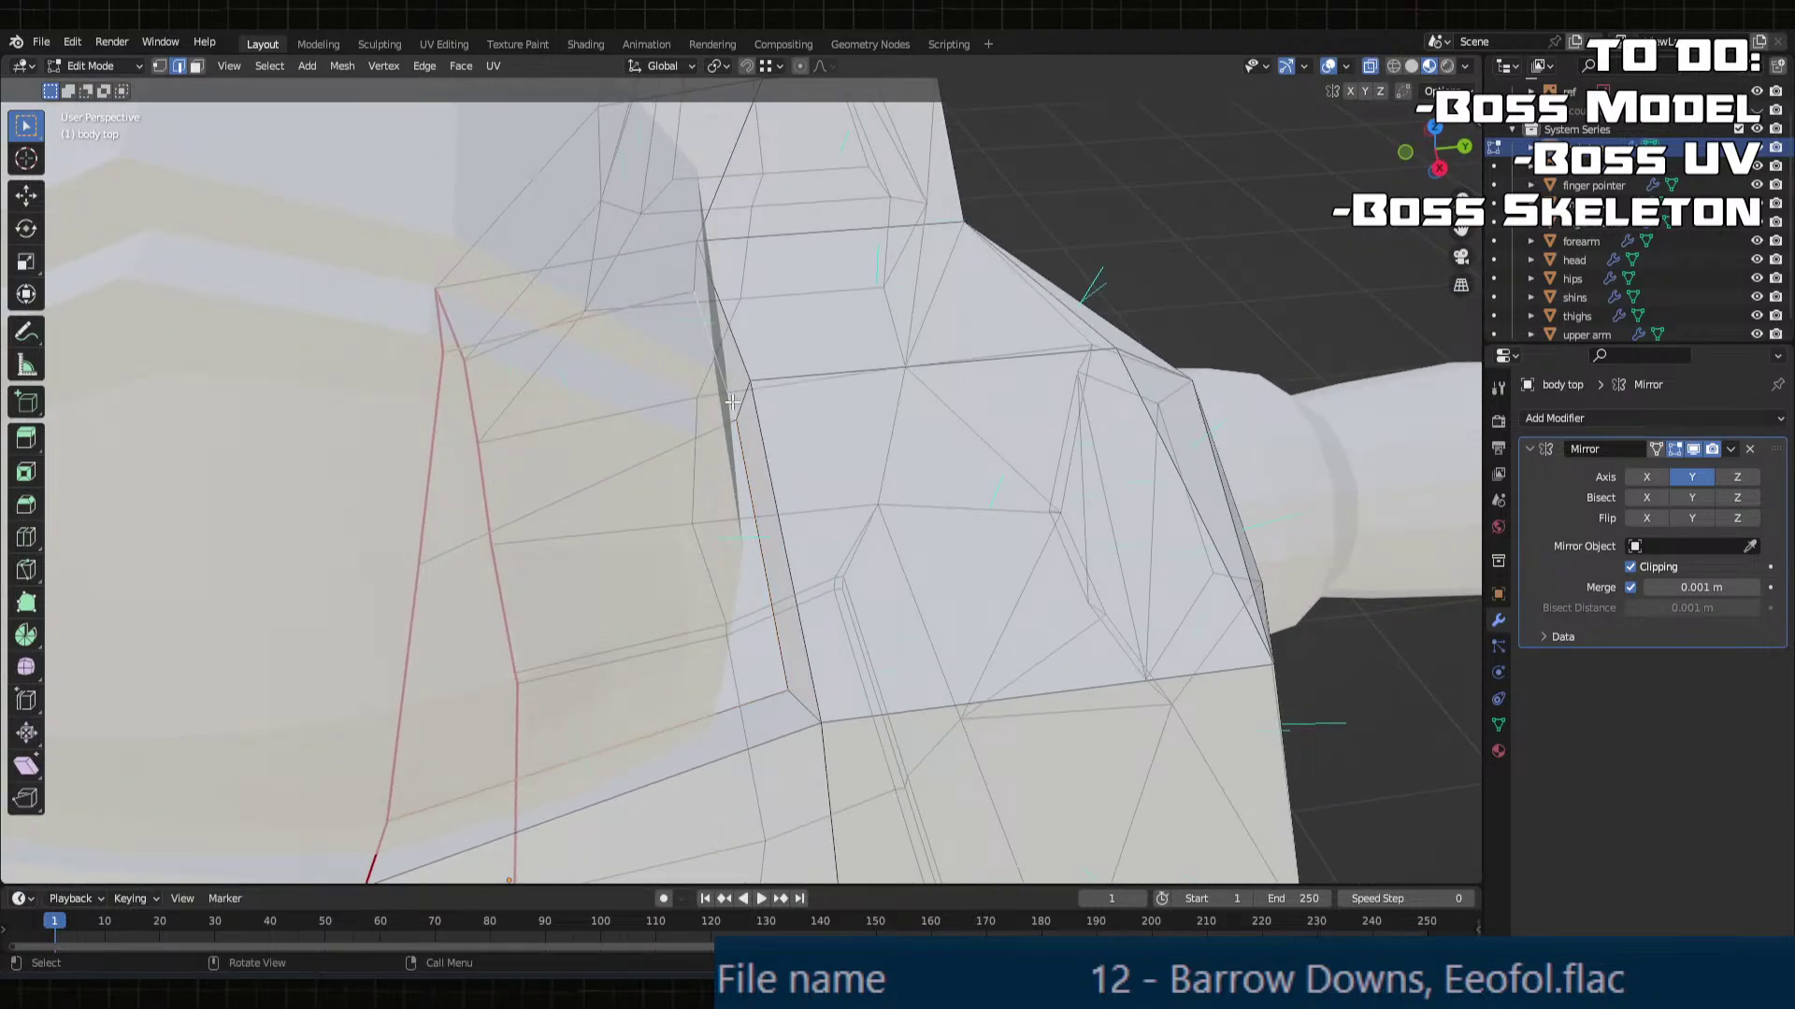
{"action": "middle_click_drag", "start_coordinate": [498, 333], "coordinate": [551, 346]}
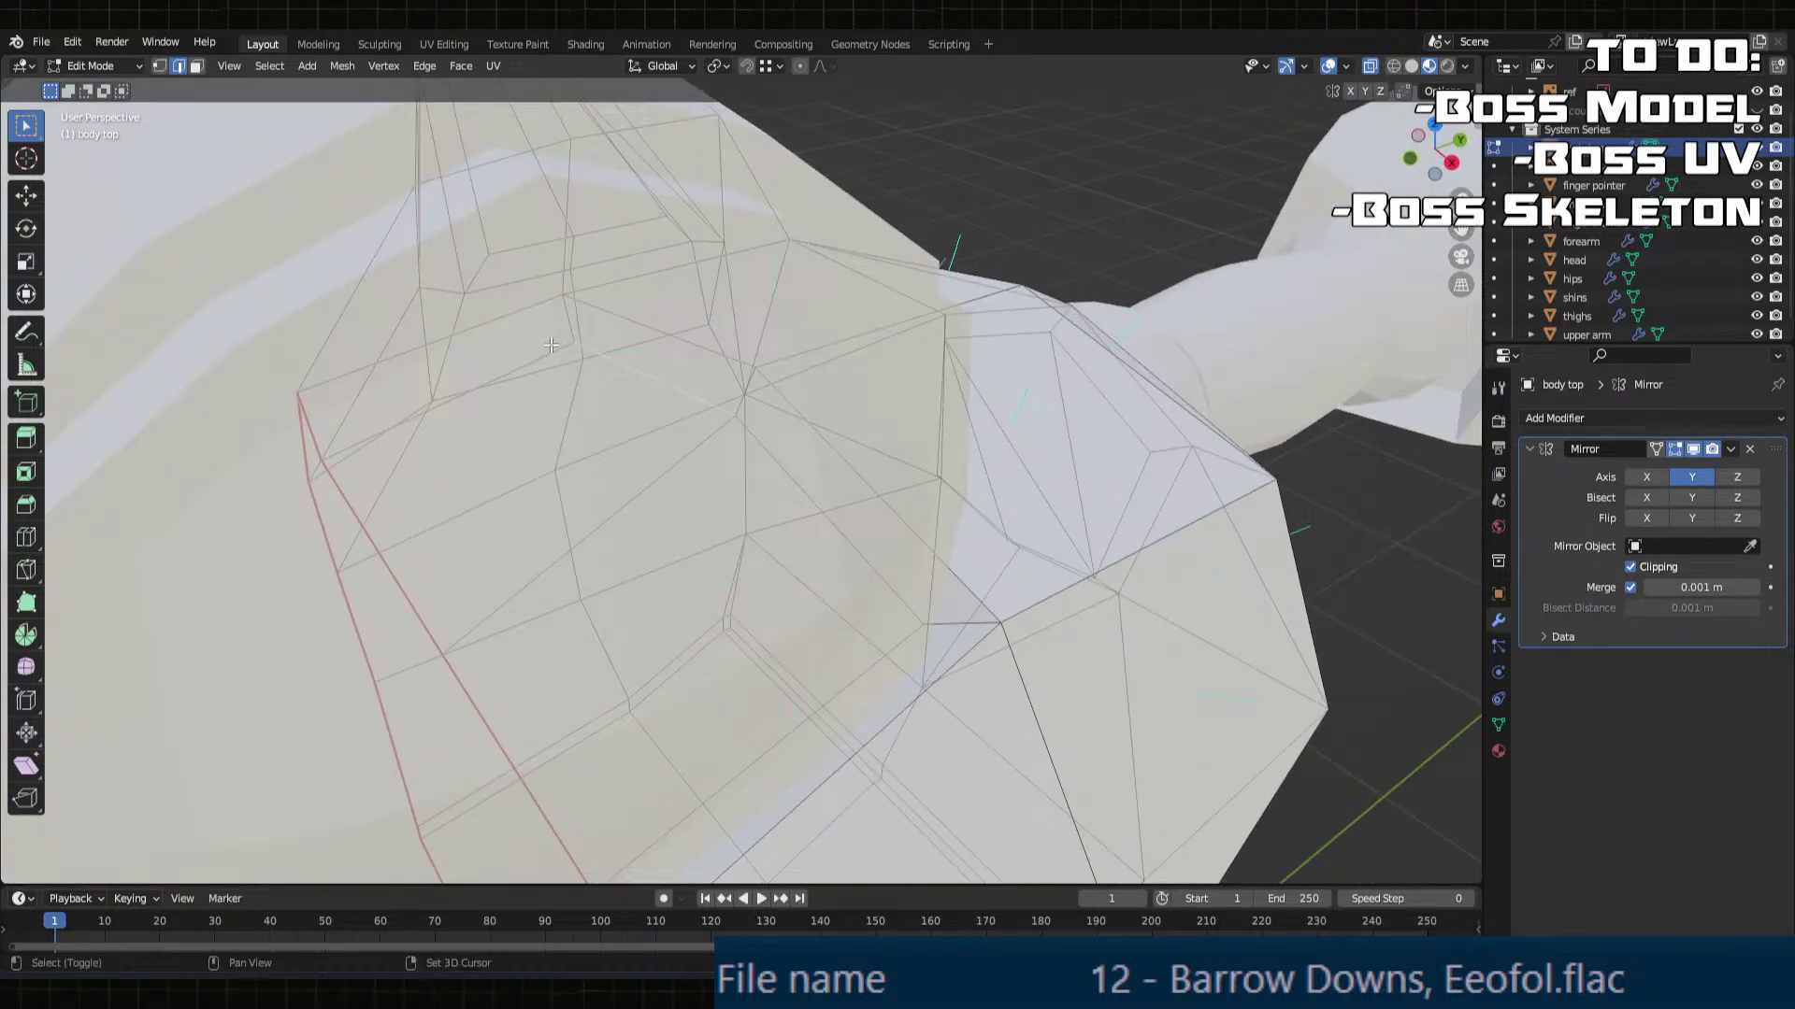
{"action": "middle_click_drag", "start_coordinate": [801, 500], "coordinate": [683, 626]}
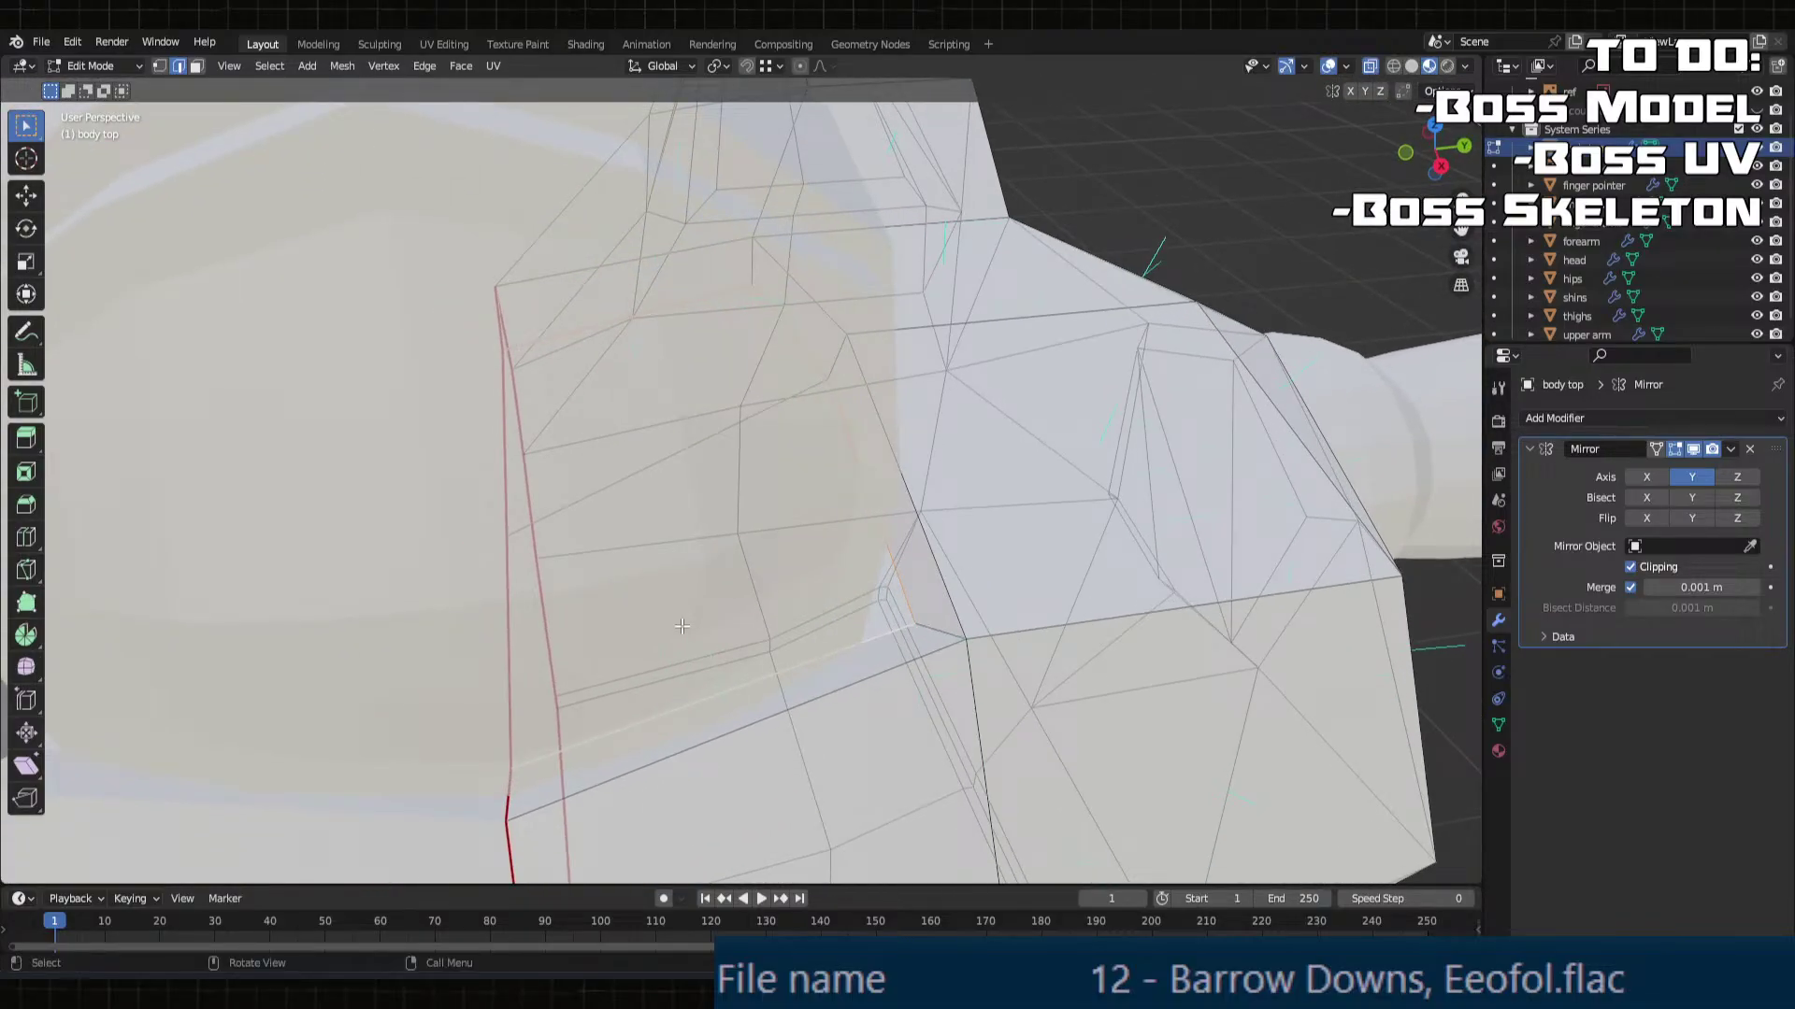
{"action": "key", "text": "u"}
{"action": "left_click", "coordinate": [683, 633]}
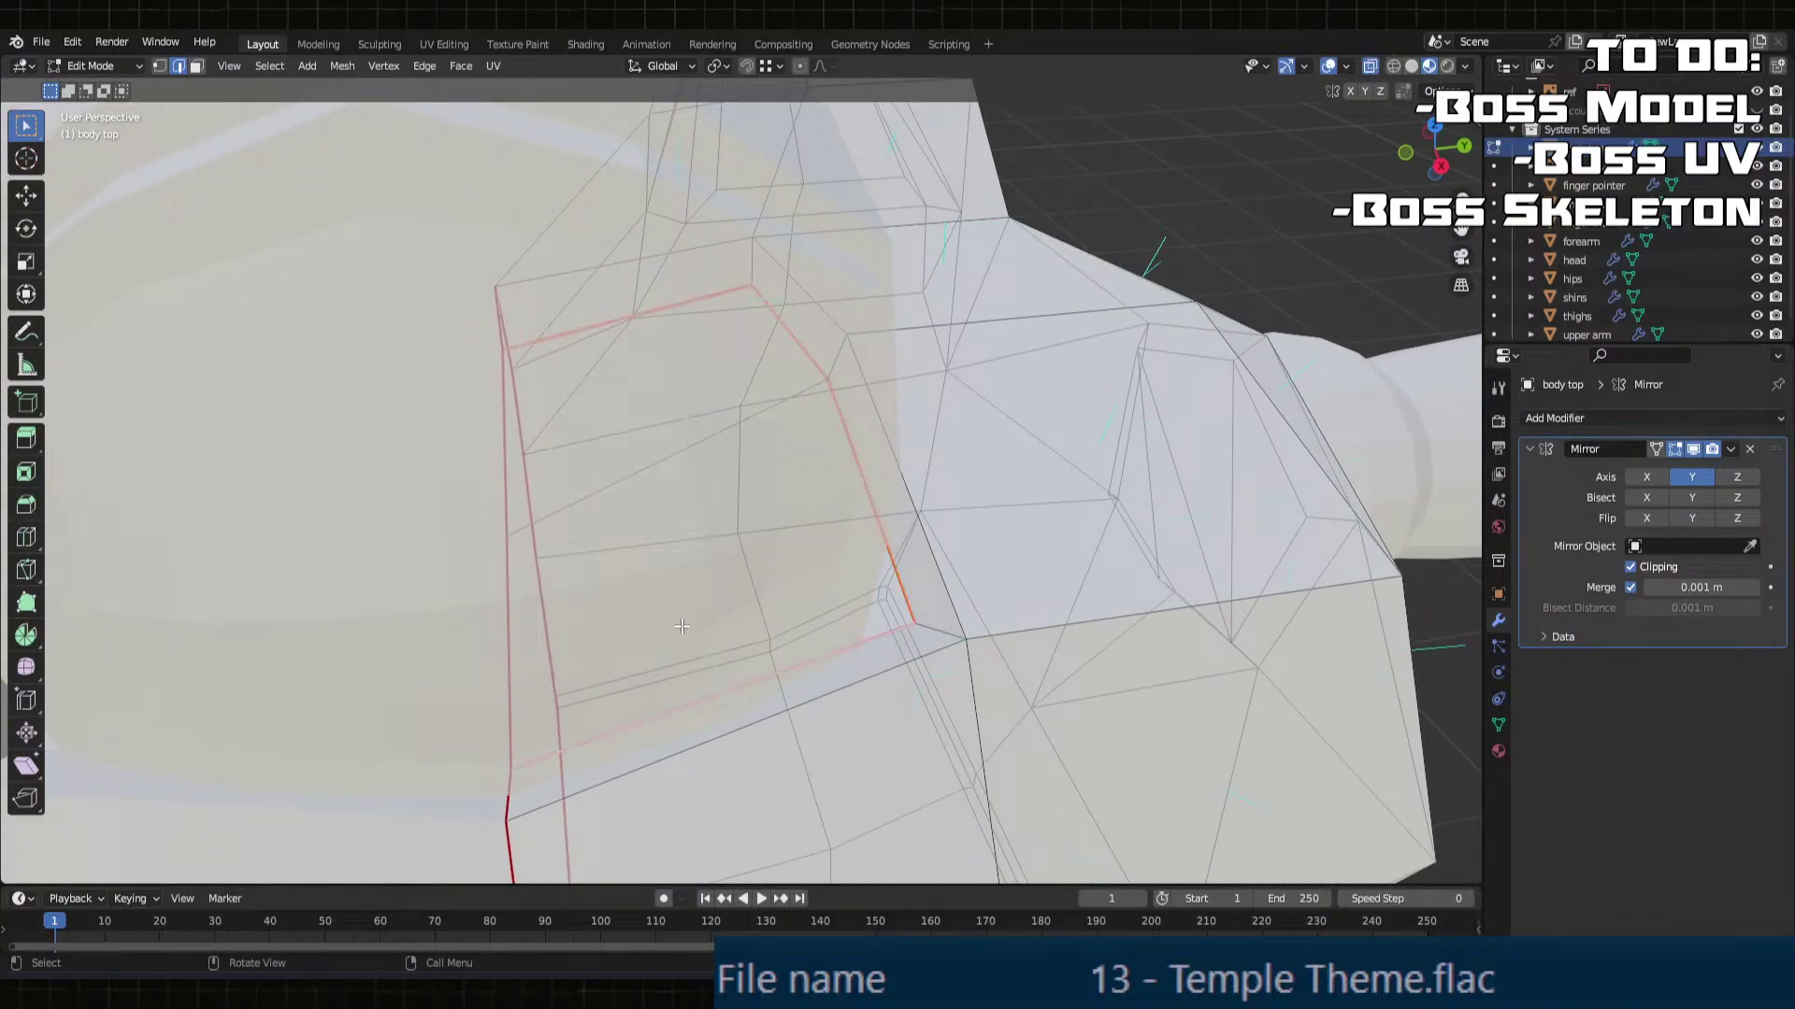
Step: Select the inner edge loop around the arm socket on the body top and mark it as a UV seam
{"action": "middle_click_drag", "start_coordinate": [681, 626], "coordinate": [712, 562]}
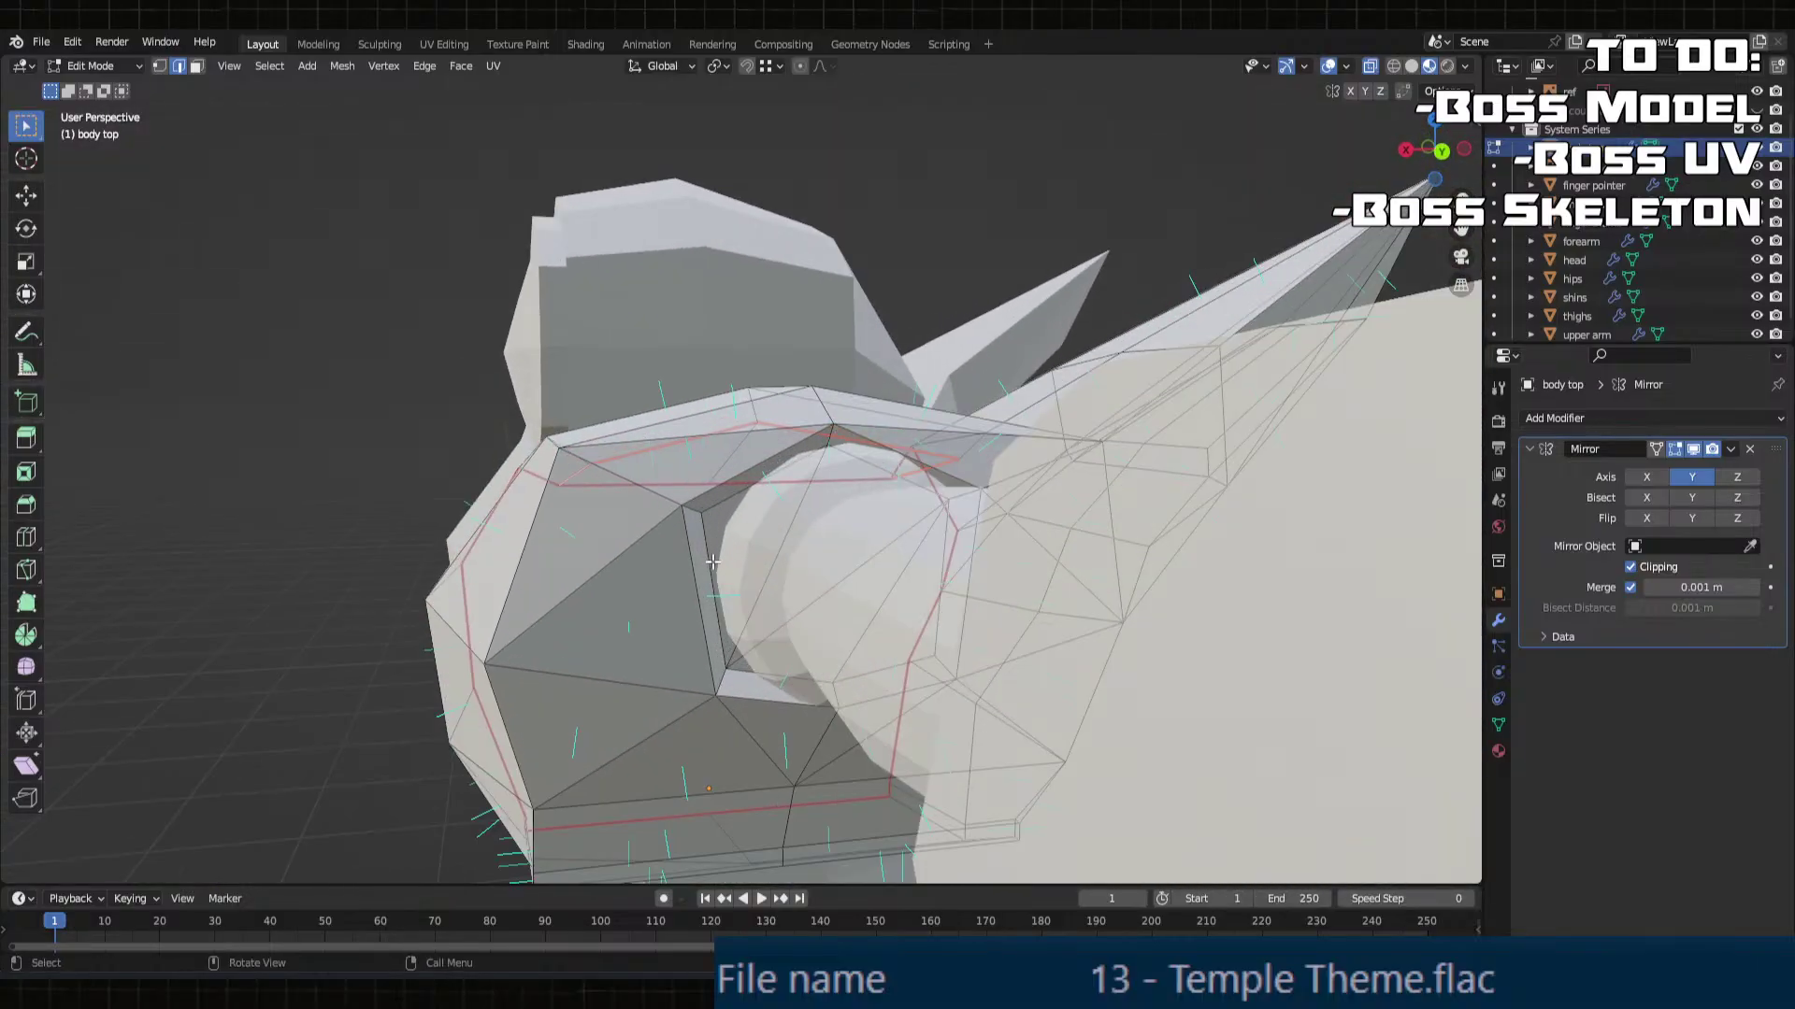
{"action": "left_click", "coordinate": [716, 502], "text": "shift"}
{"action": "scroll", "coordinate": [729, 540], "scroll_direction": "up", "scroll_amount": 6}
{"action": "mouse_move", "coordinate": [745, 537]}
{"action": "middle_mouse_down"}
{"action": "mouse_move", "coordinate": [633, 664]}
{"action": "mouse_move", "coordinate": [775, 553]}
{"action": "mouse_move", "coordinate": [759, 558]}
{"action": "middle_mouse_up"}
{"action": "middle_click_drag", "start_coordinate": [1009, 570], "coordinate": [1000, 597]}
{"action": "left_click", "coordinate": [1004, 670], "text": "shift"}
{"action": "middle_click_drag", "start_coordinate": [1004, 669], "coordinate": [745, 272]}
{"action": "key", "text": "u"}
{"action": "left_click", "coordinate": [1036, 435]}
{"action": "key", "text": "Tab"}
{"action": "key", "text": "Tab"}
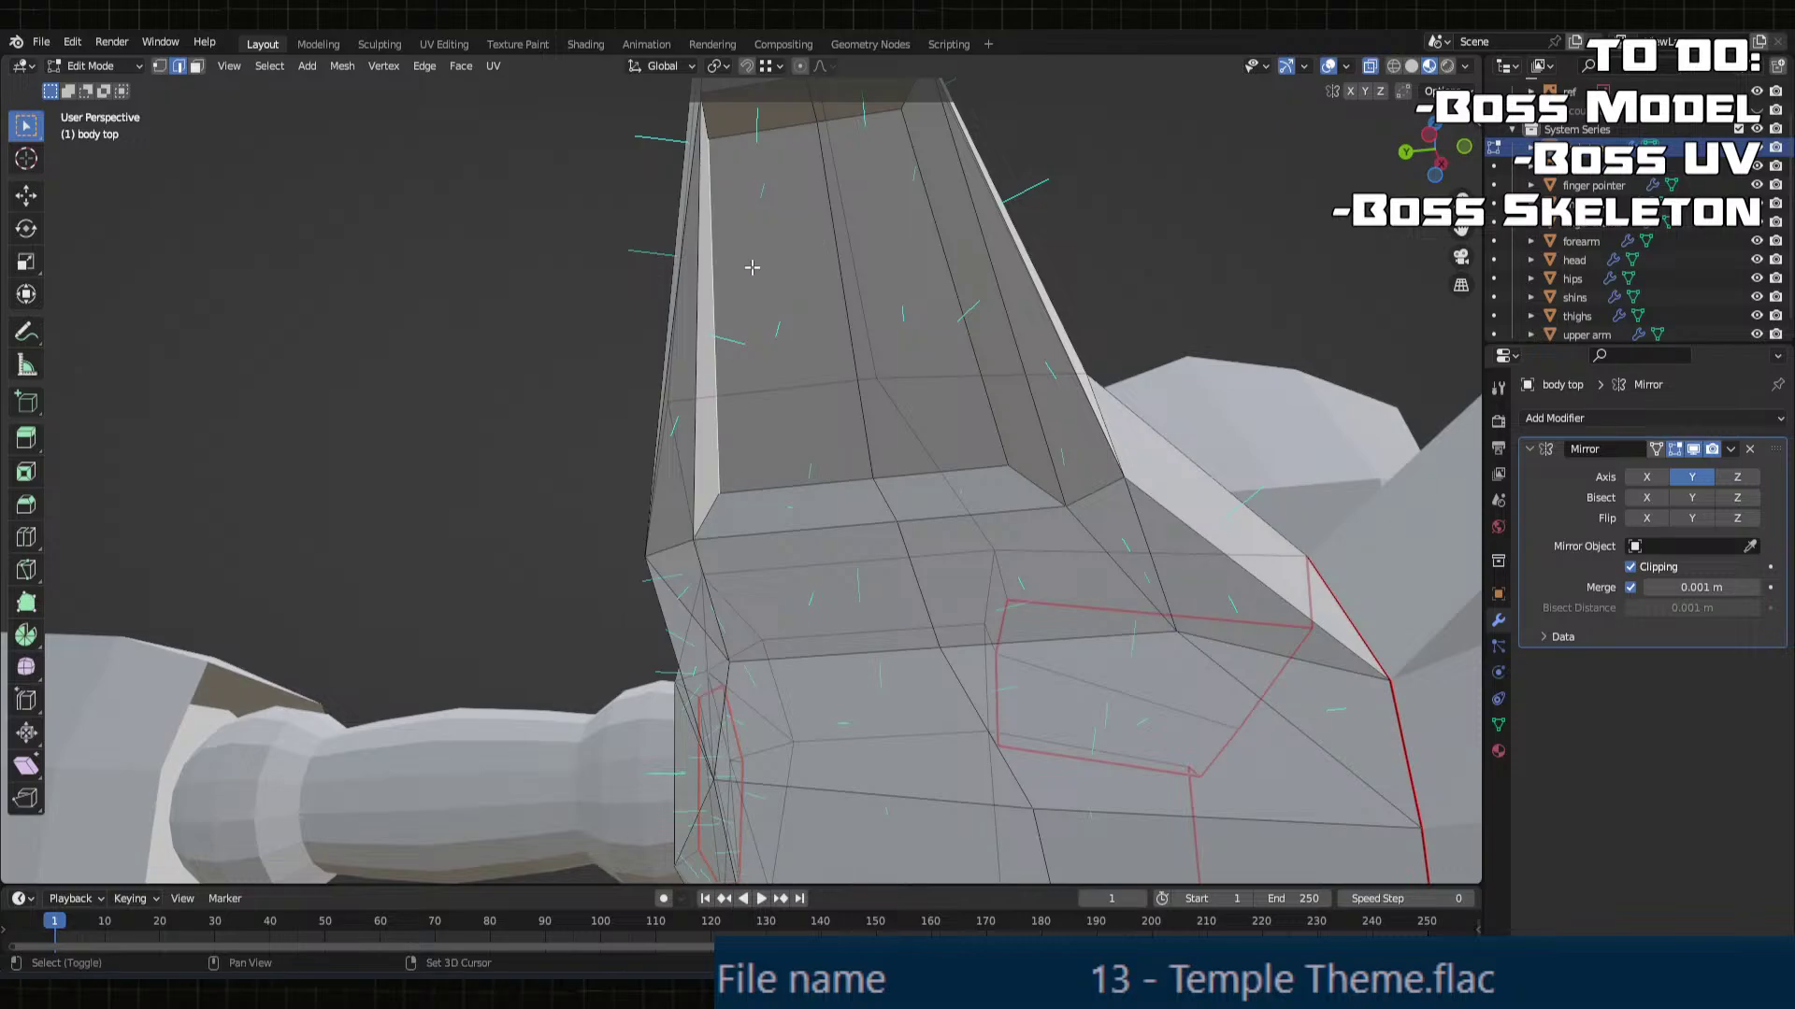
Step: Select the edges bordering the recessed panel on the back of the shoulder spike and mark them as a seam
{"action": "left_click", "coordinate": [899, 218], "text": "shift"}
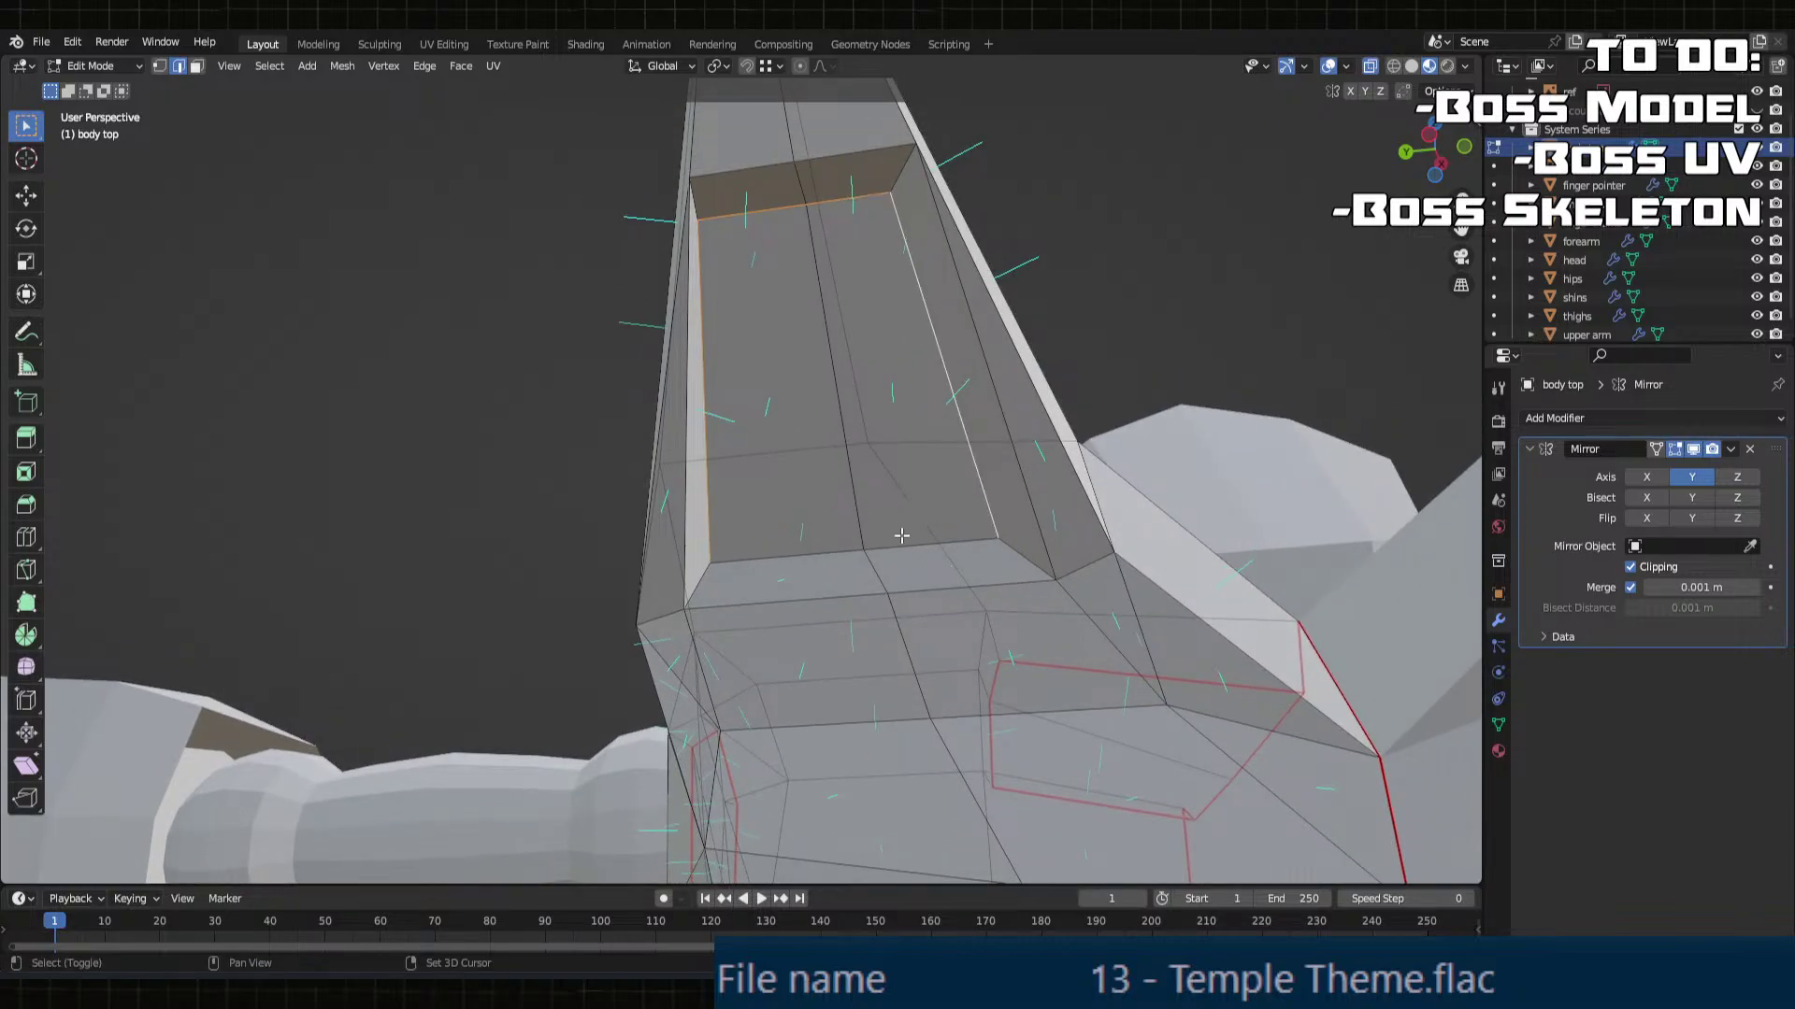
{"action": "left_click", "coordinate": [903, 546], "text": "shift"}
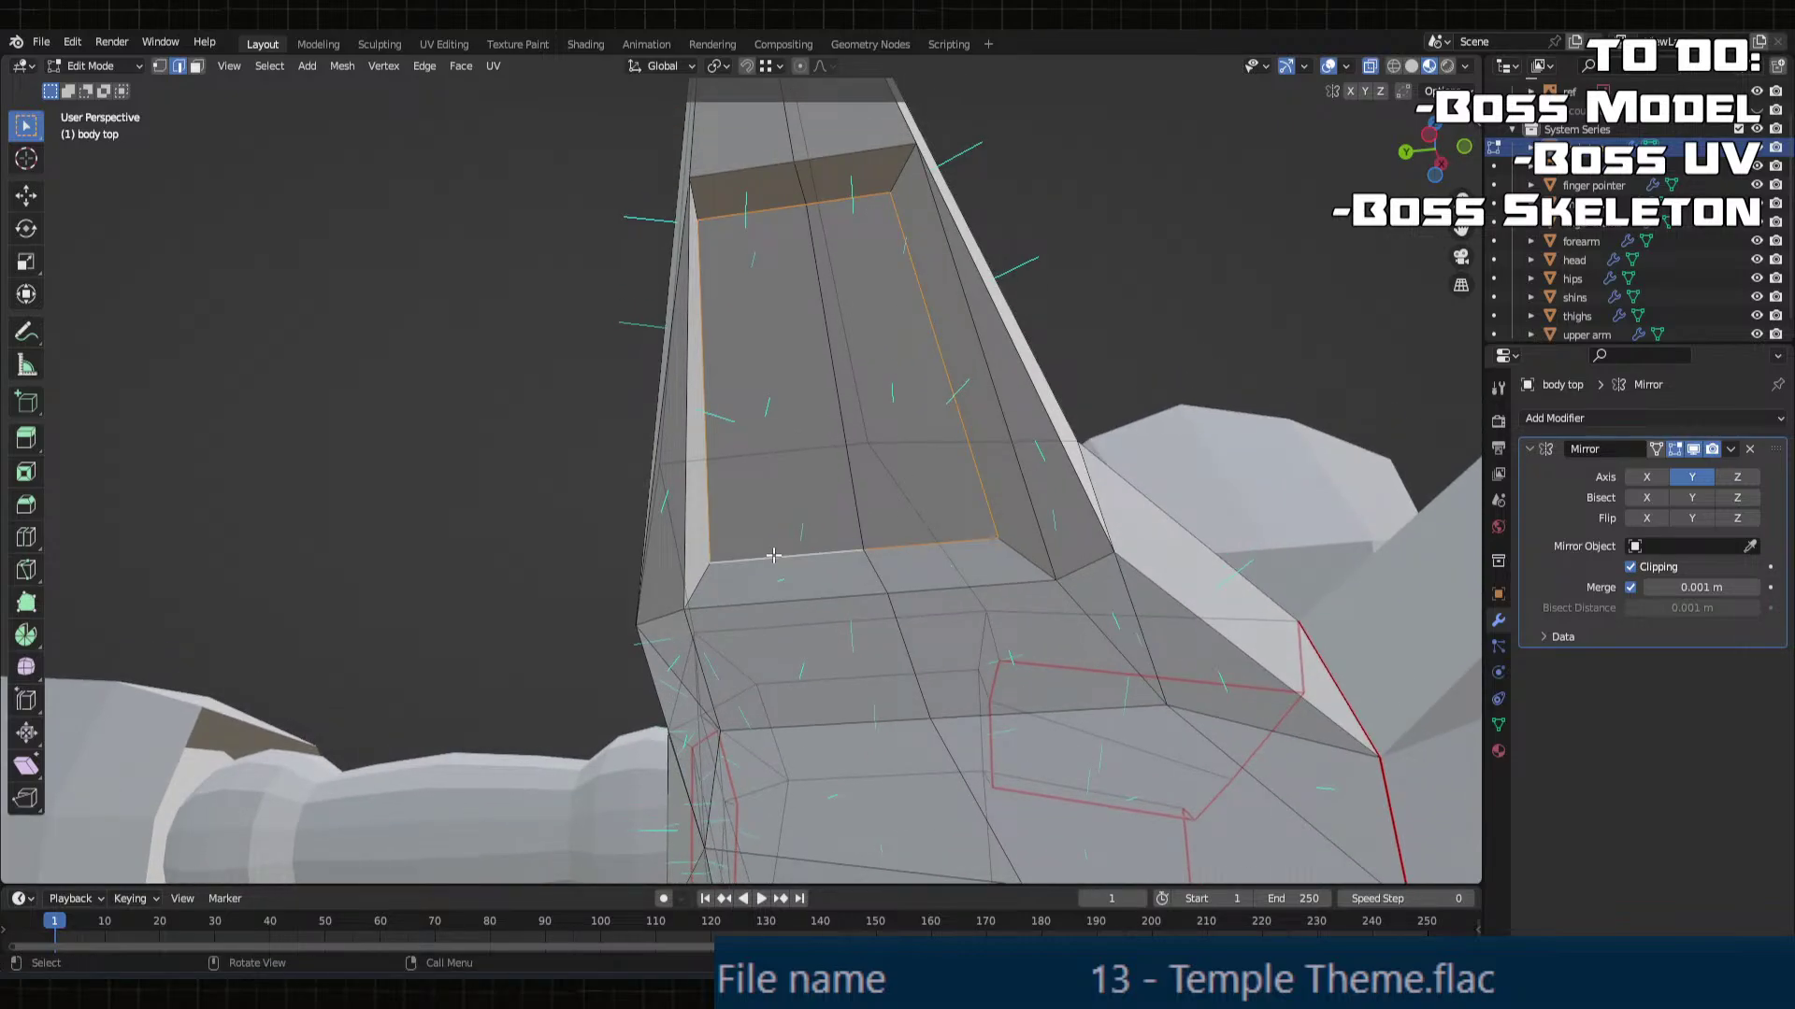
{"action": "key", "text": "u"}
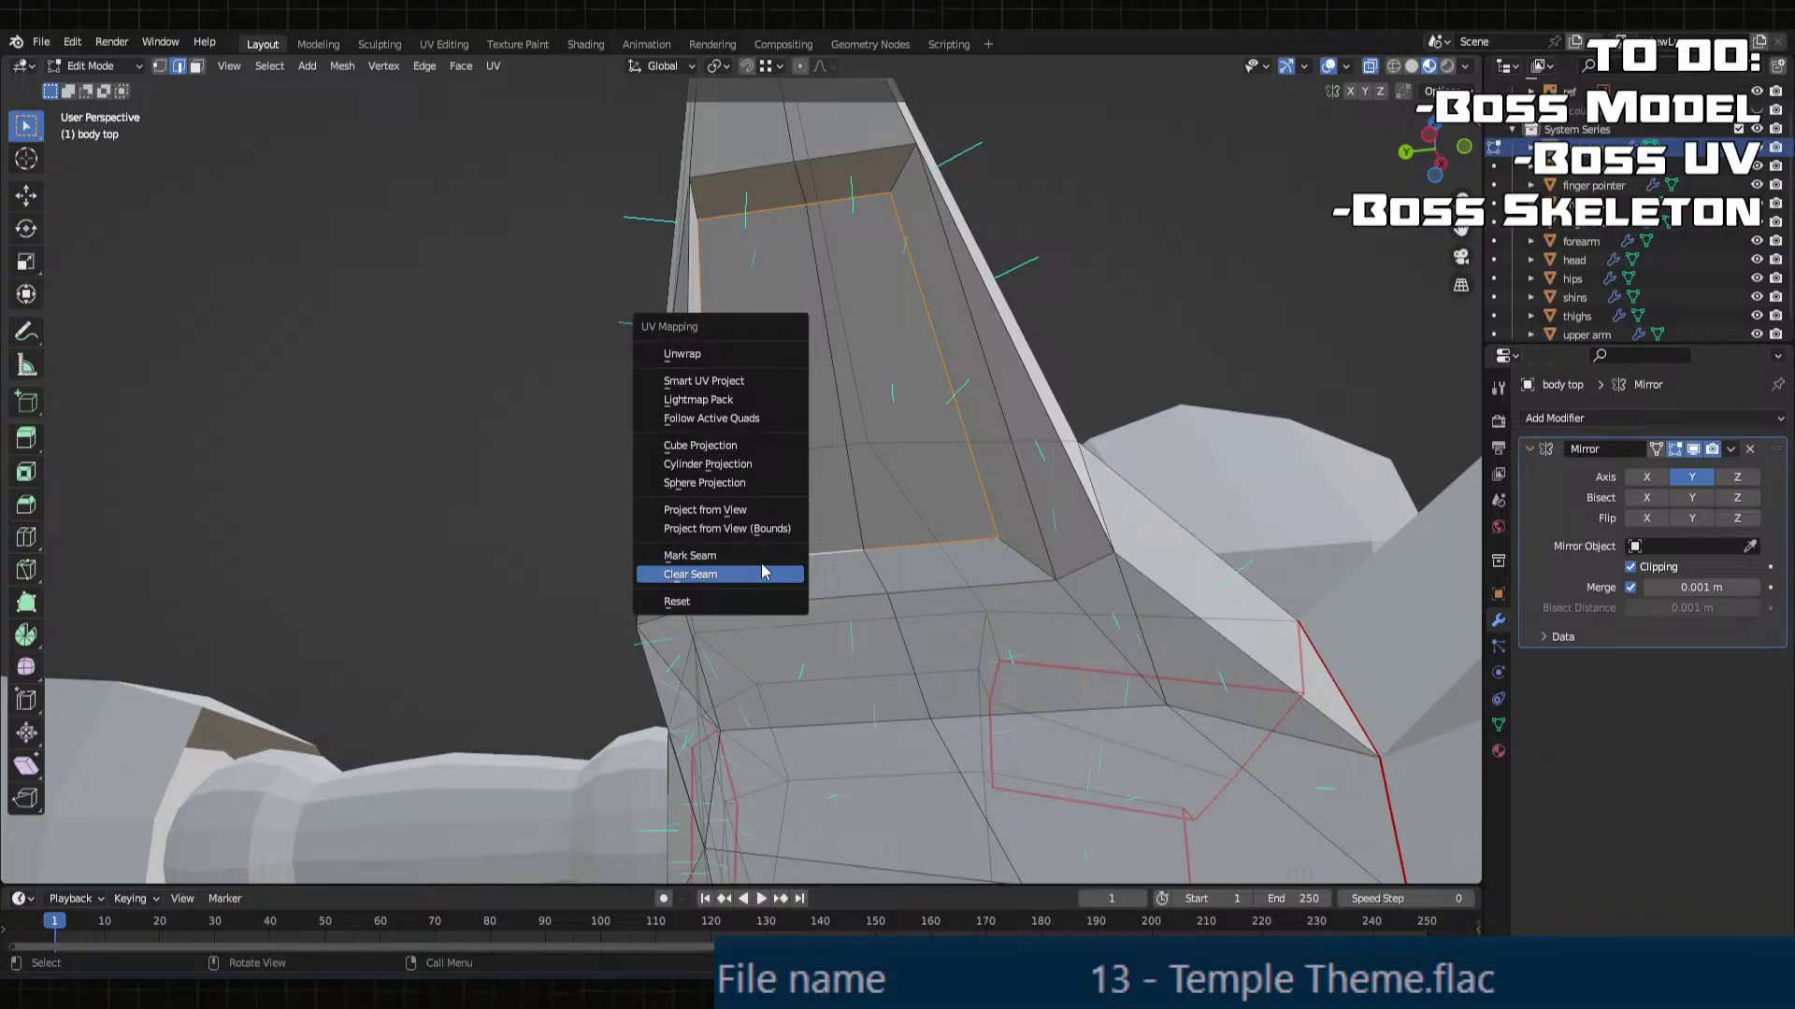
{"action": "left_click", "coordinate": [760, 555]}
{"action": "key", "text": "alt+a"}
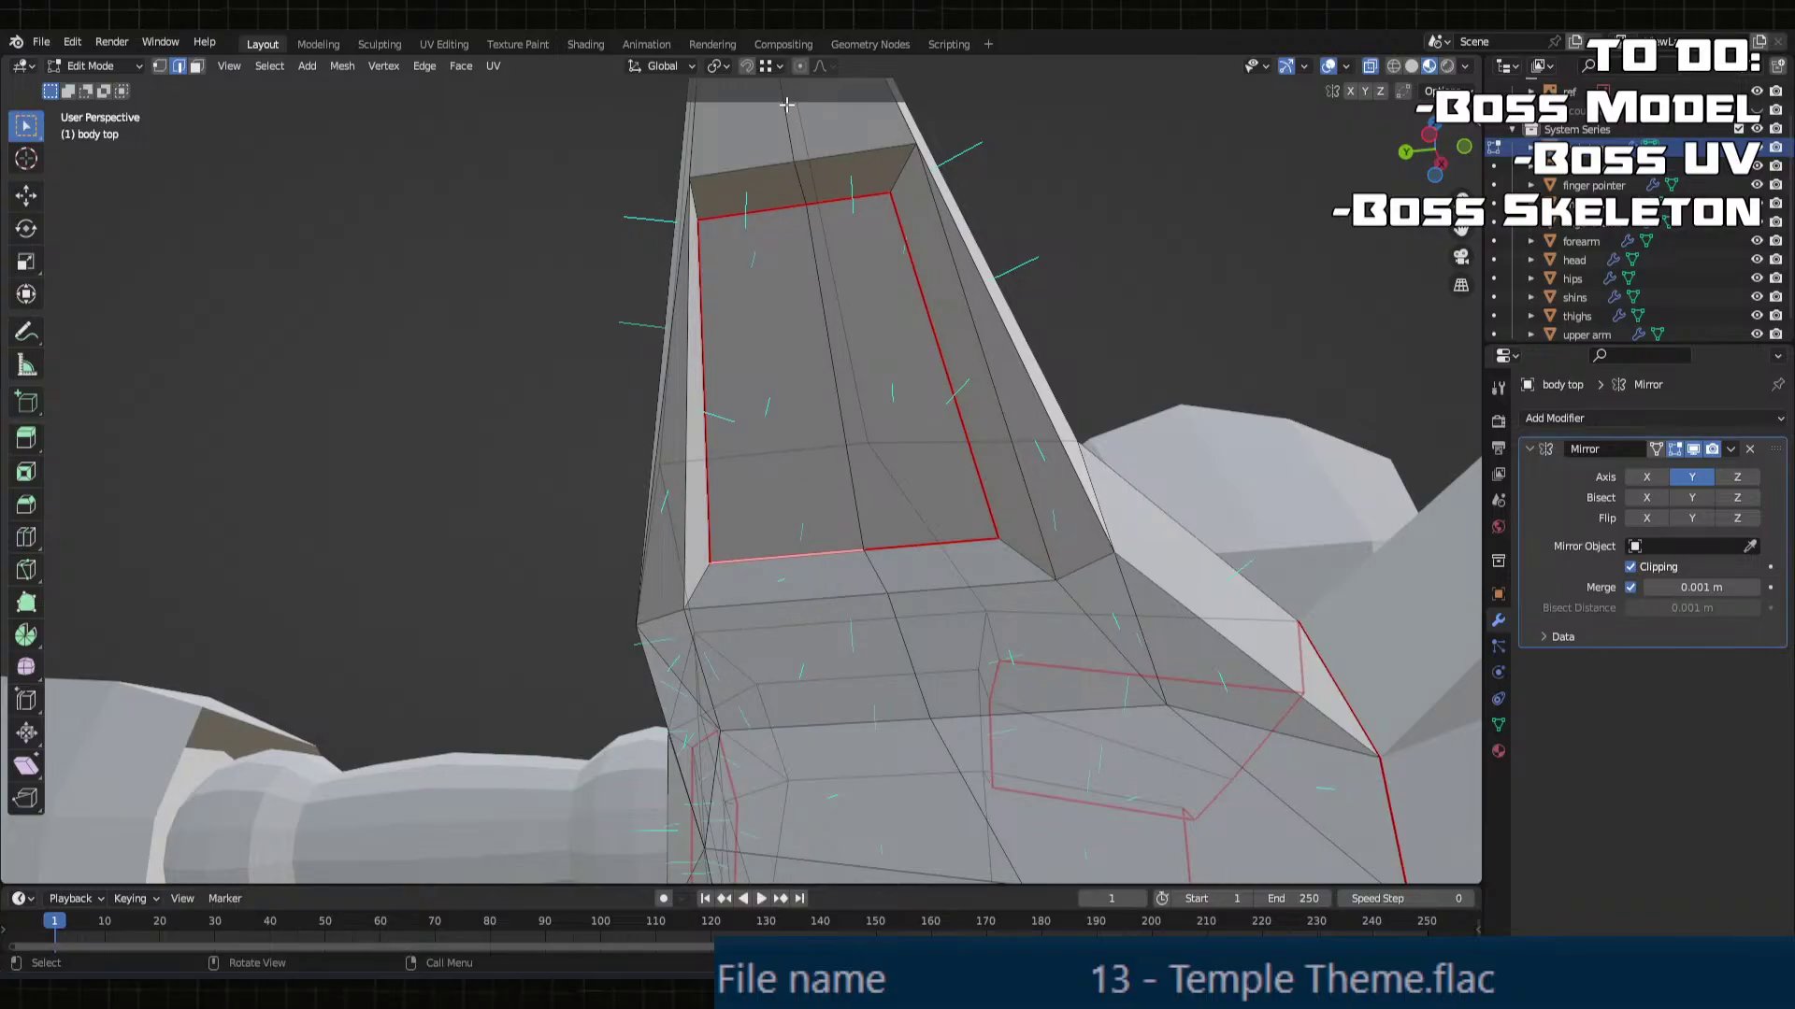
{"action": "key", "text": "Tab"}
{"action": "key", "text": "Tab"}
Step: Switch to the UV Editing workspace, select the whole linked body top mesh, and unwrap it
{"action": "scroll", "coordinate": [1043, 552], "scroll_direction": "down", "scroll_amount": 3}
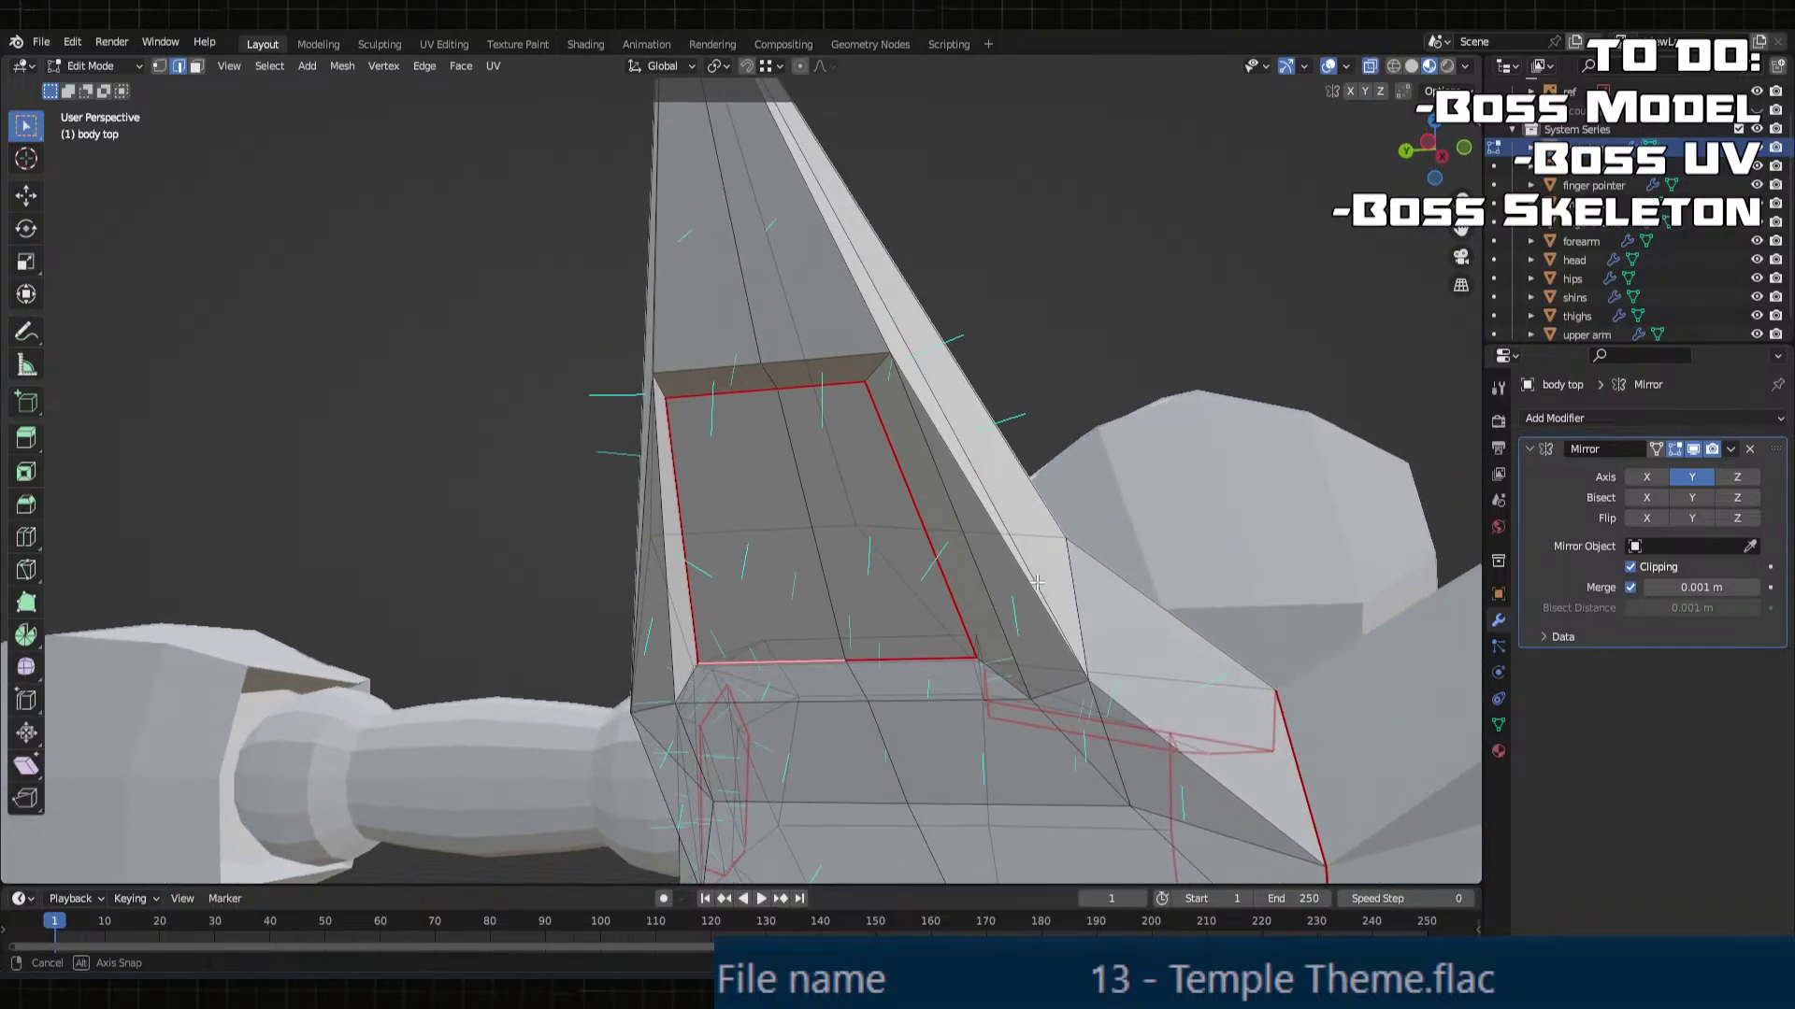
{"action": "middle_click_drag", "start_coordinate": [1043, 551], "coordinate": [1190, 651]}
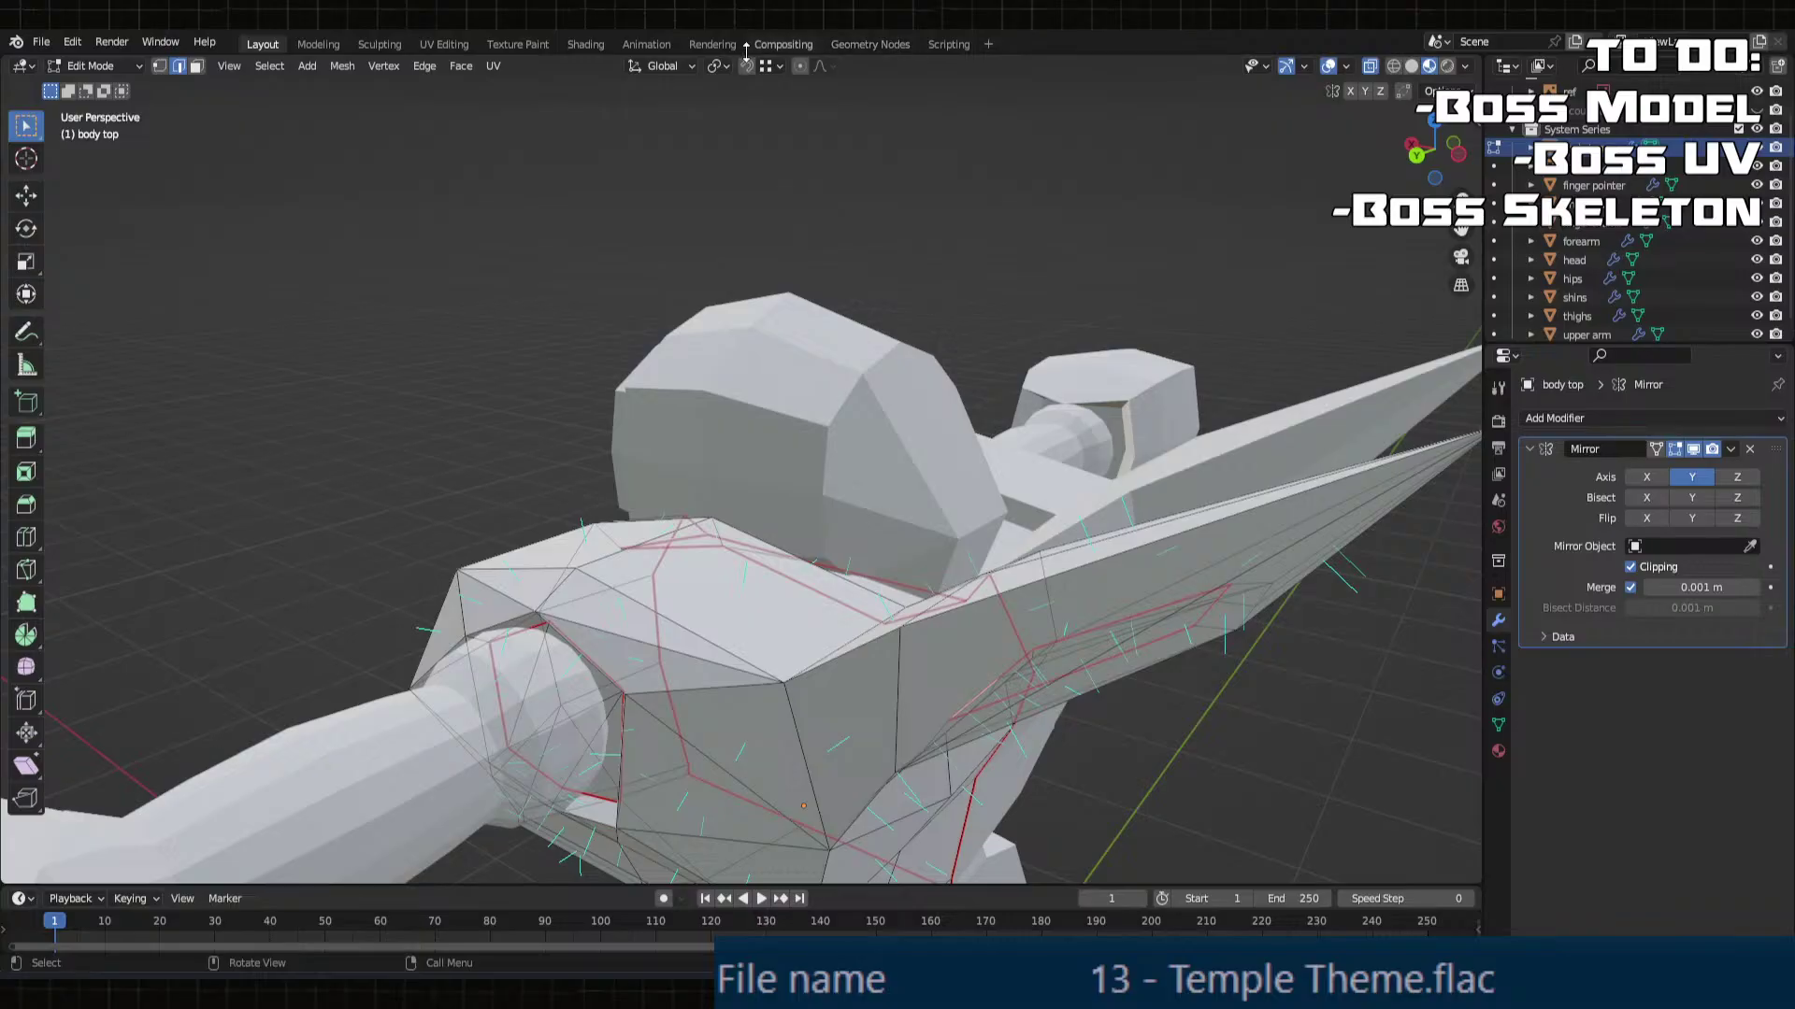
{"action": "left_click", "coordinate": [430, 44]}
{"action": "middle_click_drag", "start_coordinate": [784, 299], "coordinate": [1201, 572]}
{"action": "key", "text": "l"}
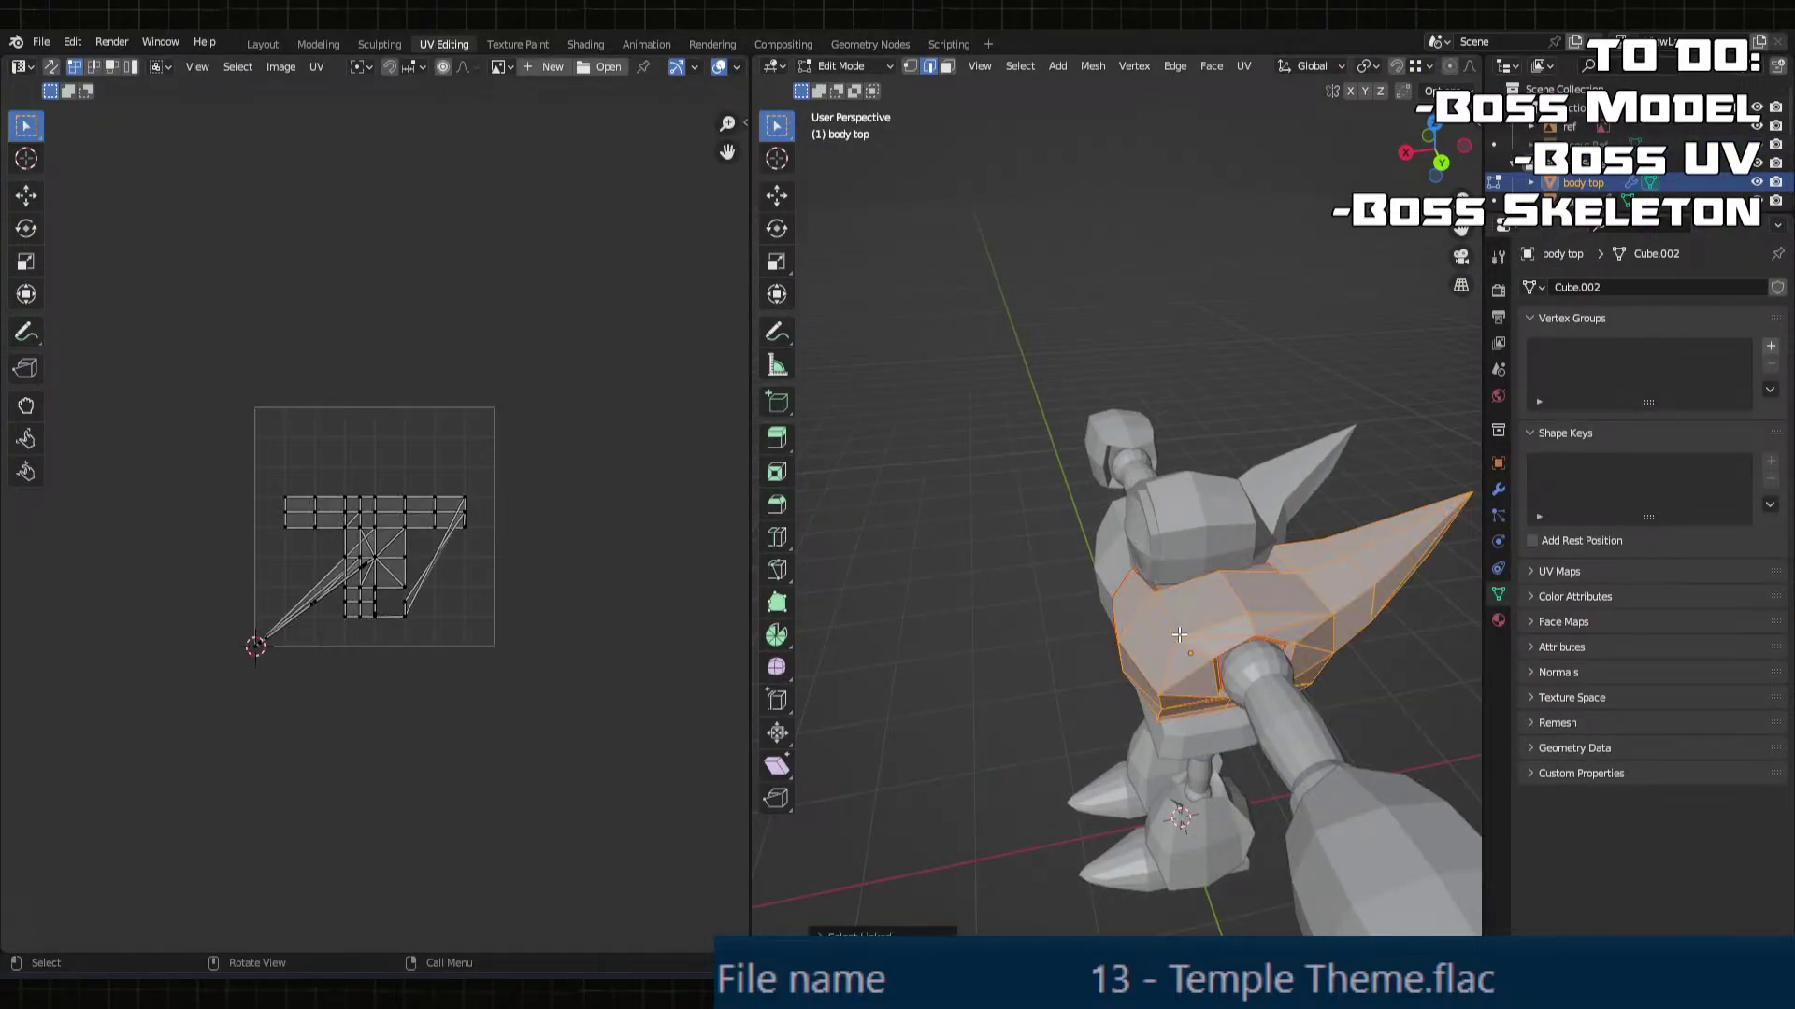
{"action": "key", "text": "u"}
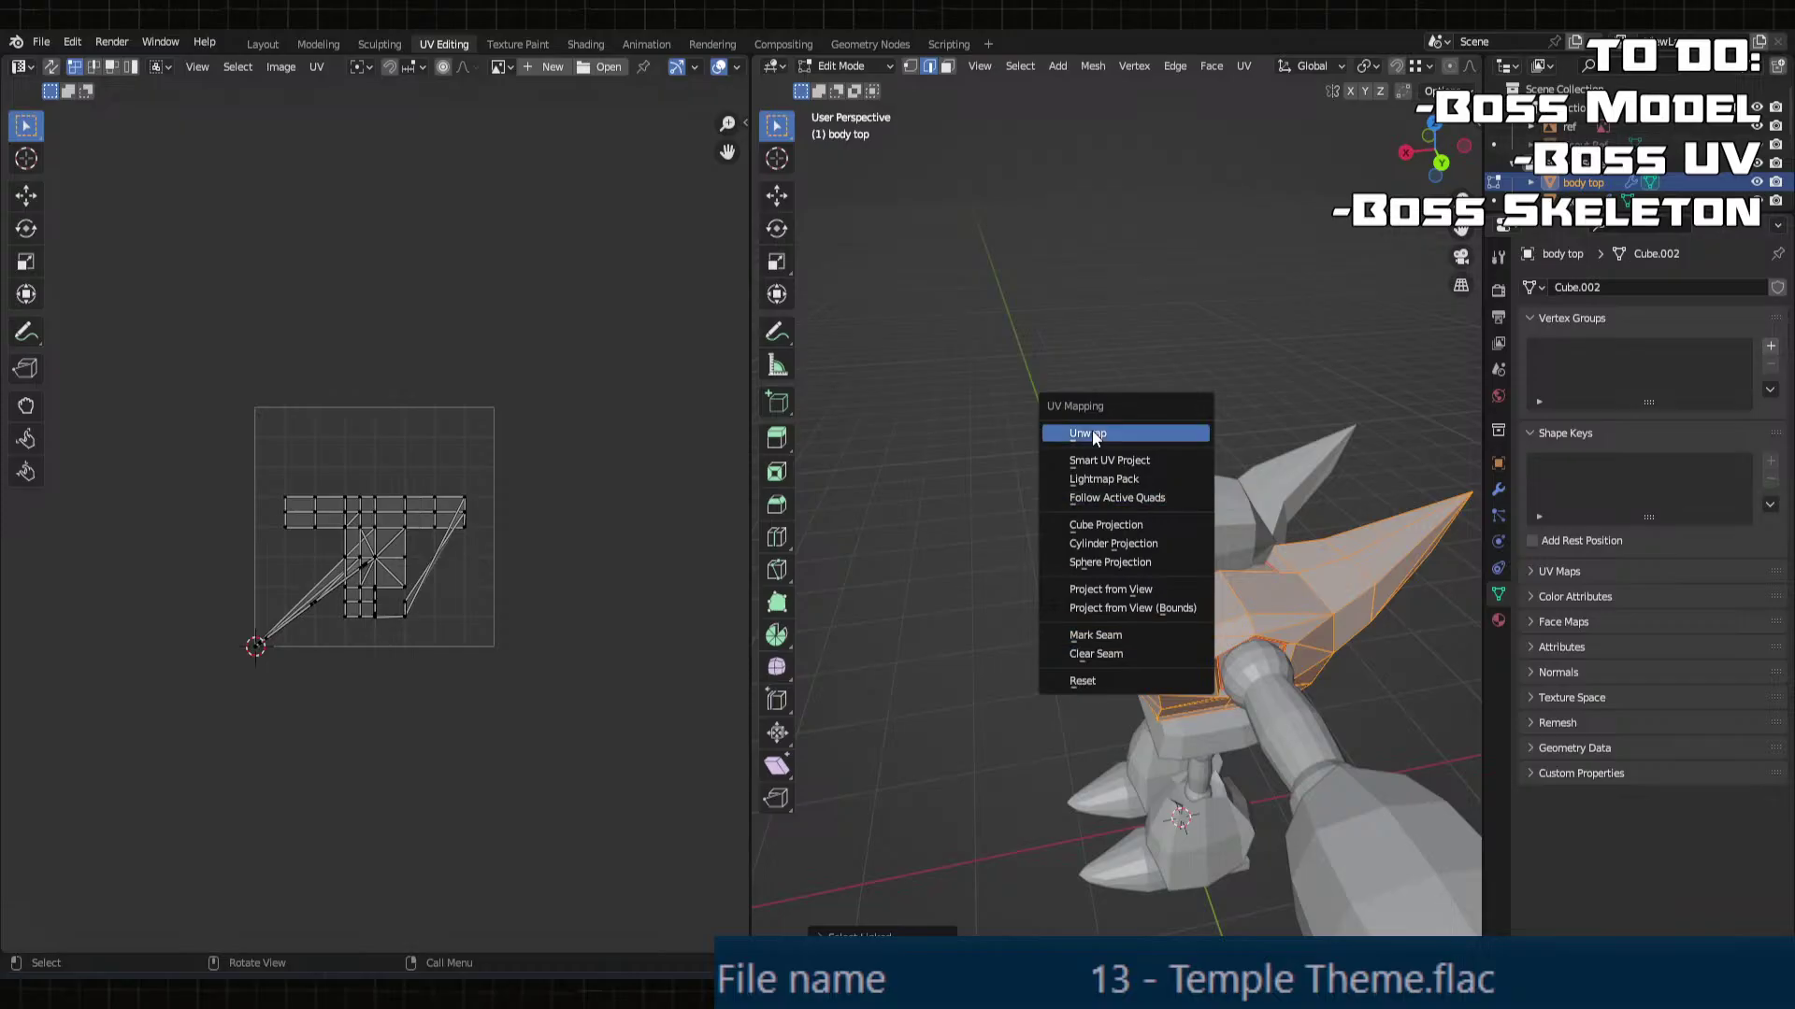
{"action": "left_click", "coordinate": [1180, 432]}
{"action": "scroll", "coordinate": [514, 553], "scroll_direction": "up", "scroll_amount": 4}
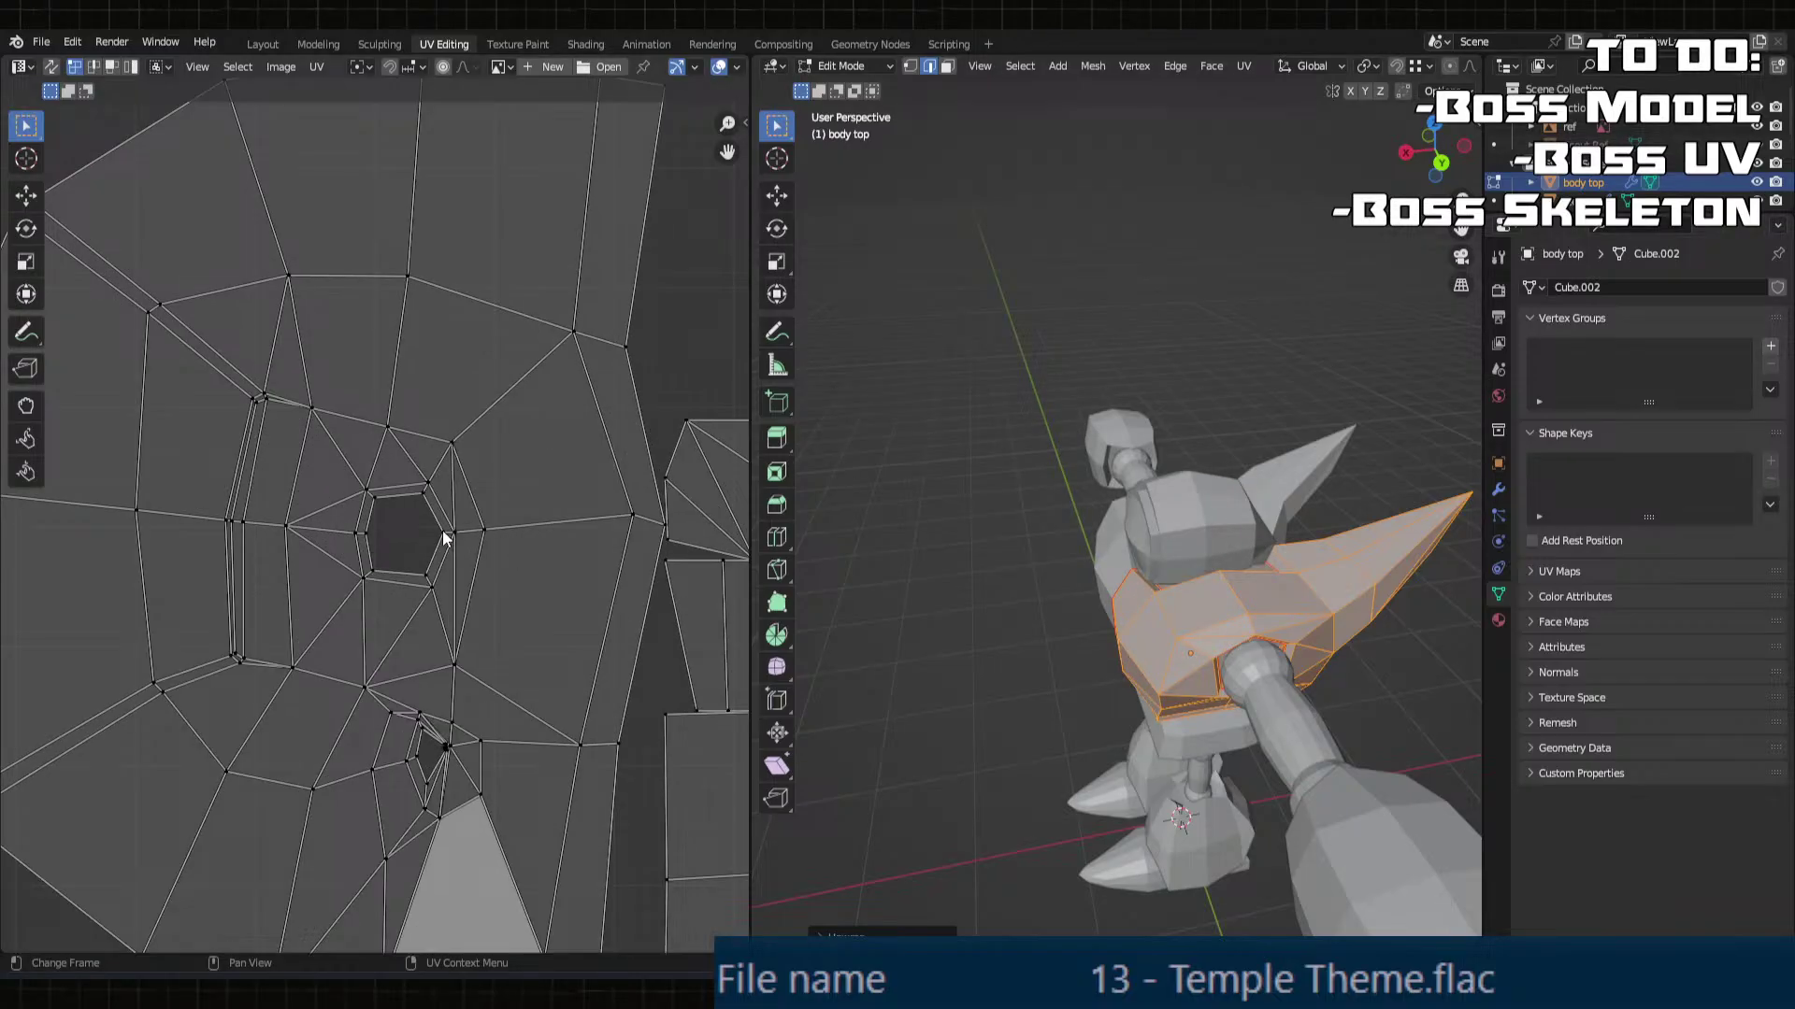
Step: Select the edge path running up the body top to the corner of the spike's recessed panel and mark it as a seam
{"action": "scroll", "coordinate": [445, 539], "scroll_direction": "down", "scroll_amount": 5}
{"action": "middle_click_drag", "start_coordinate": [1102, 579], "coordinate": [1013, 497]}
{"action": "scroll", "coordinate": [993, 563], "scroll_direction": "up", "scroll_amount": 3}
{"action": "left_click", "coordinate": [1012, 395]}
{"action": "middle_click_drag", "start_coordinate": [1013, 395], "coordinate": [947, 430]}
{"action": "scroll", "coordinate": [1042, 403], "scroll_direction": "up", "scroll_amount": 2}
{"action": "scroll", "coordinate": [1056, 406], "scroll_direction": "up", "scroll_amount": 3}
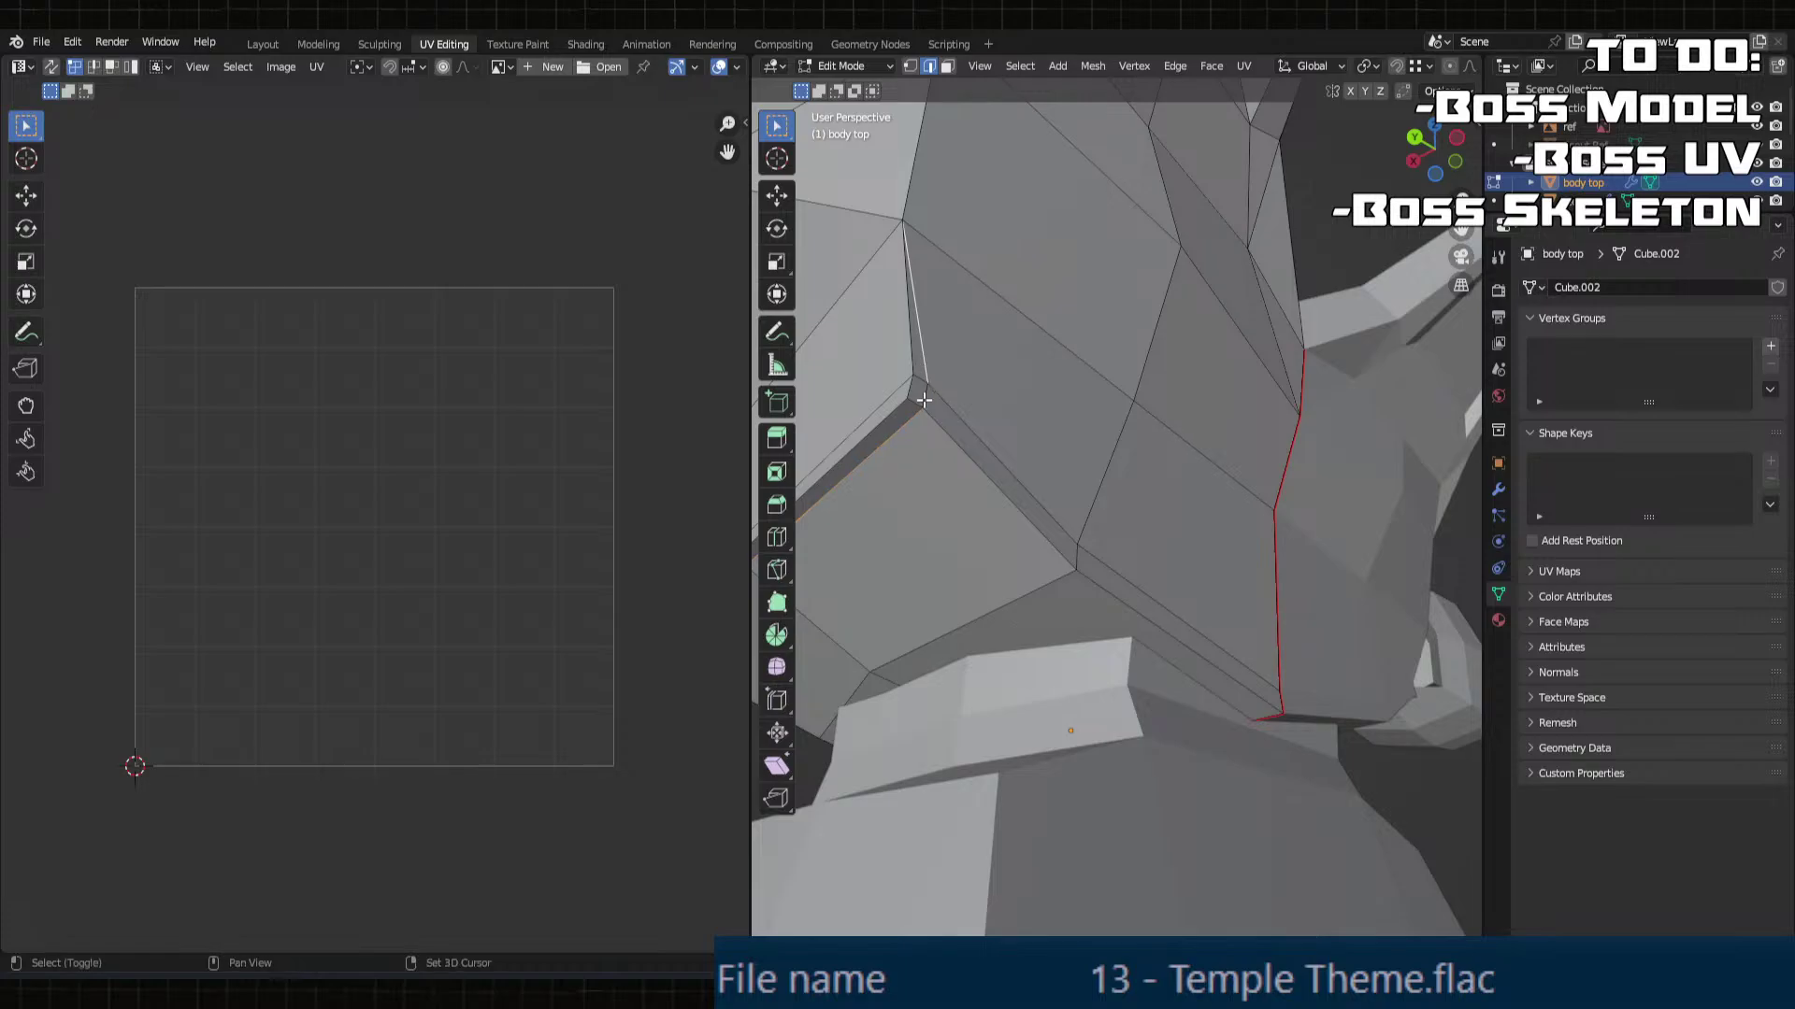
{"action": "middle_click_drag", "start_coordinate": [926, 341], "coordinate": [1012, 580]}
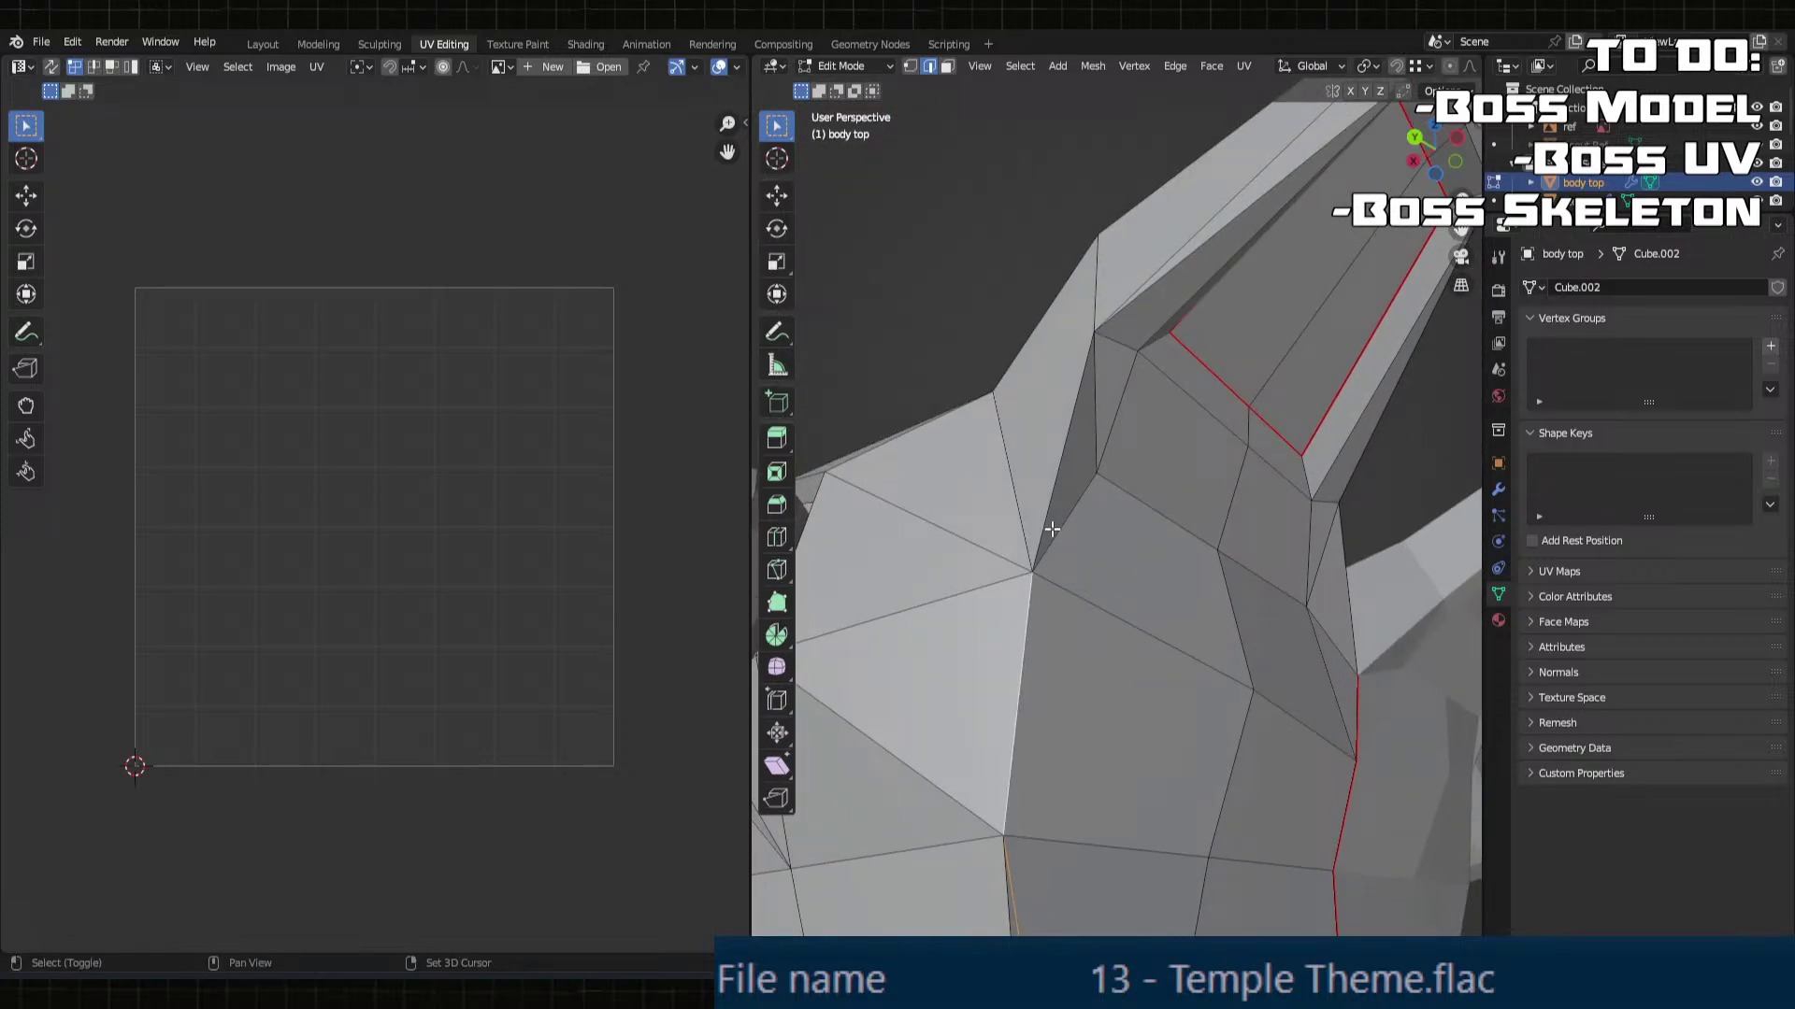
{"action": "left_click", "coordinate": [1101, 427], "text": "shift"}
{"action": "middle_click_drag", "start_coordinate": [1105, 427], "coordinate": [1016, 392]}
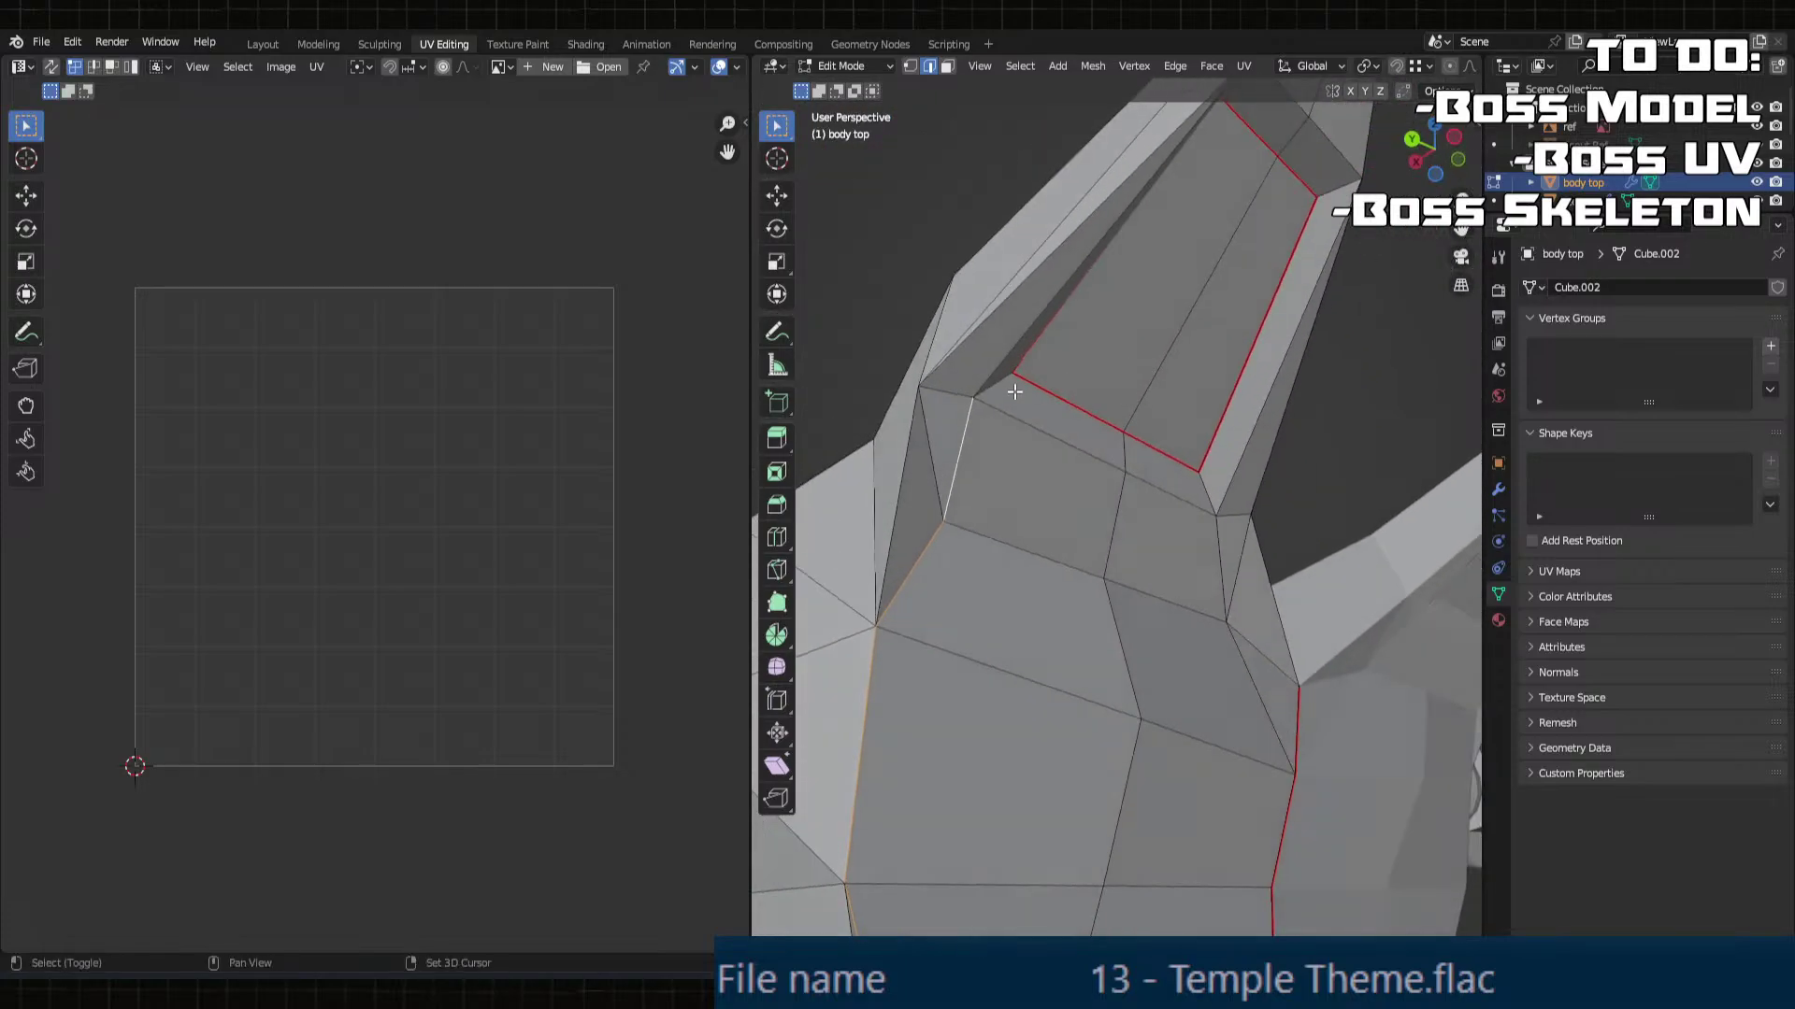
{"action": "key", "text": "u"}
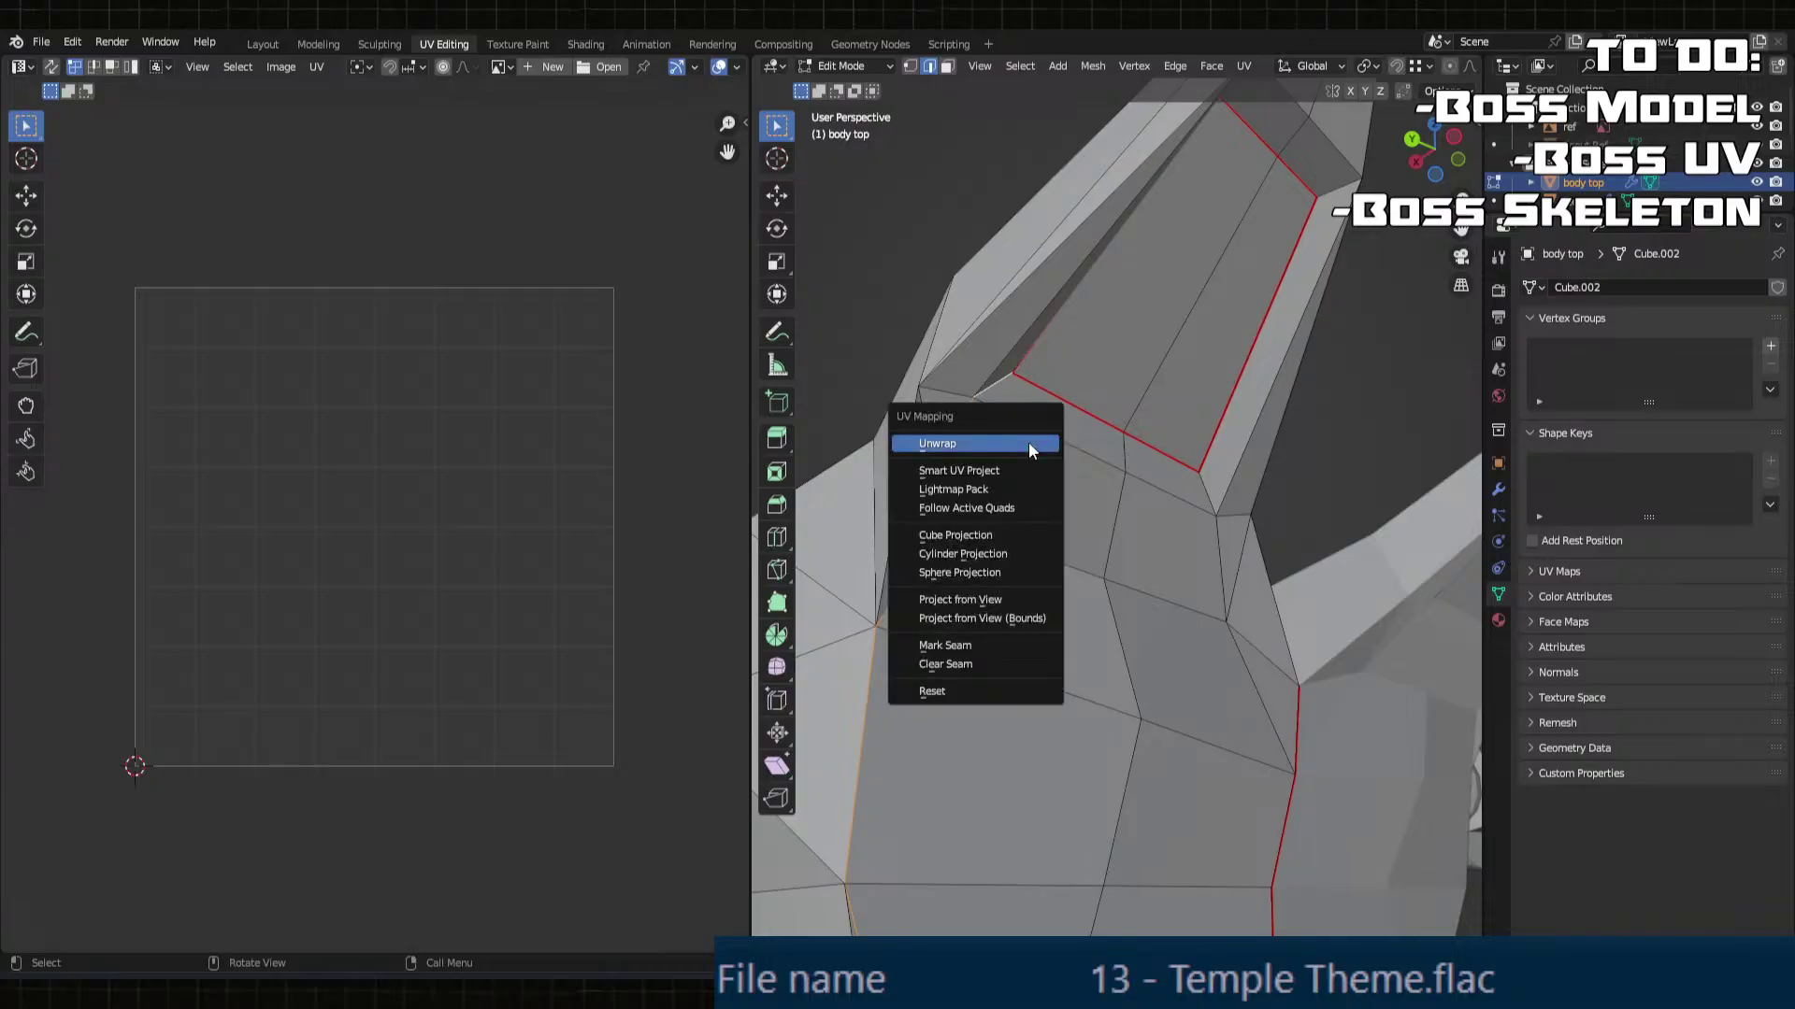
{"action": "left_click", "coordinate": [972, 645]}
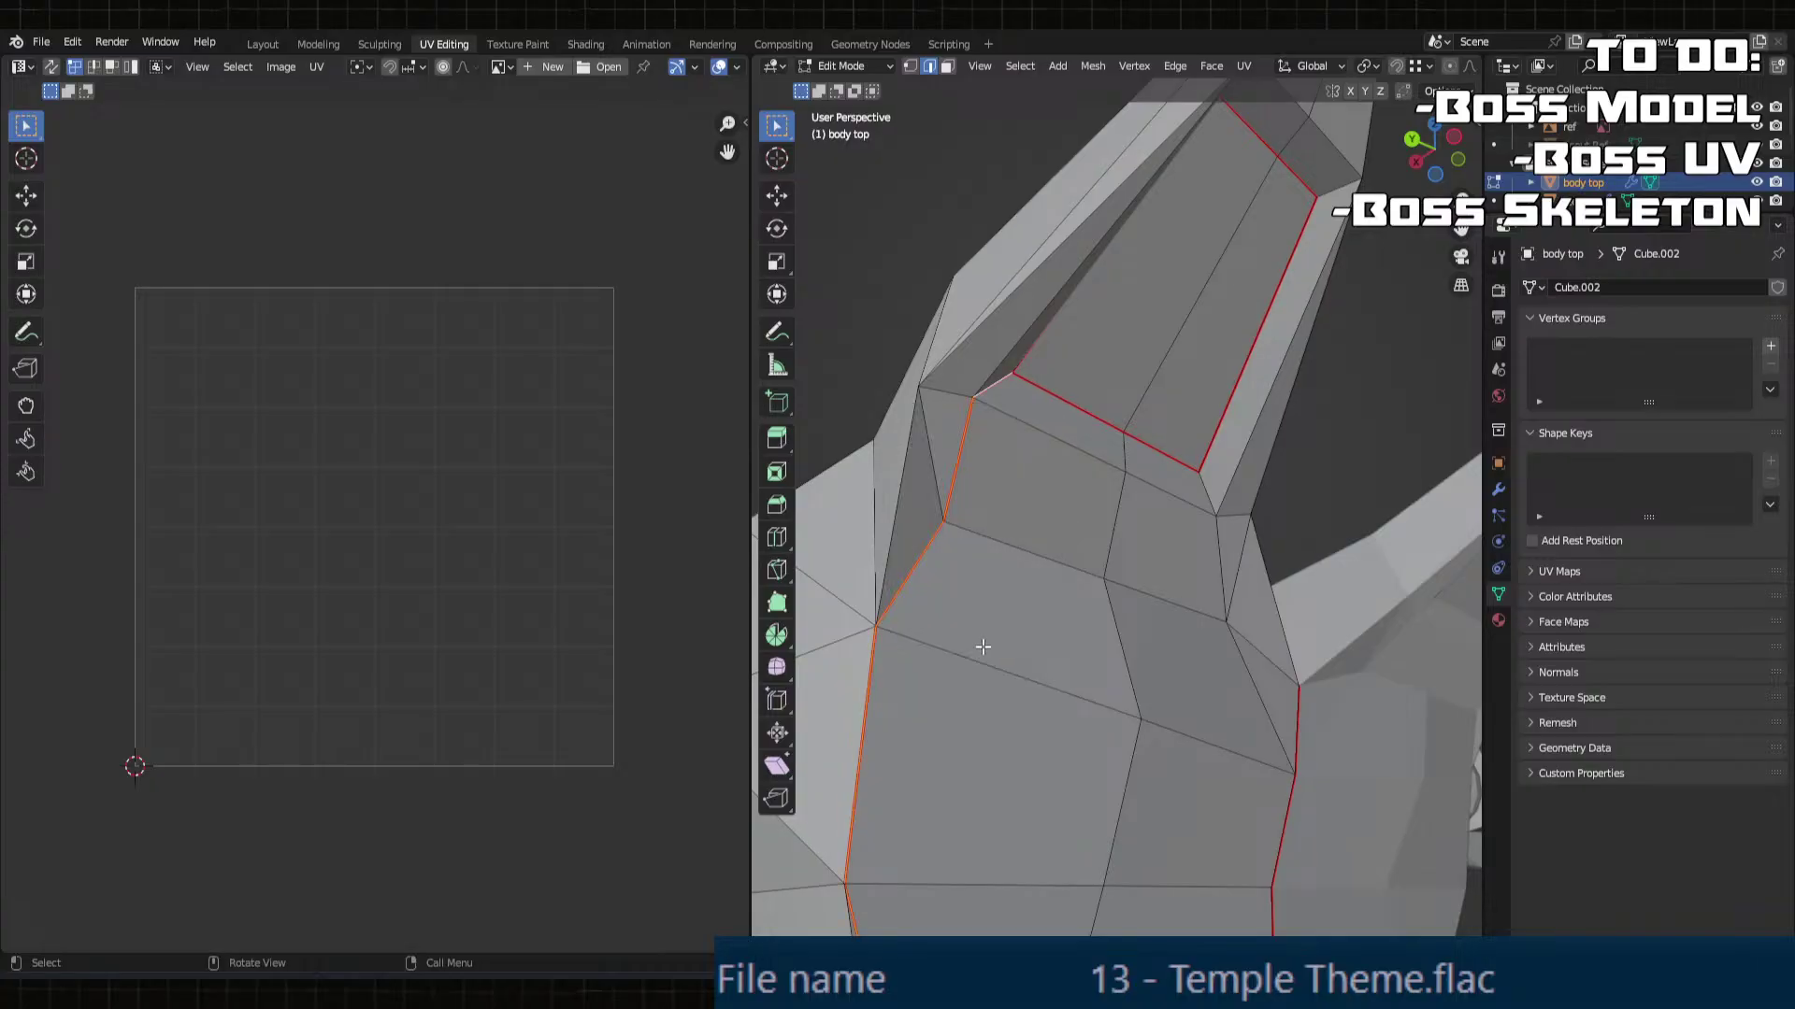
Step: Select the shoulder spike's edge running up to its tip and mark it as a seam
{"action": "left_click", "coordinate": [1029, 614]}
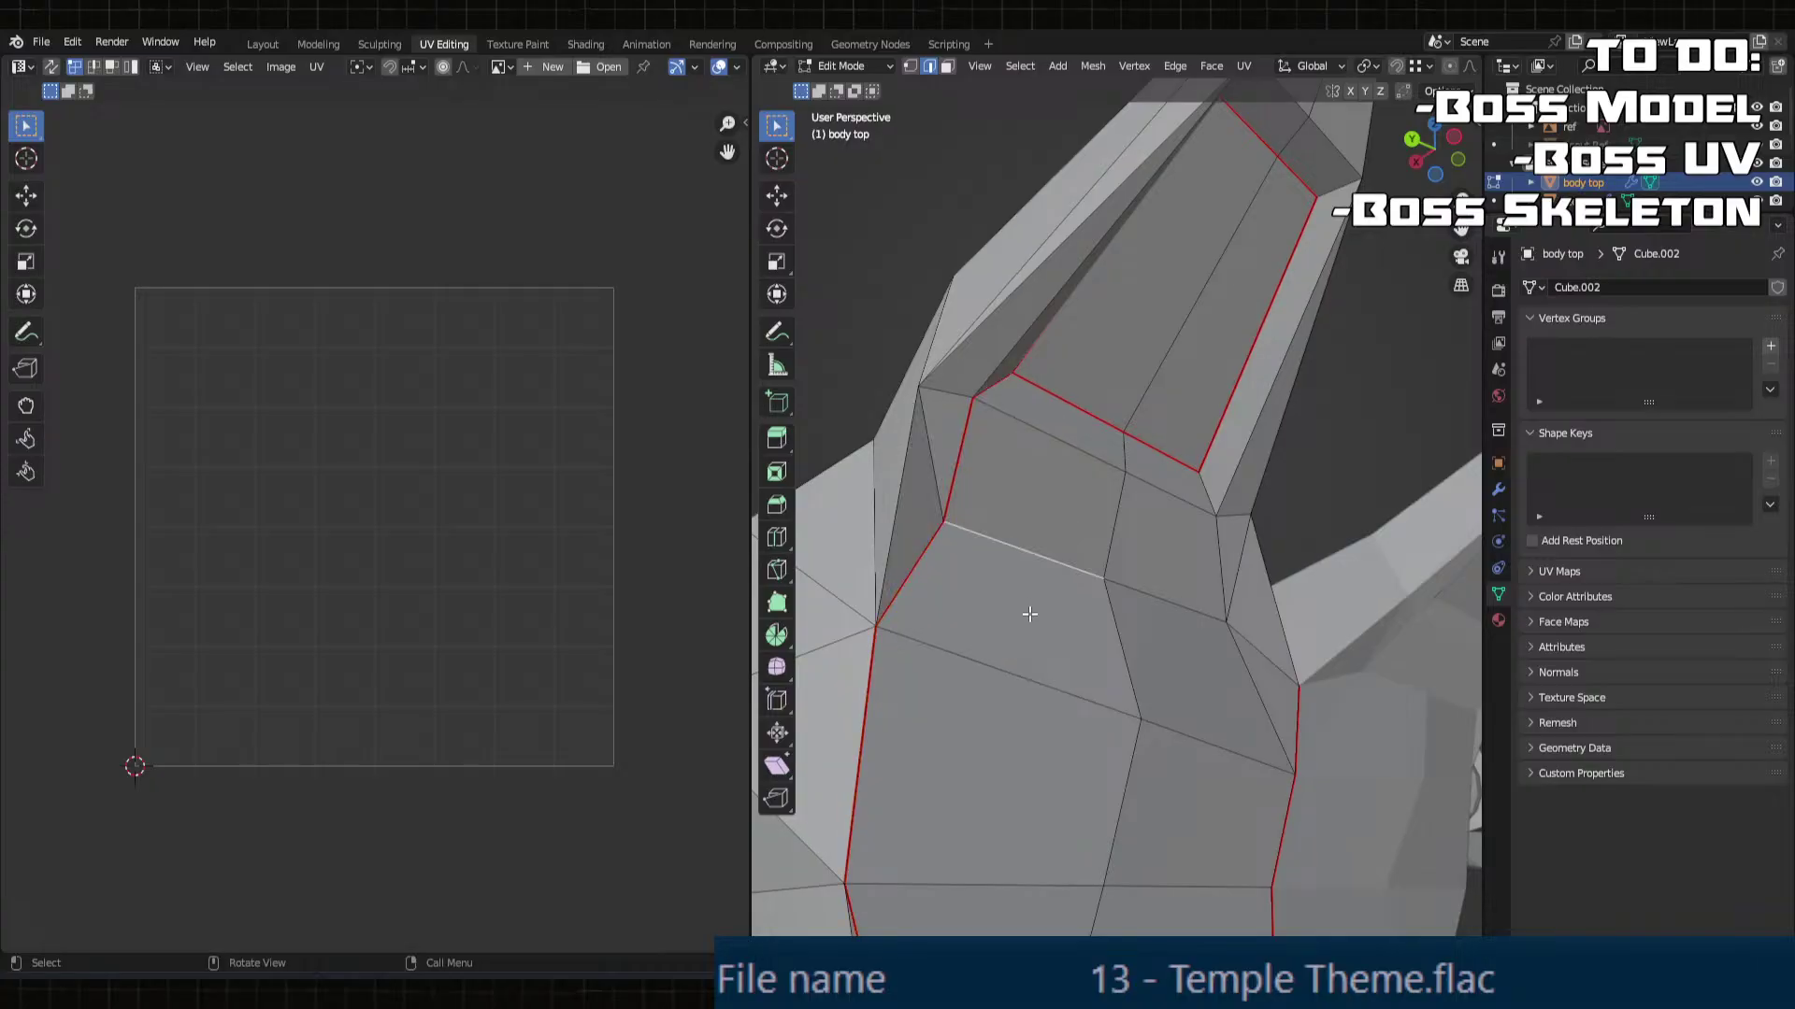
{"action": "left_click", "coordinate": [1049, 693]}
{"action": "middle_click_drag", "start_coordinate": [1049, 696], "coordinate": [886, 357]}
{"action": "scroll", "coordinate": [946, 290], "scroll_direction": "up", "scroll_amount": 5, "text": "shift"}
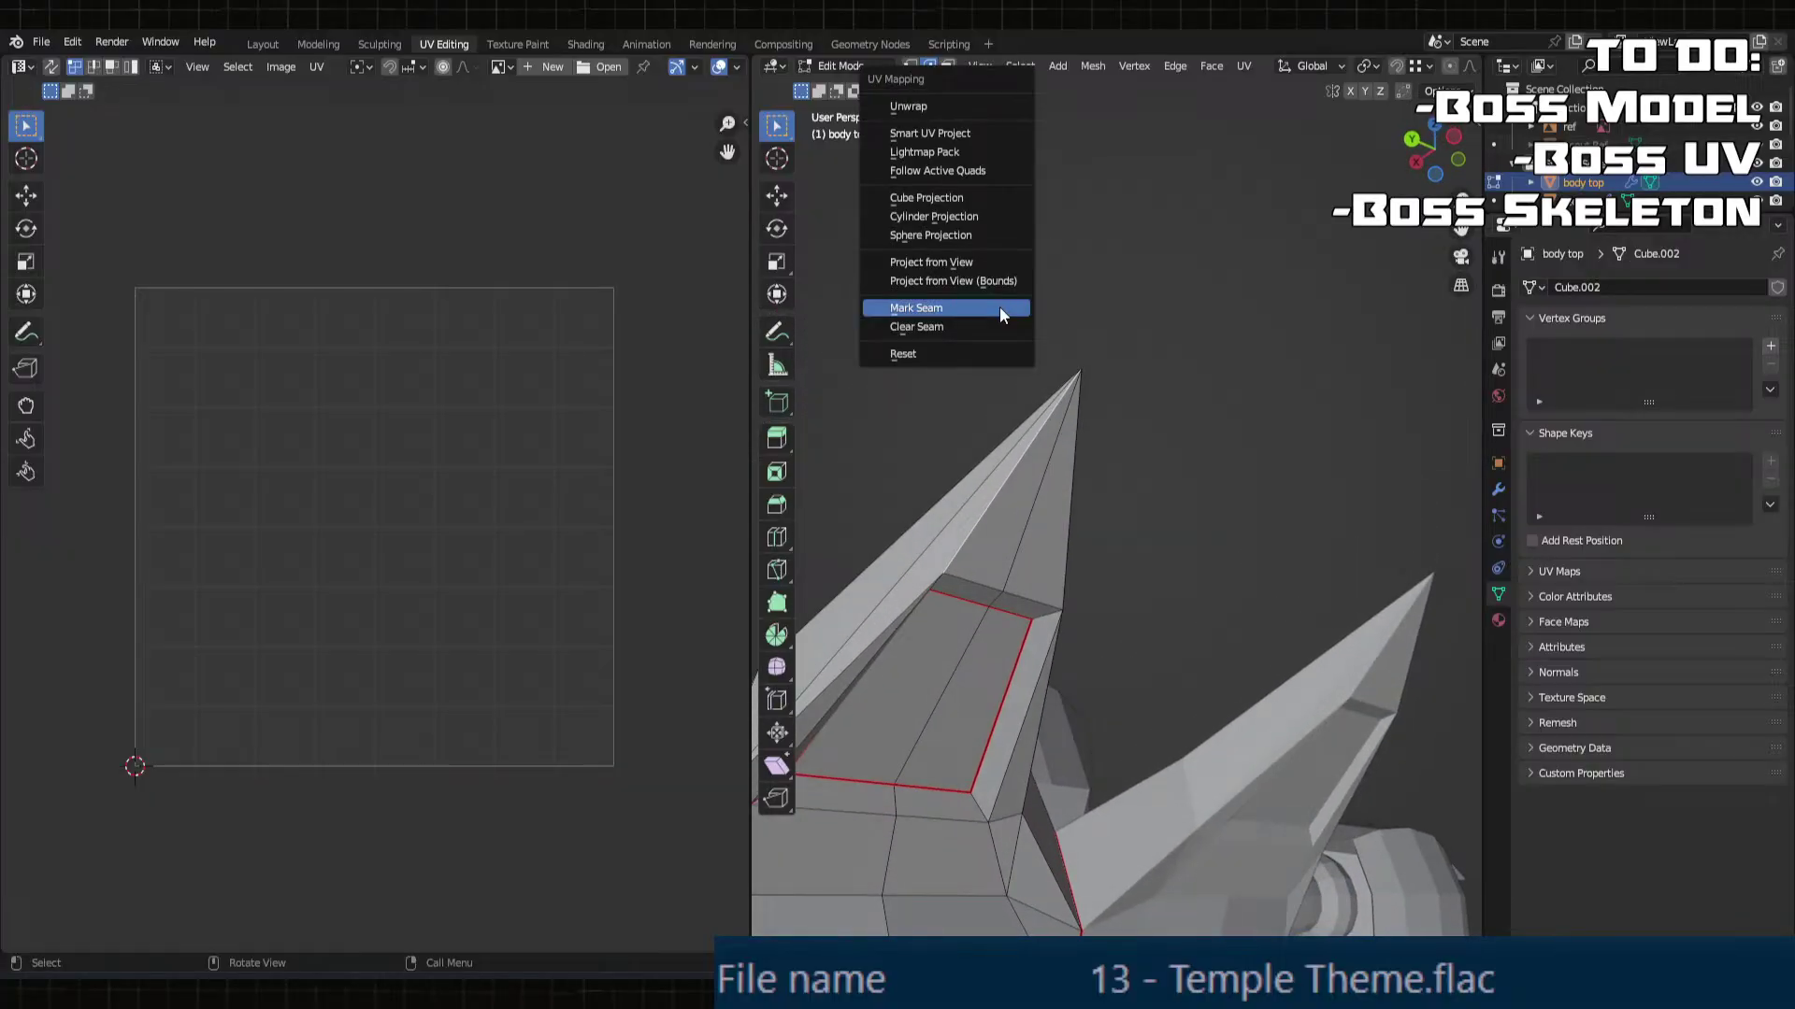
{"action": "left_click", "coordinate": [1001, 307]}
Step: Select the whole linked body top mesh again and unwrap it with the added seams
{"action": "middle_click_drag", "start_coordinate": [1014, 504], "coordinate": [939, 535]}
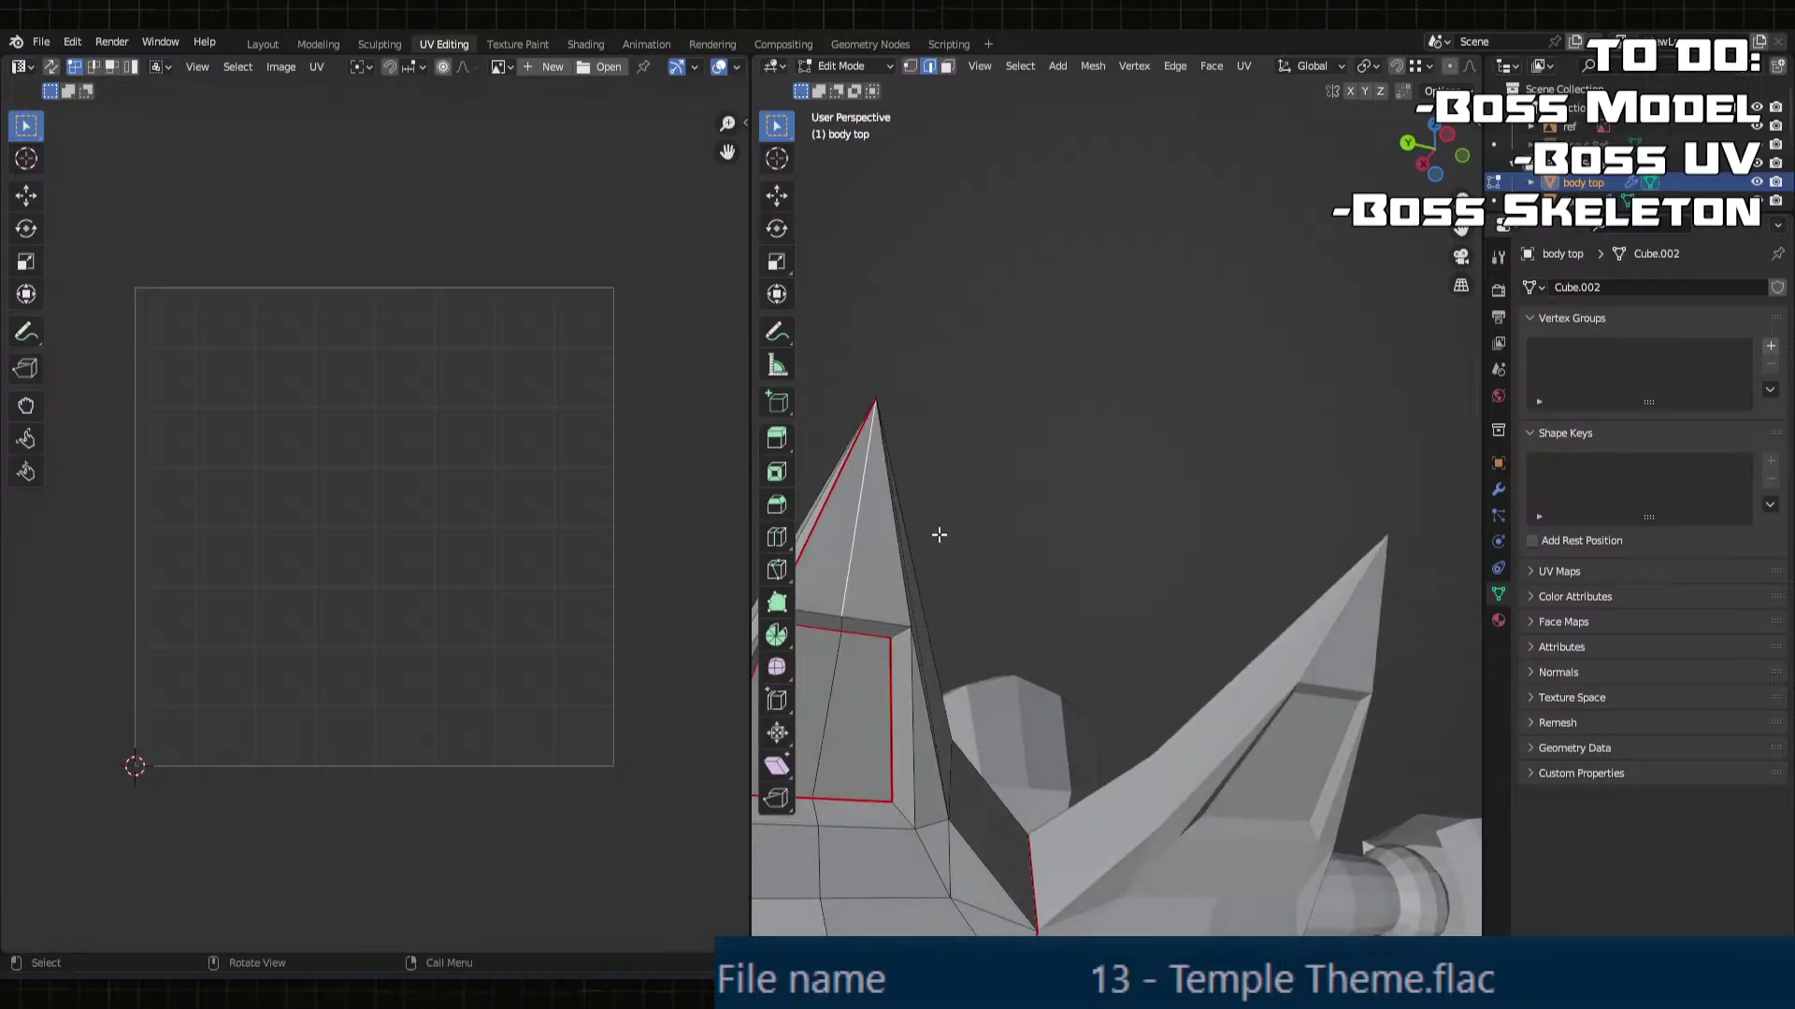
{"action": "key", "text": "l"}
{"action": "key", "text": "u"}
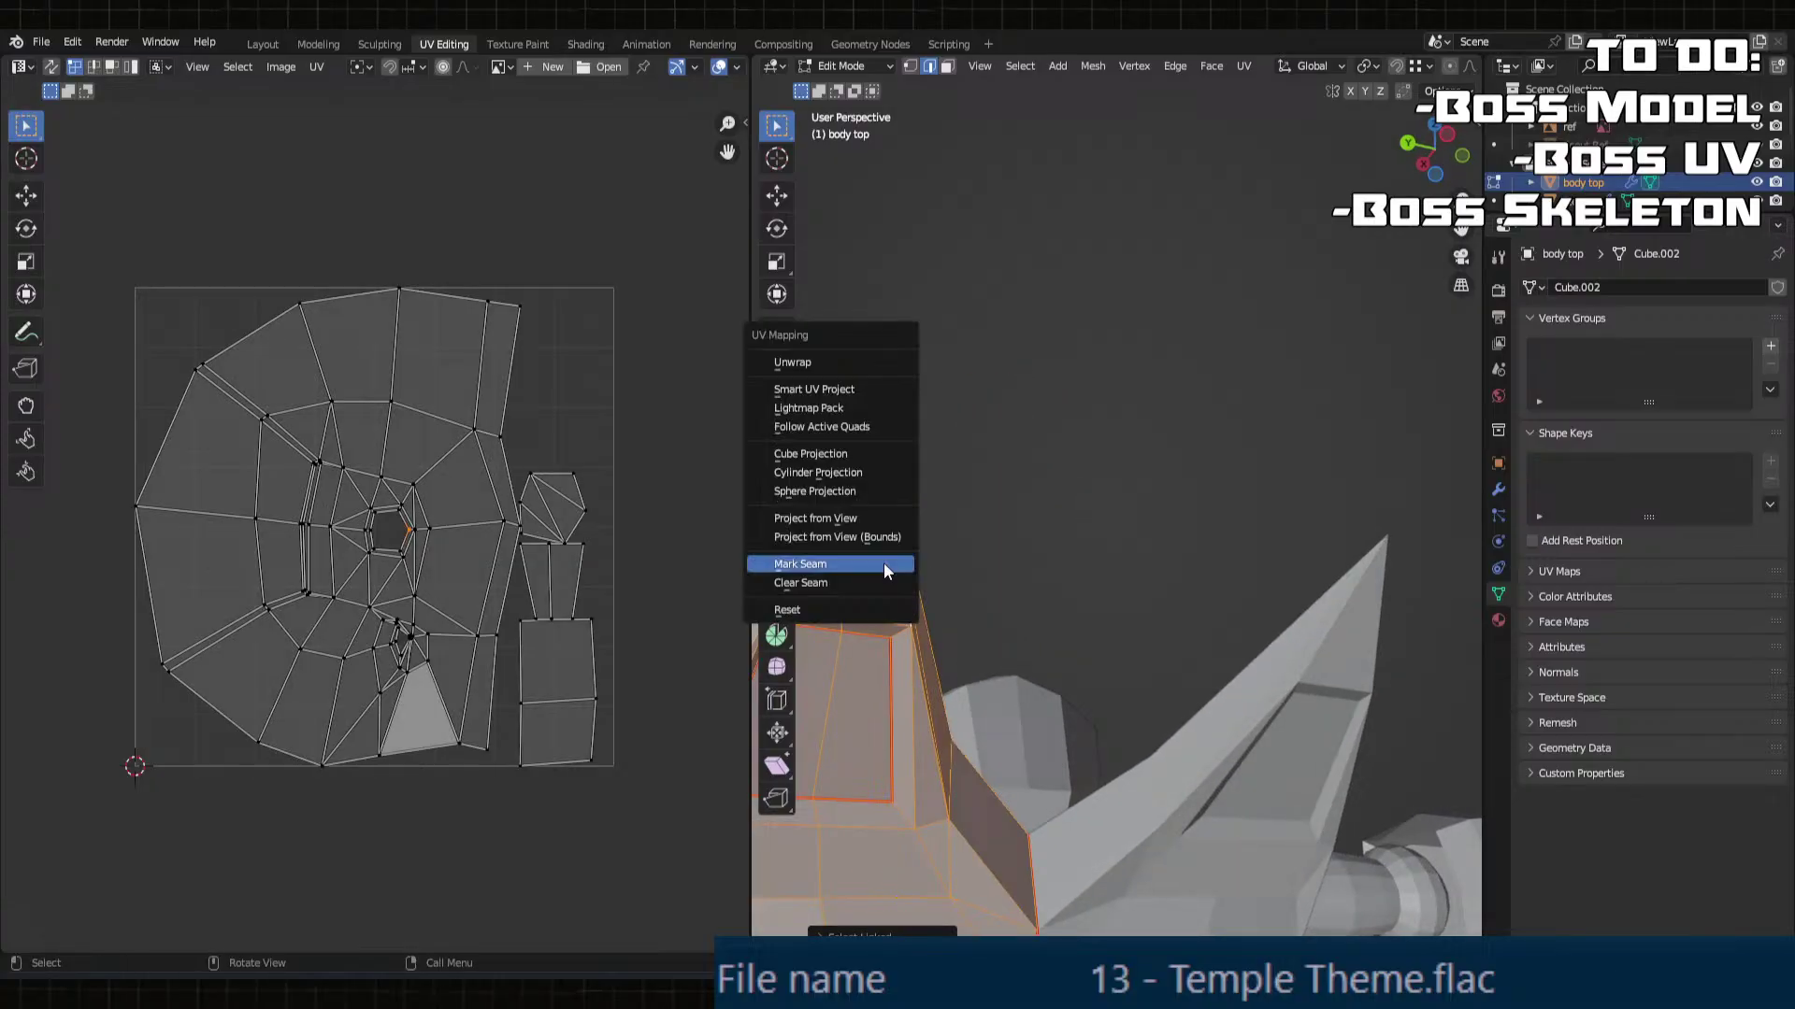
{"action": "left_click", "coordinate": [855, 366]}
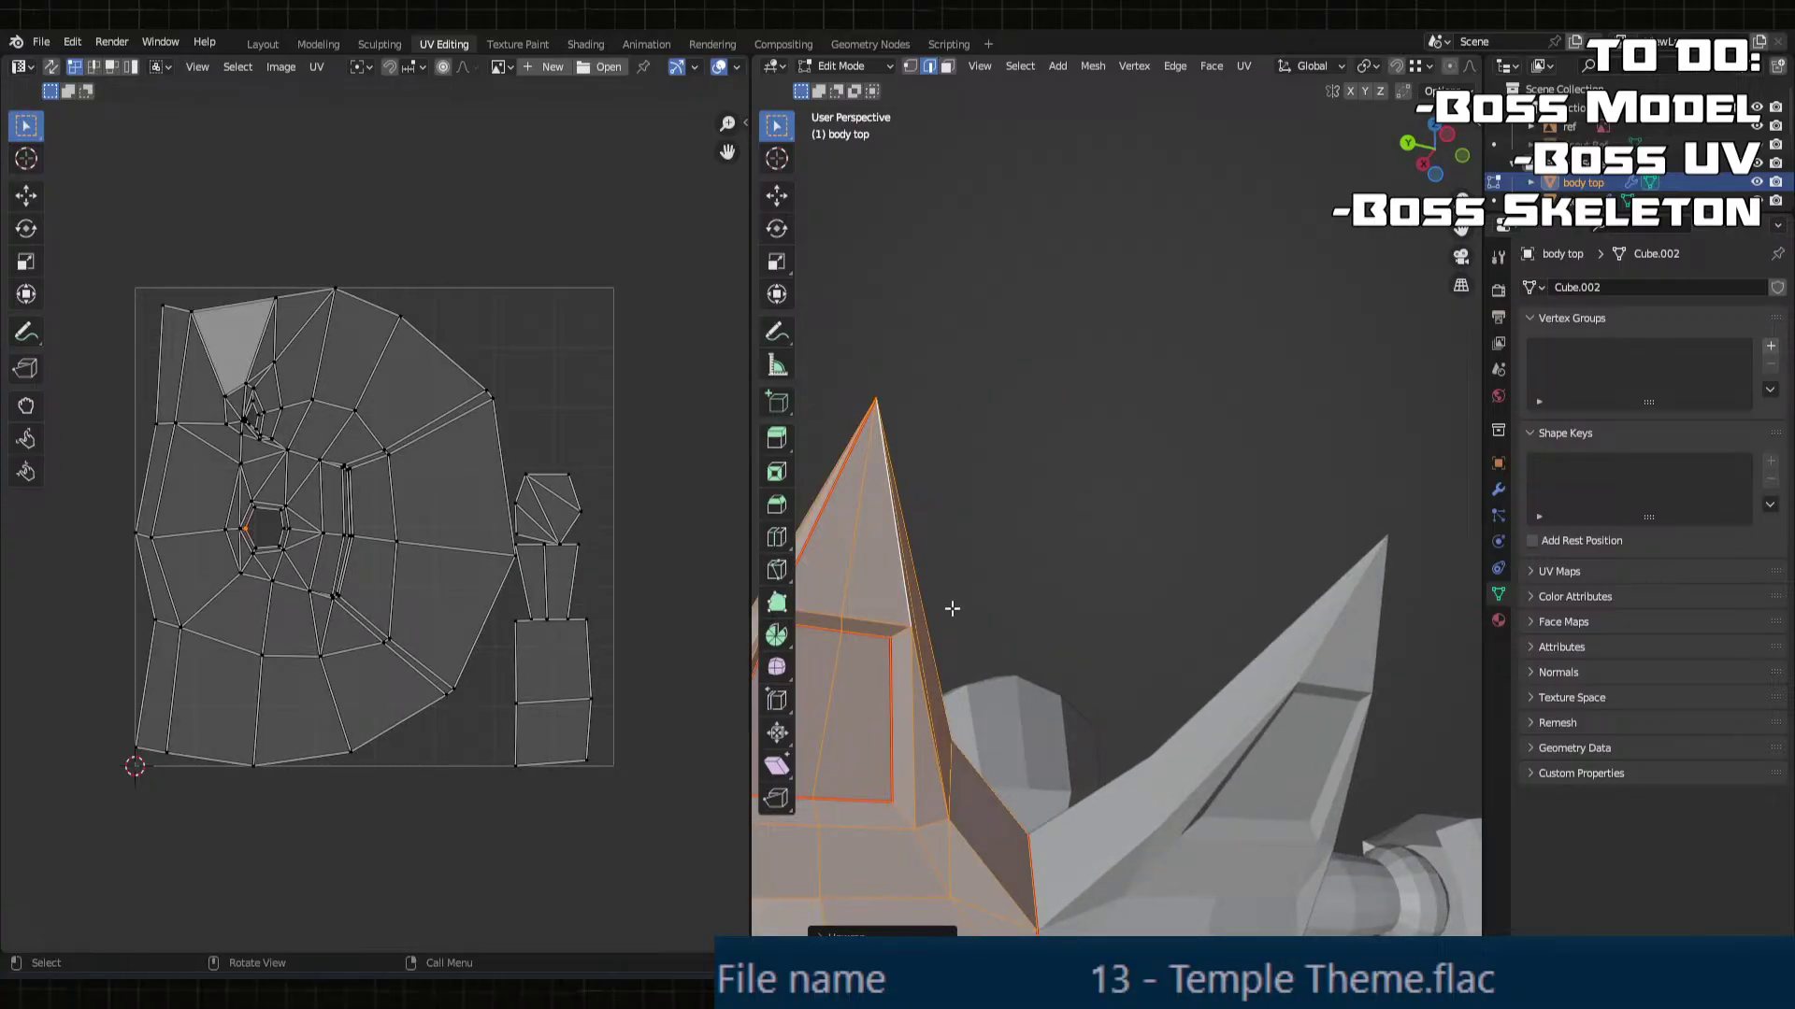
Step: Set the UV Editor to face selection, pick a face of the narrow island to check it, and clear the mesh selection
{"action": "middle_click_drag", "start_coordinate": [950, 608], "coordinate": [916, 654]}
{"action": "key", "text": "3"}
{"action": "left_click", "coordinate": [531, 587]}
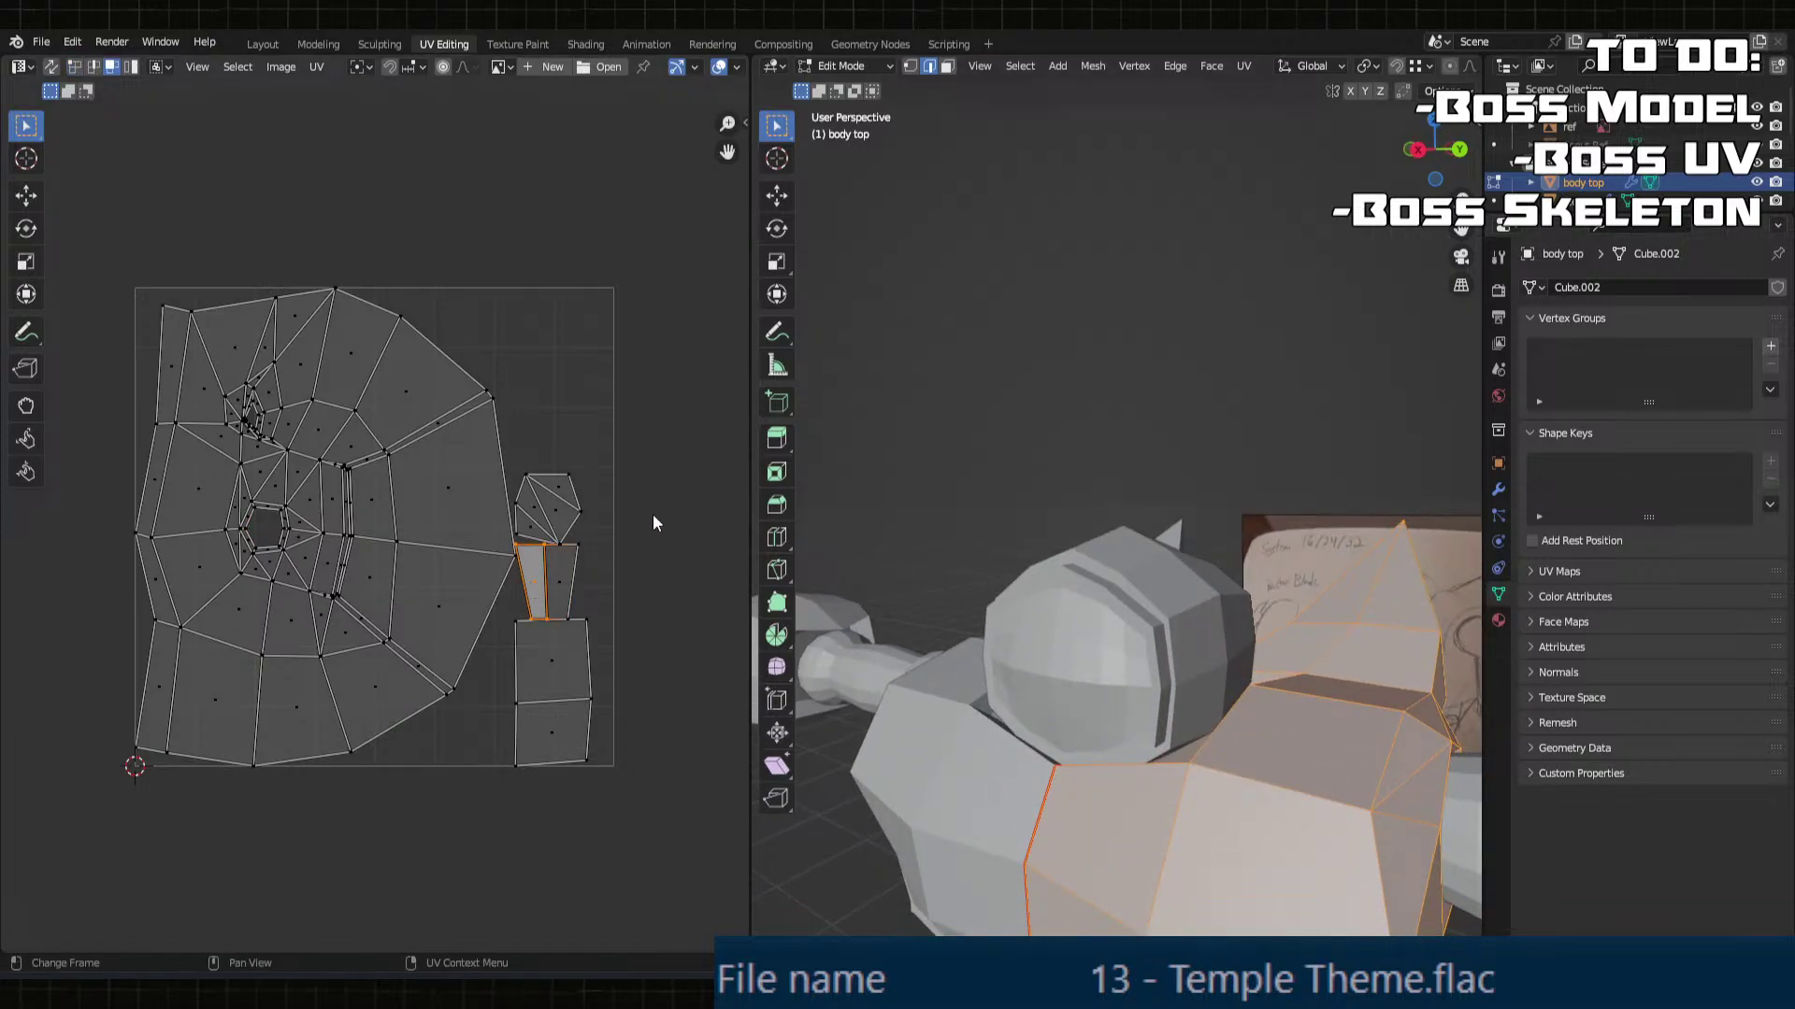
{"action": "left_click", "coordinate": [1098, 420]}
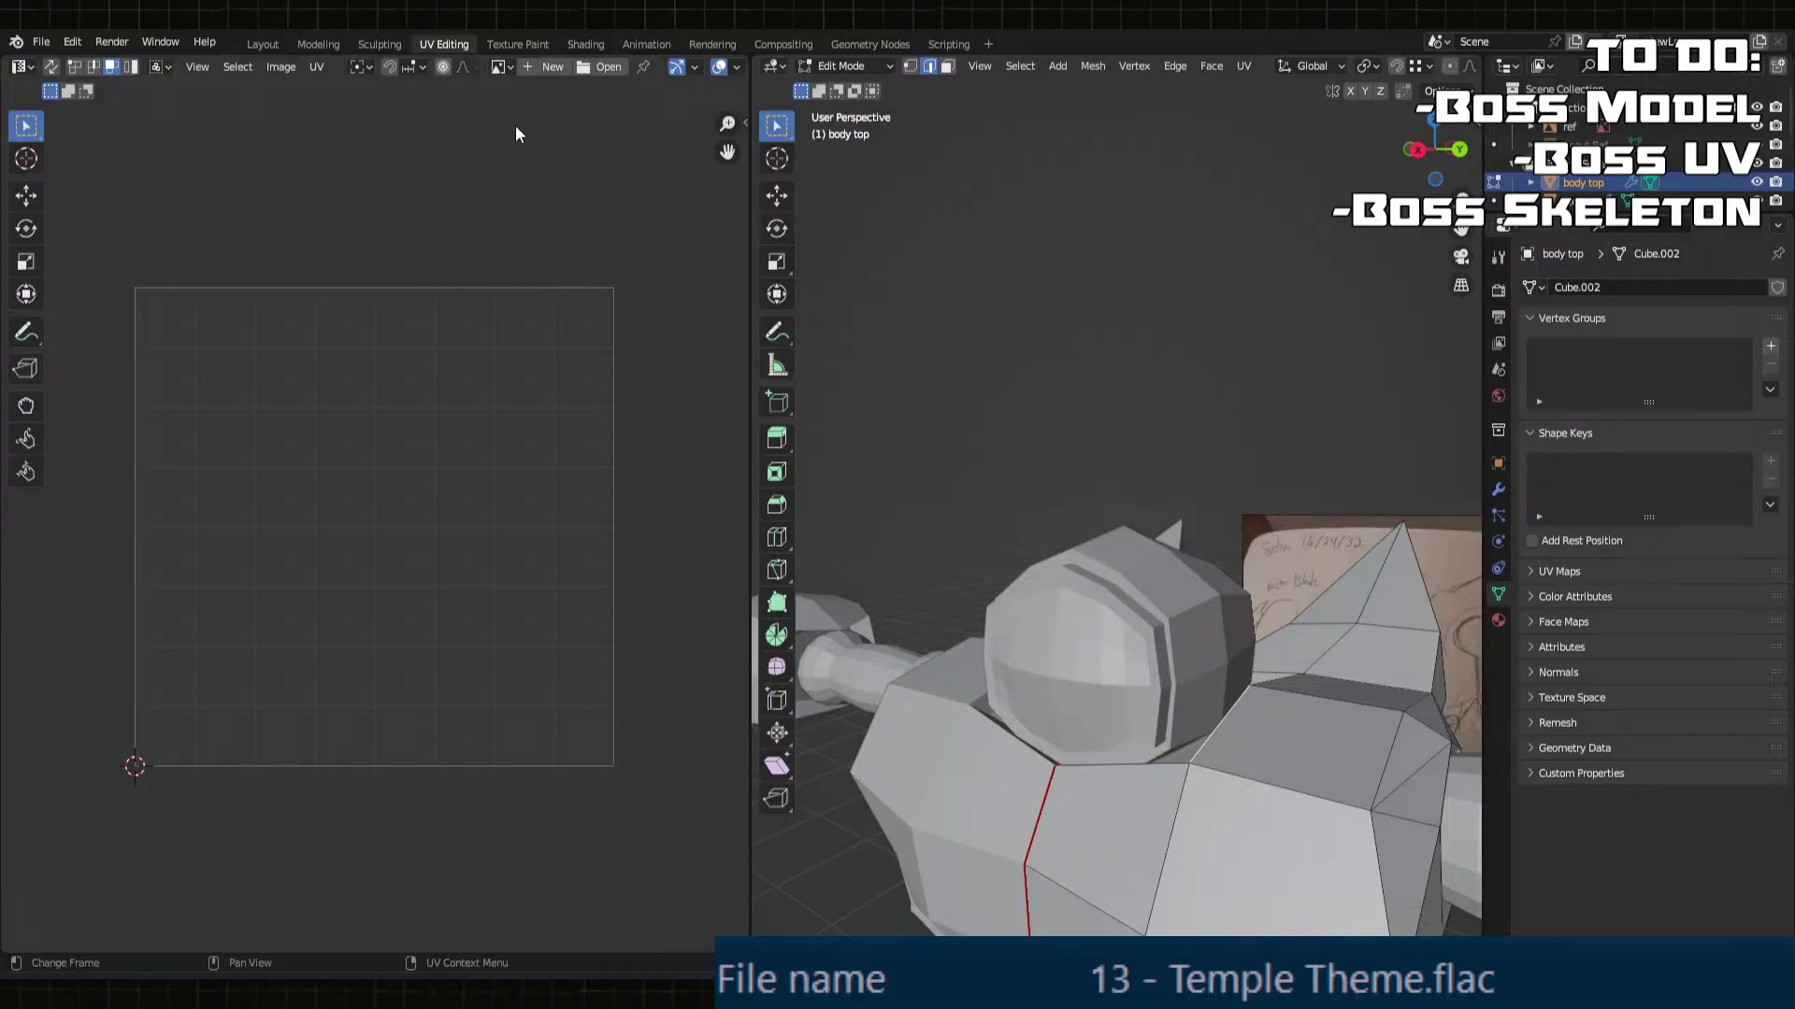
{"action": "left_click", "coordinate": [314, 43]}
{"action": "left_click", "coordinate": [426, 45]}
{"action": "left_click", "coordinate": [200, 67]}
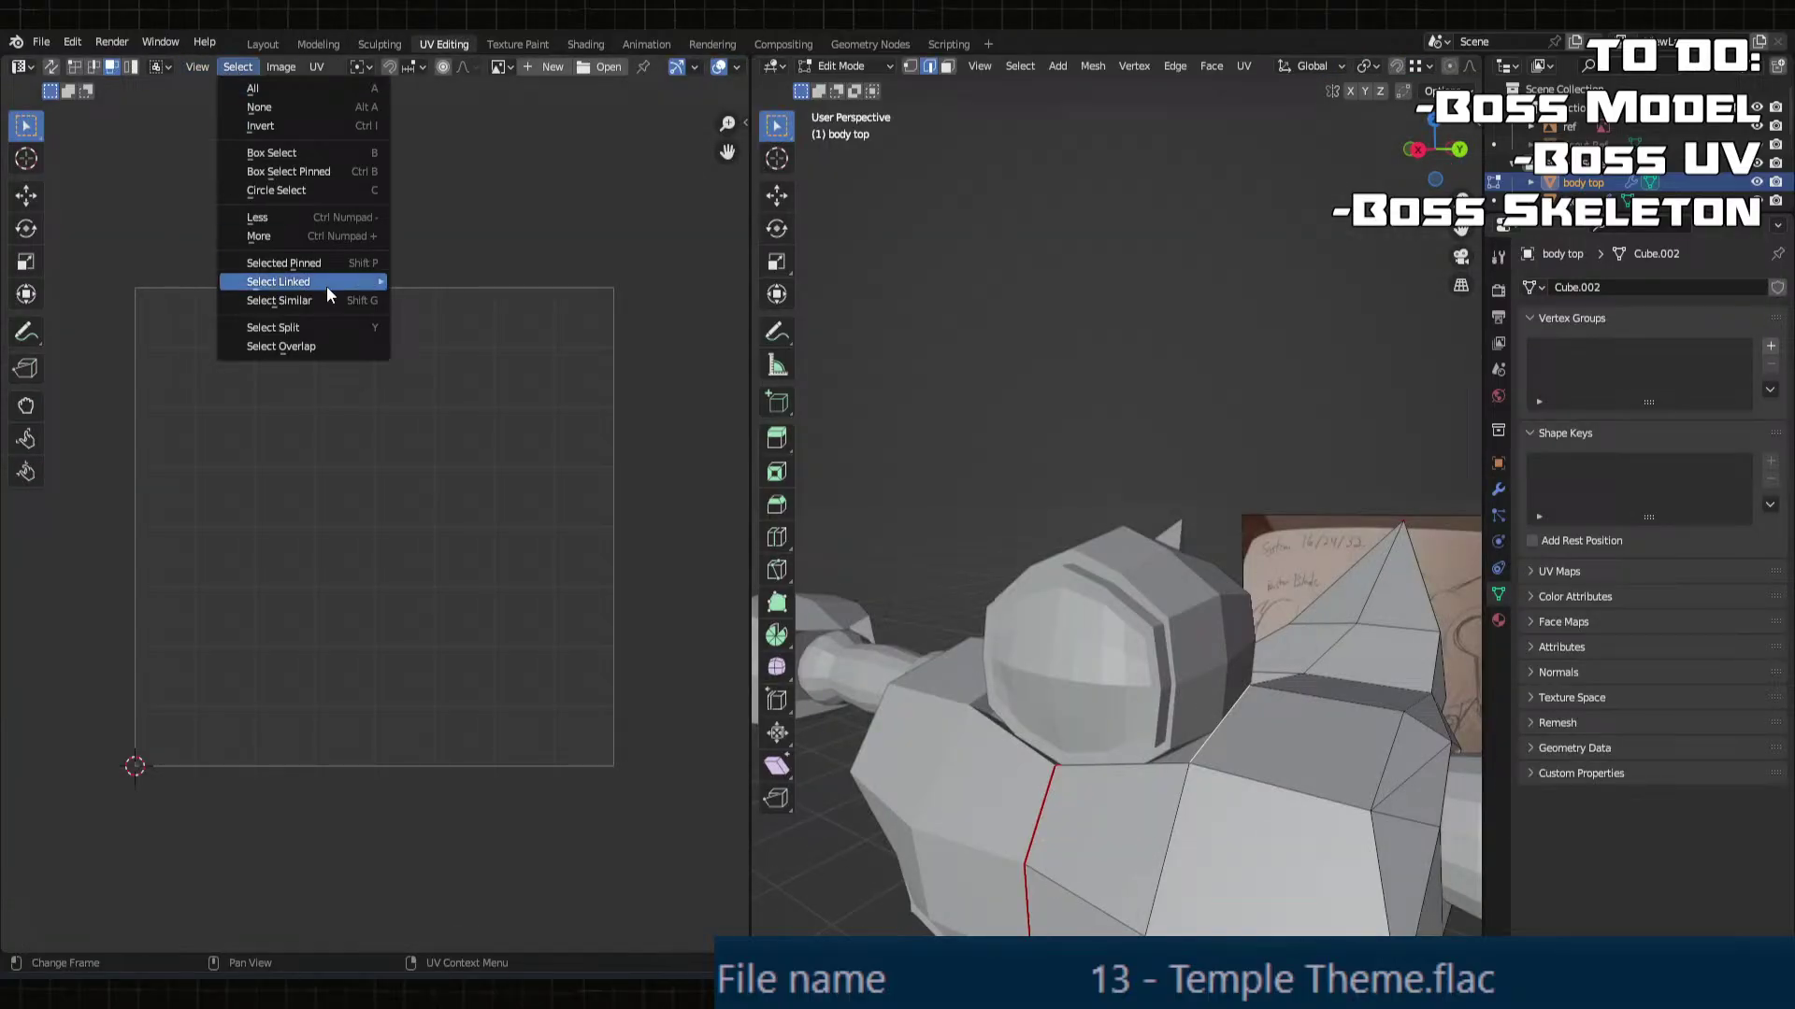
{"action": "mouse_move", "coordinate": [333, 278]}
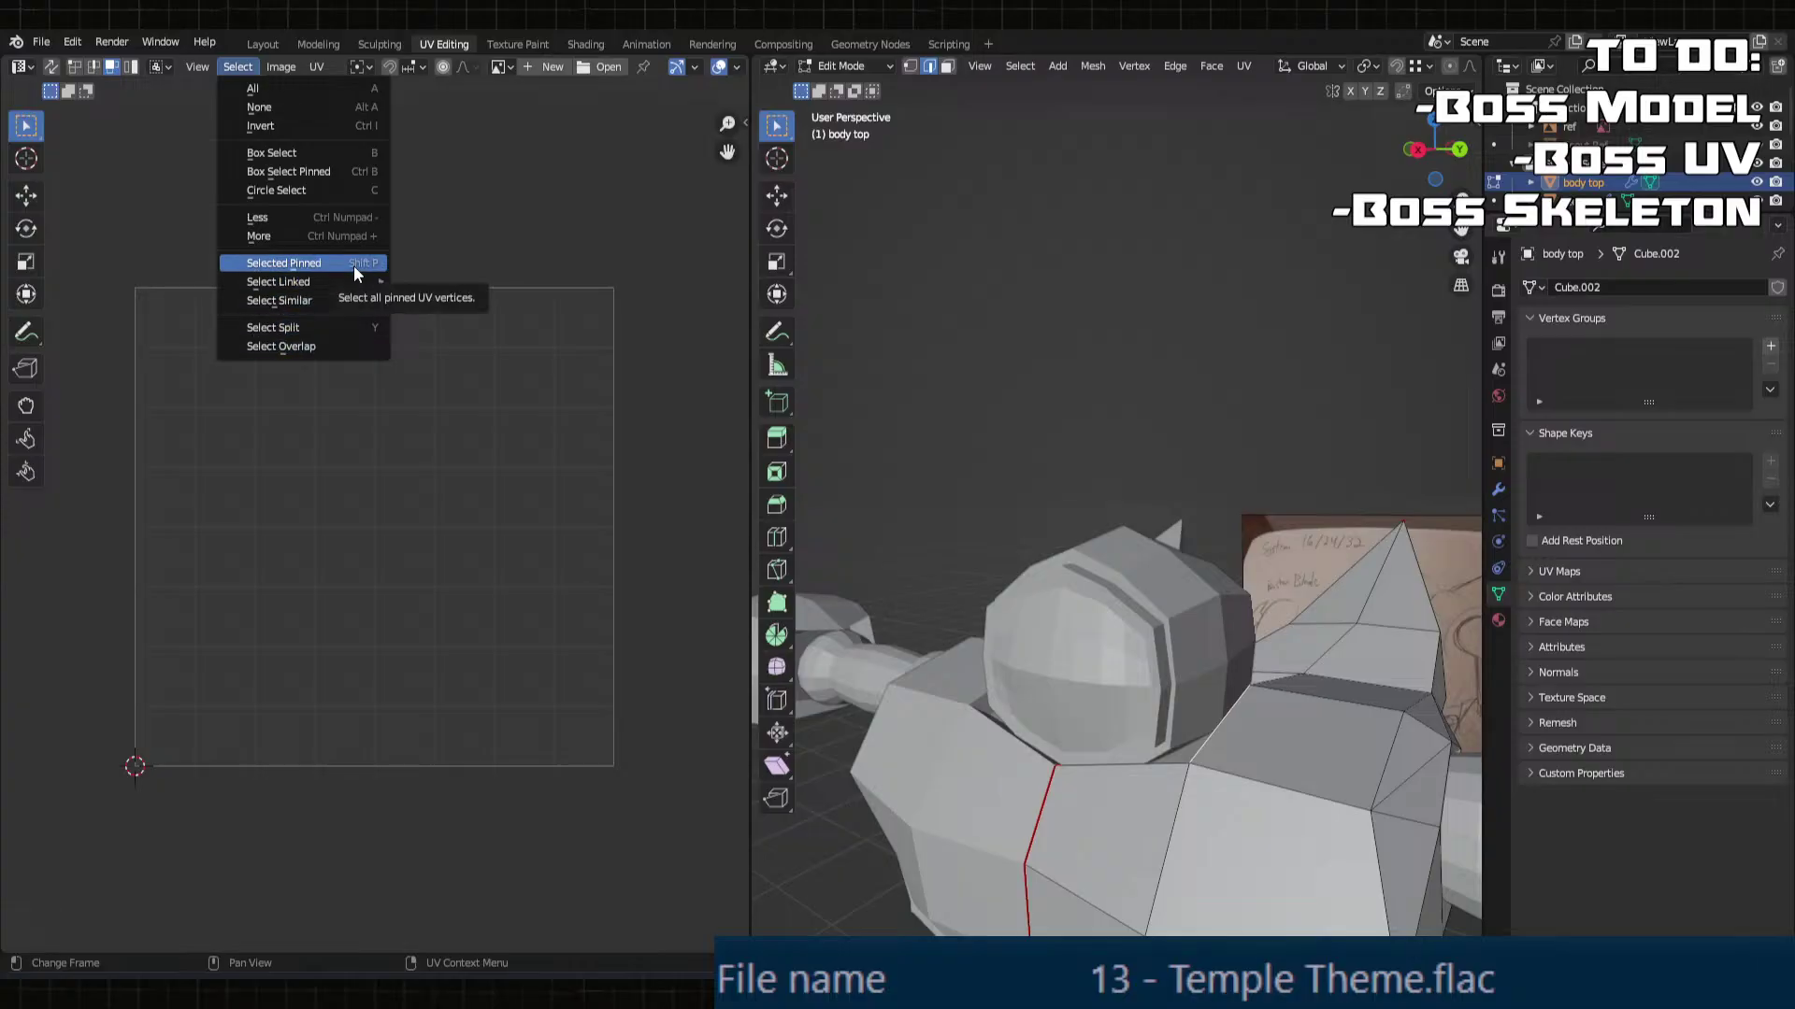
{"action": "left_click", "coordinate": [318, 66]}
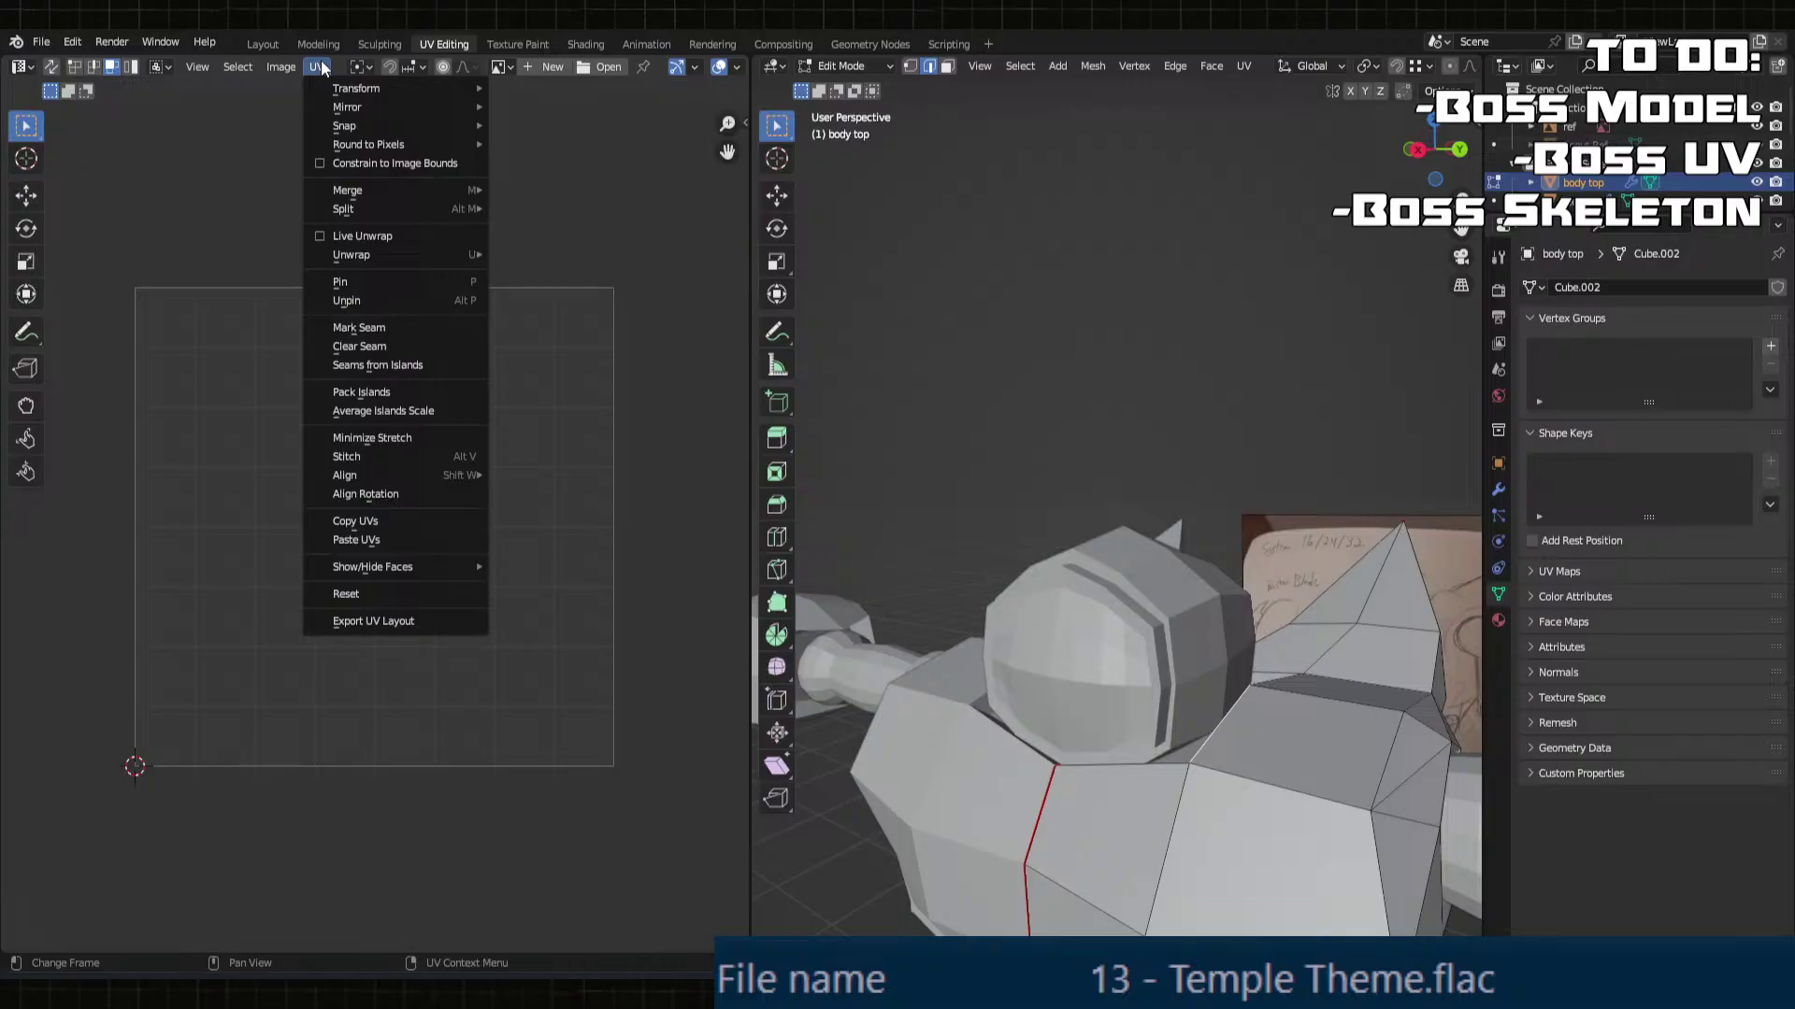
{"action": "mouse_move", "coordinate": [430, 568]}
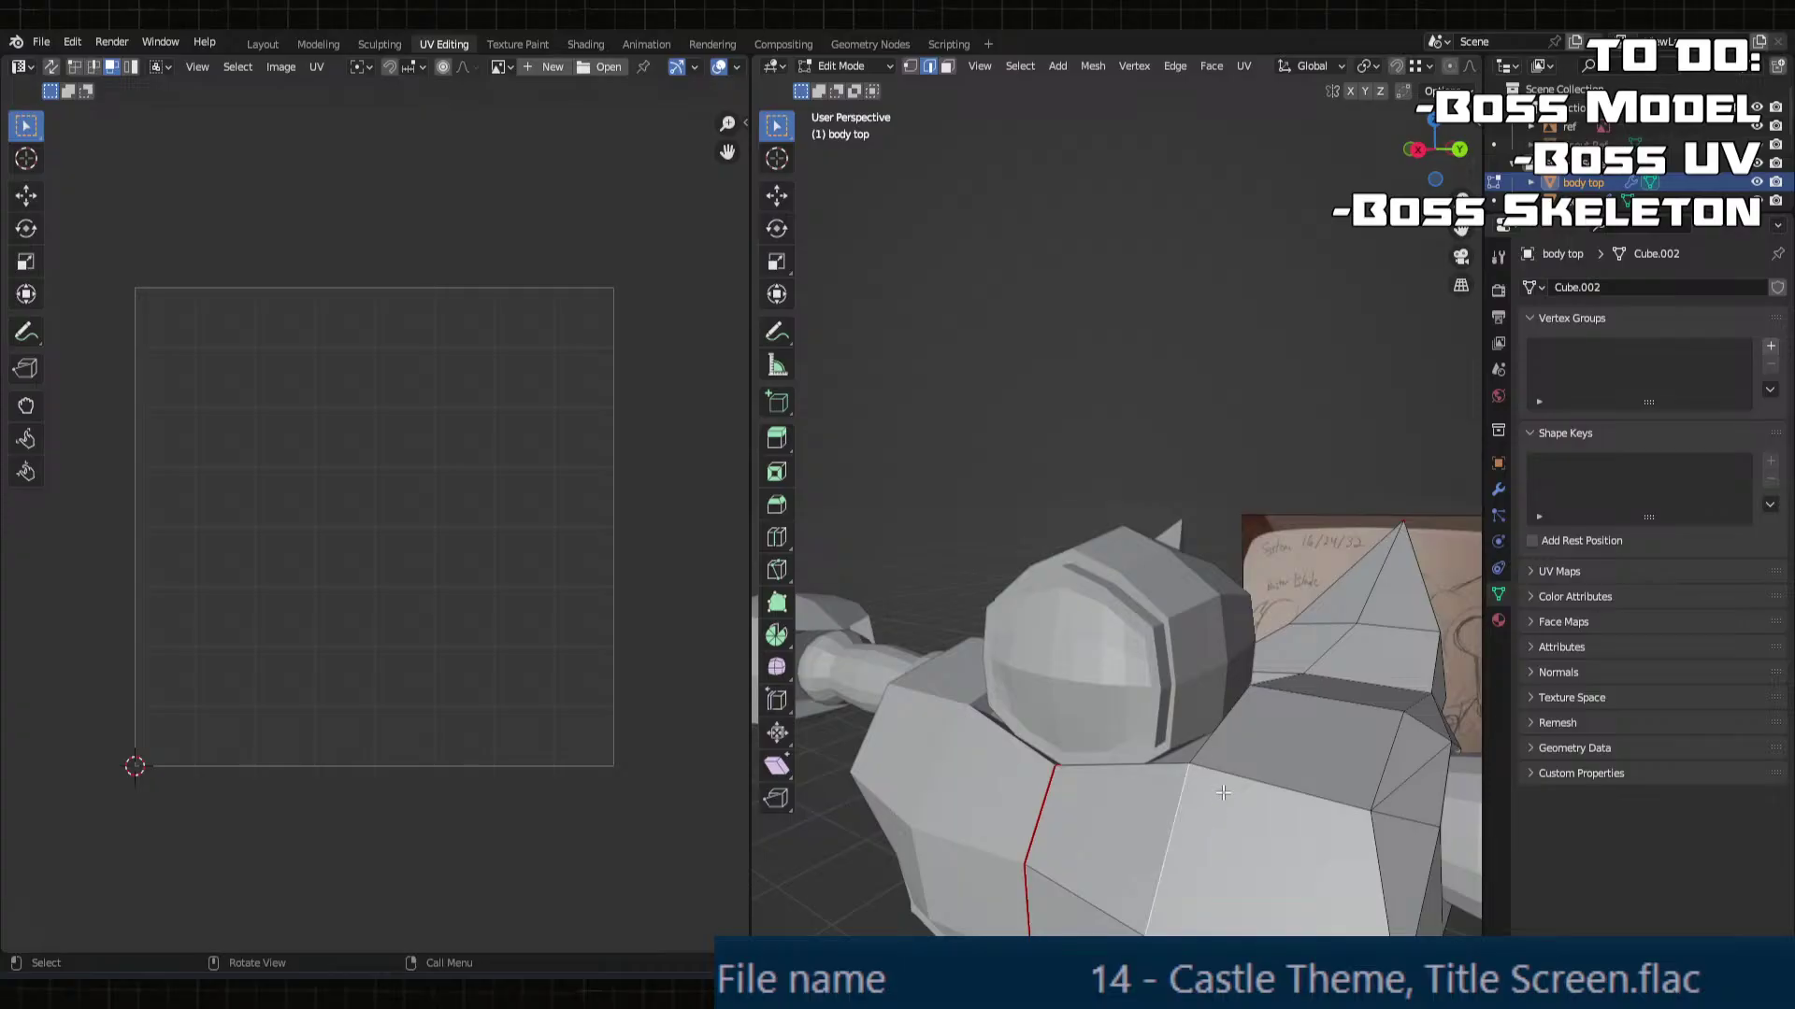
{"action": "scroll", "coordinate": [1230, 65], "scroll_direction": "down", "scroll_amount": 1}
{"action": "left_click", "coordinate": [1202, 72]}
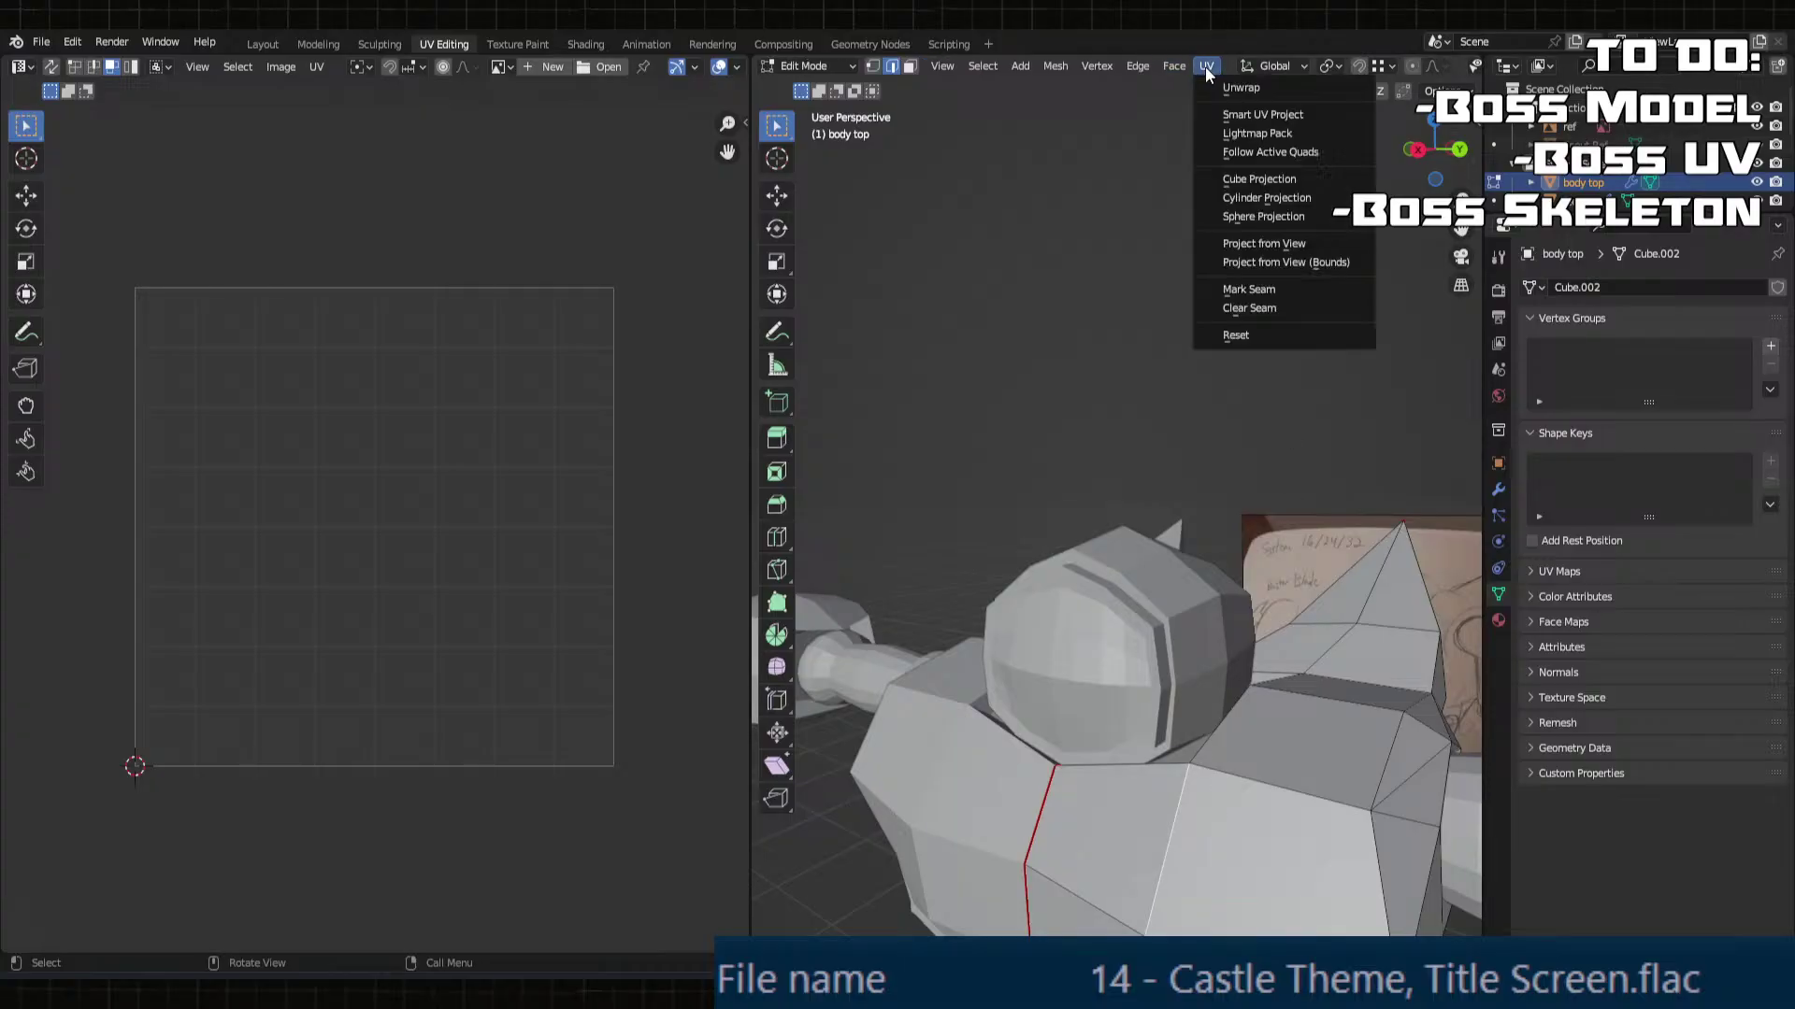
{"action": "key", "text": "Escape"}
Step: Turn on UV sync selection in the UV Editor
{"action": "scroll", "coordinate": [1287, 62], "scroll_direction": "down", "scroll_amount": 5}
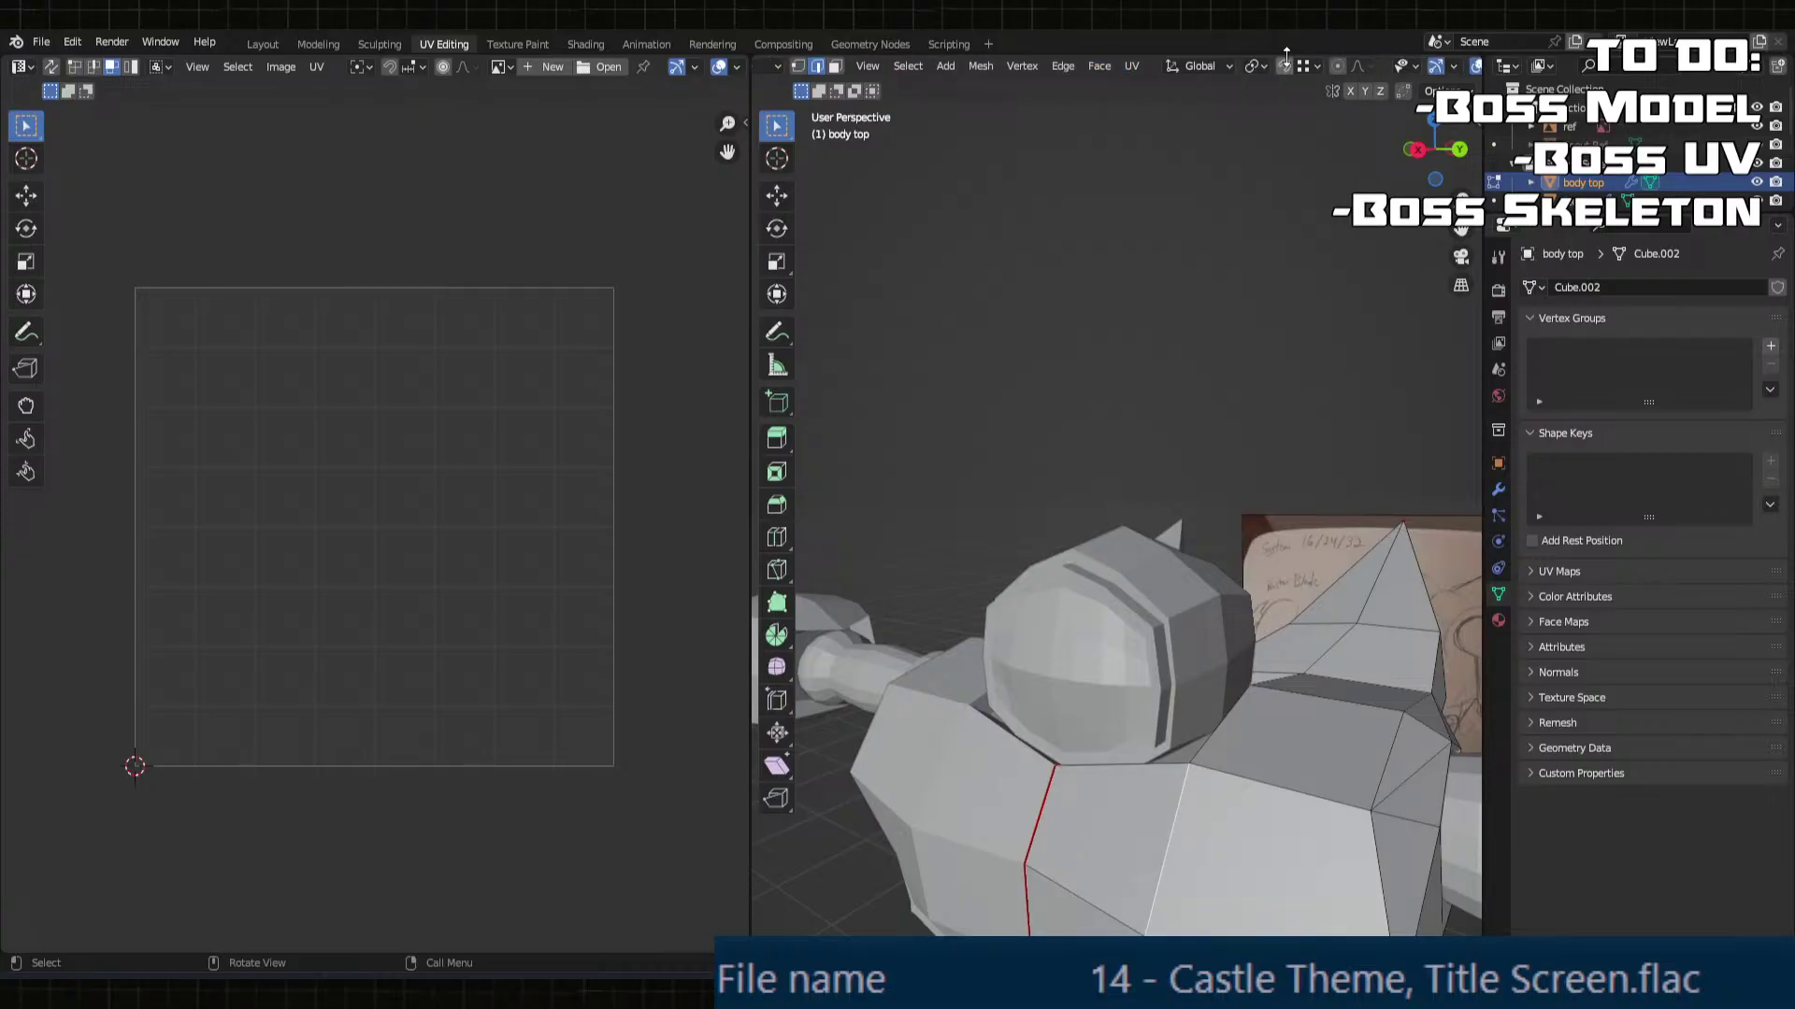
{"action": "scroll", "coordinate": [1286, 62], "scroll_direction": "down", "scroll_amount": 1}
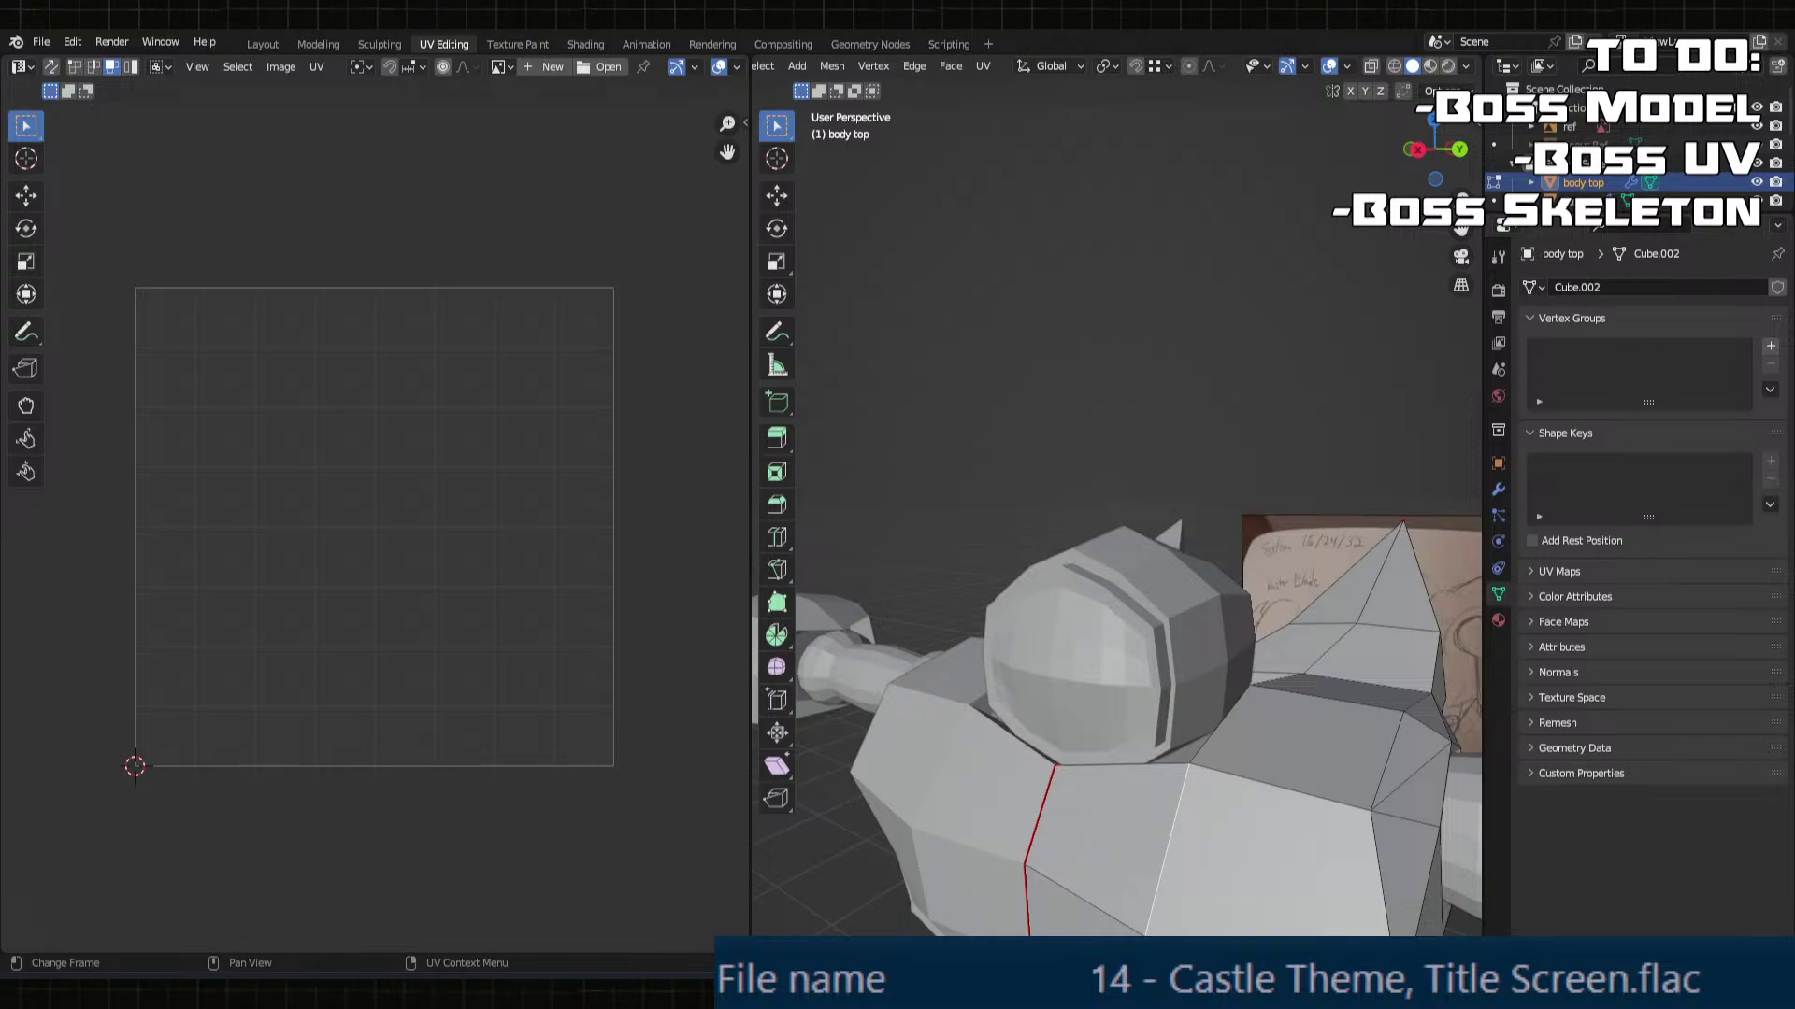
{"action": "left_click", "coordinate": [54, 71]}
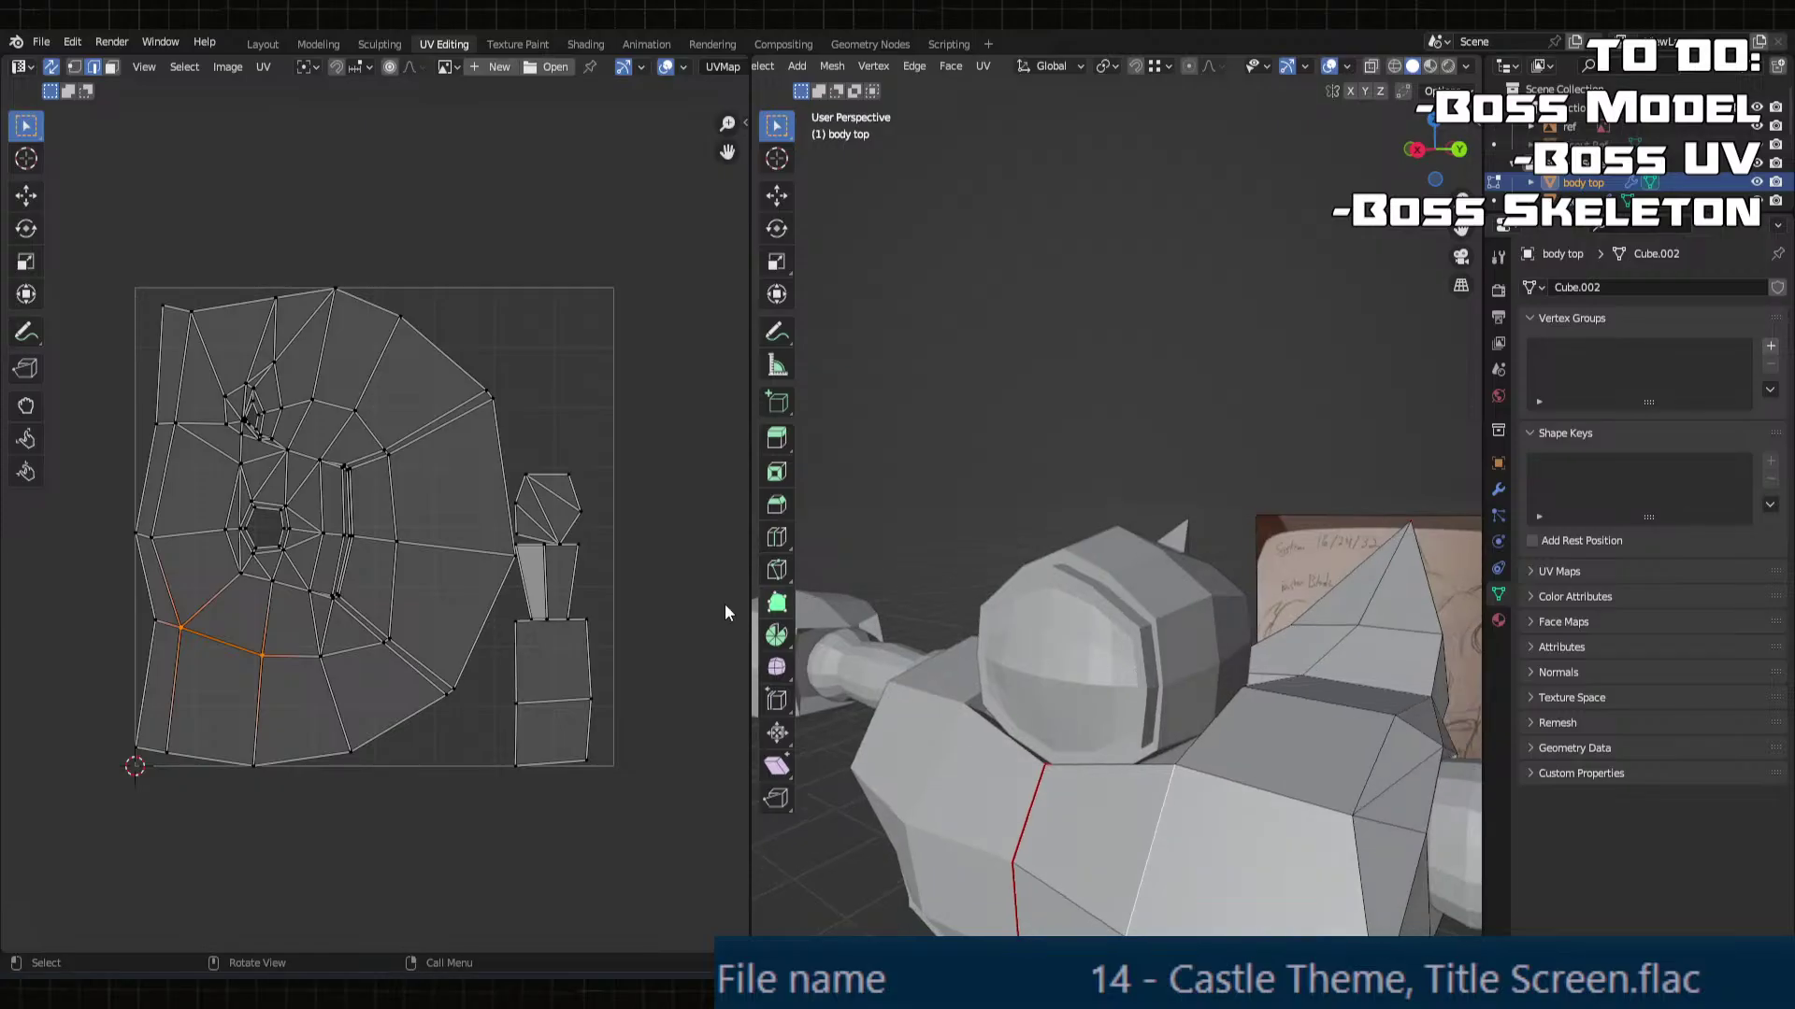
Step: Switch to face selection and pick the faces of the small stacked islands to locate them on the model
{"action": "left_click", "coordinate": [540, 672]}
{"action": "key", "text": "3"}
{"action": "left_click", "coordinate": [565, 669]}
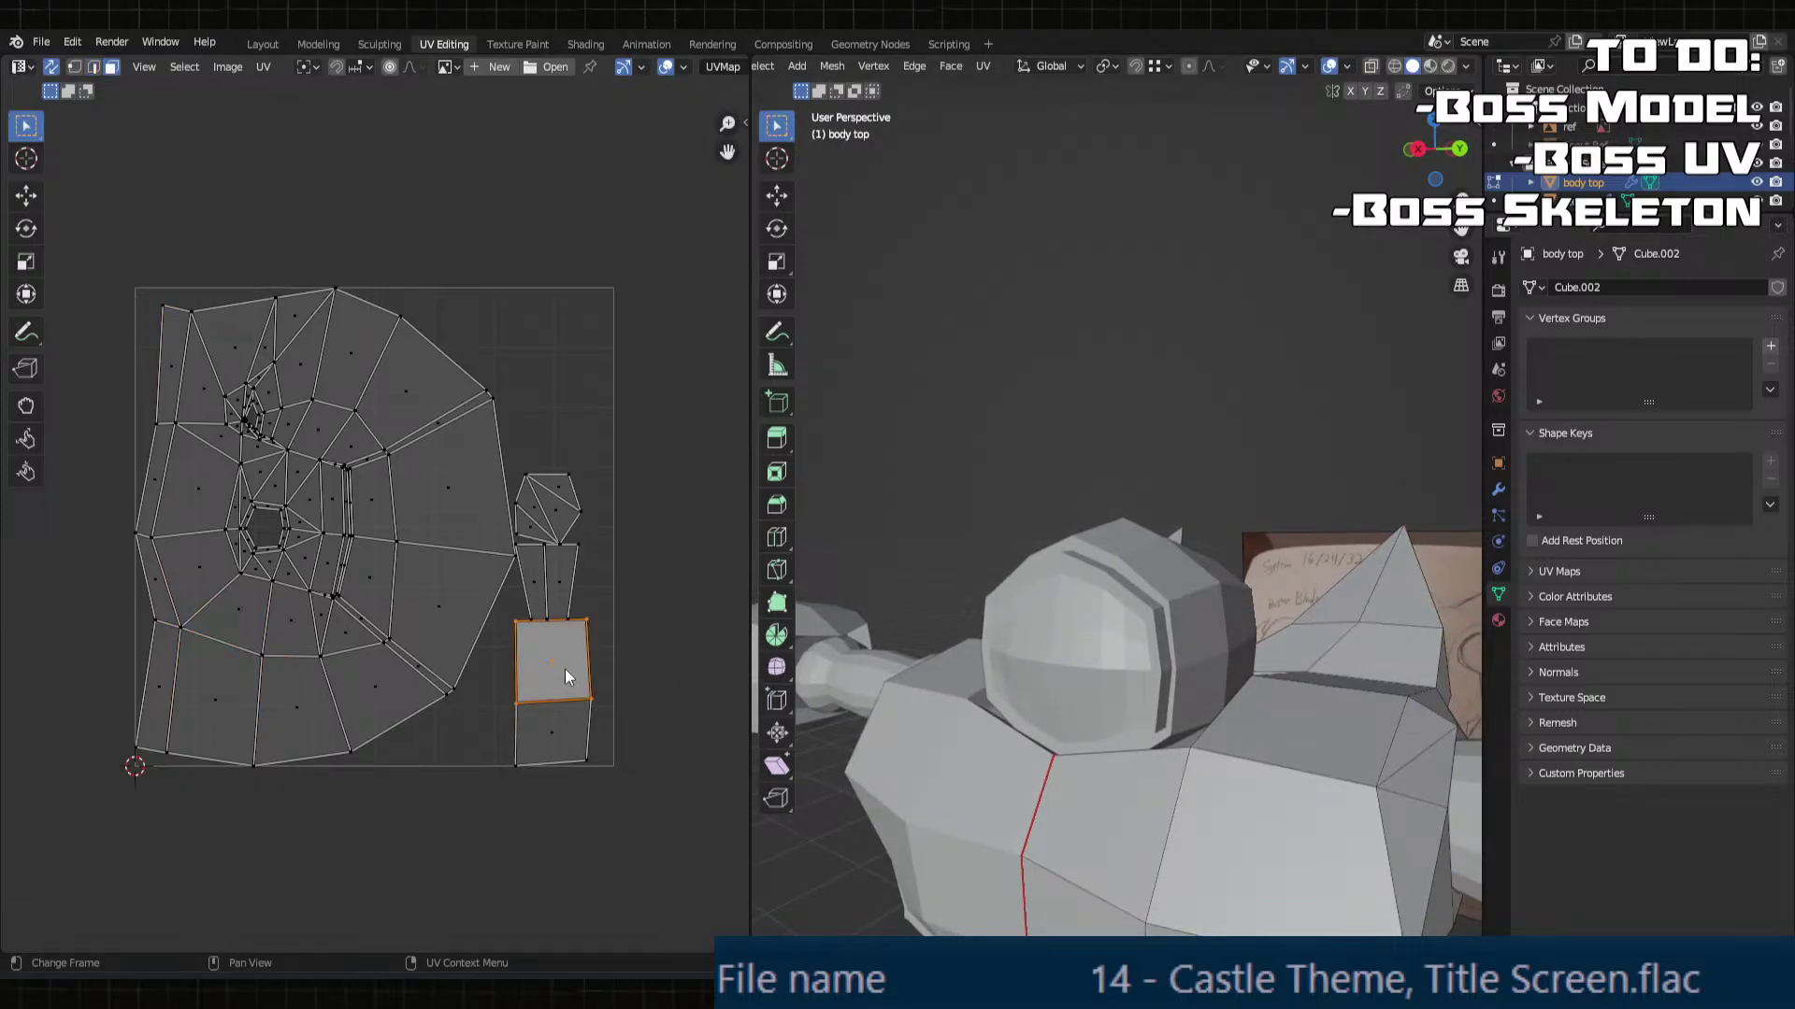
{"action": "left_click", "coordinate": [566, 729], "text": "shift"}
{"action": "middle_click_drag", "start_coordinate": [1234, 771], "coordinate": [926, 598]}
{"action": "left_click", "coordinate": [538, 598]}
{"action": "left_click", "coordinate": [562, 592], "text": "shift"}
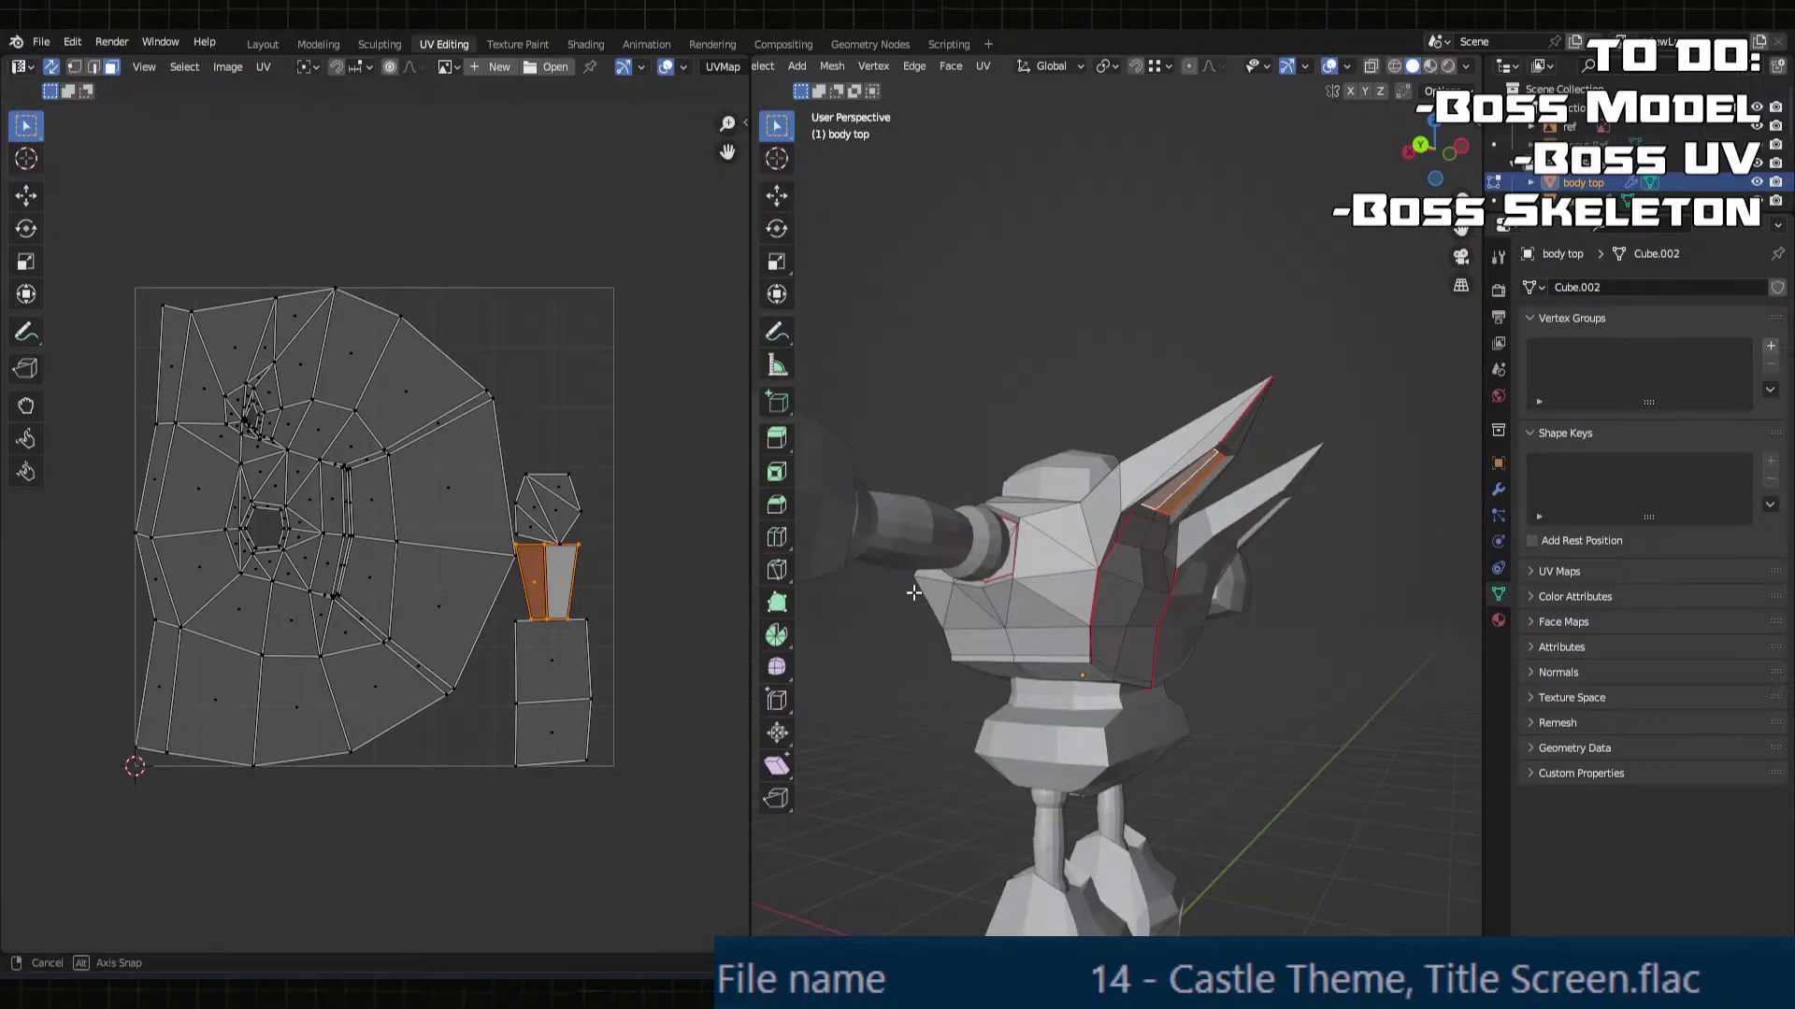
Step: Pick individual faces around the main island's hexagonal hole to locate them beside the arm socket
{"action": "left_click", "coordinate": [264, 496]}
{"action": "left_click", "coordinate": [289, 518]}
{"action": "middle_click_drag", "start_coordinate": [290, 520], "coordinate": [337, 522]}
{"action": "middle_click_drag", "start_coordinate": [874, 575], "coordinate": [921, 578]}
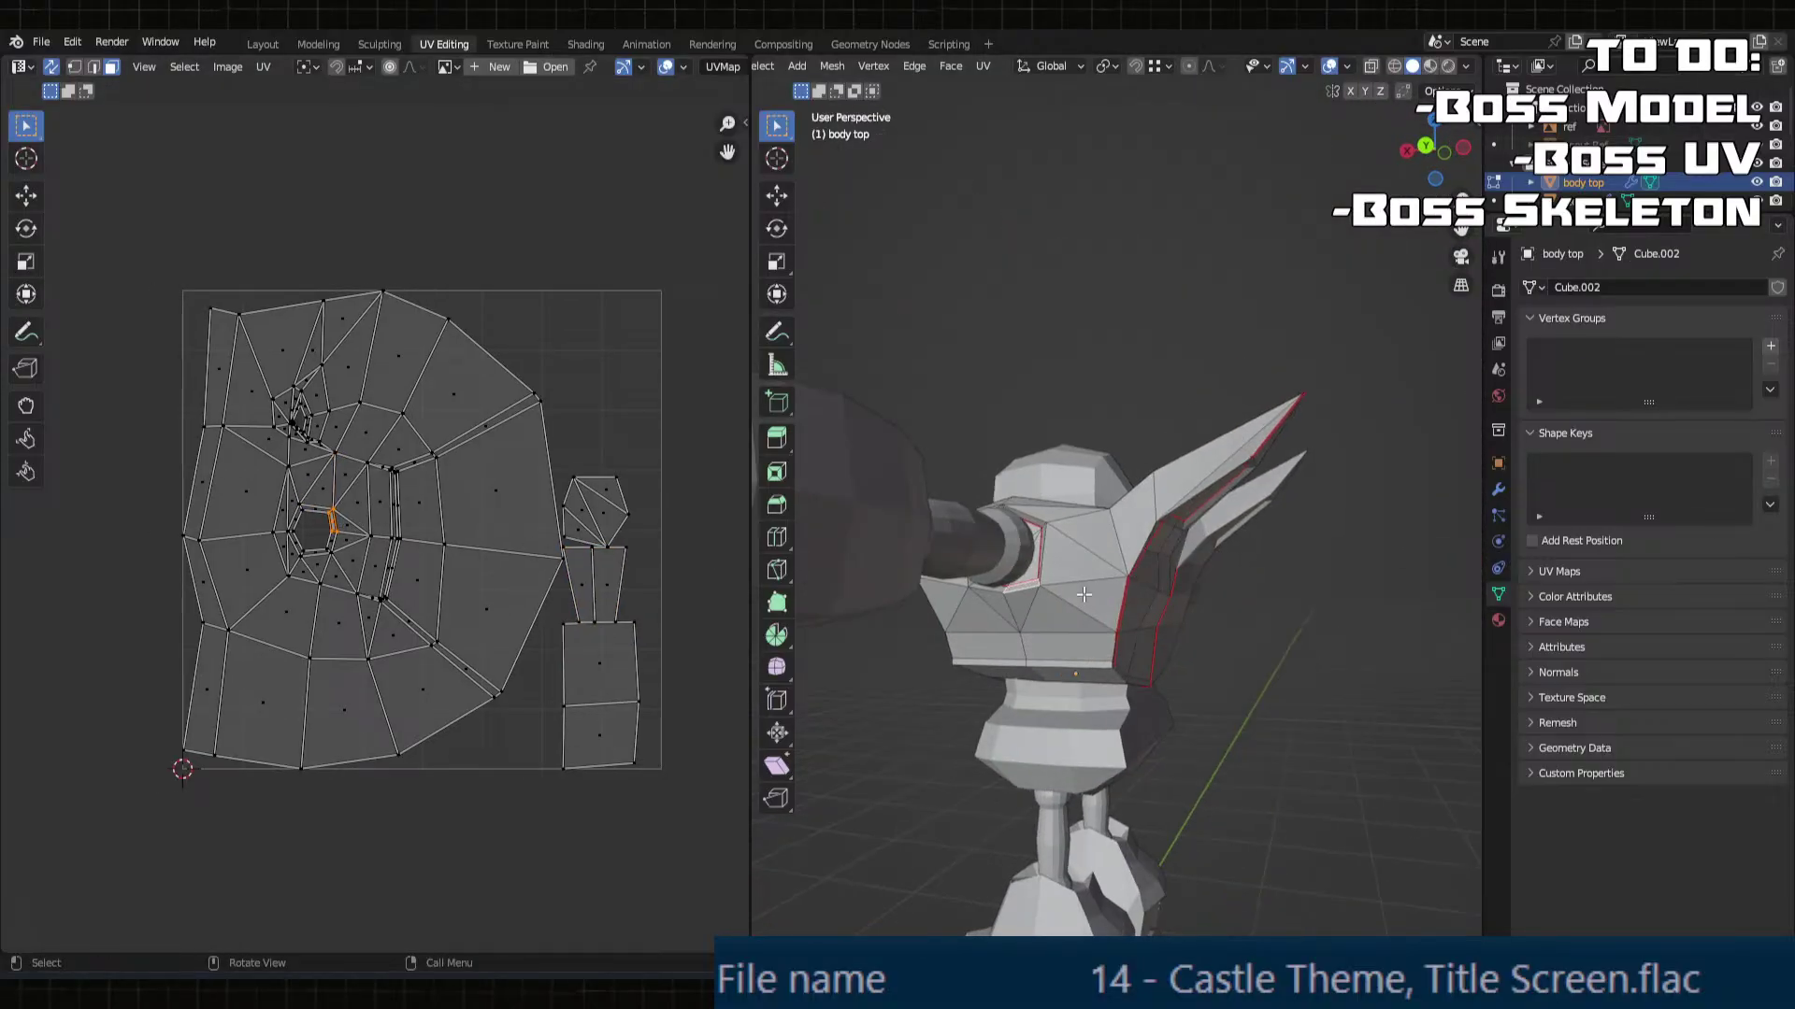
{"action": "left_click", "coordinate": [322, 484]}
{"action": "scroll", "coordinate": [322, 484], "scroll_direction": "up", "scroll_amount": 2}
{"action": "scroll", "coordinate": [239, 404], "scroll_direction": "down", "scroll_amount": 1}
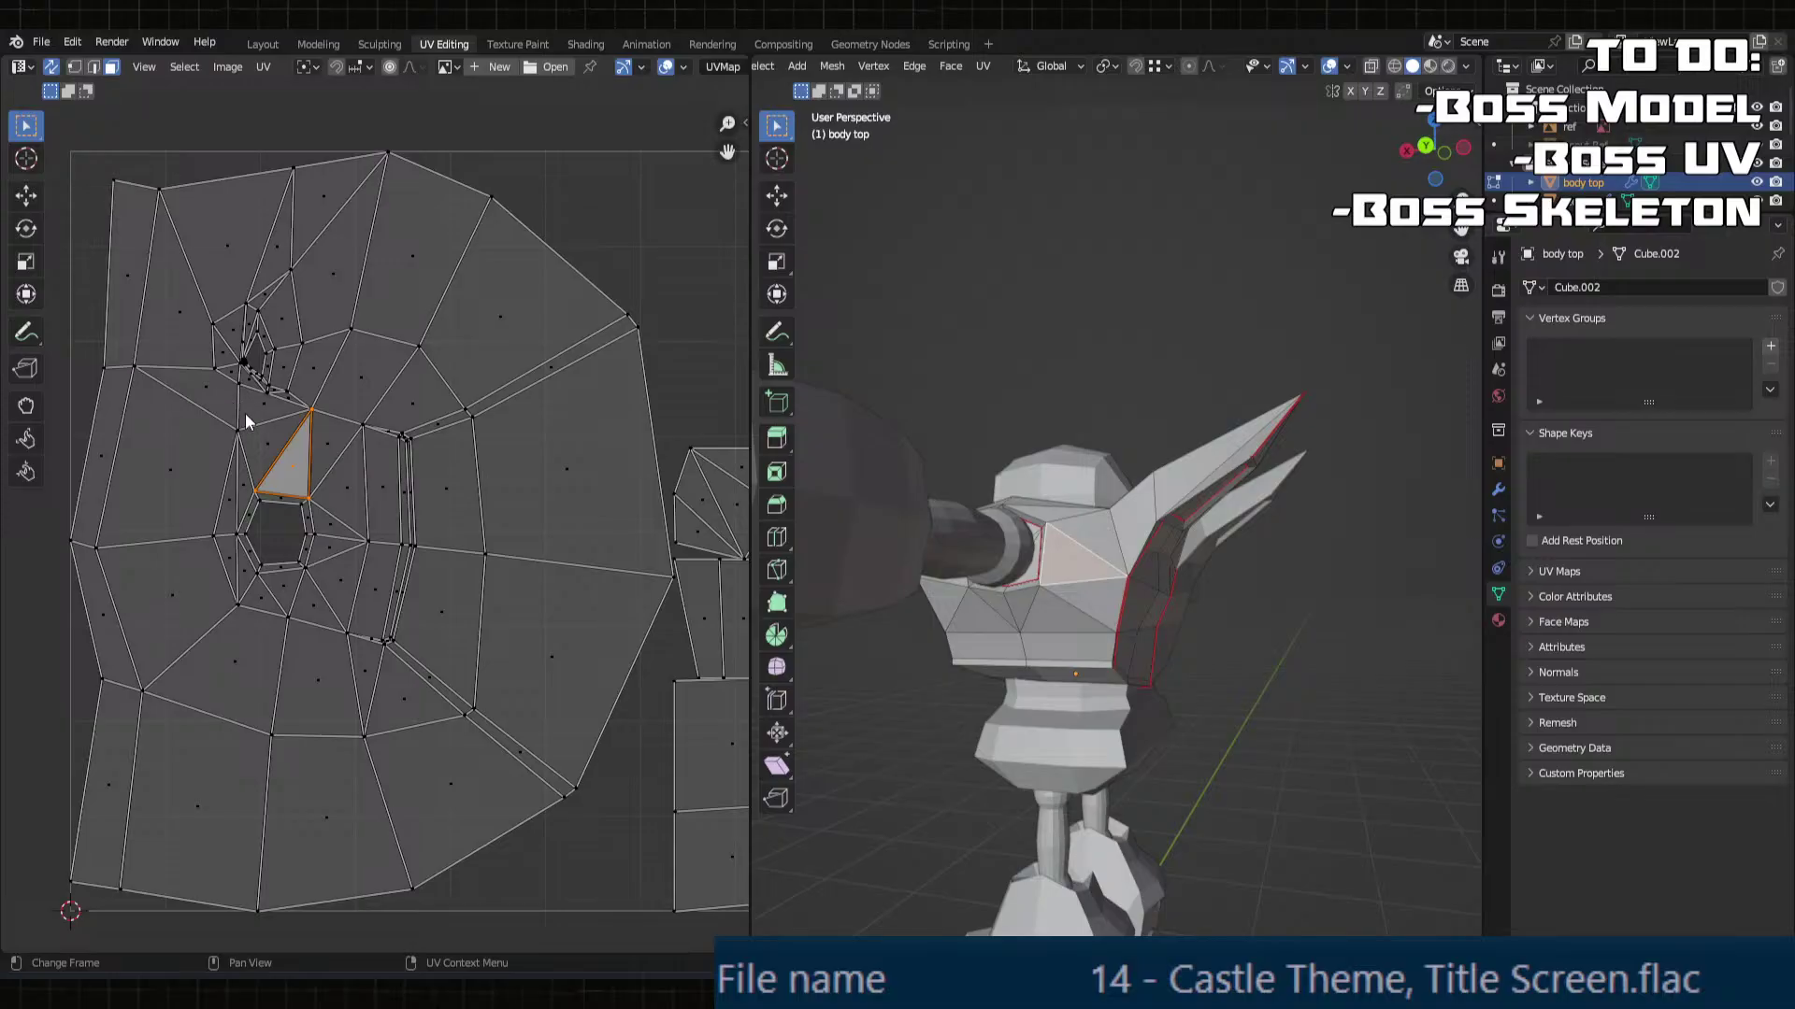
{"action": "left_click", "coordinate": [341, 524]}
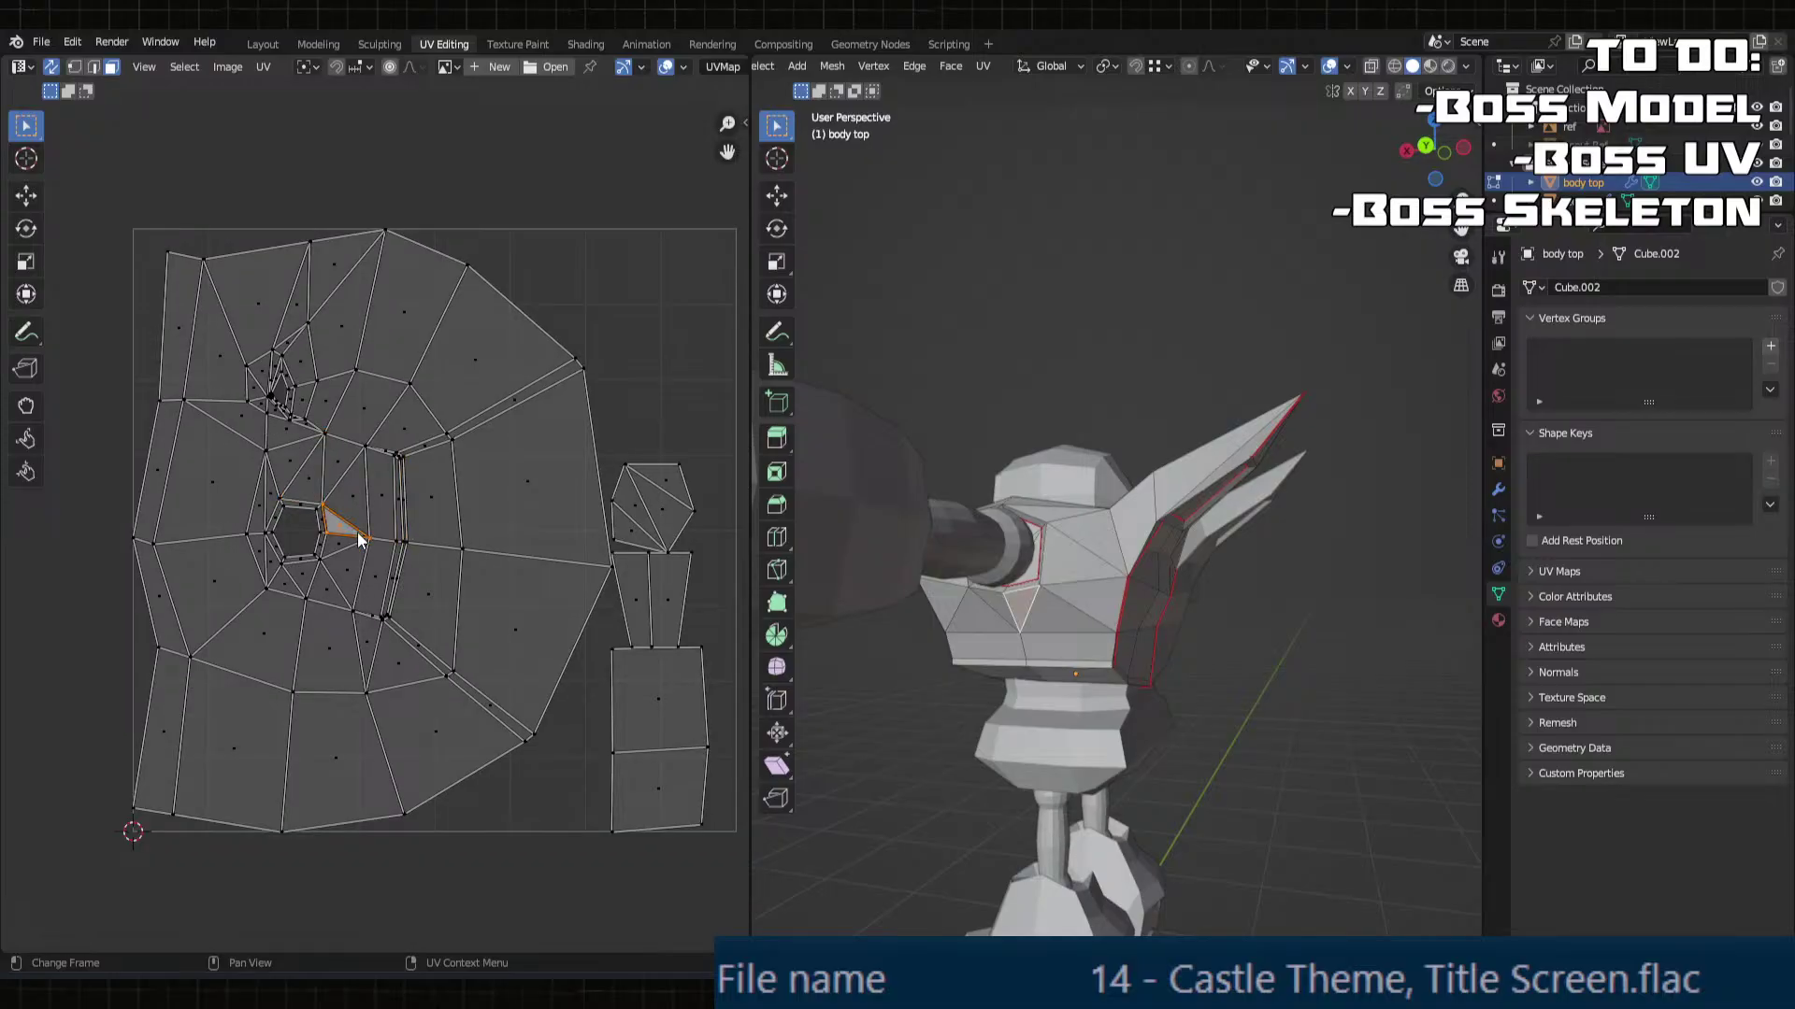
Step: Select the edges of the narrow ridge running around the lower torso and clear their seam
{"action": "middle_click_drag", "start_coordinate": [1018, 589], "coordinate": [1187, 622]}
{"action": "scroll", "coordinate": [992, 509], "scroll_direction": "up", "scroll_amount": 4}
{"action": "key", "text": "2"}
{"action": "left_click", "coordinate": [993, 514]}
{"action": "middle_click_drag", "start_coordinate": [1187, 622], "coordinate": [1222, 602]}
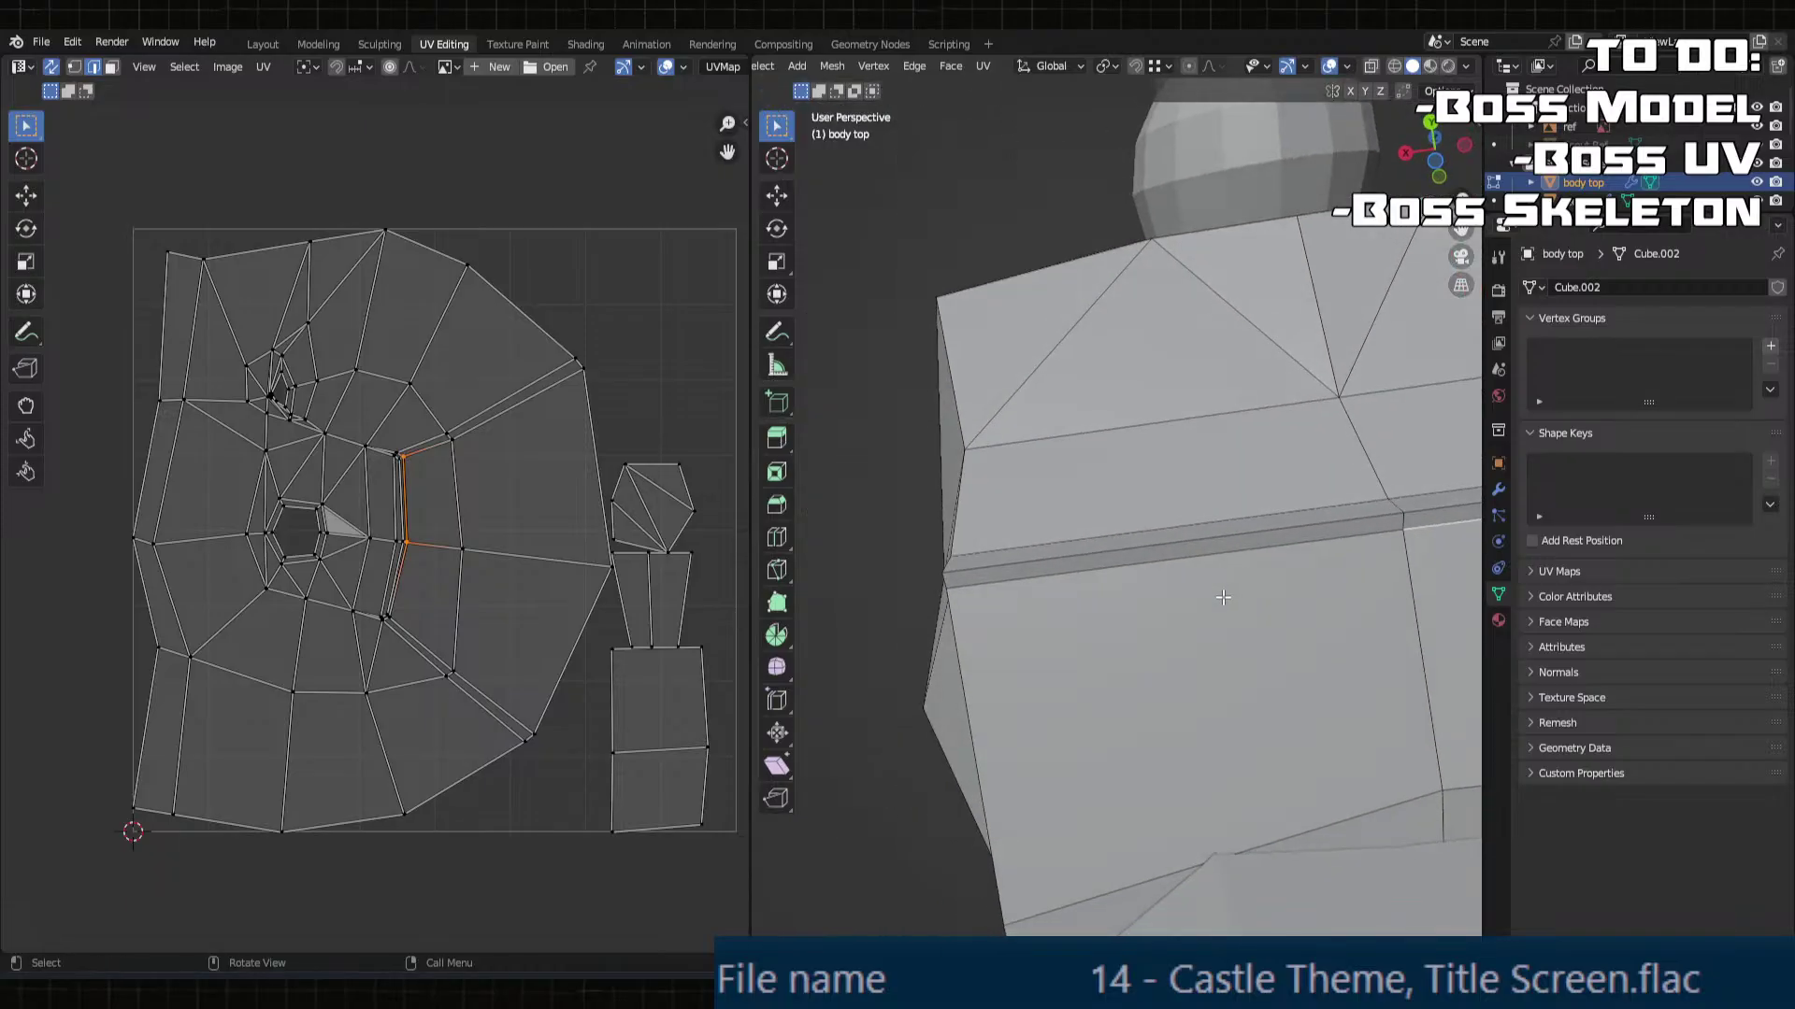
{"action": "left_click", "coordinate": [1167, 545], "text": "shift"}
{"action": "left_click", "coordinate": [1141, 562]}
{"action": "middle_click_drag", "start_coordinate": [1408, 524], "coordinate": [894, 703]}
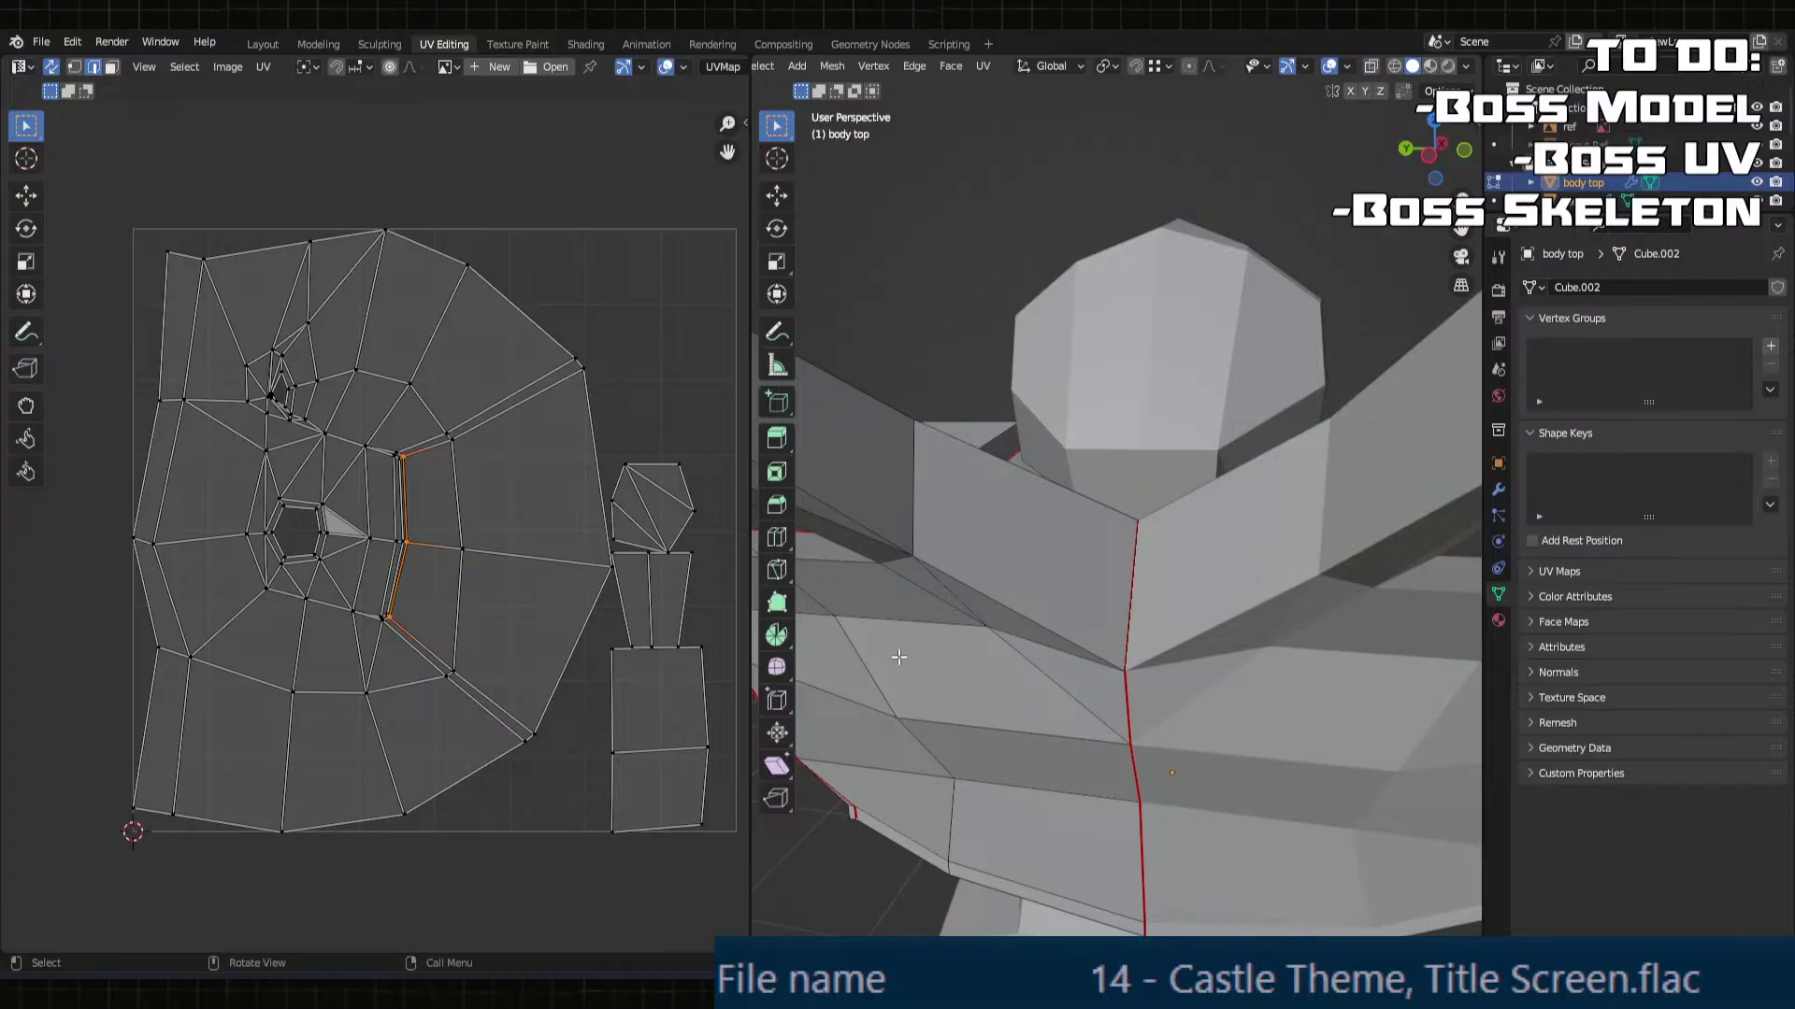
{"action": "key", "text": "u"}
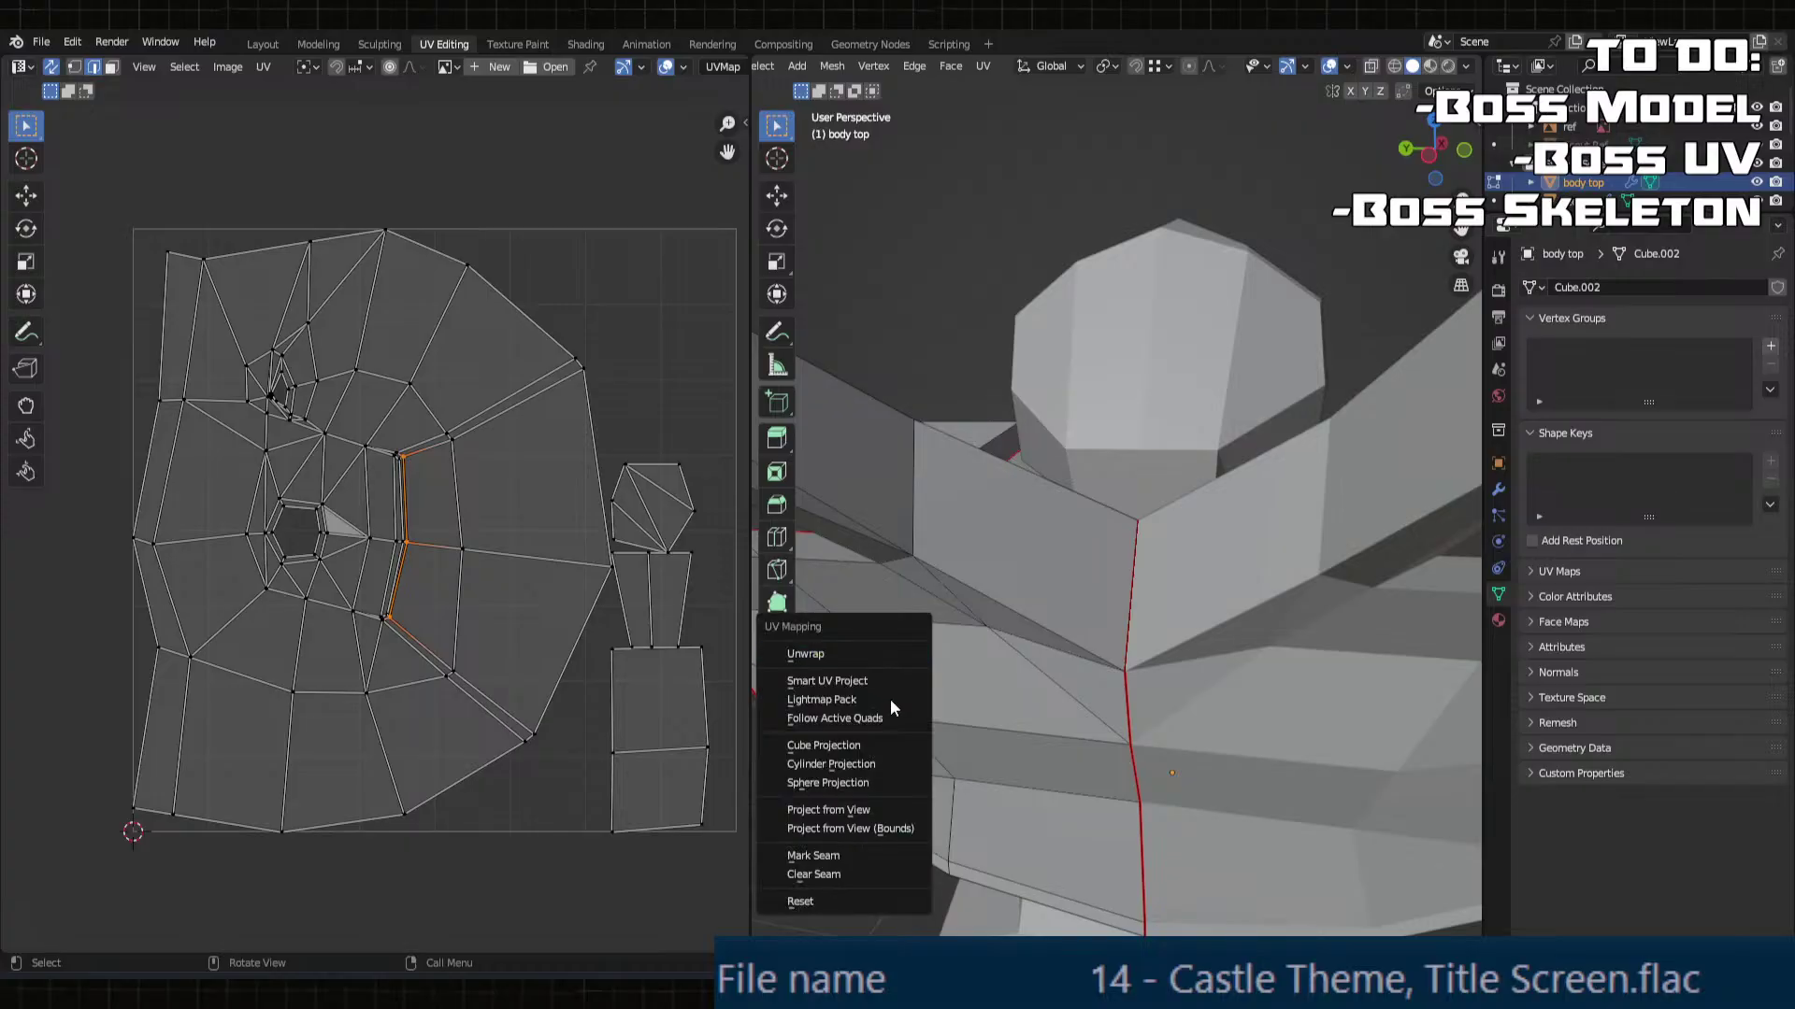
{"action": "left_click", "coordinate": [860, 873]}
Step: Select the shoulder spike's inner edge and the short edge continuing below its base, and mark them as seams
{"action": "middle_click_drag", "start_coordinate": [860, 873], "coordinate": [1097, 700]}
{"action": "left_click", "coordinate": [1007, 528]}
{"action": "scroll", "coordinate": [933, 480], "scroll_direction": "down", "scroll_amount": 3}
{"action": "left_click", "coordinate": [987, 384]}
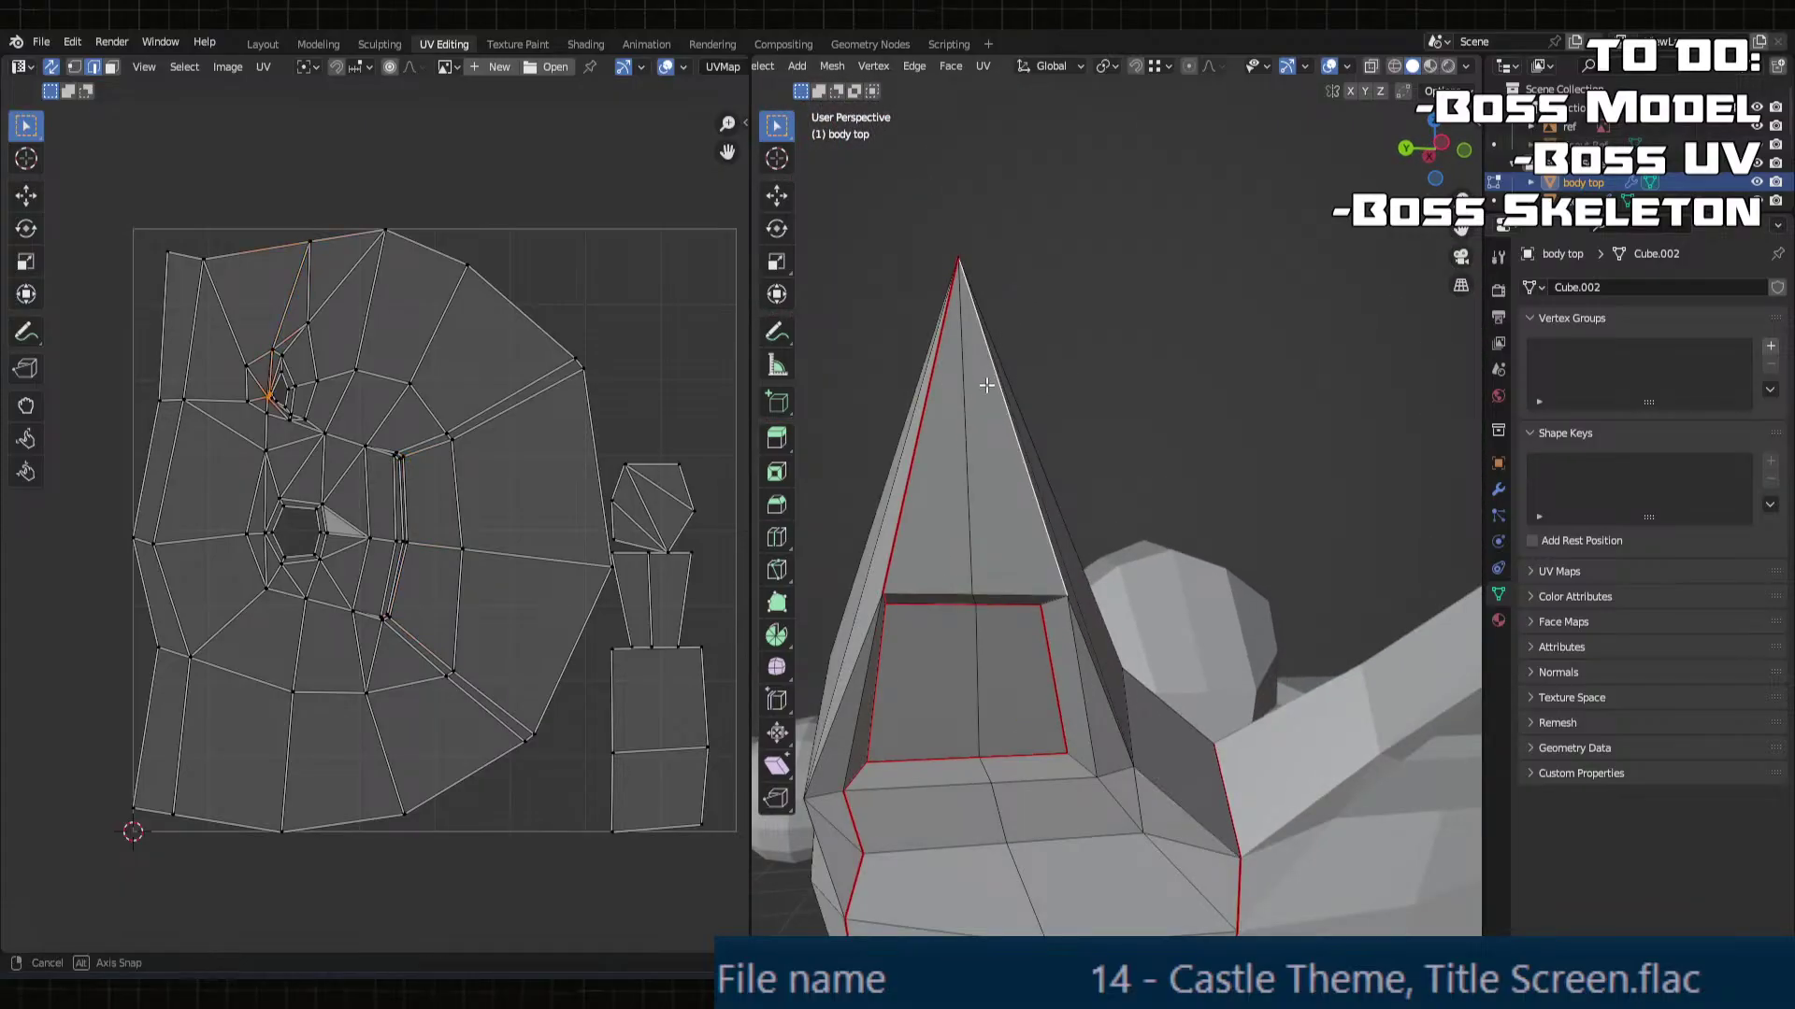
{"action": "middle_click_drag", "start_coordinate": [1047, 561], "coordinate": [1070, 575]}
{"action": "middle_click_drag", "start_coordinate": [1070, 575], "coordinate": [992, 482], "text": "shift"}
{"action": "scroll", "coordinate": [993, 482], "scroll_direction": "up", "scroll_amount": 3}
{"action": "left_click", "coordinate": [1017, 761]}
{"action": "middle_click_drag", "start_coordinate": [1018, 769], "coordinate": [991, 591], "text": "shift"}
{"action": "left_click", "coordinate": [1055, 549]}
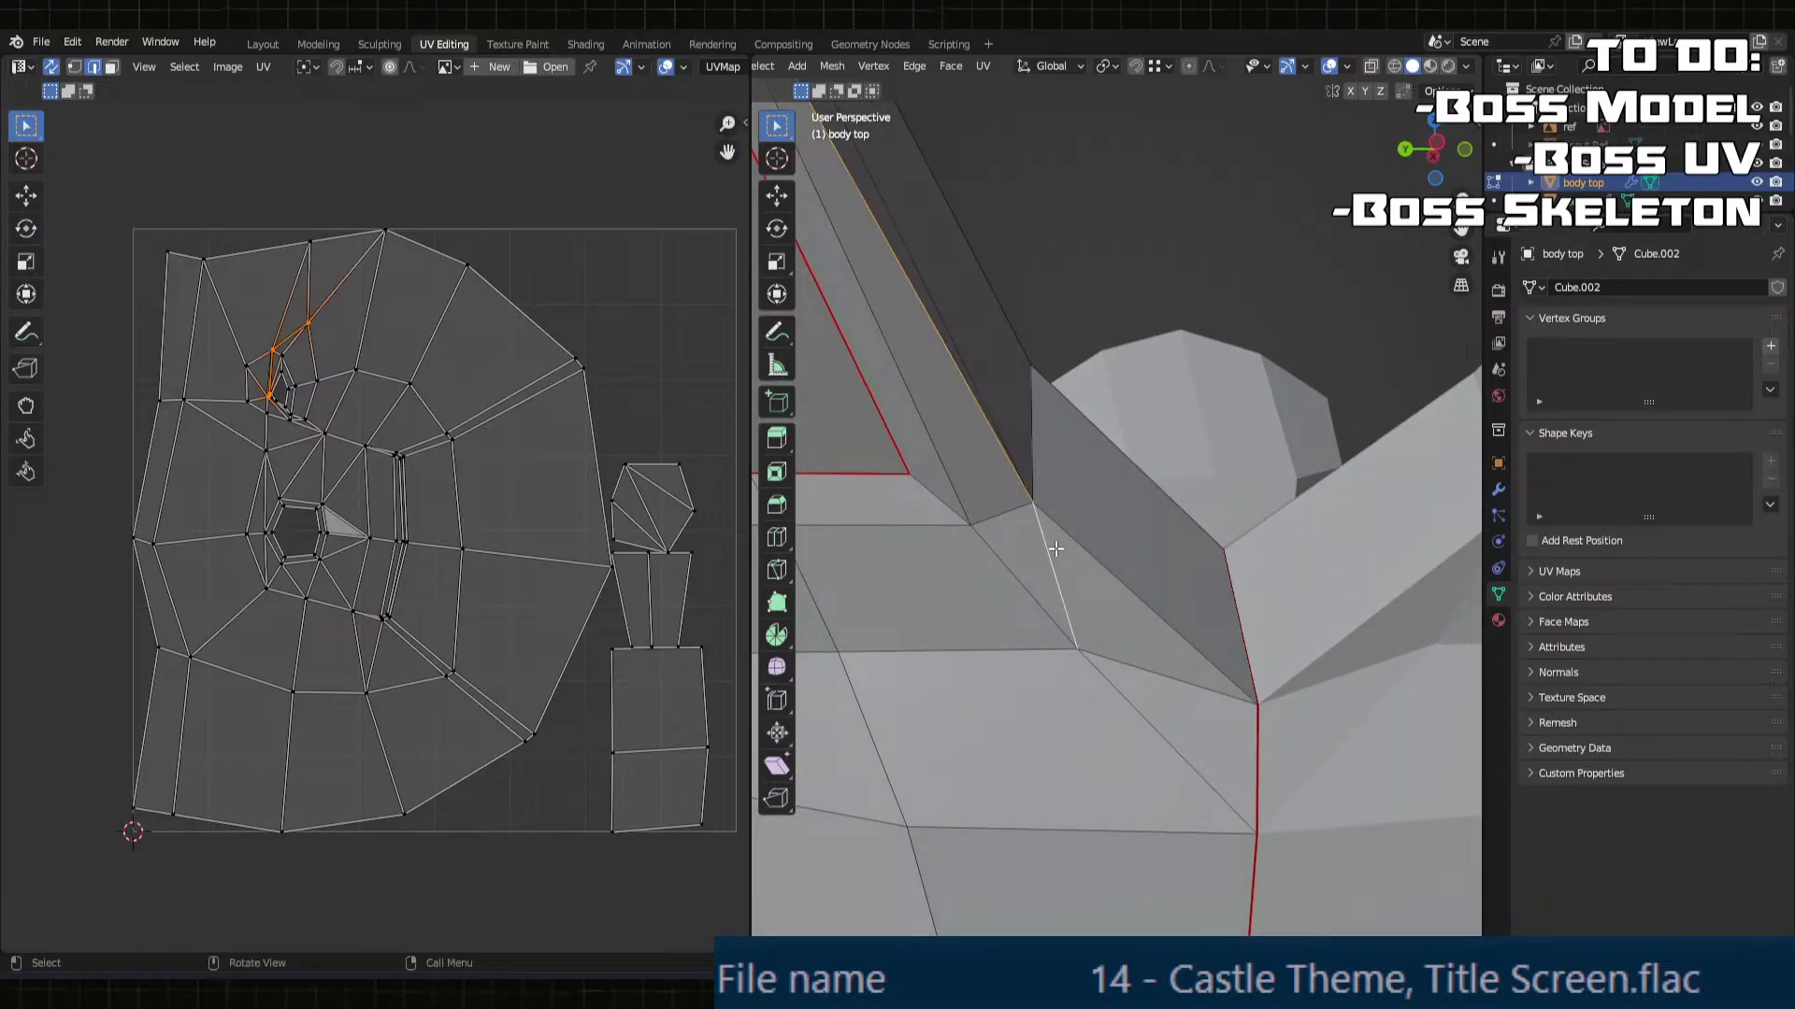
{"action": "key", "text": "u"}
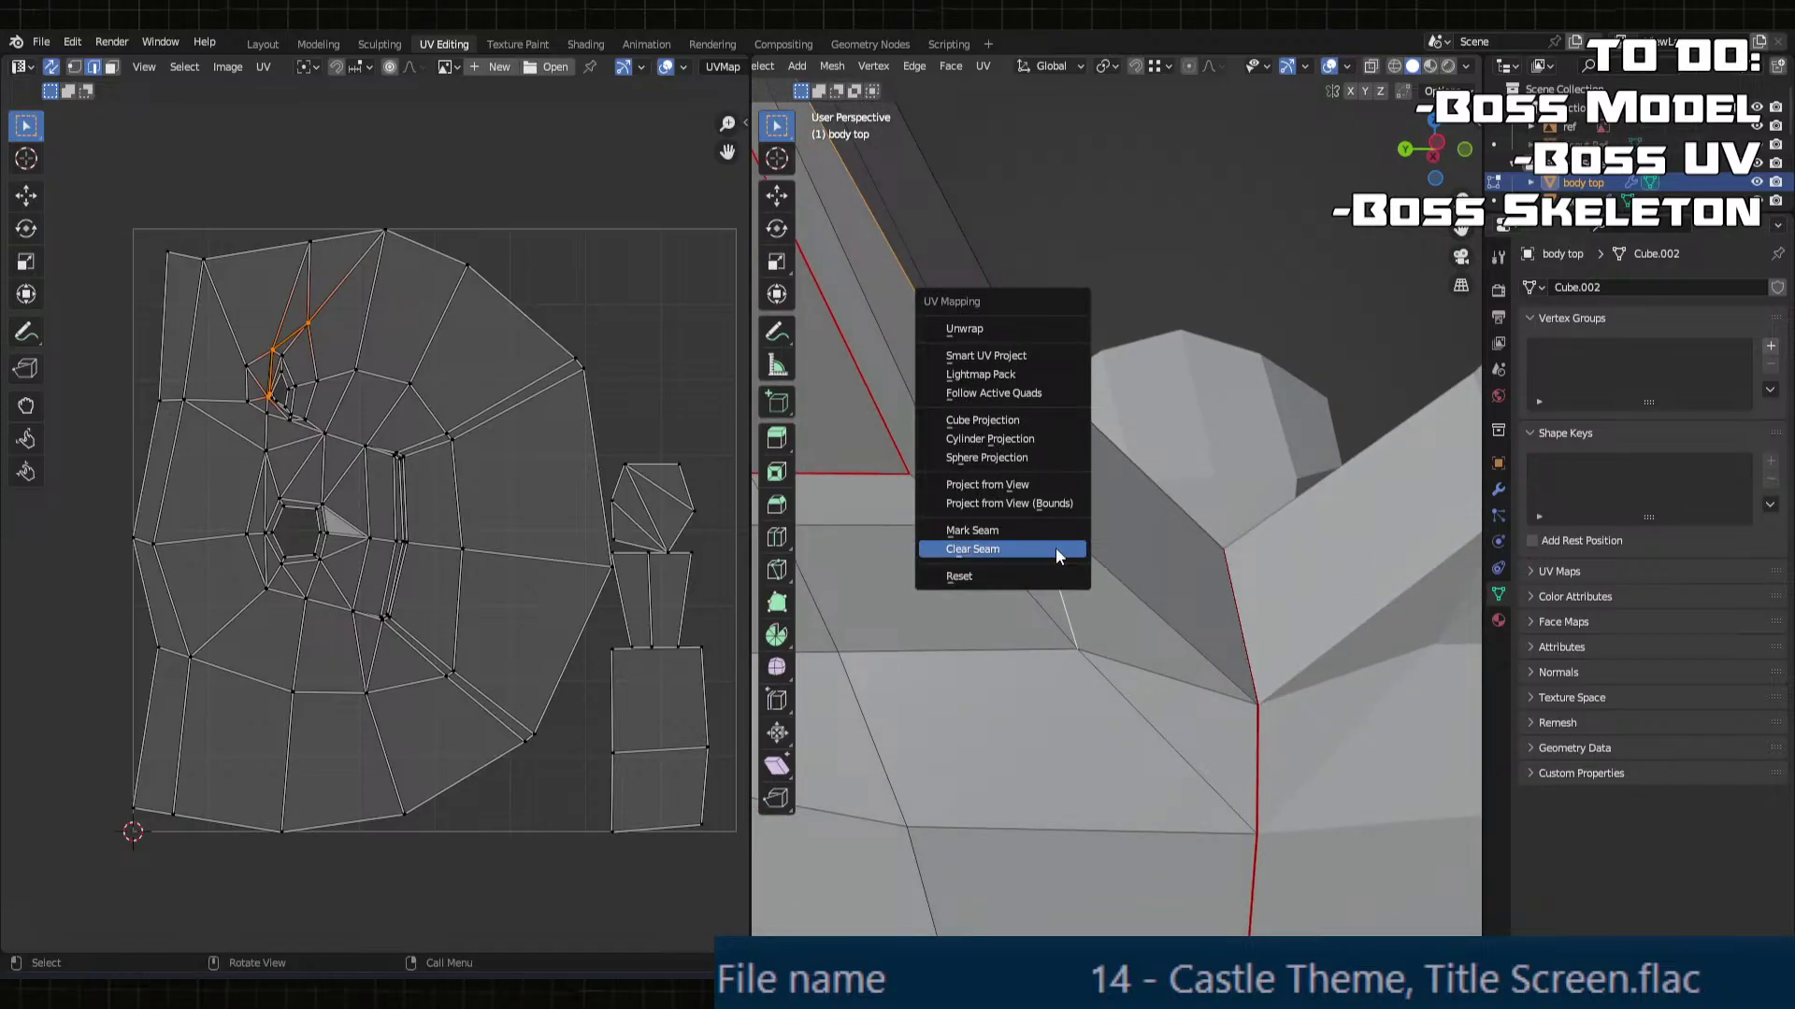
{"action": "left_click", "coordinate": [1030, 531]}
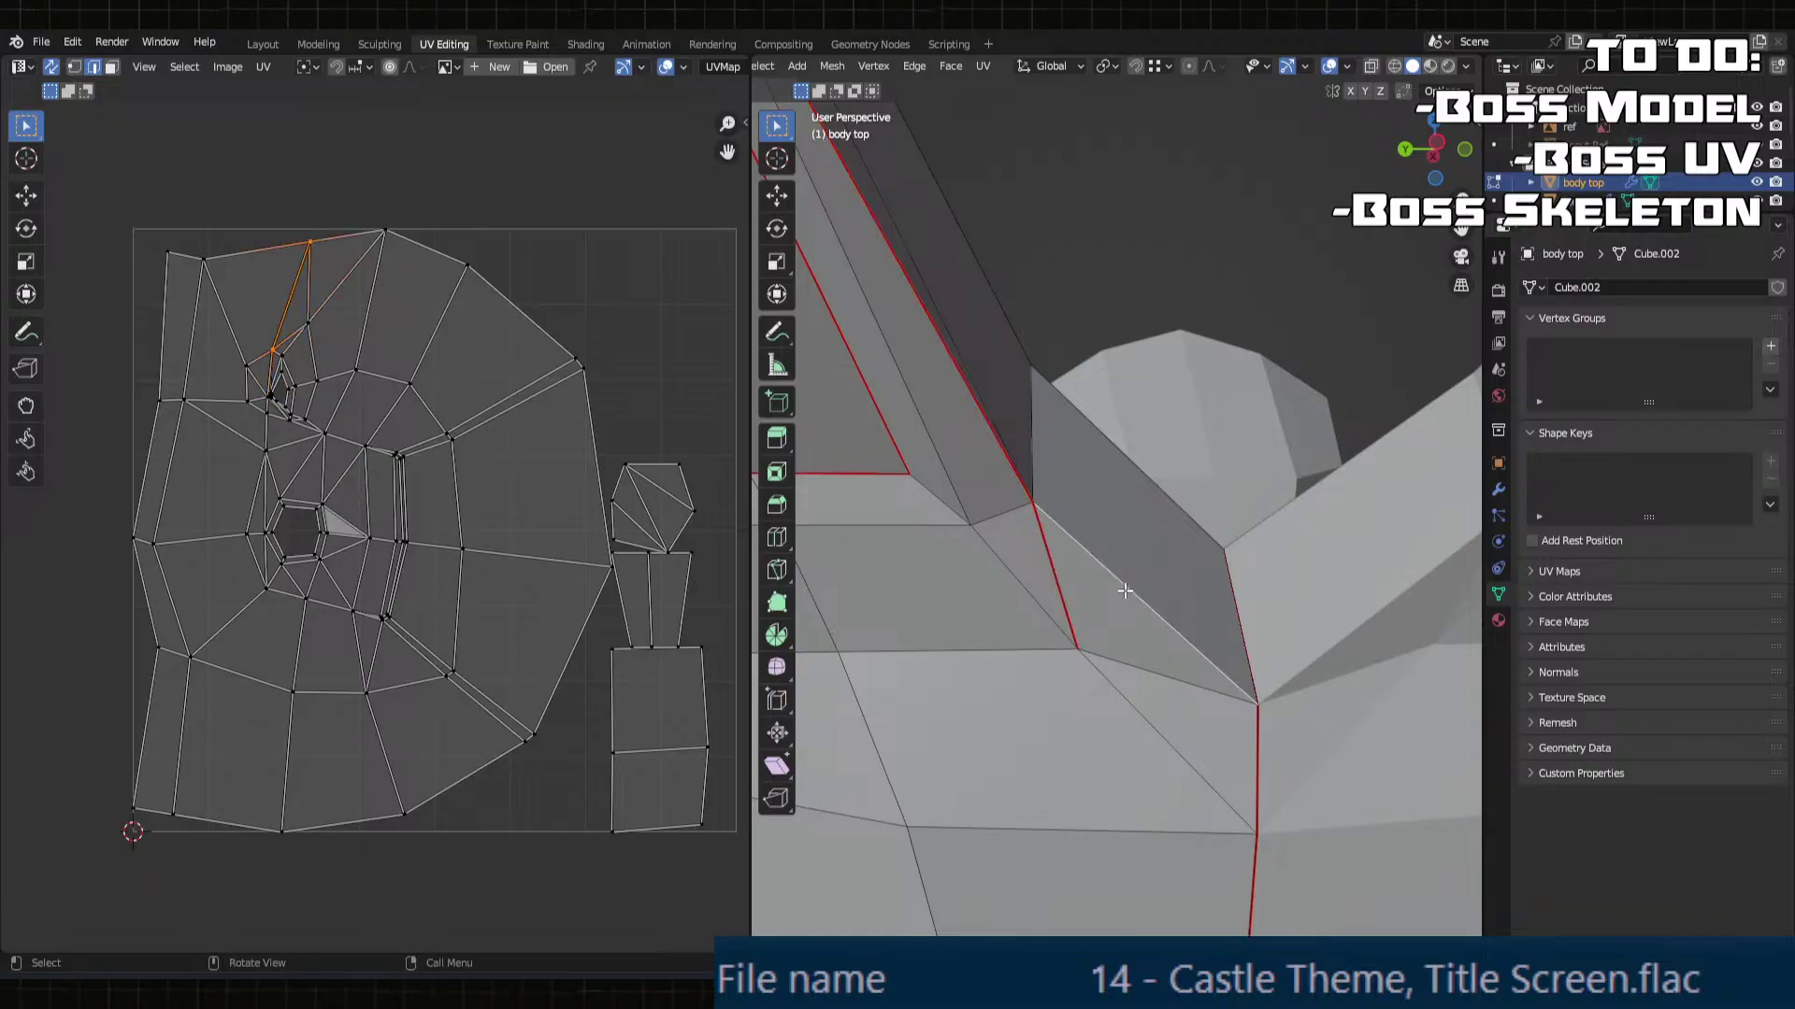
Step: Select the whole body top mesh and unwrap it with the new inner spike seam
{"action": "key", "text": "a"}
{"action": "key", "text": "u"}
{"action": "left_click", "coordinate": [1060, 388]}
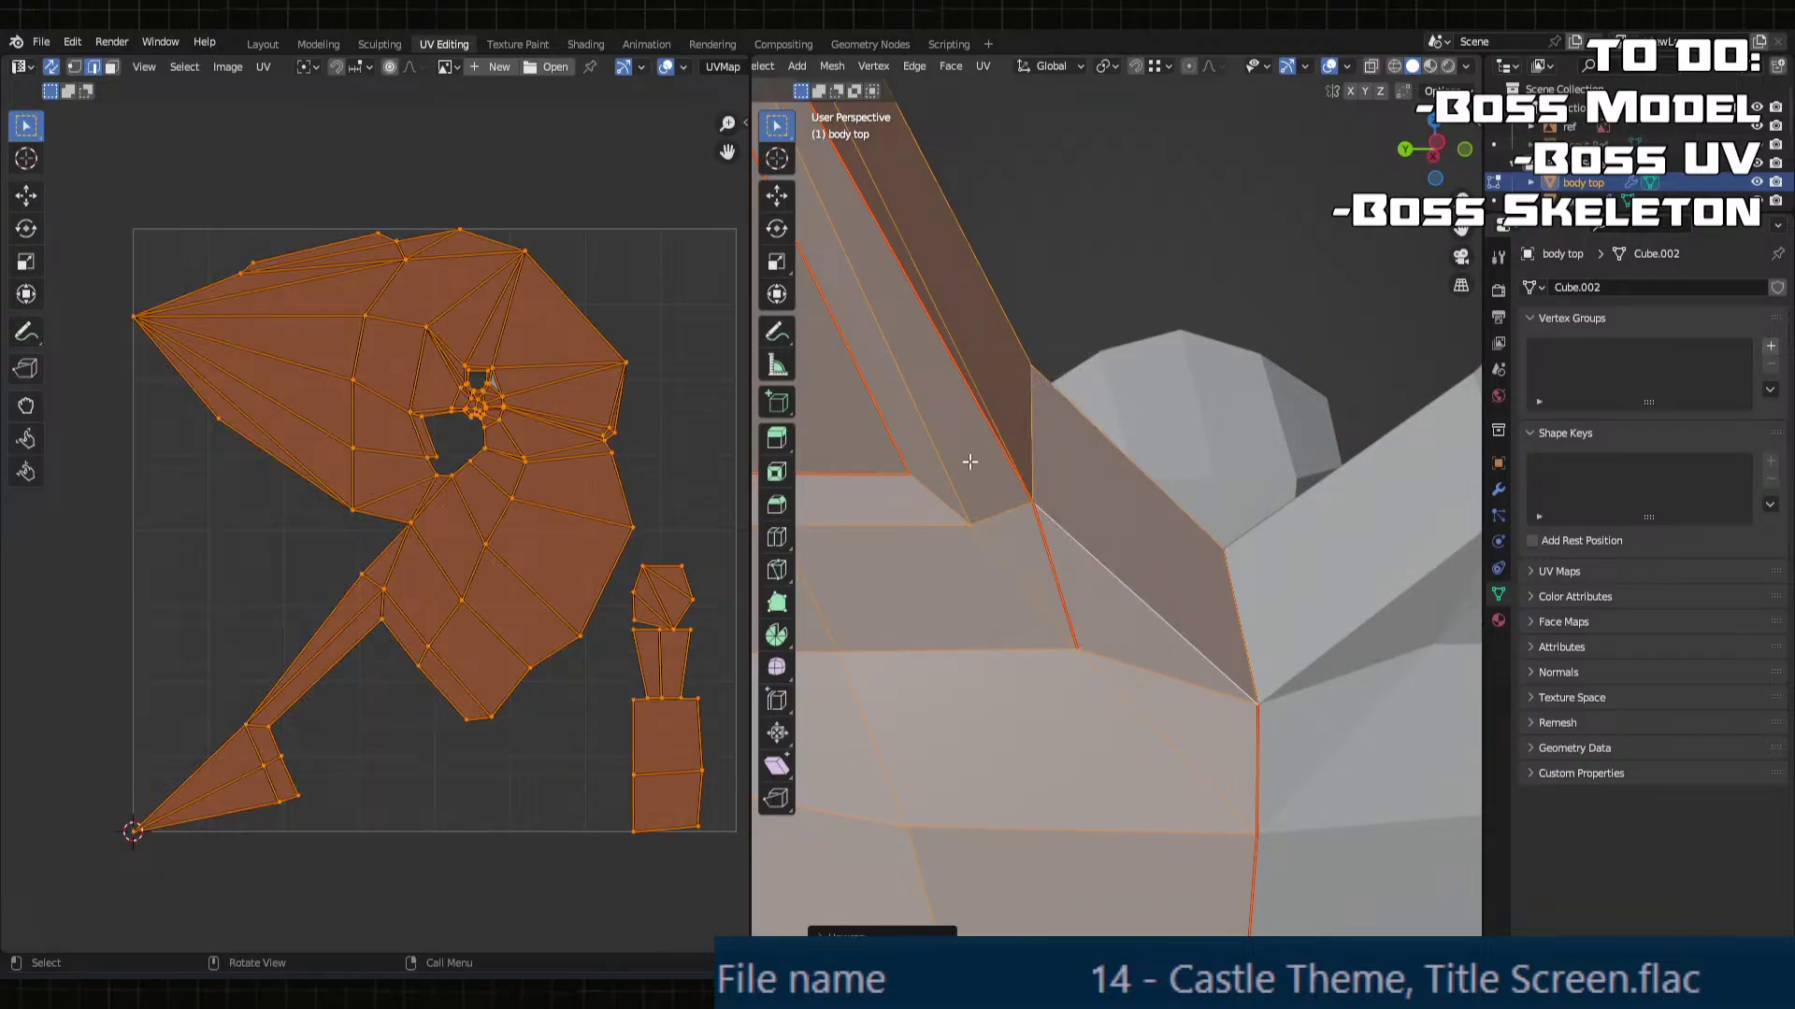
Step: Check the small triangular face beside the back centre seam and its diagonal edge against the UV layout
{"action": "middle_click_drag", "start_coordinate": [445, 561], "coordinate": [464, 561]}
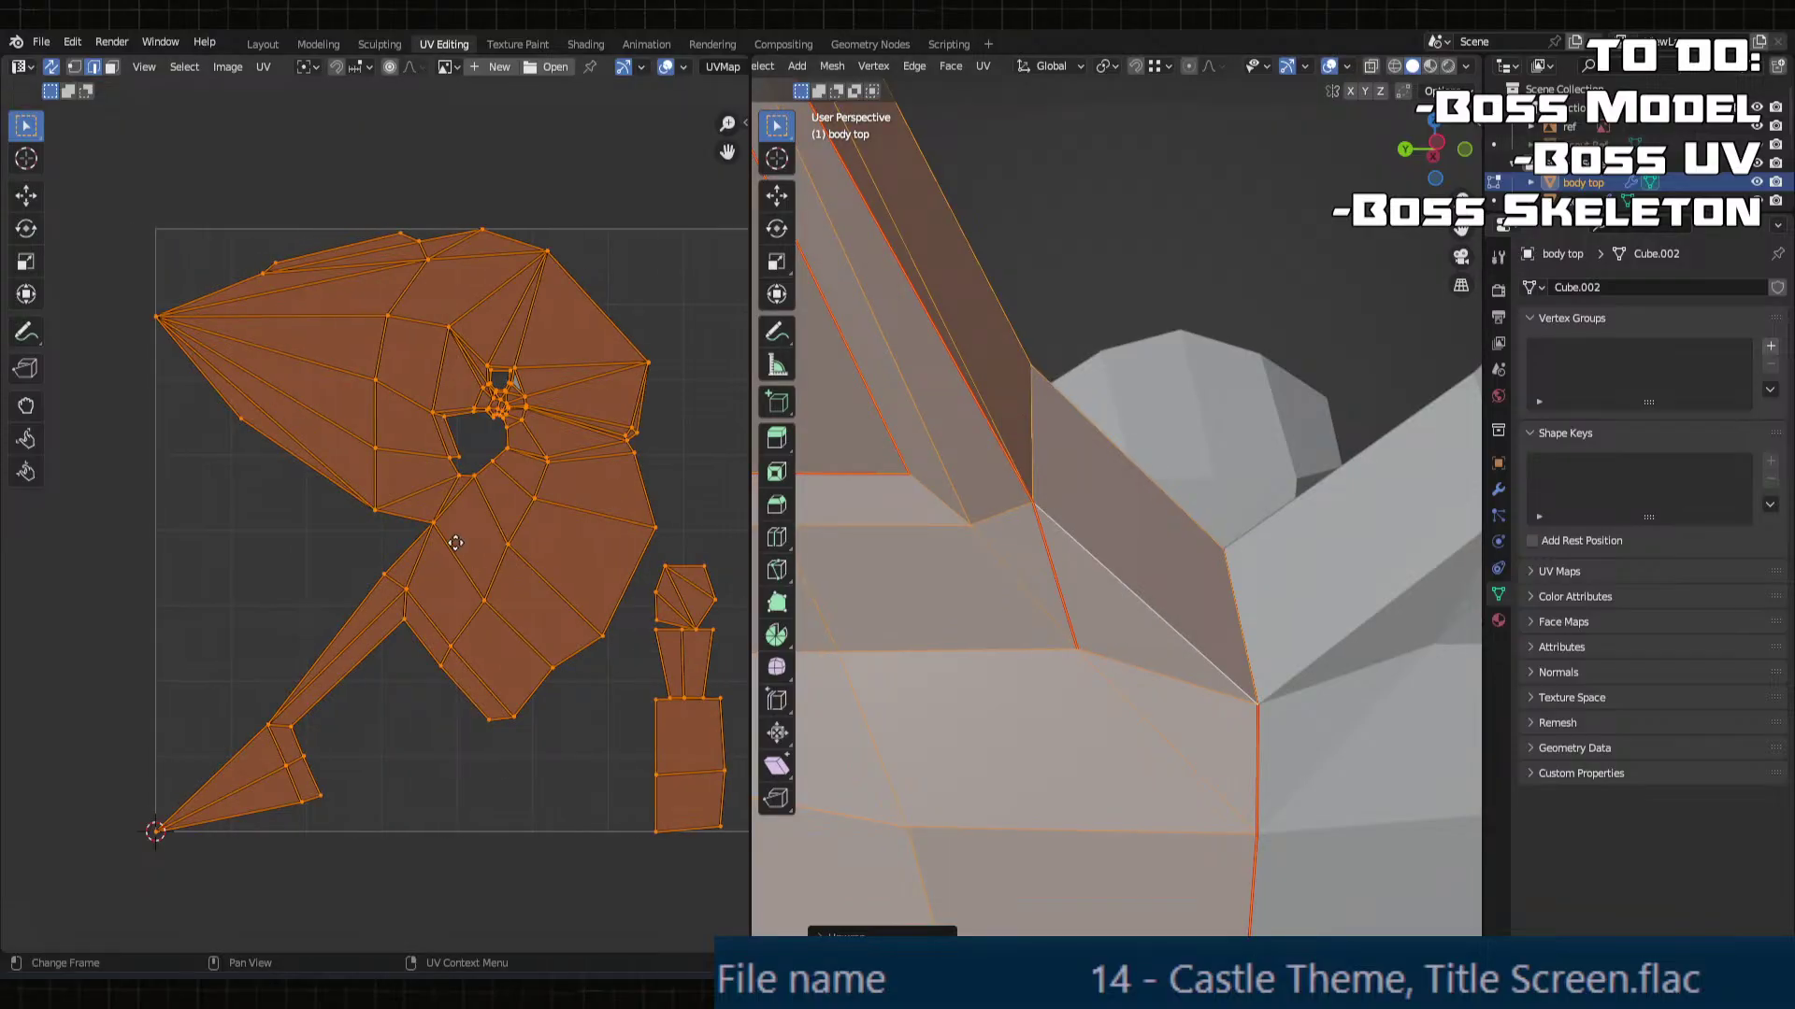
{"action": "left_click", "coordinate": [450, 509]}
{"action": "key", "text": "3"}
{"action": "left_click", "coordinate": [1187, 729]}
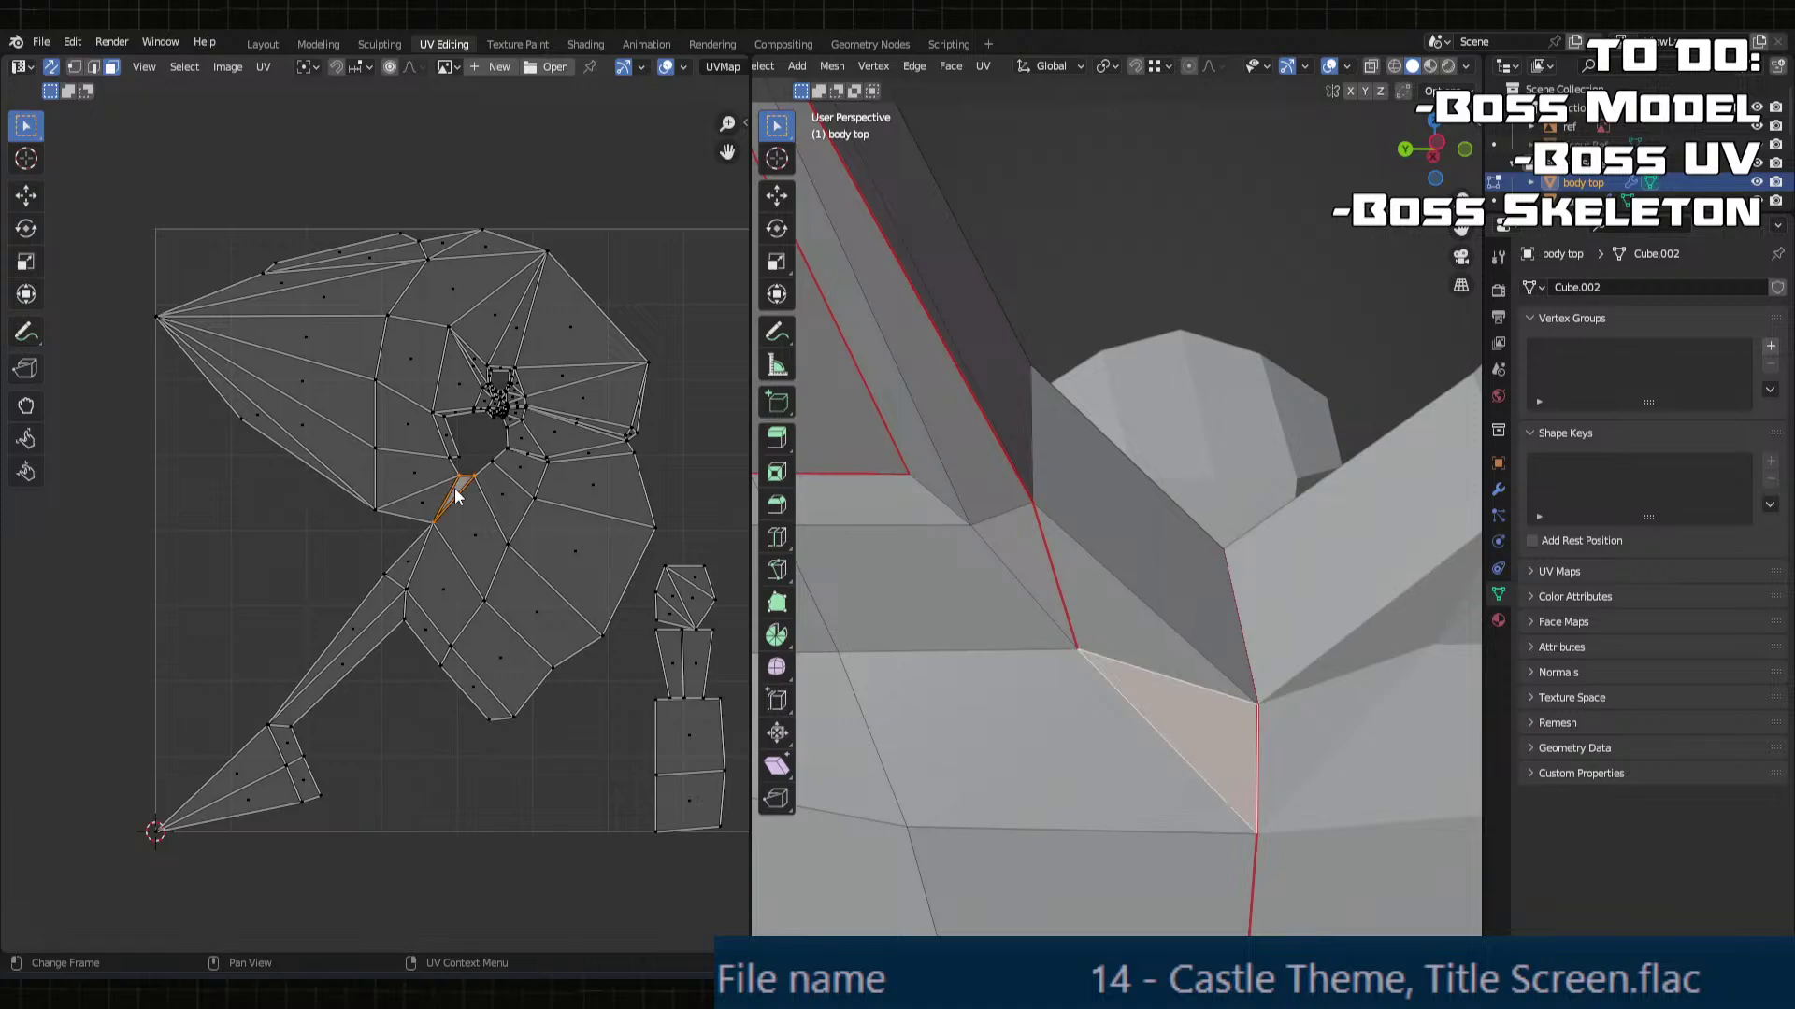
{"action": "middle_click_drag", "start_coordinate": [1188, 729], "coordinate": [1083, 621]}
{"action": "key", "text": "2"}
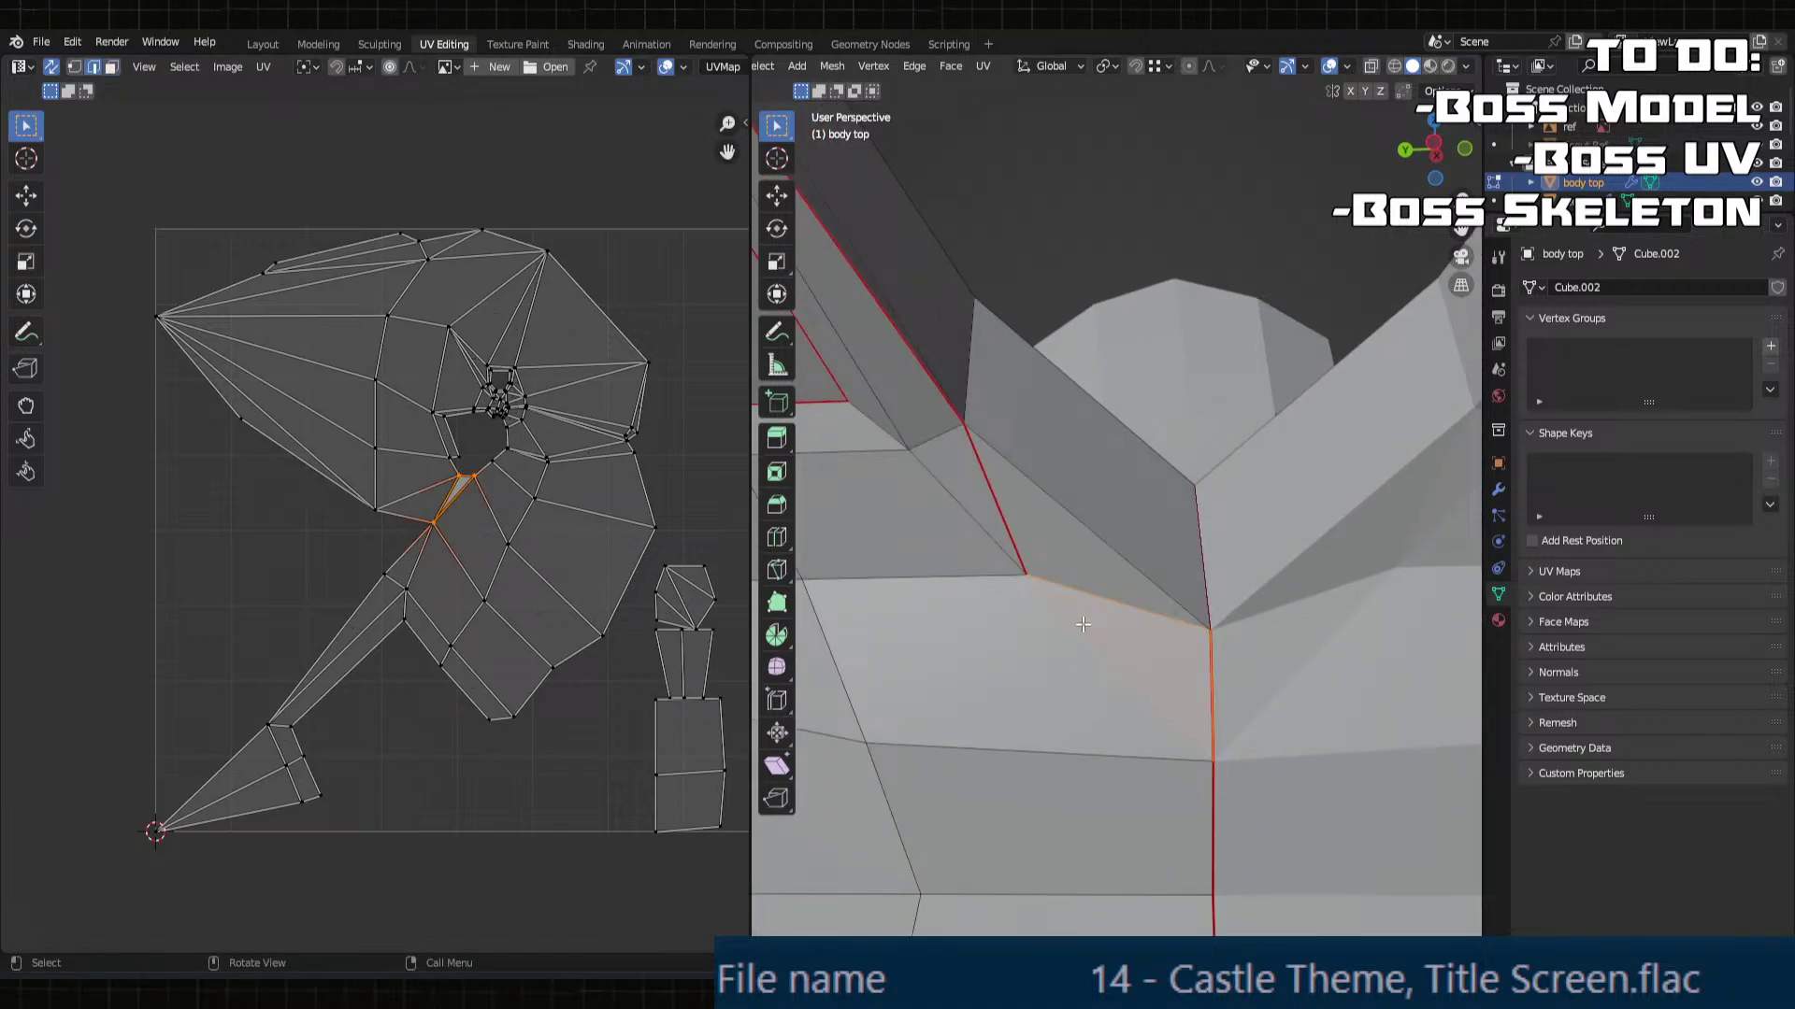
{"action": "left_click", "coordinate": [1082, 627]}
{"action": "middle_click_drag", "start_coordinate": [1082, 628], "coordinate": [1074, 541]}
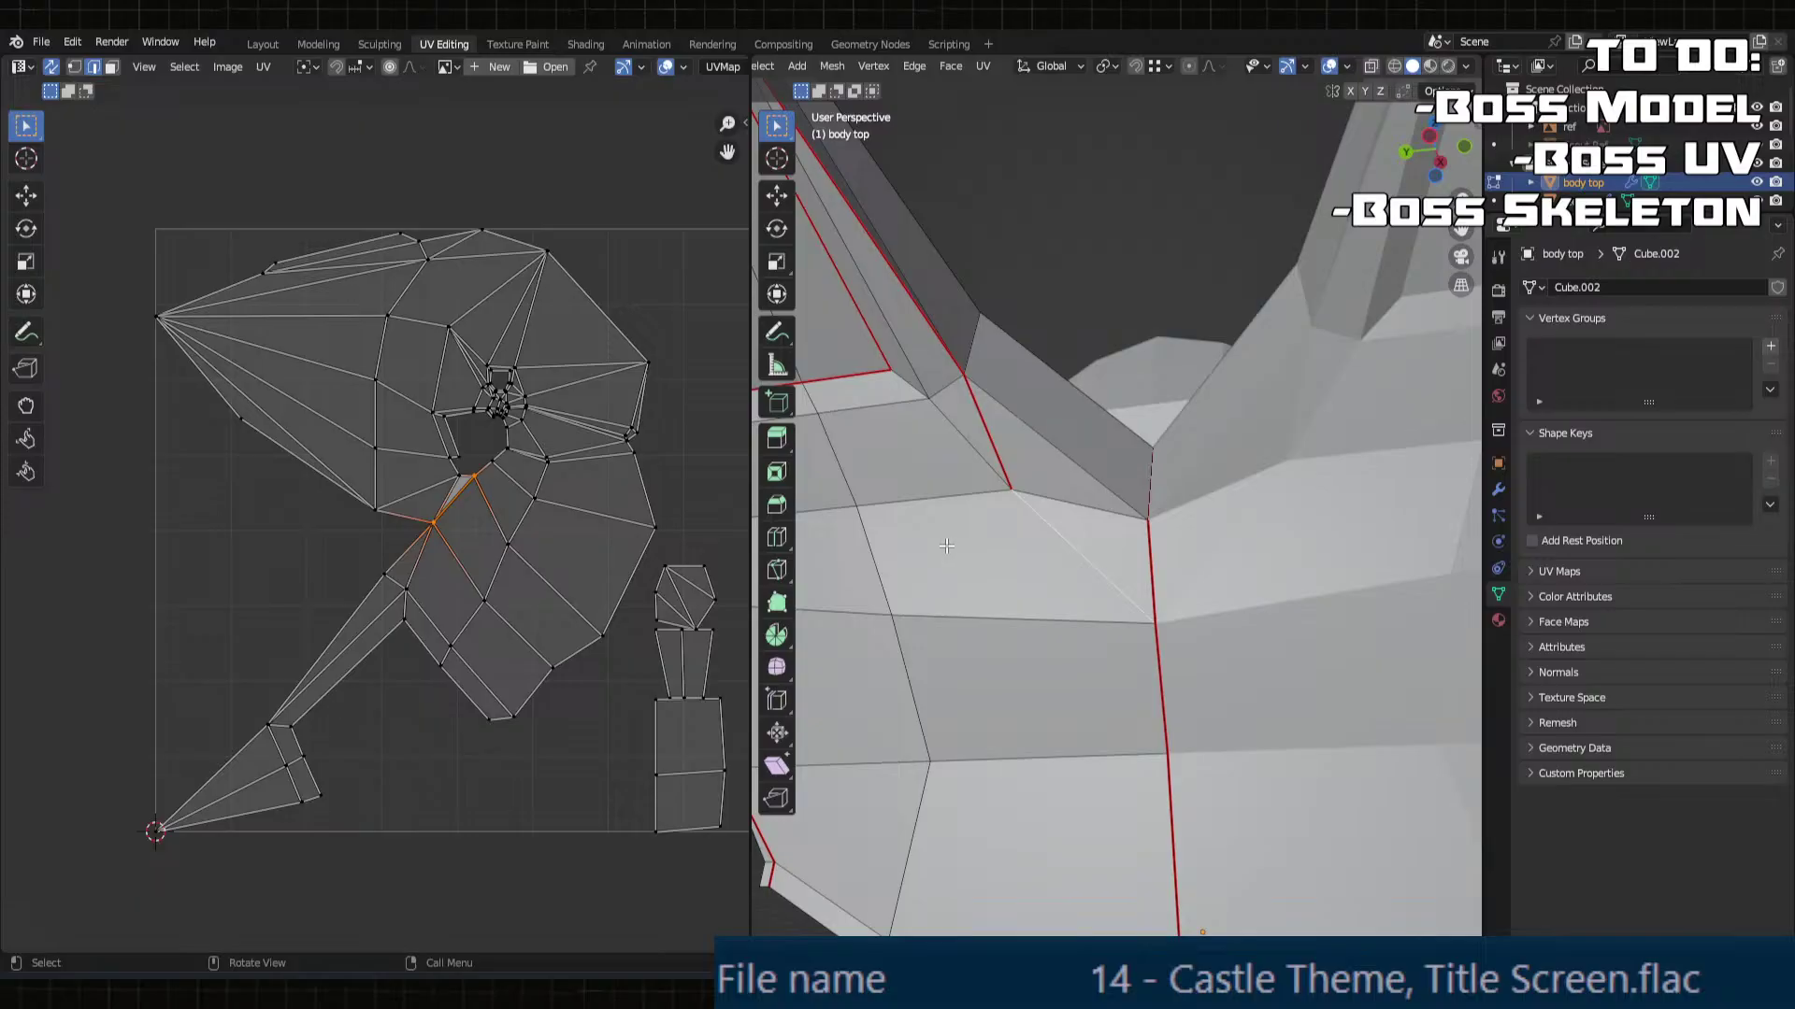
Step: Select the spike's upper edge and the edge joining it to the back centre line, and mark them as seams
{"action": "middle_click_drag", "start_coordinate": [946, 545], "coordinate": [1072, 569]}
{"action": "left_click", "coordinate": [1019, 659]}
{"action": "left_click", "coordinate": [1045, 620], "text": "shift"}
{"action": "key", "text": "u"}
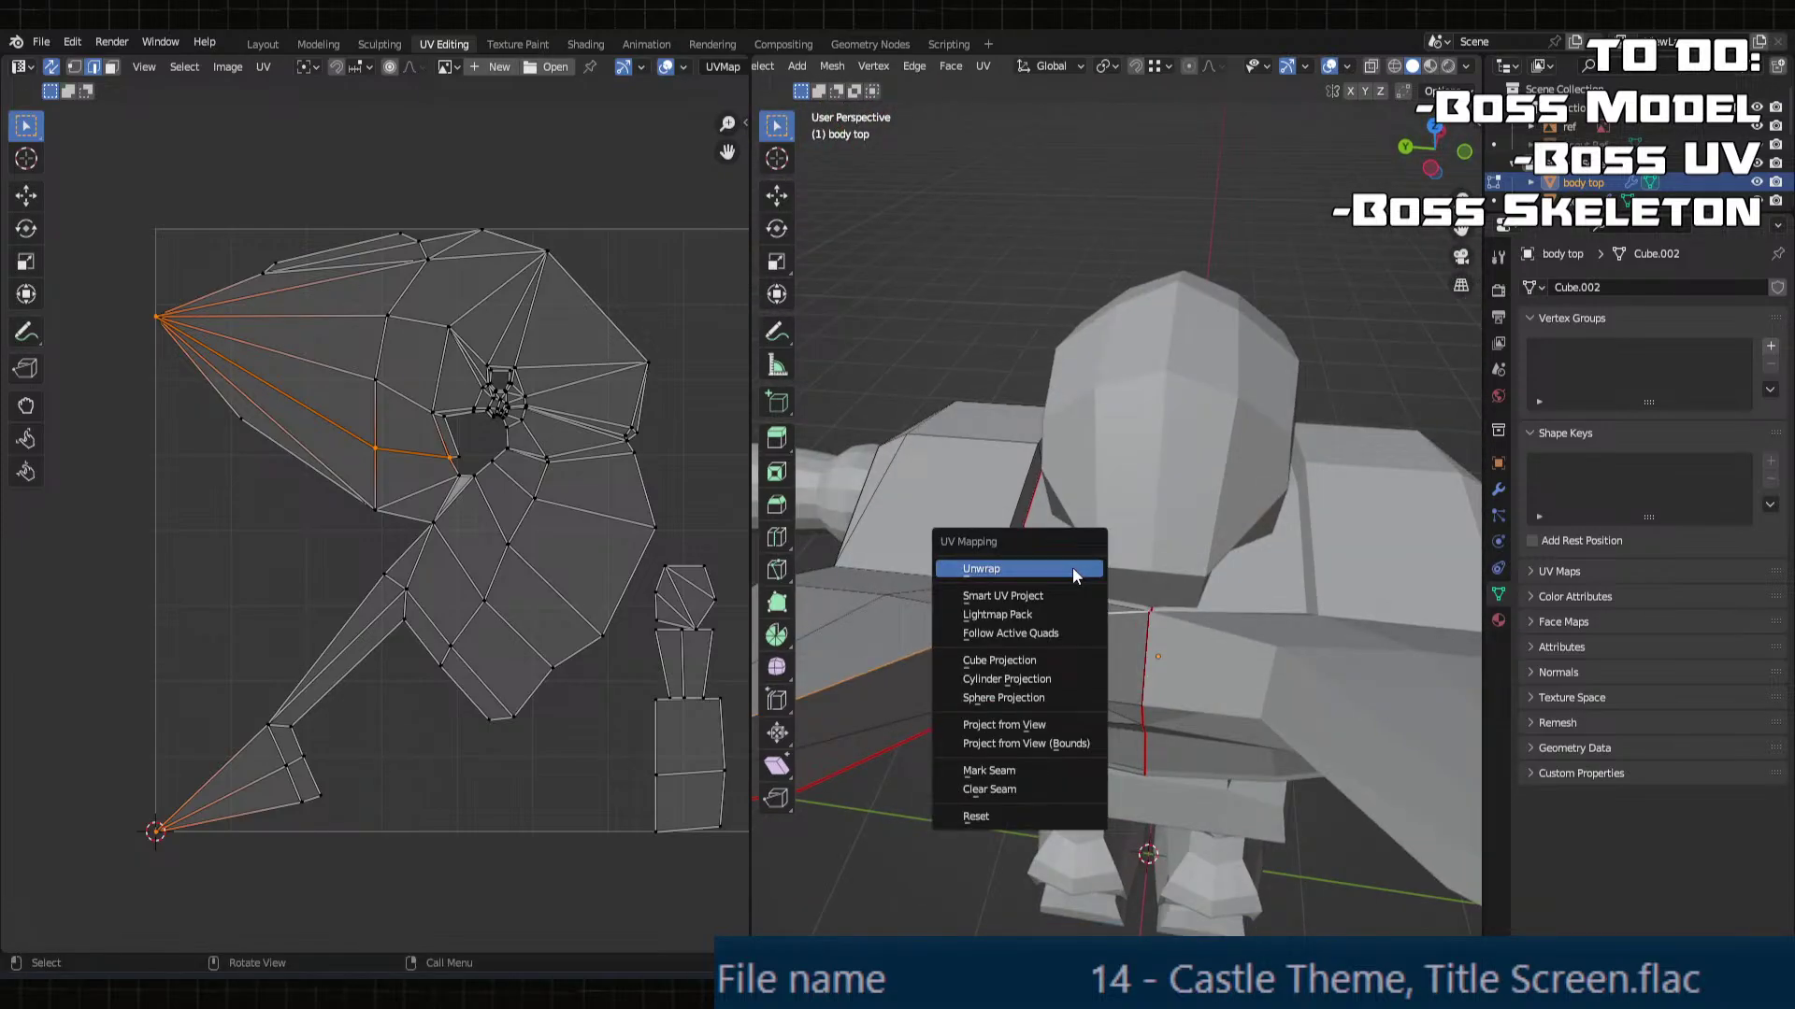
{"action": "left_click", "coordinate": [1028, 770]}
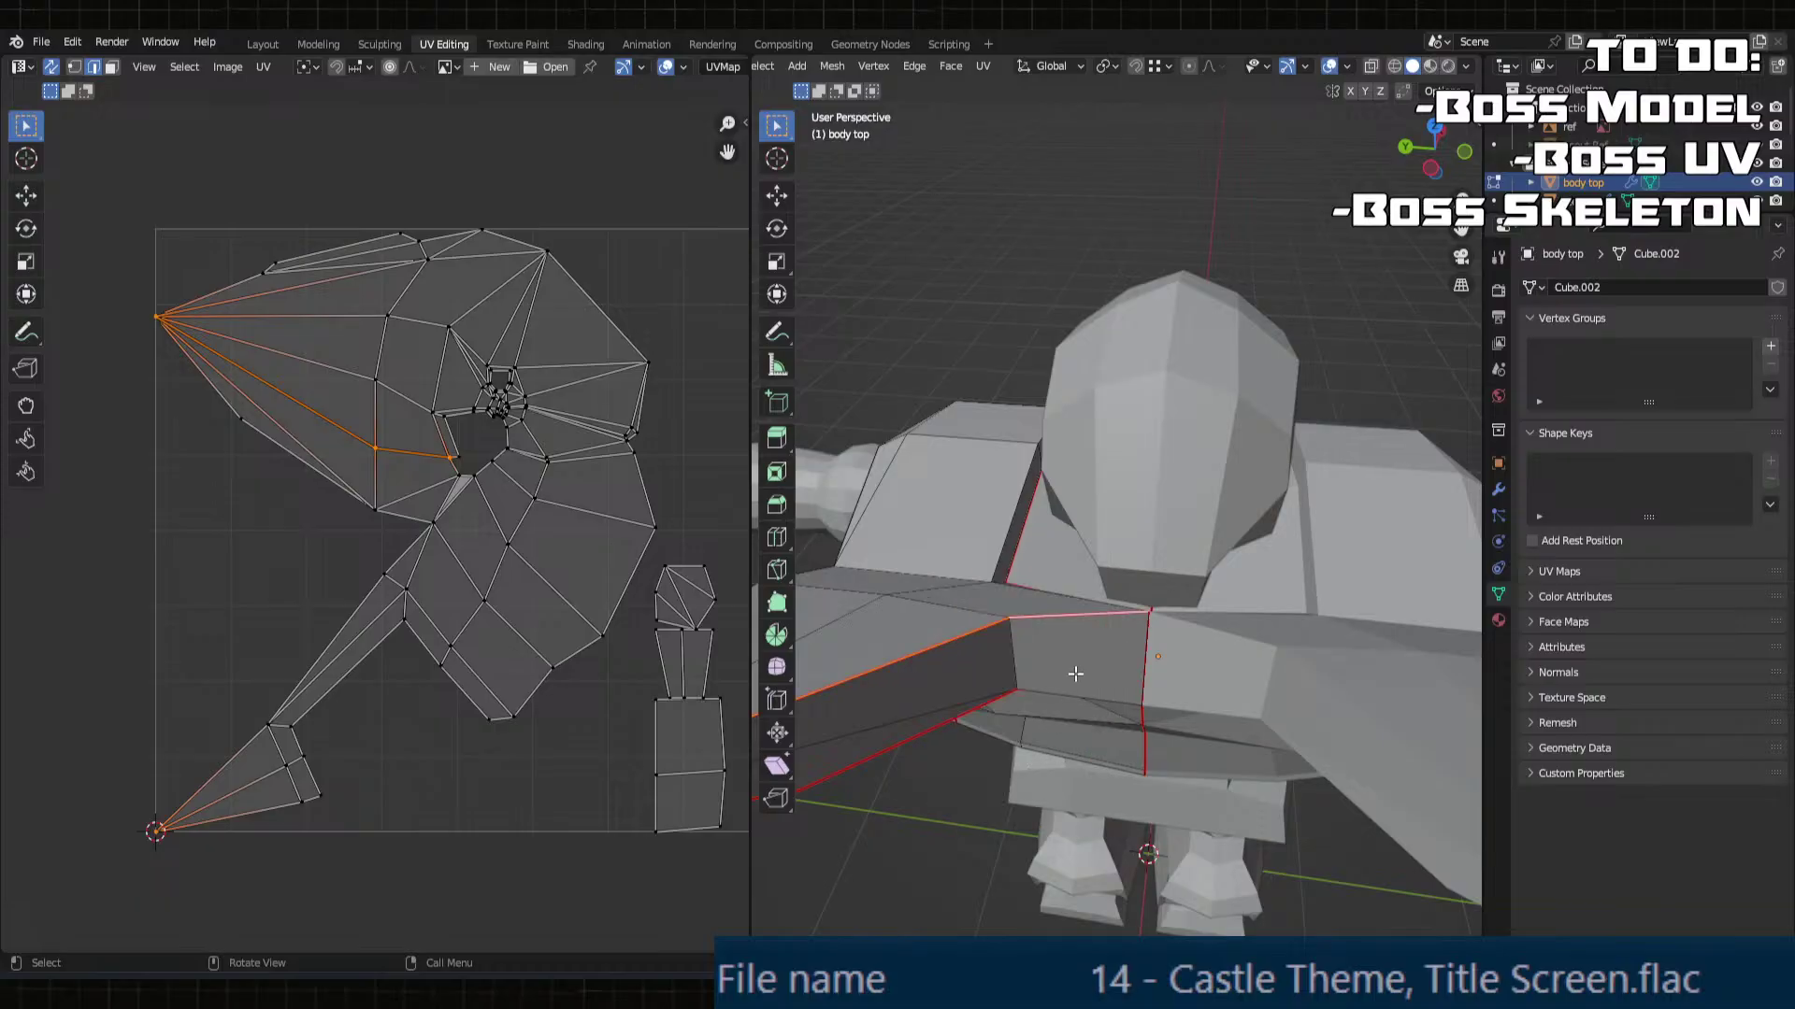
Step: Select the whole mesh and unwrap it with the upper spike seam
{"action": "key", "text": "a"}
{"action": "key", "text": "u"}
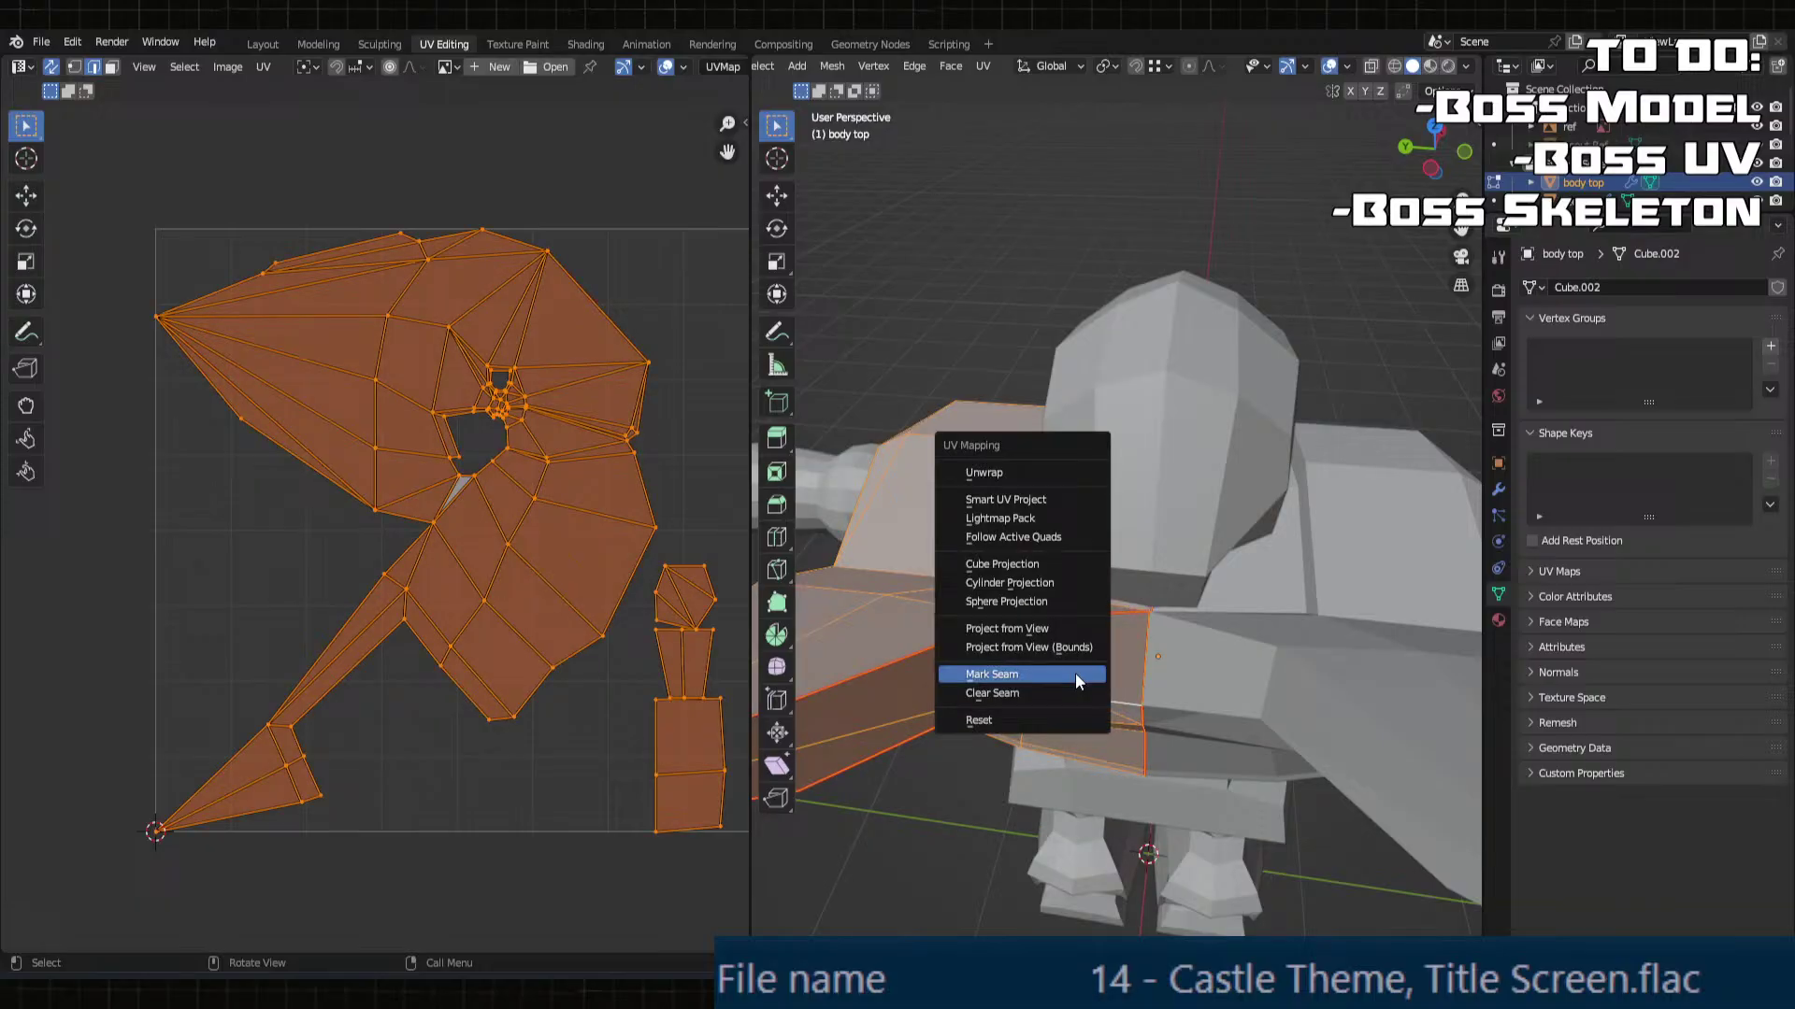
{"action": "left_click", "coordinate": [1011, 469]}
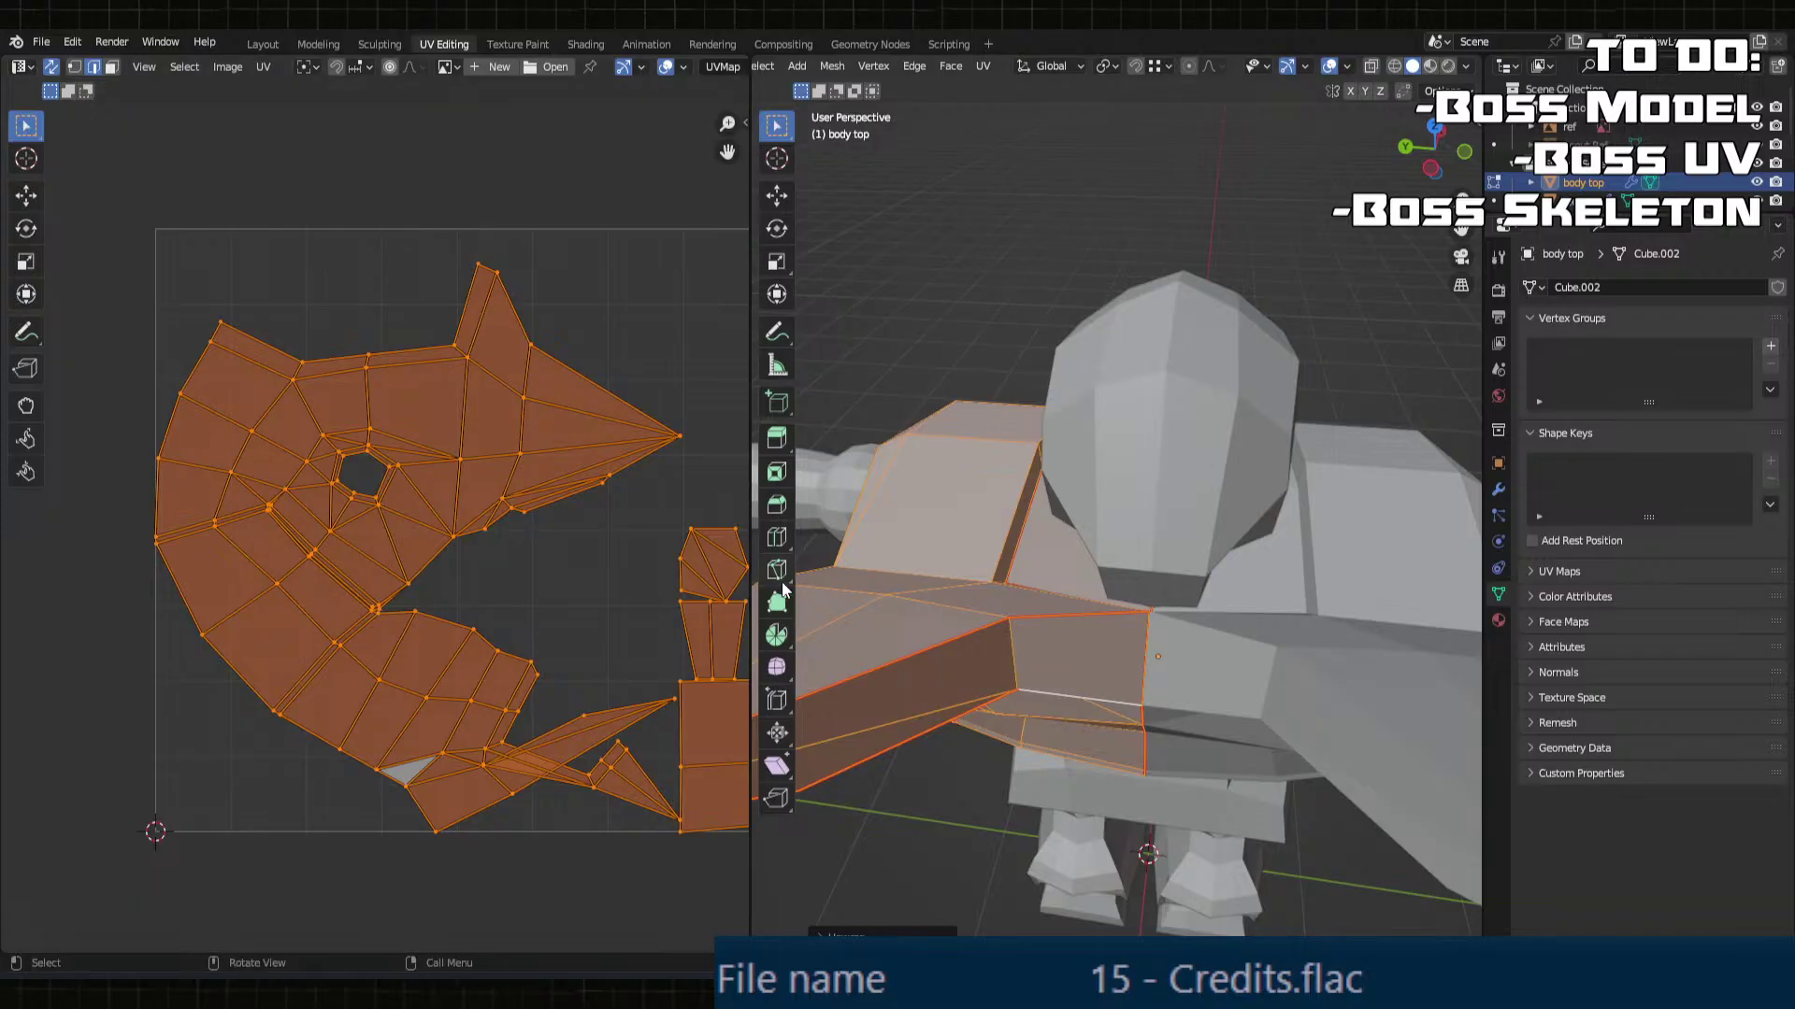
Step: Select the vertical middle edges from the arm socket down the torso's side to the waist and mark them as a seam
{"action": "middle_click_drag", "start_coordinate": [991, 561], "coordinate": [1071, 611]}
{"action": "key", "text": "alt+a"}
{"action": "left_click", "coordinate": [1064, 590], "text": "shift"}
{"action": "left_click", "coordinate": [1076, 647], "text": "shift"}
{"action": "left_click", "coordinate": [1066, 531], "text": "shift"}
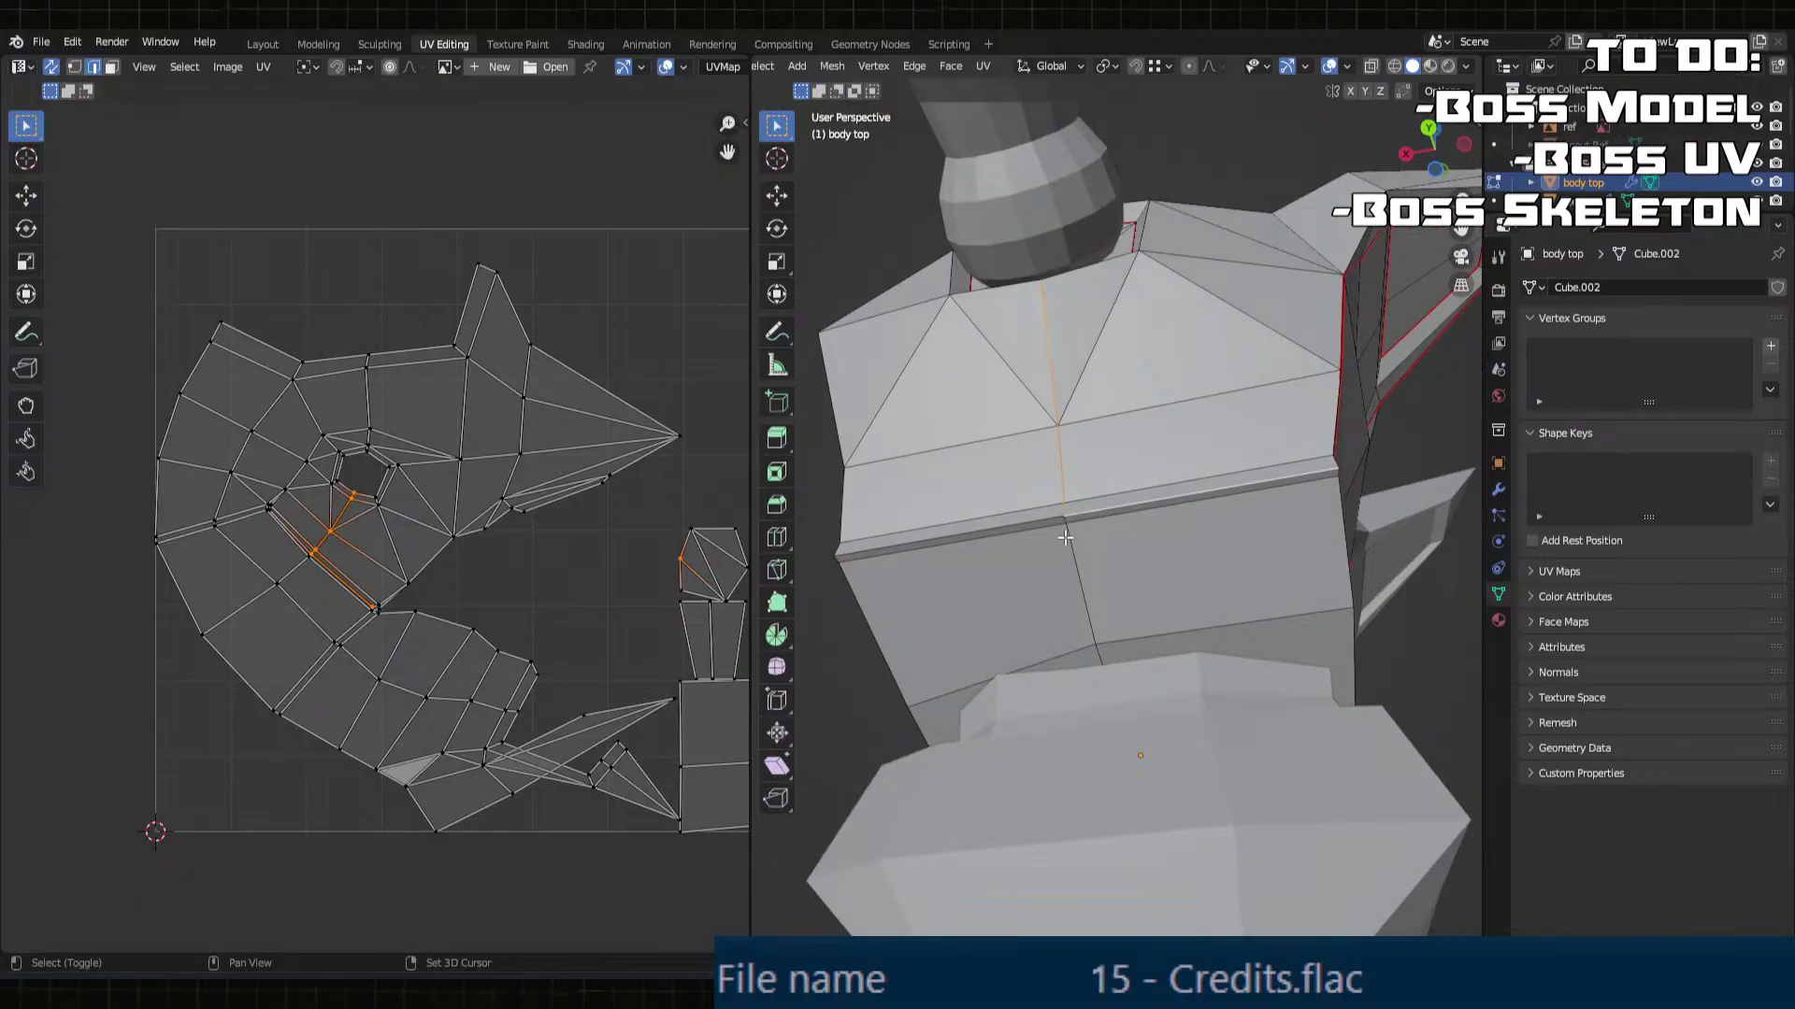
{"action": "left_click", "coordinate": [1063, 524], "text": "shift"}
{"action": "middle_click_drag", "start_coordinate": [1063, 523], "coordinate": [1078, 721]}
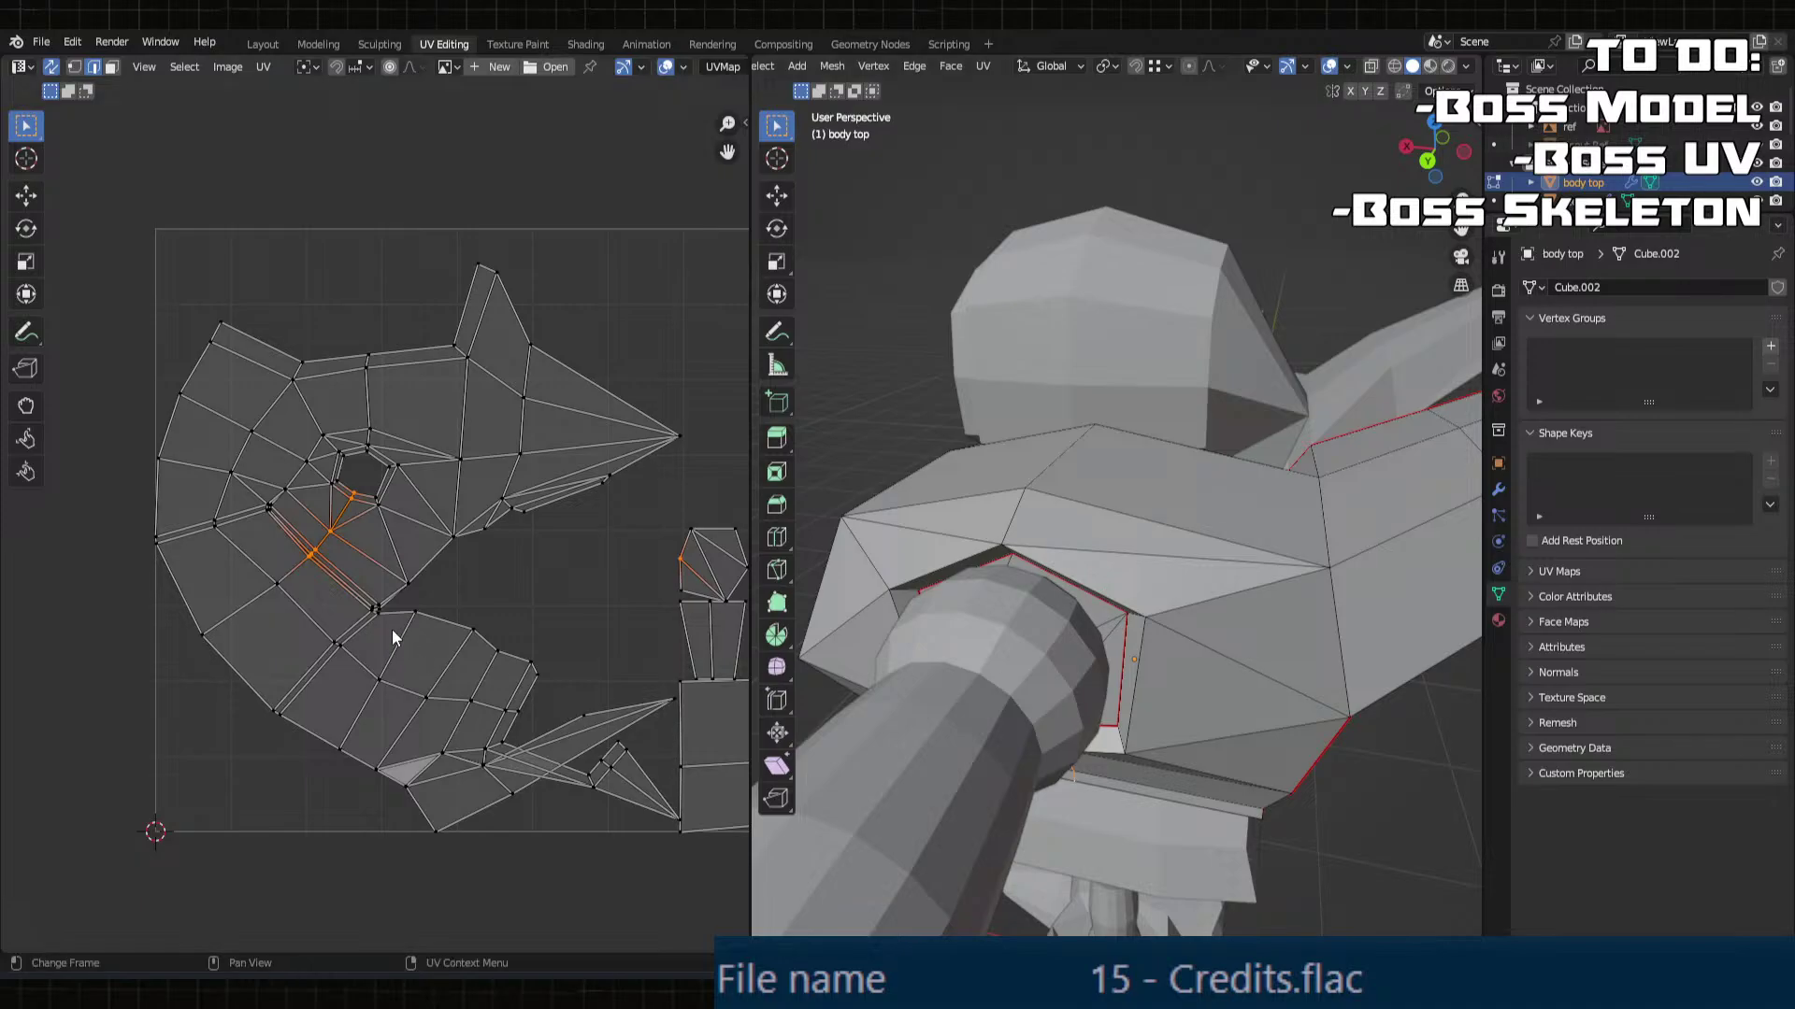
{"action": "left_click", "coordinate": [294, 572], "text": "alt"}
{"action": "middle_click_drag", "start_coordinate": [935, 560], "coordinate": [1111, 488]}
{"action": "left_click", "coordinate": [1116, 486], "text": "shift"}
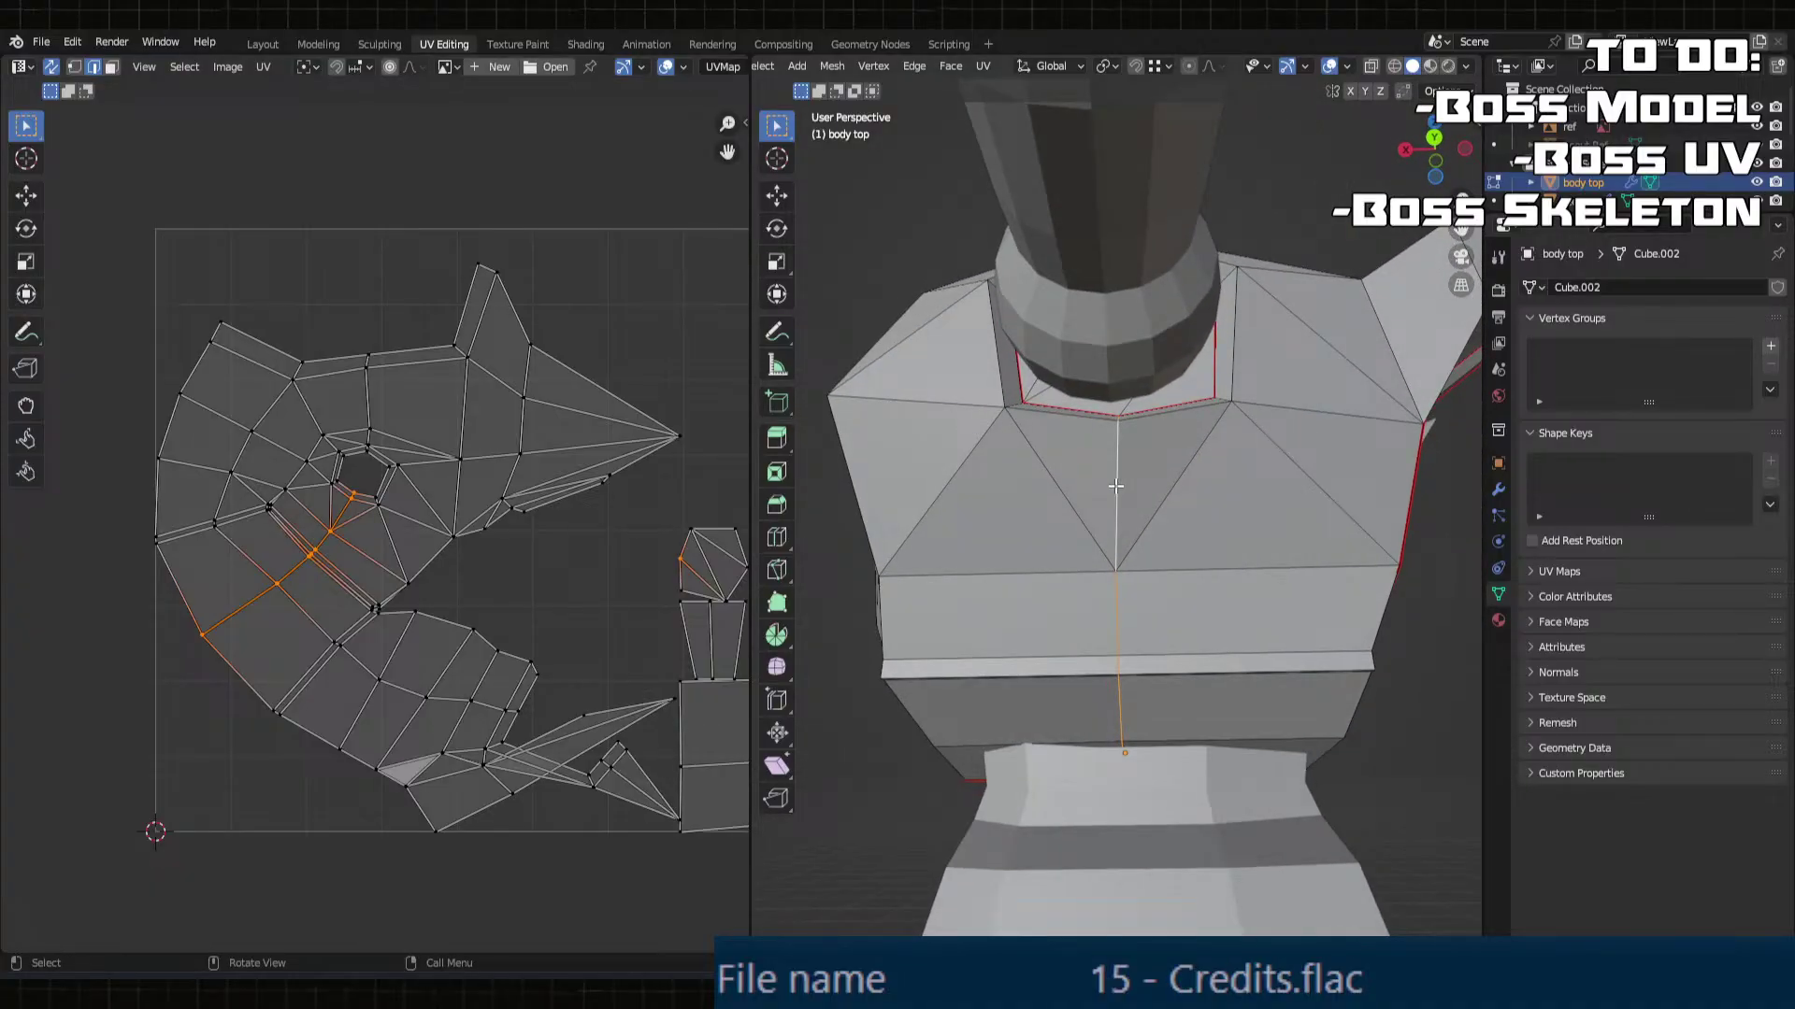
{"action": "key", "text": "u"}
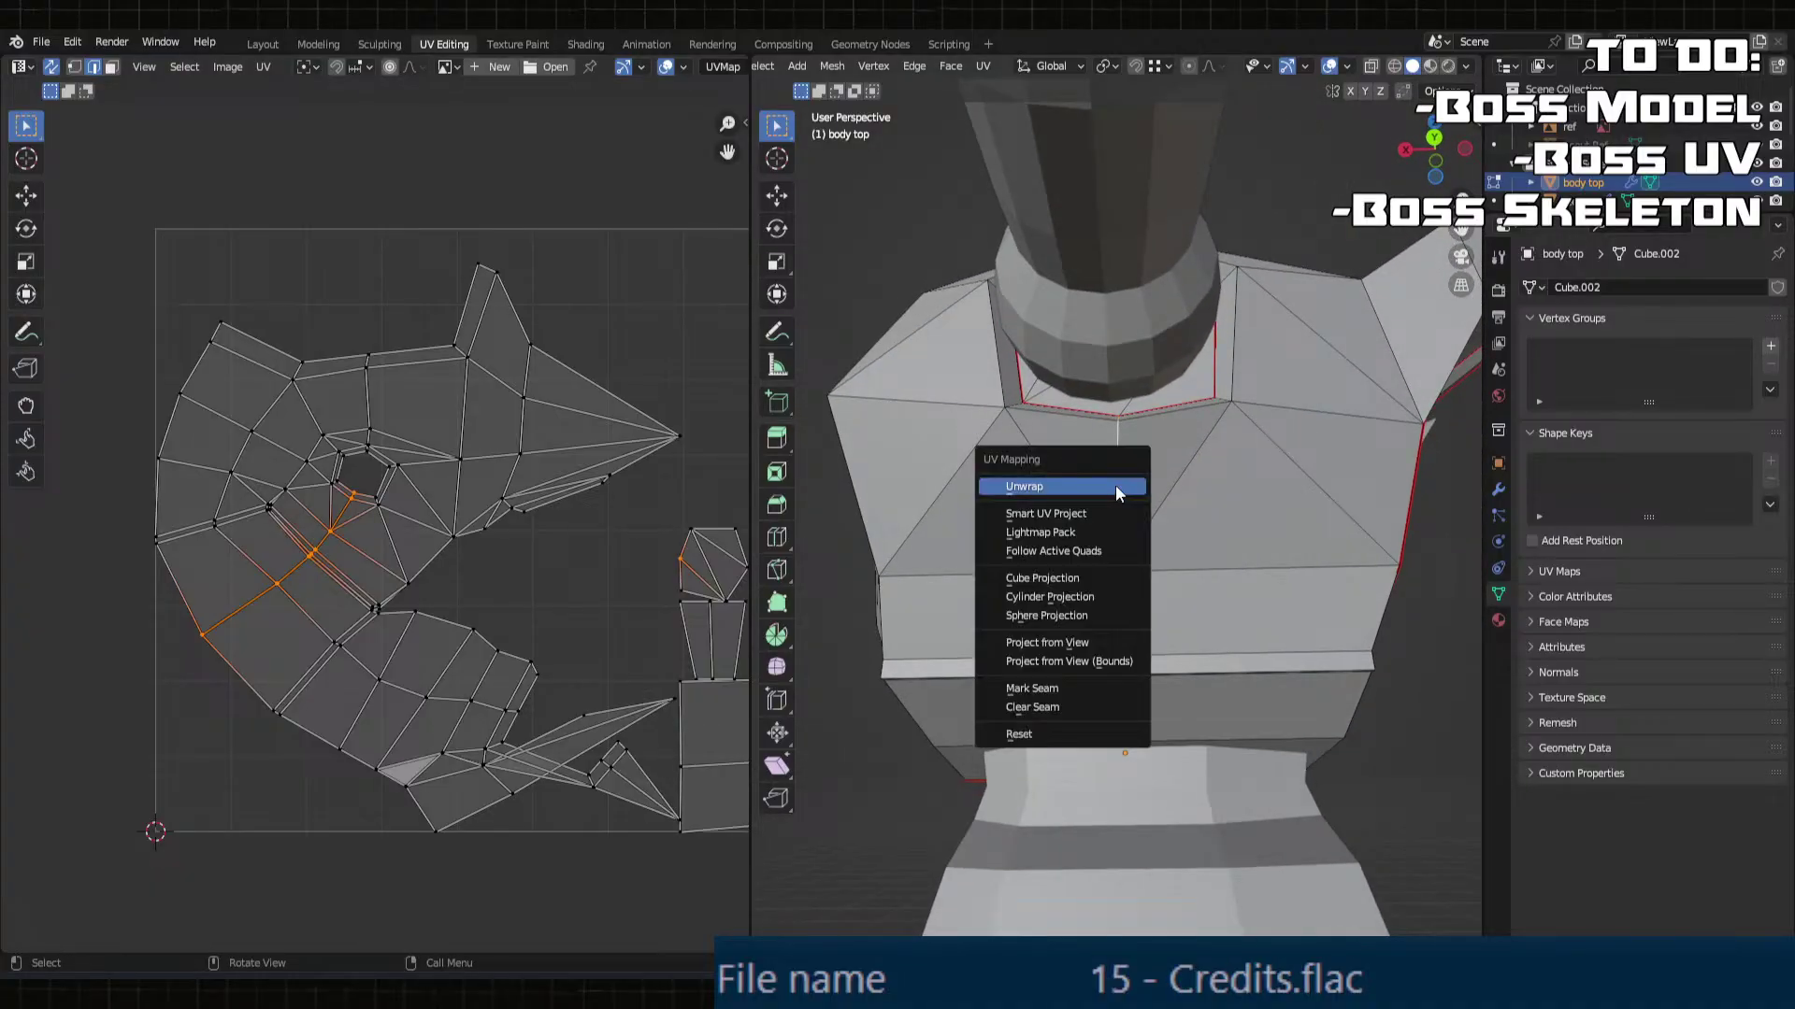
{"action": "left_click", "coordinate": [1052, 687]}
Step: Select the whole mesh and unwrap it with the seam below the arm socket
{"action": "key", "text": "a"}
{"action": "key", "text": "u"}
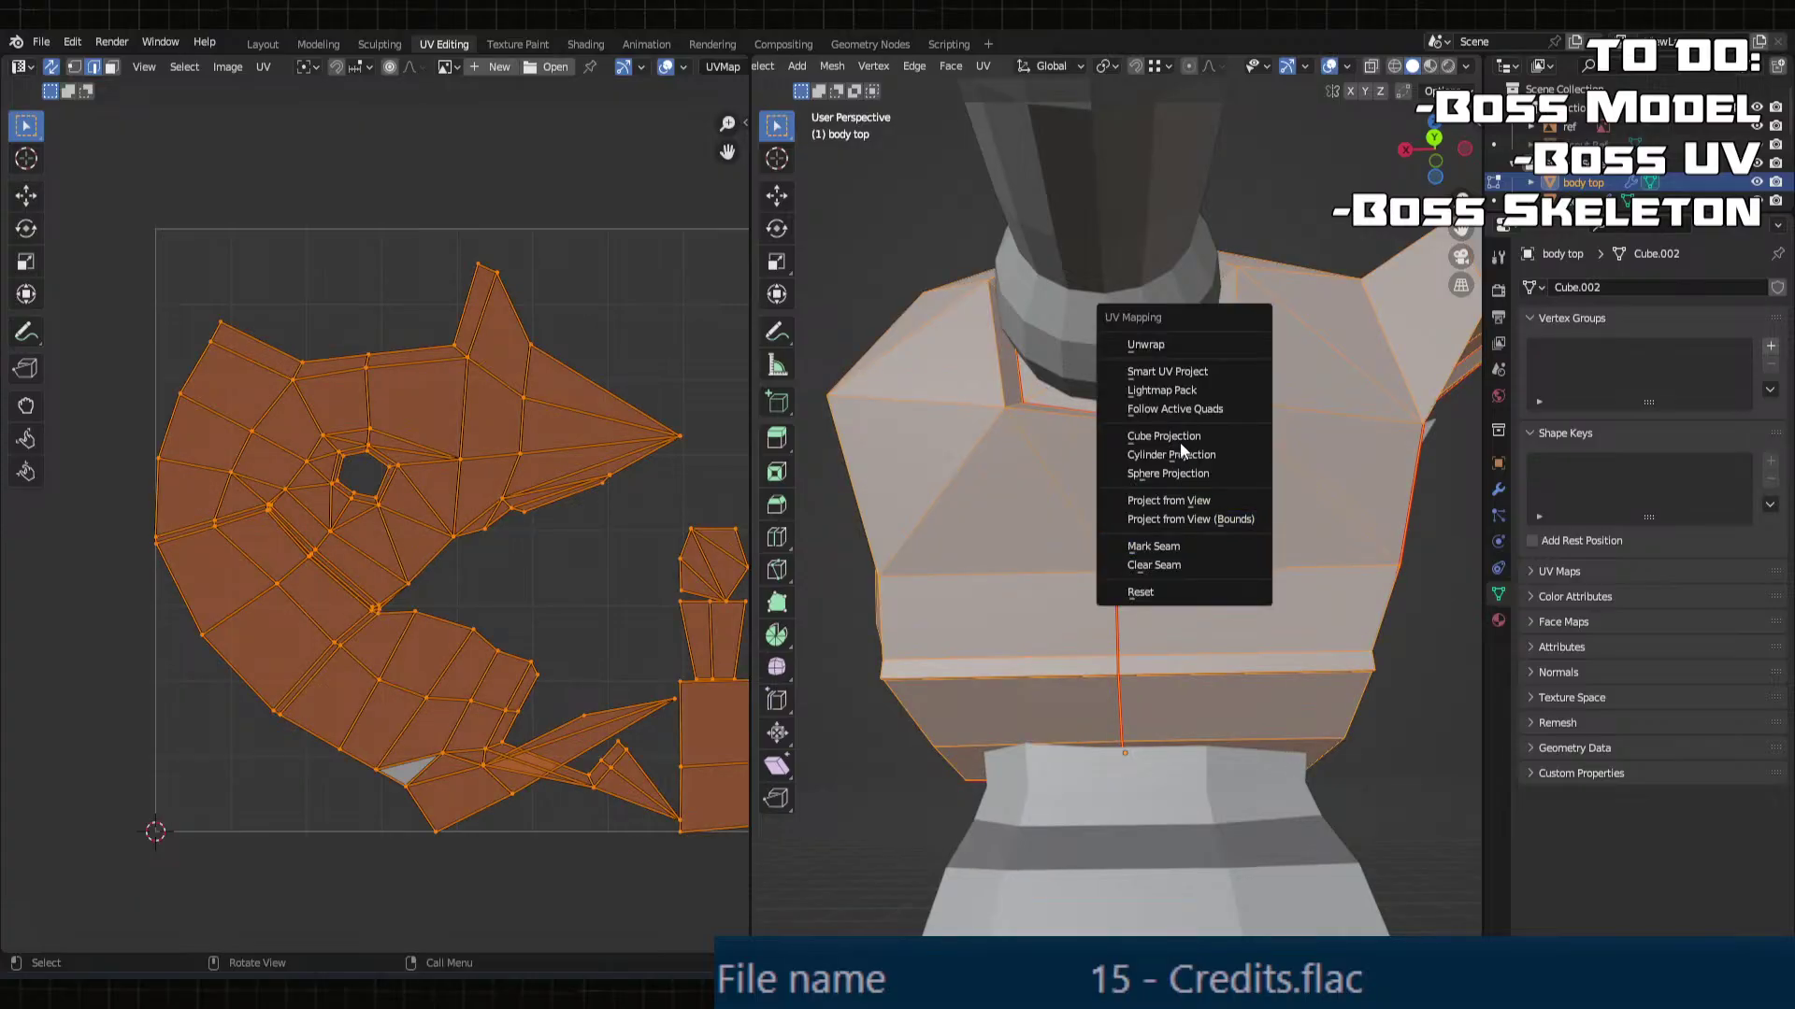
{"action": "left_click", "coordinate": [1155, 341]}
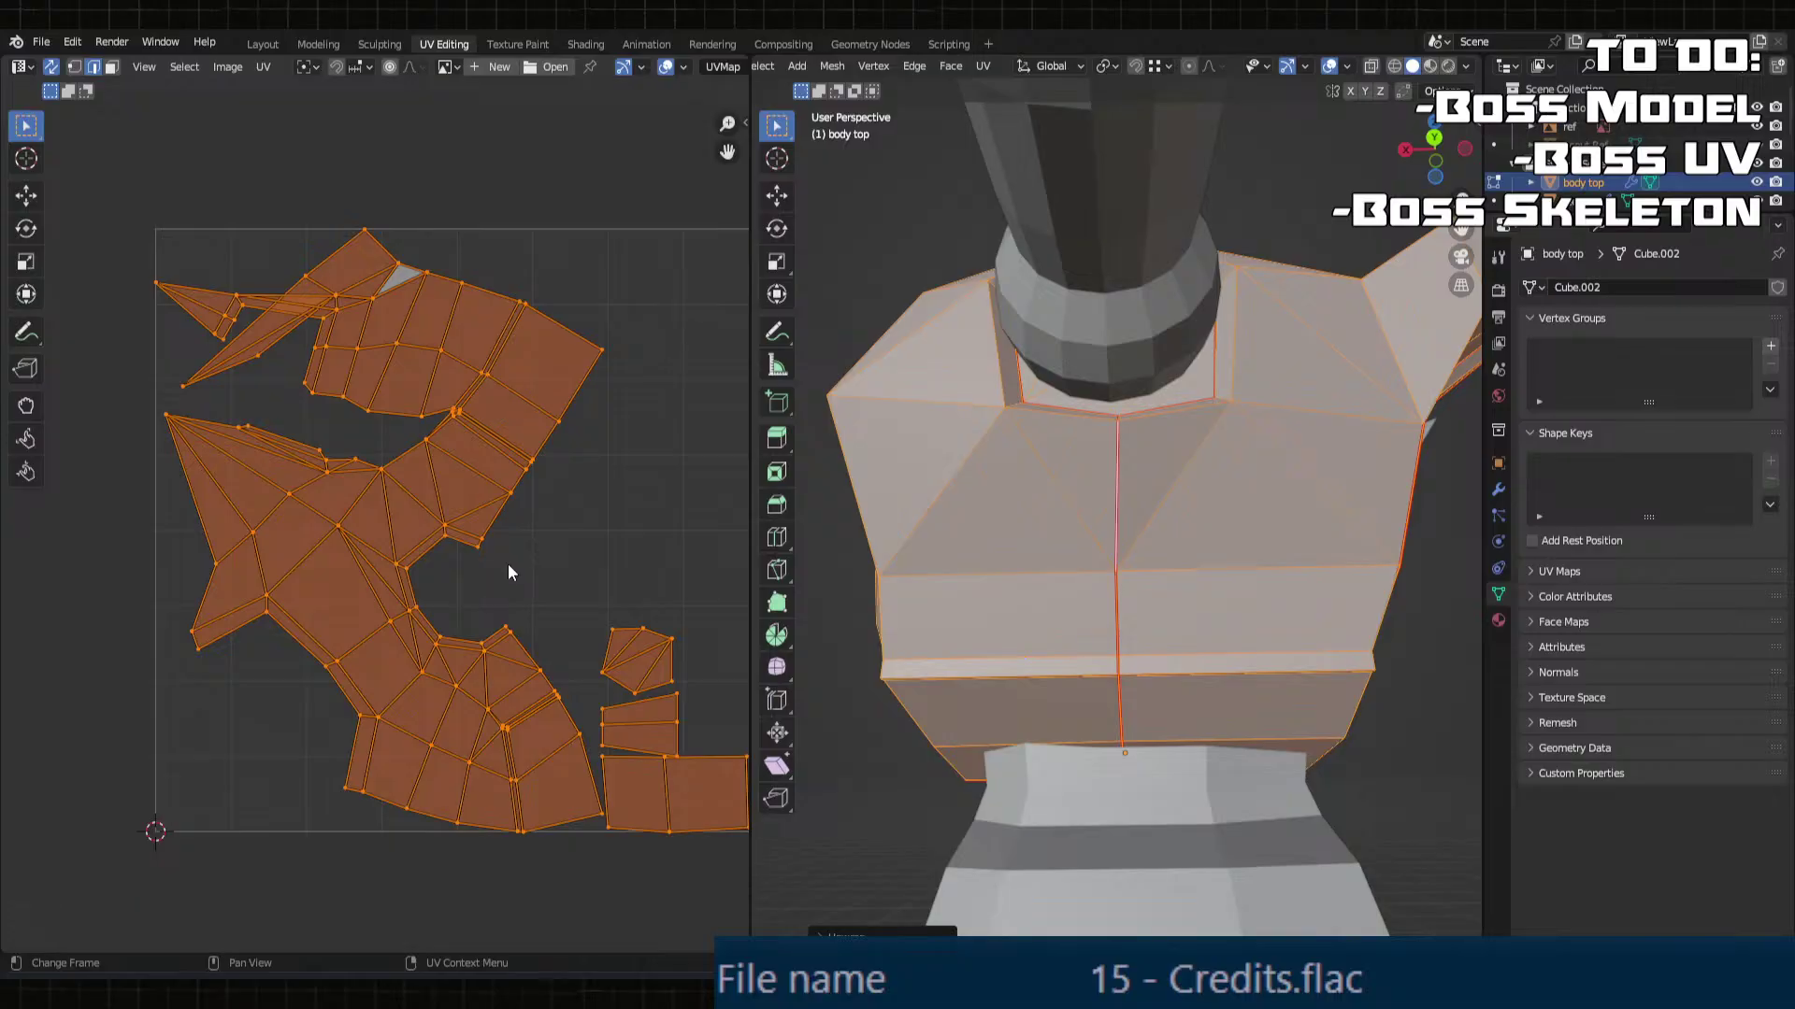
Step: Switch to face selection and pick the narrow triangular face above the arm socket to locate it in the UV layout
{"action": "middle_click_drag", "start_coordinate": [949, 521], "coordinate": [1185, 575]}
{"action": "left_click", "coordinate": [1081, 543]}
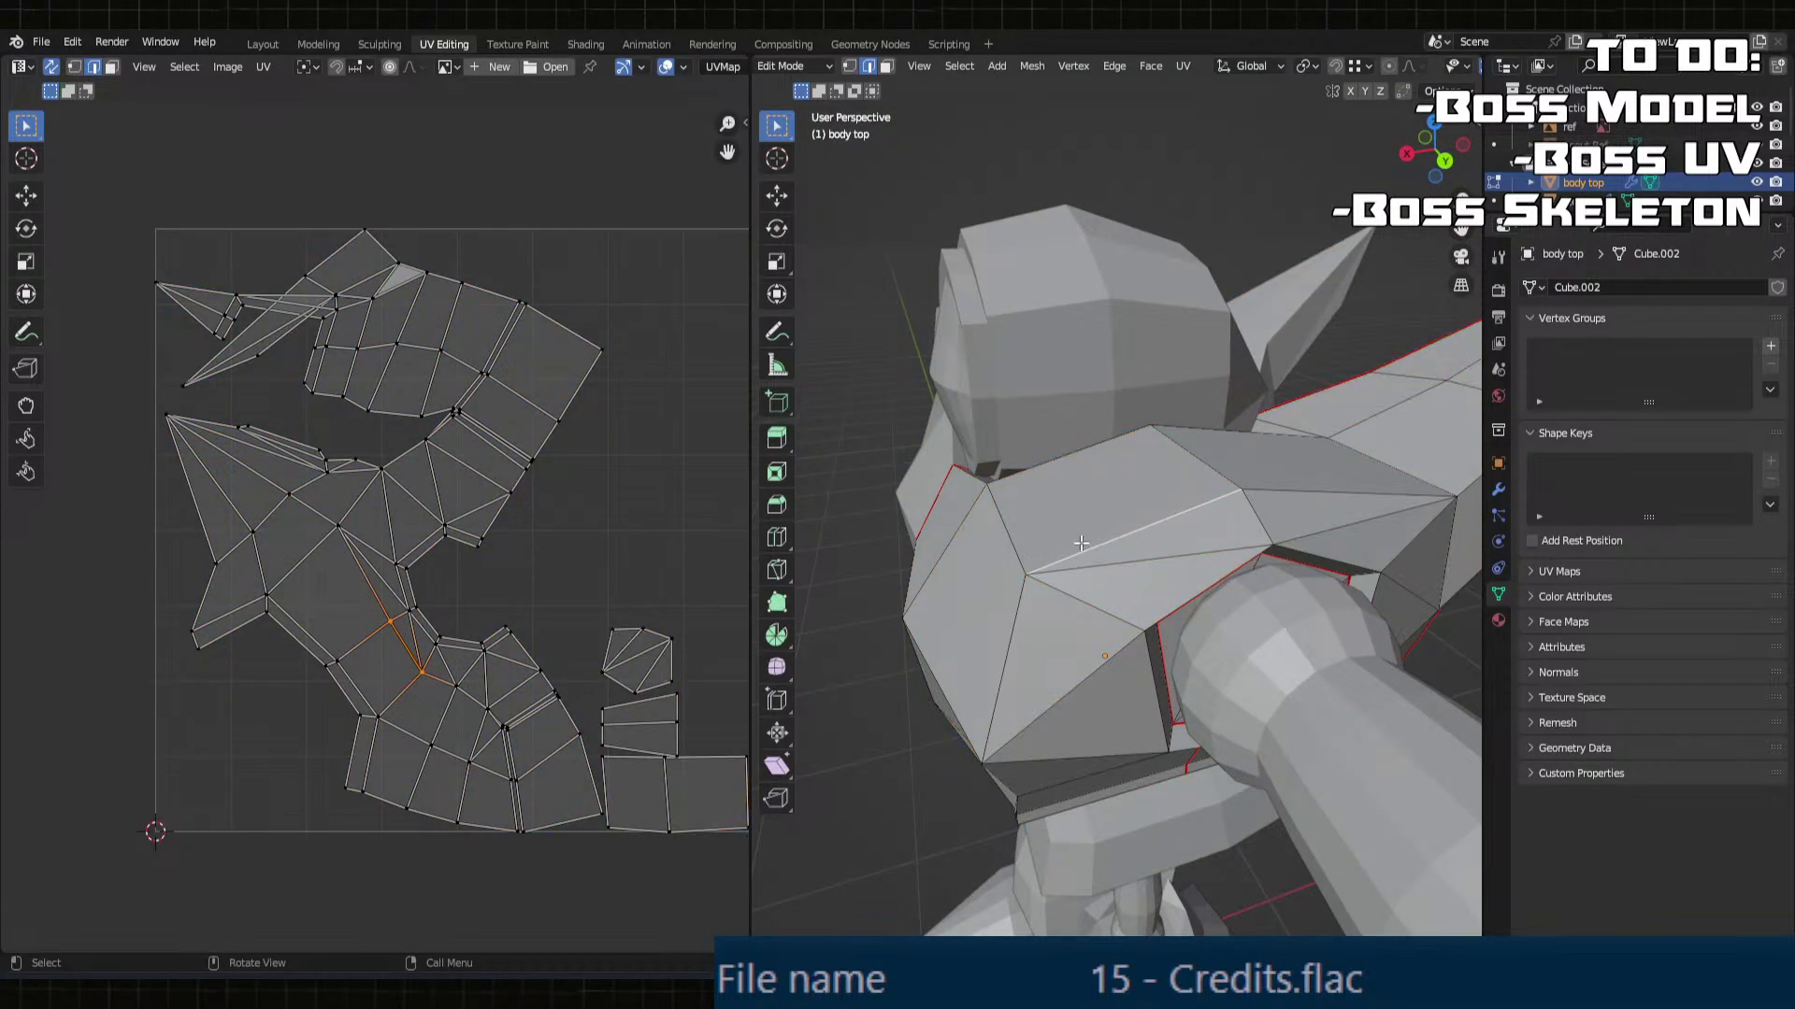
{"action": "key", "text": "3"}
{"action": "left_click", "coordinate": [1241, 535]}
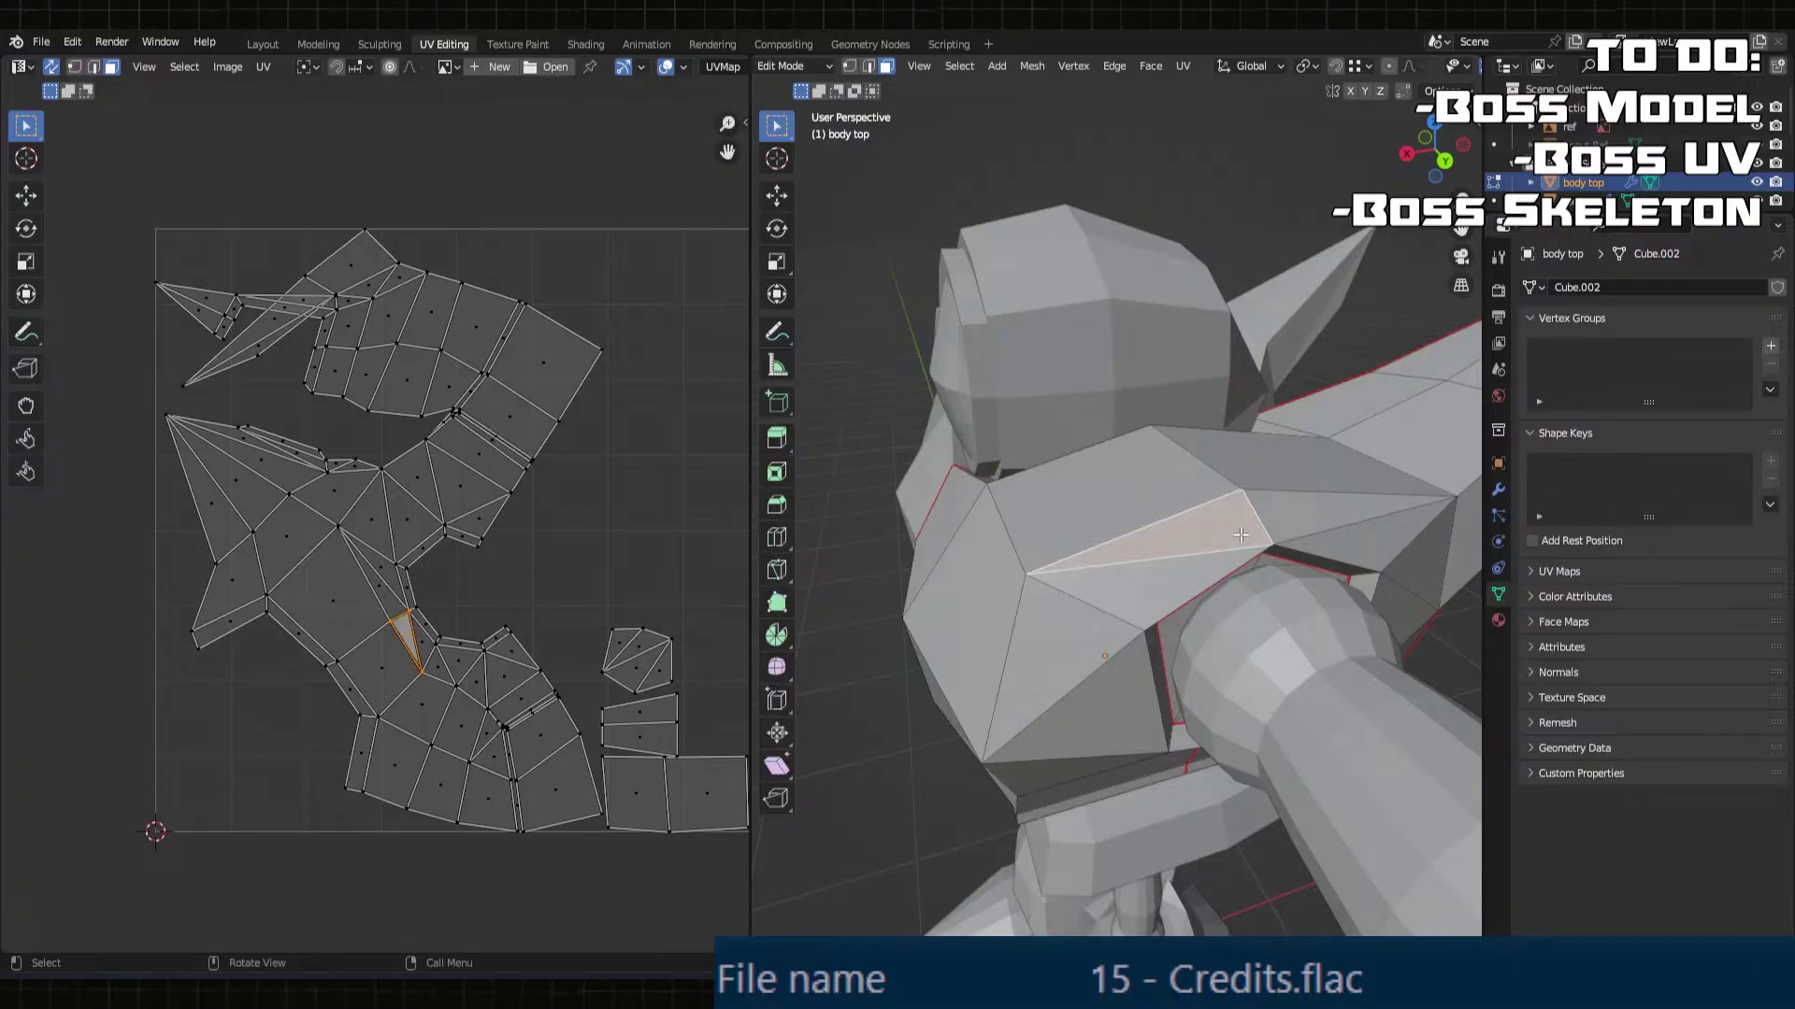
{"action": "middle_click_drag", "start_coordinate": [1266, 536], "coordinate": [1133, 474]}
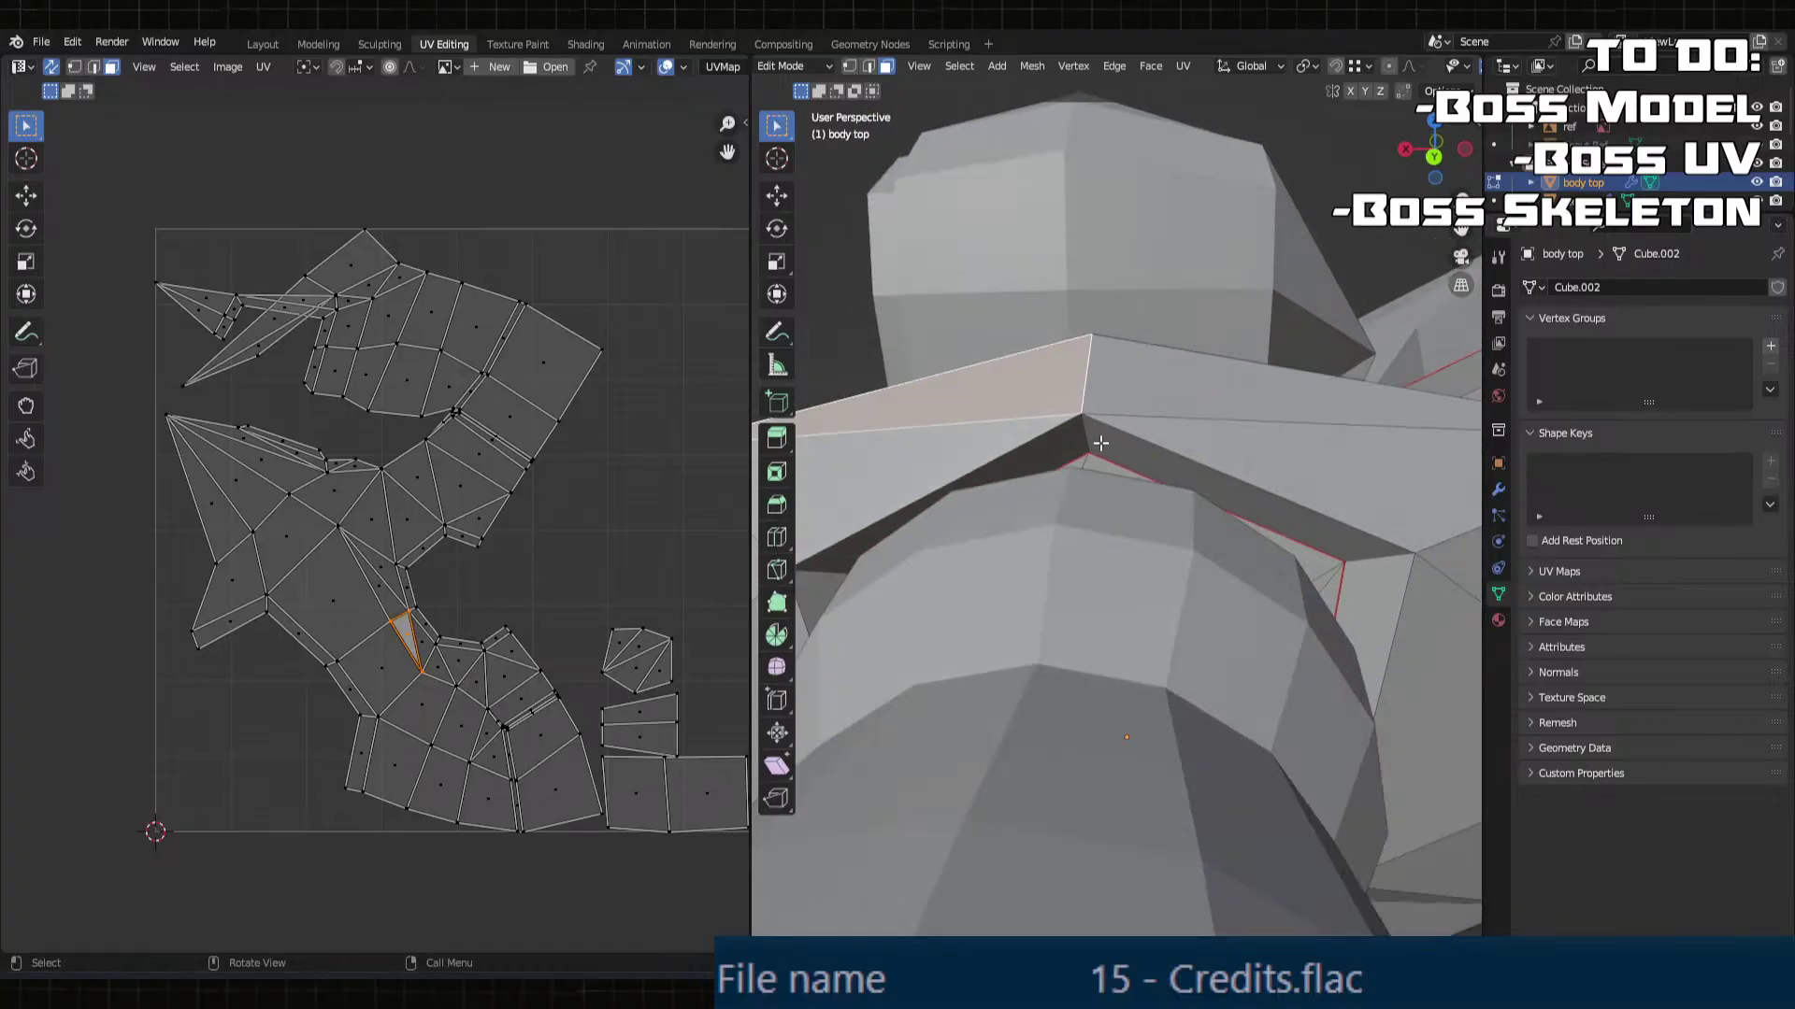
Step: Select the edges running over the shoulder from the arm socket to the neck and mark them as a seam
{"action": "left_click", "coordinate": [1090, 439]}
{"action": "key", "text": "2"}
{"action": "left_click", "coordinate": [1086, 402]}
{"action": "middle_click_drag", "start_coordinate": [1086, 401], "coordinate": [983, 388]}
{"action": "key", "text": "u"}
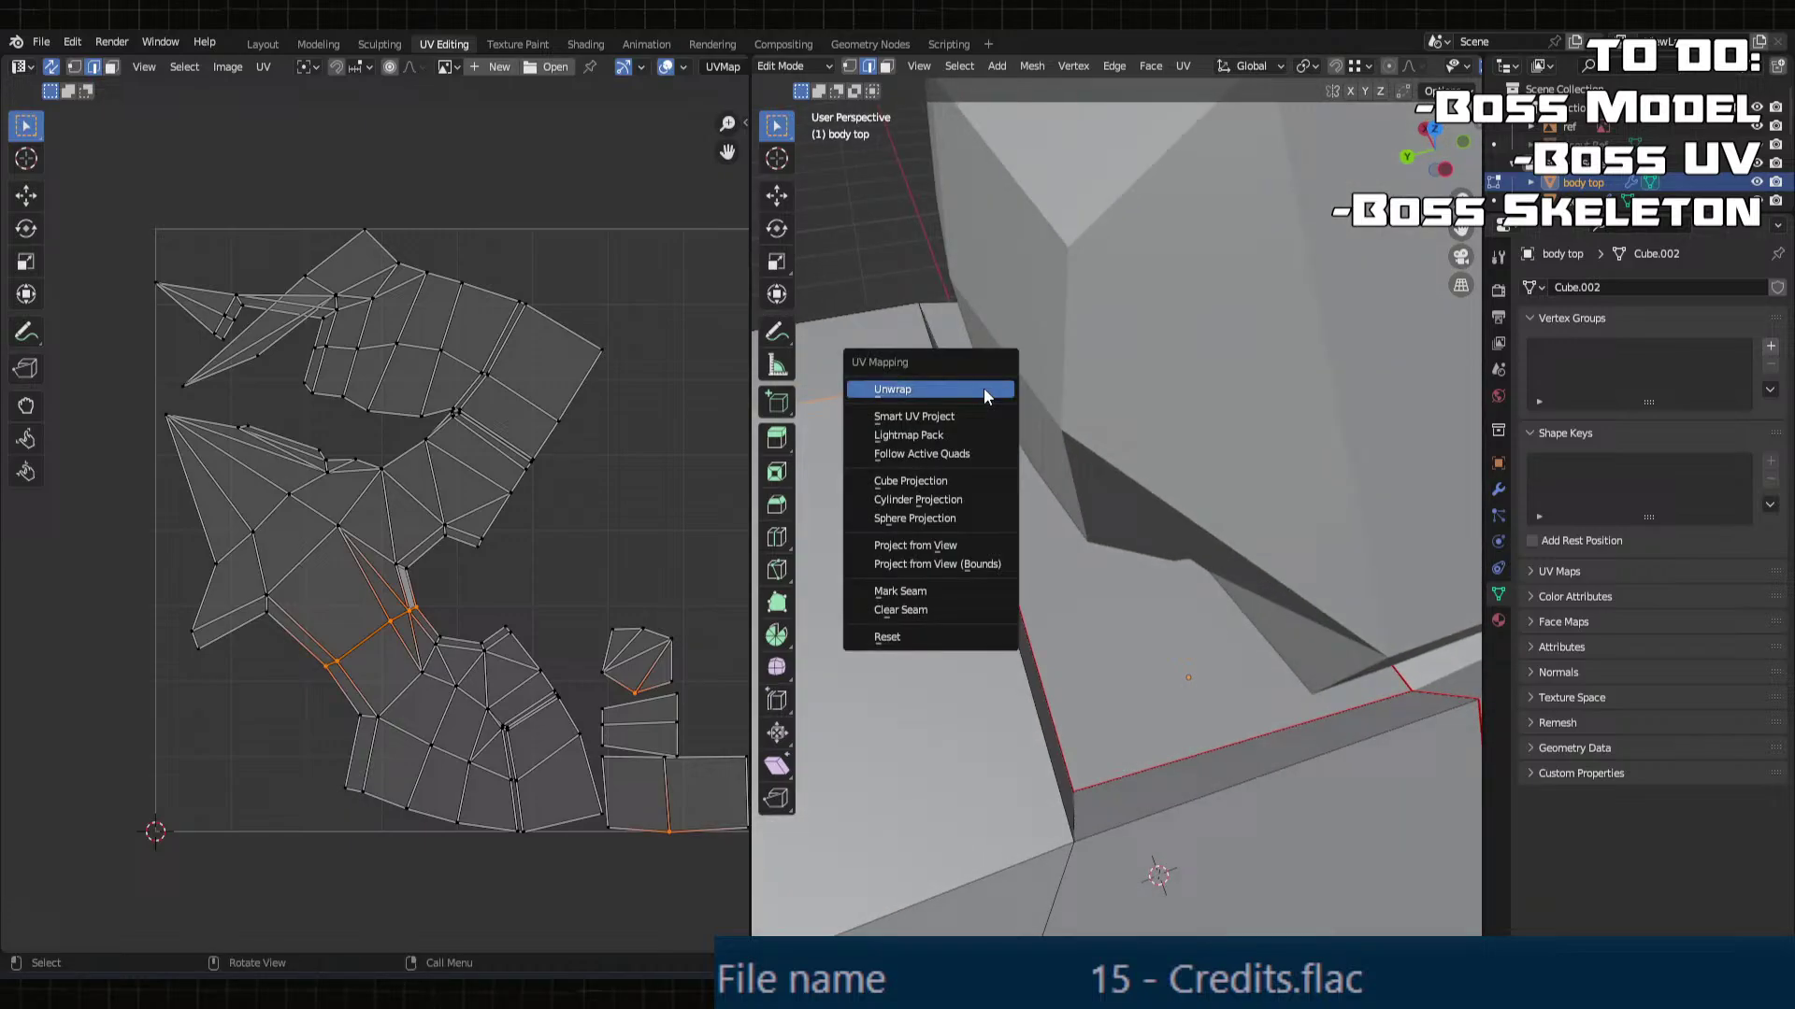
{"action": "left_click", "coordinate": [926, 588]}
Step: Select the whole mesh and try unwrapping it with the seam over the shoulder
{"action": "key", "text": "a"}
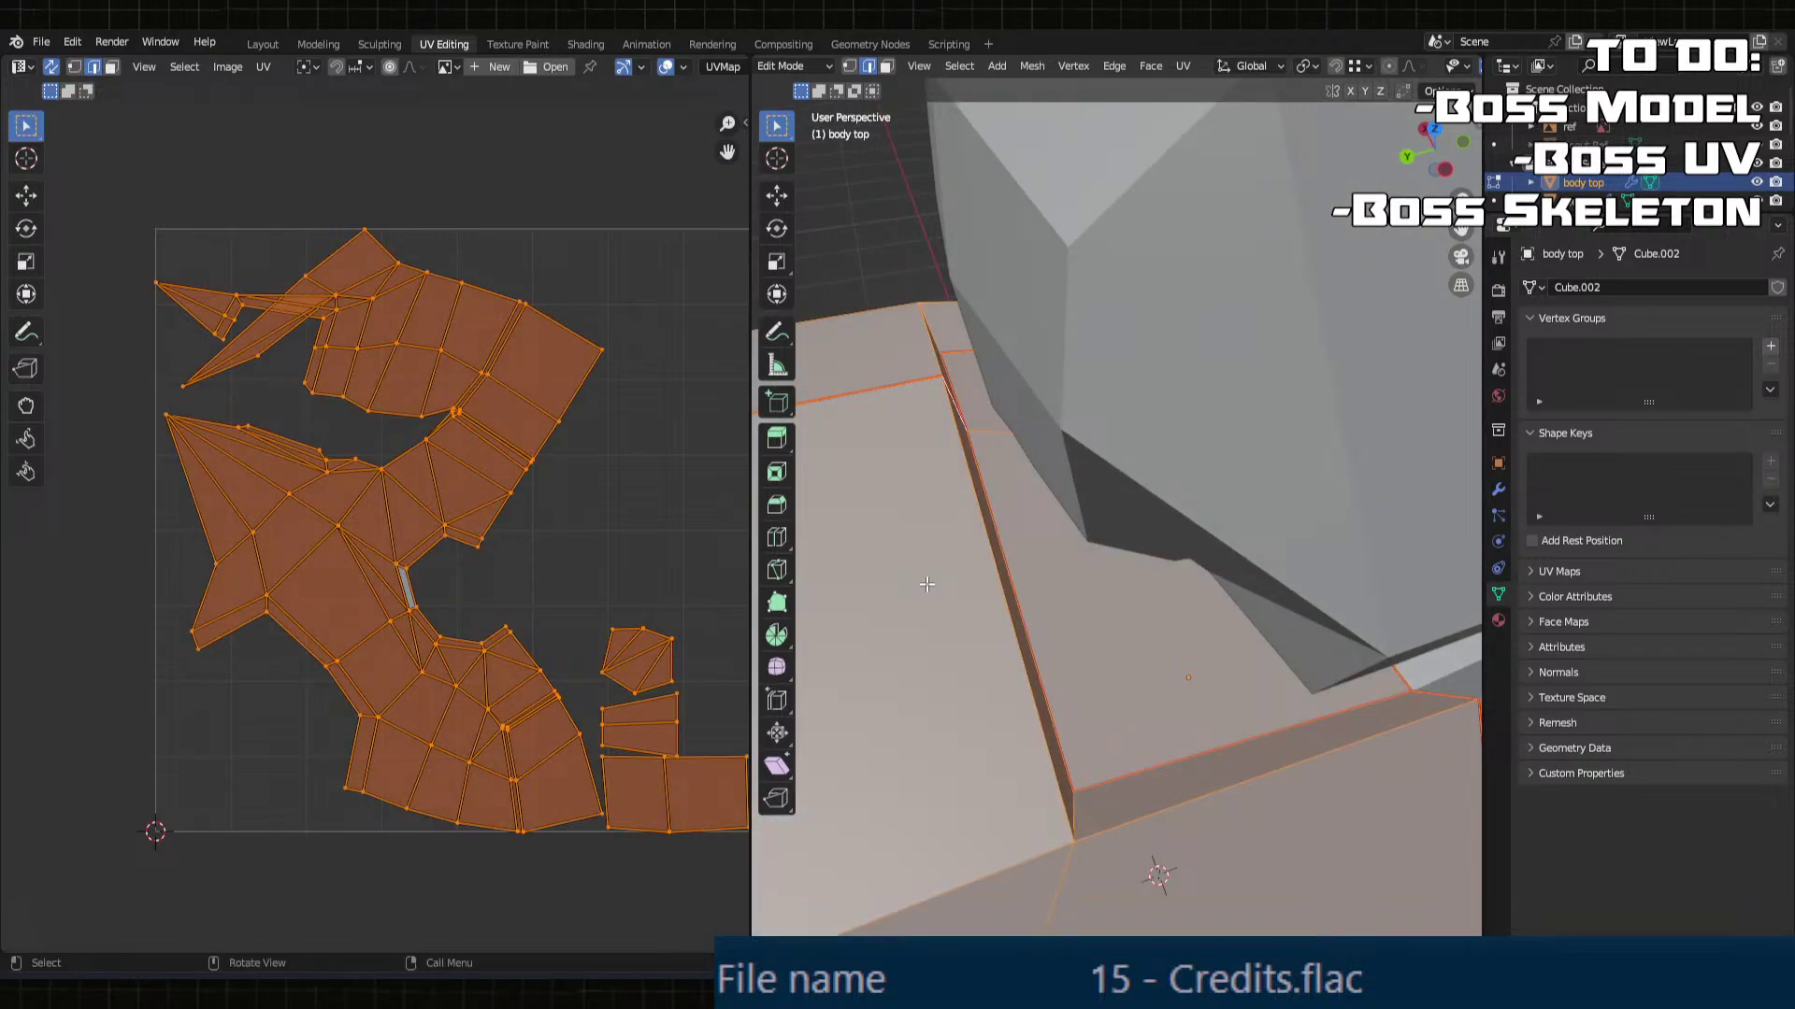
{"action": "key", "text": "u"}
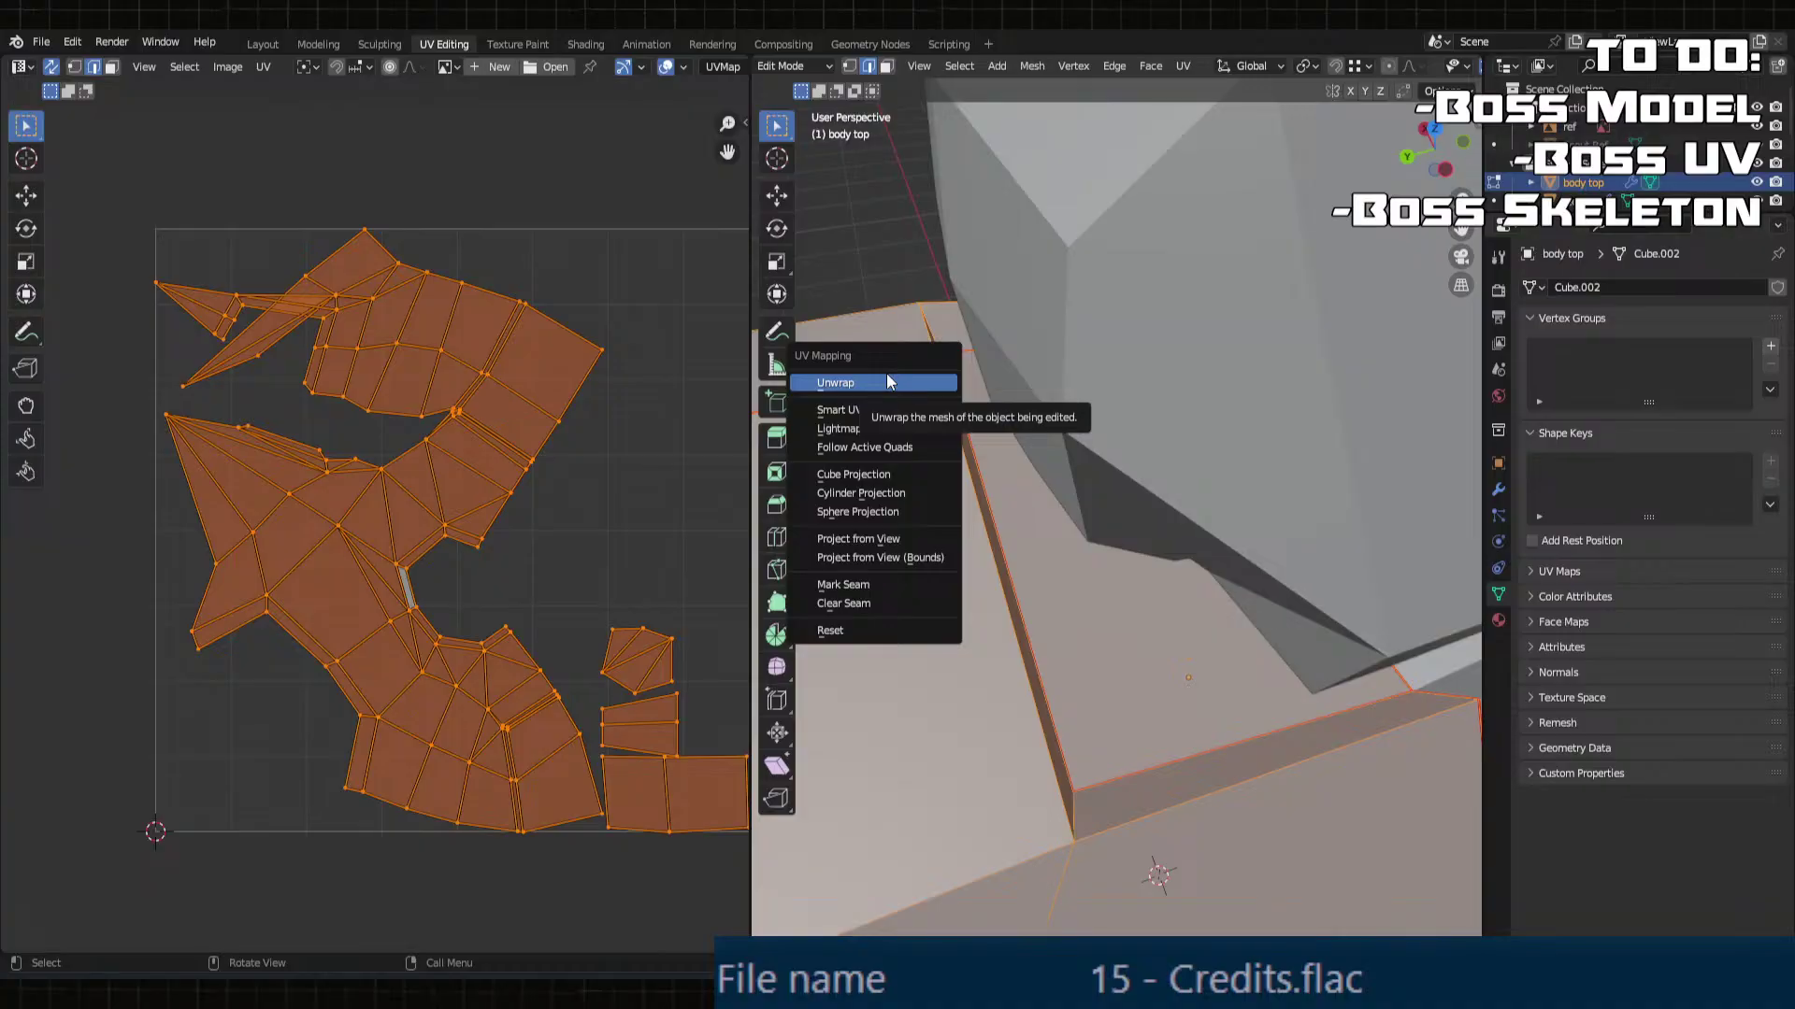
{"action": "left_click", "coordinate": [889, 382]}
{"action": "middle_click_drag", "start_coordinate": [882, 506], "coordinate": [1031, 486]}
{"action": "scroll", "coordinate": [987, 494], "scroll_direction": "down", "scroll_amount": 4}
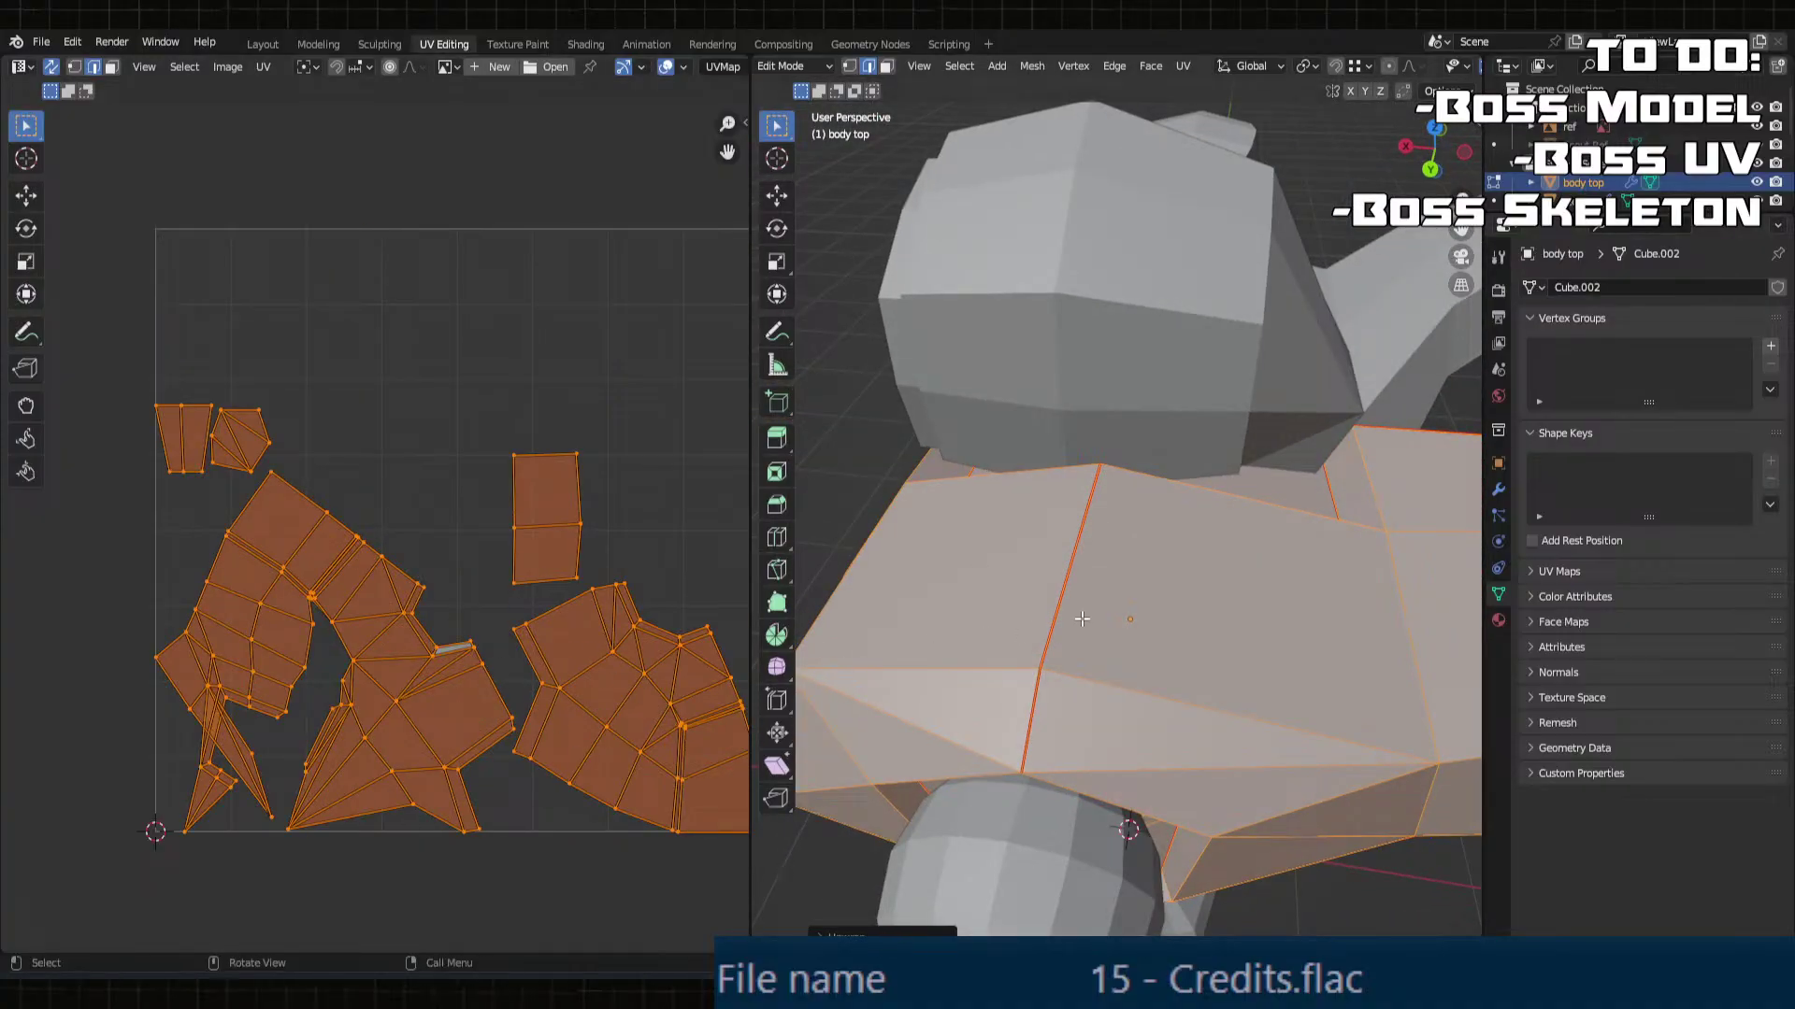
Step: Undo the last unwrap and clear the seam from the upper shoulder edge that runs to the neck
{"action": "key", "text": "ctrl+z"}
{"action": "middle_click_drag", "start_coordinate": [1081, 619], "coordinate": [1049, 508]}
{"action": "key", "text": "ctrl+z"}
{"action": "key", "text": "u"}
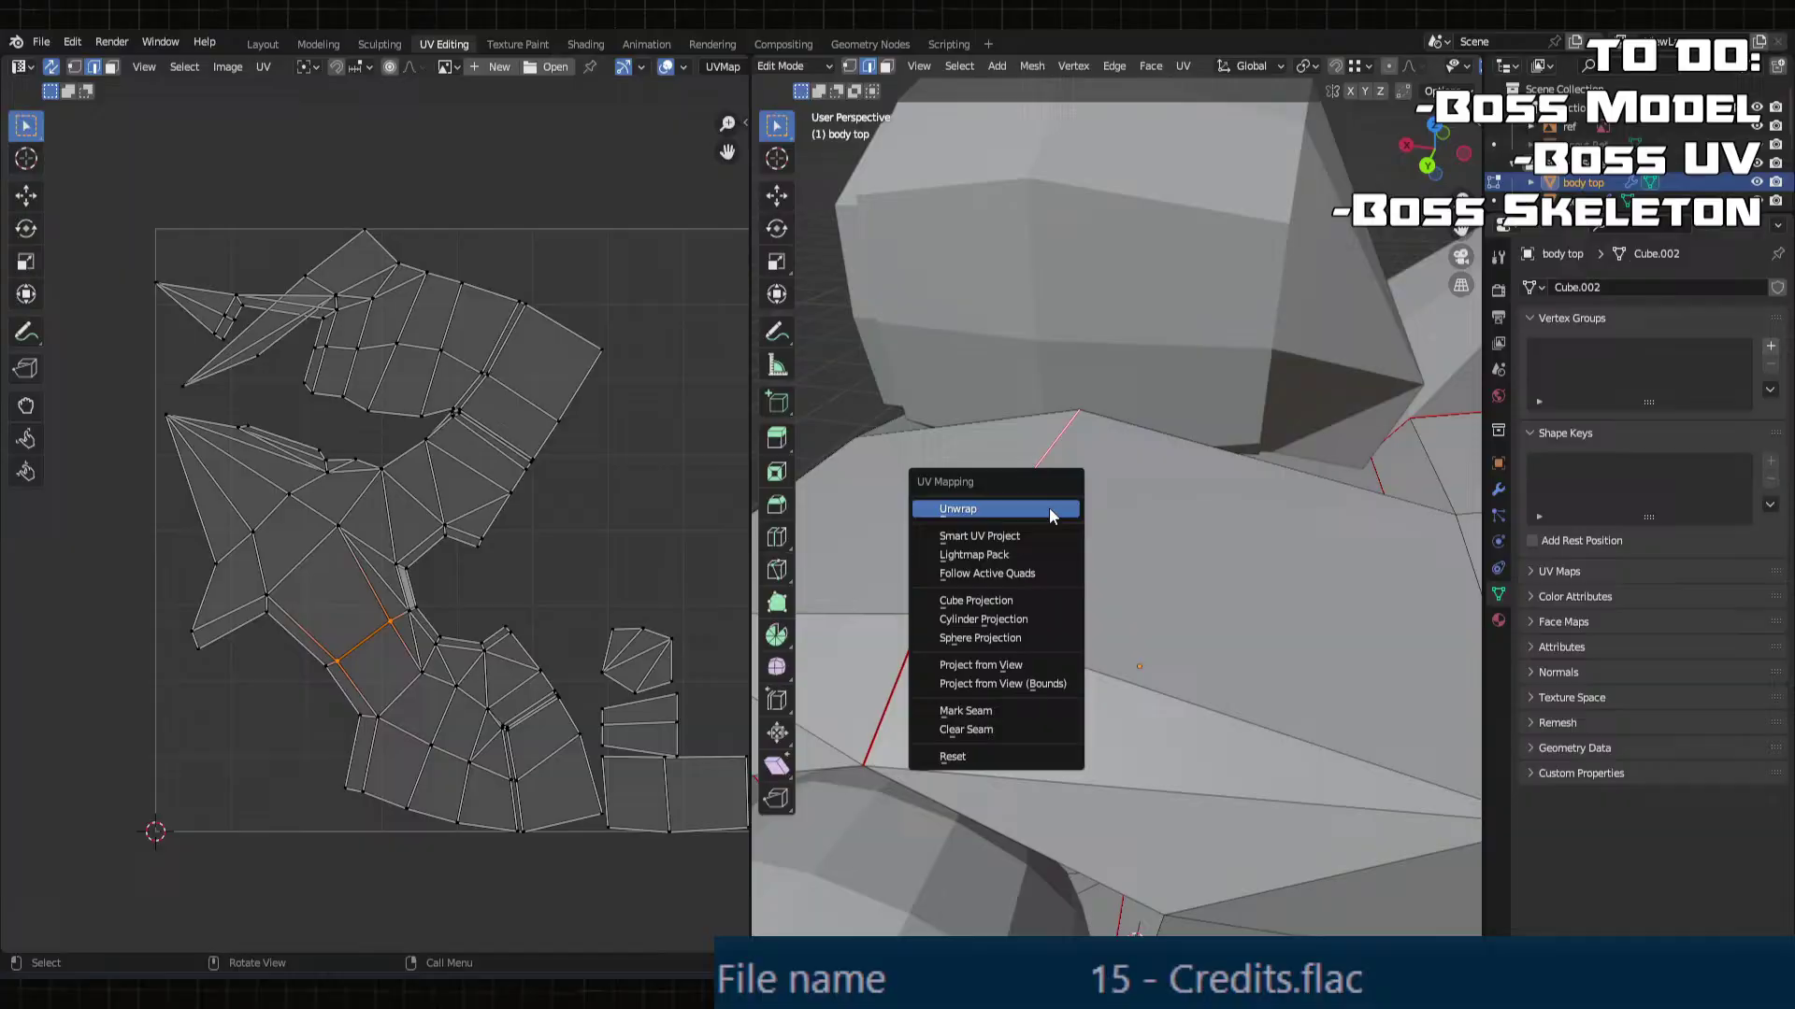
{"action": "left_click", "coordinate": [1011, 730]}
Step: Select the whole body top mesh, unwrap it again, and pick the shoulder edge in the UV layout to locate it on the model
{"action": "key", "text": "a"}
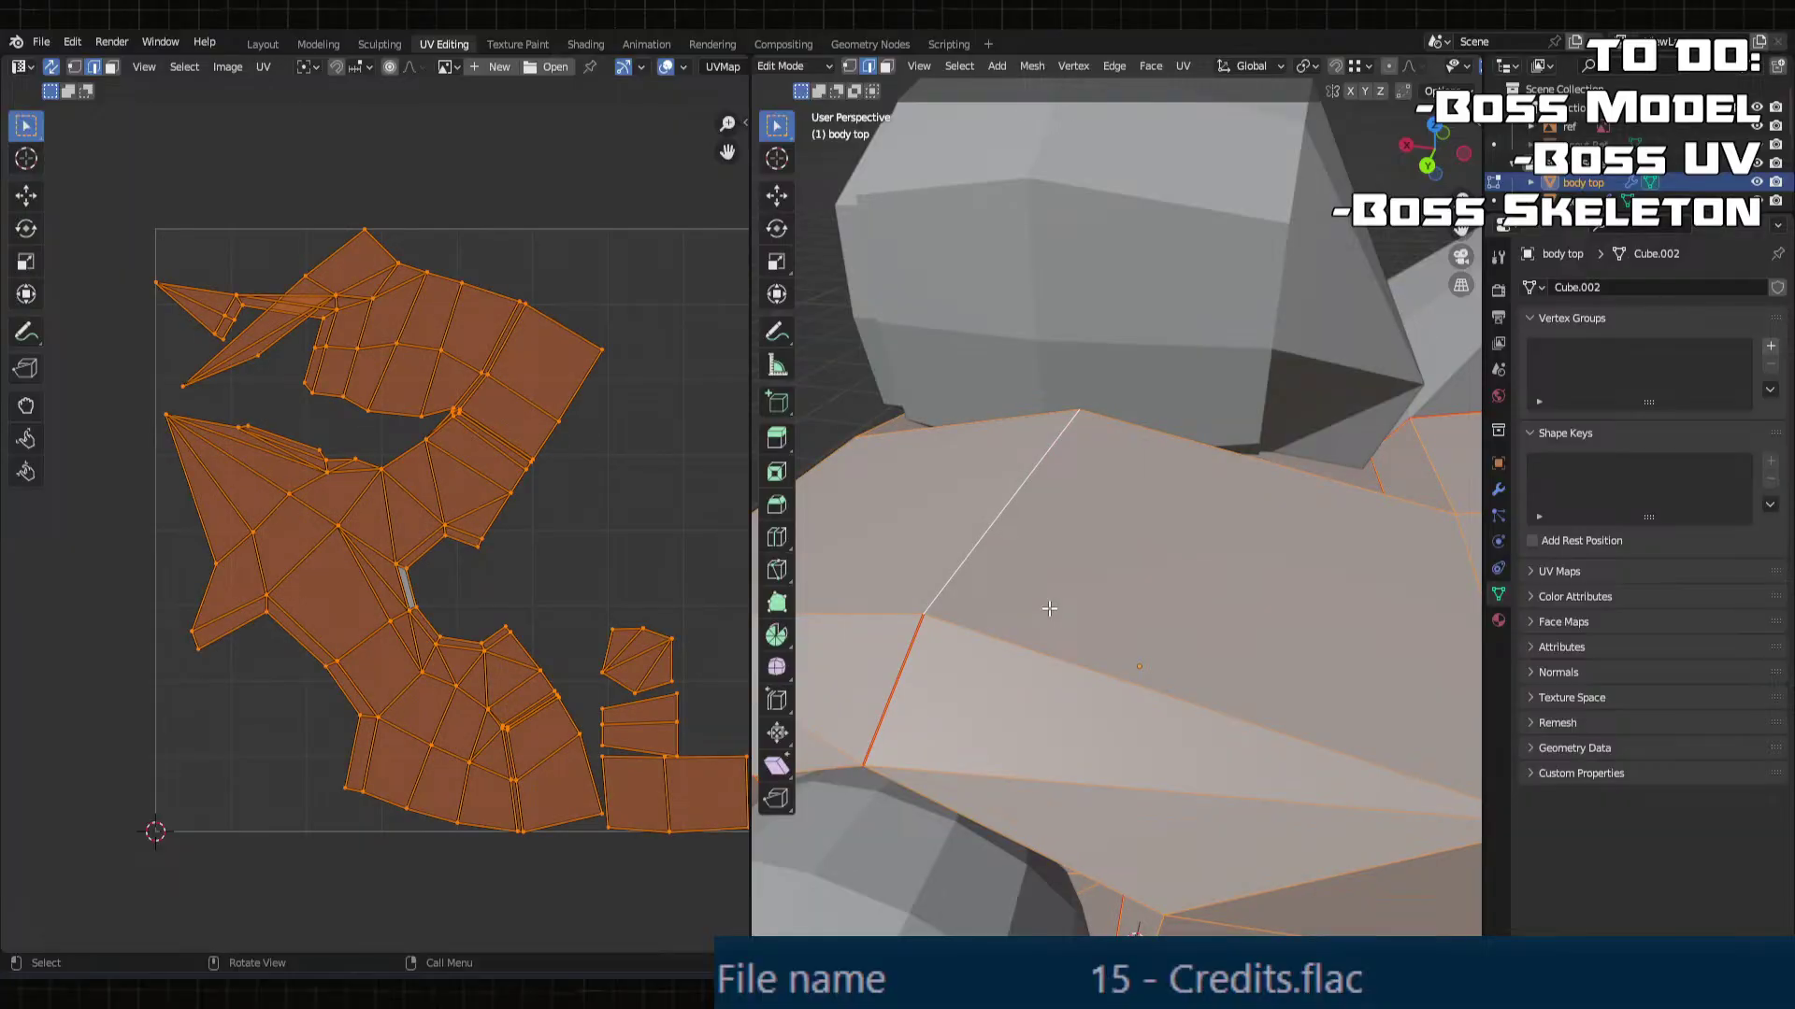
{"action": "key", "text": "u"}
{"action": "left_click", "coordinate": [989, 377]}
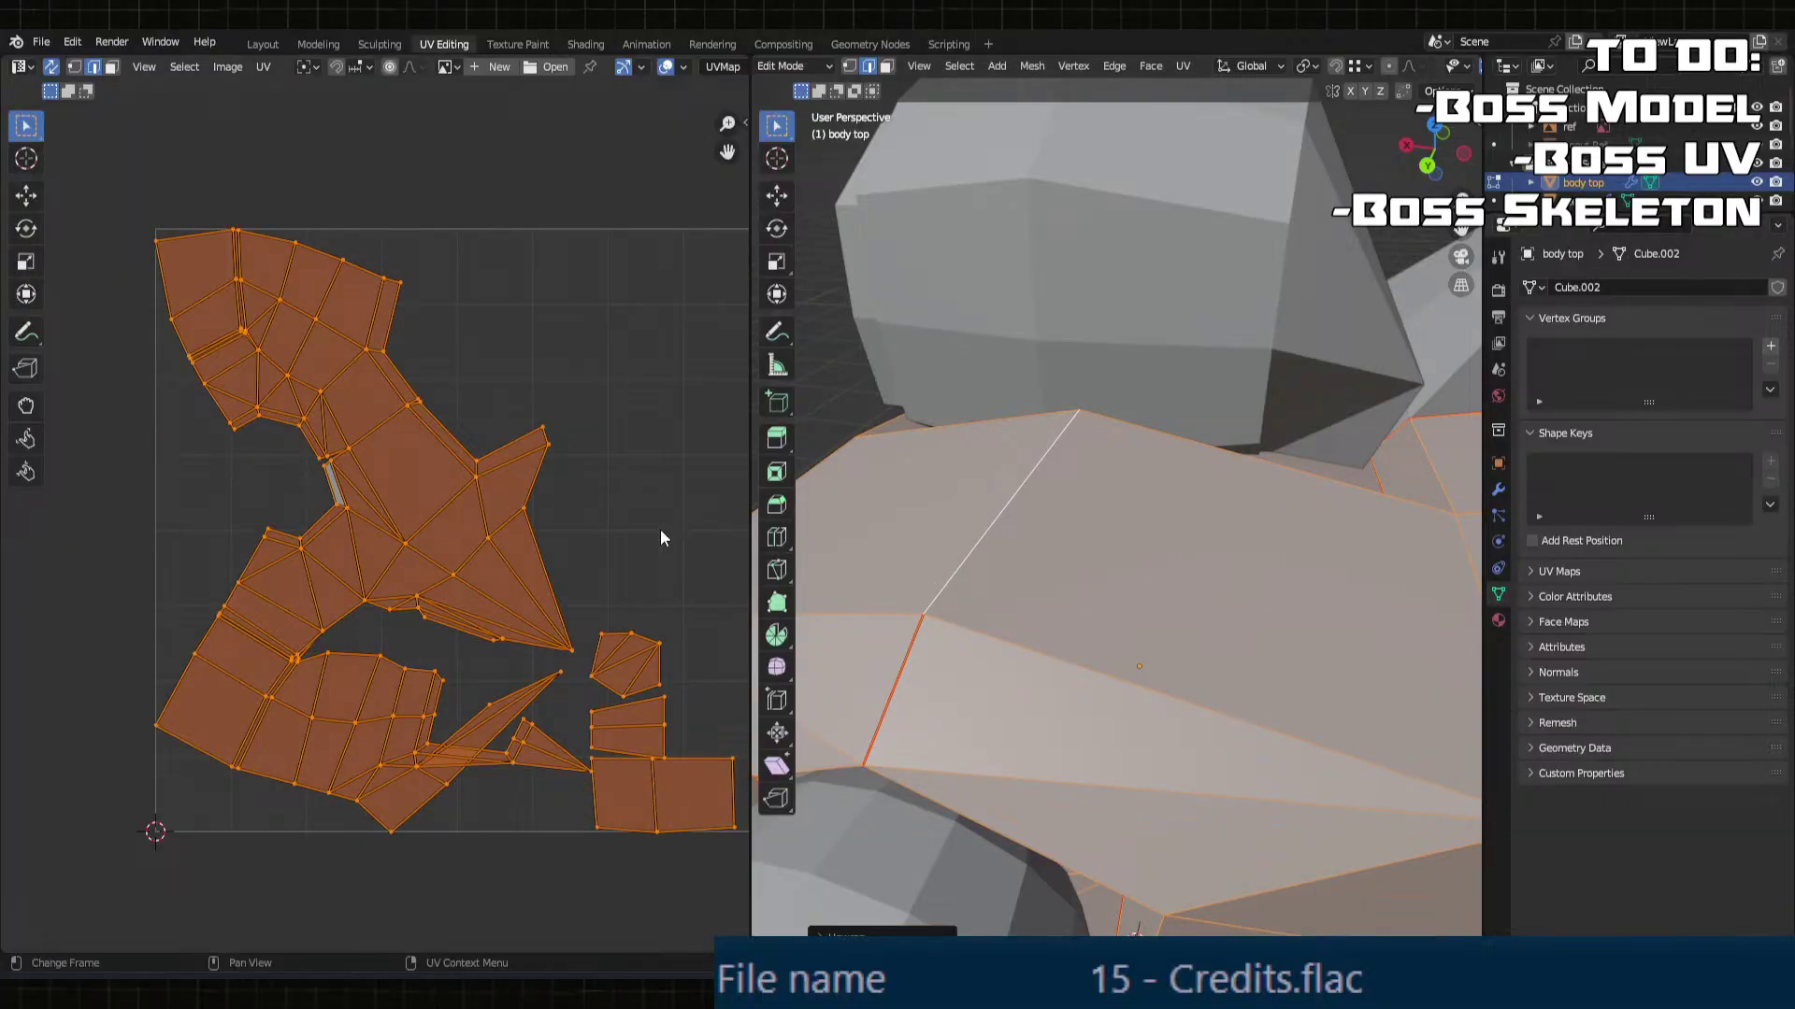
{"action": "left_click", "coordinate": [660, 531]}
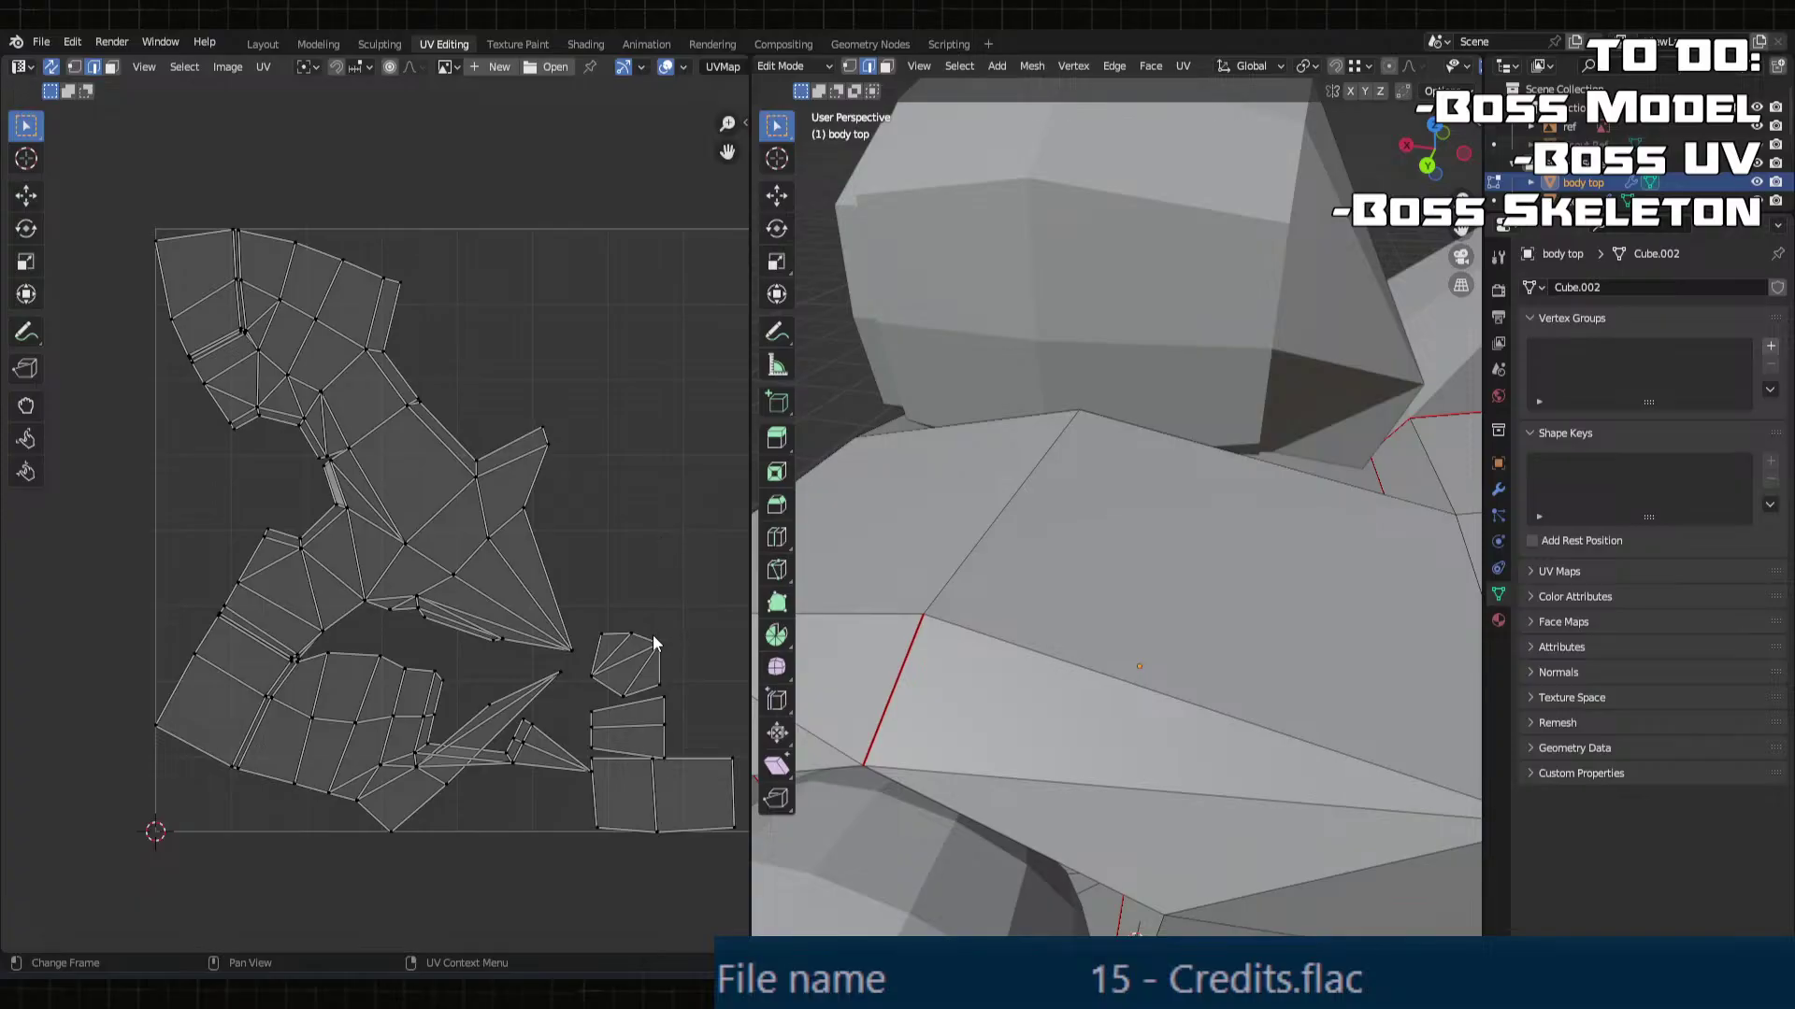
{"action": "scroll", "coordinate": [897, 598], "scroll_direction": "down", "scroll_amount": 3}
{"action": "left_click", "coordinate": [380, 507]}
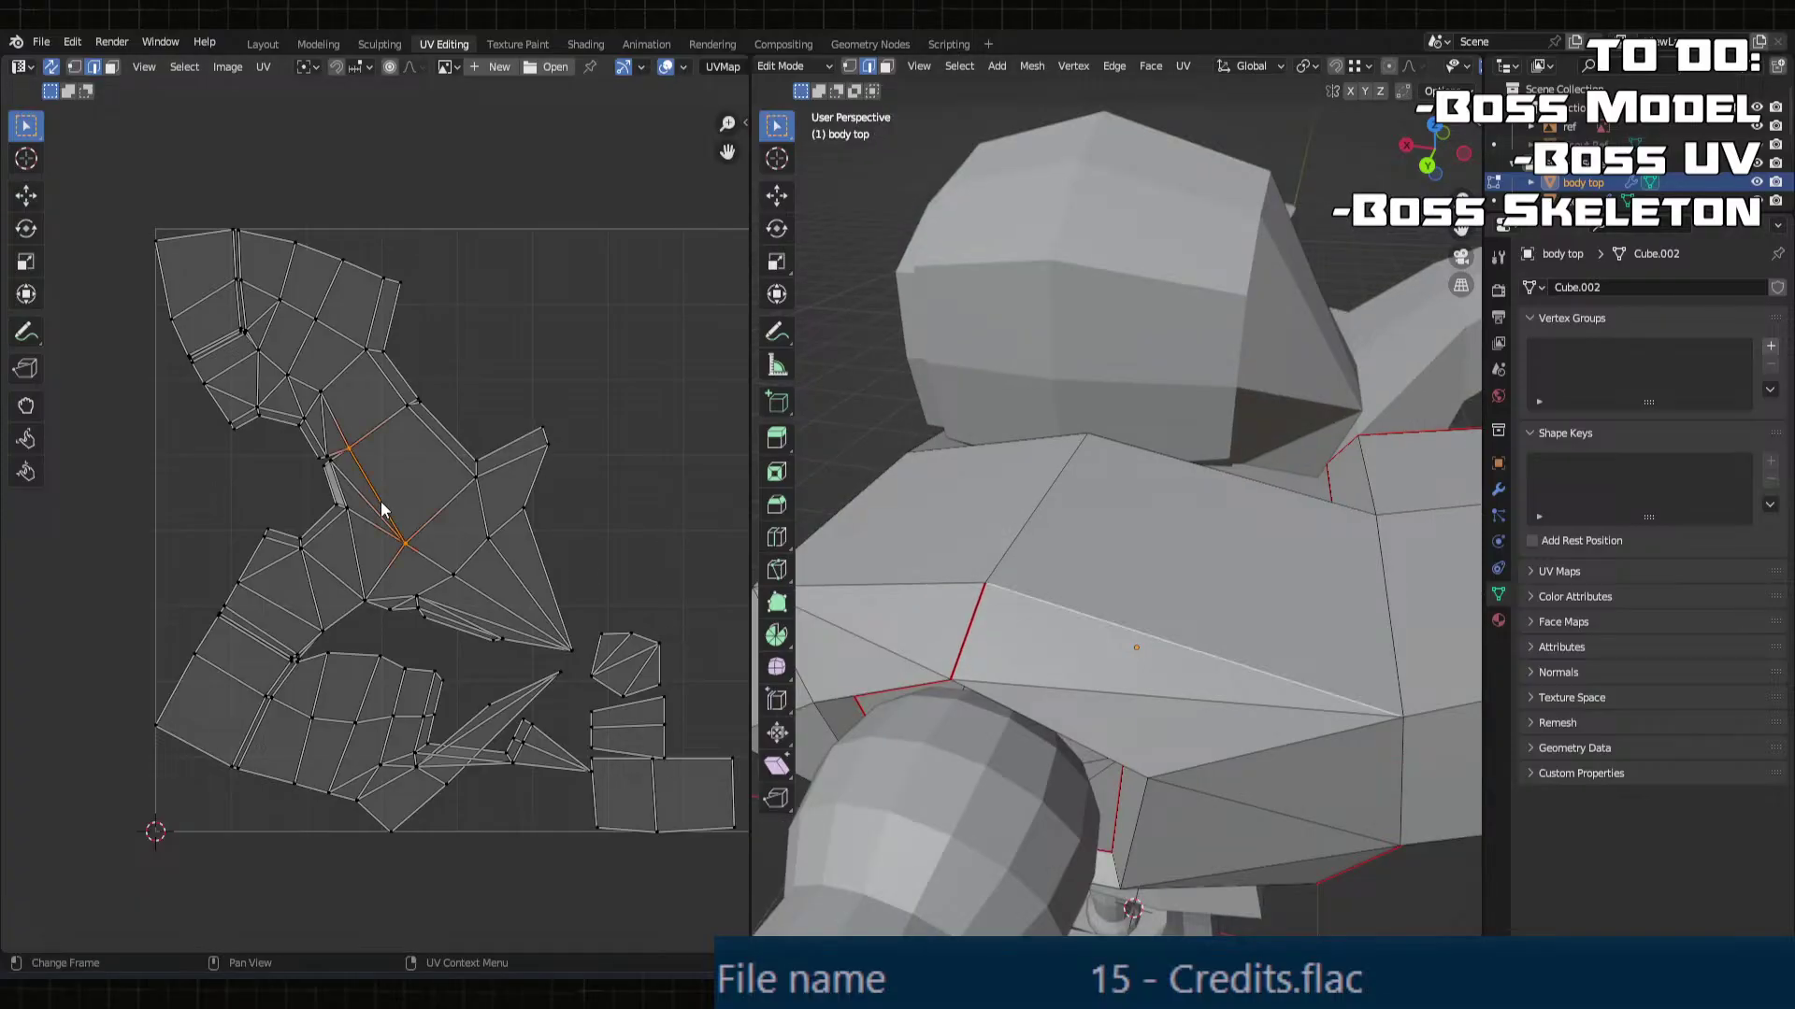
{"action": "middle_click_drag", "start_coordinate": [1215, 654], "coordinate": [1203, 591]}
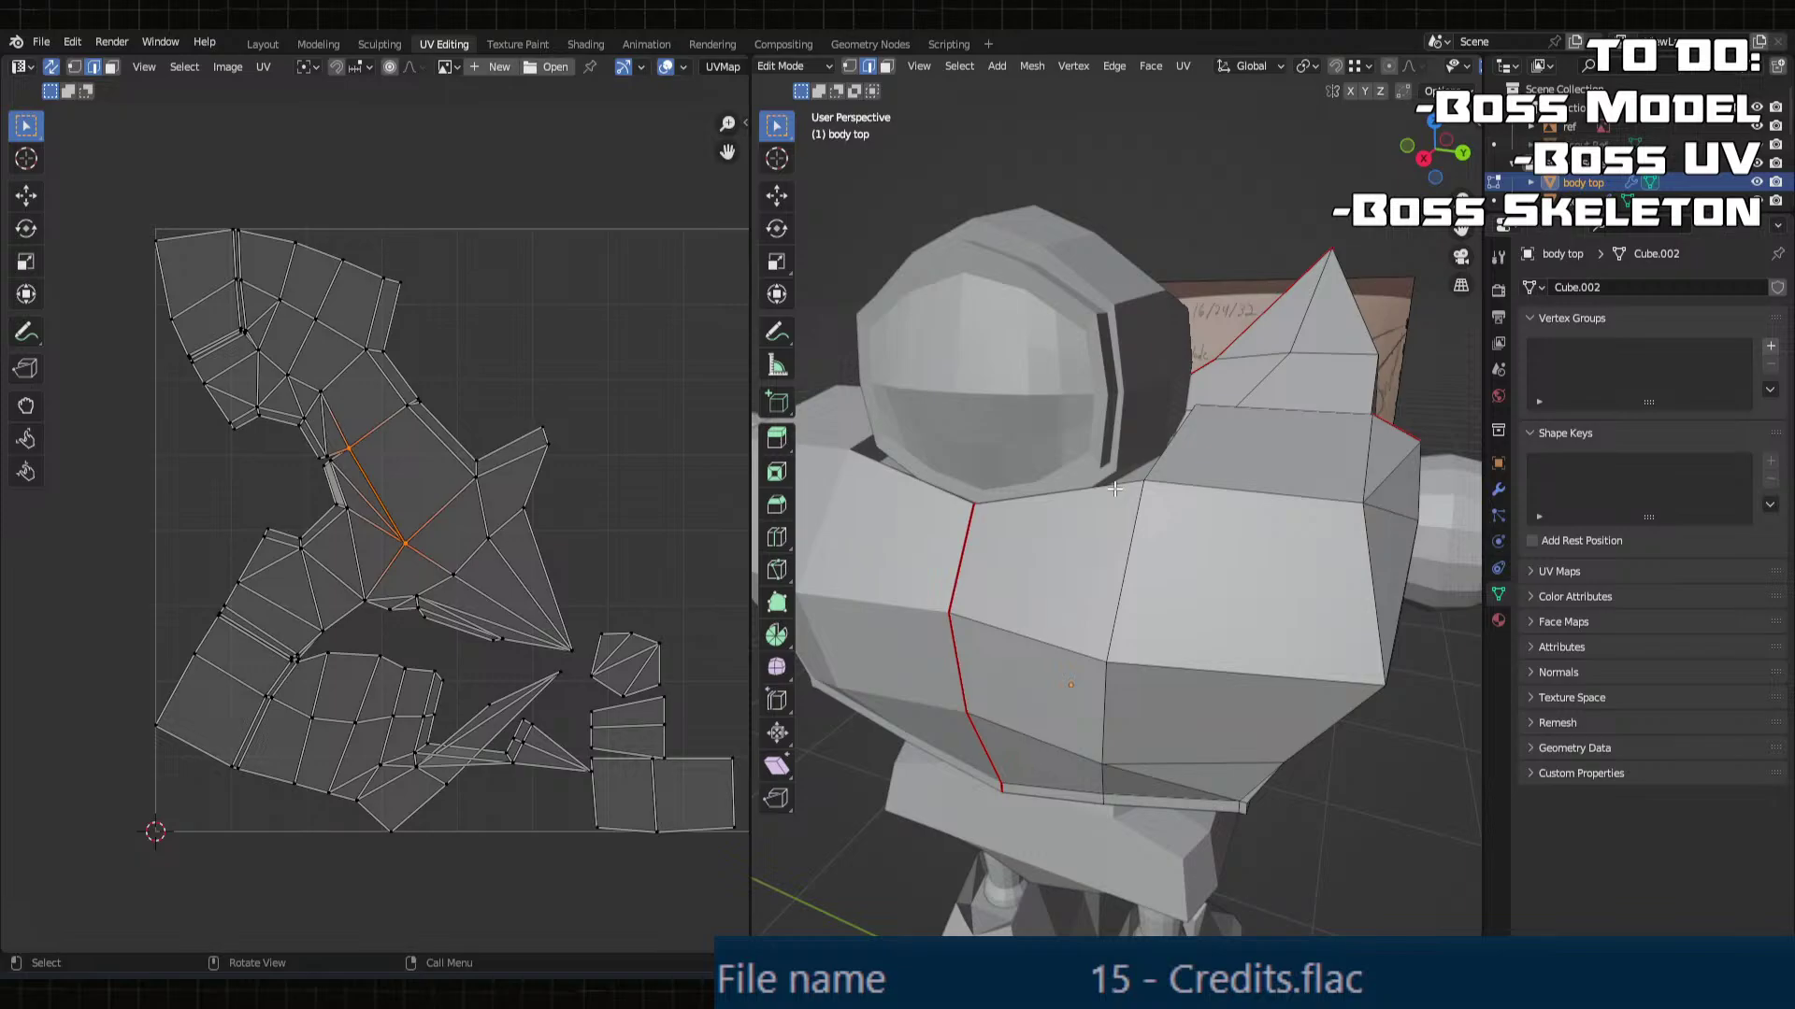
Step: Leave the body top mesh and open the head mesh for editing
{"action": "key", "text": "Tab"}
{"action": "left_click", "coordinate": [1118, 417]}
{"action": "key", "text": "Tab"}
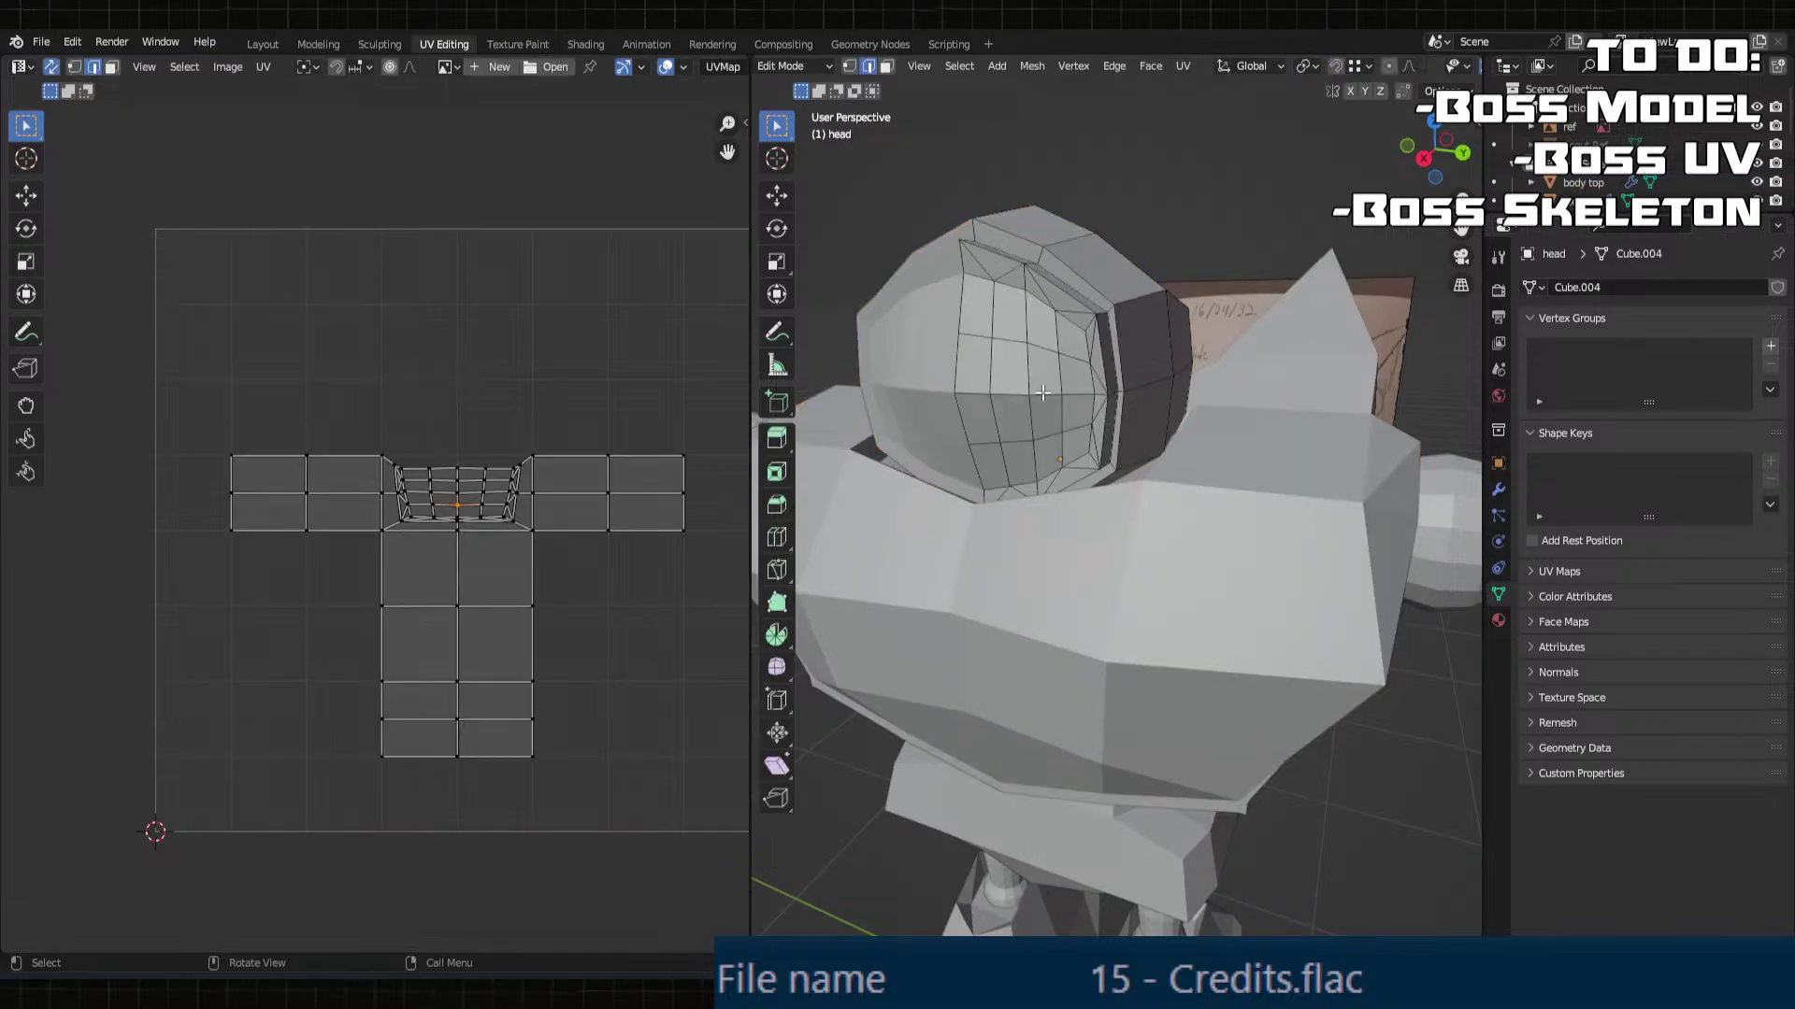
{"action": "middle_click_drag", "start_coordinate": [1030, 357], "coordinate": [968, 299], "text": "shift"}
{"action": "scroll", "coordinate": [1017, 439], "scroll_direction": "up", "scroll_amount": 4}
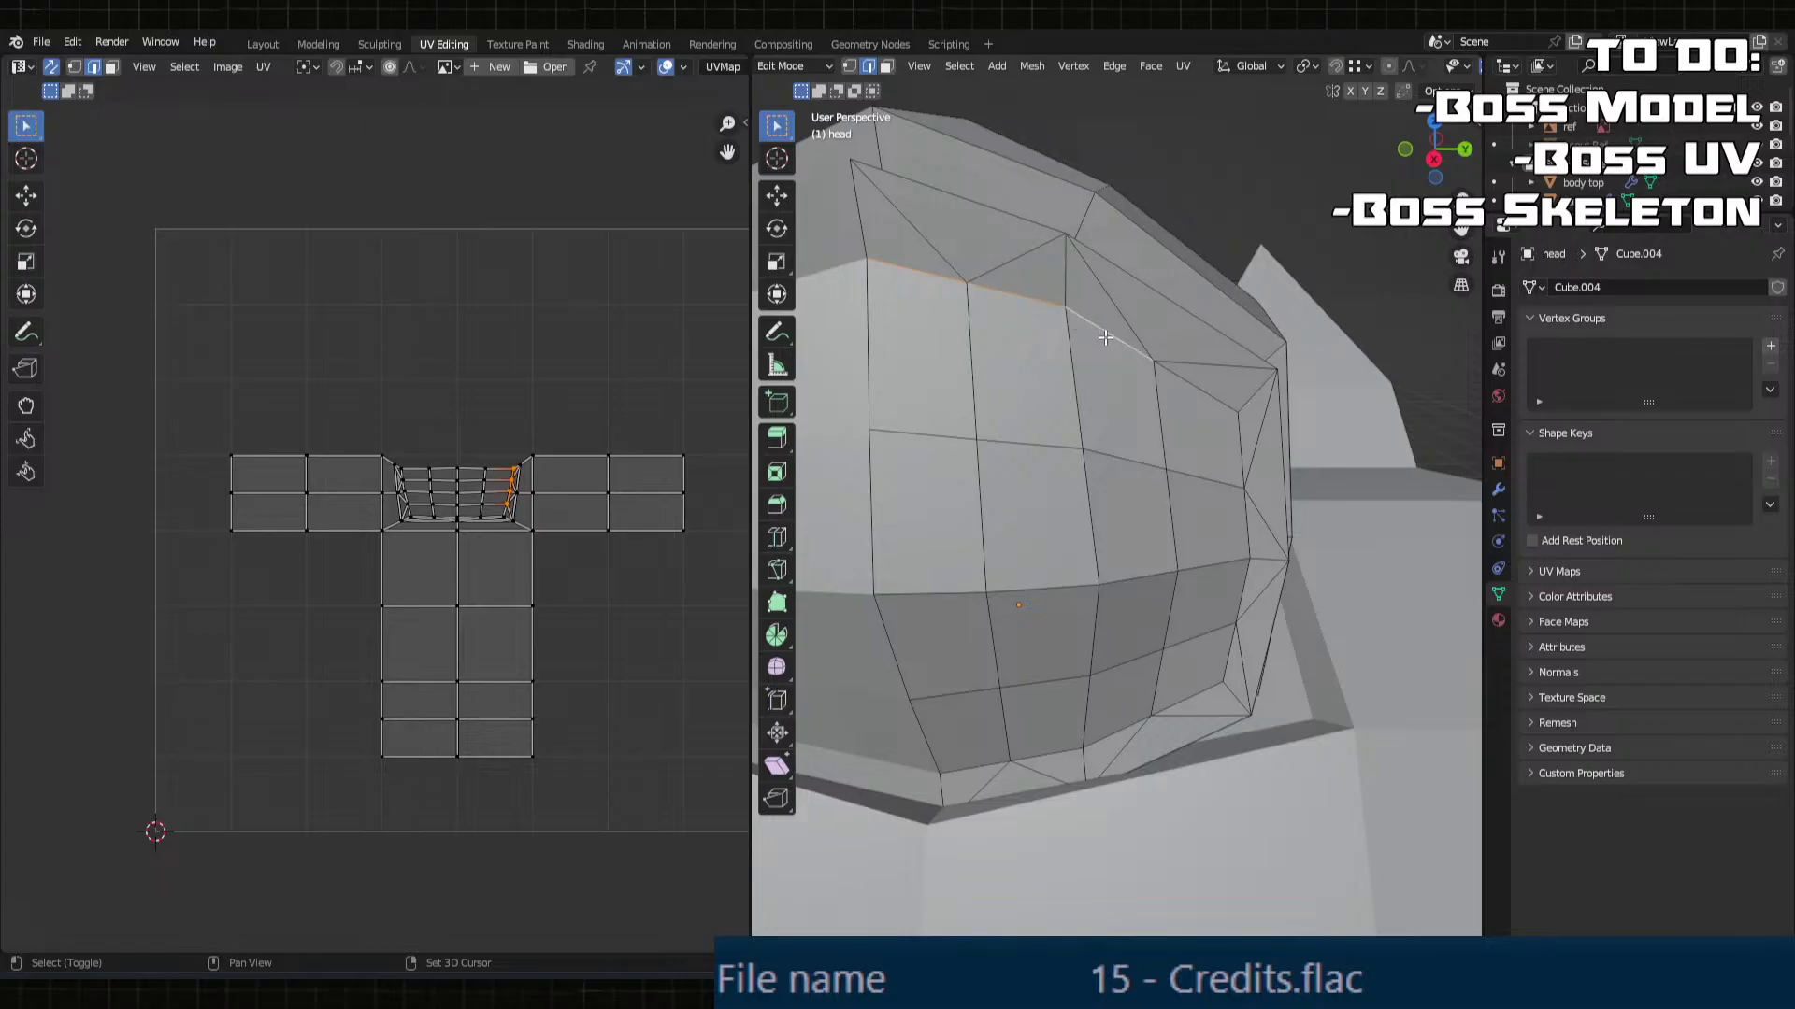
Step: Select the edges outlining the faceted face panel on the front of the head and mark them as a seam
{"action": "left_click", "coordinate": [1218, 422], "text": "shift"}
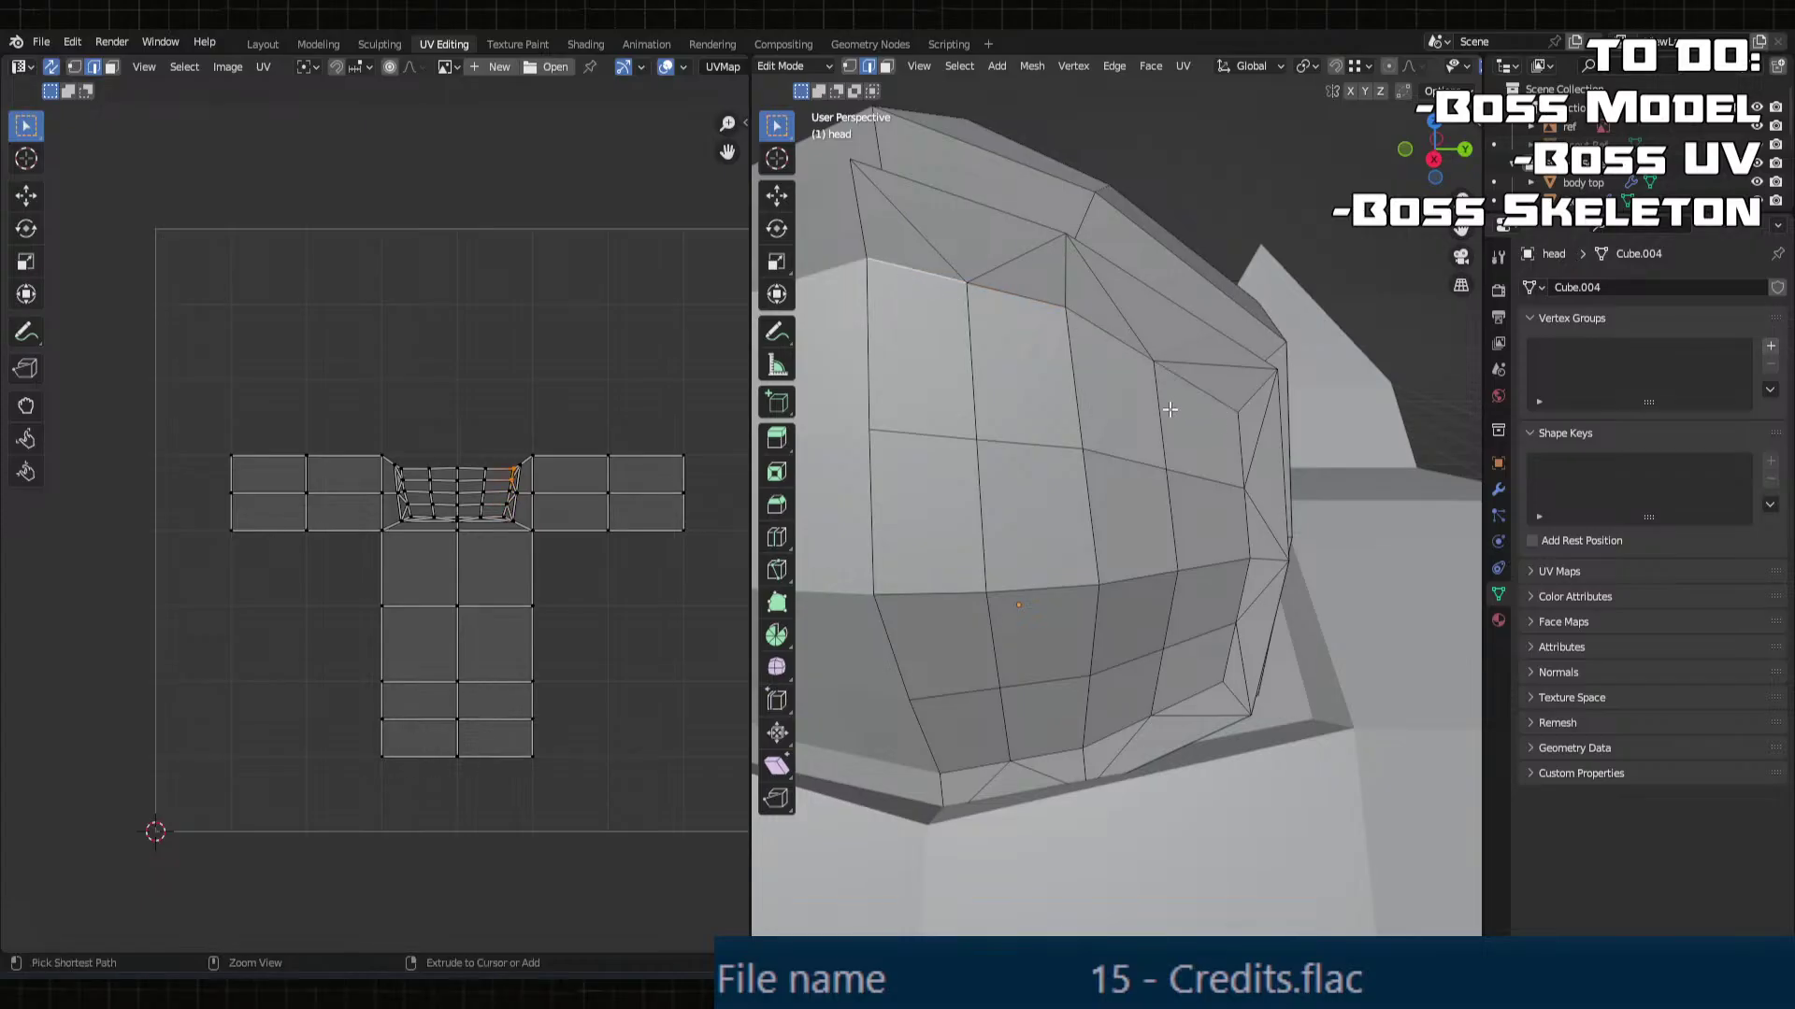
{"action": "left_click", "coordinate": [1187, 393], "text": "ctrl"}
{"action": "middle_click_drag", "start_coordinate": [1185, 400], "coordinate": [1040, 576]}
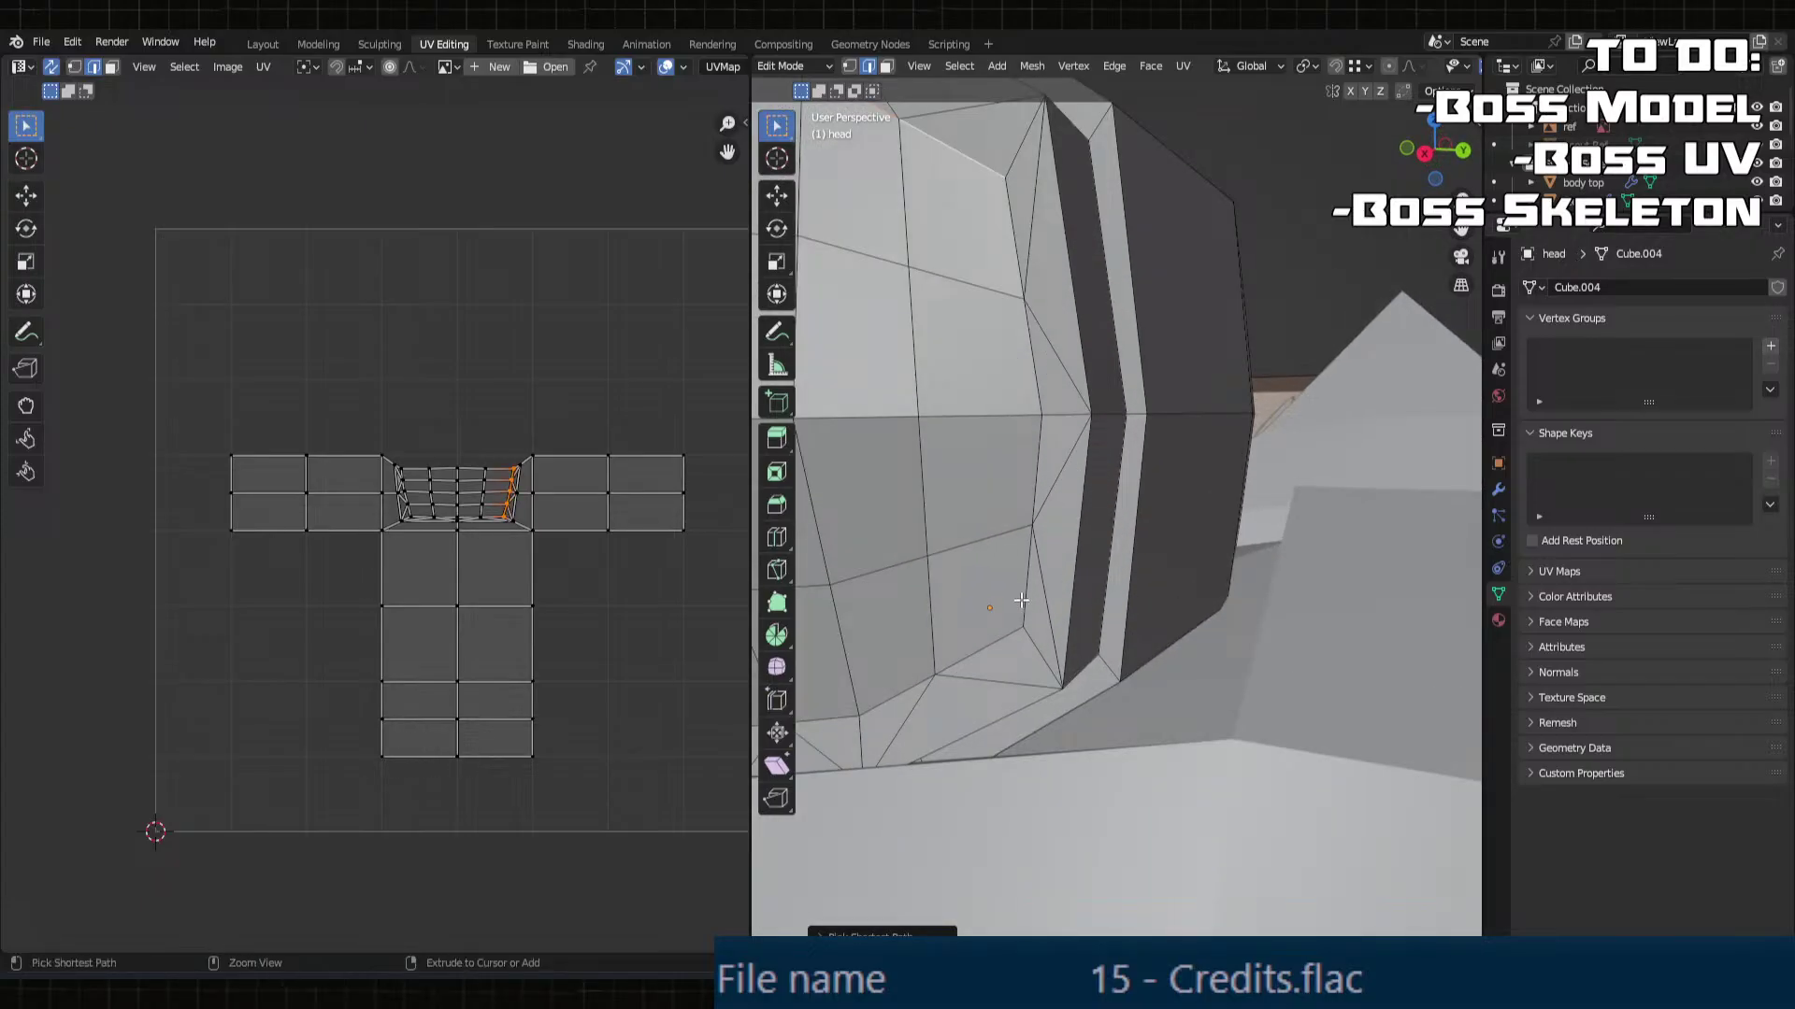
{"action": "left_click", "coordinate": [1019, 601], "text": "ctrl"}
{"action": "middle_click_drag", "start_coordinate": [944, 612], "coordinate": [1066, 654]}
{"action": "left_click", "coordinate": [950, 666], "text": "ctrl"}
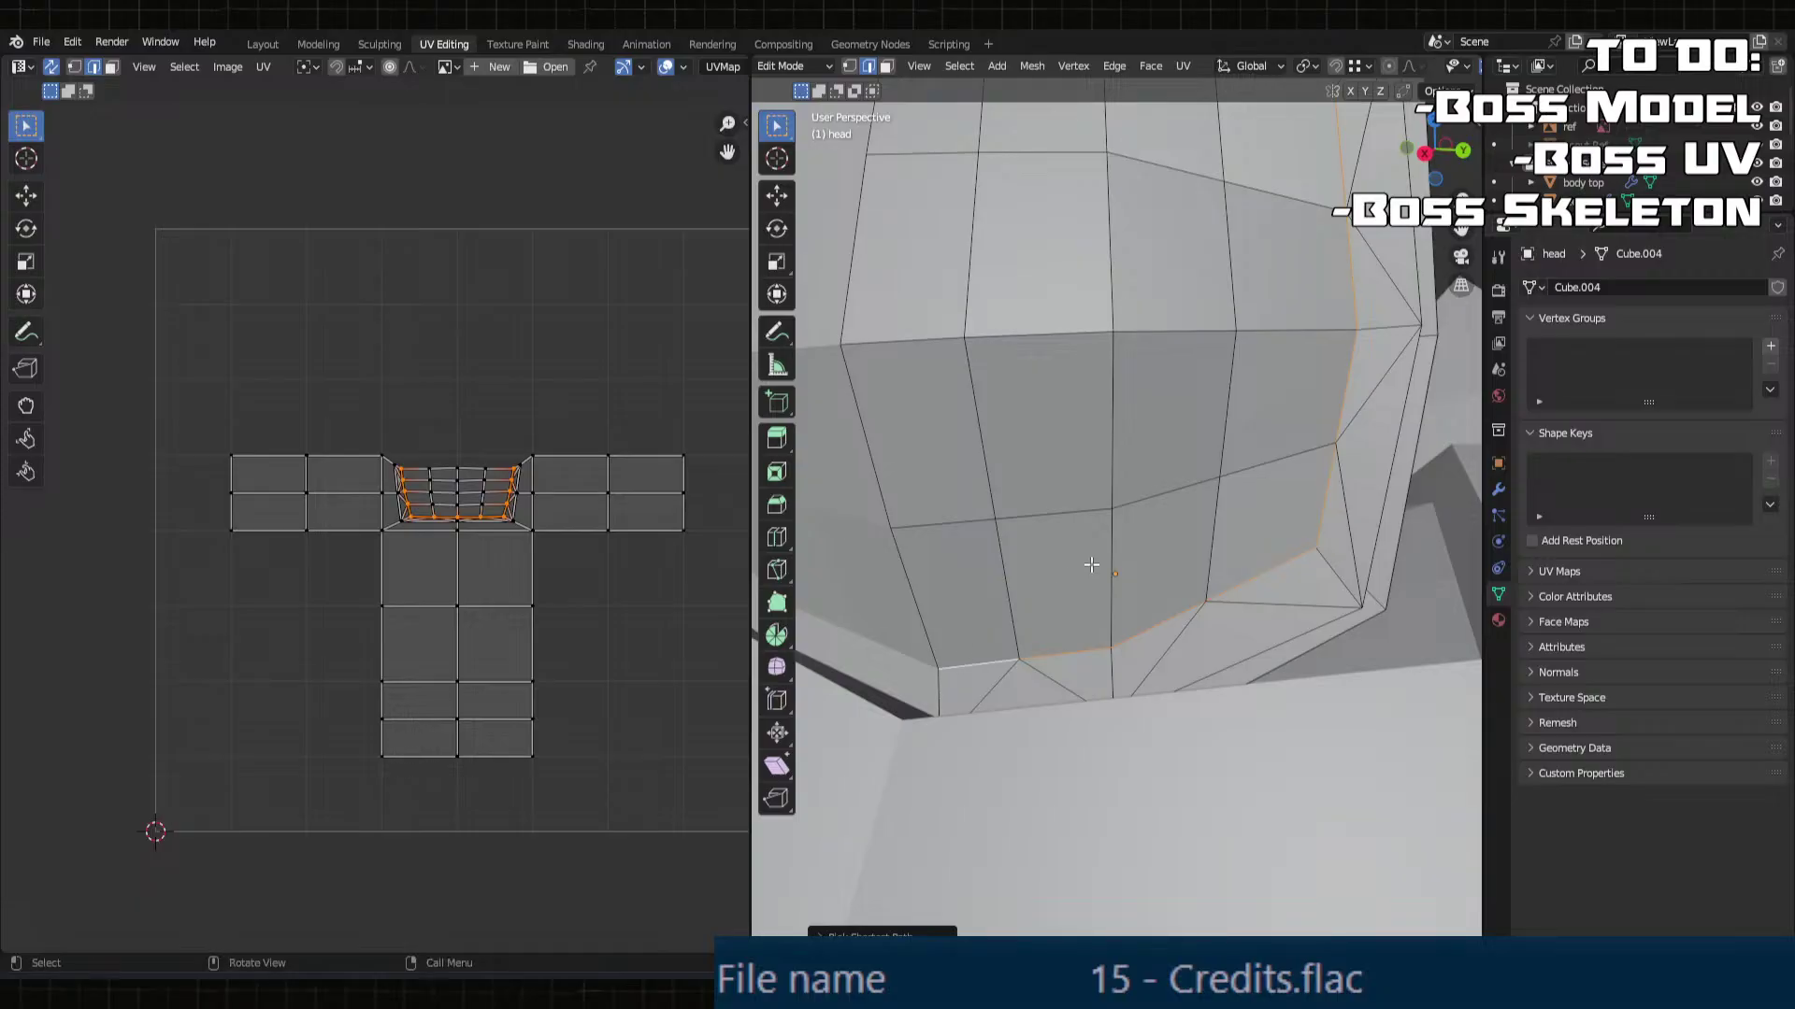
{"action": "key", "text": "u"}
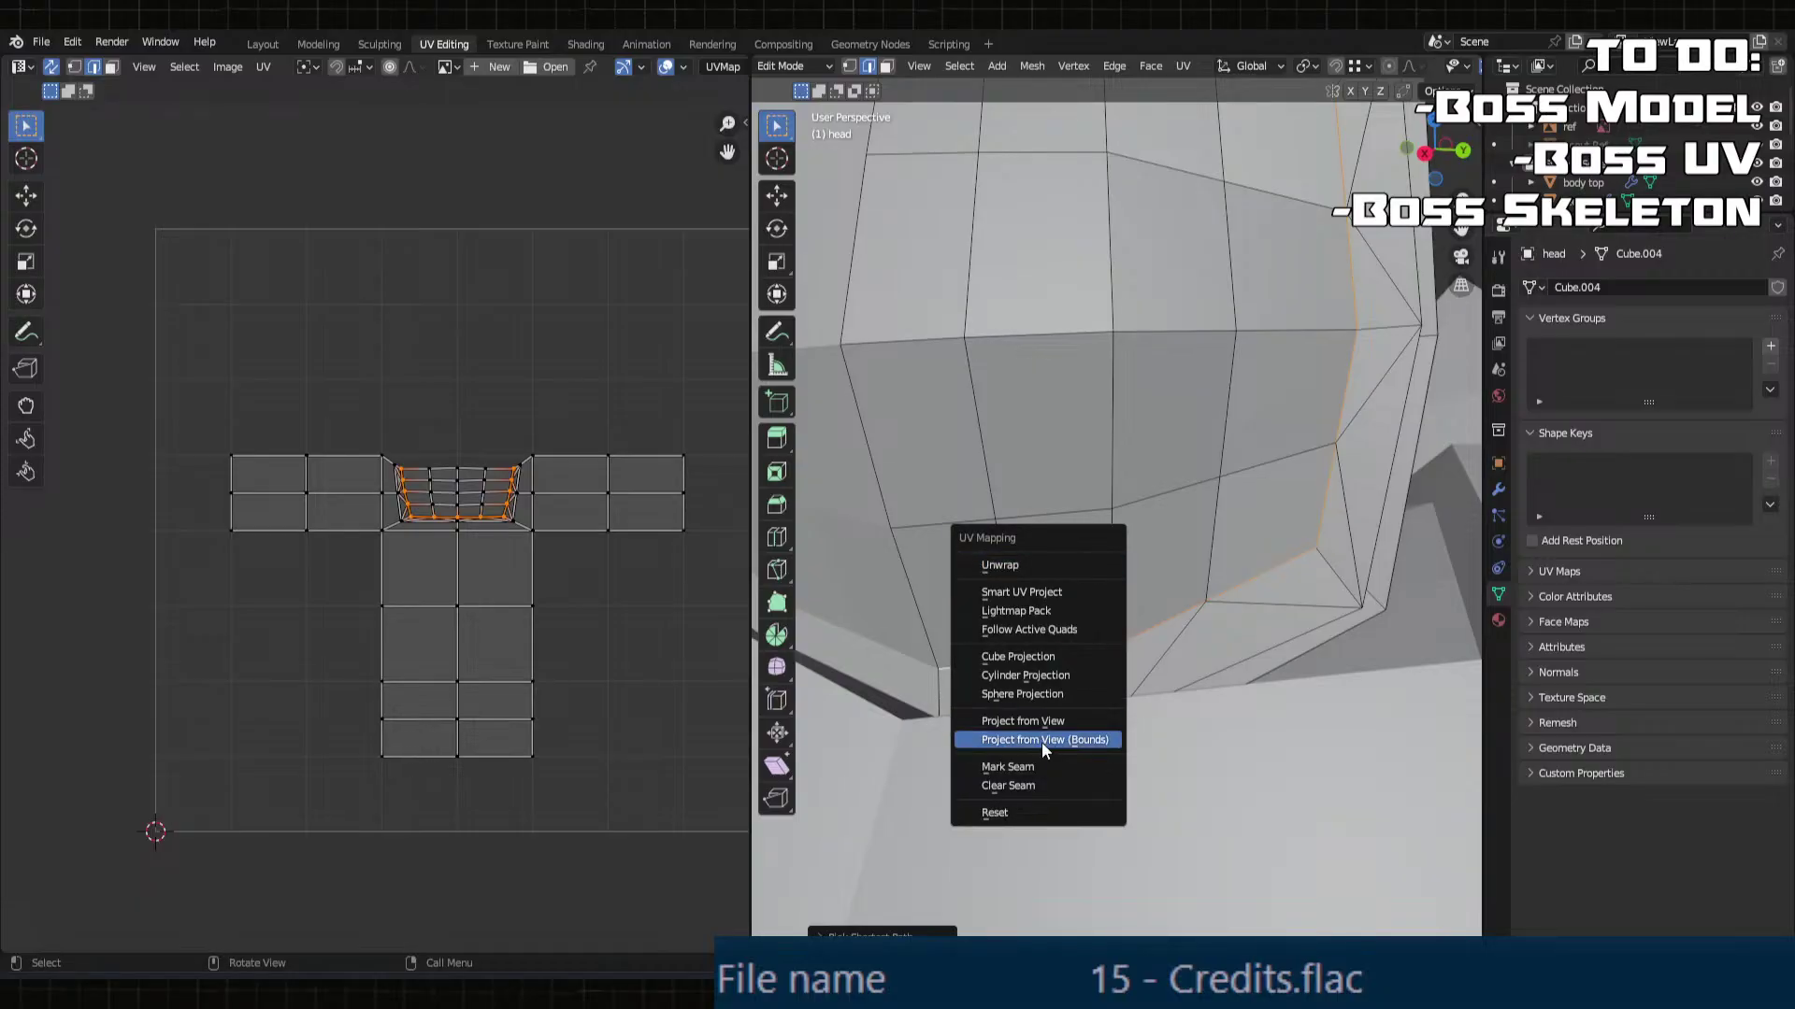
{"action": "left_click", "coordinate": [1023, 774]}
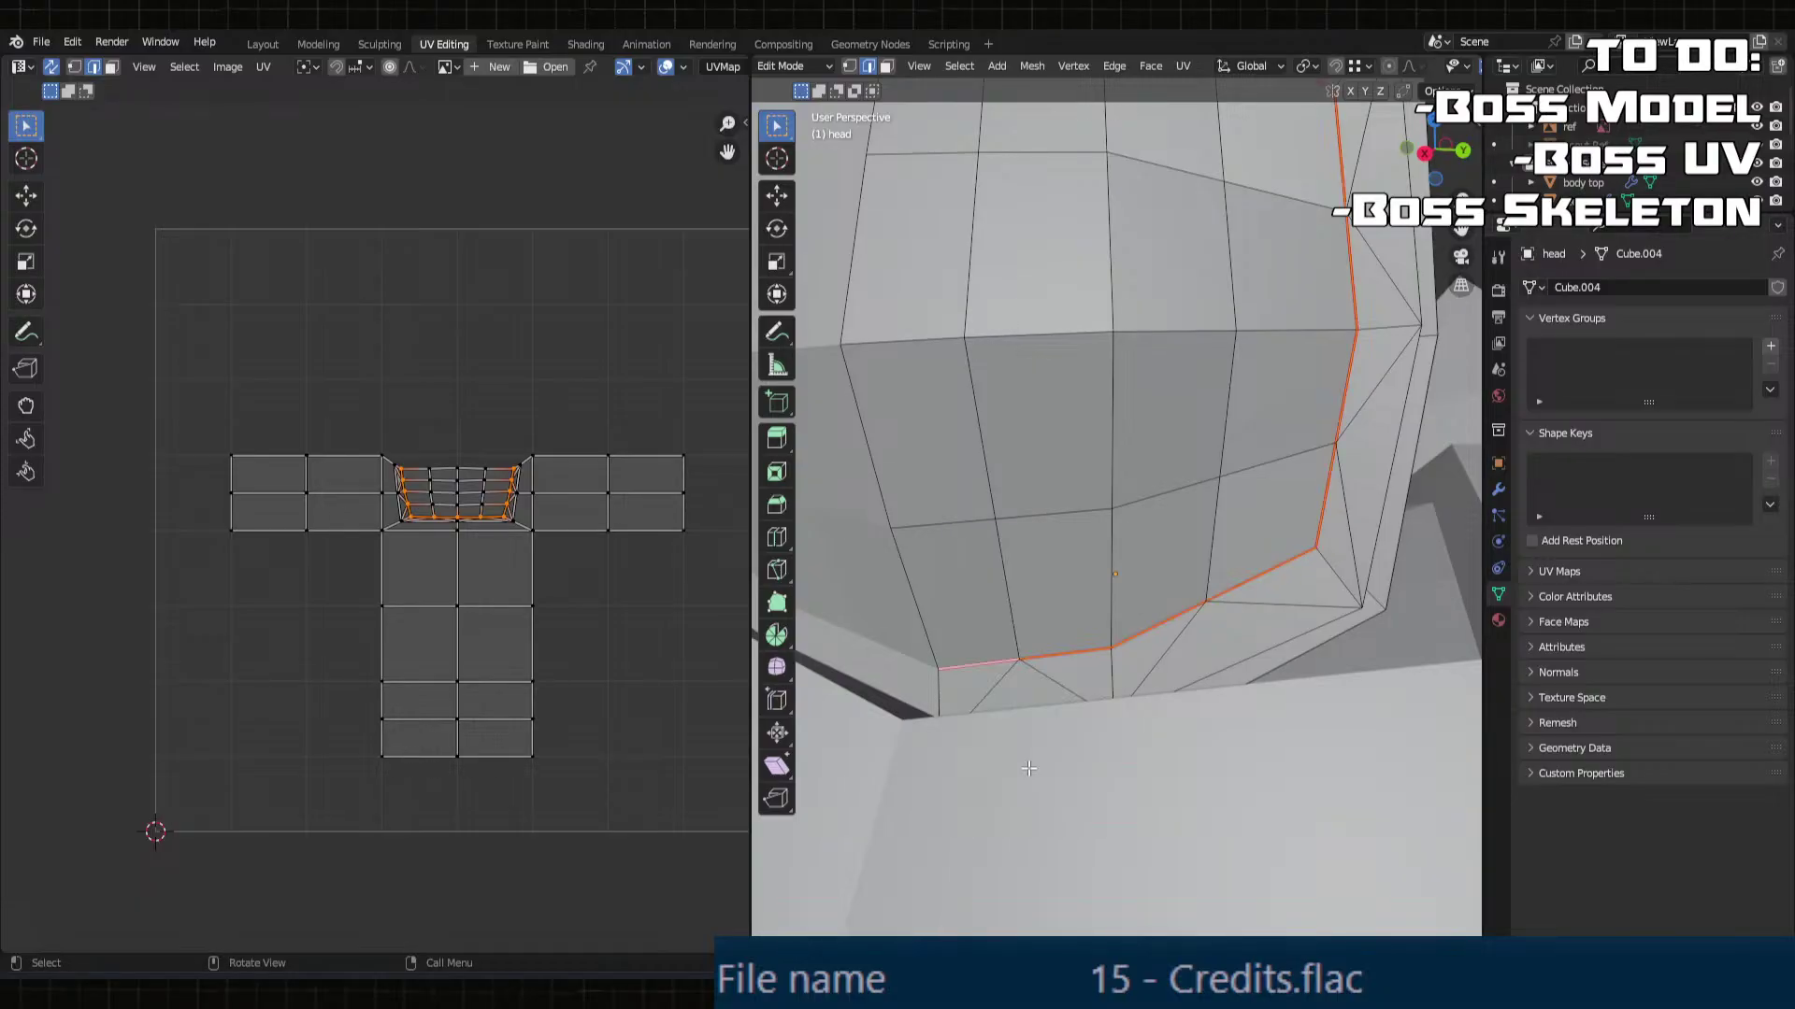
Step: Select the open edge loop along the head's centre line and mark it as a seam
{"action": "middle_click_drag", "start_coordinate": [1193, 496], "coordinate": [1112, 616]}
{"action": "left_click", "coordinate": [978, 670], "text": "alt"}
{"action": "middle_click_drag", "start_coordinate": [979, 670], "coordinate": [1121, 505]}
{"action": "key", "text": "u"}
{"action": "left_click", "coordinate": [1011, 484]}
{"action": "middle_click_drag", "start_coordinate": [1122, 505], "coordinate": [1186, 521]}
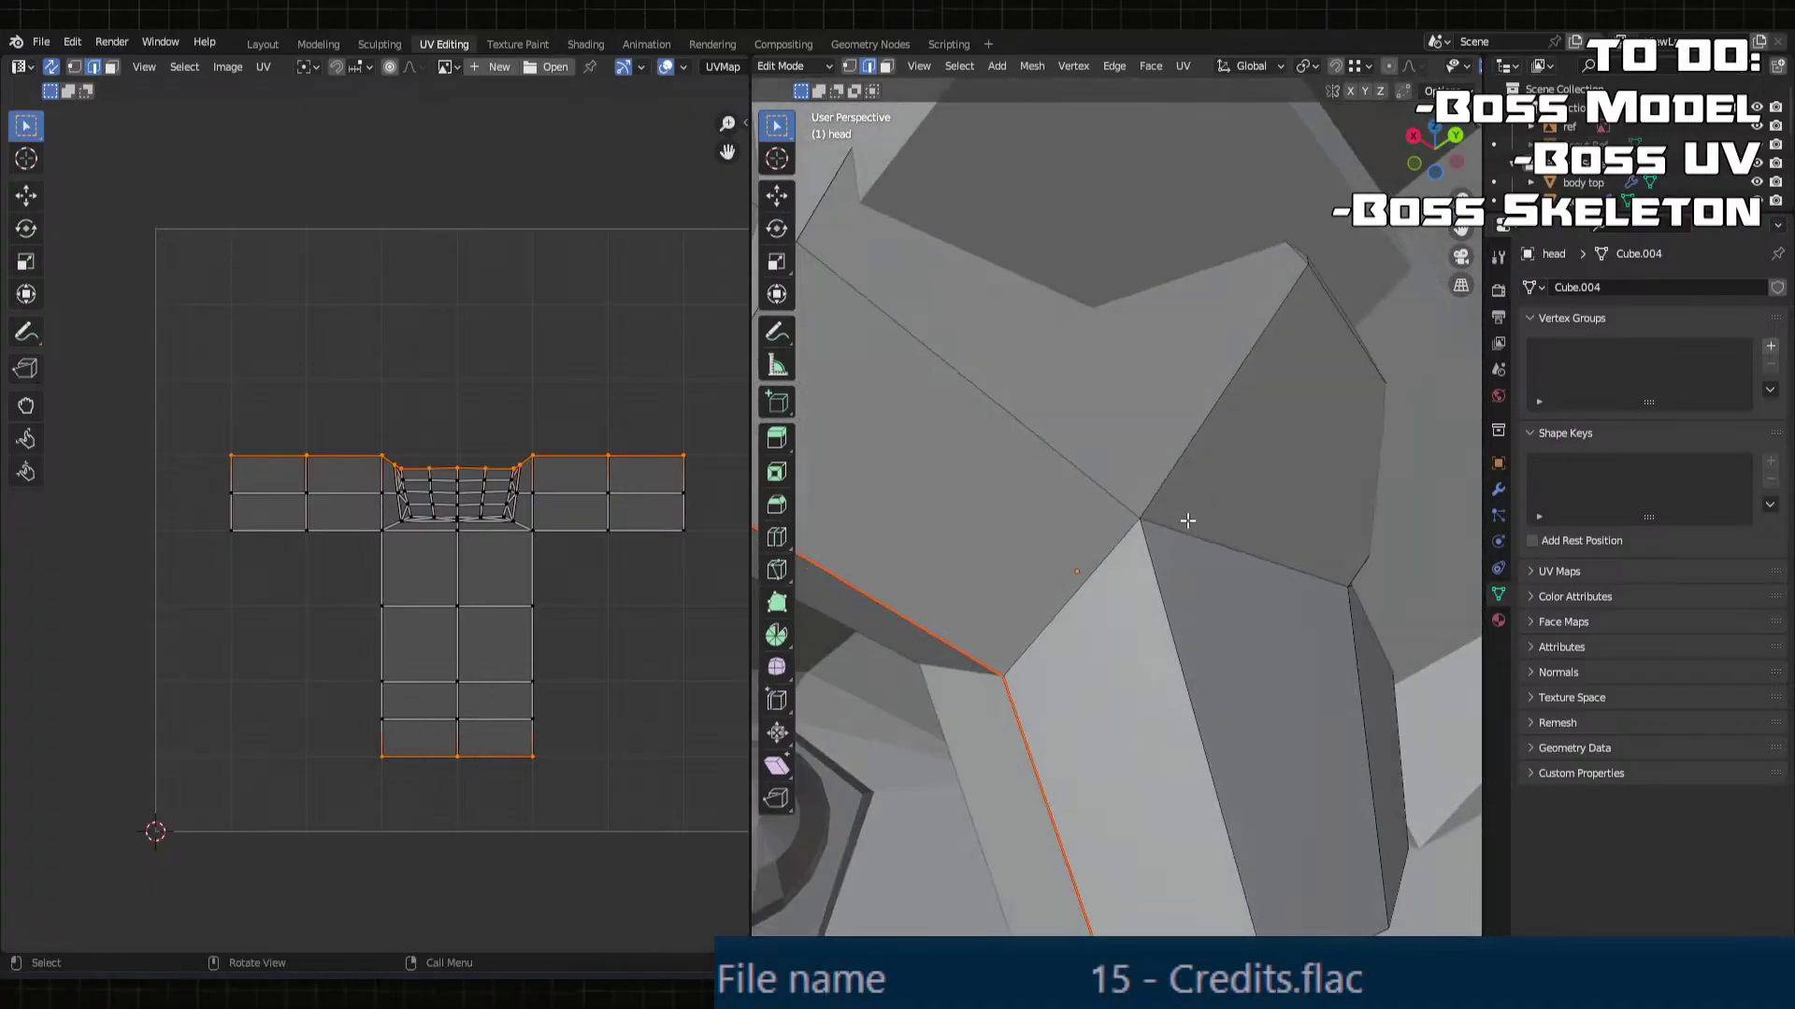
Step: Select the edges across the lower back and underside of the head and mark them as a seam
{"action": "left_click", "coordinate": [1089, 580]}
{"action": "middle_click_drag", "start_coordinate": [1089, 579], "coordinate": [1232, 619]}
{"action": "left_click", "coordinate": [1089, 615]}
{"action": "left_click", "coordinate": [1374, 647]}
{"action": "middle_click_drag", "start_coordinate": [1367, 655], "coordinate": [1112, 620]}
{"action": "left_click", "coordinate": [1109, 457]}
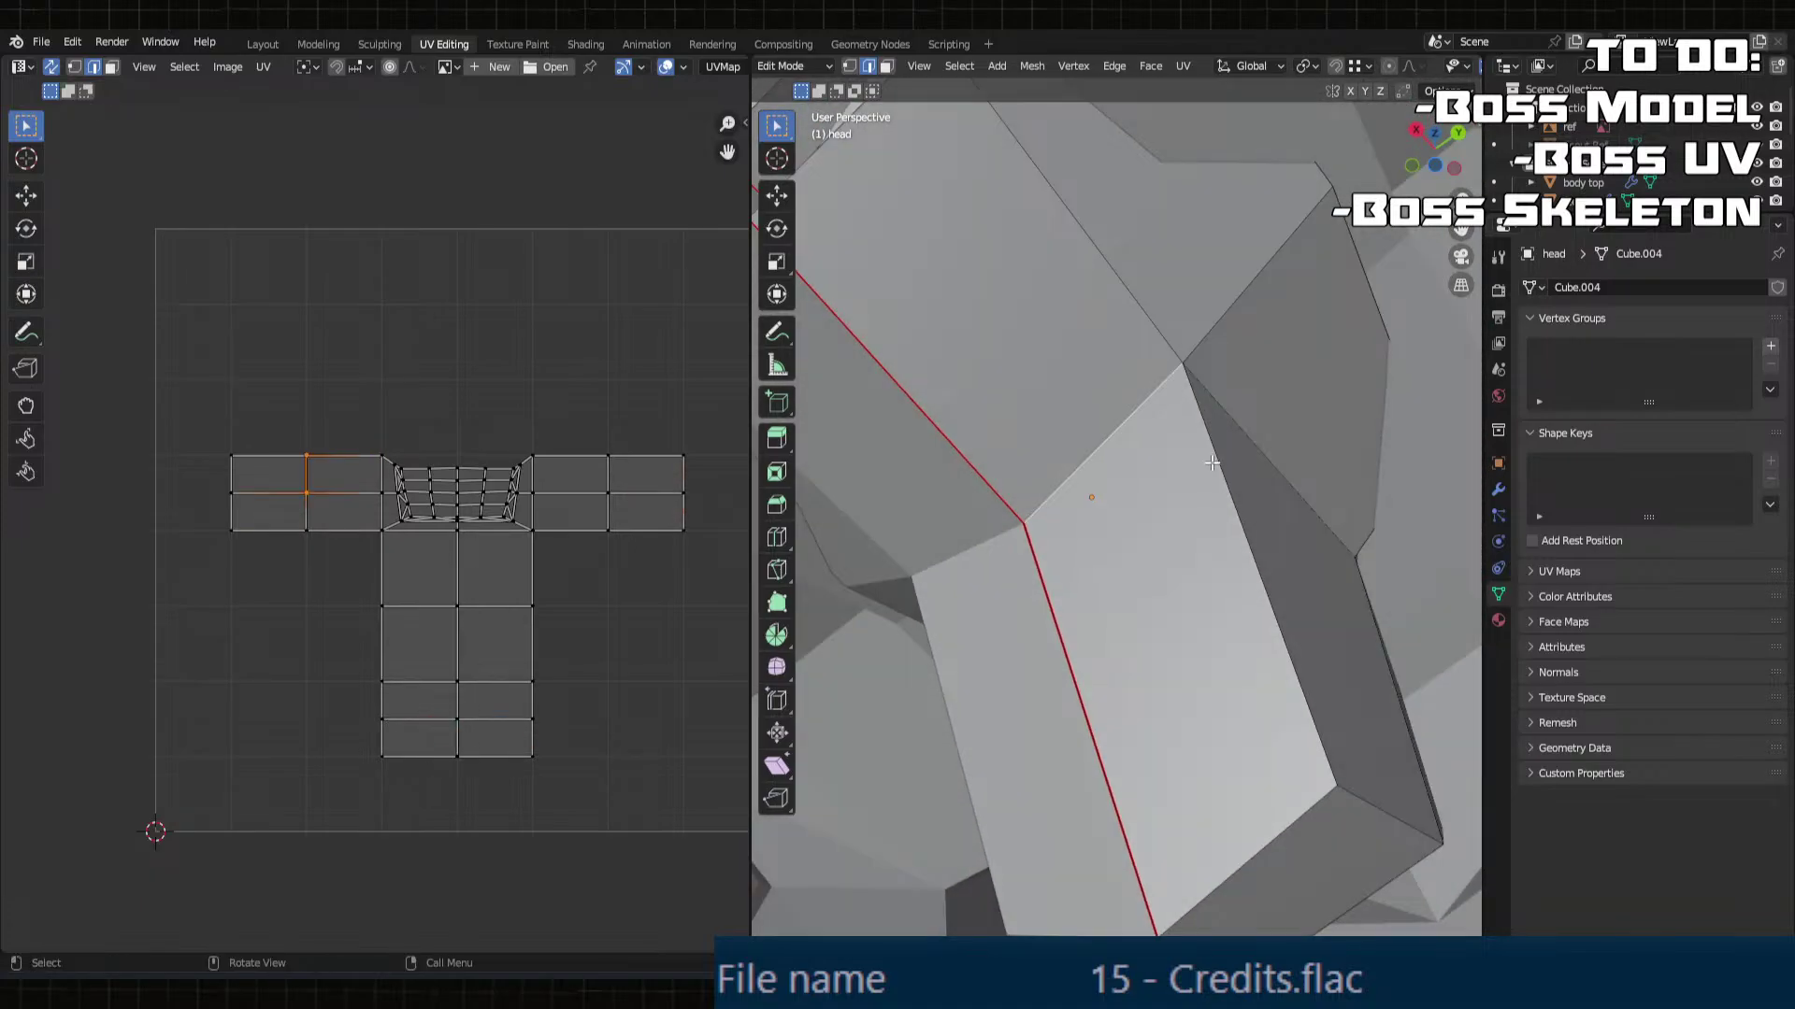
{"action": "left_click", "coordinate": [1257, 434], "text": "shift"}
{"action": "middle_click_drag", "start_coordinate": [1256, 433], "coordinate": [1107, 649]}
{"action": "left_click", "coordinate": [1120, 670], "text": "shift"}
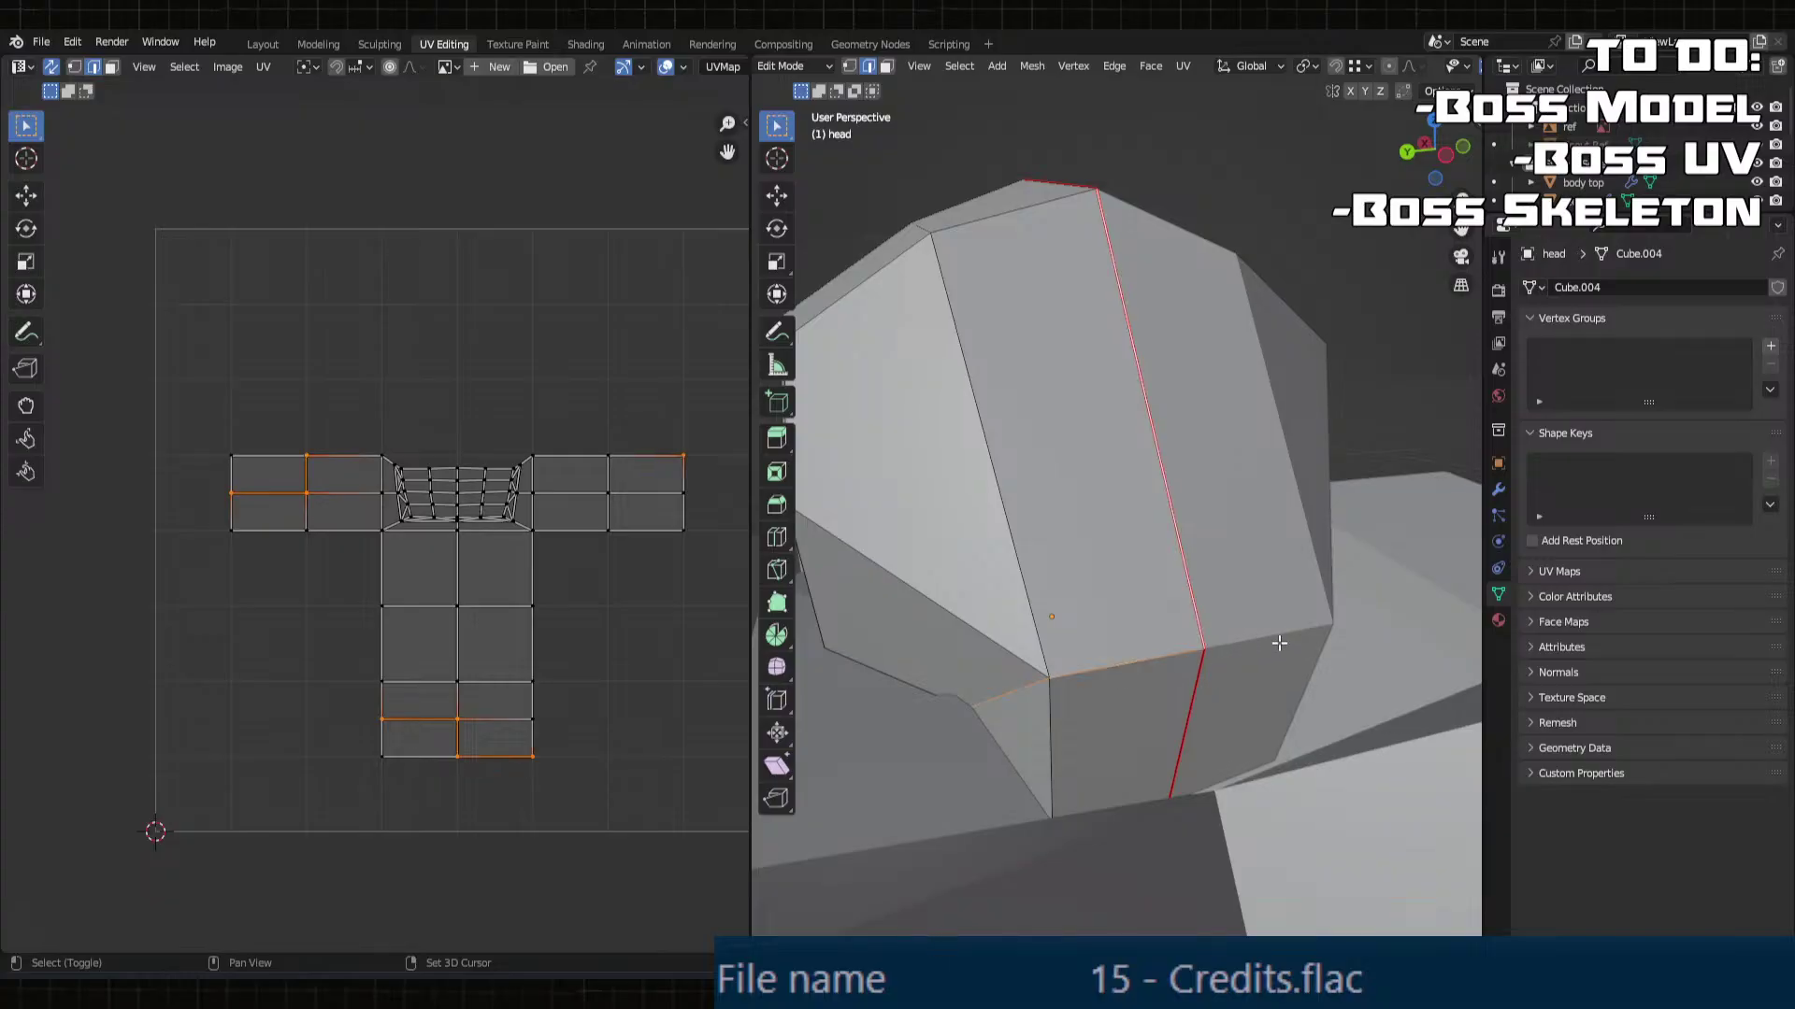
{"action": "middle_click_drag", "start_coordinate": [1262, 643], "coordinate": [1182, 587]}
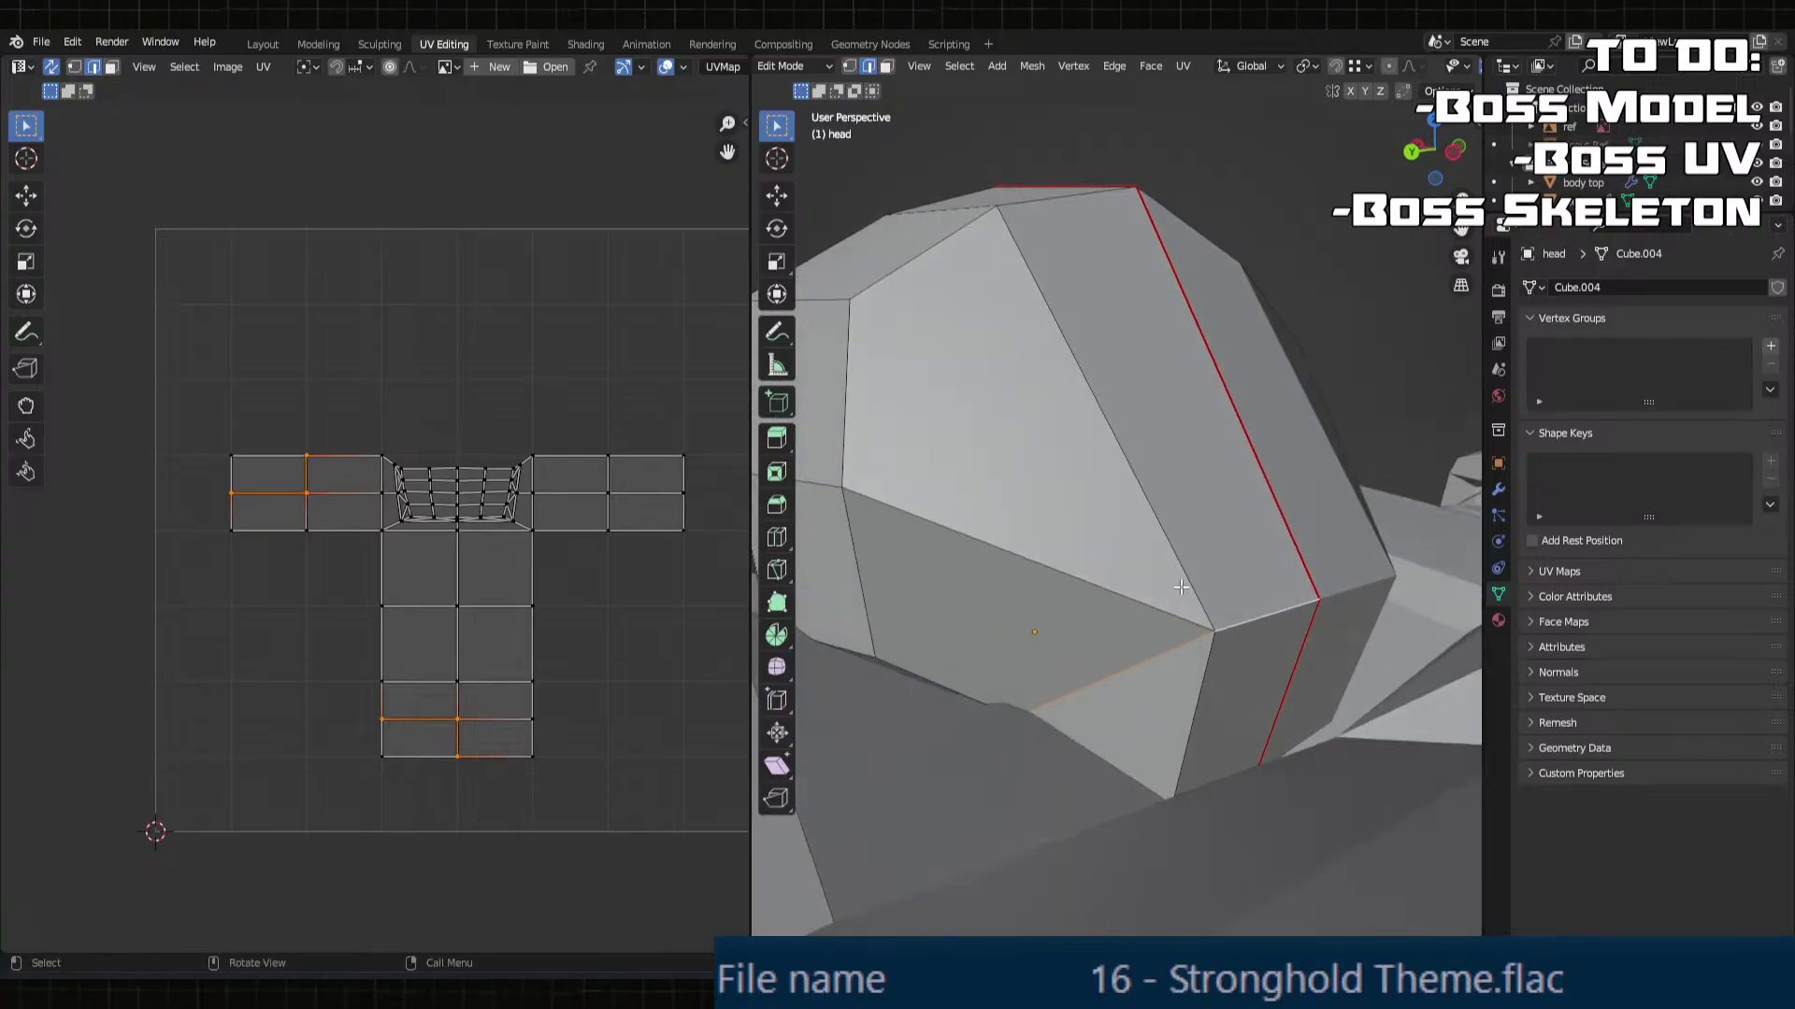
{"action": "key", "text": "u"}
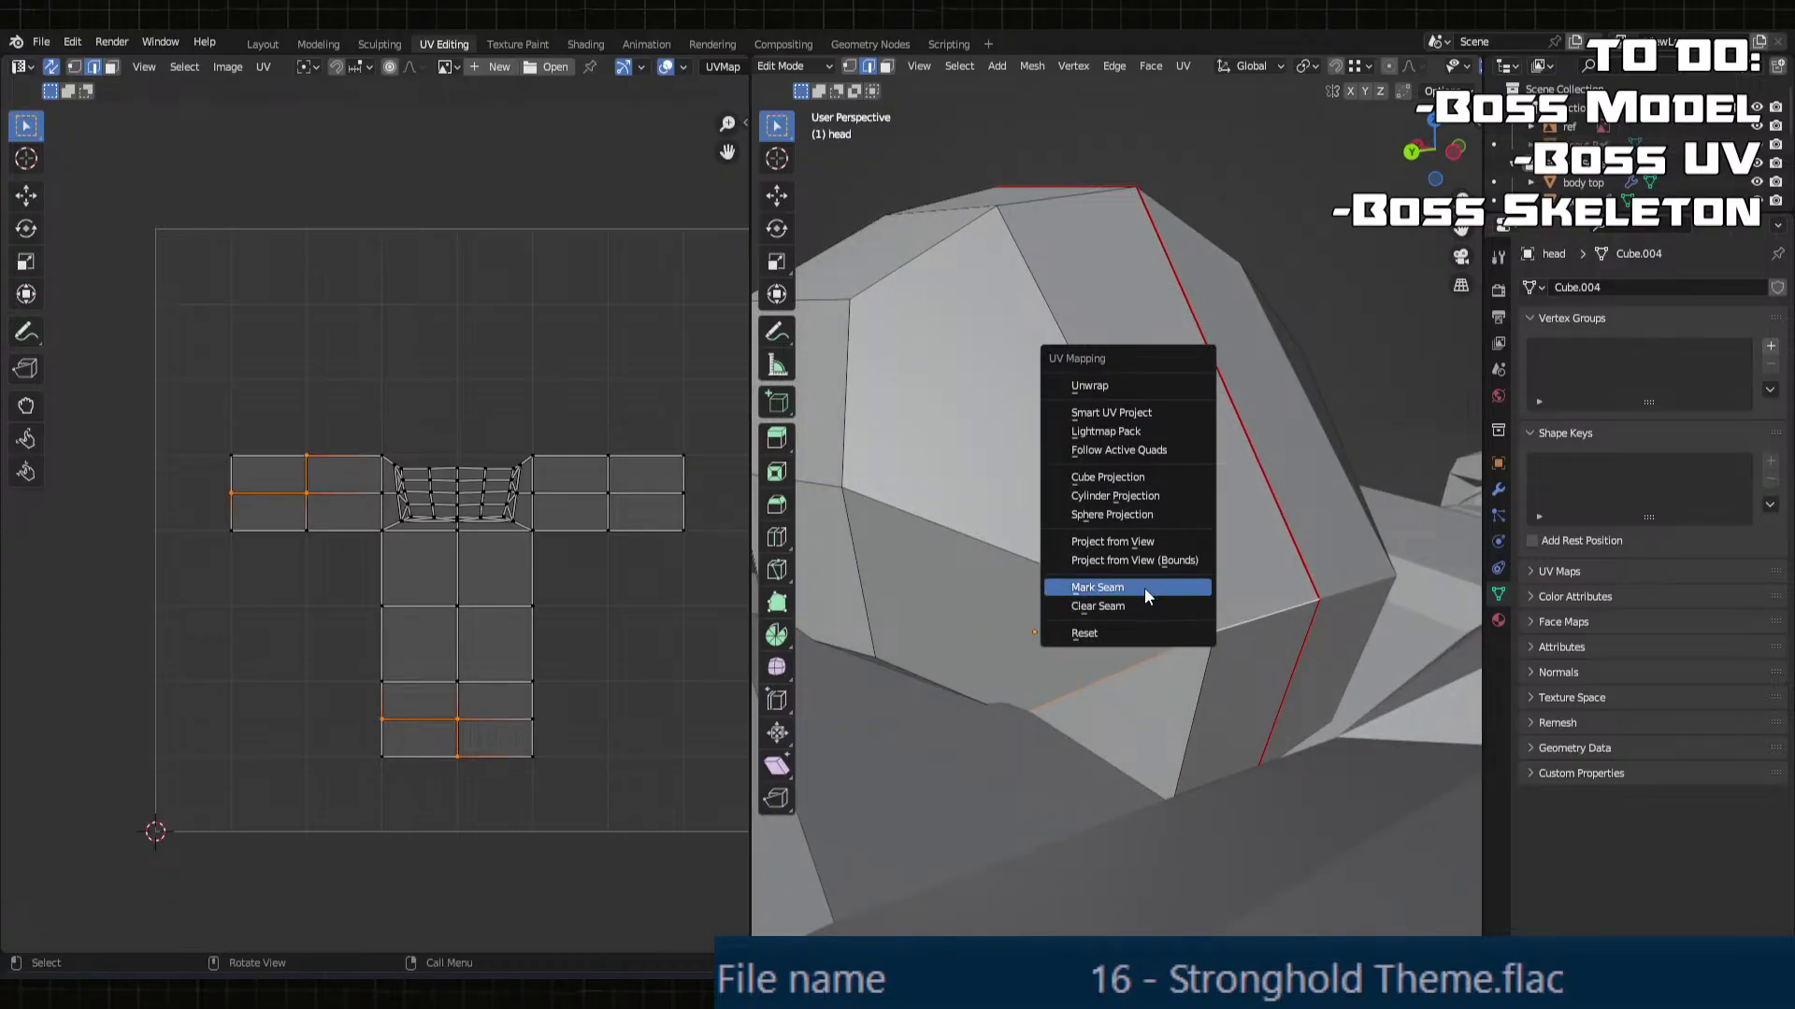
{"action": "left_click", "coordinate": [1140, 588]}
Step: Select the edges running up the rear side of the head from its underside and mark them as a seam
{"action": "middle_click_drag", "start_coordinate": [923, 548], "coordinate": [981, 544]}
{"action": "left_click", "coordinate": [979, 565]}
{"action": "left_click", "coordinate": [998, 338], "text": "shift"}
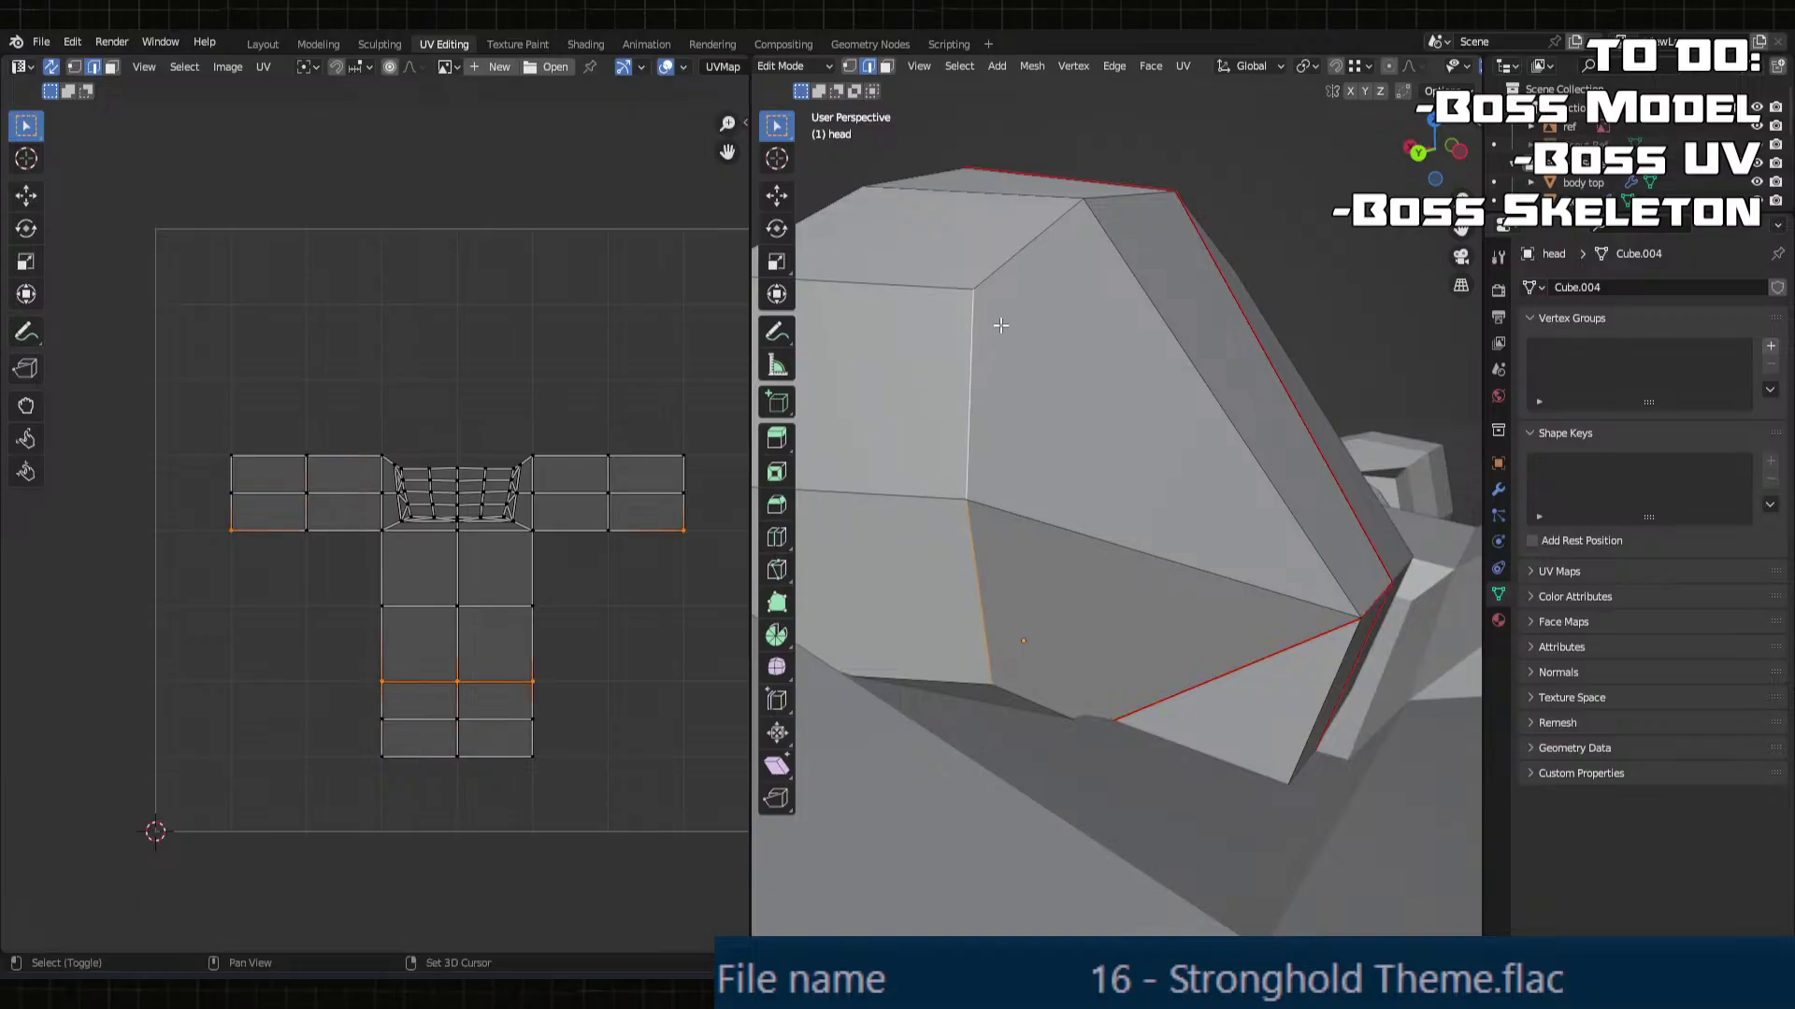
{"action": "middle_click_drag", "start_coordinate": [1013, 289], "coordinate": [1200, 589]}
{"action": "left_click", "coordinate": [1115, 522], "text": "shift"}
{"action": "key", "text": "u"}
{"action": "left_click", "coordinate": [1085, 609]}
Step: Select the whole head mesh and unwrap it along its seams
{"action": "scroll", "coordinate": [1156, 549], "scroll_direction": "down", "scroll_amount": 4}
{"action": "key", "text": "a"}
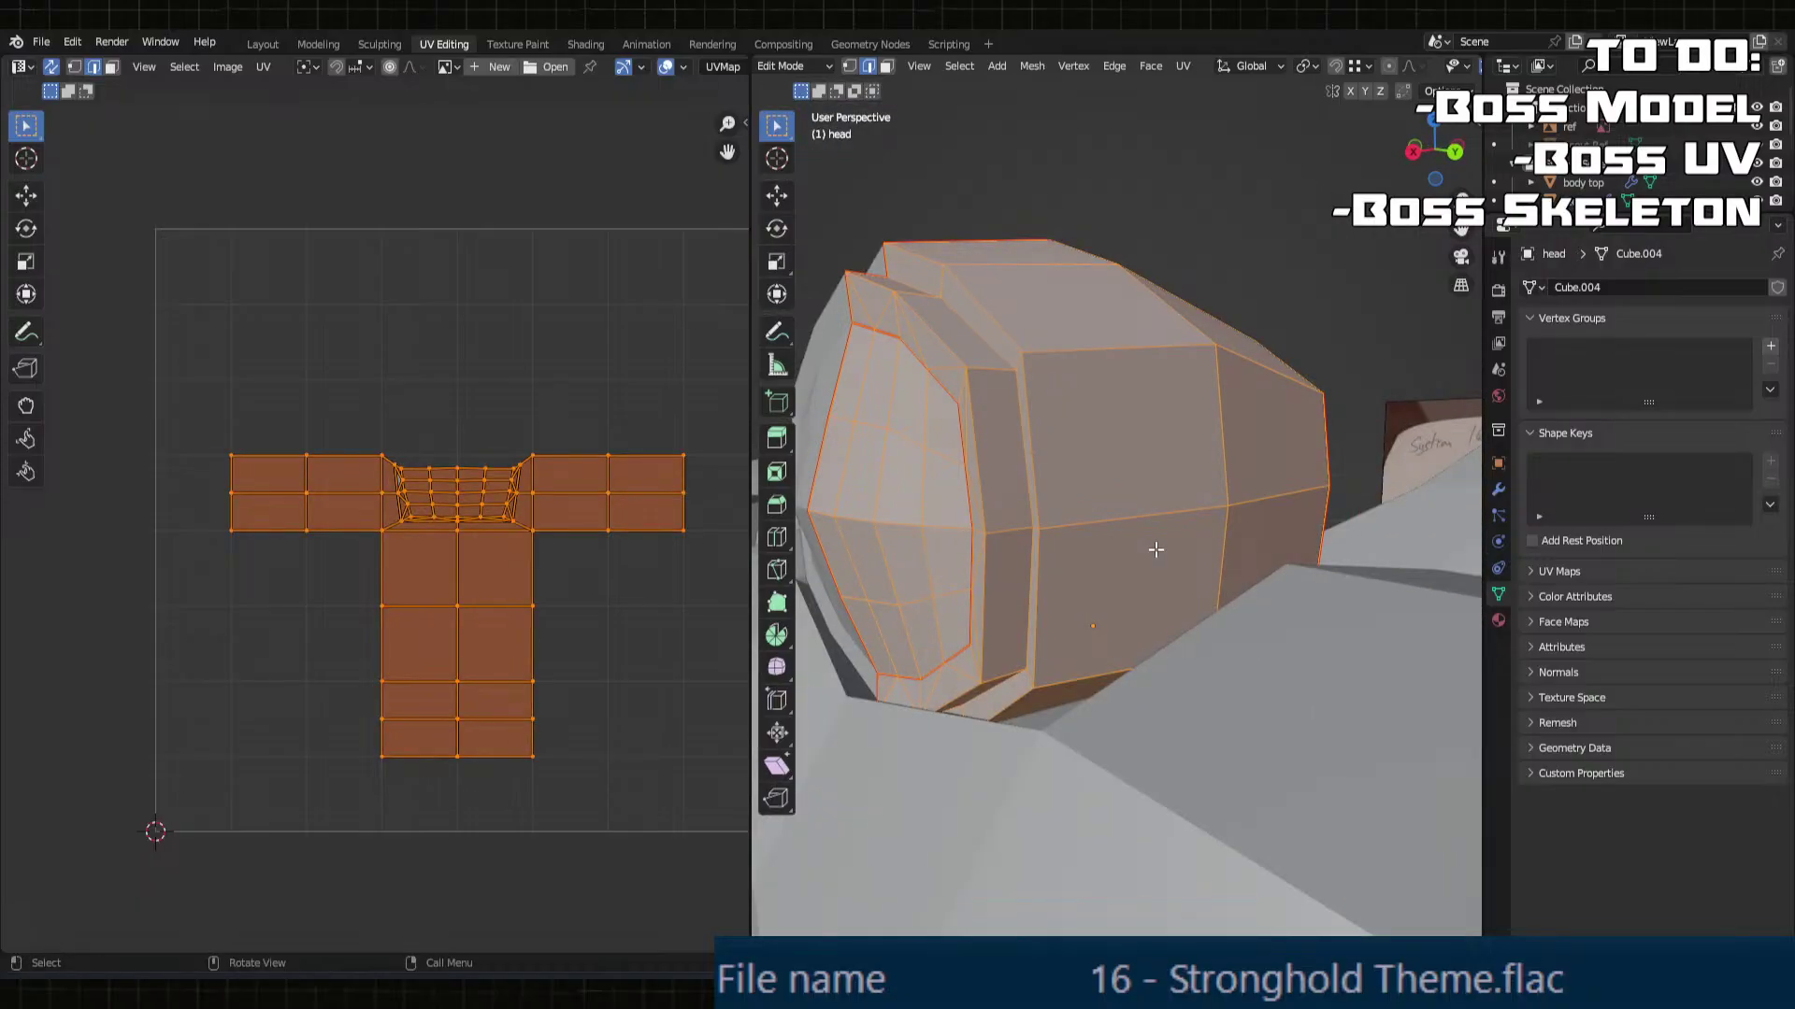
{"action": "middle_click_drag", "start_coordinate": [1100, 549], "coordinate": [1126, 548]}
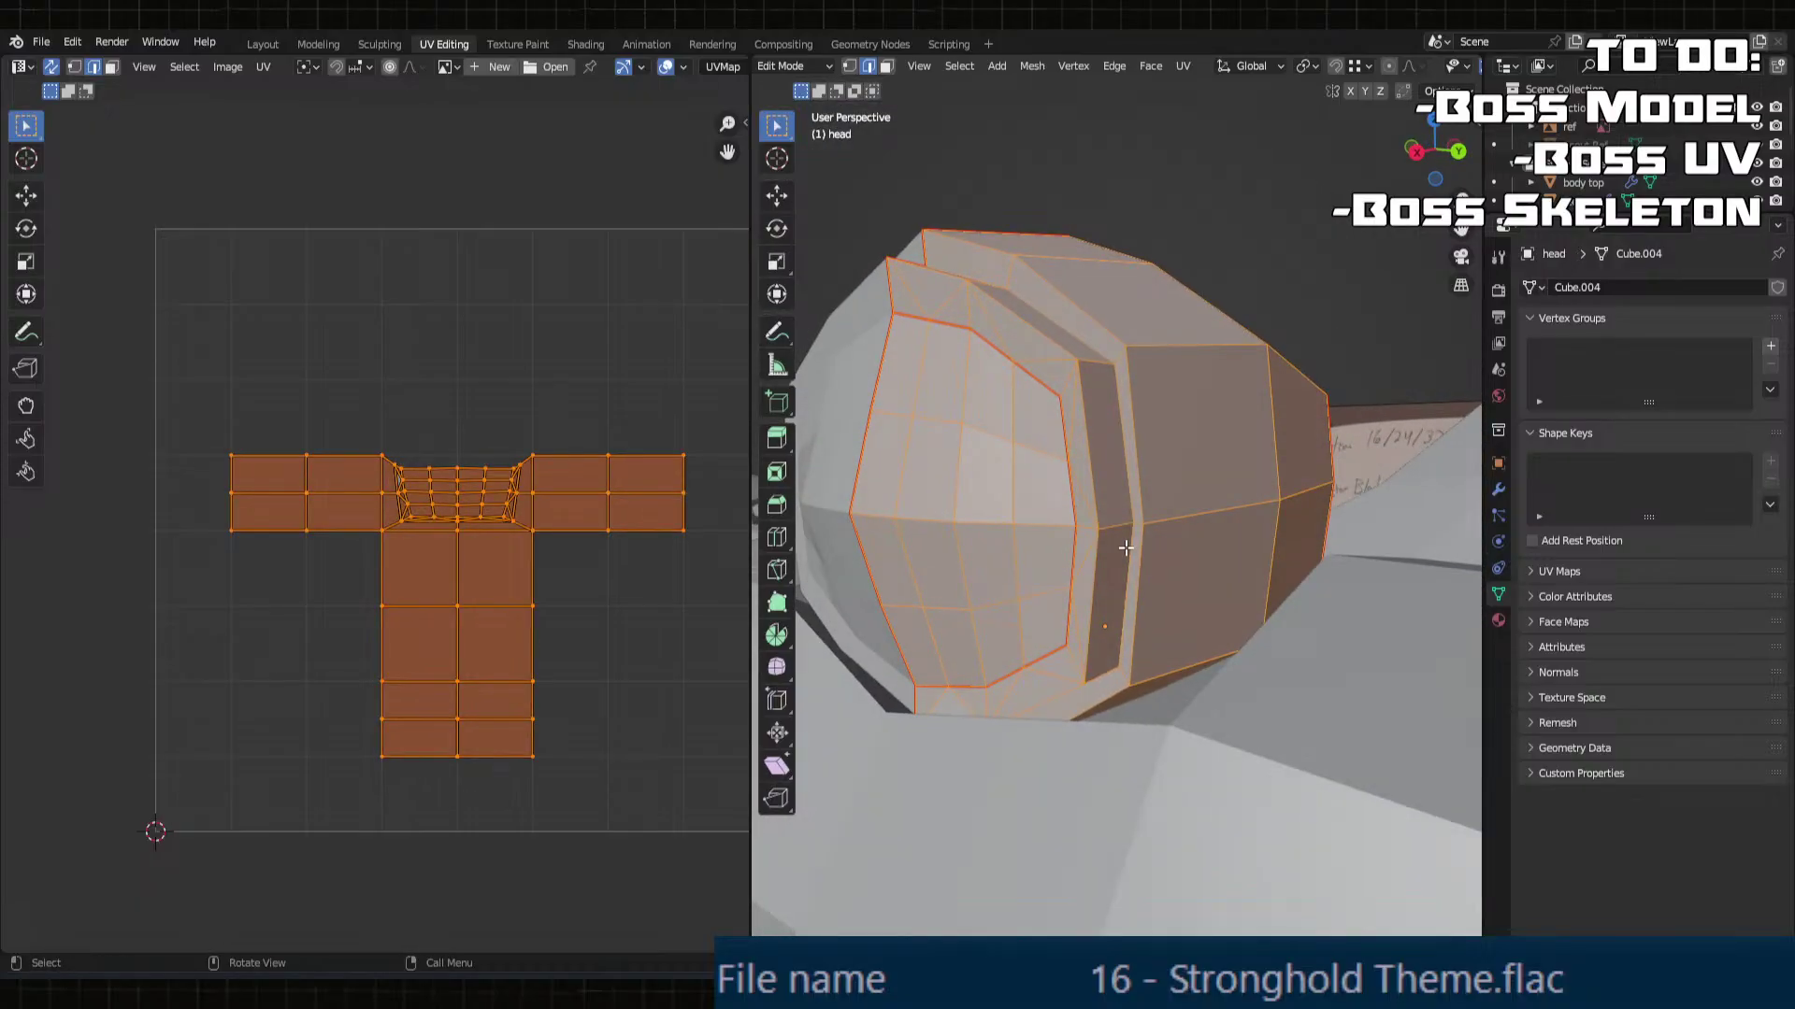
{"action": "key", "text": "u"}
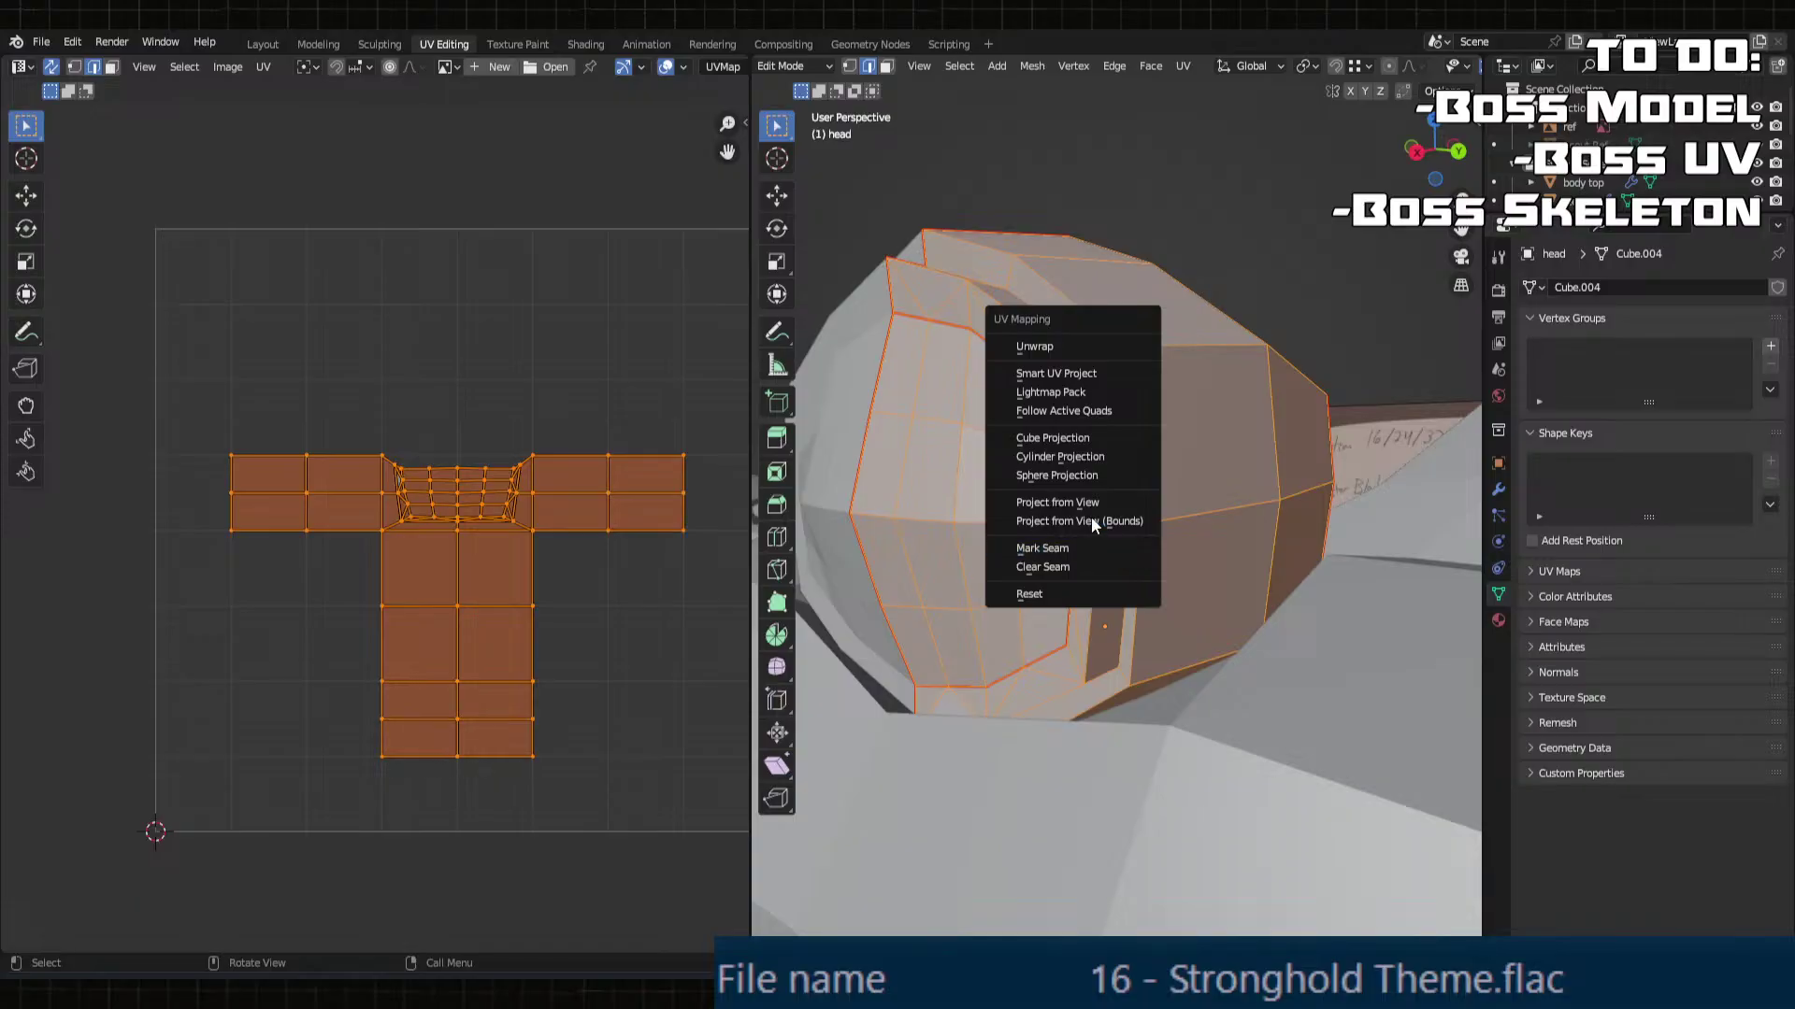
{"action": "left_click", "coordinate": [1042, 338]}
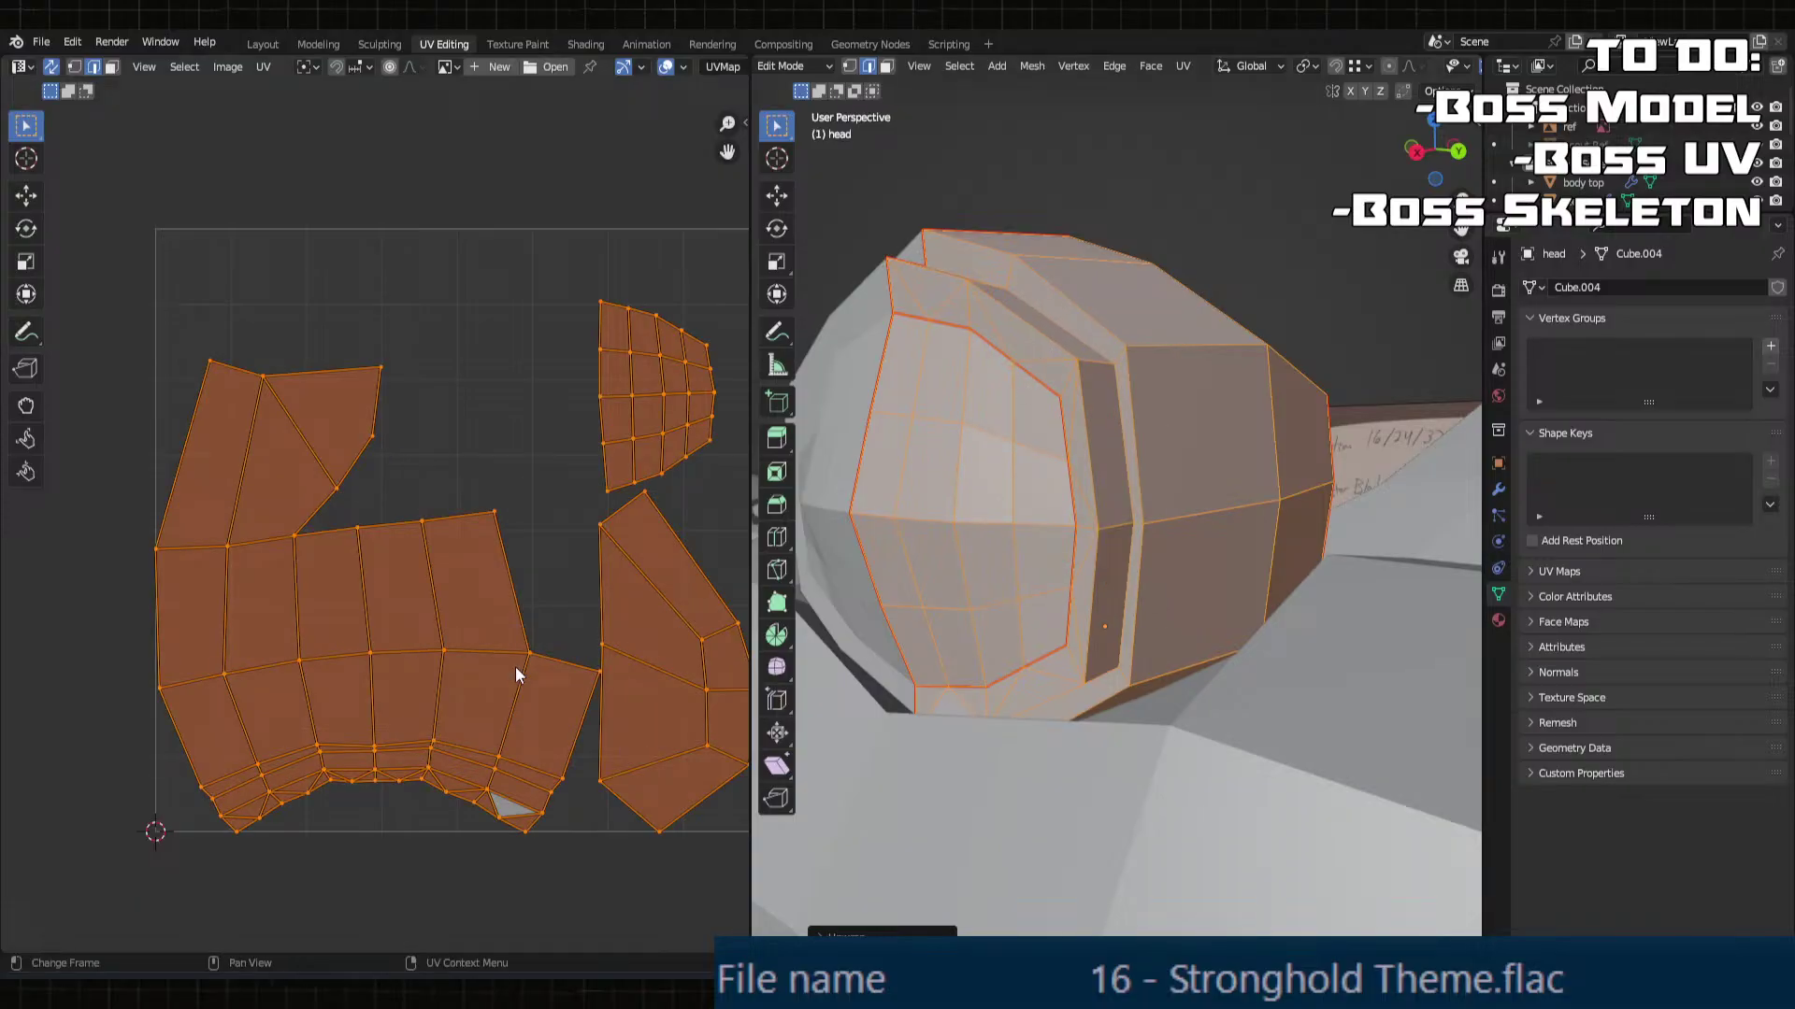
Step: Switch to face selection and pick faces on the head's side and in the UV layout to match them up
{"action": "key", "text": "3"}
{"action": "left_click", "coordinate": [1116, 519]}
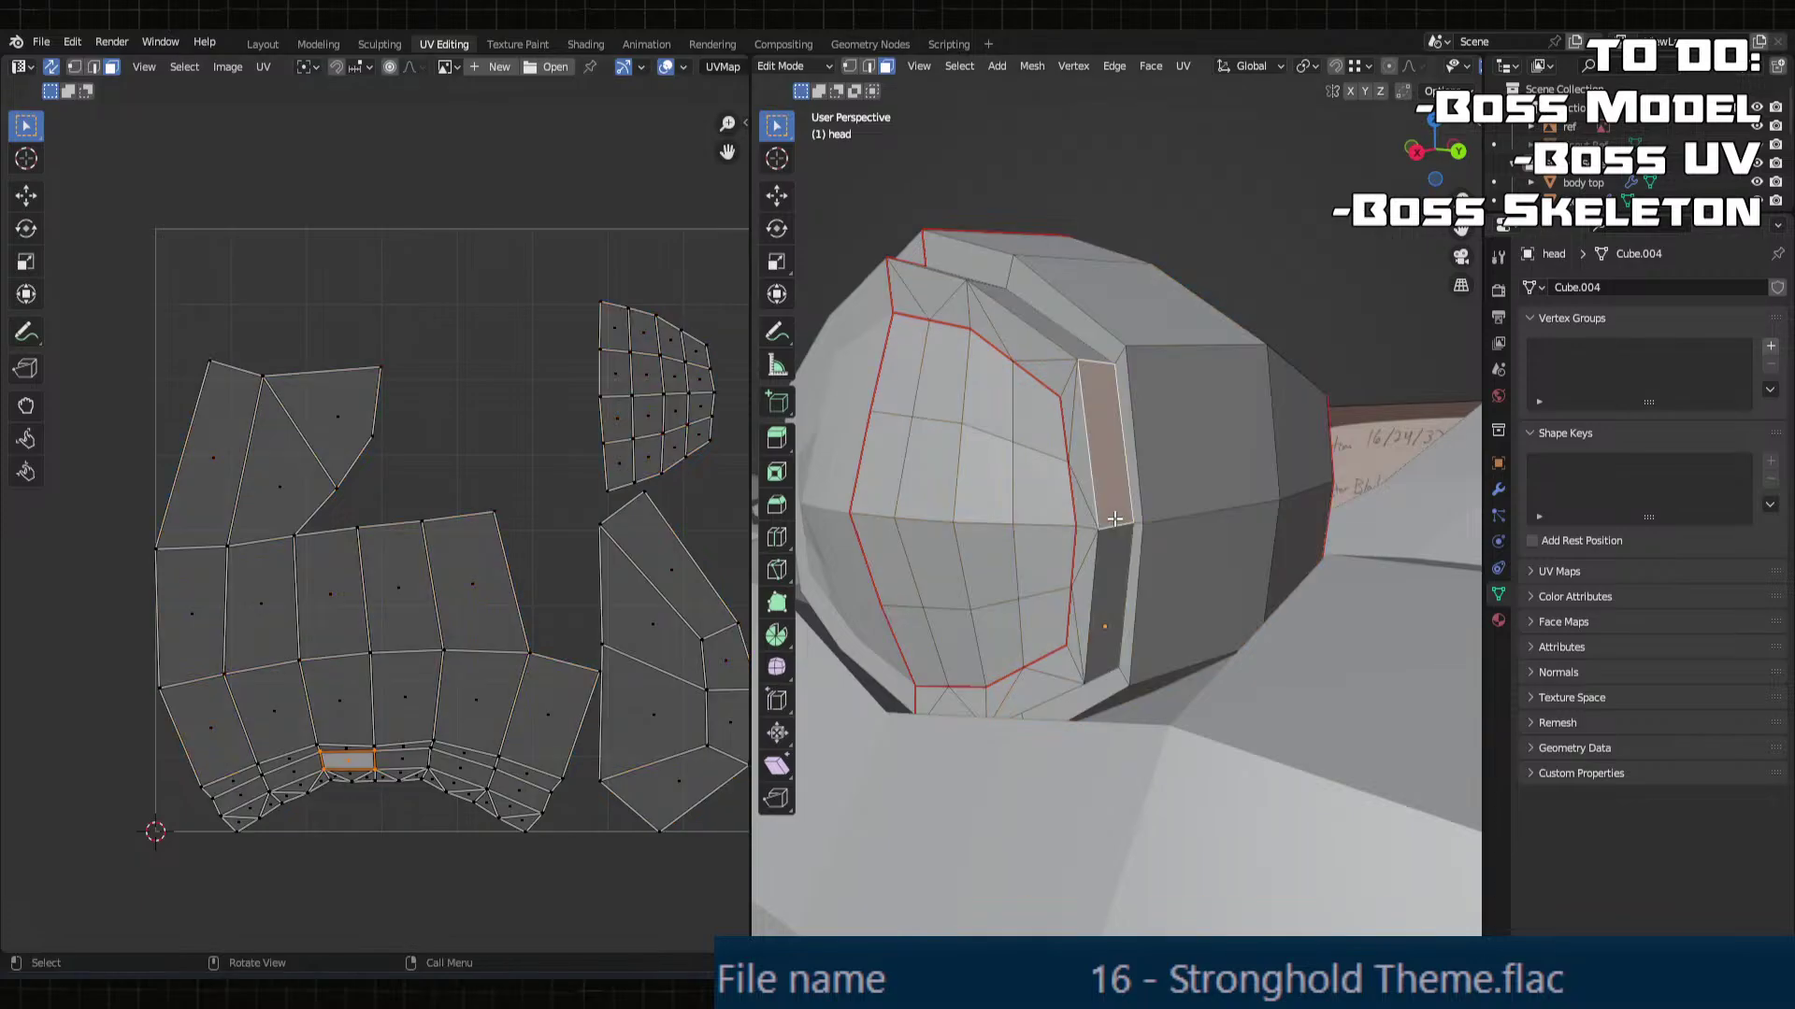
{"action": "left_click", "coordinate": [1185, 490]}
{"action": "left_click", "coordinate": [1162, 603]}
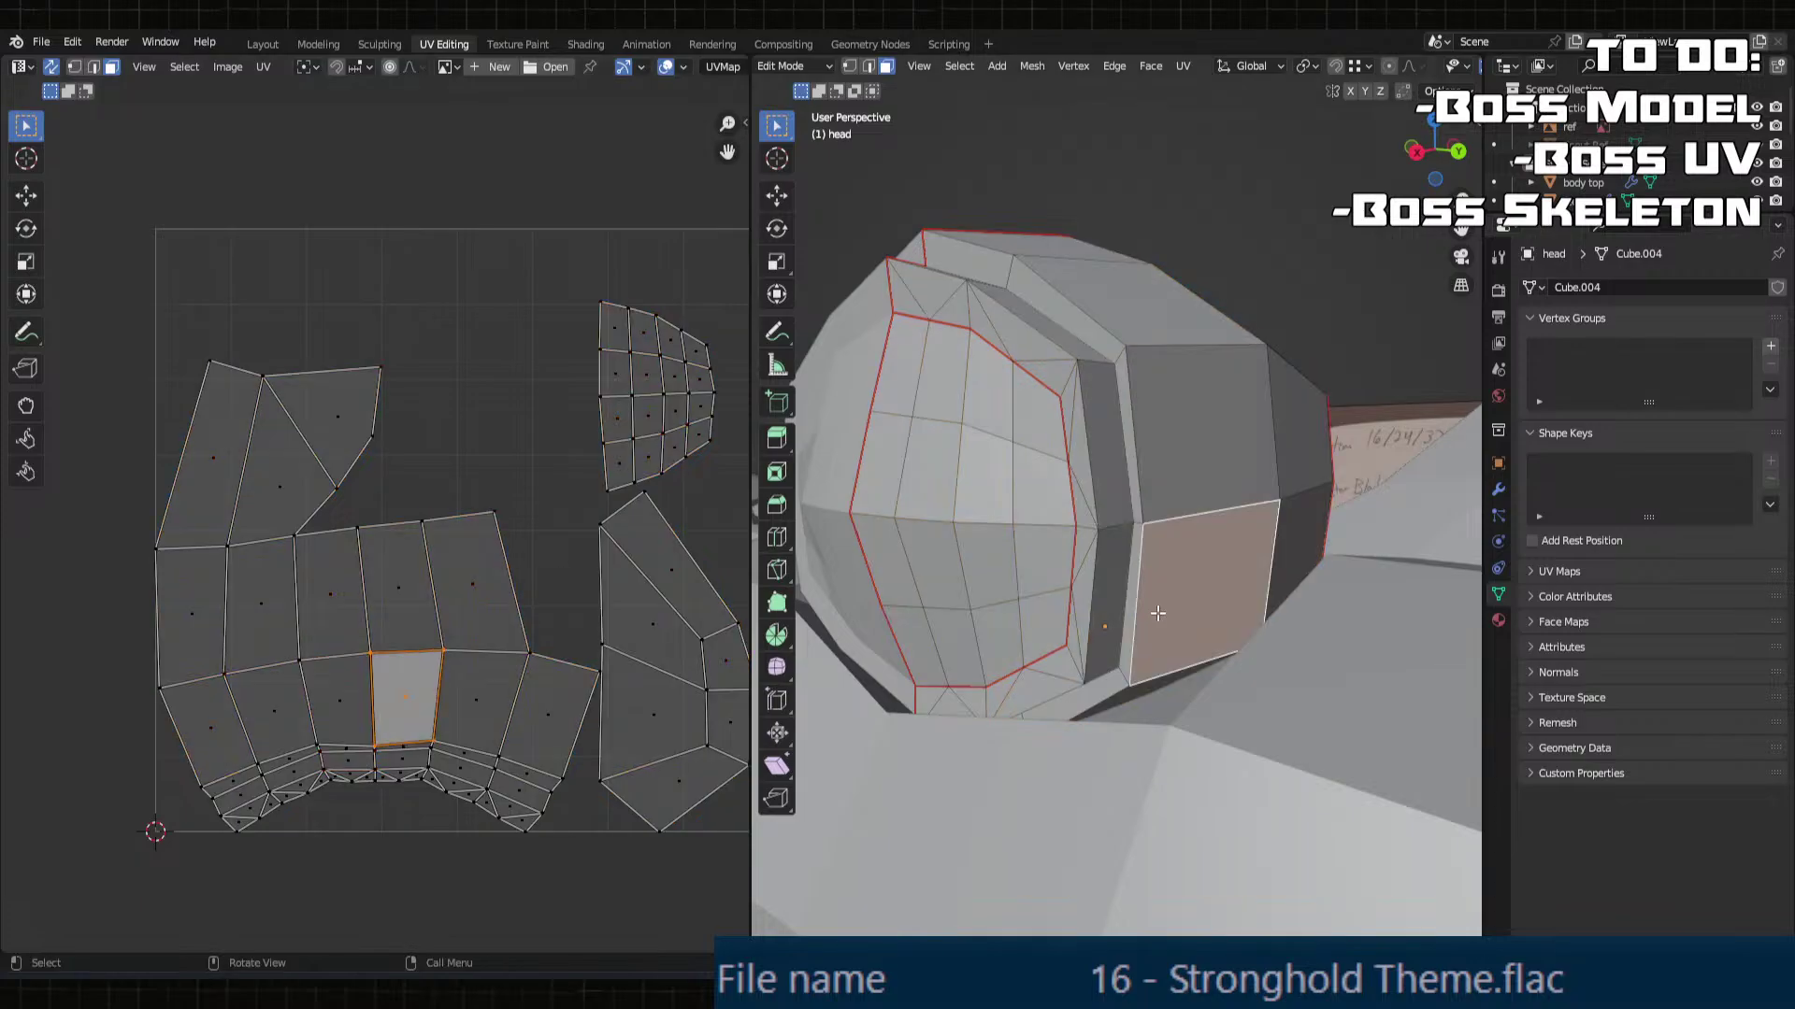
{"action": "left_click", "coordinate": [572, 675]}
{"action": "middle_click_drag", "start_coordinate": [1157, 561], "coordinate": [1147, 654]}
{"action": "scroll", "coordinate": [1134, 494], "scroll_direction": "up", "scroll_amount": 4}
{"action": "scroll", "coordinate": [1209, 533], "scroll_direction": "down", "scroll_amount": 3}
{"action": "scroll", "coordinate": [1246, 597], "scroll_direction": "down", "scroll_amount": 1}
{"action": "scroll", "coordinate": [1246, 596], "scroll_direction": "down", "scroll_amount": 2}
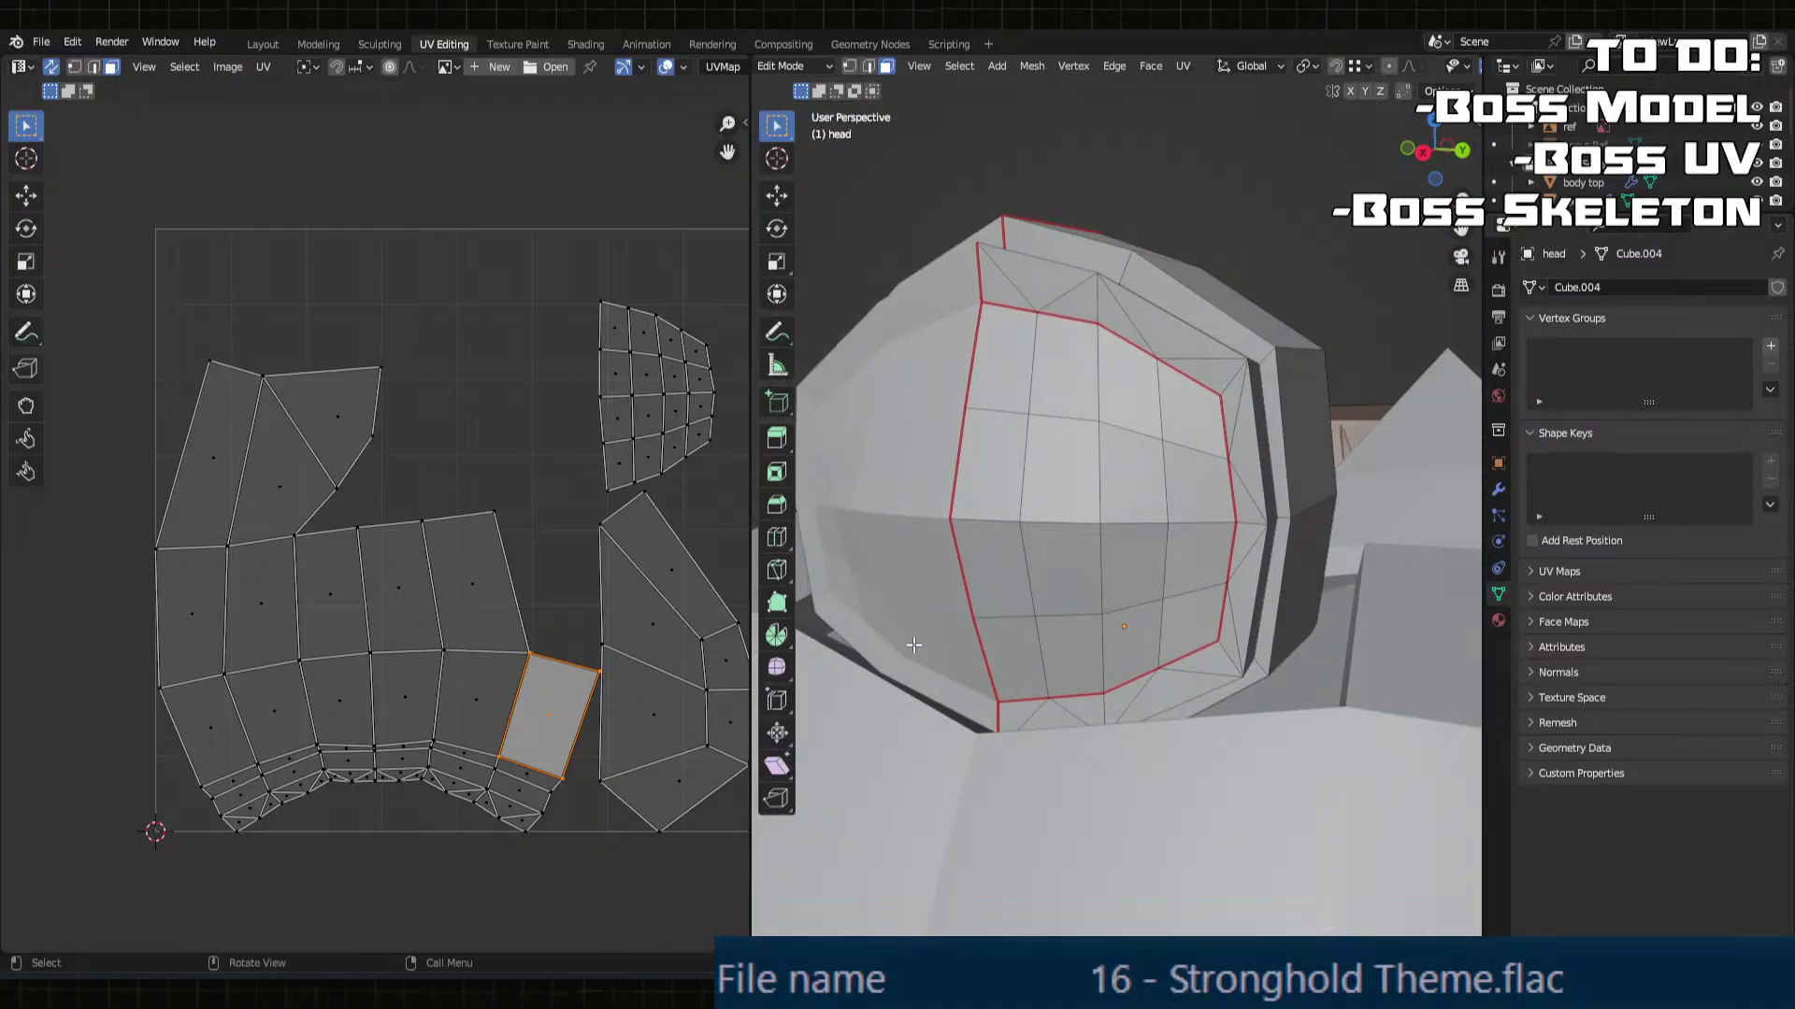
Step: Leave the head mesh and open the upper arm mesh for editing
{"action": "scroll", "coordinate": [913, 645], "scroll_direction": "down", "scroll_amount": 5}
{"action": "middle_click_drag", "start_coordinate": [914, 645], "coordinate": [1049, 590]}
{"action": "key", "text": "Tab"}
{"action": "left_click", "coordinate": [1044, 710]}
{"action": "key", "text": "Tab"}
{"action": "middle_click_drag", "start_coordinate": [1044, 710], "coordinate": [976, 658]}
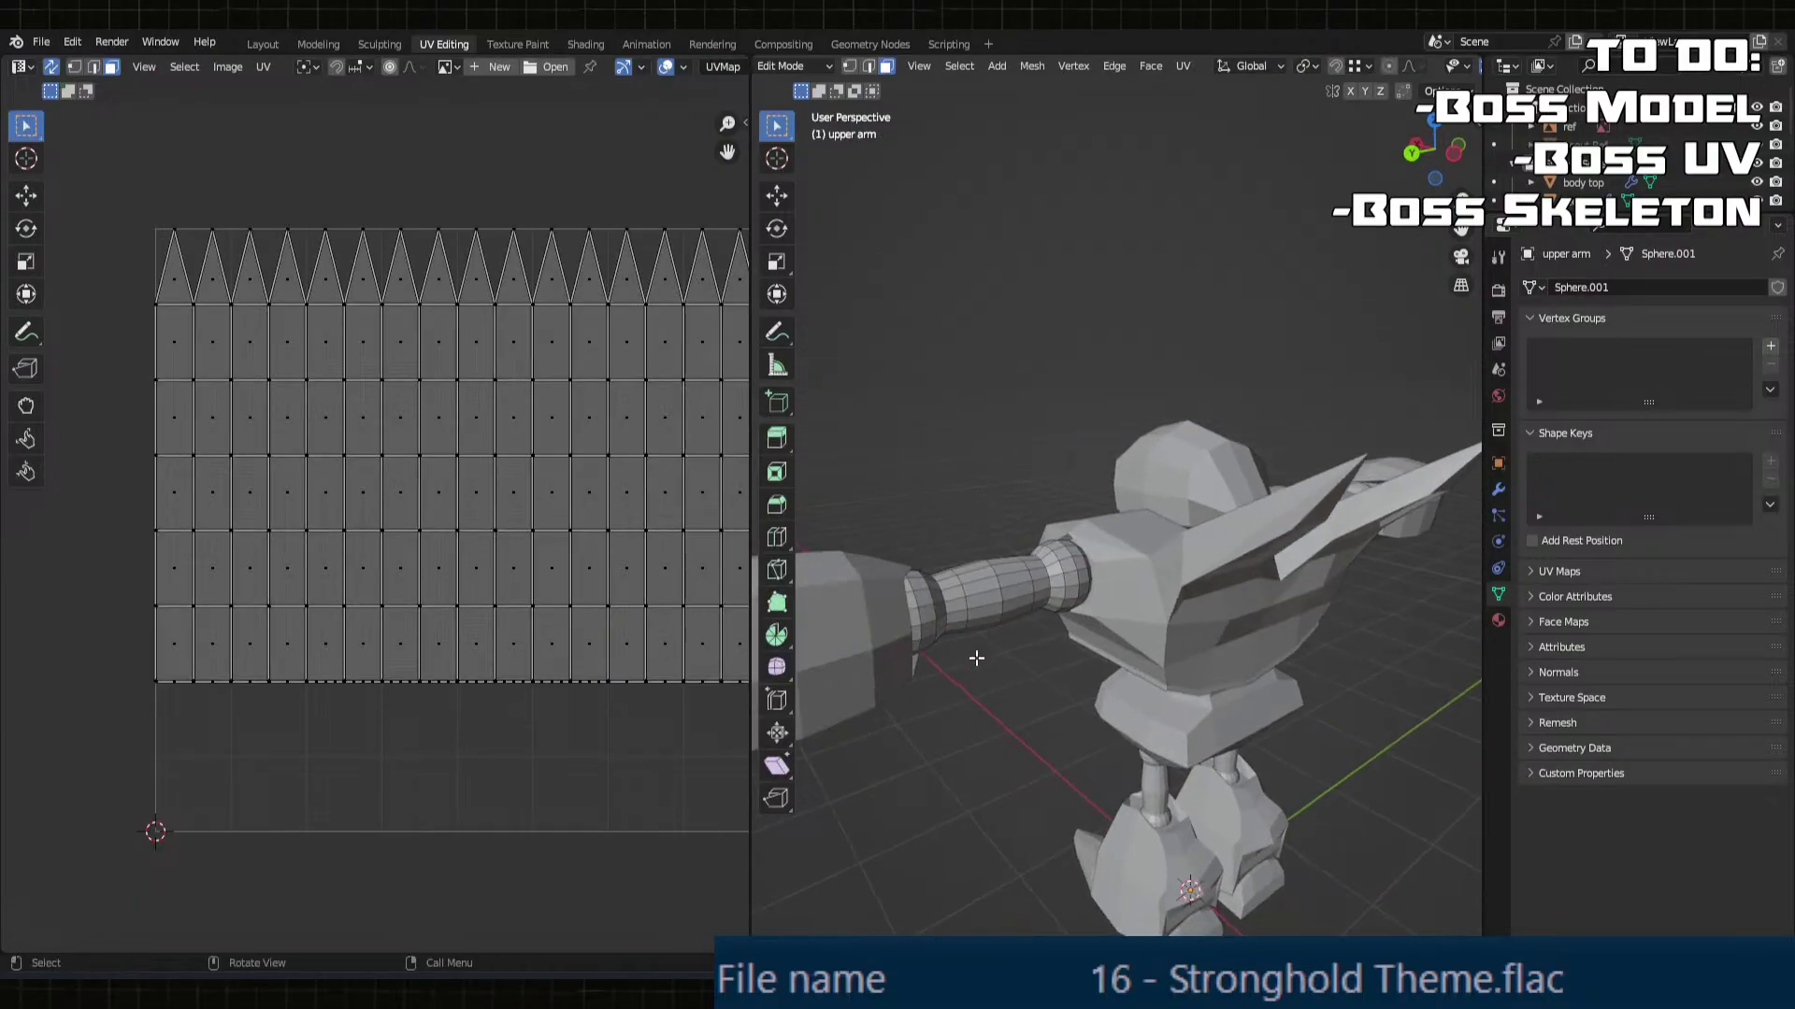
Step: Switch to edge selection, select the lengthwise edge loop along the upper arm and mark it as a seam
{"action": "scroll", "coordinate": [976, 658], "scroll_direction": "up", "scroll_amount": 2}
{"action": "left_click", "coordinate": [957, 649], "text": "alt"}
{"action": "key", "text": "2"}
{"action": "left_click", "coordinate": [956, 649], "text": "alt"}
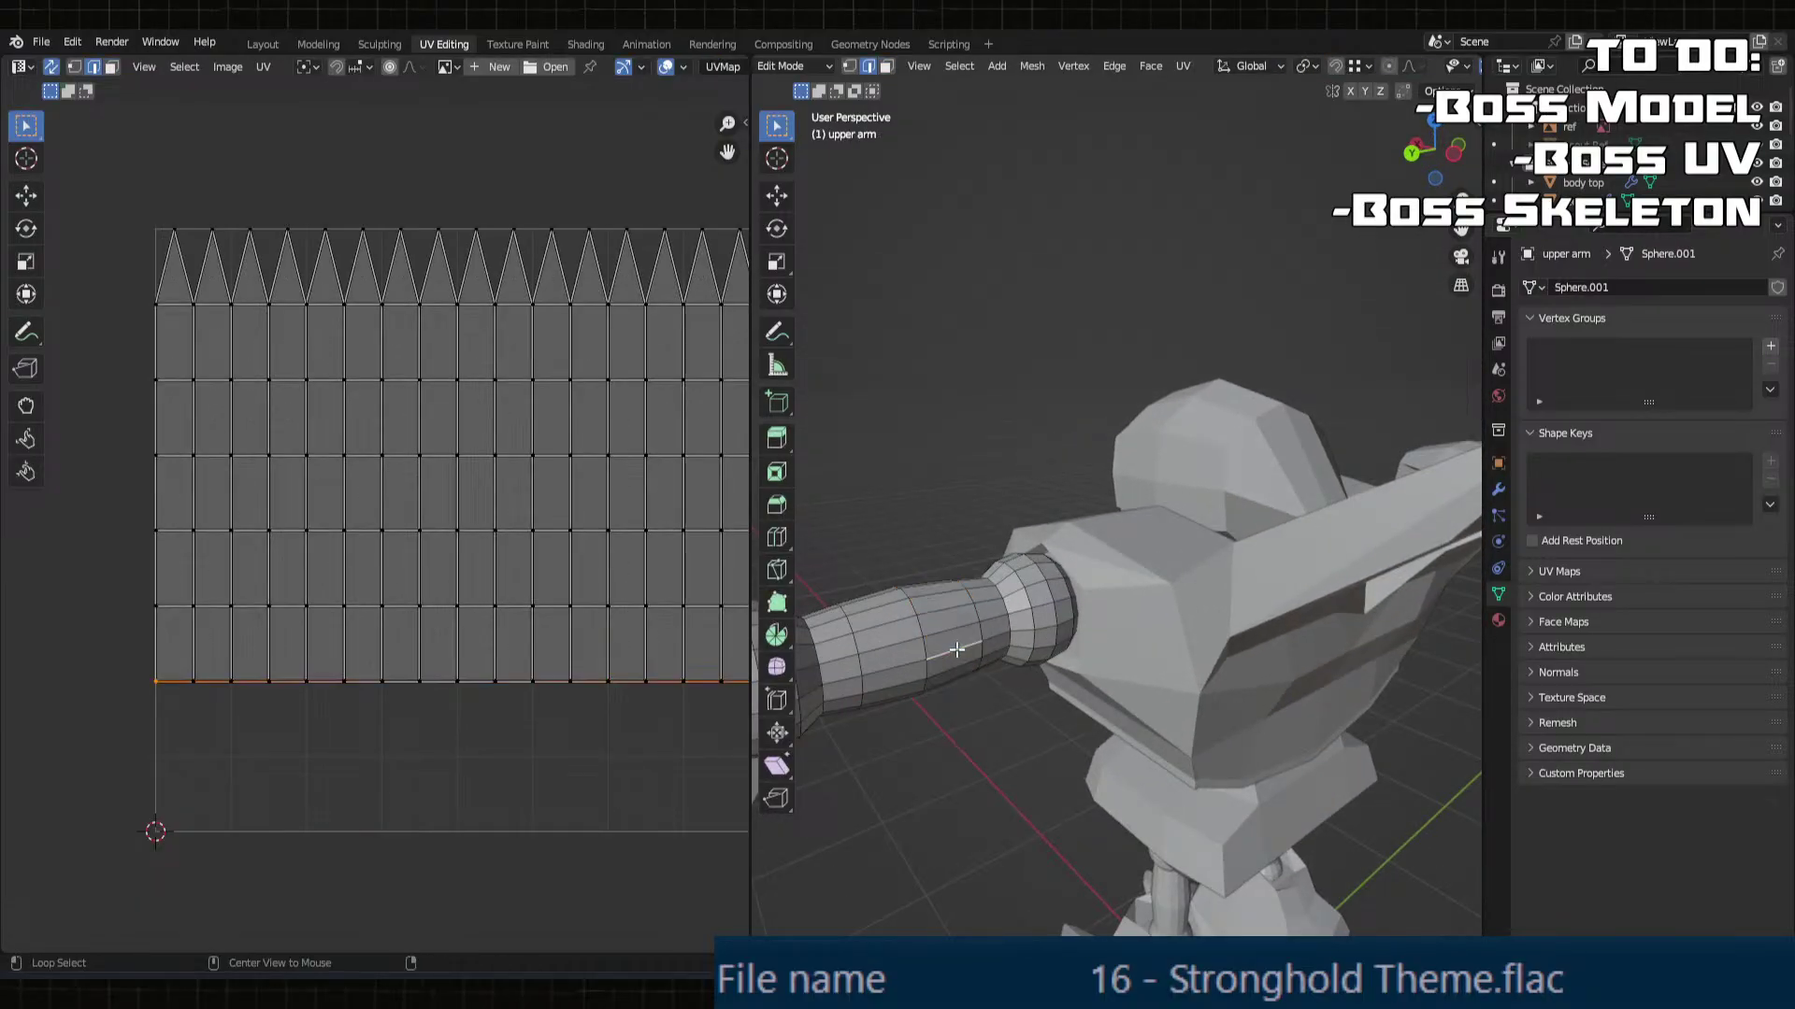
{"action": "left_click", "coordinate": [957, 649], "text": "alt+shift"}
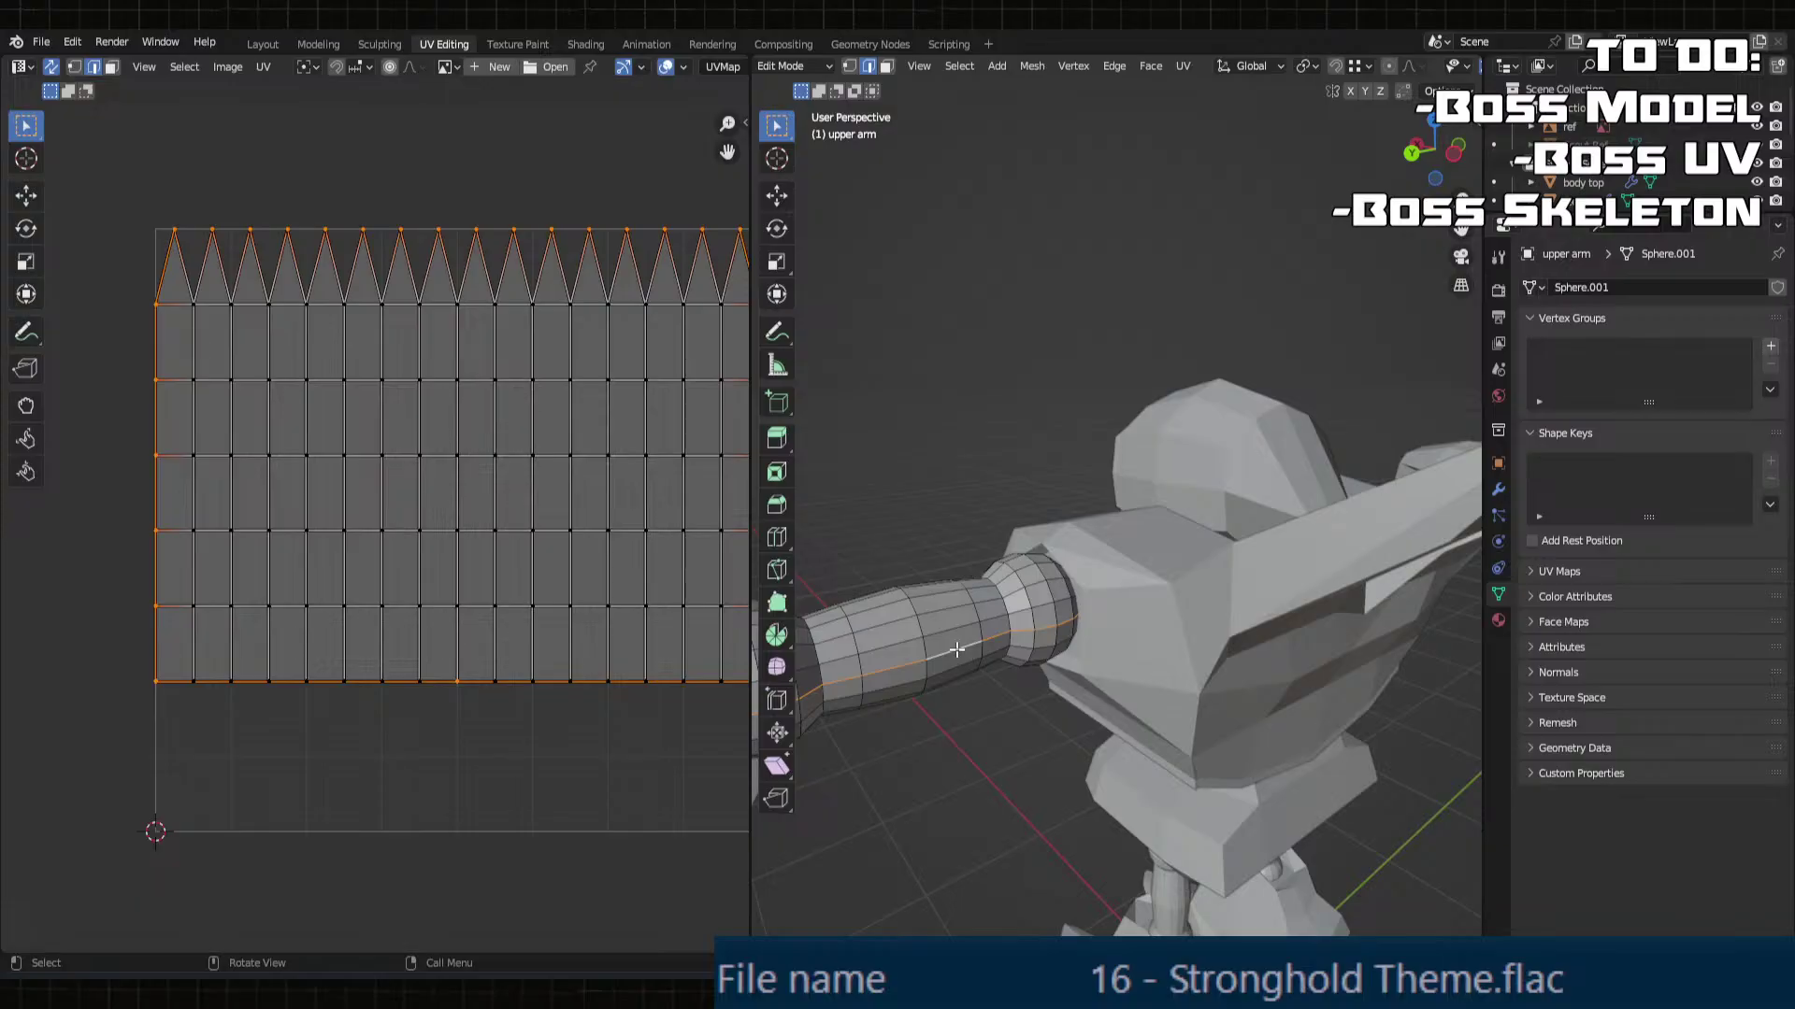
{"action": "key", "text": "u"}
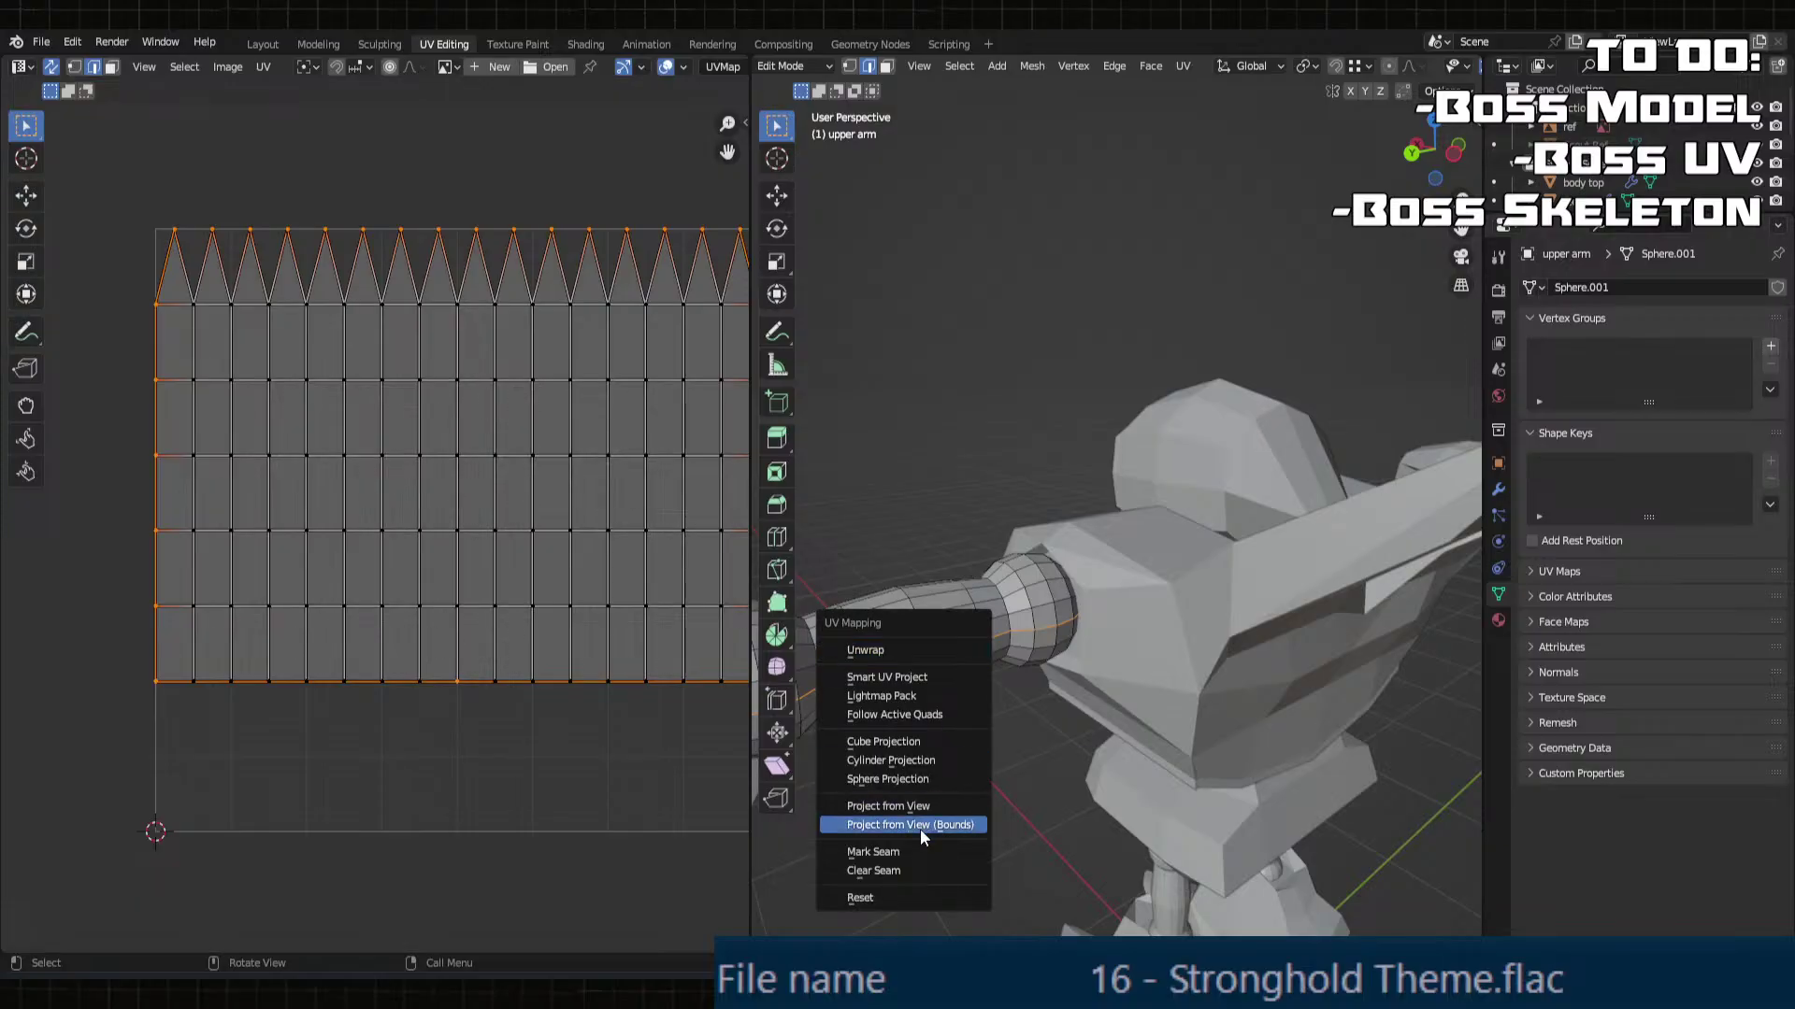
{"action": "left_click", "coordinate": [910, 853]}
Step: Select the whole linked upper arm mesh and unwrap it with the lengthwise seam
{"action": "key", "text": "l"}
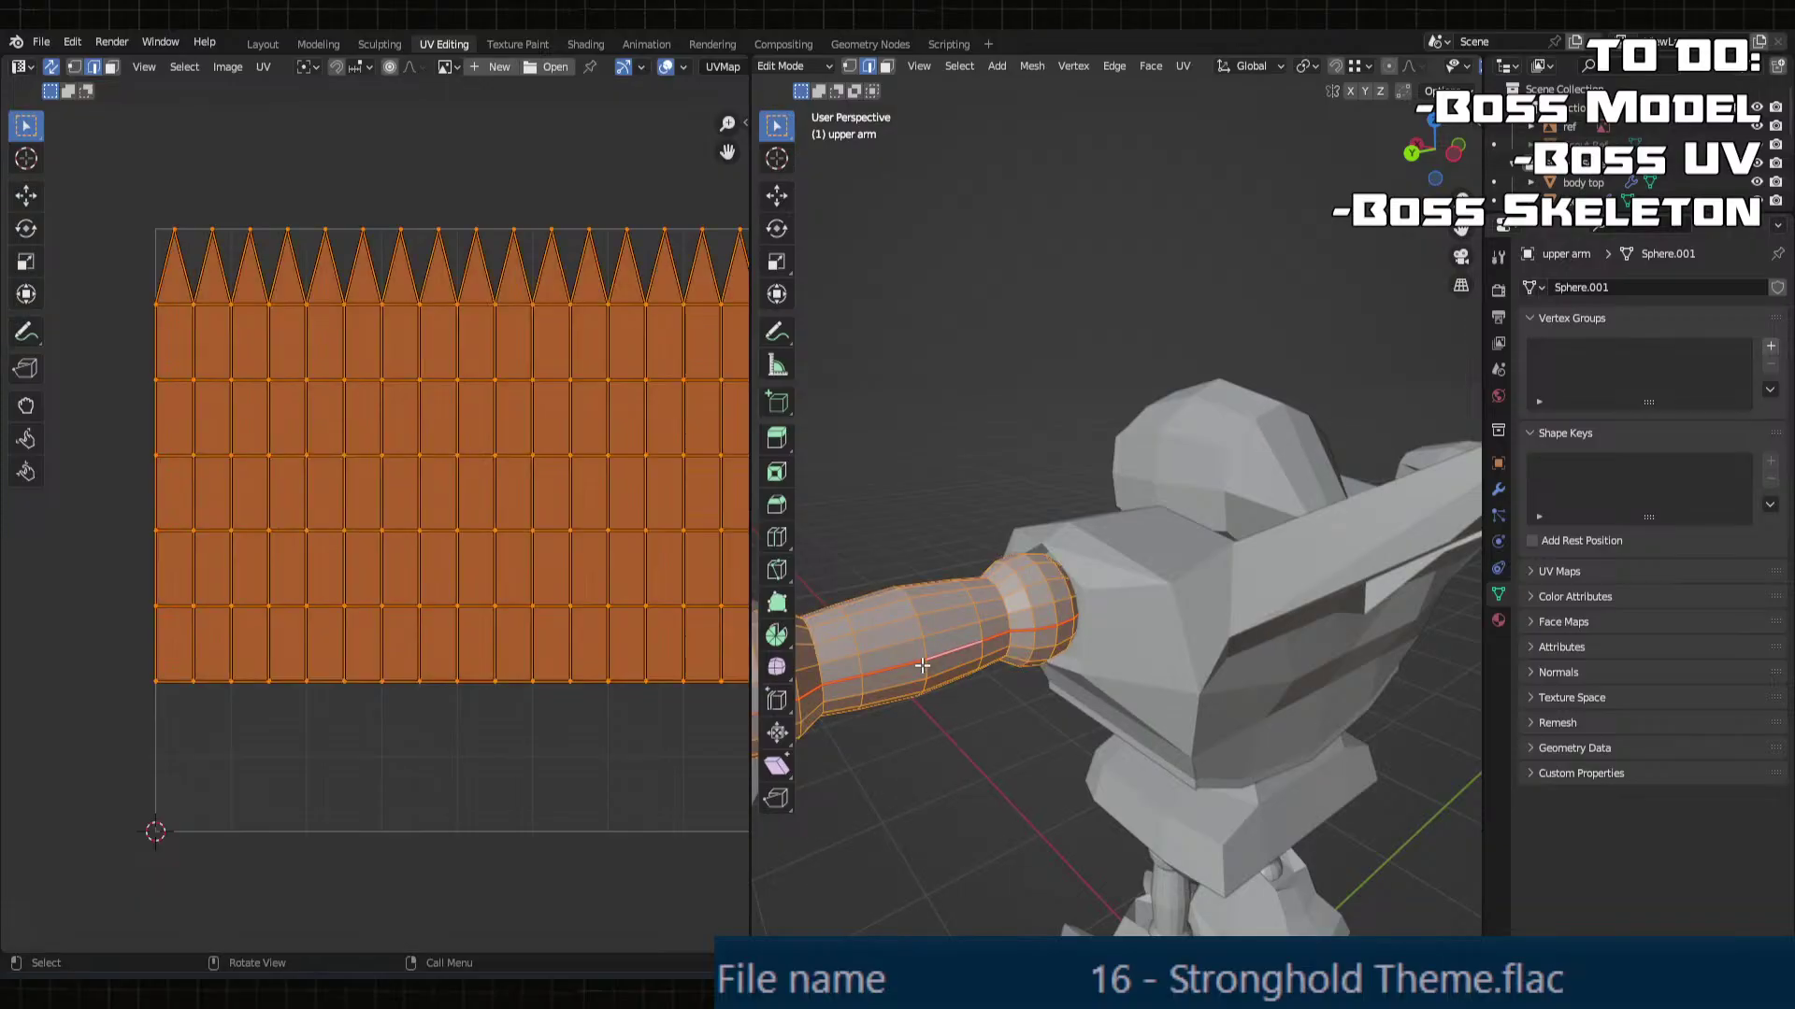
{"action": "key", "text": "u"}
{"action": "left_click", "coordinate": [871, 460]}
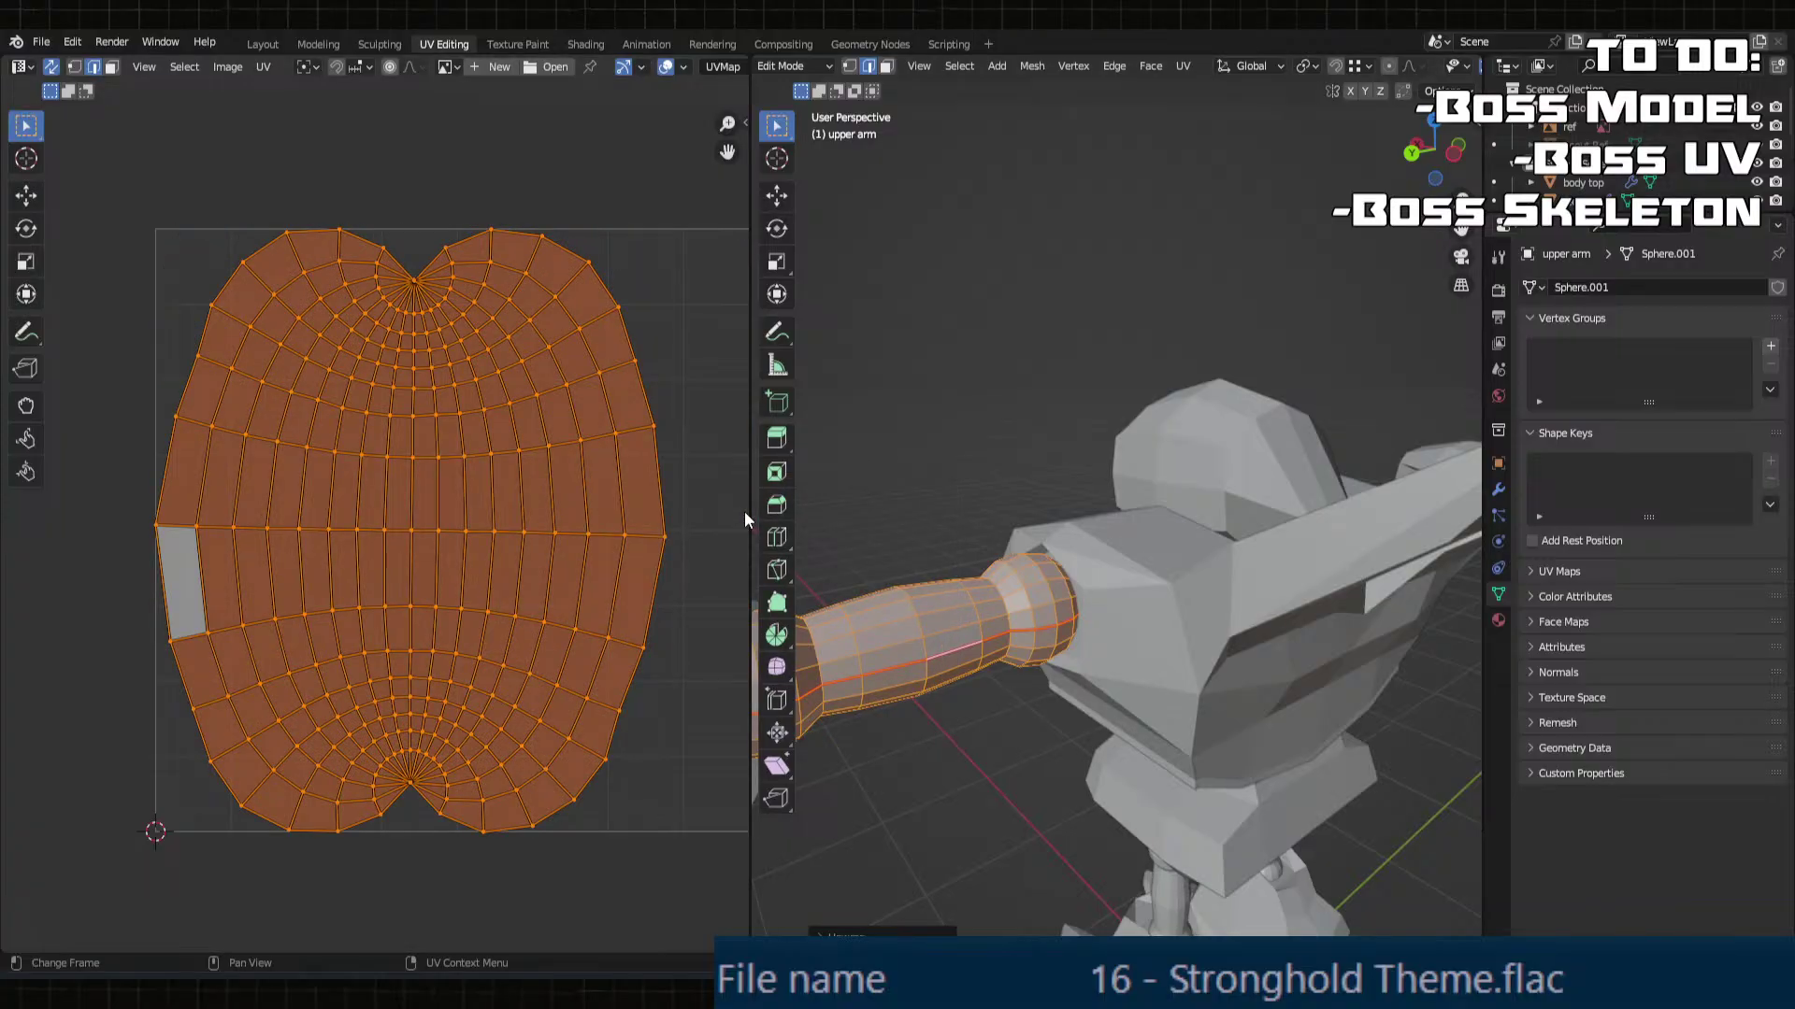
Step: Select the two ring-shaped edge loops where the upper arm's shaft meets its rounded ends and mark them as seams
{"action": "left_click", "coordinate": [990, 567]}
{"action": "middle_click_drag", "start_coordinate": [990, 567], "coordinate": [983, 625]}
{"action": "left_click", "coordinate": [887, 580], "text": "alt"}
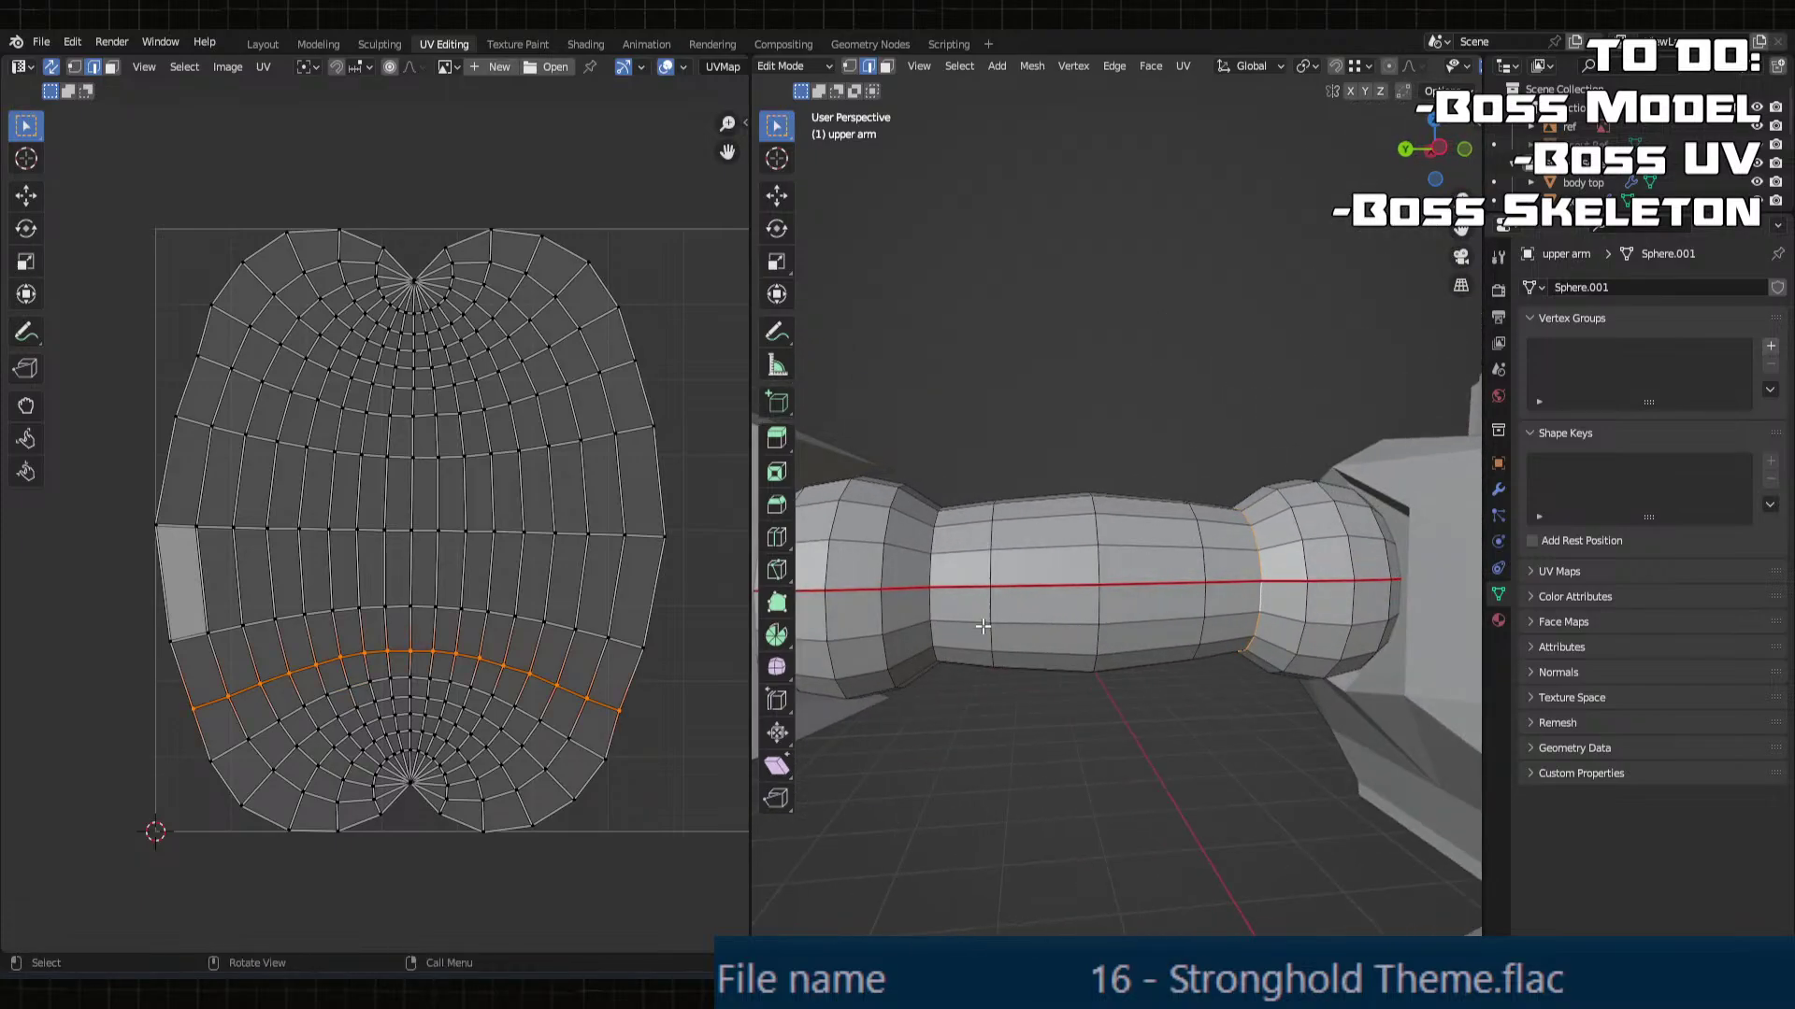
{"action": "left_click", "coordinate": [925, 598], "text": "alt+shift"}
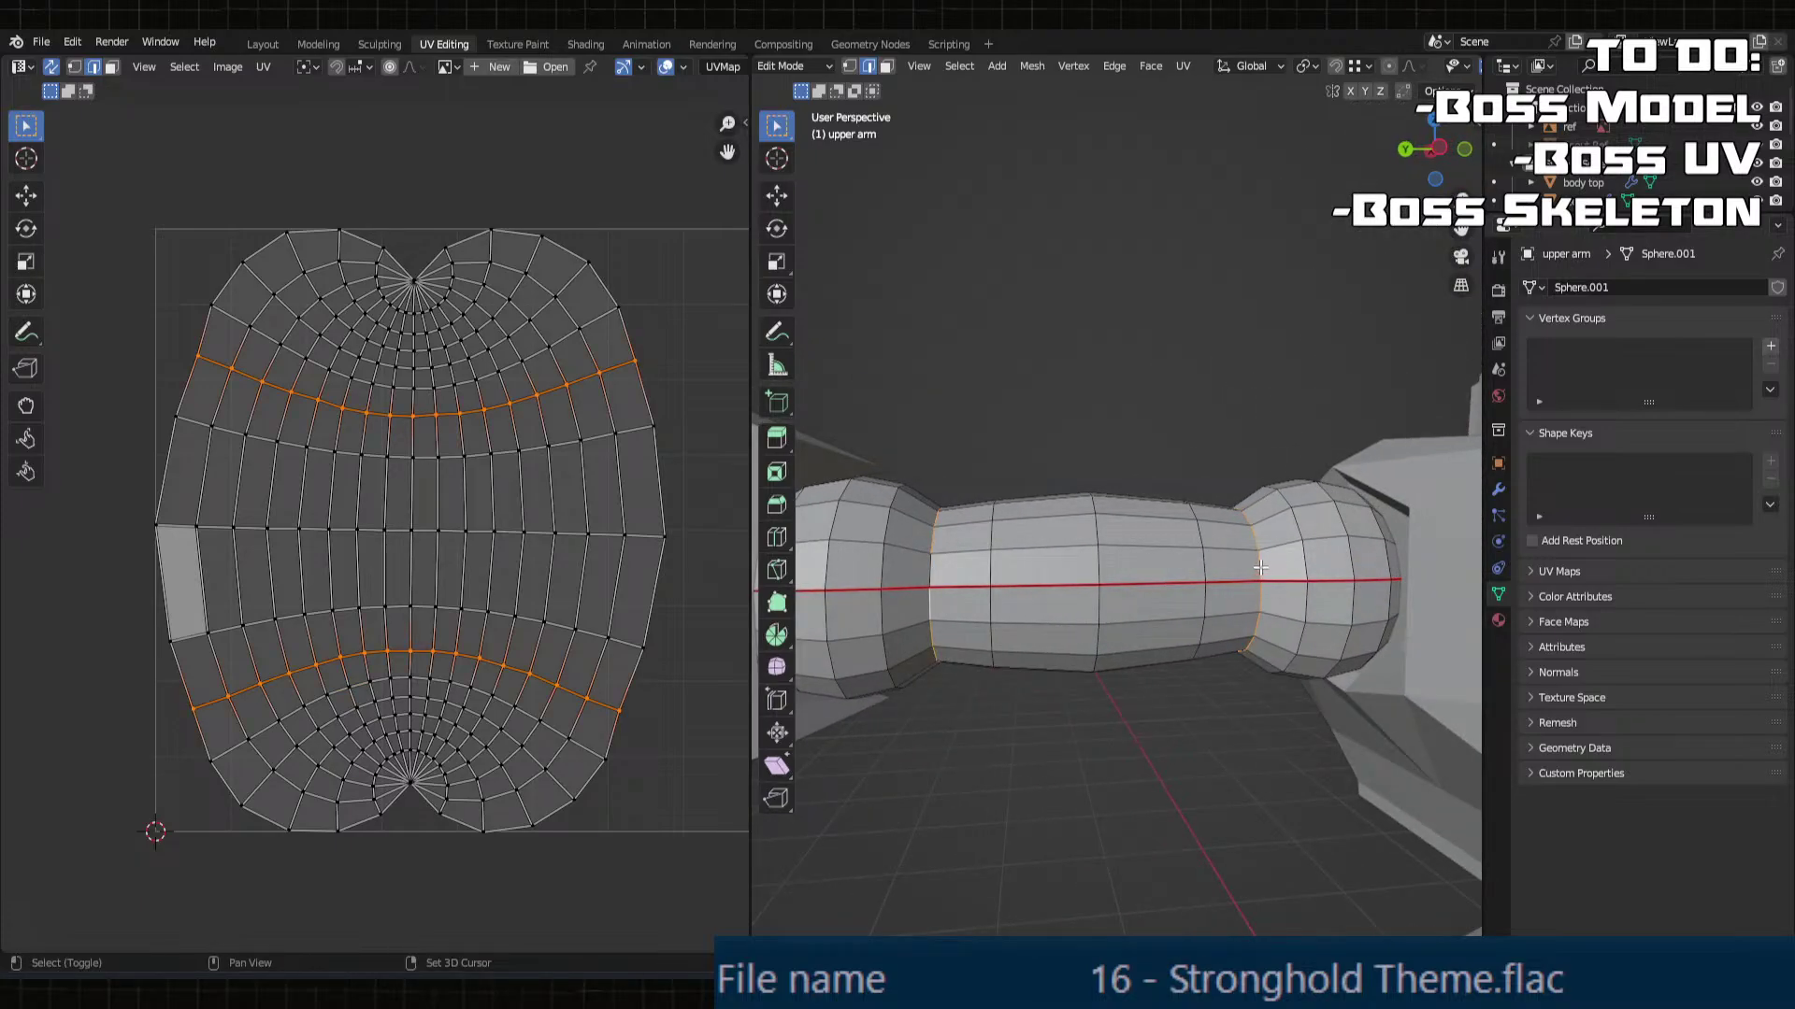
{"action": "key", "text": "u"}
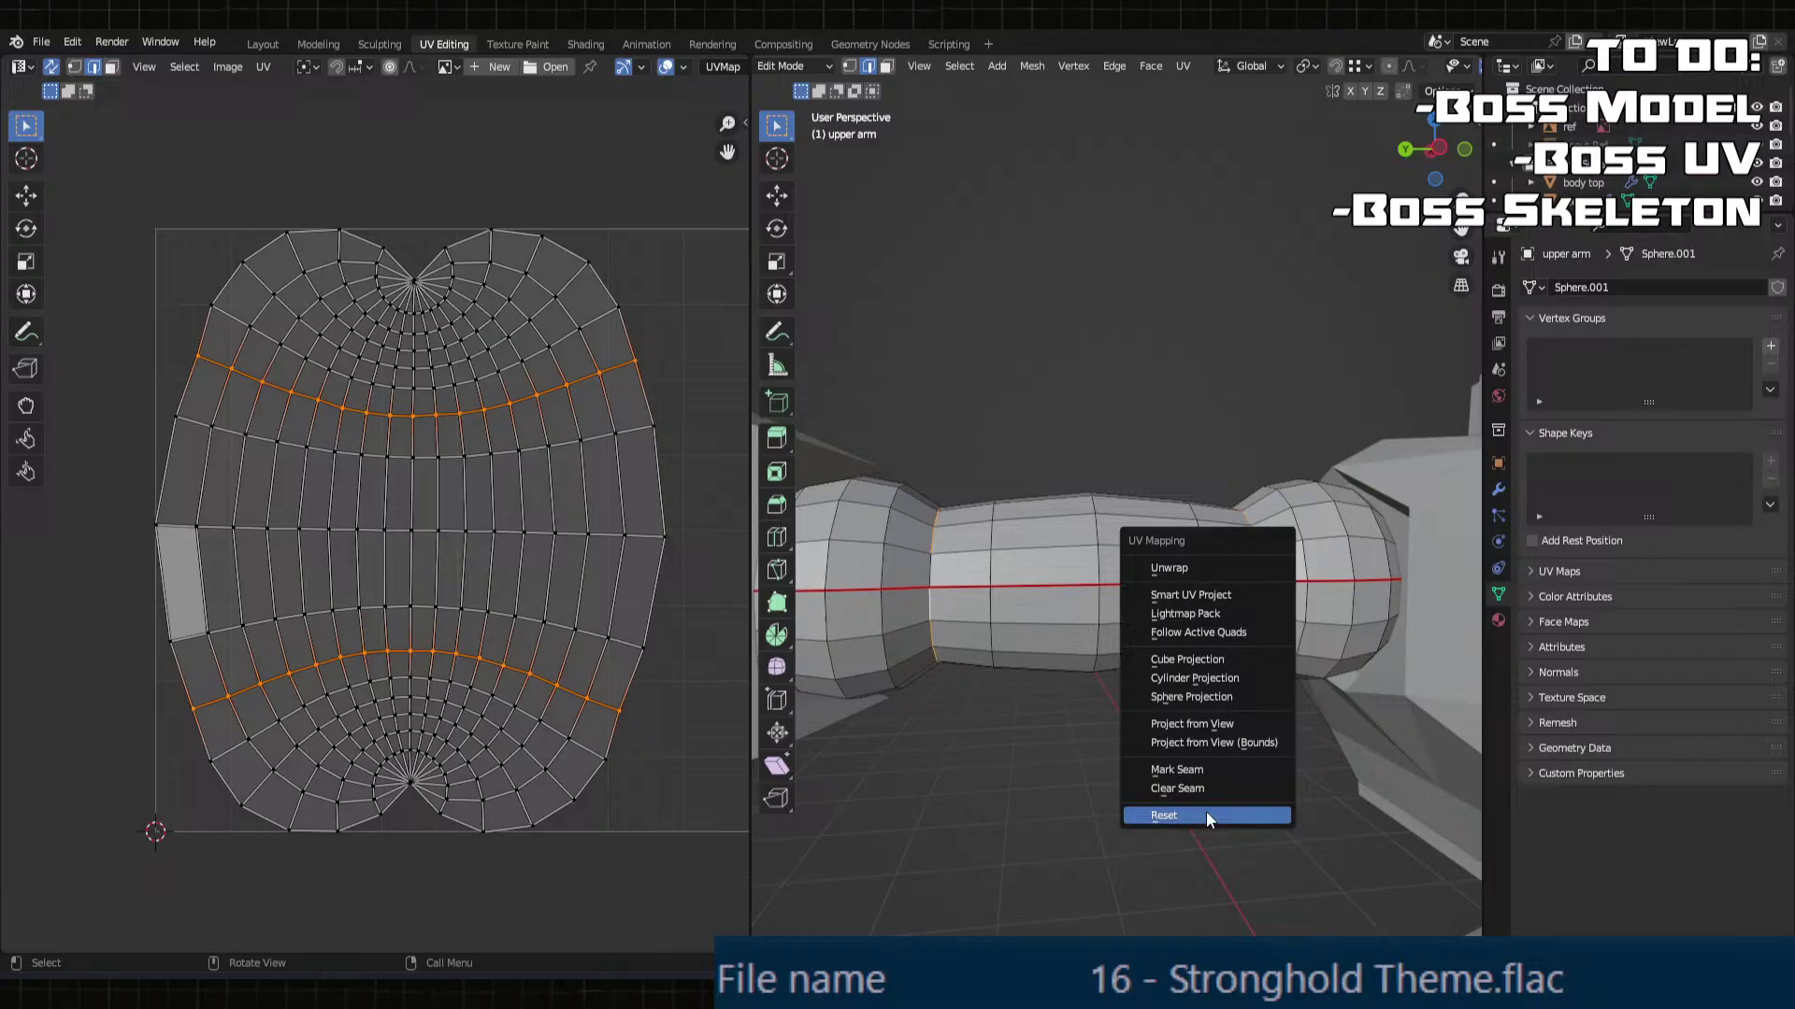
{"action": "left_click", "coordinate": [1202, 761]}
Step: Select the entire upper arm mesh and unwrap it again with the ring seams included
{"action": "key", "text": "a"}
{"action": "key", "text": "u"}
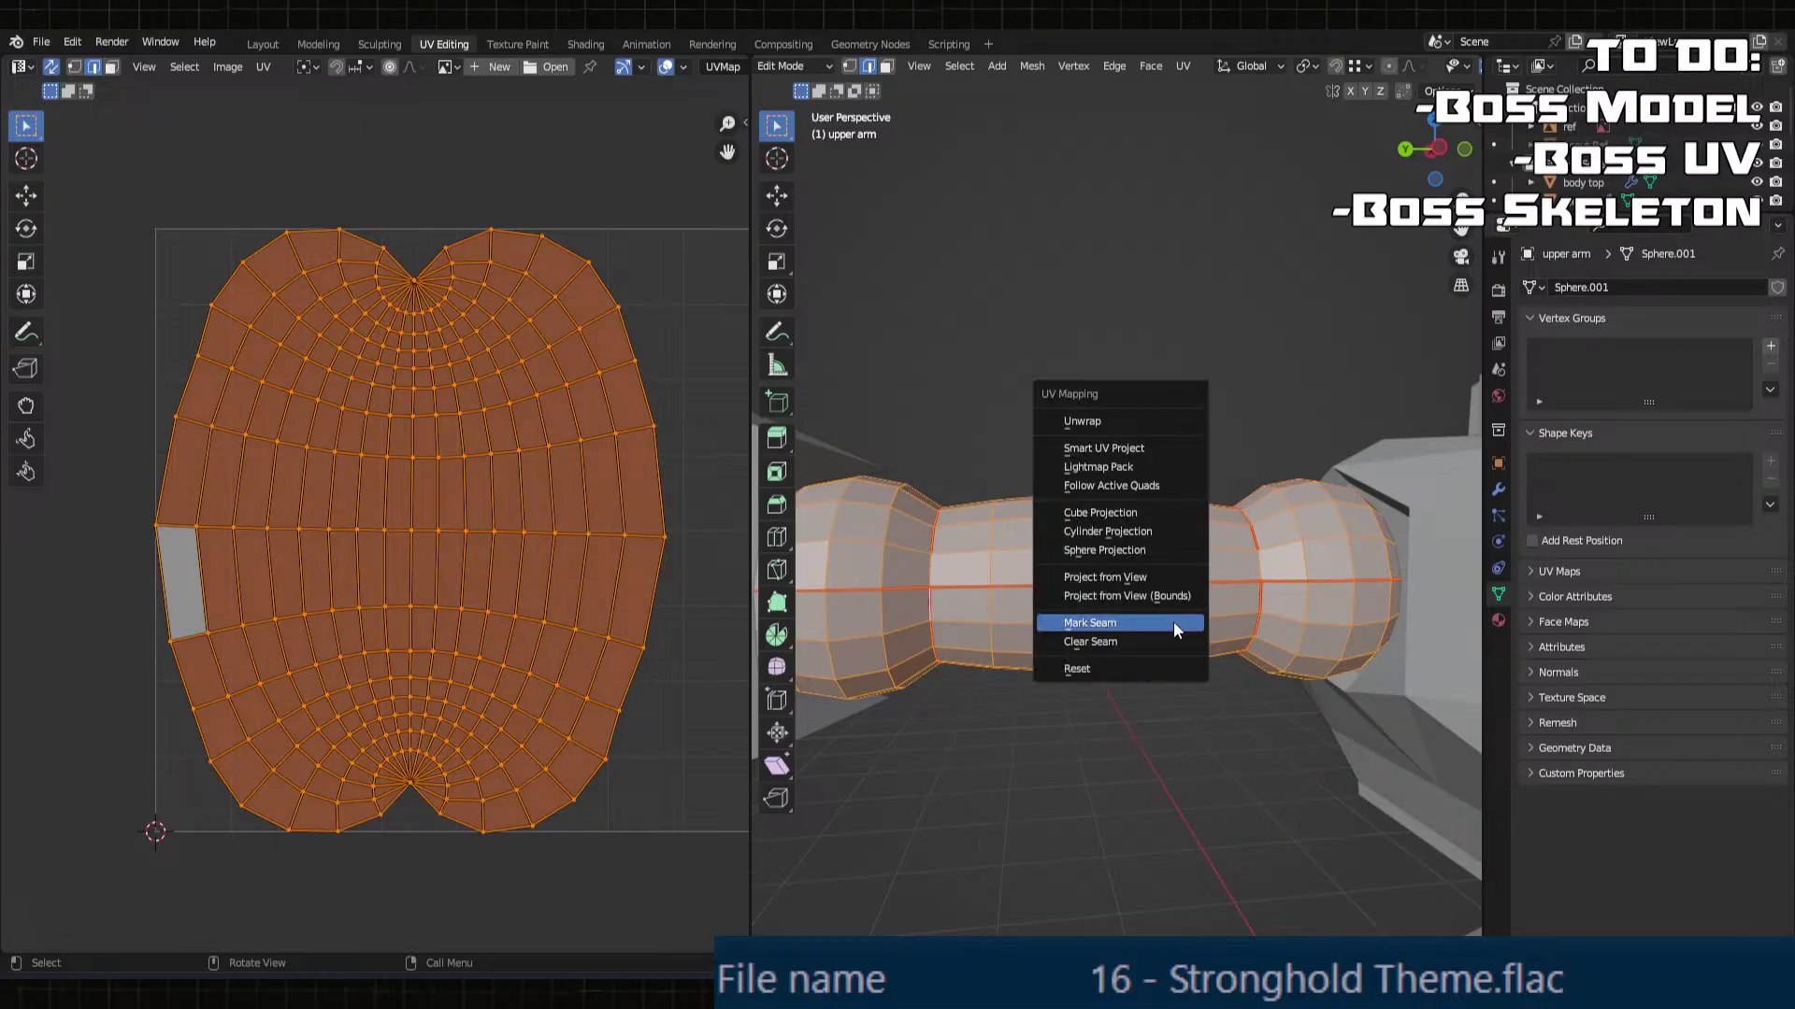
{"action": "left_click", "coordinate": [1113, 419]}
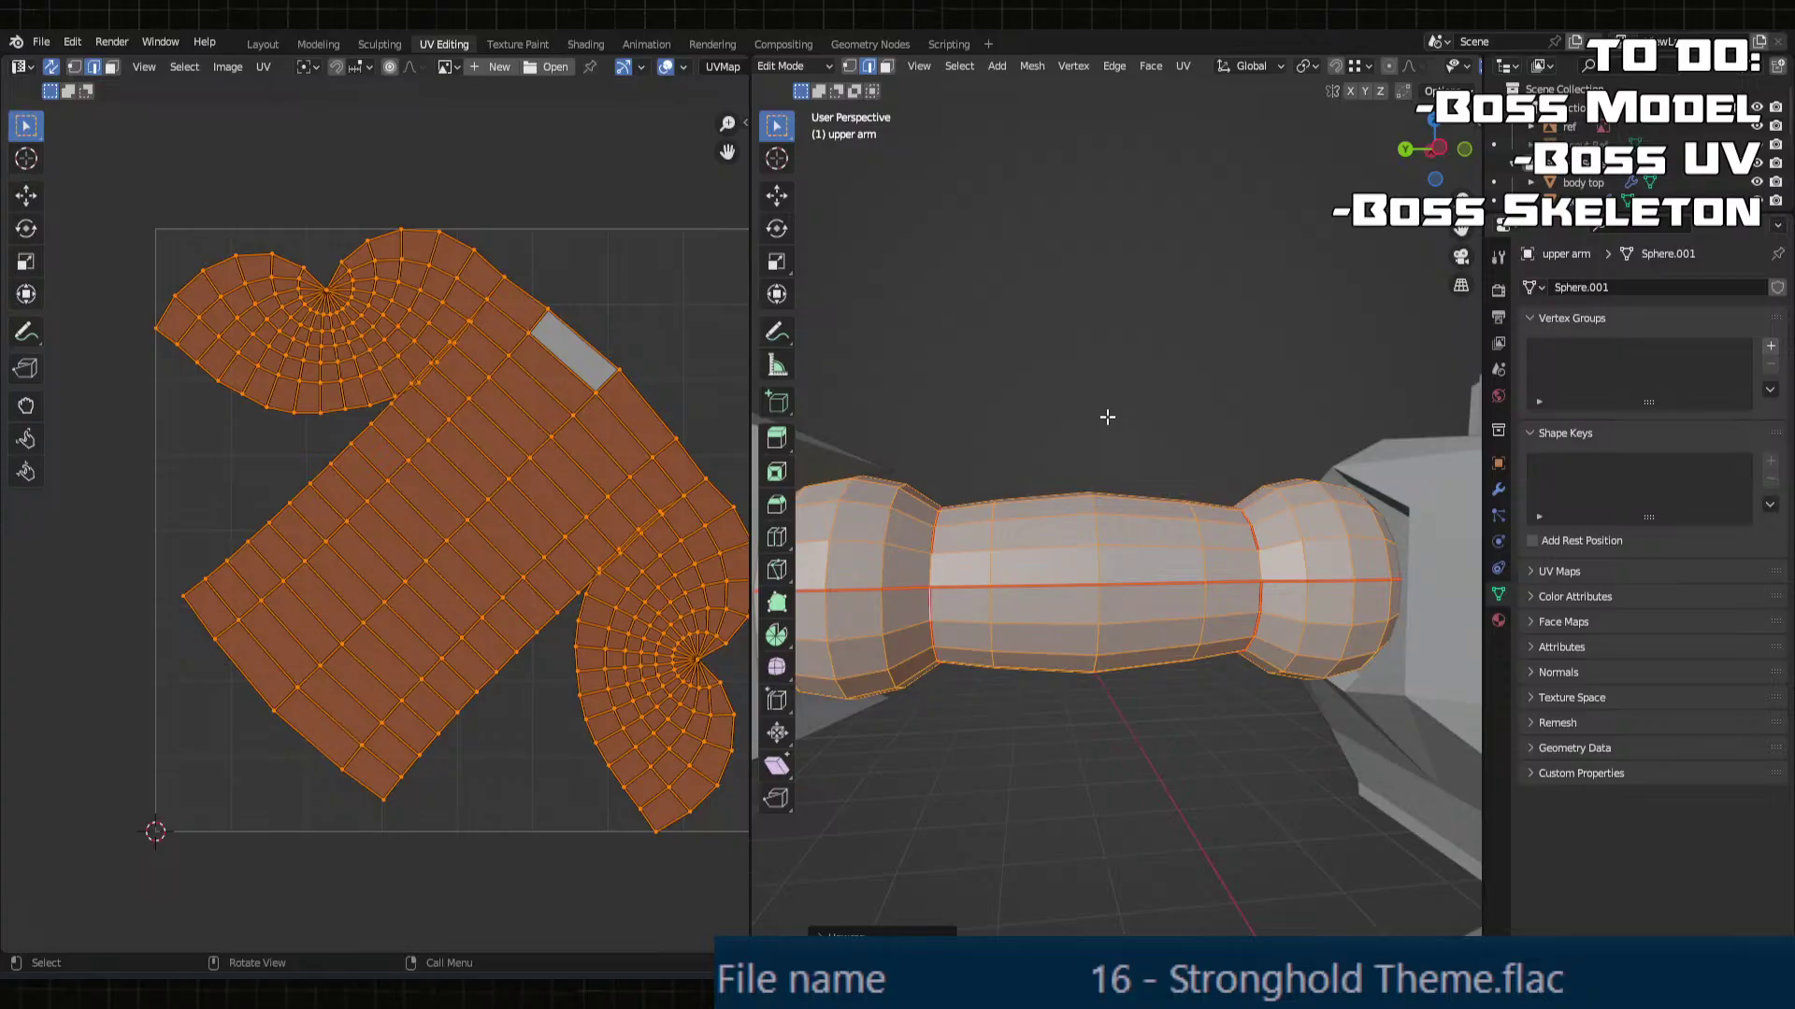
{"action": "middle_click_drag", "start_coordinate": [1056, 381], "coordinate": [913, 448]}
{"action": "scroll", "coordinate": [940, 481], "scroll_direction": "up", "scroll_amount": 2}
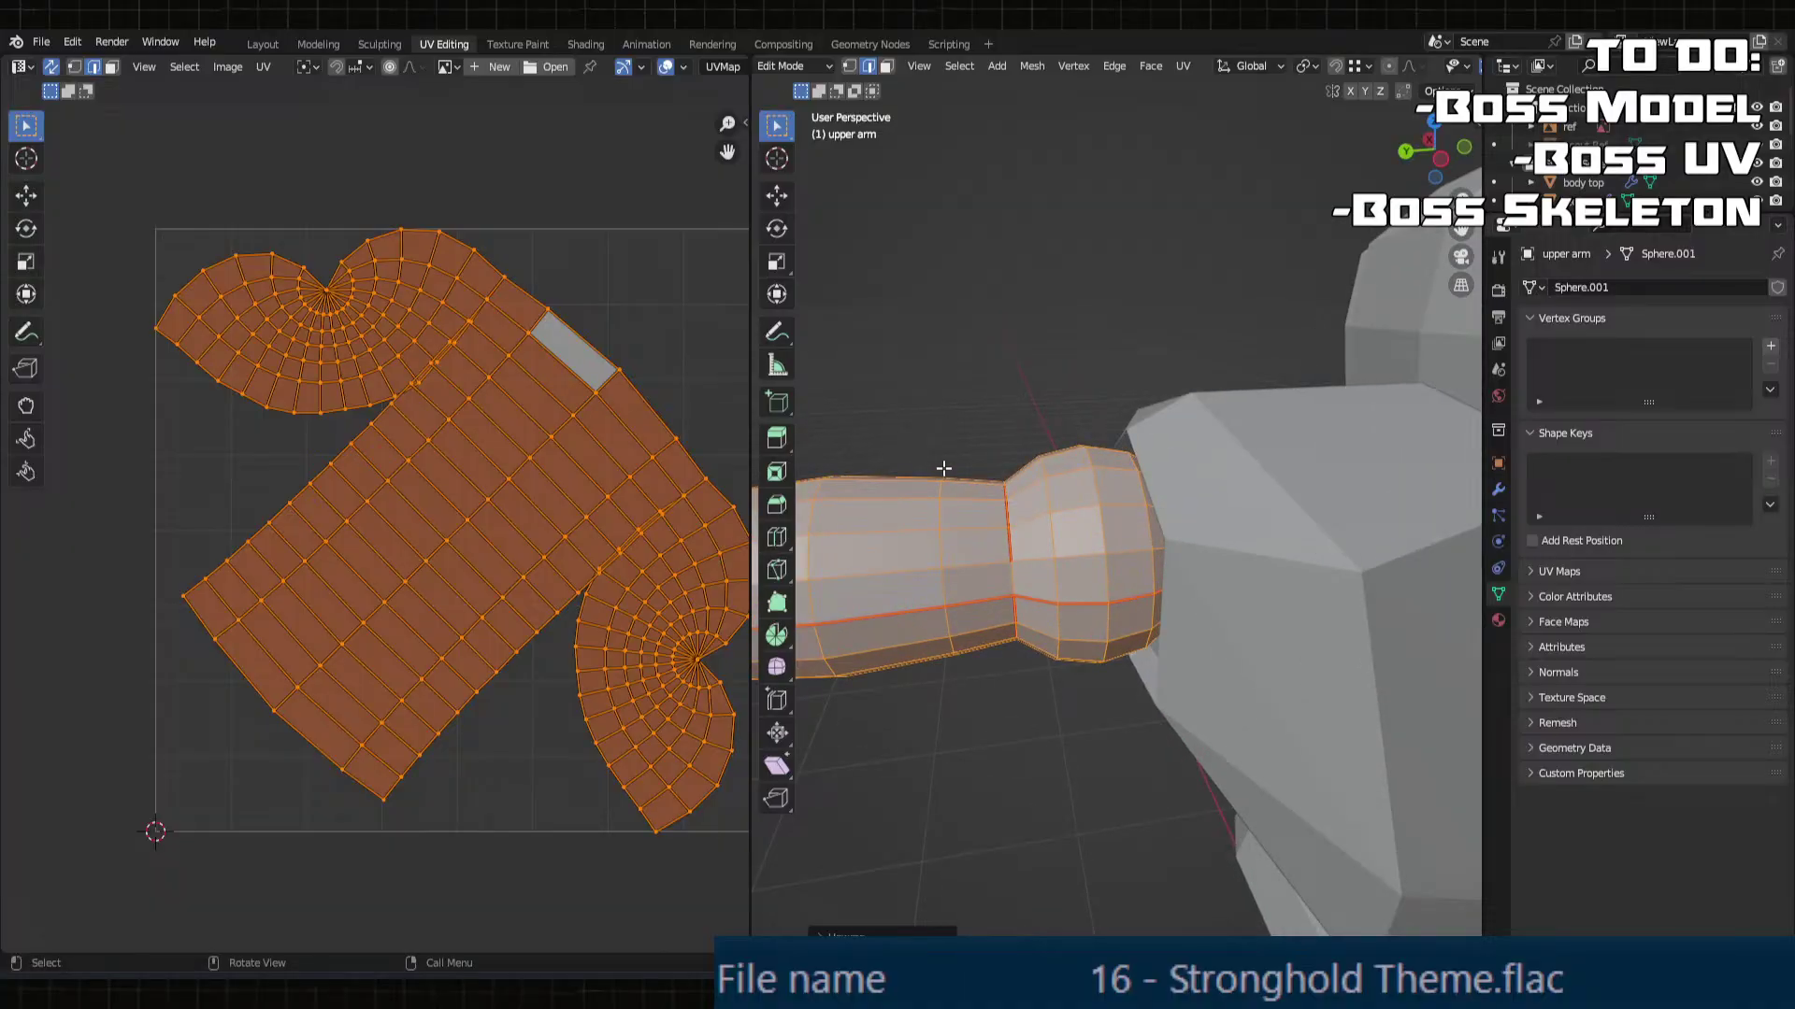
{"action": "key", "text": "r"}
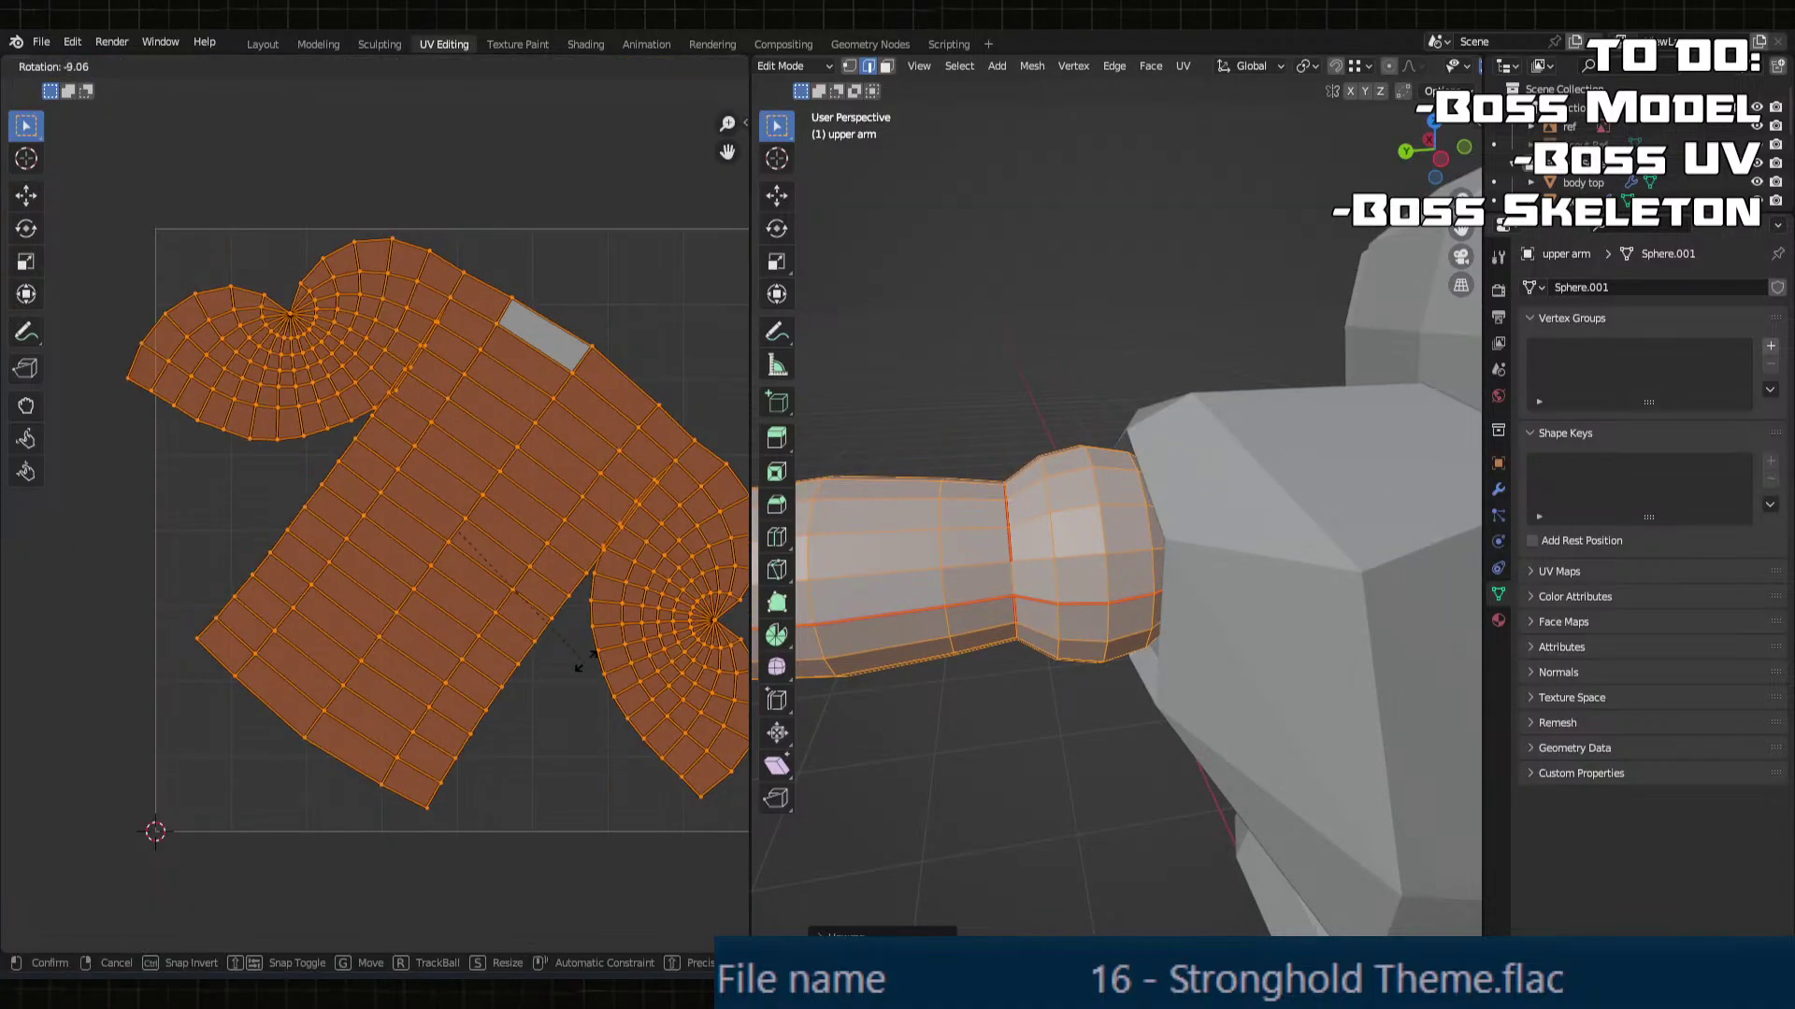
{"action": "left_click", "coordinate": [580, 554]}
{"action": "key", "text": "ctrl+z"}
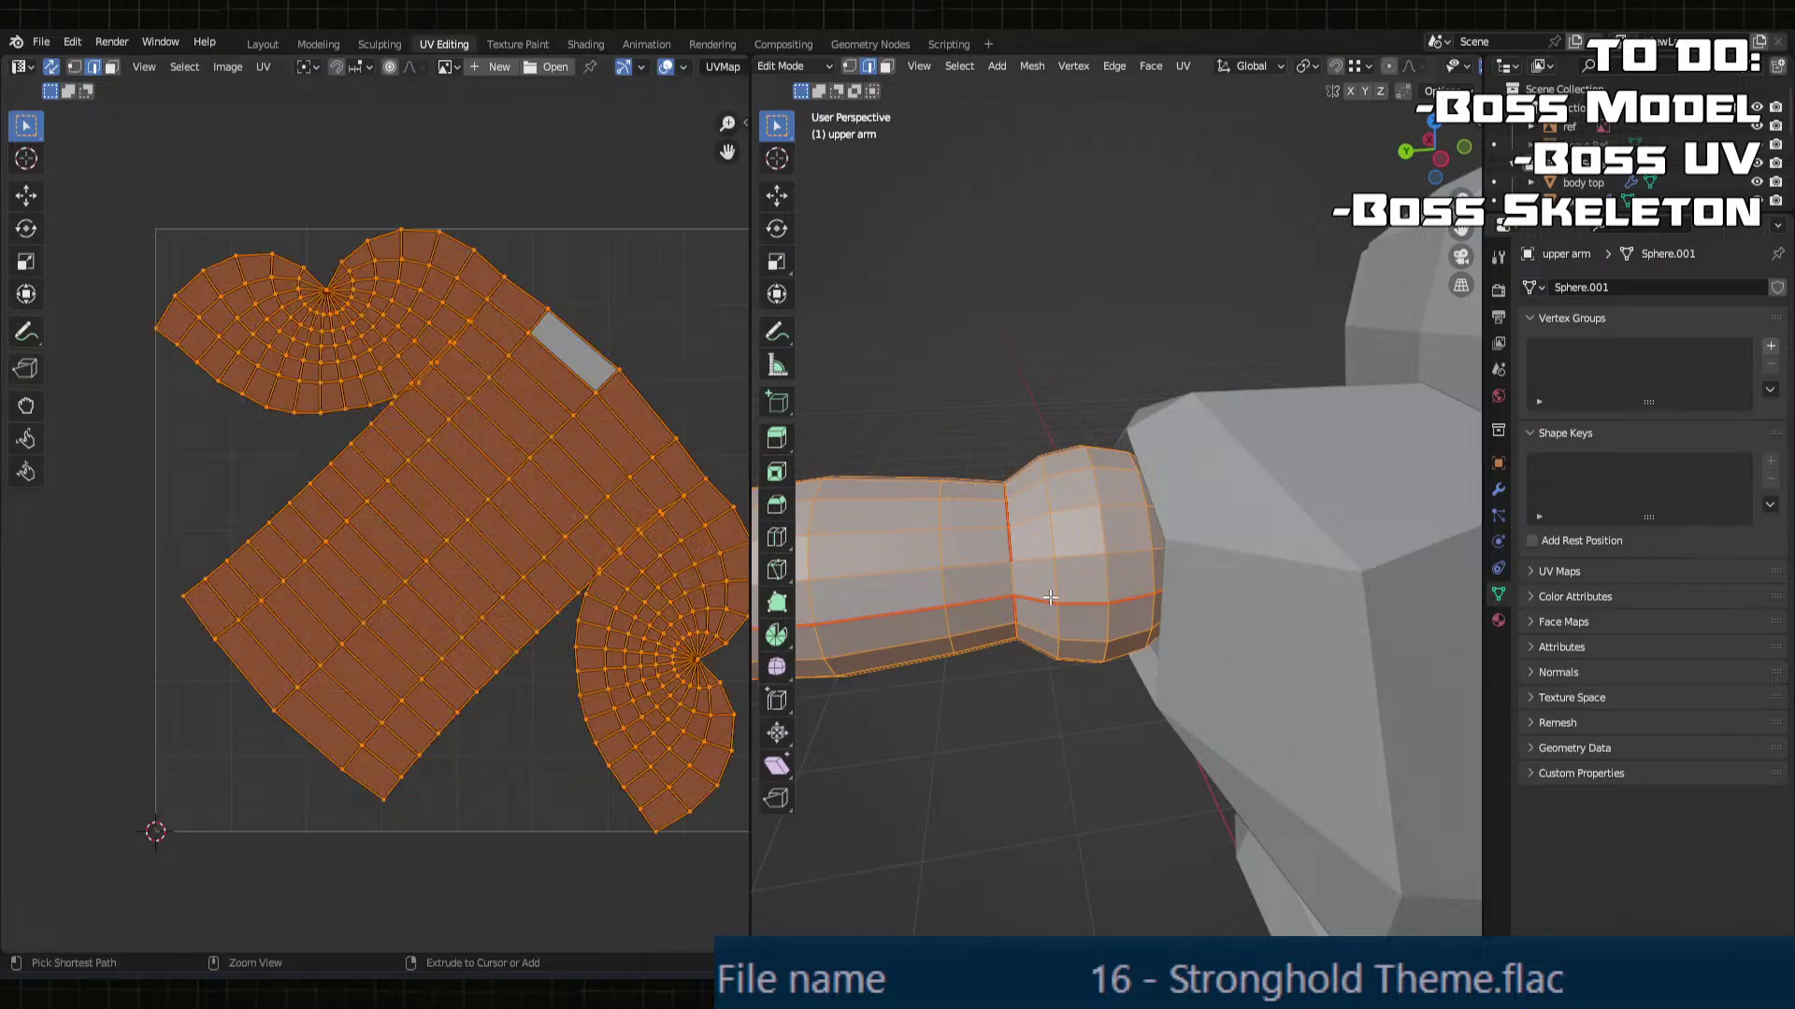
Step: Switch mesh editing from the upper arm to the forearm
{"action": "scroll", "coordinate": [1049, 597], "scroll_direction": "down", "scroll_amount": 3}
{"action": "middle_click_drag", "start_coordinate": [985, 659], "coordinate": [1290, 577]}
{"action": "key", "text": "alt+q"}
{"action": "scroll", "coordinate": [850, 642], "scroll_direction": "up", "scroll_amount": 2}
Step: Select the full lengthwise edge loop around the forearm's middle and try to mark it as a seam
{"action": "left_click", "coordinate": [1162, 608], "text": "alt"}
{"action": "left_click", "coordinate": [1112, 592], "text": "alt"}
{"action": "scroll", "coordinate": [1110, 598], "scroll_direction": "up", "scroll_amount": 4}
{"action": "key", "text": "KP_Decimal"}
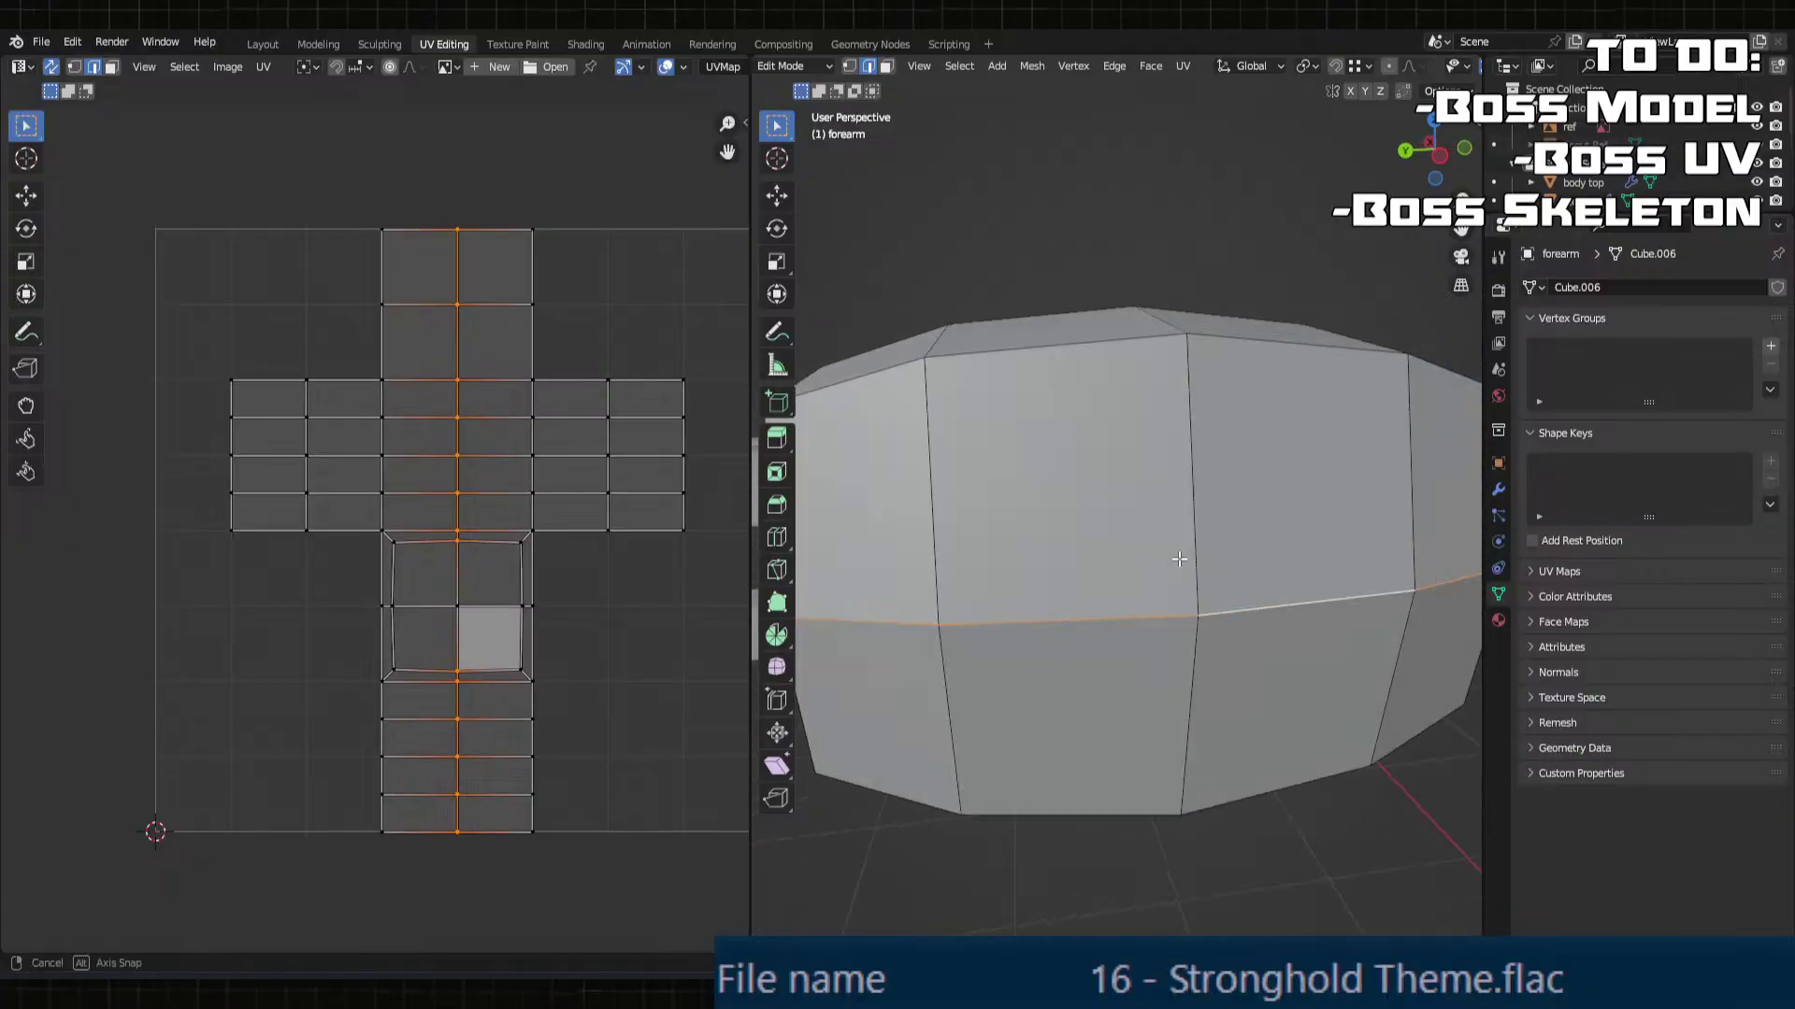
{"action": "middle_click_drag", "start_coordinate": [1013, 584], "coordinate": [908, 570]}
{"action": "key", "text": "u"}
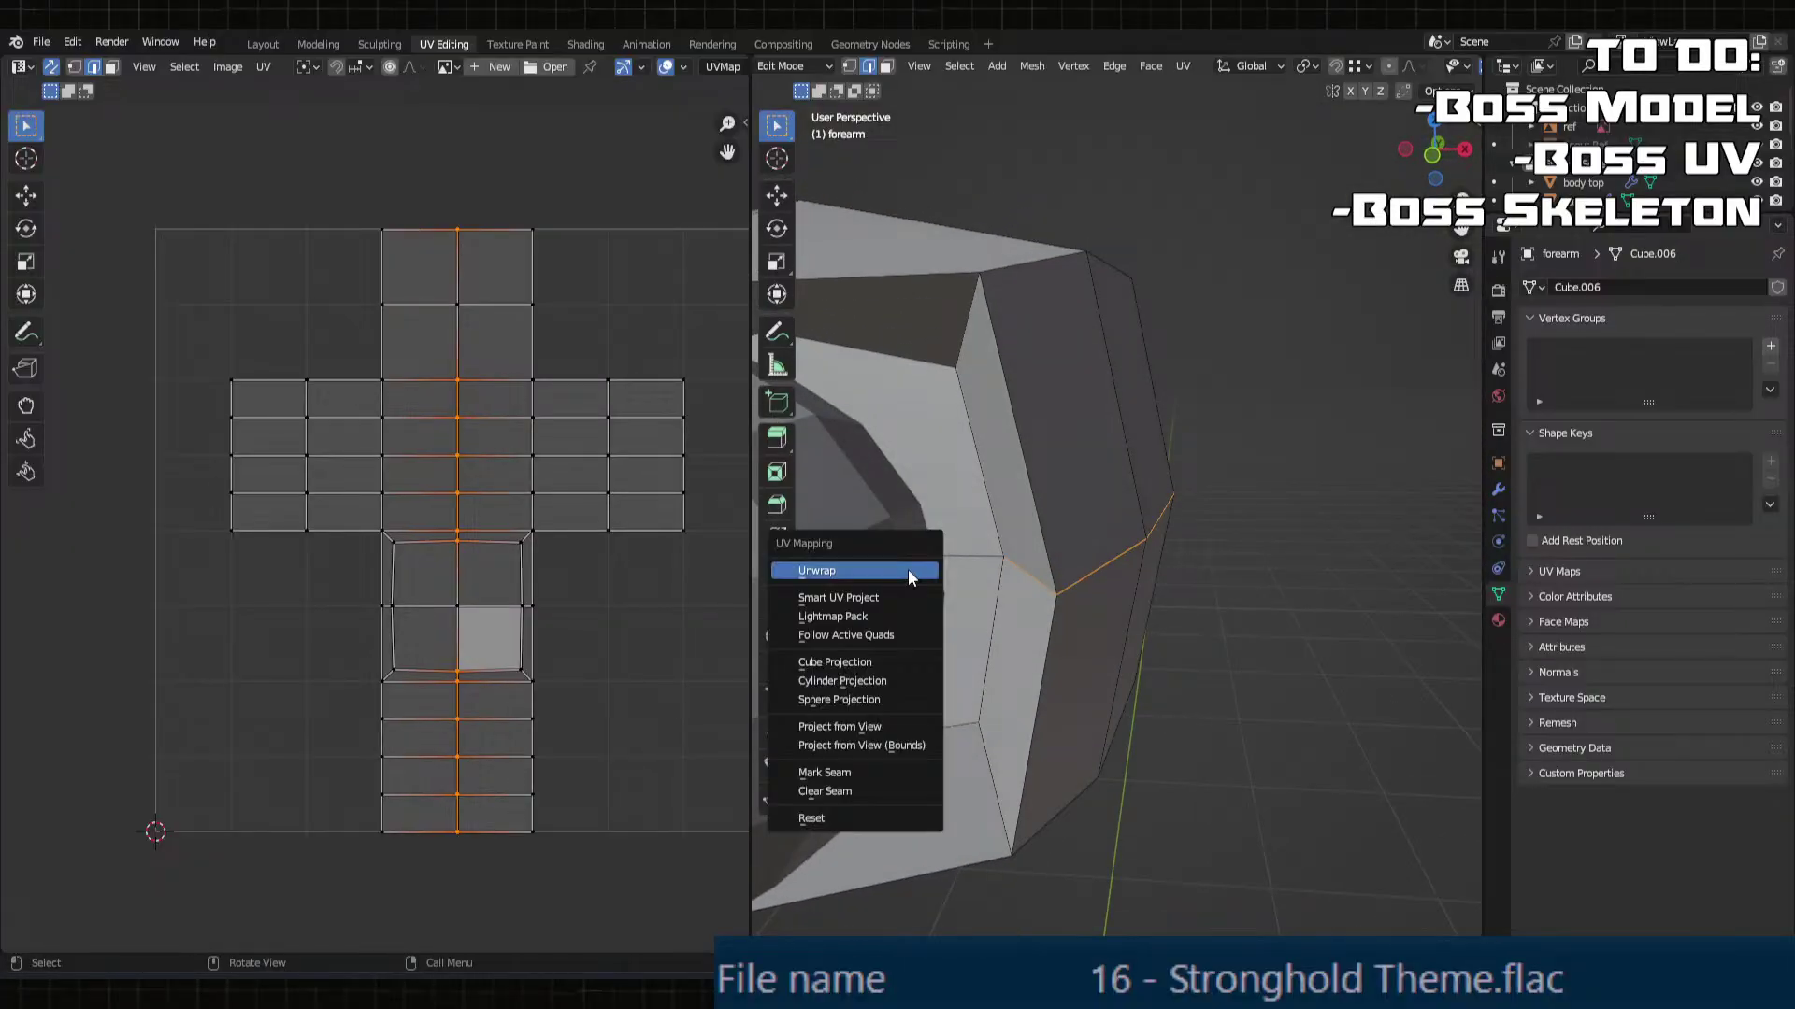
{"action": "left_click", "coordinate": [876, 772]}
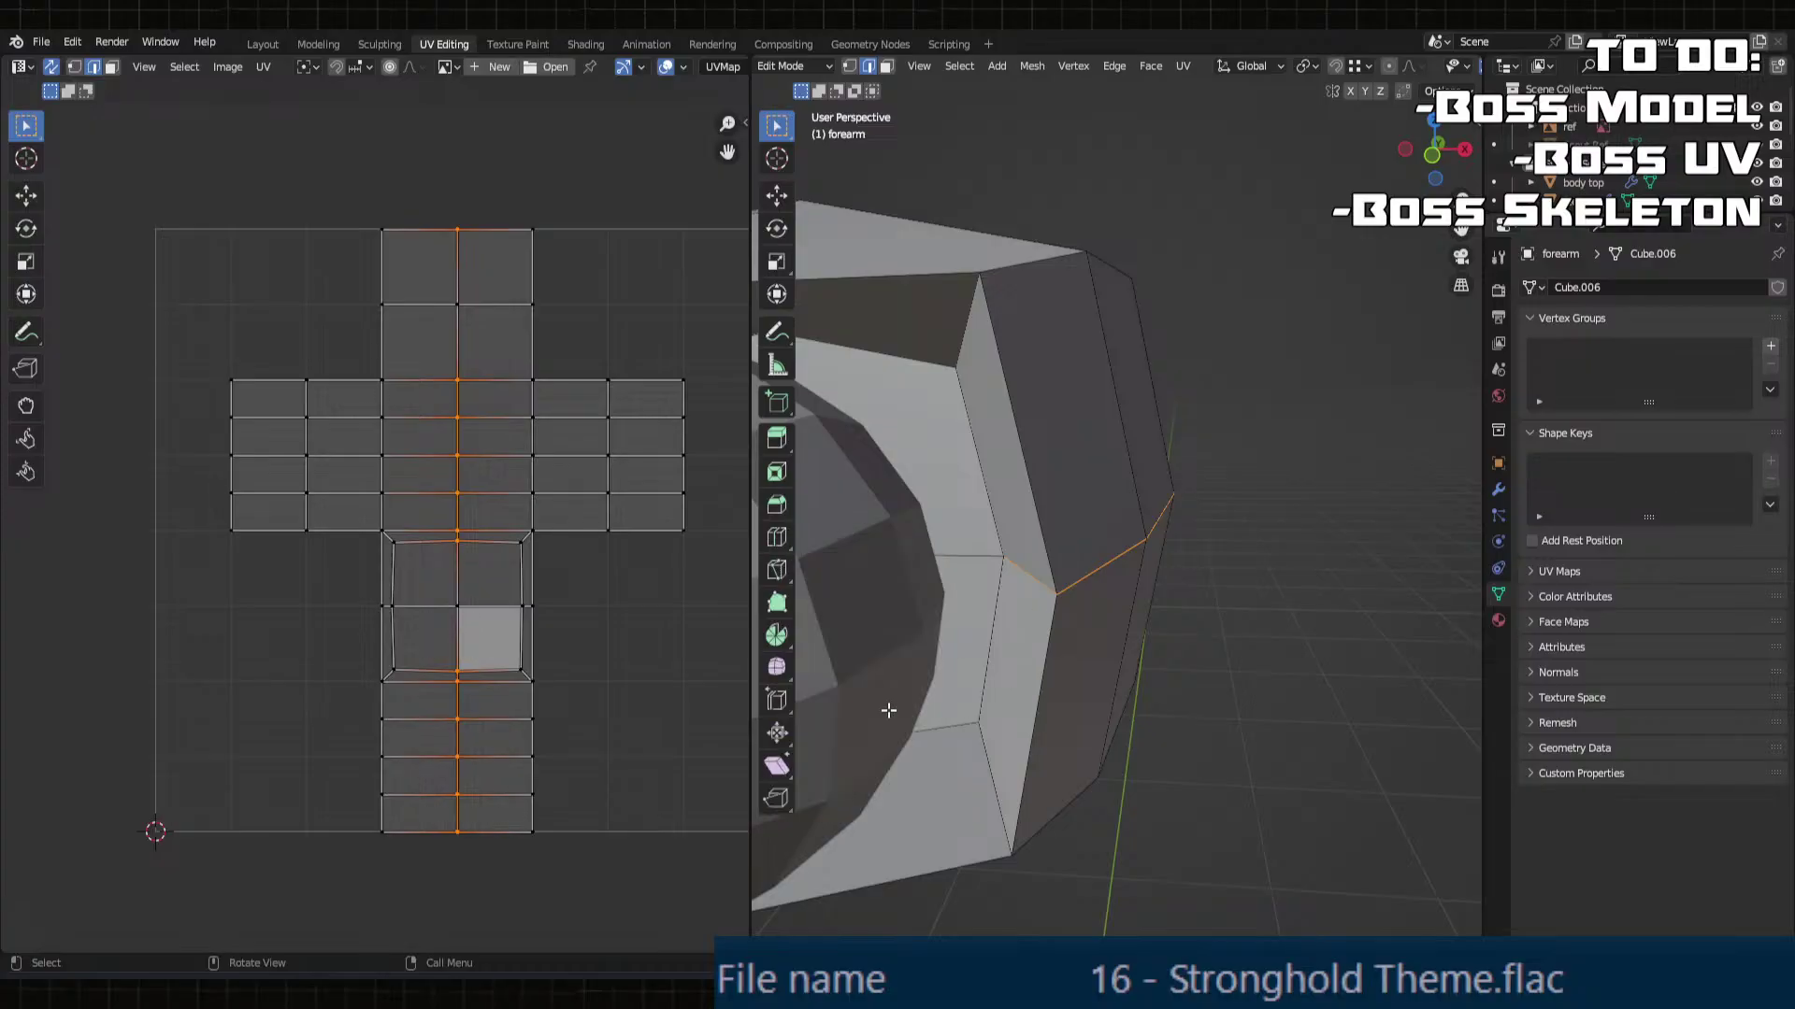
Step: Select only the path of middle edges running along one outer side of the forearm and mark it as a seam
{"action": "left_click", "coordinate": [982, 561]}
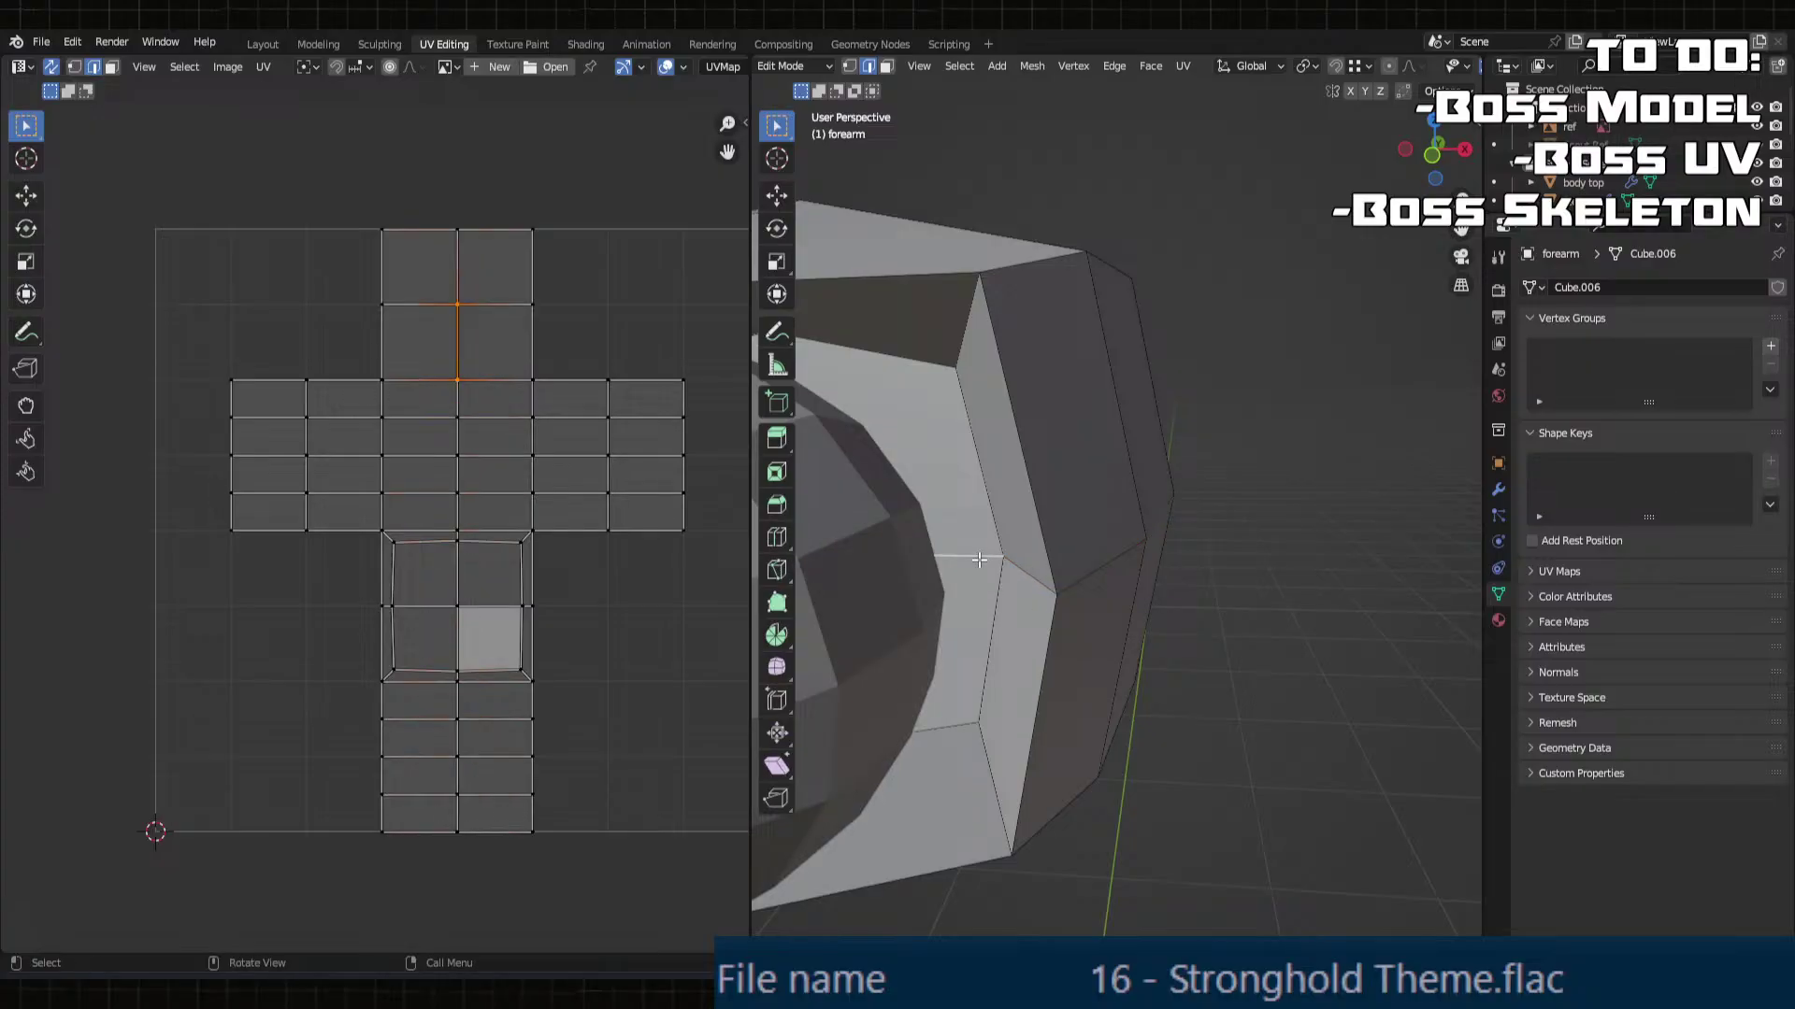
{"action": "middle_click_drag", "start_coordinate": [981, 561], "coordinate": [1112, 559]}
{"action": "left_click", "coordinate": [1374, 535], "text": "ctrl"}
{"action": "scroll", "coordinate": [1246, 556], "scroll_direction": "up", "scroll_amount": 2}
{"action": "key", "text": "u"}
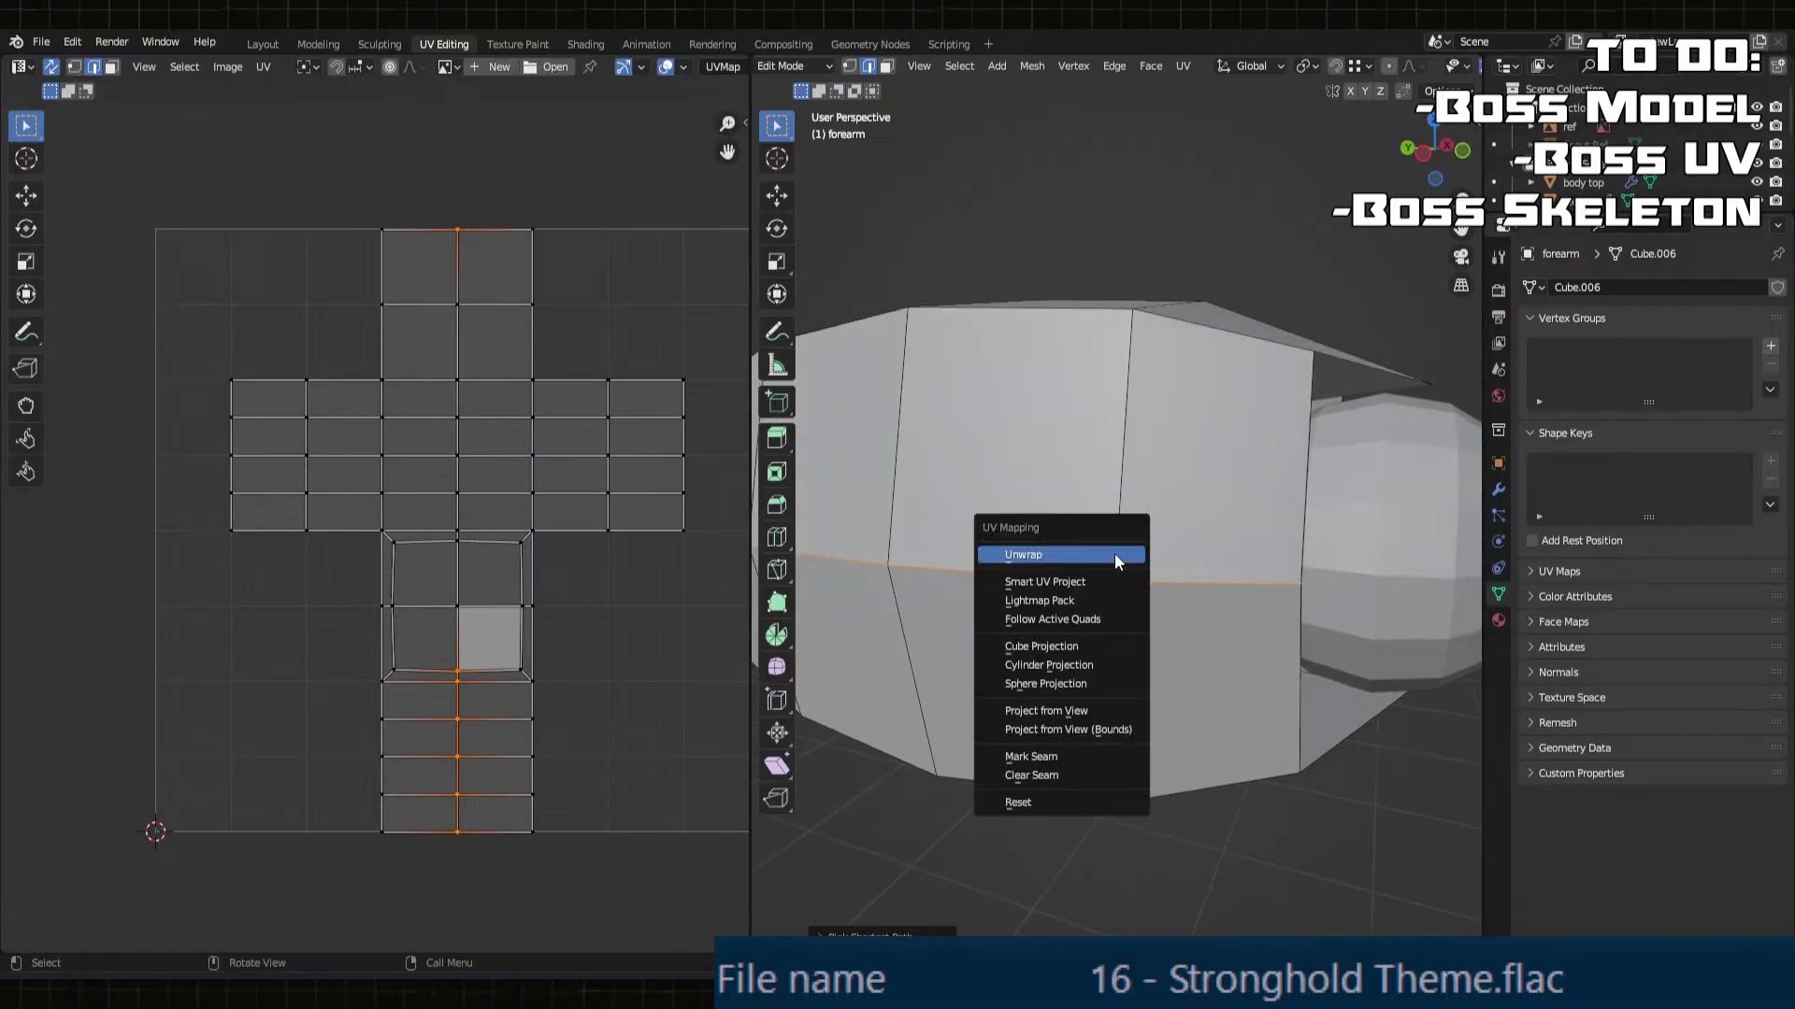
{"action": "left_click", "coordinate": [1069, 763]}
Step: Select the inner rim edges all around the forearm's elbow-side opening and mark them as a seam
{"action": "middle_click_drag", "start_coordinate": [1069, 762], "coordinate": [913, 435]}
{"action": "left_click", "coordinate": [1106, 408], "text": "alt"}
{"action": "left_click", "coordinate": [913, 436], "text": "alt"}
{"action": "mouse_move", "coordinate": [961, 438]}
{"action": "middle_mouse_down"}
{"action": "mouse_move", "coordinate": [1033, 331]}
{"action": "mouse_move", "coordinate": [961, 441]}
{"action": "middle_mouse_up"}
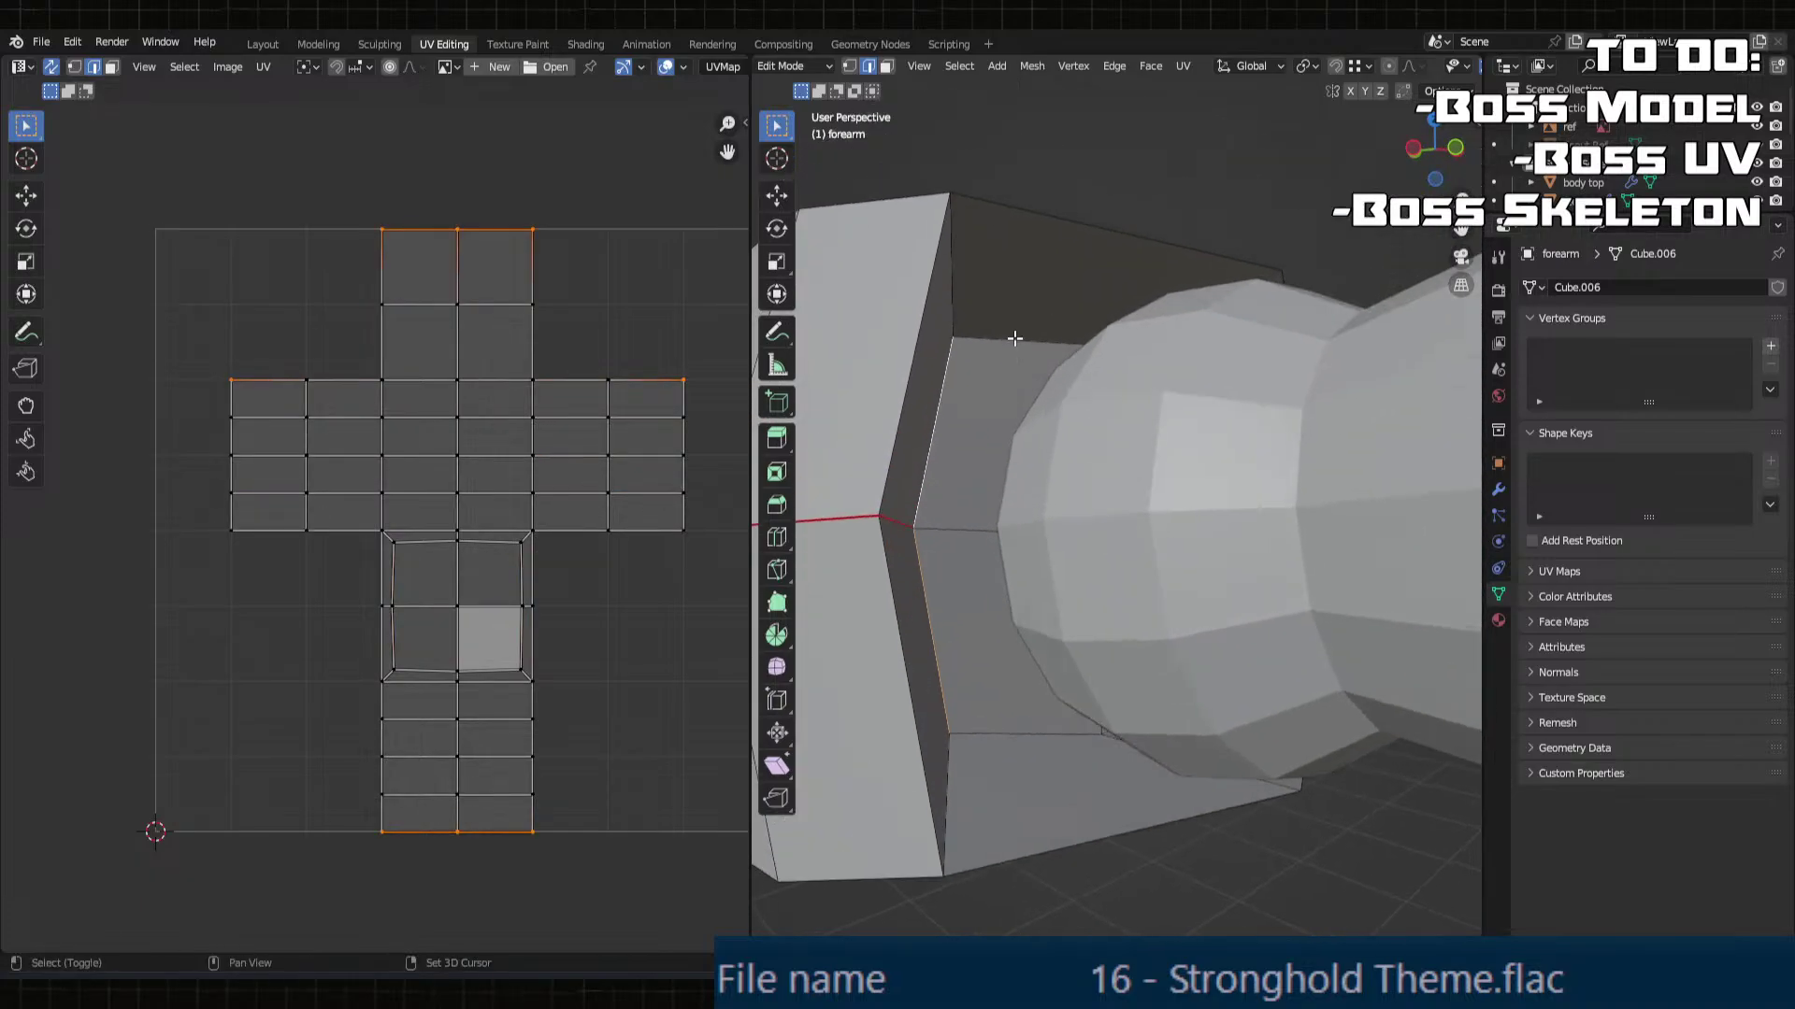
{"action": "left_click", "coordinate": [1013, 341], "text": "shift"}
{"action": "middle_click_drag", "start_coordinate": [1006, 497], "coordinate": [1003, 440], "text": "shift"}
{"action": "left_click", "coordinate": [1022, 697], "text": "shift"}
{"action": "middle_click_drag", "start_coordinate": [1082, 711], "coordinate": [963, 696]}
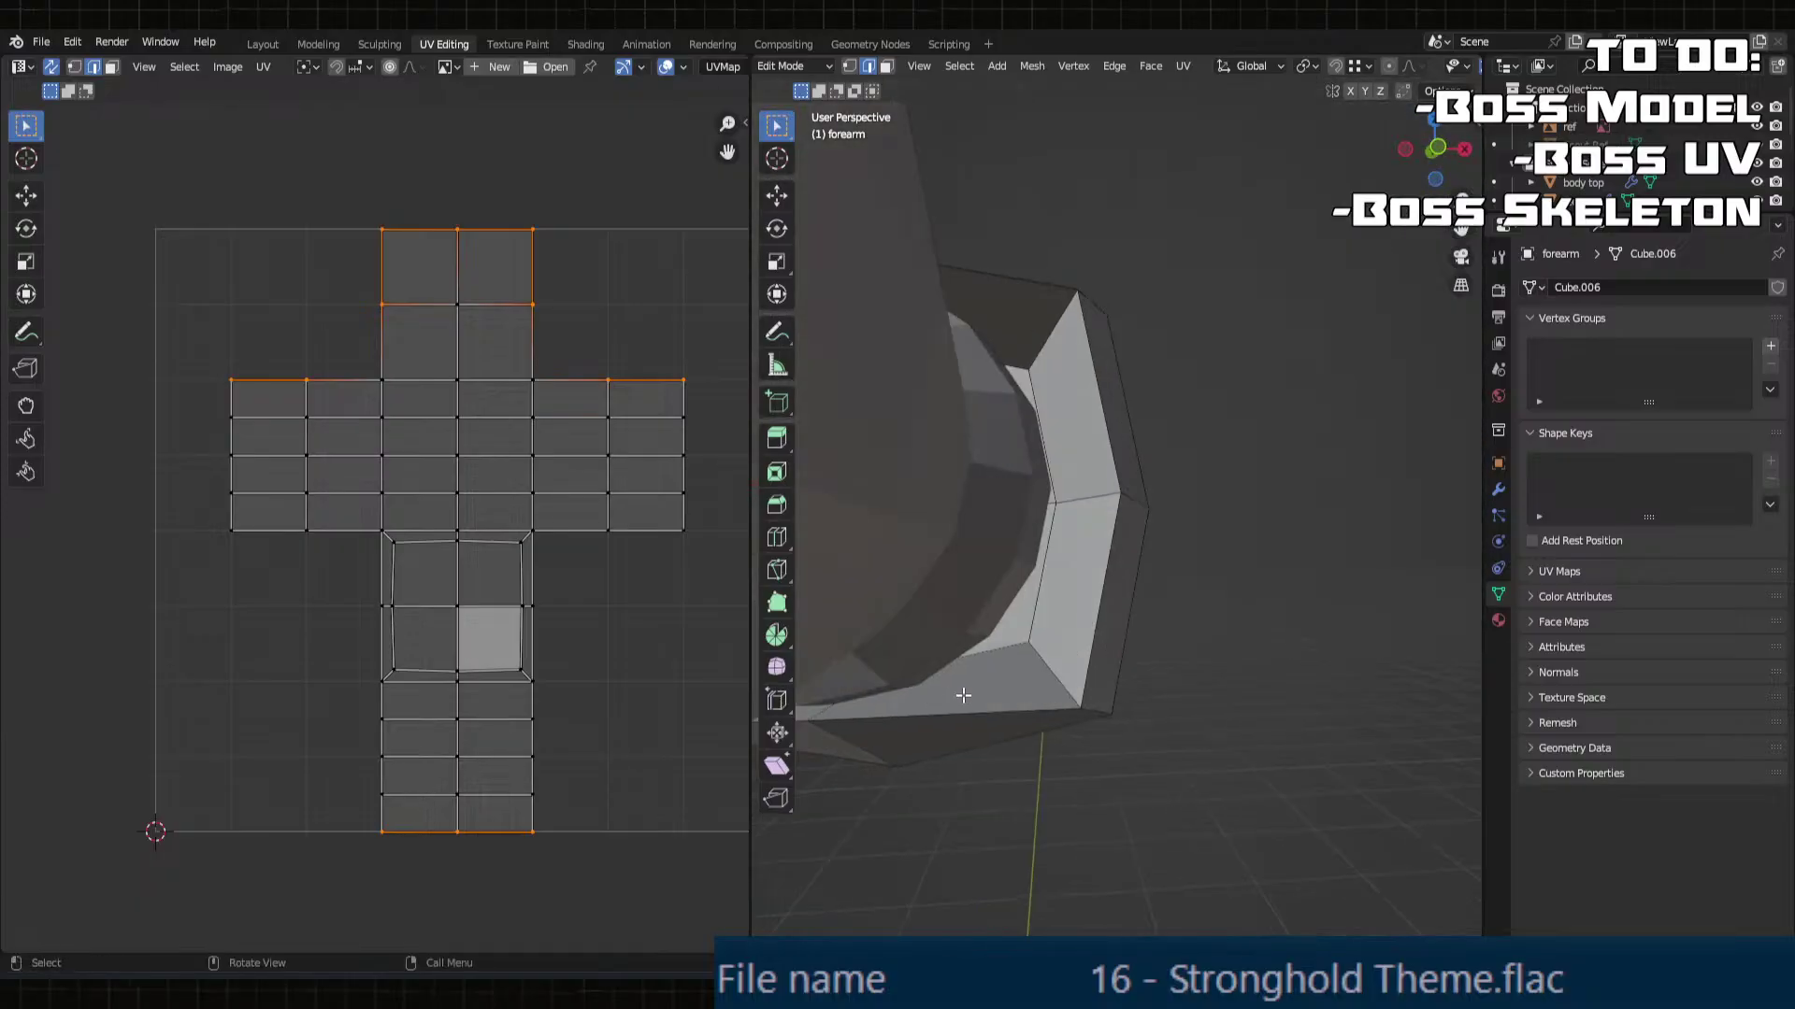
{"action": "left_click", "coordinate": [1045, 533], "text": "shift"}
{"action": "middle_click_drag", "start_coordinate": [1045, 532], "coordinate": [1201, 472]}
{"action": "key", "text": "u"}
{"action": "left_click", "coordinate": [968, 407]}
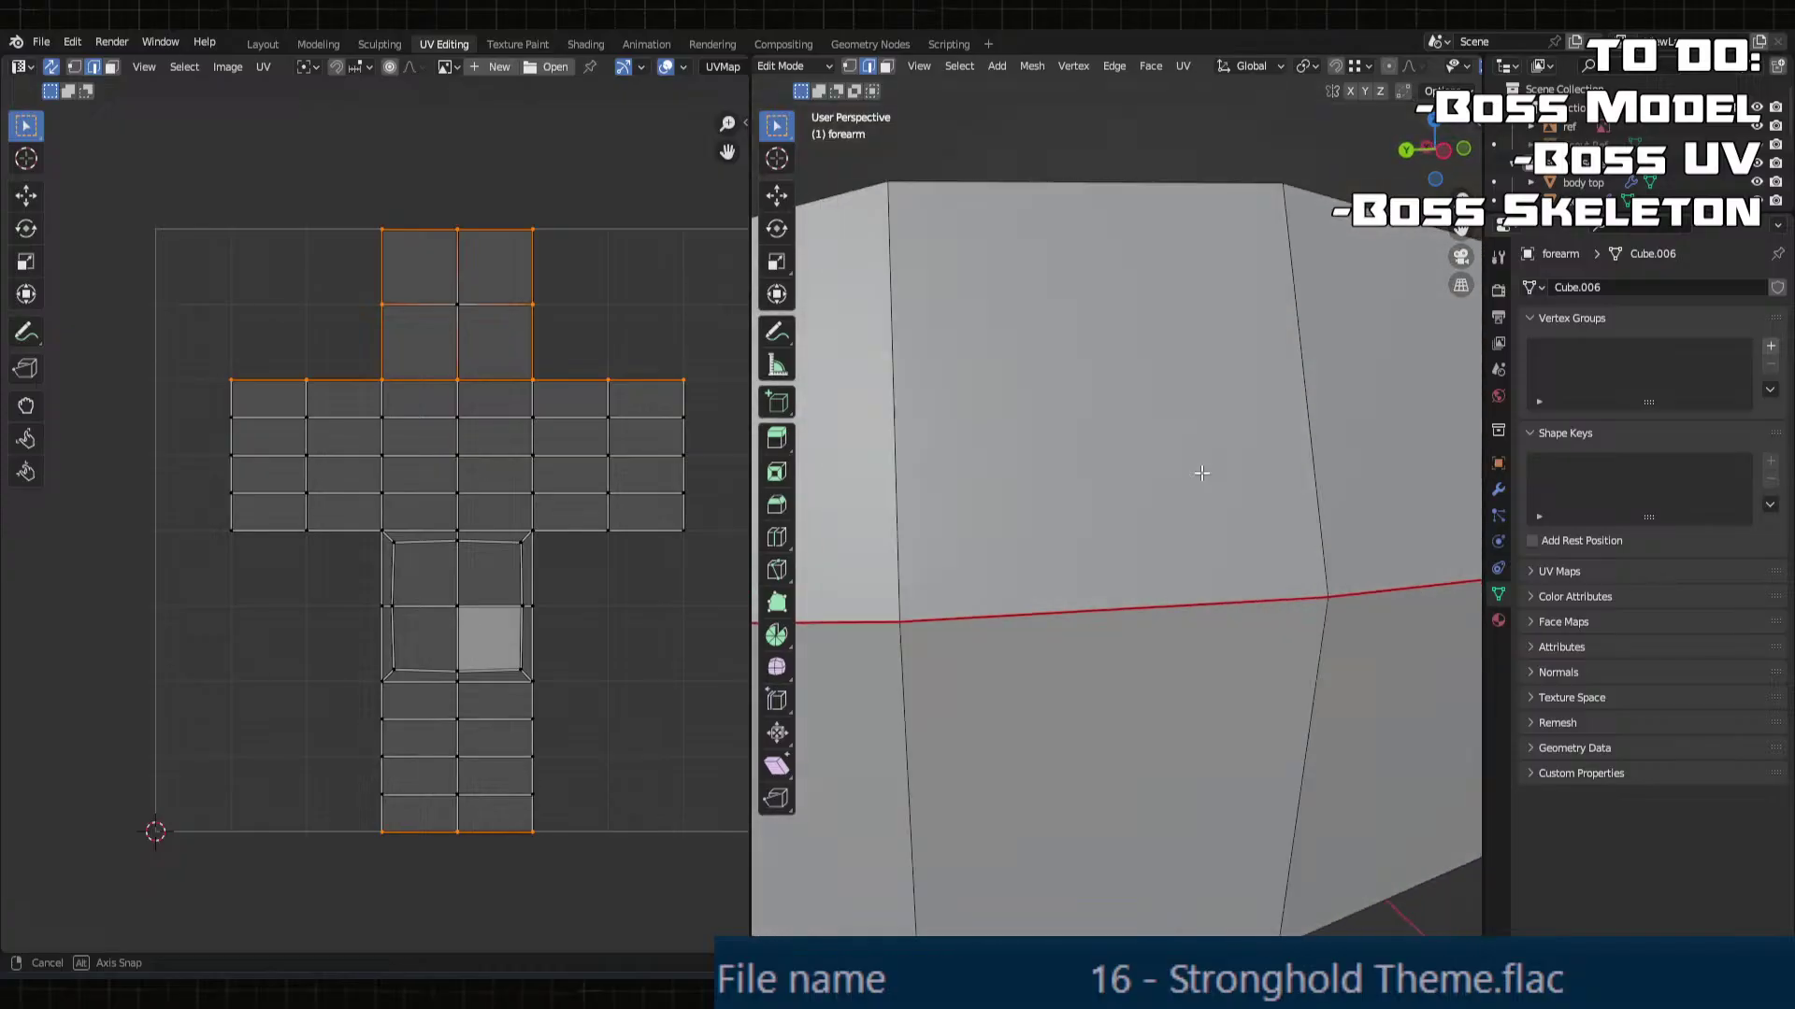
Step: Select the inner rim loop around the recess on the forearm's finger side and mark it as a seam
{"action": "scroll", "coordinate": [1196, 467], "scroll_direction": "down", "scroll_amount": 5}
{"action": "left_click", "coordinate": [1197, 380]}
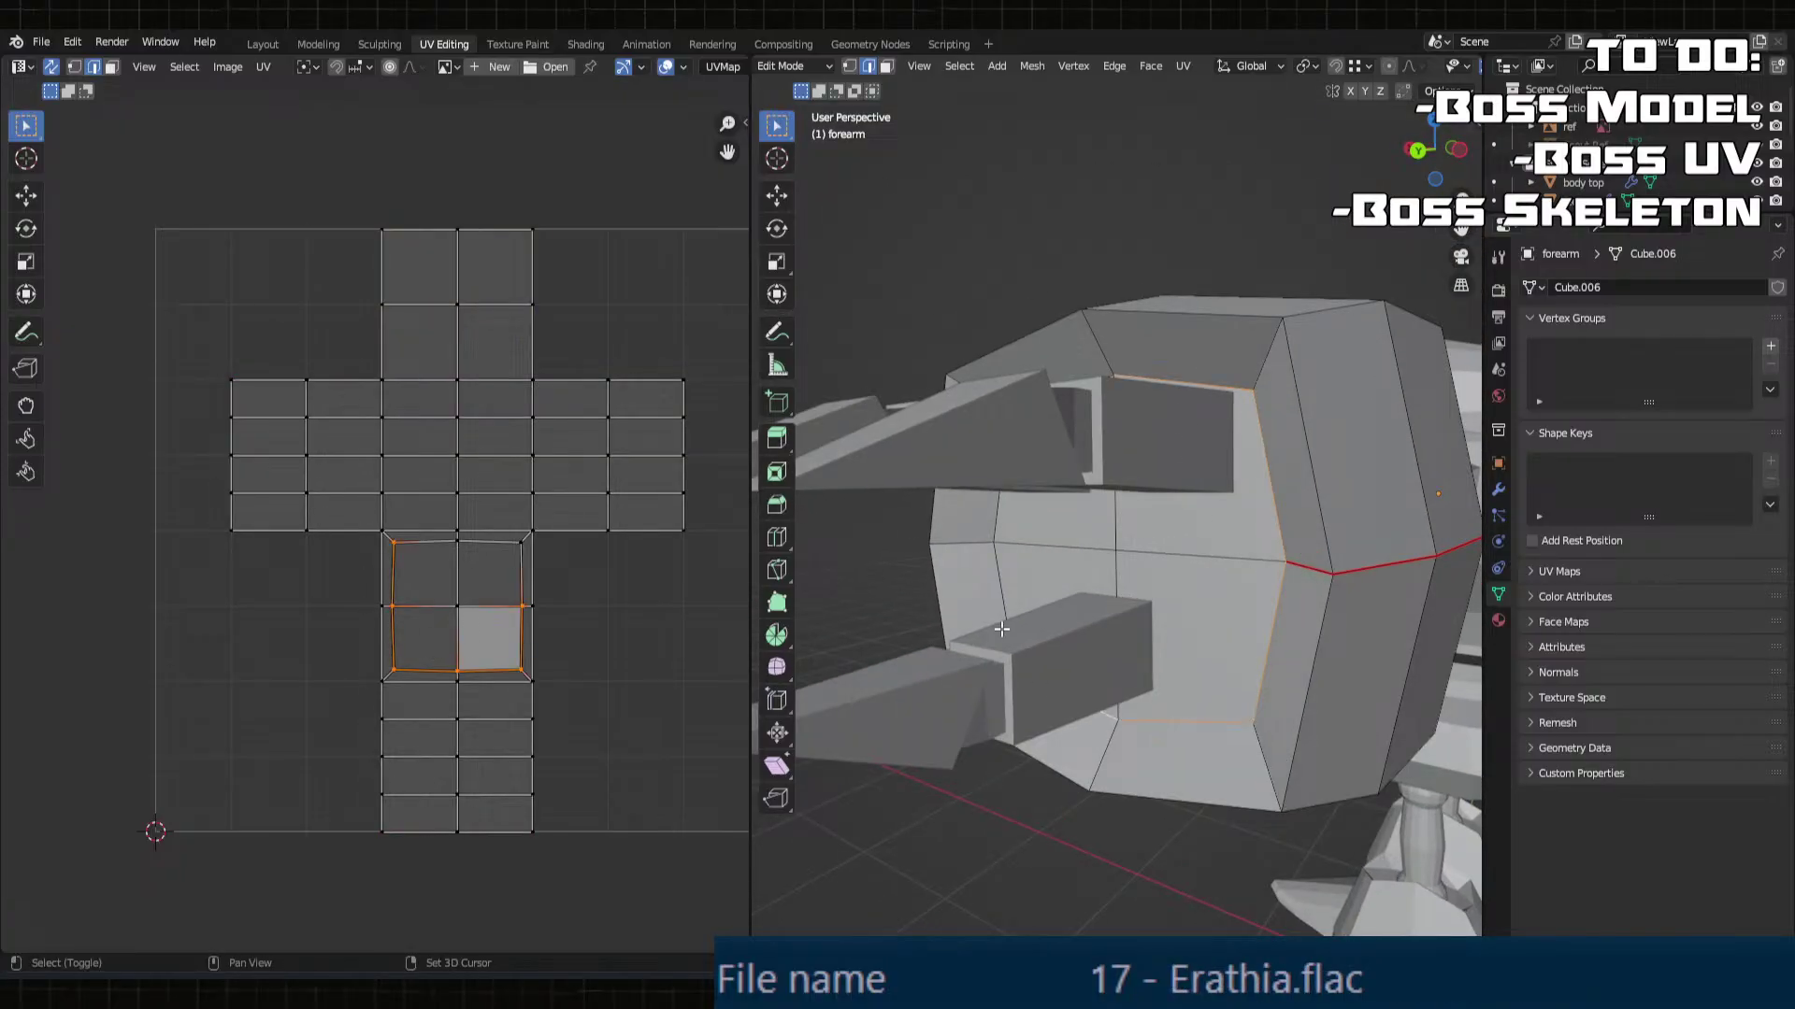
{"action": "middle_click_drag", "start_coordinate": [1094, 496], "coordinate": [1151, 423]}
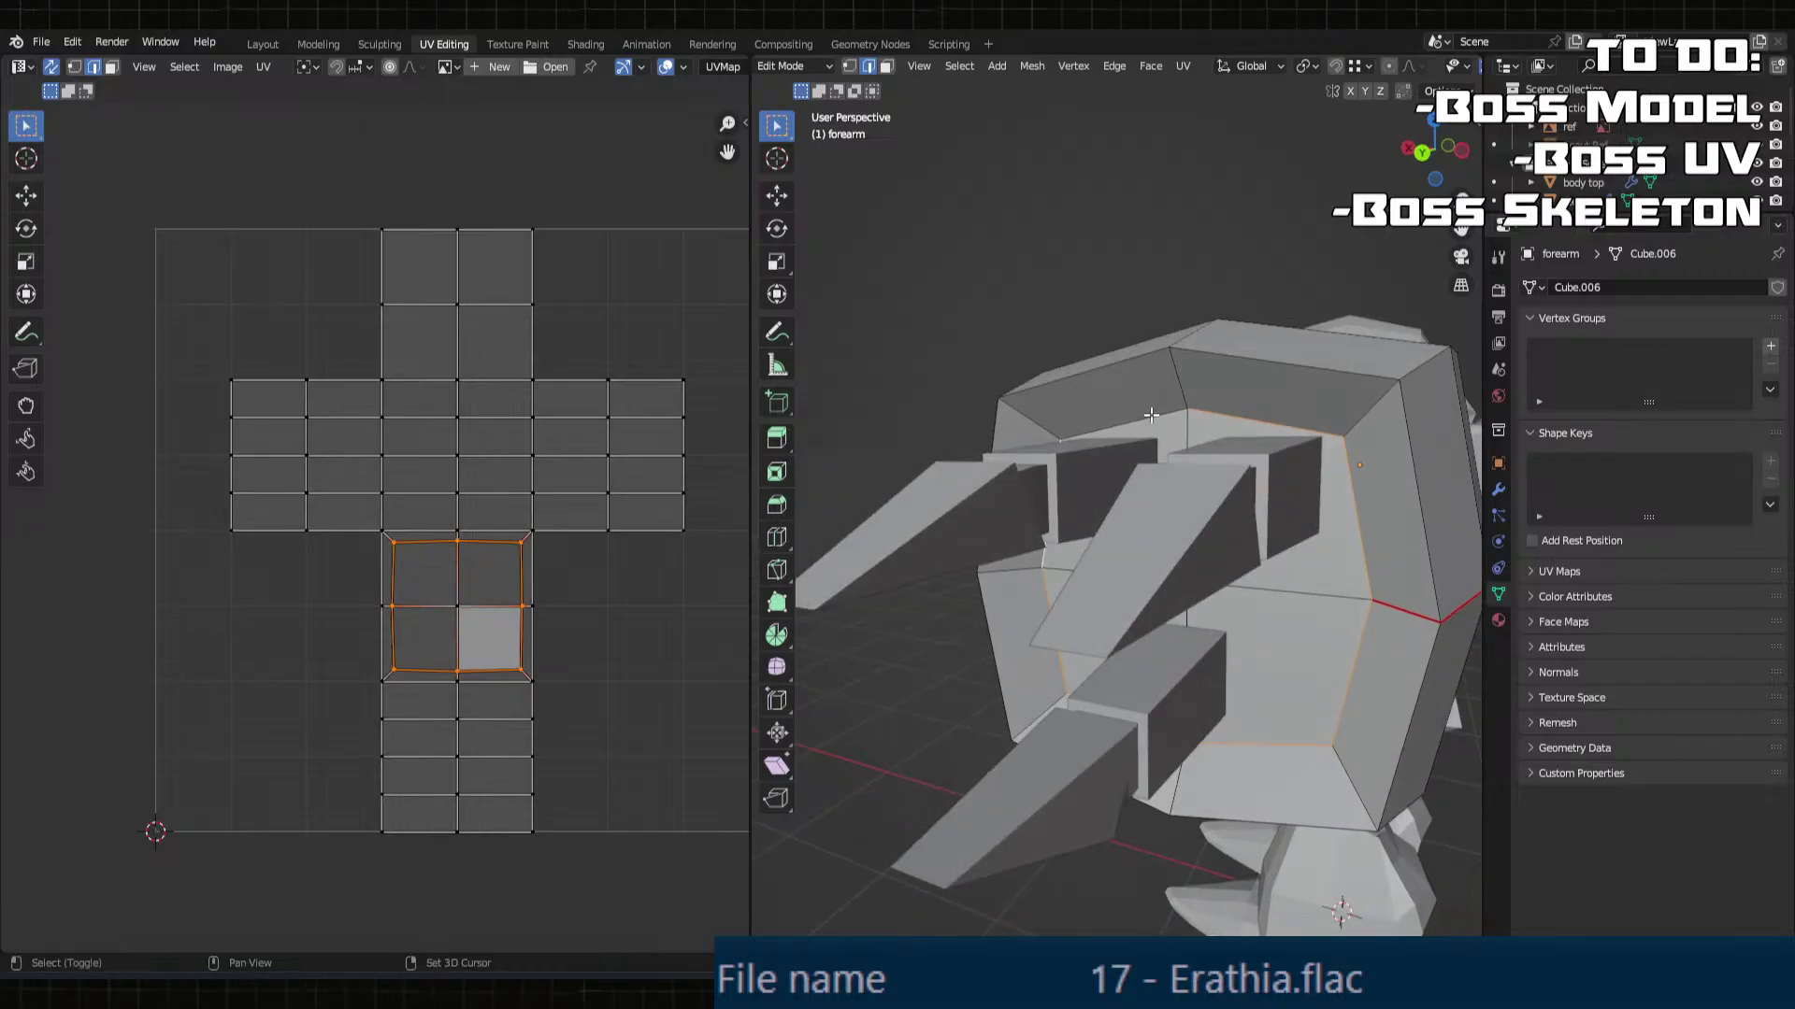
{"action": "key", "text": "u"}
{"action": "left_click", "coordinate": [1151, 413]}
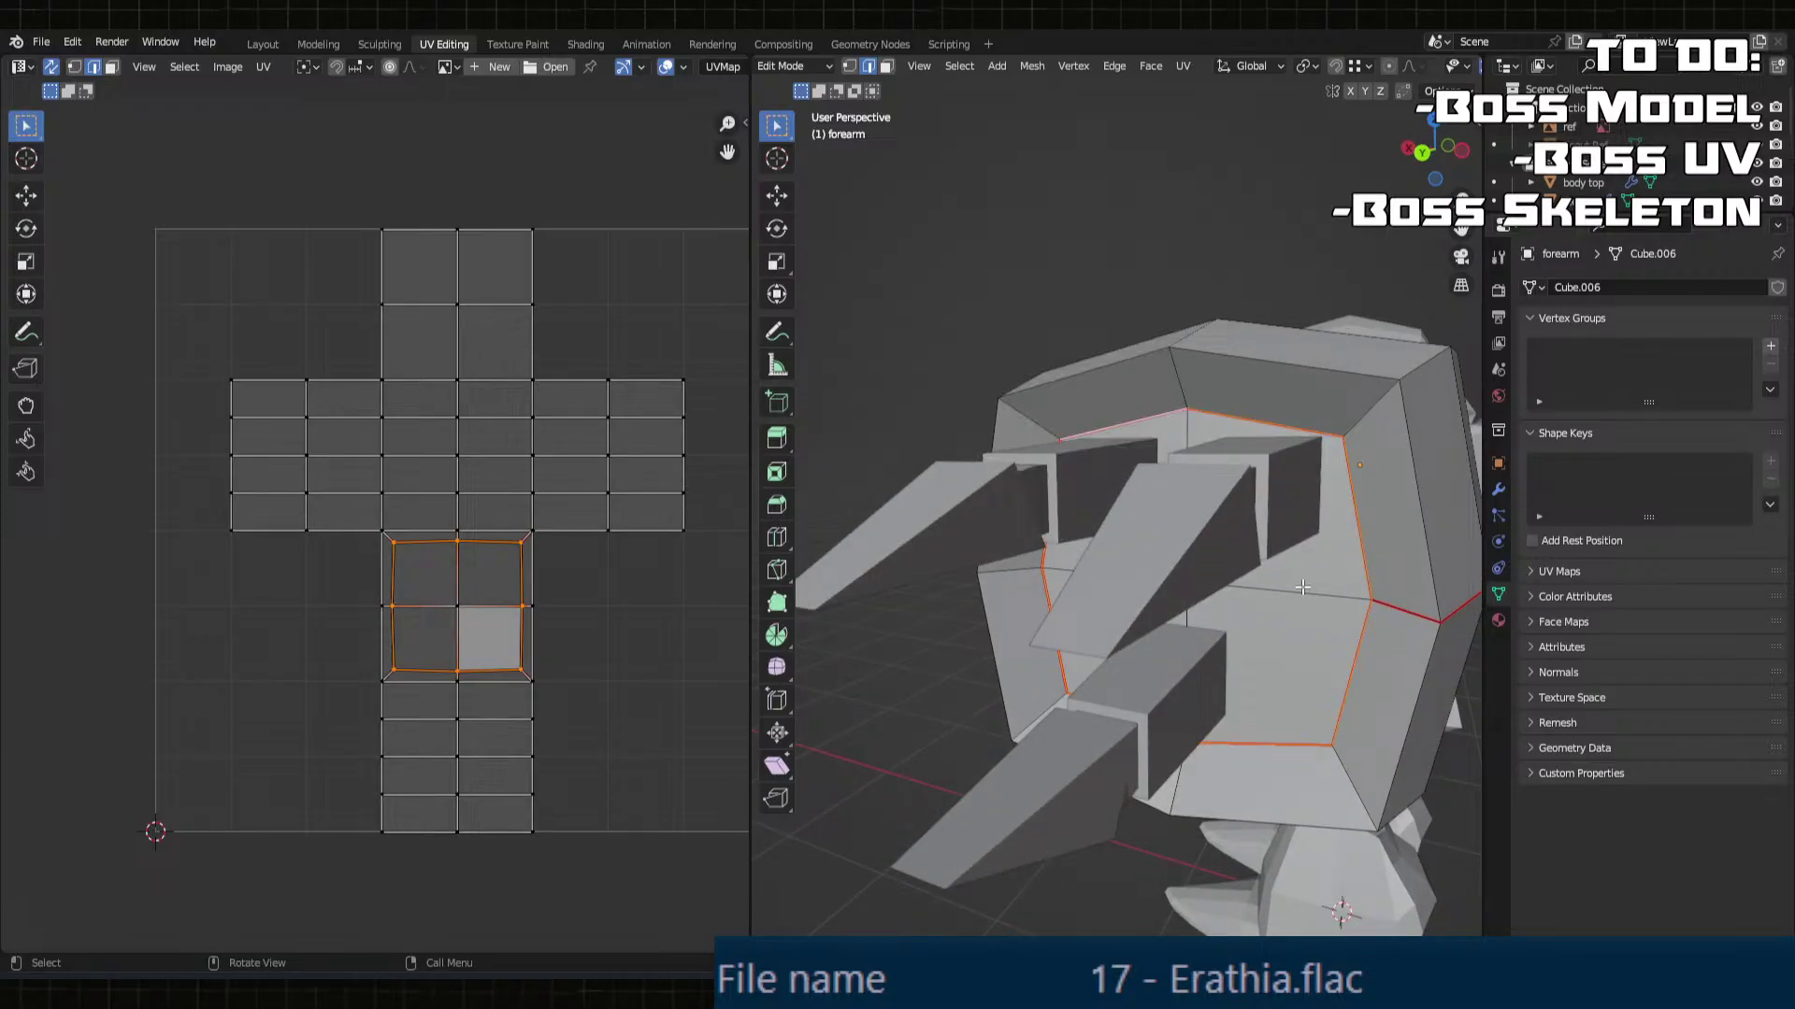
Step: Select the whole forearm mesh and unwrap it along the marked seams
{"action": "scroll", "coordinate": [1173, 601], "scroll_direction": "up", "scroll_amount": 5}
{"action": "middle_click_drag", "start_coordinate": [1173, 601], "coordinate": [1136, 604]}
{"action": "key", "text": "a"}
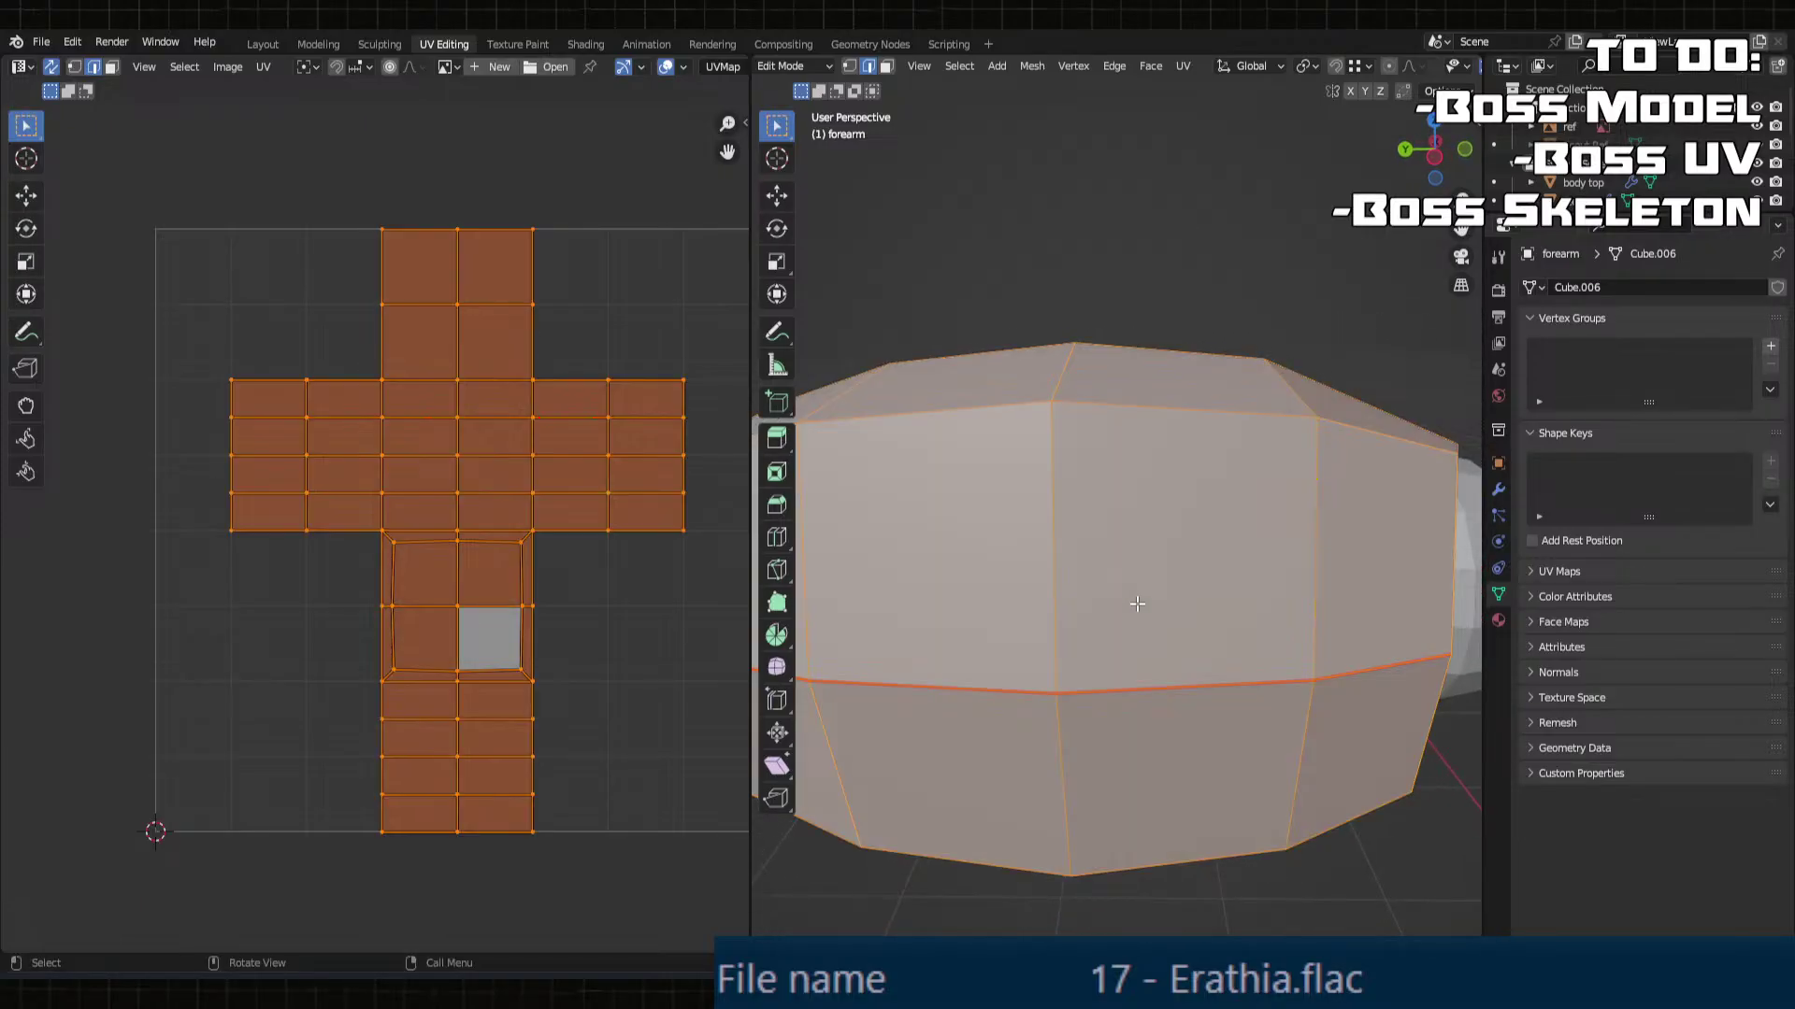
{"action": "key", "text": "u"}
{"action": "left_click", "coordinate": [1045, 397]}
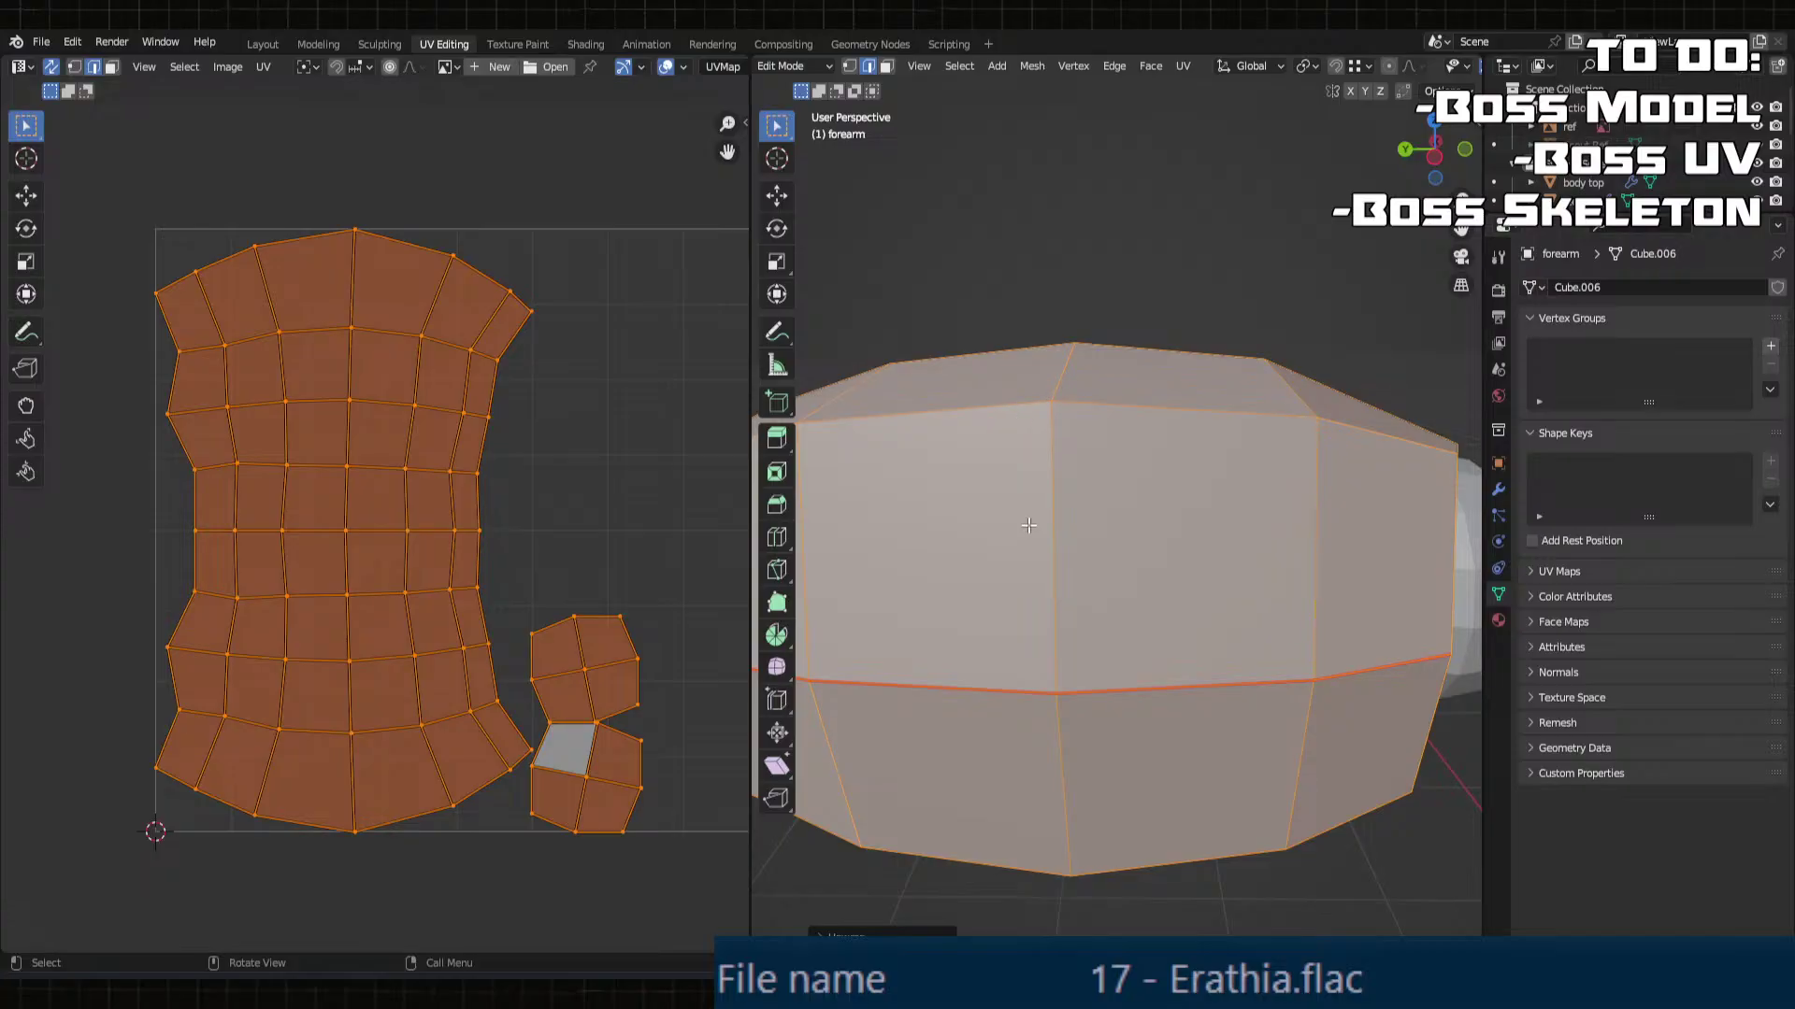
Step: Leave the forearm mesh and open the finger pointer mesh for editing
{"action": "middle_click_drag", "start_coordinate": [1028, 525], "coordinate": [1103, 509]}
{"action": "key", "text": "Tab"}
{"action": "left_click", "coordinate": [1316, 538]}
{"action": "key", "text": "Tab"}
{"action": "scroll", "coordinate": [1103, 509], "scroll_direction": "up", "scroll_amount": 4}
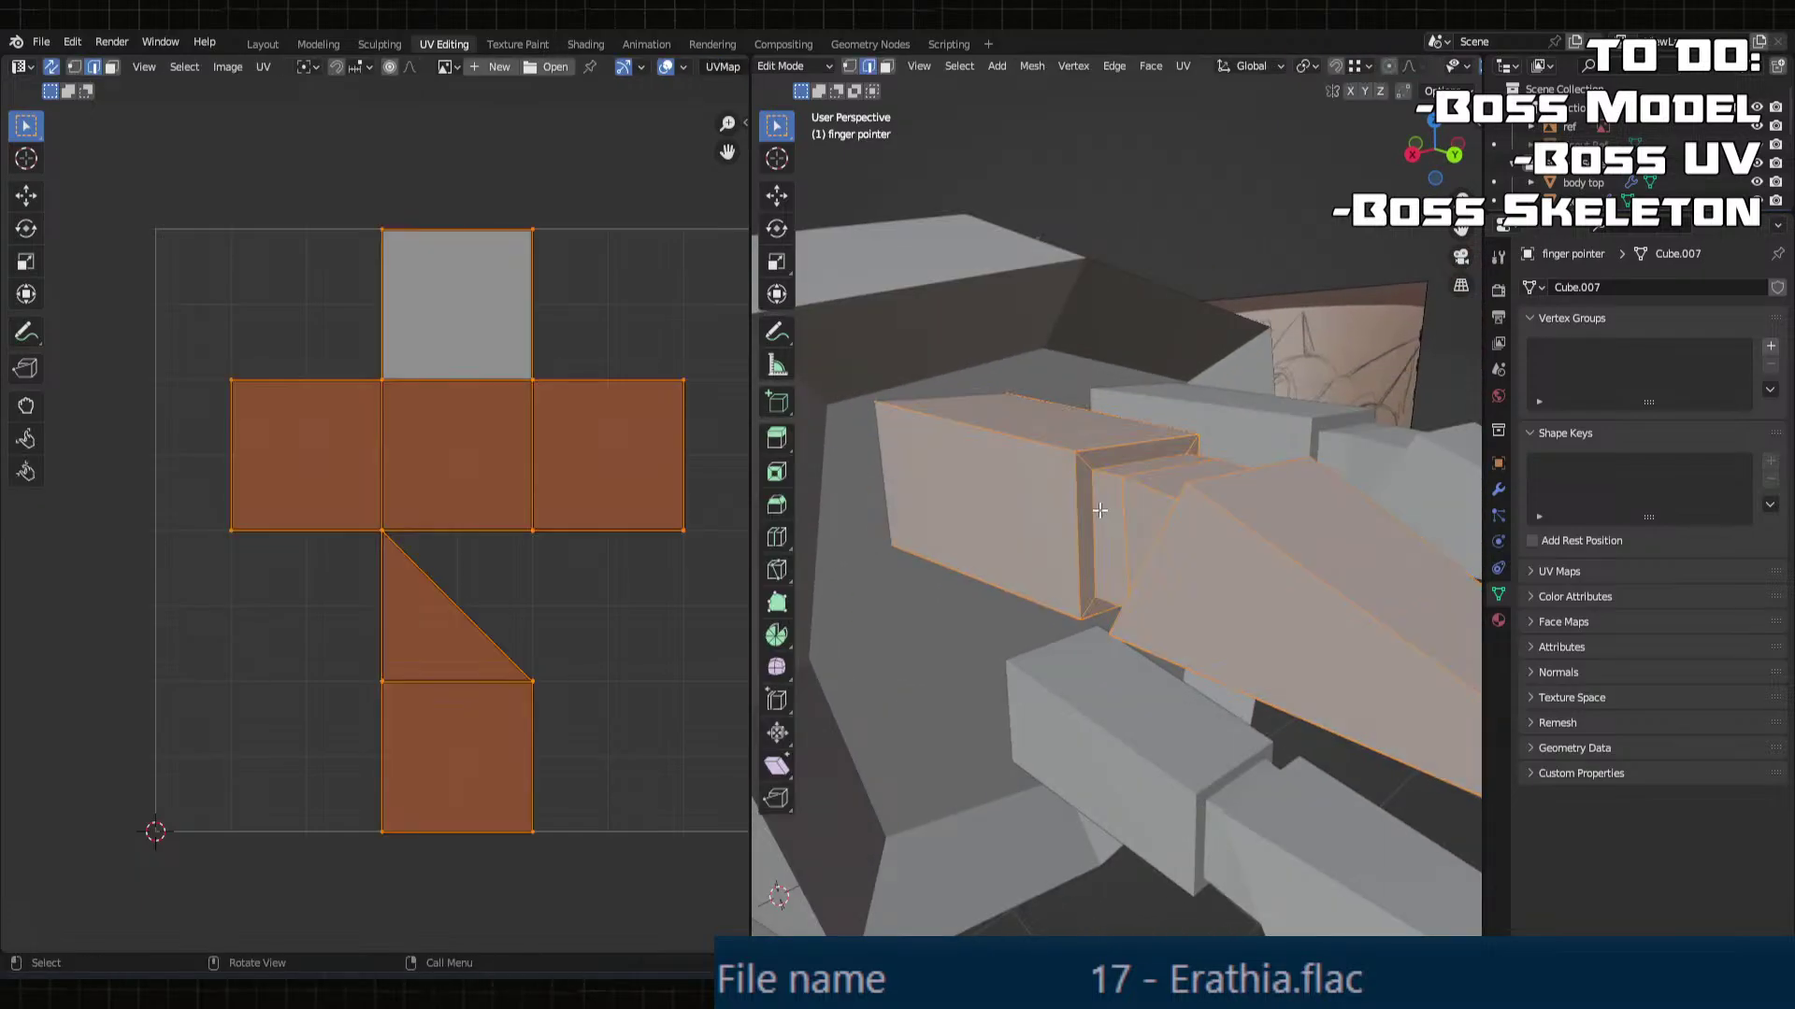
Step: Select the edge loop where the finger's narrow joint meets its base block and mark it as a seam
{"action": "left_click", "coordinate": [1096, 510]}
{"action": "left_click", "coordinate": [1107, 468], "text": "alt"}
{"action": "middle_click_drag", "start_coordinate": [1107, 467], "coordinate": [1262, 397]}
{"action": "middle_click_drag", "start_coordinate": [1261, 397], "coordinate": [1267, 458], "text": "shift"}
{"action": "middle_click_drag", "start_coordinate": [1267, 458], "coordinate": [1329, 584]}
{"action": "scroll", "coordinate": [1328, 584], "scroll_direction": "up", "scroll_amount": 5}
{"action": "key", "text": "u"}
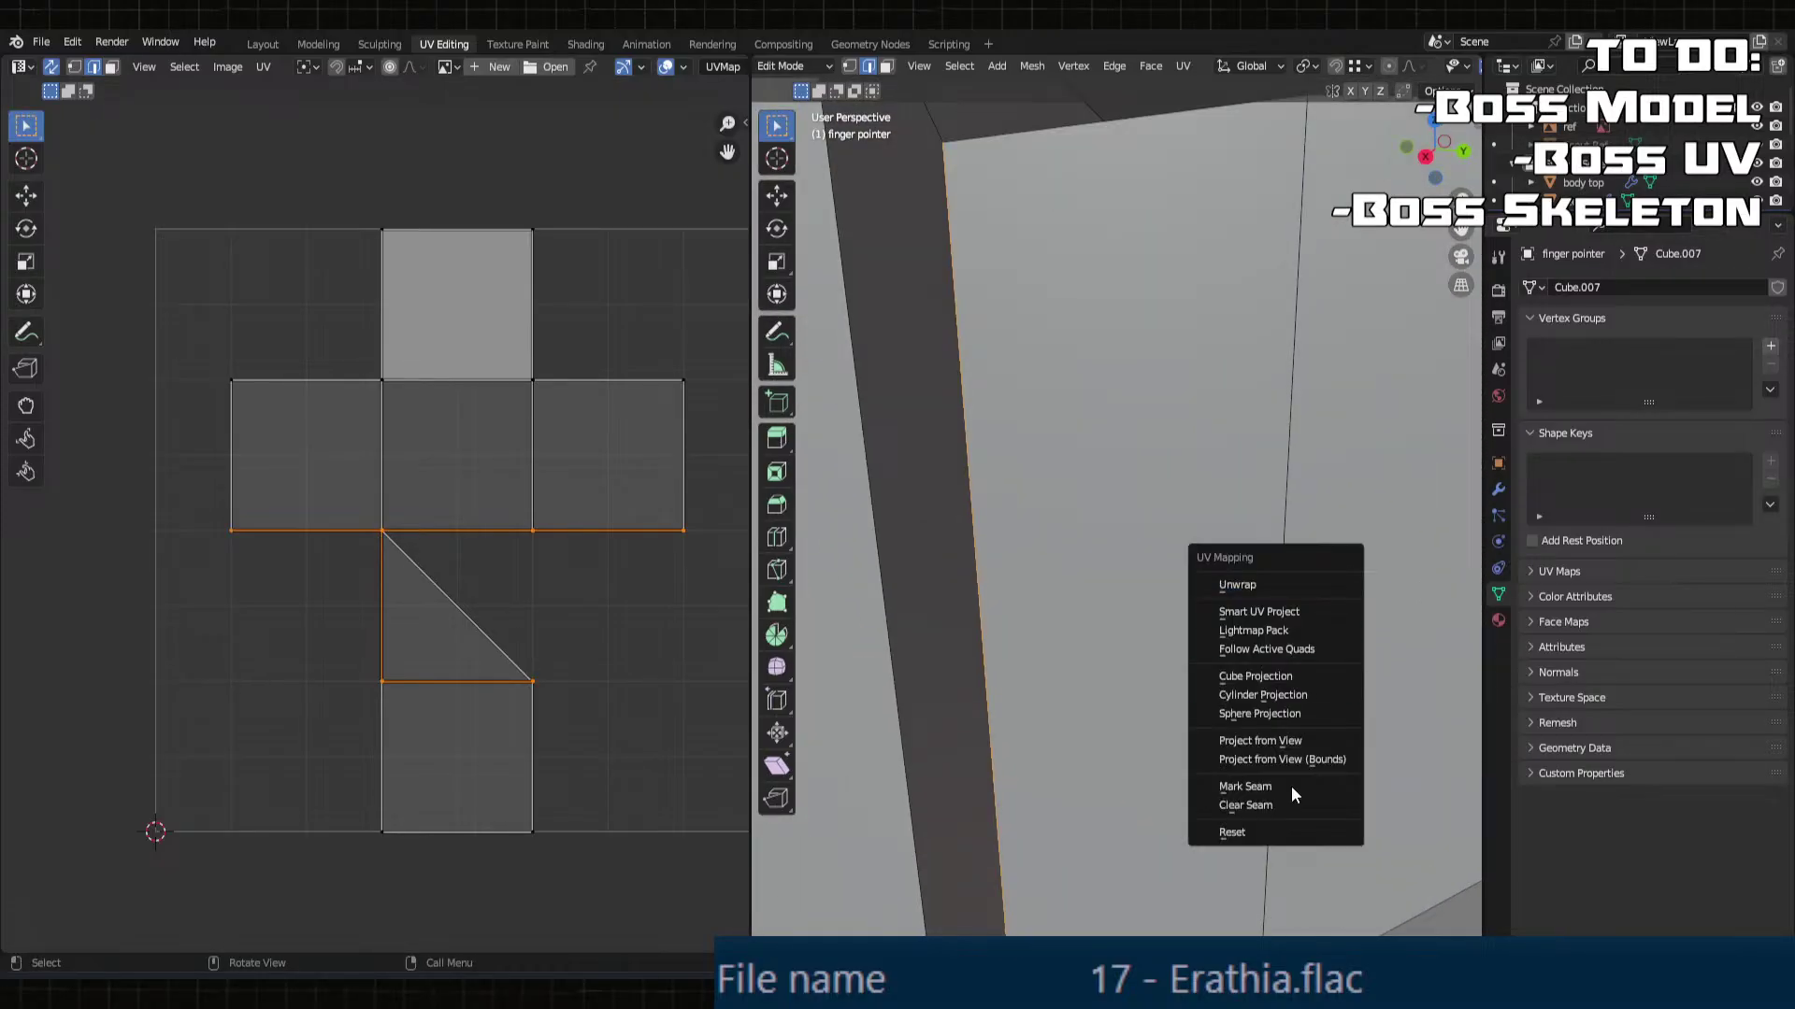
{"action": "left_click", "coordinate": [1261, 786]}
Step: Select the edge loop around the back end of the finger's claw next to the joint and mark it as a seam
{"action": "scroll", "coordinate": [1251, 774], "scroll_direction": "down", "scroll_amount": 3}
{"action": "middle_click_drag", "start_coordinate": [1252, 774], "coordinate": [1351, 654]}
{"action": "left_click", "coordinate": [1312, 665], "text": "alt"}
{"action": "middle_click_drag", "start_coordinate": [1279, 700], "coordinate": [993, 621]}
{"action": "left_click", "coordinate": [1214, 734], "text": "alt+shift"}
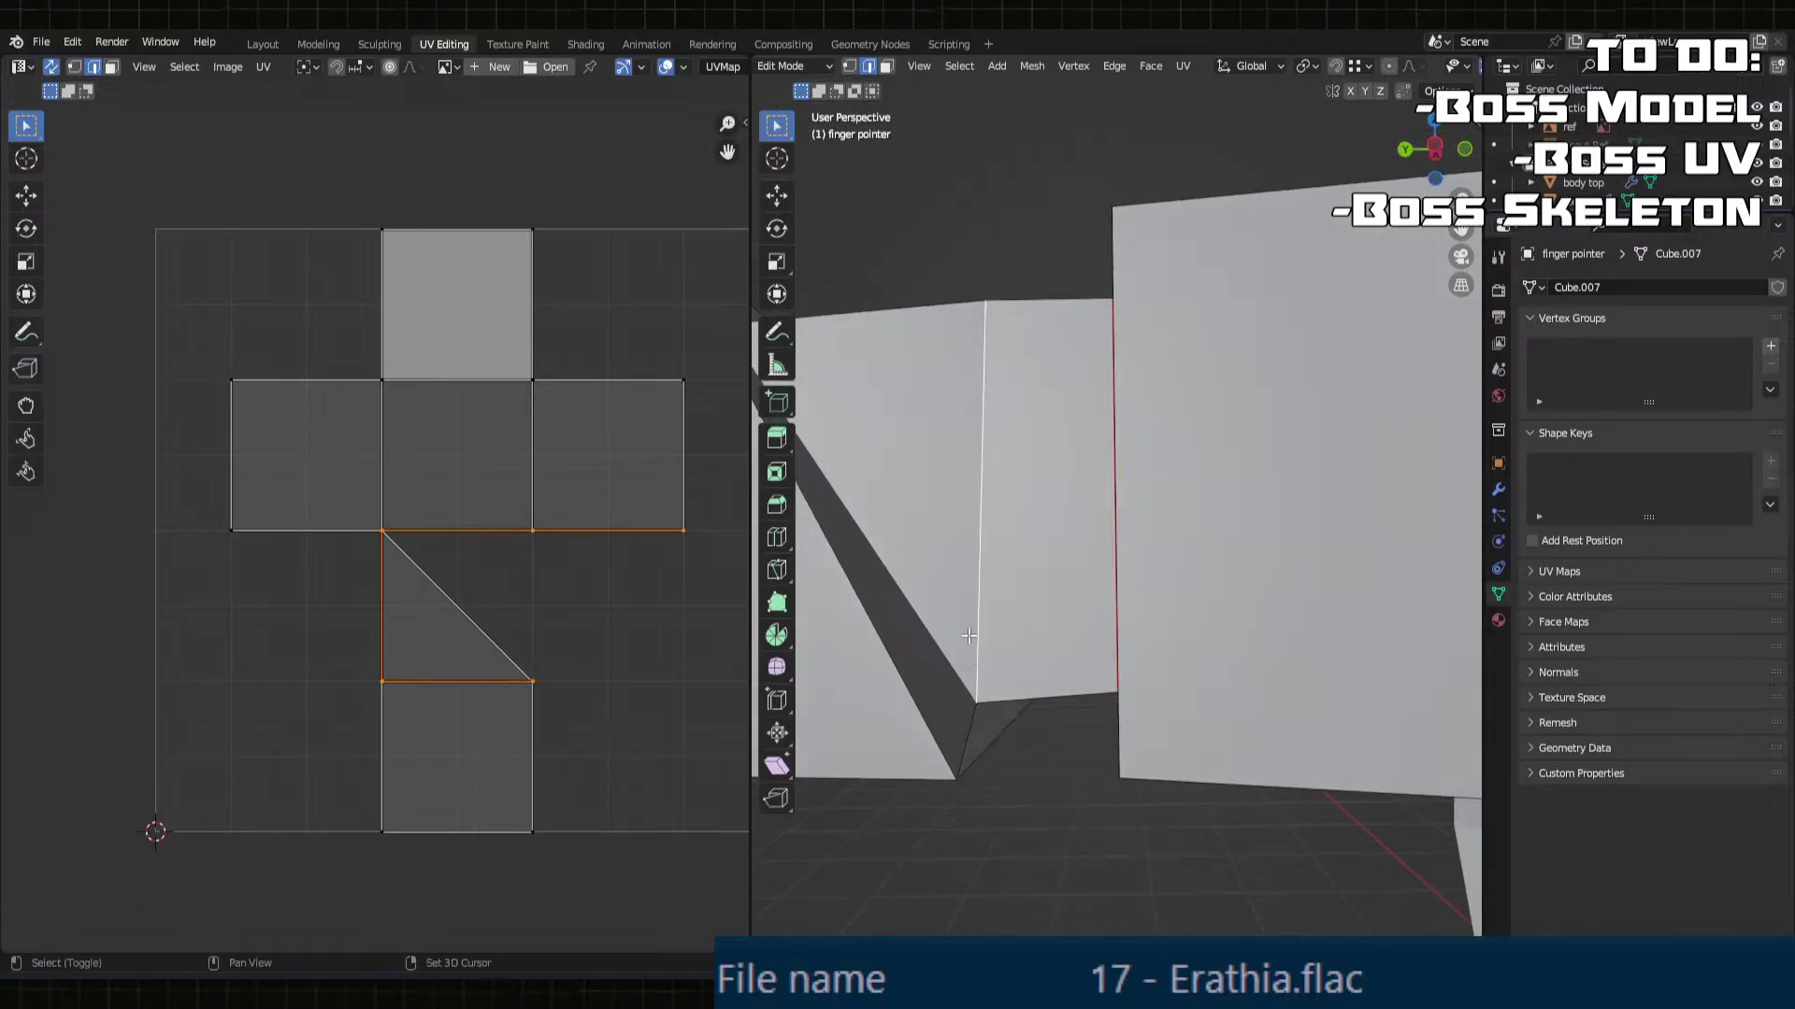
{"action": "left_click", "coordinate": [924, 632], "text": "shift"}
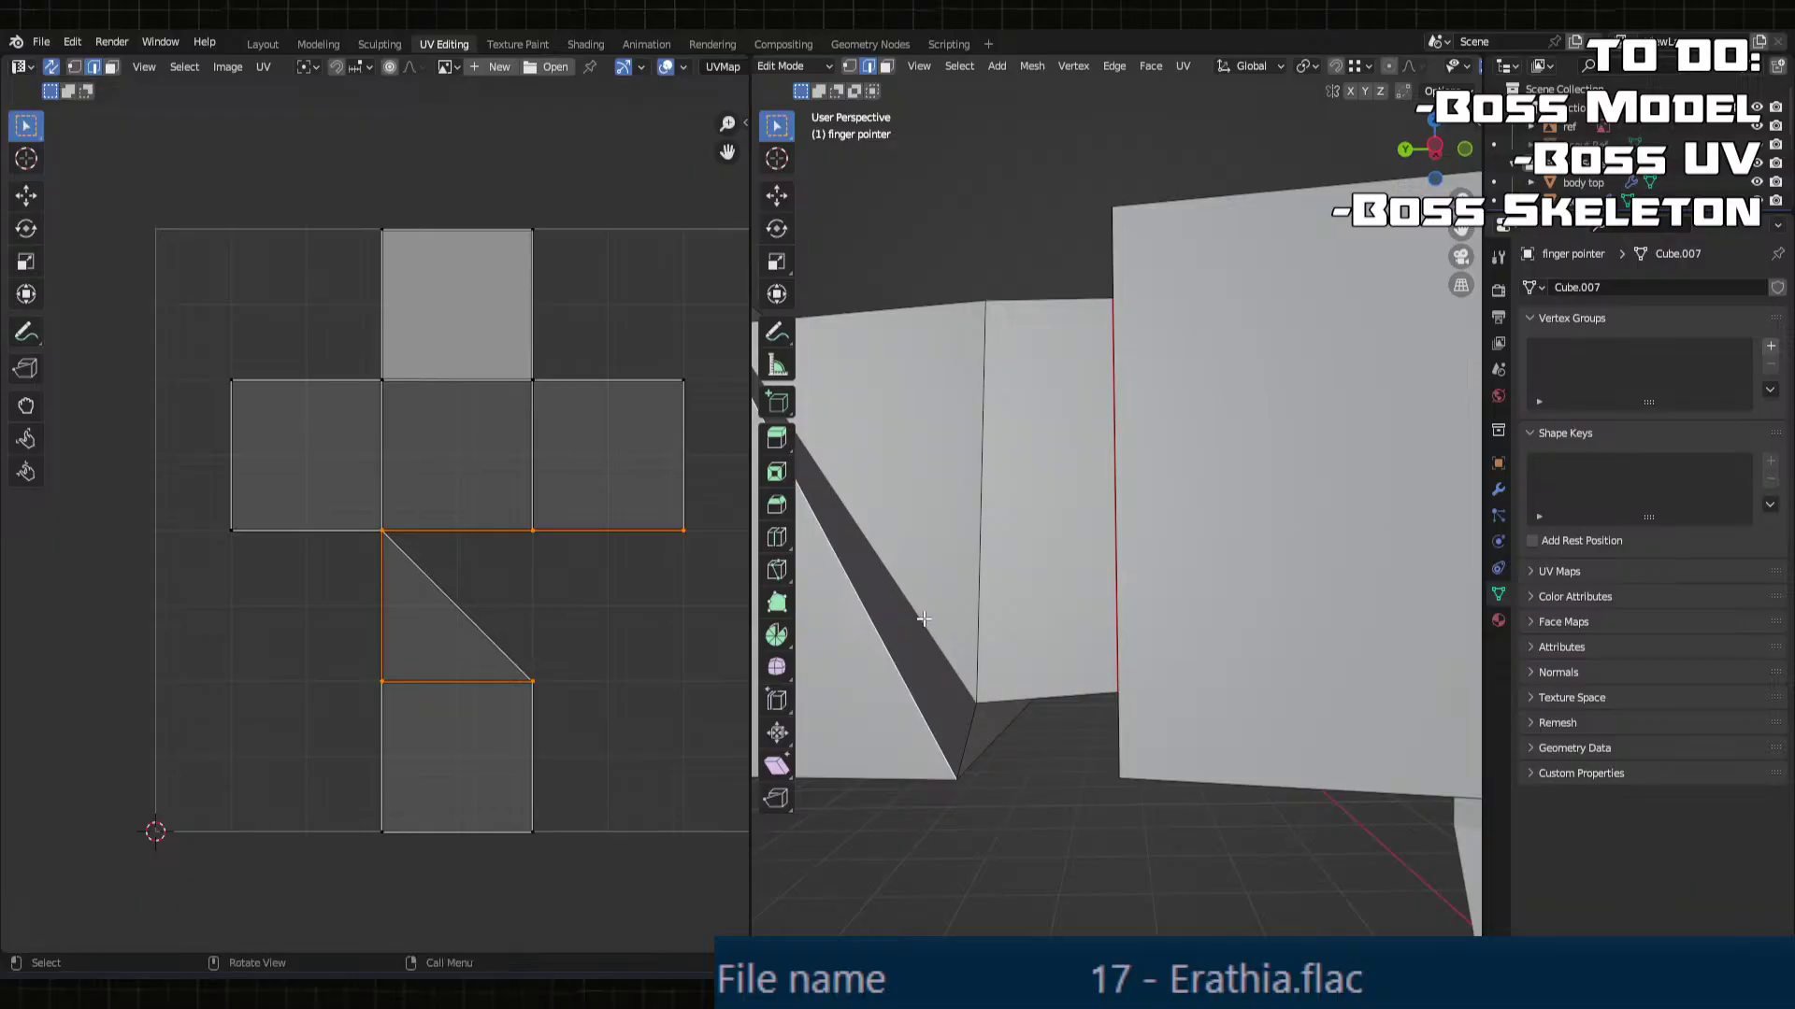
{"action": "middle_click_drag", "start_coordinate": [924, 619], "coordinate": [1164, 715]}
{"action": "key", "text": "u"}
{"action": "left_click", "coordinate": [998, 615]}
Step: Select the lower lengthwise edge of the finger's narrow joint and mark it as a seam
{"action": "left_click", "coordinate": [1185, 741]}
{"action": "key", "text": "u"}
{"action": "left_click", "coordinate": [1130, 710]}
Step: Select the edges along the underside of the finger's claw and mark them as seams
{"action": "middle_click_drag", "start_coordinate": [1175, 639], "coordinate": [1216, 503]}
{"action": "left_click", "coordinate": [1089, 634]}
{"action": "scroll", "coordinate": [1046, 601], "scroll_direction": "up", "scroll_amount": 3}
{"action": "left_click", "coordinate": [1014, 574], "text": "shift"}
{"action": "scroll", "coordinate": [1050, 564], "scroll_direction": "down", "scroll_amount": 5}
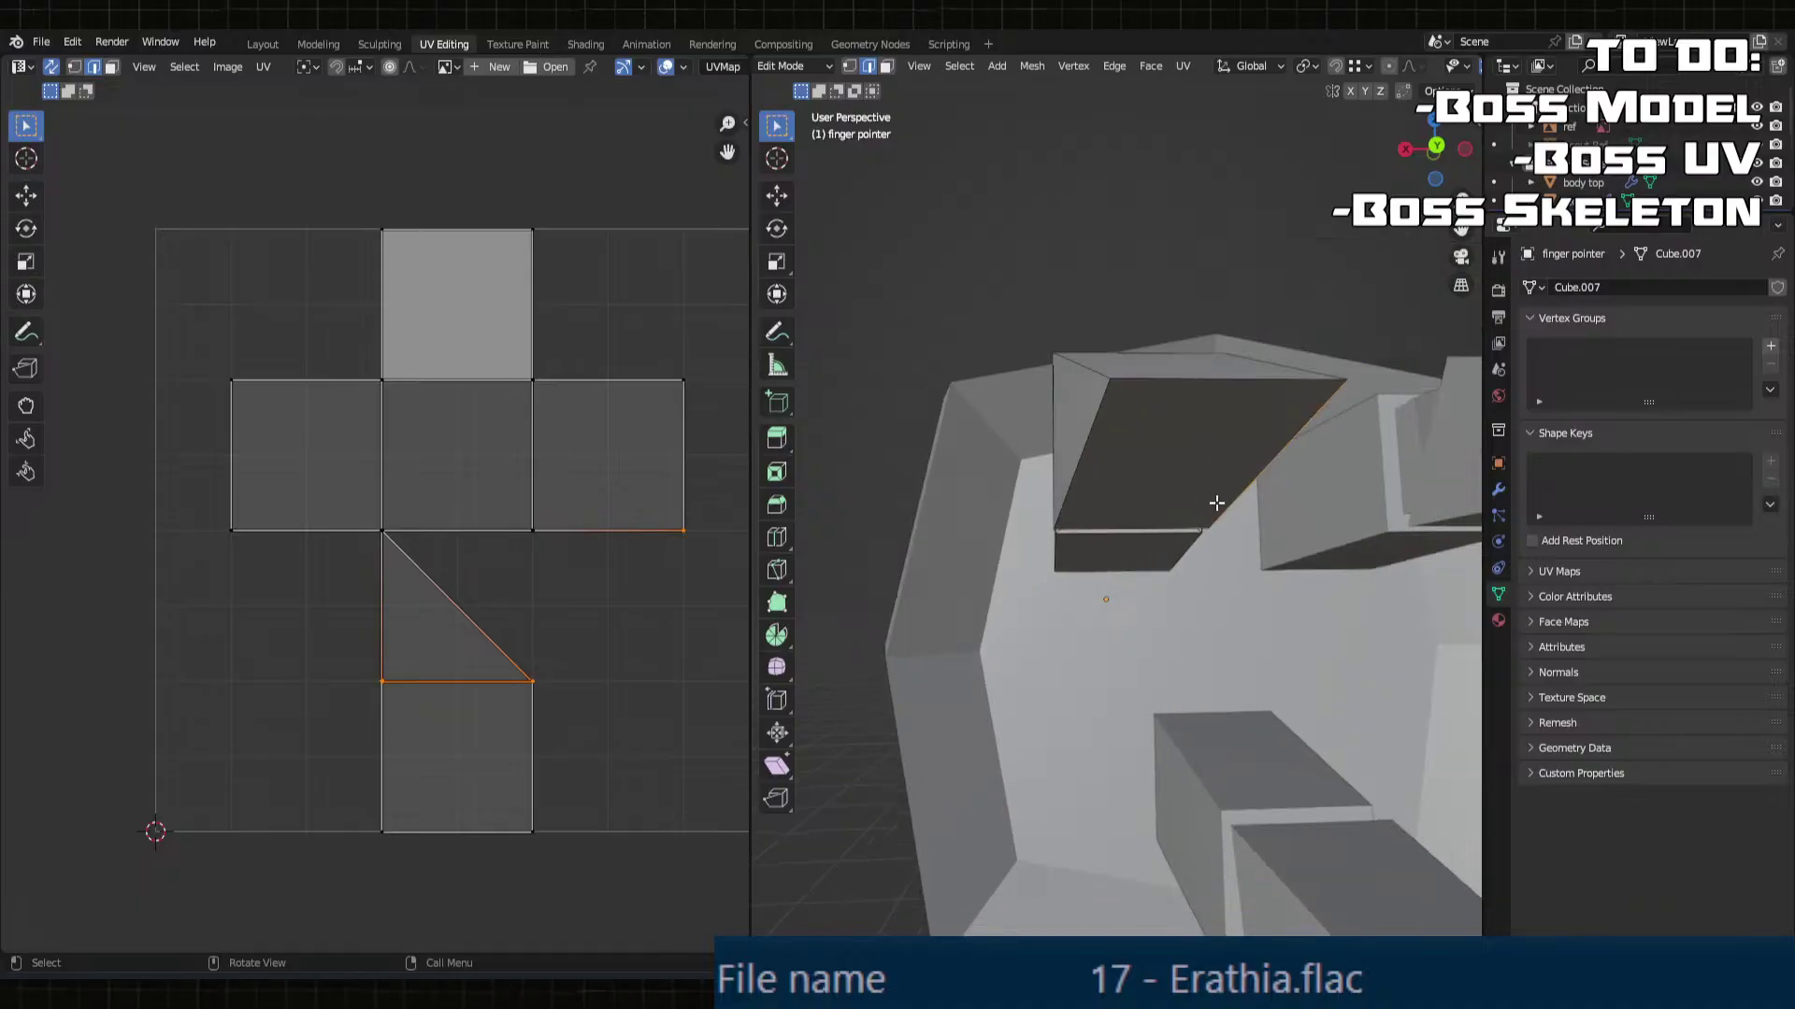
{"action": "left_click", "coordinate": [1206, 378], "text": "shift"}
{"action": "middle_click_drag", "start_coordinate": [1206, 378], "coordinate": [1122, 433]}
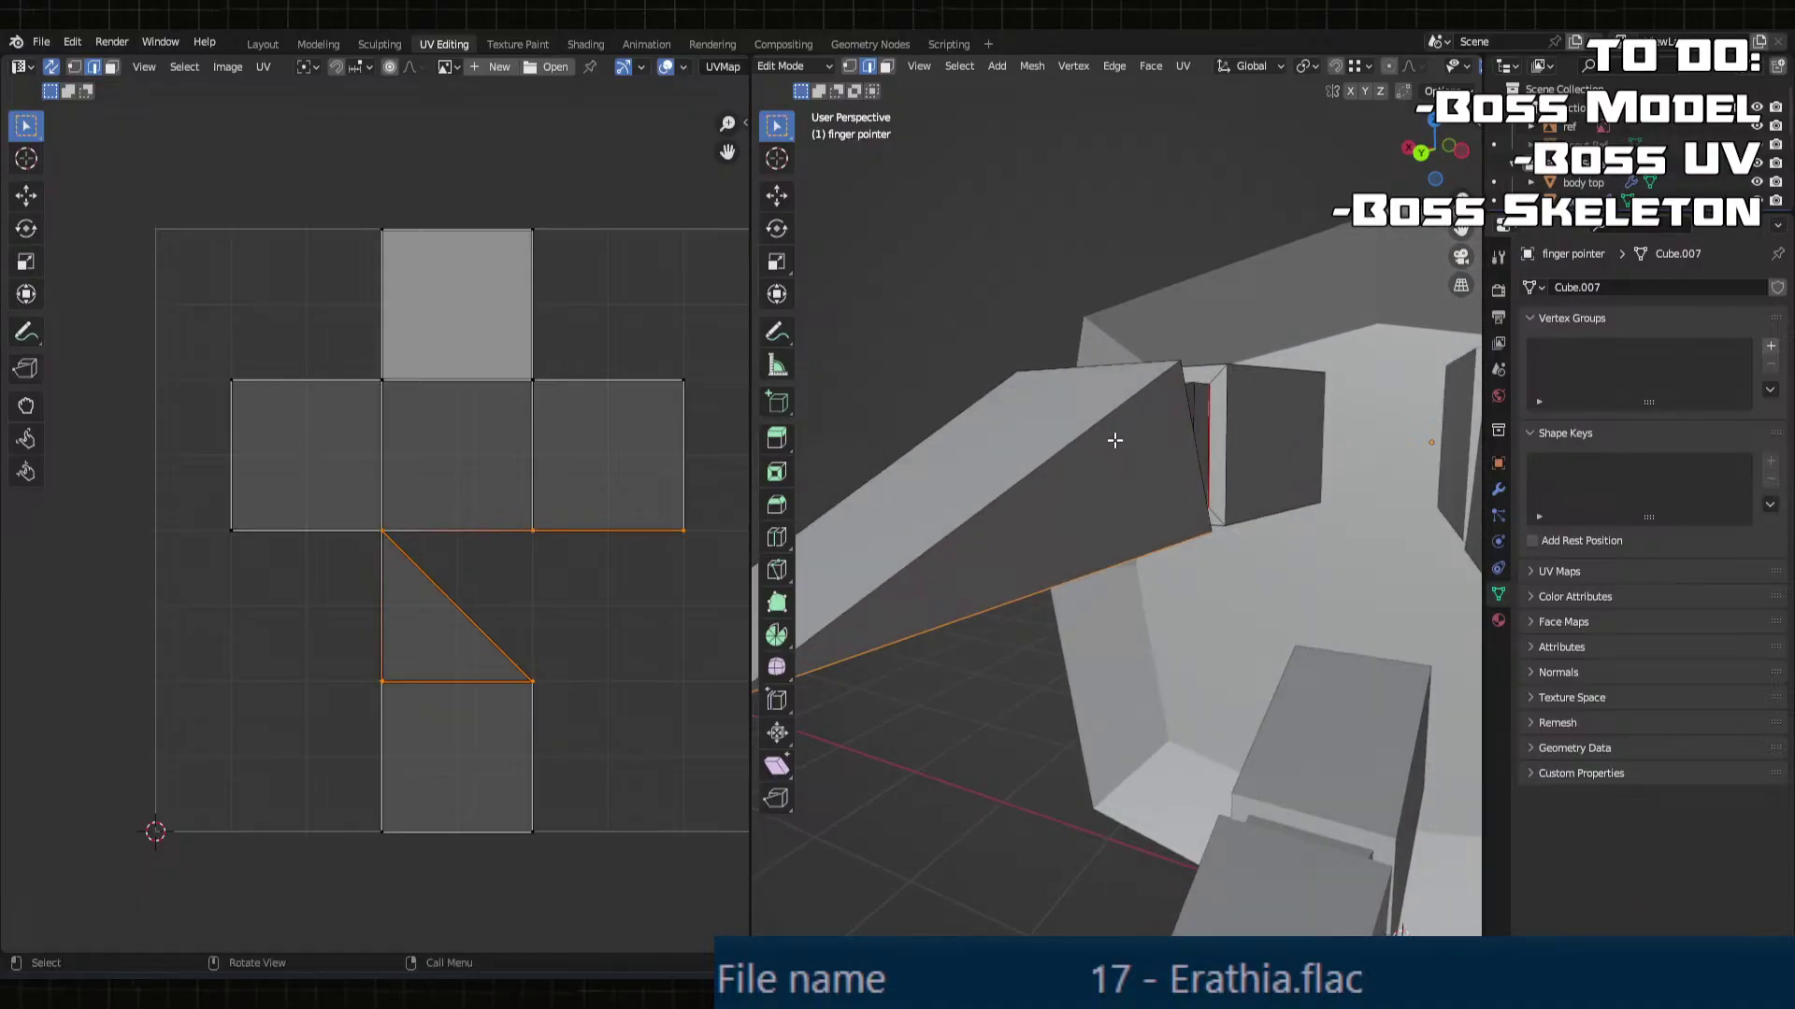
{"action": "key", "text": "u"}
{"action": "left_click", "coordinate": [1115, 441]}
Step: Select the lower lengthwise edge of the finger's base block and three edges around its rear face, and mark them as seams
{"action": "key", "text": "a"}
{"action": "middle_click_drag", "start_coordinate": [1129, 469], "coordinate": [1190, 564]}
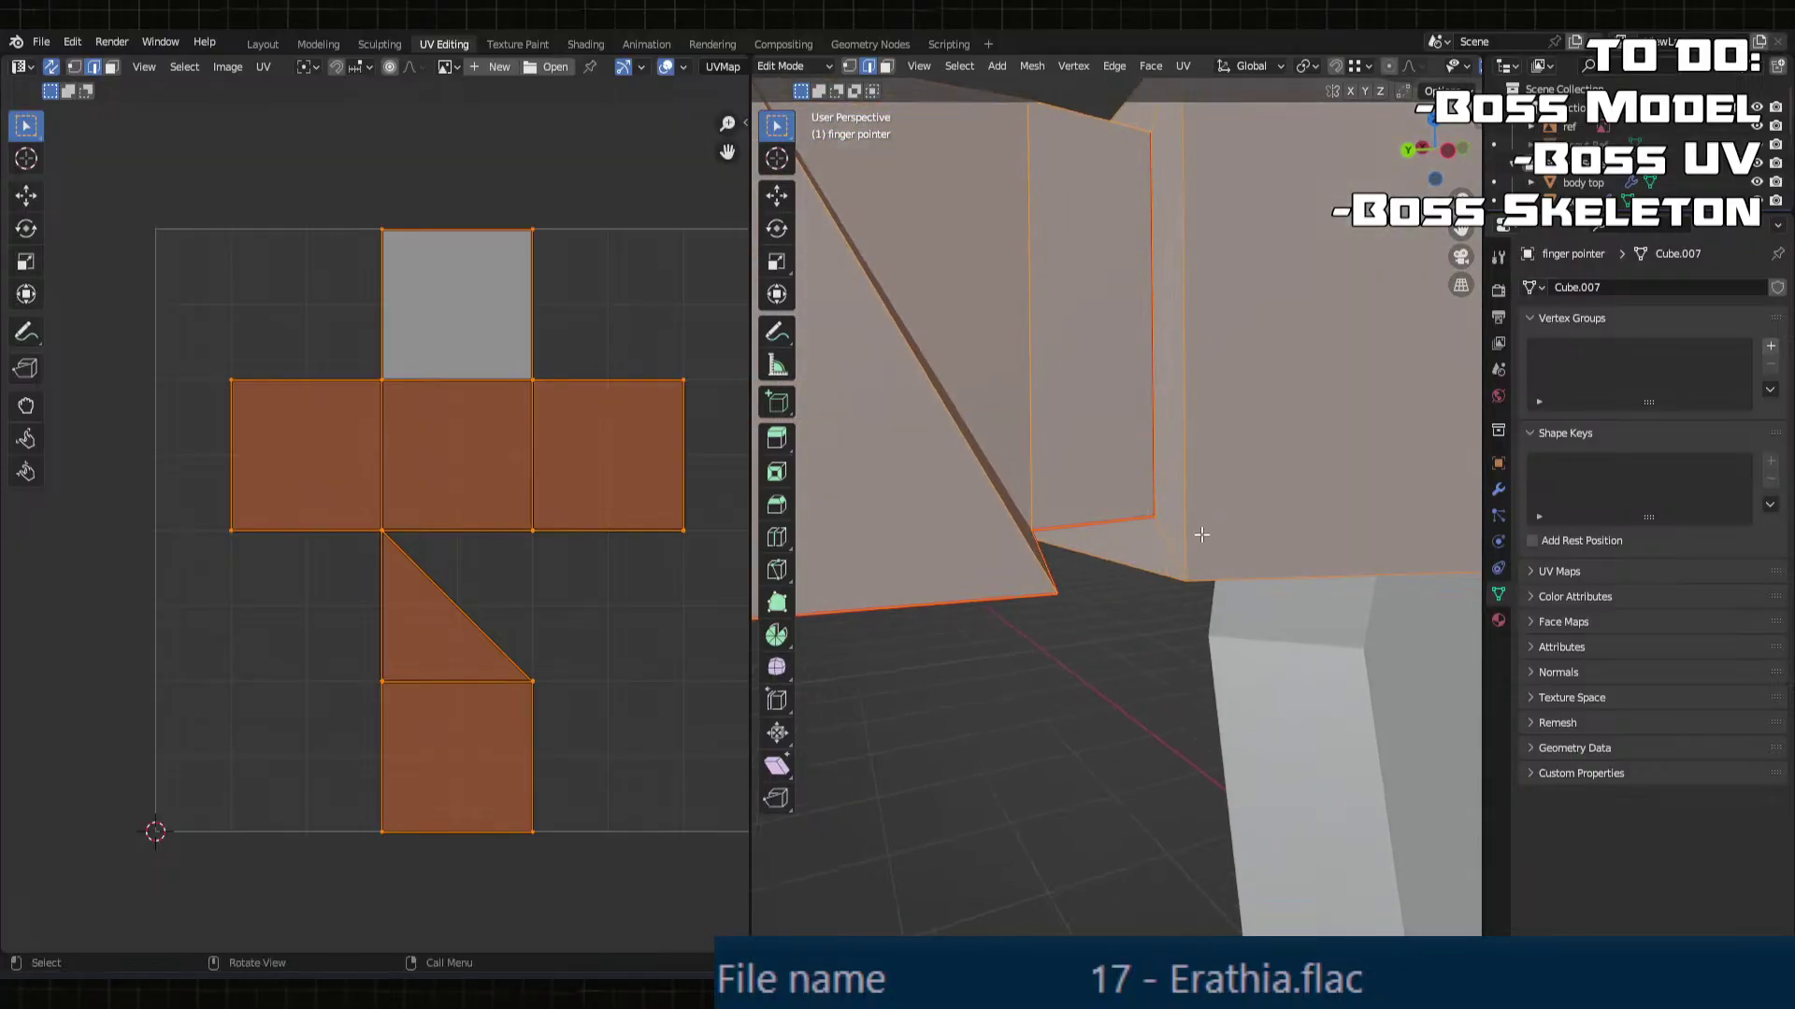
{"action": "left_click", "coordinate": [1190, 565]}
{"action": "left_click", "coordinate": [1290, 577], "text": "shift"}
{"action": "middle_click_drag", "start_coordinate": [1297, 581], "coordinate": [917, 598]}
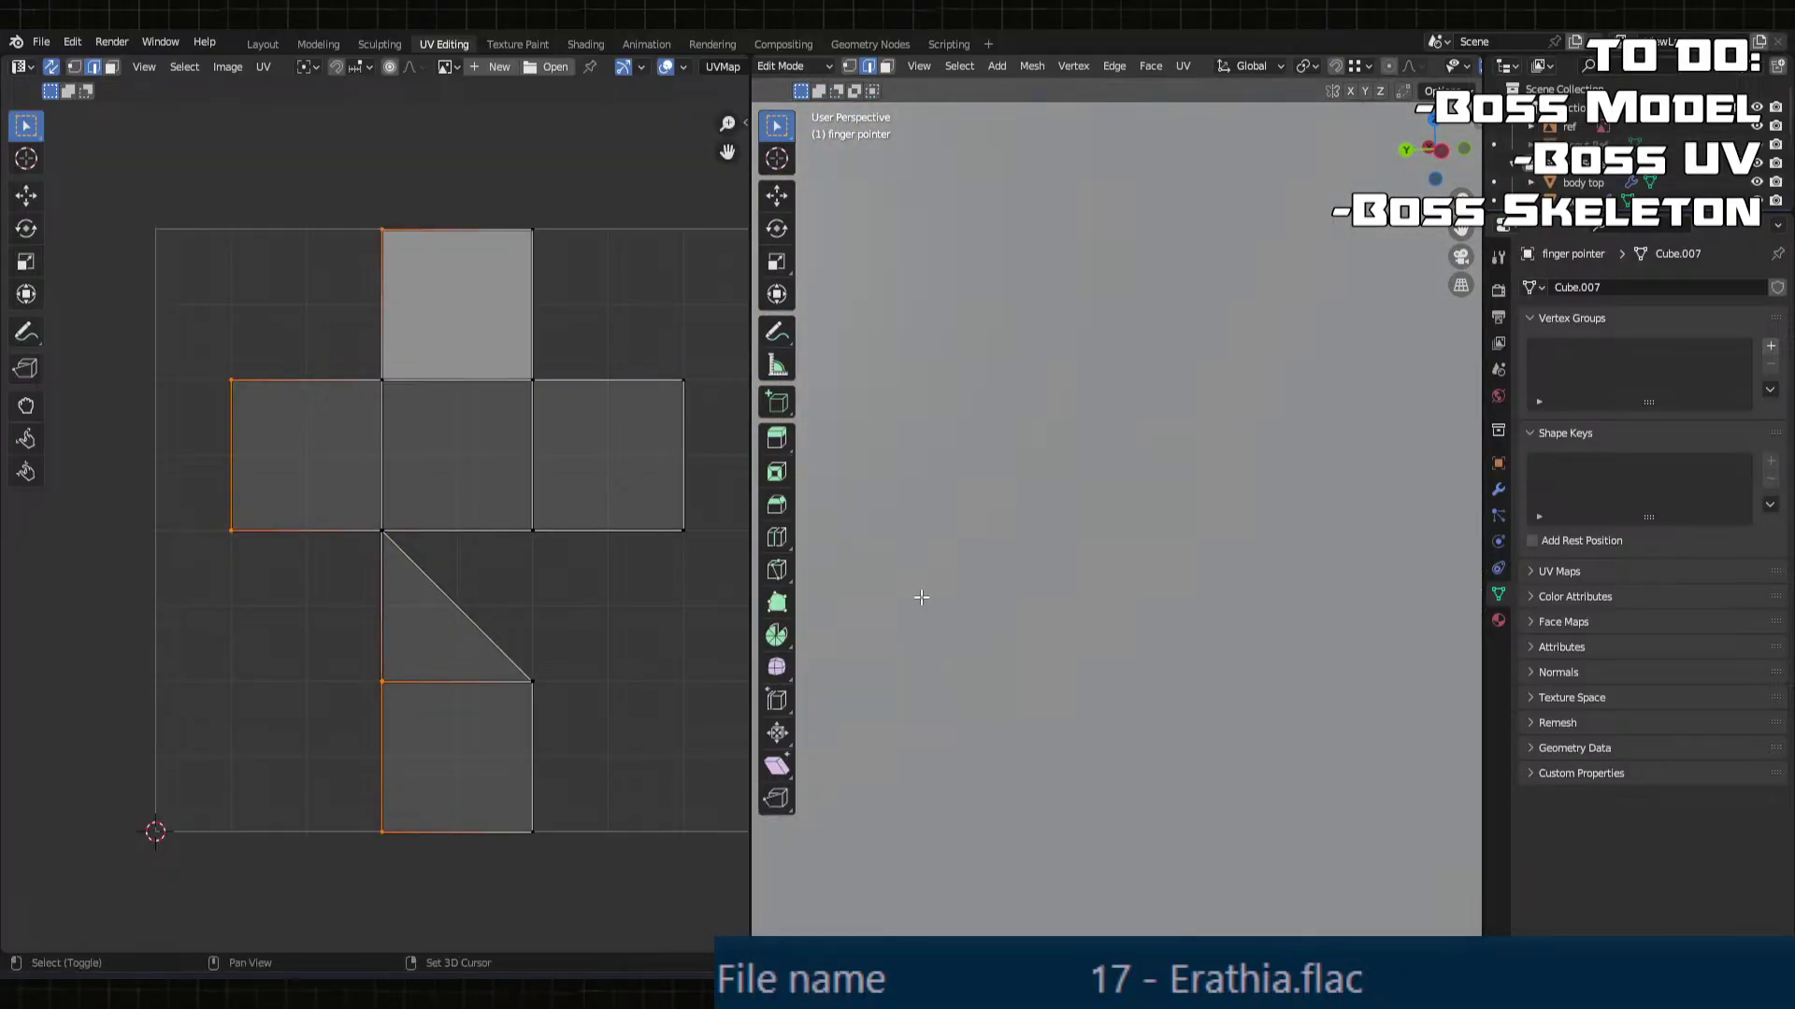
{"action": "mouse_move", "coordinate": [1150, 578]}
{"action": "middle_mouse_down", "text": "shift"}
{"action": "mouse_move", "coordinate": [1051, 571]}
{"action": "mouse_move", "coordinate": [1159, 582]}
{"action": "middle_mouse_up", "text": "shift"}
{"action": "middle_click_drag", "start_coordinate": [1159, 581], "coordinate": [1017, 577]}
{"action": "scroll", "coordinate": [1223, 601], "scroll_direction": "down", "scroll_amount": 2}
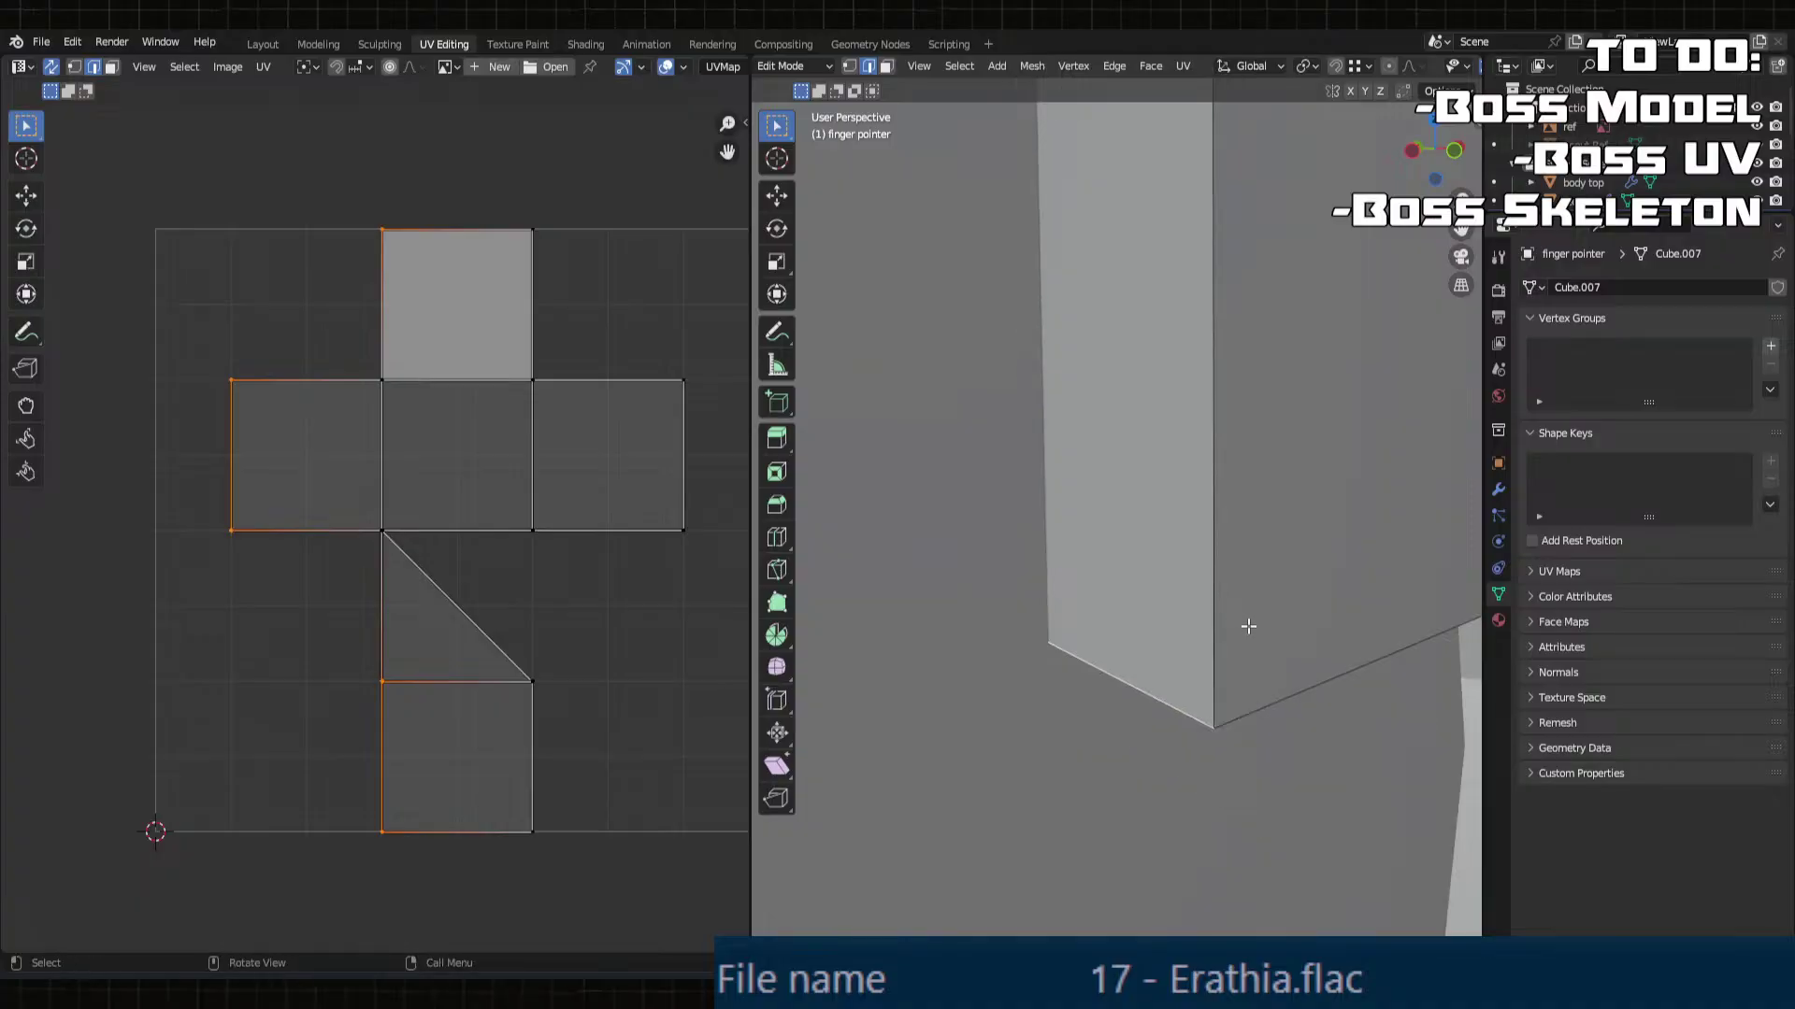
{"action": "left_click", "coordinate": [1180, 523], "text": "shift"}
{"action": "left_click", "coordinate": [1192, 530], "text": "shift"}
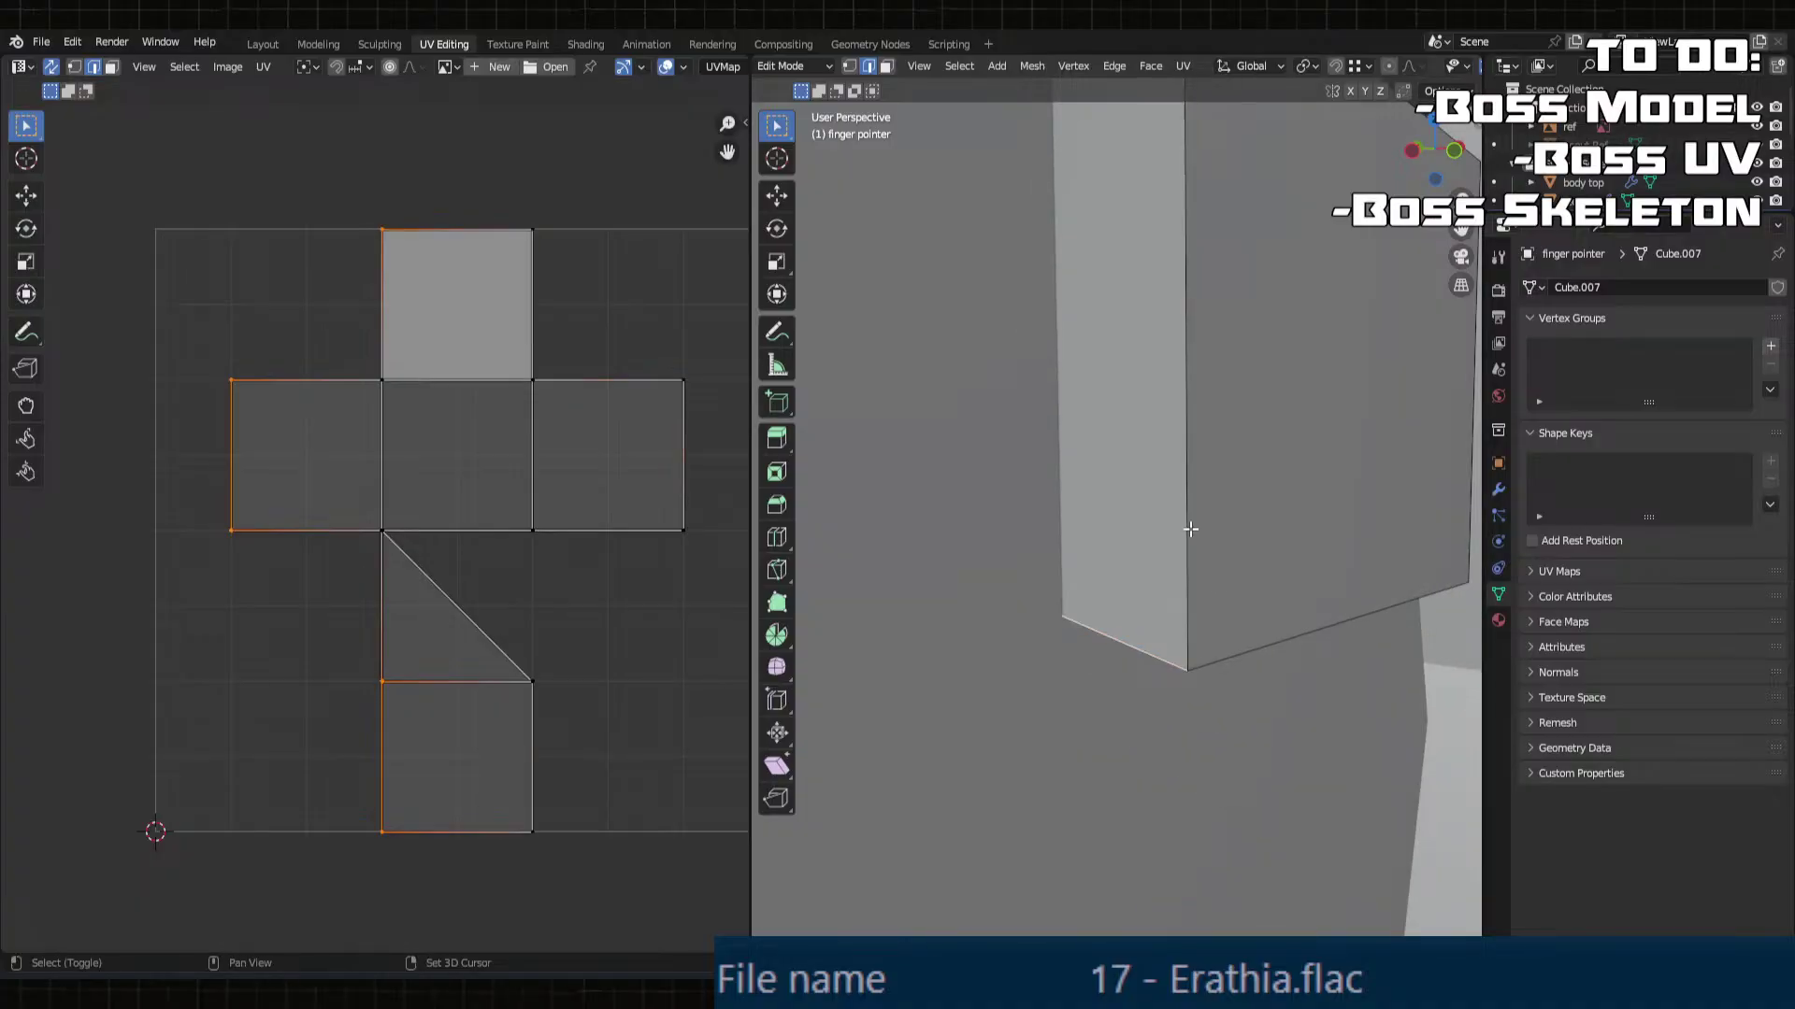
{"action": "left_click", "coordinate": [1183, 542], "text": "alt+shift"}
{"action": "scroll", "coordinate": [1183, 542], "scroll_direction": "down", "scroll_amount": 1}
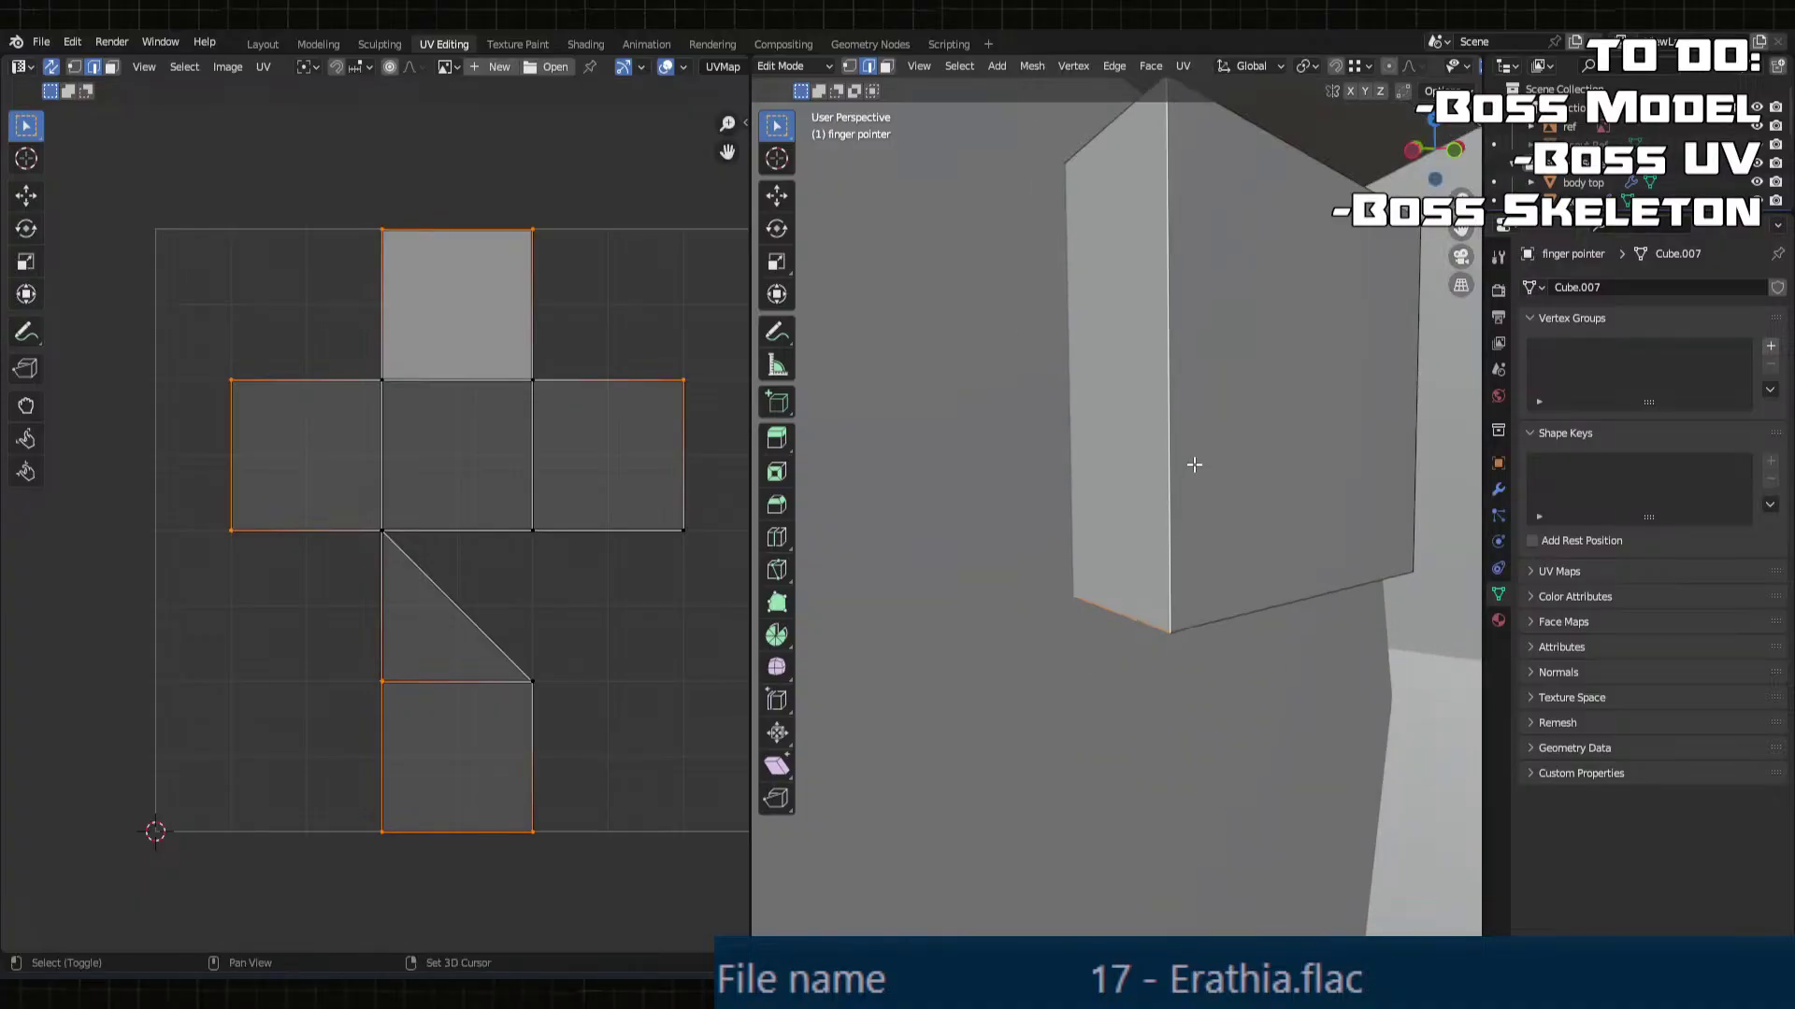
{"action": "middle_click_drag", "start_coordinate": [1194, 465], "coordinate": [1112, 607], "text": "shift"}
{"action": "left_click", "coordinate": [1094, 417], "text": "shift"}
{"action": "left_click", "coordinate": [1116, 297], "text": "shift"}
{"action": "left_click", "coordinate": [1345, 501], "text": "shift"}
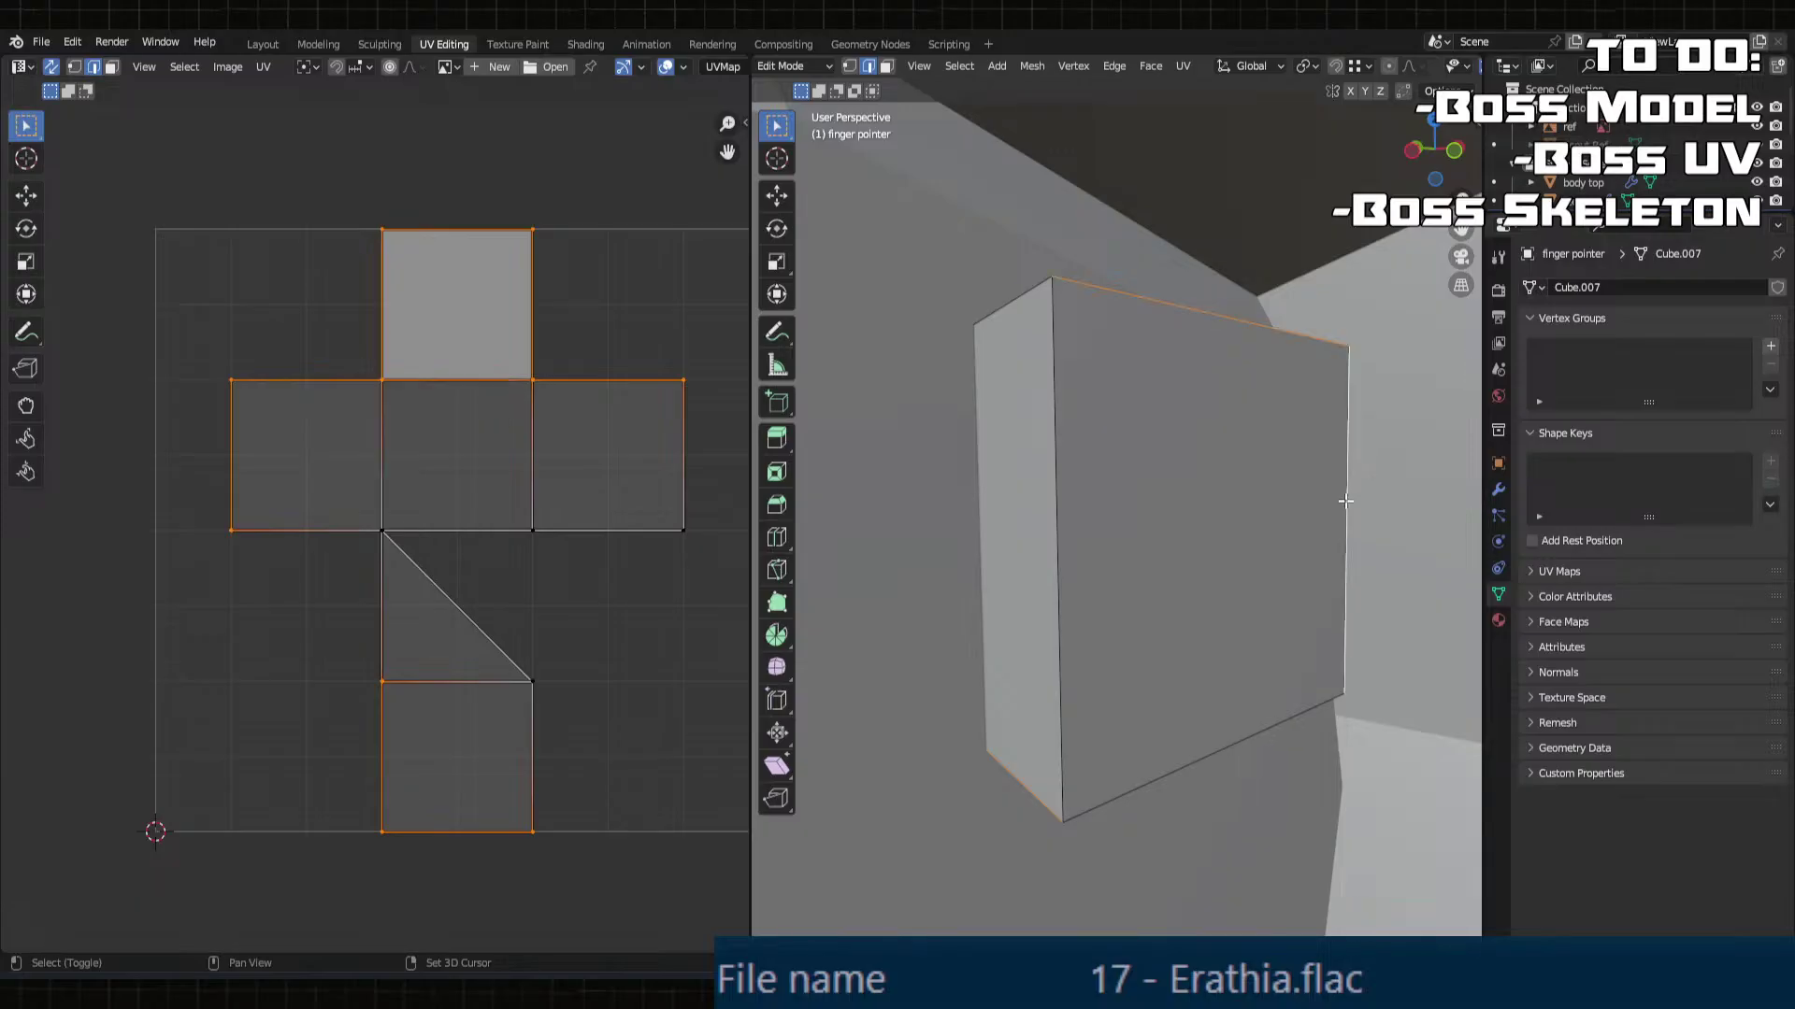
{"action": "left_click", "coordinate": [1233, 743], "text": "shift"}
{"action": "middle_click_drag", "start_coordinate": [1133, 709], "coordinate": [1174, 704]}
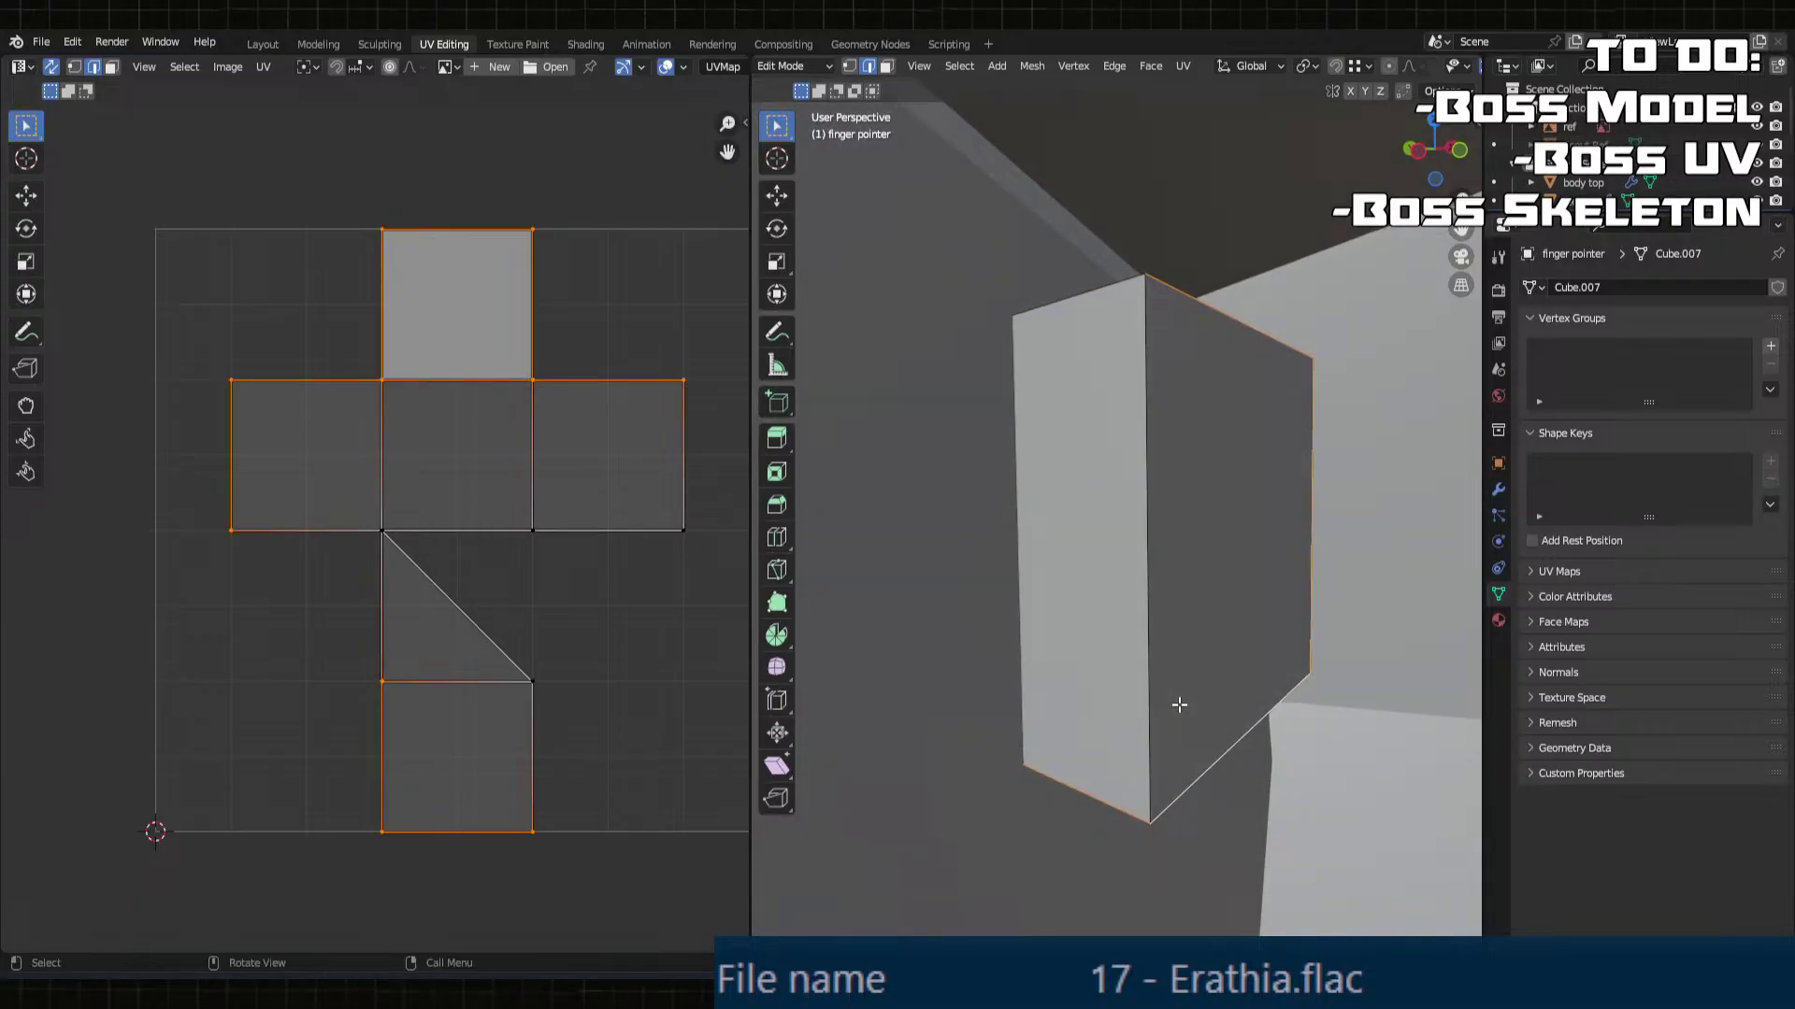
{"action": "key", "text": "u"}
{"action": "left_click", "coordinate": [1172, 706]}
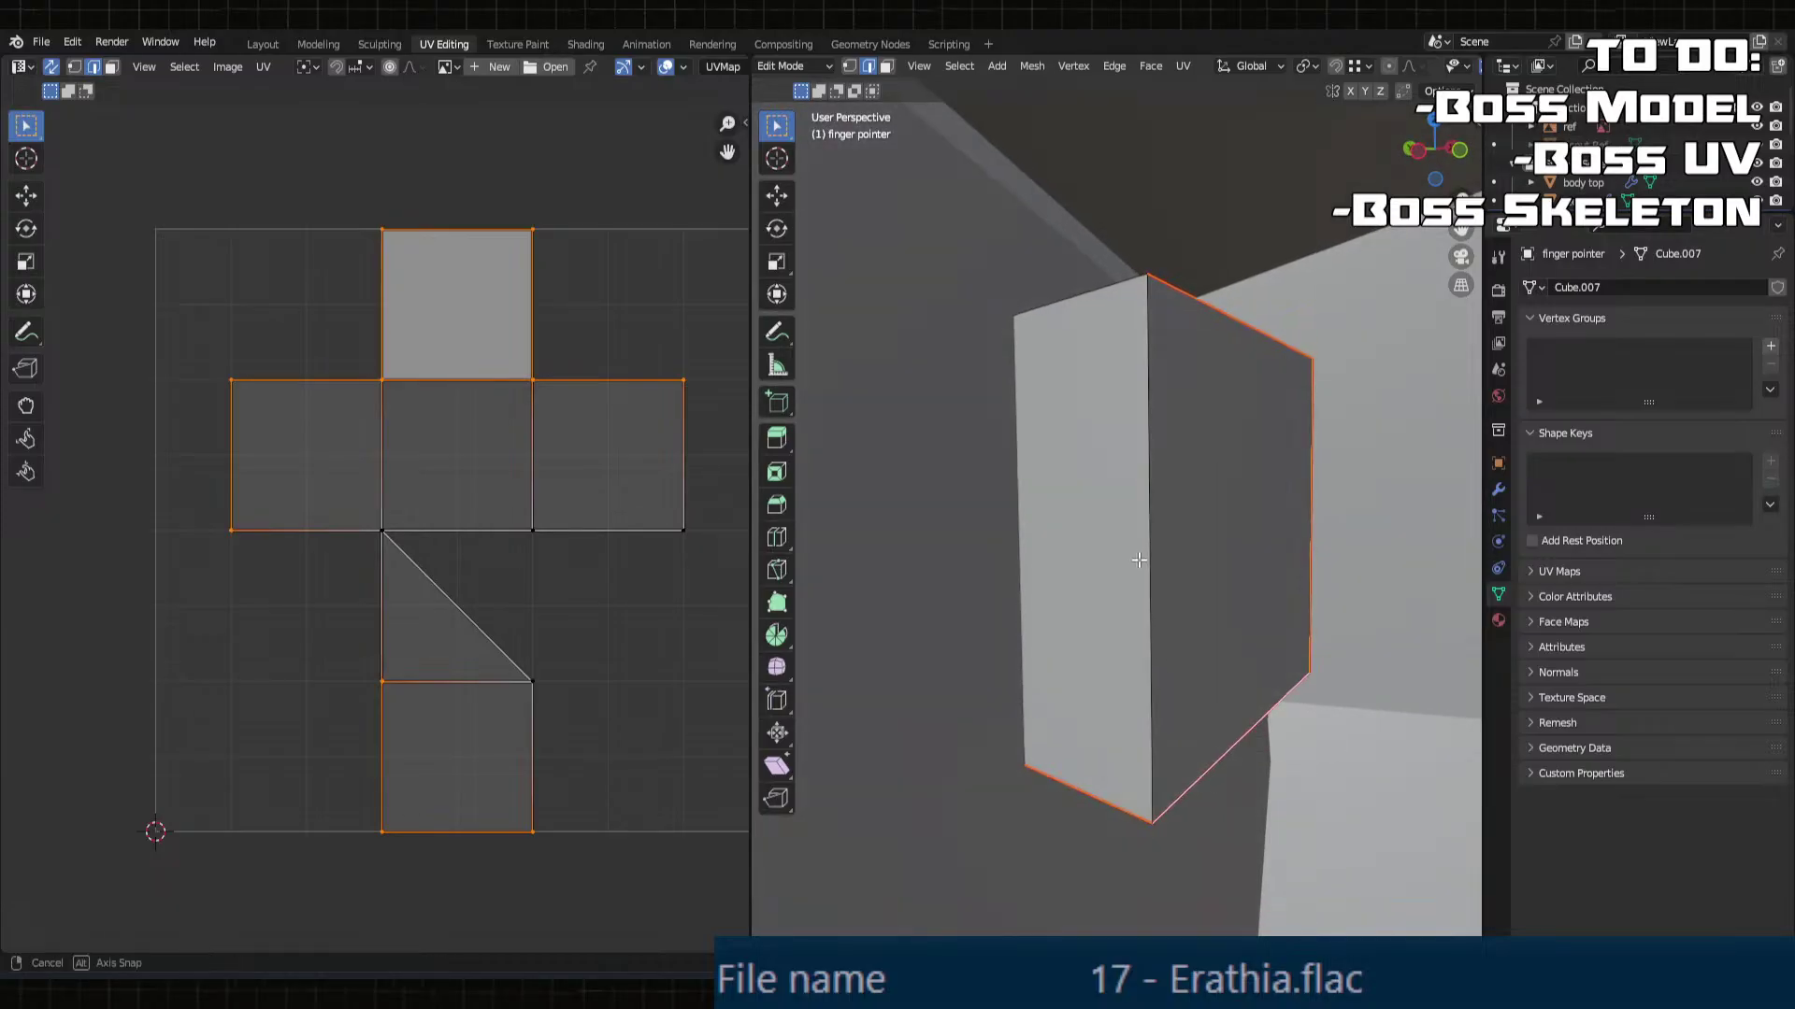
Step: Select all of the pointer finger's geometry and unwrap it along the marked seams
{"action": "middle_click_drag", "start_coordinate": [1172, 706], "coordinate": [1240, 600]}
{"action": "key", "text": "a"}
{"action": "scroll", "coordinate": [1239, 600], "scroll_direction": "down", "scroll_amount": 5}
{"action": "middle_click_drag", "start_coordinate": [1010, 592], "coordinate": [1271, 648], "text": "shift"}
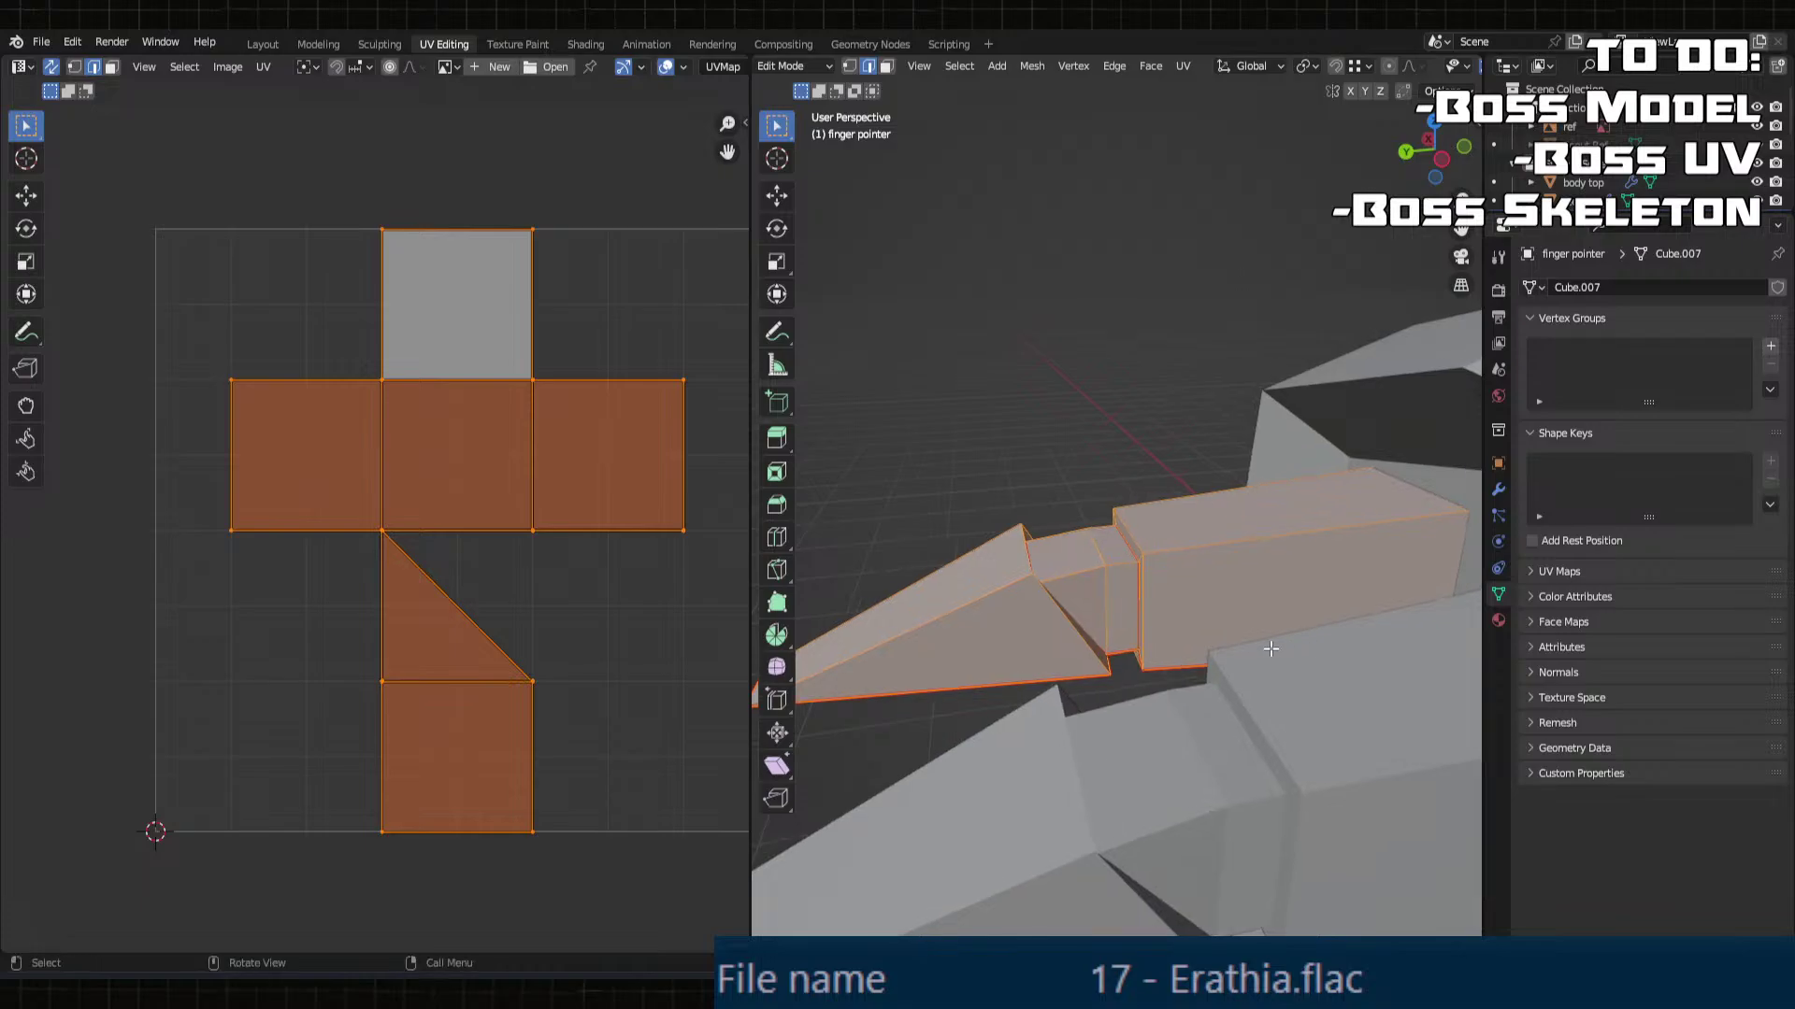
{"action": "key", "text": "u"}
{"action": "left_click", "coordinate": [1221, 441]}
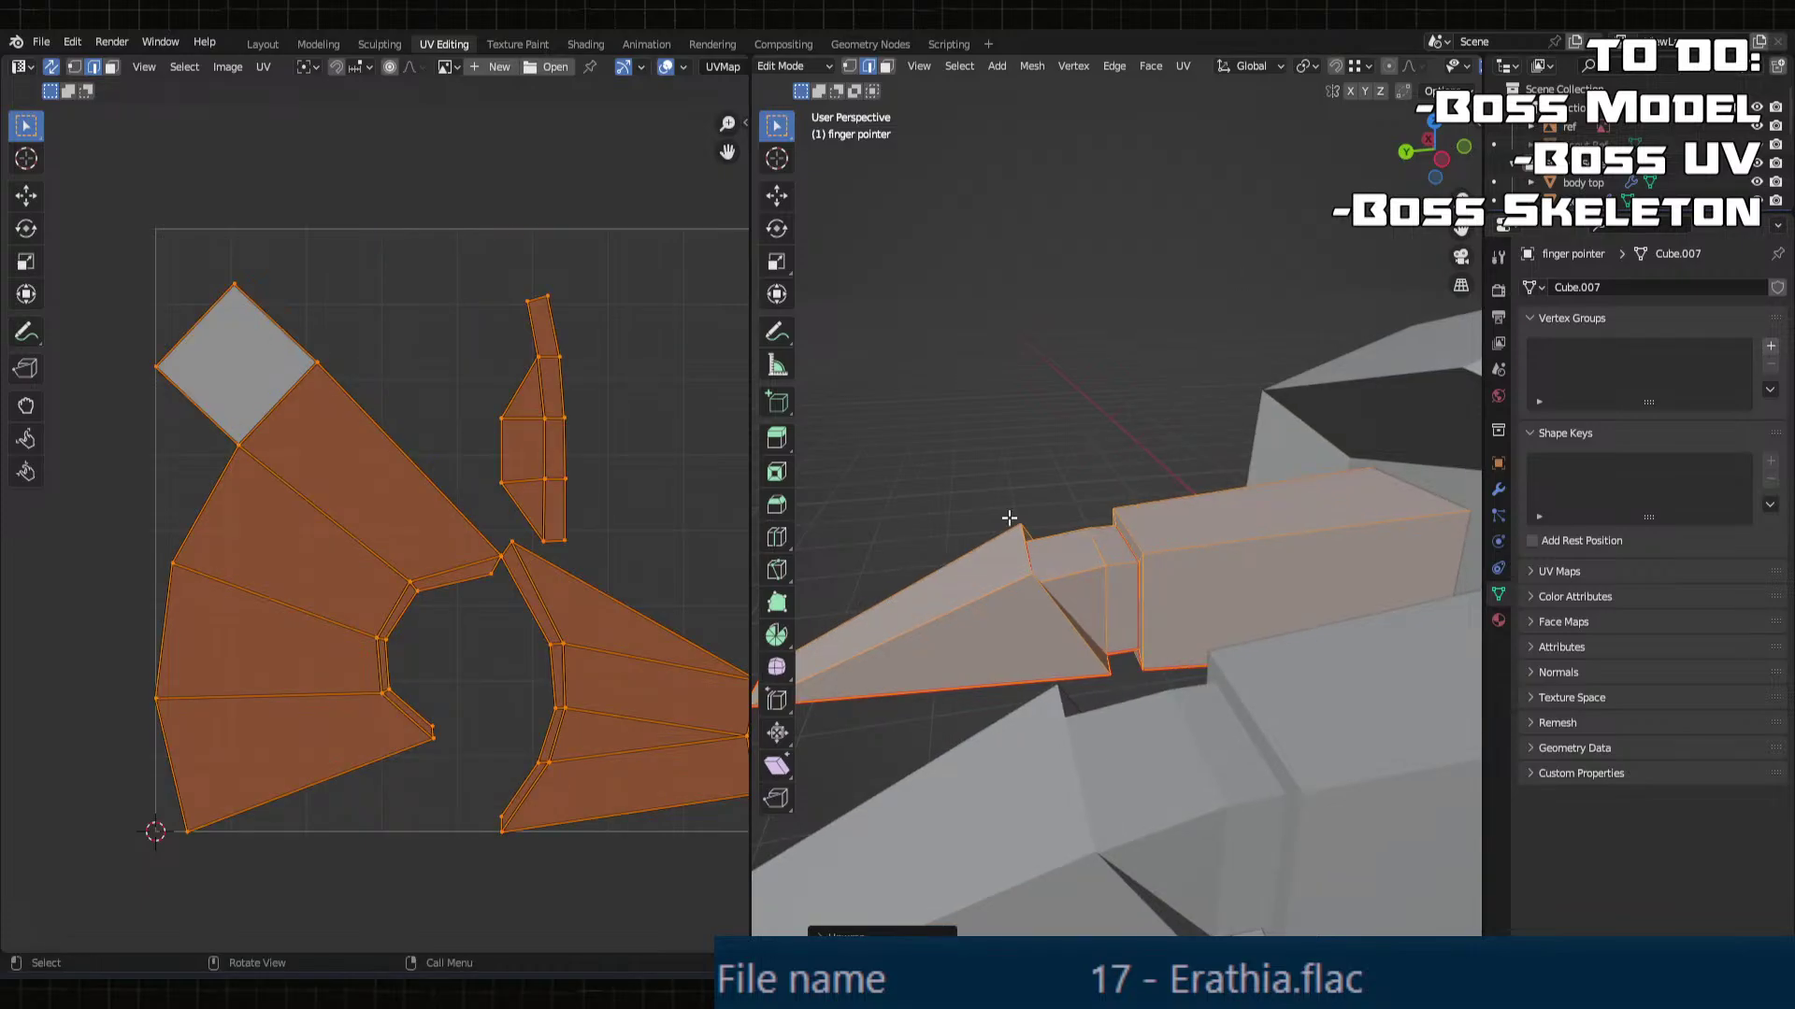
Step: Examine the pointer finger's UV islands against the matching faces and seams on its claw, joint and base block
{"action": "scroll", "coordinate": [548, 523], "scroll_direction": "down", "scroll_amount": 3}
{"action": "left_click", "coordinate": [405, 458], "text": "alt"}
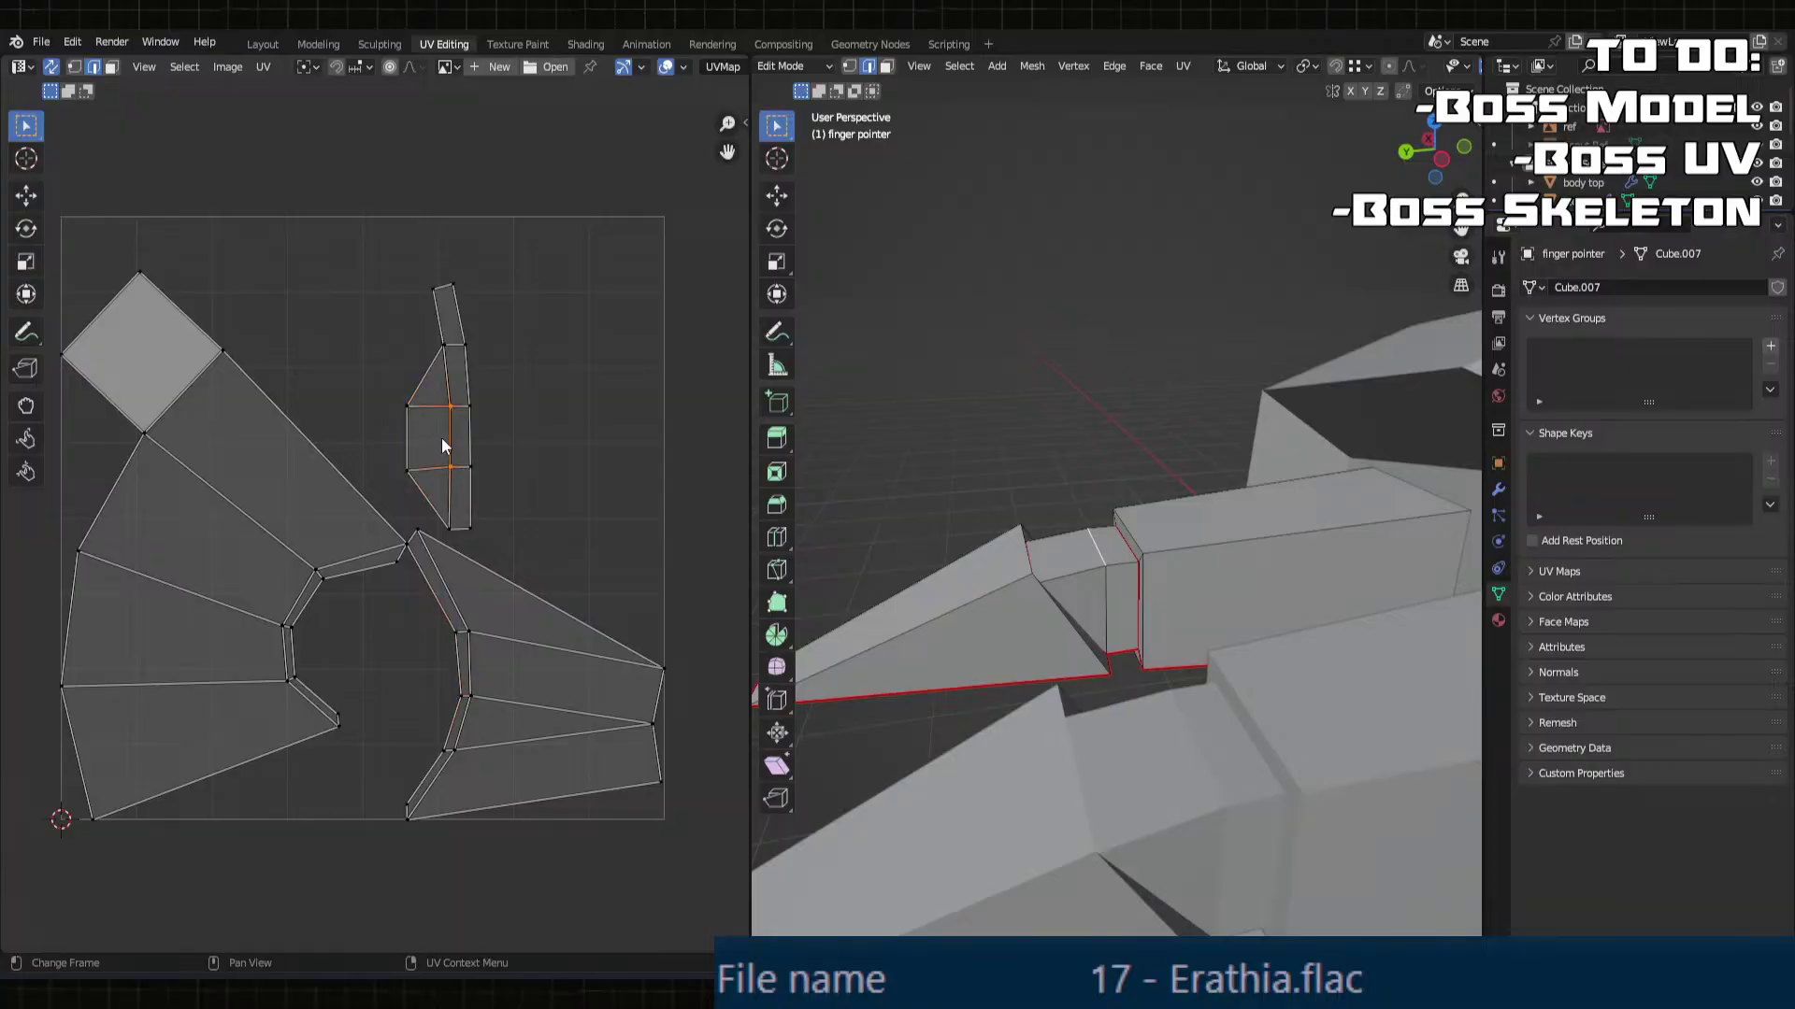
{"action": "middle_click_drag", "start_coordinate": [1035, 588], "coordinate": [1023, 587]}
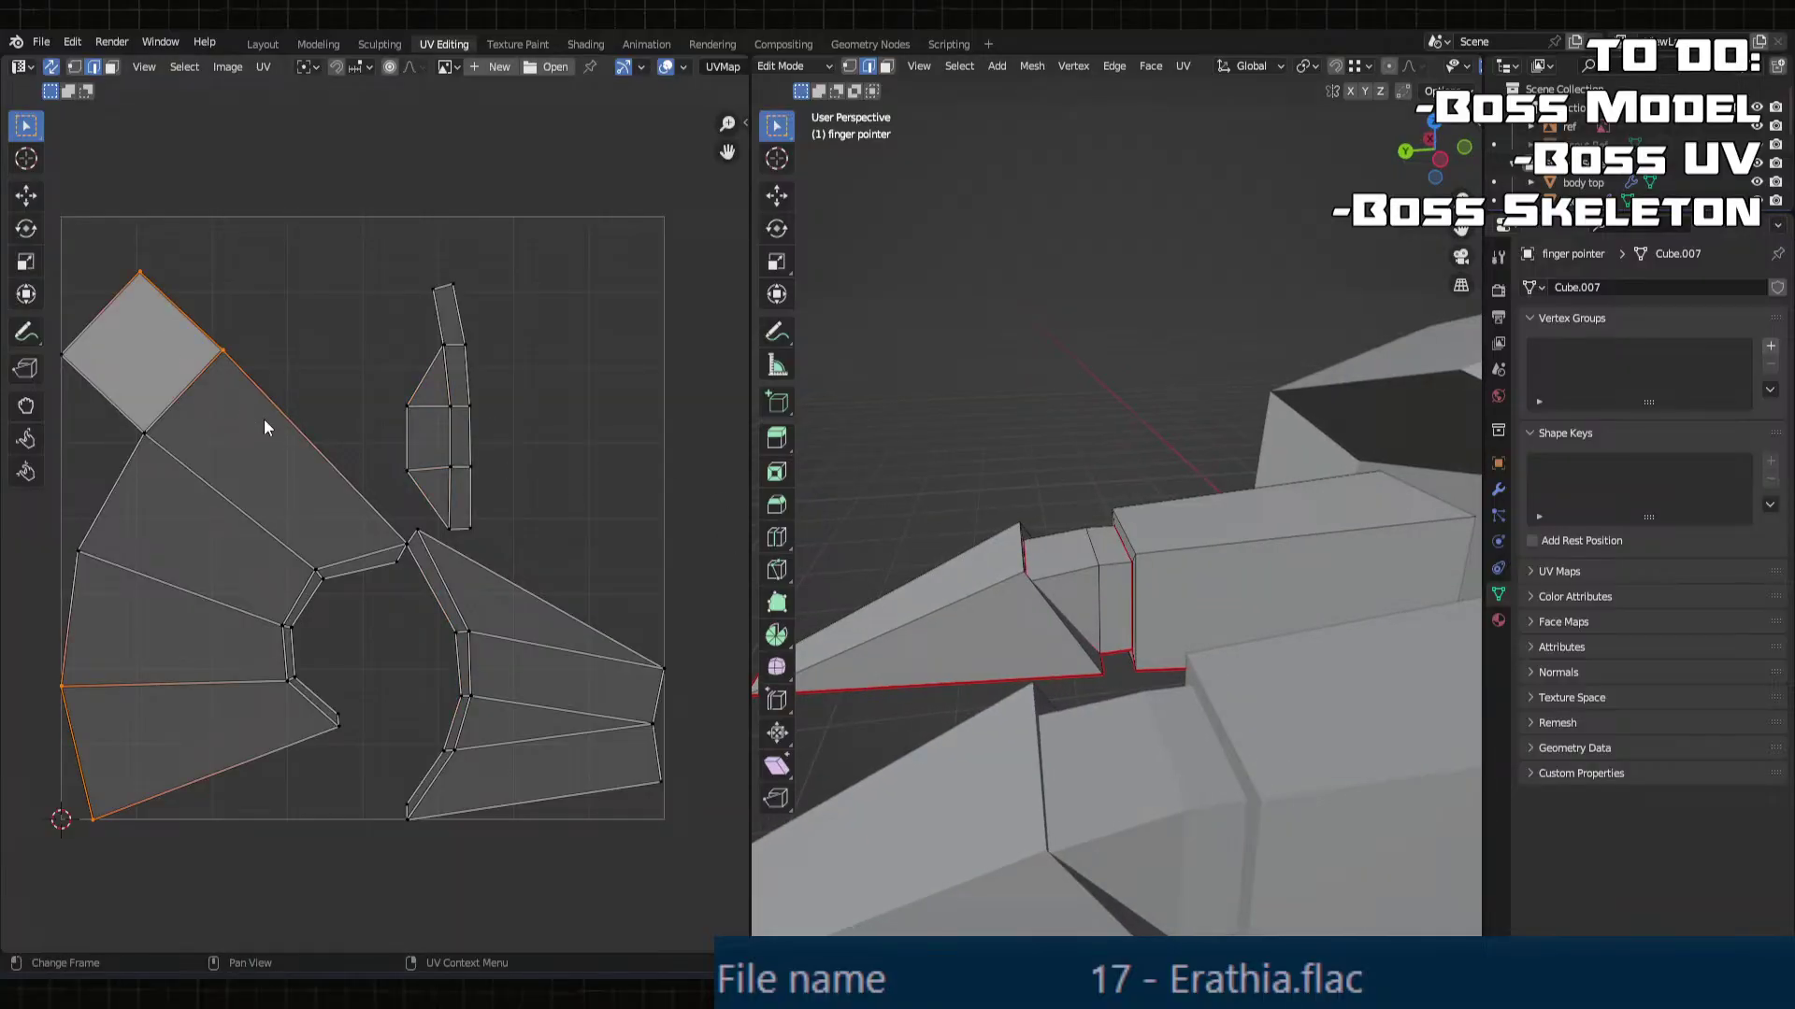
{"action": "middle_click_drag", "start_coordinate": [1028, 654], "coordinate": [1148, 666]}
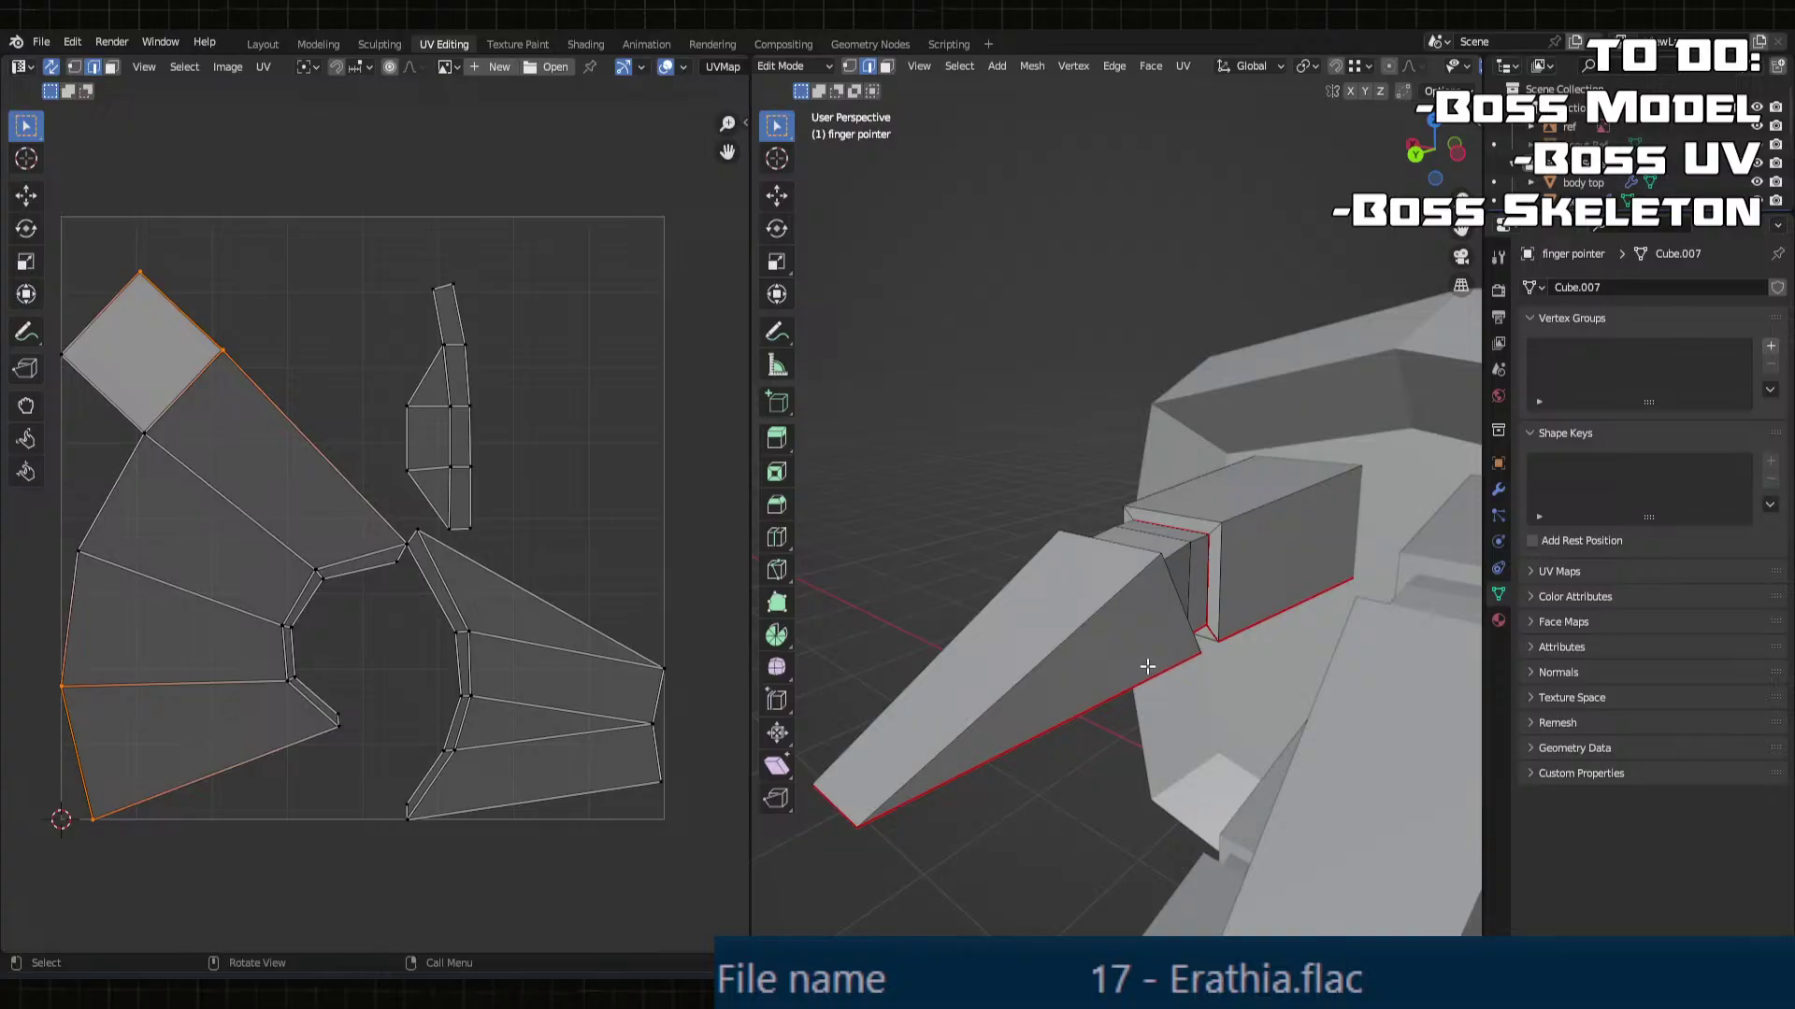
{"action": "left_click", "coordinate": [929, 710]}
{"action": "key", "text": "3"}
{"action": "left_click", "coordinate": [944, 717]}
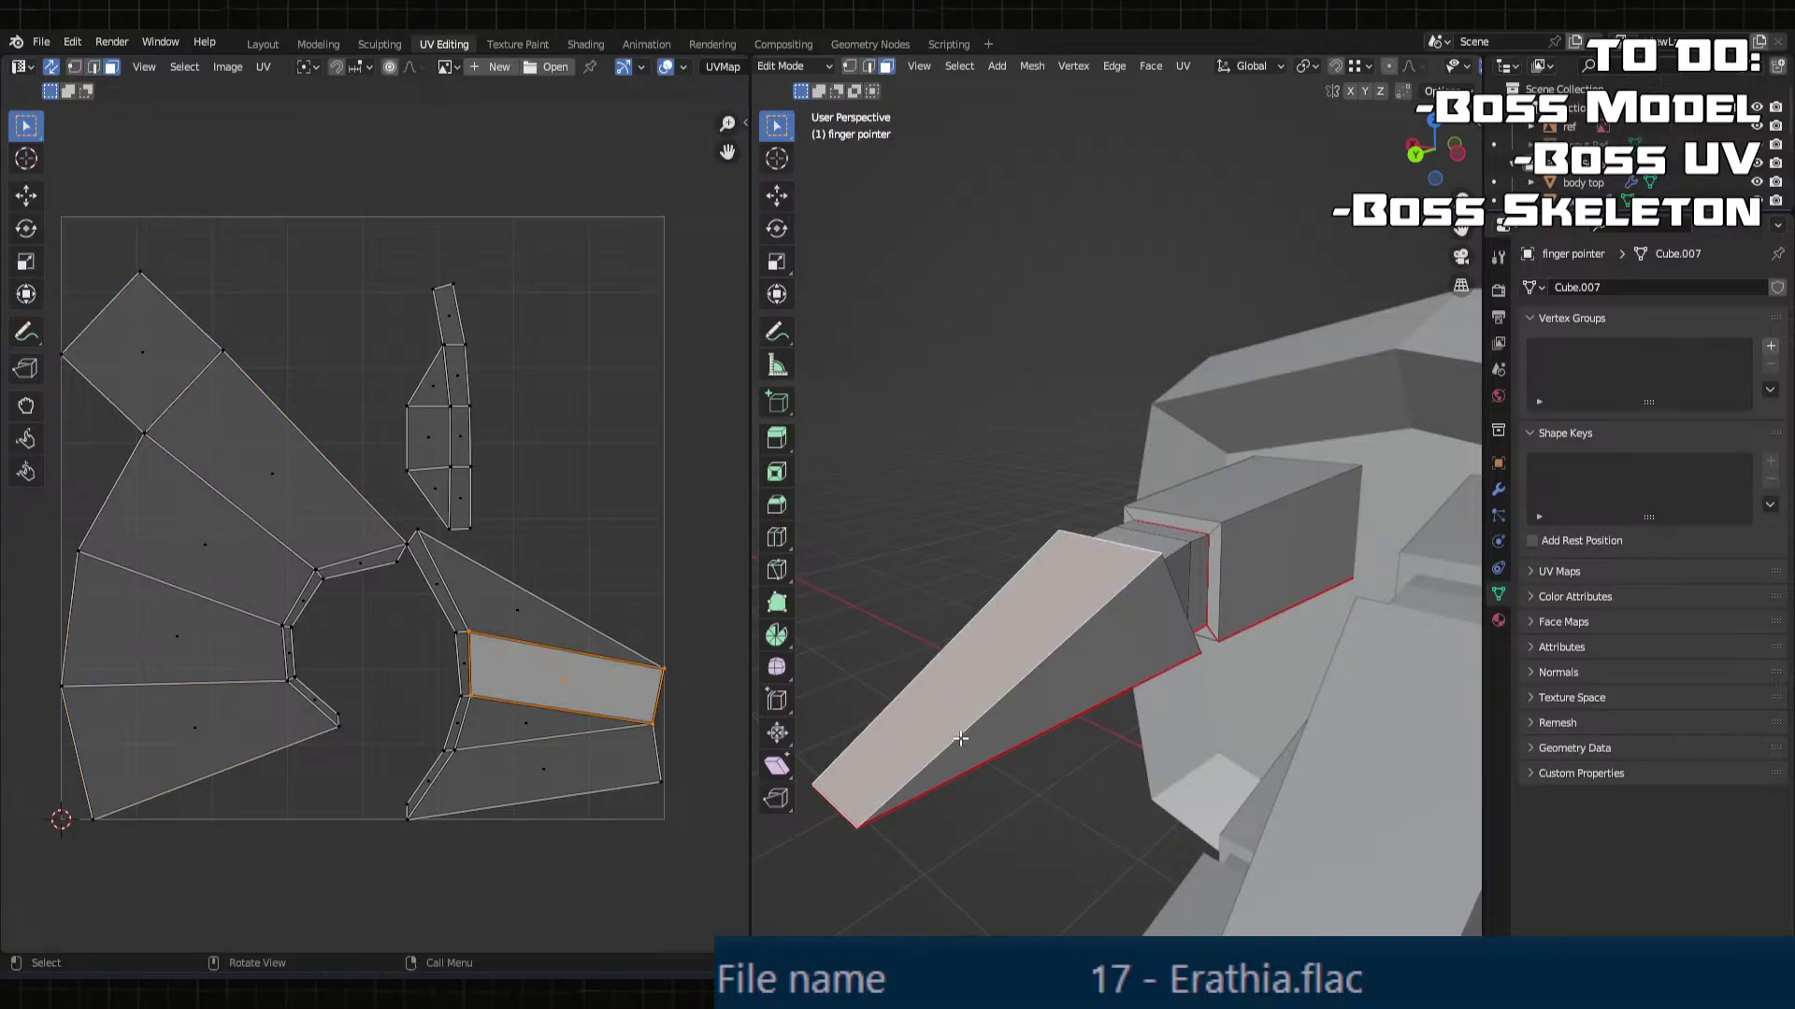
{"action": "left_click", "coordinate": [969, 750]}
{"action": "left_click", "coordinate": [913, 764]}
{"action": "middle_click_drag", "start_coordinate": [931, 758], "coordinate": [1124, 765]}
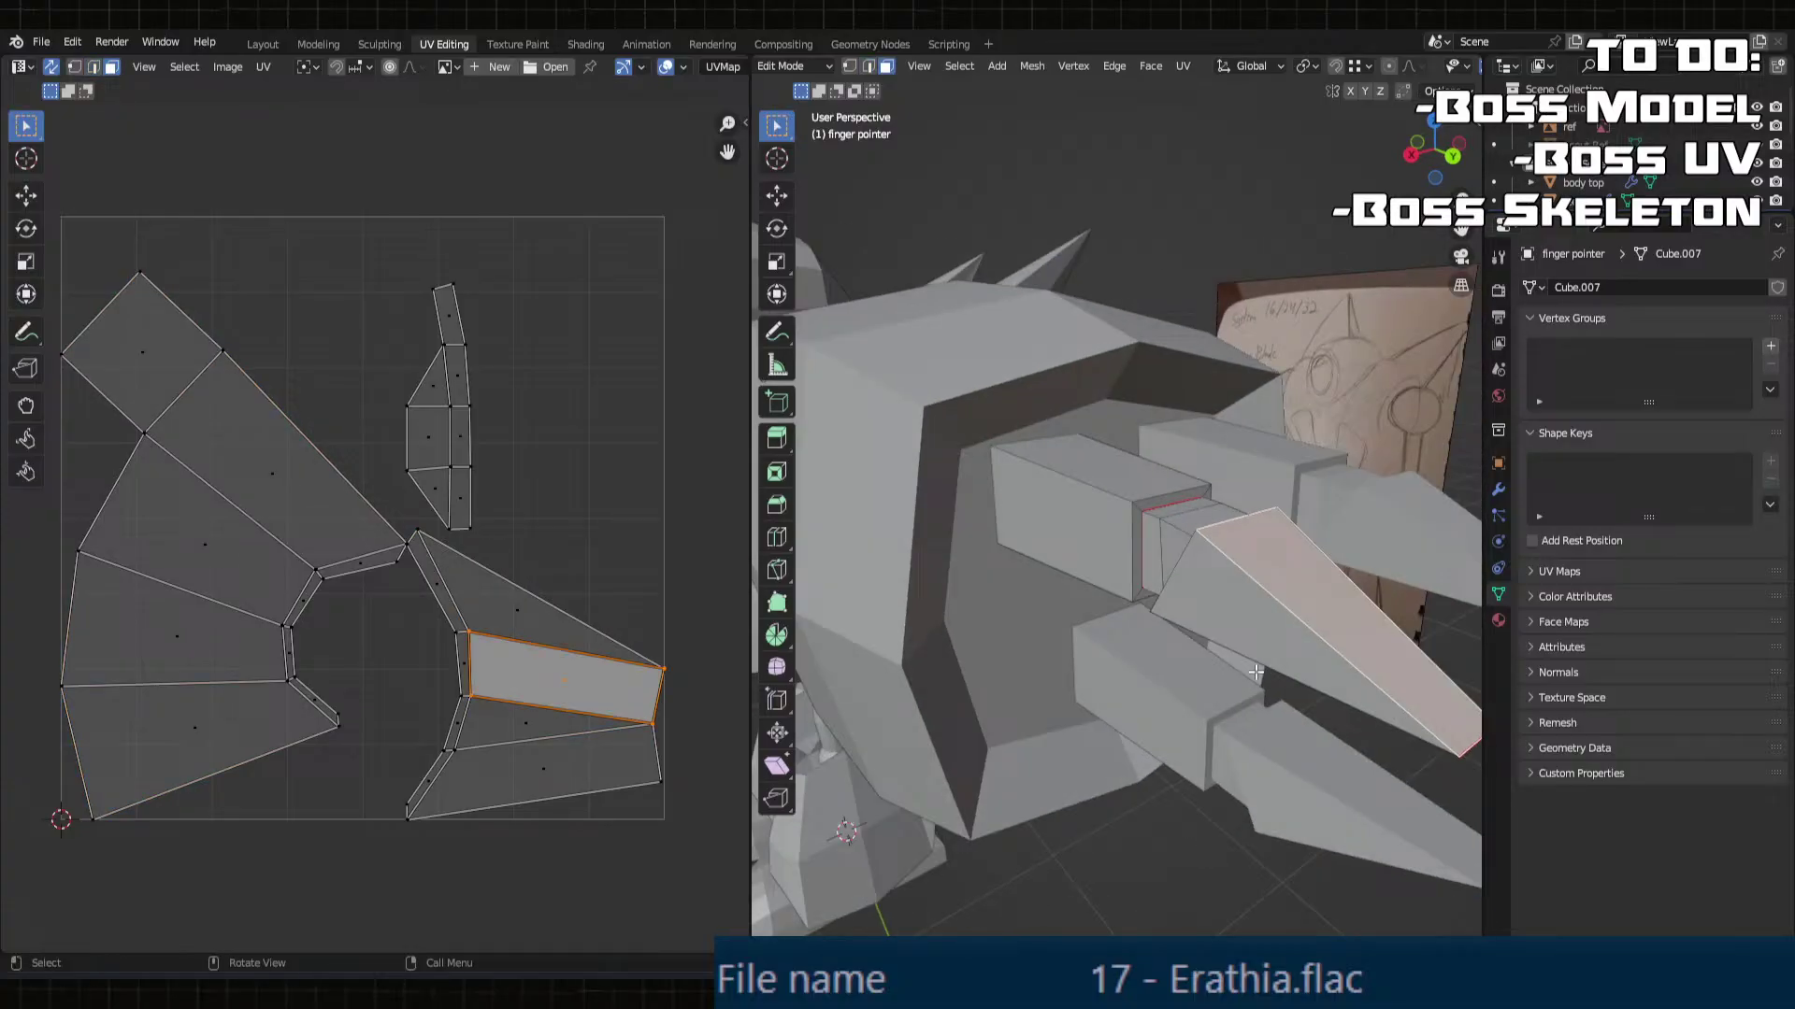
{"action": "middle_click_drag", "start_coordinate": [1255, 672], "coordinate": [1382, 625]}
{"action": "scroll", "coordinate": [1190, 536], "scroll_direction": "up", "scroll_amount": 3}
{"action": "middle_click_drag", "start_coordinate": [1190, 536], "coordinate": [1074, 698]}
{"action": "scroll", "coordinate": [1273, 542], "scroll_direction": "up", "scroll_amount": 2}
{"action": "scroll", "coordinate": [1074, 698], "scroll_direction": "down", "scroll_amount": 5}
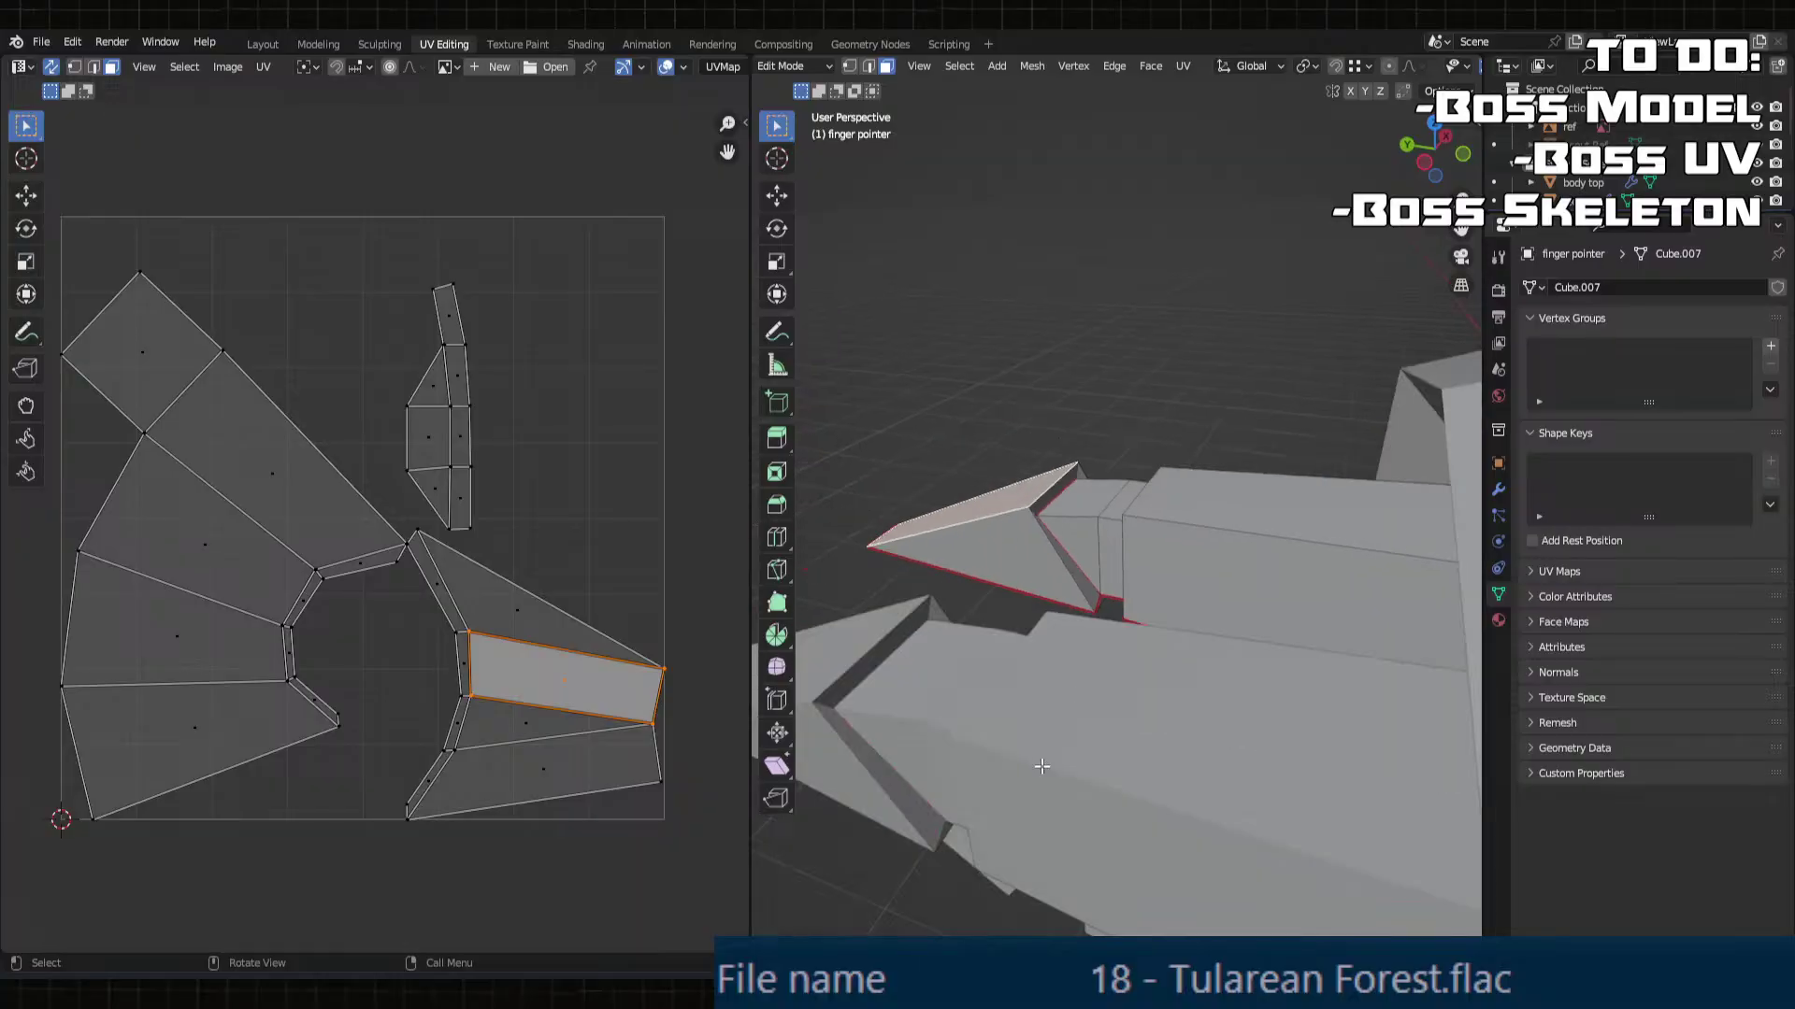
Step: Leave mesh editing and delete the two other fingers, keeping only the unwrapped pointer finger
{"action": "middle_click_drag", "start_coordinate": [1042, 766], "coordinate": [1154, 763]}
{"action": "key", "text": "Tab"}
{"action": "left_click", "coordinate": [1152, 753]}
{"action": "key", "text": "Tab"}
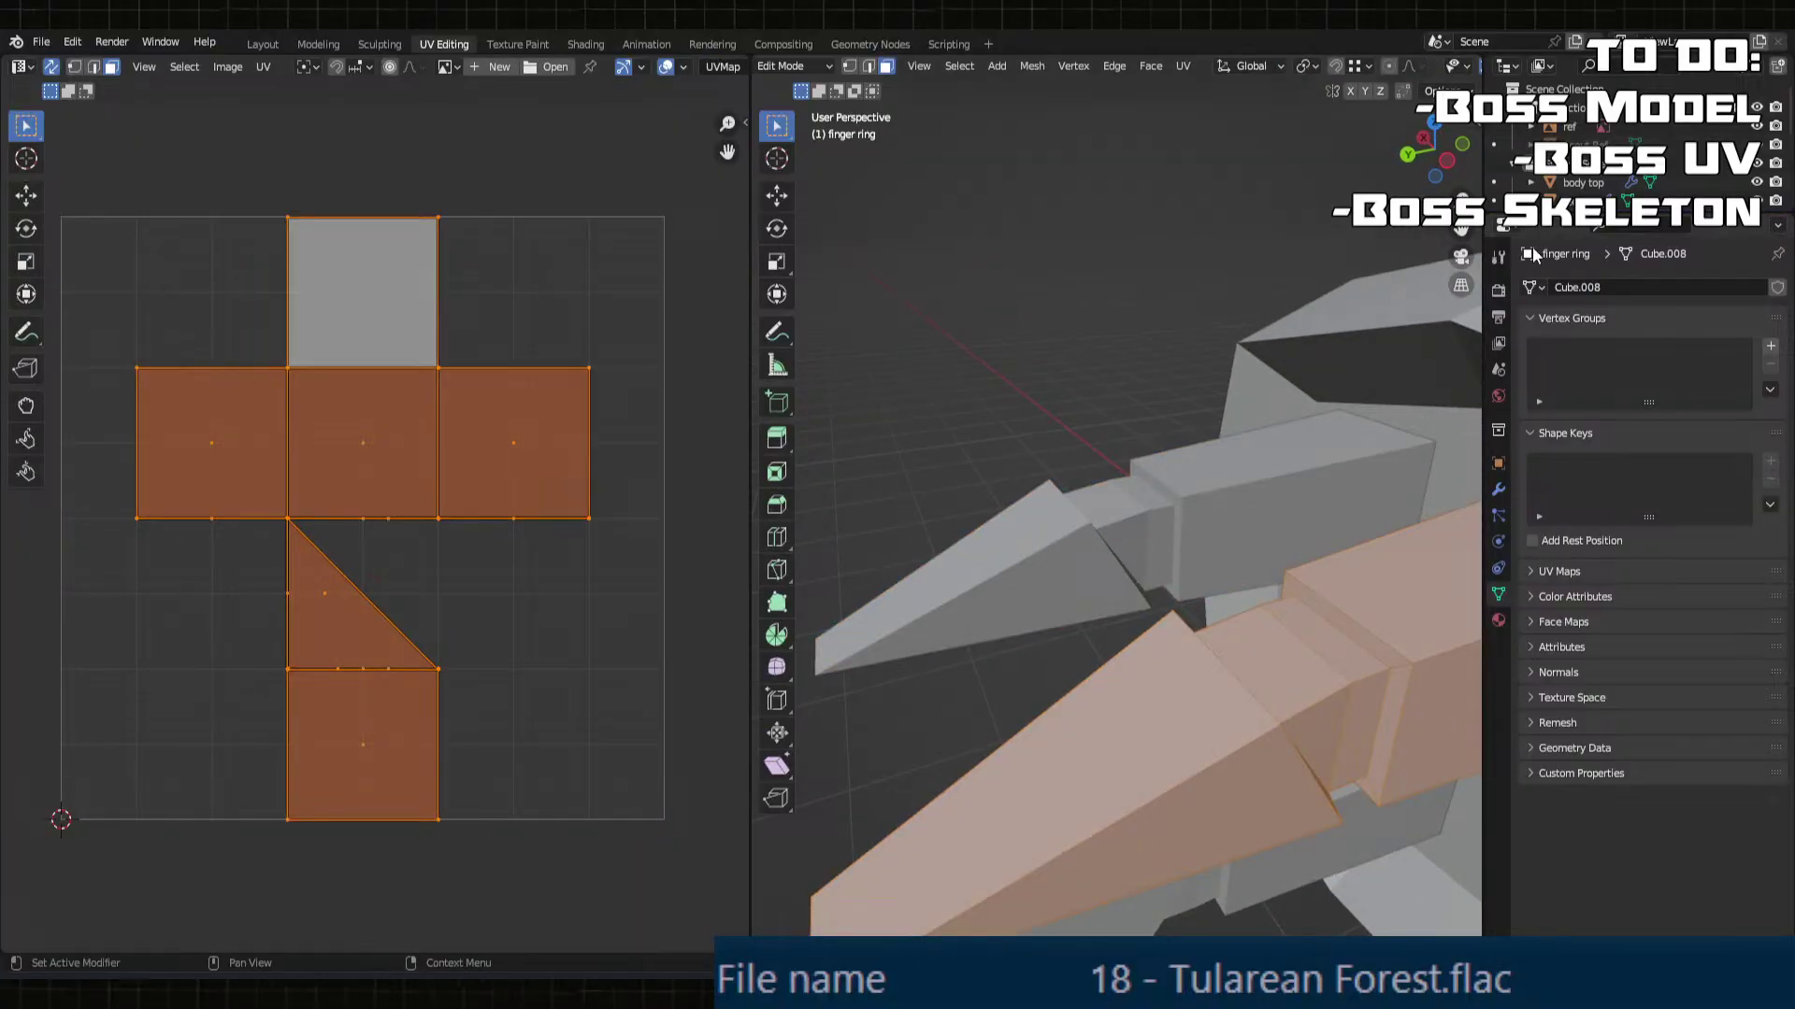
{"action": "key", "text": "Tab"}
{"action": "middle_click_drag", "start_coordinate": [1069, 519], "coordinate": [1258, 643]}
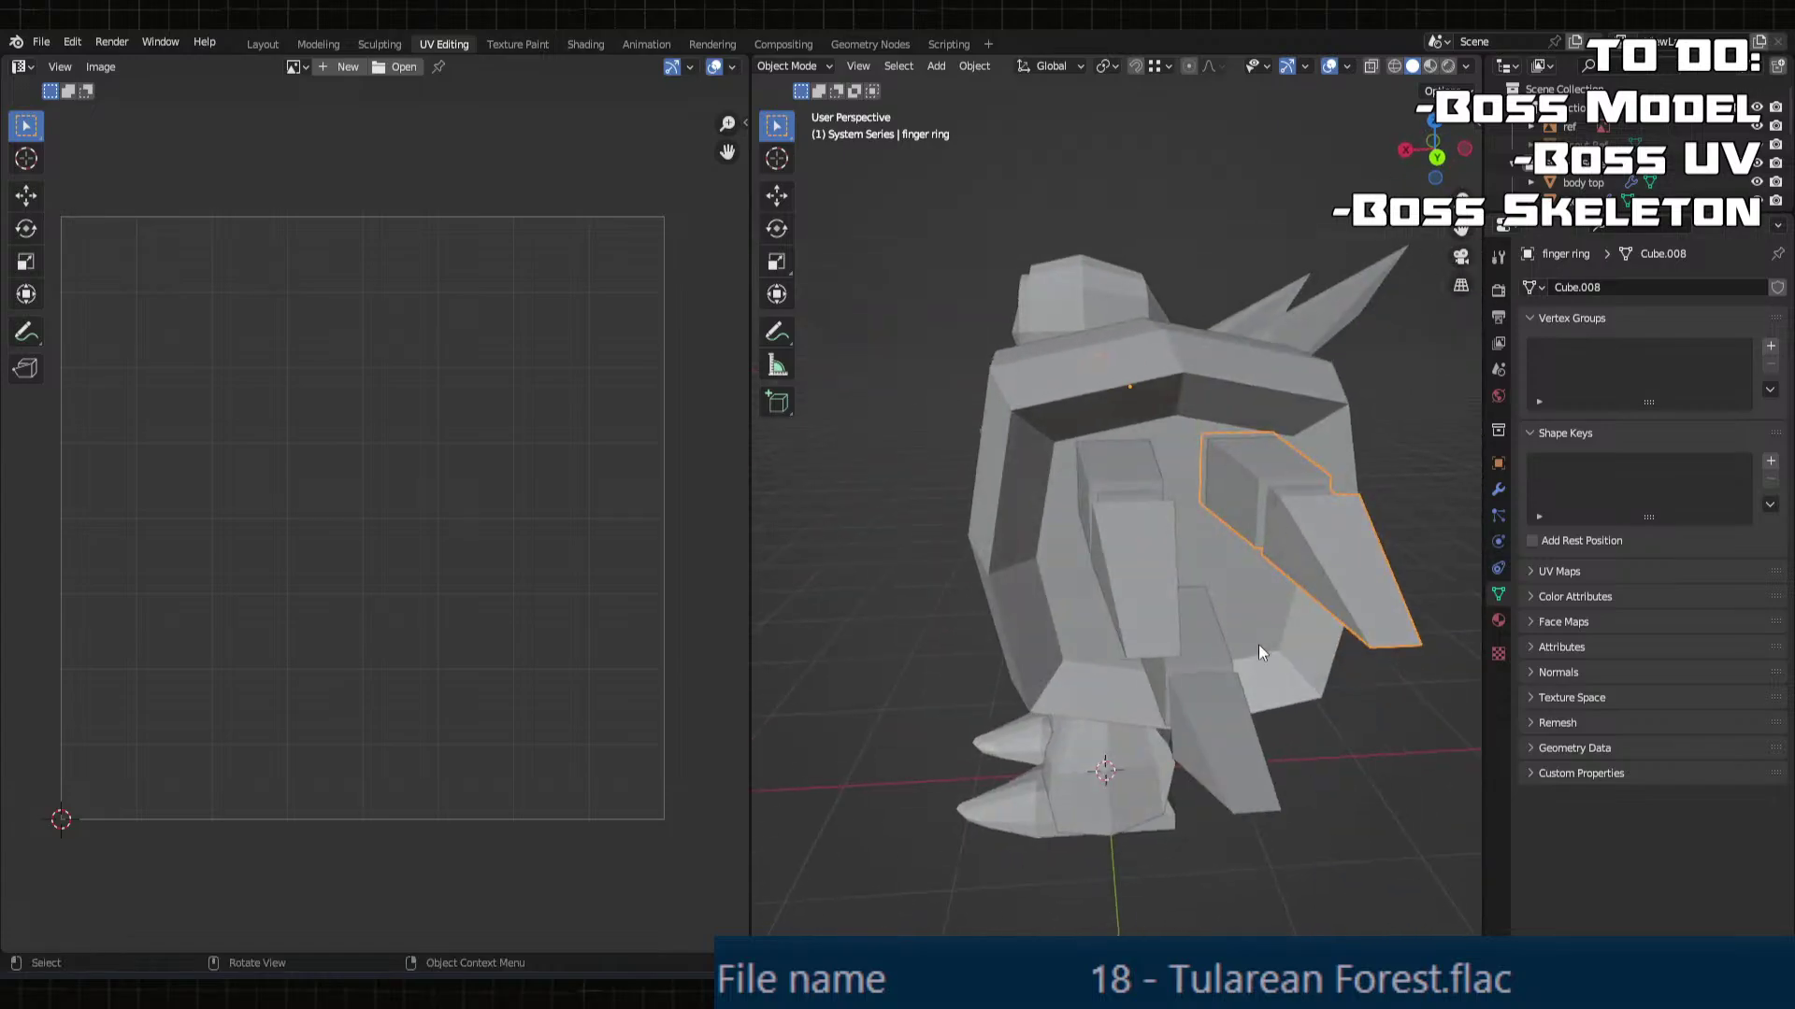
{"action": "left_click", "coordinate": [1185, 753], "text": "shift"}
{"action": "key", "text": "h"}
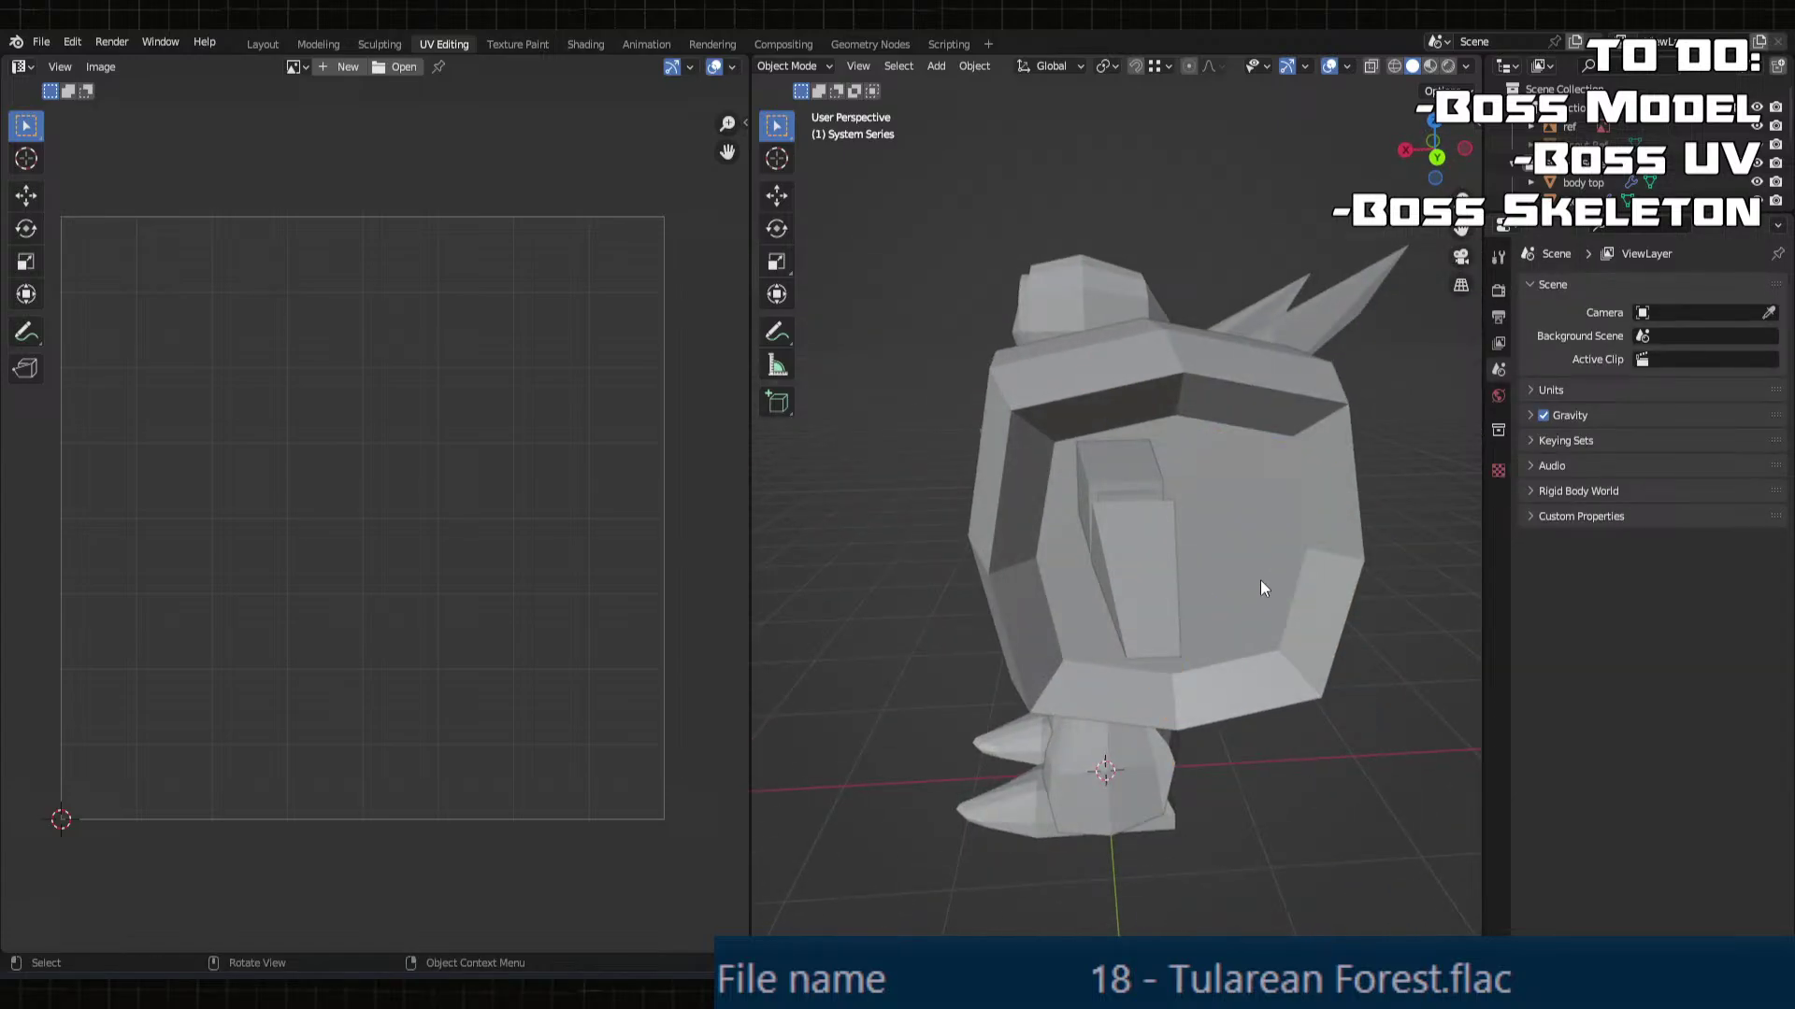
Step: Paste a copy of the pointer finger and move it -0.2 m along the X axis
{"action": "left_click", "coordinate": [1129, 541]}
{"action": "key", "text": "ctrl+v"}
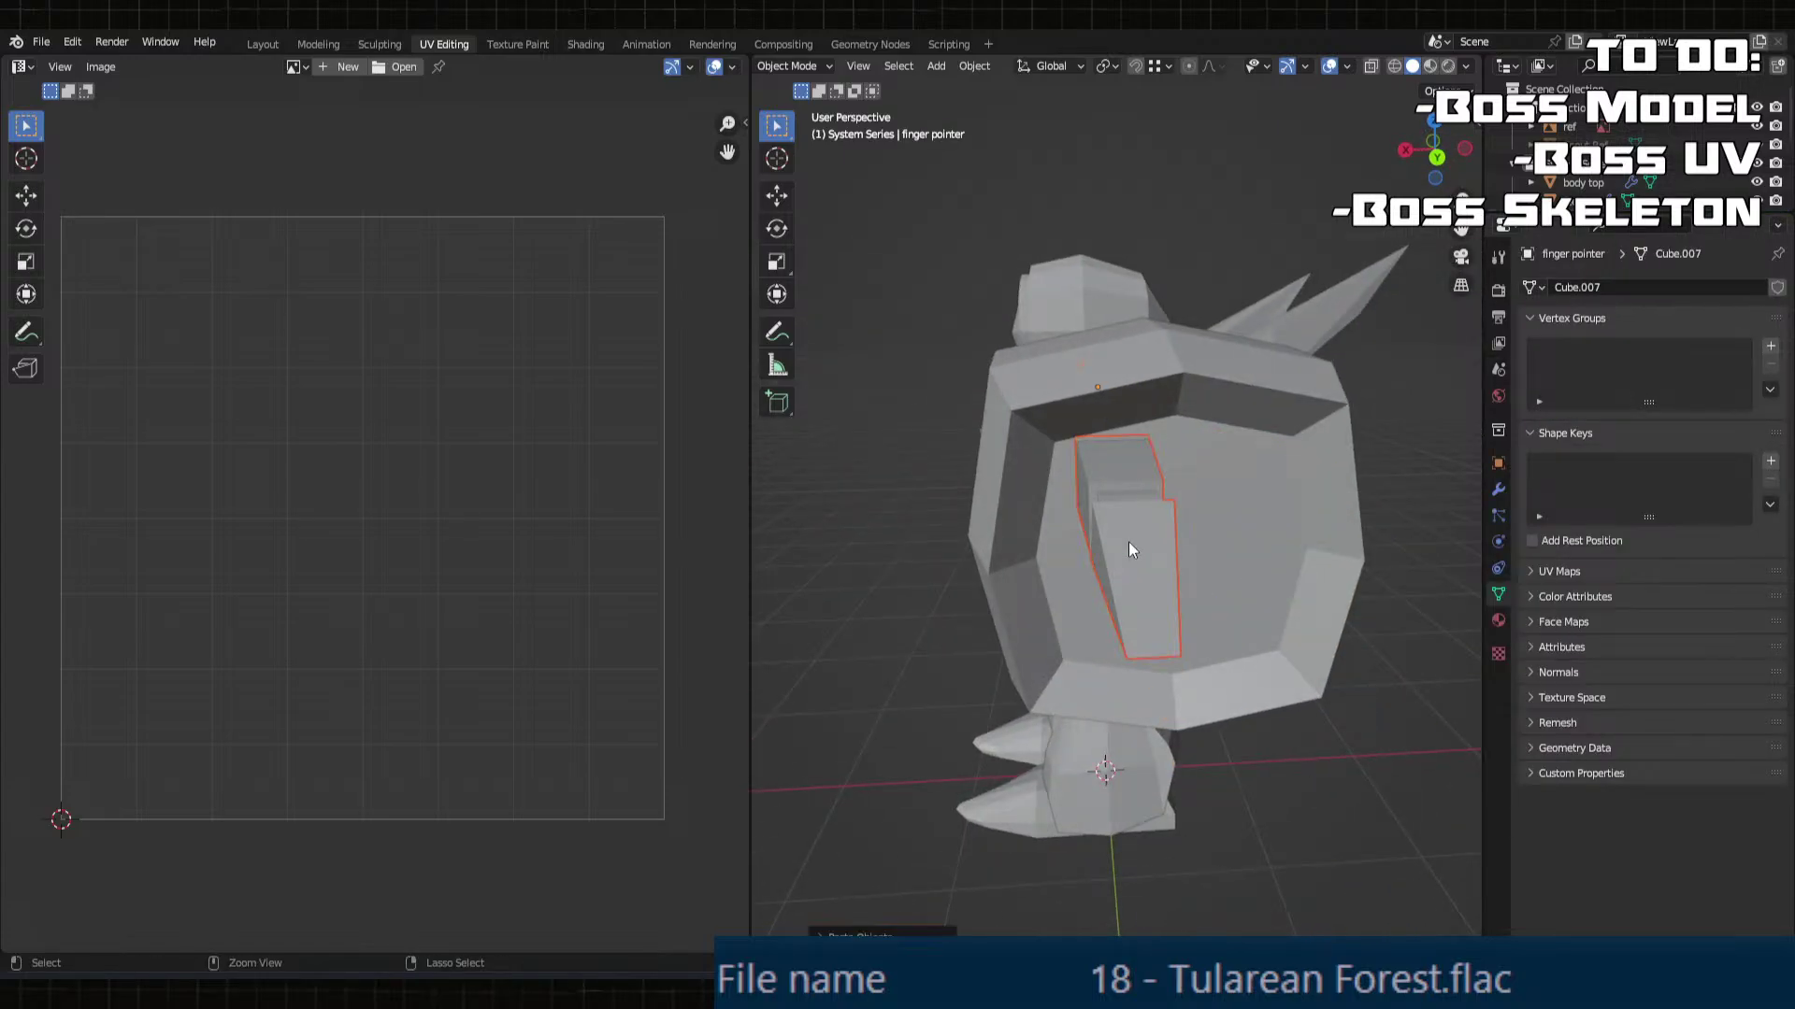
{"action": "key", "text": "g"}
{"action": "key", "text": "x"}
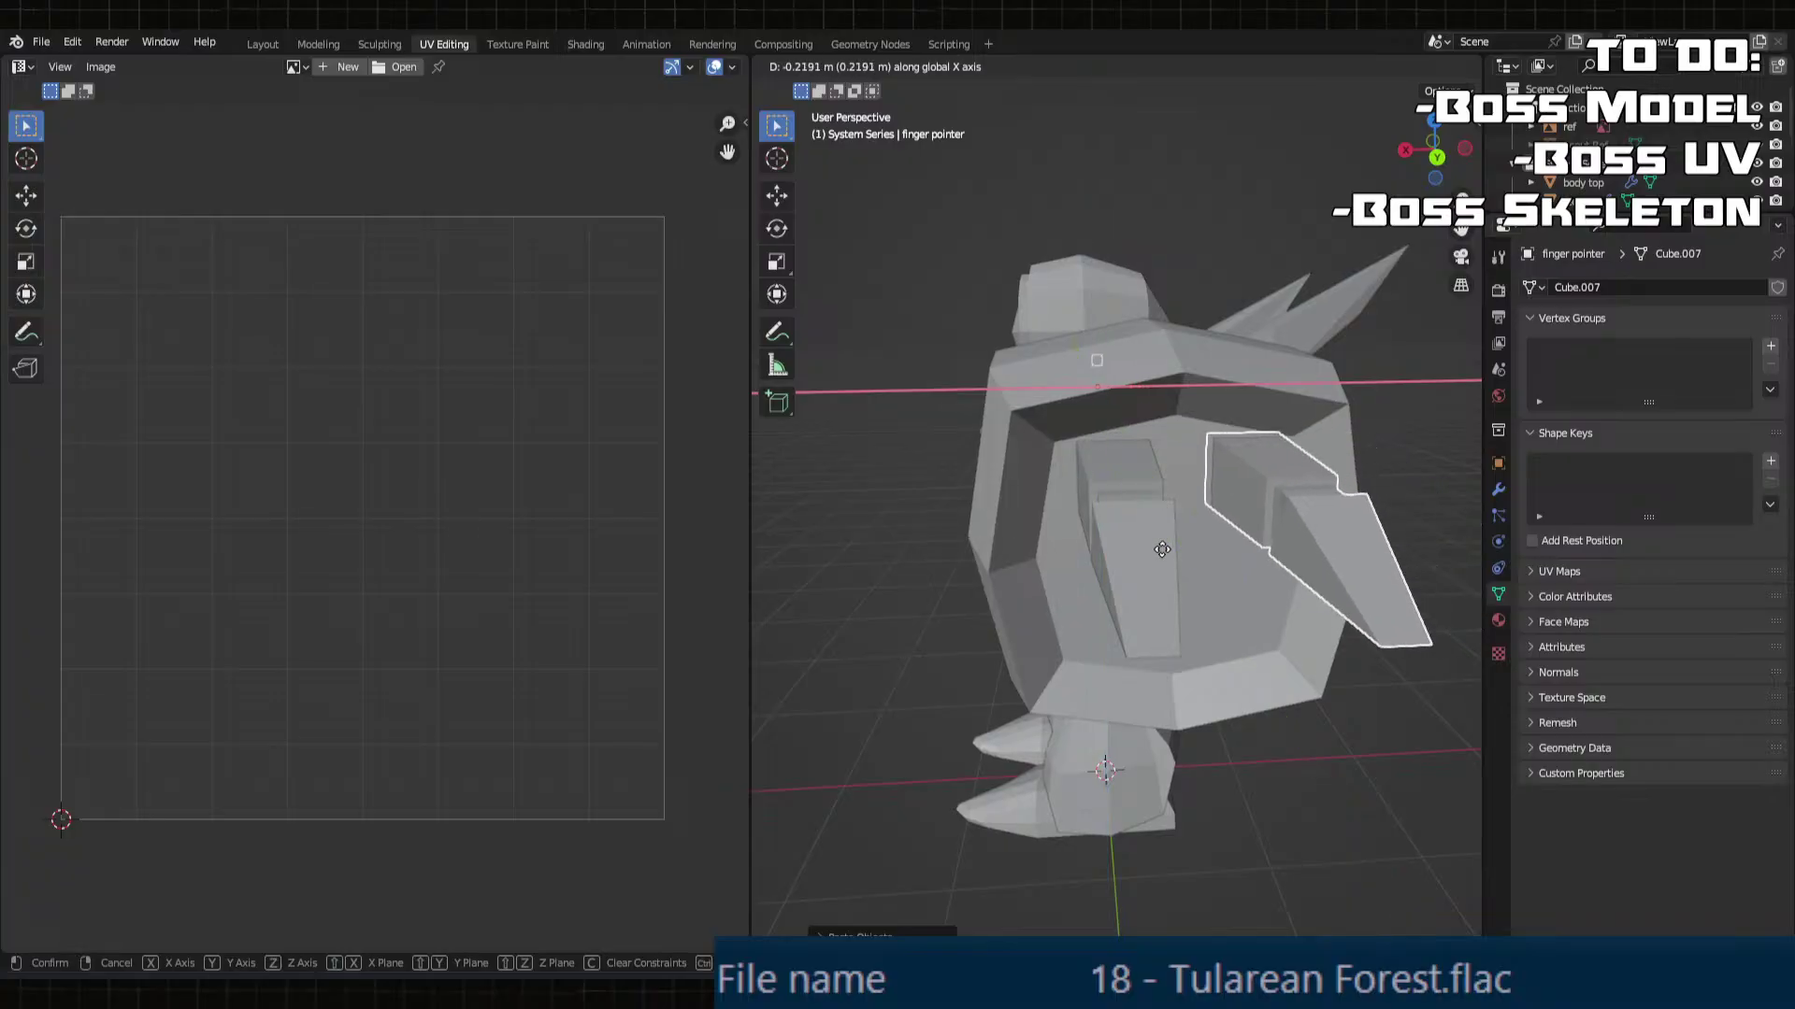
{"action": "left_click", "coordinate": [1162, 549]}
{"action": "left_click", "coordinate": [837, 934]}
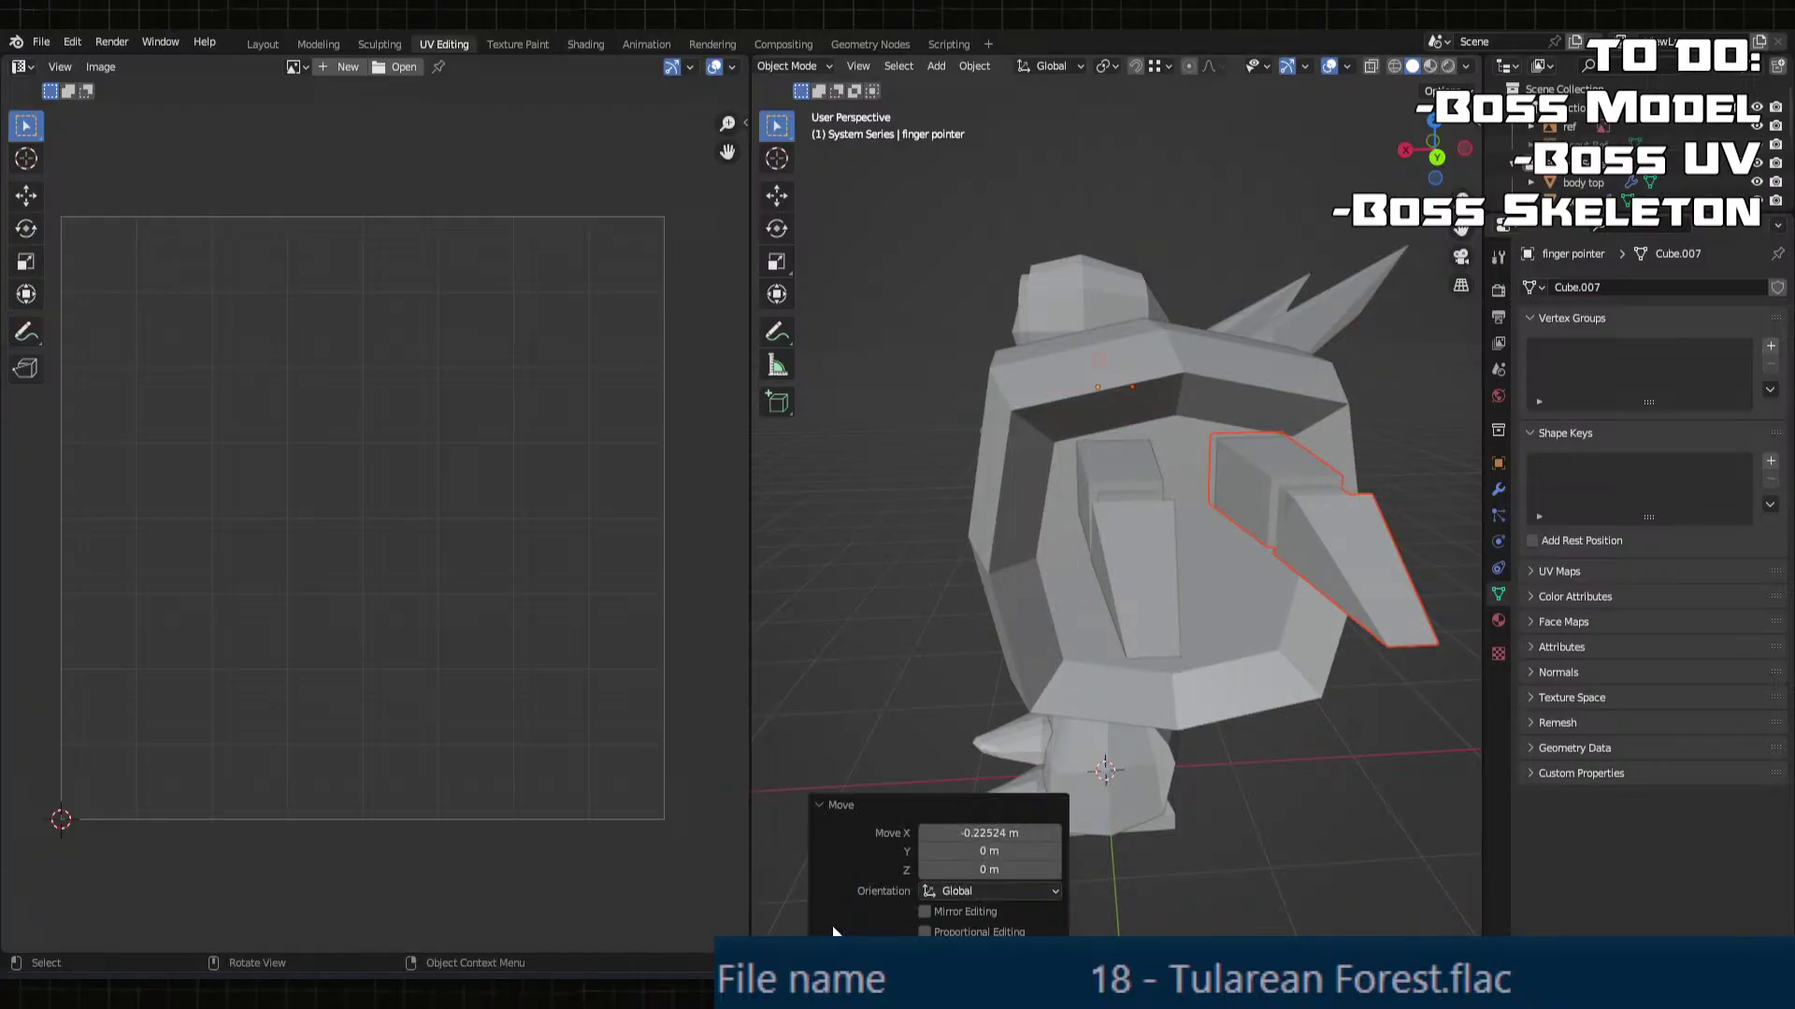
{"action": "left_click", "coordinate": [992, 833]}
{"action": "key", "text": "Return"}
{"action": "middle_click_drag", "start_coordinate": [1075, 720], "coordinate": [1109, 722]}
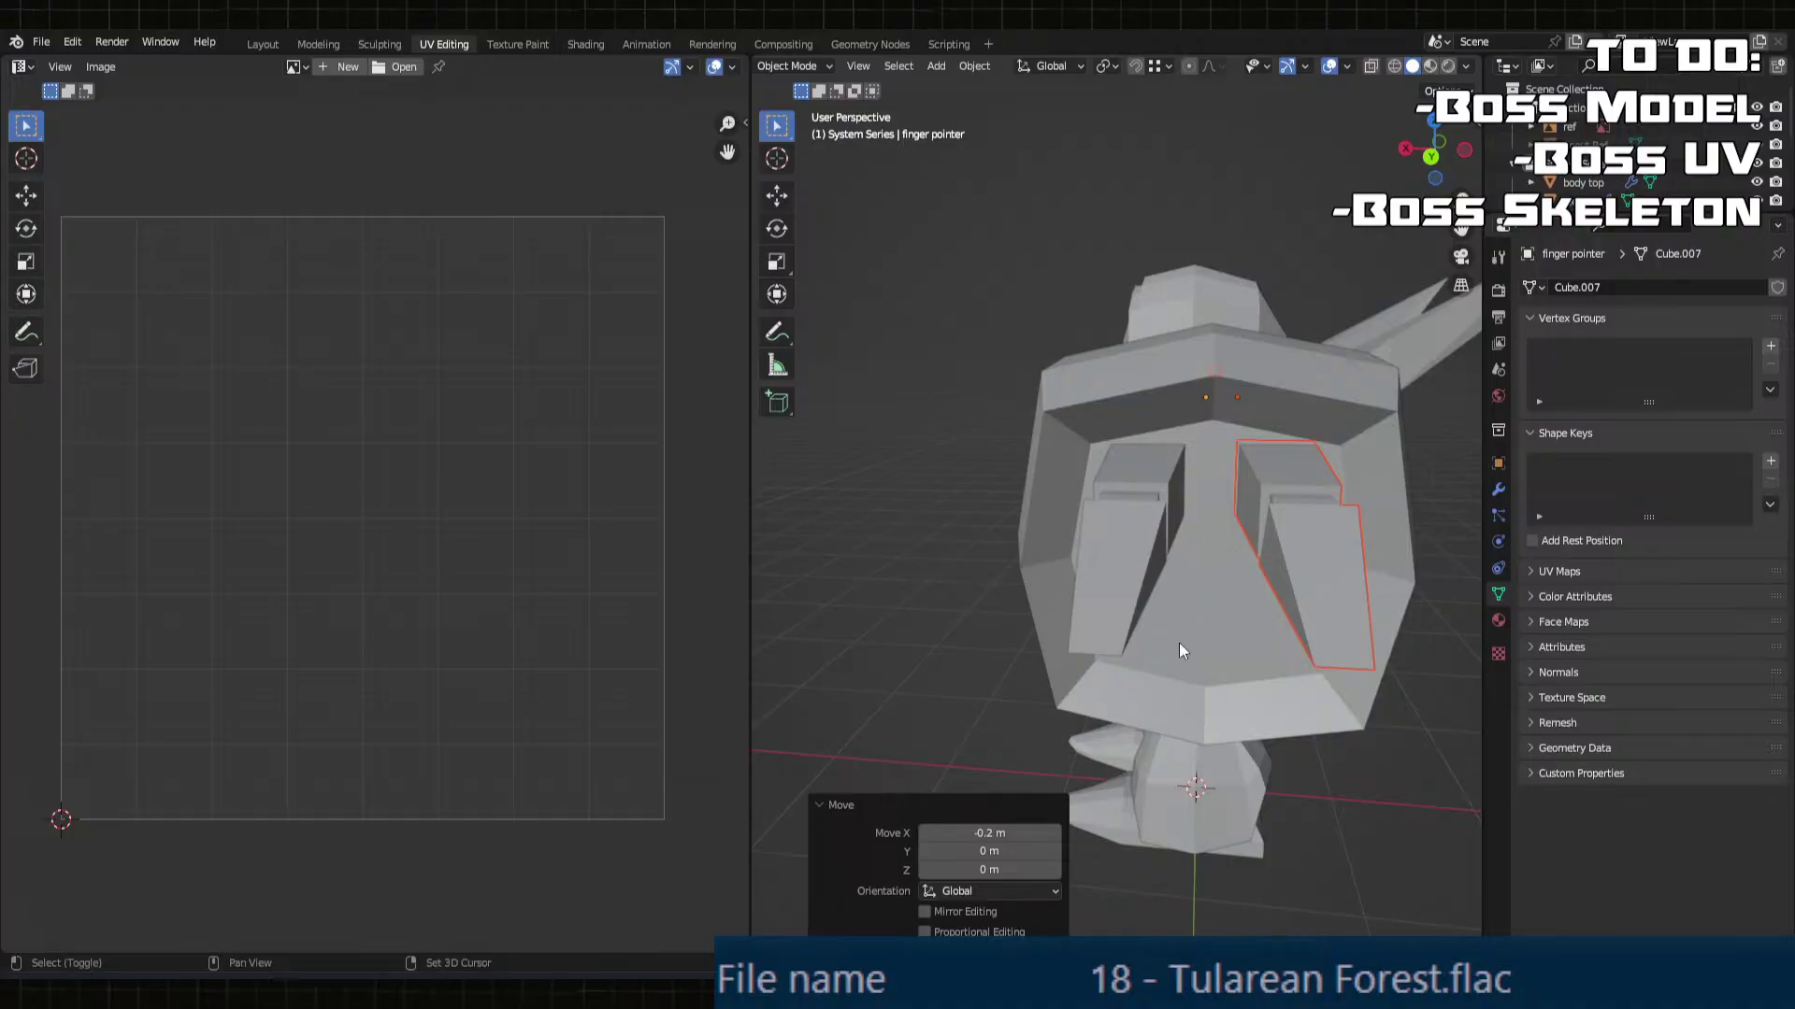
Step: Try an X offset of -0.25 m for the copied finger
{"action": "middle_click_drag", "start_coordinate": [1180, 642], "coordinate": [1041, 759]}
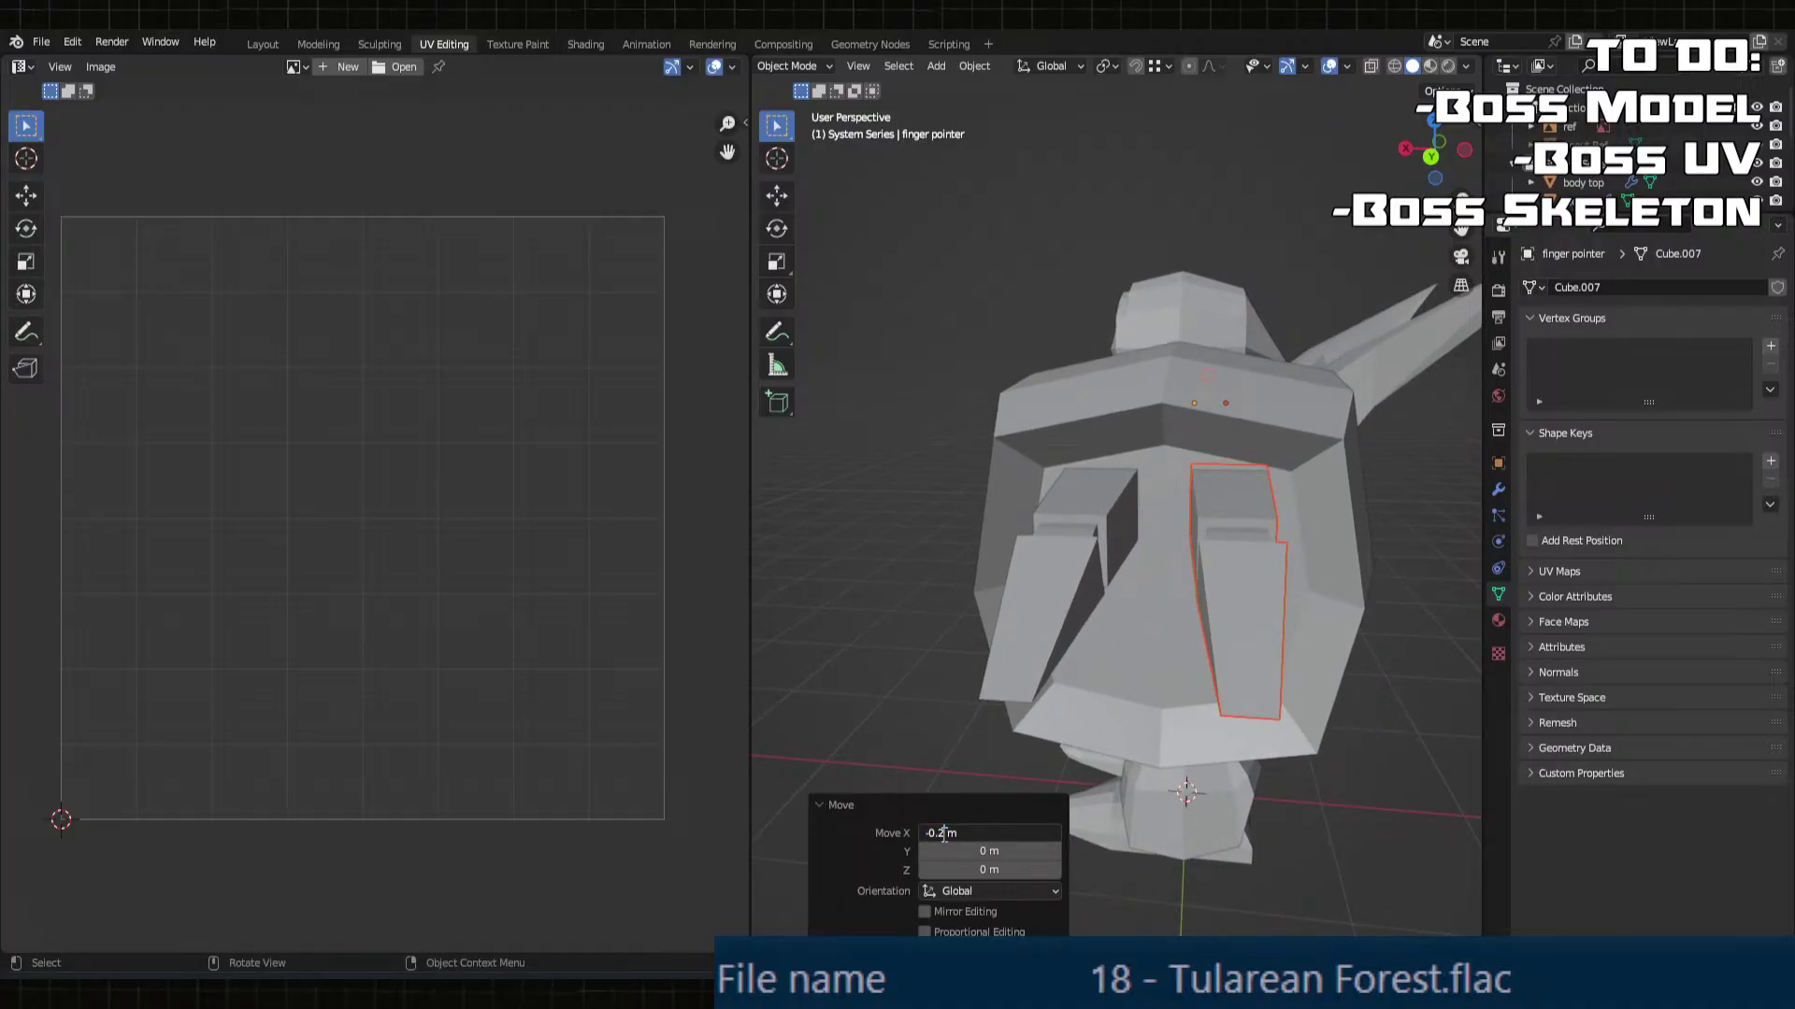
{"action": "type", "text": "5"}
{"action": "key", "text": "Return"}
Step: Reposition the finger copy so it sits -0.2 m along X from the original pointer finger
{"action": "mouse_move", "coordinate": [1103, 558]}
{"action": "middle_mouse_down"}
{"action": "mouse_move", "coordinate": [1063, 557]}
{"action": "mouse_move", "coordinate": [1130, 567]}
{"action": "middle_mouse_up"}
{"action": "left_click", "coordinate": [1063, 557]}
{"action": "key", "text": "g"}
{"action": "key", "text": "x"}
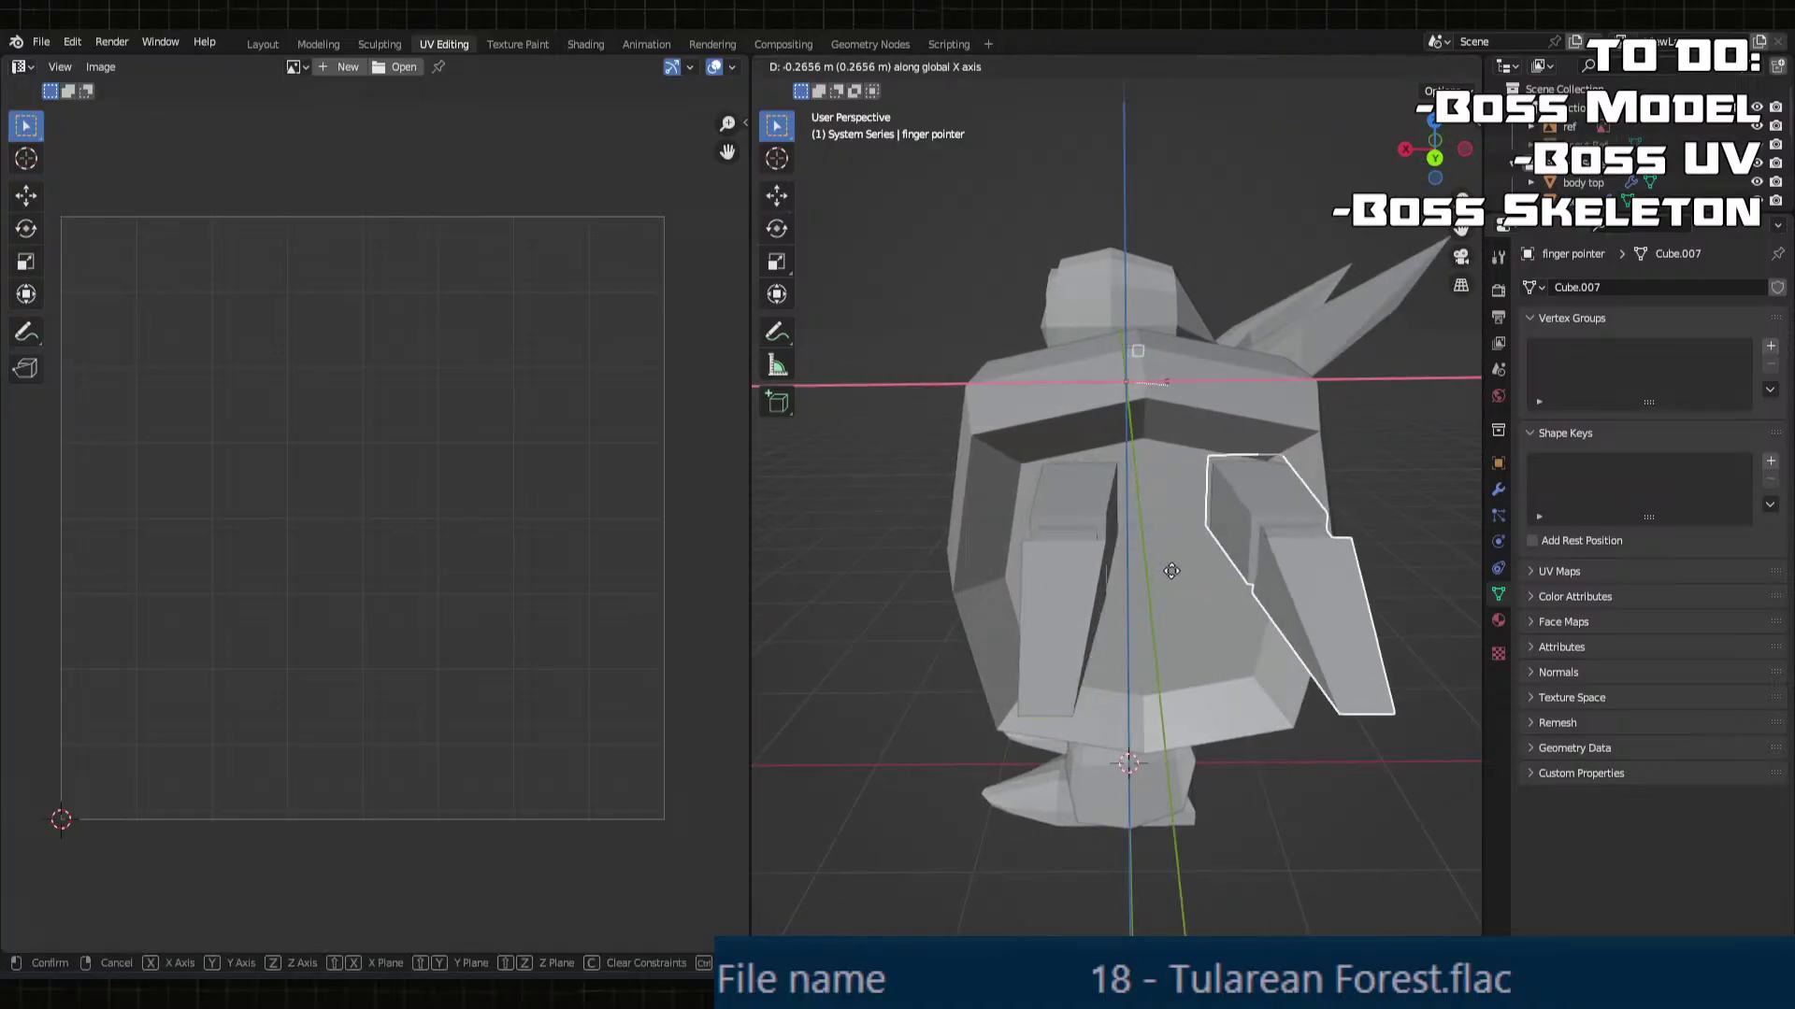
{"action": "left_click", "coordinate": [1103, 572]}
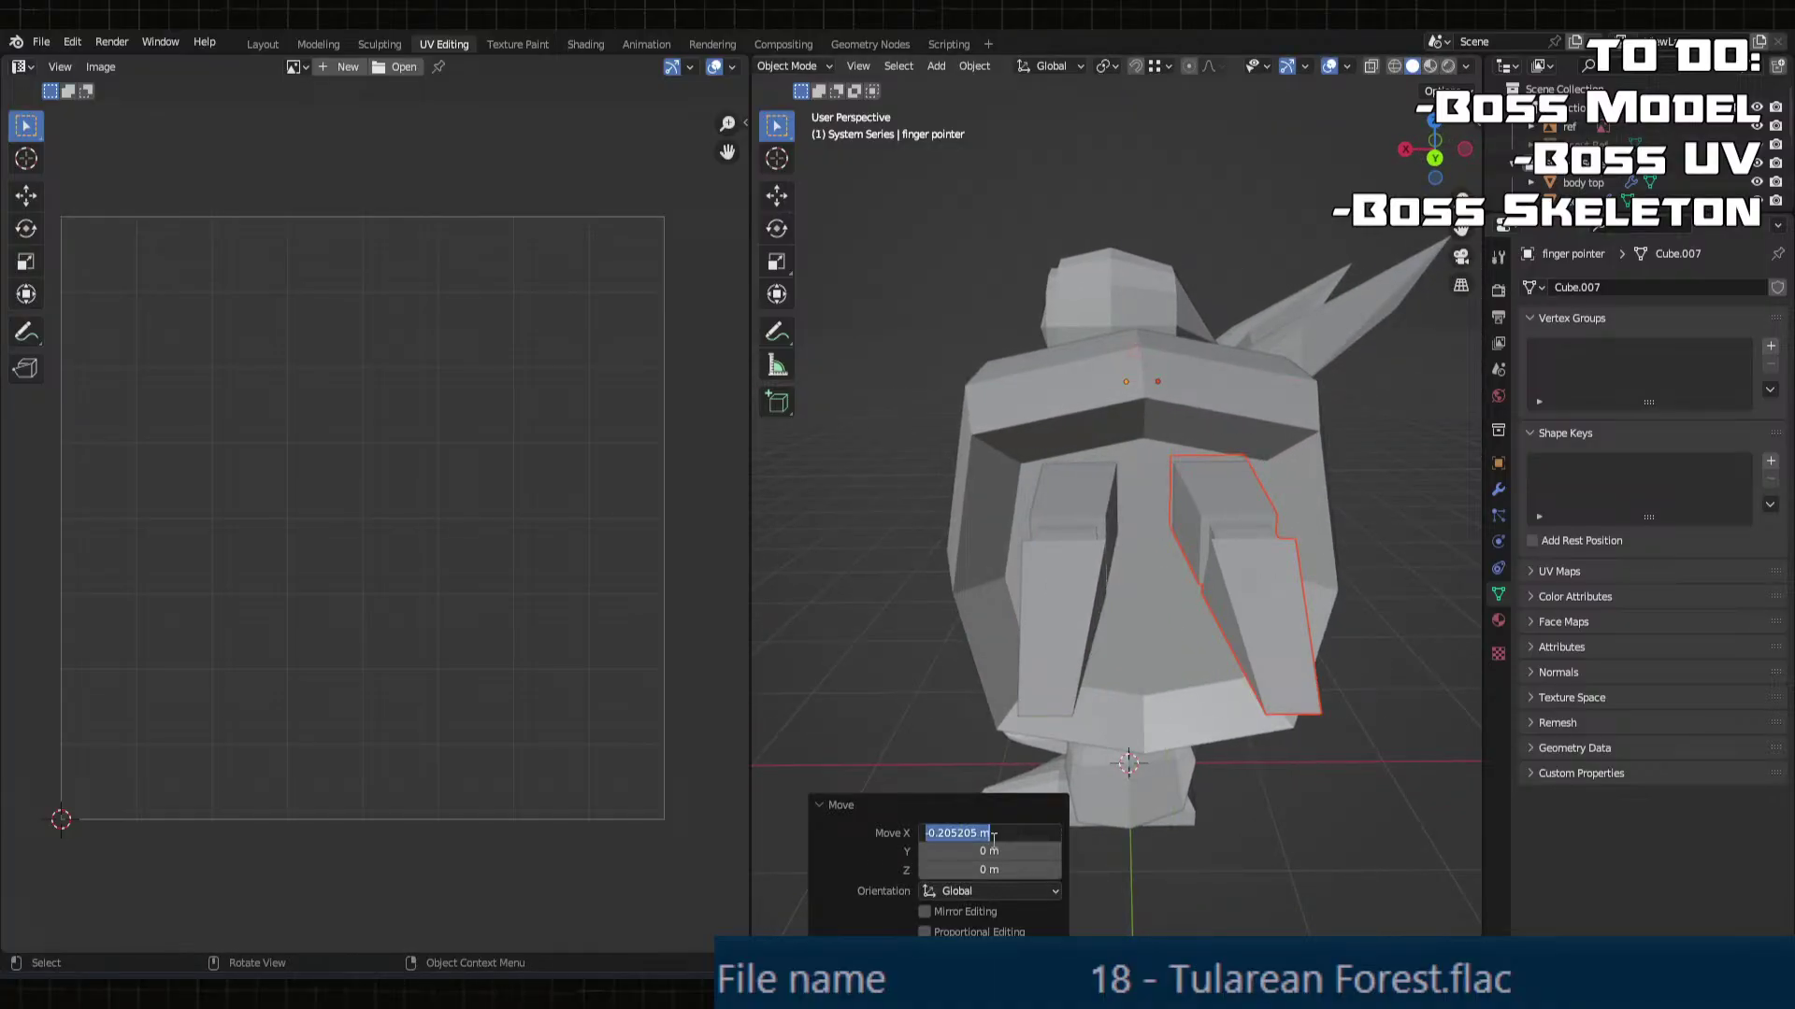
{"action": "key", "text": "Return"}
{"action": "mouse_move", "coordinate": [1037, 711]}
{"action": "middle_mouse_down"}
{"action": "mouse_move", "coordinate": [1047, 692]}
{"action": "mouse_move", "coordinate": [1028, 690]}
{"action": "middle_mouse_up"}
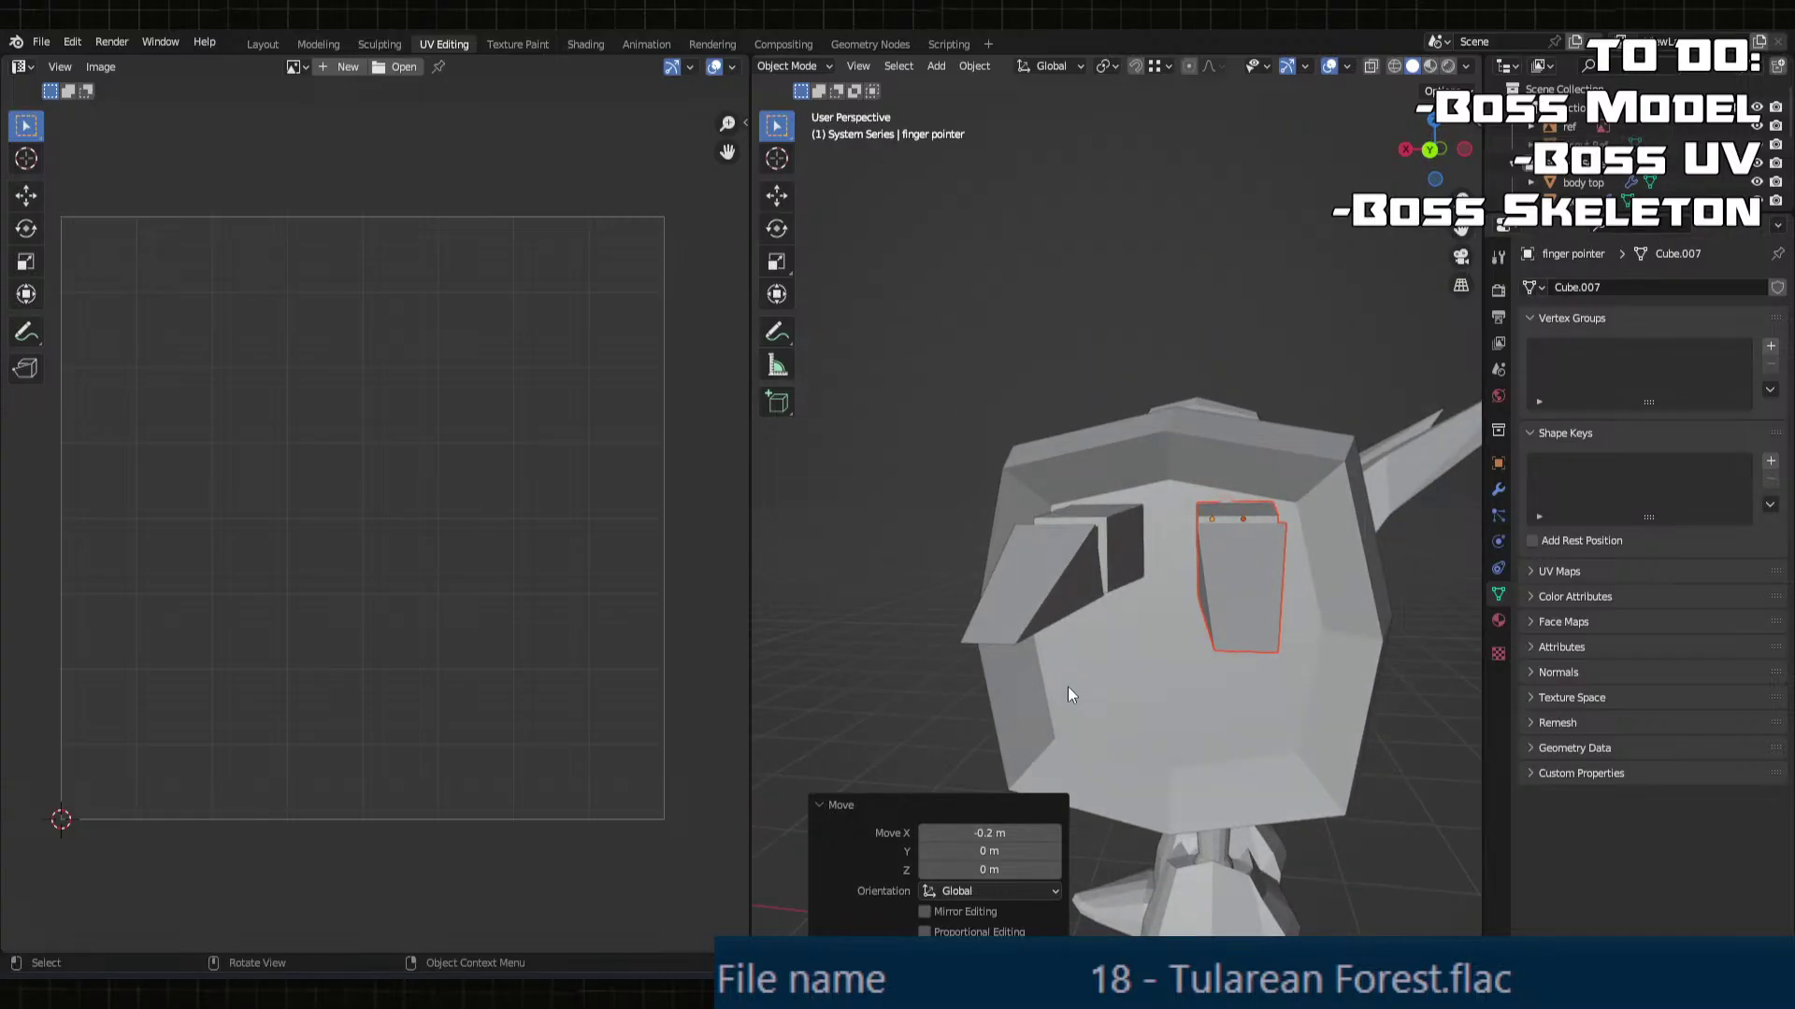
Step: Rename the duplicated finger as finger Ring
{"action": "scroll", "coordinate": [1645, 140], "scroll_direction": "down", "scroll_amount": 3}
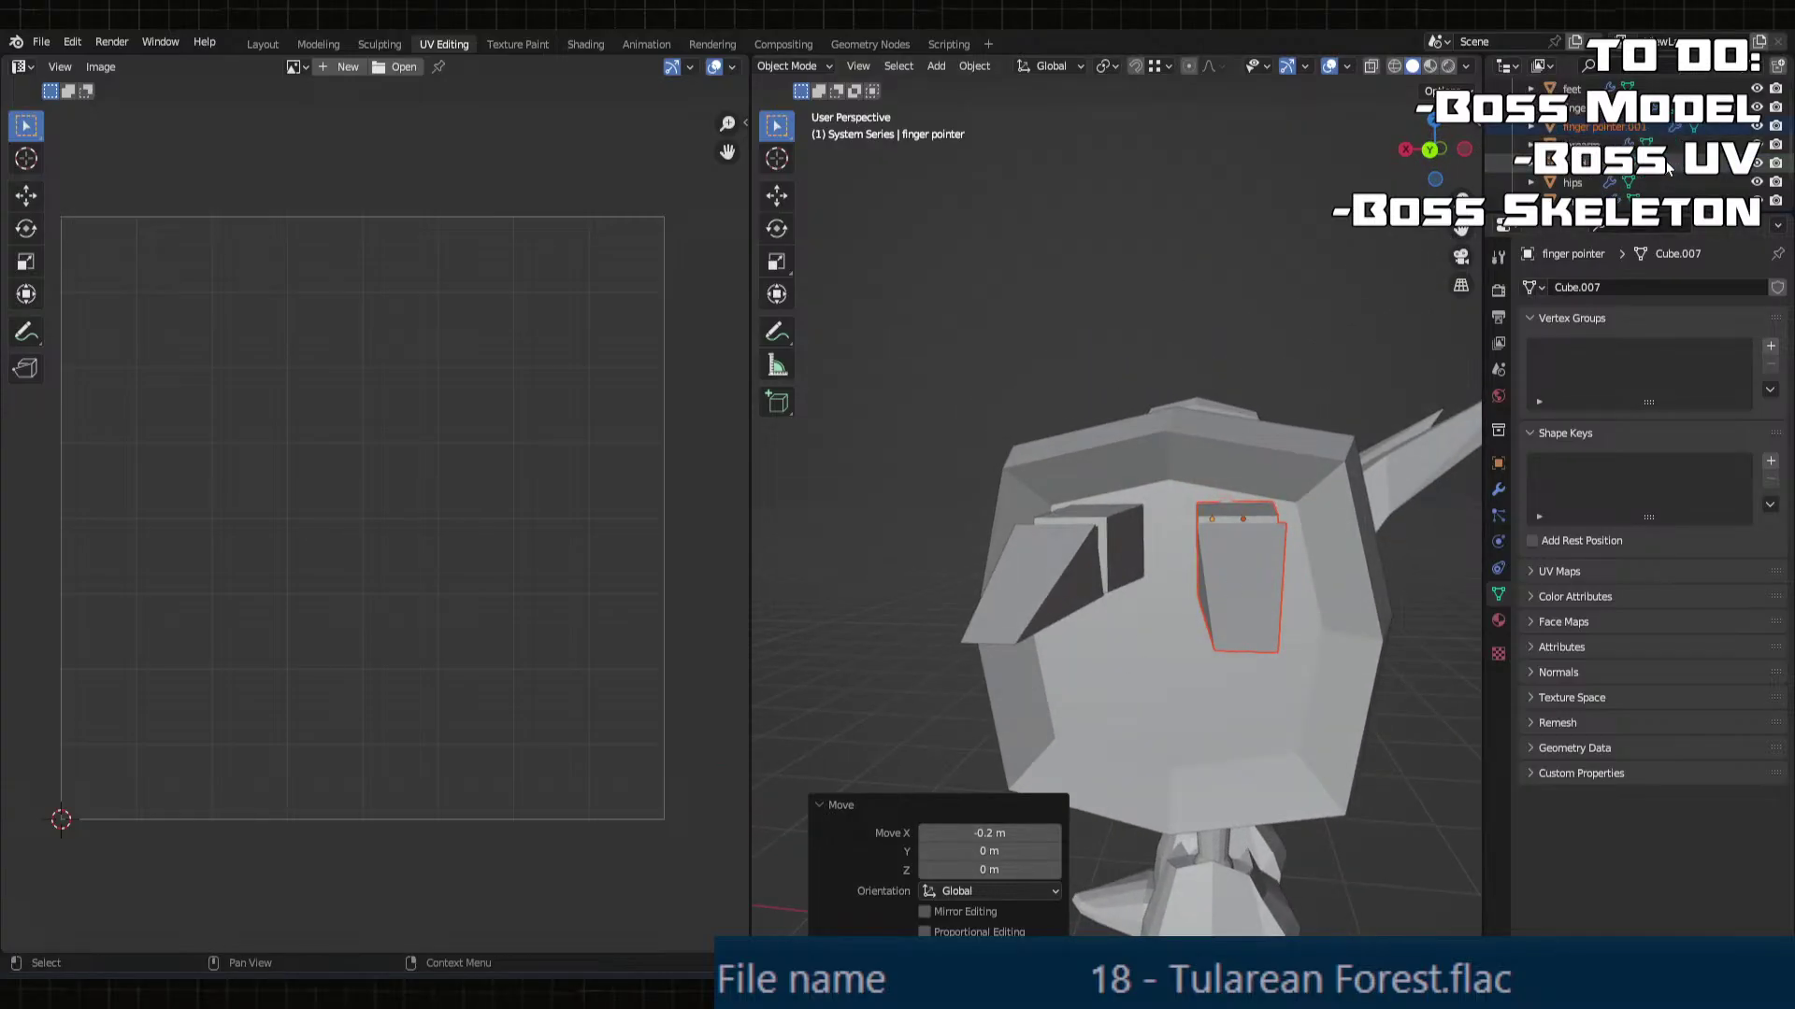
{"action": "double_click", "coordinate": [1655, 134]}
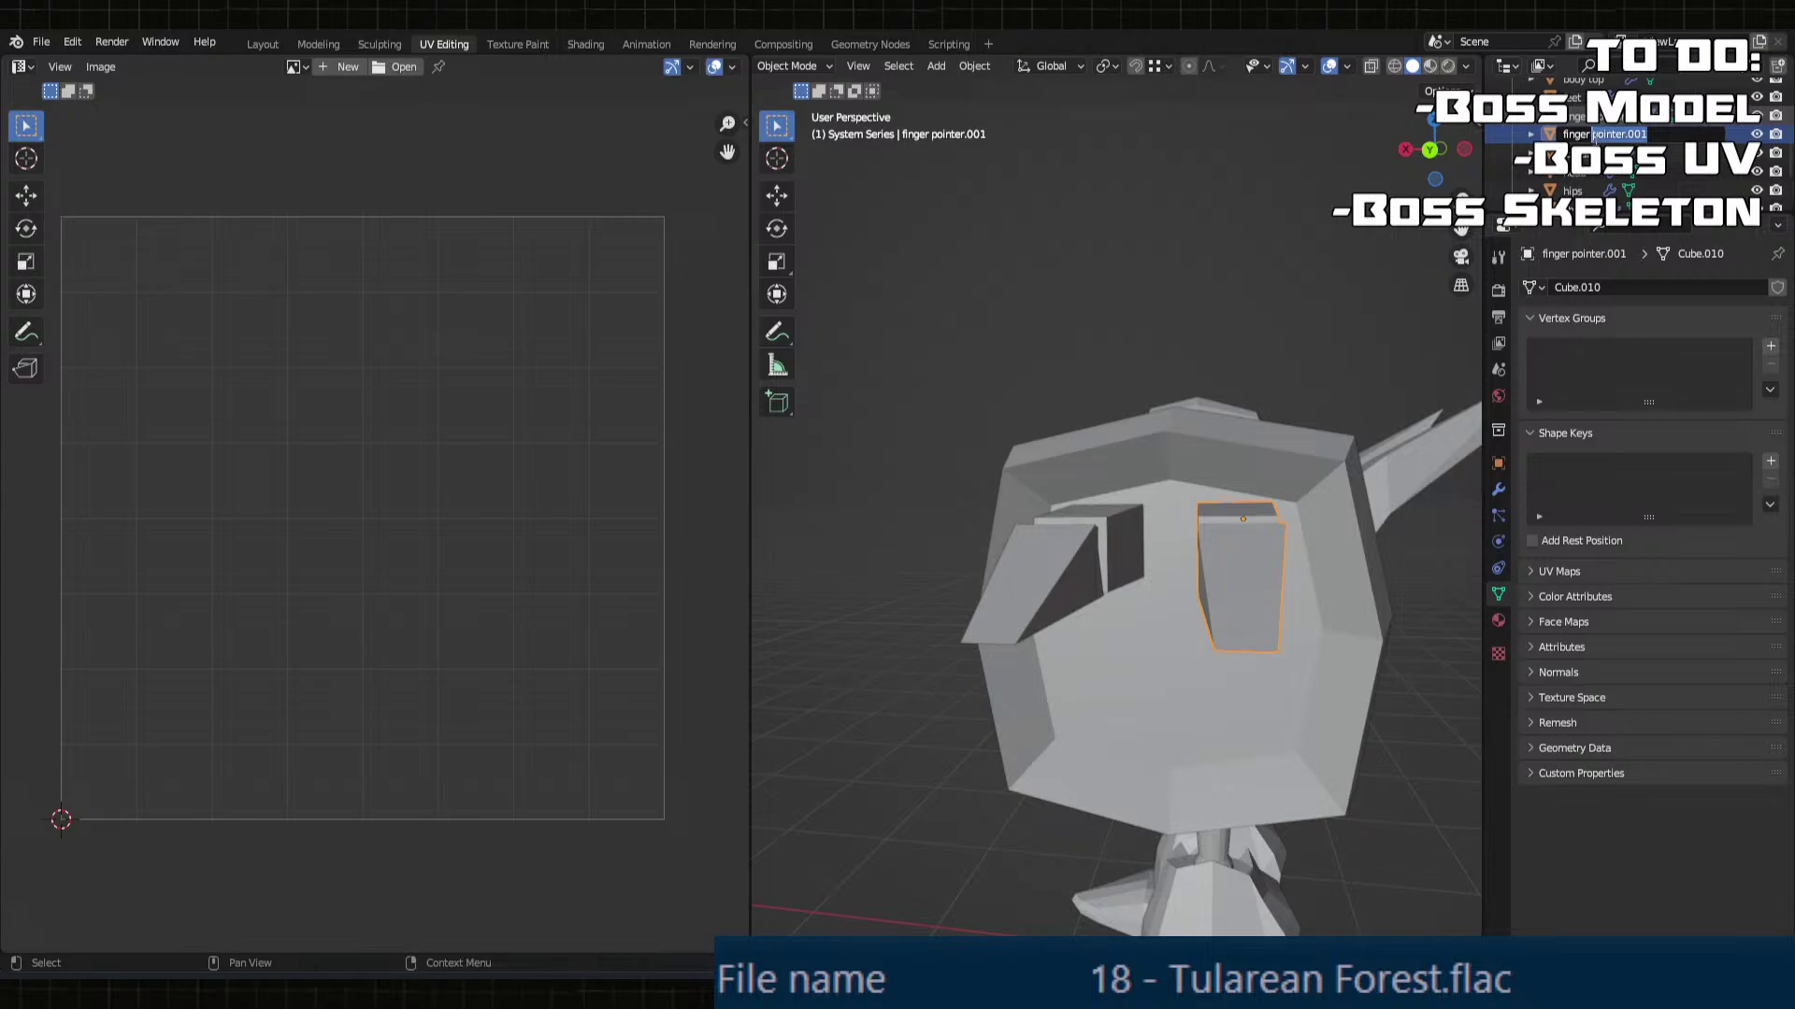
{"action": "key", "text": "Return"}
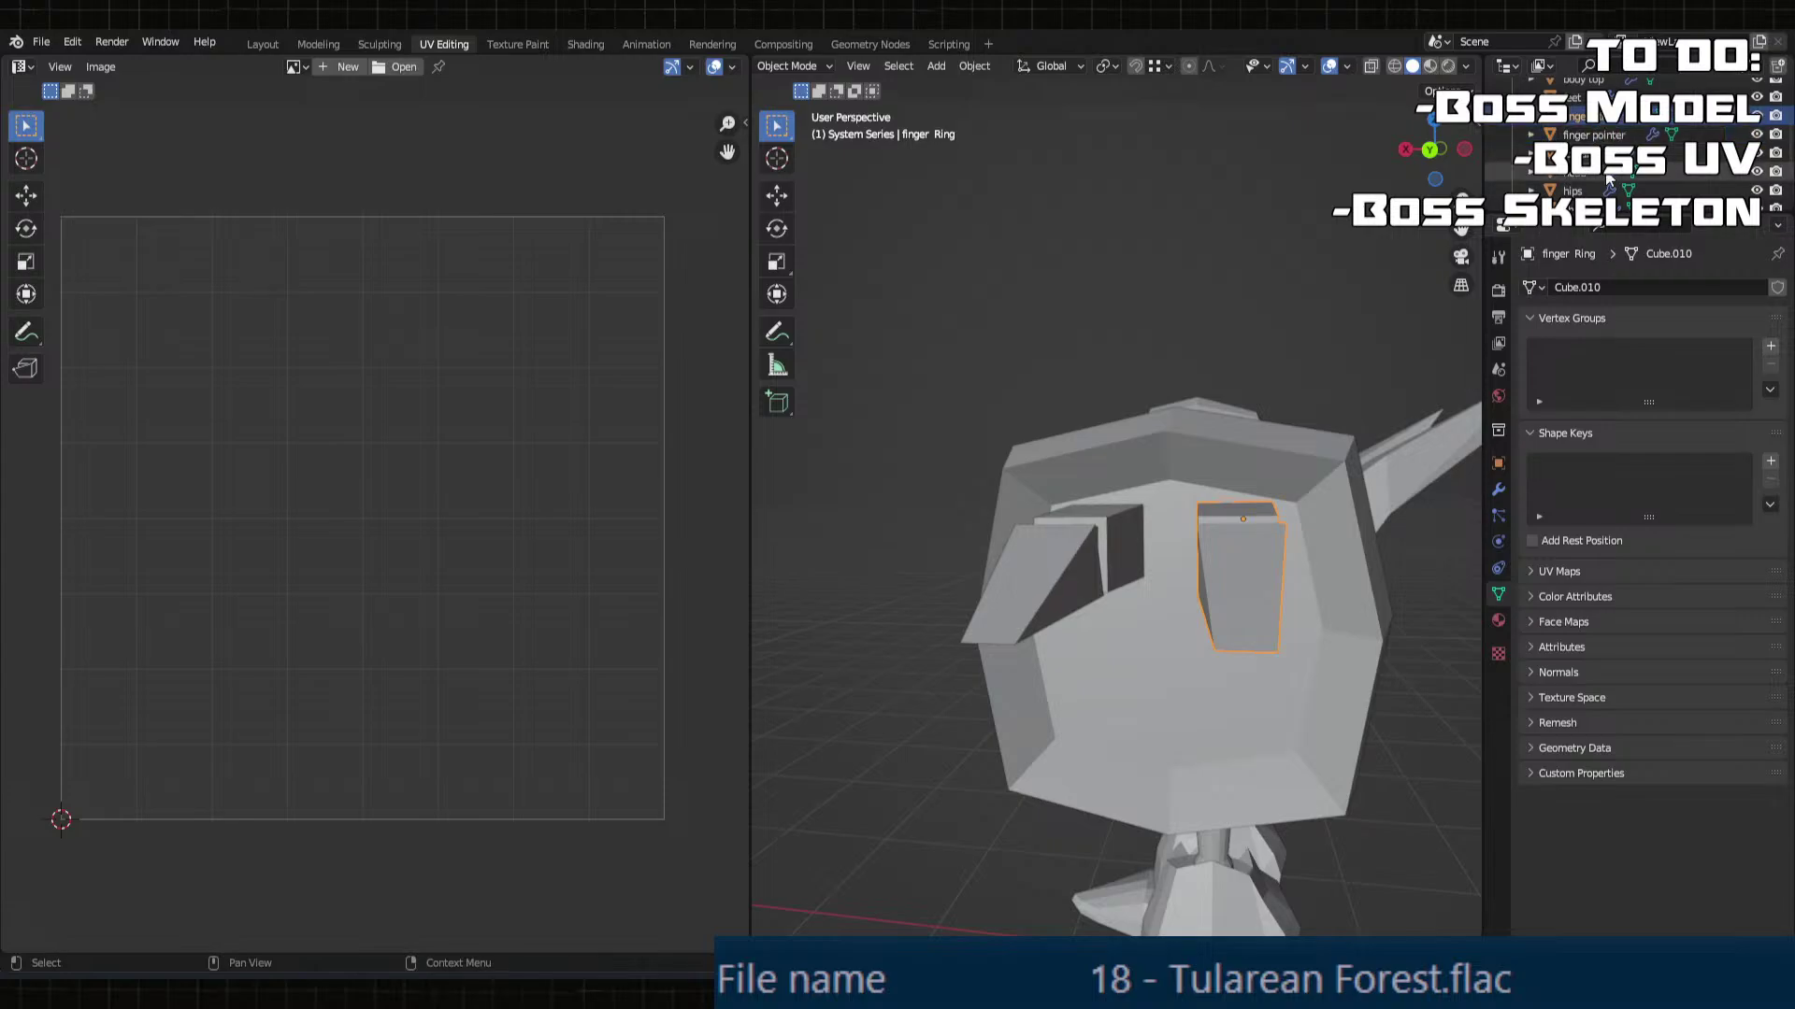
{"action": "key", "text": "Tab"}
{"action": "left_click", "coordinate": [1245, 589]}
{"action": "key", "text": "Tab"}
{"action": "middle_click_drag", "start_coordinate": [1245, 589], "coordinate": [1182, 574]}
{"action": "key", "text": "g"}
{"action": "key", "text": "x"}
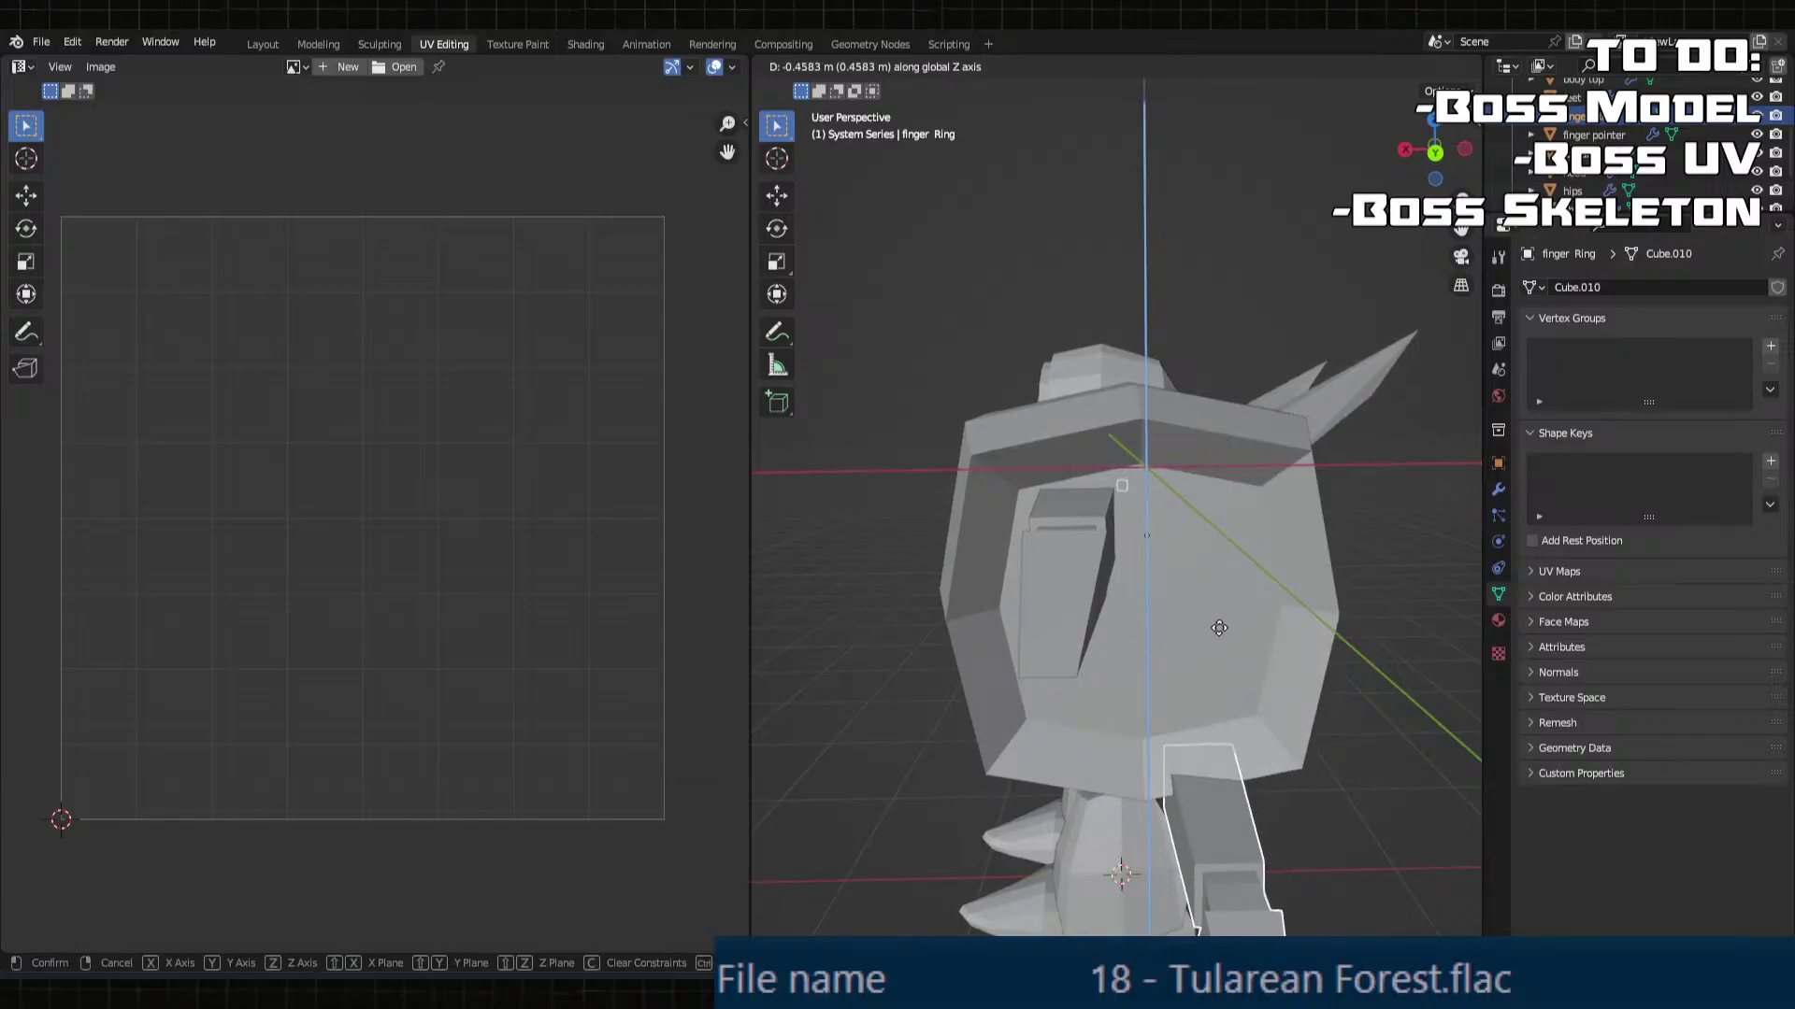
{"action": "left_click", "coordinate": [1220, 580]}
Step: Duplicate the pointer finger again and offset the copy -0.1 m in X and -0.2 m in Z
{"action": "left_click", "coordinate": [1075, 567]}
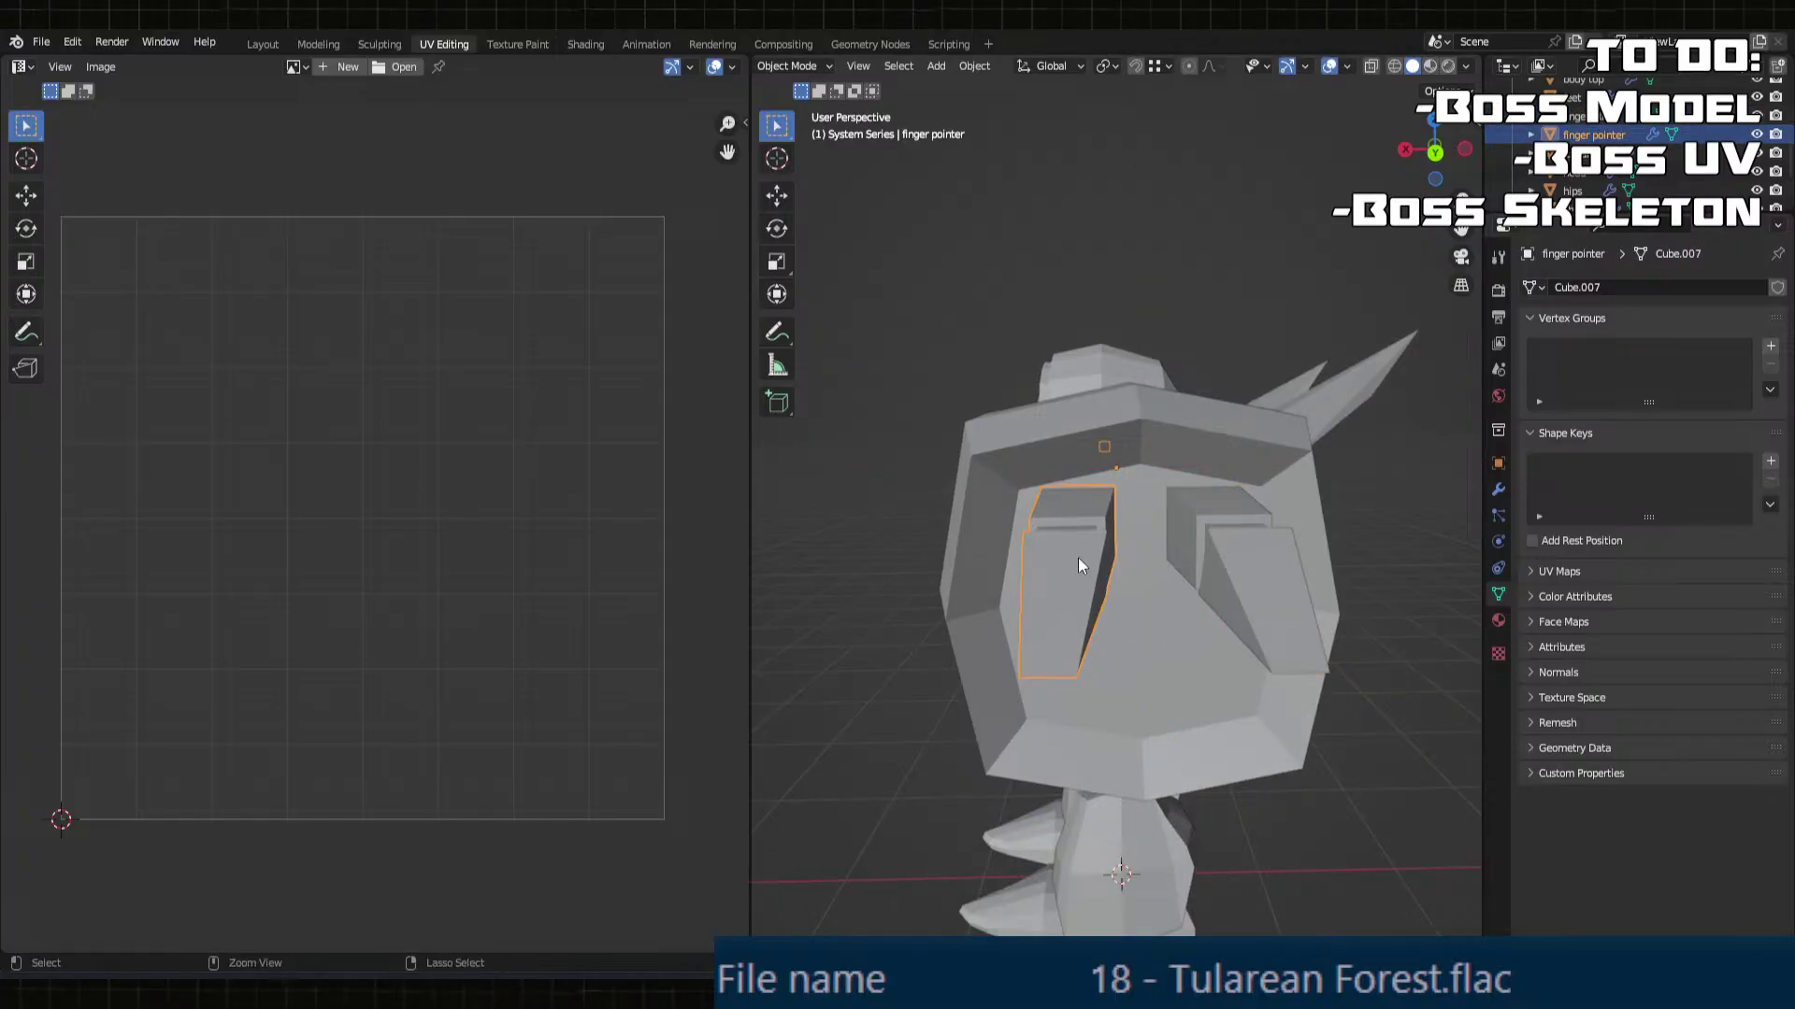
{"action": "key", "text": "ctrl+c"}
{"action": "key", "text": "ctrl+v"}
{"action": "key", "text": "g"}
{"action": "key", "text": "z"}
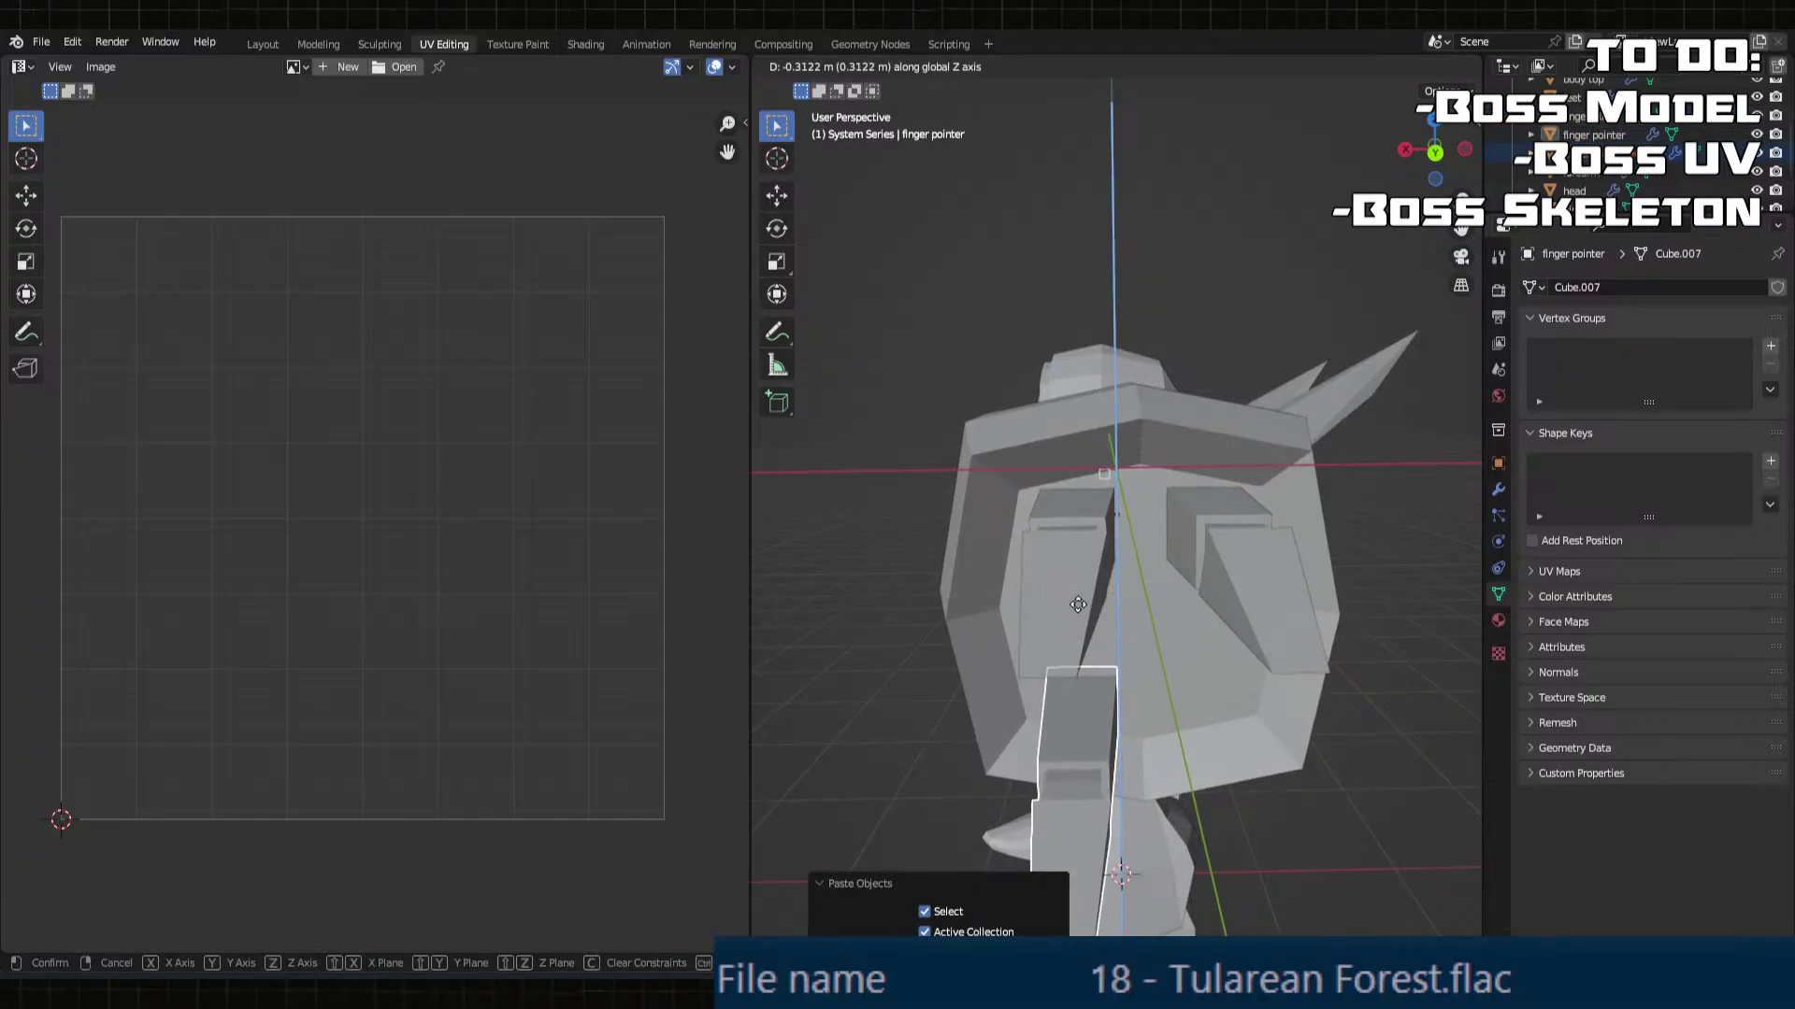
{"action": "left_click", "coordinate": [1000, 726]}
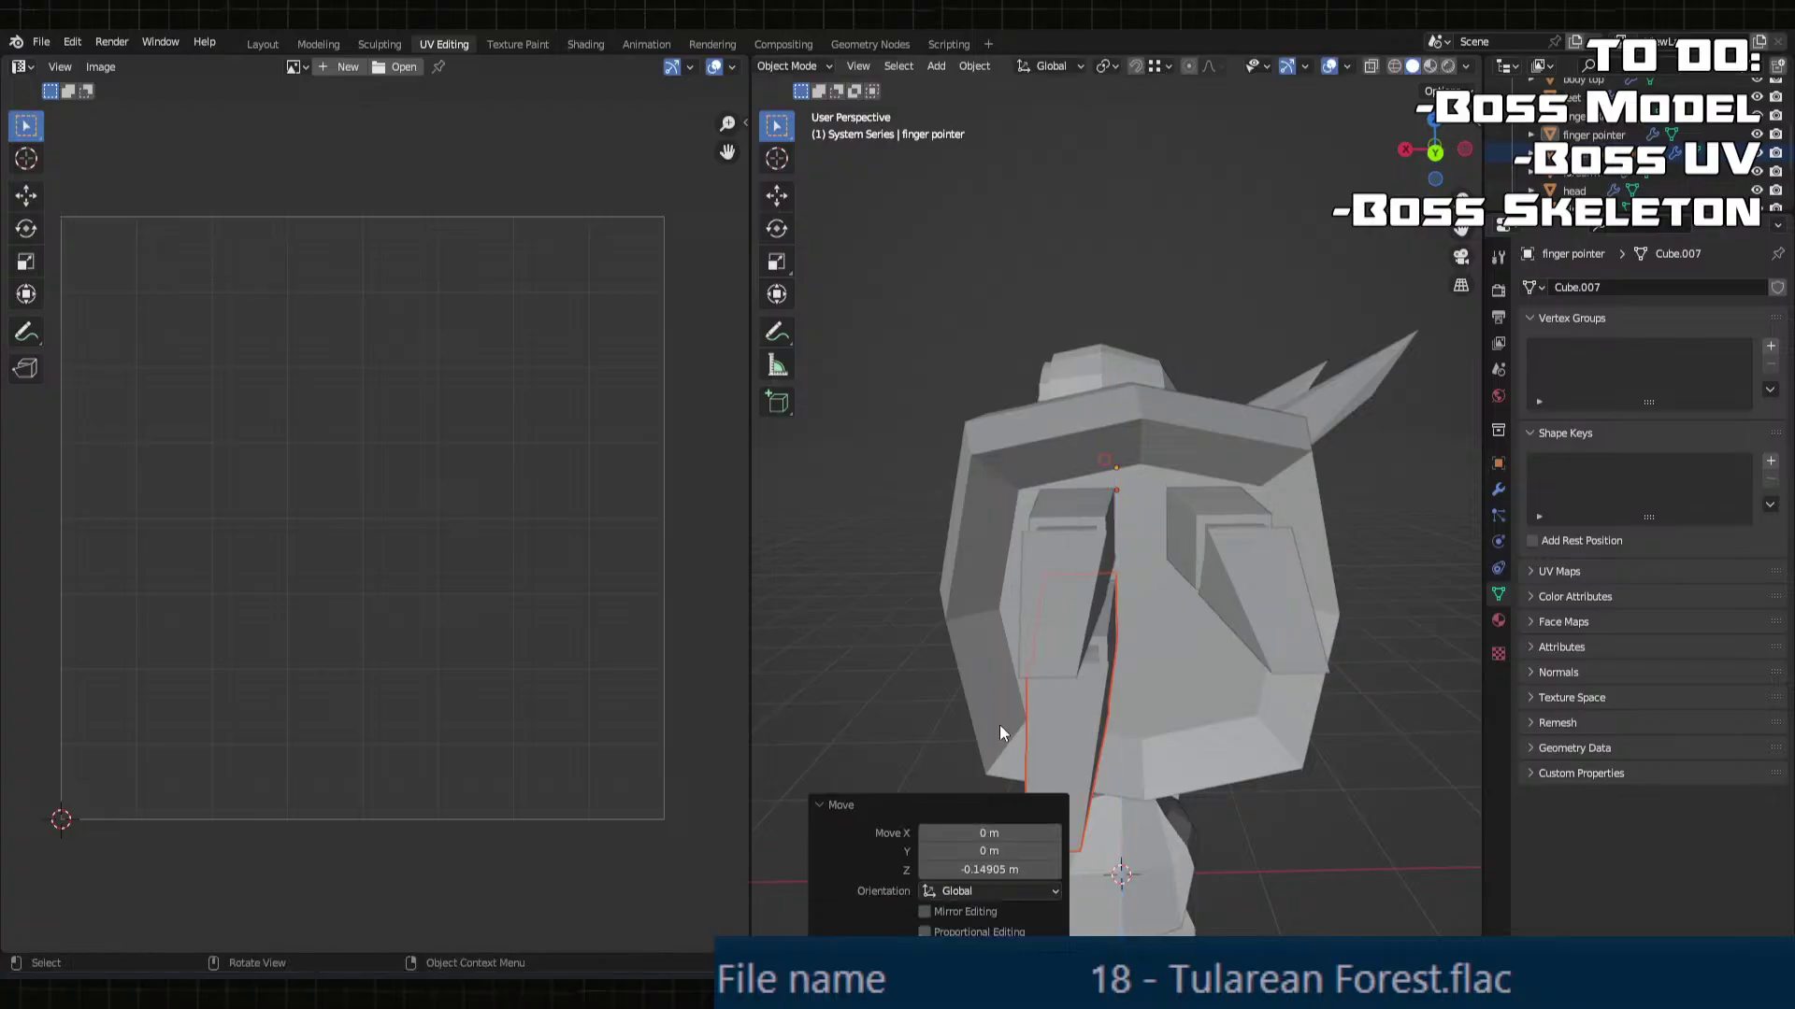
{"action": "left_click", "coordinate": [996, 868]}
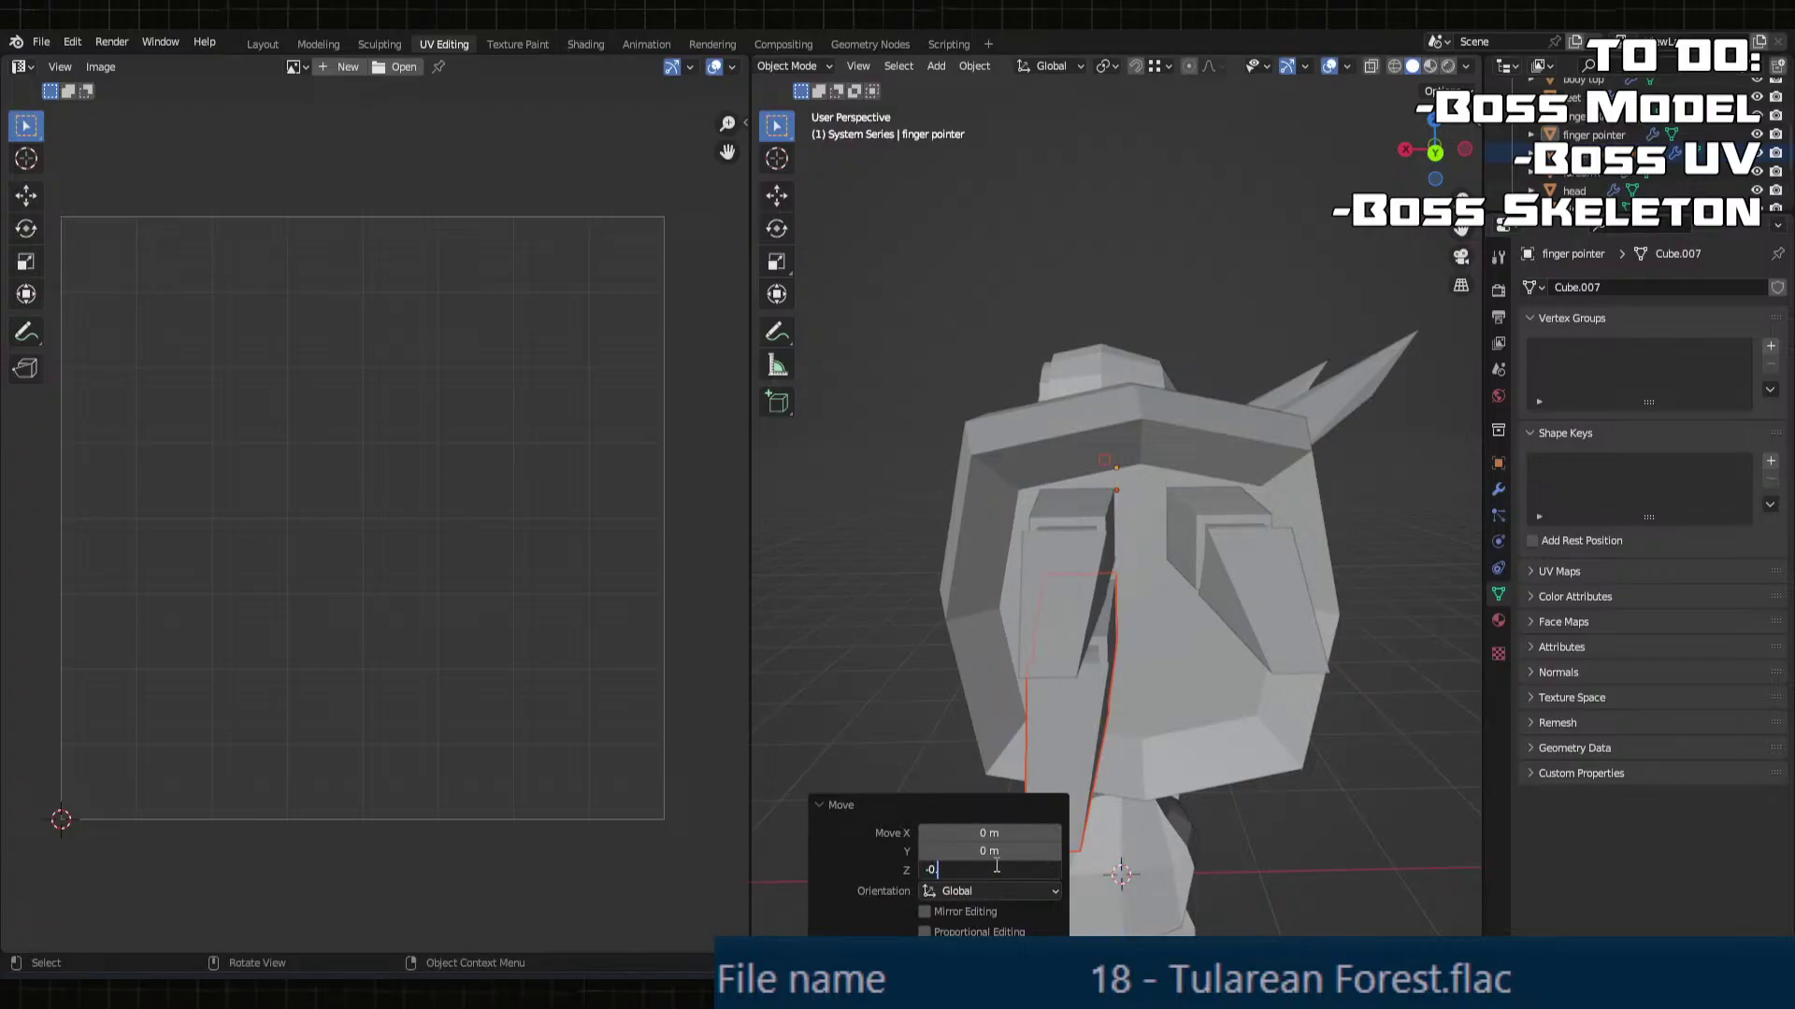
{"action": "key", "text": "Return"}
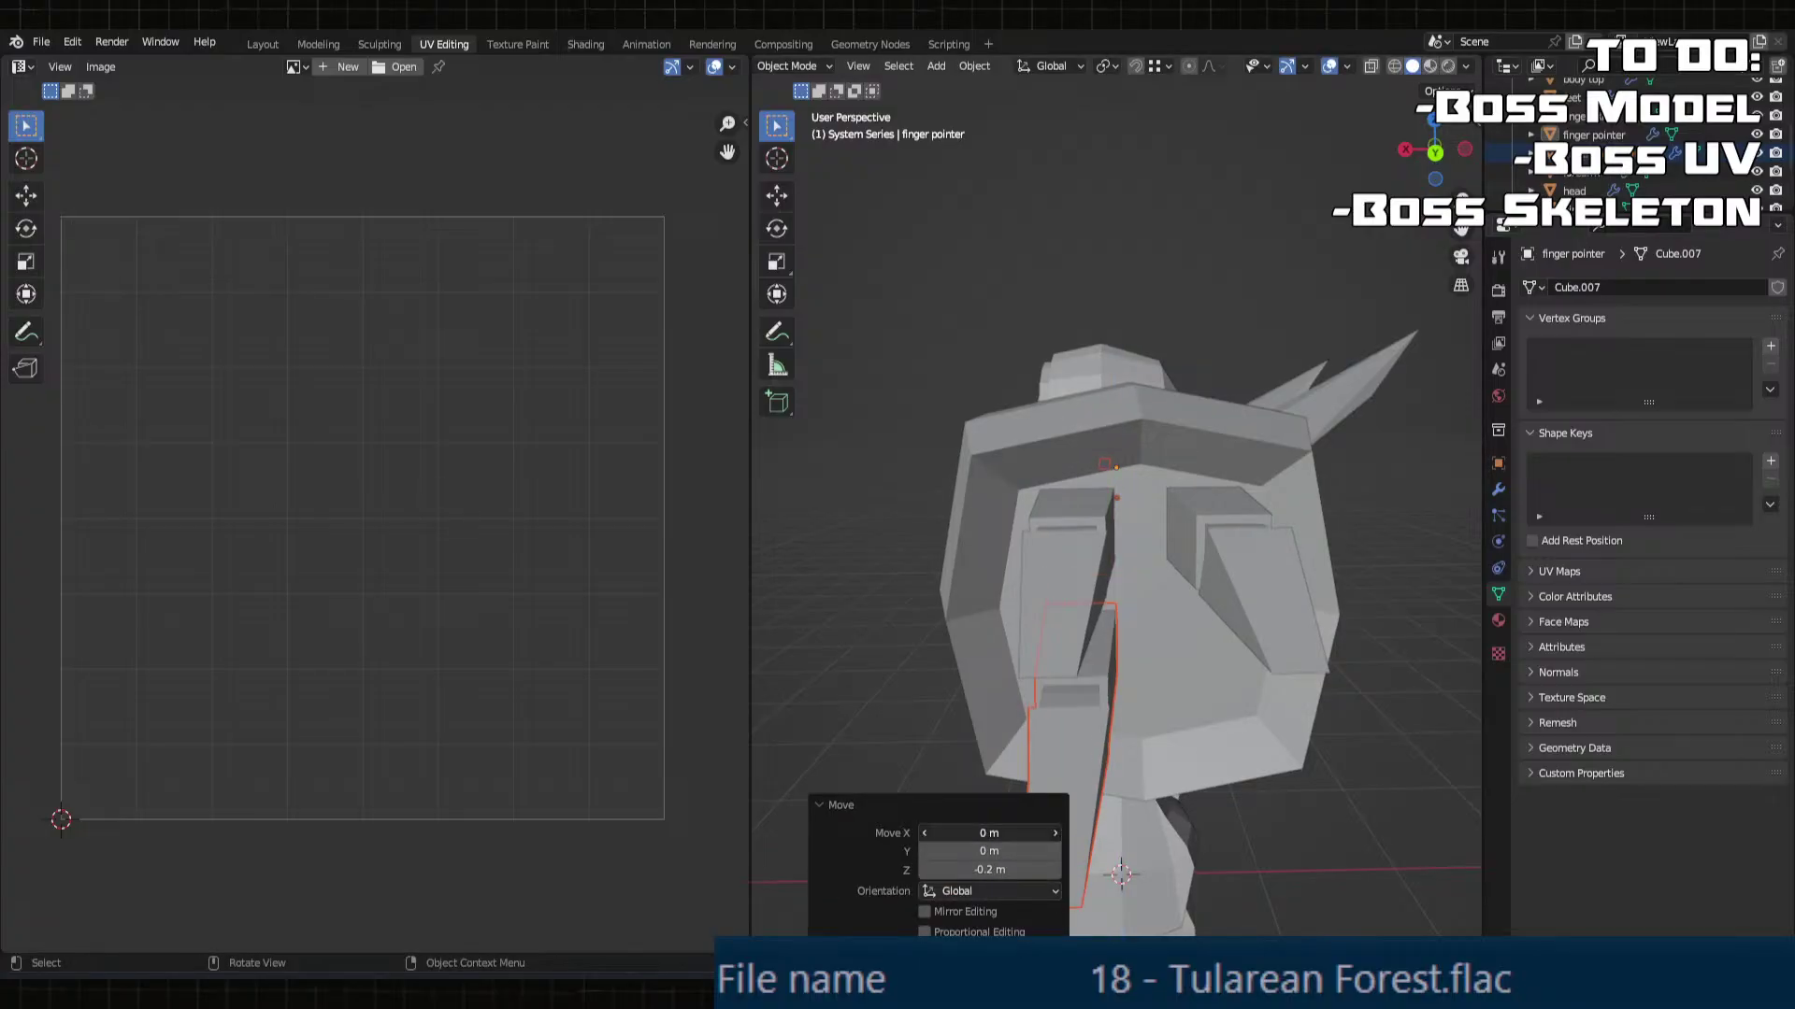
{"action": "left_click", "coordinate": [985, 832]}
{"action": "type", "text": "-0.1"}
{"action": "key", "text": "Return"}
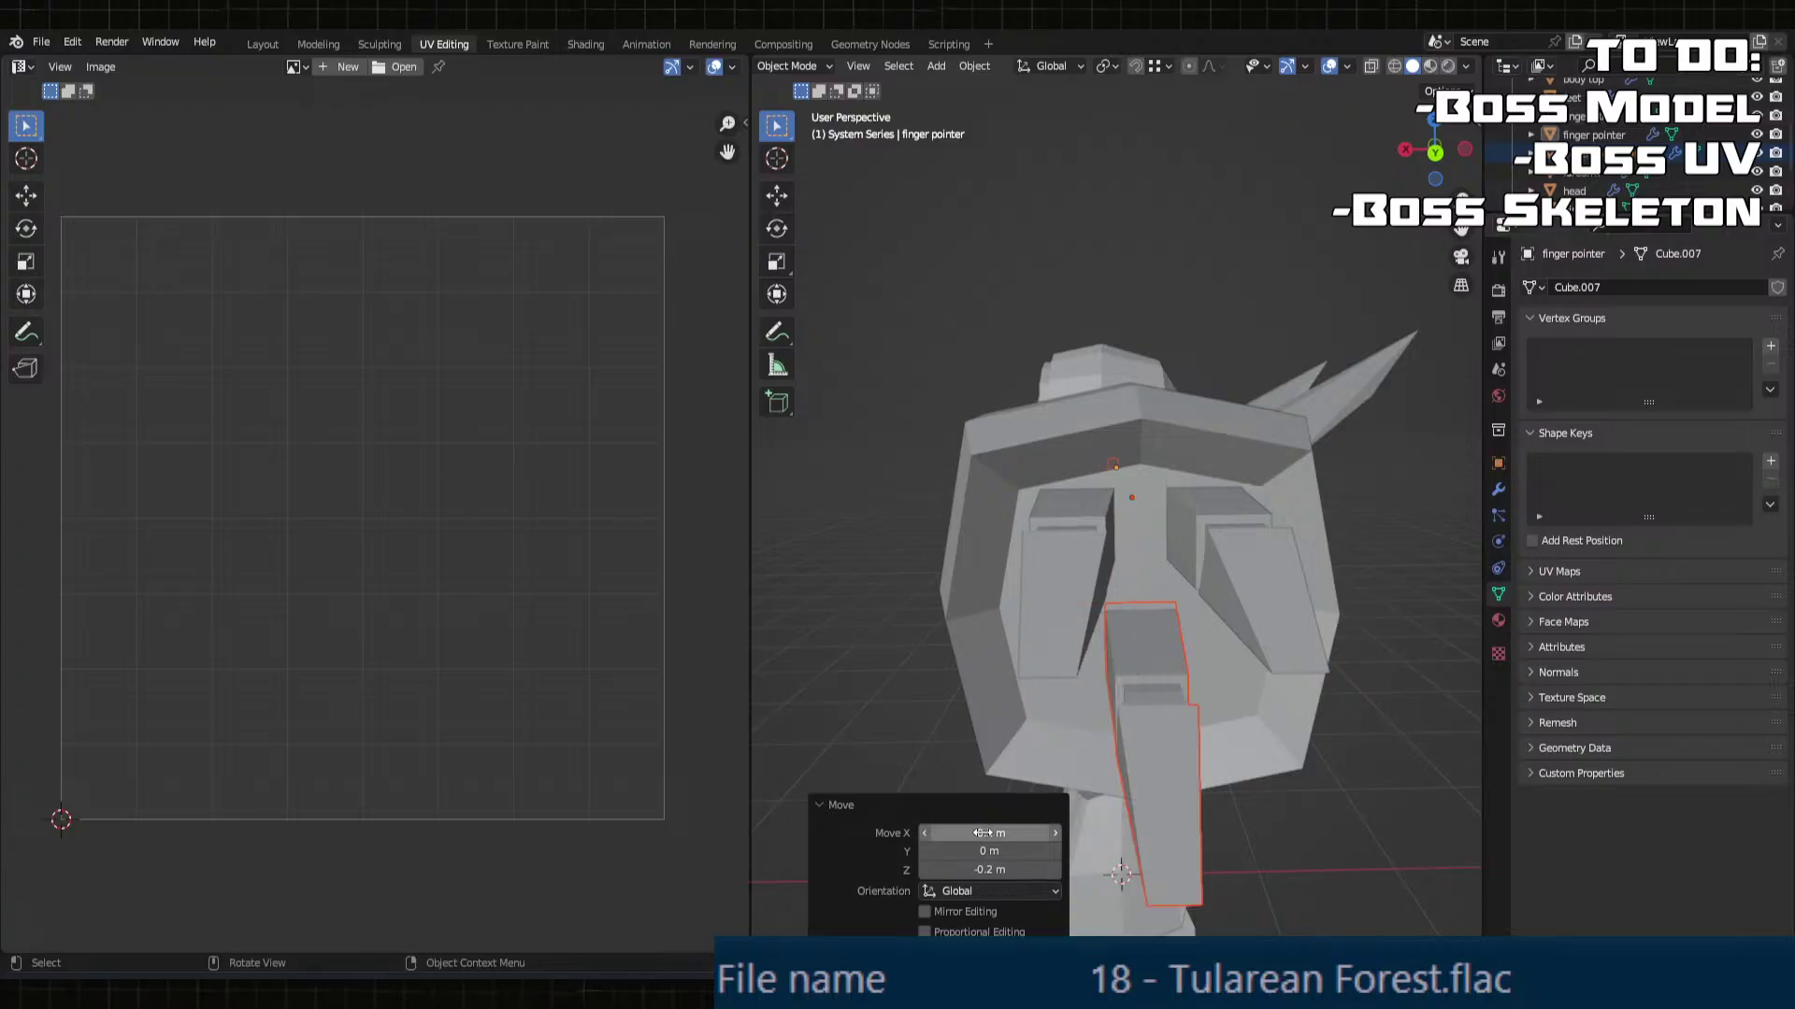
{"action": "key", "text": "g"}
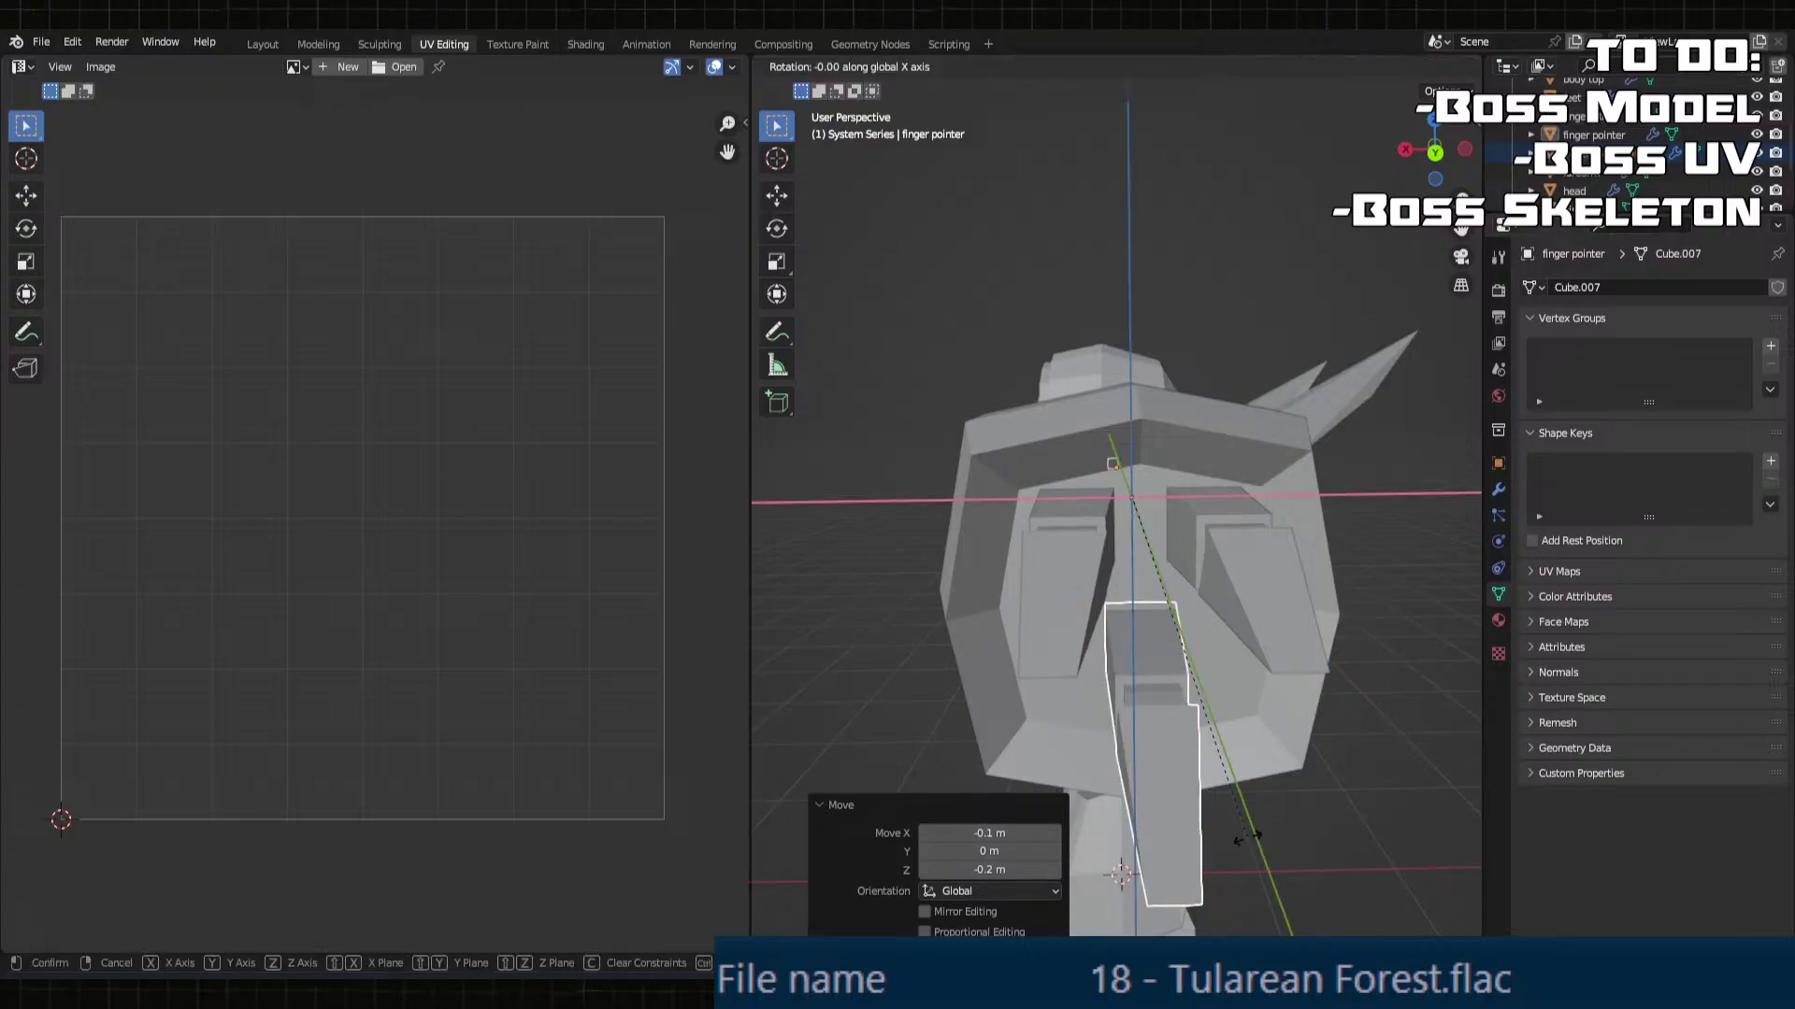
{"action": "key", "text": "z"}
{"action": "key", "text": "y"}
{"action": "key", "text": "Escape"}
{"action": "middle_click_drag", "start_coordinate": [1293, 843], "coordinate": [1200, 761]}
{"action": "key", "text": "Tab"}
{"action": "left_click", "coordinate": [1160, 748]}
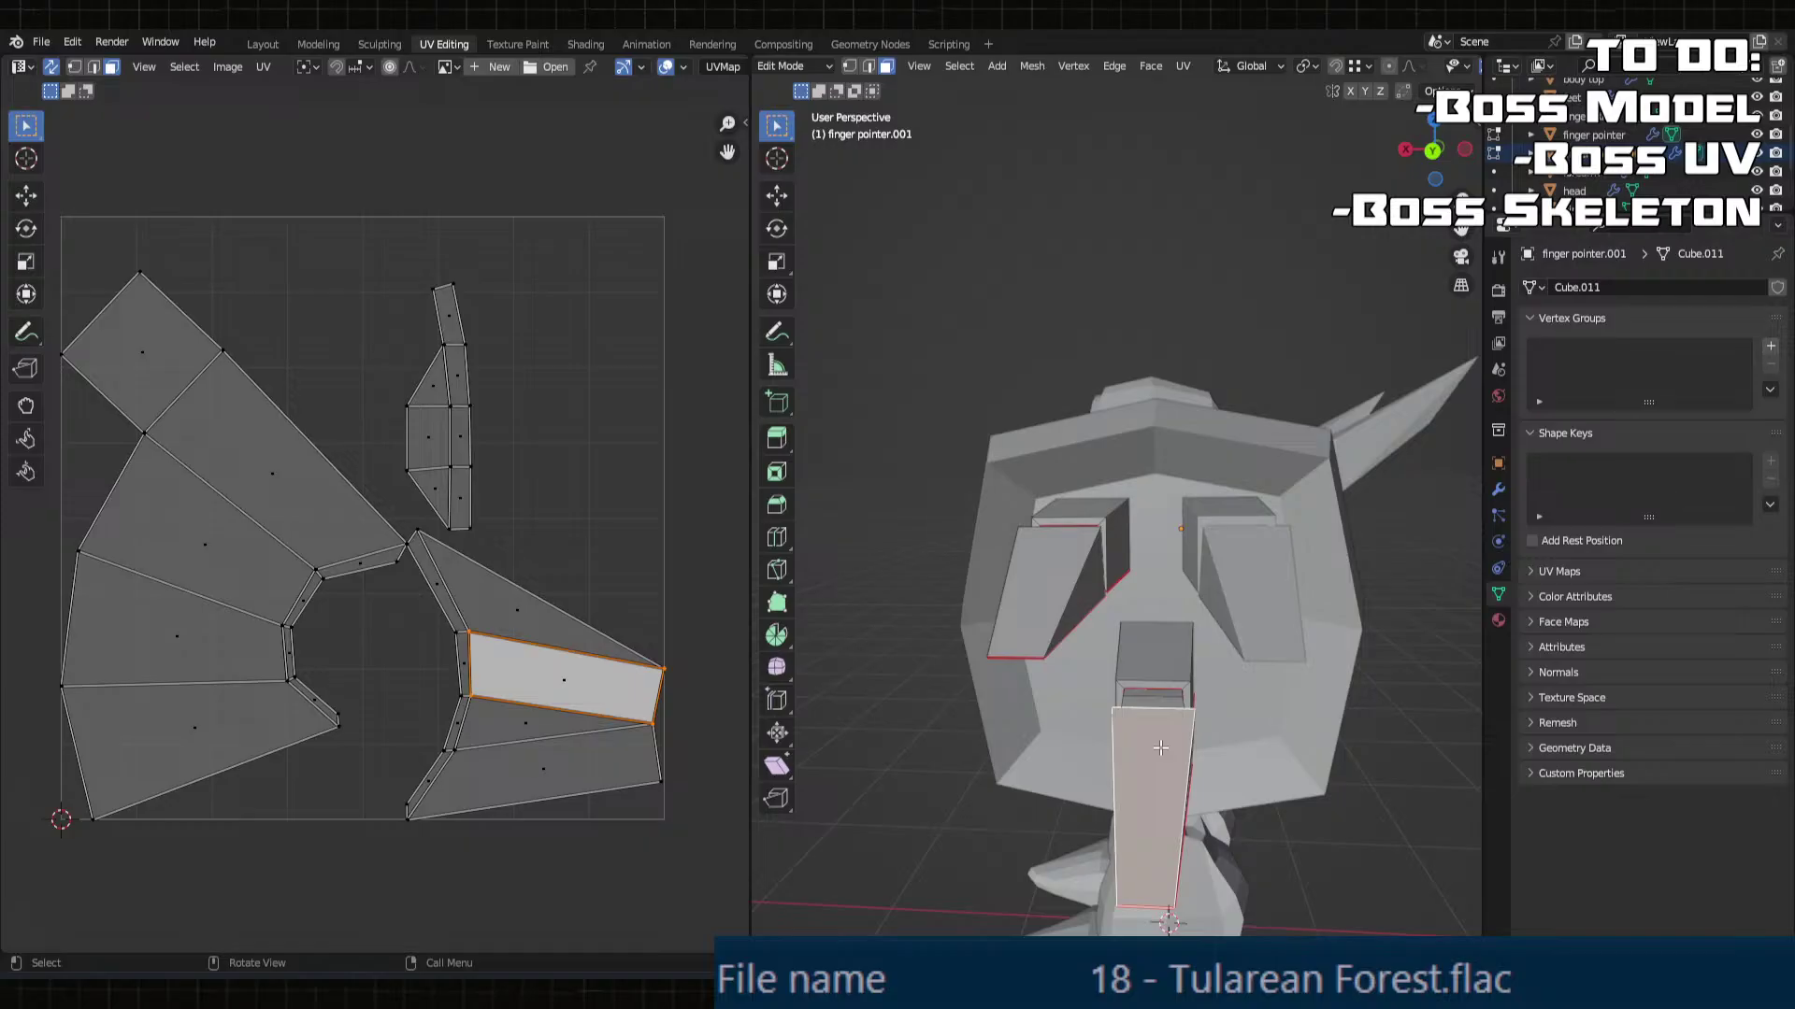
{"action": "key", "text": "ctrl+l"}
{"action": "left_click", "coordinate": [1160, 748]}
{"action": "left_click", "coordinate": [1160, 748]}
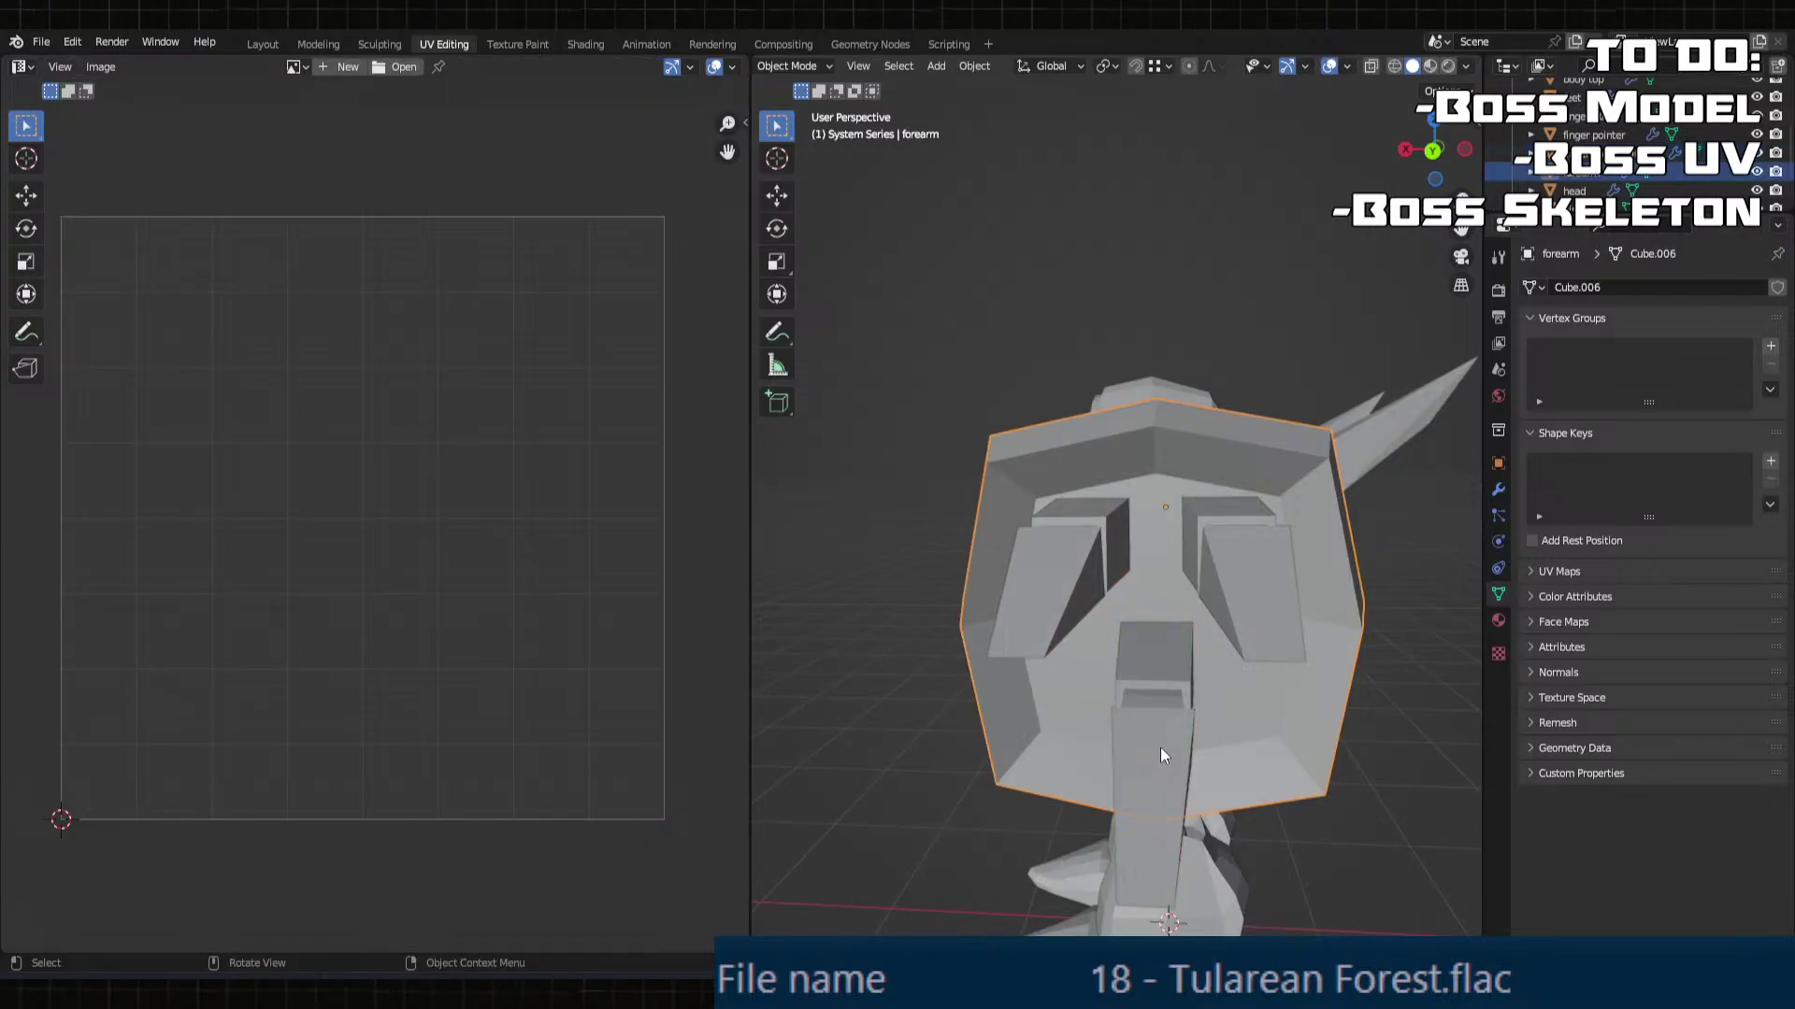
Step: Open only the lower finger copy for editing and select its linked claw faces, delimited by seams
{"action": "left_click", "coordinate": [1160, 748]}
{"action": "left_click", "coordinate": [1160, 748]}
{"action": "left_click", "coordinate": [1169, 780]}
{"action": "left_click", "coordinate": [1165, 777]}
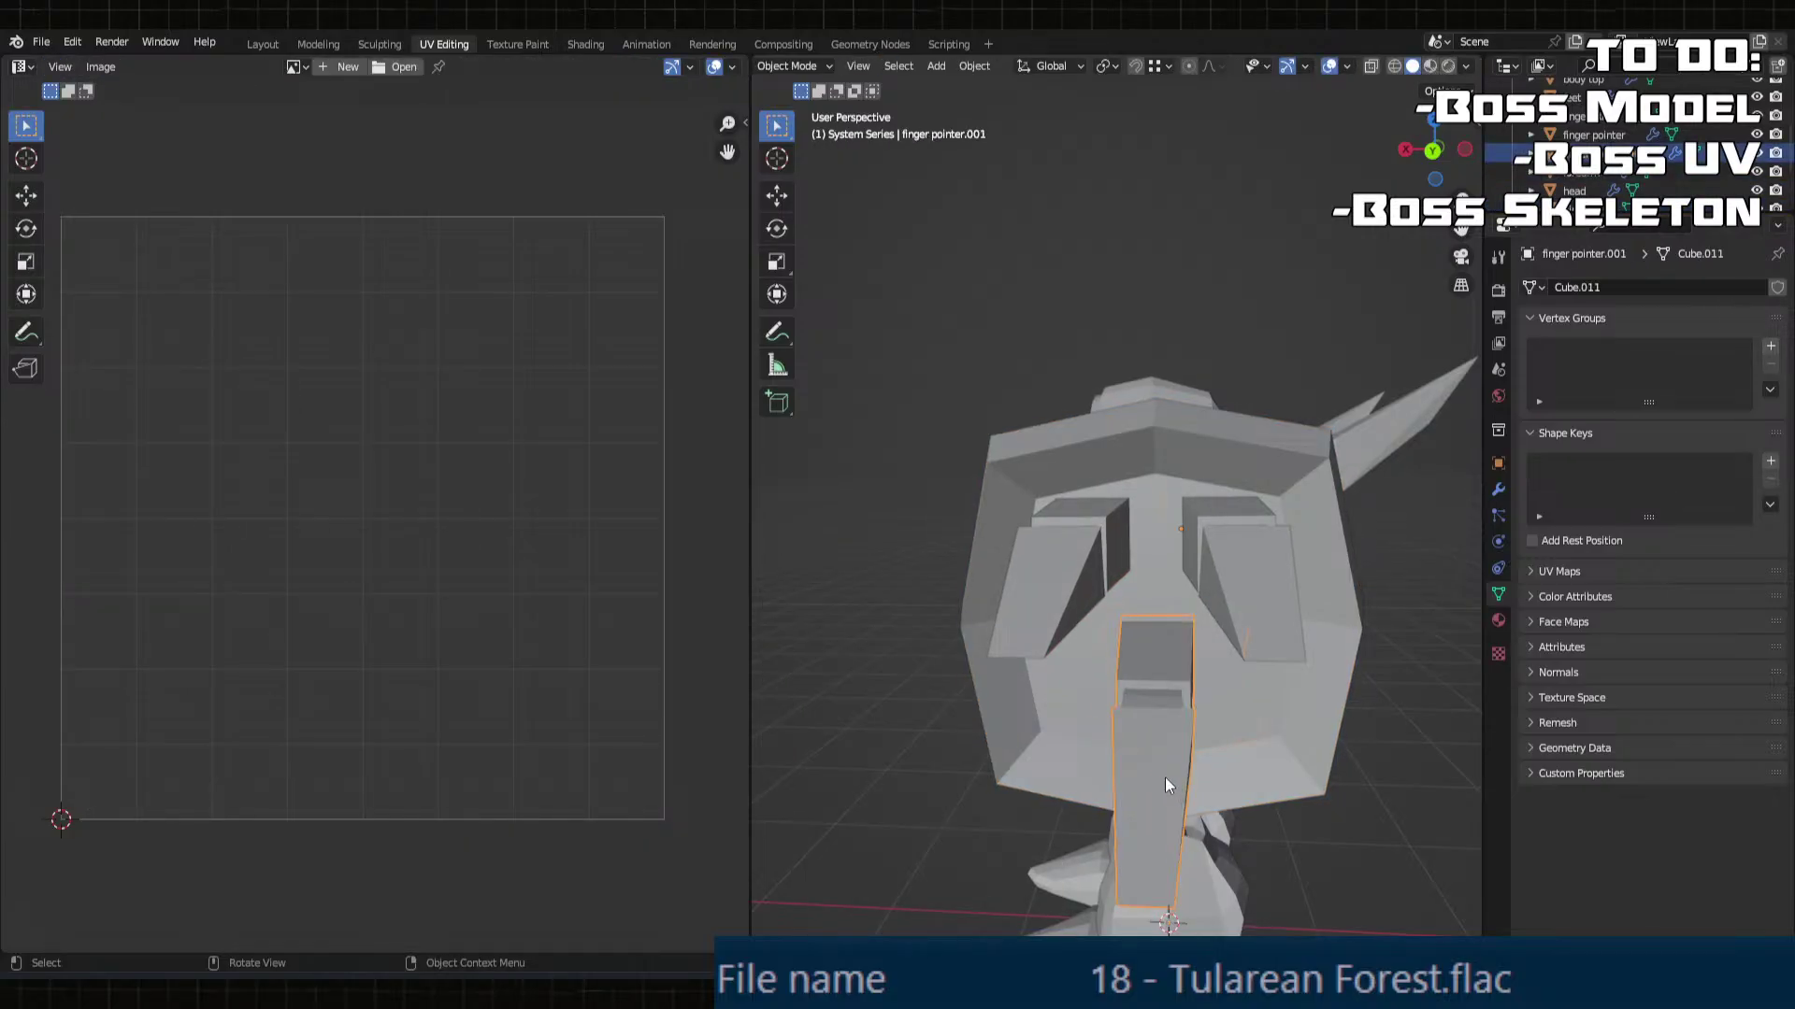
{"action": "key", "text": "ctrl+l"}
{"action": "scroll", "coordinate": [1165, 778], "scroll_direction": "down", "scroll_amount": 3}
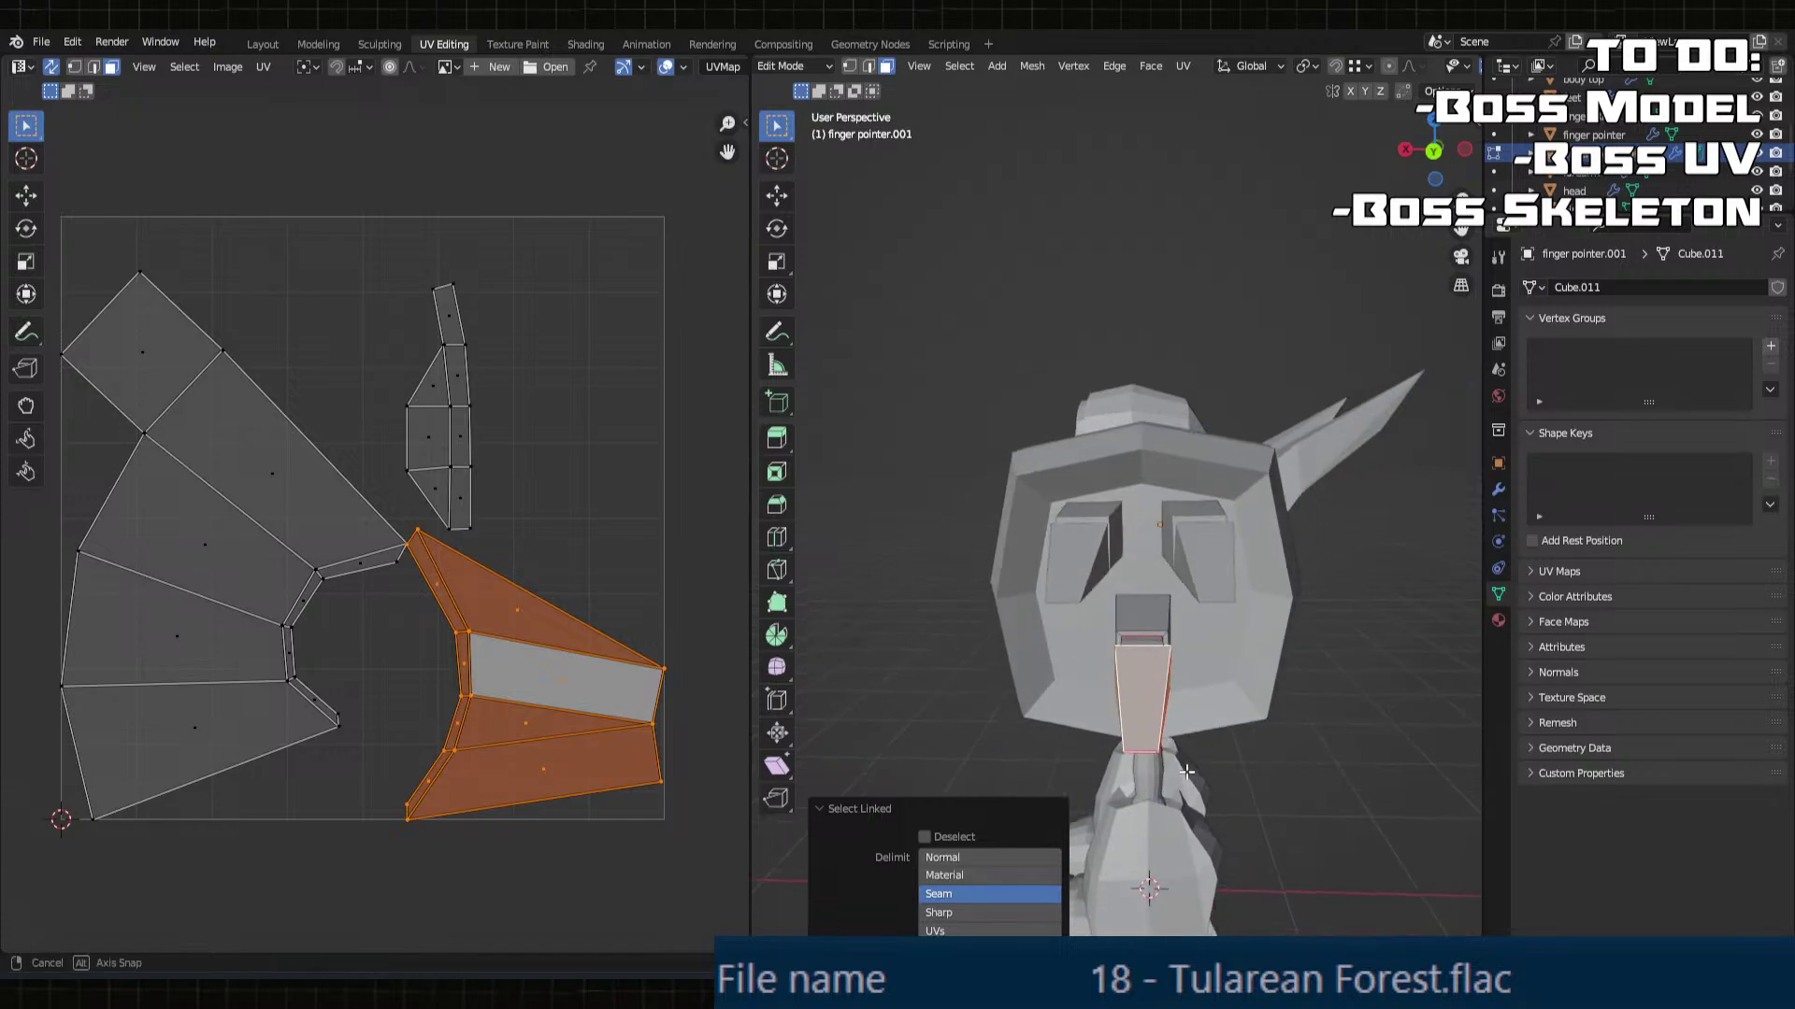
{"action": "key", "text": "r"}
{"action": "key", "text": "z"}
{"action": "left_click", "coordinate": [1166, 801]}
Step: Select all faces of the lower finger copy and rotate them -180° about the global Y axis
{"action": "left_click", "coordinate": [1154, 702]}
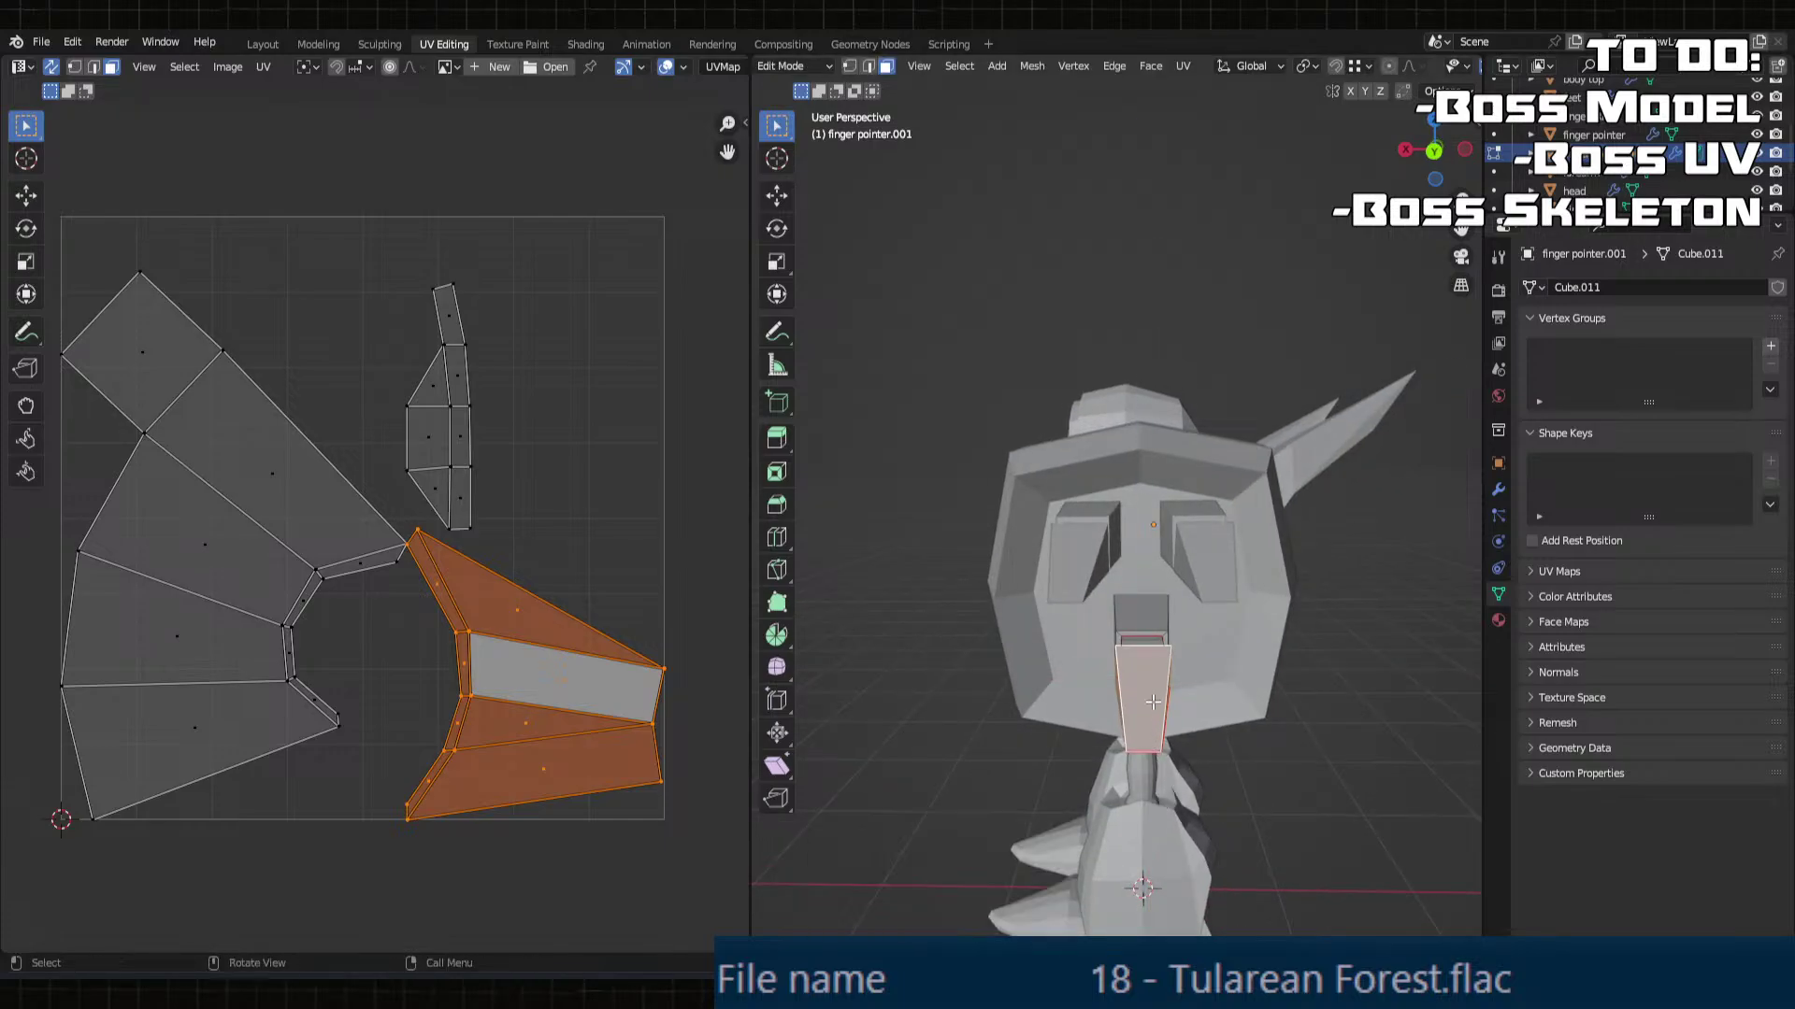
{"action": "key", "text": "l"}
{"action": "key", "text": "l"}
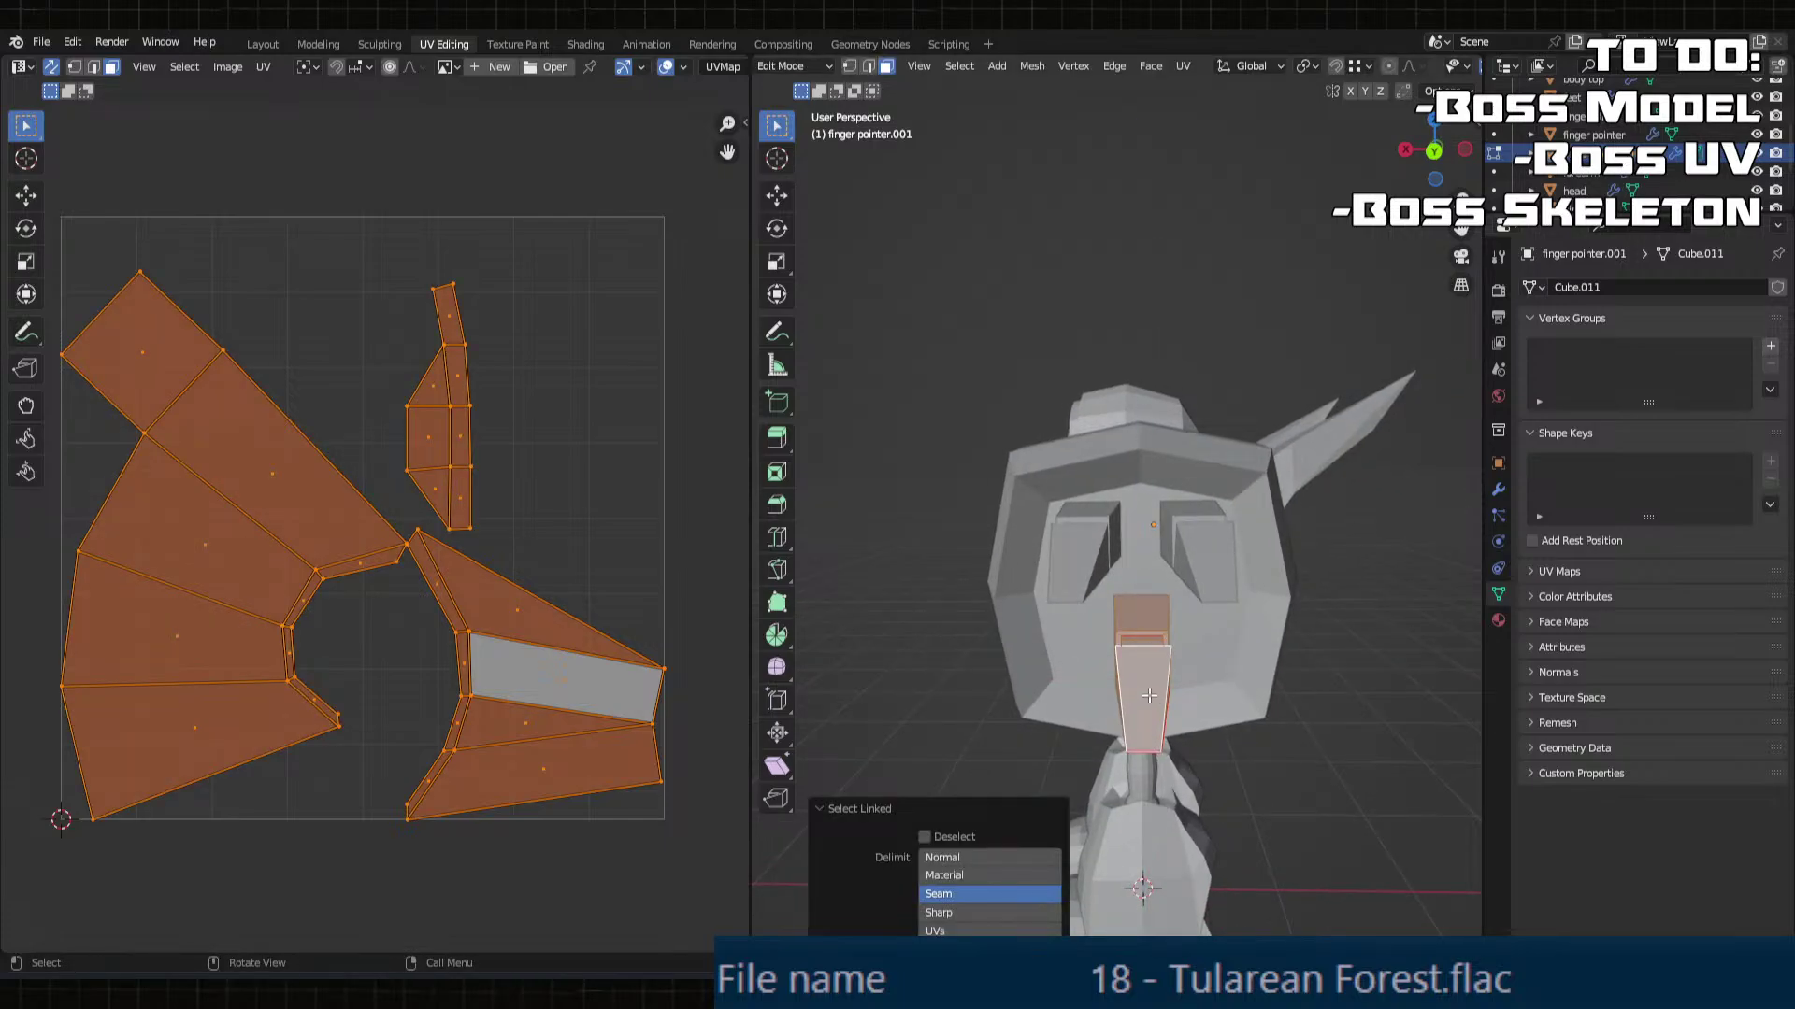
{"action": "key", "text": "r"}
{"action": "key", "text": "y"}
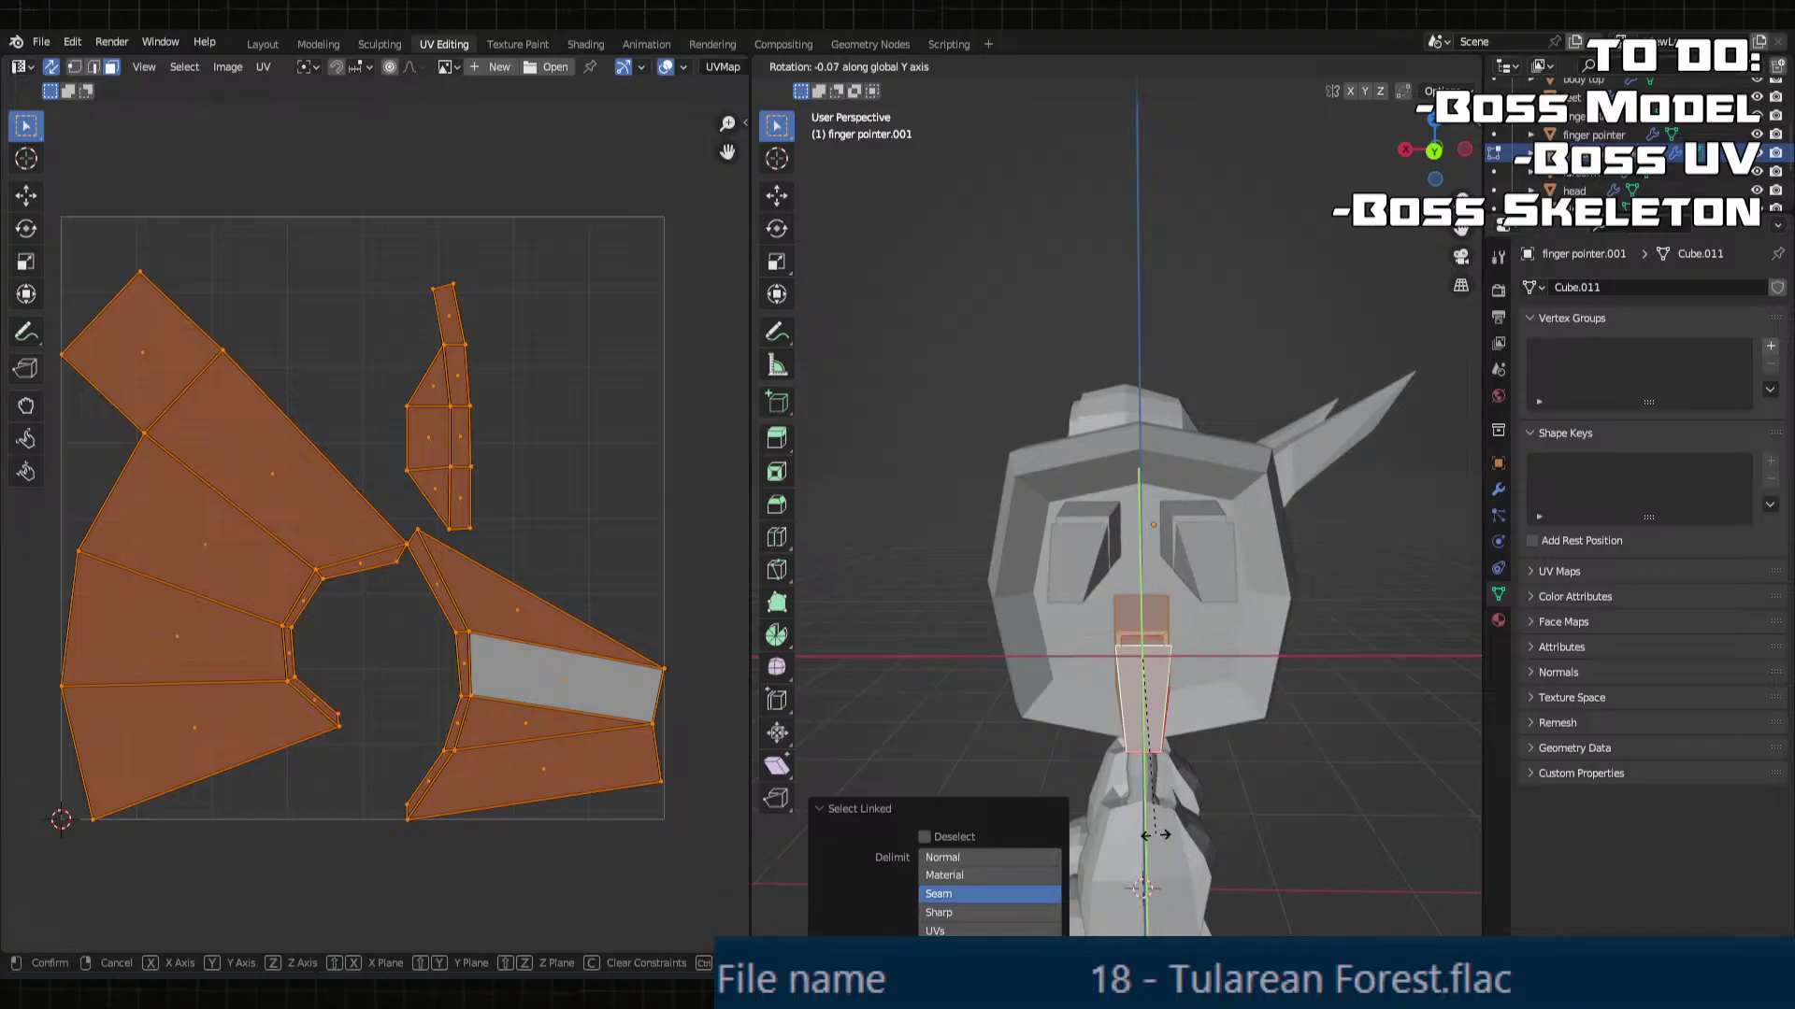
{"action": "left_click", "coordinate": [1135, 797]}
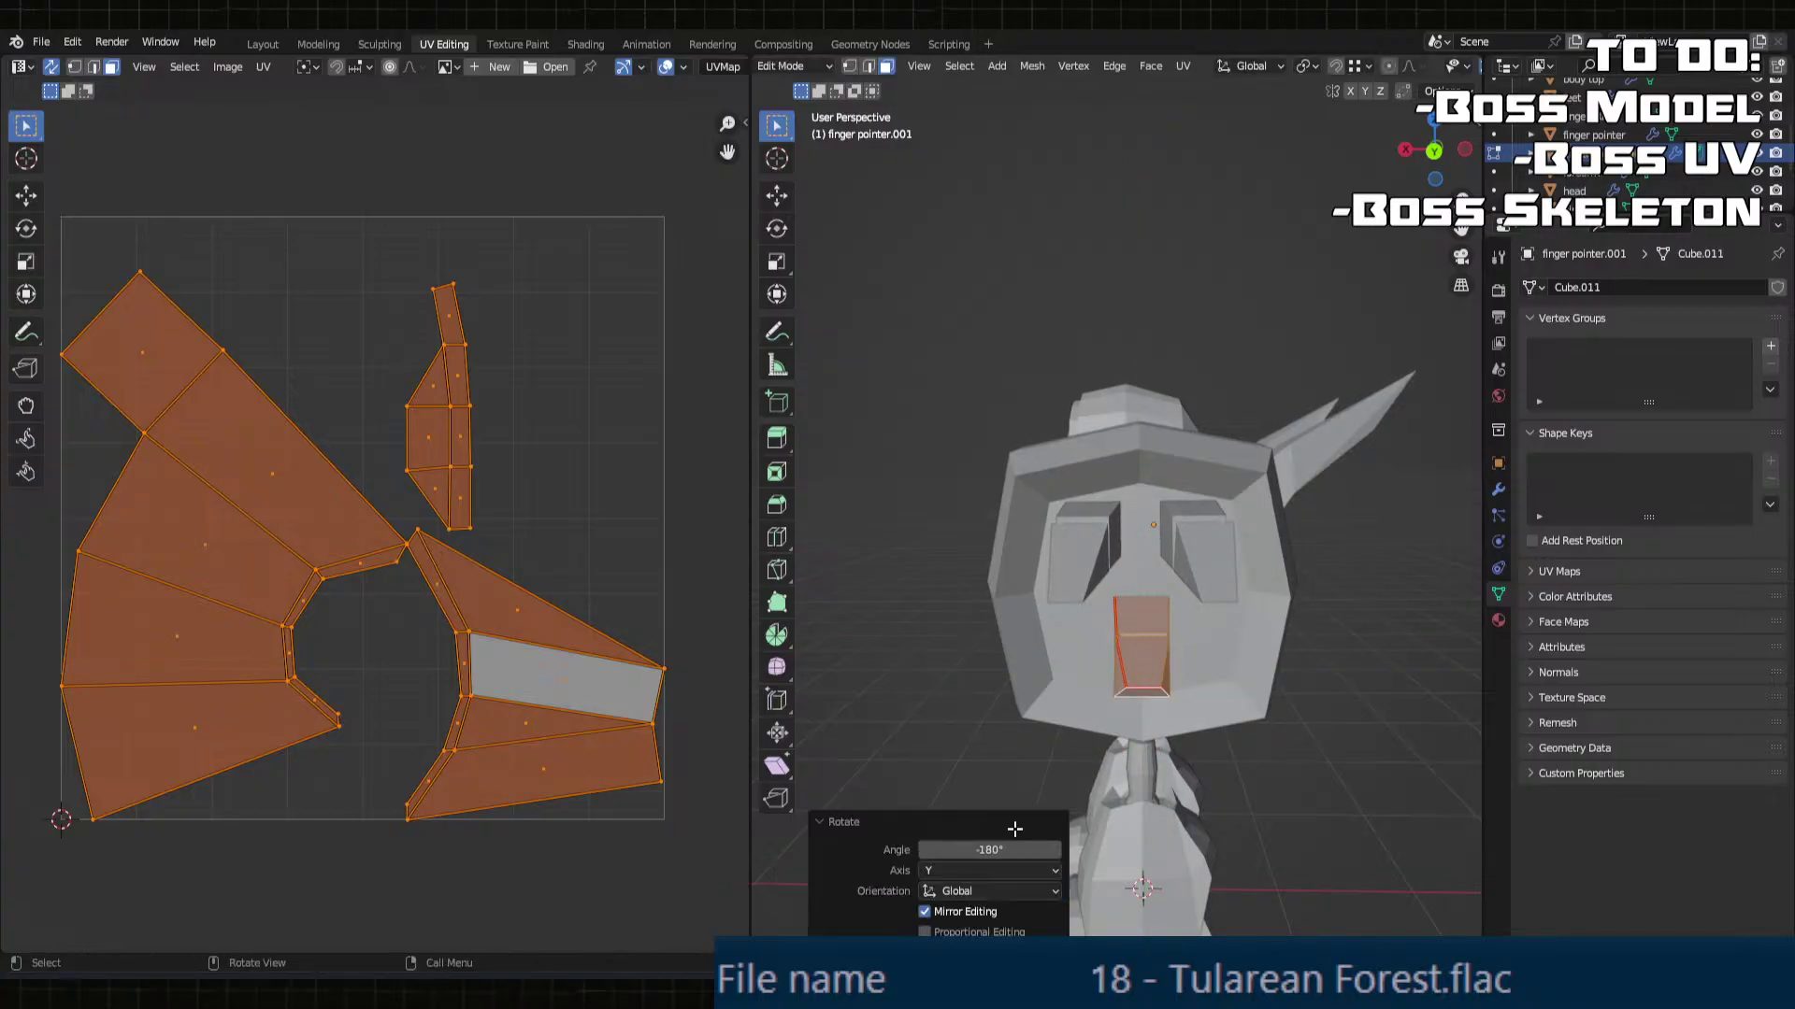
{"action": "middle_click_drag", "start_coordinate": [1136, 796], "coordinate": [1051, 642]}
Step: Leave mesh editing and rename the lower finger copy as finger thumb
{"action": "key", "text": "Tab"}
{"action": "left_click", "coordinate": [1191, 552]}
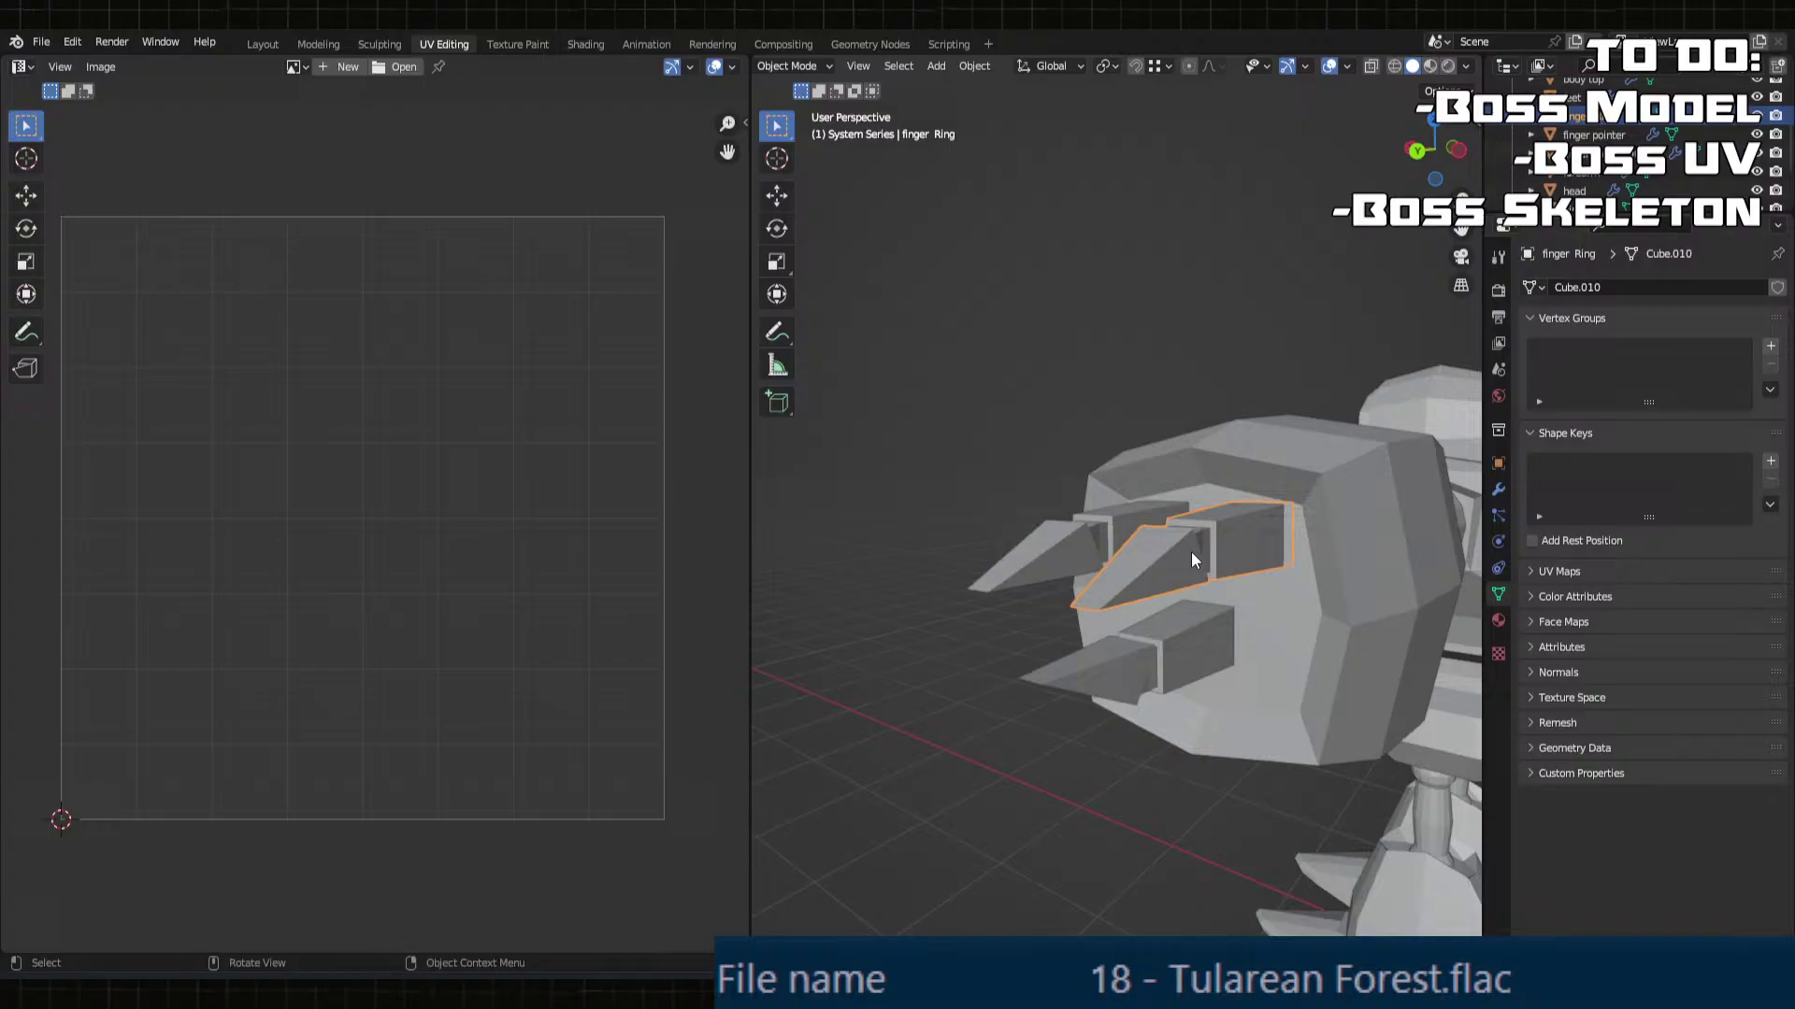
{"action": "left_click", "coordinate": [1074, 521]}
{"action": "left_click", "coordinate": [1240, 535]}
{"action": "scroll", "coordinate": [1603, 150], "scroll_direction": "down", "scroll_amount": 1}
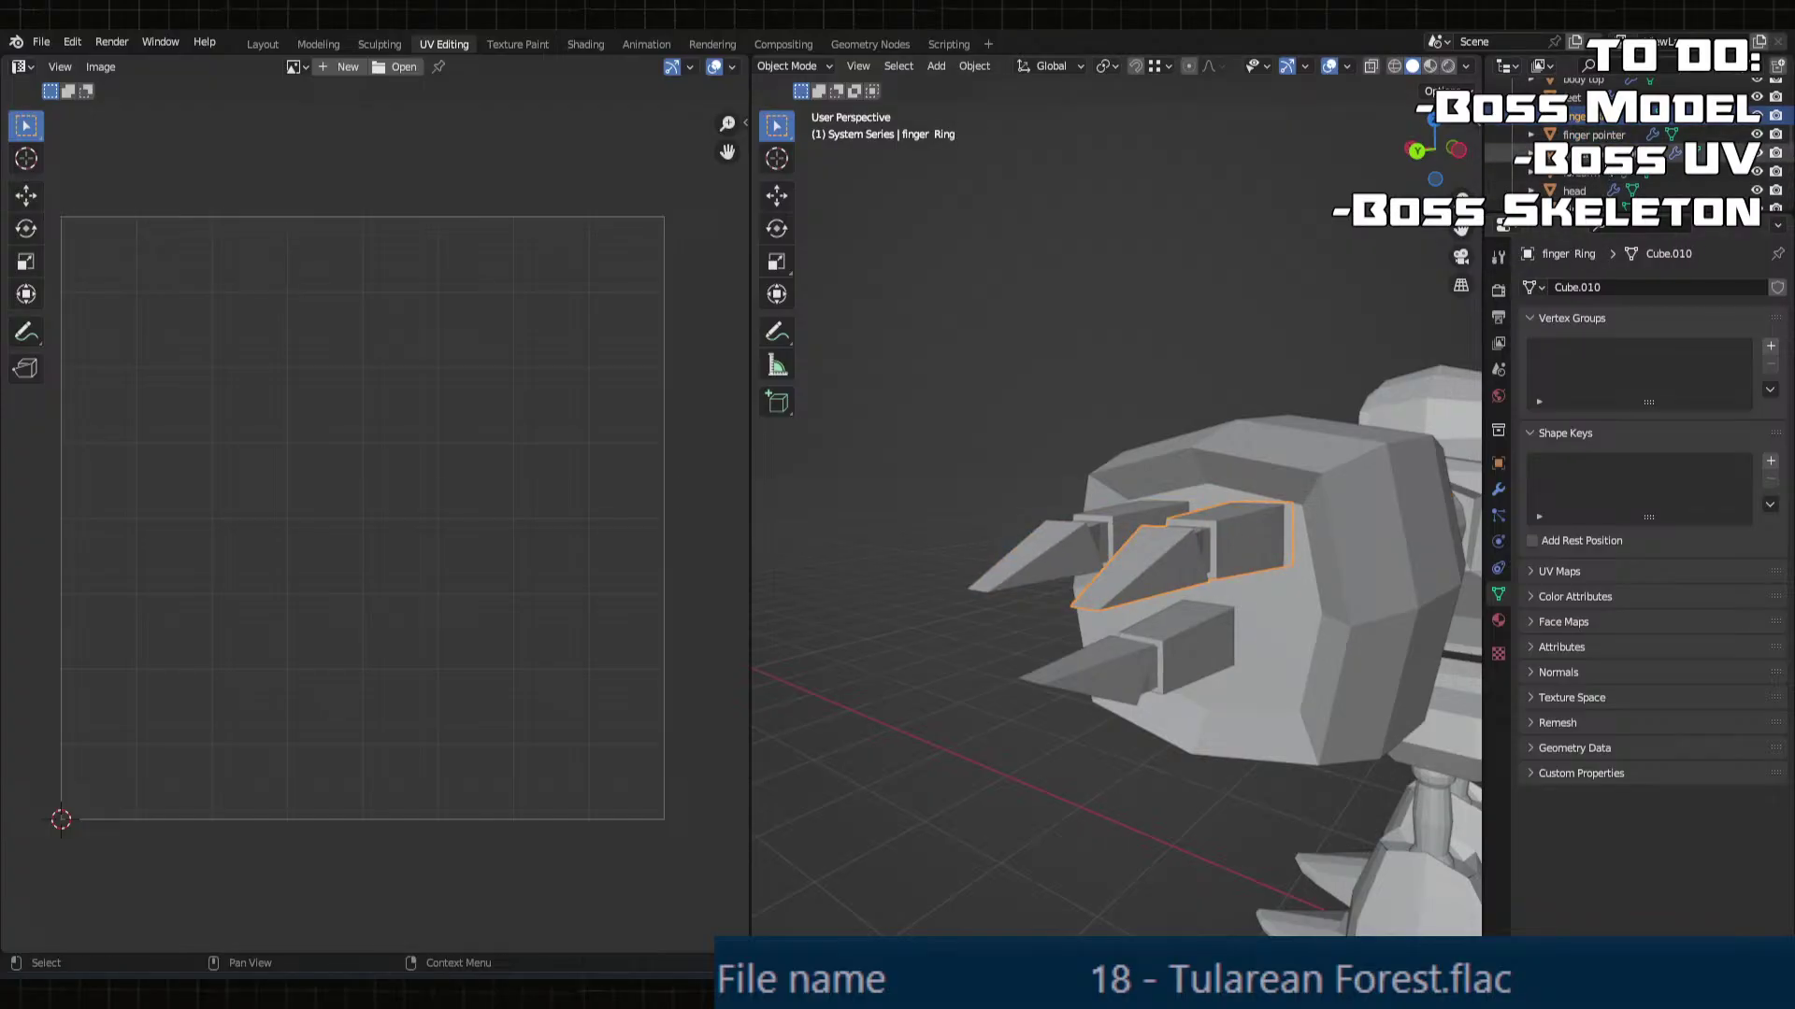
{"action": "left_click", "coordinate": [1603, 133]}
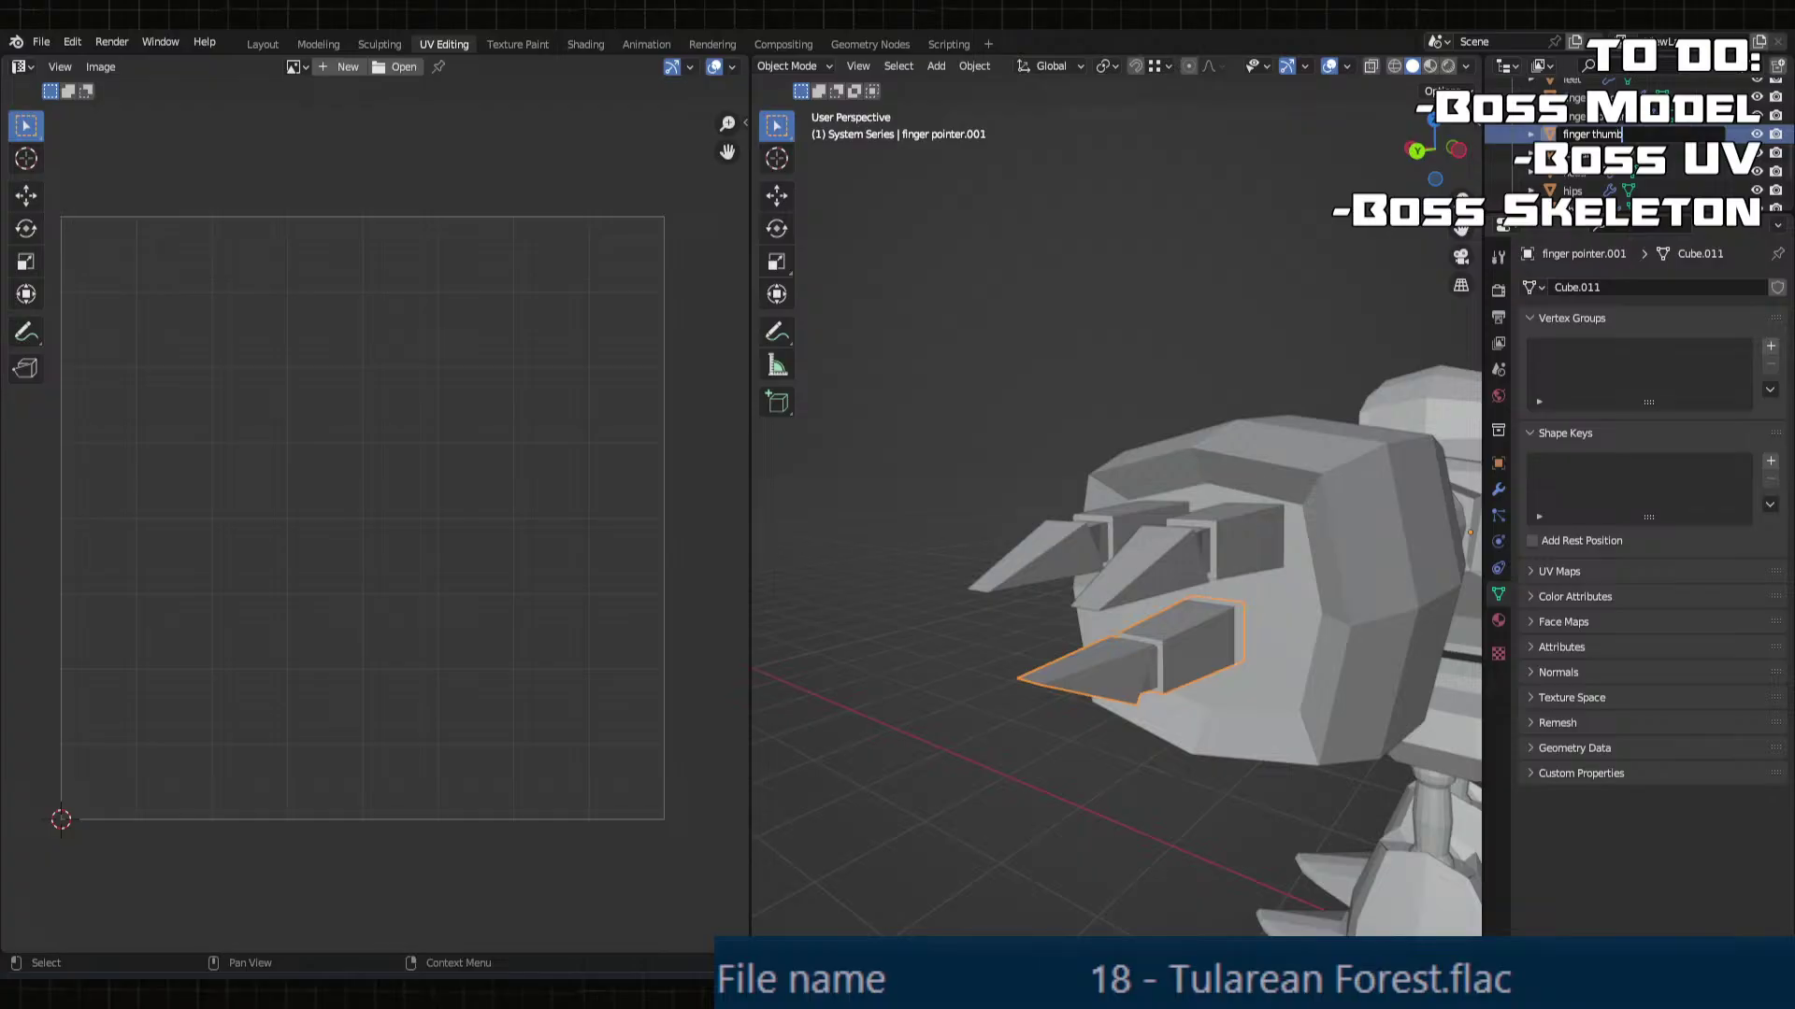
{"action": "key", "text": "Return"}
Step: Open the hips for editing and mark the vertical edges along their front centre as a seam
{"action": "middle_click_drag", "start_coordinate": [419, 559], "coordinate": [481, 596]}
{"action": "middle_click_drag", "start_coordinate": [888, 598], "coordinate": [957, 729]}
{"action": "middle_click_drag", "start_coordinate": [1039, 743], "coordinate": [979, 774]}
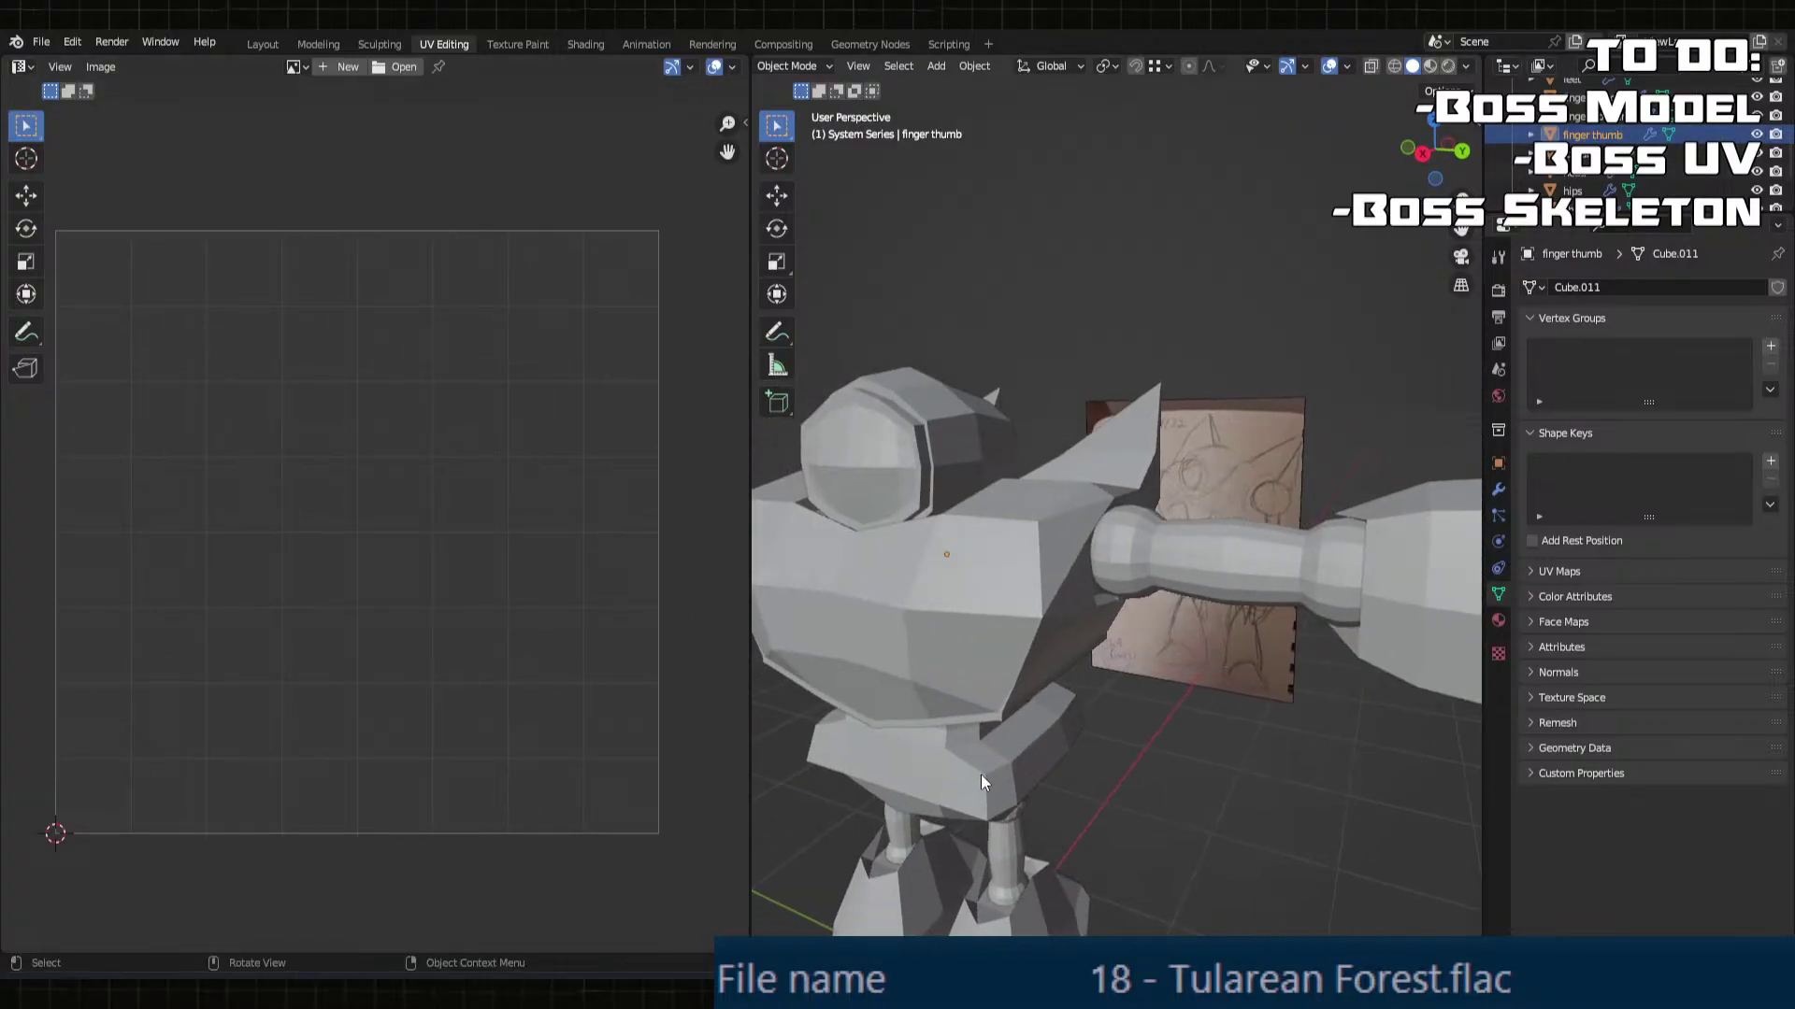
{"action": "left_click", "coordinate": [1034, 591]}
{"action": "left_click", "coordinate": [1034, 591]}
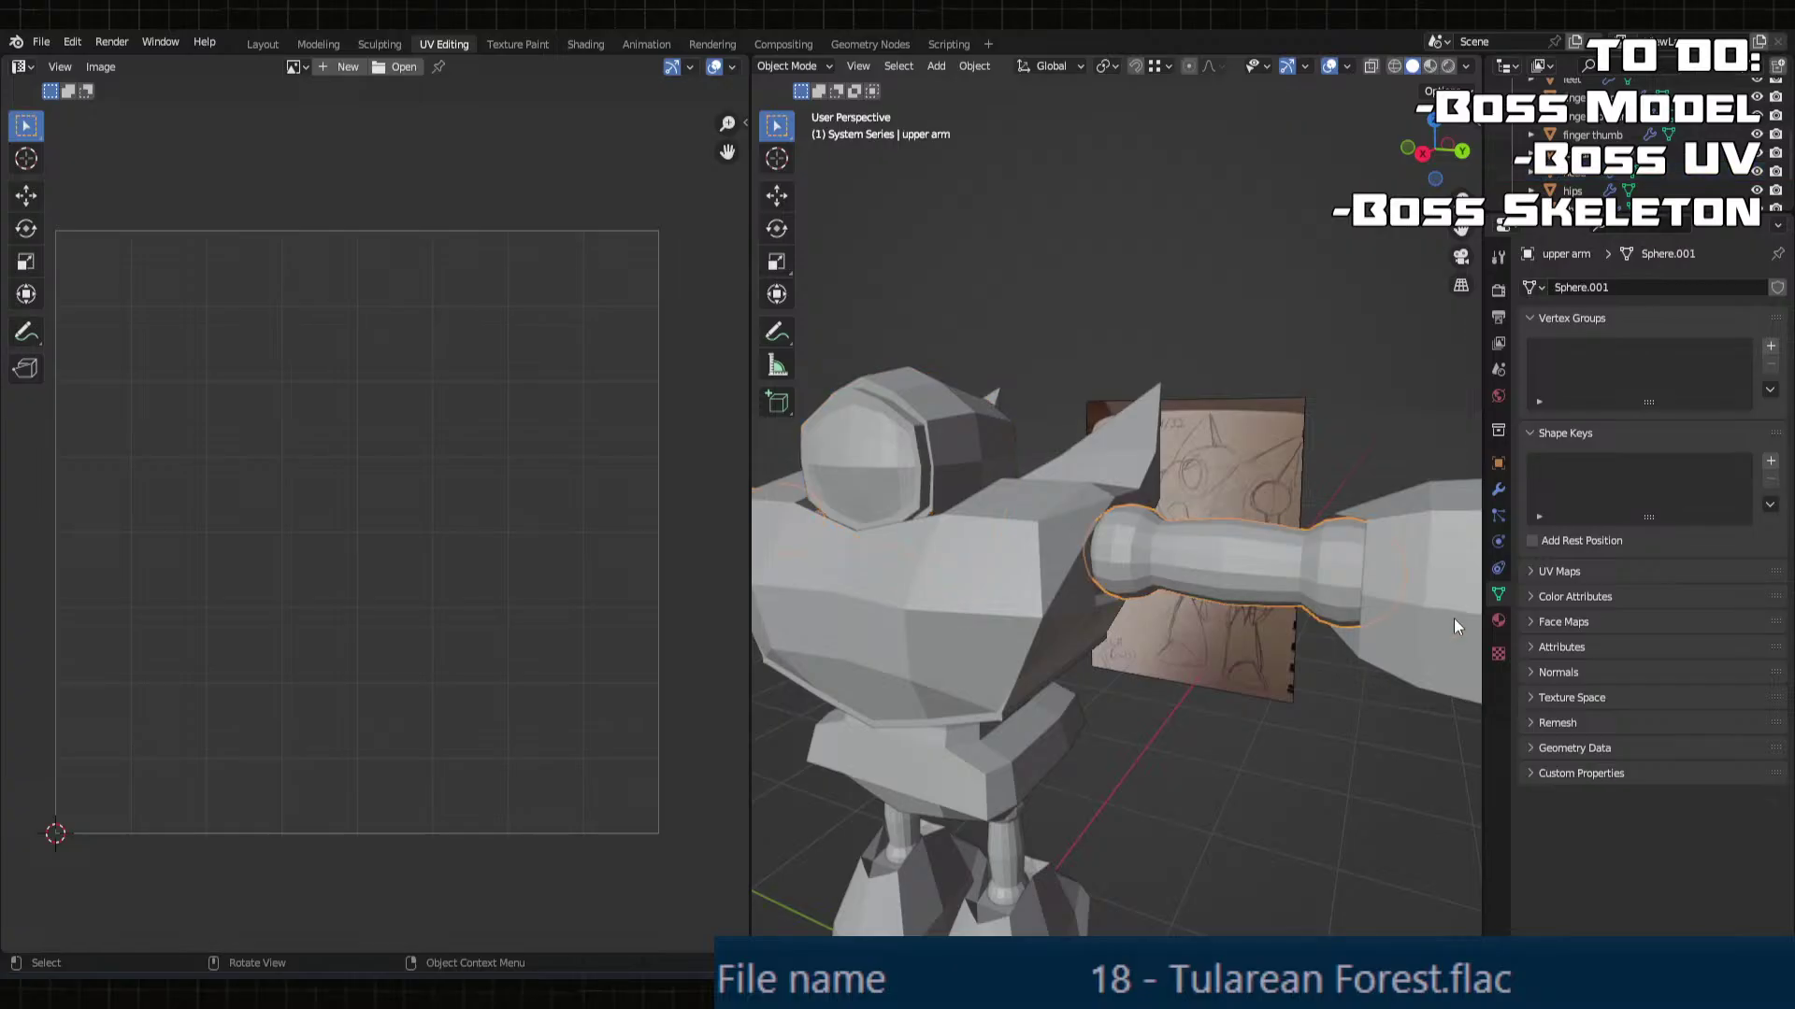
{"action": "left_click", "coordinate": [1426, 598]}
{"action": "middle_click_drag", "start_coordinate": [1426, 598], "coordinate": [1011, 611]}
{"action": "left_click", "coordinate": [1308, 599]}
{"action": "left_click", "coordinate": [1096, 608]}
{"action": "key", "text": "Tab"}
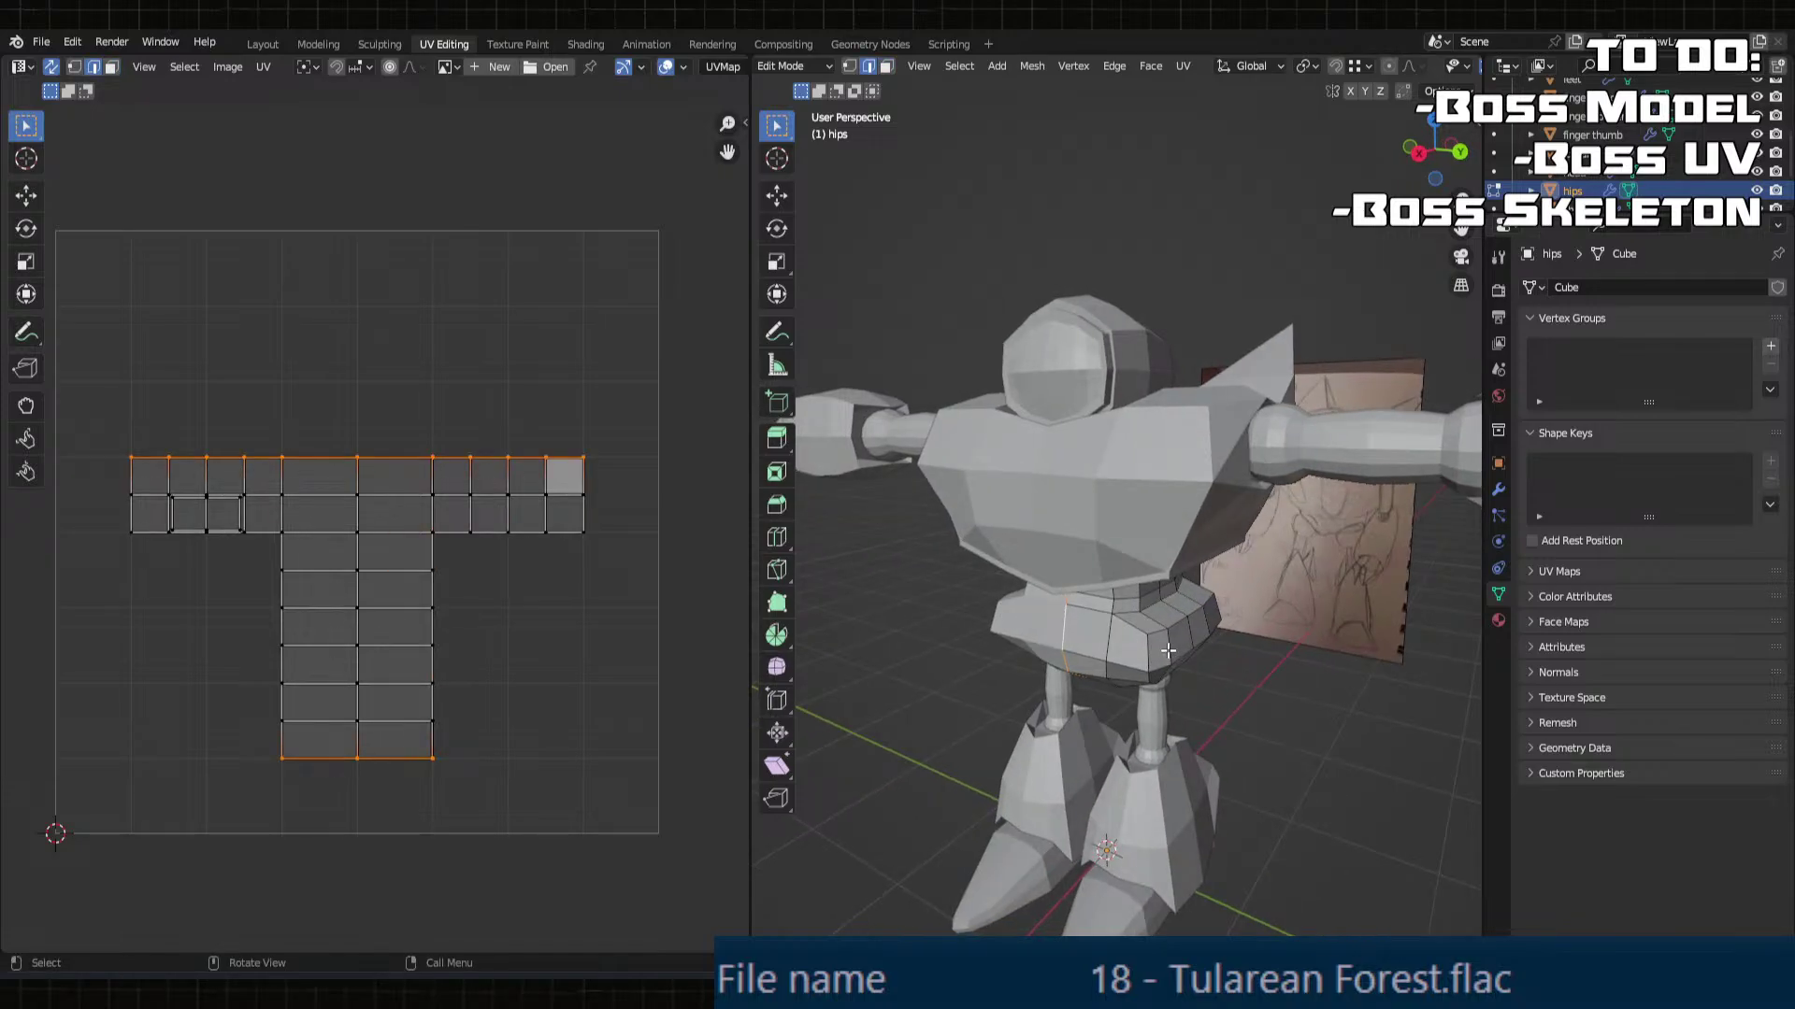
{"action": "key", "text": "u"}
{"action": "left_click", "coordinate": [1116, 857]}
Step: Select the edges running around the base of the hips' raised waist band and mark them as a seam
{"action": "middle_click_drag", "start_coordinate": [1307, 704], "coordinate": [1025, 603]}
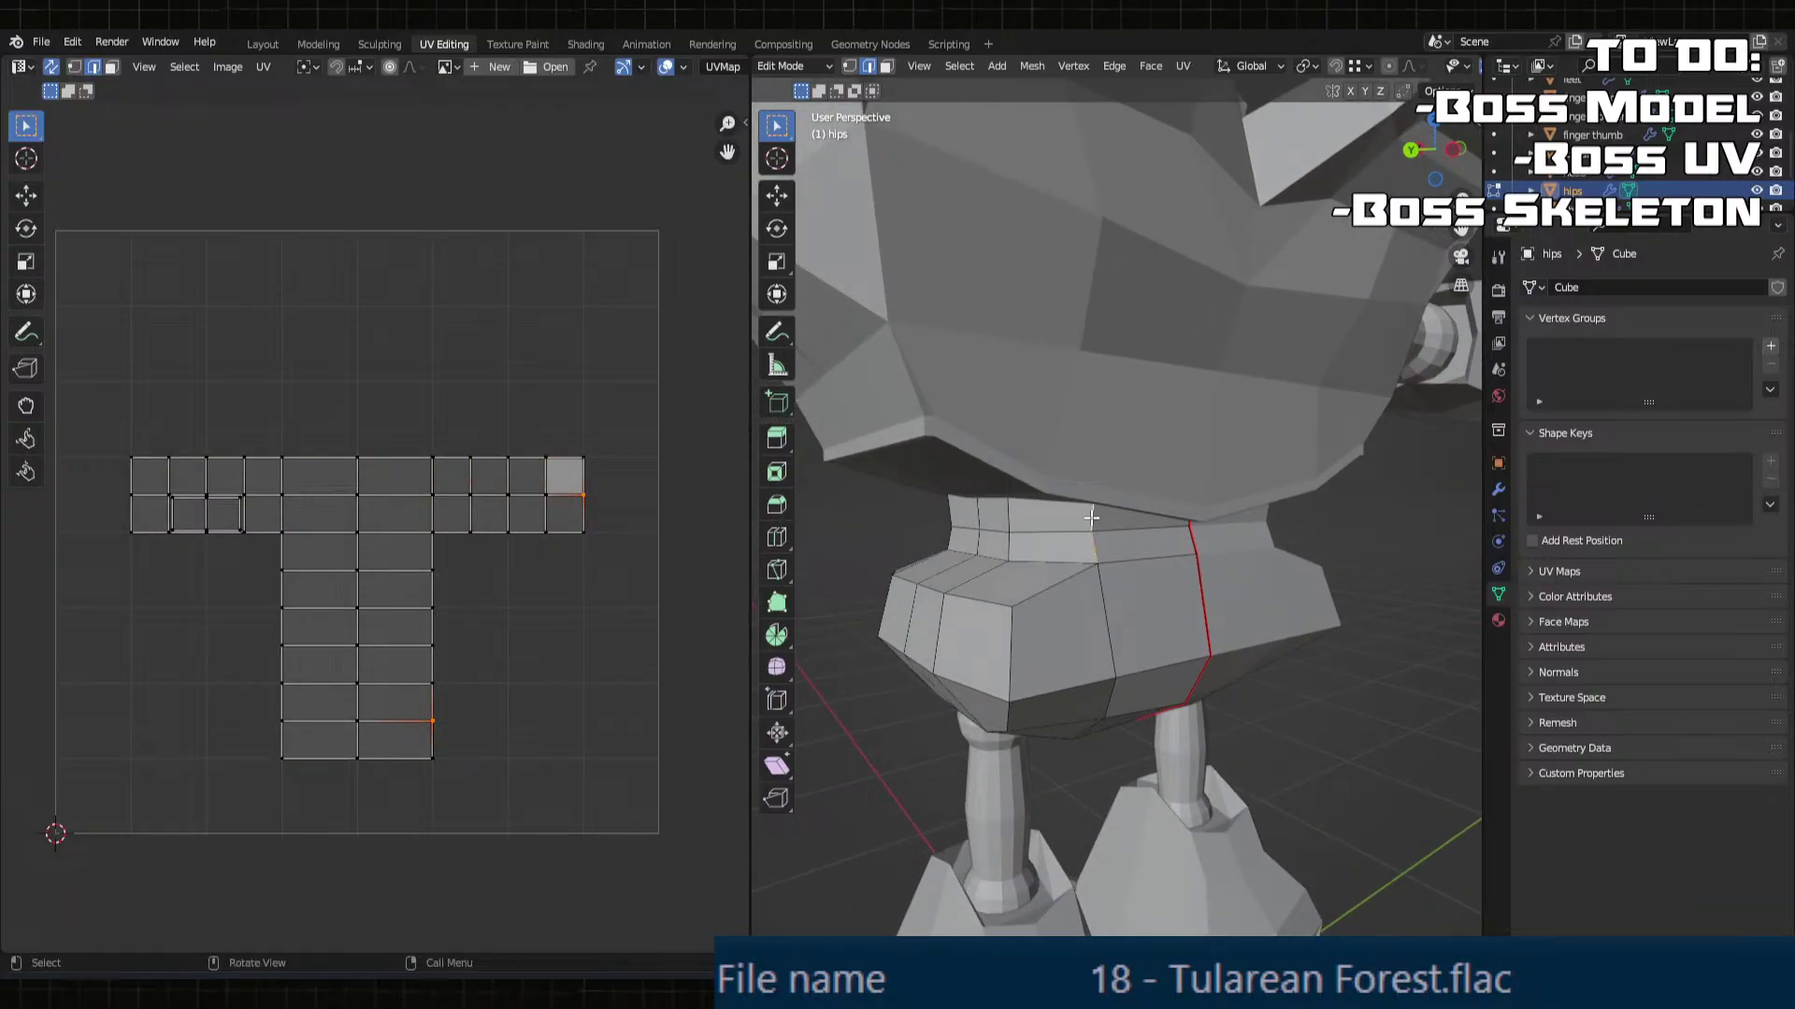
{"action": "middle_click_drag", "start_coordinate": [1092, 518], "coordinate": [1221, 572]}
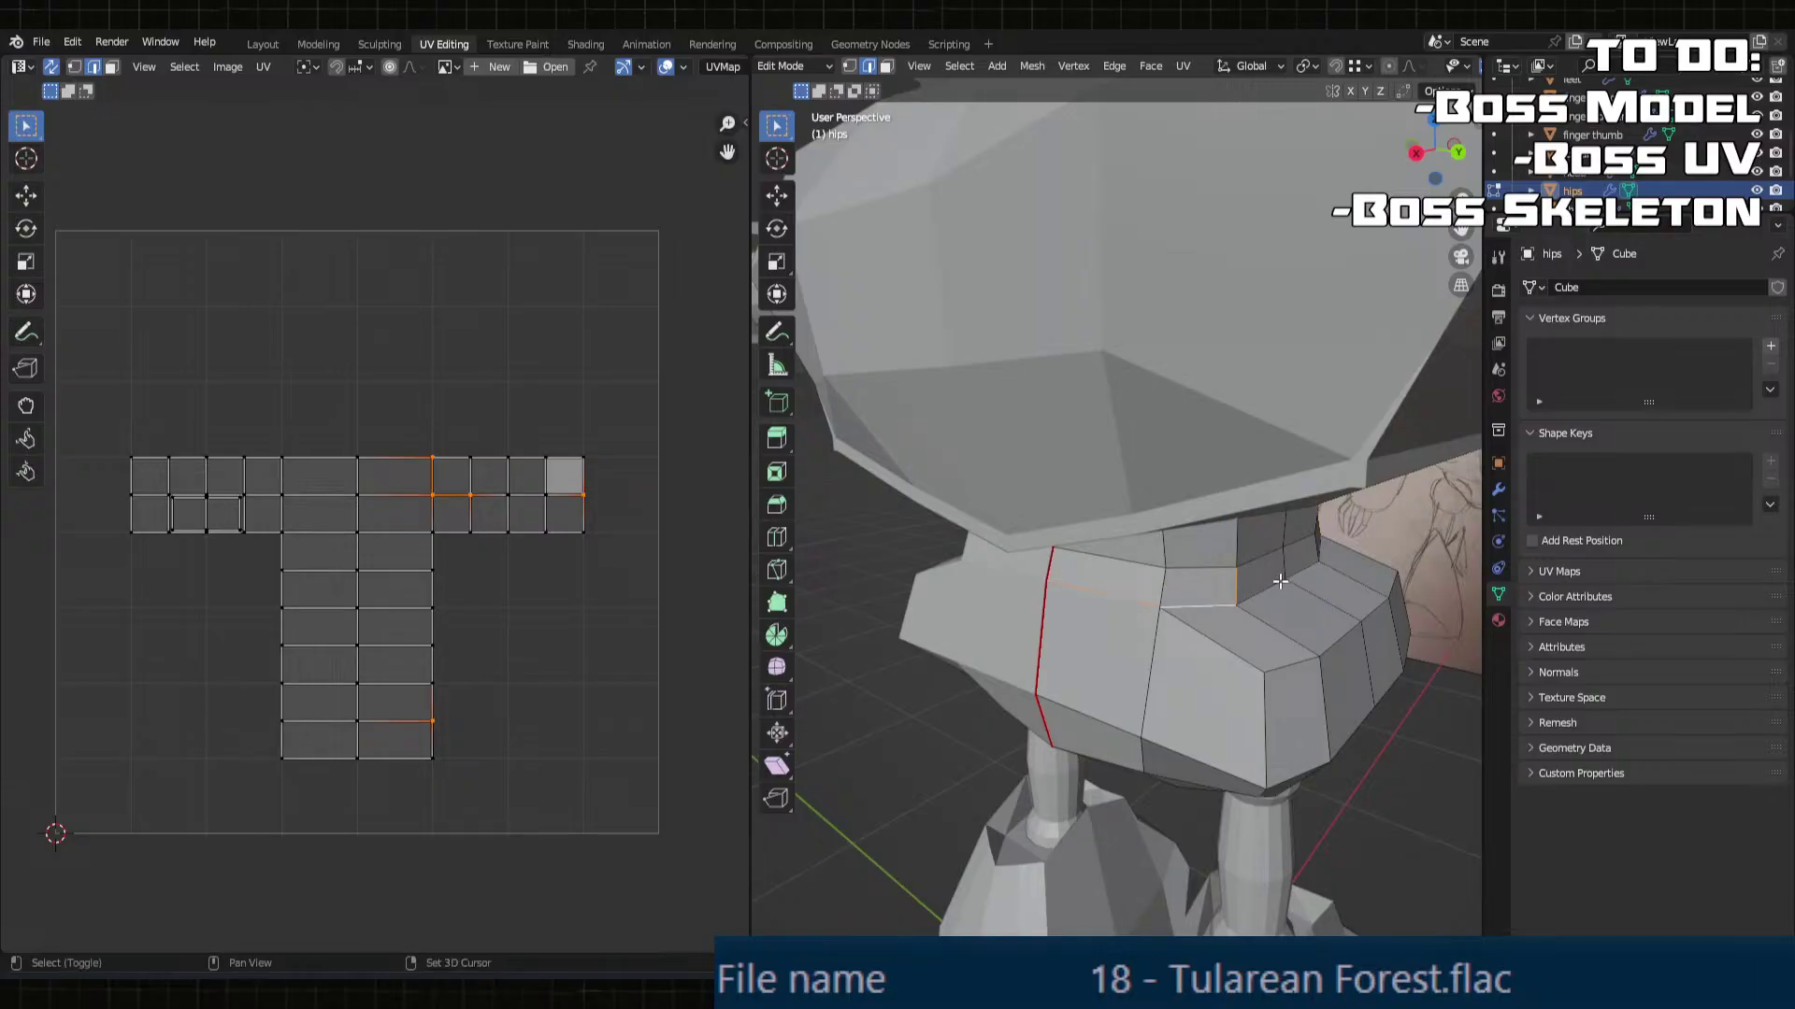
{"action": "middle_click_drag", "start_coordinate": [1333, 579], "coordinate": [1232, 577]}
{"action": "key", "text": "u"}
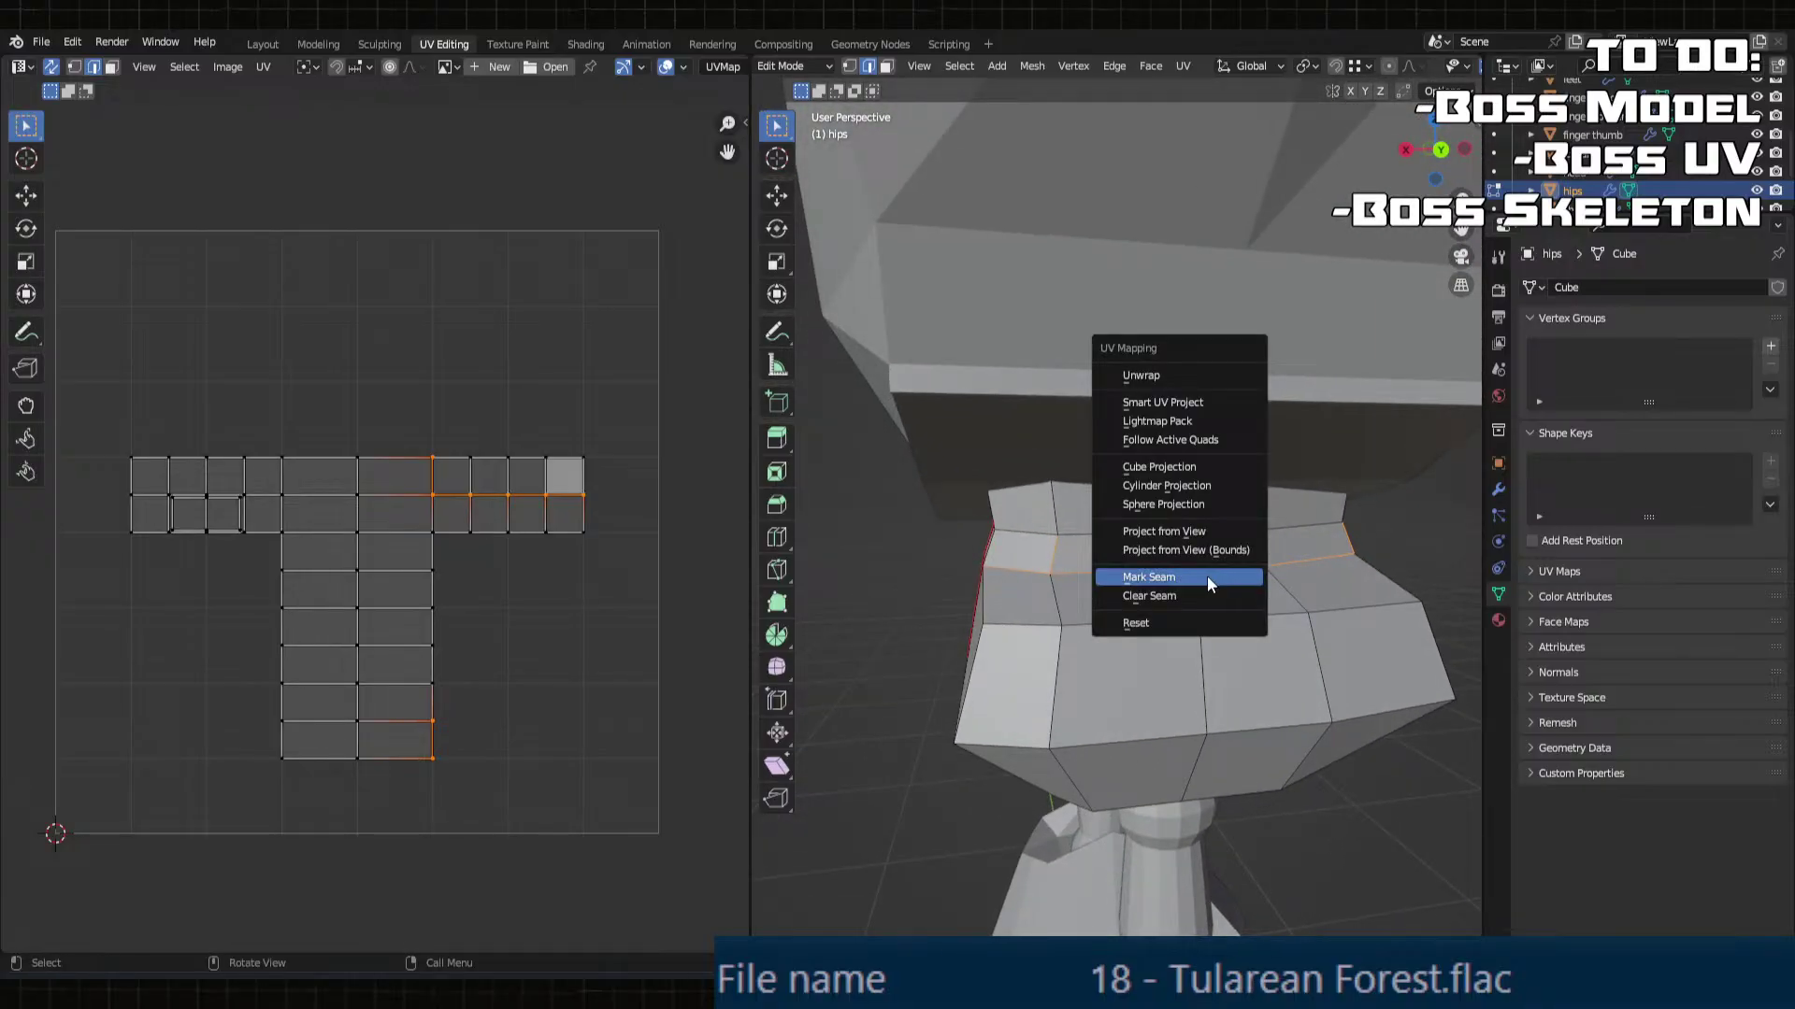
{"action": "left_click", "coordinate": [1193, 576]}
Step: Mark seams on the edges around the hips' leg socket and on the underside edge leading from it to the centre seam
{"action": "middle_click_drag", "start_coordinate": [1193, 576], "coordinate": [1179, 218]}
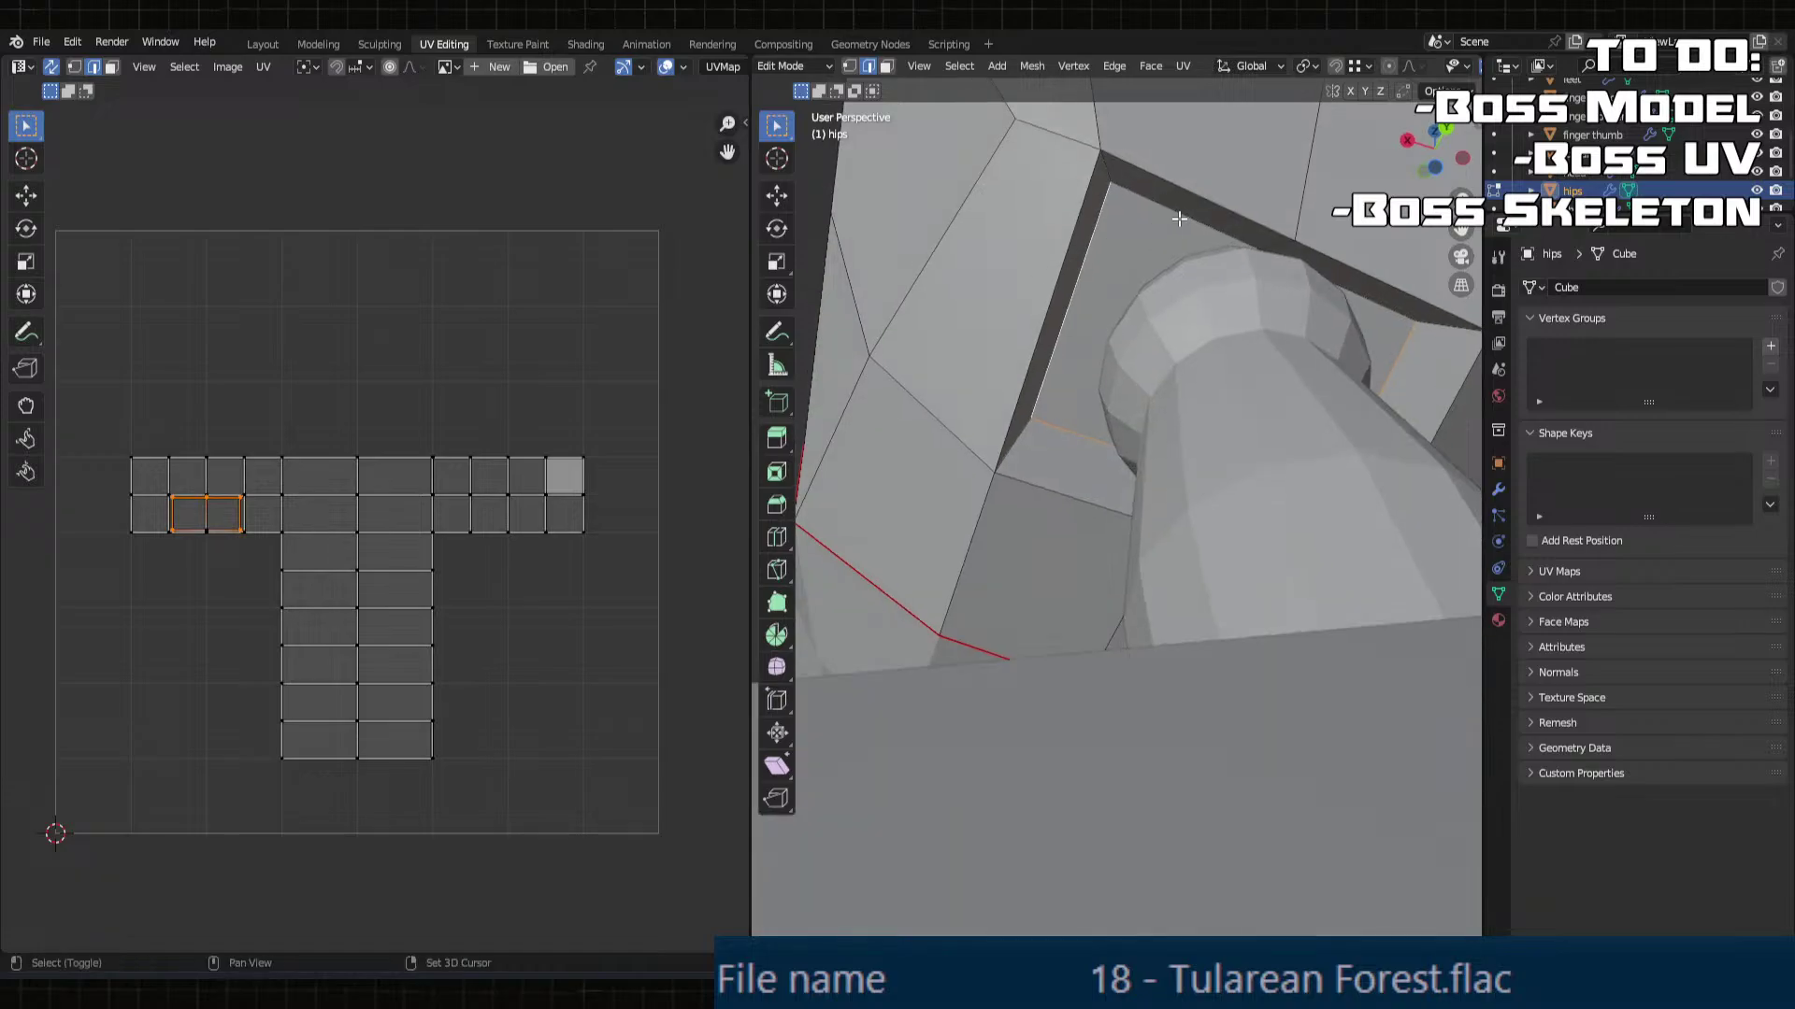
{"action": "middle_click_drag", "start_coordinate": [1381, 309], "coordinate": [1140, 658]}
{"action": "key", "text": "u"}
{"action": "left_click", "coordinate": [1353, 322]}
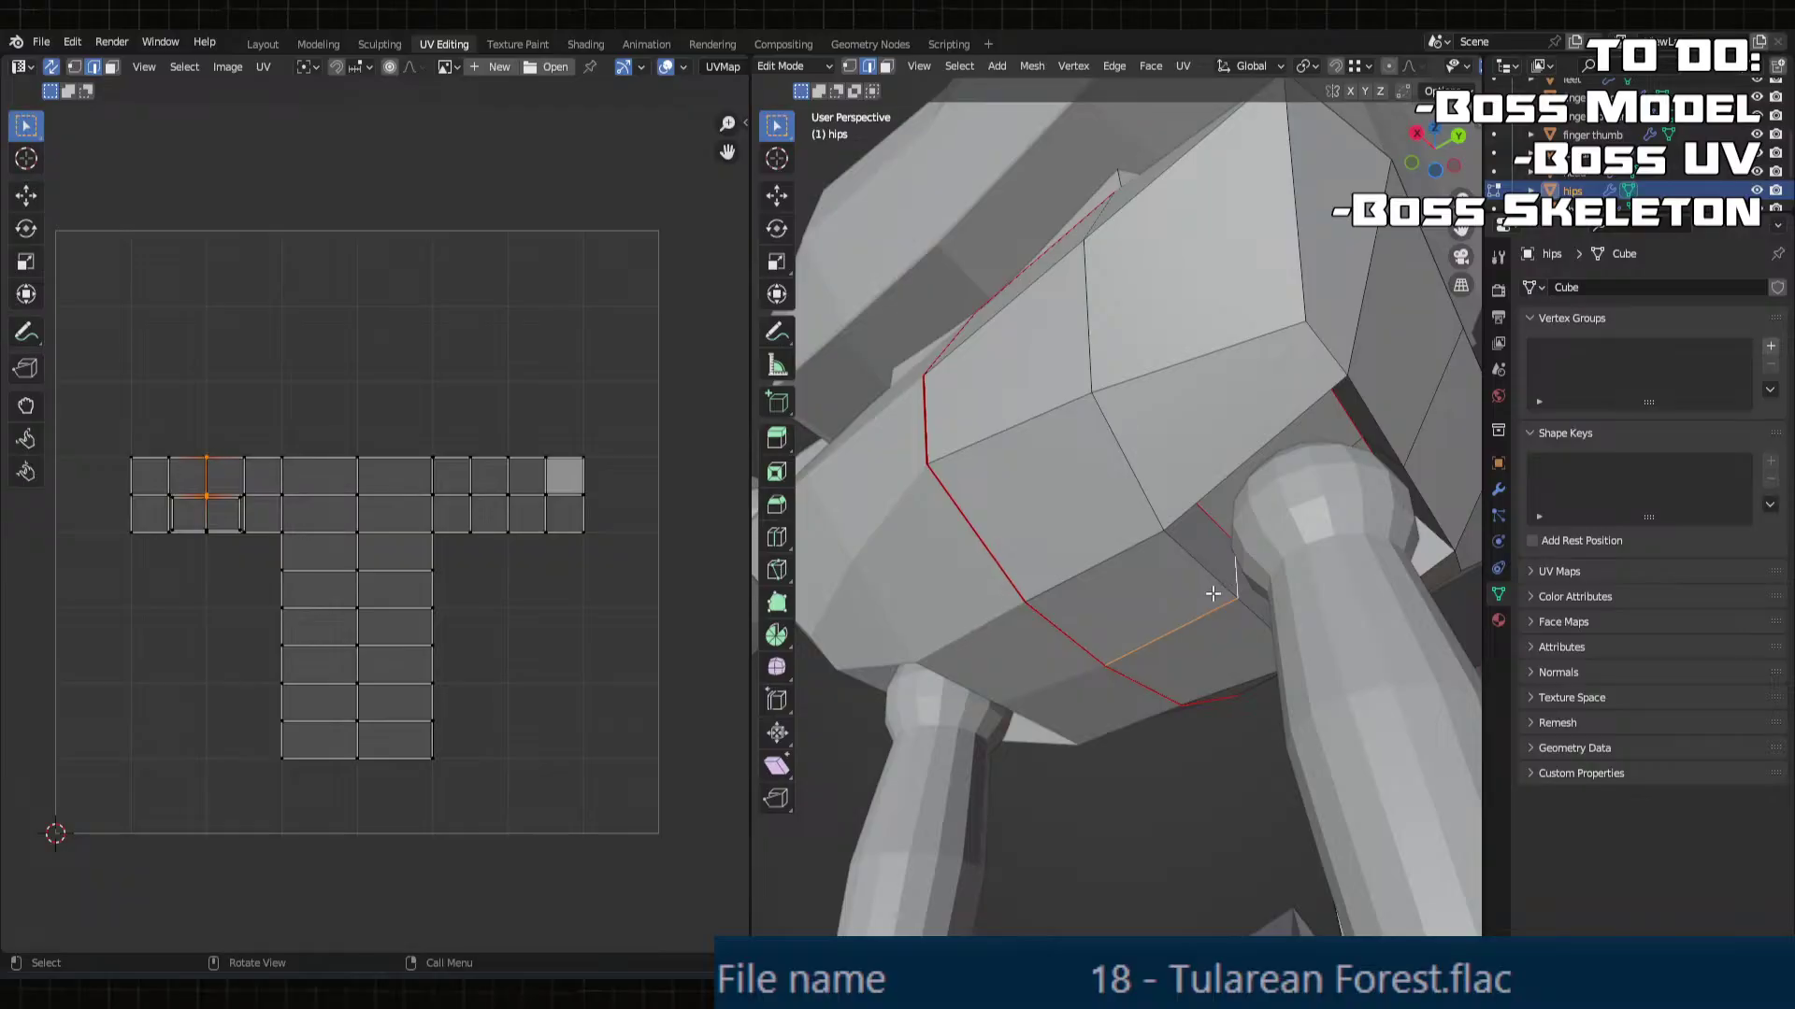
{"action": "key", "text": "u"}
{"action": "left_click", "coordinate": [1182, 566]}
Step: Mark the vertical edges down the middle of the hips' outer side as a seam
{"action": "middle_click_drag", "start_coordinate": [1182, 566], "coordinate": [1238, 555]}
{"action": "left_click", "coordinate": [1258, 294], "text": "shift"}
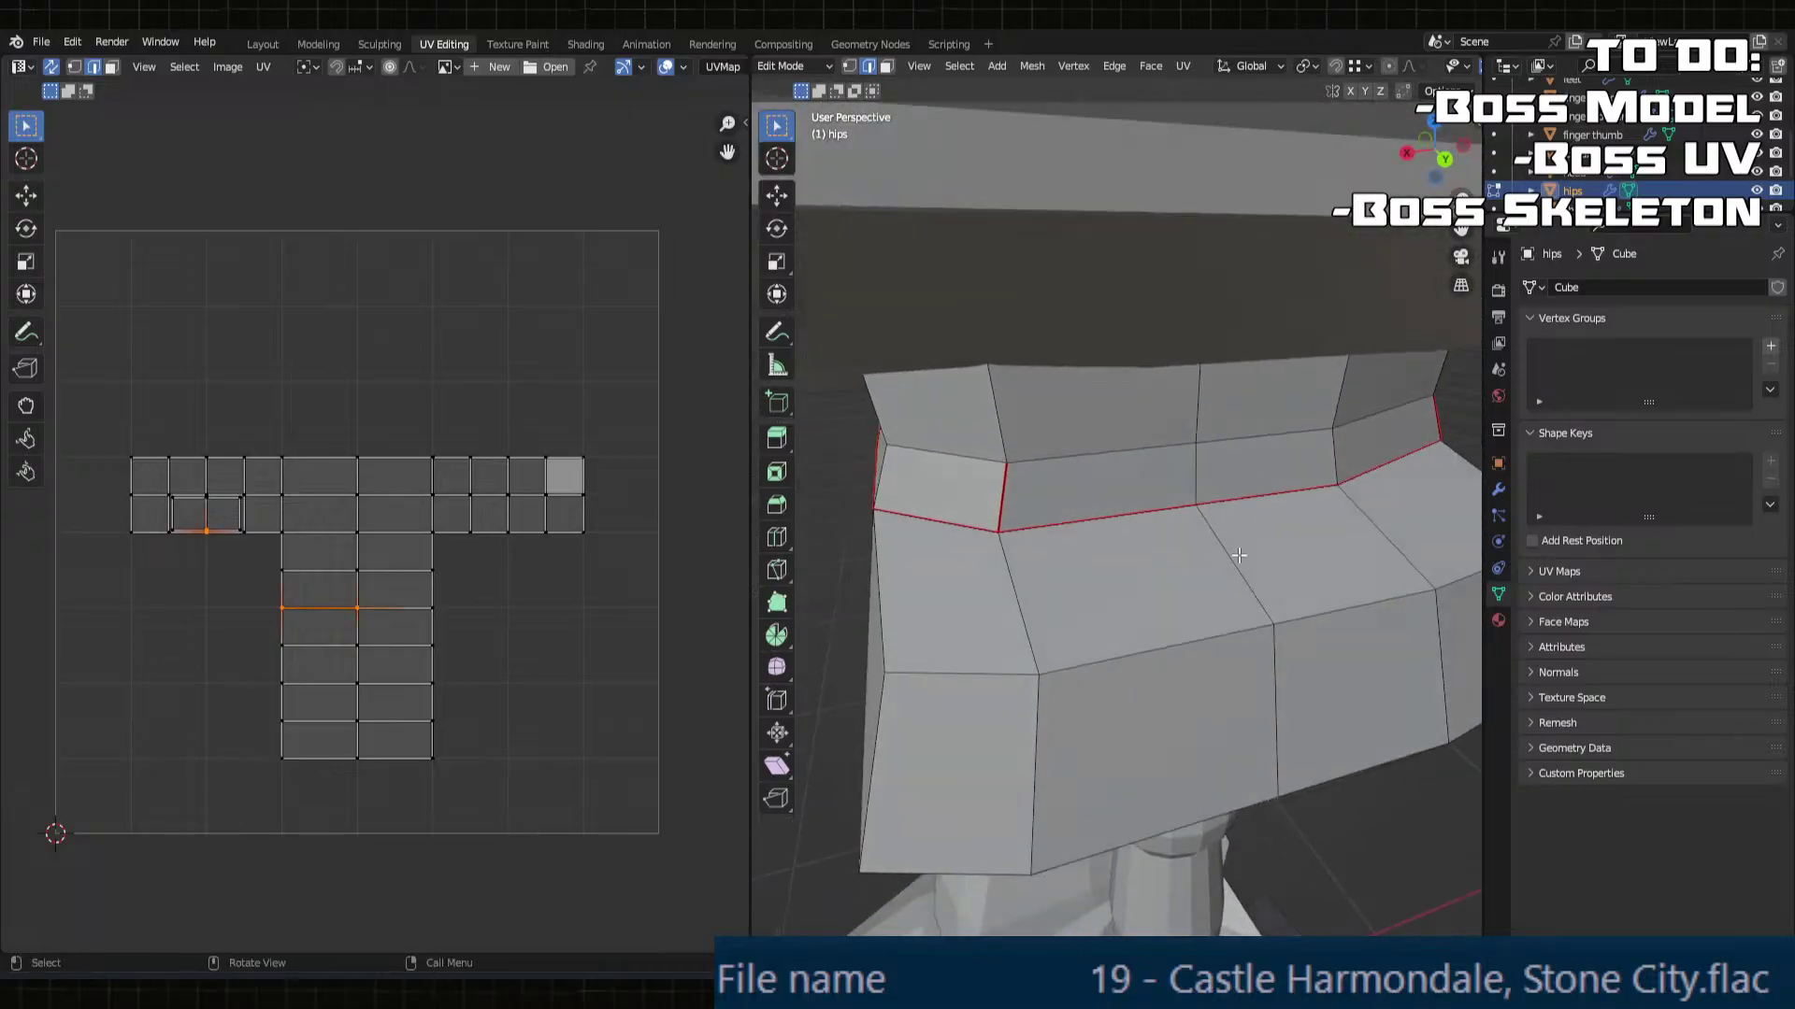
{"action": "left_click", "coordinate": [1277, 673], "text": "shift"}
{"action": "middle_click_drag", "start_coordinate": [1277, 687], "coordinate": [1186, 443]}
{"action": "key", "text": "u"}
{"action": "left_click", "coordinate": [1266, 665]}
Step: Select all linked faces of the hips and unwrap them along the marked seams
{"action": "key", "text": "l"}
{"action": "key", "text": "u"}
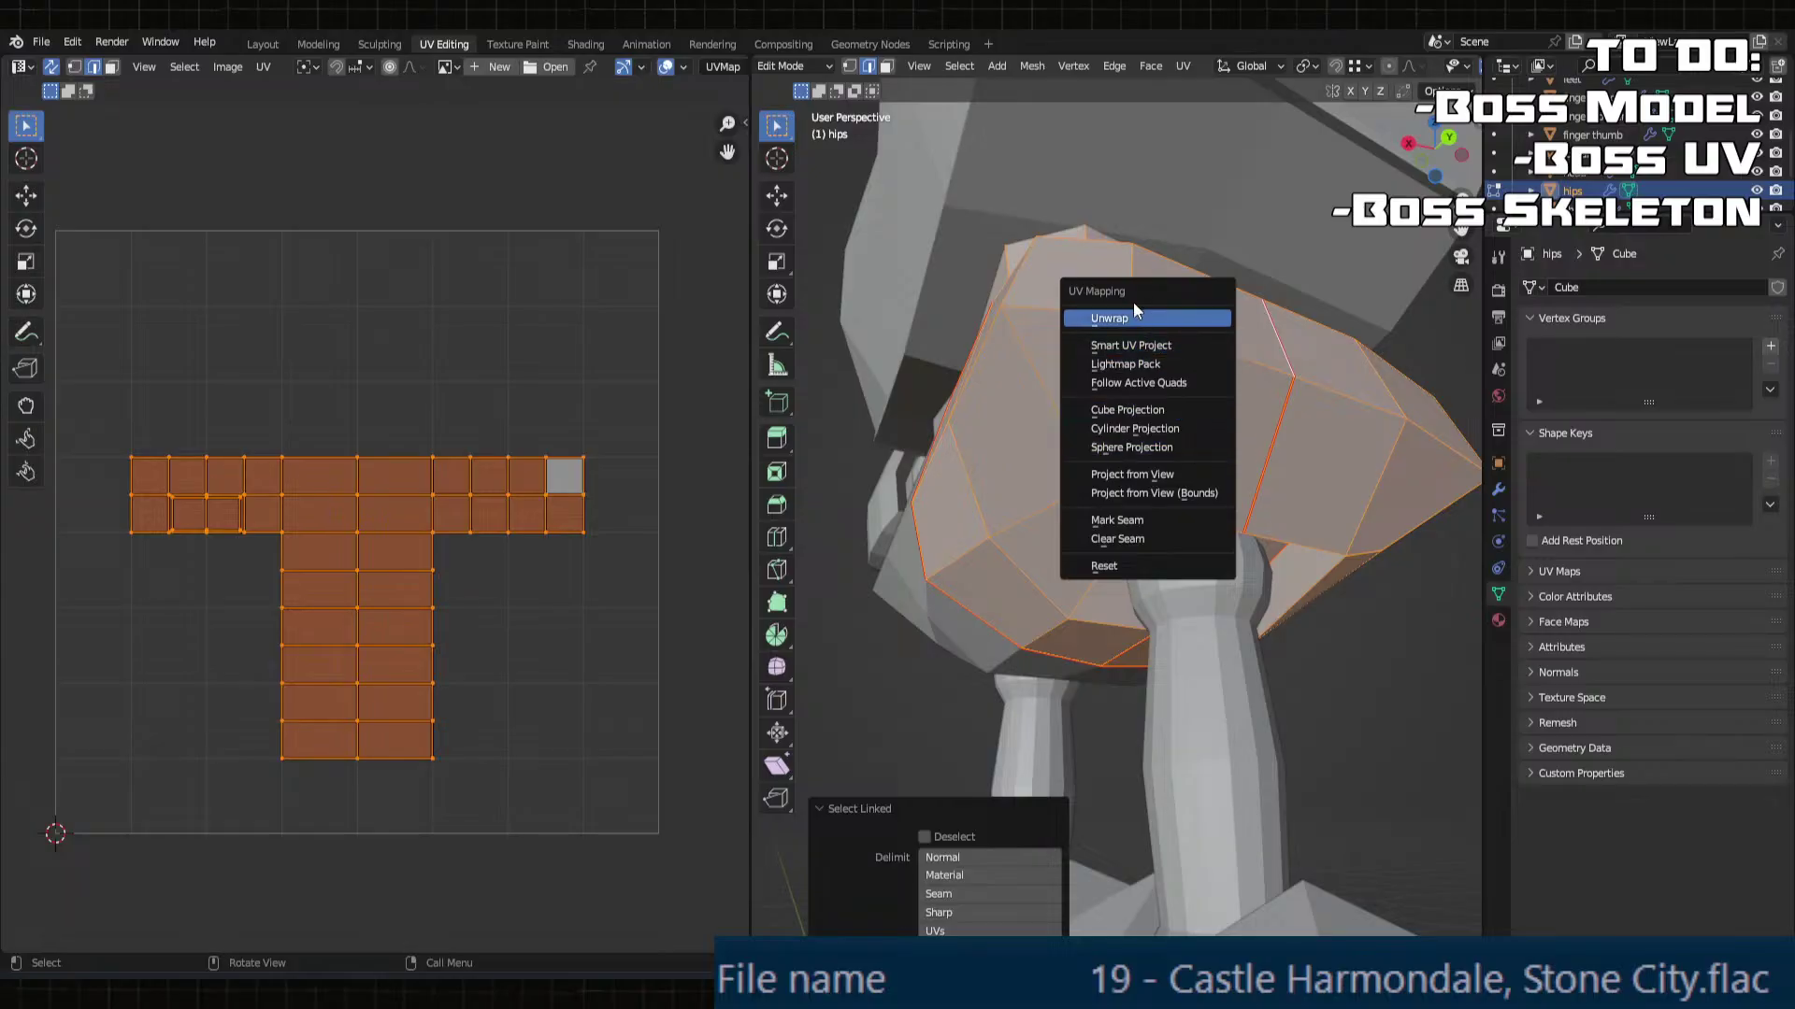
{"action": "left_click", "coordinate": [1112, 318]}
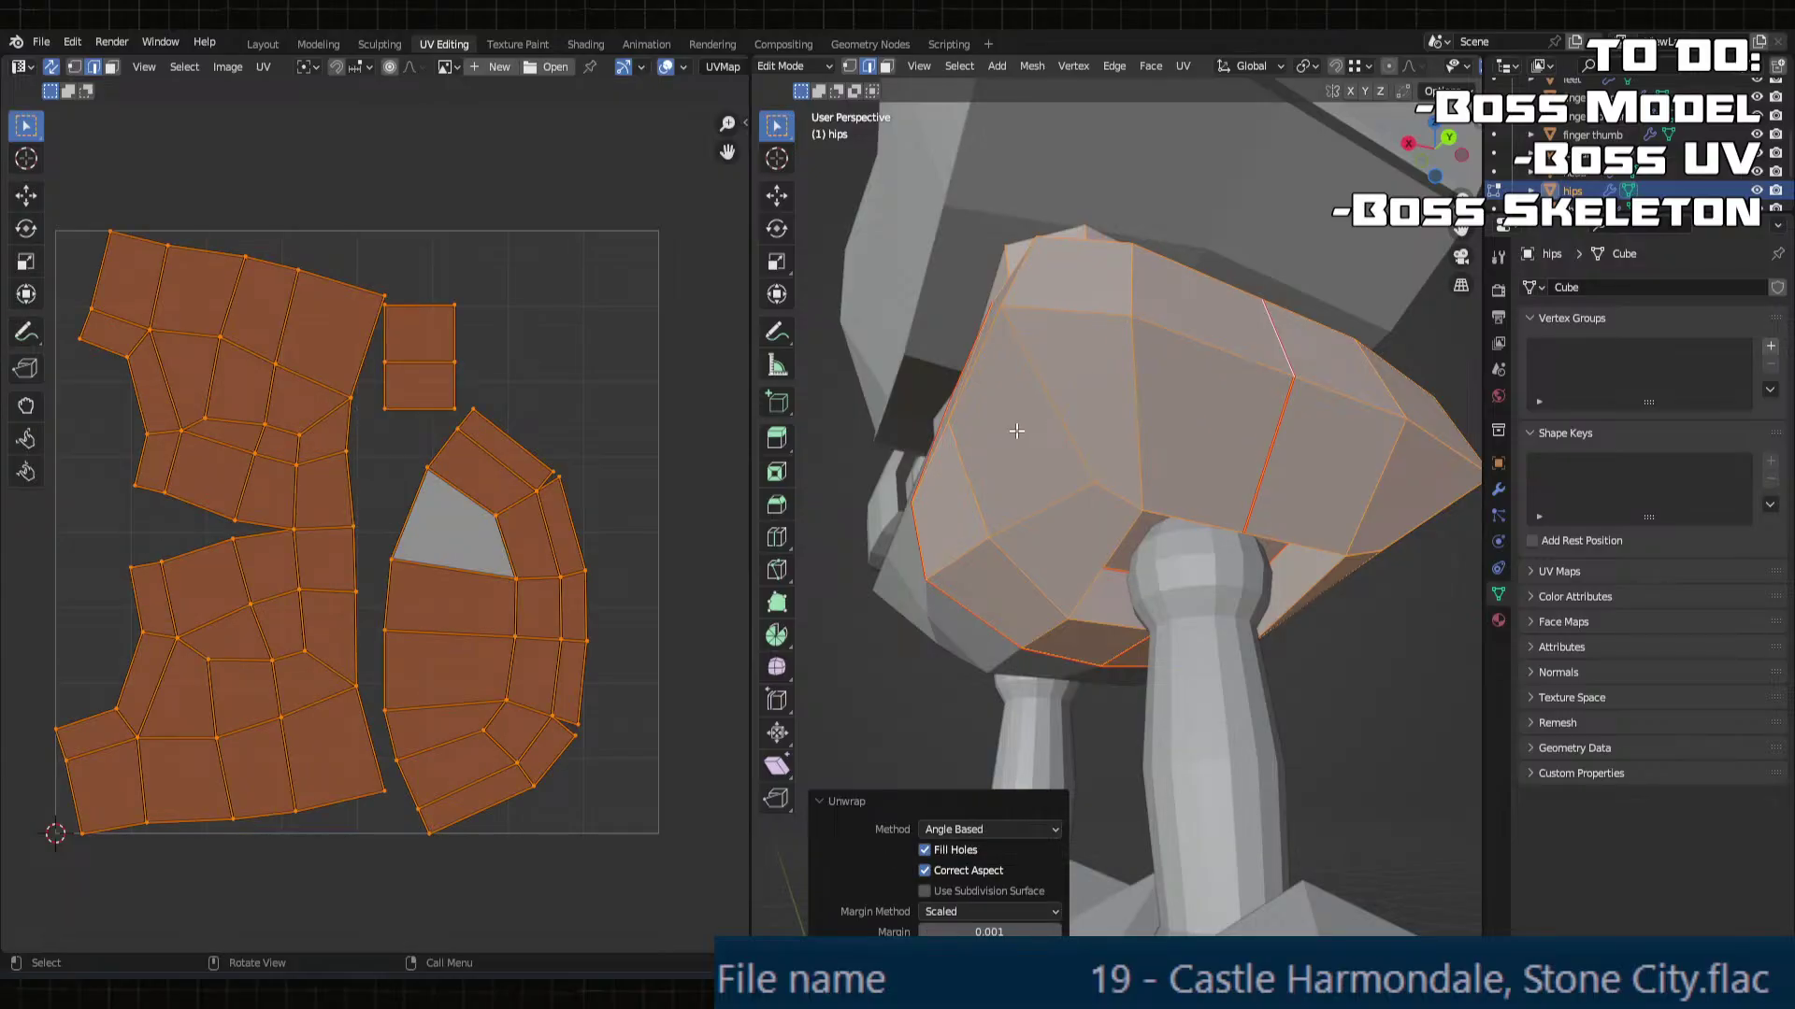
Step: Examine which hip faces the UV islands correspond to by selecting single faces around the split in the large island
{"action": "key", "text": "alt+a"}
{"action": "key", "text": "3"}
{"action": "left_click", "coordinate": [283, 514]}
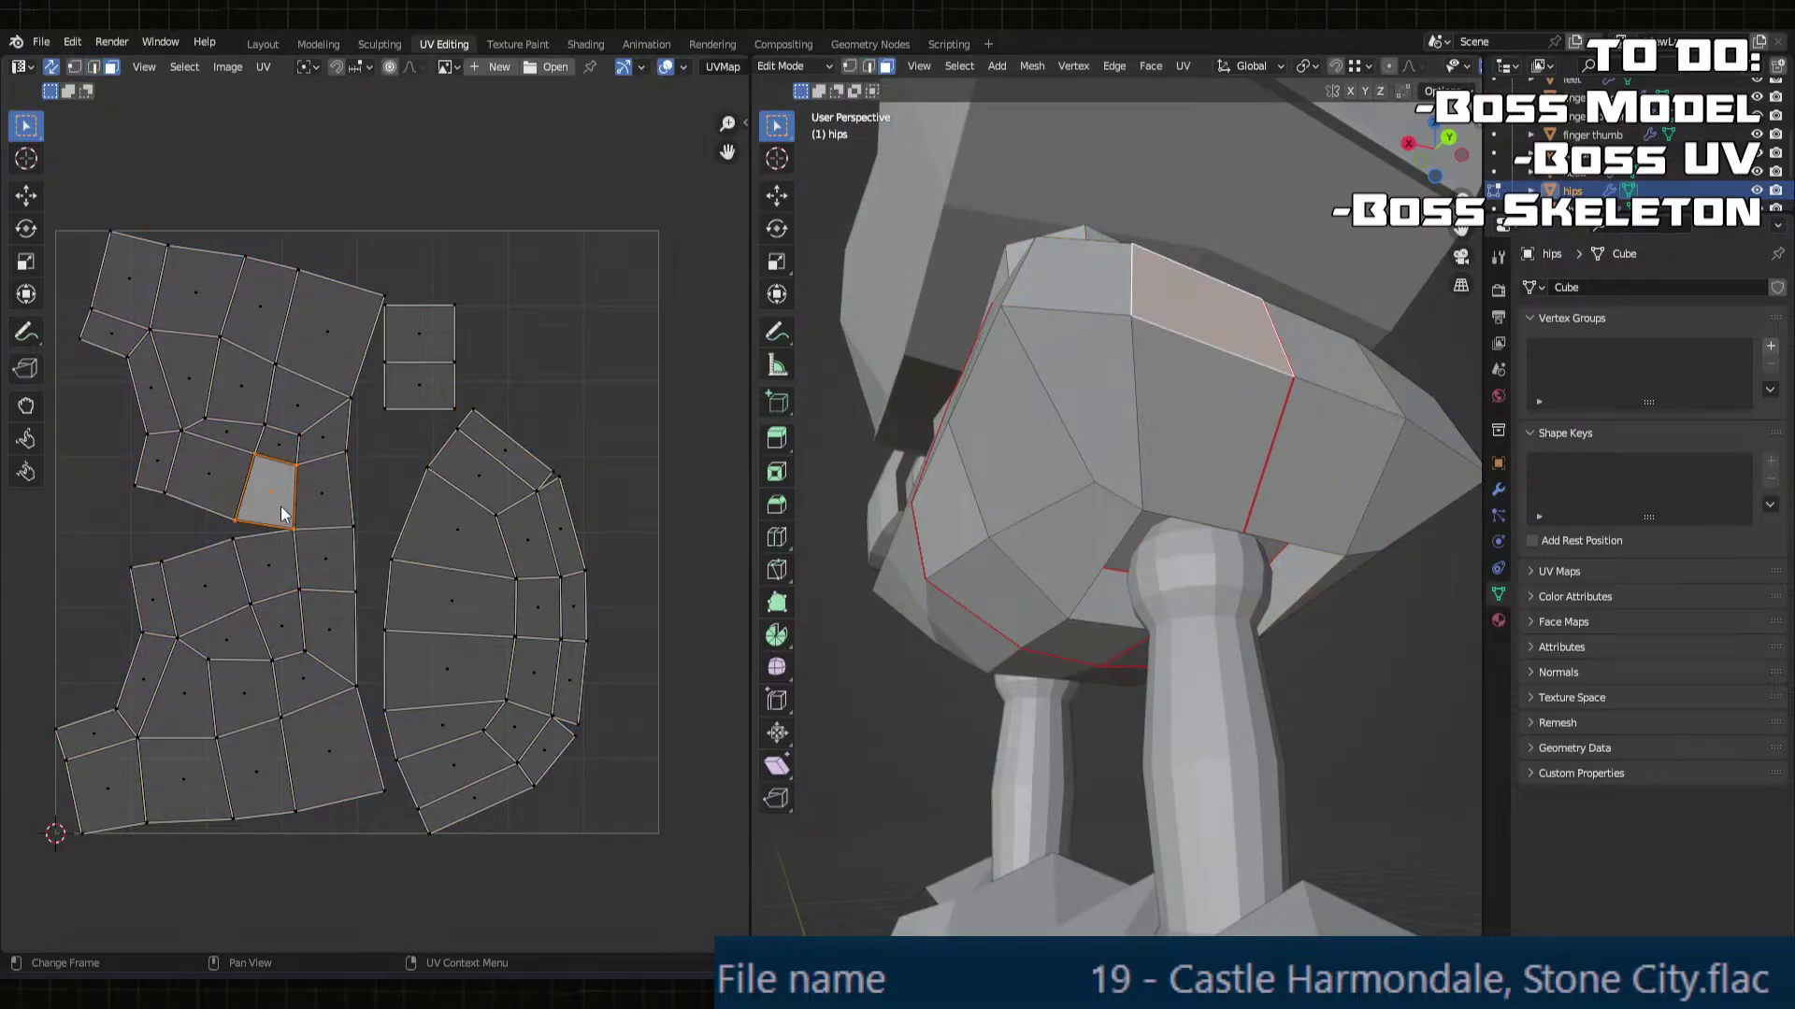
{"action": "middle_click_drag", "start_coordinate": [931, 472], "coordinate": [883, 582]}
{"action": "left_click", "coordinate": [242, 586]}
{"action": "left_click", "coordinate": [328, 542]}
{"action": "left_click", "coordinate": [312, 497]}
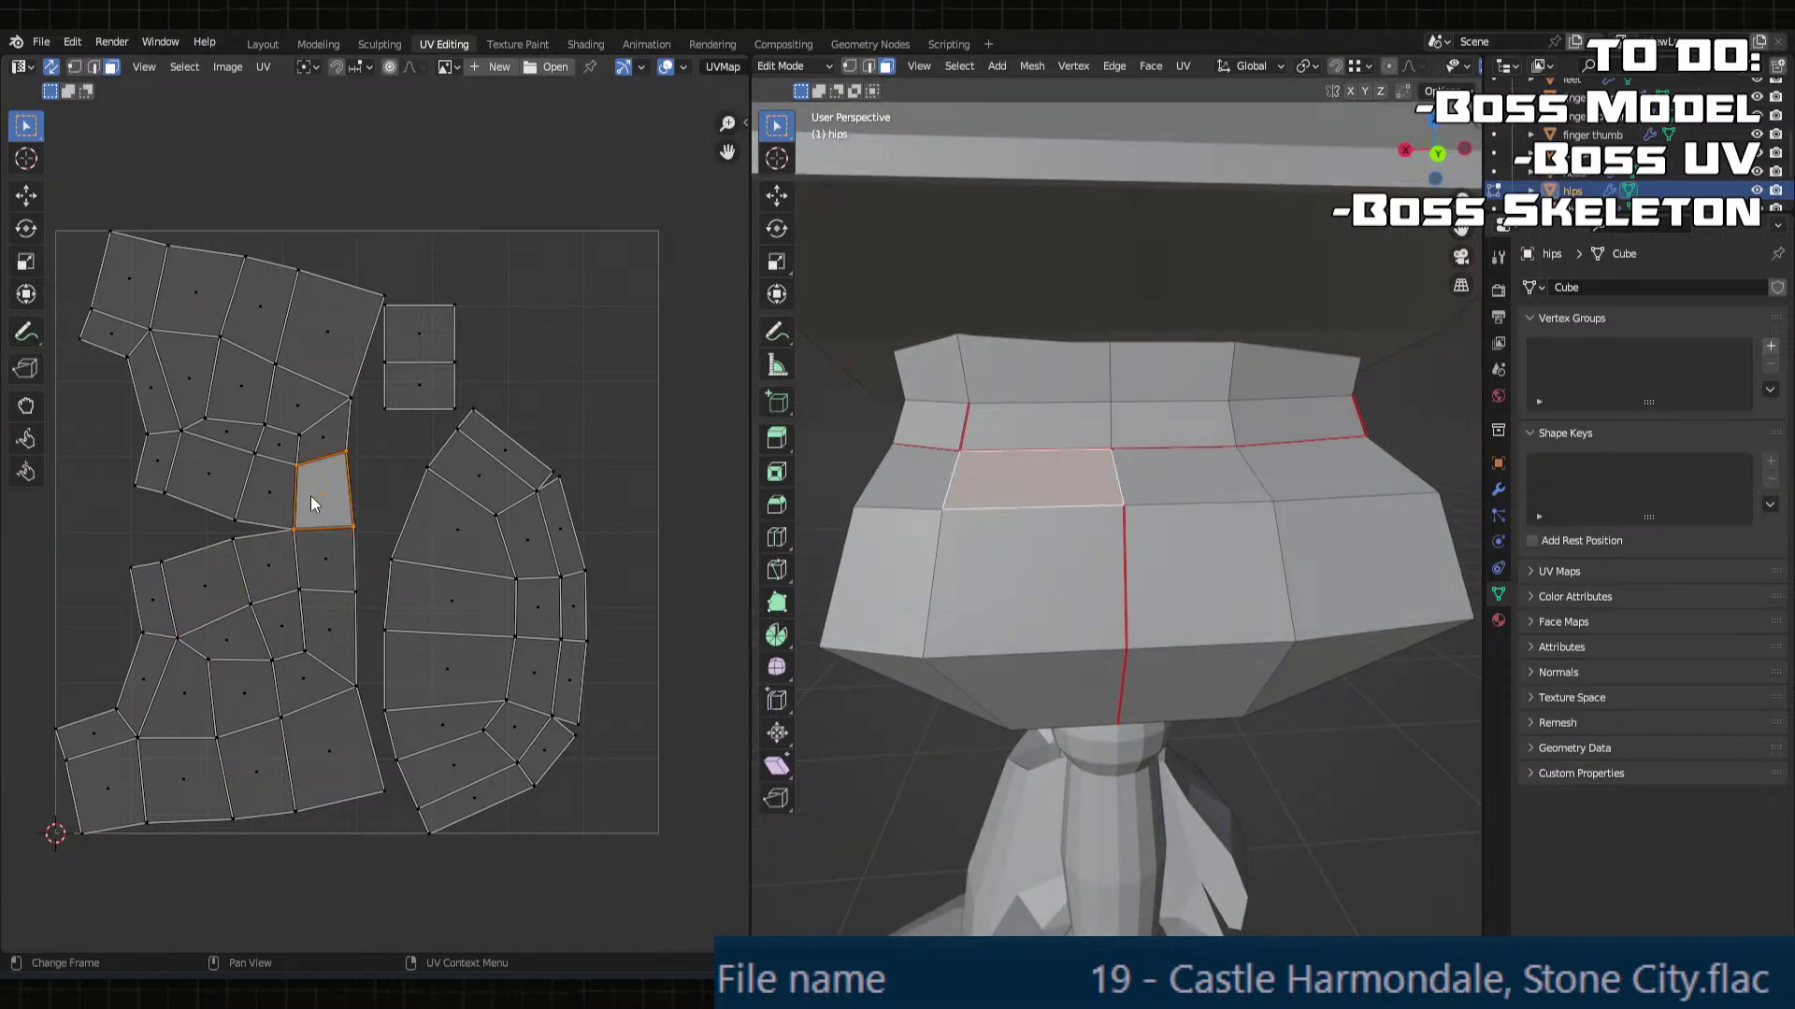
{"action": "left_click", "coordinate": [327, 548]}
{"action": "left_click", "coordinate": [327, 501]}
{"action": "left_click", "coordinate": [328, 561]}
{"action": "left_click", "coordinate": [326, 505]}
{"action": "left_click", "coordinate": [324, 542]}
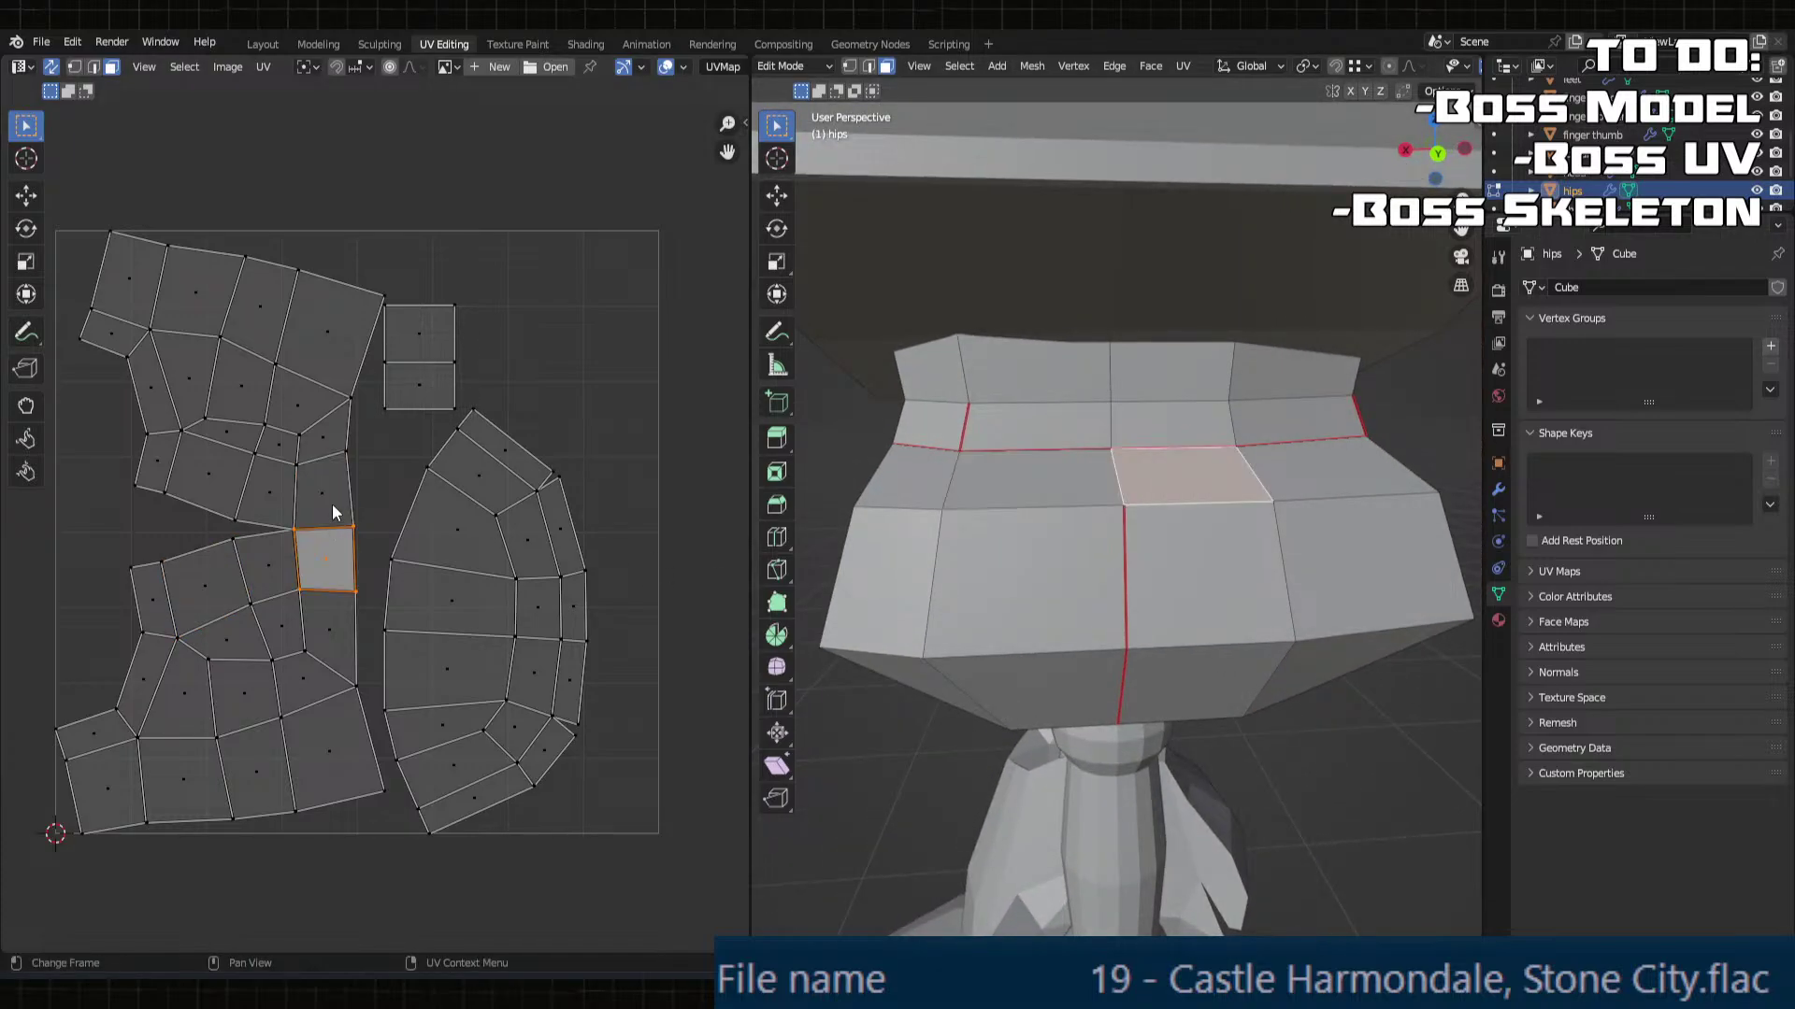
{"action": "left_click", "coordinate": [333, 502]}
{"action": "left_click", "coordinate": [338, 557]}
Step: Open the thighs for editing and mark the selected lengthwise edges and joint ring edges as seams
{"action": "middle_click_drag", "start_coordinate": [833, 479], "coordinate": [996, 664]}
{"action": "key", "text": "Tab"}
{"action": "key", "text": "Tab"}
{"action": "key", "text": "Tab"}
{"action": "left_click", "coordinate": [1215, 640]}
{"action": "key", "text": "Tab"}
{"action": "scroll", "coordinate": [997, 664], "scroll_direction": "up", "scroll_amount": 3}
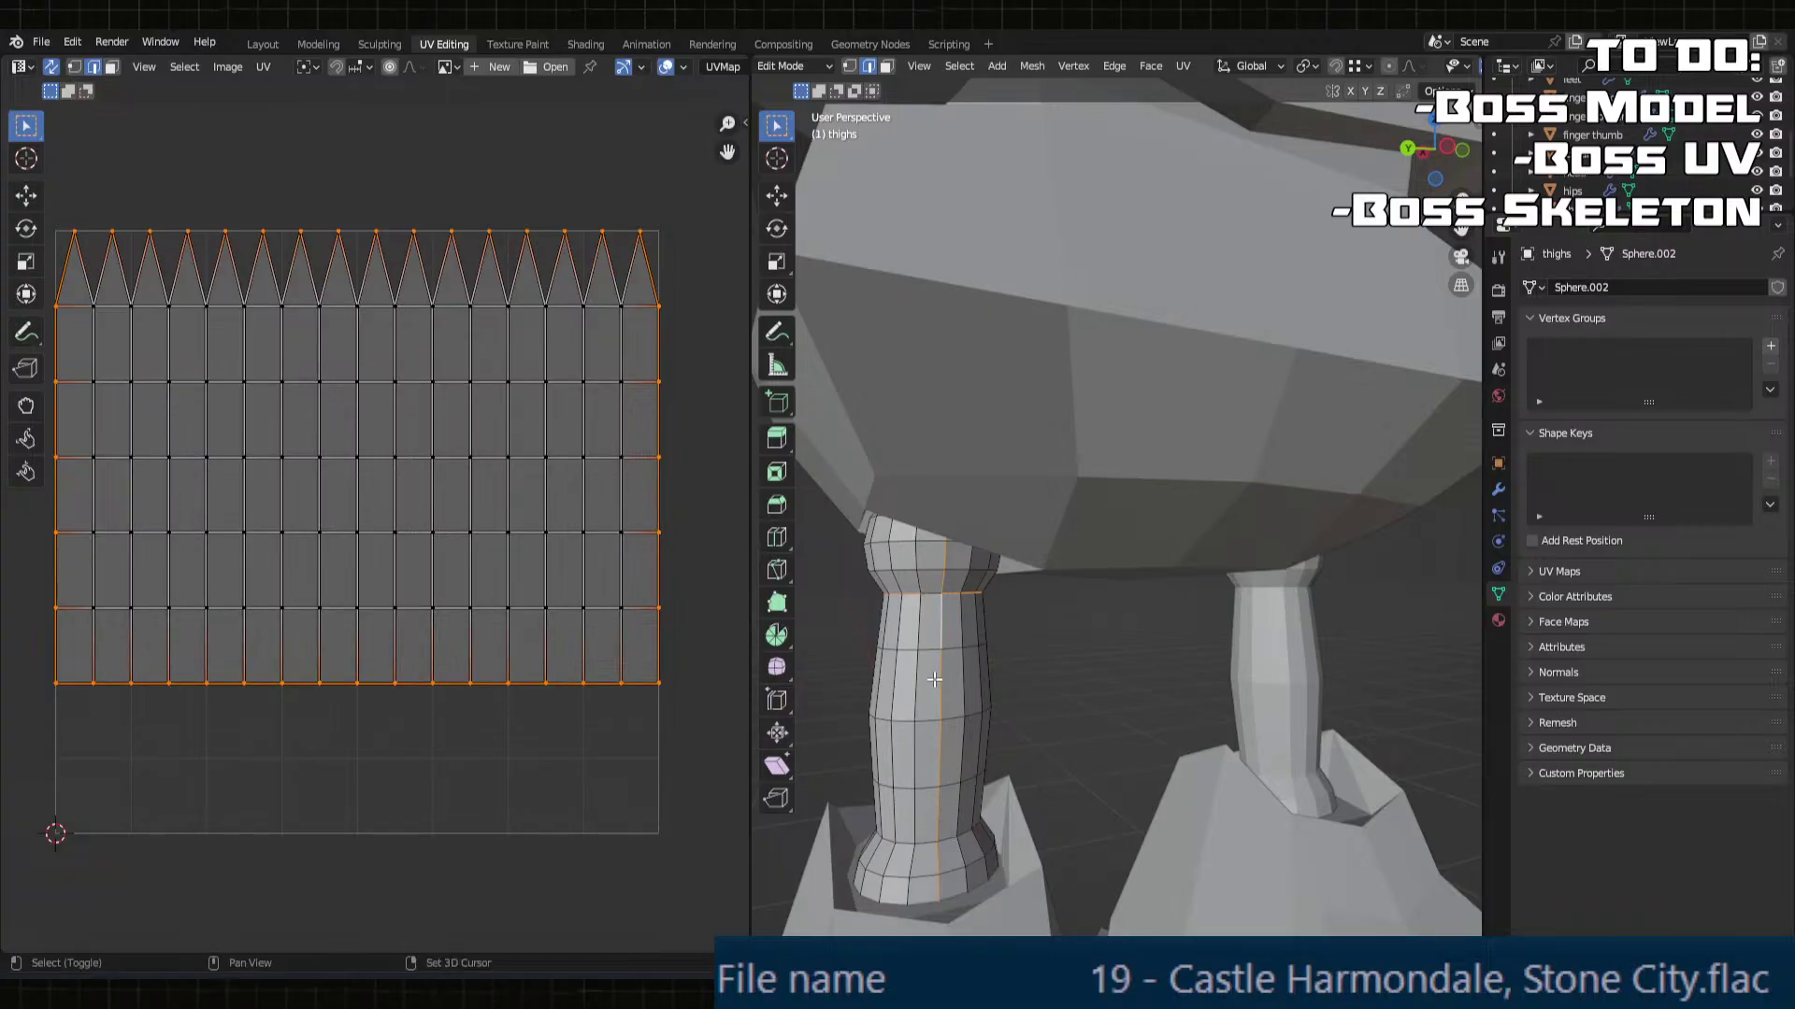
{"action": "middle_click_drag", "start_coordinate": [935, 680], "coordinate": [948, 696]}
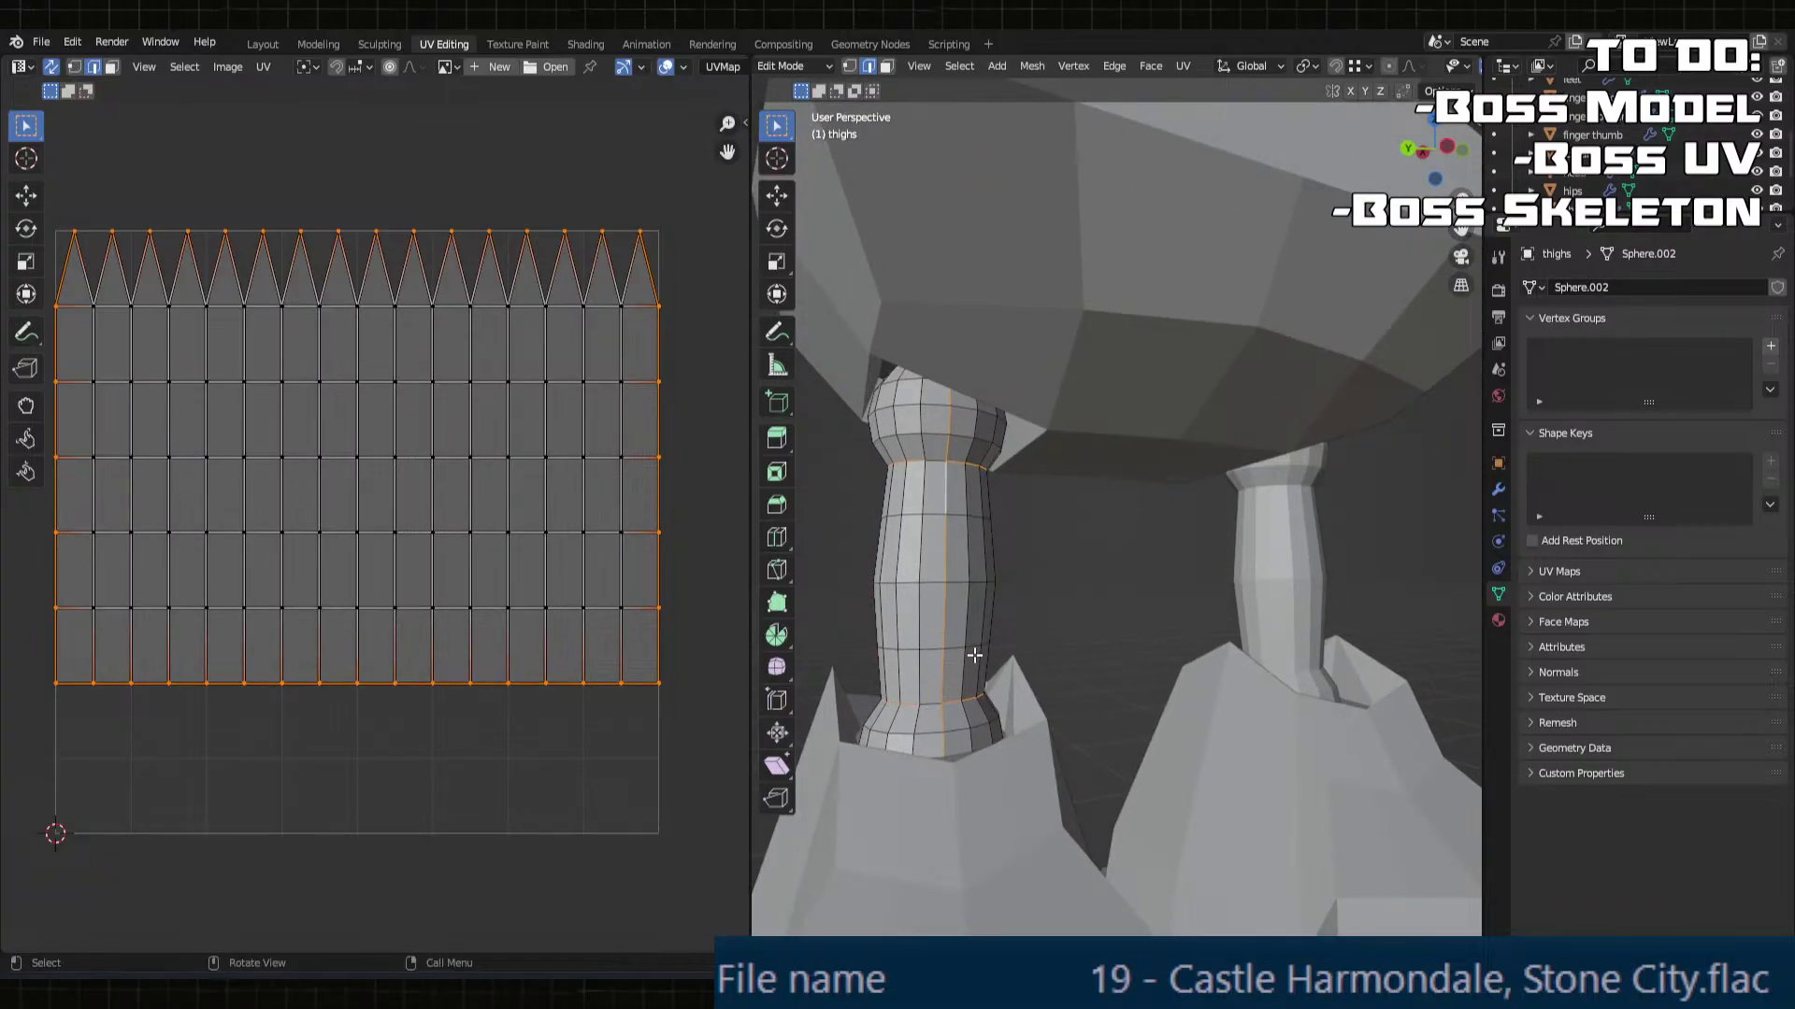
{"action": "key", "text": "u"}
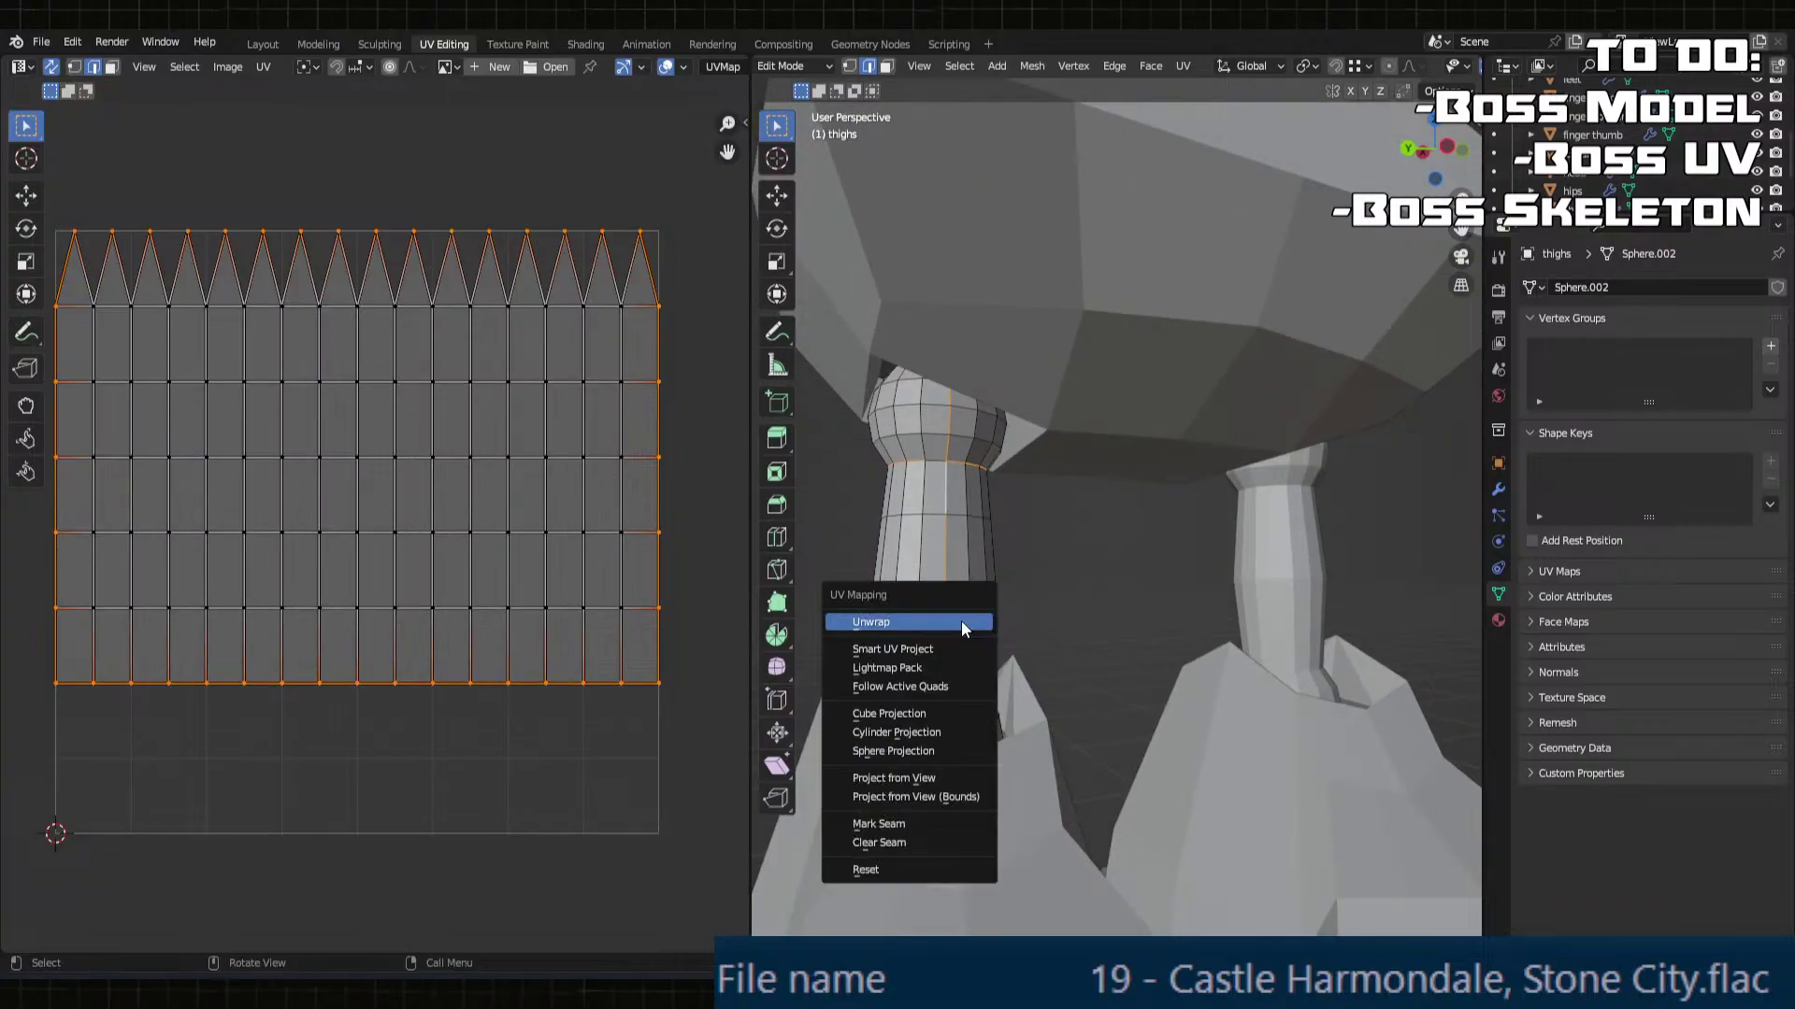
{"action": "left_click", "coordinate": [939, 818]}
Step: Select all linked faces of the thigh and unwrap them
{"action": "key", "text": "ctrl+l"}
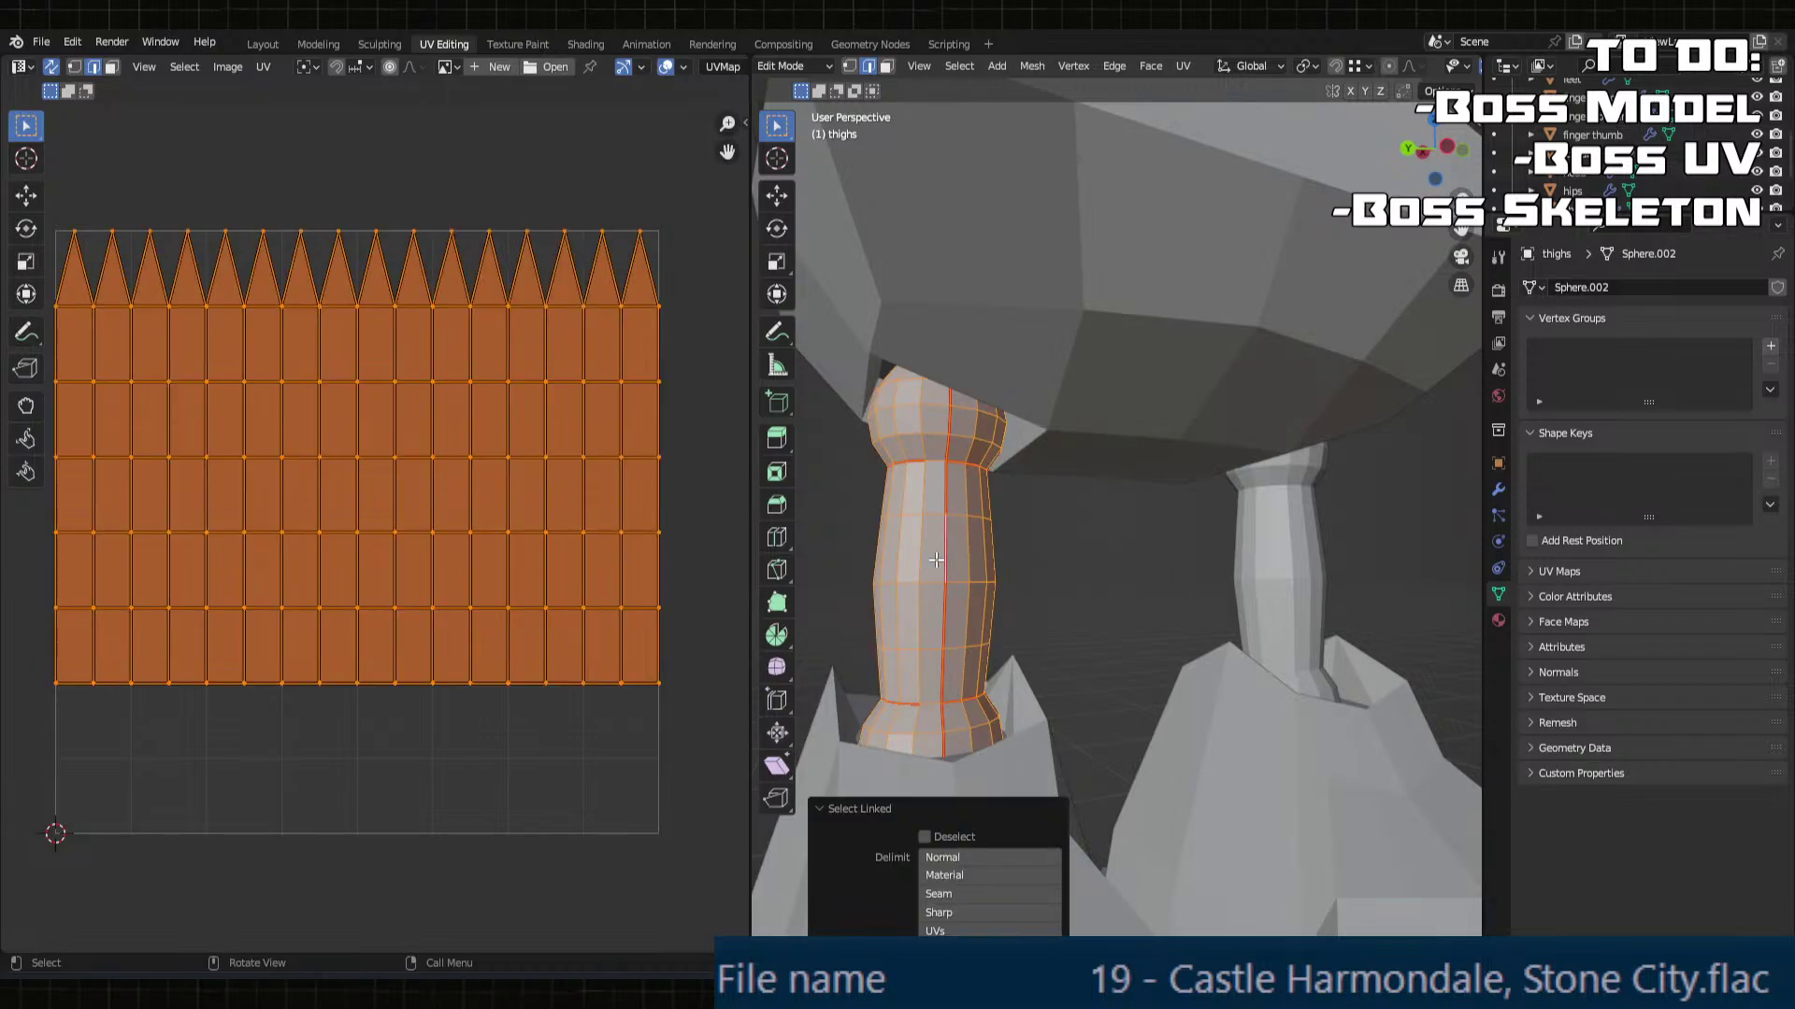
{"action": "key", "text": "u"}
{"action": "left_click", "coordinate": [855, 360]}
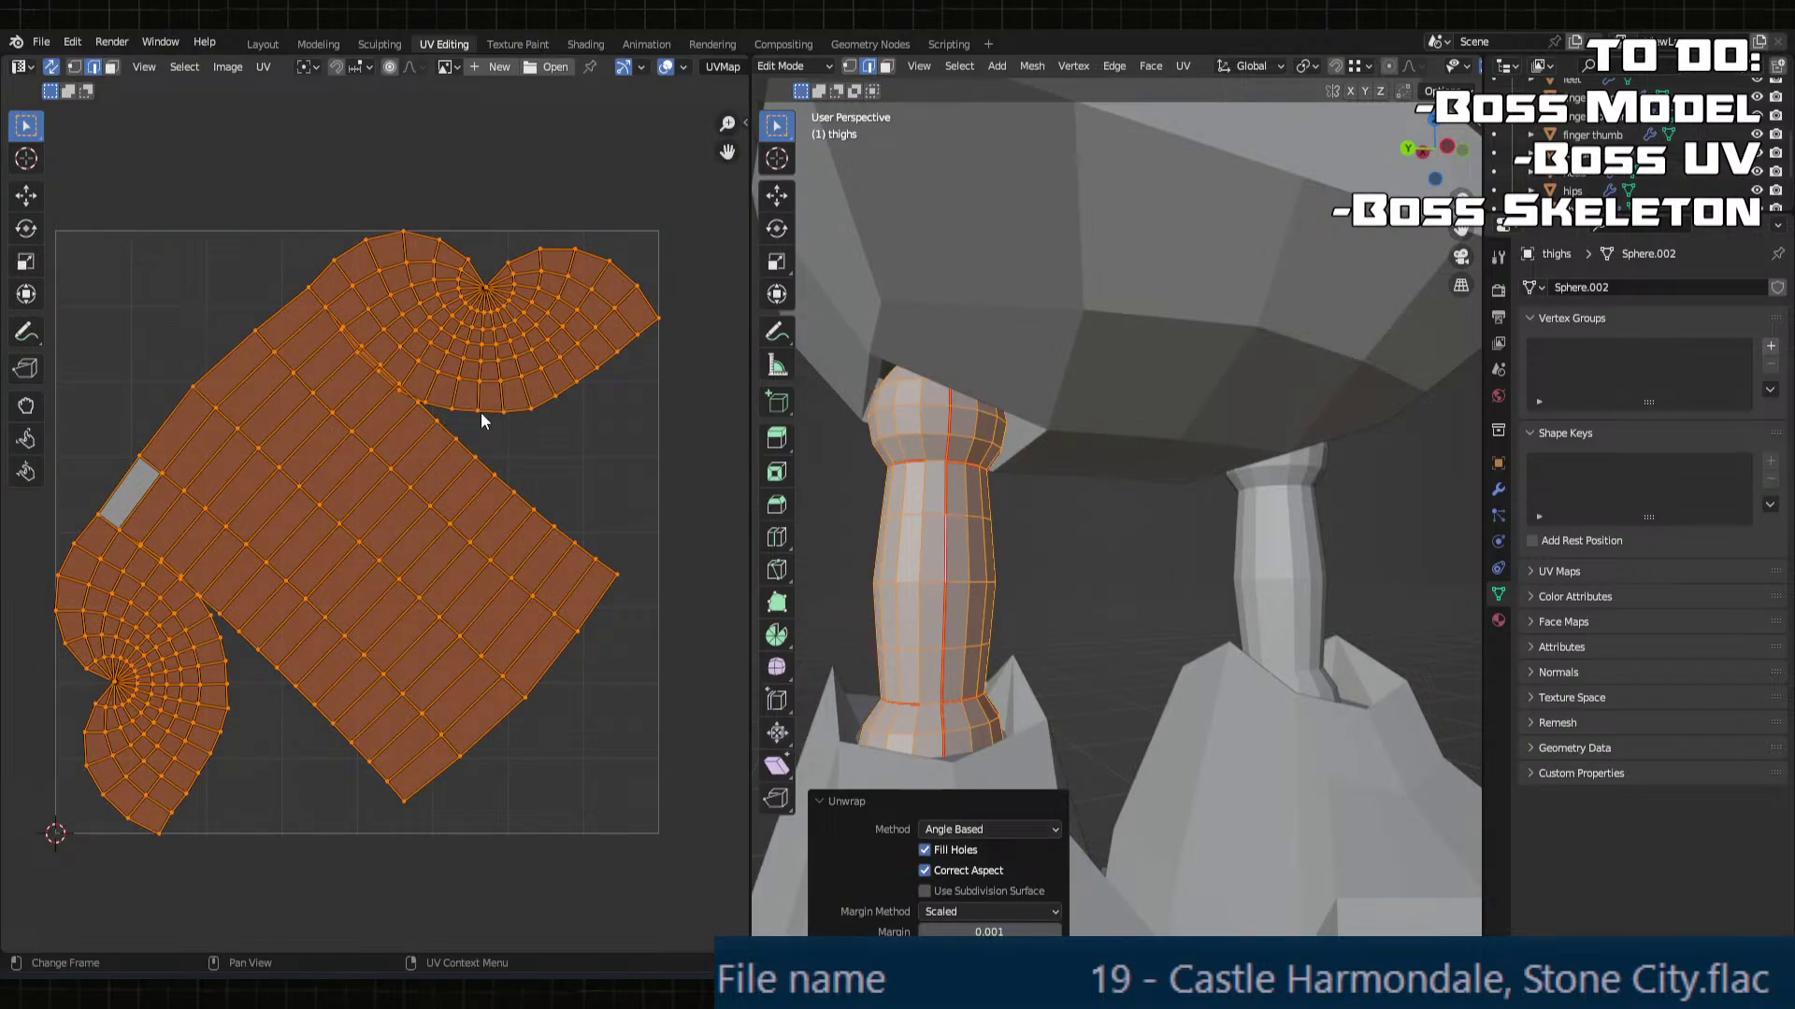
Step: Open the shins for editing in vertex mode and rip the tip vertex of the outer spike on the upper rim inward
{"action": "middle_click_drag", "start_coordinate": [962, 539], "coordinate": [1271, 626]}
{"action": "scroll", "coordinate": [1309, 570], "scroll_direction": "down", "scroll_amount": 2}
{"action": "middle_click_drag", "start_coordinate": [1272, 627], "coordinate": [1121, 504], "text": "shift"}
{"action": "key", "text": "Tab"}
{"action": "left_click", "coordinate": [1090, 617]}
{"action": "key", "text": "Tab"}
{"action": "scroll", "coordinate": [1090, 617], "scroll_direction": "up", "scroll_amount": 2}
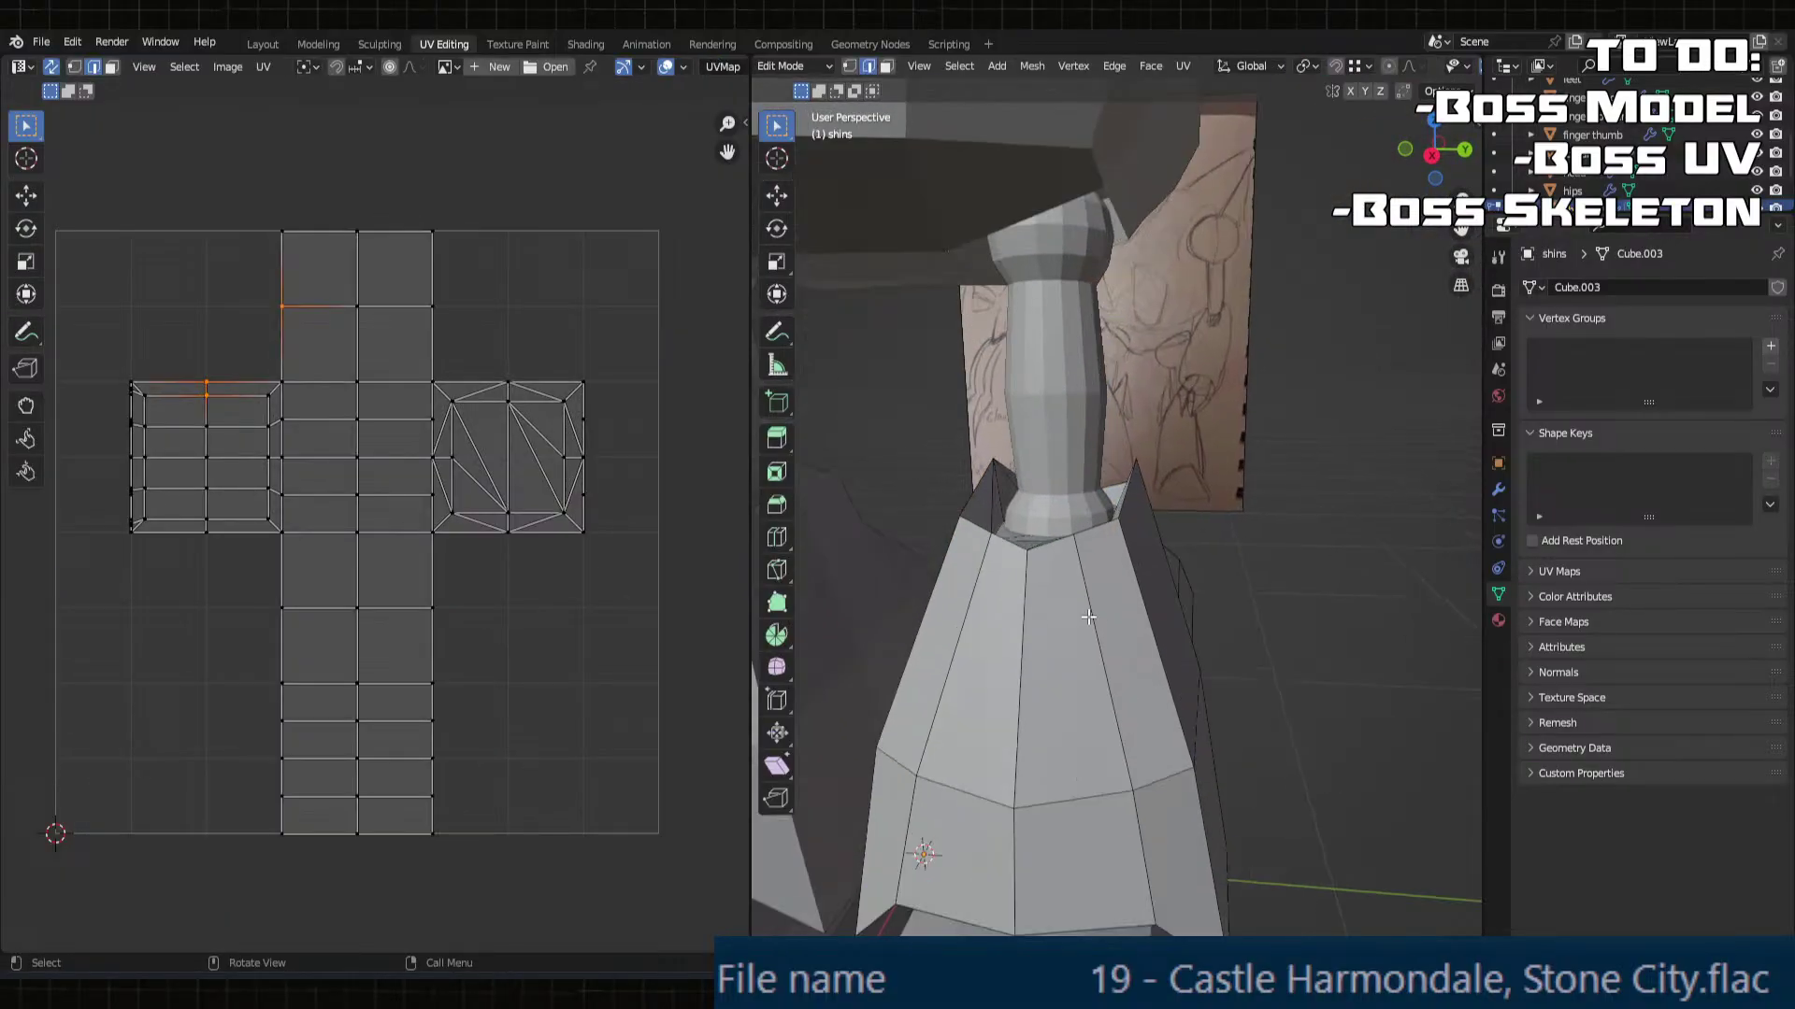
{"action": "middle_click_drag", "start_coordinate": [1086, 579], "coordinate": [1346, 659]}
{"action": "scroll", "coordinate": [1065, 603], "scroll_direction": "up", "scroll_amount": 2}
{"action": "key", "text": "1"}
{"action": "scroll", "coordinate": [1278, 661], "scroll_direction": "up", "scroll_amount": 2}
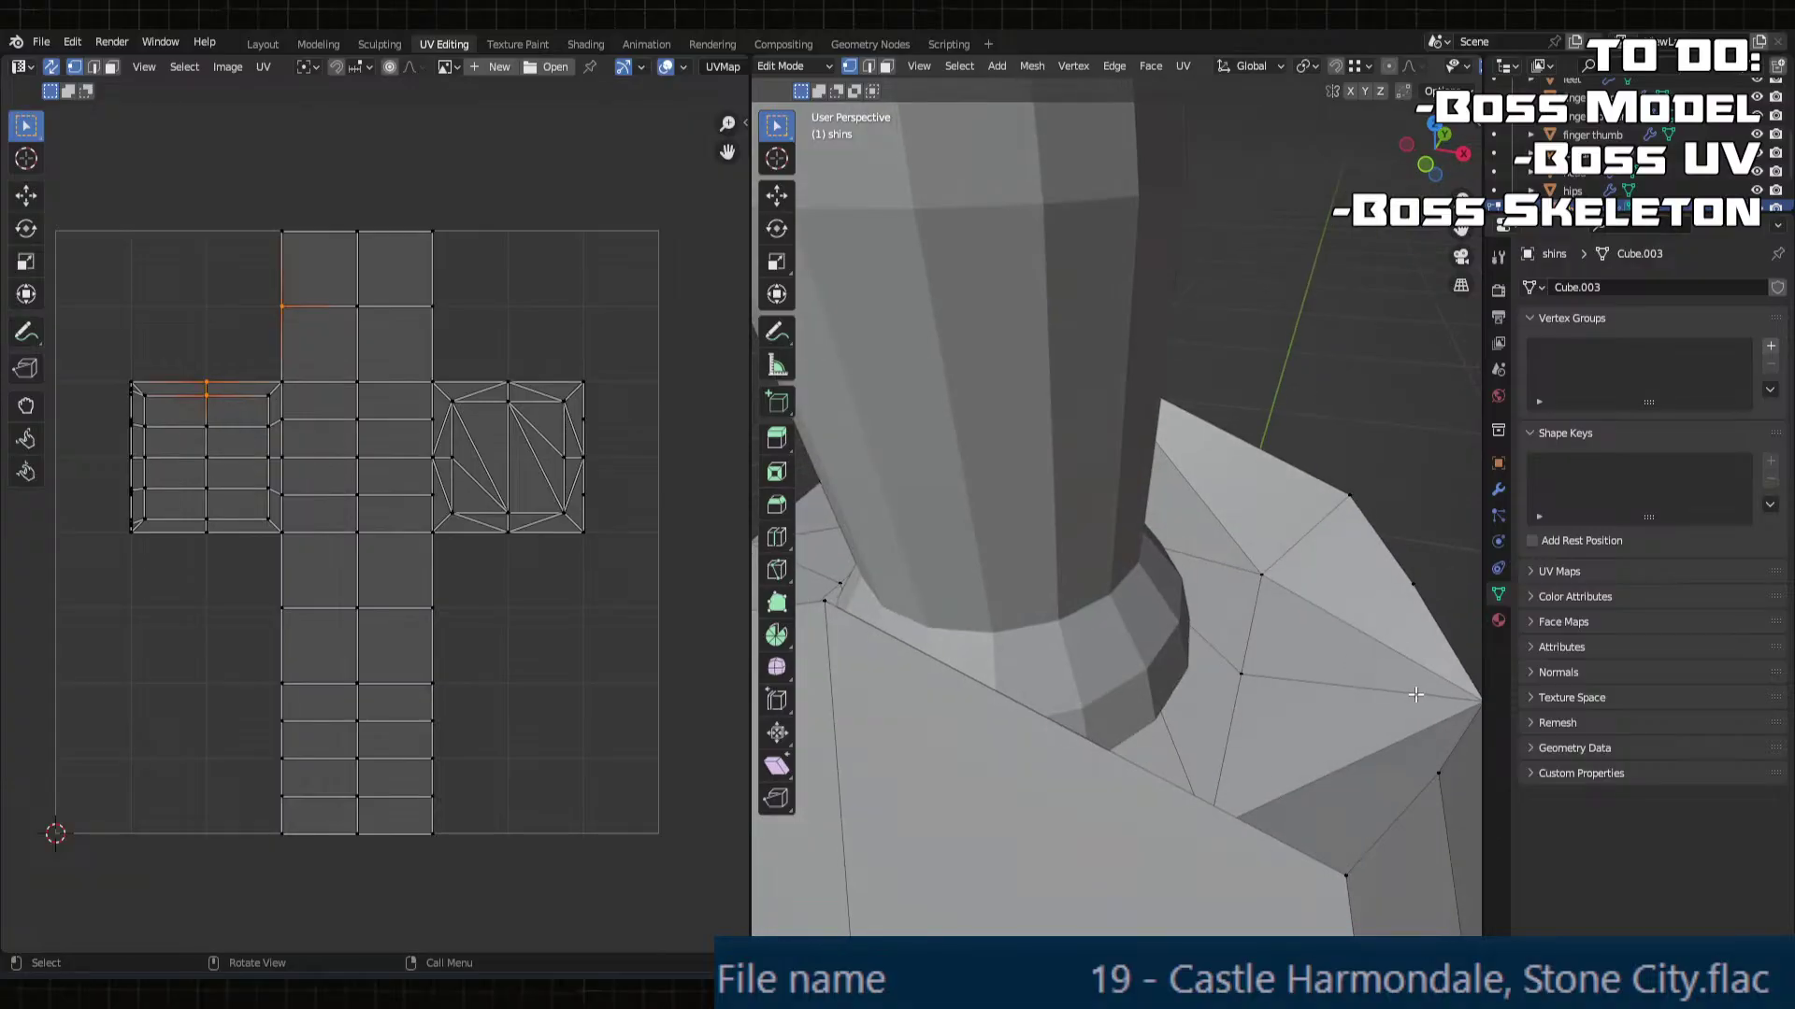
{"action": "middle_click_drag", "start_coordinate": [1472, 700], "coordinate": [984, 639]}
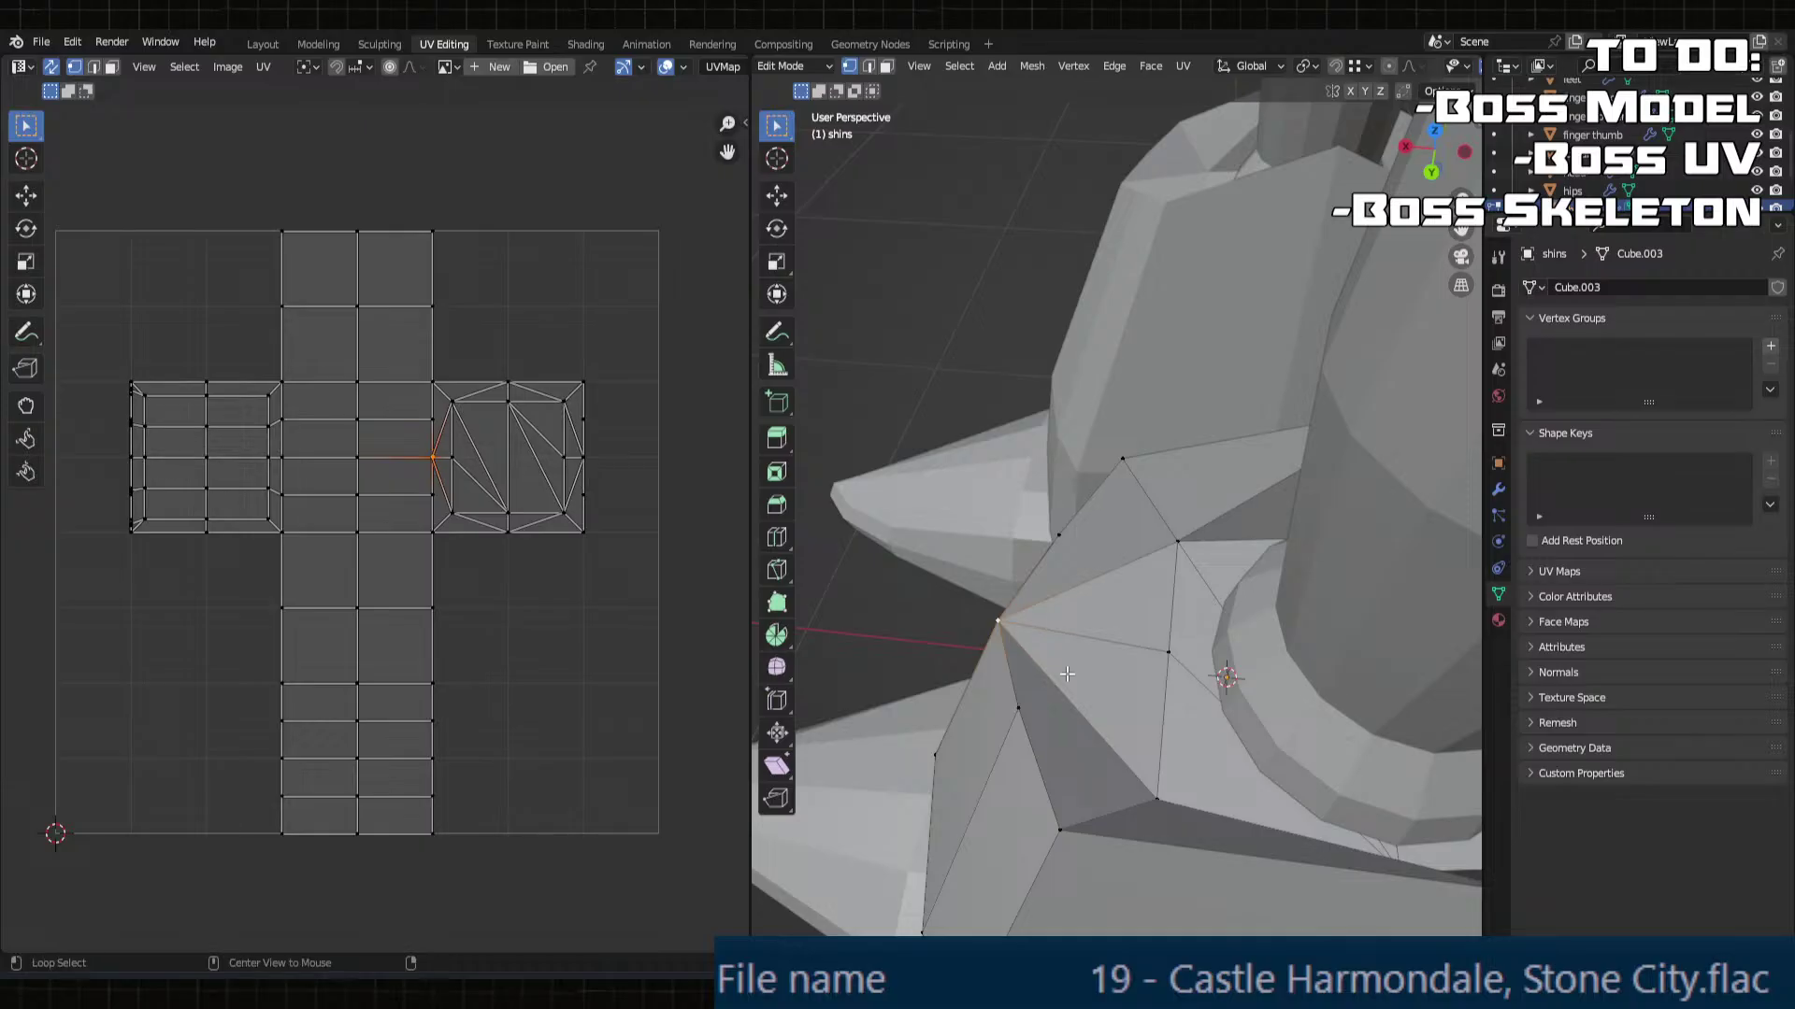
{"action": "left_click", "coordinate": [1016, 632]}
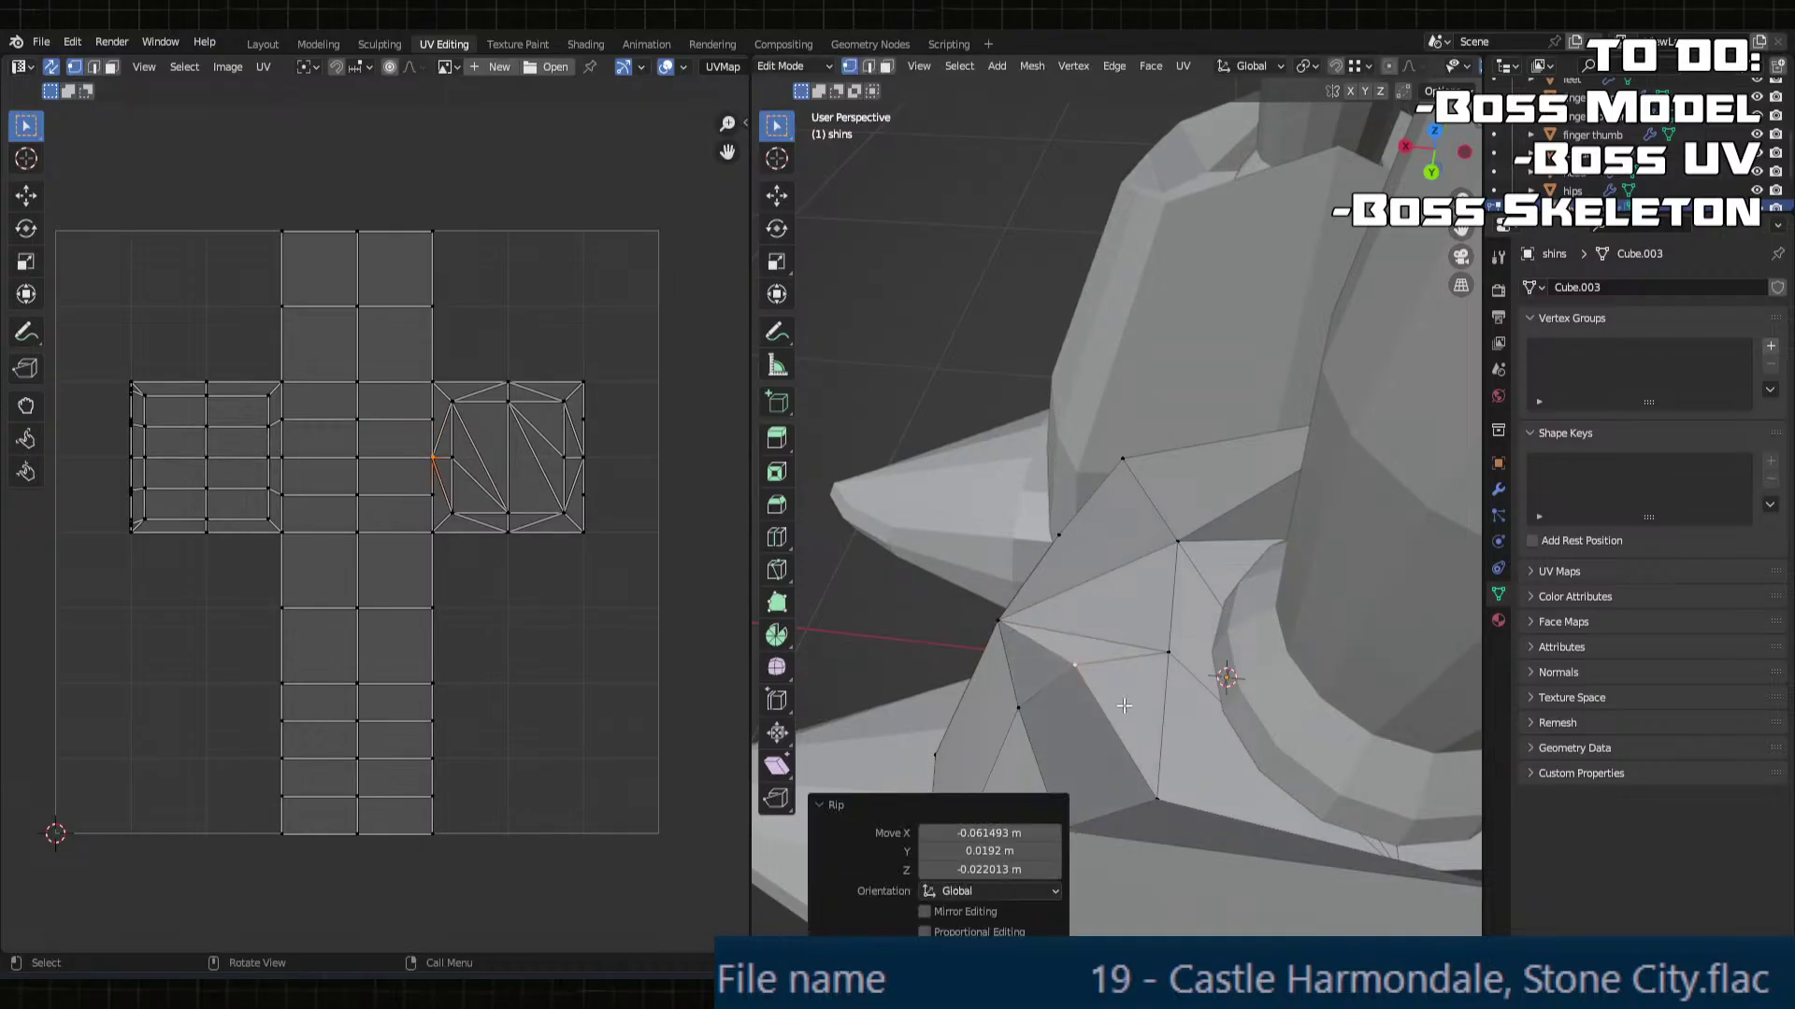
Step: Move the ripped vertex closer to the thigh joint and lower it about 0.014 m along Z
{"action": "key", "text": "g"}
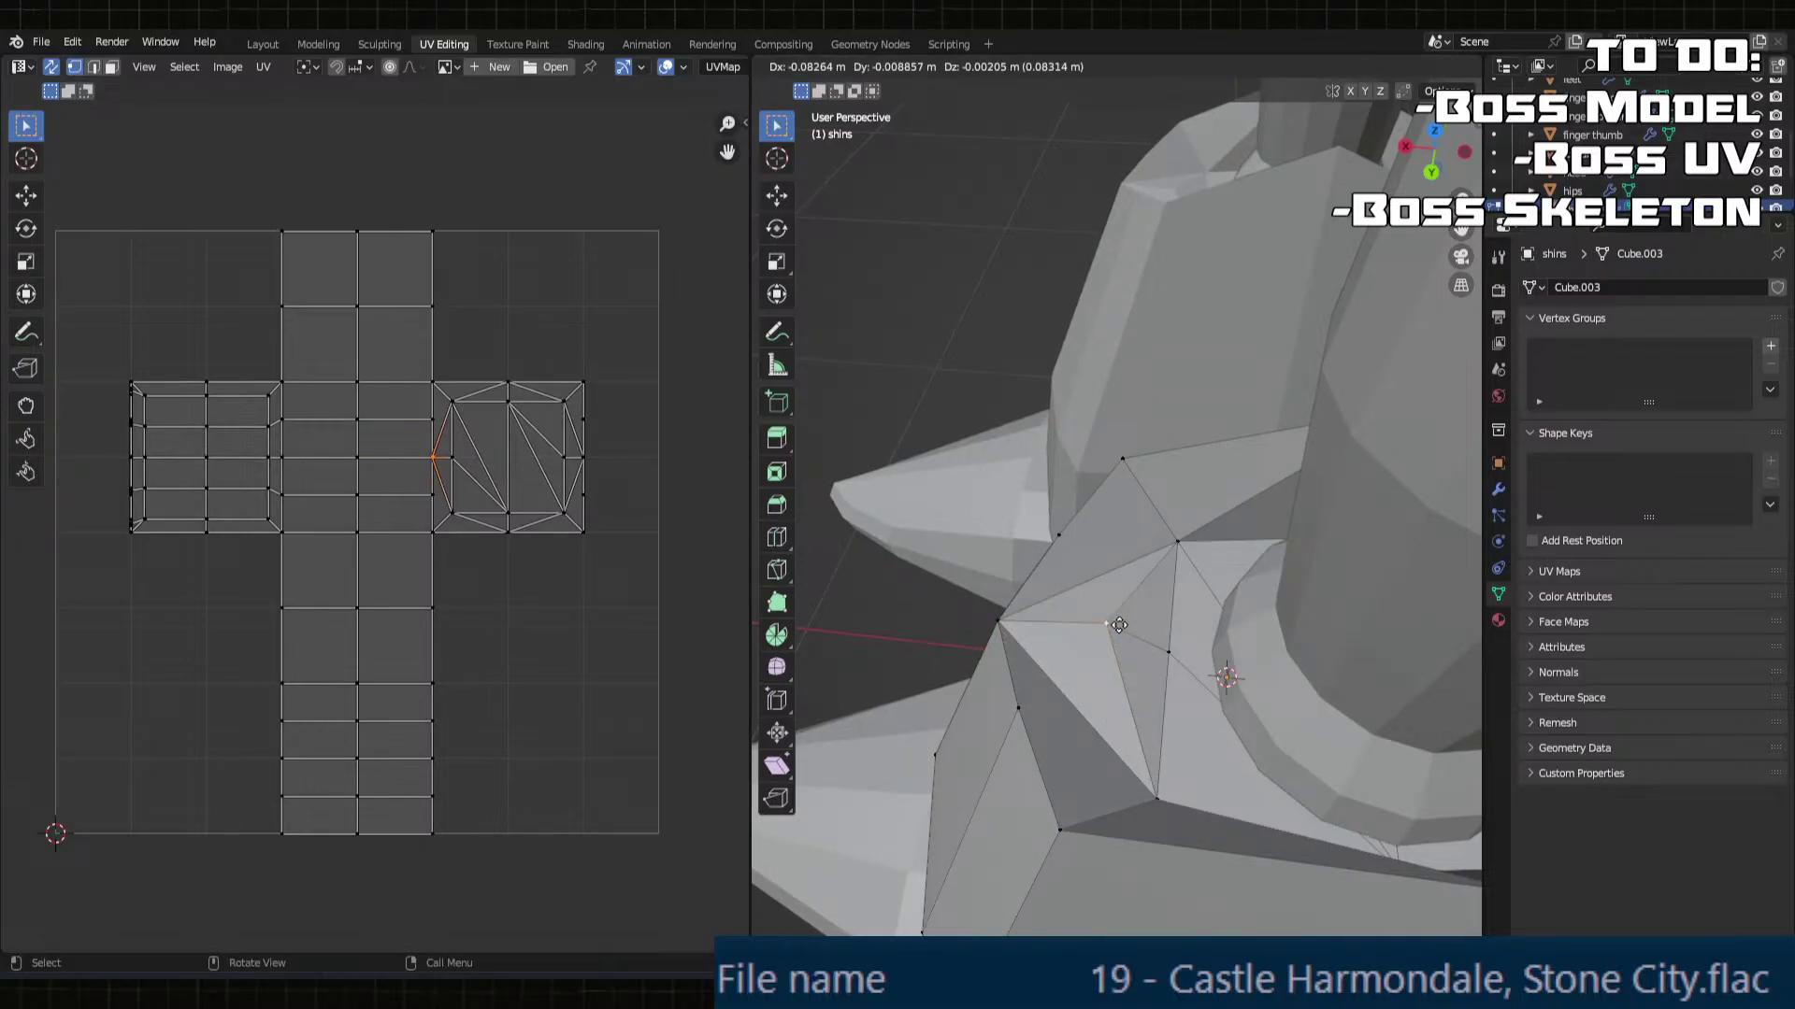
{"action": "left_click", "coordinate": [1131, 640]}
{"action": "middle_click_drag", "start_coordinate": [1131, 641], "coordinate": [1112, 602]}
{"action": "key", "text": "g"}
{"action": "key", "text": "z"}
{"action": "left_click", "coordinate": [1111, 614]}
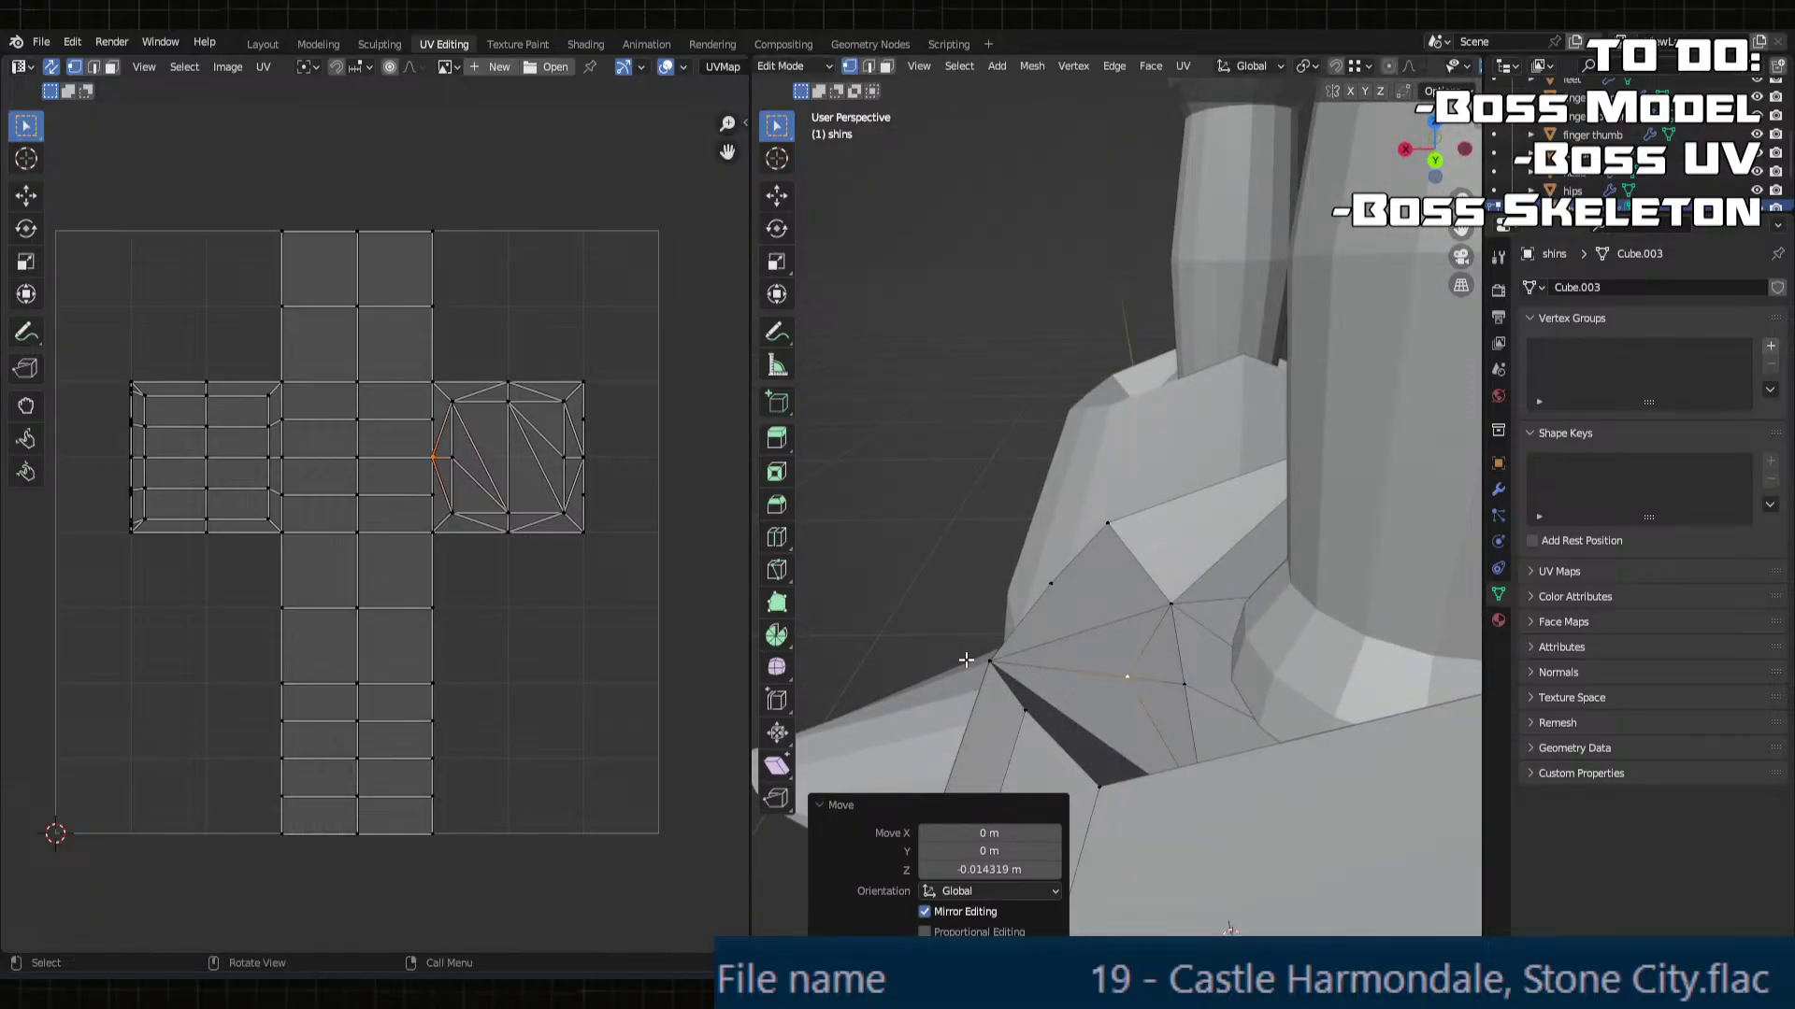
Step: Select the shin's remaining outer spike tip vertex and raise it about 0.04 m along Z
{"action": "left_click", "coordinate": [968, 660]}
{"action": "middle_click_drag", "start_coordinate": [968, 659], "coordinate": [1003, 625]}
{"action": "key", "text": "g"}
{"action": "key", "text": "x"}
{"action": "key", "text": "z"}
{"action": "left_click", "coordinate": [1038, 590]}
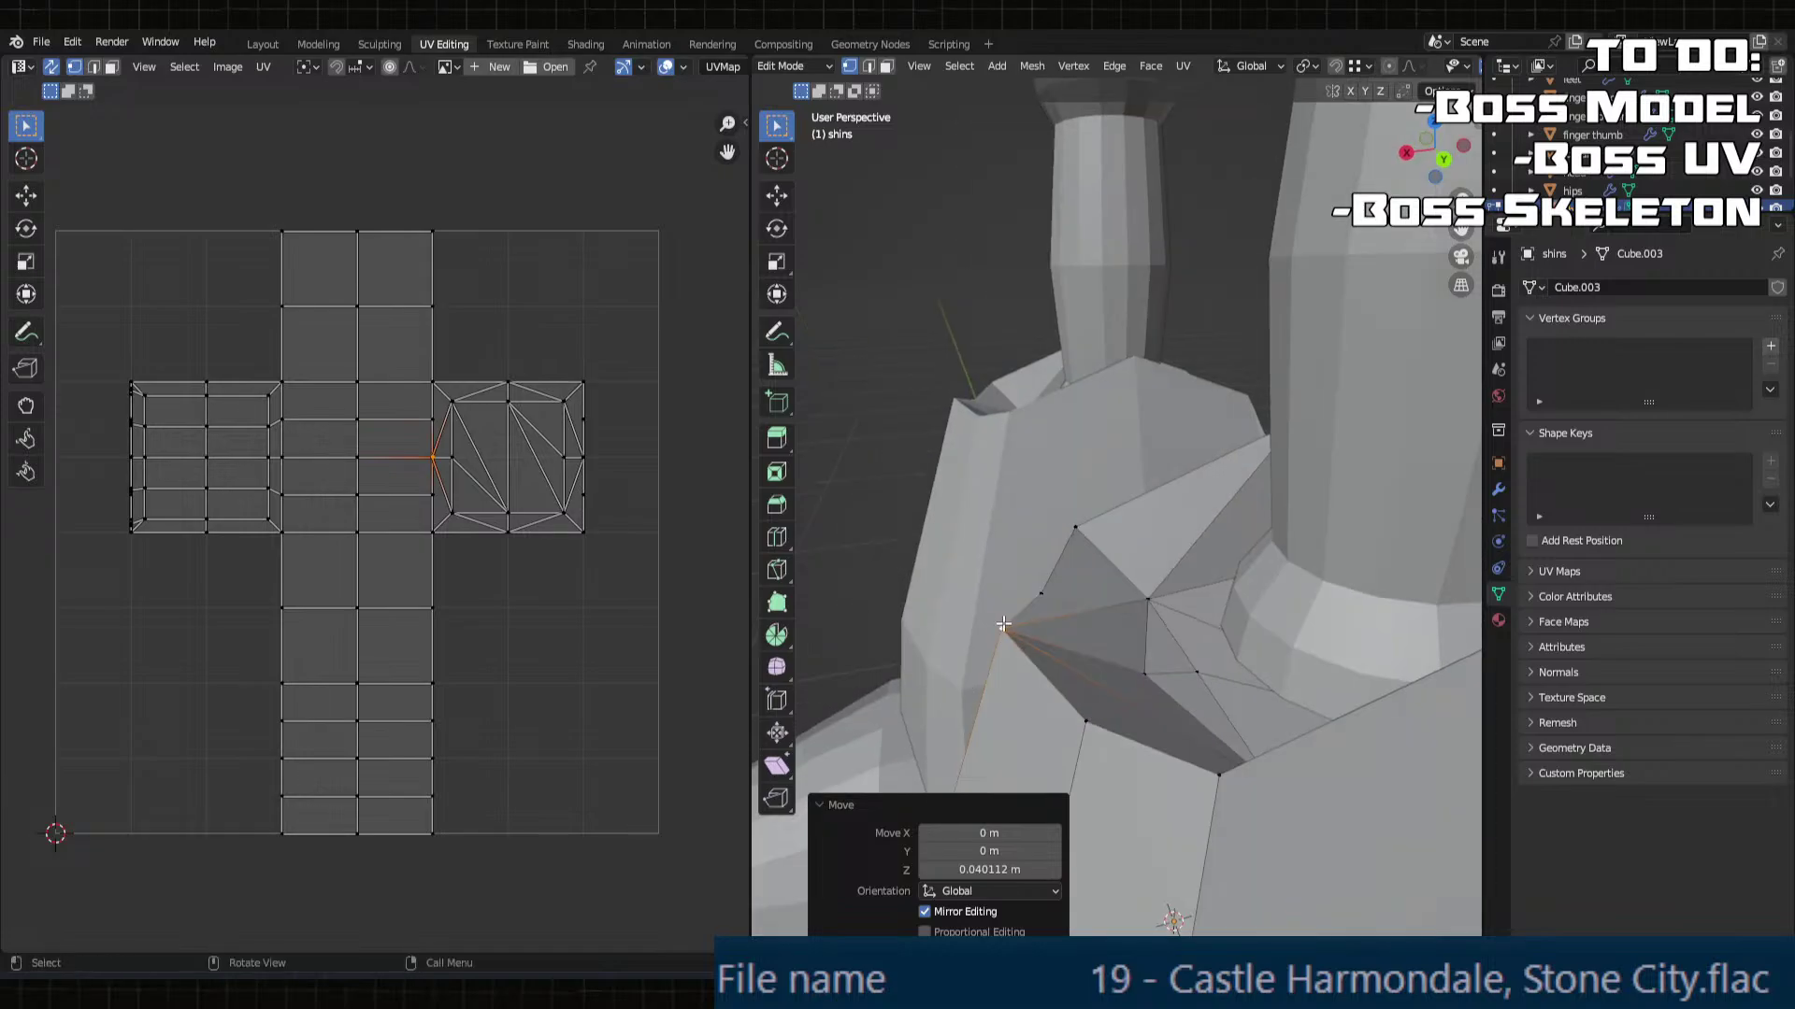
Step: Add the neighbouring rim vertex to the selected spike tip and move them along the X axis
{"action": "left_click", "coordinate": [1084, 725], "text": "shift"}
{"action": "middle_click_drag", "start_coordinate": [1084, 725], "coordinate": [1107, 630]}
{"action": "key", "text": "g"}
{"action": "key", "text": "x"}
{"action": "left_click", "coordinate": [1062, 589]}
Step: Try to reposition the upper rim vertex at the front of the shin along a global axis, and undo the move
{"action": "left_click", "coordinate": [1075, 617]}
{"action": "key", "text": "g"}
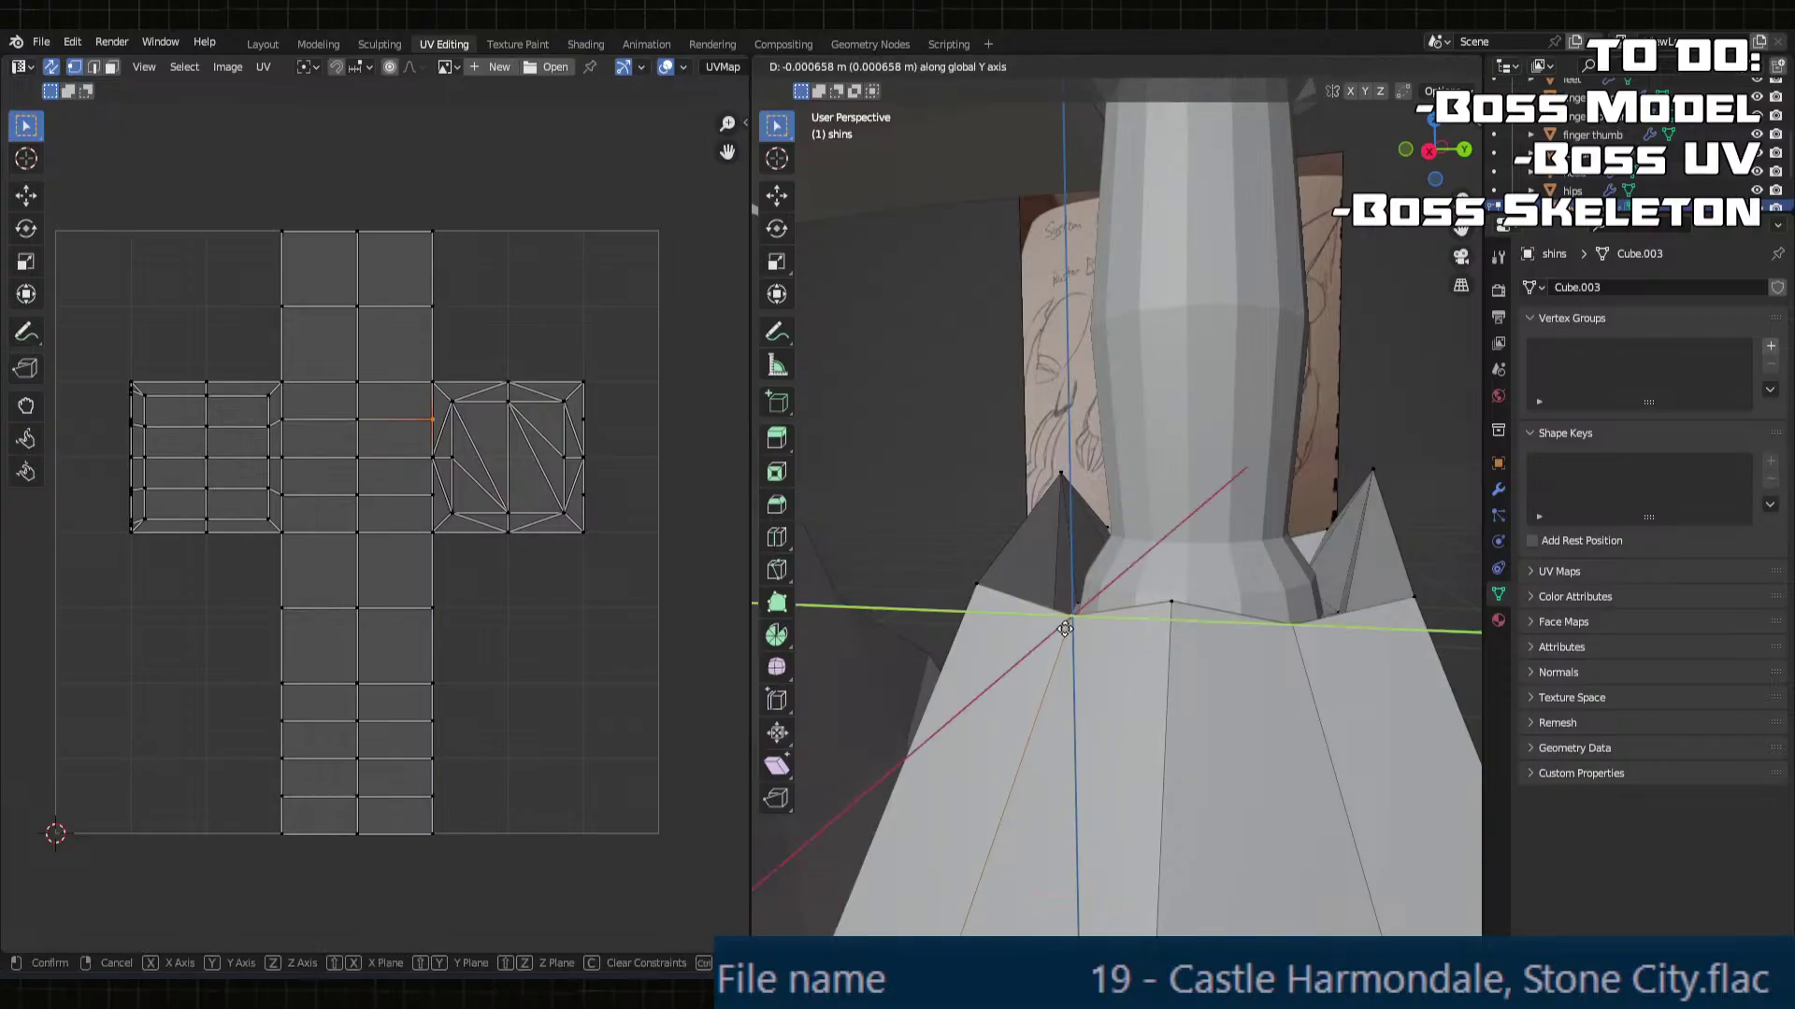
{"action": "key", "text": "z"}
{"action": "left_click", "coordinate": [1099, 600]}
{"action": "key", "text": "ctrl+z"}
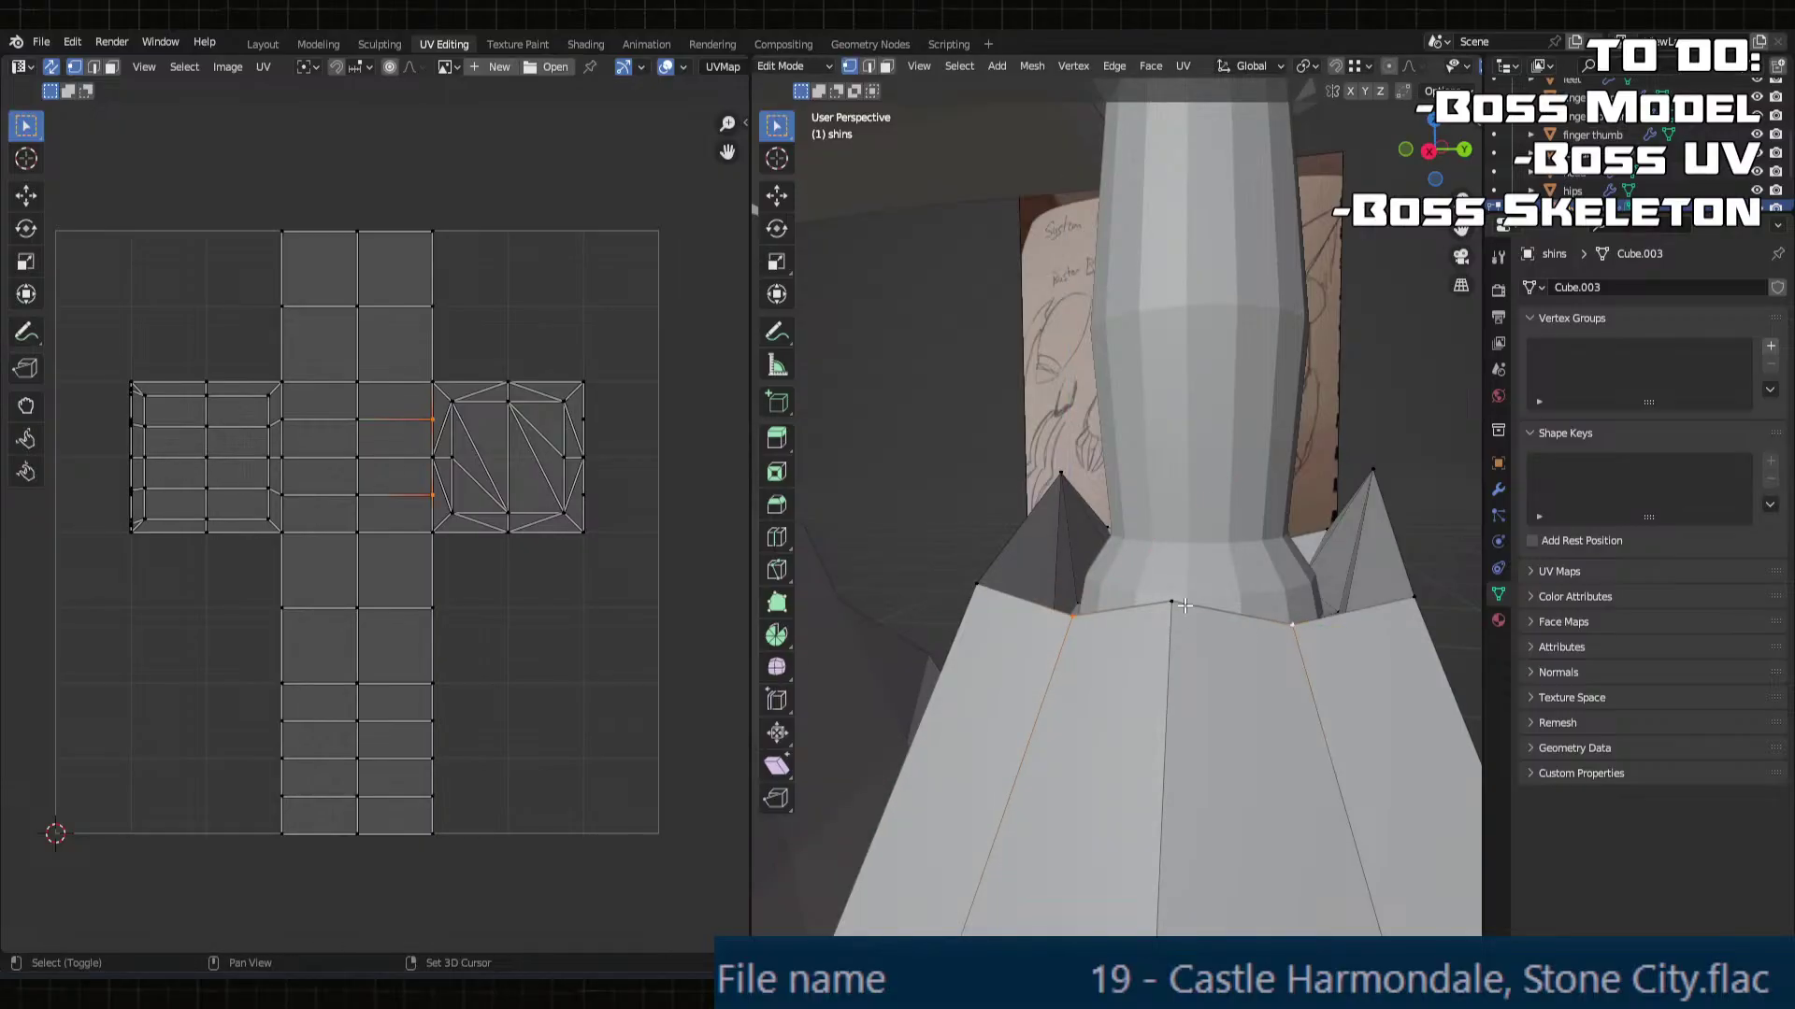
Step: Raise the three front rim vertices of the shin along Z, by about 0.059 m in the first of two moves
{"action": "middle_click_drag", "start_coordinate": [1184, 606], "coordinate": [979, 561]}
{"action": "key", "text": "g"}
{"action": "key", "text": "x"}
{"action": "key", "text": "z"}
{"action": "left_click", "coordinate": [1214, 514]}
{"action": "key", "text": "g"}
{"action": "key", "text": "x"}
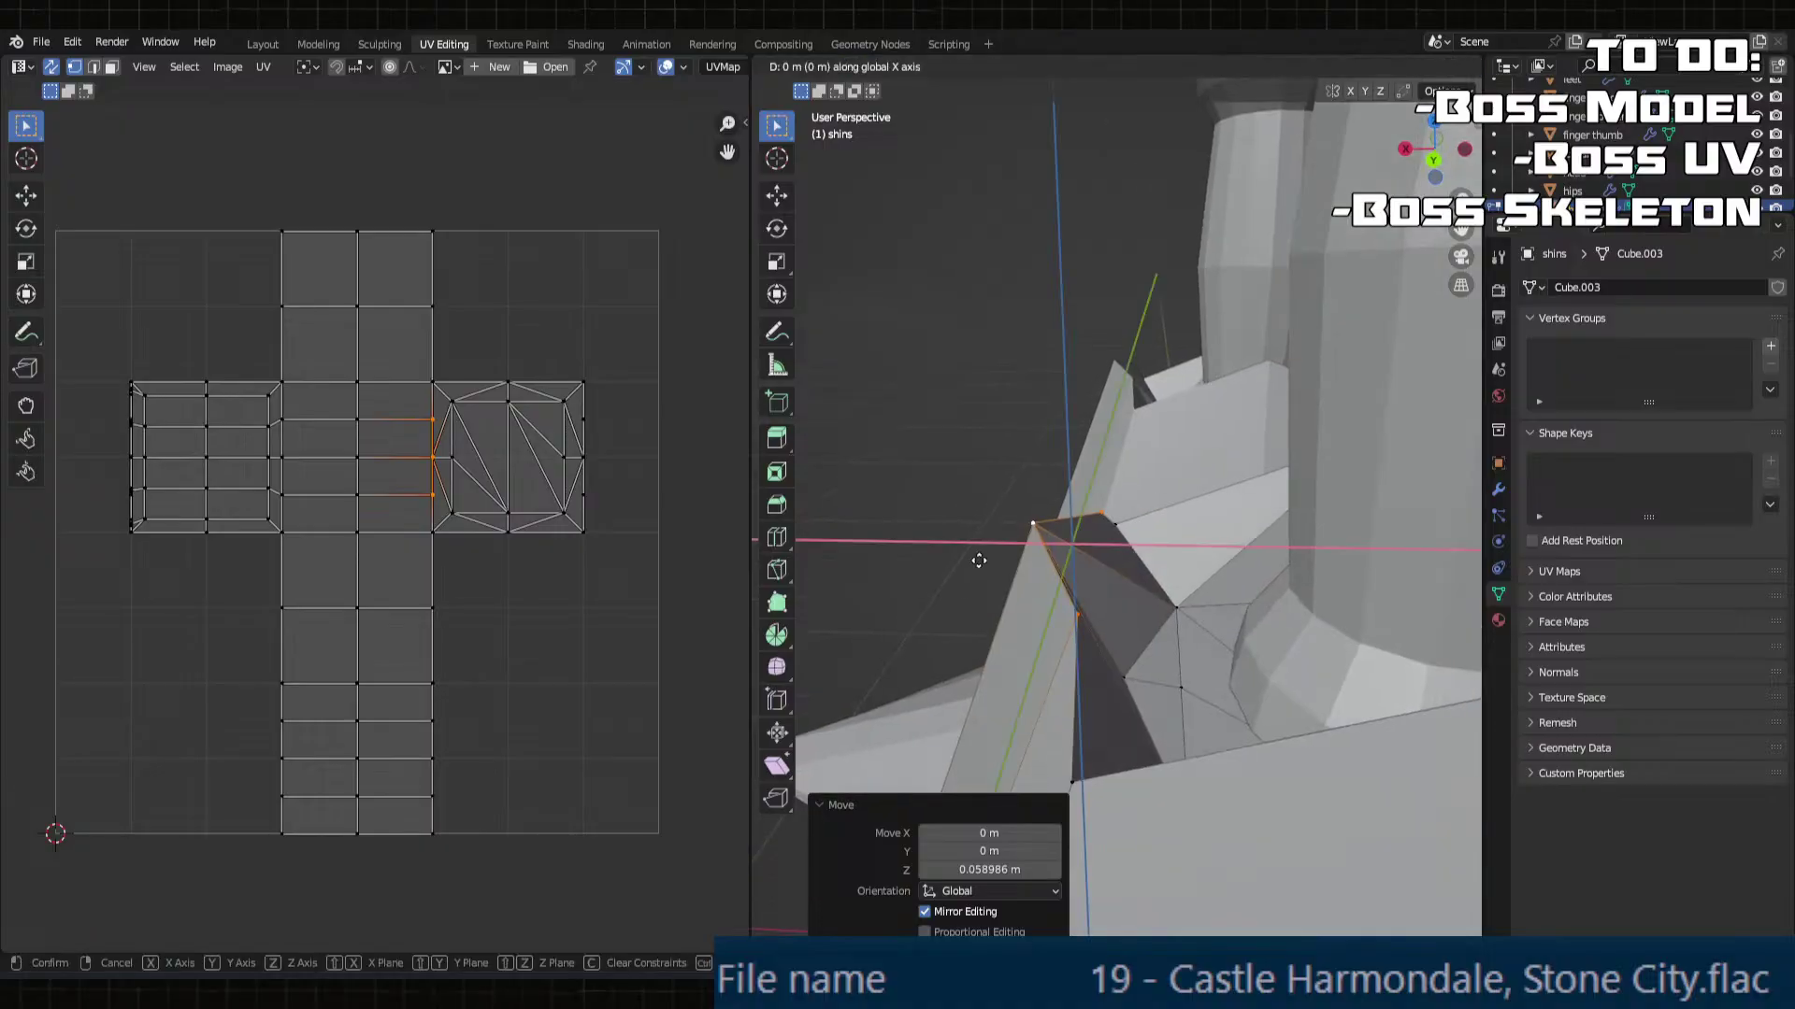
{"action": "key", "text": "z"}
{"action": "left_click", "coordinate": [969, 464]}
Step: Lower the two rim vertices on either side of the shin's front tip about 0.051 m along Z
{"action": "middle_click_drag", "start_coordinate": [969, 464], "coordinate": [1112, 425]}
{"action": "key", "text": "g"}
{"action": "key", "text": "z"}
{"action": "left_click", "coordinate": [1128, 493]}
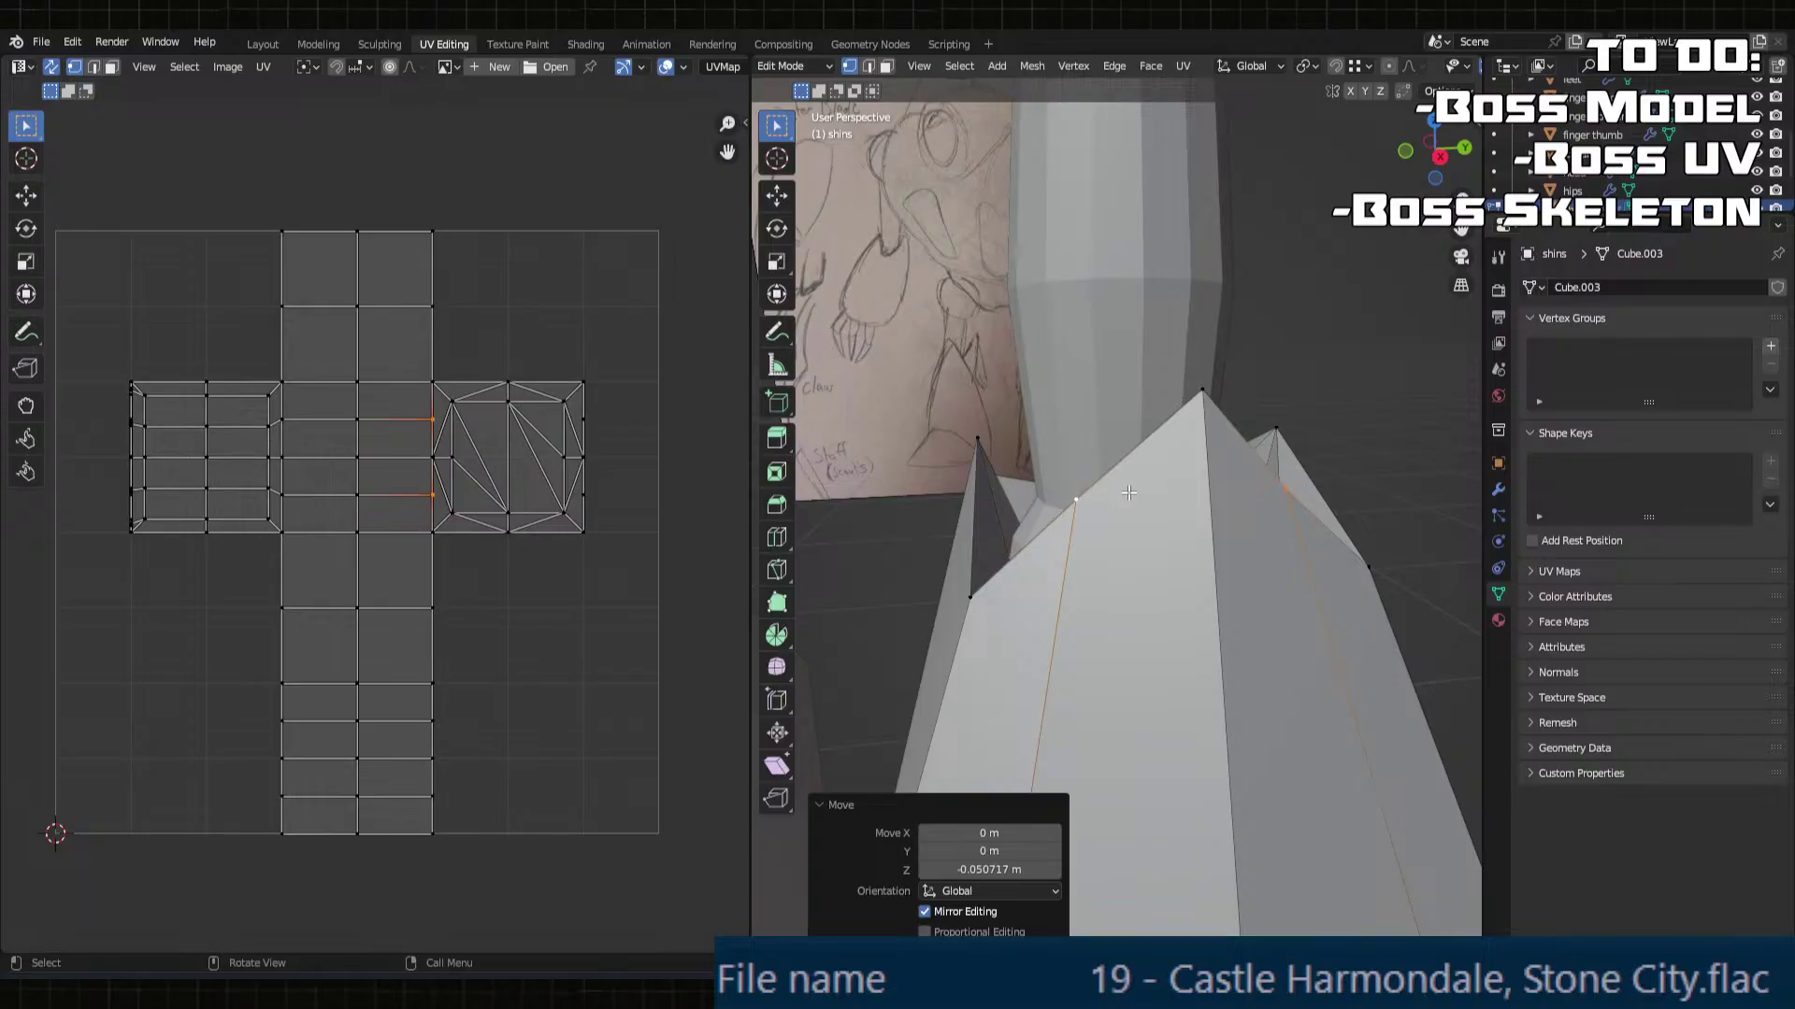
{"action": "key", "text": "s"}
{"action": "key", "text": "y"}
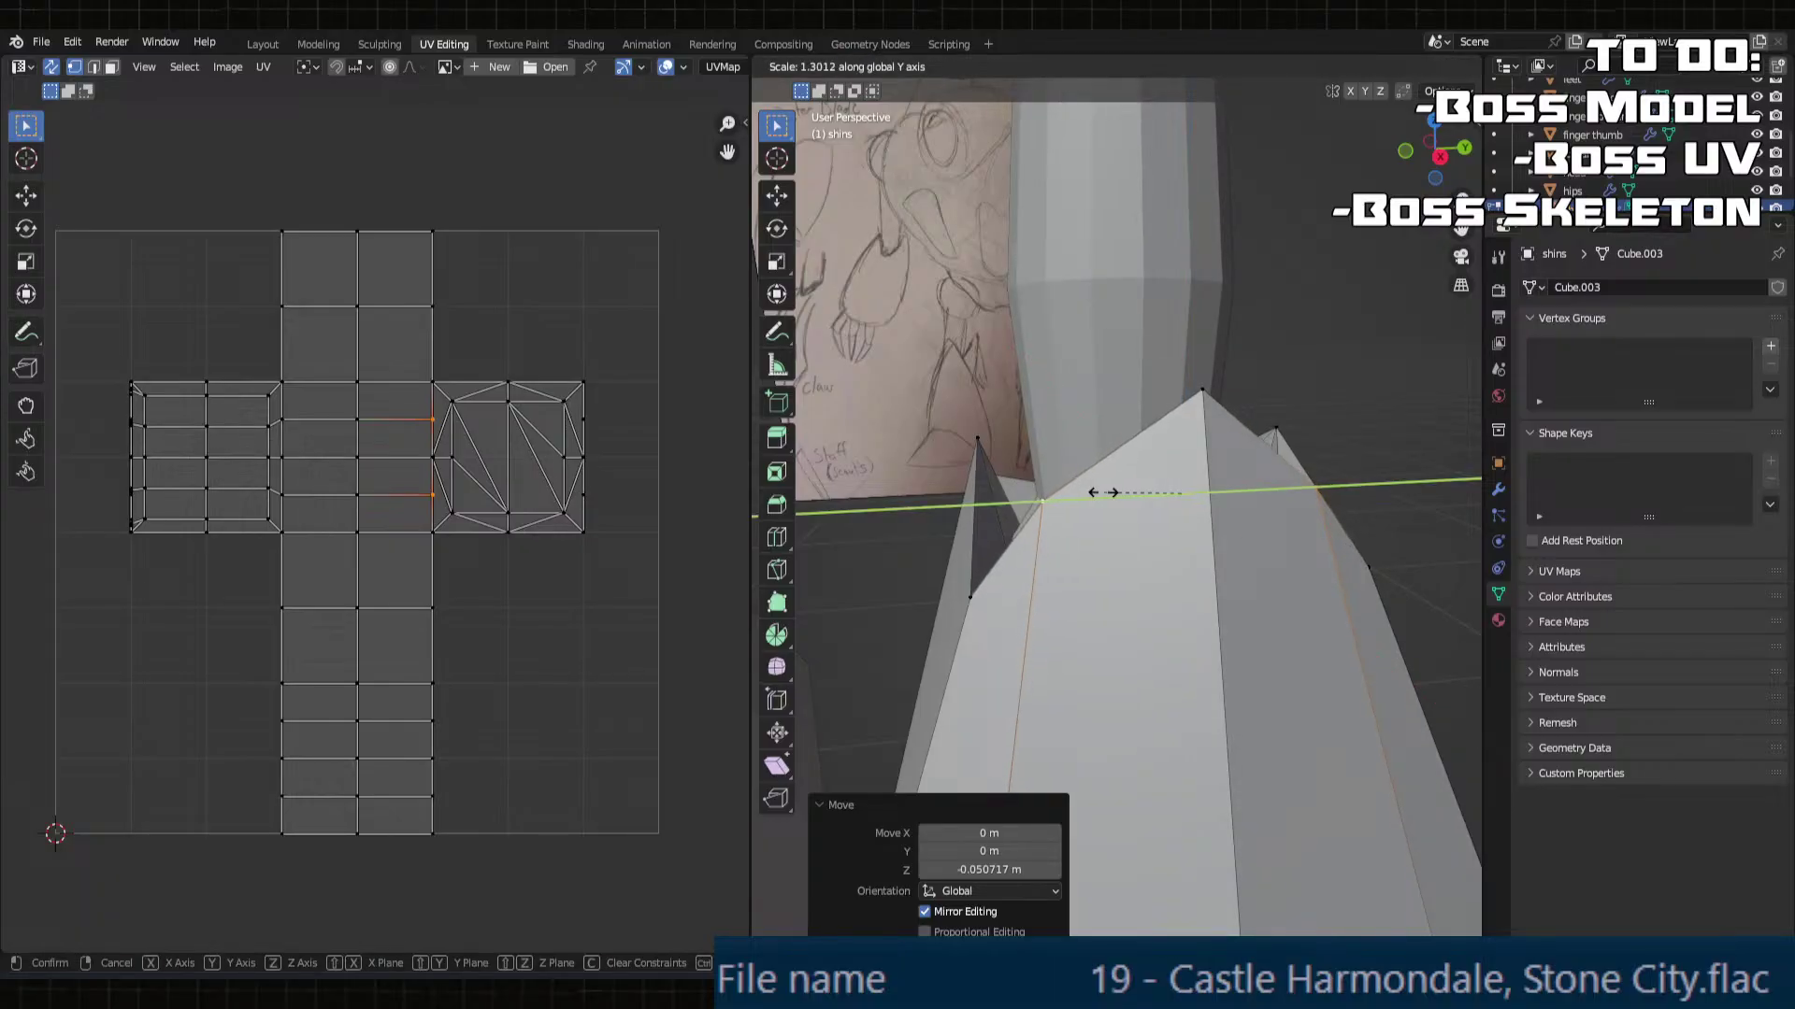
{"action": "right_click", "coordinate": [1103, 492]}
Step: Select the faces on the inner side of the shin's front spike and triangulate them
{"action": "middle_click_drag", "start_coordinate": [1103, 493], "coordinate": [1056, 621]}
{"action": "key", "text": "Tab"}
{"action": "key", "text": "Tab"}
{"action": "scroll", "coordinate": [1025, 589], "scroll_direction": "up", "scroll_amount": 3}
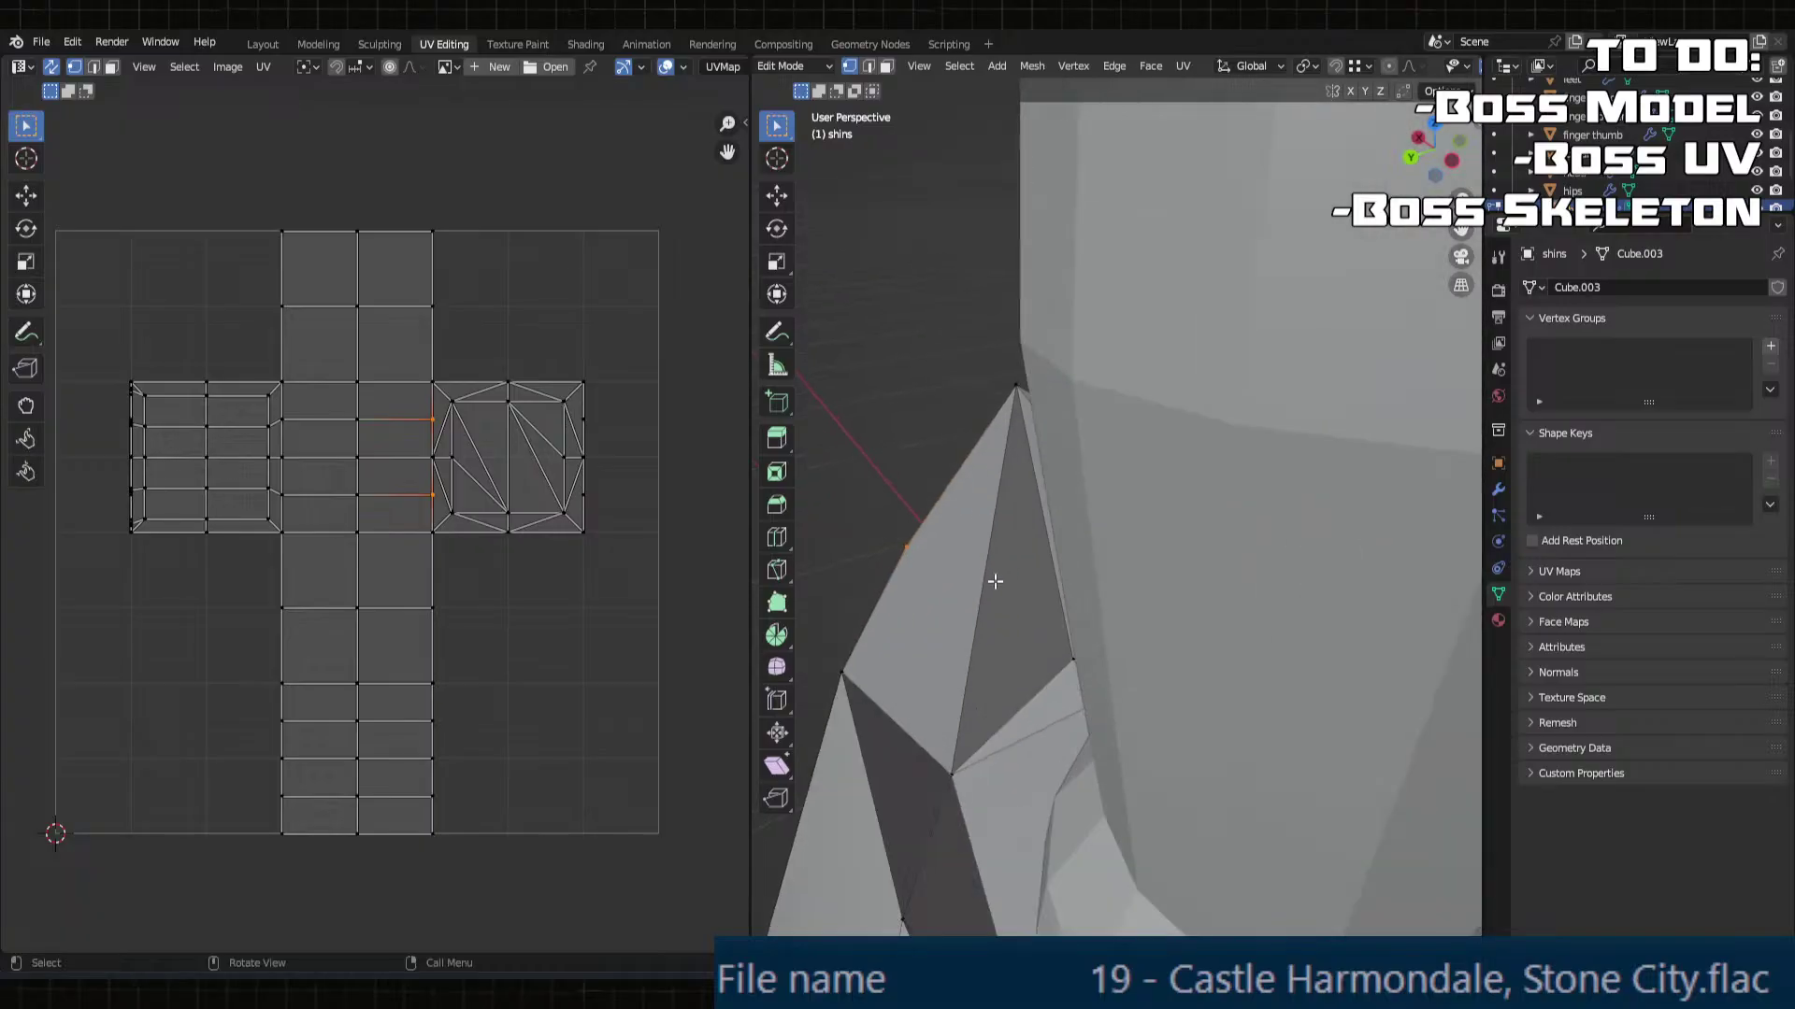
{"action": "left_click", "coordinate": [960, 568]}
{"action": "middle_click_drag", "start_coordinate": [959, 567], "coordinate": [1042, 571]}
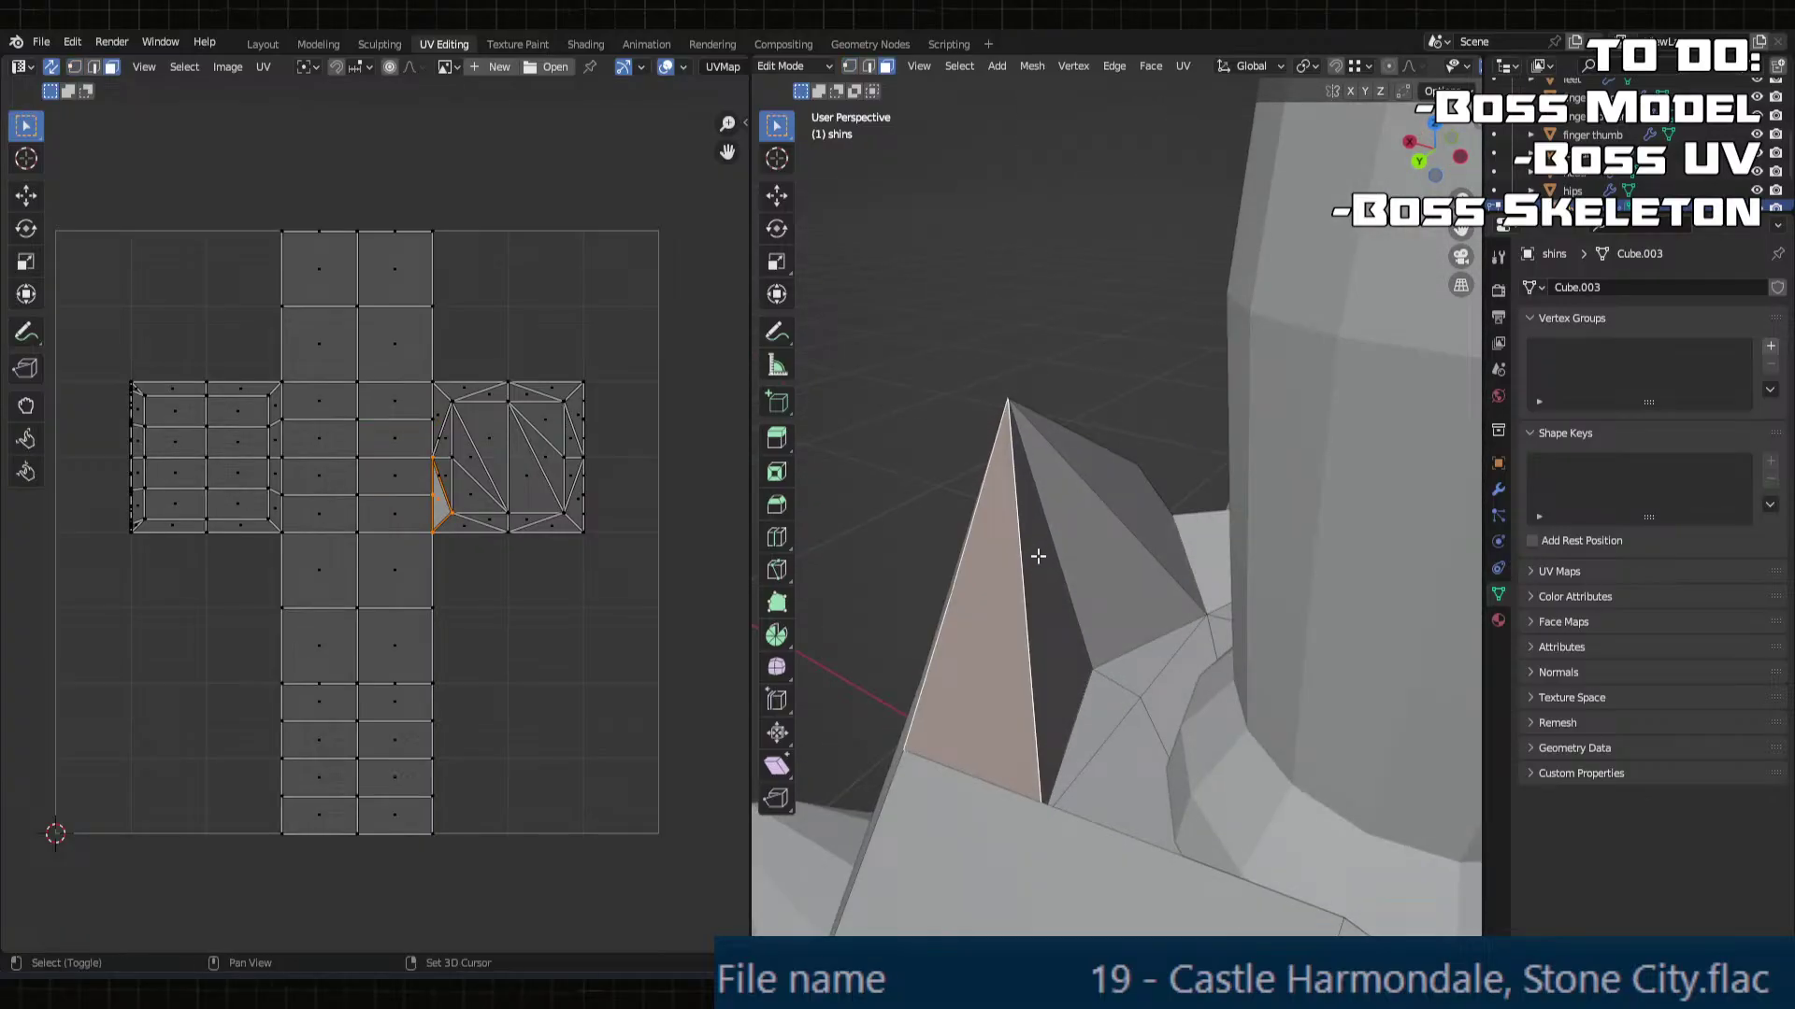
{"action": "left_click", "coordinate": [1127, 506], "text": "shift"}
{"action": "middle_click_drag", "start_coordinate": [1127, 506], "coordinate": [1125, 498]}
{"action": "right_click", "coordinate": [1126, 497]}
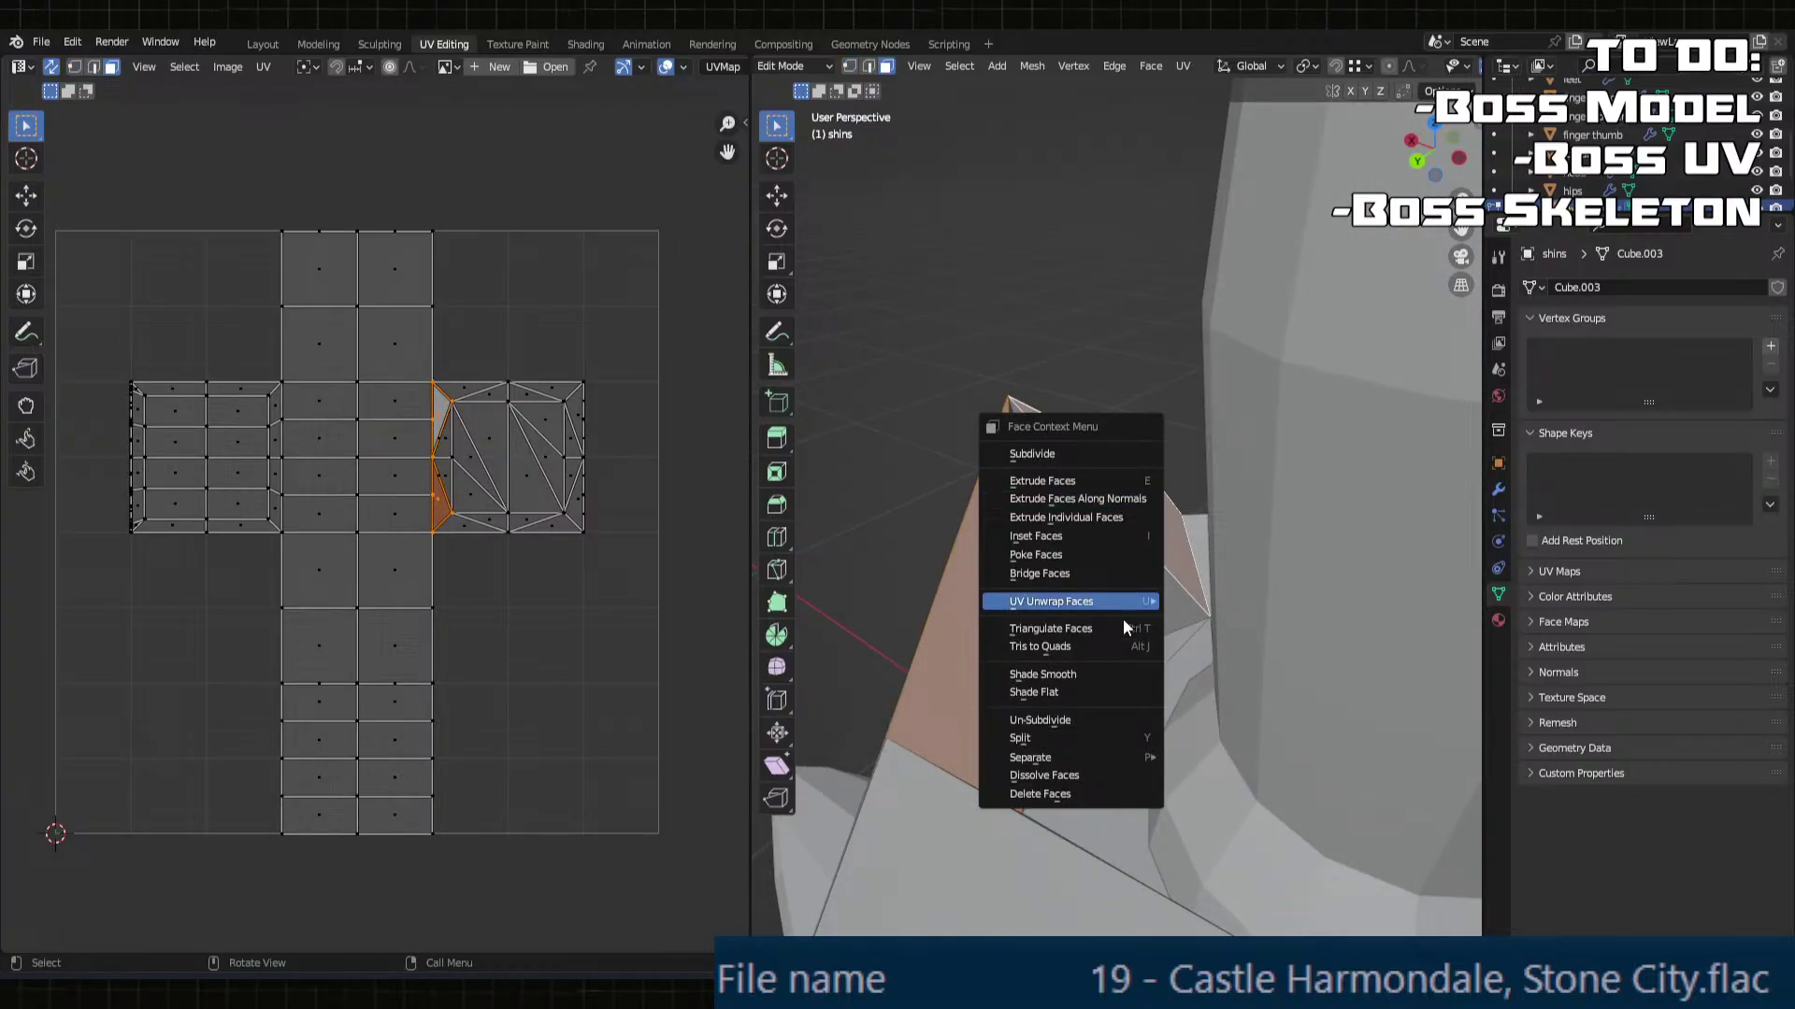
{"action": "left_click", "coordinate": [1040, 630]}
Step: Reposition a vertex on the triangulated front spike along the X axis
{"action": "mouse_move", "coordinate": [1054, 547]}
{"action": "middle_mouse_down"}
{"action": "mouse_move", "coordinate": [1134, 566]}
{"action": "mouse_move", "coordinate": [1094, 645]}
{"action": "mouse_move", "coordinate": [1114, 444]}
{"action": "mouse_move", "coordinate": [1105, 473]}
{"action": "mouse_move", "coordinate": [1376, 598]}
{"action": "mouse_move", "coordinate": [1084, 647]}
{"action": "mouse_move", "coordinate": [1189, 689]}
{"action": "mouse_move", "coordinate": [1204, 727]}
{"action": "middle_mouse_up"}
{"action": "key", "text": "1"}
{"action": "left_click", "coordinate": [1074, 641]}
{"action": "key", "text": "g"}
{"action": "key", "text": "x"}
{"action": "left_click", "coordinate": [1099, 467]}
Step: Move the inner ledge vertex behind the front spike about -0.008 m along X and shift its neighbour at the spike's base along X
{"action": "left_click", "coordinate": [1189, 690]}
{"action": "key", "text": "g"}
{"action": "key", "text": "x"}
{"action": "left_click", "coordinate": [1223, 730]}
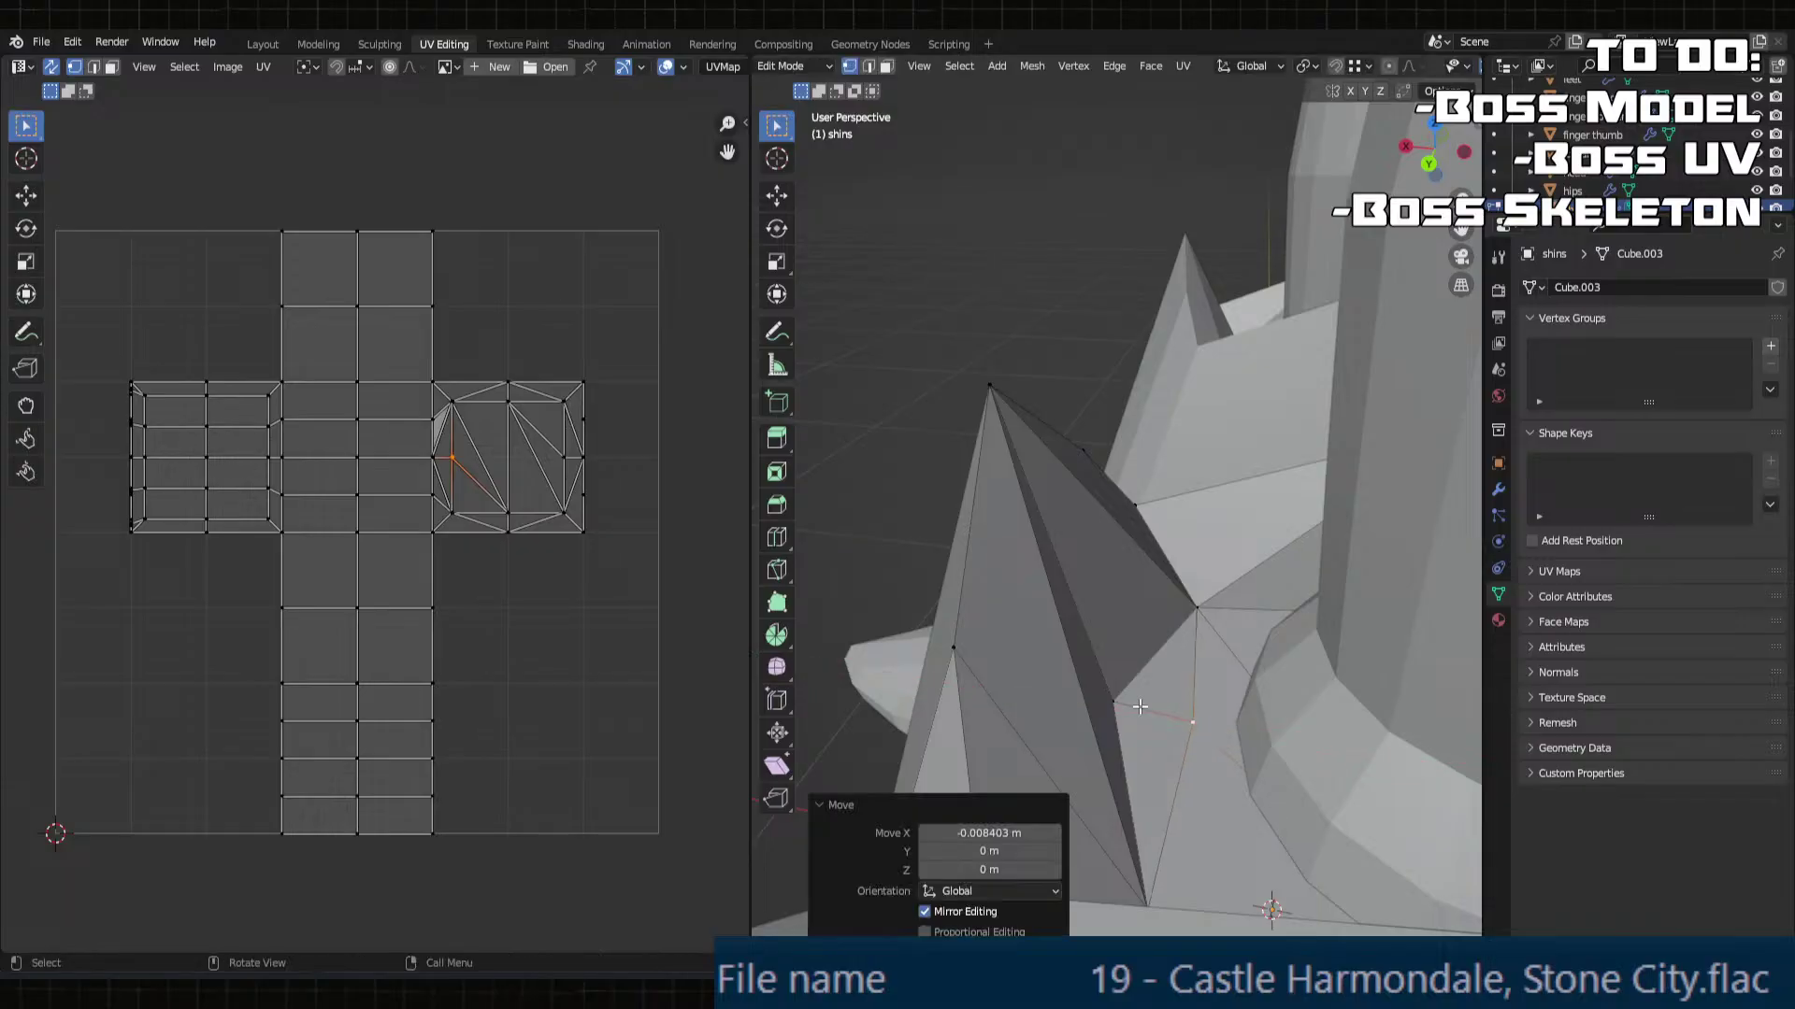
{"action": "left_click", "coordinate": [1141, 707]}
{"action": "key", "text": "g"}
{"action": "key", "text": "x"}
{"action": "left_click", "coordinate": [1152, 708]}
Step: Raise the three rear rim vertices of the shin along Z, then raise the middle one separately
{"action": "middle_click_drag", "start_coordinate": [1152, 709], "coordinate": [970, 677]}
{"action": "left_click", "coordinate": [1271, 703]}
{"action": "middle_click_drag", "start_coordinate": [1129, 588], "coordinate": [1150, 580]}
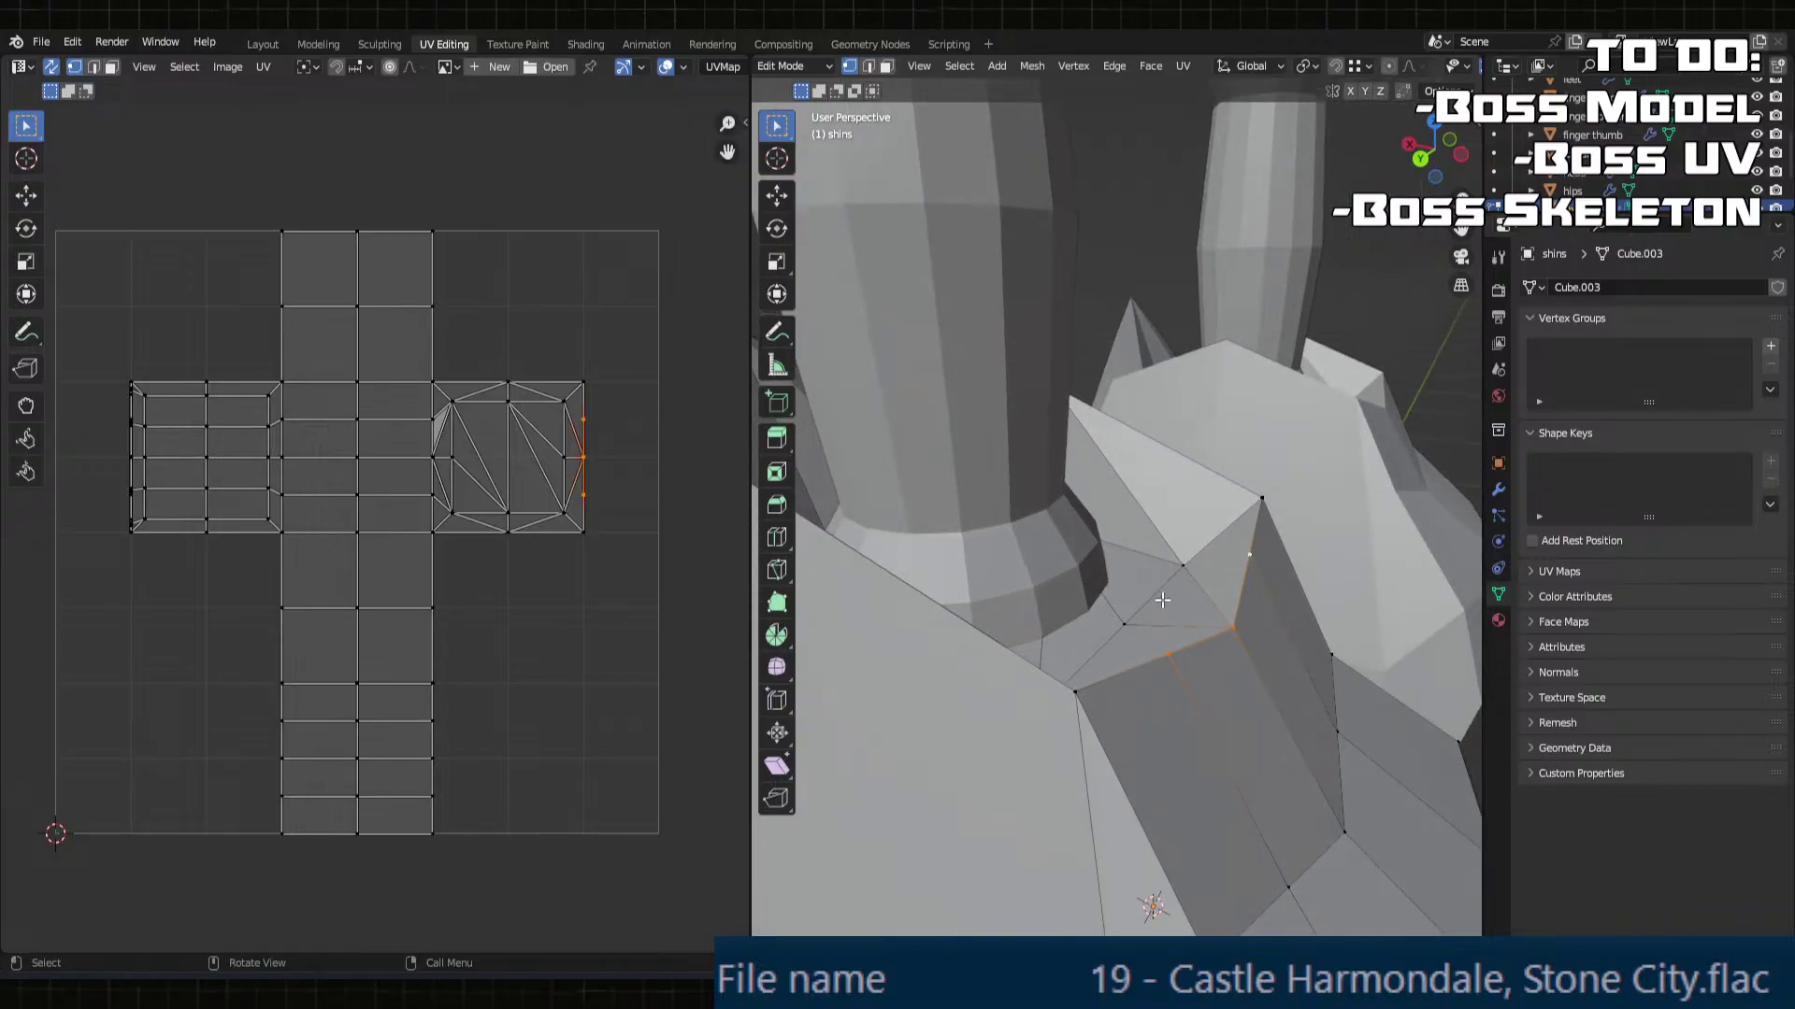
{"action": "key", "text": "g"}
{"action": "key", "text": "z"}
{"action": "left_click", "coordinate": [1157, 508]}
{"action": "mouse_move", "coordinate": [1157, 508]}
{"action": "middle_mouse_down"}
{"action": "mouse_move", "coordinate": [1174, 595]}
{"action": "mouse_move", "coordinate": [1140, 531]}
{"action": "middle_mouse_up"}
{"action": "key", "text": "g"}
{"action": "key", "text": "z"}
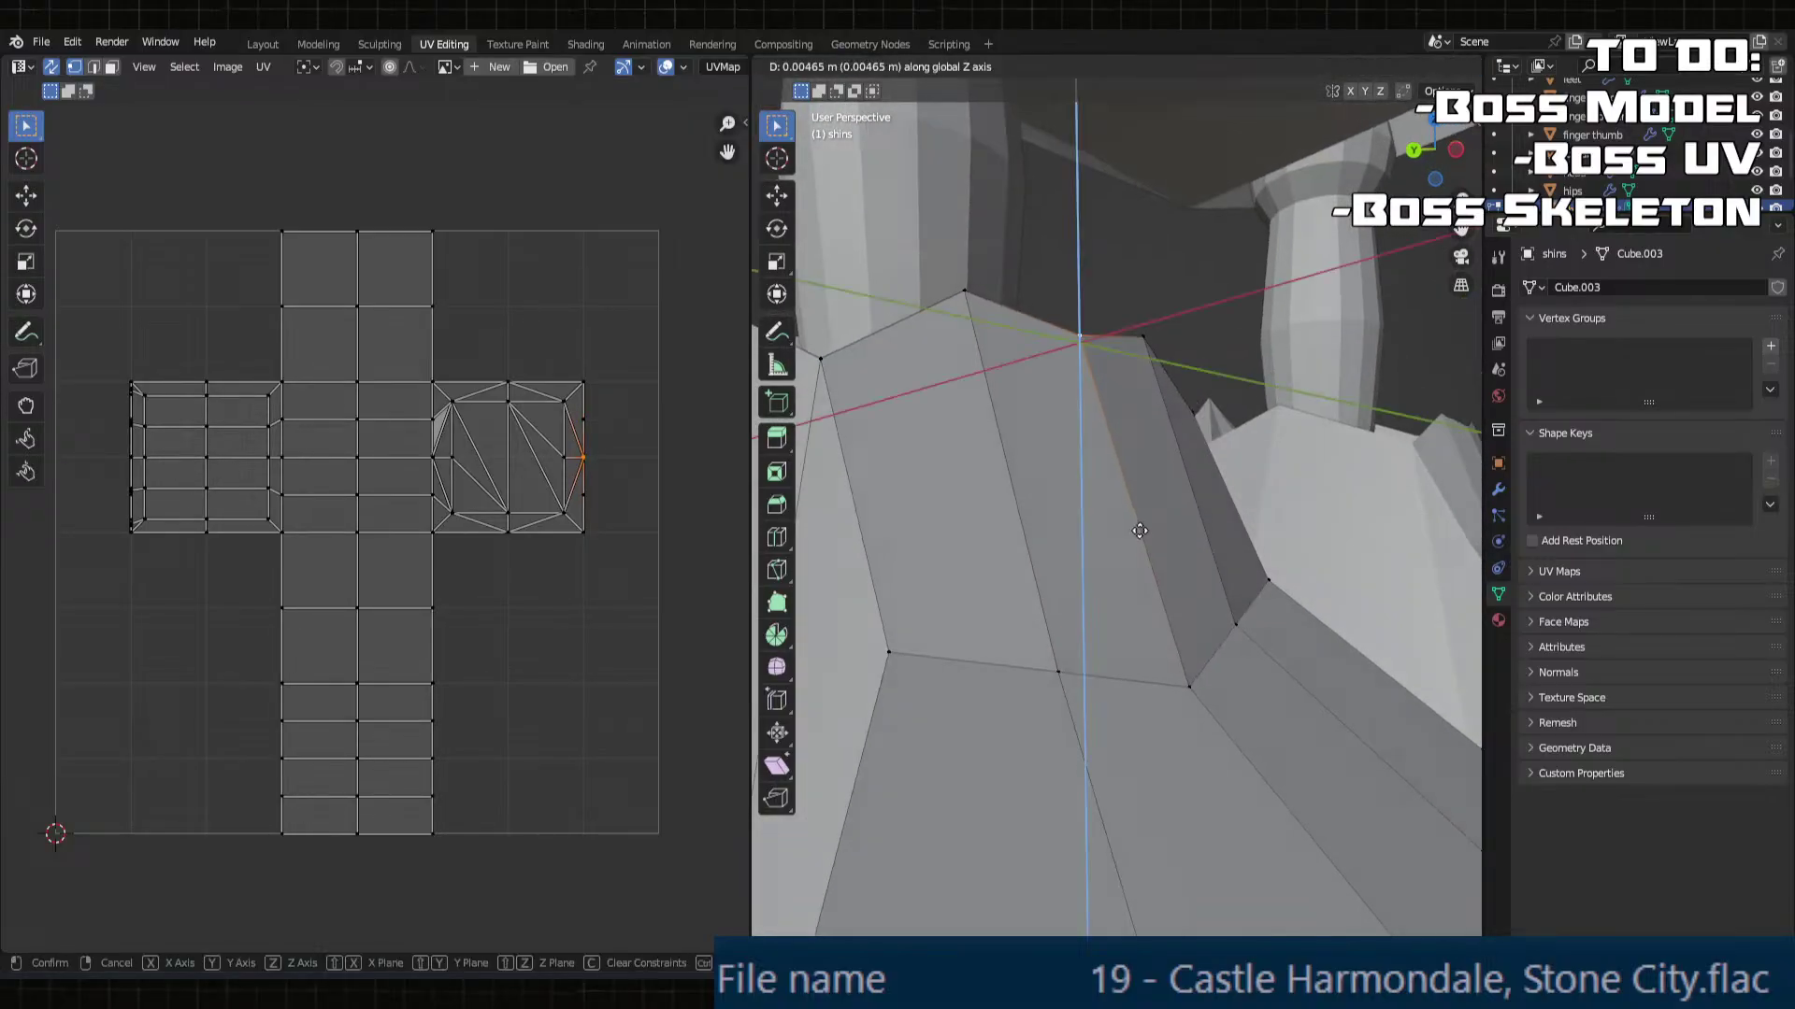
{"action": "left_click", "coordinate": [1128, 435]}
Step: Raise the three selected rear rim vertices of the shin further along the Z axis
{"action": "middle_click_drag", "start_coordinate": [1128, 436], "coordinate": [1229, 493]}
{"action": "left_click", "coordinate": [1215, 607]}
{"action": "middle_click_drag", "start_coordinate": [1138, 540], "coordinate": [1058, 539]}
{"action": "scroll", "coordinate": [1304, 482], "scroll_direction": "up", "scroll_amount": 3}
{"action": "key", "text": "1"}
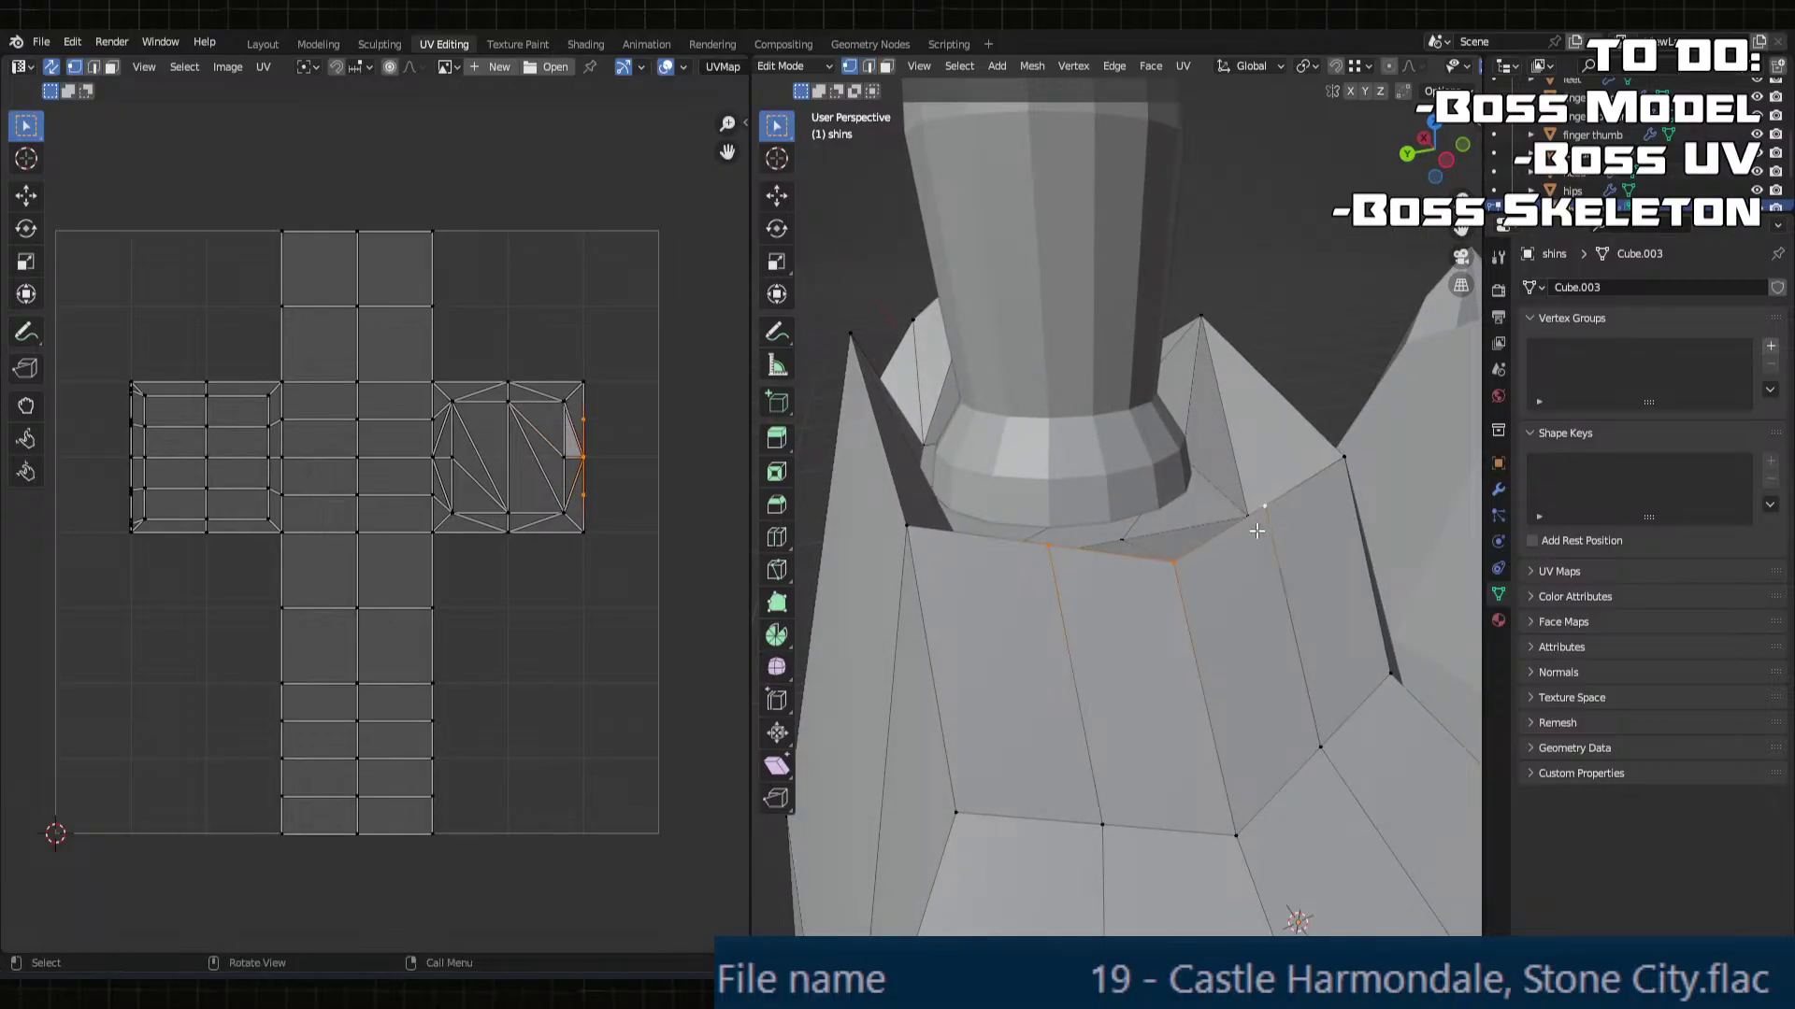
{"action": "key", "text": "g"}
{"action": "key", "text": "z"}
{"action": "left_click", "coordinate": [1259, 504]}
Step: Select only the middle rear rim vertex and raise it along Z to level it with its neighbours
{"action": "left_click", "coordinate": [1163, 539]}
{"action": "middle_click_drag", "start_coordinate": [1164, 539], "coordinate": [1172, 515]}
{"action": "key", "text": "g"}
{"action": "key", "text": "z"}
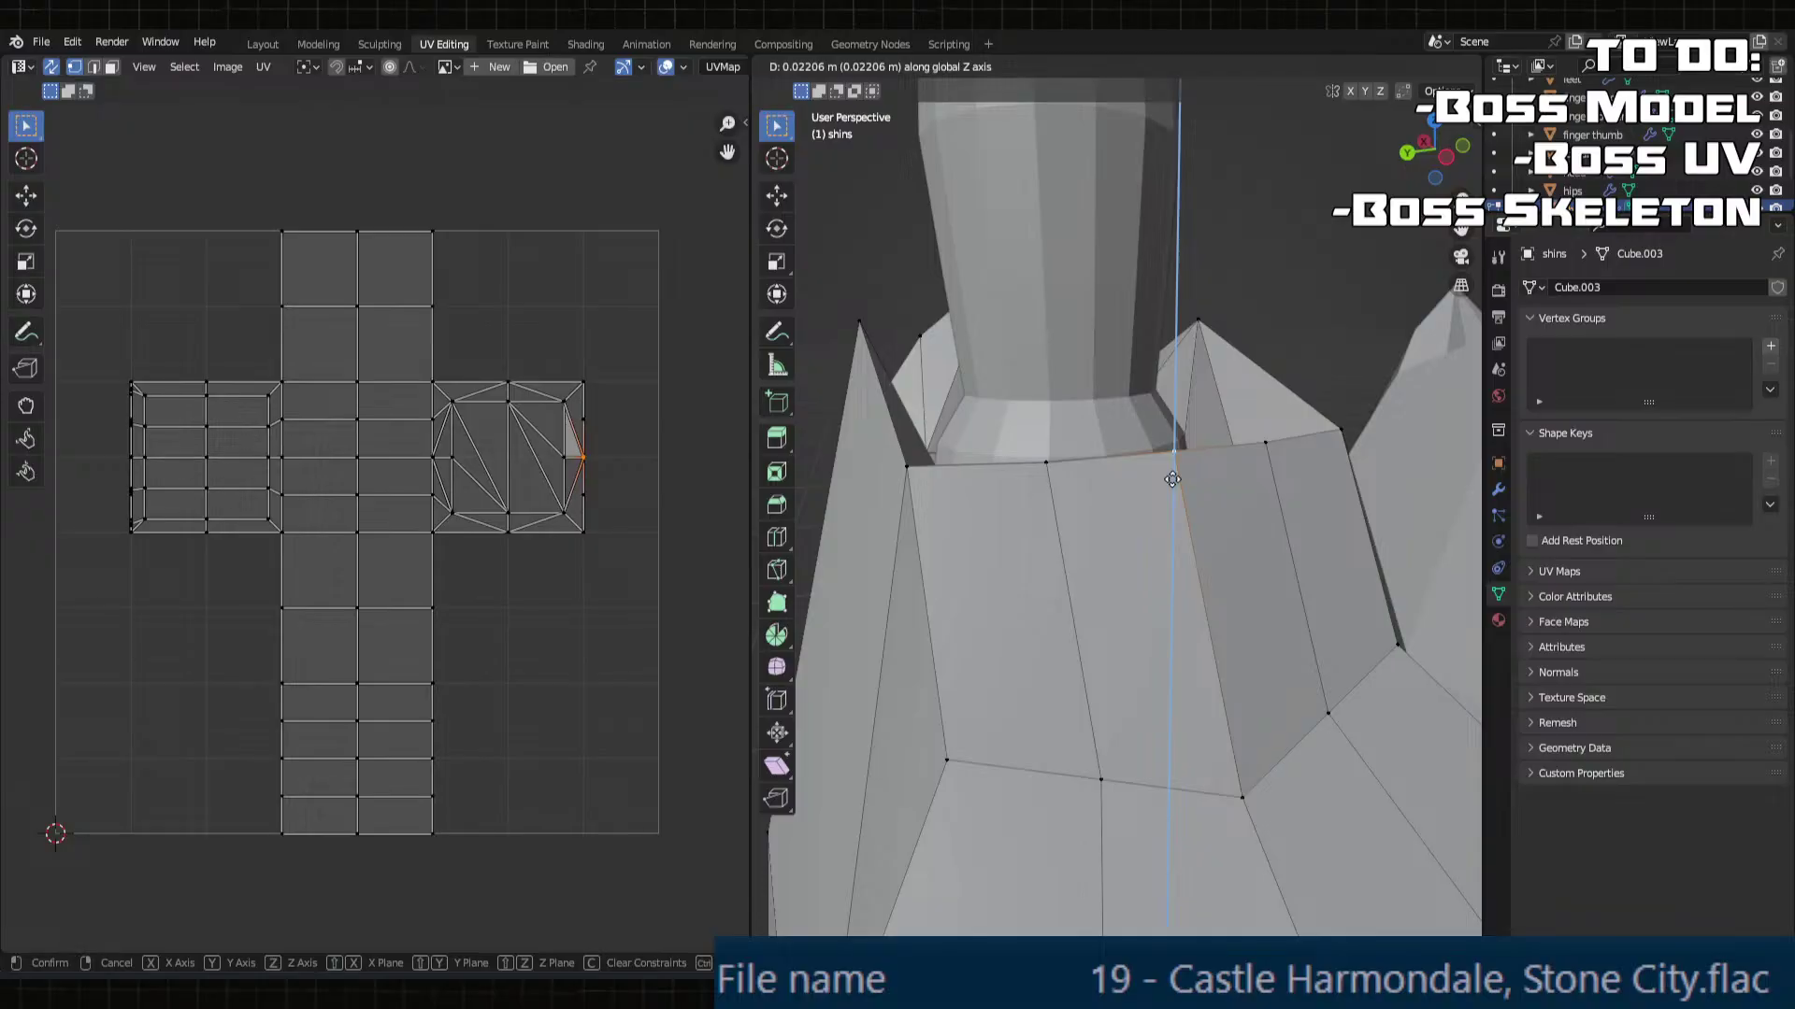
{"action": "left_click", "coordinate": [1246, 435]}
Step: Select the faces between the inner ledge and the rear rim and triangulate them
{"action": "middle_click_drag", "start_coordinate": [1246, 435], "coordinate": [863, 454]}
{"action": "key", "text": "2"}
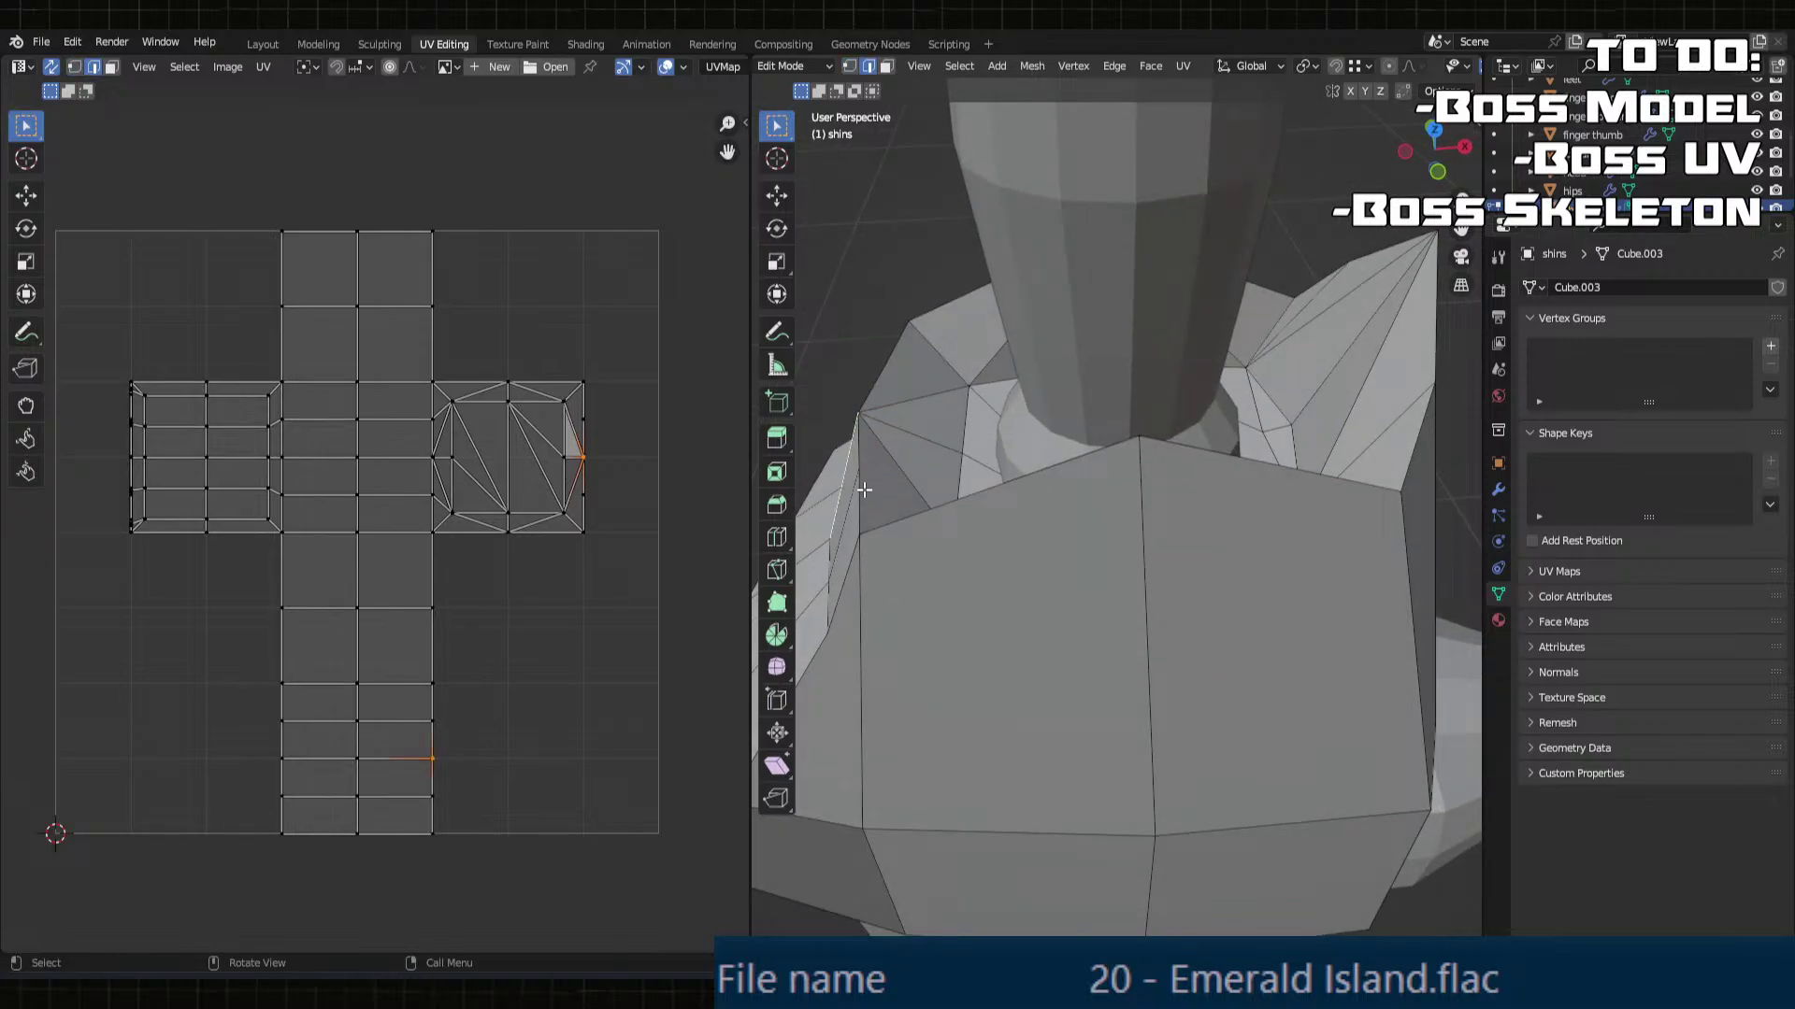
{"action": "key", "text": "3"}
{"action": "left_click", "coordinate": [864, 490]}
{"action": "right_click", "coordinate": [914, 373]}
{"action": "left_click", "coordinate": [894, 368]}
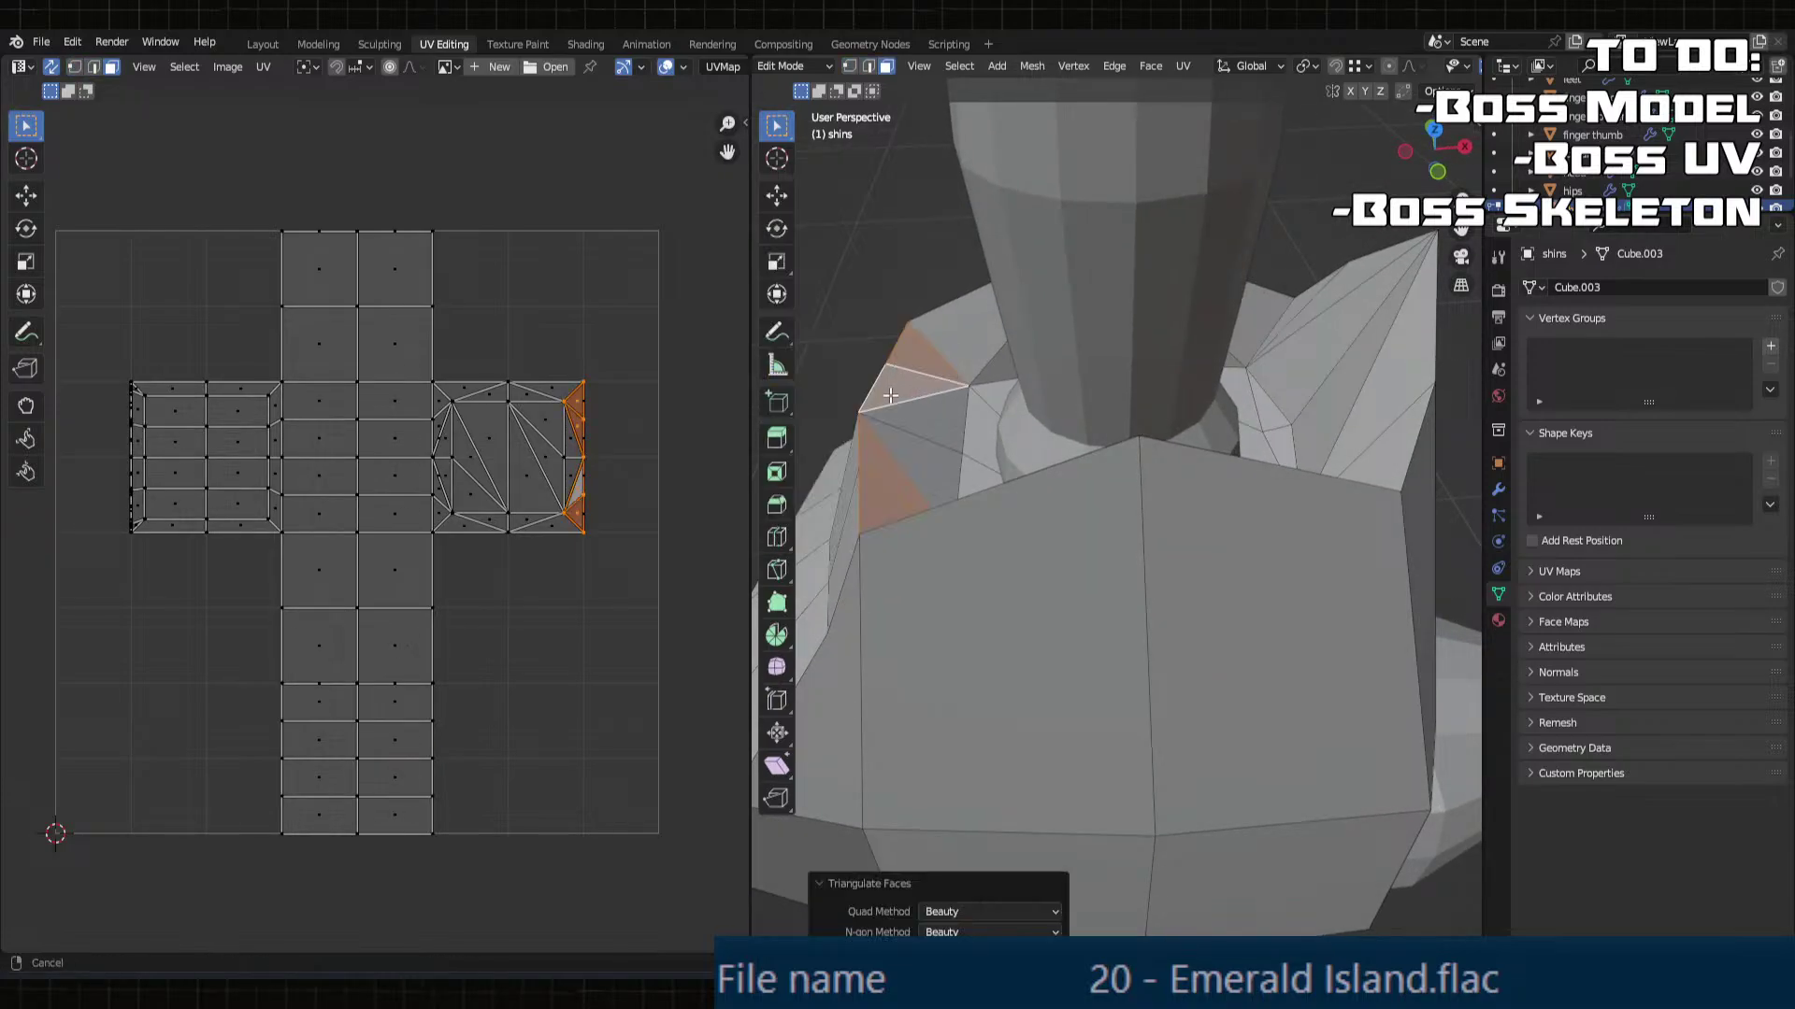
Step: Select the inner ledge edges beside the triangulated rear faces and move them along the X axis
{"action": "scroll", "coordinate": [1010, 486], "scroll_direction": "up", "scroll_amount": 1}
{"action": "mouse_move", "coordinate": [890, 396]}
{"action": "middle_mouse_down"}
{"action": "mouse_move", "coordinate": [1018, 389]}
{"action": "mouse_move", "coordinate": [1018, 423]}
{"action": "mouse_move", "coordinate": [897, 449]}
{"action": "mouse_move", "coordinate": [953, 496]}
{"action": "mouse_move", "coordinate": [925, 486]}
{"action": "mouse_move", "coordinate": [1101, 463]}
{"action": "mouse_move", "coordinate": [1255, 517]}
{"action": "mouse_move", "coordinate": [1127, 537]}
{"action": "mouse_move", "coordinate": [1135, 502]}
{"action": "middle_mouse_up"}
{"action": "key", "text": "2"}
{"action": "left_click", "coordinate": [1029, 542]}
{"action": "left_click", "coordinate": [1018, 405], "text": "shift"}
{"action": "key", "text": "g"}
{"action": "key", "text": "x"}
{"action": "left_click", "coordinate": [1044, 402]}
{"action": "key", "text": "Tab"}
{"action": "key", "text": "Tab"}
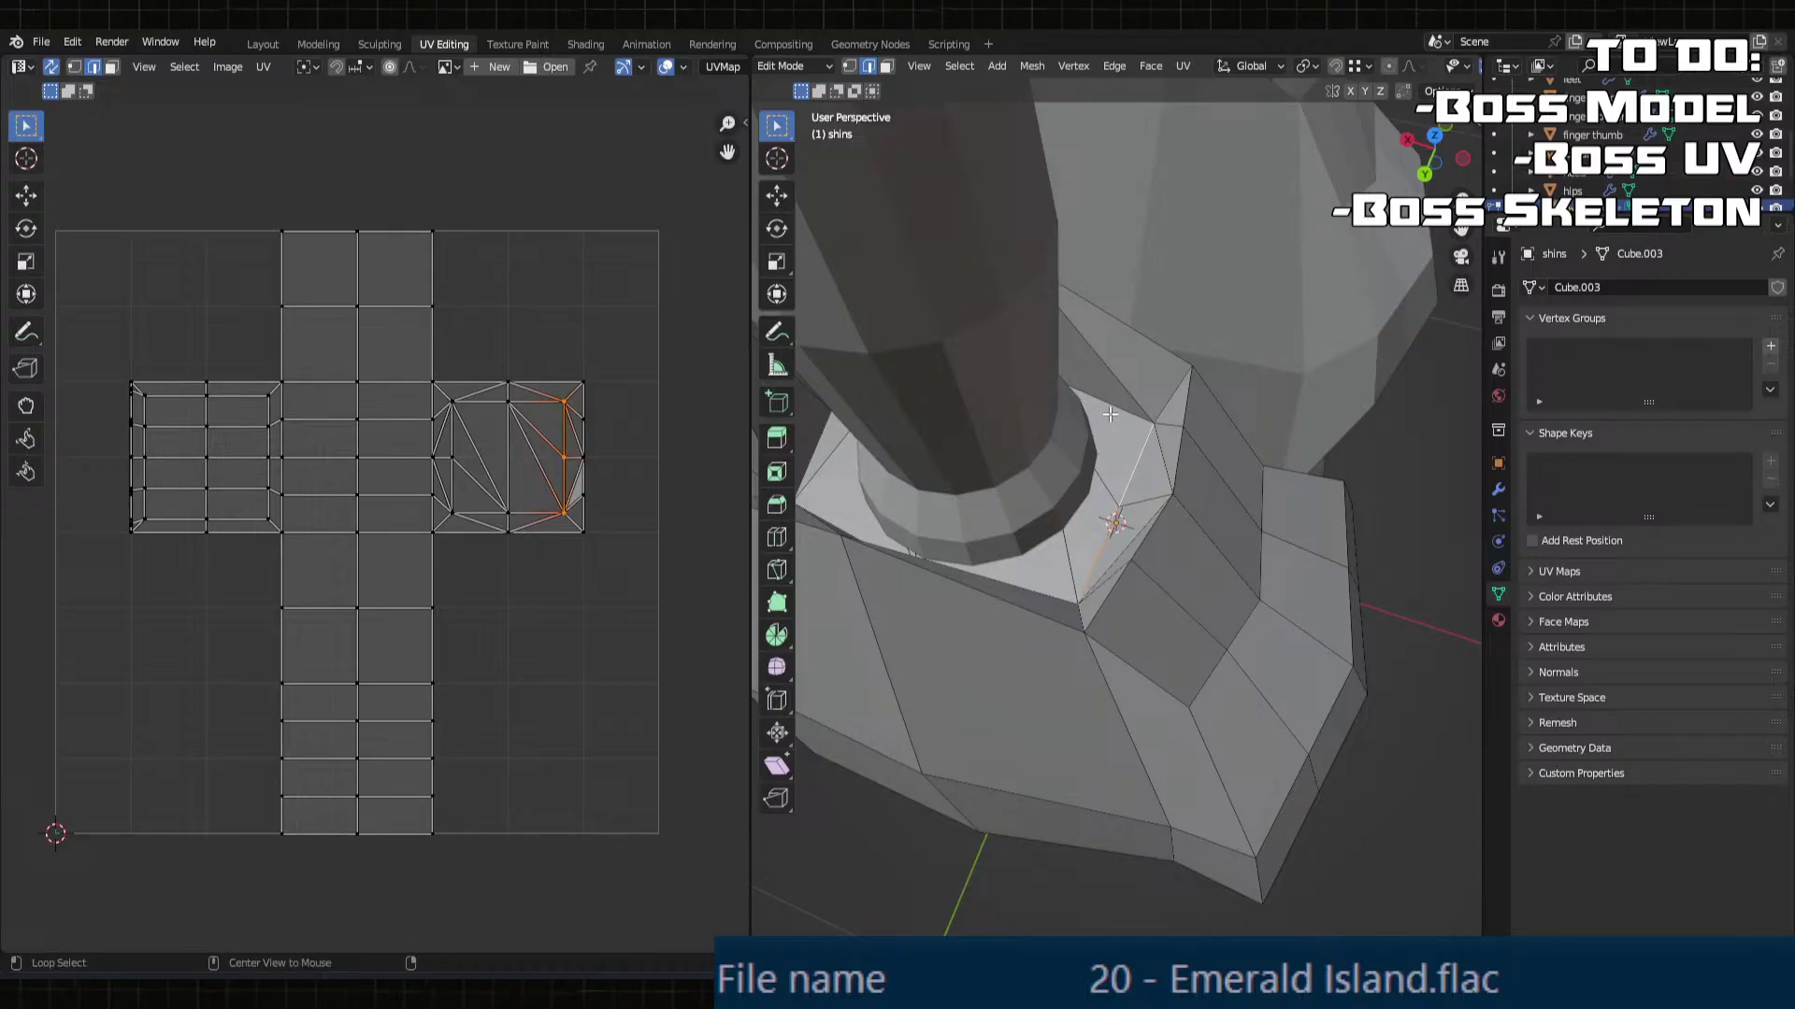
Step: Mark seams on the inner ledge loop around the leg joint and on the short edge linking it to the front rim
{"action": "middle_click_drag", "start_coordinate": [1024, 595], "coordinate": [1314, 502]}
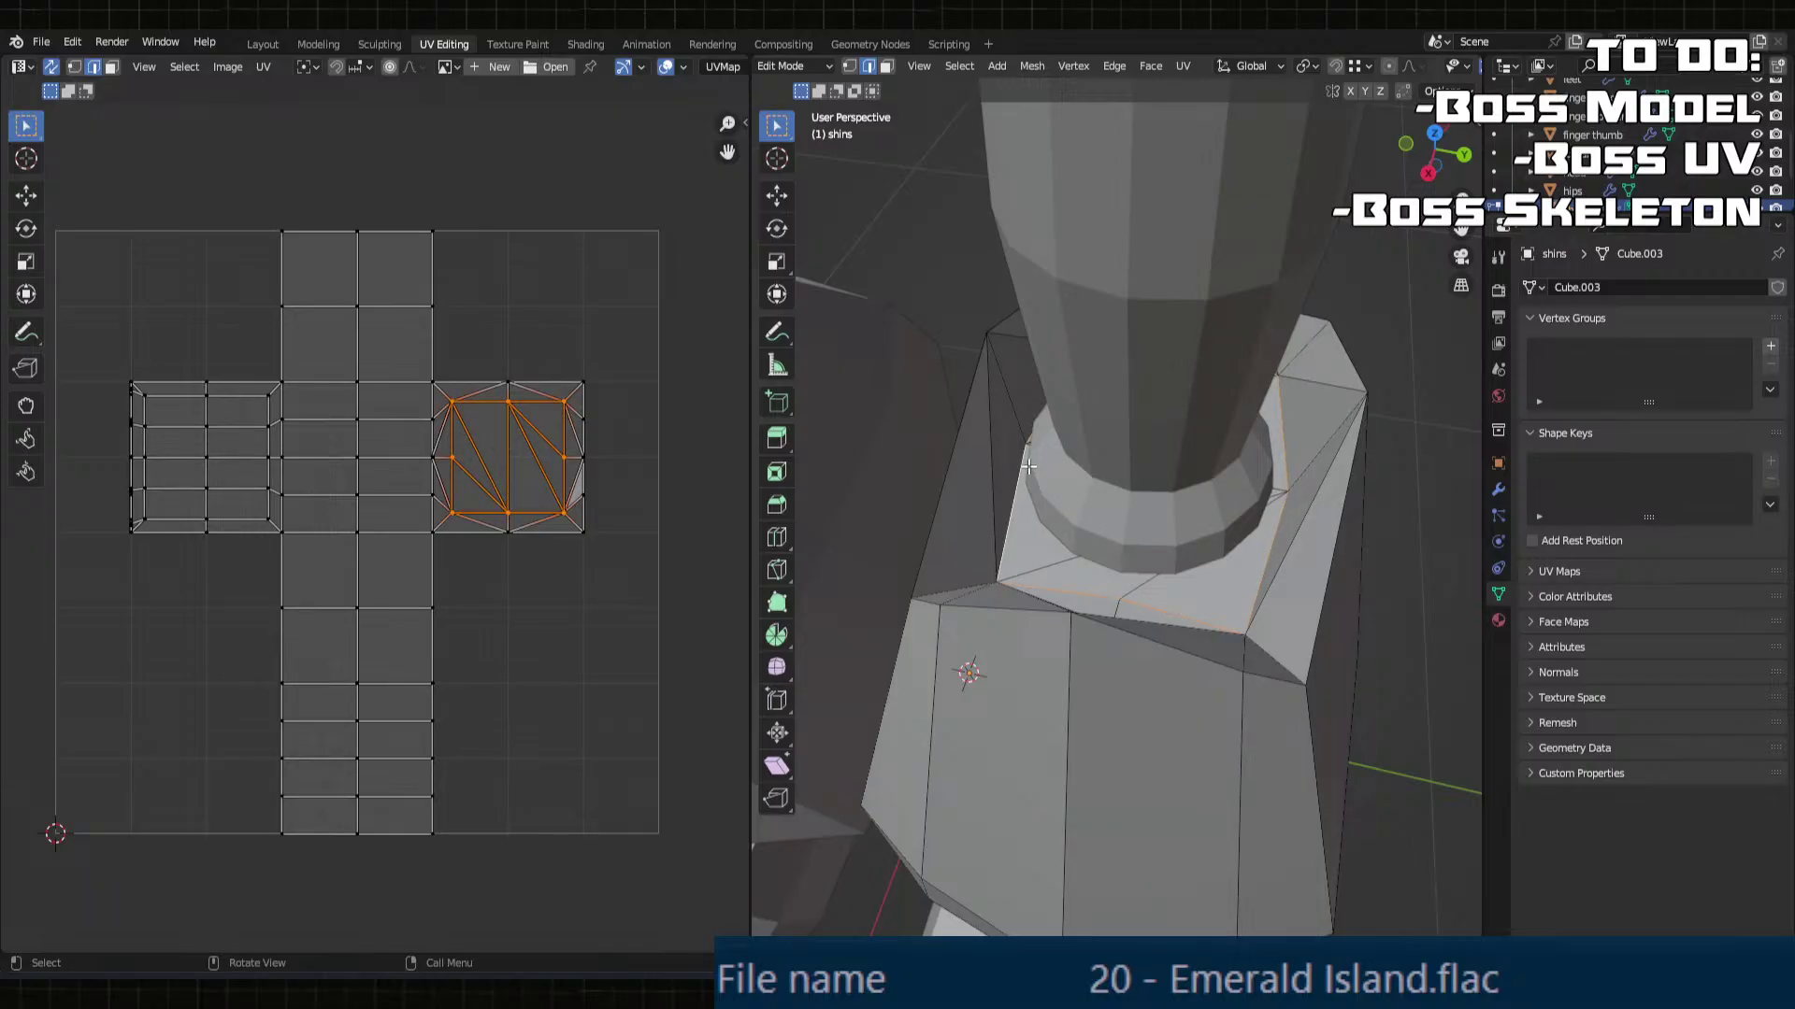
{"action": "key", "text": "u"}
{"action": "left_click", "coordinate": [1007, 669]}
{"action": "middle_click_drag", "start_coordinate": [1007, 670], "coordinate": [976, 483]}
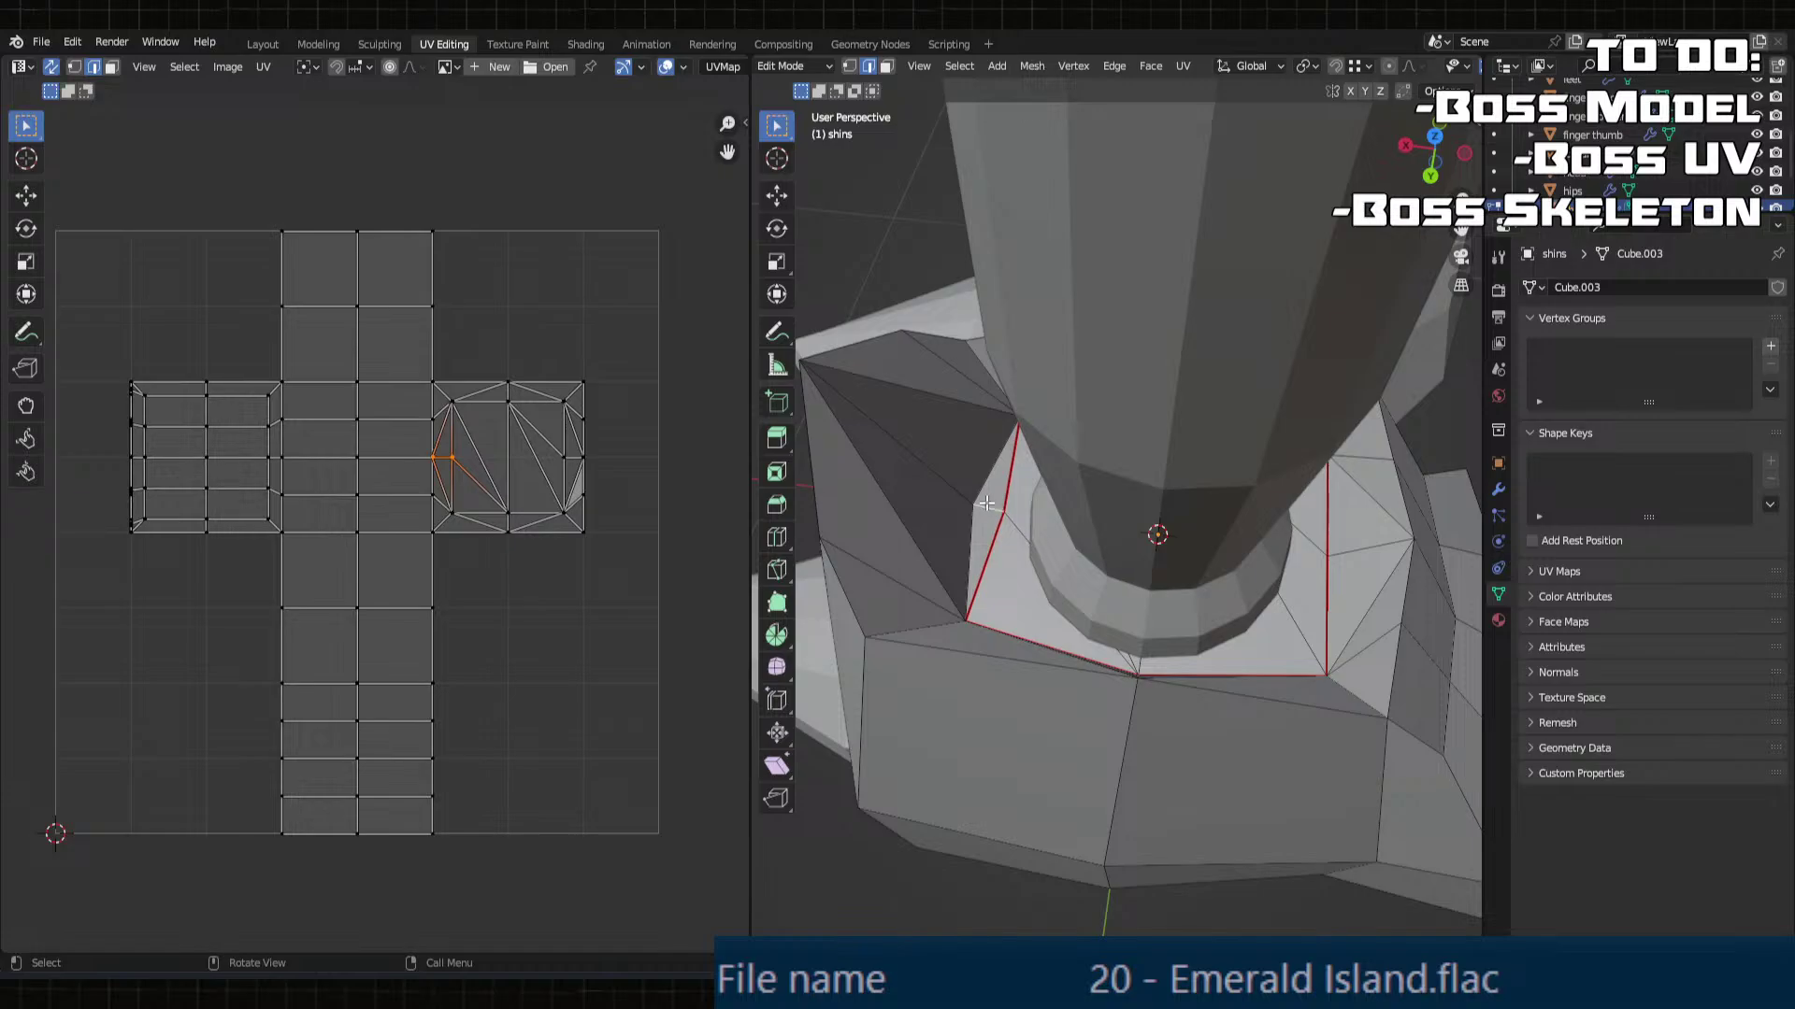
{"action": "key", "text": "u"}
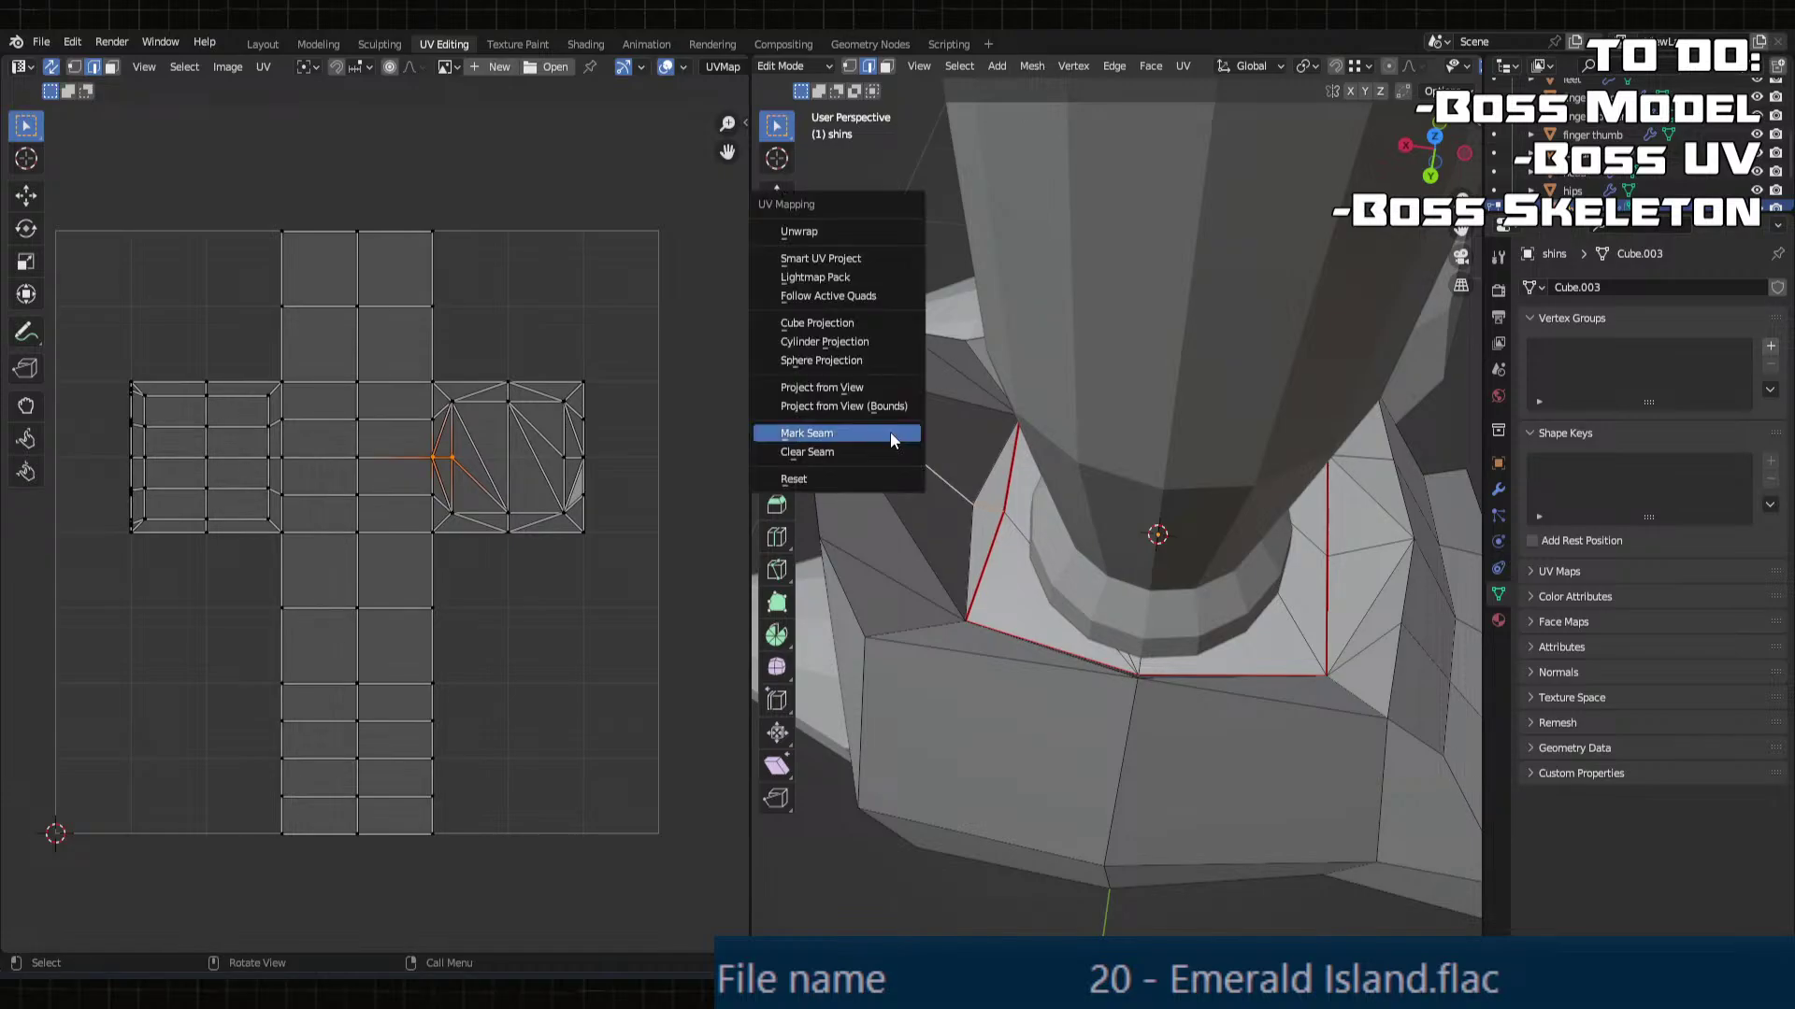
{"action": "left_click", "coordinate": [890, 432]}
Step: Mark a seam along the middle edges of the shin's back, above and below the recessed panel
{"action": "middle_click_drag", "start_coordinate": [889, 432], "coordinate": [1307, 679]}
{"action": "left_click", "coordinate": [1276, 625], "text": "shift"}
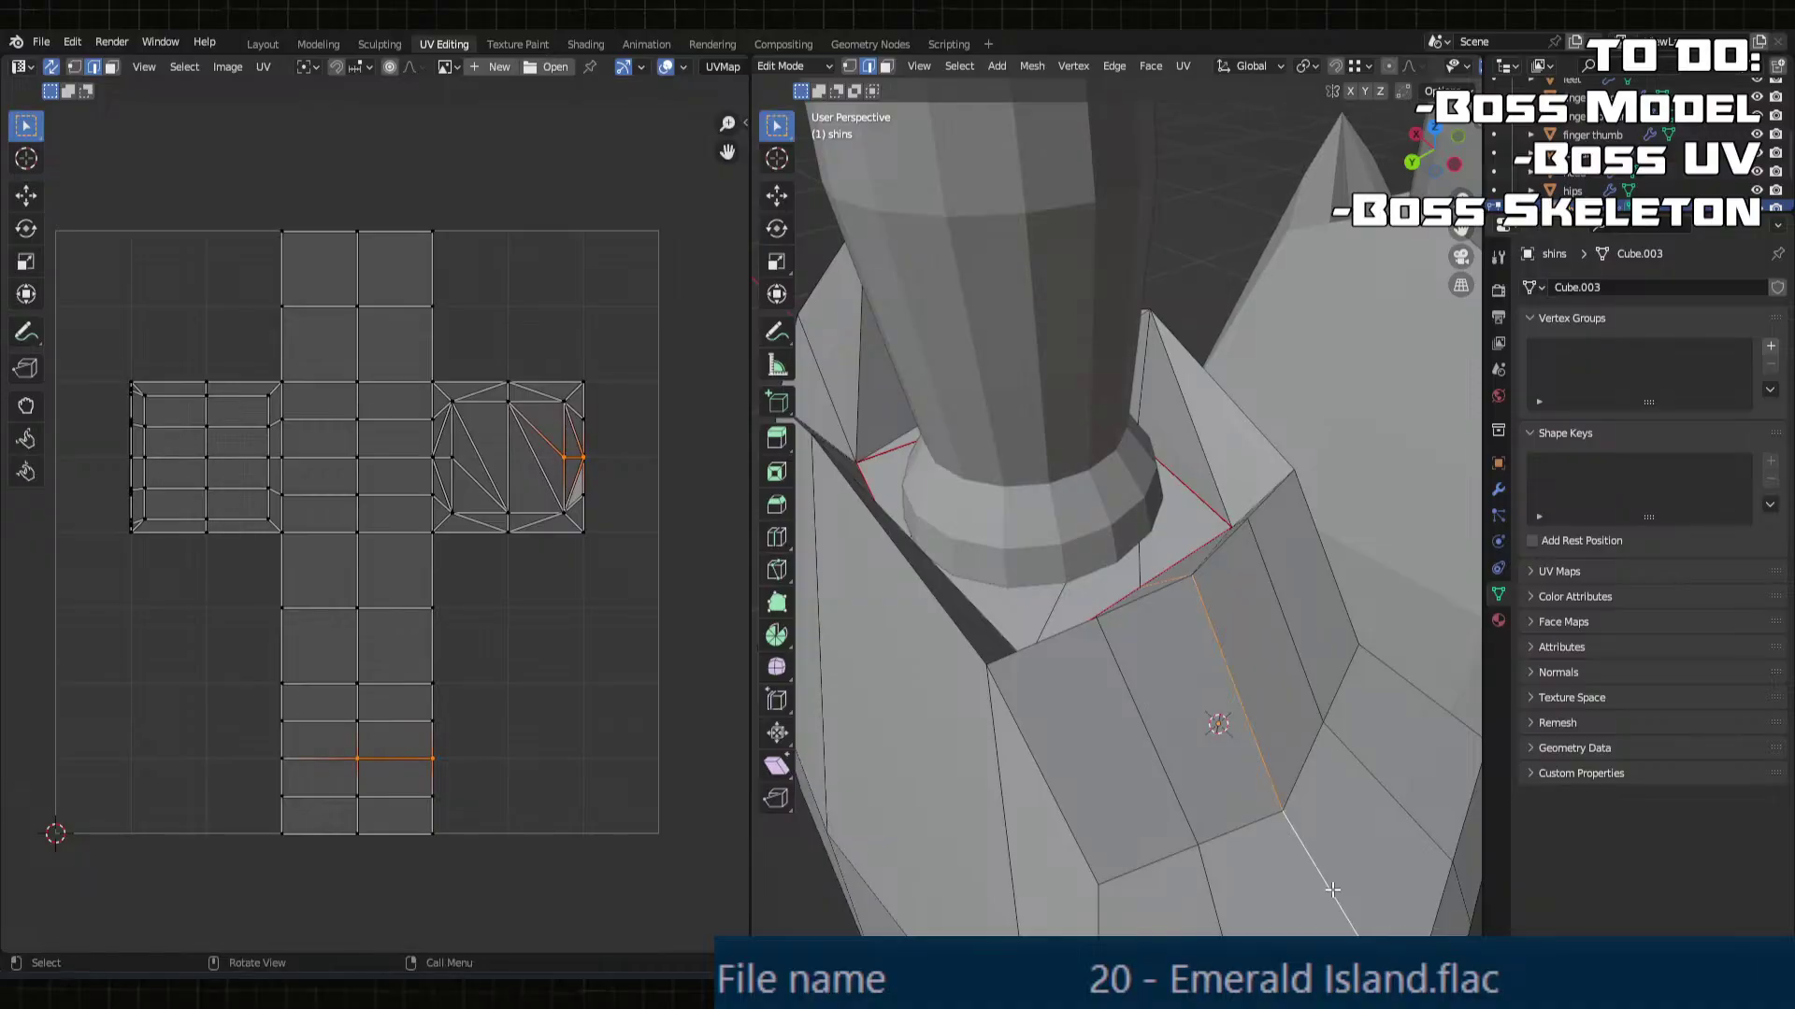
{"action": "middle_click_drag", "start_coordinate": [1332, 889], "coordinate": [1138, 691]}
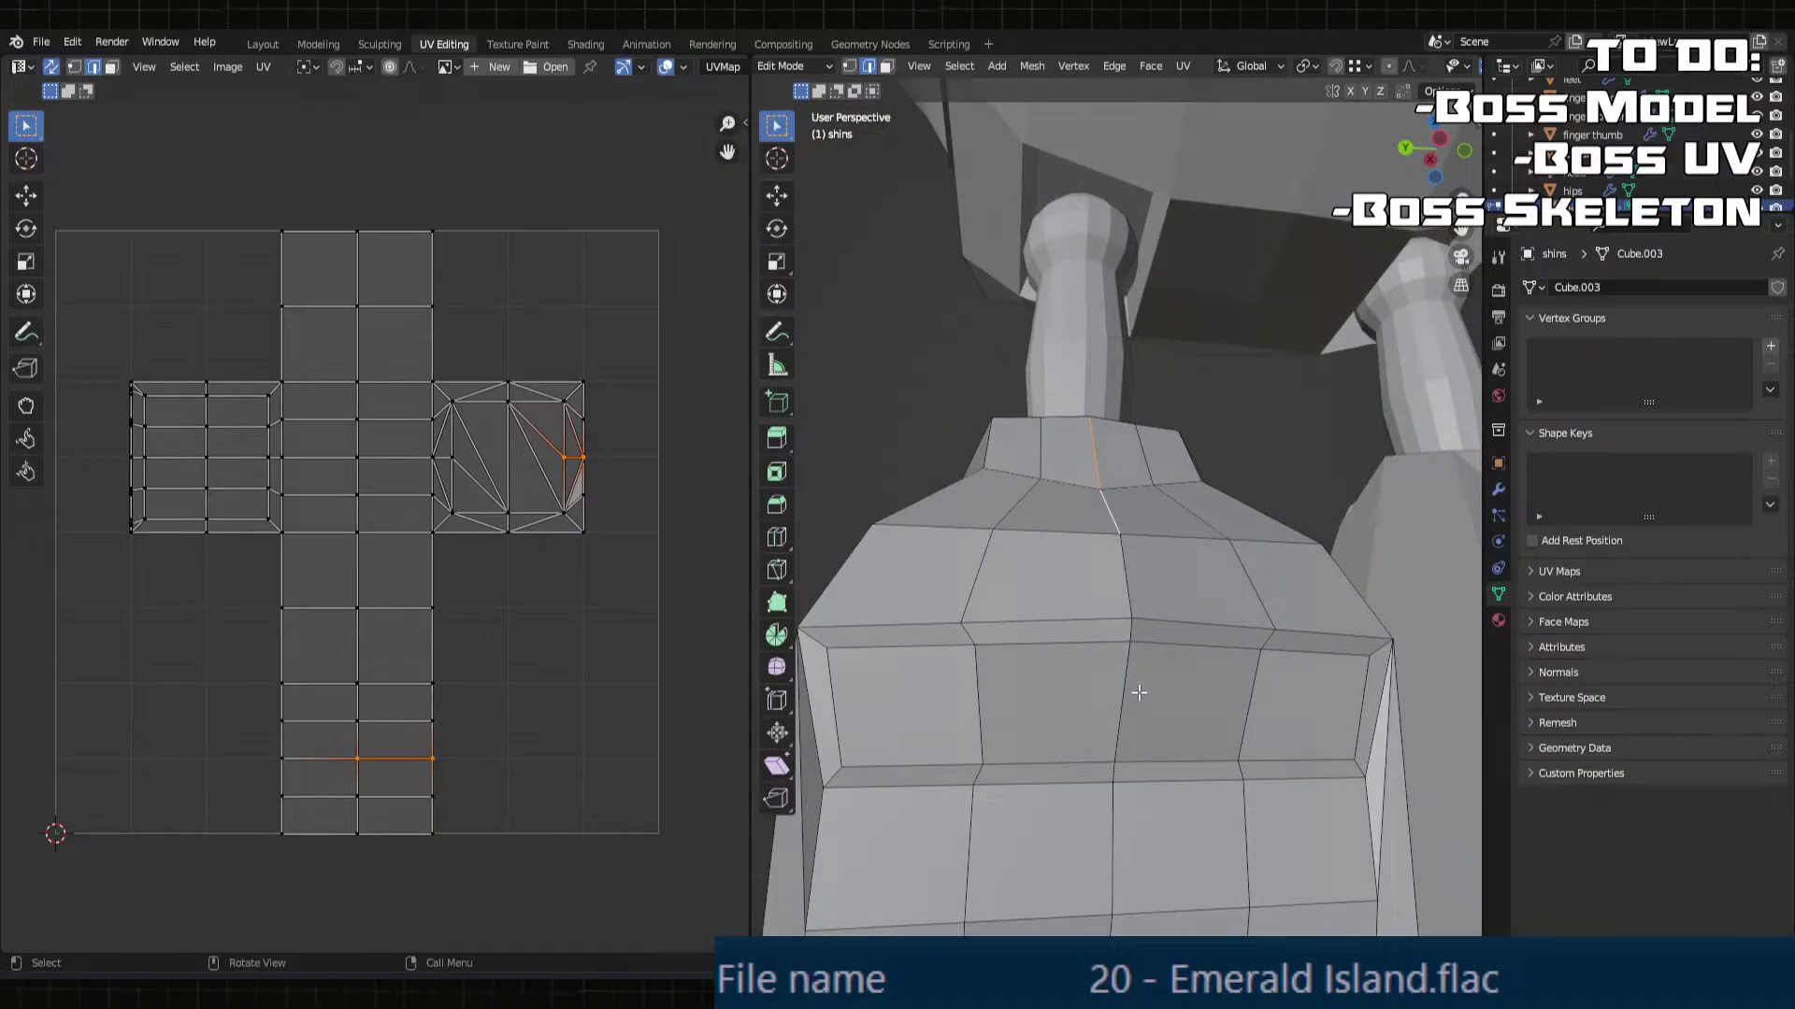
{"action": "left_click", "coordinate": [1120, 575], "text": "alt+shift"}
{"action": "middle_click_drag", "start_coordinate": [1120, 575], "coordinate": [1195, 580]}
{"action": "left_click", "coordinate": [1151, 608], "text": "ctrl"}
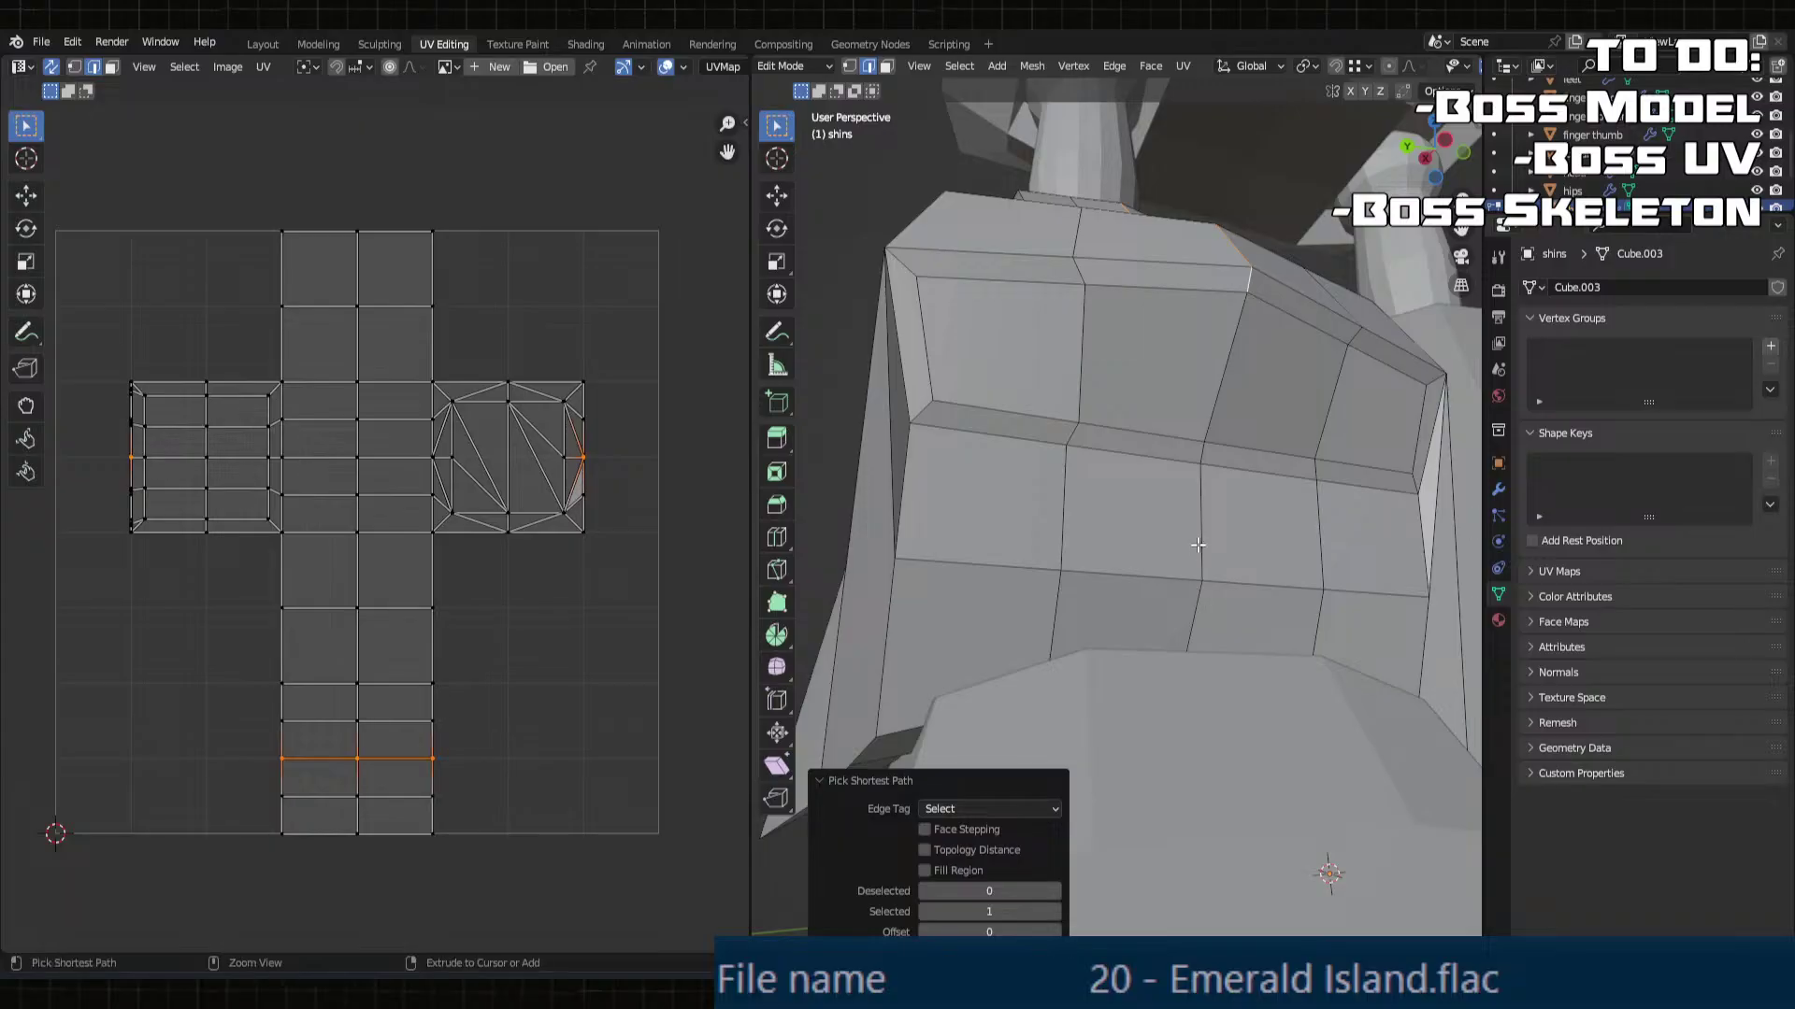
{"action": "middle_click_drag", "start_coordinate": [1204, 498], "coordinate": [1232, 525]}
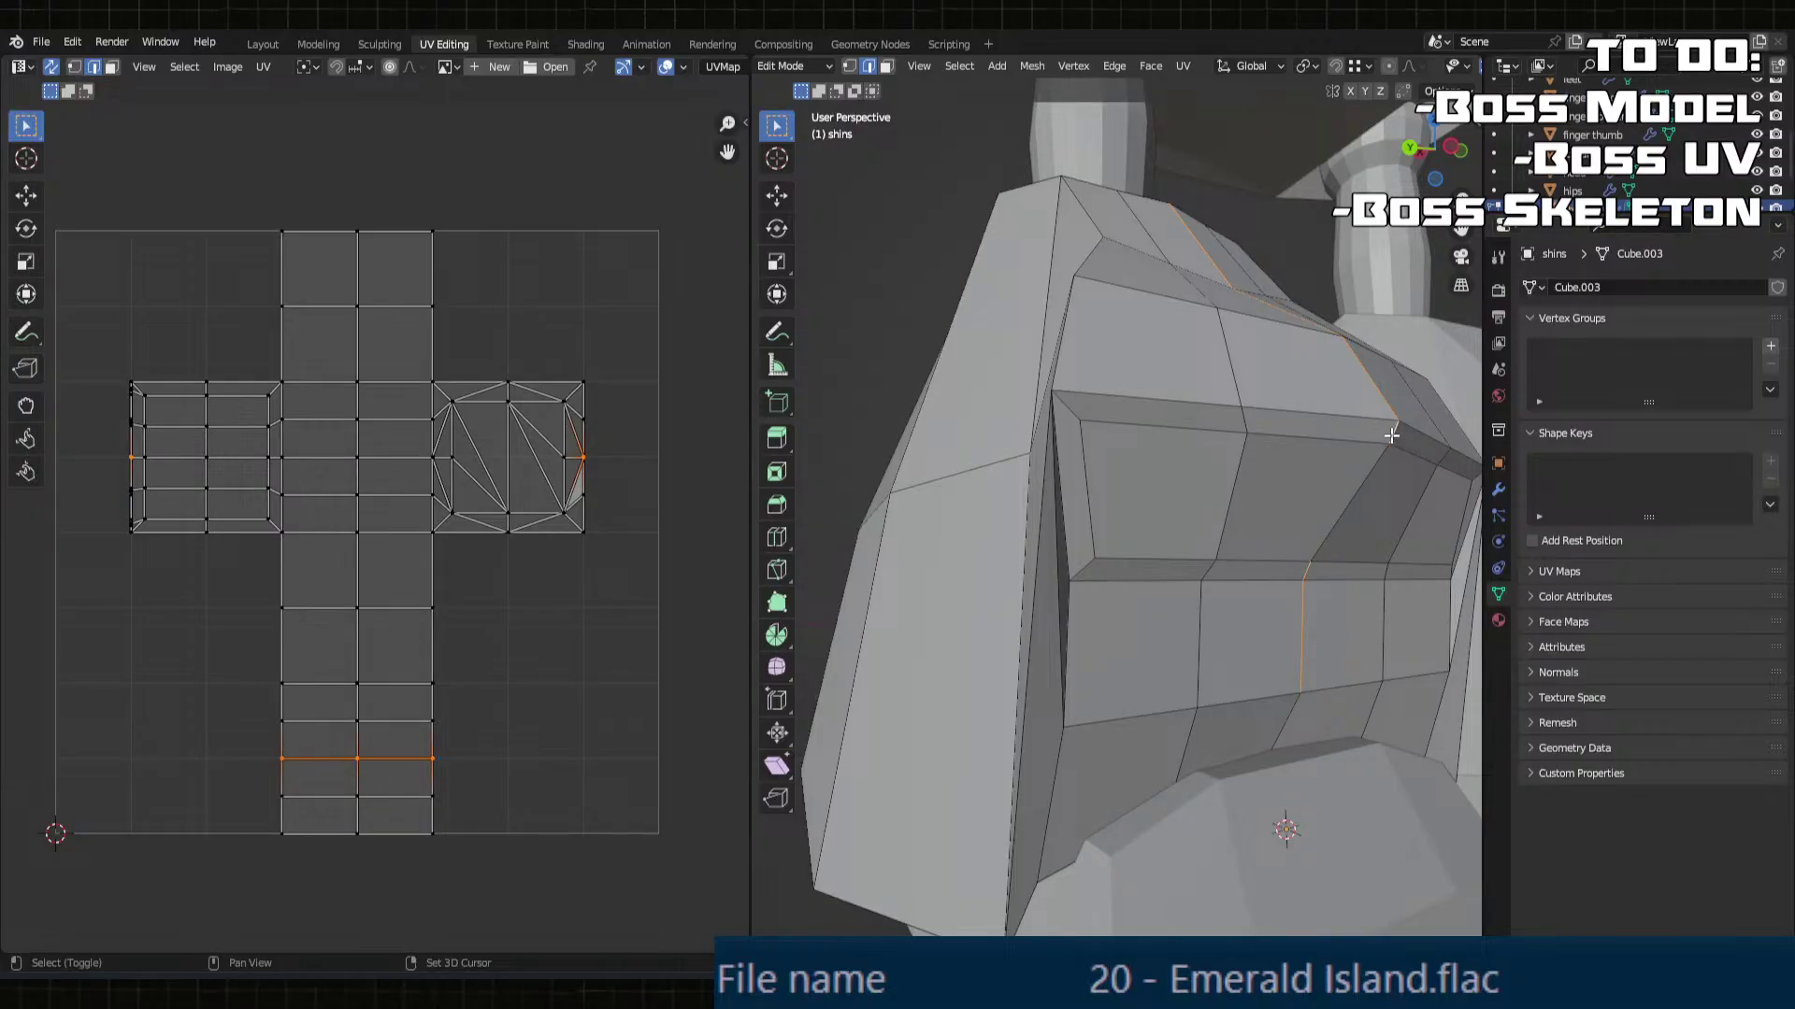
{"action": "key", "text": "u"}
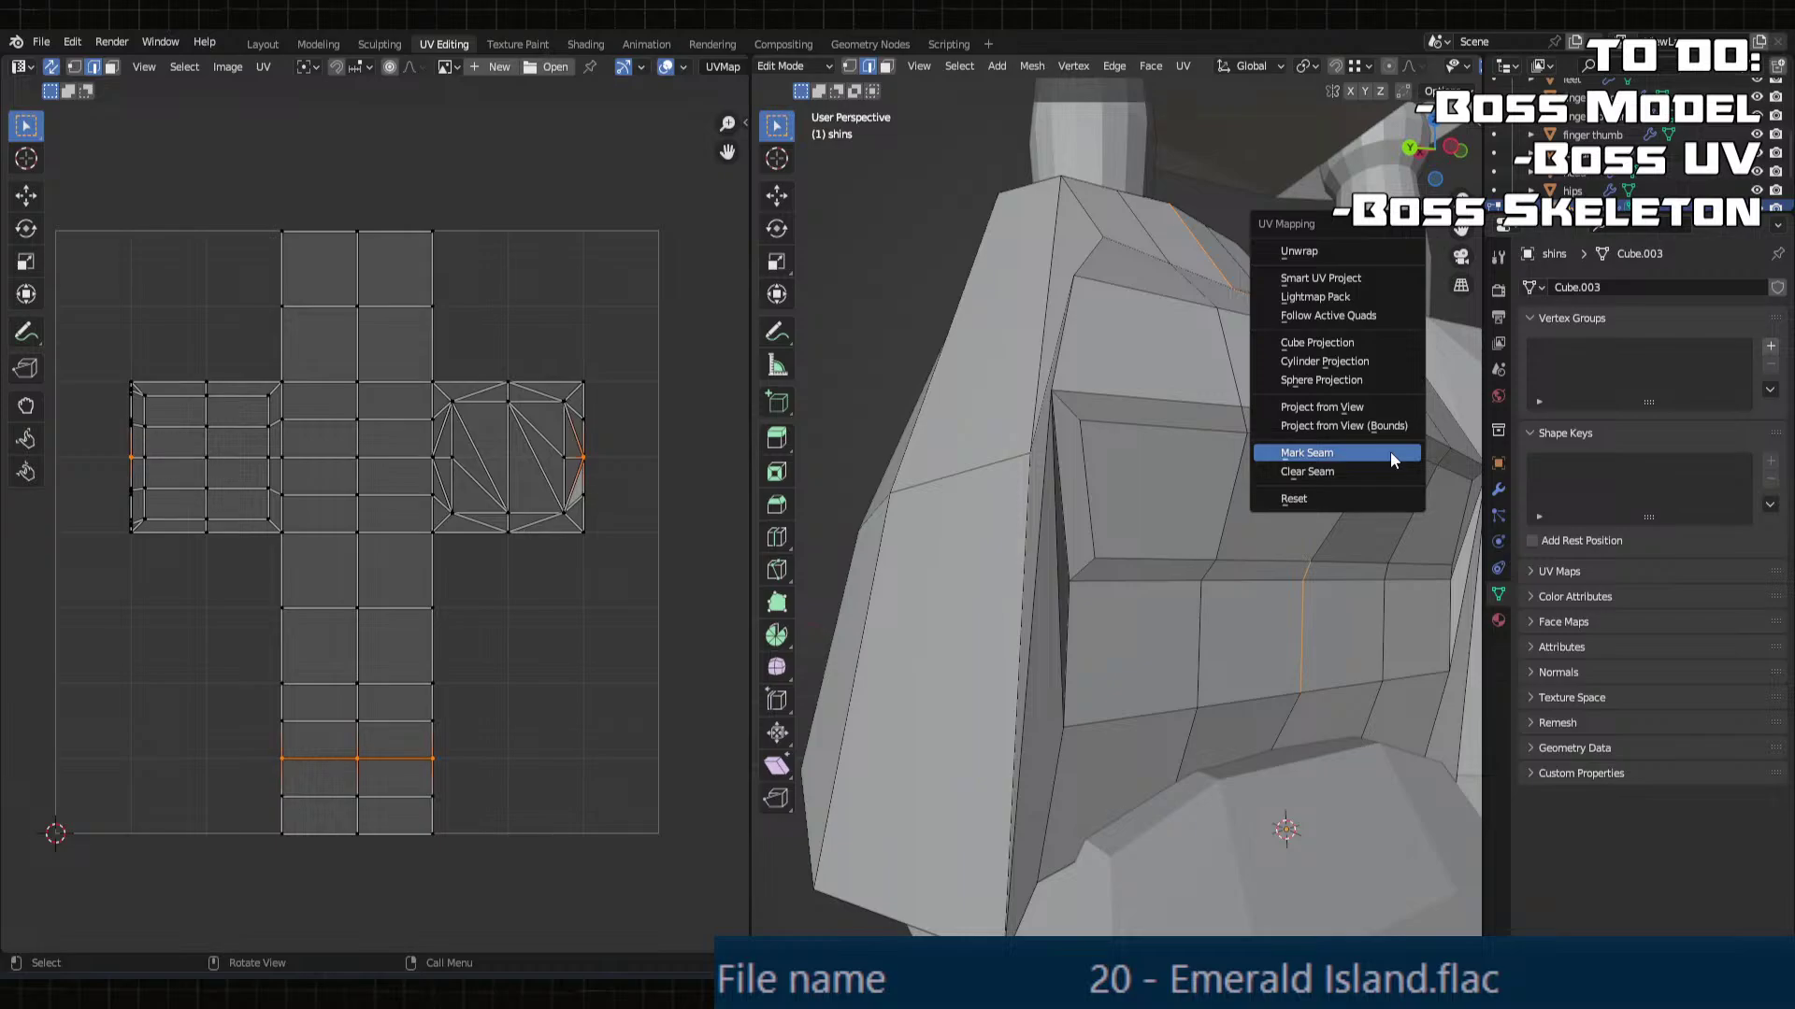
{"action": "left_click", "coordinate": [1389, 452]}
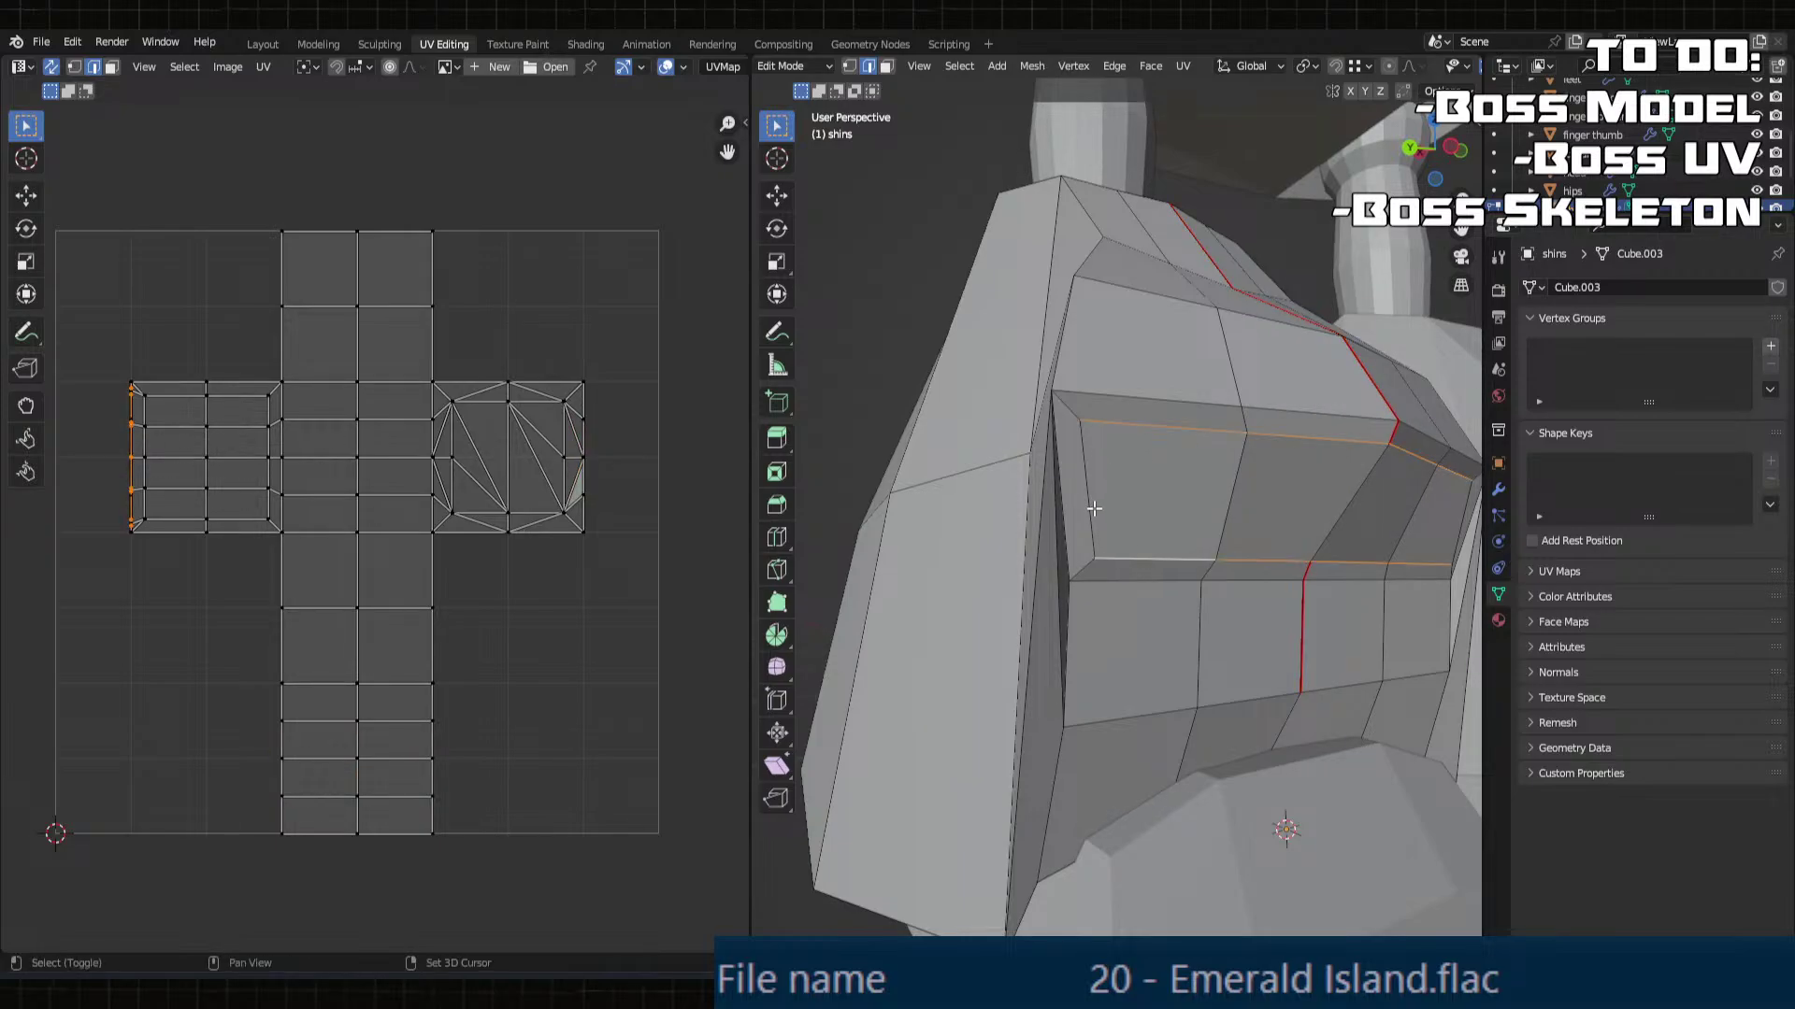
Step: Mark the outline of the recessed panel on the shin's back as a seam
{"action": "middle_click_drag", "start_coordinate": [1438, 539], "coordinate": [1329, 529]}
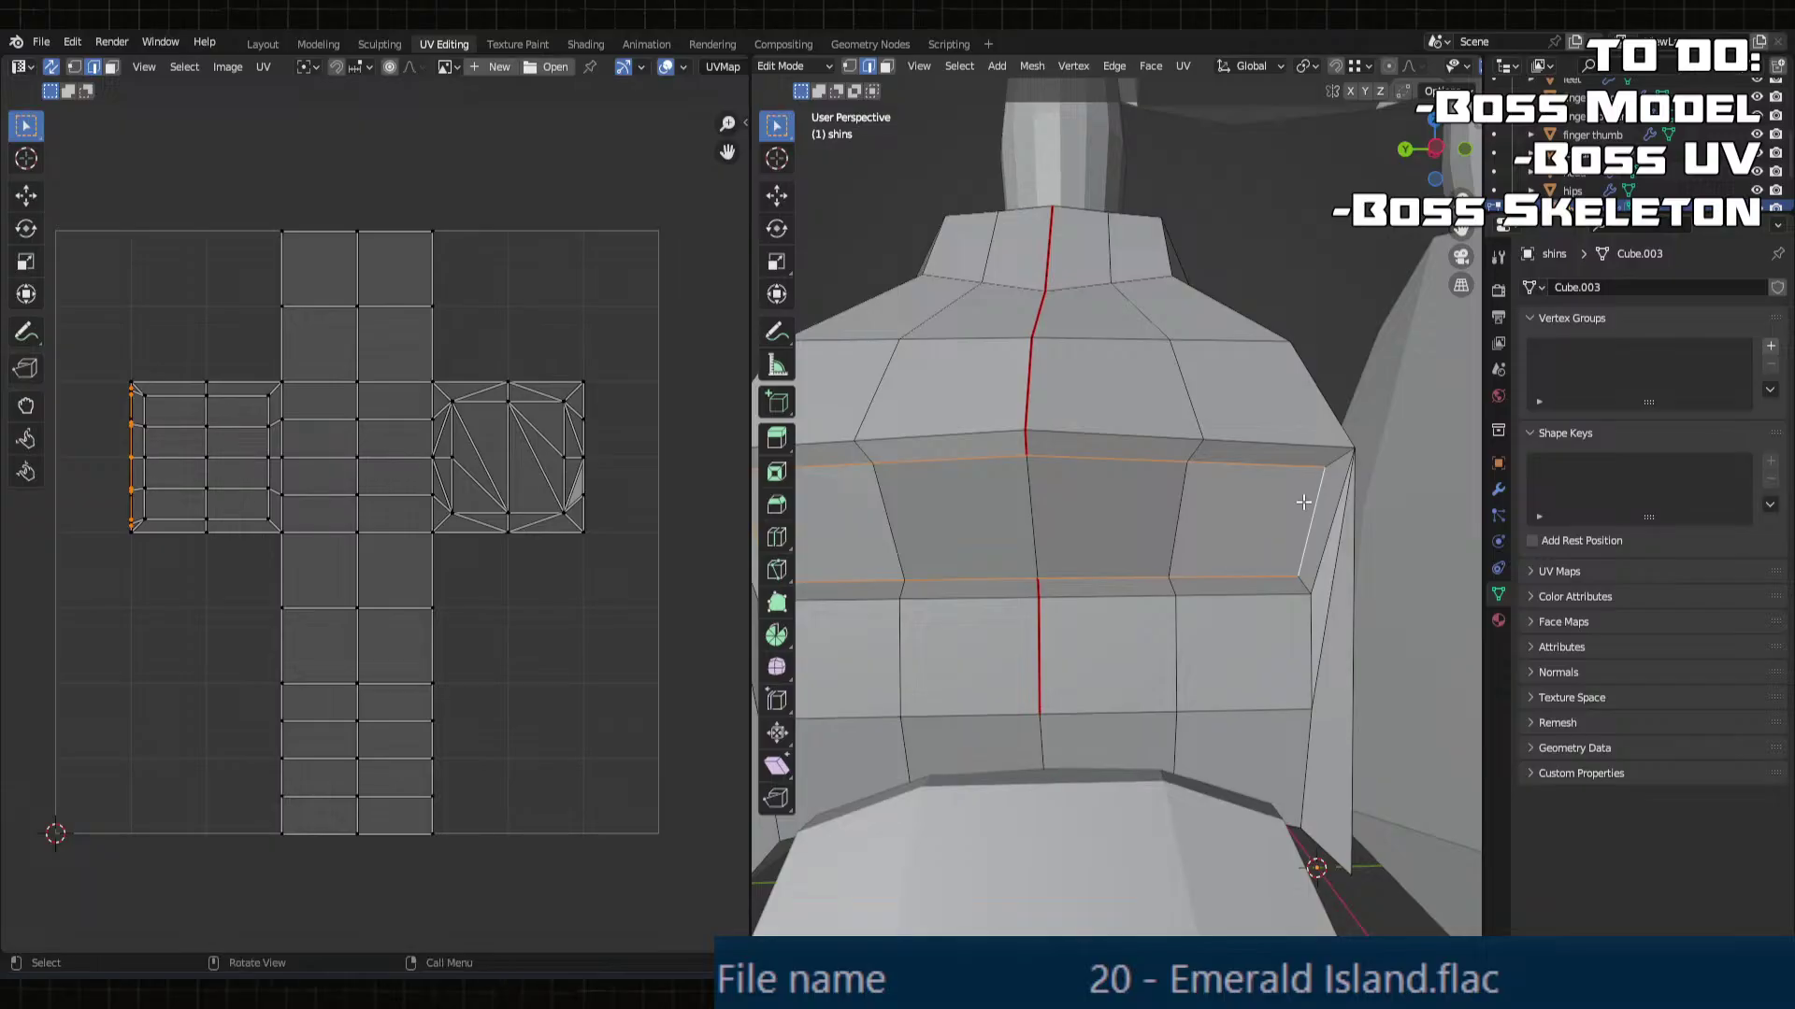
{"action": "key", "text": "u"}
{"action": "left_click", "coordinate": [1303, 501]}
Step: Reposition the selected edge inside the shin's underside along the X axis and then the Y axis
{"action": "middle_click_drag", "start_coordinate": [1141, 533], "coordinate": [1094, 429]}
{"action": "scroll", "coordinate": [1261, 698], "scroll_direction": "down", "scroll_amount": 2}
{"action": "scroll", "coordinate": [1262, 698], "scroll_direction": "up", "scroll_amount": 2}
{"action": "scroll", "coordinate": [1141, 545], "scroll_direction": "down", "scroll_amount": 3}
{"action": "scroll", "coordinate": [1667, 179], "scroll_direction": "up", "scroll_amount": 3}
{"action": "scroll", "coordinate": [1084, 439], "scroll_direction": "up", "scroll_amount": 2}
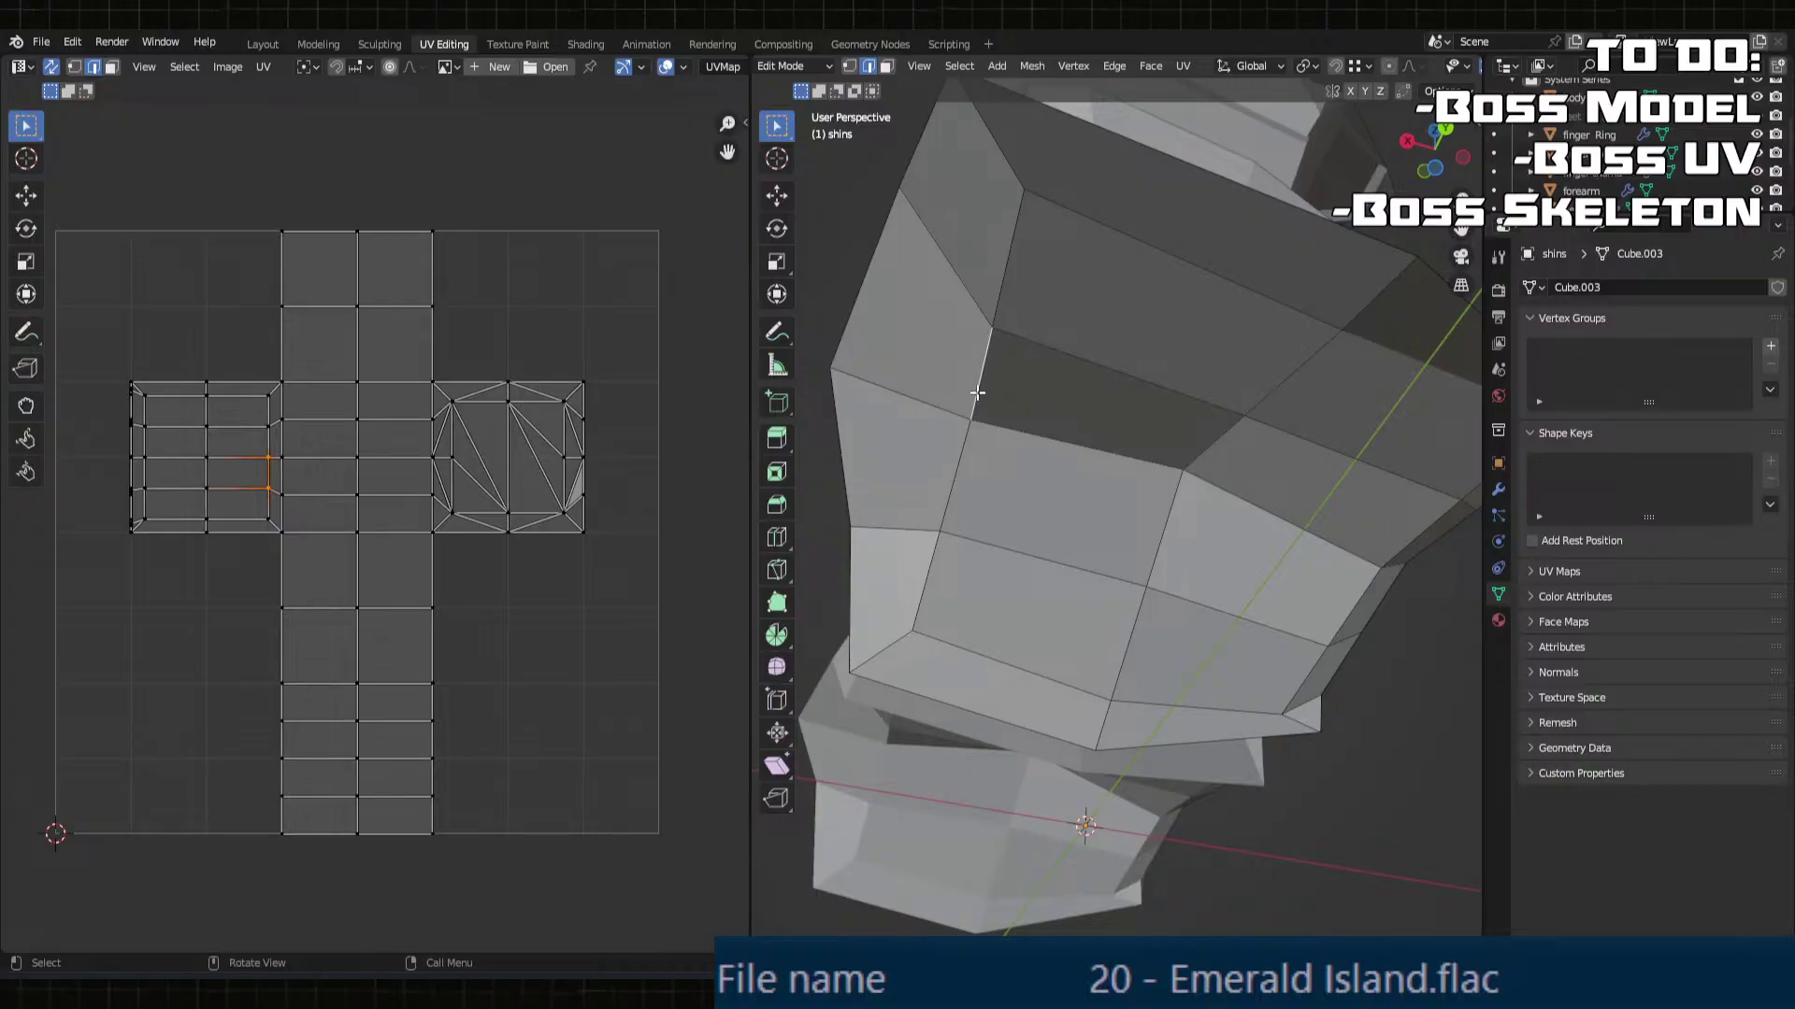
{"action": "middle_click_drag", "start_coordinate": [962, 473], "coordinate": [1159, 505]}
{"action": "key", "text": "g"}
{"action": "key", "text": "x"}
{"action": "left_click", "coordinate": [954, 453]}
{"action": "key", "text": "g"}
{"action": "key", "text": "y"}
{"action": "left_click", "coordinate": [982, 530]}
{"action": "left_click", "coordinate": [1757, 117]}
{"action": "left_click", "coordinate": [1757, 118]}
Step: Select the bottom rim edges at one front corner, raise them about 0.099 m along Z and shift them about 0.010 m along Y
{"action": "left_click", "coordinate": [1333, 453]}
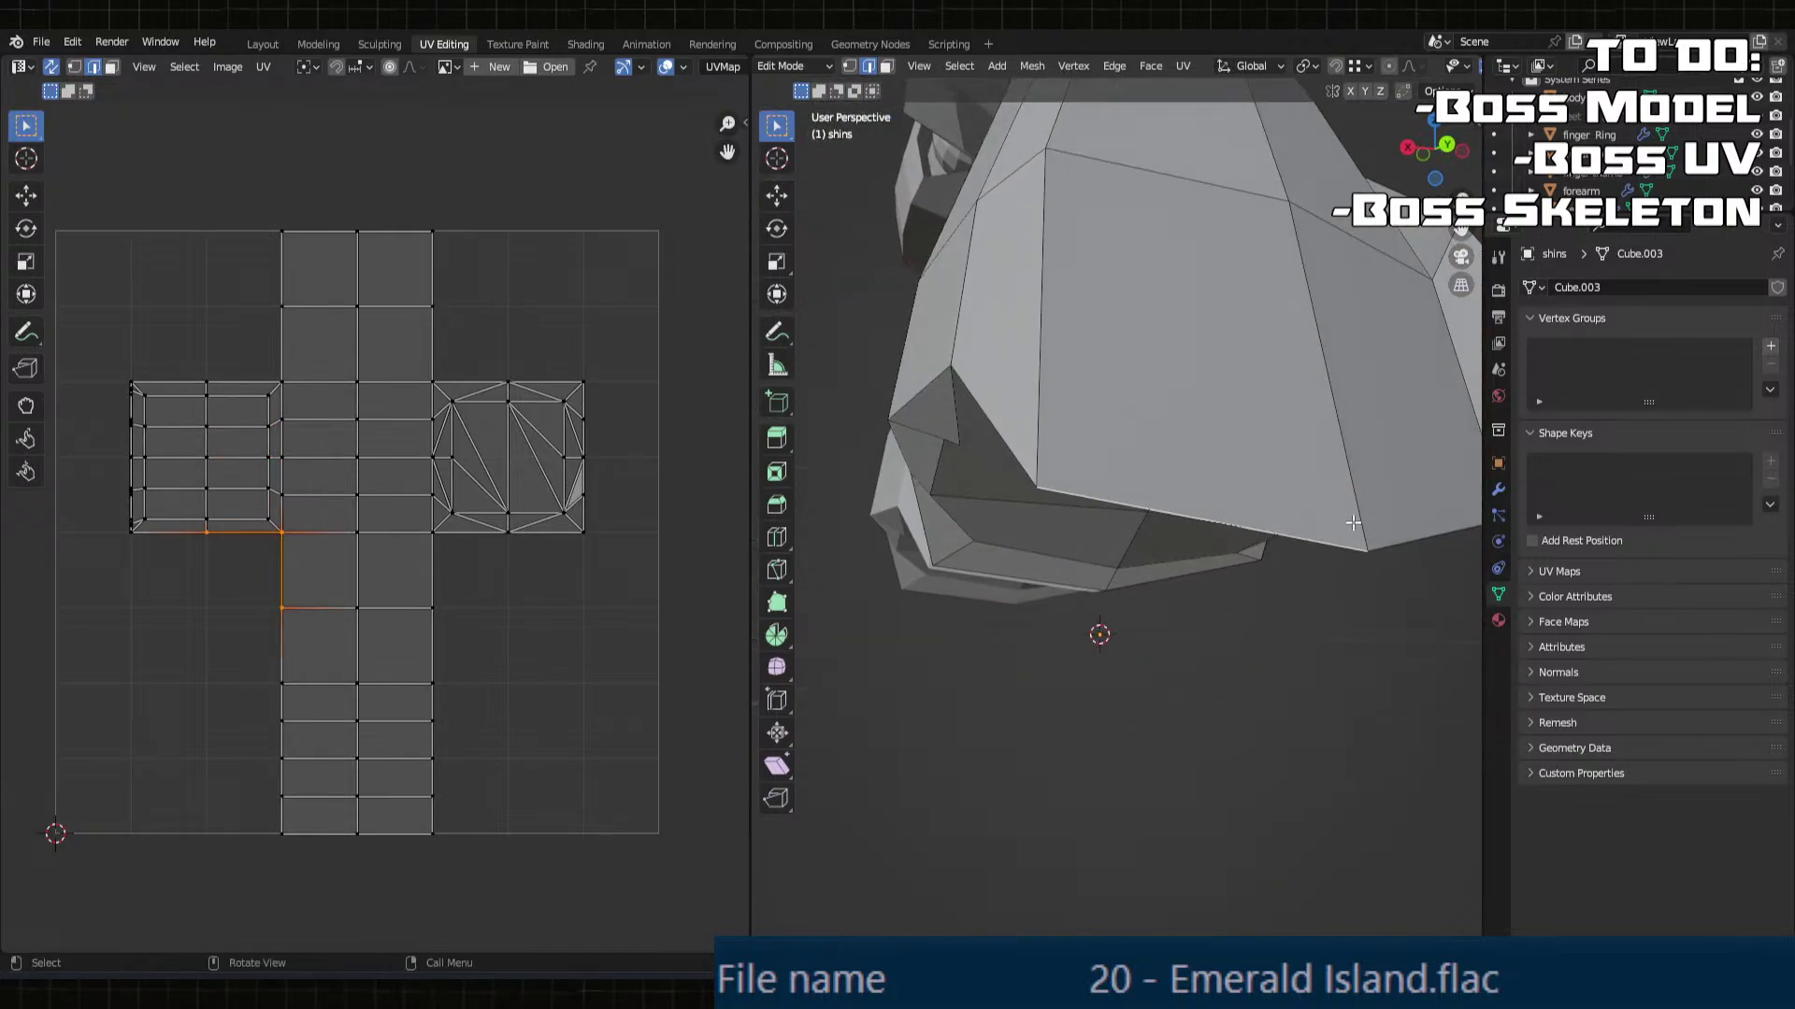
{"action": "mouse_move", "coordinate": [1354, 524]}
{"action": "middle_mouse_down"}
{"action": "mouse_move", "coordinate": [1243, 522]}
{"action": "mouse_move", "coordinate": [1363, 528]}
{"action": "middle_mouse_up"}
{"action": "left_click", "coordinate": [1365, 534], "text": "shift"}
{"action": "key", "text": "g"}
{"action": "key", "text": "z"}
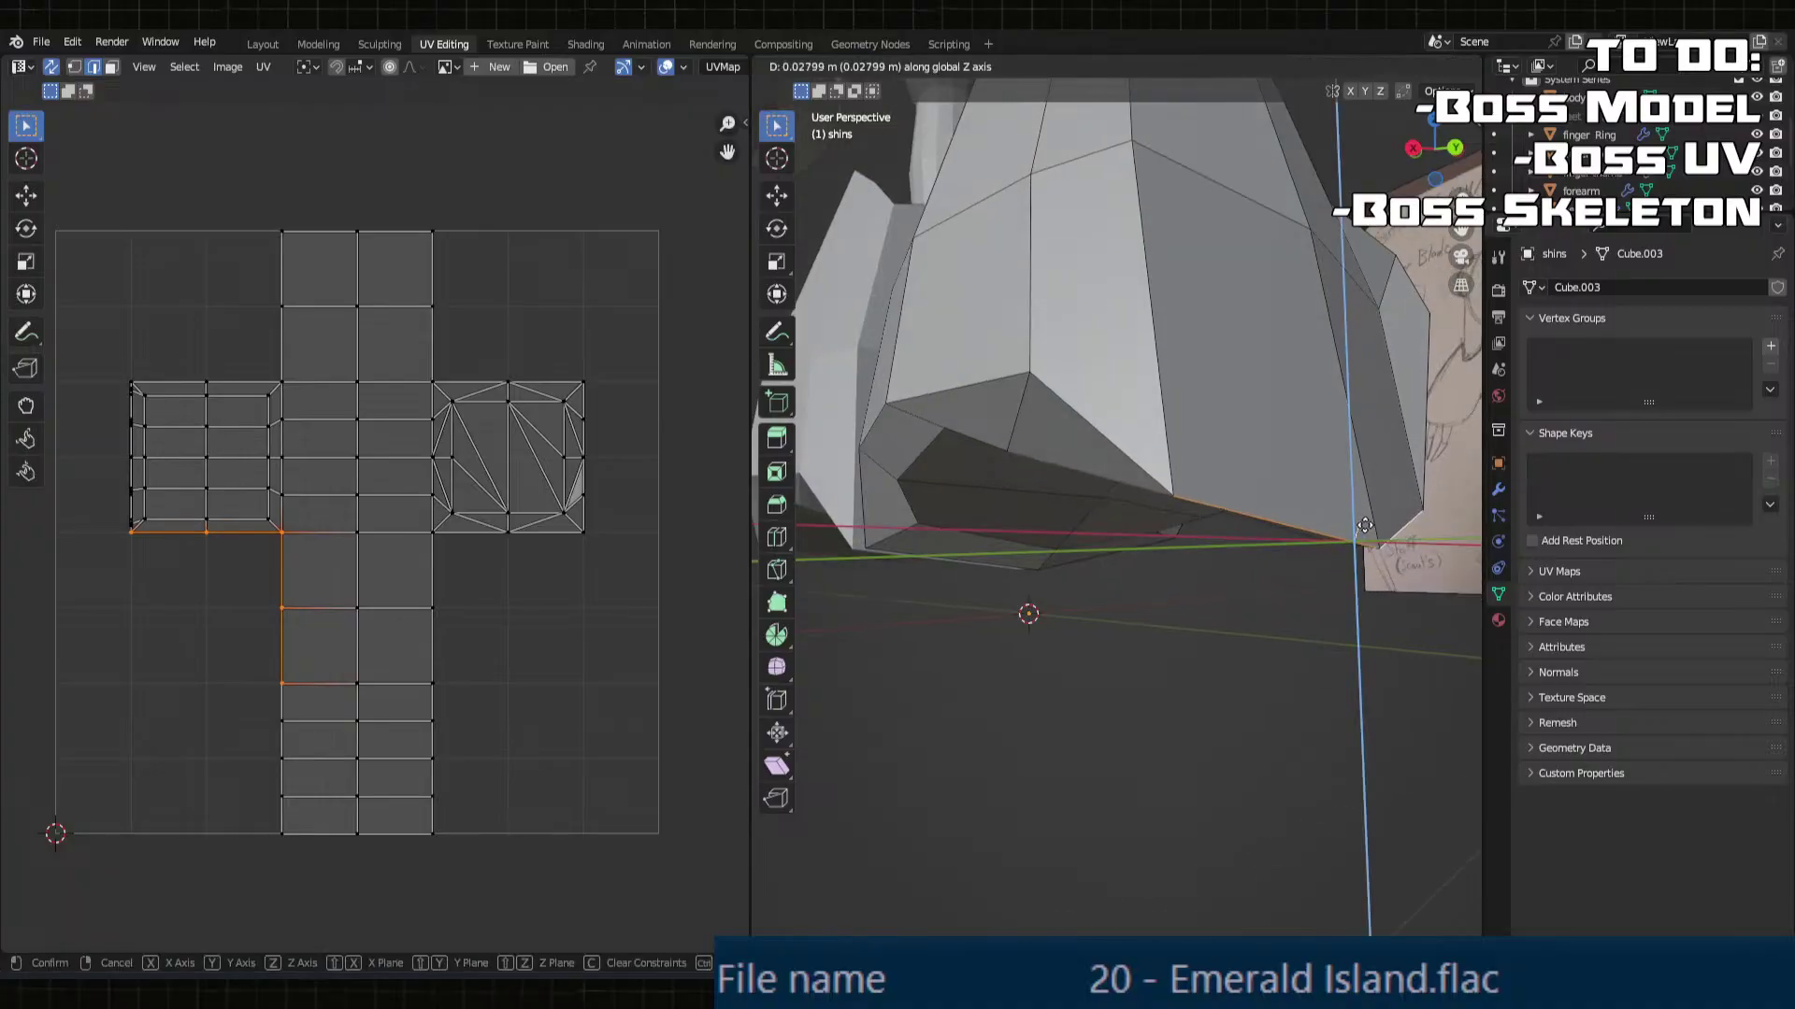
{"action": "left_click", "coordinate": [1367, 472]}
{"action": "key", "text": "g"}
{"action": "key", "text": "y"}
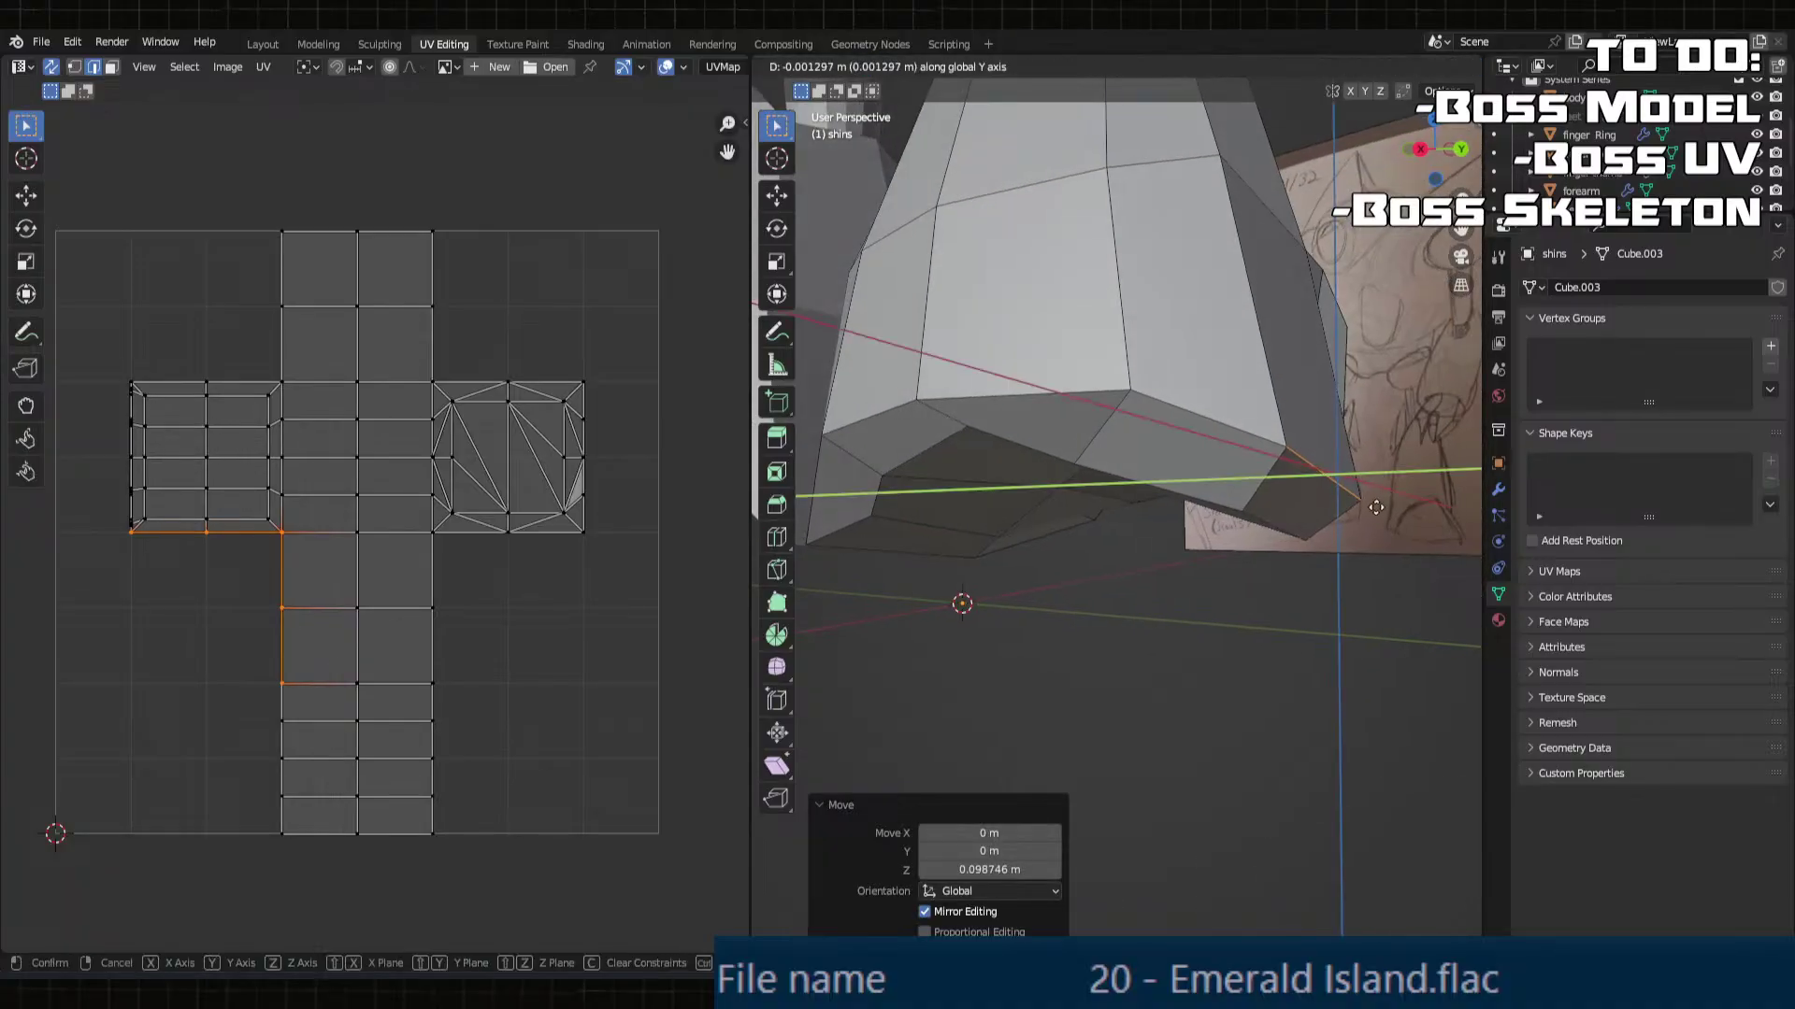
{"action": "left_click", "coordinate": [1346, 505]}
Step: Select the middle vertex of the shin's front bottom rim and raise it about 0.046 m along Z
{"action": "middle_click_drag", "start_coordinate": [1346, 505], "coordinate": [1145, 435]}
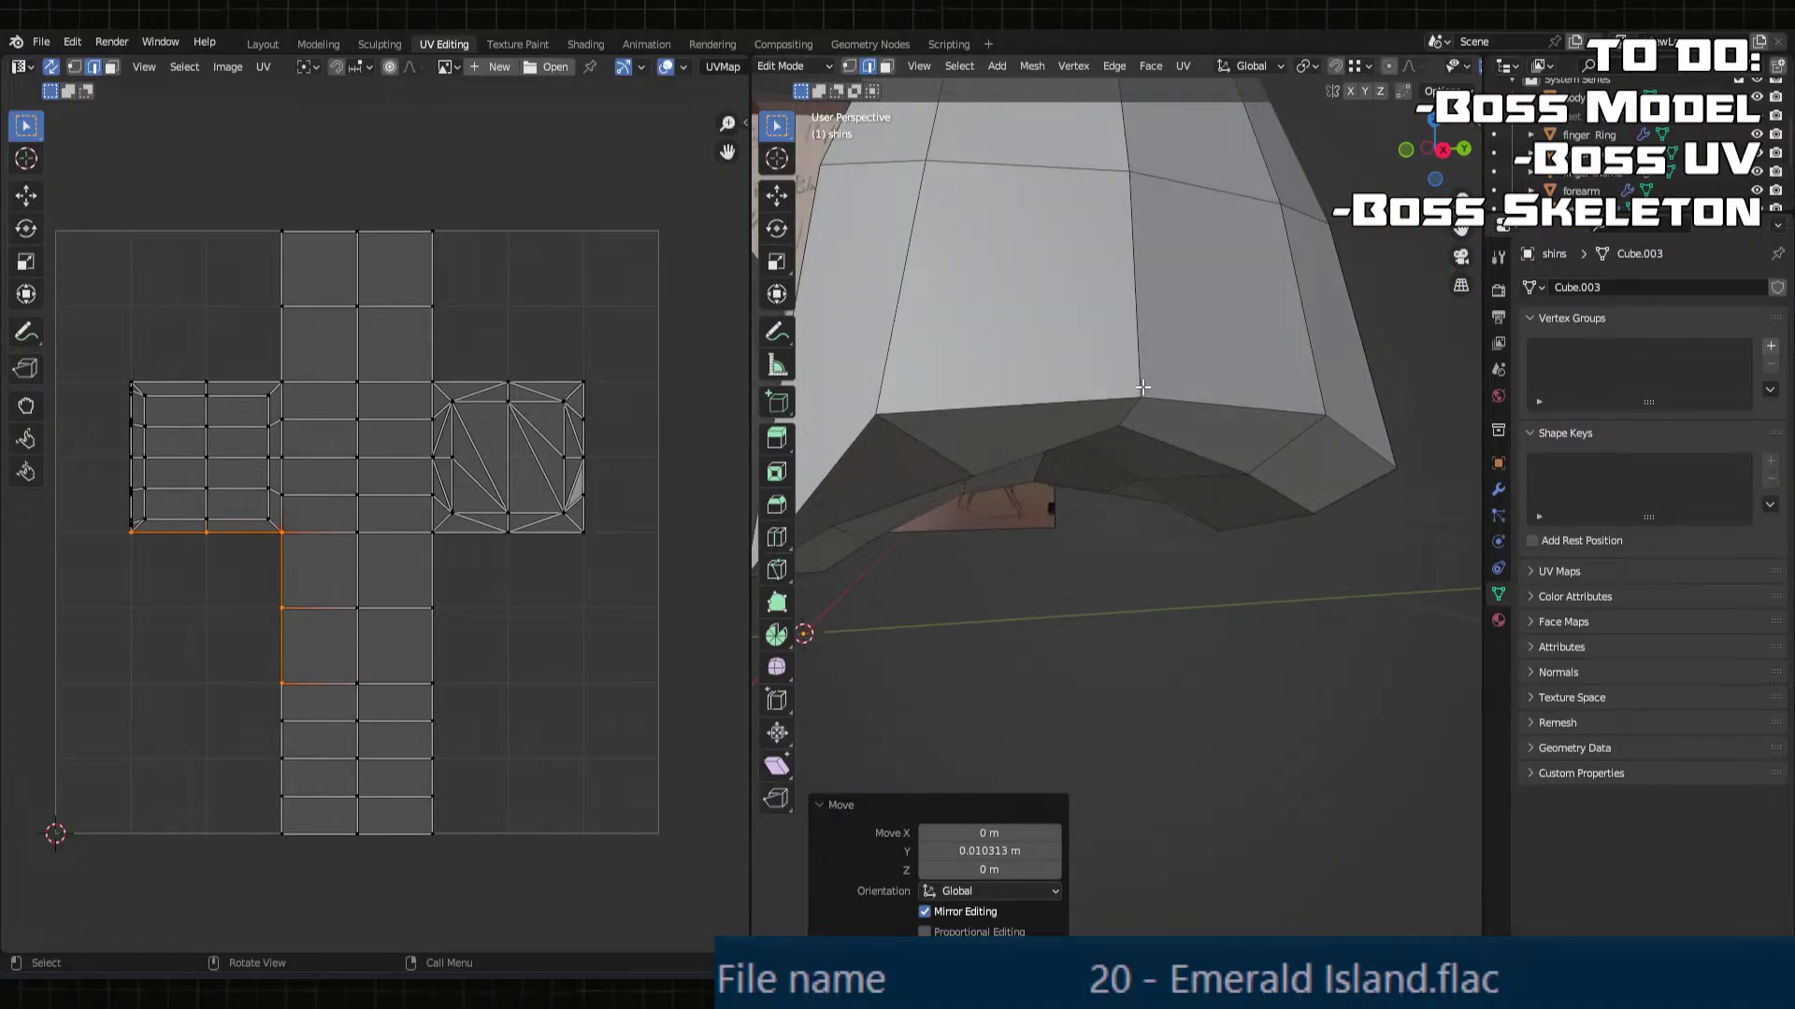
{"action": "left_click", "coordinate": [1141, 392]}
{"action": "key", "text": "1"}
{"action": "left_click", "coordinate": [1156, 354]}
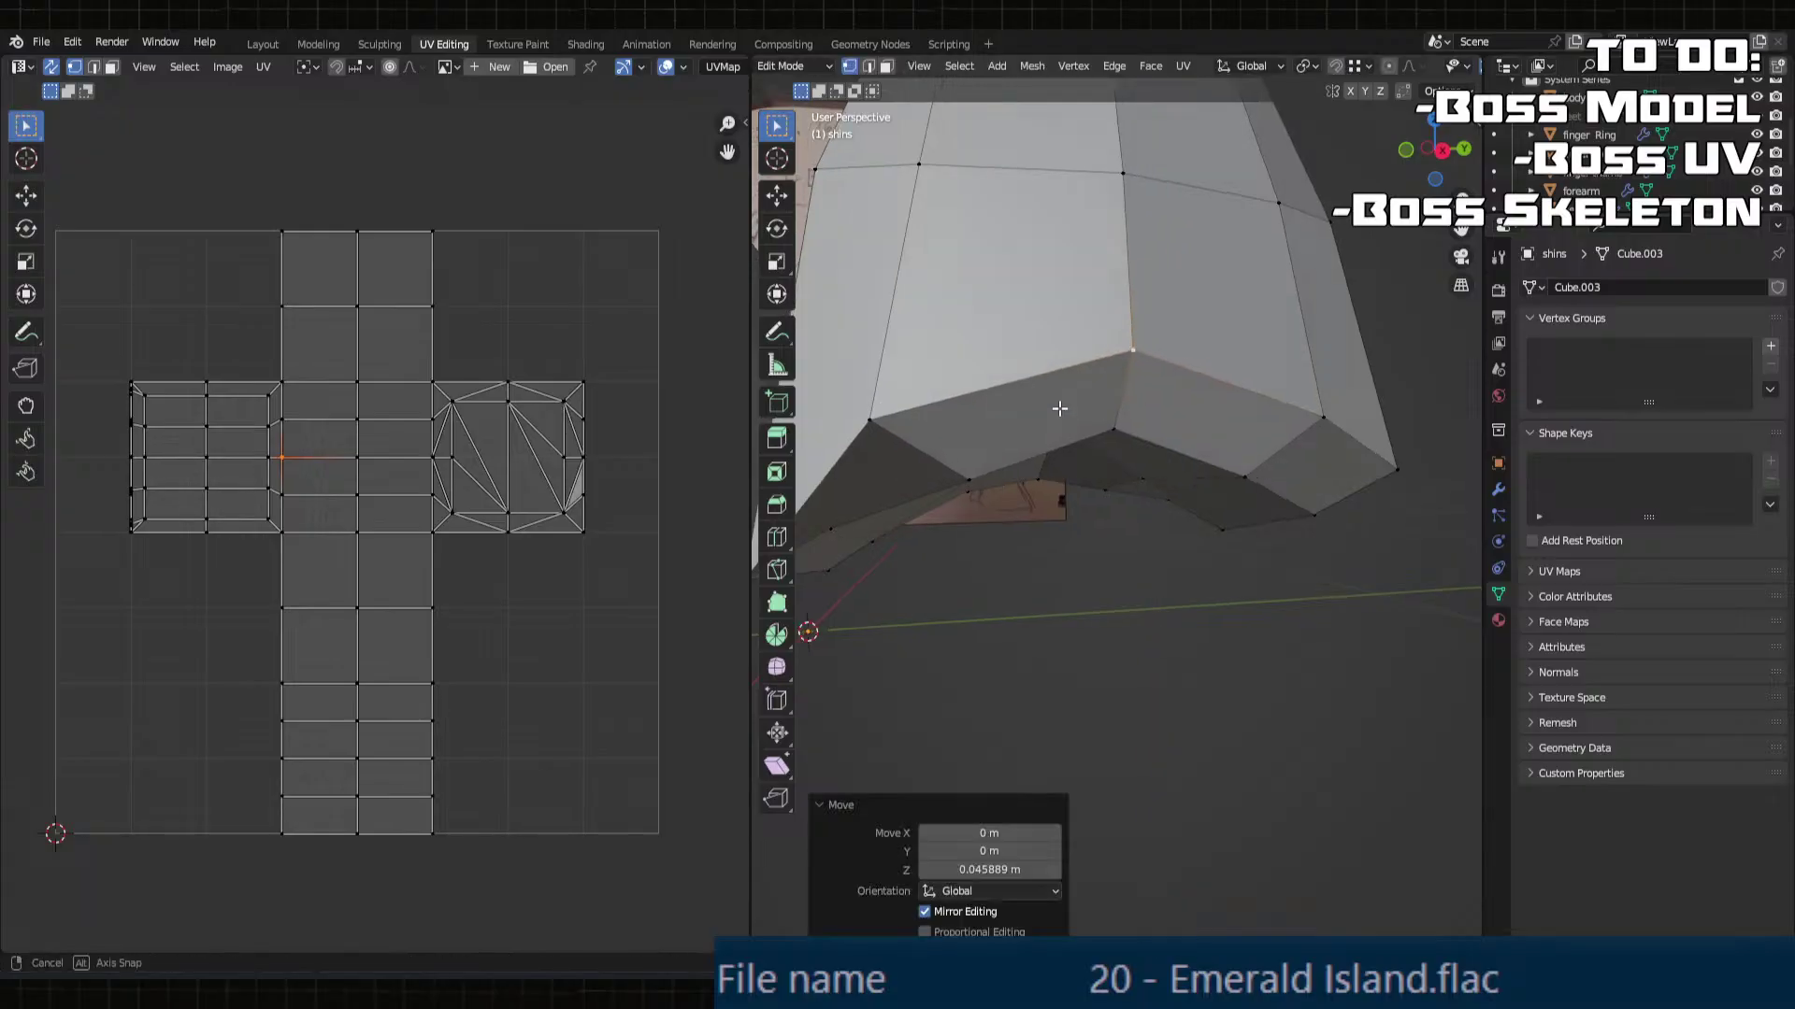
Step: Select the bottom rim edges at the opposite front corner of the shin and raise them along Z
{"action": "middle_click_drag", "start_coordinate": [1156, 354], "coordinate": [1253, 488]}
{"action": "left_click", "coordinate": [1092, 516]}
{"action": "left_click", "coordinate": [986, 460], "text": "shift"}
{"action": "middle_click_drag", "start_coordinate": [986, 460], "coordinate": [1115, 512]}
{"action": "key", "text": "g"}
{"action": "key", "text": "z"}
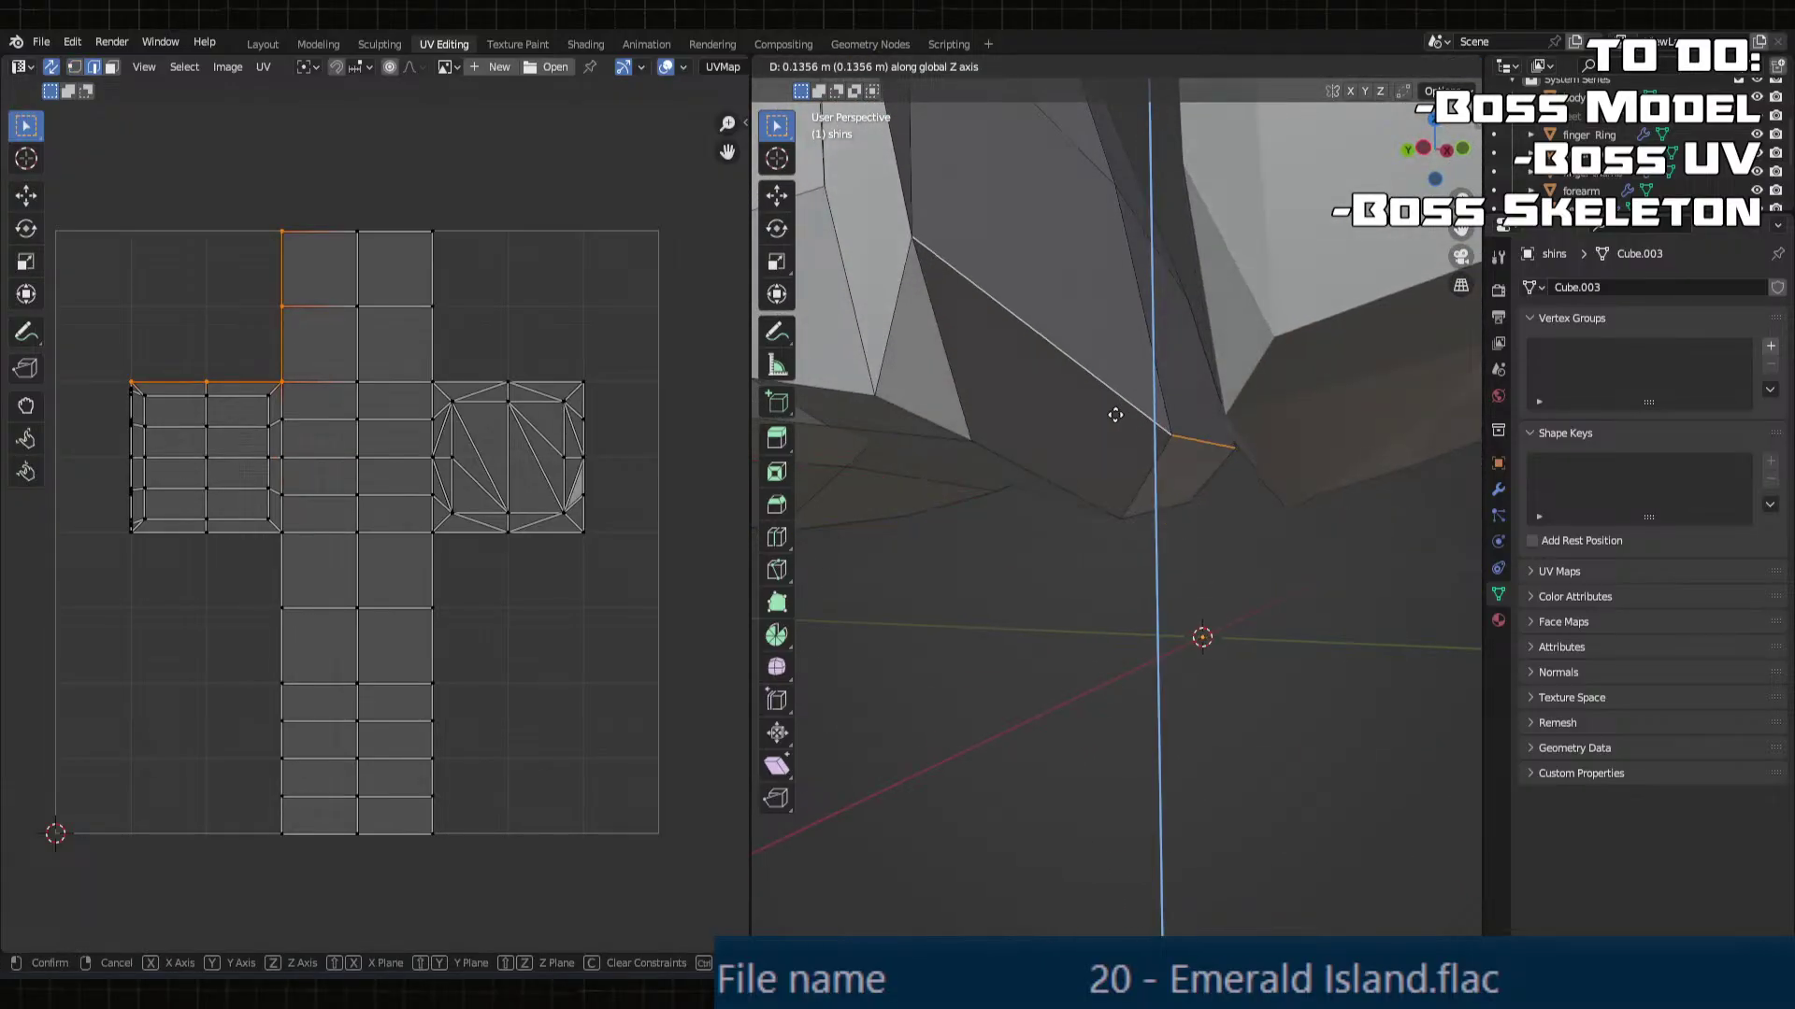
{"action": "left_click", "coordinate": [1116, 447]}
Step: Move the raised corner edges along X and then about 0.035 m along Y
{"action": "middle_click_drag", "start_coordinate": [1116, 446], "coordinate": [1332, 477]}
{"action": "key", "text": "g"}
{"action": "key", "text": "x"}
{"action": "left_click", "coordinate": [1009, 472]}
{"action": "key", "text": "g"}
{"action": "key", "text": "y"}
{"action": "left_click", "coordinate": [1142, 459]}
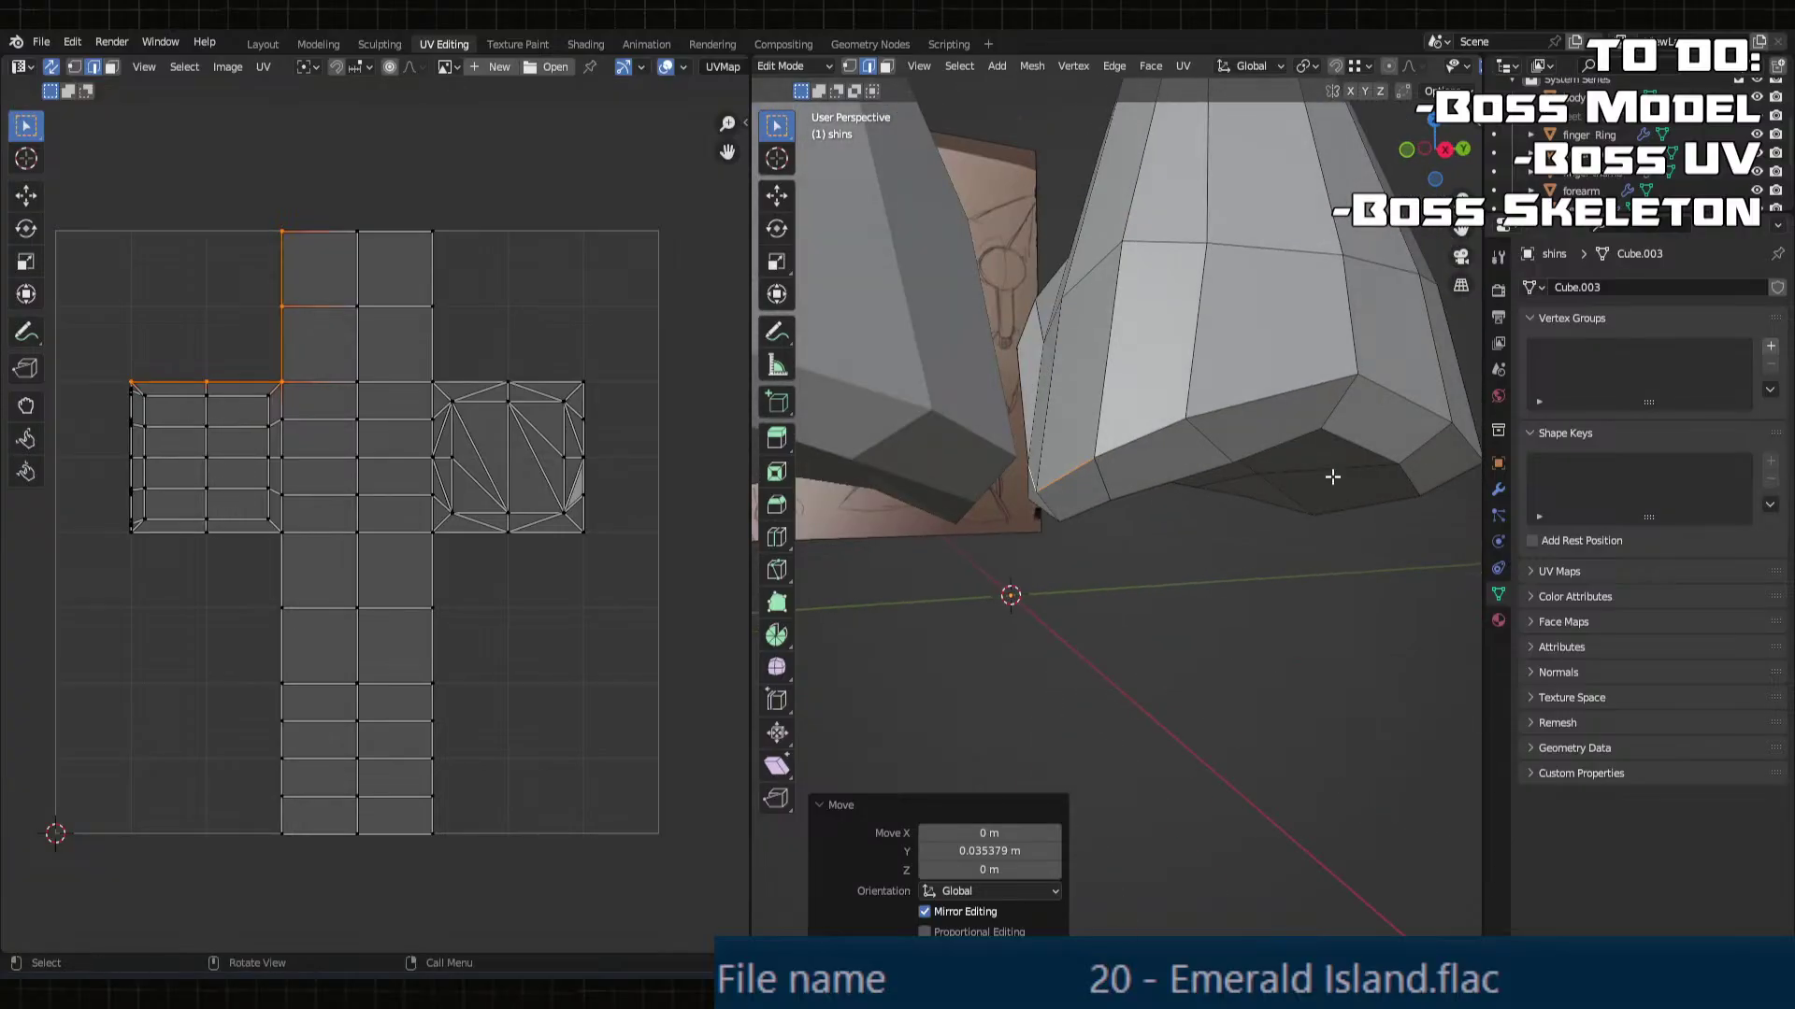
Step: Select the rear bottom rim edges below the recessed panel and raise them along Z
{"action": "left_click", "coordinate": [1757, 115]}
{"action": "middle_click_drag", "start_coordinate": [1204, 368], "coordinate": [1164, 416]}
{"action": "scroll", "coordinate": [1235, 409], "scroll_direction": "up", "scroll_amount": 5}
{"action": "left_click", "coordinate": [1075, 324]}
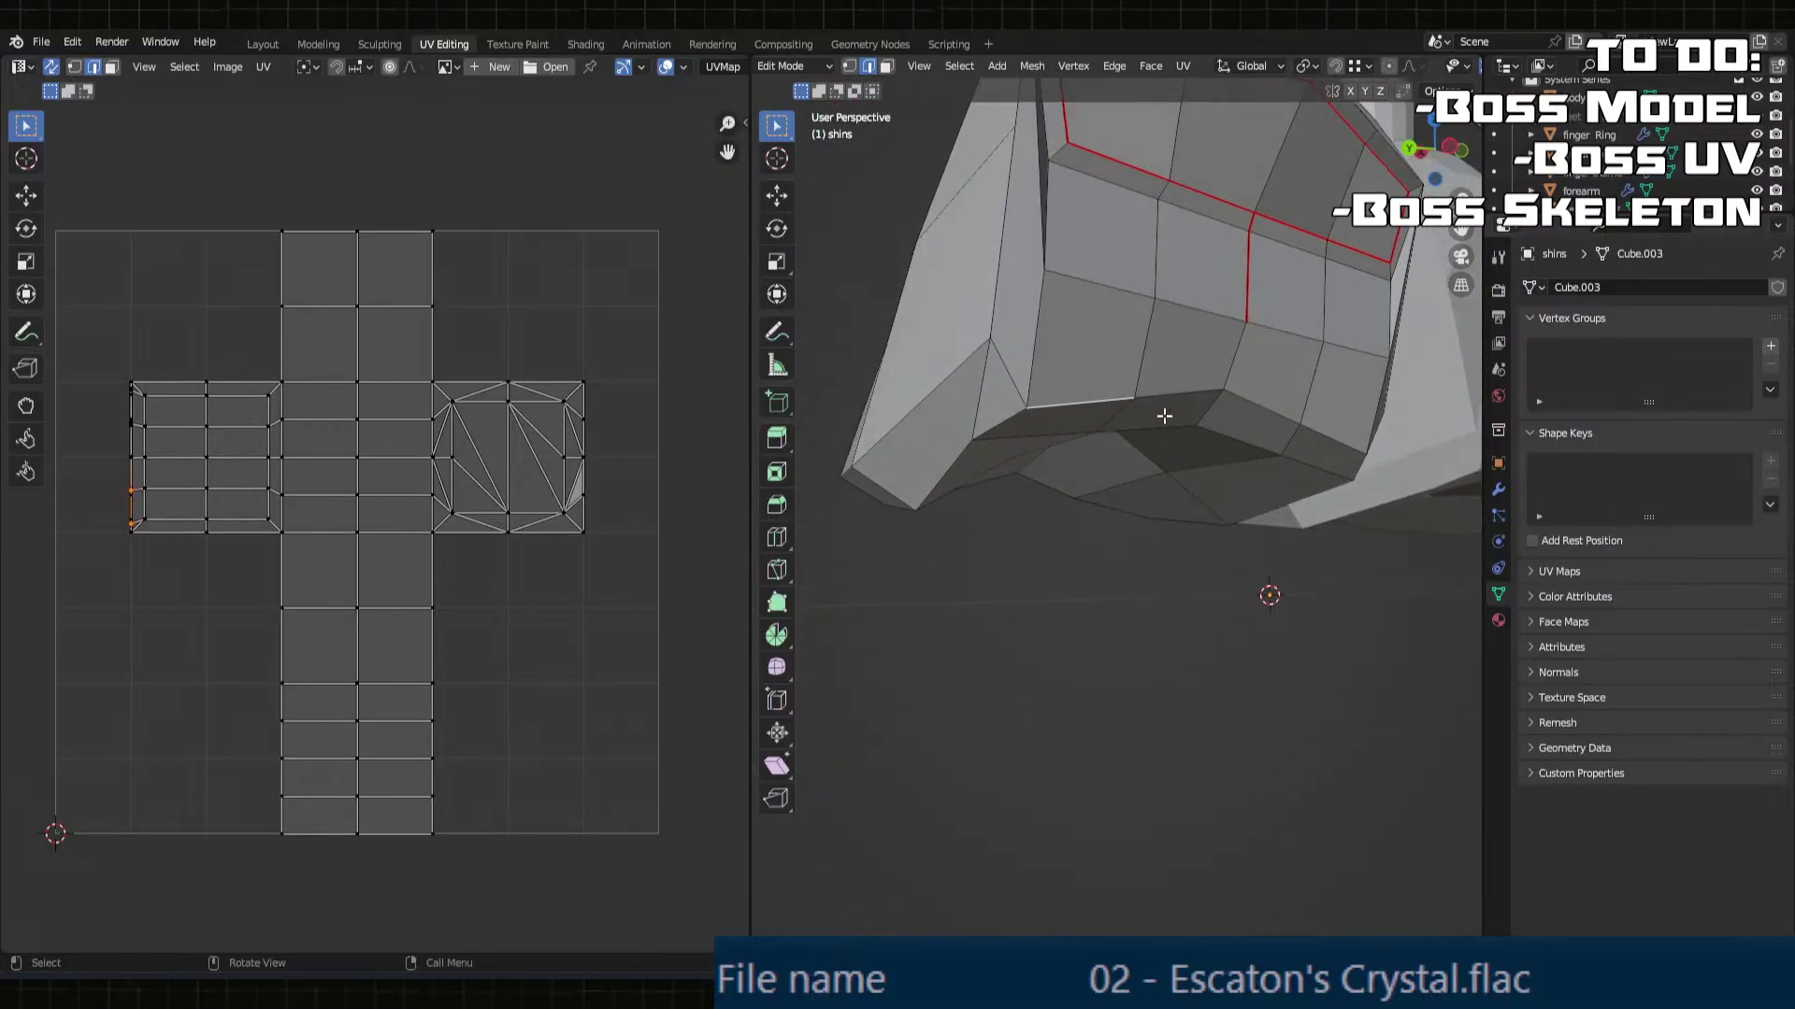
{"action": "key", "text": "g"}
{"action": "key", "text": "z"}
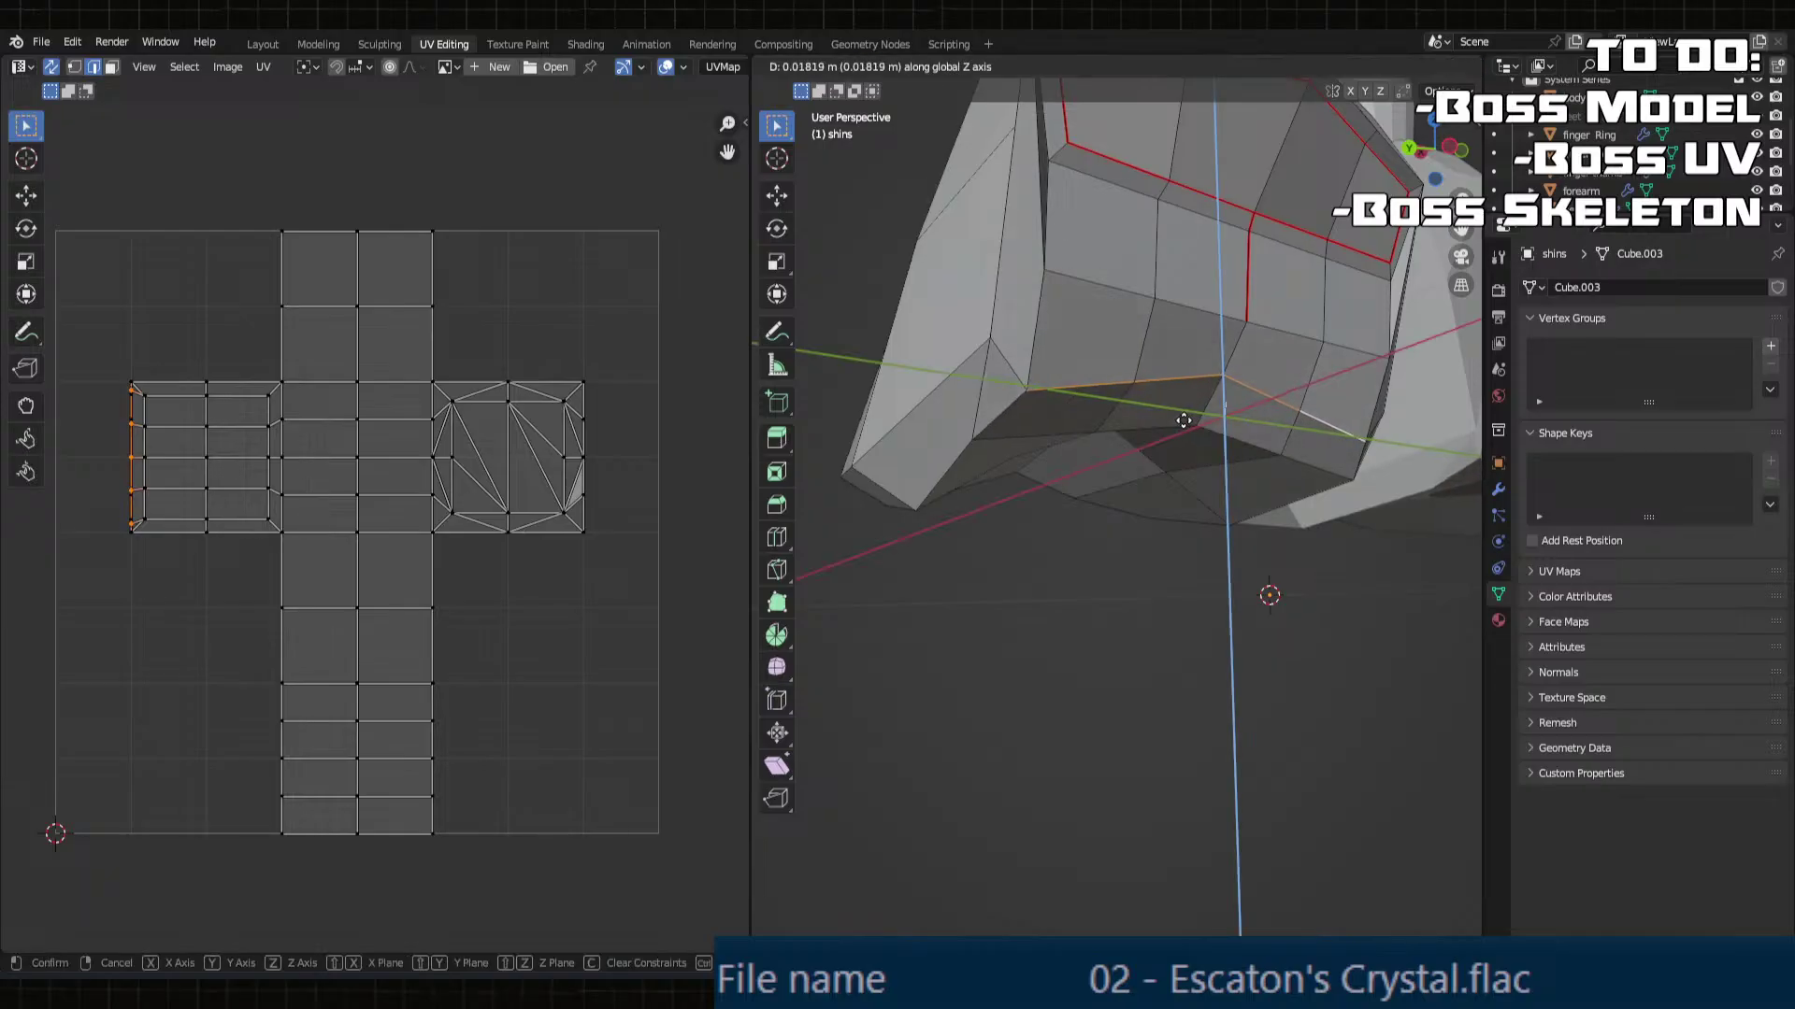
{"action": "left_click", "coordinate": [1182, 439]}
Step: Move the rear bottom rim edges along X and select a vertex in the row above them
{"action": "middle_click_drag", "start_coordinate": [1183, 439], "coordinate": [1190, 510]}
{"action": "key", "text": "g"}
{"action": "key", "text": "x"}
{"action": "left_click", "coordinate": [1316, 502]}
{"action": "left_click", "coordinate": [1190, 509]}
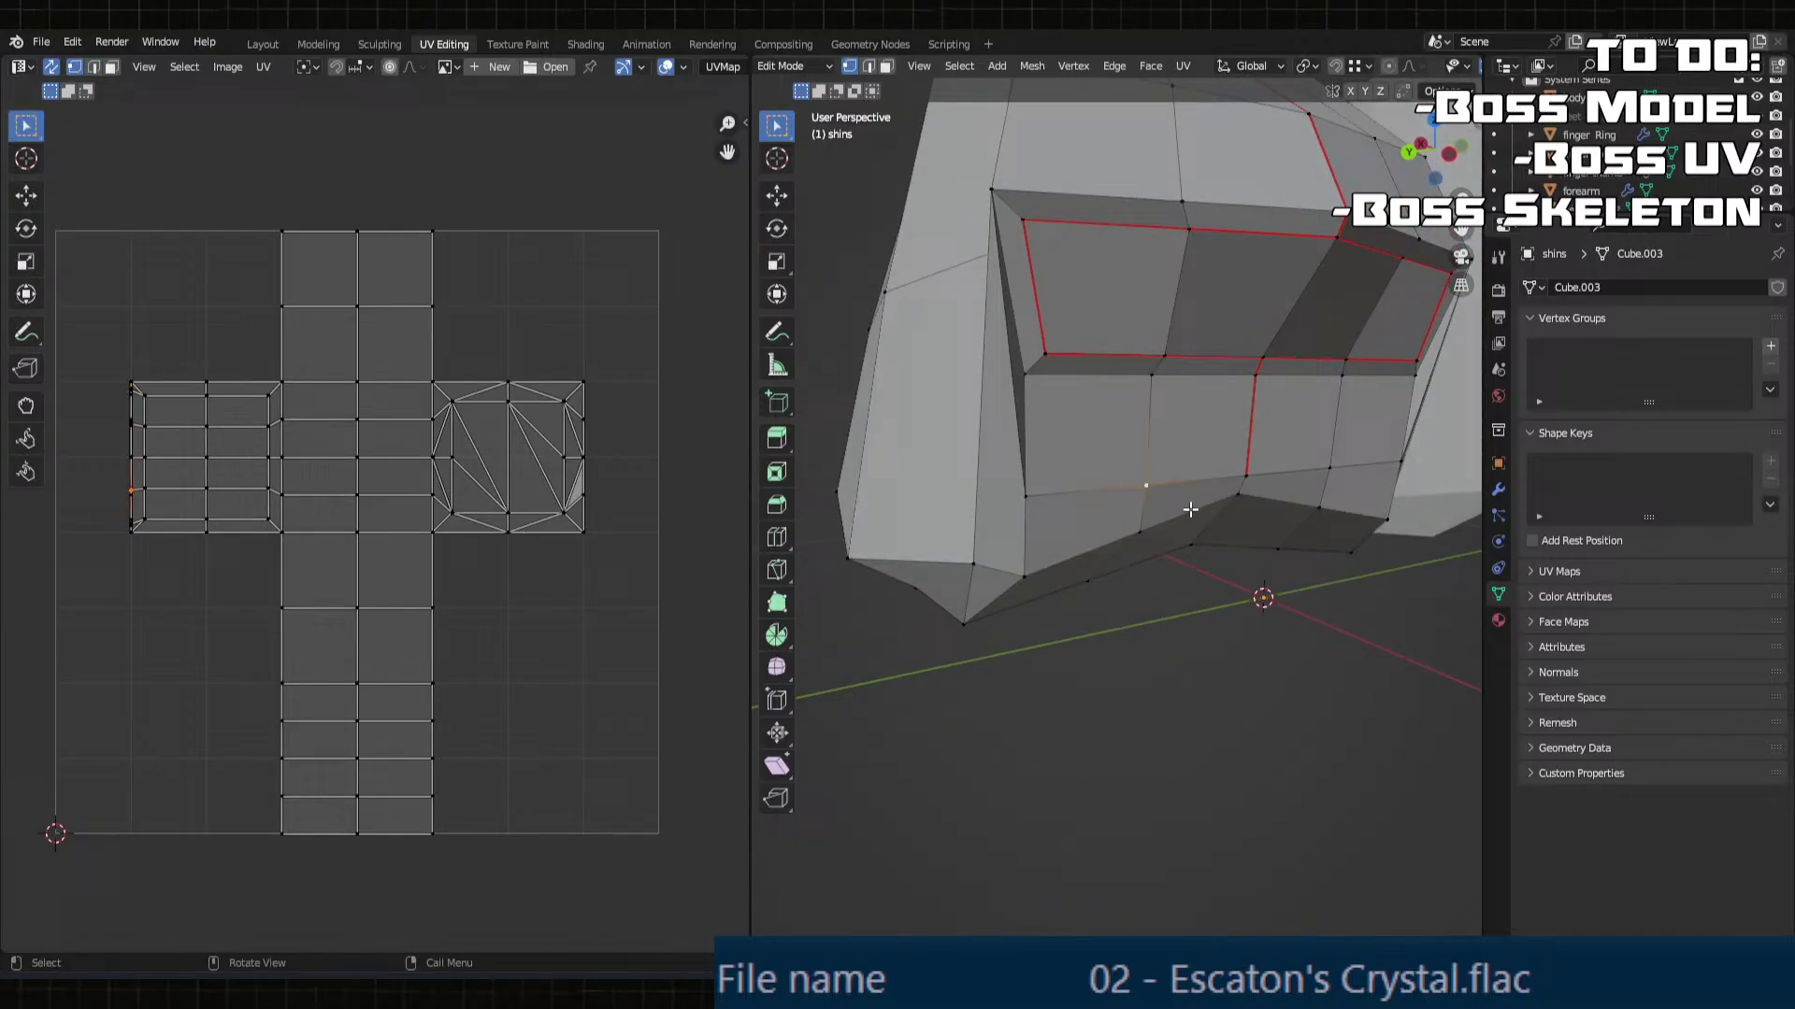
Step: Move the vertex row above the rear bottom rim about -0.029 m along X and the inner underside edges about -0.083 m
{"action": "key", "text": "g"}
{"action": "left_click", "coordinate": [1247, 509]}
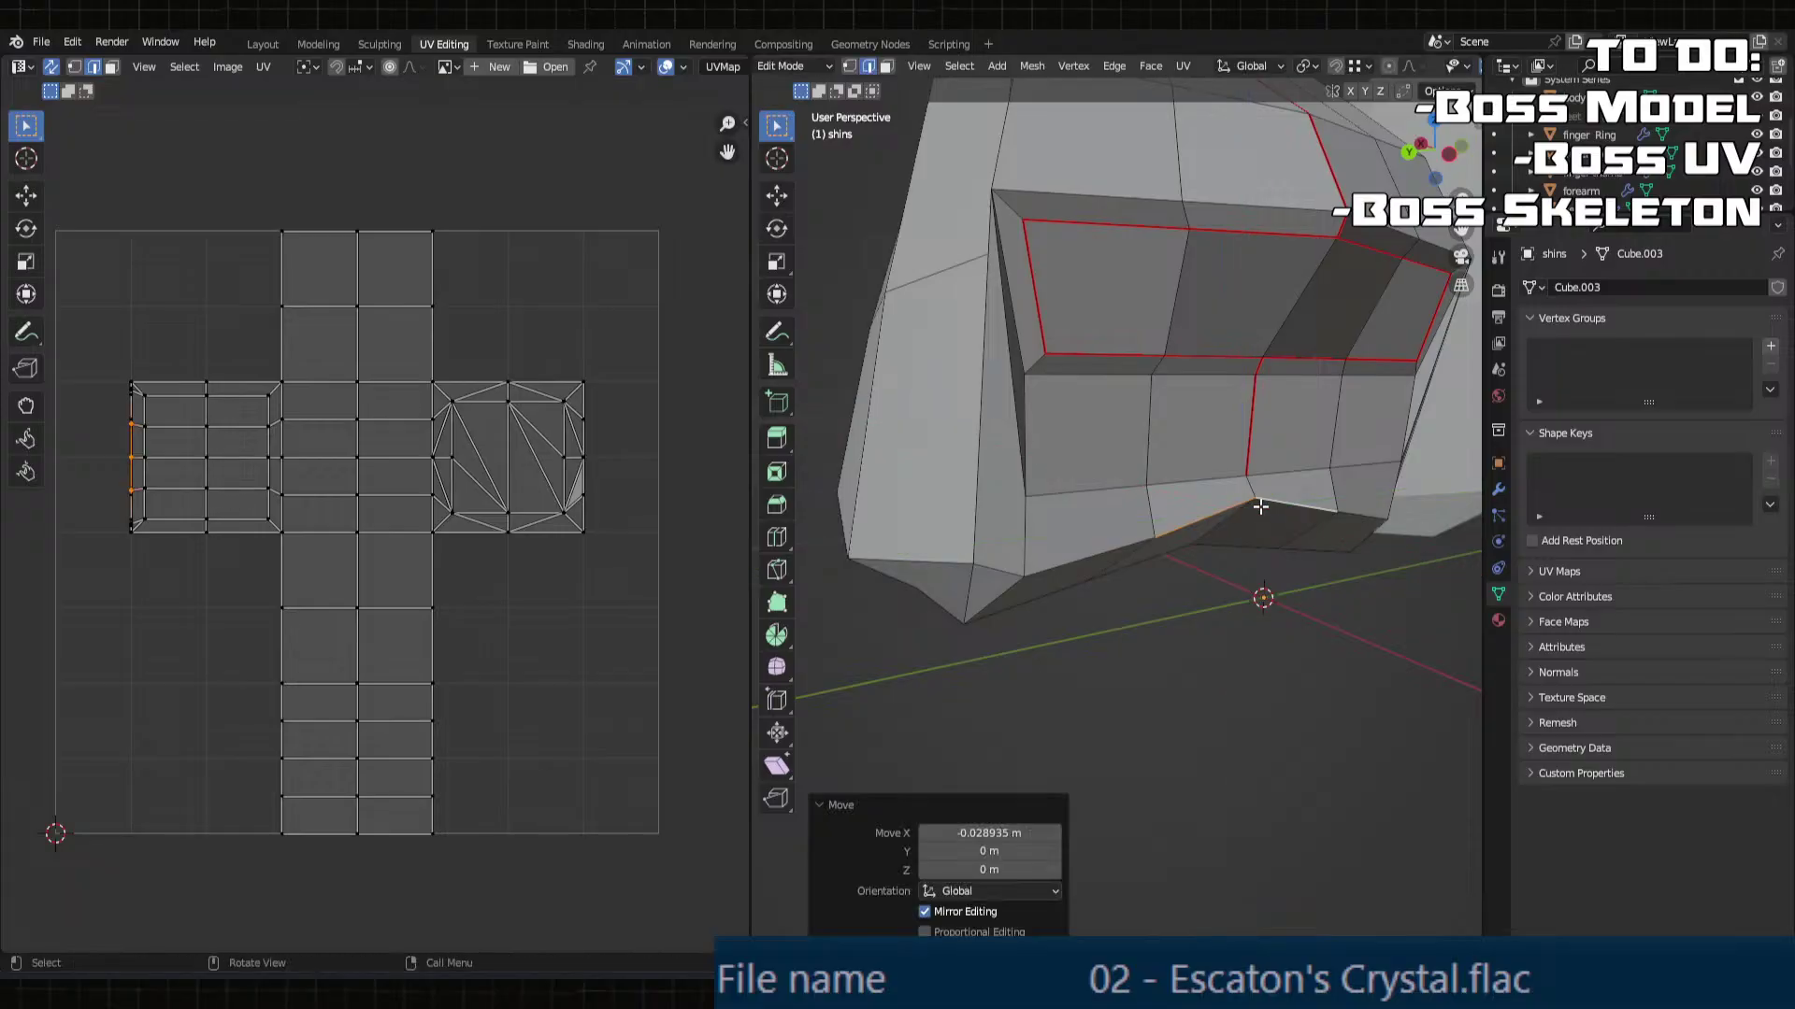
{"action": "left_click", "coordinate": [1243, 500]}
{"action": "key", "text": "g"}
{"action": "key", "text": "x"}
{"action": "middle_click_drag", "start_coordinate": [1243, 500], "coordinate": [1327, 458]}
{"action": "left_click", "coordinate": [1288, 502]}
{"action": "left_click", "coordinate": [998, 369]}
{"action": "key", "text": "g"}
{"action": "key", "text": "x"}
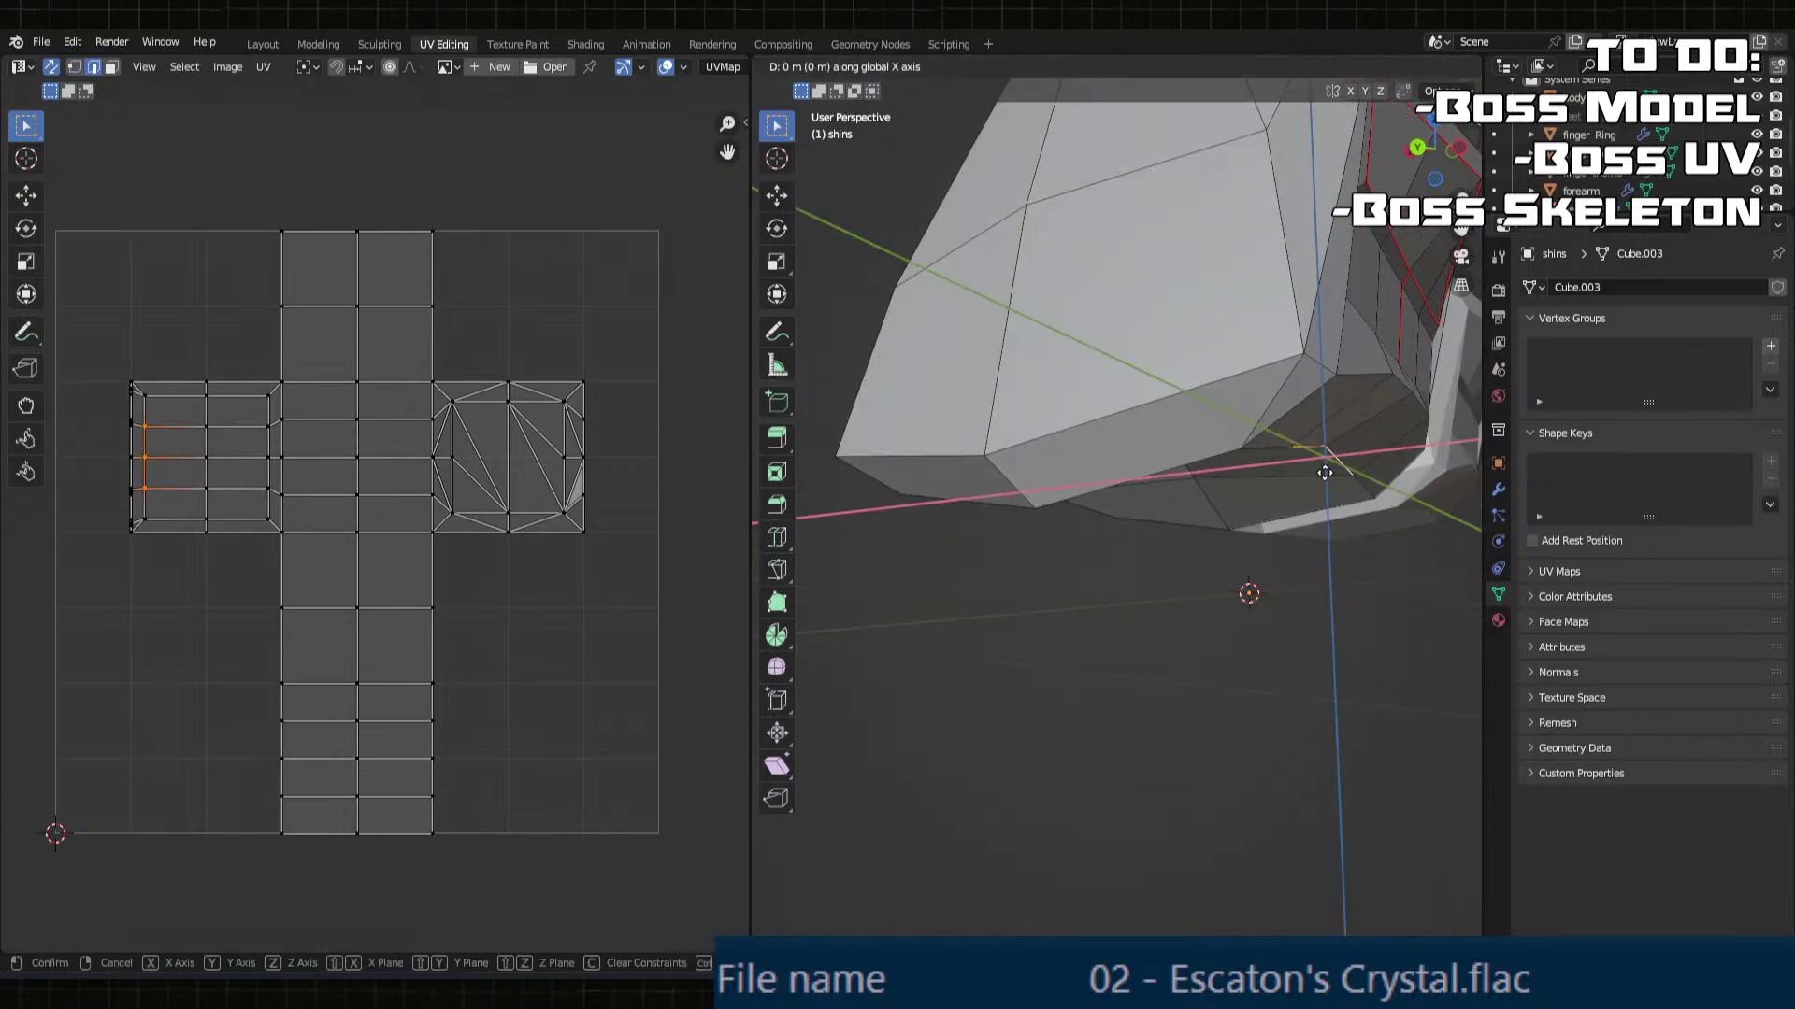
{"action": "left_click", "coordinate": [1388, 460]}
Step: Raise the inner underside edges about 0.037 m along Z and scale them by about 1.29 along Y
{"action": "key", "text": "g"}
{"action": "key", "text": "z"}
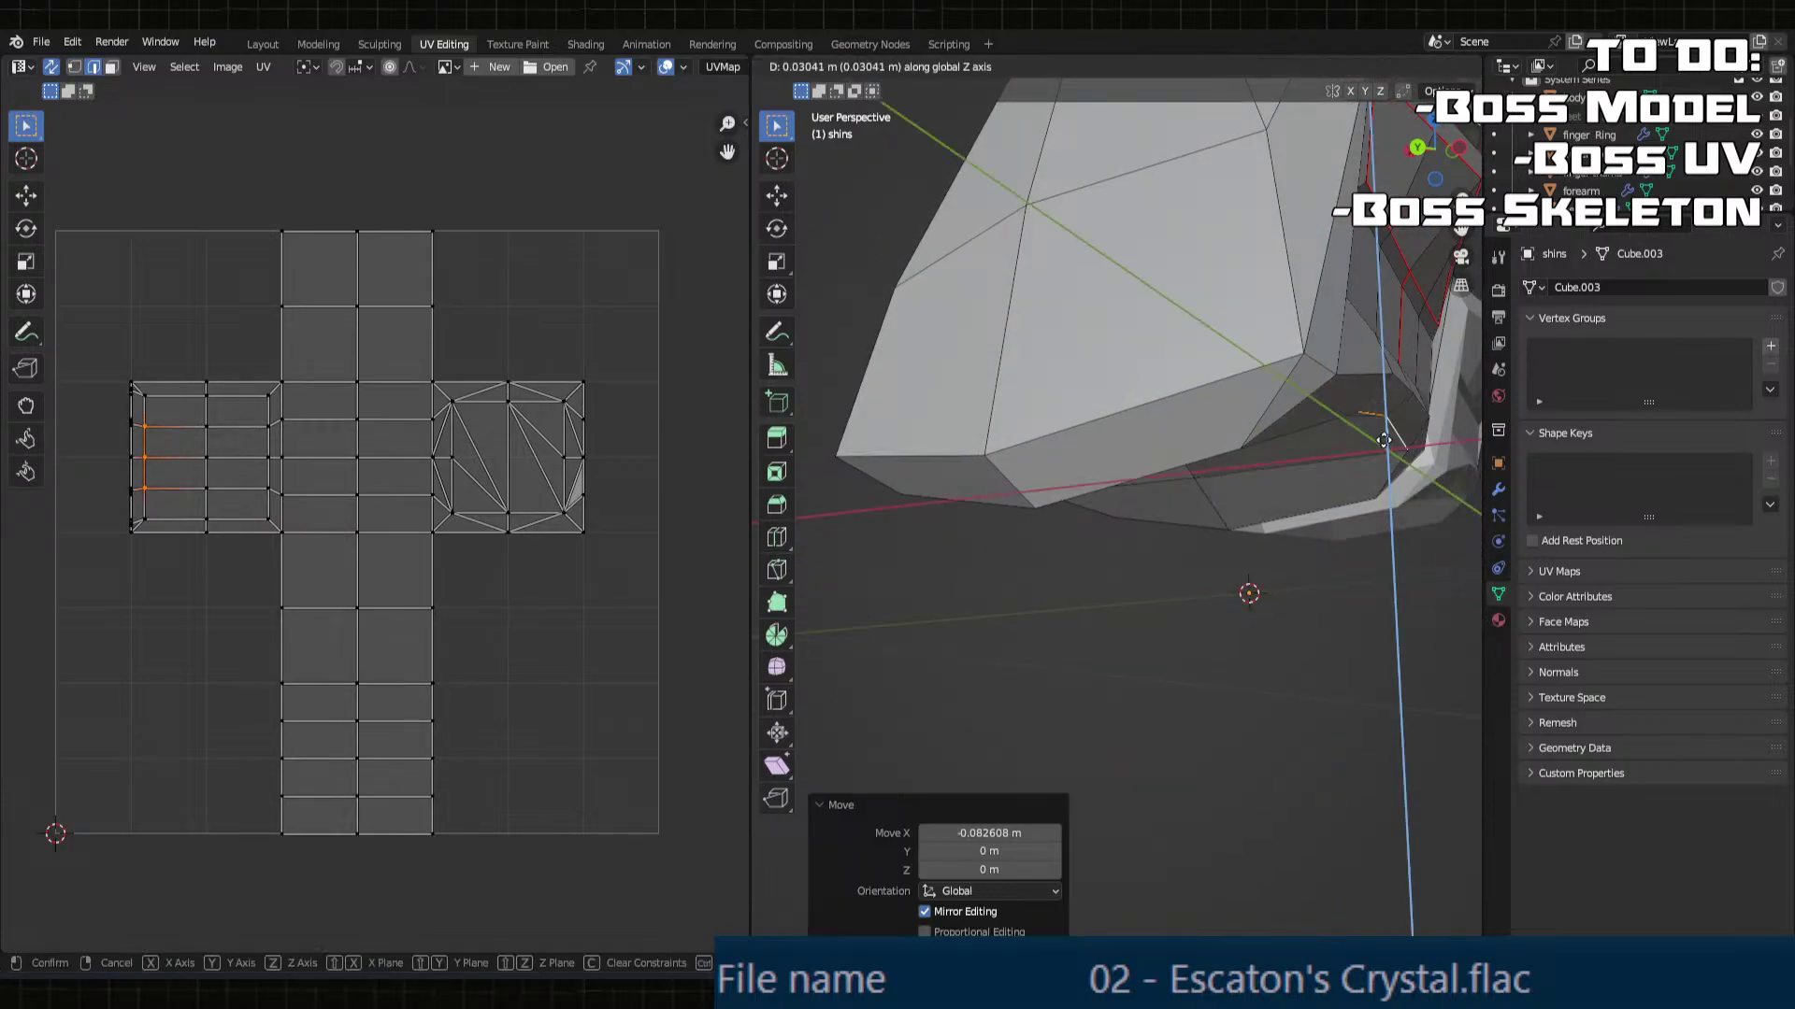
{"action": "left_click", "coordinate": [1384, 436]}
{"action": "middle_click_drag", "start_coordinate": [1383, 435], "coordinate": [1106, 425]}
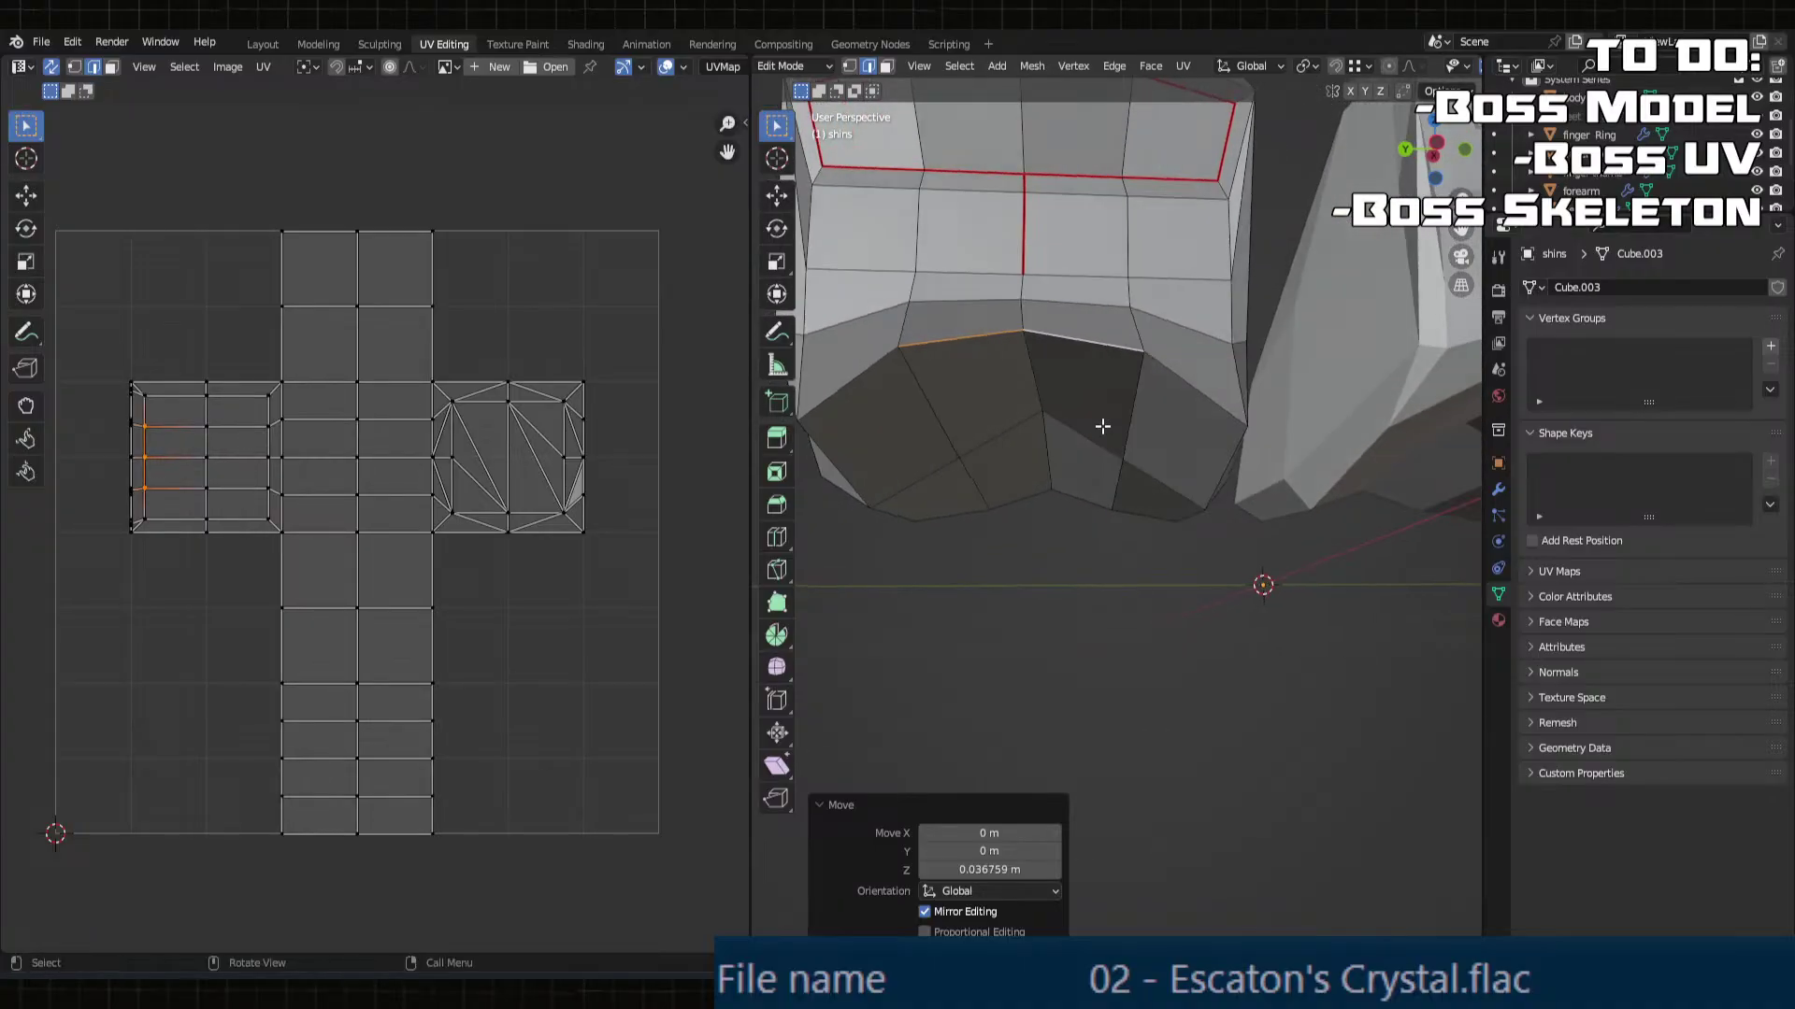
{"action": "key", "text": "s"}
{"action": "key", "text": "y"}
{"action": "left_click", "coordinate": [1134, 426]}
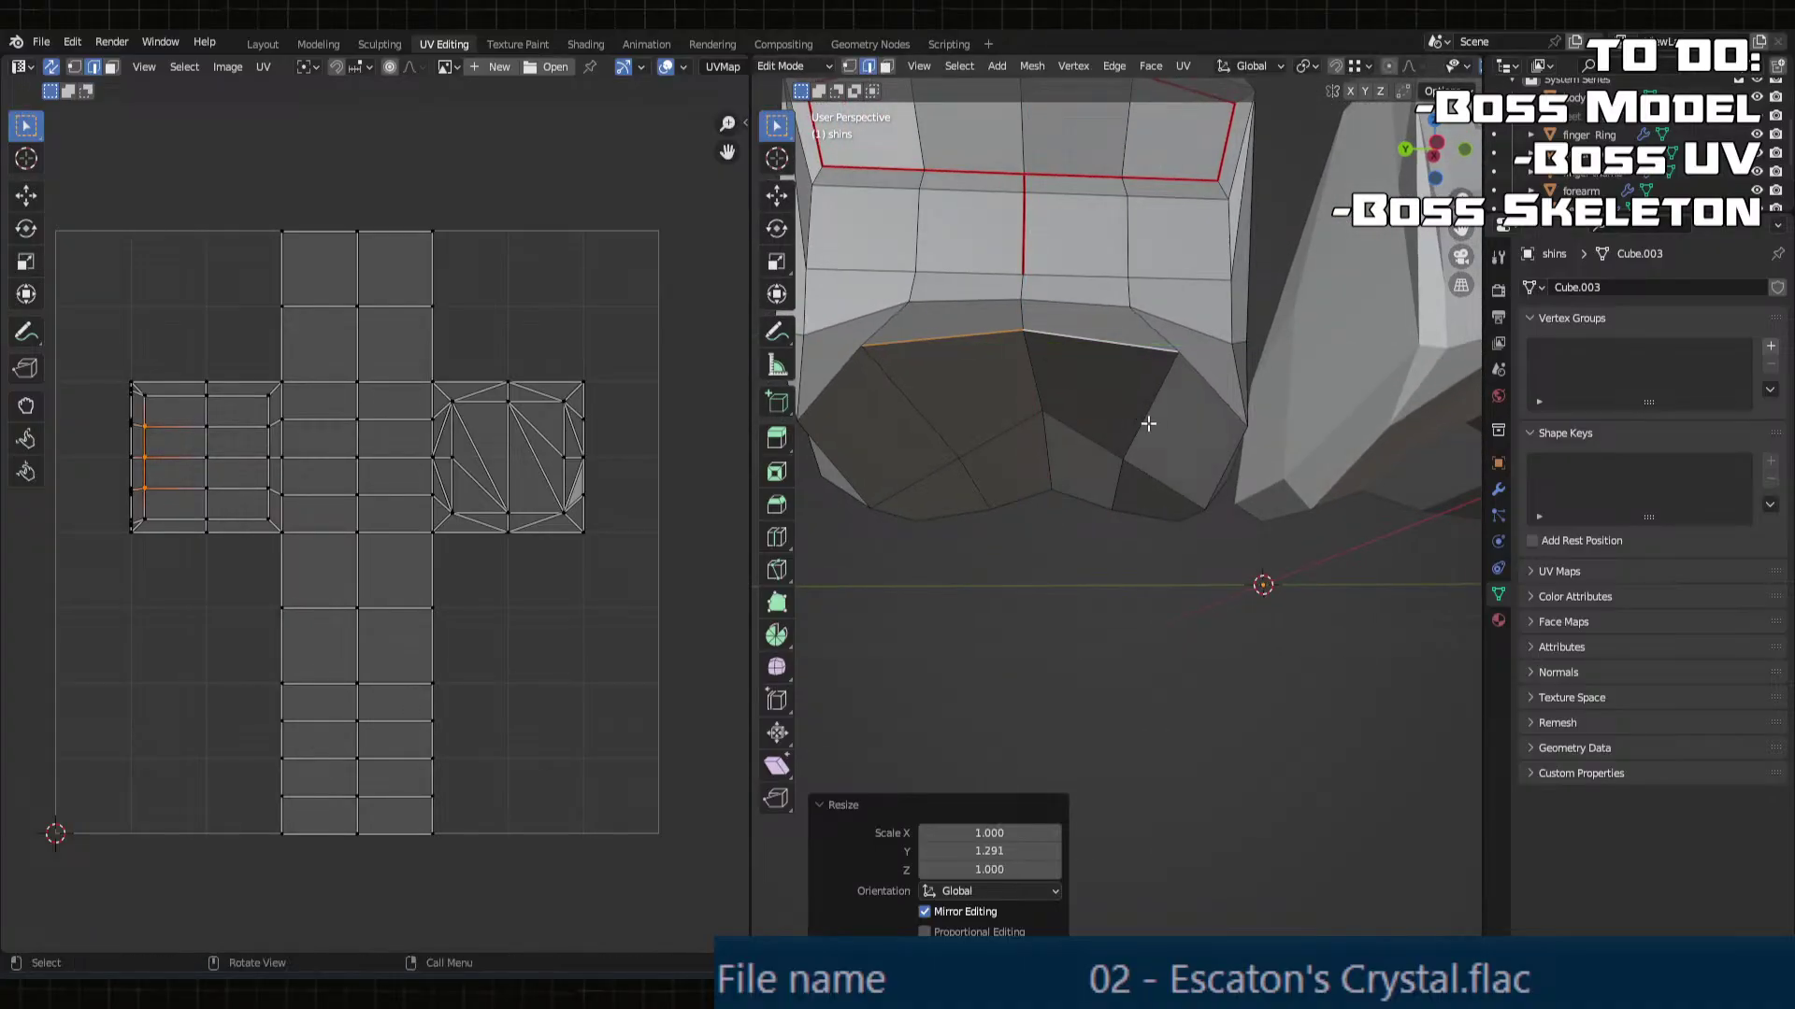
Step: Scale the two middle underside vertices apart by about 1.9 along Y
{"action": "middle_click_drag", "start_coordinate": [968, 470], "coordinate": [1029, 477]}
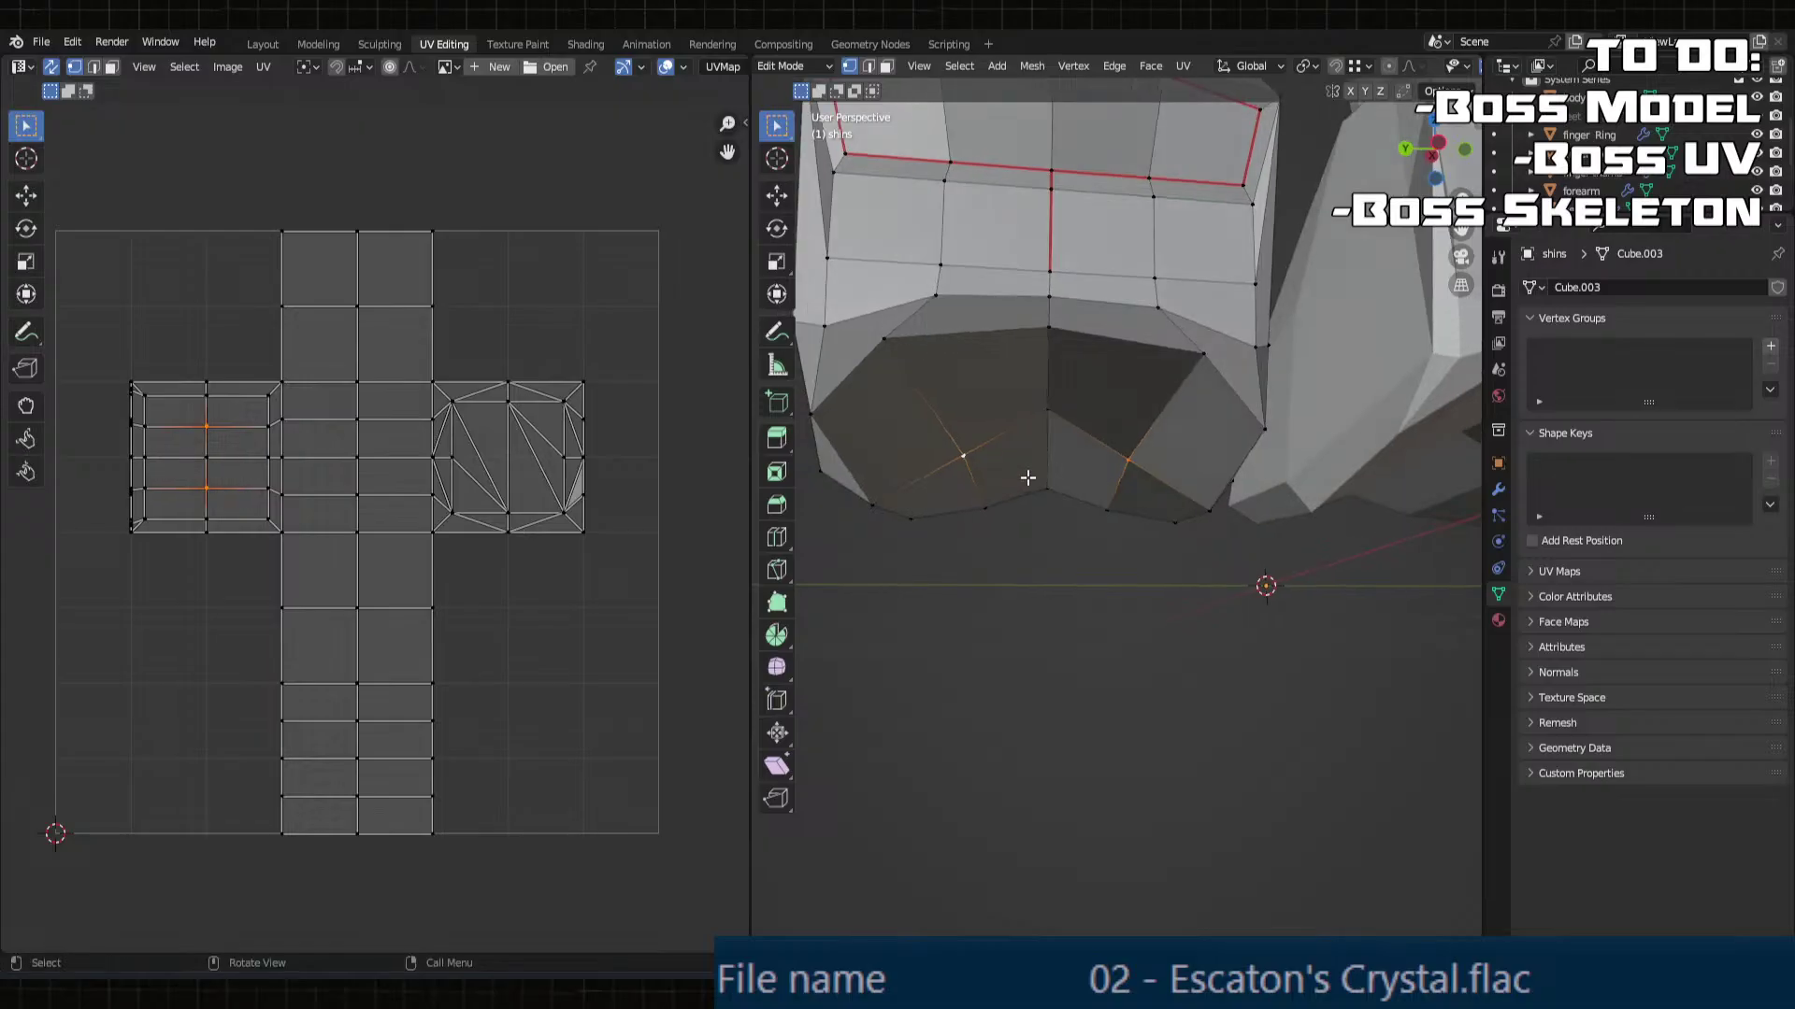
{"action": "key", "text": "s"}
{"action": "key", "text": "y"}
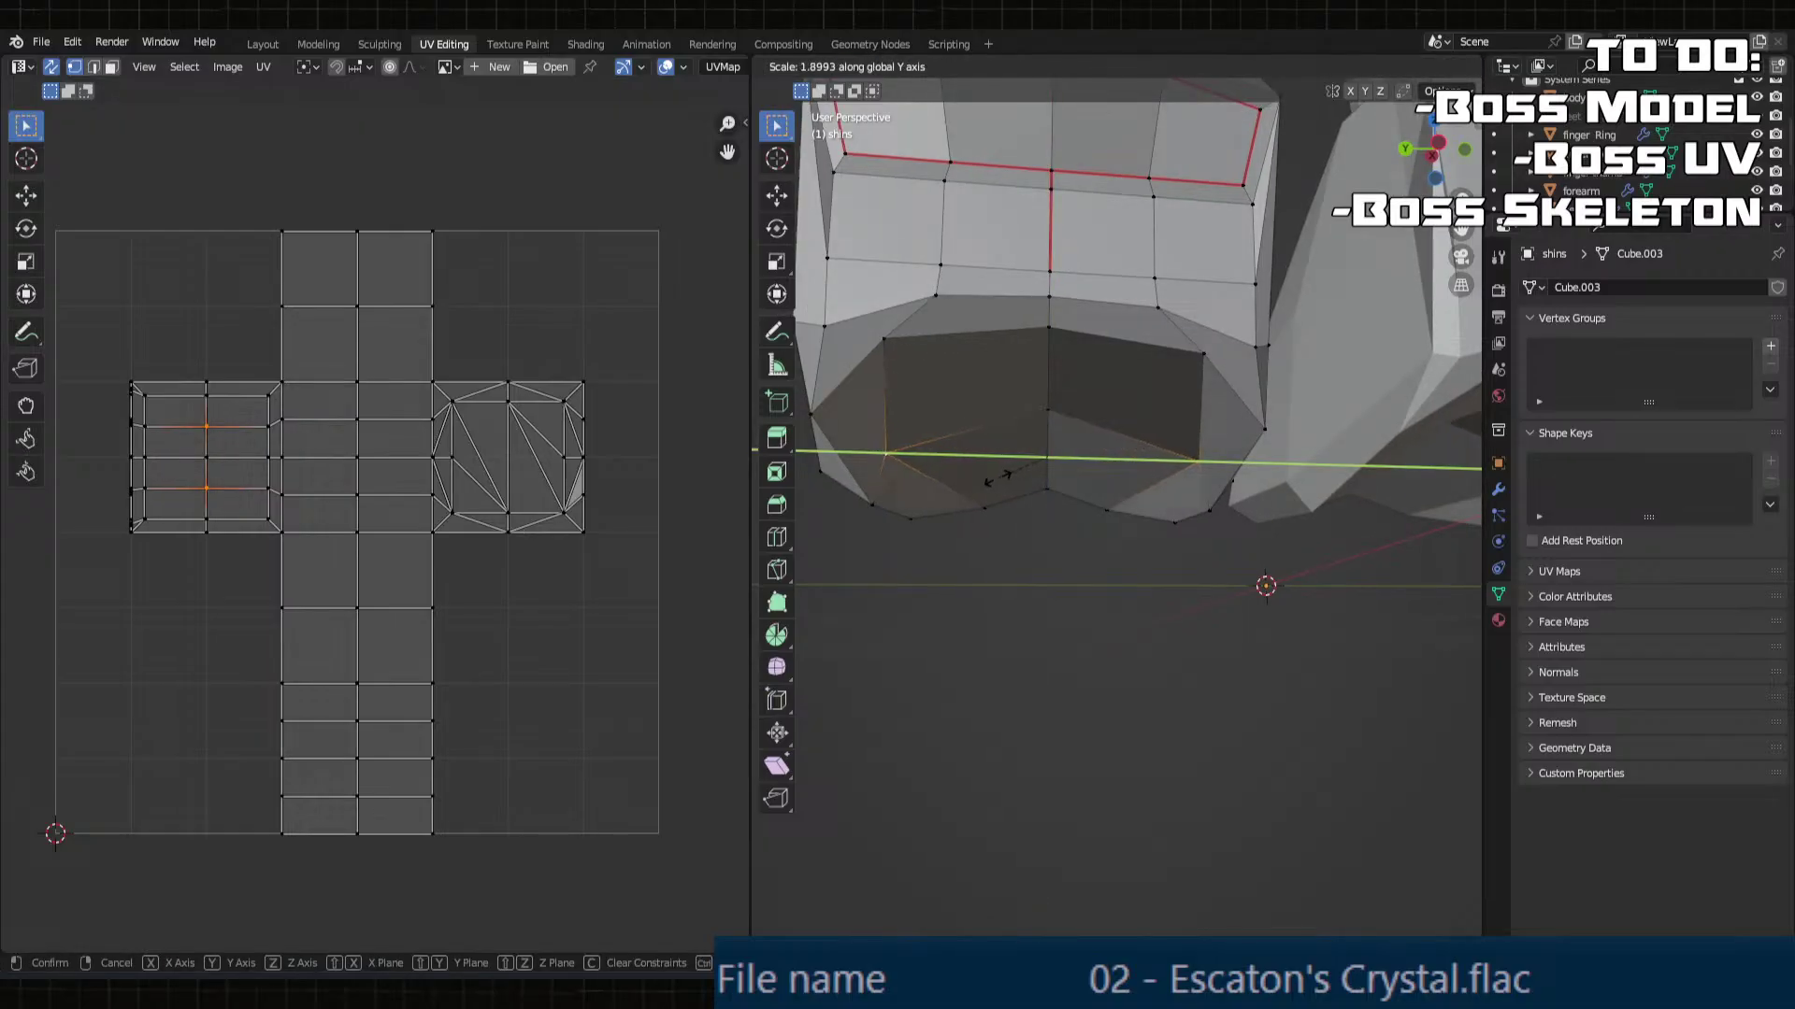
{"action": "left_click", "coordinate": [998, 479]}
{"action": "middle_click_drag", "start_coordinate": [998, 478], "coordinate": [1050, 352]}
{"action": "key", "text": "Tab"}
{"action": "key", "text": "Tab"}
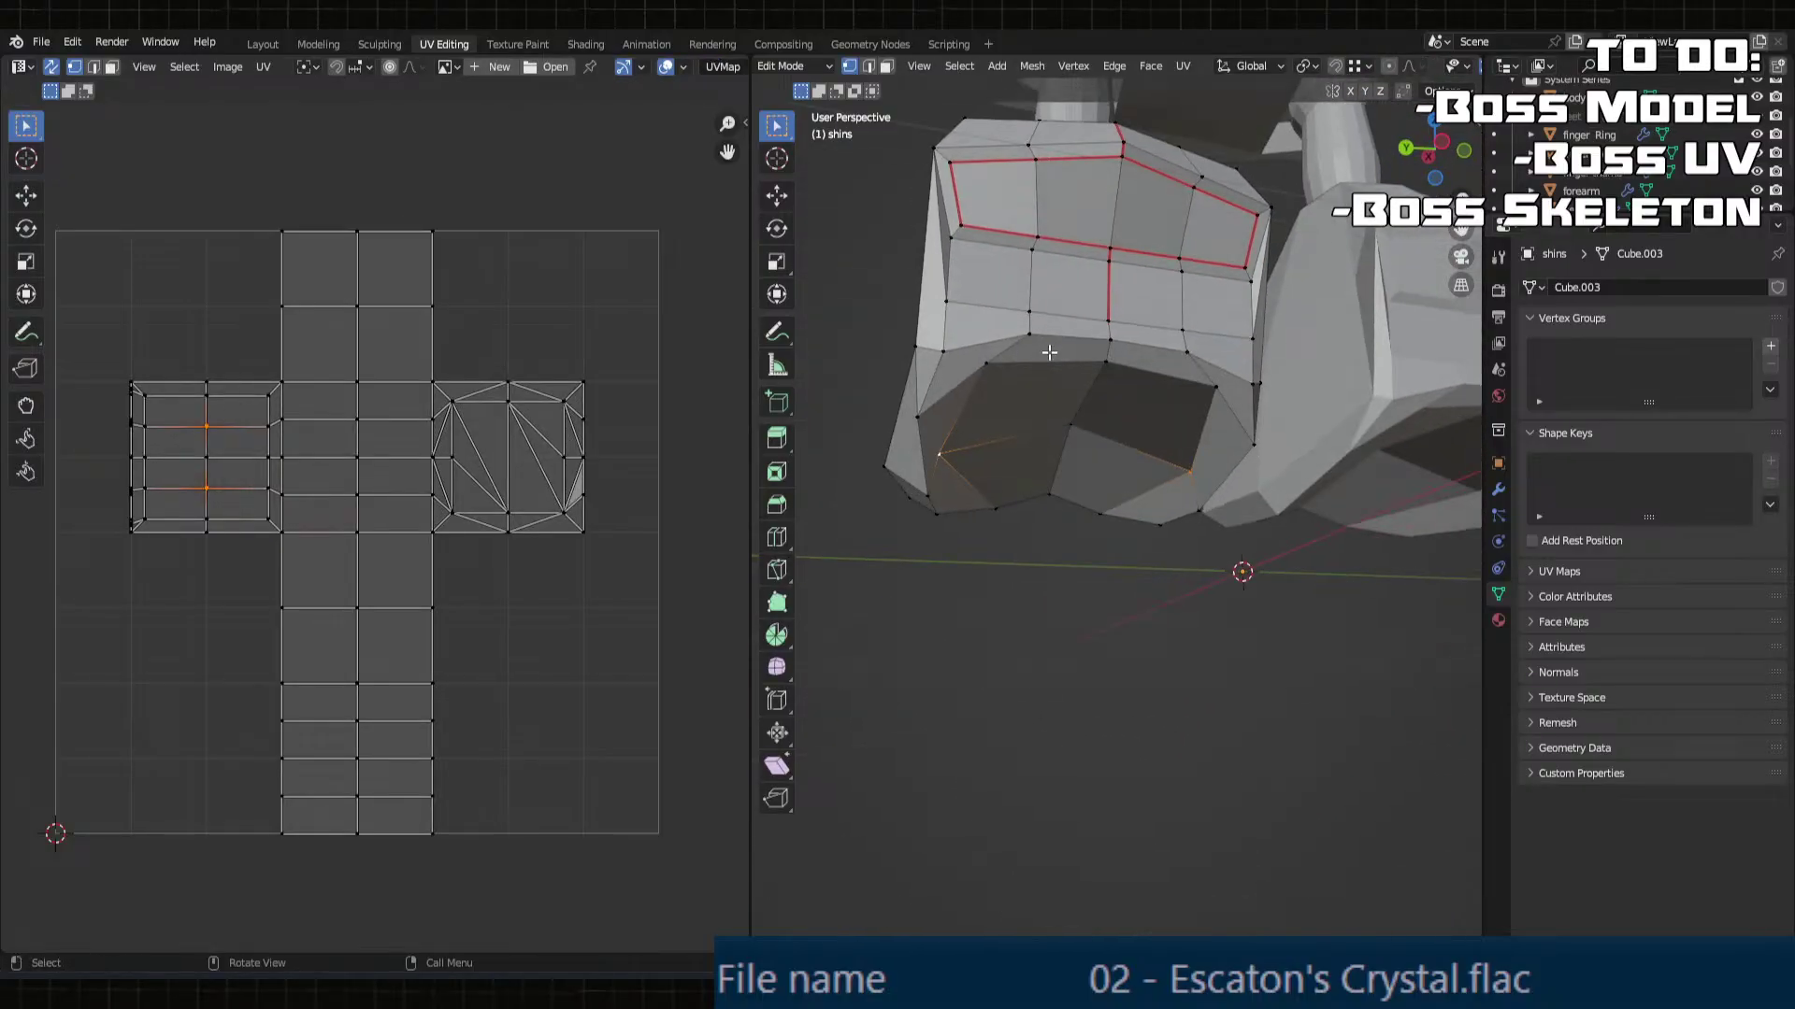
Step: Extend the rear centre seam of the shin down across the bottom rim to the underside
{"action": "scroll", "coordinate": [1050, 352], "scroll_direction": "up", "scroll_amount": 3}
{"action": "middle_click_drag", "start_coordinate": [1102, 292], "coordinate": [1119, 393]}
{"action": "key", "text": "u"}
{"action": "left_click", "coordinate": [1094, 363]}
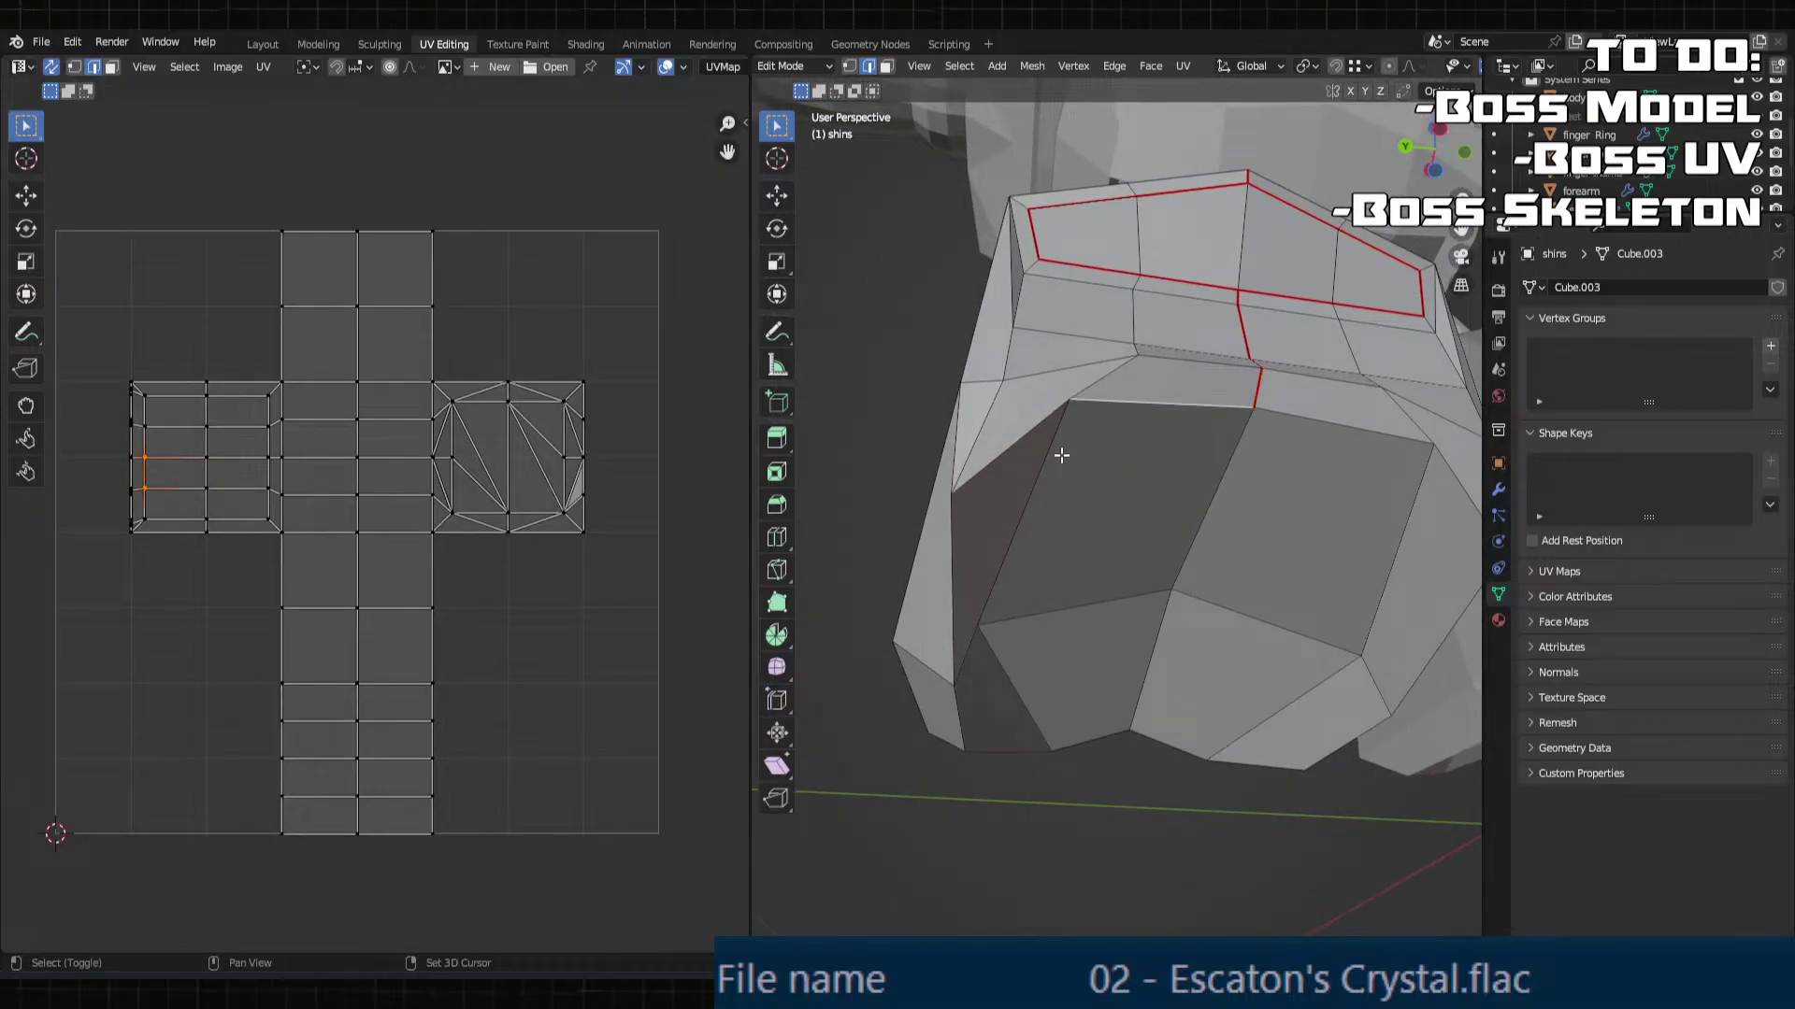
Step: Triangulate the slanted quads at the rear corners of the shin's bottom rim
{"action": "key", "text": "3"}
{"action": "middle_click_drag", "start_coordinate": [1062, 455], "coordinate": [1158, 509]}
{"action": "left_click", "coordinate": [1066, 505]}
{"action": "right_click", "coordinate": [991, 475]}
{"action": "left_click", "coordinate": [991, 474]}
{"action": "right_click", "coordinate": [1346, 426]}
{"action": "left_click", "coordinate": [1314, 411]}
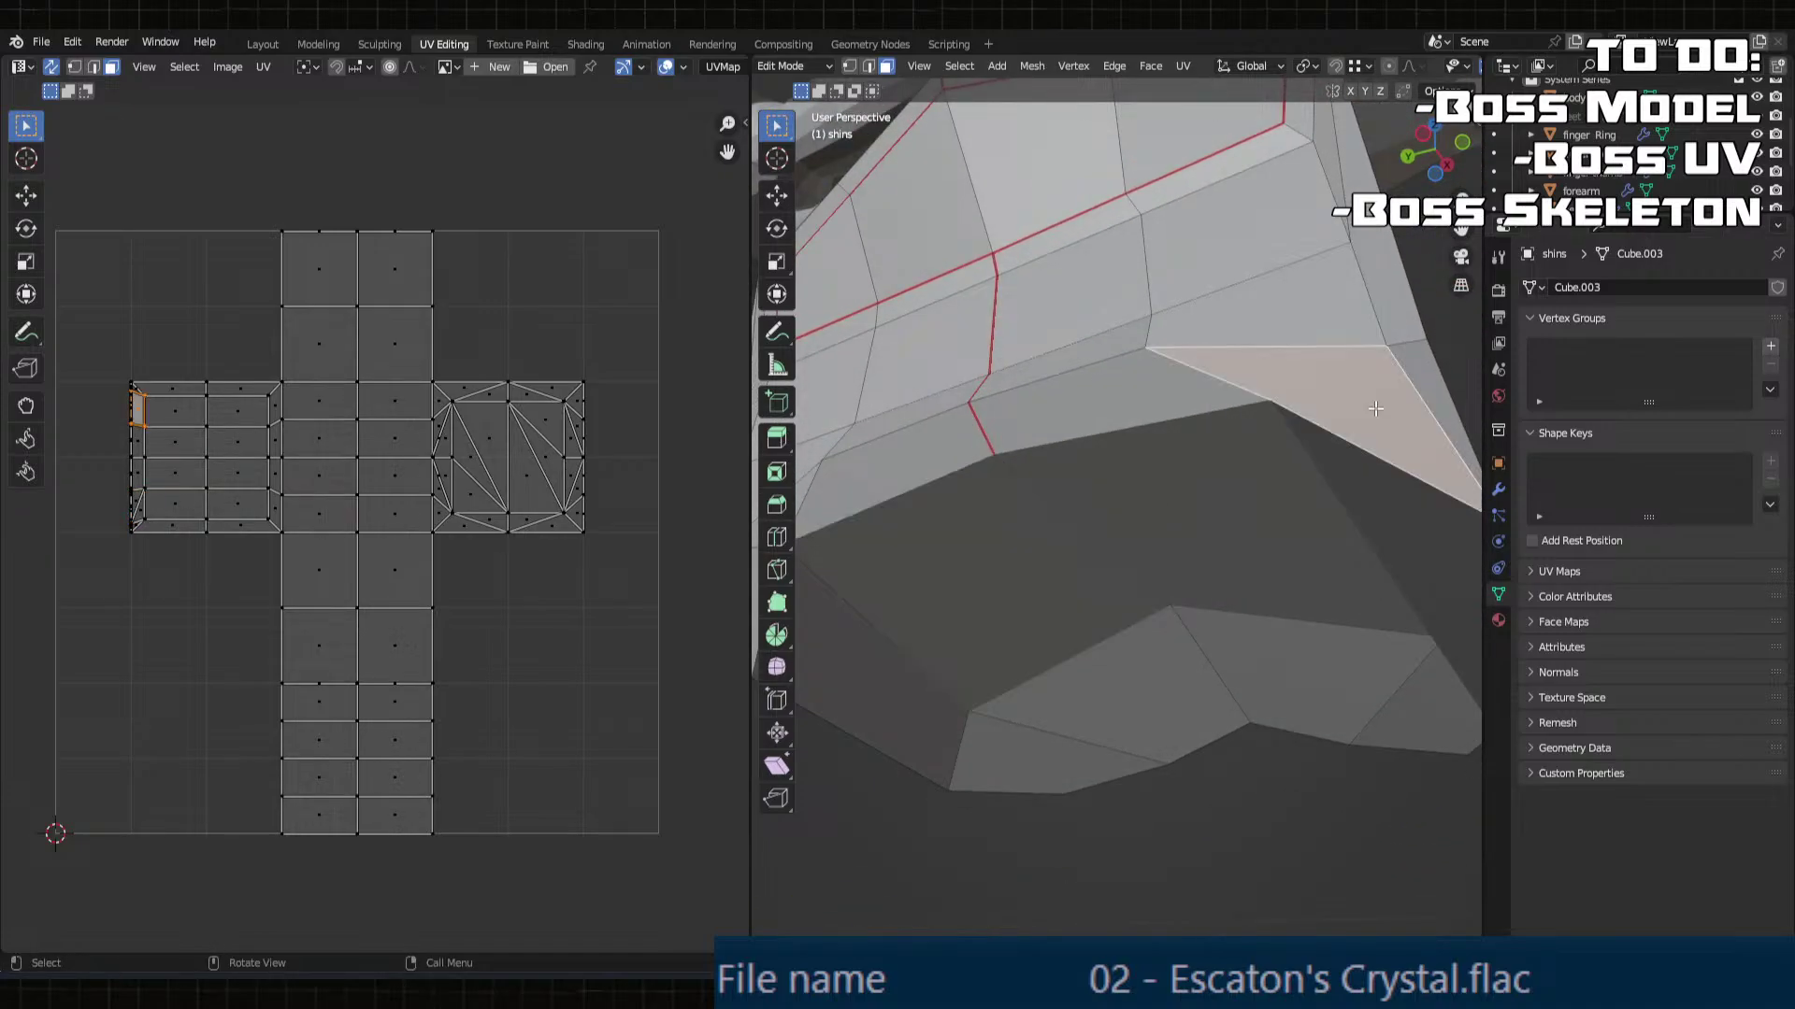
{"action": "right_click", "coordinate": [1313, 407]}
{"action": "left_click", "coordinate": [1313, 404]}
{"action": "middle_click_drag", "start_coordinate": [1322, 429], "coordinate": [1150, 424]}
{"action": "left_click", "coordinate": [1145, 426]}
{"action": "left_click", "coordinate": [1238, 455], "text": "shift"}
{"action": "left_click", "coordinate": [1084, 592], "text": "shift"}
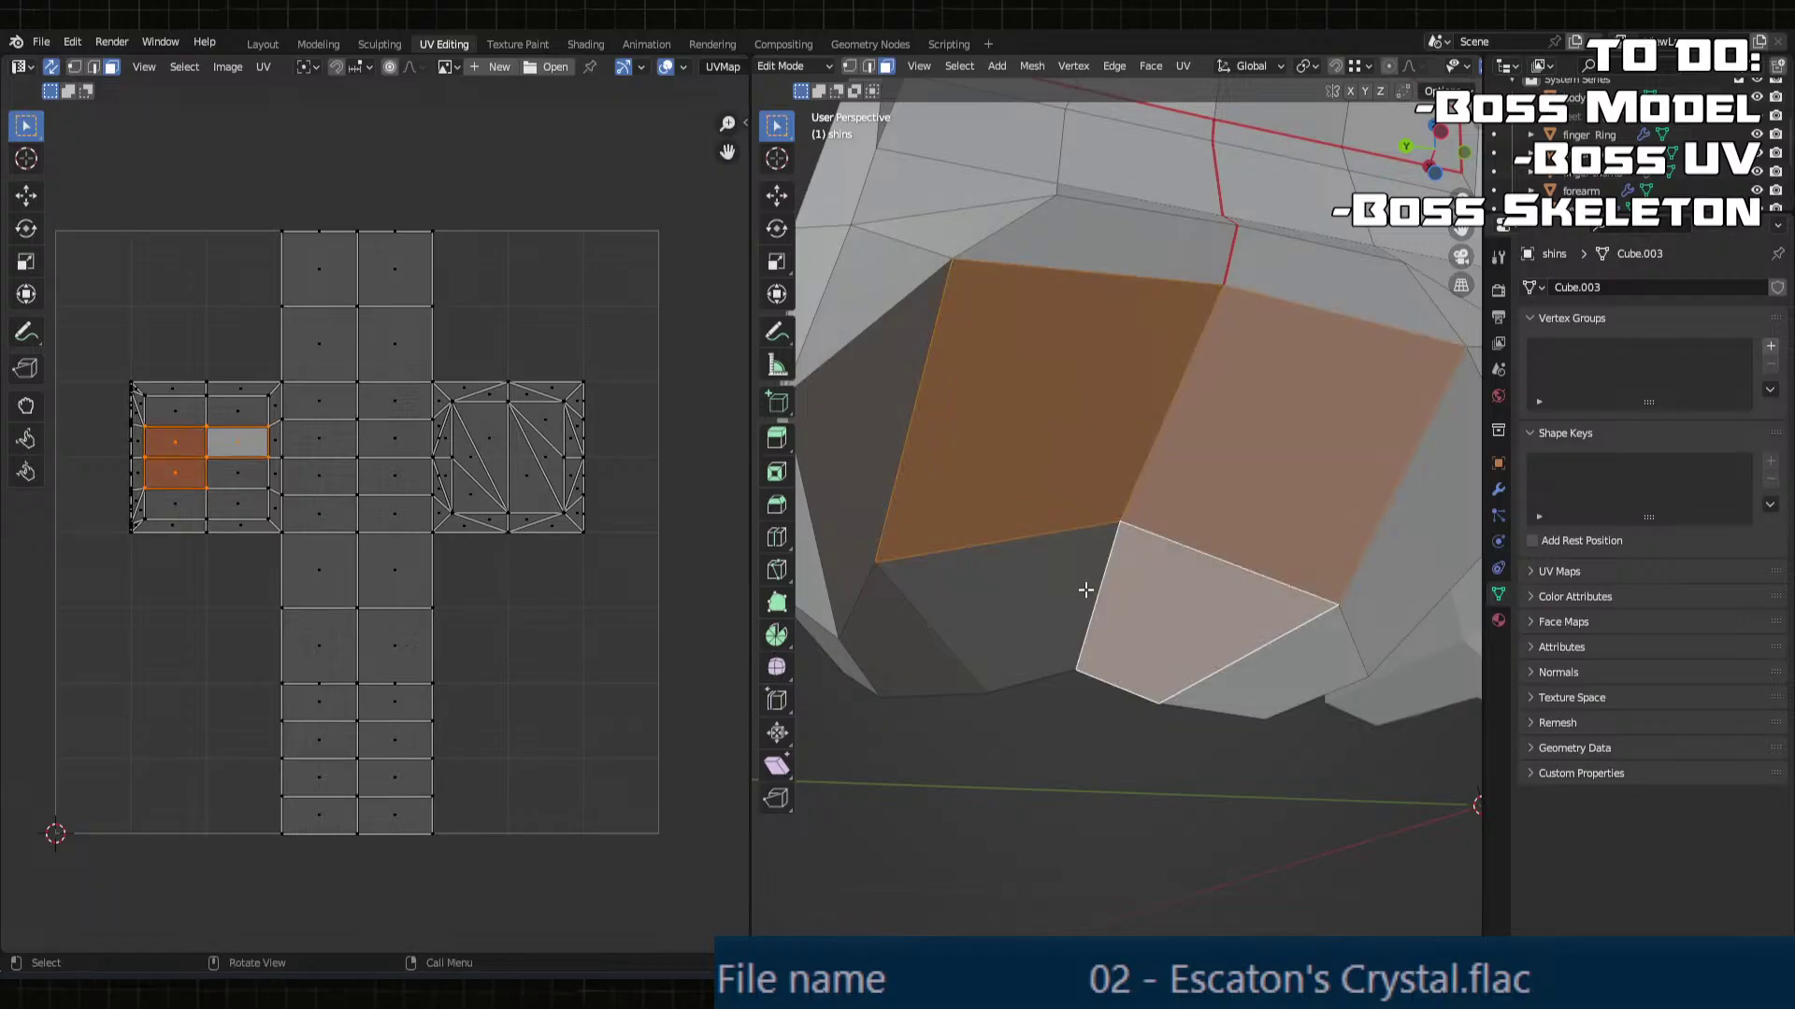
{"action": "middle_click_drag", "start_coordinate": [1084, 592], "coordinate": [961, 533]}
{"action": "left_click", "coordinate": [1001, 598], "text": "shift"}
{"action": "left_click", "coordinate": [897, 581], "text": "shift"}
Step: Select the edge loop outlining the recessed underside faces of the shin and mark it as a seam
{"action": "key", "text": "2"}
{"action": "left_click", "coordinate": [883, 488]}
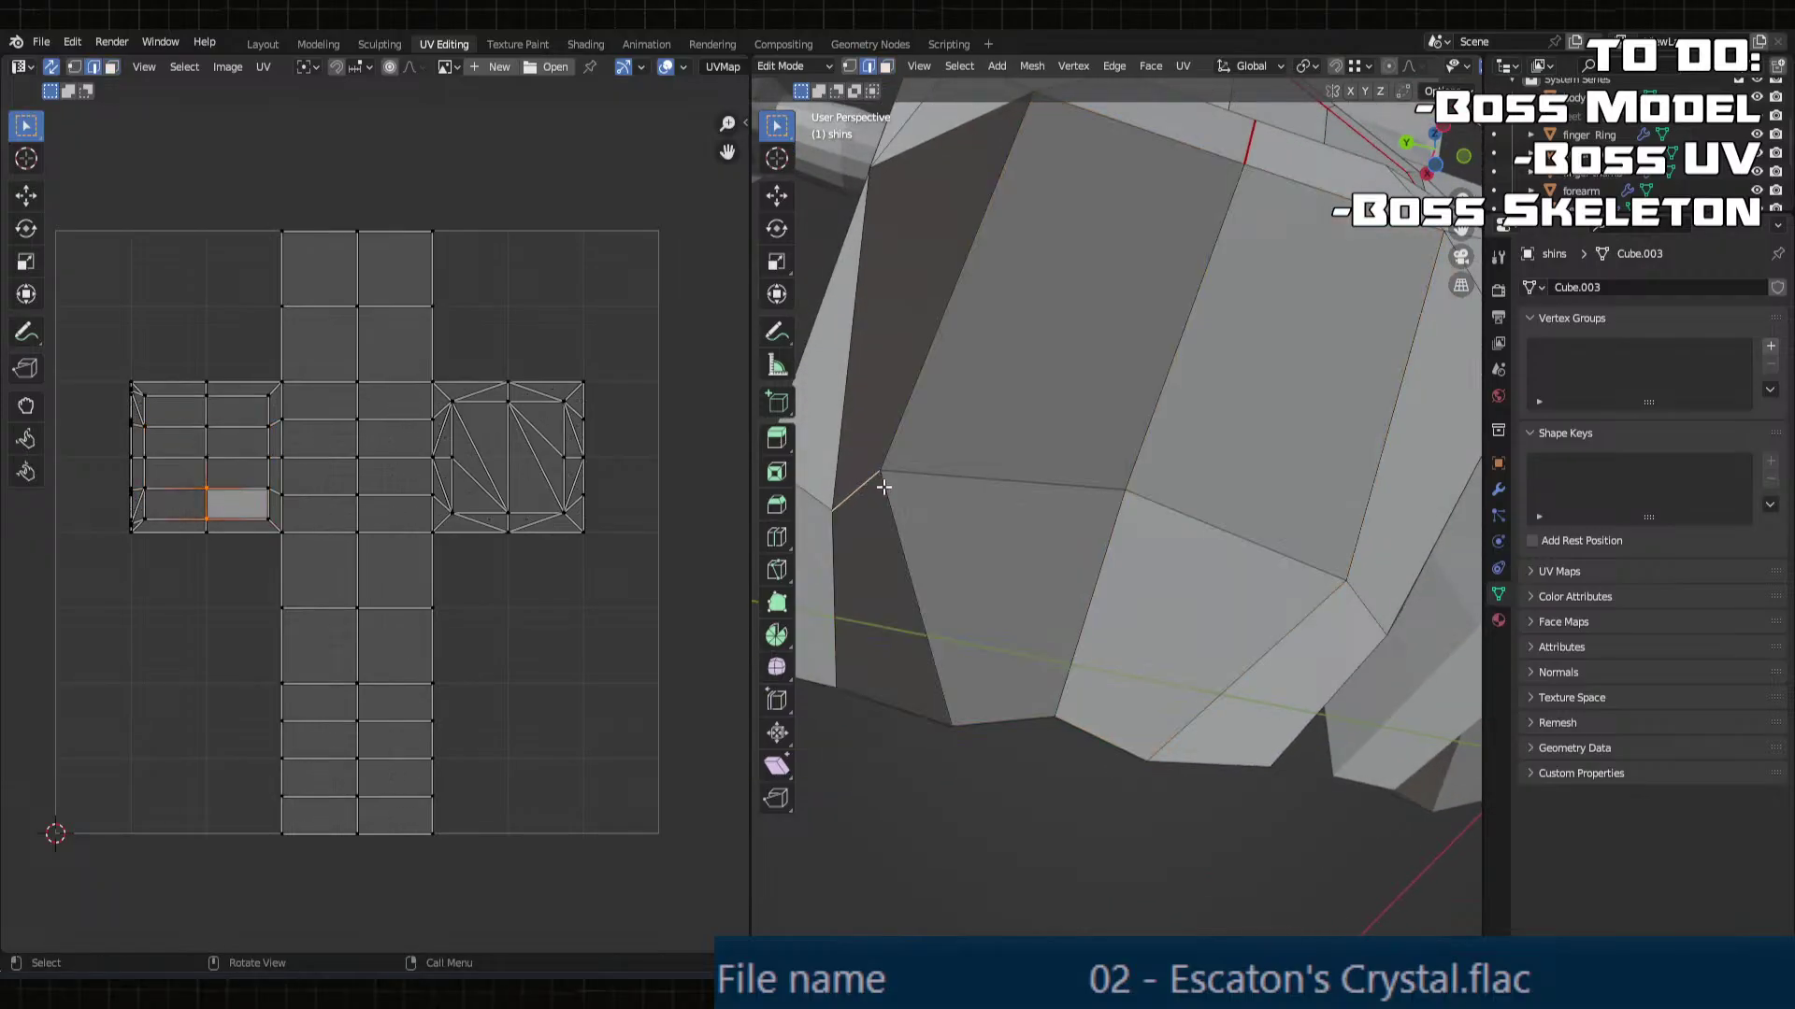
{"action": "middle_click_drag", "start_coordinate": [883, 488], "coordinate": [1106, 314]}
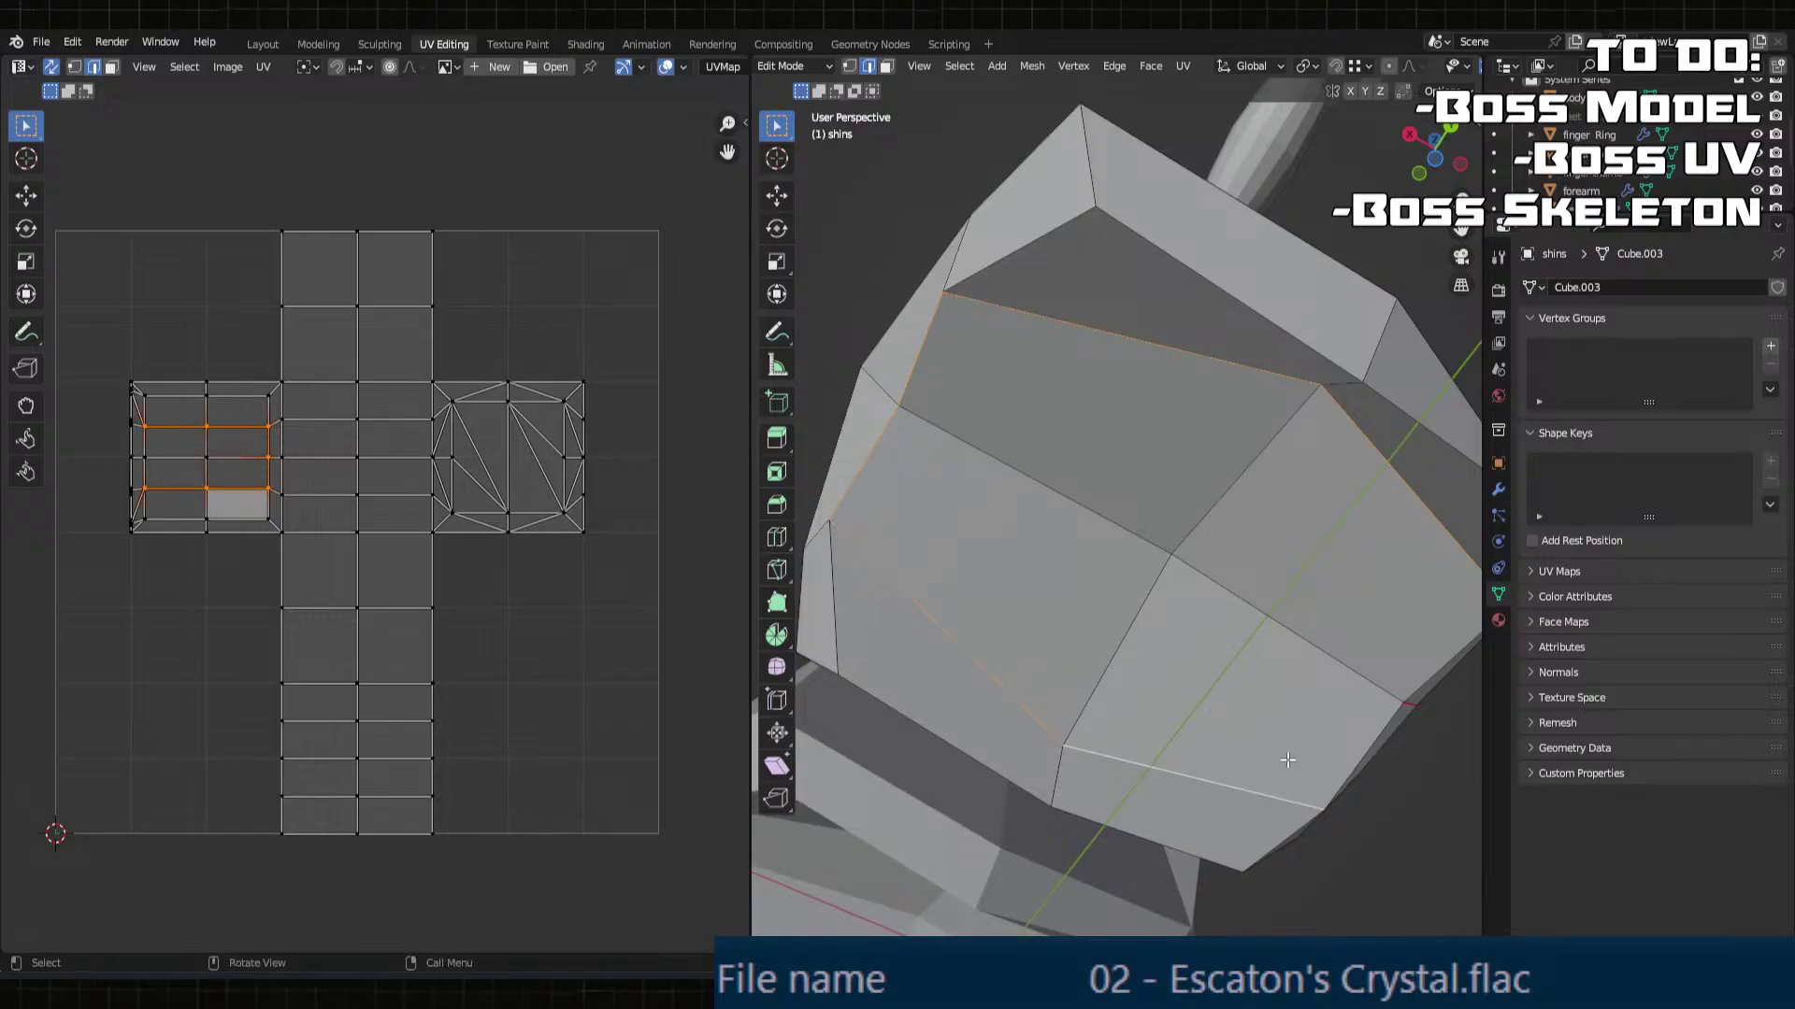
{"action": "middle_click_drag", "start_coordinate": [1288, 760], "coordinate": [1042, 220]}
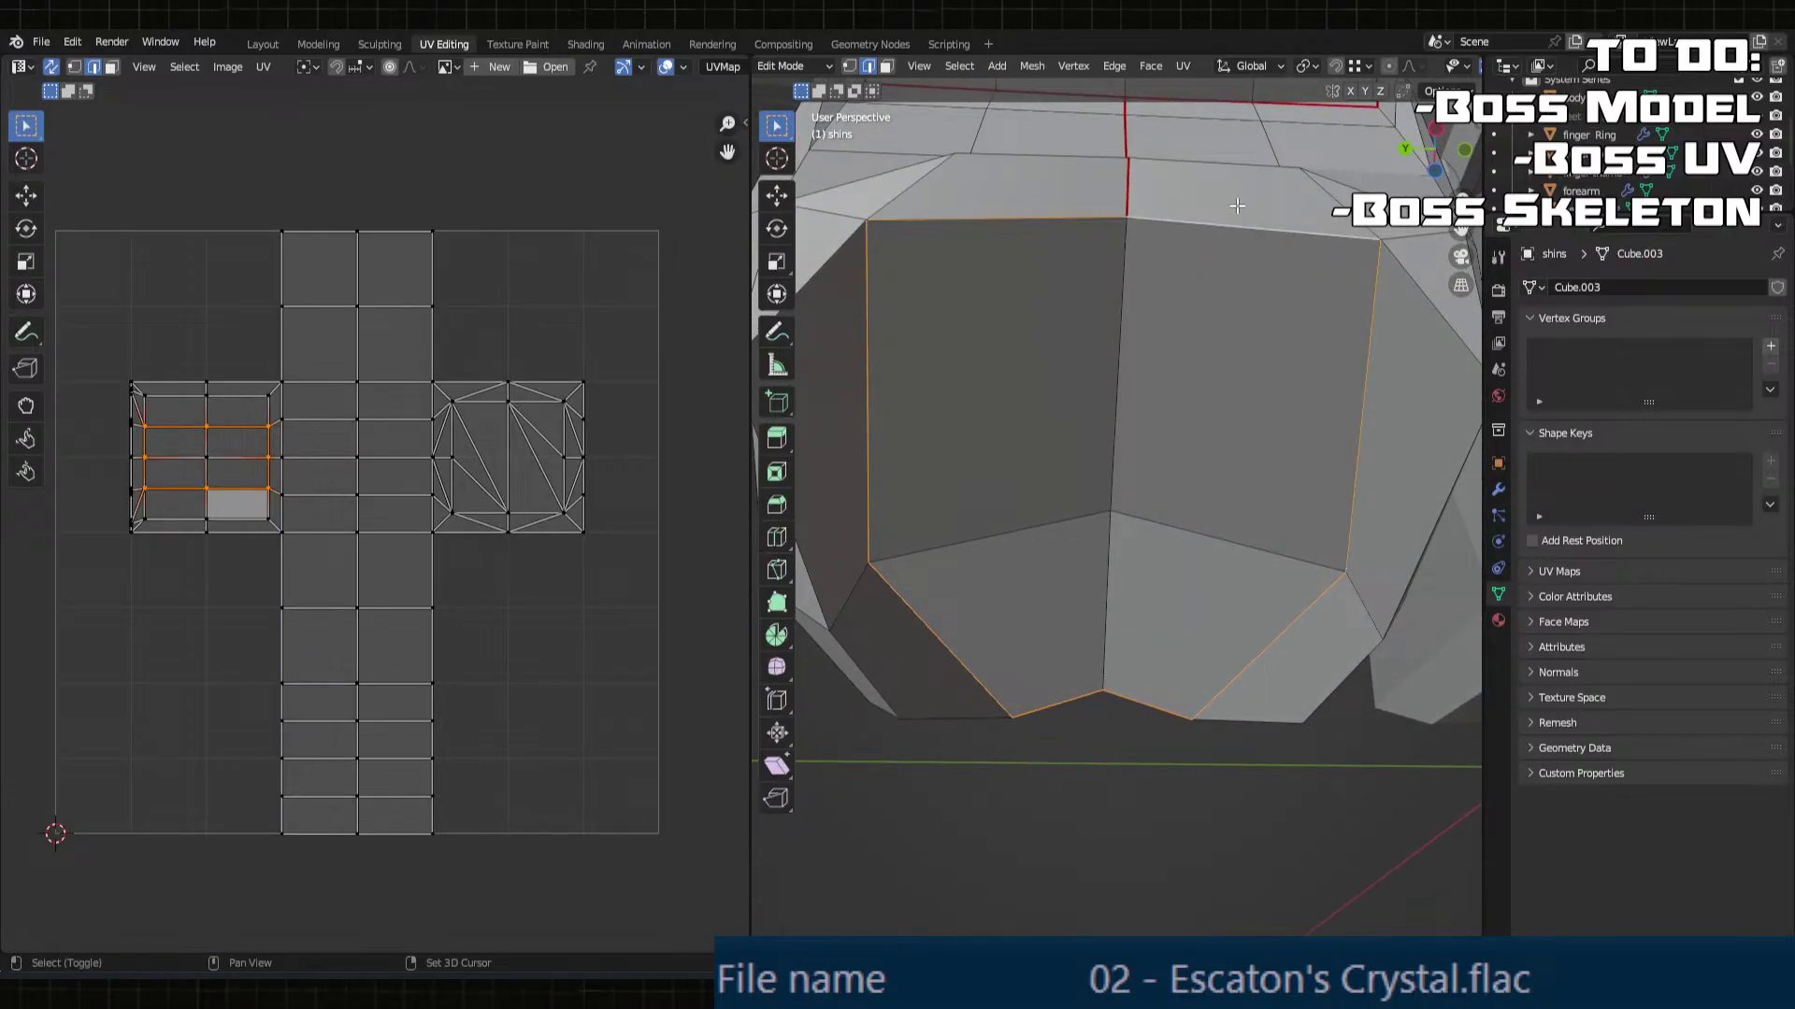
{"action": "key", "text": "u"}
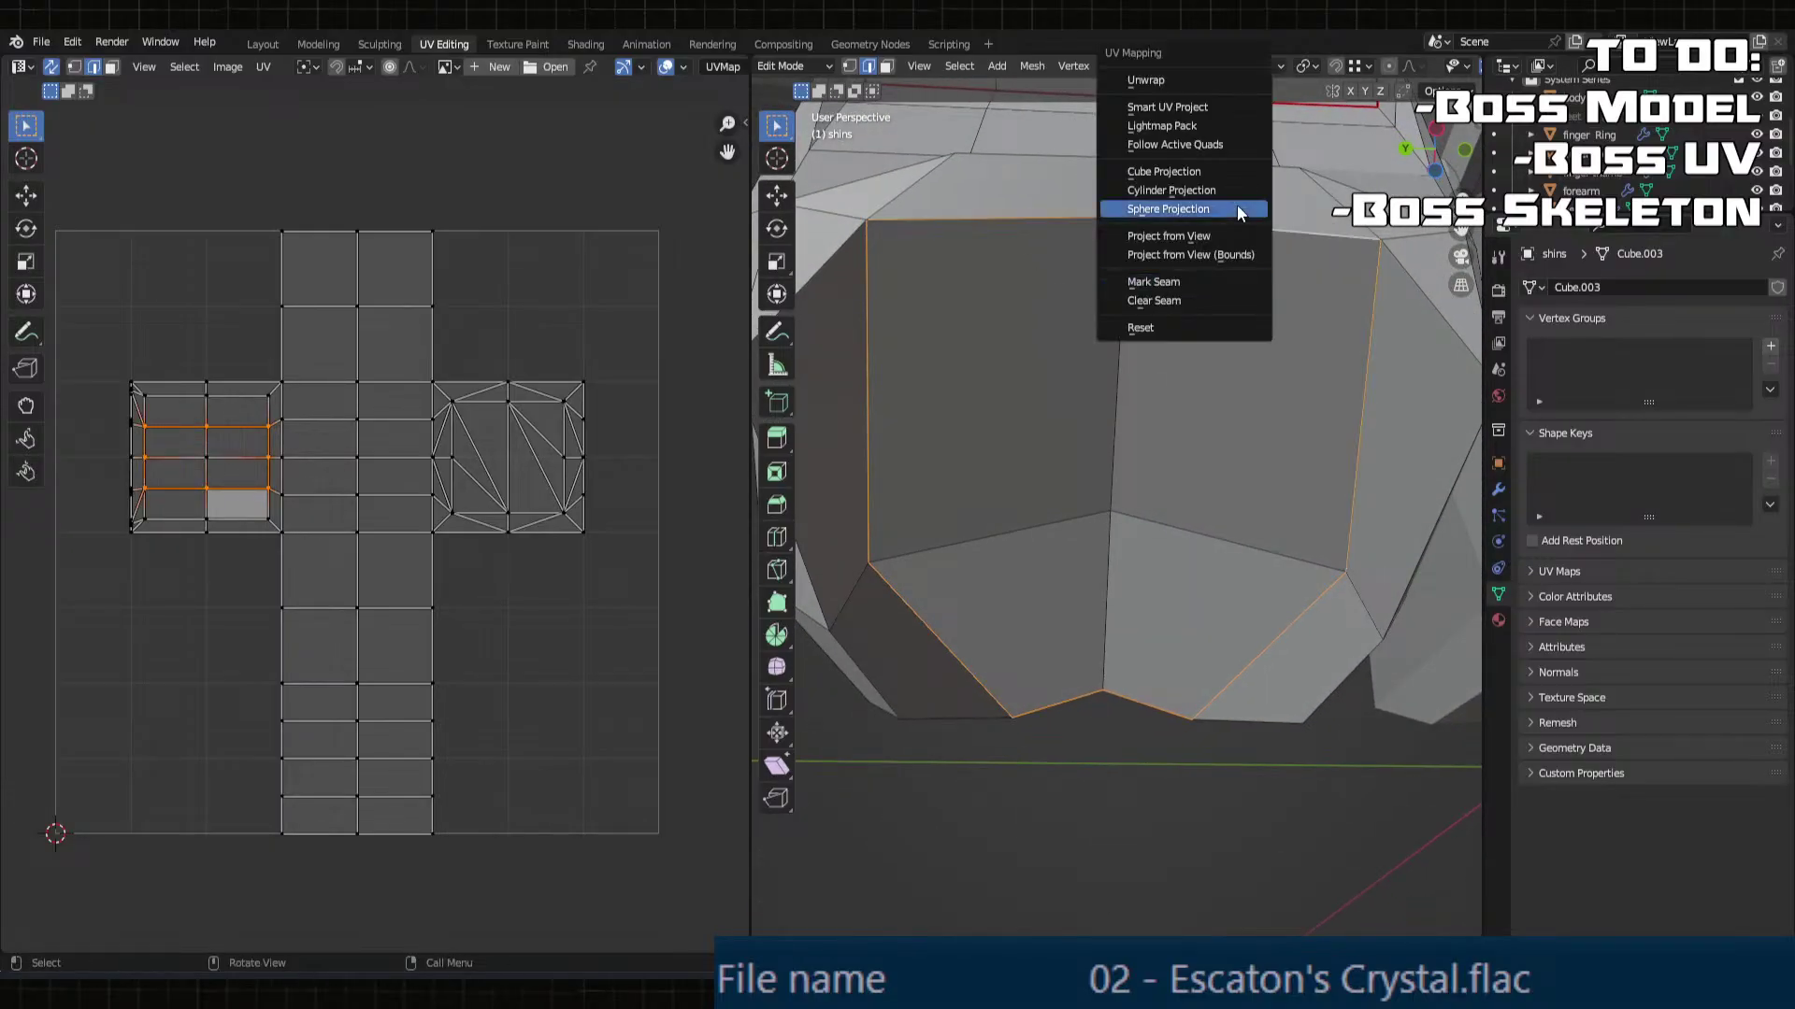
{"action": "left_click", "coordinate": [1193, 281]}
Step: Mark a seam on the short edge joining the underside loop to the centre of the front bottom rim
{"action": "middle_click_drag", "start_coordinate": [1192, 281], "coordinate": [1011, 476]}
{"action": "scroll", "coordinate": [1011, 477], "scroll_direction": "down", "scroll_amount": 3}
{"action": "middle_click_drag", "start_coordinate": [1075, 364], "coordinate": [1104, 534]}
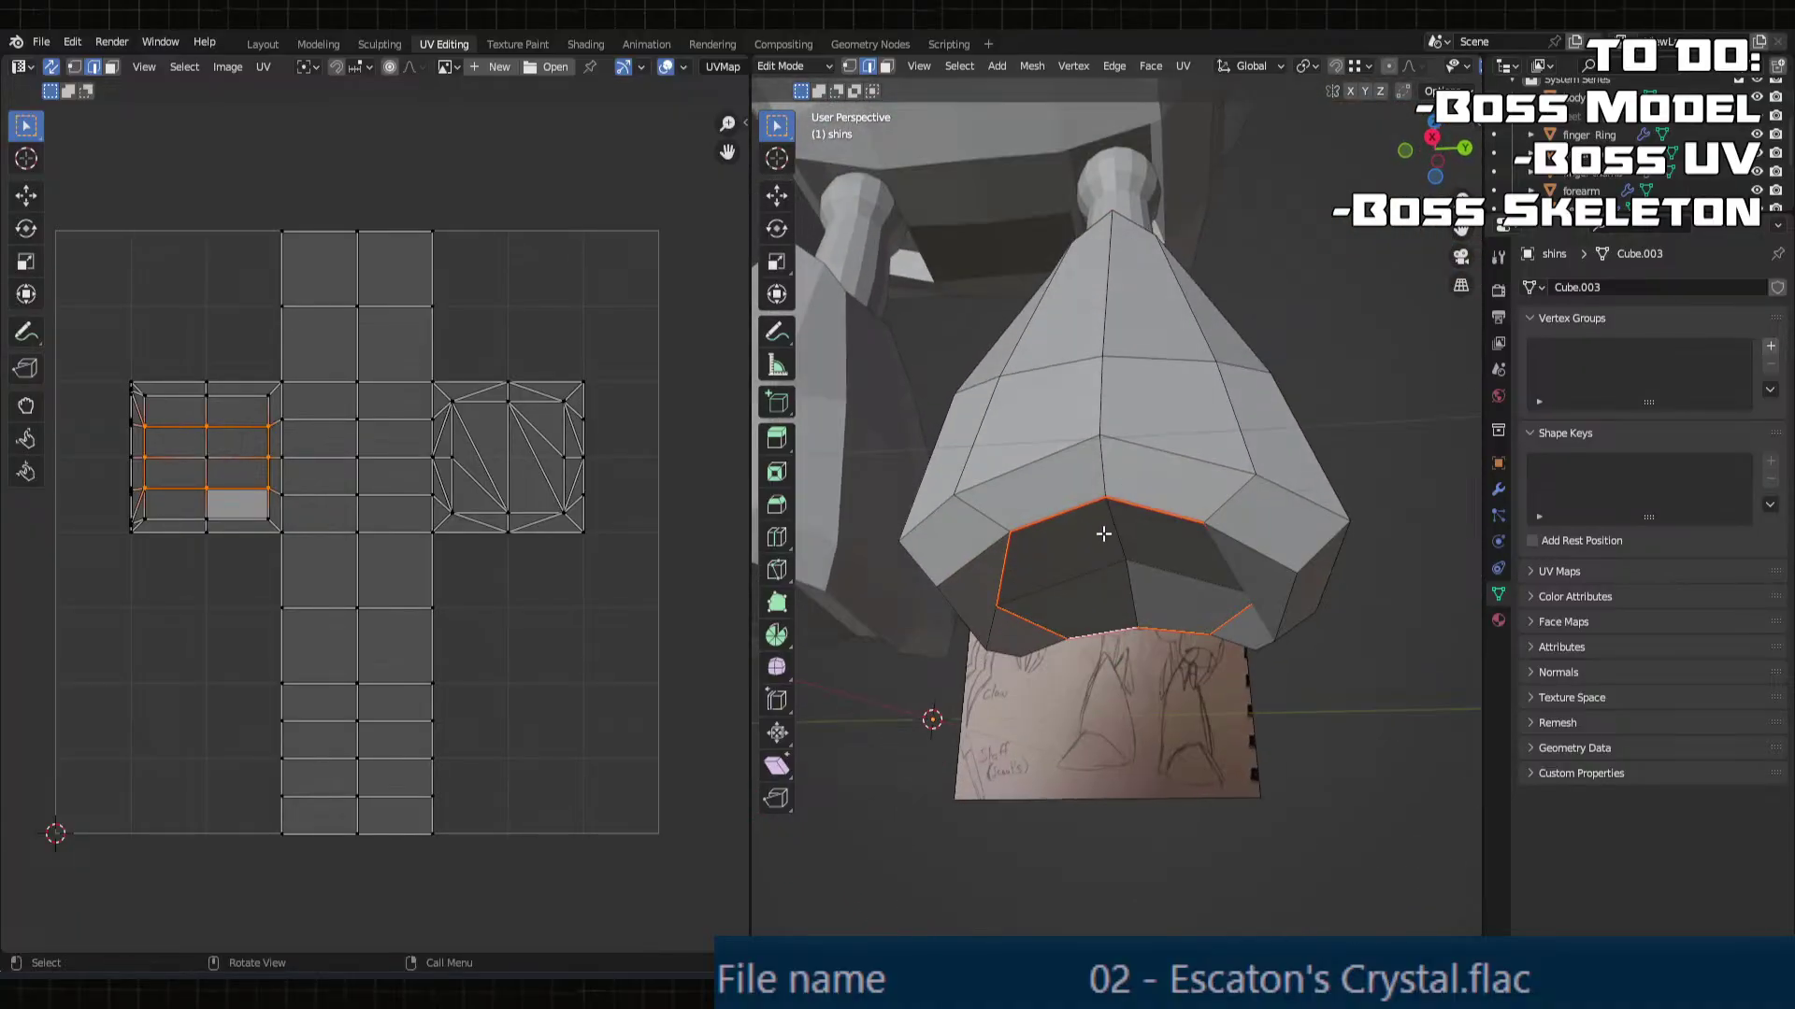
{"action": "middle_click_drag", "start_coordinate": [1120, 472], "coordinate": [1137, 455]}
{"action": "key", "text": "u"}
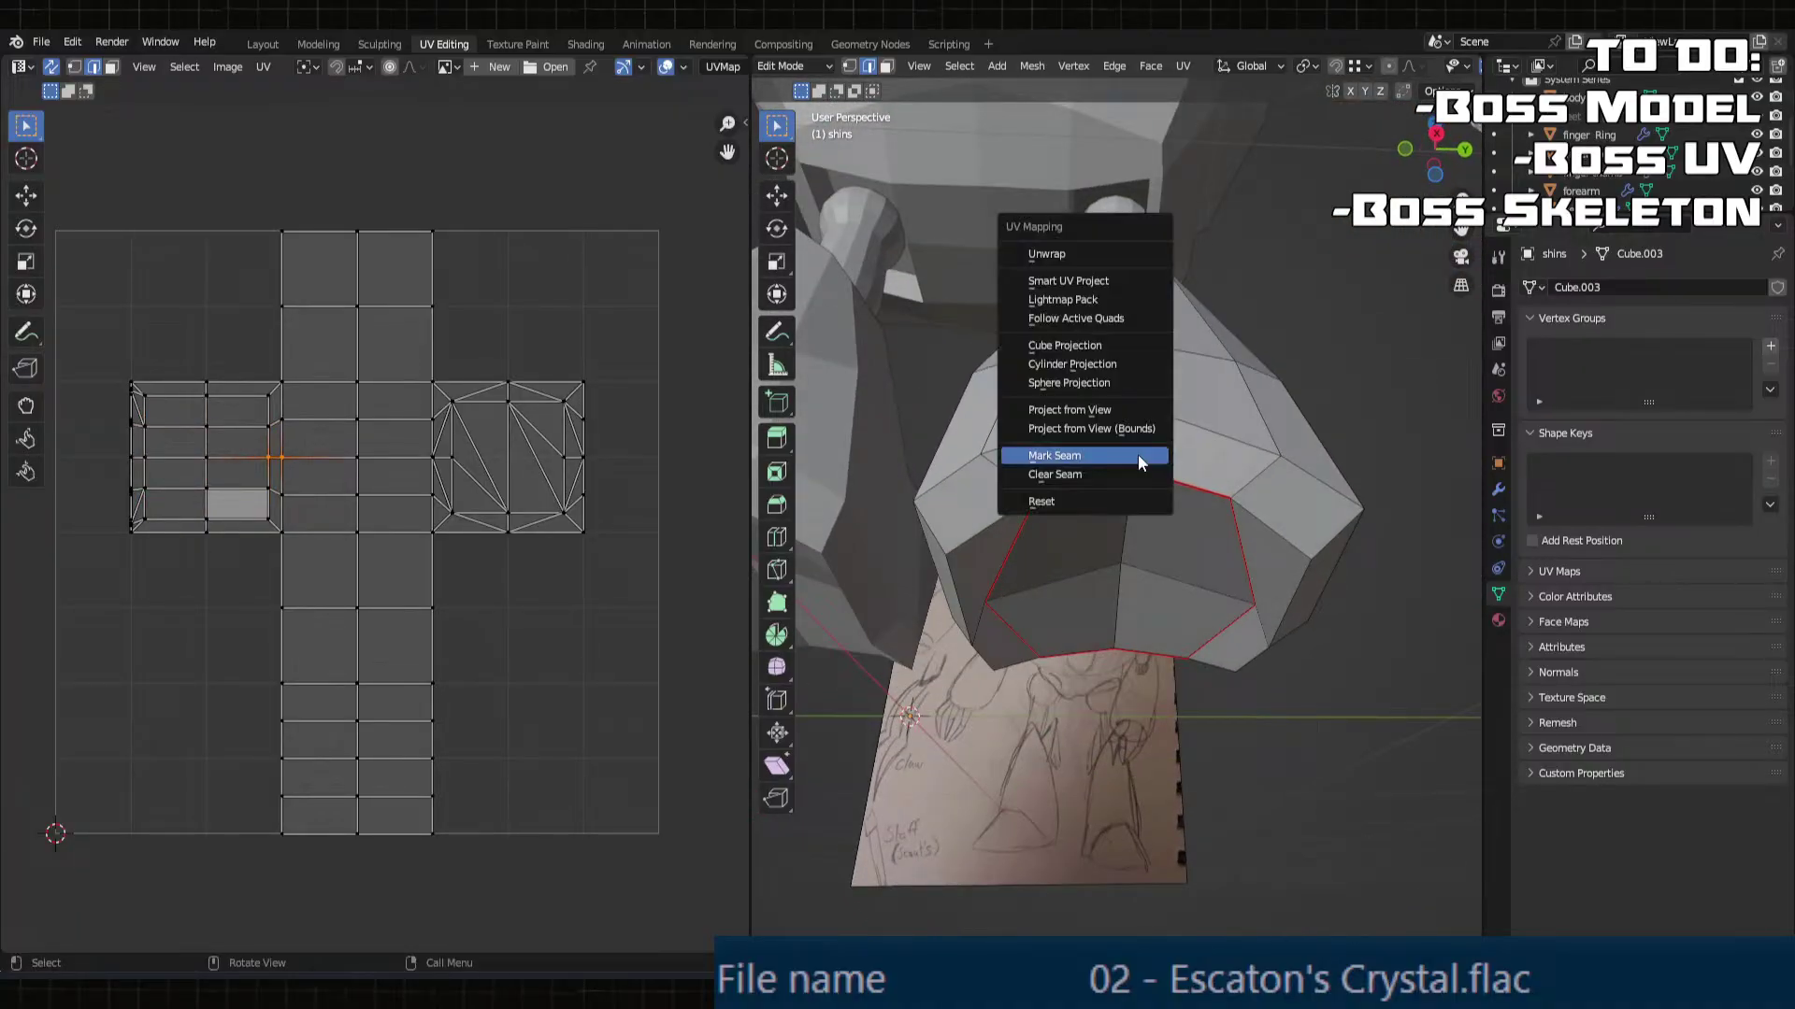
{"action": "left_click", "coordinate": [1137, 454]}
Step: Select the whole shin mesh and unwrap it
{"action": "middle_click_drag", "start_coordinate": [1137, 454], "coordinate": [1199, 517]}
{"action": "key", "text": "a"}
{"action": "key", "text": "u"}
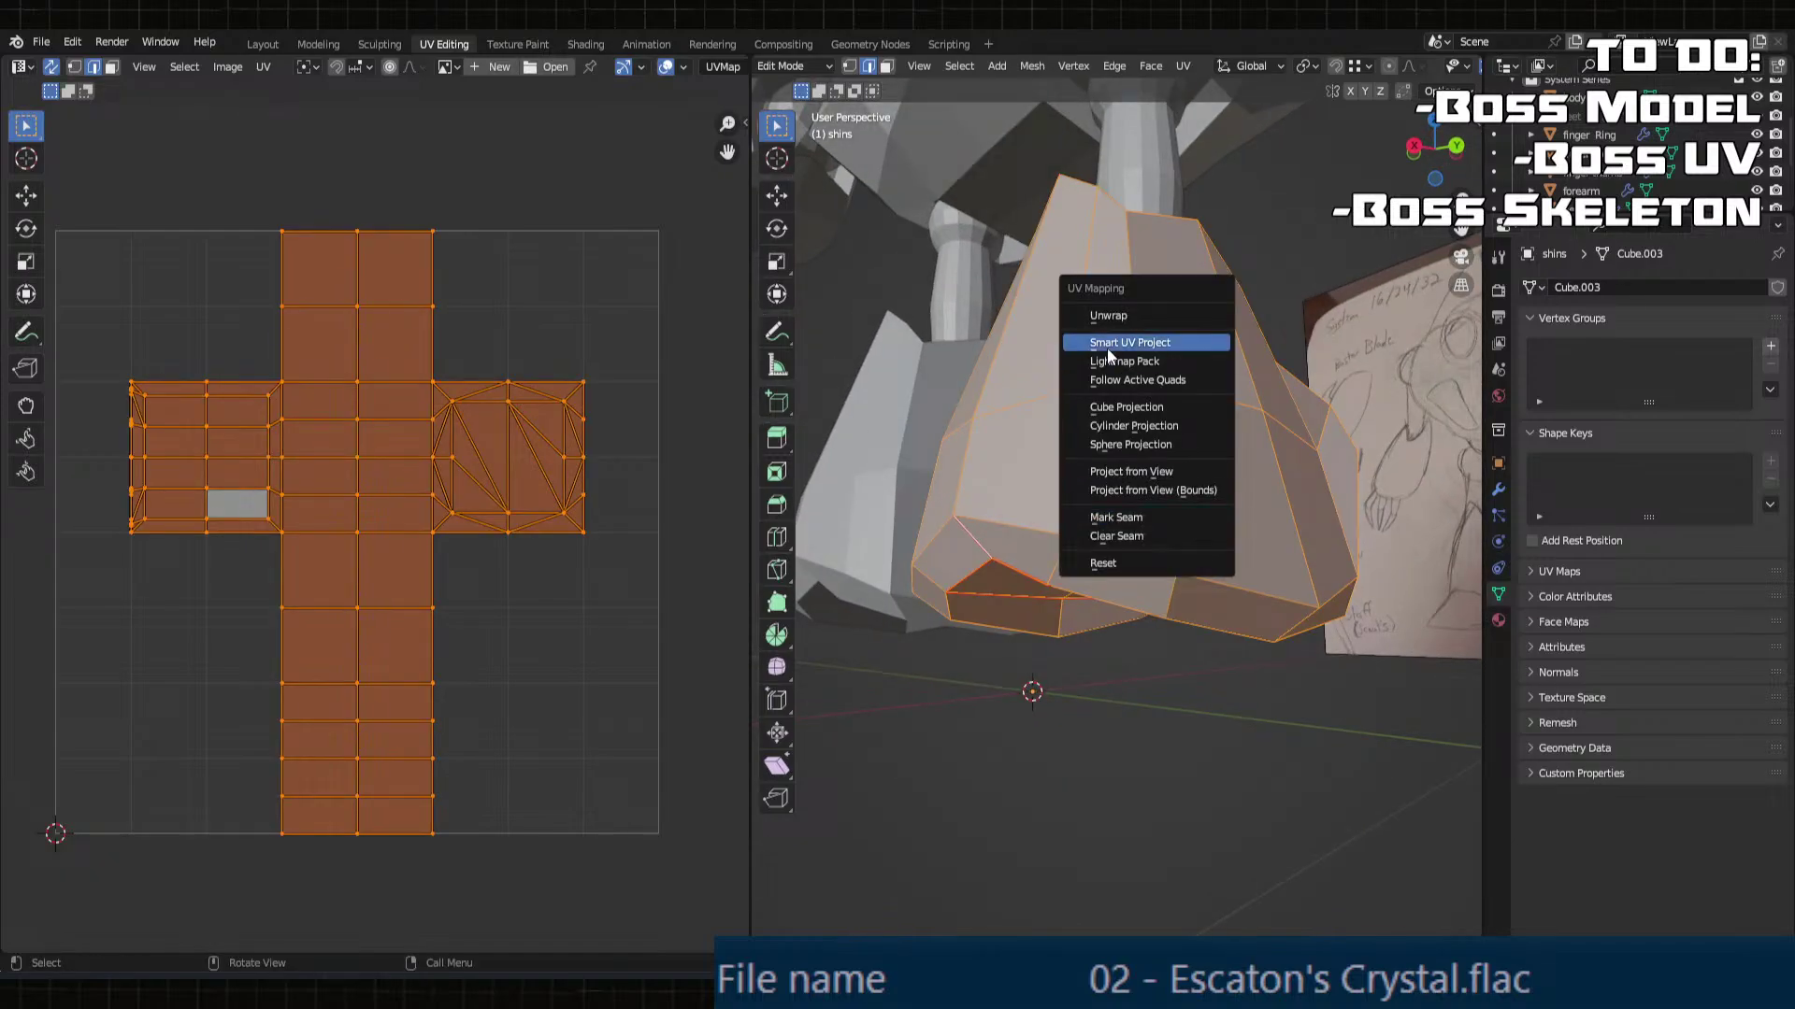
{"action": "left_click", "coordinate": [1118, 318]}
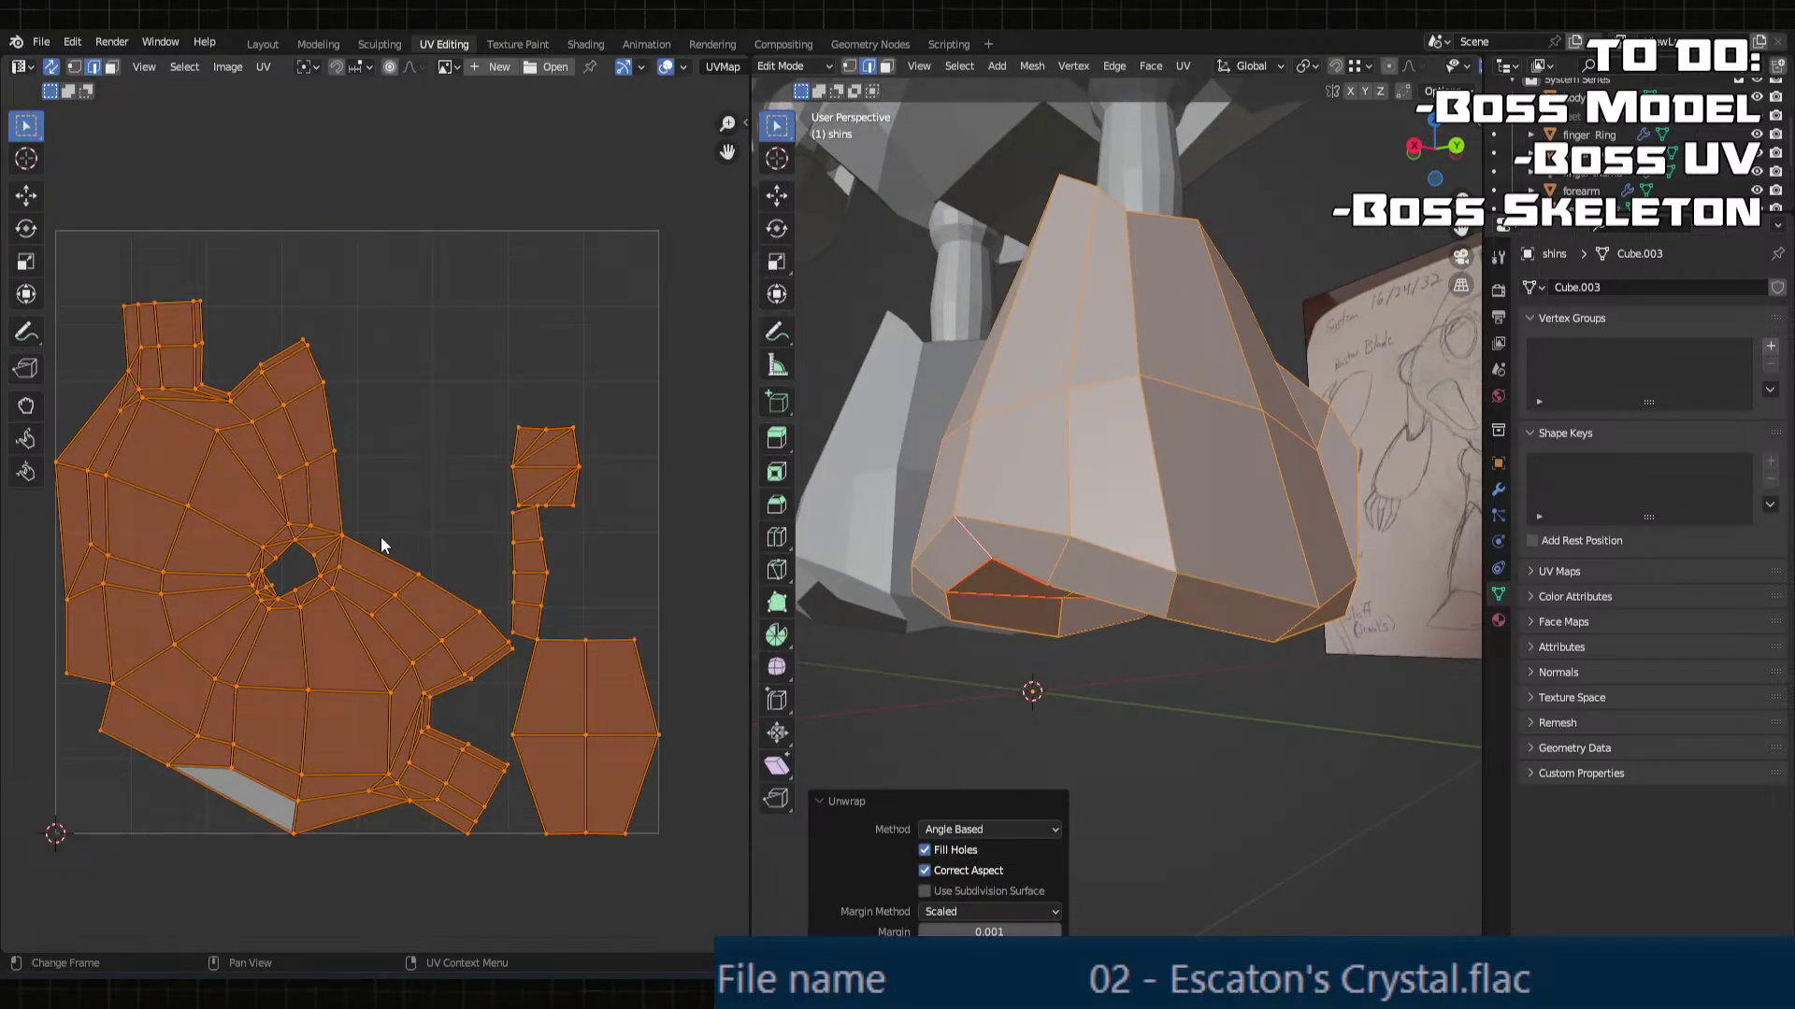
Step: Mark a seam on the edge linking the rear centre seam to the seam around the leg socket
{"action": "left_click", "coordinate": [336, 531]}
{"action": "left_click", "coordinate": [318, 552], "text": "shift"}
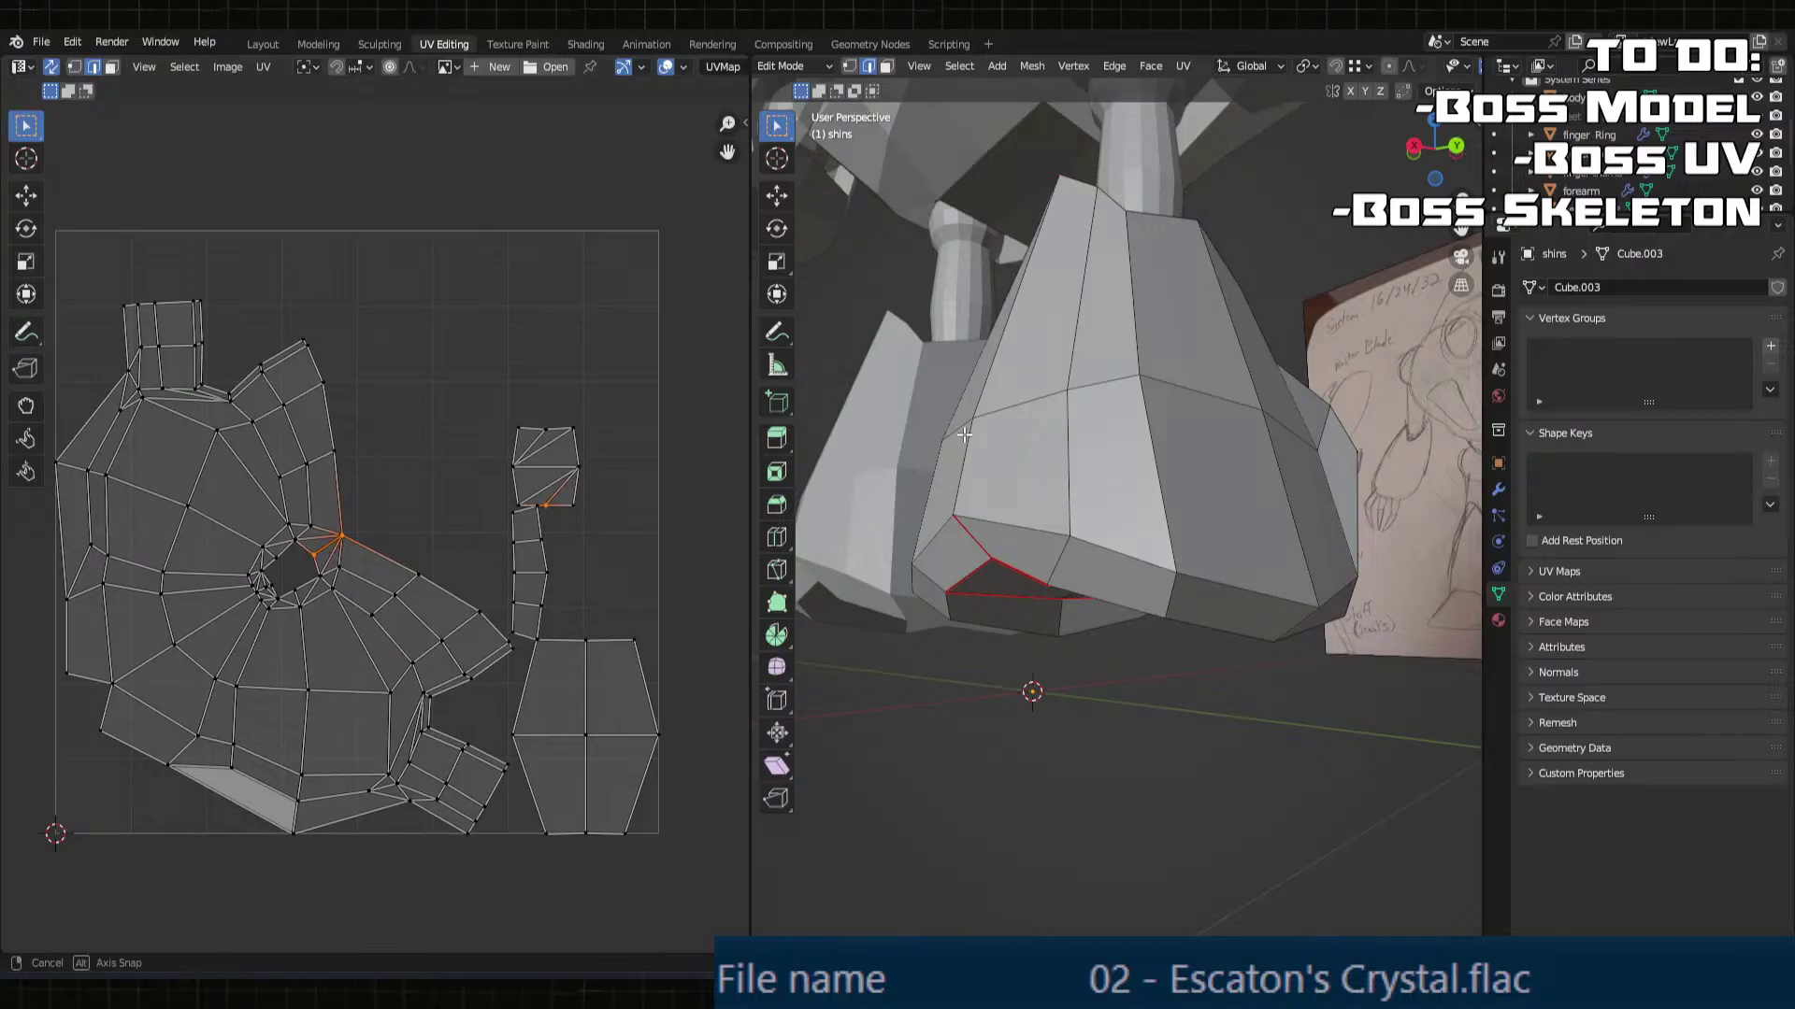
{"action": "middle_click_drag", "start_coordinate": [964, 435], "coordinate": [976, 539]}
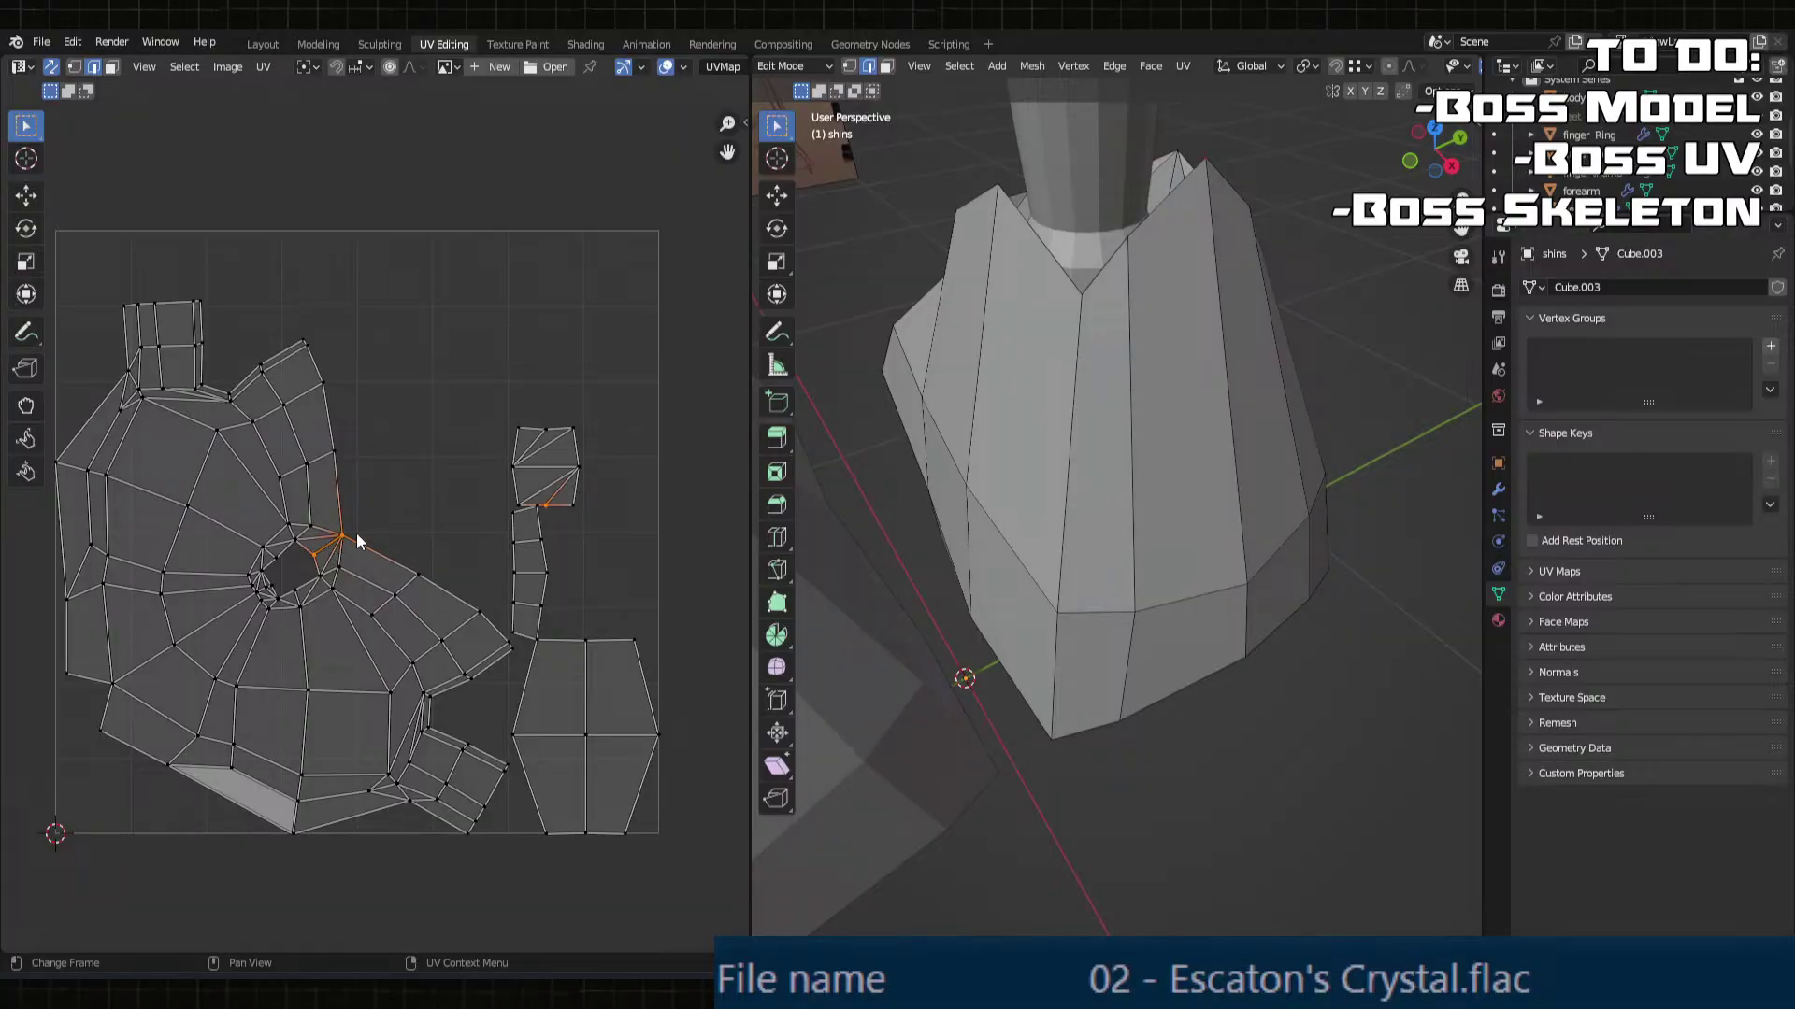
{"action": "middle_click_drag", "start_coordinate": [815, 412], "coordinate": [1112, 413]}
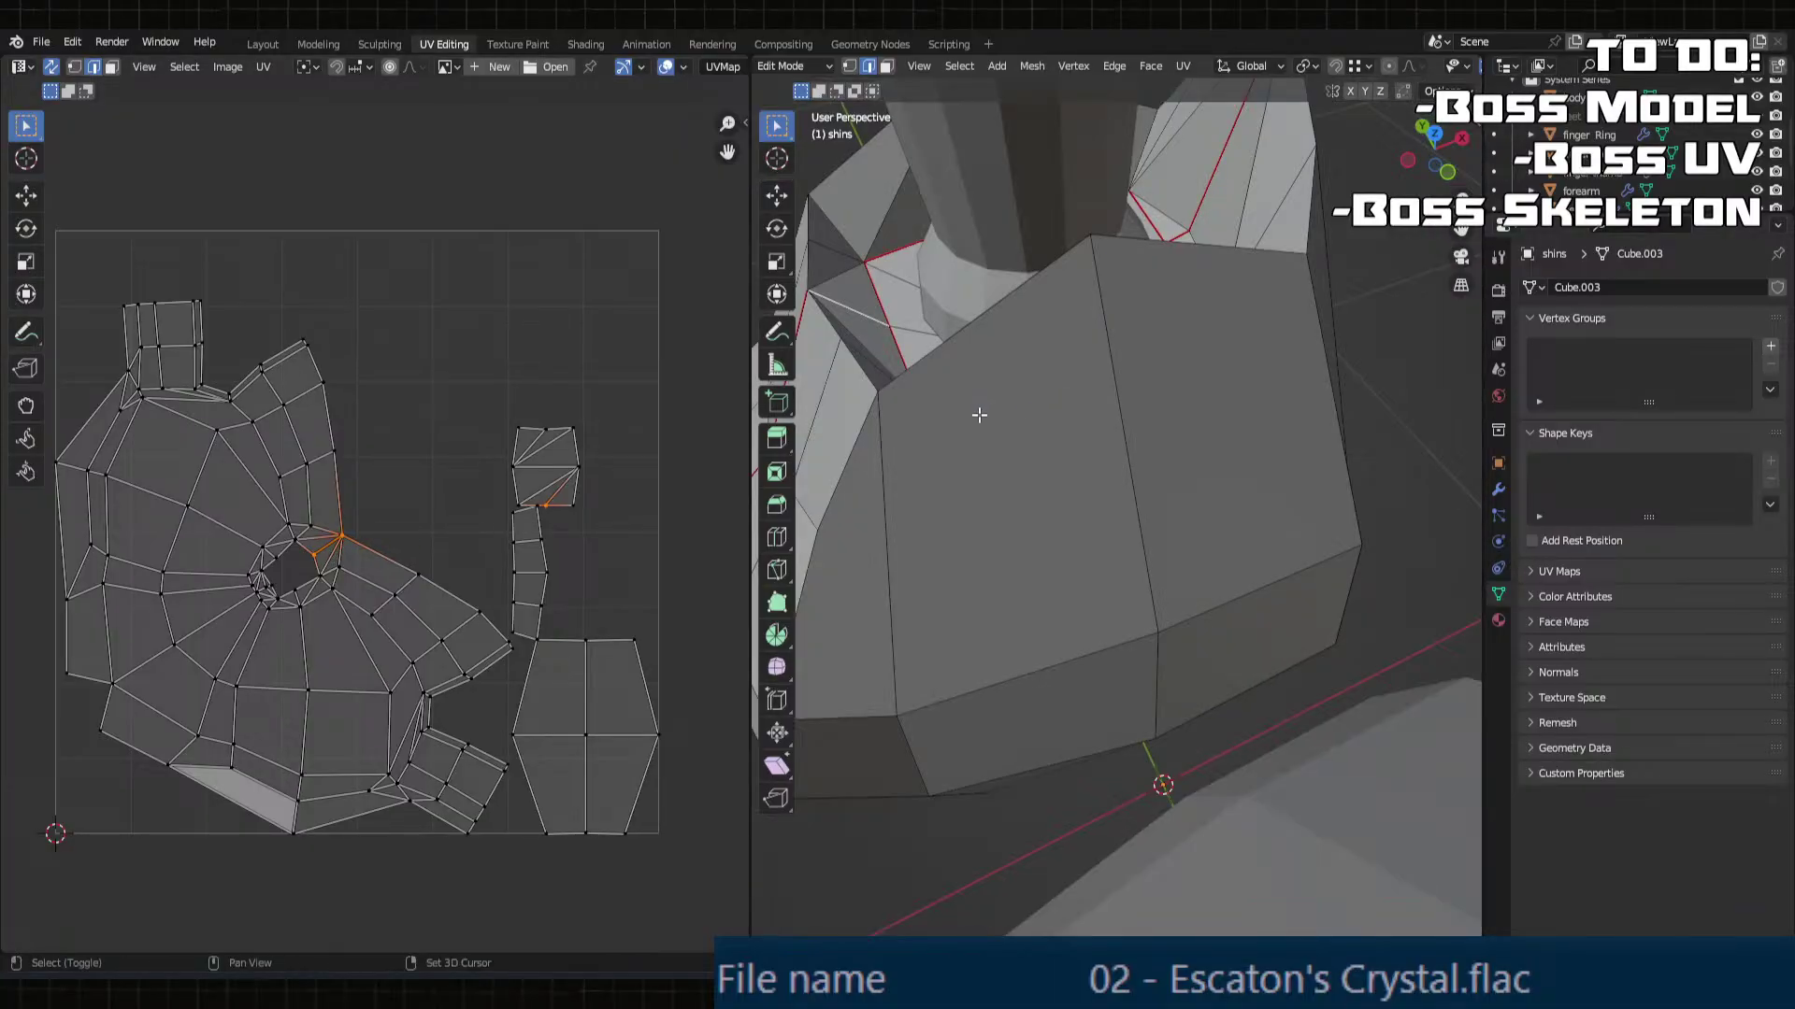
{"action": "middle_click_drag", "start_coordinate": [977, 414], "coordinate": [1089, 500]}
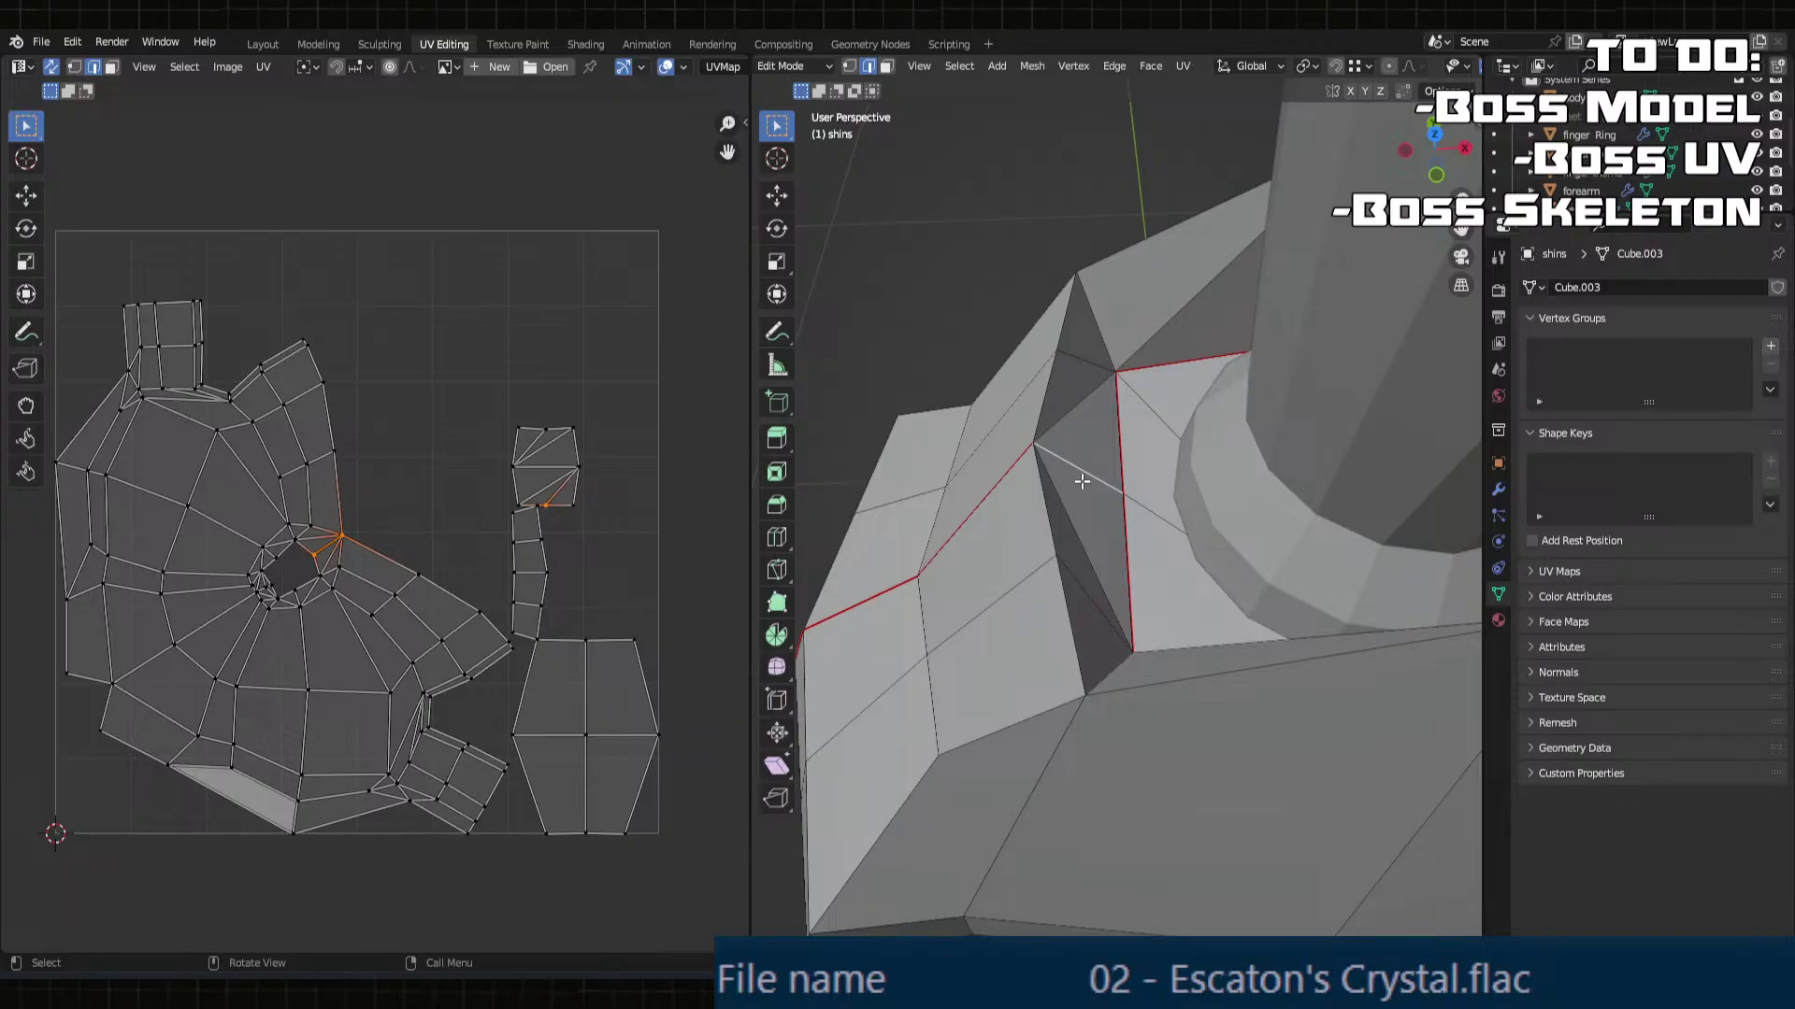
{"action": "key", "text": "u"}
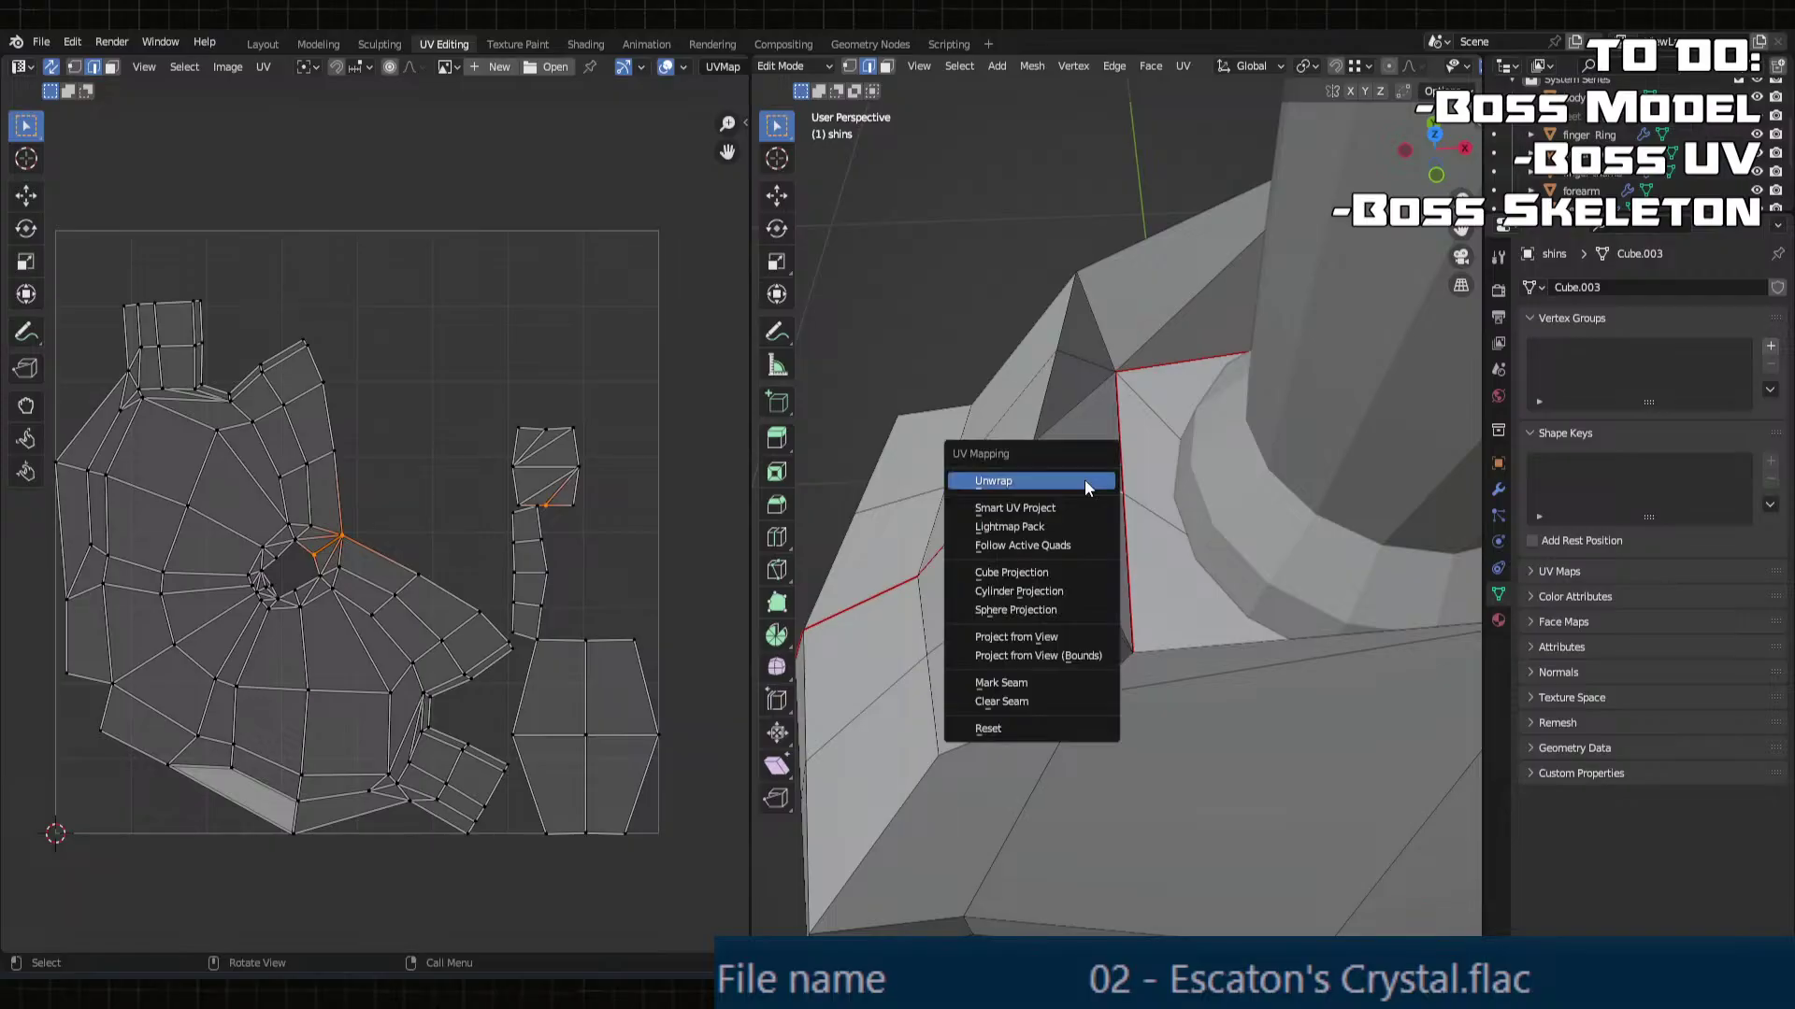
{"action": "left_click", "coordinate": [1029, 683]}
Step: Unwrap the entire shin again with the added socket seam and clear the UV selection
{"action": "key", "text": "a"}
{"action": "key", "text": "u"}
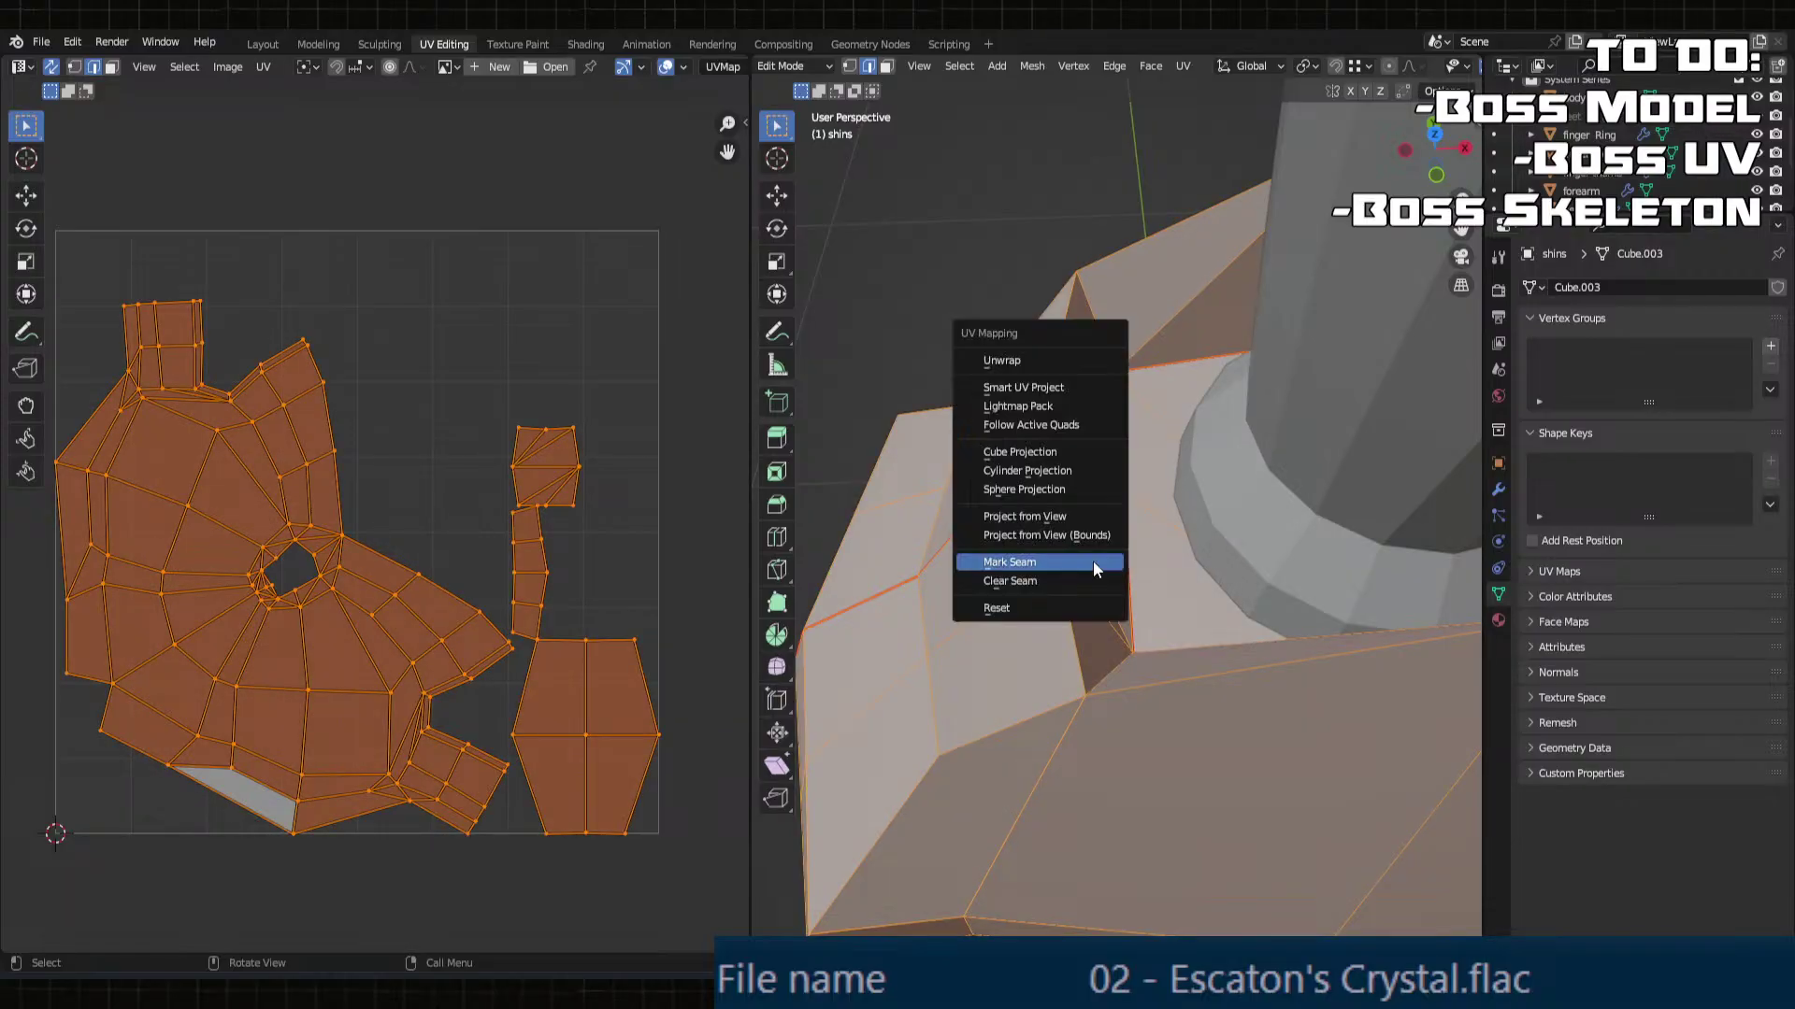
{"action": "left_click", "coordinate": [1015, 361]}
{"action": "left_click", "coordinate": [472, 543]}
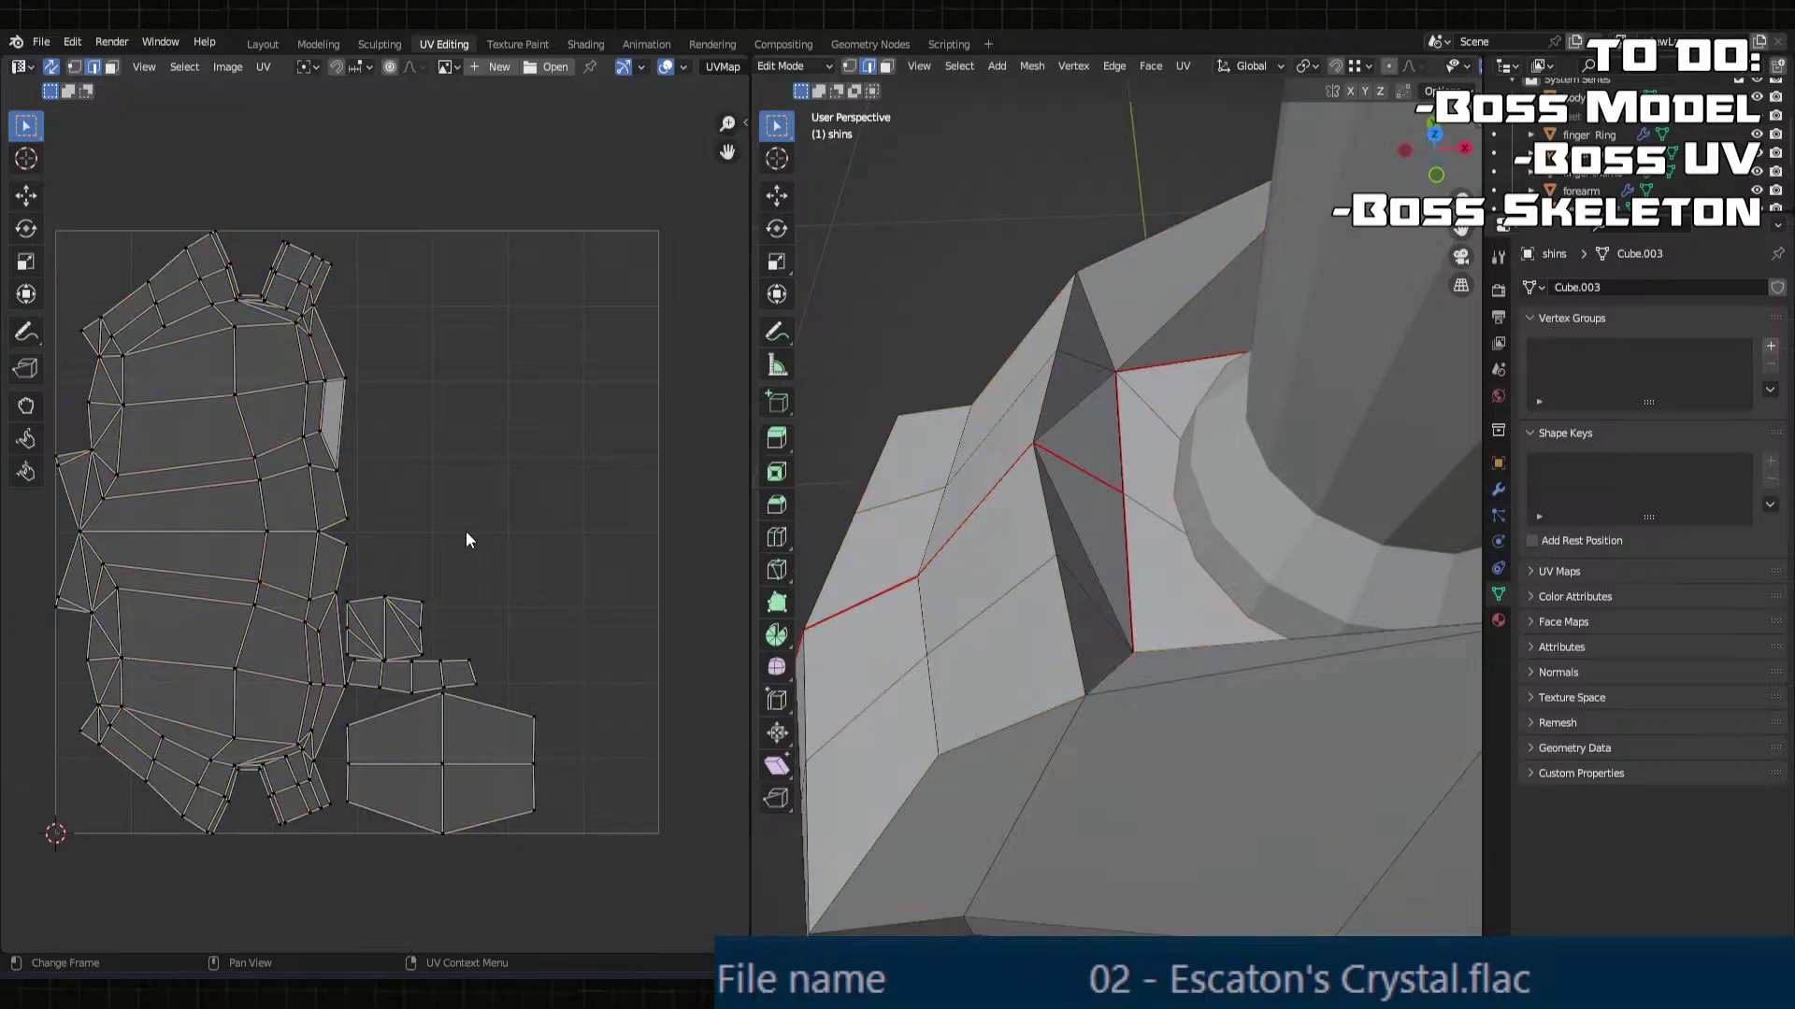
Step: Examine the faces of the main UV island and the matching faces along the shin's upper rim
{"action": "left_click", "coordinate": [194, 307]}
{"action": "left_click", "coordinate": [245, 453]}
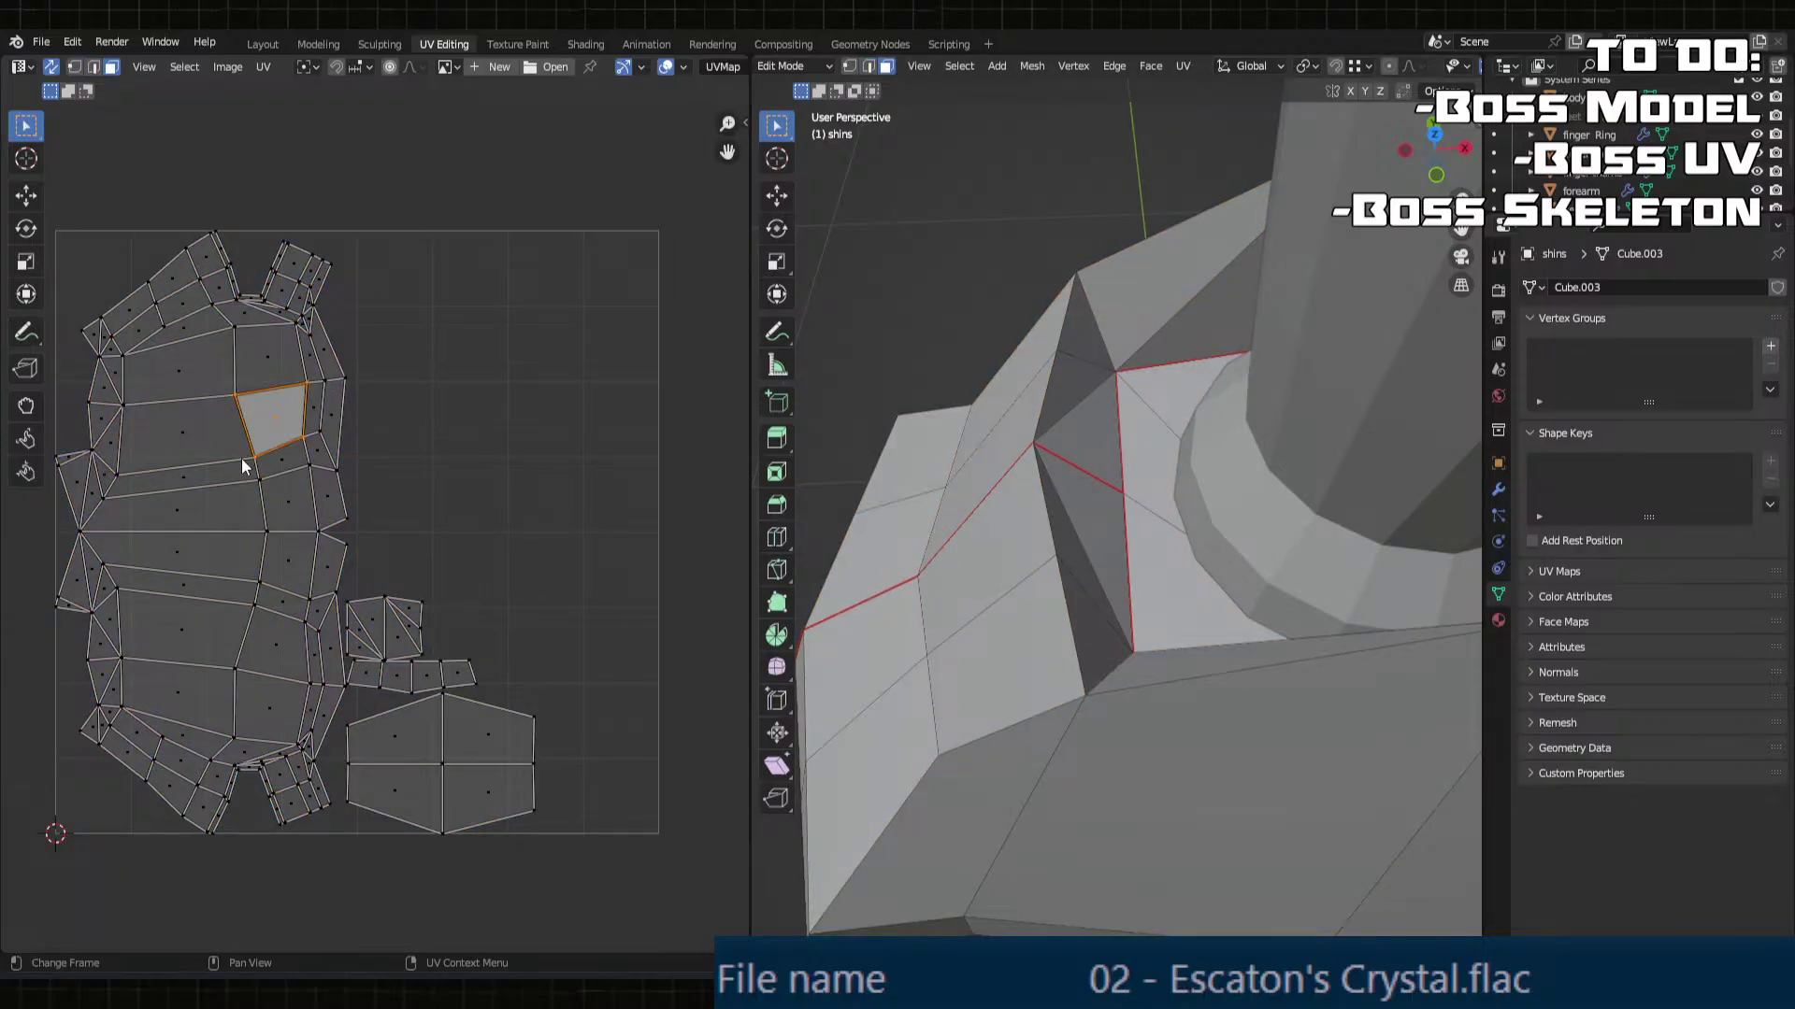
{"action": "left_click", "coordinate": [131, 581]}
{"action": "left_click", "coordinate": [94, 509]}
{"action": "middle_click_drag", "start_coordinate": [832, 598], "coordinate": [1074, 492]}
{"action": "scroll", "coordinate": [1046, 512], "scroll_direction": "down", "scroll_amount": 6}
{"action": "scroll", "coordinate": [1206, 472], "scroll_direction": "up", "scroll_amount": 3}
{"action": "middle_click_drag", "start_coordinate": [1214, 473], "coordinate": [953, 561]}
{"action": "key", "text": "Tab"}
{"action": "key", "text": "Tab"}
{"action": "scroll", "coordinate": [1041, 445], "scroll_direction": "up", "scroll_amount": 2}
{"action": "scroll", "coordinate": [935, 483], "scroll_direction": "up", "scroll_amount": 2}
{"action": "scroll", "coordinate": [1084, 393], "scroll_direction": "up", "scroll_amount": 2}
{"action": "middle_click_drag", "start_coordinate": [1102, 383], "coordinate": [1138, 538]}
{"action": "scroll", "coordinate": [1108, 375], "scroll_direction": "up", "scroll_amount": 2}
{"action": "scroll", "coordinate": [1102, 534], "scroll_direction": "up", "scroll_amount": 3}
{"action": "left_click", "coordinate": [1113, 539]}
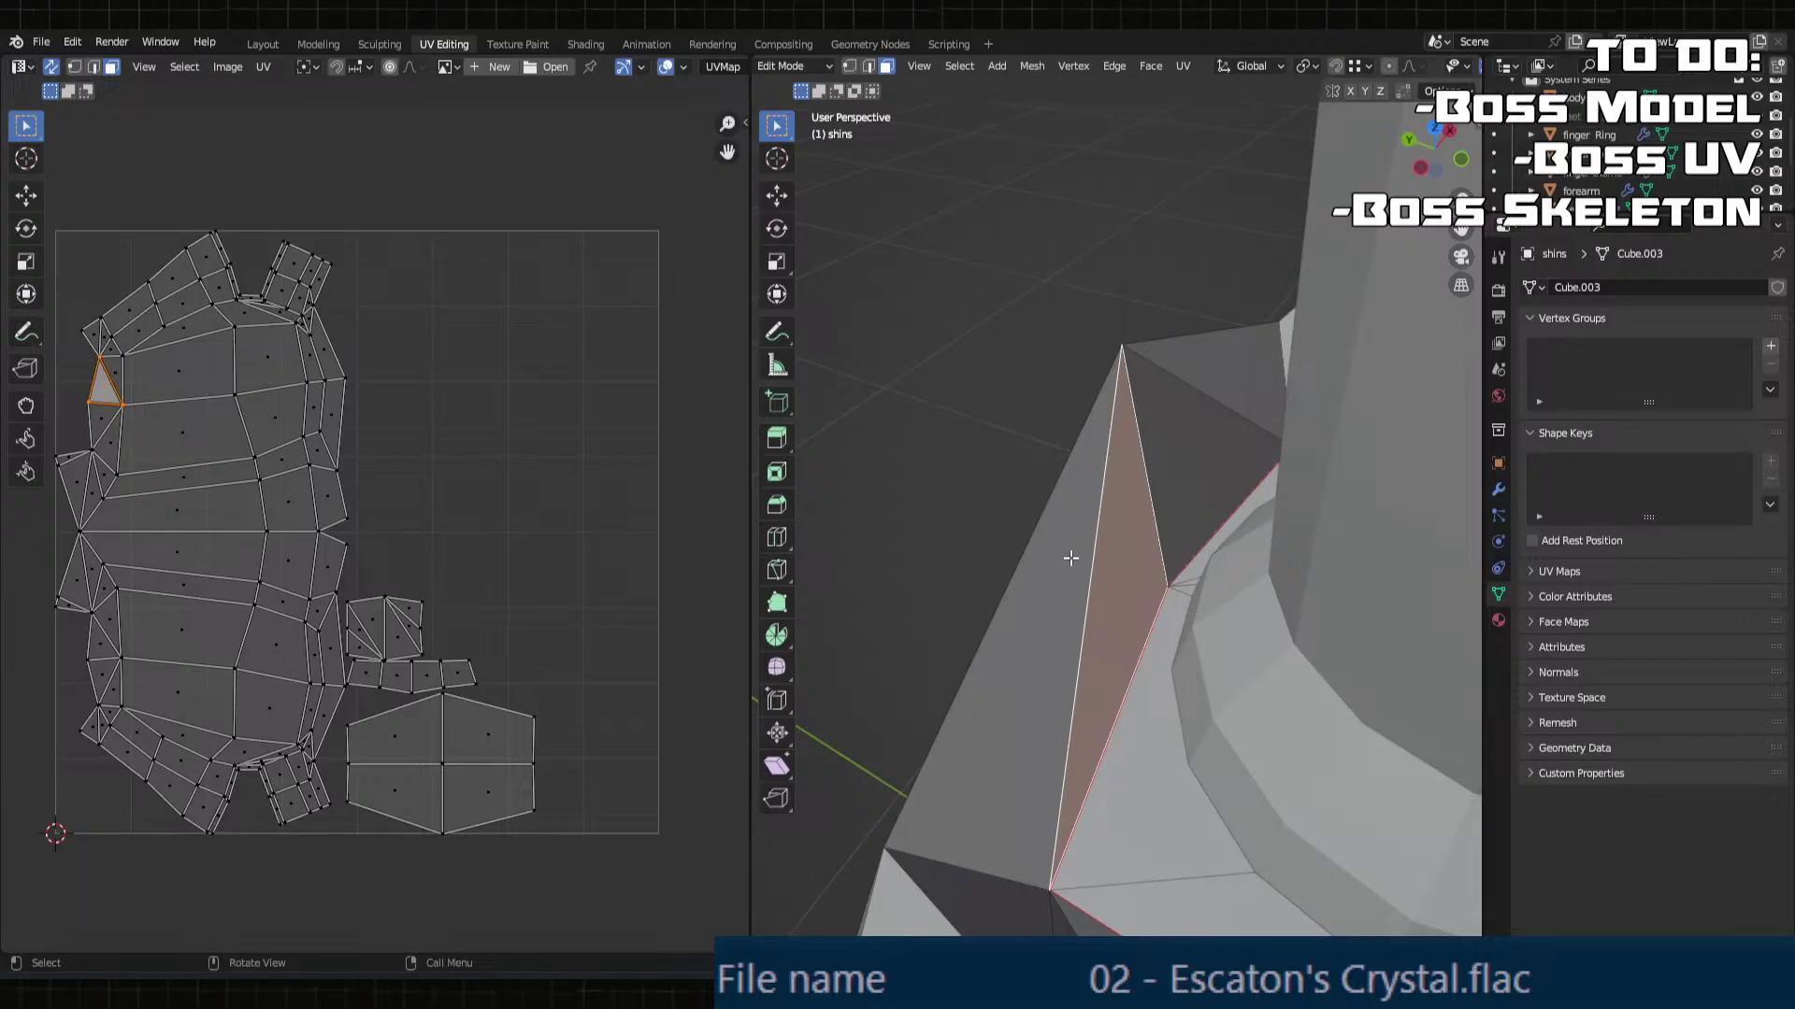
{"action": "scroll", "coordinate": [1072, 558], "scroll_direction": "down", "scroll_amount": 3}
Step: Lower the two side peak vertices of the shin's upper rim about 0.079 m along Z
{"action": "key", "text": "Tab"}
{"action": "middle_click_drag", "start_coordinate": [1192, 503], "coordinate": [914, 501]}
{"action": "middle_click_drag", "start_coordinate": [1150, 485], "coordinate": [1399, 374]}
{"action": "key", "text": "Tab"}
{"action": "left_click", "coordinate": [1121, 425]}
{"action": "left_click", "coordinate": [1371, 396], "text": "shift"}
{"action": "key", "text": "g"}
{"action": "key", "text": "z"}
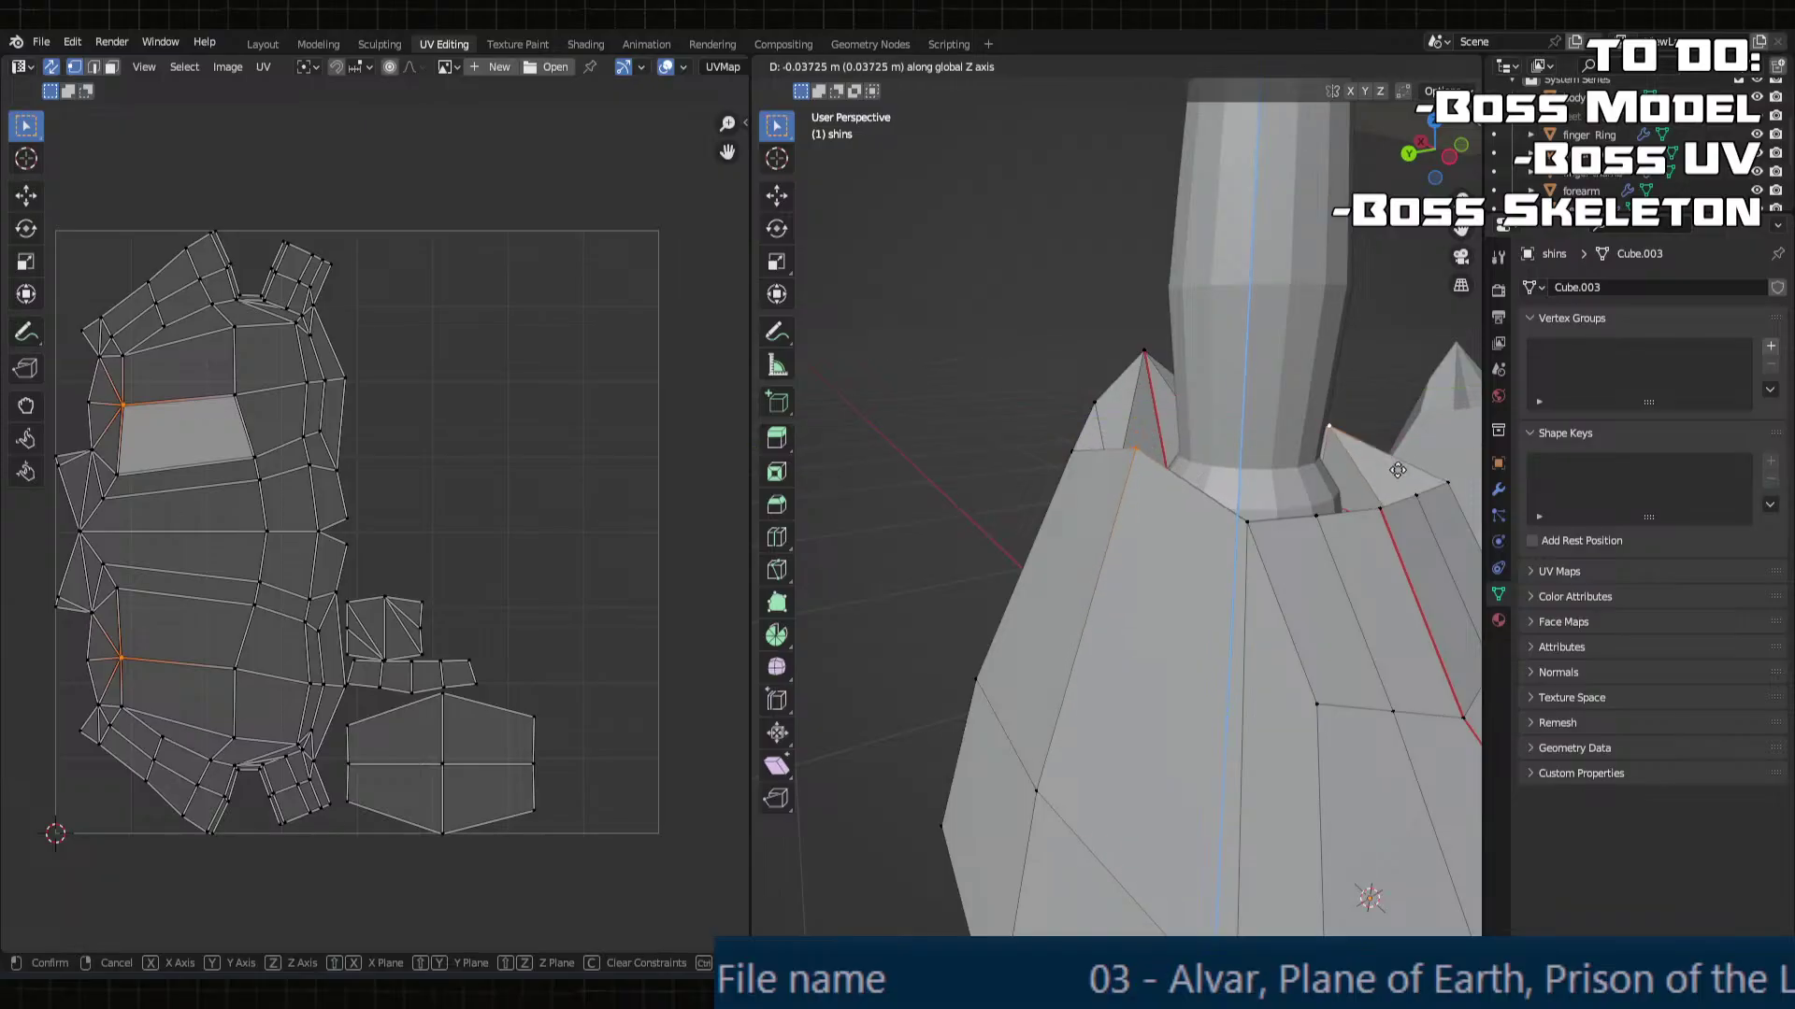
{"action": "left_click", "coordinate": [1388, 516]}
Step: Select the three vertices at the front peak of the shin's upper rim and move them inward along X
{"action": "middle_click_drag", "start_coordinate": [1383, 516], "coordinate": [1224, 535]}
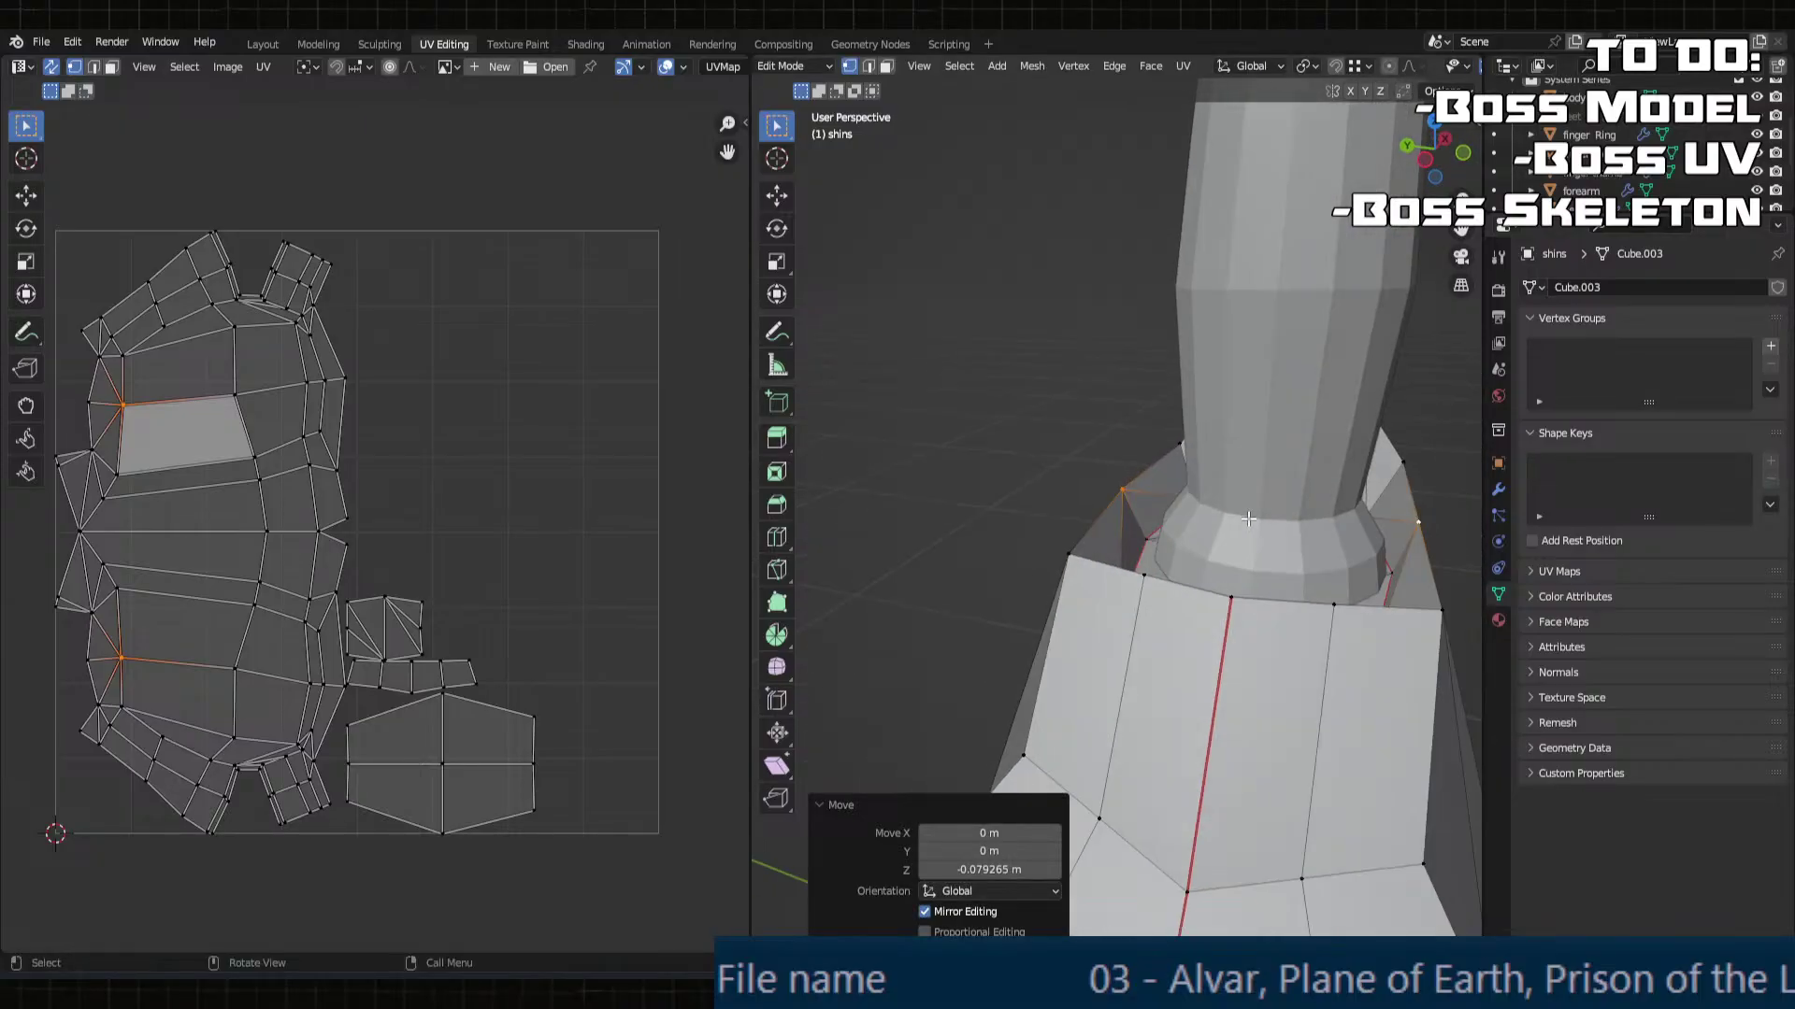
{"action": "key", "text": "Tab"}
{"action": "middle_click_drag", "start_coordinate": [1010, 534], "coordinate": [951, 488]}
{"action": "key", "text": "Tab"}
{"action": "middle_click_drag", "start_coordinate": [1019, 389], "coordinate": [1022, 347]}
{"action": "left_click", "coordinate": [1020, 369]}
{"action": "left_click", "coordinate": [1041, 326]}
{"action": "key", "text": "g"}
{"action": "key", "text": "x"}
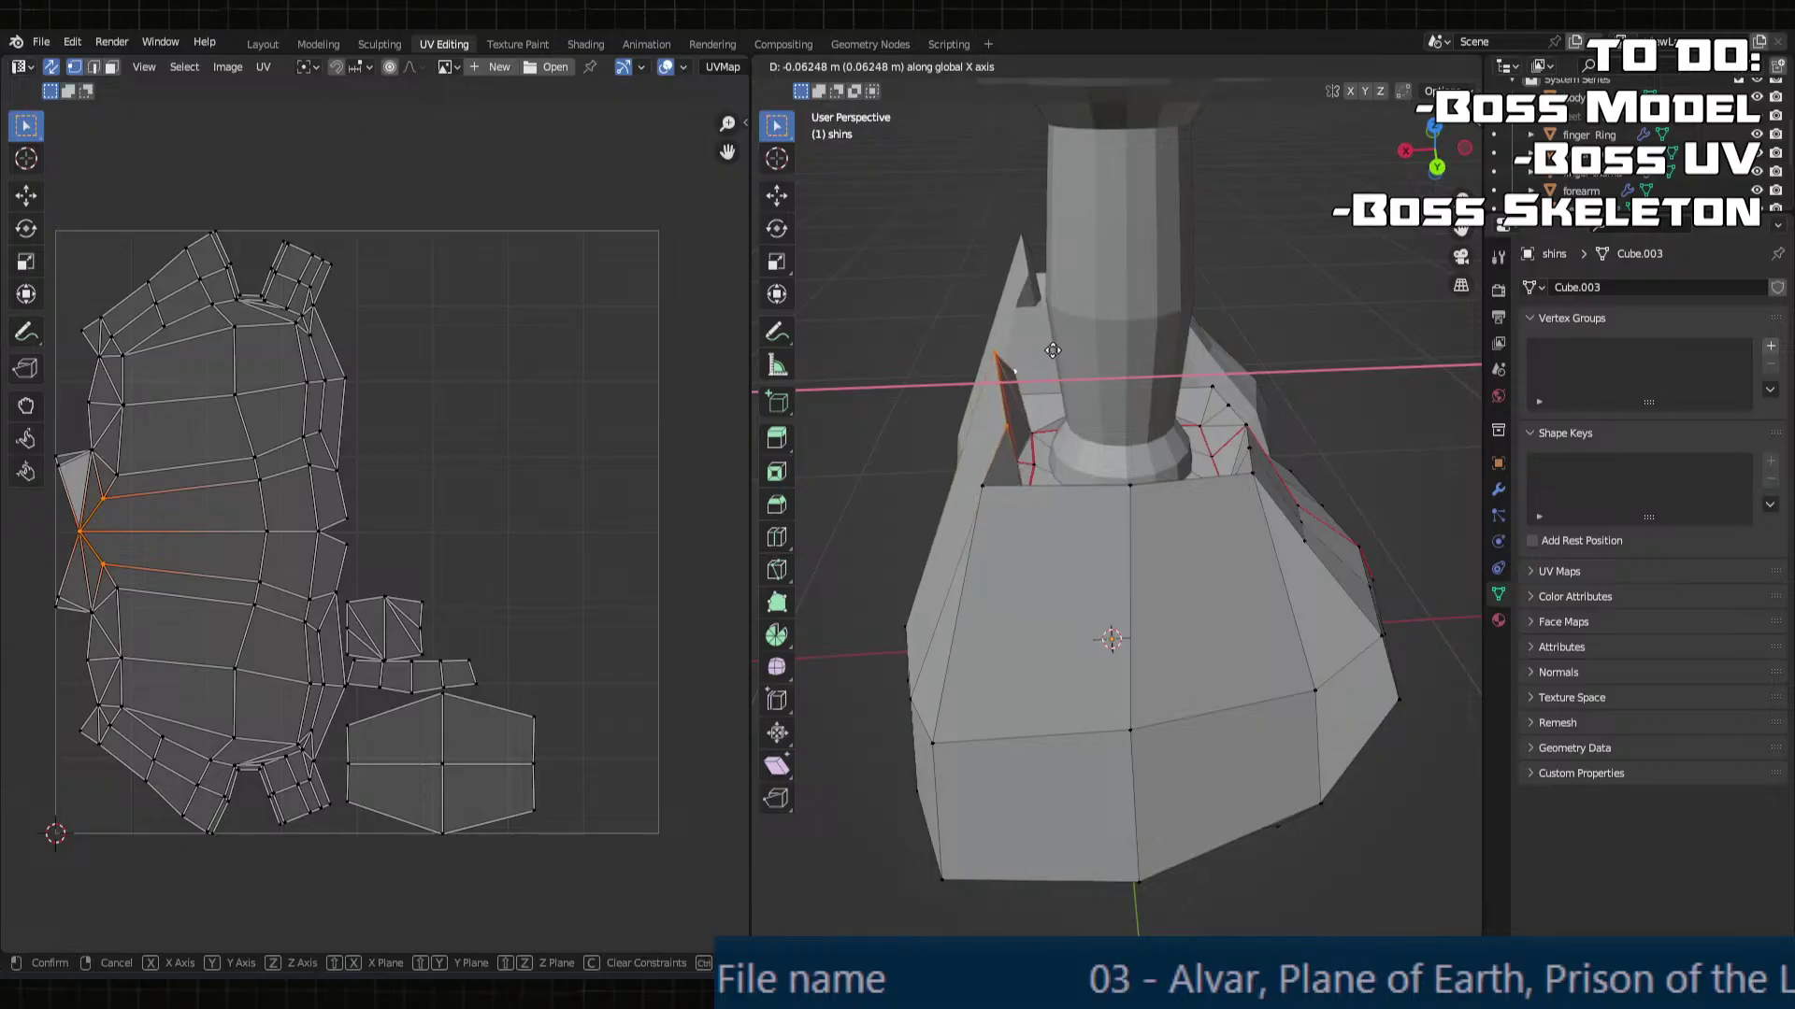
{"action": "left_click", "coordinate": [1043, 351]}
Step: Move only the tip vertex of the front peak about -0.054 m along X
{"action": "key", "text": "g"}
{"action": "key", "text": "x"}
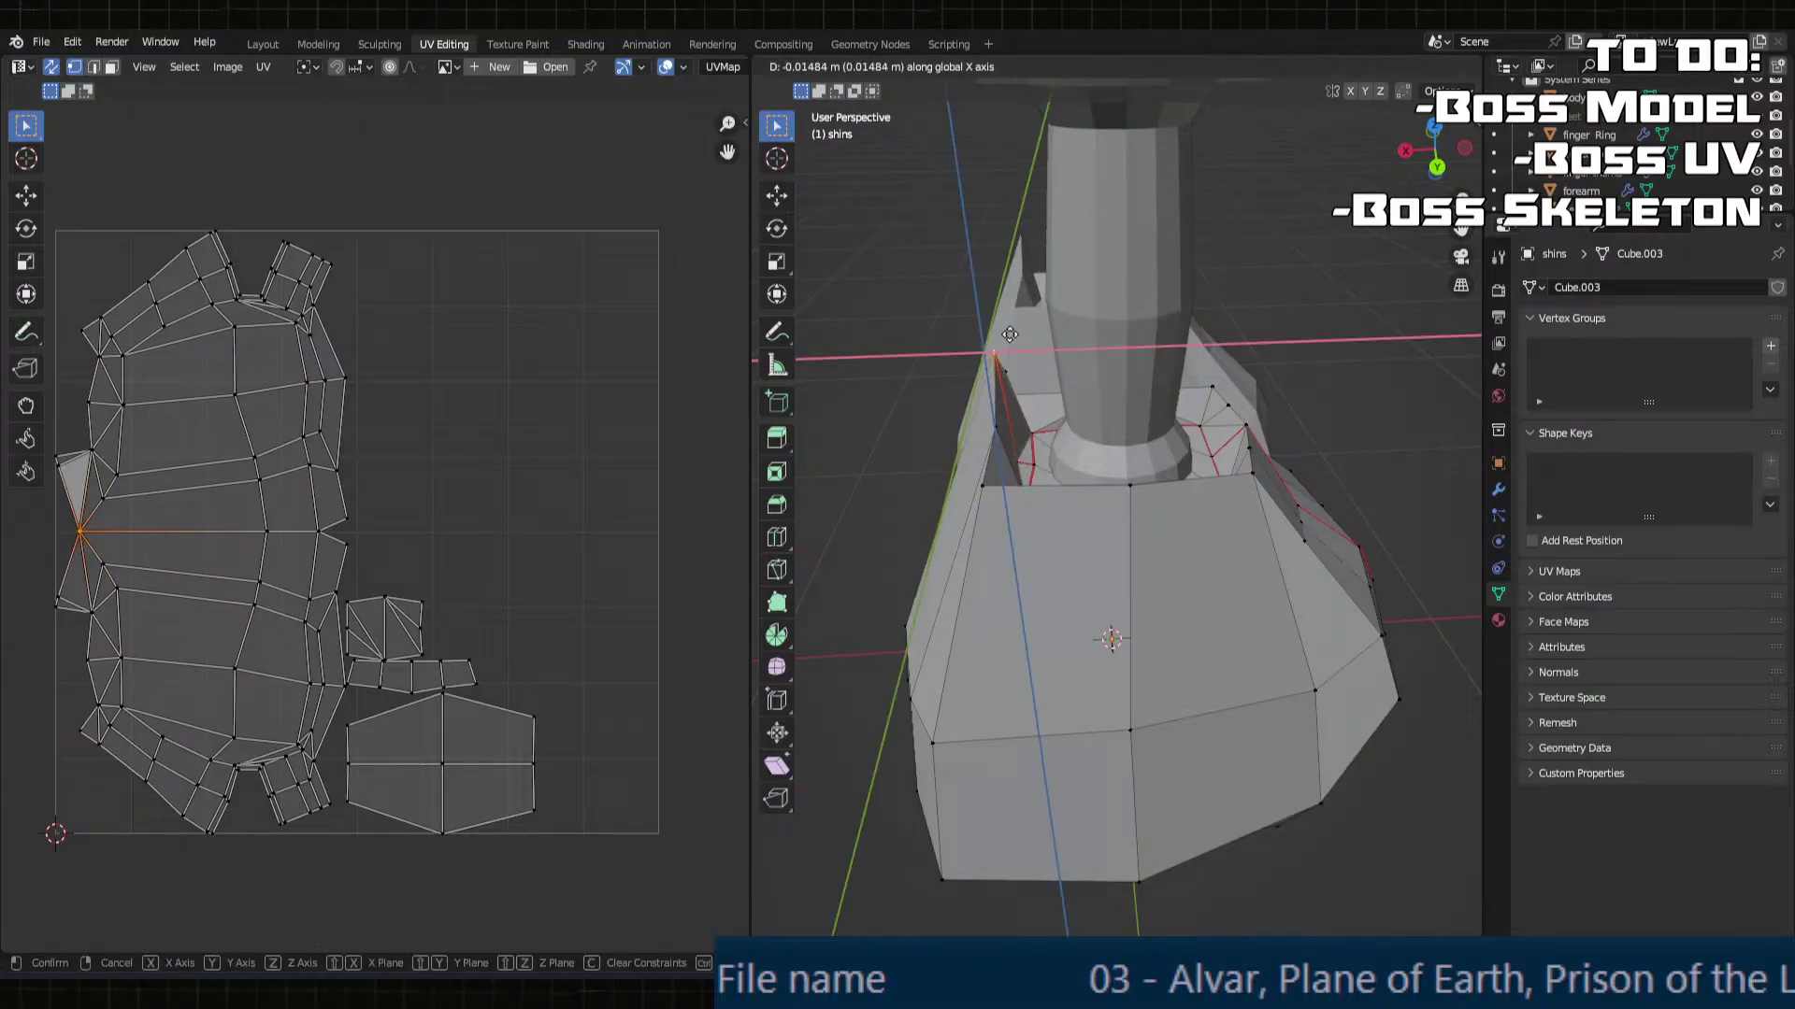
{"action": "left_click", "coordinate": [1032, 335]}
Step: Move the inner seam vertex at the base of the front peak about -0.012 m along X
{"action": "middle_click_drag", "start_coordinate": [1032, 335], "coordinate": [1014, 425]}
{"action": "scroll", "coordinate": [977, 421], "scroll_direction": "up", "scroll_amount": 3}
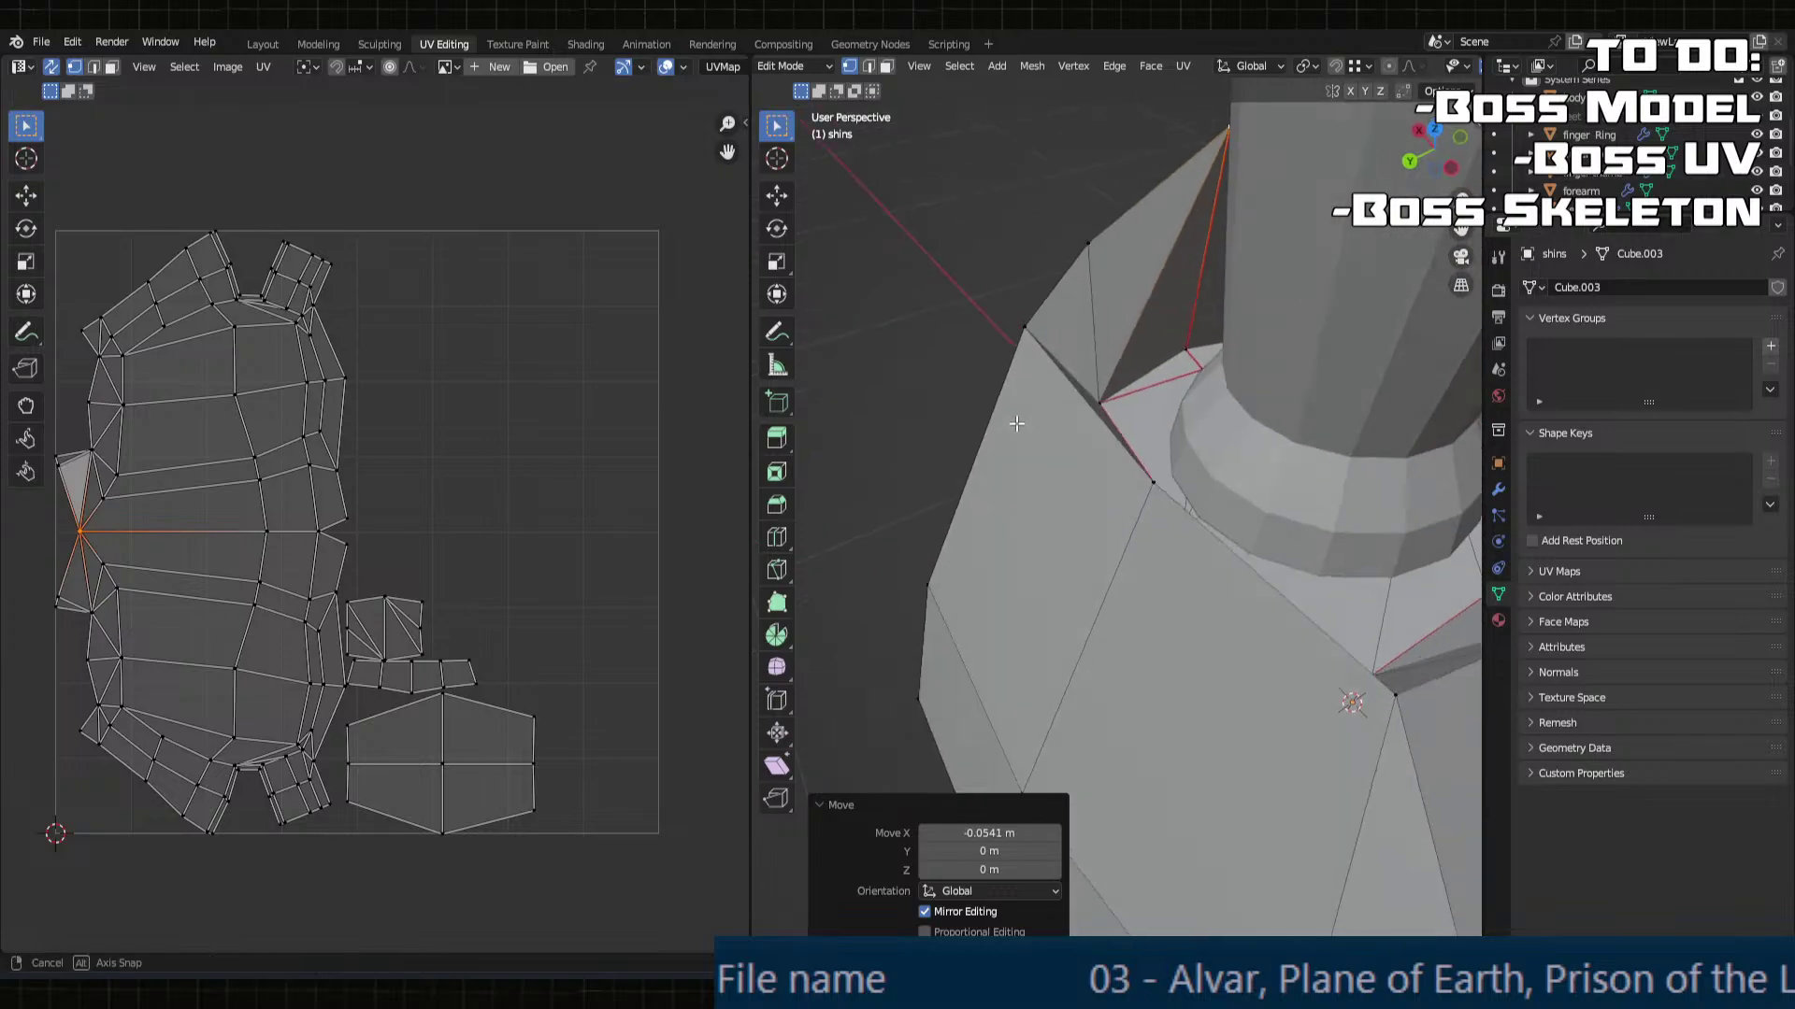
{"action": "mouse_move", "coordinate": [1290, 341]}
{"action": "middle_mouse_down"}
{"action": "mouse_move", "coordinate": [1179, 346]}
{"action": "mouse_move", "coordinate": [1060, 568]}
{"action": "mouse_move", "coordinate": [1015, 595]}
{"action": "mouse_move", "coordinate": [1134, 537]}
{"action": "mouse_move", "coordinate": [1103, 538]}
{"action": "mouse_move", "coordinate": [1193, 533]}
{"action": "mouse_move", "coordinate": [1054, 508]}
{"action": "mouse_move", "coordinate": [1303, 632]}
{"action": "middle_mouse_up"}
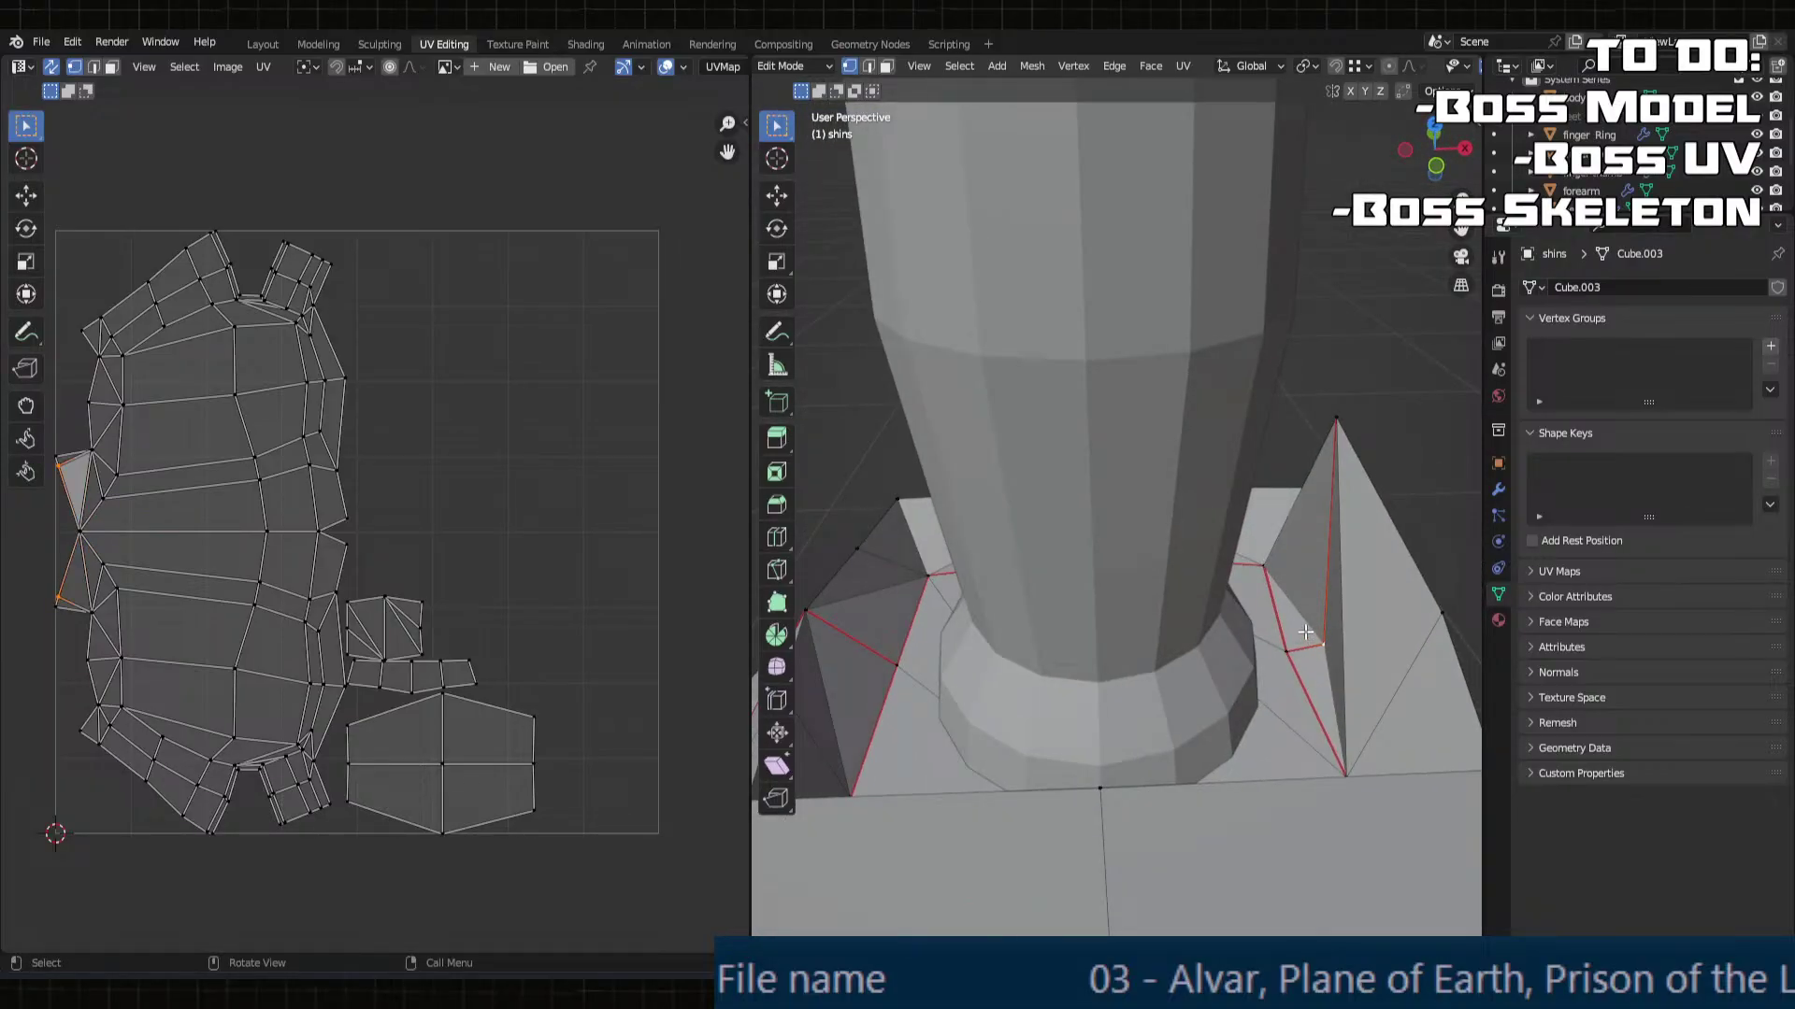
{"action": "key", "text": "g"}
{"action": "key", "text": "x"}
{"action": "left_click", "coordinate": [1298, 636]}
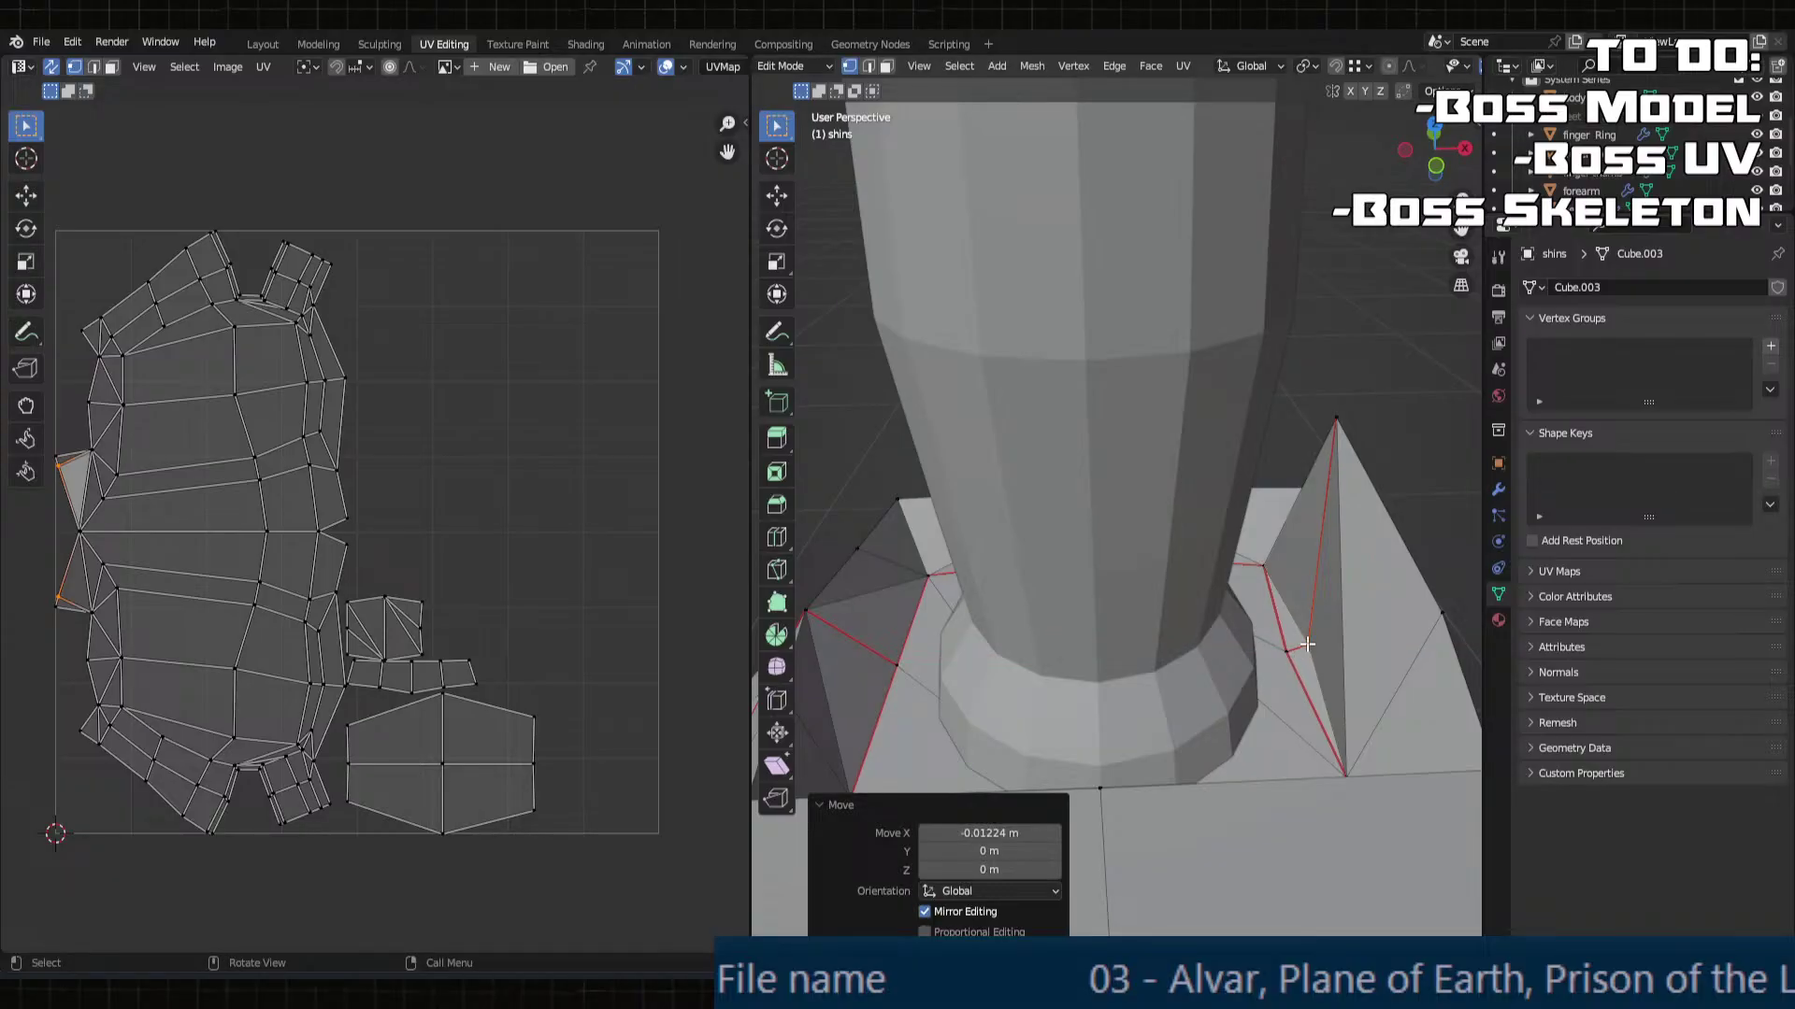
Step: Try to un-subdivide the edges around the inner base of the shin's front peak
{"action": "key", "text": "2"}
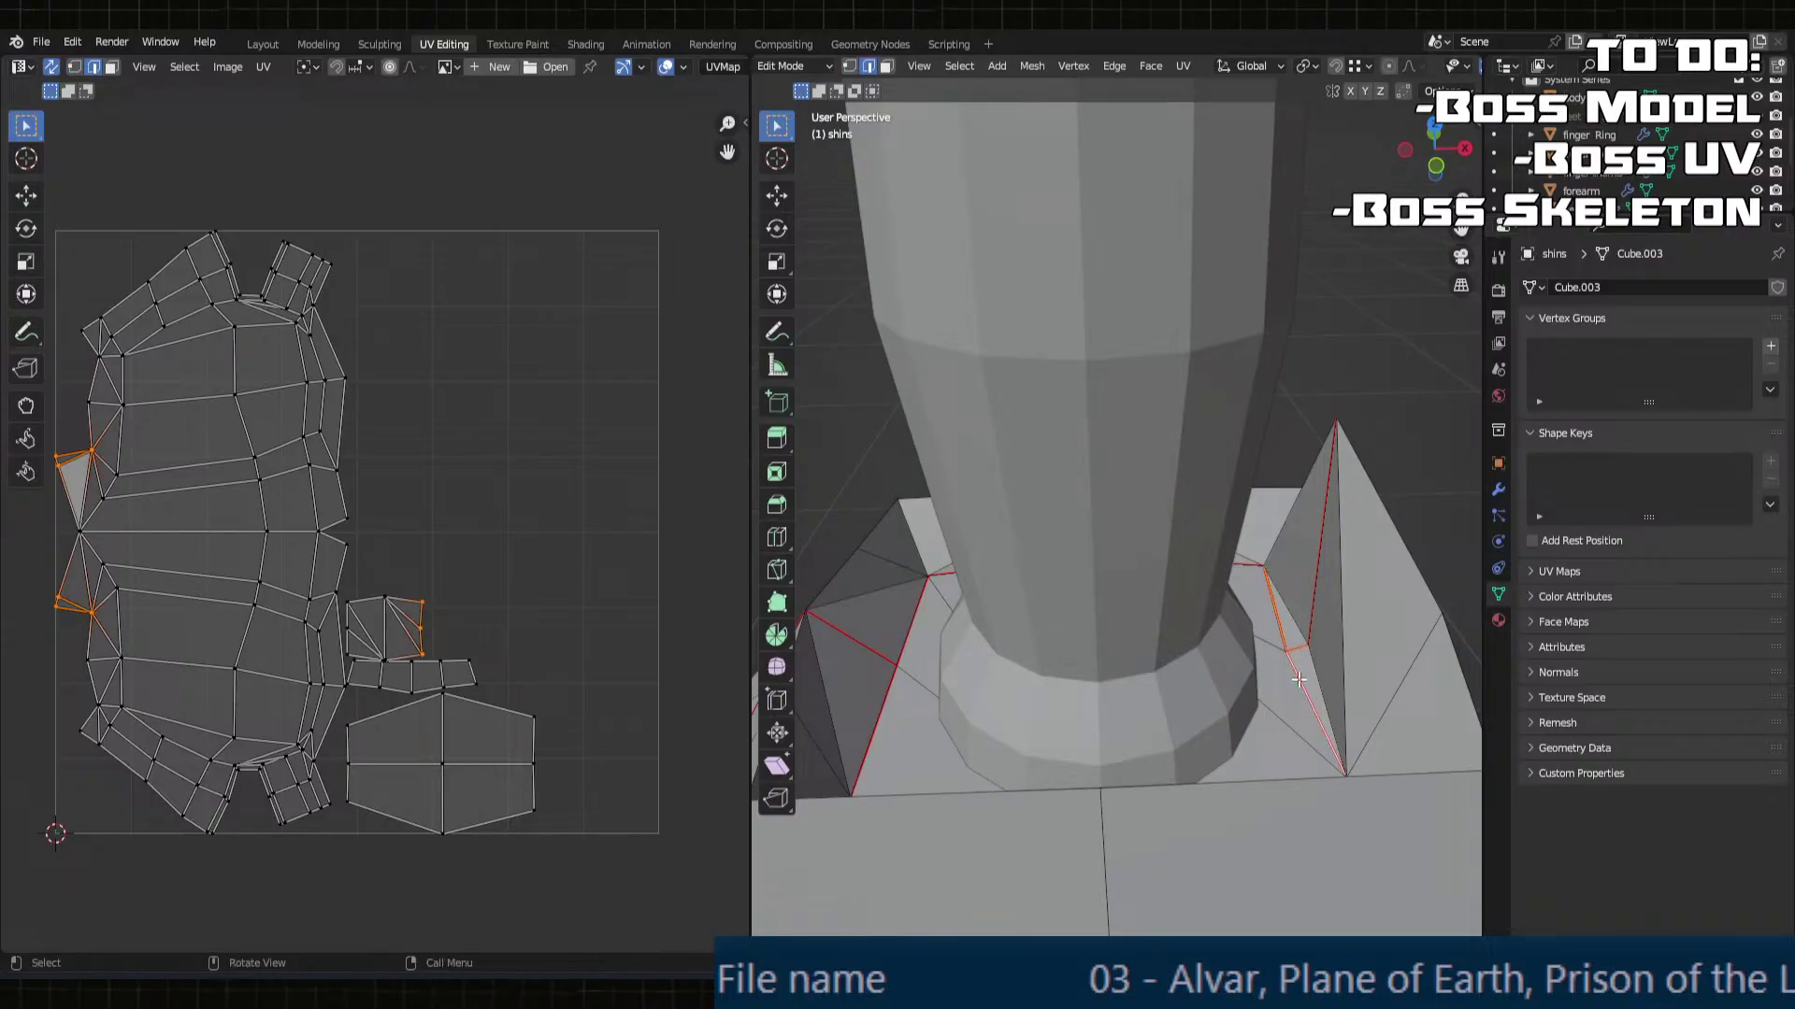
{"action": "right_click", "coordinate": [1300, 679]}
{"action": "left_click", "coordinate": [1377, 645]}
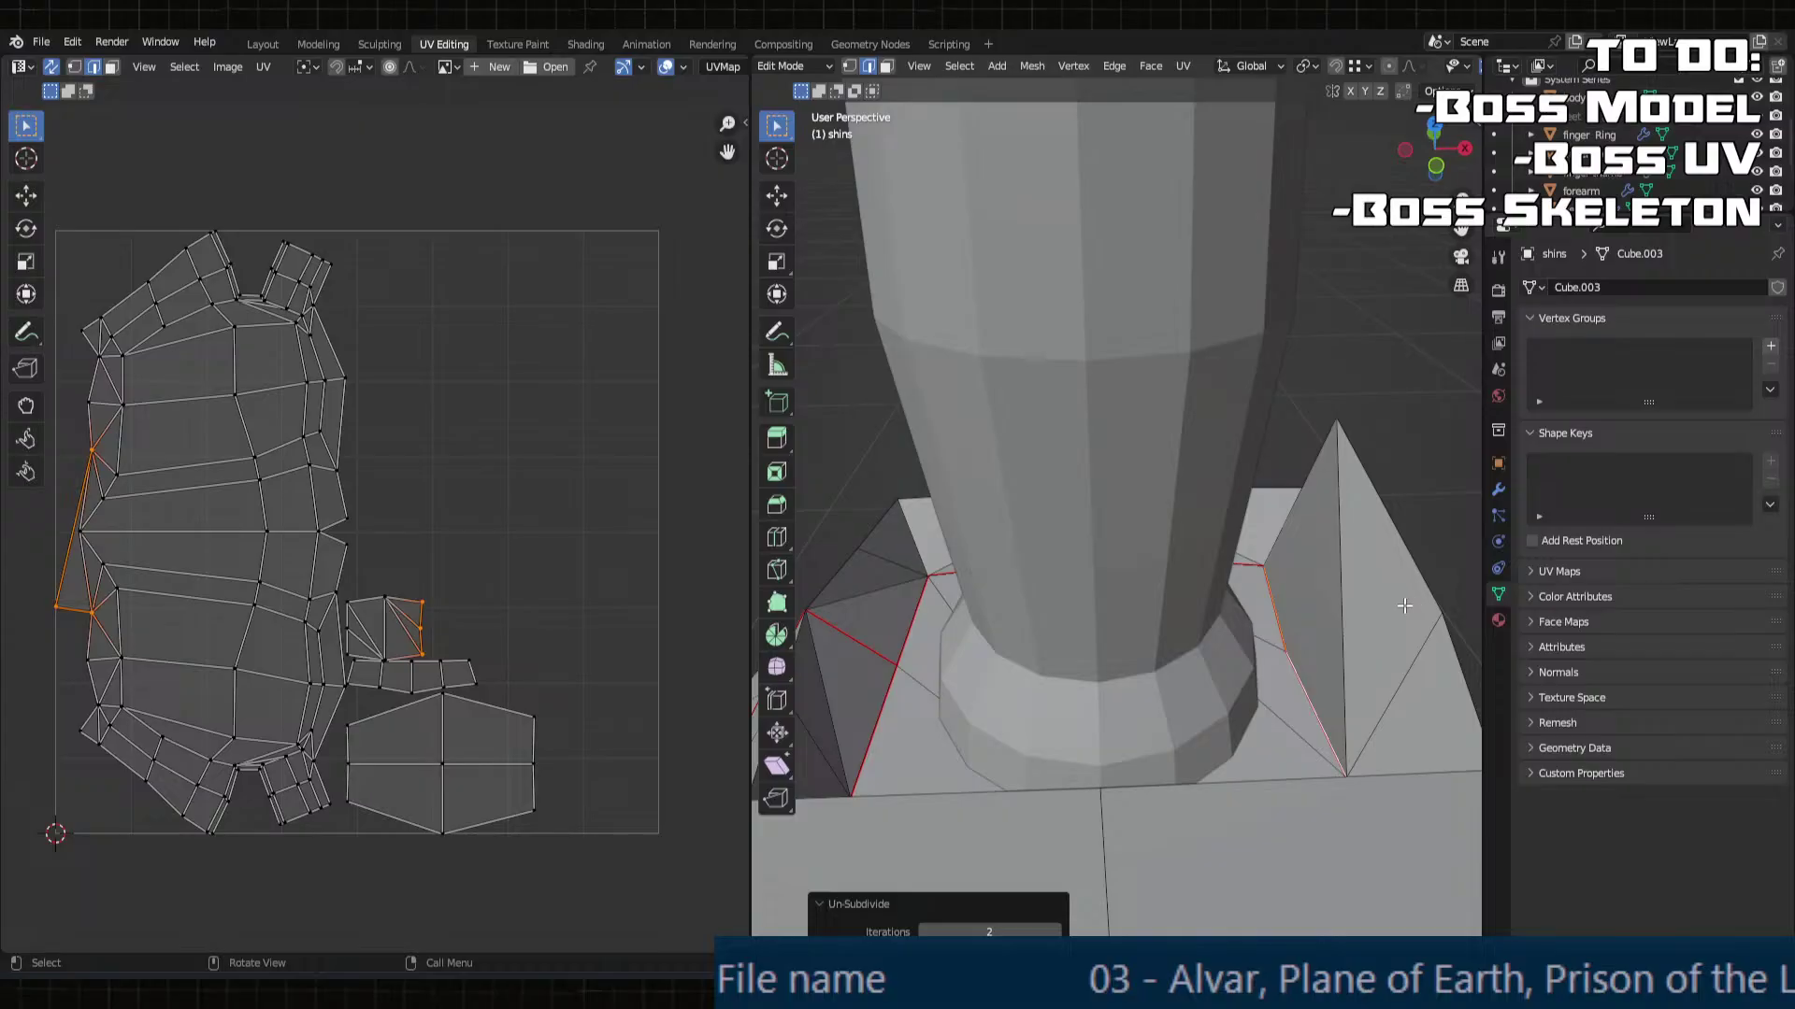
{"action": "left_click", "coordinate": [1405, 606], "text": "ctrl"}
Step: Clear the seam from the edges at the front peak's inner base and mark the adjacent edge there as a seam
{"action": "key", "text": "u"}
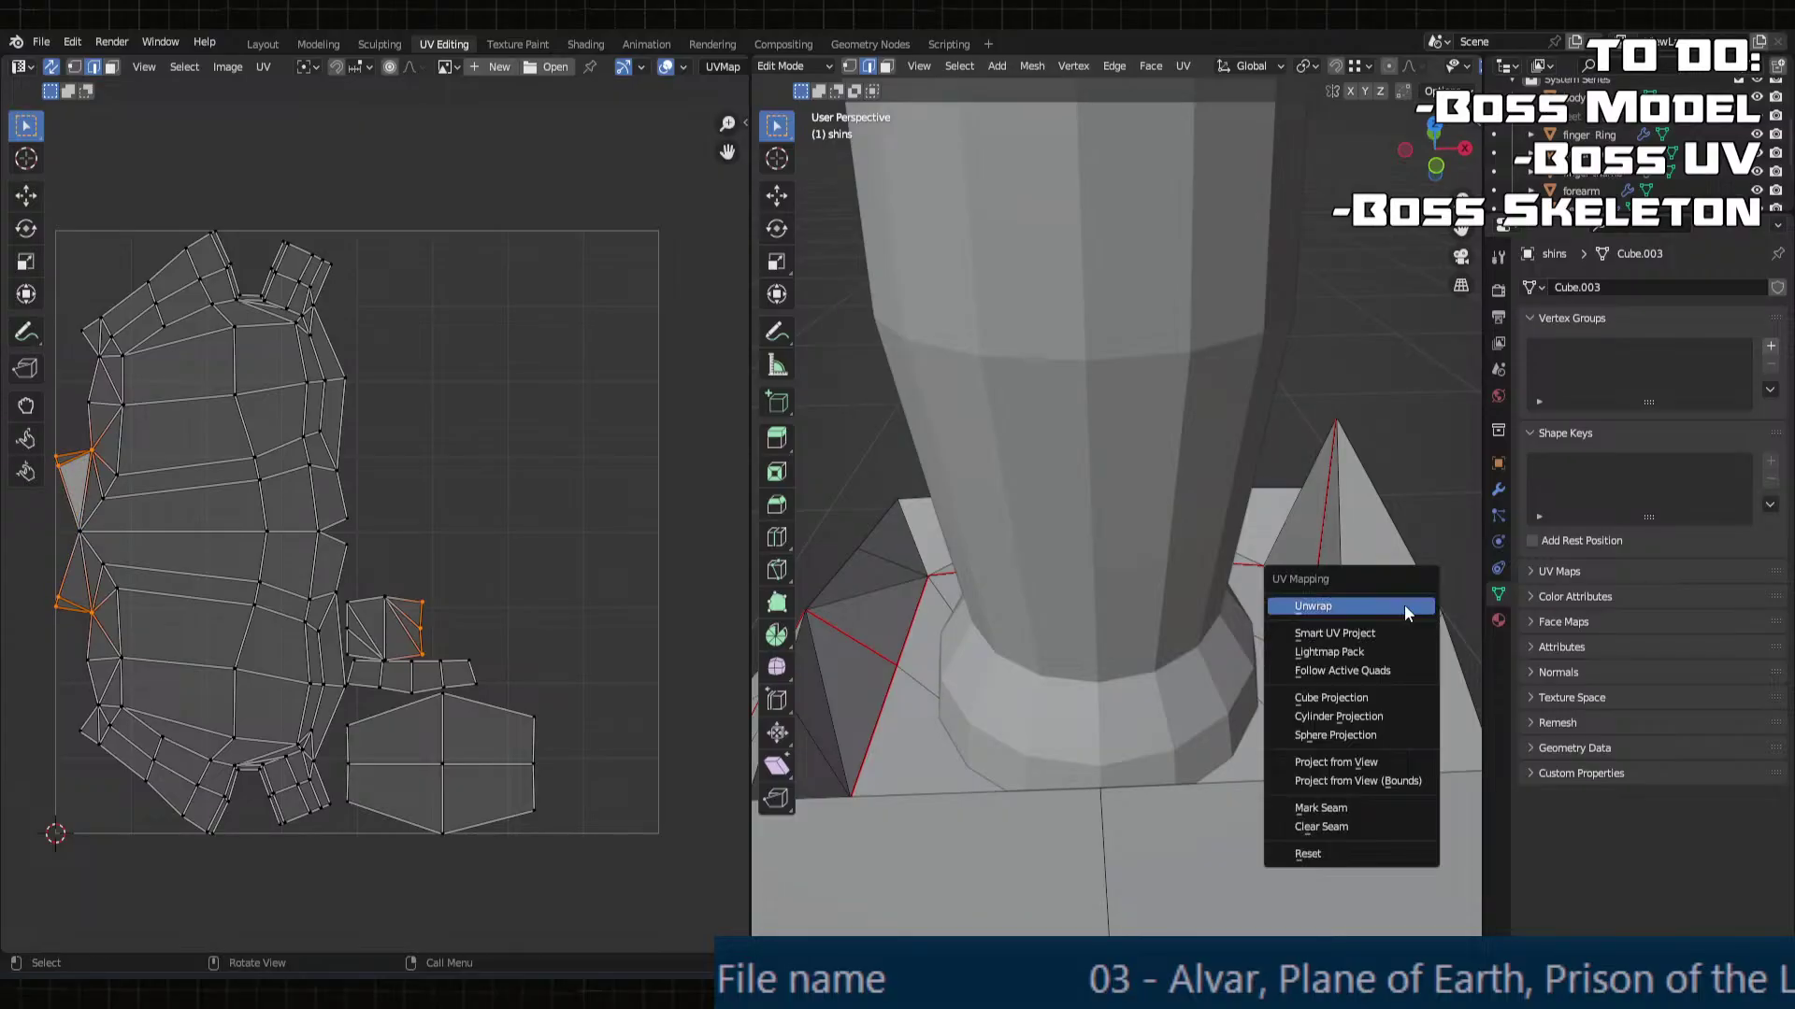
{"action": "left_click", "coordinate": [1336, 826]}
{"action": "left_click", "coordinate": [1298, 635]}
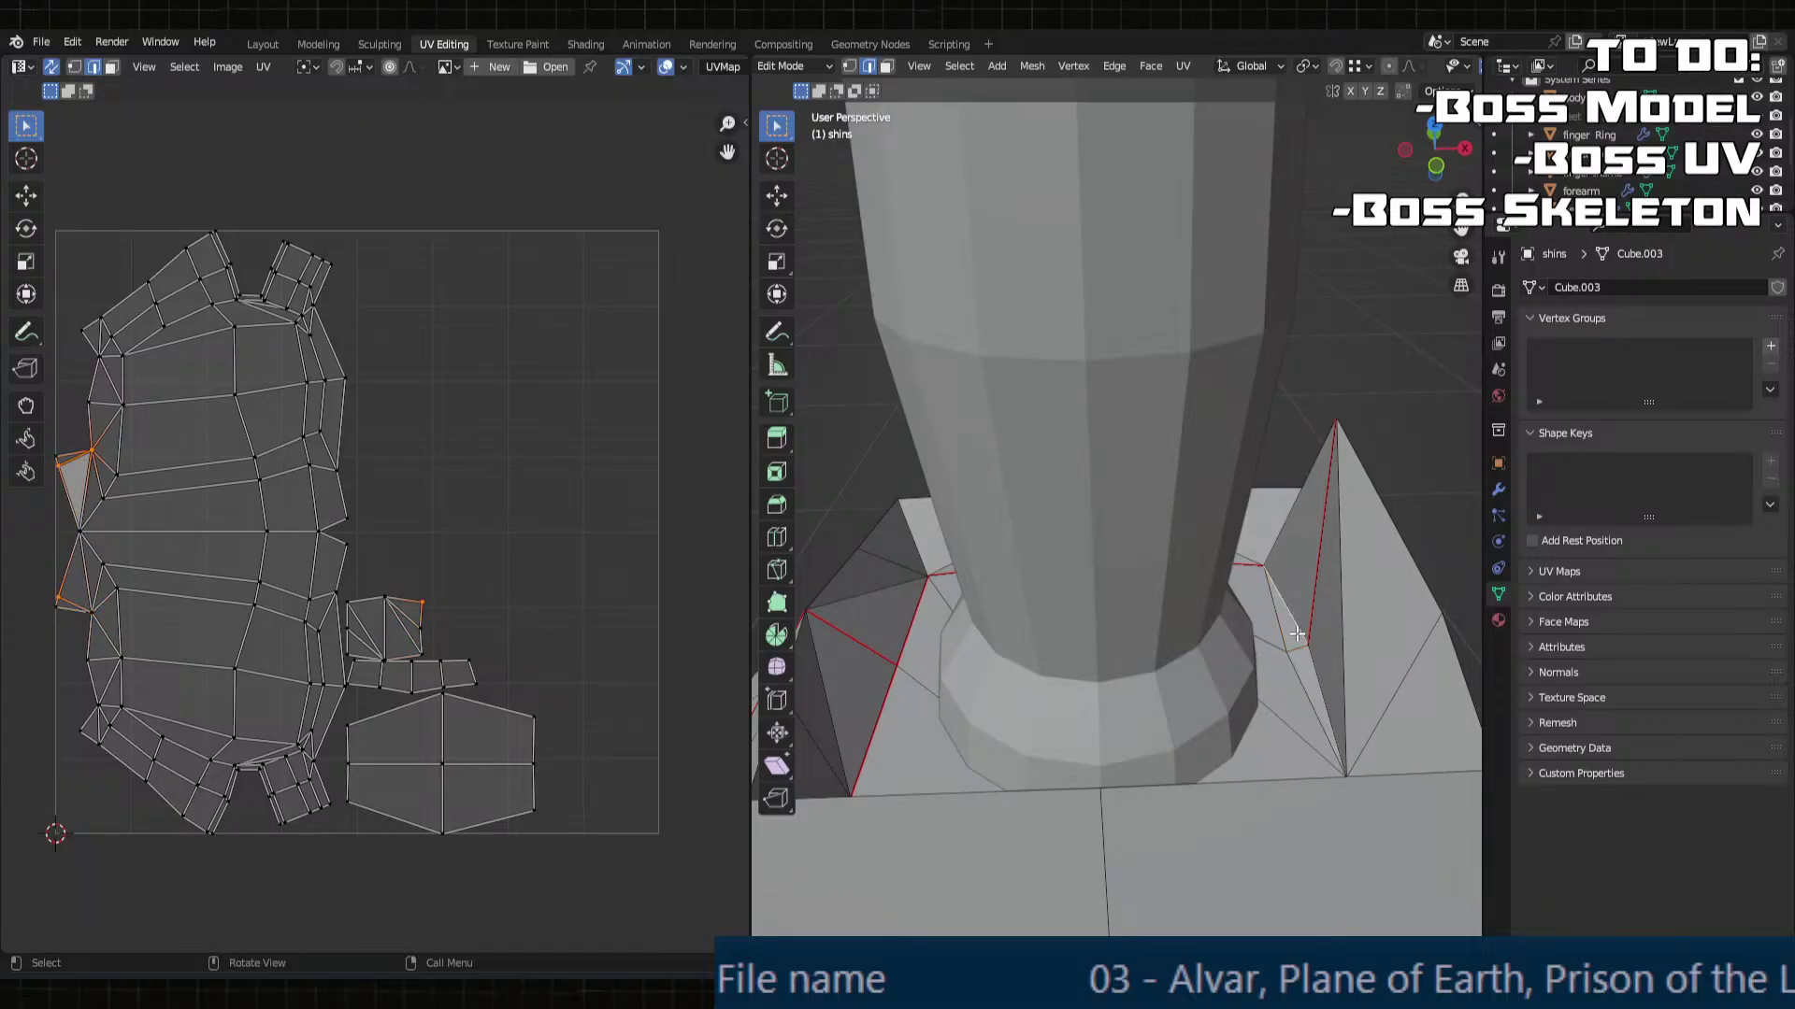
{"action": "right_click", "coordinate": [1290, 624]}
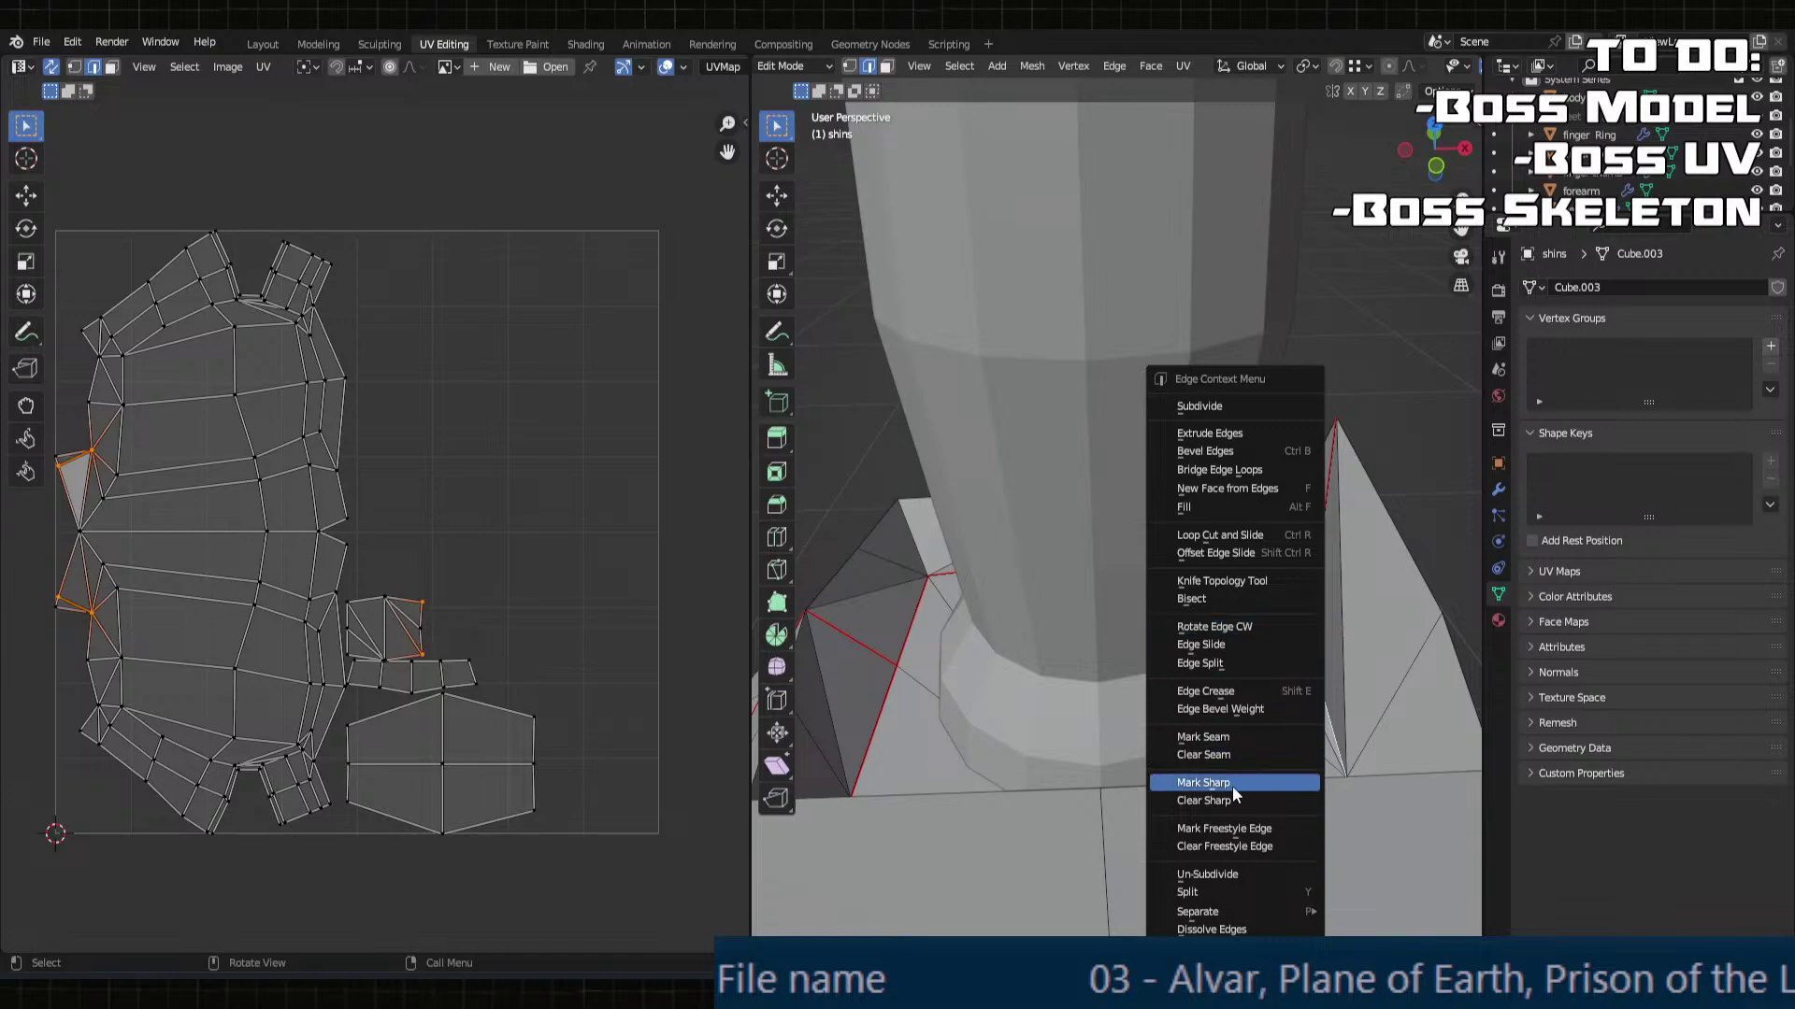
{"action": "left_click", "coordinate": [1218, 743]}
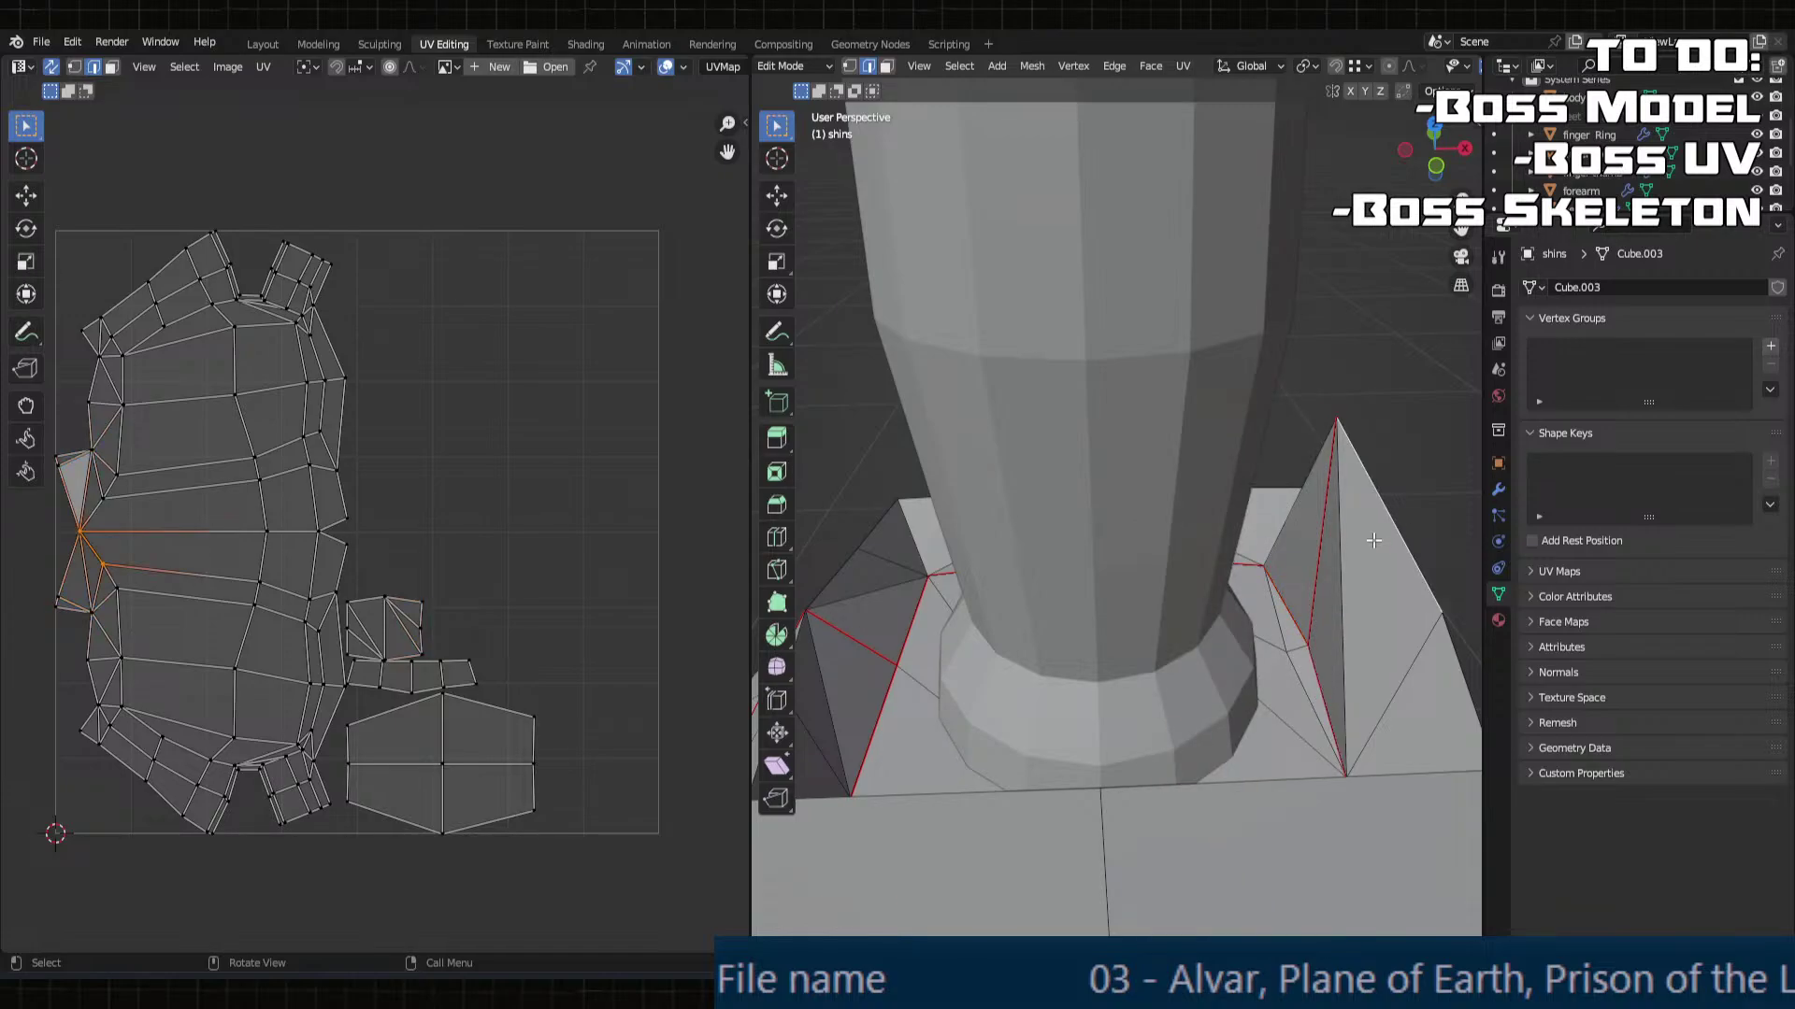
Step: Move the vertical edge beside the shin's front peak along X
{"action": "middle_click_drag", "start_coordinate": [1373, 540], "coordinate": [989, 805]}
{"action": "key", "text": "g"}
{"action": "key", "text": "x"}
{"action": "left_click", "coordinate": [995, 790]}
{"action": "key", "text": "3"}
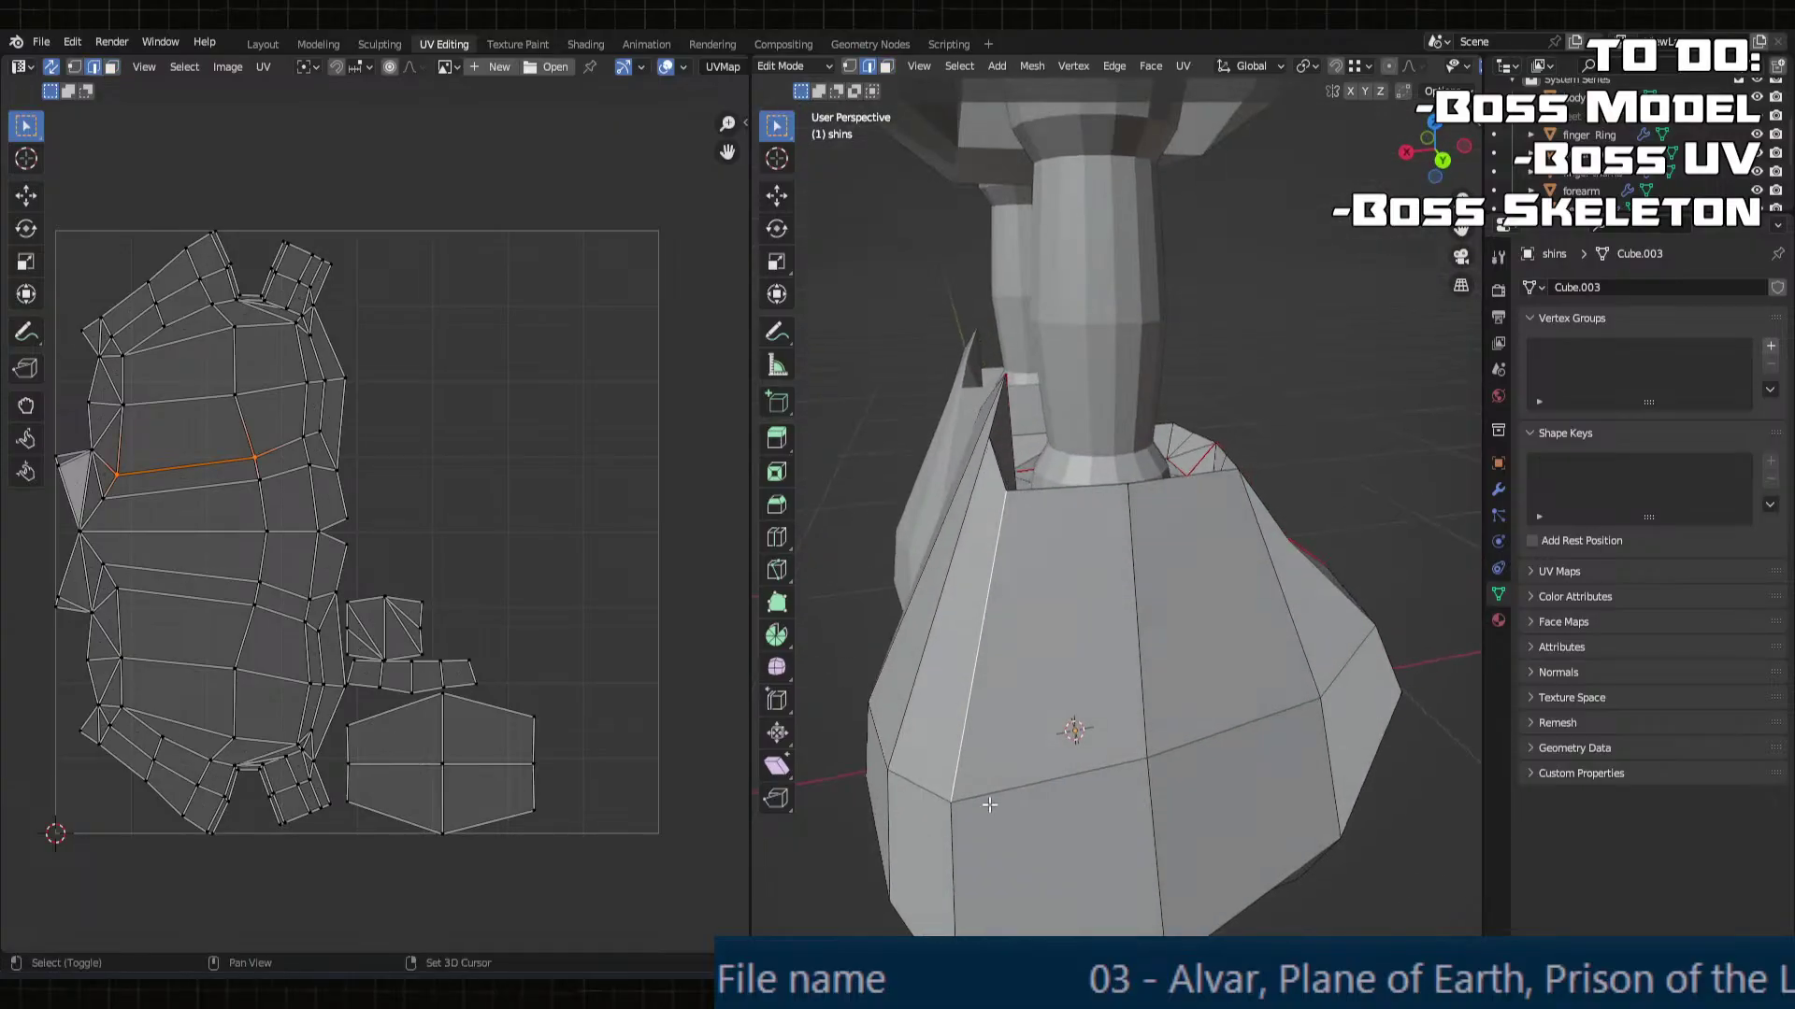
Step: Move the vertical edge loop running down the shin next to the front peak about -0.036 m along X
{"action": "key", "text": "g"}
{"action": "key", "text": "x"}
{"action": "middle_click_drag", "start_coordinate": [1000, 715], "coordinate": [876, 738]}
{"action": "left_click", "coordinate": [1025, 733]}
{"action": "key", "text": "g"}
{"action": "key", "text": "x"}
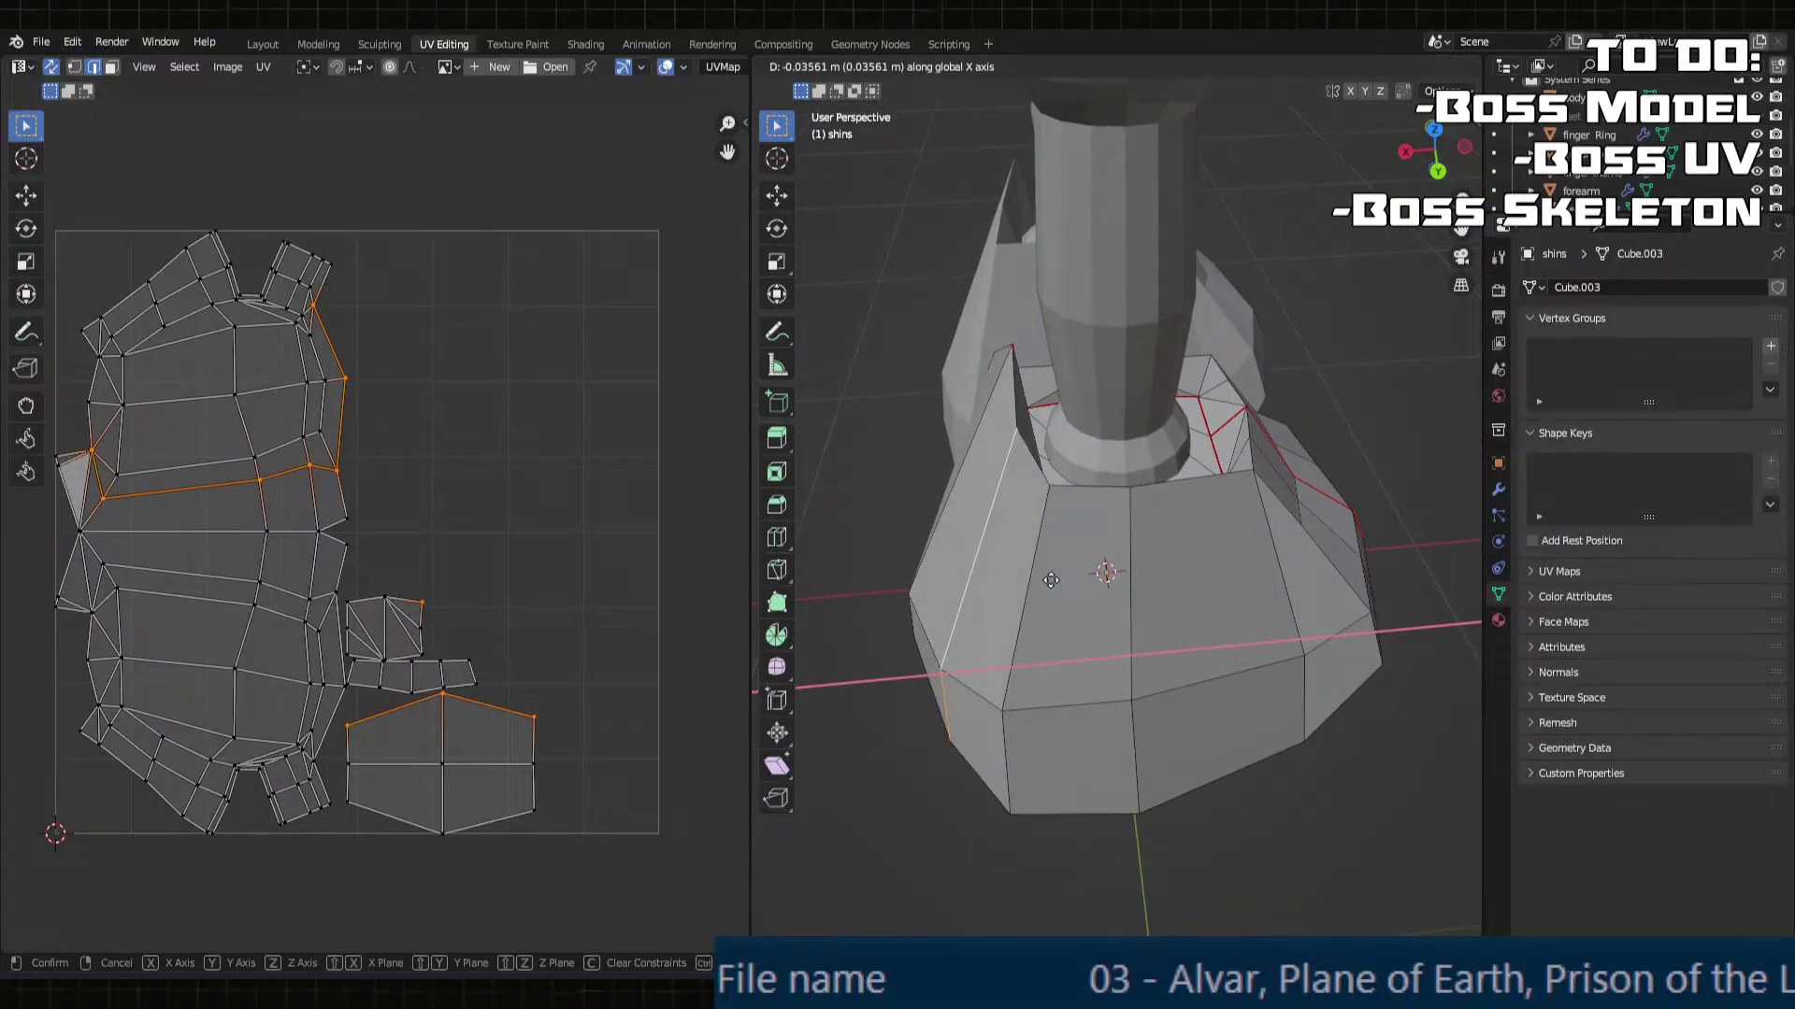
{"action": "left_click", "coordinate": [1050, 581]}
{"action": "middle_click_drag", "start_coordinate": [1051, 580], "coordinate": [1120, 584]}
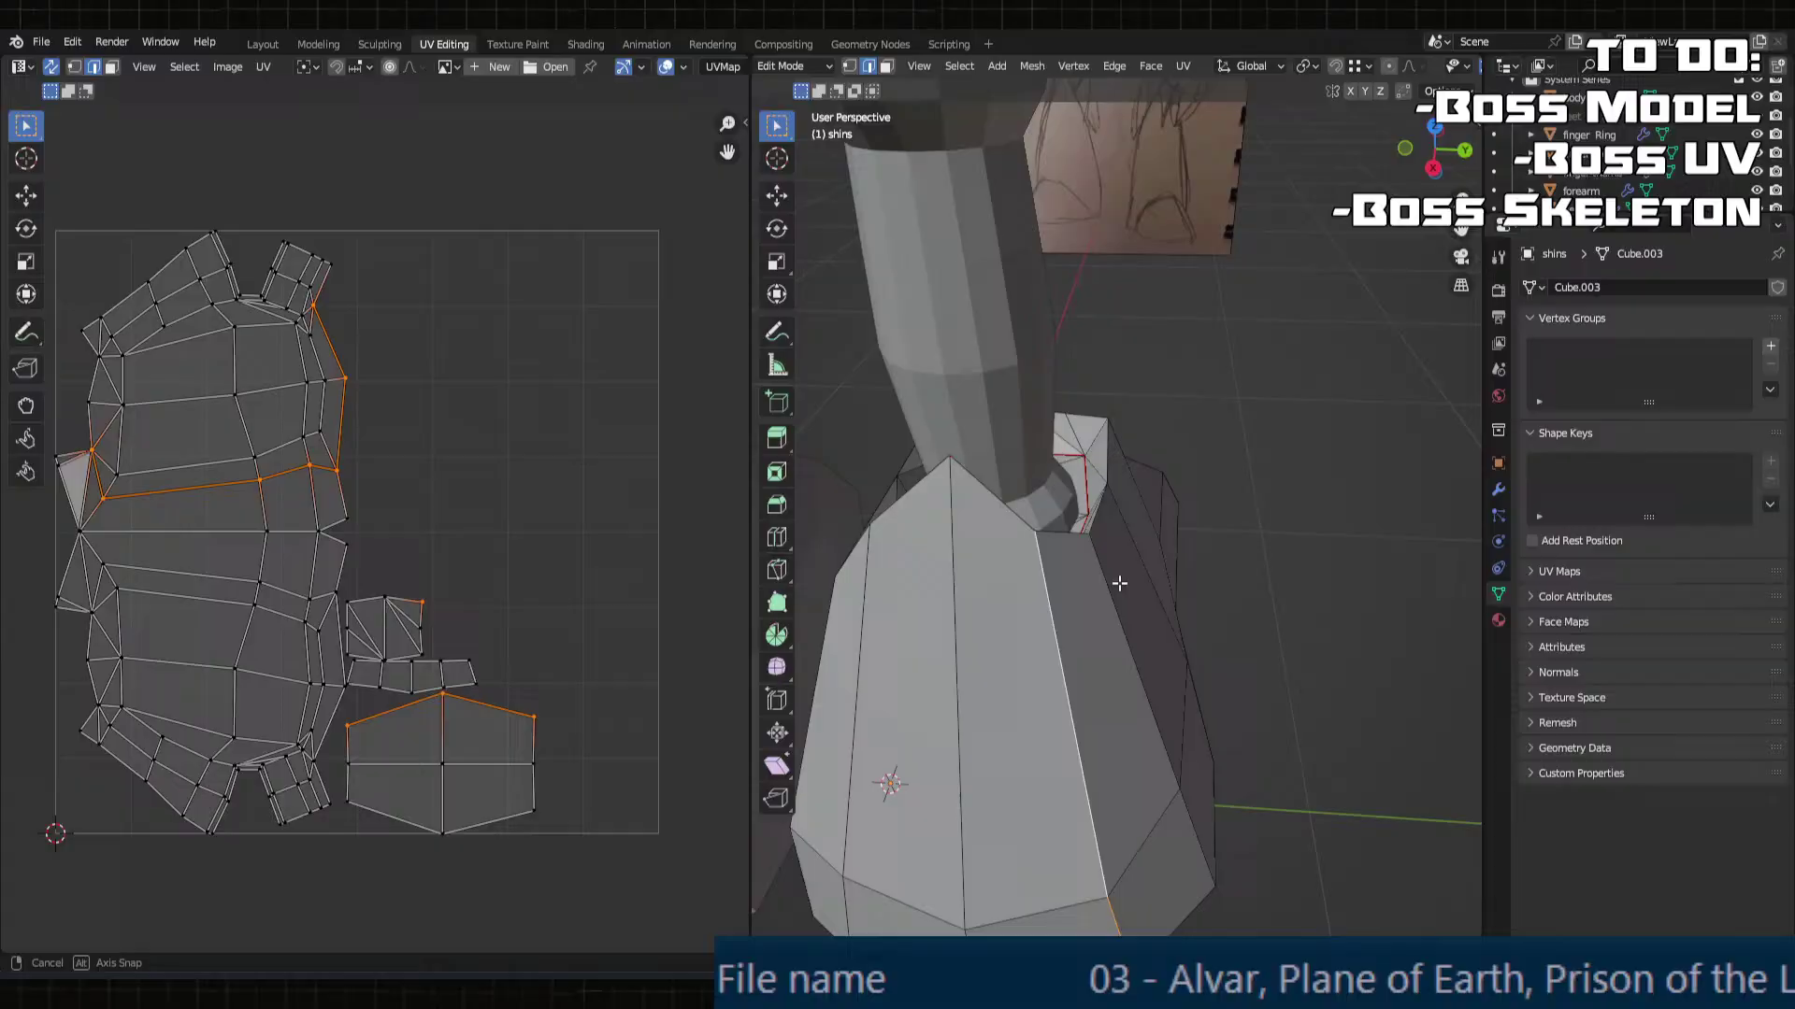
Step: Select the matching vertical edge loop on the other side of the front peak and move it along X
{"action": "left_click", "coordinate": [882, 608], "text": "alt"}
{"action": "middle_click_drag", "start_coordinate": [882, 607], "coordinate": [1005, 656]}
{"action": "key", "text": "g"}
{"action": "key", "text": "x"}
{"action": "left_click", "coordinate": [982, 545]}
Step: Select the horizontal mid-height edges across the shin's front and move them about -0.093 m along X
{"action": "left_click", "coordinate": [1027, 658], "text": "alt"}
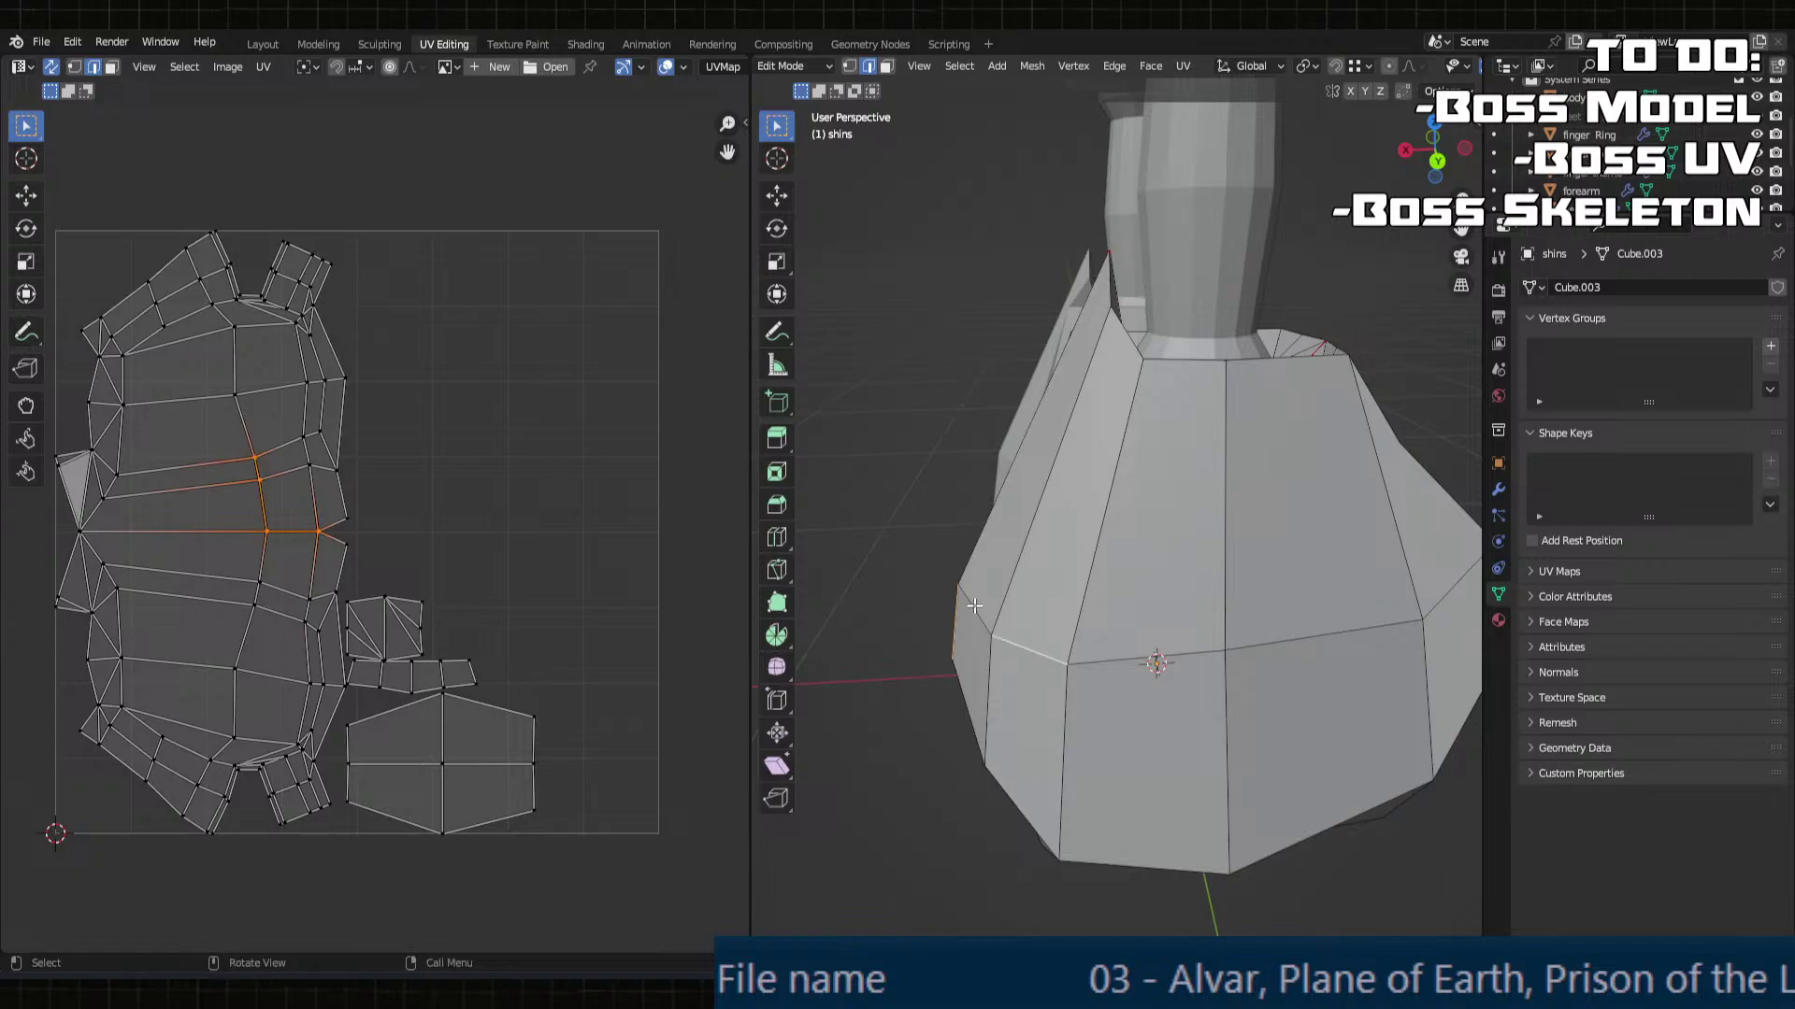
{"action": "middle_click_drag", "start_coordinate": [974, 650], "coordinate": [1056, 680]}
{"action": "left_click", "coordinate": [1017, 719], "text": "ctrl"}
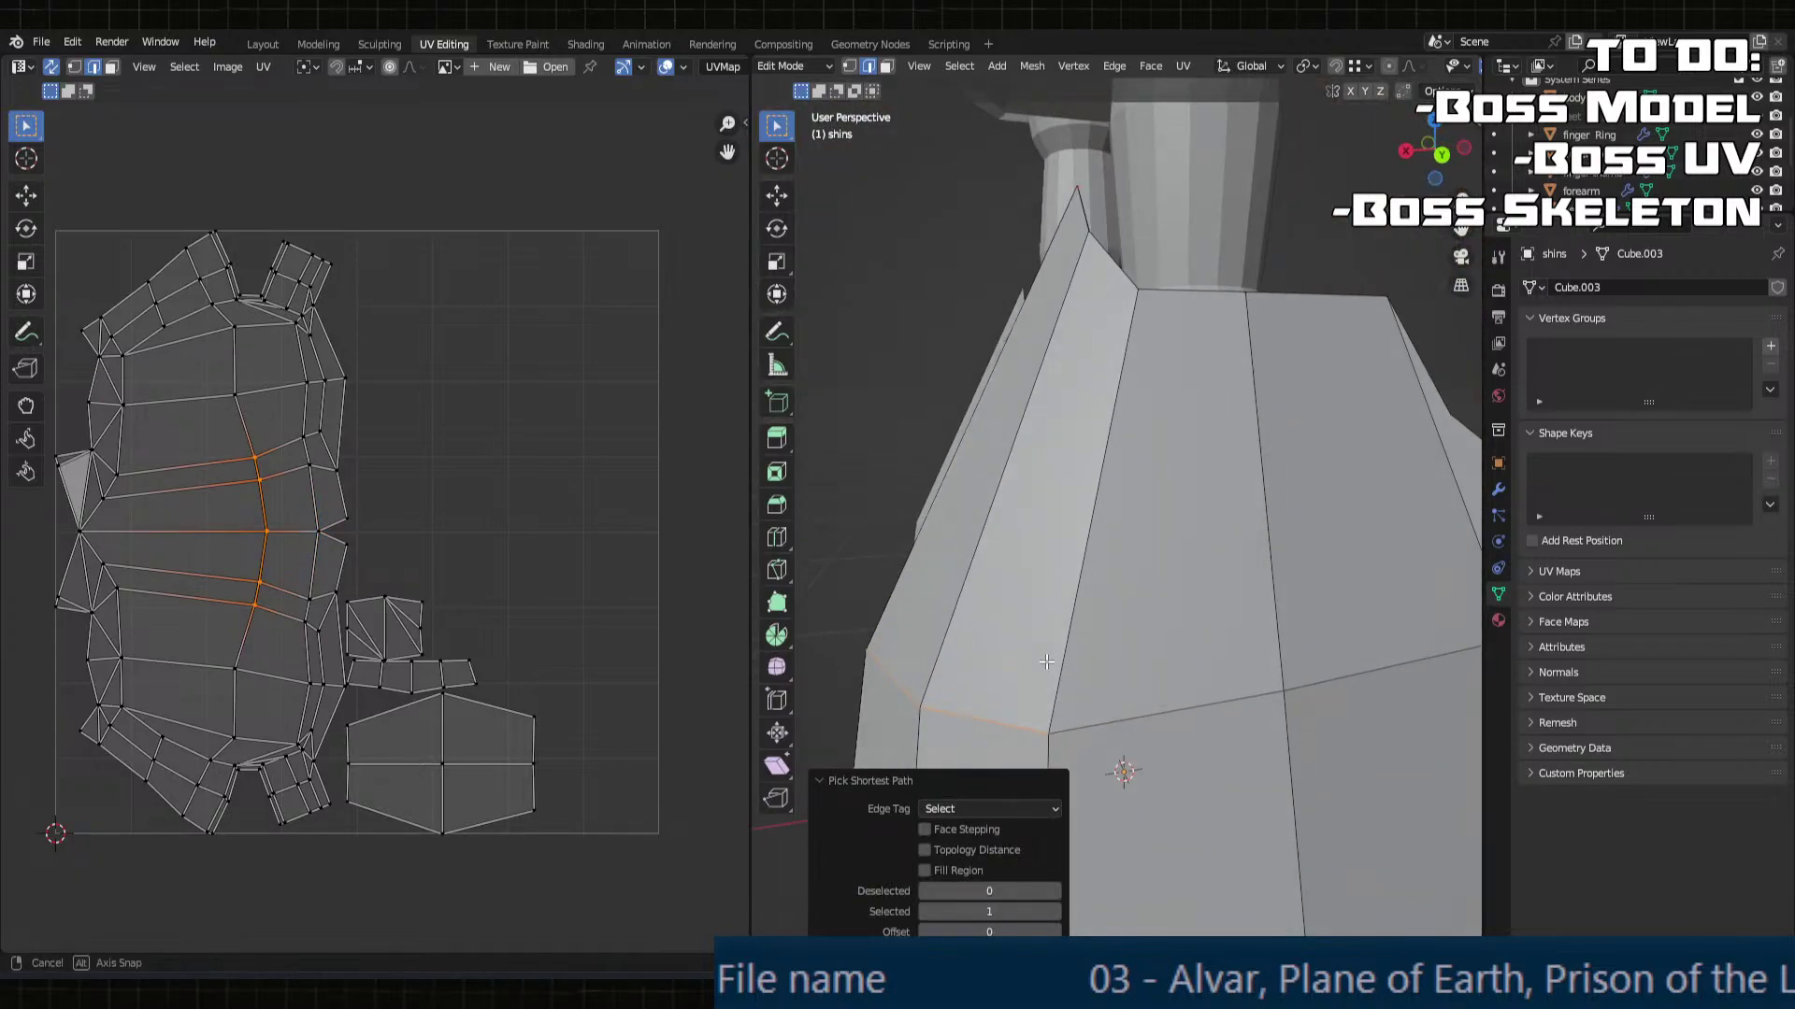
{"action": "key", "text": "g"}
{"action": "key", "text": "x"}
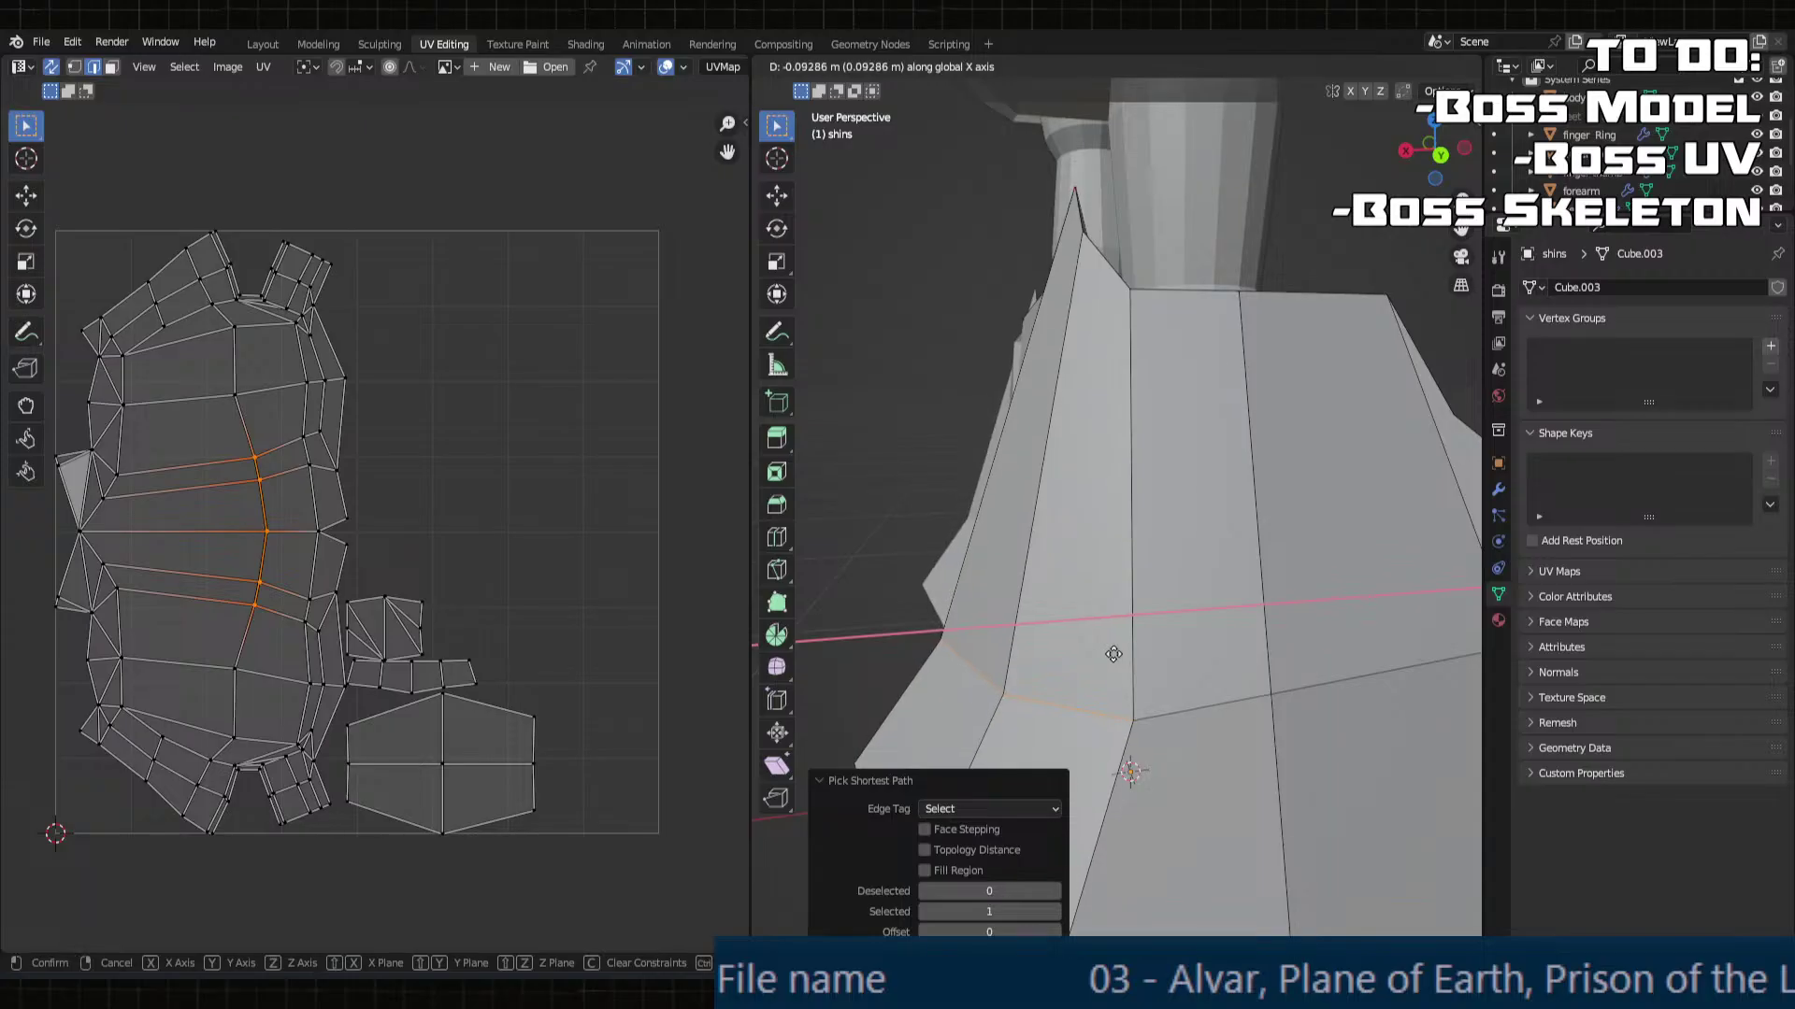
{"action": "left_click", "coordinate": [1114, 655]}
{"action": "scroll", "coordinate": [1113, 654], "scroll_direction": "down", "scroll_amount": 4}
Step: Select the lower row of front faces and the adjoining underside faces of the shin and move them along X
{"action": "middle_click_drag", "start_coordinate": [1113, 654], "coordinate": [995, 671]}
{"action": "key", "text": "3"}
{"action": "left_click", "coordinate": [1094, 682]}
{"action": "left_click", "coordinate": [996, 671], "text": "shift"}
{"action": "left_click", "coordinate": [960, 704], "text": "shift"}
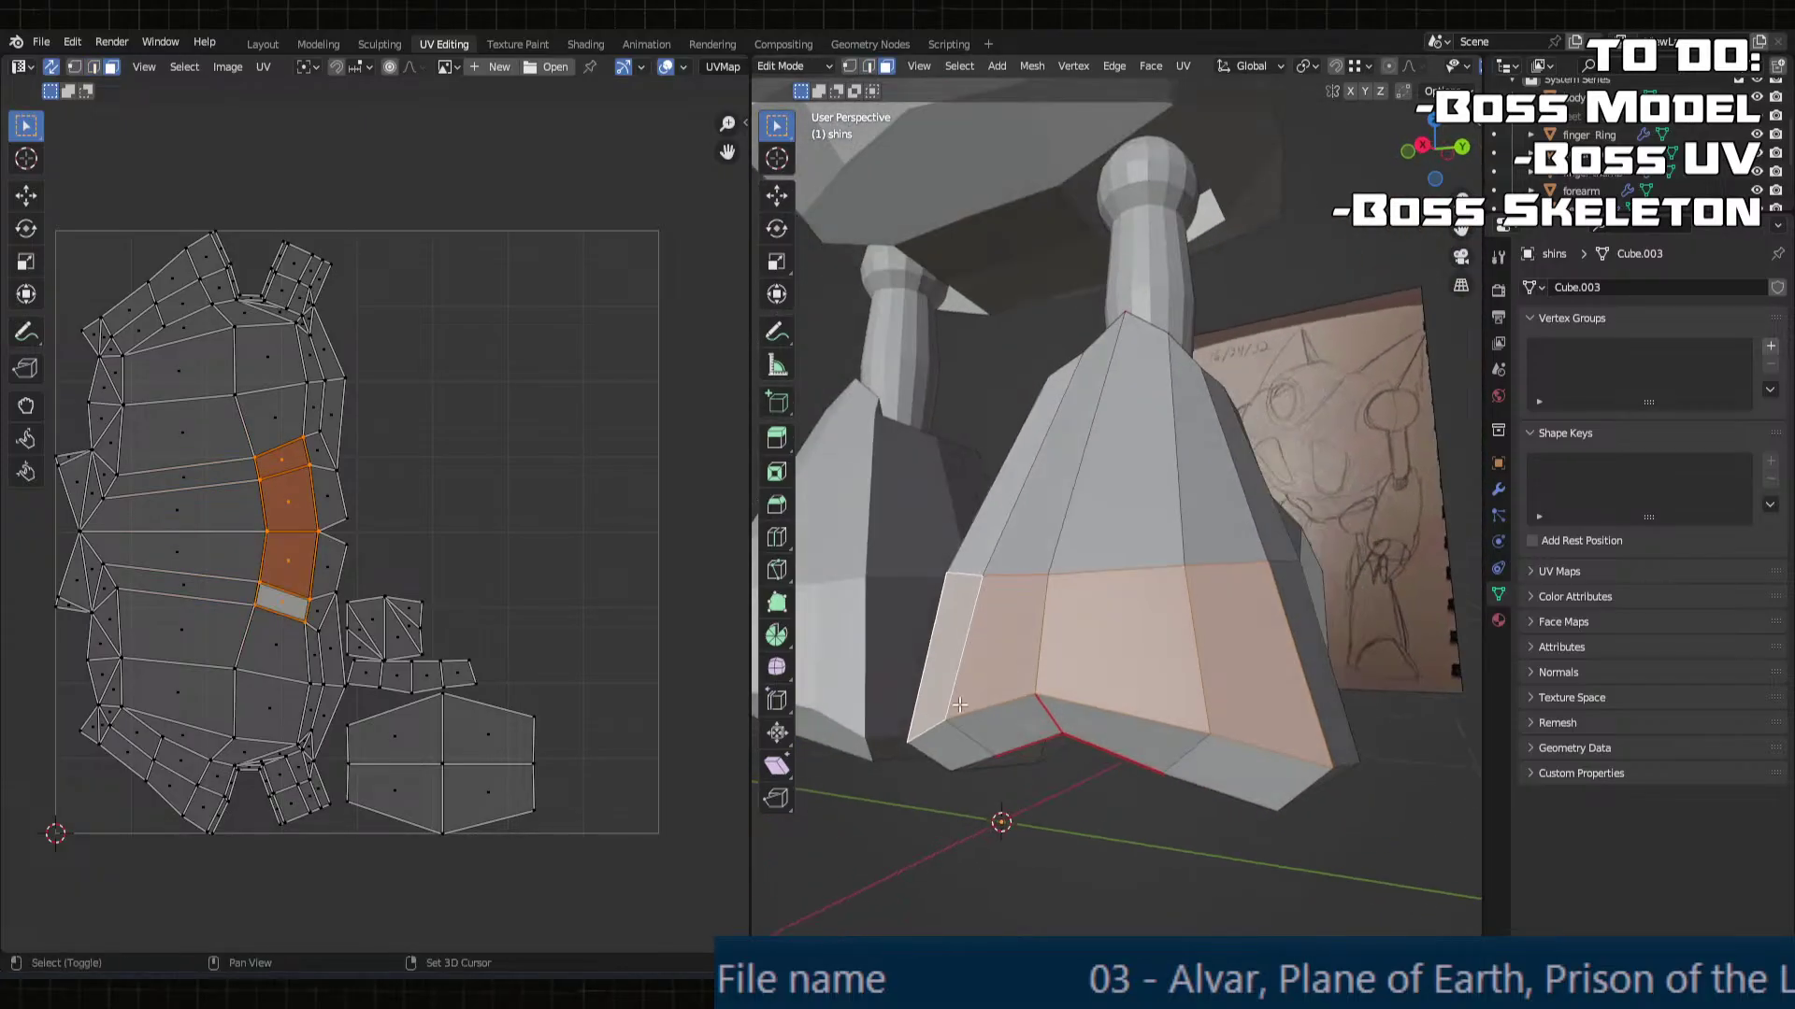
{"action": "left_click", "coordinate": [1016, 735], "text": "shift"}
{"action": "left_click", "coordinate": [1243, 771], "text": "shift"}
{"action": "middle_click_drag", "start_coordinate": [1243, 771], "coordinate": [1188, 505]}
{"action": "key", "text": "g"}
{"action": "key", "text": "x"}
{"action": "left_click", "coordinate": [1142, 711]}
Step: Move the upper rim vertex beside the shin's front peak about -0.096 m along X
{"action": "scroll", "coordinate": [1188, 665], "scroll_direction": "down", "scroll_amount": 2}
{"action": "left_click", "coordinate": [1122, 529]}
{"action": "middle_click_drag", "start_coordinate": [1197, 459], "coordinate": [1163, 426]}
{"action": "key", "text": "g"}
{"action": "left_click", "coordinate": [1132, 358]}
{"action": "scroll", "coordinate": [1133, 358], "scroll_direction": "down", "scroll_amount": 3}
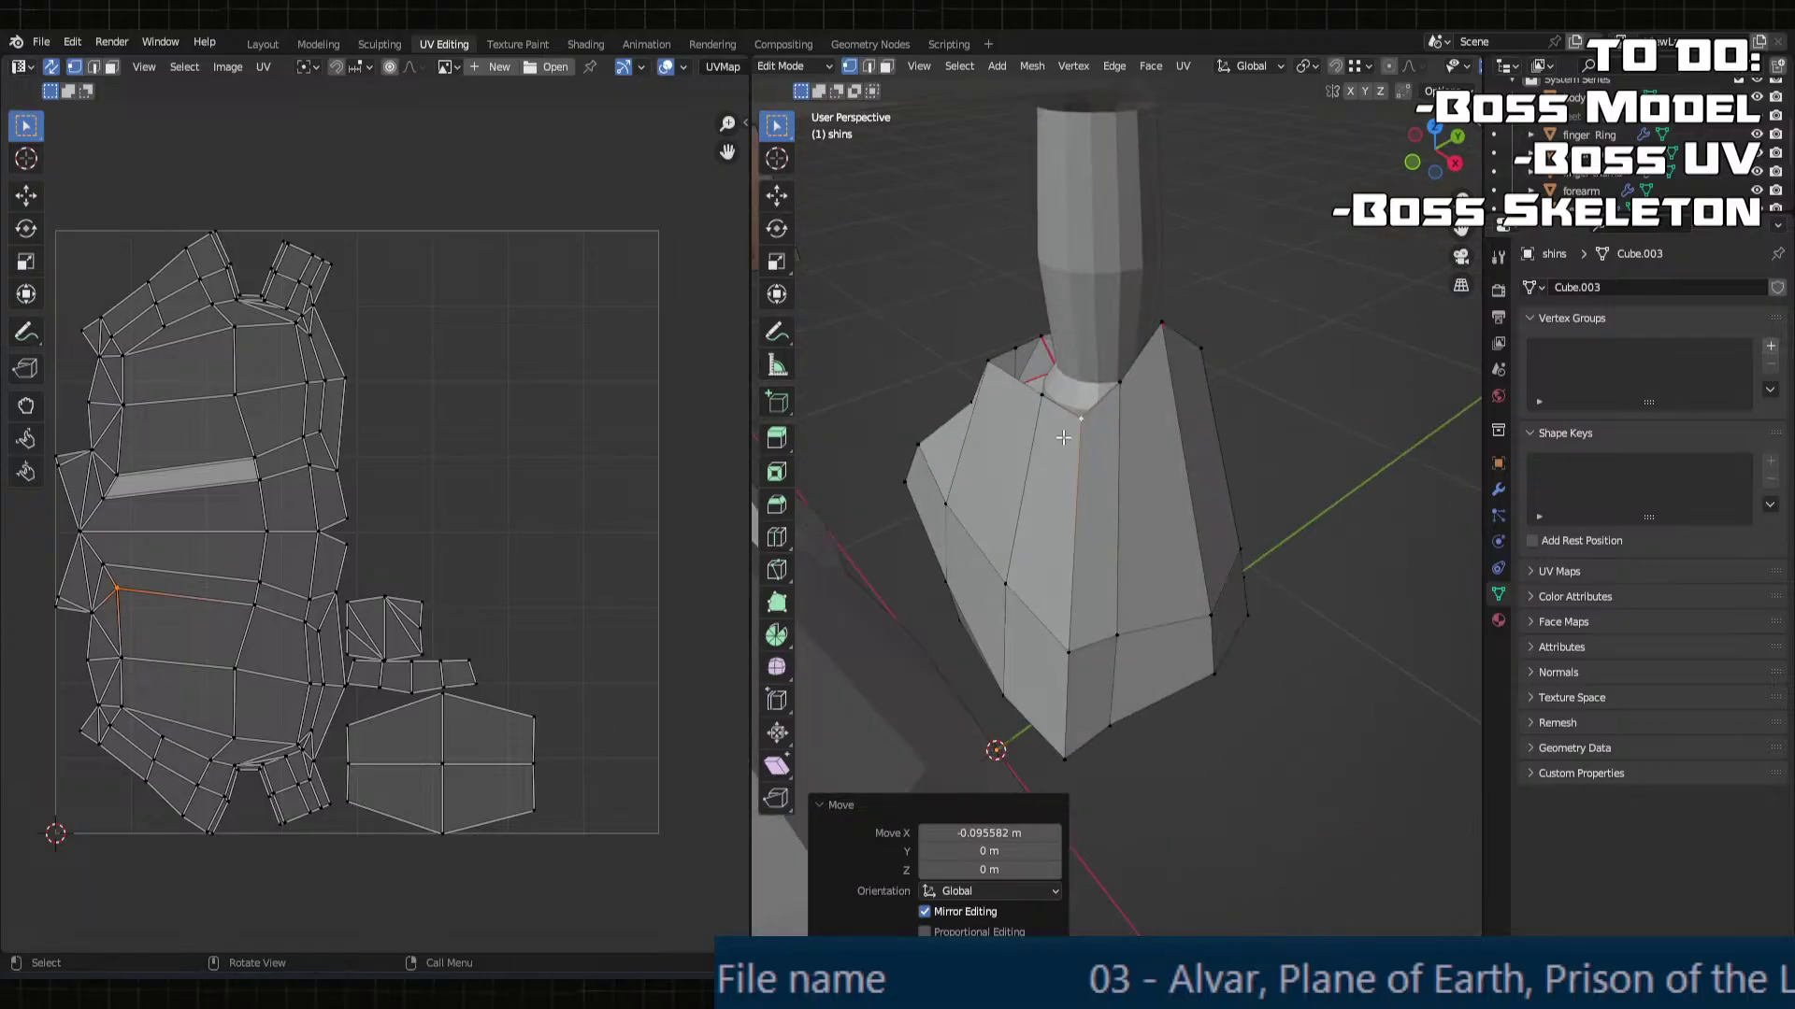
Step: Move the centre vertex on the lower front edge of the shin along X
{"action": "middle_click_drag", "start_coordinate": [1132, 358], "coordinate": [1075, 533]}
{"action": "left_click", "coordinate": [1104, 642]}
{"action": "key", "text": "g"}
{"action": "key", "text": "x"}
{"action": "left_click", "coordinate": [1241, 639]}
{"action": "left_click", "coordinate": [1240, 652]}
Step: Examine the reshaped shins from several sides and in proportion to the whole robot
{"action": "key", "text": "Tab"}
{"action": "key", "text": "Tab"}
{"action": "scroll", "coordinate": [1121, 561], "scroll_direction": "down", "scroll_amount": 5}
{"action": "key", "text": "Tab"}
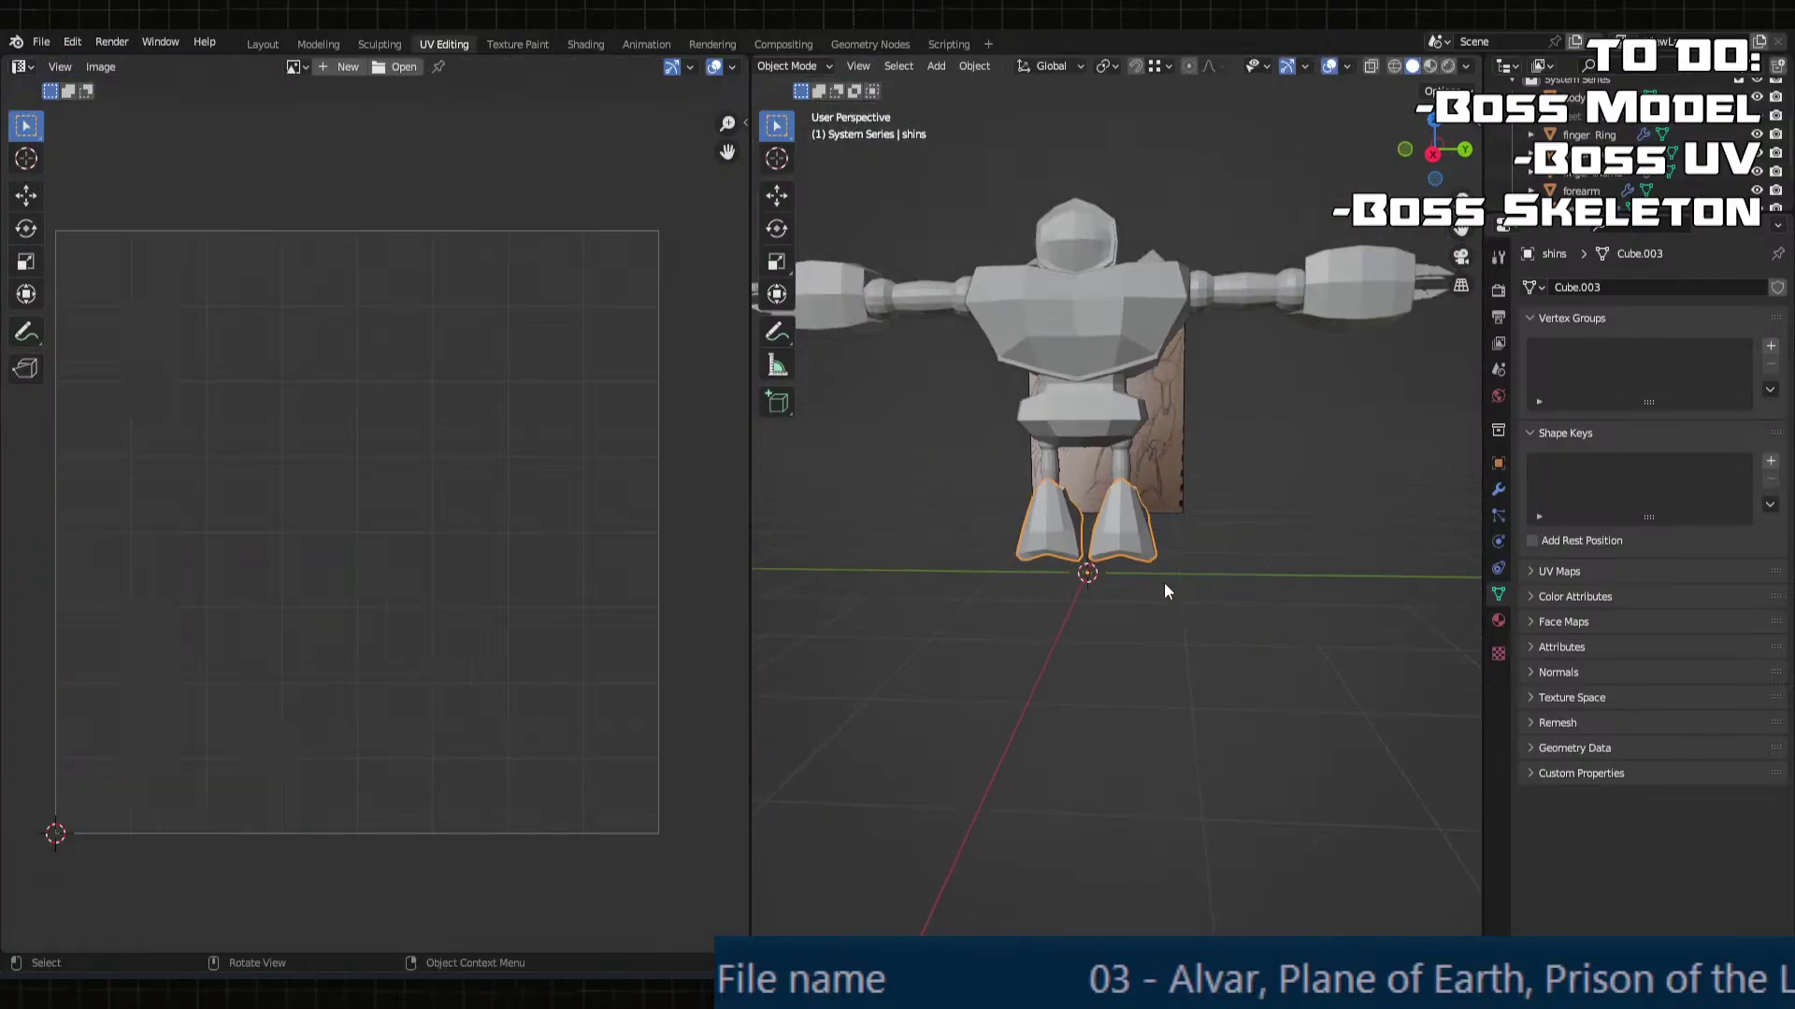
{"action": "scroll", "coordinate": [1180, 635], "scroll_direction": "up", "scroll_amount": 3}
{"action": "middle_click_drag", "start_coordinate": [1180, 636], "coordinate": [1105, 509]}
{"action": "scroll", "coordinate": [1120, 540], "scroll_direction": "up", "scroll_amount": 3}
{"action": "key", "text": "Tab"}
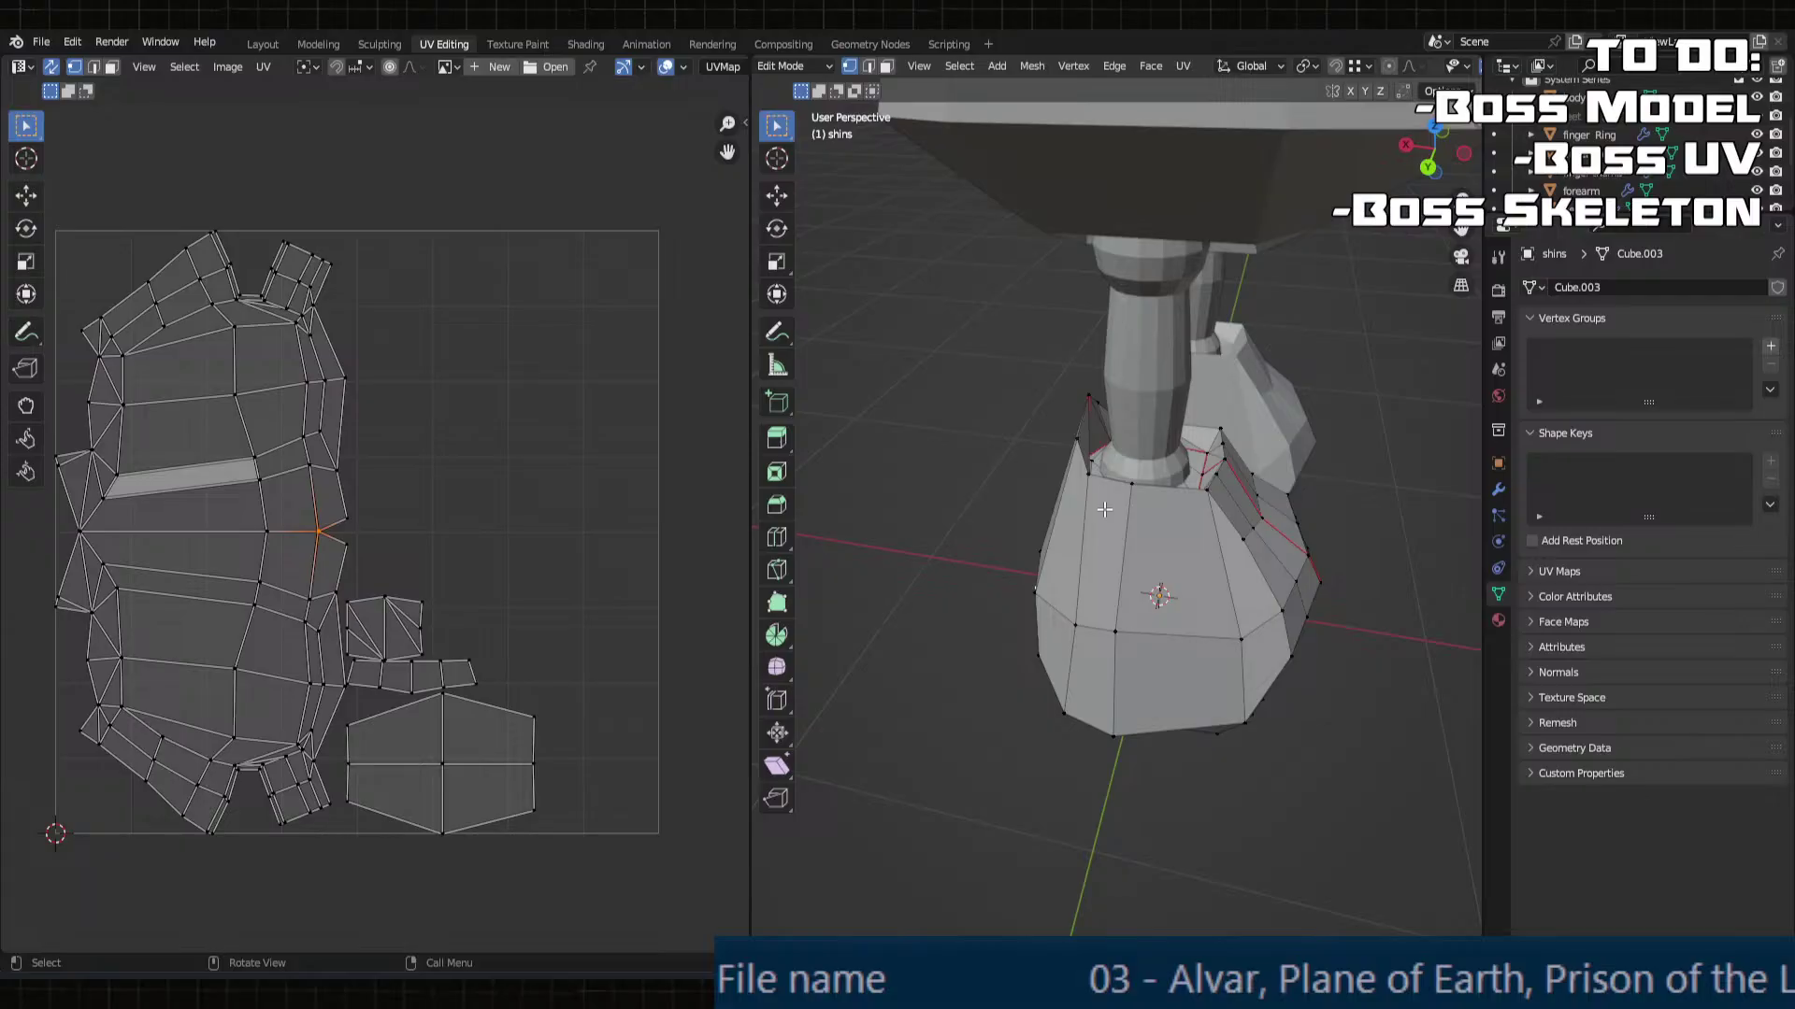
{"action": "key", "text": "Tab"}
{"action": "middle_click_drag", "start_coordinate": [1103, 507], "coordinate": [1230, 521]}
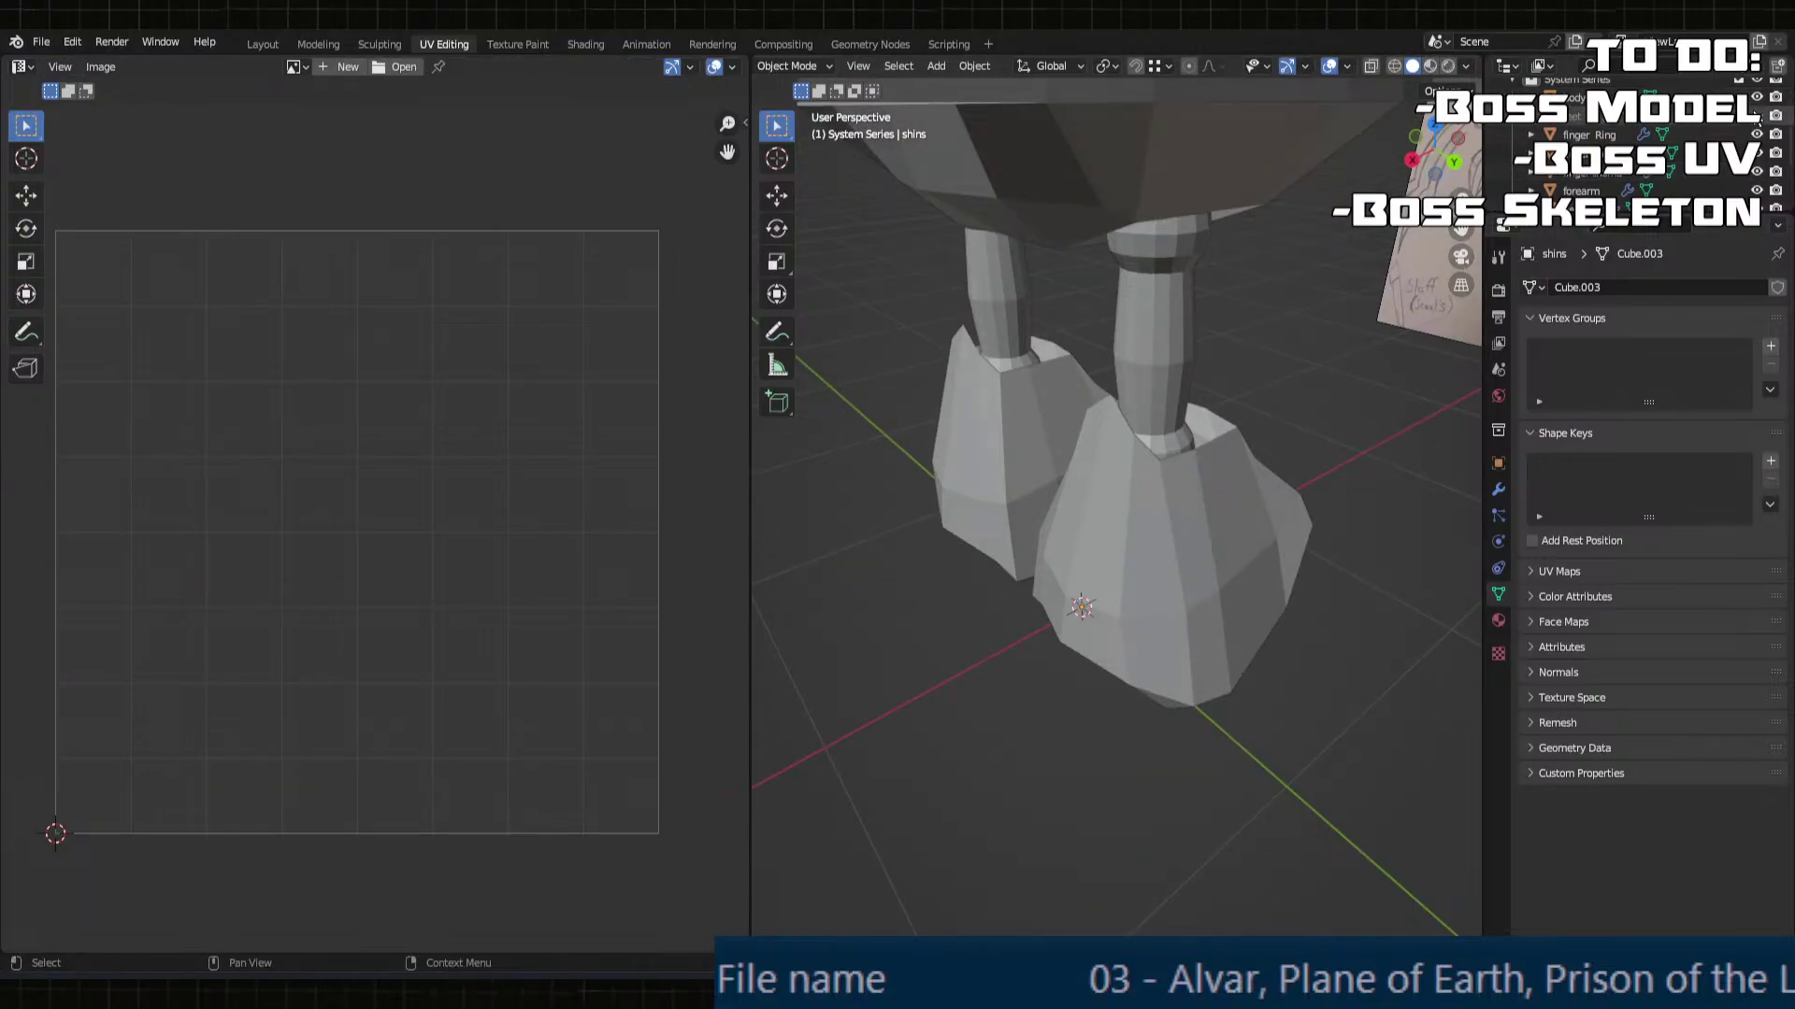
{"action": "middle_click_drag", "start_coordinate": [1113, 500], "coordinate": [1032, 499]}
Step: Open the feet mesh for editing with edge selection active
{"action": "key", "text": "Tab"}
{"action": "key", "text": "Tab"}
{"action": "left_click", "coordinate": [1052, 516]}
{"action": "key", "text": "Tab"}
{"action": "key", "text": "2"}
{"action": "left_click", "coordinate": [1057, 589], "text": "alt"}
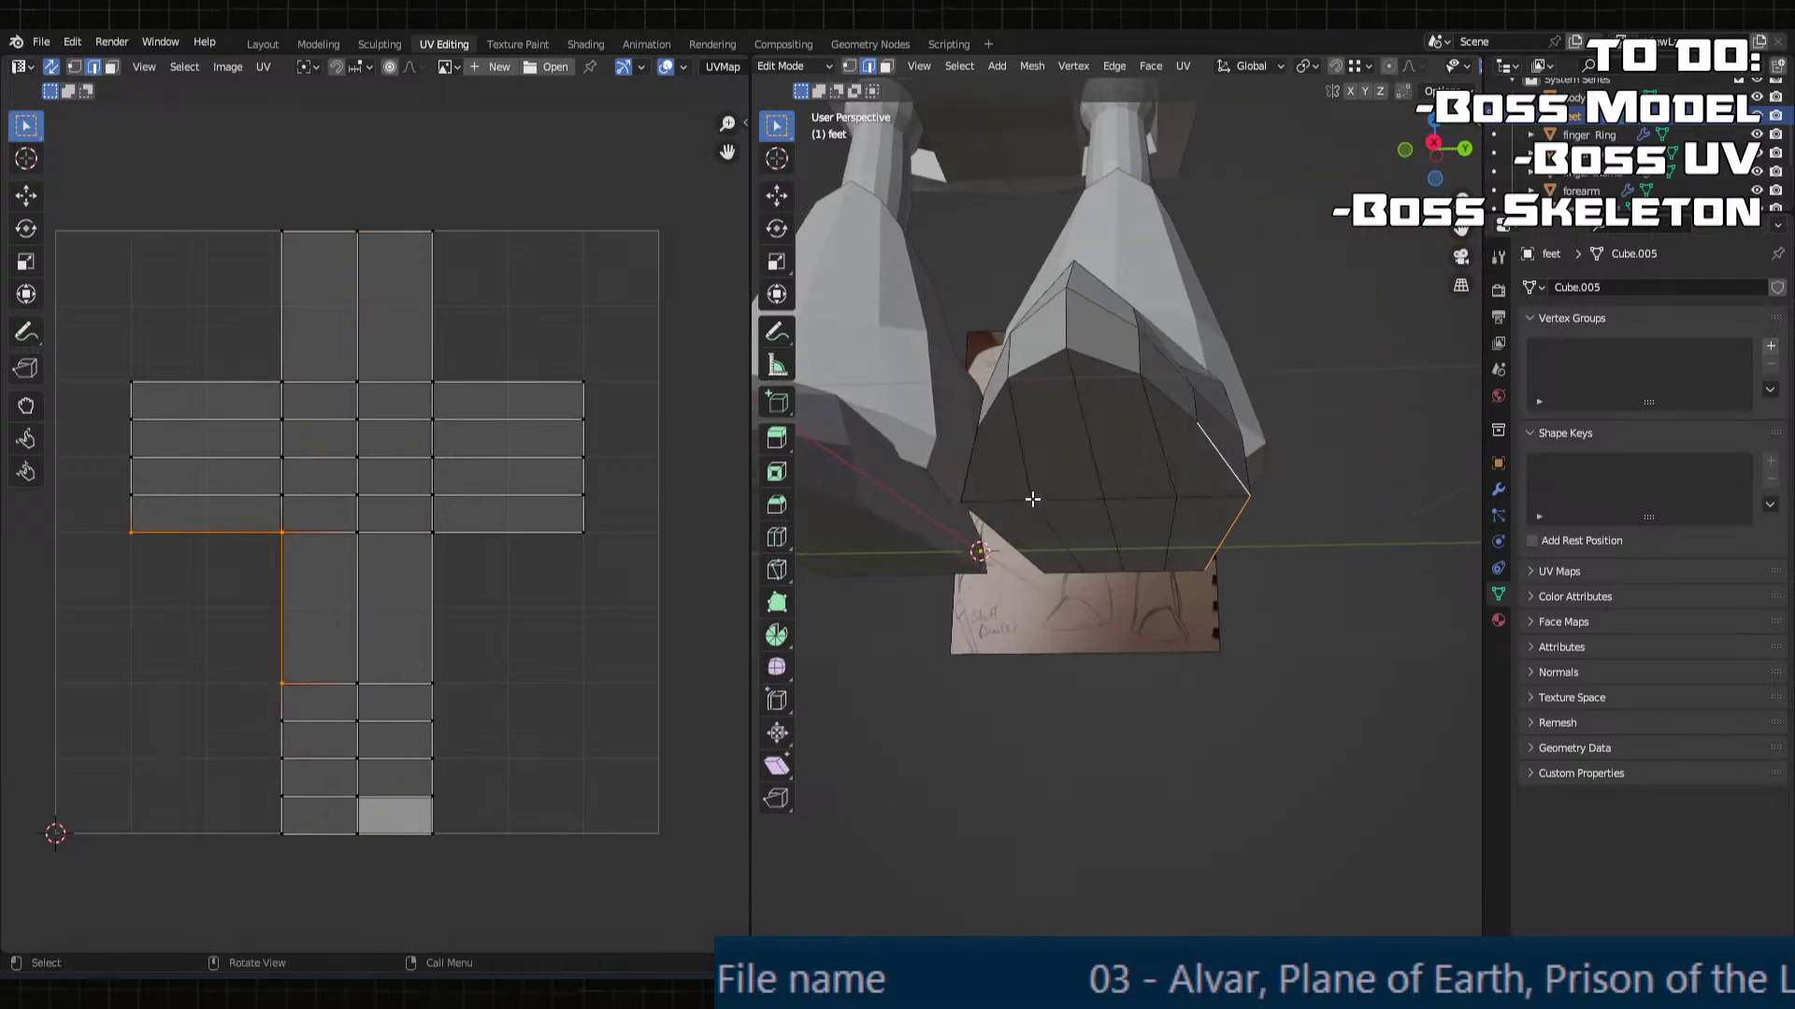
Step: Select the faces of the foot's sole and extrude them -0.02 m along Z
{"action": "left_click", "coordinate": [1148, 394]}
{"action": "middle_click_drag", "start_coordinate": [1148, 394], "coordinate": [1041, 449]}
{"action": "left_click", "coordinate": [1043, 522], "text": "ctrl"}
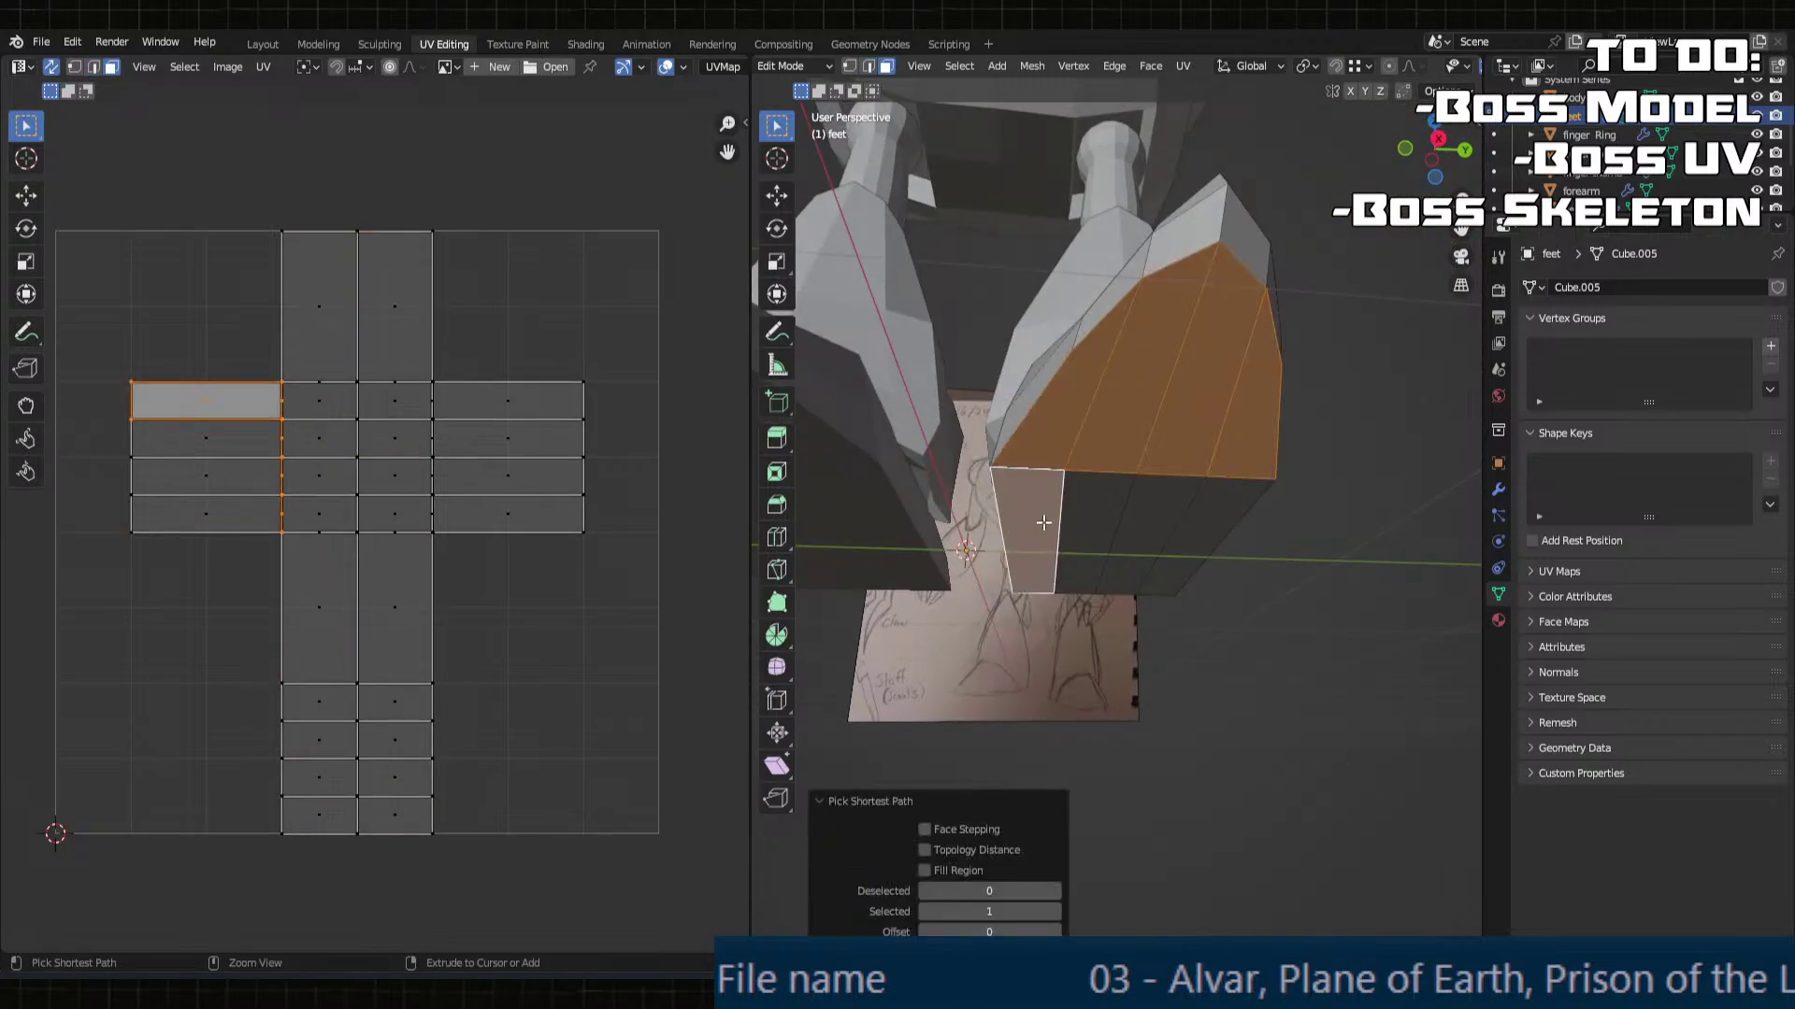
{"action": "left_click", "coordinate": [1155, 515], "text": "ctrl"}
{"action": "left_click", "coordinate": [1198, 513], "text": "ctrl"}
{"action": "middle_click_drag", "start_coordinate": [1178, 483], "coordinate": [1084, 530]}
{"action": "scroll", "coordinate": [1084, 530], "scroll_direction": "up", "scroll_amount": 1}
{"action": "key", "text": "g"}
{"action": "key", "text": "z"}
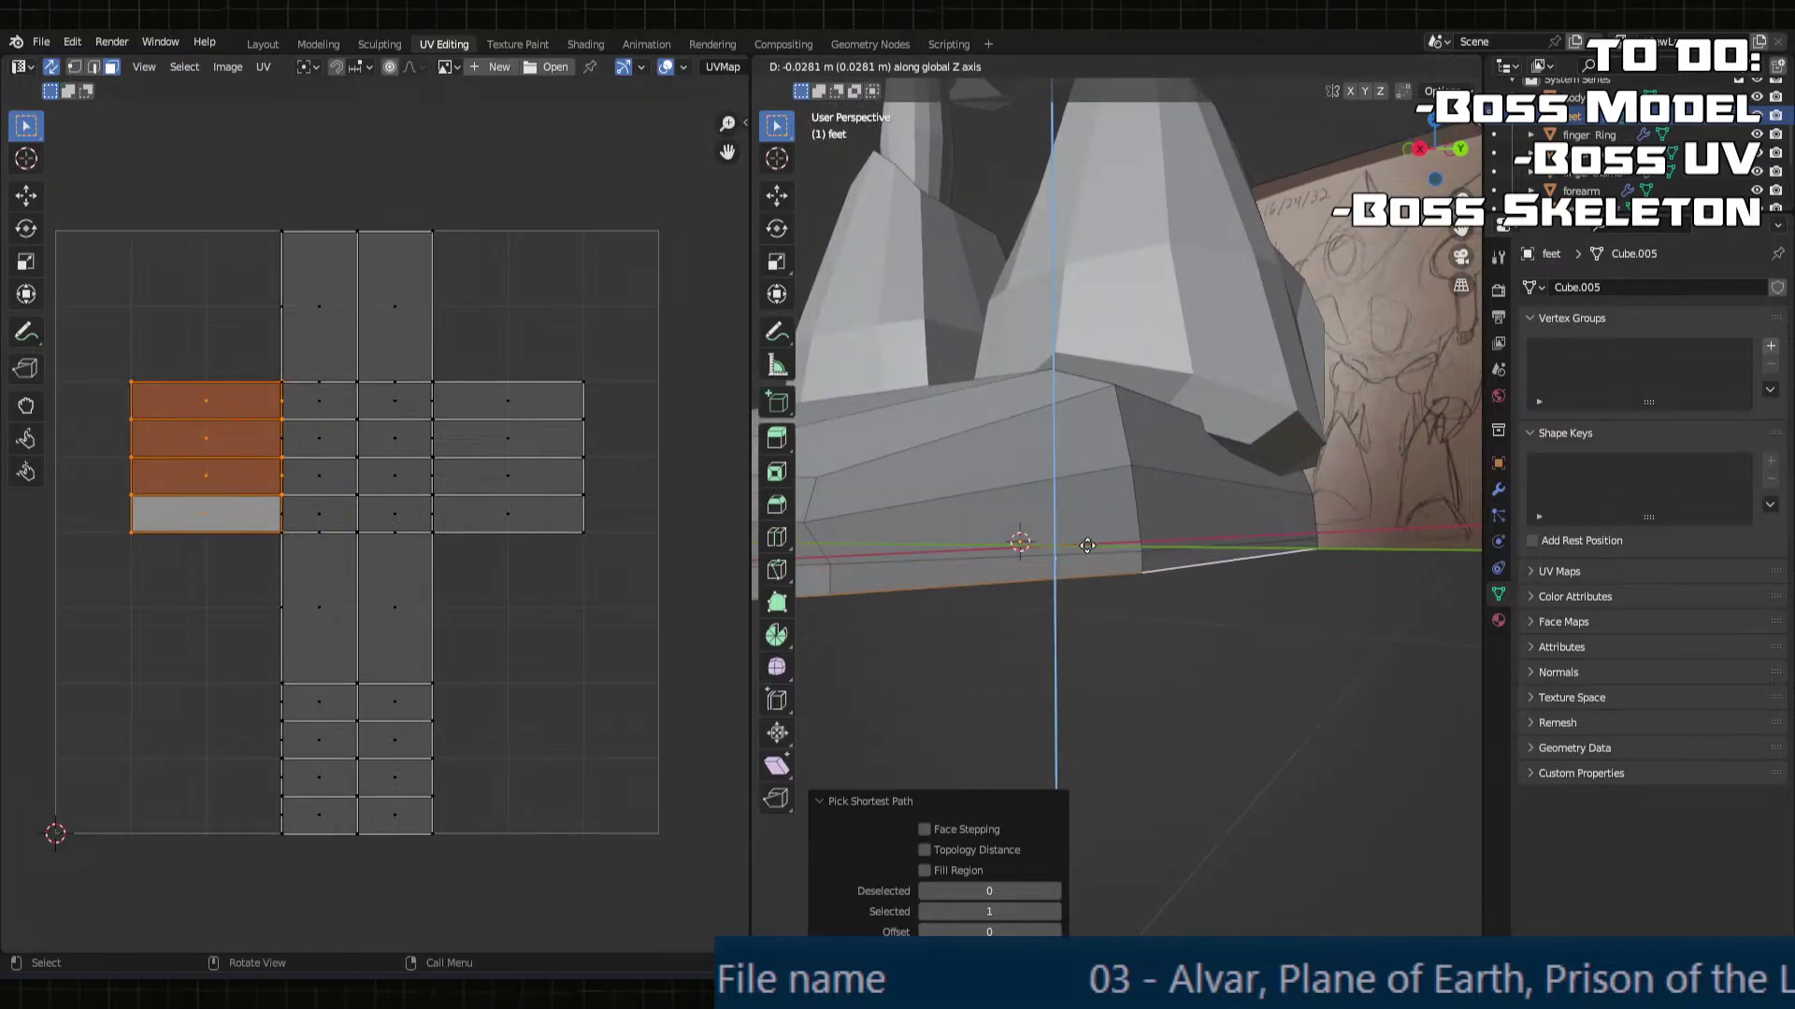
{"action": "left_click", "coordinate": [1090, 545]}
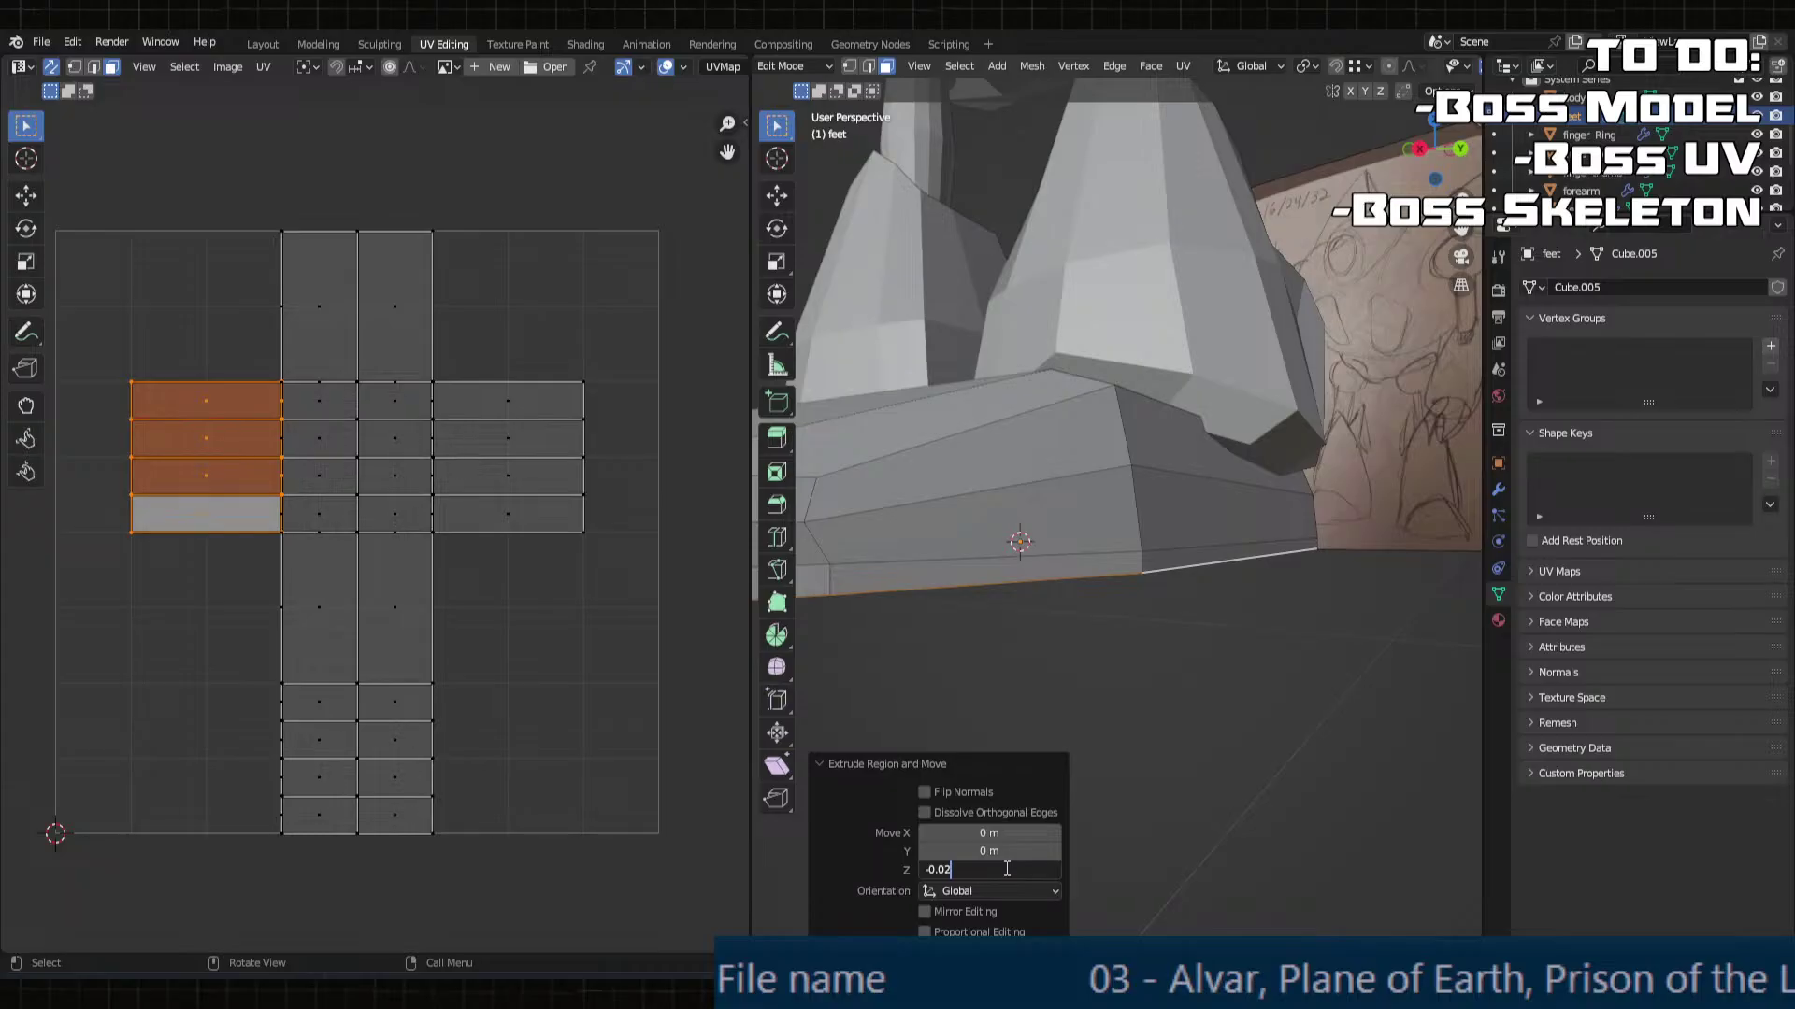
{"action": "left_click", "coordinate": [1007, 869]}
{"action": "type", "text": "-0.02"}
{"action": "key", "text": "Return"}
Step: Select all faces of the foot's sole and clear their seams
{"action": "key", "text": "2"}
{"action": "middle_click_drag", "start_coordinate": [1047, 650], "coordinate": [1061, 560]}
{"action": "left_click", "coordinate": [1052, 589]}
{"action": "key", "text": "3"}
{"action": "left_click", "coordinate": [1053, 302]}
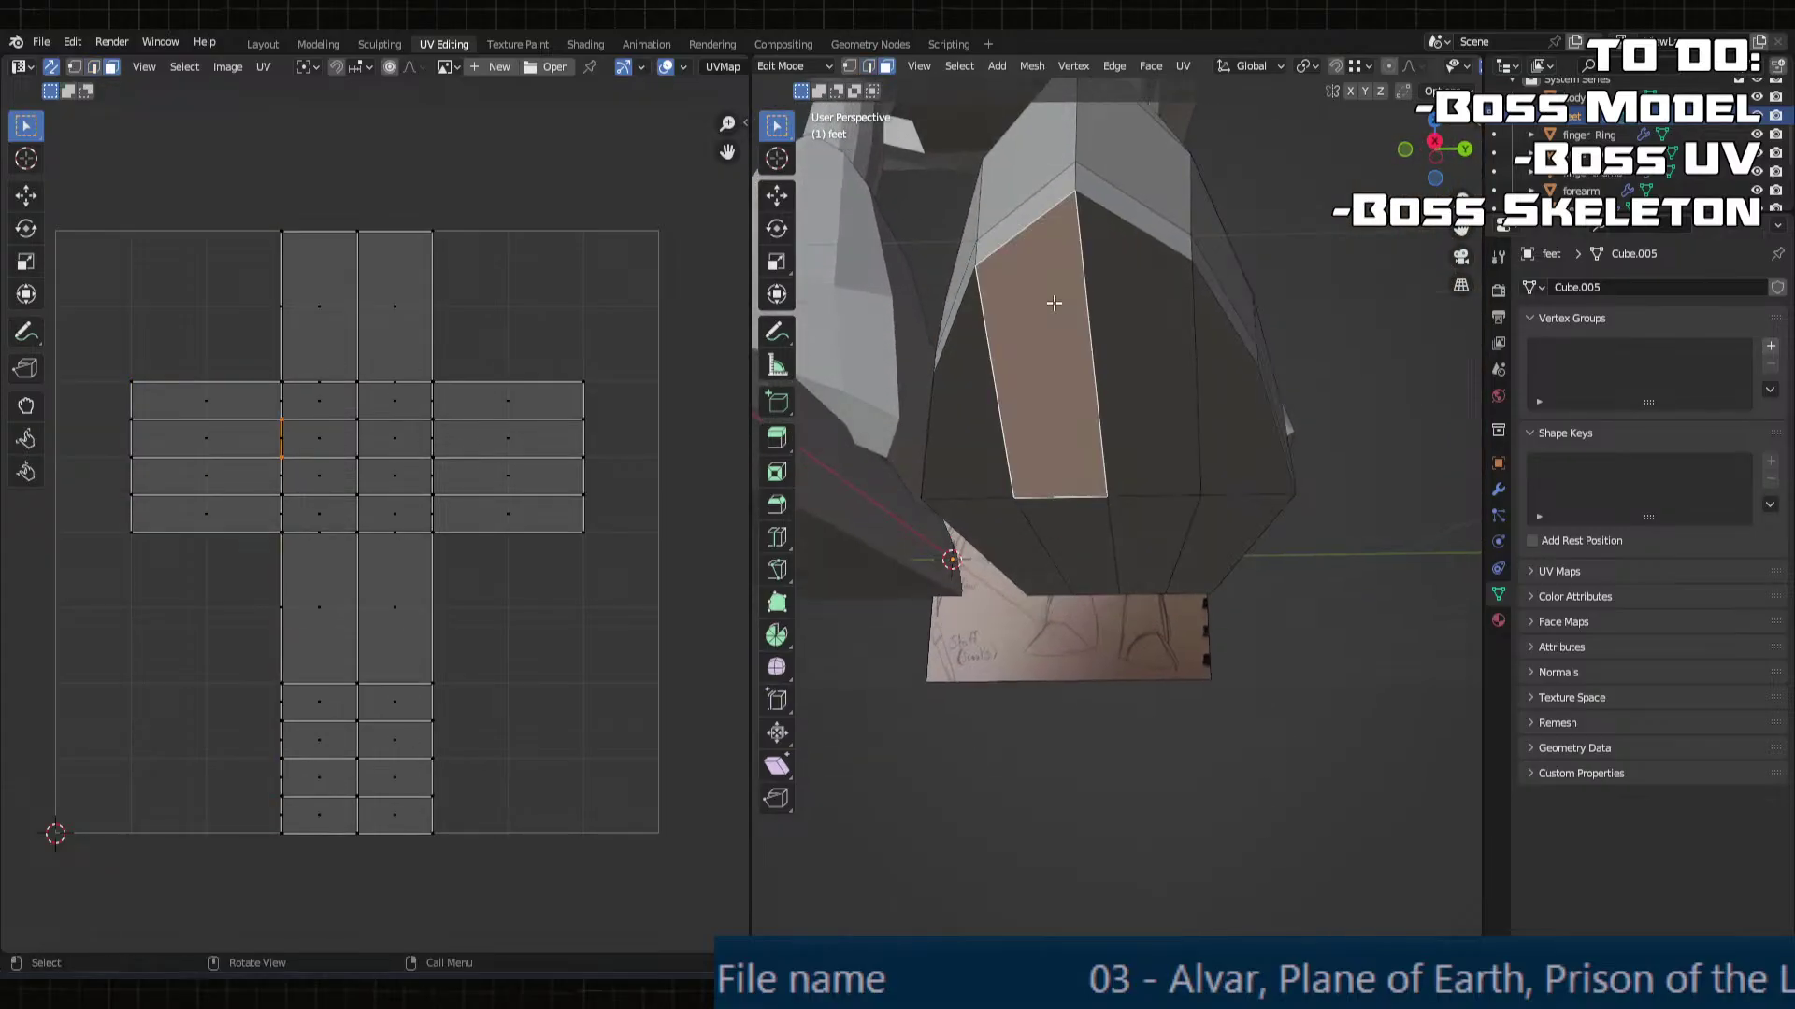
{"action": "left_click", "coordinate": [986, 479], "text": "shift"}
{"action": "left_click", "coordinate": [1001, 527], "text": "shift"}
{"action": "left_click", "coordinate": [1061, 541], "text": "shift"}
{"action": "left_click", "coordinate": [1142, 442], "text": "shift"}
{"action": "left_click", "coordinate": [1221, 454], "text": "shift"}
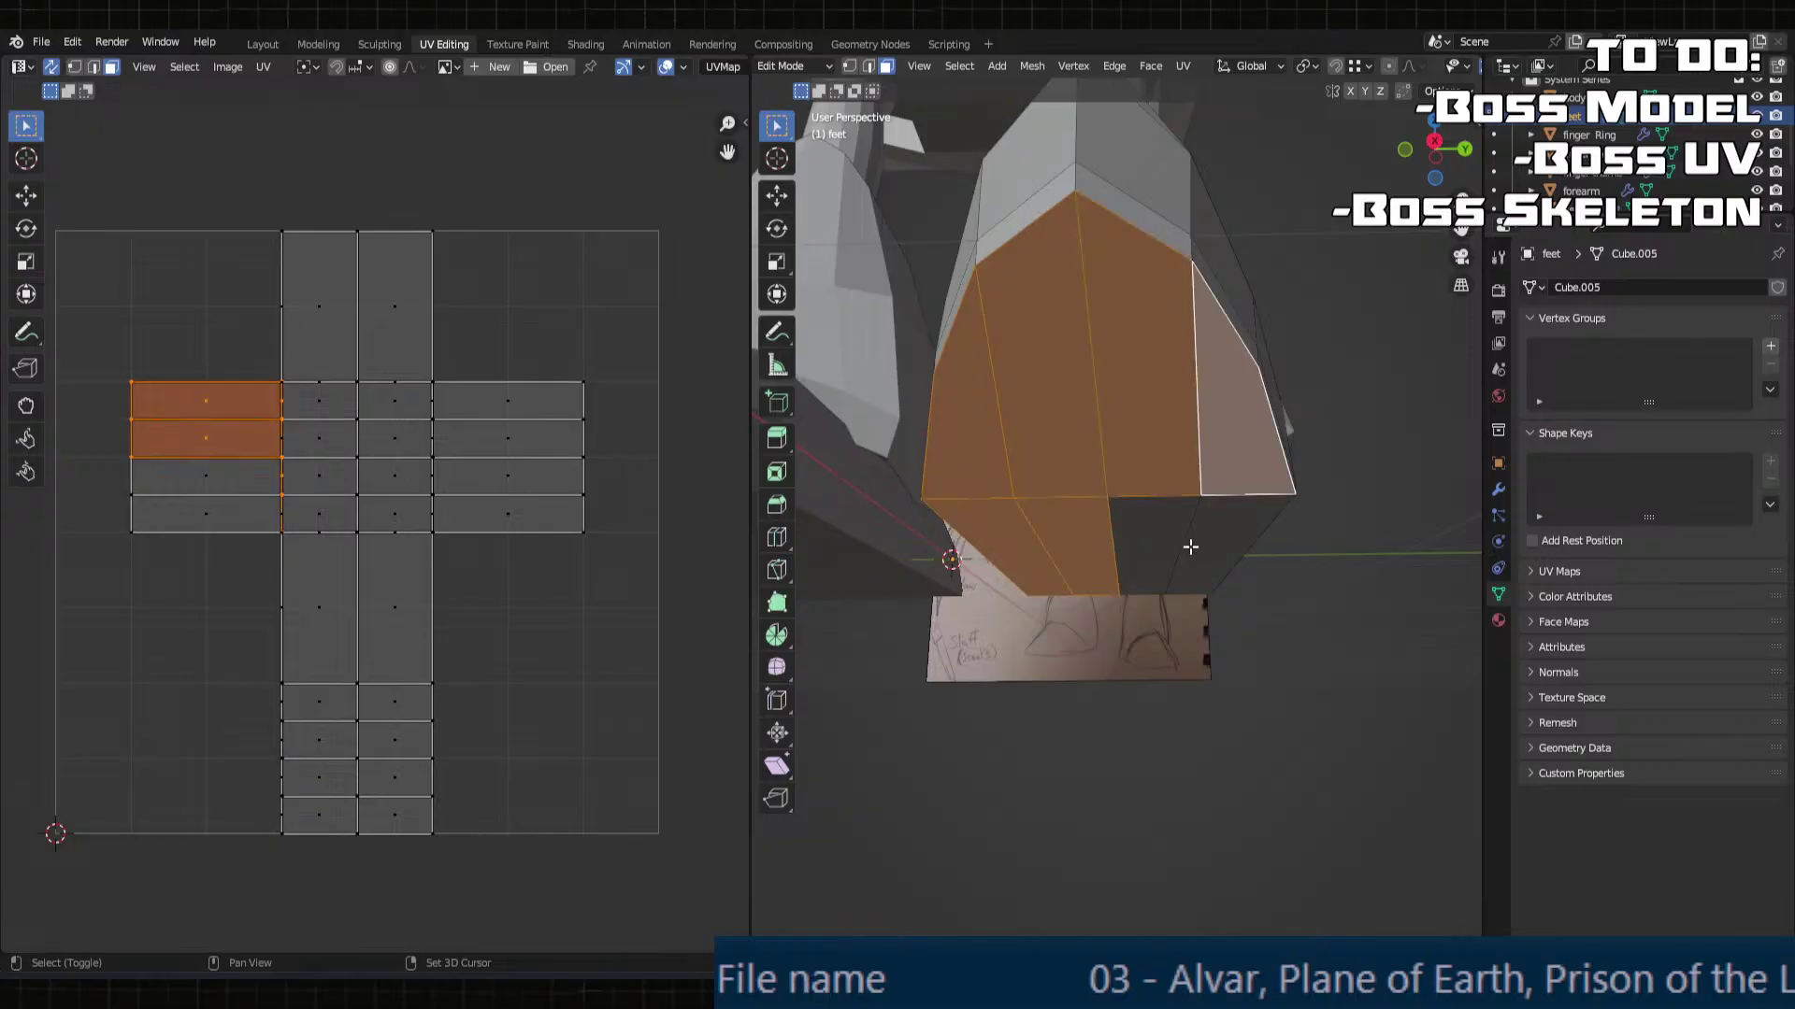
{"action": "left_click", "coordinate": [1192, 547], "text": "shift"}
{"action": "left_click", "coordinate": [1155, 529], "text": "shift"}
{"action": "middle_click_drag", "start_coordinate": [1155, 529], "coordinate": [1093, 504]}
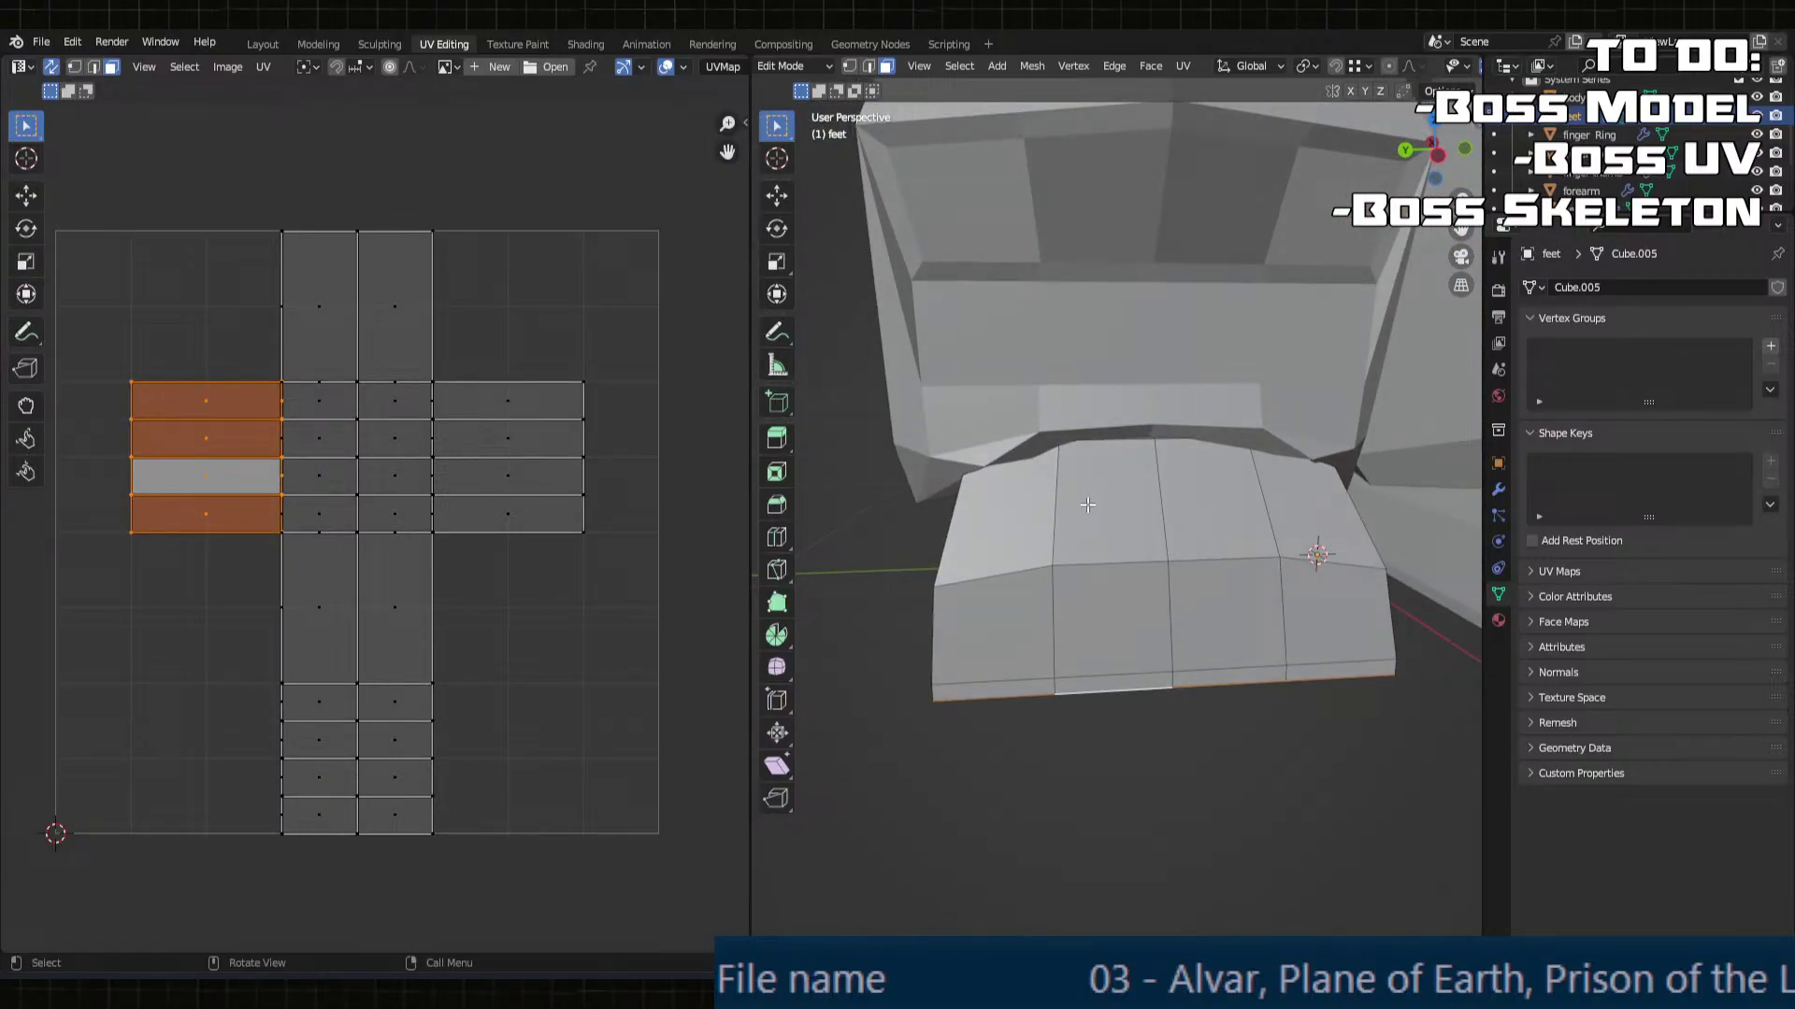
{"action": "key", "text": "u"}
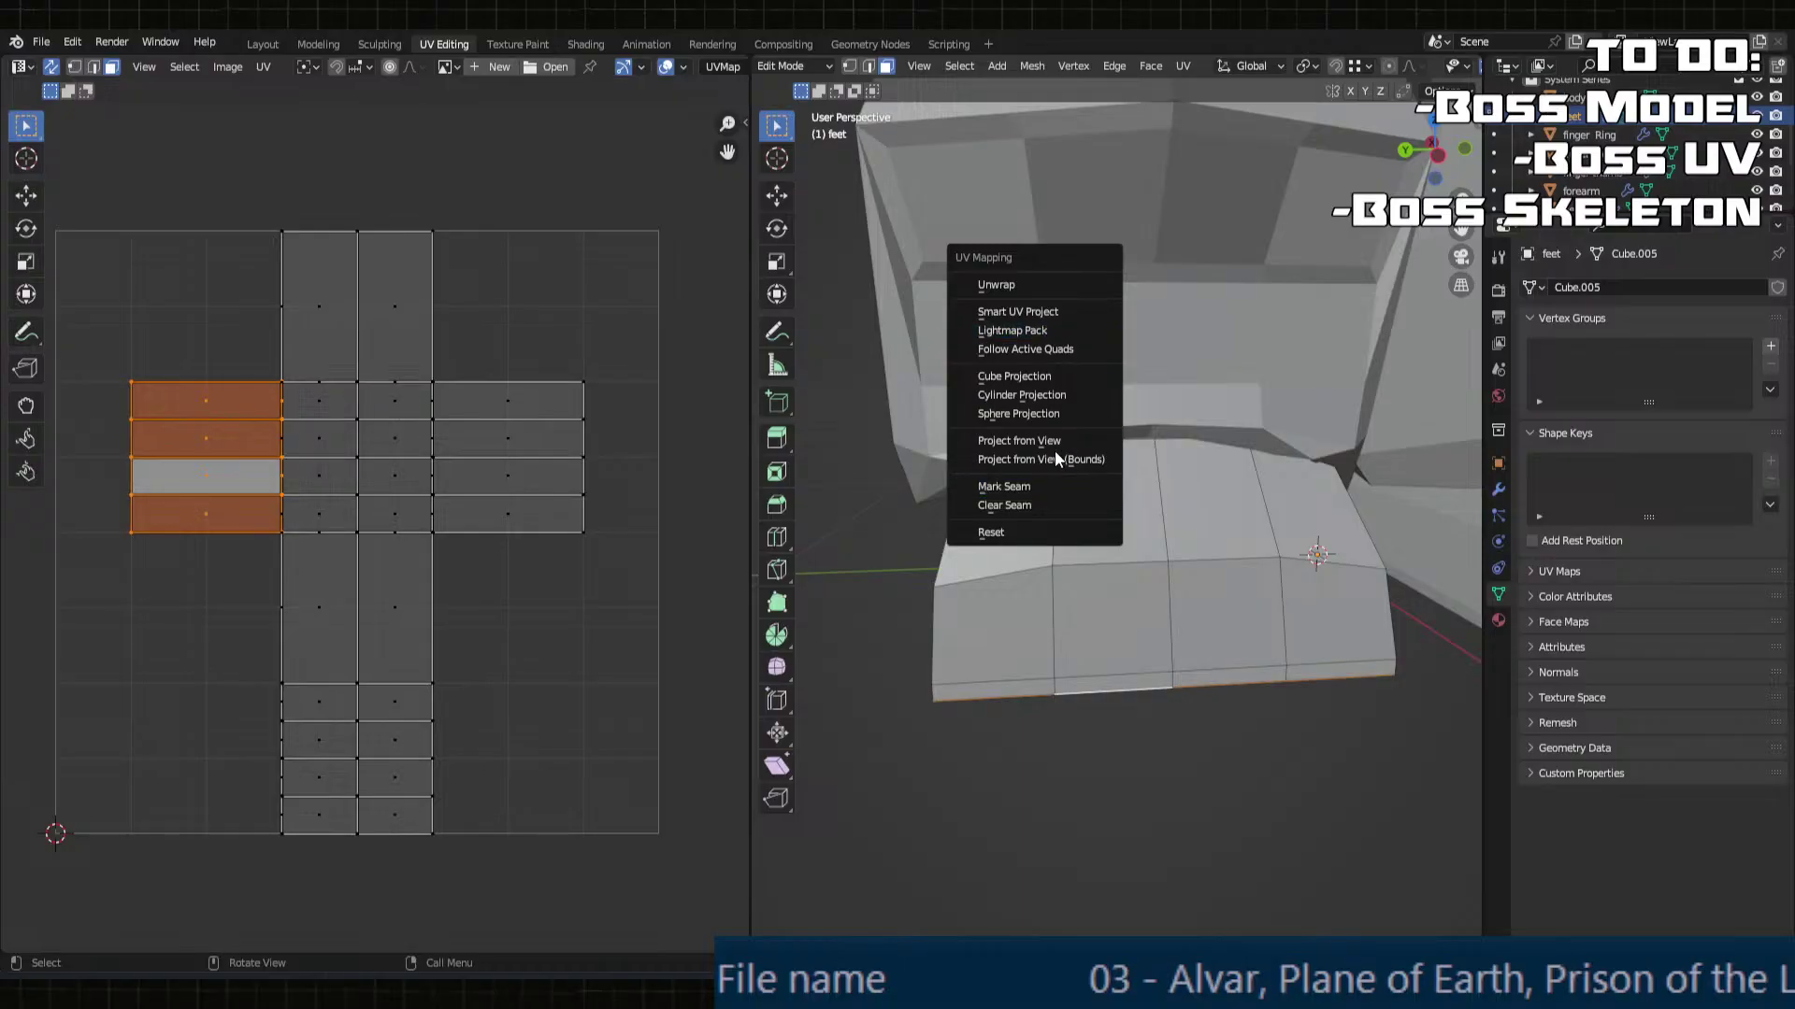
{"action": "left_click", "coordinate": [999, 506]}
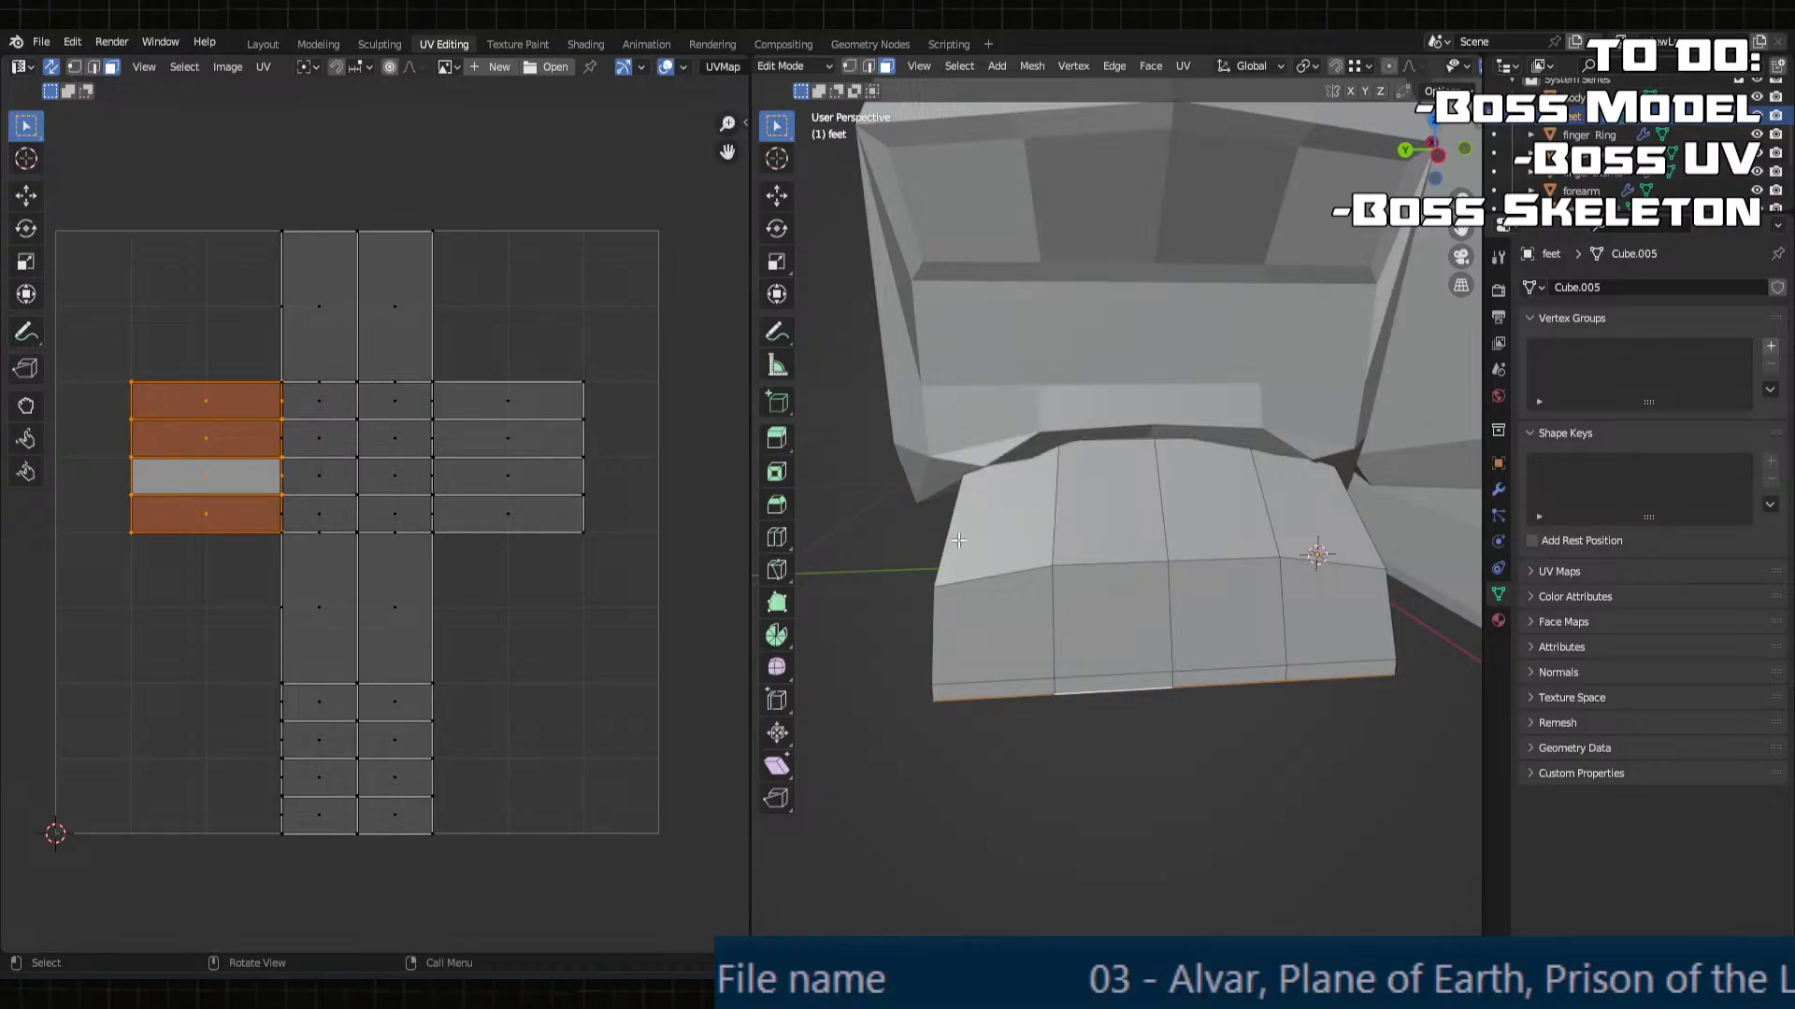
Step: Select the outer boundary edges of the foot's sole and mark them as a seam
{"action": "mouse_move", "coordinate": [958, 540]}
{"action": "middle_mouse_down"}
{"action": "mouse_move", "coordinate": [1034, 532]}
{"action": "mouse_move", "coordinate": [1034, 481]}
{"action": "mouse_move", "coordinate": [1267, 467]}
{"action": "middle_mouse_up"}
{"action": "key", "text": "2"}
{"action": "left_click", "coordinate": [1020, 473]}
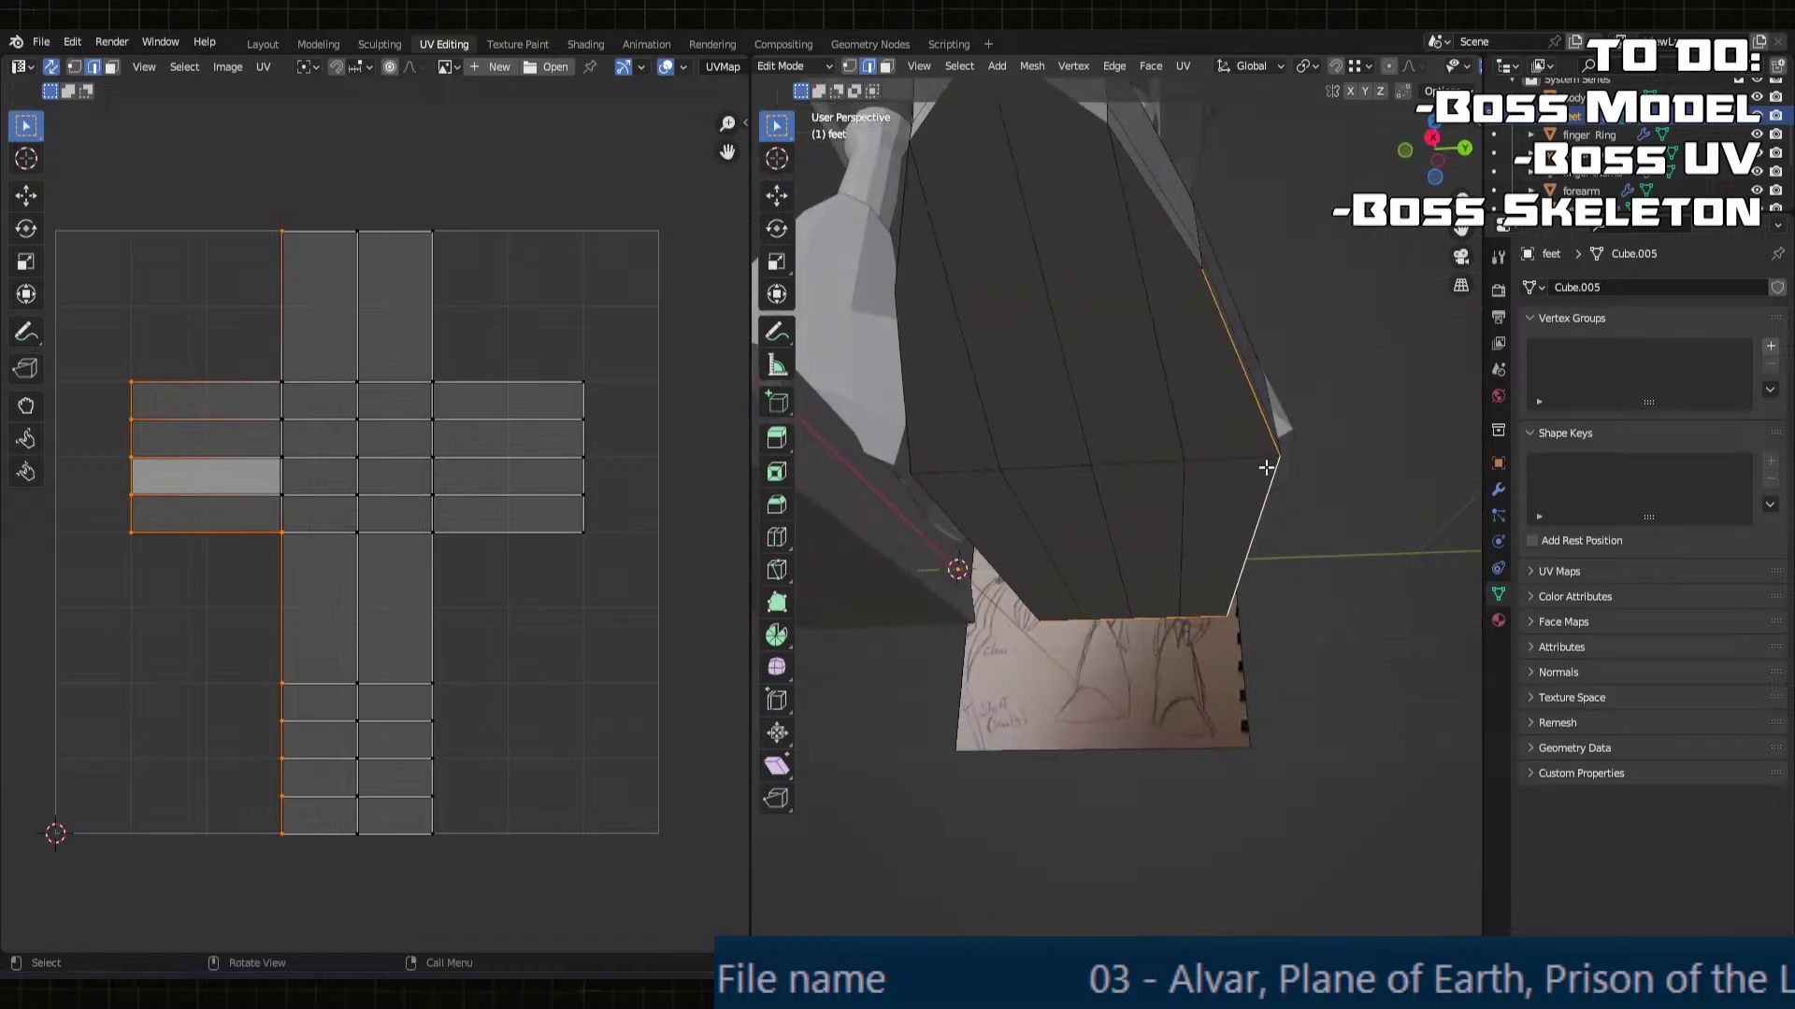
{"action": "middle_click_drag", "start_coordinate": [1117, 209], "coordinate": [1121, 468]}
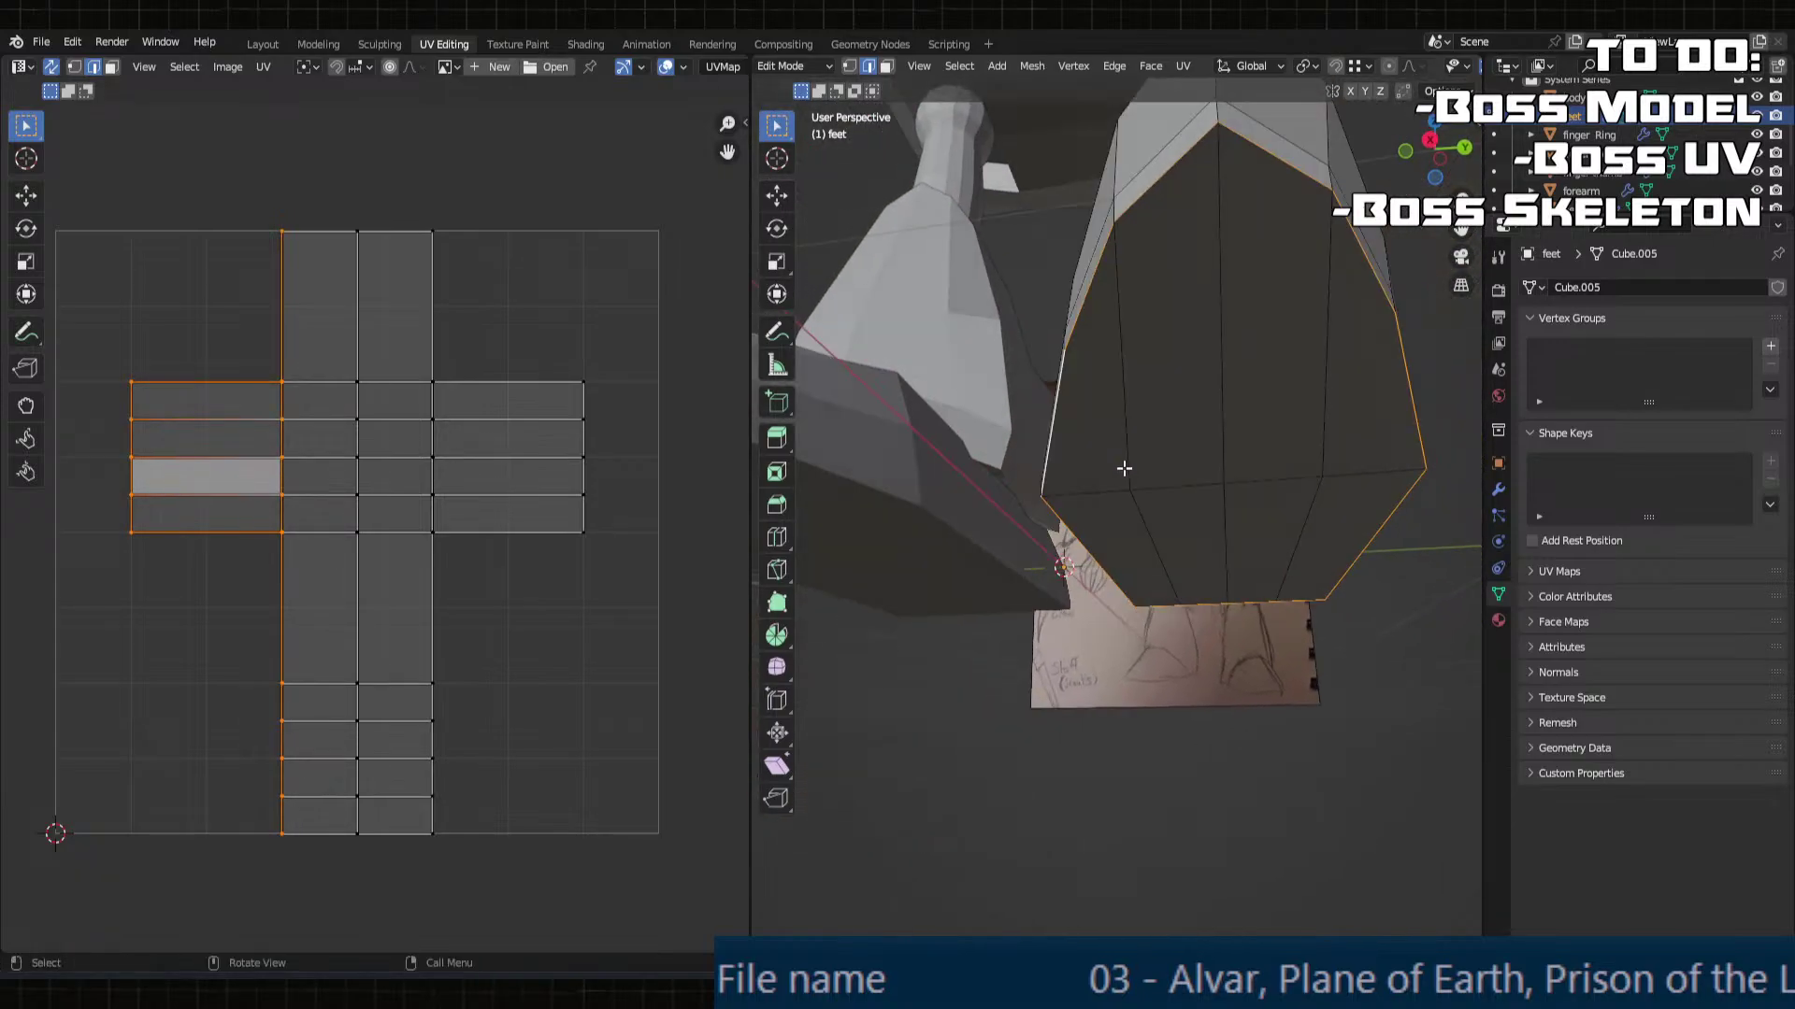
{"action": "key", "text": "u"}
{"action": "left_click", "coordinate": [1063, 453]}
{"action": "middle_click_drag", "start_coordinate": [1071, 306], "coordinate": [1092, 334]}
Step: Select the edge loop along the upper border of the extruded sole strip and mark it as a seam
{"action": "left_click", "coordinate": [1225, 485], "text": "alt"}
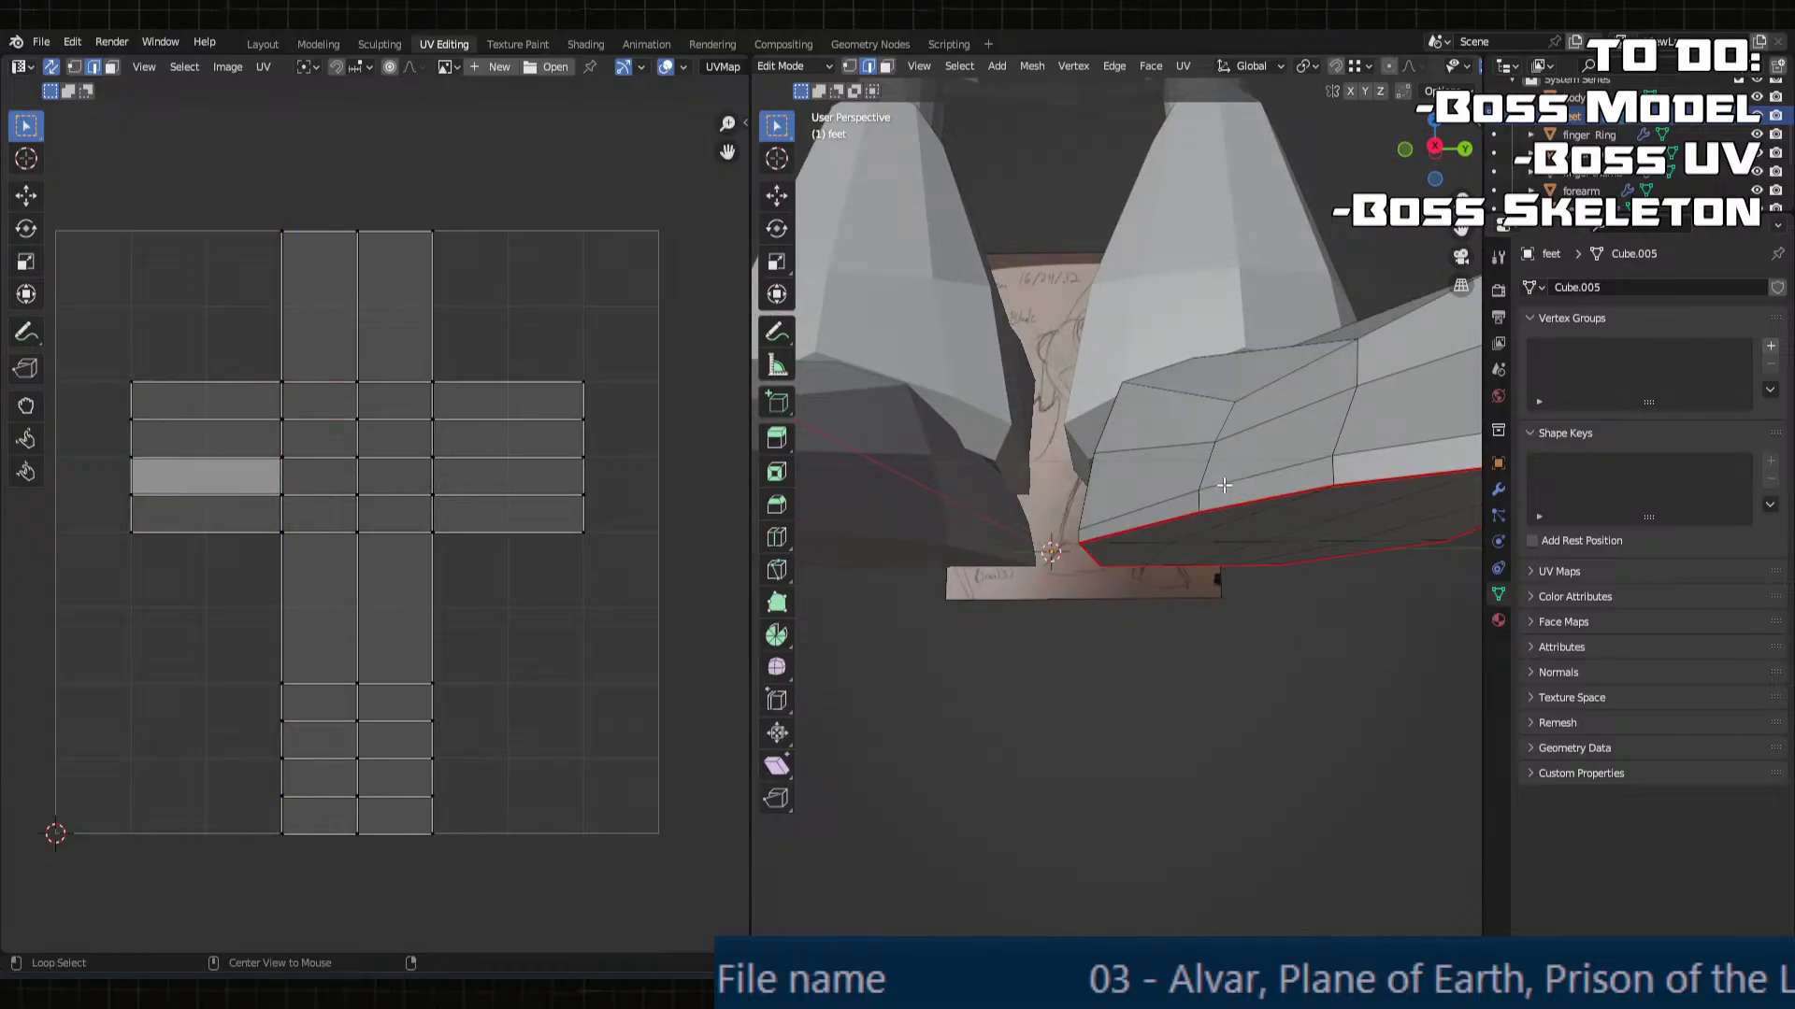
{"action": "middle_click_drag", "start_coordinate": [1400, 449], "coordinate": [1205, 518]}
{"action": "left_click", "coordinate": [1122, 463], "text": "alt"}
{"action": "key", "text": "u"}
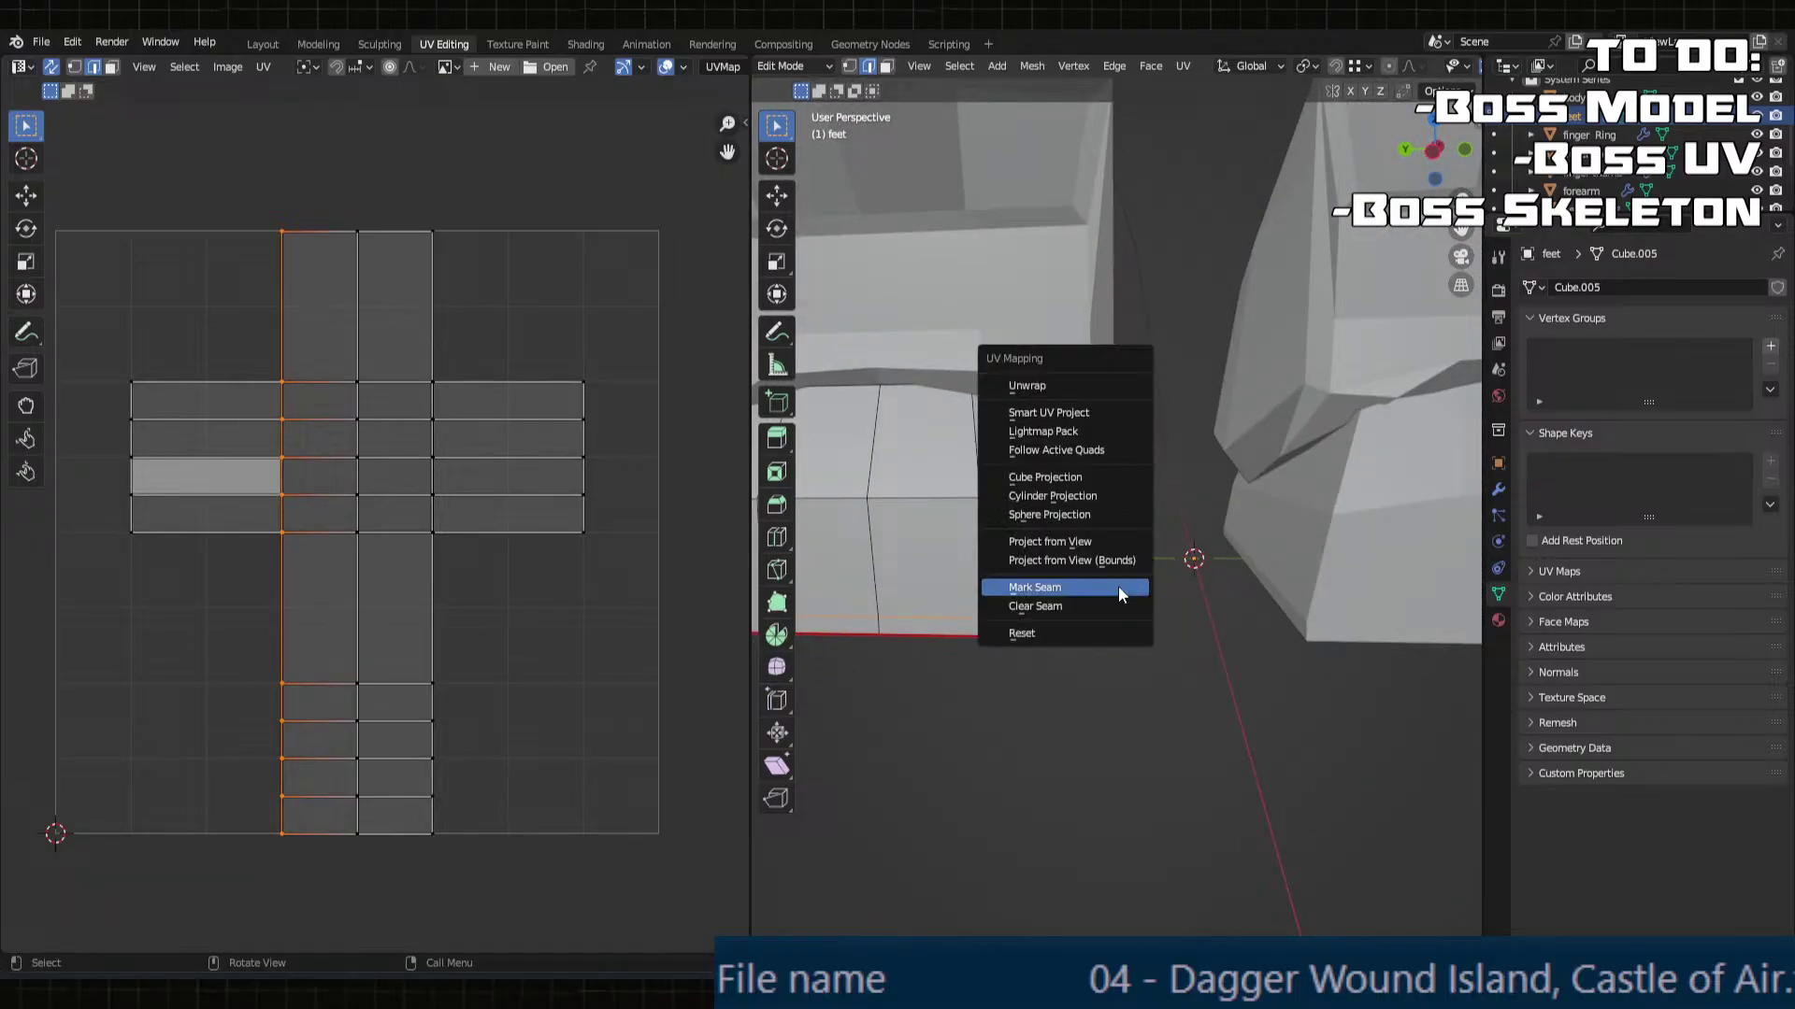
{"action": "left_click", "coordinate": [1119, 589]}
{"action": "middle_click_drag", "start_coordinate": [963, 591], "coordinate": [994, 589]}
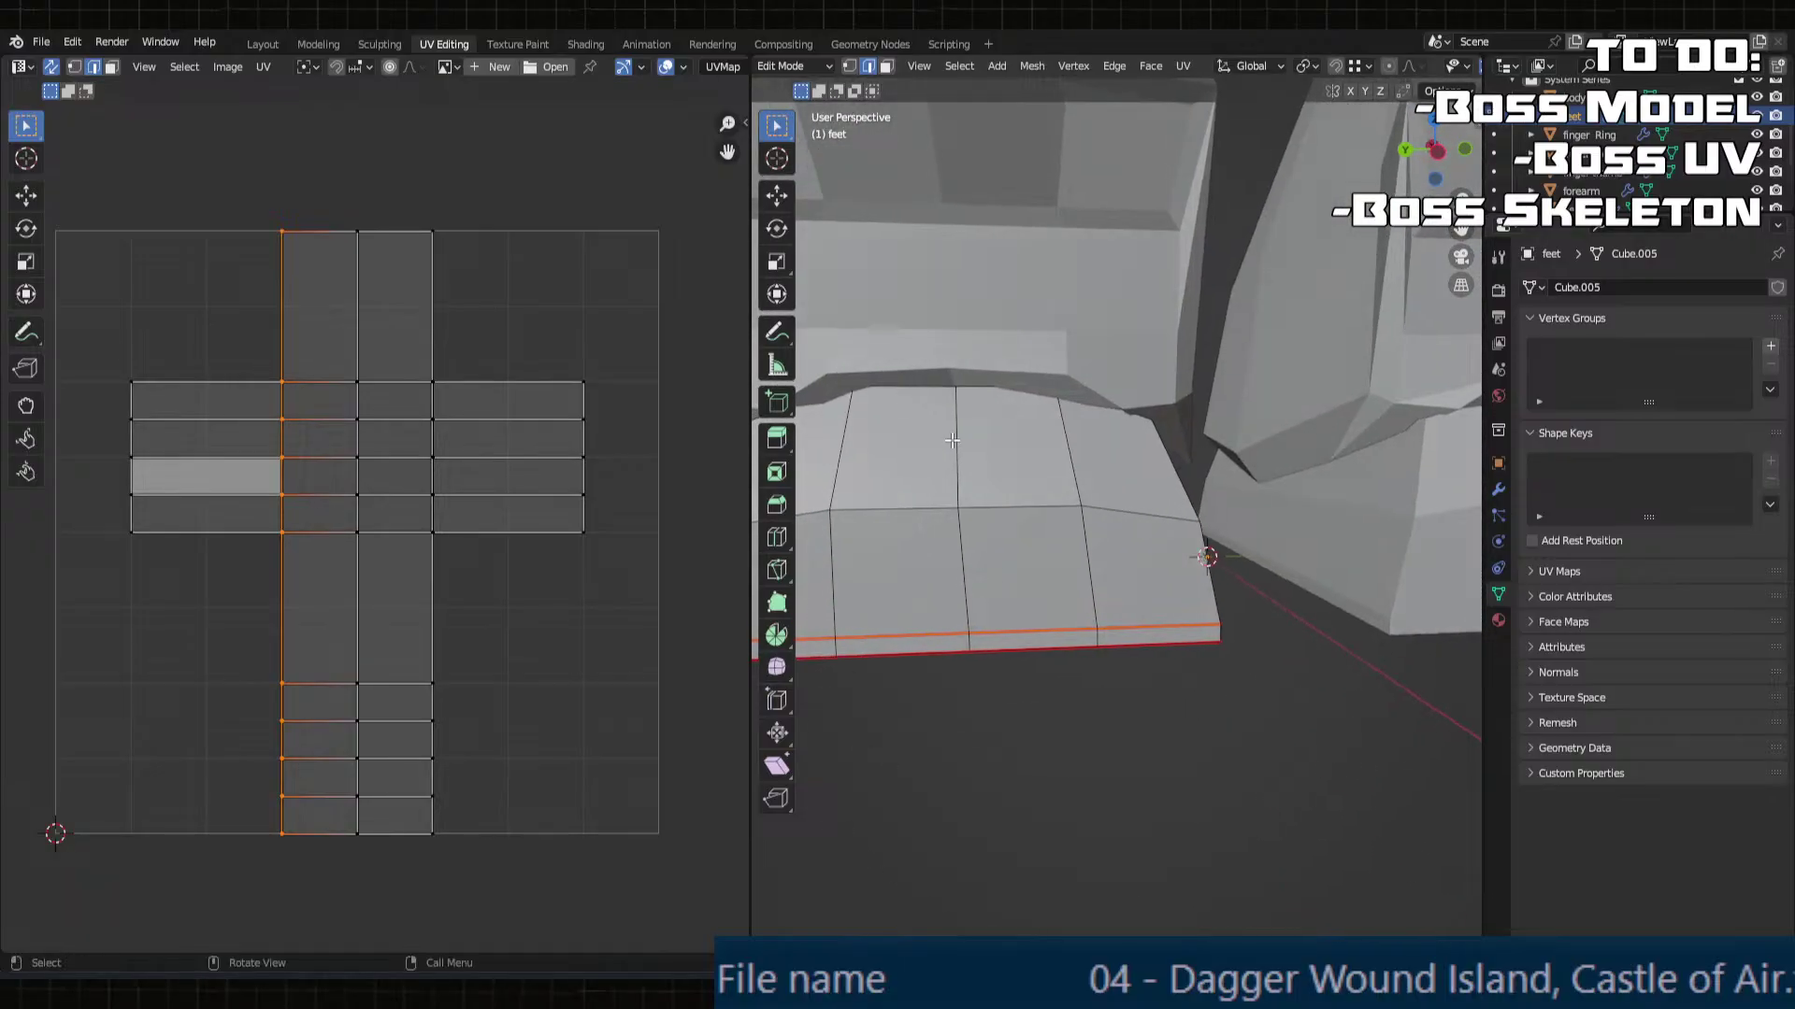
Step: Mark the vertical centre edge at the back of the foot as a seam
{"action": "left_click", "coordinate": [953, 443]}
{"action": "middle_click_drag", "start_coordinate": [951, 518], "coordinate": [1042, 400]}
{"action": "scroll", "coordinate": [1069, 465], "scroll_direction": "up", "scroll_amount": 4}
{"action": "middle_click_drag", "start_coordinate": [1069, 464], "coordinate": [1110, 638]}
{"action": "key", "text": "u"}
{"action": "left_click", "coordinate": [1133, 508]}
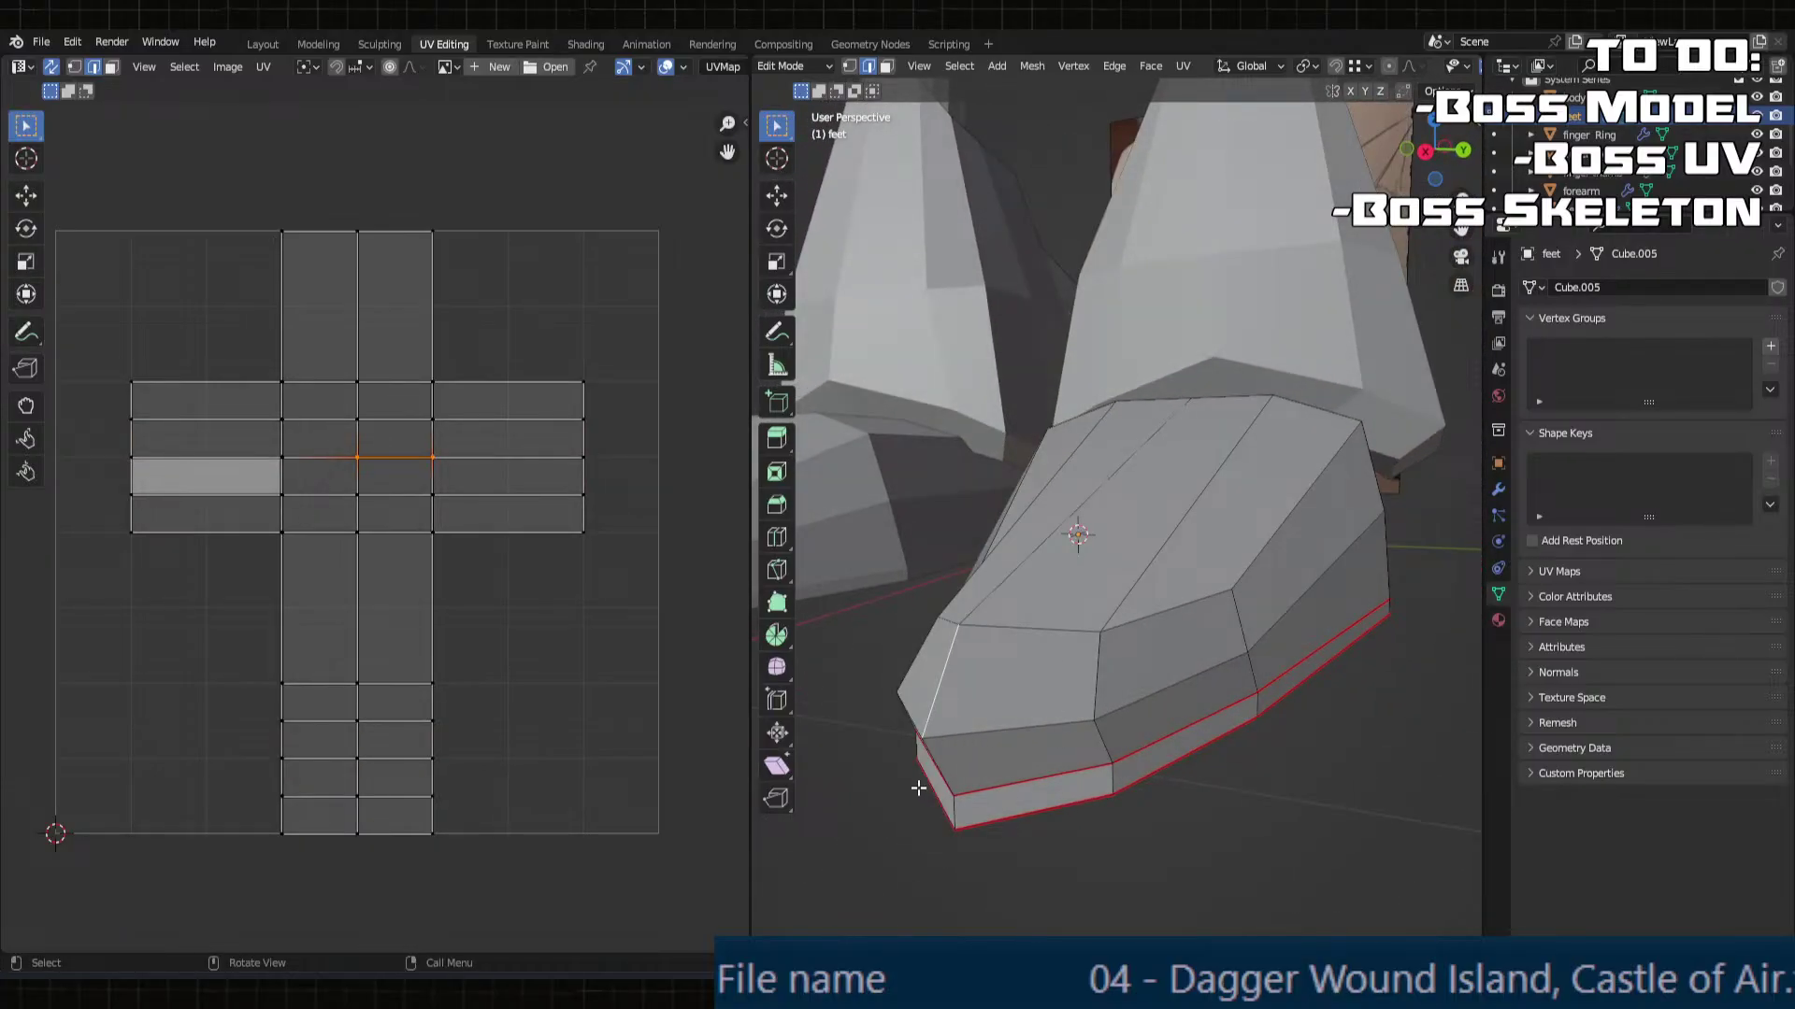
Step: Mark the selected vertical centre edges at the tip of the foot as a seam
{"action": "middle_click_drag", "start_coordinate": [966, 667], "coordinate": [1188, 669]}
{"action": "middle_click_drag", "start_coordinate": [1189, 590], "coordinate": [1153, 548]}
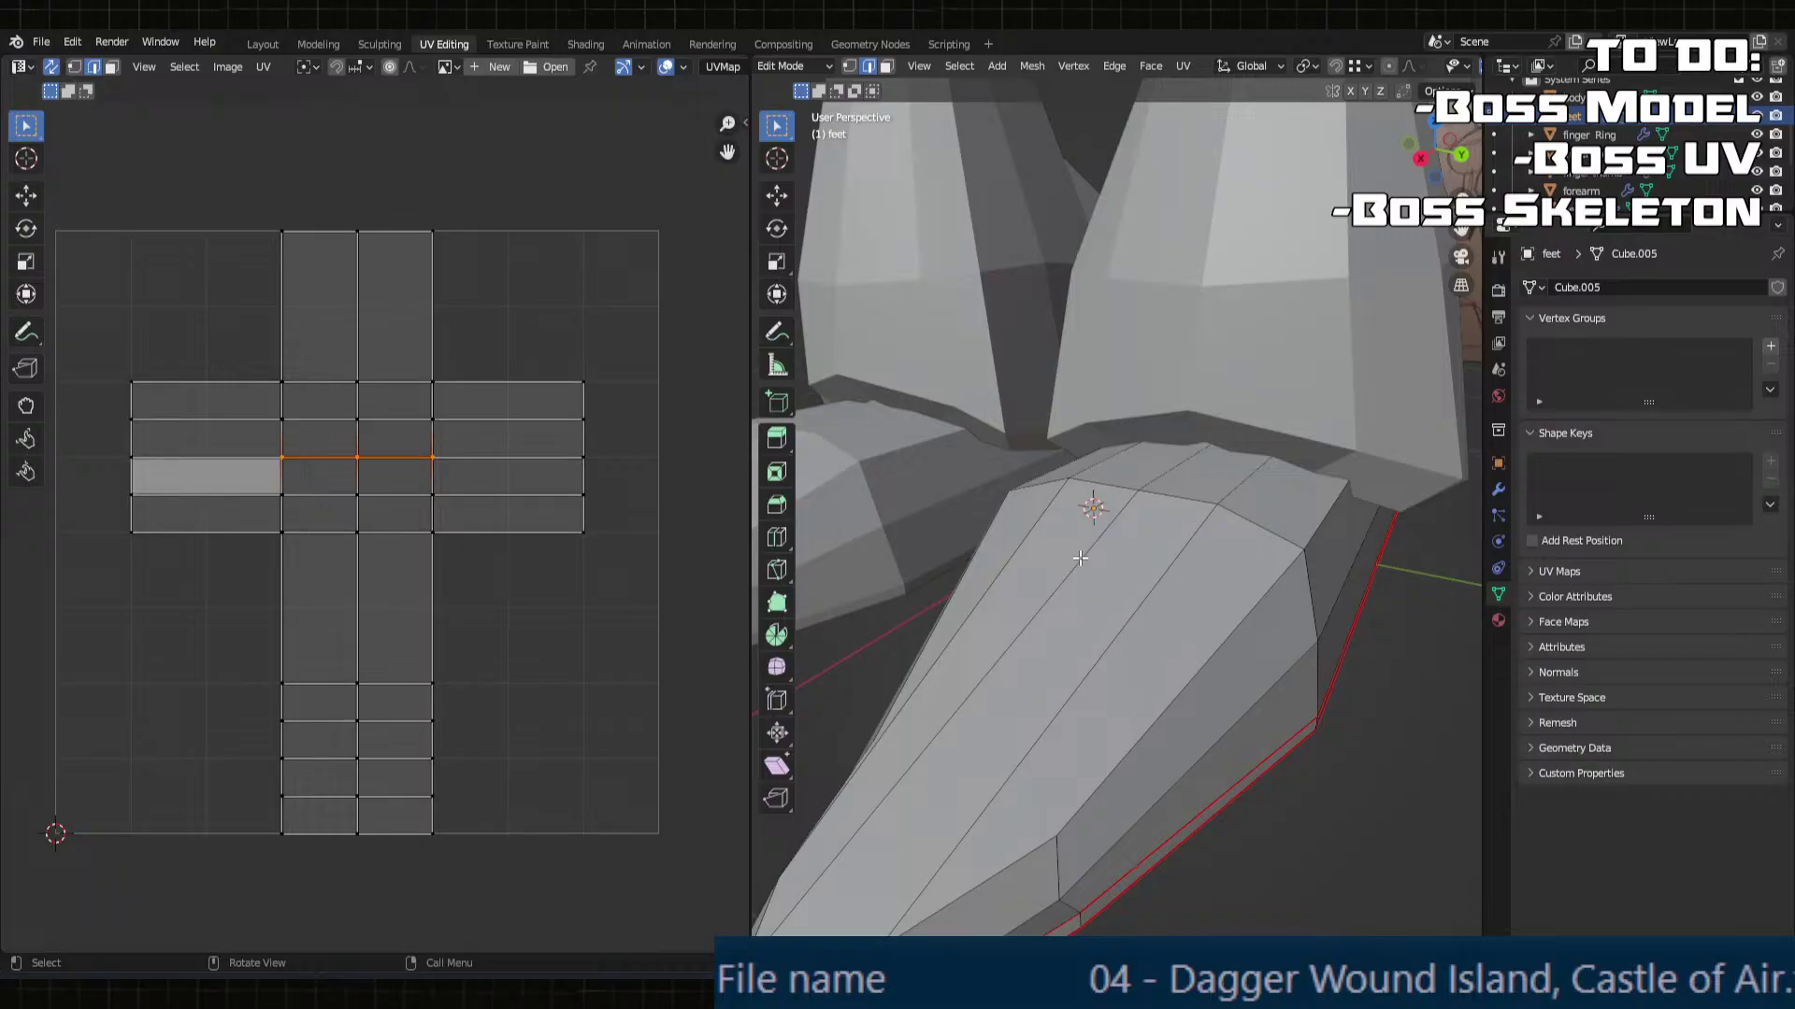
{"action": "scroll", "coordinate": [1080, 558], "scroll_direction": "down", "scroll_amount": 6}
{"action": "mouse_move", "coordinate": [1118, 520]}
{"action": "middle_mouse_down", "text": "shift"}
{"action": "mouse_move", "coordinate": [1089, 930]}
{"action": "mouse_move", "coordinate": [1103, 491]}
{"action": "middle_mouse_up", "text": "shift"}
{"action": "scroll", "coordinate": [1050, 534], "scroll_direction": "up", "scroll_amount": 2}
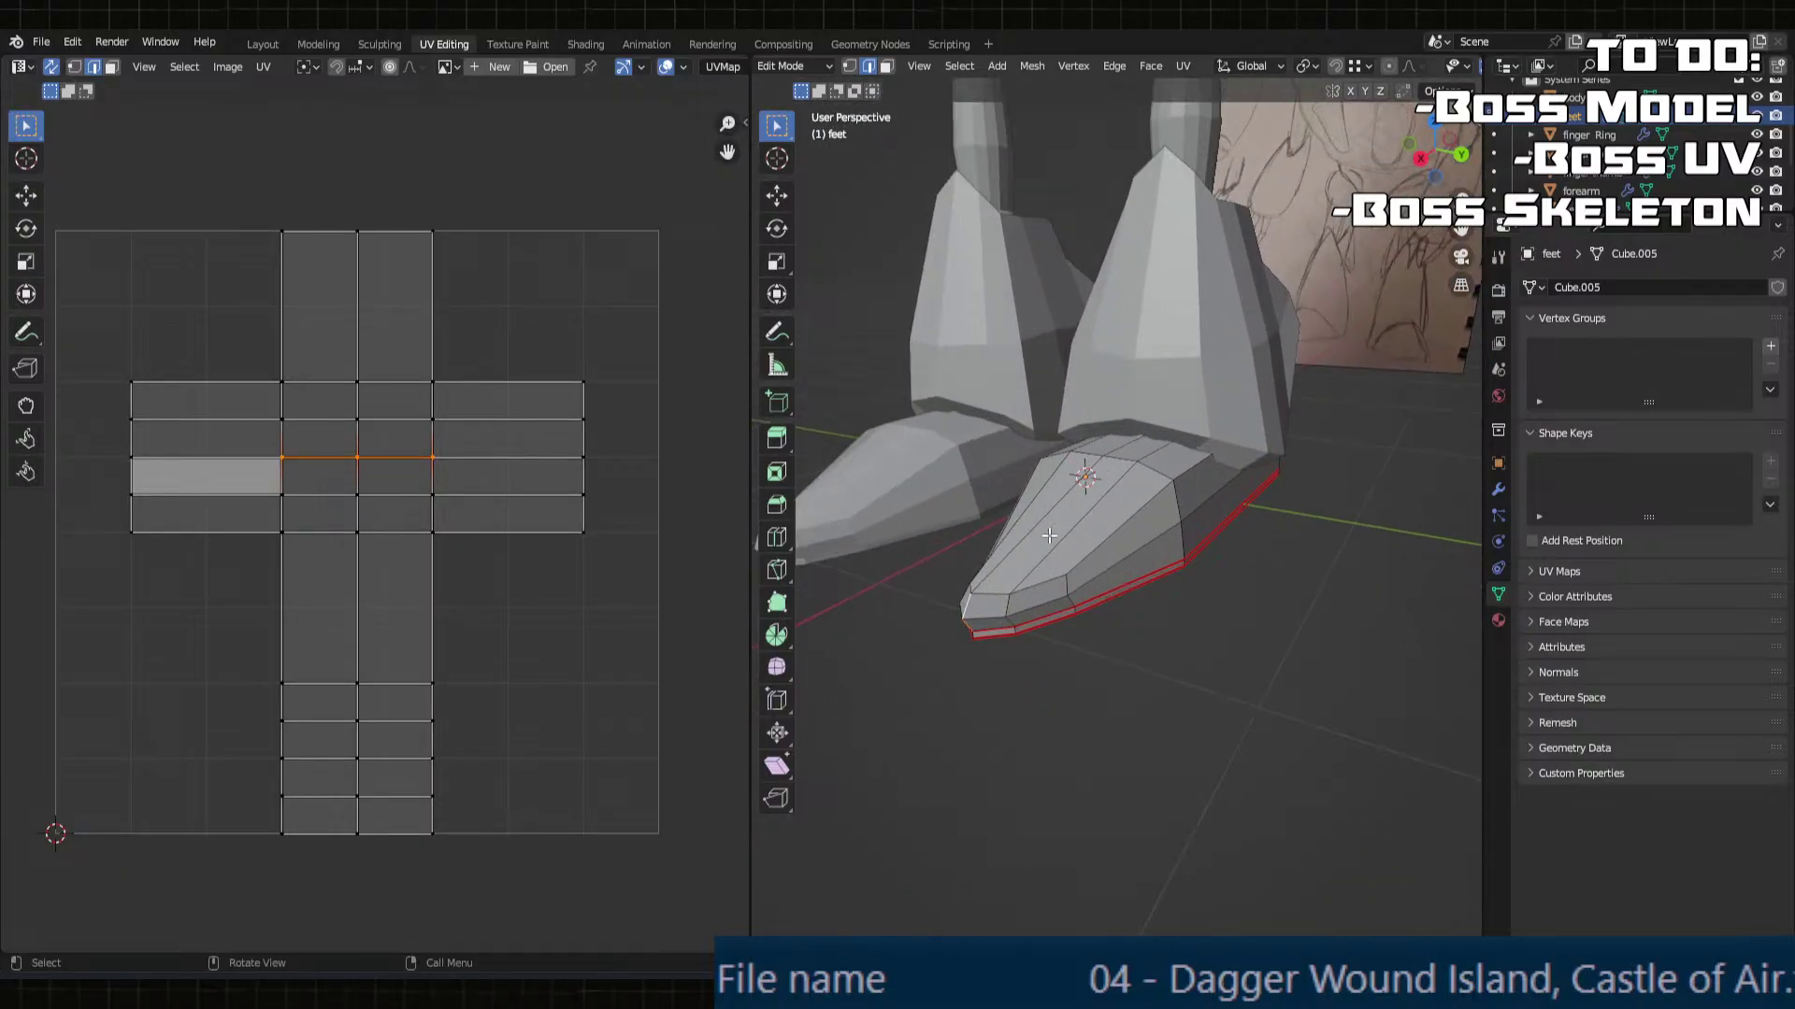
{"action": "key", "text": "u"}
{"action": "left_click", "coordinate": [1049, 538]}
Step: Select the foot's entire mesh and unwrap its UVs along the marked seams
{"action": "middle_click_drag", "start_coordinate": [1050, 534], "coordinate": [1174, 545]}
{"action": "key", "text": "a"}
{"action": "key", "text": "u"}
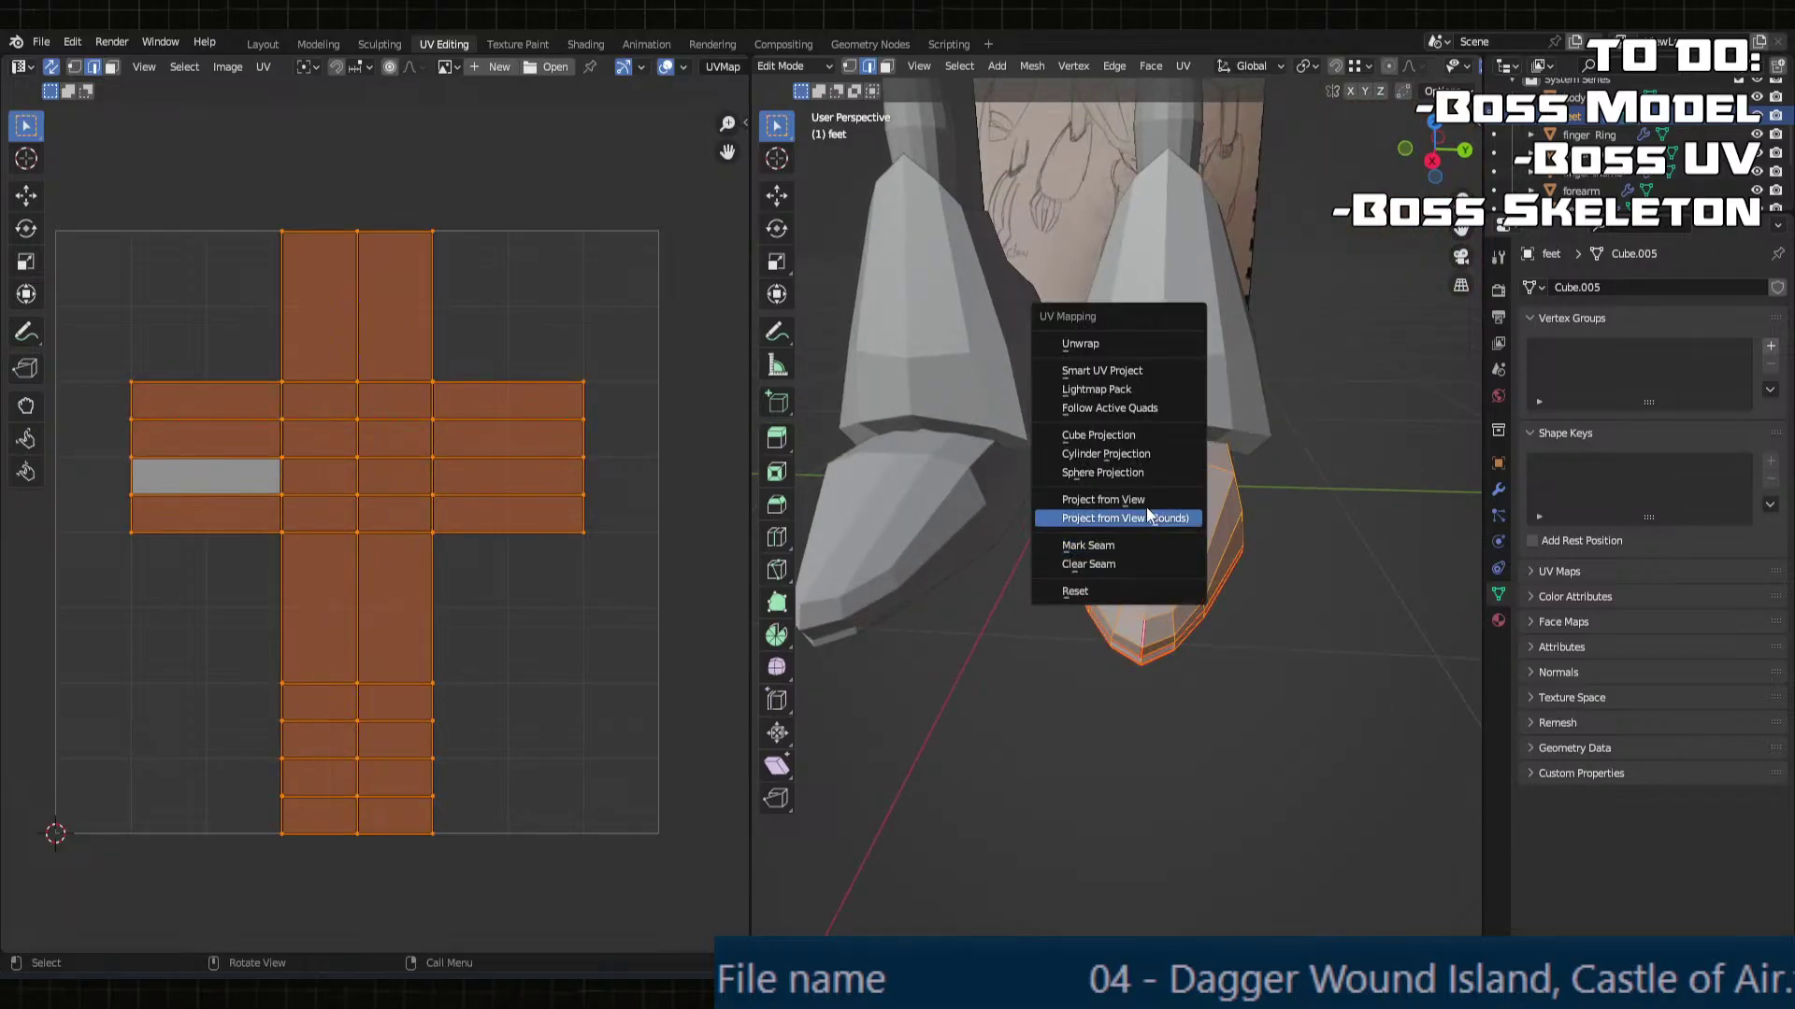
{"action": "left_click", "coordinate": [1099, 350]}
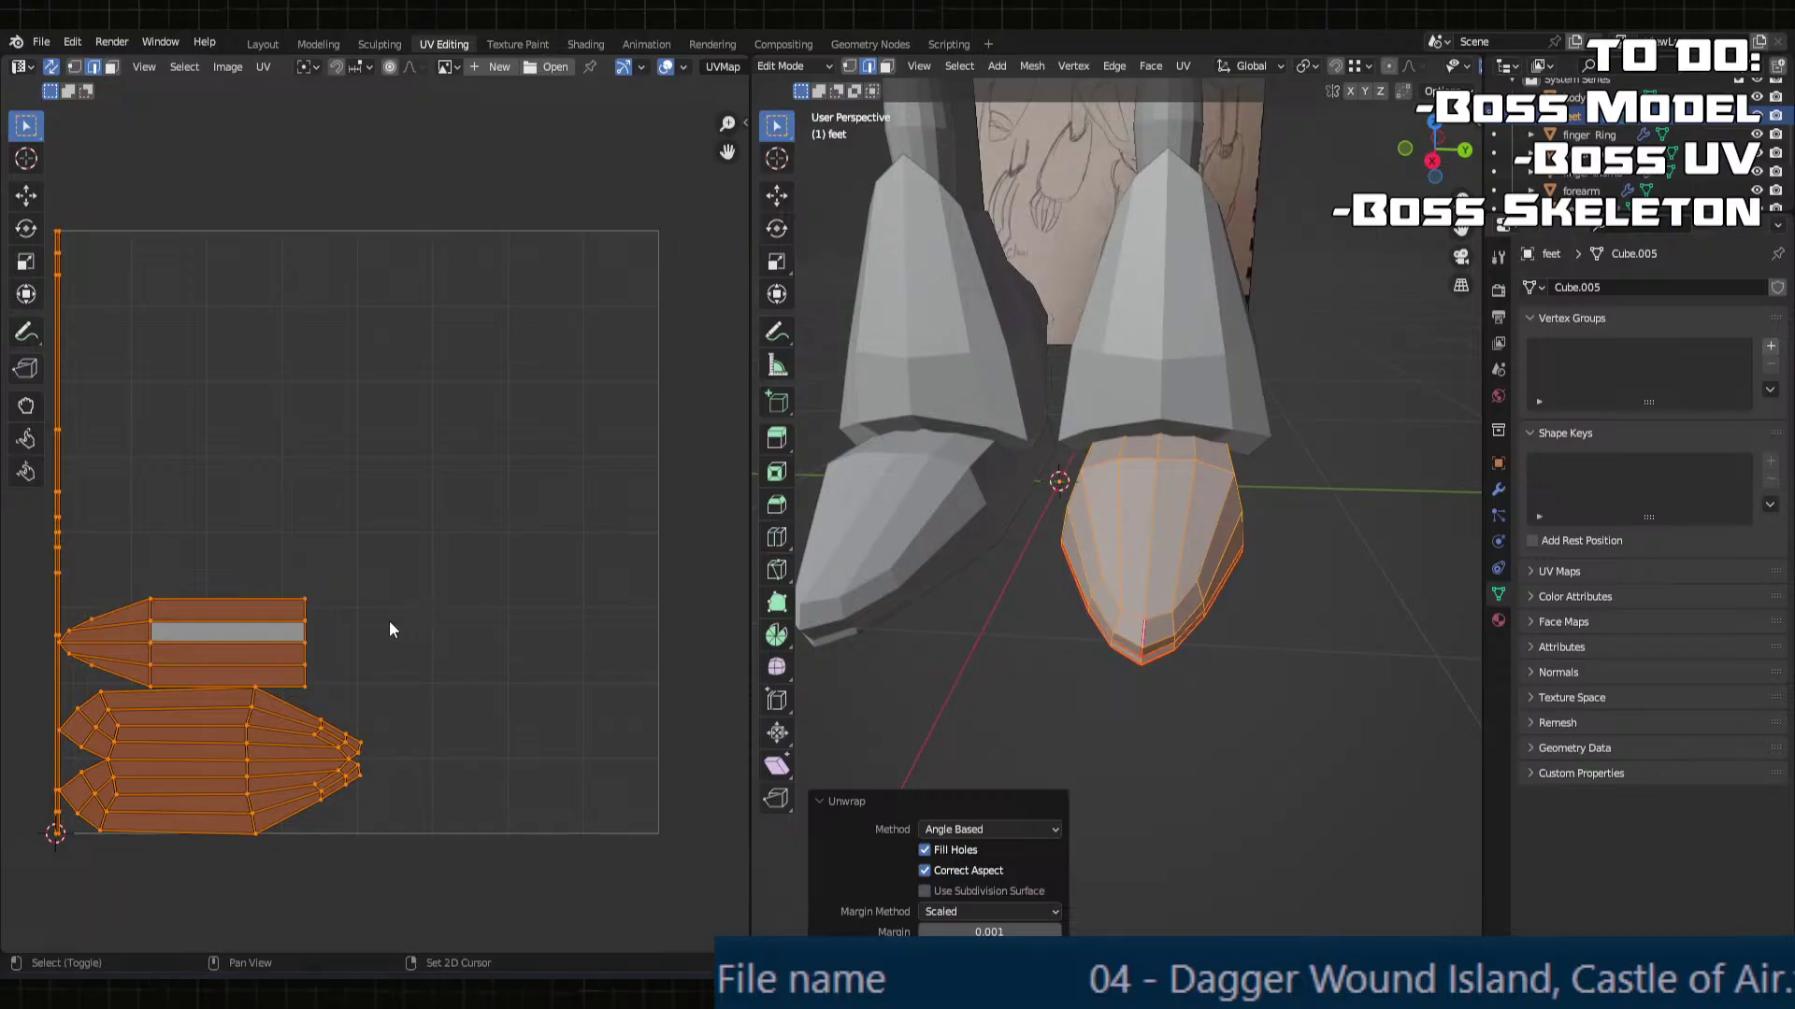
Step: Examine which foot faces the unwrapped UV islands correspond to, checking the thin sole strip and the upper-foot island
{"action": "scroll", "coordinate": [342, 600], "scroll_direction": "up", "scroll_amount": 2}
{"action": "key", "text": "alt+a"}
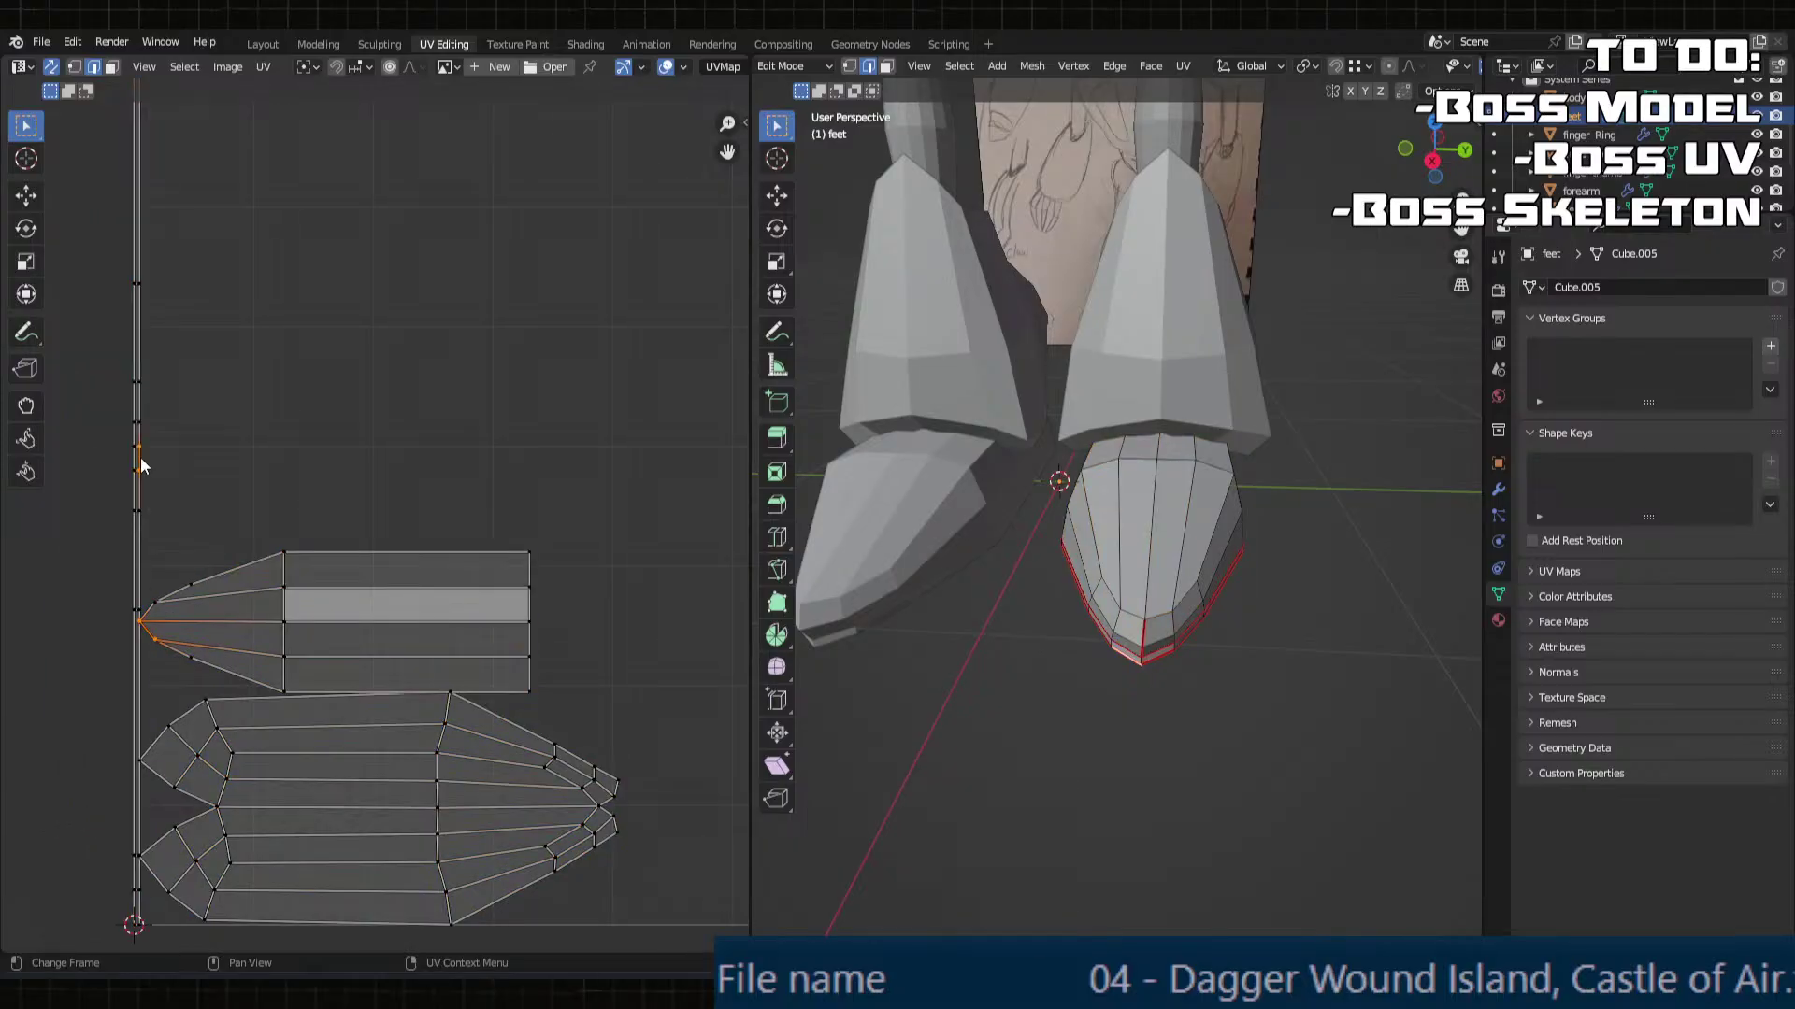
{"action": "key", "text": "3"}
{"action": "left_click", "coordinate": [139, 350]}
{"action": "left_click", "coordinate": [135, 403]}
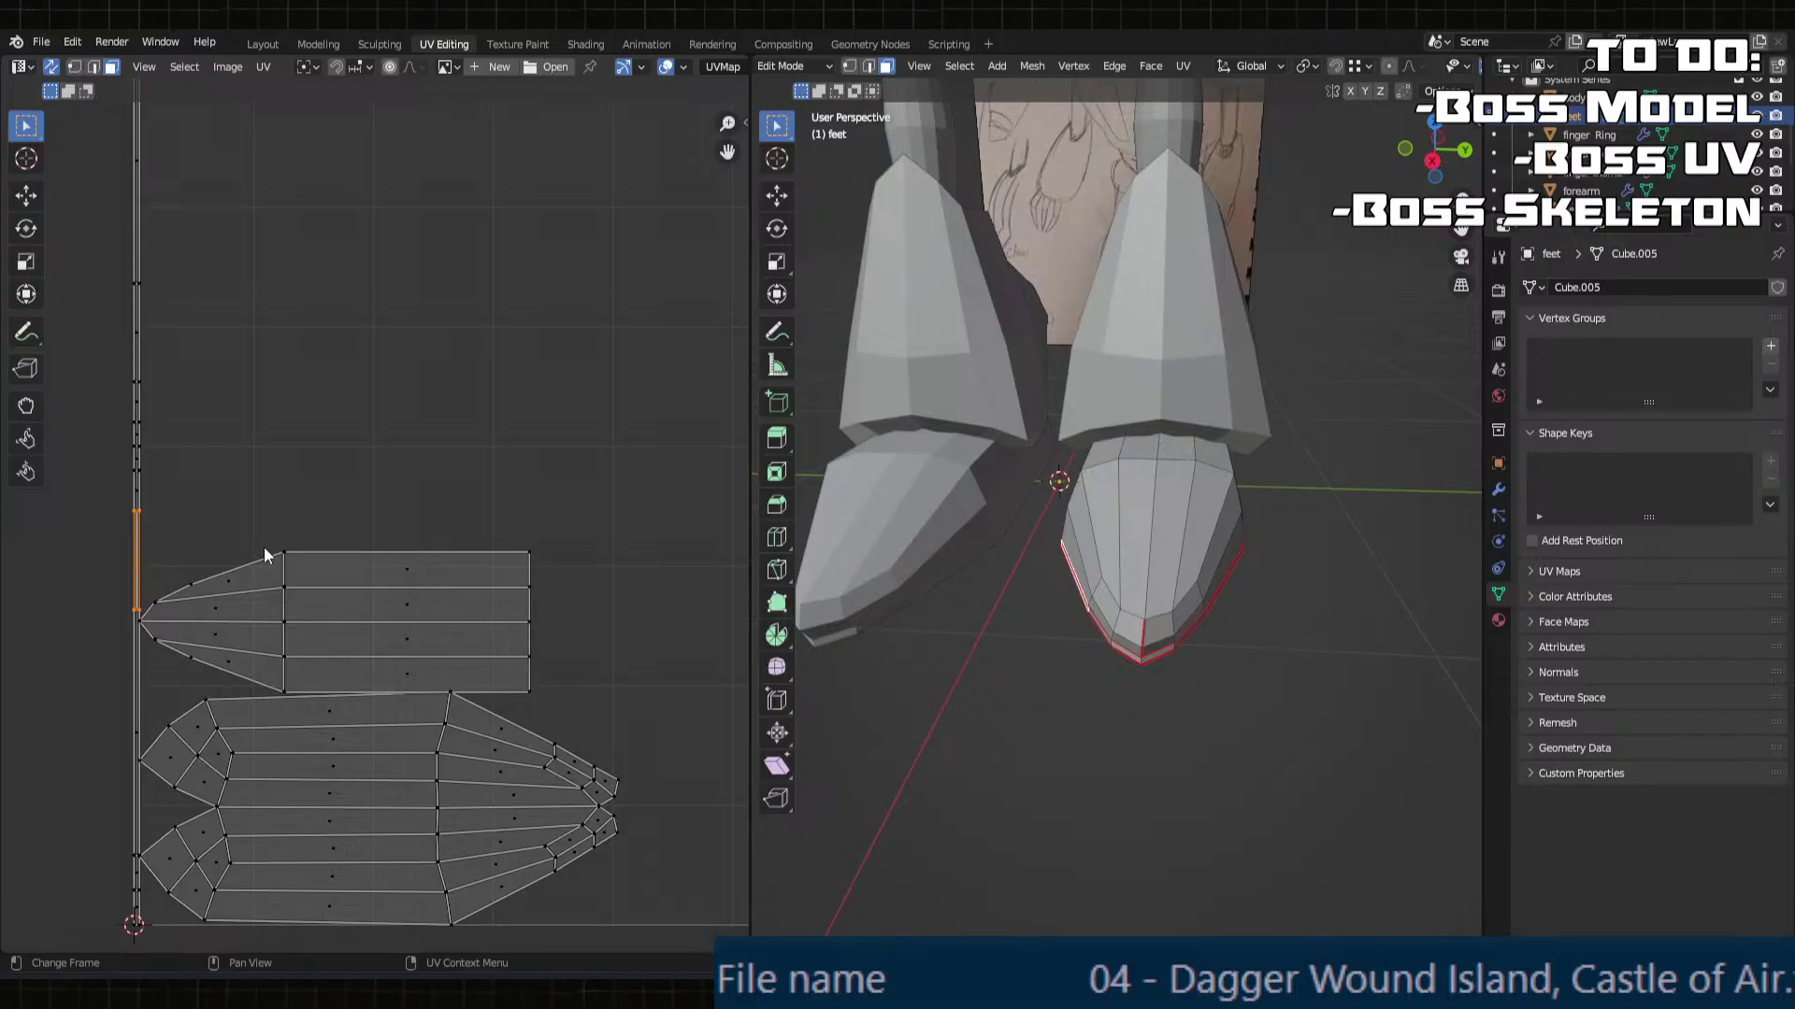
{"action": "middle_click_drag", "start_coordinate": [1046, 635], "coordinate": [1121, 575]}
{"action": "left_click", "coordinate": [516, 751]}
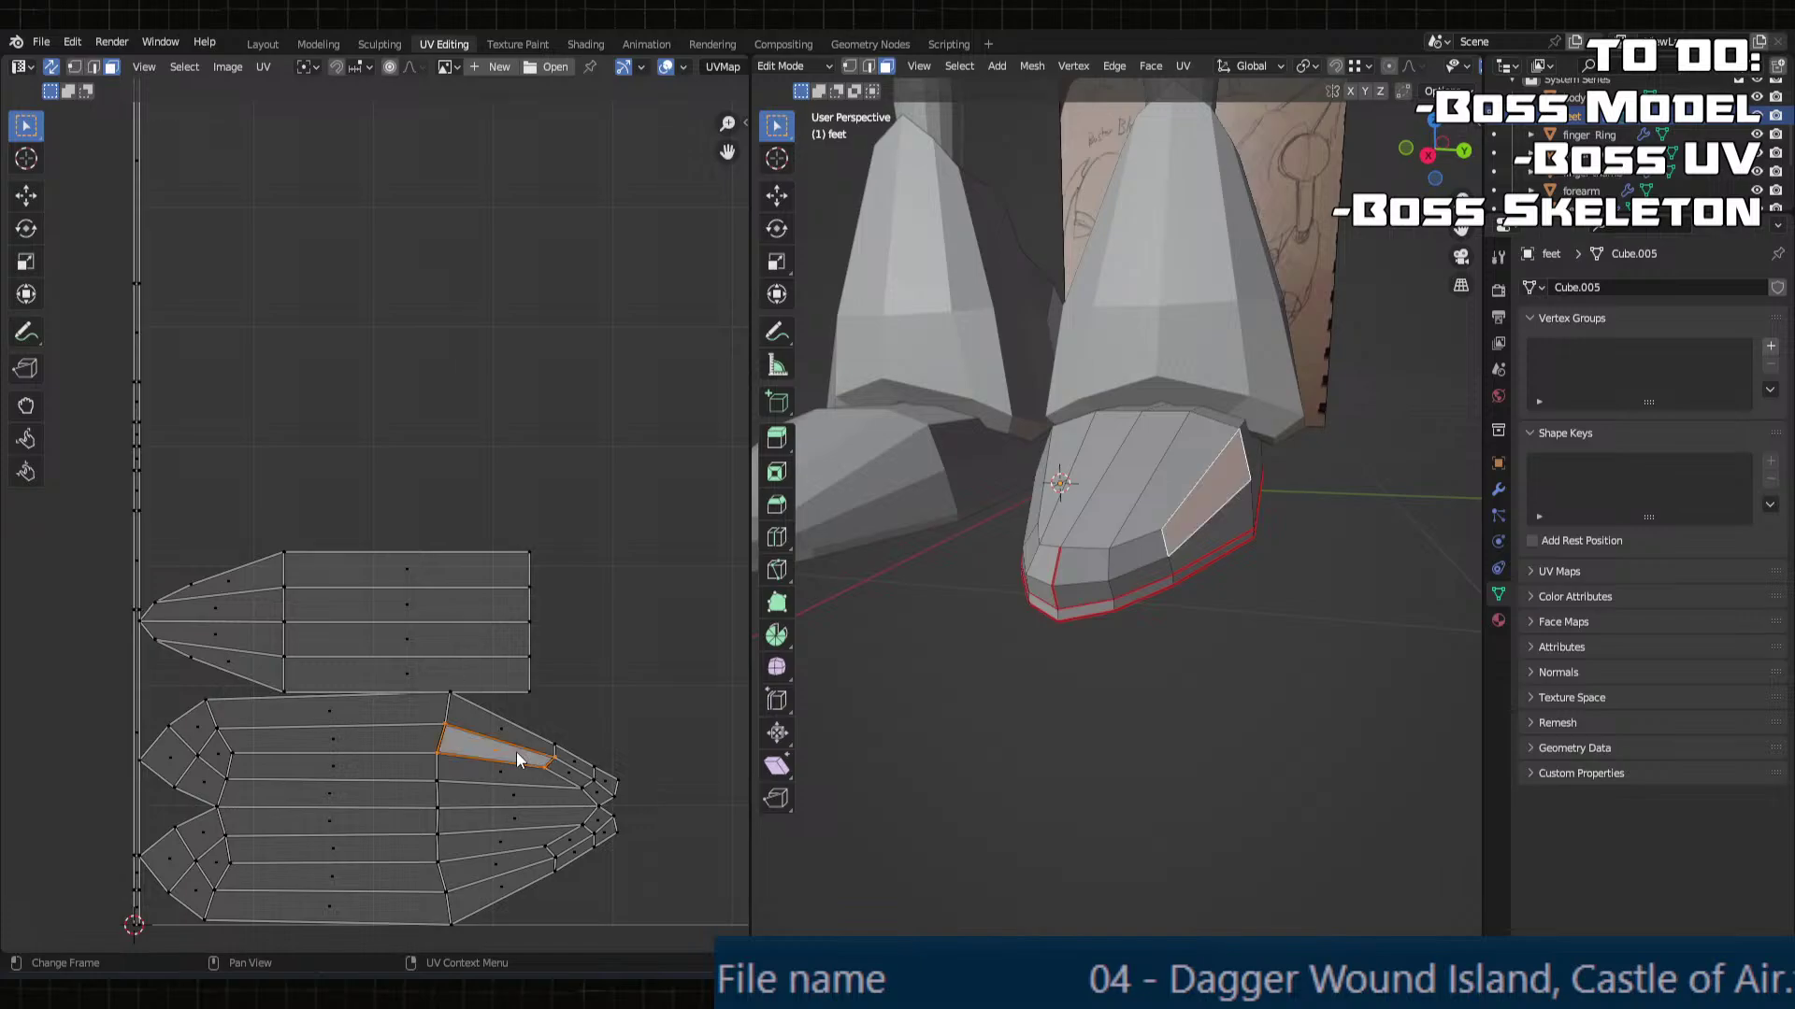
{"action": "left_click", "coordinate": [499, 774]}
{"action": "left_click", "coordinate": [384, 798]}
{"action": "middle_click_drag", "start_coordinate": [916, 584], "coordinate": [925, 546]}
{"action": "scroll", "coordinate": [636, 484], "scroll_direction": "down", "scroll_amount": 2}
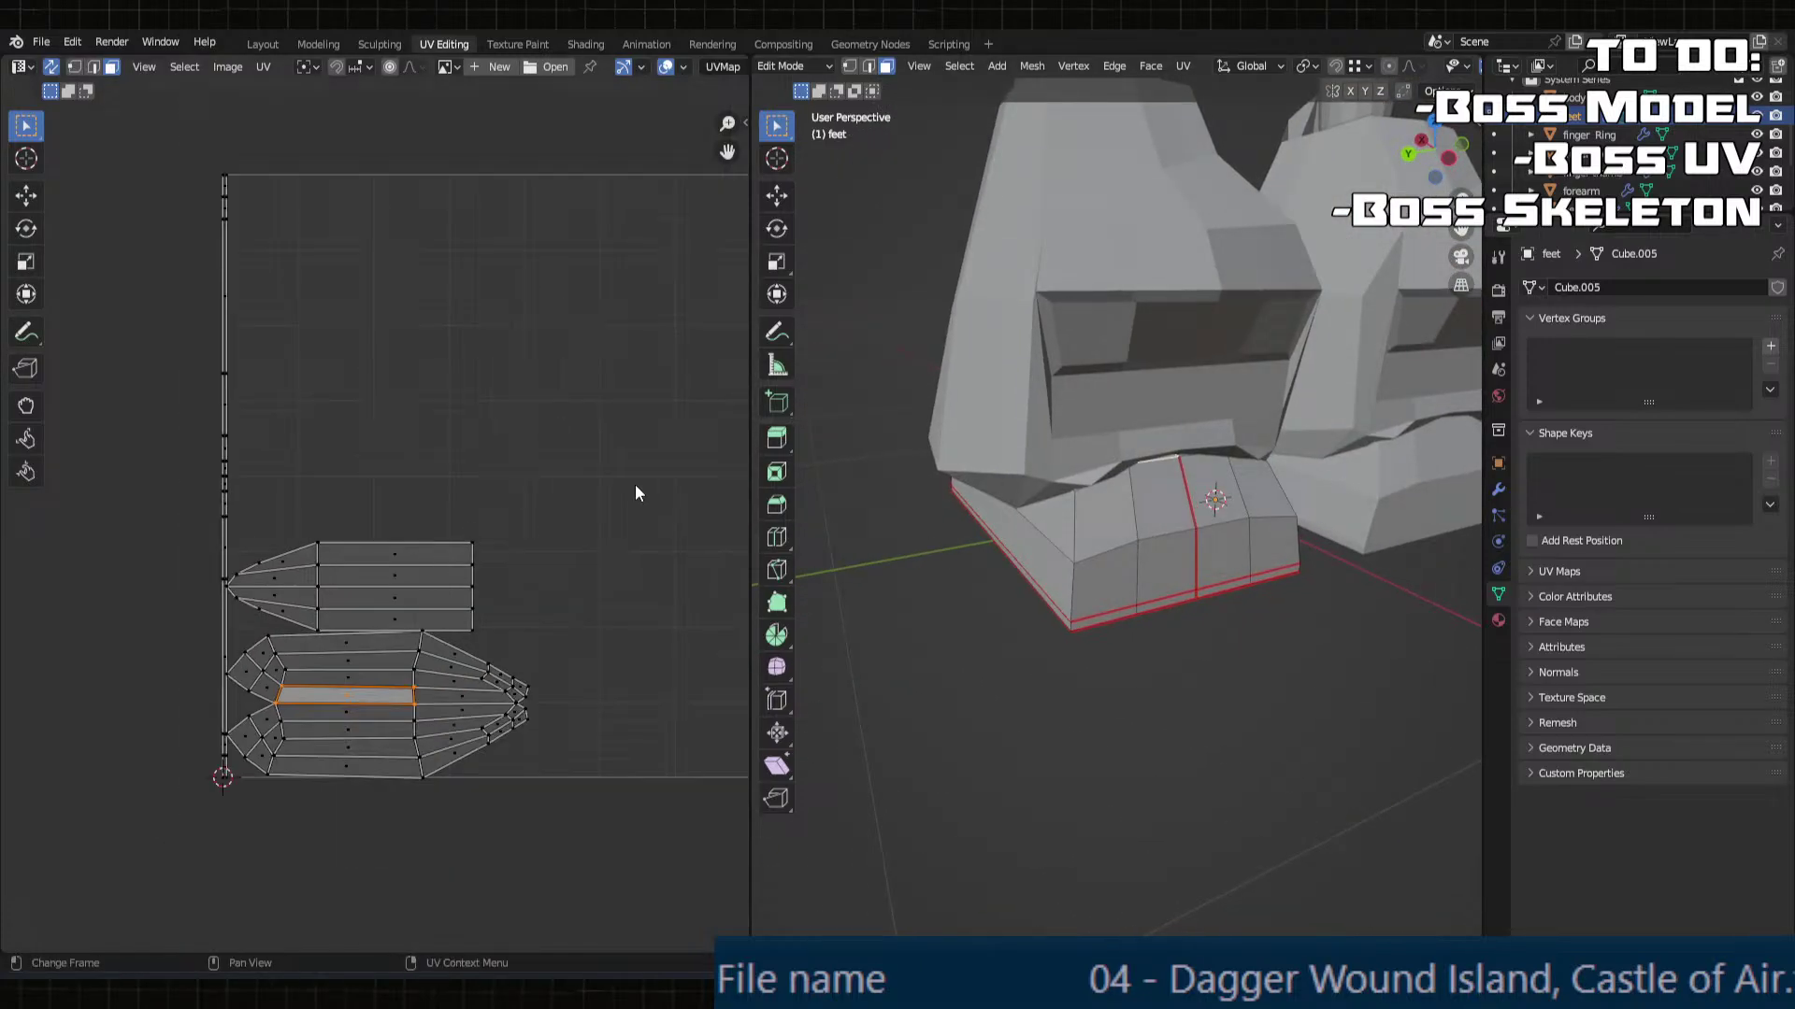
Step: Select the vertical edge loop around the middle of the foot and move it about 0.05 m along X toward the heel
{"action": "middle_click_drag", "start_coordinate": [1075, 561], "coordinate": [997, 559]}
{"action": "left_click", "coordinate": [1047, 595]}
{"action": "key", "text": "2"}
{"action": "left_click", "coordinate": [1019, 587], "text": "alt"}
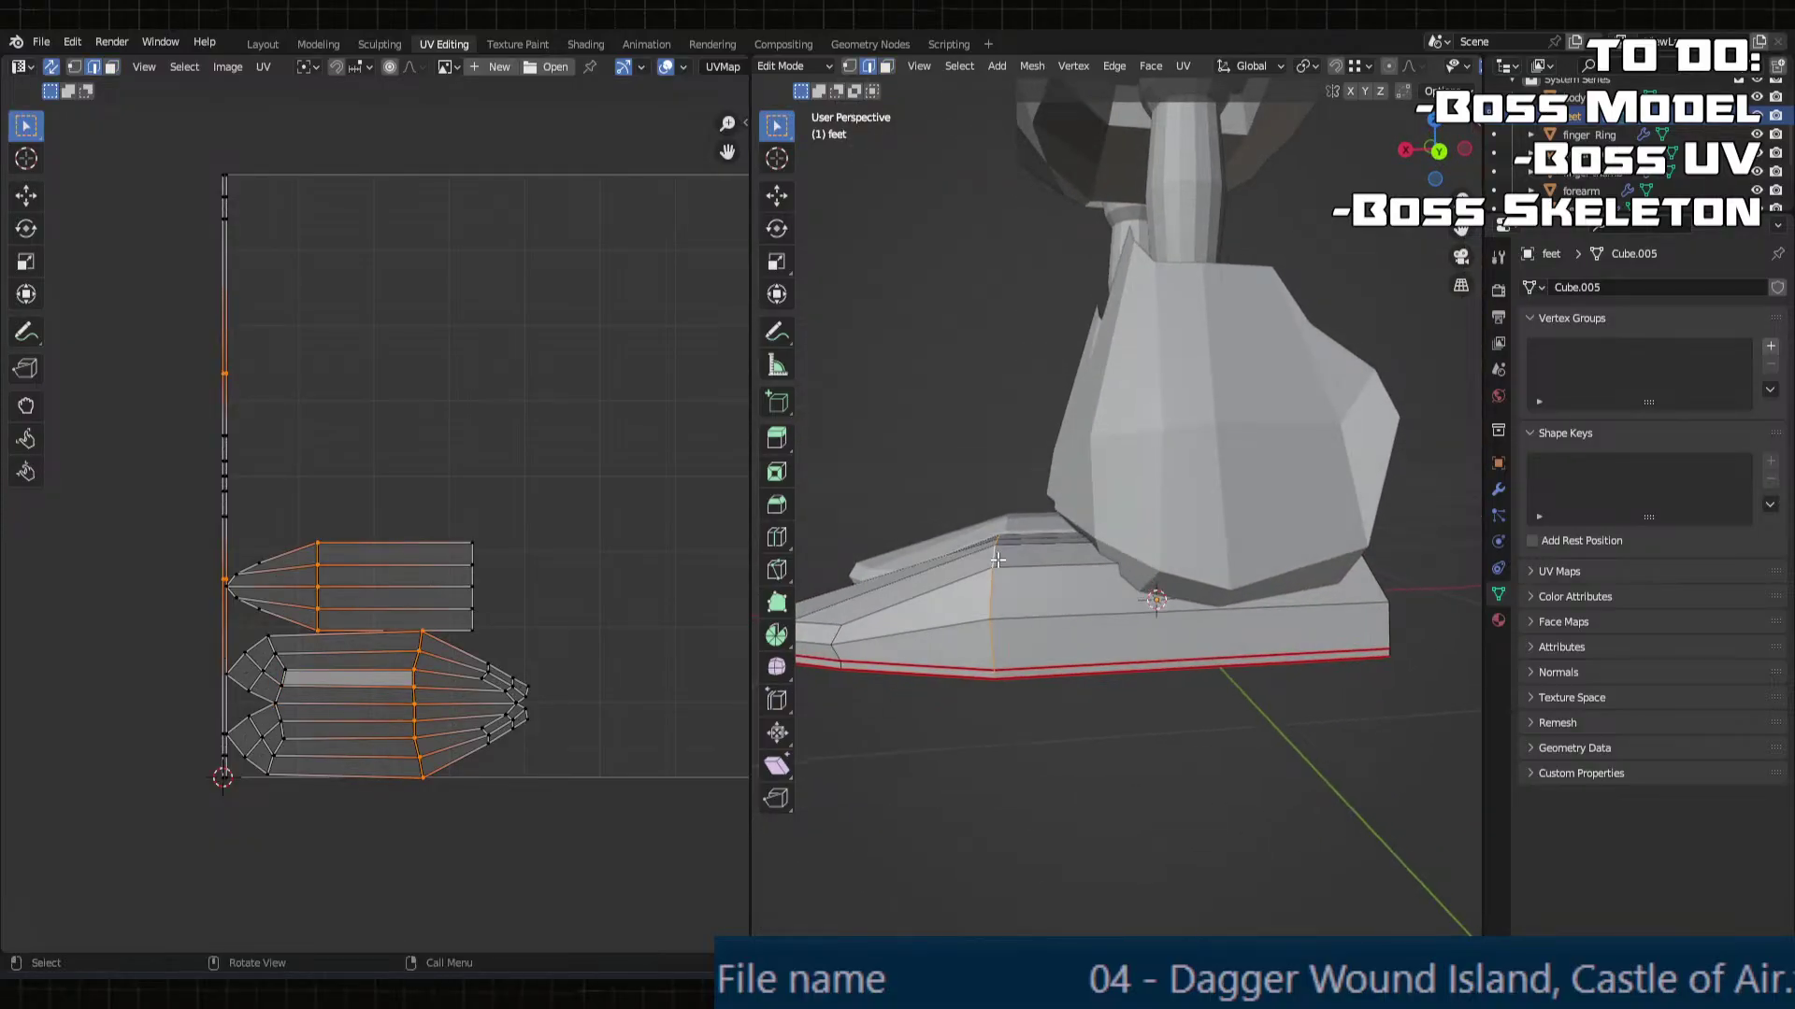
{"action": "key", "text": "g"}
{"action": "key", "text": "x"}
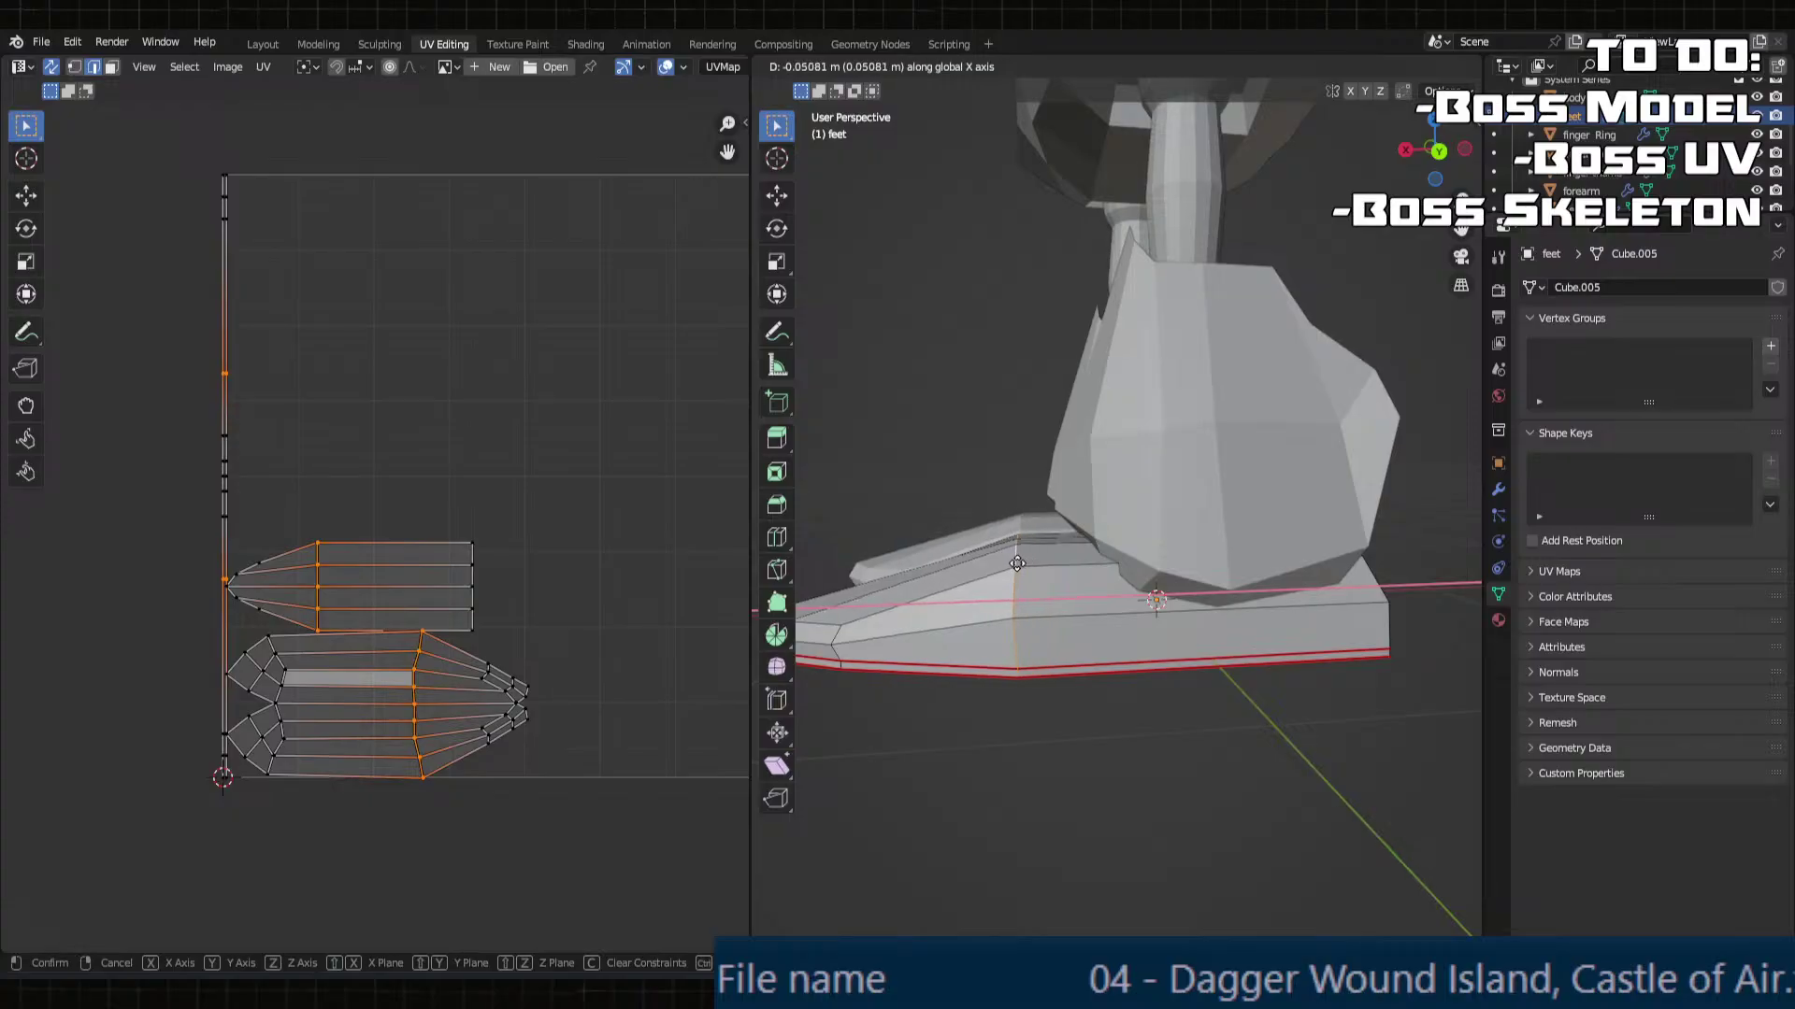
{"action": "left_click", "coordinate": [1009, 564]}
Step: Select the faces around the toe, including the adjoining upper-foot faces and sole strip, and move them along X toward the heel
{"action": "middle_click_drag", "start_coordinate": [1009, 564], "coordinate": [1127, 671]}
{"action": "key", "text": "3"}
{"action": "left_click", "coordinate": [1127, 673]}
{"action": "left_click", "coordinate": [1078, 714]}
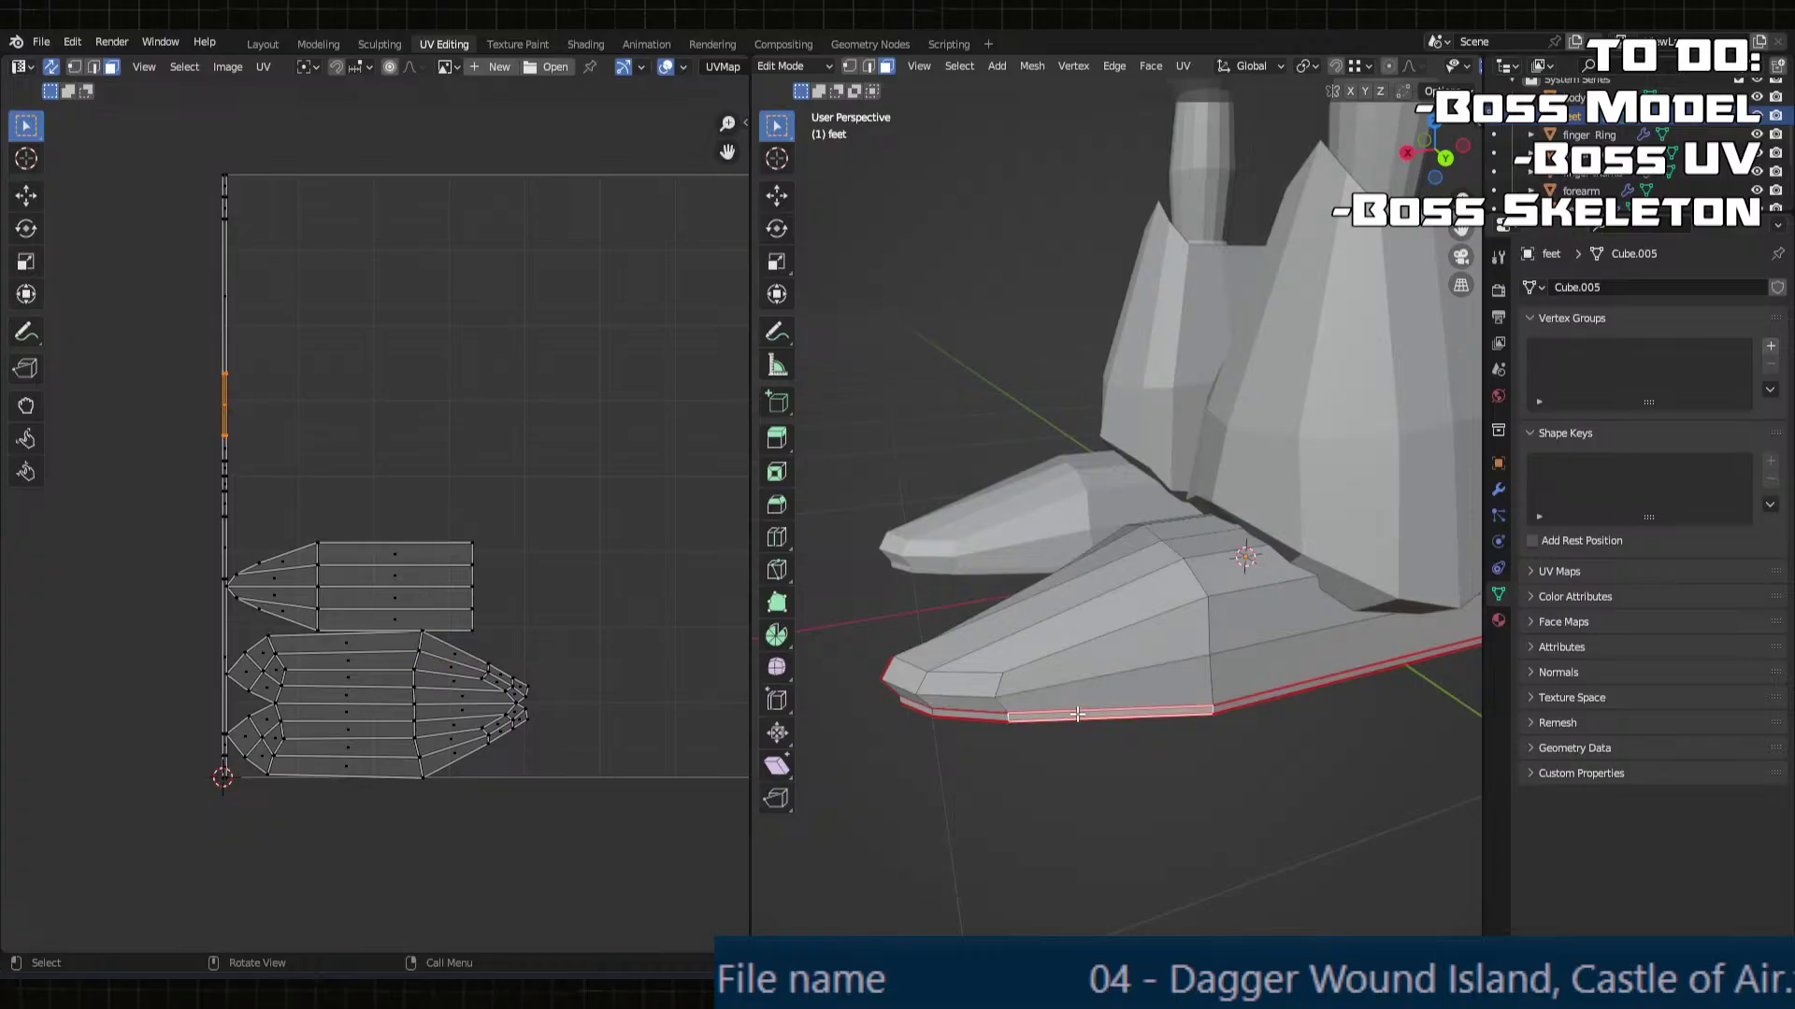
{"action": "middle_click_drag", "start_coordinate": [911, 720], "coordinate": [1160, 718]}
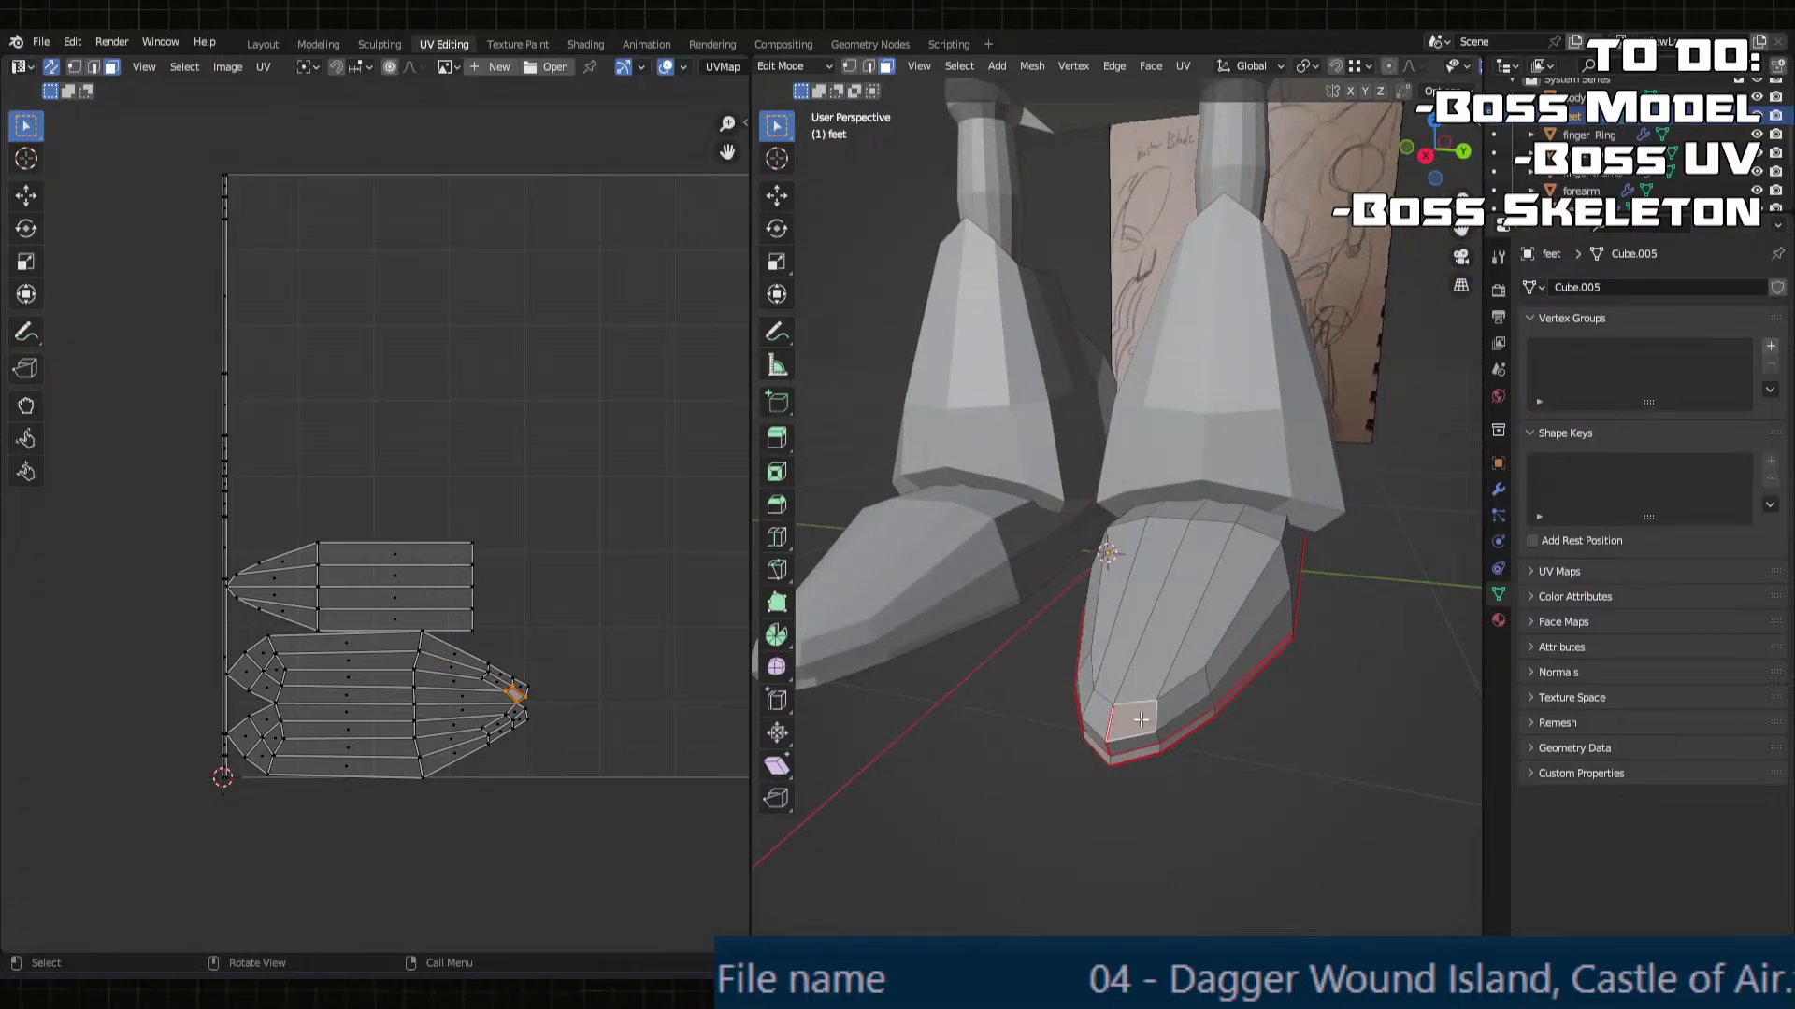
{"action": "key", "text": "ctrl+KP_Add"}
{"action": "key", "text": "ctrl+KP_Add"}
{"action": "key", "text": "ctrl+KP_Subtract"}
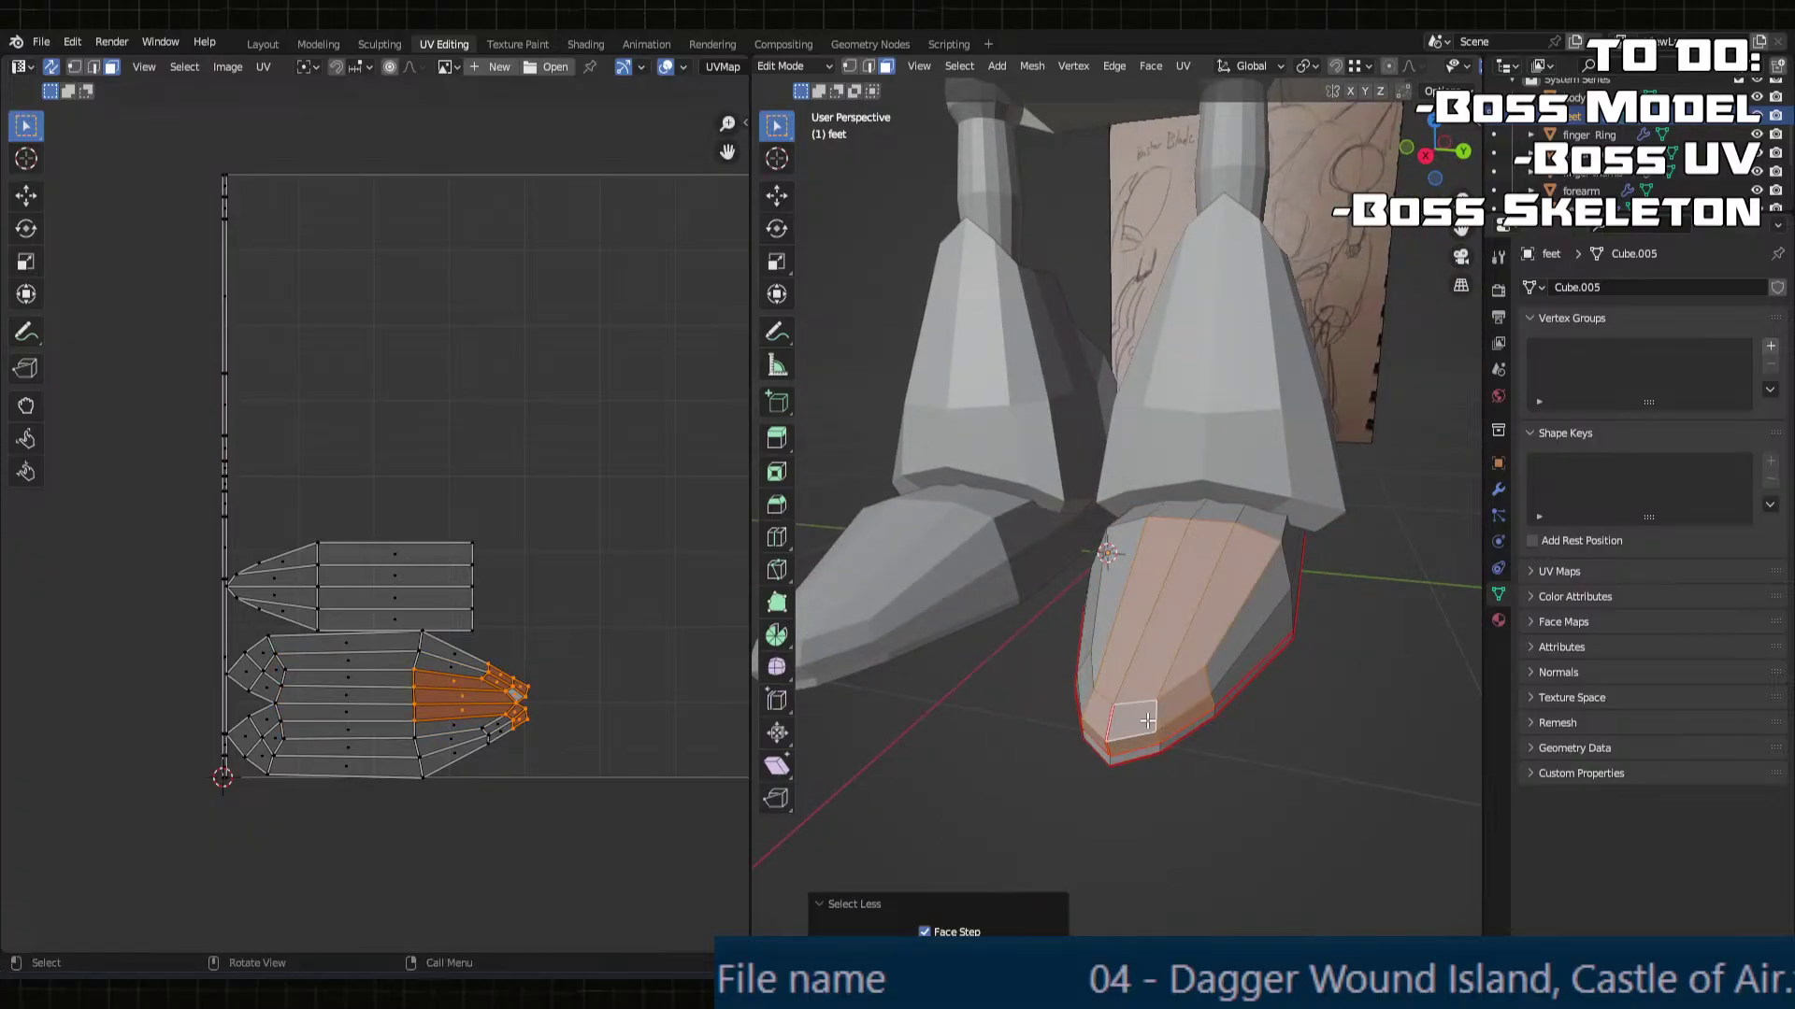
{"action": "middle_click_drag", "start_coordinate": [1147, 721], "coordinate": [1175, 694]}
{"action": "left_click", "coordinate": [1175, 694], "text": "shift"}
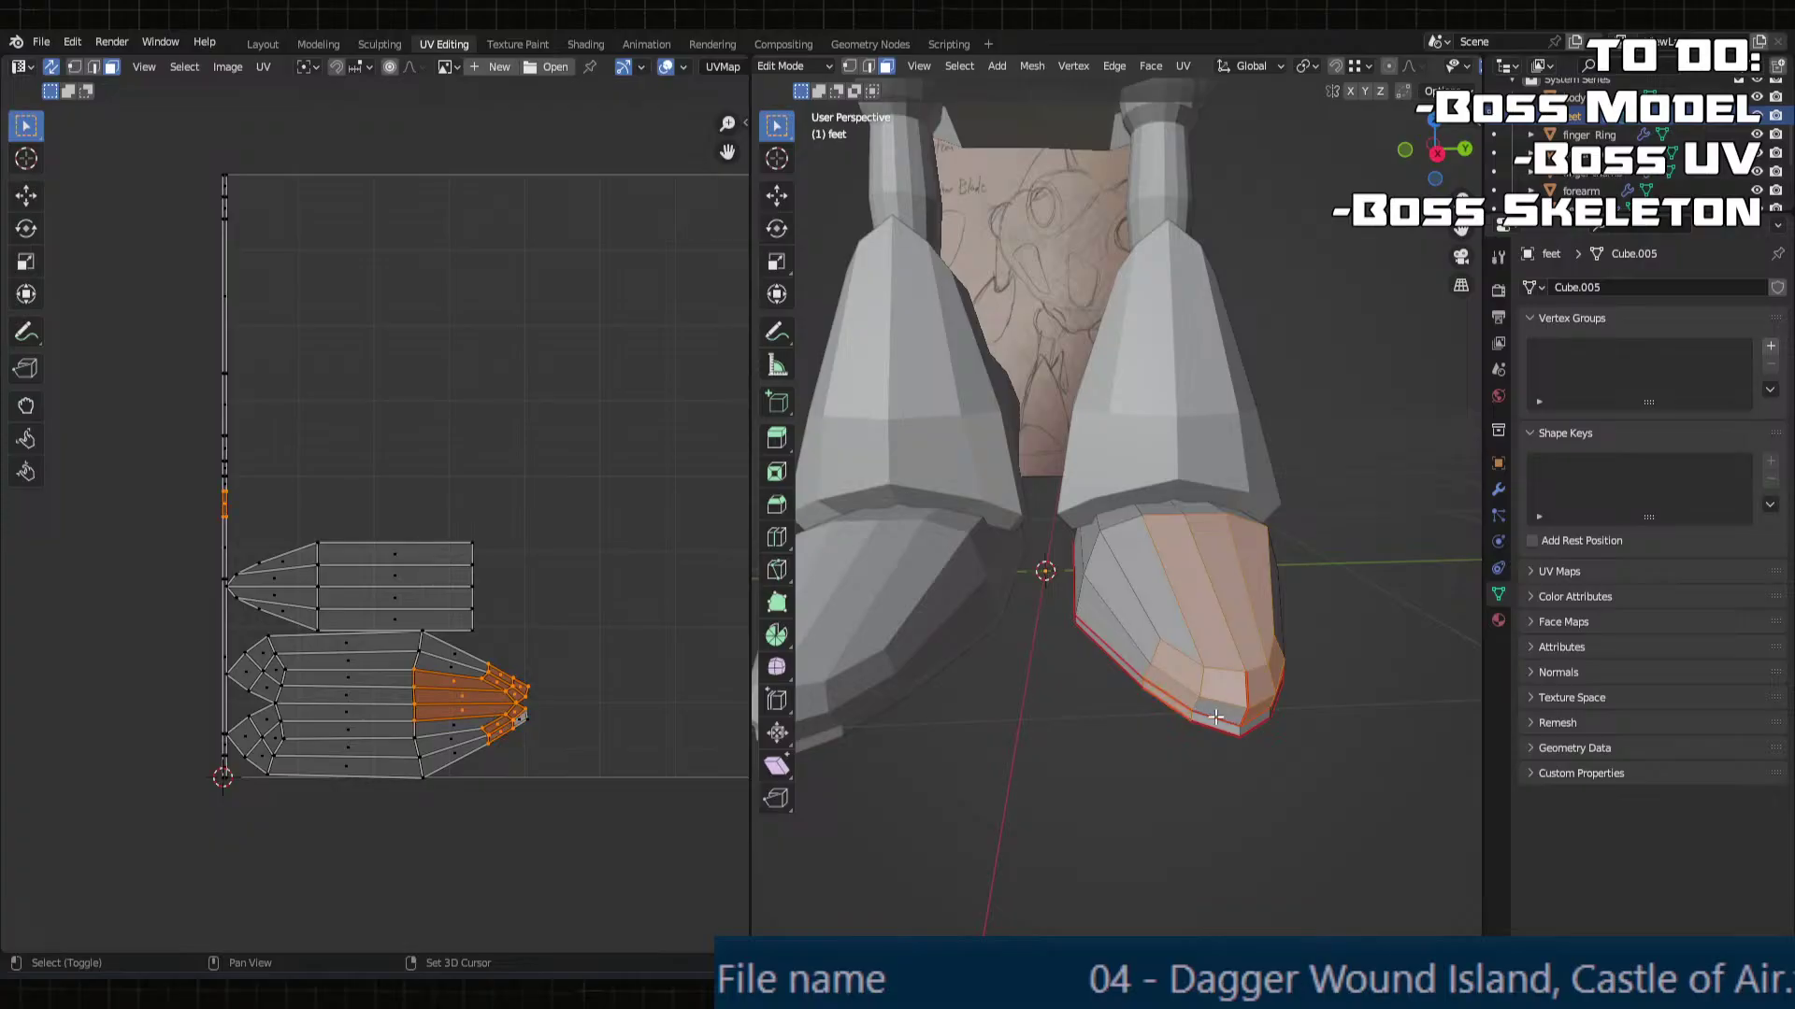
{"action": "middle_click_drag", "start_coordinate": [1246, 717], "coordinate": [1026, 517]}
{"action": "middle_click_drag", "start_coordinate": [1018, 429], "coordinate": [1034, 639]}
{"action": "key", "text": "g"}
{"action": "key", "text": "x"}
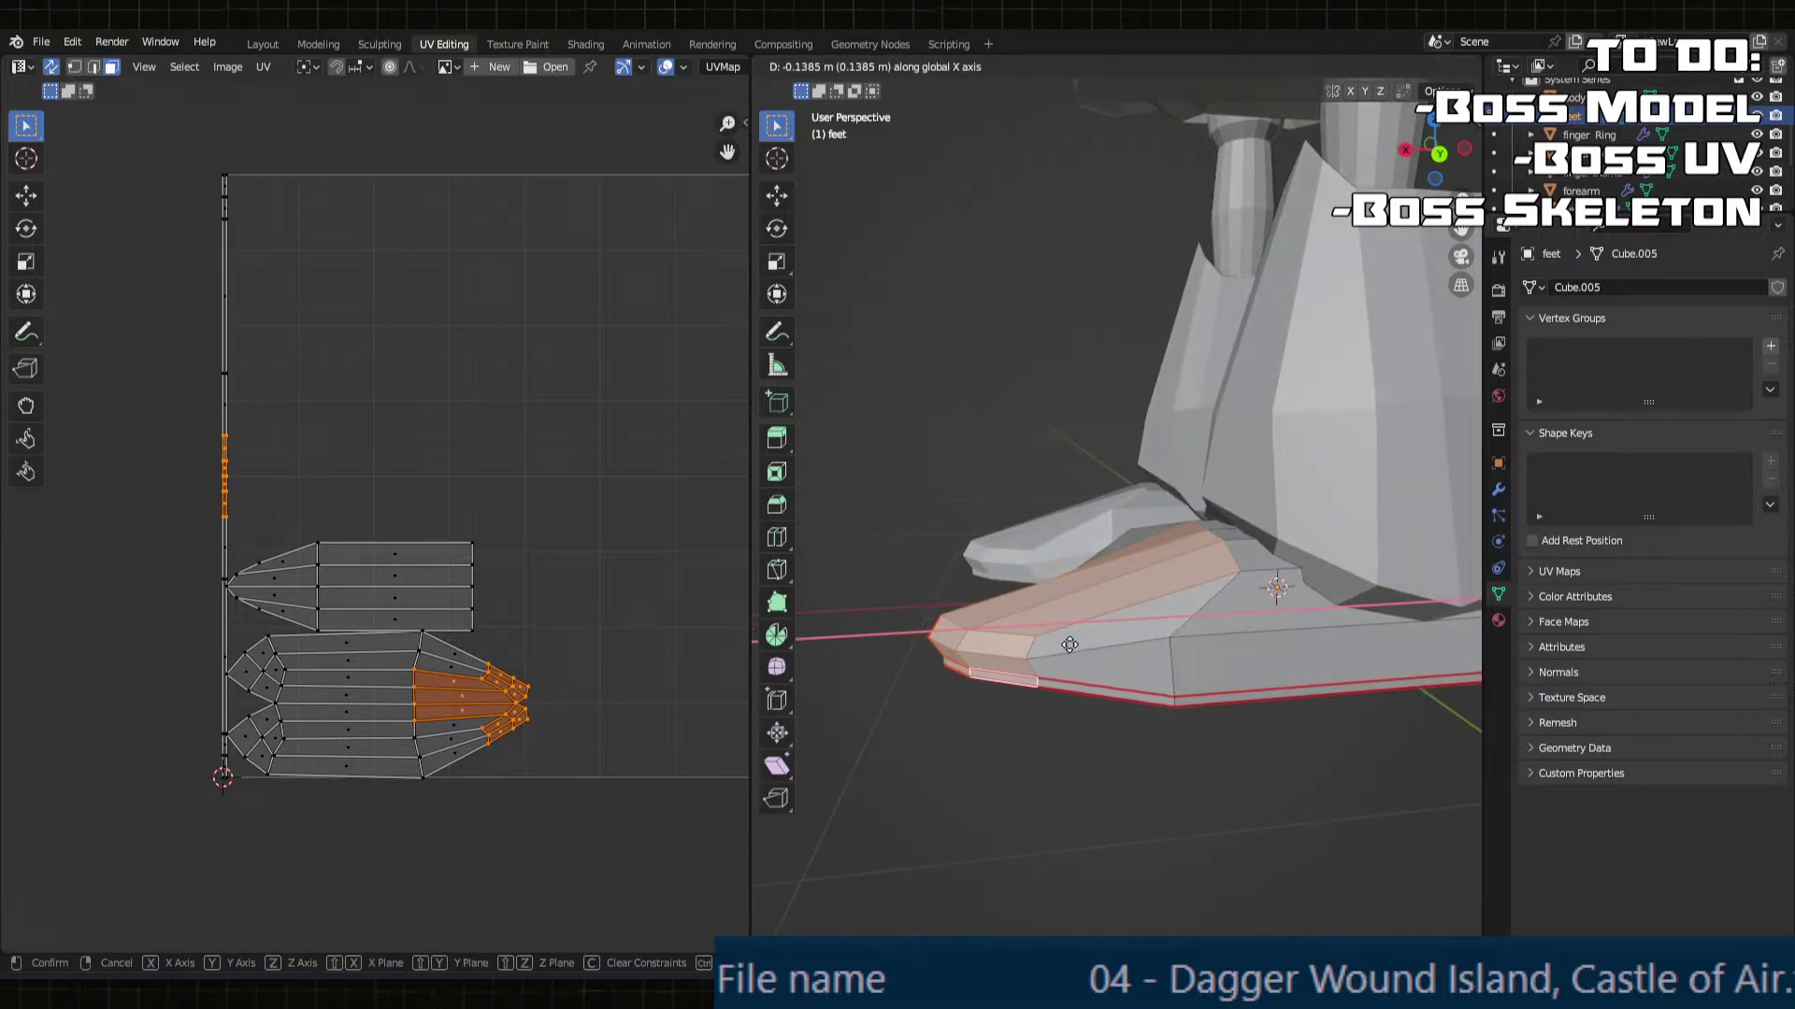
Step: Try to move the foot's front toe faces along the global X axis by about -0.14 m
{"action": "left_click", "coordinate": [1080, 645]}
{"action": "middle_click_drag", "start_coordinate": [1079, 645], "coordinate": [1292, 630]}
{"action": "middle_click_drag", "start_coordinate": [1138, 573], "coordinate": [1025, 591]}
{"action": "key", "text": "ctrl+z"}
Step: Select all faces of the foot's front section and move them about -0.22 m along the global X axis
{"action": "key", "text": "g"}
{"action": "key", "text": "x"}
{"action": "left_click", "coordinate": [1166, 559]}
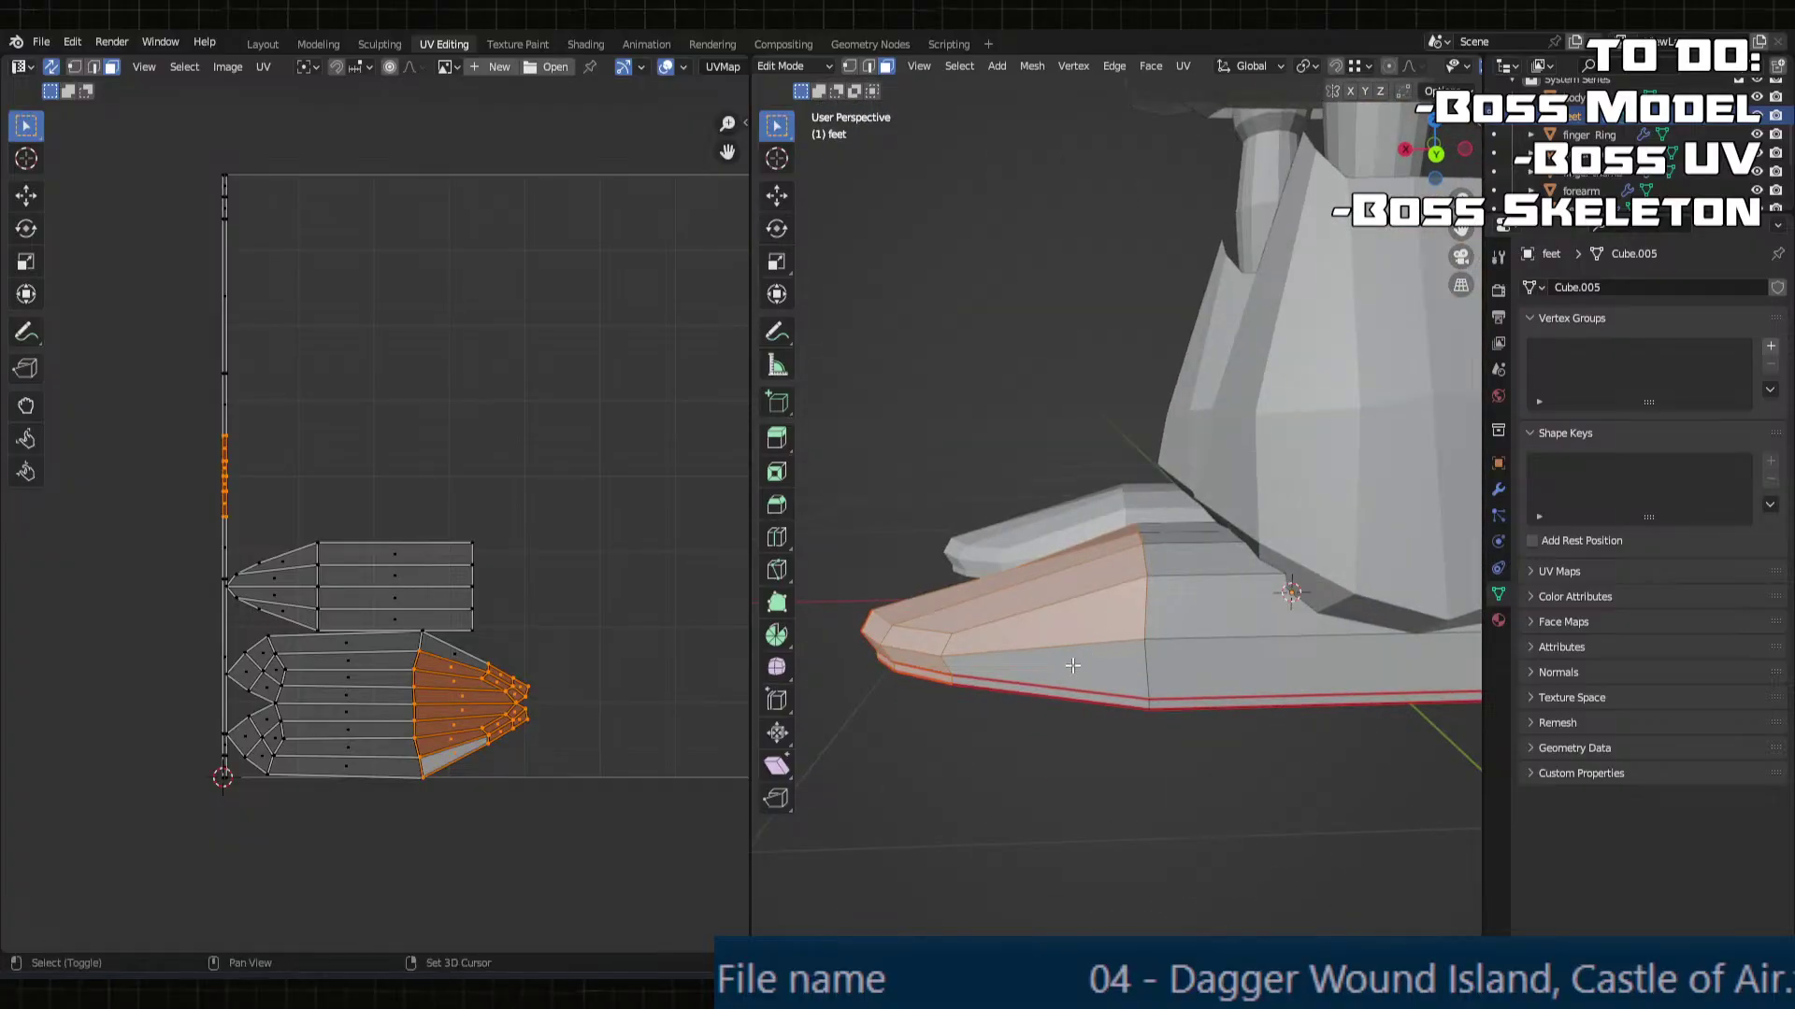
{"action": "middle_click_drag", "start_coordinate": [1051, 689], "coordinate": [1027, 612]}
{"action": "key", "text": "g"}
{"action": "key", "text": "x"}
{"action": "left_click", "coordinate": [1174, 593]}
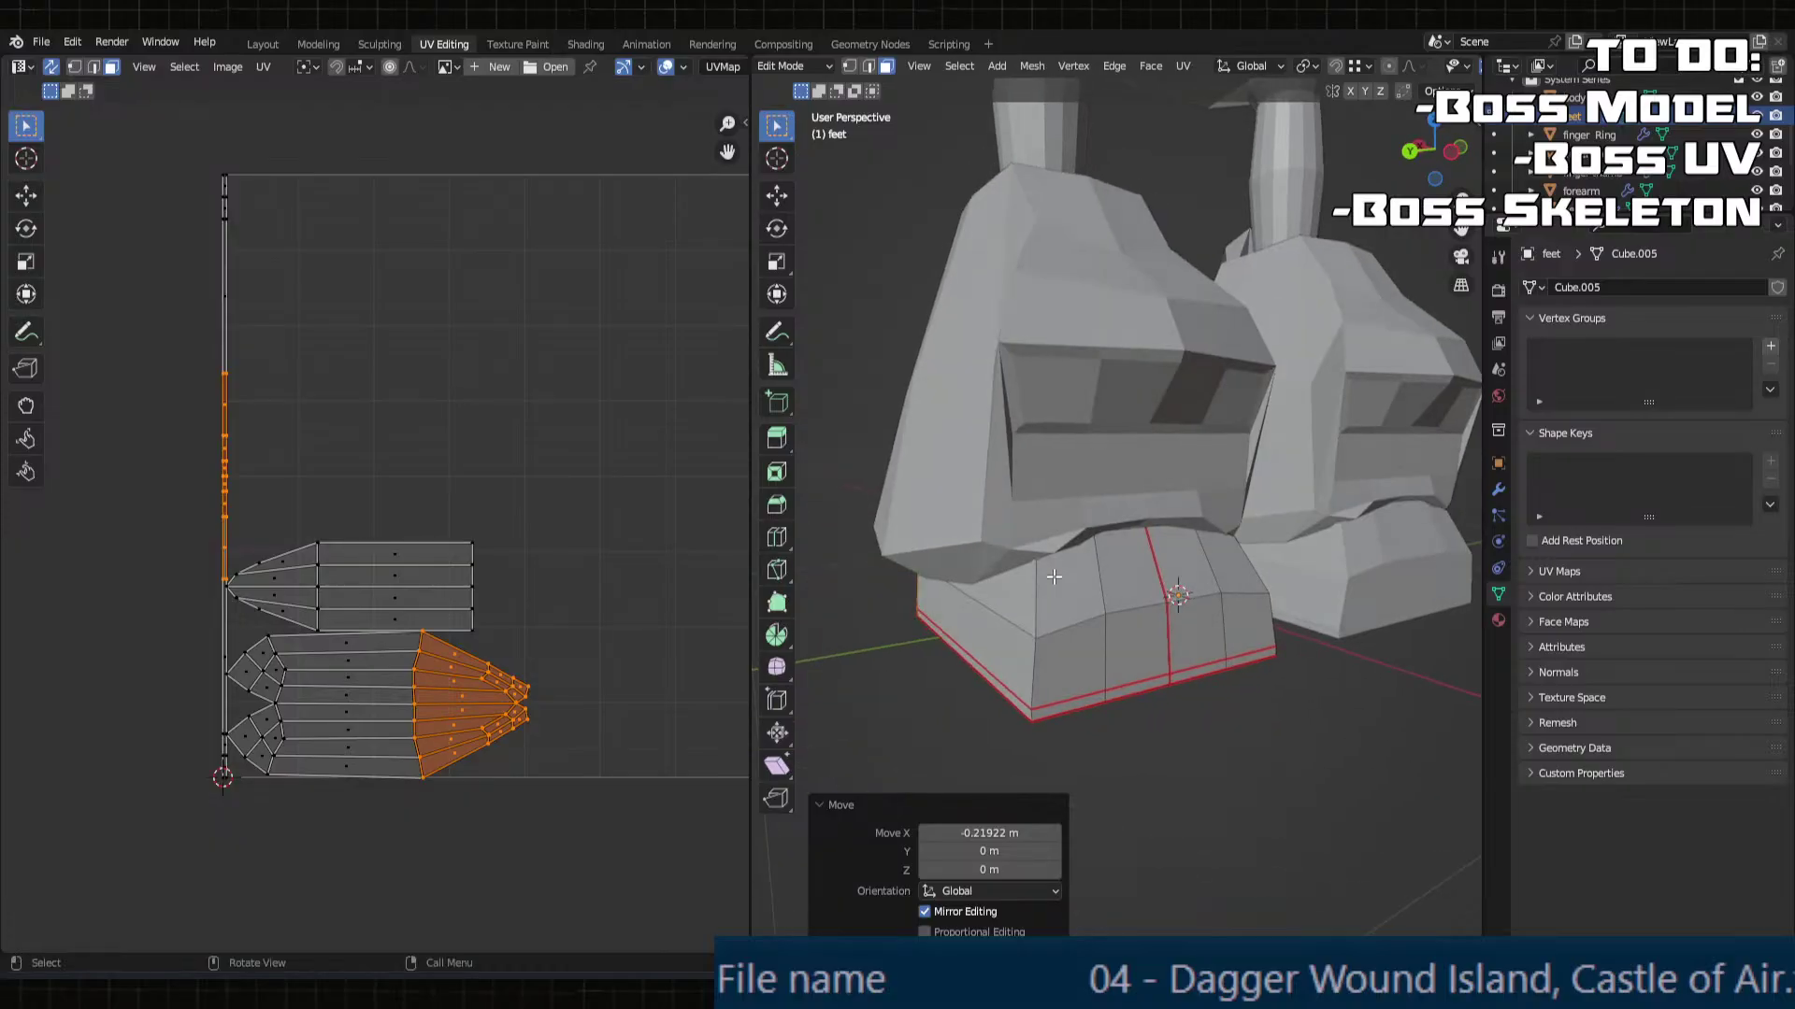
Step: Select all the rear heel faces of the foot and move them along the global X axis
{"action": "left_click", "coordinate": [1028, 607]}
{"action": "left_click", "coordinate": [1029, 661], "text": "shift"}
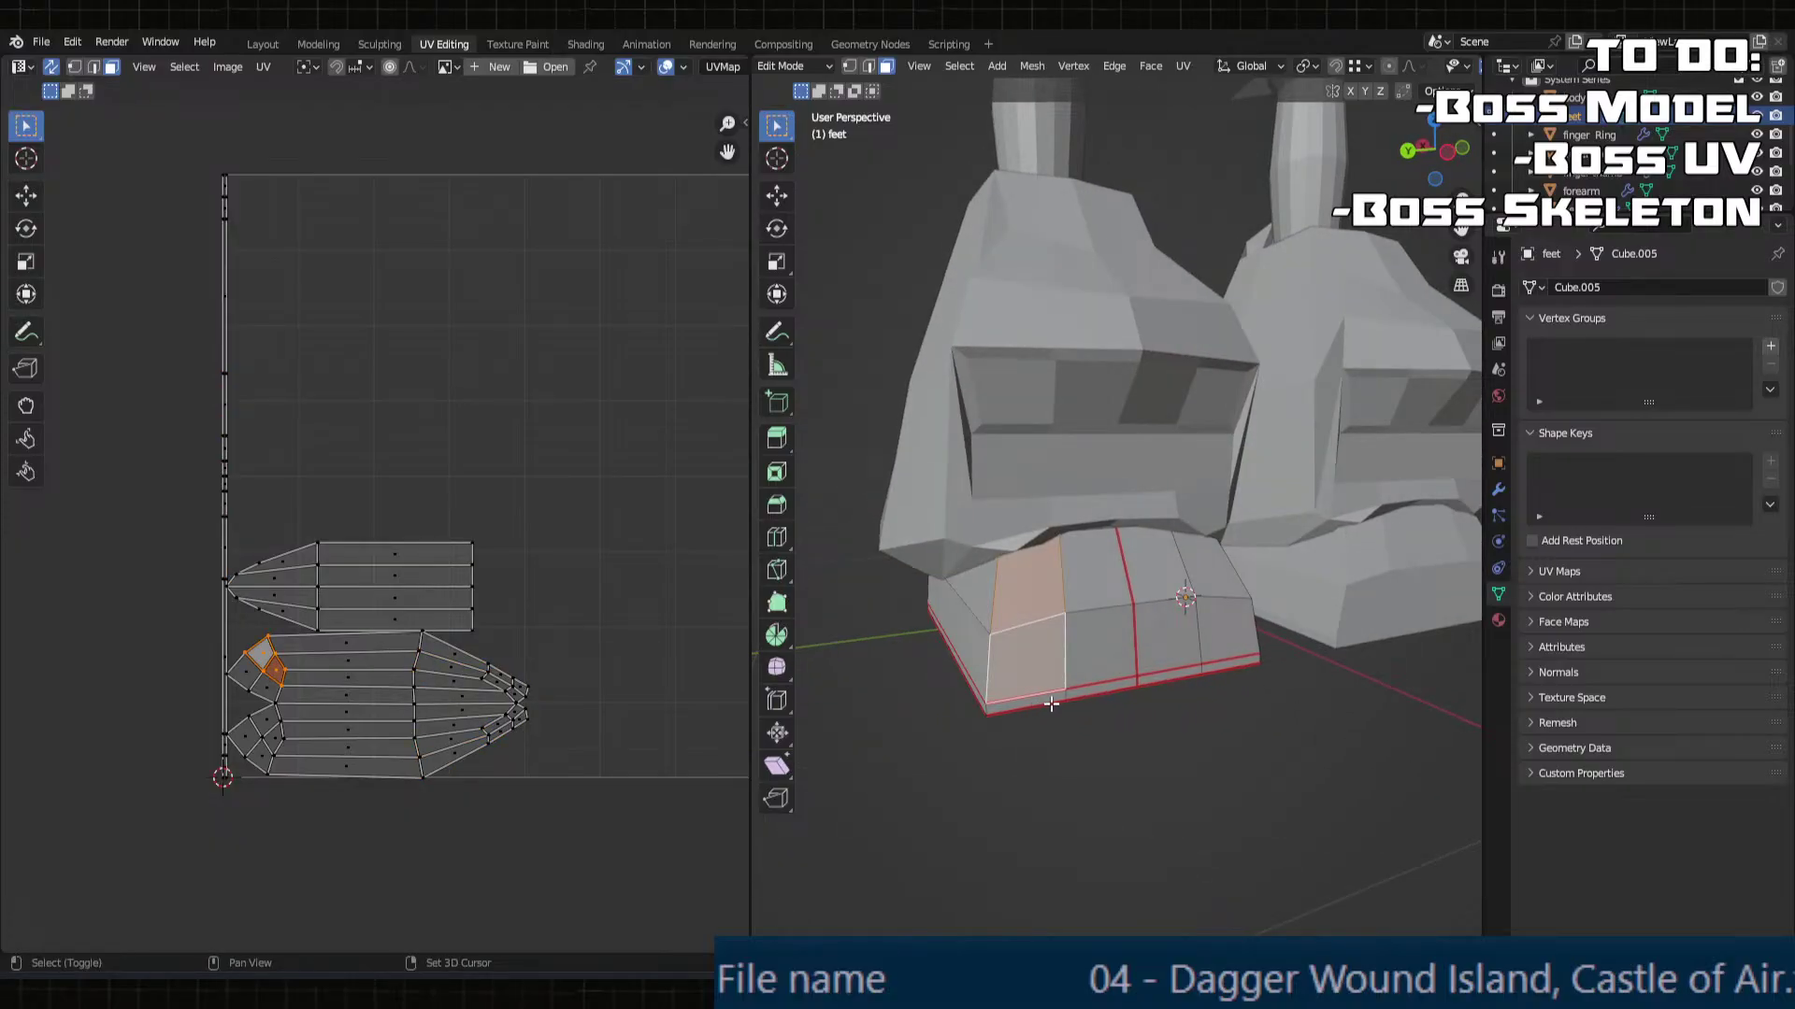
{"action": "left_click", "coordinate": [1033, 703], "text": "shift"}
{"action": "left_click", "coordinate": [1090, 656], "text": "shift"}
{"action": "left_click", "coordinate": [1155, 581], "text": "shift"}
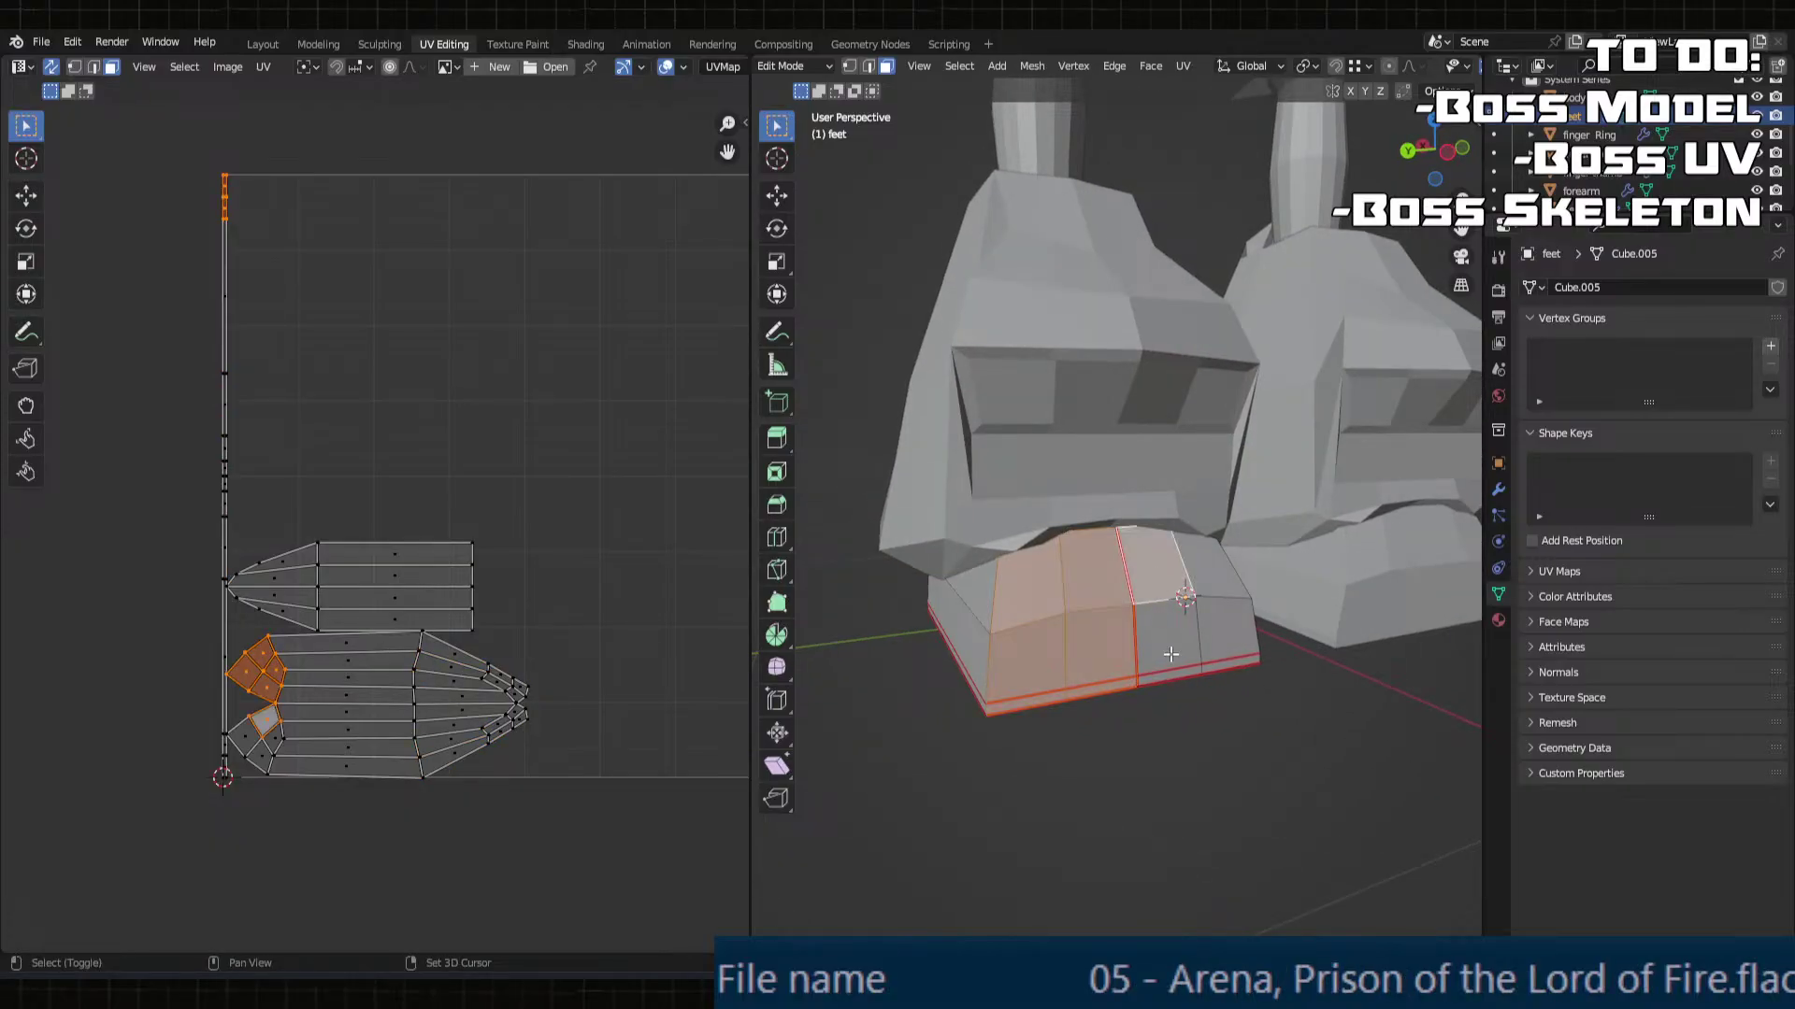
{"action": "left_click", "coordinate": [1176, 659], "text": "shift"}
{"action": "left_click", "coordinate": [1173, 678], "text": "shift"}
{"action": "left_click", "coordinate": [1225, 654], "text": "shift"}
{"action": "key", "text": "g"}
{"action": "middle_click_drag", "start_coordinate": [1193, 593], "coordinate": [1011, 509]}
{"action": "key", "text": "x"}
{"action": "left_click", "coordinate": [1159, 654]}
{"action": "key", "text": "Tab"}
Step: Add a single loop cut across the foot's front section, halfway between the ankle and the toe
{"action": "middle_click_drag", "start_coordinate": [1017, 559], "coordinate": [1173, 575]}
{"action": "scroll", "coordinate": [1178, 588], "scroll_direction": "up", "scroll_amount": 3}
{"action": "left_click", "coordinate": [1179, 599]}
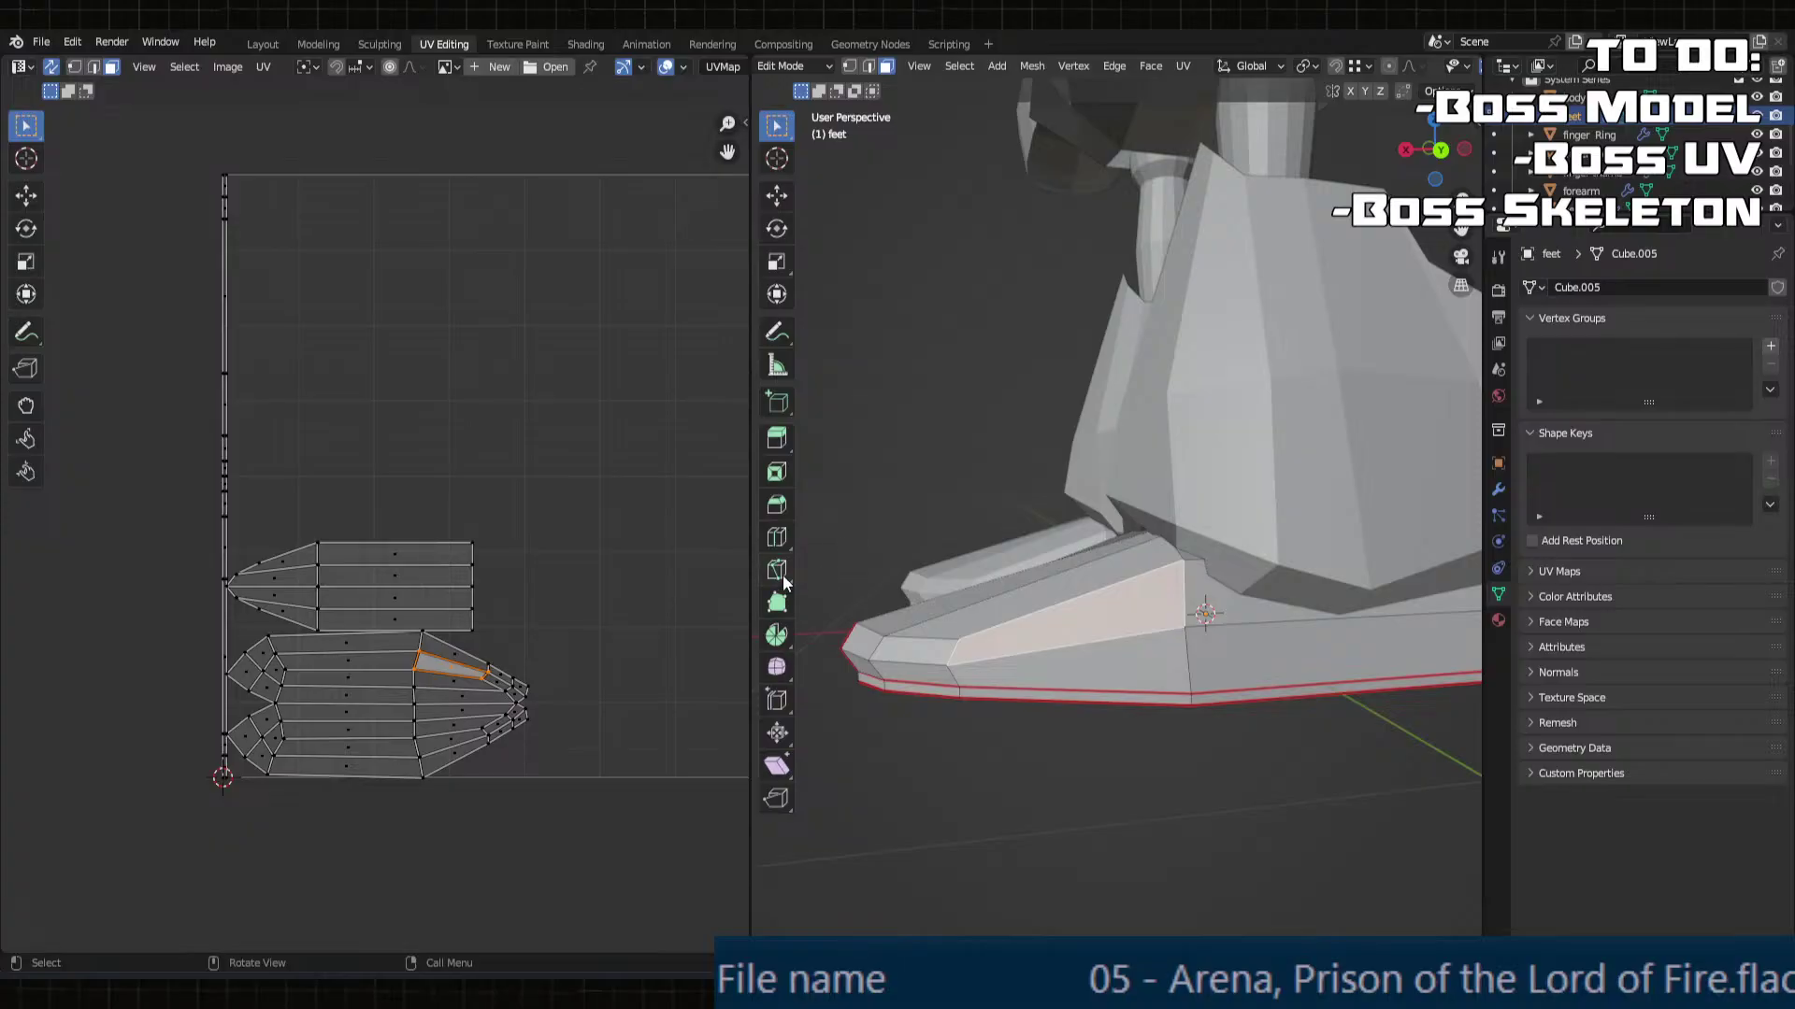
{"action": "left_click", "coordinate": [778, 536]}
{"action": "left_click", "coordinate": [1091, 616]}
{"action": "middle_click_drag", "start_coordinate": [1092, 616], "coordinate": [1072, 495]}
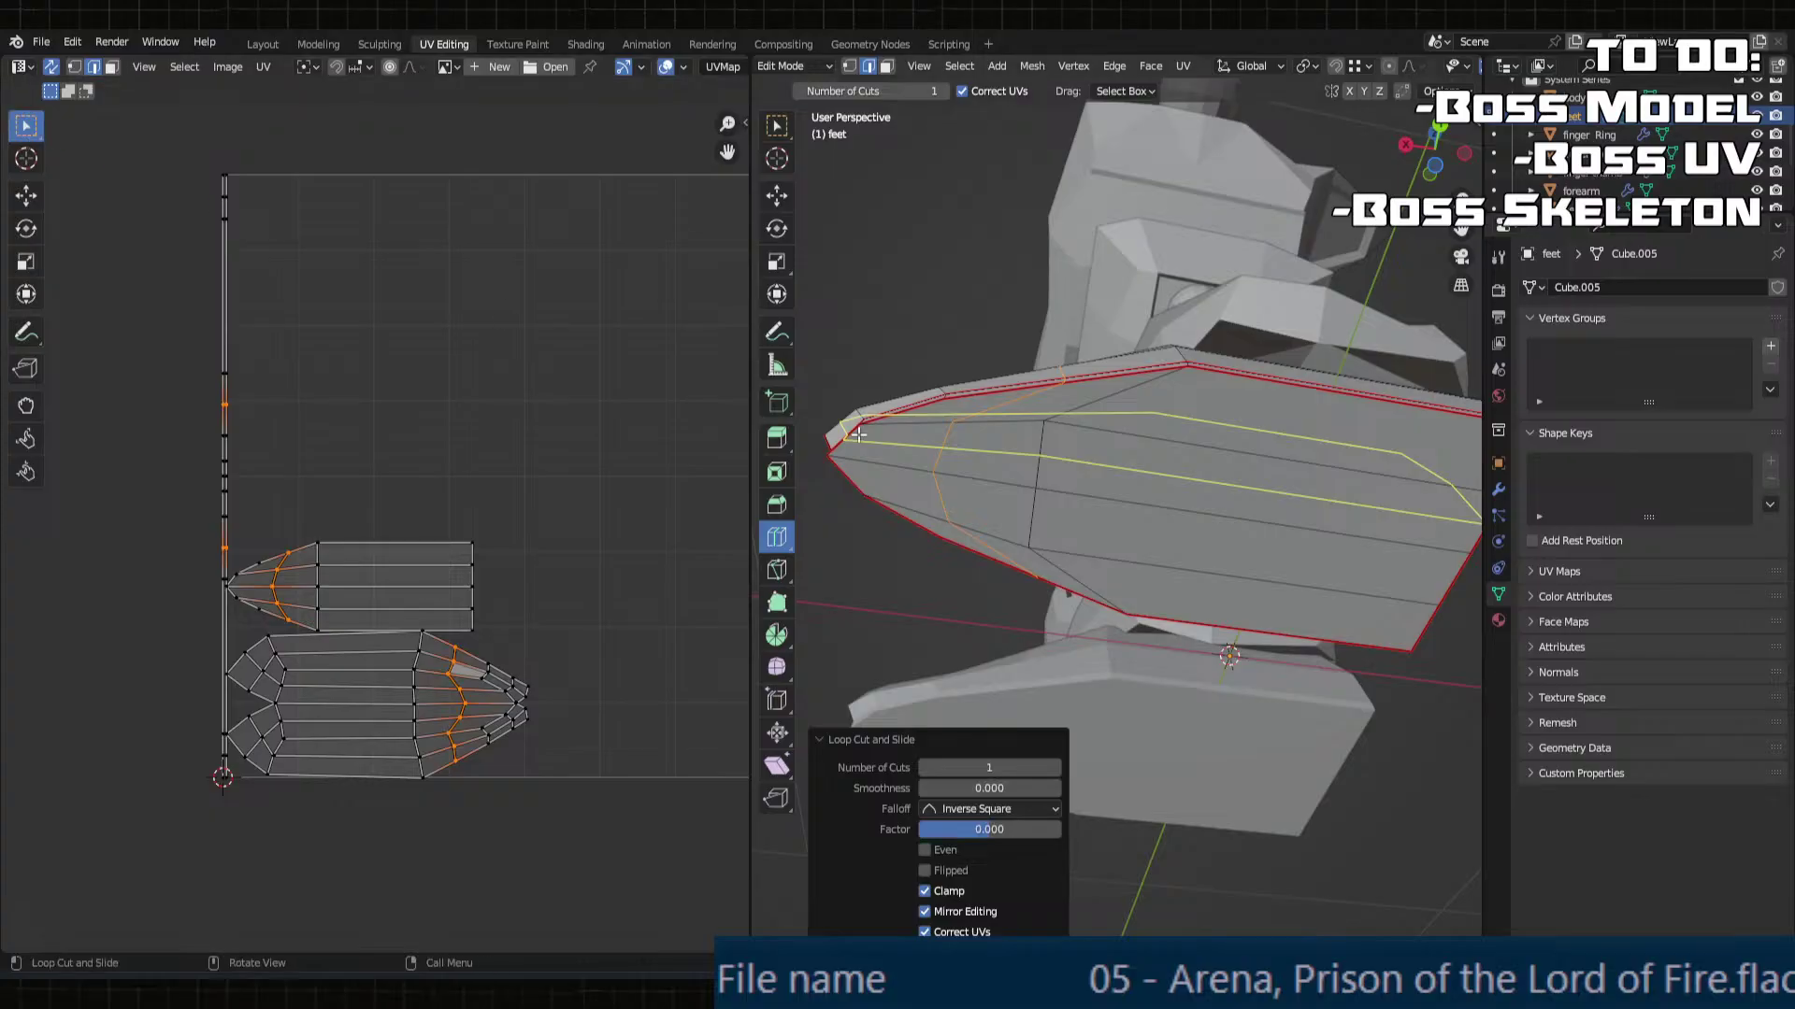
{"action": "left_click", "coordinate": [785, 133]}
Step: Select the two central sole faces behind the new loop and move them about -0.20 m along the global X axis
{"action": "left_click", "coordinate": [950, 445]}
{"action": "key", "text": "3"}
{"action": "left_click", "coordinate": [991, 466]}
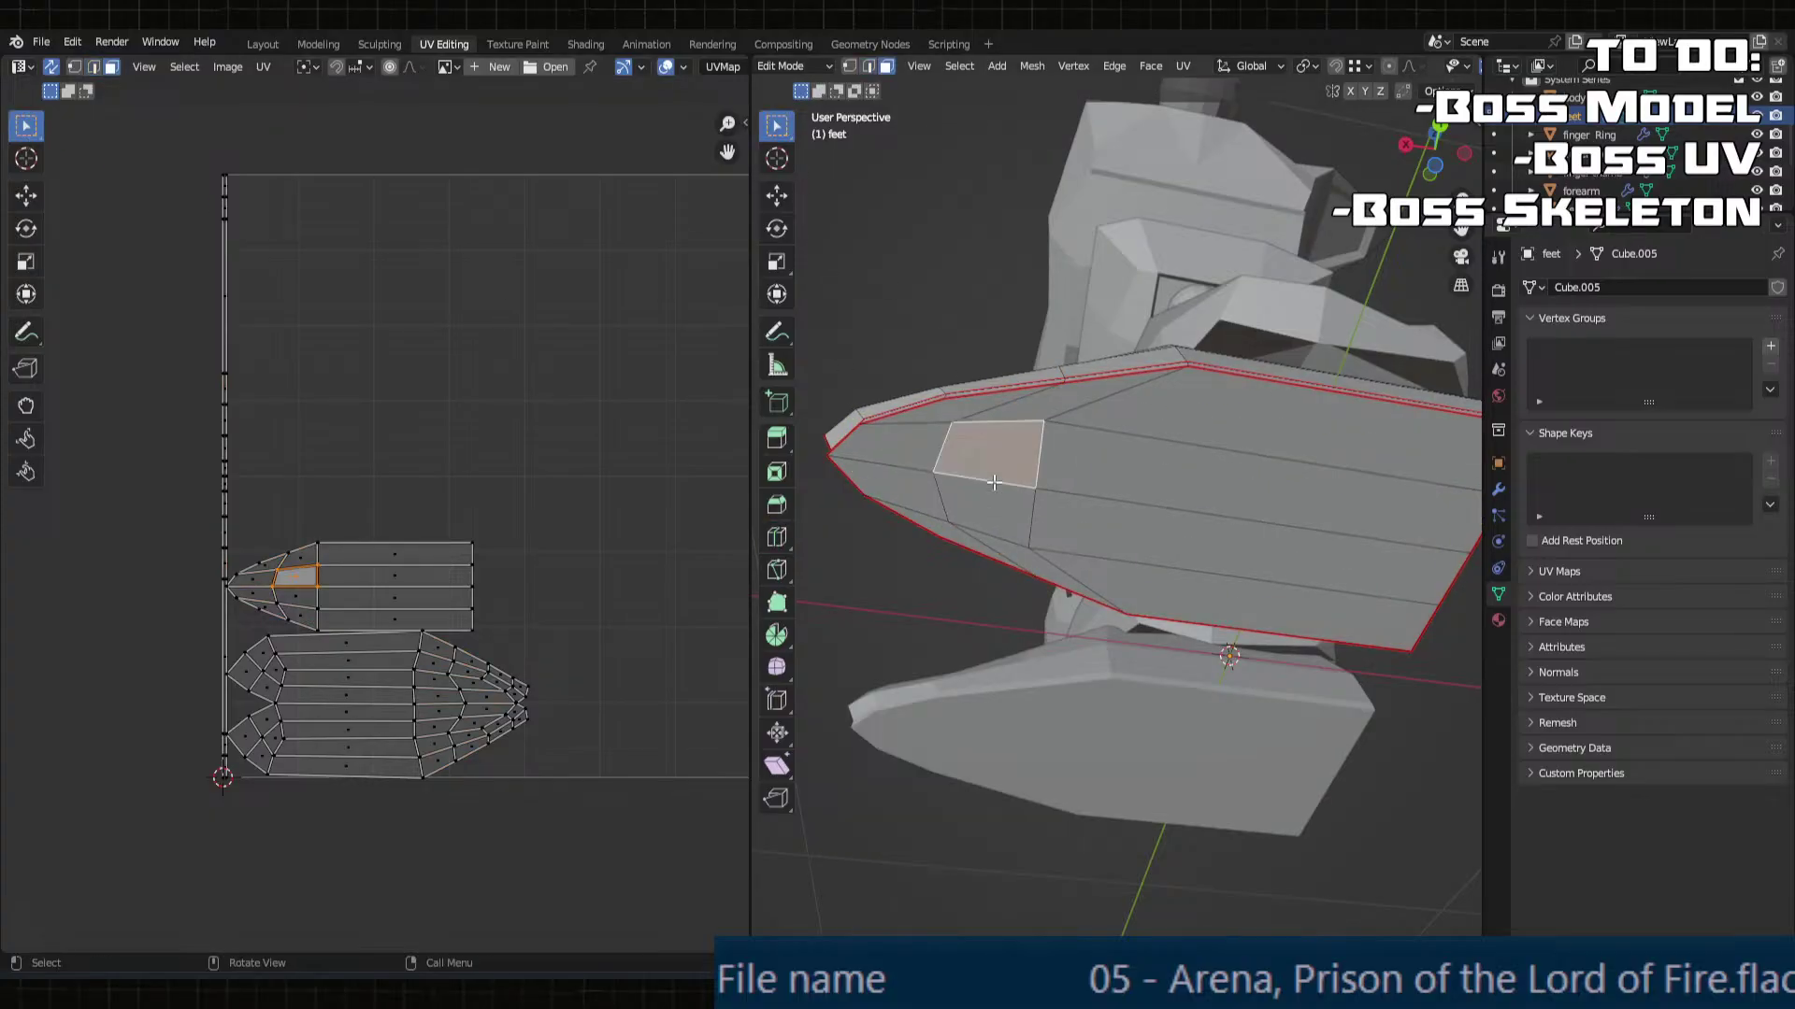
{"action": "middle_click_drag", "start_coordinate": [994, 482], "coordinate": [972, 496]}
{"action": "key", "text": "g"}
{"action": "key", "text": "x"}
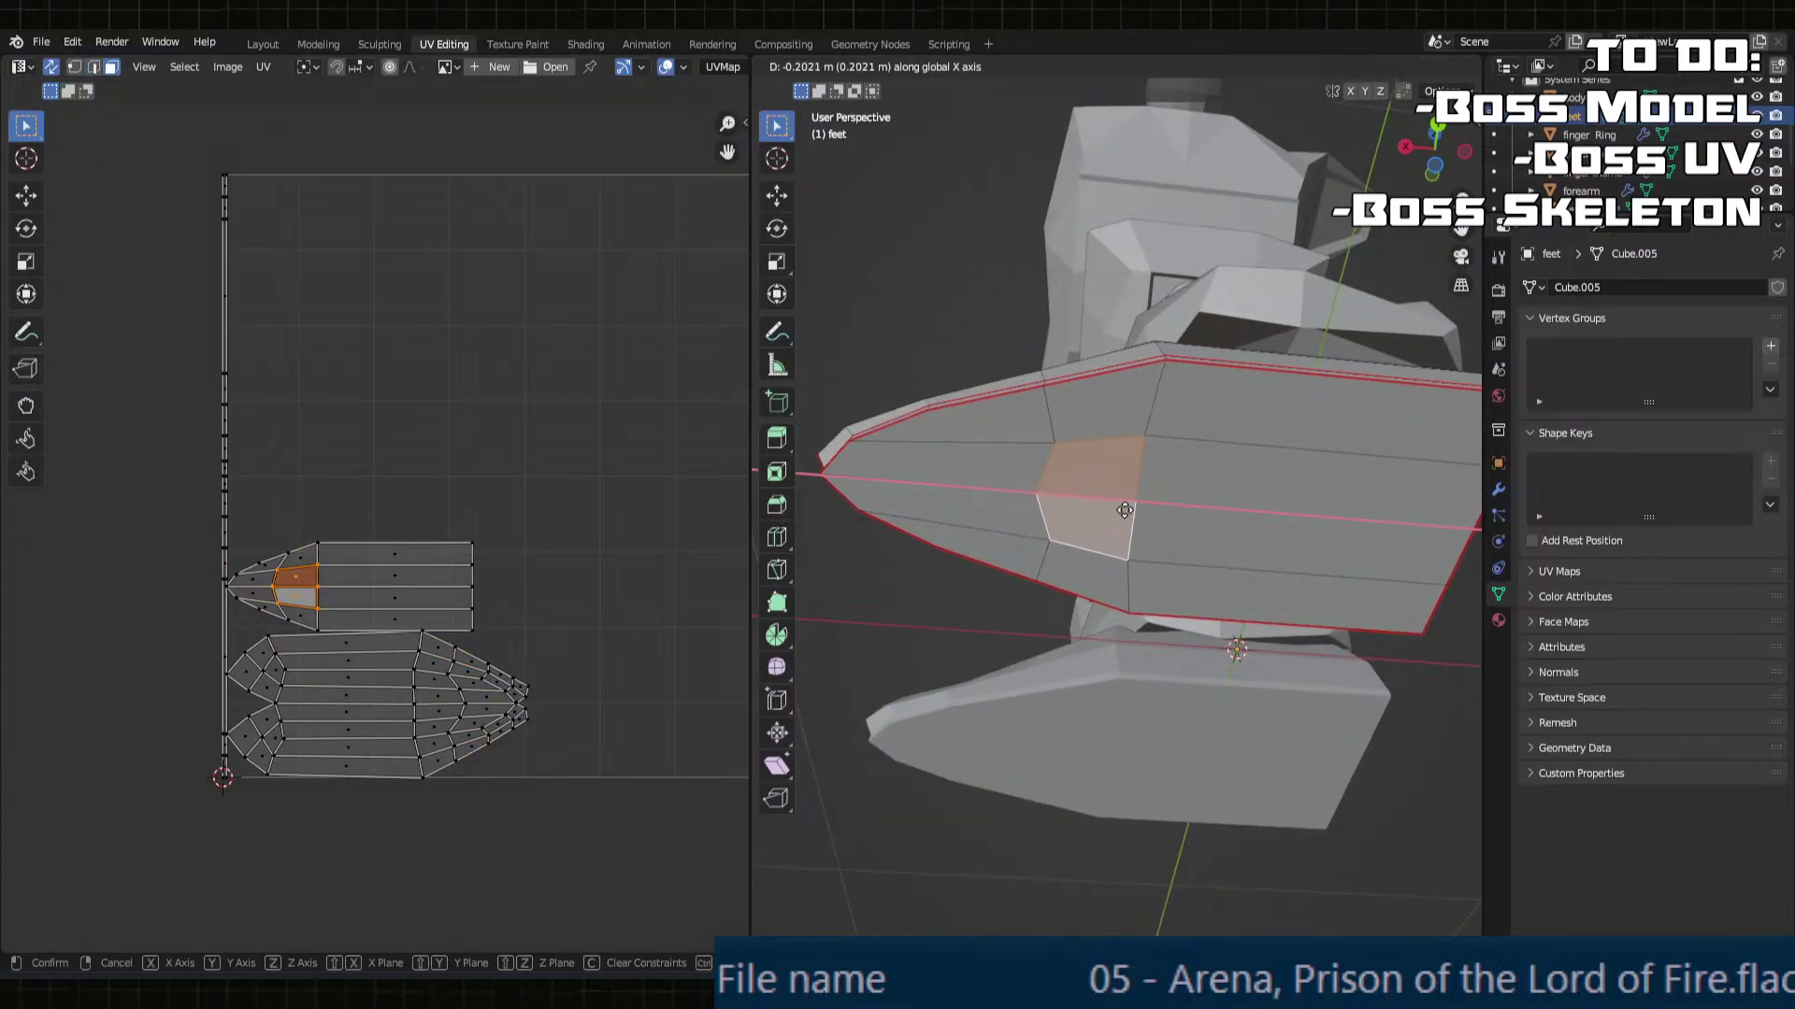
{"action": "left_click", "coordinate": [1125, 509]}
{"action": "middle_click_drag", "start_coordinate": [1124, 509], "coordinate": [1162, 540]}
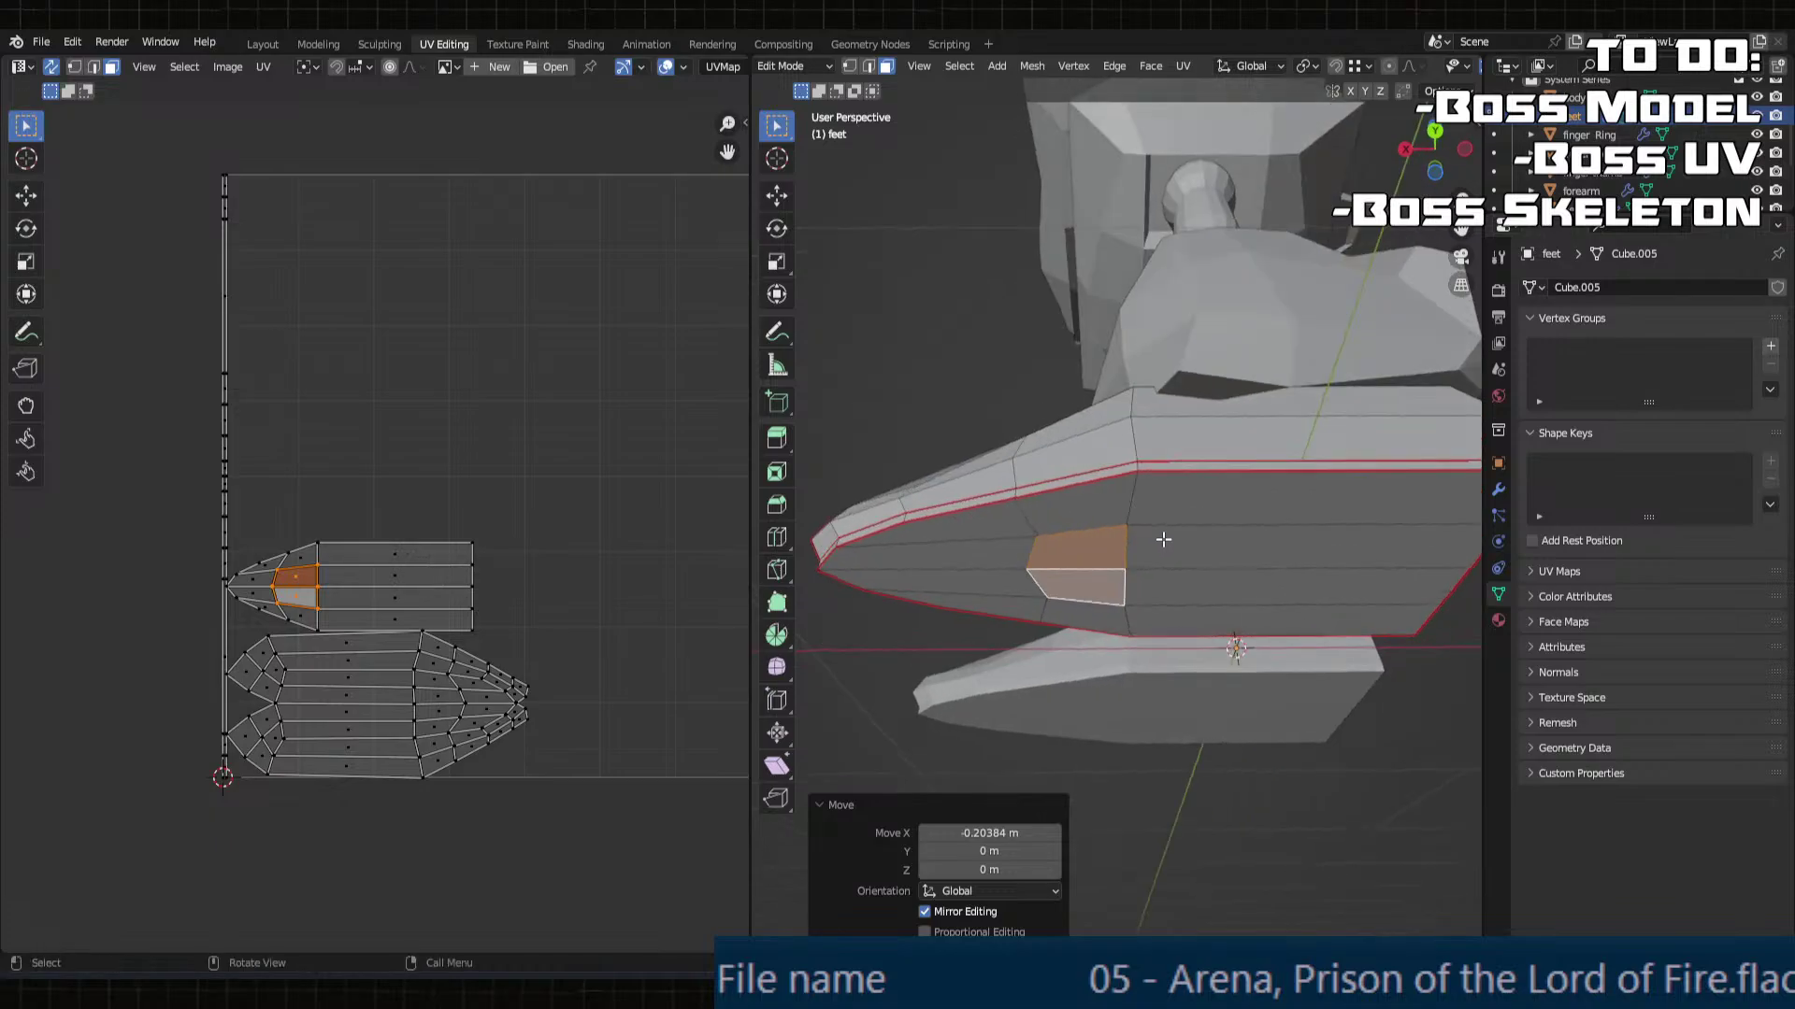
Step: Shift two inner vertices of the sole's new loop slightly along the global X axis to even out the loop
{"action": "key", "text": "2"}
{"action": "middle_click_drag", "start_coordinate": [1029, 555], "coordinate": [1050, 524]}
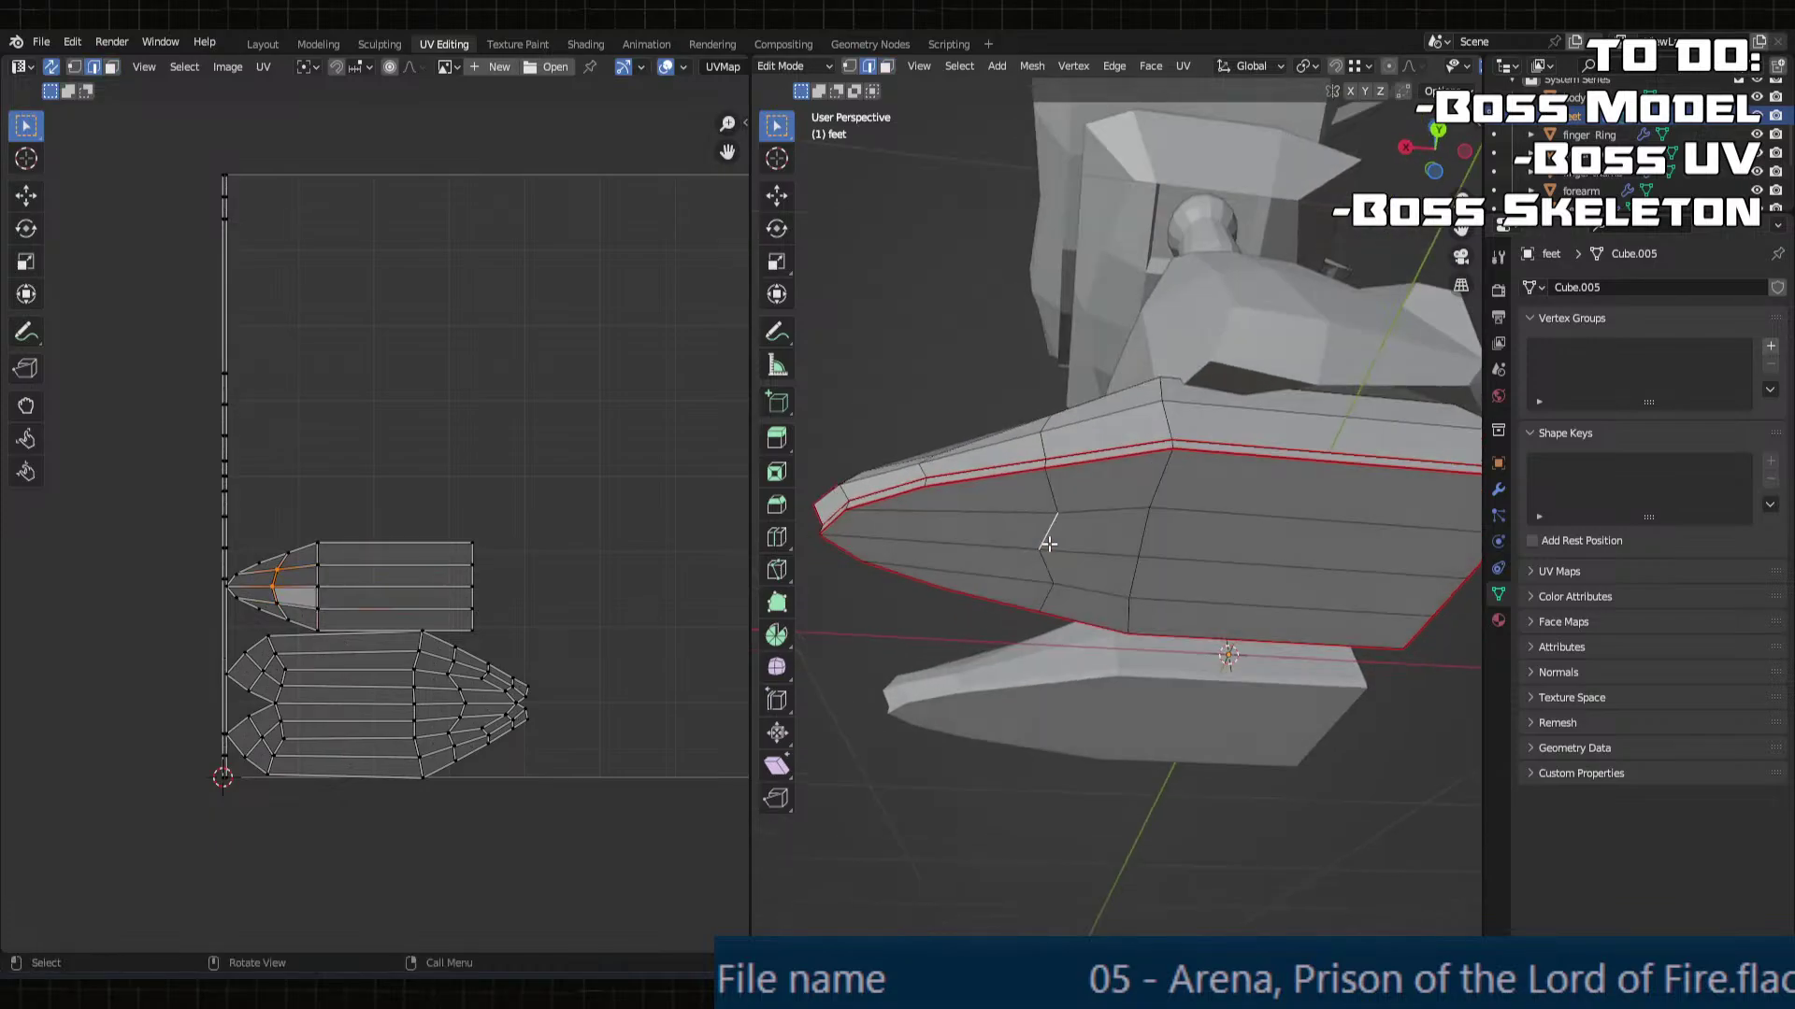
{"action": "key", "text": "1"}
{"action": "key", "text": "g"}
{"action": "key", "text": "x"}
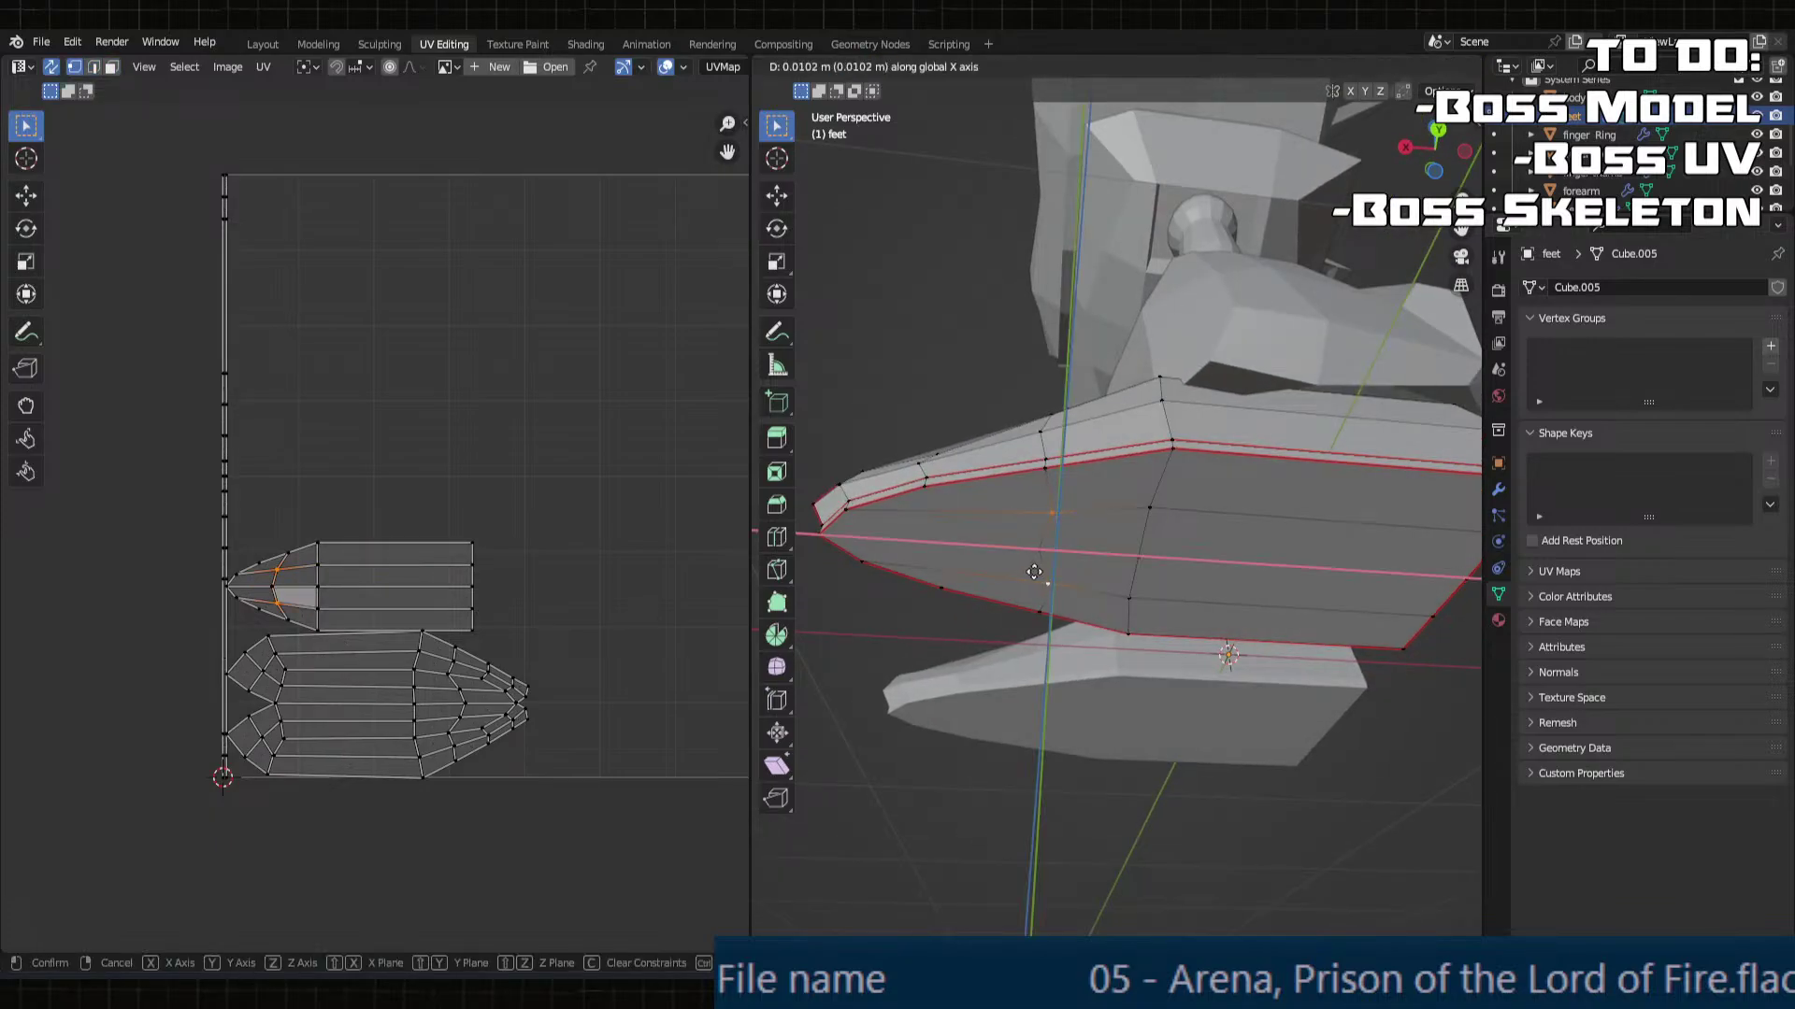
{"action": "left_click", "coordinate": [1035, 561]}
{"action": "middle_click_drag", "start_coordinate": [1036, 561], "coordinate": [1160, 662]}
Step: Unwrap the entire foot mesh again and return to Object Mode
{"action": "key", "text": "Tab"}
{"action": "key", "text": "Tab"}
{"action": "key", "text": "a"}
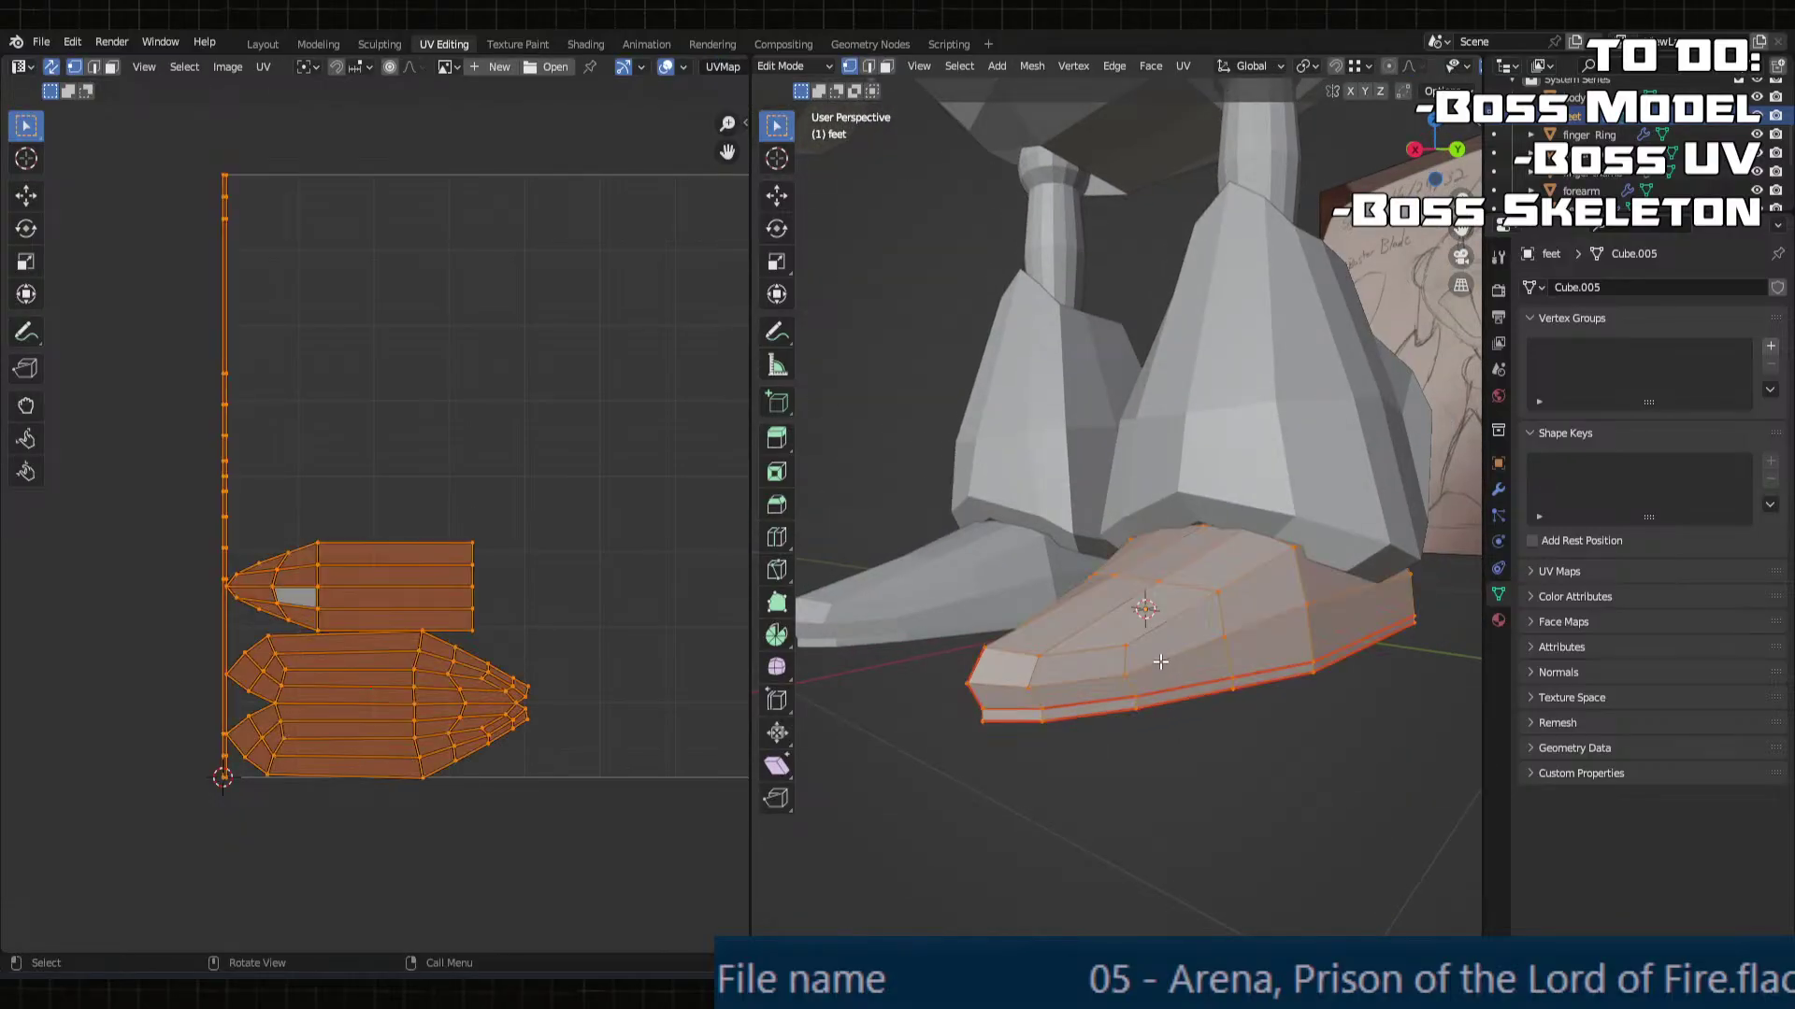
{"action": "key", "text": "u"}
{"action": "left_click", "coordinate": [1075, 664]}
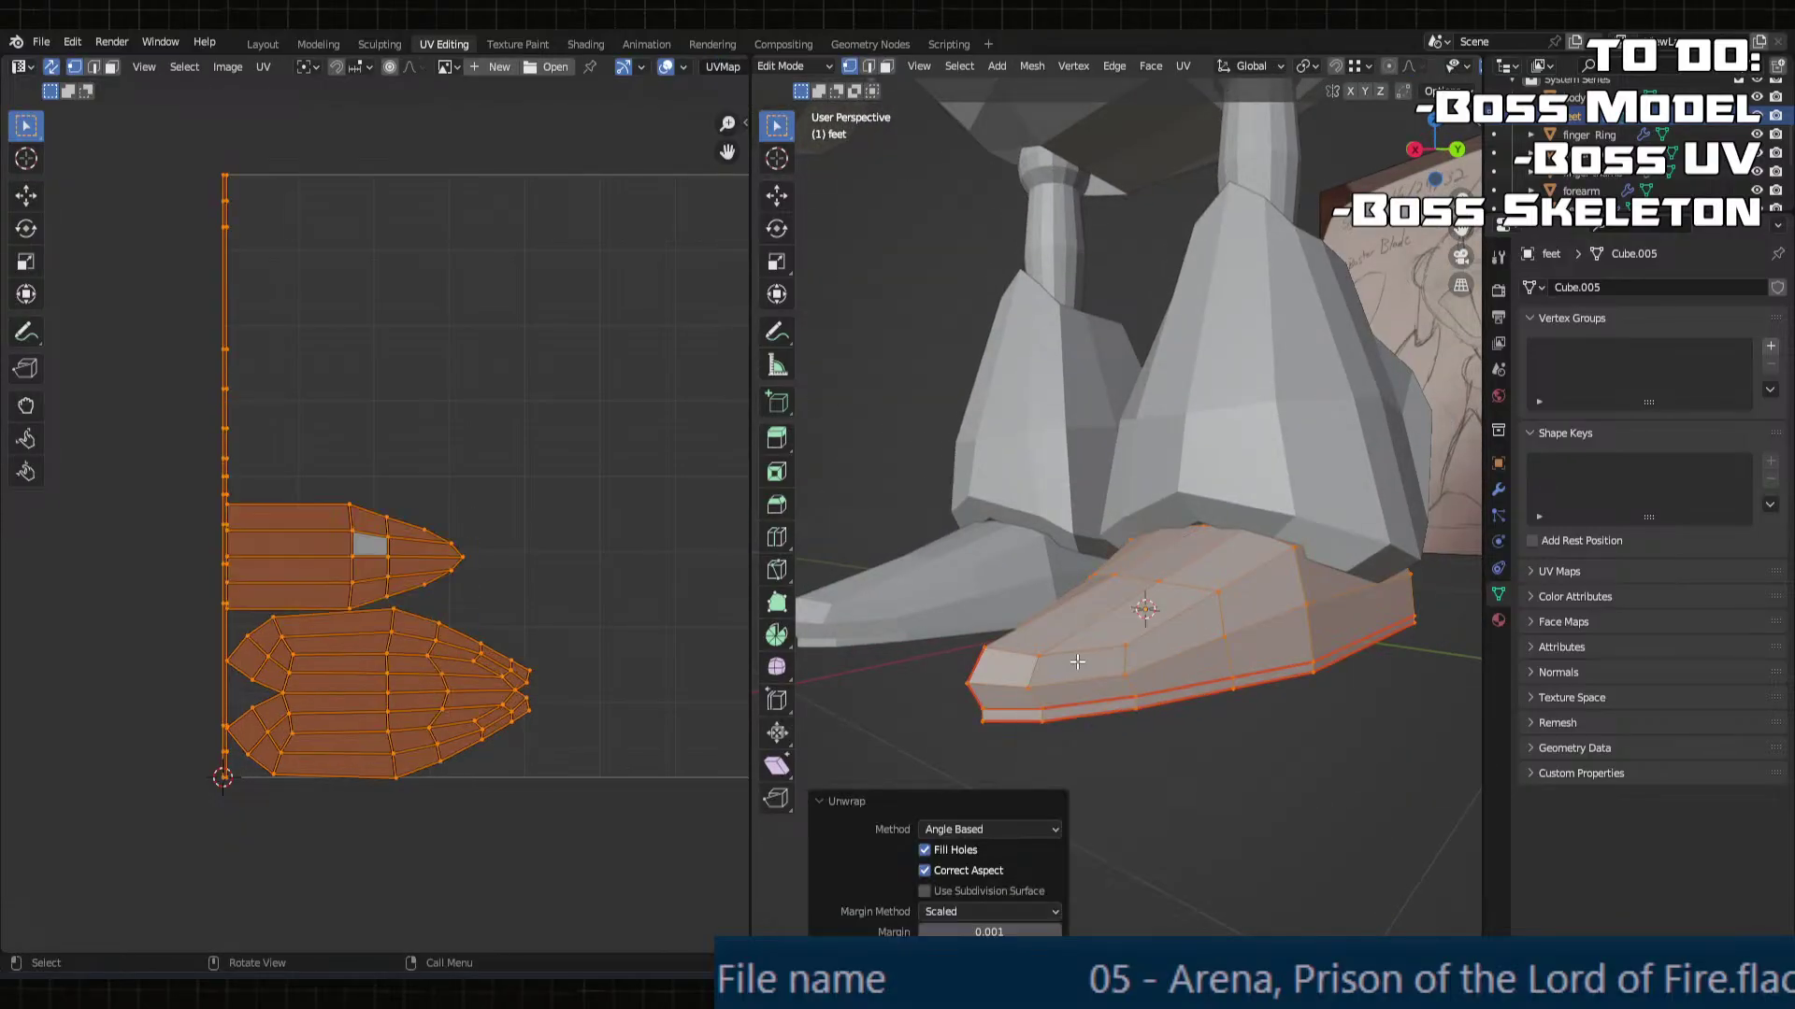
{"action": "left_click", "coordinate": [1216, 757]}
{"action": "middle_click_drag", "start_coordinate": [1178, 638], "coordinate": [1122, 614]}
{"action": "key", "text": "Tab"}
{"action": "middle_click_drag", "start_coordinate": [1122, 613], "coordinate": [1018, 611]}
{"action": "scroll", "coordinate": [1018, 611], "scroll_direction": "down", "scroll_amount": 4}
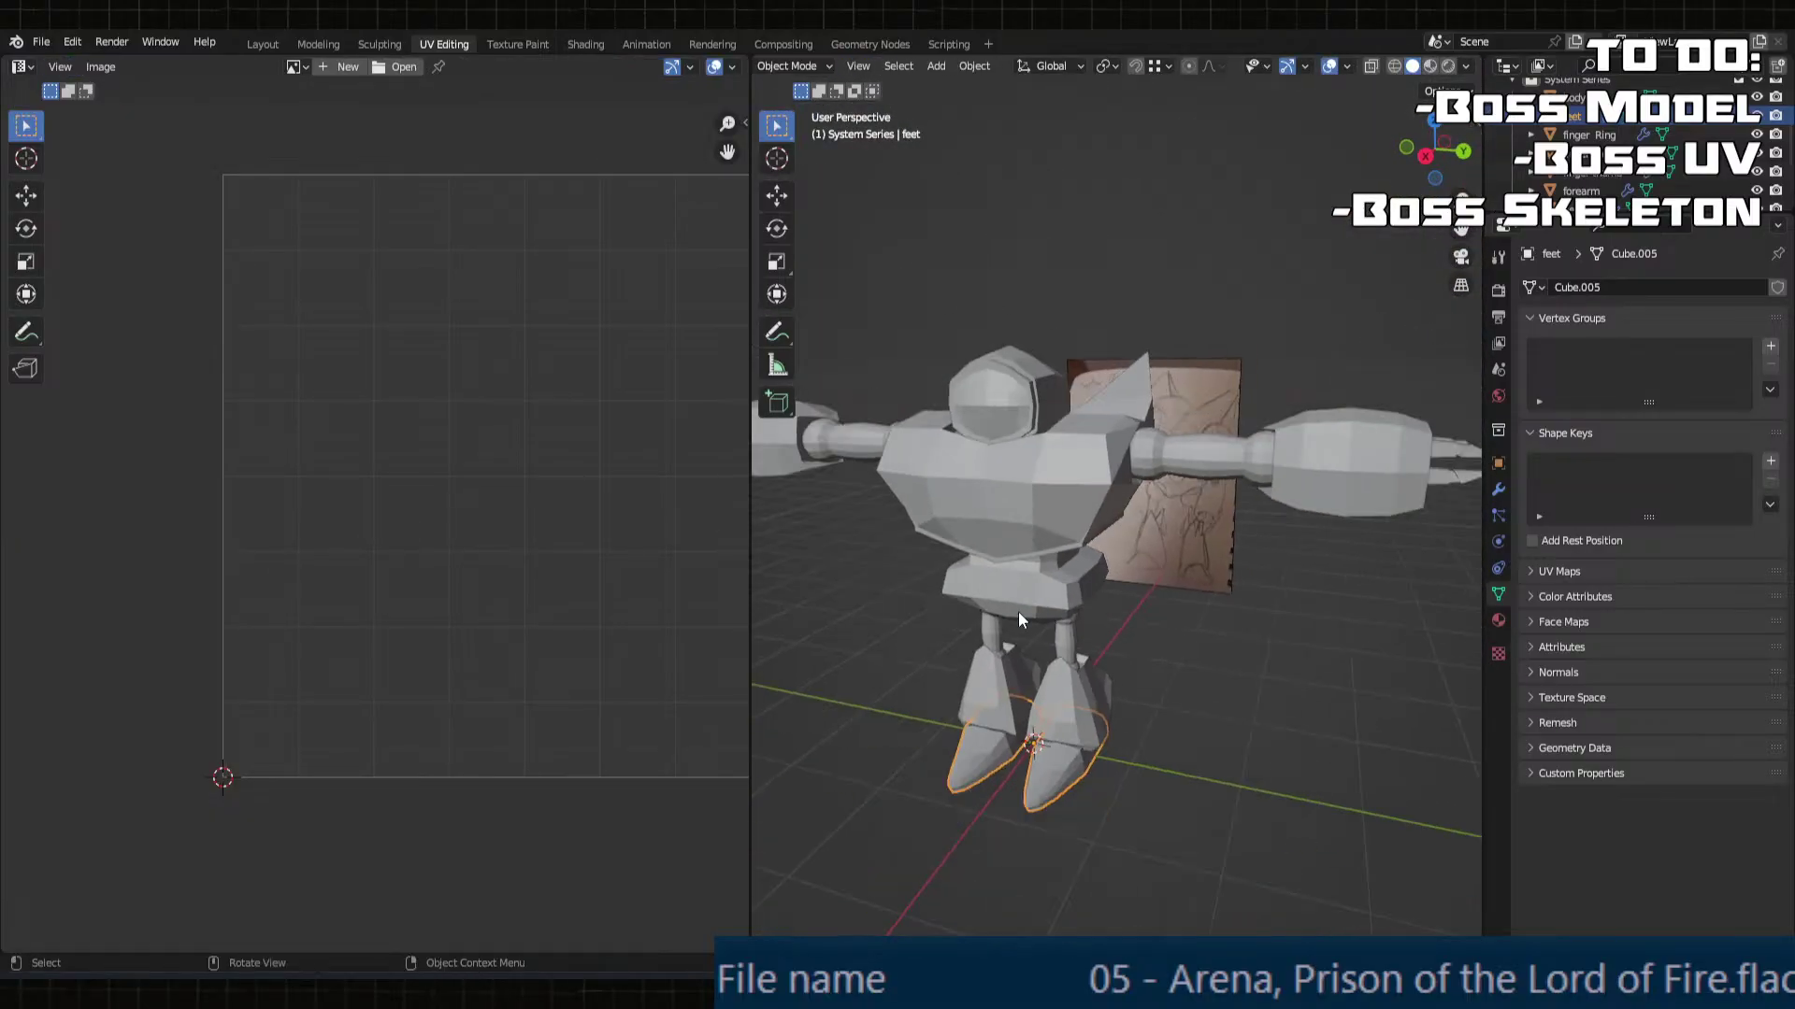
Step: Select the hips object and open its mesh for editing
{"action": "scroll", "coordinate": [1113, 536], "scroll_direction": "up", "scroll_amount": 4}
{"action": "scroll", "coordinate": [1113, 537], "scroll_direction": "down", "scroll_amount": 4}
{"action": "middle_click_drag", "start_coordinate": [1113, 537], "coordinate": [1032, 612]}
{"action": "key", "text": "Tab"}
{"action": "key", "text": "Tab"}
{"action": "left_click", "coordinate": [1024, 580]}
{"action": "key", "text": "Tab"}
{"action": "left_click", "coordinate": [1076, 579]}
{"action": "scroll", "coordinate": [1013, 566], "scroll_direction": "up", "scroll_amount": 4}
{"action": "scroll", "coordinate": [938, 682], "scroll_direction": "down", "scroll_amount": 4}
{"action": "scroll", "coordinate": [1006, 637], "scroll_direction": "up", "scroll_amount": 2}
Step: Select the two outer lower vertices on the back of the hips and scale them by 1.056 along Z
{"action": "key", "text": "2"}
{"action": "left_click", "coordinate": [949, 701]}
{"action": "middle_click_drag", "start_coordinate": [950, 699], "coordinate": [869, 733]}
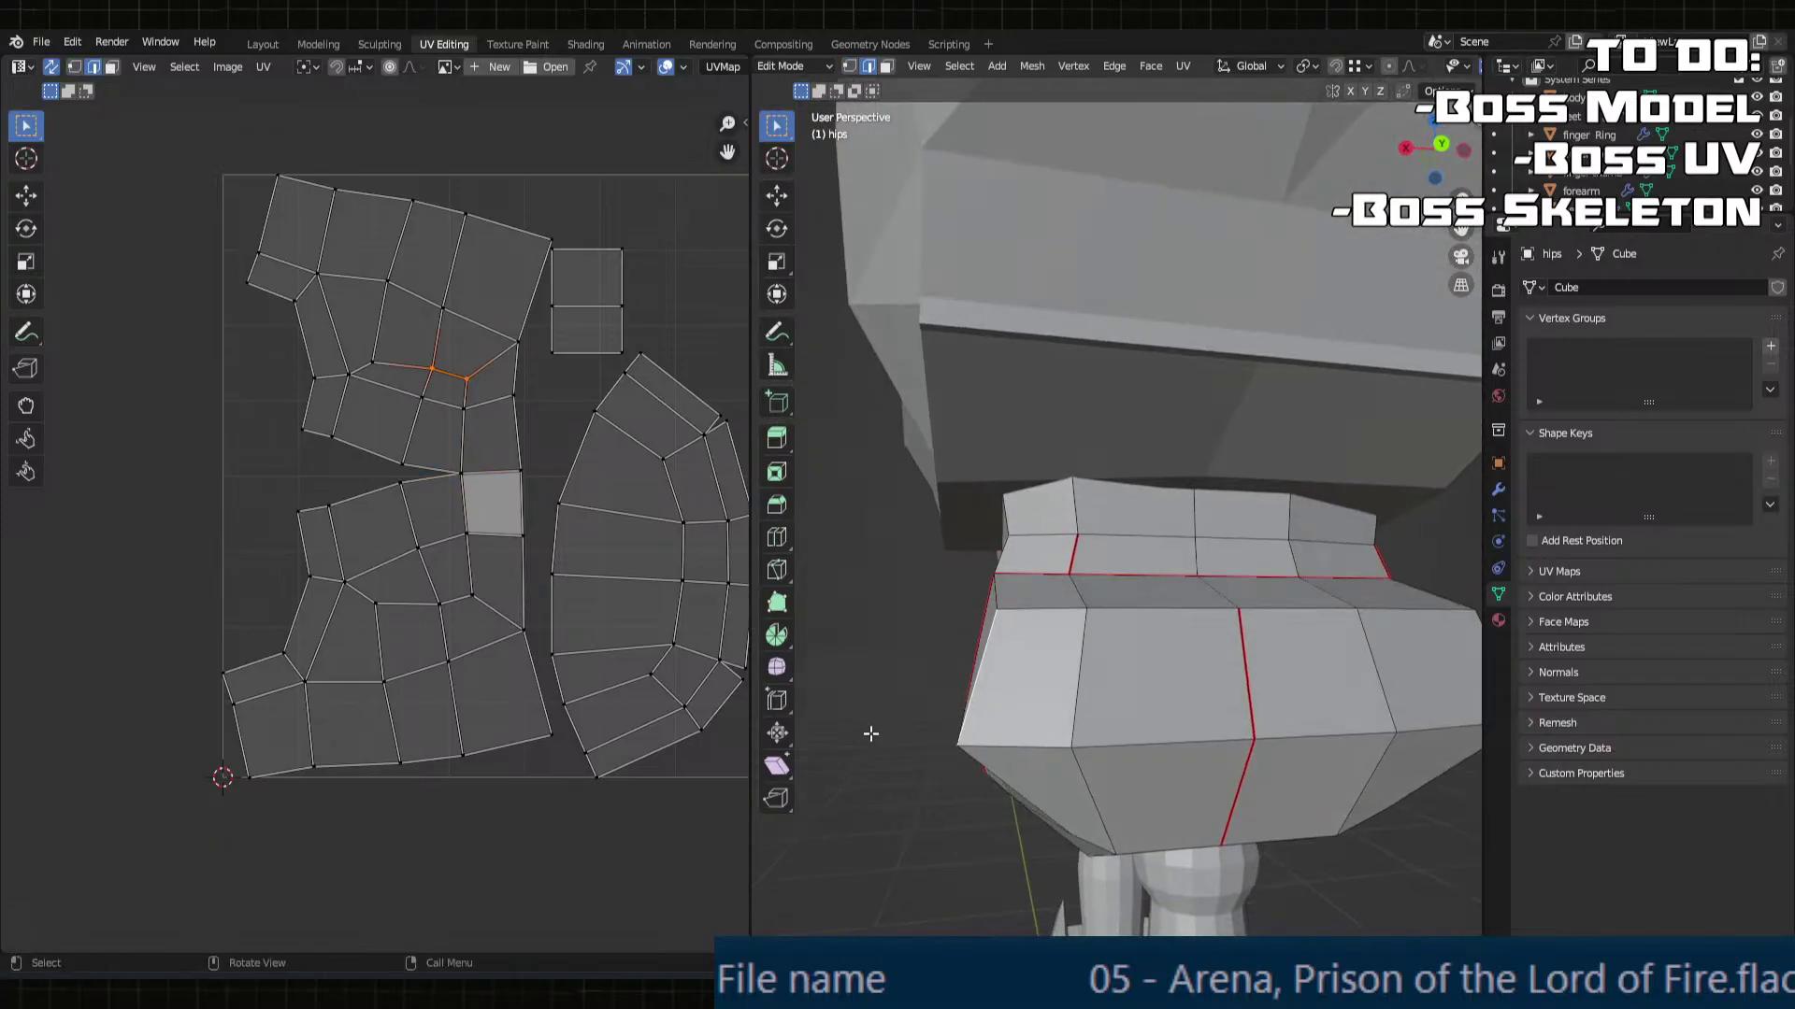
{"action": "middle_click_drag", "start_coordinate": [1170, 710], "coordinate": [1130, 707]}
{"action": "key", "text": "1"}
{"action": "middle_click_drag", "start_coordinate": [901, 712], "coordinate": [1019, 701], "text": "shift"}
{"action": "left_click", "coordinate": [949, 696], "text": "shift"}
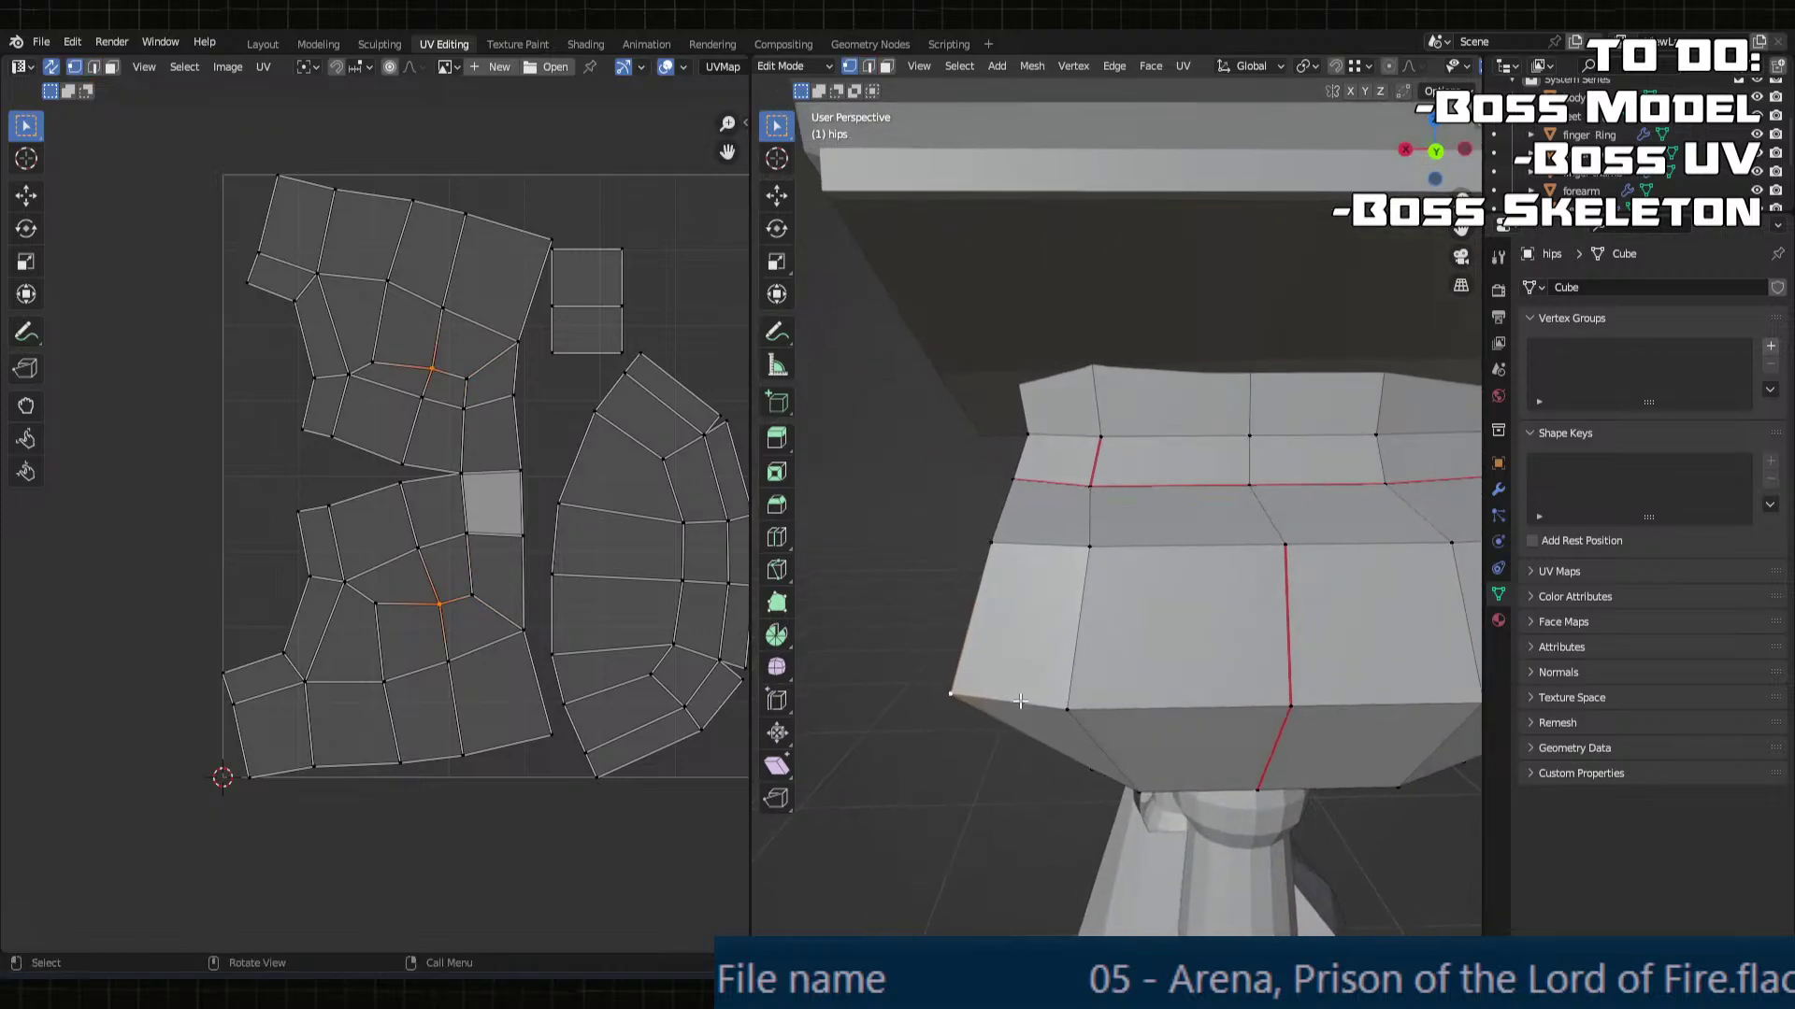
{"action": "key", "text": "s"}
{"action": "key", "text": "z"}
{"action": "left_click", "coordinate": [1236, 698]}
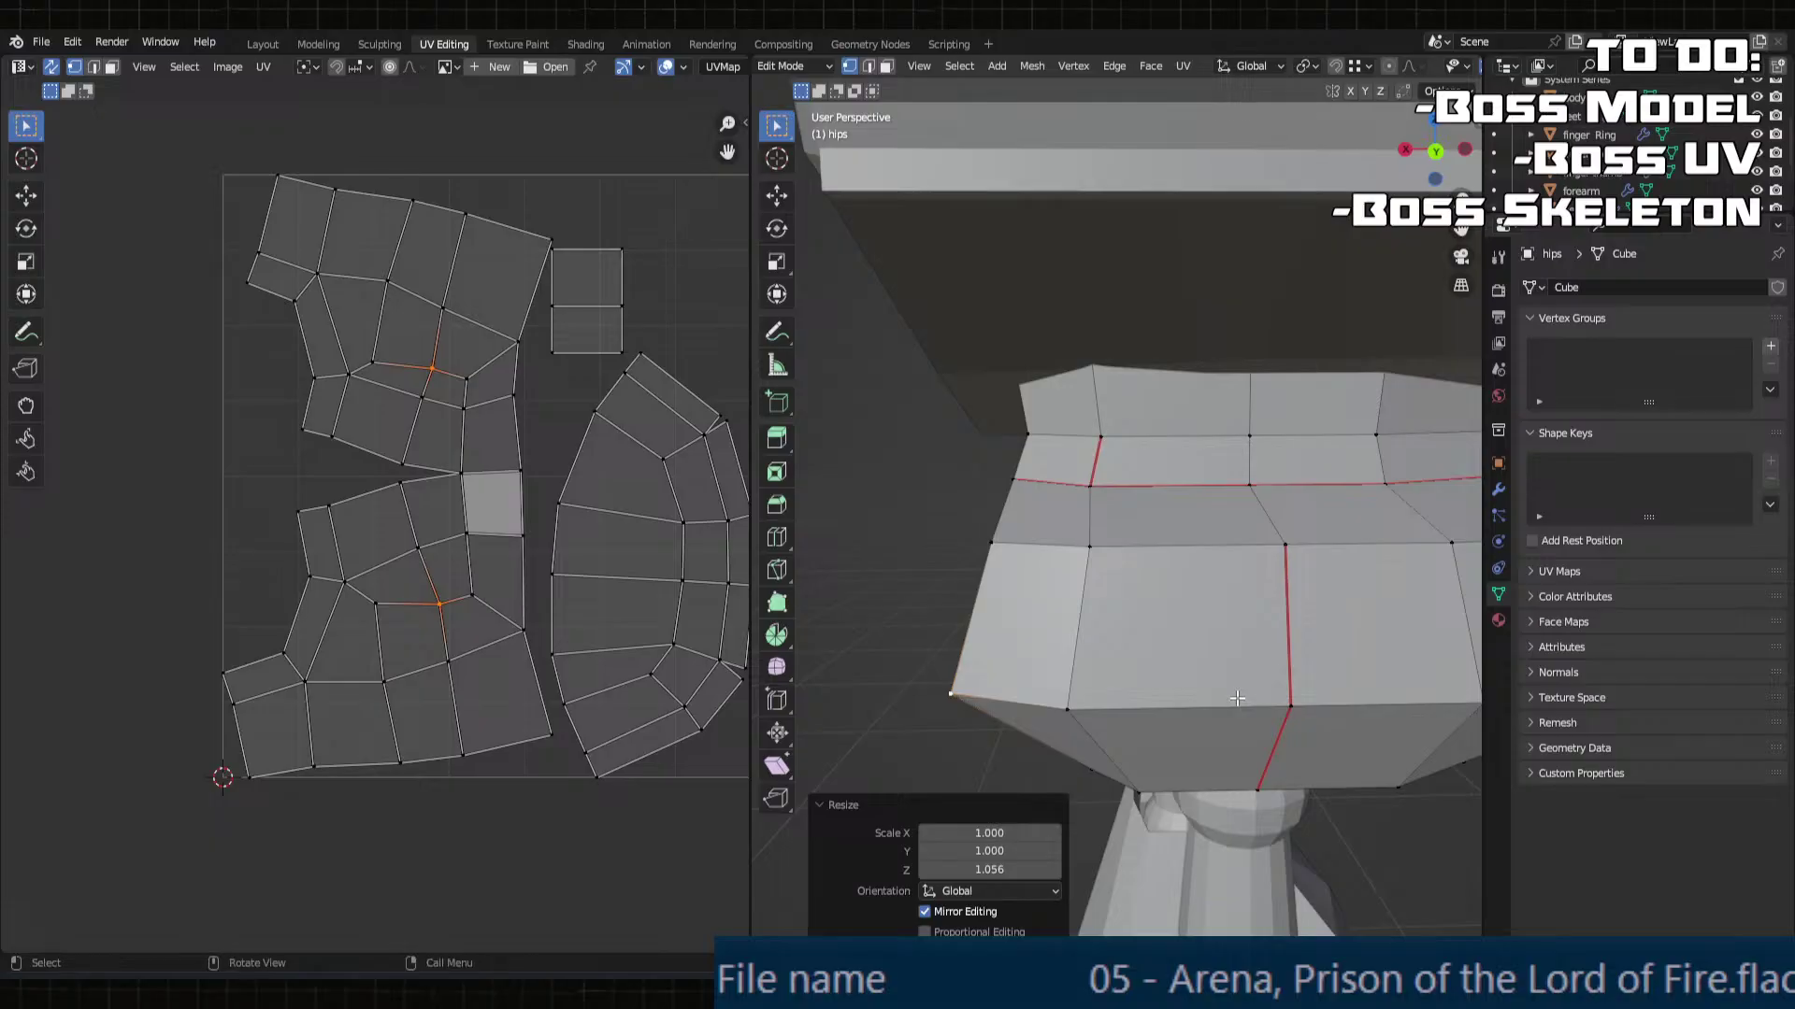
Step: Scale the two outer lower vertices of the hips by 0.9 along the X axis
{"action": "key", "text": "s"}
{"action": "key", "text": "x"}
{"action": "left_click", "coordinate": [1243, 694]}
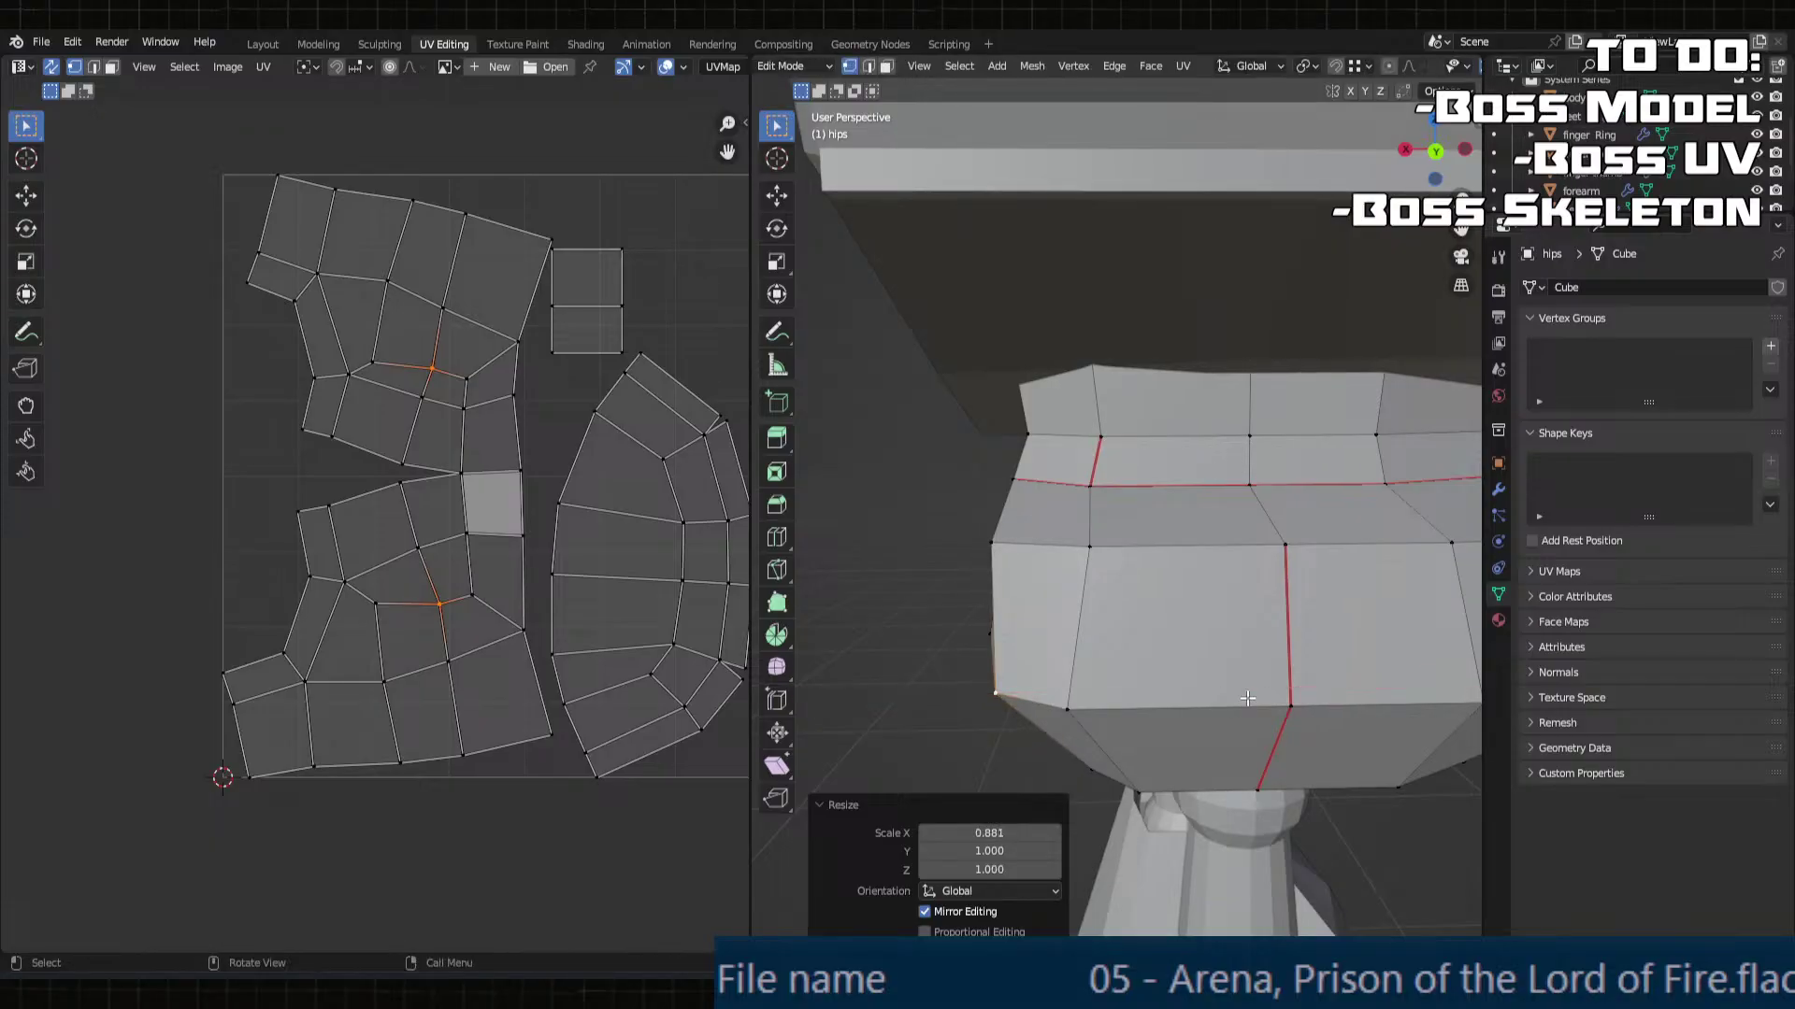
{"action": "middle_click_drag", "start_coordinate": [1243, 694], "coordinate": [1123, 765]}
{"action": "left_click", "coordinate": [1012, 833]}
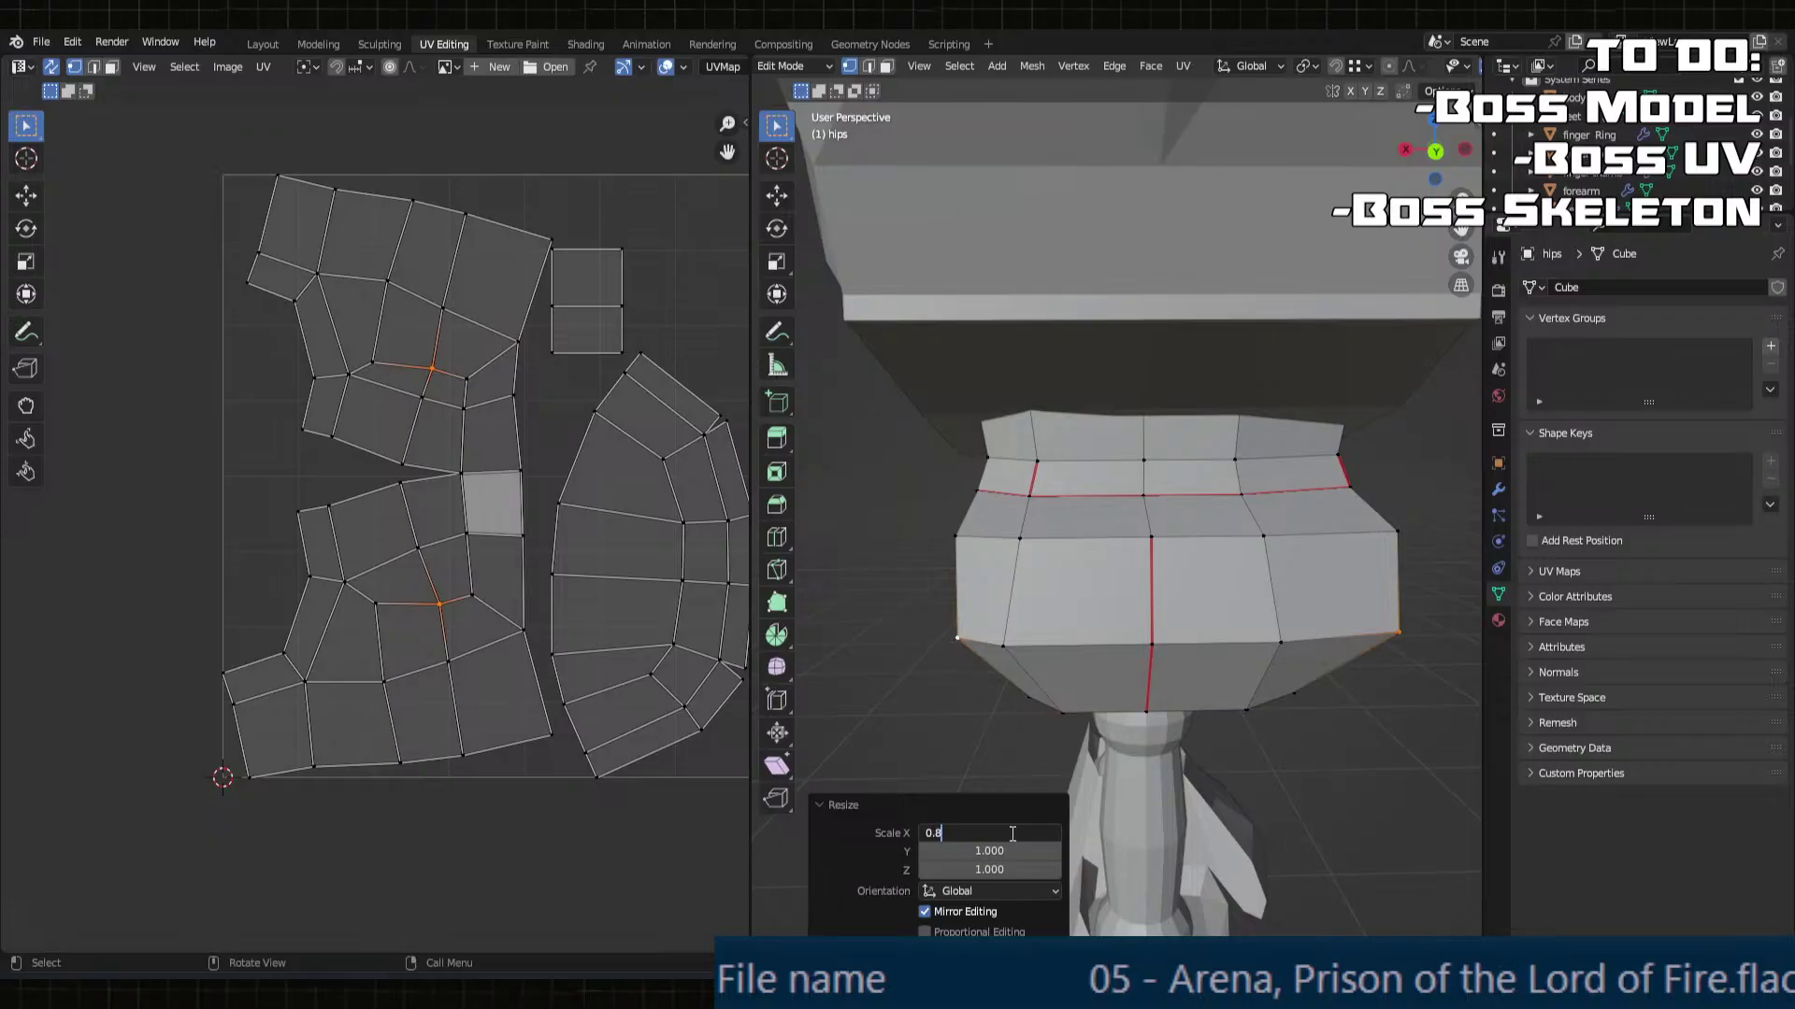
{"action": "type", "text": "0.8"}
{"action": "key", "text": "Return"}
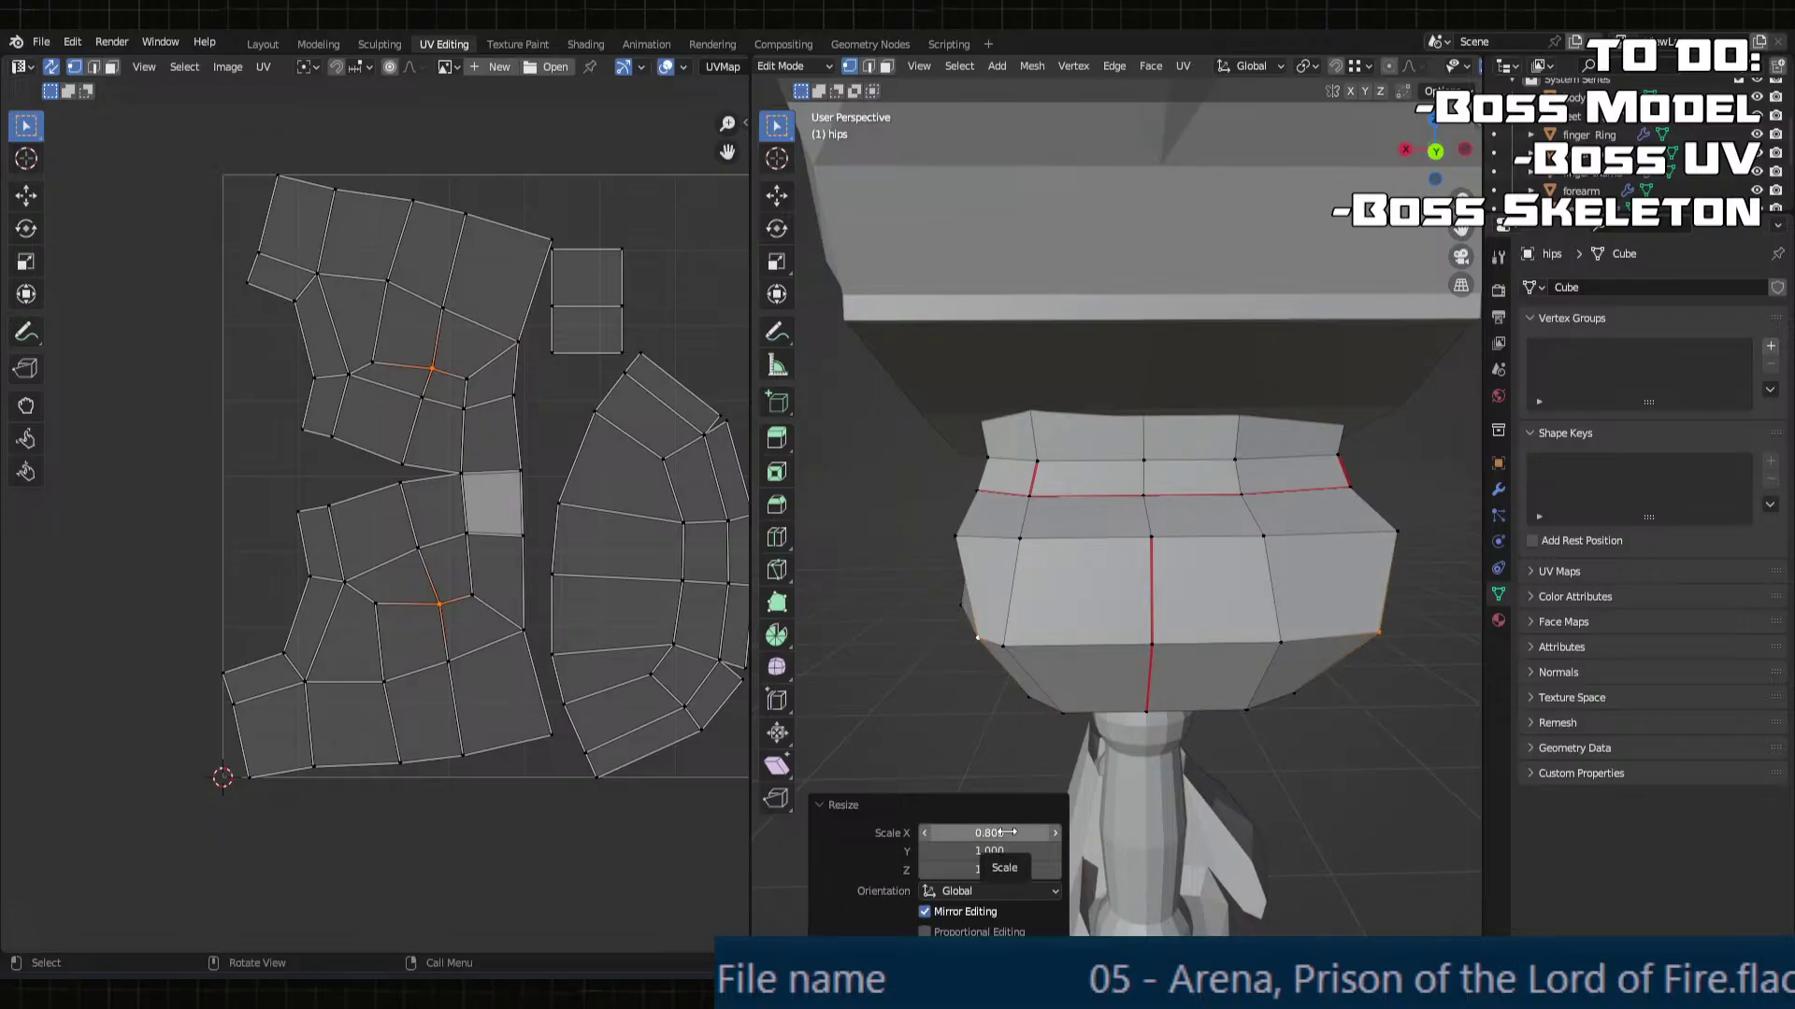
{"action": "left_click", "coordinate": [973, 833]}
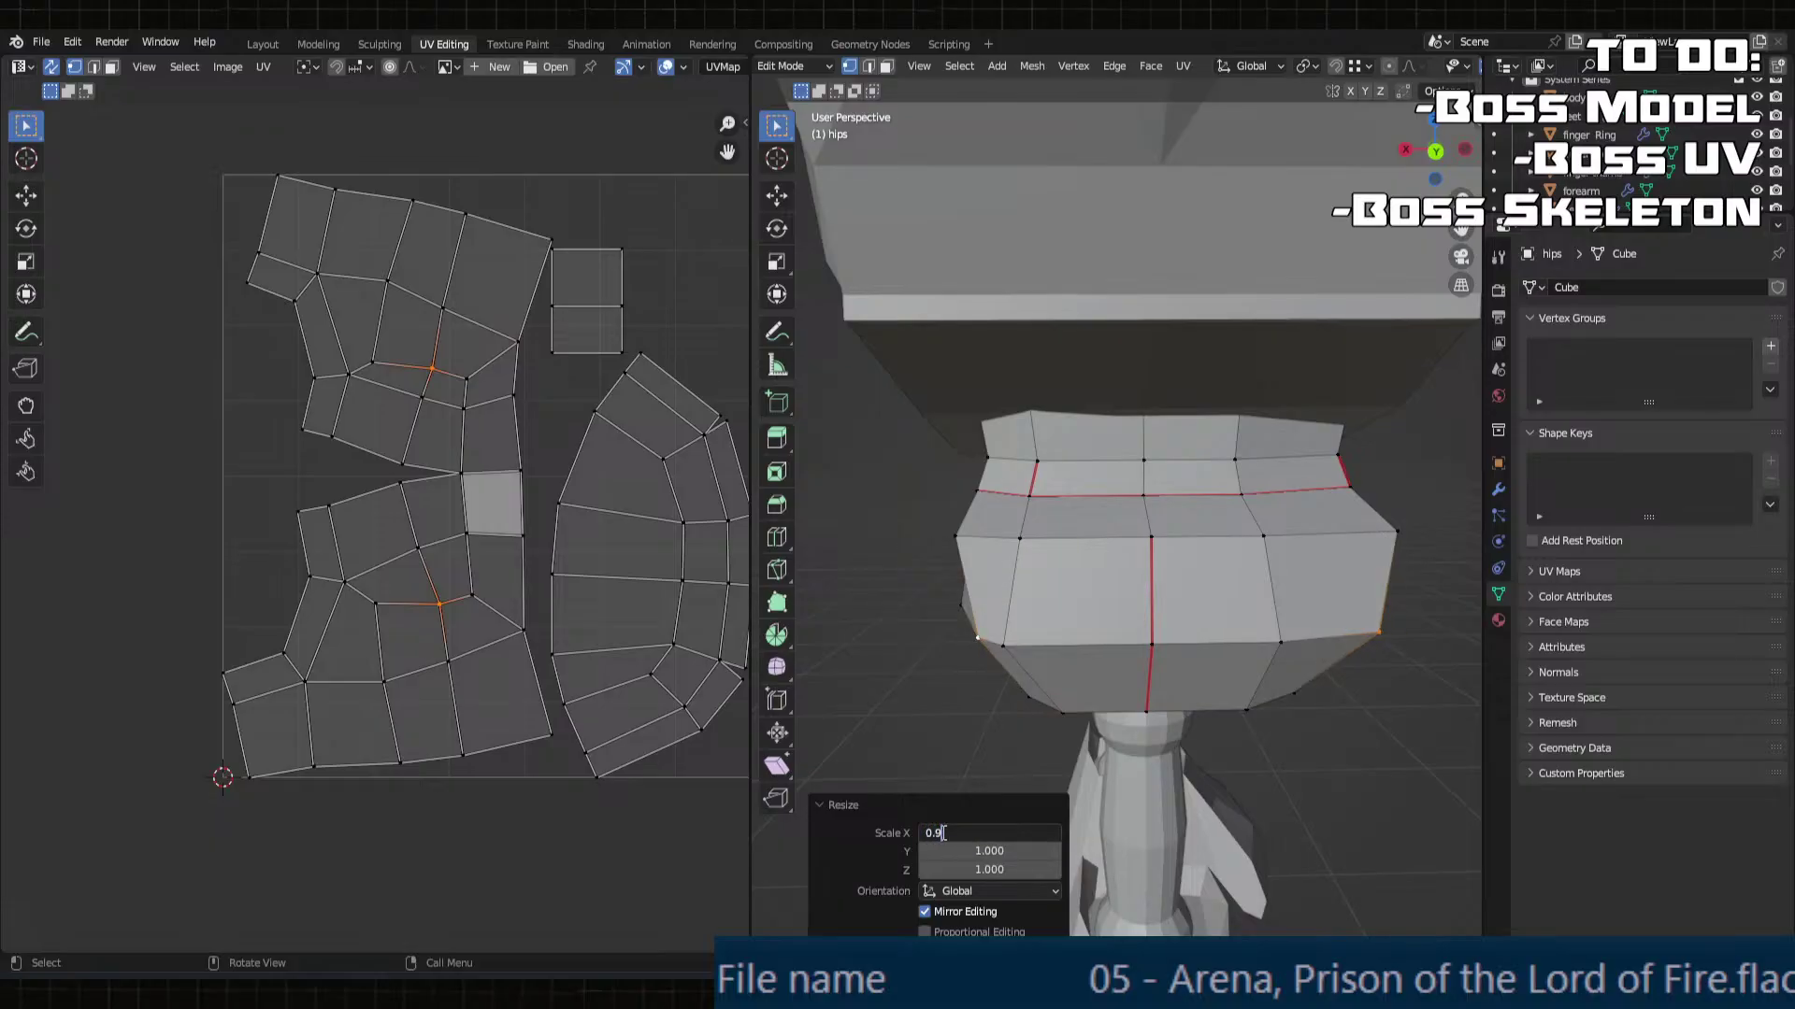
{"action": "key", "text": "Return"}
{"action": "middle_click_drag", "start_coordinate": [1182, 636], "coordinate": [1258, 637]}
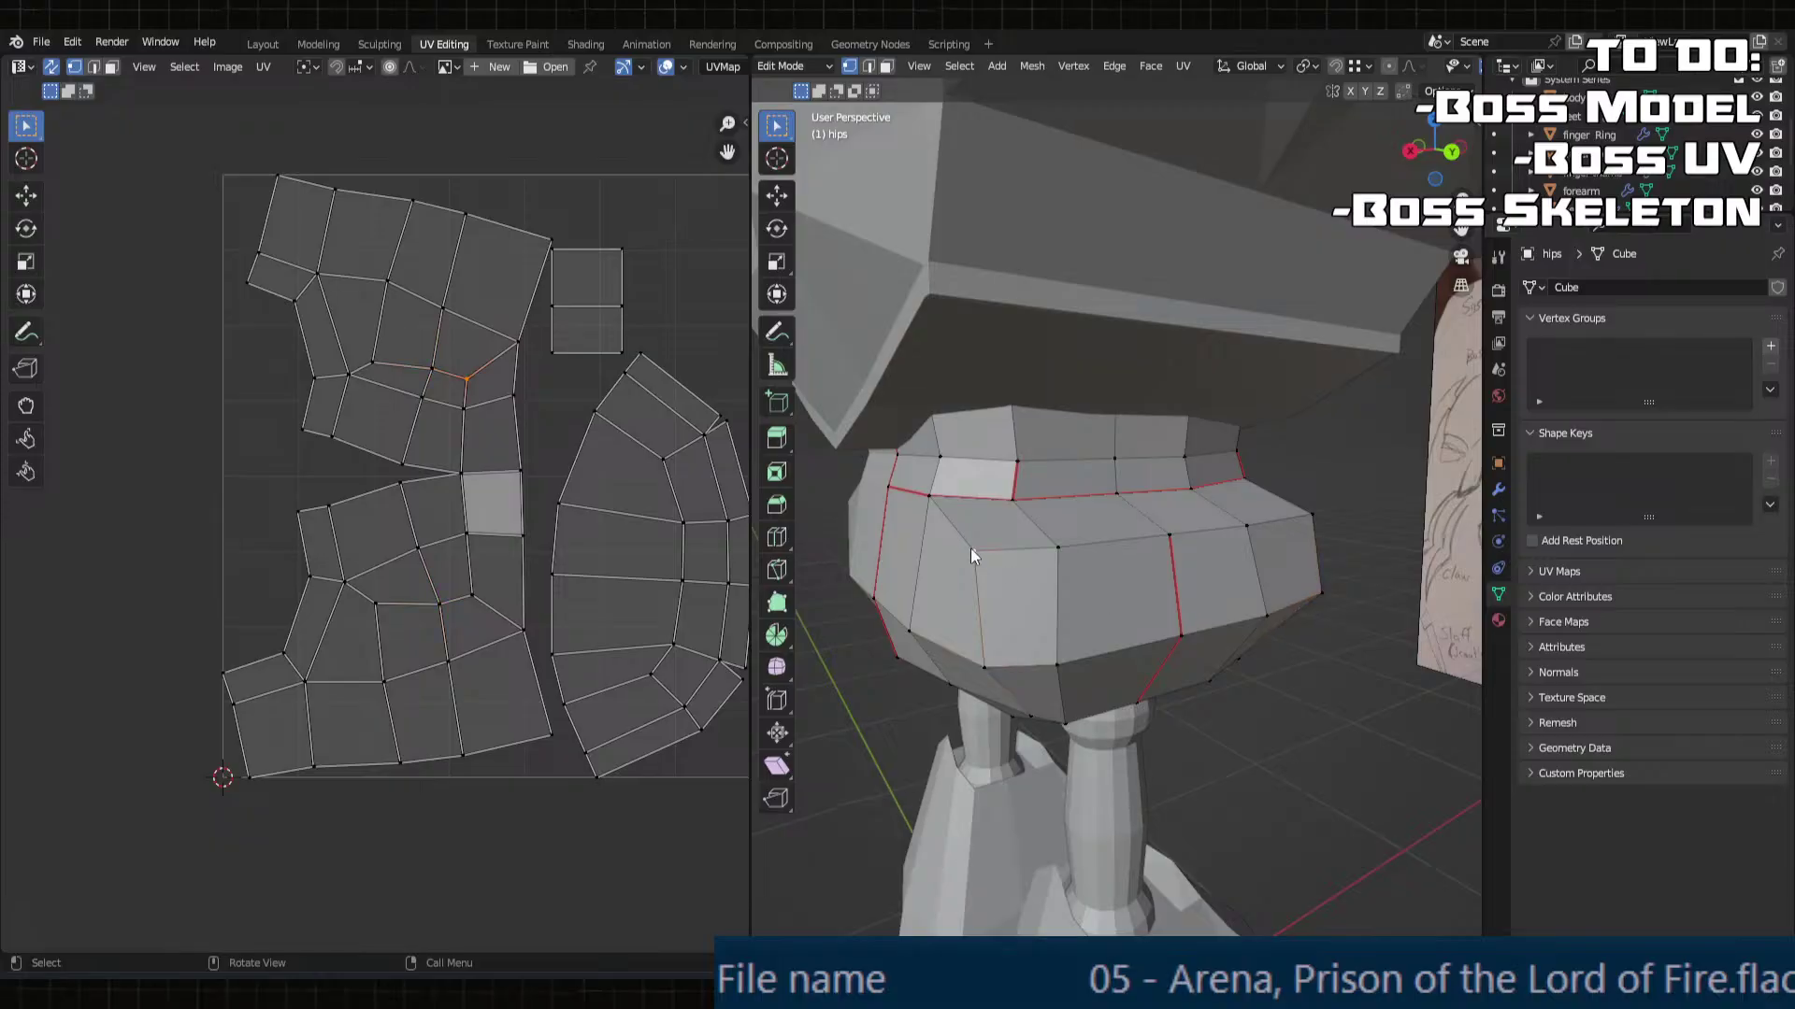
Step: Scale the two outer upper vertices of the hips by 0.9 along the X axis and finish editing the mesh
{"action": "middle_click_drag", "start_coordinate": [970, 548], "coordinate": [1343, 609]}
{"action": "left_click", "coordinate": [1389, 538], "text": "alt+shift"}
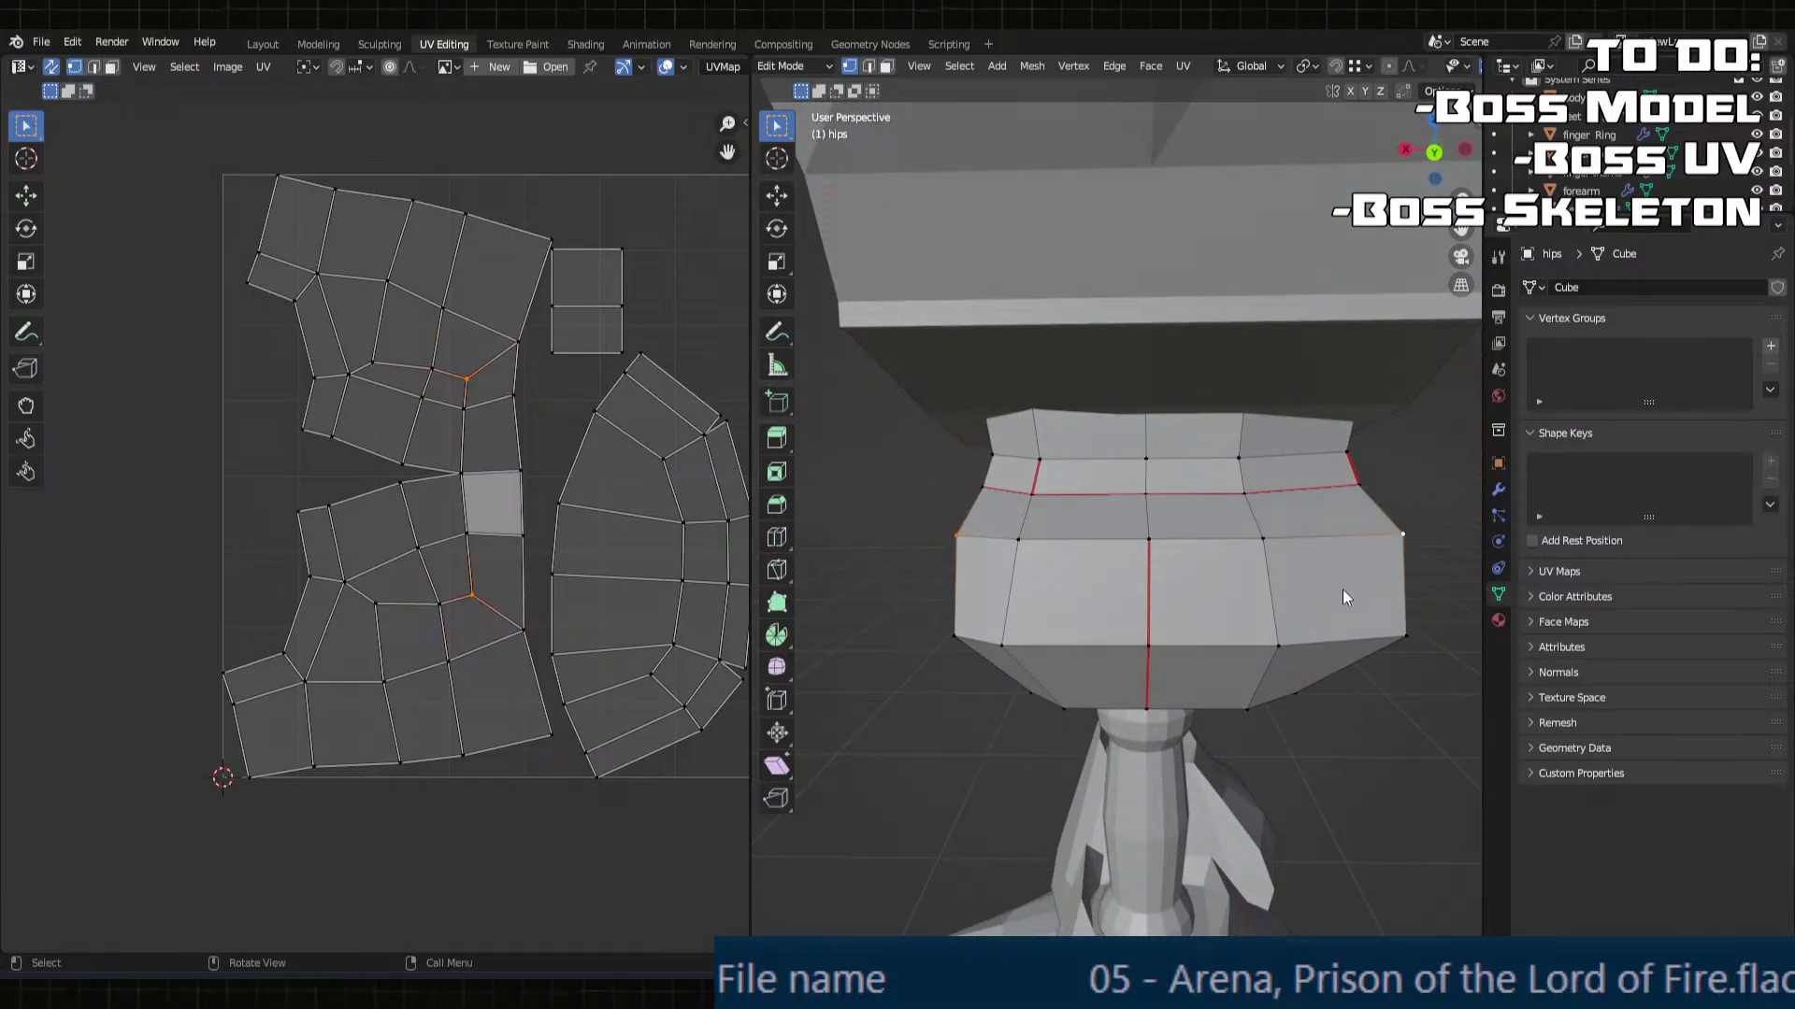
{"action": "type", "text": "sx0.9"}
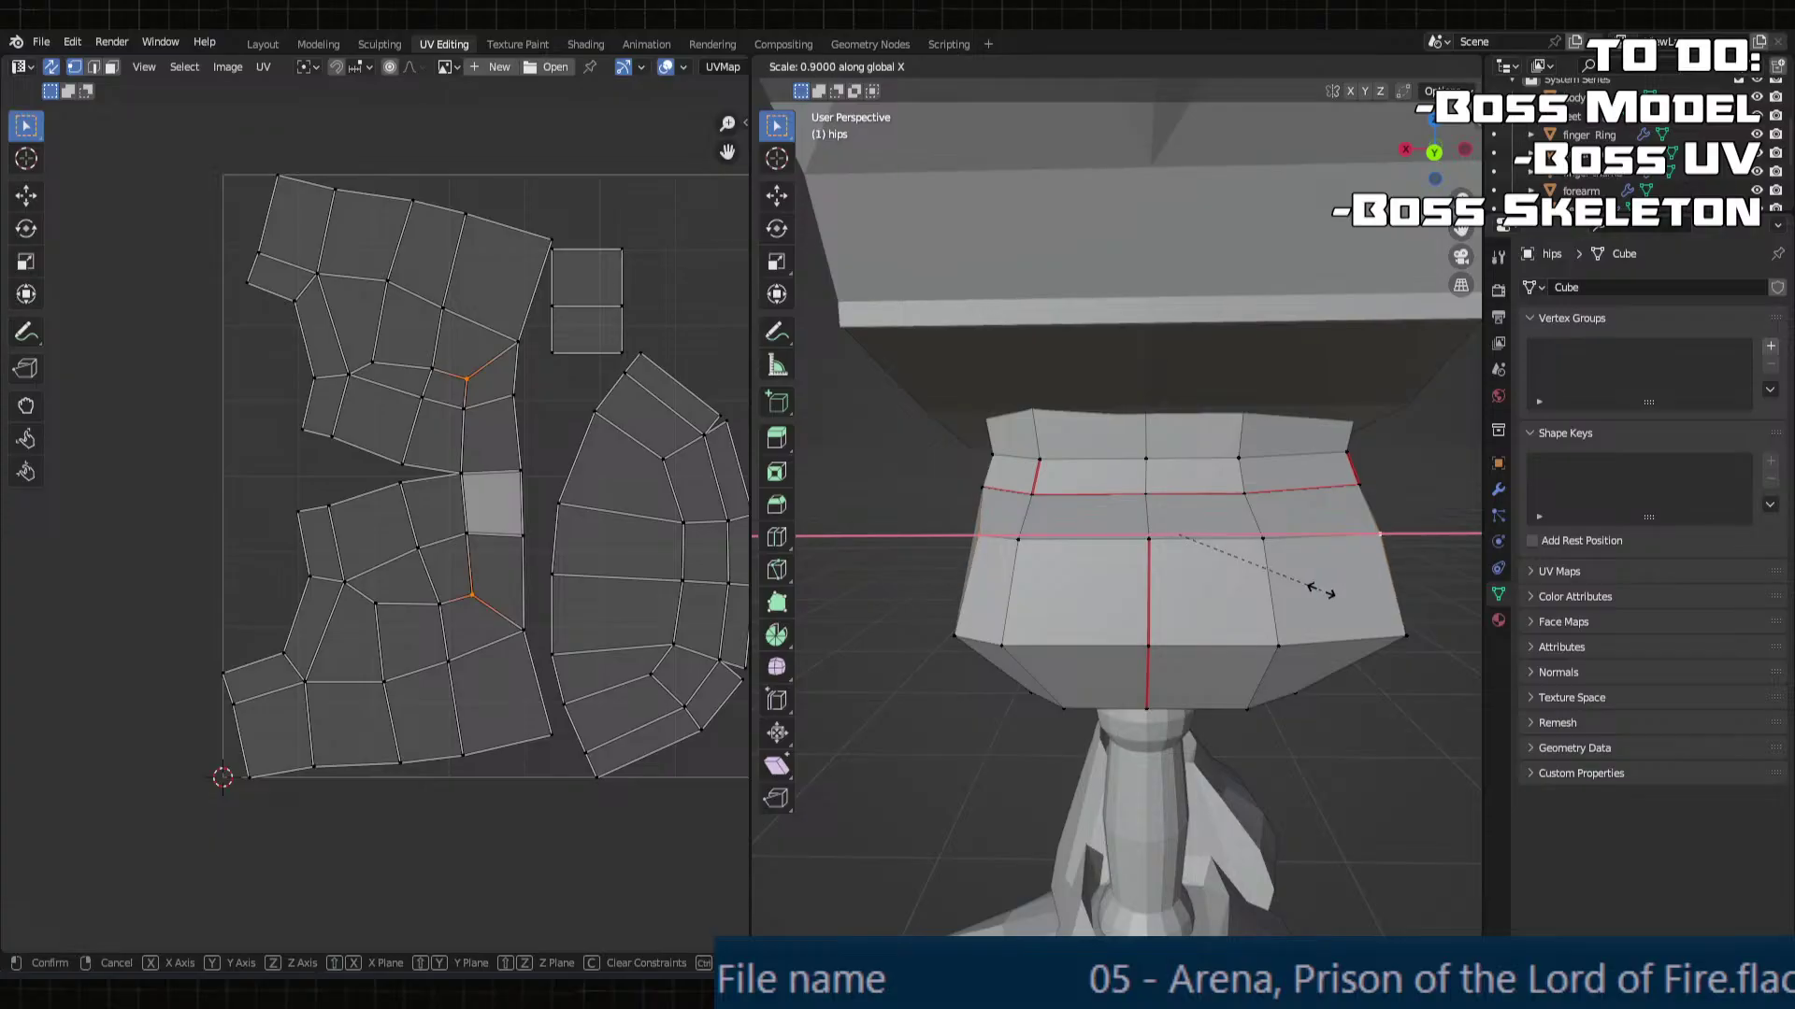
{"action": "key", "text": "Return"}
{"action": "left_click", "coordinate": [1148, 647]}
{"action": "middle_click_drag", "start_coordinate": [1149, 647], "coordinate": [925, 629]}
{"action": "left_click", "coordinate": [928, 613]}
{"action": "key", "text": "Tab"}
{"action": "middle_click_drag", "start_coordinate": [1156, 673], "coordinate": [1197, 691]}
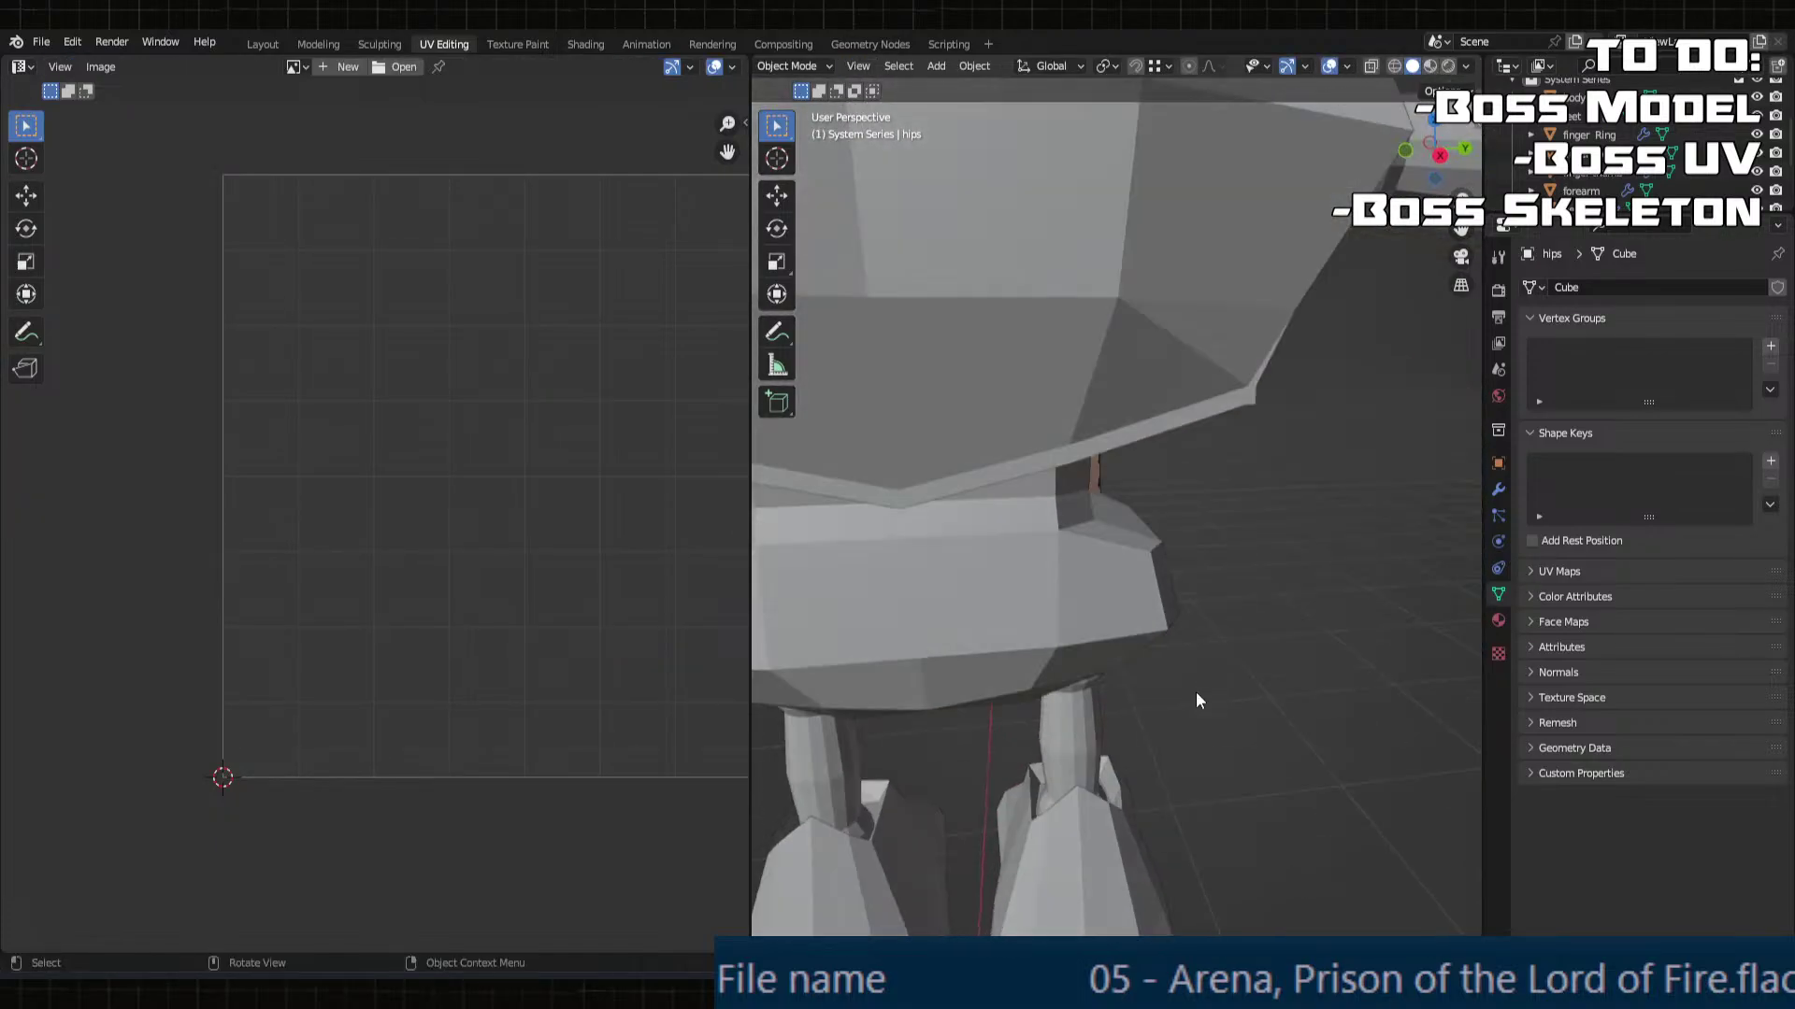
Step: Select the body top object and open its mesh for editing around the neck
{"action": "scroll", "coordinate": [1197, 692], "scroll_direction": "down", "scroll_amount": 6}
{"action": "middle_click_drag", "start_coordinate": [1287, 648], "coordinate": [1095, 563]}
{"action": "scroll", "coordinate": [1197, 659], "scroll_direction": "up", "scroll_amount": 3}
{"action": "key", "text": "Tab"}
{"action": "key", "text": "Tab"}
{"action": "left_click", "coordinate": [1099, 626]}
{"action": "middle_click_drag", "start_coordinate": [1099, 626], "coordinate": [1187, 658]}
{"action": "key", "text": "Tab"}
{"action": "scroll", "coordinate": [980, 642], "scroll_direction": "up", "scroll_amount": 4}
{"action": "scroll", "coordinate": [1057, 645], "scroll_direction": "up", "scroll_amount": 3}
Step: Move the narrow collar face below the head slightly down along the Z axis and finish editing the body top
{"action": "key", "text": "3"}
{"action": "left_click", "coordinate": [1150, 688]}
{"action": "key", "text": "g"}
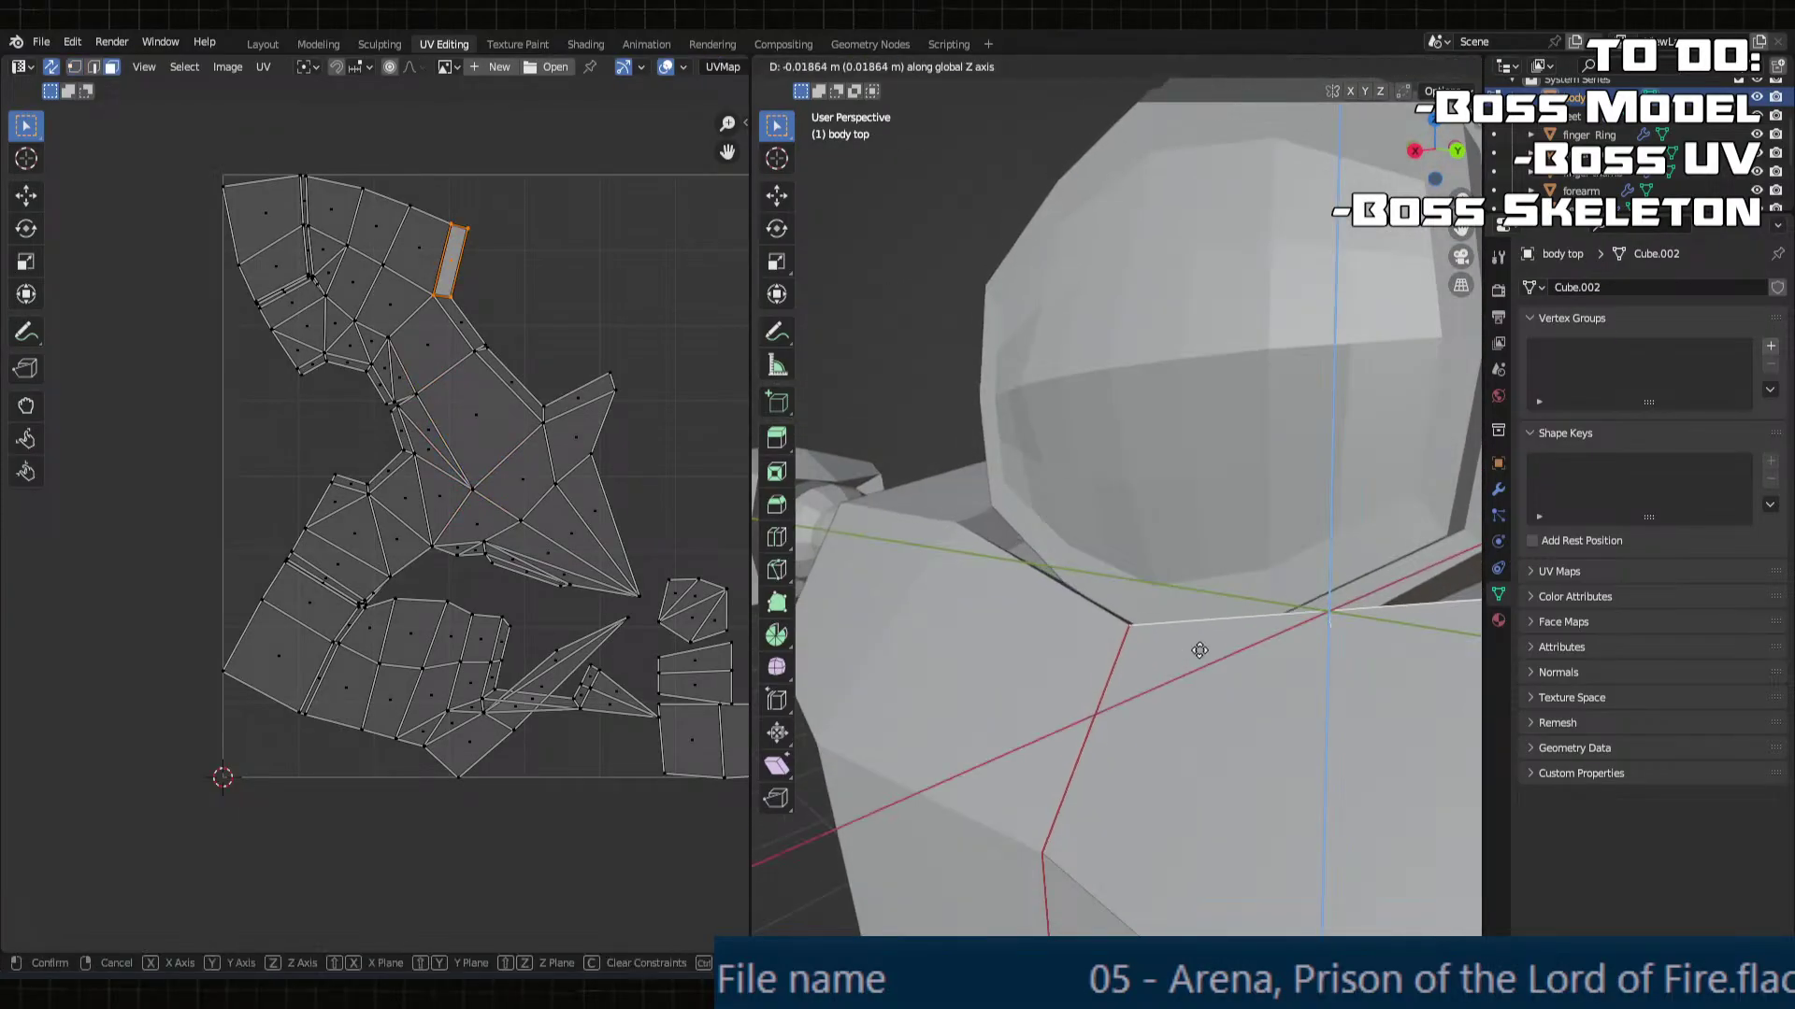
{"action": "key", "text": "z"}
{"action": "left_click", "coordinate": [1200, 683]}
{"action": "scroll", "coordinate": [1206, 682], "scroll_direction": "down", "scroll_amount": 4}
{"action": "key", "text": "Tab"}
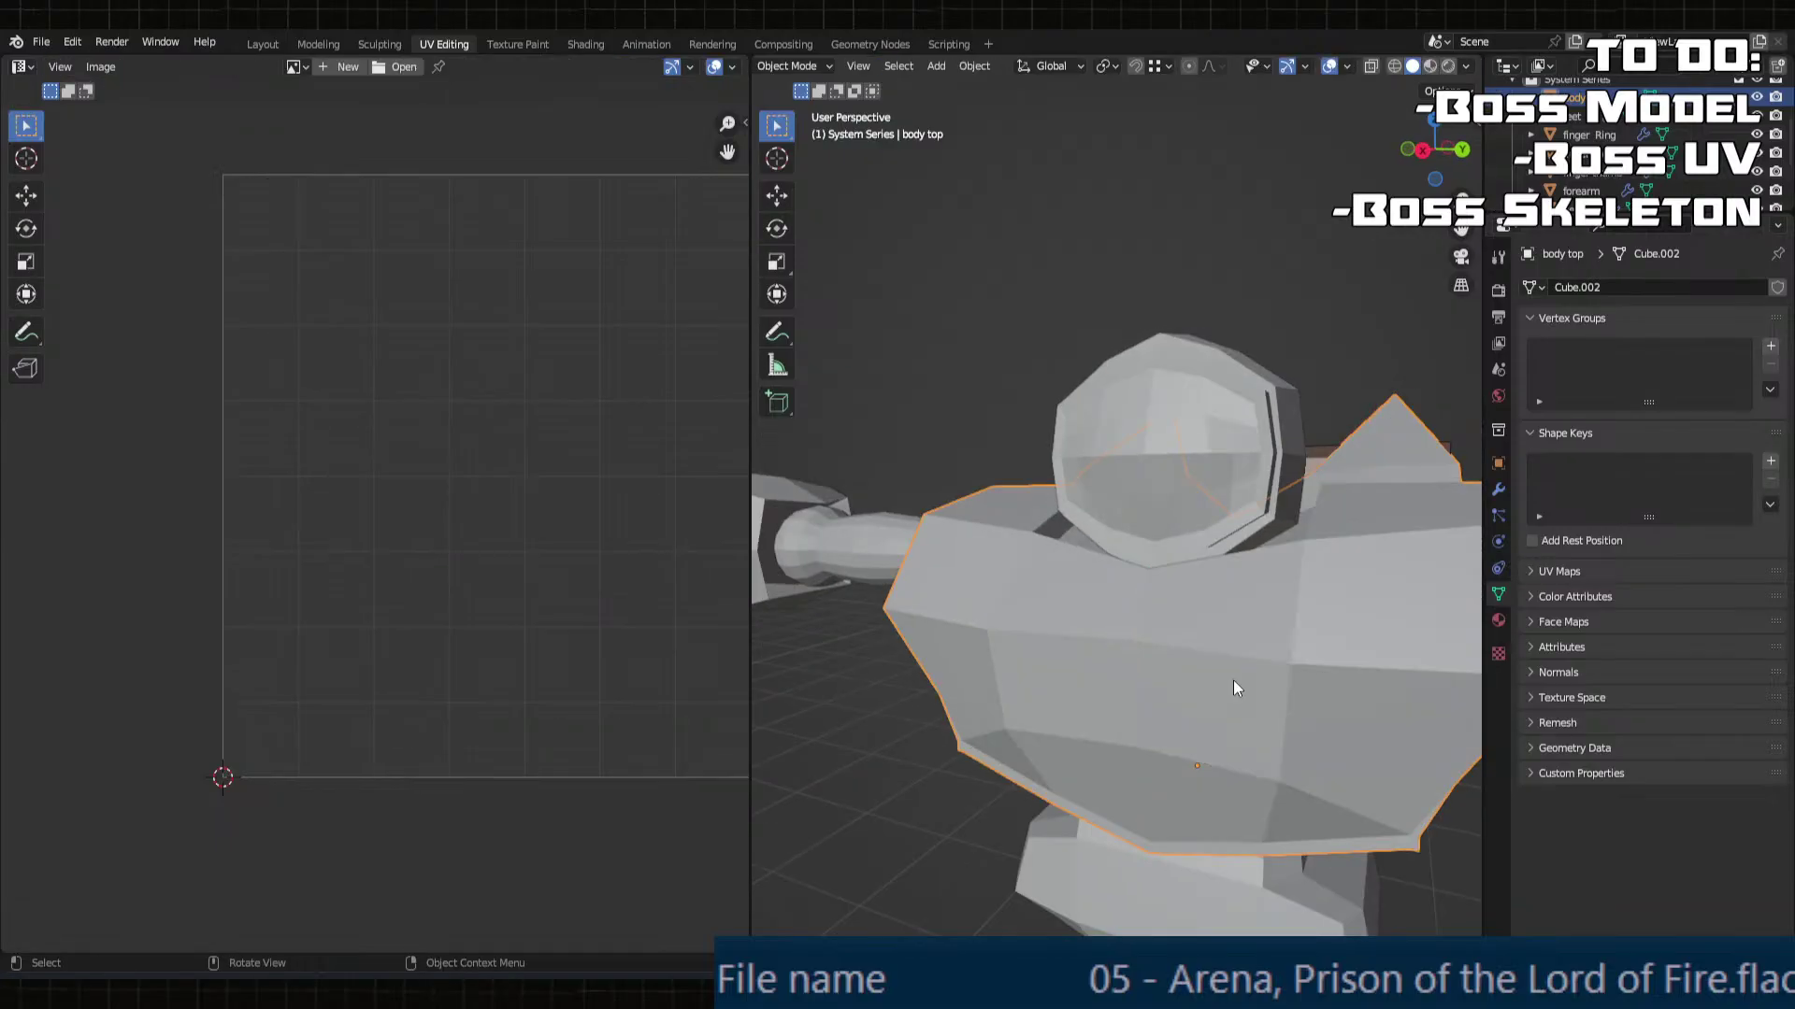
Step: Examine the UV layouts of the body top, shins and thighs one after another
{"action": "scroll", "coordinate": [1232, 680], "scroll_direction": "down", "scroll_amount": 3}
{"action": "middle_click_drag", "start_coordinate": [1339, 792], "coordinate": [1091, 665]}
{"action": "key", "text": "Tab"}
{"action": "key", "text": "Tab"}
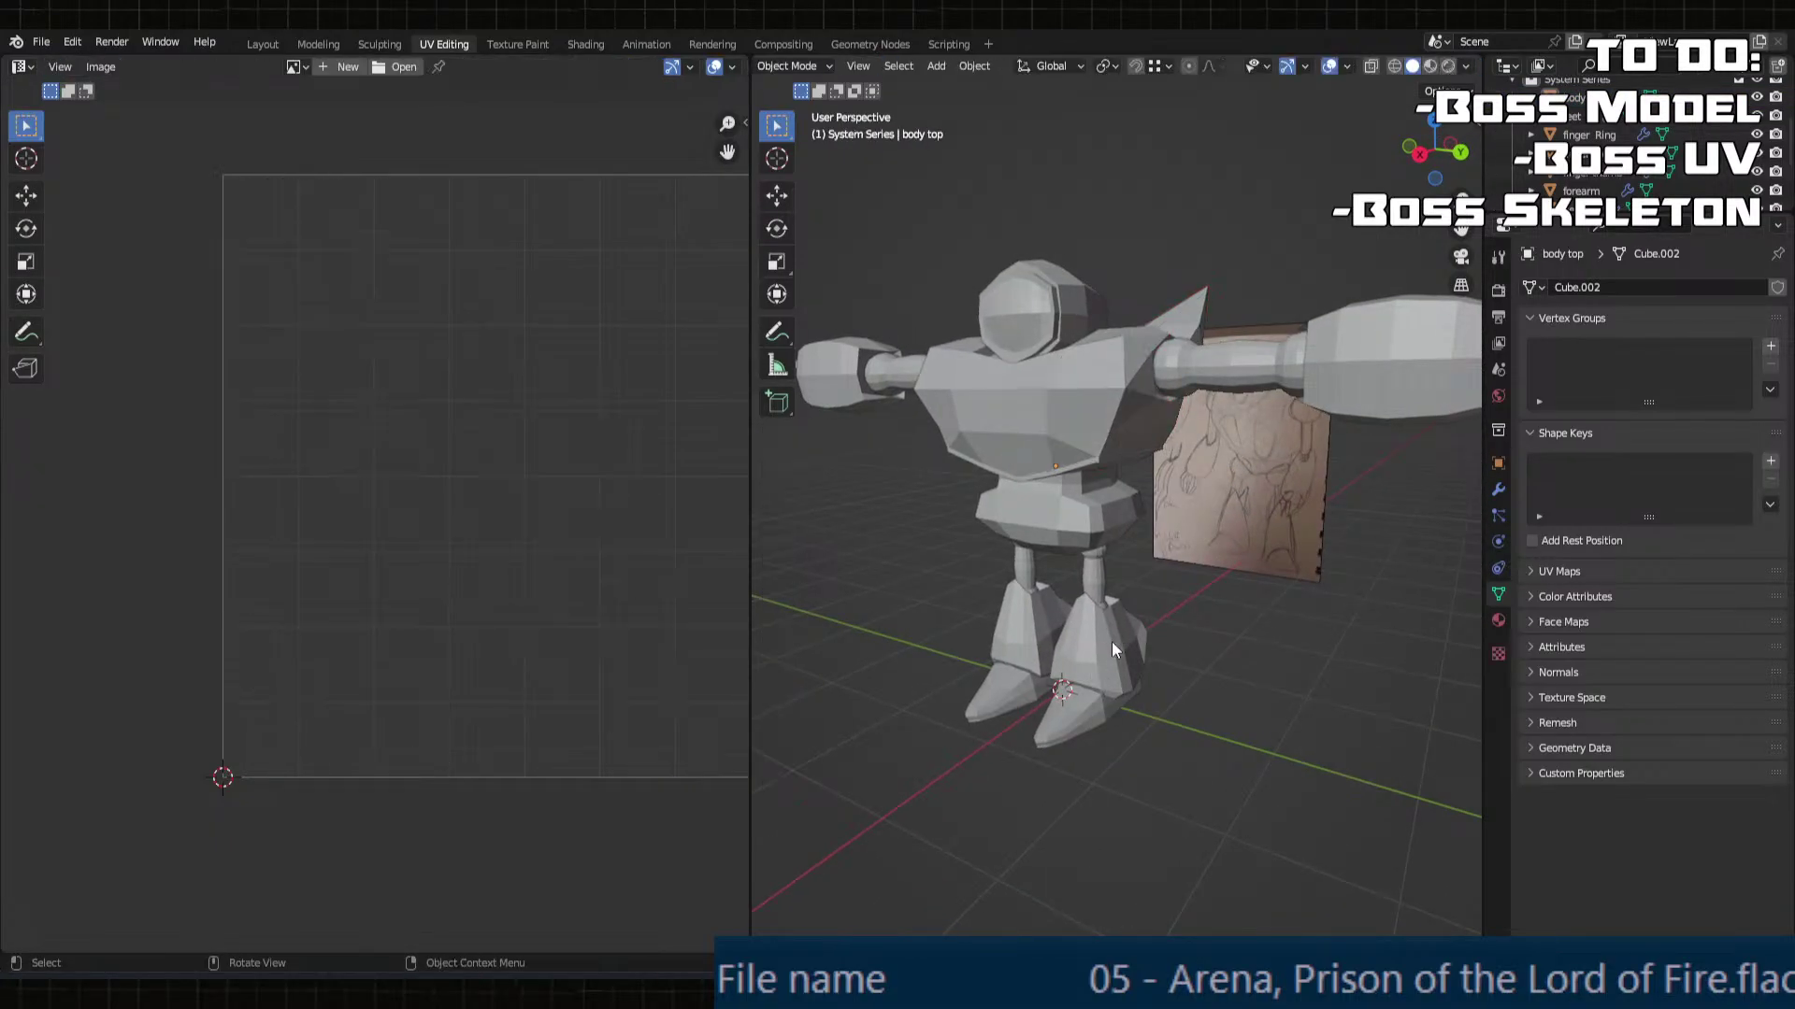
{"action": "left_click", "coordinate": [1098, 637]}
{"action": "key", "text": "Tab"}
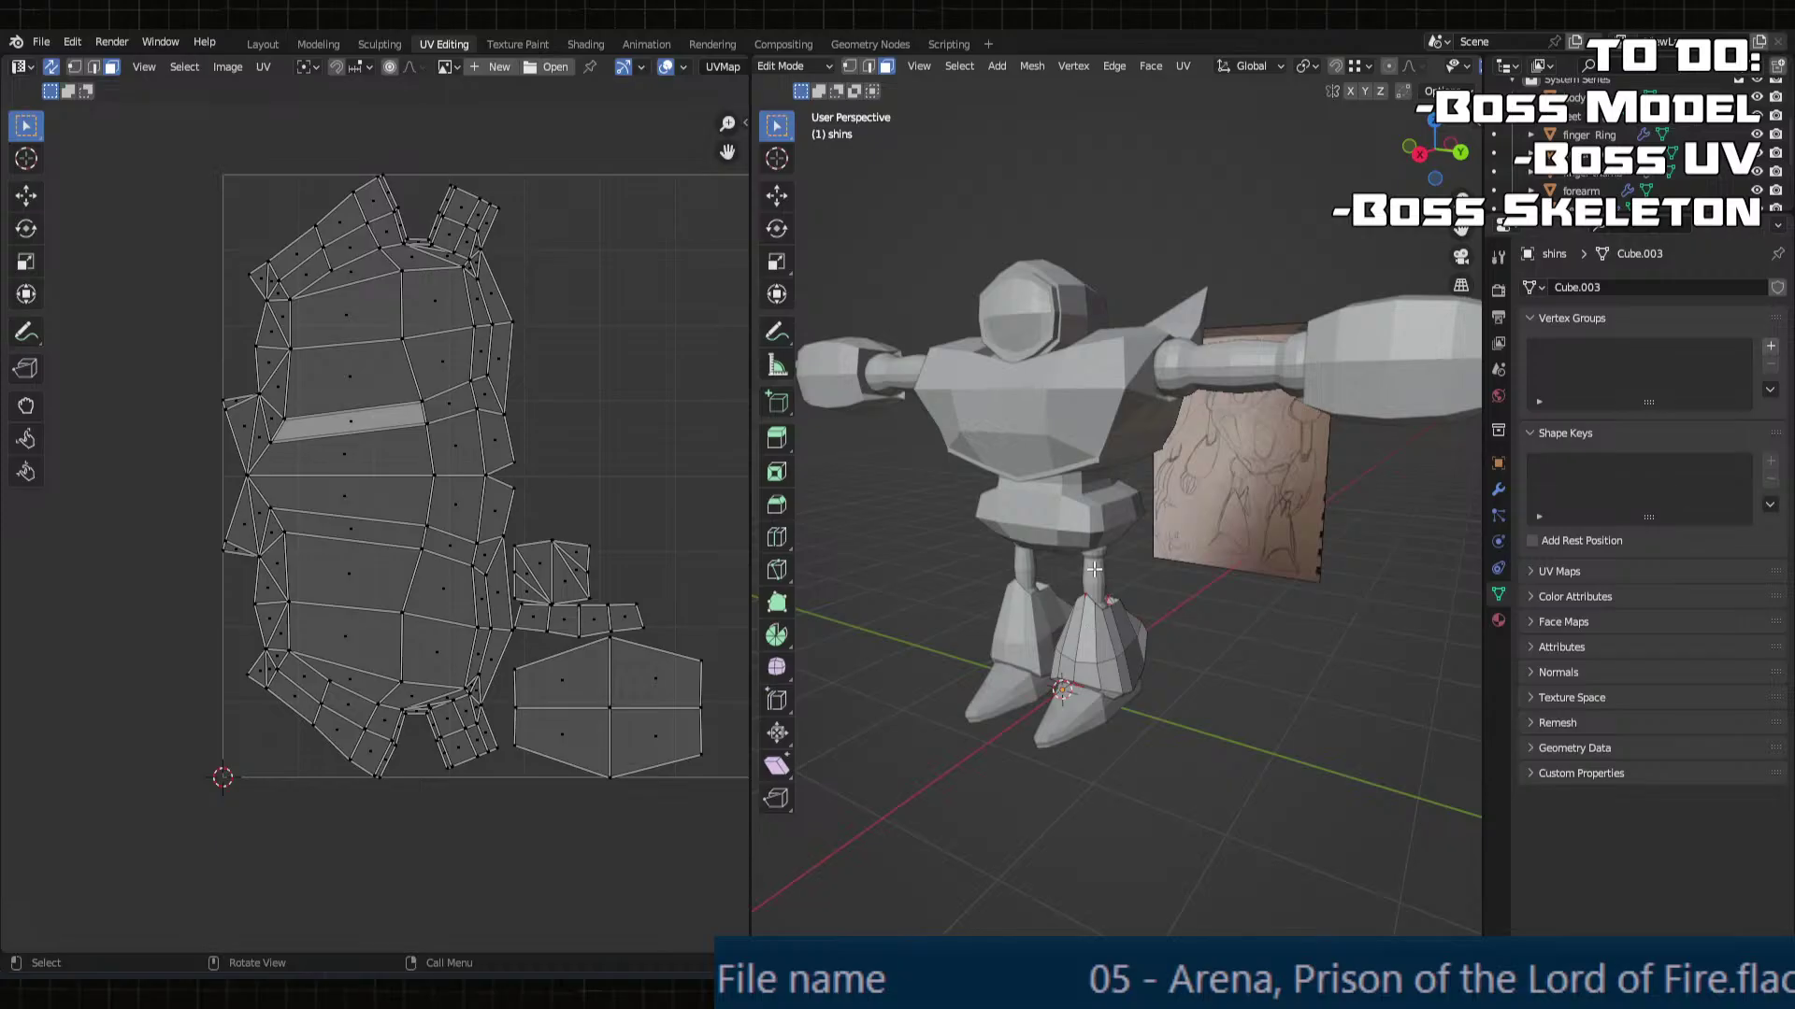
{"action": "key", "text": "Tab"}
{"action": "left_click", "coordinate": [1095, 572]}
{"action": "key", "text": "Tab"}
{"action": "key", "text": "Tab"}
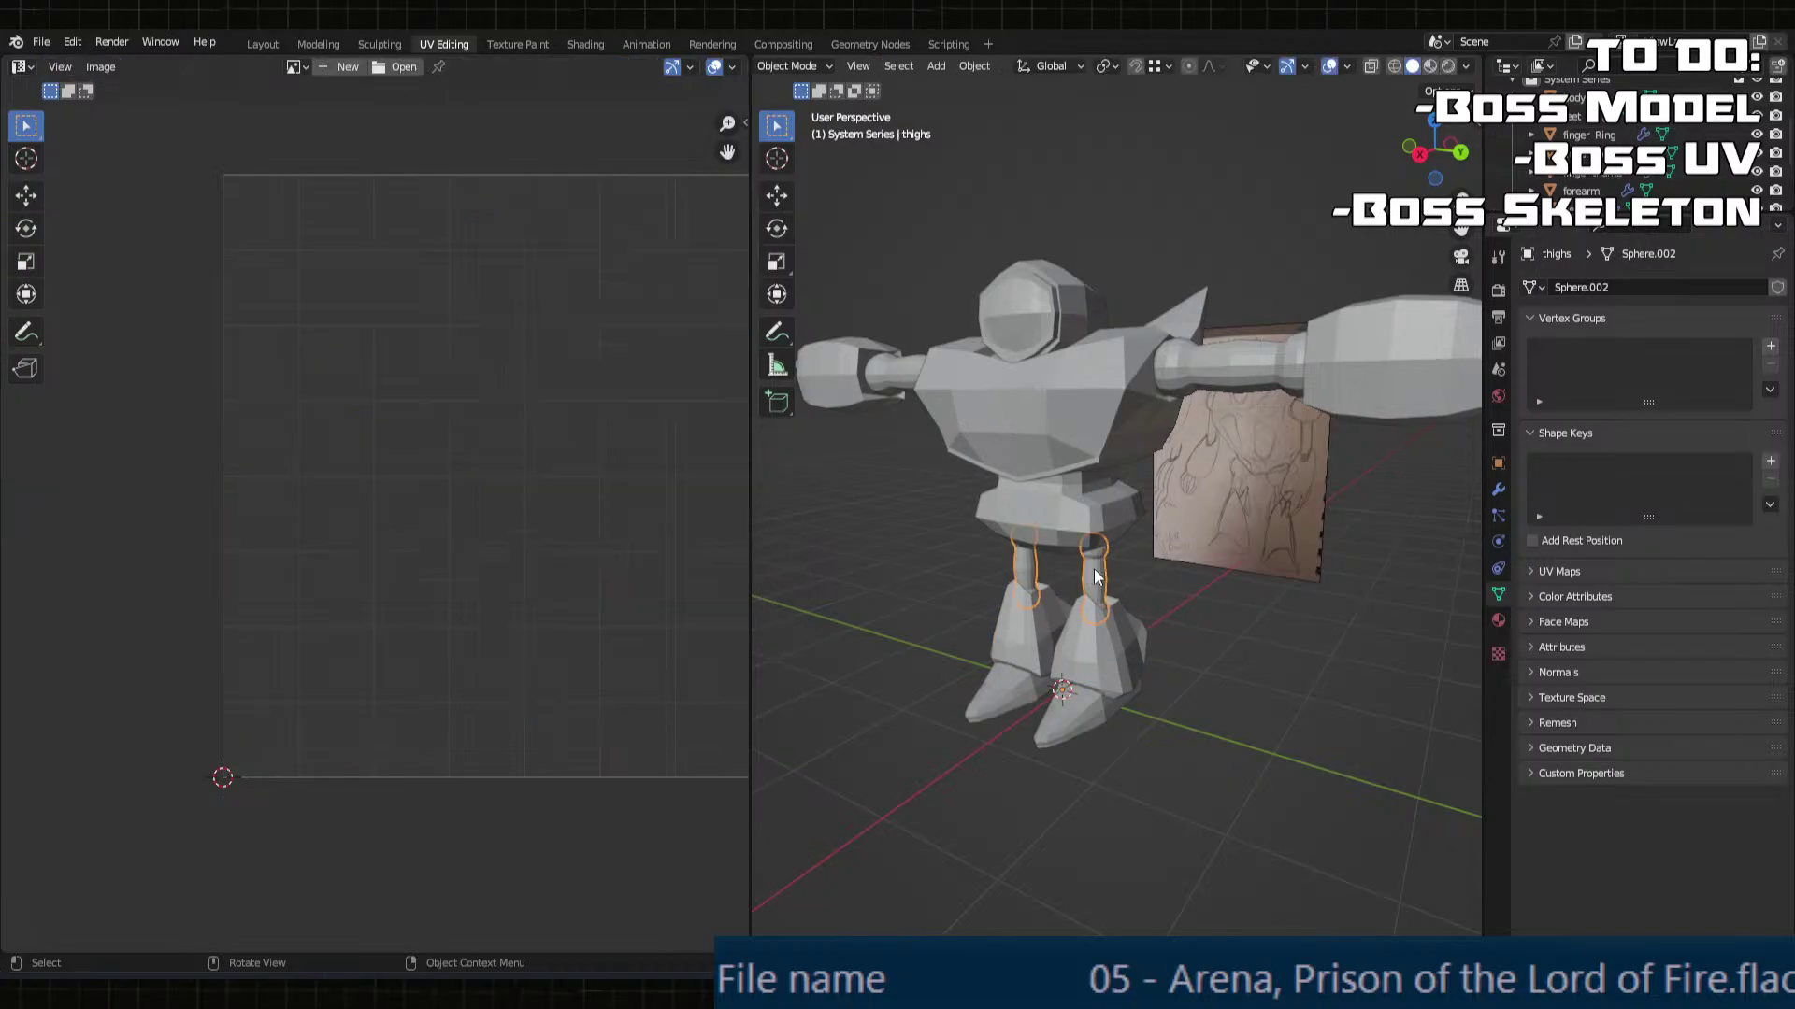
Step: Select the body top, head, upper arms, forearms, hips, thighs, shins and feet together
{"action": "left_click", "coordinate": [1085, 436]}
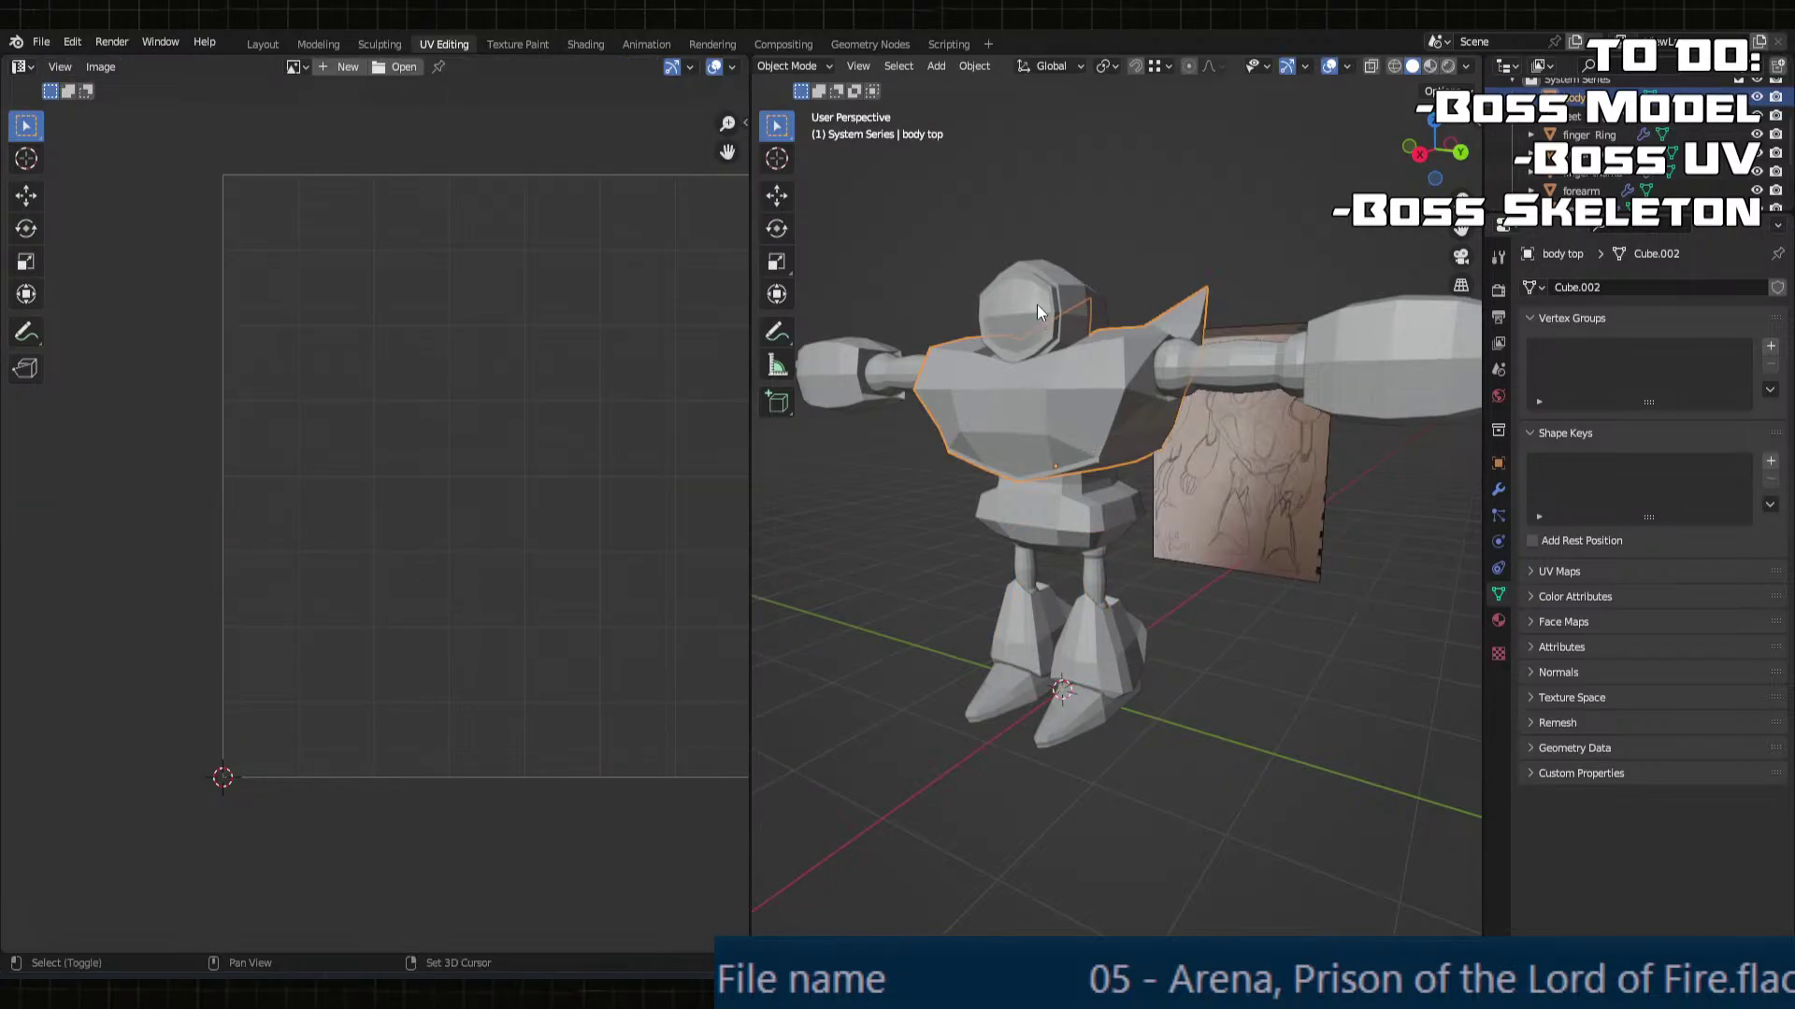
{"action": "middle_click_drag", "start_coordinate": [1036, 304], "coordinate": [991, 381]}
{"action": "left_click", "coordinate": [1231, 388], "text": "shift"}
{"action": "left_click", "coordinate": [1335, 530], "text": "shift"}
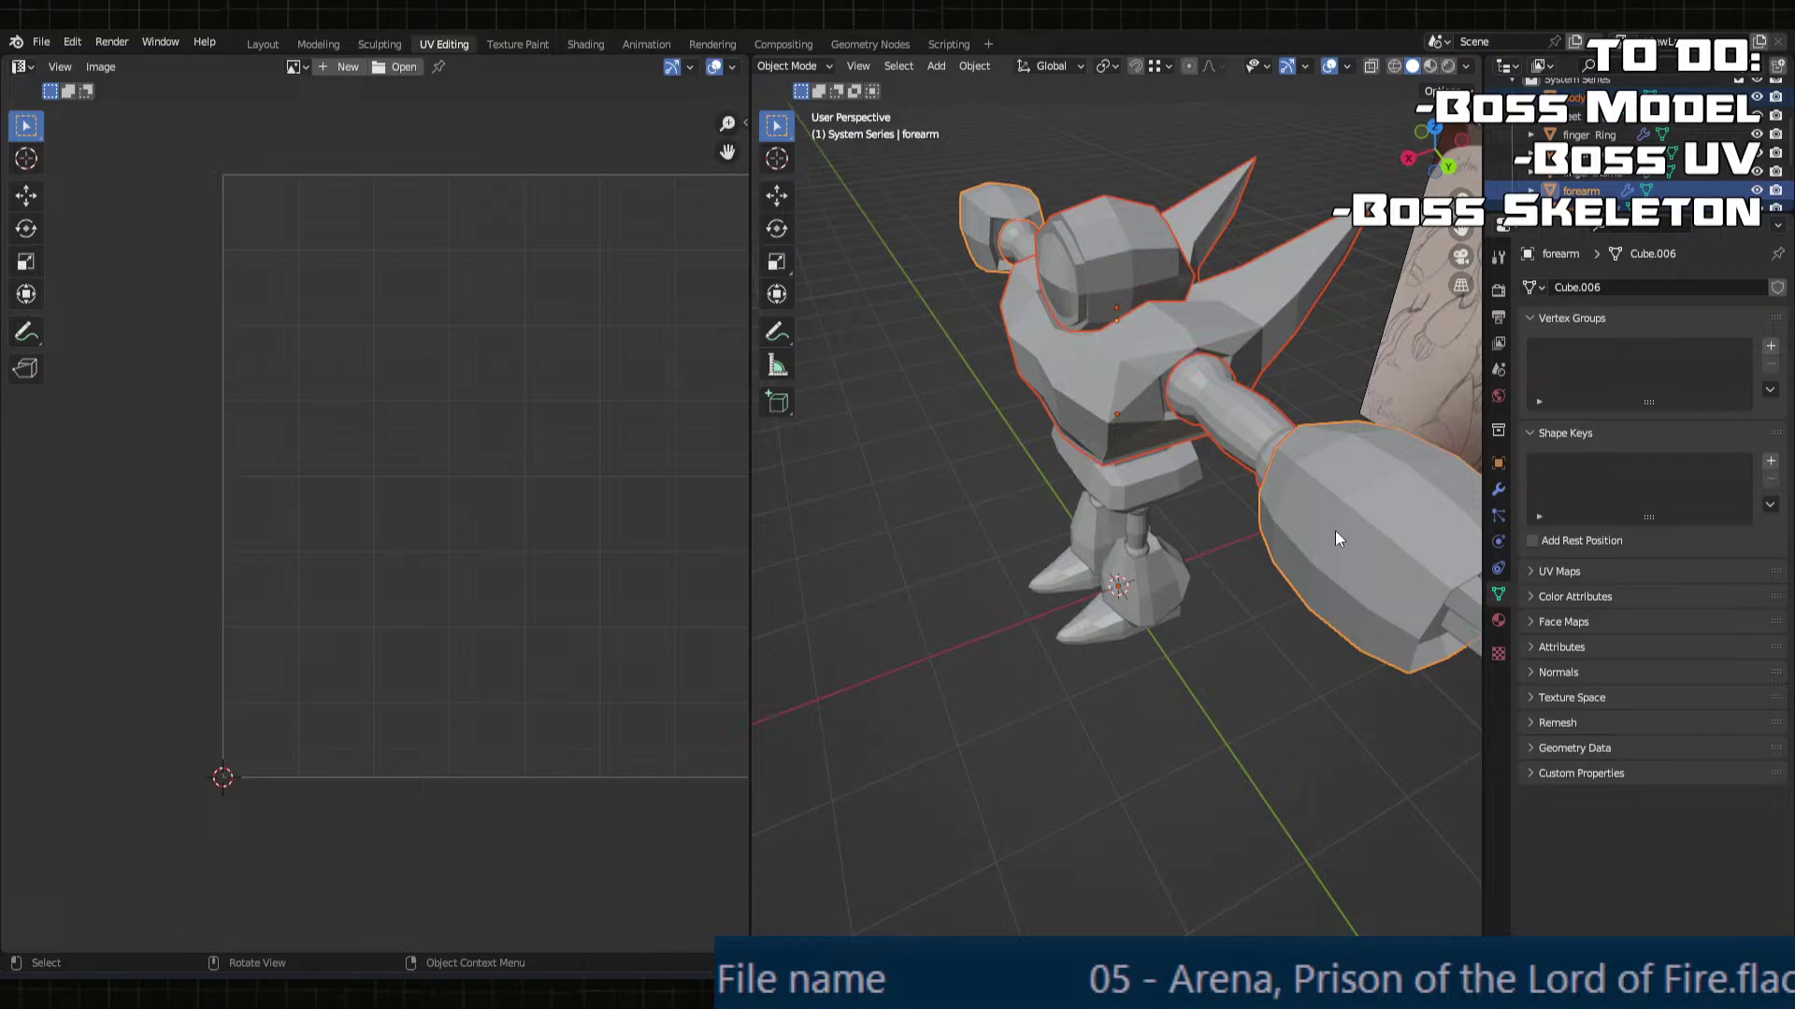
{"action": "left_click", "coordinate": [1148, 482], "text": "shift"}
{"action": "left_click", "coordinate": [1137, 531], "text": "shift"}
{"action": "left_click", "coordinate": [1140, 595], "text": "shift"}
{"action": "left_click", "coordinate": [1094, 632], "text": "shift"}
{"action": "middle_click_drag", "start_coordinate": [1095, 632], "coordinate": [1225, 467]}
Step: Unwrap all faces of the selected body parts together into one shared UV layout
{"action": "key", "text": "Tab"}
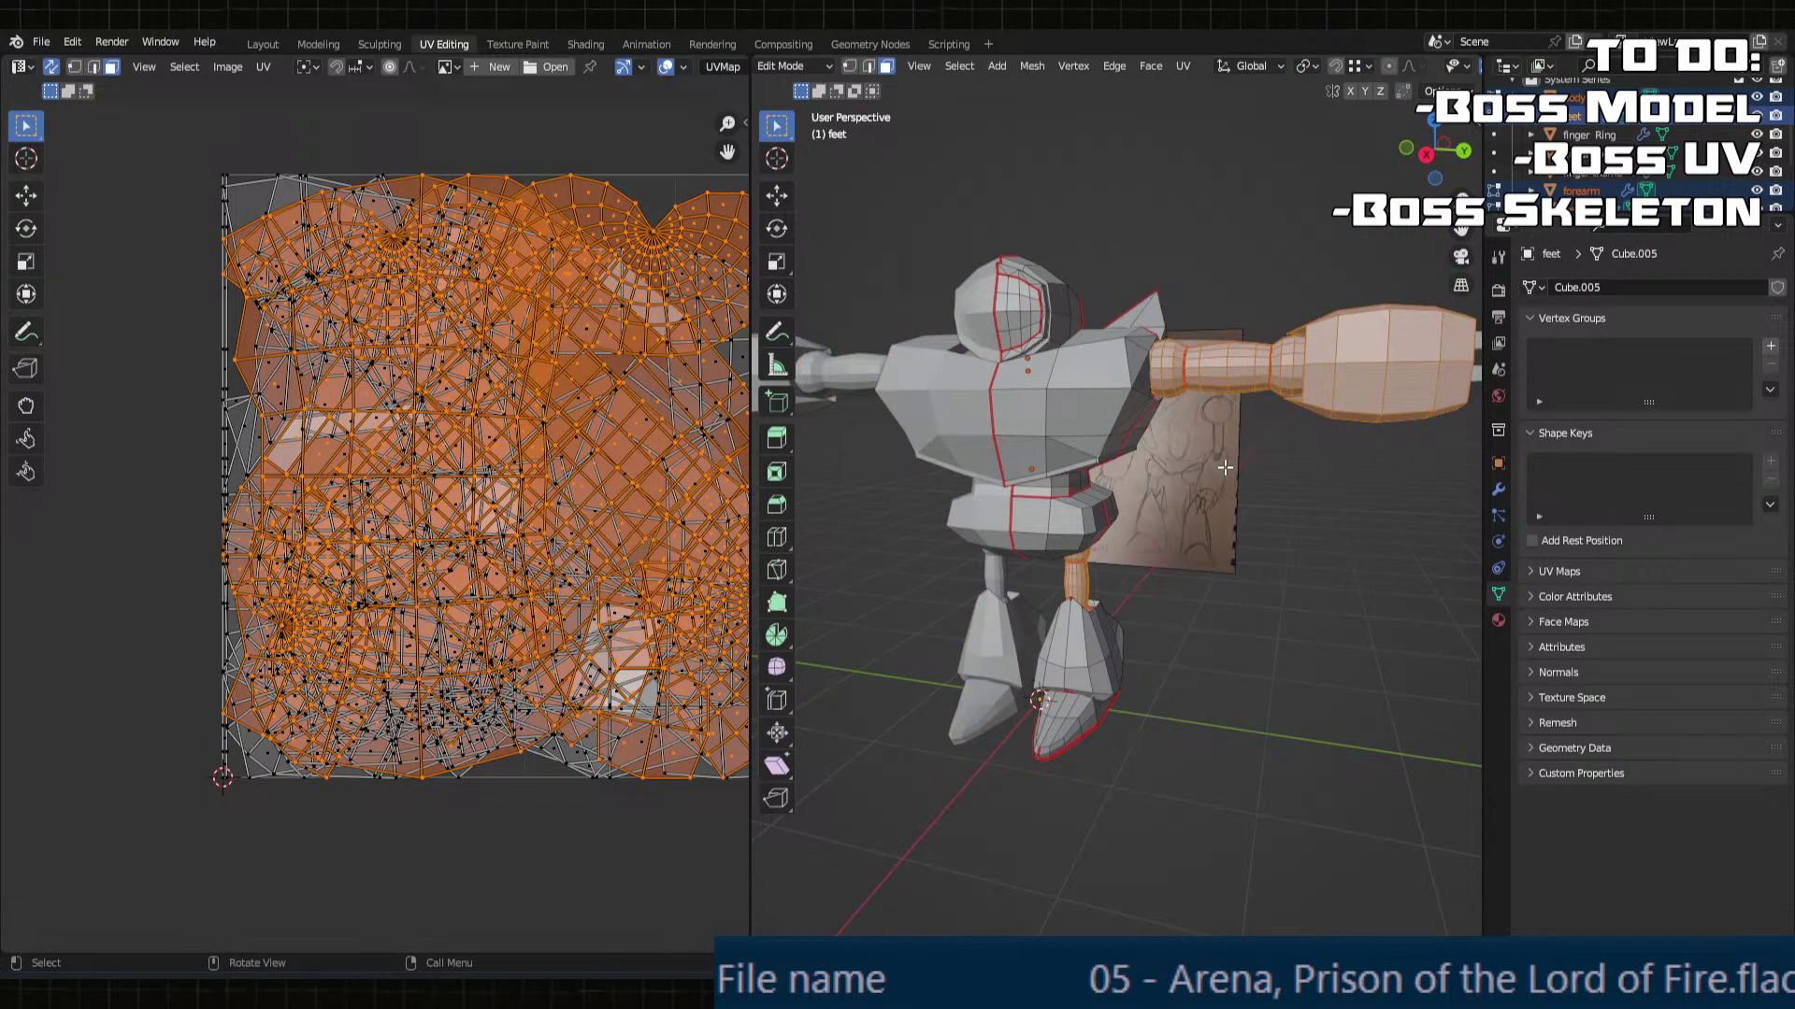
{"action": "key", "text": "a"}
{"action": "key", "text": "u"}
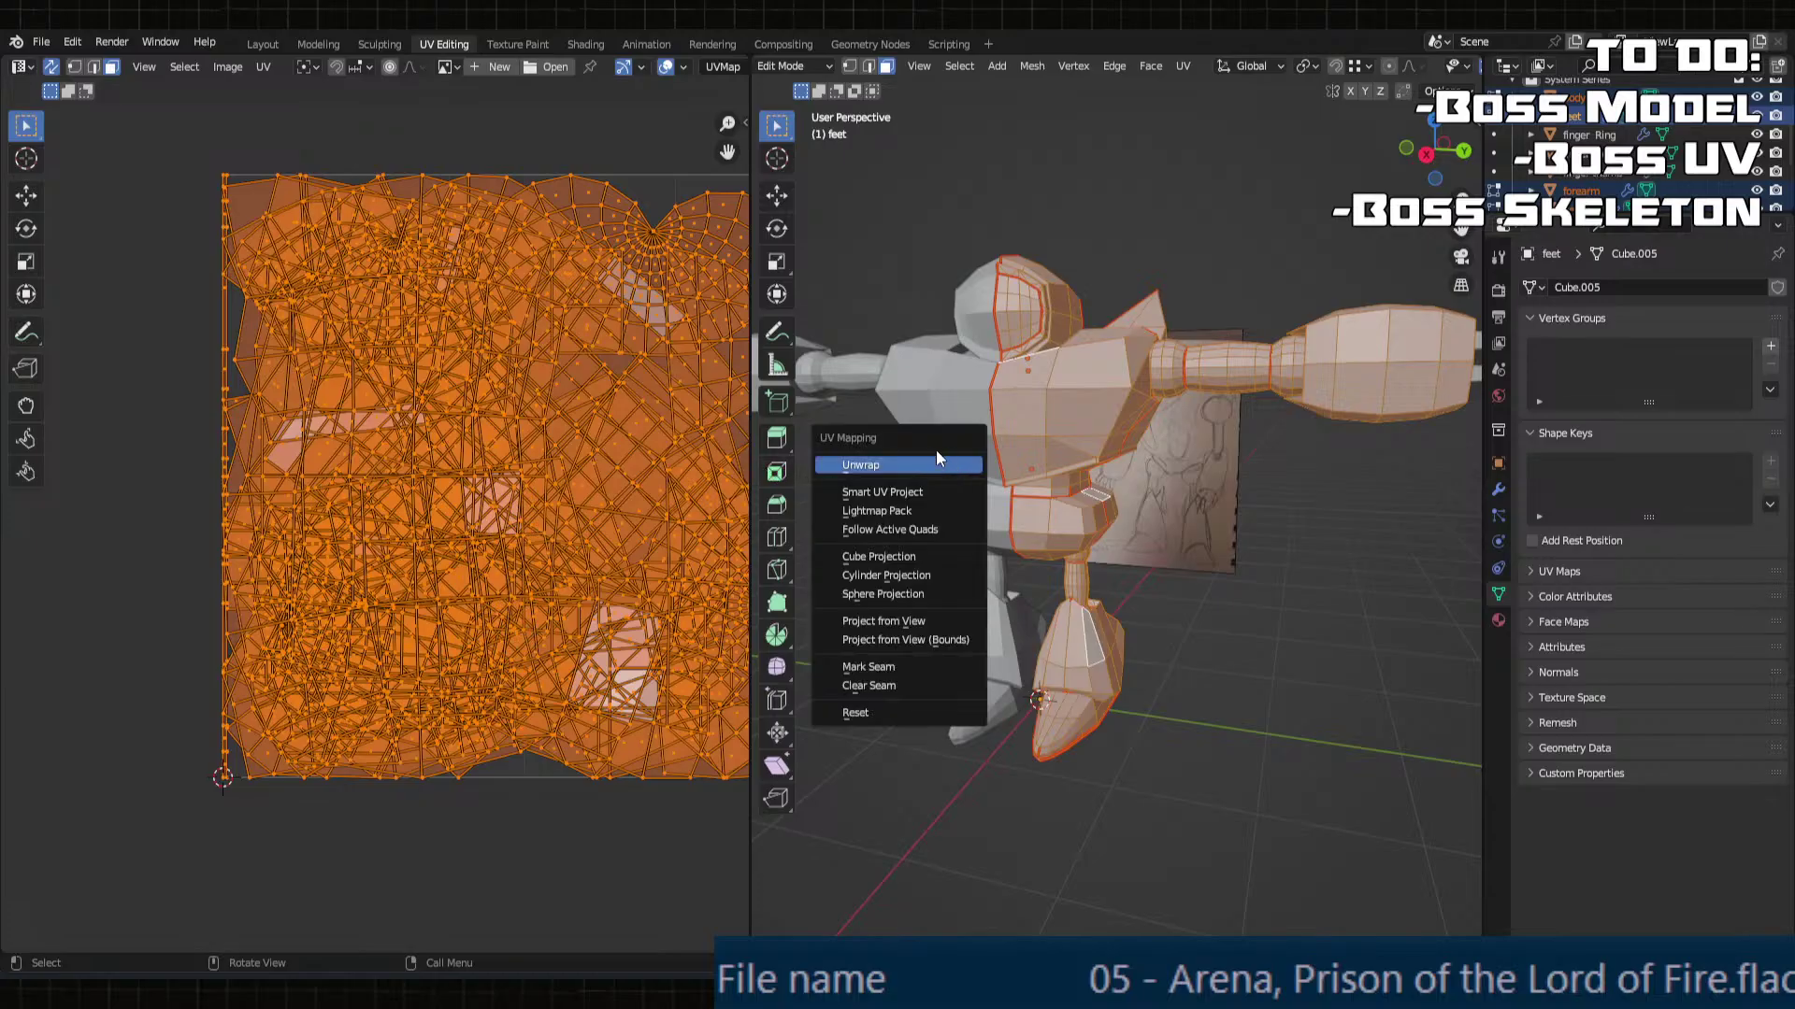
{"action": "left_click", "coordinate": [935, 450]}
{"action": "middle_click_drag", "start_coordinate": [441, 468], "coordinate": [318, 518]}
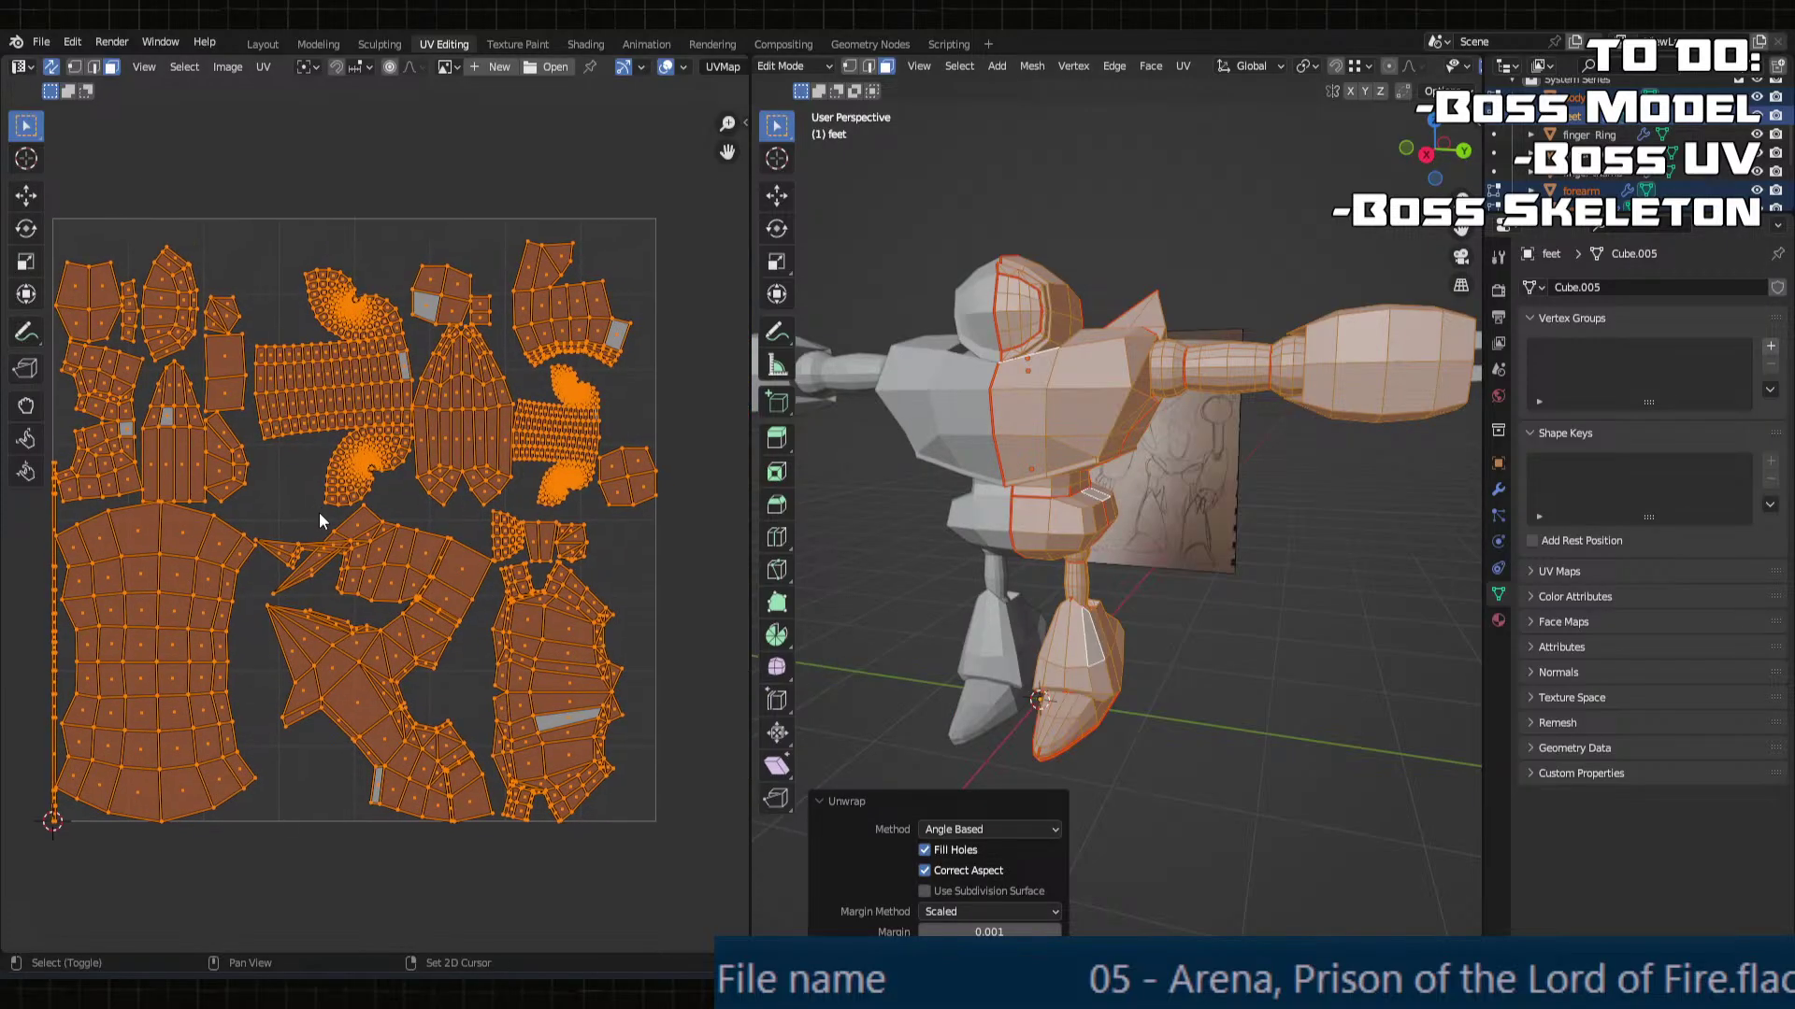
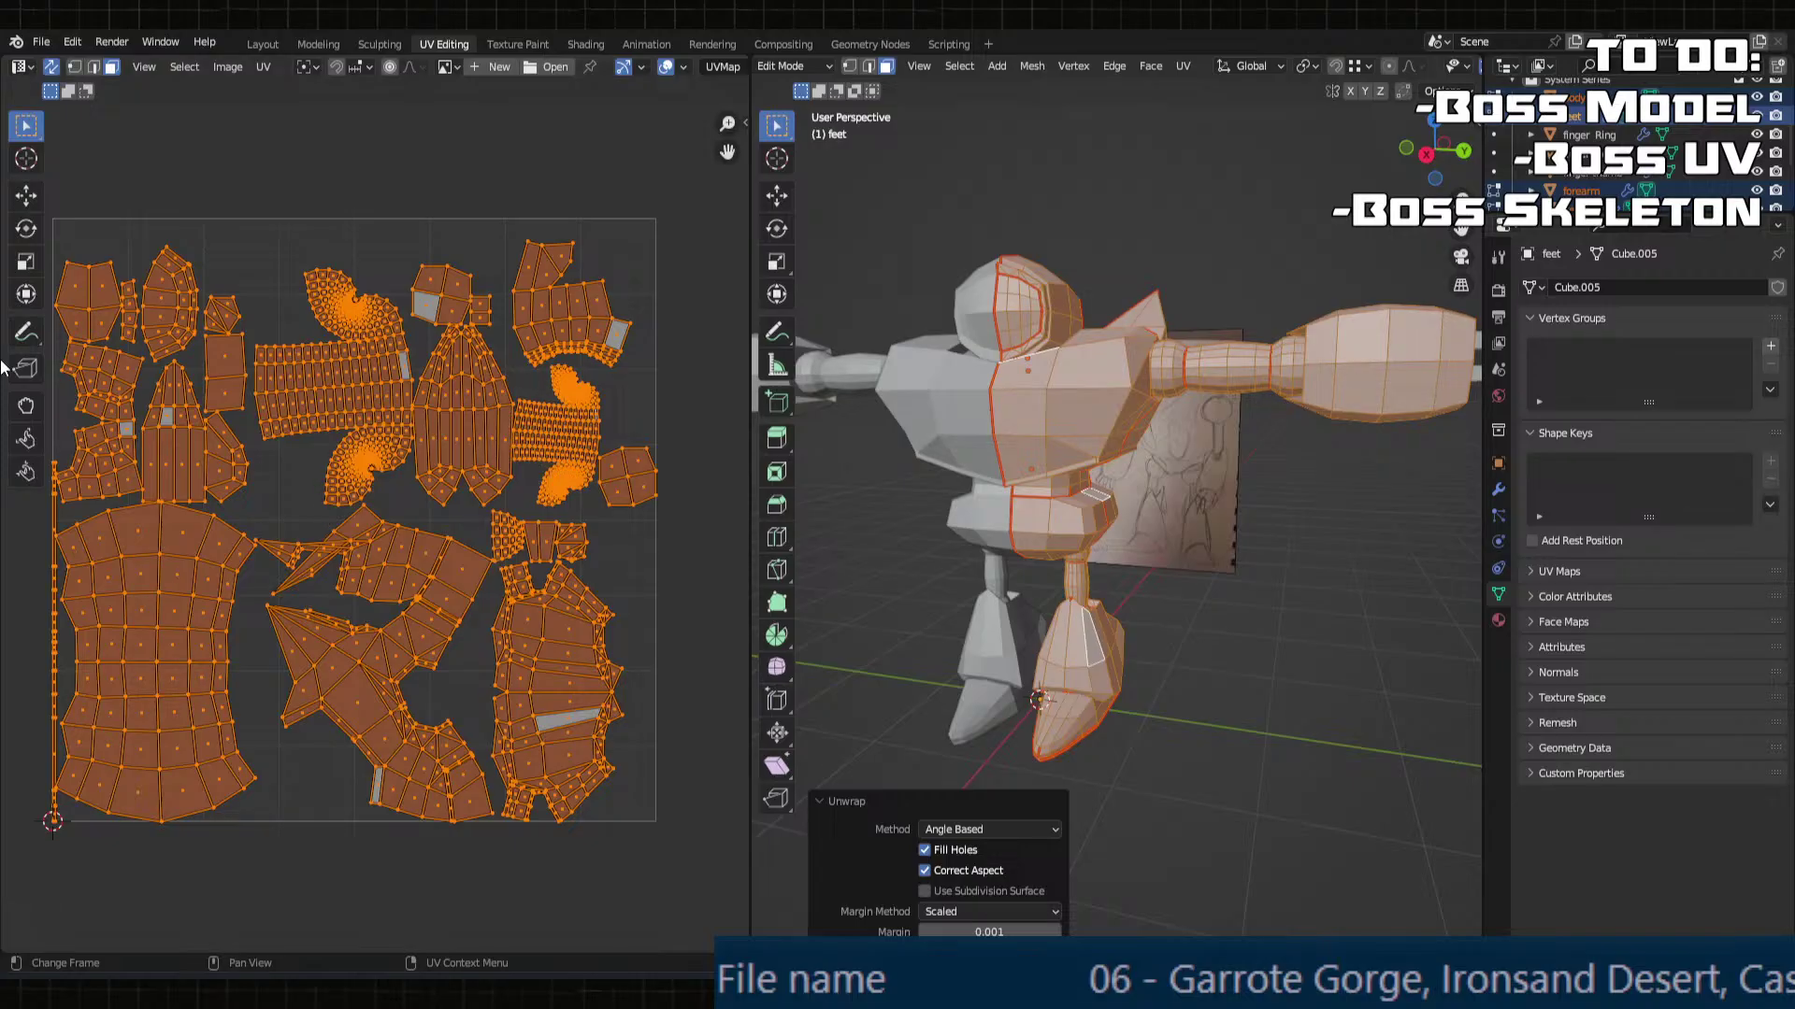
Step: Average the scale of all selected UV islands so their sizes match proportionally
{"action": "left_click", "coordinate": [263, 66]}
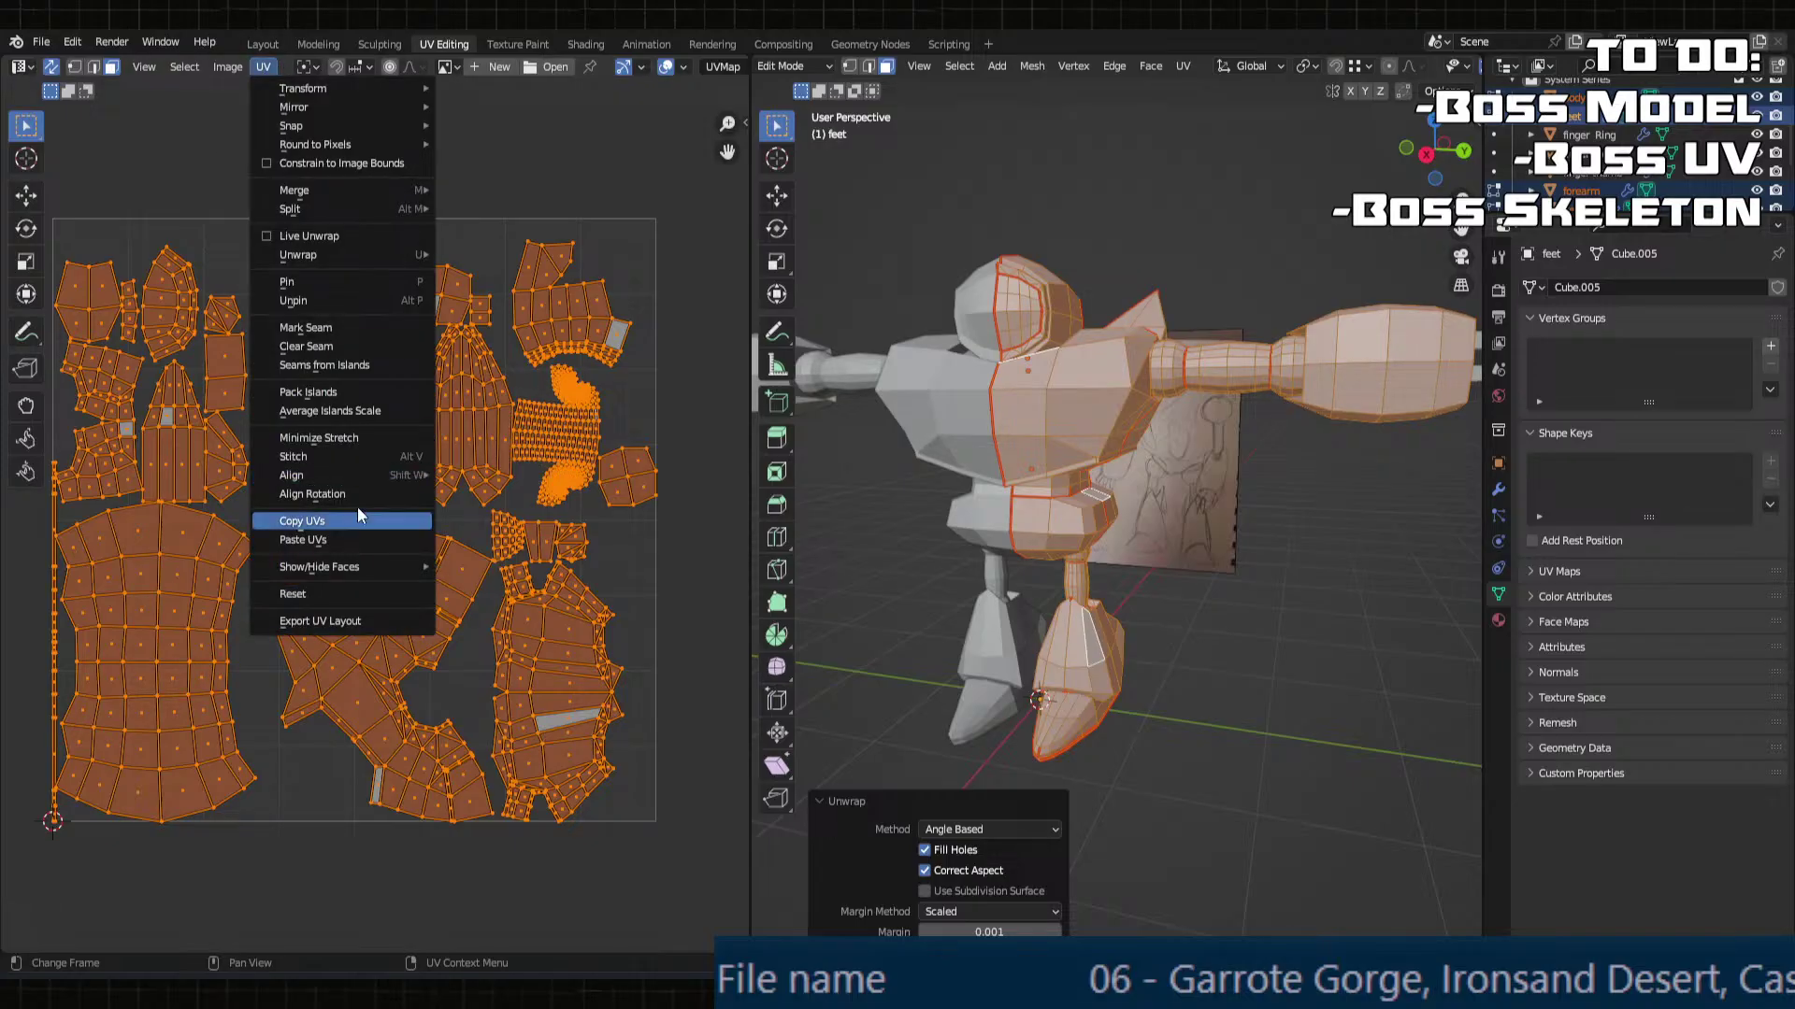
{"action": "mouse_move", "coordinate": [364, 572]}
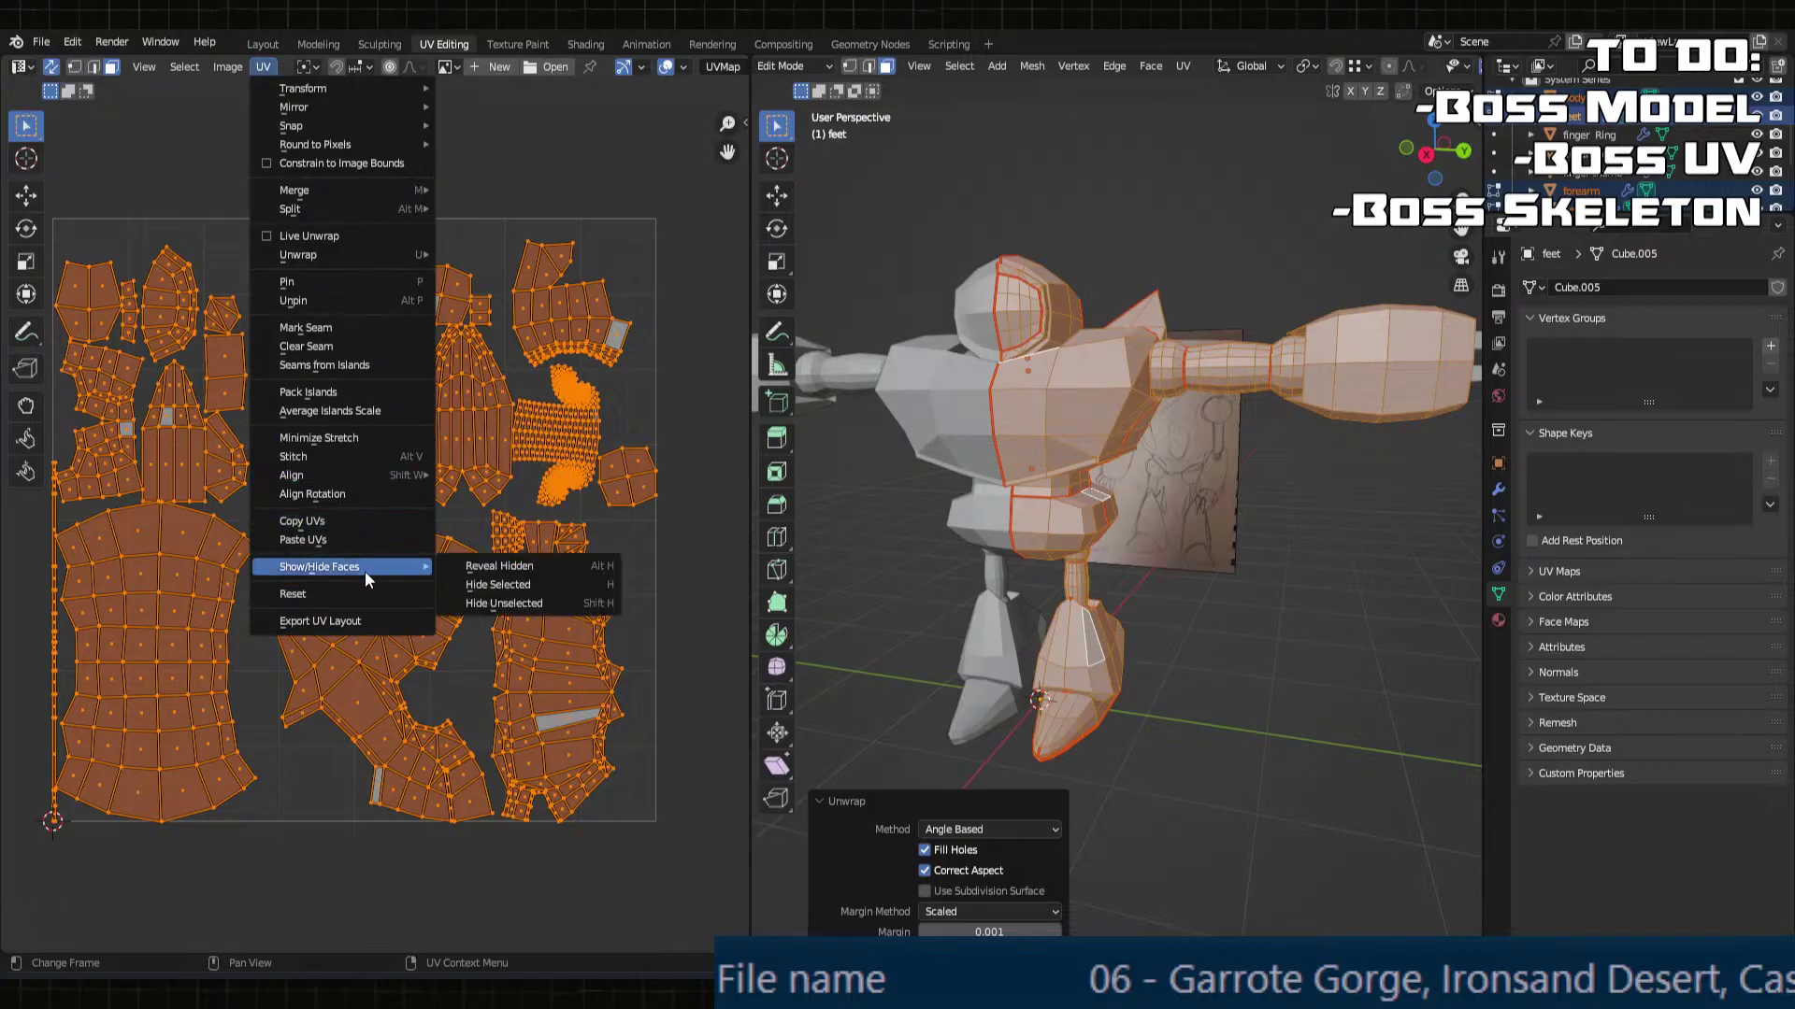
{"action": "left_click", "coordinate": [366, 409]}
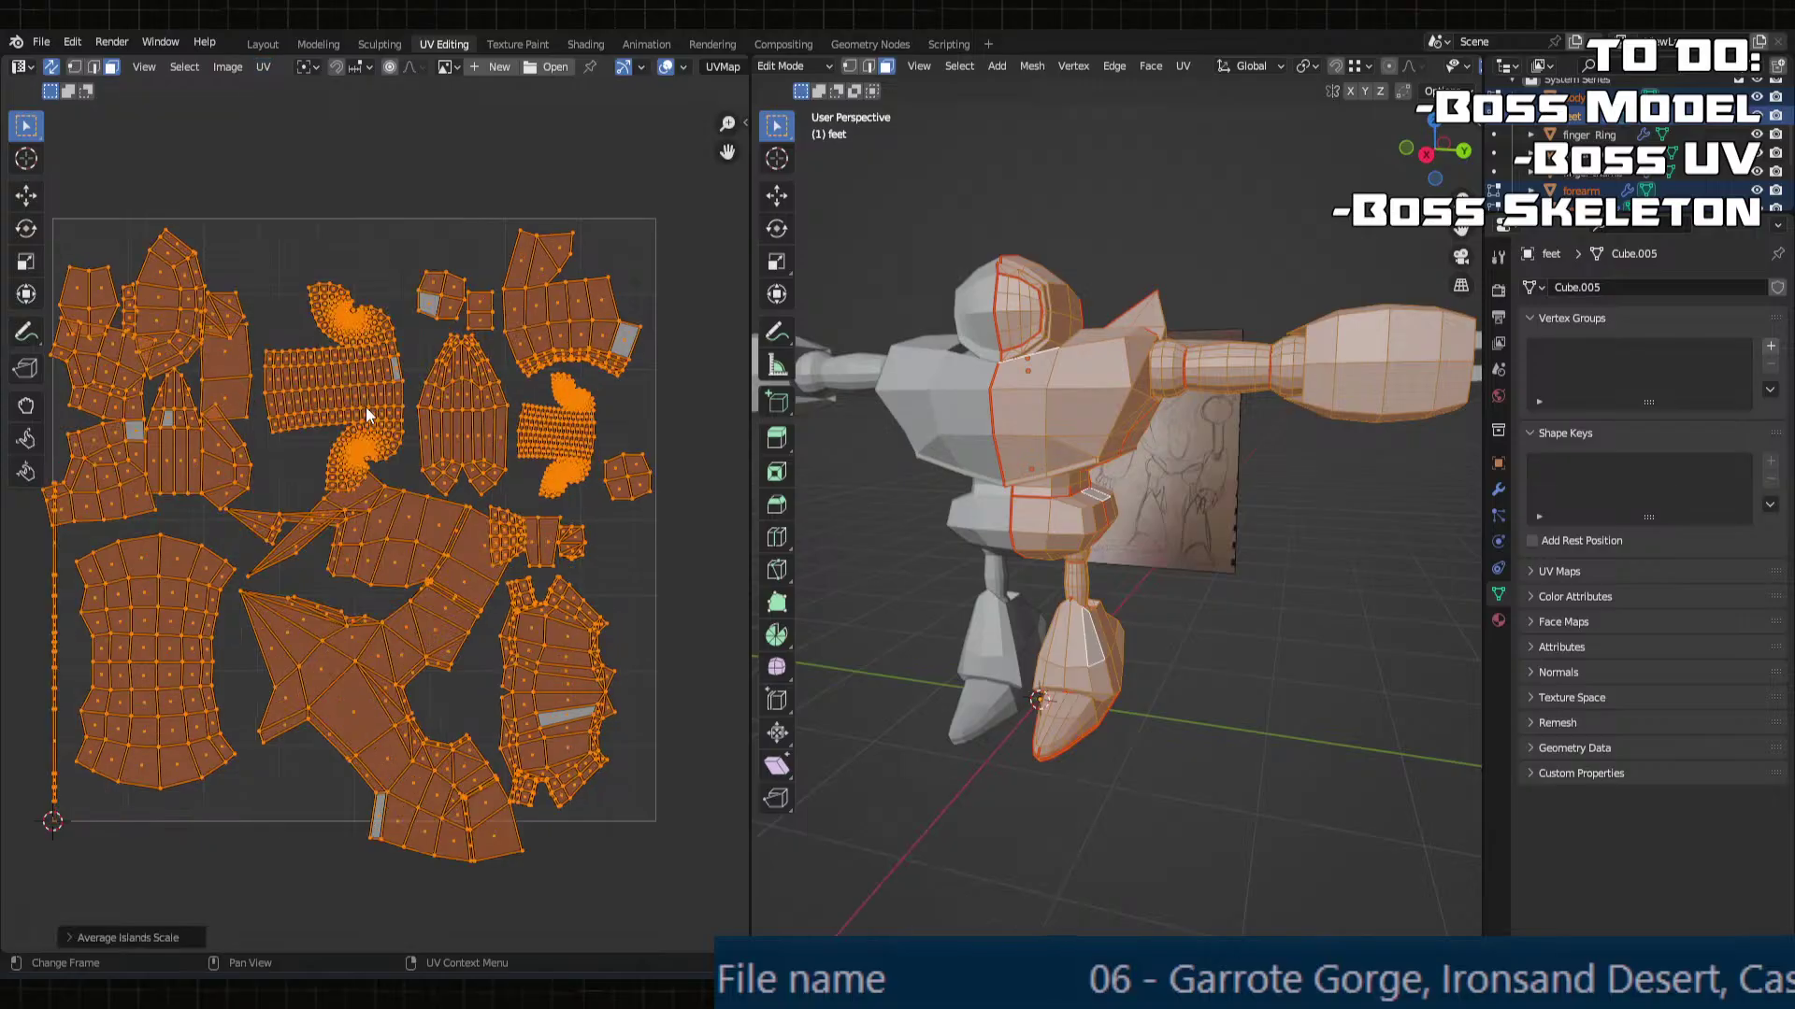
Step: Select all UV islands and pack them into the UV square
{"action": "left_click", "coordinate": [200, 68]}
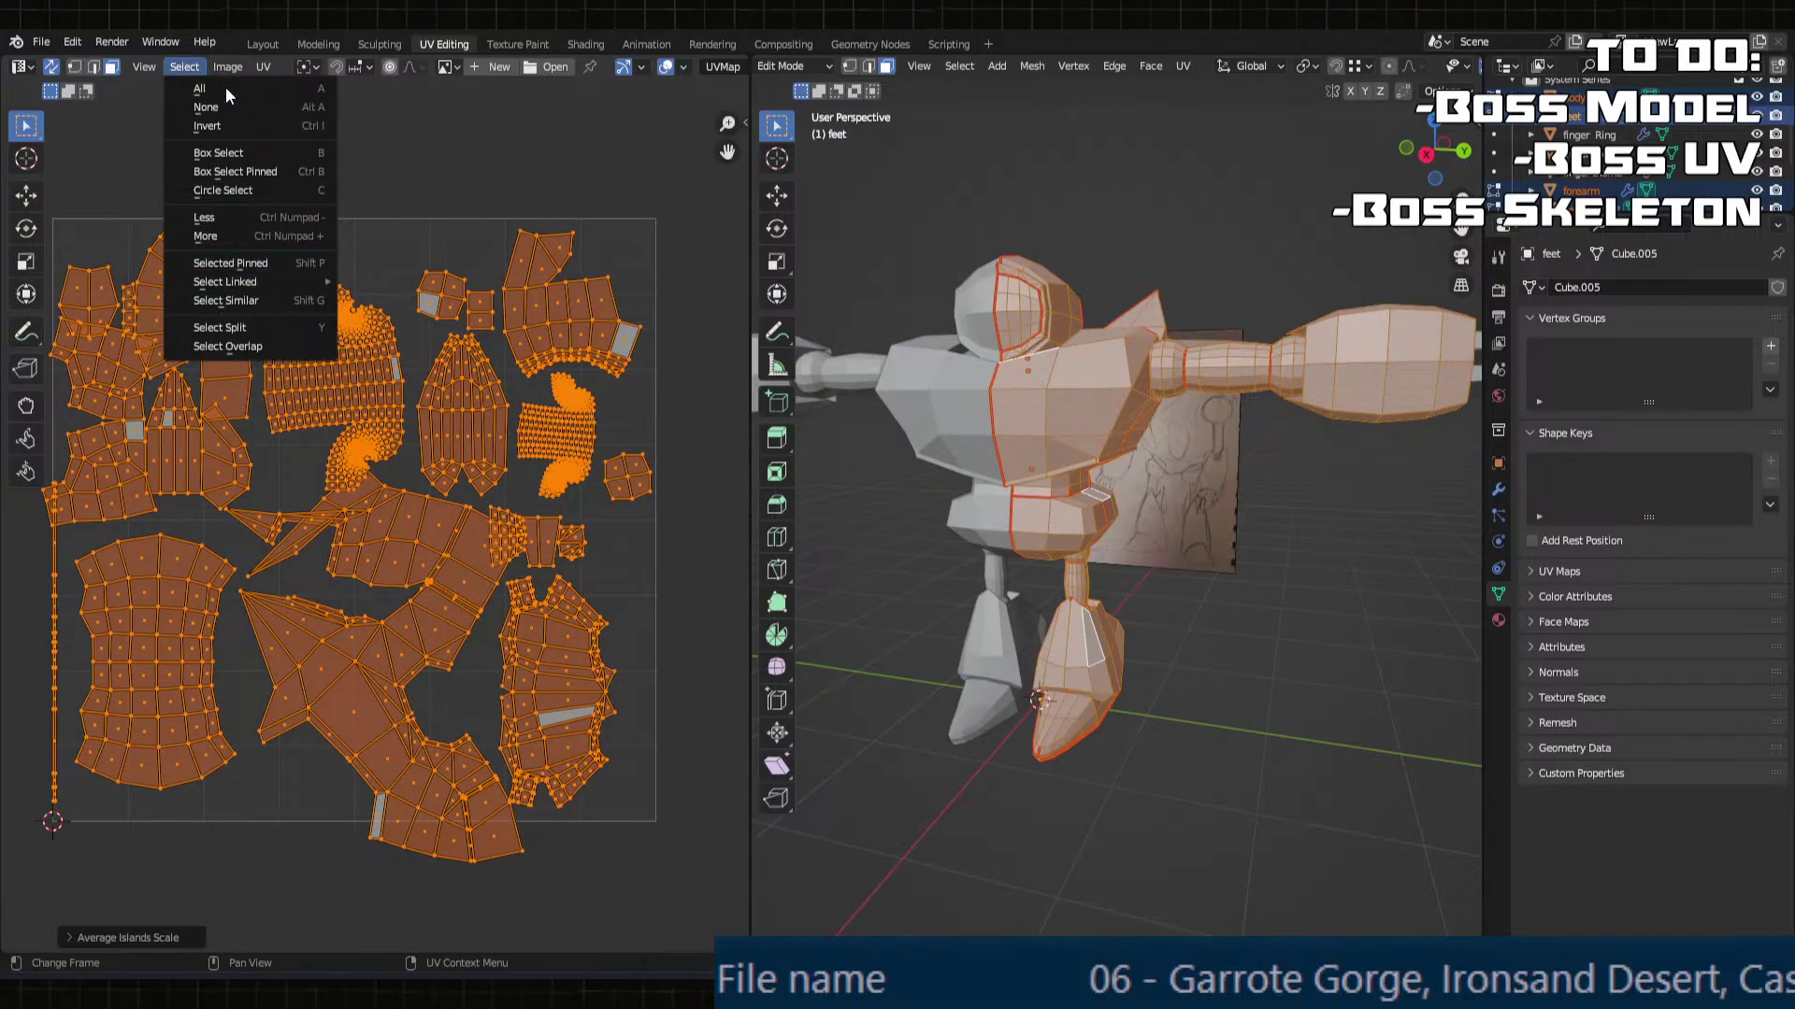
{"action": "left_click", "coordinate": [226, 87]}
{"action": "left_click", "coordinate": [266, 66]}
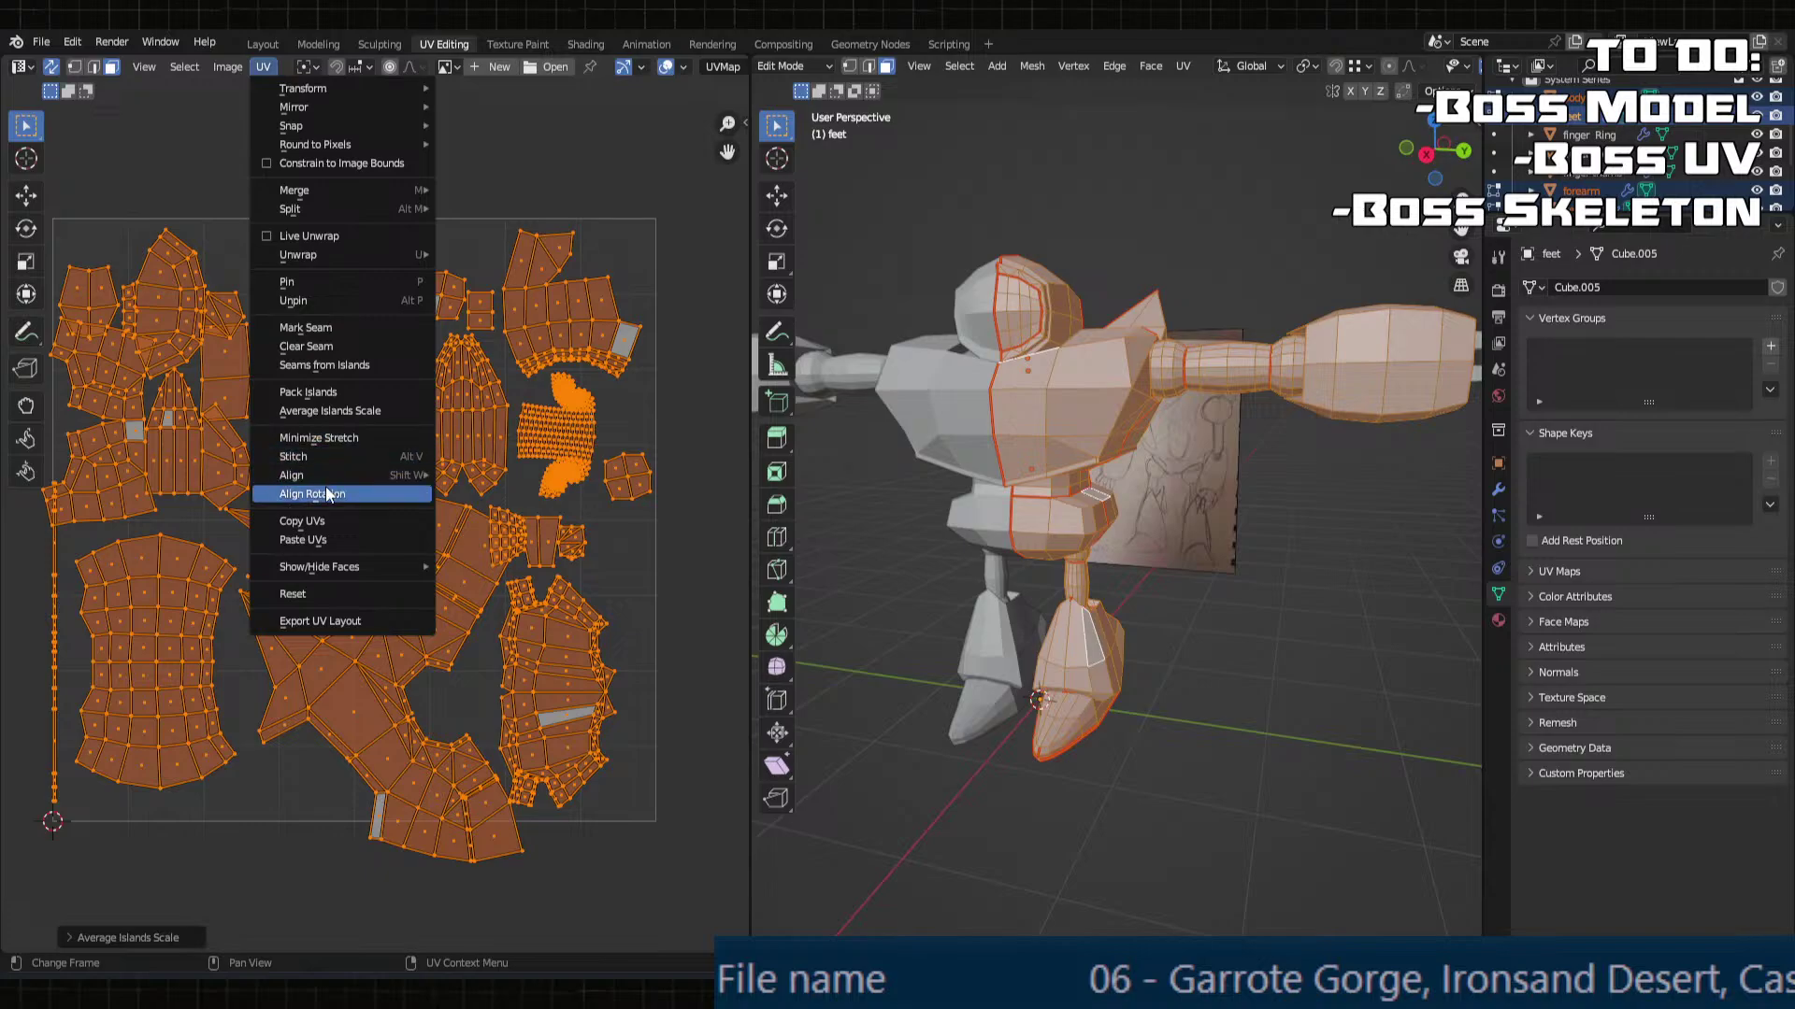
{"action": "left_click", "coordinate": [332, 393]}
{"action": "left_click", "coordinate": [402, 695]}
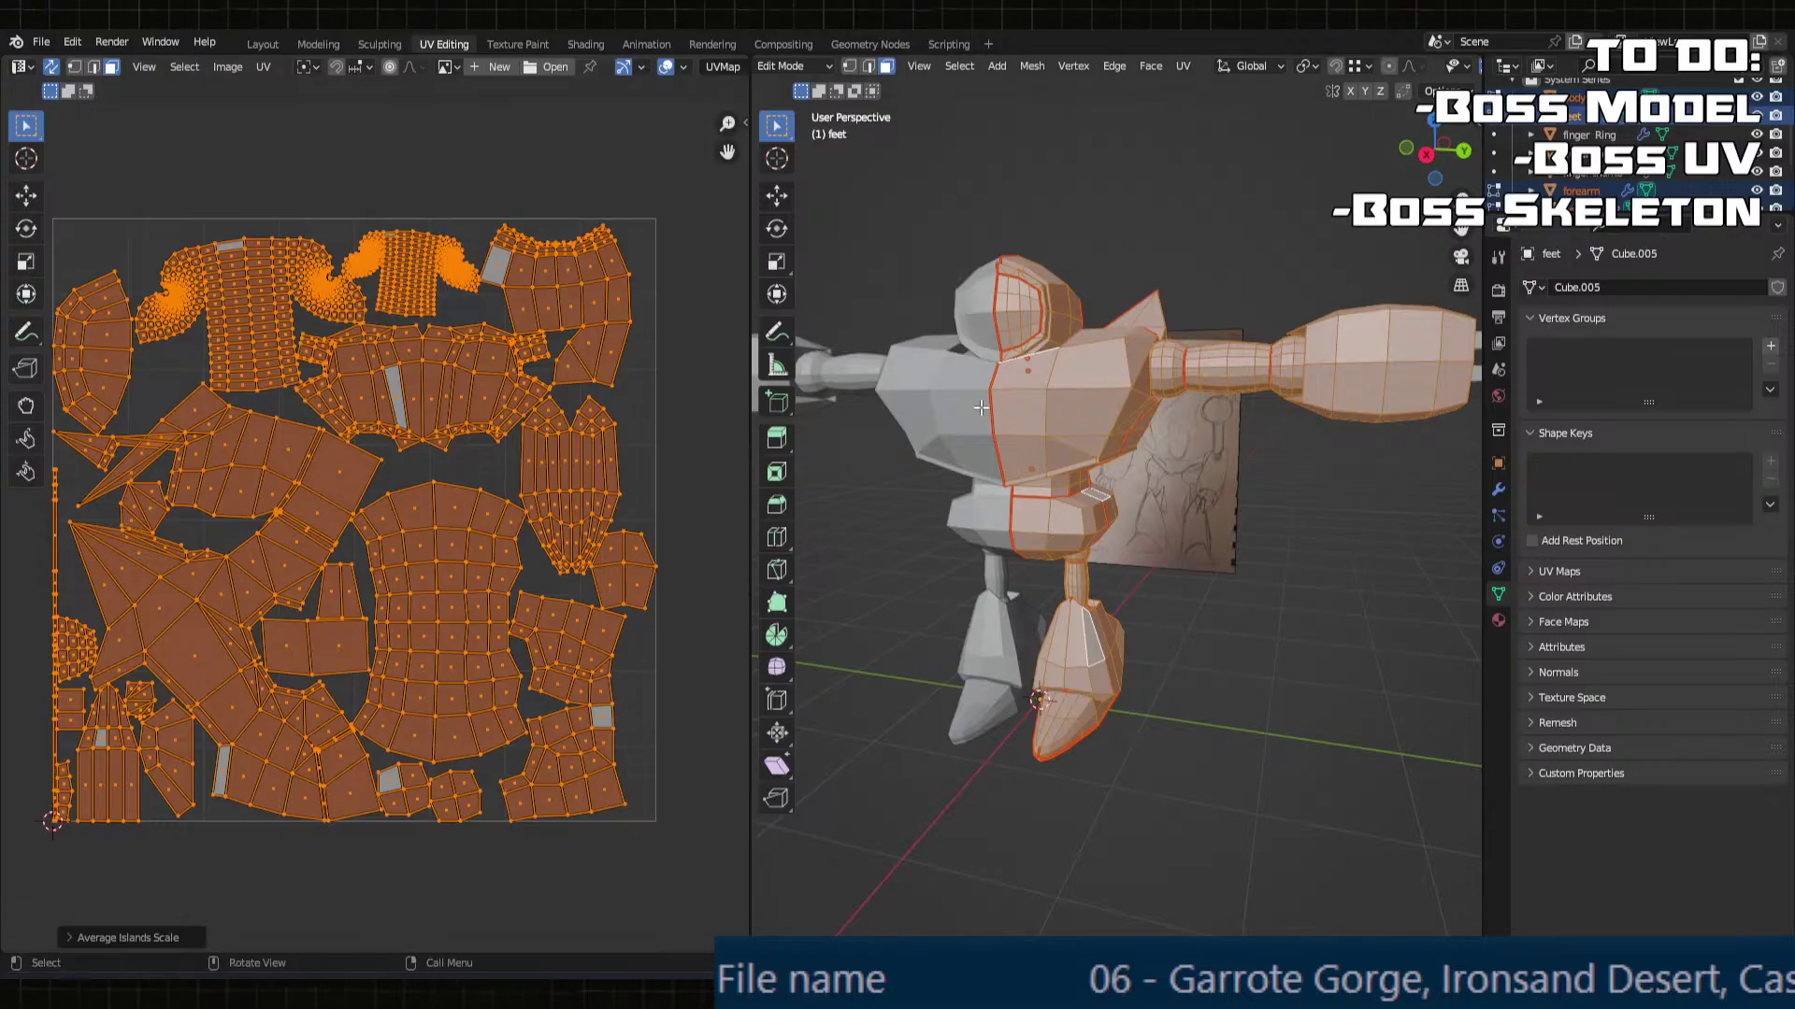
Step: Examine which UV islands the body top's front faces belong to and where they lie on the model
{"action": "left_click", "coordinate": [1096, 388]}
{"action": "left_click", "coordinate": [1078, 405]}
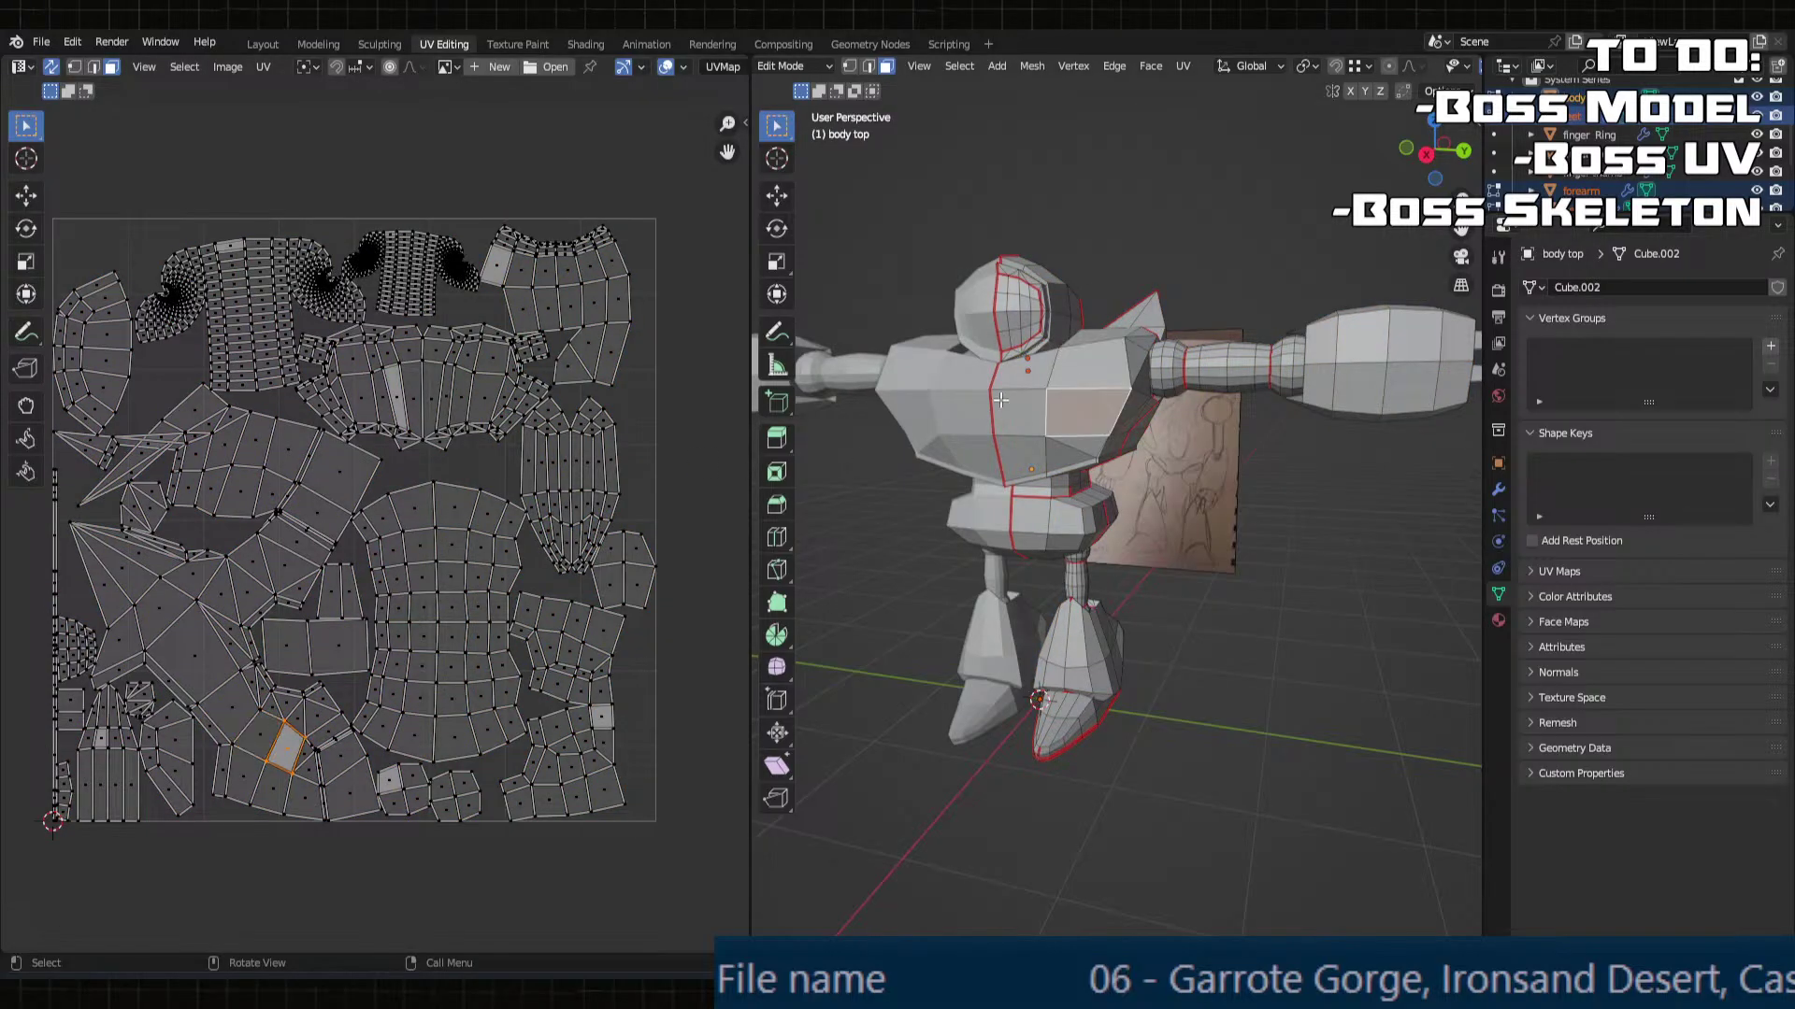
{"action": "left_click", "coordinate": [1019, 411]}
{"action": "left_click", "coordinate": [350, 593]}
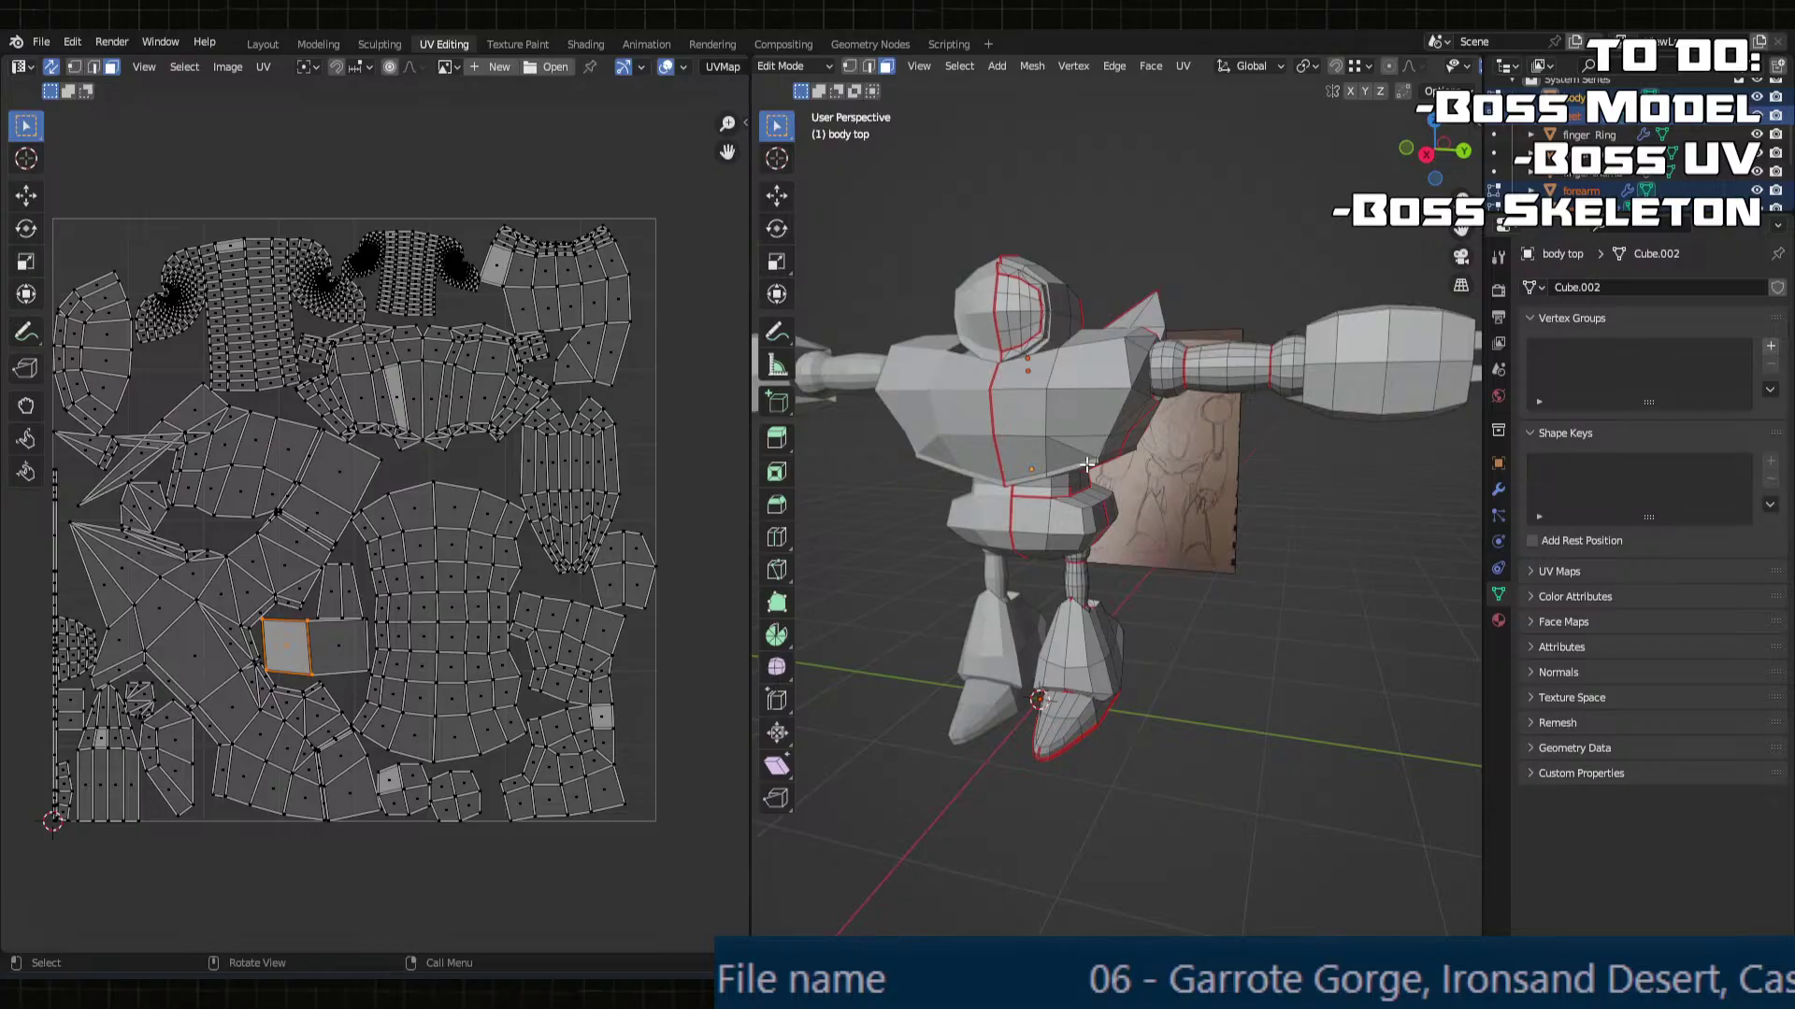
{"action": "key", "text": "KP_Decimal"}
{"action": "scroll", "coordinate": [1088, 464], "scroll_direction": "down", "scroll_amount": 5}
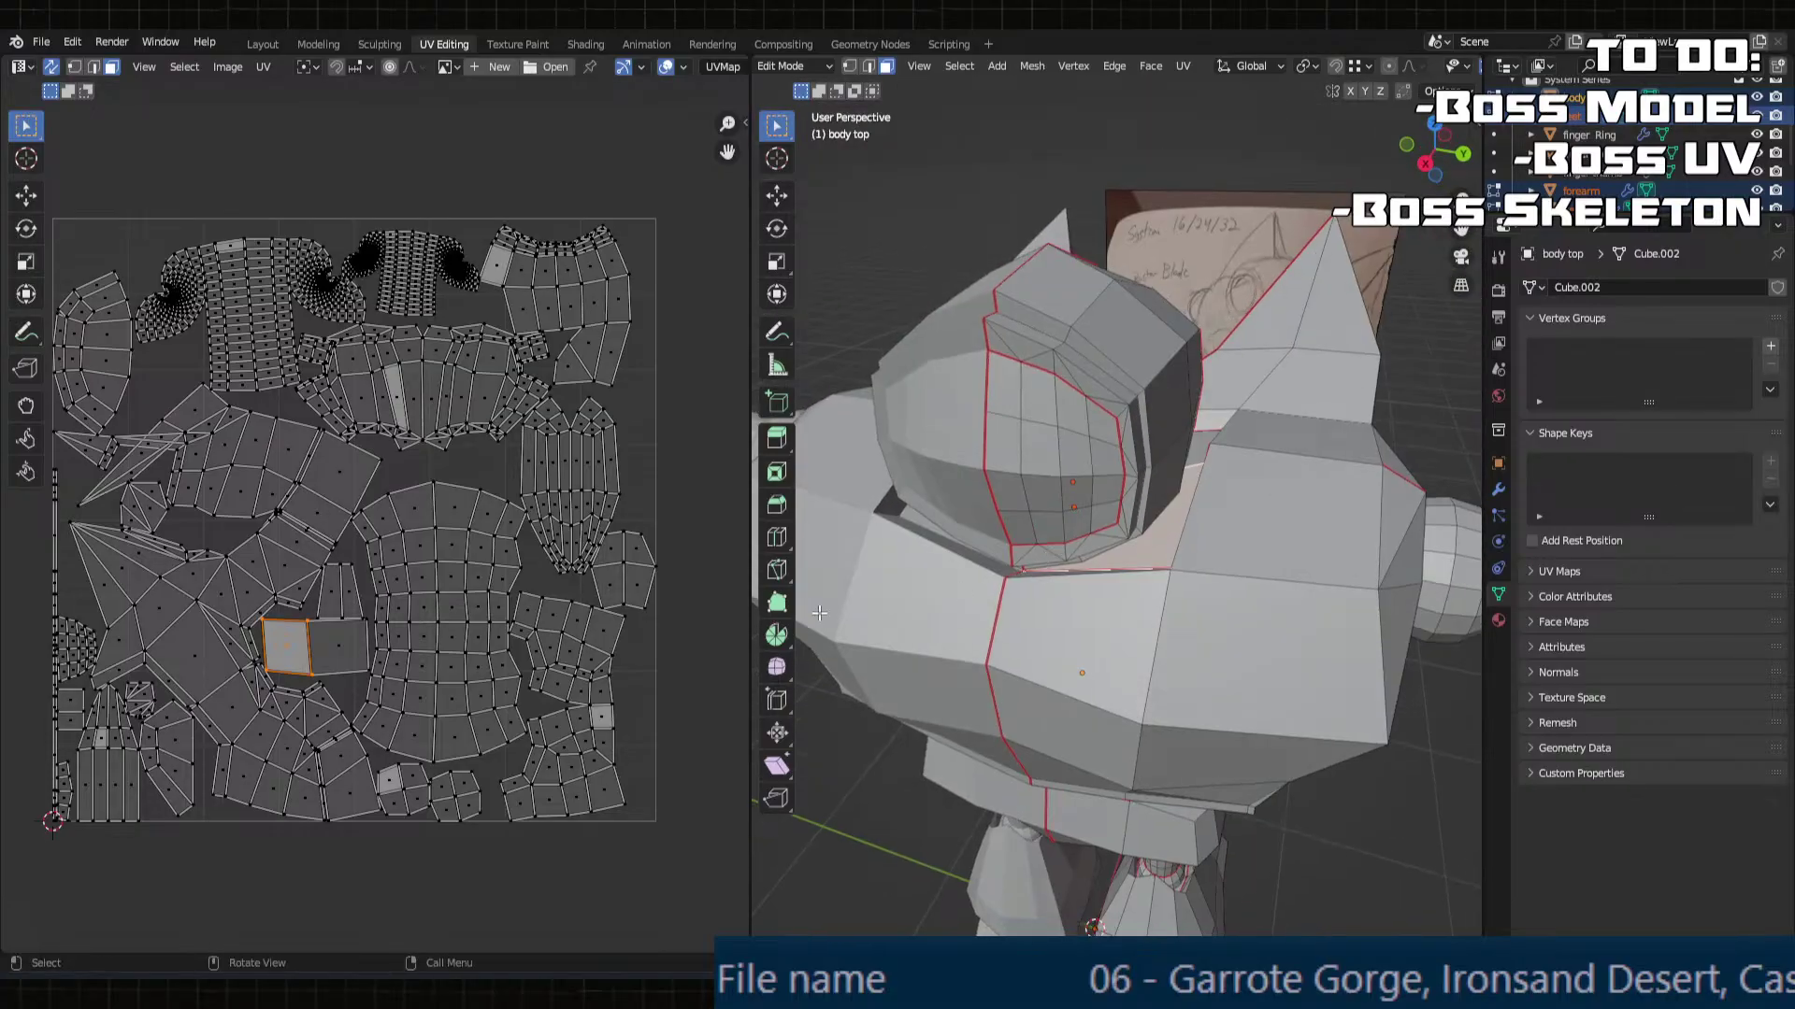
Step: Examine which body part the large rounded grid island maps to by checking one of its faces on the forearm
{"action": "left_click", "coordinate": [323, 643]}
{"action": "left_click", "coordinate": [354, 587]}
{"action": "left_click", "coordinate": [398, 580]}
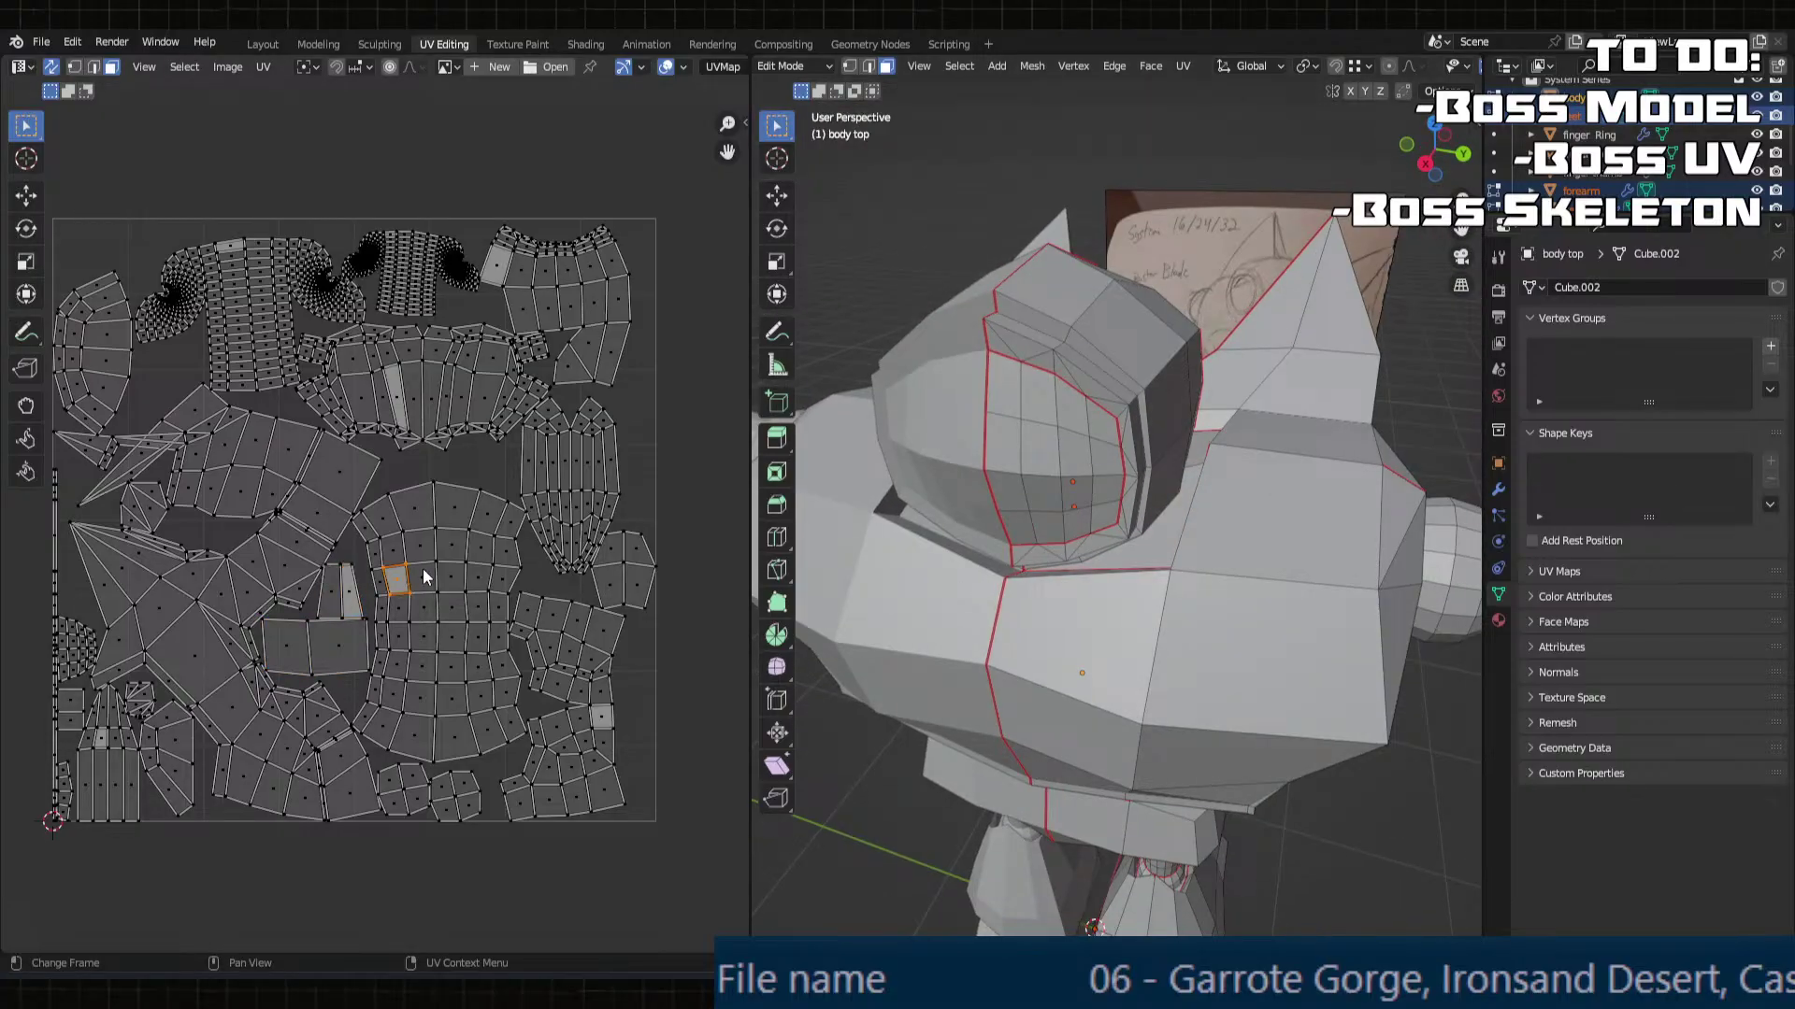
{"action": "key", "text": "KP_Decimal"}
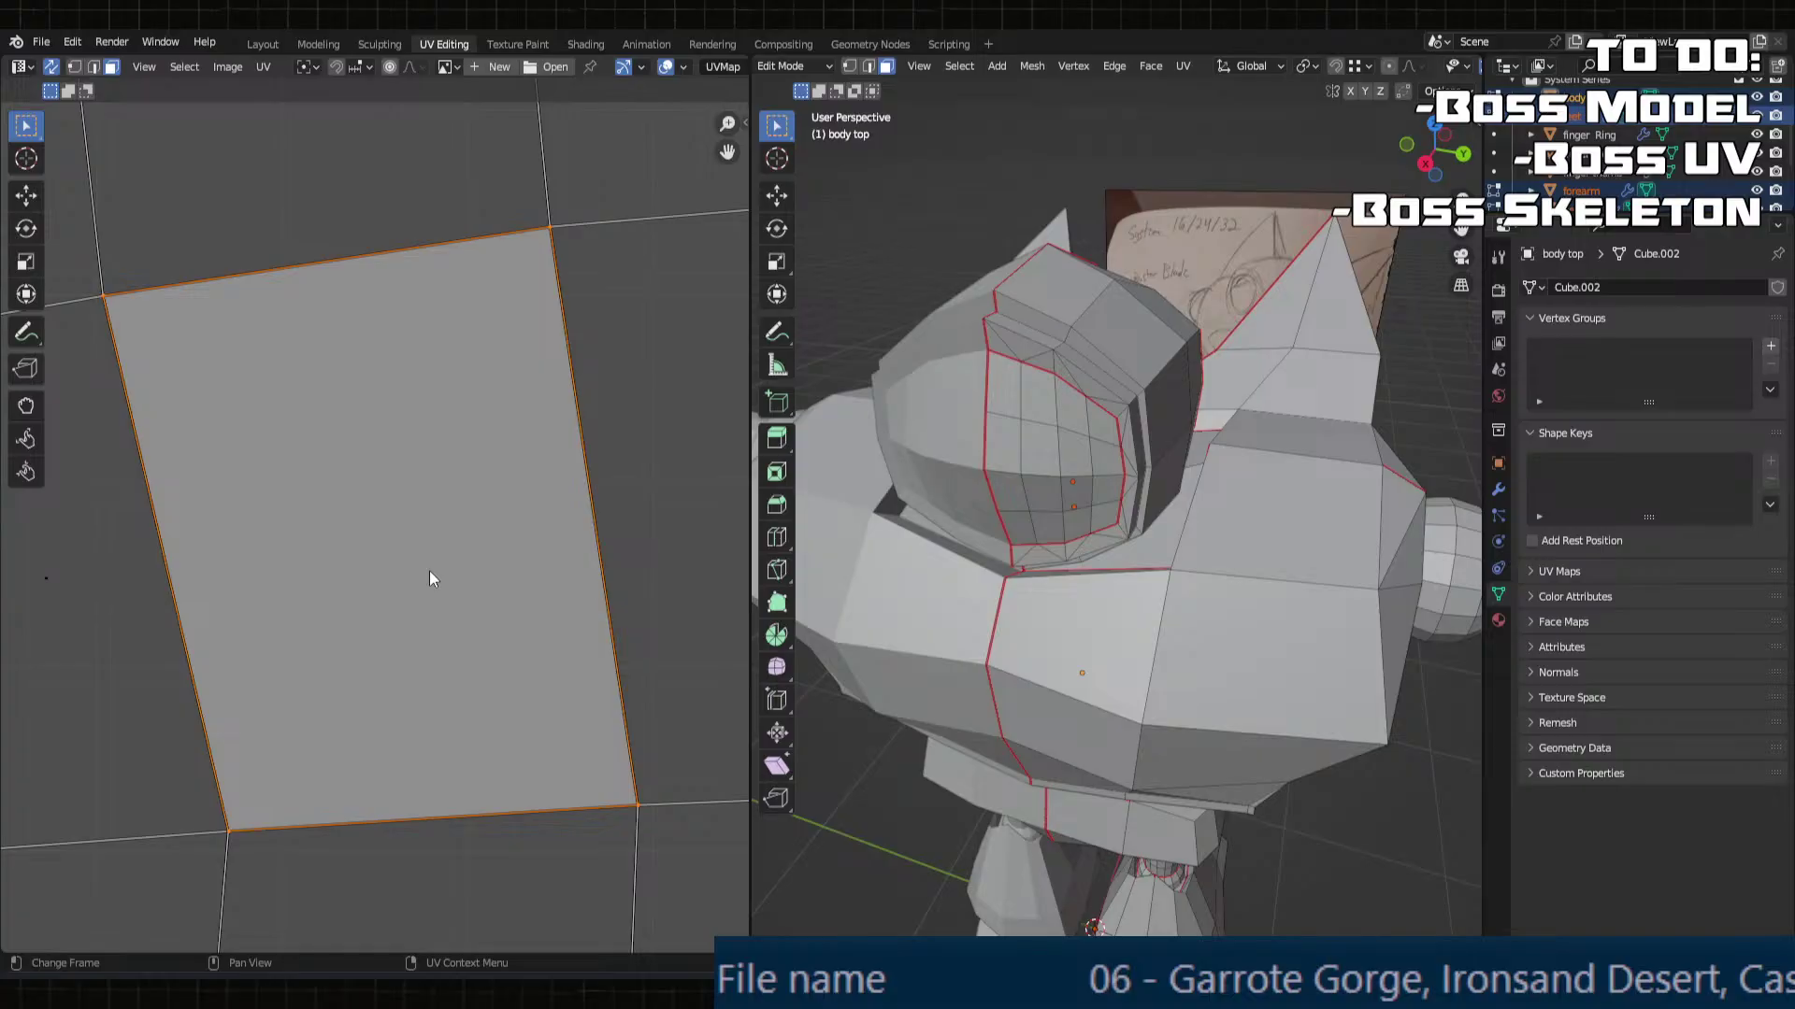
{"action": "scroll", "coordinate": [429, 575], "scroll_direction": "down", "scroll_amount": 5}
{"action": "key", "text": "KP_Decimal"}
{"action": "scroll", "coordinate": [417, 523], "scroll_direction": "down", "scroll_amount": 5}
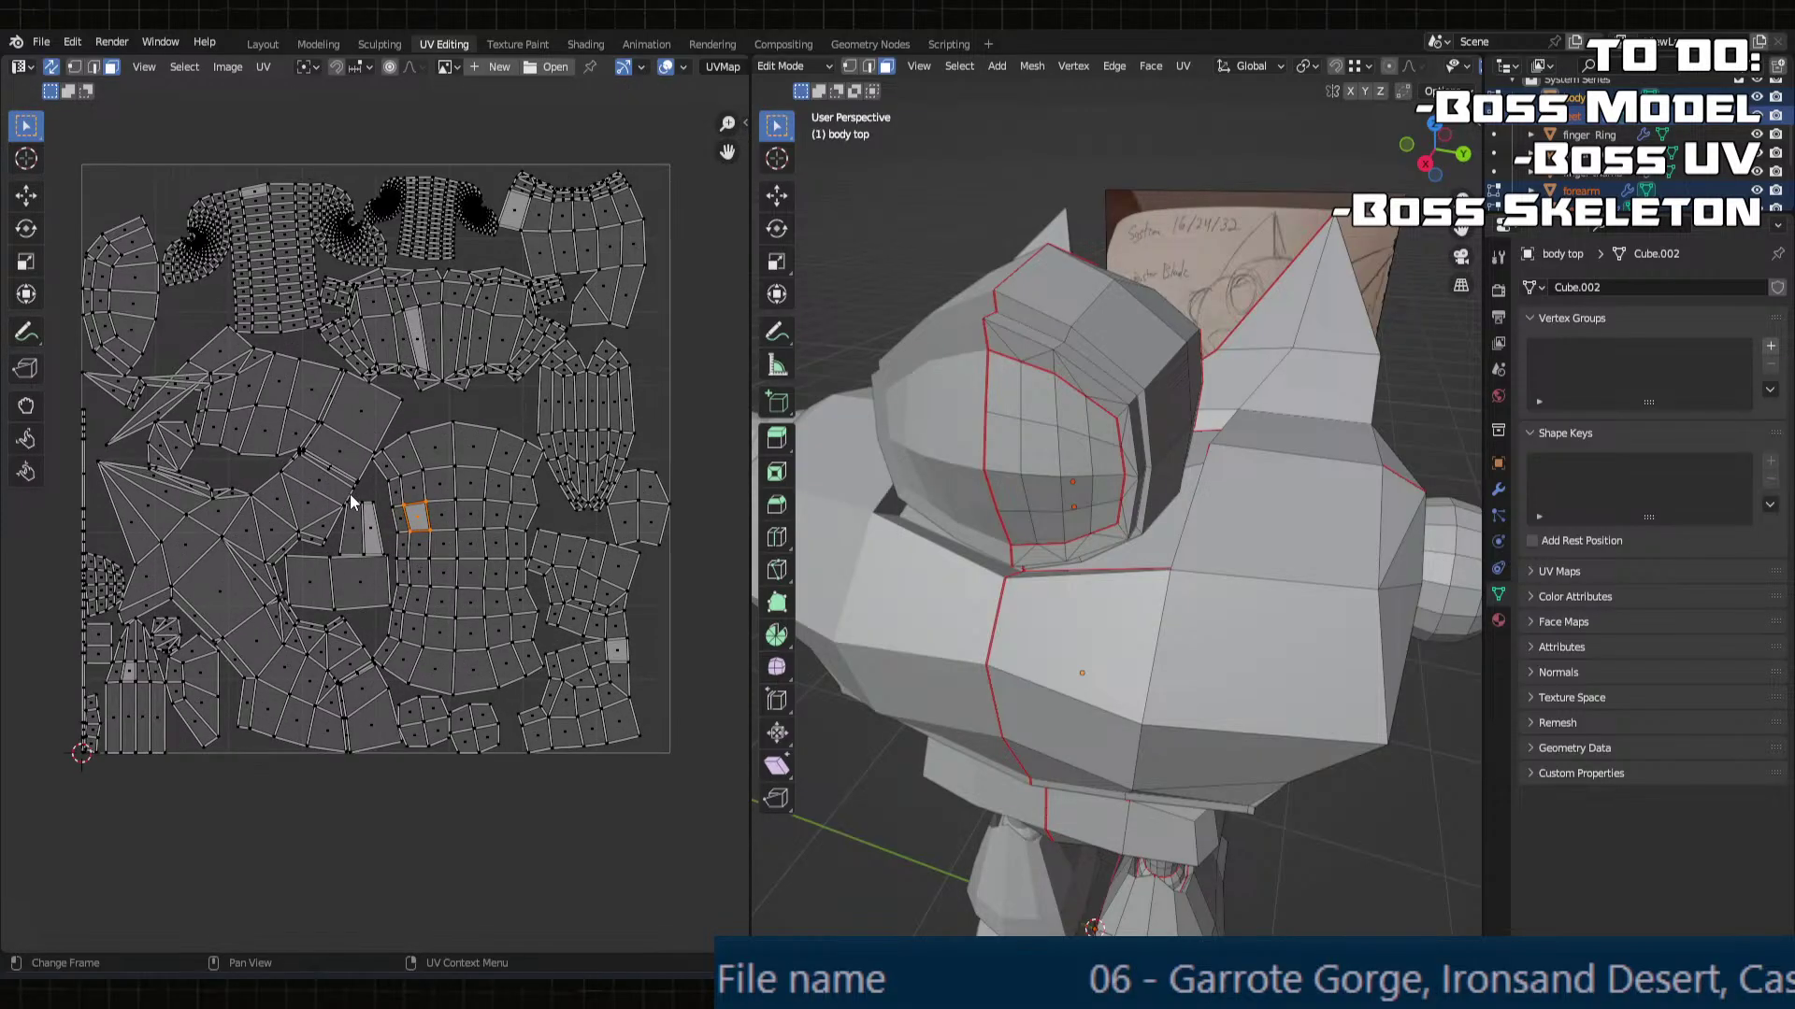
{"action": "key", "text": "KP_Decimal"}
{"action": "scroll", "coordinate": [1089, 662], "scroll_direction": "down", "scroll_amount": 4}
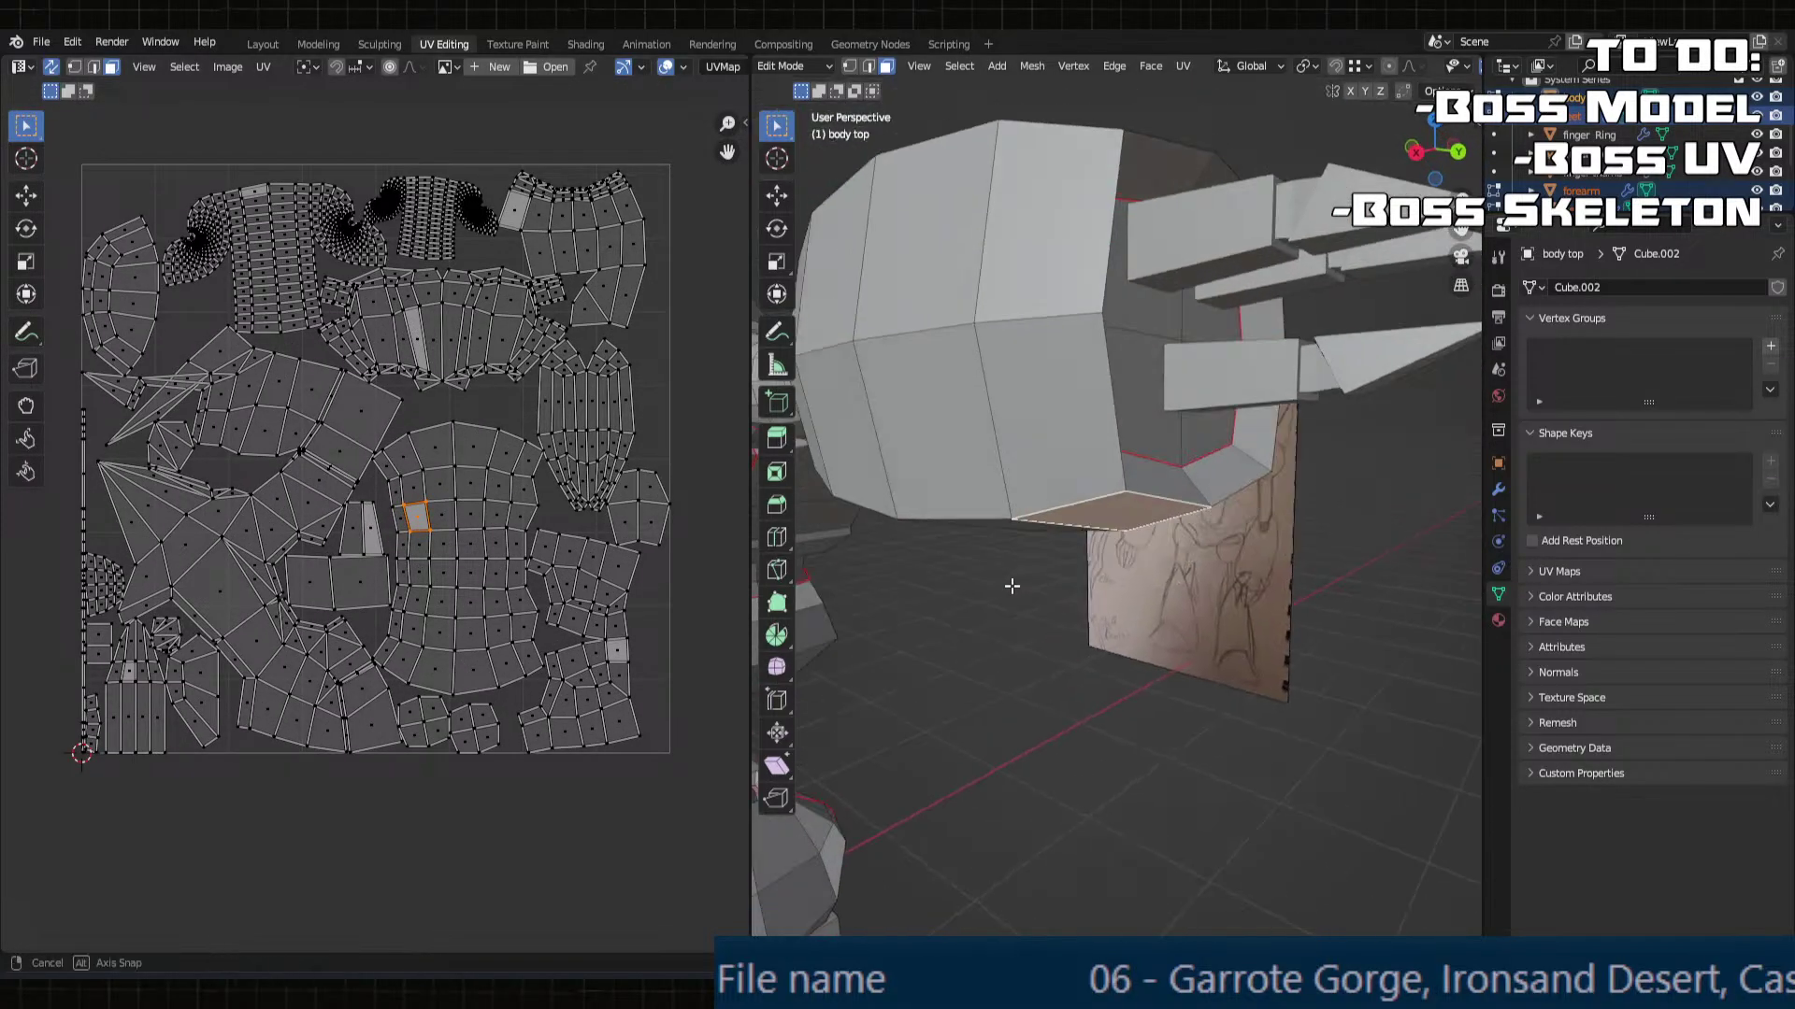
{"action": "scroll", "coordinate": [559, 544], "scroll_direction": "up", "scroll_amount": 2}
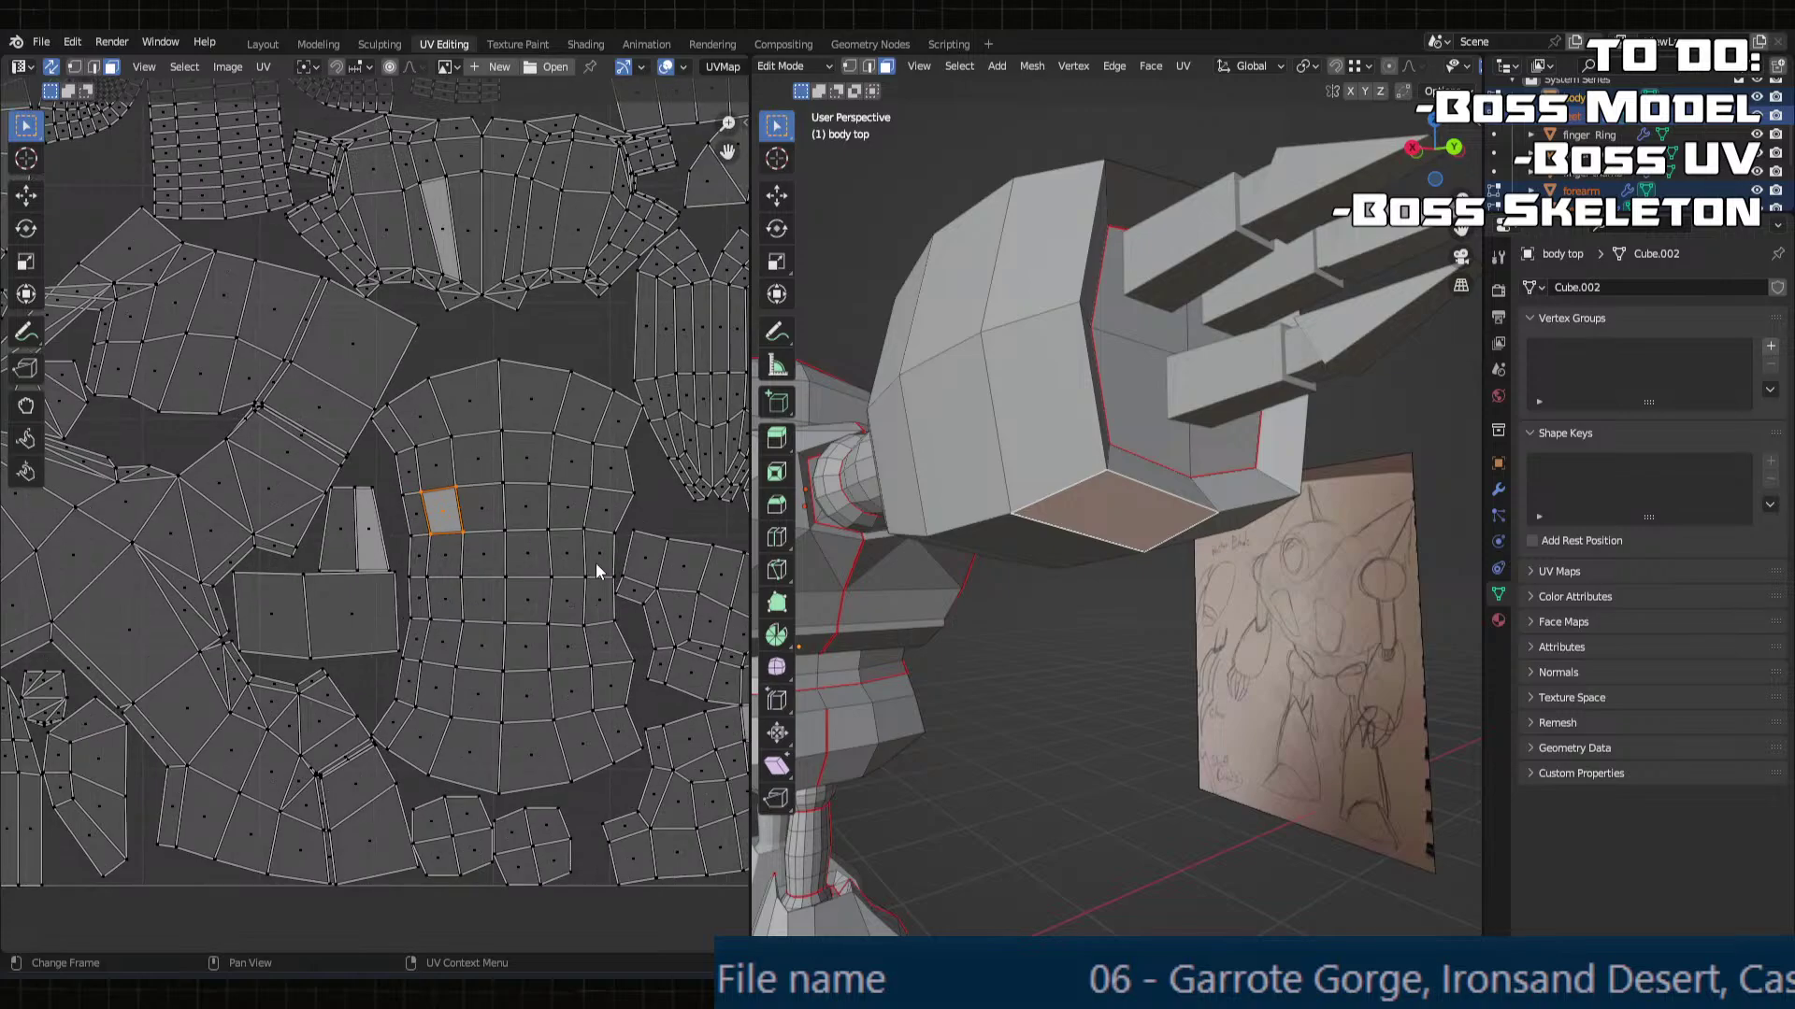
Step: Examine where the small blocky islands beside the large forearm island lie on the hips
{"action": "left_click", "coordinate": [617, 597]}
{"action": "scroll", "coordinate": [984, 662], "scroll_direction": "down", "scroll_amount": 5}
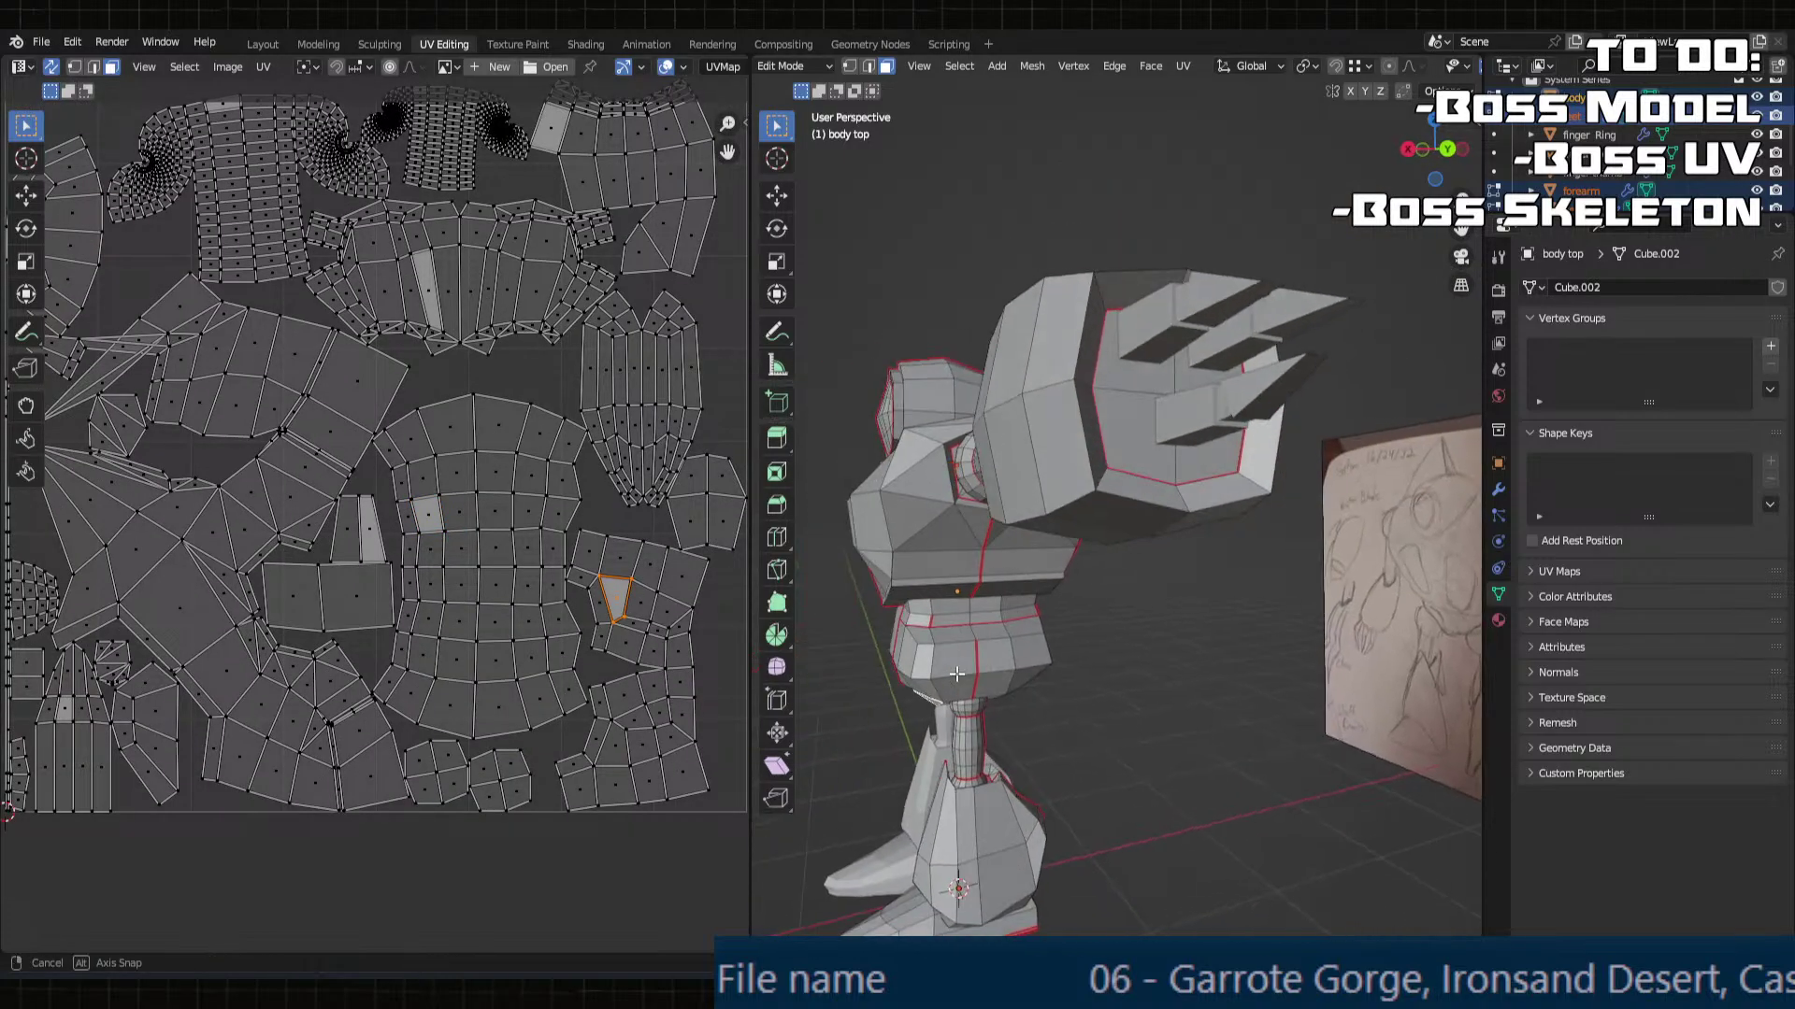
{"action": "scroll", "coordinate": [1030, 662], "scroll_direction": "up", "scroll_amount": 3}
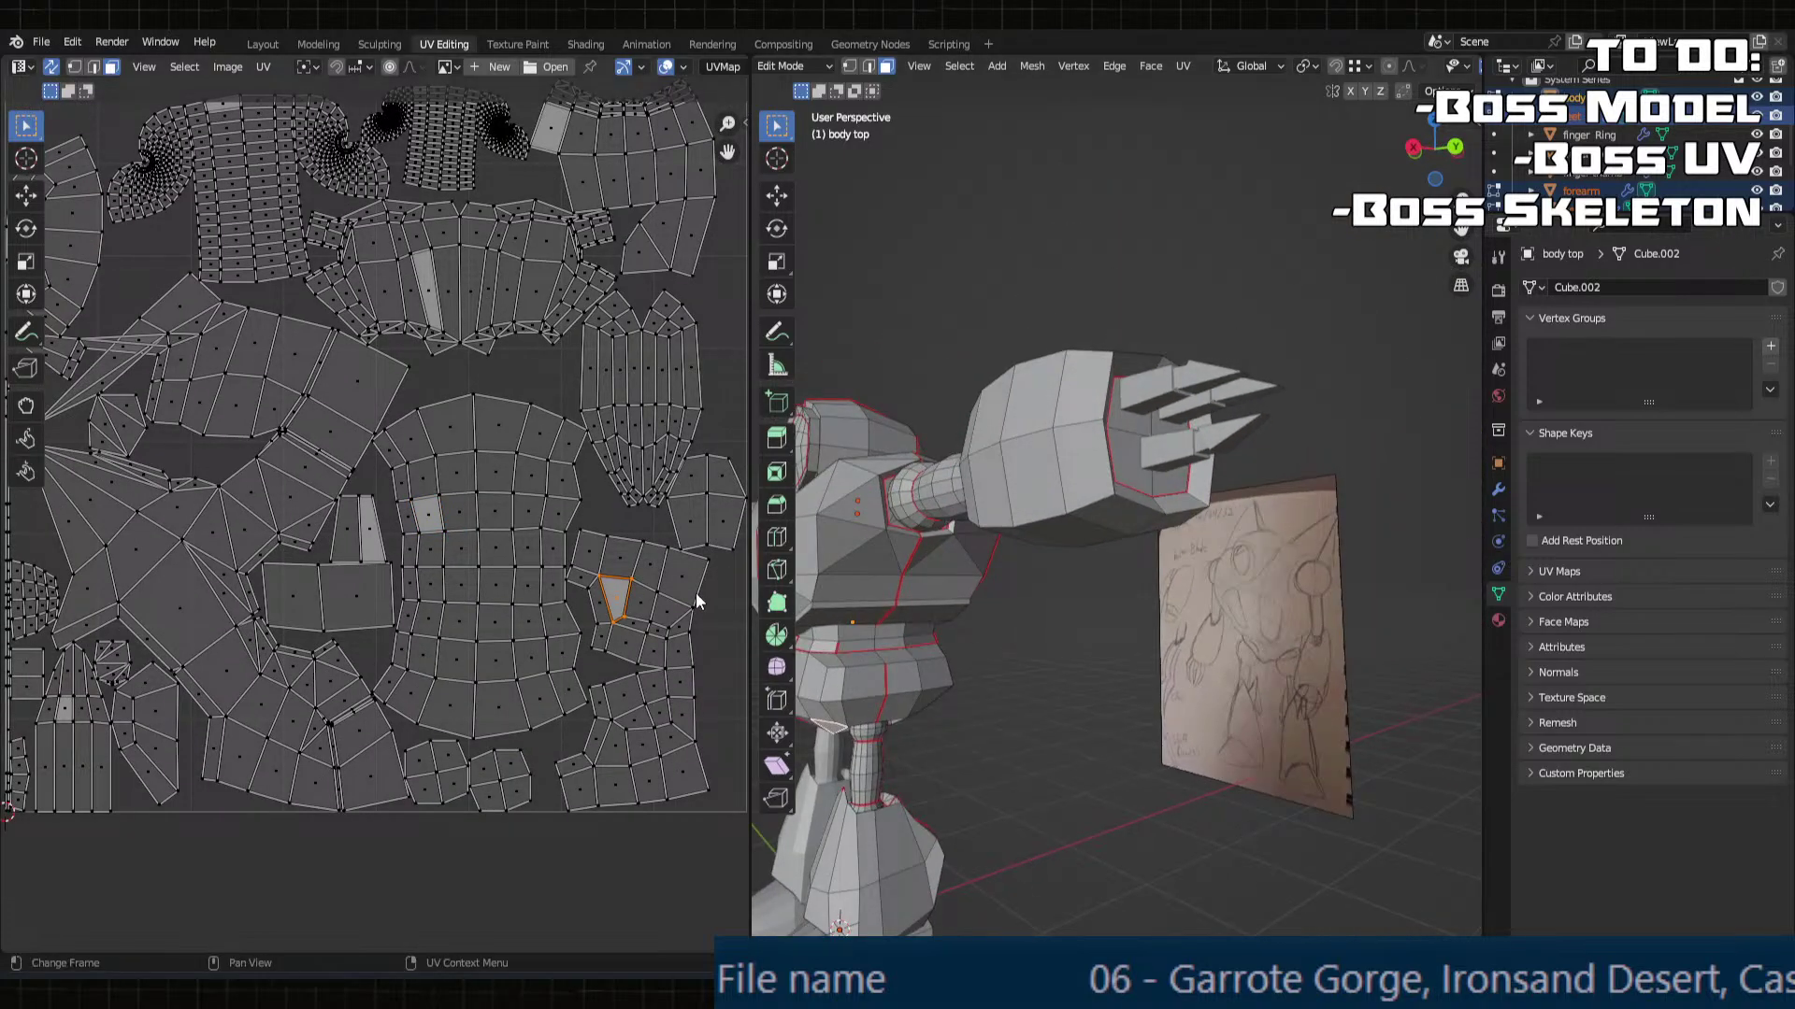
{"action": "left_click", "coordinate": [665, 687]}
{"action": "left_click", "coordinate": [598, 603]}
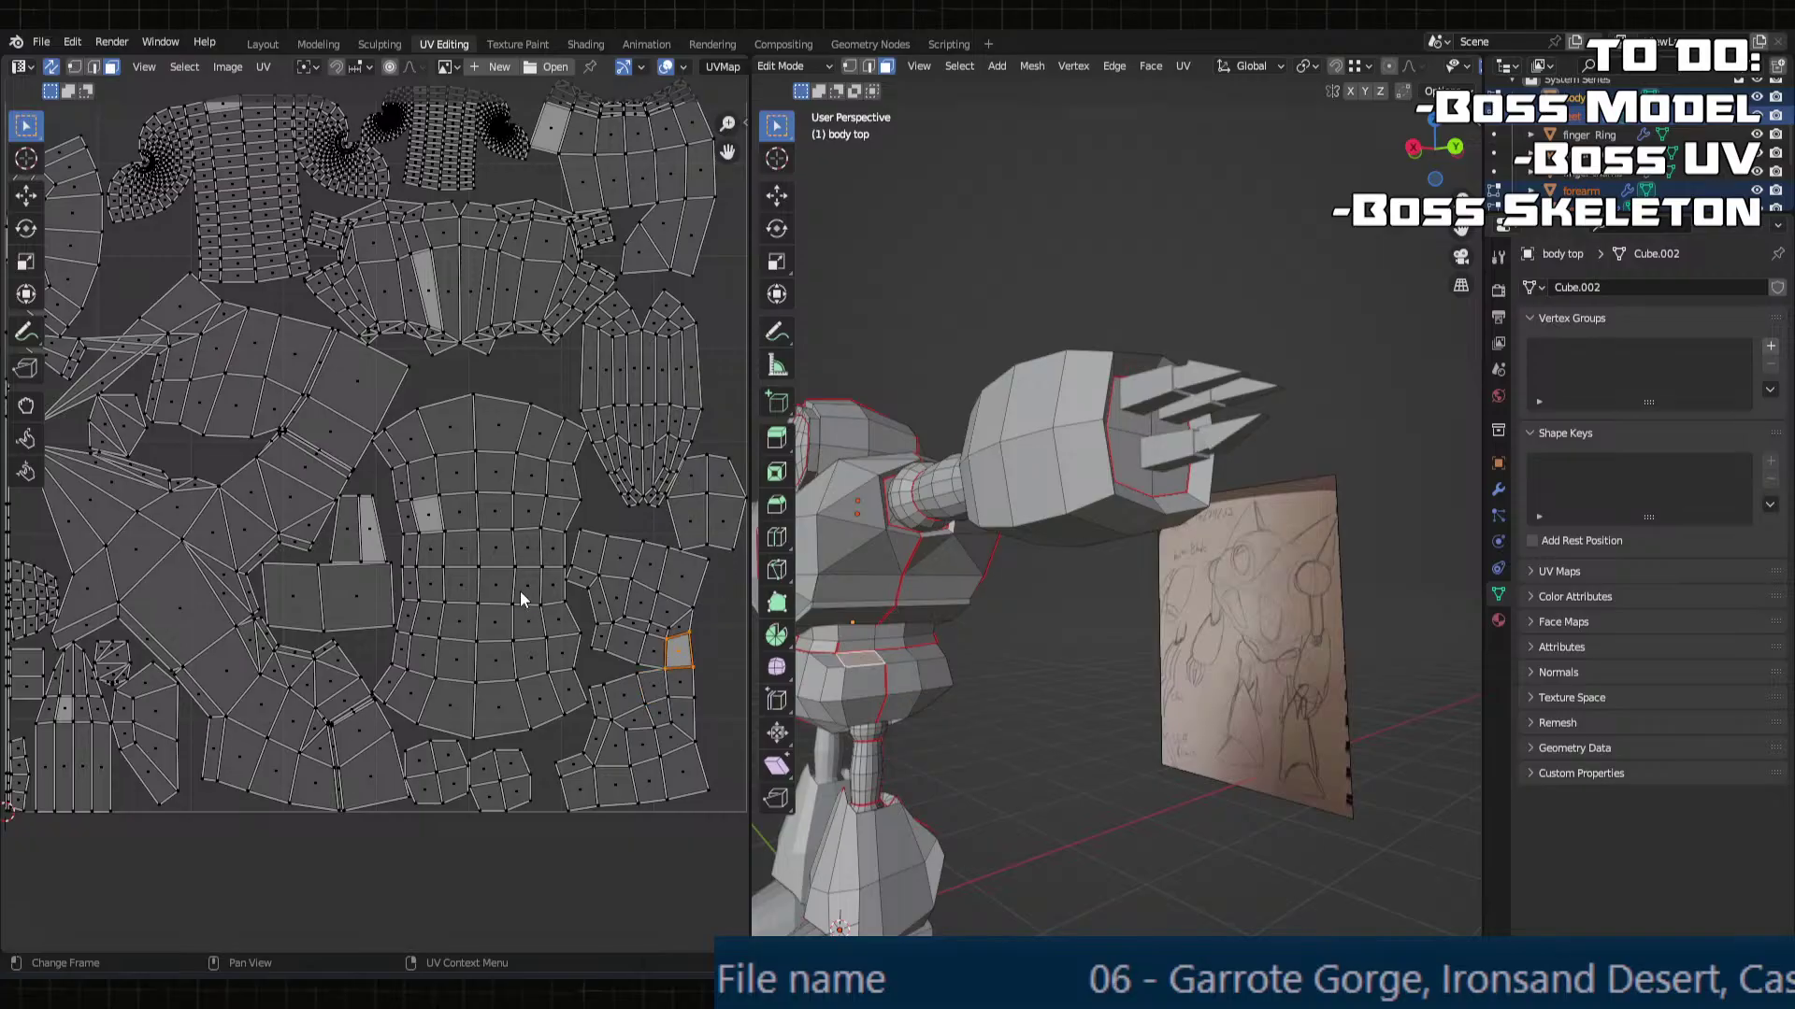
{"action": "scroll", "coordinate": [643, 542], "scroll_direction": "down", "scroll_amount": 3}
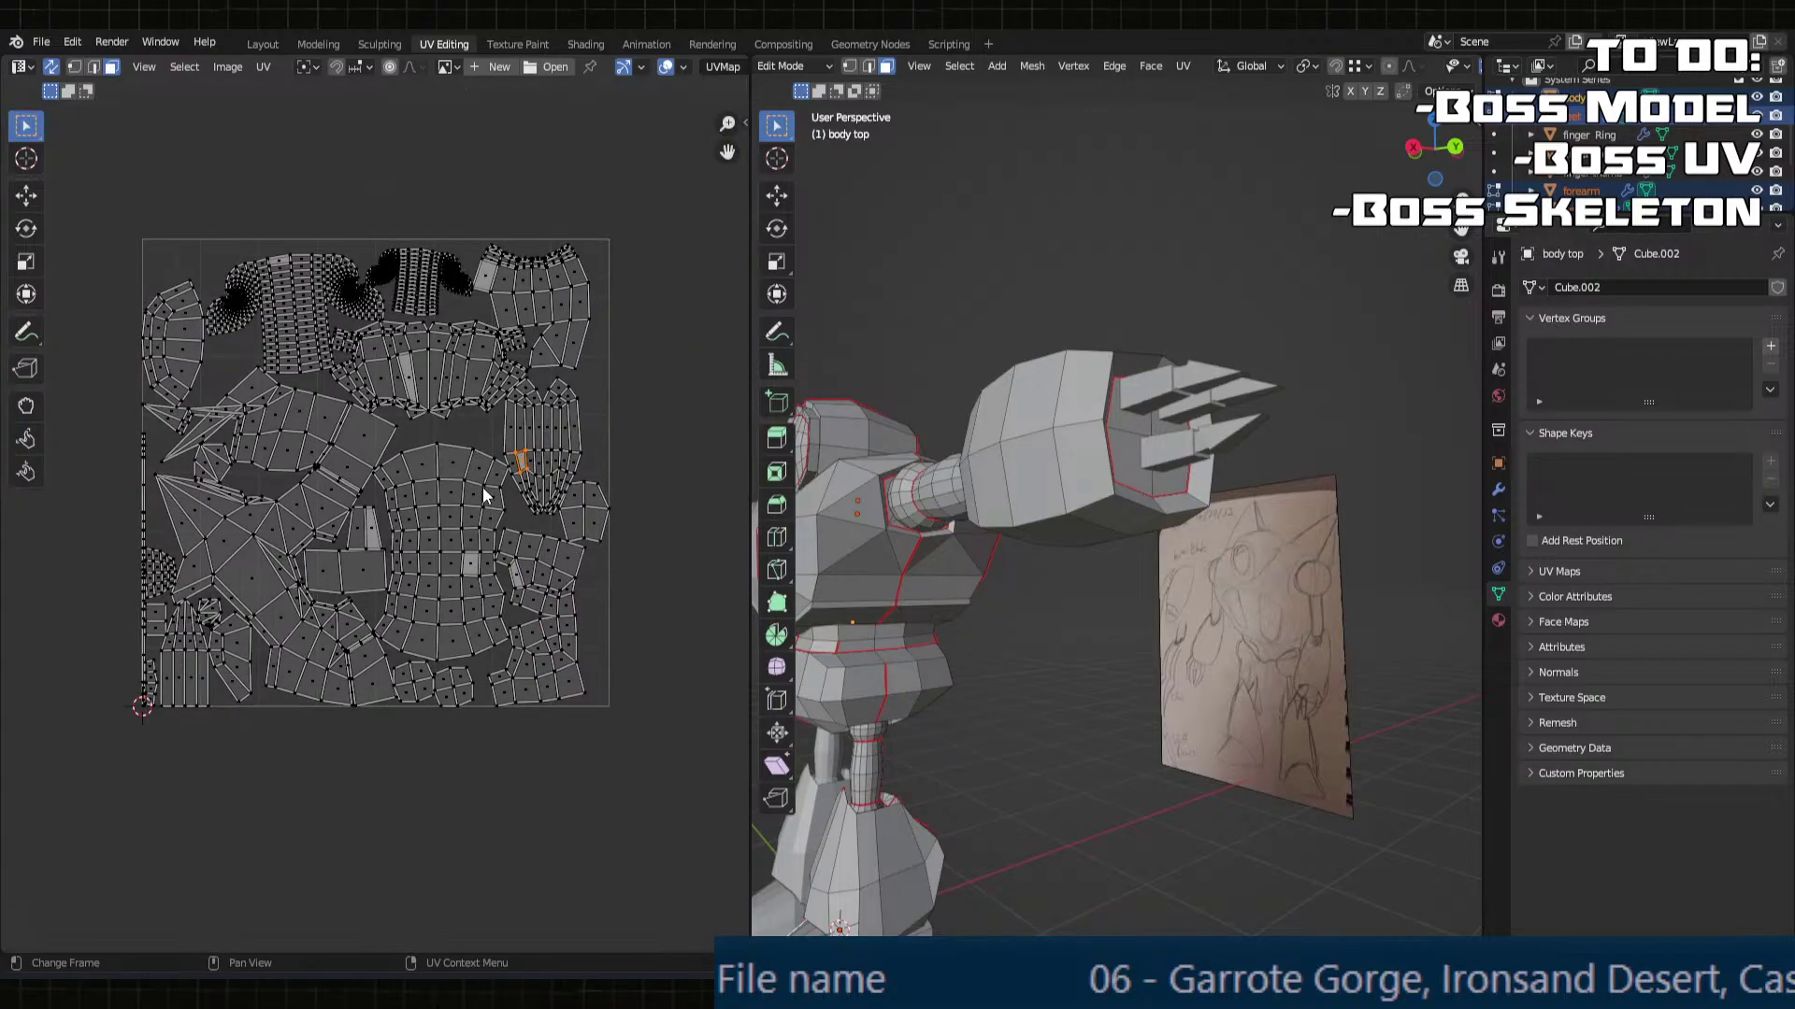
Step: Examine which body parts the small dense island and the islands around the body top belong to
{"action": "scroll", "coordinate": [520, 536], "scroll_direction": "up", "scroll_amount": 3}
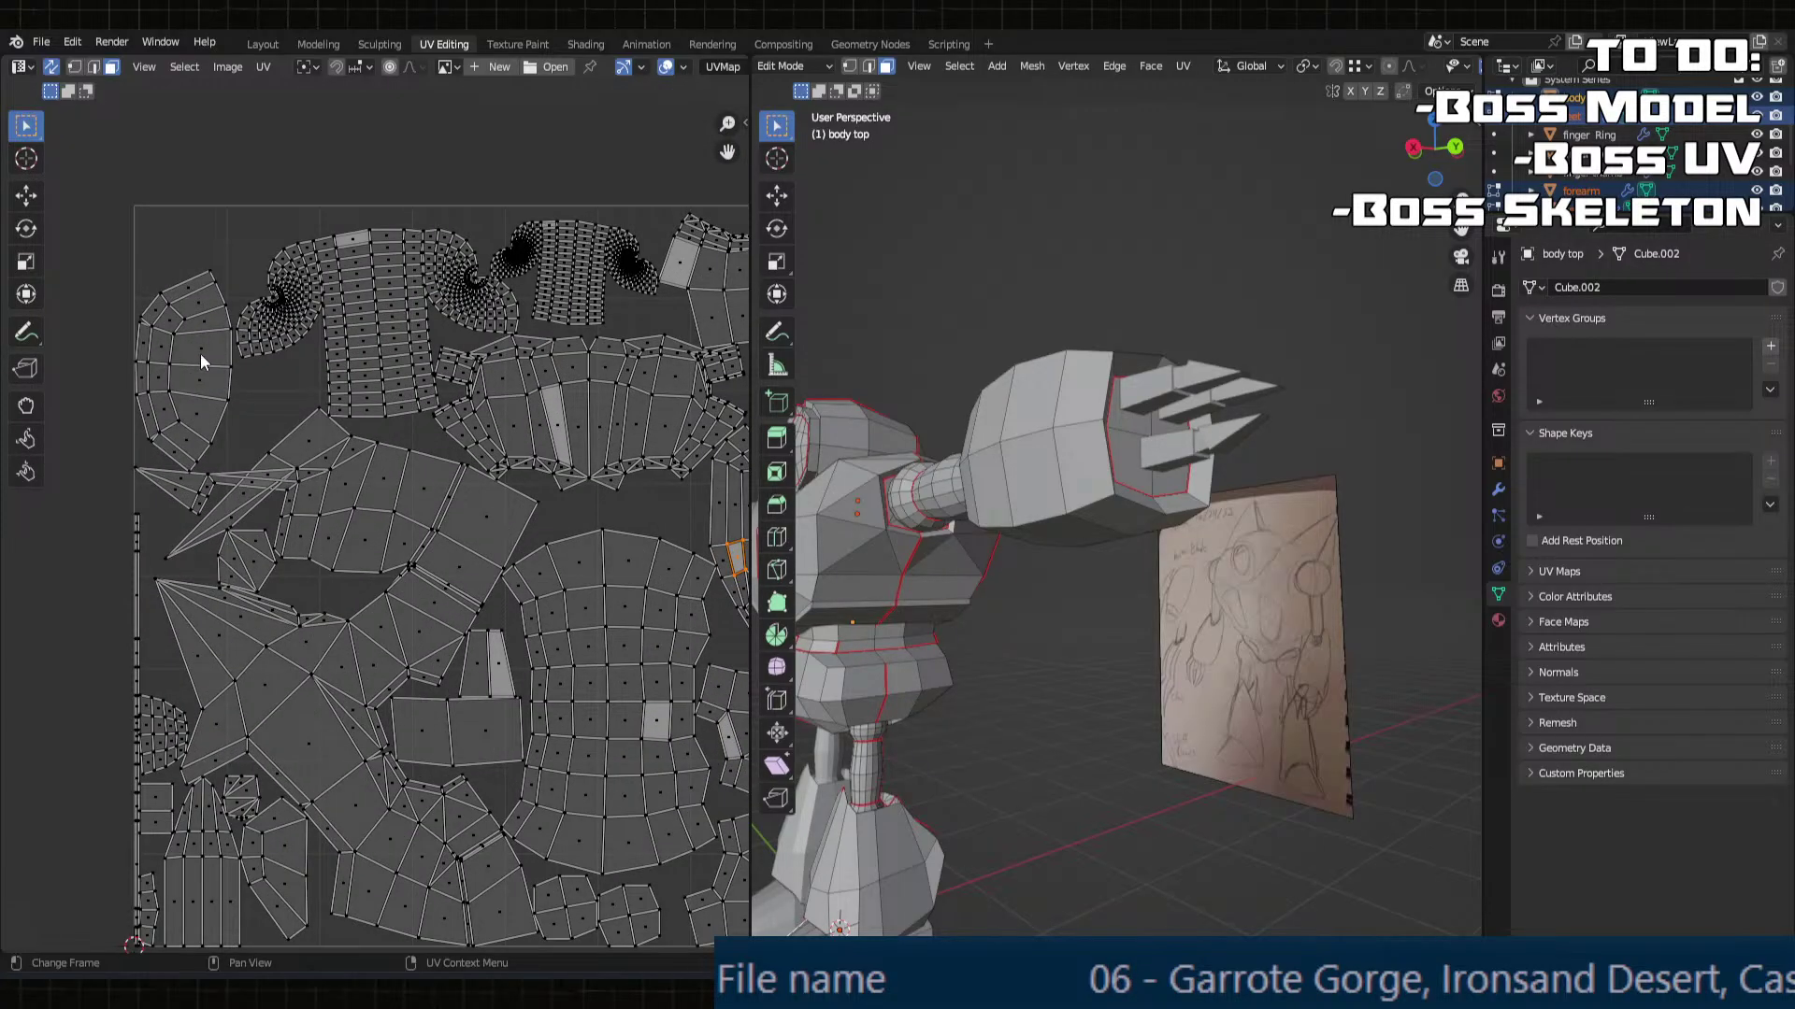
{"action": "scroll", "coordinate": [233, 388], "scroll_direction": "down", "scroll_amount": 2}
{"action": "scroll", "coordinate": [191, 645], "scroll_direction": "up", "scroll_amount": 2}
{"action": "left_click", "coordinate": [154, 715]}
{"action": "middle_click_drag", "start_coordinate": [935, 710], "coordinate": [1126, 633]}
{"action": "left_click", "coordinate": [400, 708]}
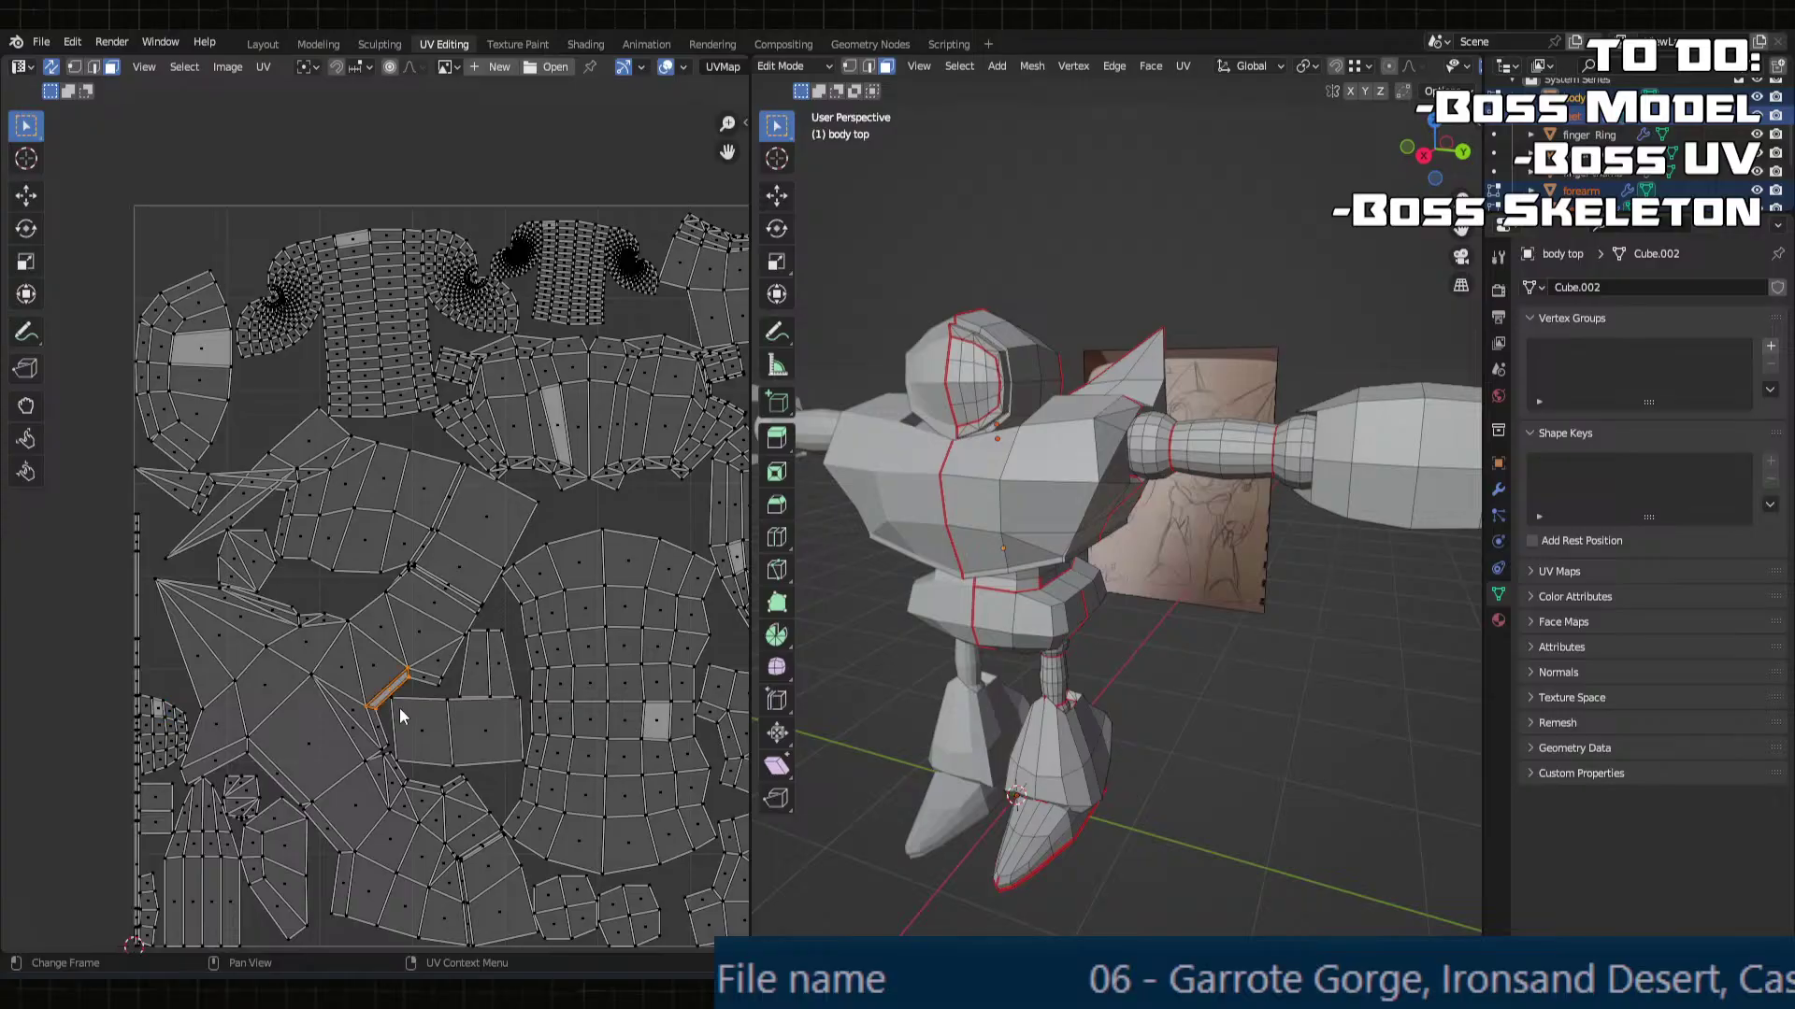
{"action": "left_click", "coordinate": [483, 723]}
{"action": "middle_click_drag", "start_coordinate": [482, 721], "coordinate": [321, 790]}
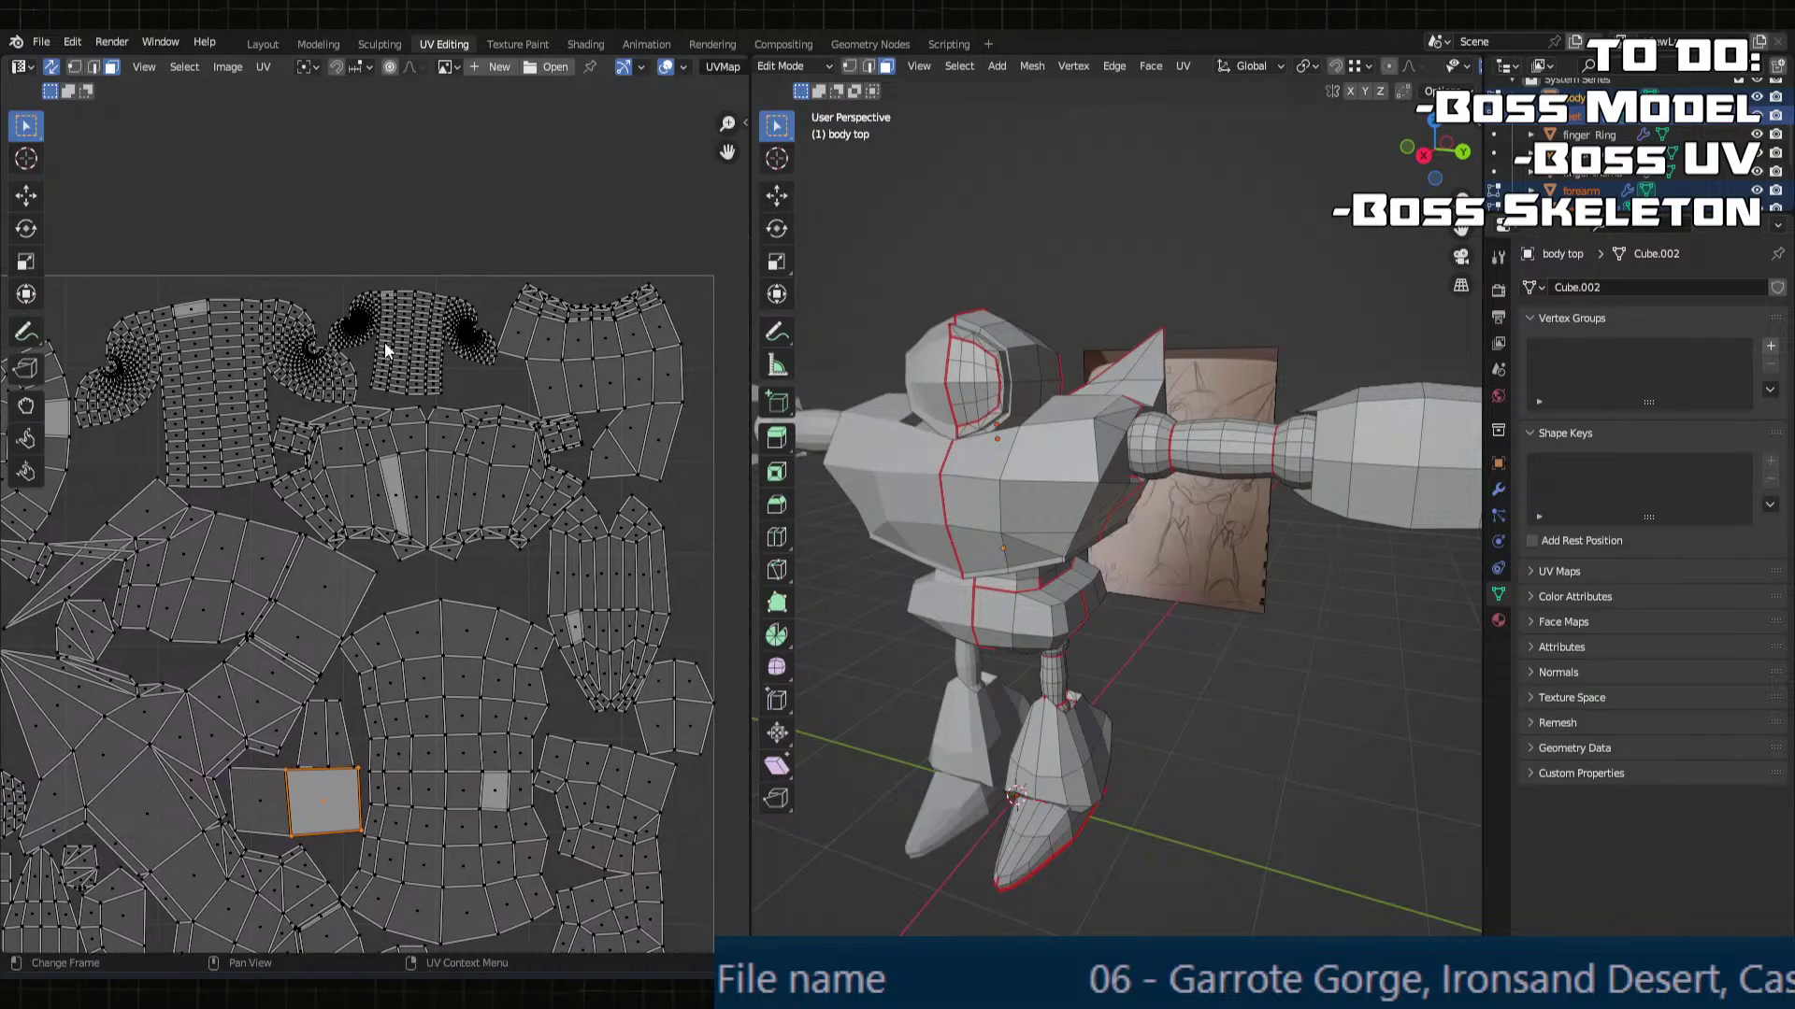
Step: Select the thigh's entire dense UV island
{"action": "left_click", "coordinate": [390, 326]}
{"action": "key", "text": "l"}
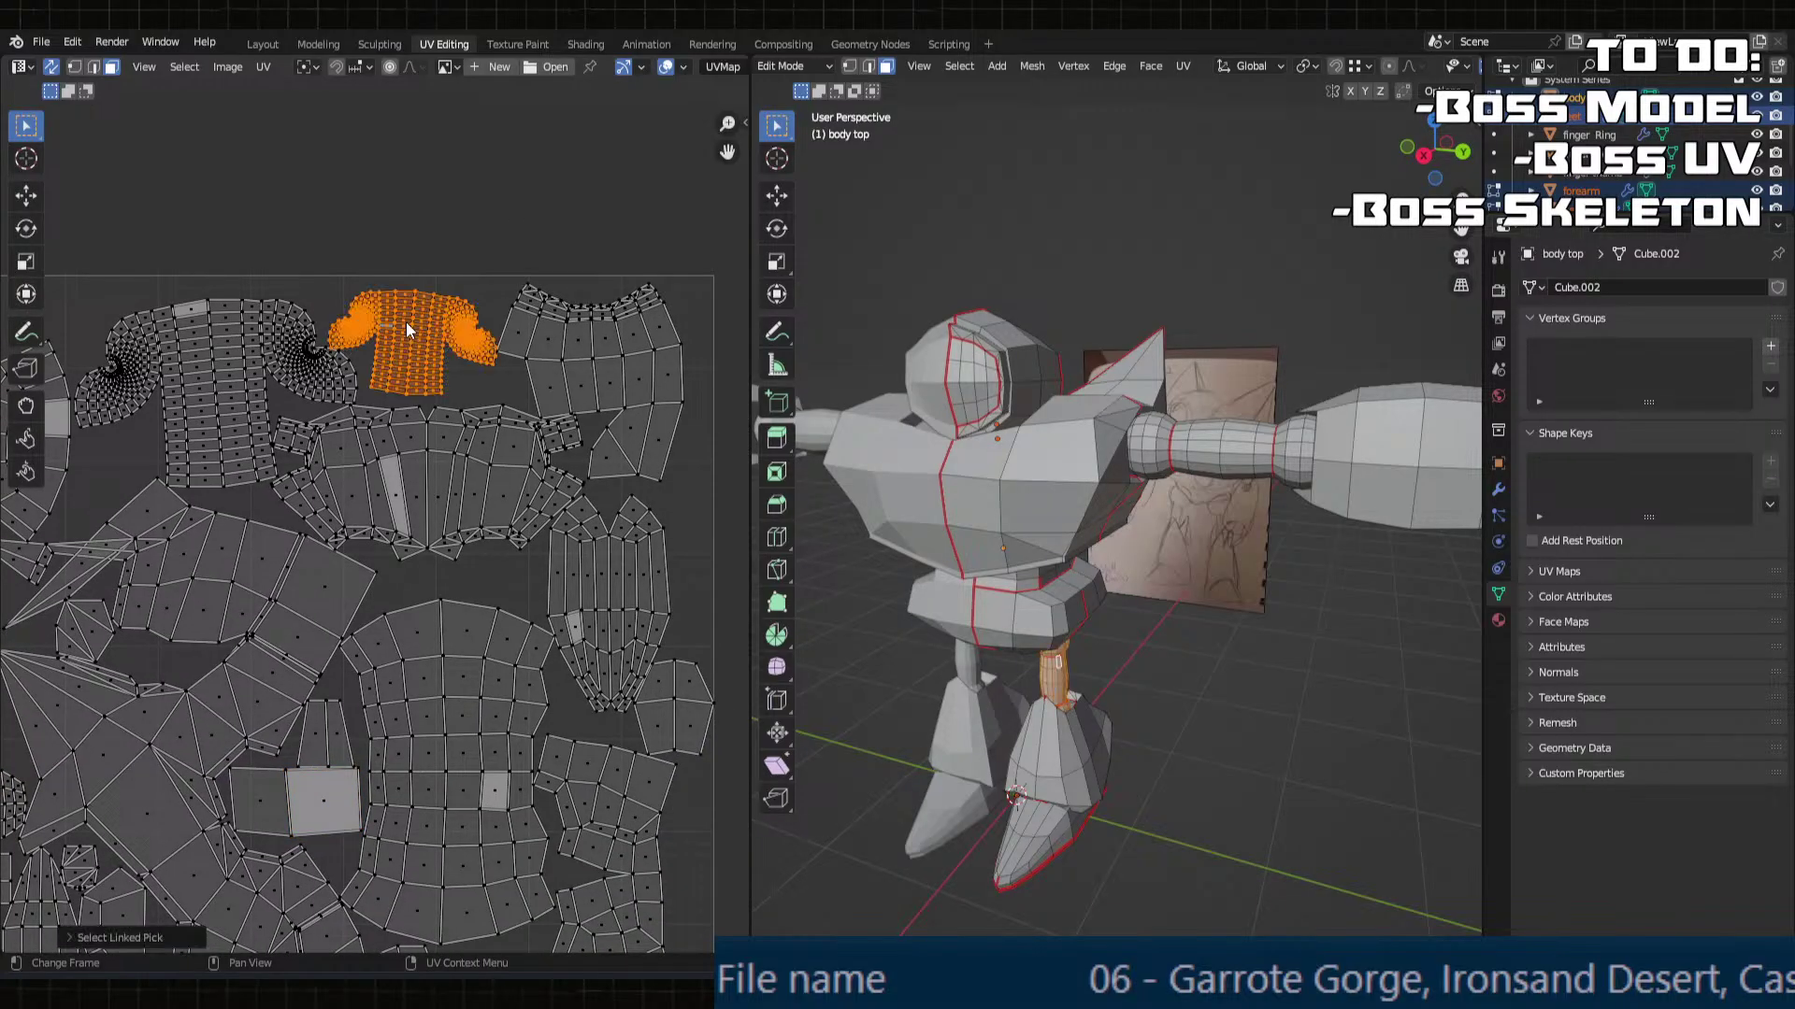
Step: Try to overlay the thigh island on the upper arm island with a slight rotation
{"action": "left_click_drag", "start_coordinate": [402, 326], "coordinate": [228, 362]}
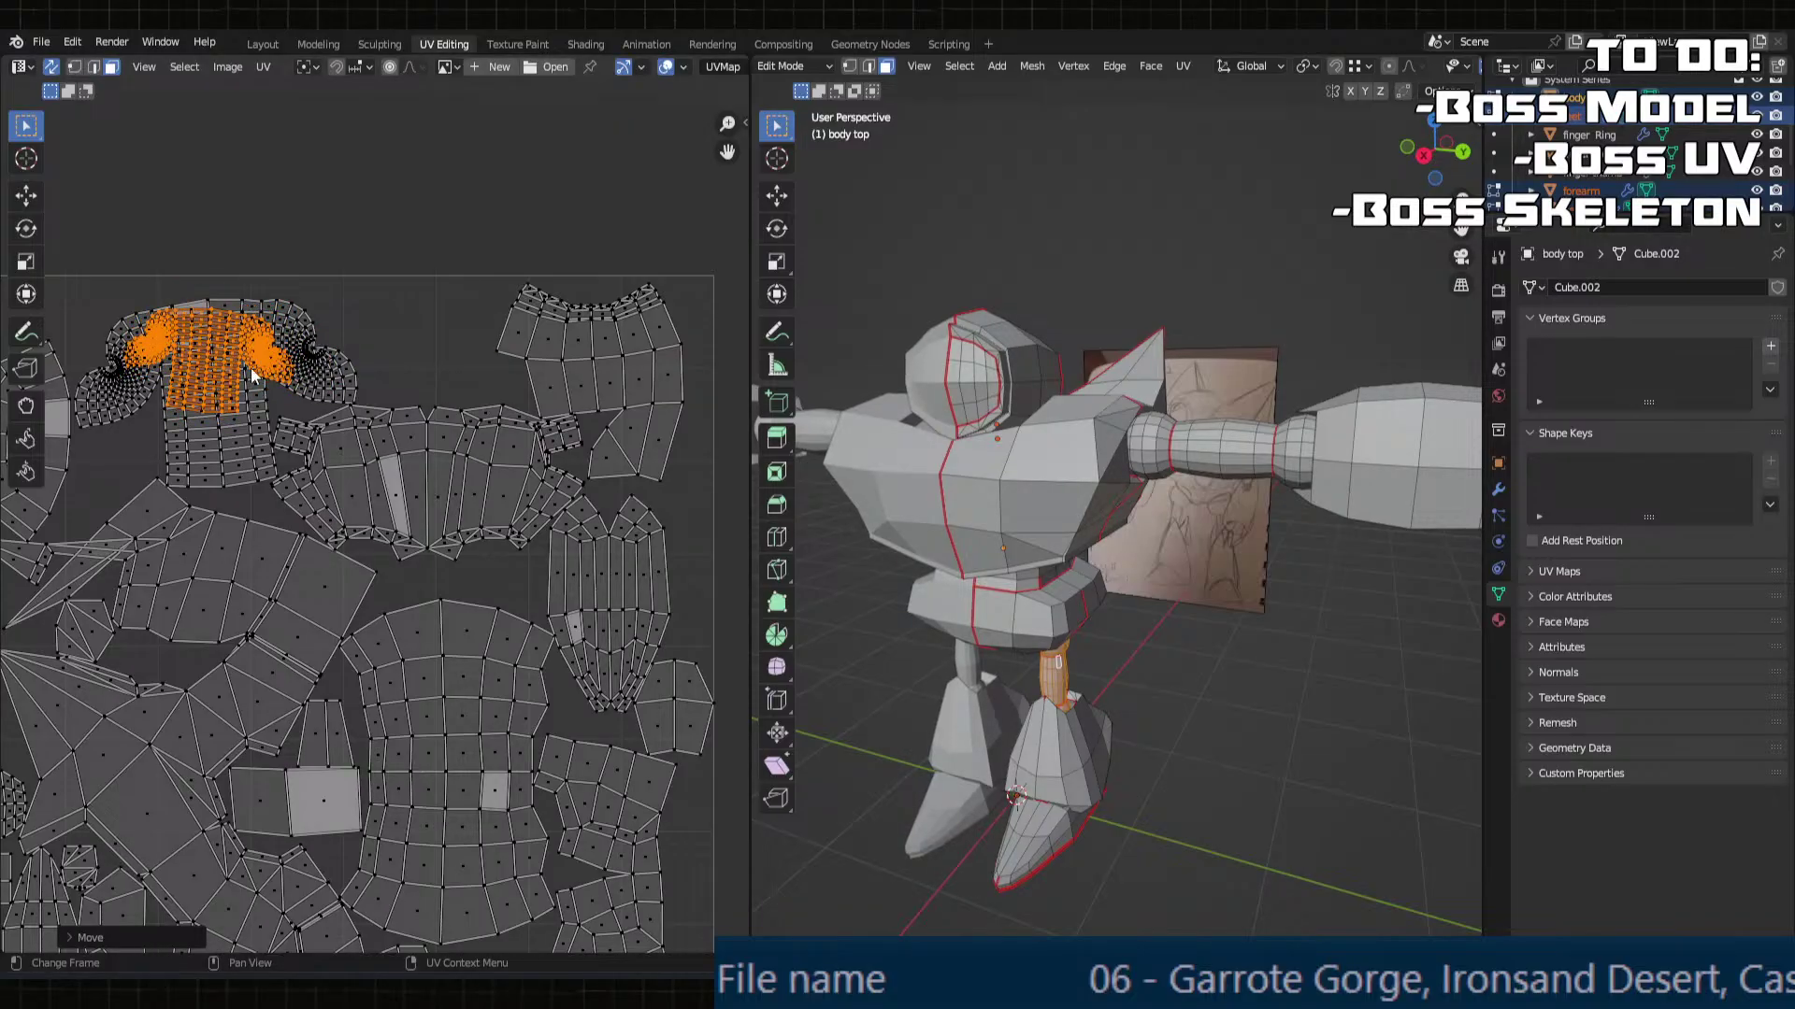
{"action": "key", "text": "r"}
{"action": "left_click", "coordinate": [320, 377]}
{"action": "scroll", "coordinate": [318, 368], "scroll_direction": "up", "scroll_amount": 2}
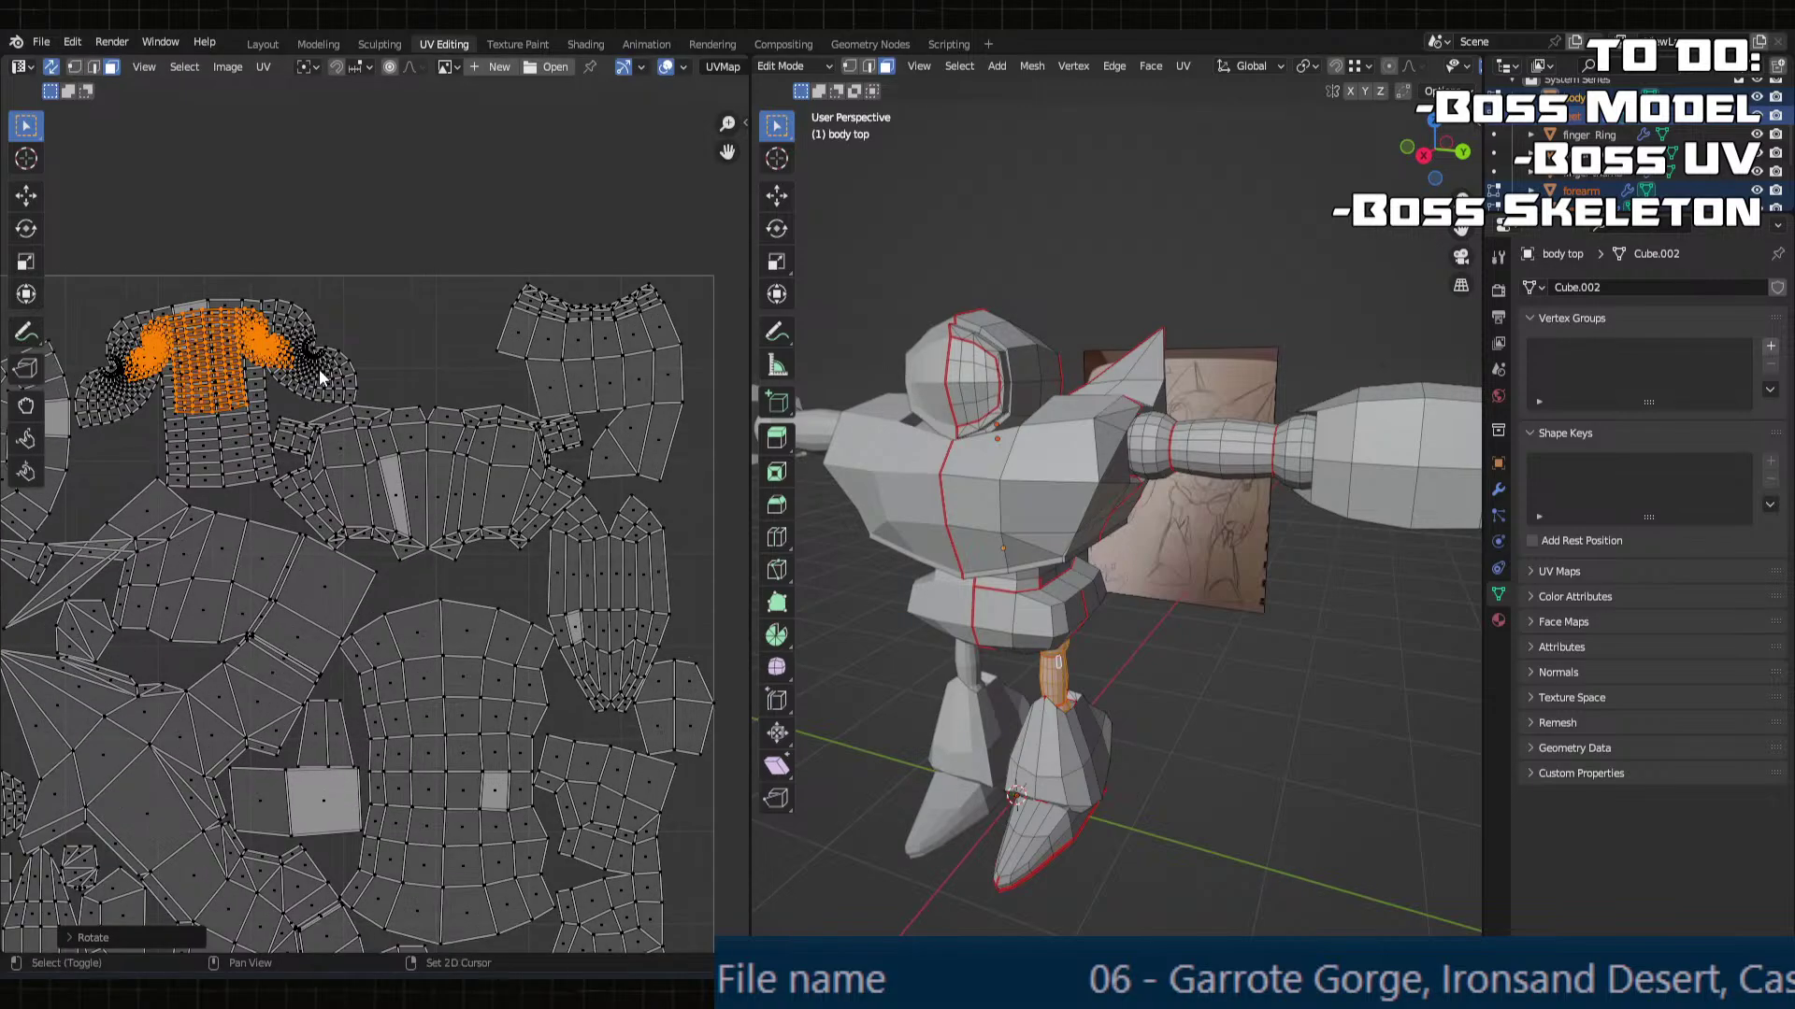
{"action": "middle_click_drag", "start_coordinate": [317, 371], "coordinate": [495, 374]}
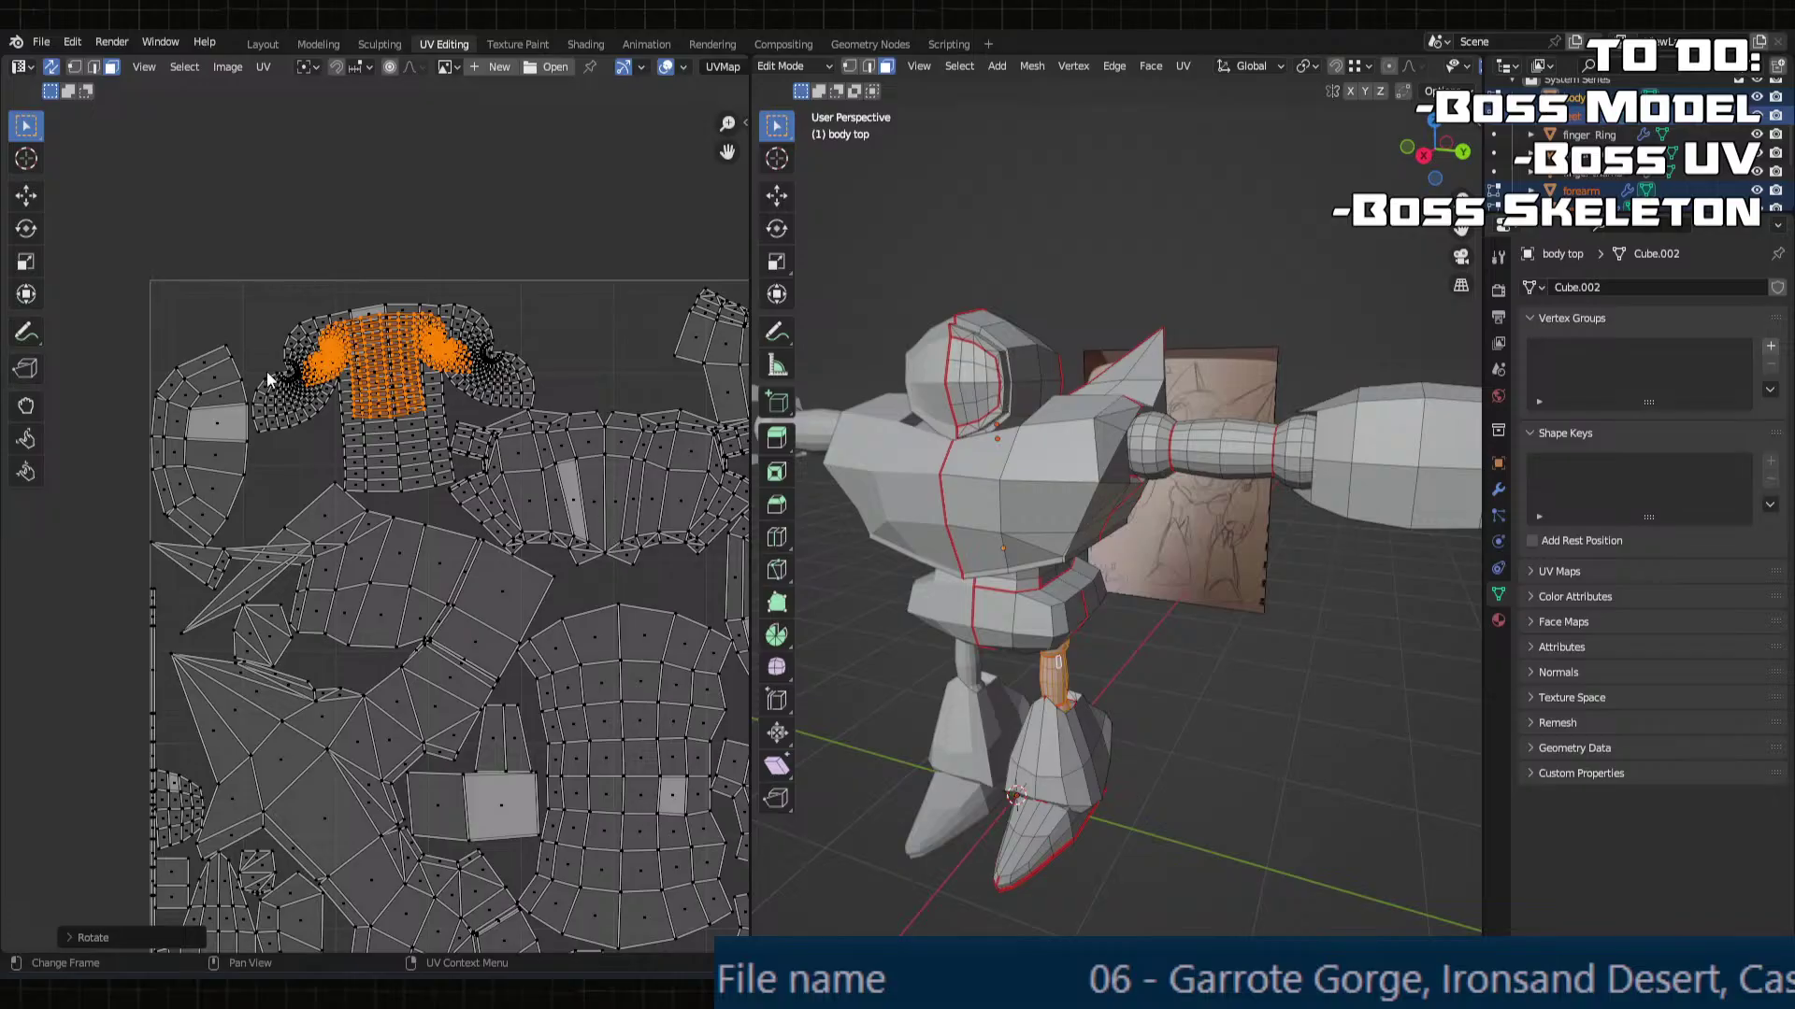
{"action": "key", "text": "ctrl+z"}
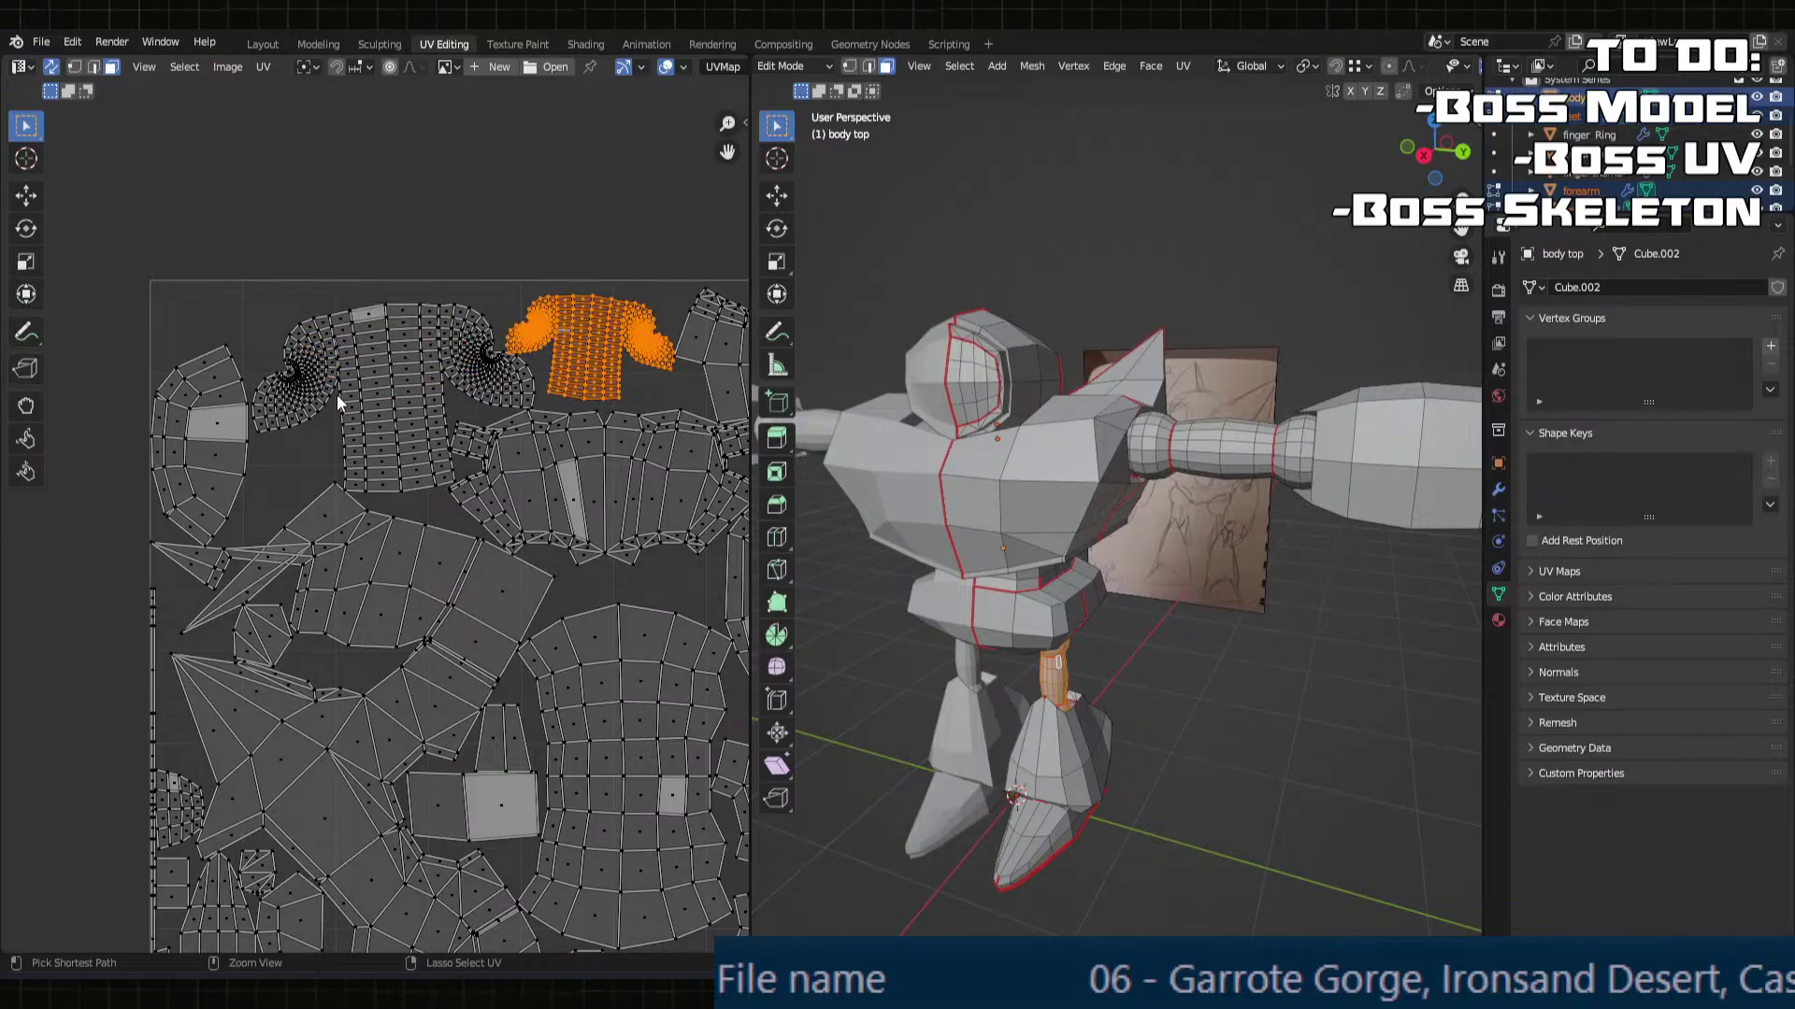
Step: Add the upper arm island to the selection and move both islands up along Y outside the UV square
{"action": "key", "text": "l"}
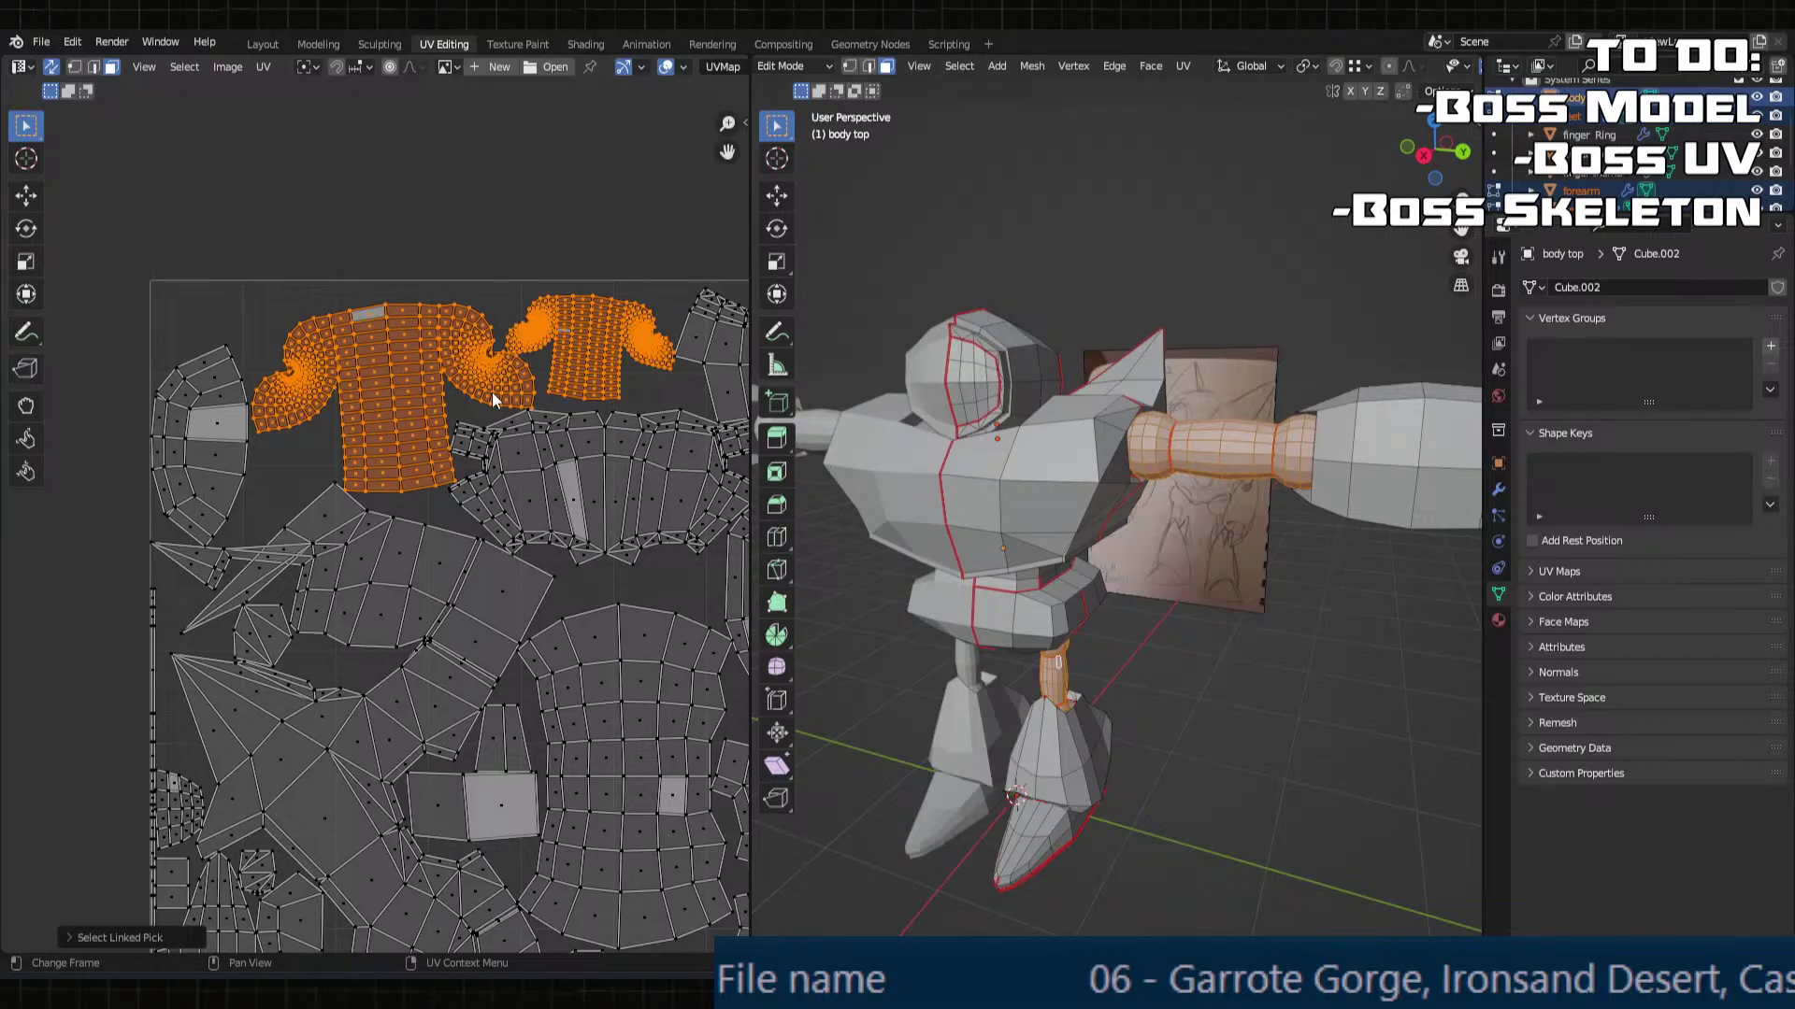
{"action": "scroll", "coordinate": [492, 390], "scroll_direction": "down", "scroll_amount": 2}
{"action": "middle_click_drag", "start_coordinate": [505, 393], "coordinate": [410, 464]}
{"action": "key", "text": "g"}
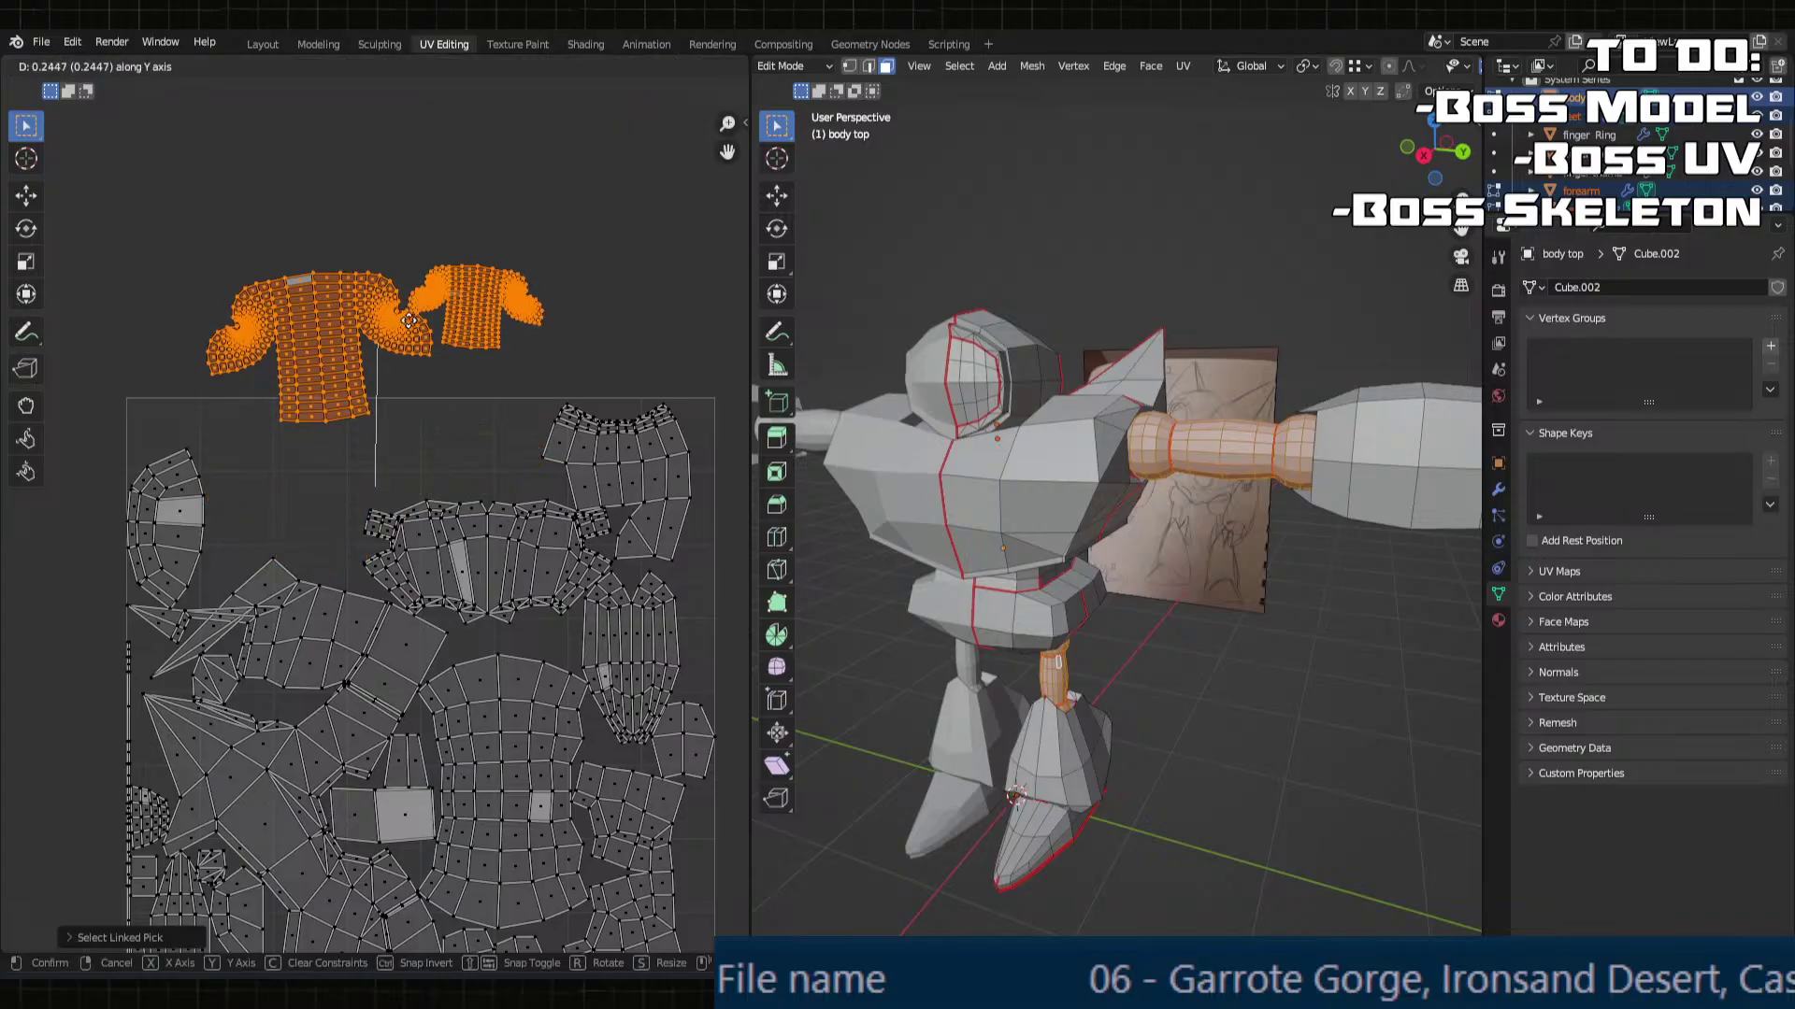
{"action": "left_click", "coordinate": [412, 269]}
Step: Select the fan-shaped island of the hips' upper surface and move it along negative X outside the UV square
{"action": "left_click", "coordinate": [133, 534]}
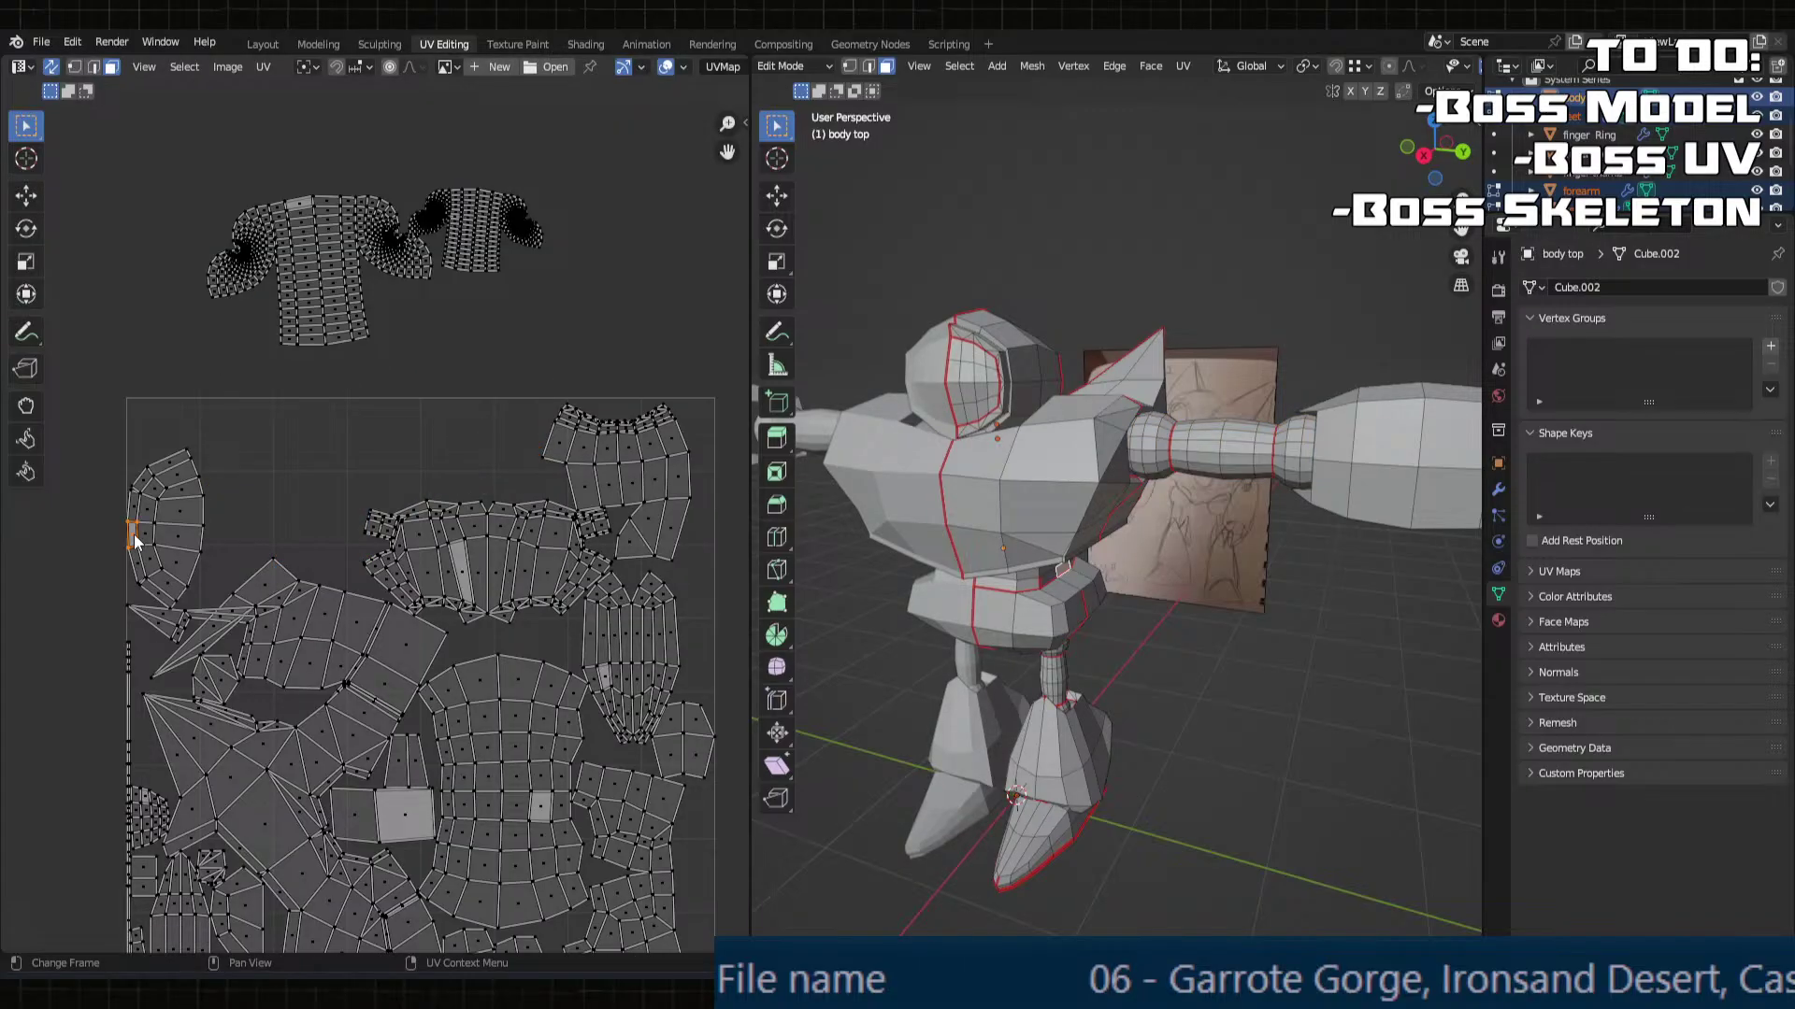
{"action": "scroll", "coordinate": [1016, 568], "scroll_direction": "up", "scroll_amount": 2}
{"action": "middle_click_drag", "start_coordinate": [987, 578], "coordinate": [935, 572]}
{"action": "key", "text": "l"}
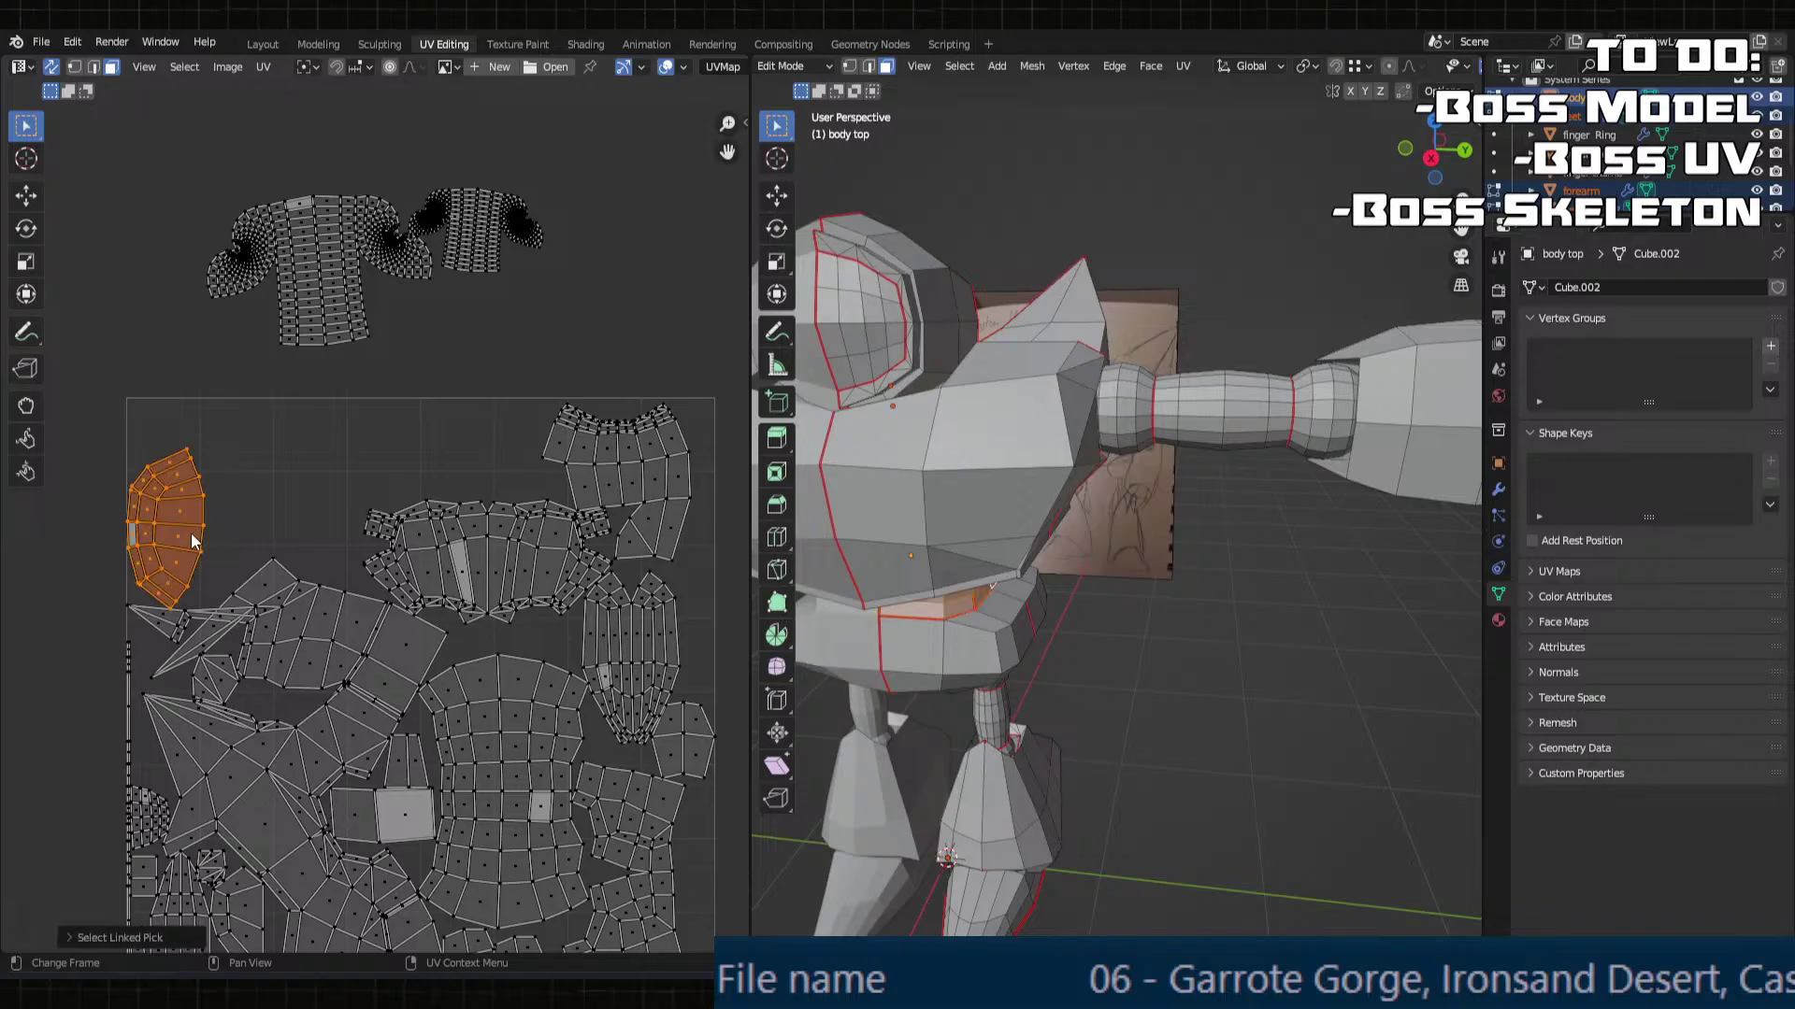
{"action": "middle_click_drag", "start_coordinate": [264, 531], "coordinate": [542, 517]}
{"action": "key", "text": "g"}
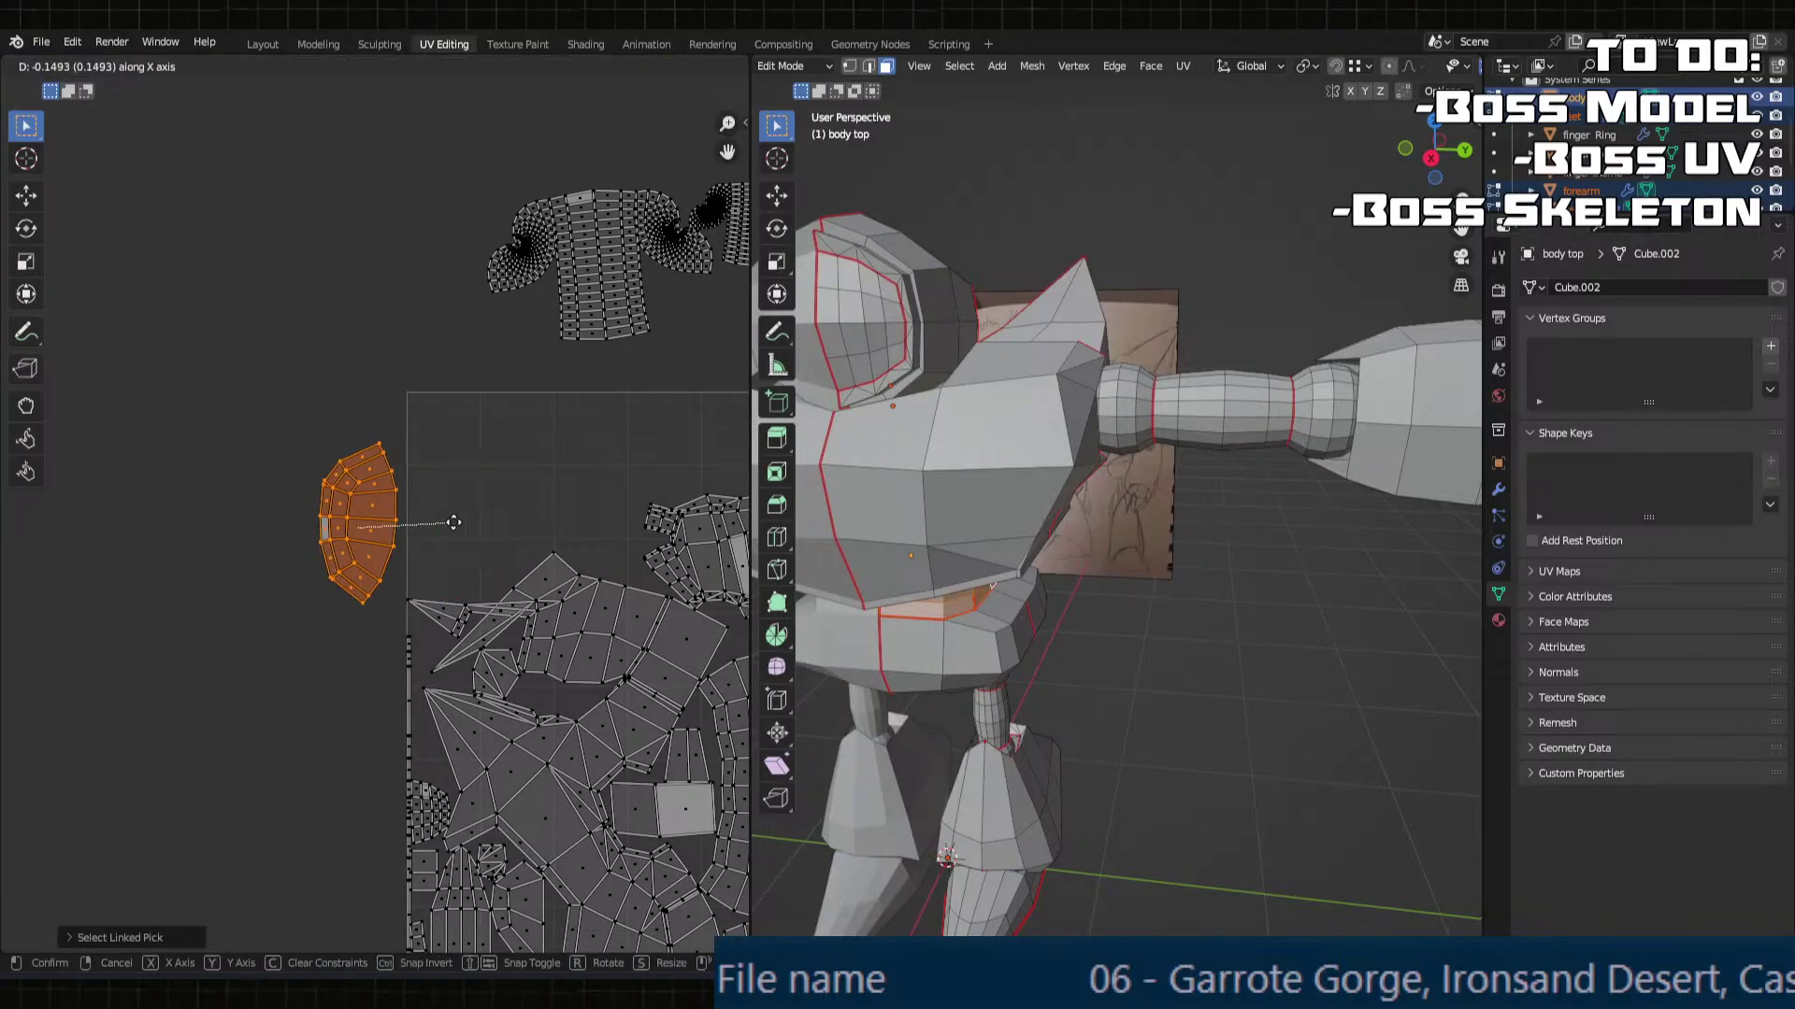
{"action": "left_click", "coordinate": [376, 533]}
{"action": "scroll", "coordinate": [376, 534], "scroll_direction": "down", "scroll_amount": 2}
Step: Pick individual faces on several UV islands to identify which body parts they belong to
{"action": "left_click", "coordinate": [384, 335]}
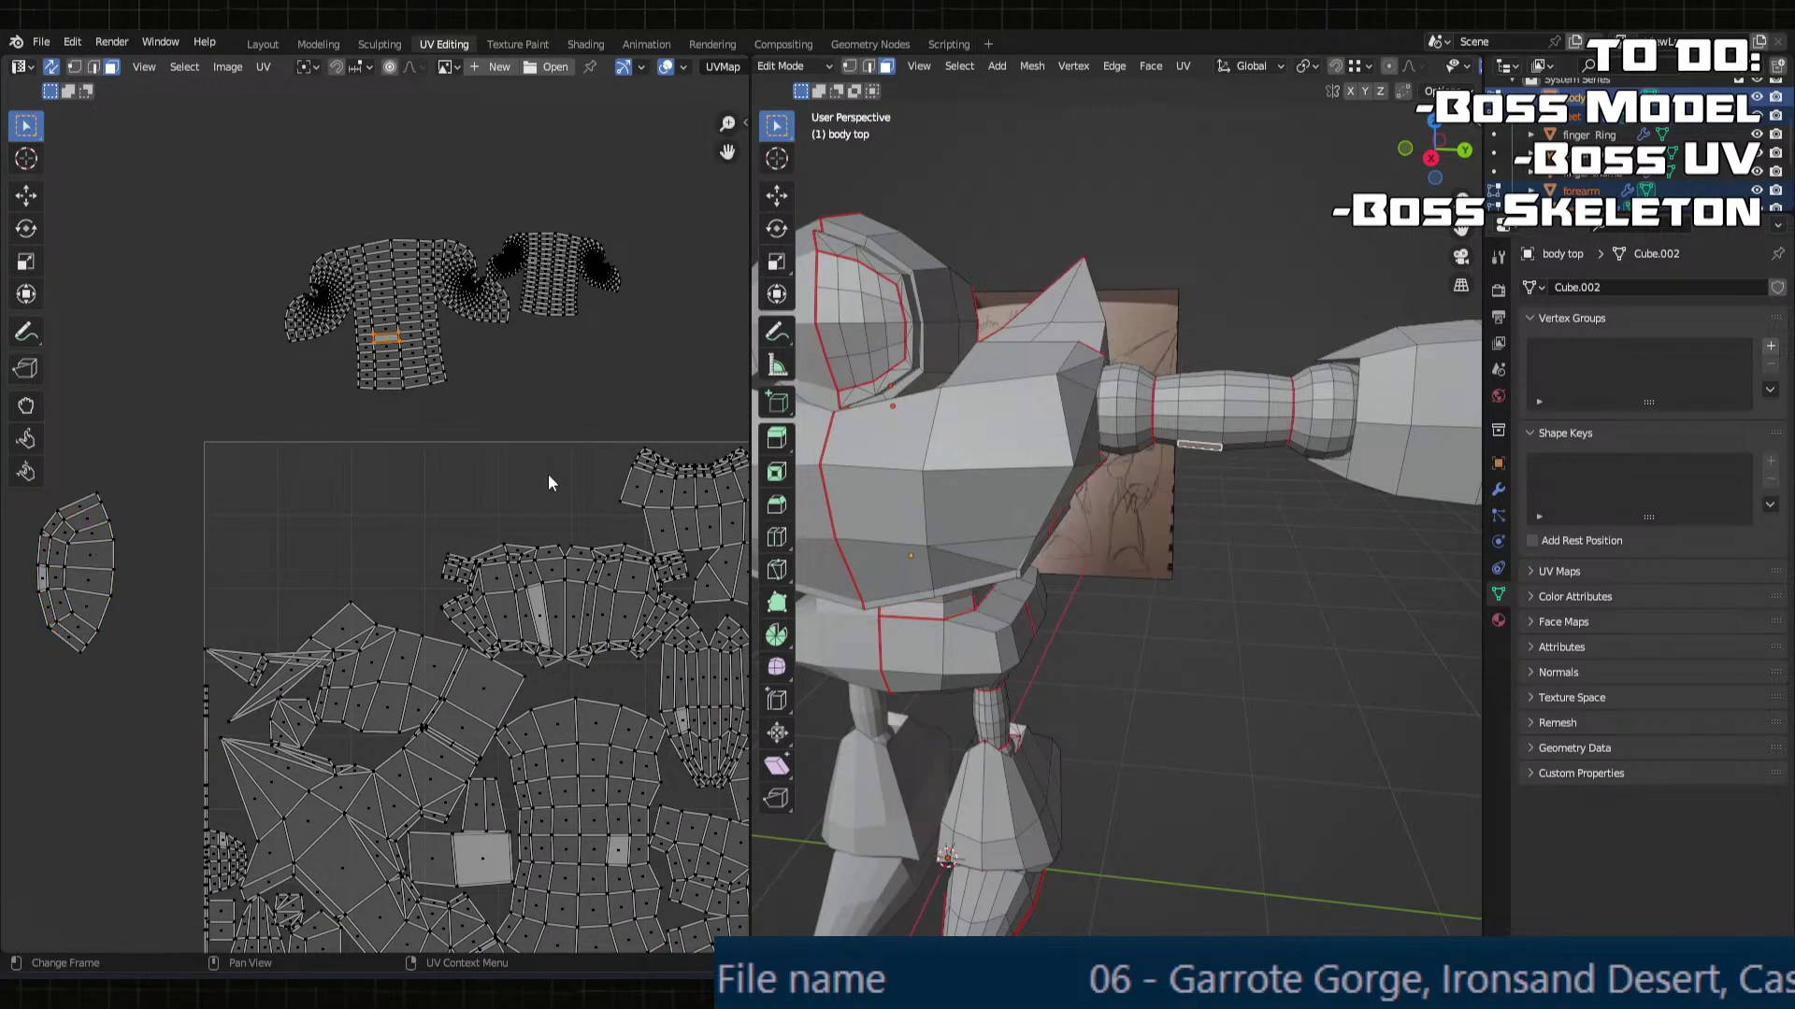
{"action": "scroll", "coordinate": [548, 474], "scroll_direction": "up", "scroll_amount": 2}
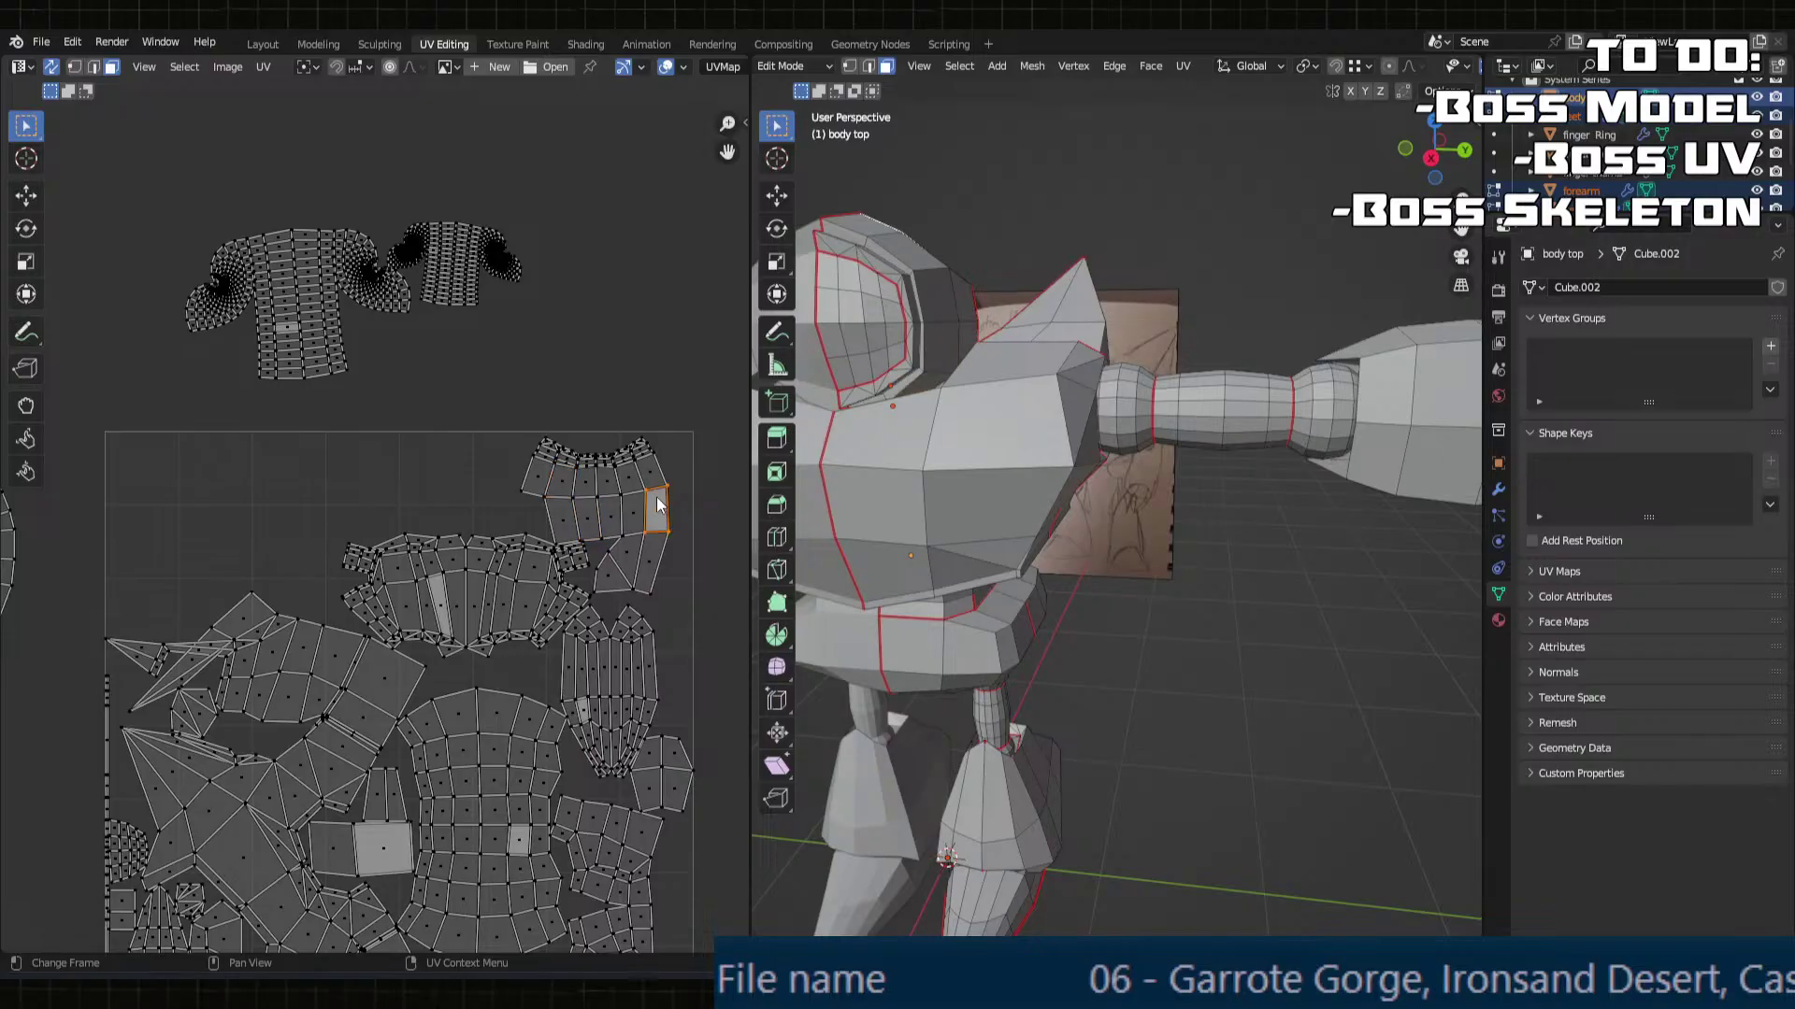
{"action": "left_click", "coordinate": [641, 546]}
{"action": "left_click", "coordinate": [484, 587]}
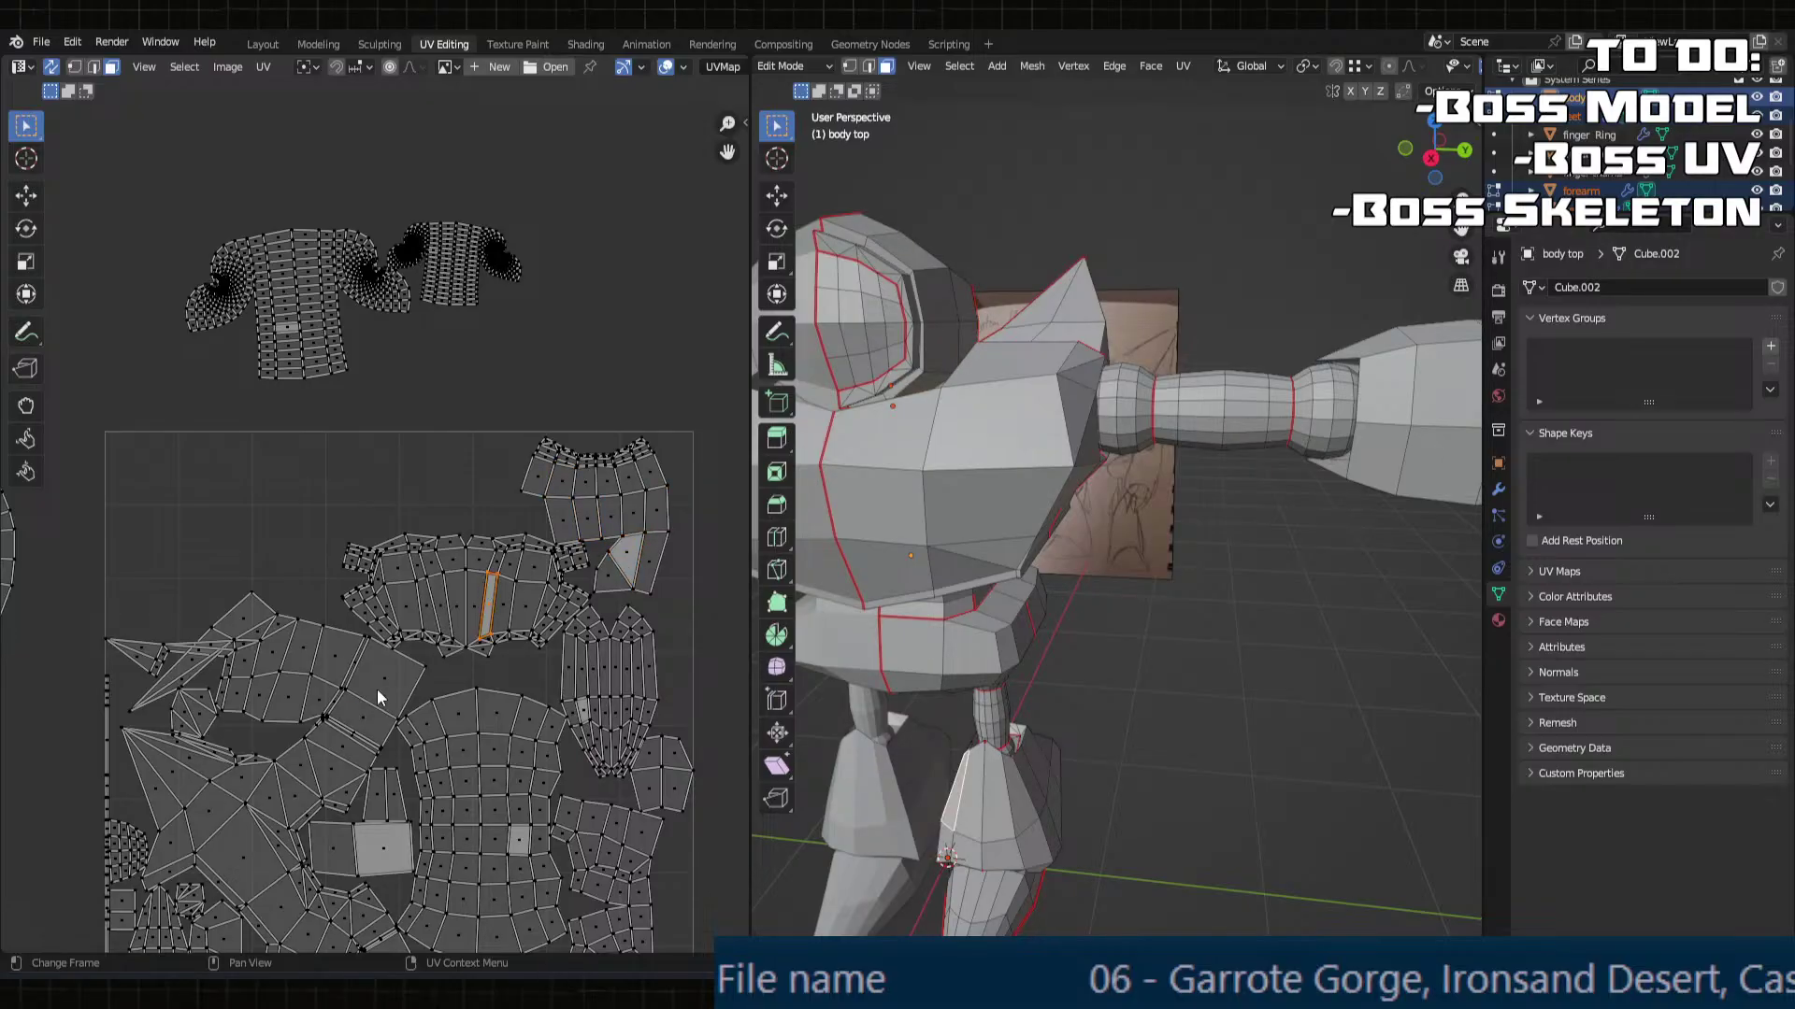
{"action": "left_click", "coordinate": [378, 688]}
{"action": "middle_click_drag", "start_coordinate": [320, 662], "coordinate": [552, 582], "text": "shift"}
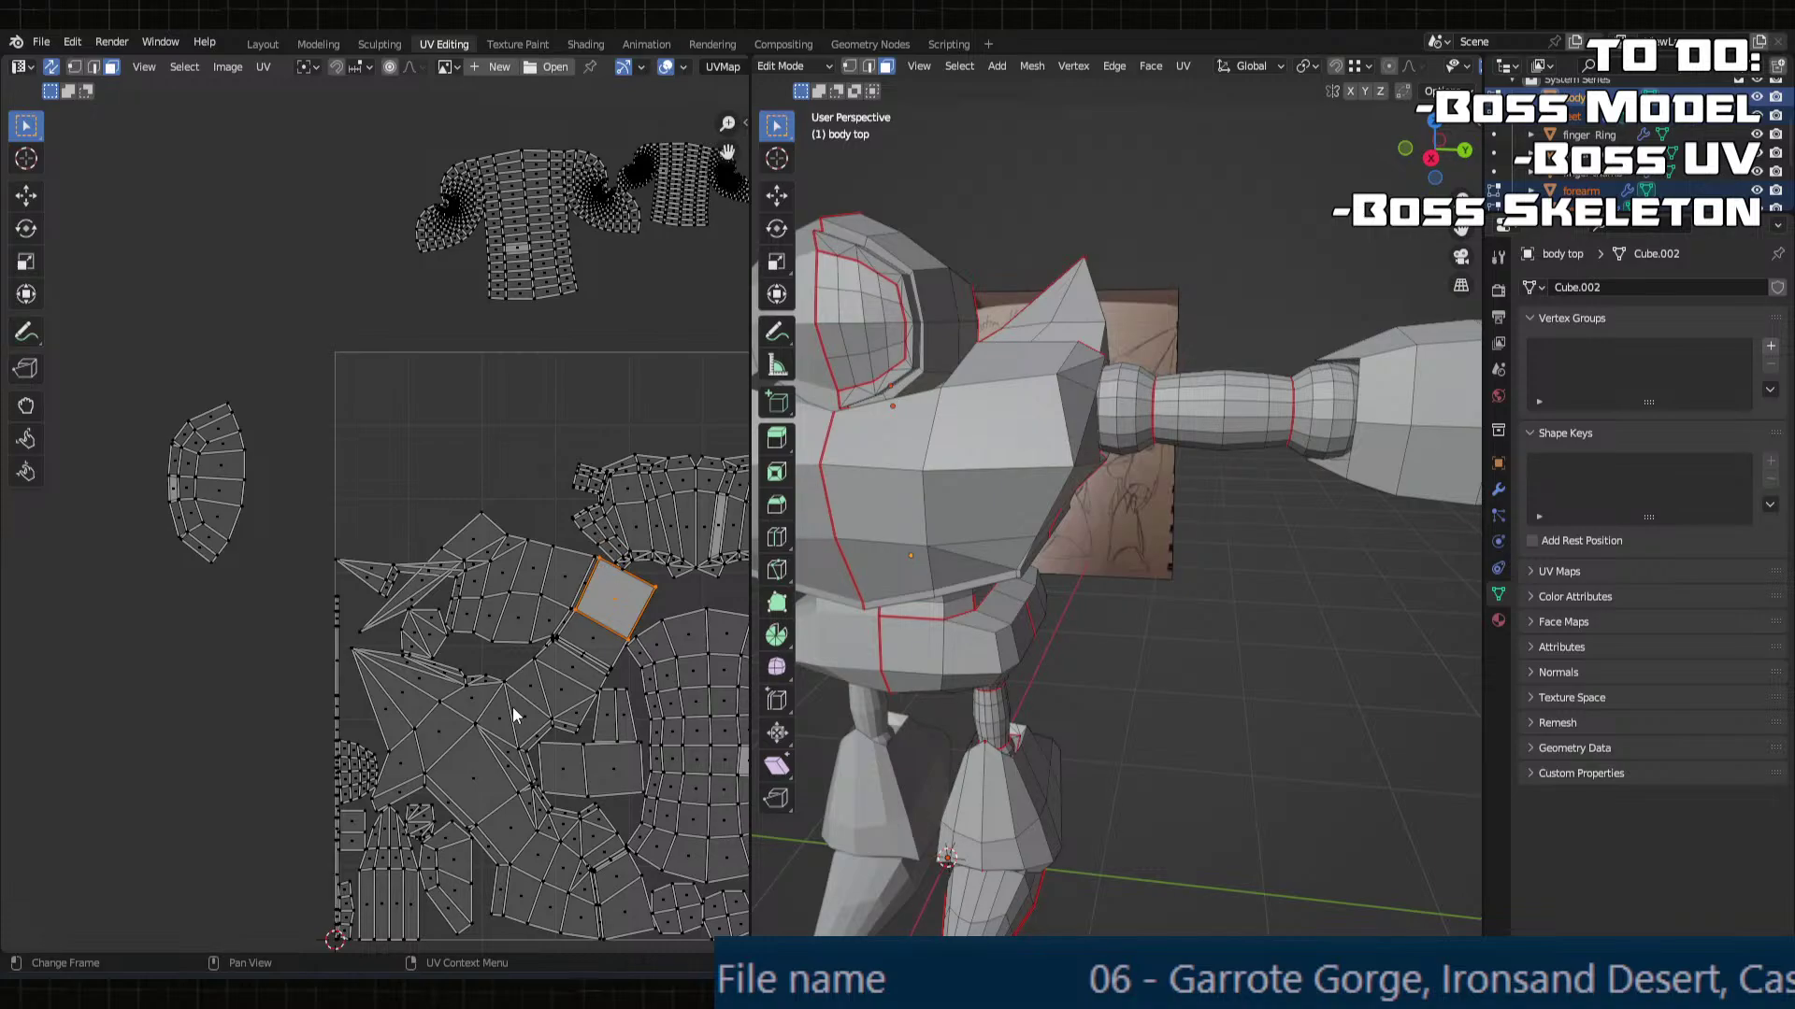
{"action": "scroll", "coordinate": [512, 707], "scroll_direction": "down", "scroll_amount": 1}
{"action": "middle_click_drag", "start_coordinate": [465, 723], "coordinate": [413, 653], "text": "shift"}
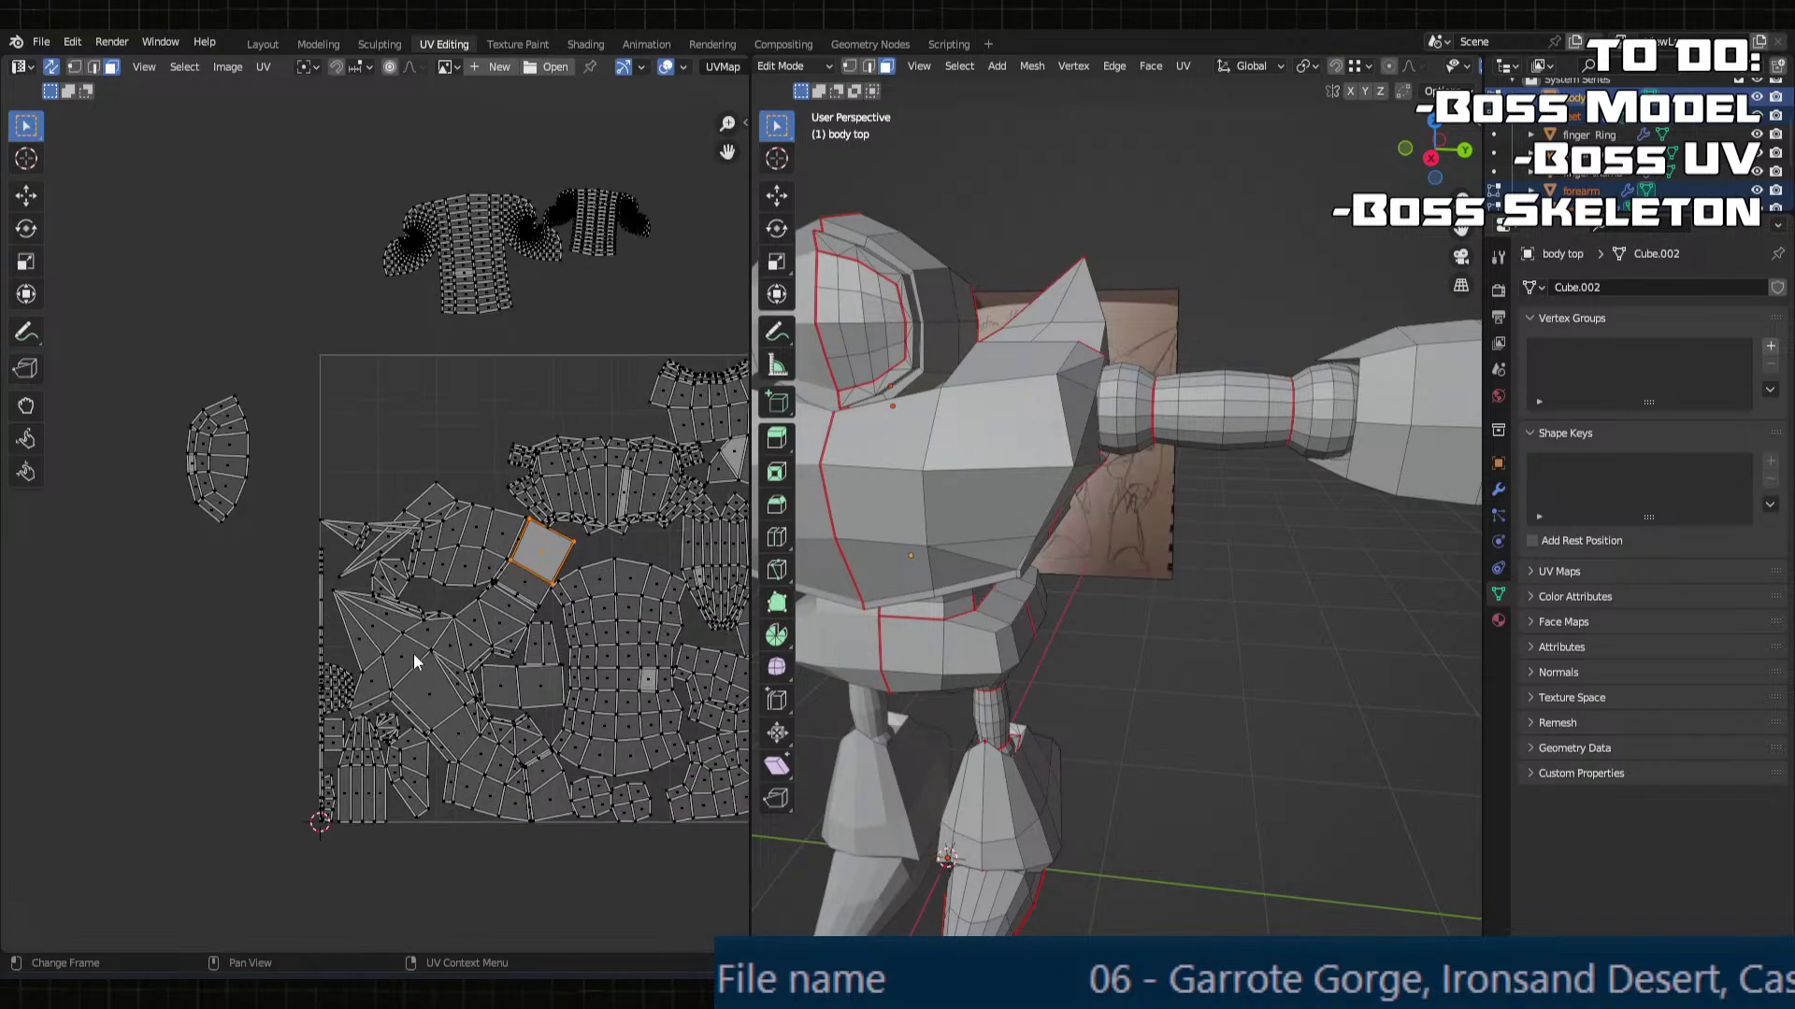
Step: Select the torso's entire horned UV island
{"action": "left_click", "coordinate": [414, 657]}
{"action": "key", "text": "l"}
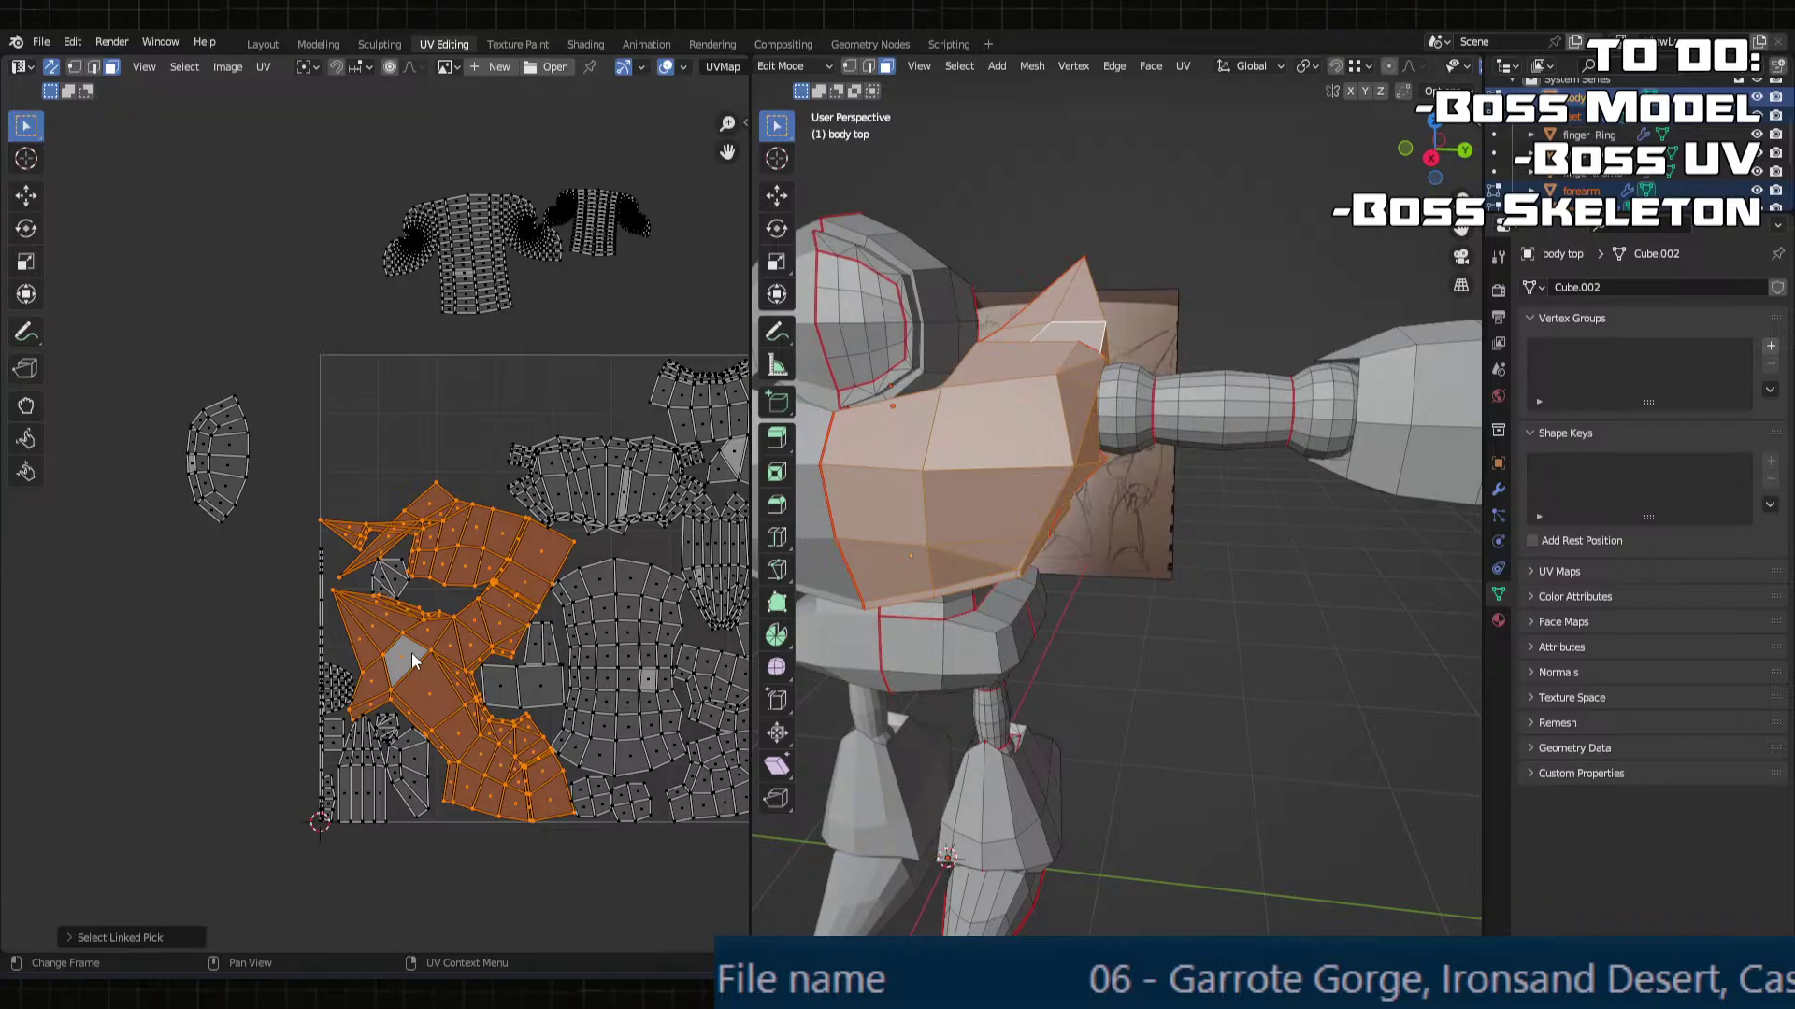
Step: Try to move the torso island along negative X outside the UV square
{"action": "key", "text": "g"}
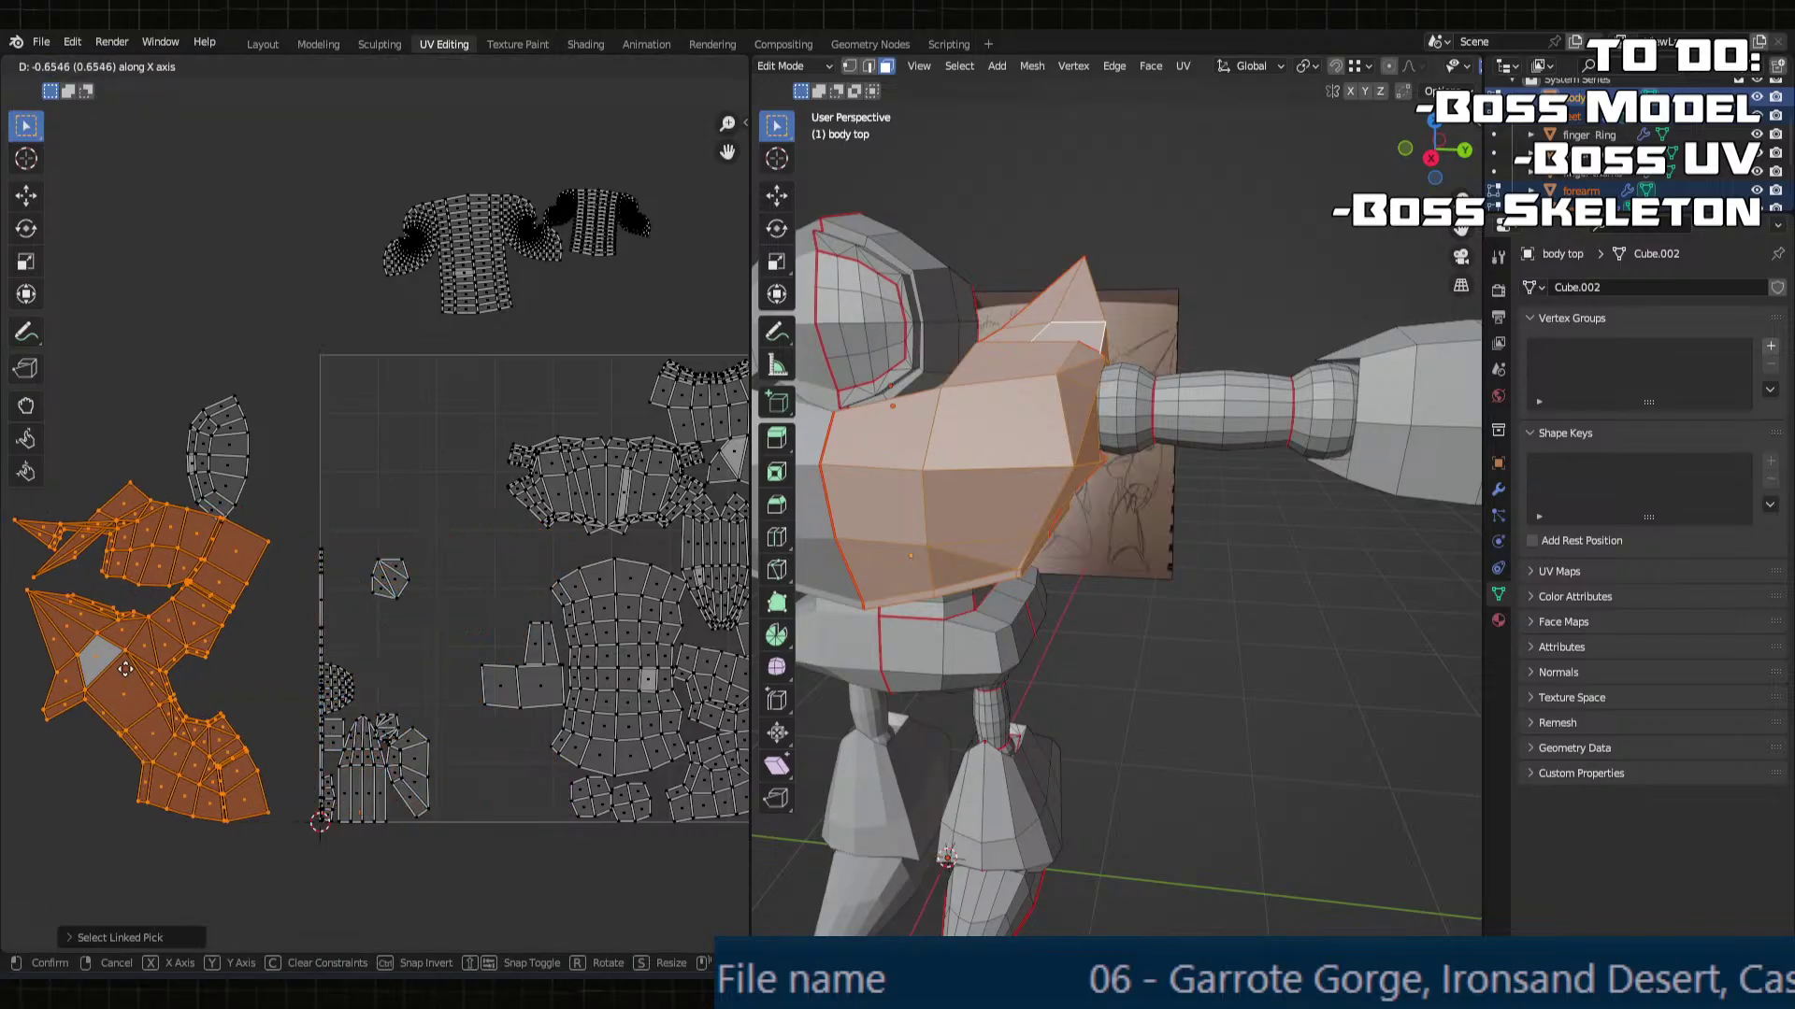
{"action": "left_click", "coordinate": [87, 671]}
{"action": "scroll", "coordinate": [356, 698], "scroll_direction": "down", "scroll_amount": 2}
{"action": "key", "text": "ctrl+z"}
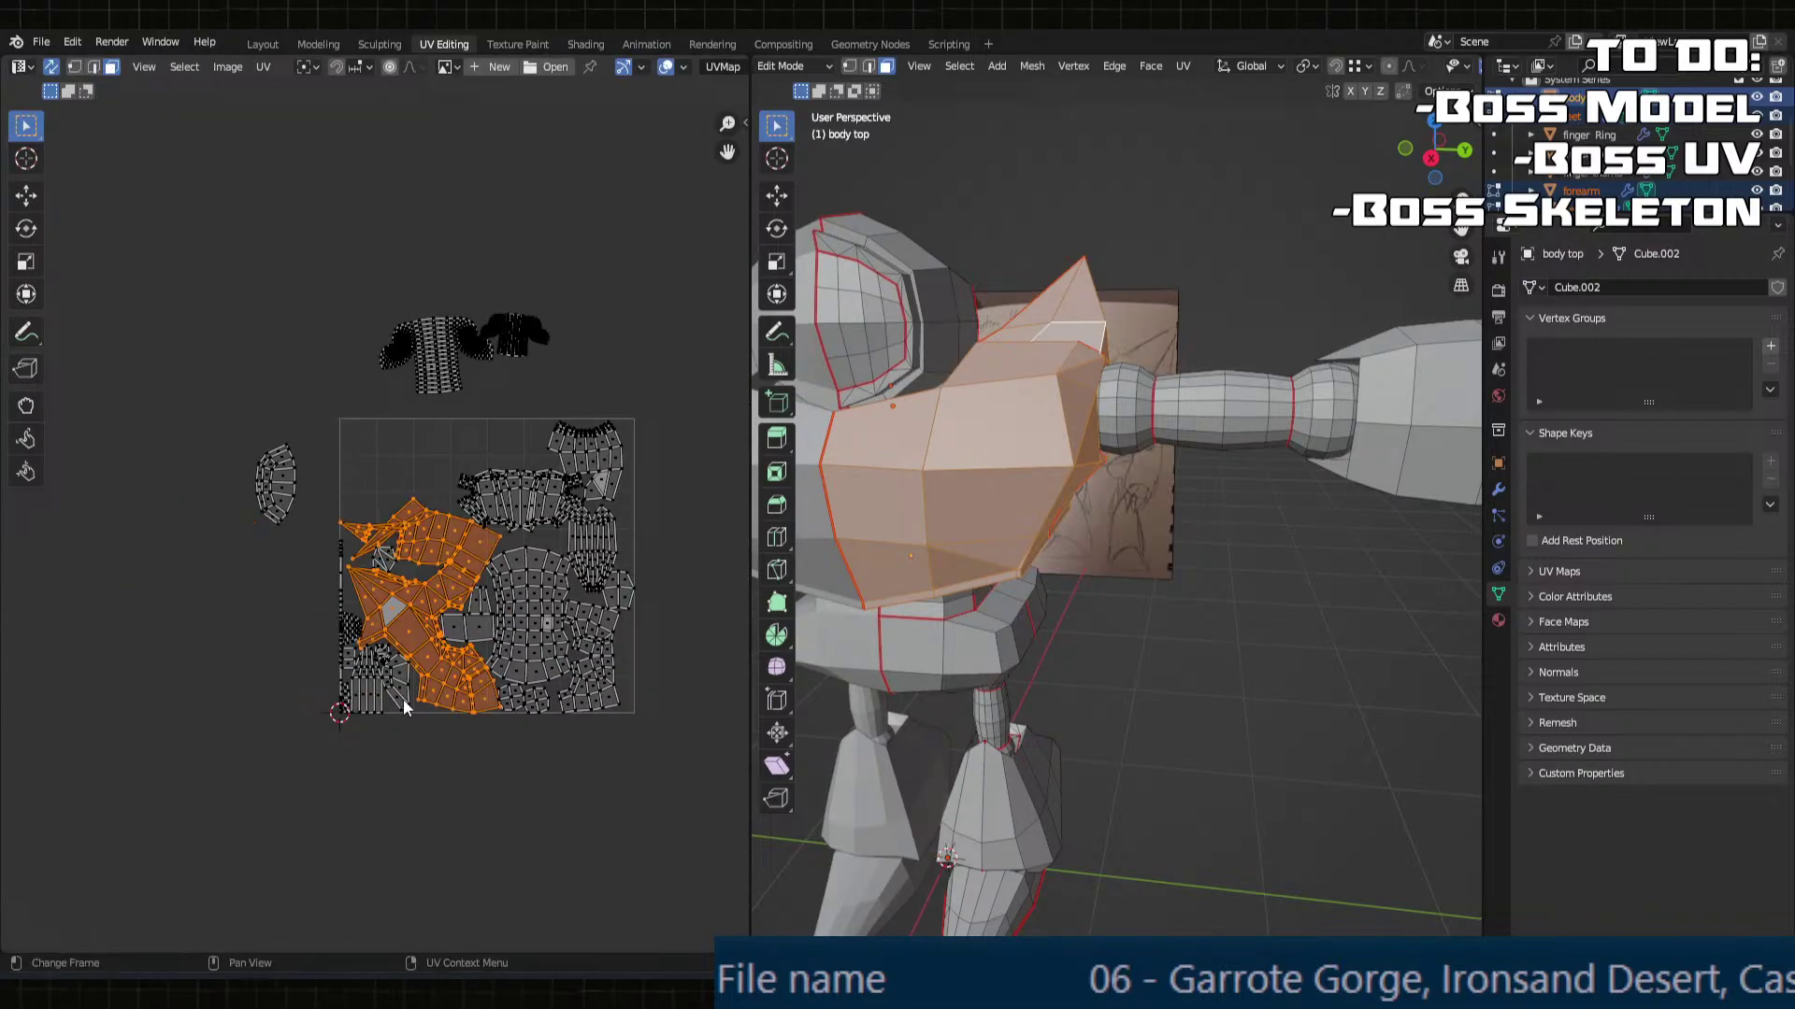
Step: Move the torso island about 0.75 down along Y, below the UV square
{"action": "key", "text": "g"}
{"action": "key", "text": "y"}
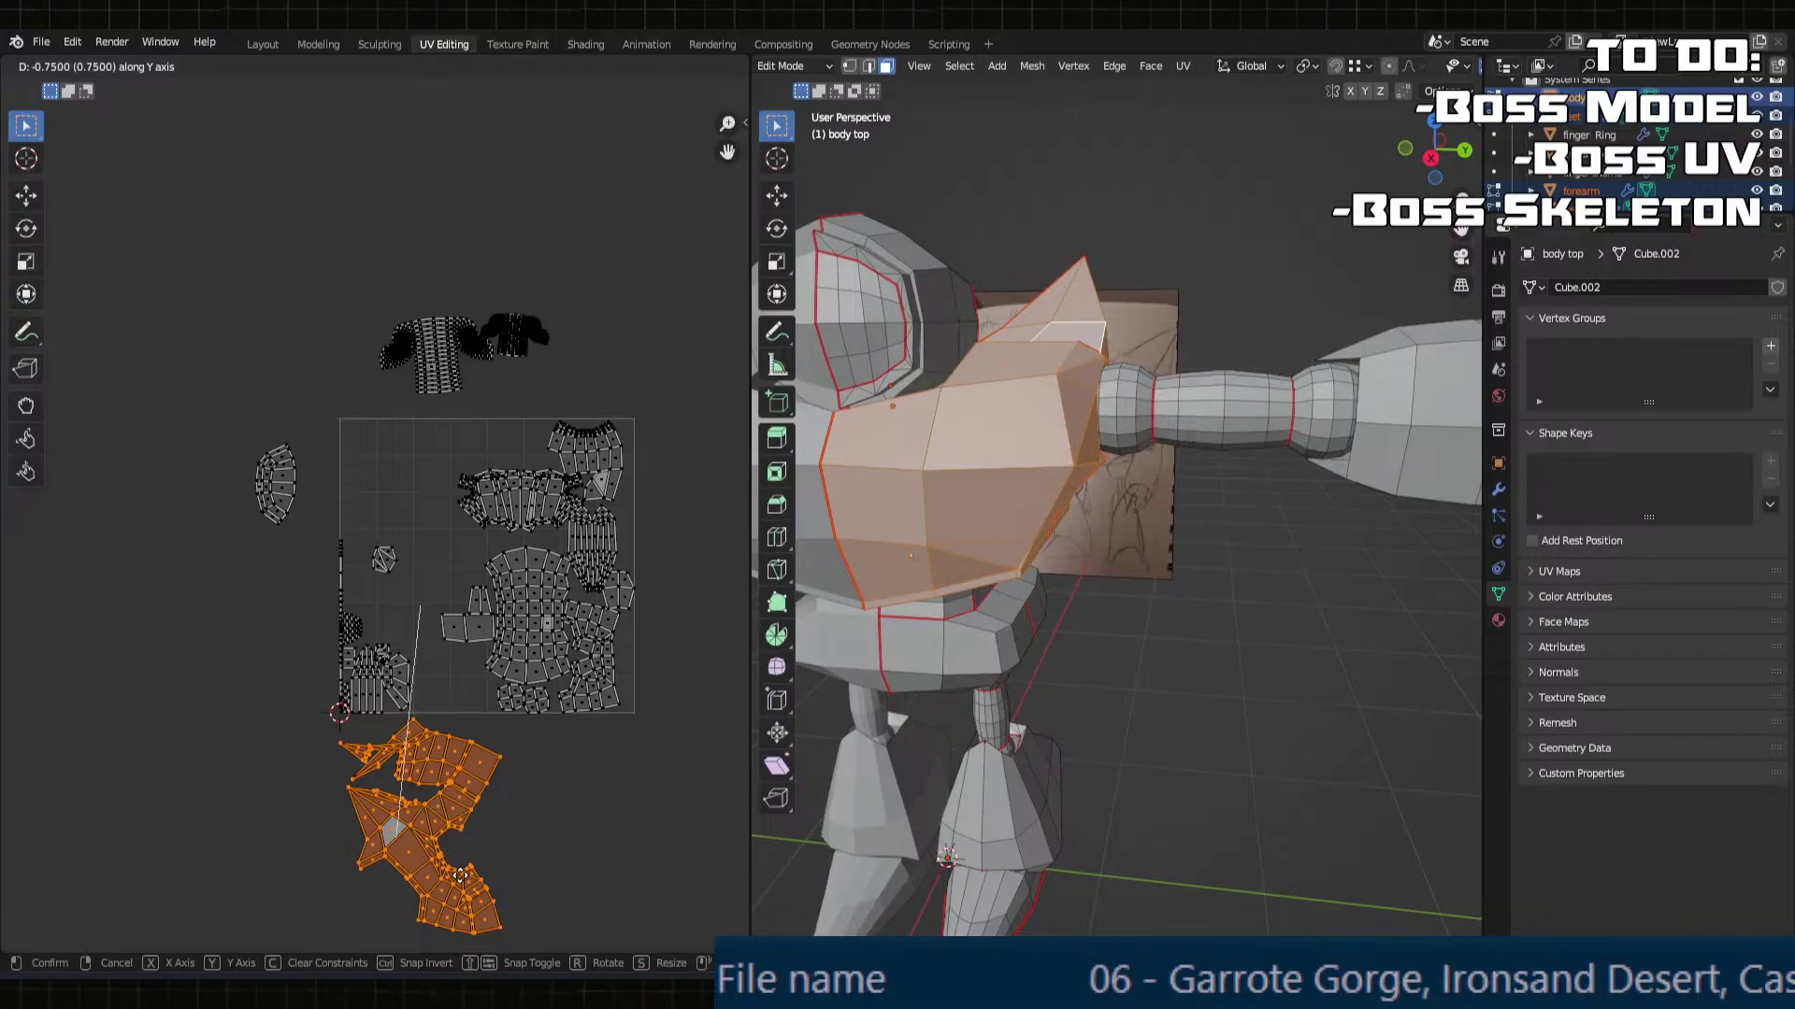
{"action": "left_click", "coordinate": [459, 875]}
Step: Select the small polygonal island of triangular faces, move it along negative X outside the UV square and shift it up beneath the fan-shaped island
{"action": "left_click", "coordinate": [380, 558]}
{"action": "scroll", "coordinate": [379, 558], "scroll_direction": "up", "scroll_amount": 4}
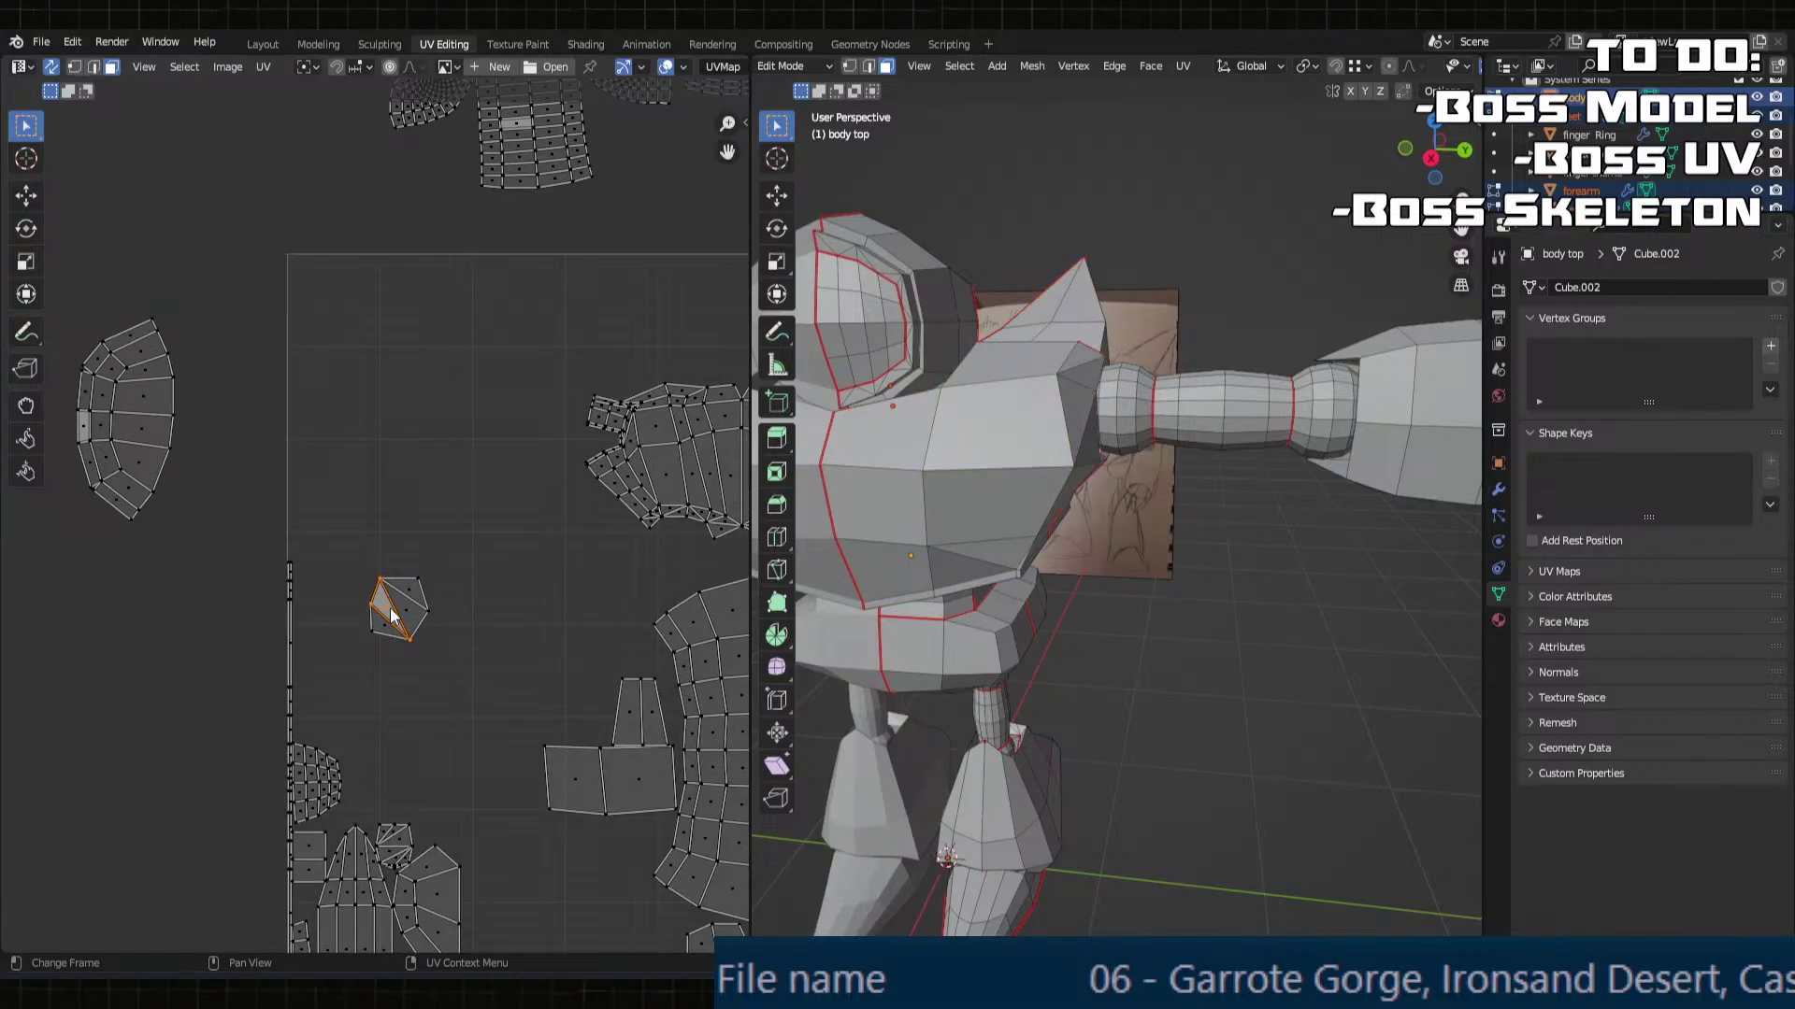
{"action": "key", "text": "g"}
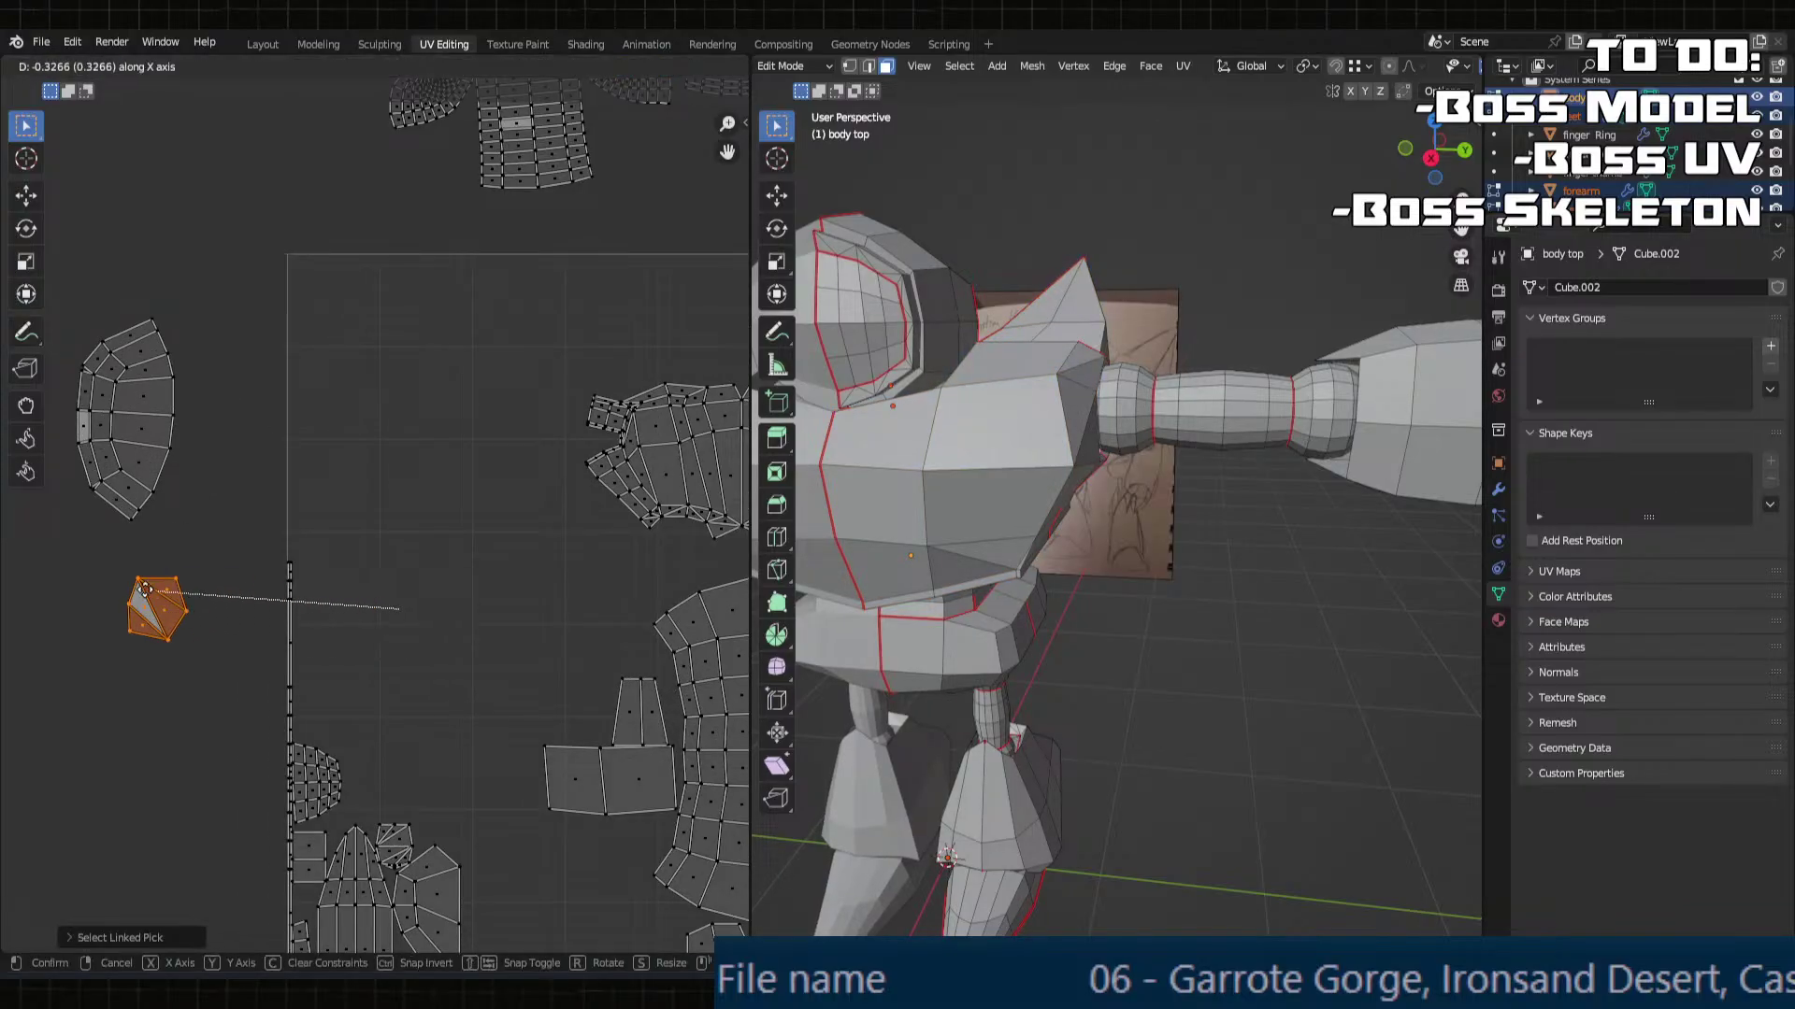
{"action": "left_click", "coordinate": [105, 581]}
{"action": "key", "text": "g"}
{"action": "key", "text": "y"}
{"action": "left_click", "coordinate": [121, 543]}
Step: Select the head shell's island and move it below the UV square beside the torso island
{"action": "scroll", "coordinate": [335, 576], "scroll_direction": "down", "scroll_amount": 3}
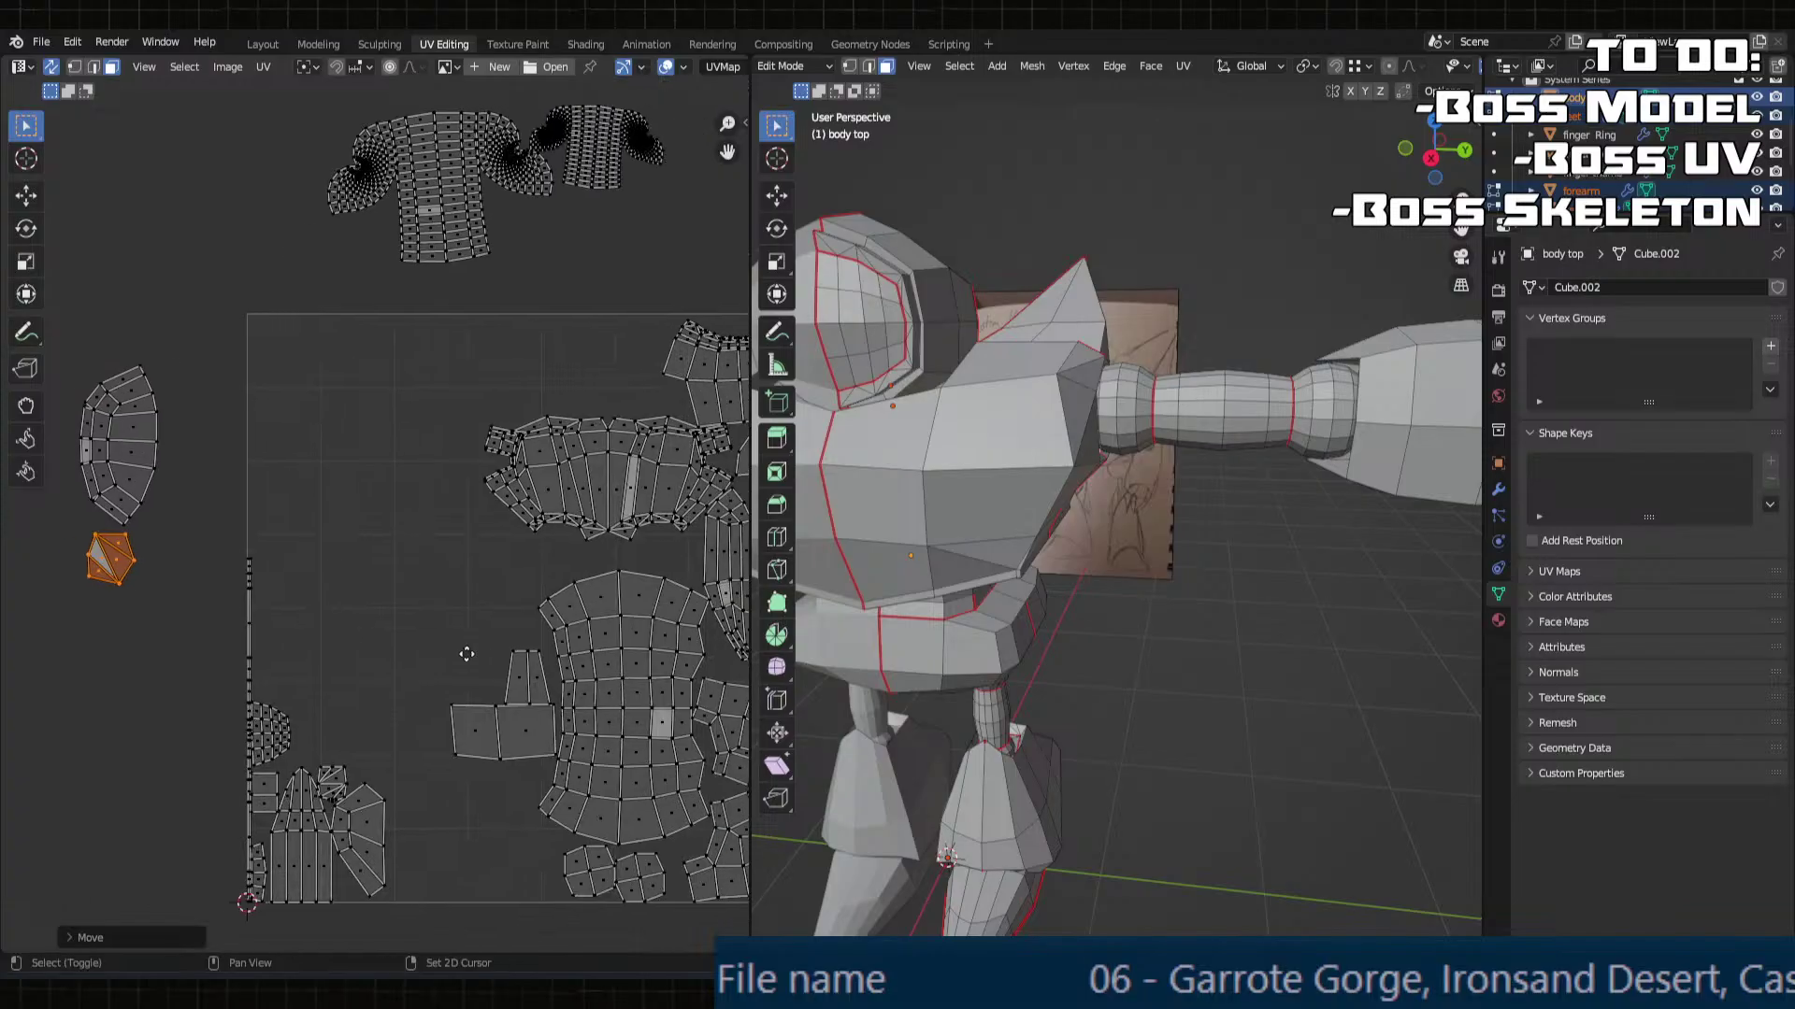
{"action": "scroll", "coordinate": [422, 606], "scroll_direction": "up", "scroll_amount": 2}
{"action": "scroll", "coordinate": [450, 558], "scroll_direction": "right", "scroll_amount": 2, "text": "ctrl"}
{"action": "left_click", "coordinate": [669, 397]}
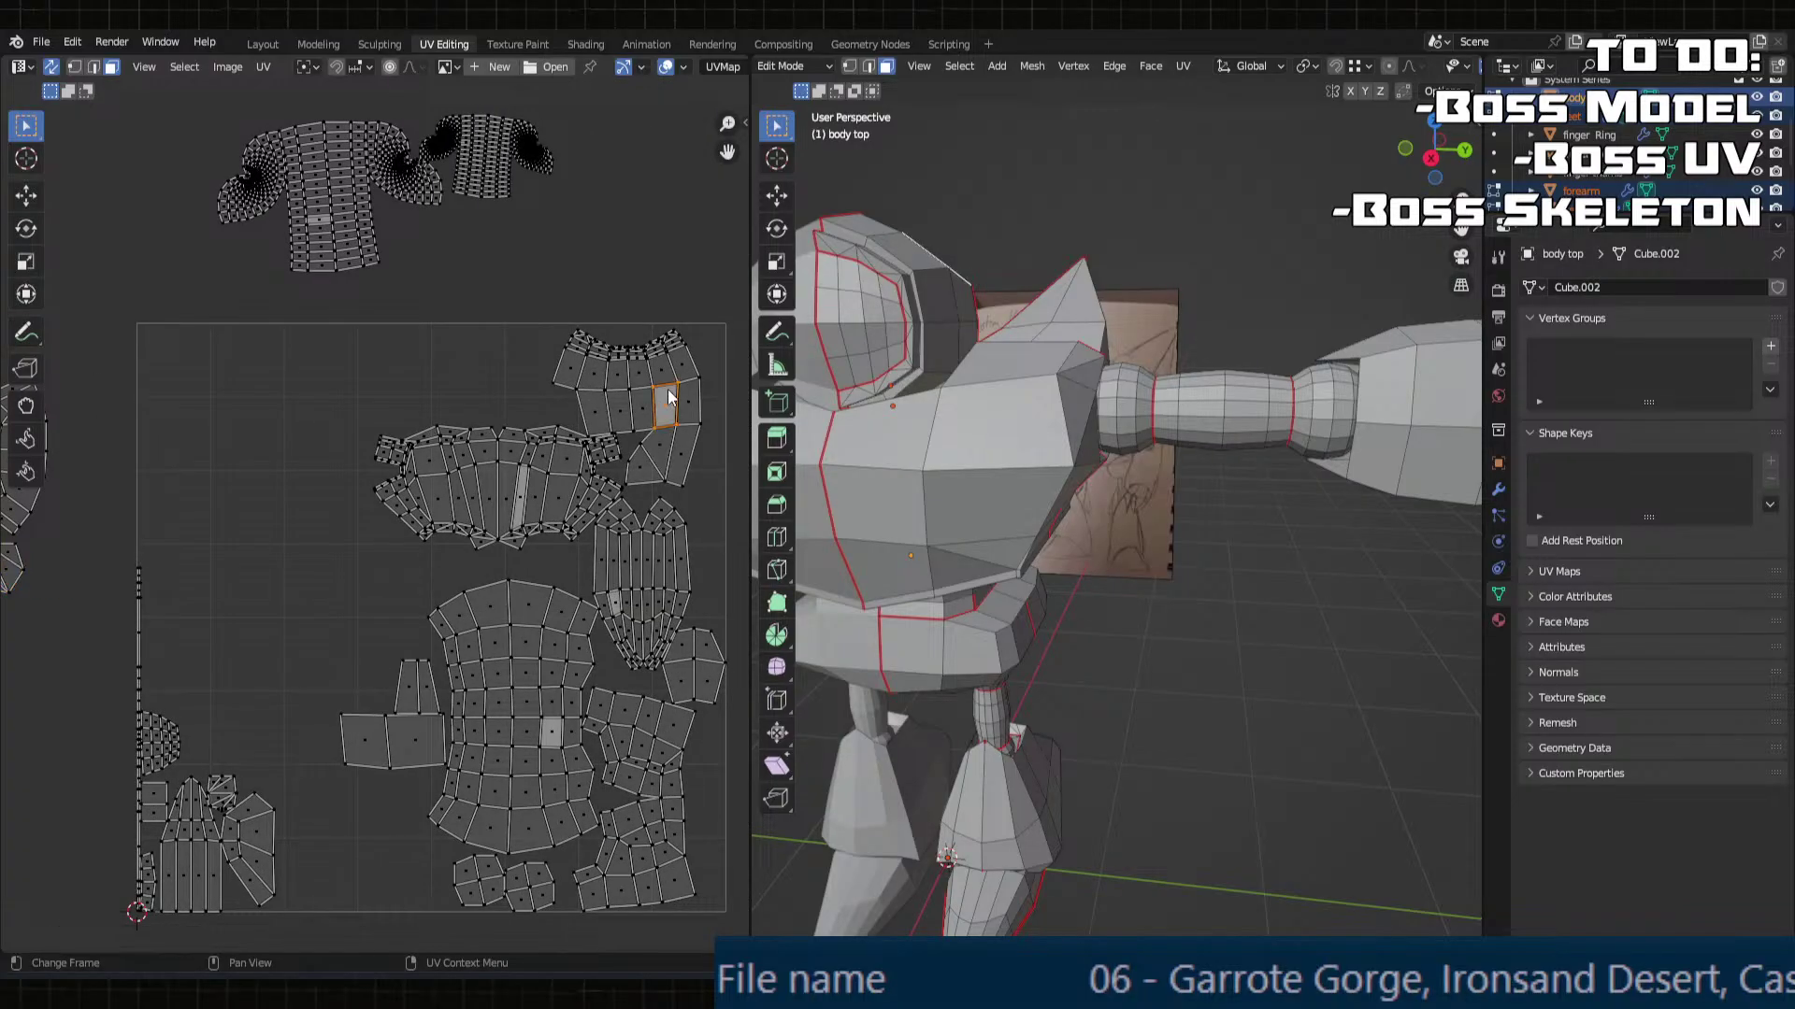
{"action": "middle_click_drag", "start_coordinate": [669, 398], "coordinate": [529, 895]}
{"action": "key", "text": "l"}
{"action": "scroll", "coordinate": [636, 411], "scroll_direction": "down", "scroll_amount": 2}
{"action": "key", "text": "g"}
{"action": "left_click", "coordinate": [585, 895]}
{"action": "key", "text": "g"}
{"action": "left_click", "coordinate": [519, 896]}
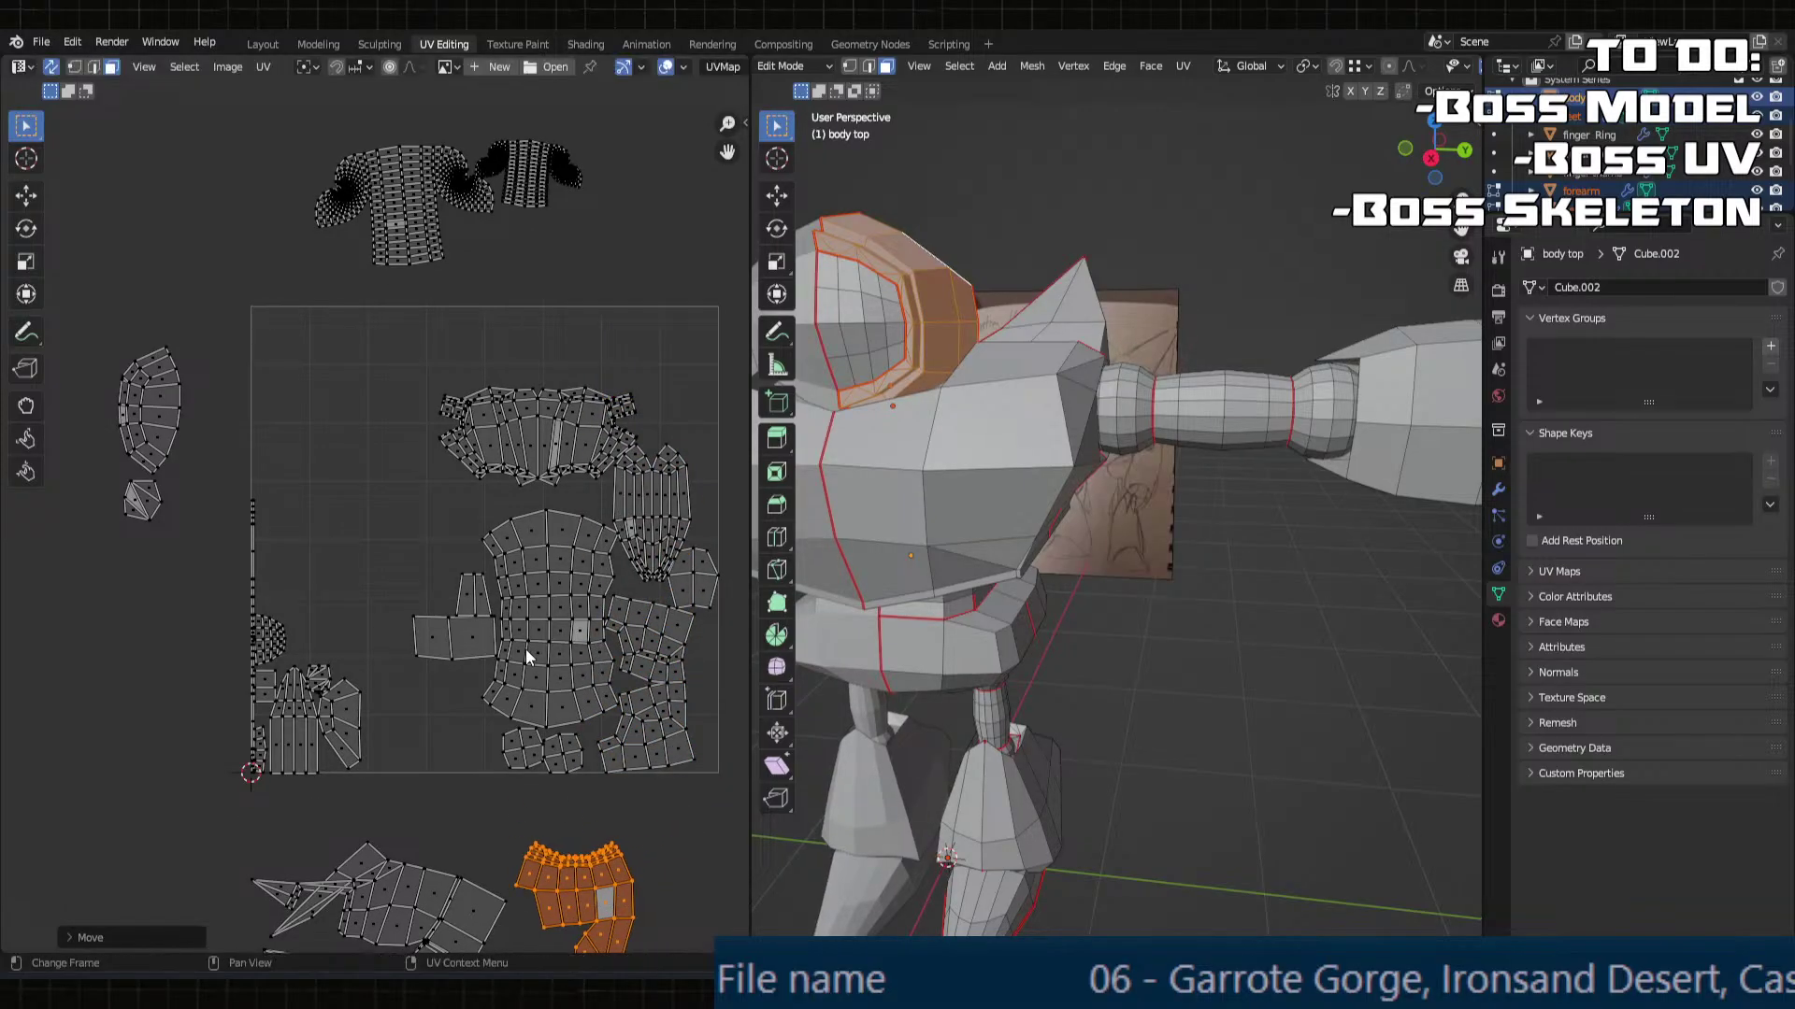
Step: Select the forearm's large grid island and move it below the UV square, under the head island
{"action": "key", "text": "l"}
{"action": "scroll", "coordinate": [525, 649], "scroll_direction": "down", "scroll_amount": 2}
{"action": "middle_click_drag", "start_coordinate": [525, 648], "coordinate": [519, 566]}
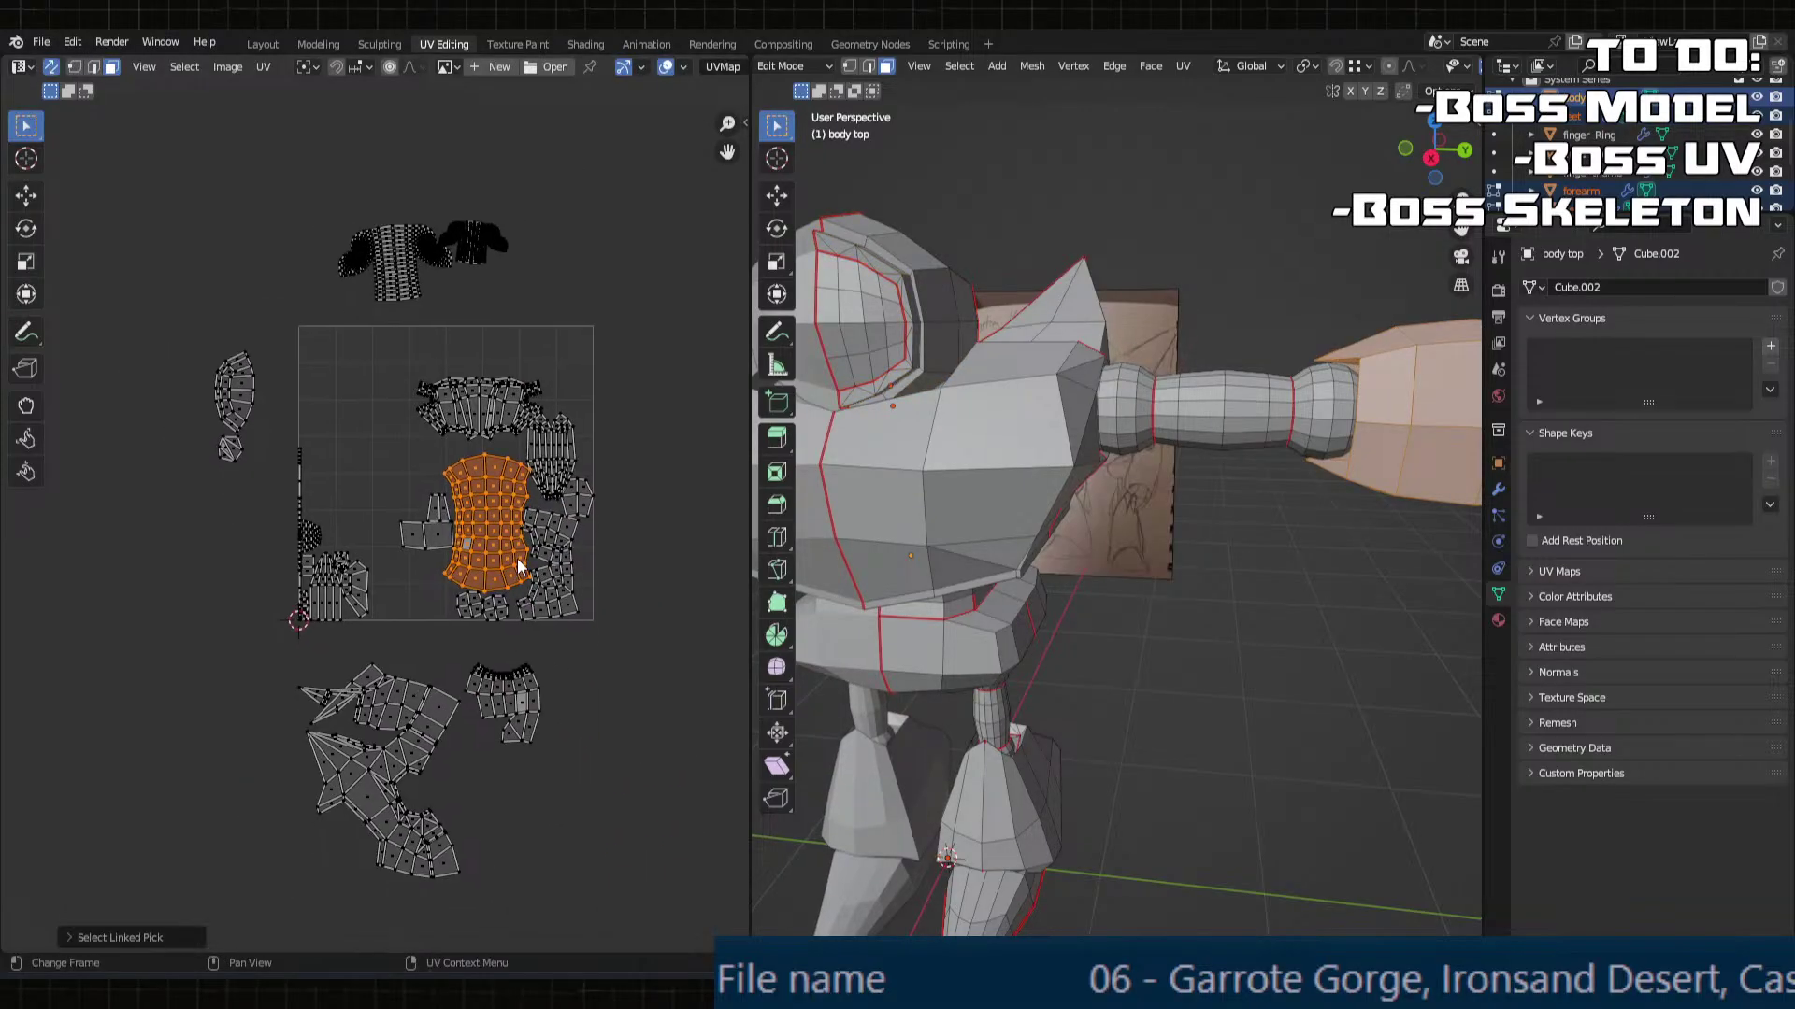
{"action": "key", "text": "g"}
{"action": "left_click", "coordinate": [514, 879]}
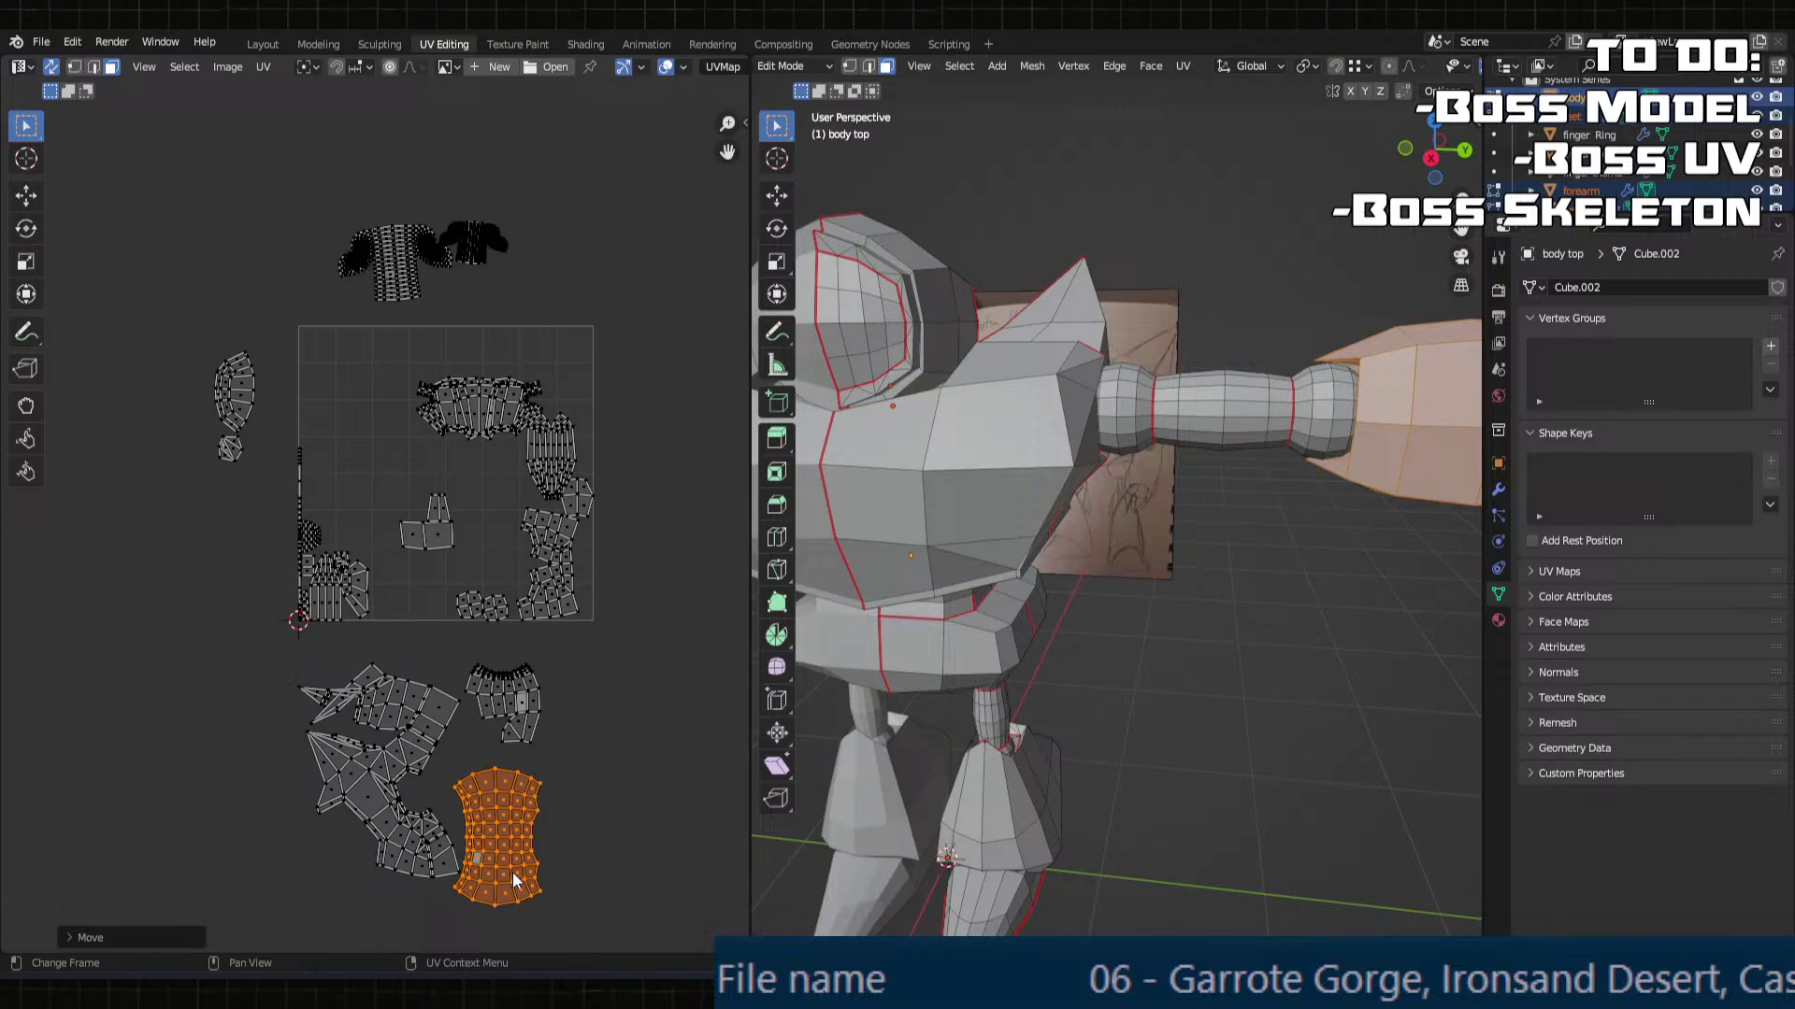
Step: Select the four-face L-shaped island, check its location on the model and move it along negative X outside the UV square
{"action": "left_click", "coordinate": [415, 514]}
{"action": "key", "text": "l"}
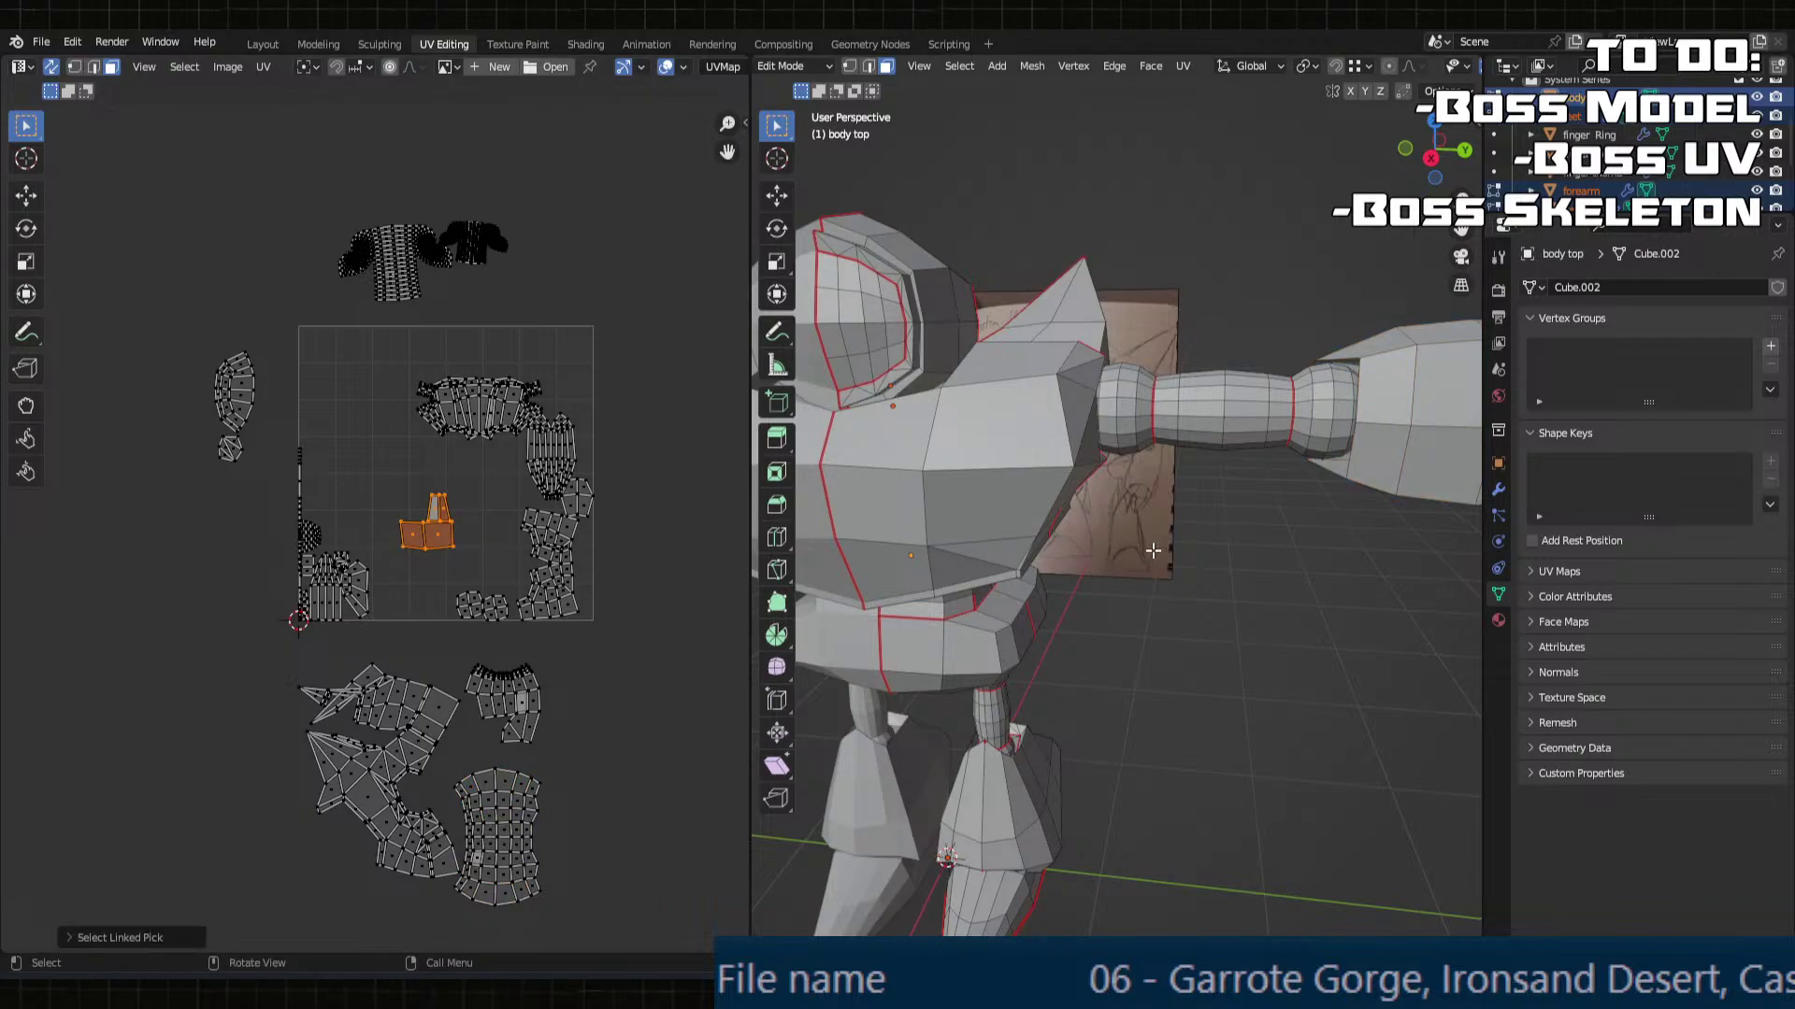
{"action": "scroll", "coordinate": [1152, 551], "scroll_direction": "up", "scroll_amount": 3}
{"action": "middle_click_drag", "start_coordinate": [1153, 550], "coordinate": [984, 581]}
{"action": "scroll", "coordinate": [397, 526], "scroll_direction": "up", "scroll_amount": 3}
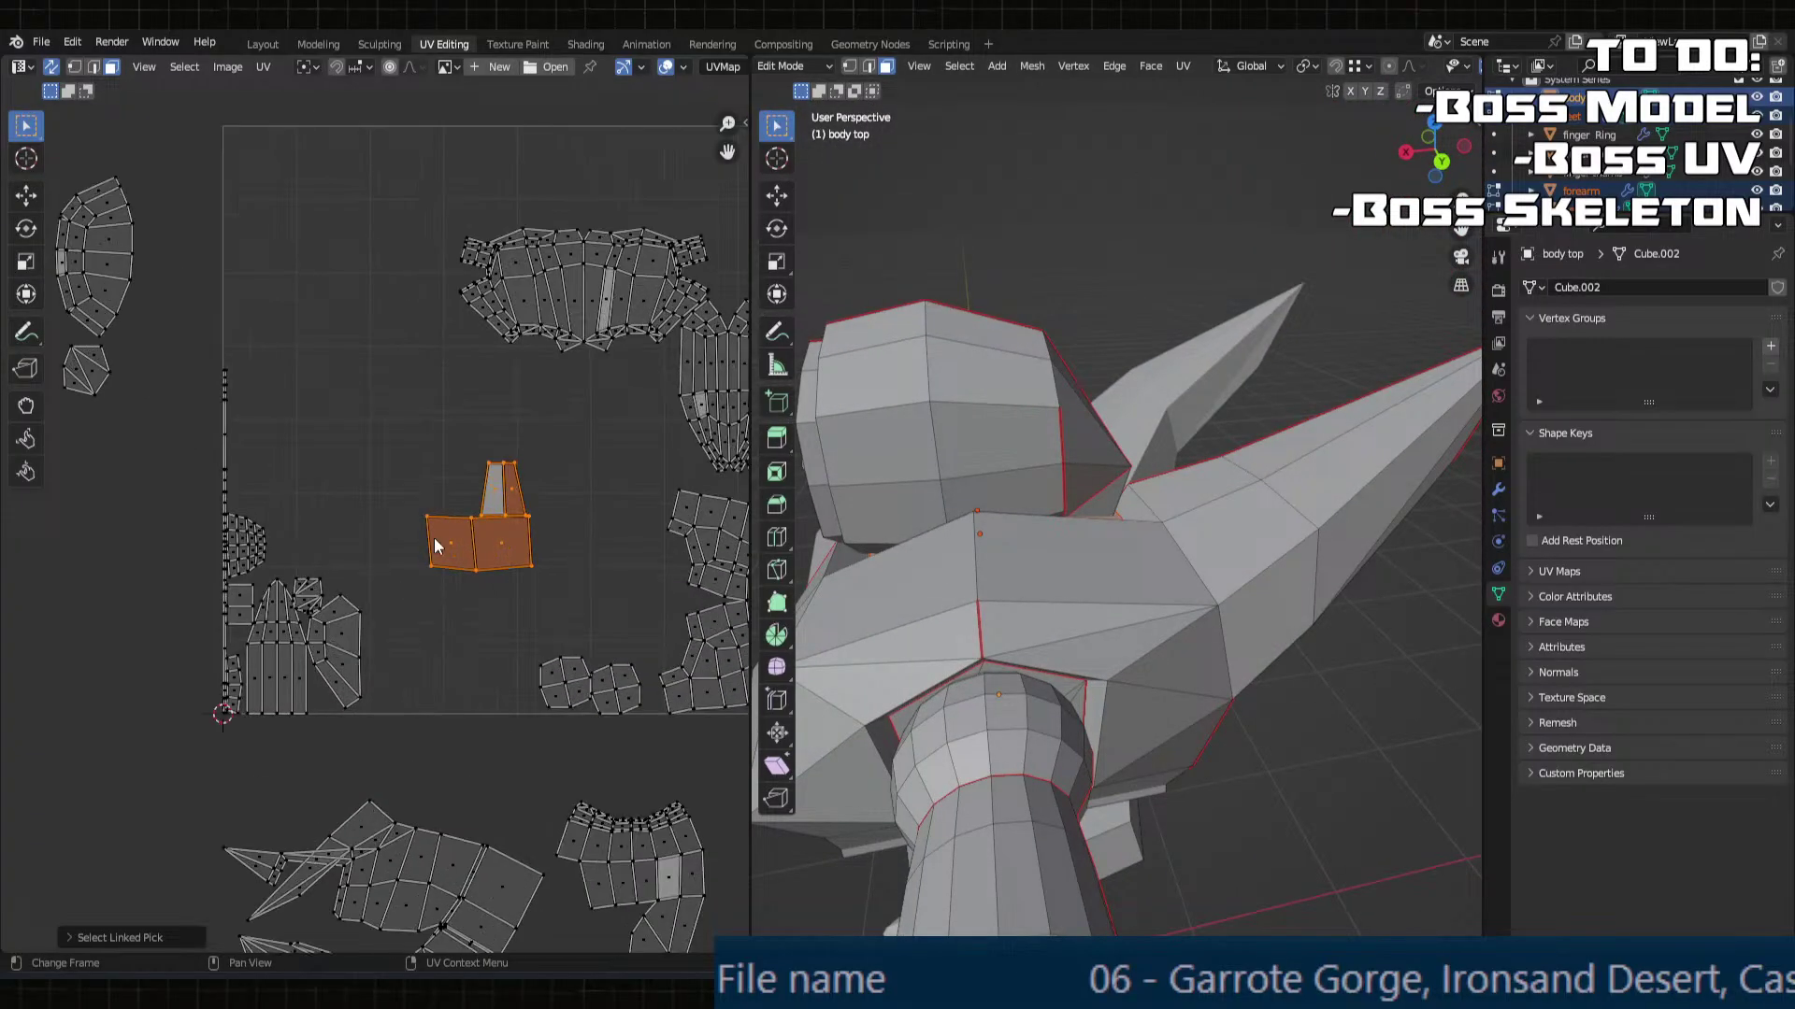
{"action": "left_click_drag", "start_coordinate": [499, 546], "coordinate": [417, 554]}
{"action": "left_click_drag", "start_coordinate": [380, 403], "coordinate": [603, 603]}
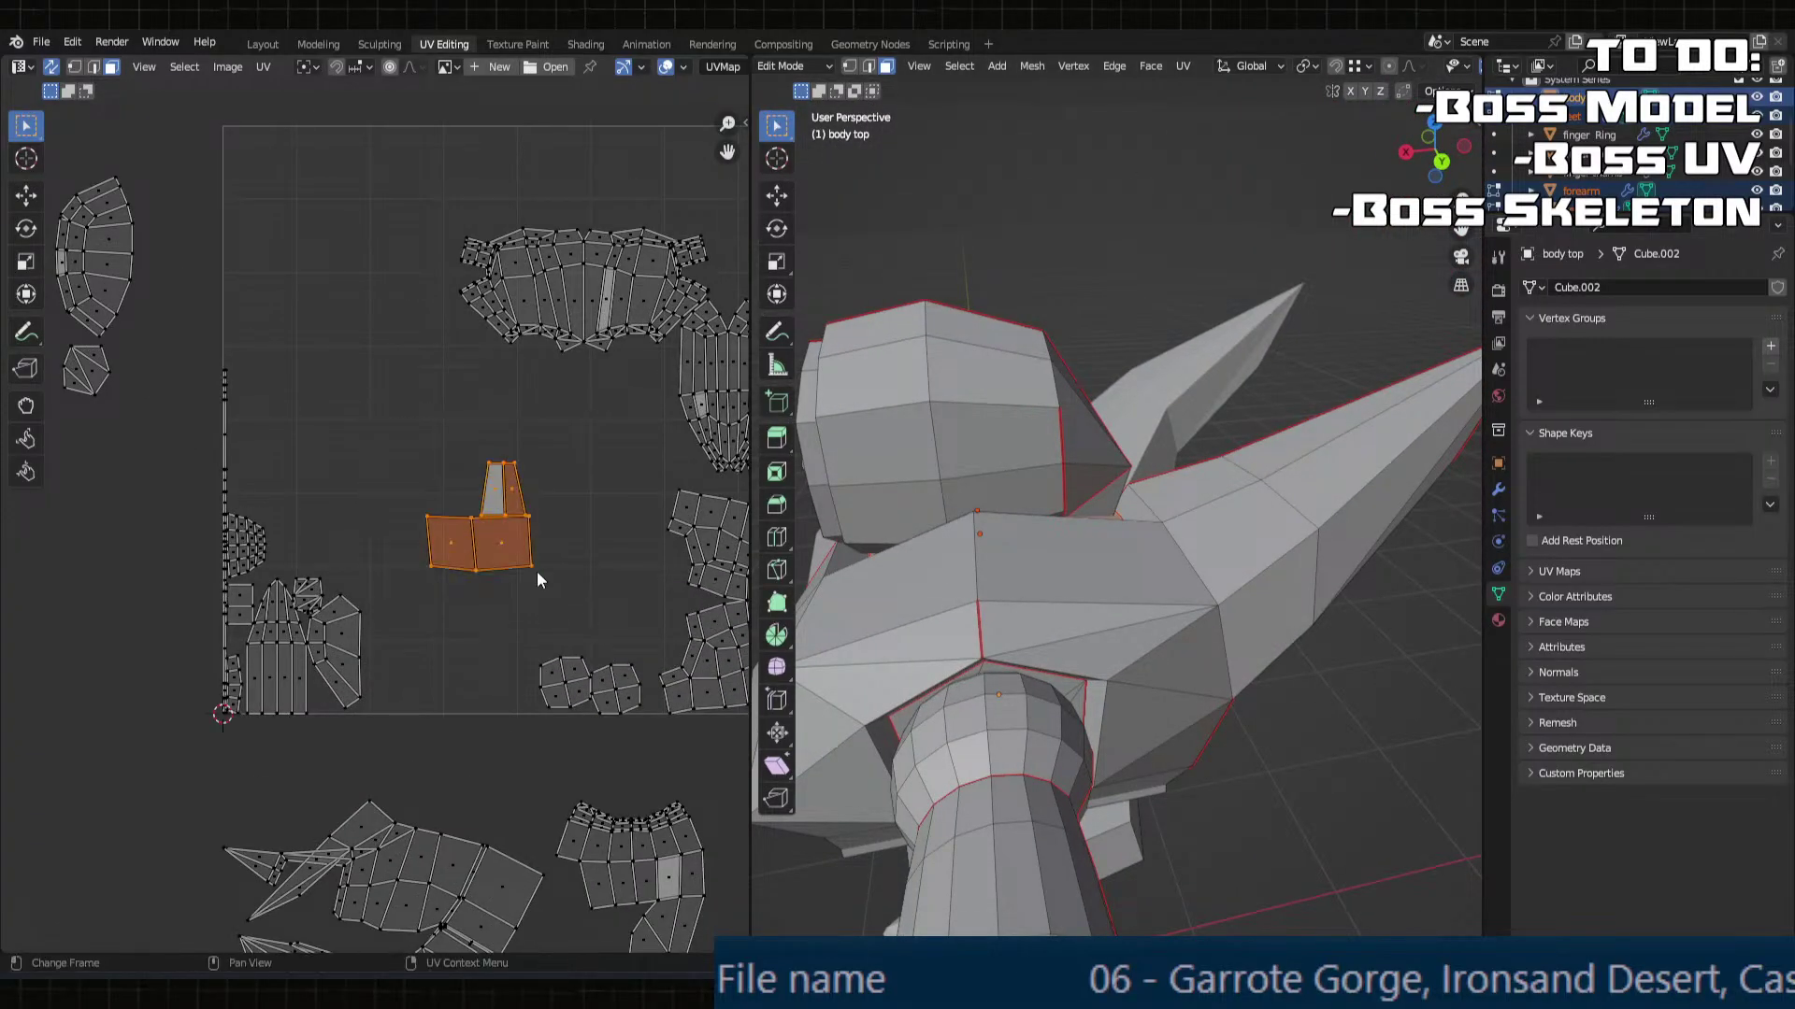
{"action": "key", "text": "g"}
{"action": "key", "text": "x"}
{"action": "left_click", "coordinate": [132, 547]}
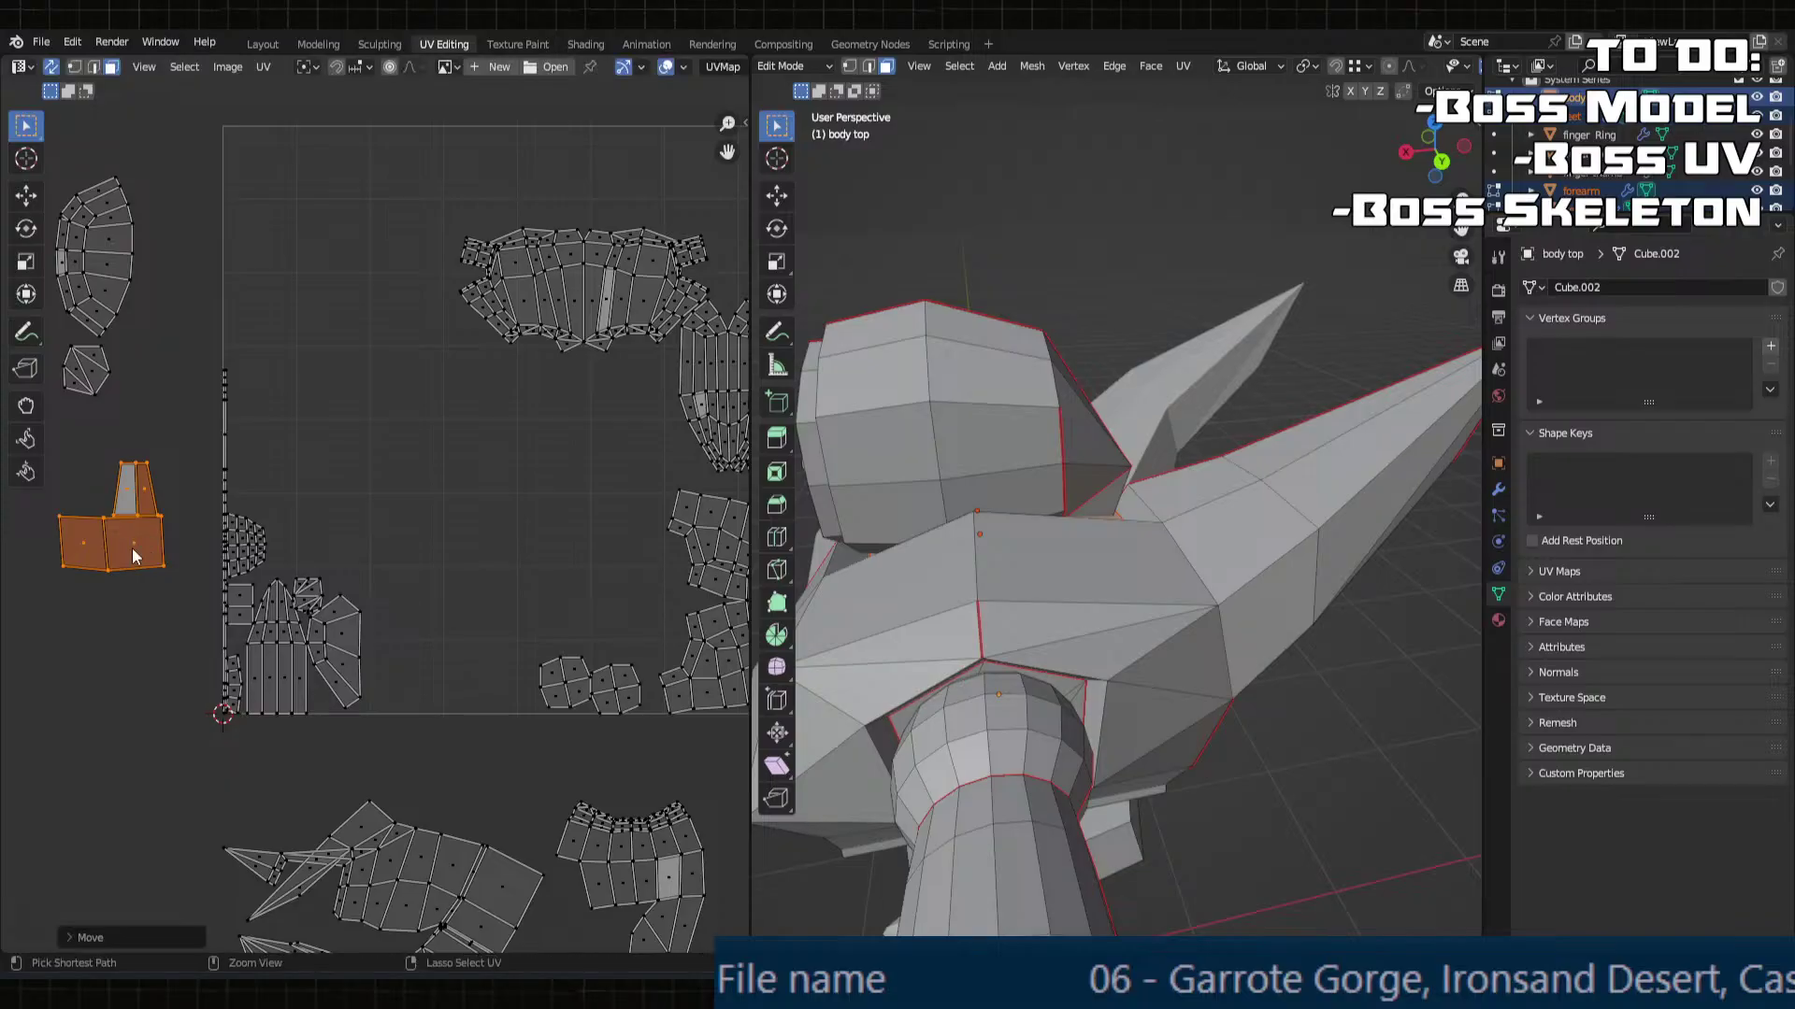
Step: Move the L-shaped island up along Y to sit closely against the small polygonal island
{"action": "middle_click_drag", "start_coordinate": [220, 504], "coordinate": [462, 546]}
{"action": "key", "text": "g"}
{"action": "key", "text": "y"}
{"action": "left_click", "coordinate": [457, 557]}
{"action": "key", "text": "g"}
{"action": "key", "text": "y"}
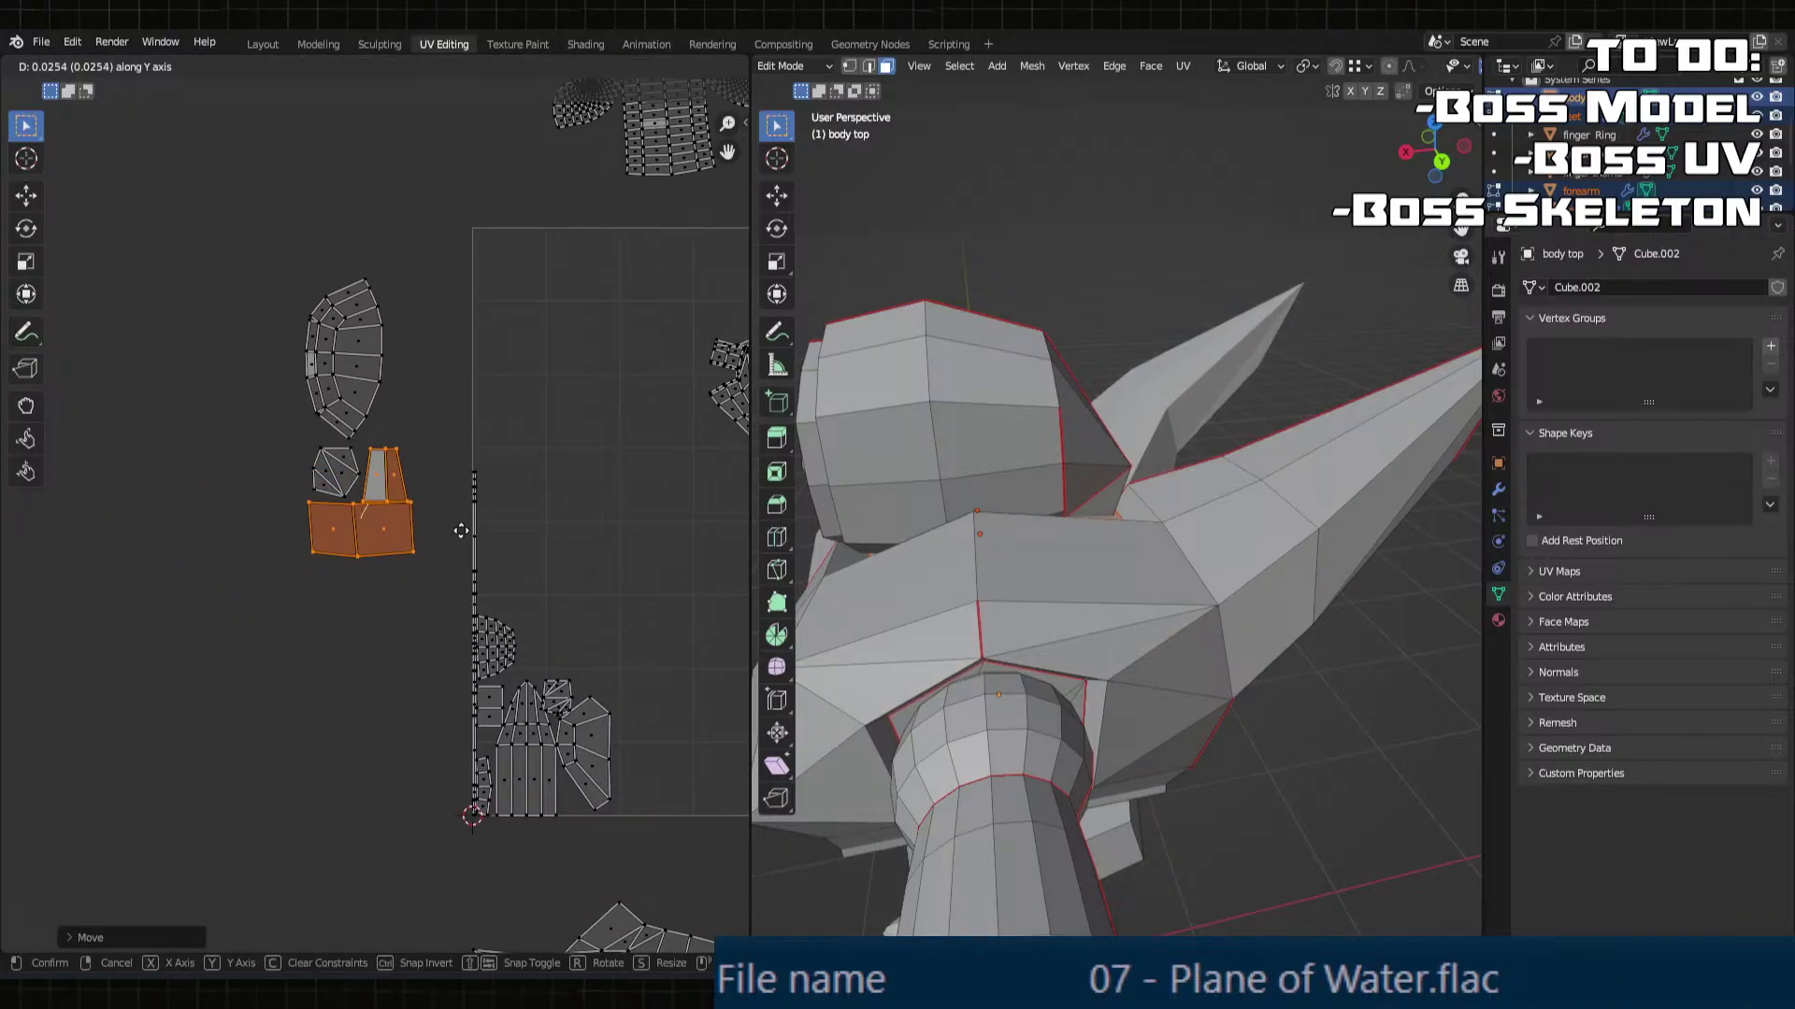
{"action": "left_click", "coordinate": [462, 529]}
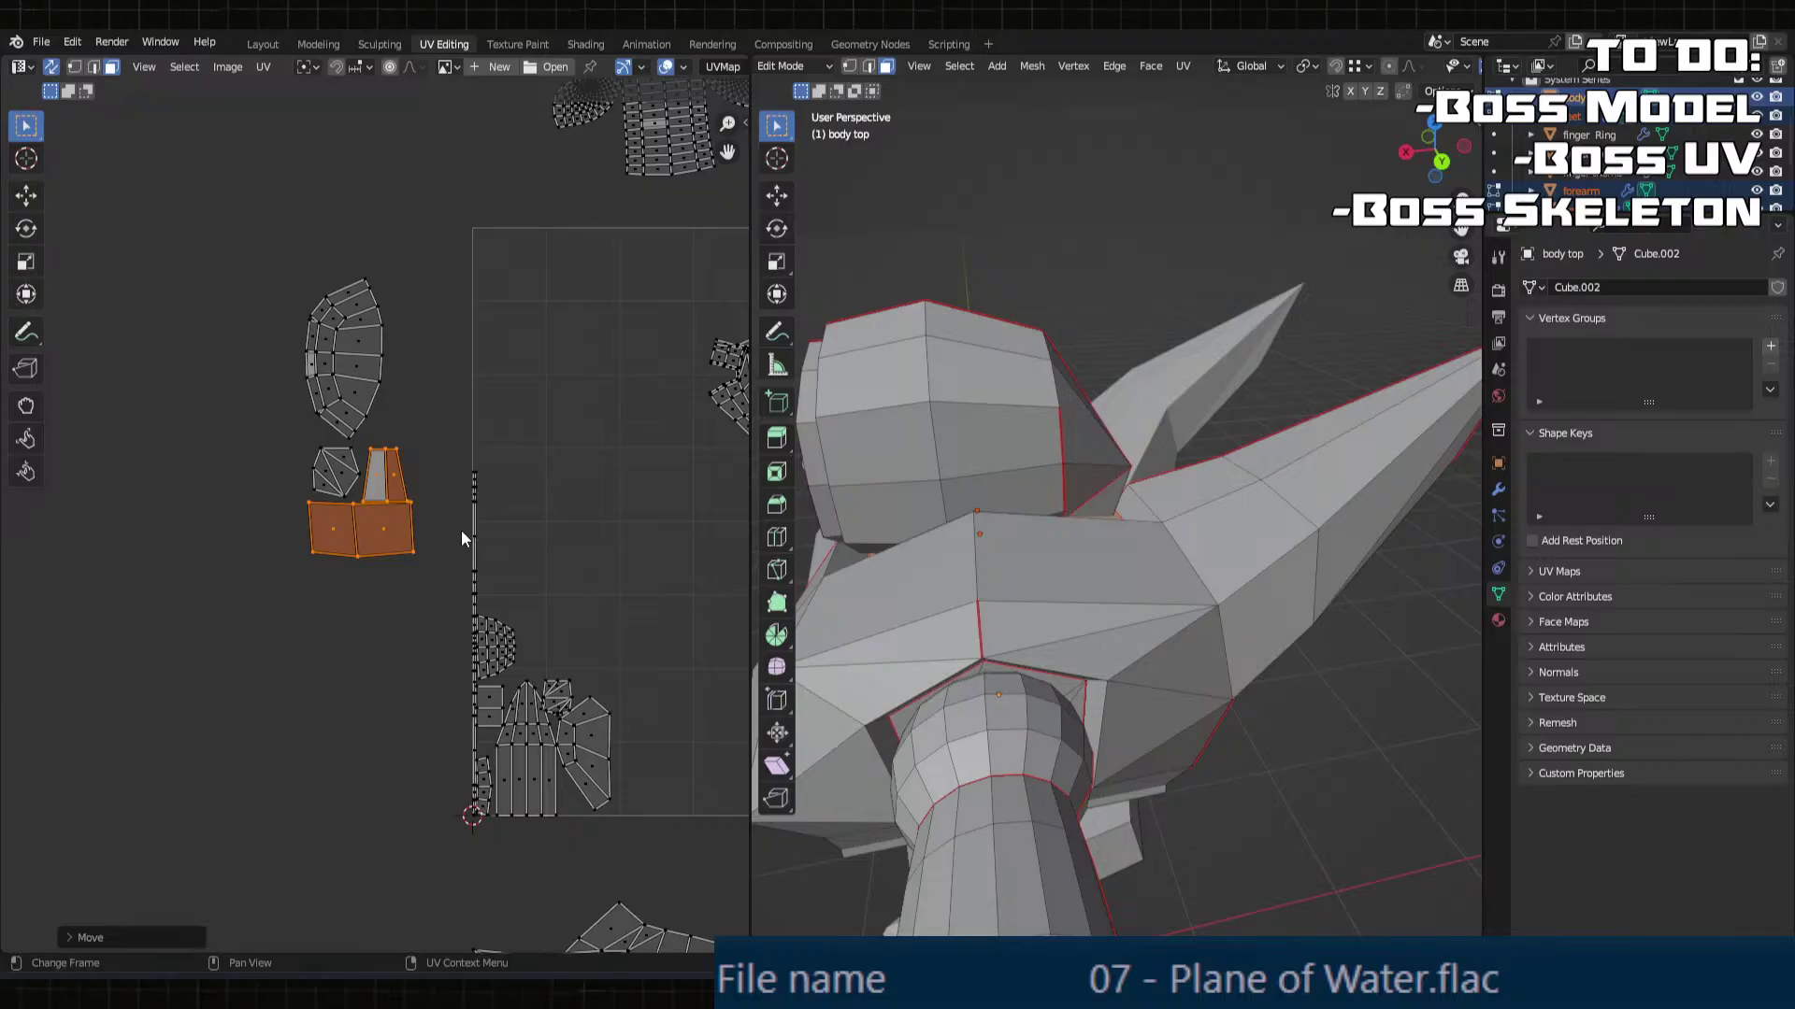
Step: Select the small half-round island of the head's face panel, move it along negative X outside the UV square and shift it down along Y
{"action": "left_click", "coordinate": [491, 642]}
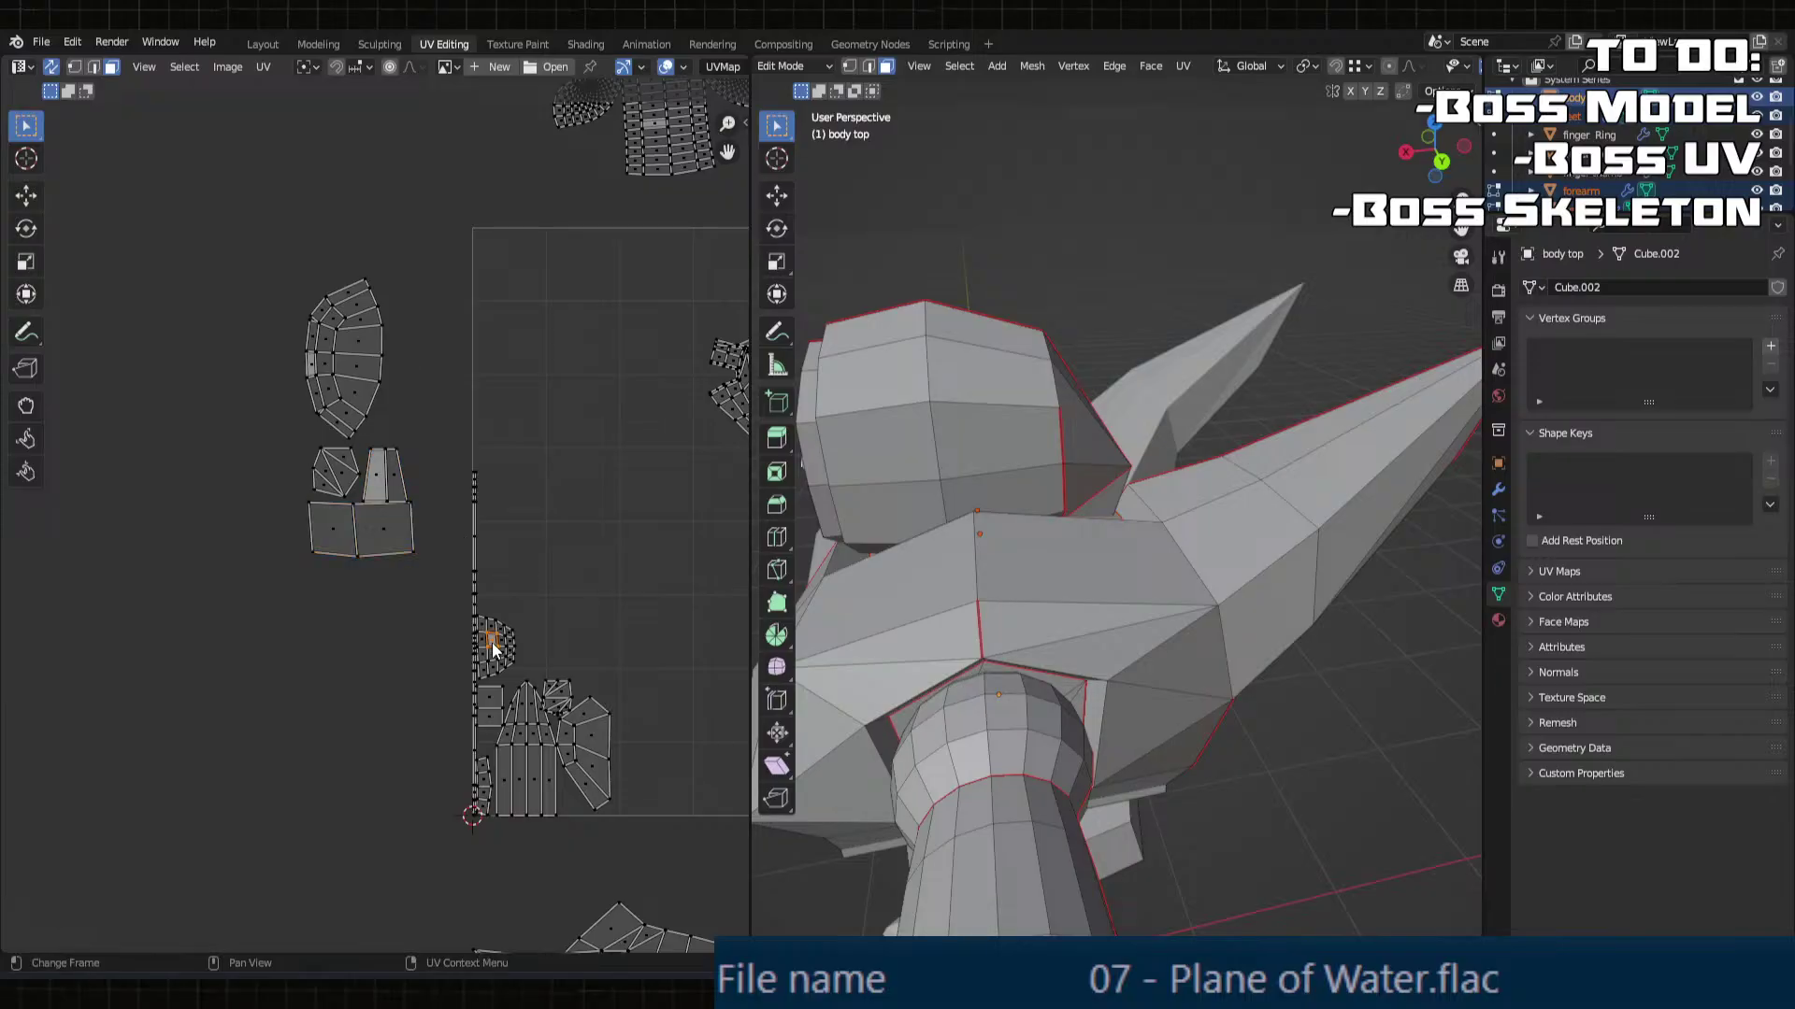
{"action": "key", "text": "l"}
{"action": "middle_click_drag", "start_coordinate": [935, 523], "coordinate": [919, 594]}
{"action": "scroll", "coordinate": [513, 600], "scroll_direction": "up", "scroll_amount": 2}
{"action": "scroll", "coordinate": [513, 601], "scroll_direction": "down", "scroll_amount": 1}
{"action": "middle_click_drag", "start_coordinate": [593, 607], "coordinate": [448, 645]}
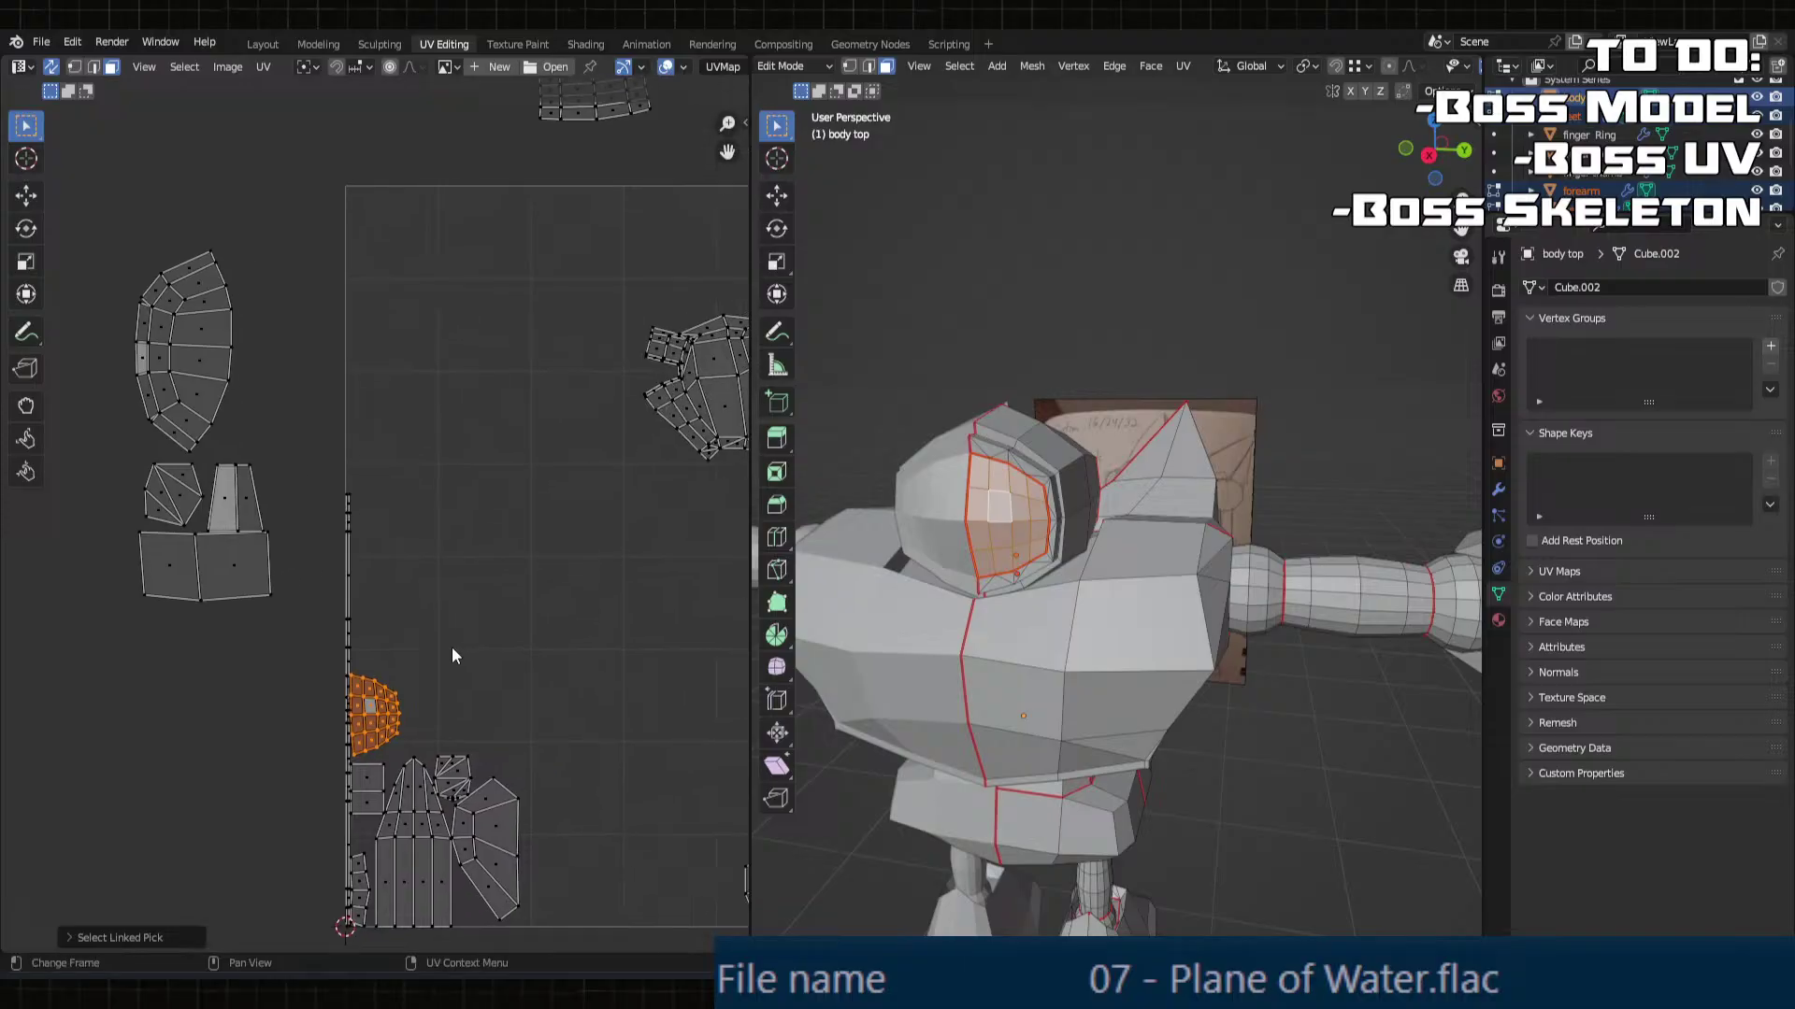
{"action": "key", "text": "g"}
{"action": "key", "text": "x"}
{"action": "left_click", "coordinate": [187, 687]}
{"action": "key", "text": "g"}
{"action": "key", "text": "y"}
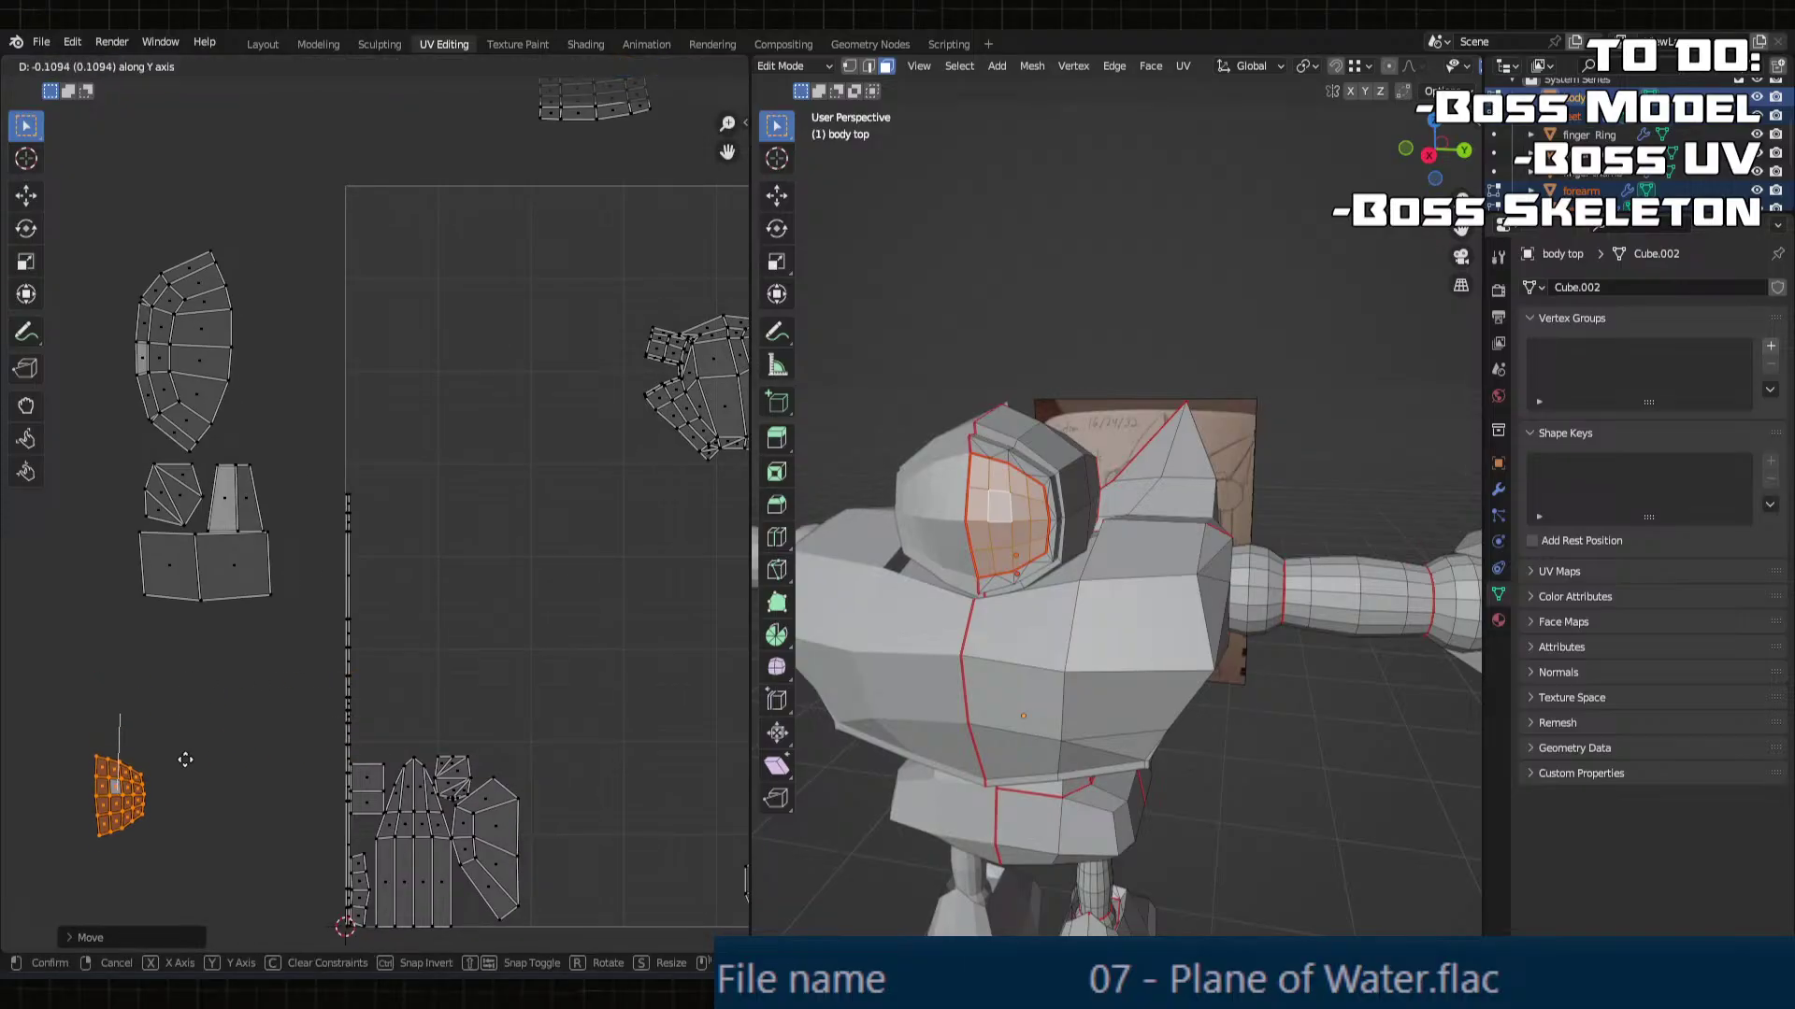
{"action": "left_click", "coordinate": [187, 802]}
Step: Select the tall pointed island near the UV origin, move it along negative X outside the UV square and lower it along Y
{"action": "left_click", "coordinate": [346, 666]}
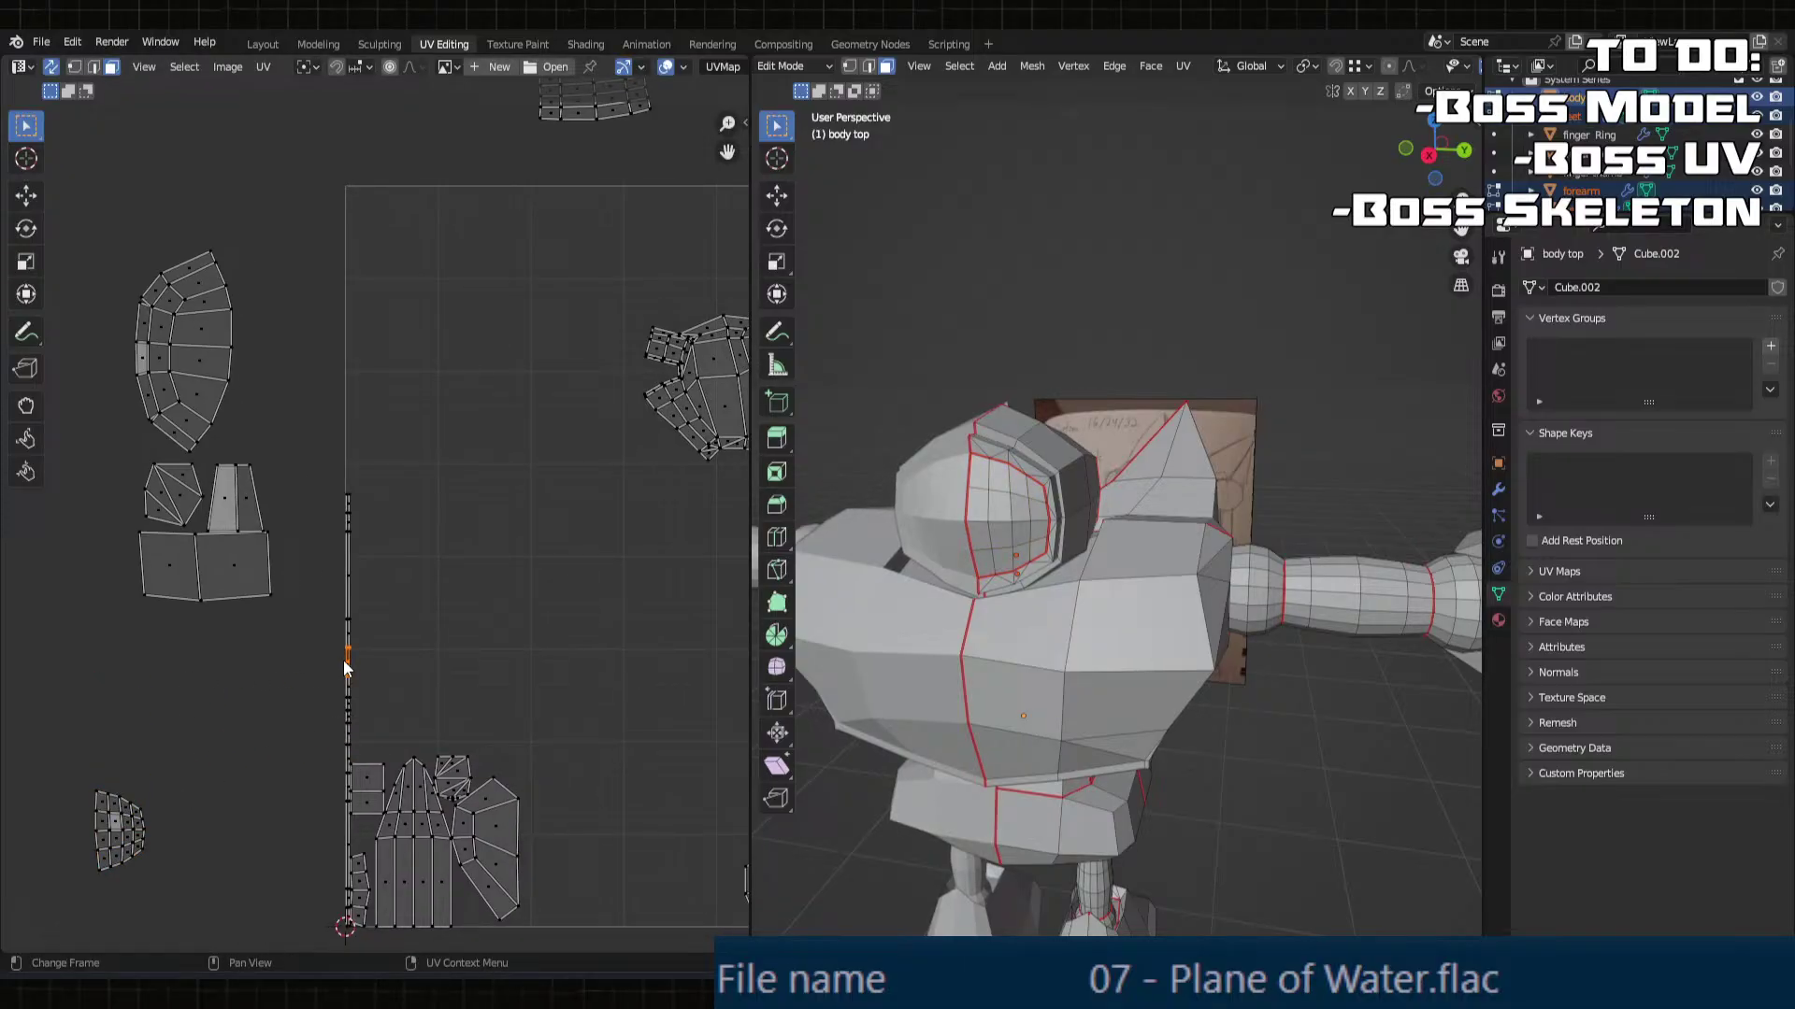
{"action": "scroll", "coordinate": [344, 660], "scroll_direction": "down", "scroll_amount": 3}
{"action": "left_click", "coordinate": [406, 699]}
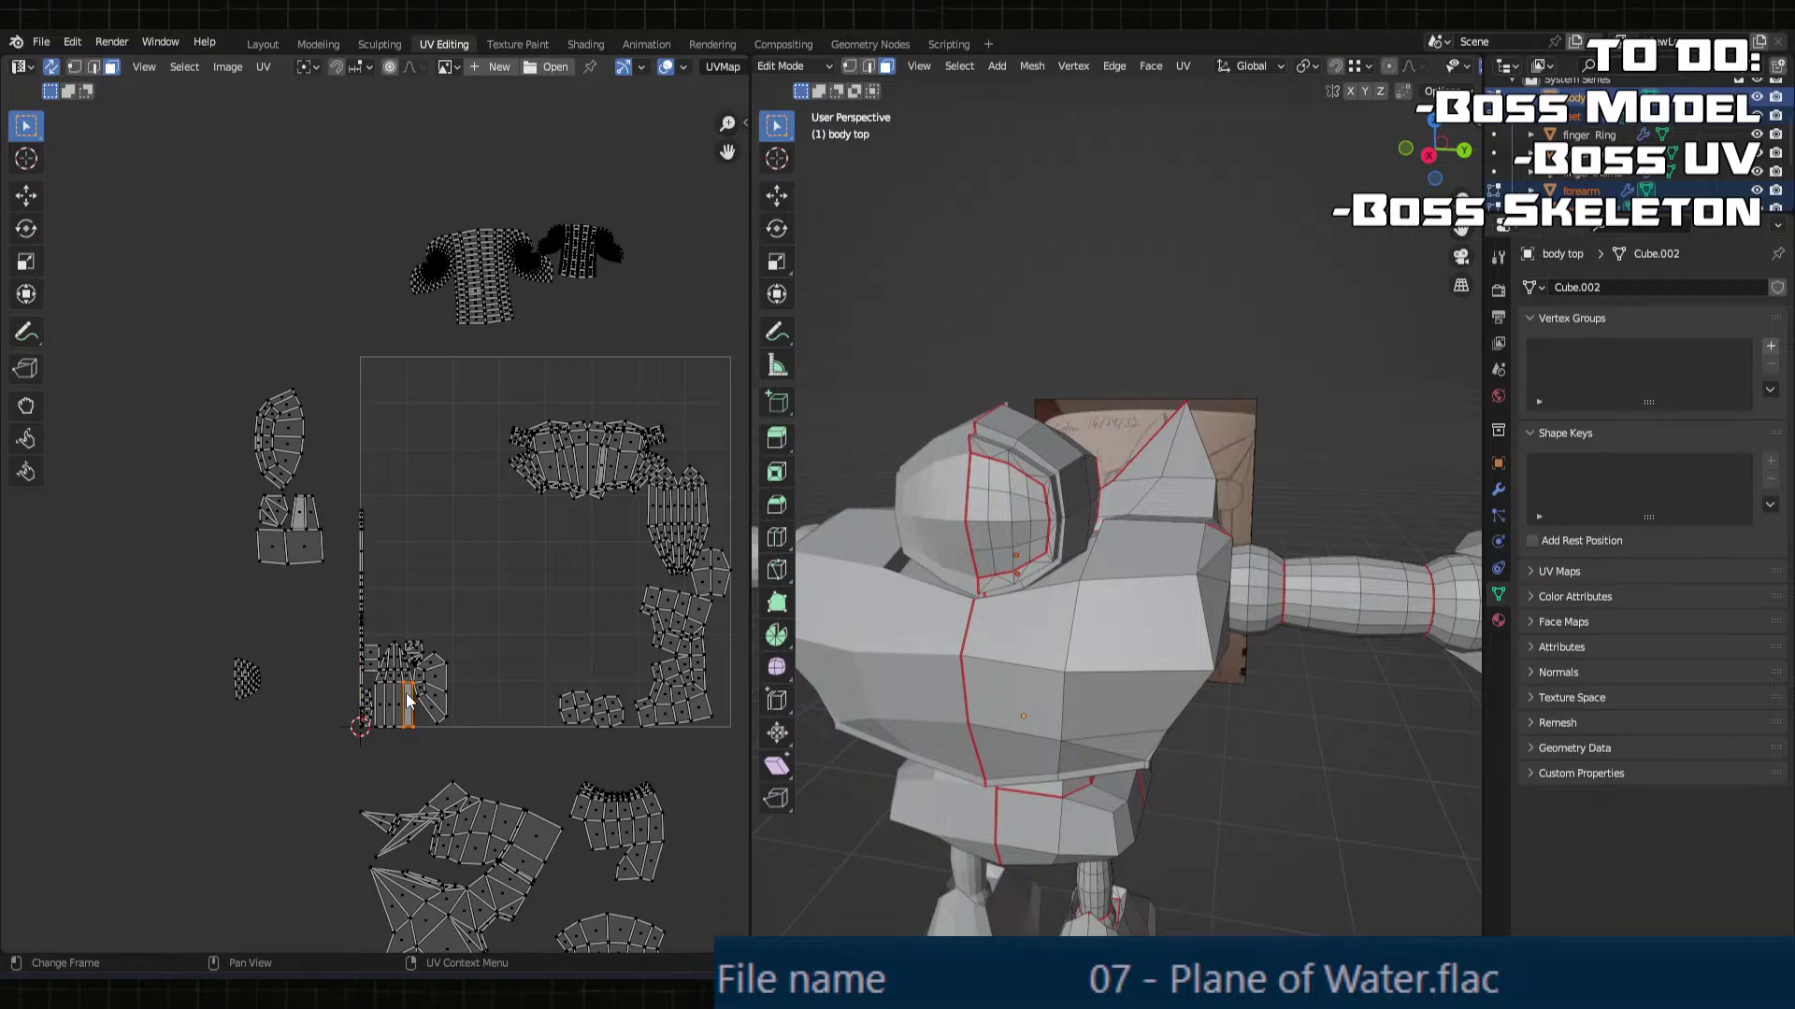
{"action": "scroll", "coordinate": [405, 692], "scroll_direction": "up", "scroll_amount": 2}
{"action": "key", "text": "l"}
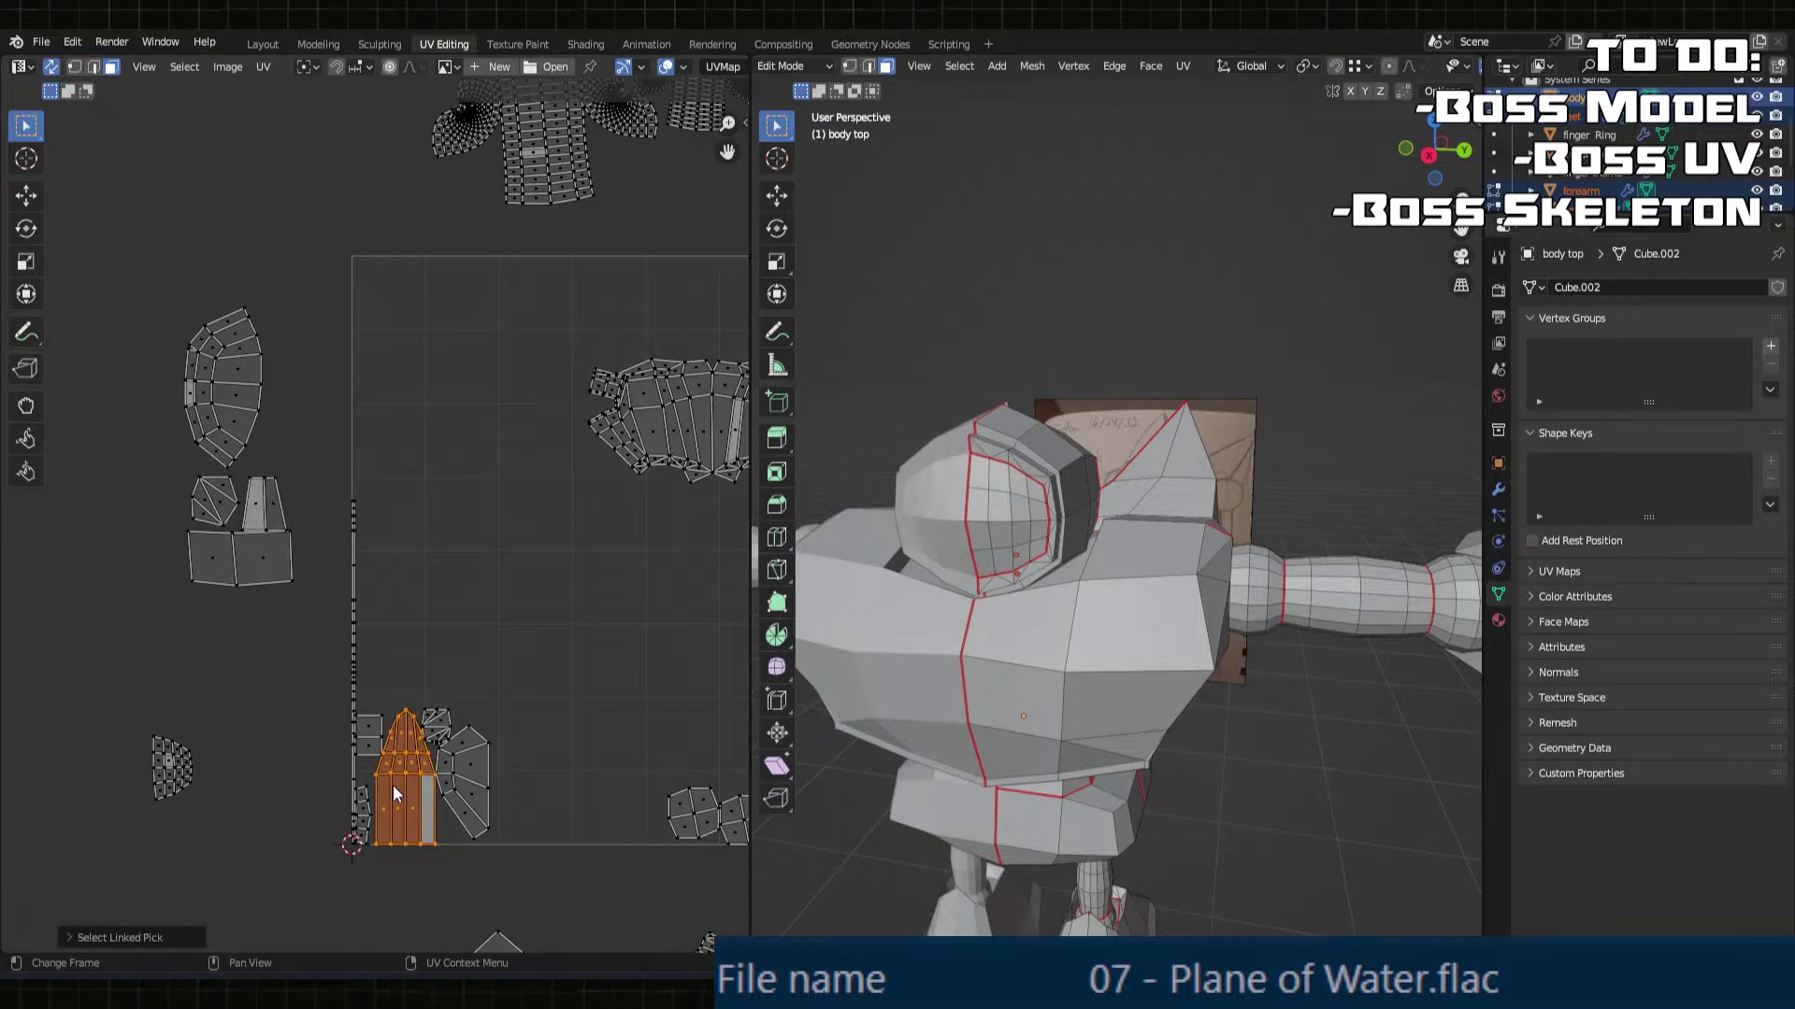
{"action": "middle_click_drag", "start_coordinate": [392, 793], "coordinate": [436, 600], "text": "shift"}
{"action": "key", "text": "g"}
{"action": "key", "text": "x"}
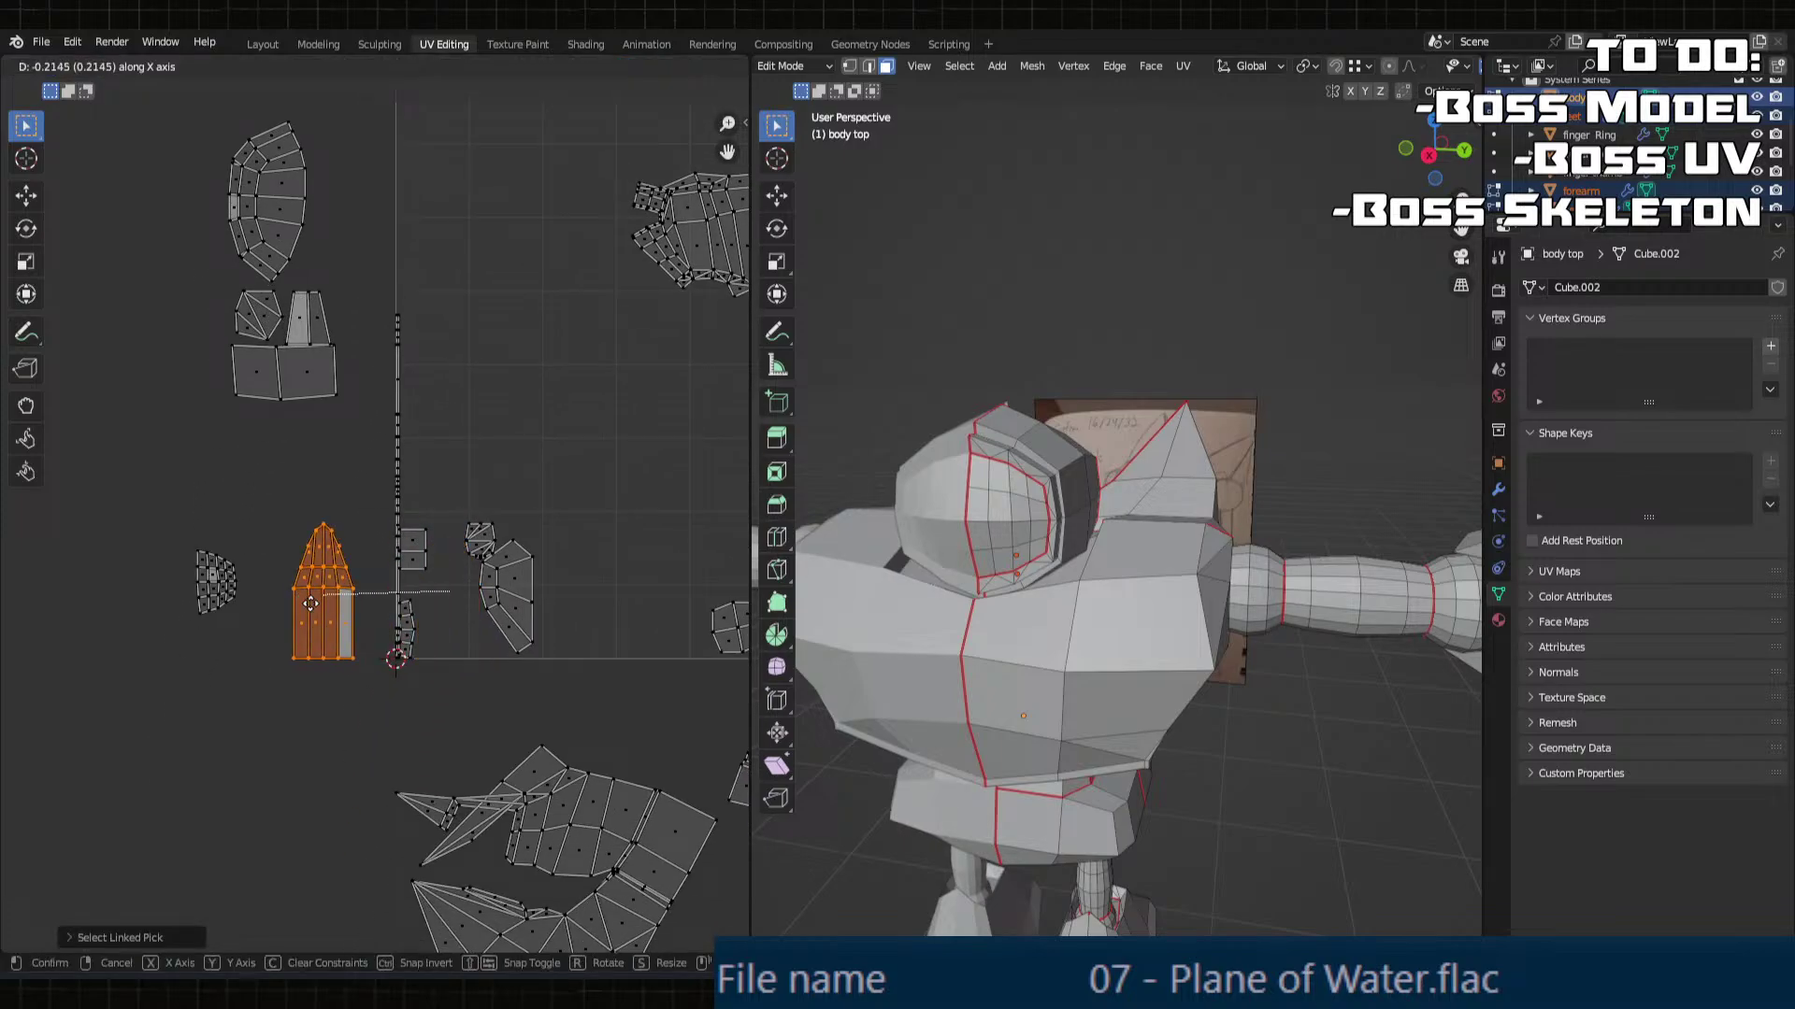
{"action": "left_click", "coordinate": [283, 604]}
{"action": "key", "text": "g"}
{"action": "key", "text": "y"}
{"action": "left_click", "coordinate": [283, 787]}
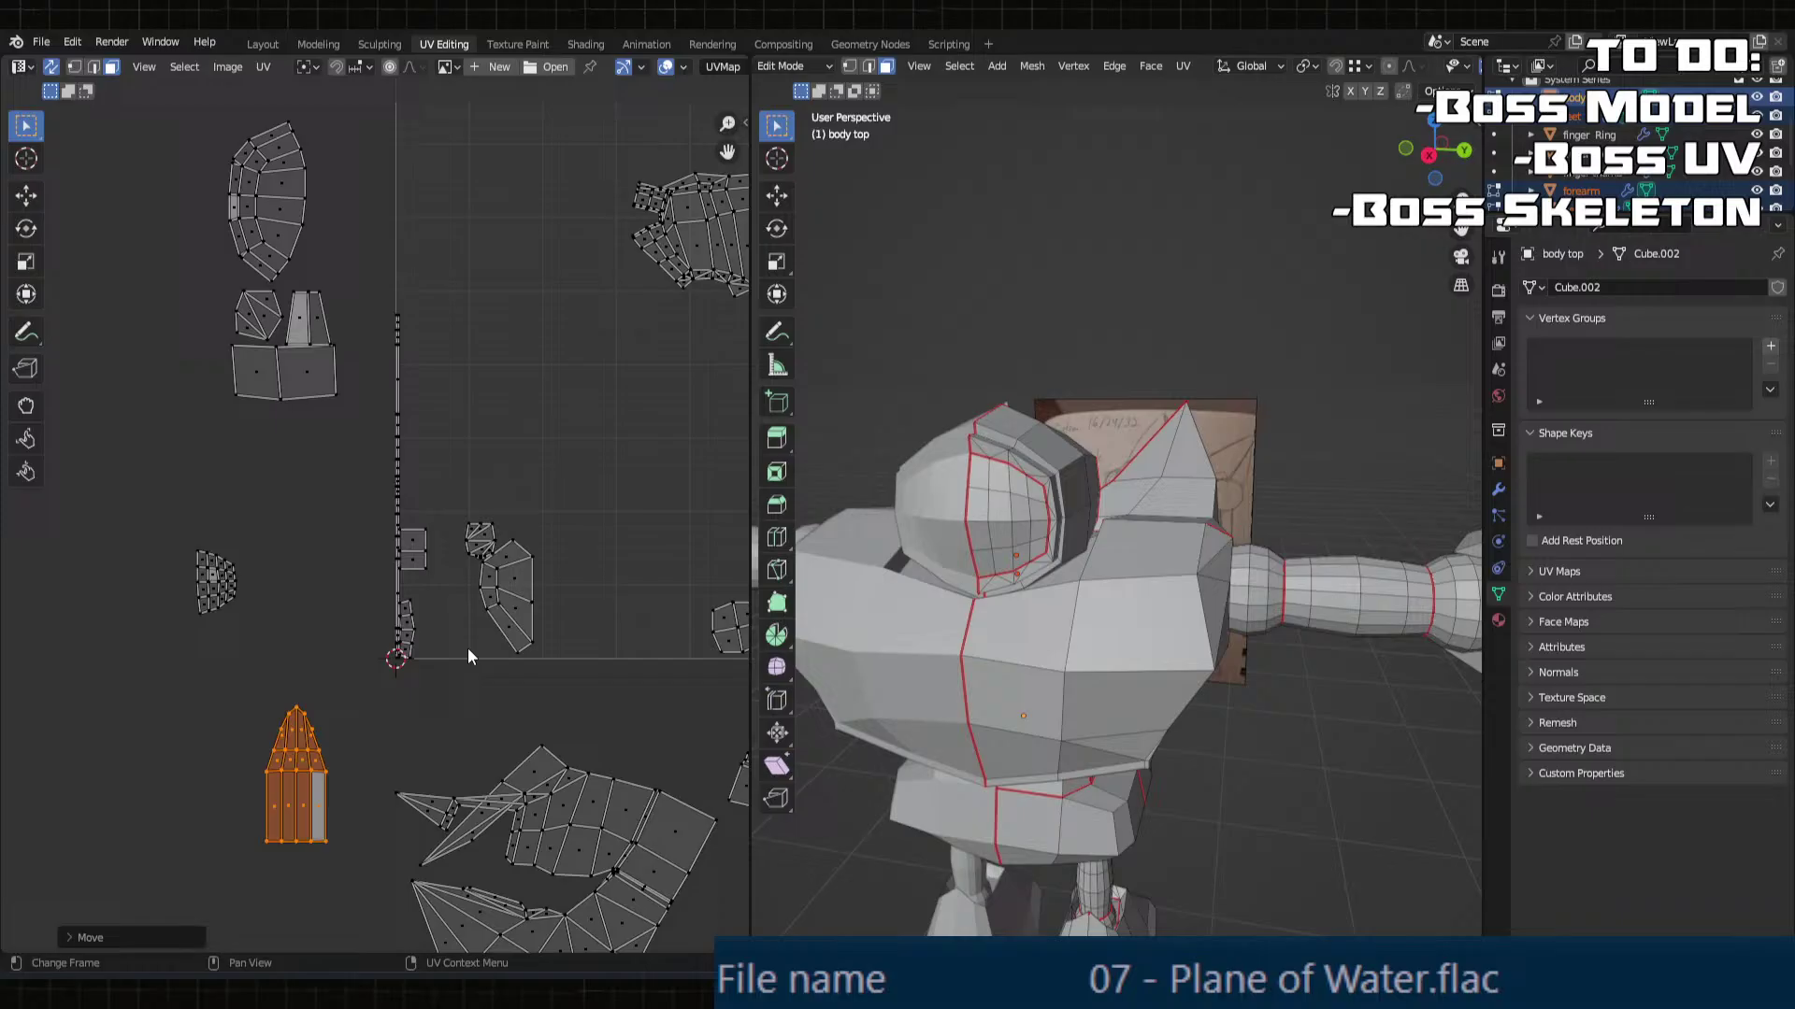
Step: Select the small narrow island at the UV origin, locate it on the model and place it between the fan-shaped and L-shaped islands
{"action": "left_click", "coordinate": [407, 633]}
{"action": "key", "text": "l"}
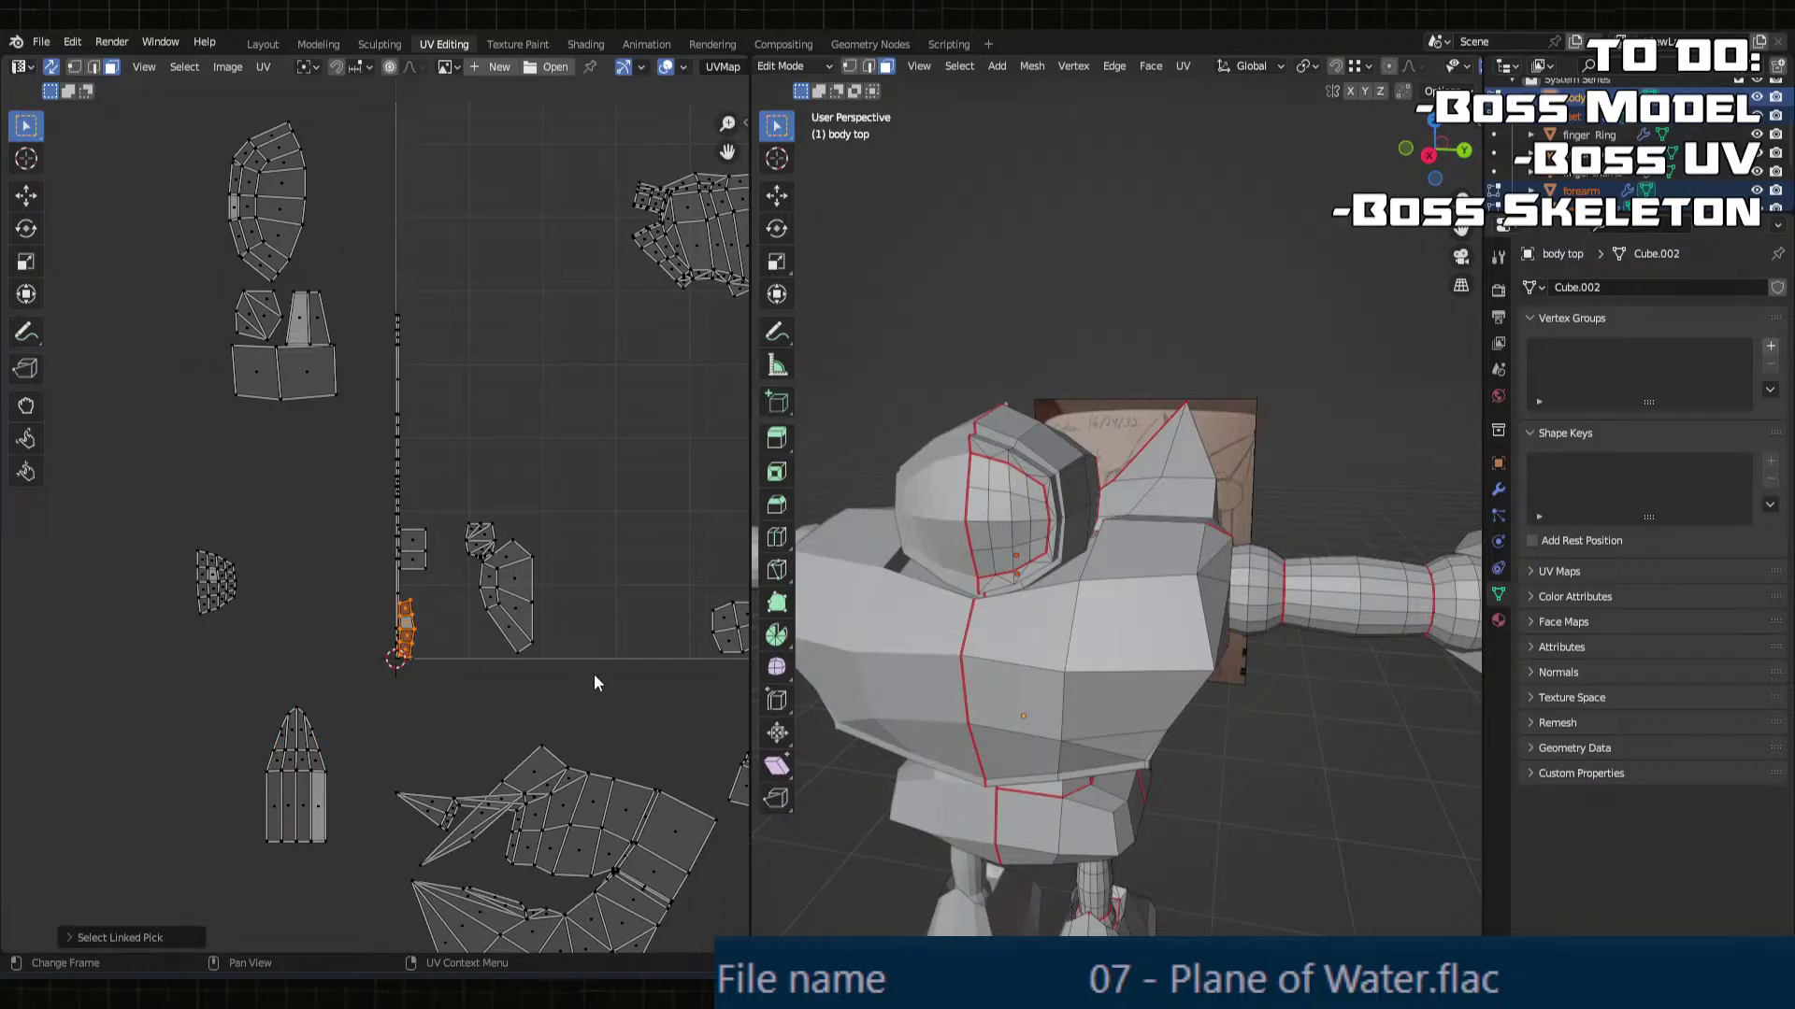
{"action": "scroll", "coordinate": [1185, 822], "scroll_direction": "down", "scroll_amount": 3}
{"action": "key", "text": "KP_Decimal"}
{"action": "middle_click_drag", "start_coordinate": [1184, 822], "coordinate": [1028, 813]}
{"action": "key", "text": "g"}
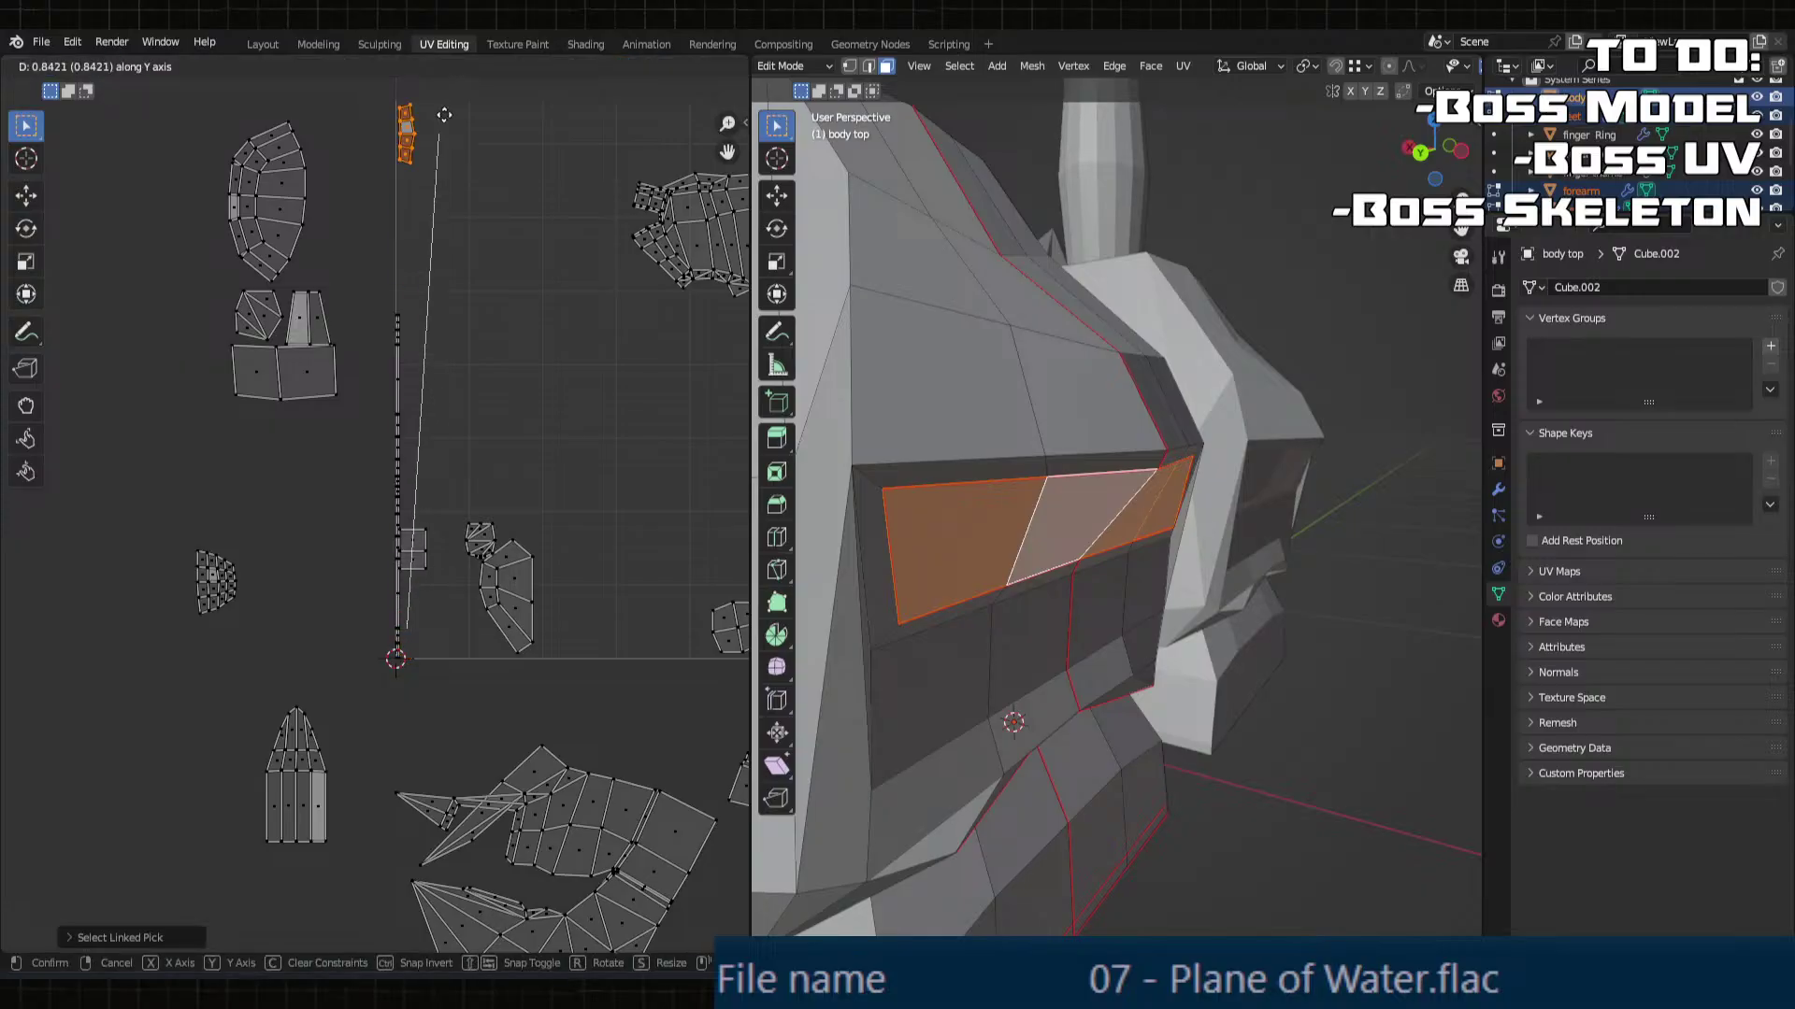
{"action": "key", "text": "x"}
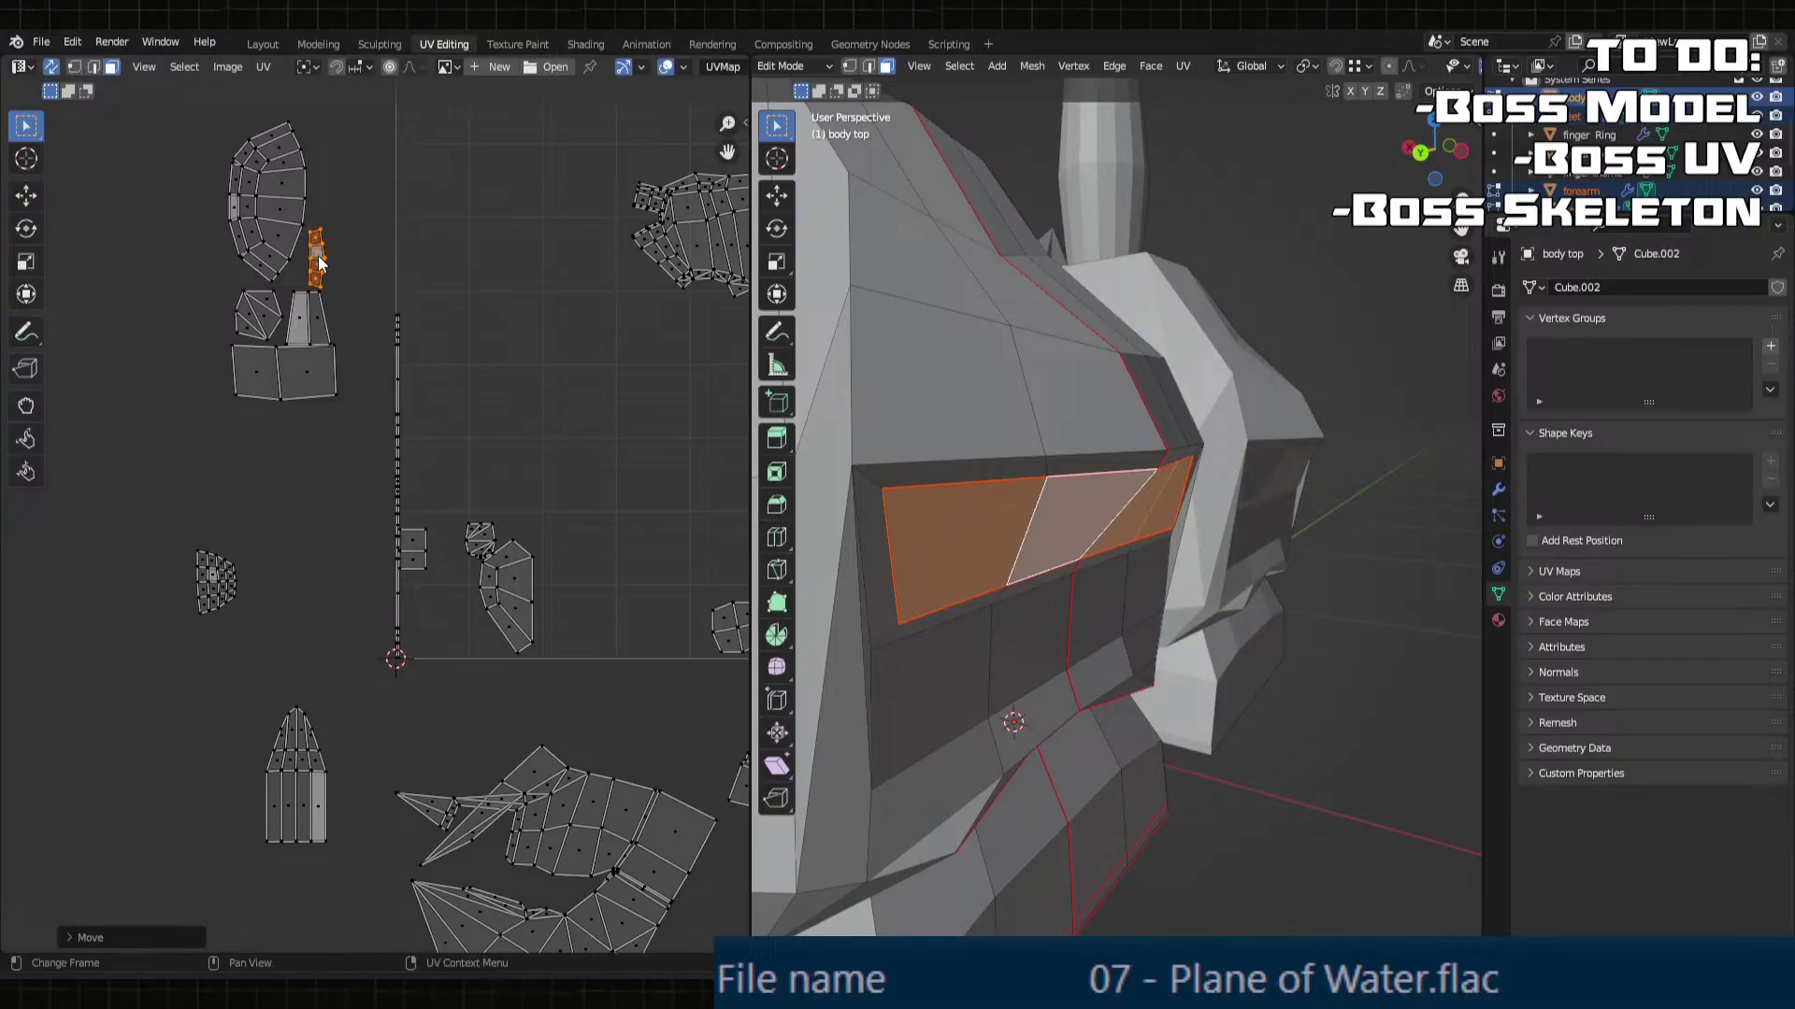
{"action": "left_click", "coordinate": [315, 255]}
Step: Select the small rectangular island near the UV origin, locate it on the model, and move it up along Y and along negative X beside the fan-shaped island
{"action": "left_click", "coordinate": [422, 559]}
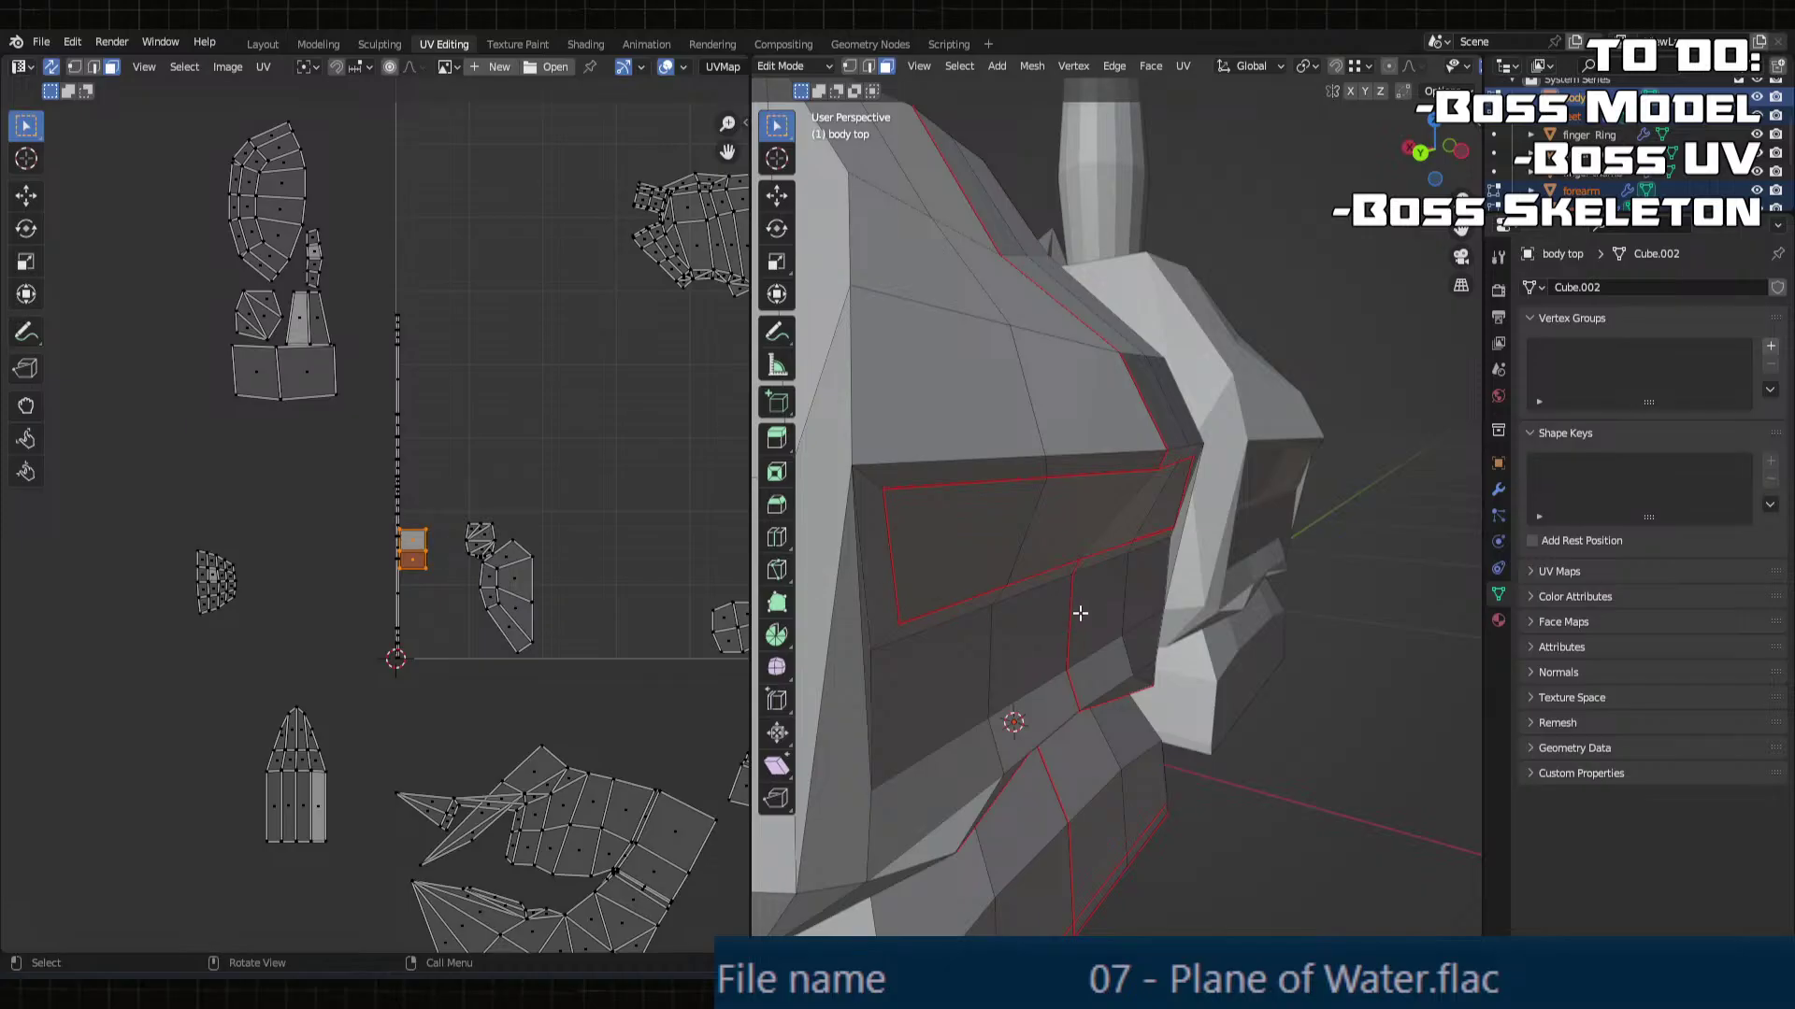
{"action": "key", "text": "KP_Decimal"}
{"action": "middle_click_drag", "start_coordinate": [1085, 610], "coordinate": [1148, 583]}
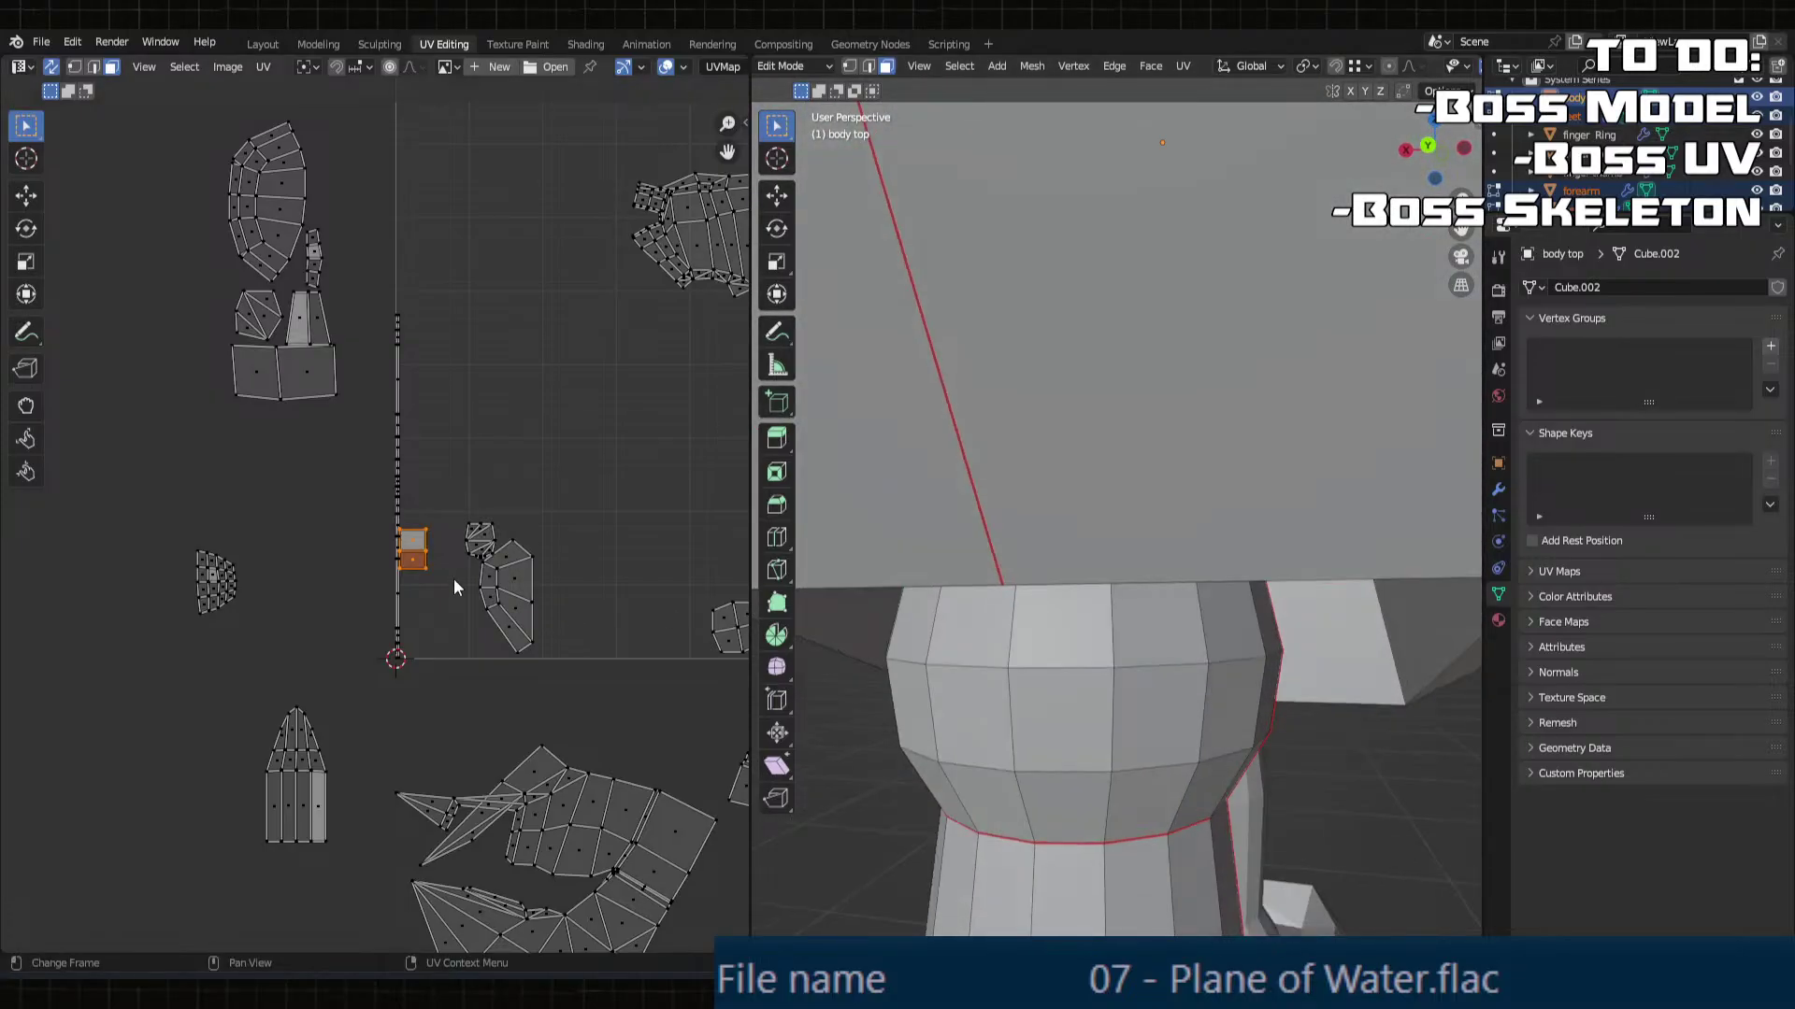
{"action": "key", "text": "g"}
{"action": "key", "text": "y"}
{"action": "left_click", "coordinate": [431, 214]}
{"action": "key", "text": "g"}
{"action": "key", "text": "x"}
{"action": "left_click", "coordinate": [339, 216]}
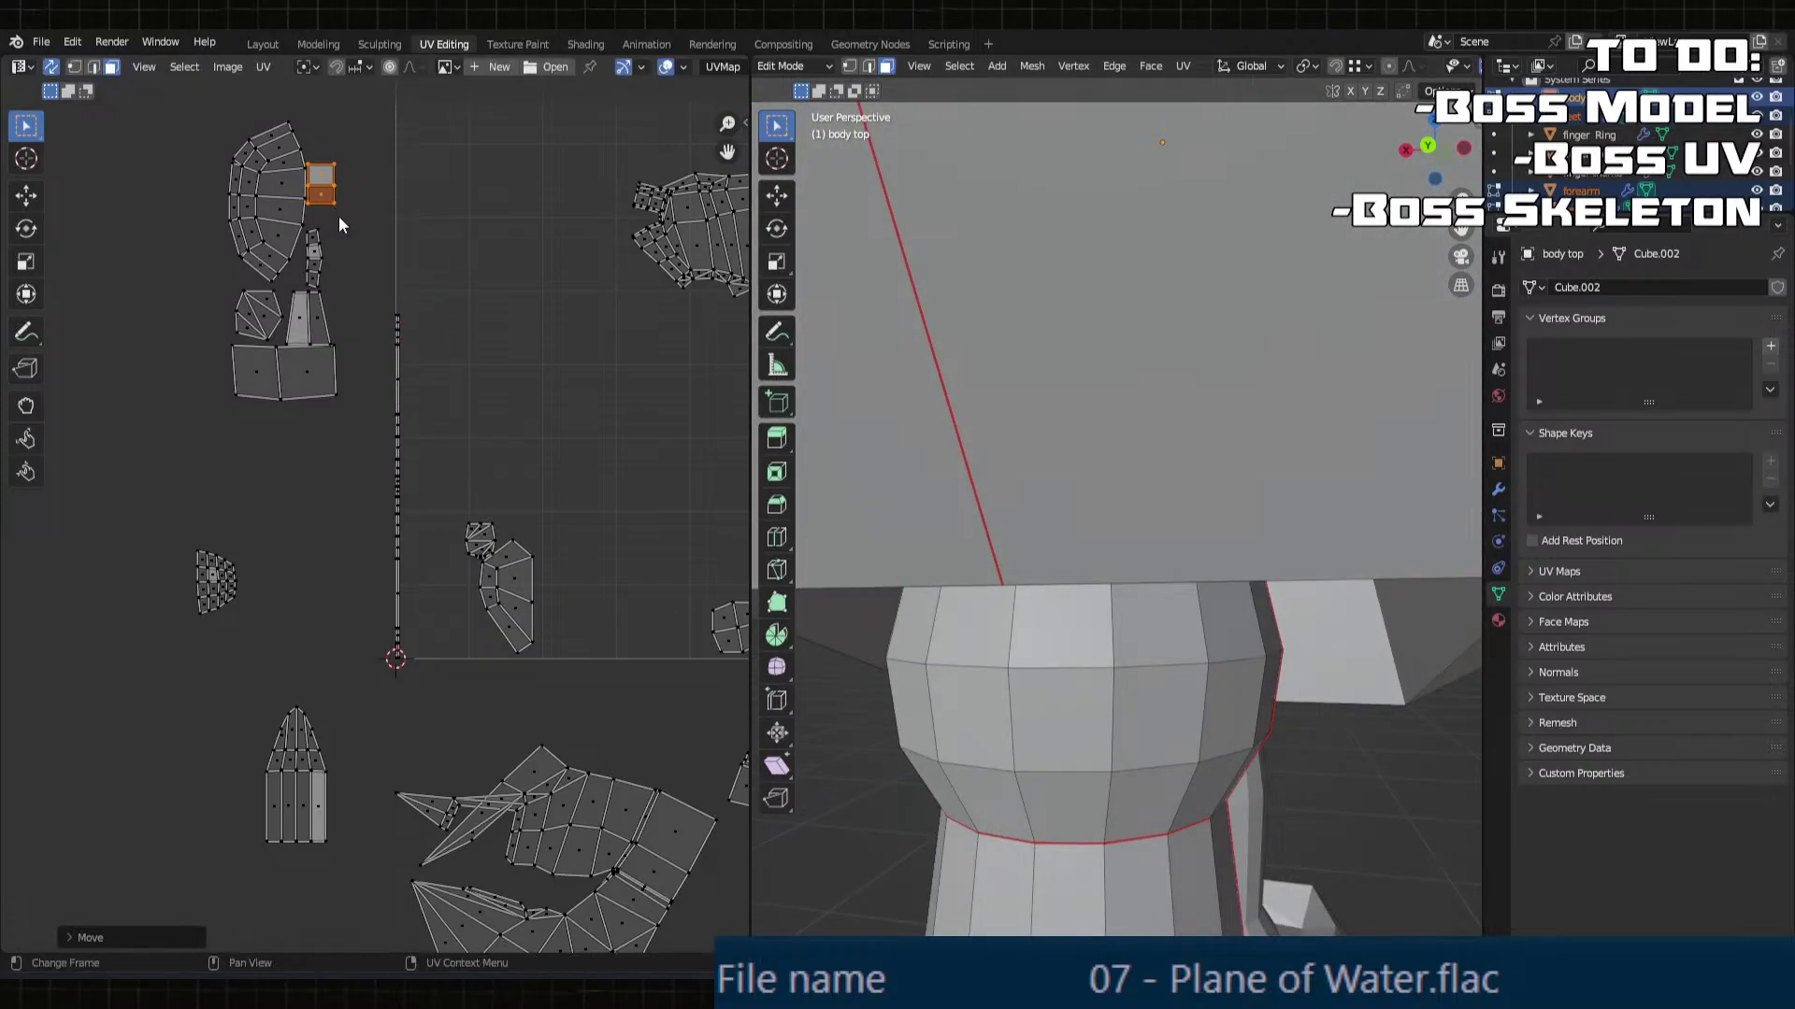
Step: Select the whole curved polygonal island near the UV origin, locate it on the model and move it up and along negative X outside the UV square
{"action": "left_click", "coordinate": [512, 581]}
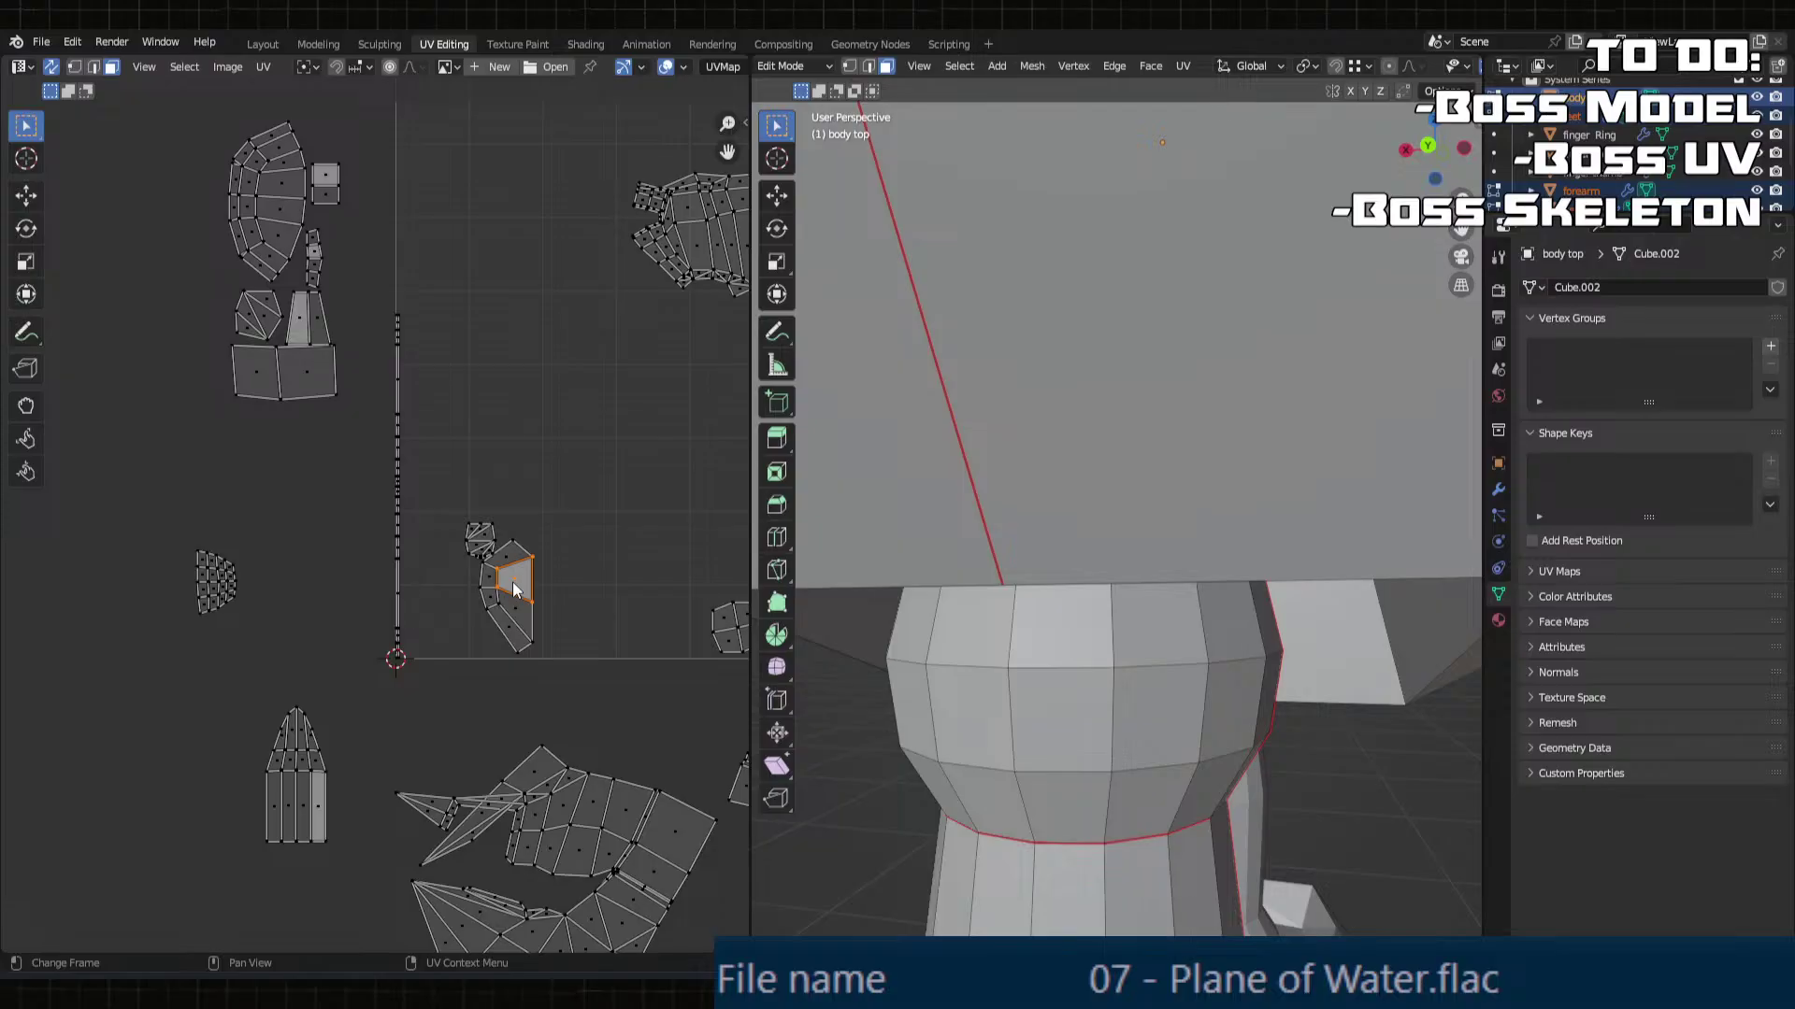
{"action": "key", "text": "l"}
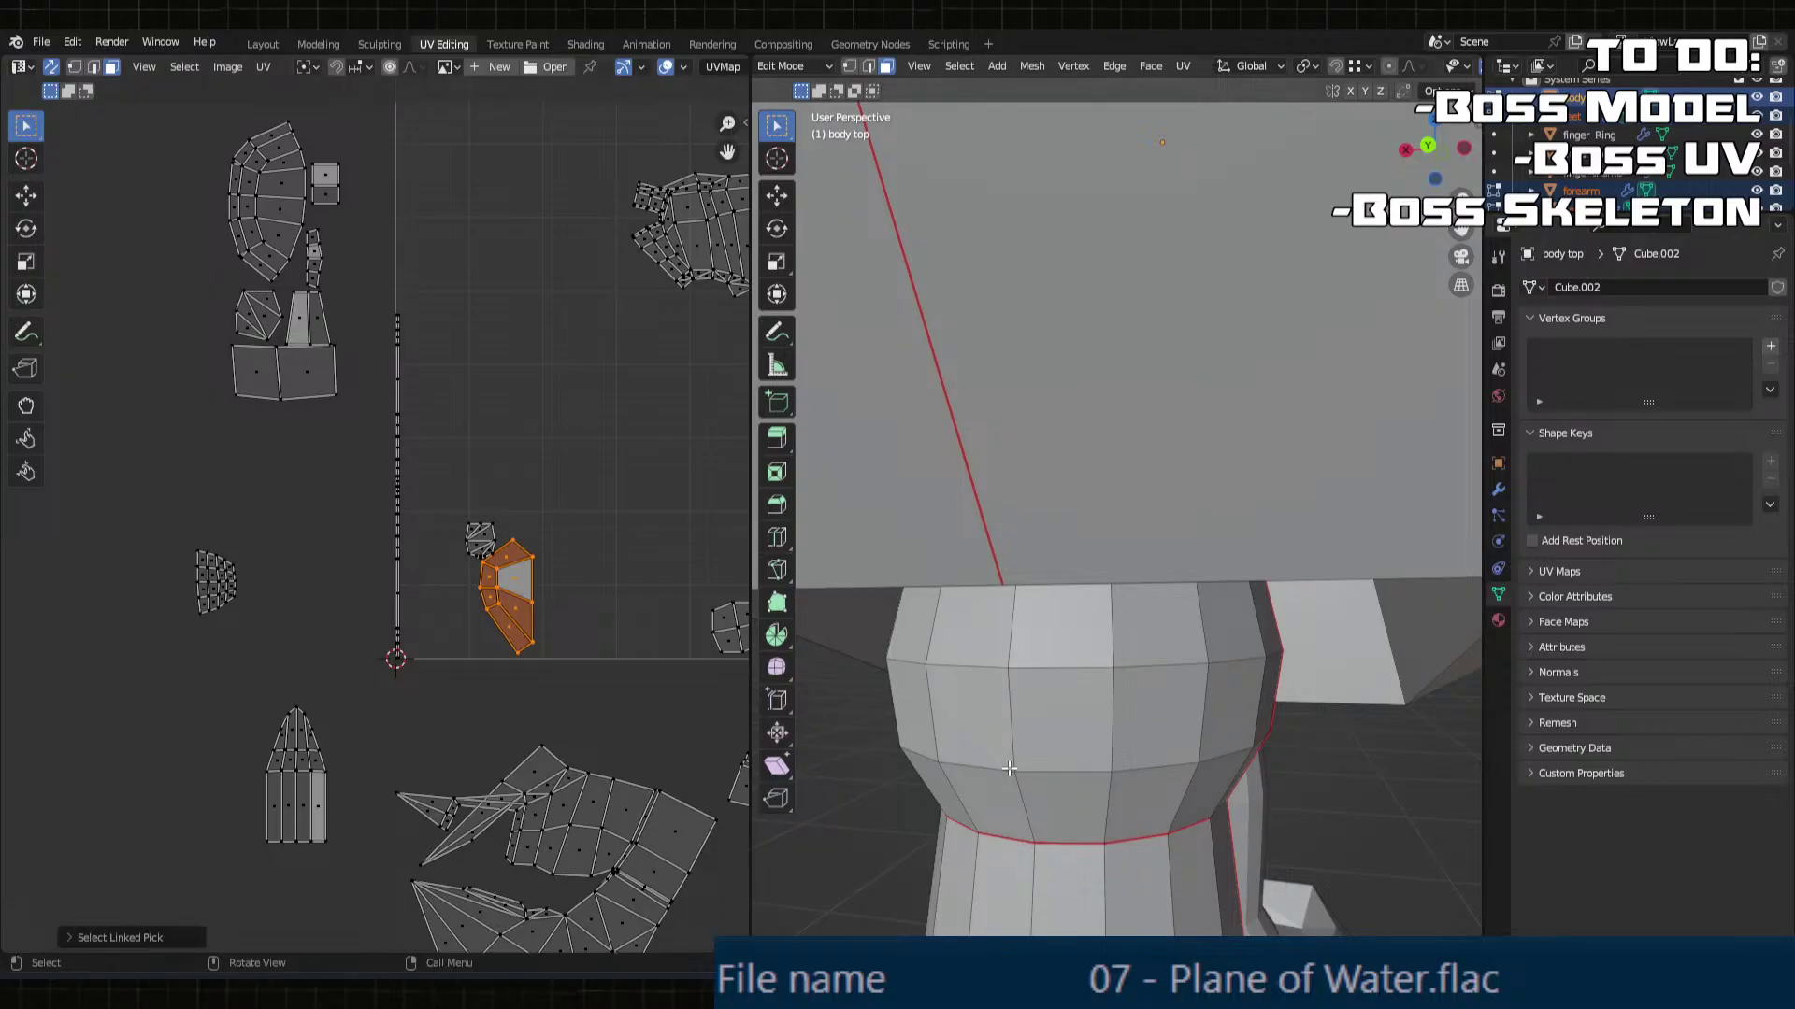
{"action": "key", "text": "KP_Decimal"}
{"action": "middle_click_drag", "start_coordinate": [1055, 708], "coordinate": [803, 629]}
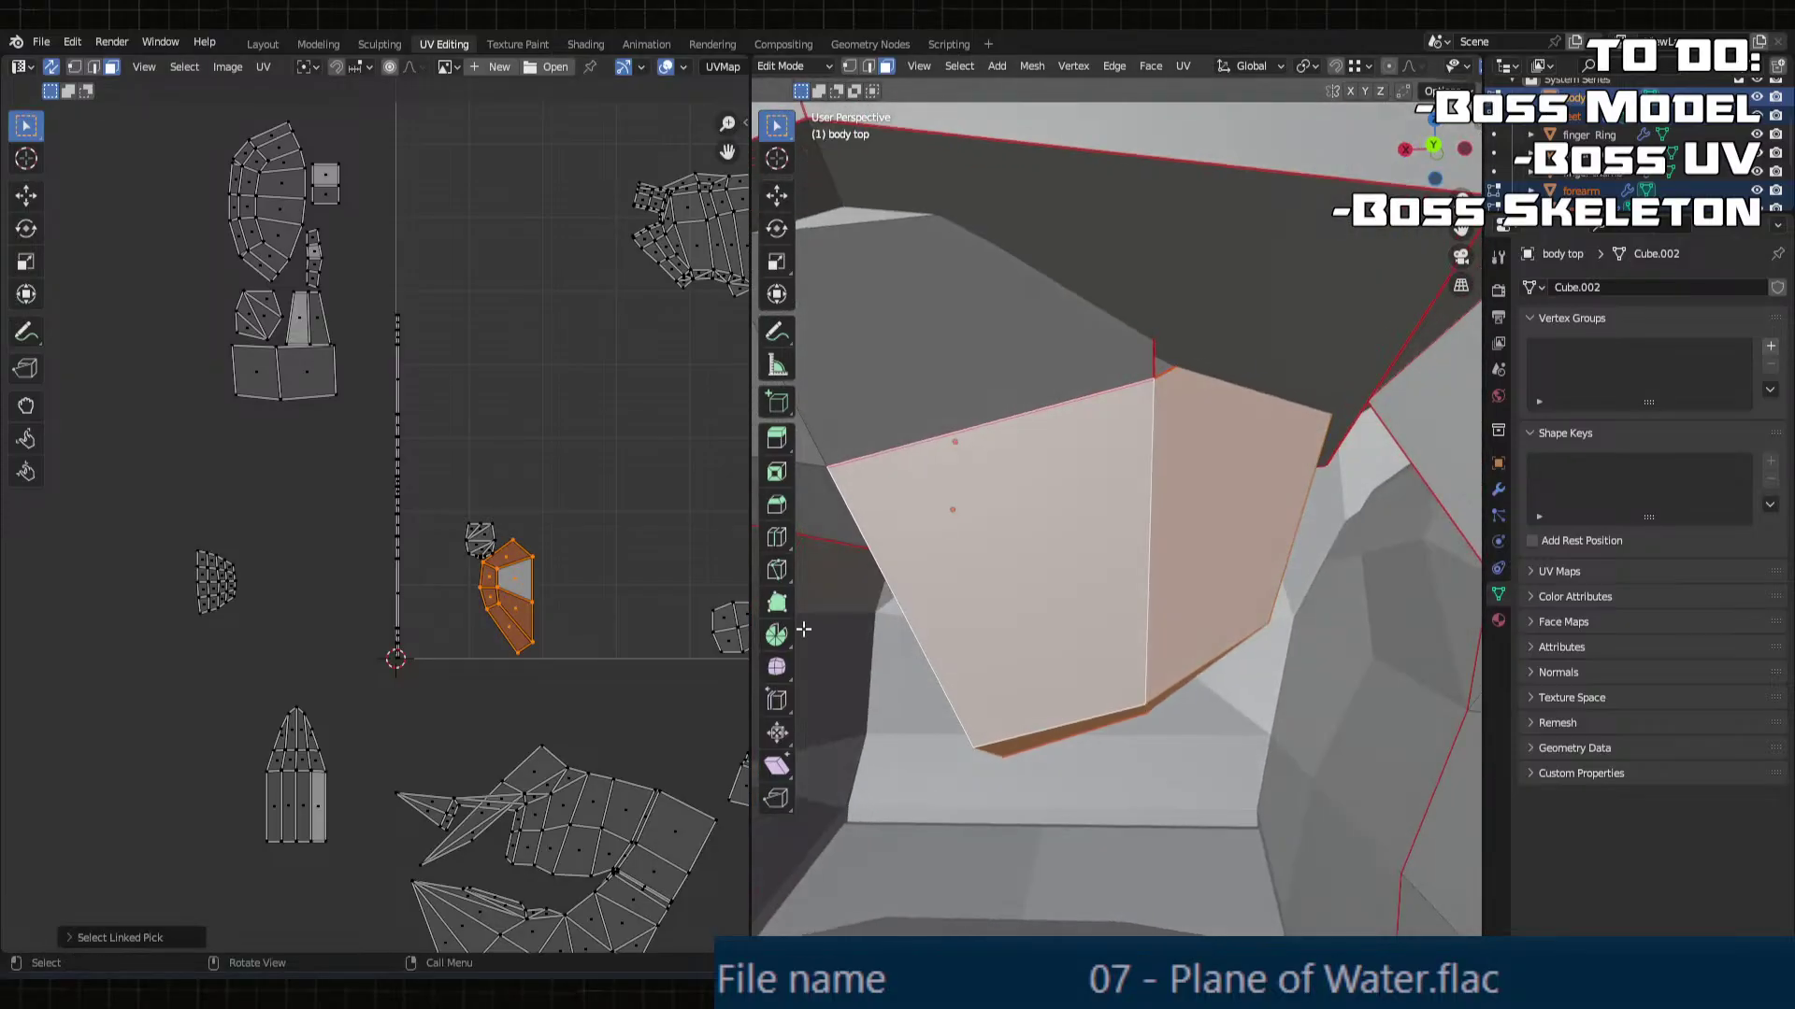
{"action": "key", "text": "g"}
{"action": "left_click", "coordinate": [516, 300]}
{"action": "key", "text": "g"}
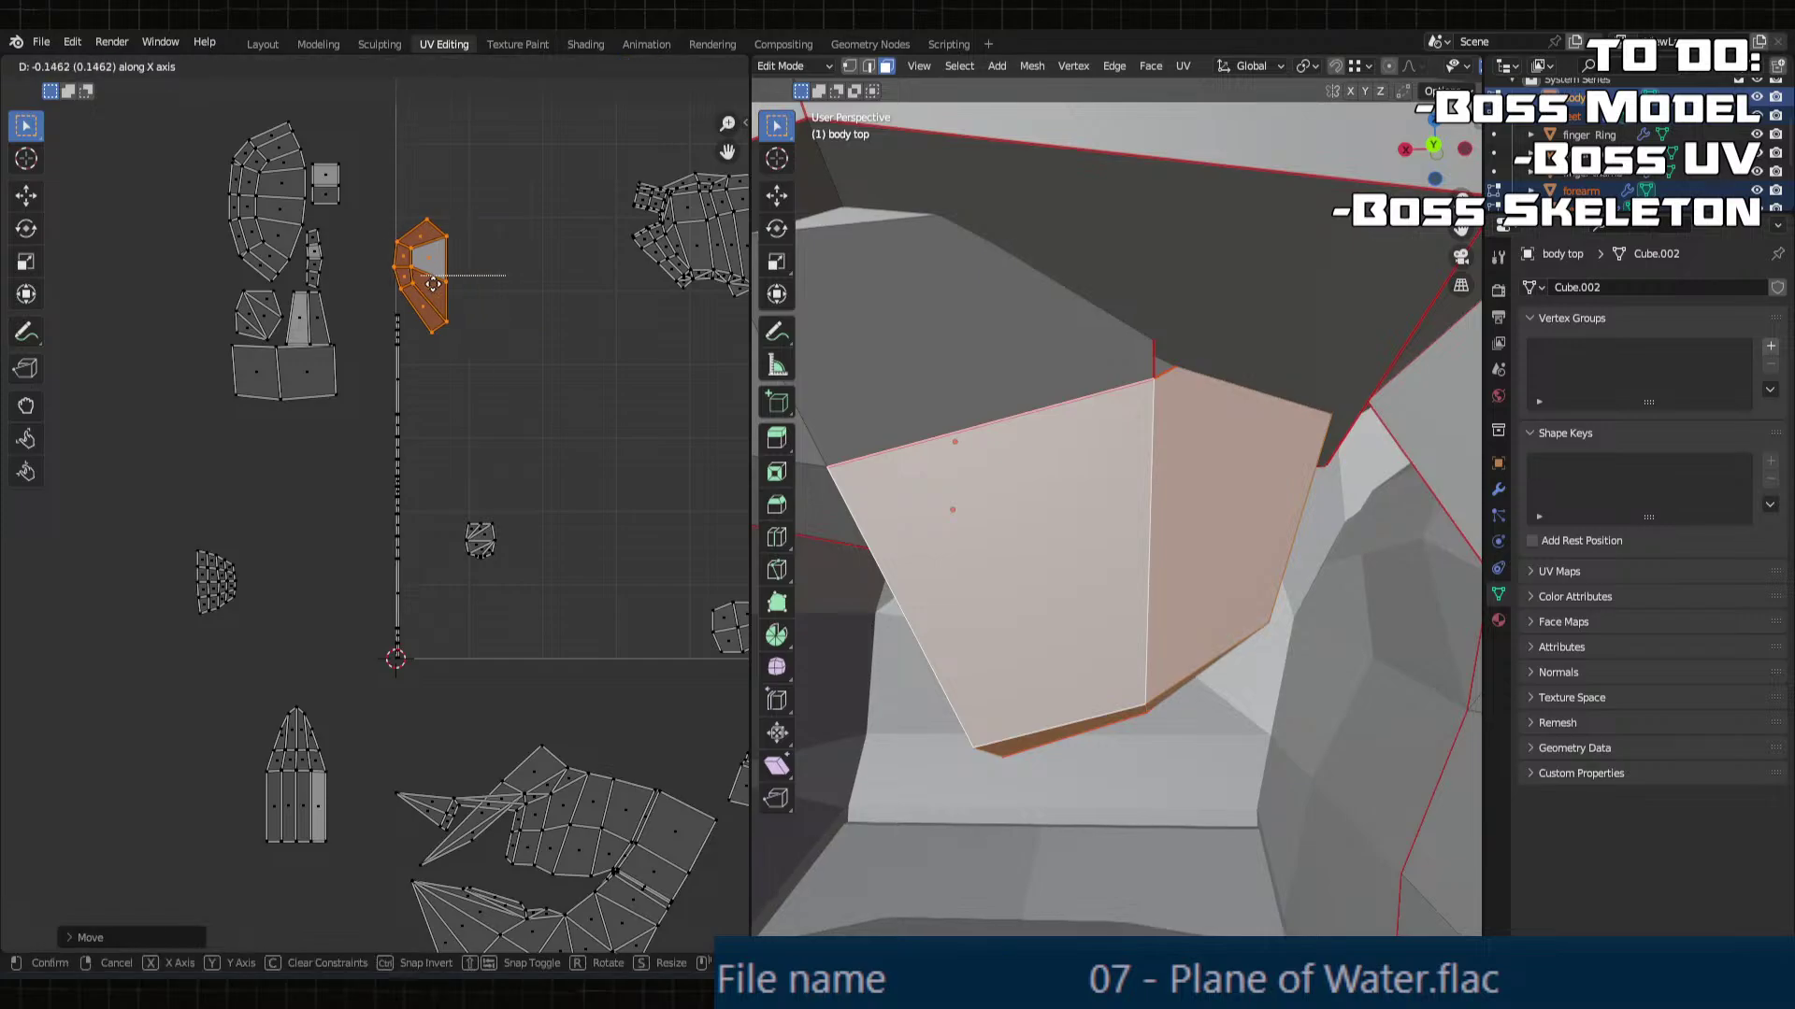
{"action": "key", "text": "x"}
{"action": "left_click", "coordinate": [365, 275]}
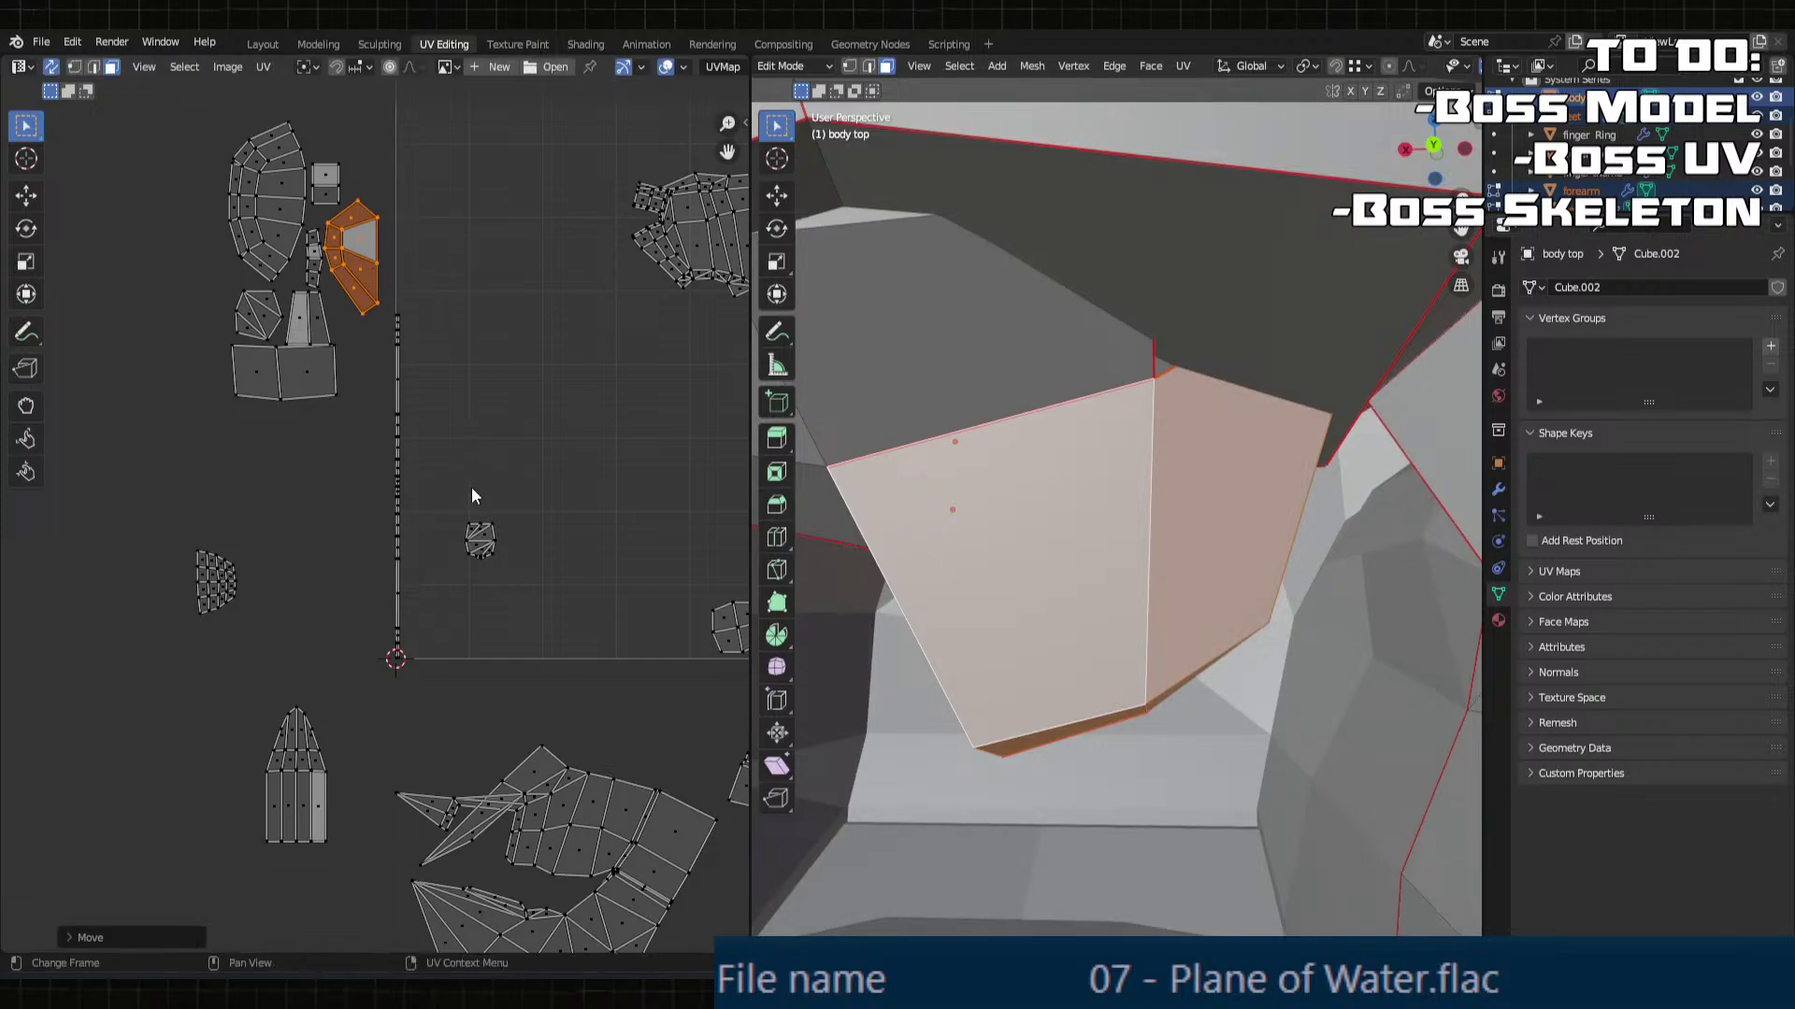
Step: Select the small round island, move it up and along negative X outside the UV square beside the two-quad island, and locate it on the model
{"action": "left_click", "coordinate": [485, 565]}
{"action": "key", "text": "l"}
{"action": "key", "text": "g"}
{"action": "key", "text": "x"}
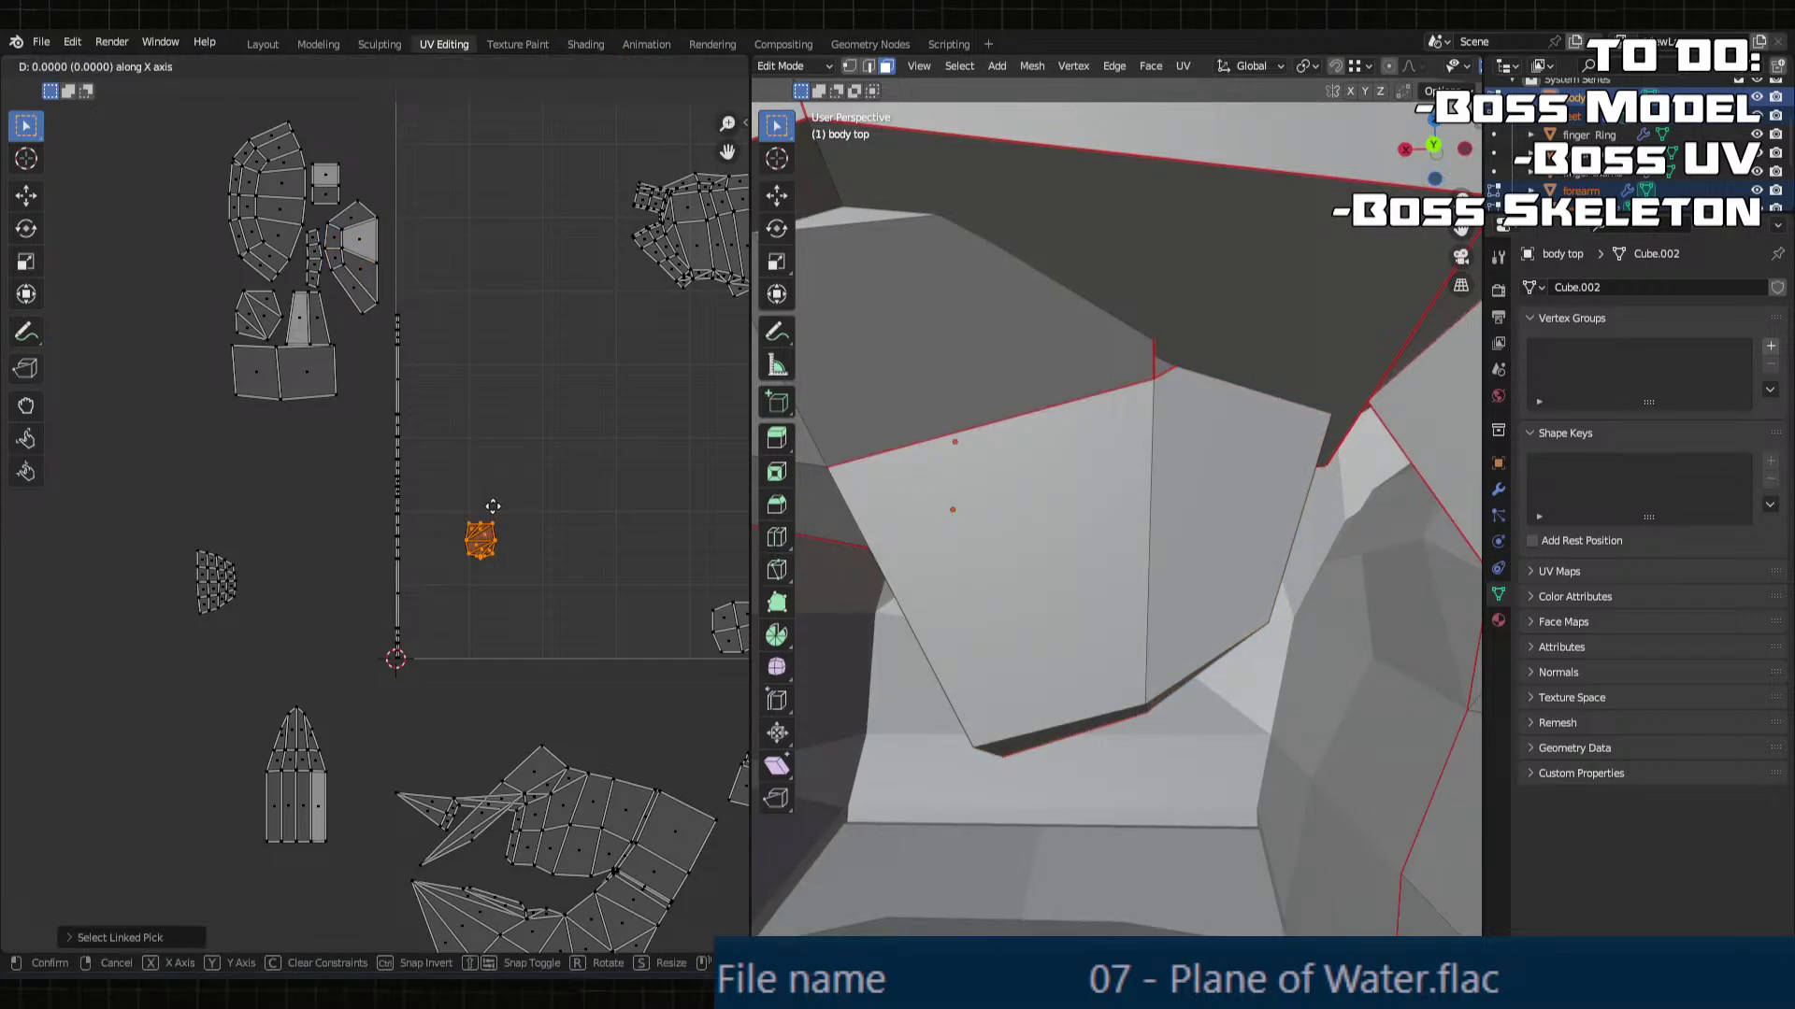
{"action": "left_click", "coordinate": [477, 316]}
{"action": "key", "text": "g"}
{"action": "key", "text": "x"}
{"action": "left_click", "coordinate": [353, 338]}
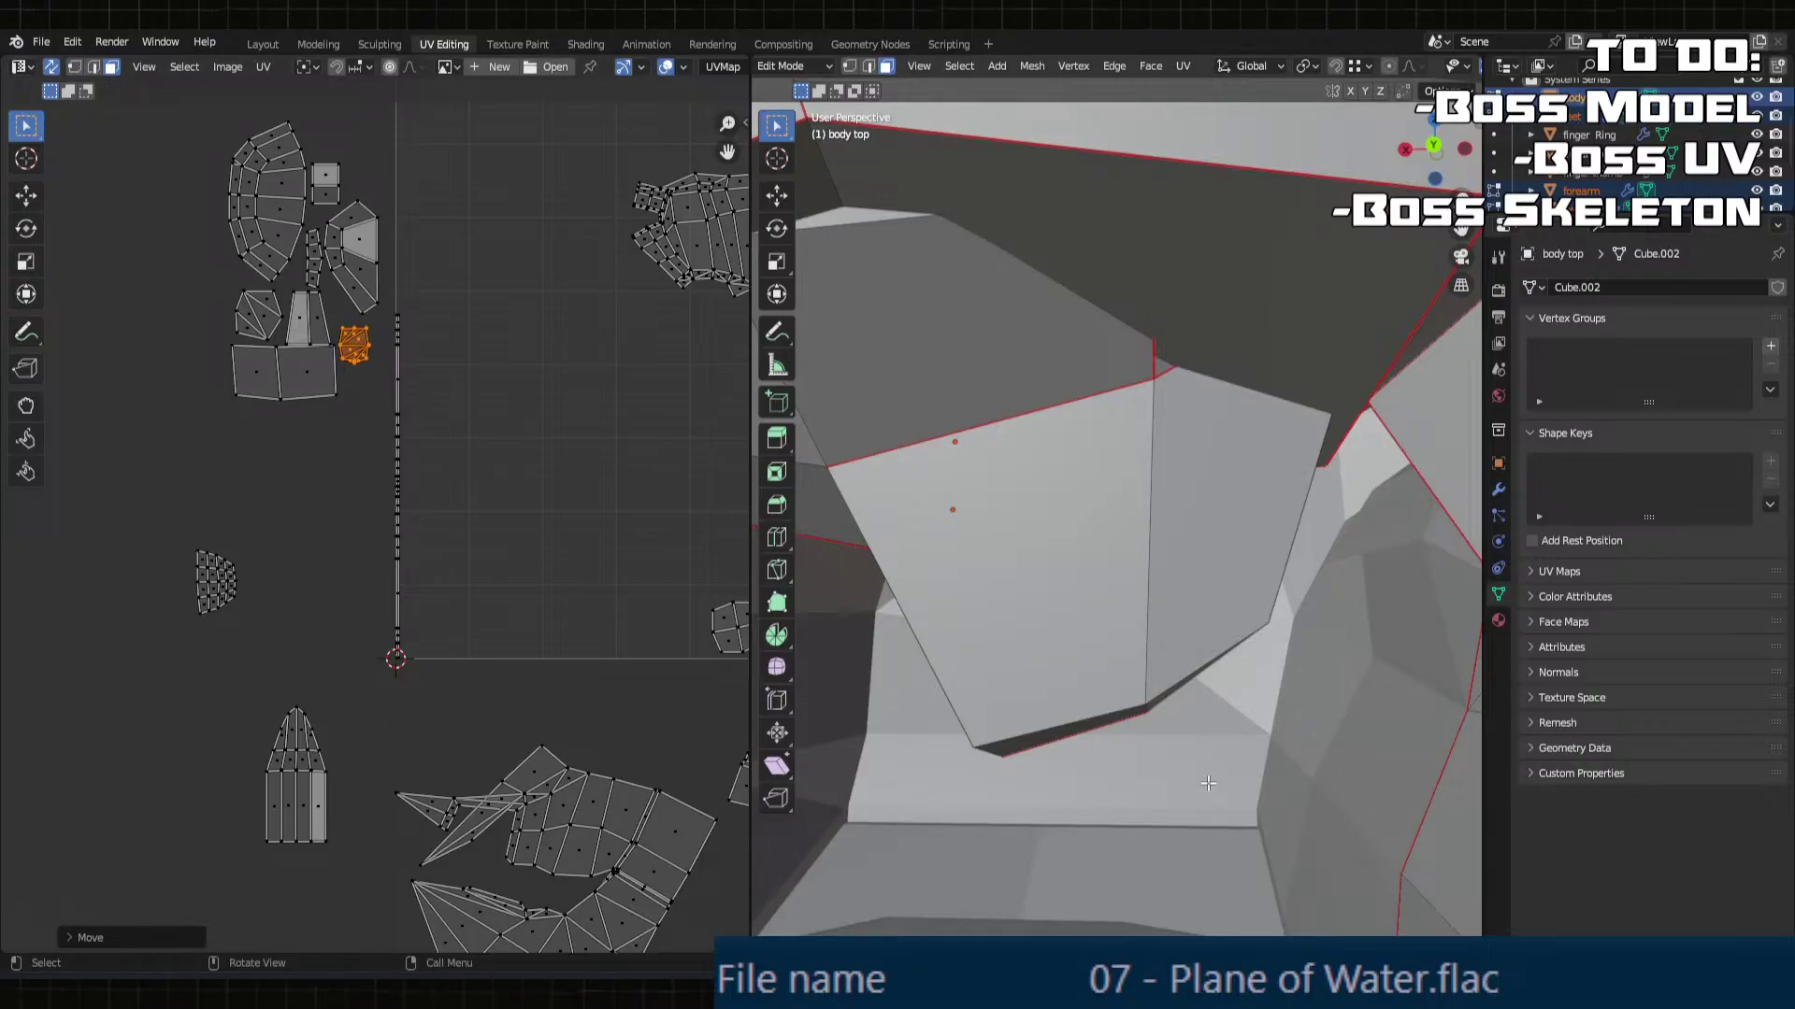
{"action": "key", "text": "KP_Decimal"}
{"action": "middle_click_drag", "start_coordinate": [1206, 790], "coordinate": [1175, 904]}
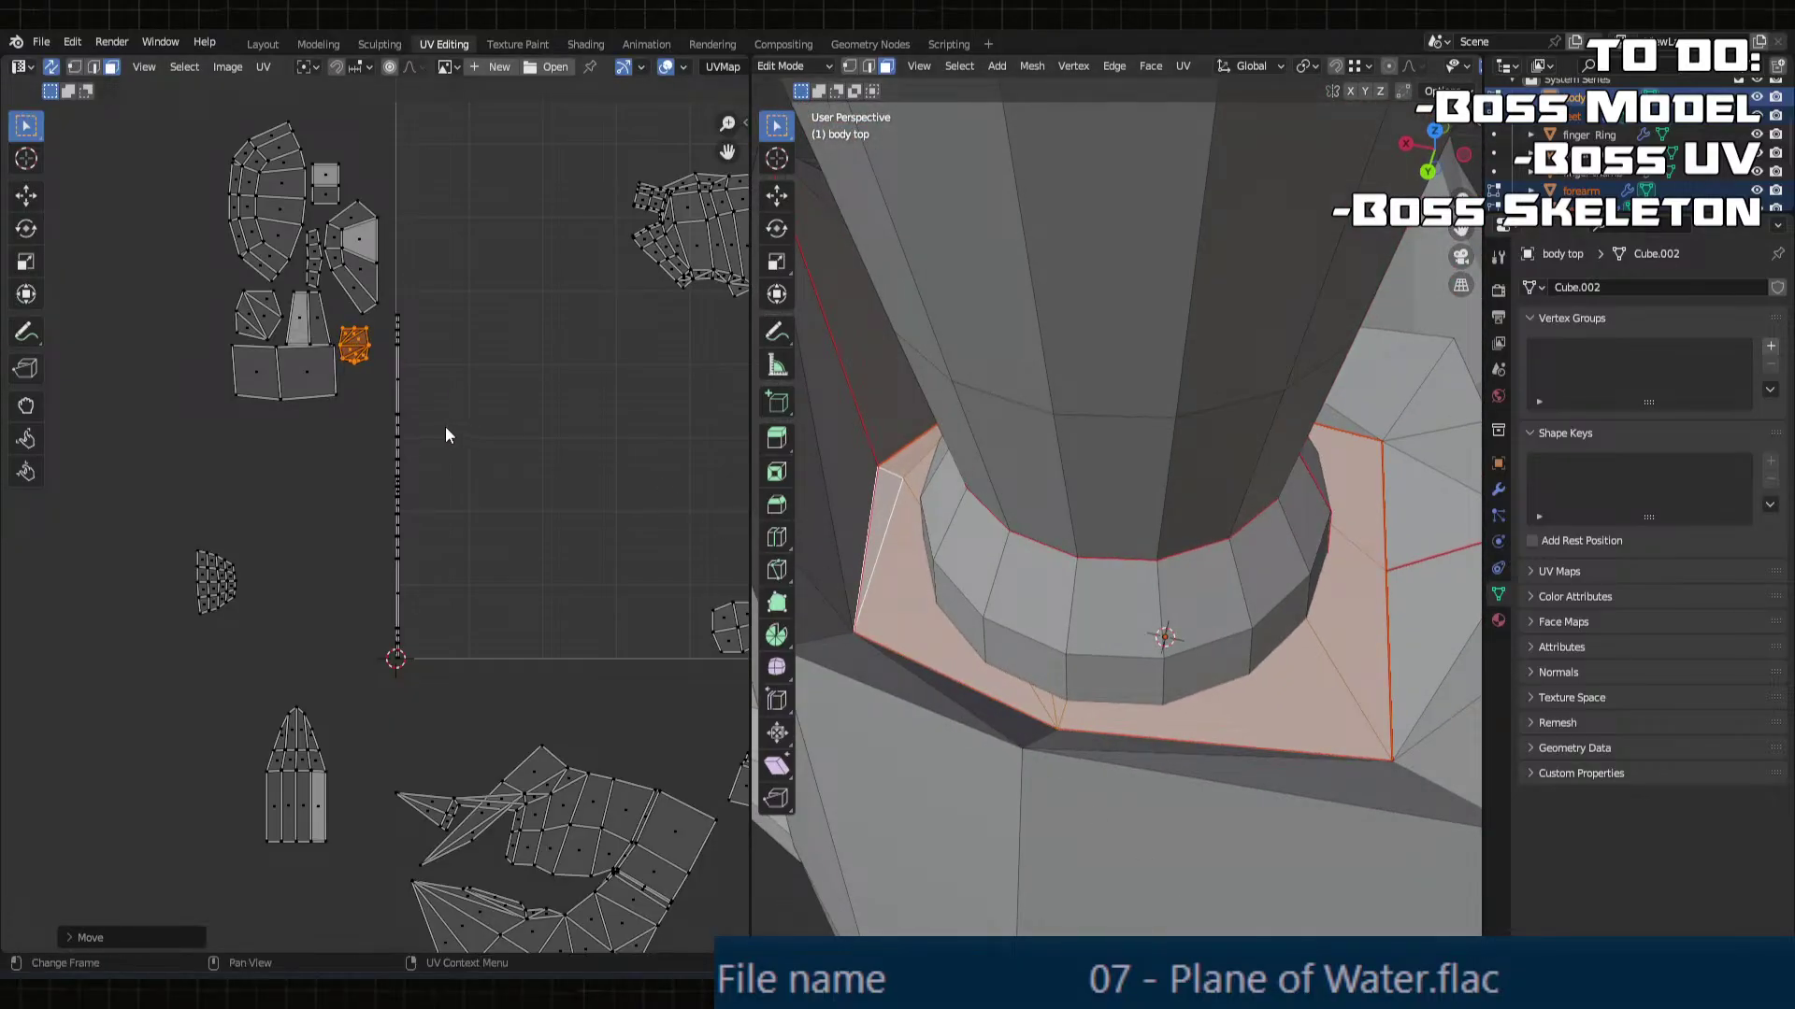
Step: Select the whole wide, jagged-edged island in the upper part of the UV square and locate it on the model's lower leg
{"action": "scroll", "coordinate": [446, 436], "scroll_direction": "up", "scroll_amount": 2}
{"action": "middle_click_drag", "start_coordinate": [363, 372], "coordinate": [323, 556]}
{"action": "scroll", "coordinate": [329, 531], "scroll_direction": "down", "scroll_amount": 3}
{"action": "middle_click_drag", "start_coordinate": [606, 394], "coordinate": [474, 449]}
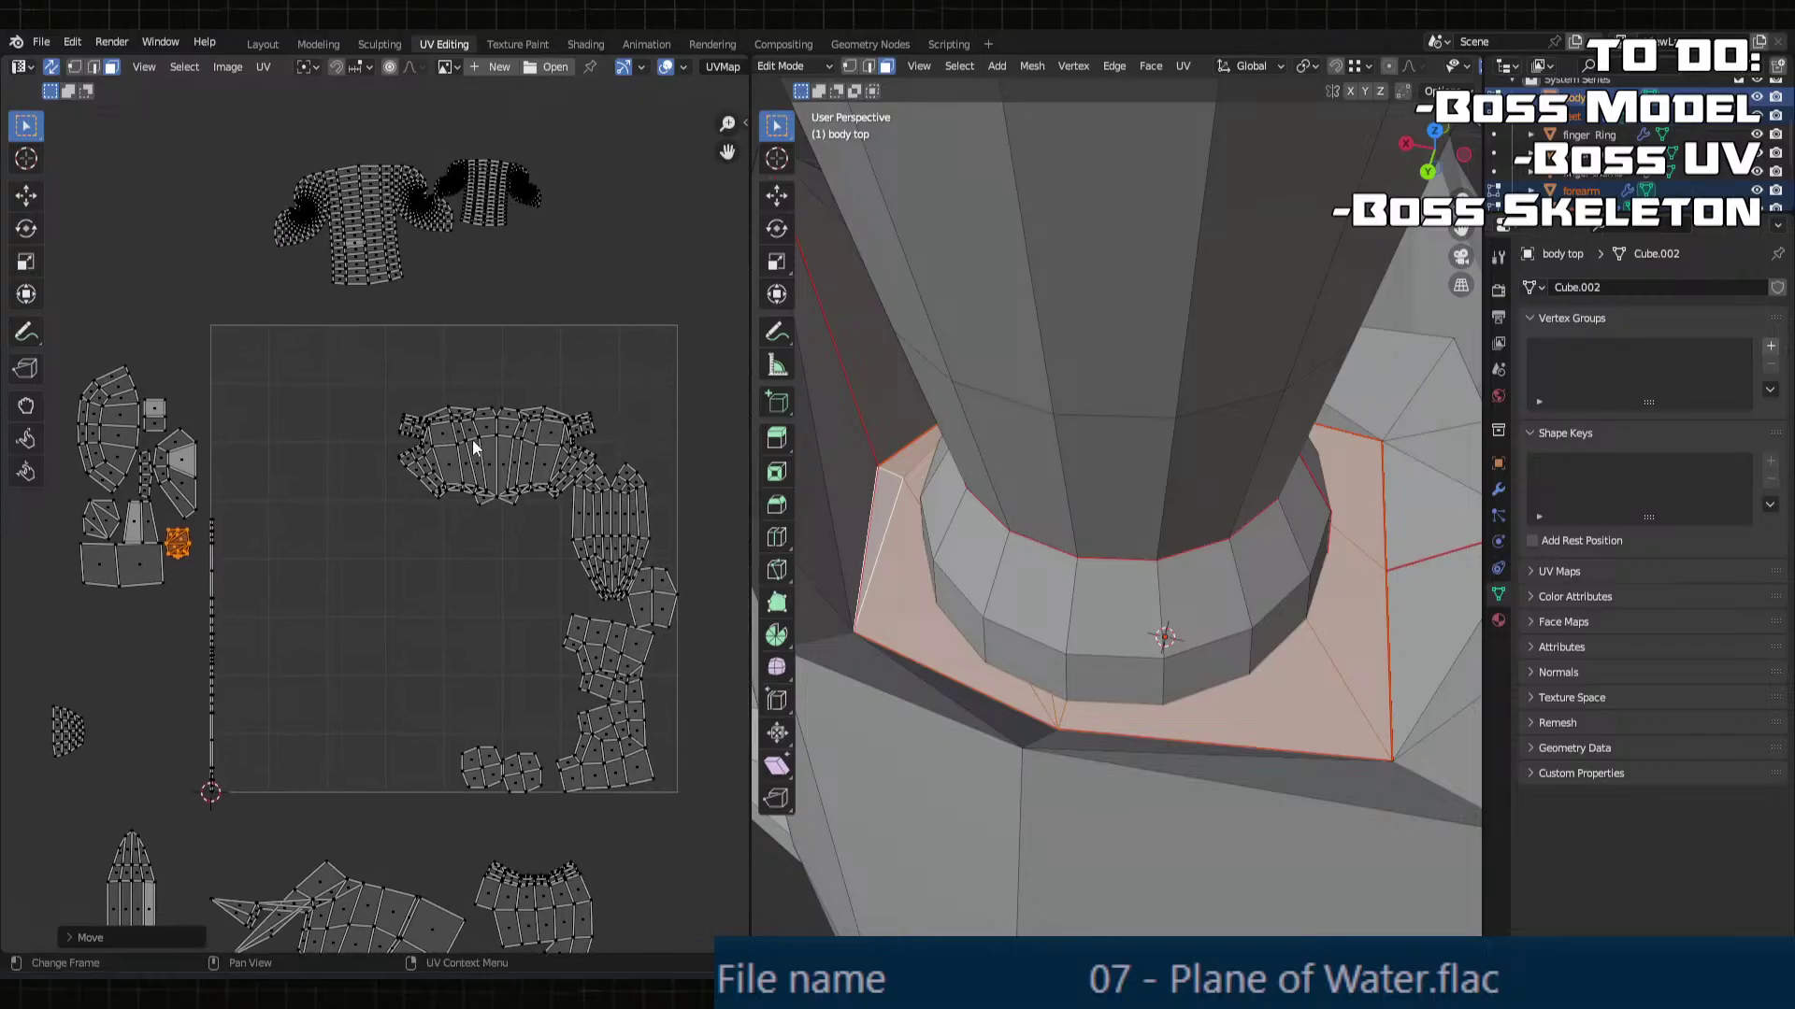
{"action": "left_click", "coordinate": [474, 449]}
{"action": "key", "text": "KP_Decimal"}
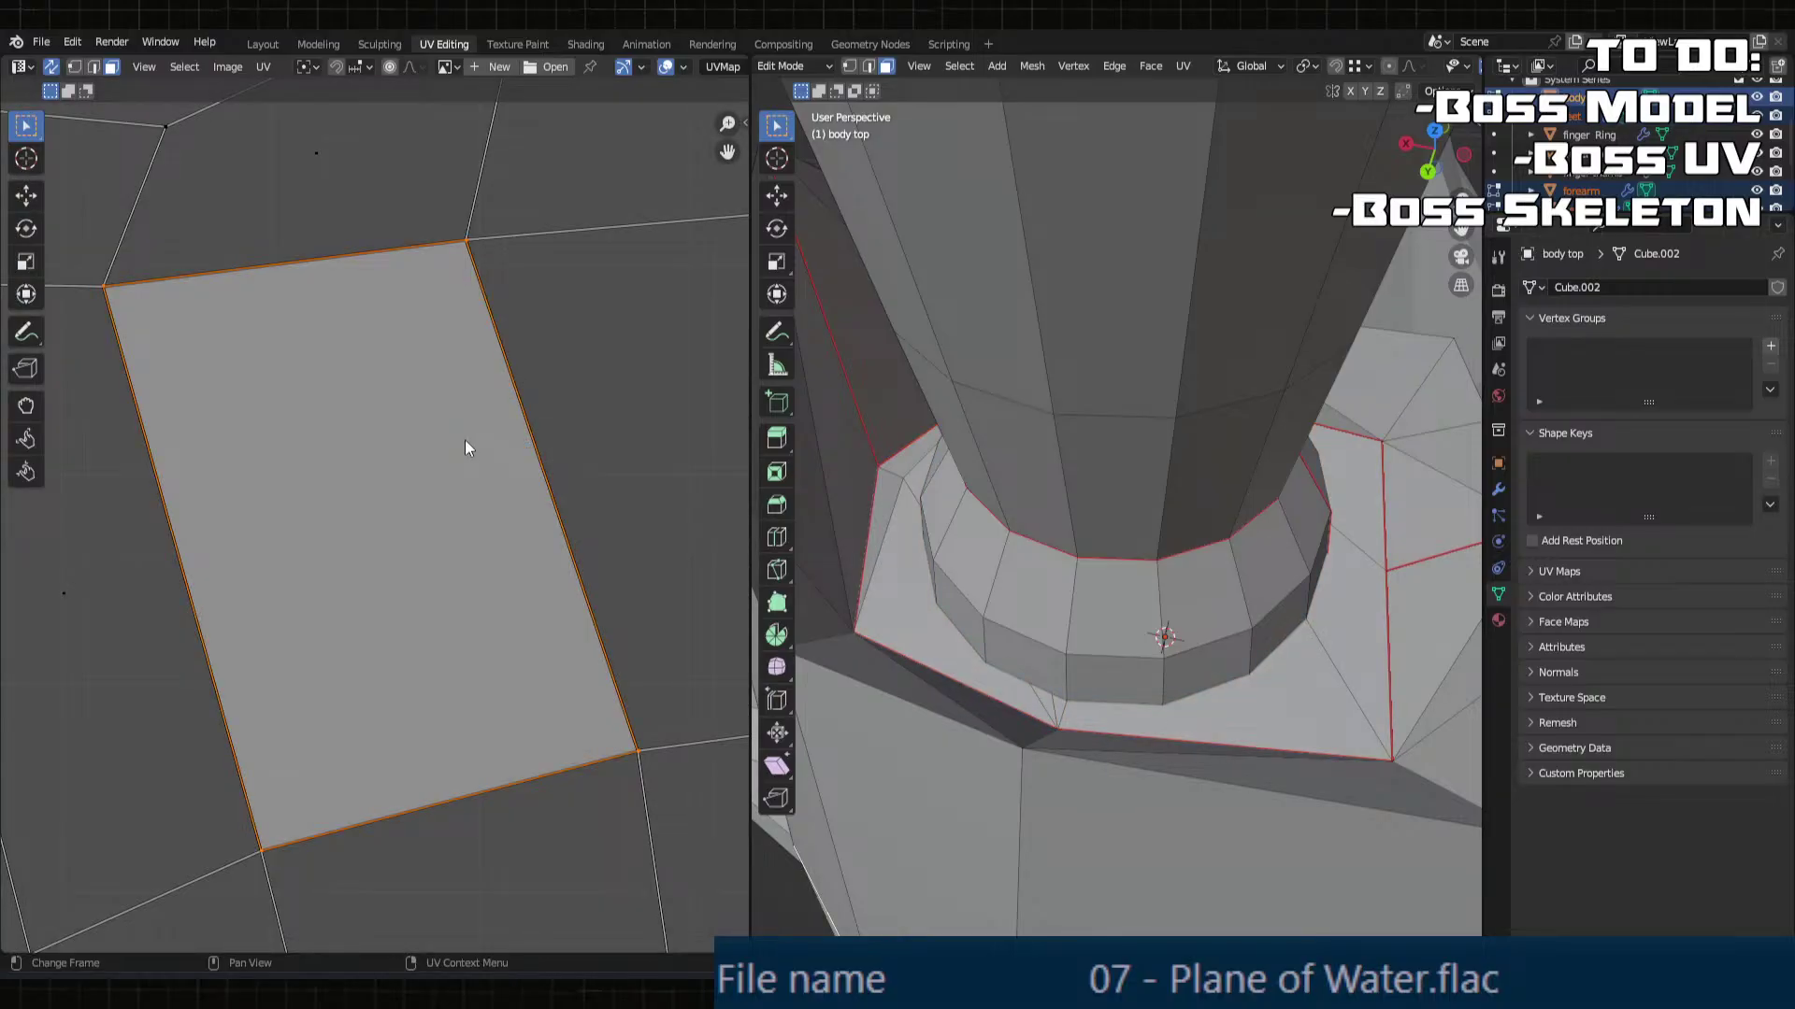
{"action": "scroll", "coordinate": [463, 445], "scroll_direction": "down", "scroll_amount": 8}
{"action": "scroll", "coordinate": [1007, 607], "scroll_direction": "down", "scroll_amount": 6}
{"action": "middle_click_drag", "start_coordinate": [1007, 607], "coordinate": [1206, 554]}
{"action": "scroll", "coordinate": [488, 587], "scroll_direction": "down", "scroll_amount": 6}
{"action": "key", "text": "l"}
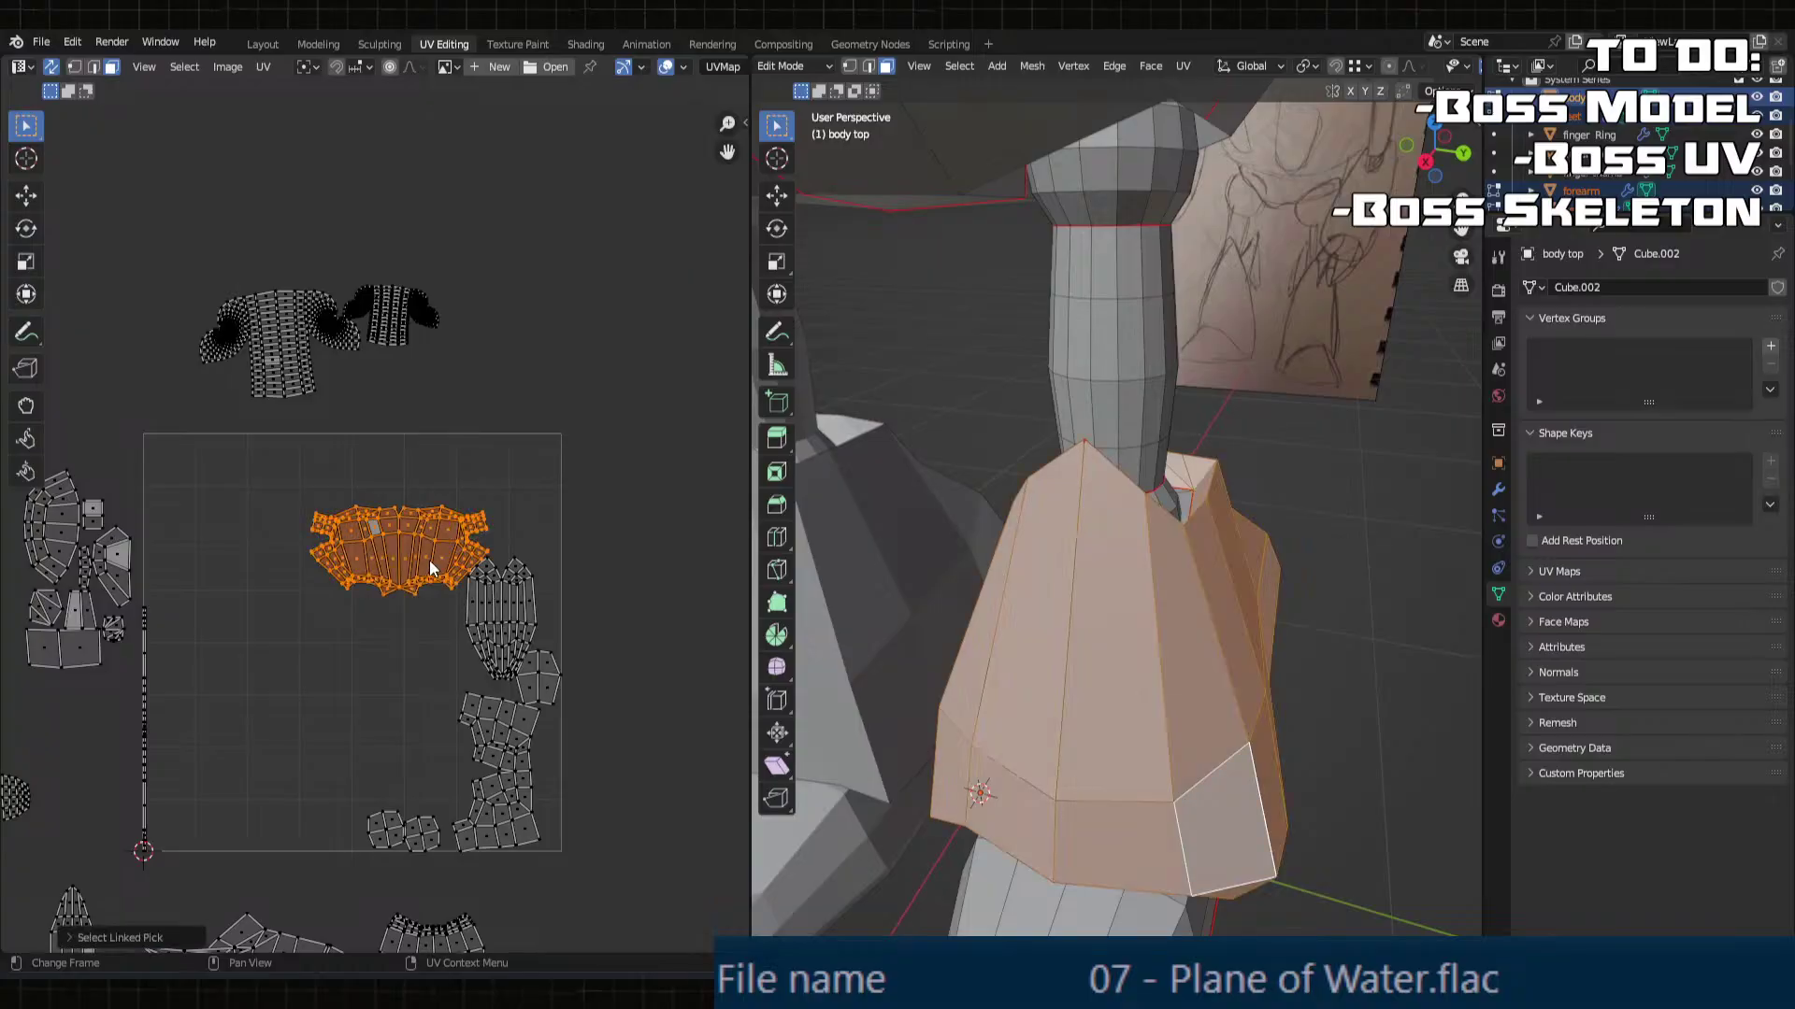
Step: Move the wide lower-leg island down along Y, below the UV square and the other body islands
{"action": "scroll", "coordinate": [429, 559], "scroll_direction": "down", "scroll_amount": 3}
{"action": "scroll", "coordinate": [478, 507], "scroll_direction": "up", "scroll_amount": 3}
{"action": "key", "text": "g"}
{"action": "key", "text": "y"}
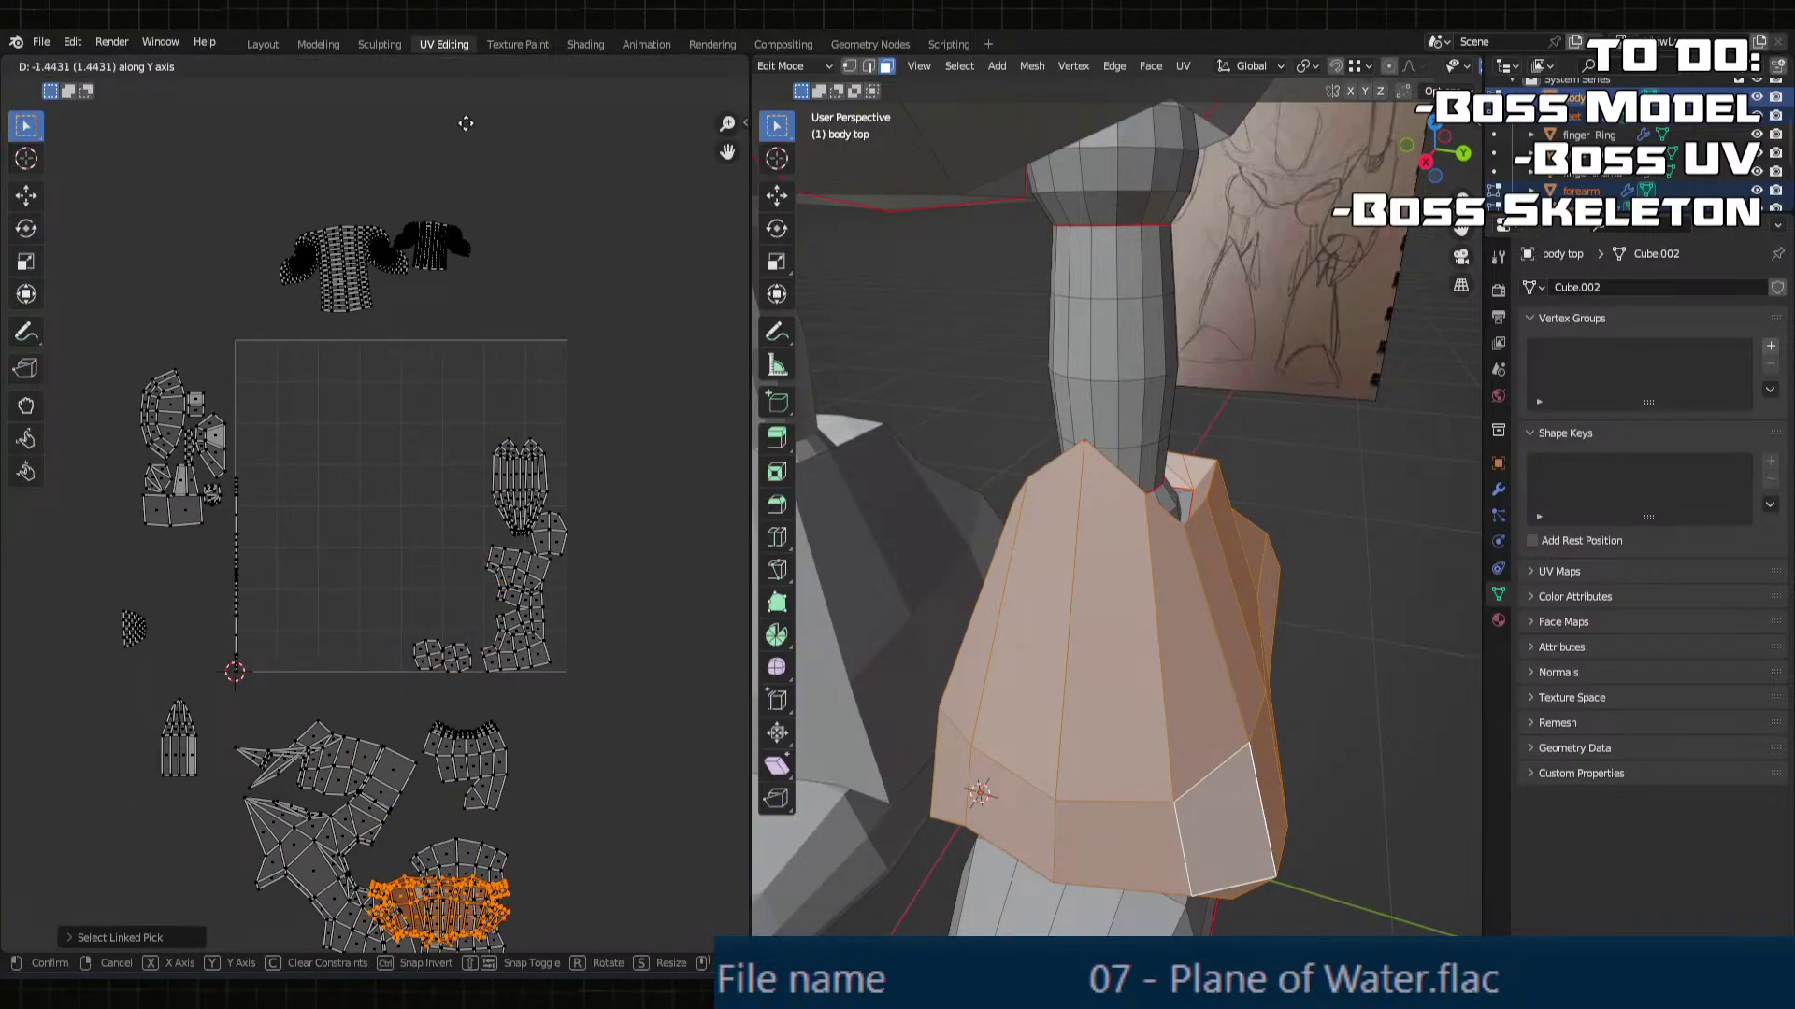
{"action": "left_click", "coordinate": [400, 573]}
{"action": "middle_click_drag", "start_coordinate": [401, 573], "coordinate": [399, 326]}
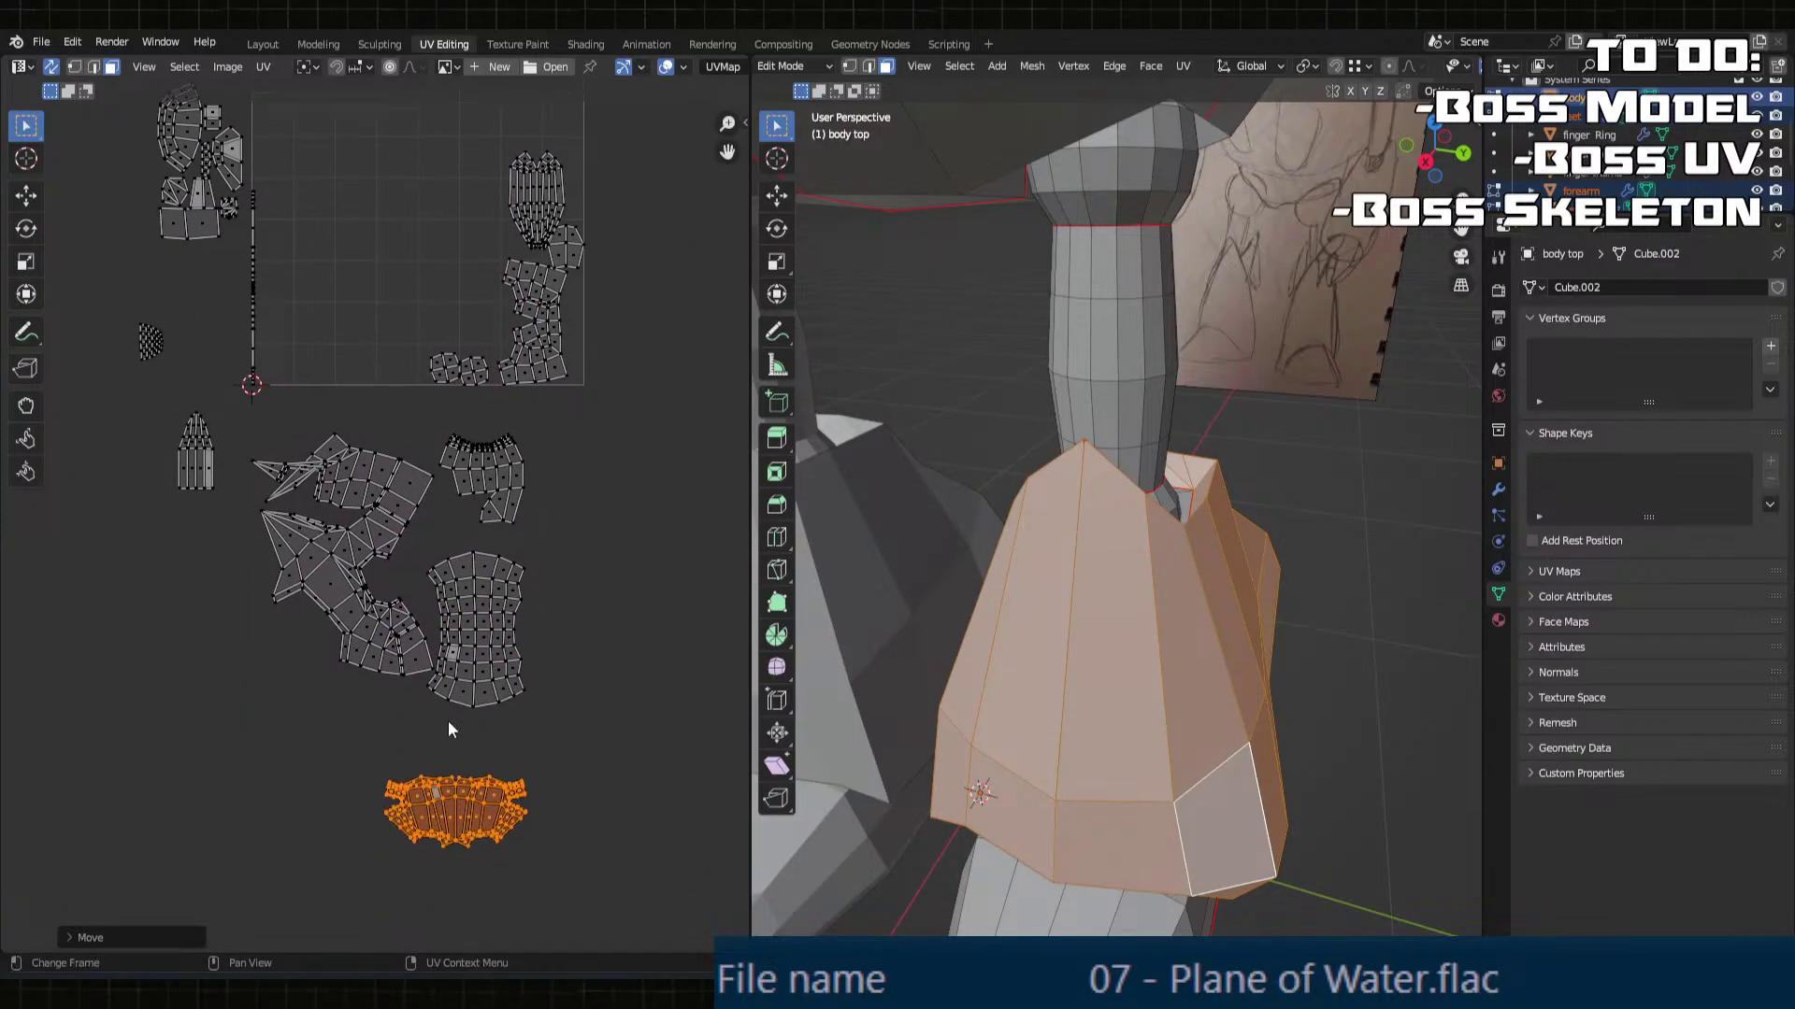
Step: Place the wide lower-leg island next to the large spiky island, fine-tuning its position along X
{"action": "key", "text": "g"}
{"action": "left_click", "coordinate": [273, 604]}
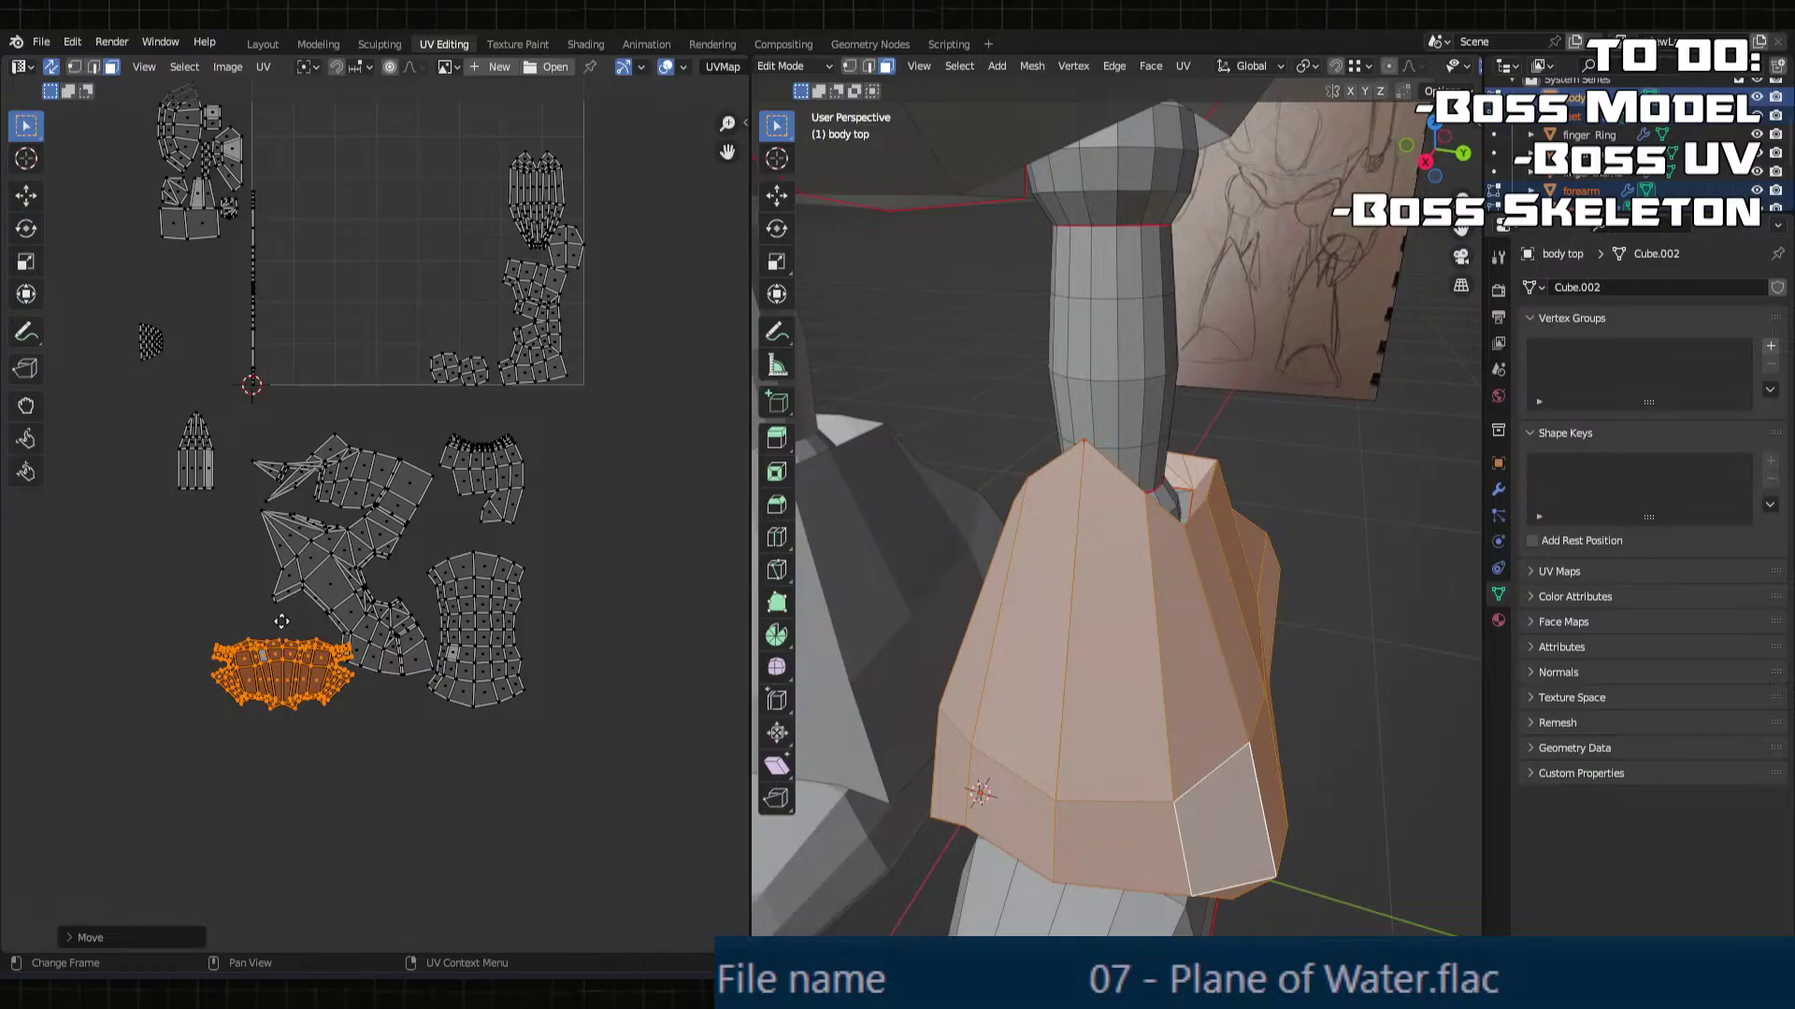
{"action": "middle_click_drag", "start_coordinate": [281, 620], "coordinate": [269, 624]}
{"action": "key", "text": "g"}
{"action": "left_click", "coordinate": [243, 598]}
{"action": "key", "text": "g"}
{"action": "key", "text": "x"}
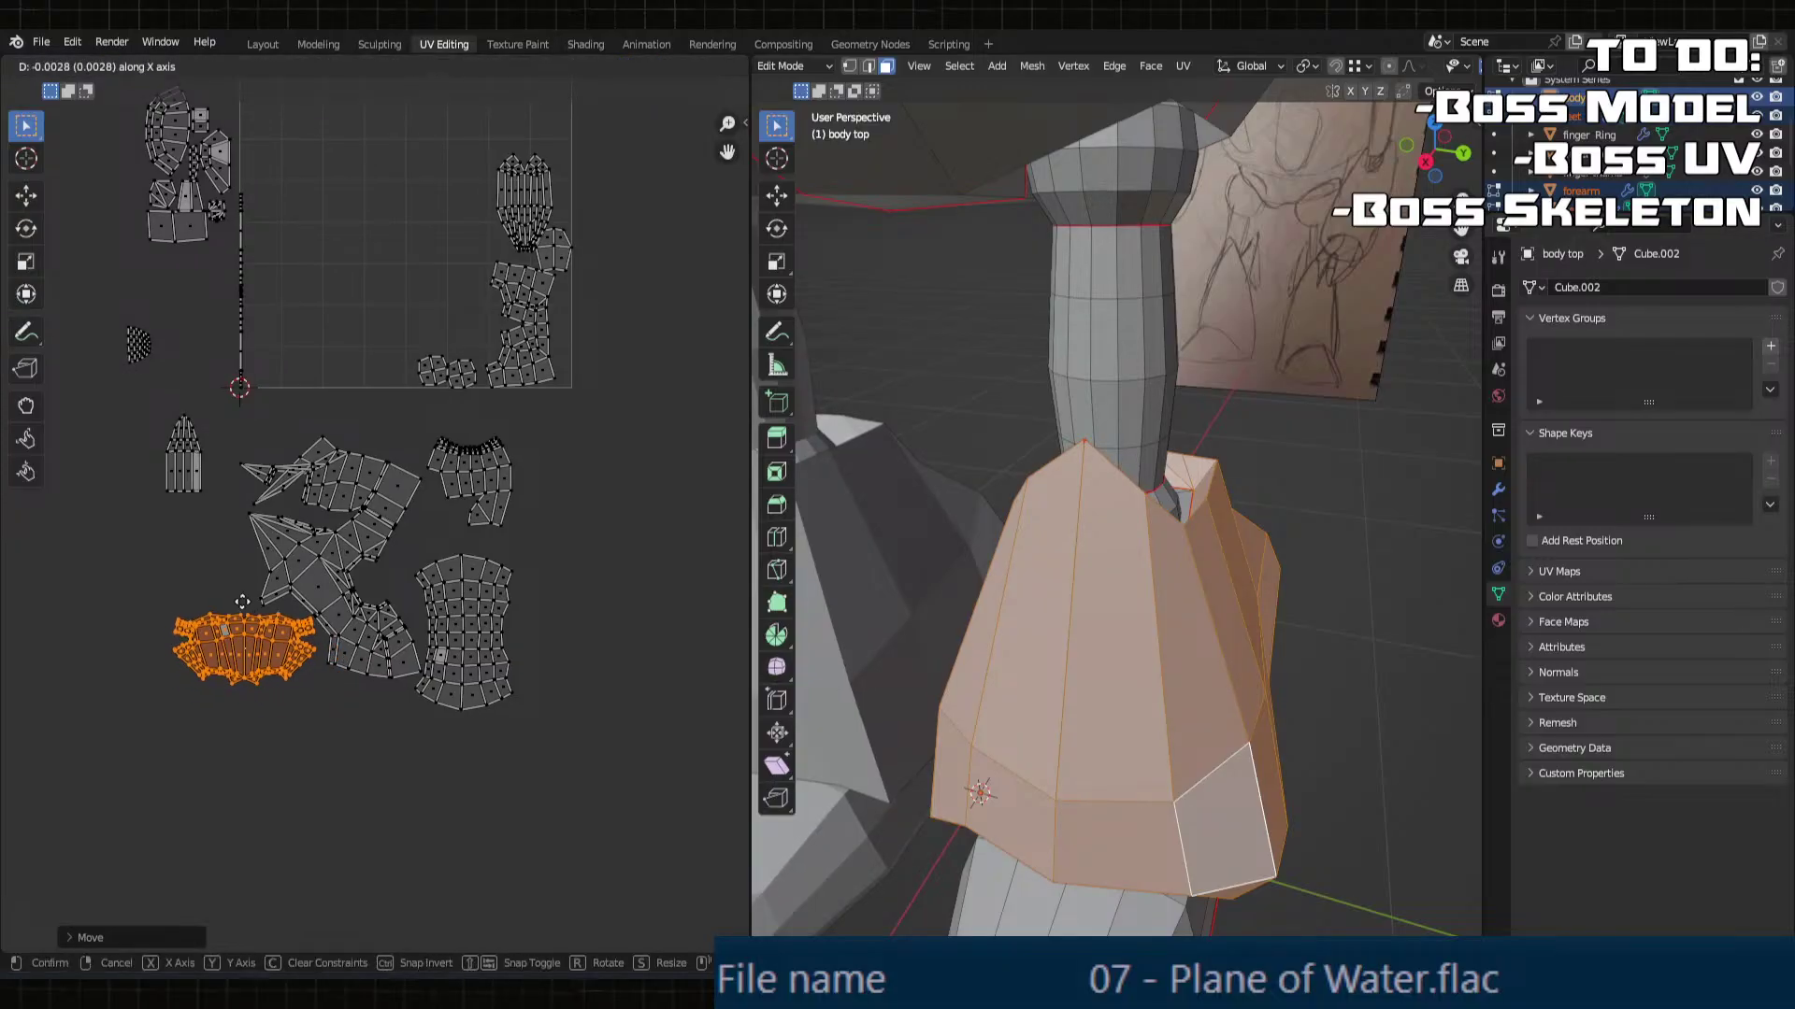
{"action": "left_click", "coordinate": [240, 602]}
Step: Select the notched island at the UV square's lower corner, locate it on the model and move it below the square beside the small curved-top island
{"action": "left_click", "coordinate": [538, 347]}
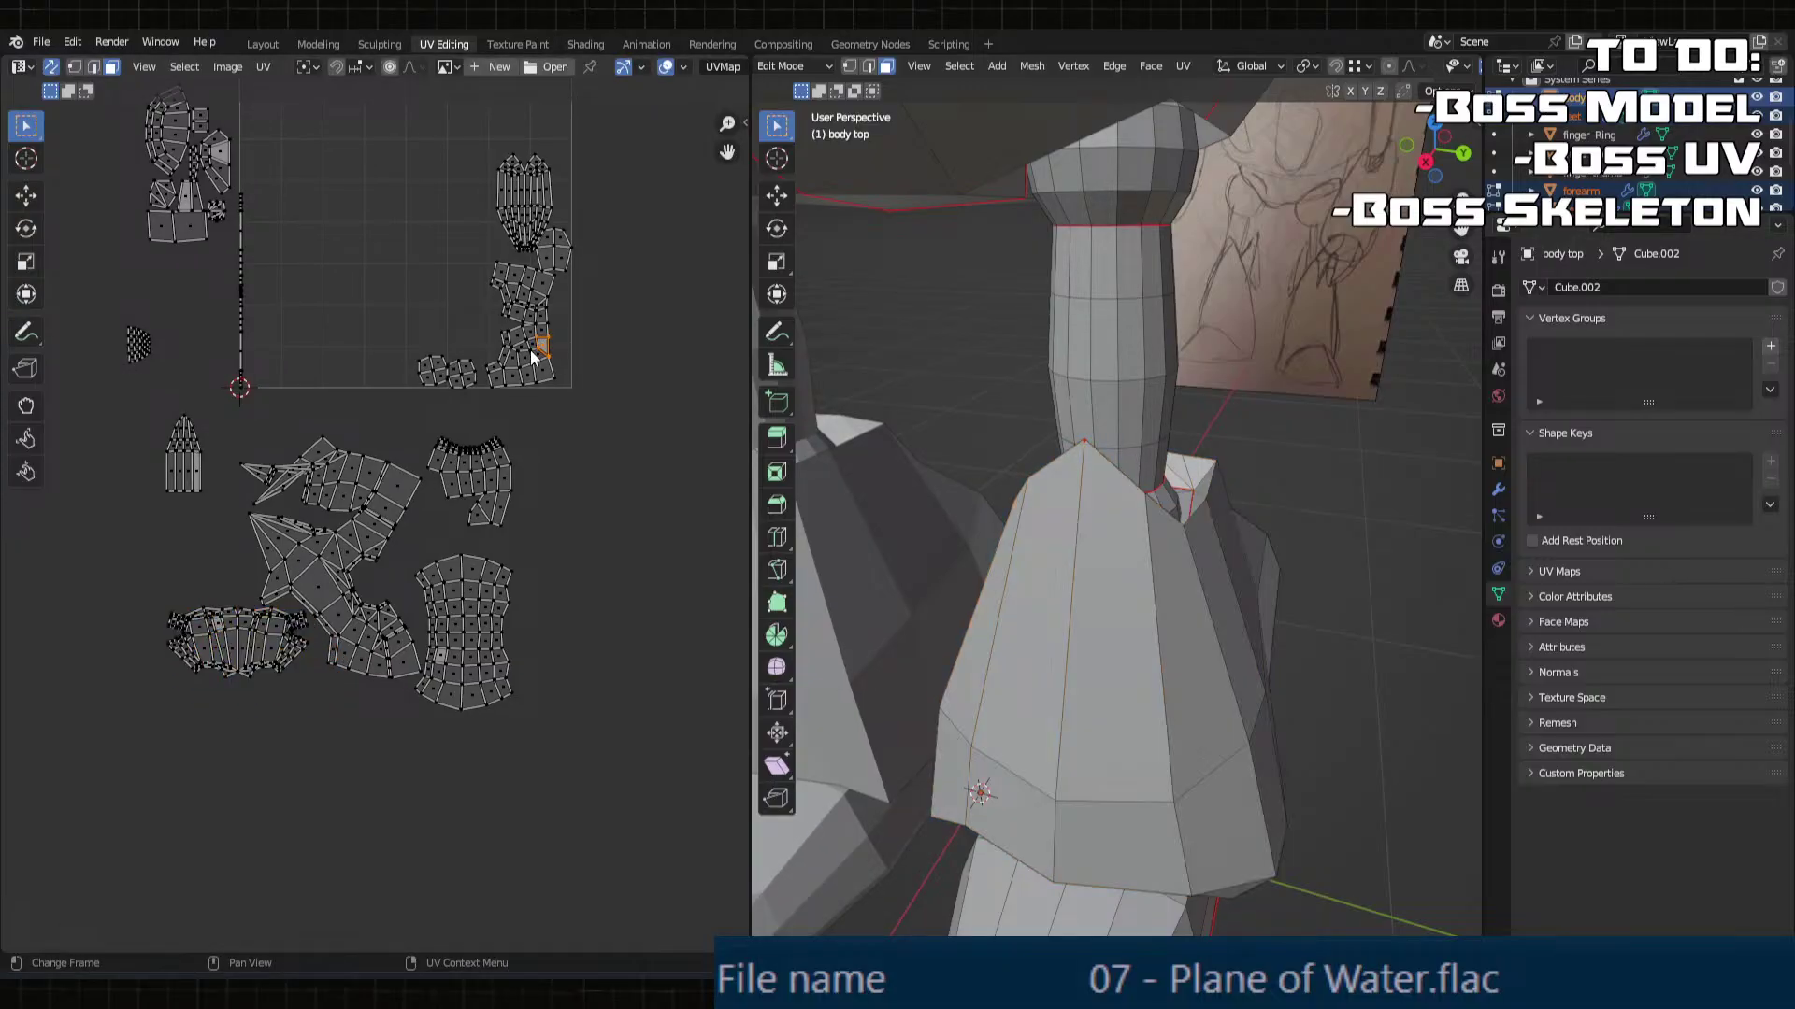
{"action": "key", "text": "KP_Decimal"}
{"action": "scroll", "coordinate": [461, 425], "scroll_direction": "down", "scroll_amount": 10}
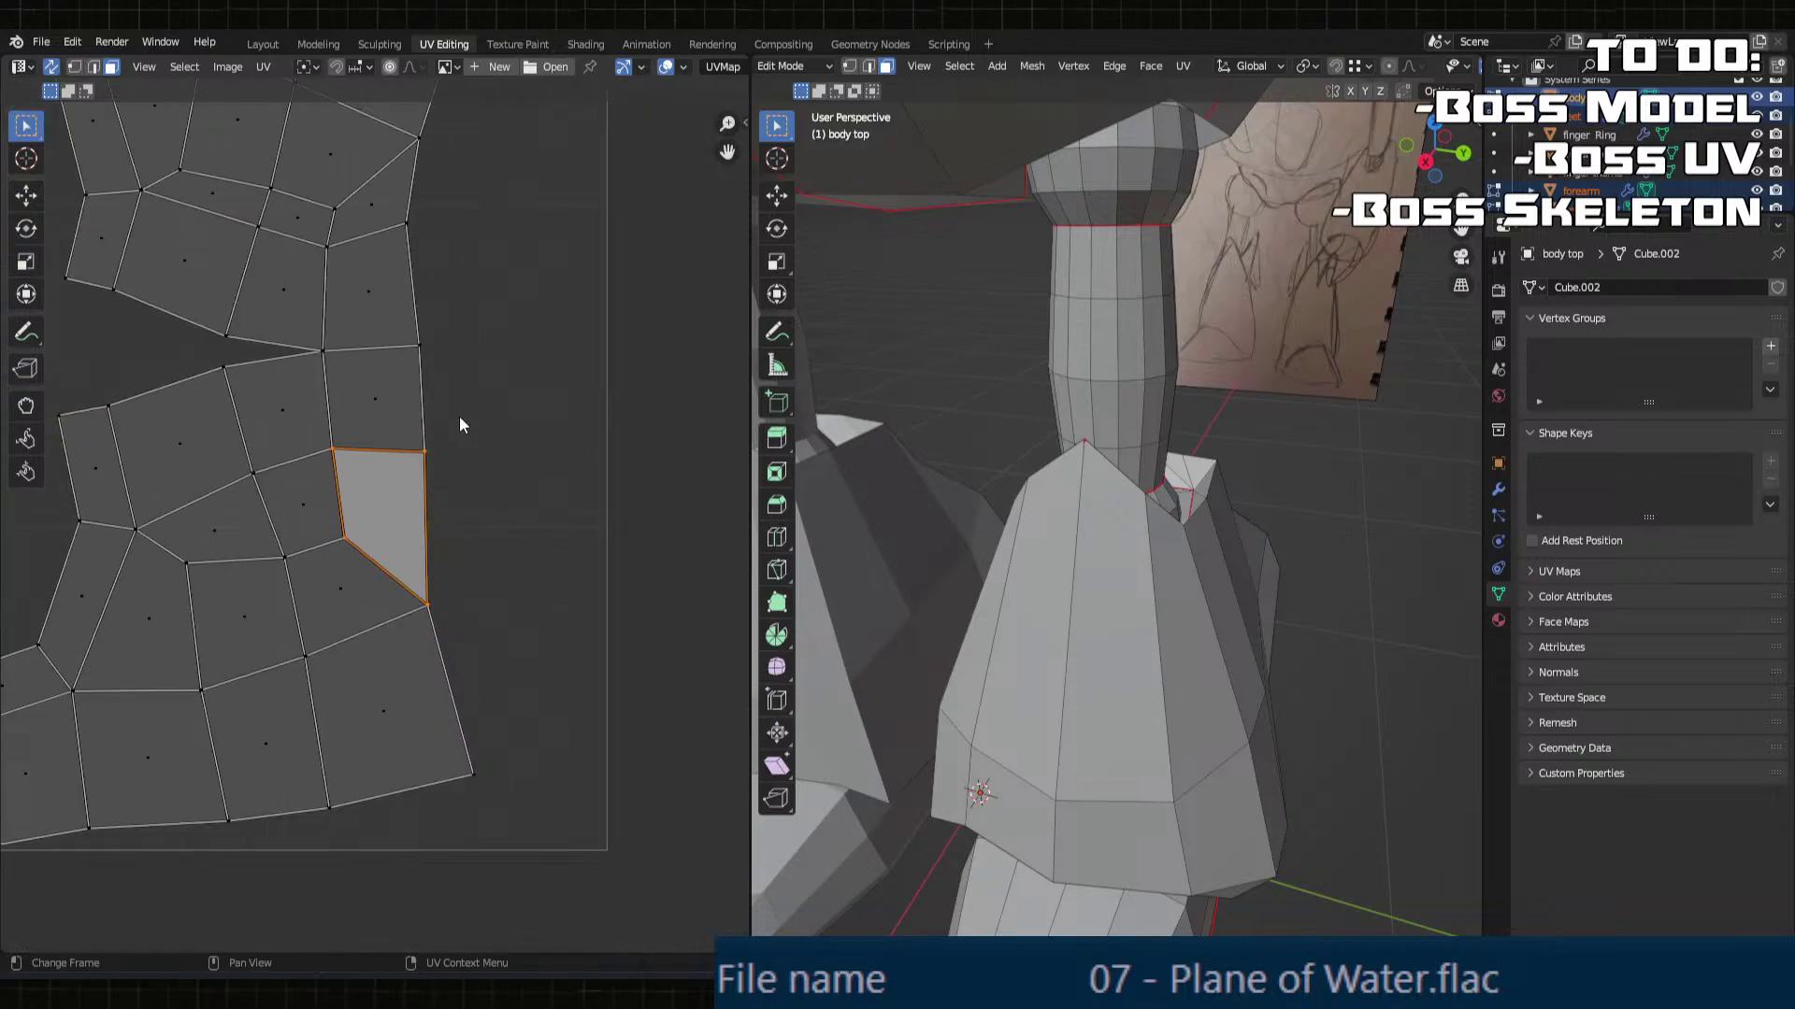
{"action": "key", "text": "KP_Decimal"}
{"action": "scroll", "coordinate": [1241, 502], "scroll_direction": "down", "scroll_amount": 5}
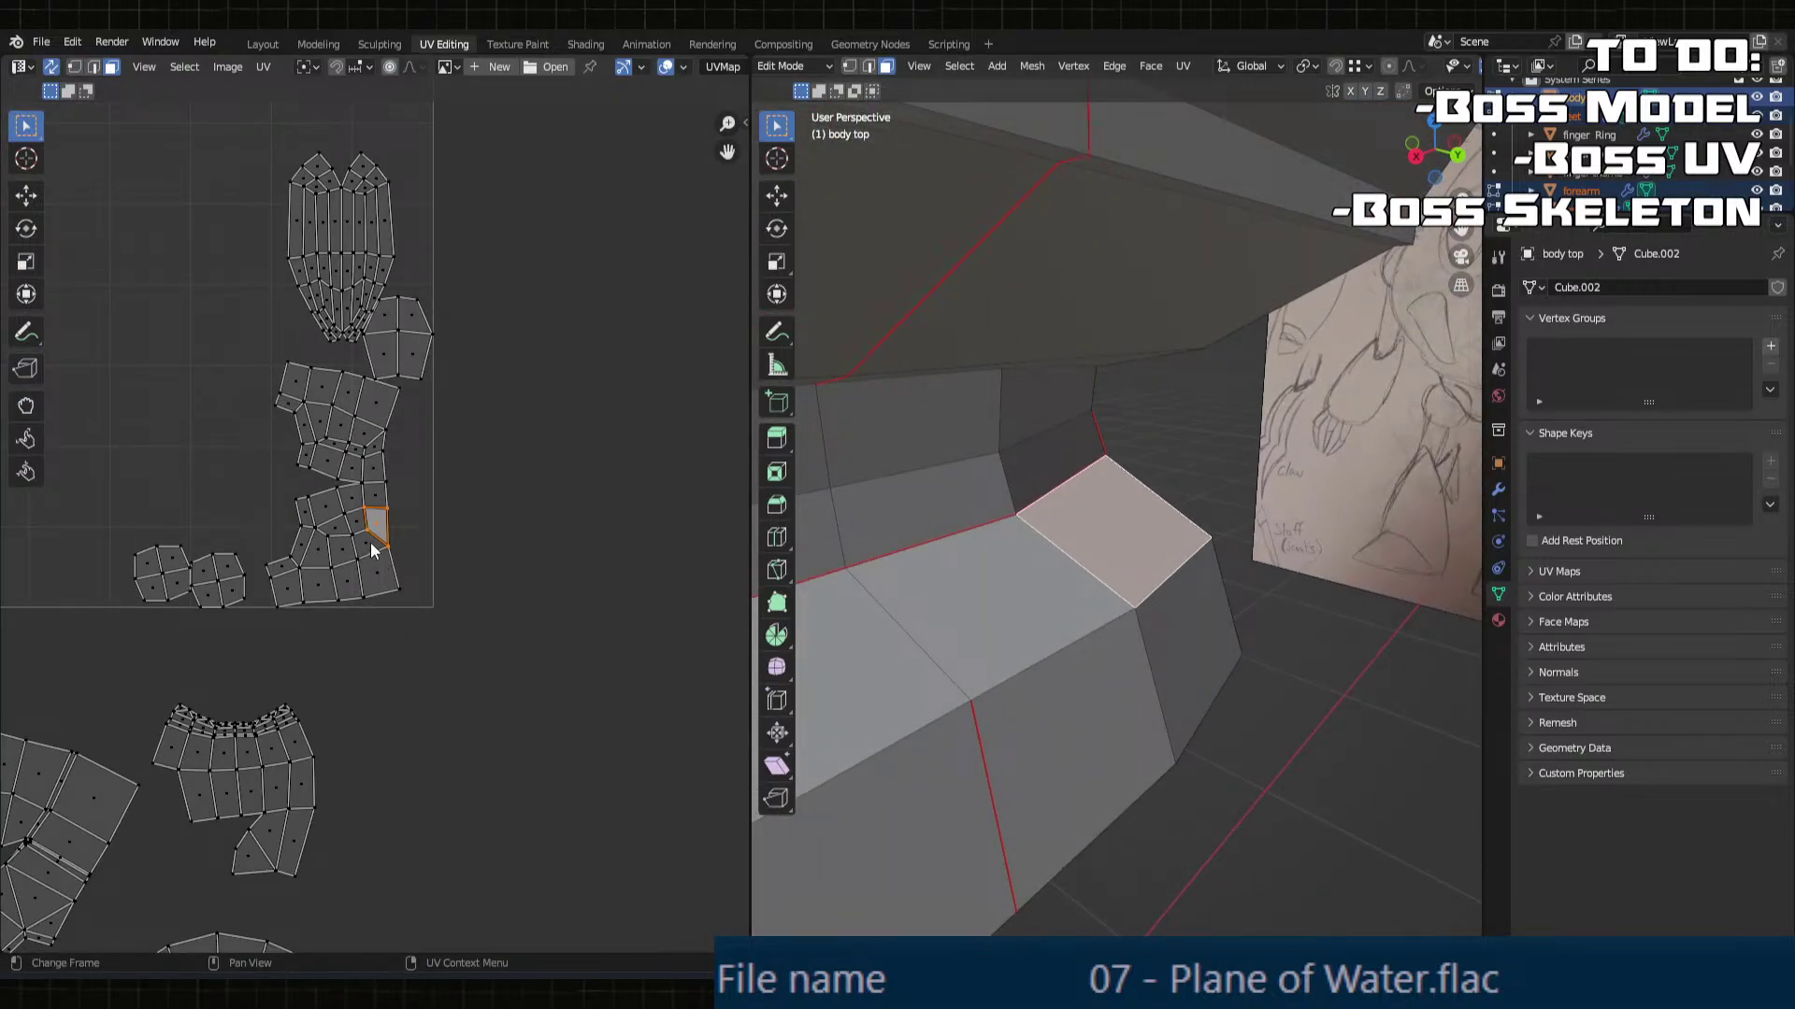
{"action": "key", "text": "l"}
{"action": "middle_click_drag", "start_coordinate": [365, 520], "coordinate": [551, 370]}
{"action": "key", "text": "g"}
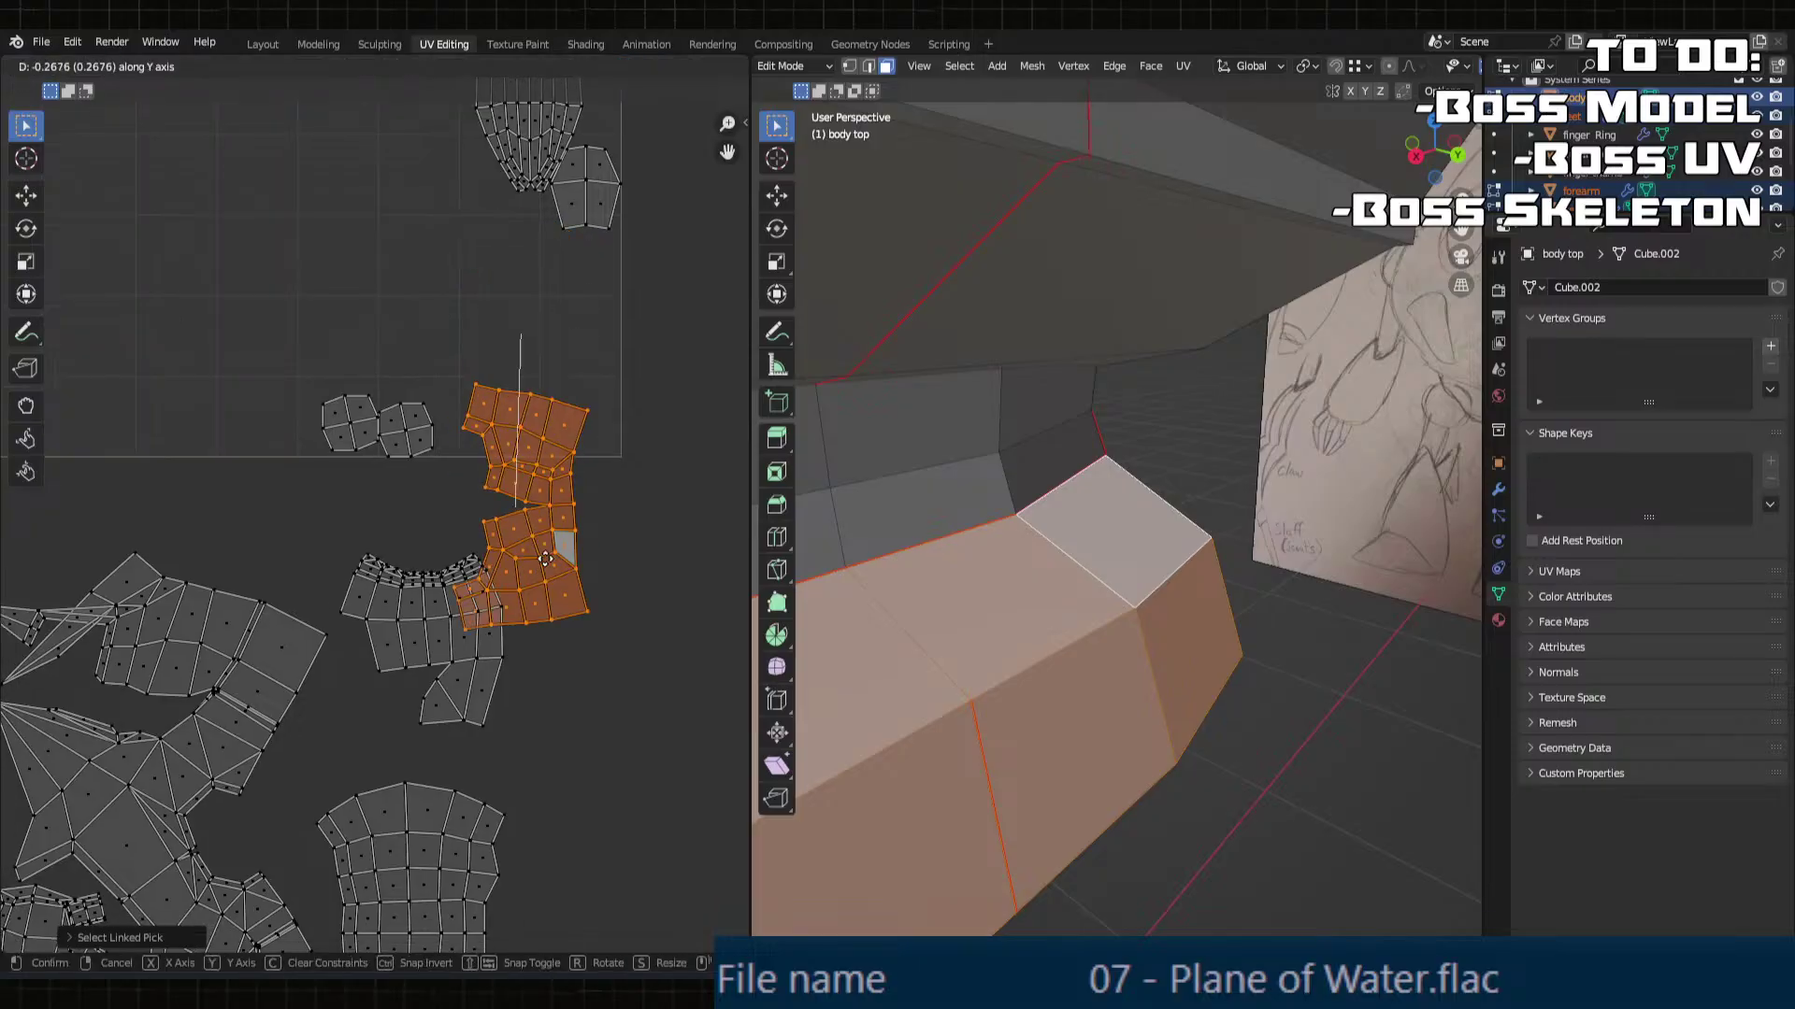
{"action": "left_click", "coordinate": [609, 769]}
{"action": "left_click_drag", "start_coordinate": [610, 769], "coordinate": [607, 675]}
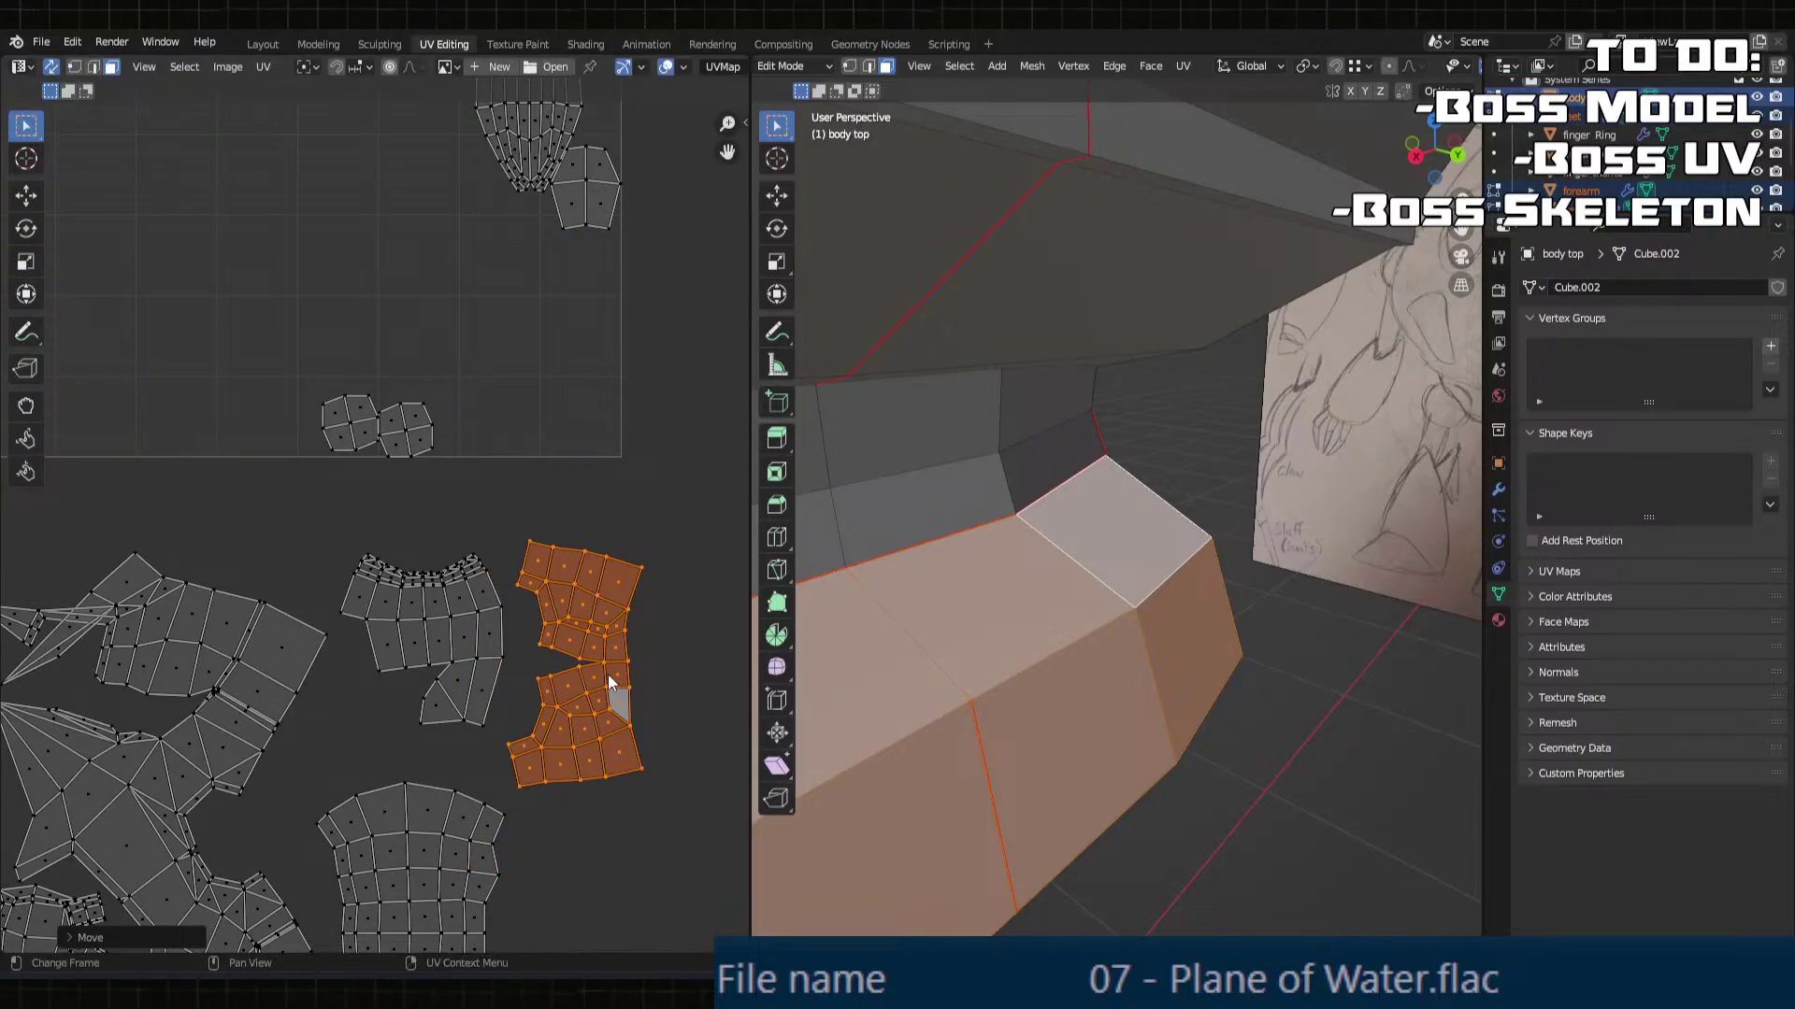
Step: Select the pair of small hexagonal islands at the UV square's lower edge and move them up and along negative X outside the square beside the arm islands
{"action": "left_click", "coordinate": [397, 426]}
{"action": "key", "text": "l"}
{"action": "scroll", "coordinate": [455, 477], "scroll_direction": "down", "scroll_amount": 6}
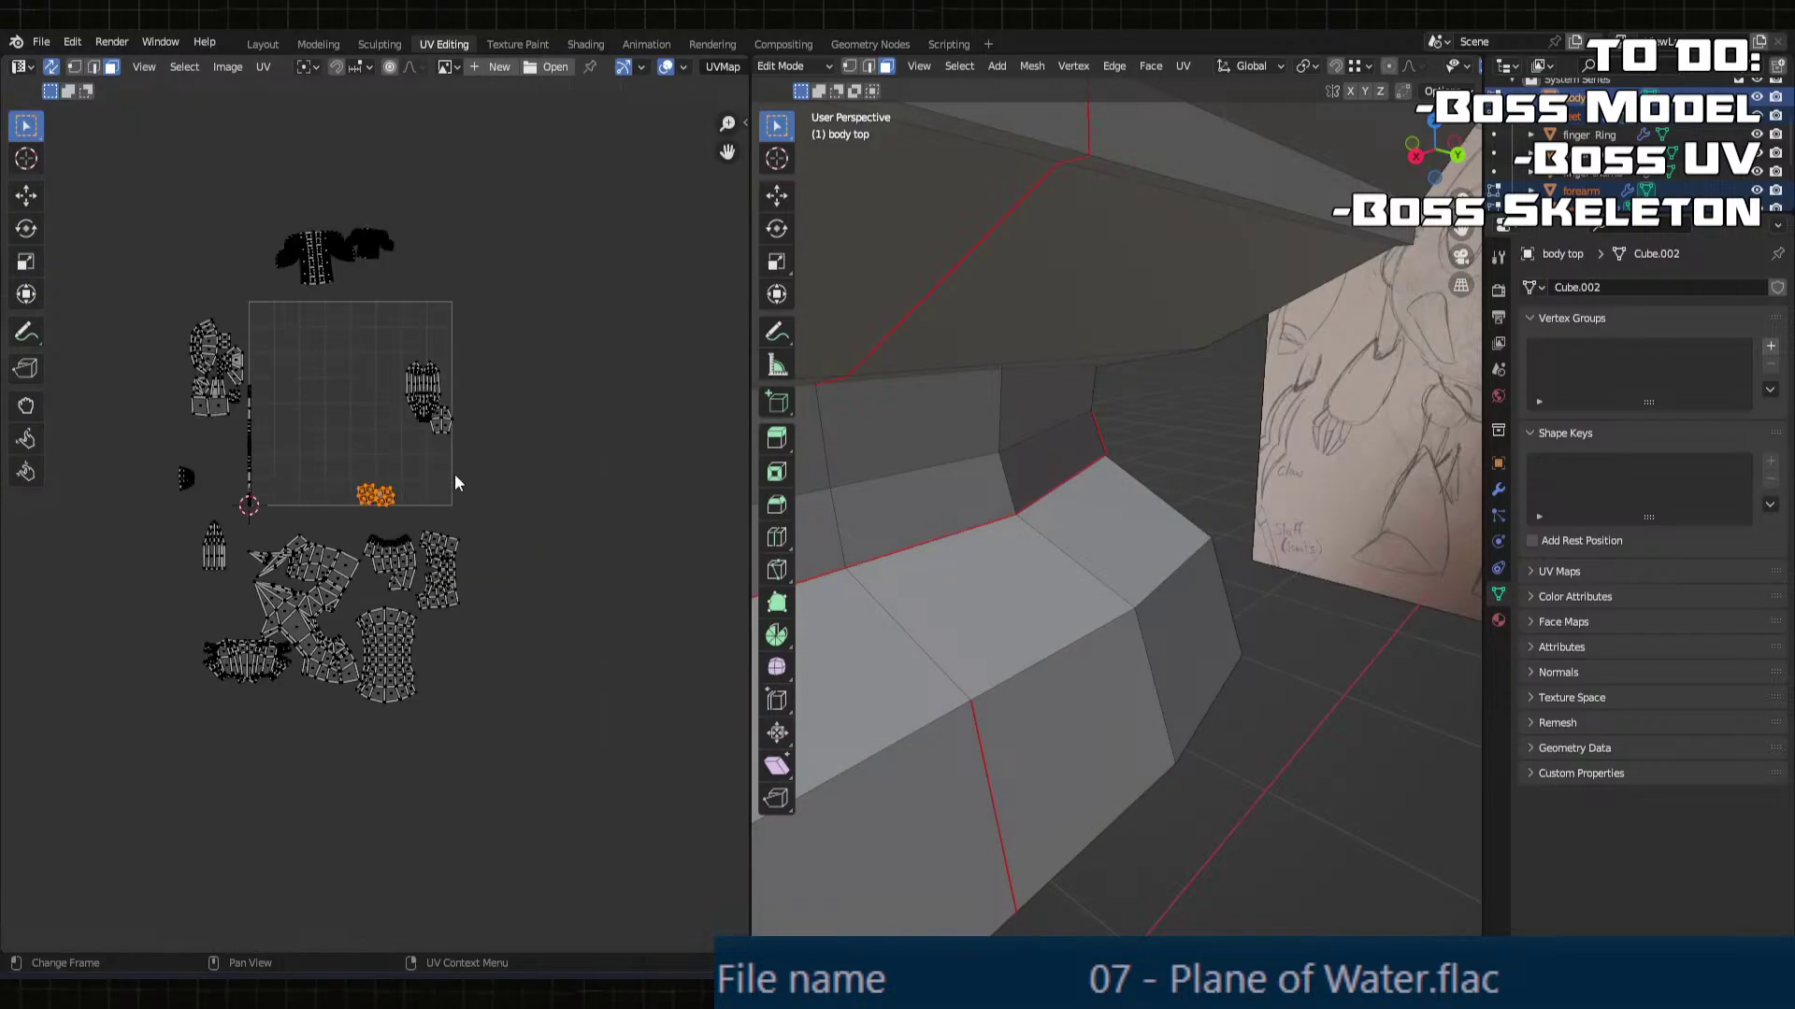
{"action": "scroll", "coordinate": [1033, 389], "scroll_direction": "down", "scroll_amount": 8}
{"action": "middle_click_drag", "start_coordinate": [1054, 387], "coordinate": [1275, 408]}
{"action": "scroll", "coordinate": [318, 443], "scroll_direction": "up", "scroll_amount": 3}
{"action": "scroll", "coordinate": [636, 714], "scroll_direction": "up", "scroll_amount": 2}
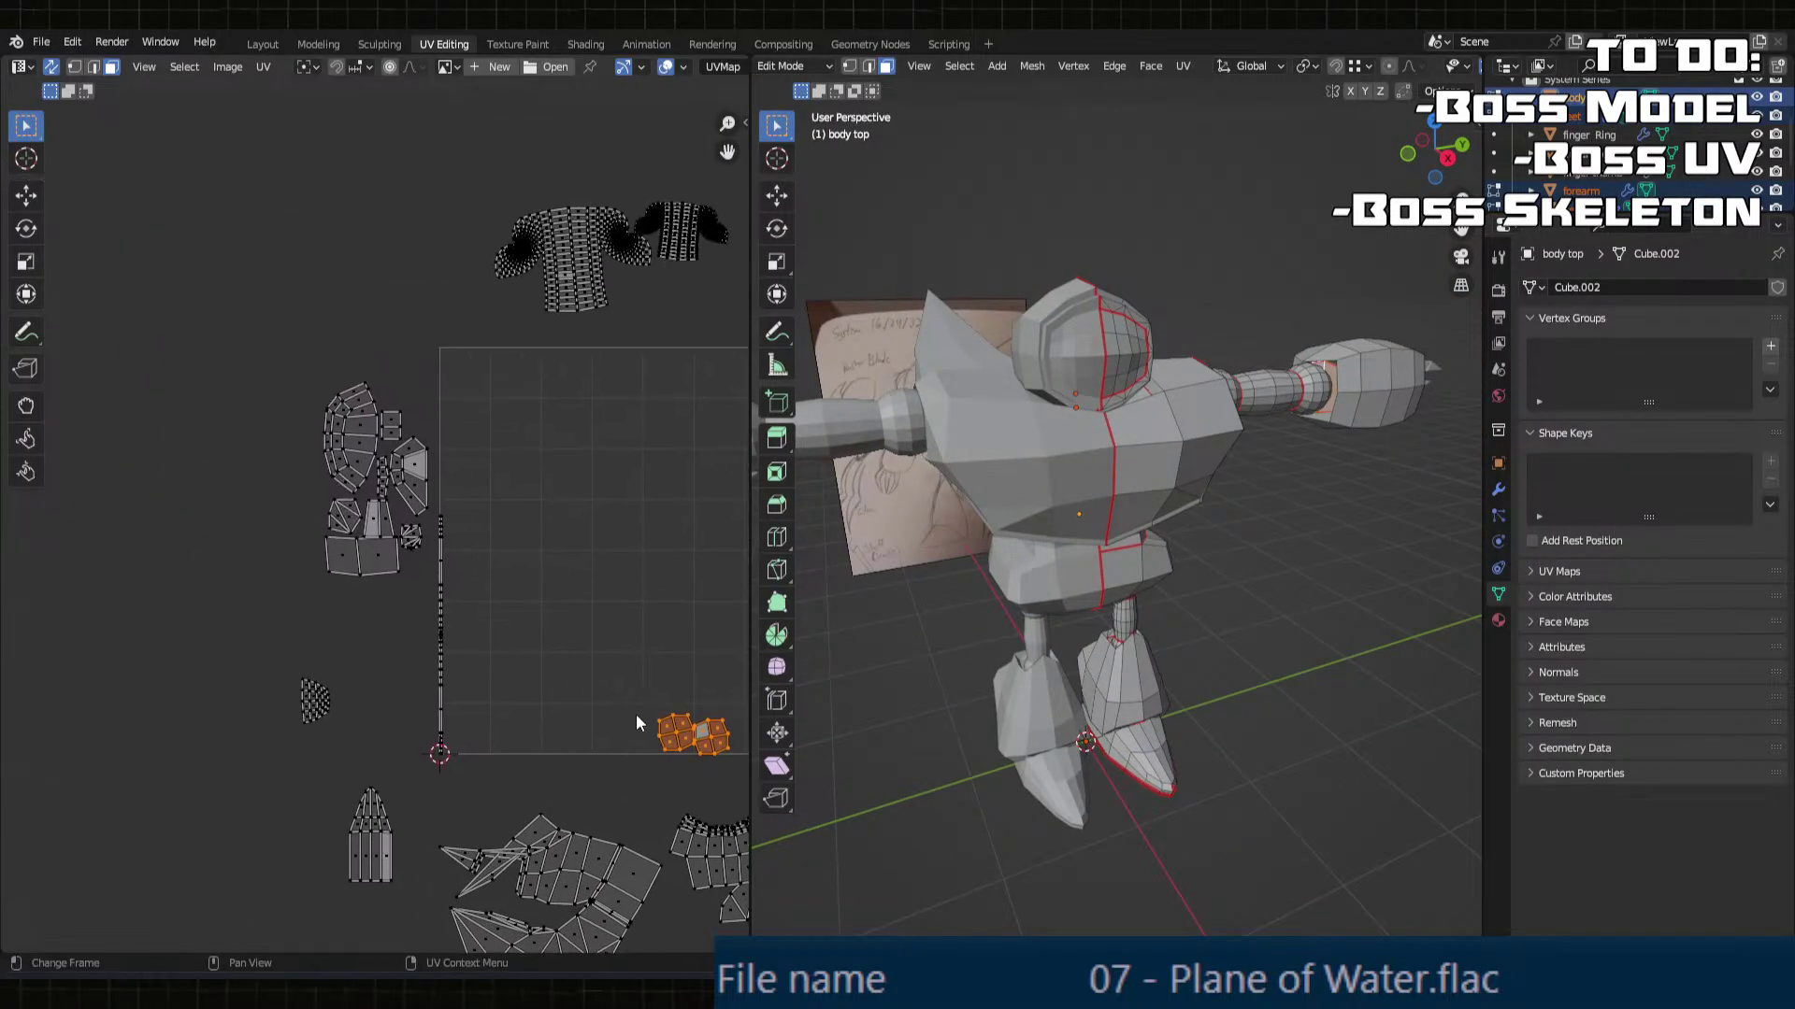
{"action": "key", "text": "g"}
{"action": "key", "text": "y"}
{"action": "key", "text": "x"}
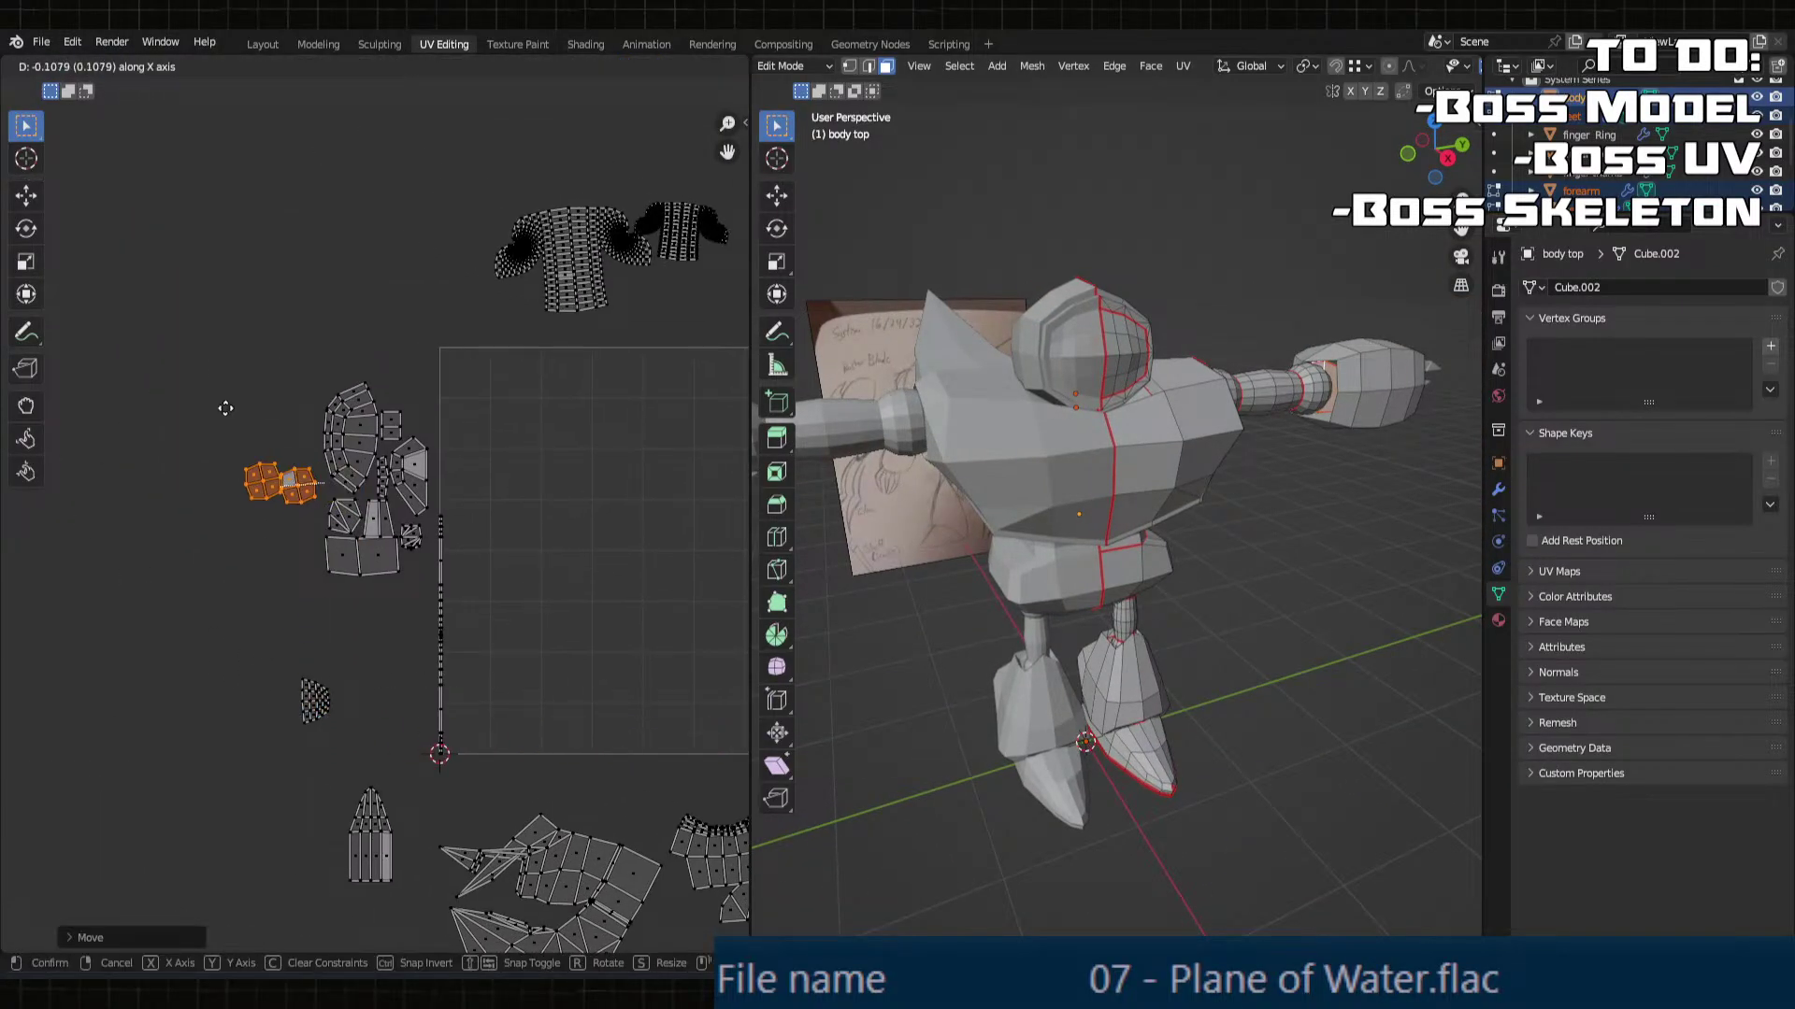
{"action": "left_click", "coordinate": [236, 409]}
Step: Select the outer of the two small hexagonal islands and place it directly below the other one
{"action": "scroll", "coordinate": [241, 450], "scroll_direction": "up", "scroll_amount": 2}
{"action": "scroll", "coordinate": [462, 537], "scroll_direction": "up", "scroll_amount": 4}
{"action": "left_click", "coordinate": [441, 529]}
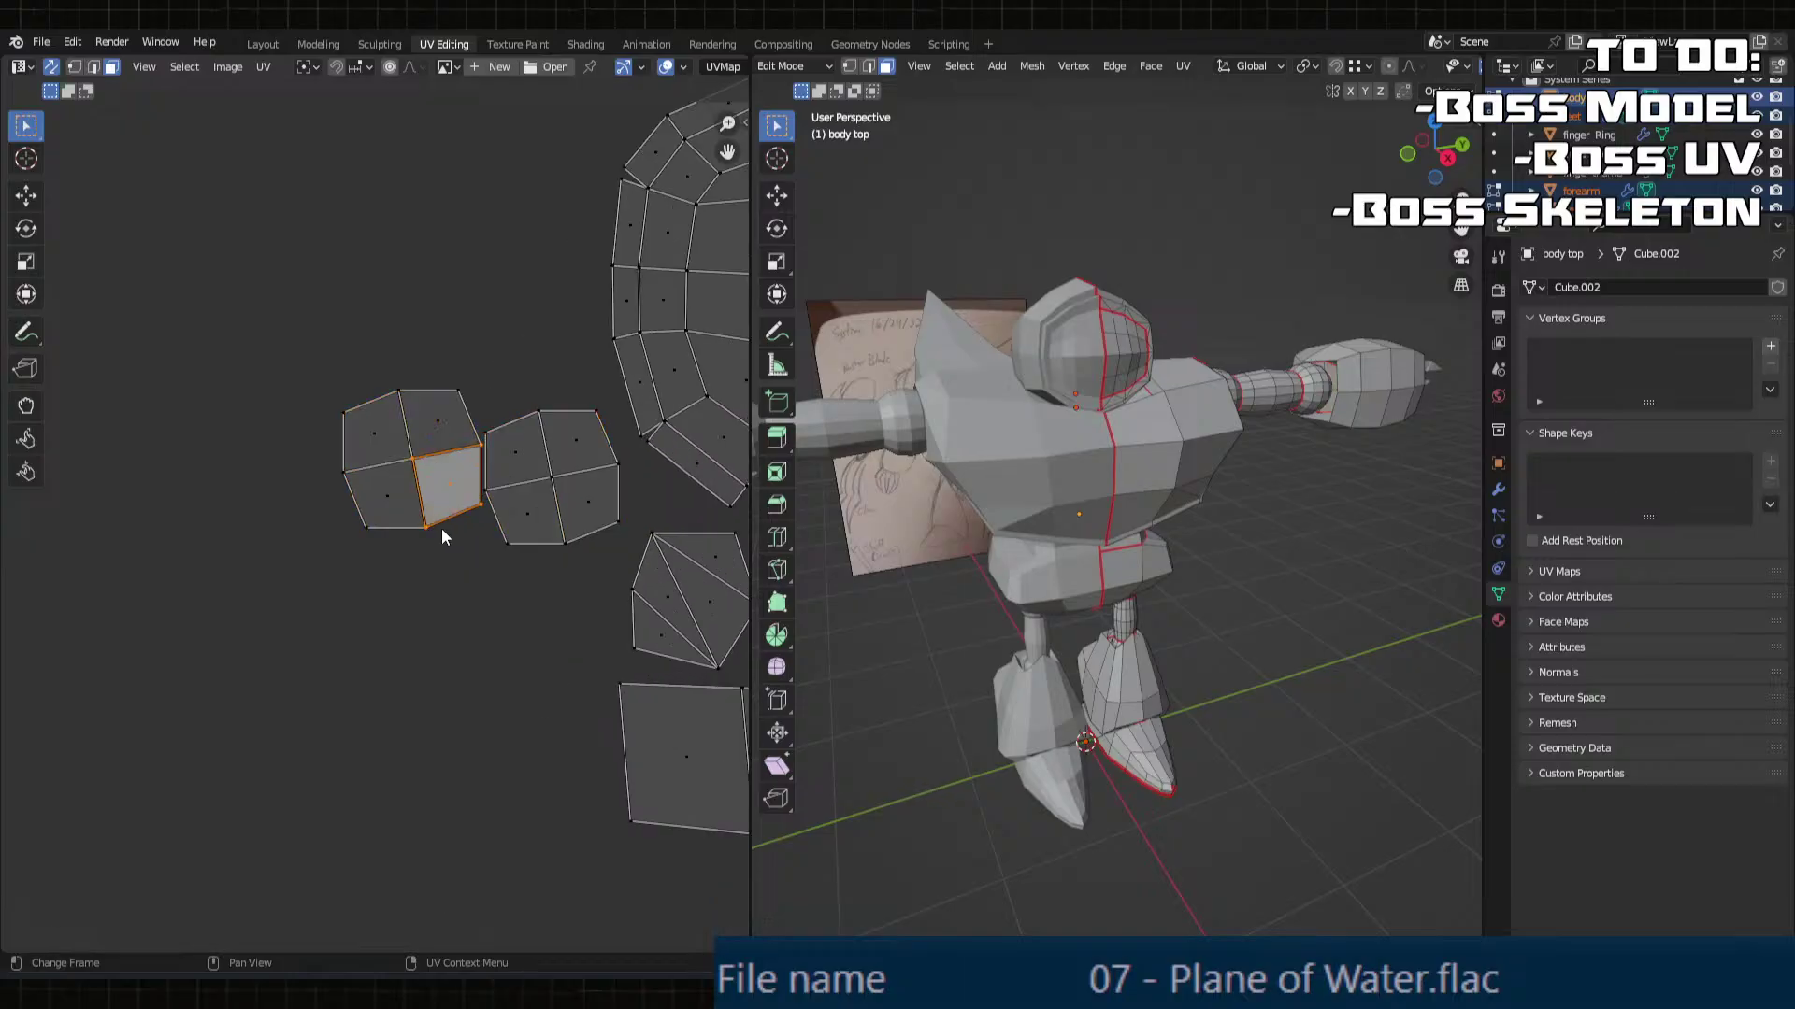
{"action": "key", "text": "ctrl+l"}
{"action": "key", "text": "g"}
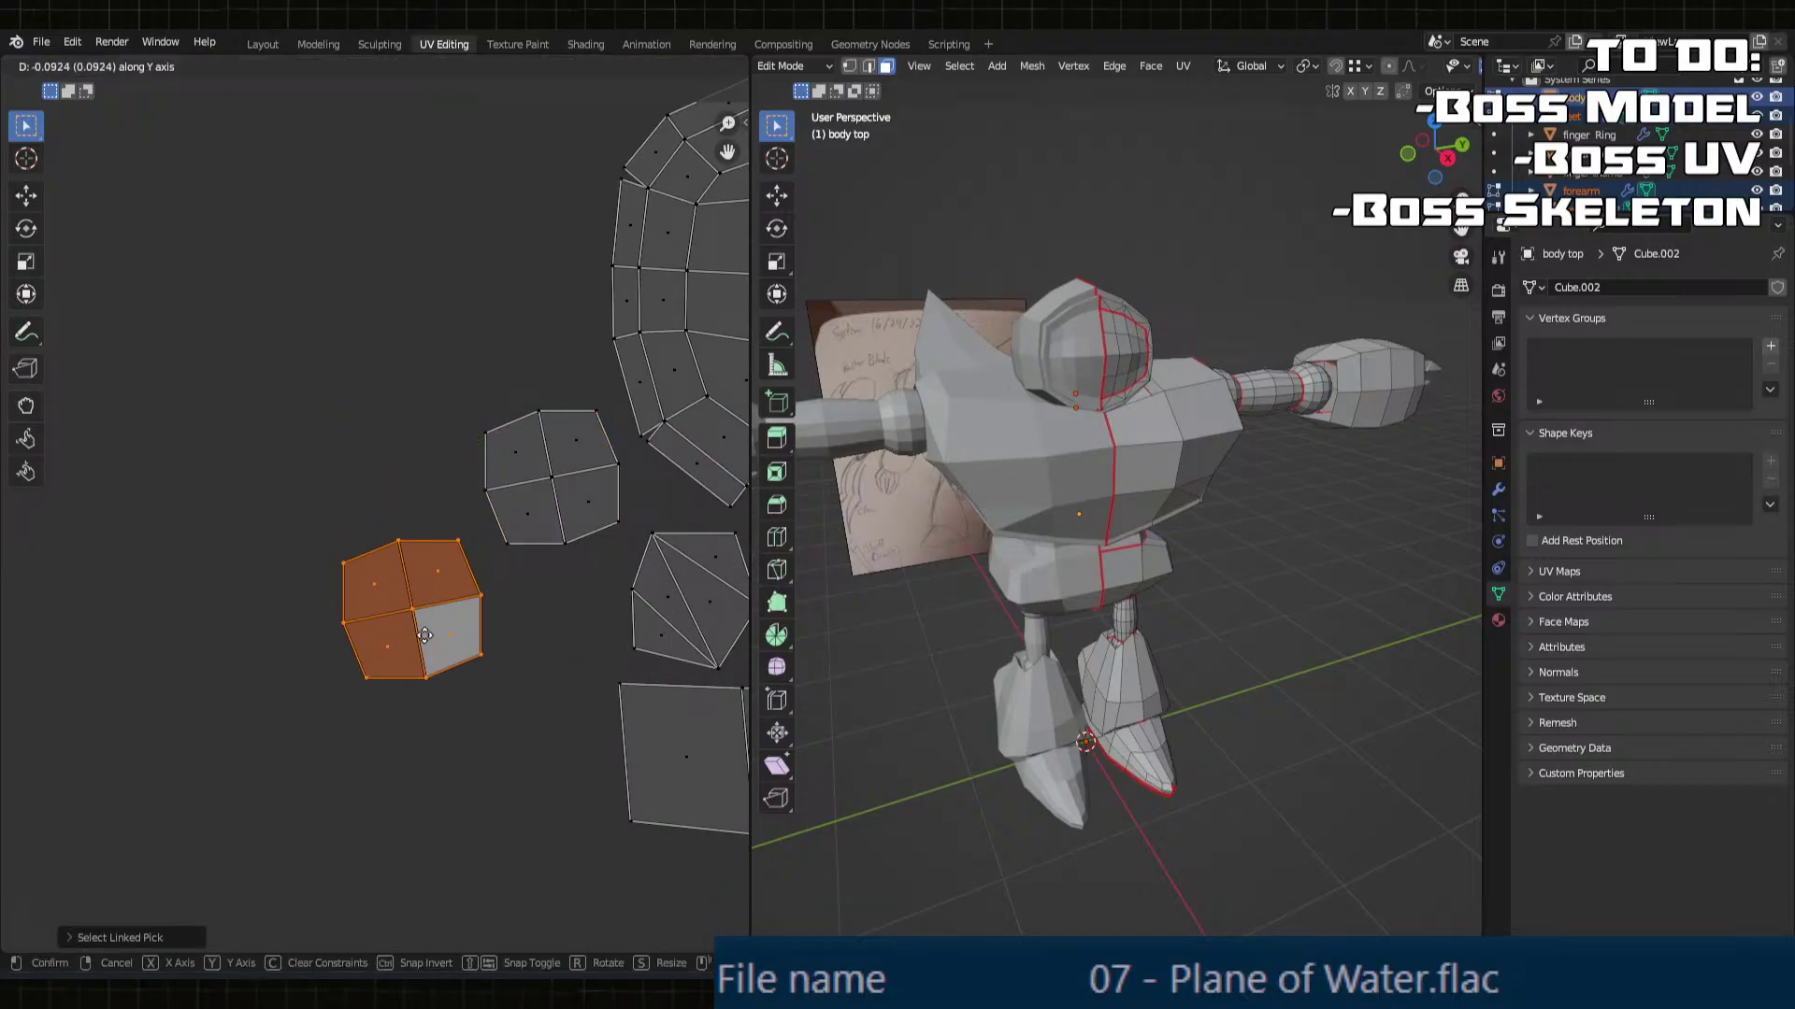
{"action": "key", "text": "x"}
{"action": "left_click", "coordinate": [551, 662]}
{"action": "key", "text": "g"}
{"action": "left_click", "coordinate": [563, 645]}
{"action": "key", "text": "g"}
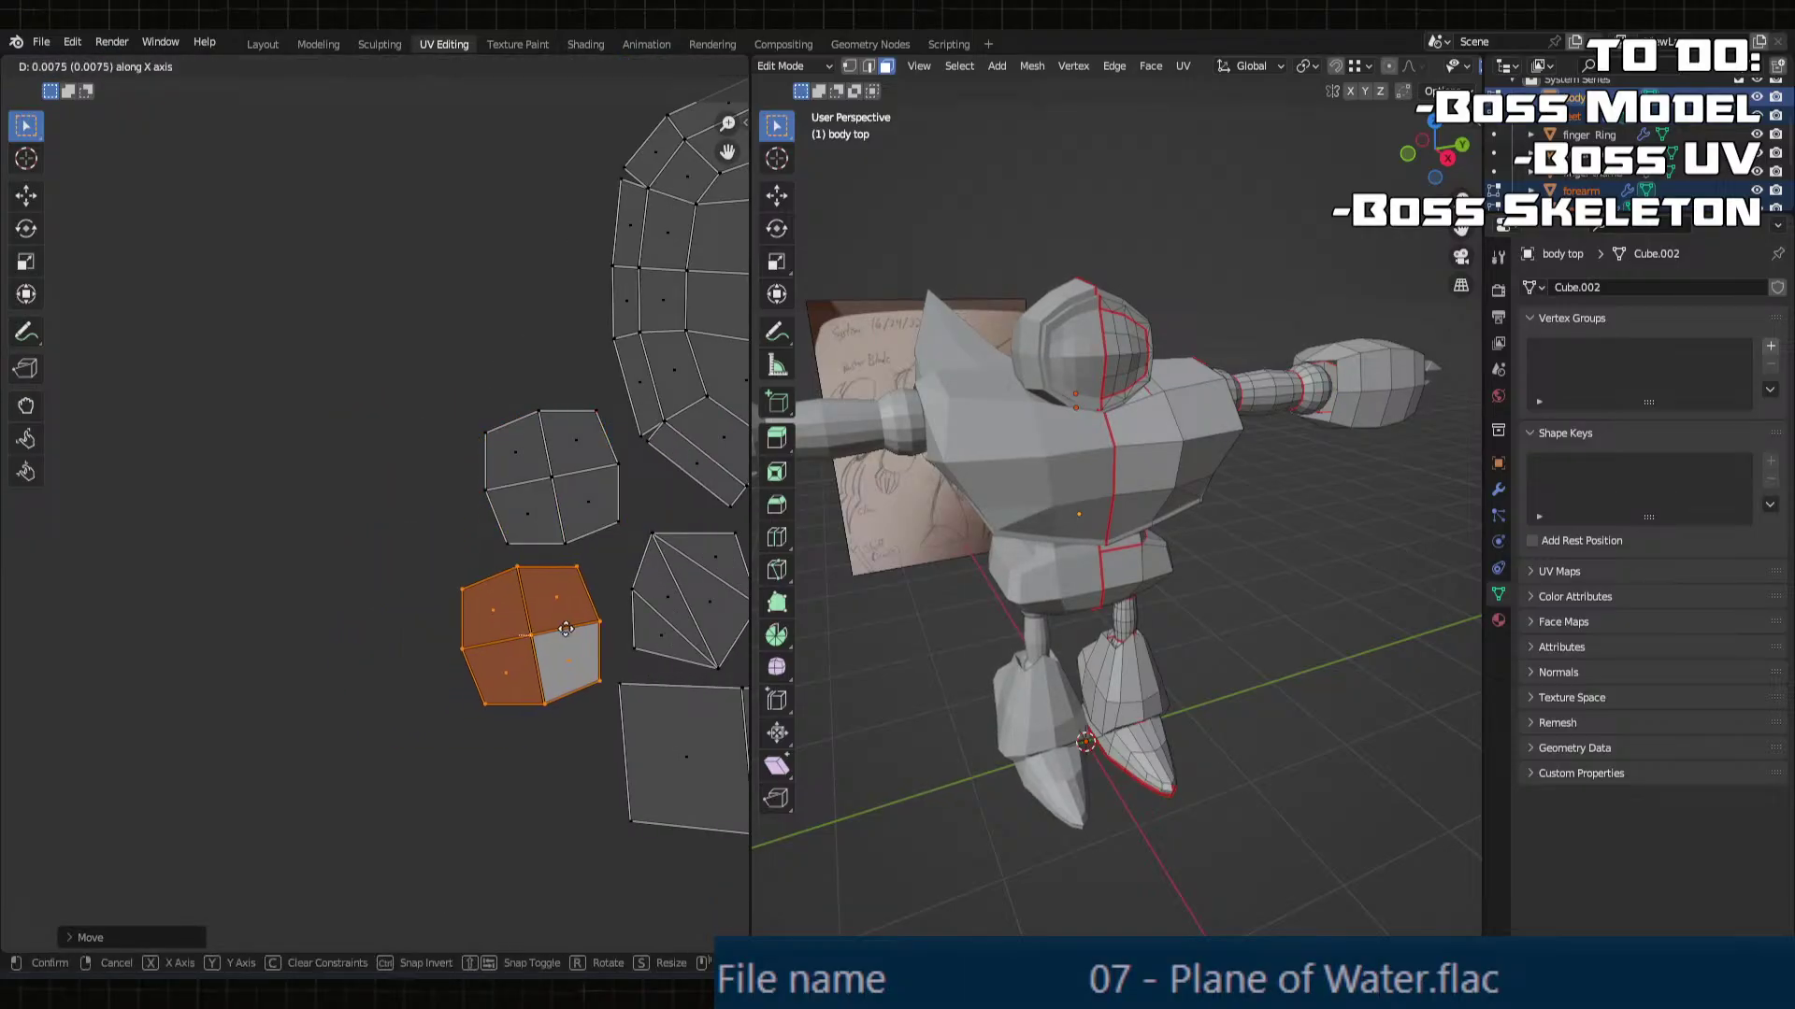
{"action": "left_click", "coordinate": [575, 631]}
Step: Select the foot's tapered island, move it down along Y out of the UV square and fit it beside the large barrel-shaped grid island
{"action": "scroll", "coordinate": [574, 631], "scroll_direction": "down", "scroll_amount": 3}
{"action": "middle_click_drag", "start_coordinate": [919, 551], "coordinate": [1075, 556]}
{"action": "scroll", "coordinate": [387, 527], "scroll_direction": "down", "scroll_amount": 3}
{"action": "scroll", "coordinate": [439, 542], "scroll_direction": "up", "scroll_amount": 1}
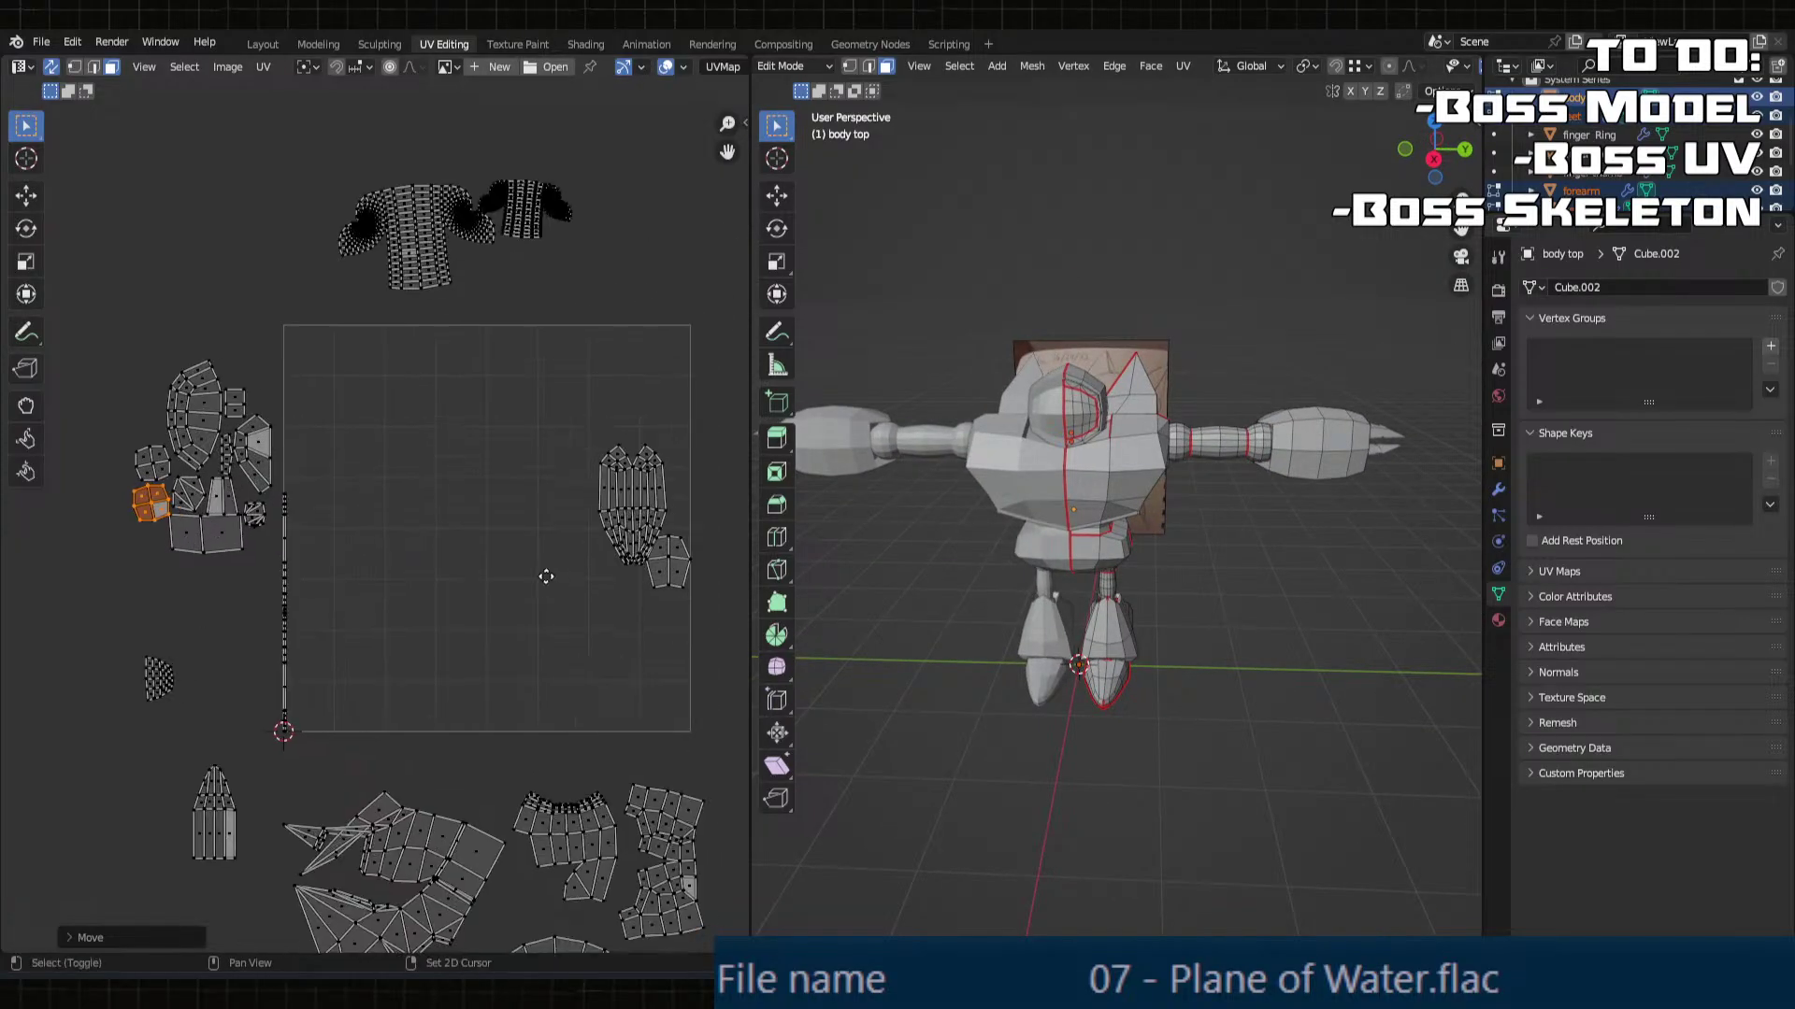
{"action": "middle_click_drag", "start_coordinate": [620, 490], "coordinate": [508, 490]}
{"action": "key", "text": "l"}
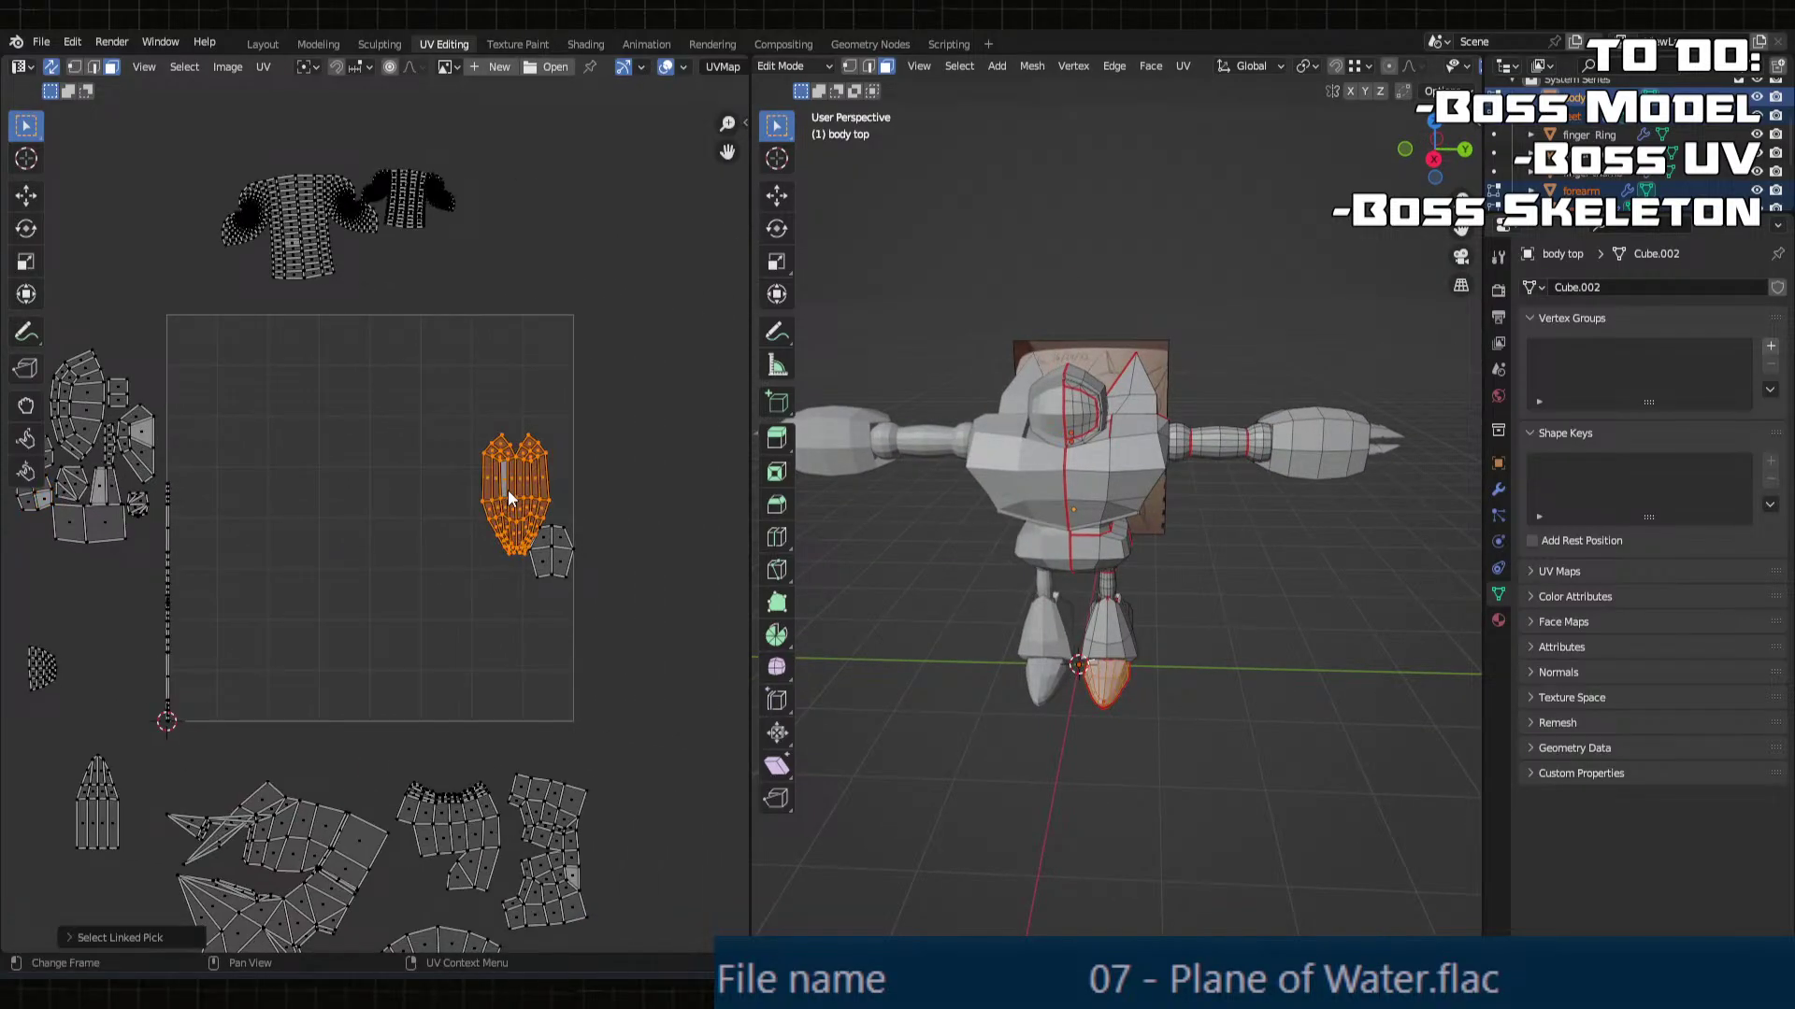
{"action": "left_click_drag", "start_coordinate": [508, 490], "coordinate": [509, 953]}
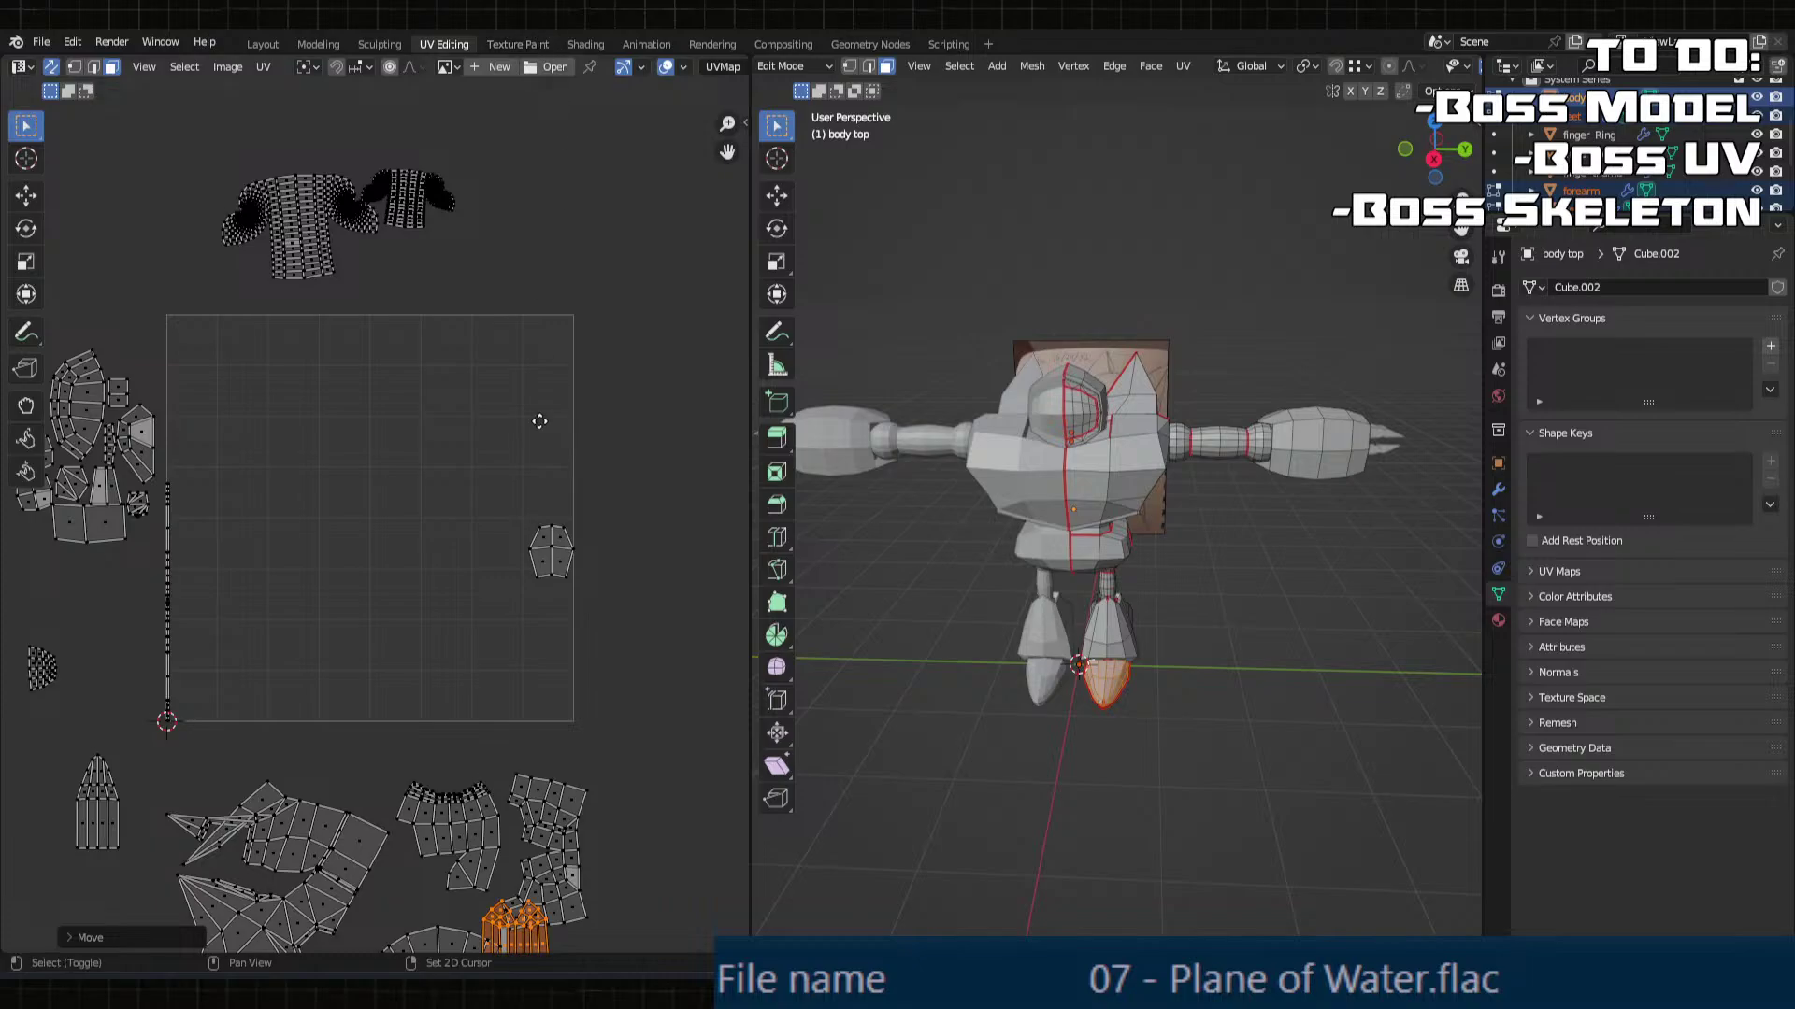
{"action": "middle_click_drag", "start_coordinate": [561, 897], "coordinate": [501, 617]}
{"action": "key", "text": "g"}
{"action": "key", "text": "y"}
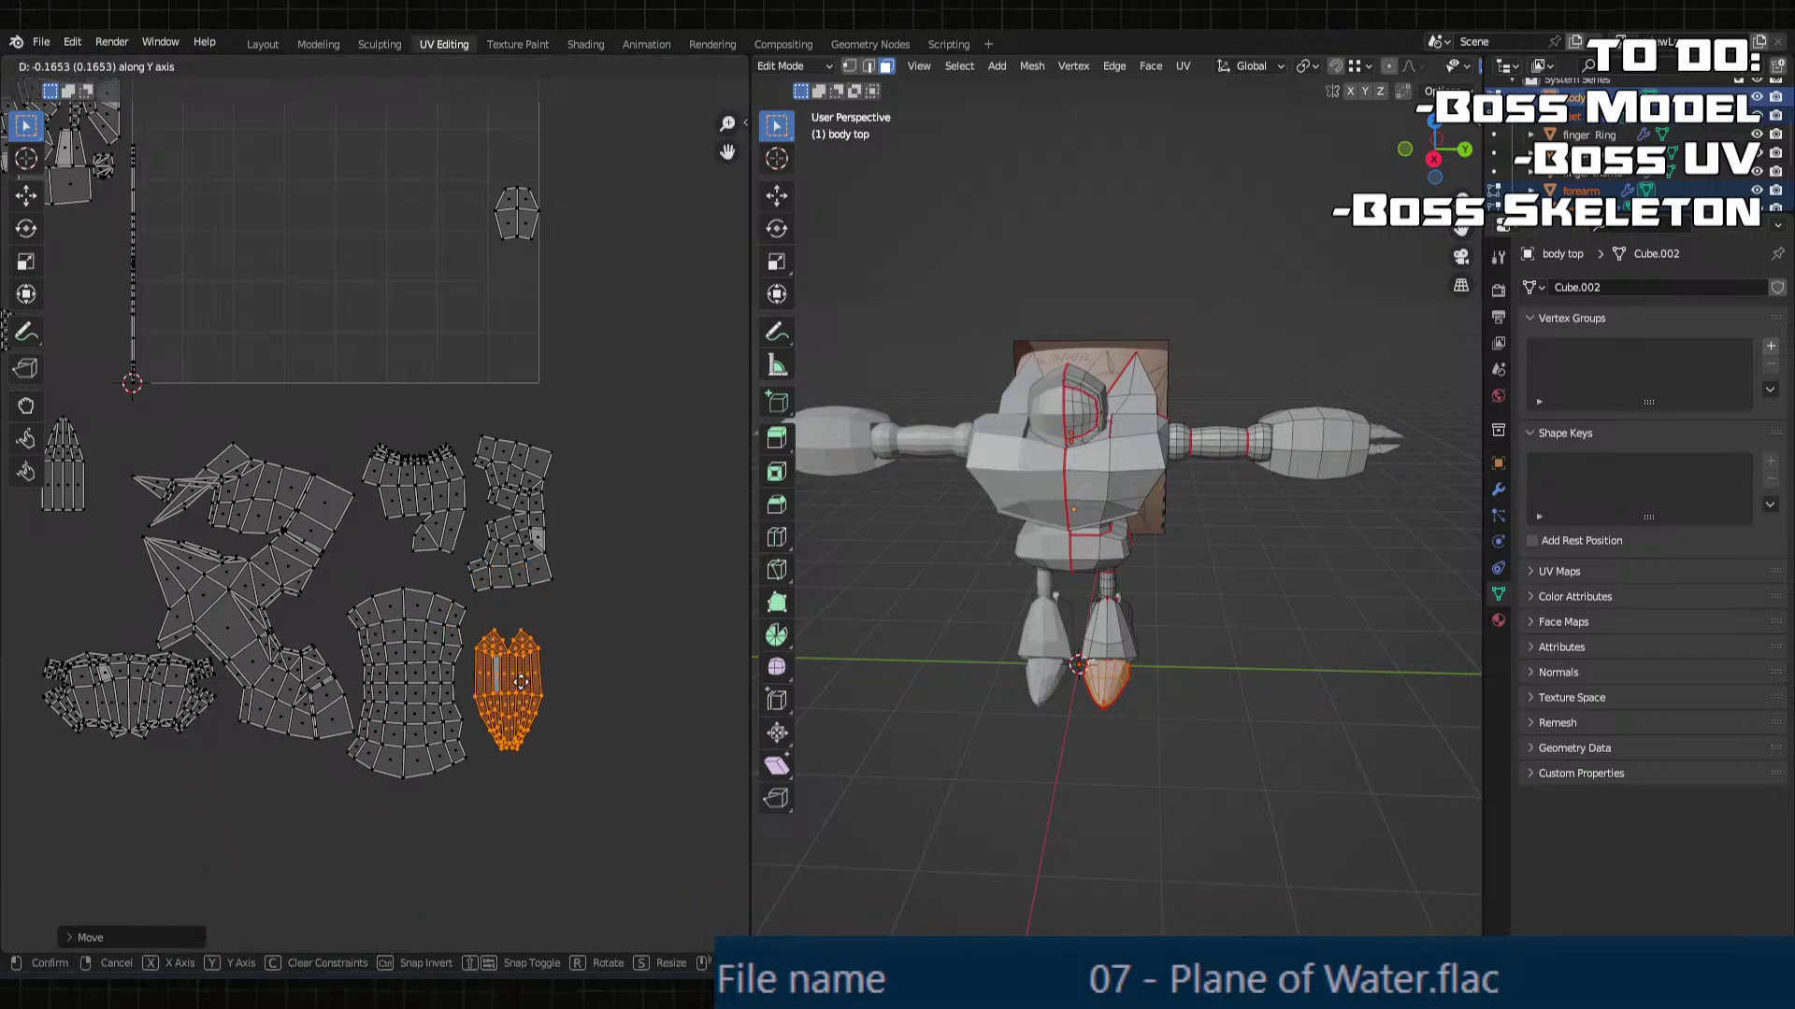
{"action": "left_click", "coordinate": [521, 666]}
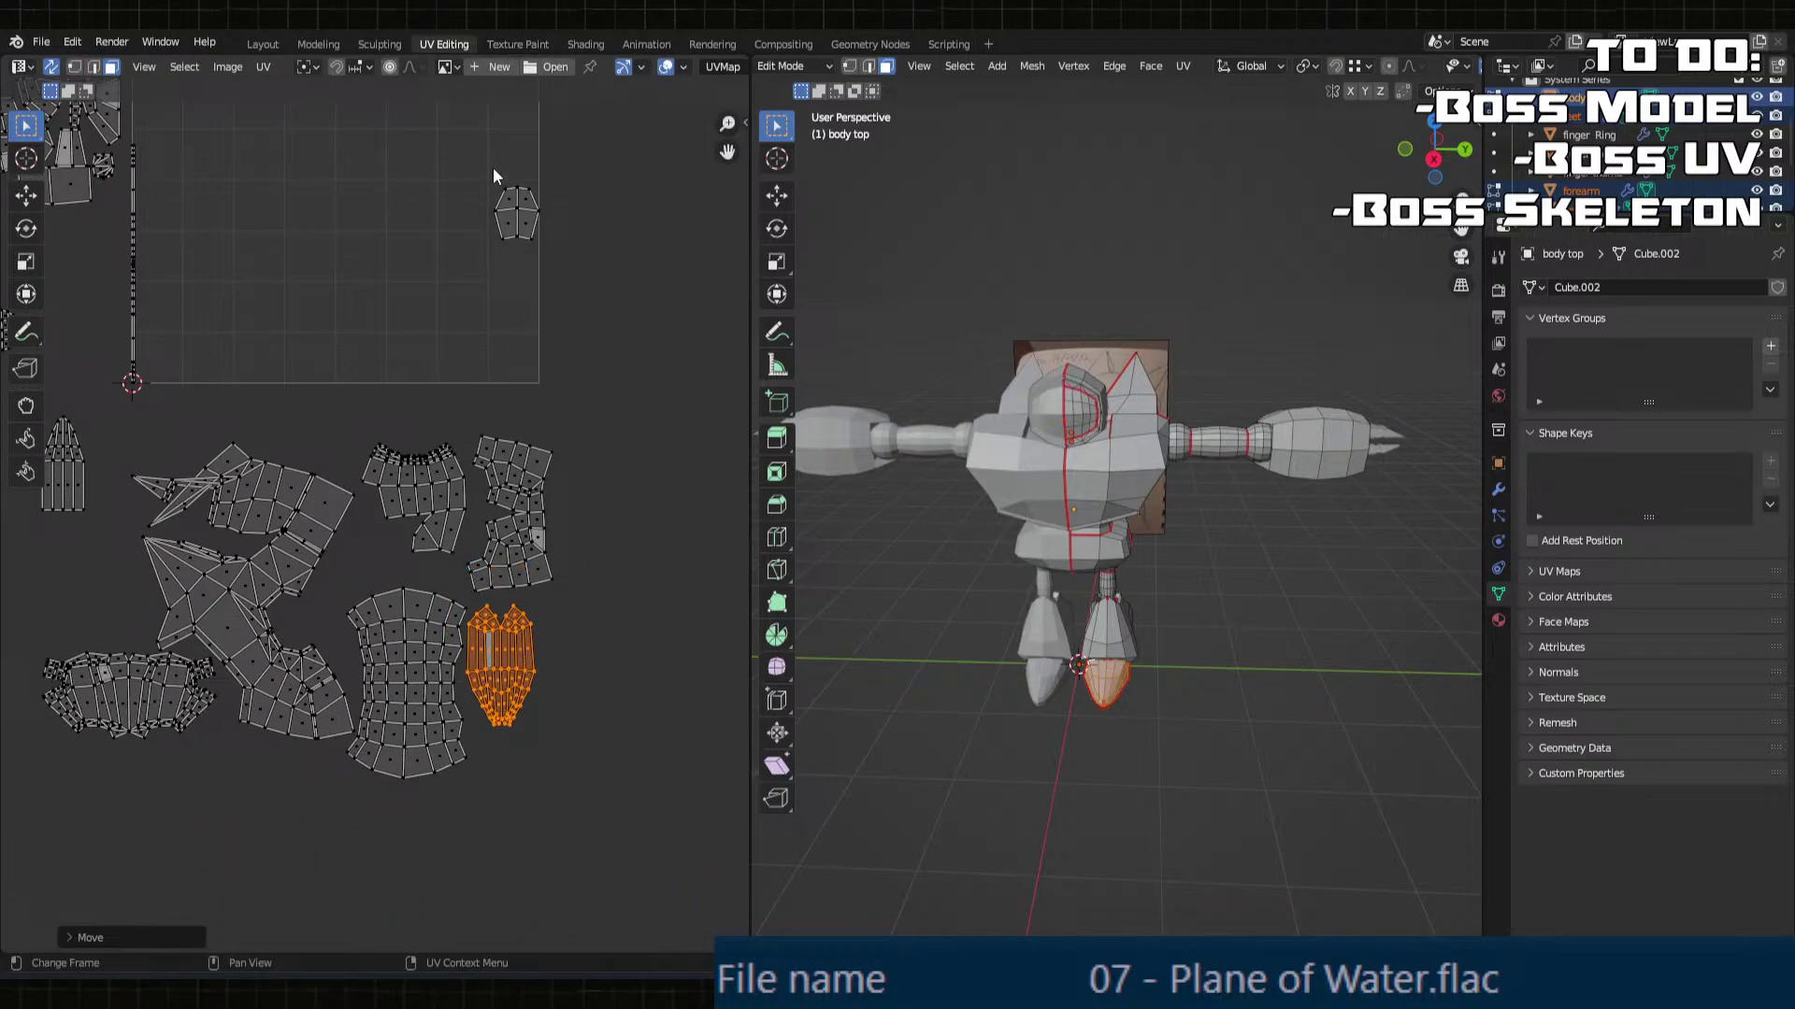
Step: Select the hexagonal island at the UV square's edge, locate it on the model and move it outside the square beside the arm islands
{"action": "left_click_drag", "start_coordinate": [503, 213], "coordinate": [558, 258]}
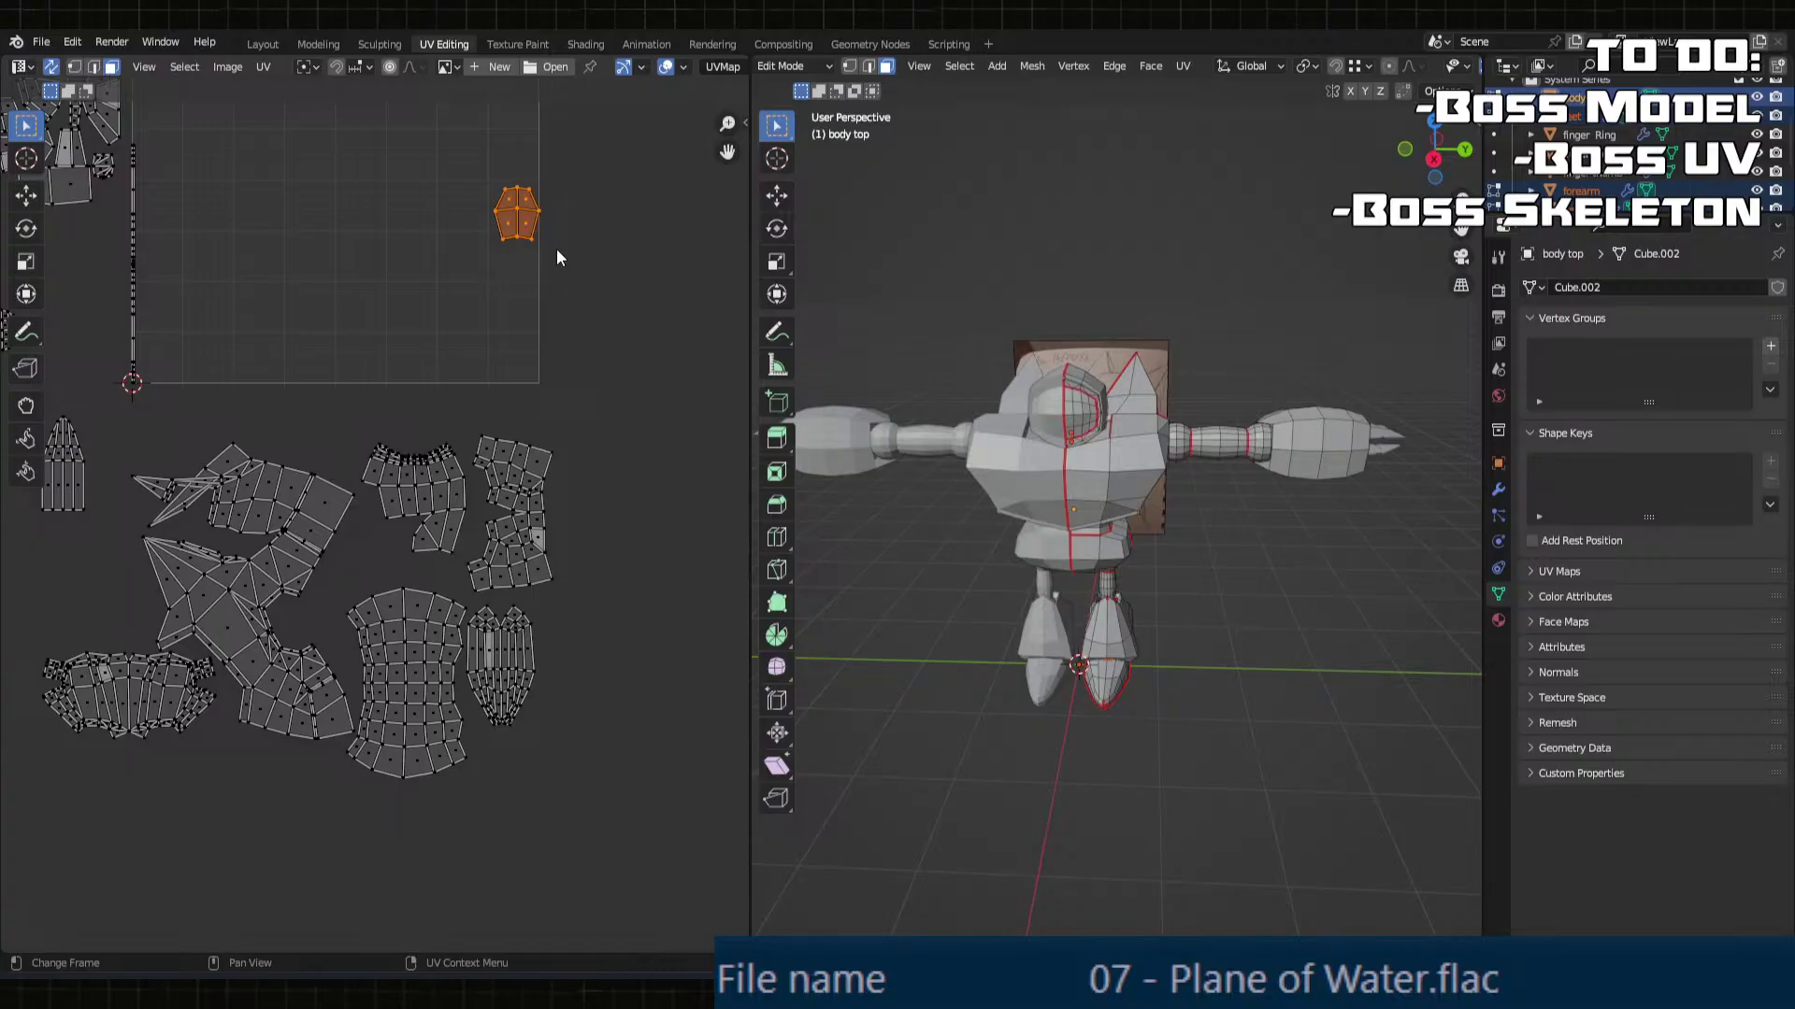
{"action": "key", "text": "KP_Decimal"}
{"action": "middle_click_drag", "start_coordinate": [1258, 505], "coordinate": [1119, 464]}
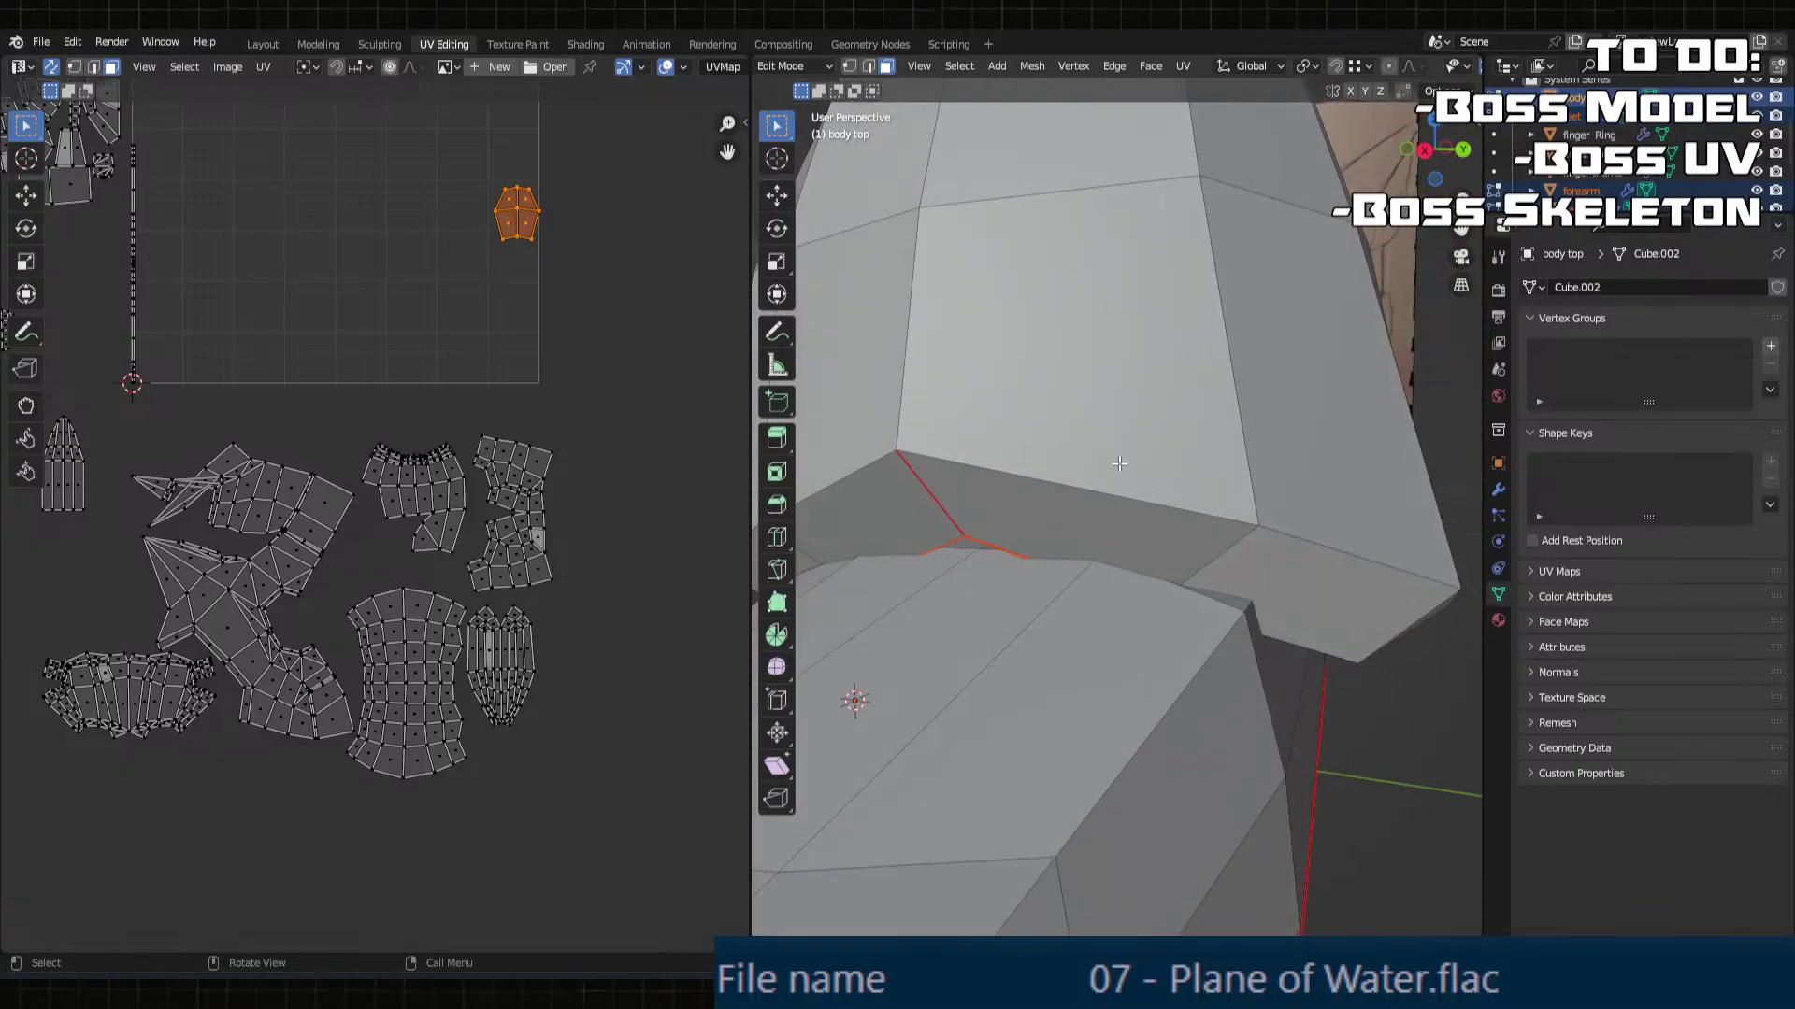
{"action": "middle_click_drag", "start_coordinate": [423, 266], "coordinate": [676, 697]}
{"action": "key", "text": "g"}
{"action": "left_click", "coordinate": [182, 631]}
{"action": "key", "text": "g"}
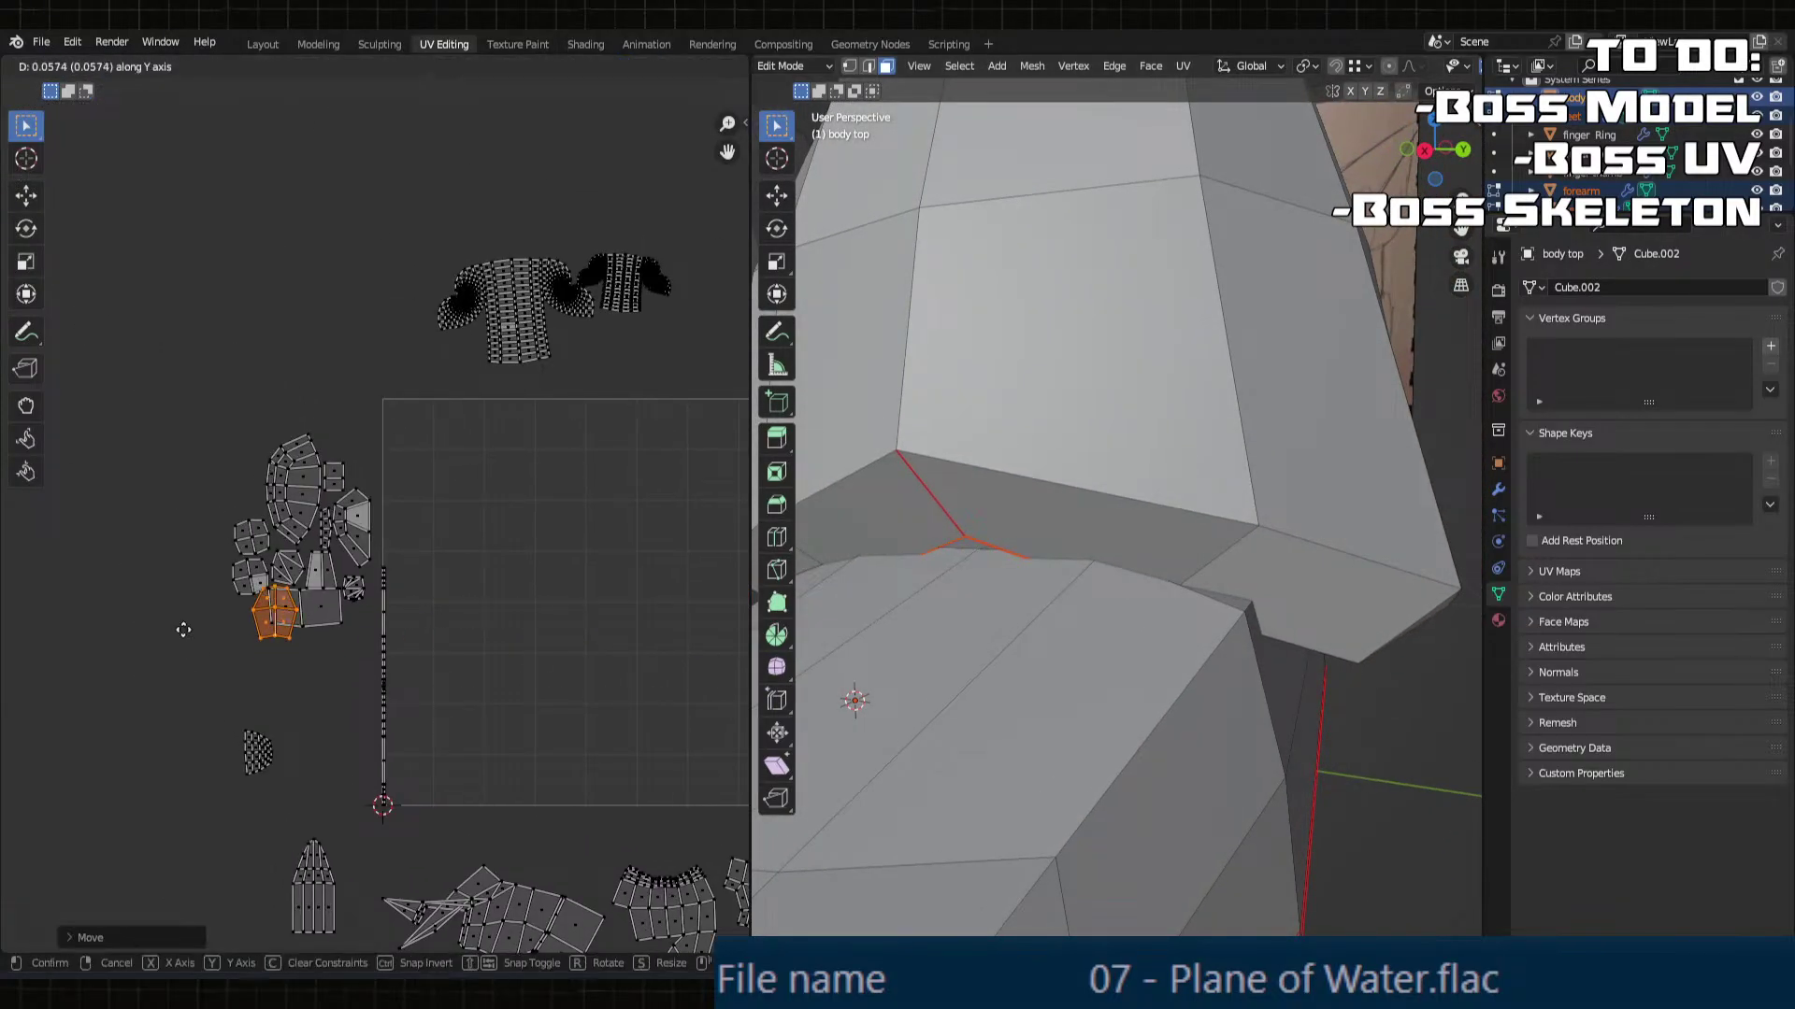
{"action": "left_click", "coordinate": [188, 492]}
{"action": "key", "text": "g"}
{"action": "left_click", "coordinate": [149, 516]}
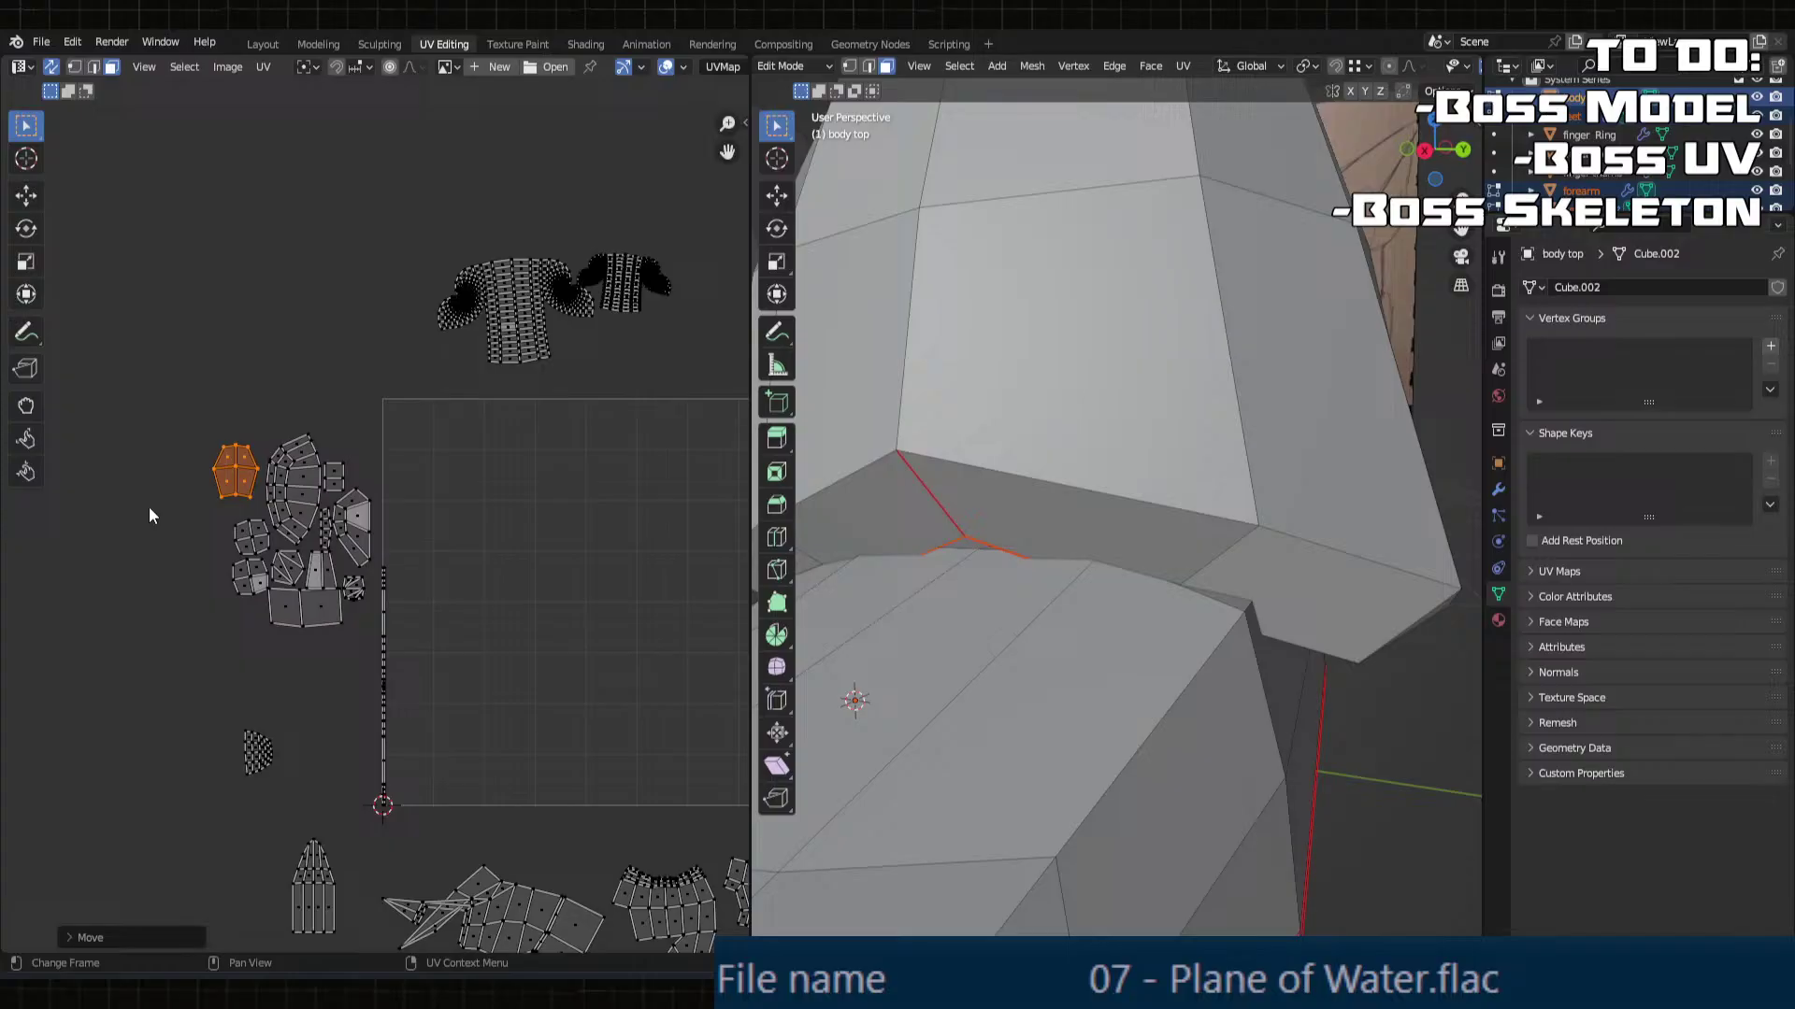
Step: Nudge the hexagonal island along Y and X to line it up beside the tall curved arm island
{"action": "key", "text": "g"}
{"action": "key", "text": "y"}
{"action": "left_click", "coordinate": [193, 527]}
{"action": "key", "text": "g"}
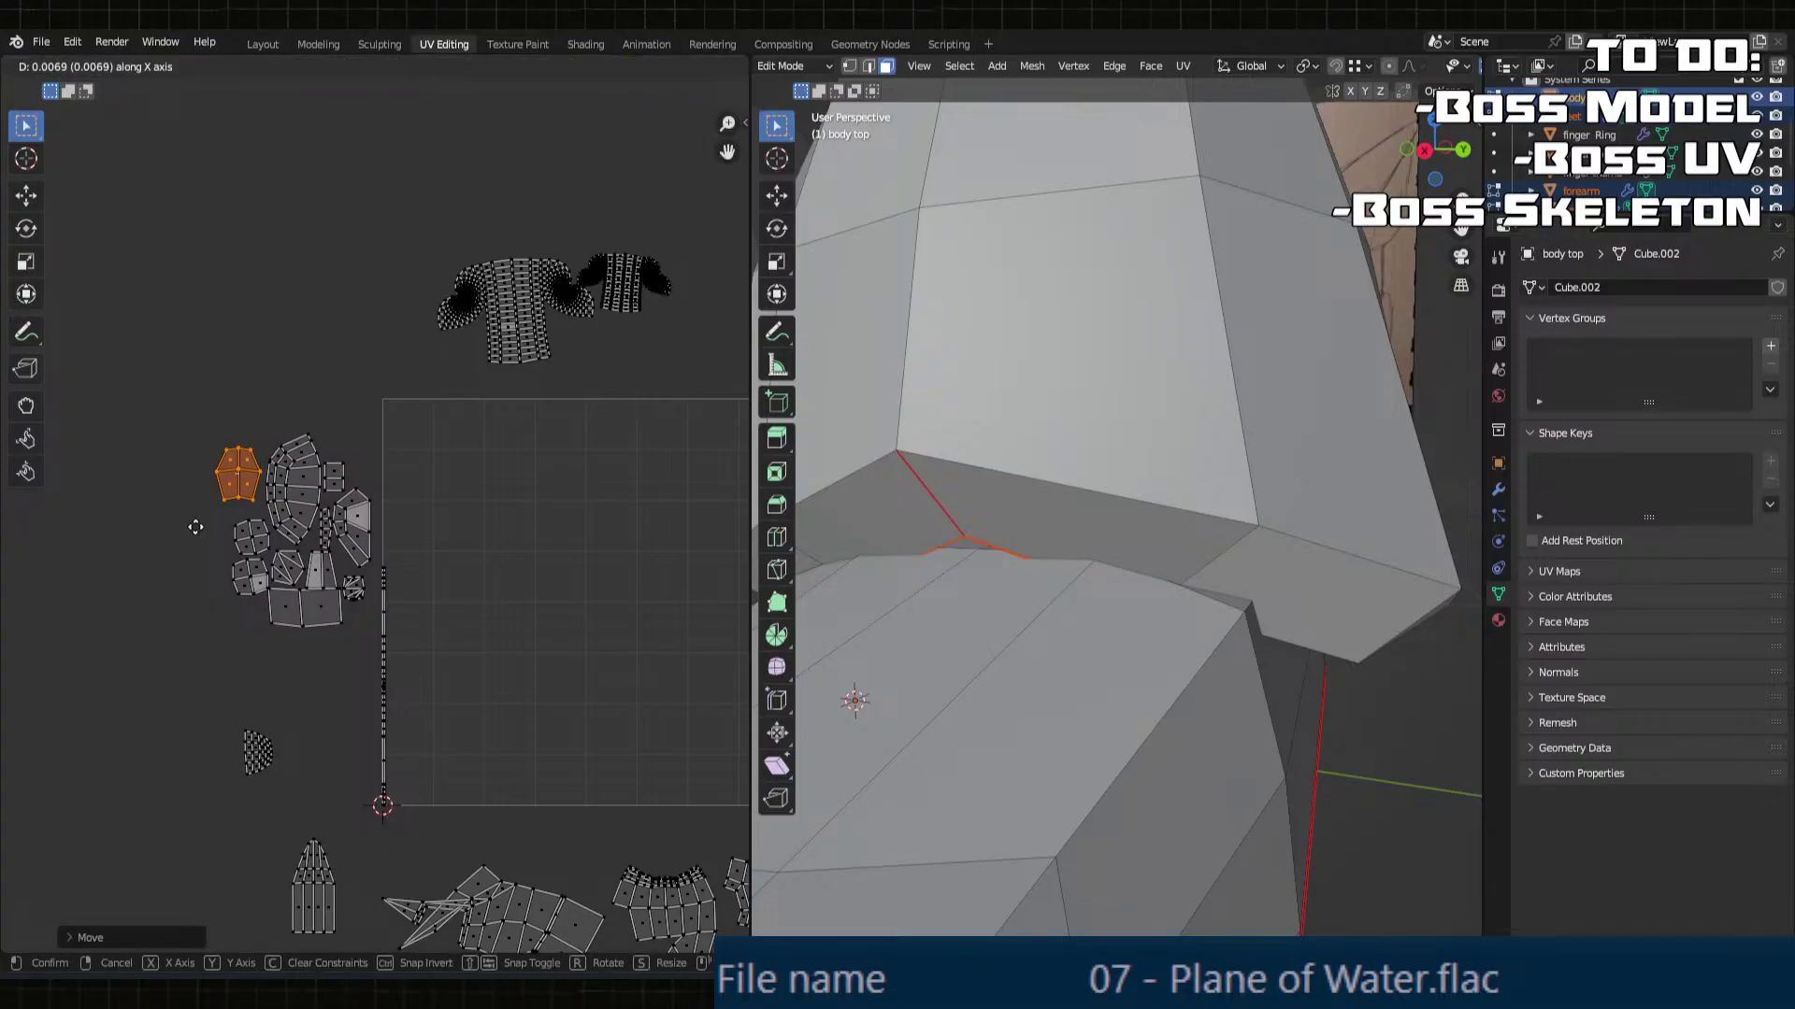
{"action": "left_click", "coordinate": [399, 608]}
Step: Select the whole cluster of small arm islands and move it along X and Y into the UV square's upper corner nearest the origin side
{"action": "scroll", "coordinate": [398, 608], "scroll_direction": "up", "scroll_amount": 1}
{"action": "left_click_drag", "start_coordinate": [142, 337], "coordinate": [383, 672]}
{"action": "key", "text": "g"}
{"action": "key", "text": "x"}
{"action": "left_click", "coordinate": [595, 669]}
{"action": "key", "text": "g"}
{"action": "key", "text": "y"}
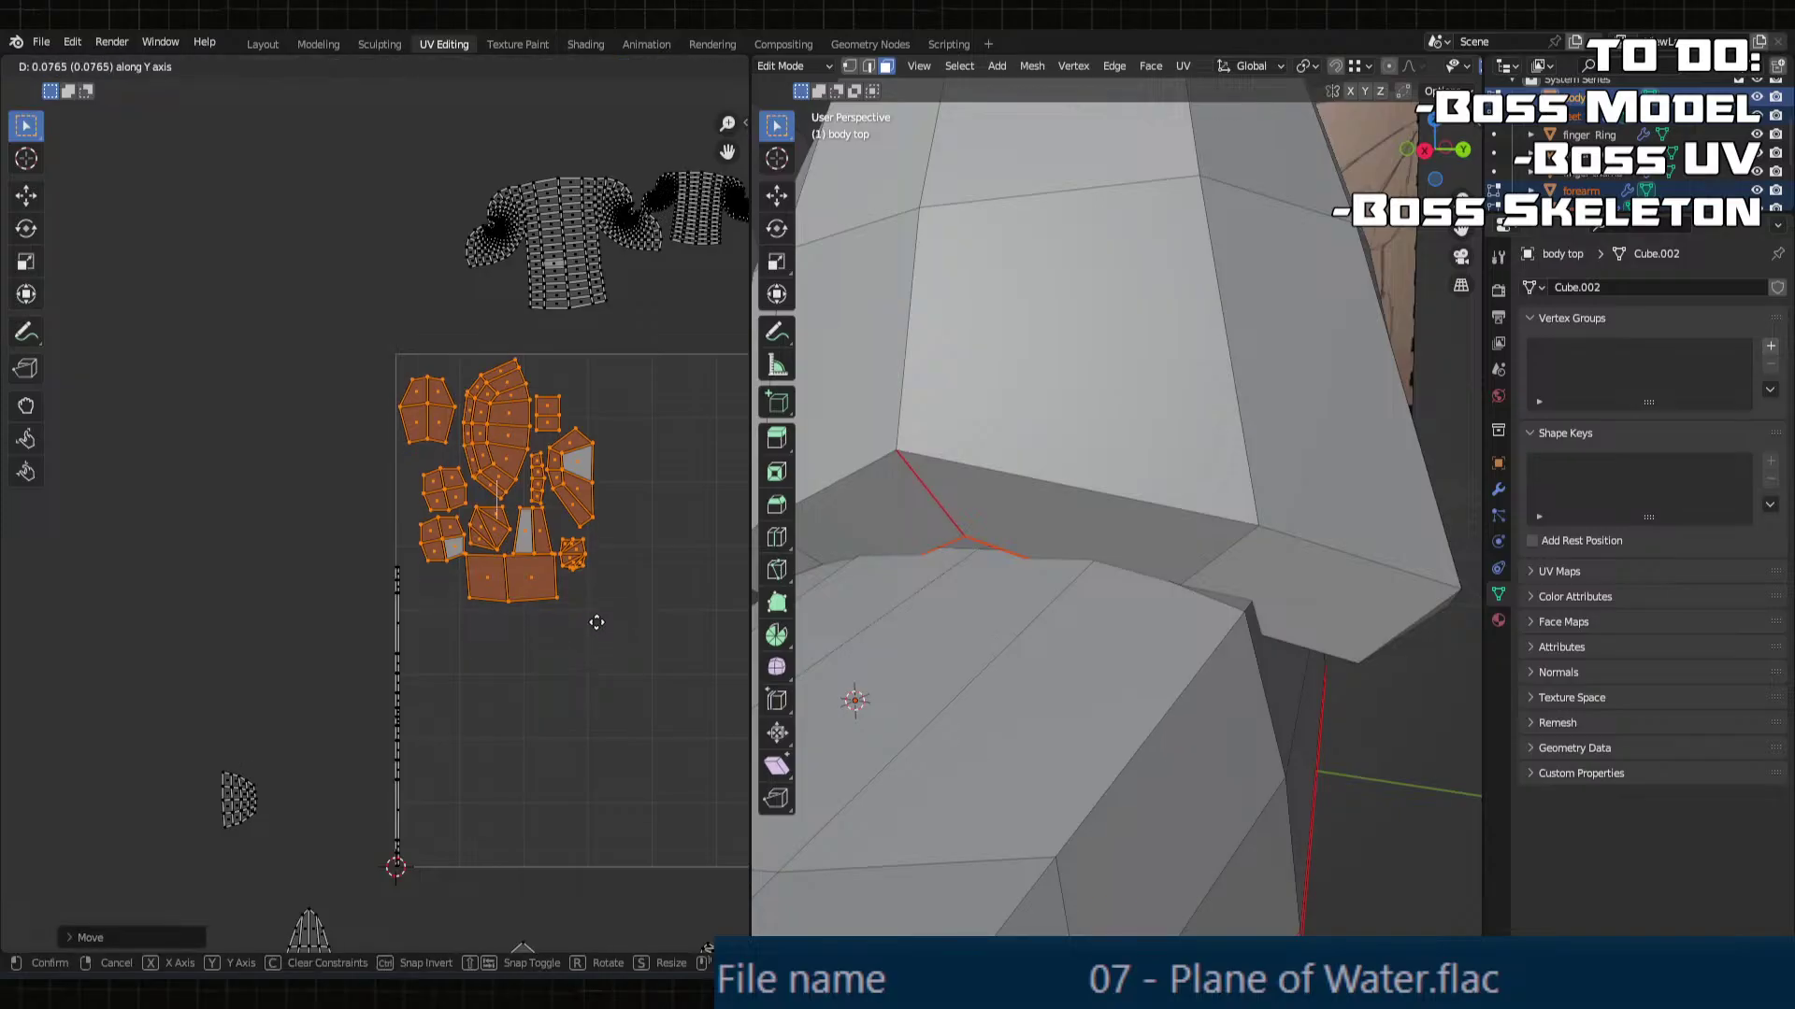
{"action": "left_click", "coordinate": [596, 621]}
{"action": "scroll", "coordinate": [596, 621], "scroll_direction": "up", "scroll_amount": 2}
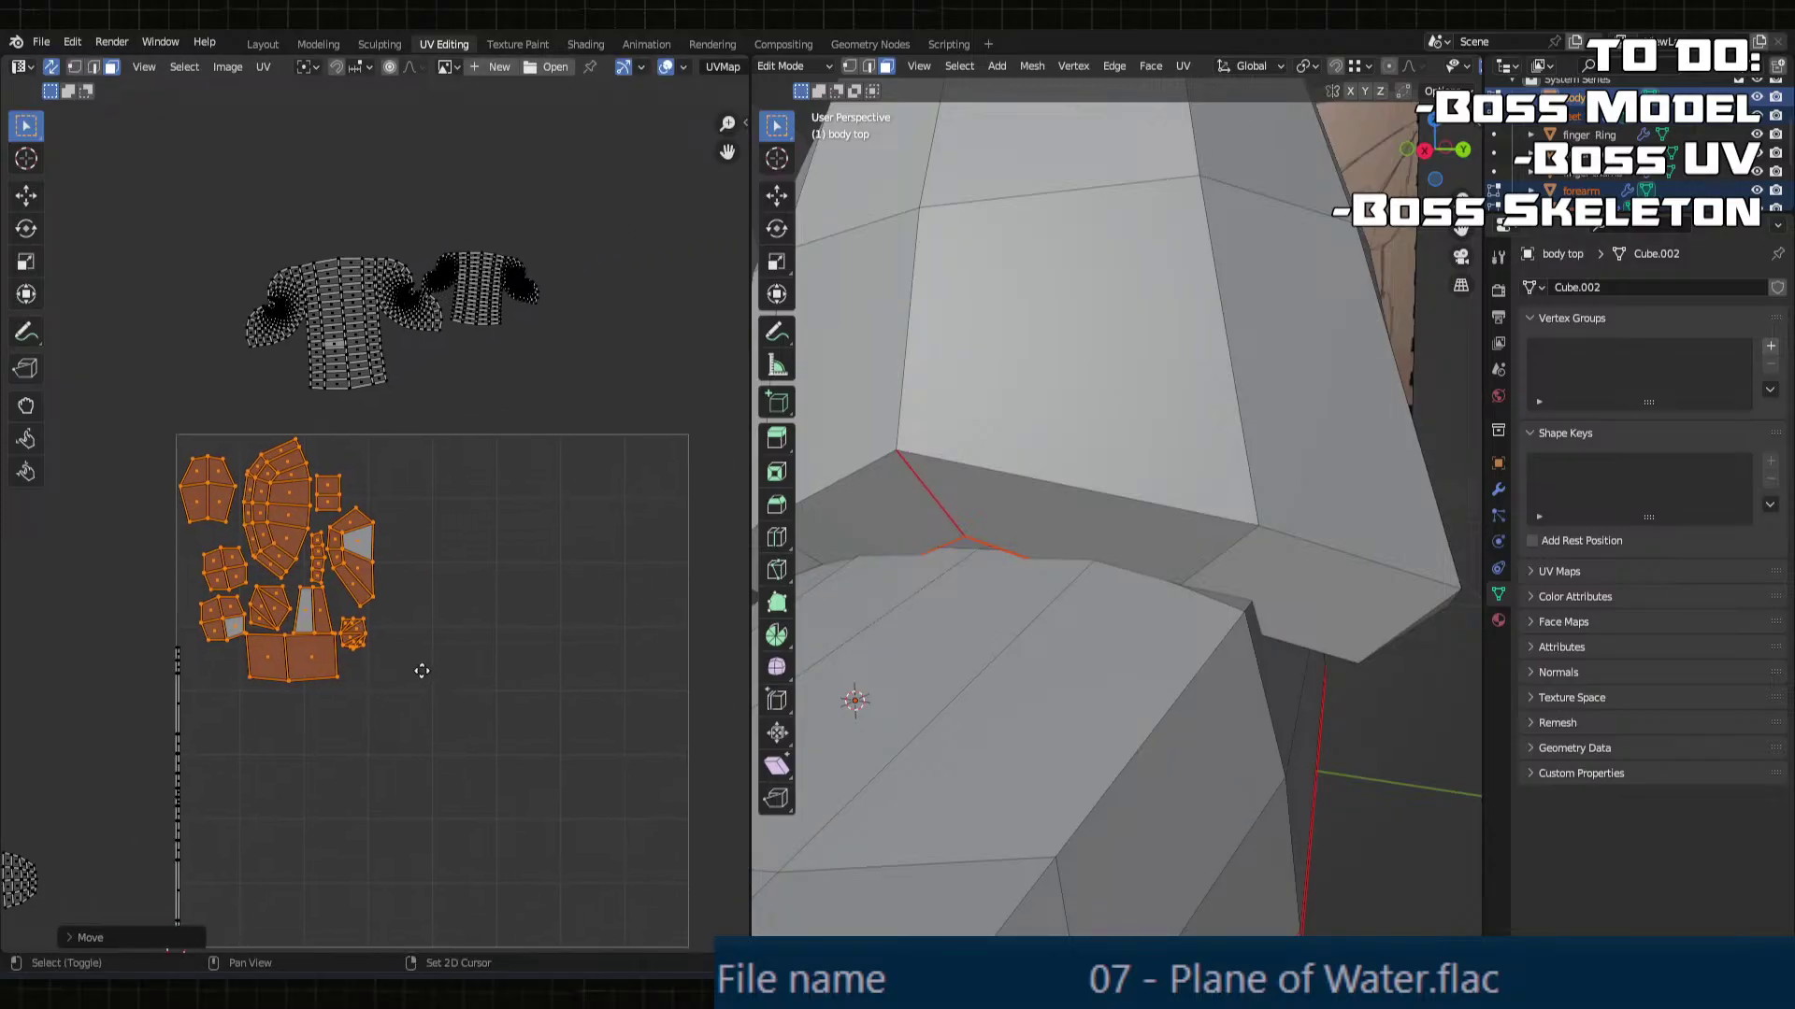
Step: Select the two shirt-shaped islands above the UV square and fit them into its free upper corner beside the arm cluster
{"action": "left_click_drag", "start_coordinate": [176, 182], "coordinate": [586, 417]}
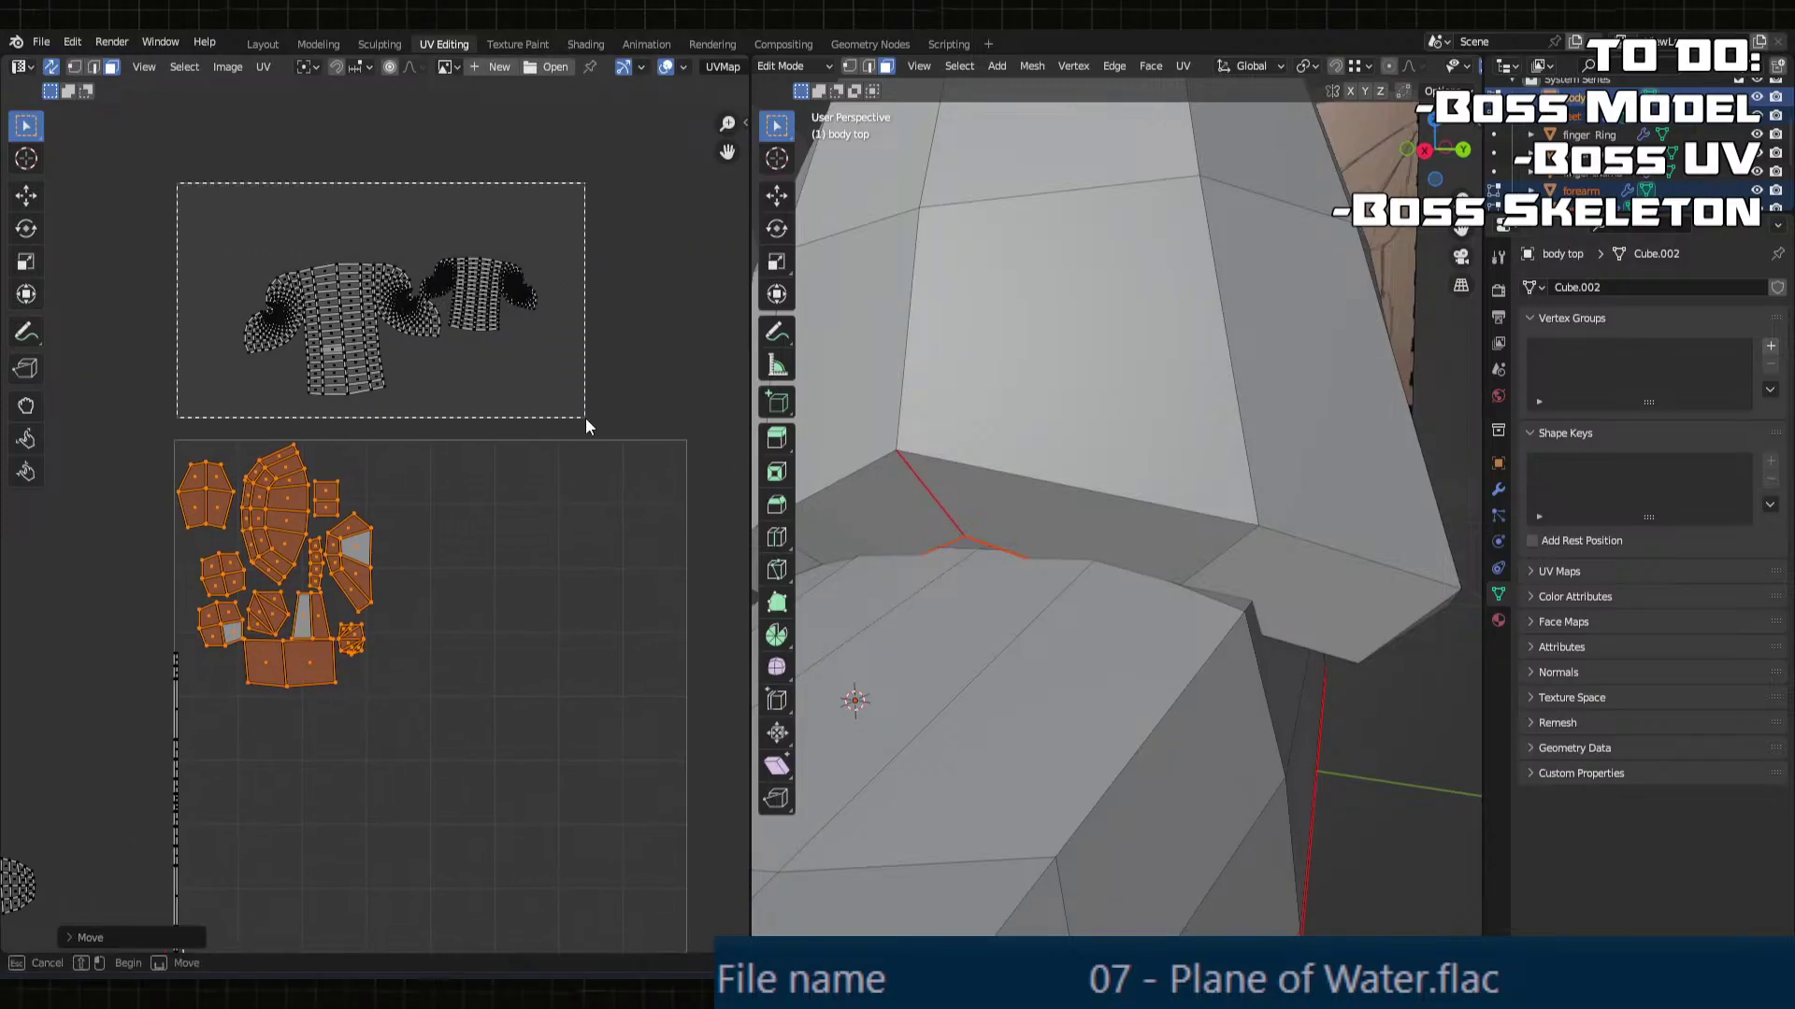
{"action": "left_click", "coordinate": [676, 421]}
{"action": "key", "text": "g"}
{"action": "left_click", "coordinate": [680, 622]}
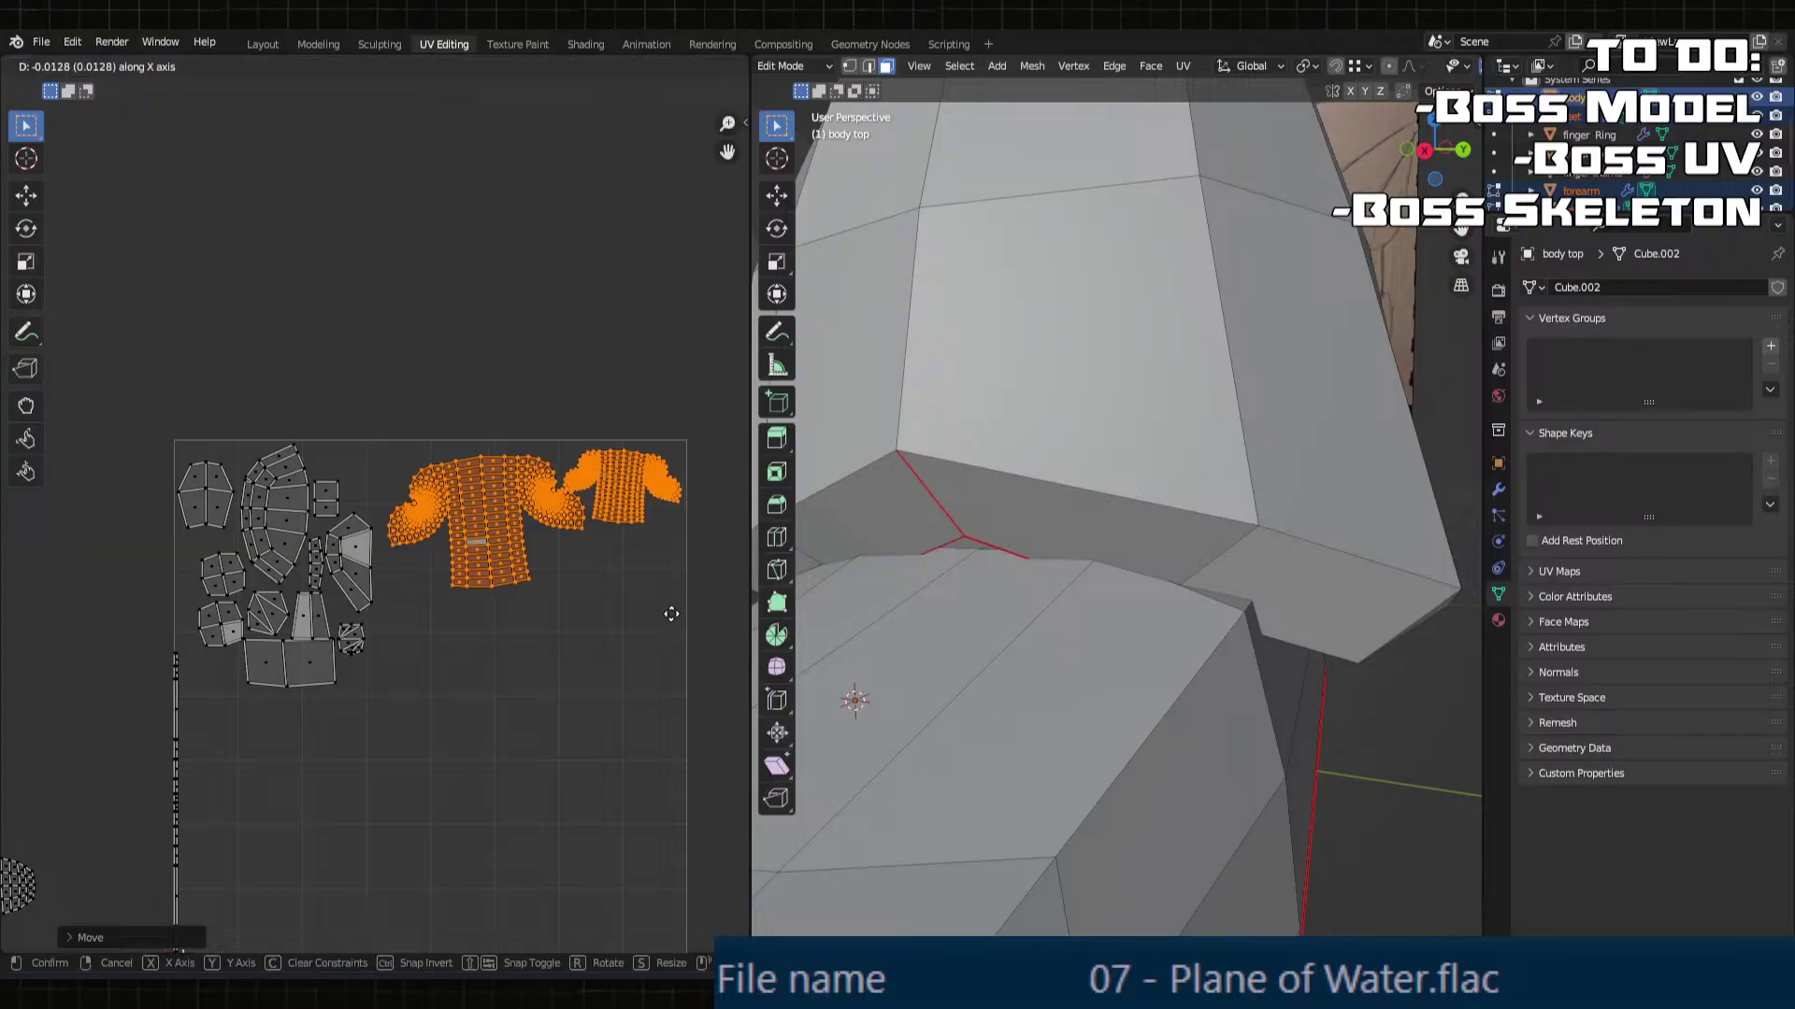
{"action": "key", "text": "g"}
{"action": "key", "text": "y"}
{"action": "left_click", "coordinate": [679, 601]}
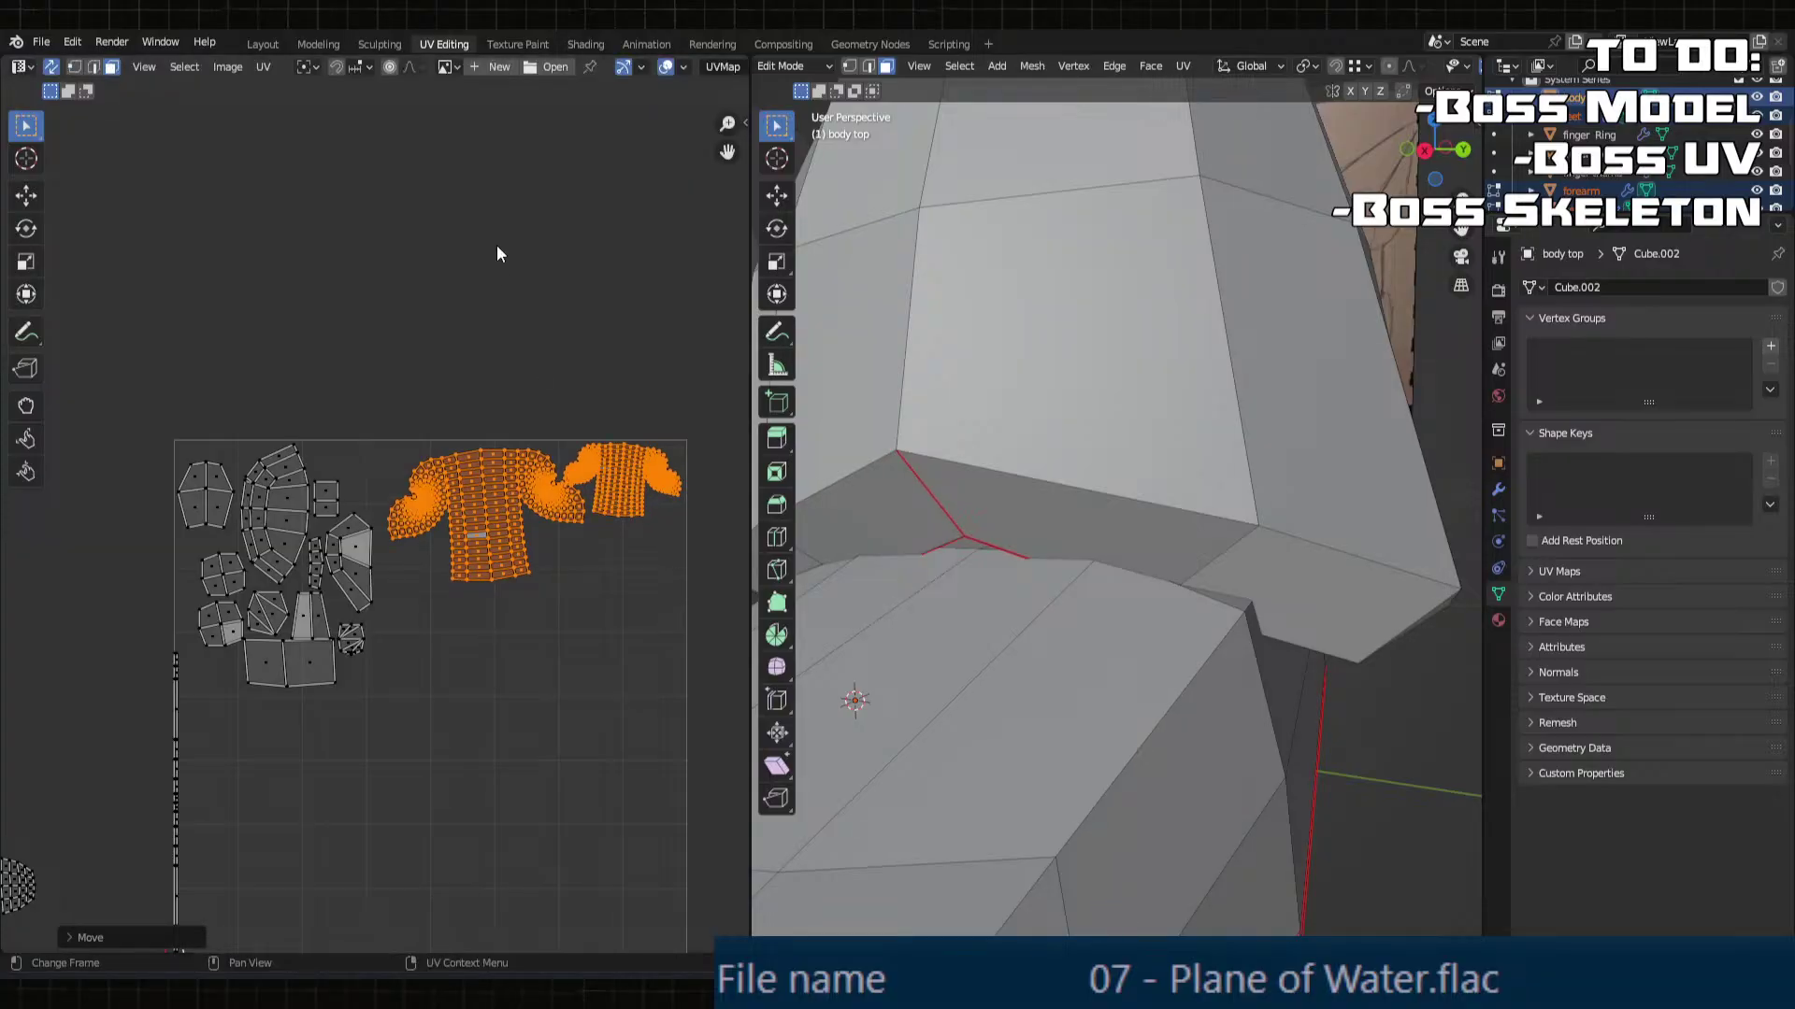
{"action": "key", "text": "alt+a"}
Step: Select the whole pointed finger-like island below the UV square and move it into the square beneath the arm cluster
{"action": "scroll", "coordinate": [549, 543], "scroll_direction": "down", "scroll_amount": 4}
{"action": "scroll", "coordinate": [495, 496], "scroll_direction": "up", "scroll_amount": 2}
{"action": "scroll", "coordinate": [280, 655], "scroll_direction": "up", "scroll_amount": 1}
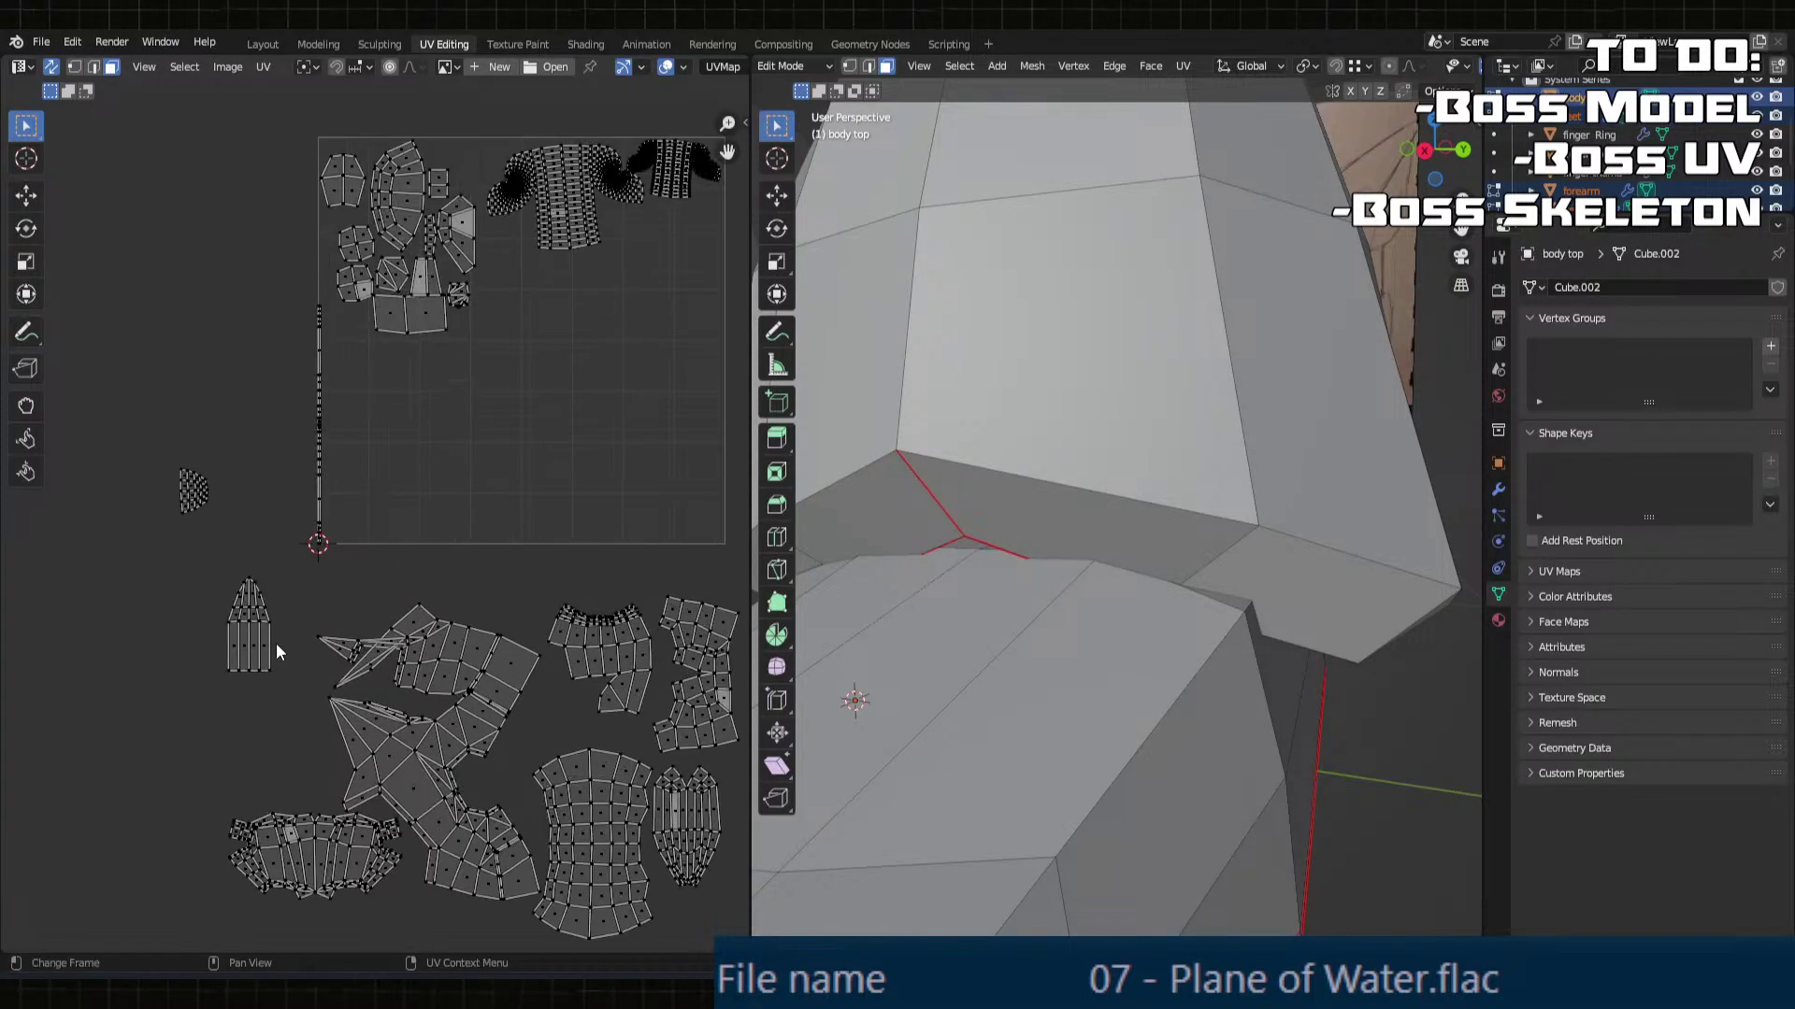
{"action": "left_click_drag", "start_coordinate": [157, 427], "coordinate": [231, 569]}
{"action": "left_click", "coordinate": [247, 554]}
{"action": "scroll", "coordinate": [391, 688], "scroll_direction": "down", "scroll_amount": 3}
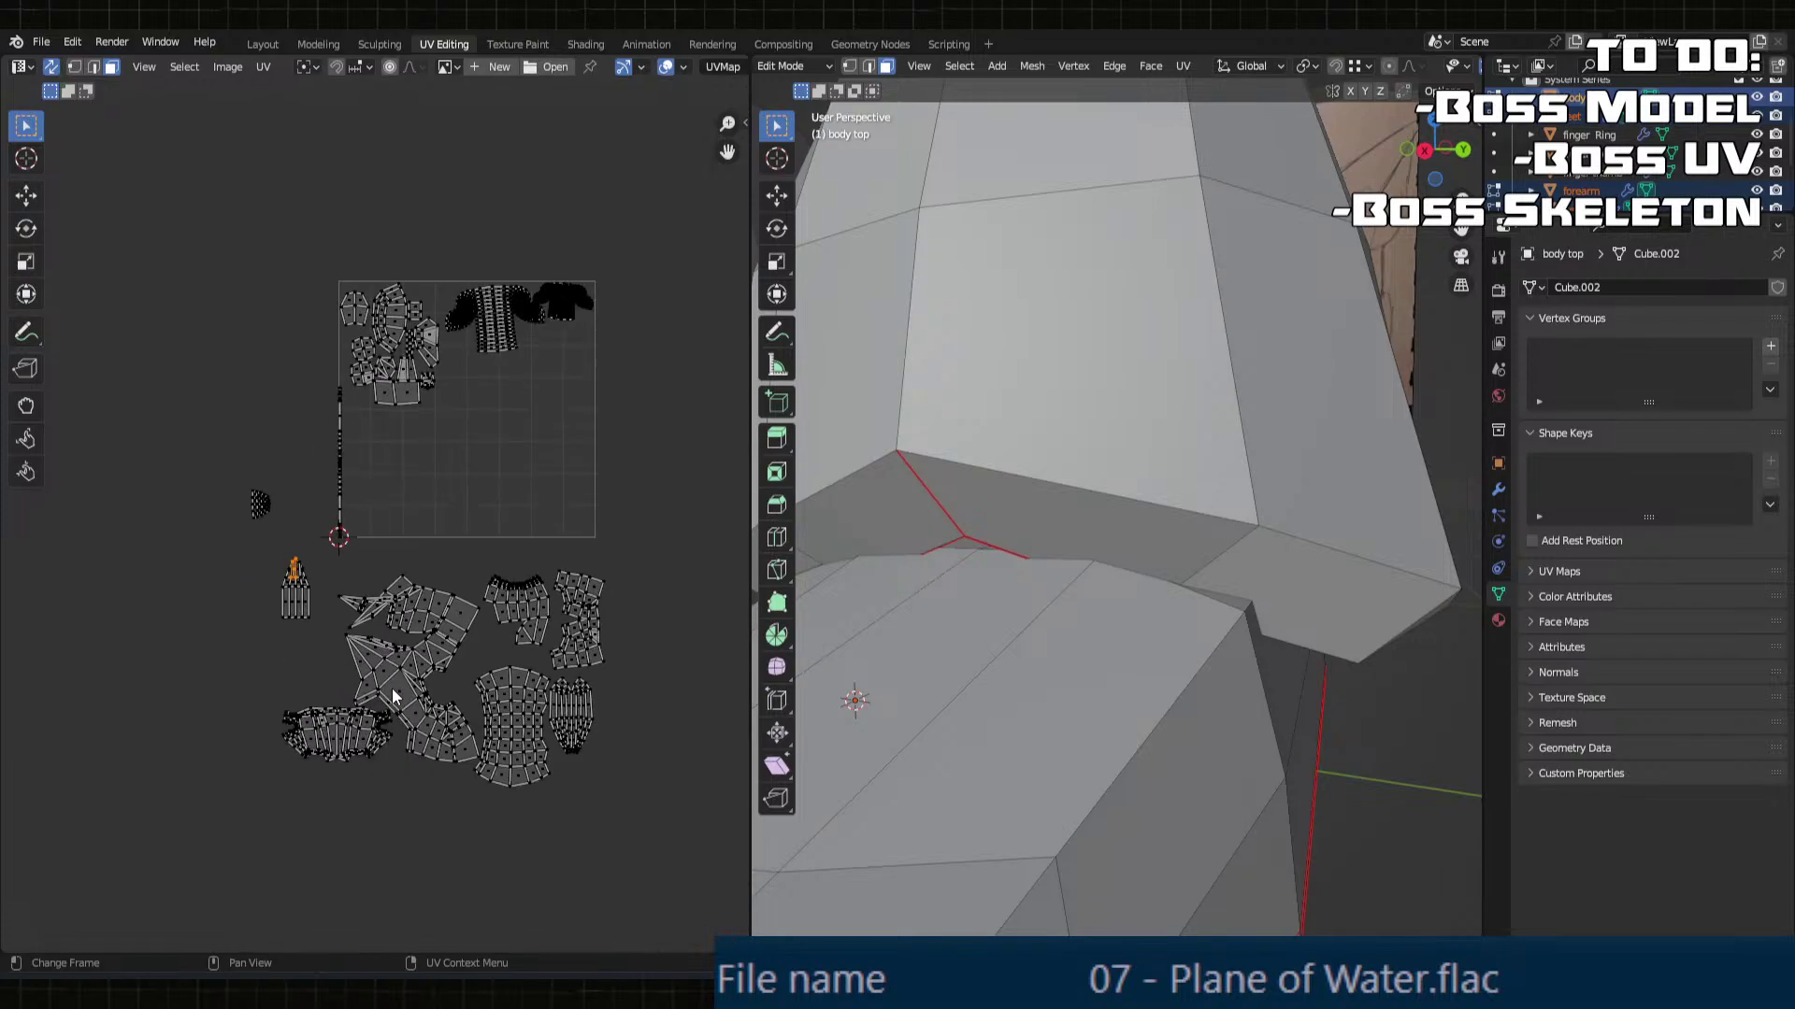
{"action": "scroll", "coordinate": [383, 659], "scroll_direction": "up", "scroll_amount": 2}
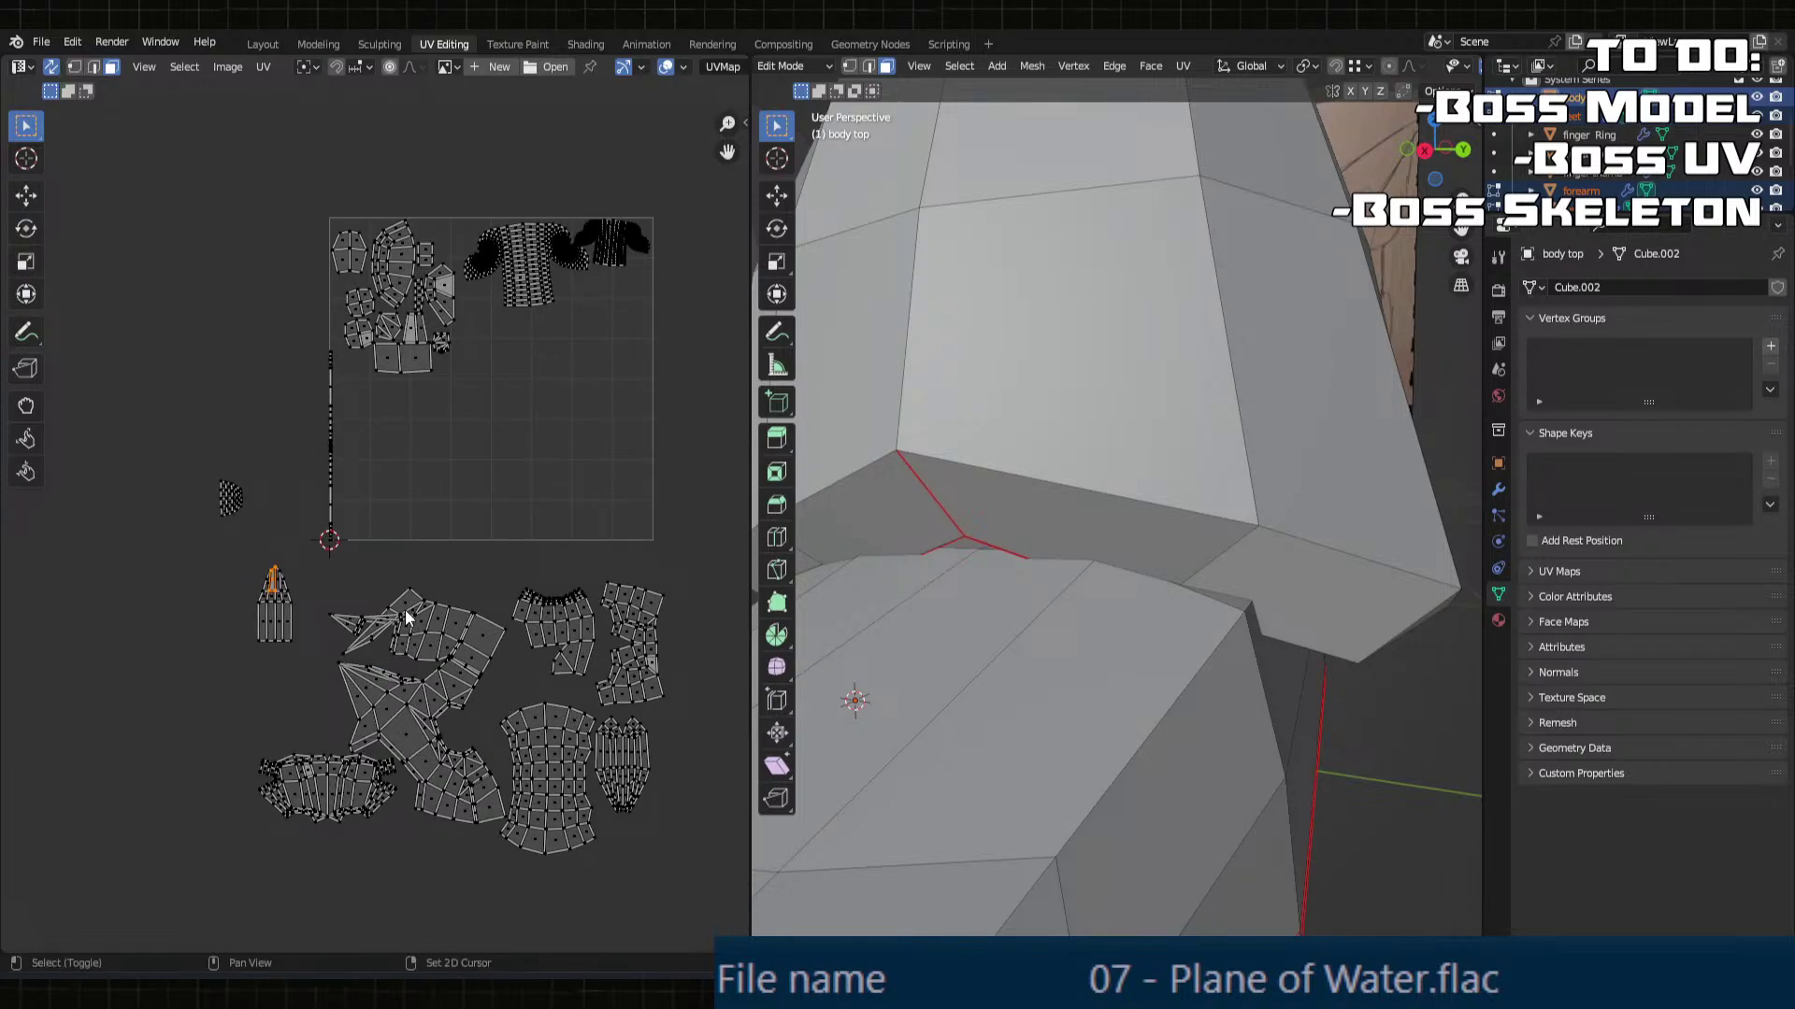
{"action": "left_click_drag", "start_coordinate": [235, 544], "coordinate": [301, 673]}
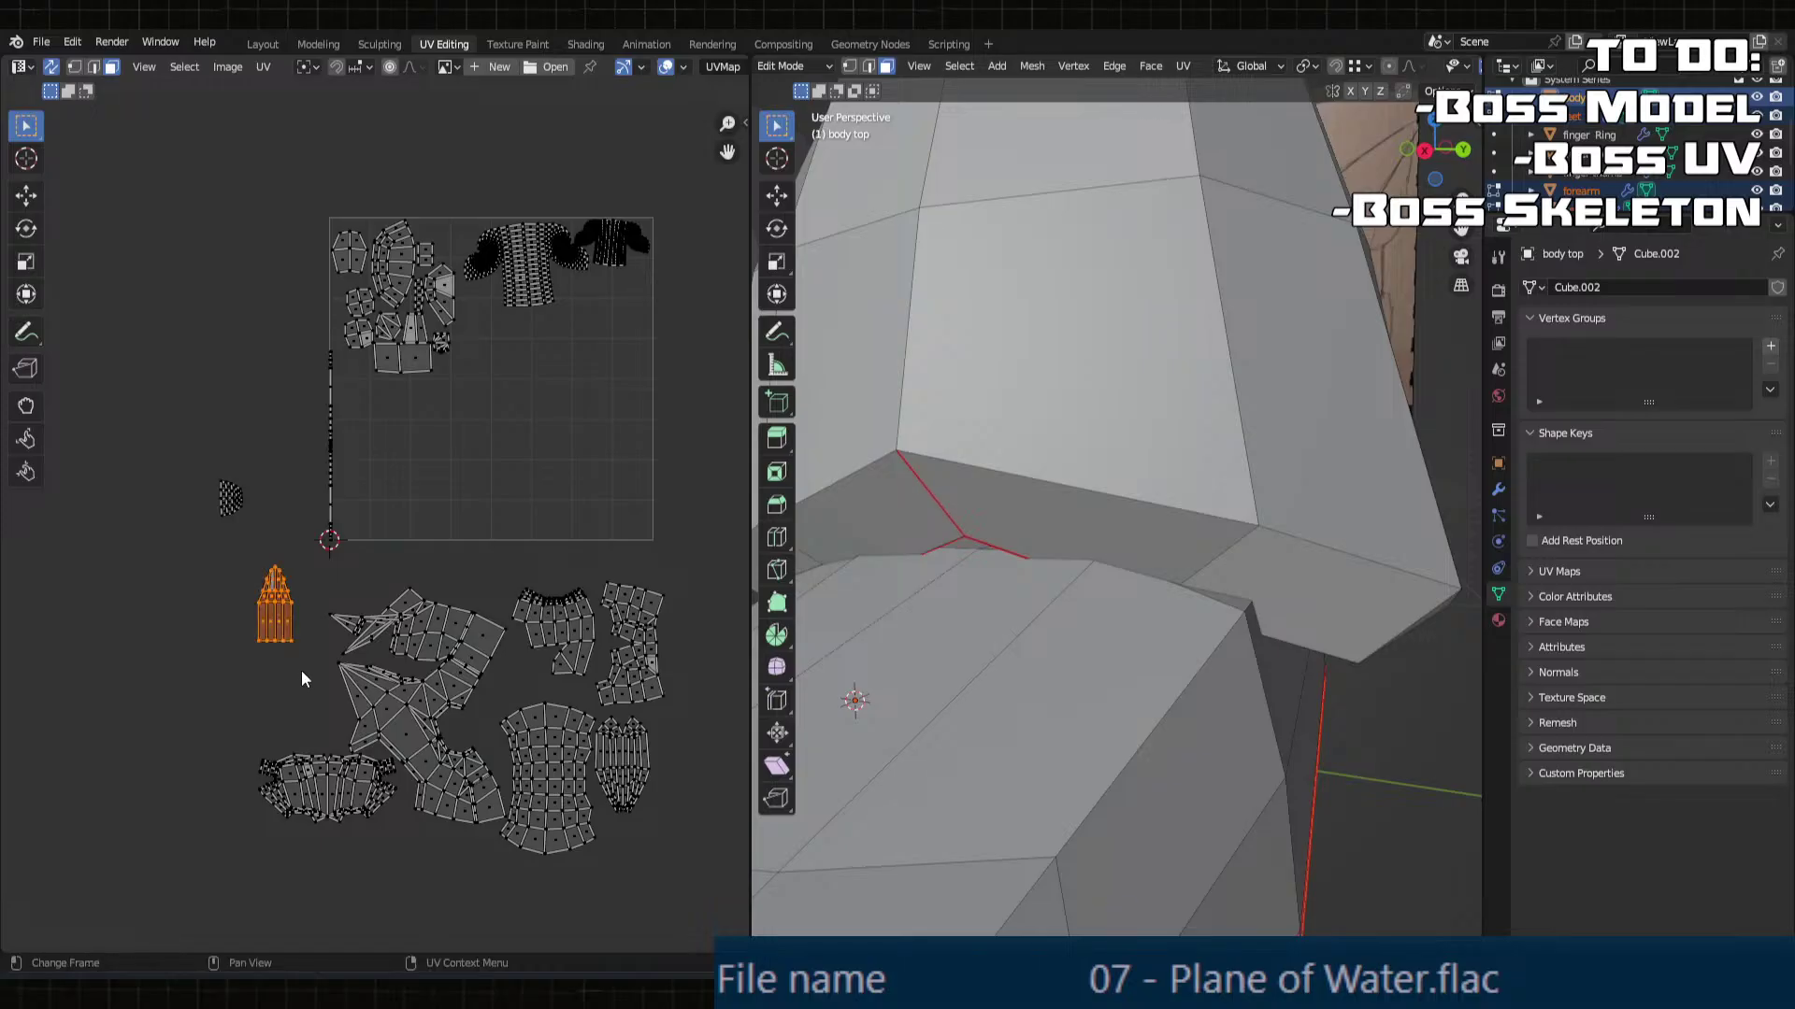
{"action": "key", "text": "g"}
{"action": "left_click", "coordinate": [327, 495]}
{"action": "key", "text": "g"}
{"action": "key", "text": "x"}
{"action": "left_click", "coordinate": [410, 482]}
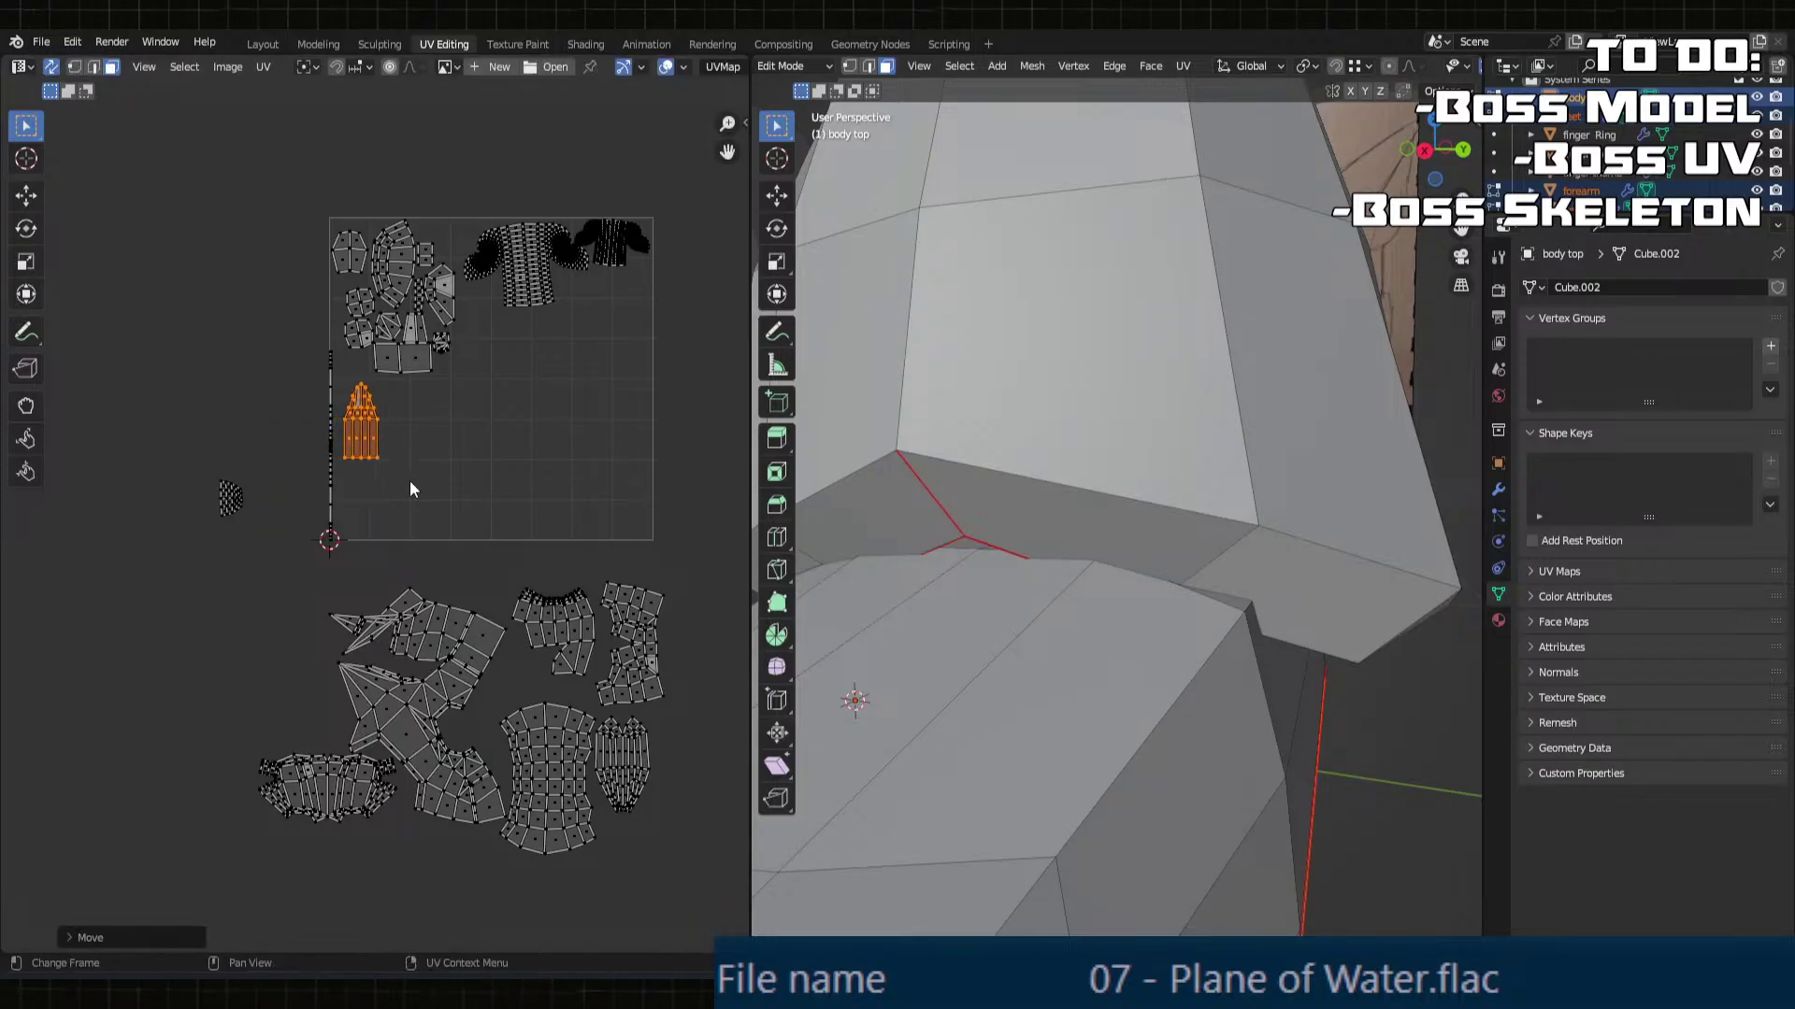
Step: Adjust the pointed island along Y so it sits close beneath the small arm islands
{"action": "key", "text": "g"}
{"action": "key", "text": "y"}
{"action": "left_click", "coordinate": [406, 456]}
{"action": "scroll", "coordinate": [389, 430], "scroll_direction": "up", "scroll_amount": 3}
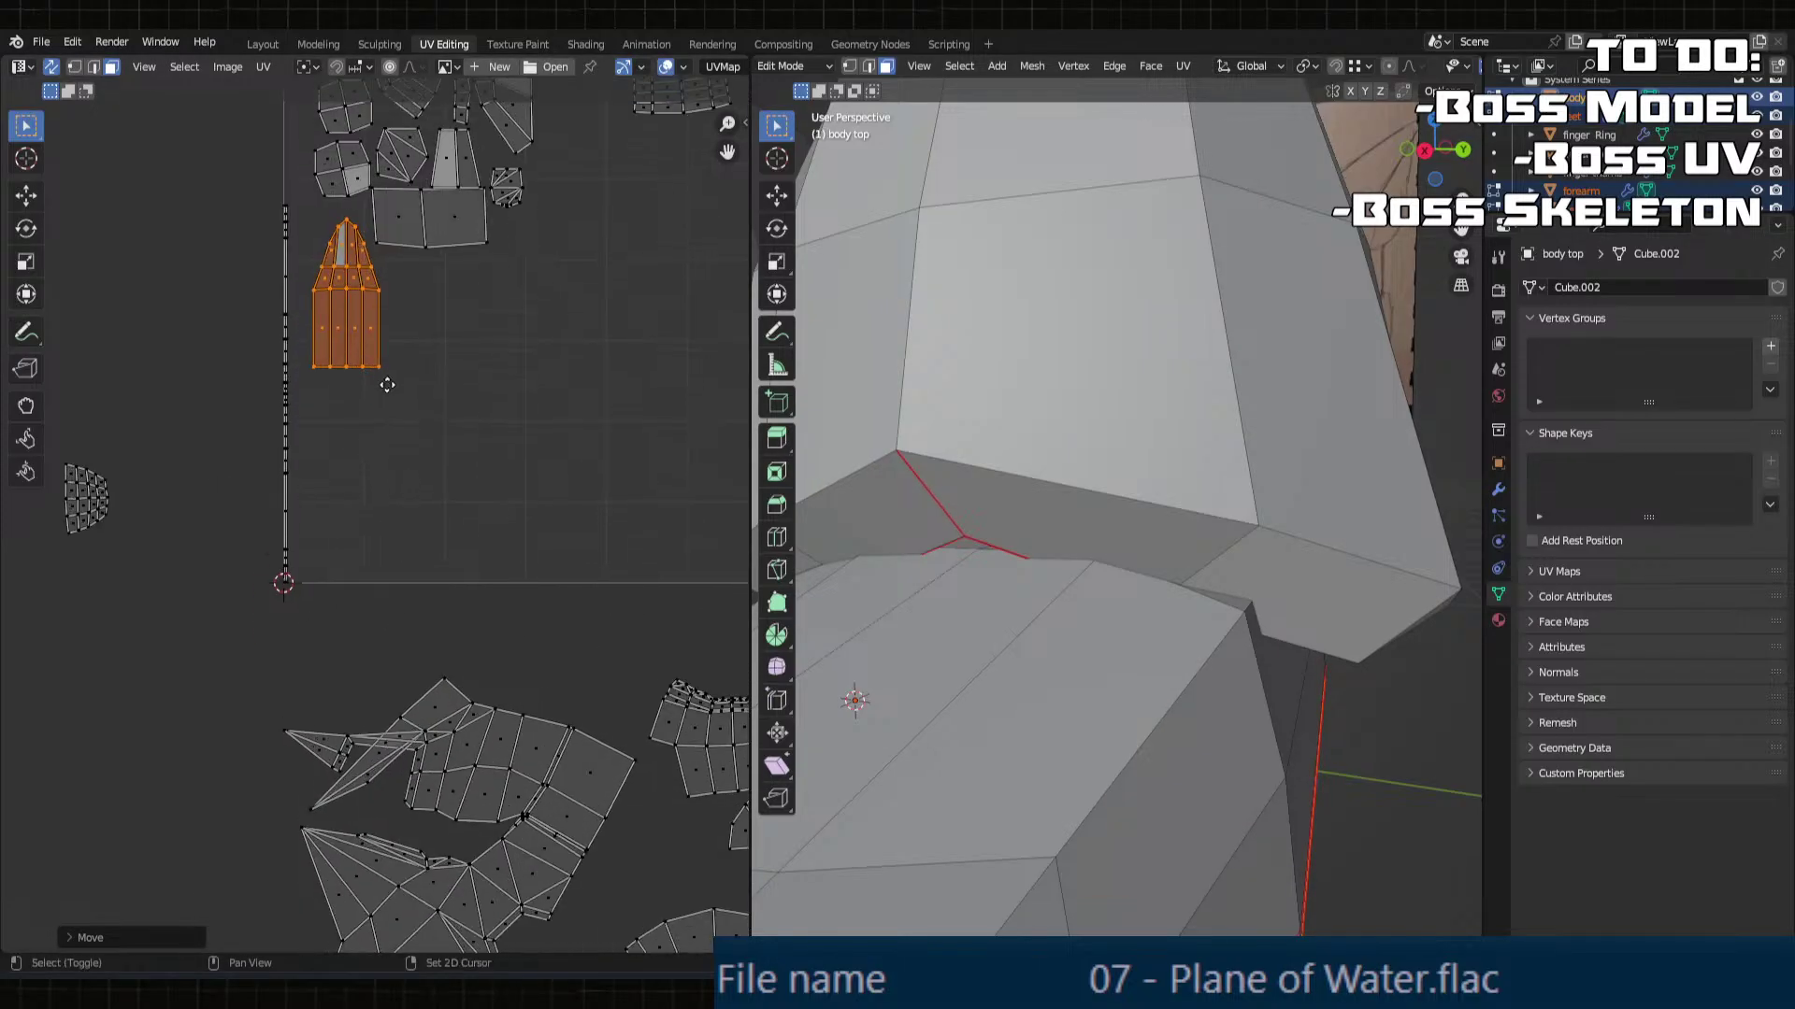
{"action": "key", "text": "g"}
{"action": "key", "text": "y"}
{"action": "left_click", "coordinate": [401, 480]}
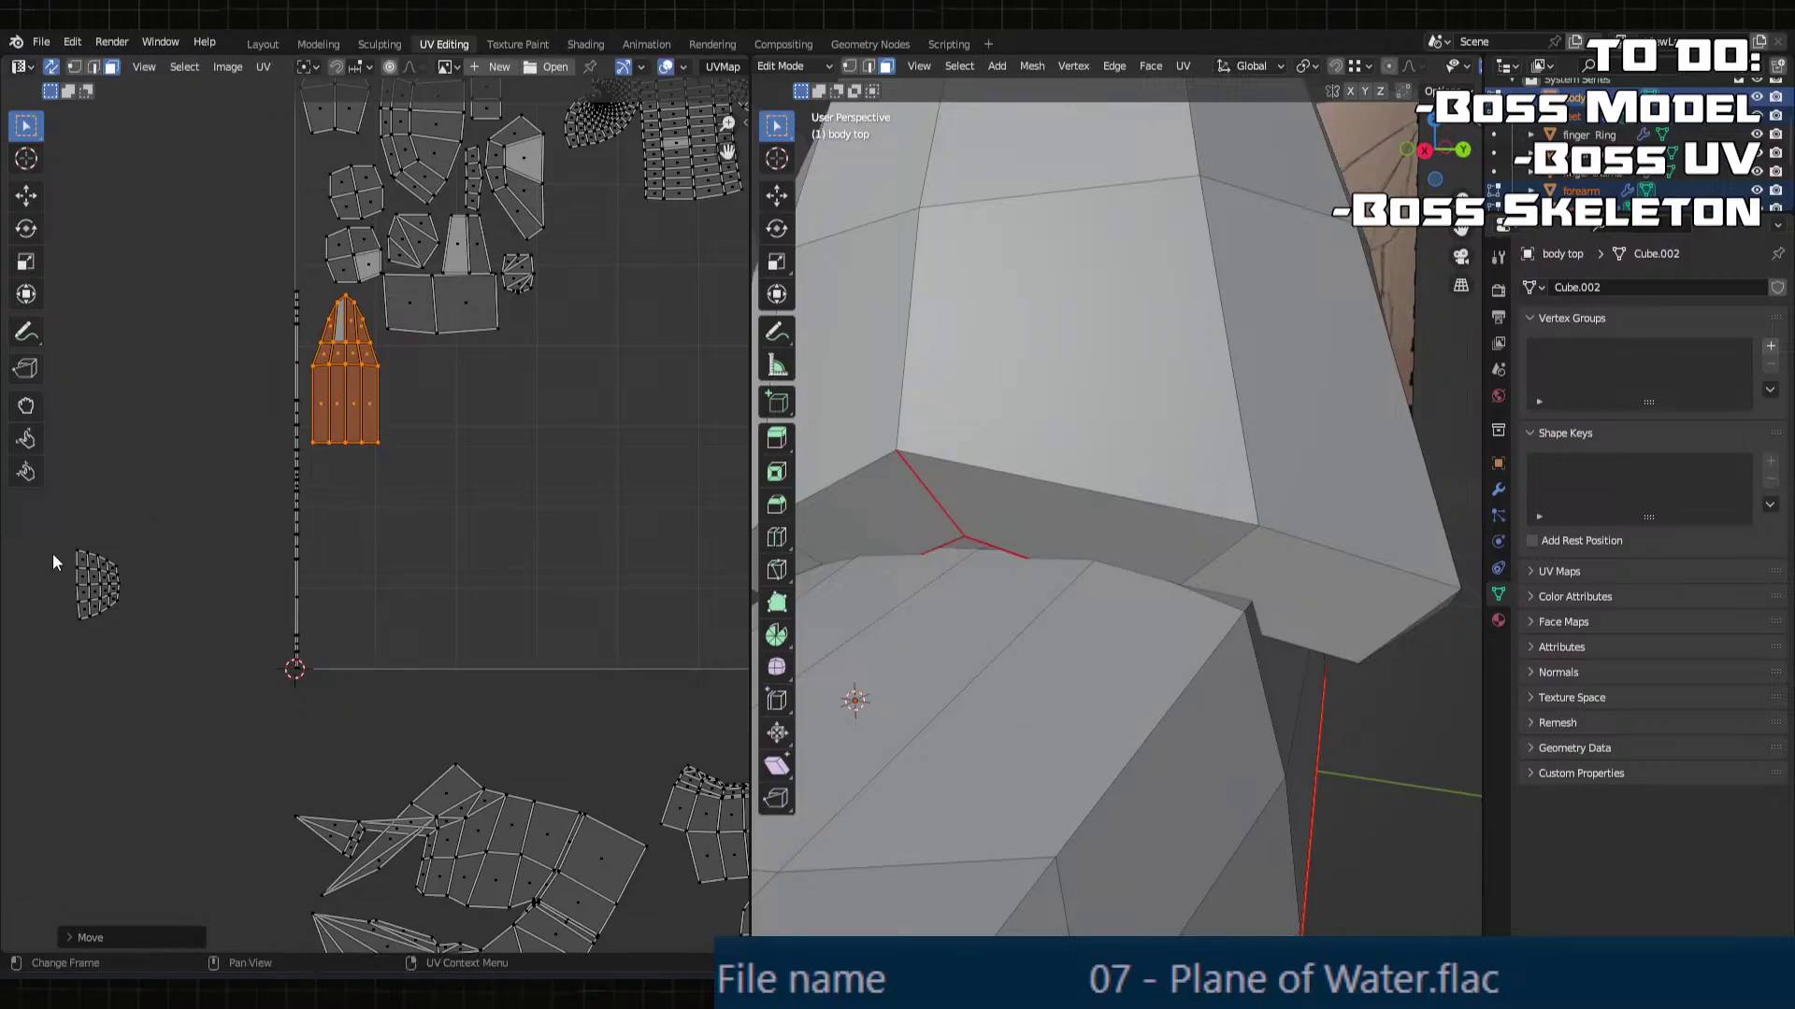
Step: Select the half-round grid island outside the UV square and move it along X and Y to just below the pointed island
{"action": "left_click_drag", "start_coordinate": [52, 554], "coordinate": [172, 680]}
{"action": "key", "text": "g"}
{"action": "key", "text": "x"}
{"action": "left_click", "coordinate": [466, 630]}
{"action": "key", "text": "g"}
{"action": "key", "text": "y"}
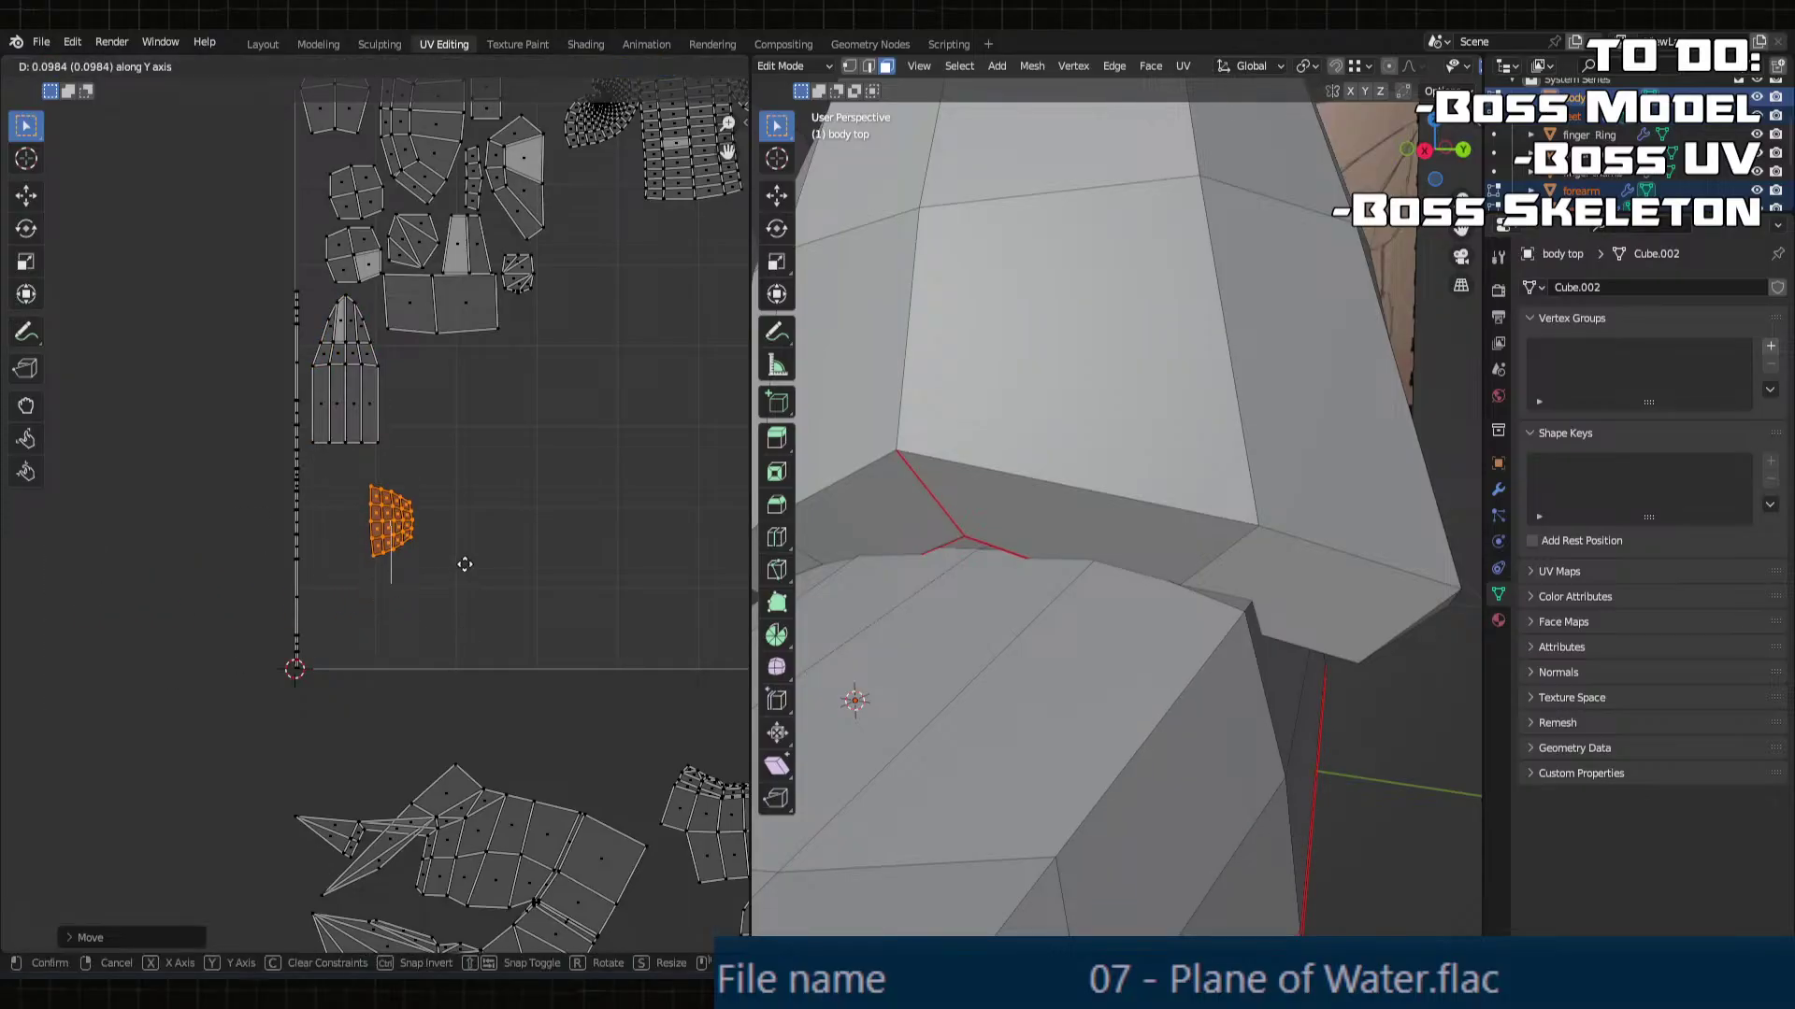
{"action": "left_click", "coordinate": [447, 541]}
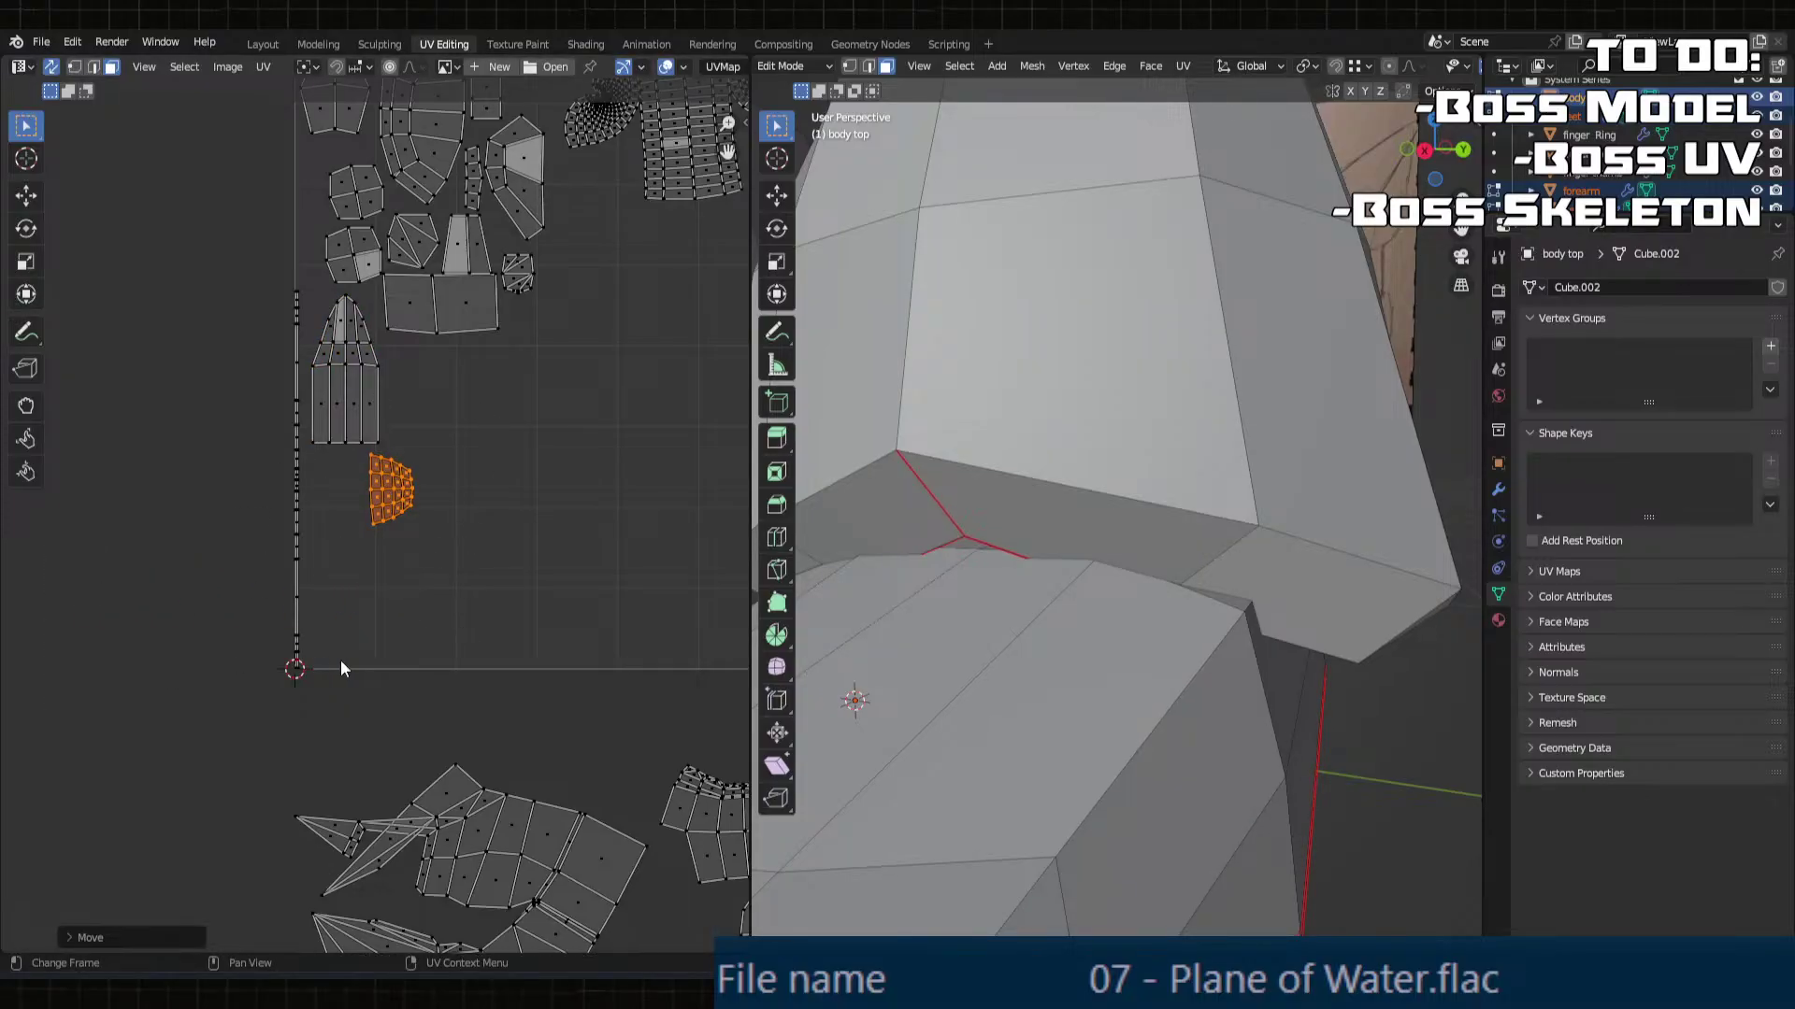
Step: Shift the half-round island along negative X, closer to the UV square's side edge
{"action": "scroll", "coordinate": [341, 663], "scroll_direction": "down", "scroll_amount": 3}
{"action": "scroll", "coordinate": [394, 549], "scroll_direction": "up", "scroll_amount": 5}
{"action": "key", "text": "g"}
{"action": "key", "text": "x"}
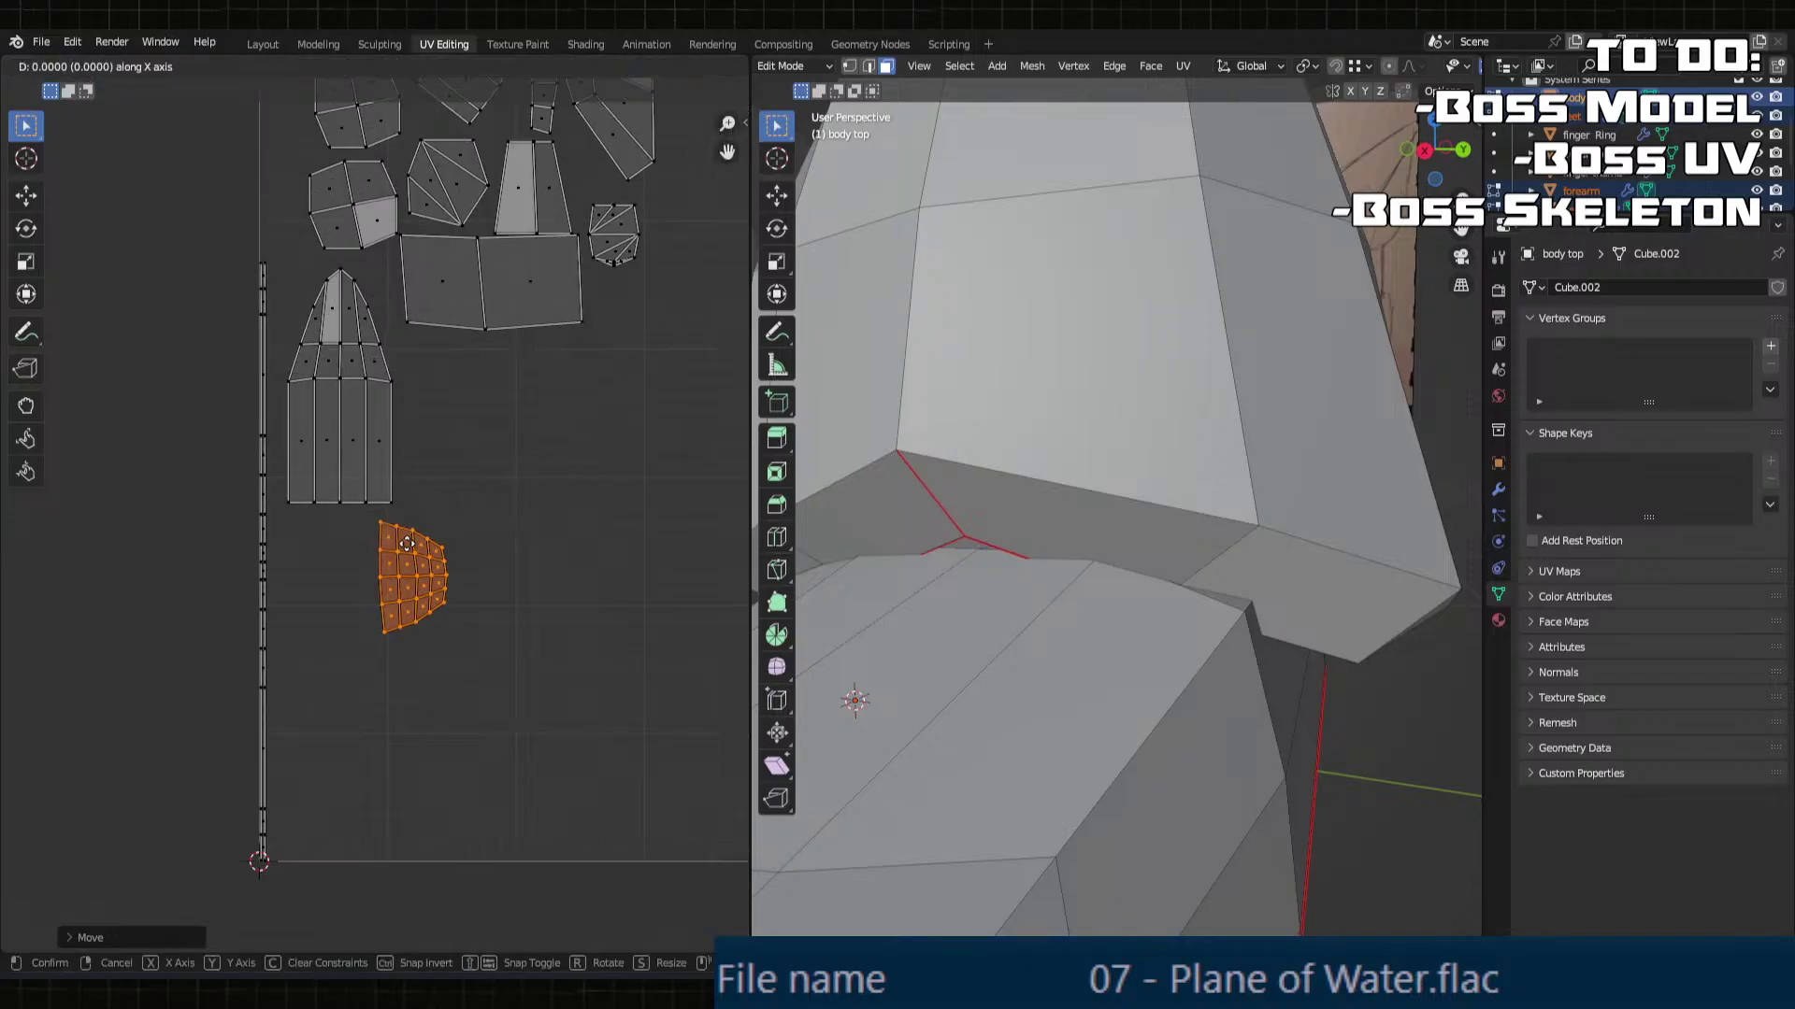
{"action": "left_click_drag", "start_coordinate": [408, 543], "coordinate": [379, 560]}
{"action": "left_click", "coordinate": [281, 615]}
{"action": "scroll", "coordinate": [280, 615], "scroll_direction": "down", "scroll_amount": 3}
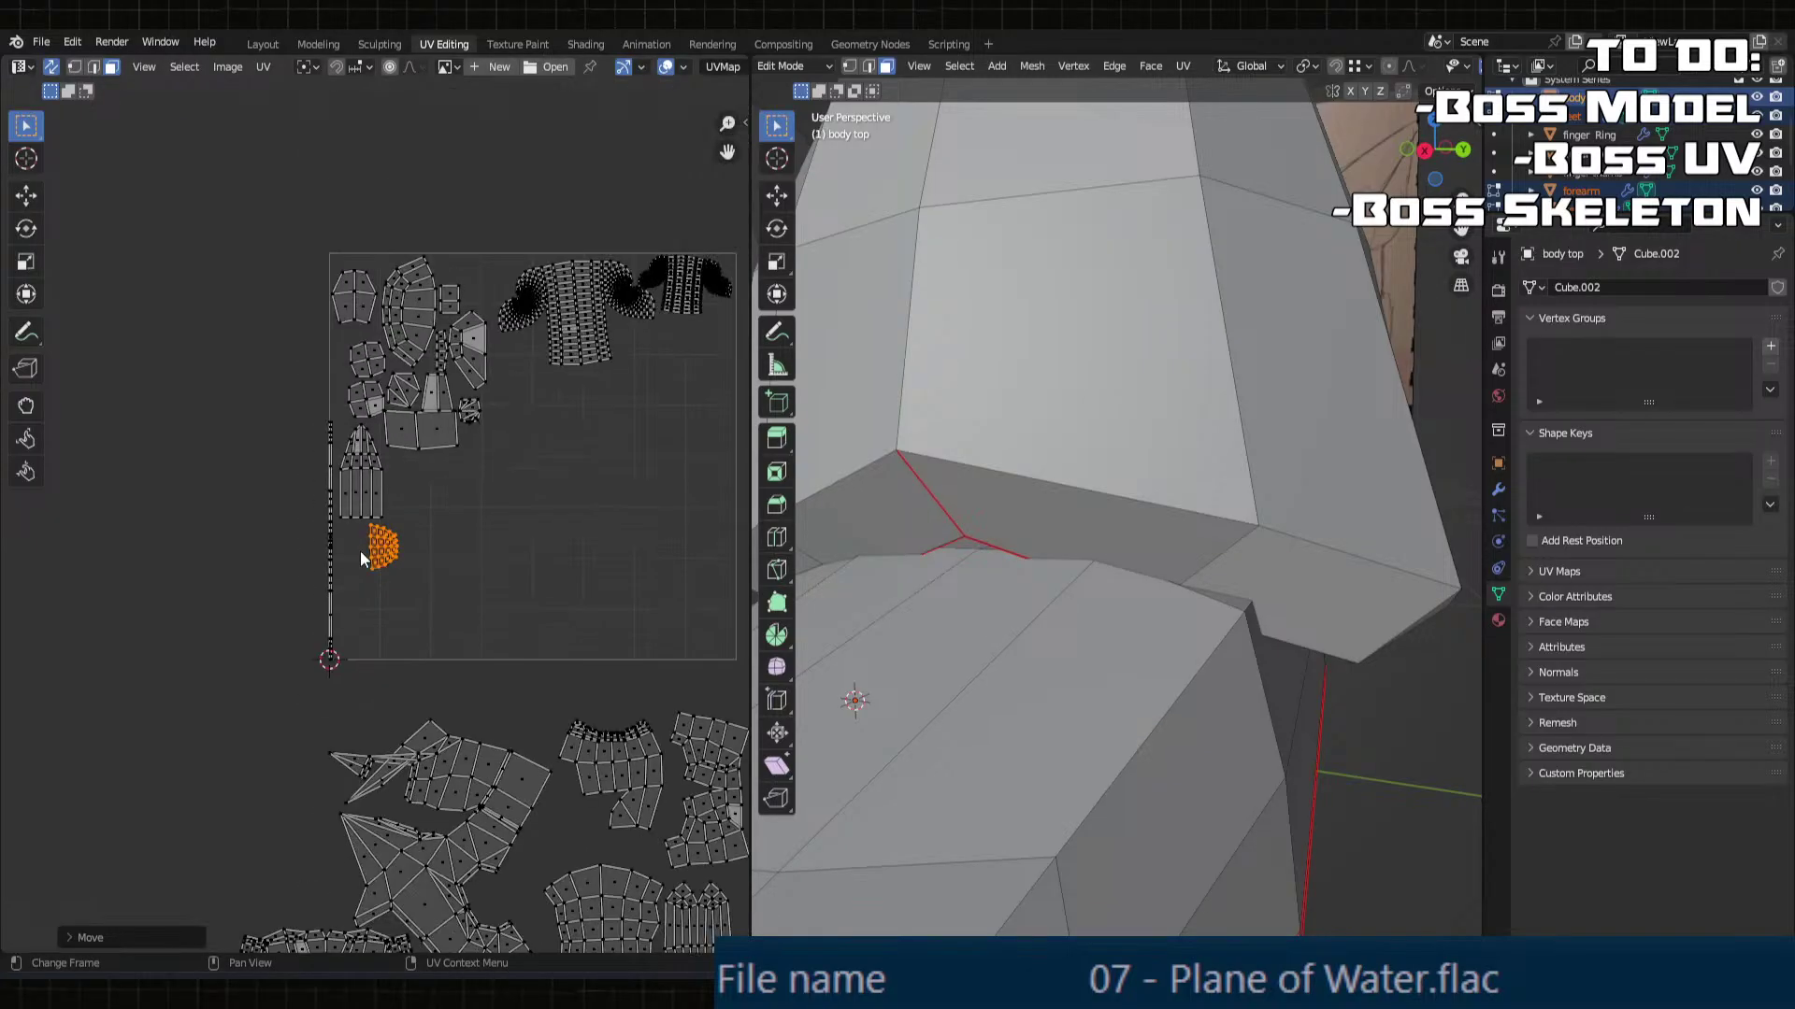
{"action": "middle_click_drag", "start_coordinate": [361, 558], "coordinate": [278, 522]}
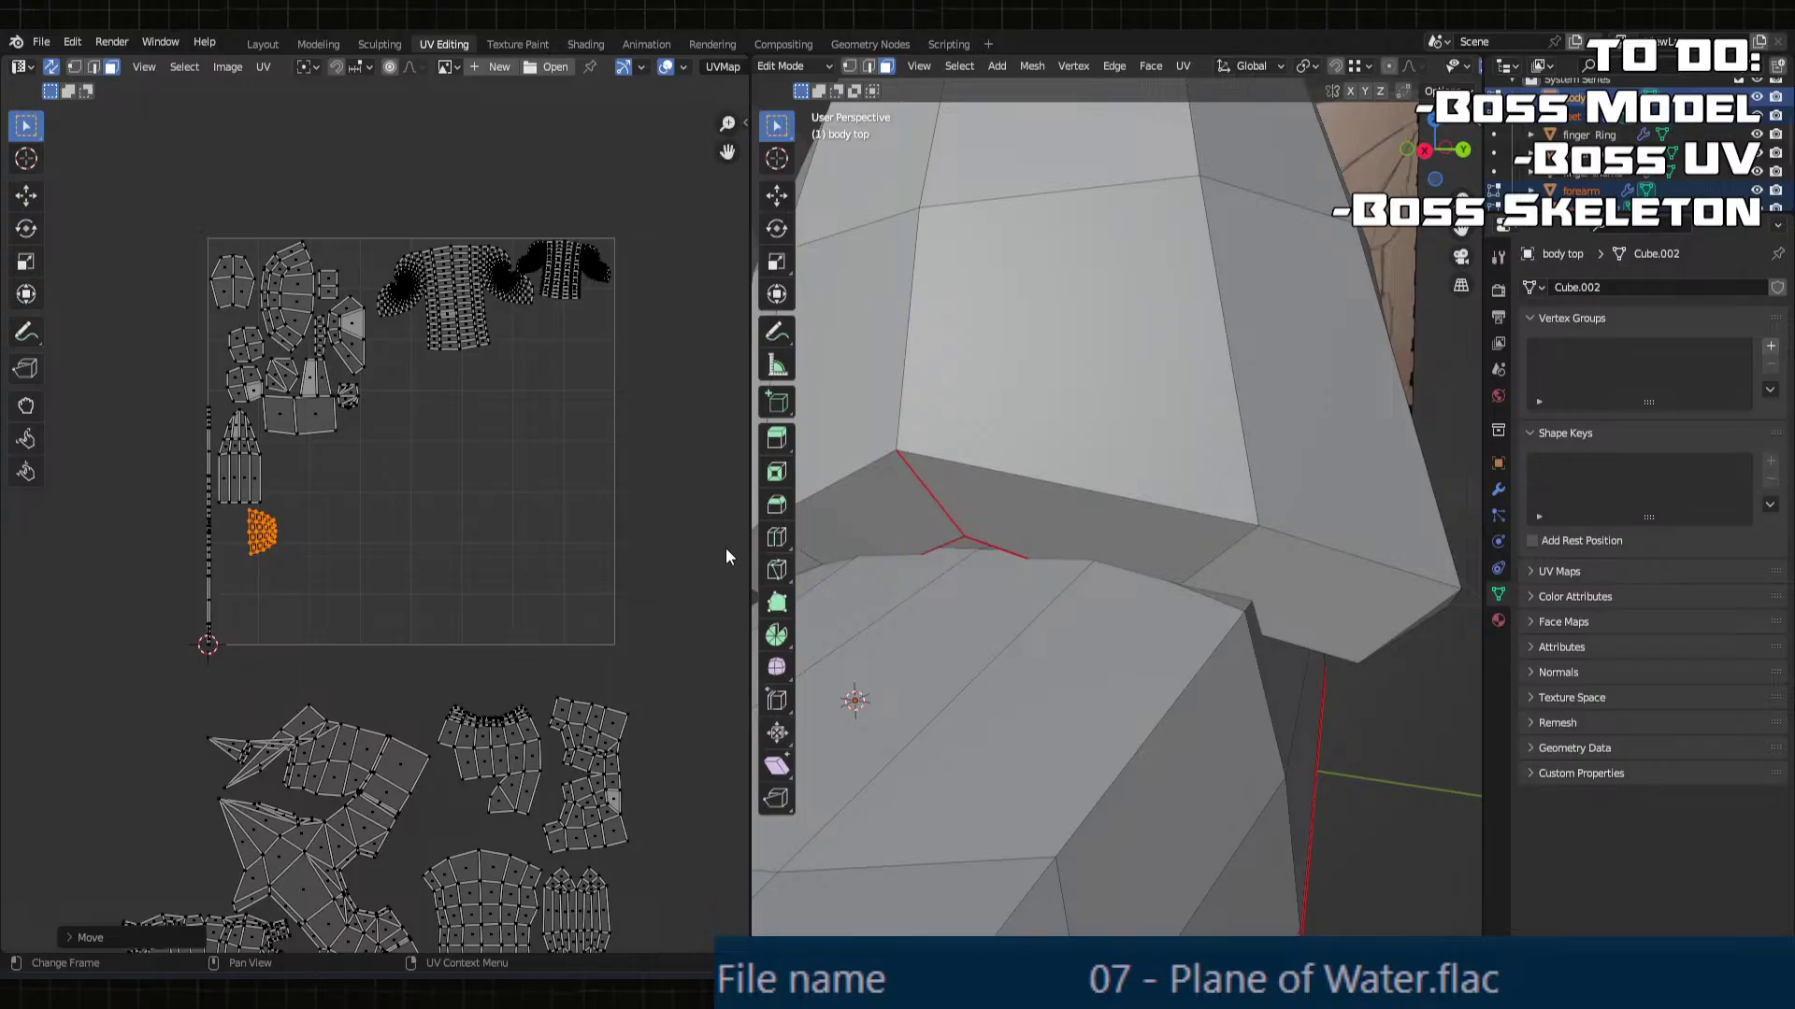
Step: Select the large jagged body island below the UV square and move it up and along X toward the square's open area
{"action": "scroll", "coordinate": [542, 635], "scroll_direction": "down", "scroll_amount": 2}
{"action": "scroll", "coordinate": [502, 757], "scroll_direction": "up", "scroll_amount": 4}
{"action": "middle_click_drag", "start_coordinate": [502, 757], "coordinate": [469, 502]}
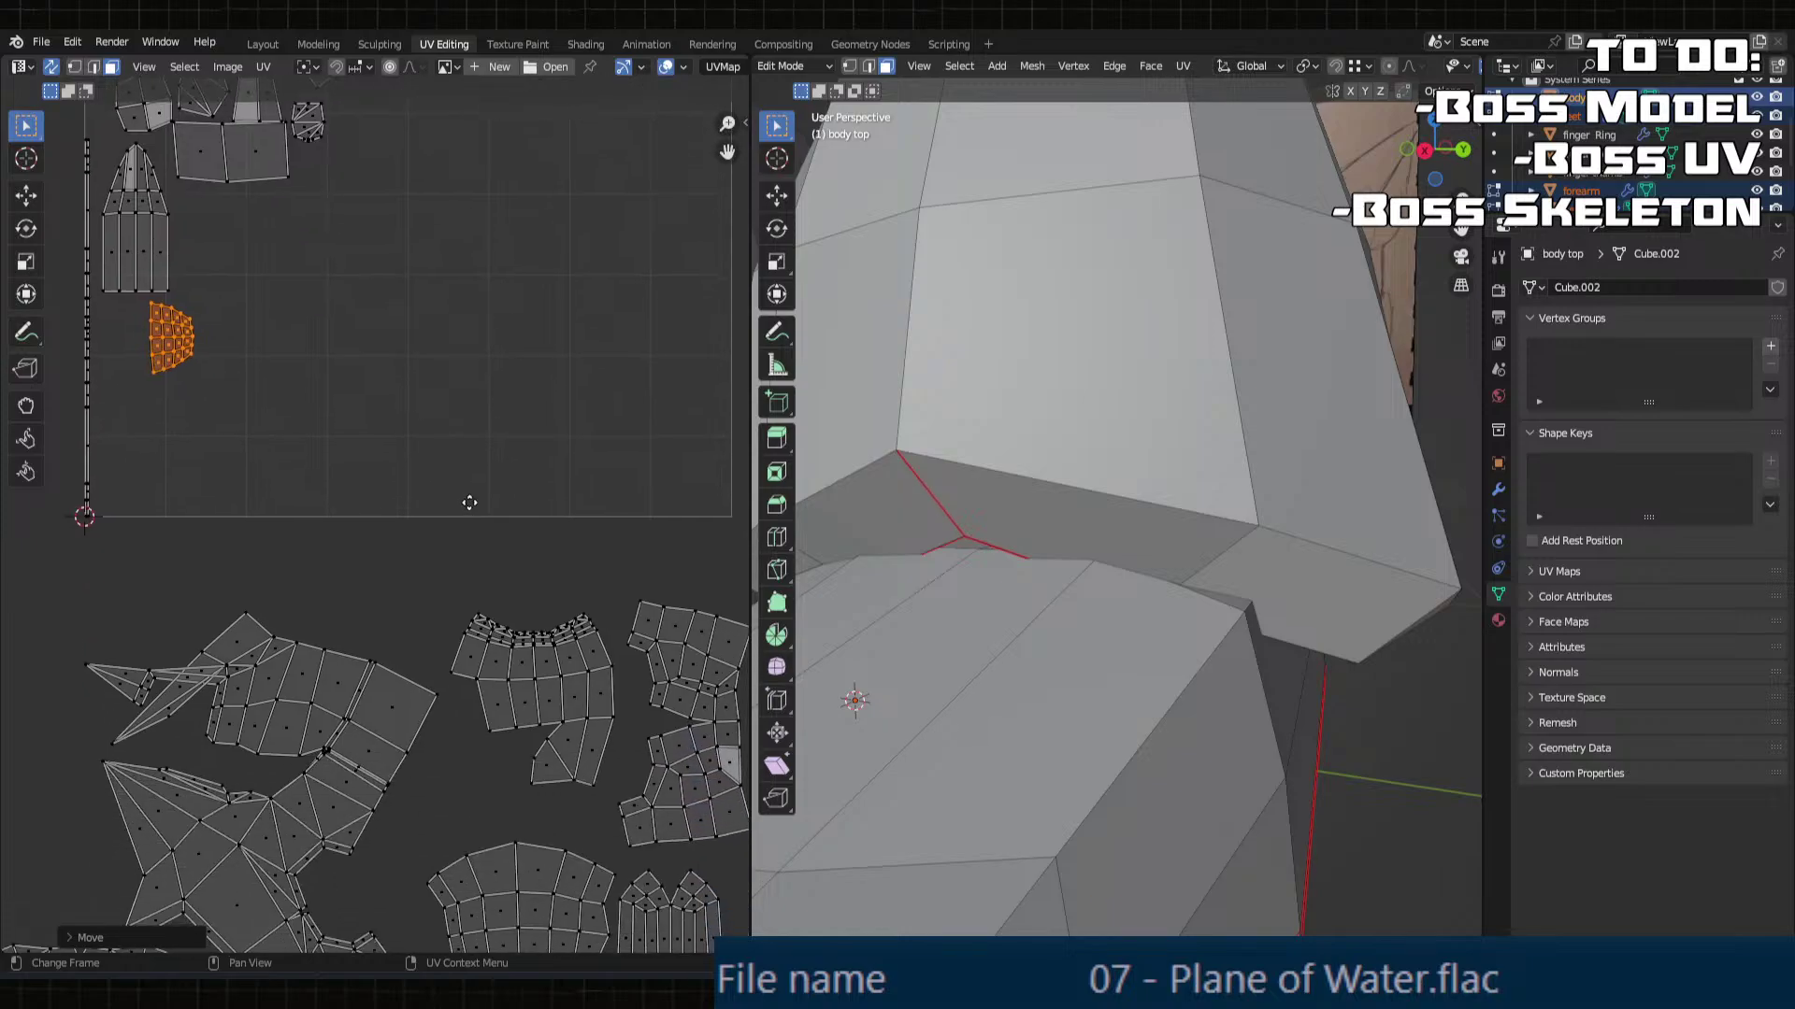
{"action": "scroll", "coordinate": [354, 484], "scroll_direction": "down", "scroll_amount": 3}
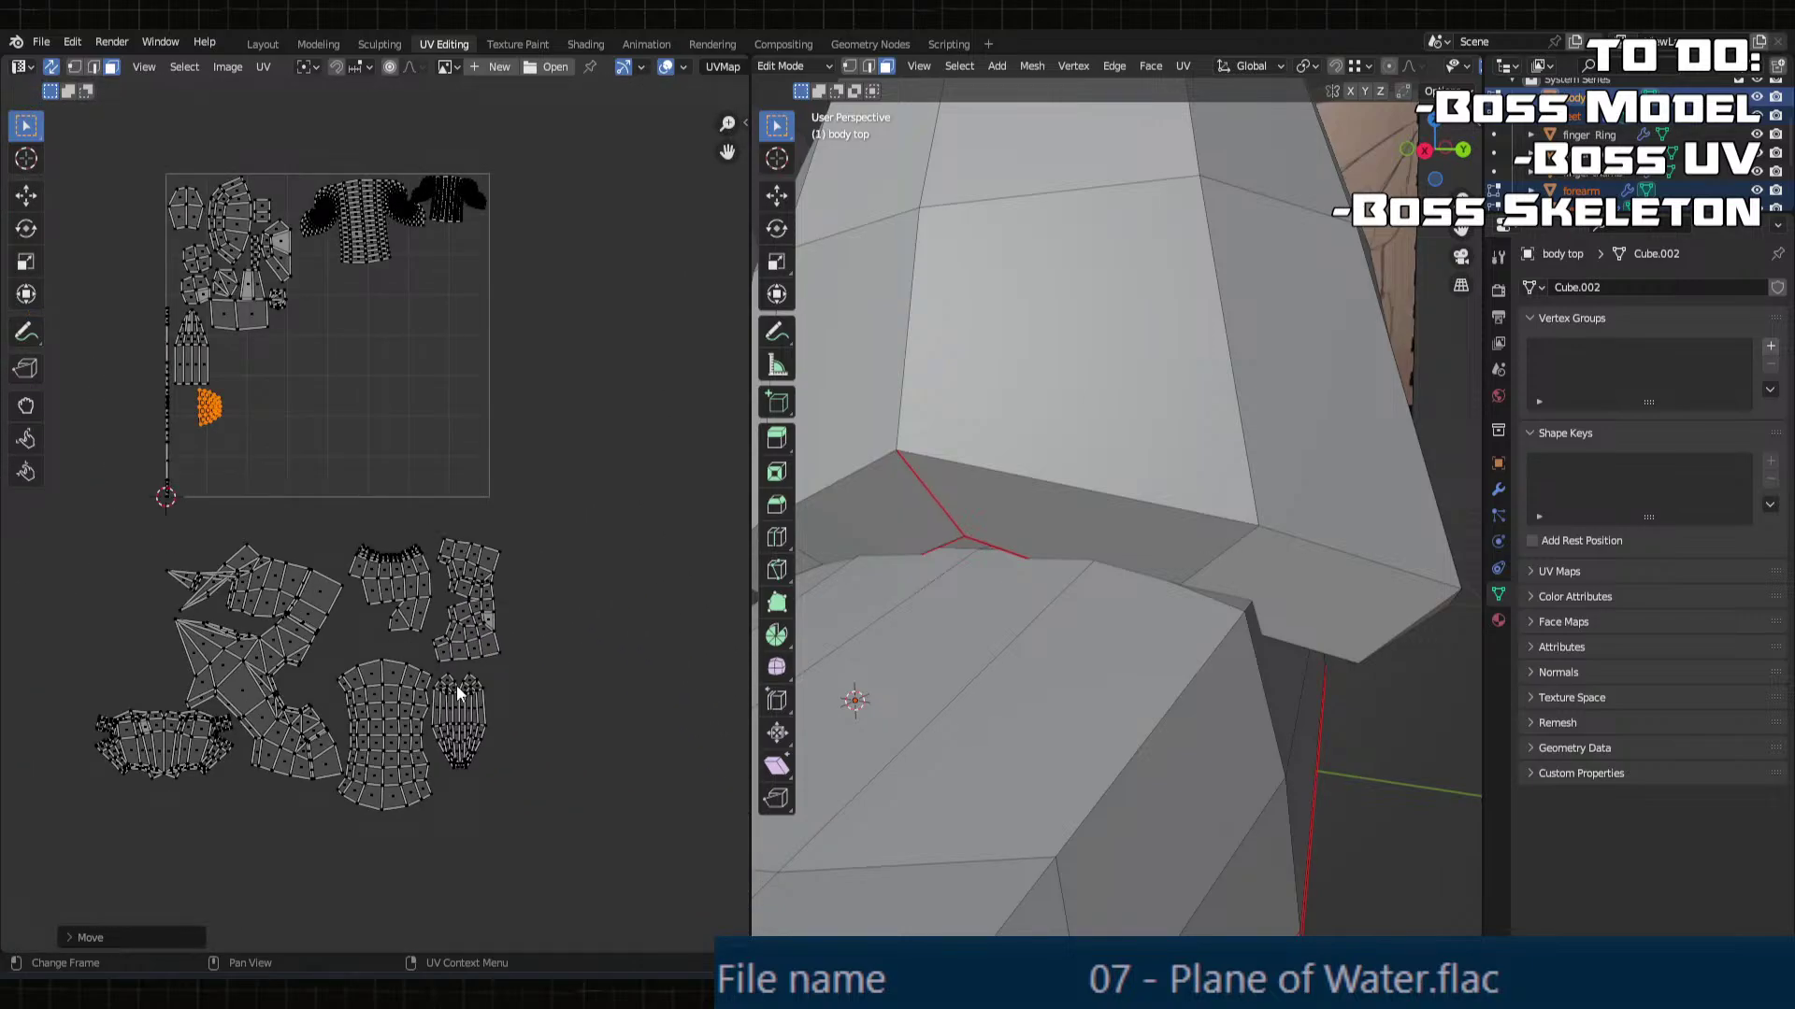
{"action": "scroll", "coordinate": [374, 542], "scroll_direction": "up", "scroll_amount": 1}
{"action": "left_click", "coordinate": [240, 693]}
{"action": "key", "text": "l"}
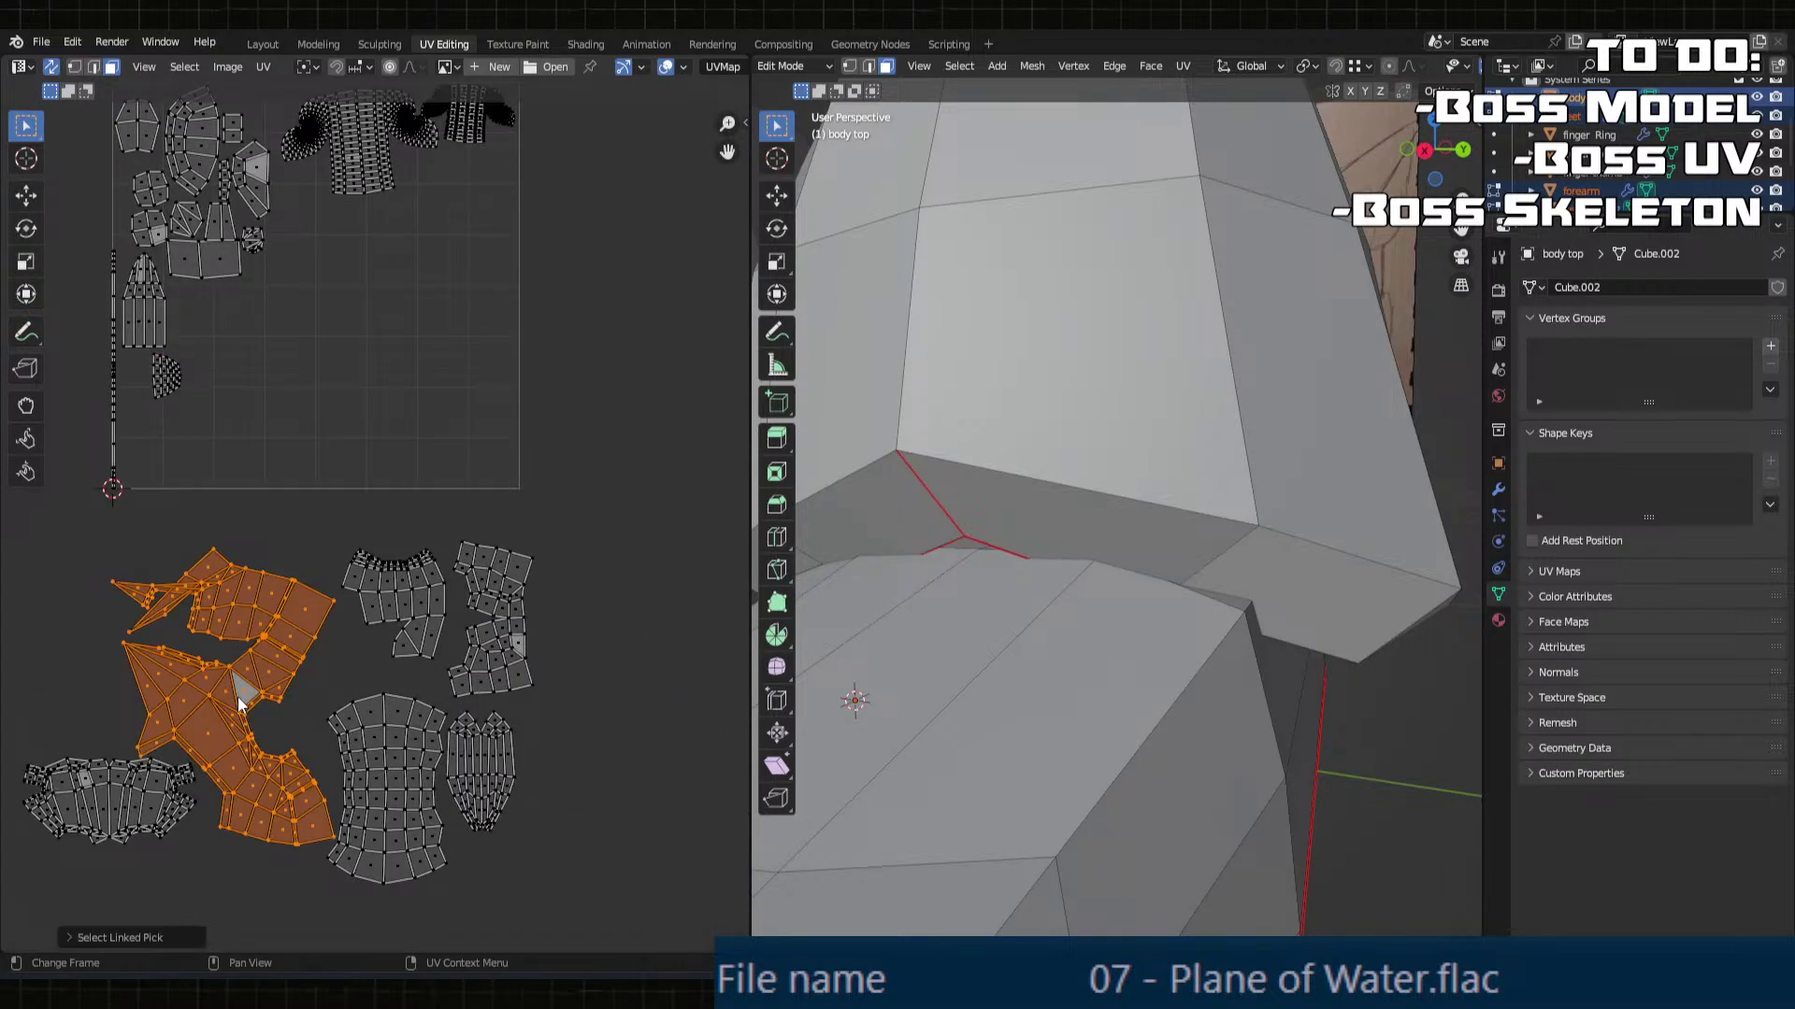
{"action": "key", "text": "g"}
{"action": "left_click", "coordinate": [239, 352]}
{"action": "key", "text": "g"}
{"action": "key", "text": "x"}
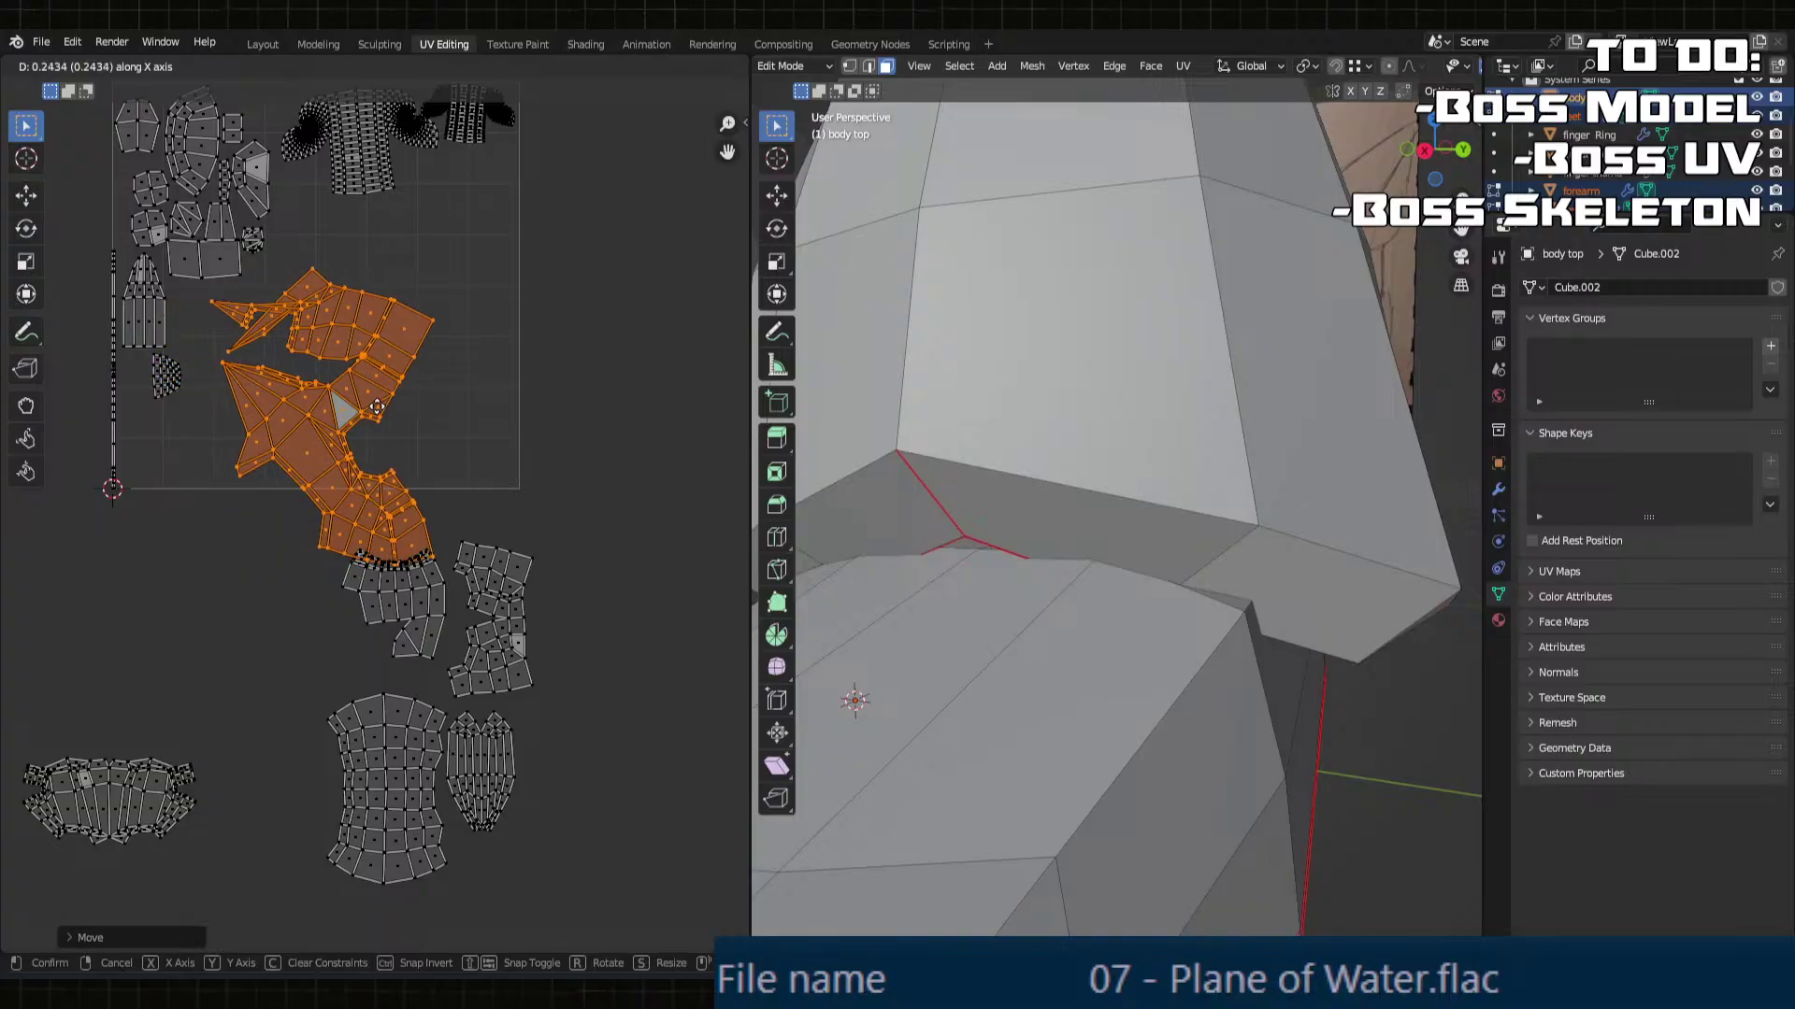
{"action": "left_click", "coordinate": [377, 407]}
Step: Position the large jagged island in the UV square's lower corner opposite the origin, beneath the shirt-shaped islands
{"action": "key", "text": "g"}
{"action": "key", "text": "y"}
{"action": "left_click", "coordinate": [377, 392]}
{"action": "key", "text": "g"}
{"action": "key", "text": "x"}
{"action": "left_click", "coordinate": [347, 393]}
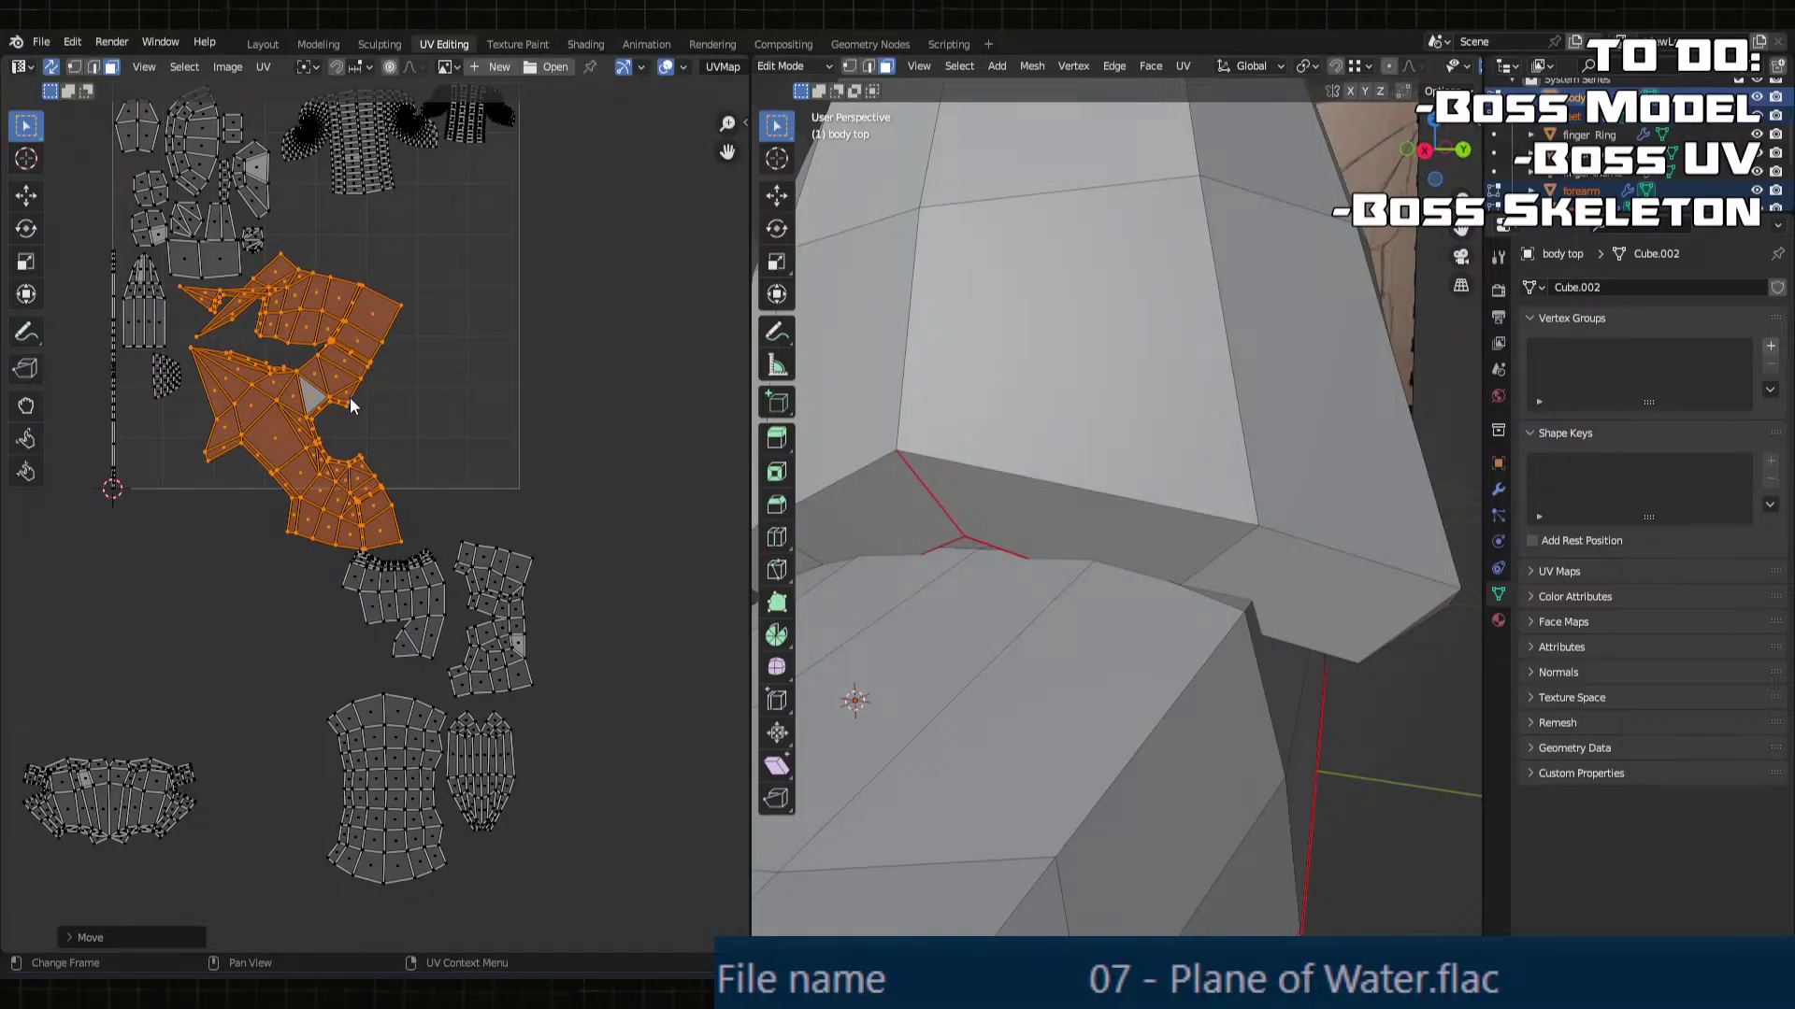
{"action": "key", "text": "g"}
{"action": "left_click", "coordinate": [477, 338]}
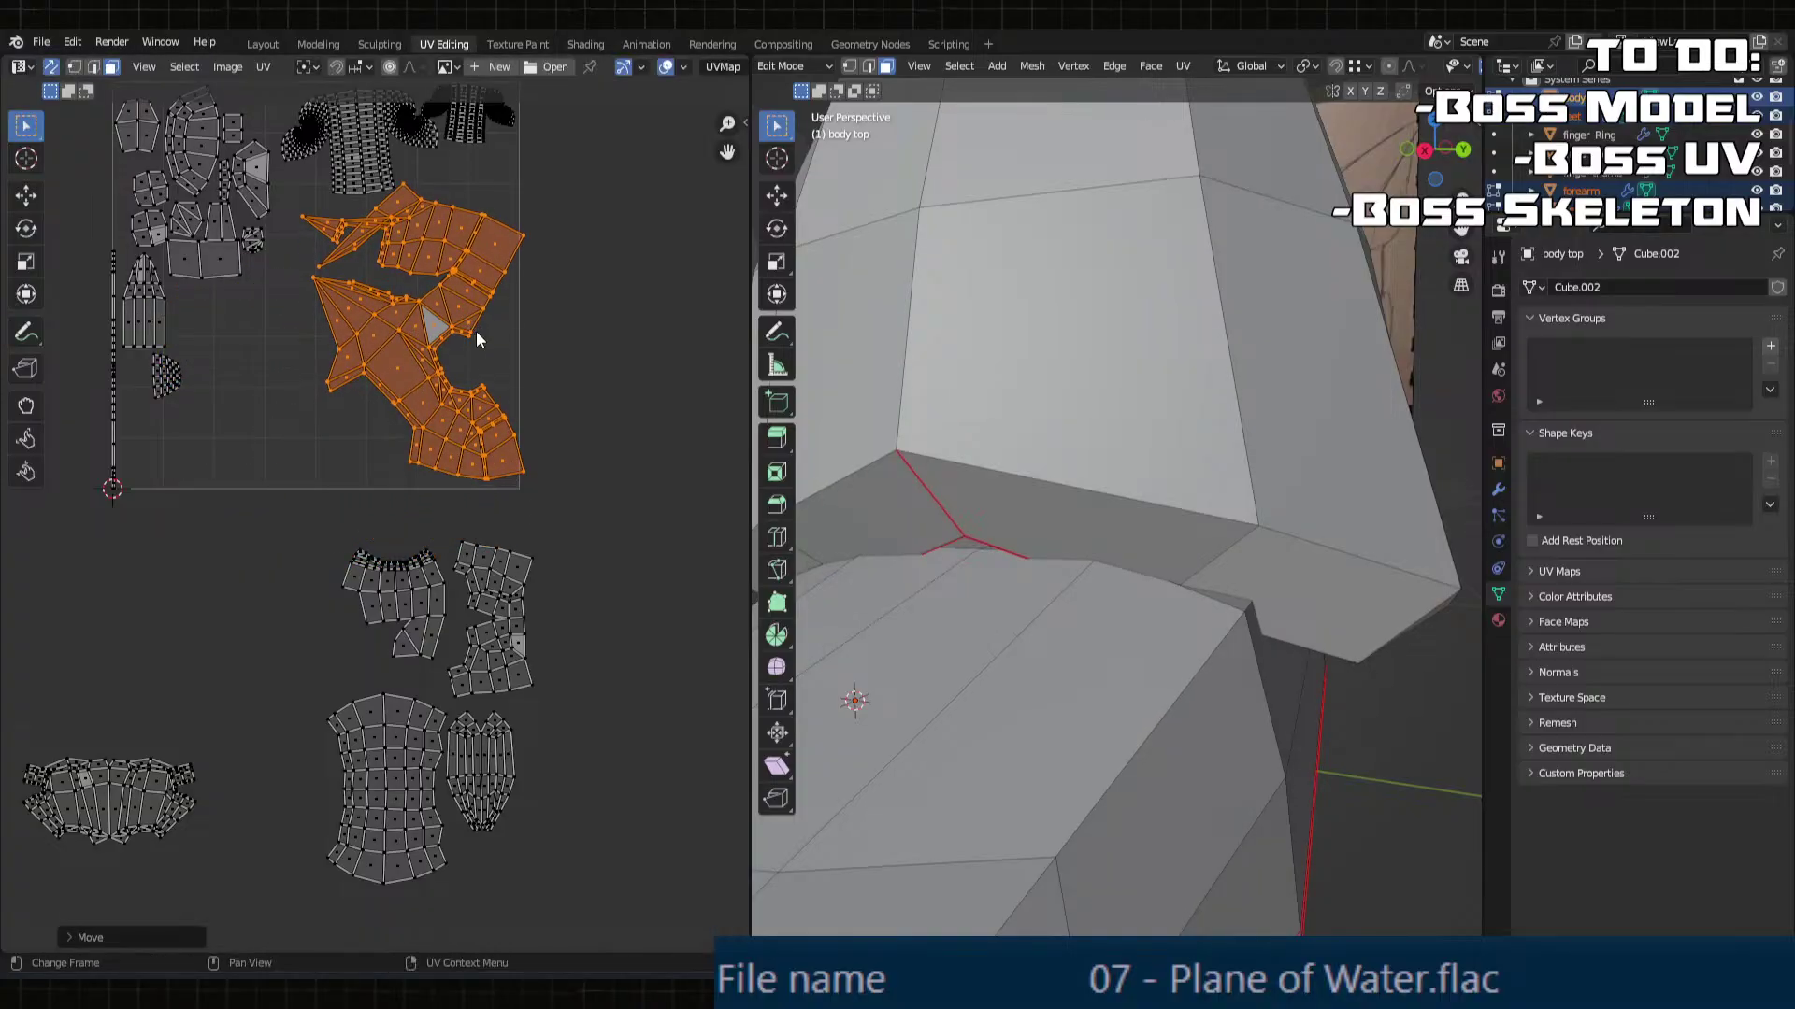
{"action": "key", "text": "g"}
{"action": "key", "text": "x"}
{"action": "left_click", "coordinate": [475, 333]}
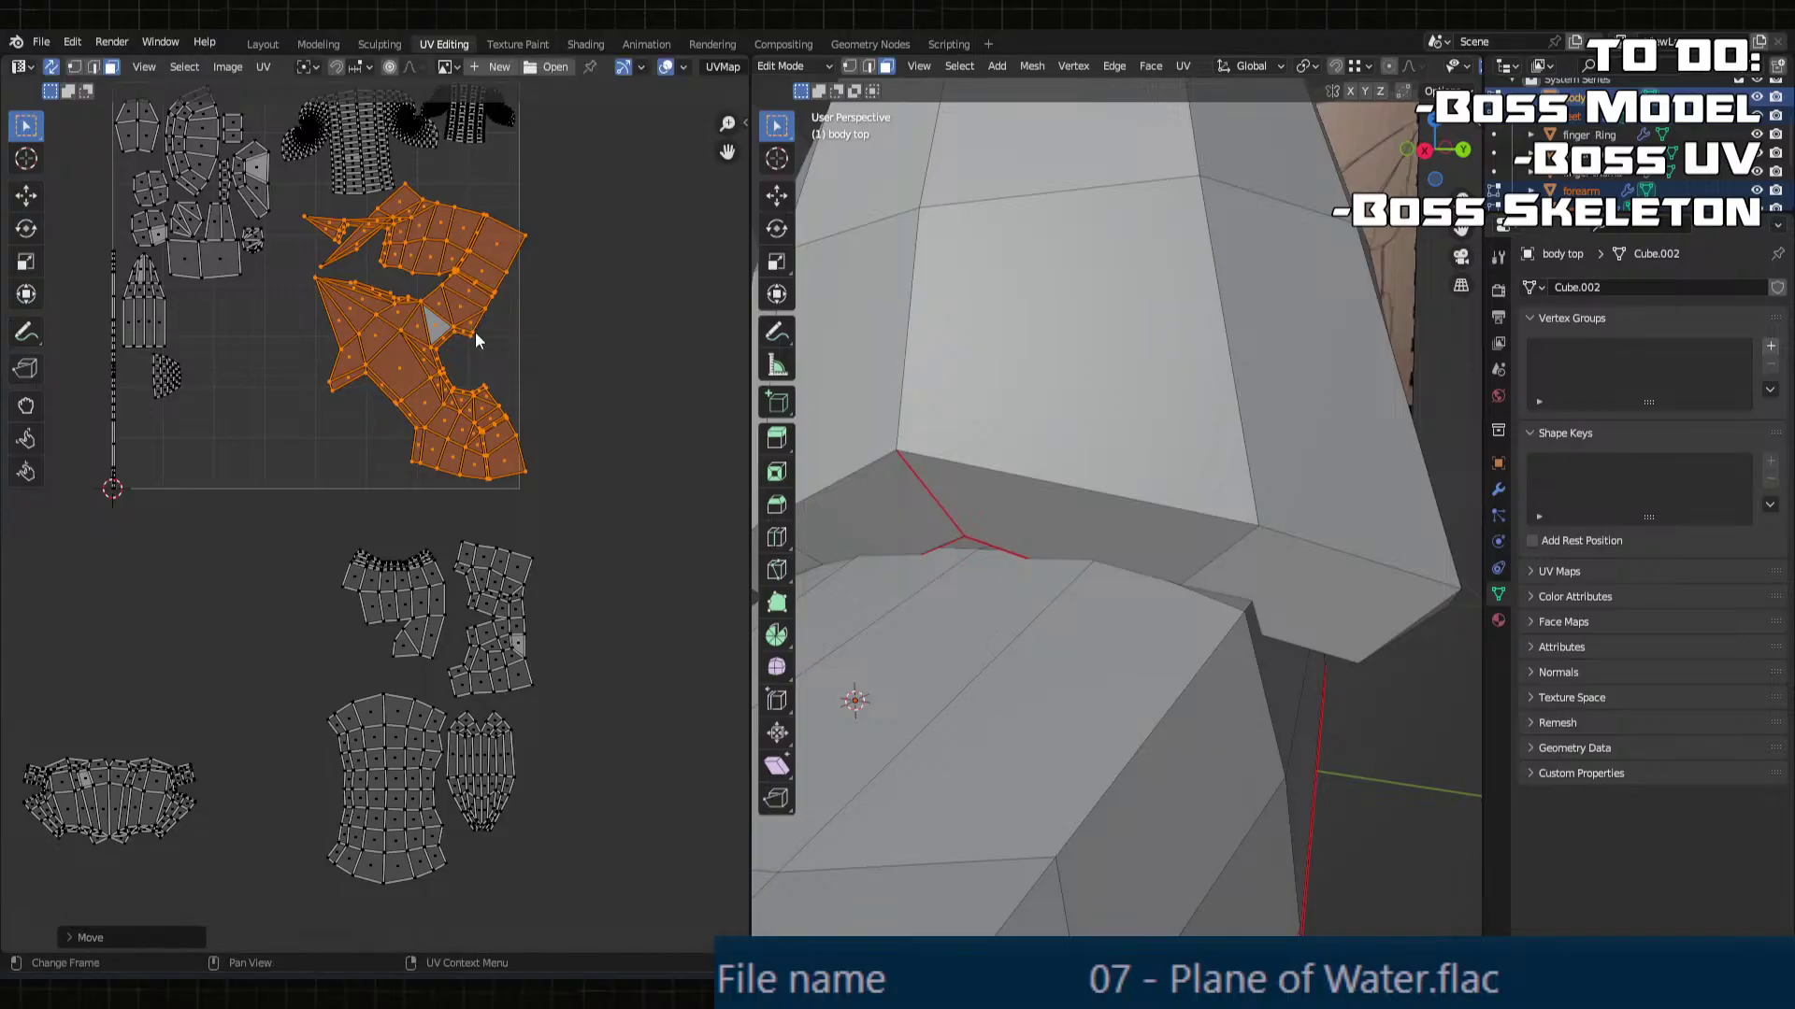
Step: Select both shirt-shaped islands and shift them slightly along negative X, away from the UV square's side edge
{"action": "middle_click_drag", "start_coordinate": [473, 333], "coordinate": [542, 545], "text": "shift"}
{"action": "scroll", "coordinate": [479, 291], "scroll_direction": "up", "scroll_amount": 3}
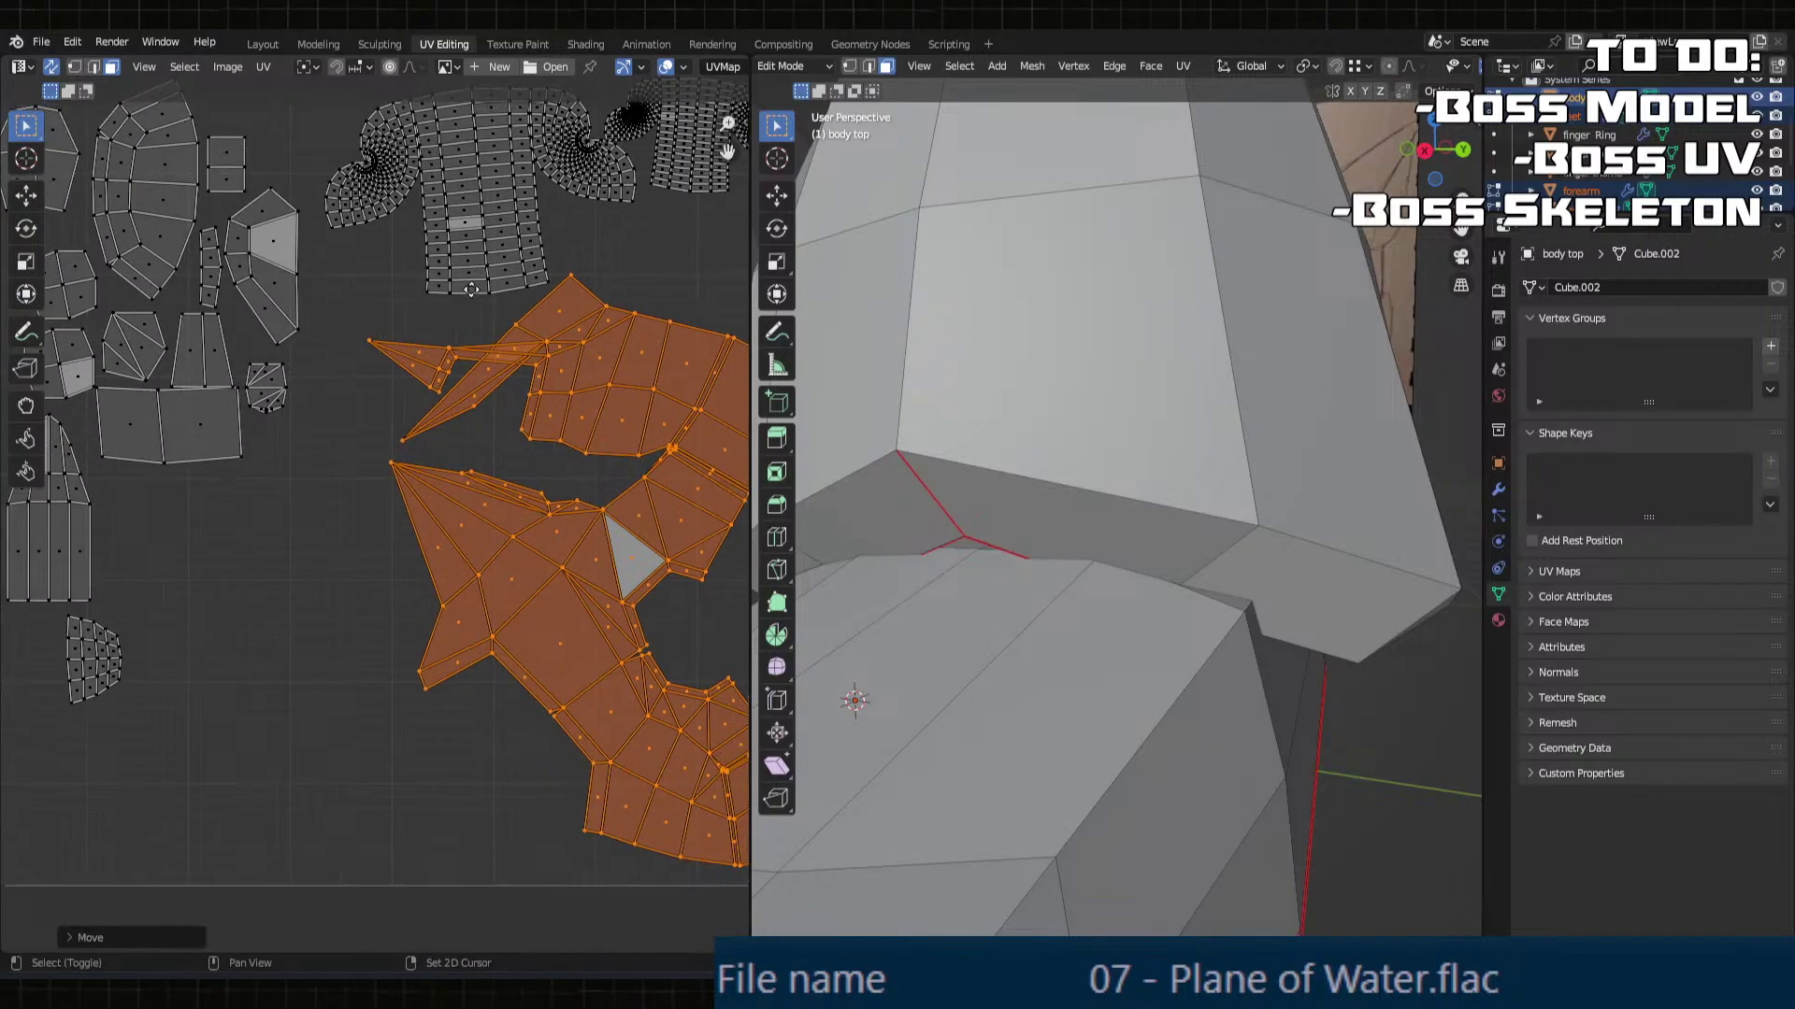
{"action": "middle_click_drag", "start_coordinate": [473, 262], "coordinate": [410, 457], "text": "shift"}
{"action": "left_click", "coordinate": [410, 457]}
{"action": "key", "text": "l"}
{"action": "key", "text": "l"}
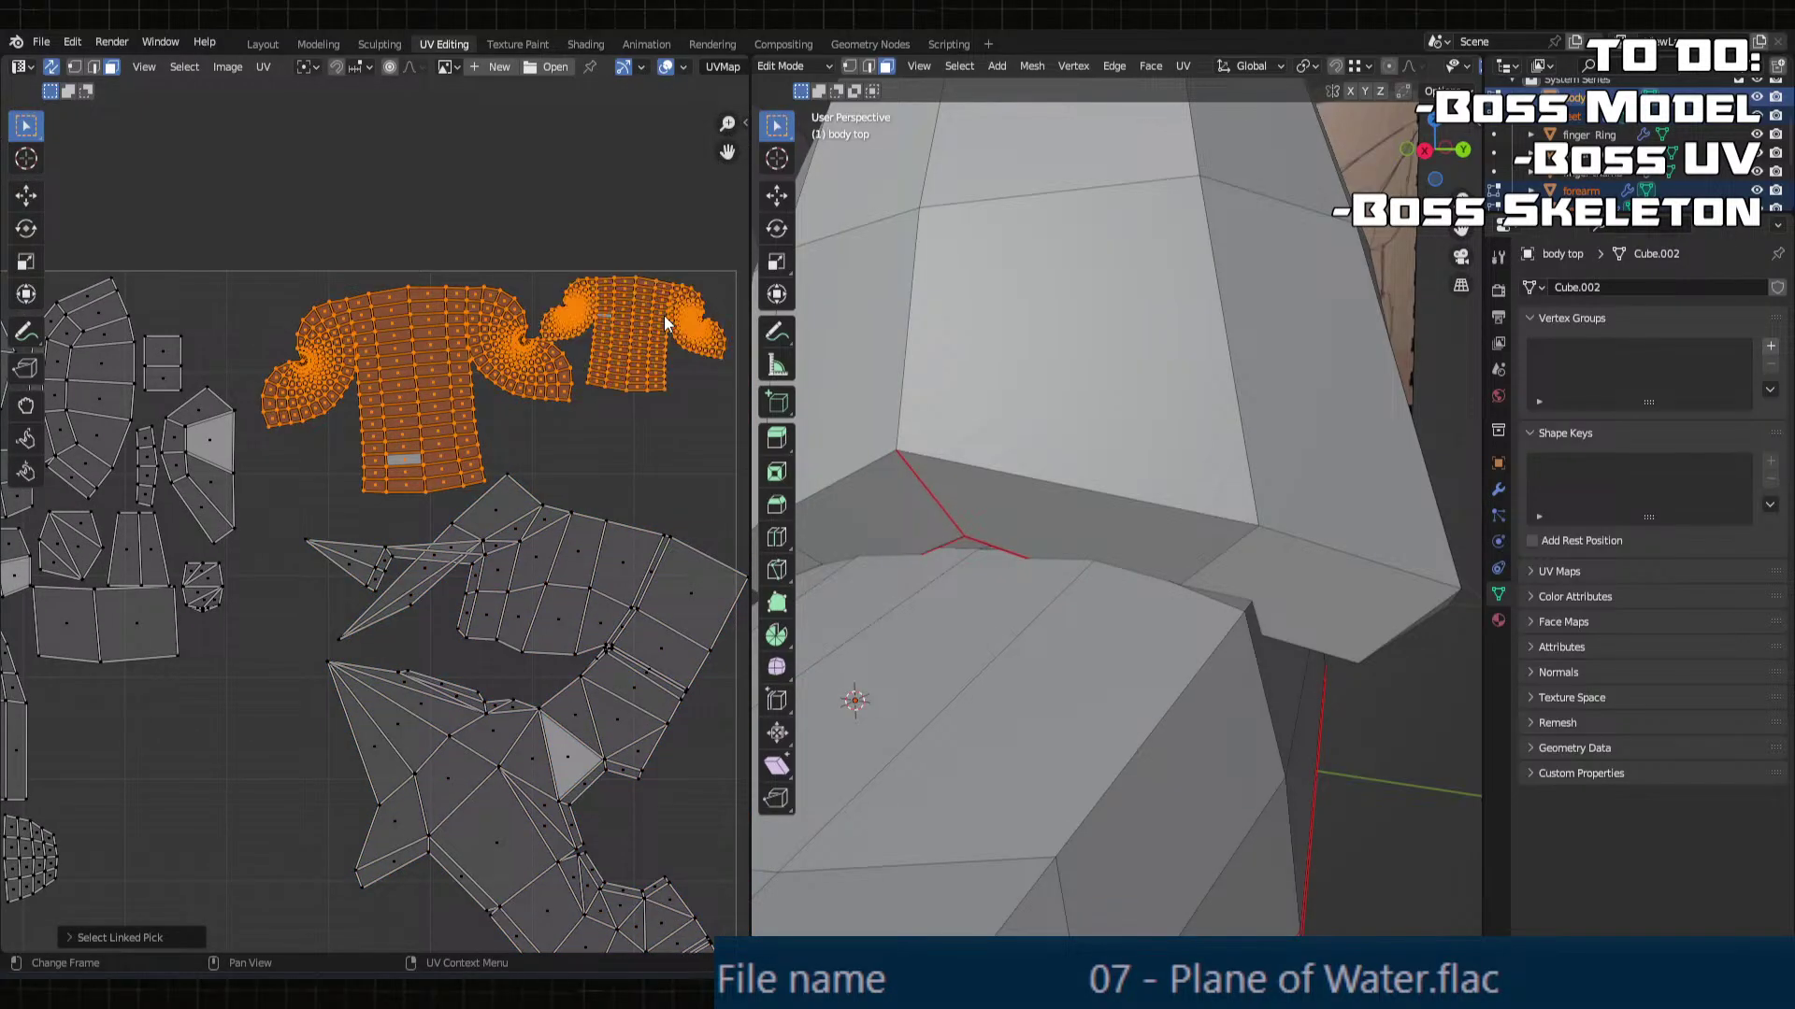
{"action": "key", "text": "g"}
{"action": "left_click", "coordinate": [605, 340]}
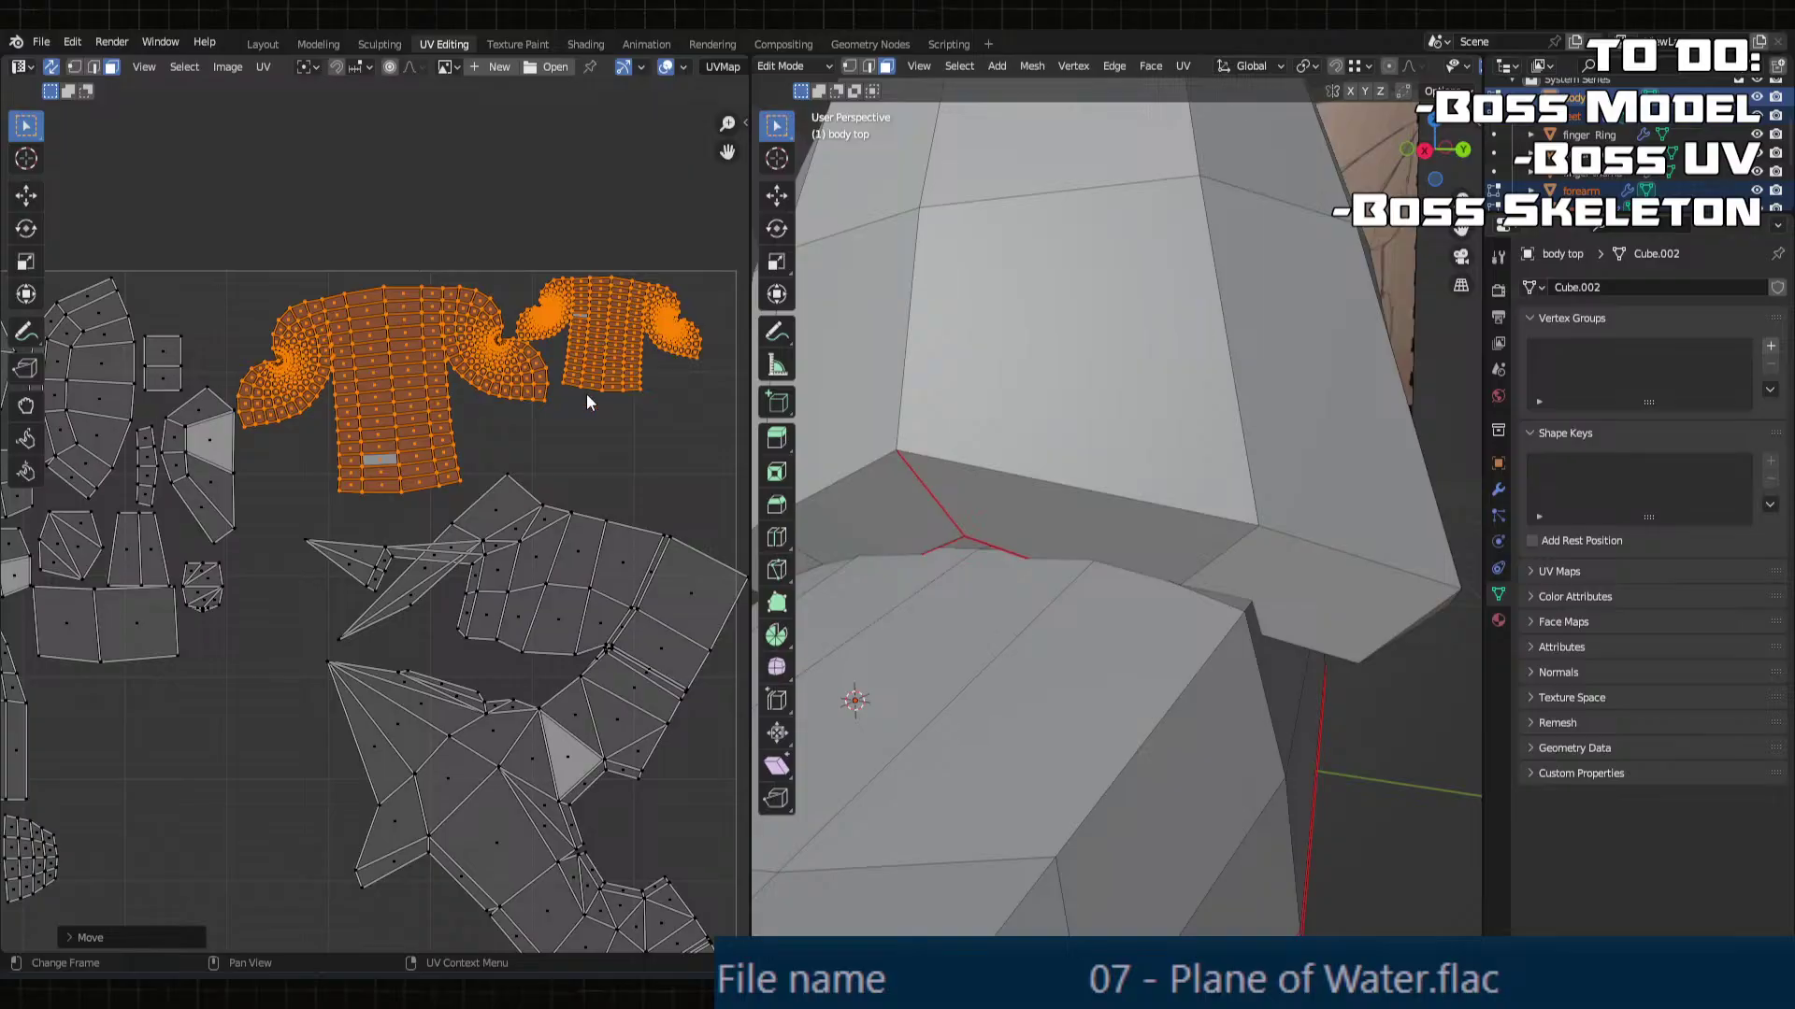
Step: Select the large jagged island and move it about 0.03 along negative X to bring it inside the UV square
{"action": "left_click", "coordinate": [550, 542]}
{"action": "middle_click_drag", "start_coordinate": [549, 542], "coordinate": [456, 374]}
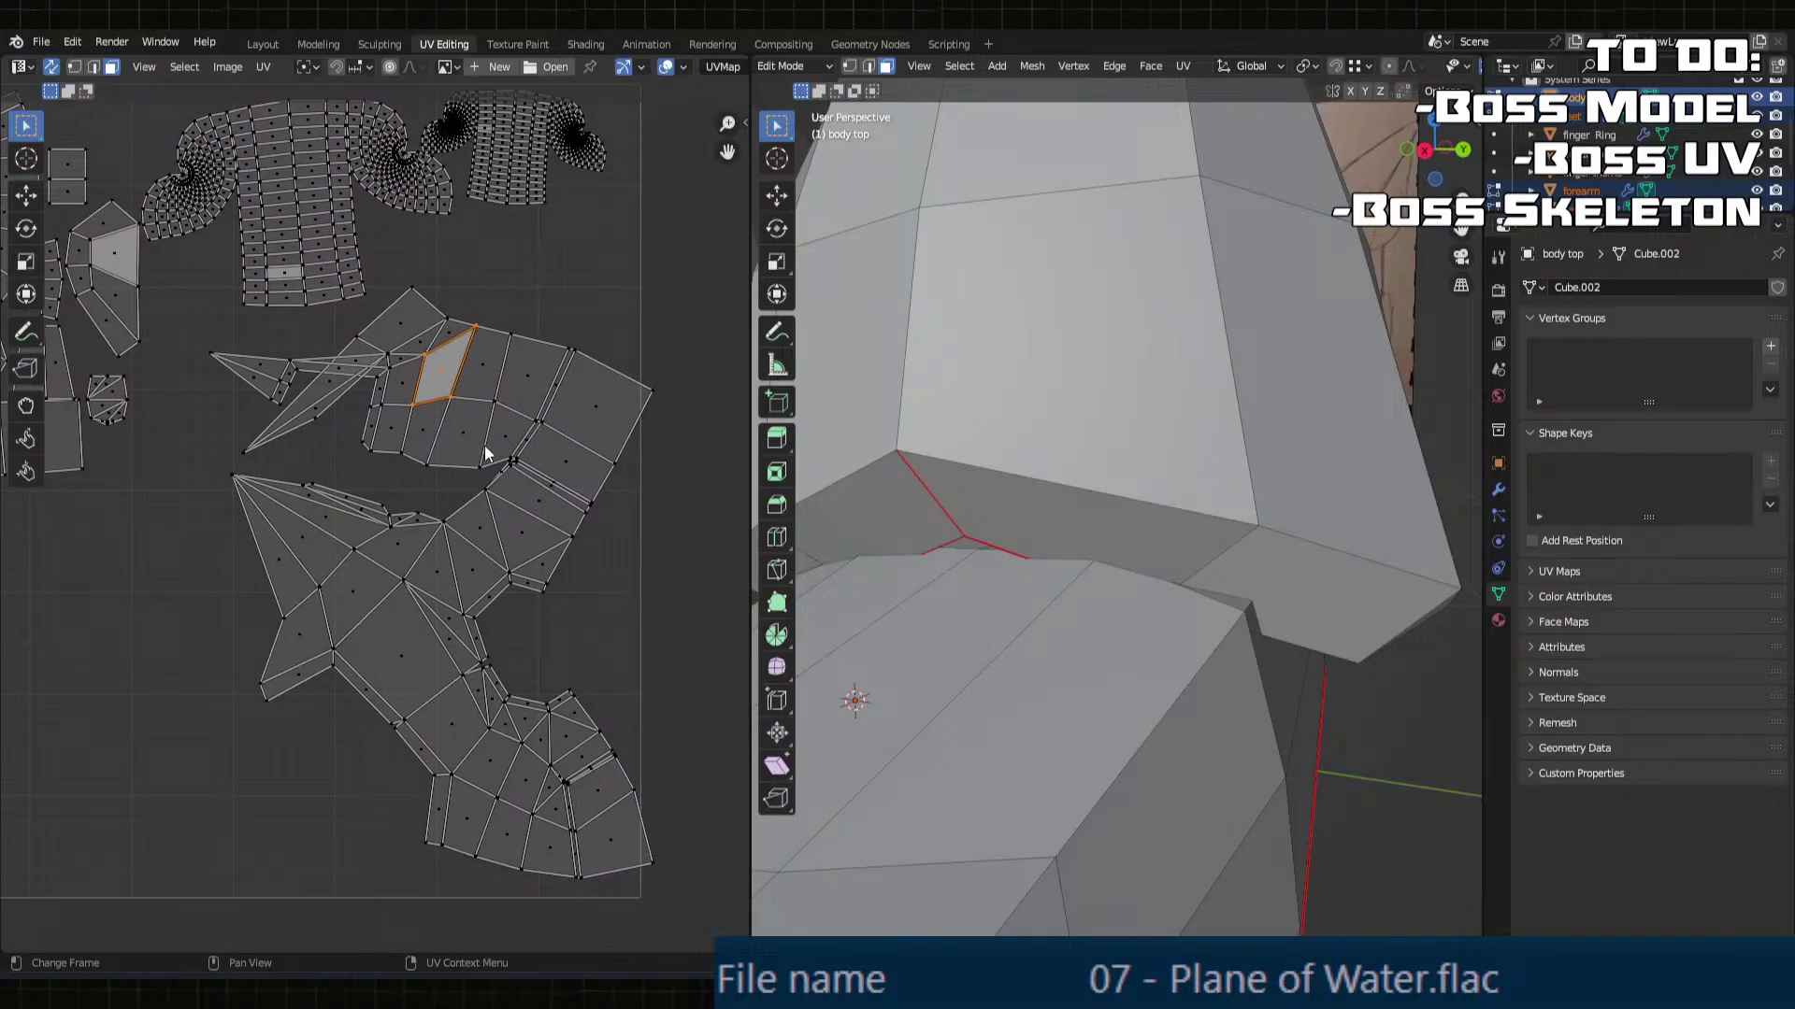
{"action": "key", "text": "l"}
{"action": "key", "text": "g"}
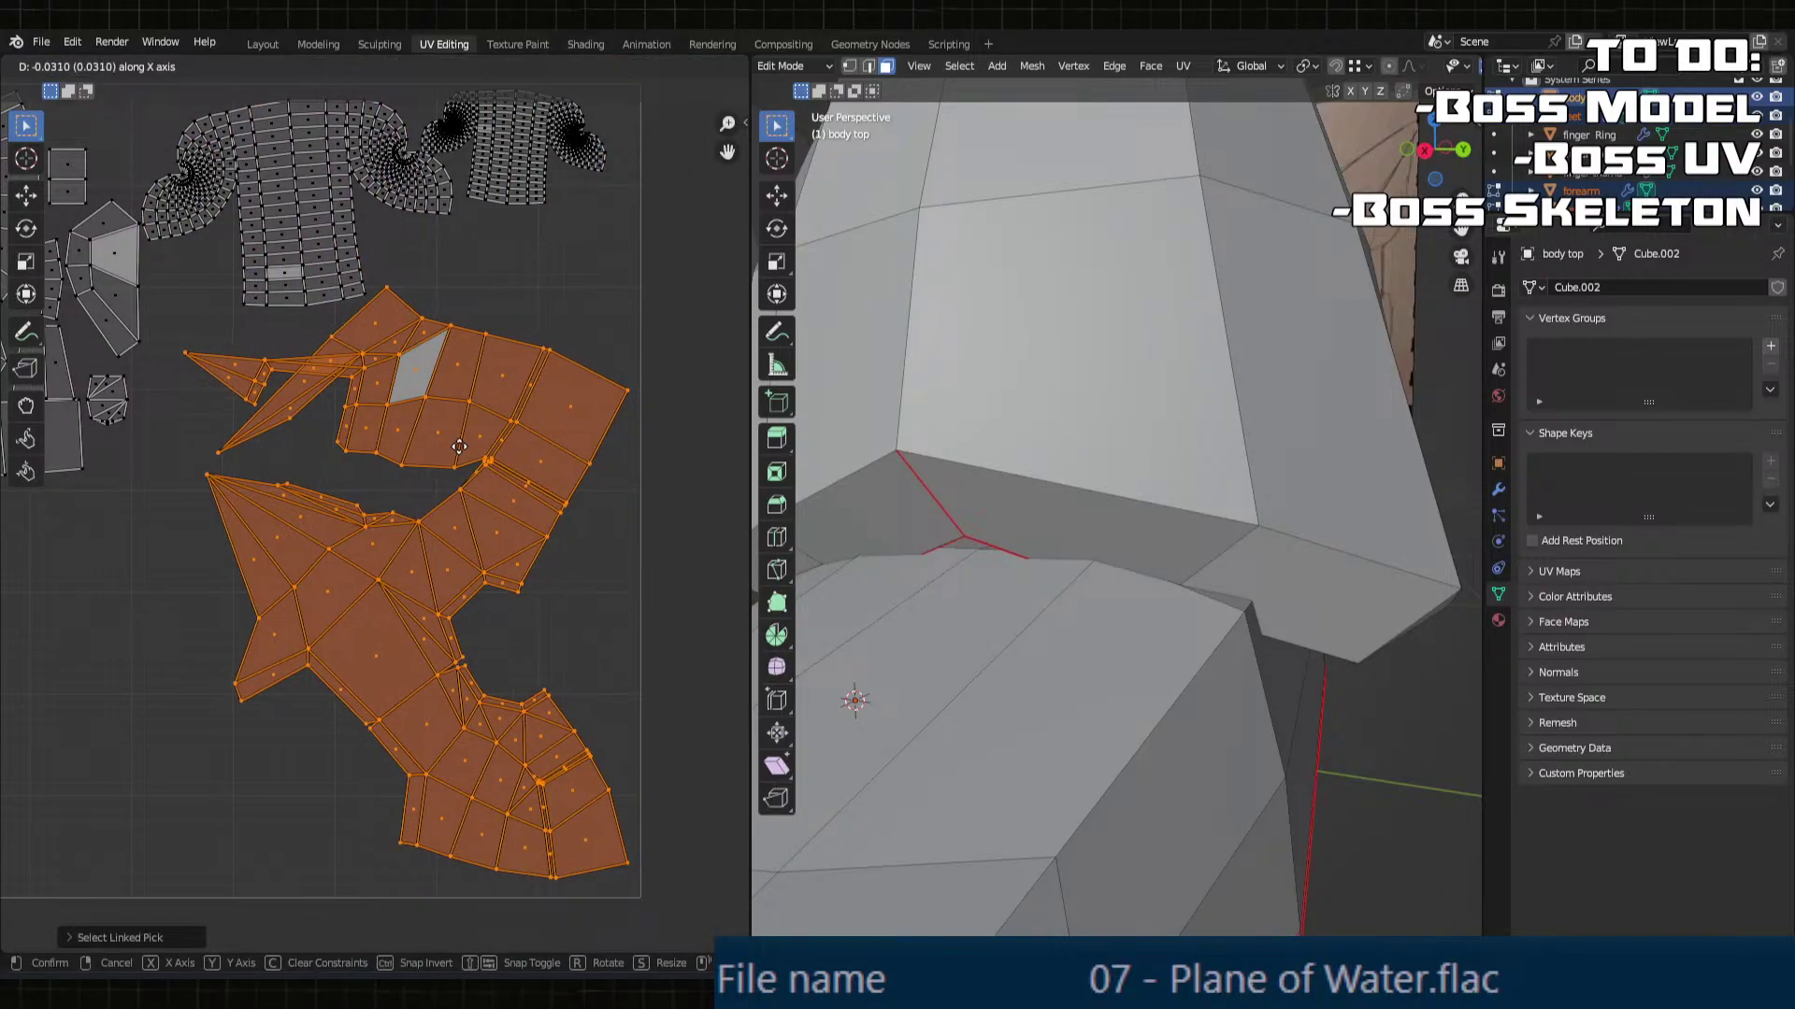
{"action": "left_click", "coordinate": [458, 445]}
{"action": "scroll", "coordinate": [458, 446], "scroll_direction": "down", "scroll_amount": 3}
{"action": "left_click", "coordinate": [487, 581]}
{"action": "middle_click_drag", "start_coordinate": [486, 581], "coordinate": [542, 495]}
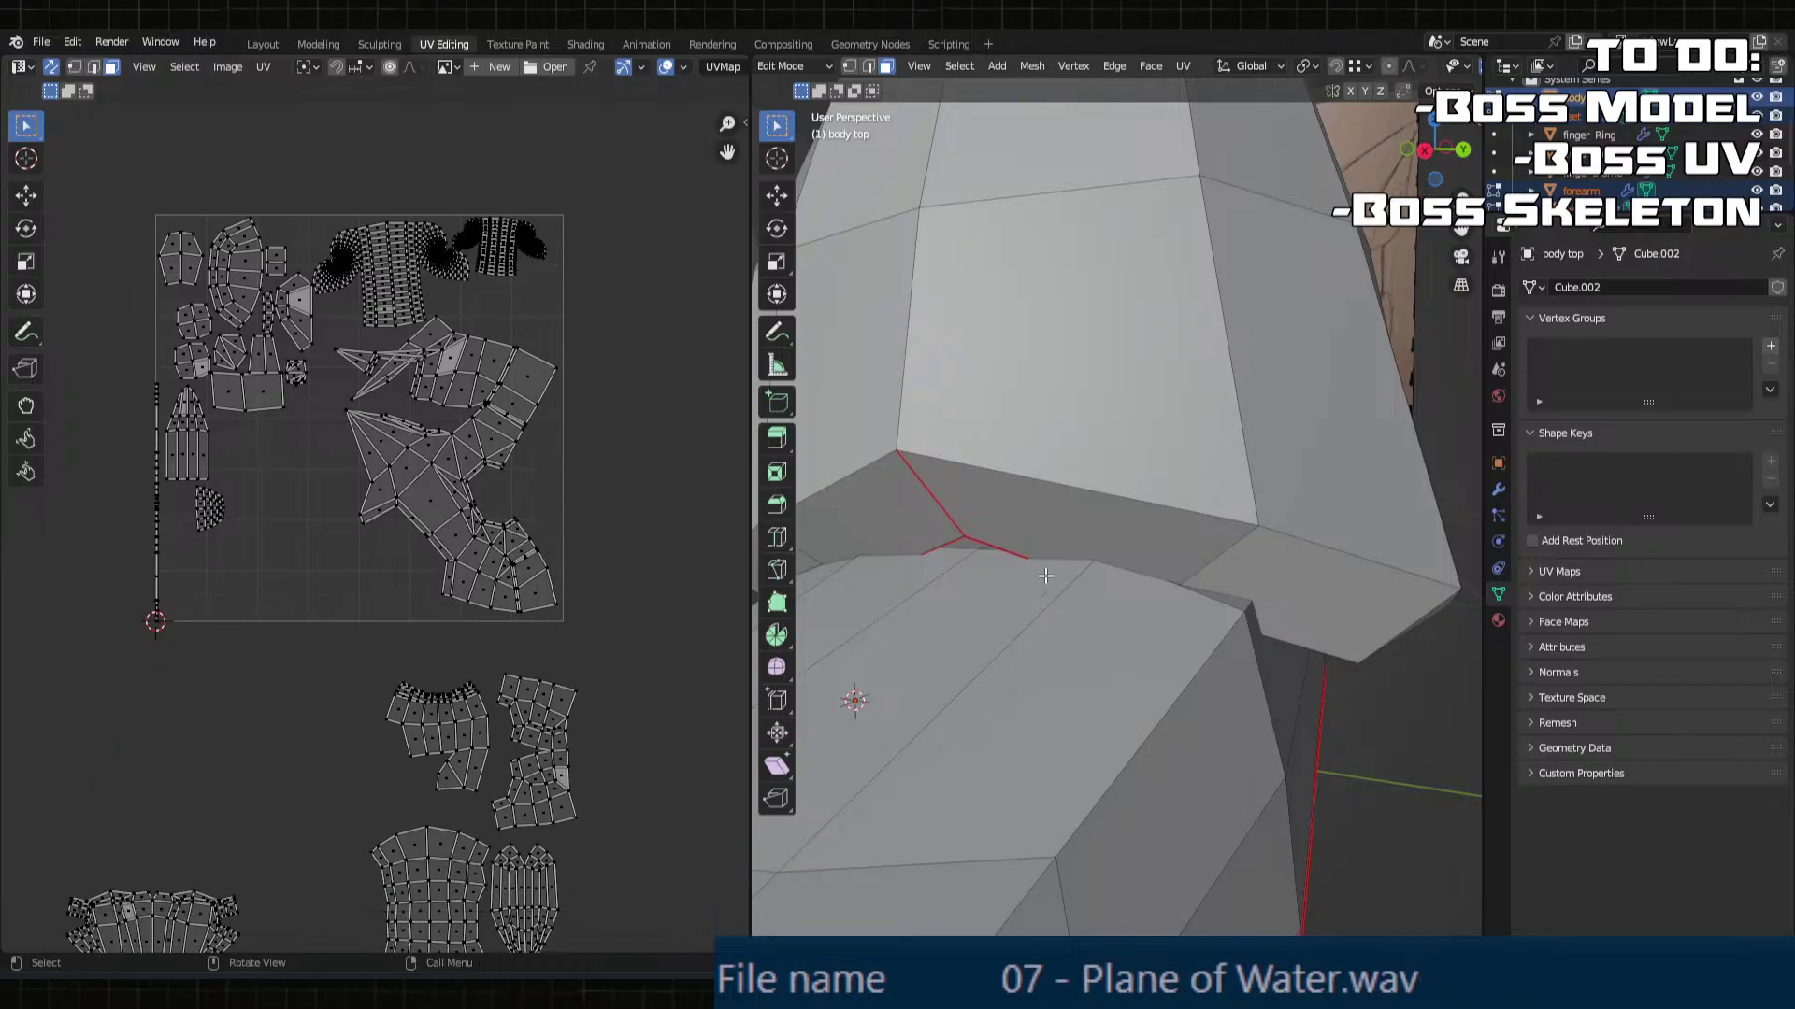
Step: Examine the robot's front and select the curved-collar island below the UV square to check which body part it covers
{"action": "scroll", "coordinate": [977, 607], "scroll_direction": "down", "scroll_amount": 7}
{"action": "middle_click_drag", "start_coordinate": [1078, 277], "coordinate": [1092, 716], "text": "shift"}
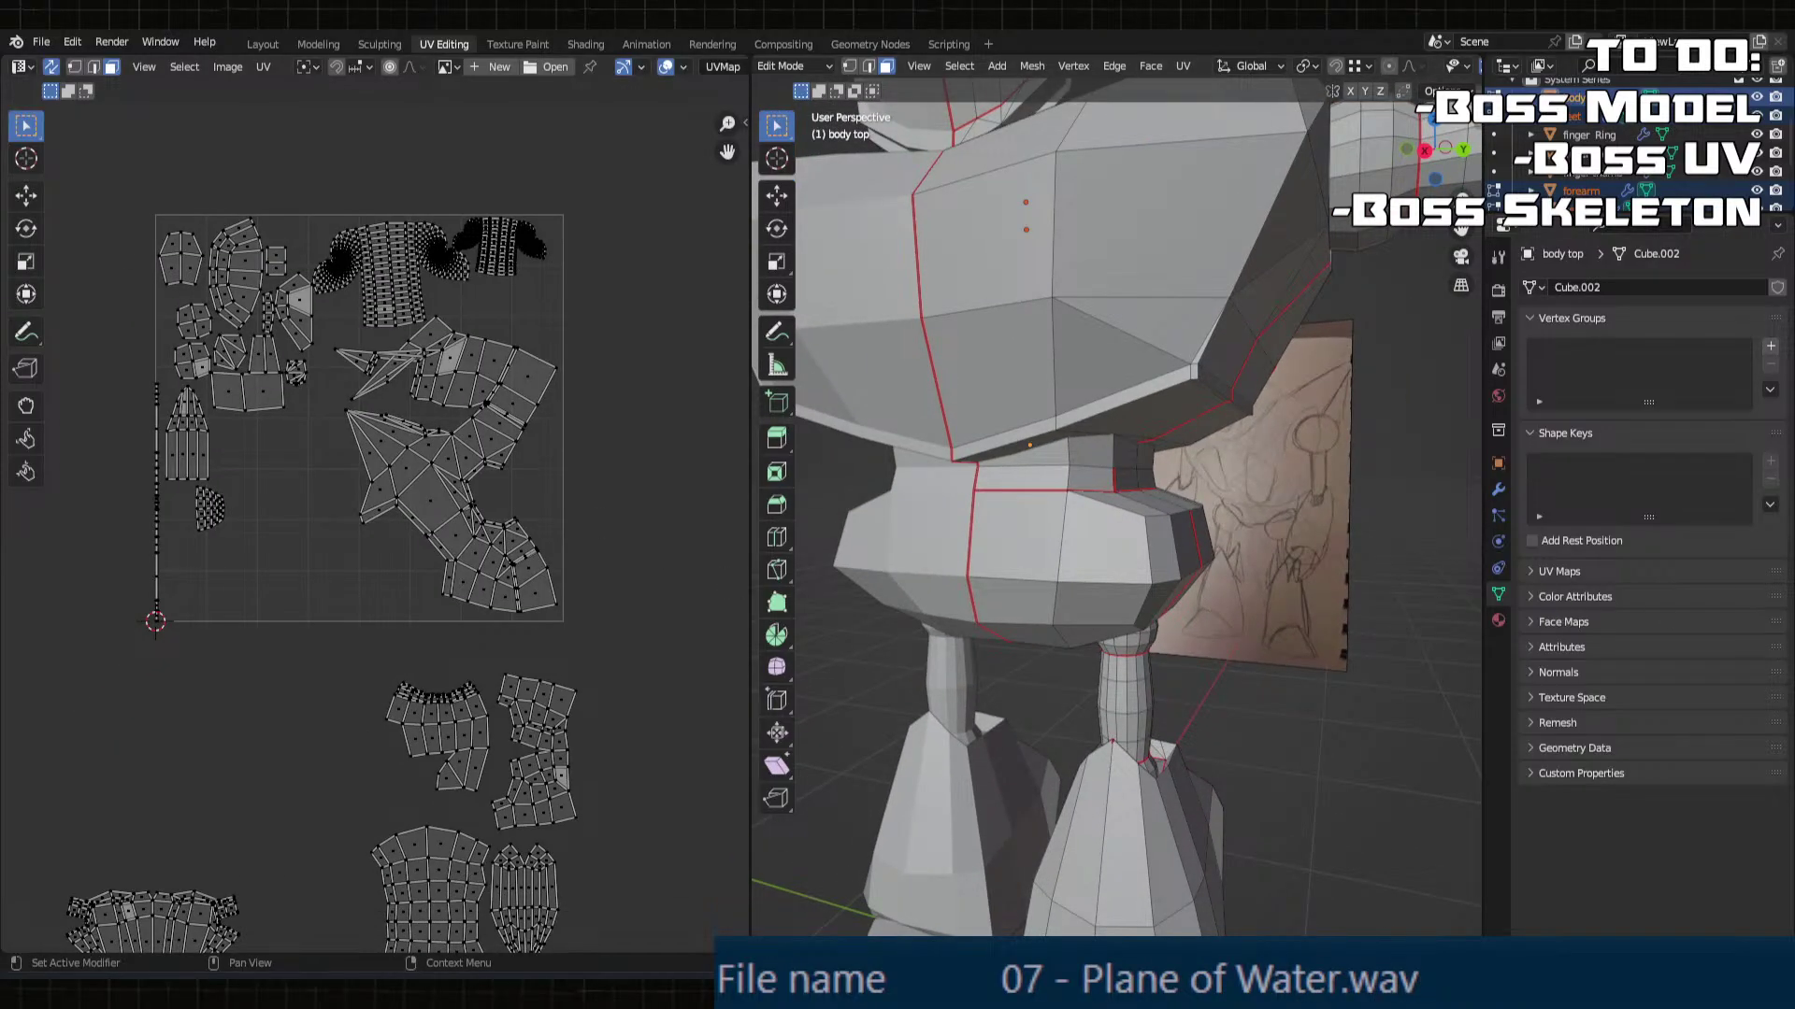
{"action": "scroll", "coordinate": [957, 517], "scroll_direction": "down", "scroll_amount": 4}
{"action": "scroll", "coordinate": [958, 517], "scroll_direction": "up", "scroll_amount": 3}
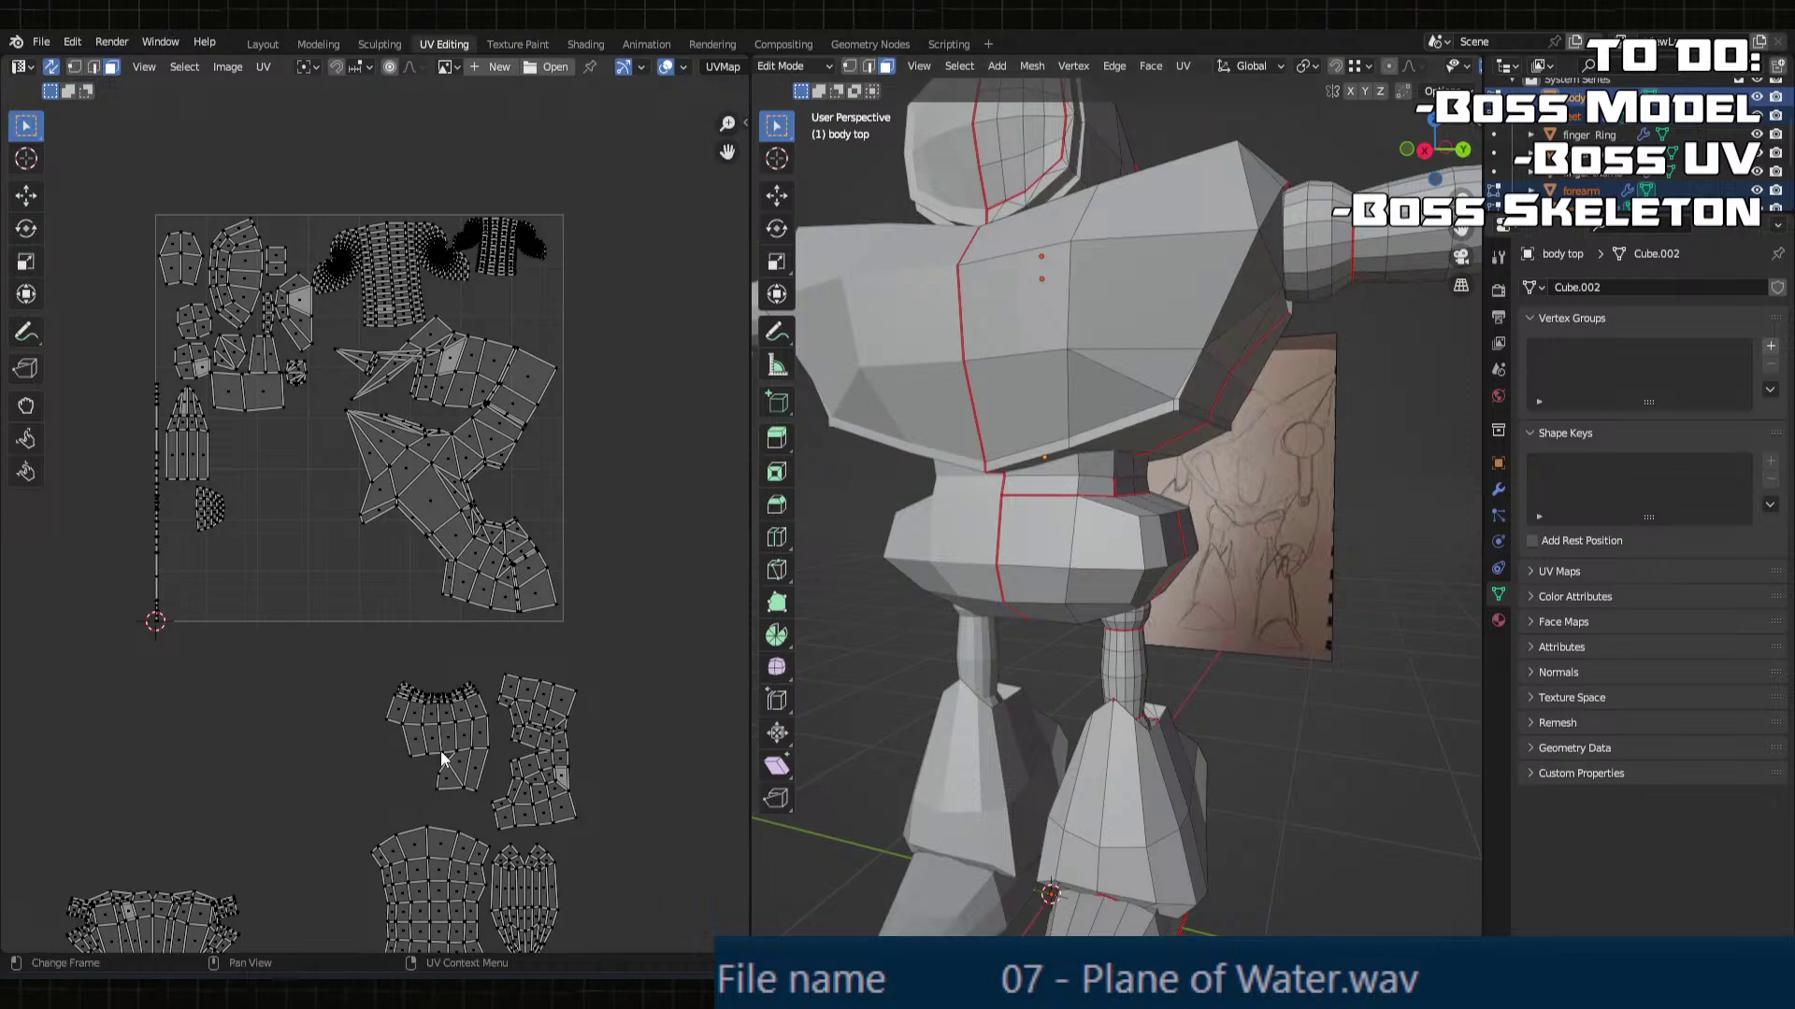
{"action": "middle_click_drag", "start_coordinate": [423, 739], "coordinate": [435, 672]}
{"action": "key", "text": "l"}
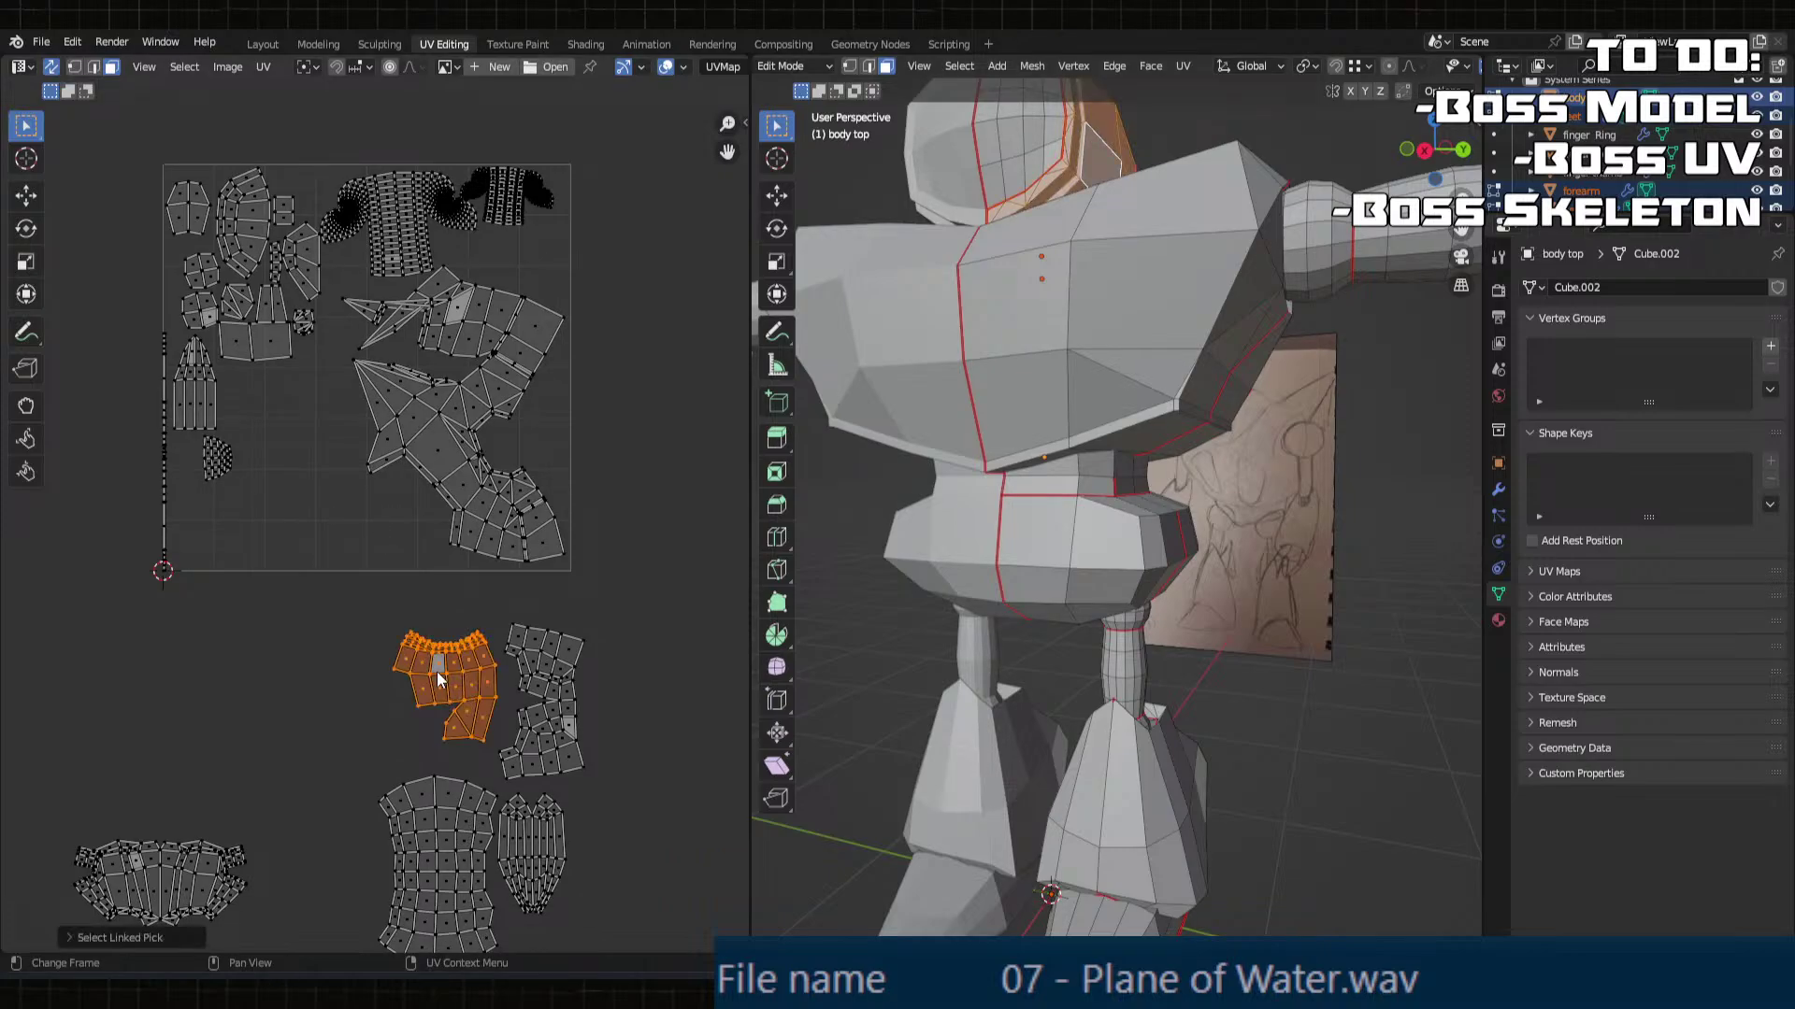
{"action": "middle_click_drag", "start_coordinate": [491, 598], "coordinate": [490, 652]}
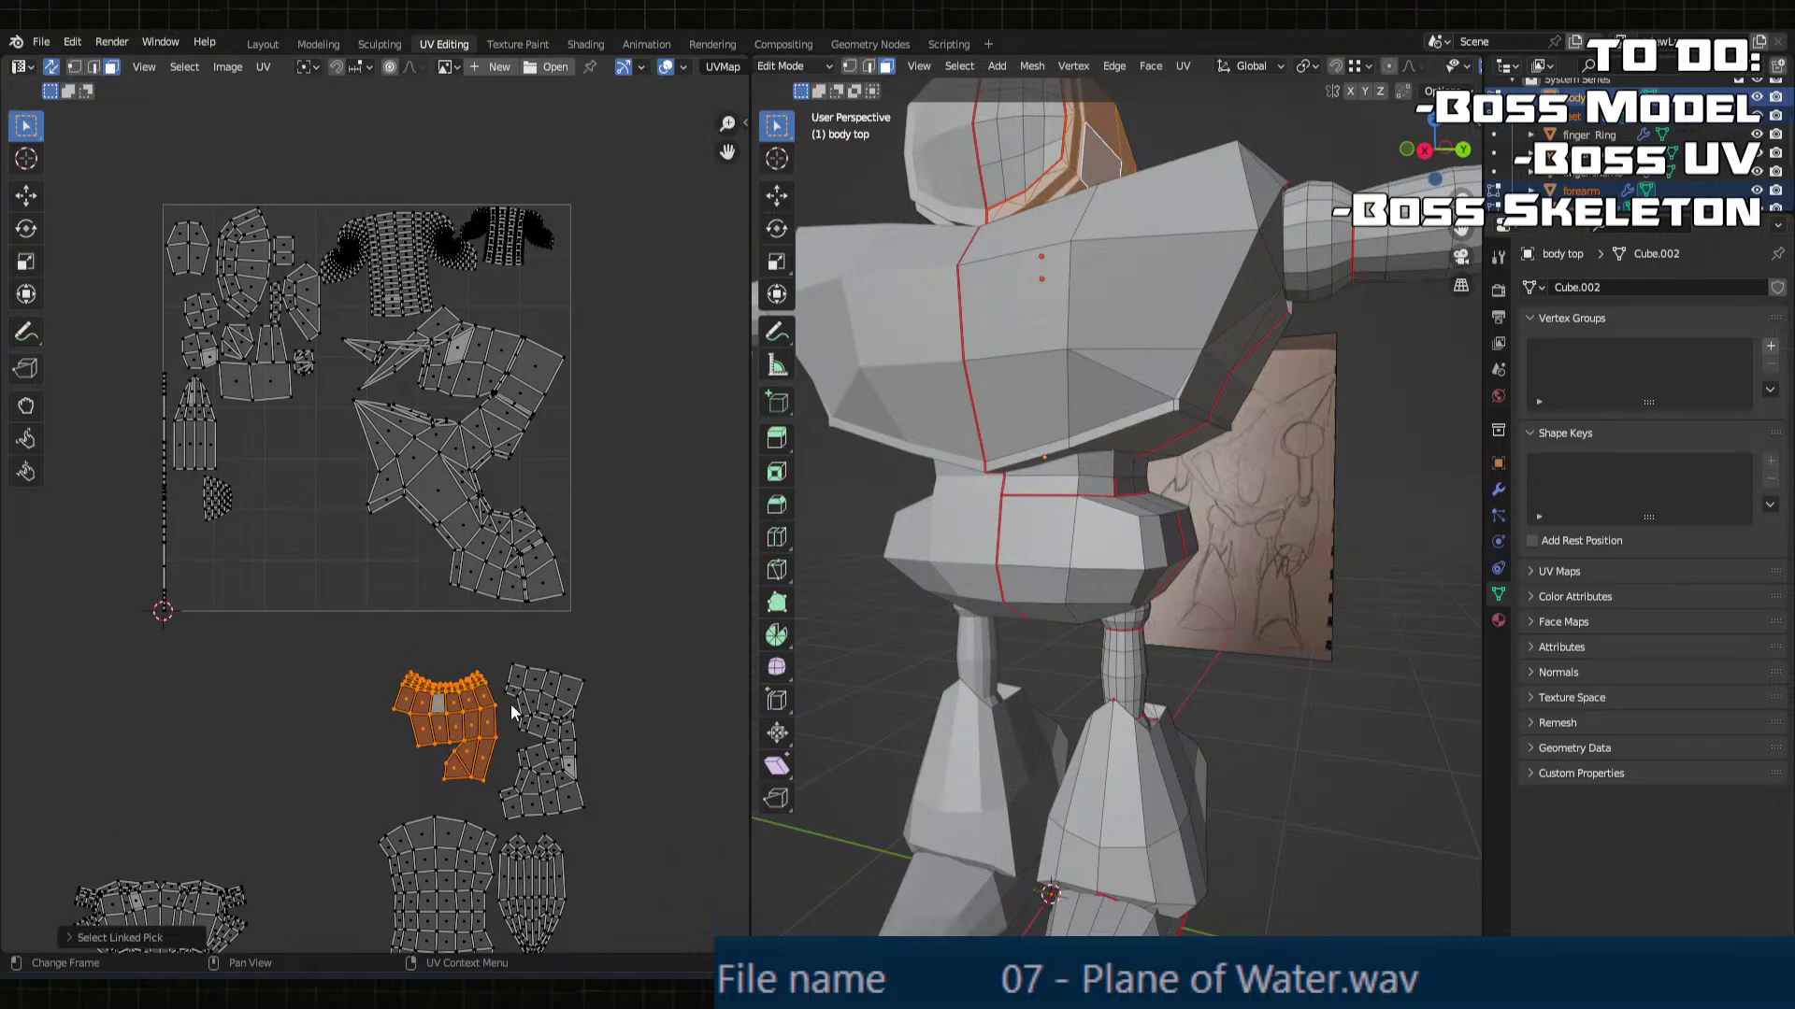
{"action": "scroll", "coordinate": [505, 711], "scroll_direction": "down", "scroll_amount": 1}
Step: Select the twin-pointed foot island below the UV square and move it up along Y onto the large jagged island's area
{"action": "left_click", "coordinate": [497, 800]}
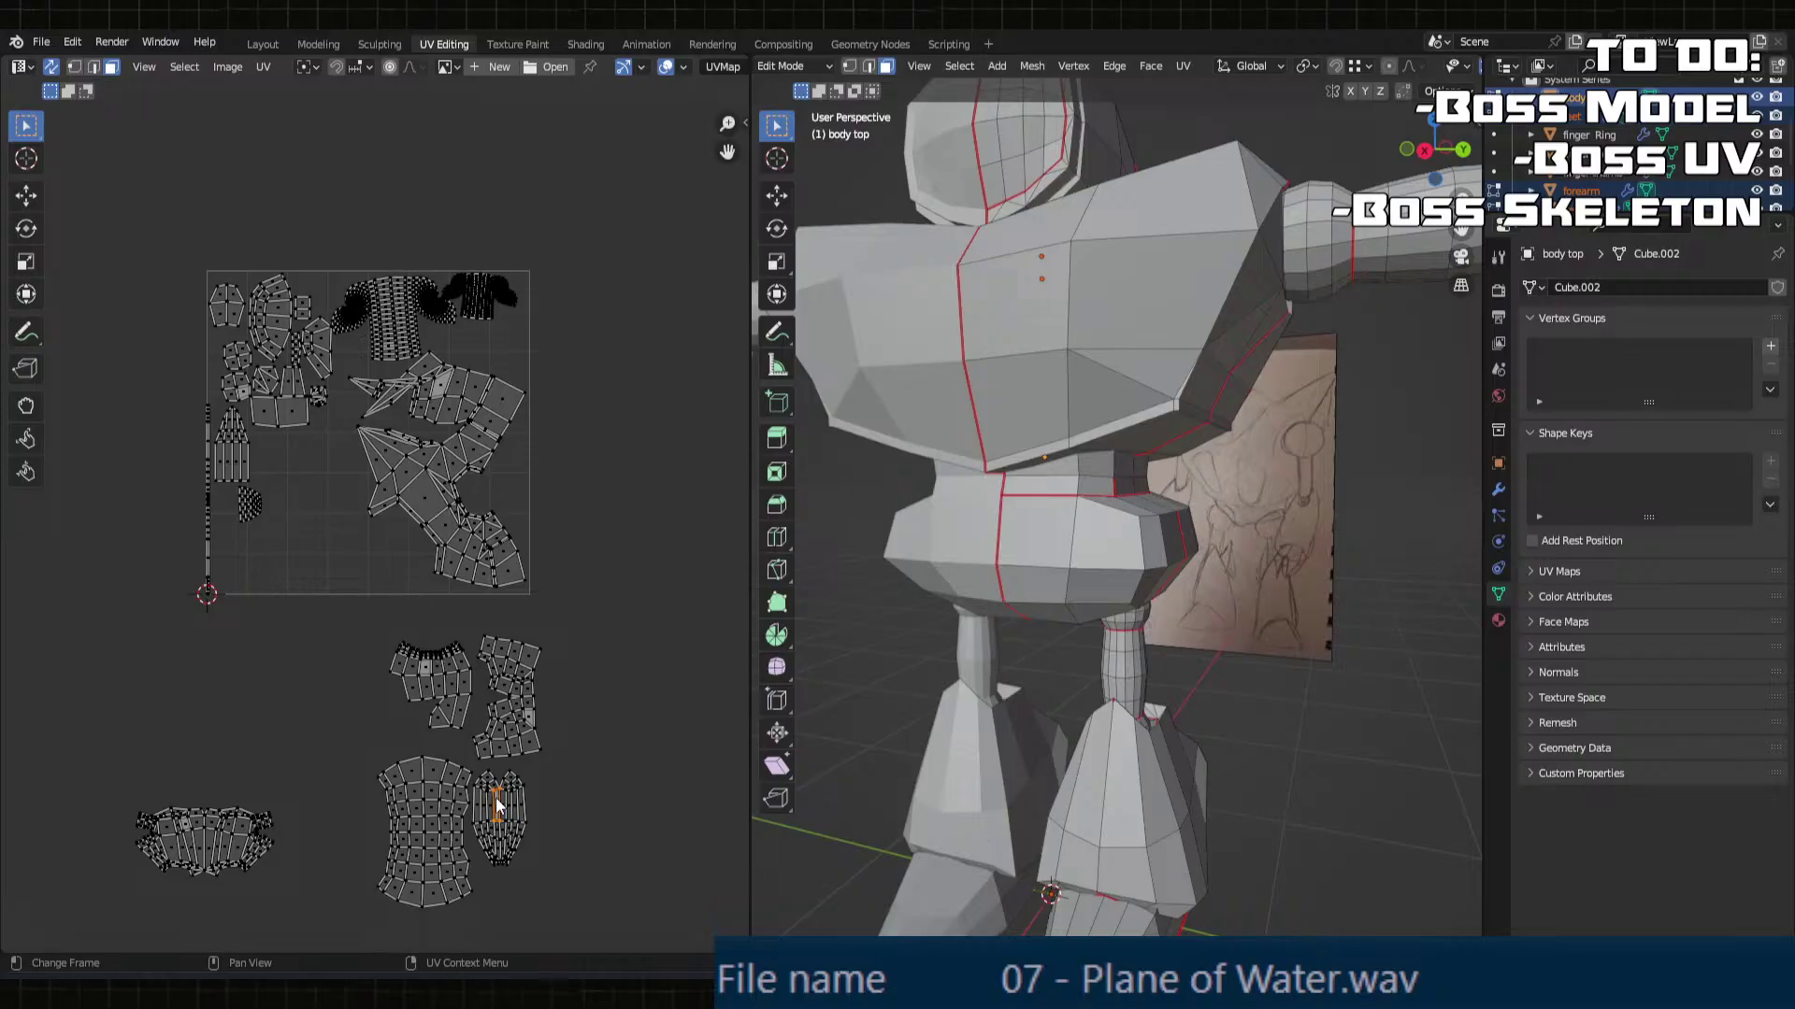
{"action": "key", "text": "l"}
{"action": "key", "text": "g"}
{"action": "key", "text": "y"}
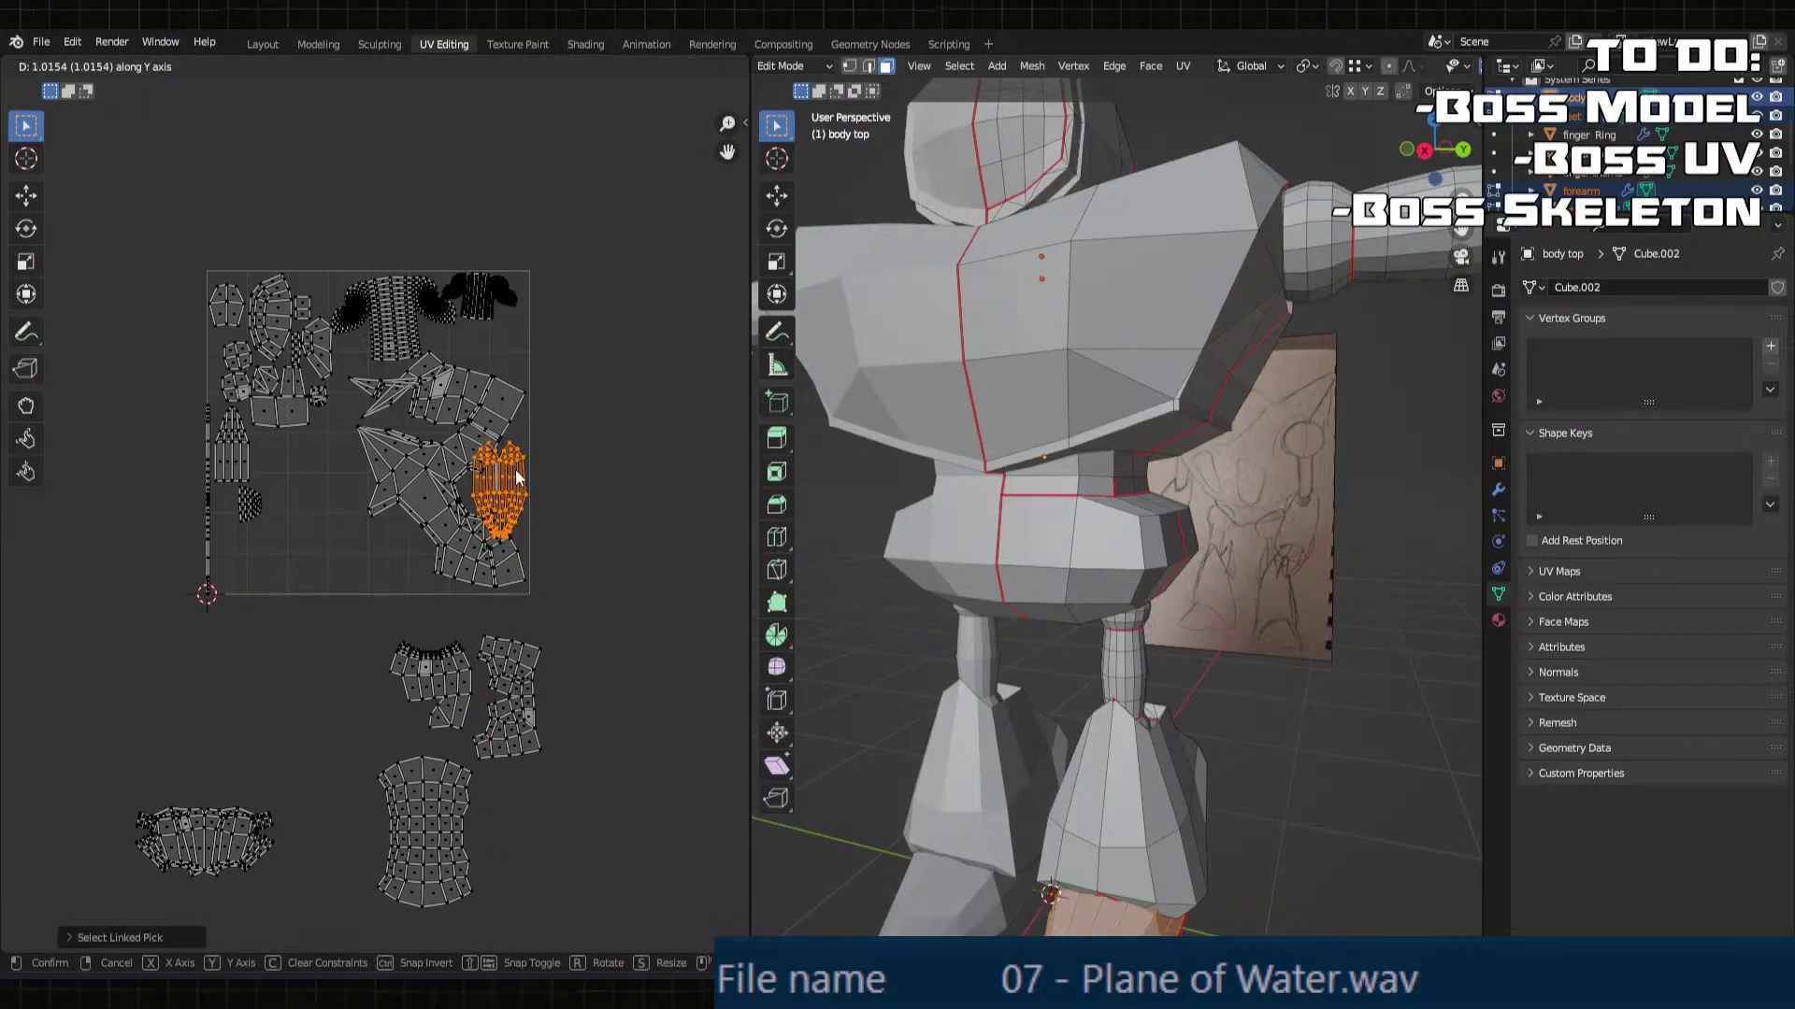
{"action": "left_click", "coordinate": [516, 477]}
{"action": "scroll", "coordinate": [529, 469], "scroll_direction": "up", "scroll_amount": 3}
{"action": "middle_click_drag", "start_coordinate": [515, 475], "coordinate": [507, 578]}
{"action": "key", "text": "g"}
{"action": "left_click", "coordinate": [489, 578]}
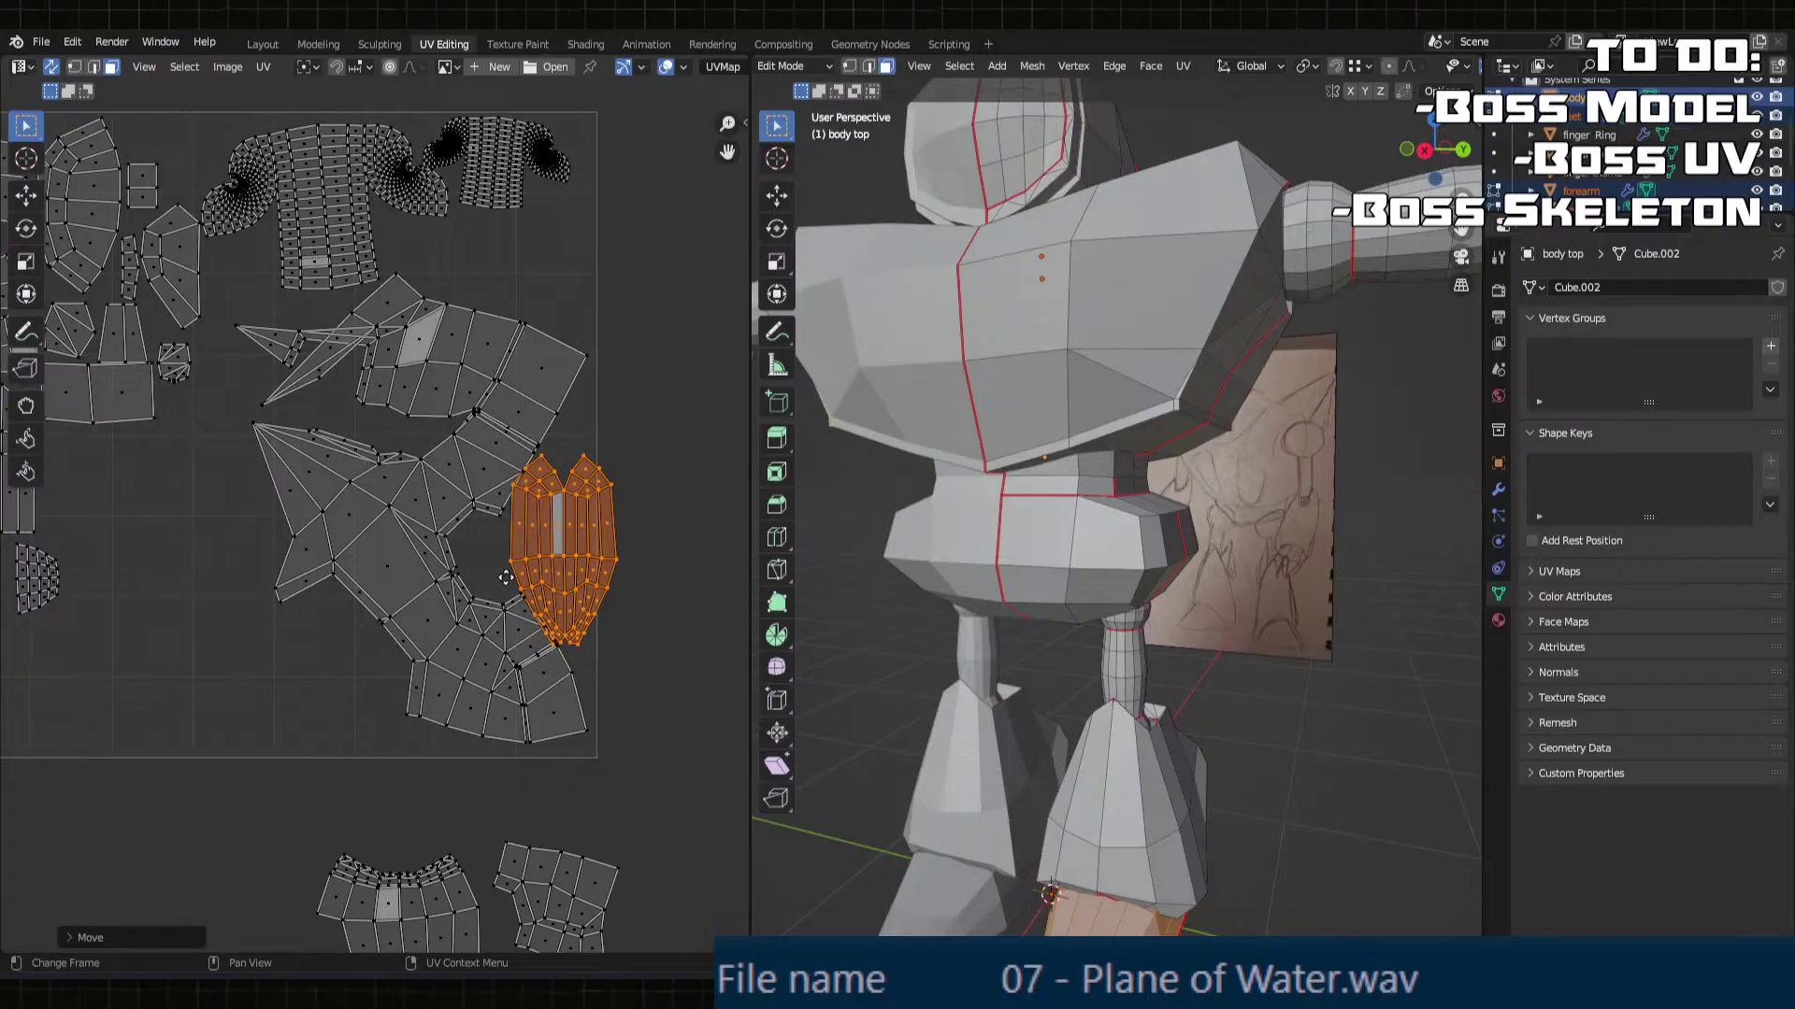
Step: Move the foot island along negative X past the large jagged island, raise it, and fit it into the gap beside the jagged island
{"action": "key", "text": "g"}
{"action": "key", "text": "x"}
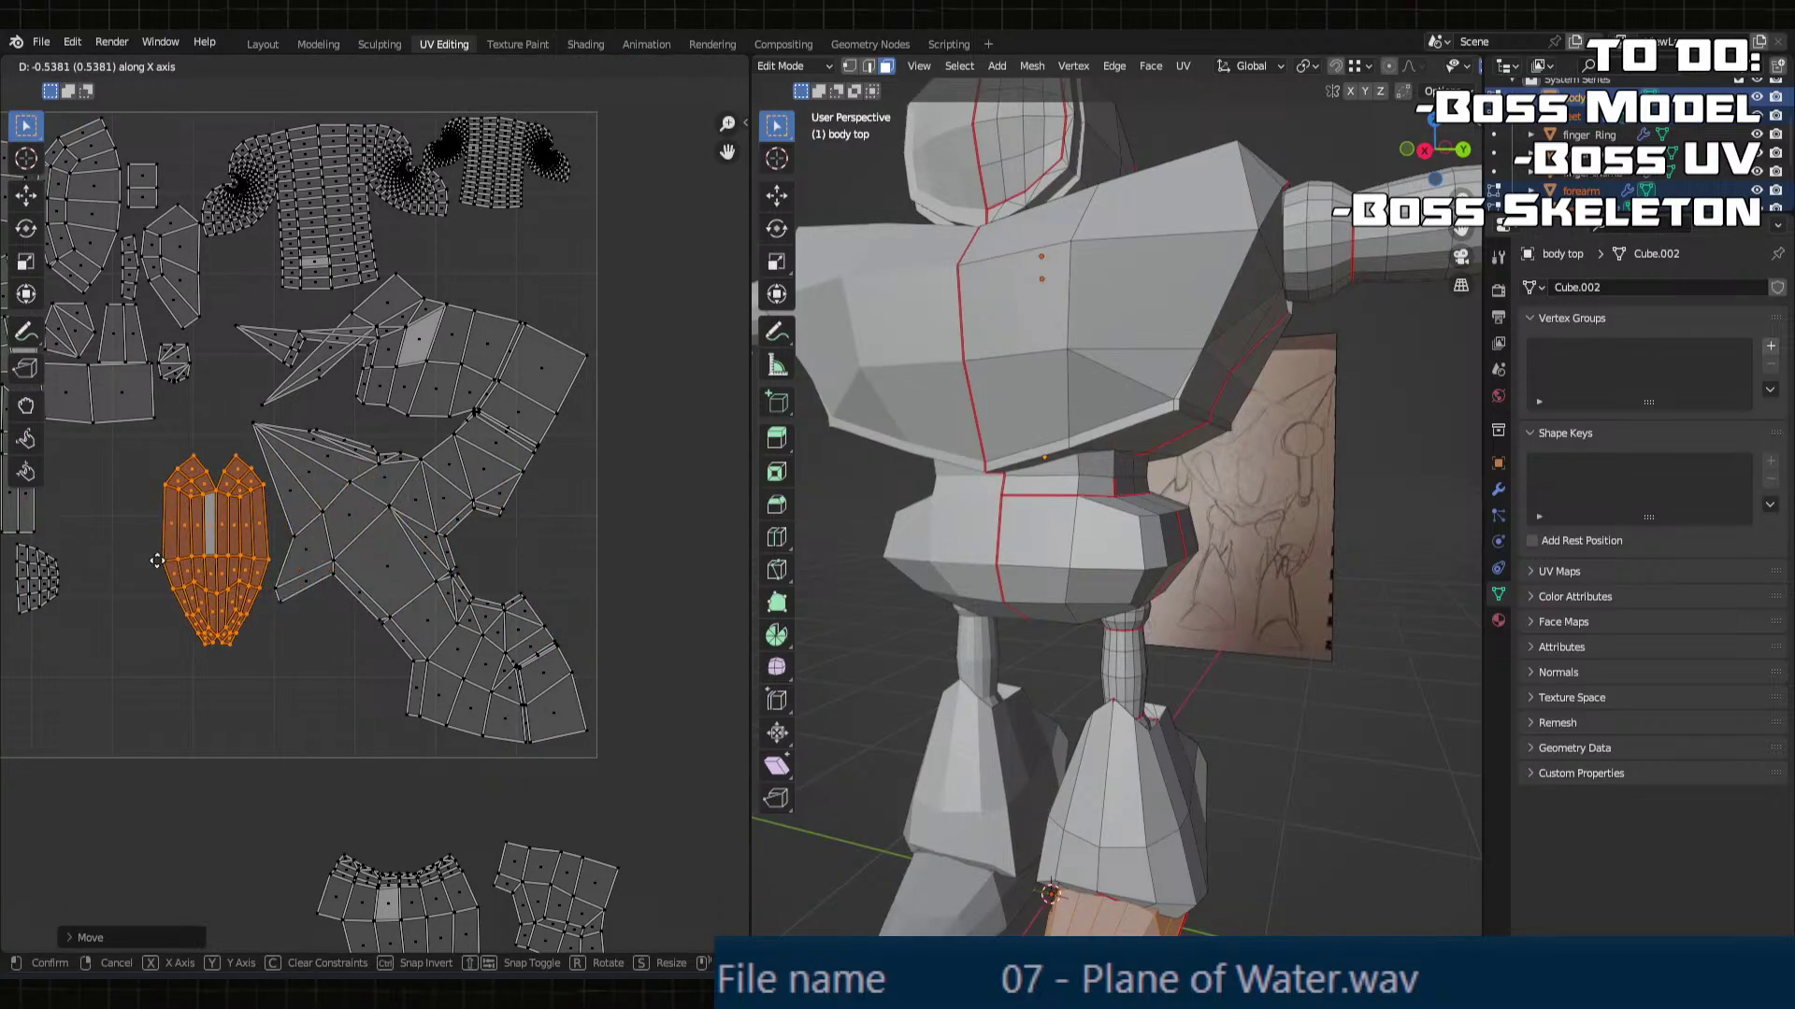
{"action": "left_click", "coordinate": [154, 562]}
{"action": "key", "text": "g"}
{"action": "key", "text": "y"}
{"action": "left_click", "coordinate": [162, 509]}
{"action": "key", "text": "g"}
{"action": "key", "text": "x"}
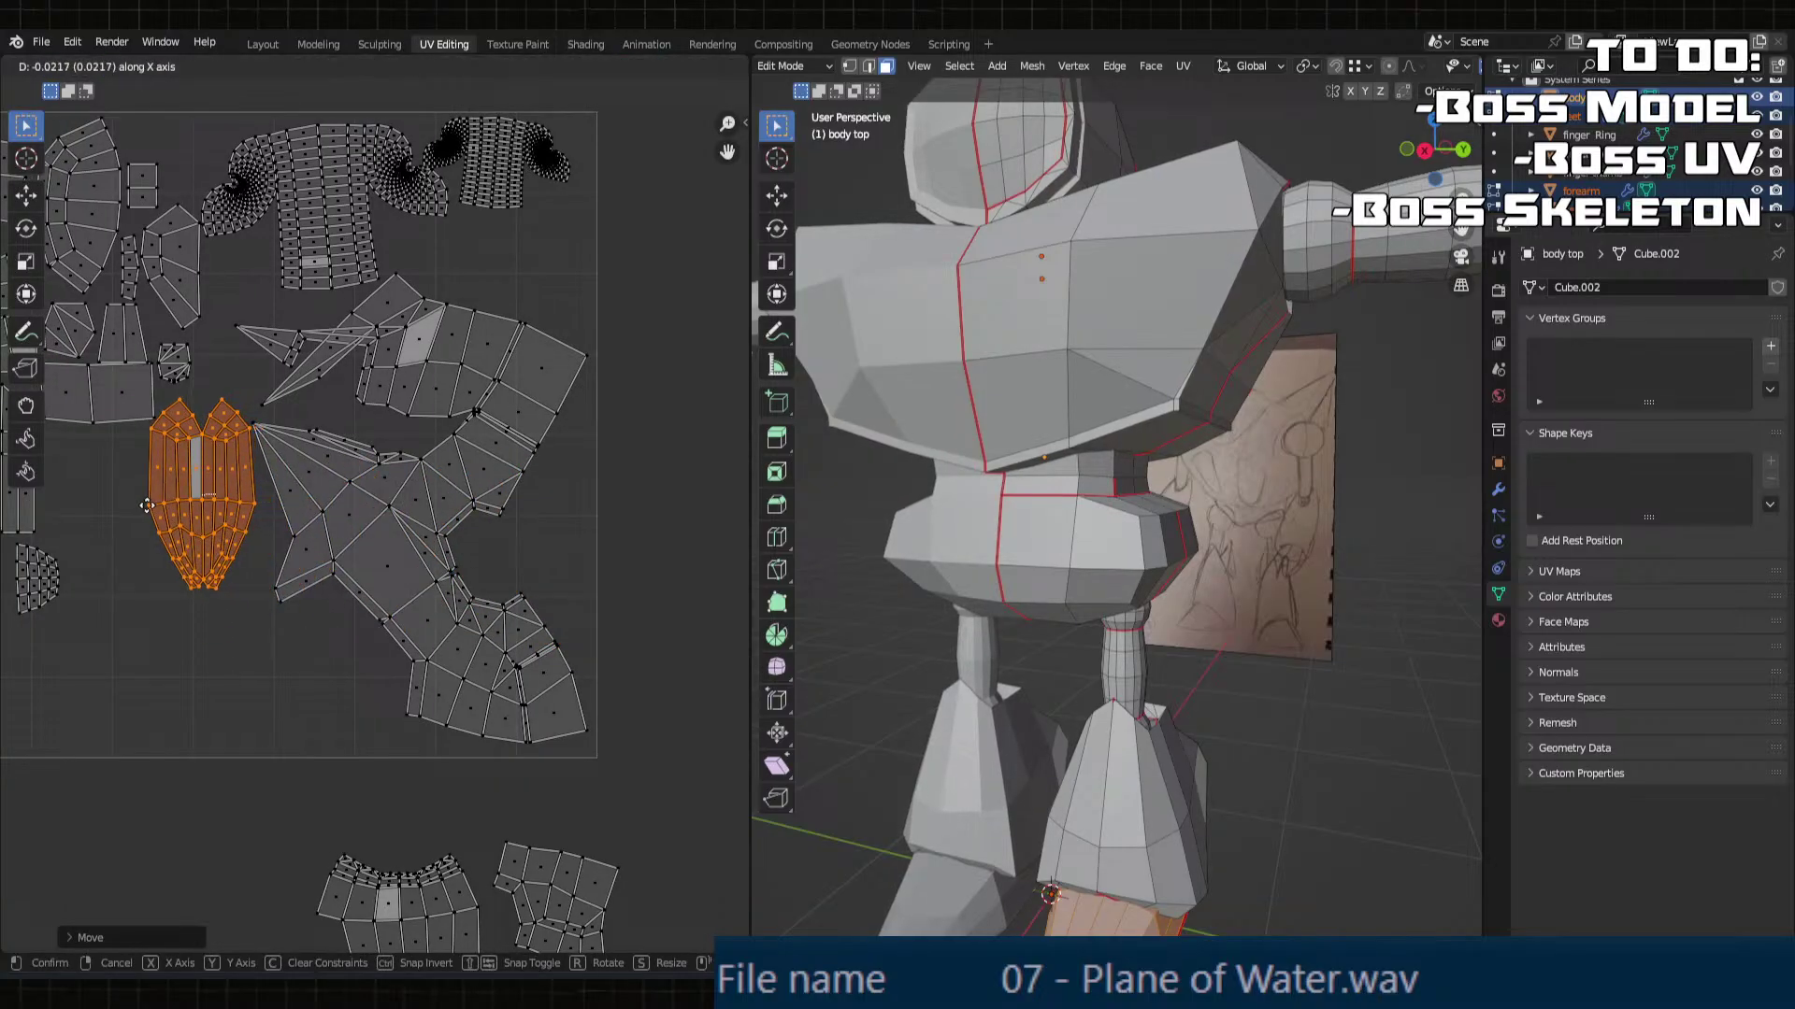
{"action": "left_click", "coordinate": [147, 512]}
Step: Select the curved-collar island and move it along negative X and up along Y to just beneath the foot island
{"action": "middle_click_drag", "start_coordinate": [417, 910], "coordinate": [538, 716]}
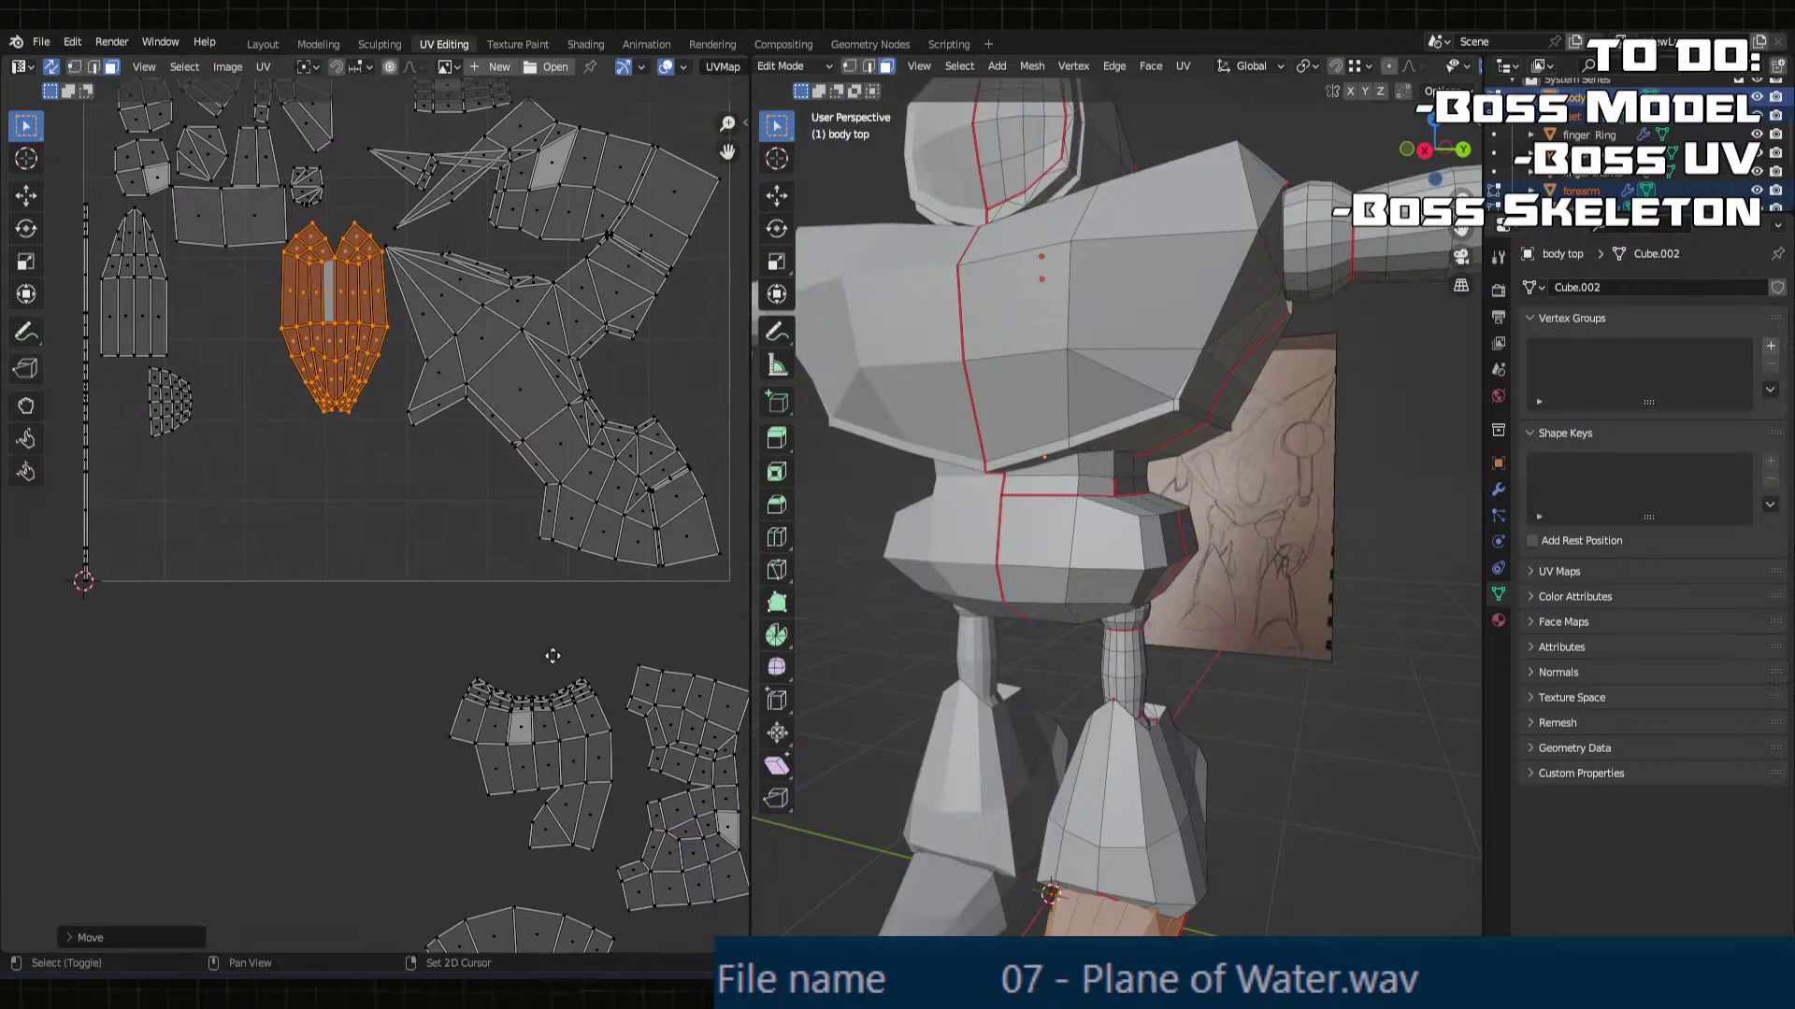
{"action": "left_click", "coordinate": [538, 716]}
{"action": "key", "text": "ctrl+l"}
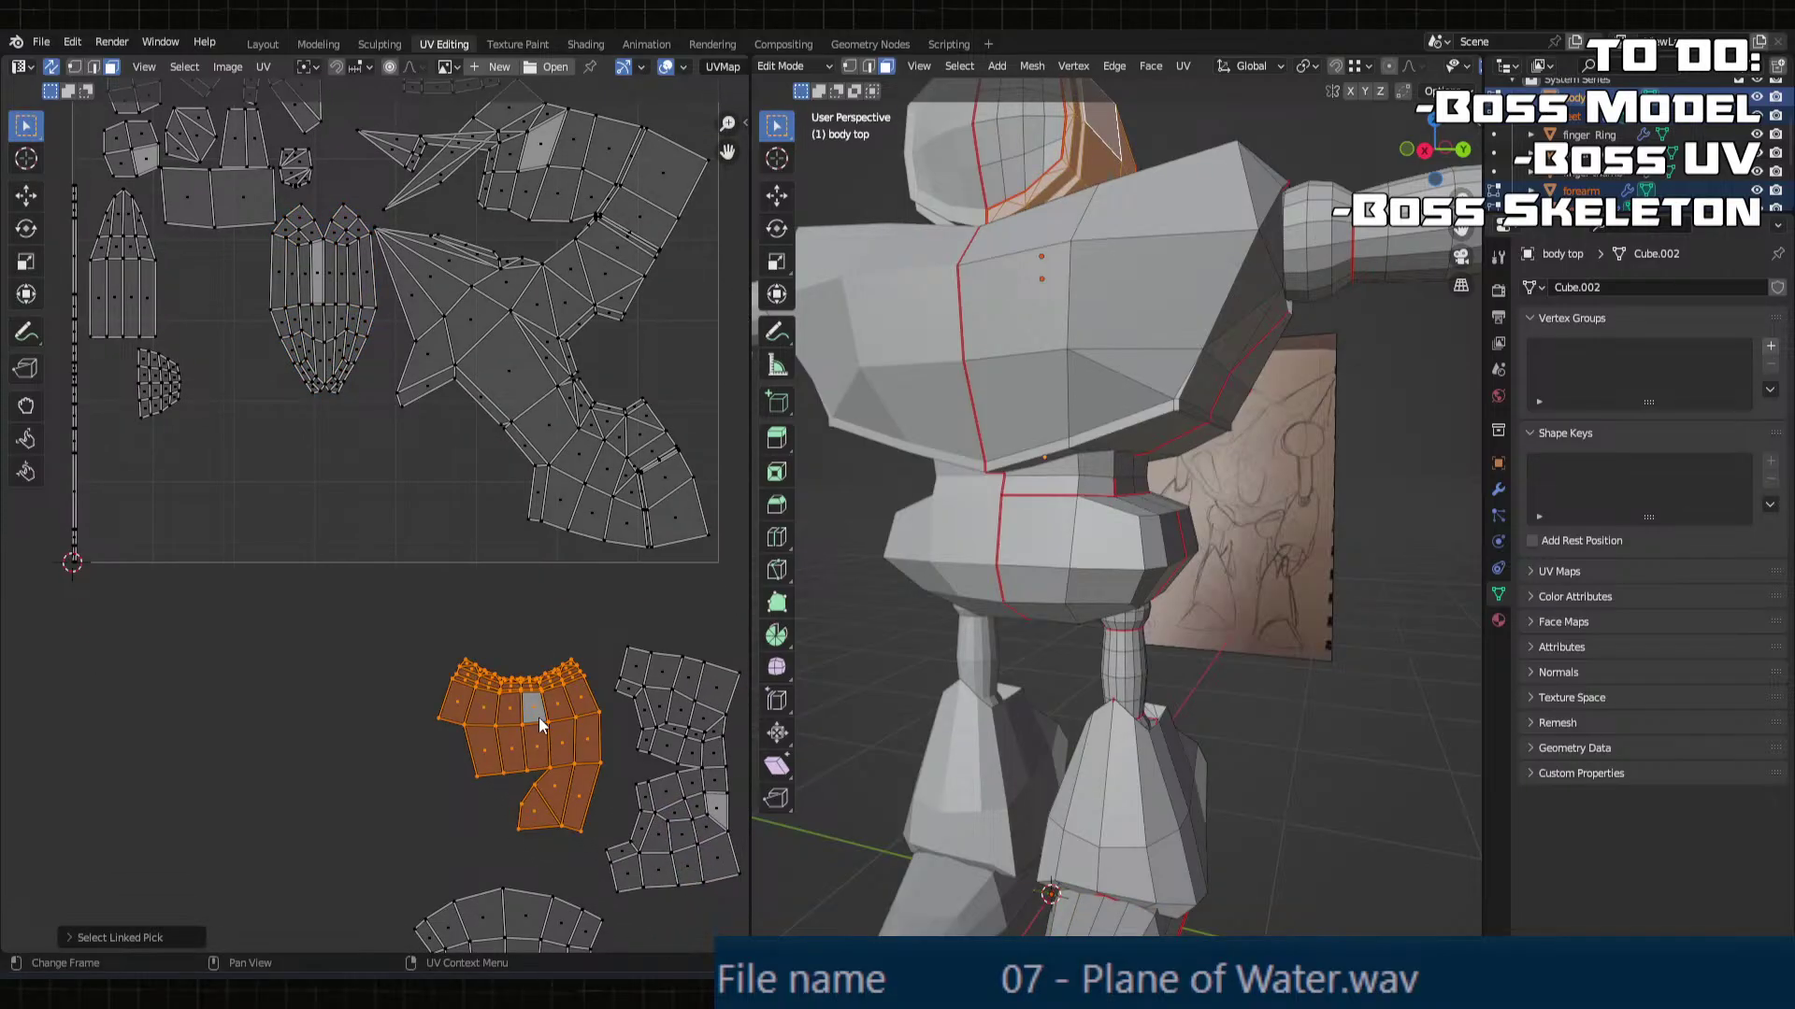
{"action": "key", "text": "g"}
{"action": "key", "text": "x"}
{"action": "left_click", "coordinate": [436, 738]}
{"action": "key", "text": "g"}
{"action": "key", "text": "y"}
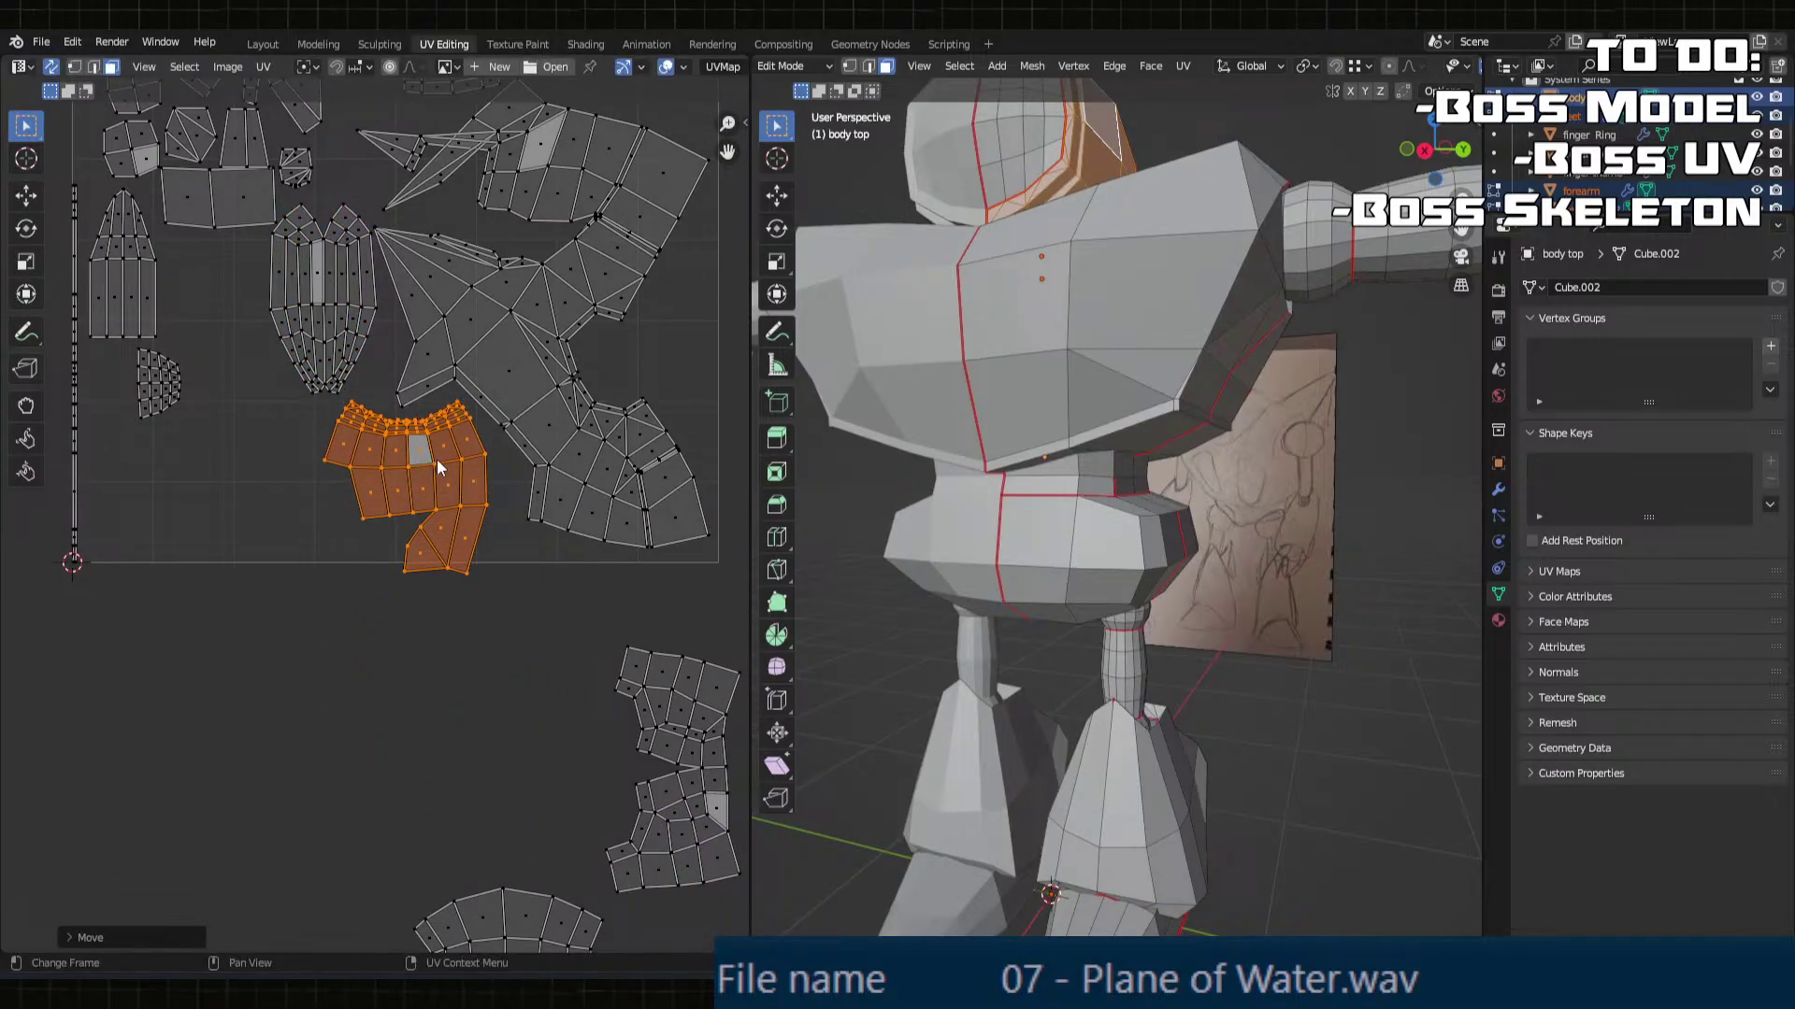
{"action": "left_click", "coordinate": [441, 447]}
Step: Nudge the curved-collar island along X and Y to fit between the foot island, the jagged island and the UV square's lower edge
{"action": "middle_click_drag", "start_coordinate": [440, 447], "coordinate": [425, 451]}
{"action": "key", "text": "g"}
{"action": "key", "text": "x"}
{"action": "left_click", "coordinate": [418, 466]}
{"action": "key", "text": "g"}
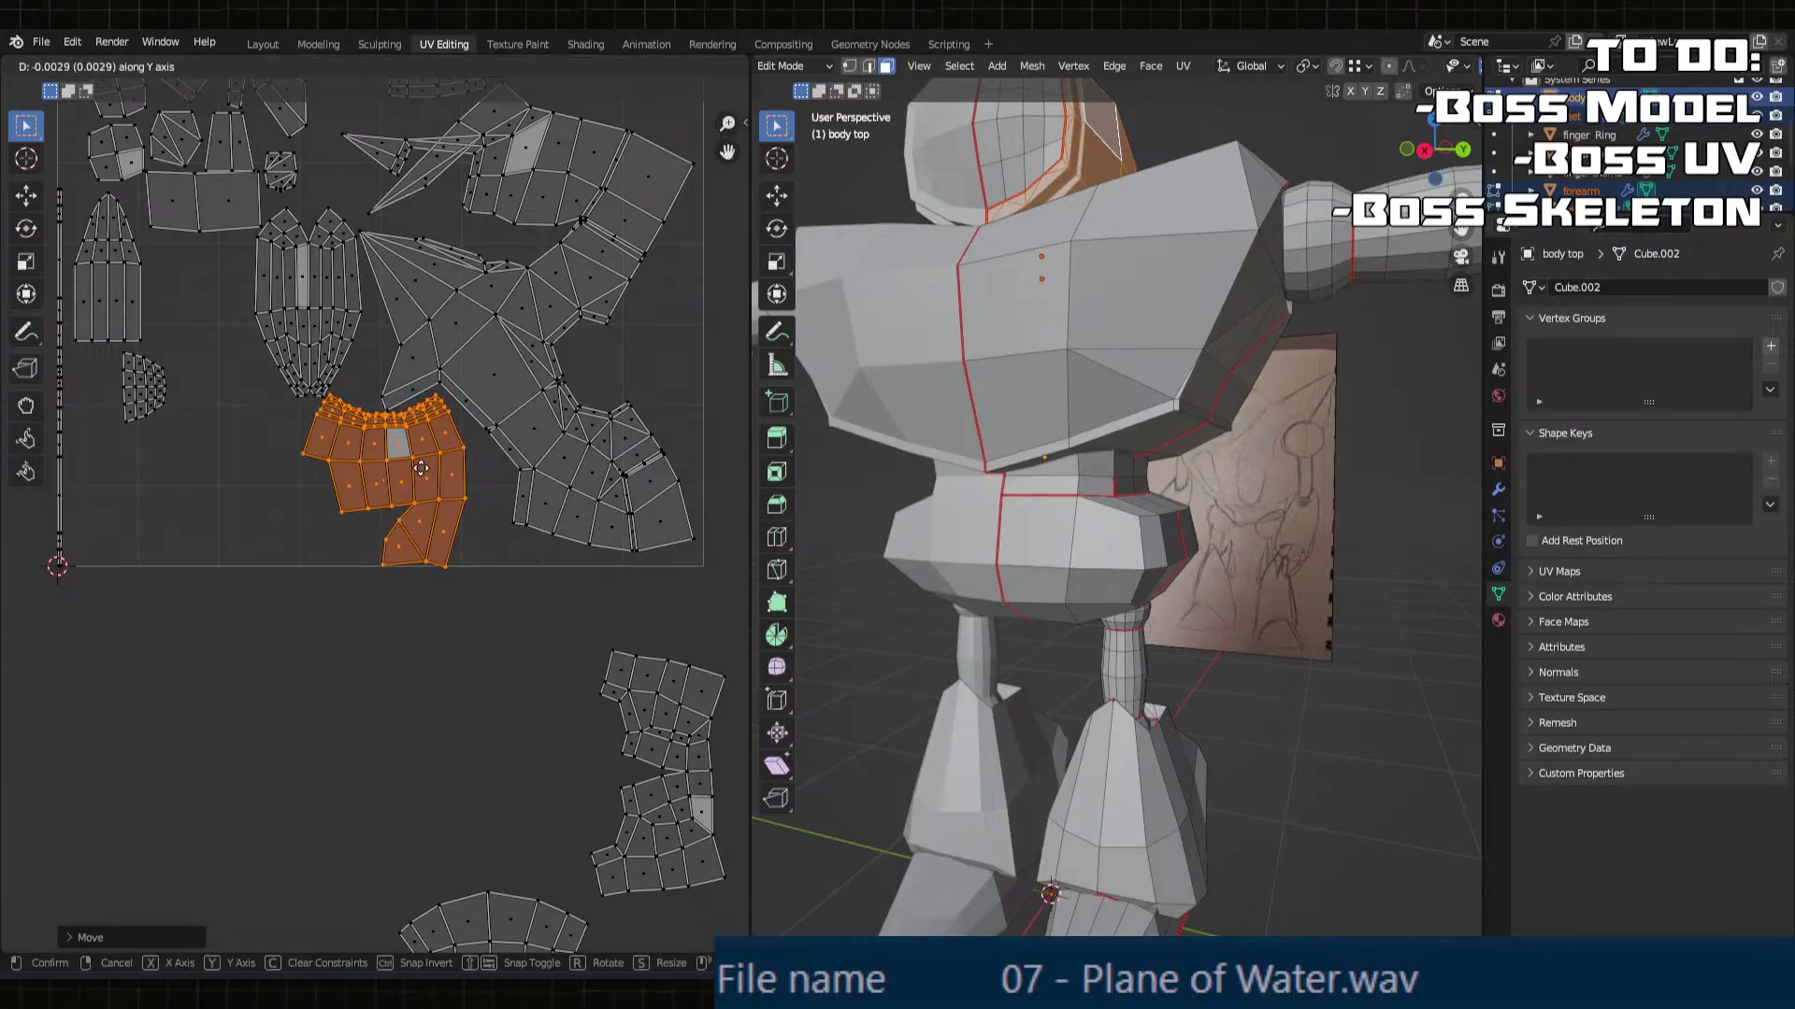
{"action": "left_click", "coordinate": [420, 465]}
Step: Select the pelvis island below the UV square and move it along negative X and up along Y into the square's free lower area
{"action": "left_click", "coordinate": [663, 756]}
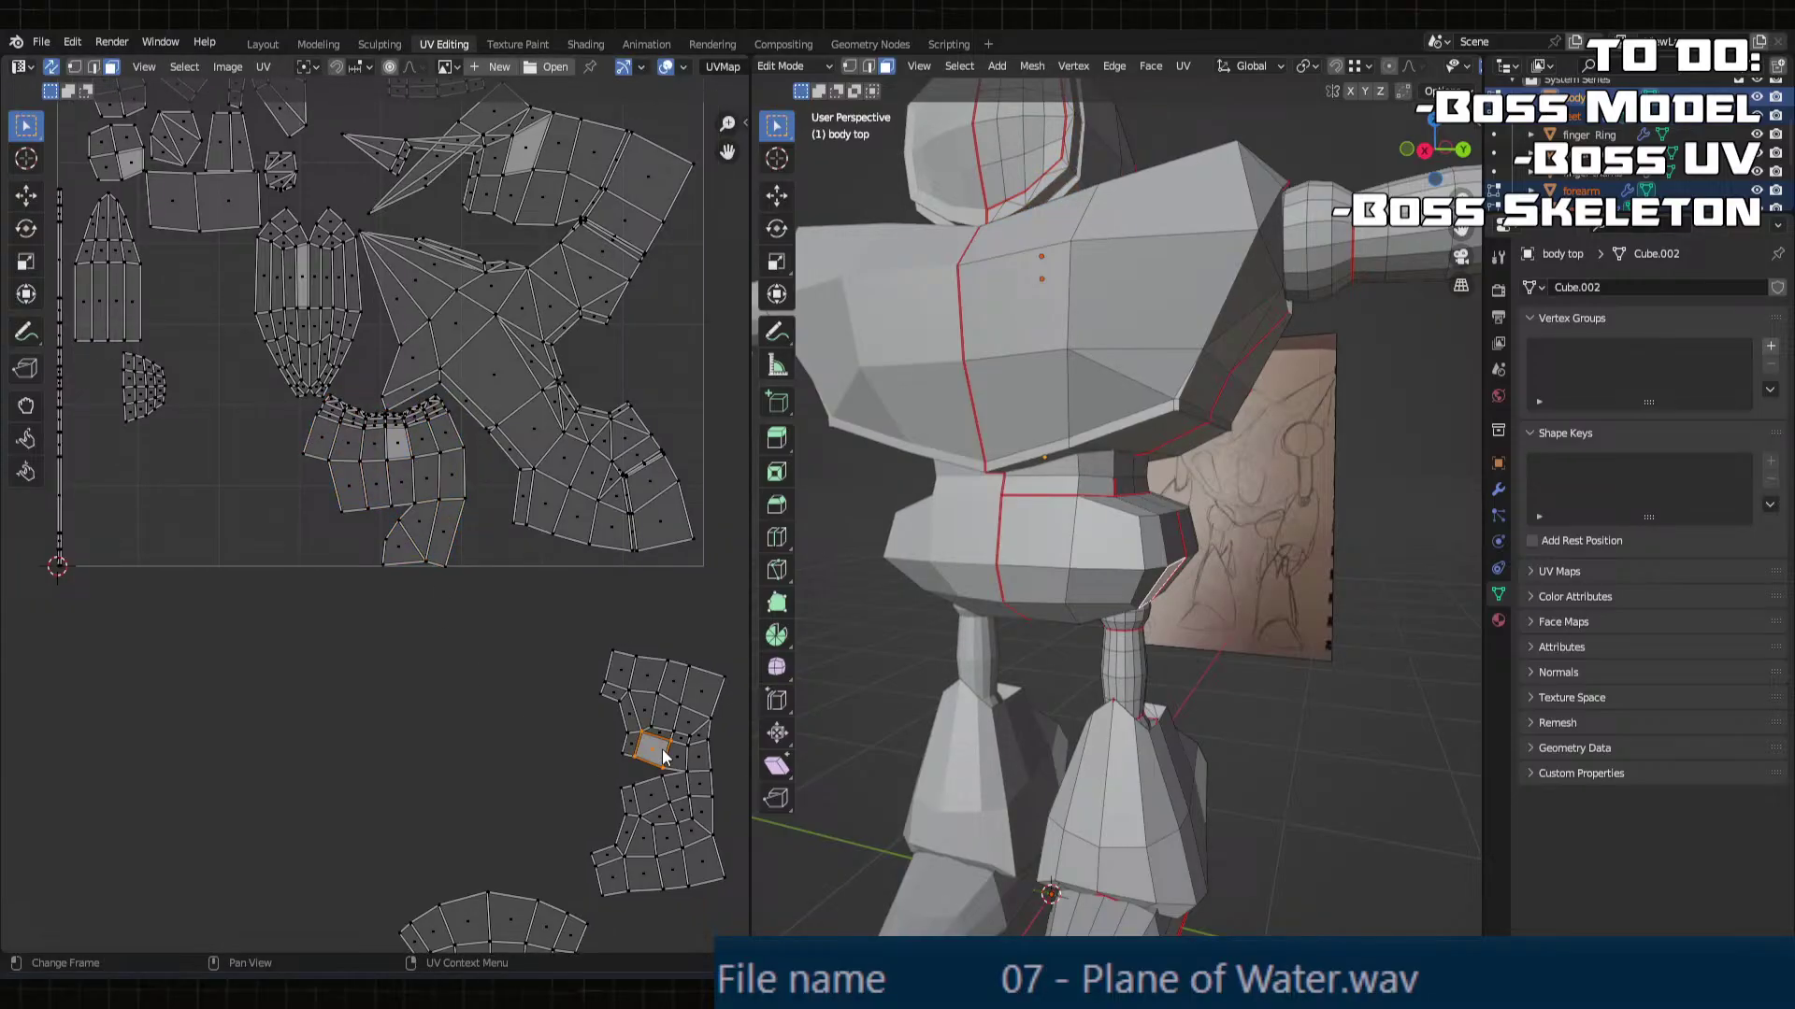
{"action": "key", "text": "l"}
{"action": "scroll", "coordinate": [661, 749], "scroll_direction": "down", "scroll_amount": 2}
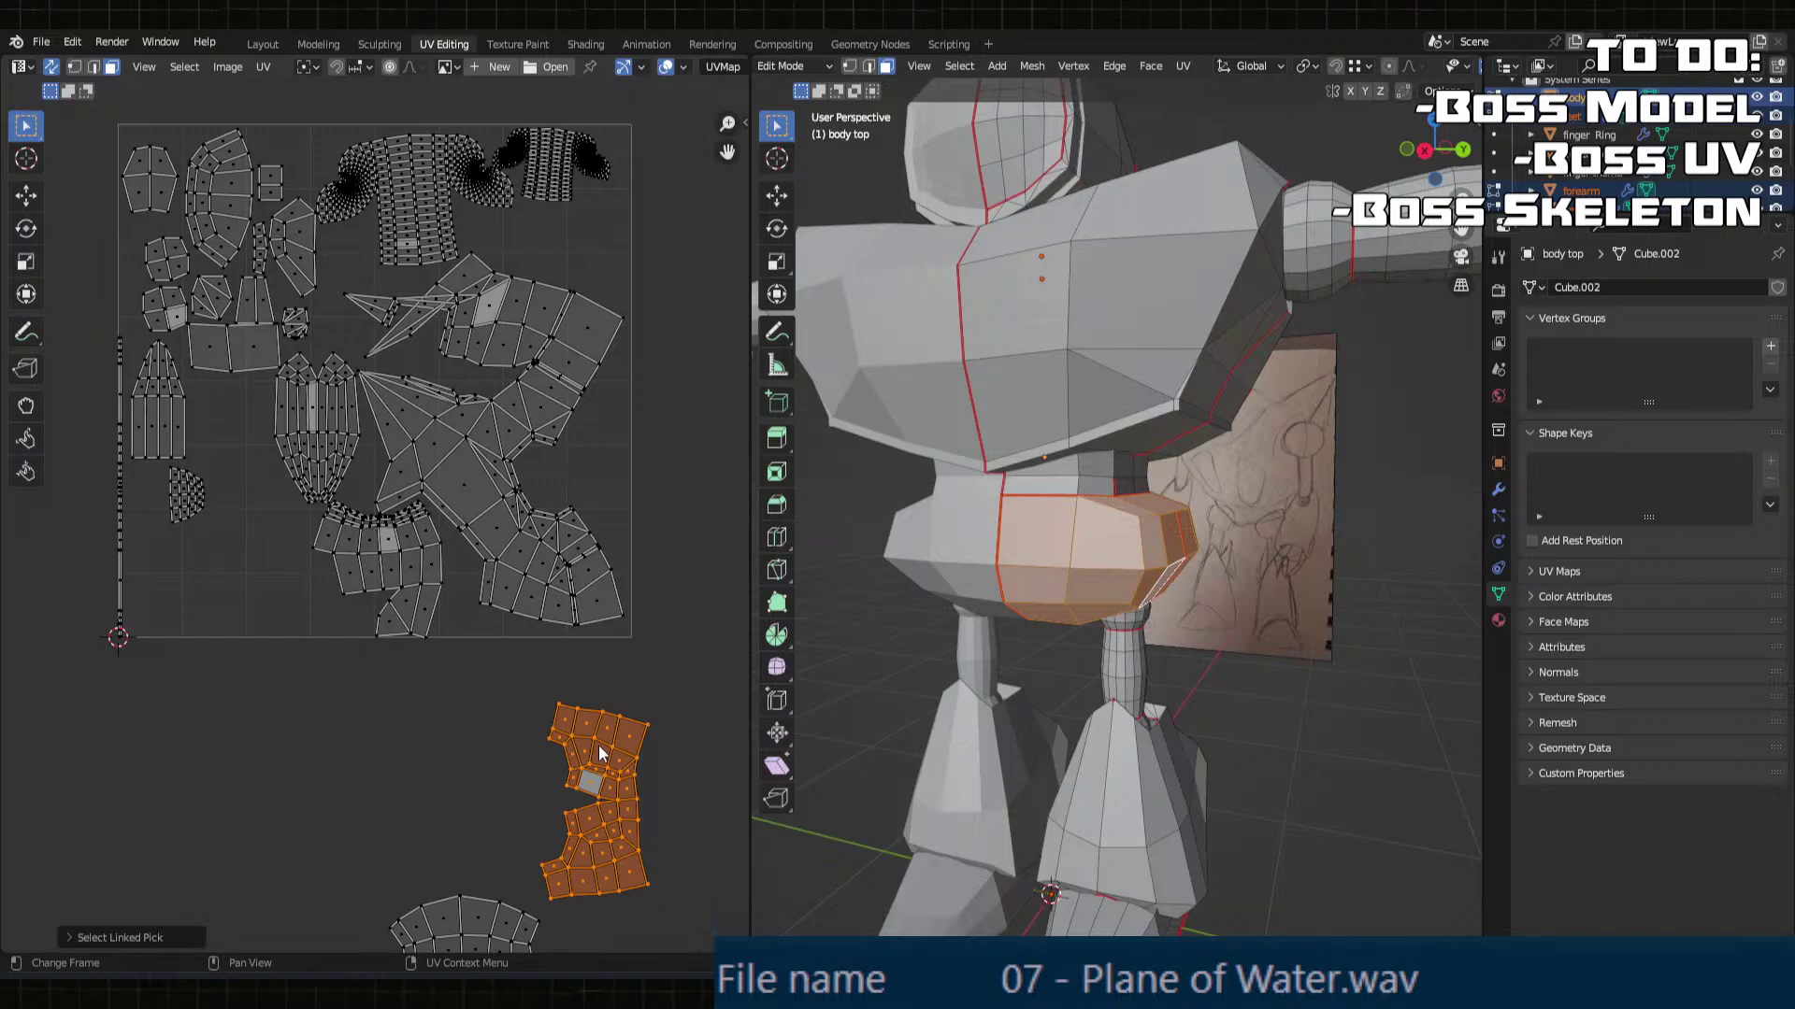
{"action": "key", "text": "g"}
{"action": "key", "text": "x"}
{"action": "left_click", "coordinate": [253, 699]}
{"action": "key", "text": "g"}
{"action": "key", "text": "y"}
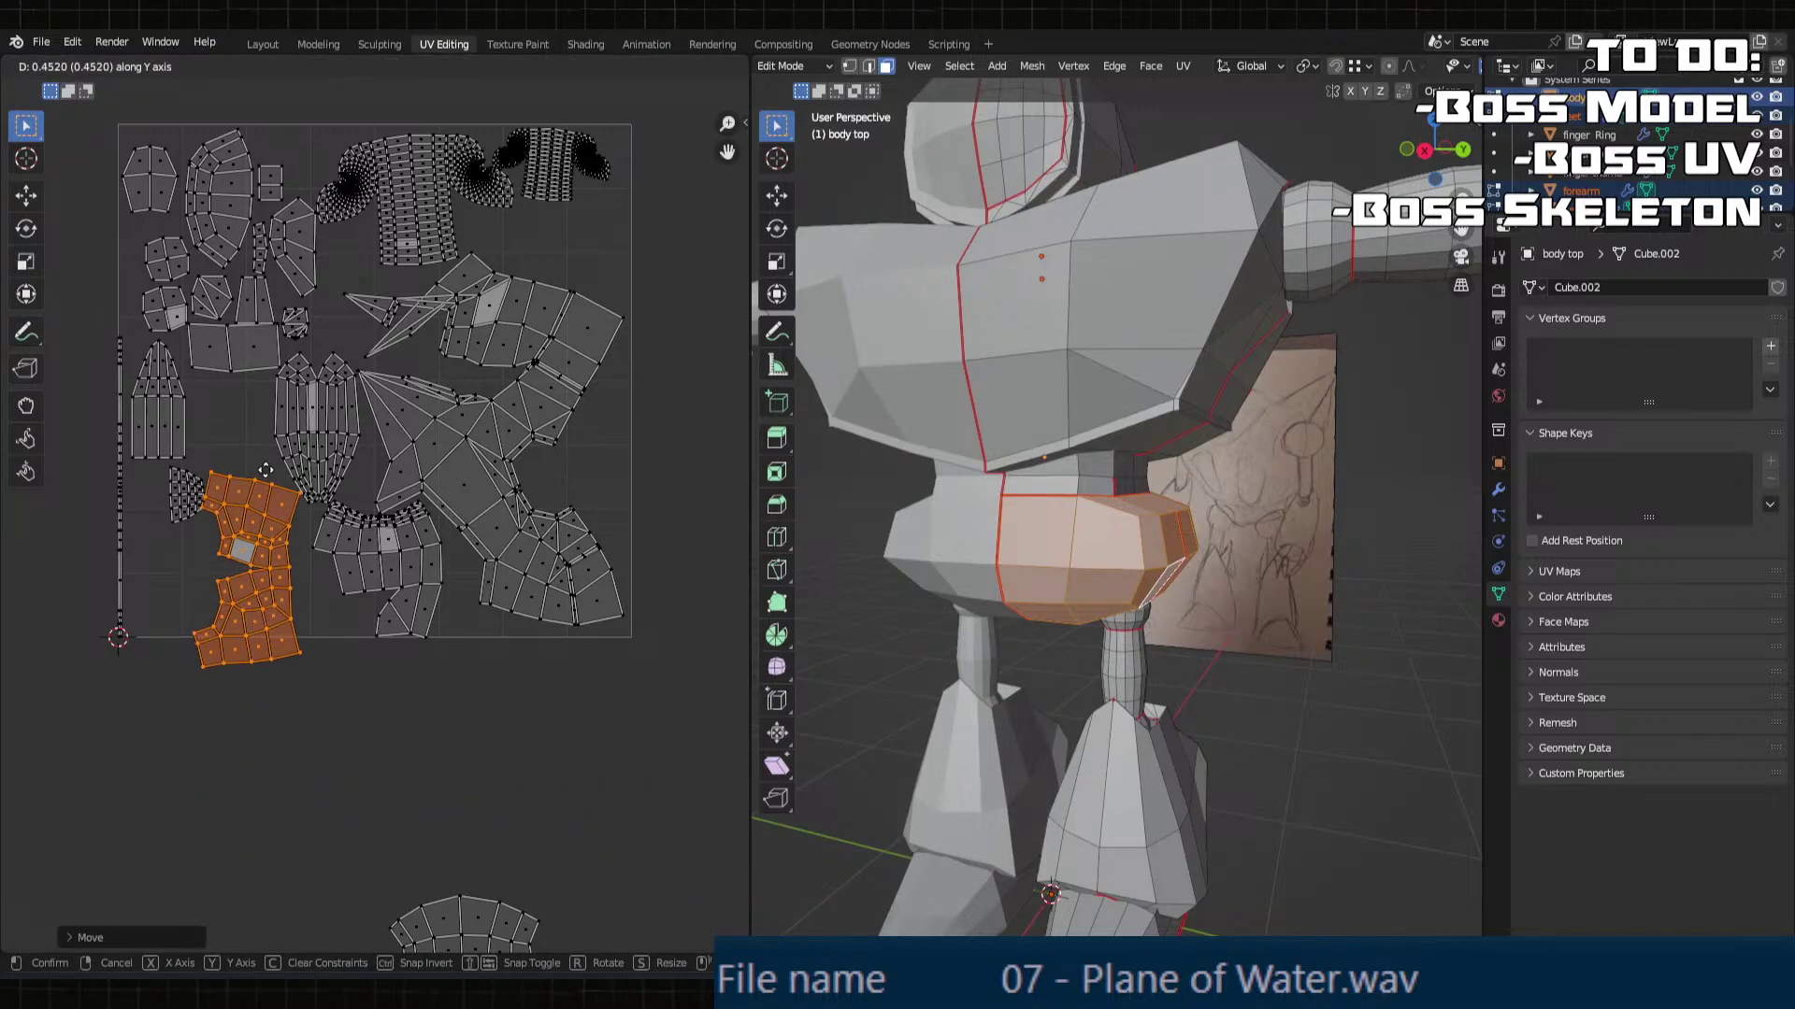
{"action": "left_click", "coordinate": [263, 423]}
Step: Shift the pelvis island about 0.015 along negative X, between the small half-round island and the foot island
{"action": "key", "text": "g"}
{"action": "key", "text": "x"}
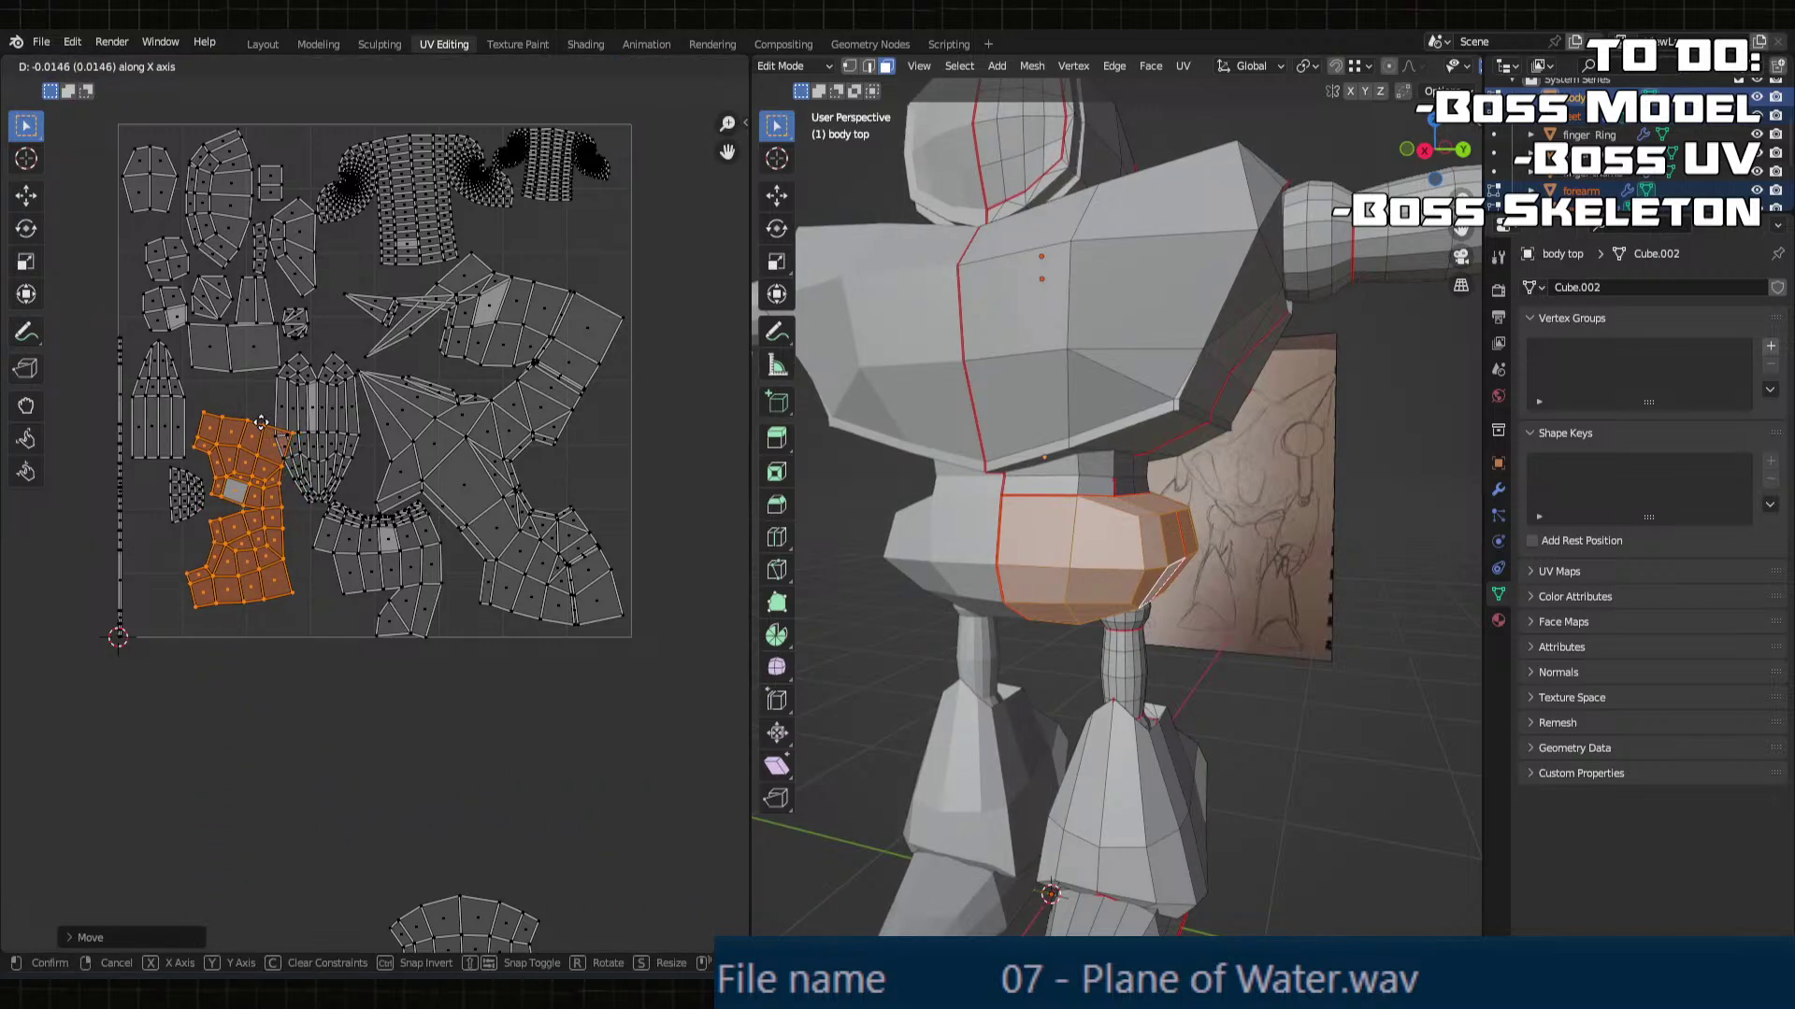
{"action": "left_click", "coordinate": [261, 422]}
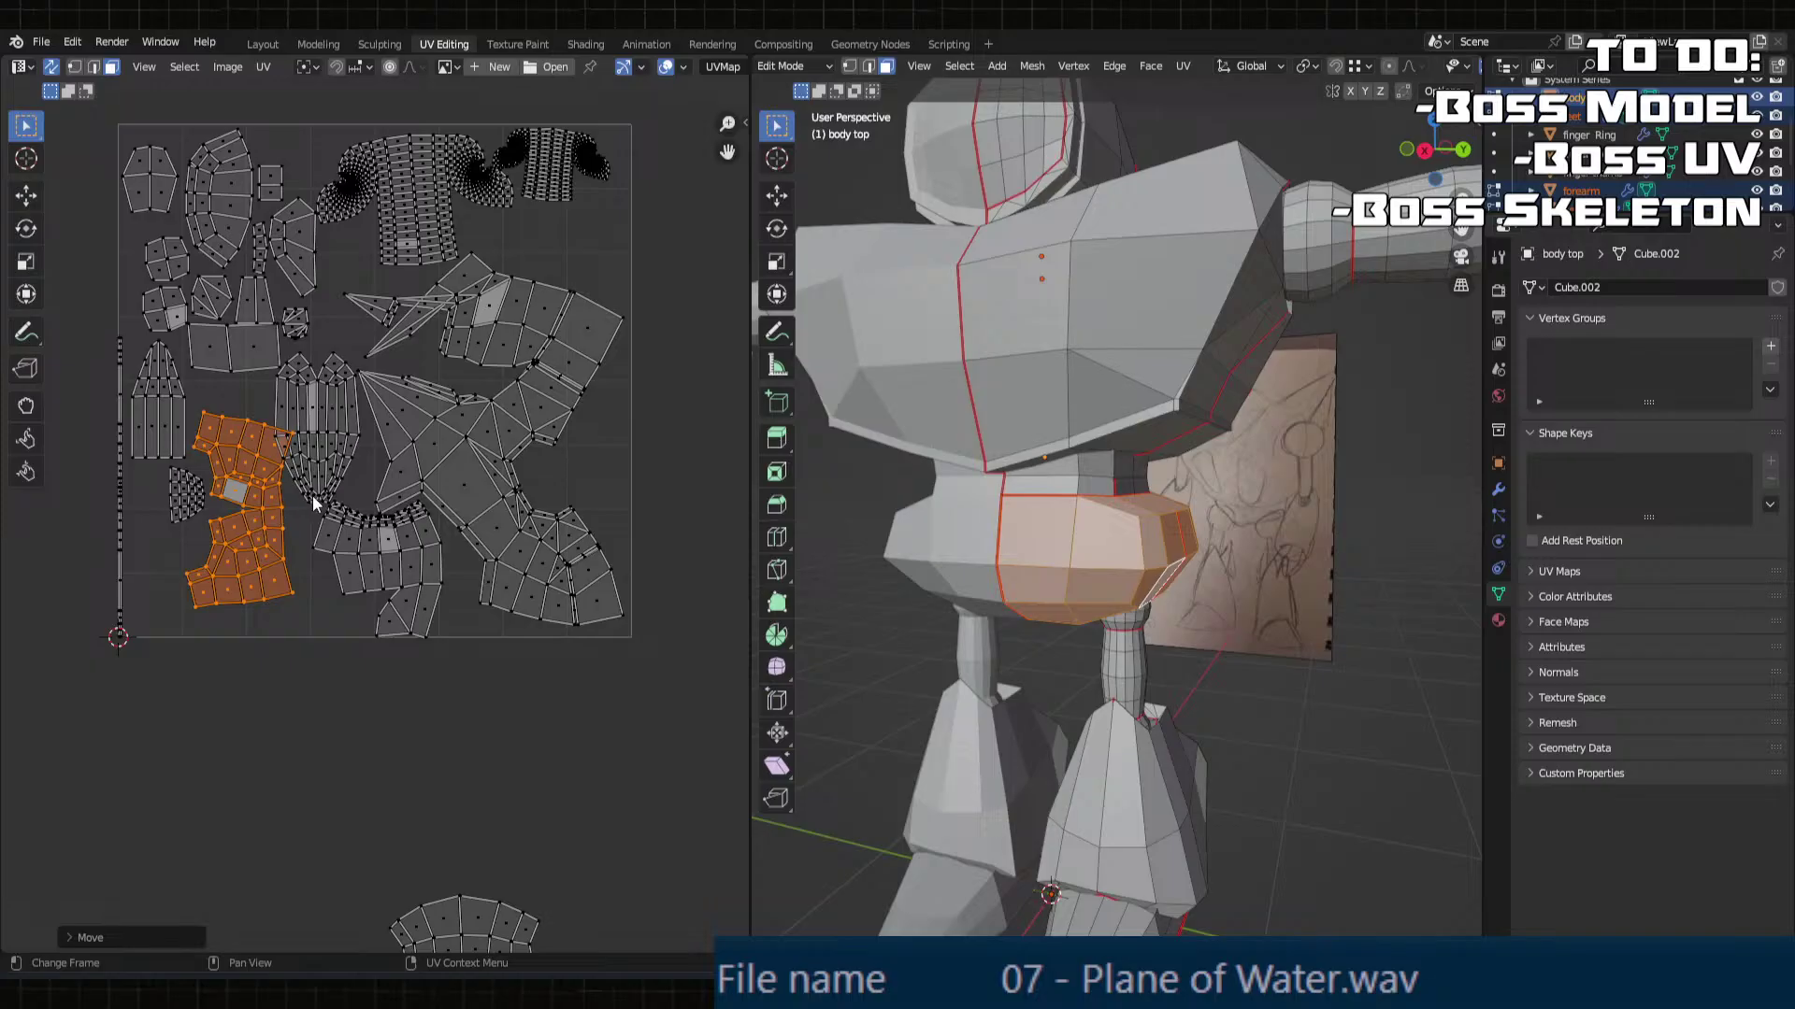
{"action": "middle_click_drag", "start_coordinate": [319, 497], "coordinate": [283, 604]}
Step: Select faces in the jagged island and the tall grid-like island, and check on the robot which body parts they cover
{"action": "left_click", "coordinate": [492, 452]}
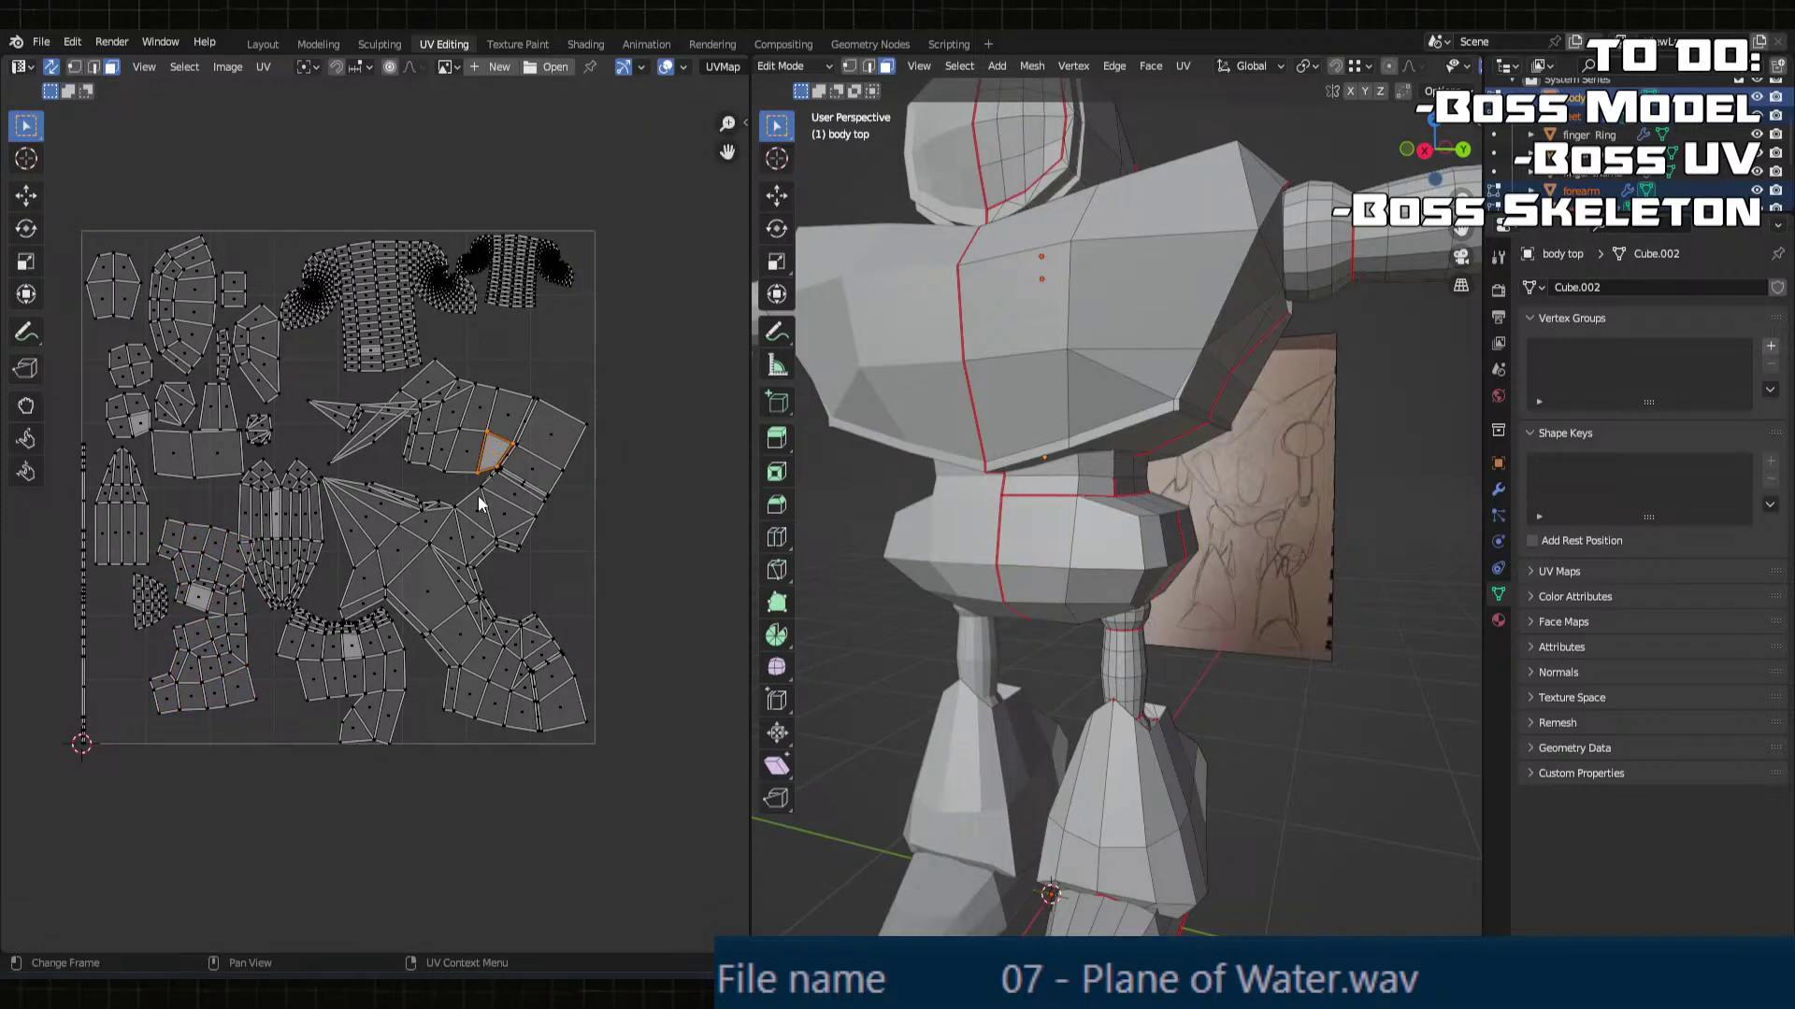
{"action": "scroll", "coordinate": [458, 499], "scroll_direction": "down", "scroll_amount": 2}
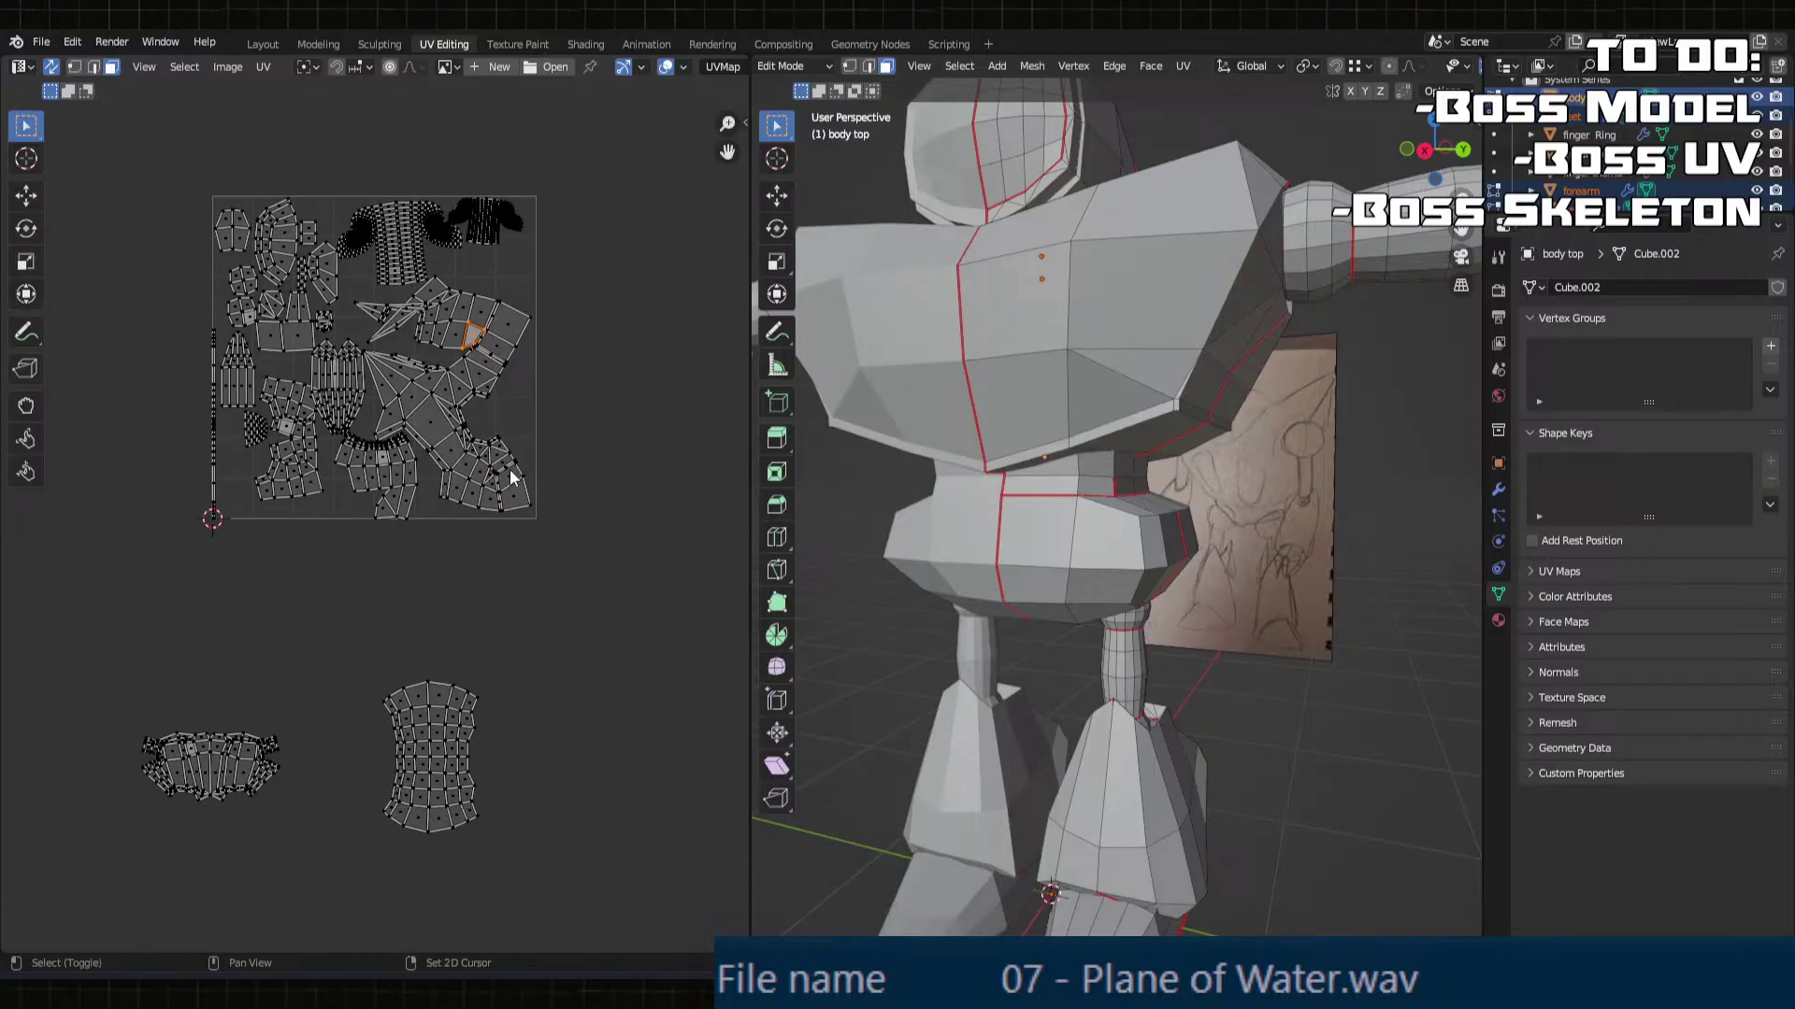
{"action": "left_click", "coordinate": [425, 749]}
{"action": "middle_click_drag", "start_coordinate": [1089, 440], "coordinate": [986, 473]}
{"action": "middle_click_drag", "start_coordinate": [1230, 441], "coordinate": [1072, 319]}
{"action": "left_click", "coordinate": [1099, 379]}
{"action": "key", "text": "l"}
Step: Examine the upper body's underside and outer faces, selecting individual faces to locate them in the large jagged UV islands
{"action": "scroll", "coordinate": [491, 361], "scroll_direction": "up", "scroll_amount": 3}
{"action": "middle_click_drag", "start_coordinate": [575, 308], "coordinate": [508, 534], "text": "shift"}
{"action": "scroll", "coordinate": [599, 411], "scroll_direction": "up", "scroll_amount": 1}
{"action": "scroll", "coordinate": [463, 530], "scroll_direction": "up", "scroll_amount": 2}
{"action": "middle_click_drag", "start_coordinate": [1060, 448], "coordinate": [942, 523]}
{"action": "scroll", "coordinate": [944, 453], "scroll_direction": "up", "scroll_amount": 6}
{"action": "scroll", "coordinate": [1088, 551], "scroll_direction": "up", "scroll_amount": 2}
{"action": "left_click", "coordinate": [899, 484]}
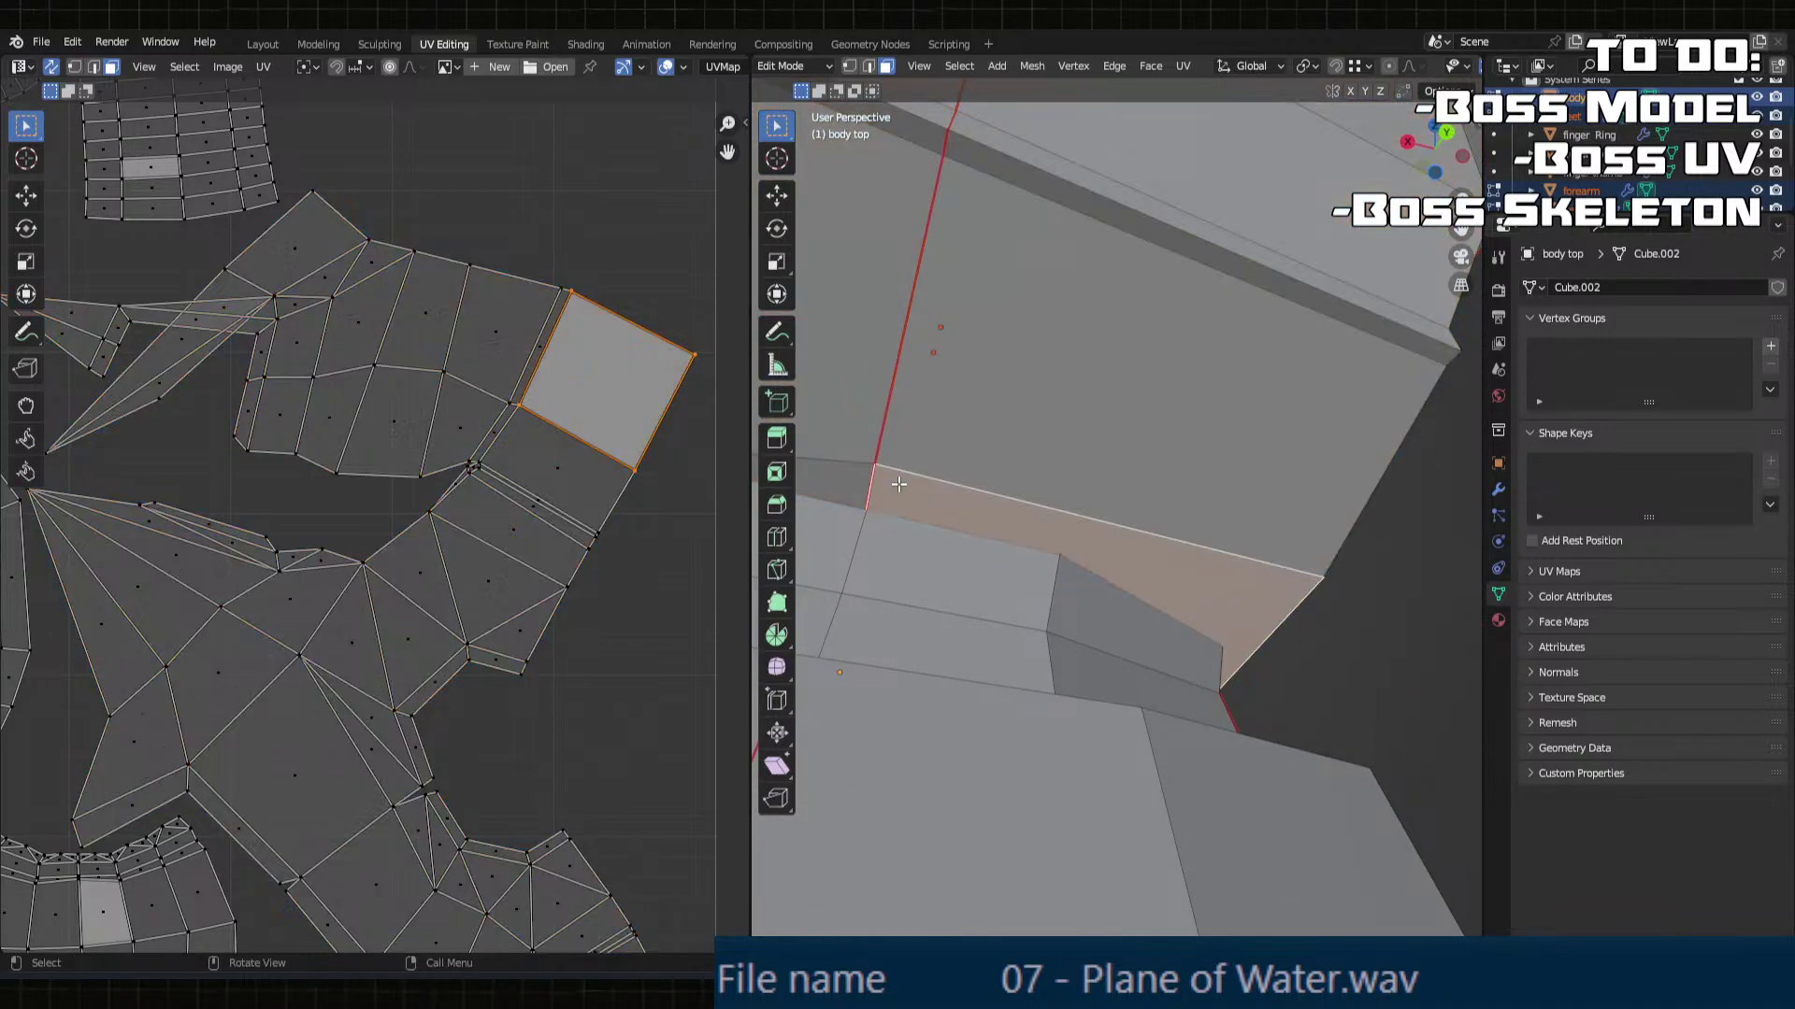
{"action": "middle_click_drag", "start_coordinate": [857, 438], "coordinate": [1039, 538]}
{"action": "left_click", "coordinate": [1039, 538]}
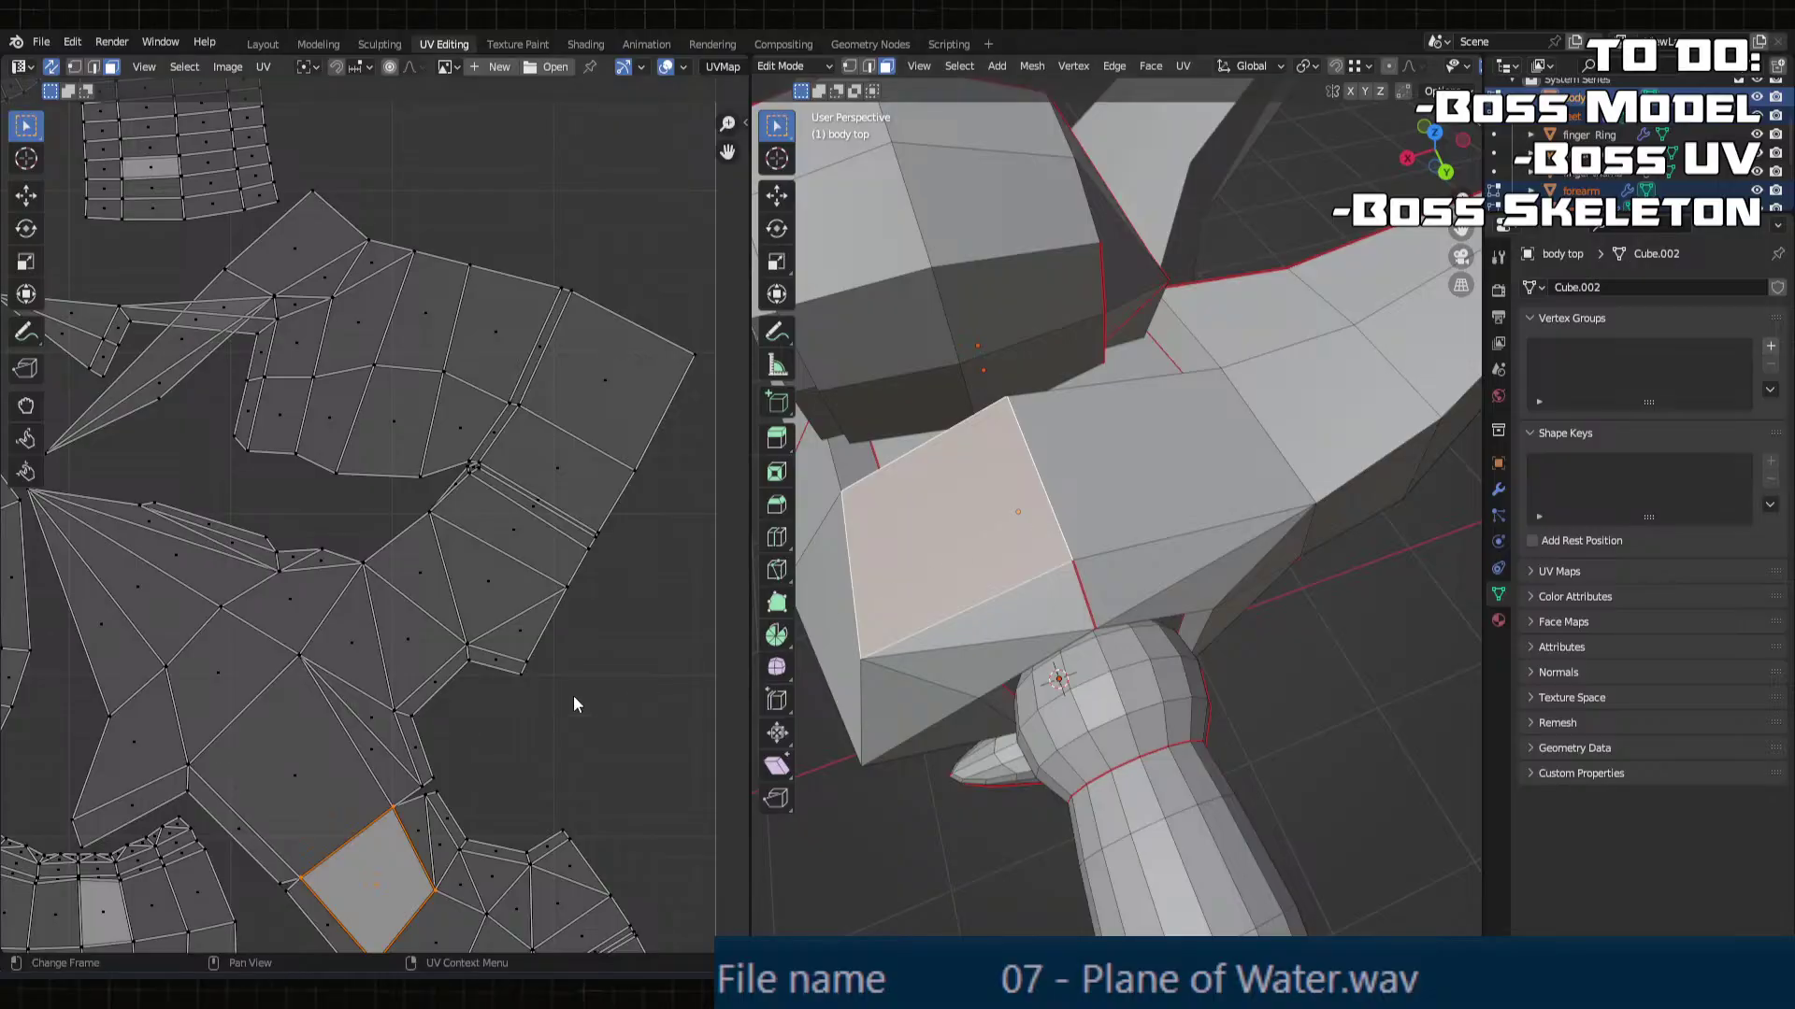
{"action": "scroll", "coordinate": [552, 696], "scroll_direction": "down", "scroll_amount": 3}
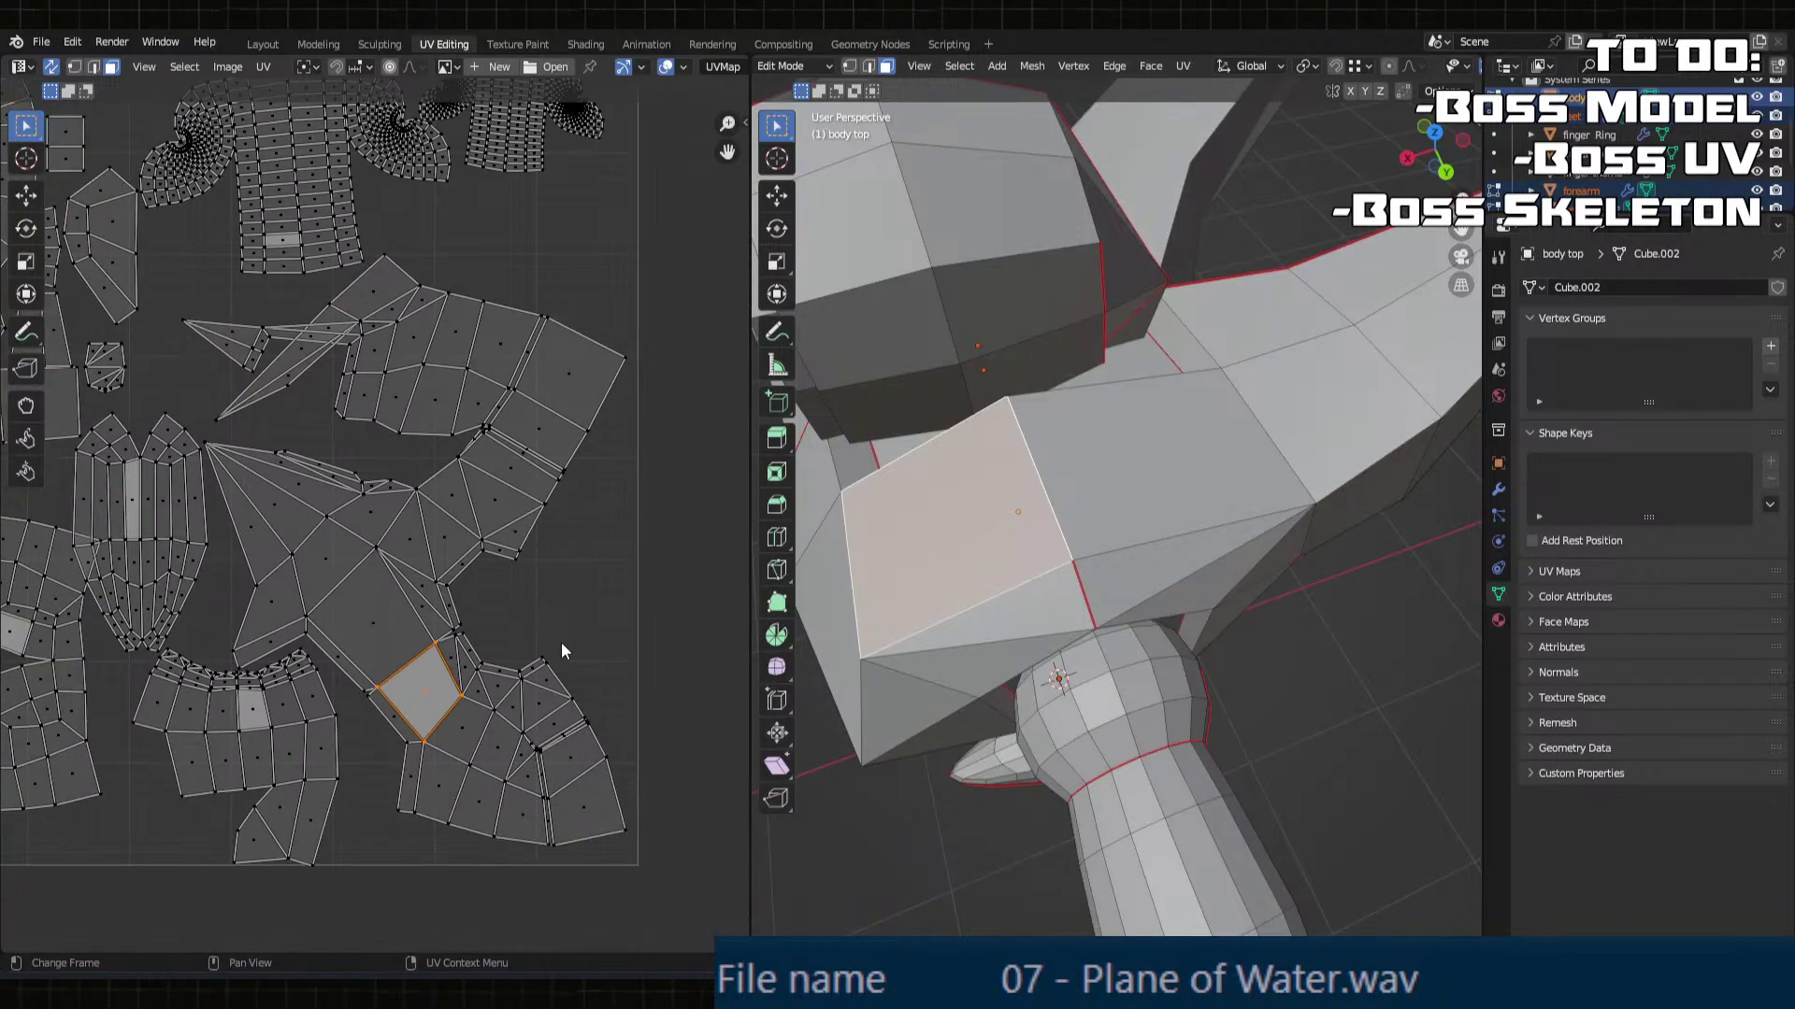
Step: Inspect the upper body's seams up close, selecting the narrow face beside the seam corner and its short end edge
{"action": "middle_click_drag", "start_coordinate": [935, 523], "coordinate": [1037, 385]}
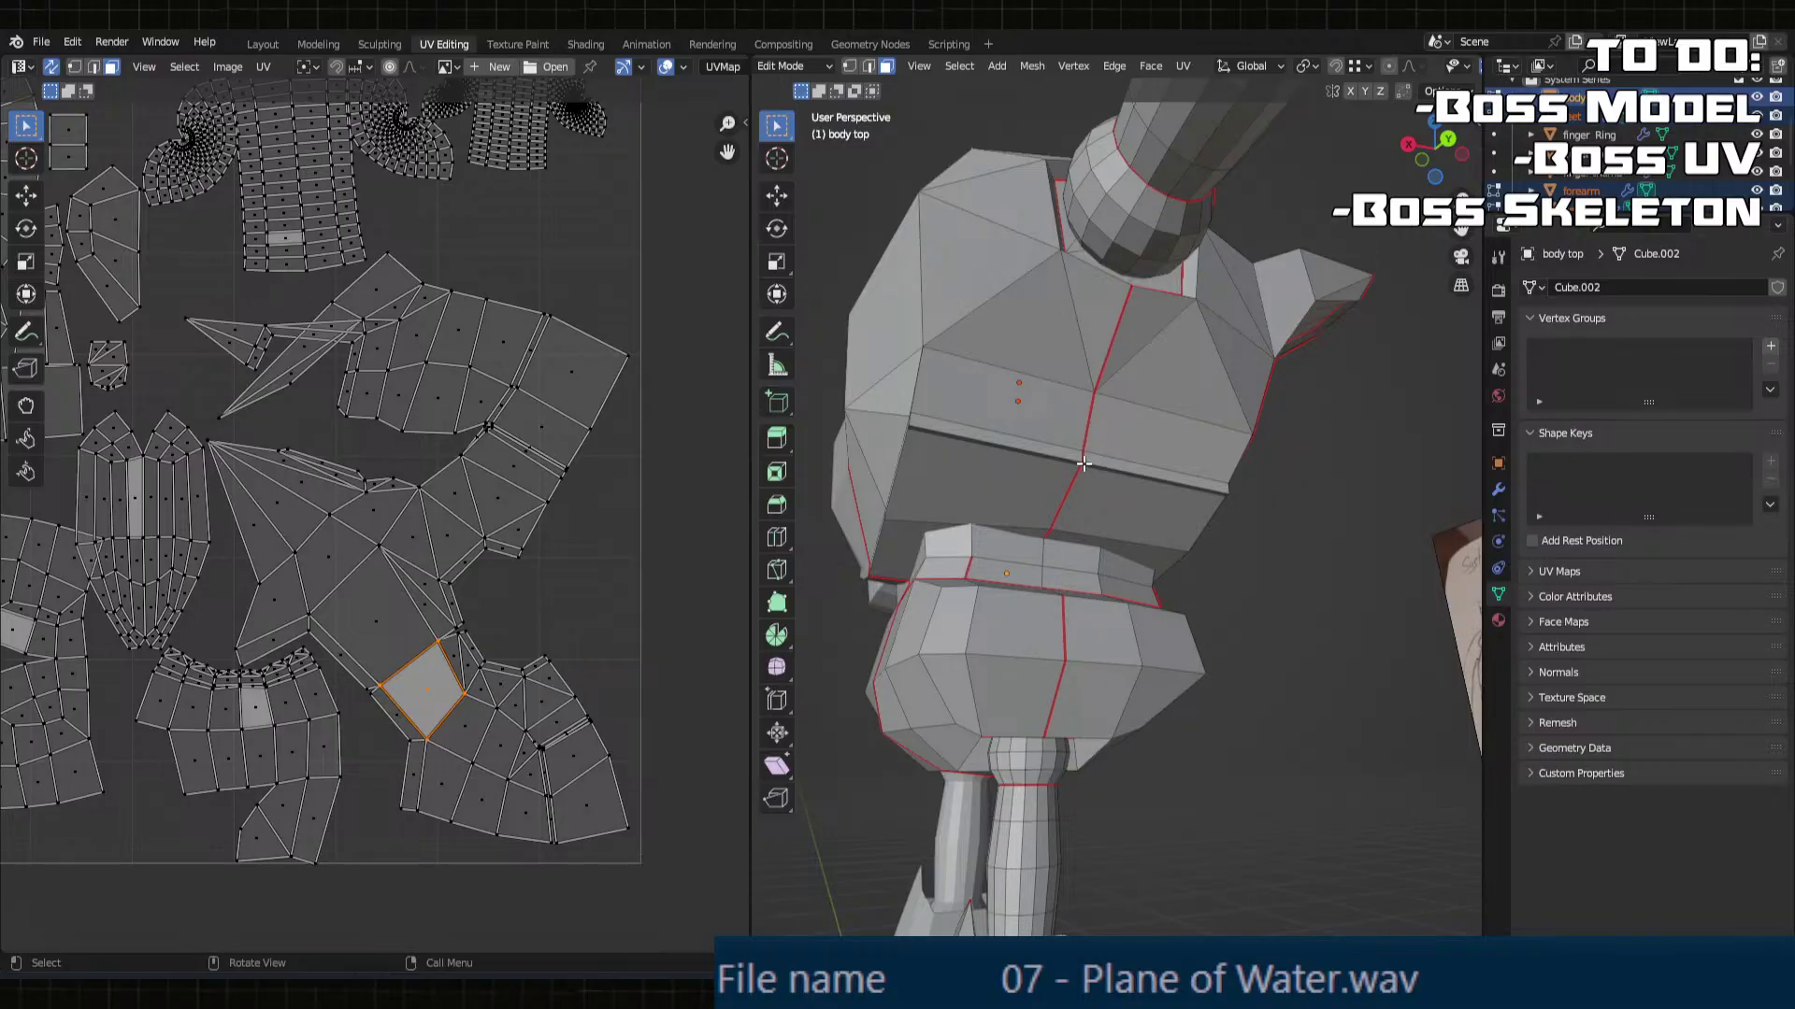
{"action": "mouse_move", "coordinate": [1083, 464]}
{"action": "middle_mouse_down"}
{"action": "mouse_move", "coordinate": [1202, 461]}
{"action": "mouse_move", "coordinate": [1186, 496]}
{"action": "mouse_move", "coordinate": [1115, 508]}
{"action": "mouse_move", "coordinate": [1058, 495]}
{"action": "mouse_move", "coordinate": [1073, 431]}
{"action": "mouse_move", "coordinate": [1122, 461]}
{"action": "mouse_move", "coordinate": [1053, 437]}
{"action": "mouse_move", "coordinate": [1049, 471]}
{"action": "middle_mouse_up"}
{"action": "scroll", "coordinate": [1066, 477], "scroll_direction": "up", "scroll_amount": 5}
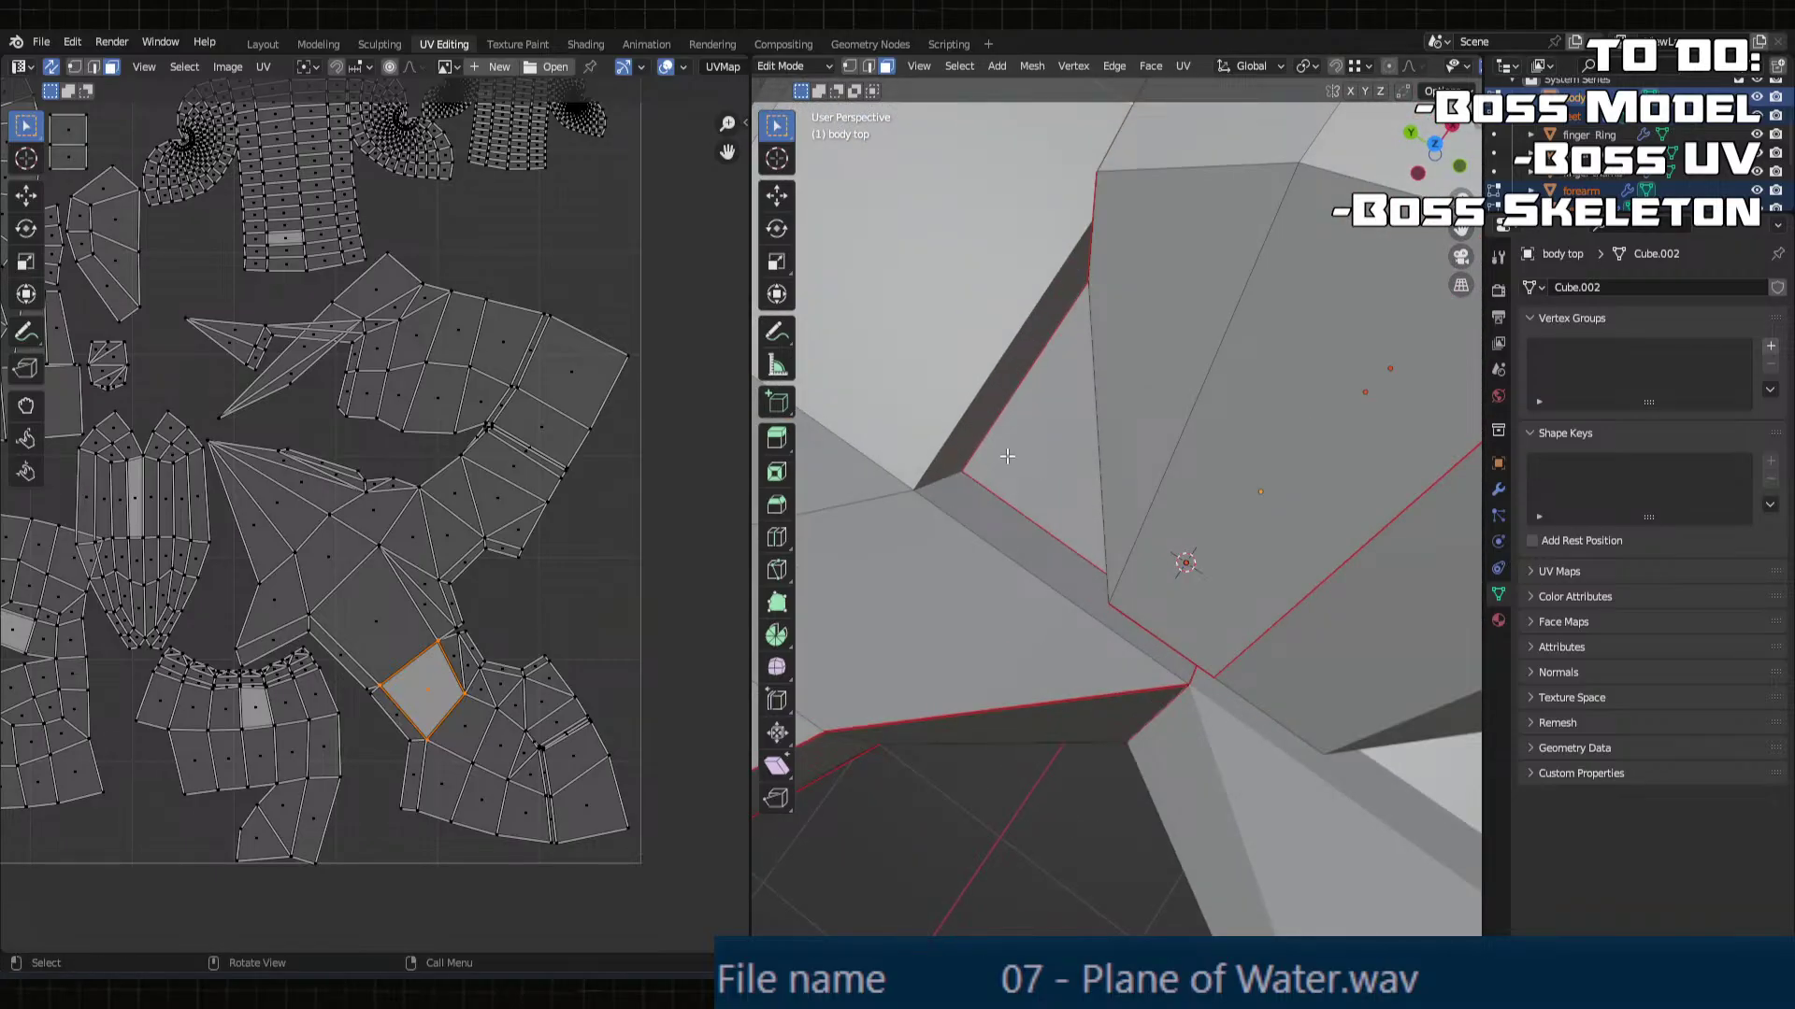
{"action": "left_click", "coordinate": [972, 493]}
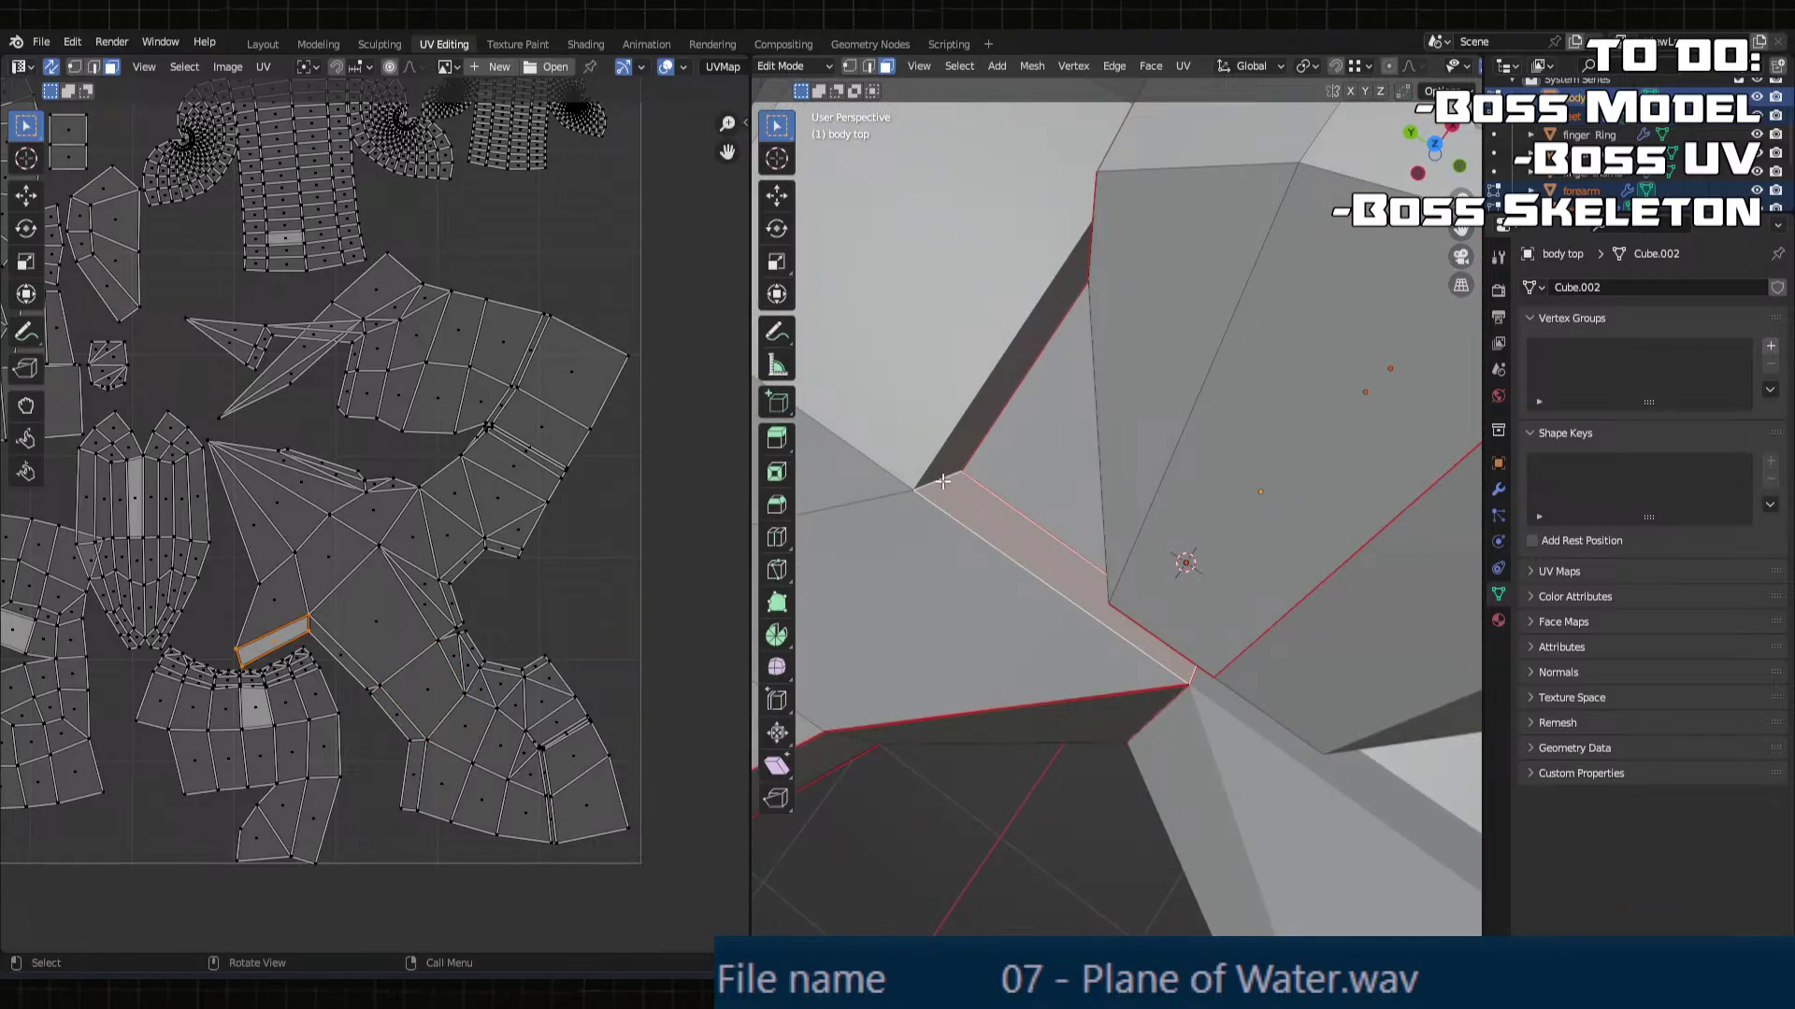
{"action": "key", "text": "2"}
{"action": "left_click", "coordinate": [942, 481]}
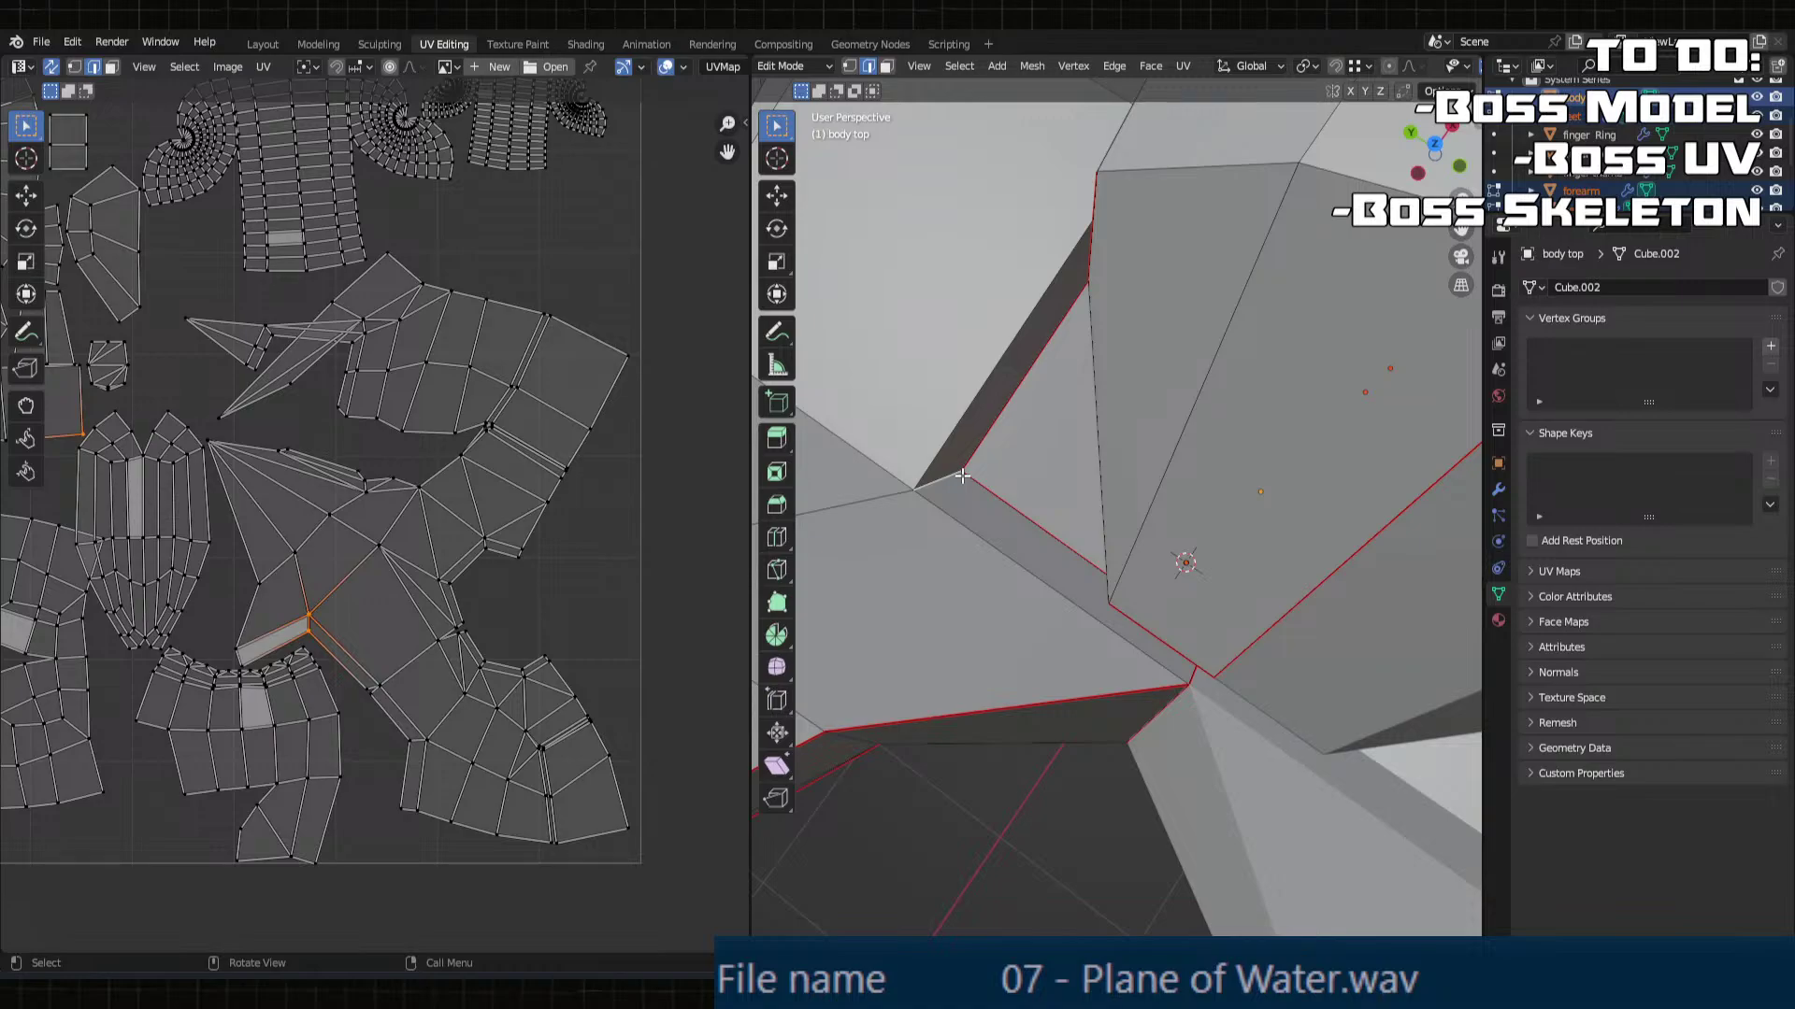
Step: Select the wide island outside the UV square, check its matching lower-leg part on the robot, and clear the selection
{"action": "scroll", "coordinate": [407, 552], "scroll_direction": "down", "scroll_amount": 4}
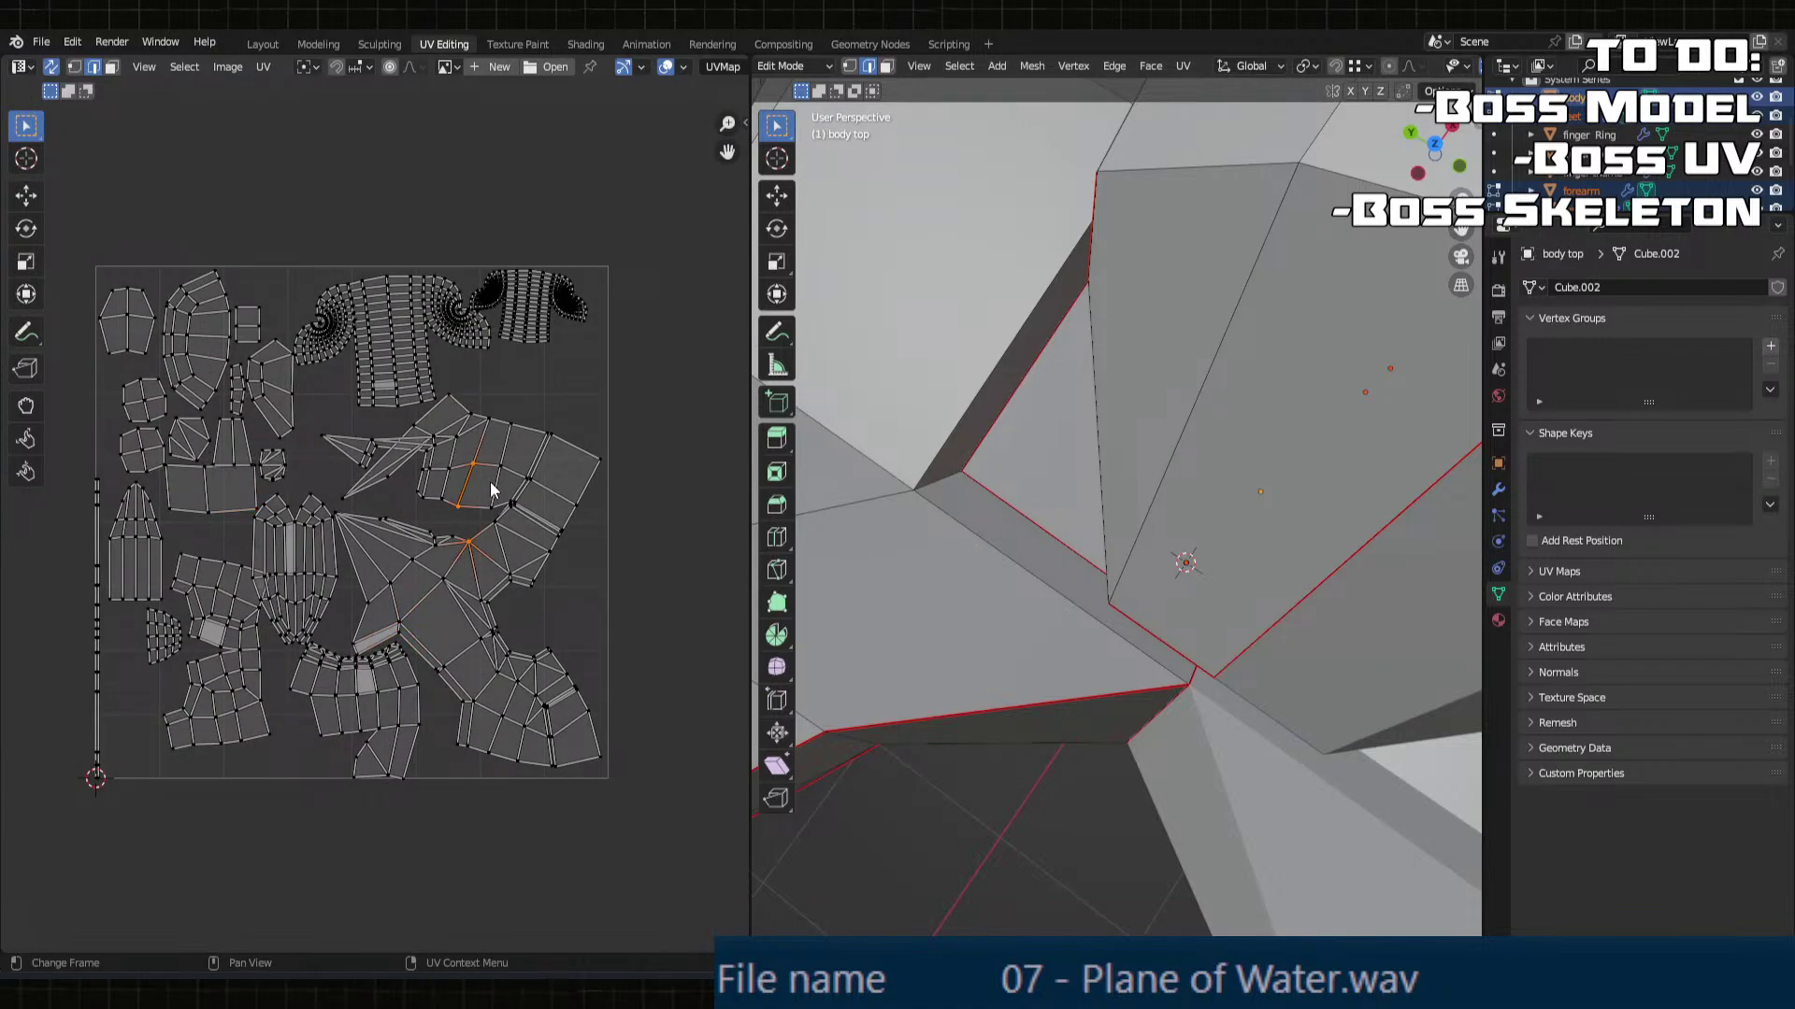
{"action": "scroll", "coordinate": [493, 489], "scroll_direction": "down", "scroll_amount": 1}
{"action": "middle_click_drag", "start_coordinate": [280, 673], "coordinate": [280, 392]}
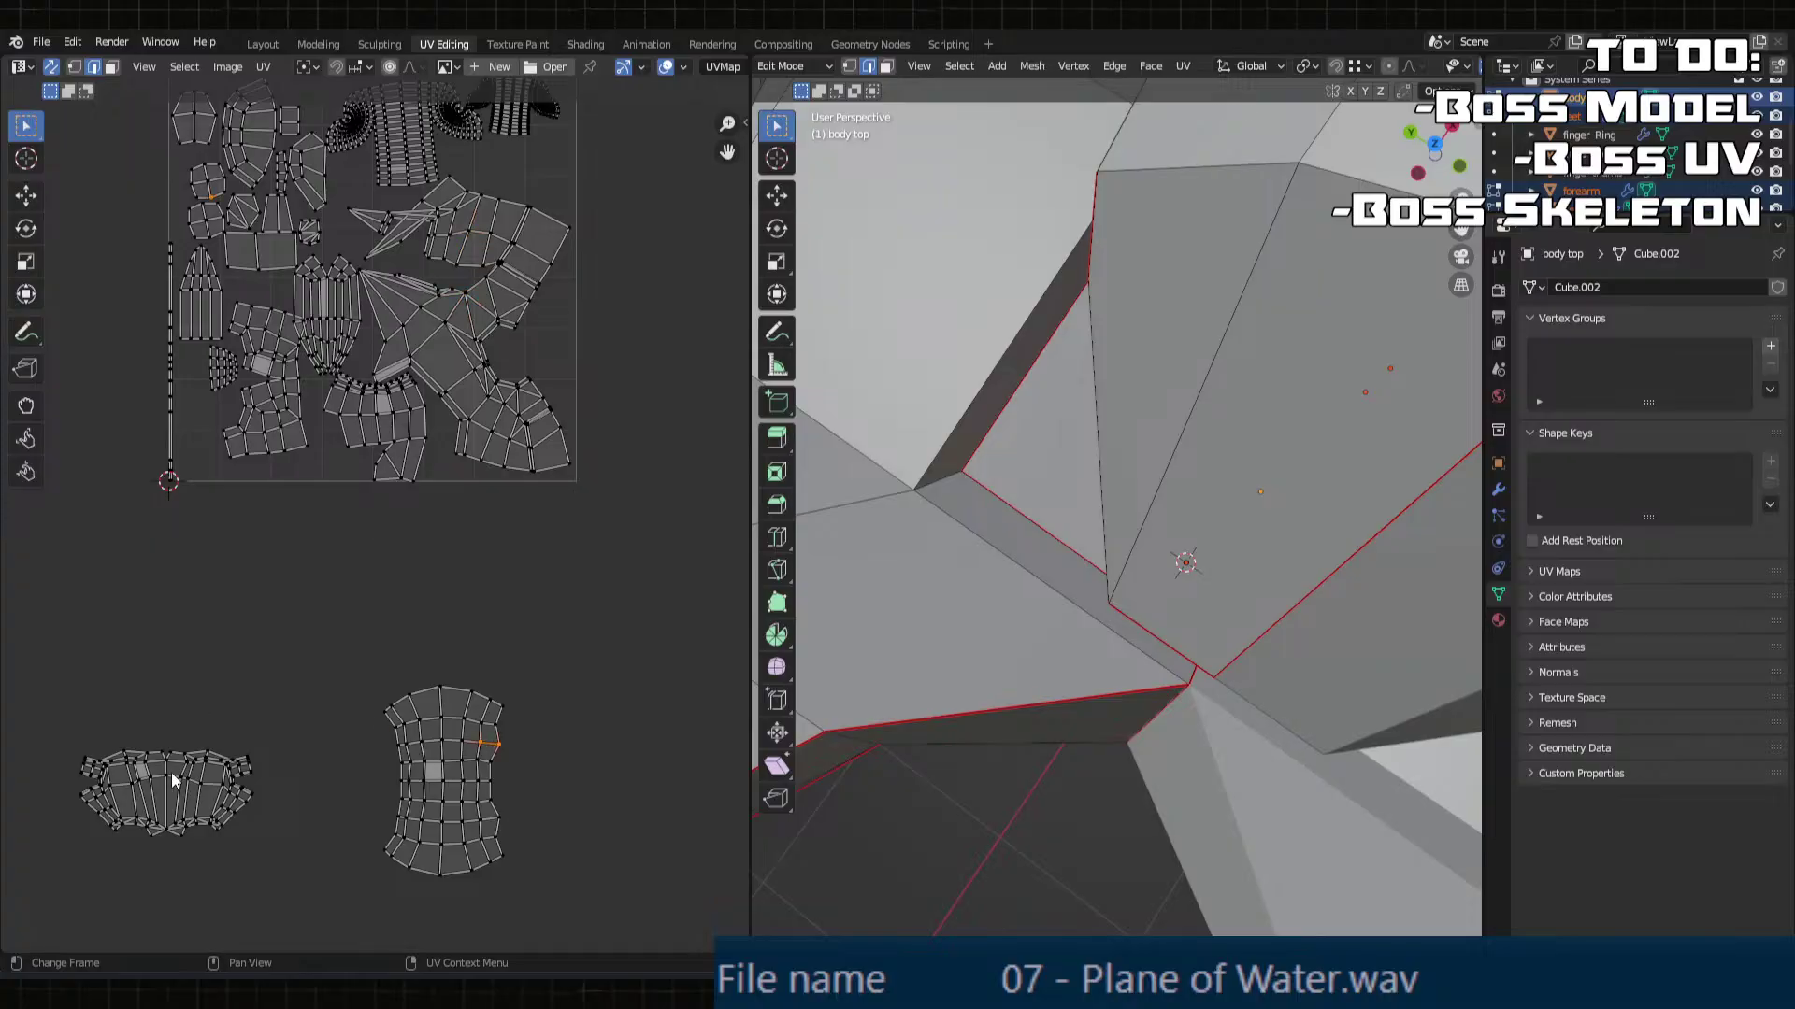
{"action": "key", "text": "l"}
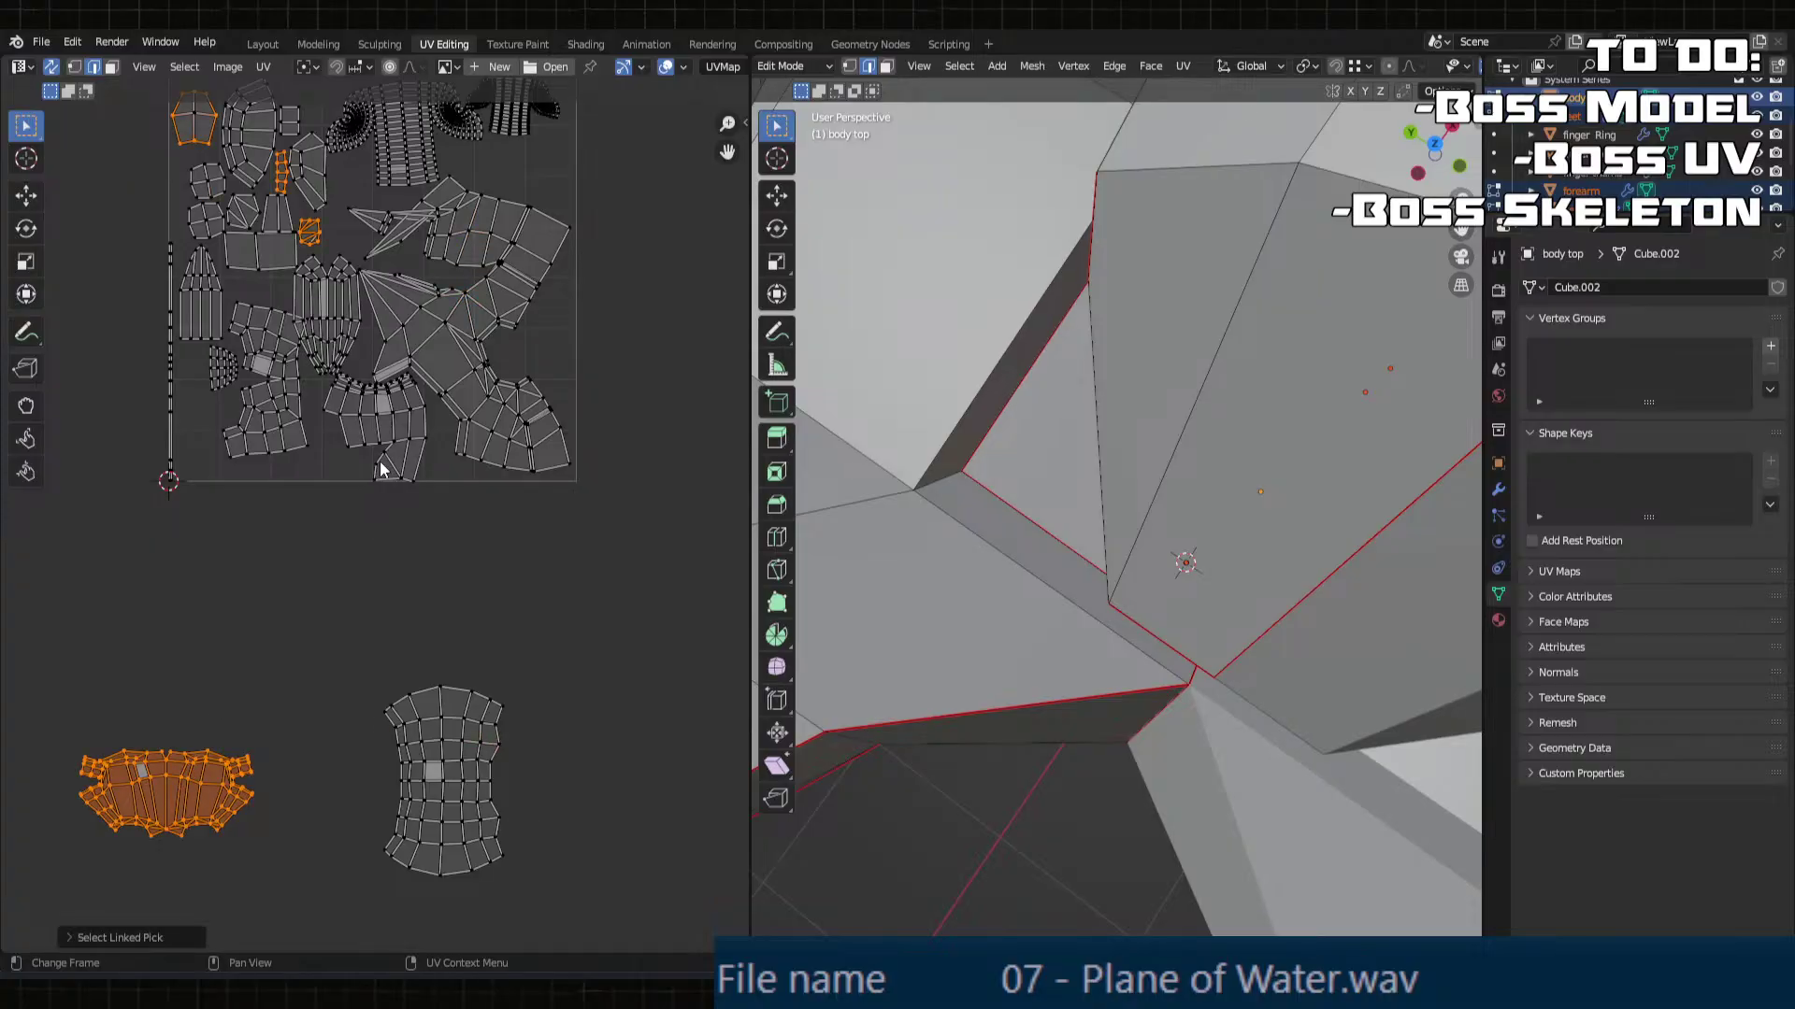
{"action": "middle_click_drag", "start_coordinate": [379, 461], "coordinate": [441, 585]}
{"action": "left_click", "coordinate": [357, 715]}
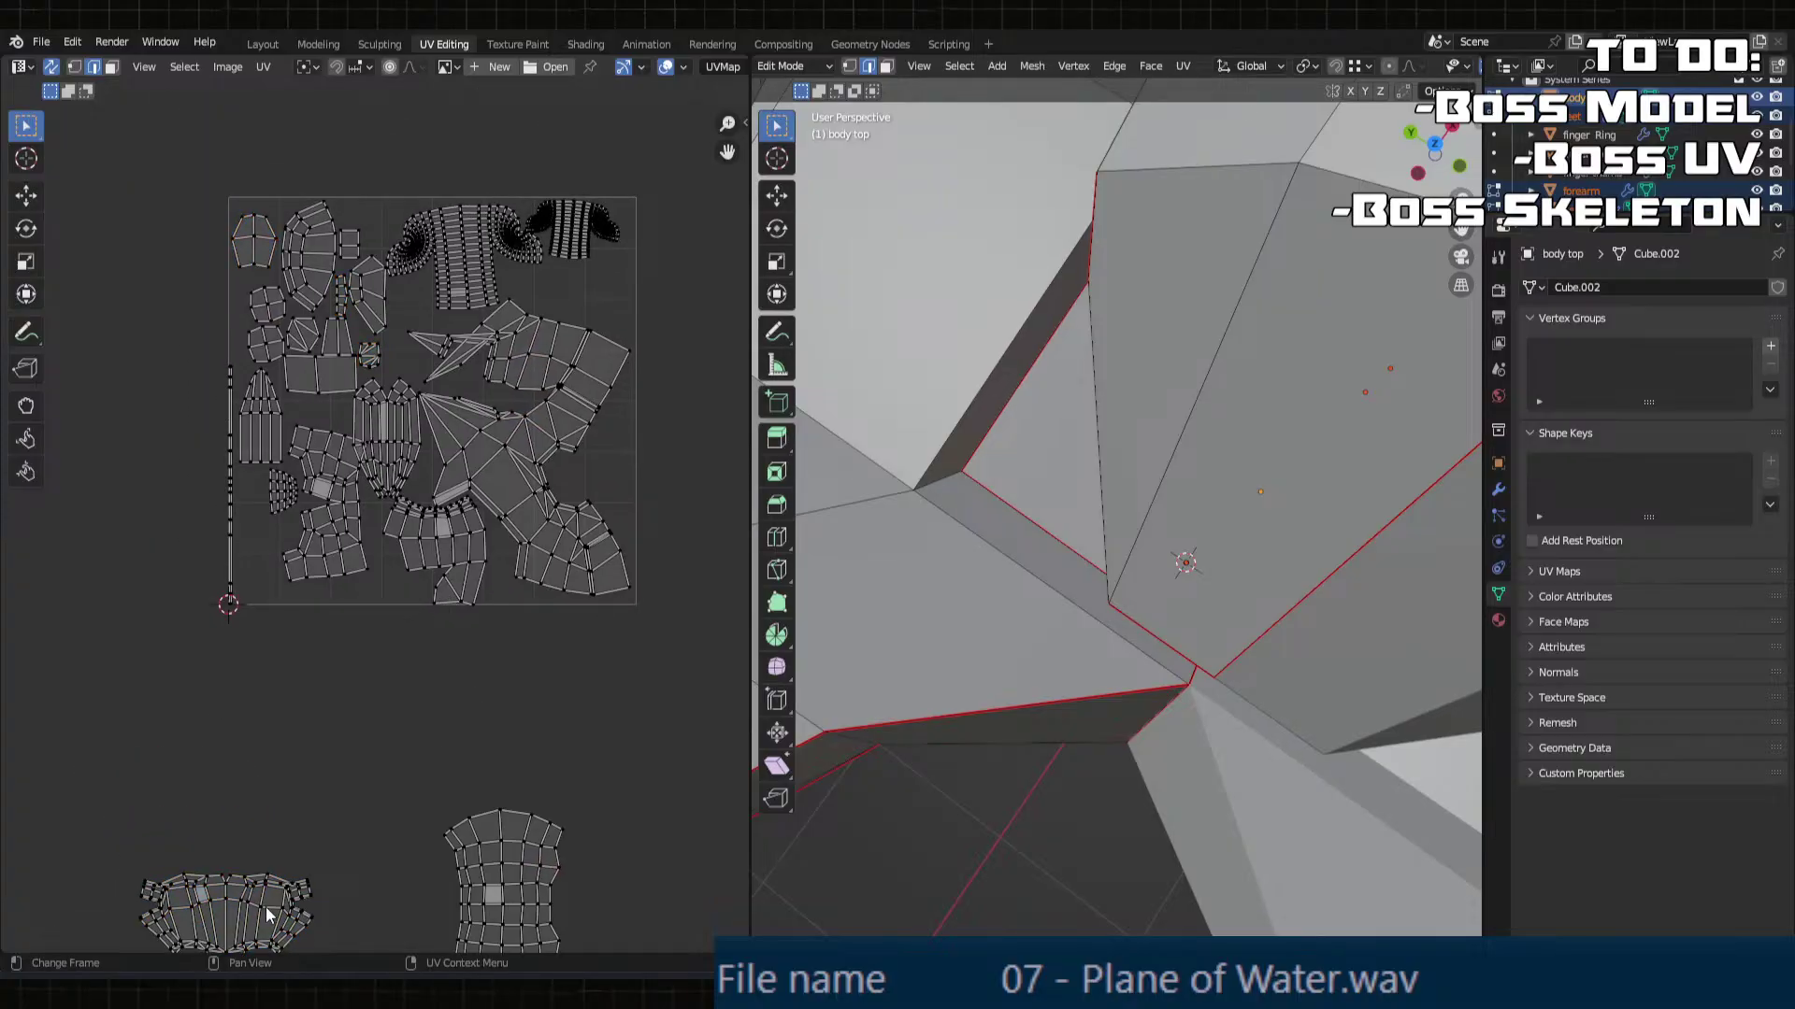
{"action": "key", "text": "l"}
{"action": "scroll", "coordinate": [935, 608], "scroll_direction": "down", "scroll_amount": 8}
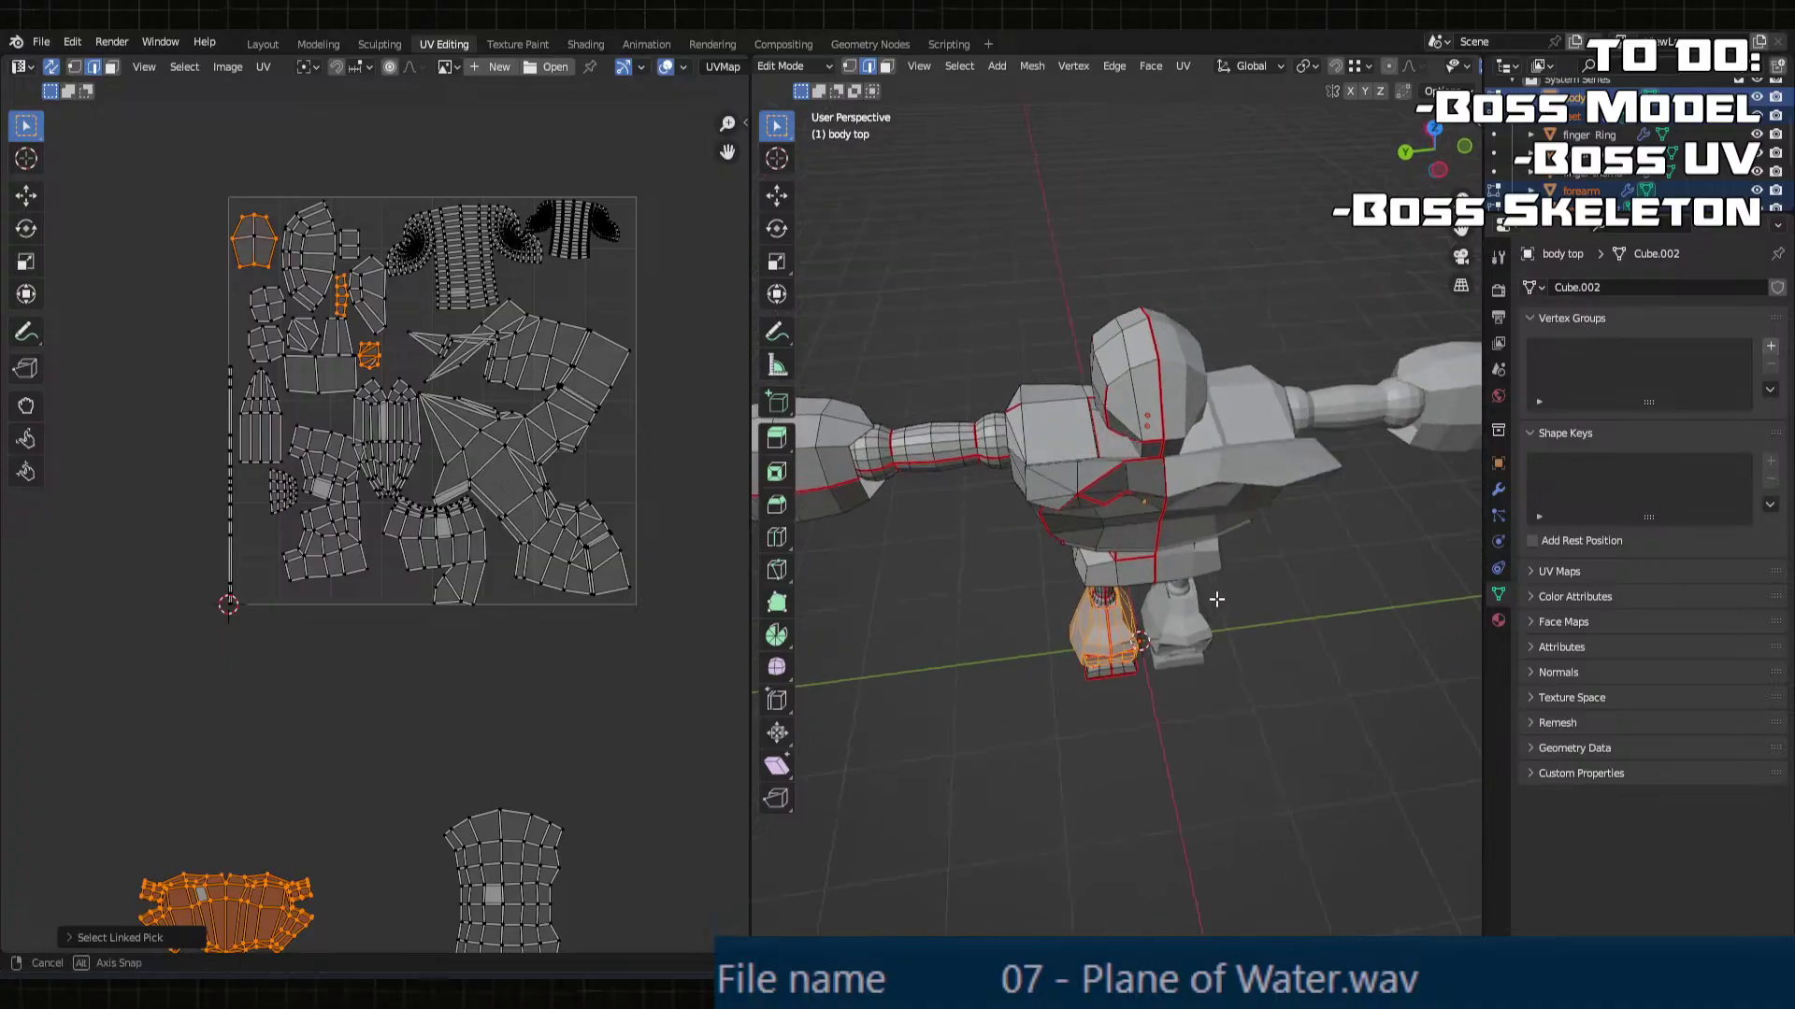
{"action": "mouse_move", "coordinate": [935, 608]}
{"action": "middle_mouse_down"}
{"action": "mouse_move", "coordinate": [848, 717]}
{"action": "mouse_move", "coordinate": [898, 654]}
{"action": "mouse_move", "coordinate": [963, 626]}
{"action": "middle_mouse_up"}
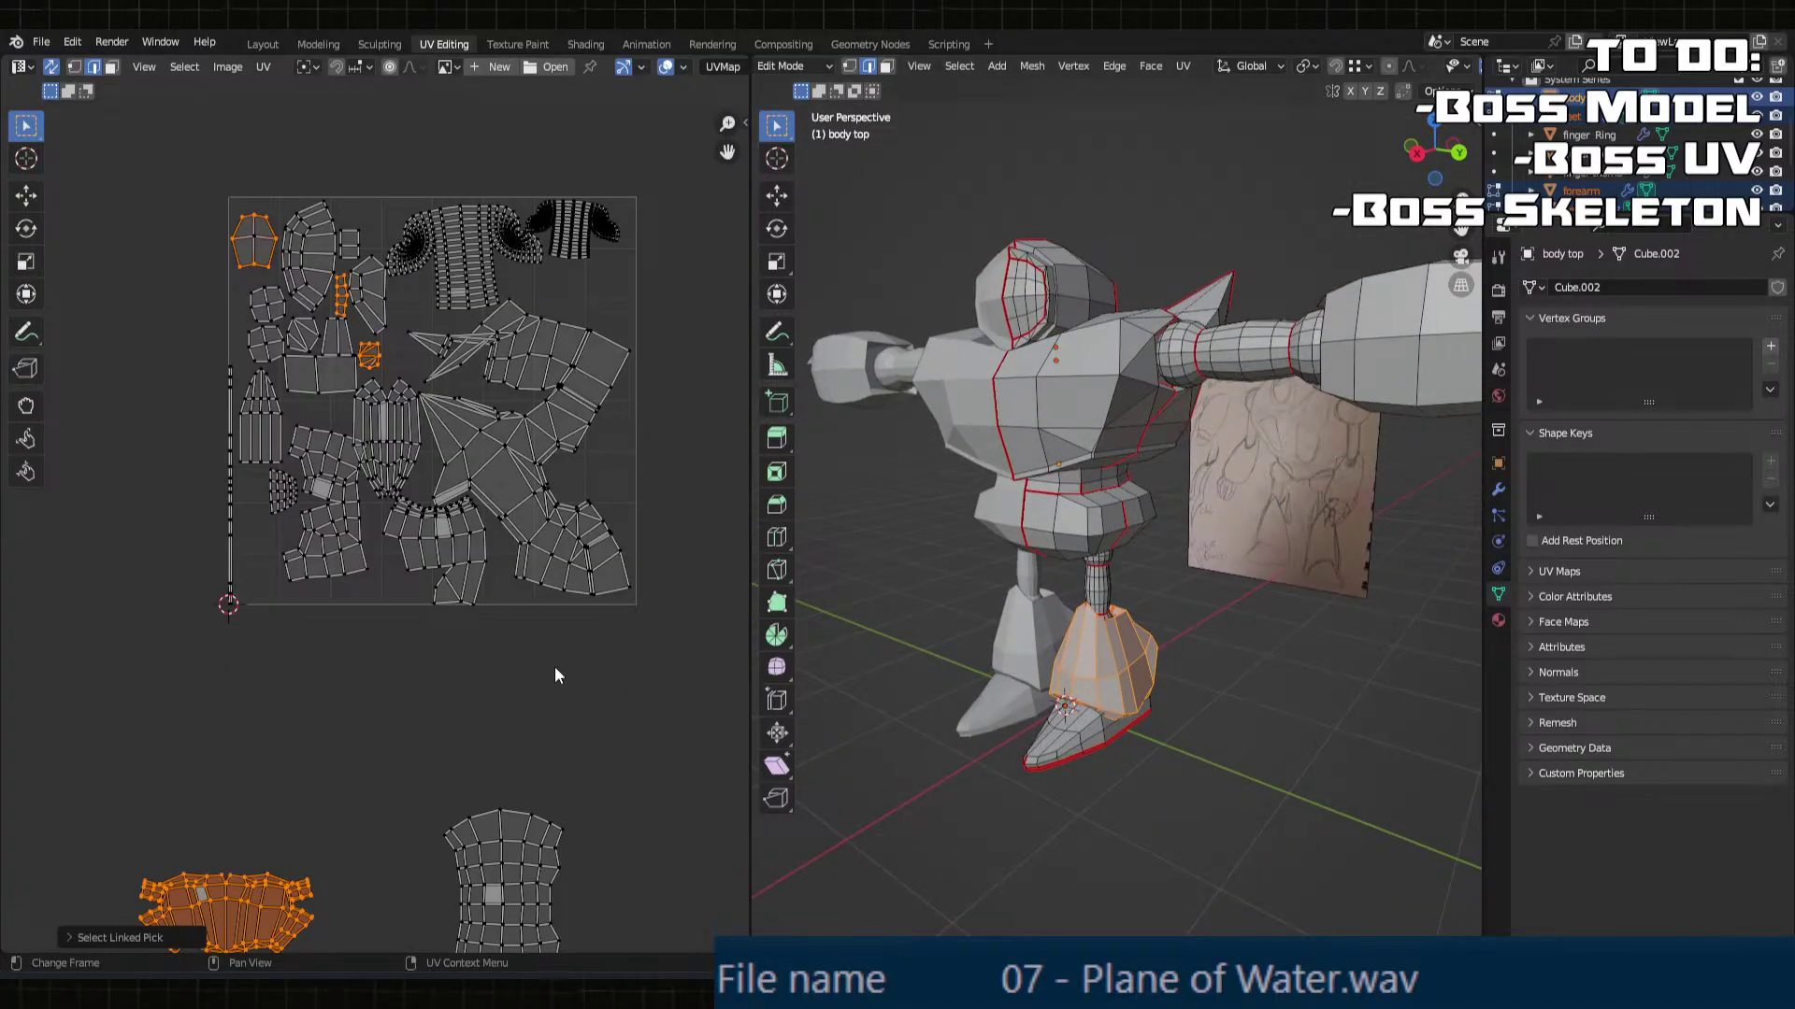
{"action": "middle_click_drag", "start_coordinate": [553, 665], "coordinate": [482, 713]}
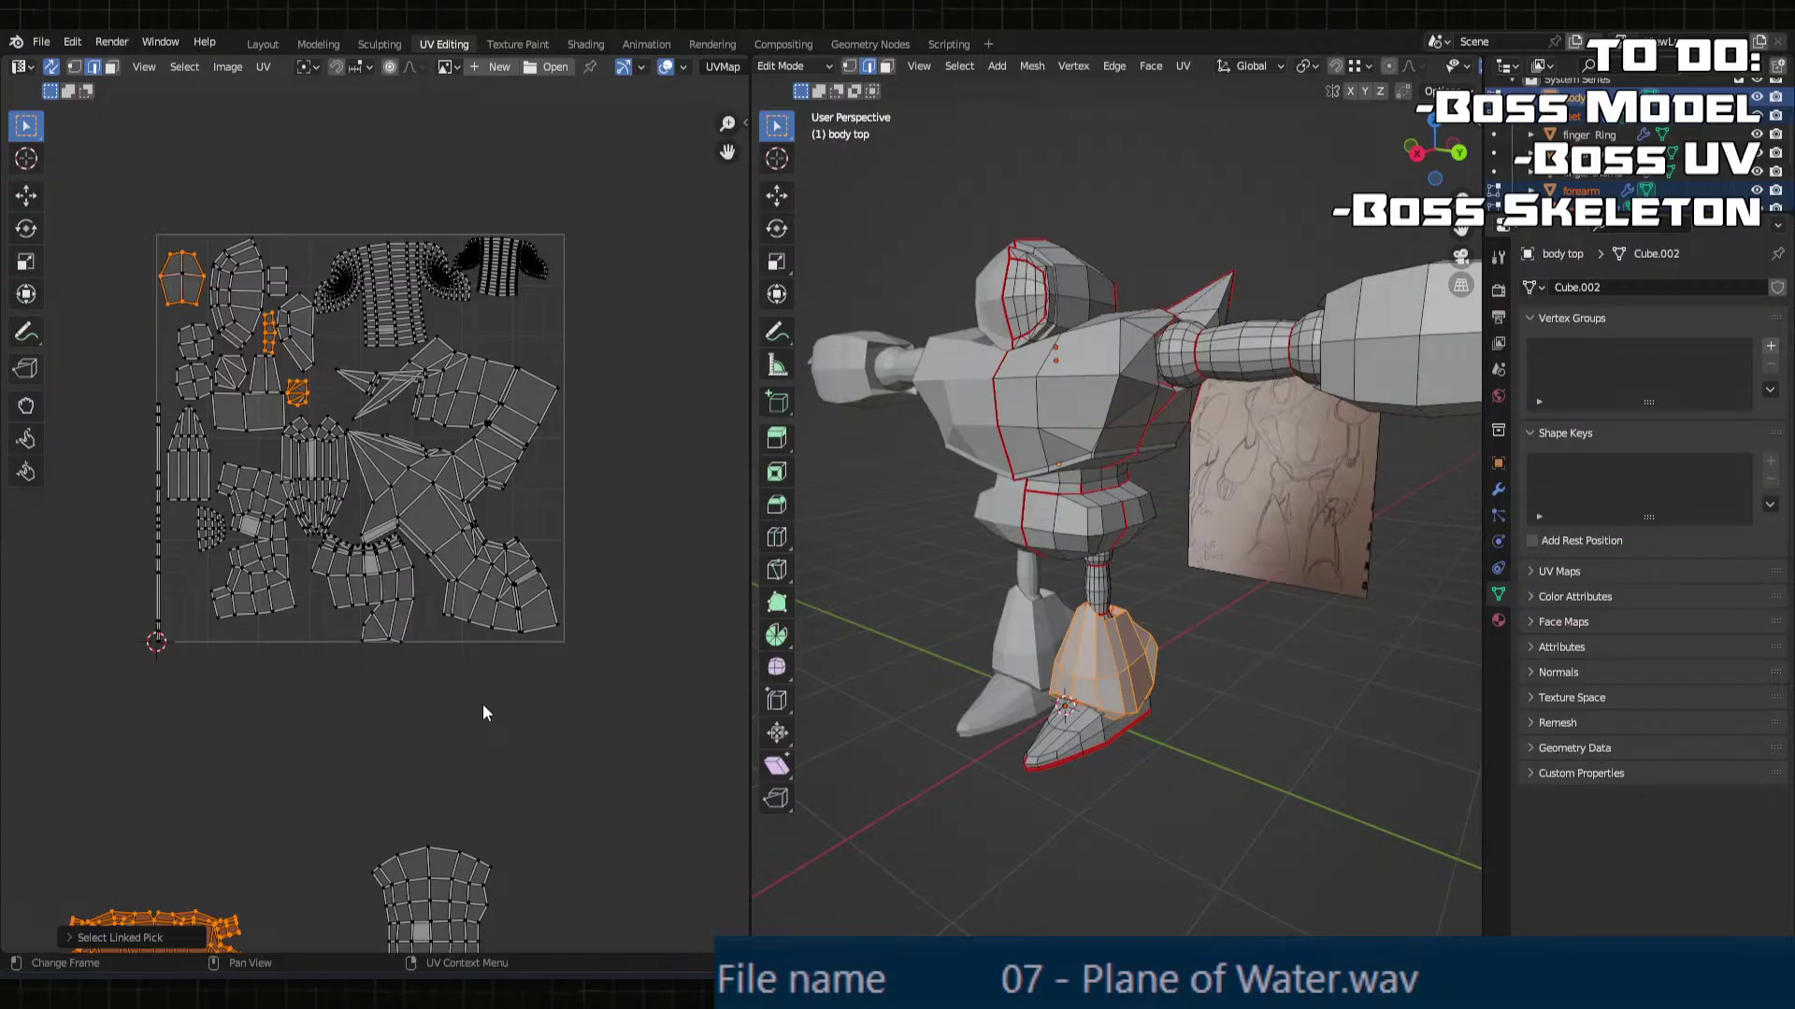
{"action": "left_click", "coordinate": [482, 713]}
{"action": "scroll", "coordinate": [1112, 664], "scroll_direction": "up", "scroll_amount": 5}
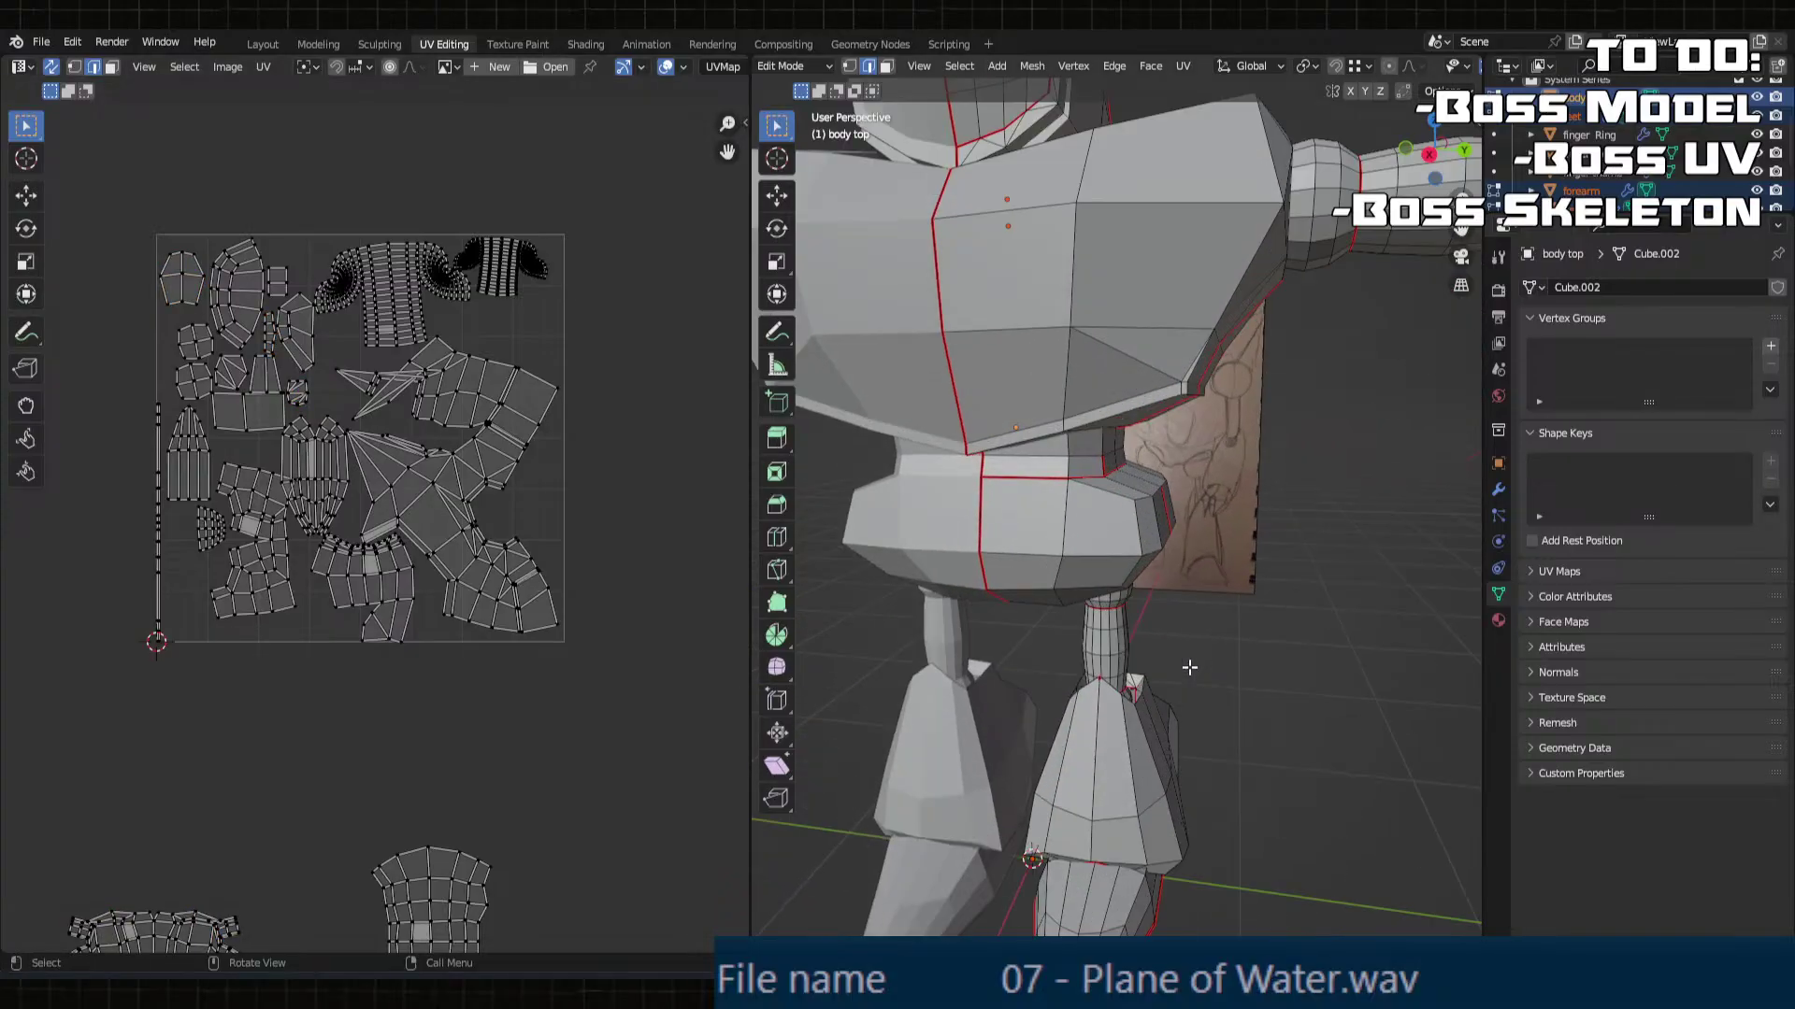
Step: Select the triangular side face below the upper body's shoulder and locate it in the jagged UV island
{"action": "scroll", "coordinate": [1113, 665], "scroll_direction": "down", "scroll_amount": 2}
{"action": "mouse_move", "coordinate": [1071, 669]}
{"action": "middle_mouse_down"}
{"action": "mouse_move", "coordinate": [1073, 352]}
{"action": "mouse_move", "coordinate": [1030, 339]}
{"action": "mouse_move", "coordinate": [1056, 524]}
{"action": "mouse_move", "coordinate": [1063, 497]}
{"action": "mouse_move", "coordinate": [1110, 519]}
{"action": "mouse_move", "coordinate": [918, 463]}
{"action": "mouse_move", "coordinate": [963, 429]}
{"action": "mouse_move", "coordinate": [1051, 434]}
{"action": "middle_mouse_up"}
{"action": "key", "text": "3"}
{"action": "left_click", "coordinate": [1030, 339]}
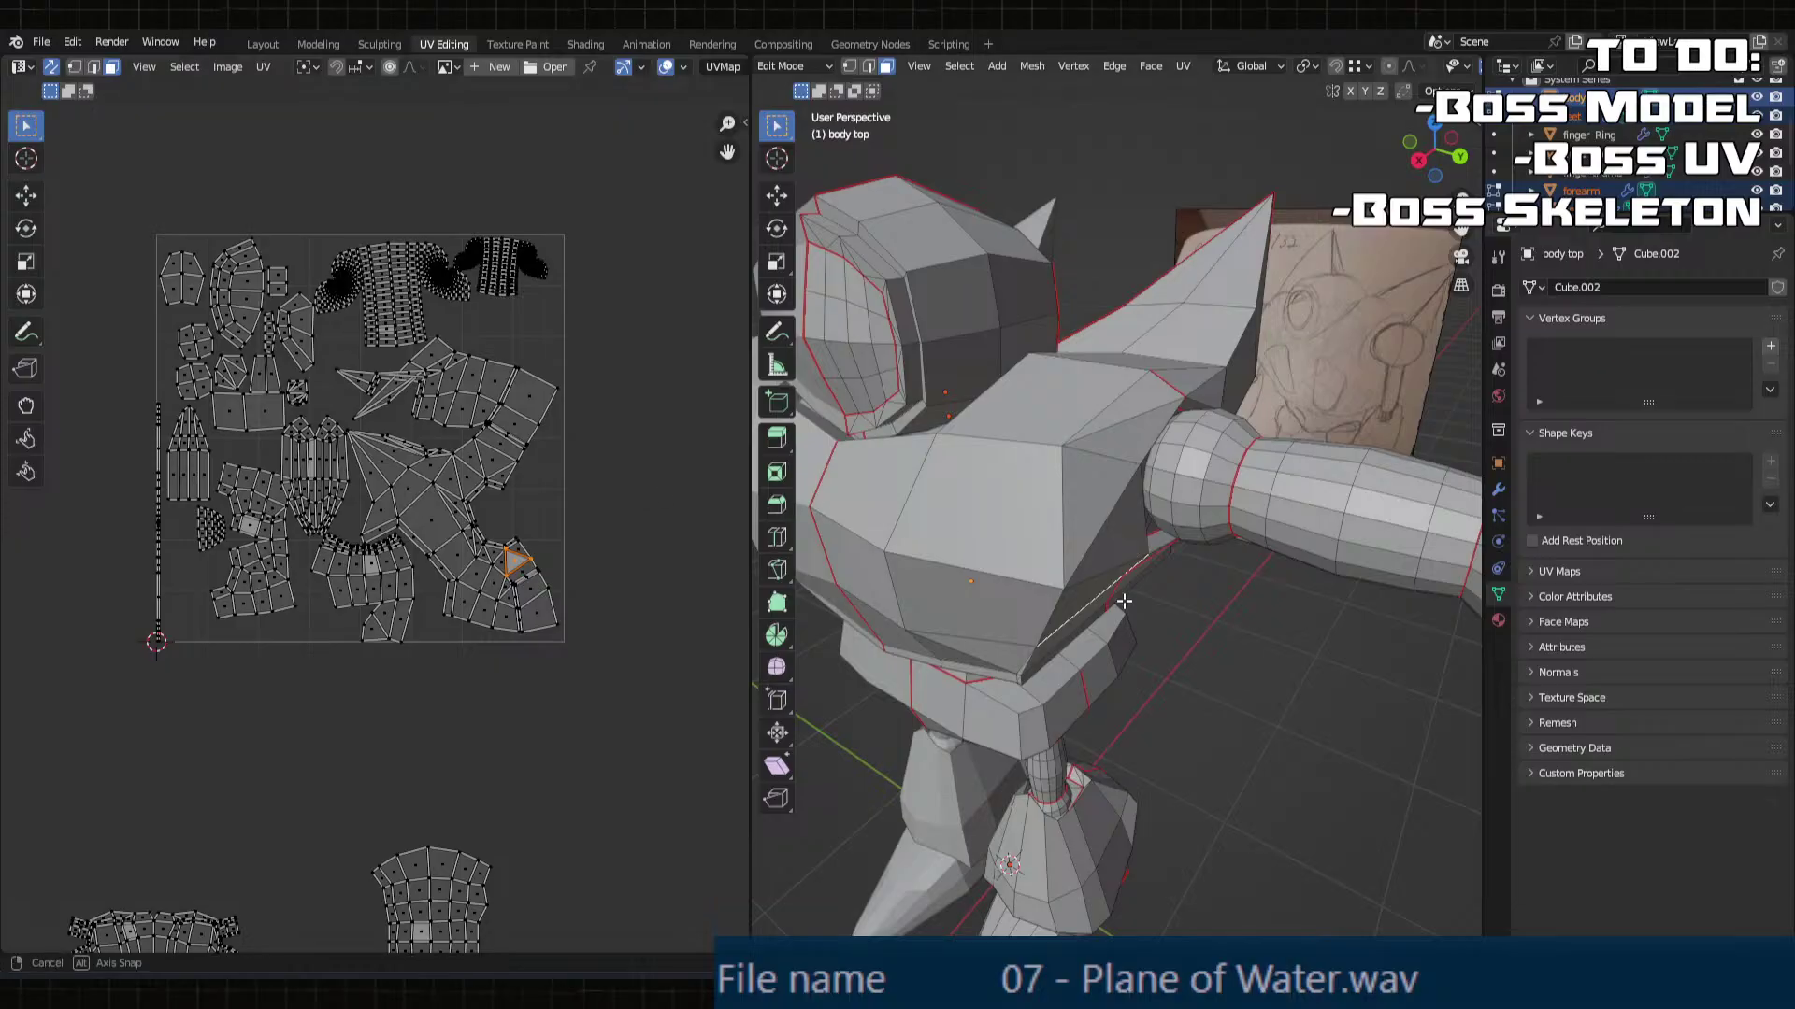
{"action": "middle_click_drag", "start_coordinate": [981, 505], "coordinate": [1065, 477]}
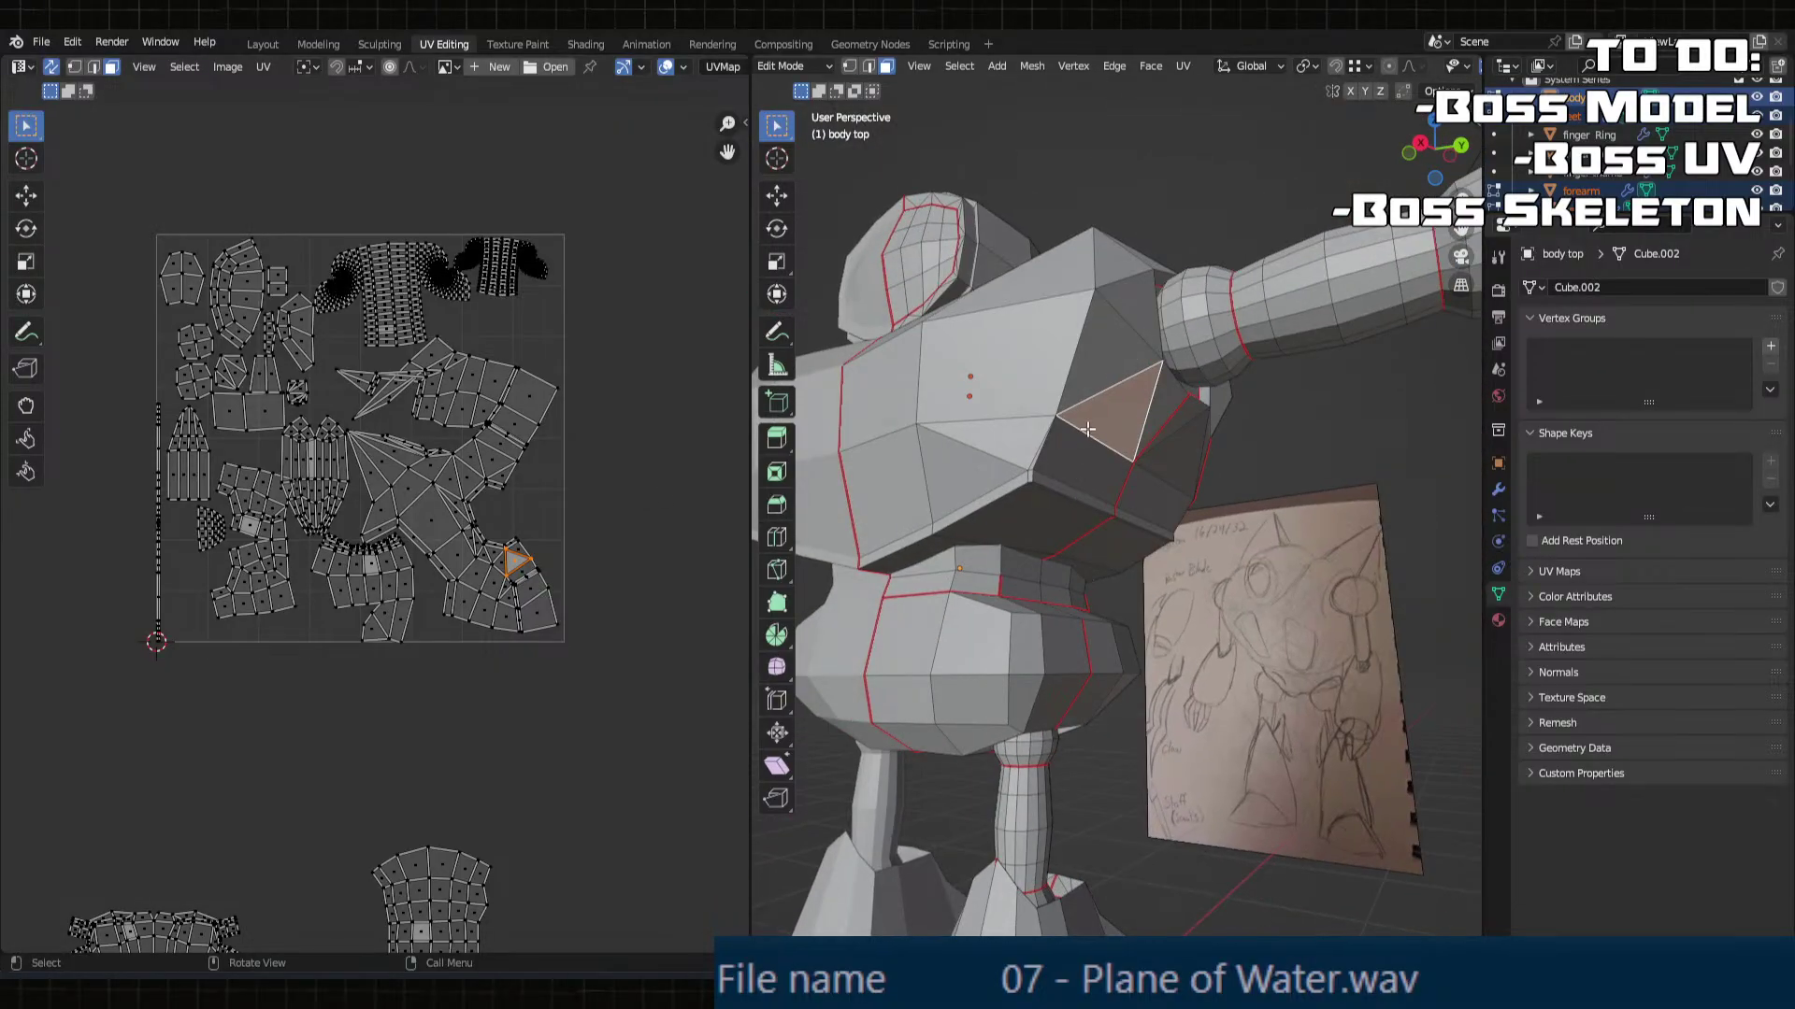
Step: Mark the three edges running down the upper body's lower side corner as seams
{"action": "key", "text": "2"}
{"action": "left_click", "coordinate": [1061, 397]}
{"action": "left_click", "coordinate": [1040, 453], "text": "shift"}
{"action": "scroll", "coordinate": [1047, 435], "scroll_direction": "up", "scroll_amount": 2}
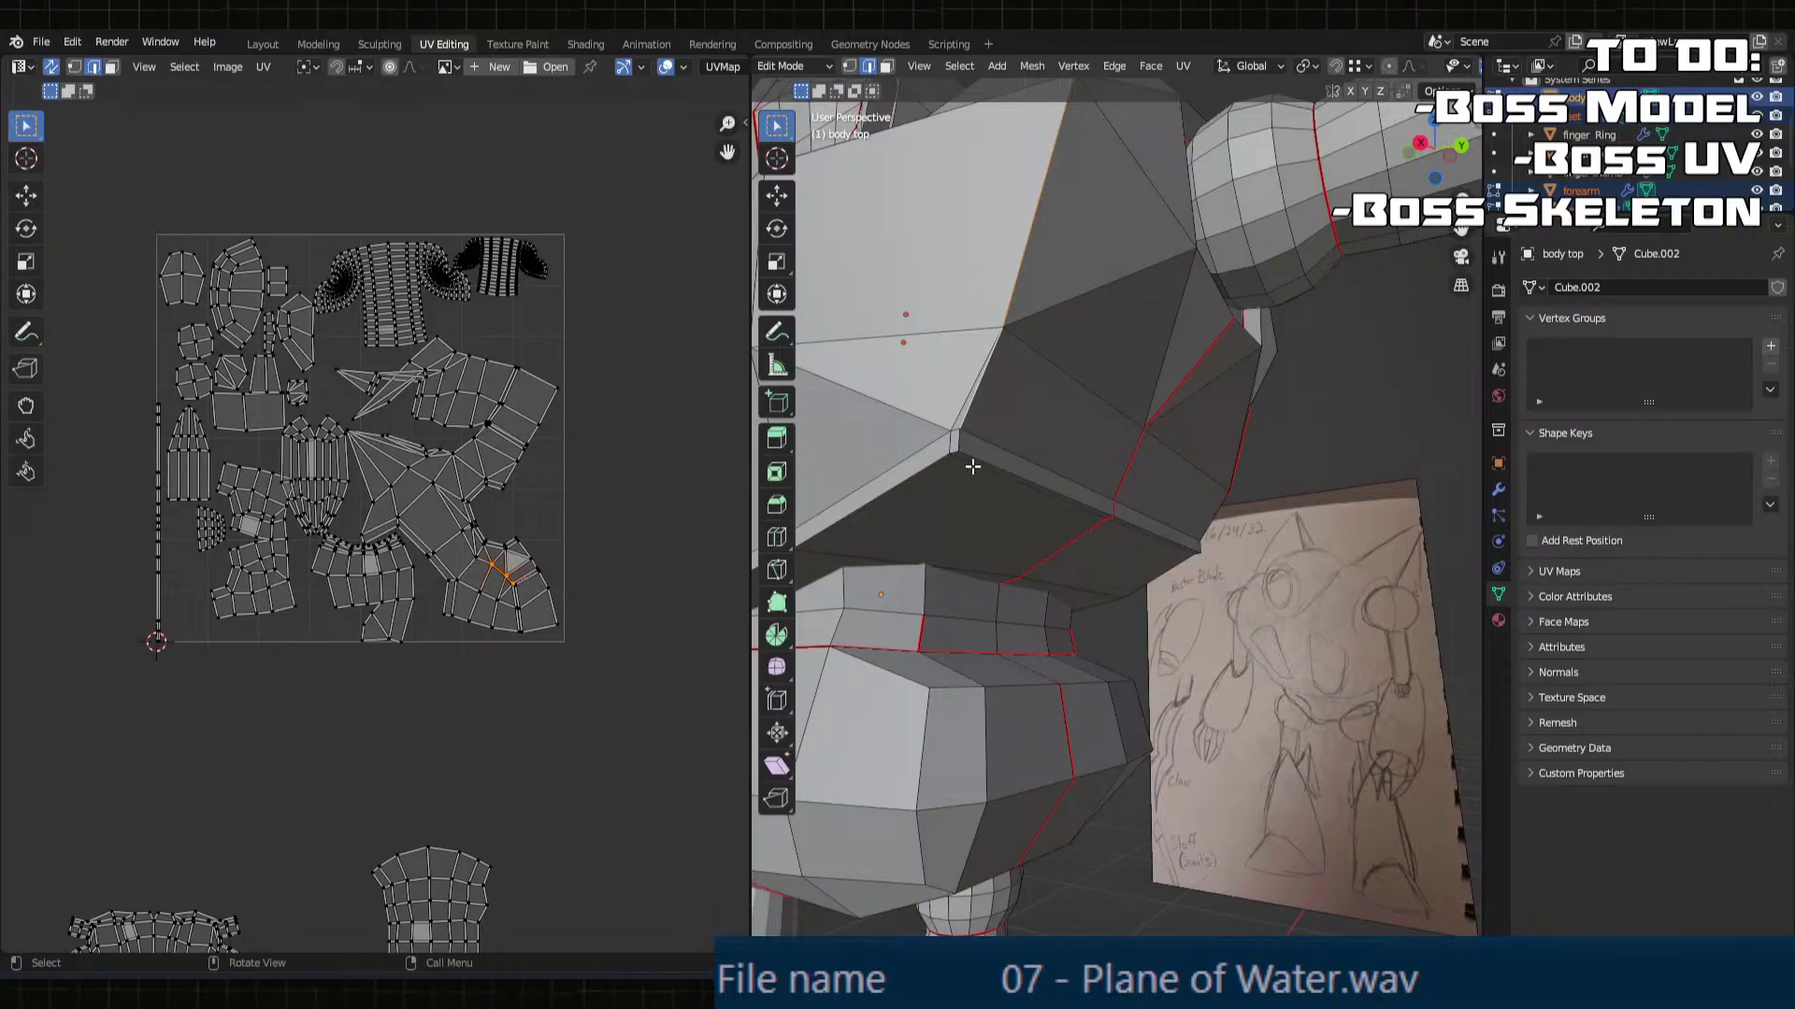
{"action": "scroll", "coordinate": [990, 449], "scroll_direction": "up", "scroll_amount": 2}
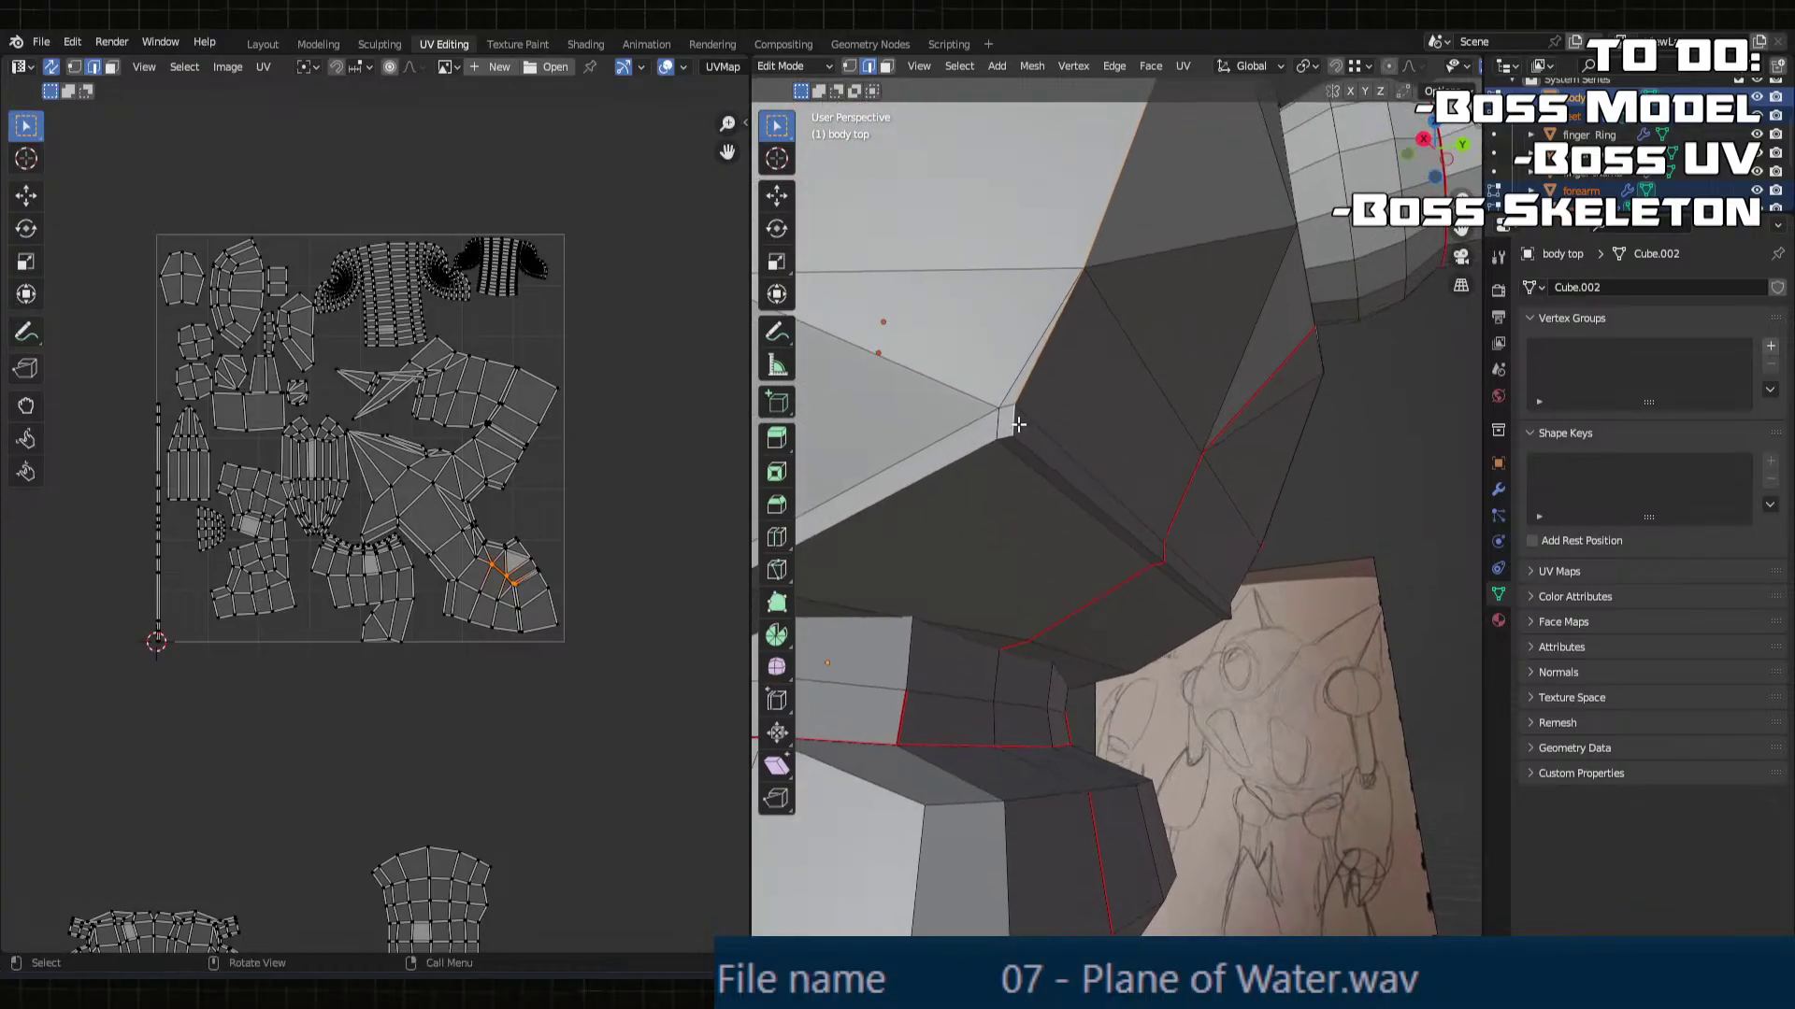
{"action": "mouse_move", "coordinate": [978, 465]}
{"action": "middle_mouse_down"}
{"action": "mouse_move", "coordinate": [929, 490]}
{"action": "mouse_move", "coordinate": [1141, 440]}
{"action": "mouse_move", "coordinate": [1154, 510]}
{"action": "mouse_move", "coordinate": [1189, 550]}
{"action": "mouse_move", "coordinate": [1119, 539]}
{"action": "mouse_move", "coordinate": [1121, 506]}
{"action": "mouse_move", "coordinate": [1097, 483]}
{"action": "middle_mouse_up"}
{"action": "scroll", "coordinate": [1127, 440], "scroll_direction": "down", "scroll_amount": 3}
{"action": "left_click", "coordinate": [1125, 565], "text": "shift"}
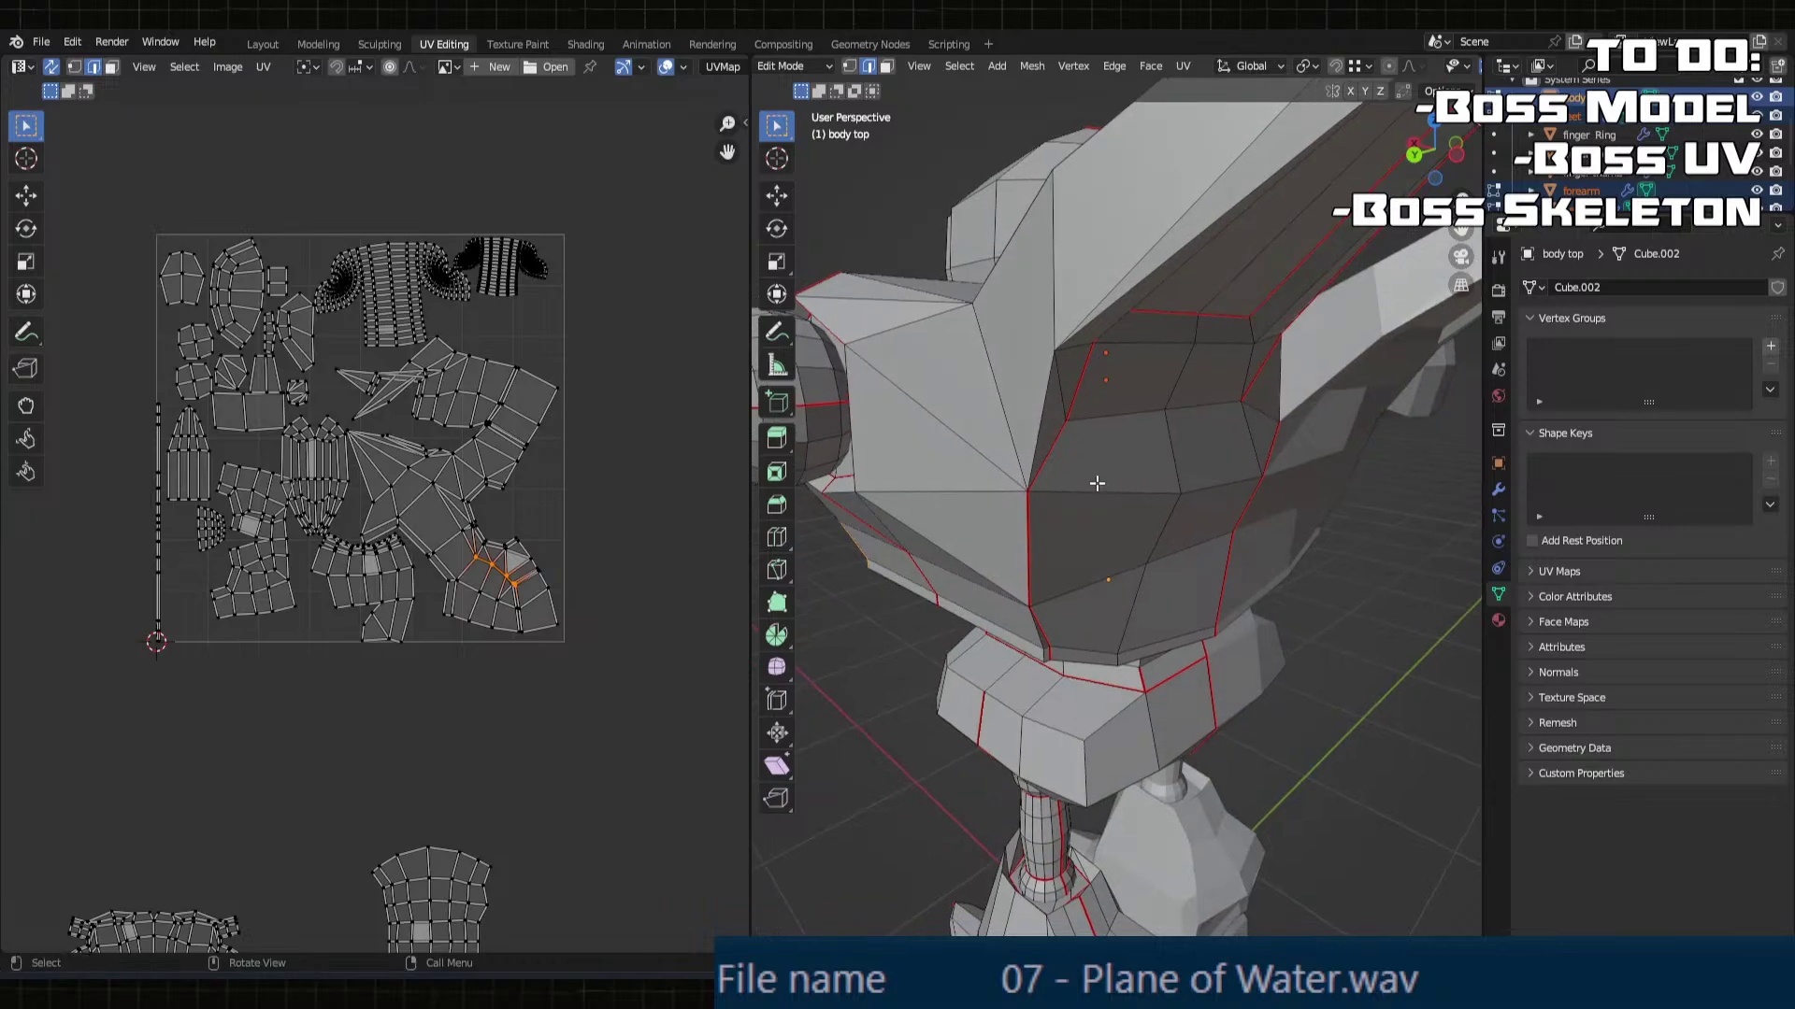
{"action": "key", "text": "u"}
{"action": "left_click", "coordinate": [1062, 700]}
Step: Select all geometry of the robot parts and unwrap it again
{"action": "key", "text": "a"}
{"action": "key", "text": "u"}
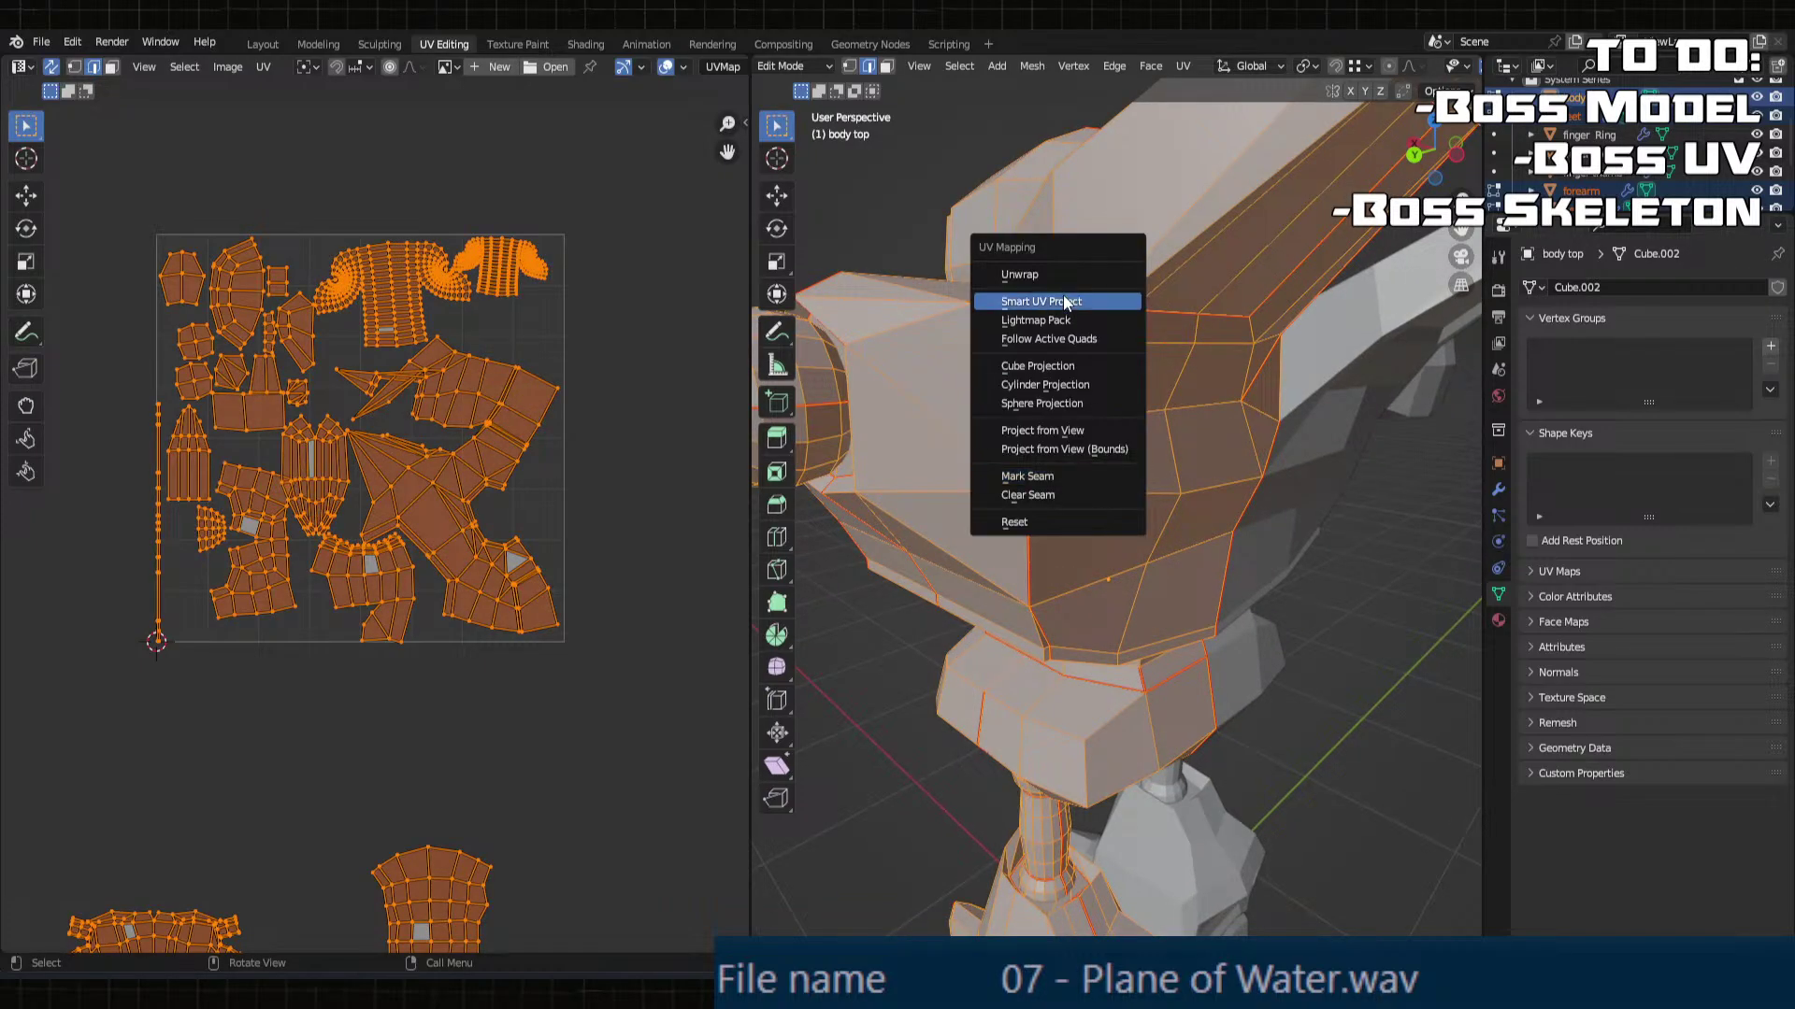
{"action": "left_click", "coordinate": [1039, 277]}
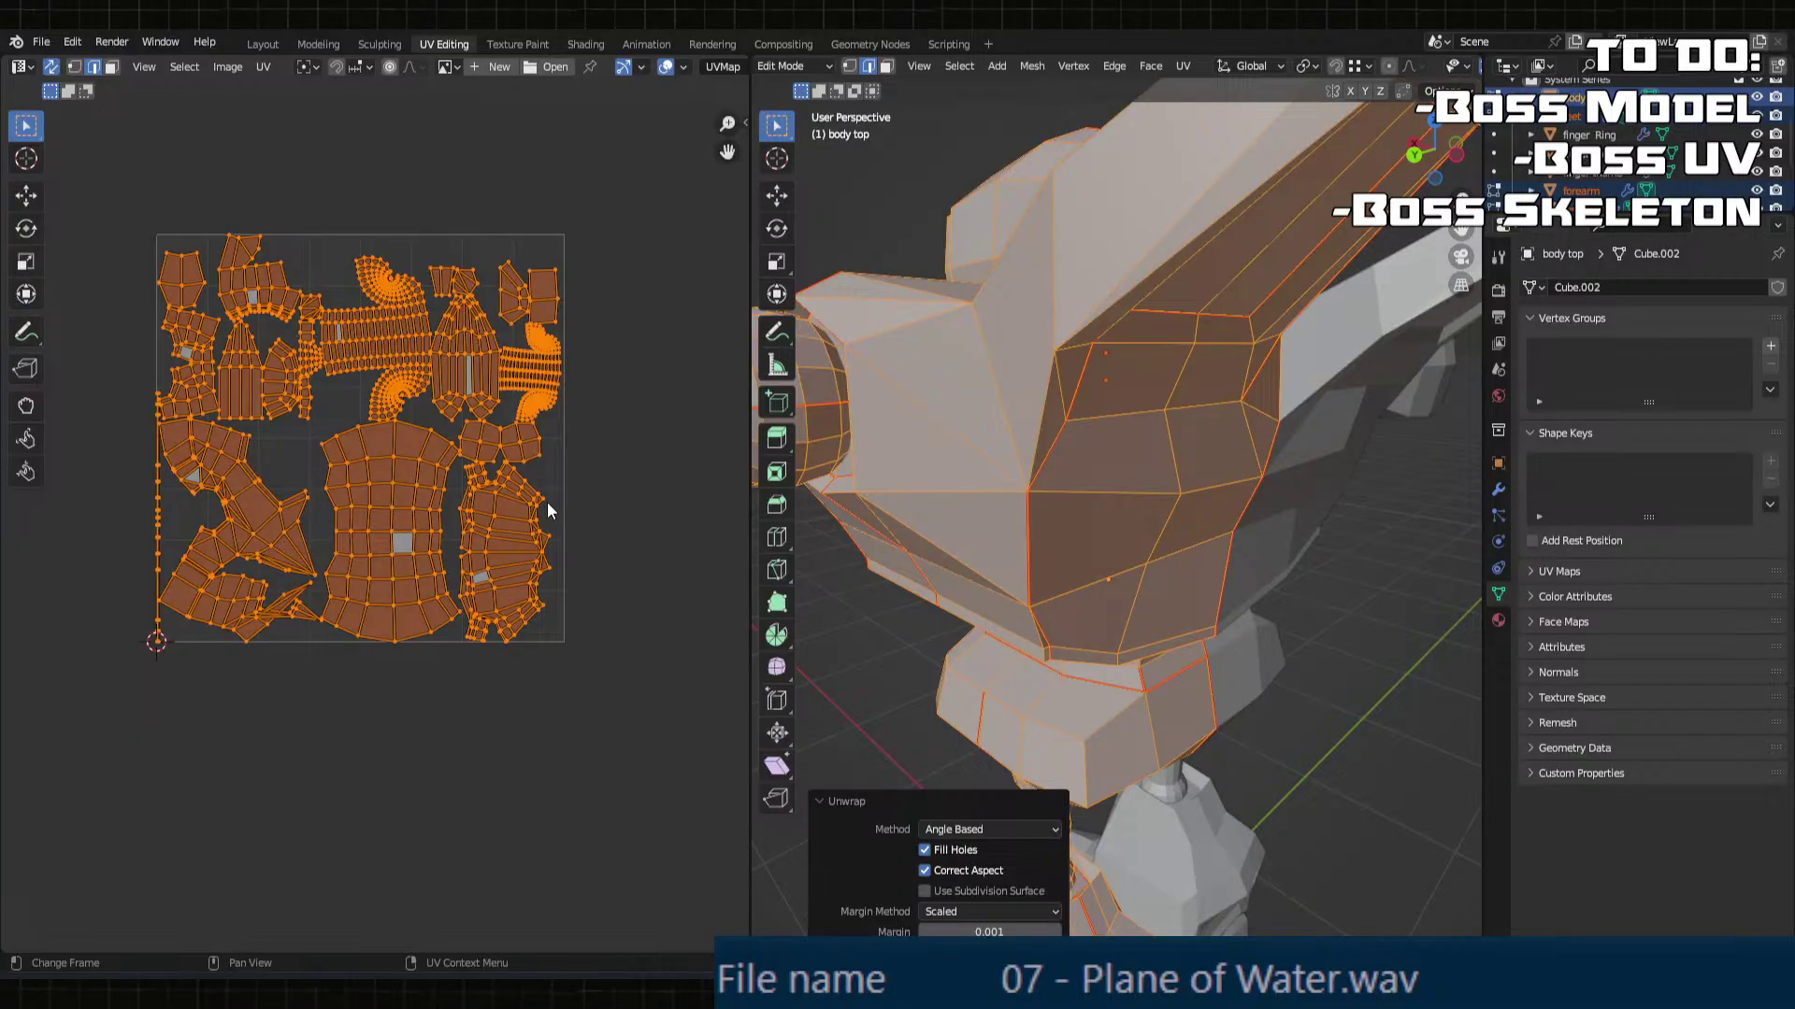
{"action": "scroll", "coordinate": [412, 504], "scroll_direction": "up", "scroll_amount": 4}
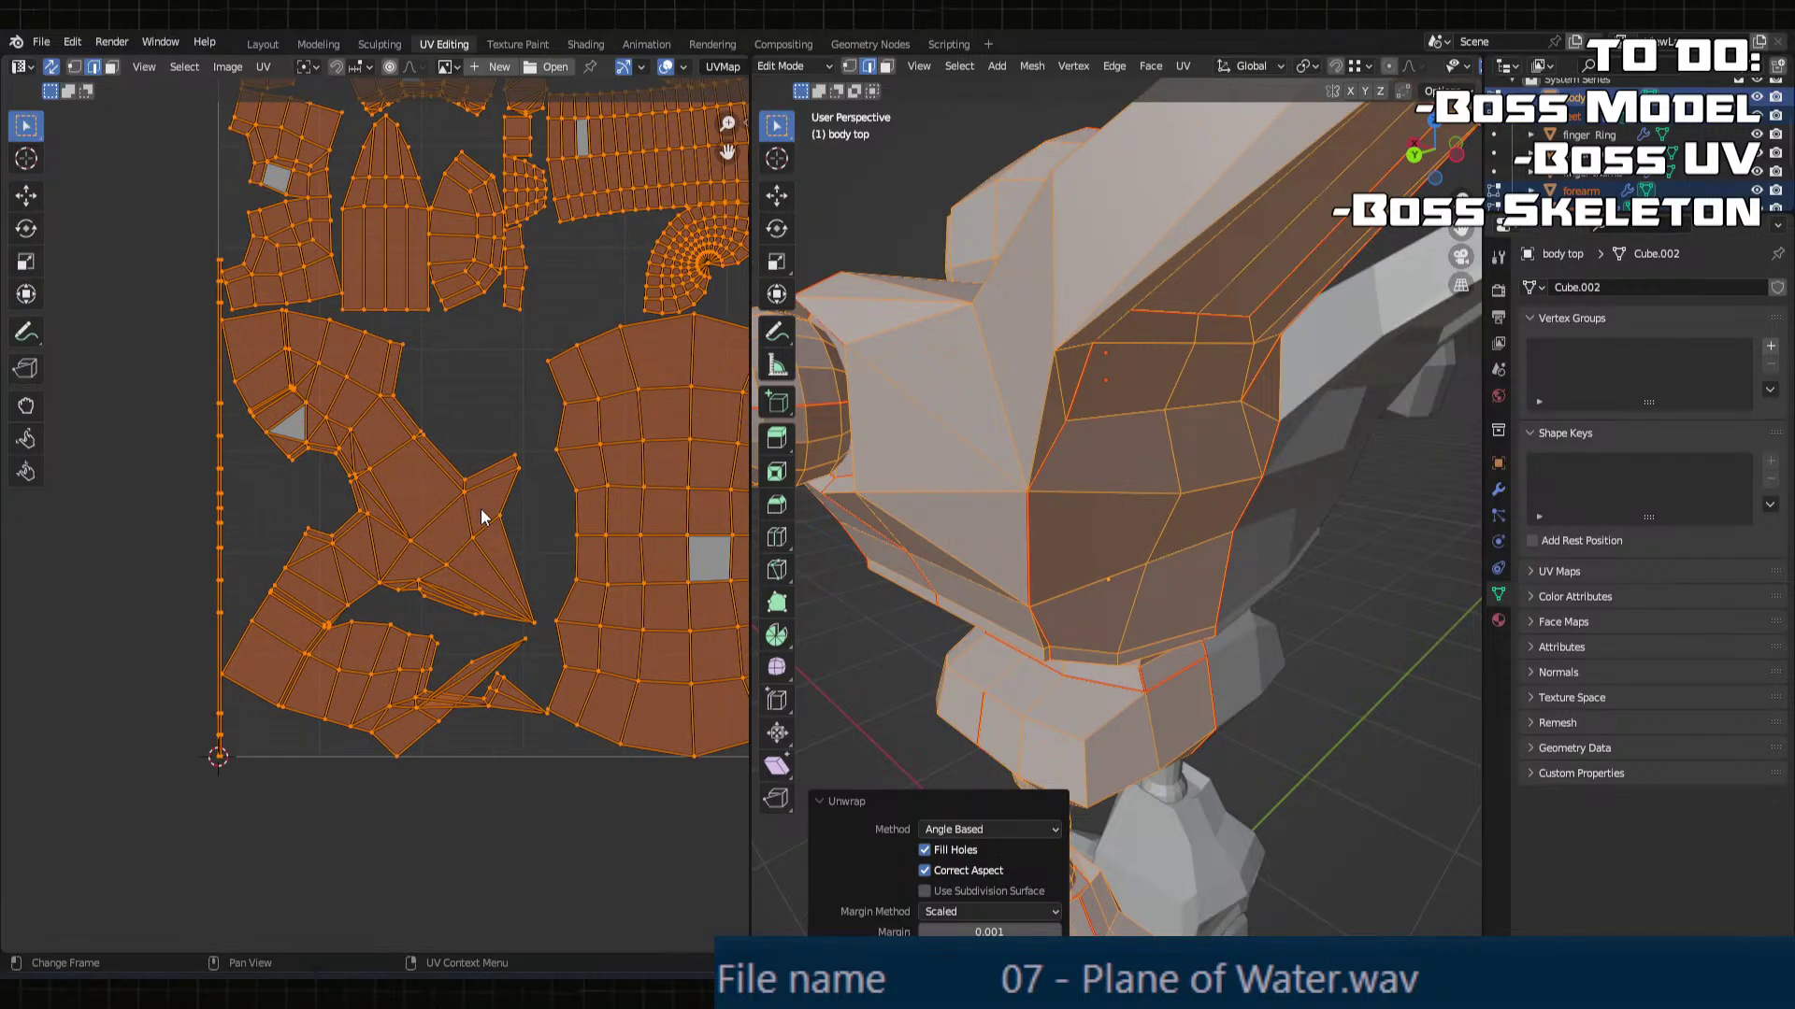
Step: Select the upper body's linked faces delimited by Seam and examine how they match the jagged UV island
{"action": "left_click", "coordinate": [477, 447]}
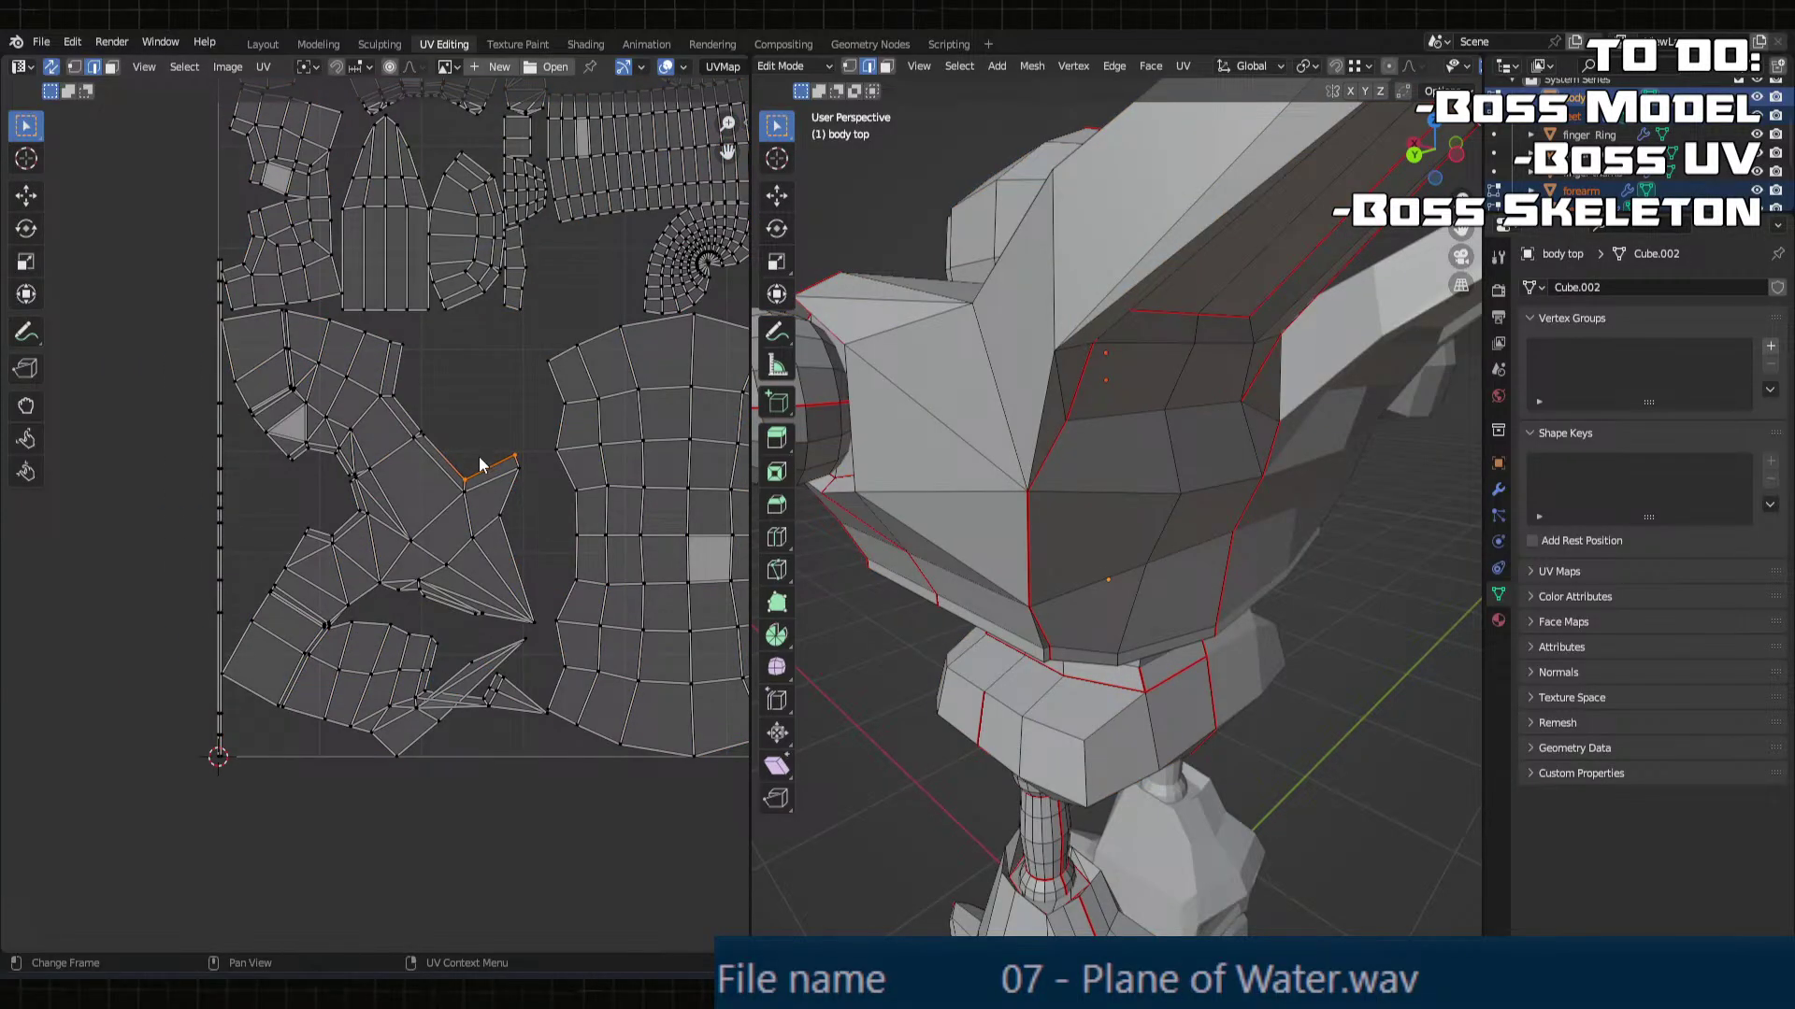
{"action": "left_click", "coordinate": [989, 515], "text": "shift"}
{"action": "key", "text": "ctrl+l"}
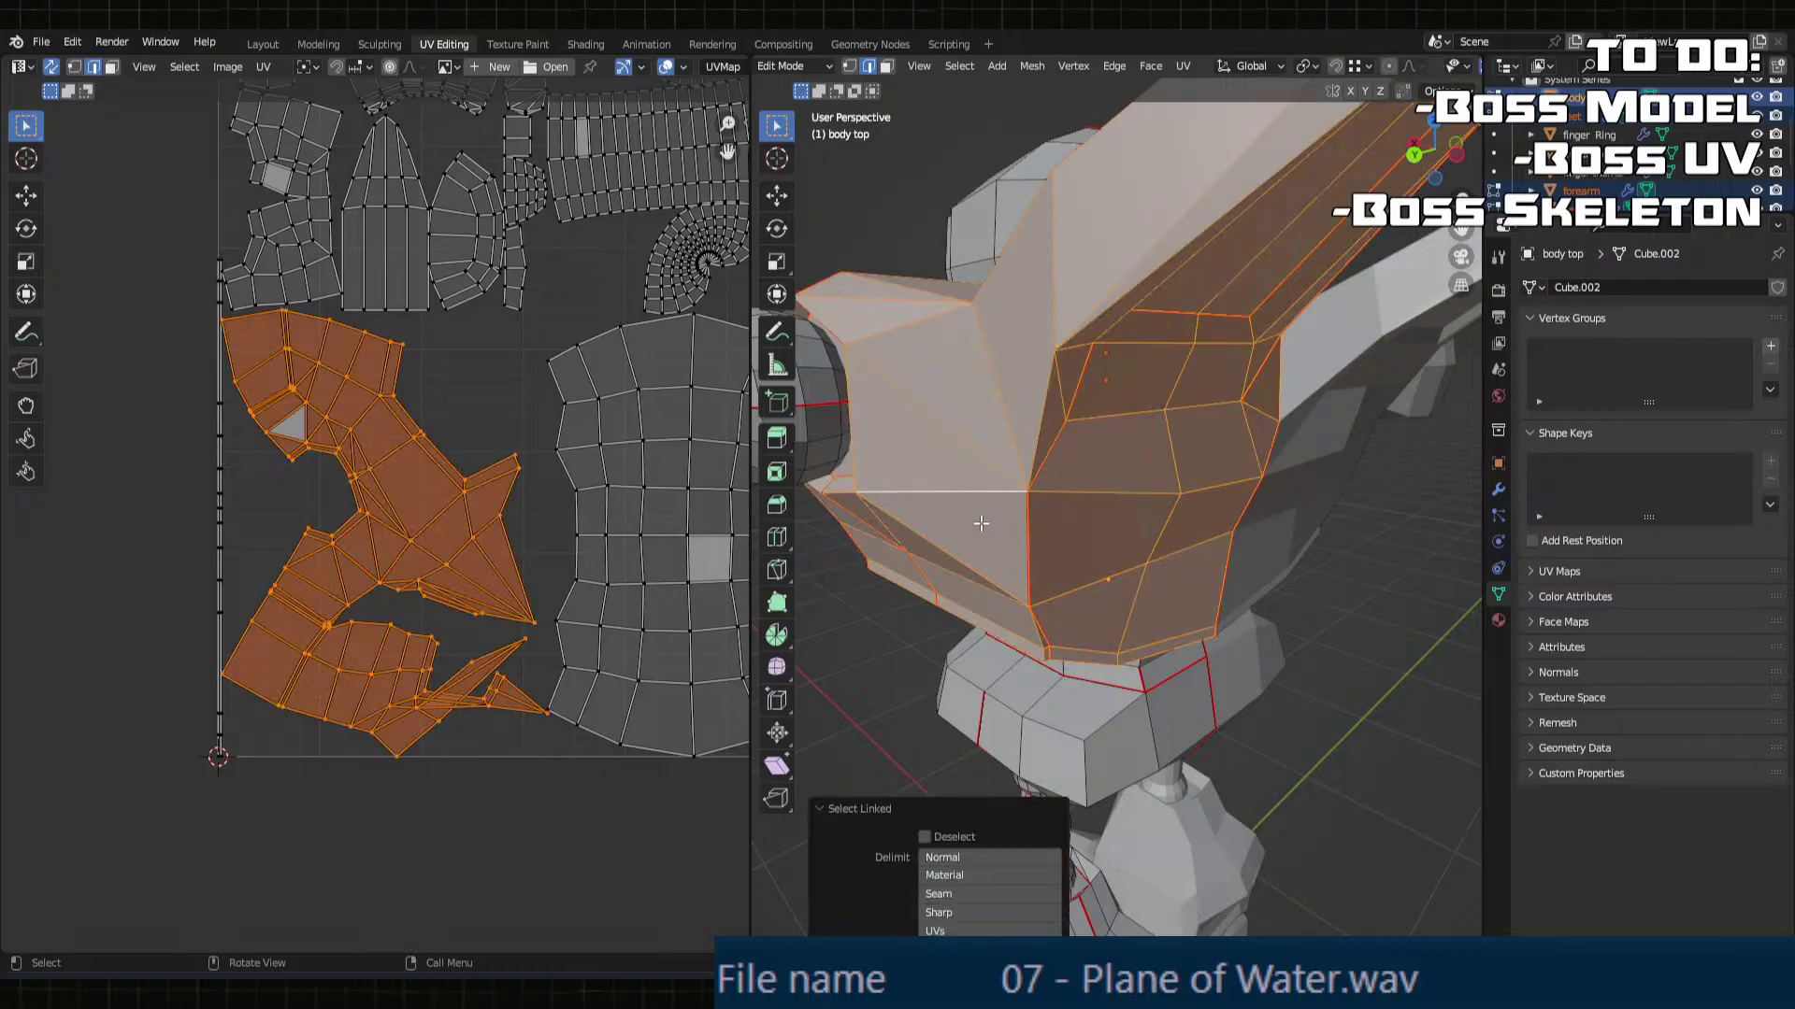
{"action": "scroll", "coordinate": [458, 510], "scroll_direction": "down", "scroll_amount": 4}
{"action": "middle_click_drag", "start_coordinate": [437, 477], "coordinate": [413, 501]}
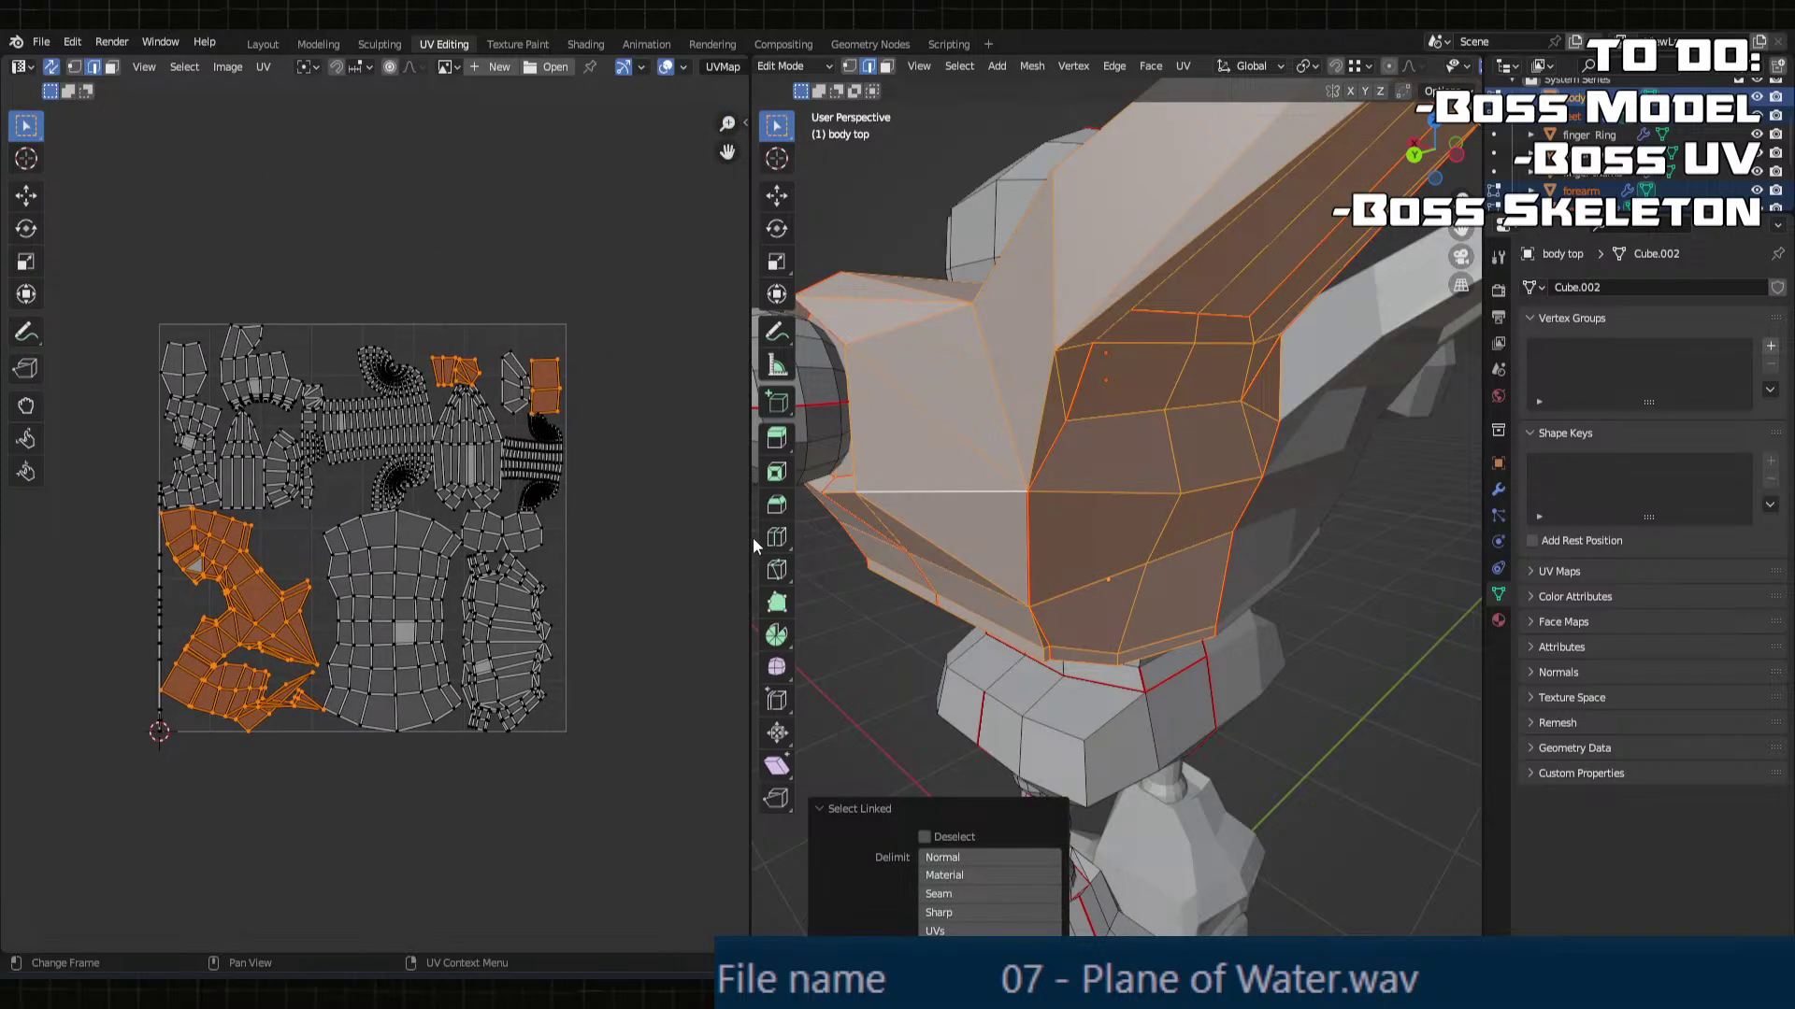
{"action": "left_click", "coordinate": [962, 894]}
{"action": "middle_click_drag", "start_coordinate": [922, 555], "coordinate": [1028, 529]}
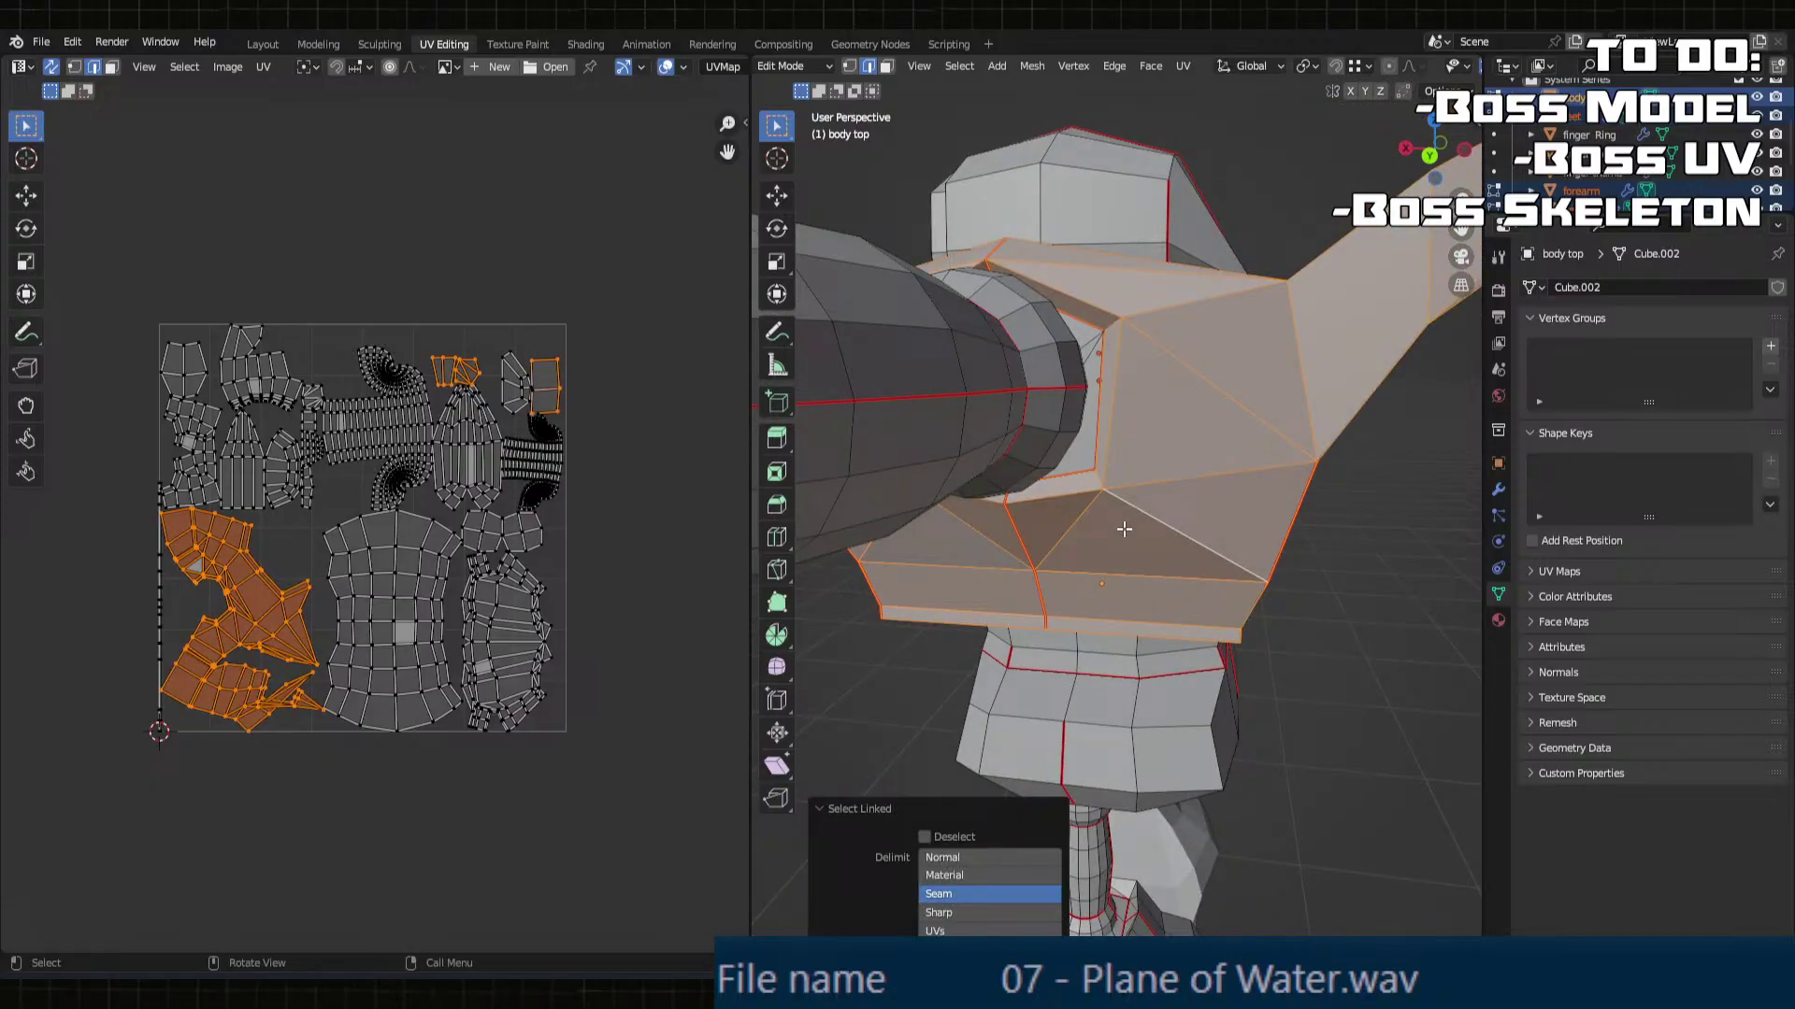
{"action": "key", "text": "3"}
{"action": "scroll", "coordinate": [540, 608], "scroll_direction": "up", "scroll_amount": 2}
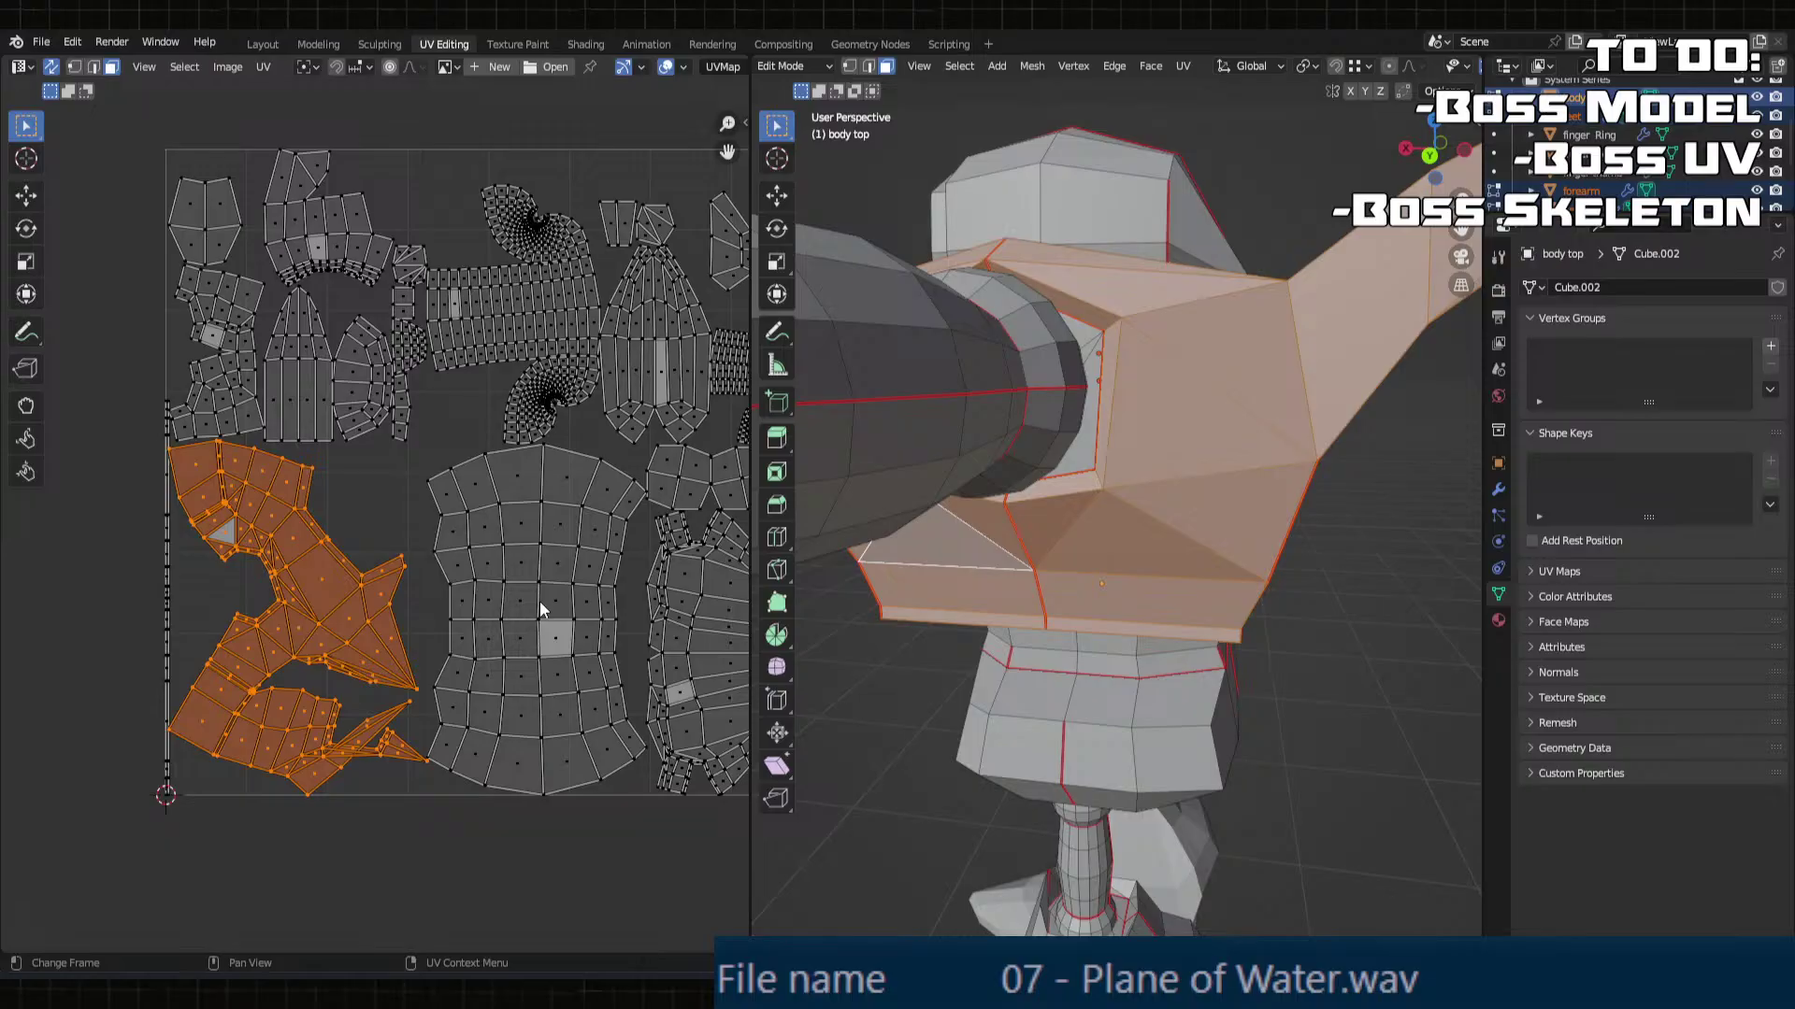
{"action": "middle_click_drag", "start_coordinate": [540, 602], "coordinate": [361, 593]}
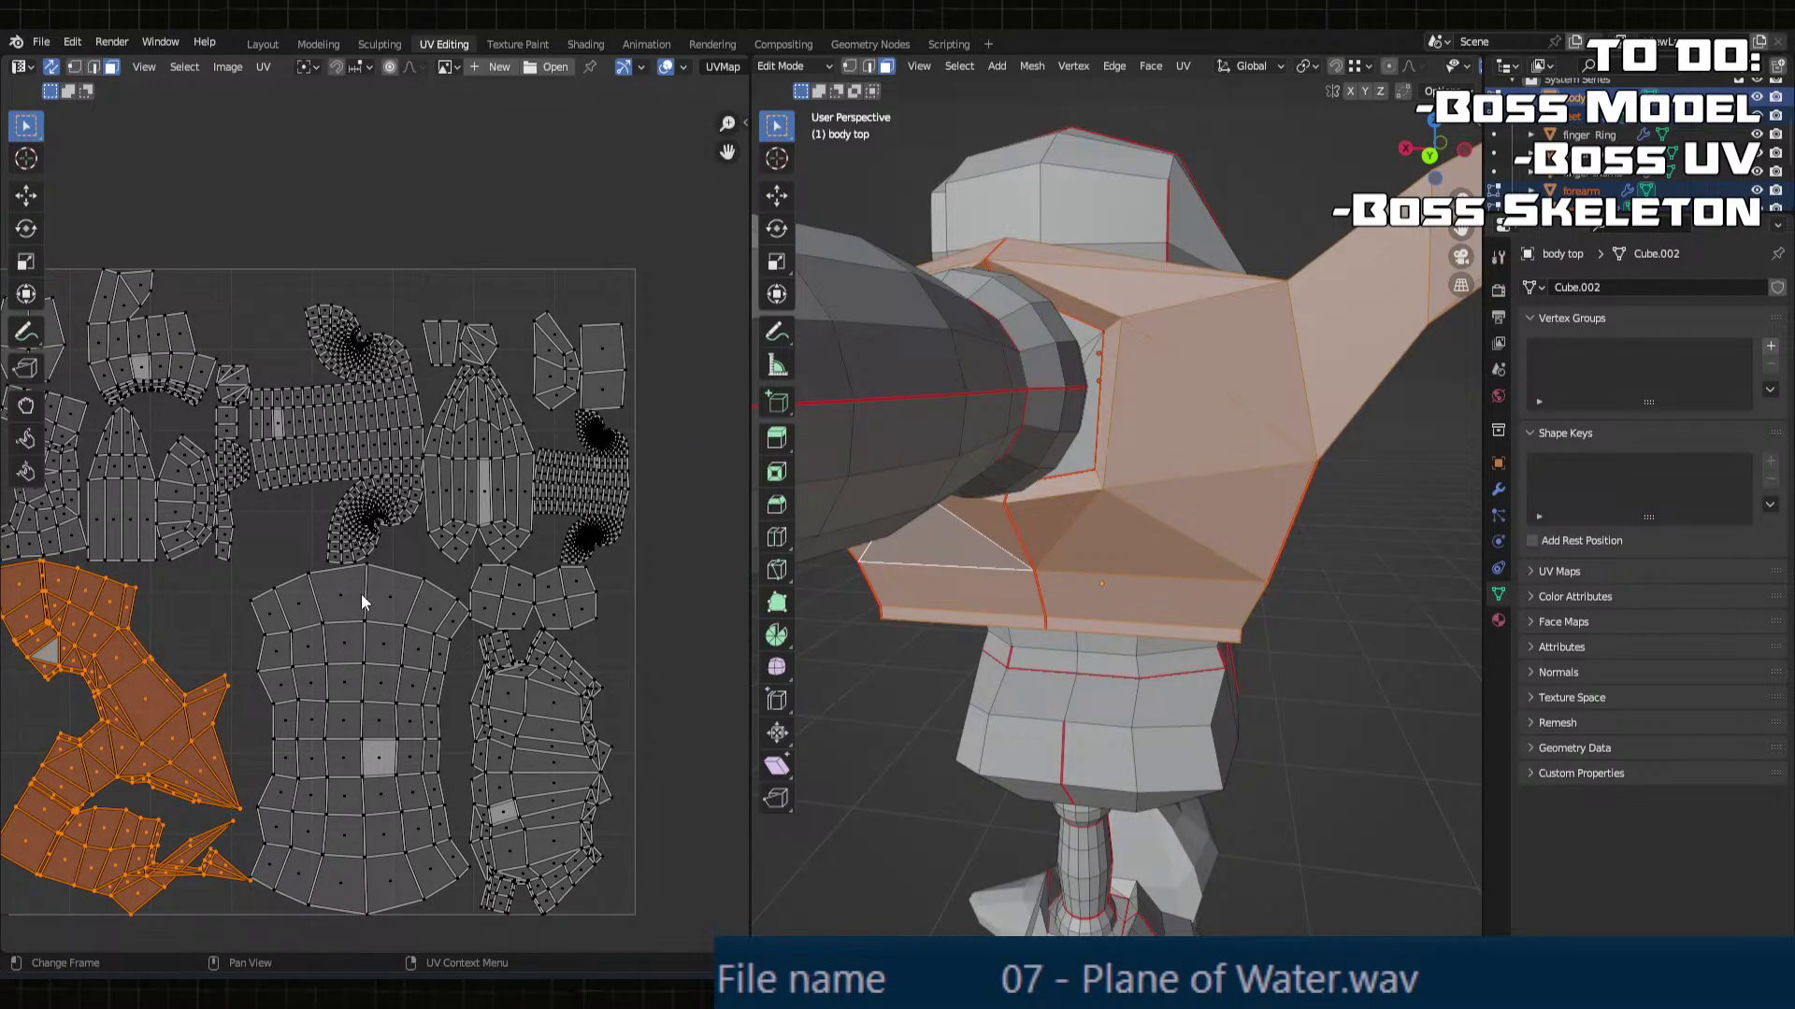
{"action": "middle_click_drag", "start_coordinate": [361, 602], "coordinate": [448, 635]}
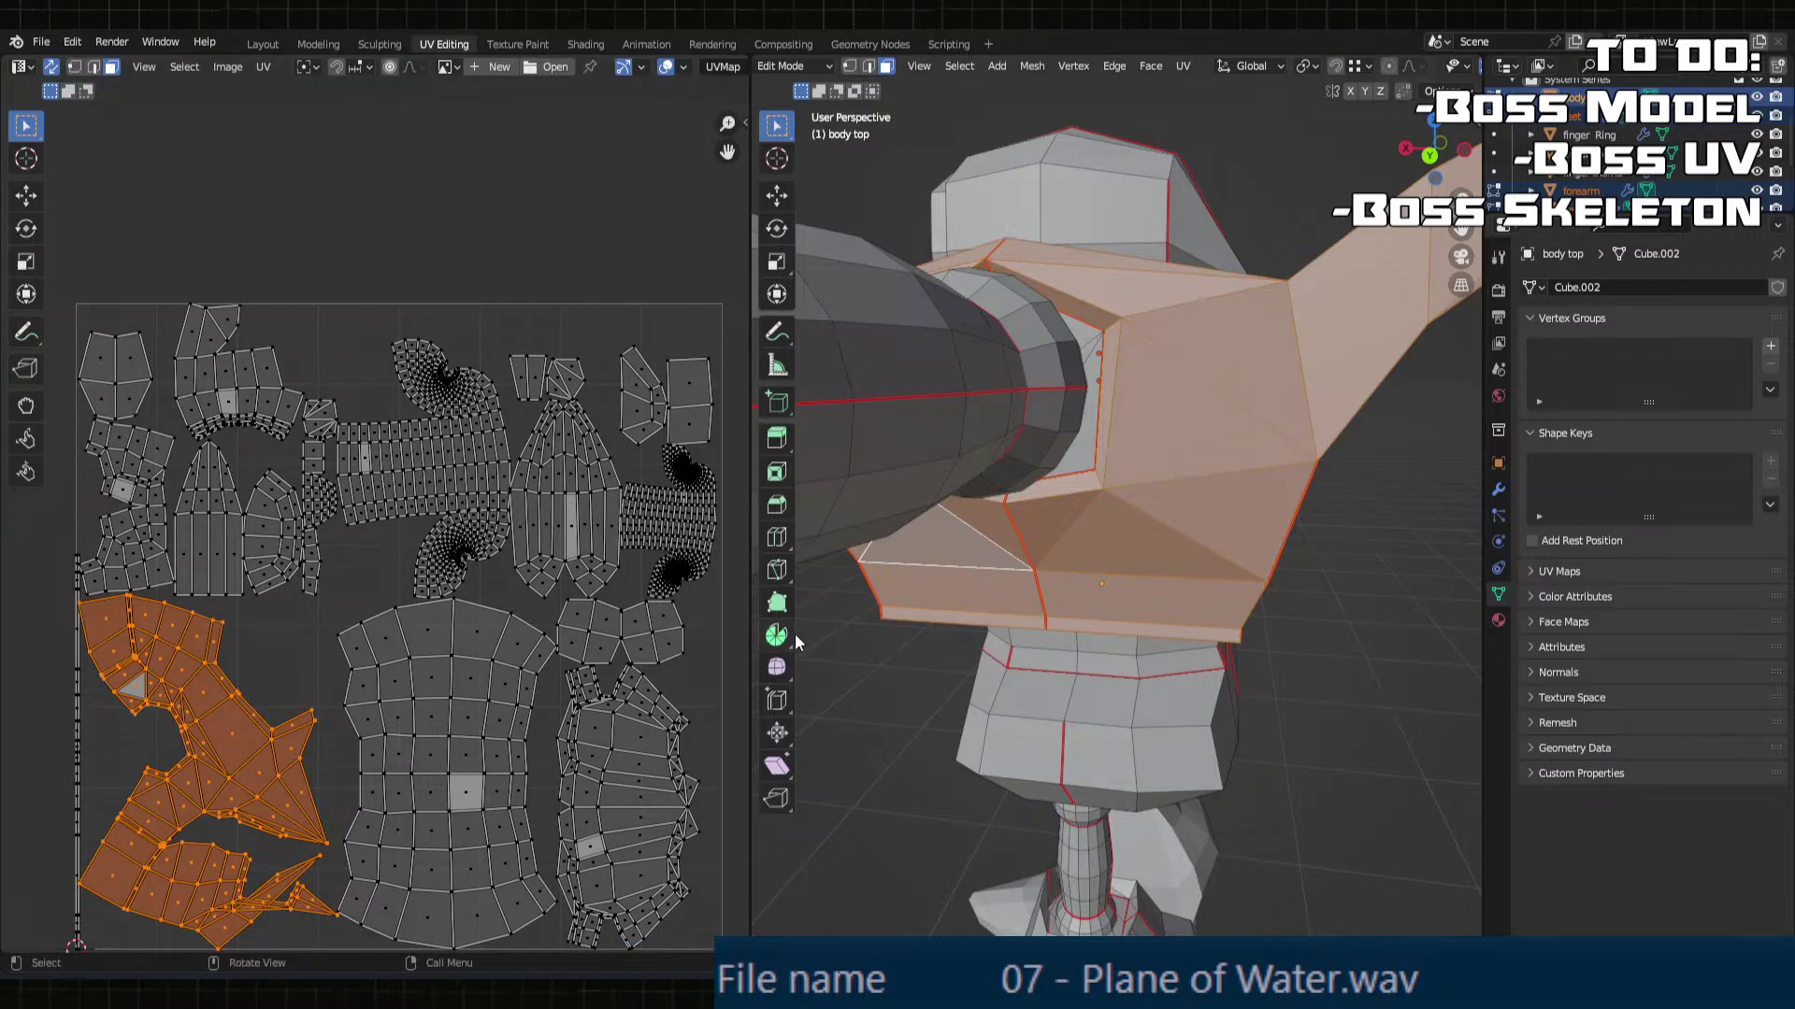
{"action": "middle_click_drag", "start_coordinate": [794, 634], "coordinate": [1192, 401]}
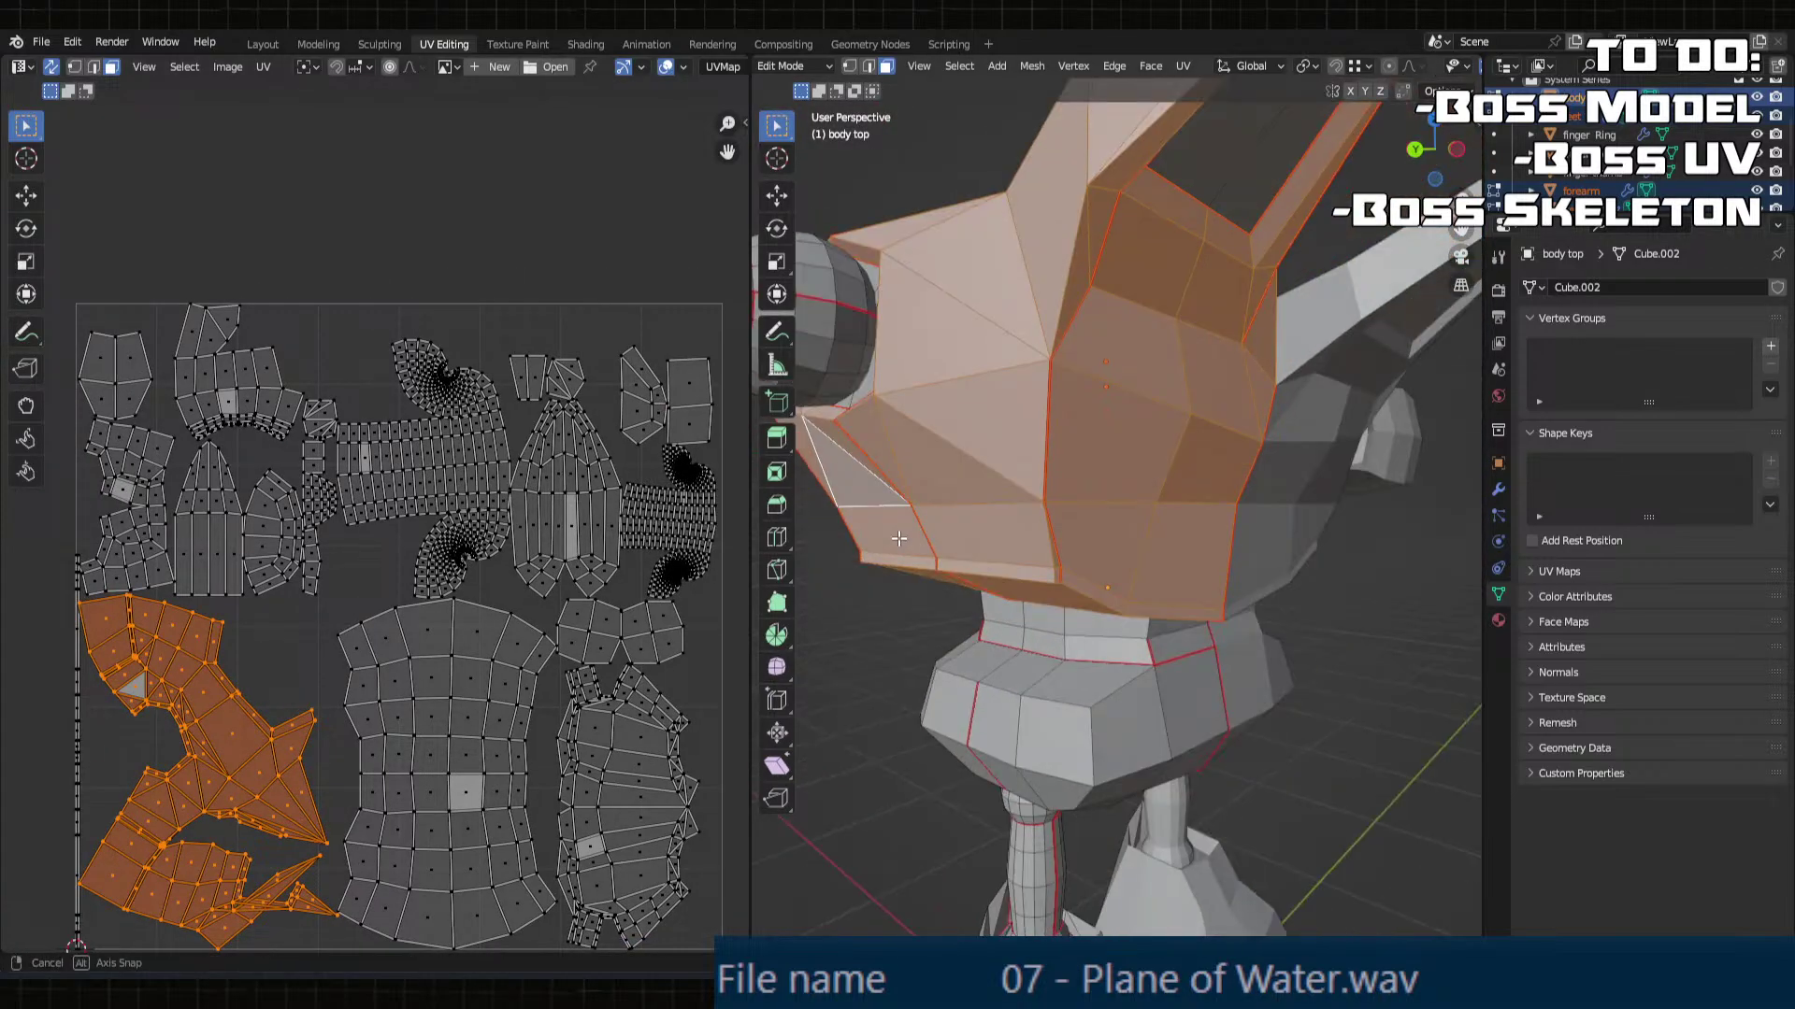
Step: Try marking the long edge at the base of the upper body's back spike as a seam and unwrapping everything again
{"action": "middle_click_drag", "start_coordinate": [1075, 571], "coordinate": [1216, 540]}
{"action": "key", "text": "2"}
{"action": "left_click", "coordinate": [1173, 523]}
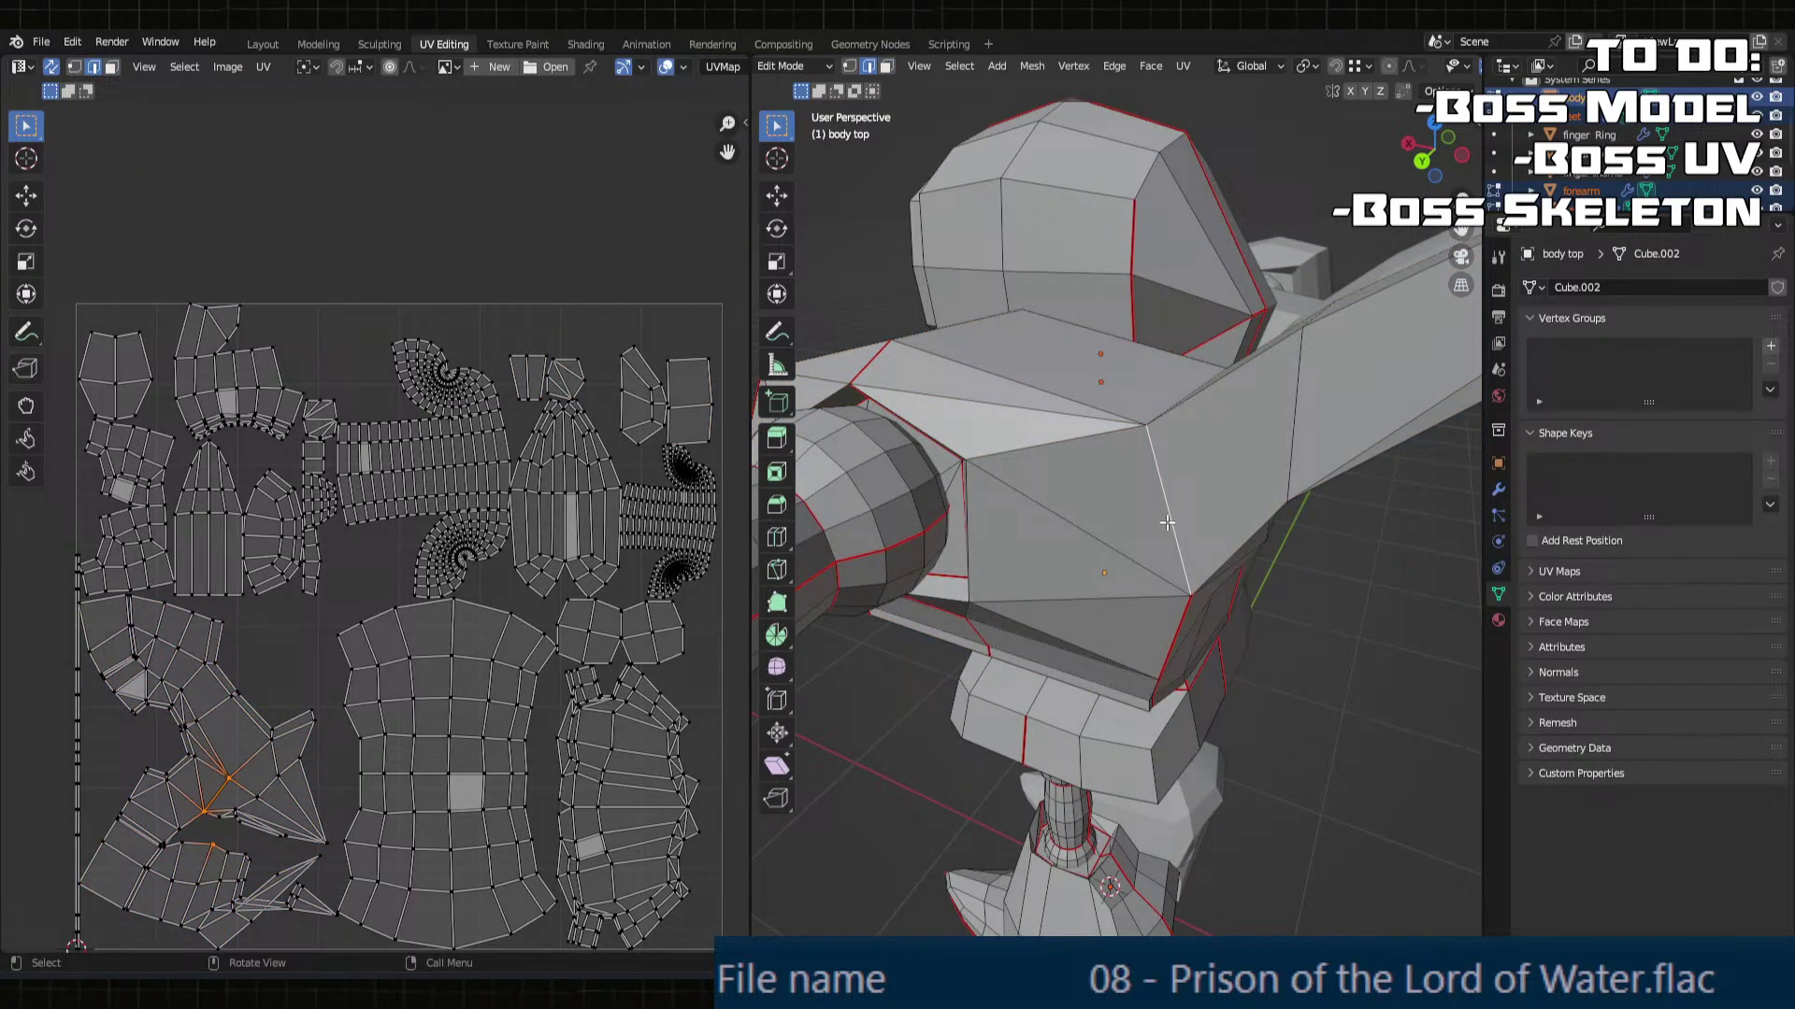
{"action": "middle_click_drag", "start_coordinate": [1167, 523], "coordinate": [1155, 501]}
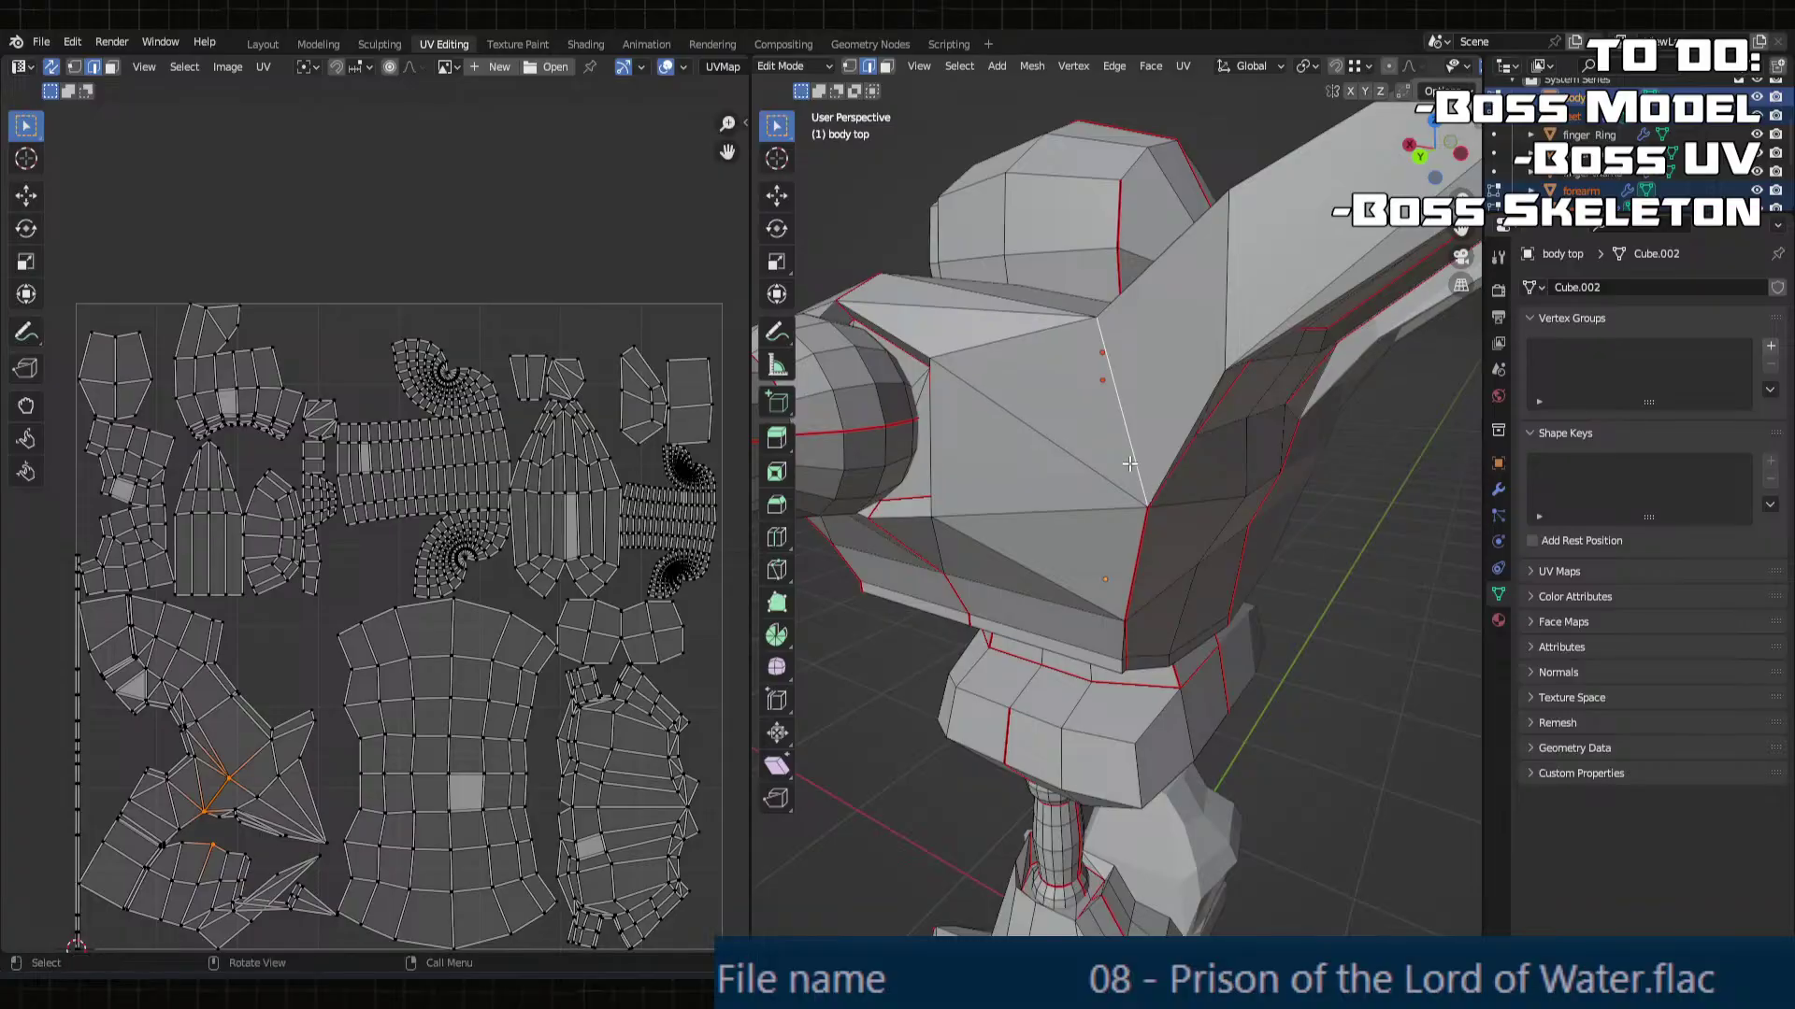
{"action": "key", "text": "u"}
{"action": "left_click", "coordinate": [1096, 666]}
{"action": "key", "text": "a"}
{"action": "key", "text": "u"}
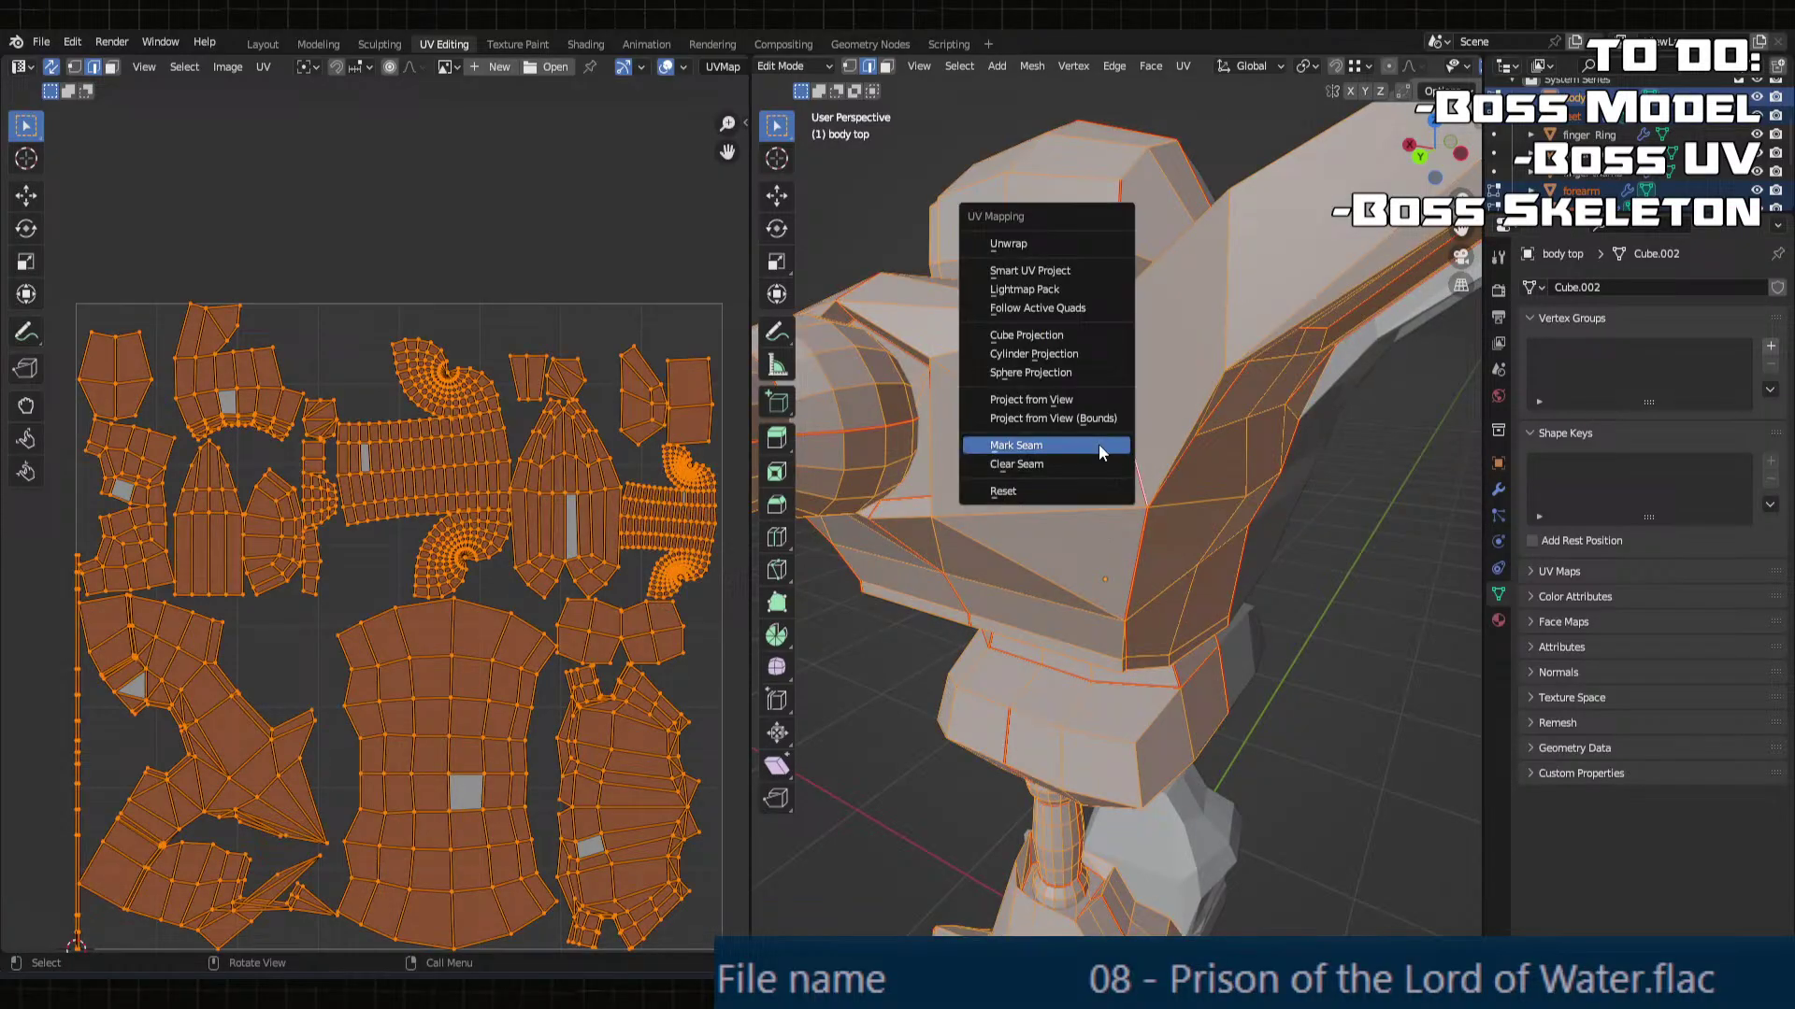
{"action": "left_click", "coordinate": [1024, 239]}
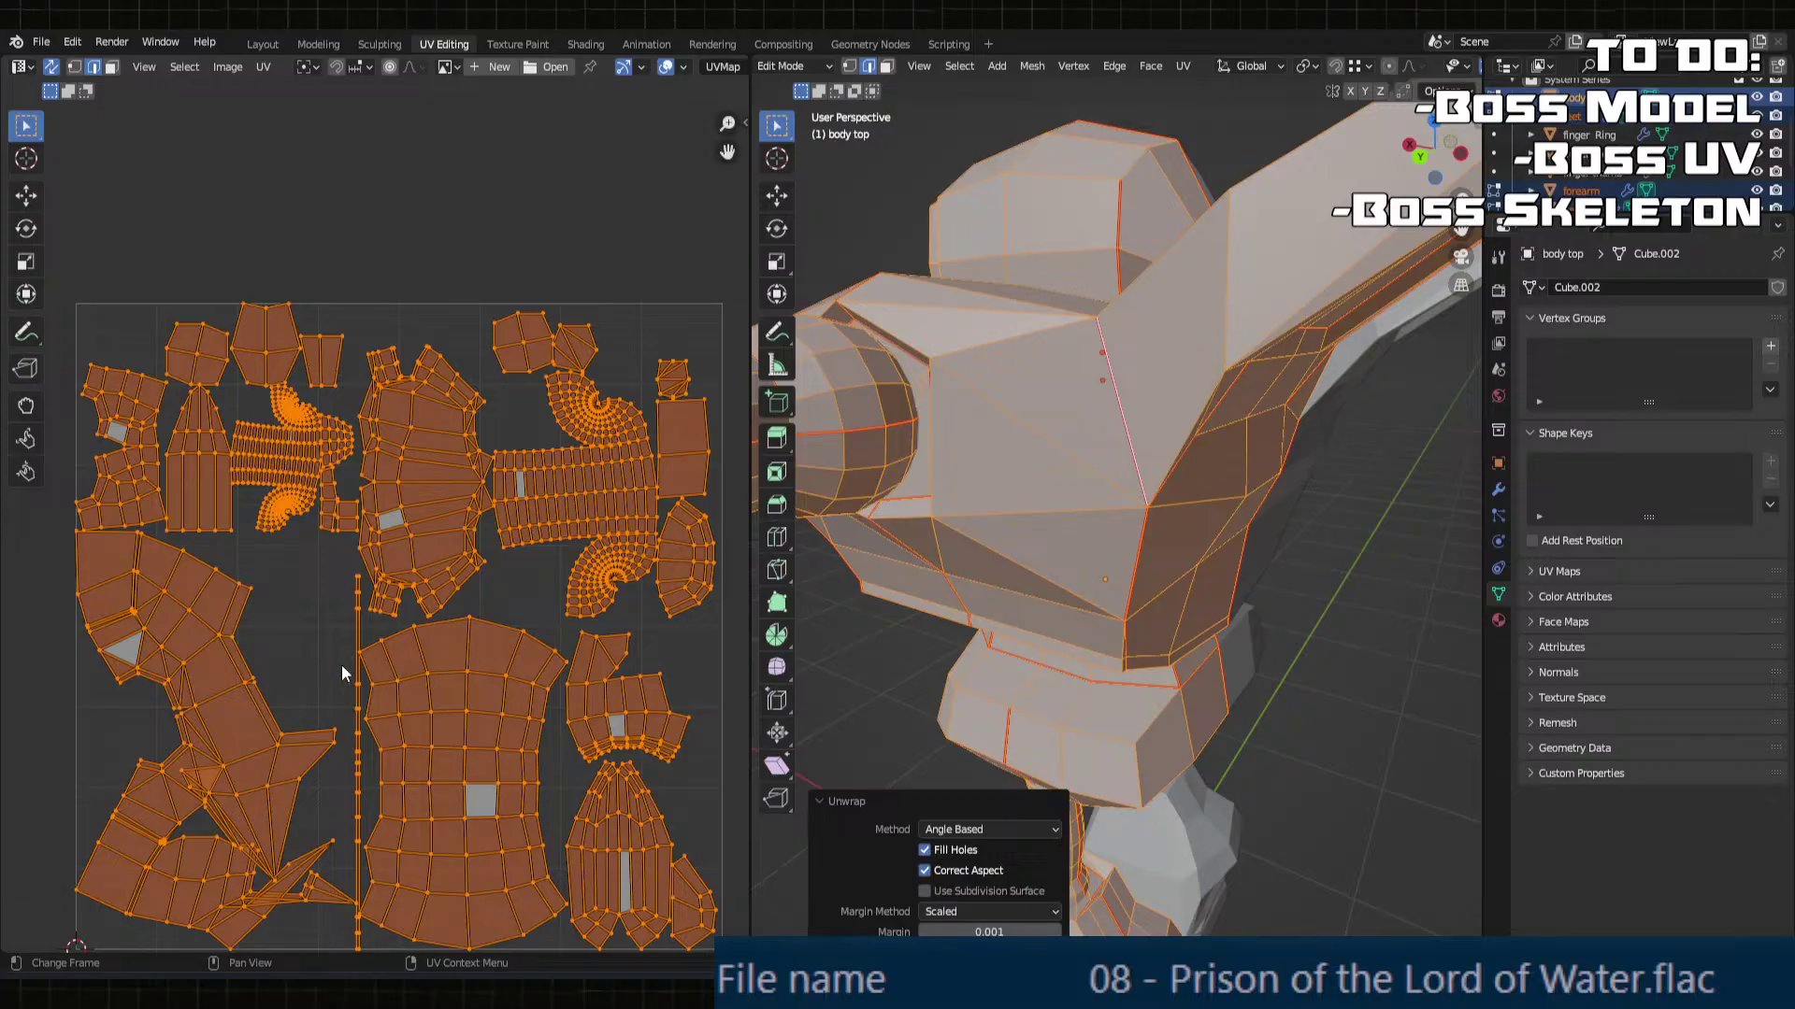
Step: Undo the last unwrap and clear the seam from the edge at the back spike's base
{"action": "key", "text": "ctrl+z"}
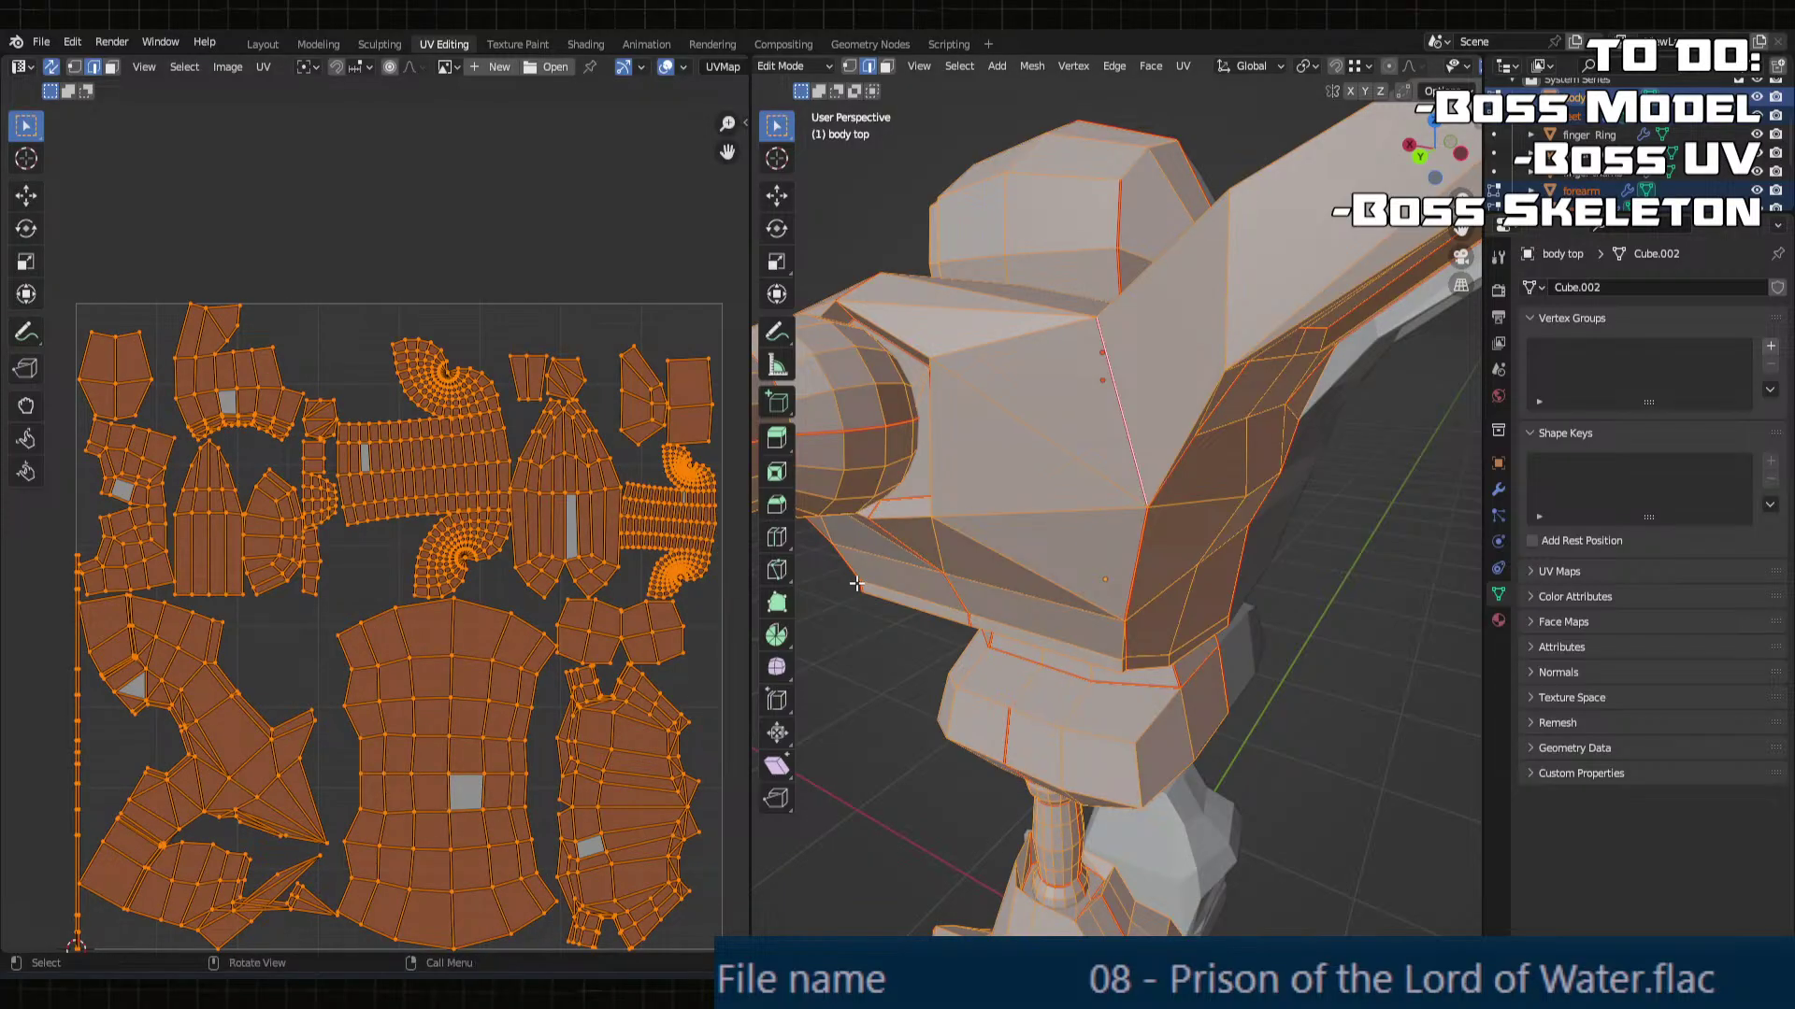
{"action": "left_click", "coordinate": [1242, 506]}
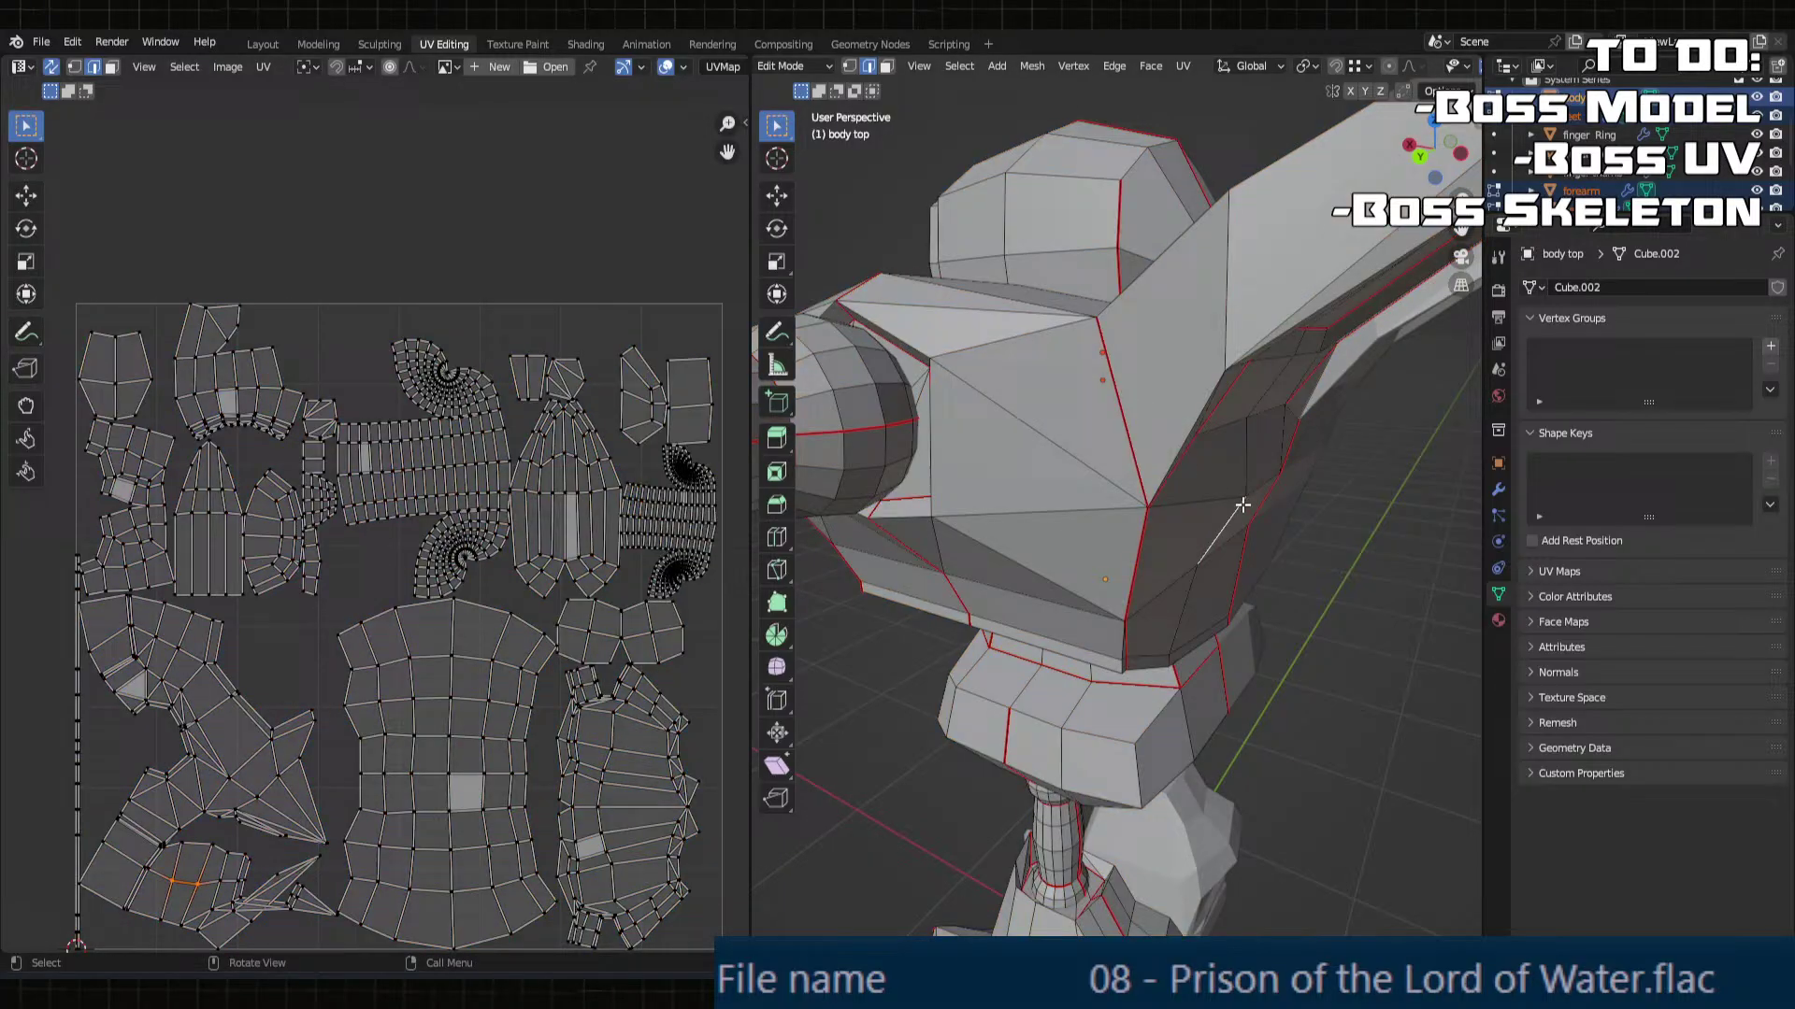
{"action": "left_click", "coordinate": [1118, 383]}
{"action": "right_click", "coordinate": [1118, 384]}
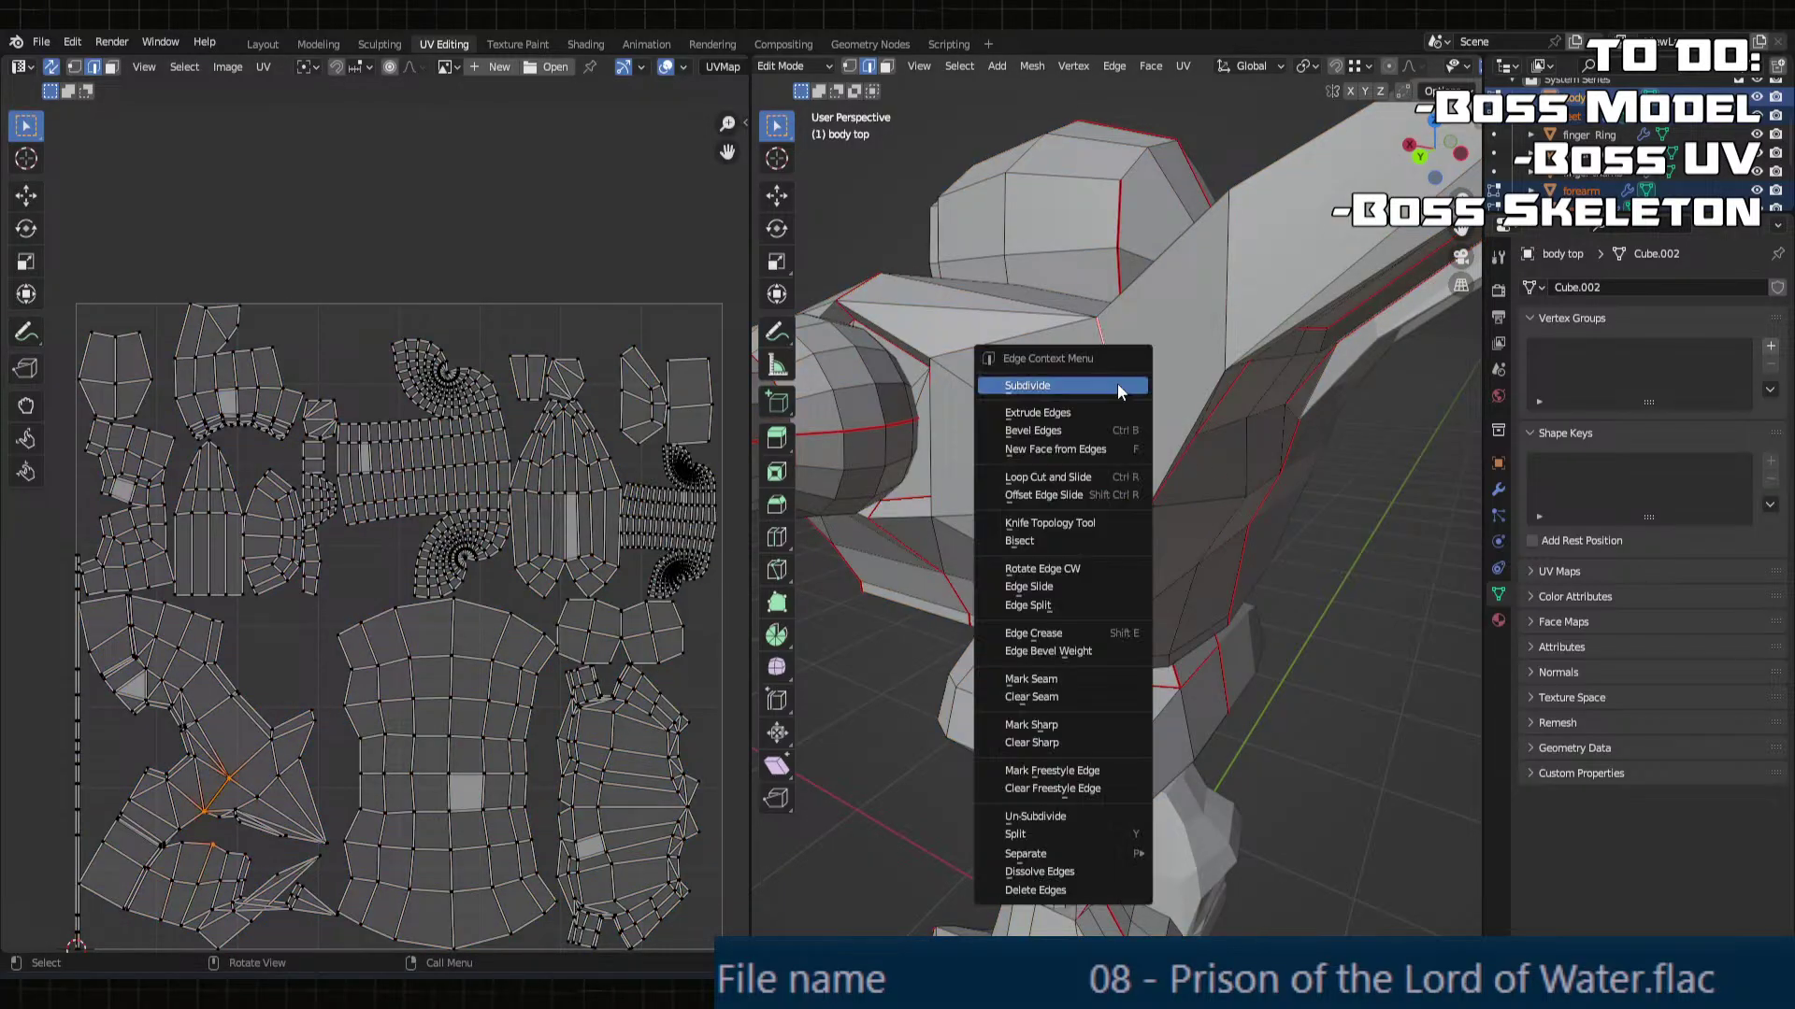
{"action": "left_click", "coordinate": [1047, 699]}
{"action": "middle_click_drag", "start_coordinate": [1047, 699], "coordinate": [1167, 555]}
Step: Examine the narrow spike faces of the jagged UV island, selecting individual faces to find them on the upper body
{"action": "middle_click_drag", "start_coordinate": [338, 751], "coordinate": [569, 651]}
{"action": "middle_click_drag", "start_coordinate": [514, 785], "coordinate": [481, 635]}
{"action": "scroll", "coordinate": [471, 640], "scroll_direction": "up", "scroll_amount": 1}
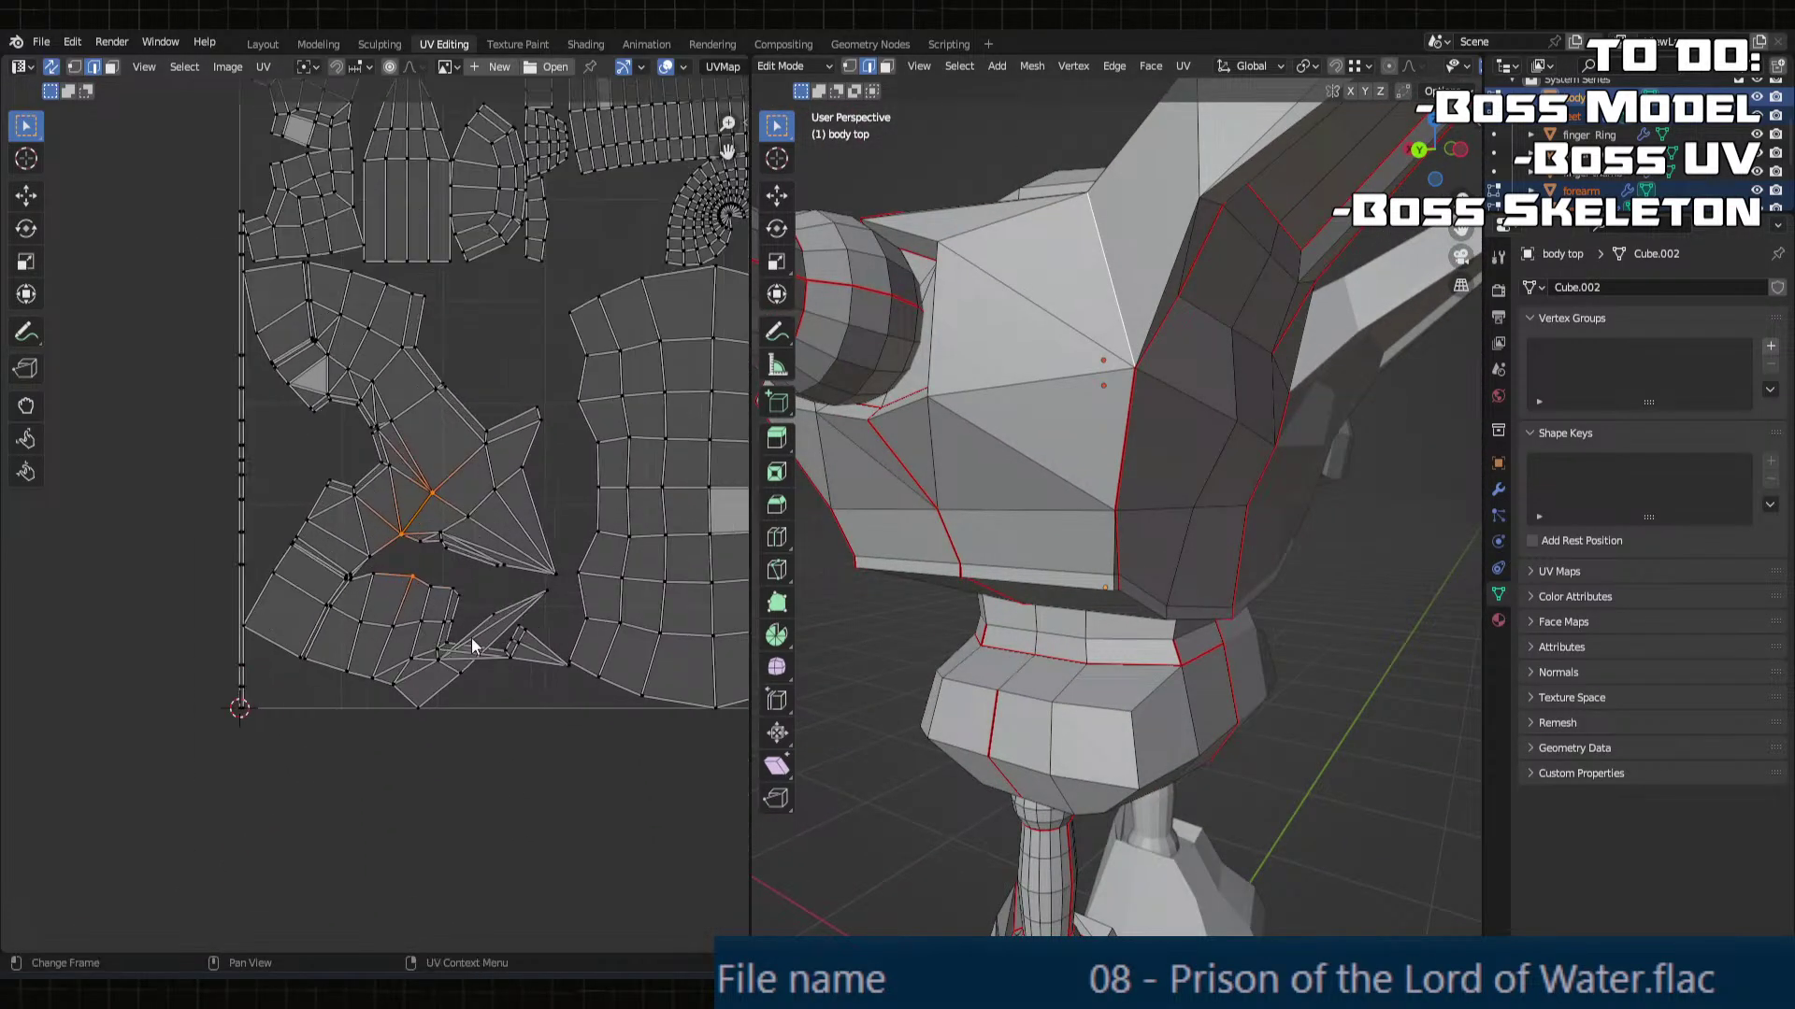
{"action": "scroll", "coordinate": [471, 639], "scroll_direction": "up", "scroll_amount": 1}
{"action": "left_click", "coordinate": [430, 724]}
{"action": "key", "text": "3"}
{"action": "left_click", "coordinate": [456, 723]}
{"action": "left_click", "coordinate": [521, 654]}
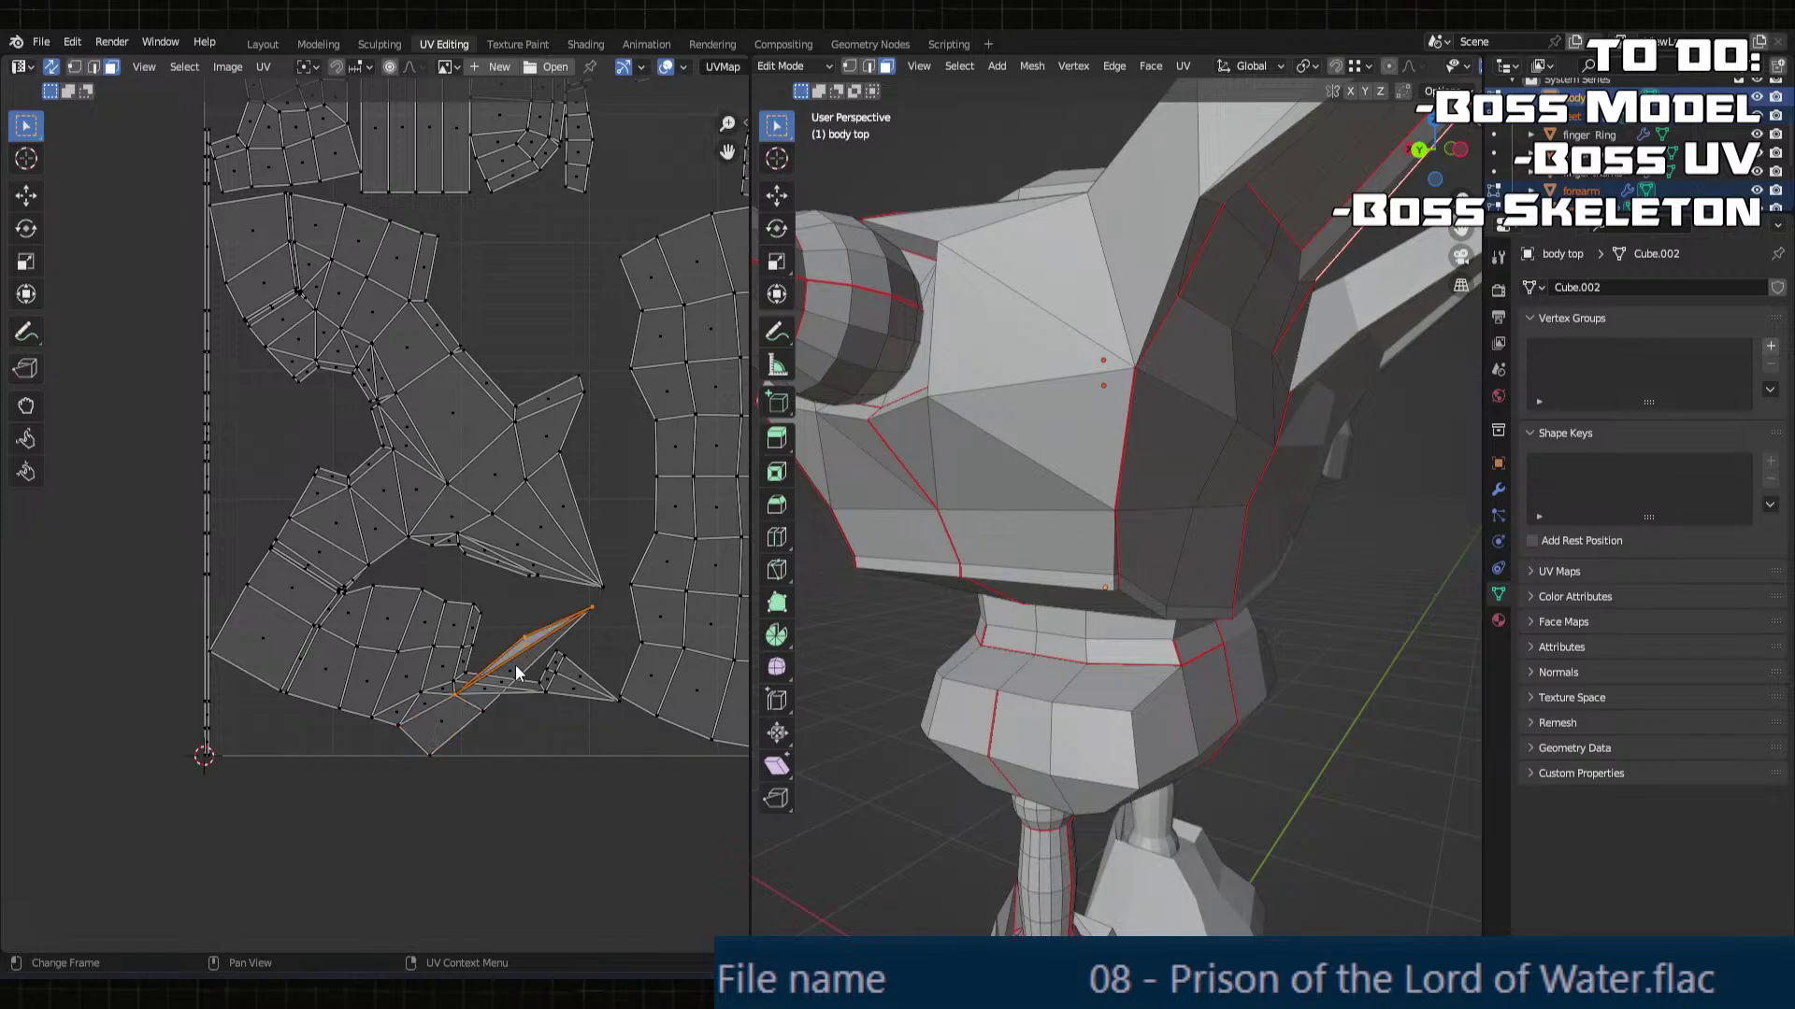
{"action": "scroll", "coordinate": [572, 665], "scroll_direction": "down", "scroll_amount": 1}
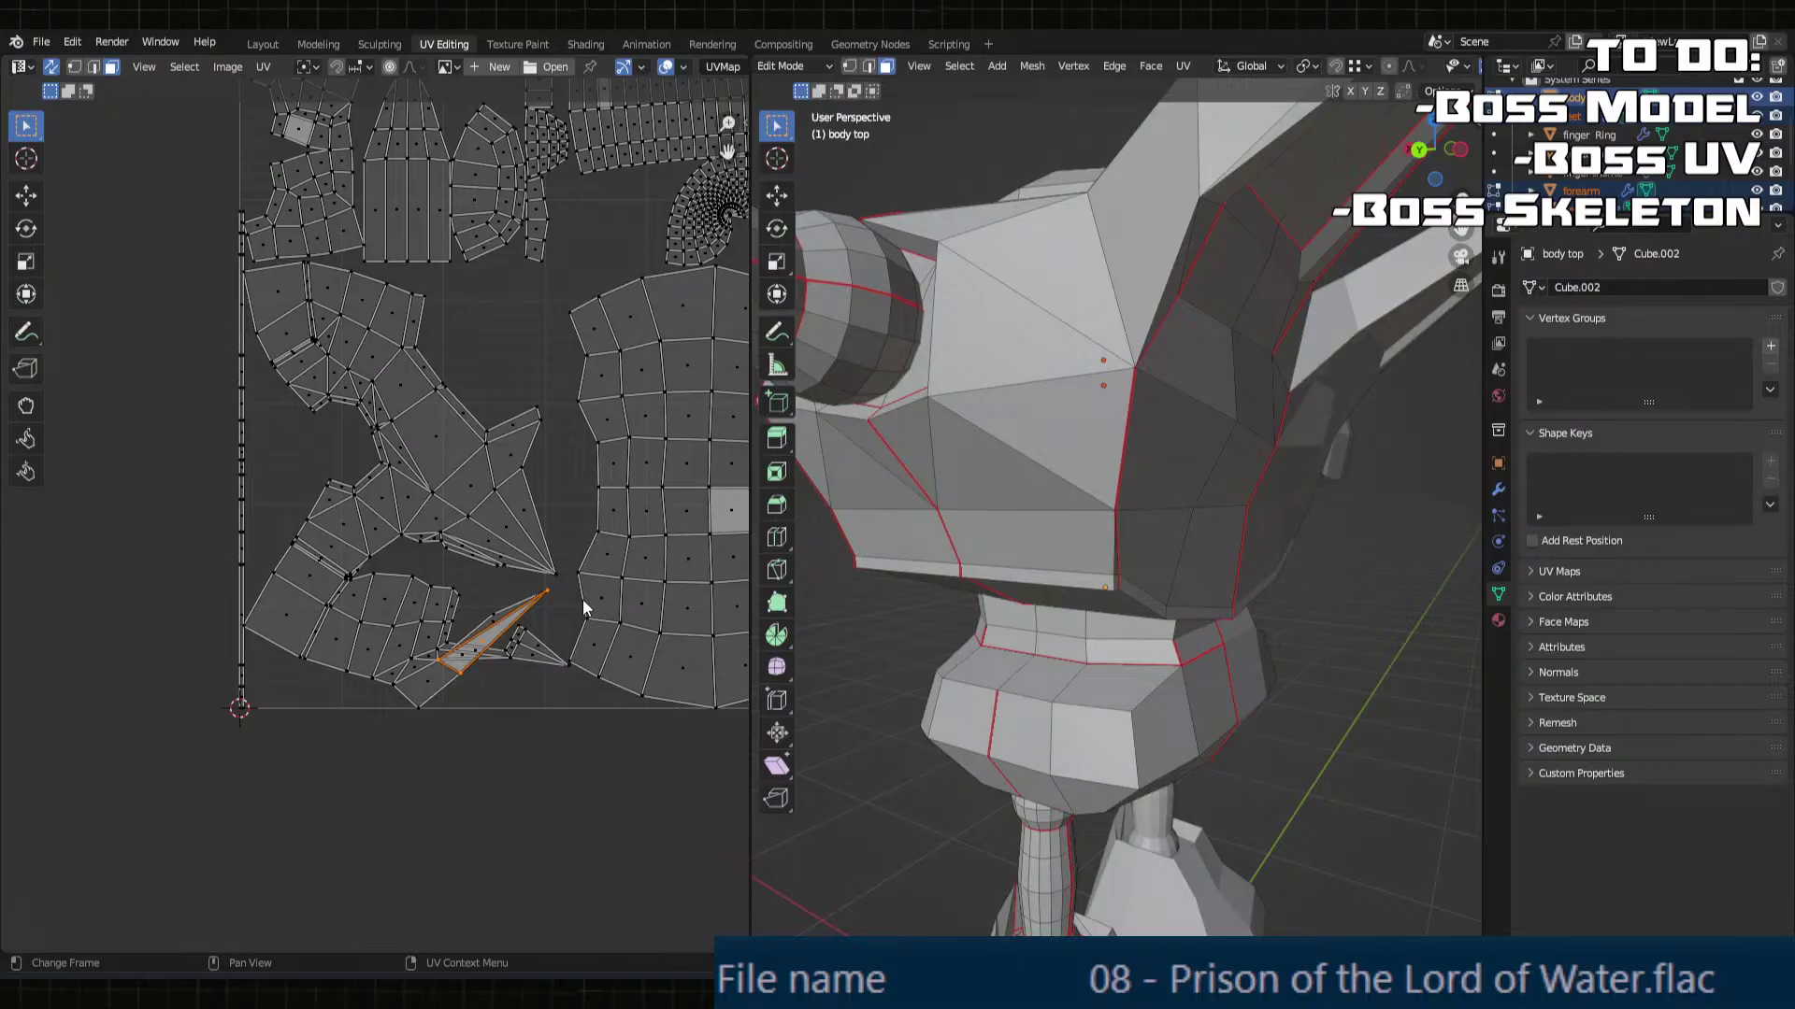
{"action": "scroll", "coordinate": [504, 538], "scroll_direction": "up", "scroll_amount": 3}
{"action": "middle_click_drag", "start_coordinate": [505, 617], "coordinate": [529, 783]}
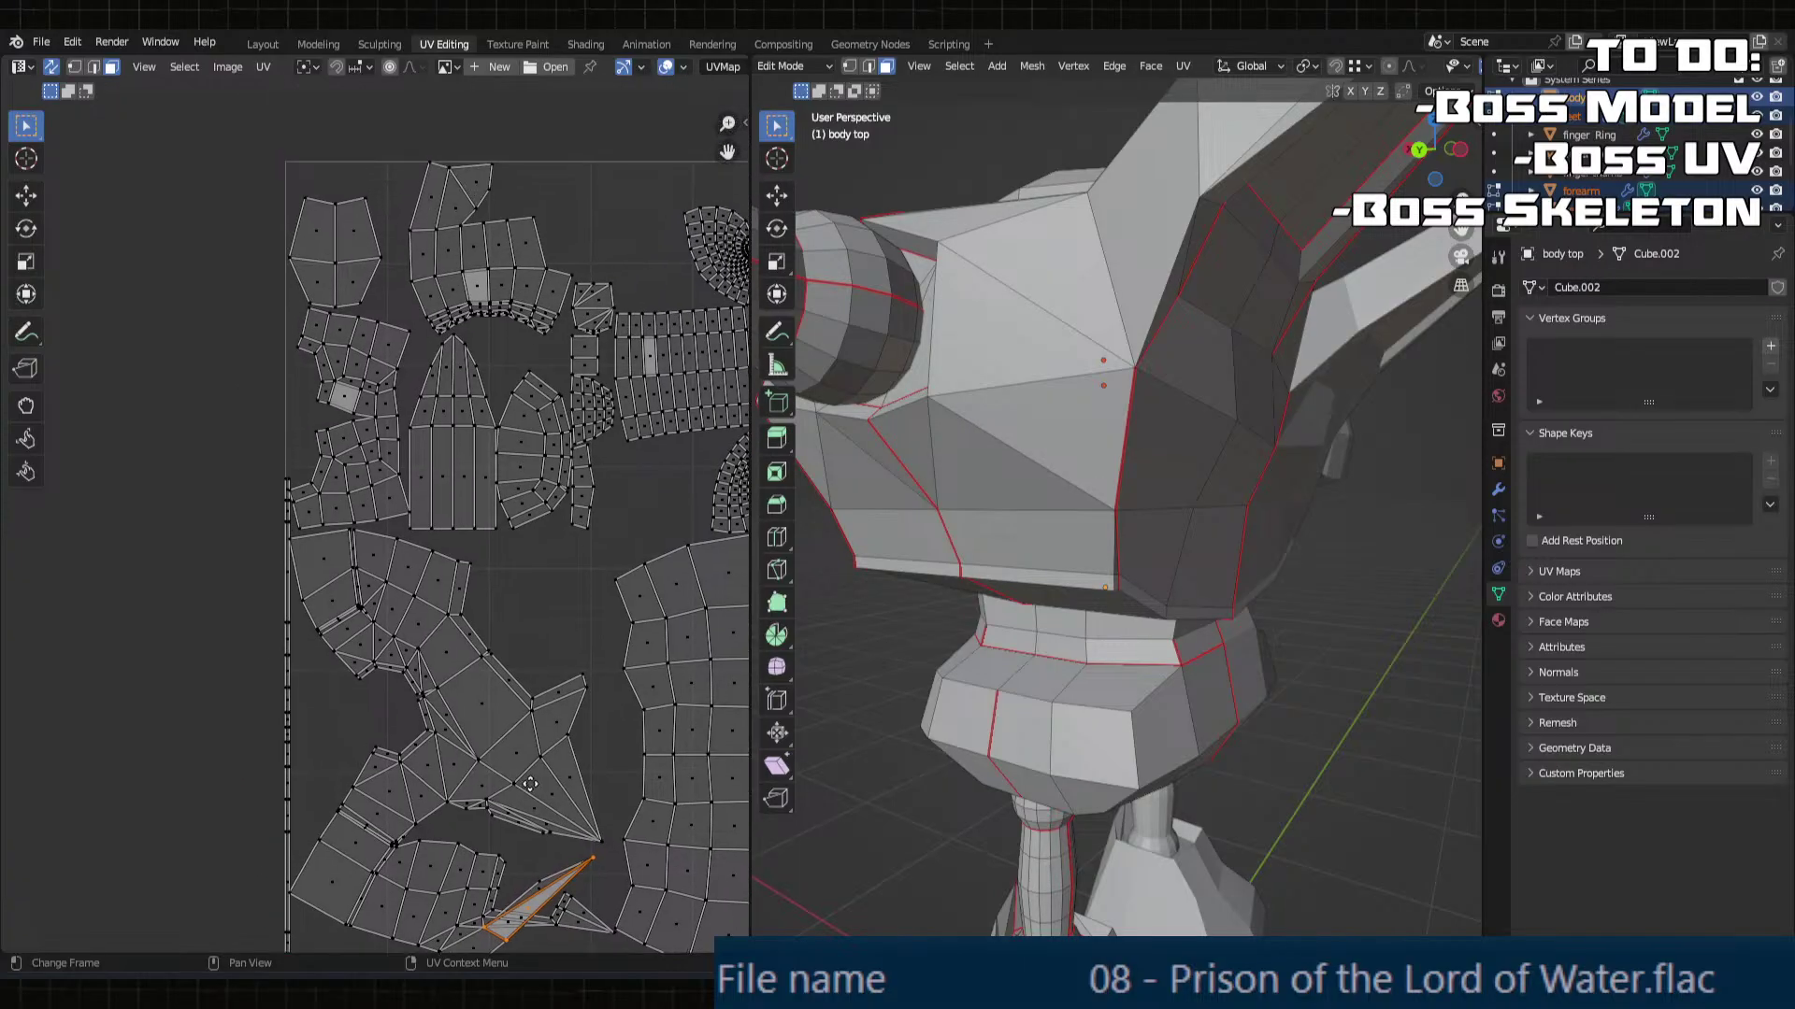
{"action": "scroll", "coordinate": [435, 658], "scroll_direction": "down", "scroll_amount": 5}
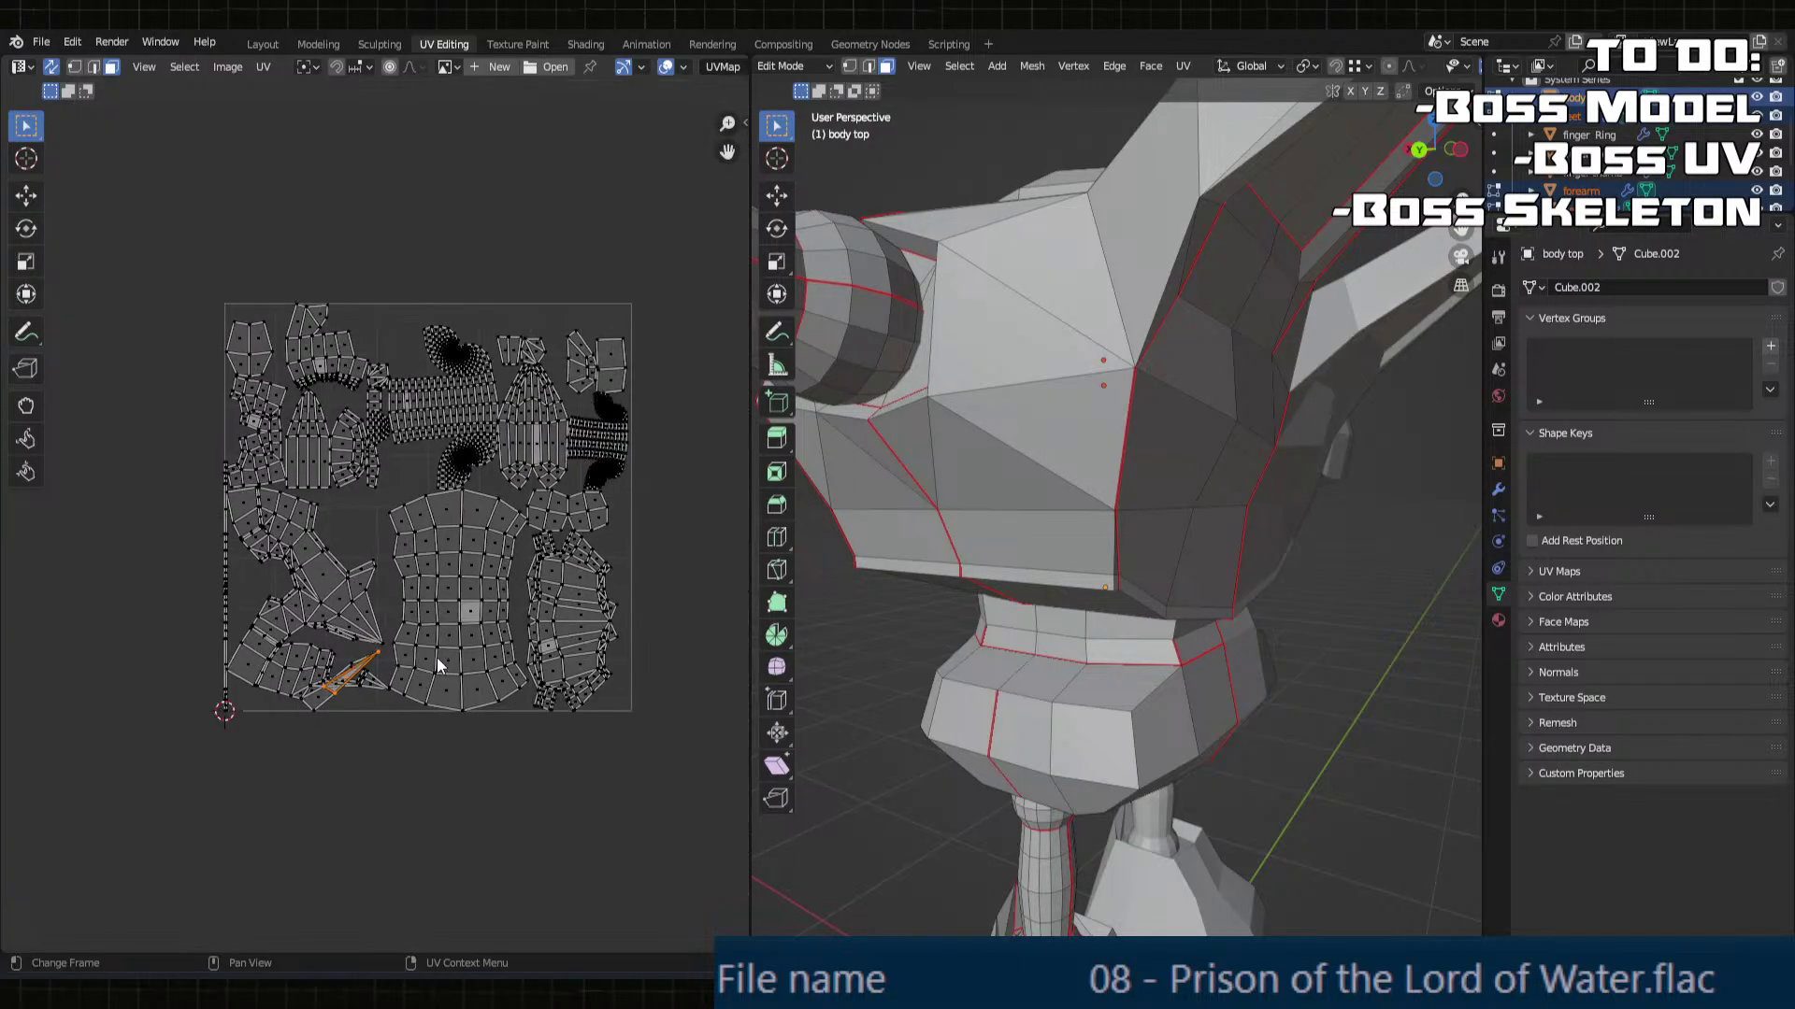
Step: Select single faces in the large grid, curled, pointed, arched and small rounded UV islands to identify their body parts
{"action": "scroll", "coordinate": [436, 658], "scroll_direction": "up", "scroll_amount": 3}
{"action": "left_click", "coordinate": [419, 615]}
{"action": "left_click", "coordinate": [449, 348]}
{"action": "left_click", "coordinate": [577, 379]}
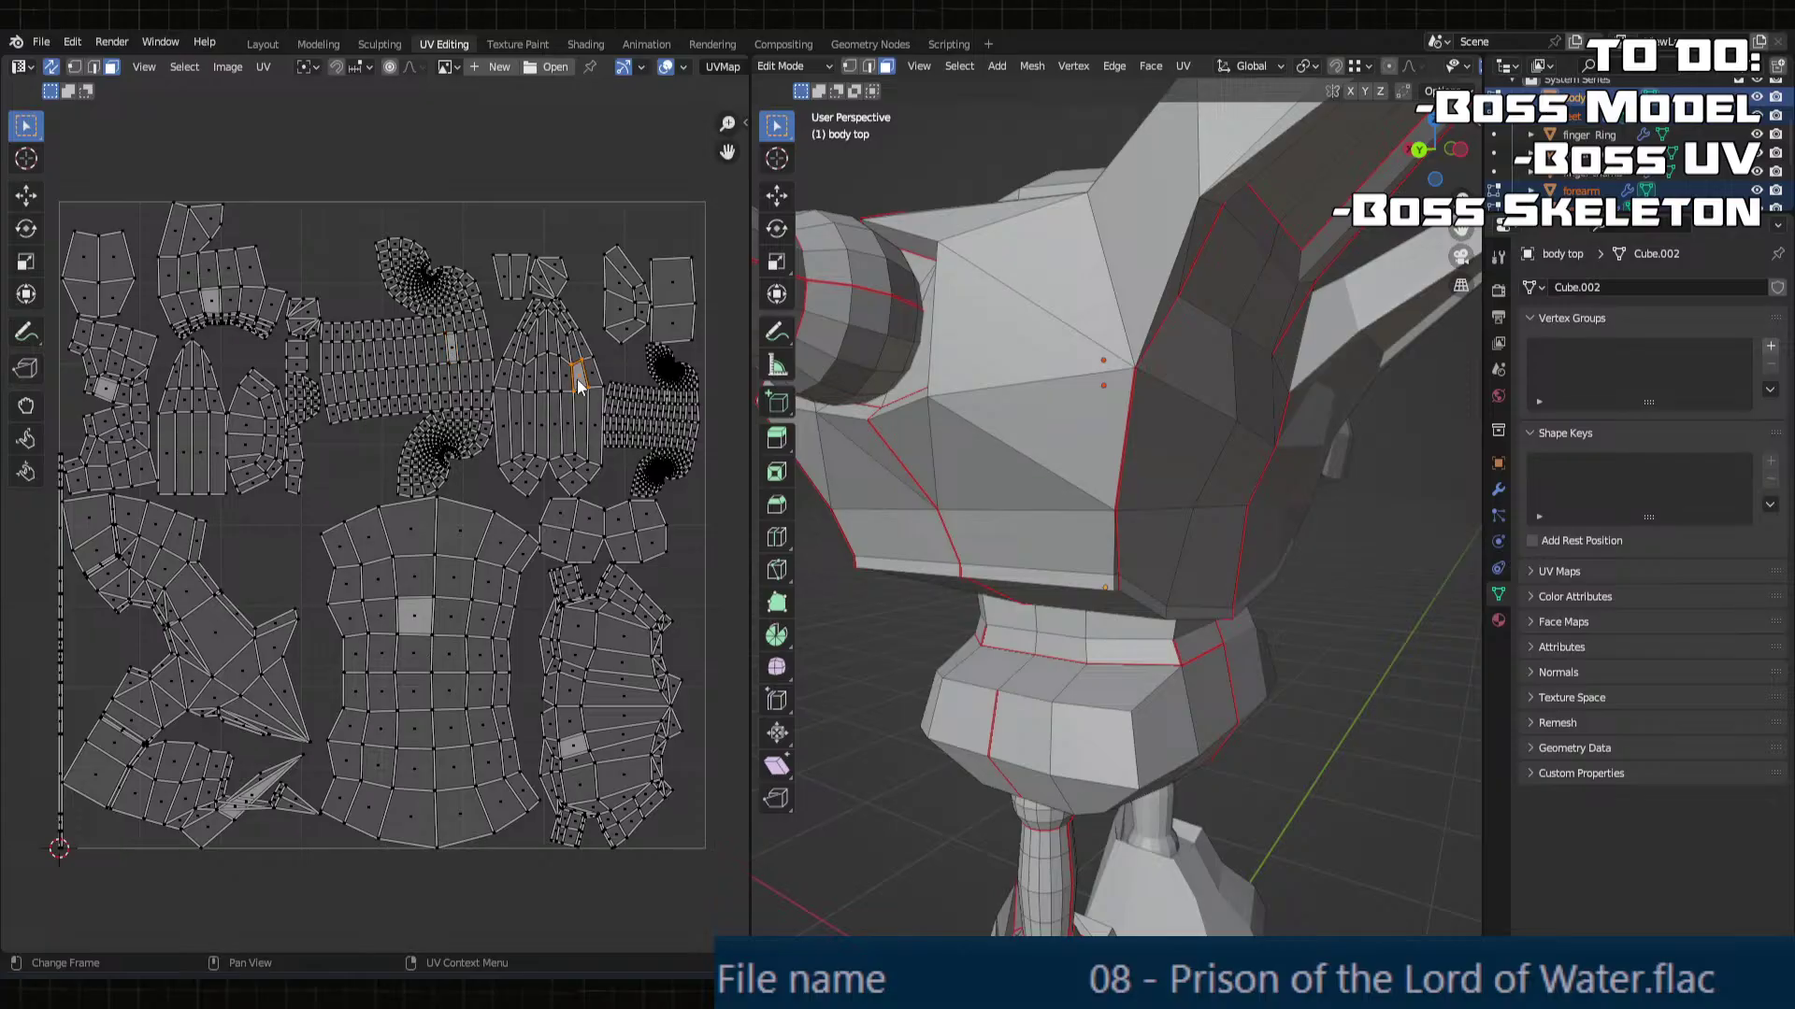
{"action": "left_click", "coordinate": [632, 315]}
{"action": "scroll", "coordinate": [632, 295], "scroll_direction": "up", "scroll_amount": 2}
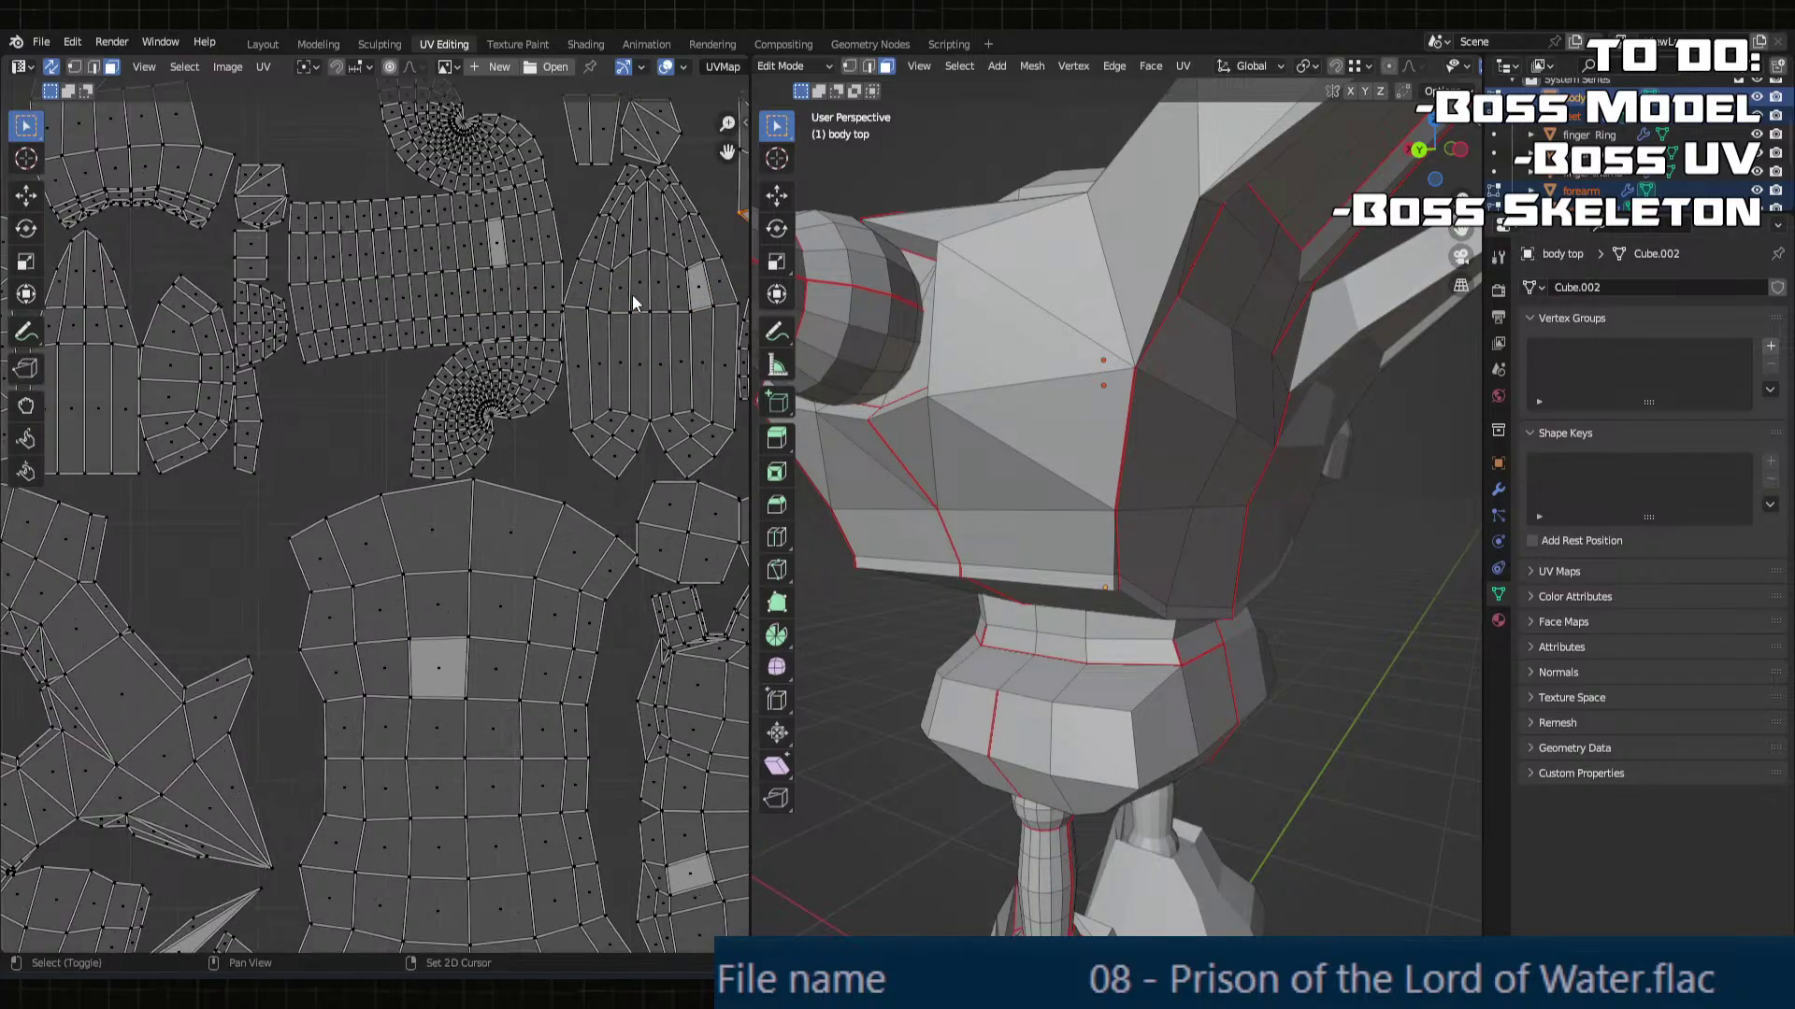
{"action": "middle_click_drag", "start_coordinate": [632, 294], "coordinate": [620, 536]}
{"action": "scroll", "coordinate": [535, 529], "scroll_direction": "down", "scroll_amount": 1}
{"action": "left_click", "coordinate": [234, 413]}
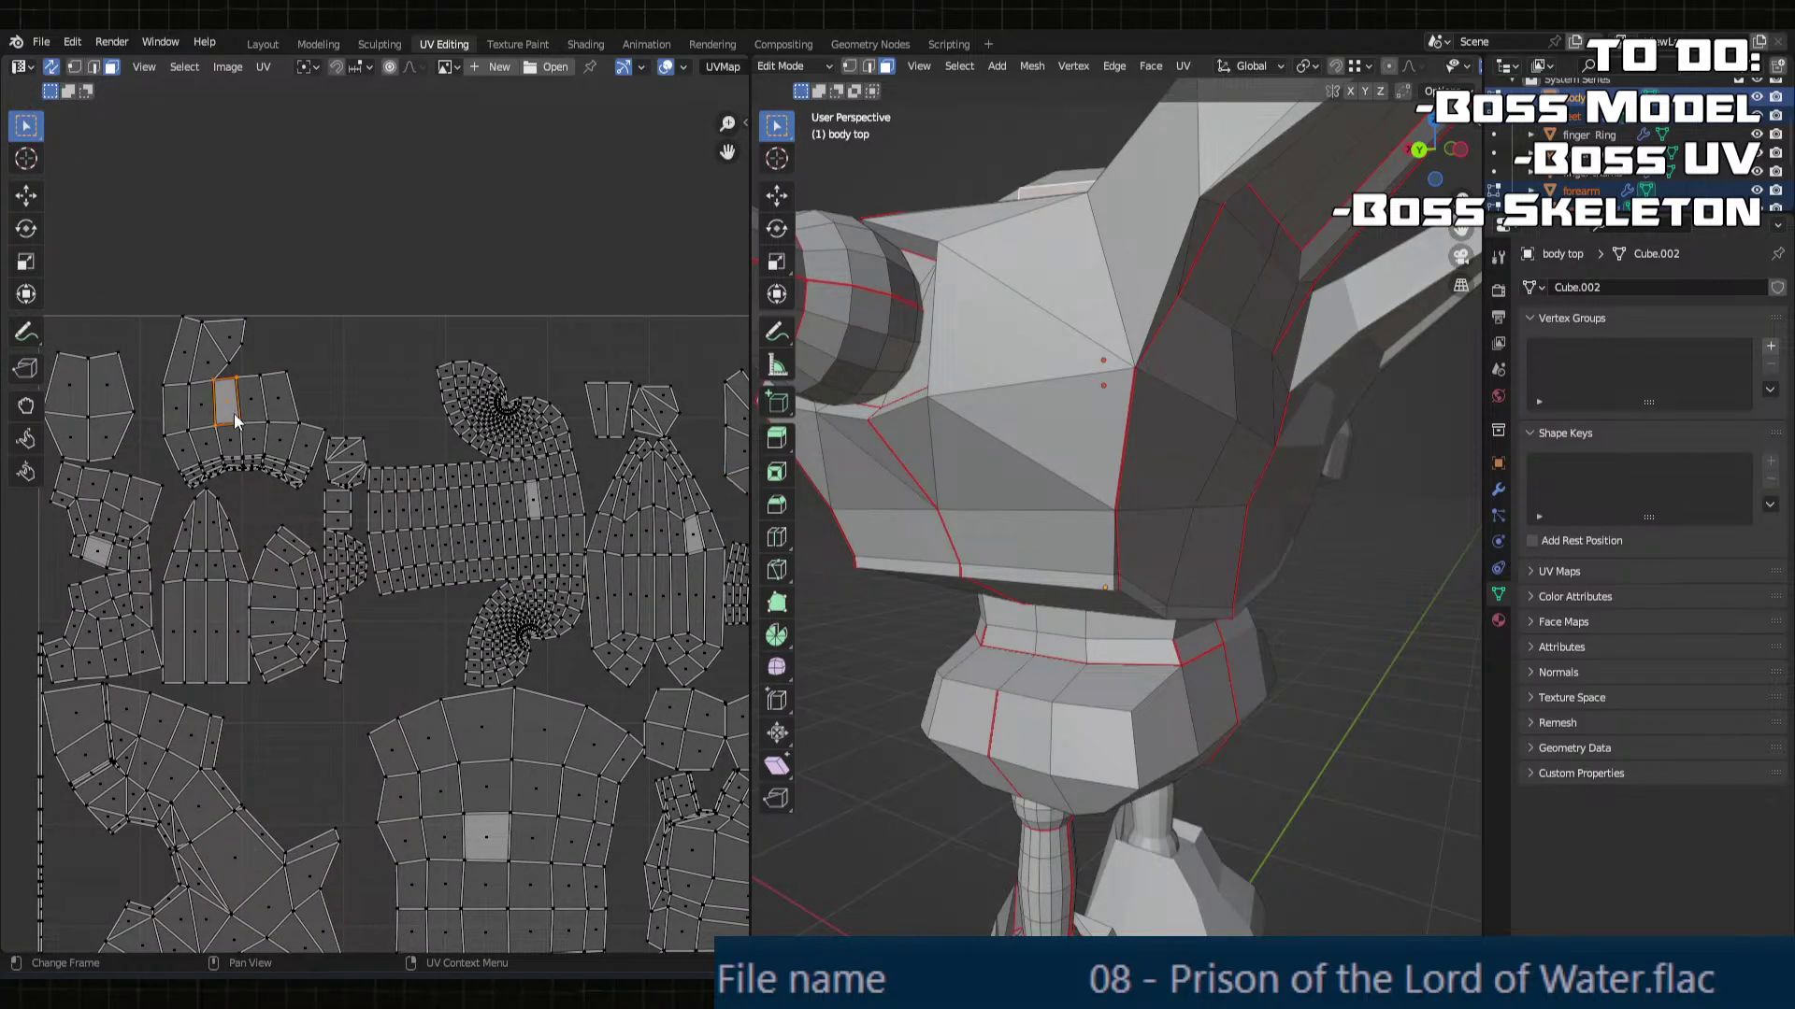
{"action": "scroll", "coordinate": [271, 421], "scroll_direction": "down", "scroll_amount": 1}
{"action": "scroll", "coordinate": [294, 505], "scroll_direction": "up", "scroll_amount": 1}
{"action": "left_click", "coordinate": [310, 597]}
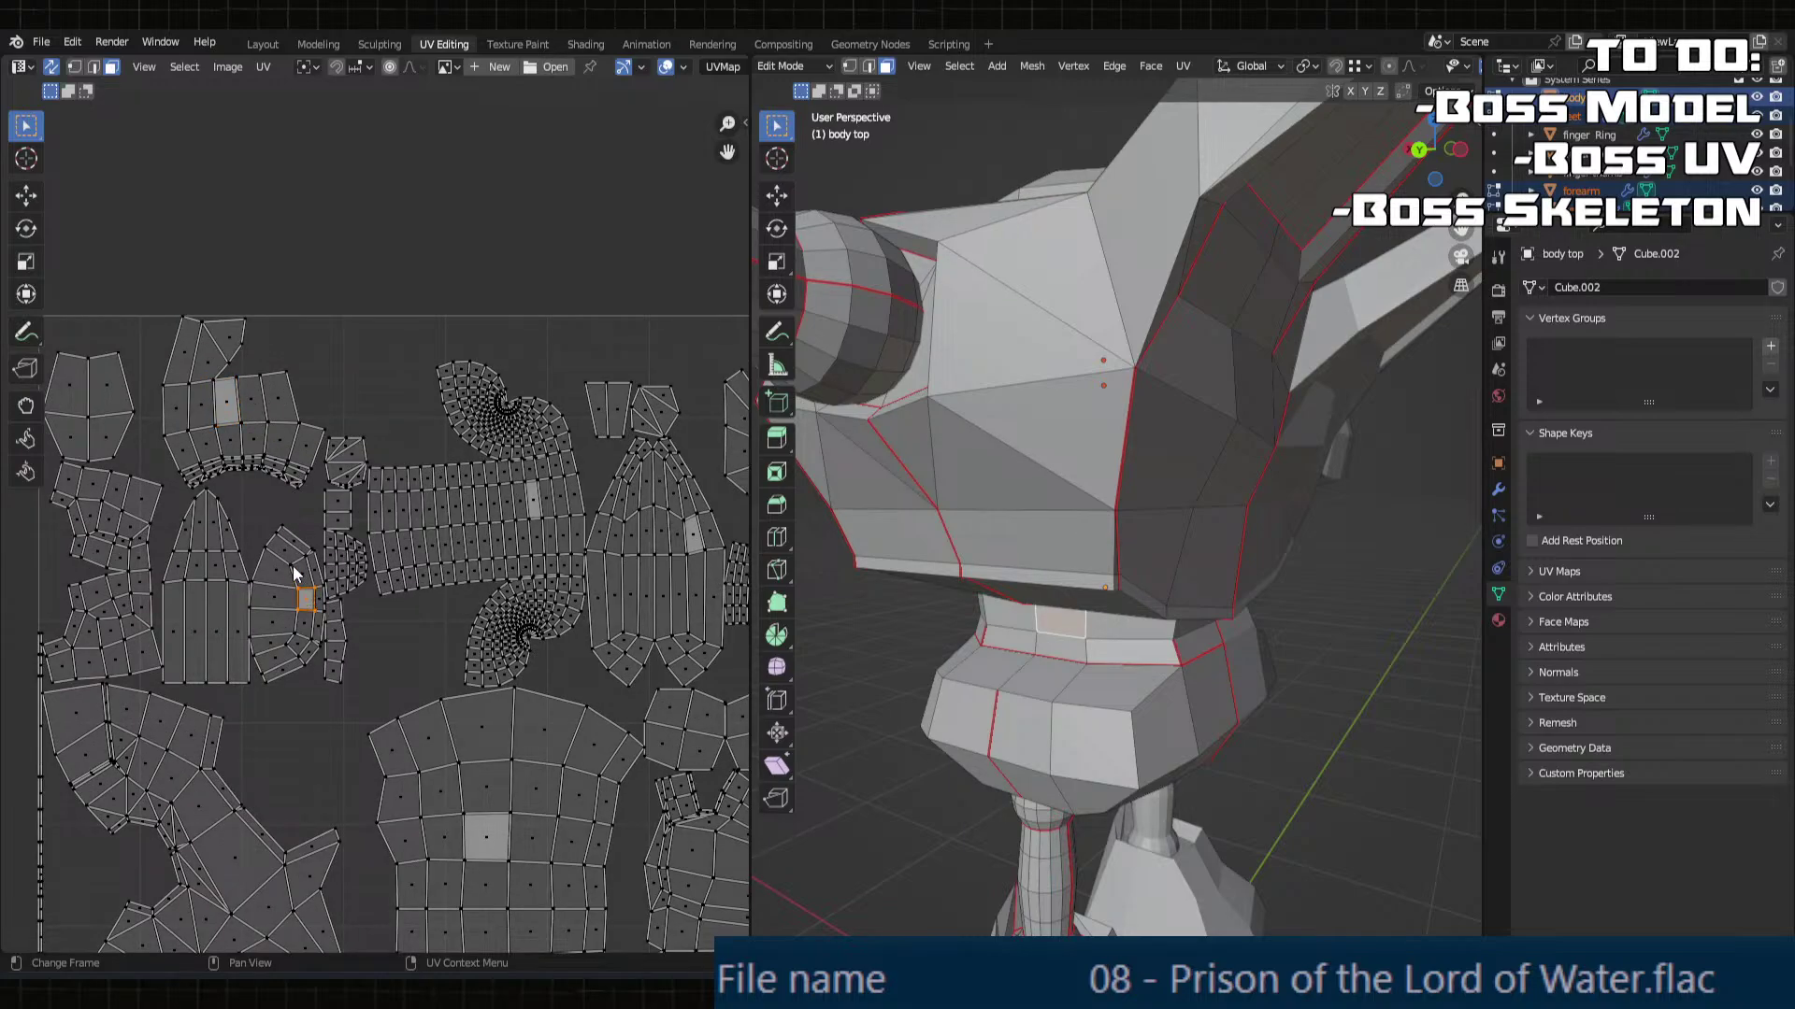
Step: Move the small half-round UV island vertically into the free space beside the arched island near the UV square's upper edge
{"action": "left_click", "coordinate": [352, 559]}
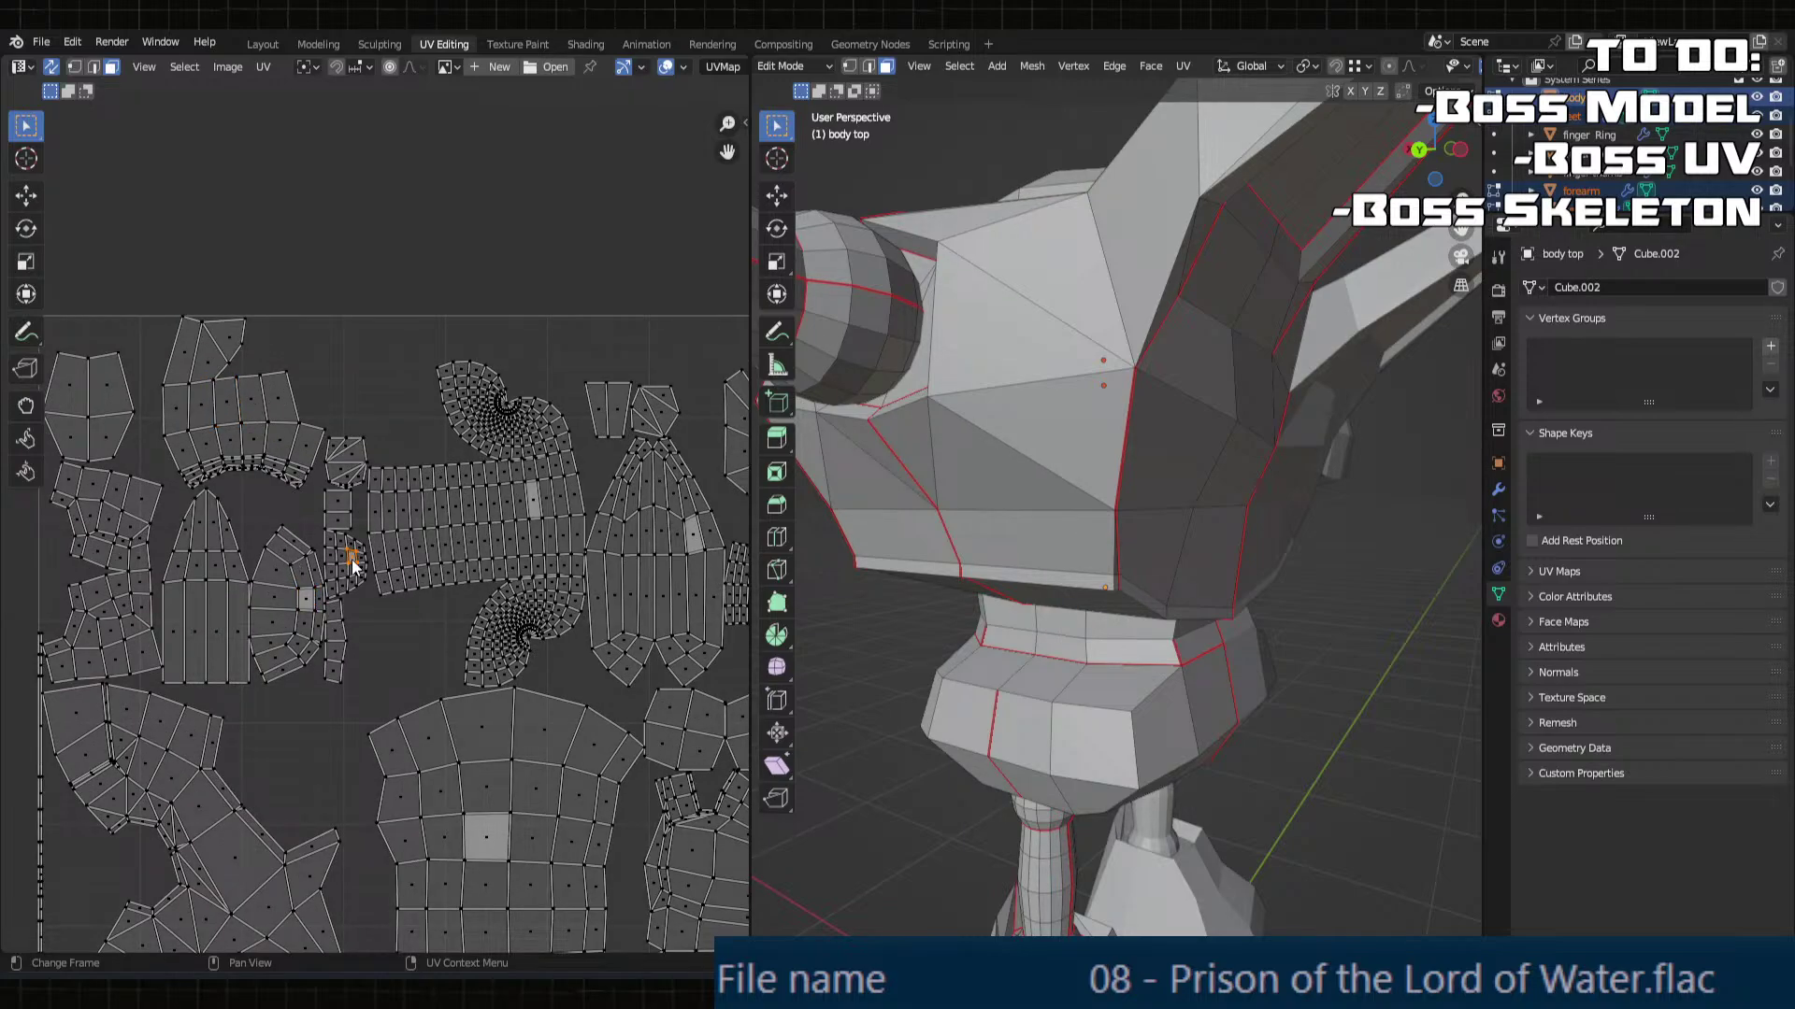
{"action": "key", "text": "l"}
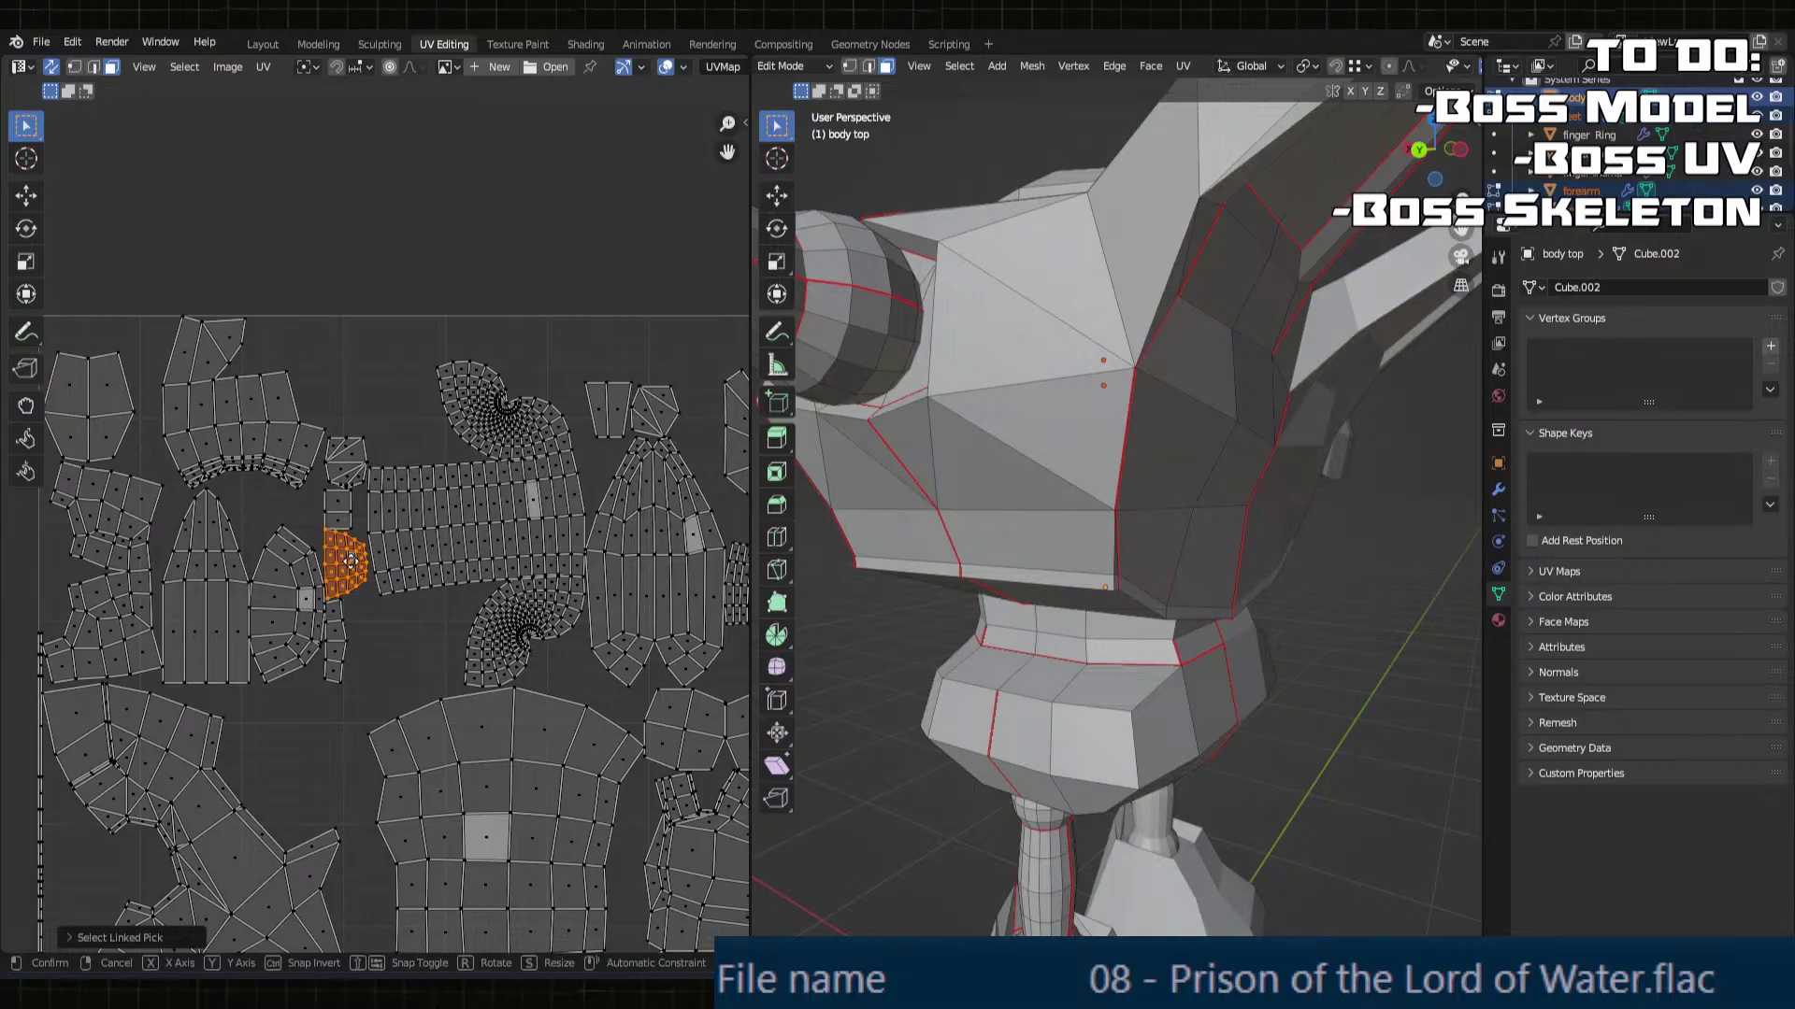
{"action": "key", "text": "g"}
{"action": "key", "text": "y"}
{"action": "left_click", "coordinate": [285, 390]}
{"action": "left_click", "coordinate": [213, 415]}
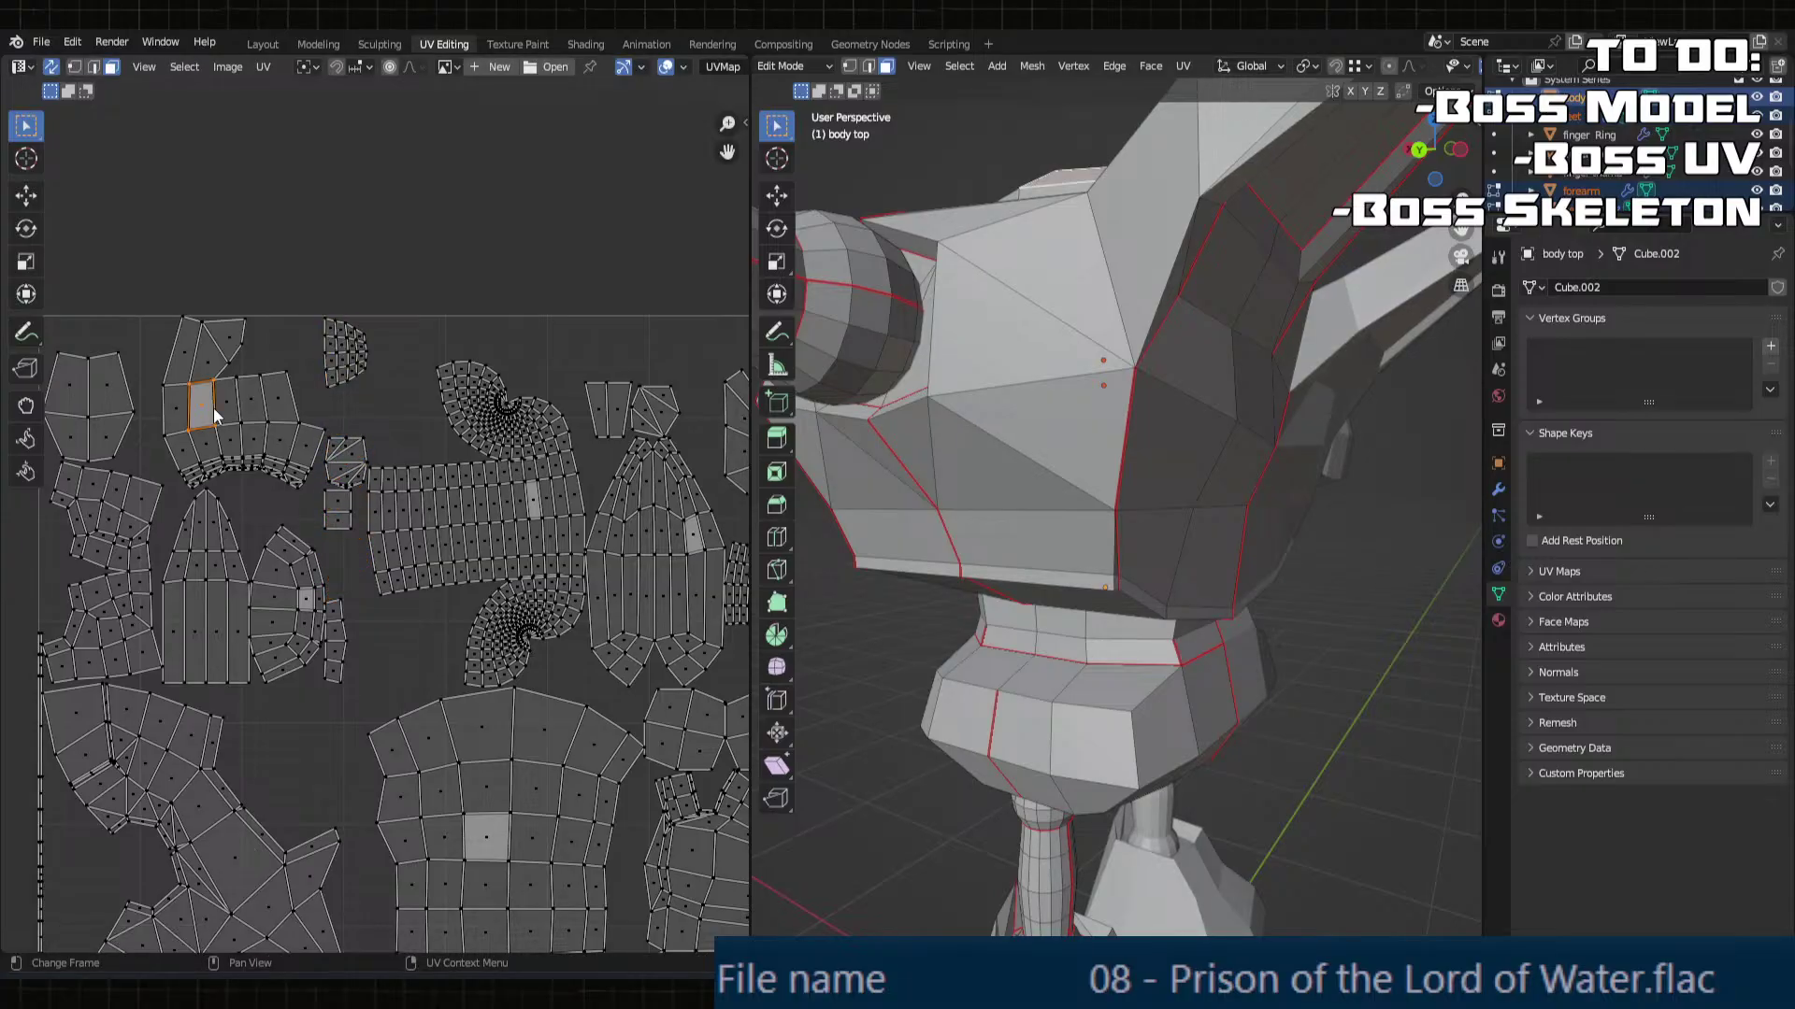
Step: Select the arched and half-oval UV islands in turn to identify their body parts, and review the rest of the layout
{"action": "key", "text": "l"}
{"action": "scroll", "coordinate": [938, 601], "scroll_direction": "down", "scroll_amount": 5}
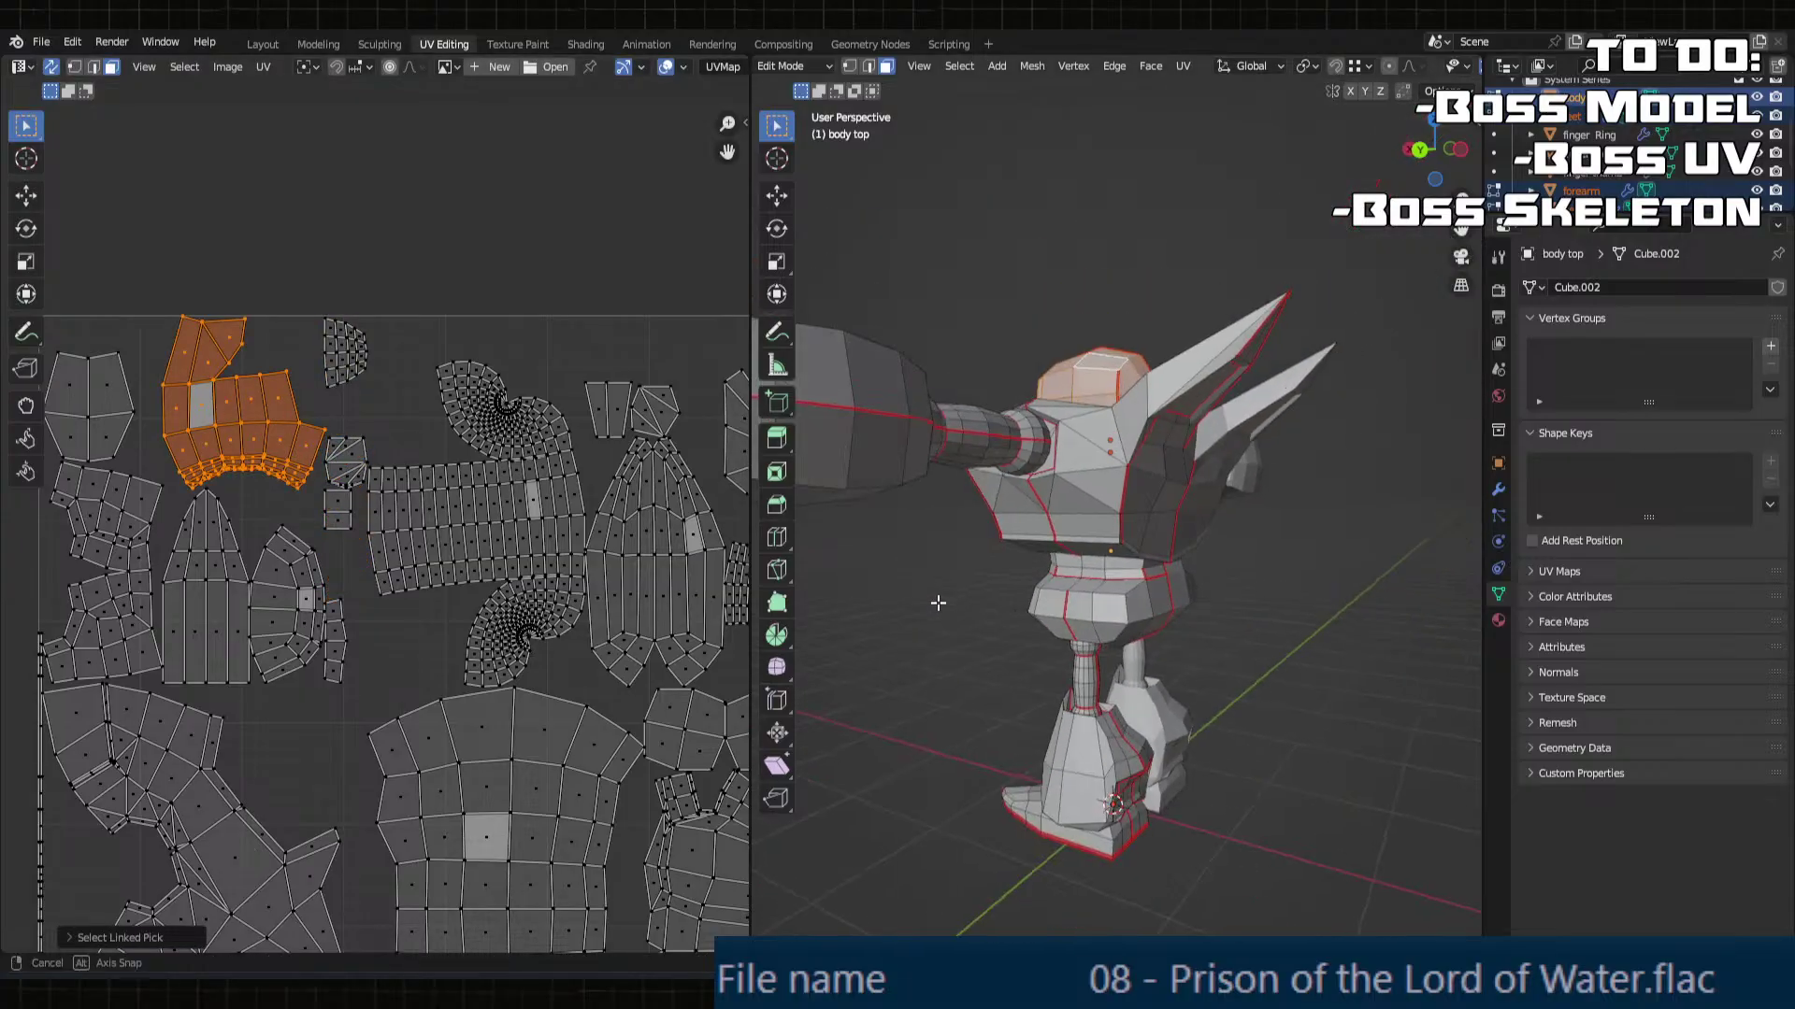
{"action": "middle_click_drag", "start_coordinate": [937, 601], "coordinate": [1163, 616]}
{"action": "middle_click_drag", "start_coordinate": [267, 780], "coordinate": [352, 686]}
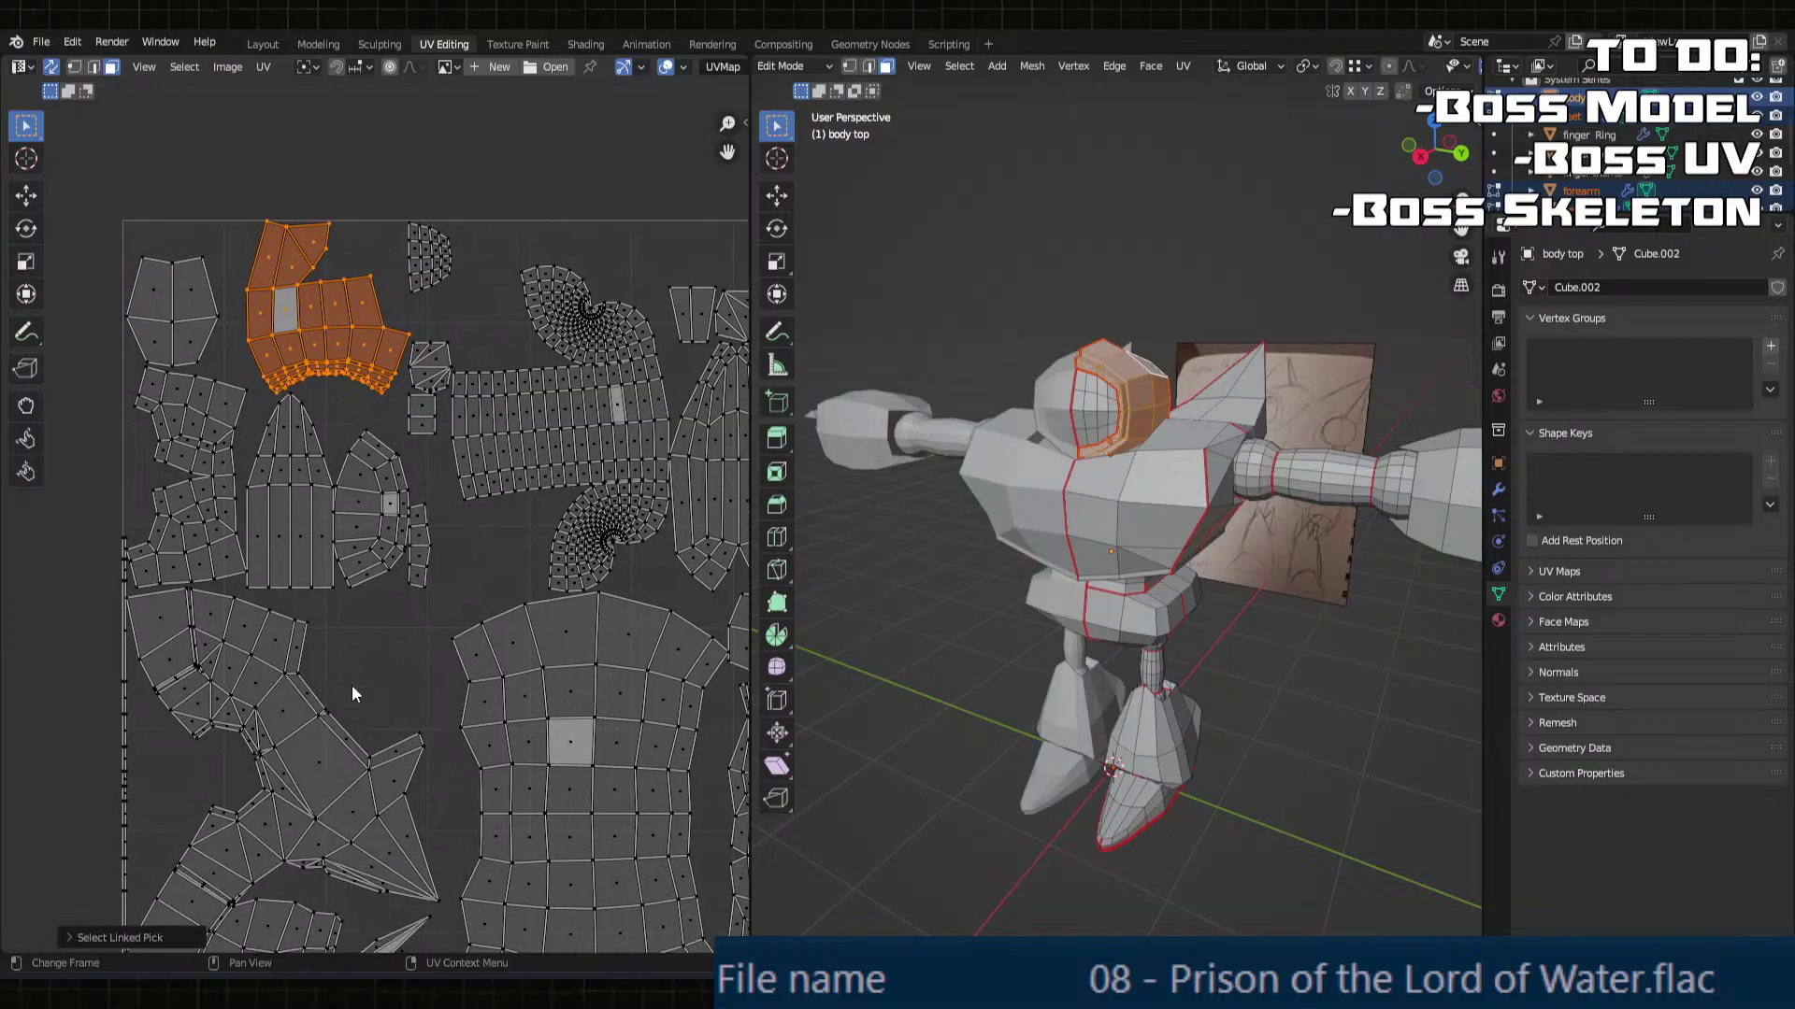
{"action": "key", "text": "l"}
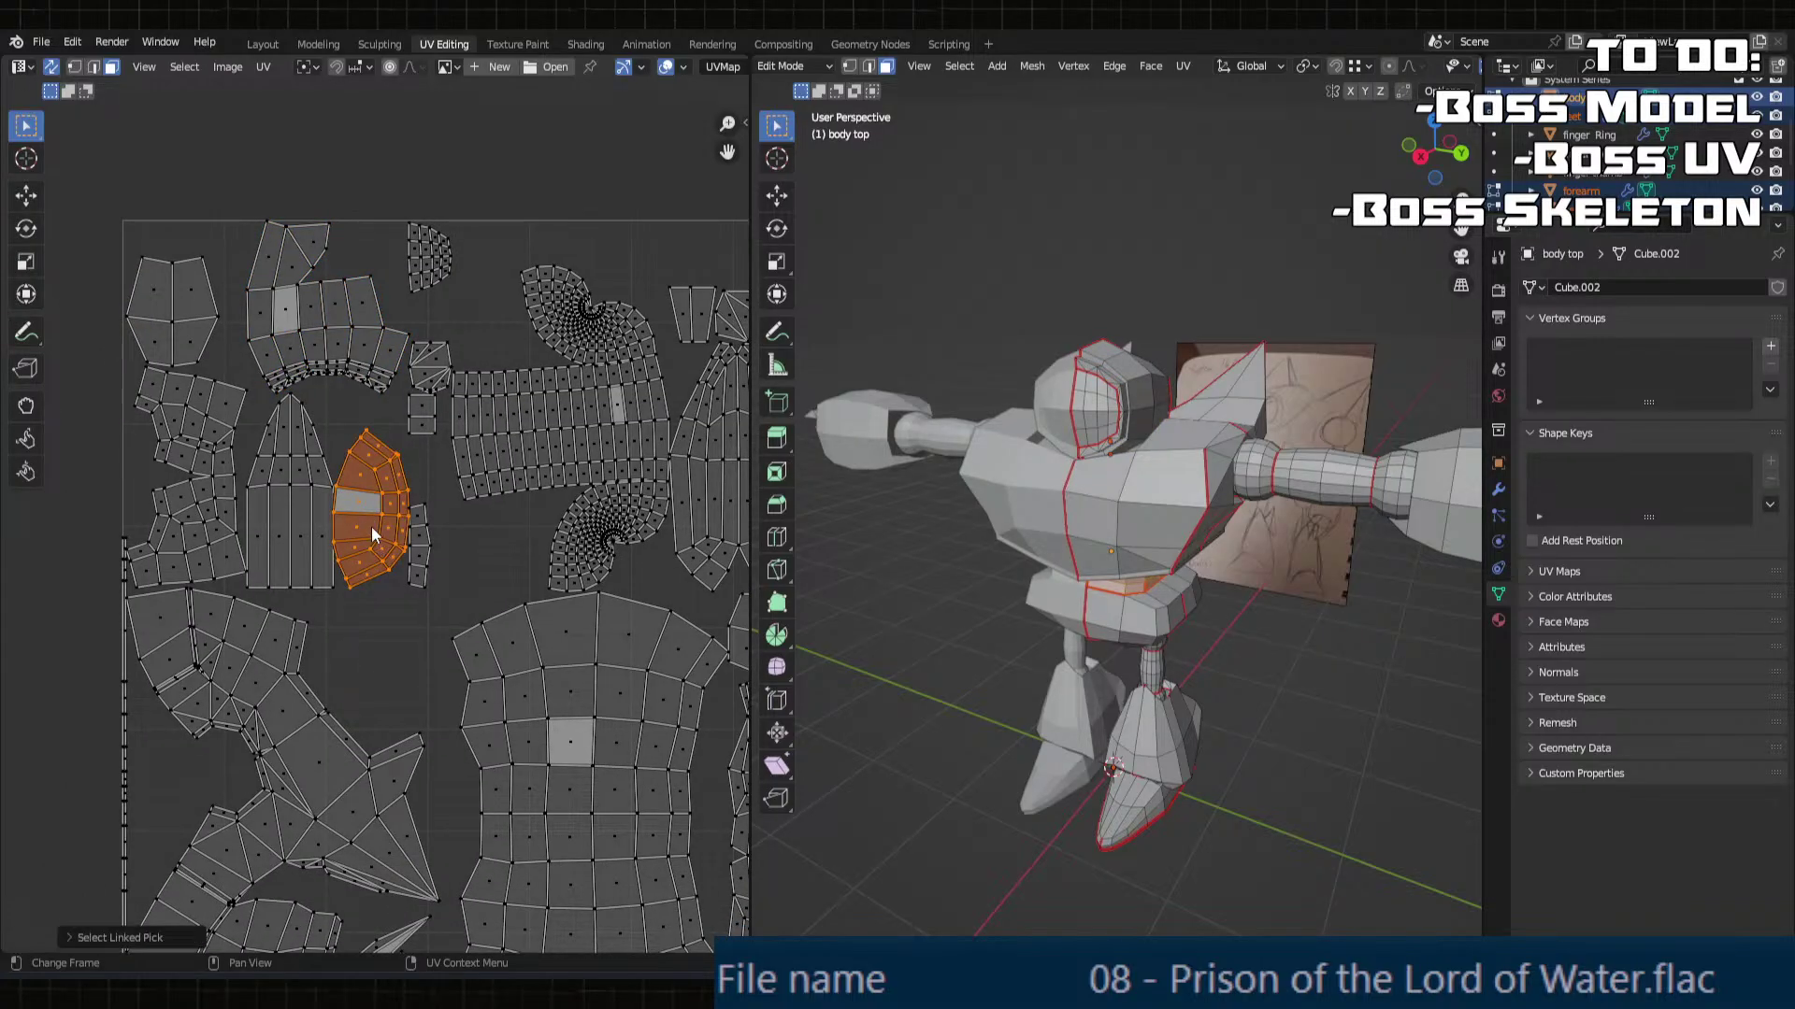
{"action": "middle_click_drag", "start_coordinate": [424, 503], "coordinate": [295, 564]}
{"action": "middle_click_drag", "start_coordinate": [537, 508], "coordinate": [388, 413]}
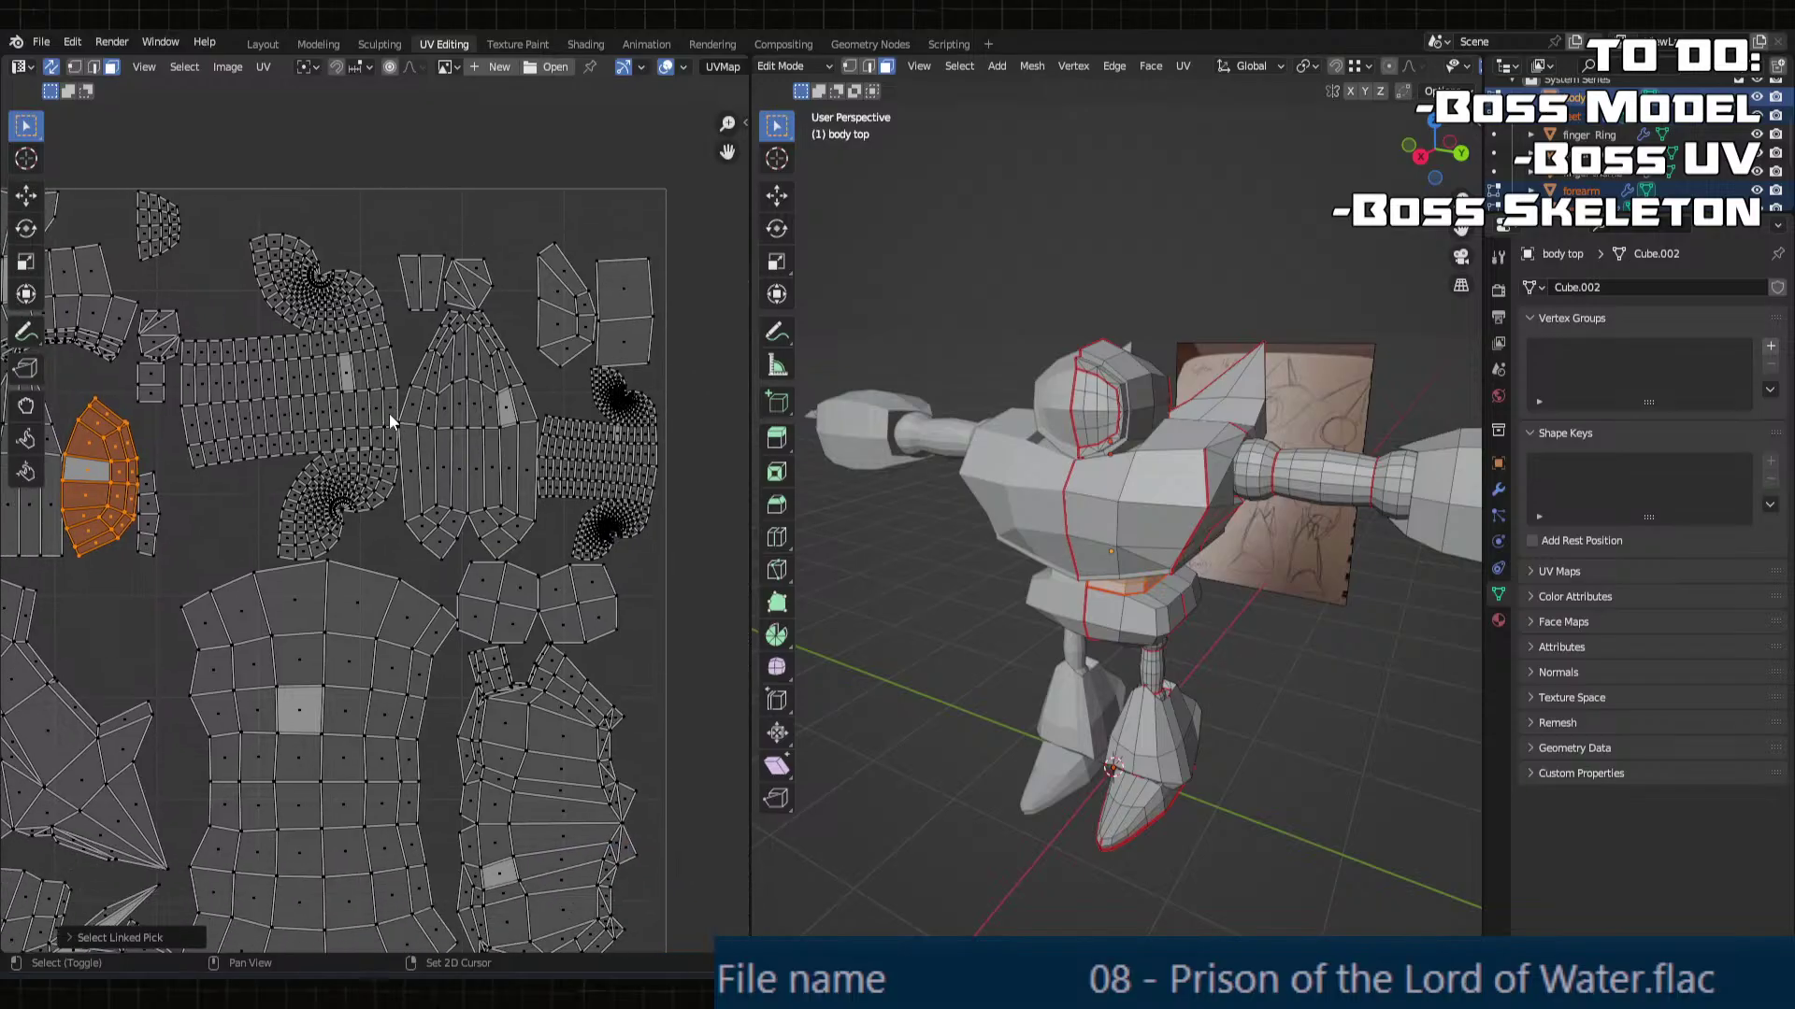
{"action": "scroll", "coordinate": [389, 418], "scroll_direction": "down", "scroll_amount": 2}
{"action": "middle_click_drag", "start_coordinate": [368, 573], "coordinate": [471, 516], "text": "shift"}
{"action": "scroll", "coordinate": [471, 516], "scroll_direction": "up", "scroll_amount": 2}
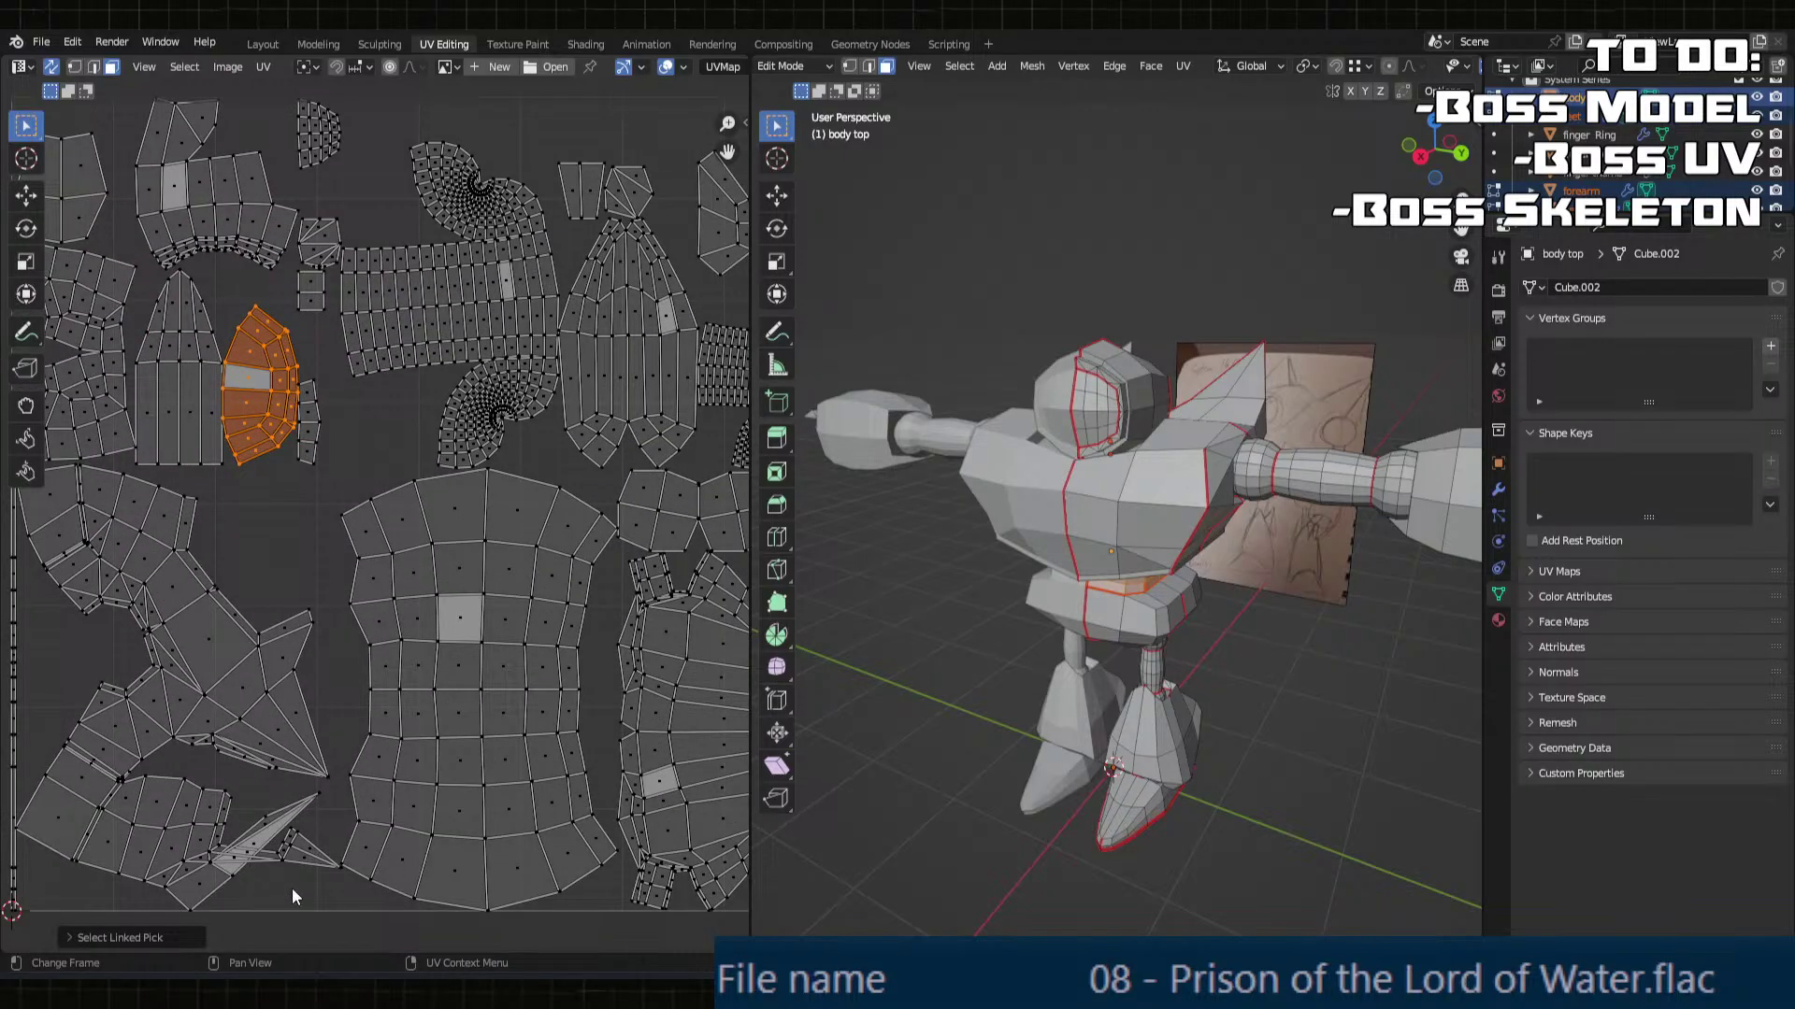
{"action": "middle_click_drag", "start_coordinate": [529, 814], "coordinate": [386, 819]}
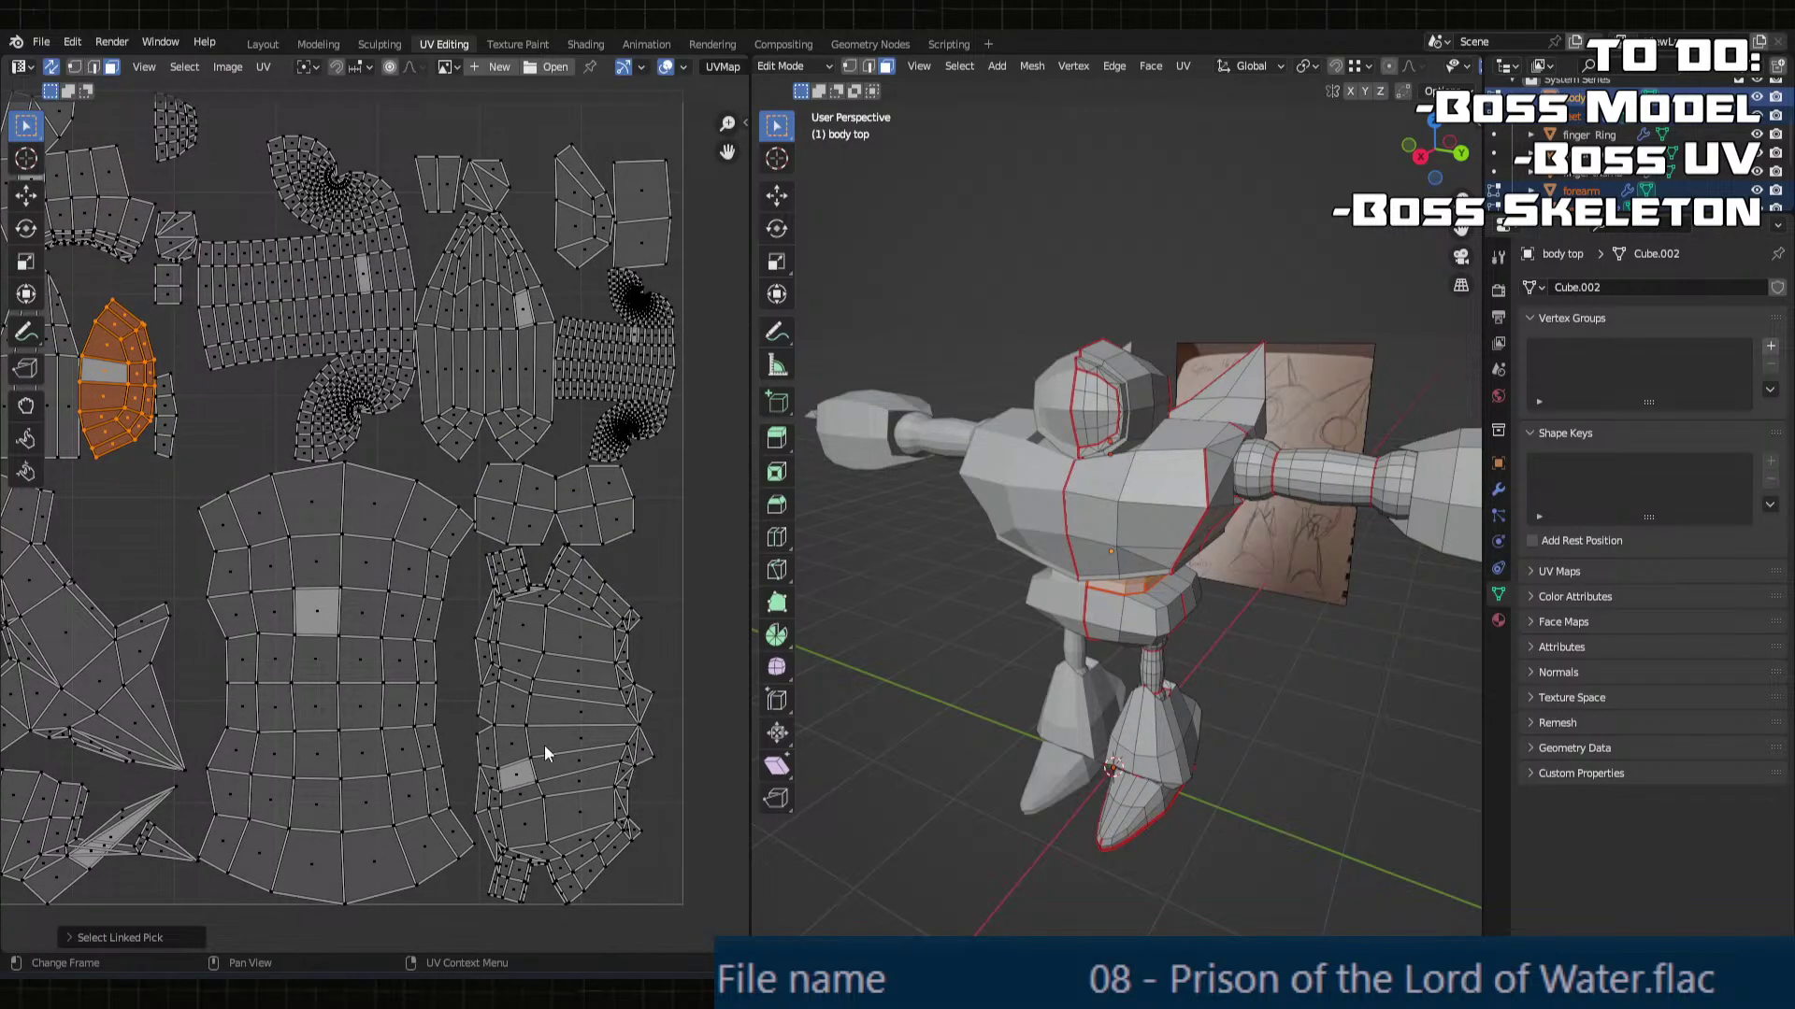
{"action": "middle_click_drag", "start_coordinate": [482, 350], "coordinate": [524, 603]}
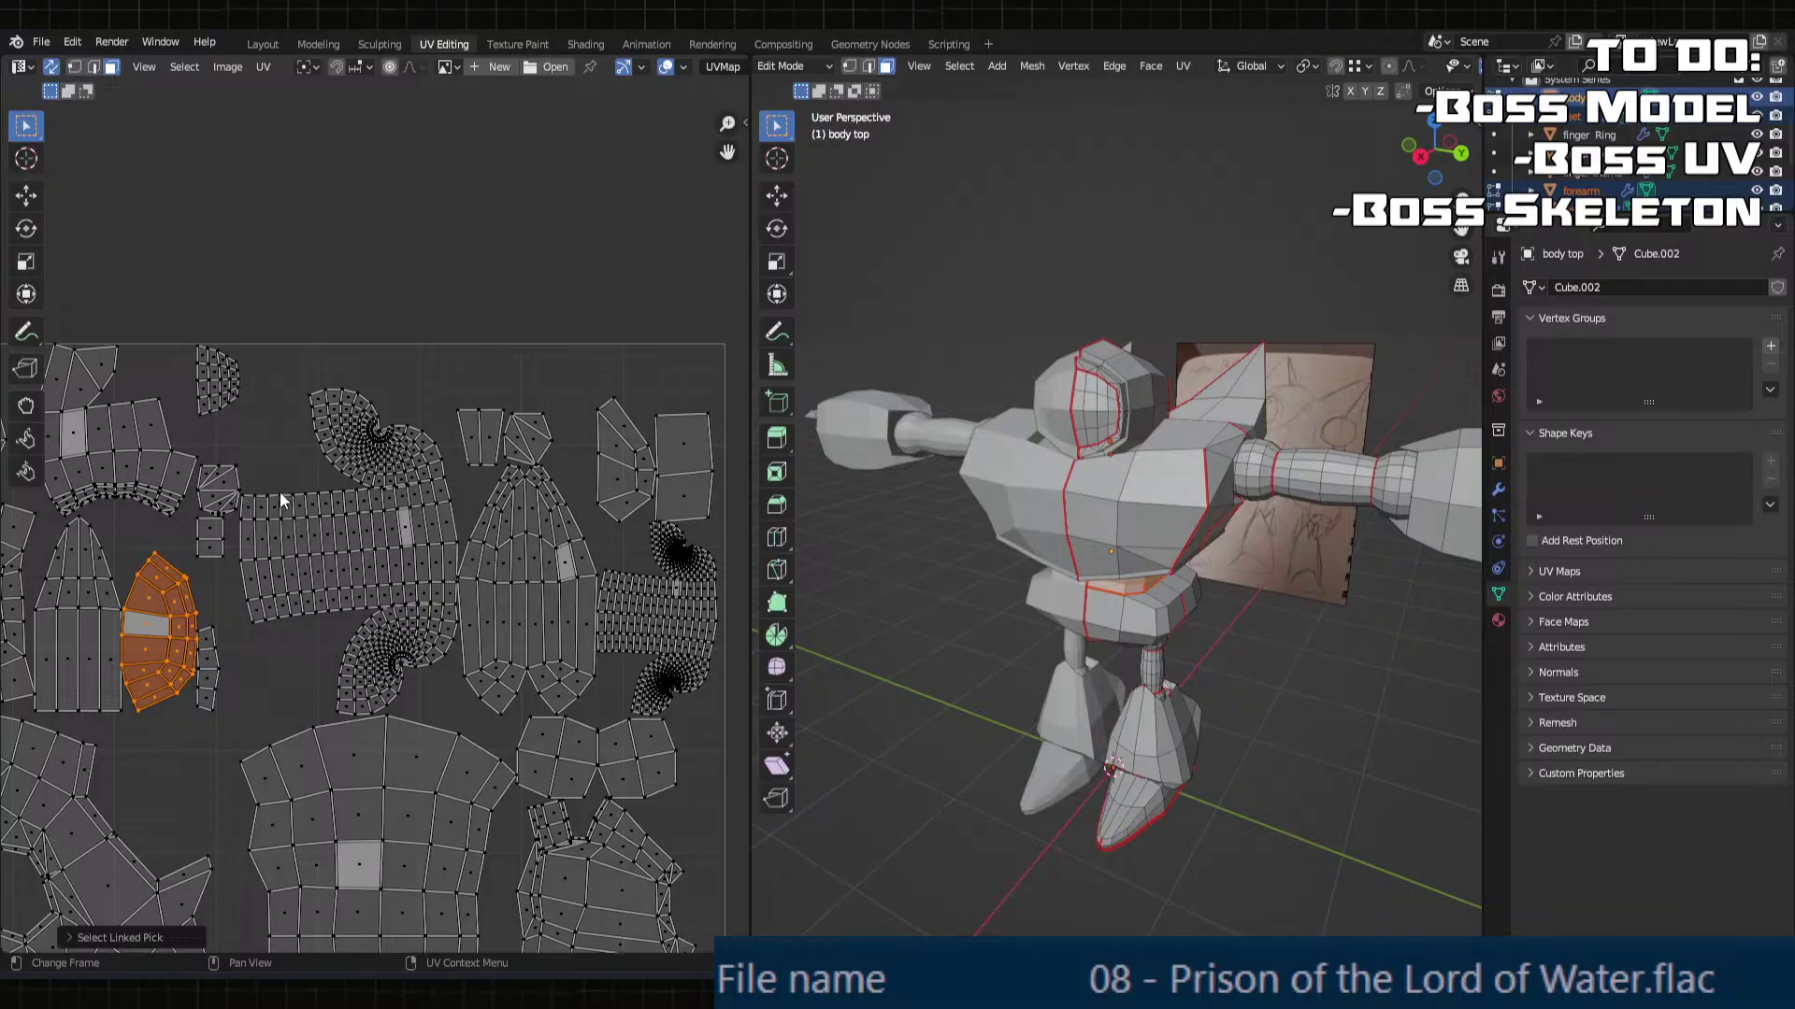
{"action": "middle_click_drag", "start_coordinate": [279, 492], "coordinate": [504, 548], "text": "shift"}
Step: Select the small four-face UV island and move it along Y to the UV square's upper edge
{"action": "left_click", "coordinate": [179, 477]}
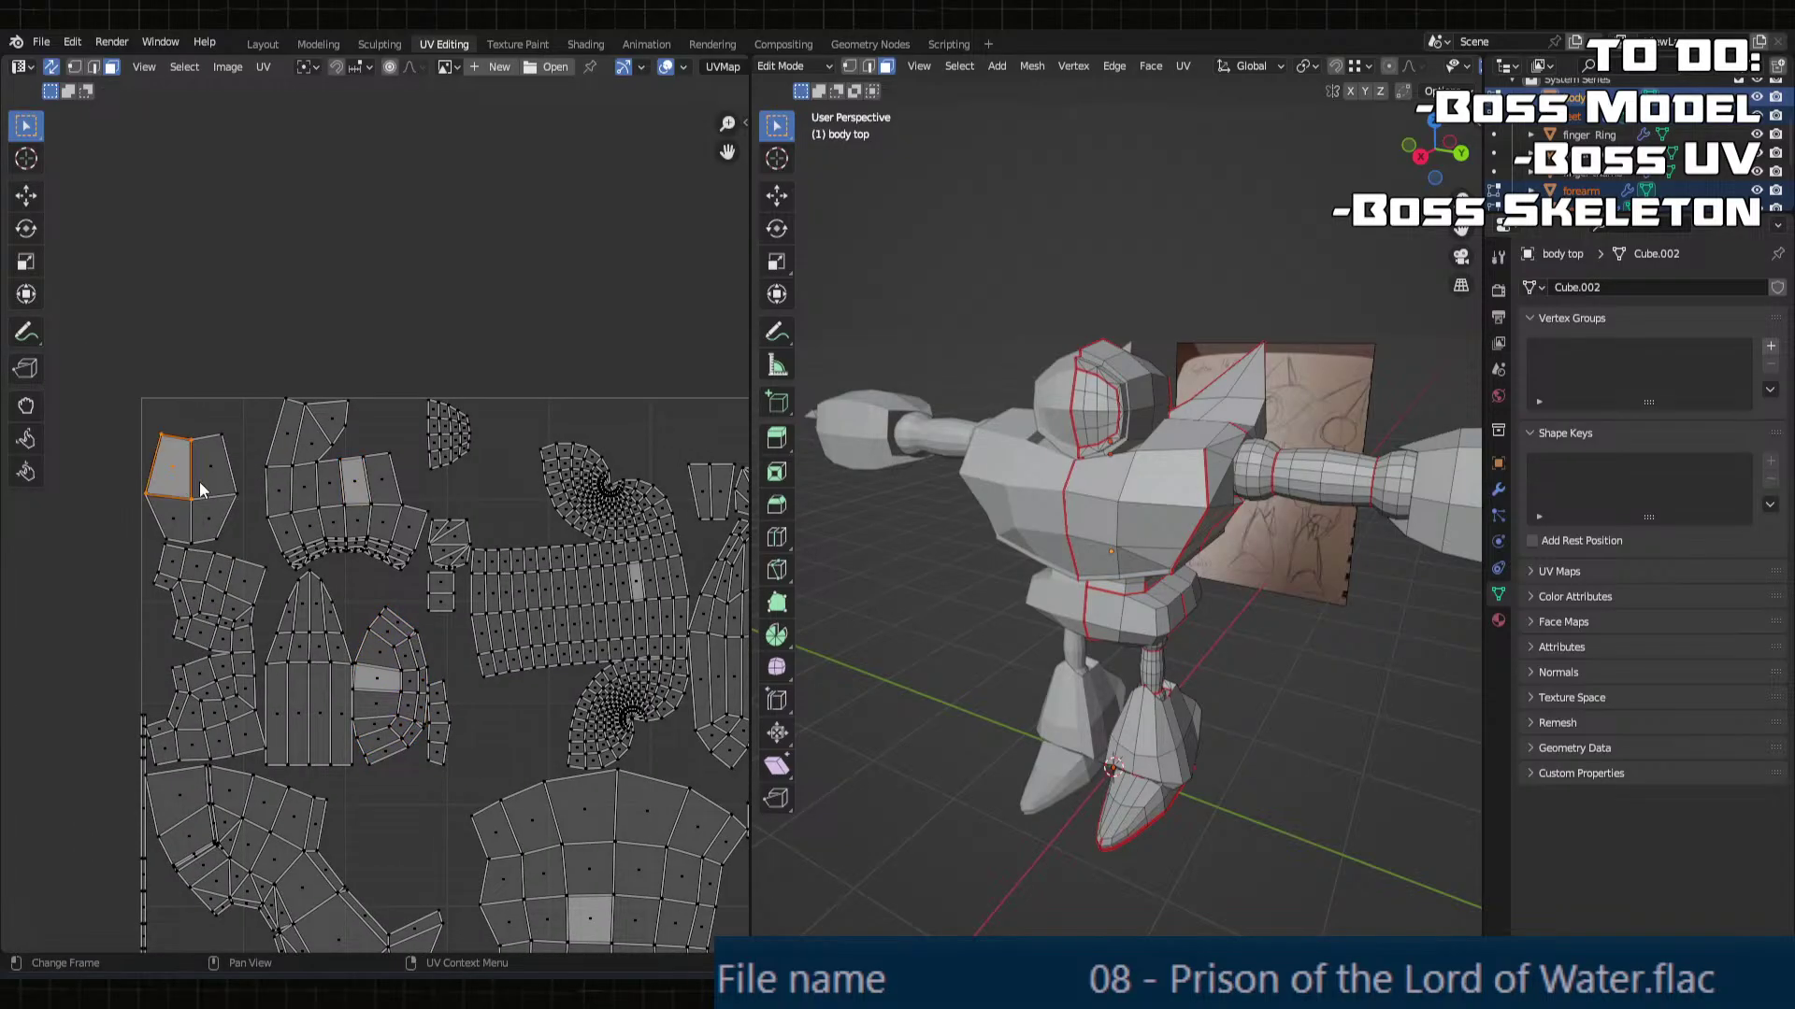
{"action": "key", "text": "l"}
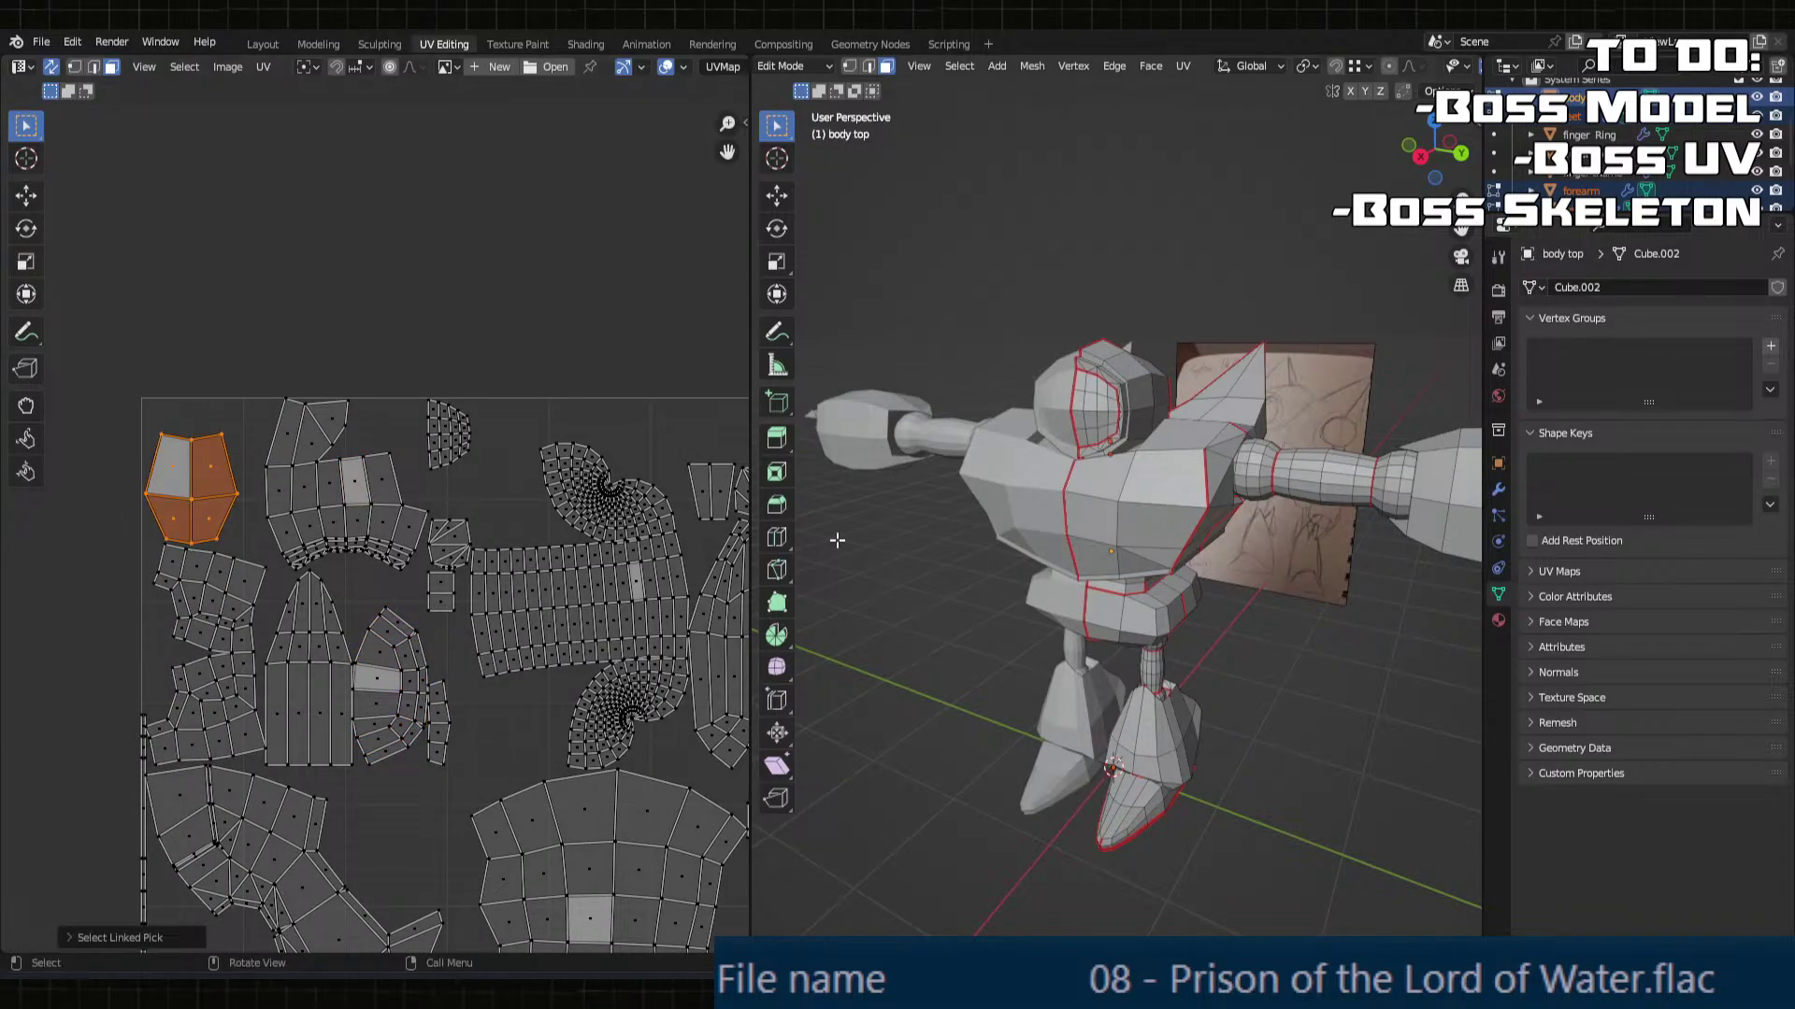
{"action": "scroll", "coordinate": [972, 546], "scroll_direction": "up", "scroll_amount": 8}
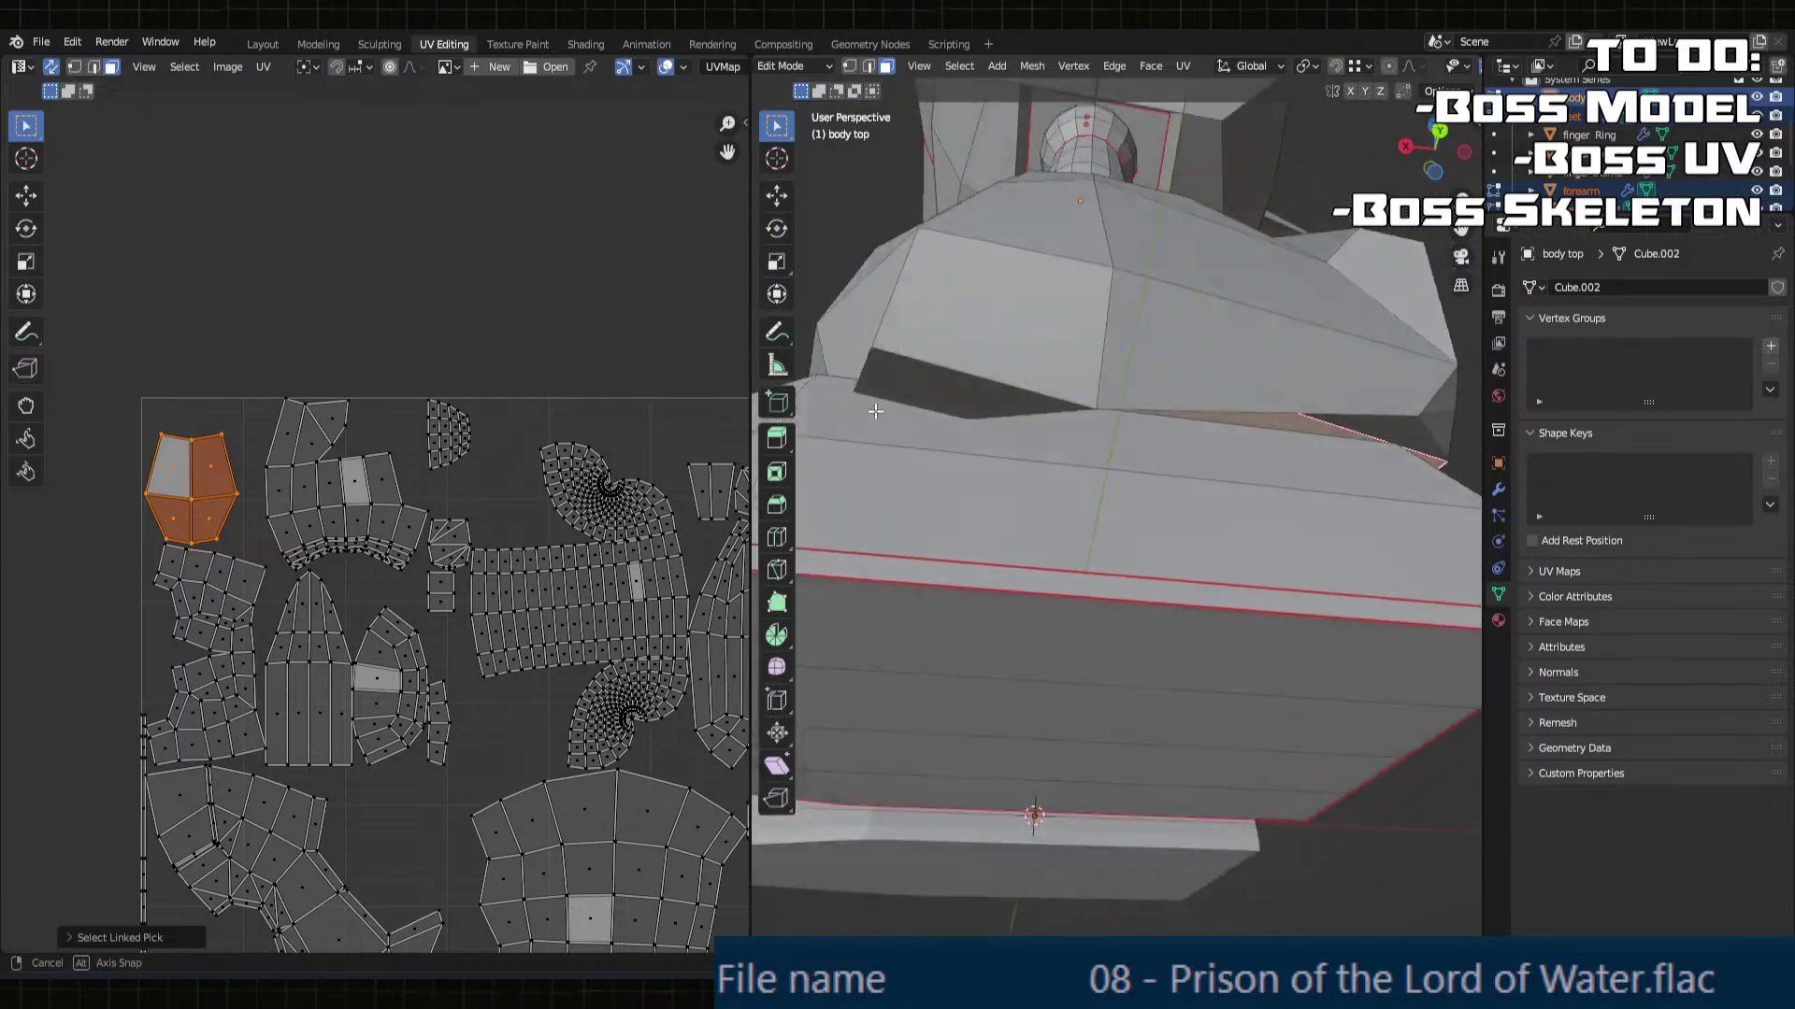
{"action": "scroll", "coordinate": [283, 500], "scroll_direction": "down", "scroll_amount": 1}
{"action": "middle_click_drag", "start_coordinate": [283, 500], "coordinate": [364, 500], "text": "shift"}
{"action": "key", "text": "g"}
{"action": "key", "text": "y"}
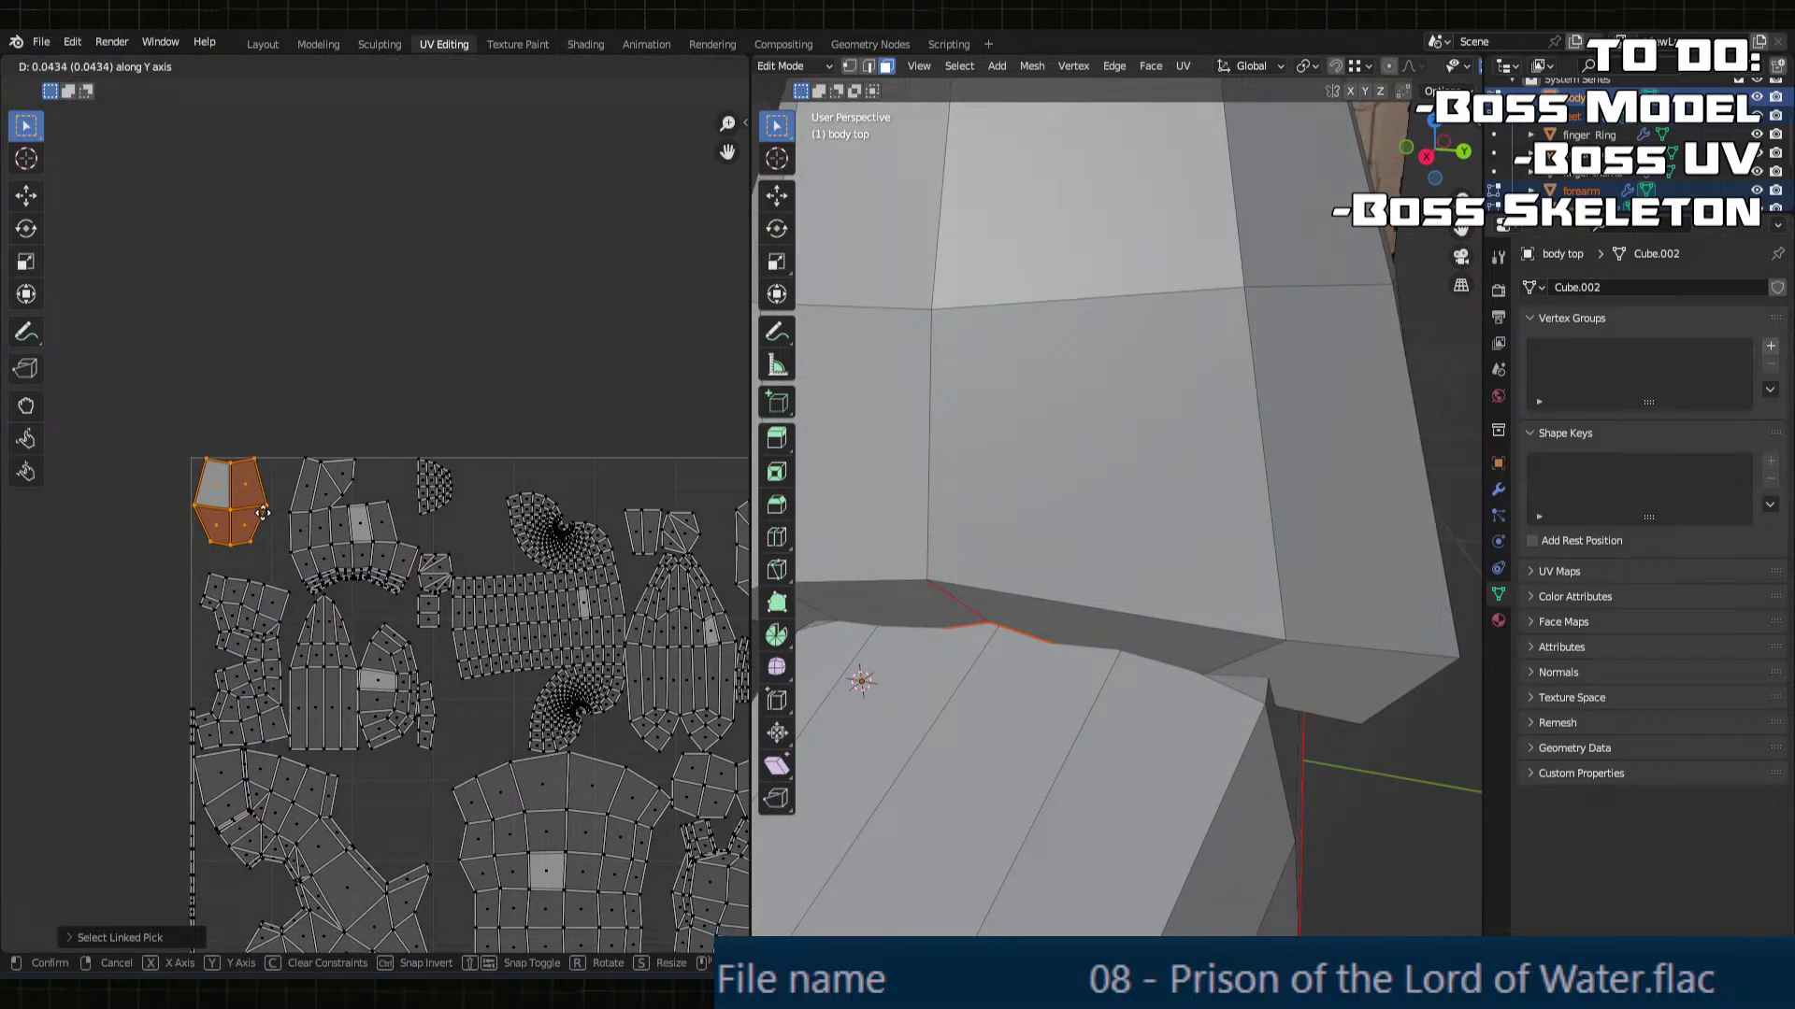
{"action": "left_click", "coordinate": [268, 512]}
Step: Select the whole jagged UV island beneath the four-face island and identify its body part on the model
{"action": "left_click", "coordinate": [250, 598]}
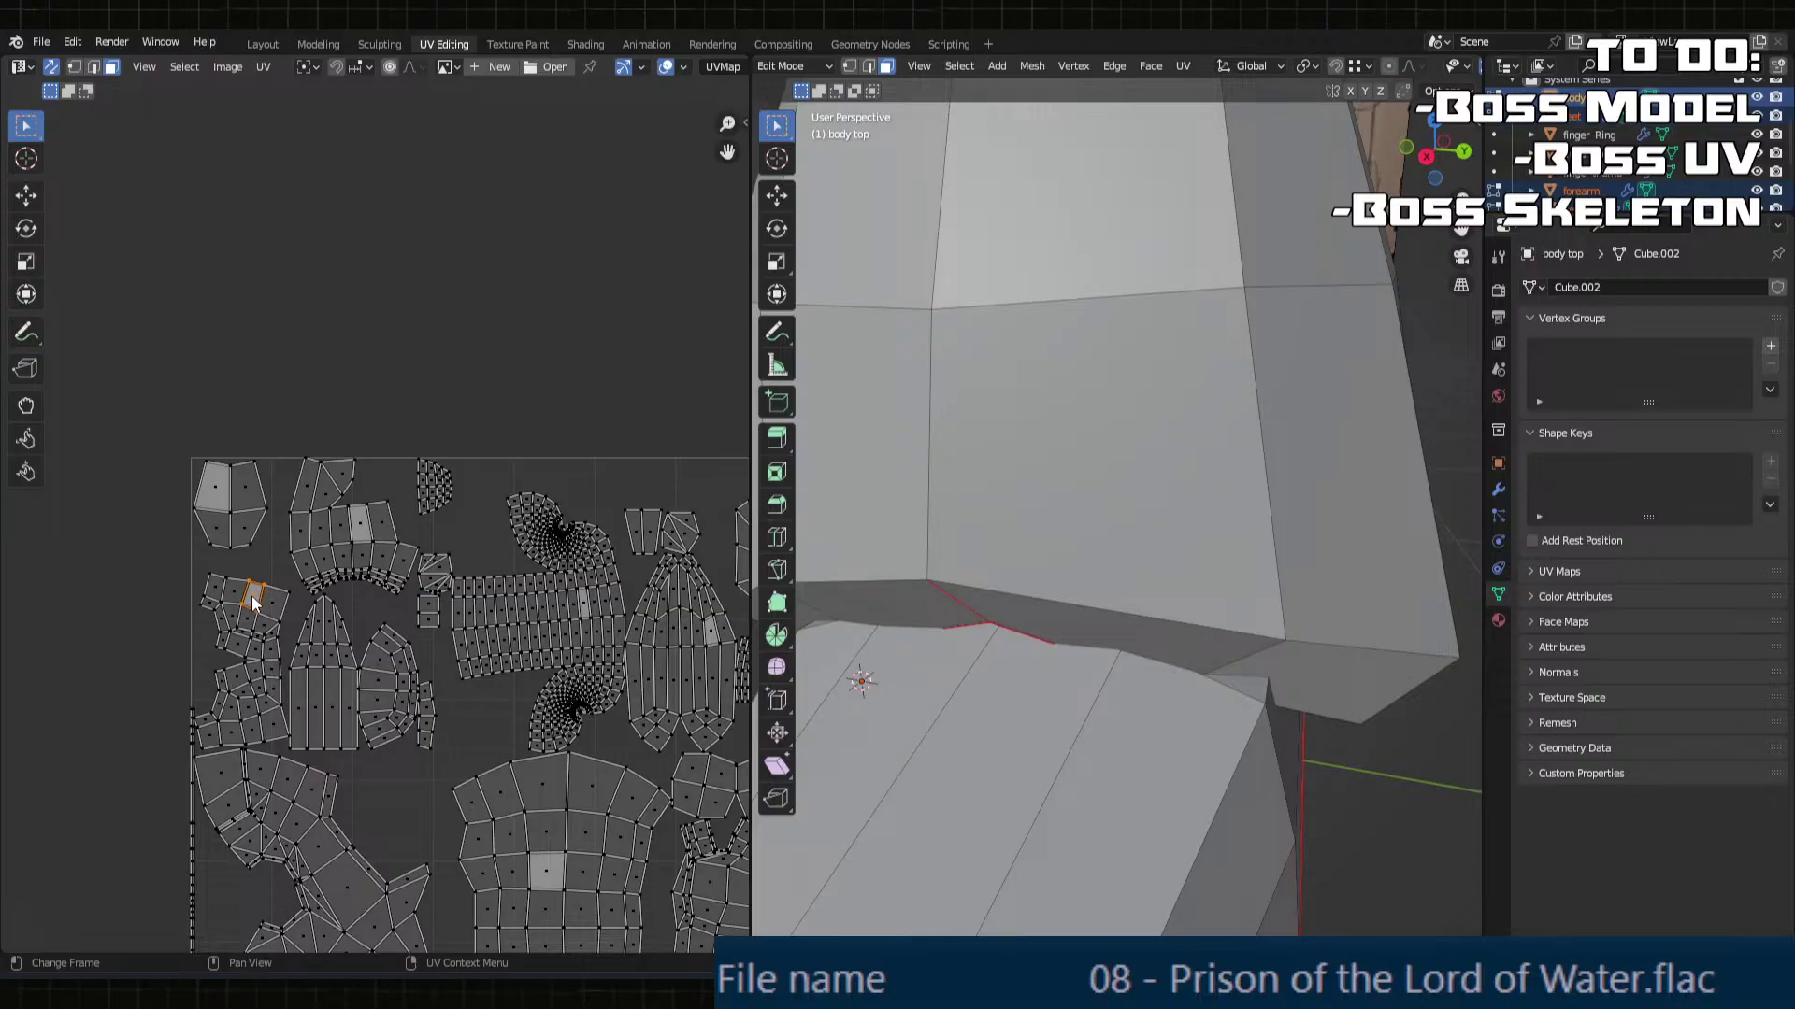
{"action": "key", "text": "l"}
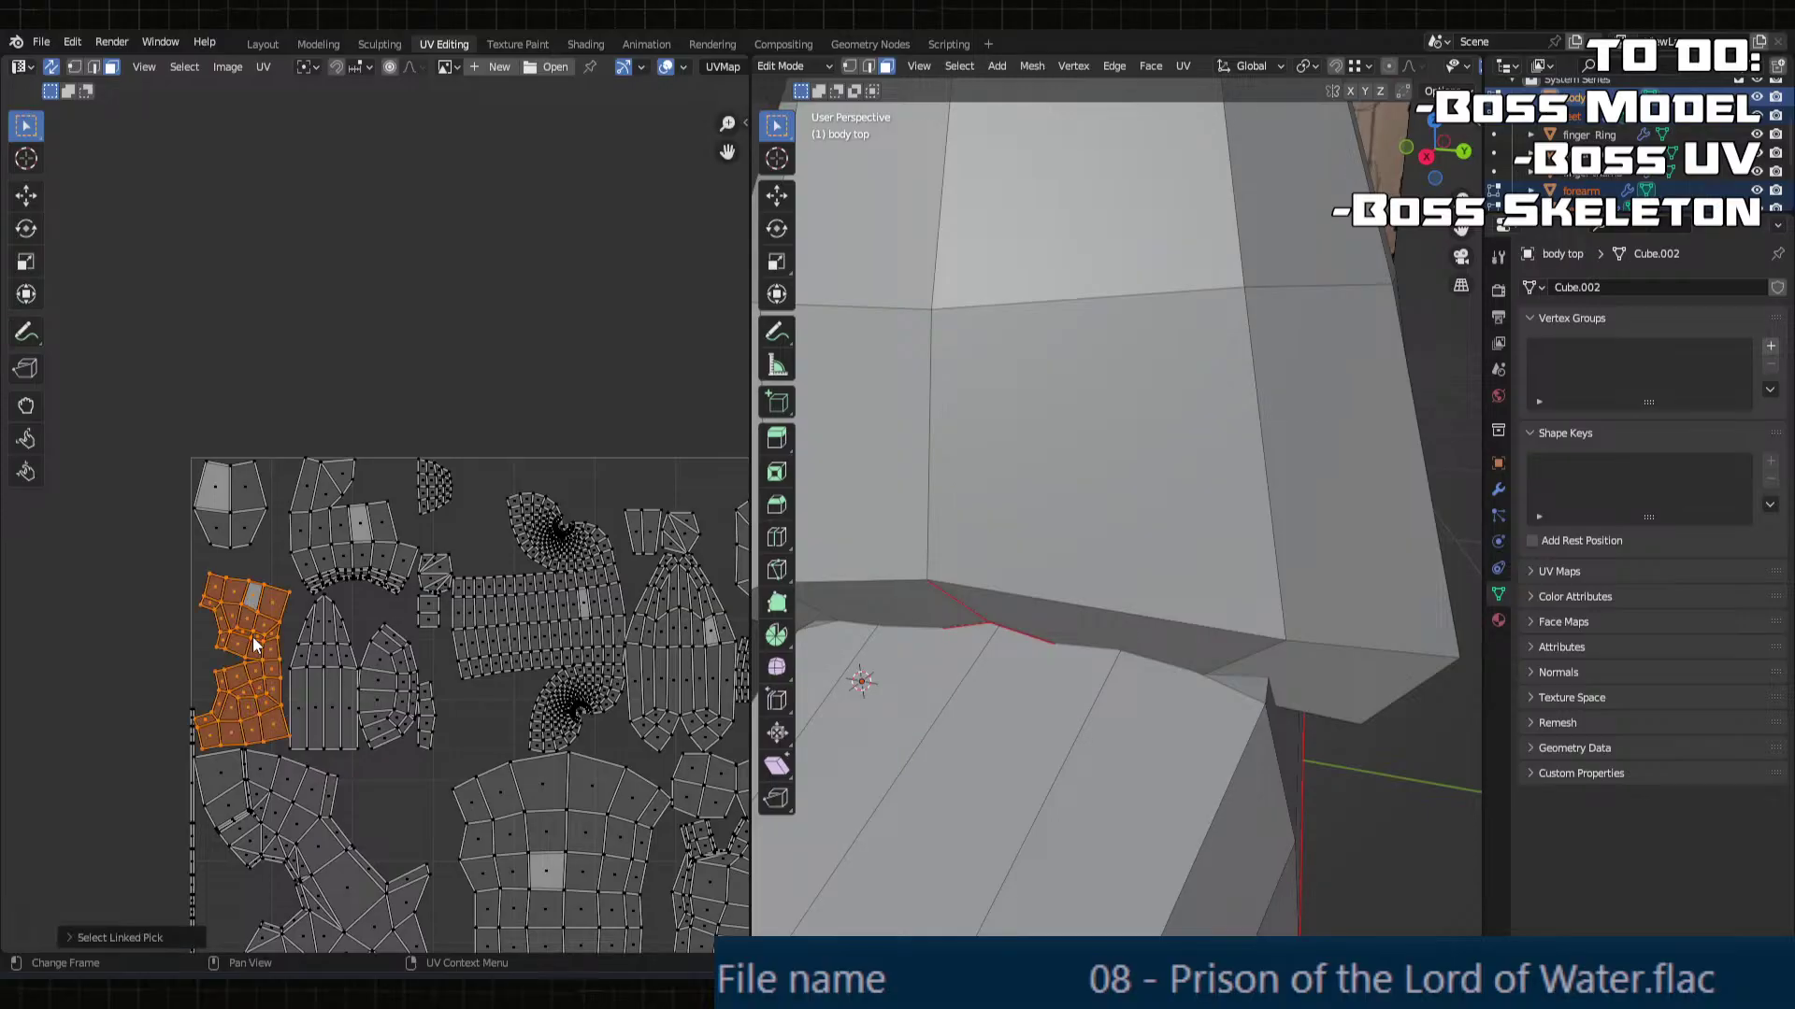
{"action": "scroll", "coordinate": [1079, 584], "scroll_direction": "down", "scroll_amount": 4}
{"action": "middle_click_drag", "start_coordinate": [1078, 584], "coordinate": [1000, 505]}
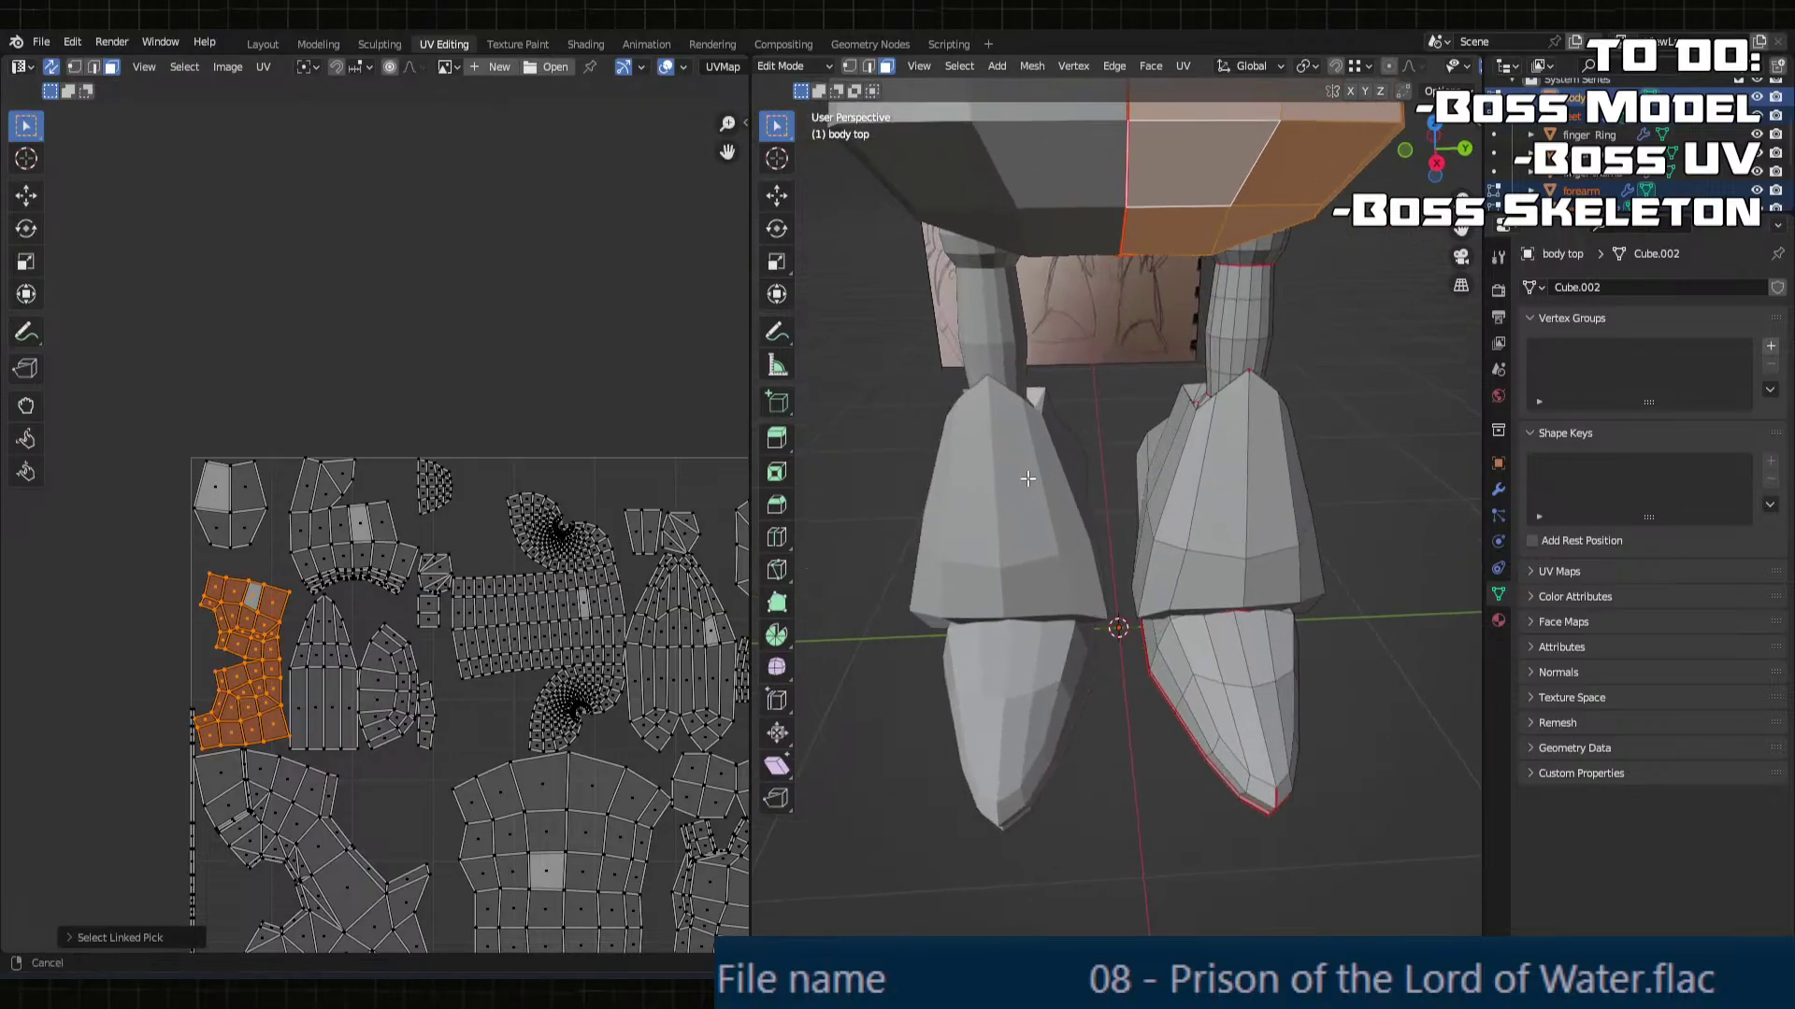
{"action": "scroll", "coordinate": [402, 561], "scroll_direction": "up", "scroll_amount": 2}
{"action": "middle_click_drag", "start_coordinate": [394, 574], "coordinate": [401, 541]}
Step: Select the pointed foot-sole UV island and park it outside the UV square, above its upper edge
{"action": "left_click", "coordinate": [408, 536]}
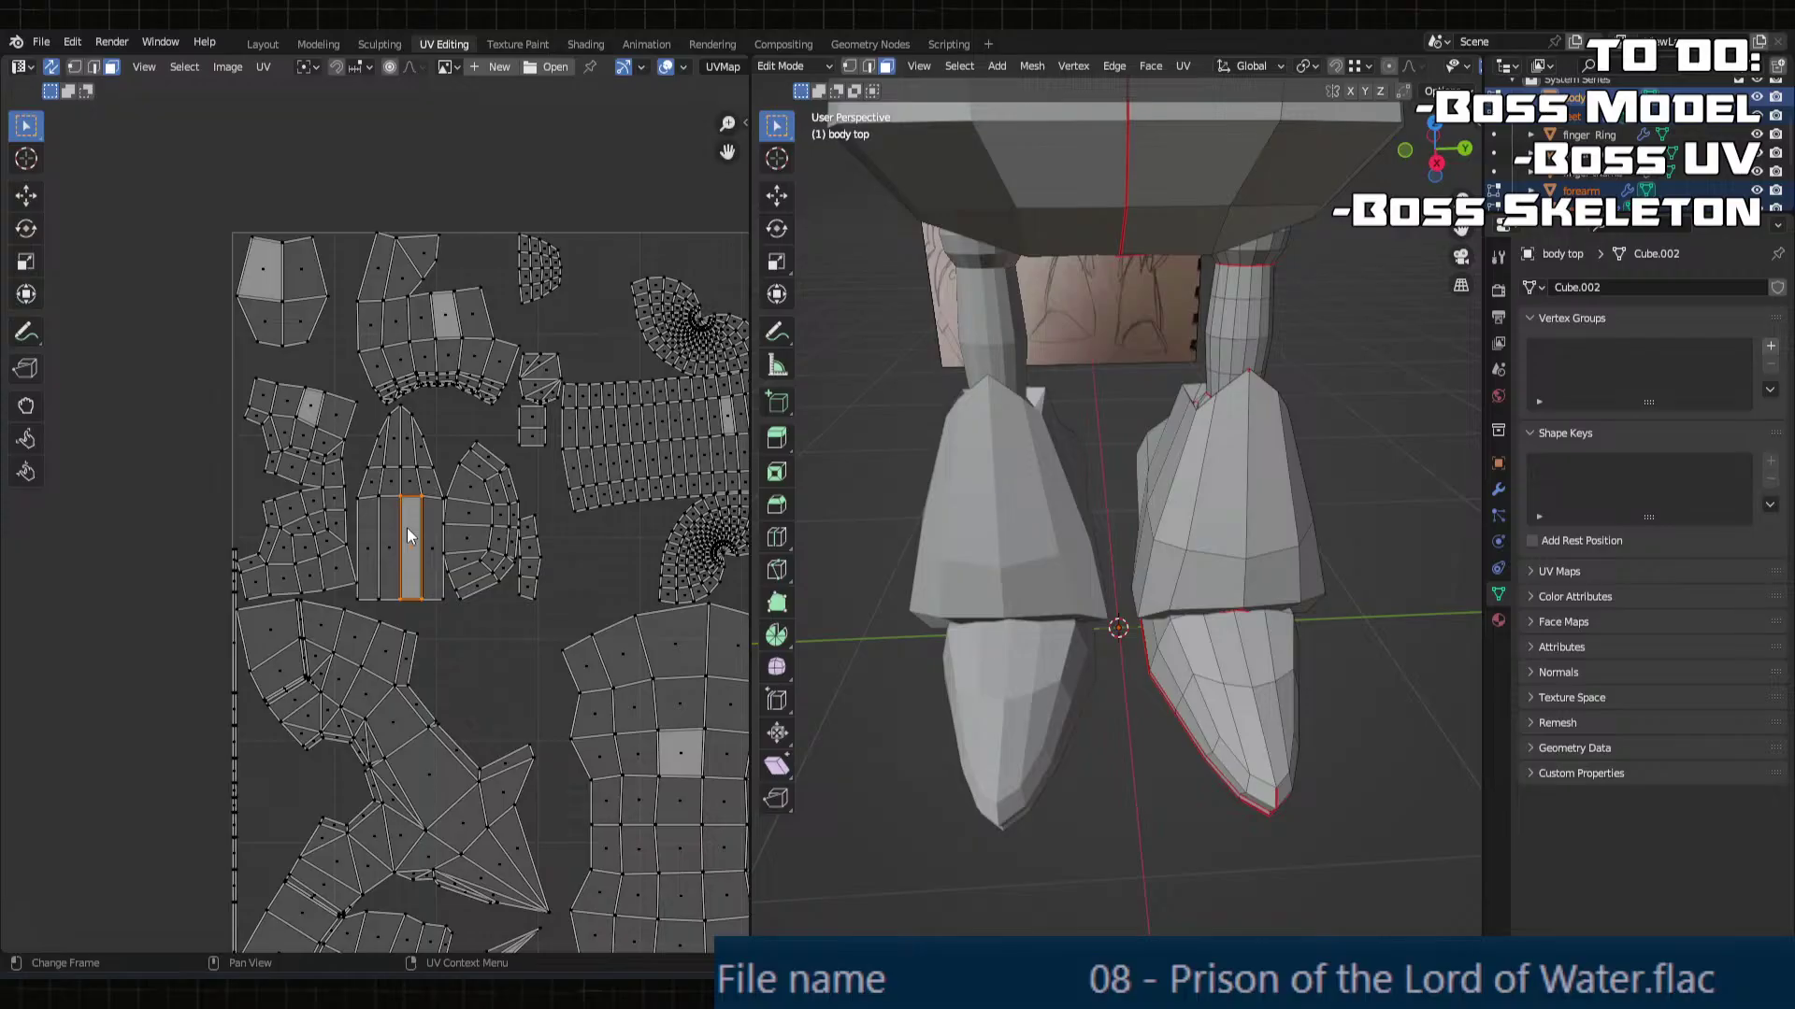
{"action": "key", "text": "l"}
{"action": "scroll", "coordinate": [1075, 467], "scroll_direction": "down", "scroll_amount": 5}
{"action": "middle_click_drag", "start_coordinate": [1075, 468], "coordinate": [1141, 280]}
{"action": "scroll", "coordinate": [540, 572], "scroll_direction": "down", "scroll_amount": 2}
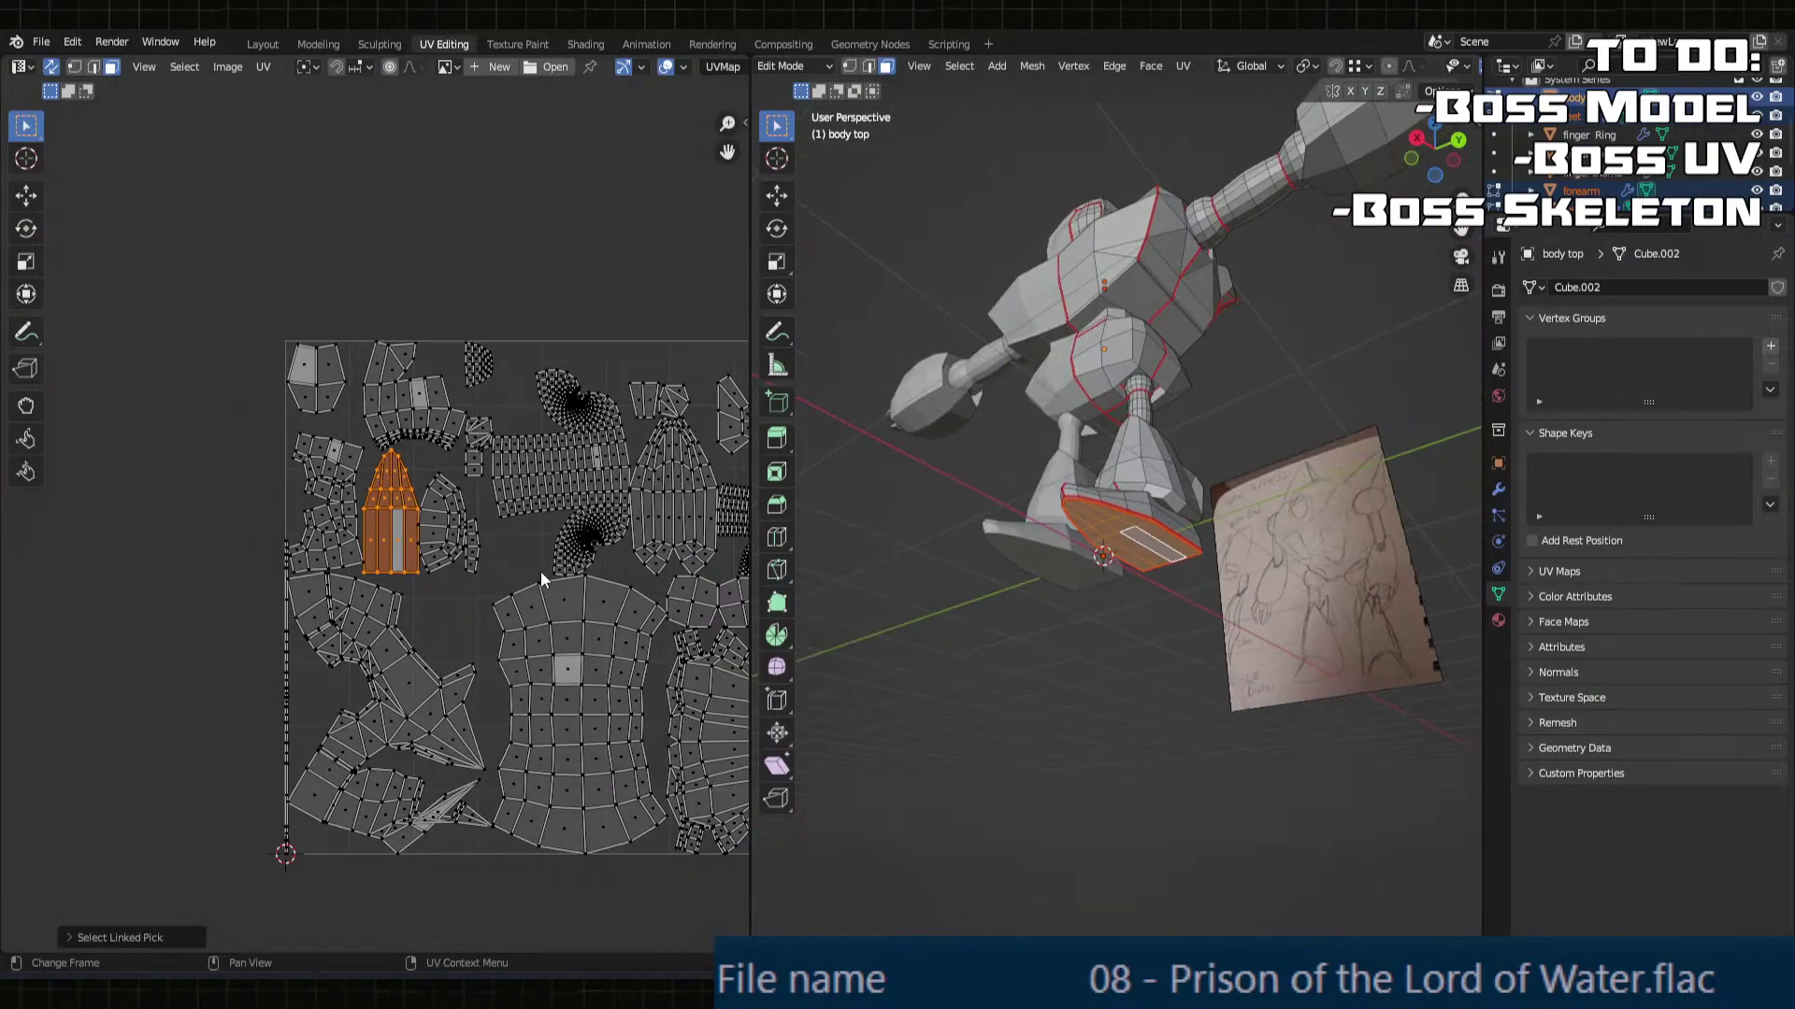
{"action": "middle_click_drag", "start_coordinate": [541, 579], "coordinate": [390, 647]}
{"action": "key", "text": "g"}
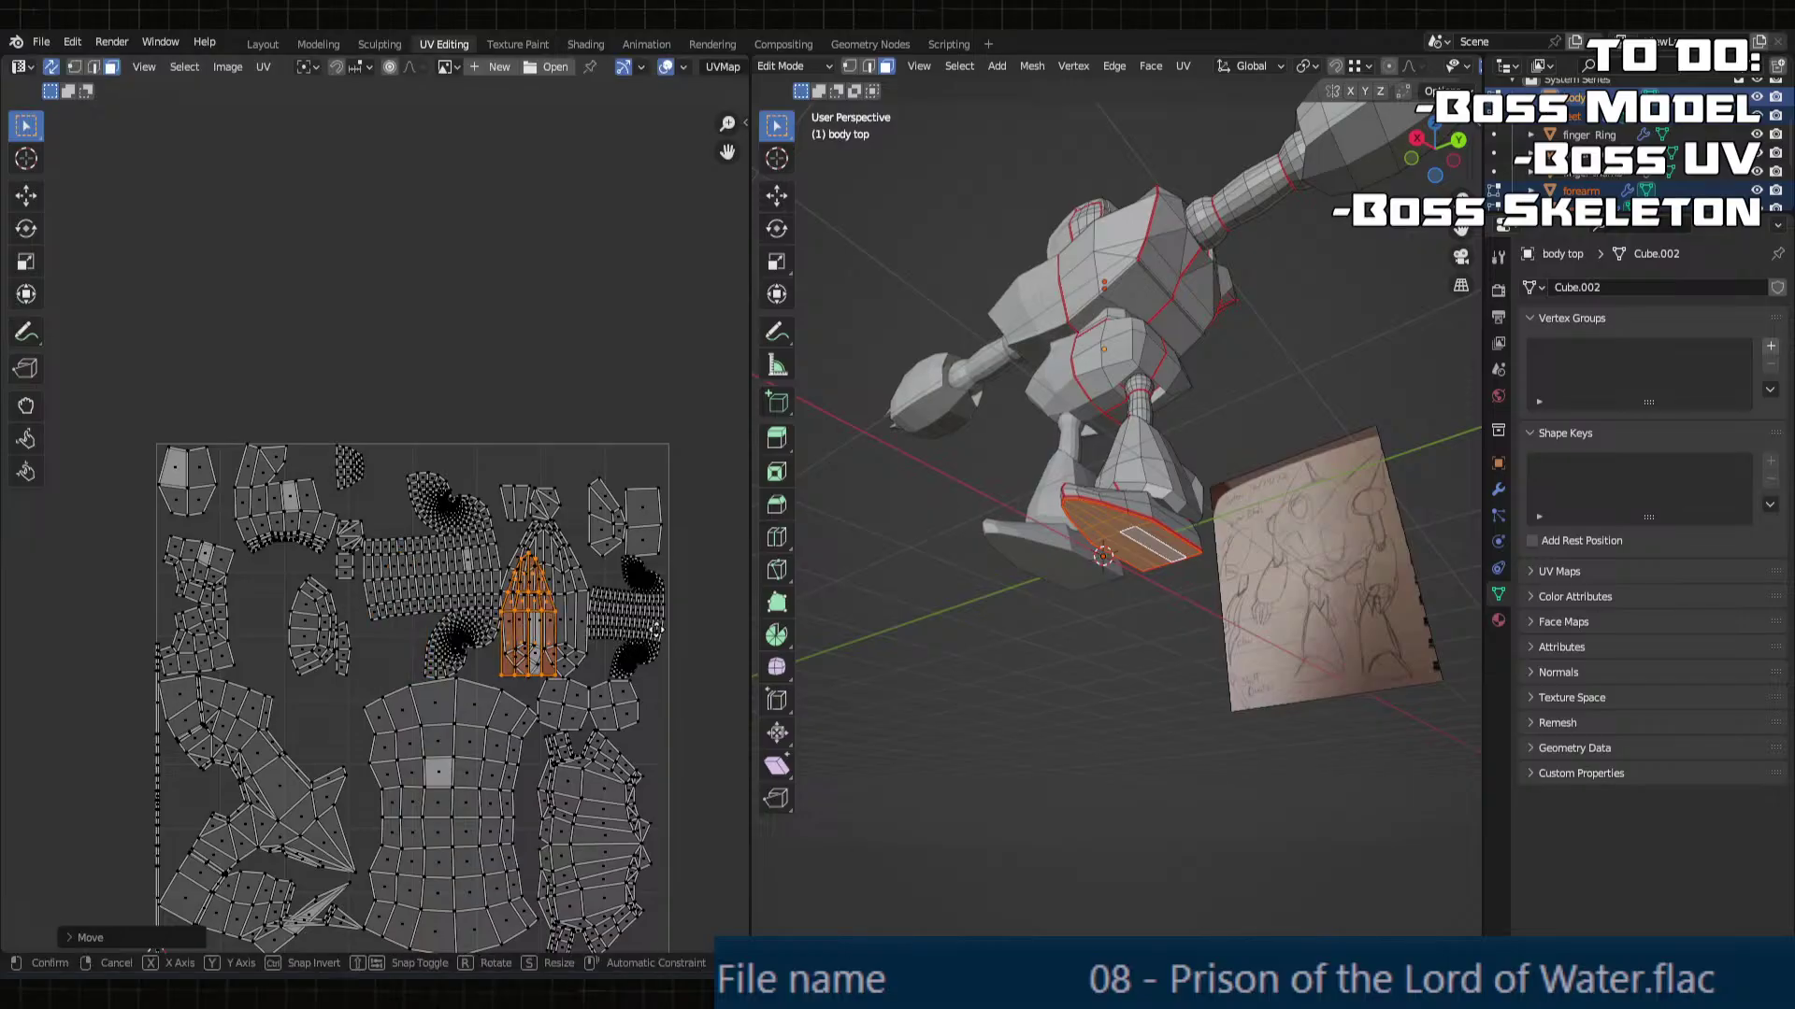
{"action": "left_click", "coordinate": [516, 667]}
Step: Select the half-oval UV island and move it along Y out of the UV square, above its upper edge
{"action": "middle_click_drag", "start_coordinate": [259, 638], "coordinate": [378, 515]}
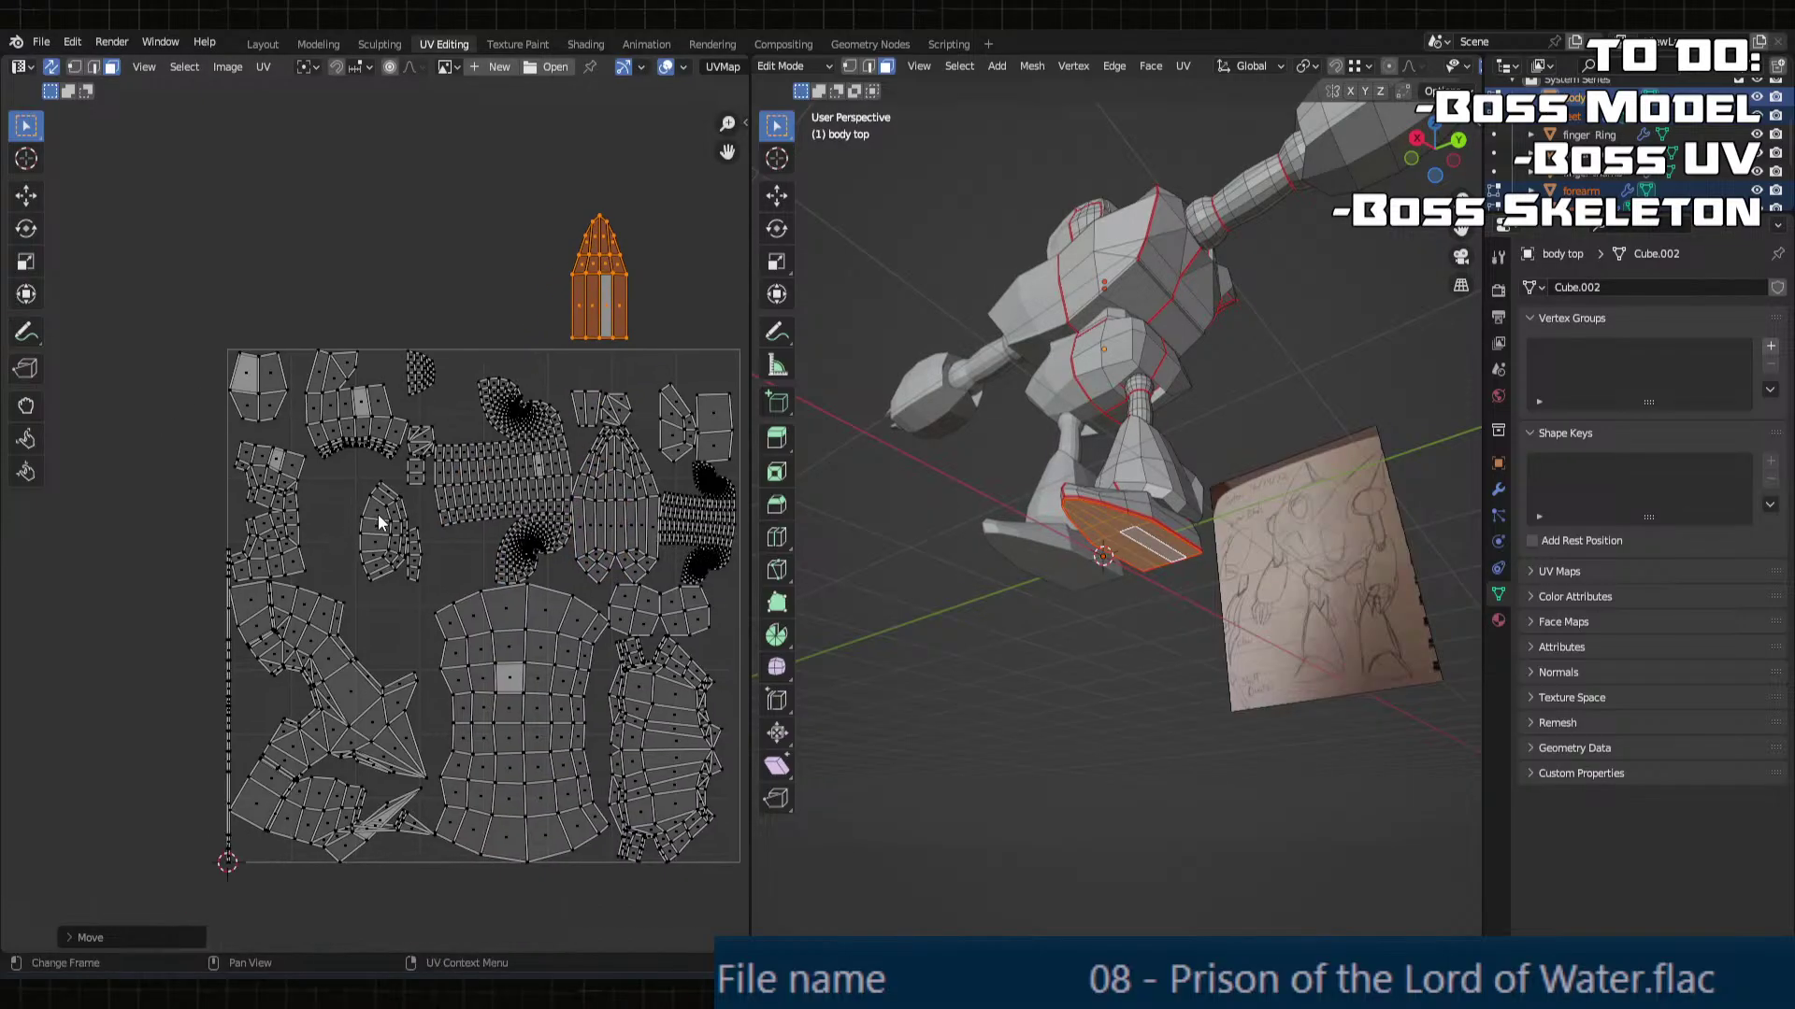
{"action": "left_click", "coordinate": [377, 519]}
{"action": "scroll", "coordinate": [377, 540], "scroll_direction": "up", "scroll_amount": 3}
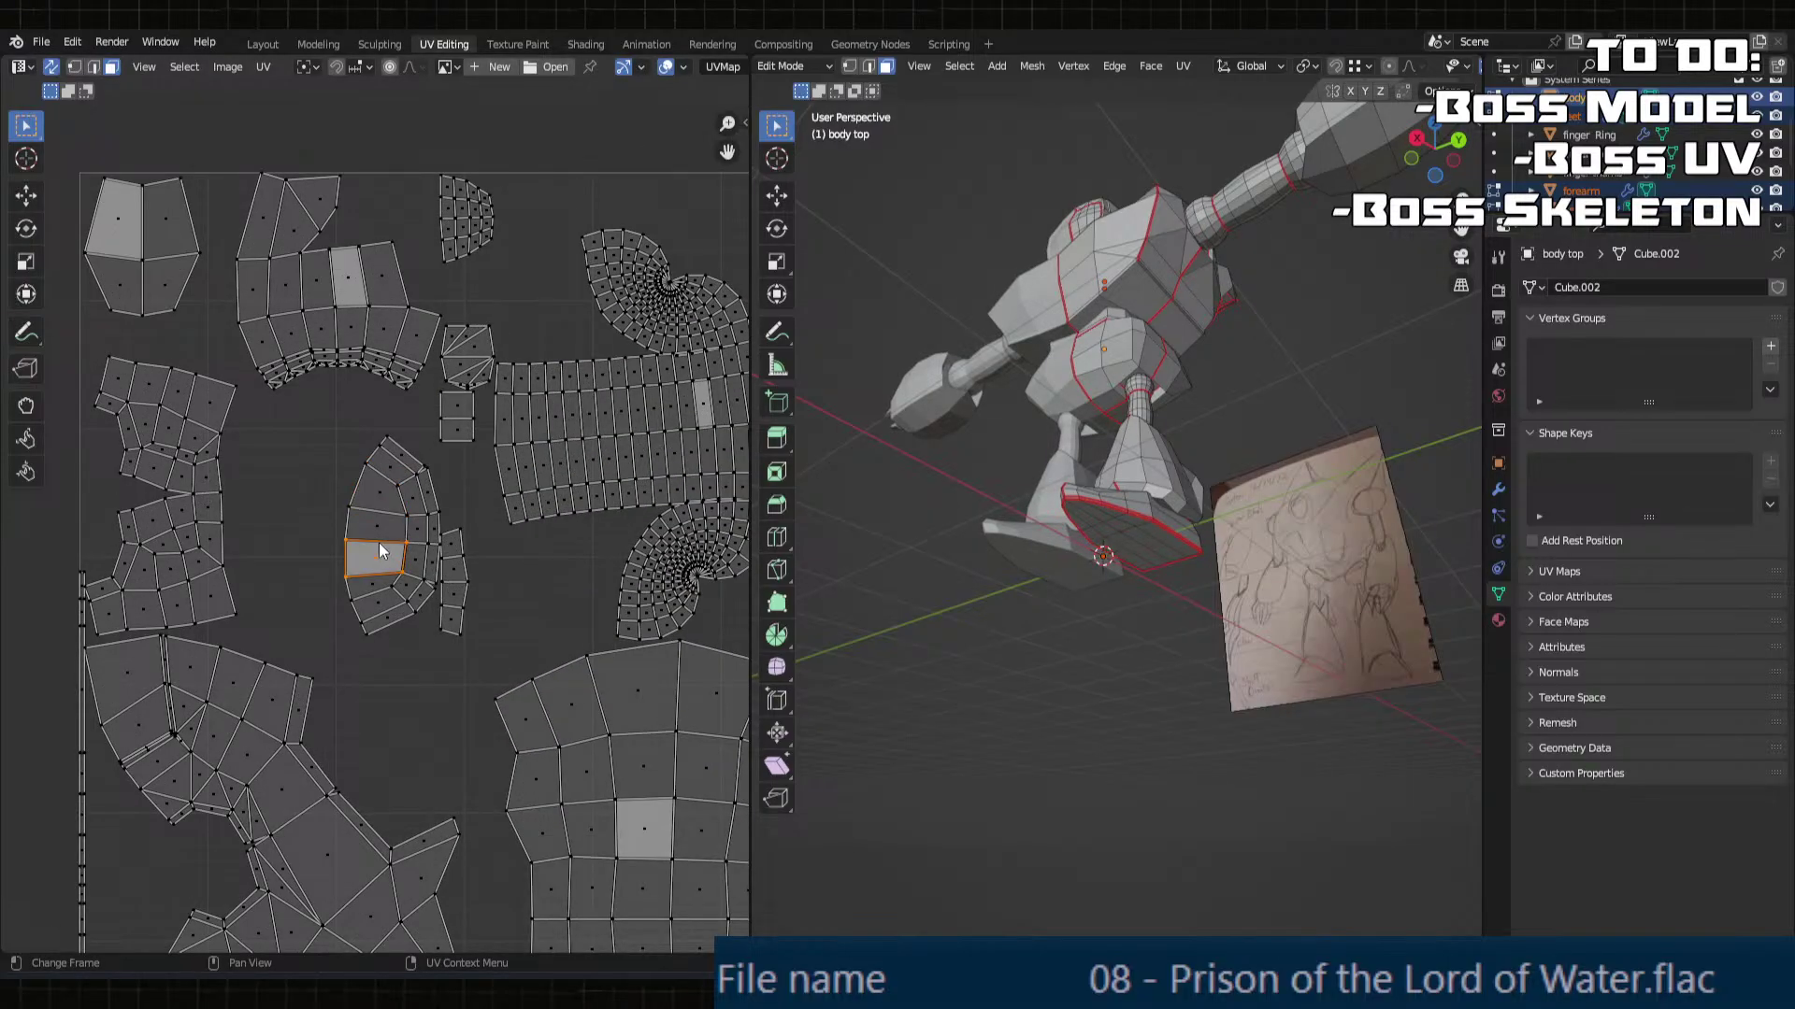
{"action": "key", "text": "l"}
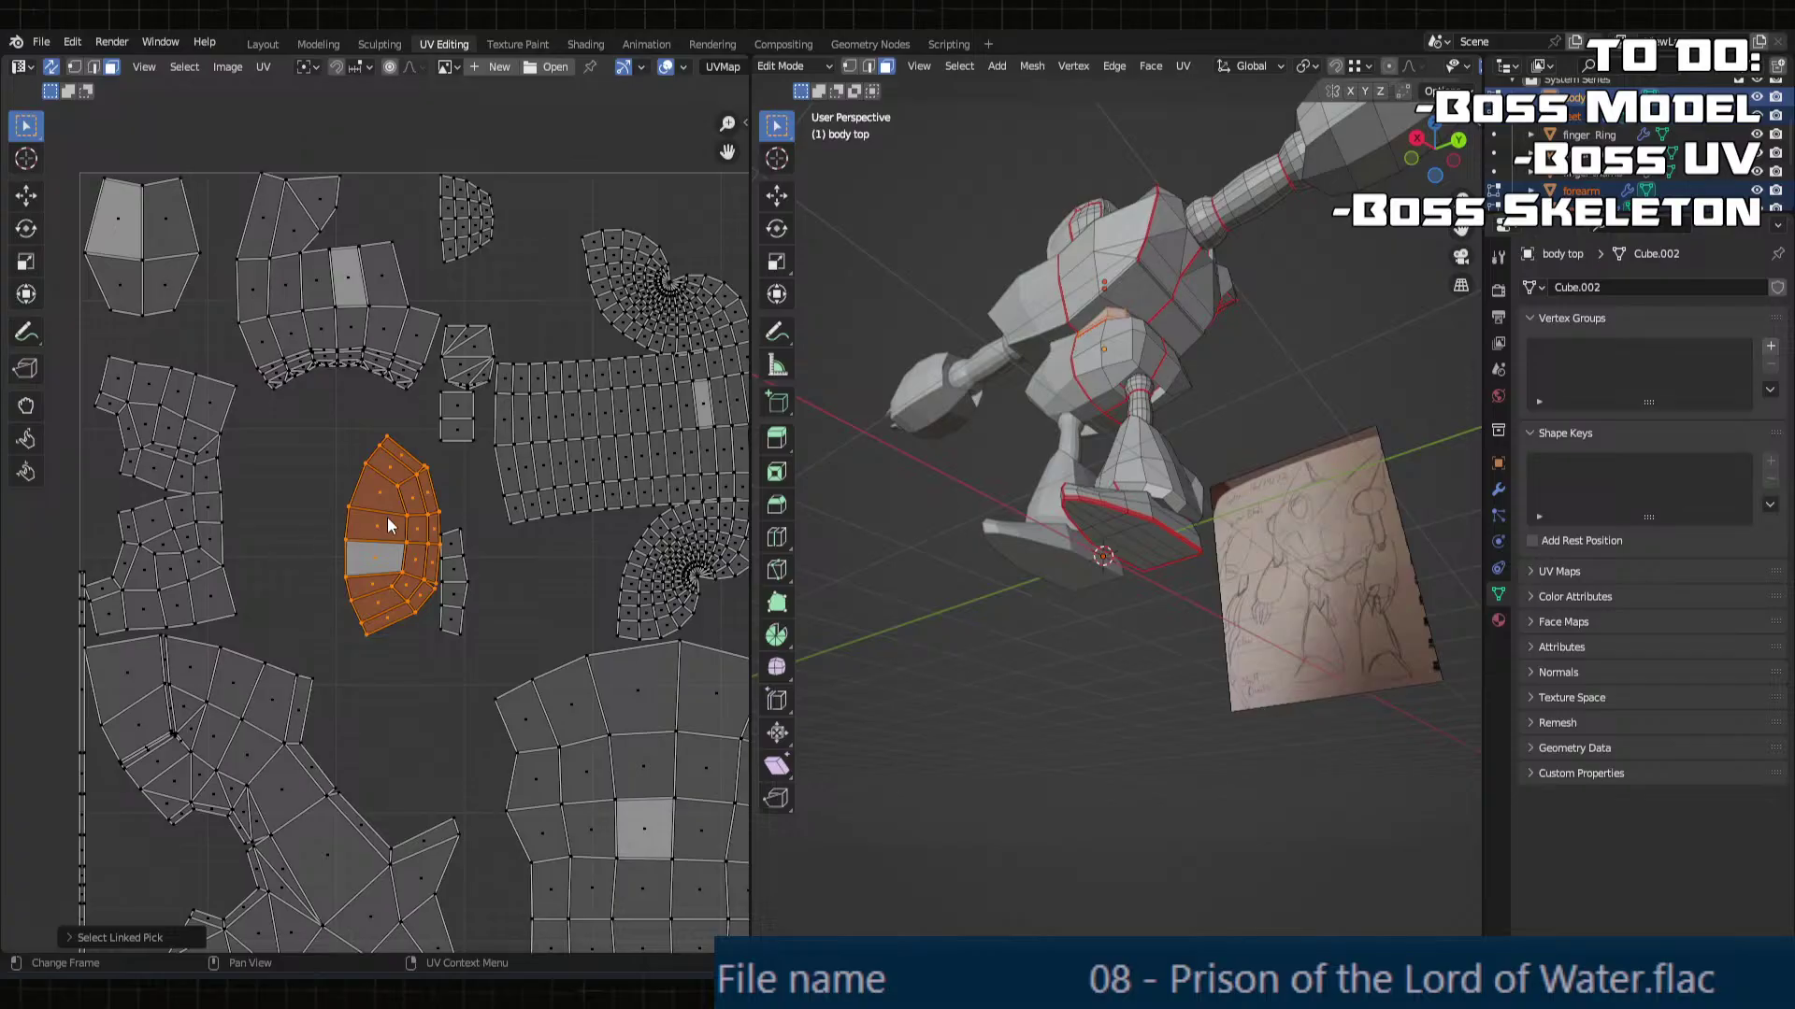
{"action": "middle_click_drag", "start_coordinate": [389, 526], "coordinate": [345, 632]}
{"action": "scroll", "coordinate": [333, 664], "scroll_direction": "down", "scroll_amount": 1}
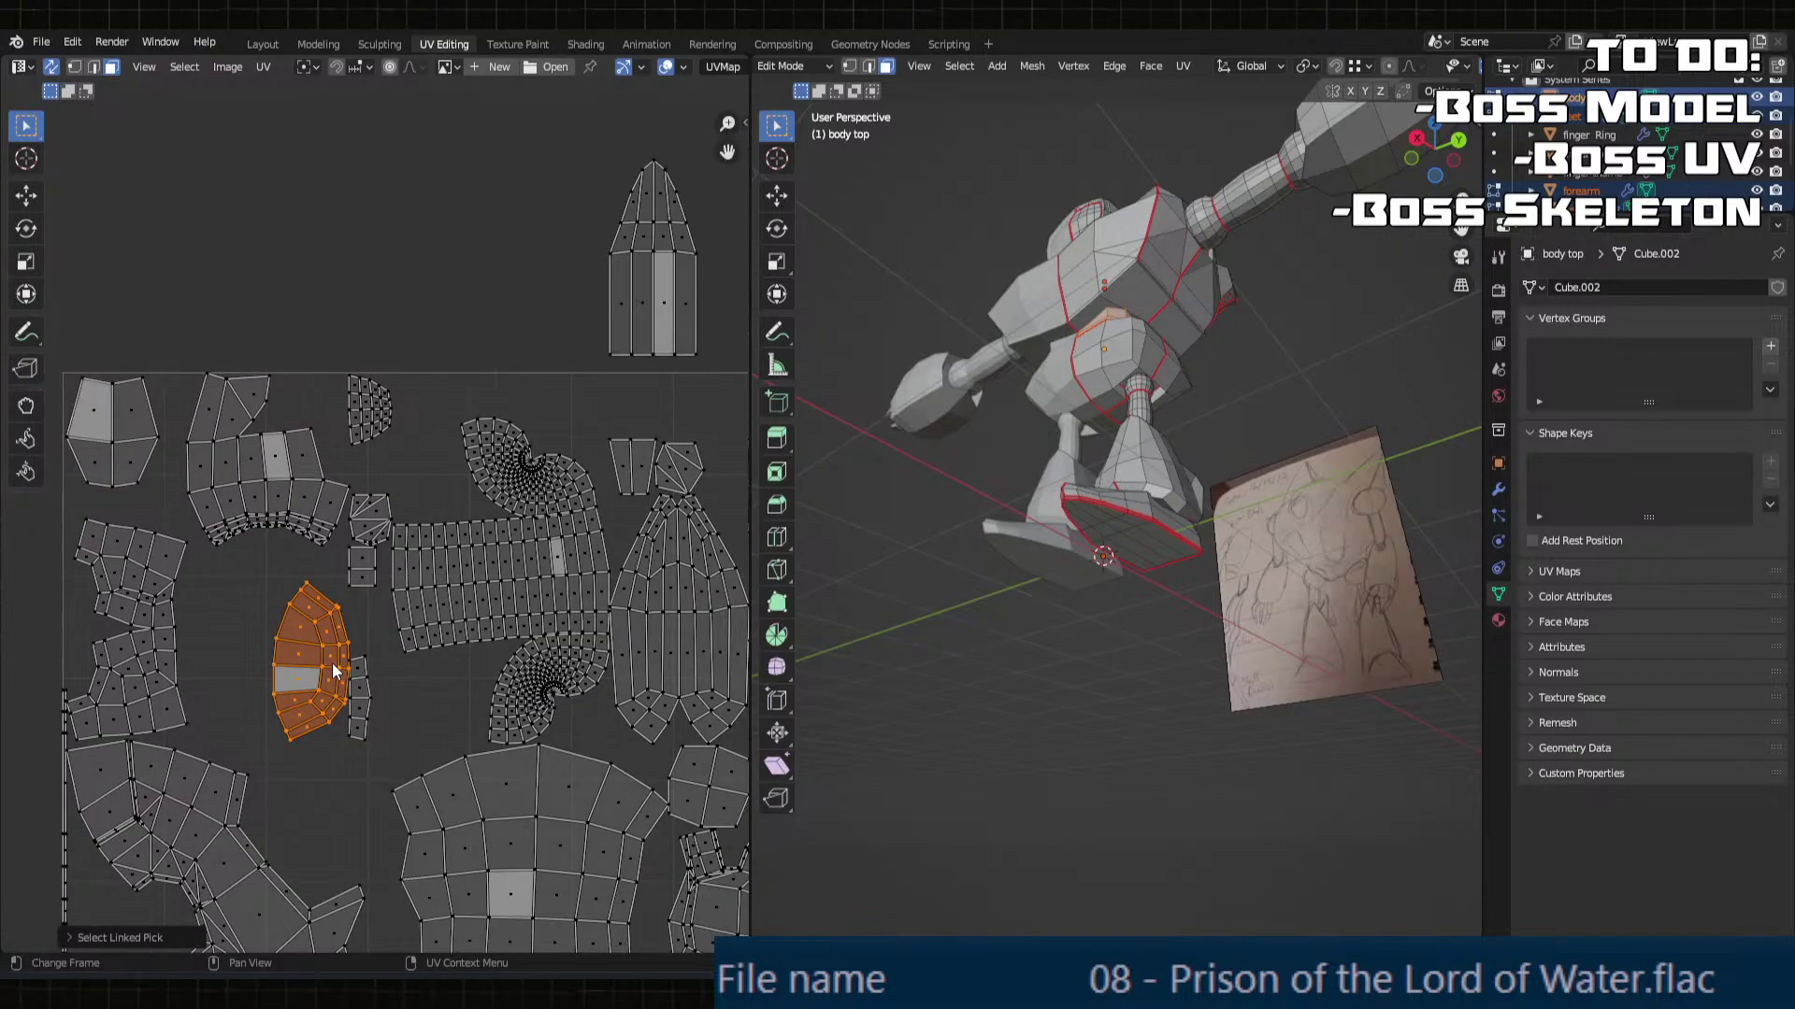
{"action": "scroll", "coordinate": [339, 655], "scroll_direction": "down", "scroll_amount": 2}
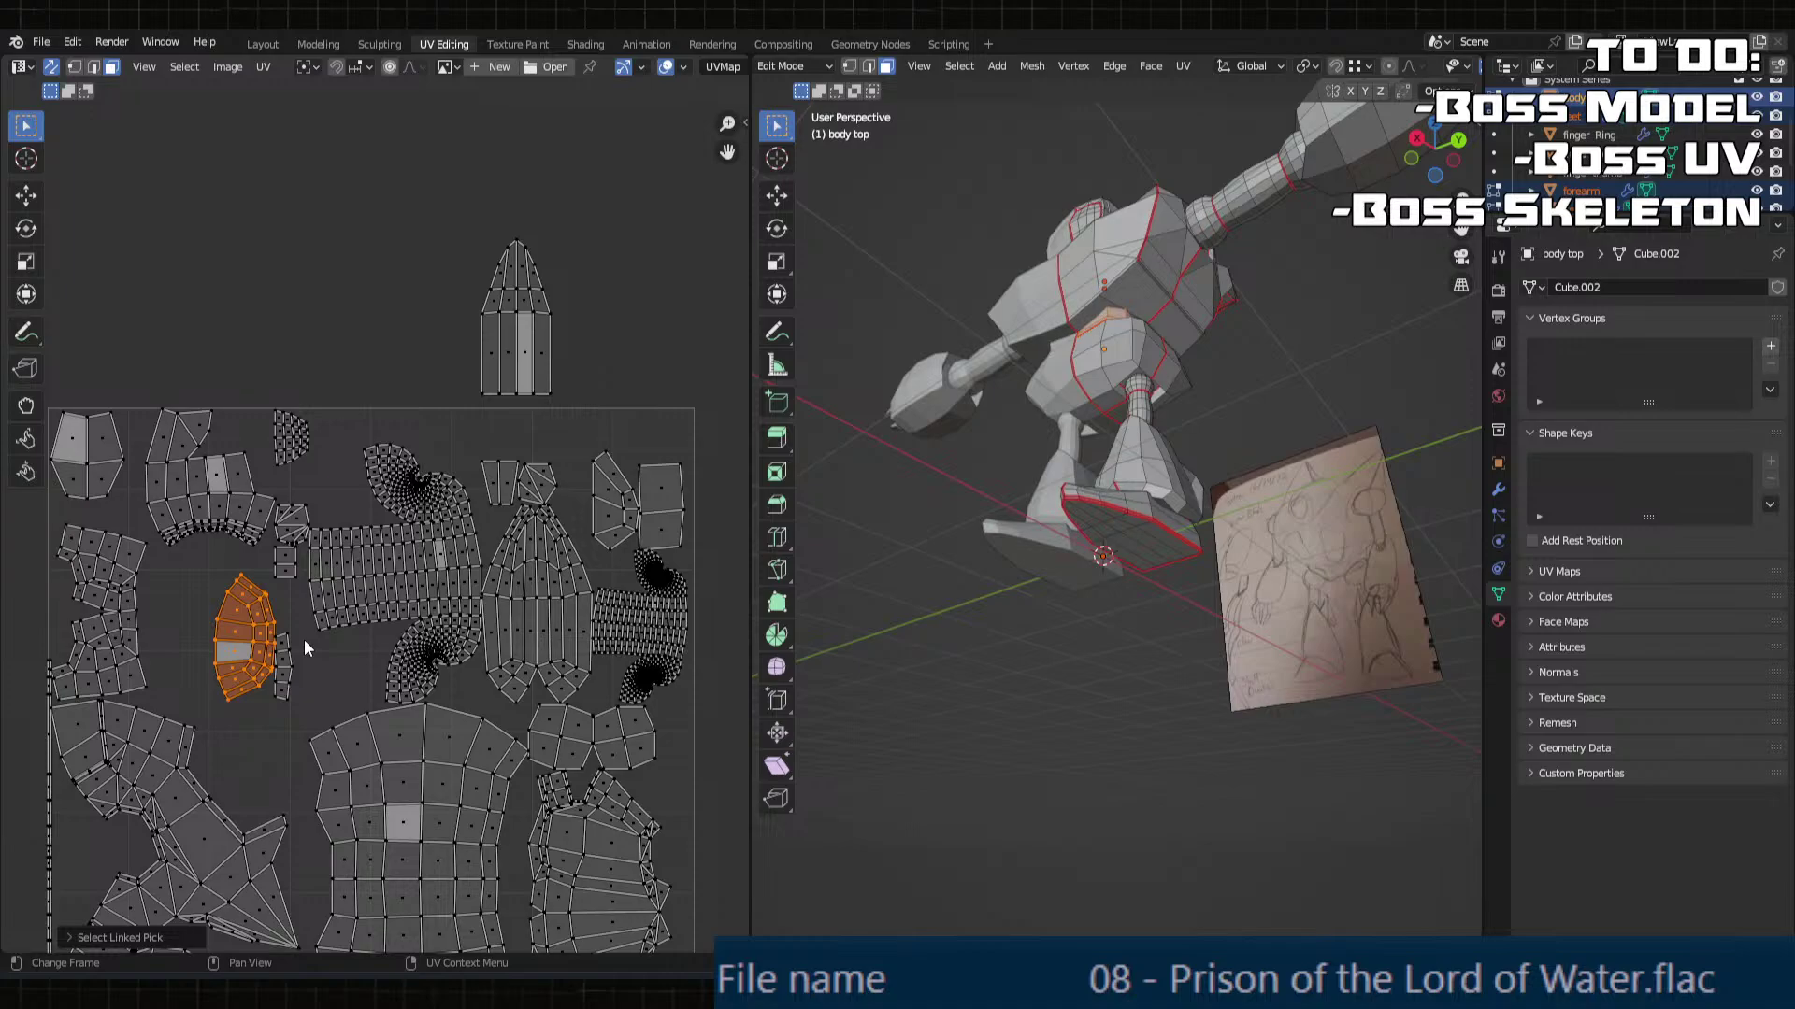
{"action": "key", "text": "g"}
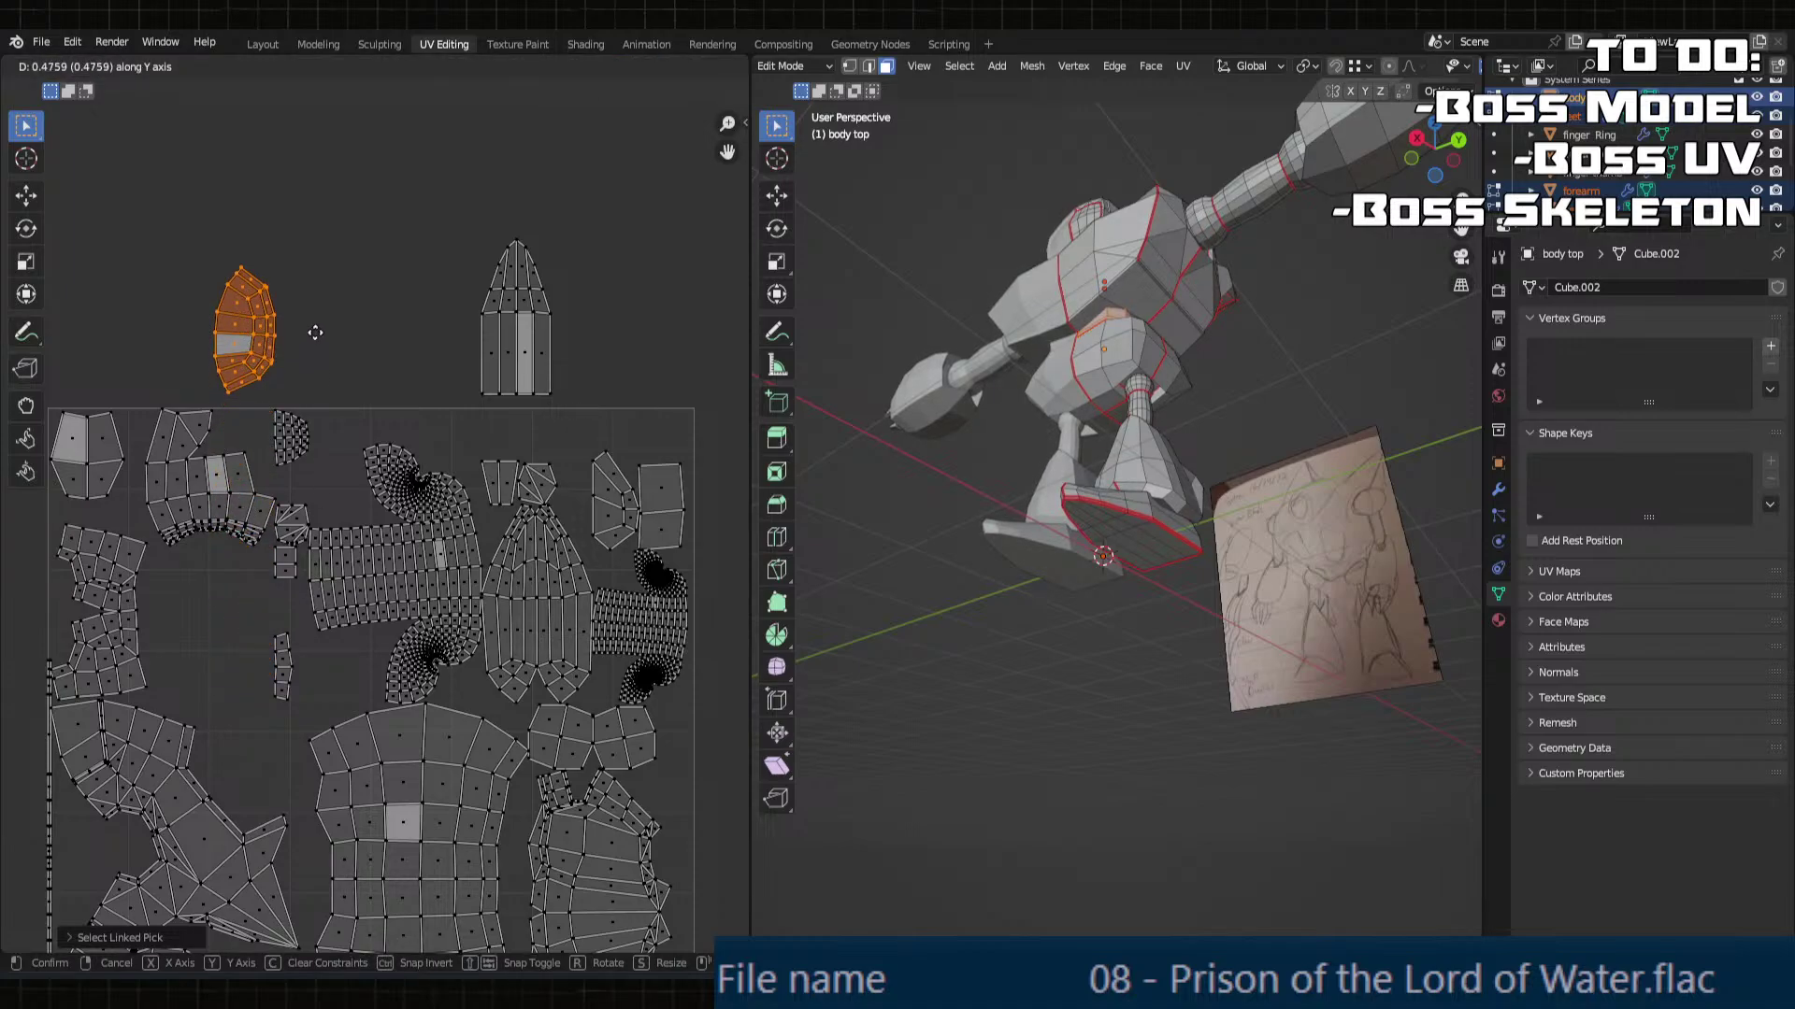
{"action": "left_click", "coordinate": [372, 413]}
{"action": "middle_click_drag", "start_coordinate": [372, 414], "coordinate": [473, 502]}
Step: Move the small two-face and hexagonal UV pieces along X and Y to a spot outside the square, above the half-oval island
{"action": "left_click", "coordinate": [424, 518]}
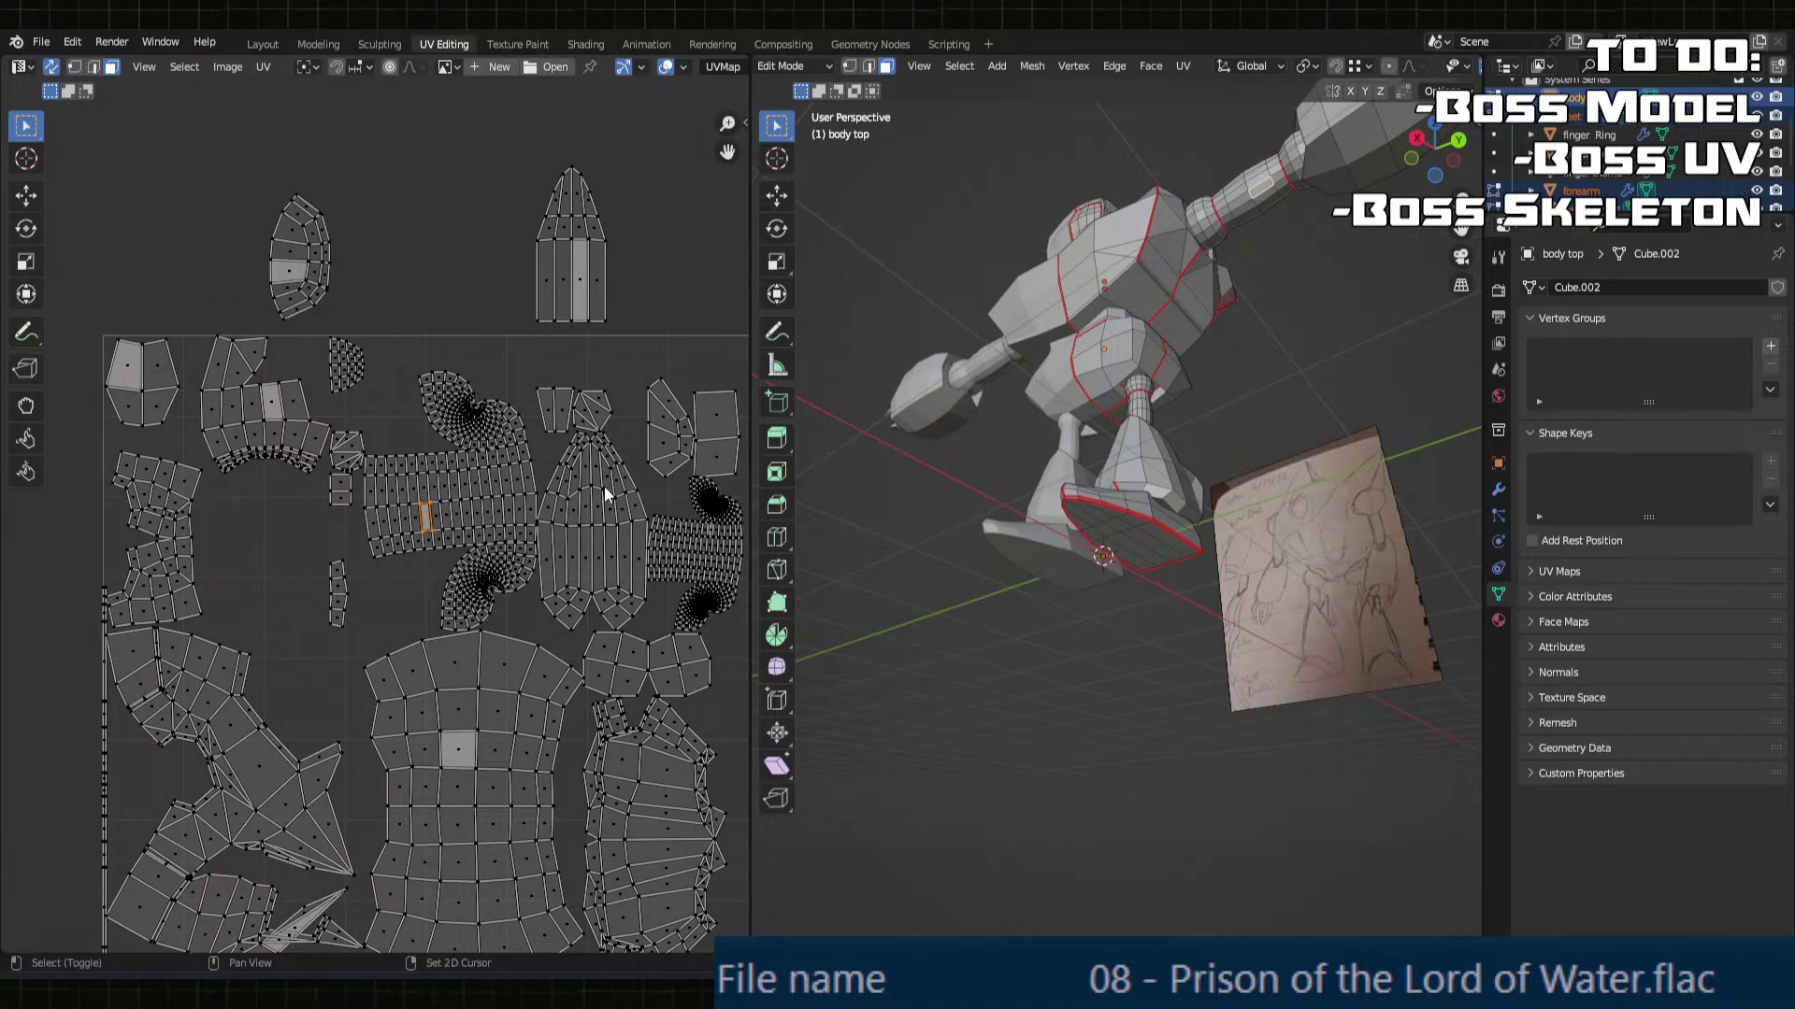
{"action": "scroll", "coordinate": [604, 486], "scroll_direction": "up", "scroll_amount": 1}
{"action": "middle_click_drag", "start_coordinate": [604, 486], "coordinate": [501, 455]}
{"action": "left_click", "coordinate": [253, 434]}
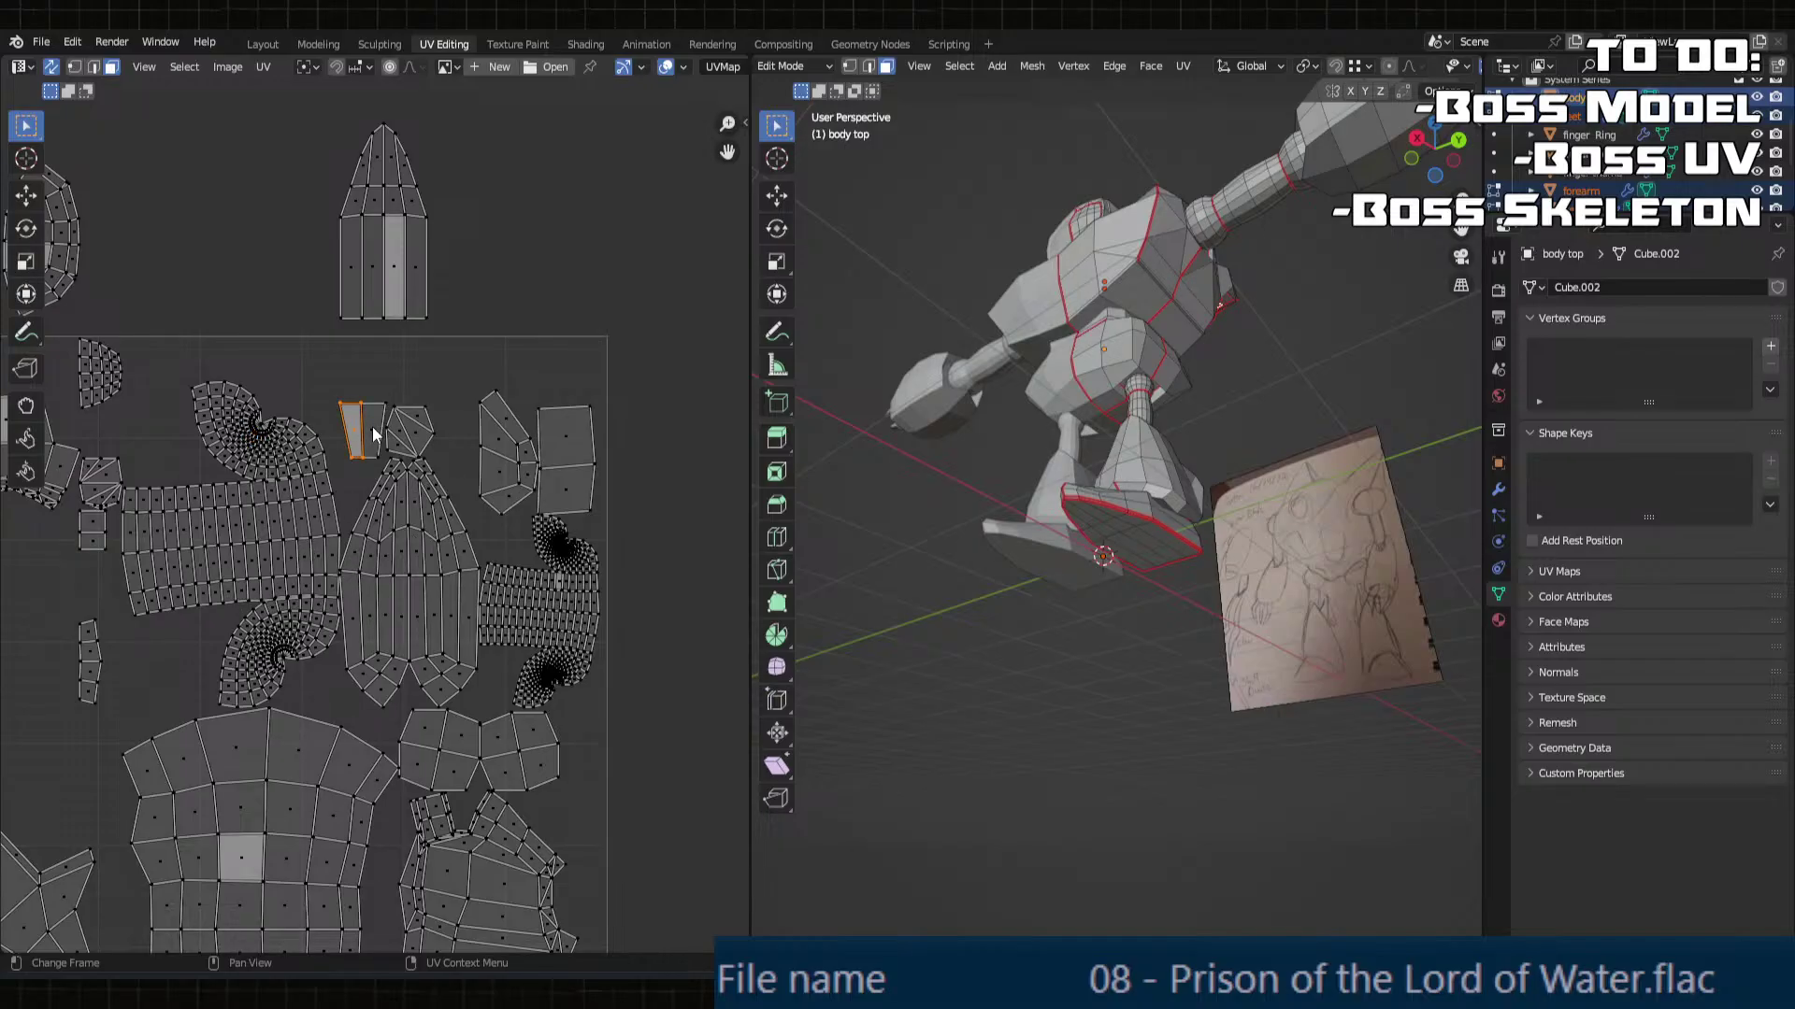
{"action": "key", "text": "l"}
{"action": "middle_click_drag", "start_coordinate": [486, 458], "coordinate": [773, 561]}
{"action": "key", "text": "g"}
{"action": "key", "text": "x"}
{"action": "left_click", "coordinate": [219, 606]}
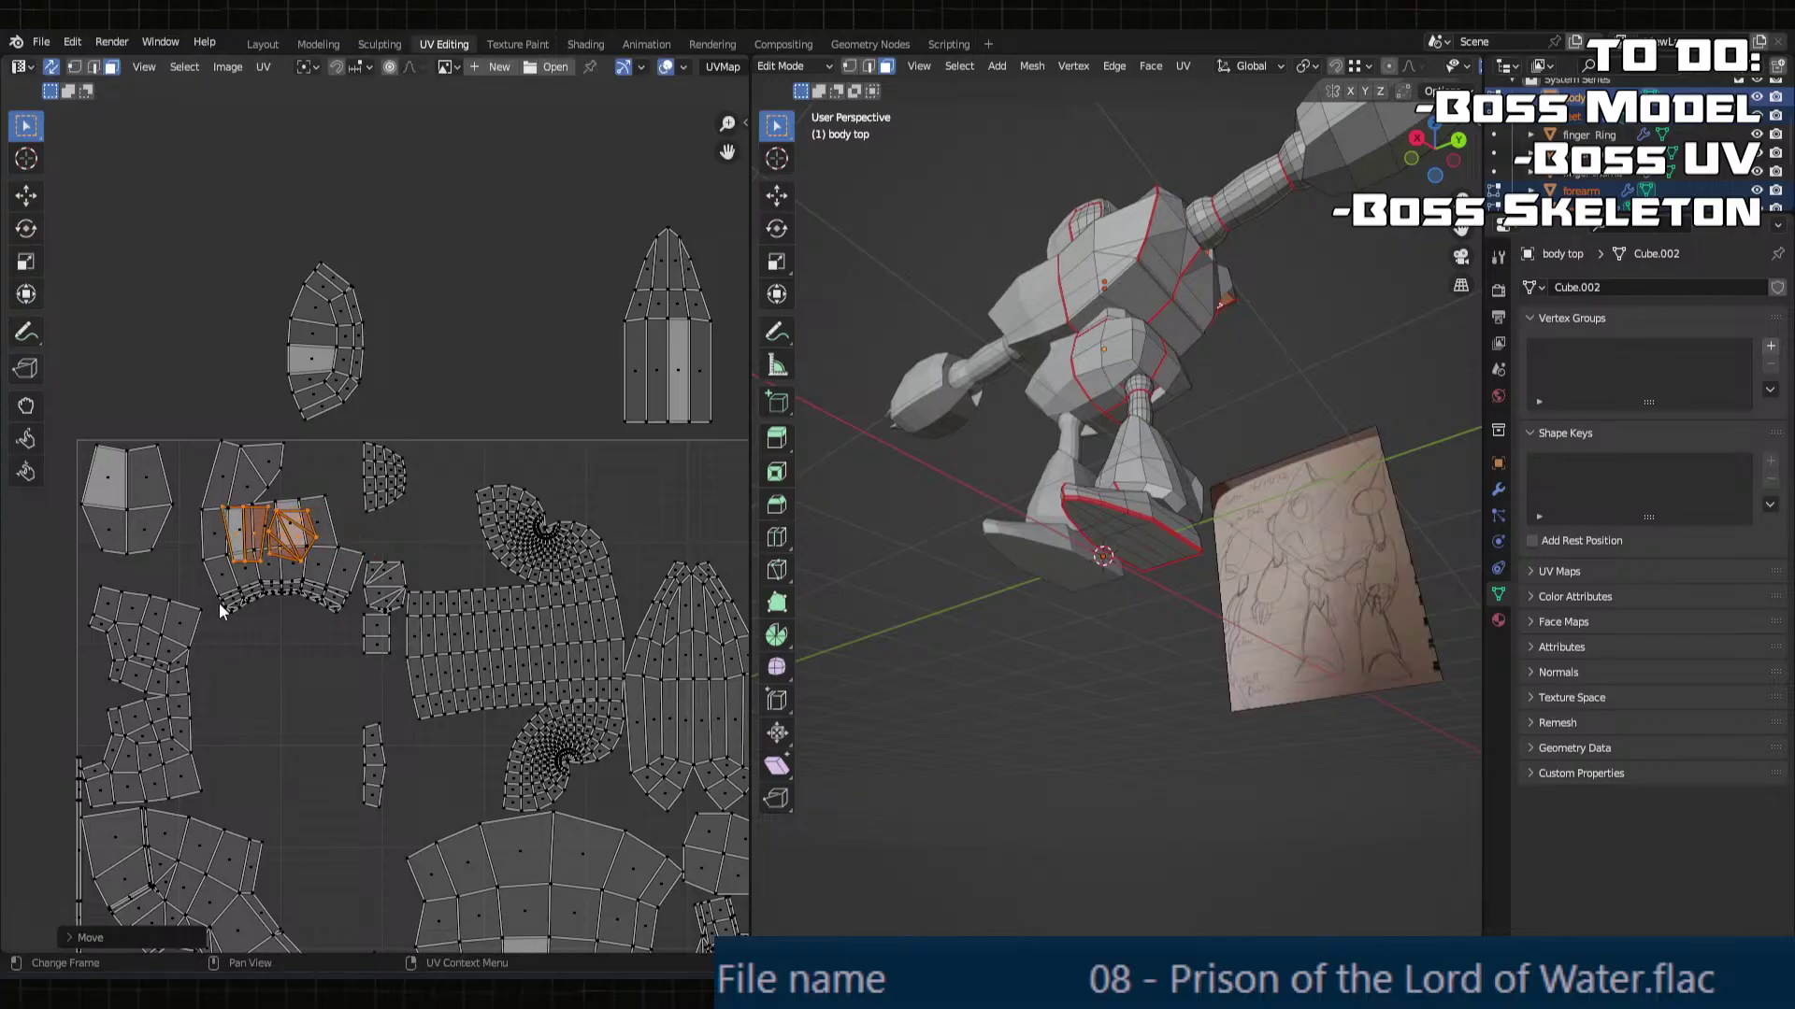
{"action": "key", "text": "g"}
{"action": "key", "text": "y"}
{"action": "left_click", "coordinate": [204, 310]}
Step: Select the arched head UV island and move it down along Y into the free space beside the jagged island
{"action": "left_click", "coordinate": [265, 517]}
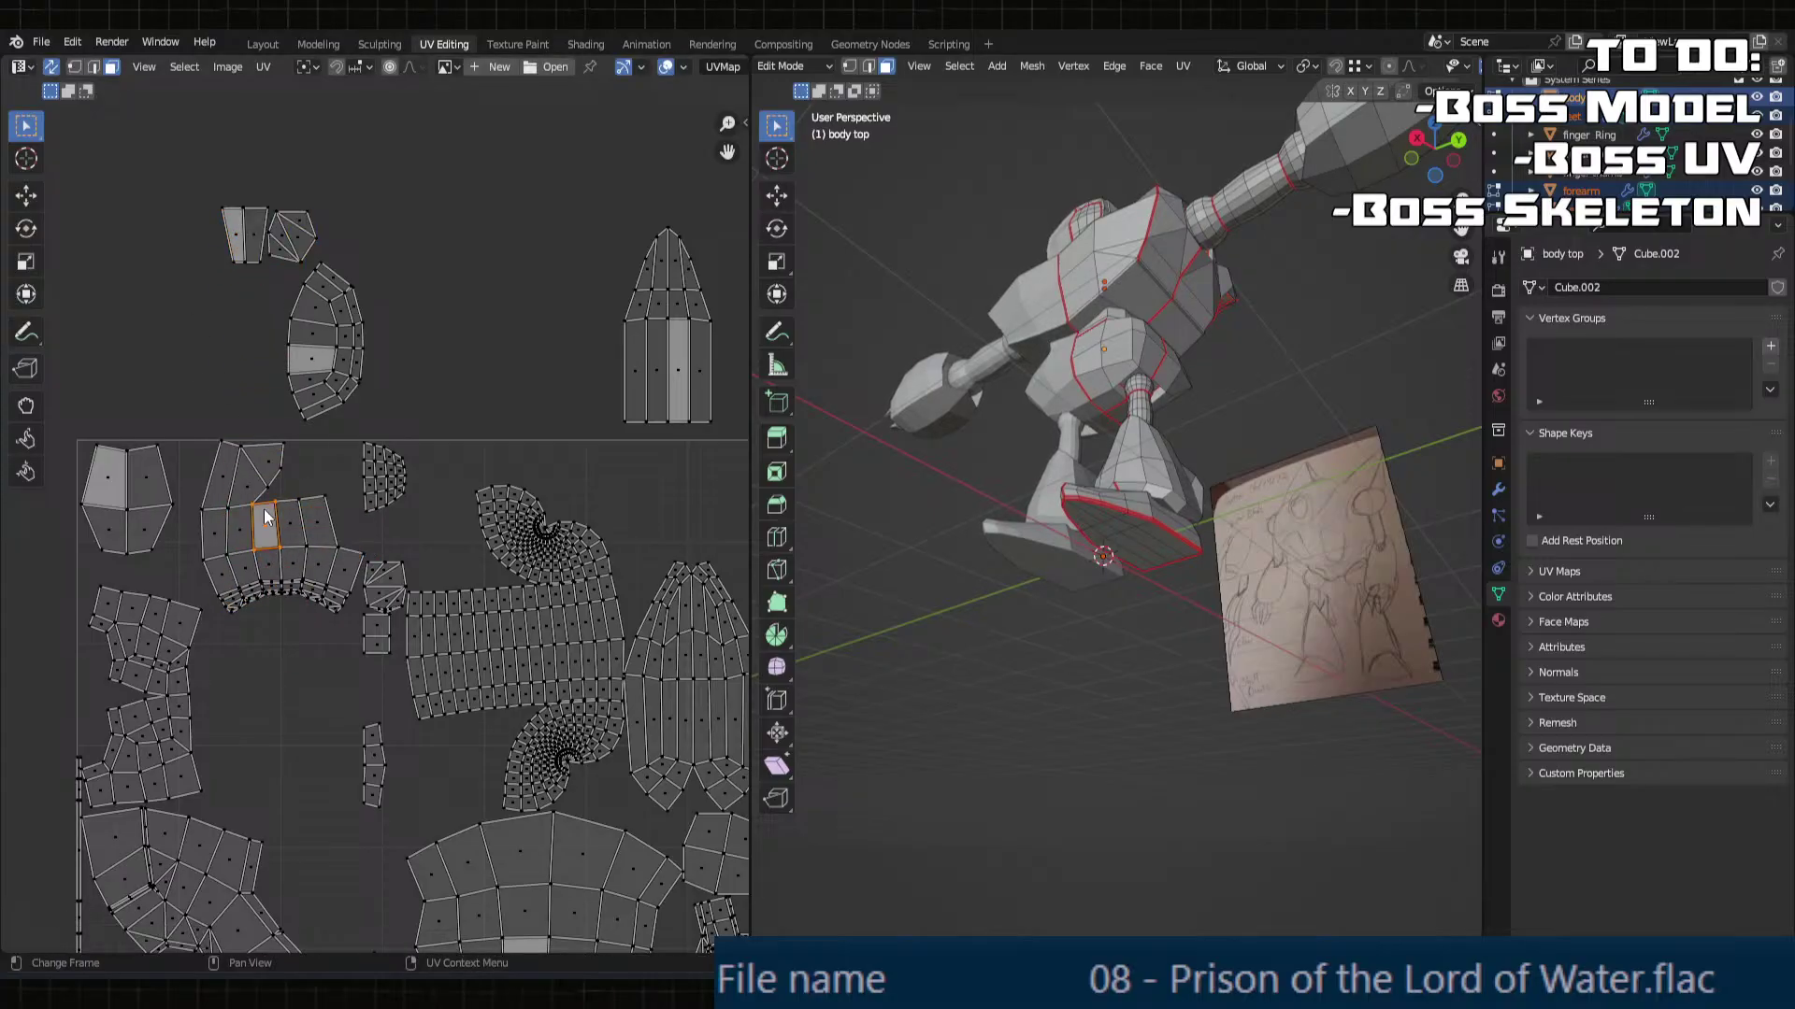
{"action": "key", "text": "l"}
{"action": "middle_click_drag", "start_coordinate": [269, 572], "coordinate": [286, 411]}
{"action": "key", "text": "g"}
{"action": "key", "text": "y"}
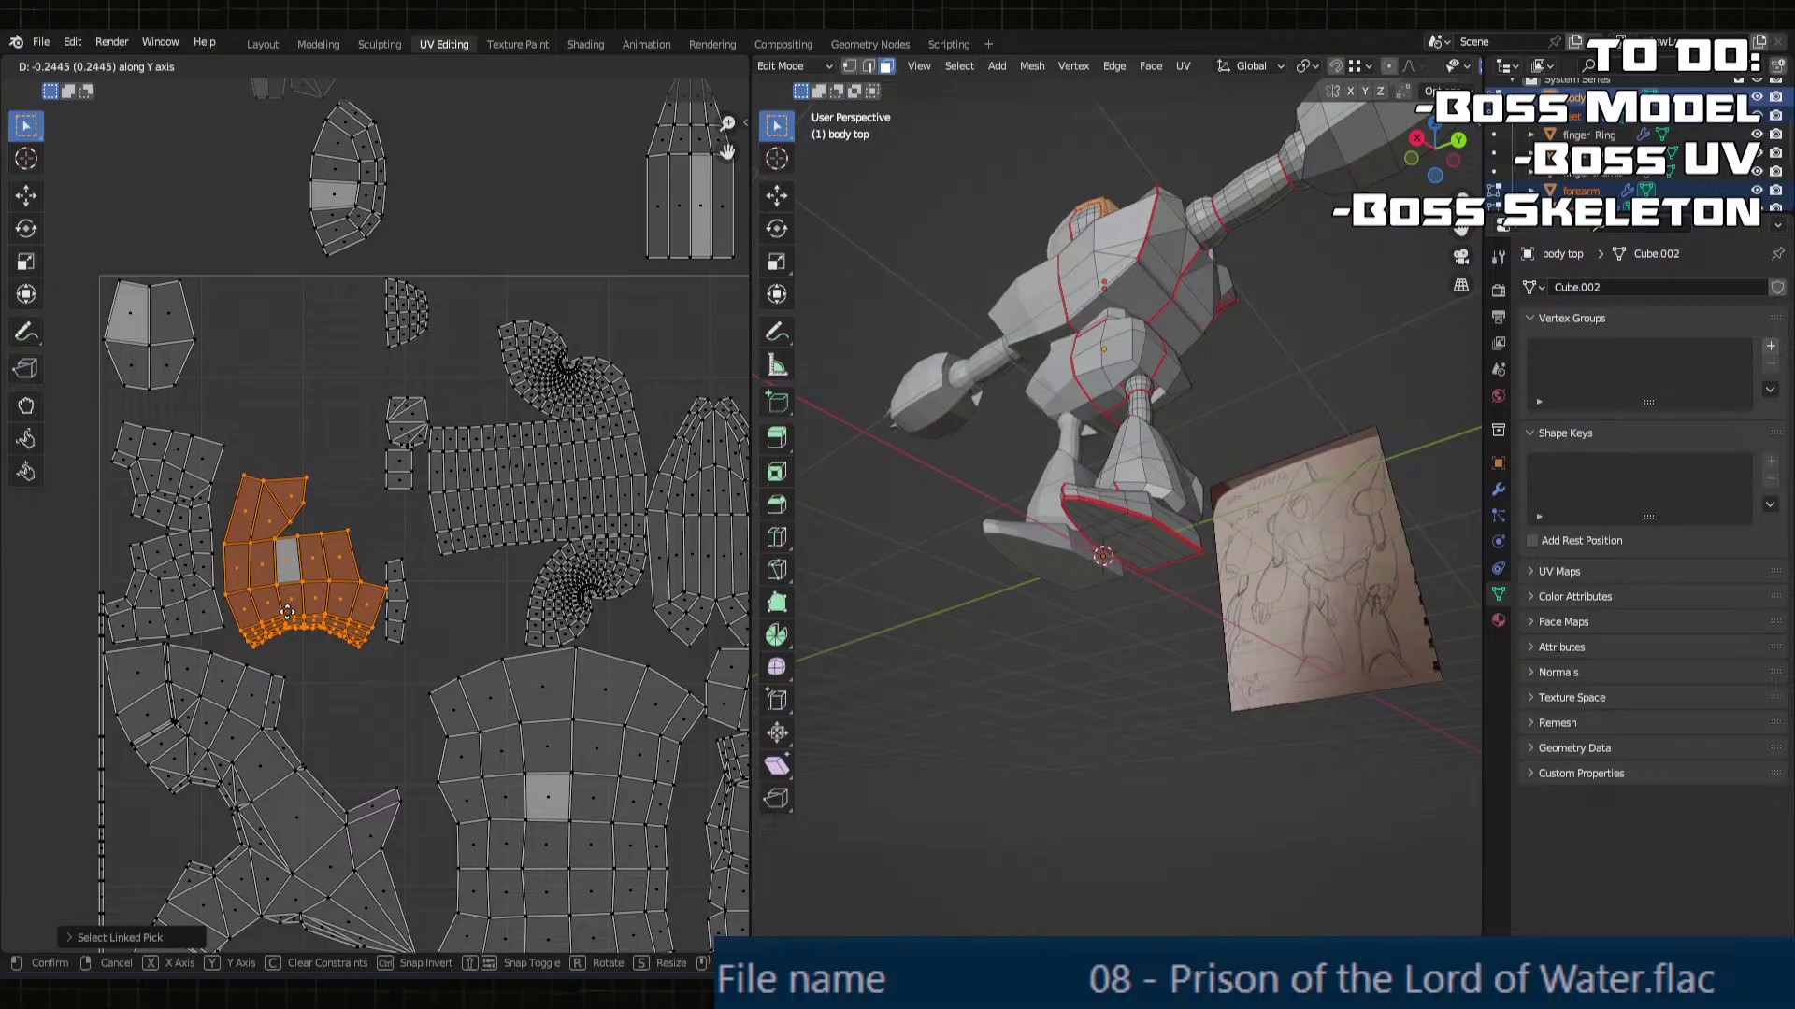
{"action": "left_click", "coordinate": [287, 617]}
Step: Move the small curved UV island beside the rectangular two-face island along X and Y to sit next to the four-face island
{"action": "scroll", "coordinate": [433, 628], "scroll_direction": "down", "scroll_amount": 2, "text": "shift"}
{"action": "middle_click_drag", "start_coordinate": [432, 628], "coordinate": [269, 648]}
{"action": "scroll", "coordinate": [234, 632], "scroll_direction": "down", "scroll_amount": 2}
{"action": "scroll", "coordinate": [234, 632], "scroll_direction": "up", "scroll_amount": 3}
{"action": "left_click", "coordinate": [643, 400]}
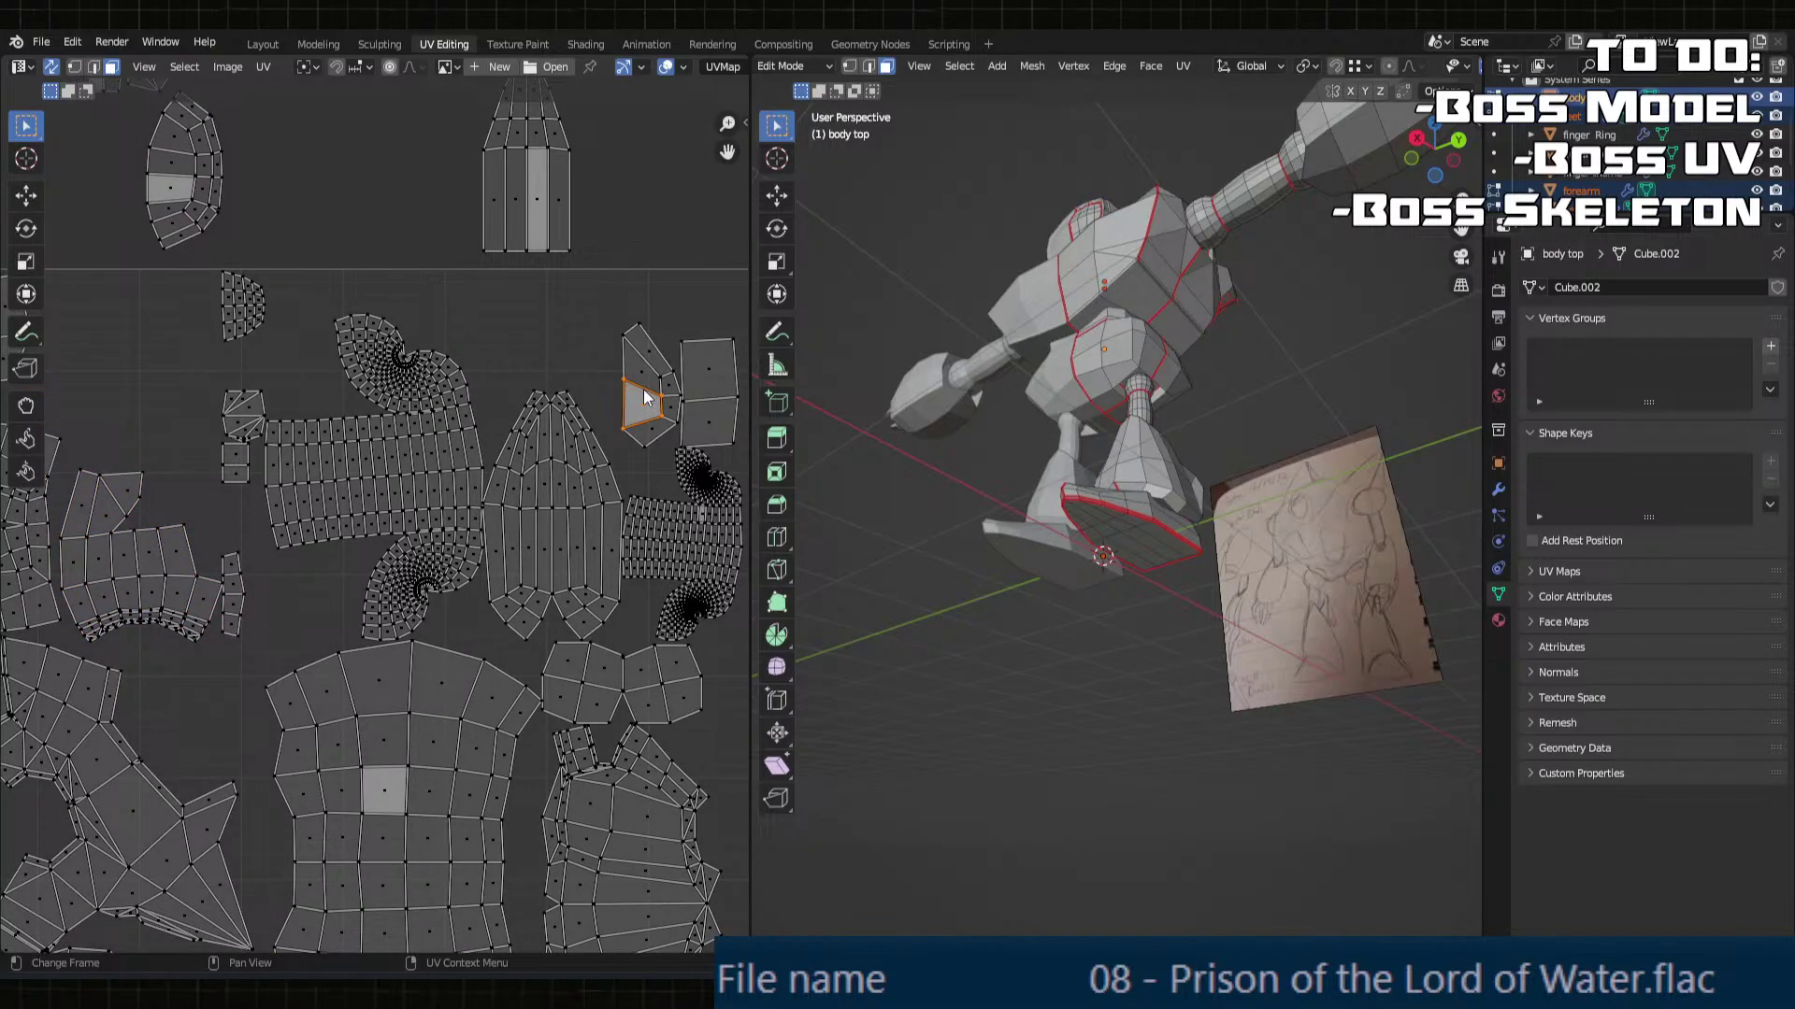
{"action": "key", "text": "l"}
{"action": "scroll", "coordinate": [1092, 452], "scroll_direction": "up", "scroll_amount": 8}
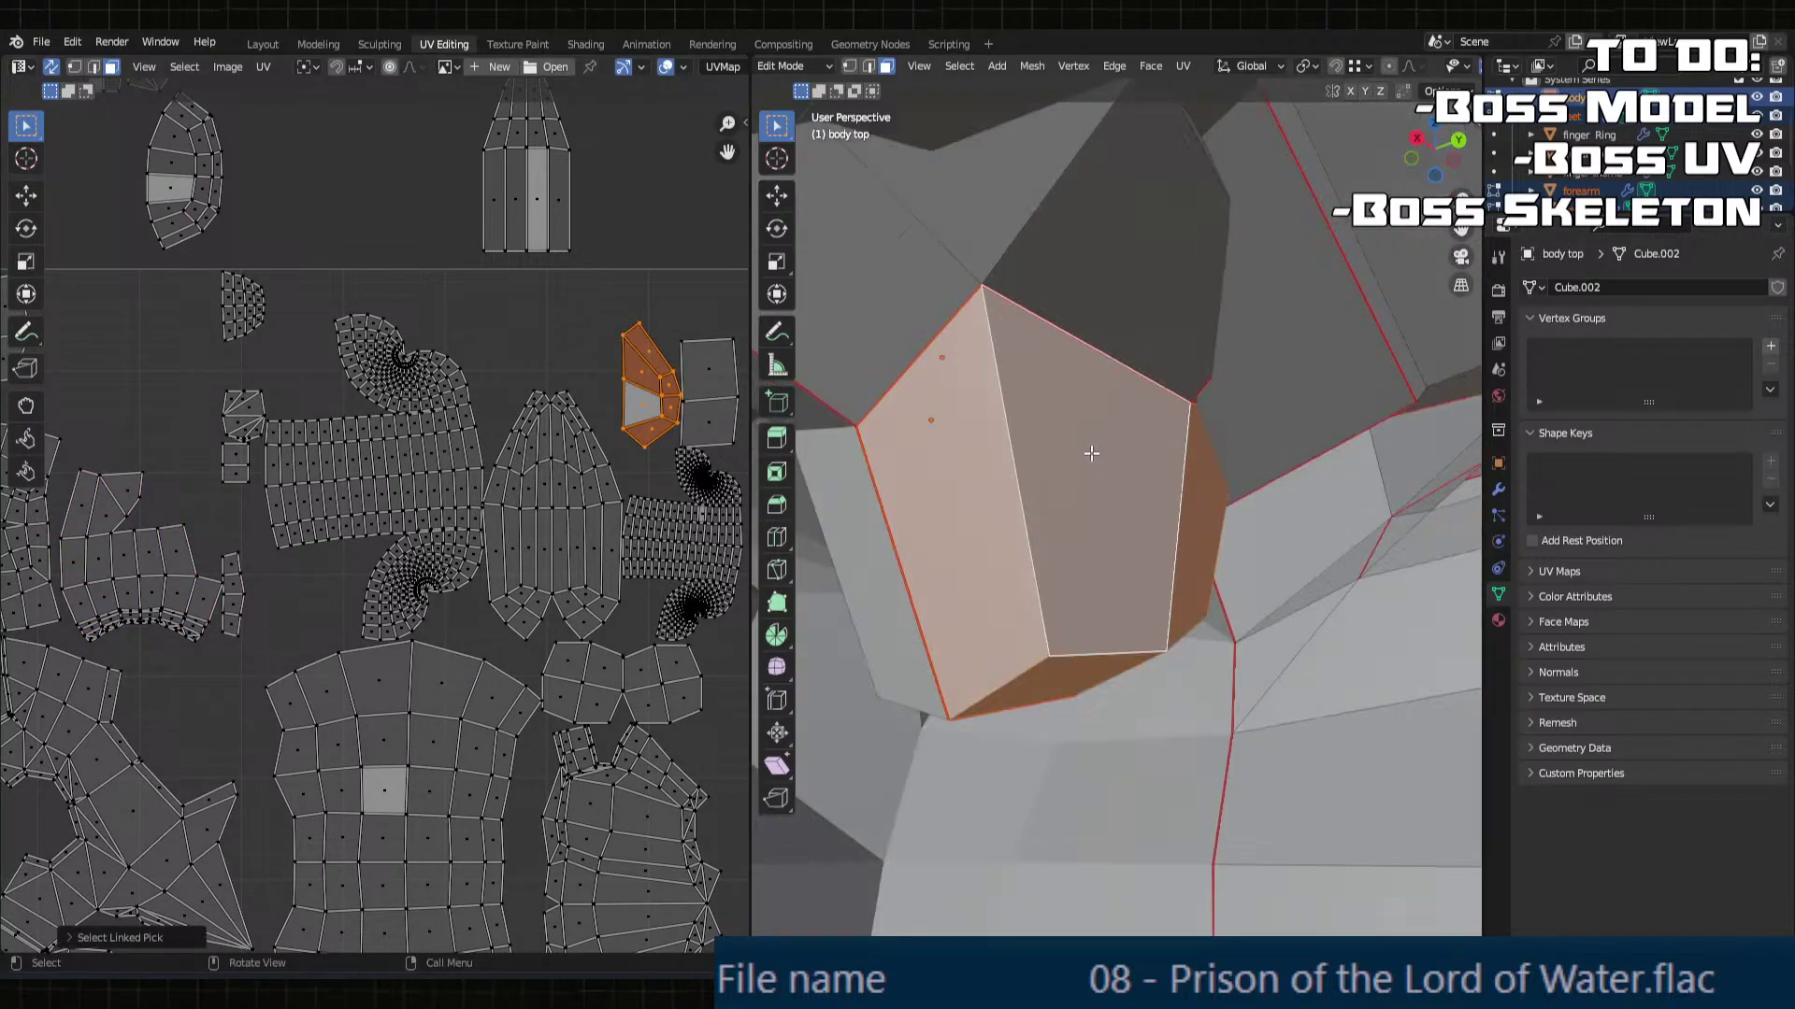
{"action": "middle_click_drag", "start_coordinate": [516, 475], "coordinate": [534, 578]}
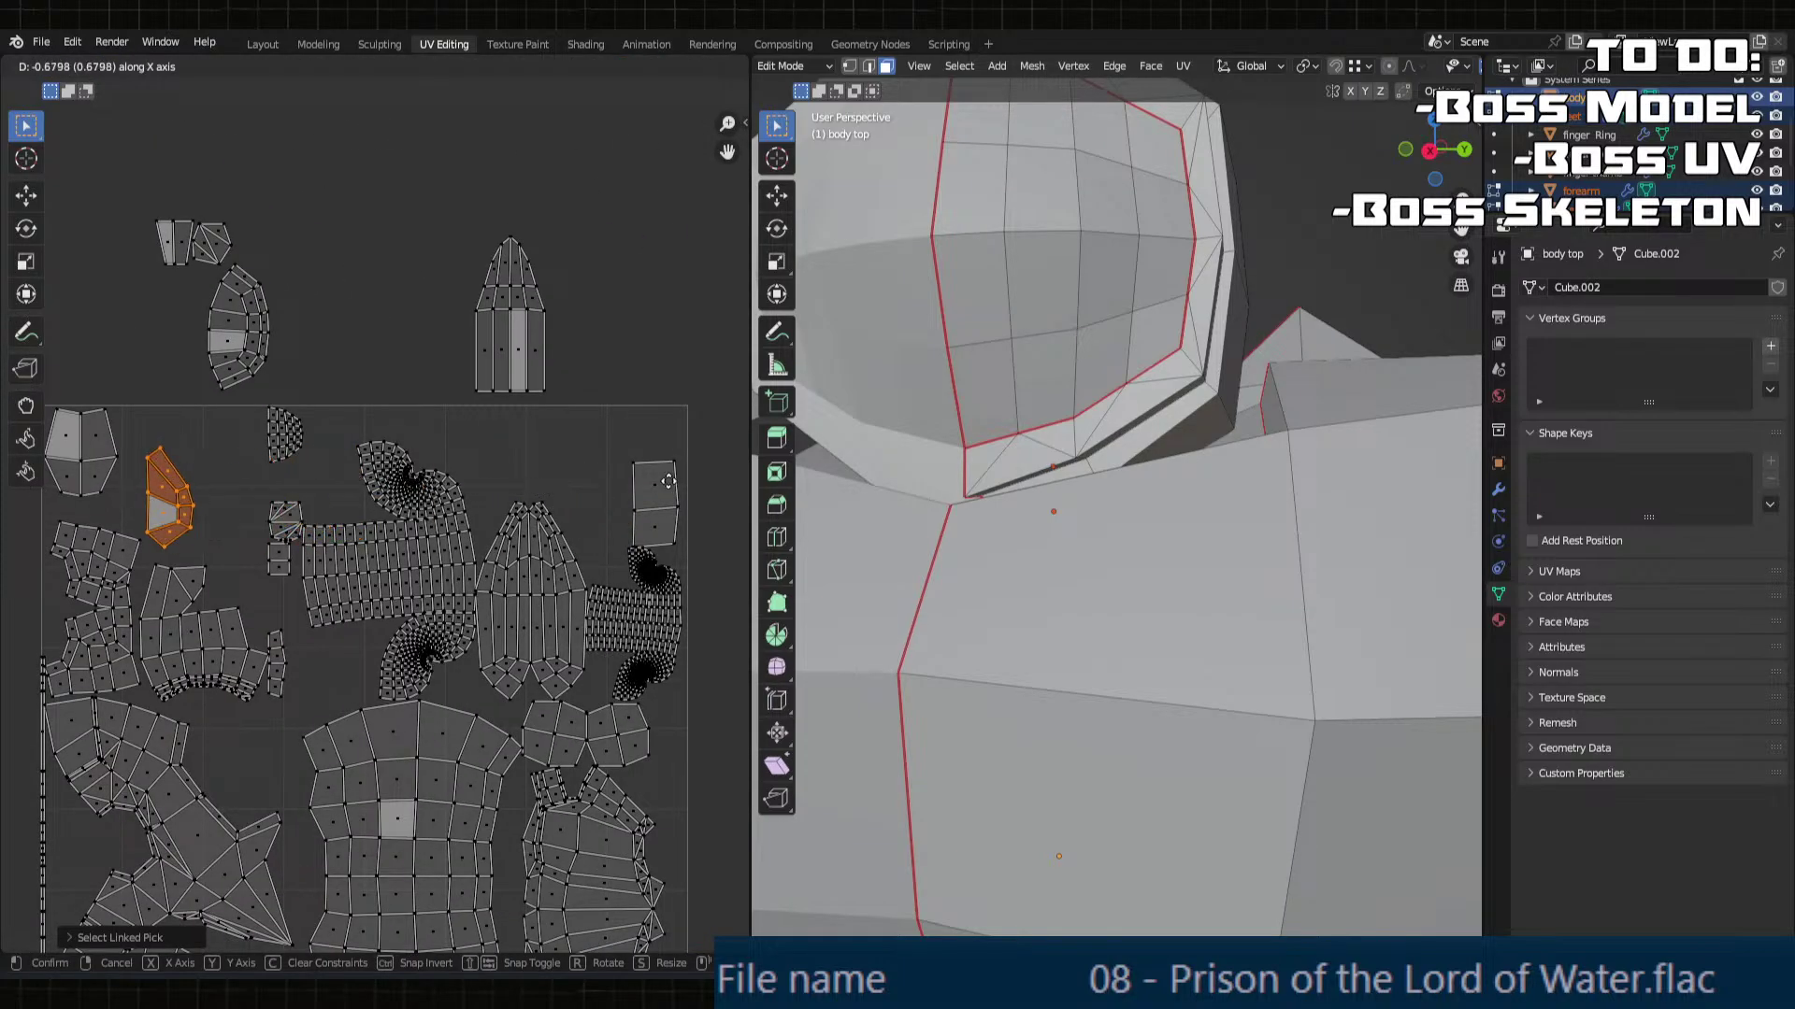
{"action": "left_click", "coordinate": [650, 474]}
{"action": "key", "text": "g"}
{"action": "key", "text": "y"}
{"action": "left_click", "coordinate": [644, 449]}
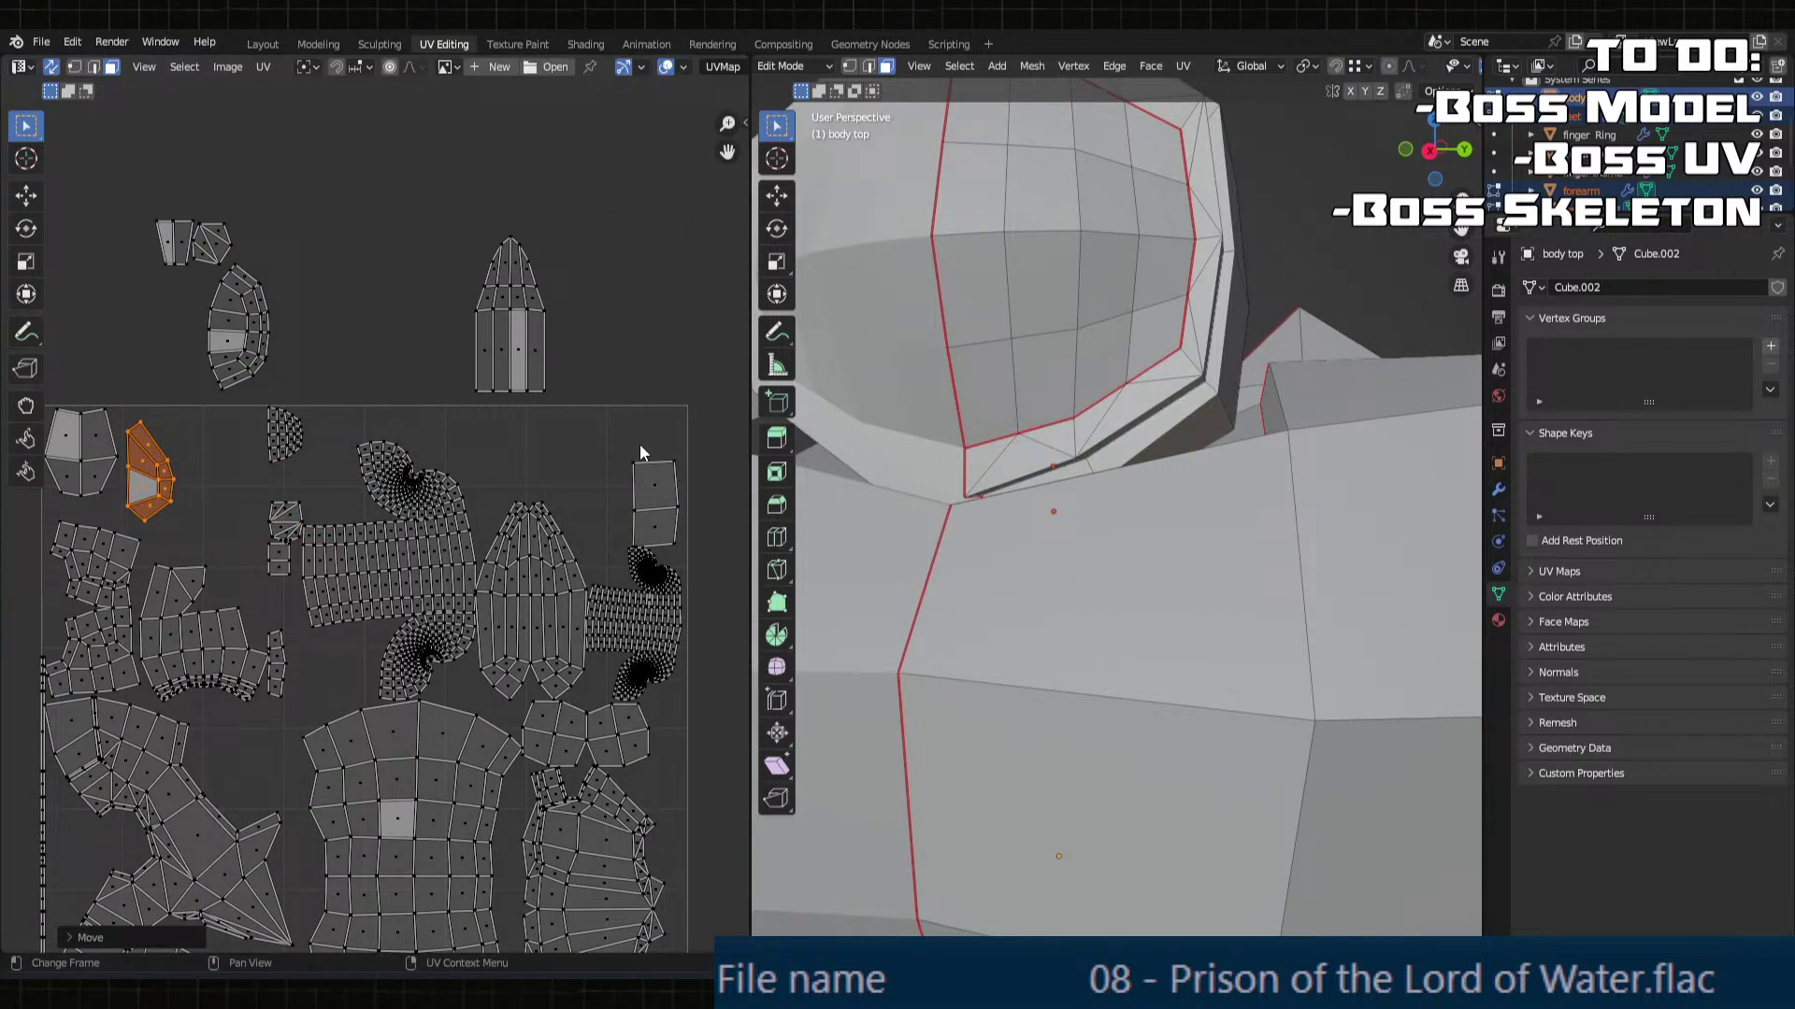
Step: Move the half-oval UV island along Y and X back into the UV square, into the gap beneath the arched head island
{"action": "left_click", "coordinate": [215, 346]}
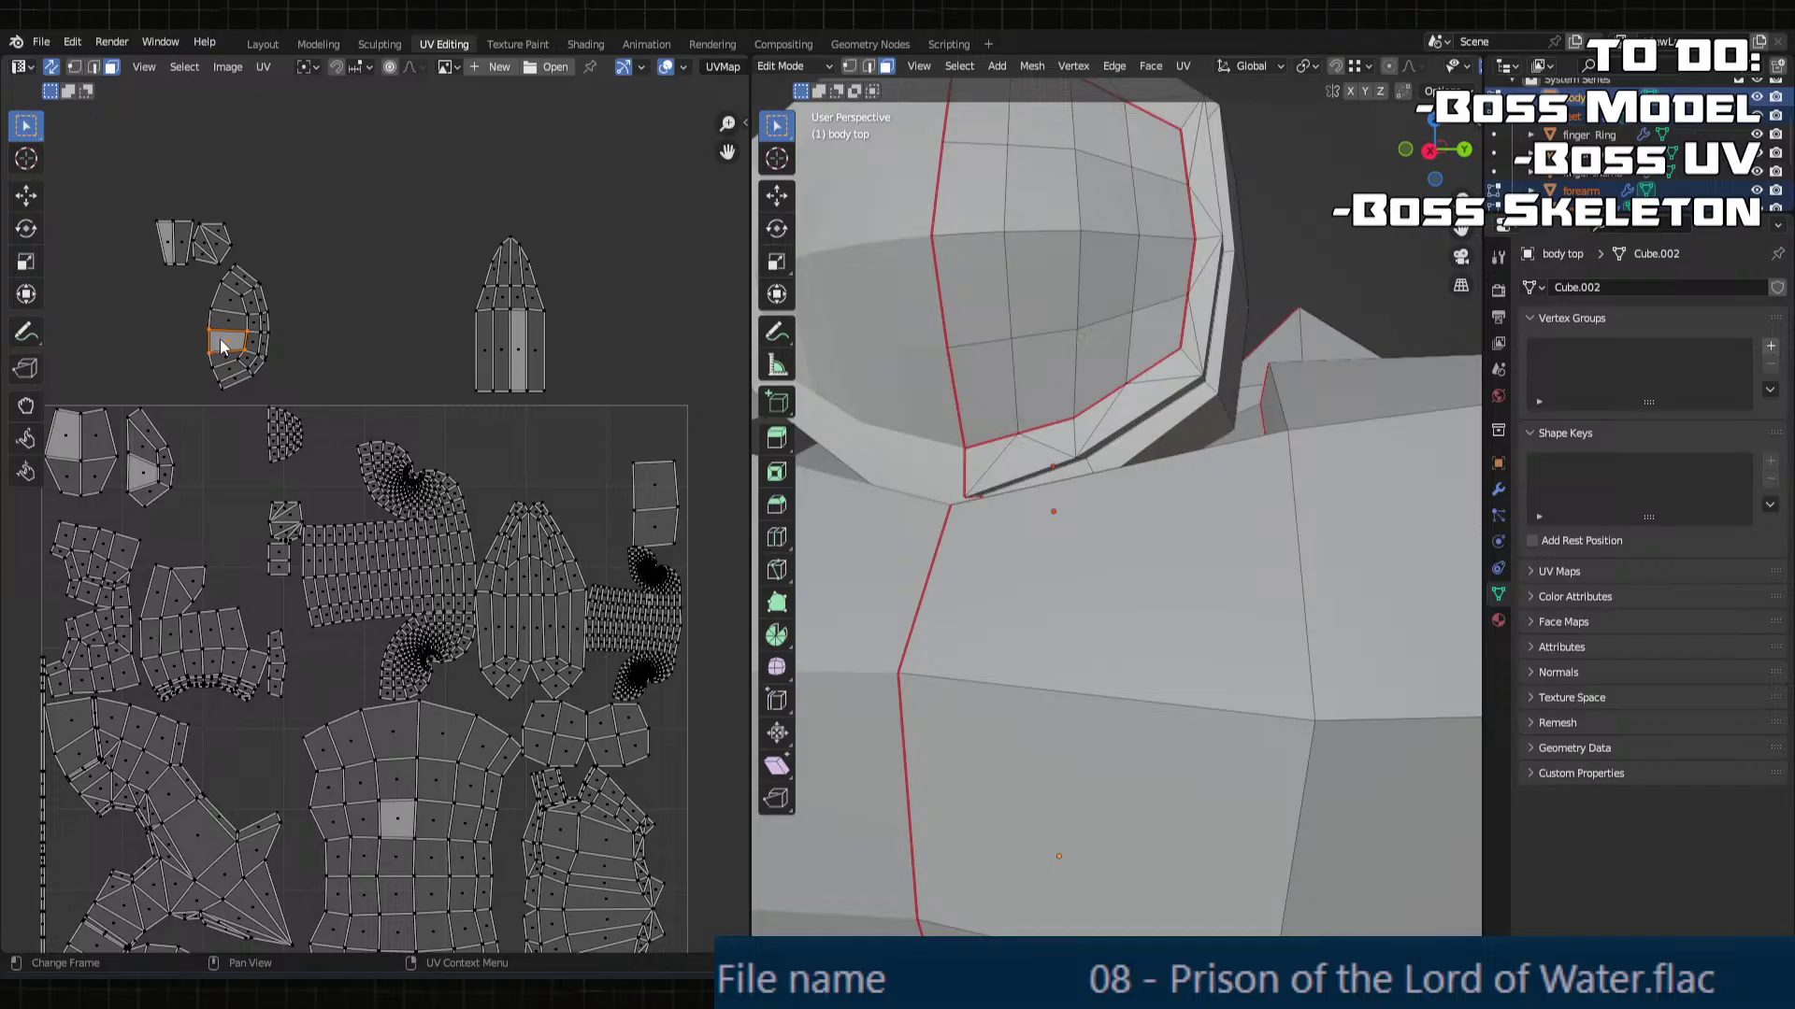
{"action": "key", "text": "l"}
{"action": "key", "text": "g"}
{"action": "key", "text": "y"}
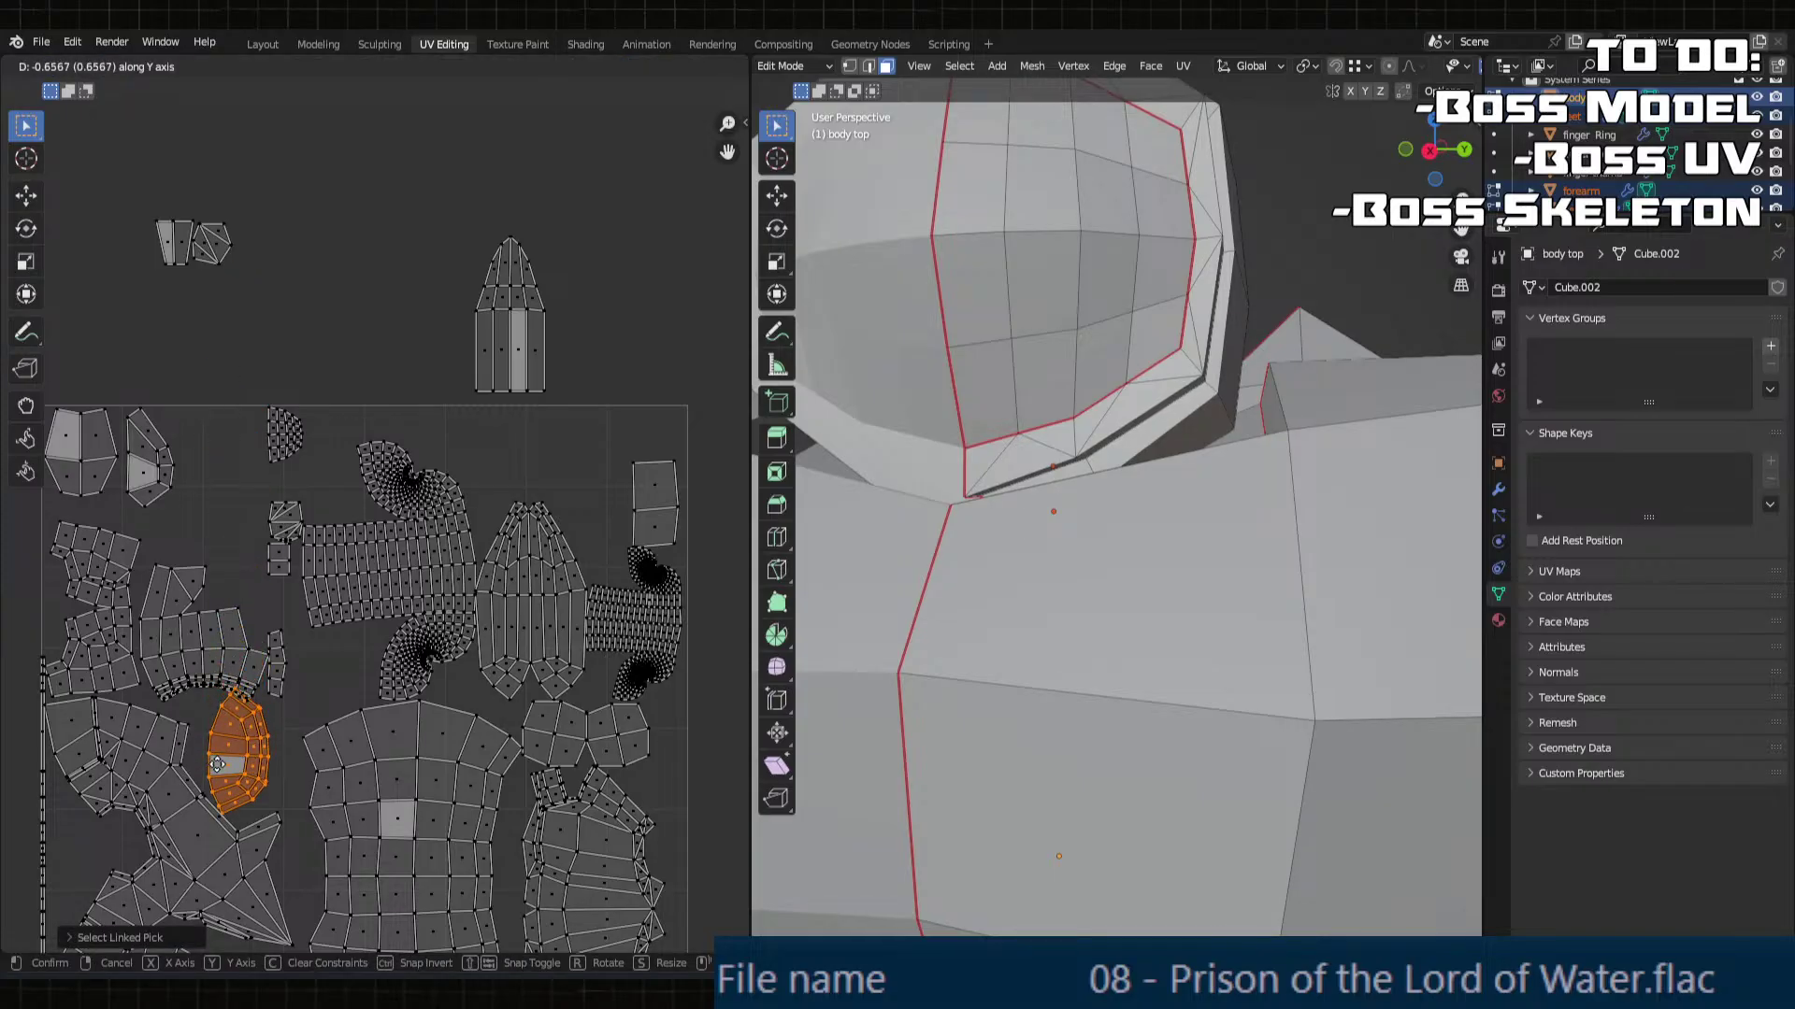
{"action": "left_click", "coordinate": [224, 771]}
{"action": "middle_click_drag", "start_coordinate": [224, 771], "coordinate": [439, 561]}
{"action": "scroll", "coordinate": [331, 650], "scroll_direction": "up", "scroll_amount": 4}
{"action": "key", "text": "g"}
{"action": "key", "text": "x"}
{"action": "left_click", "coordinate": [498, 594]}
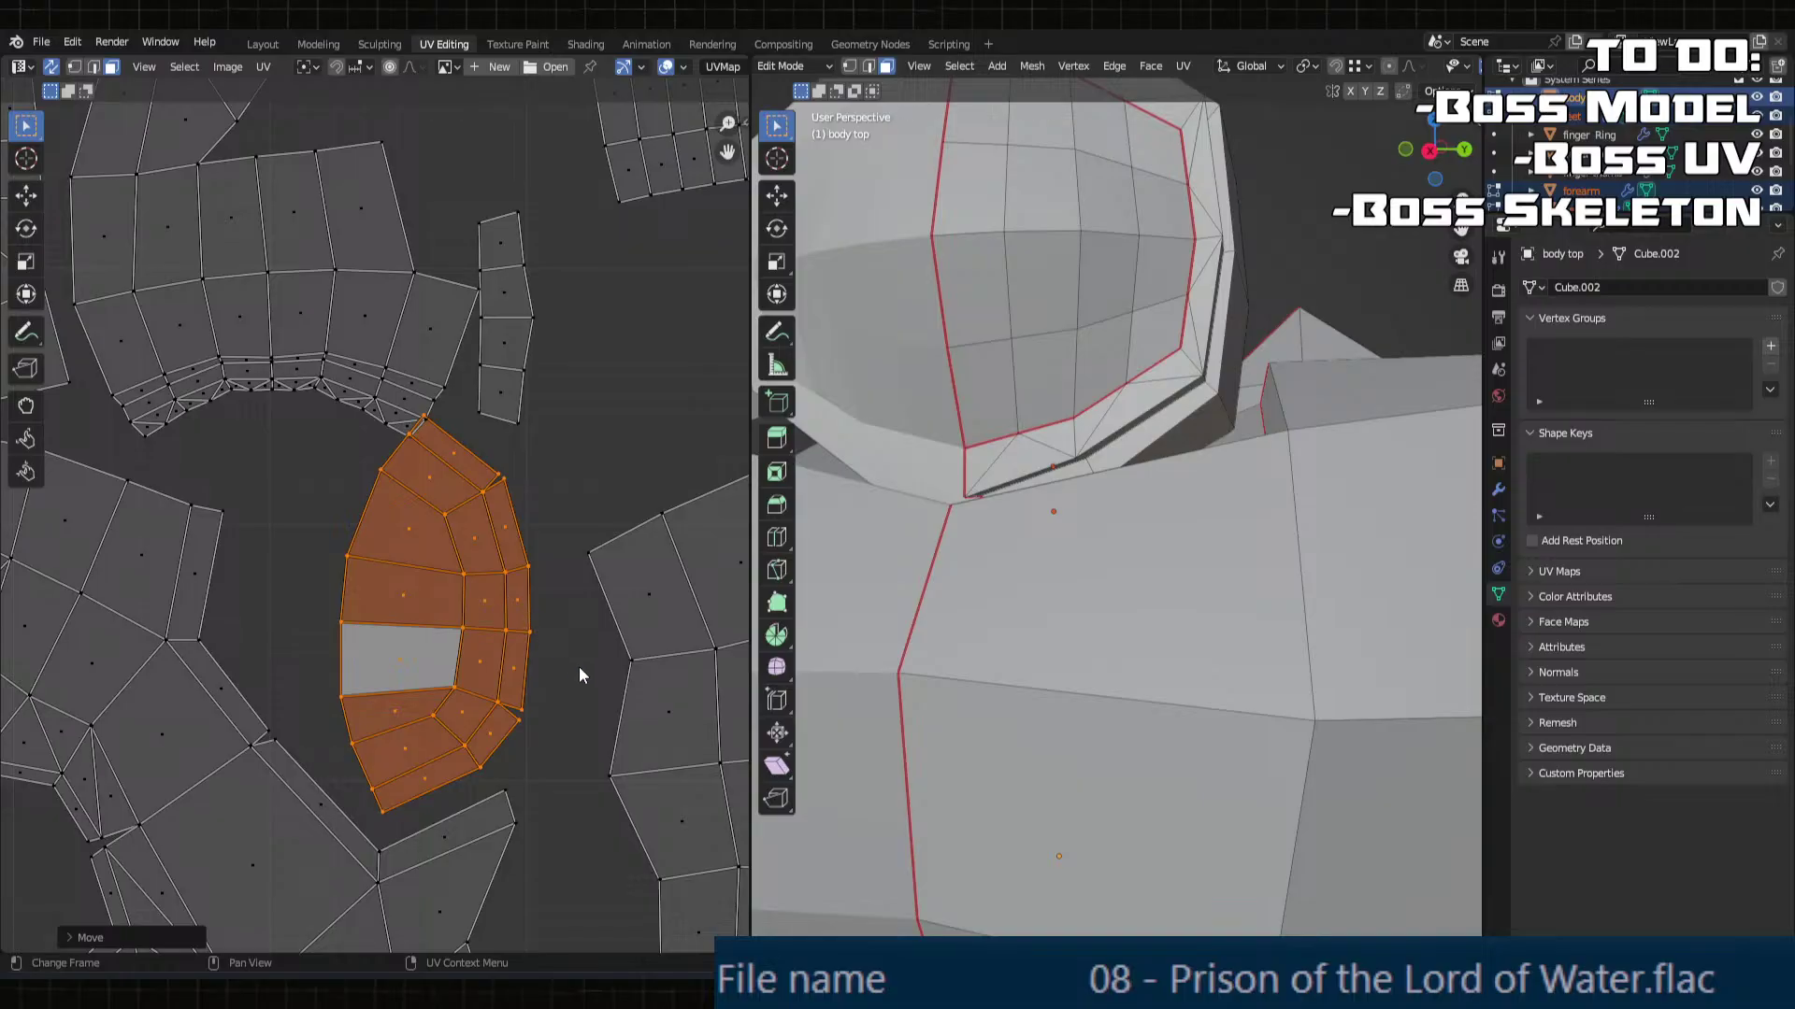
Step: Rotate the half-oval UV island and move it into the gap beneath the arched head island
{"action": "key", "text": "r"}
{"action": "left_click", "coordinate": [601, 581]}
{"action": "middle_click_drag", "start_coordinate": [601, 581], "coordinate": [455, 642]}
{"action": "key", "text": "g"}
{"action": "left_click", "coordinate": [508, 572]}
Step: Select the small two-face and hexagonal UV pieces and move them to the square's upper edge beside the curved half-oval island
{"action": "scroll", "coordinate": [516, 615], "scroll_direction": "down", "scroll_amount": 4}
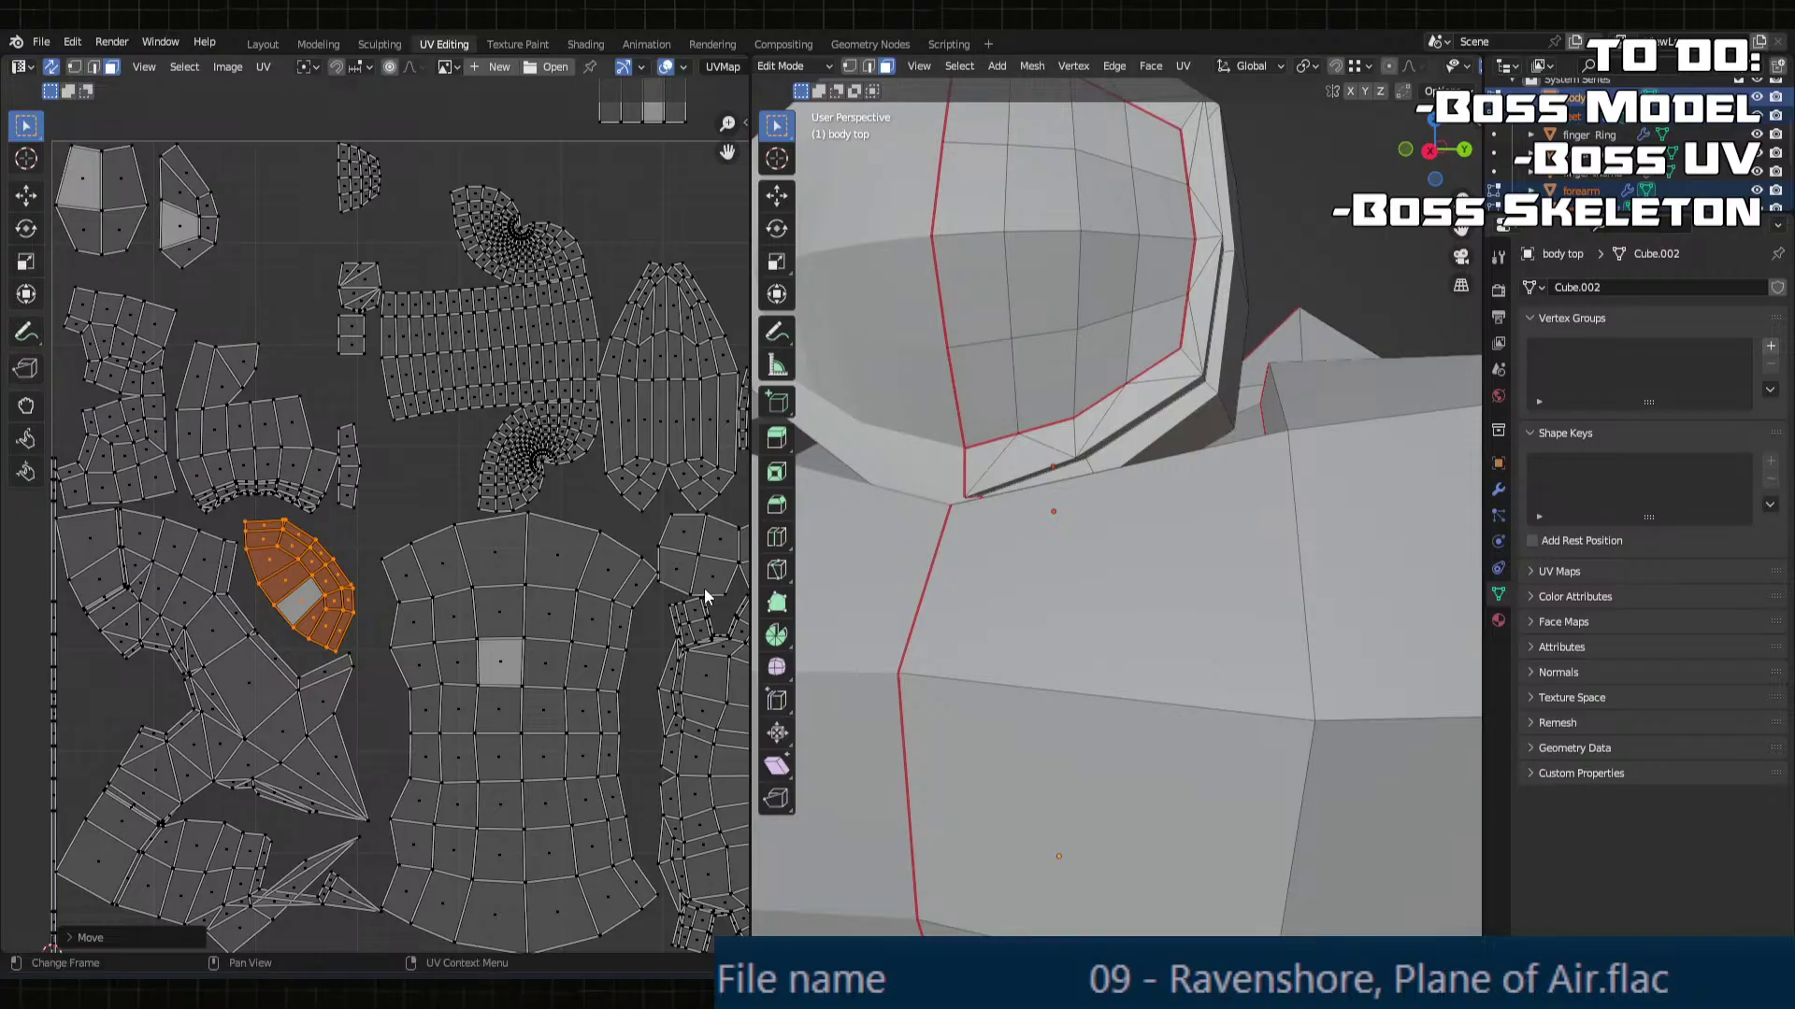
{"action": "left_click", "coordinate": [352, 332]}
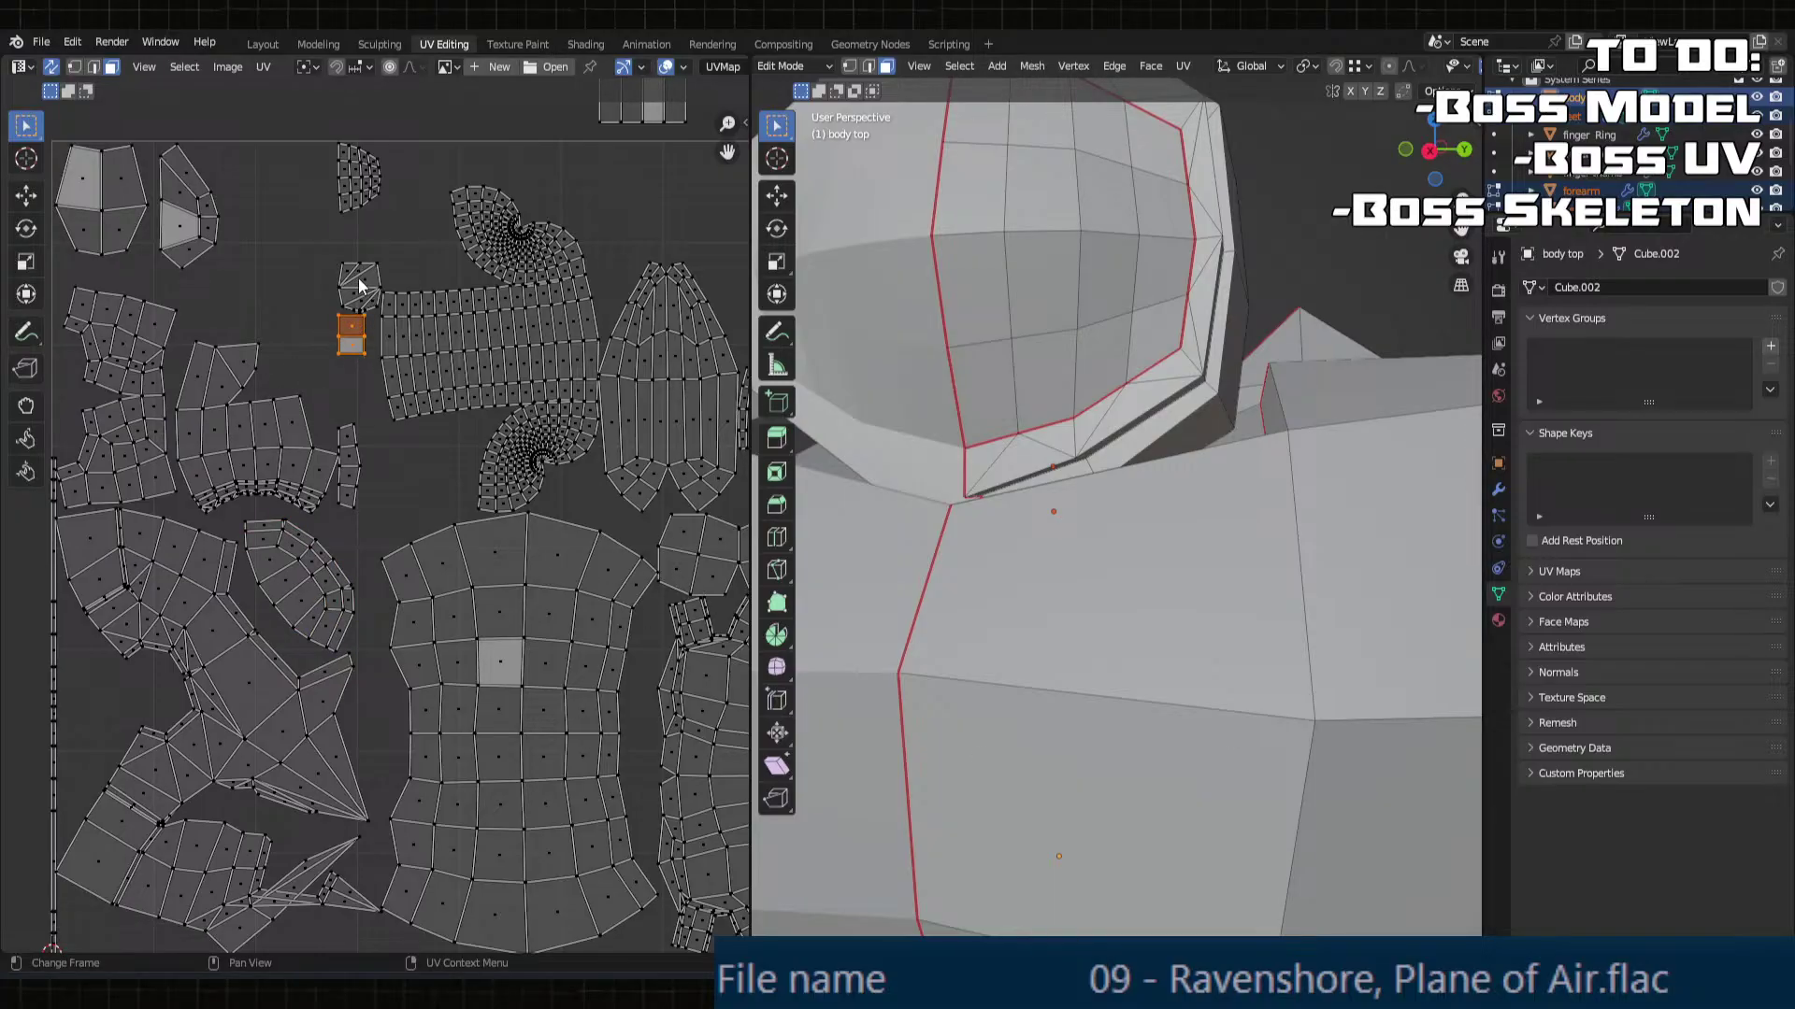
{"action": "key", "text": "l"}
{"action": "key", "text": "g"}
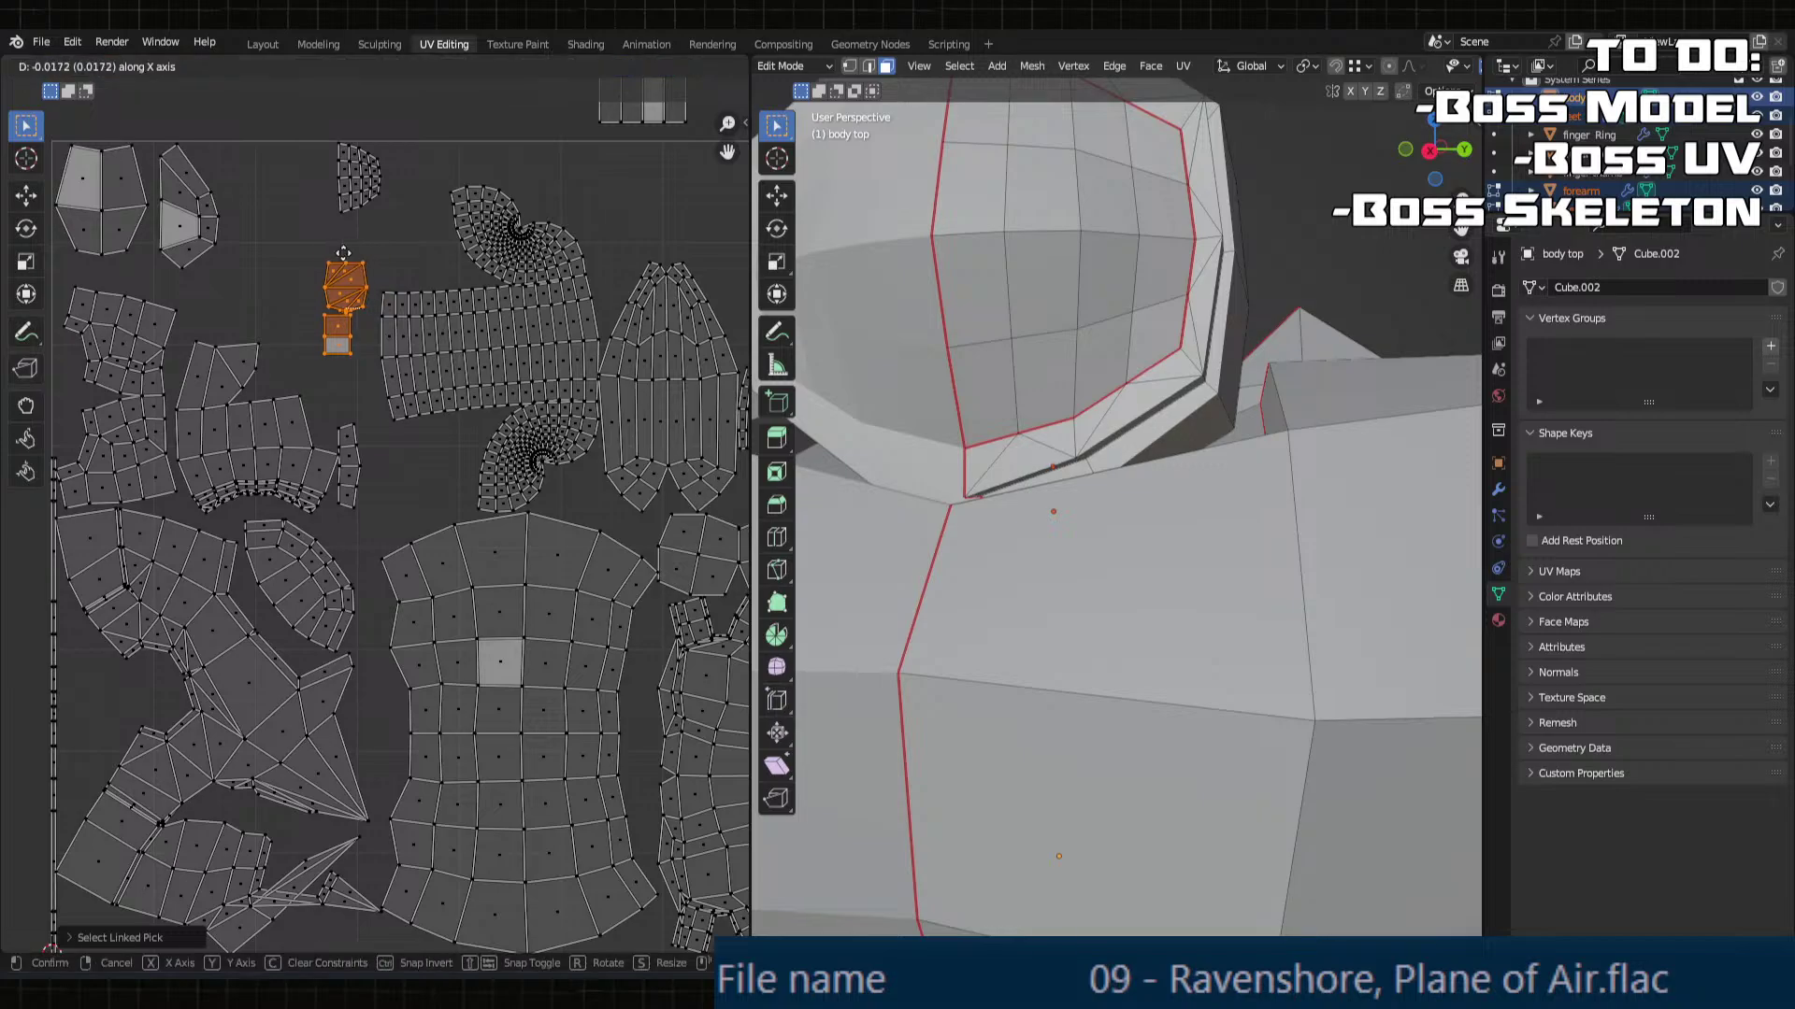
{"action": "left_click", "coordinate": [260, 150]}
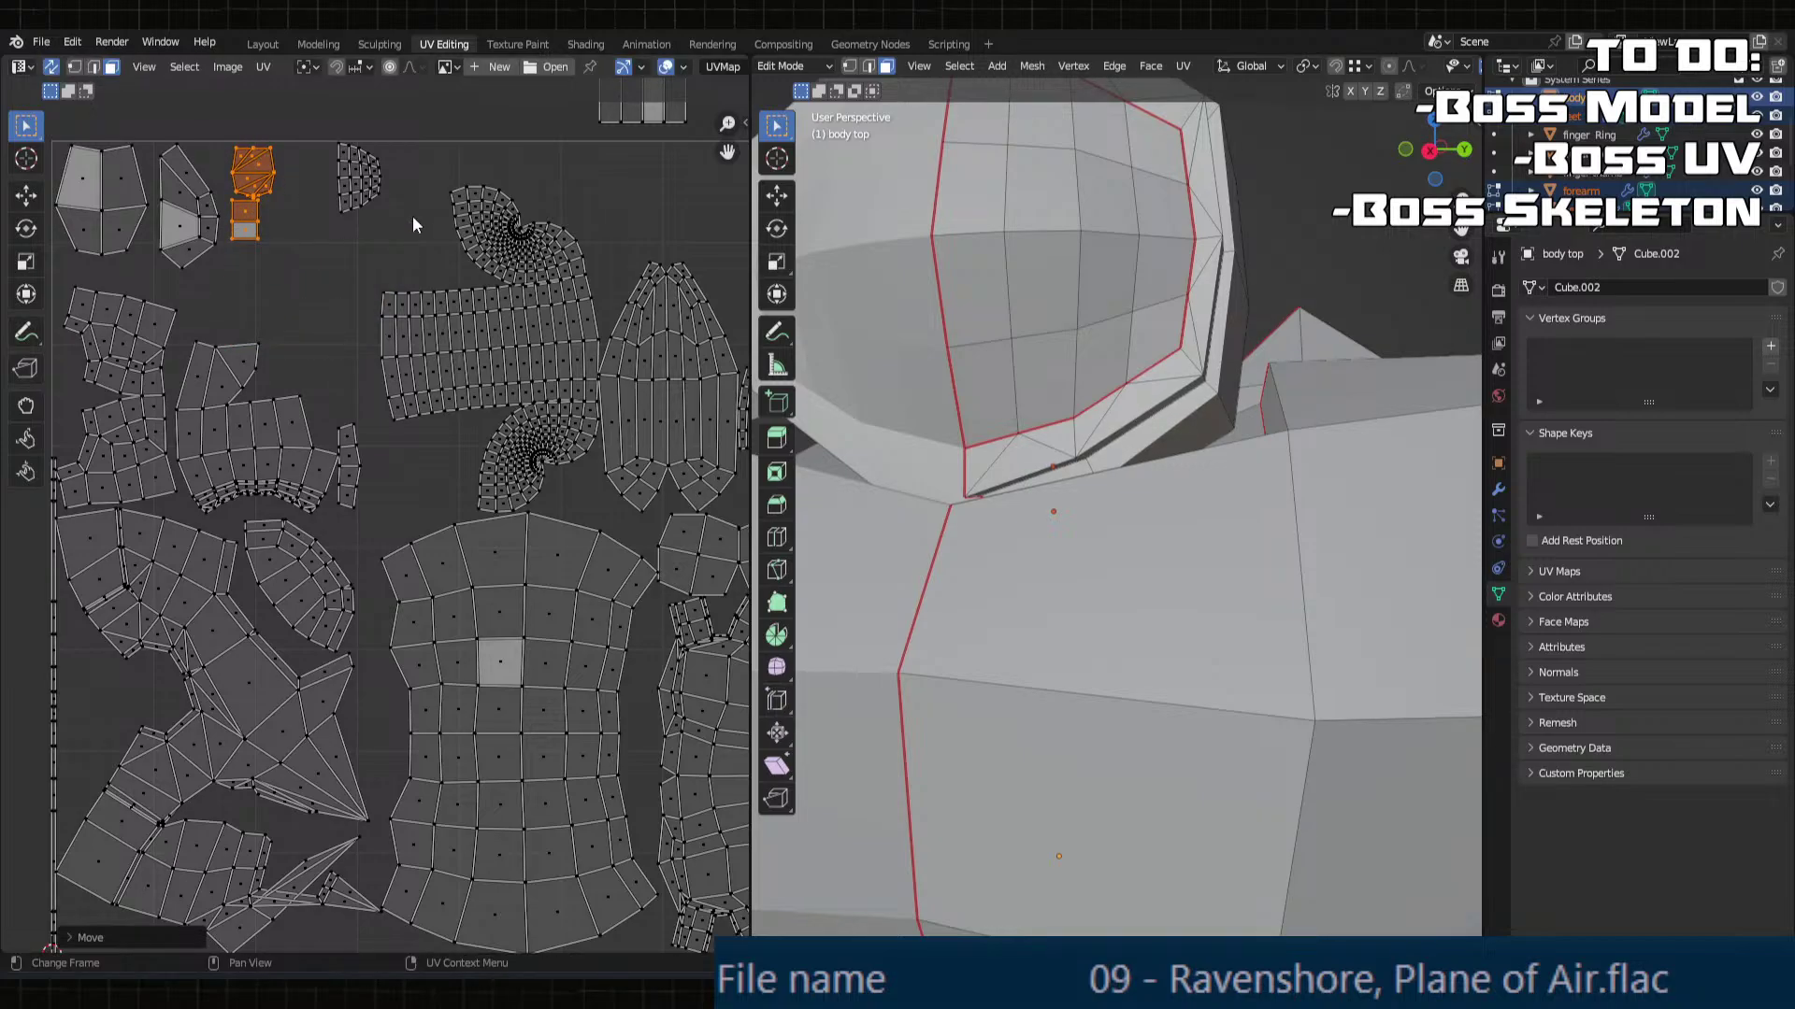
Step: Move the large rectangular two-face UV island from the square's right side to beside the small two-face and hexagonal pieces
{"action": "middle_click_drag", "start_coordinate": [412, 216], "coordinate": [226, 375]}
{"action": "left_click", "coordinate": [477, 540]}
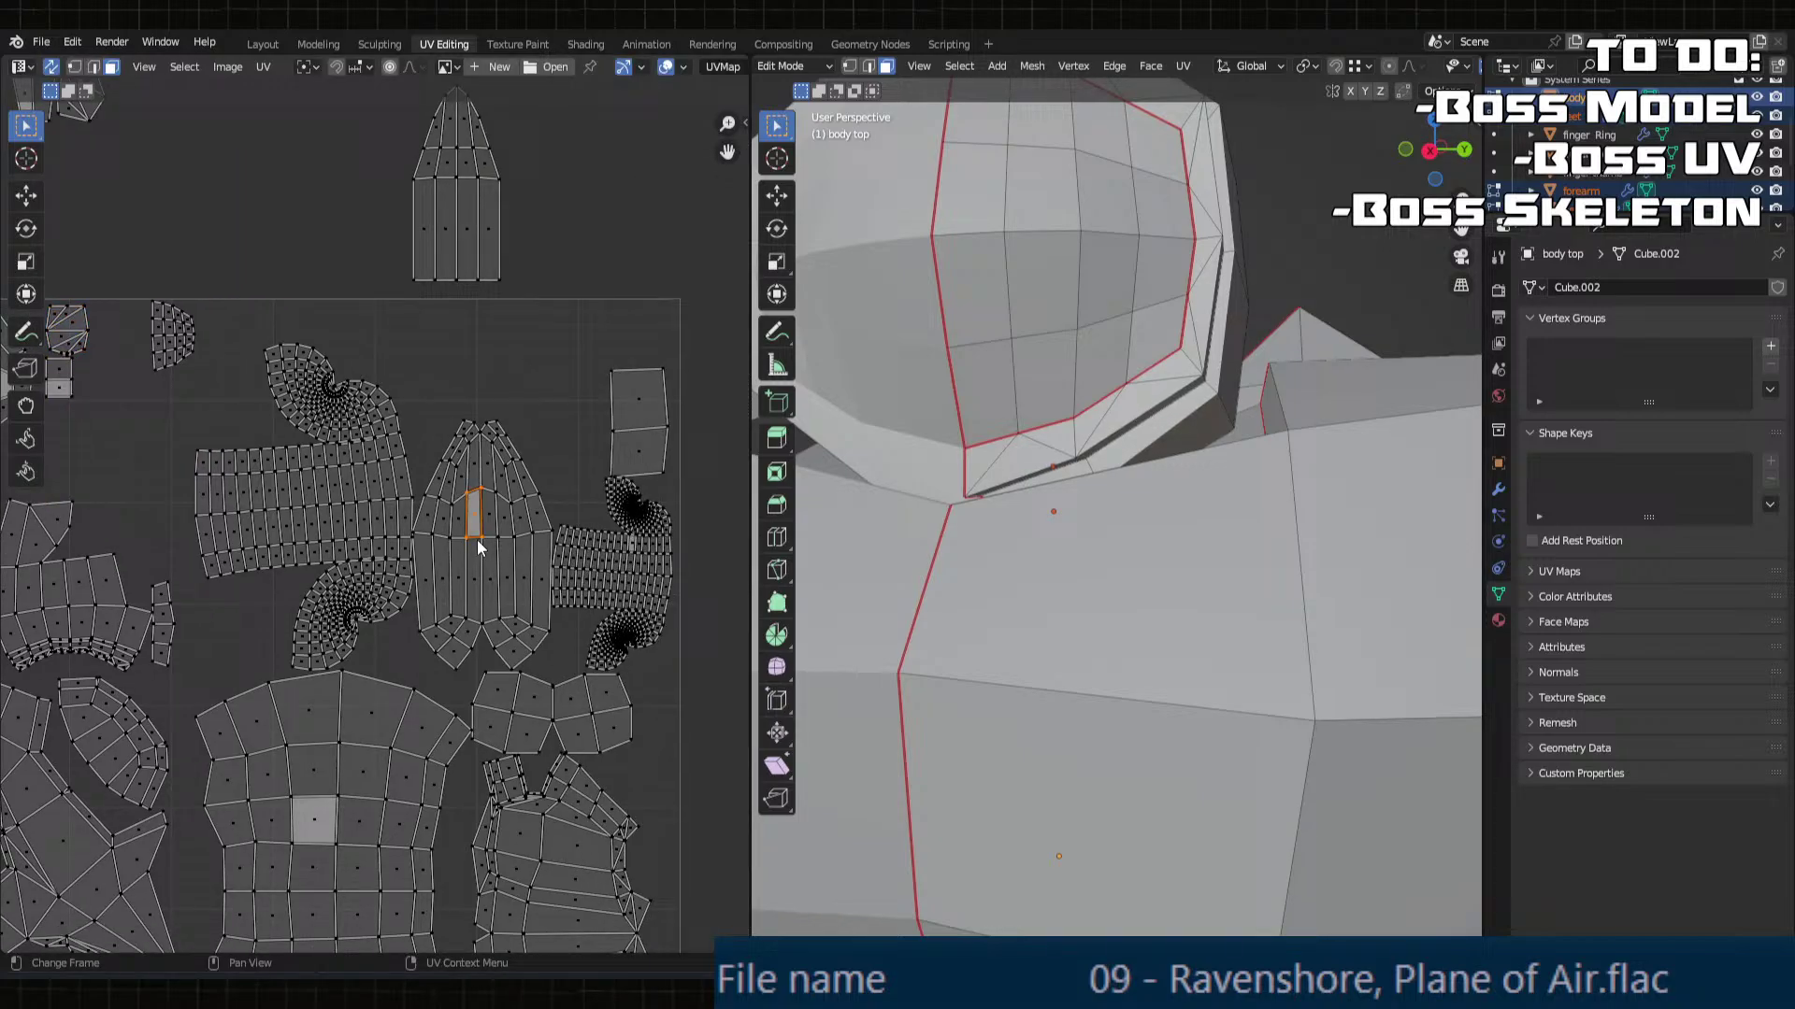
{"action": "left_click", "coordinate": [293, 480]}
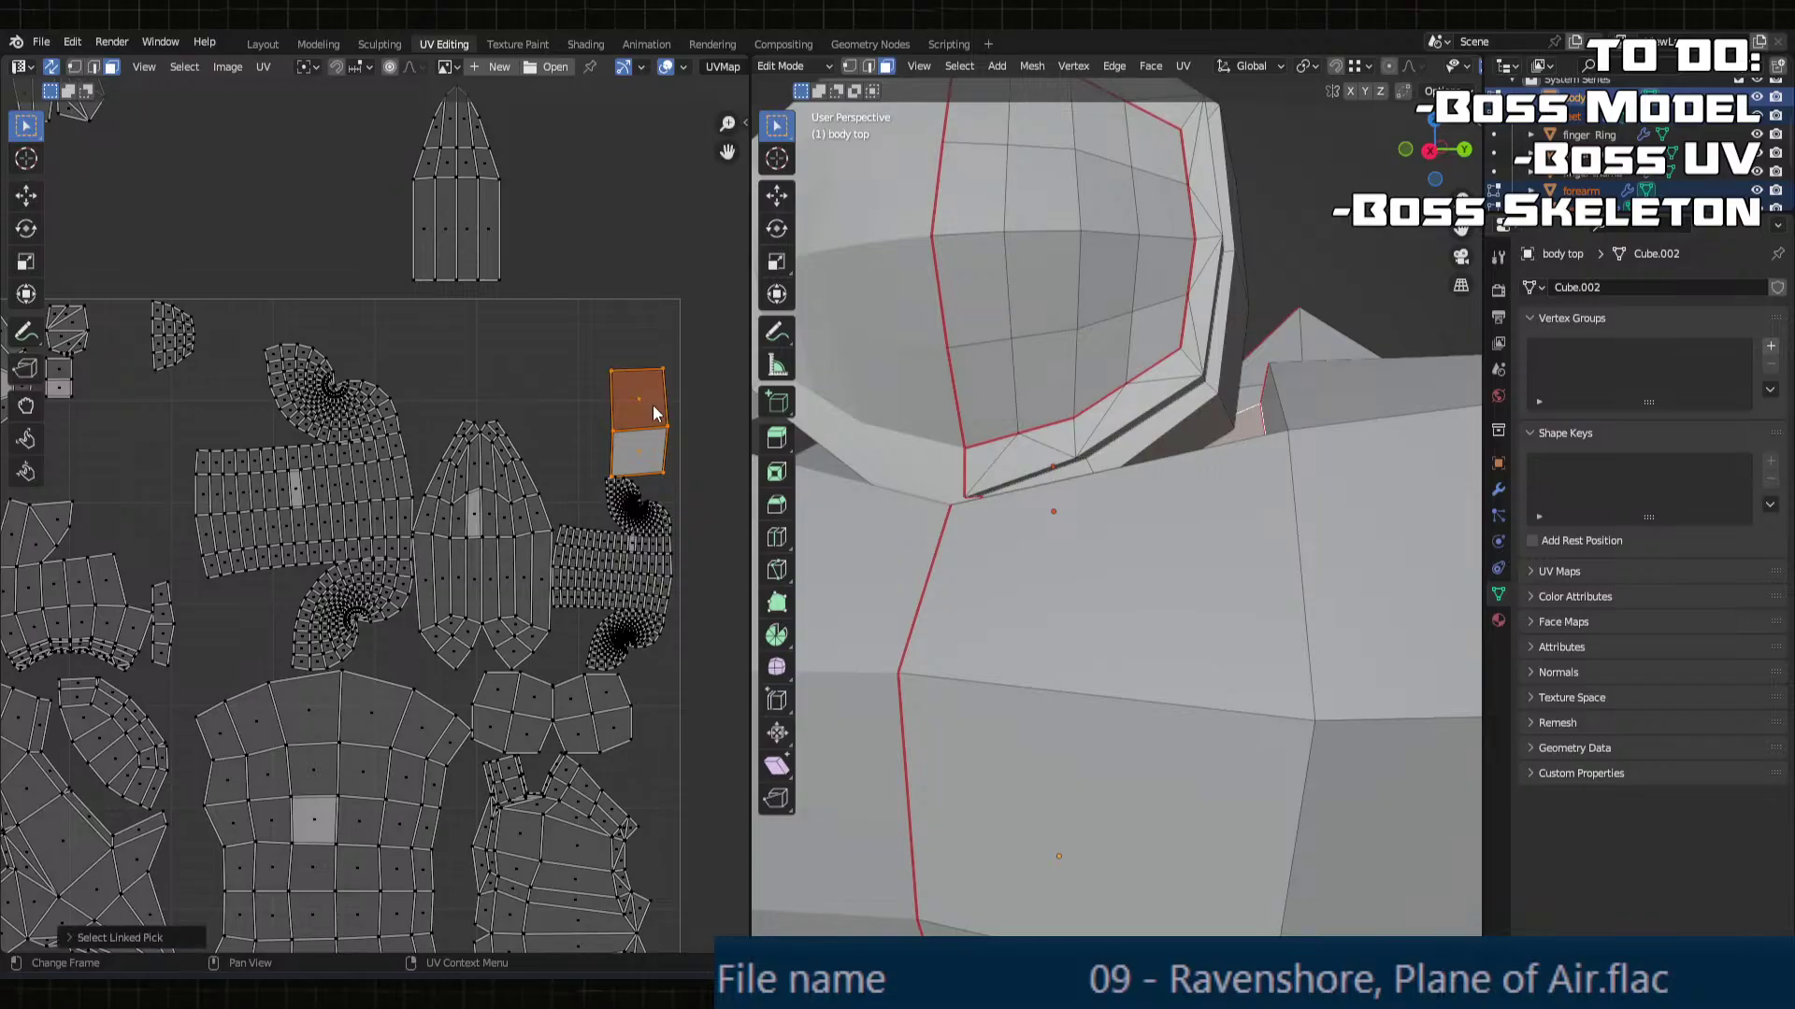
{"action": "key", "text": "g"}
{"action": "left_click", "coordinate": [124, 408]}
{"action": "middle_click_drag", "start_coordinate": [203, 410], "coordinate": [250, 404]}
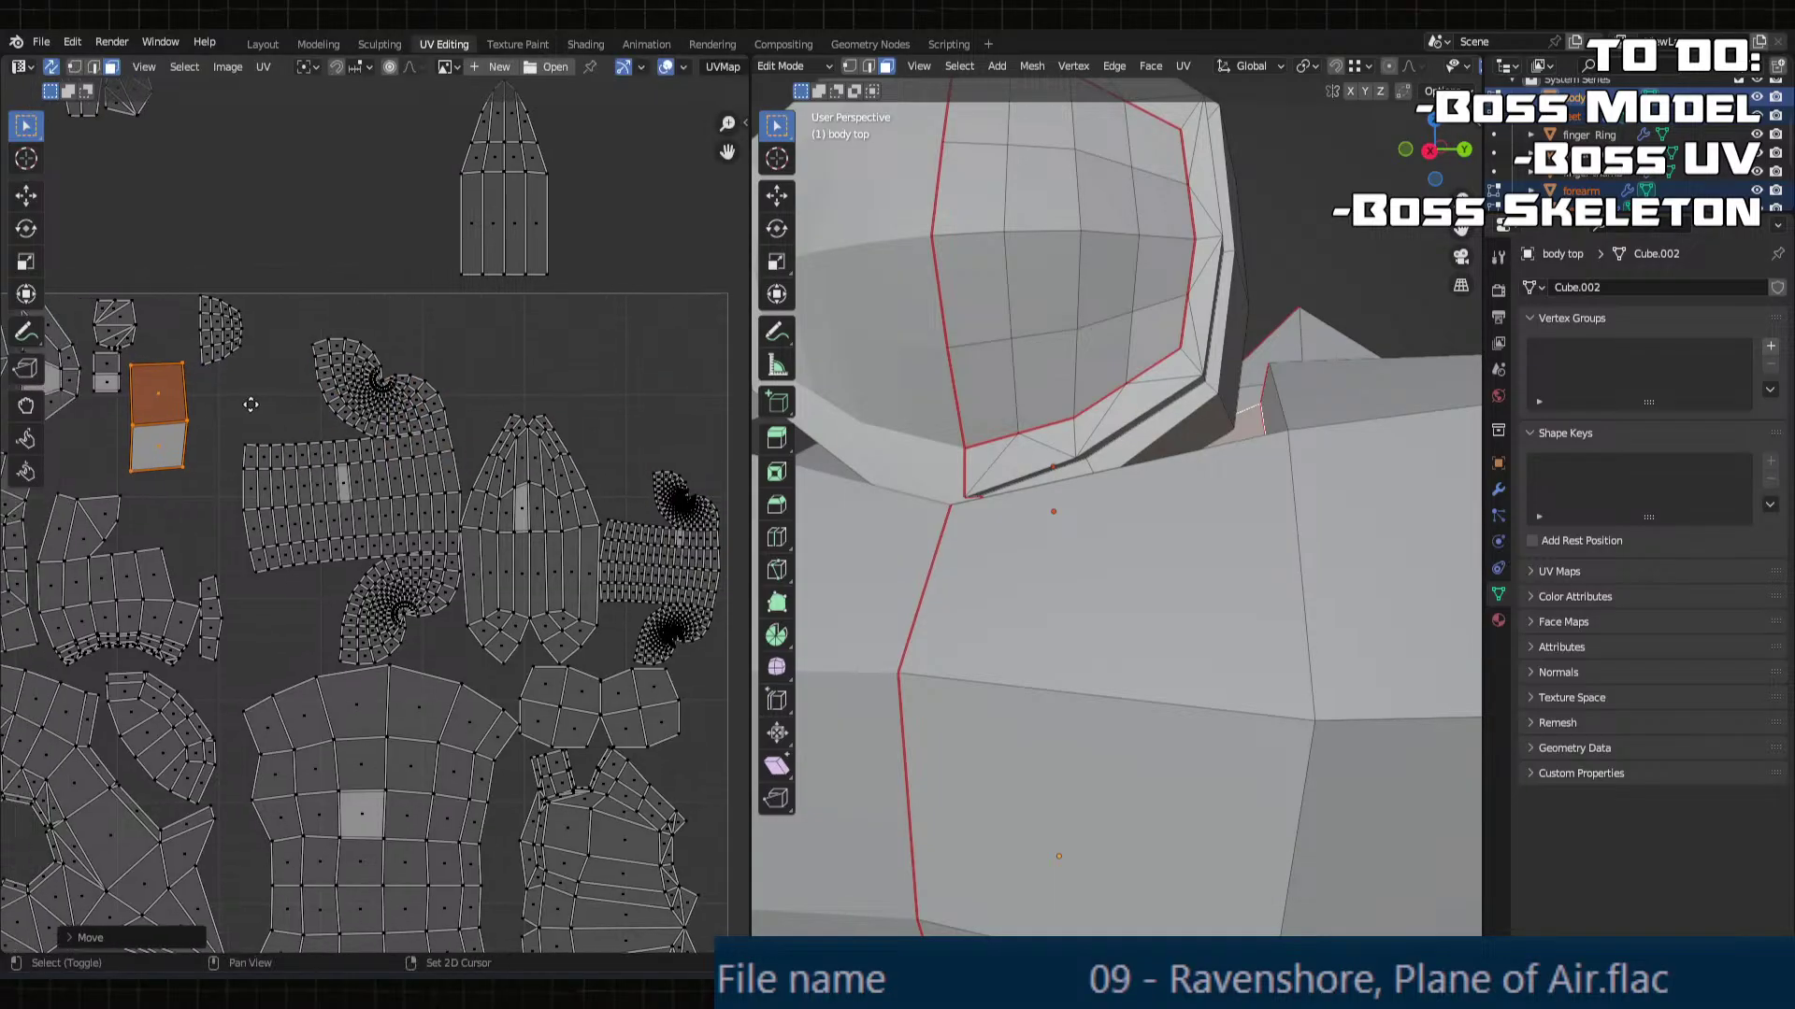
Step: Select the small sleeve-shaped UV island and move it along X outside the UV square
{"action": "scroll", "coordinate": [516, 417], "scroll_direction": "down", "scroll_amount": 2}
{"action": "scroll", "coordinate": [260, 429], "scroll_direction": "up", "scroll_amount": 2}
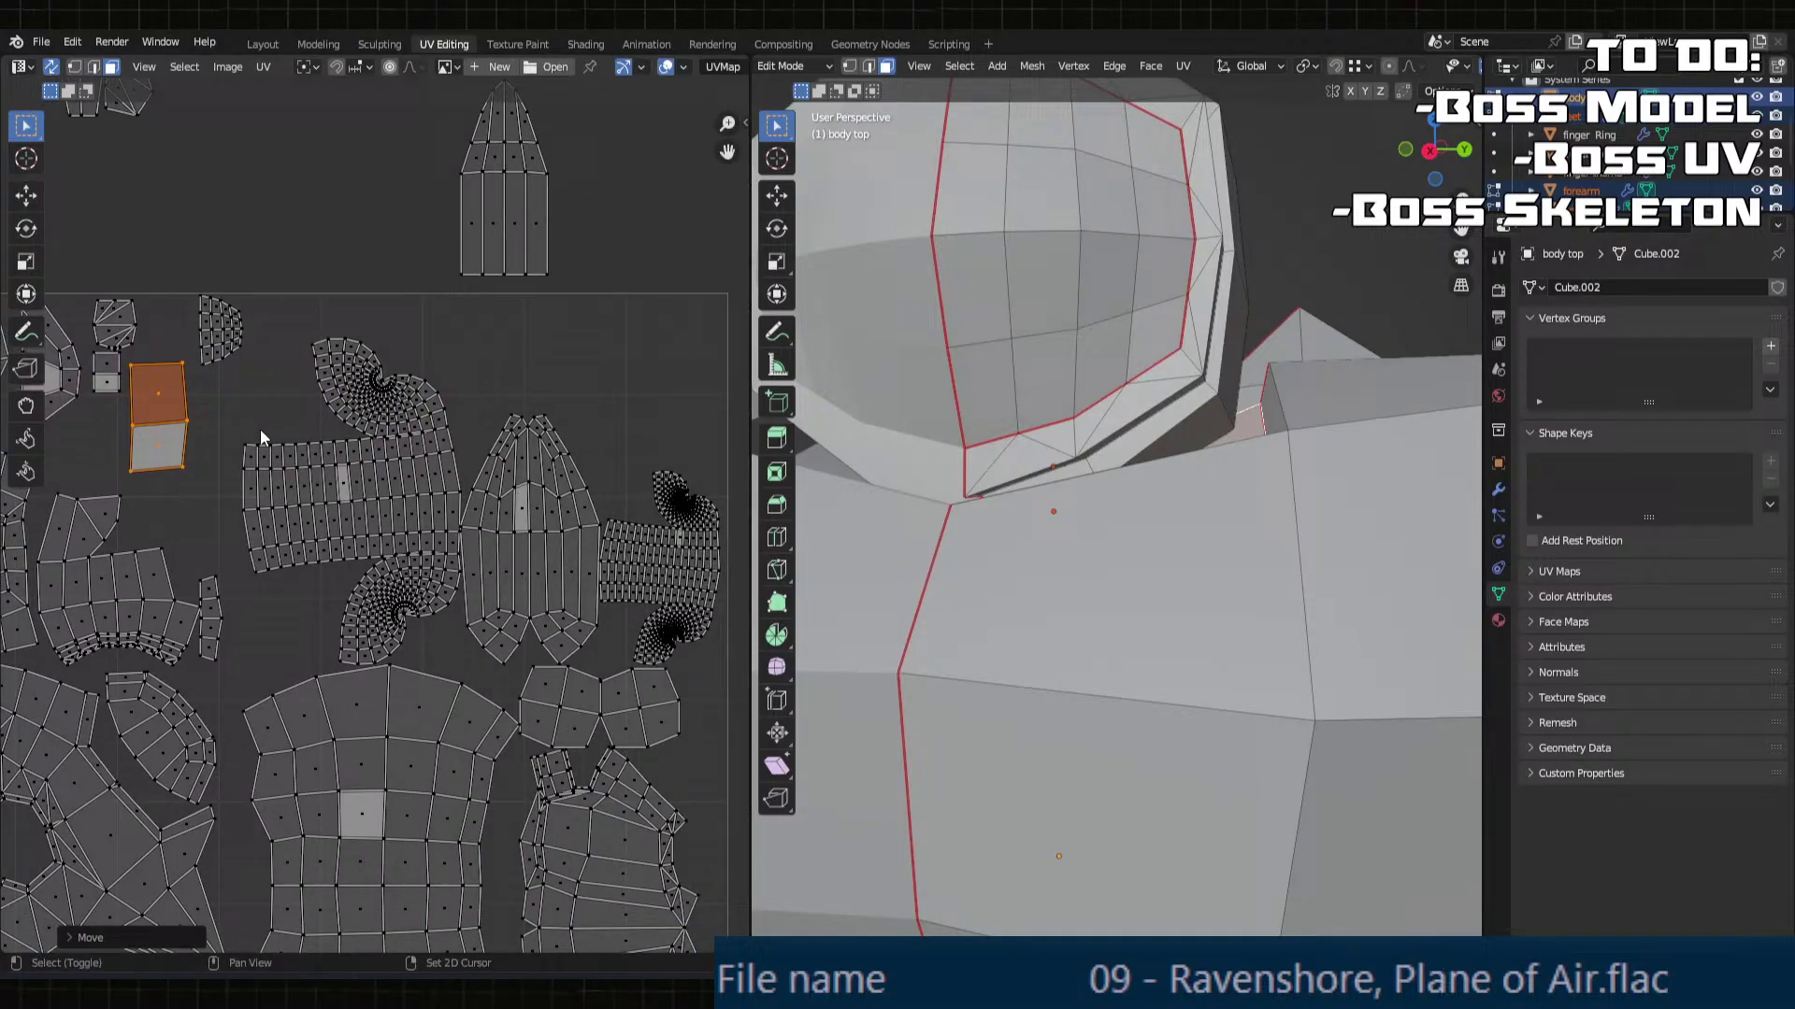
{"action": "left_click", "coordinate": [557, 530]}
{"action": "left_click", "coordinate": [319, 491]}
{"action": "left_click", "coordinate": [676, 531]}
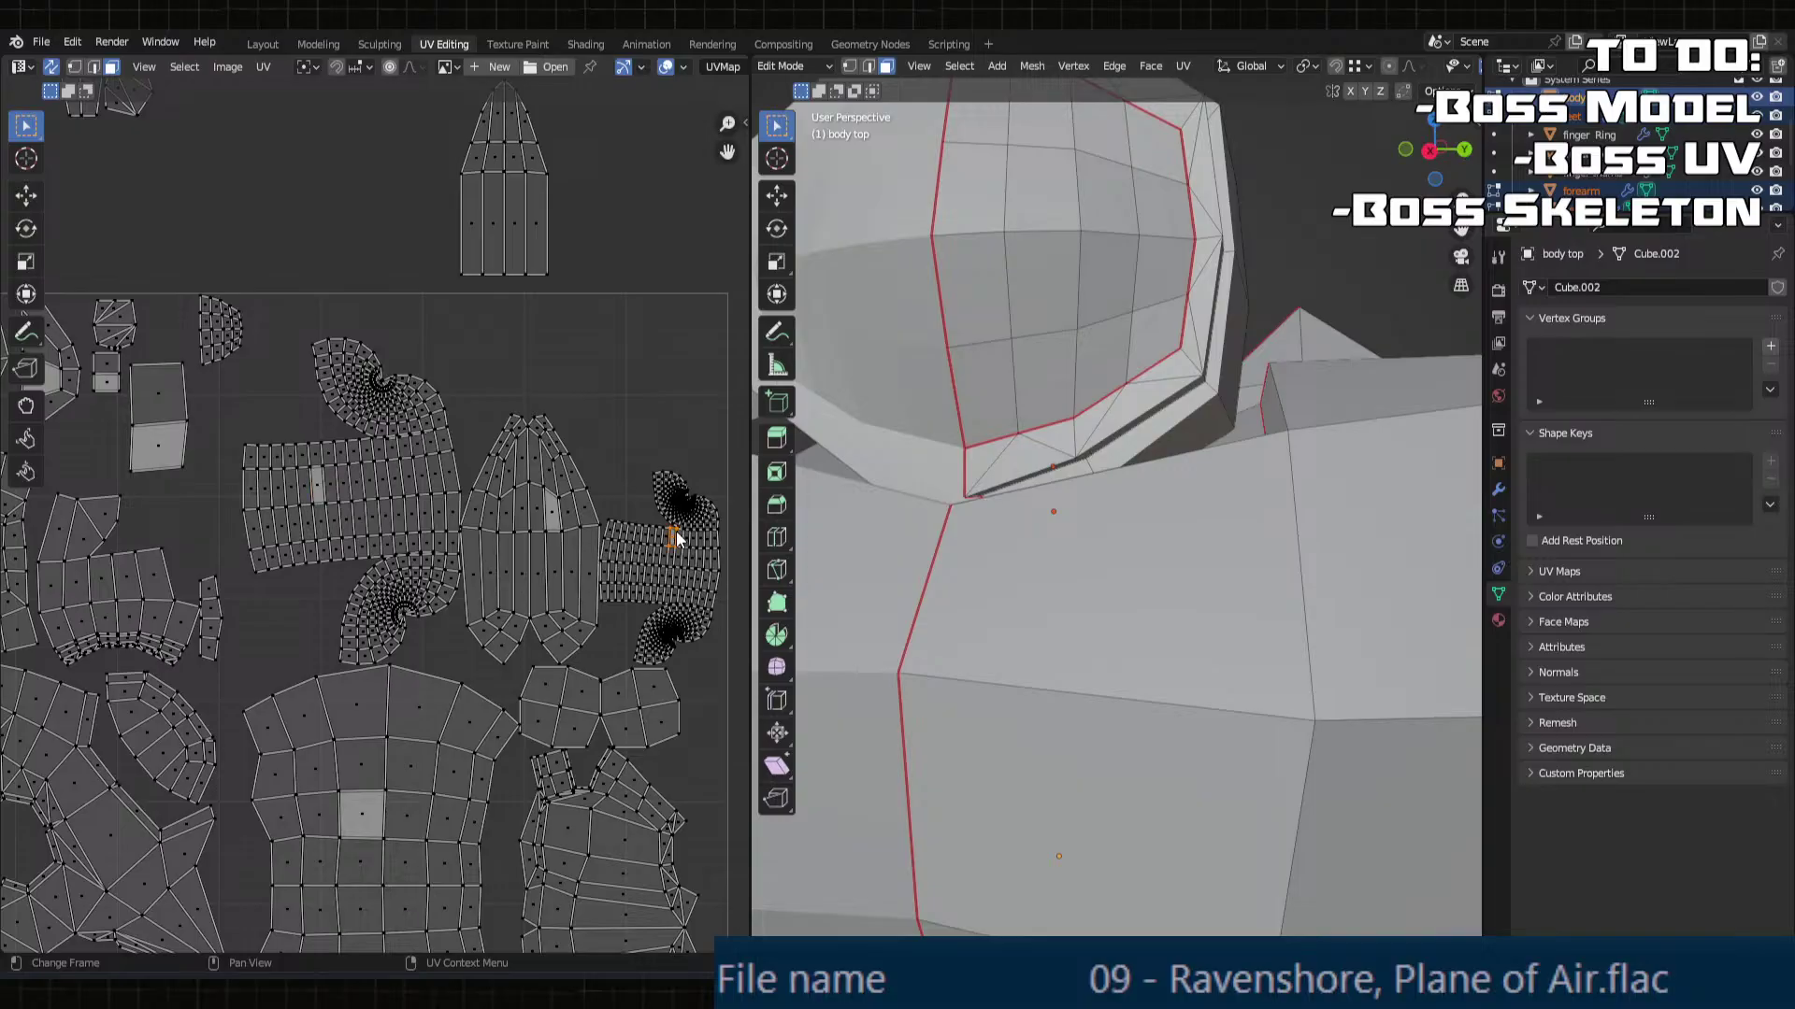
{"action": "left_click", "coordinate": [368, 472]}
{"action": "key", "text": "l"}
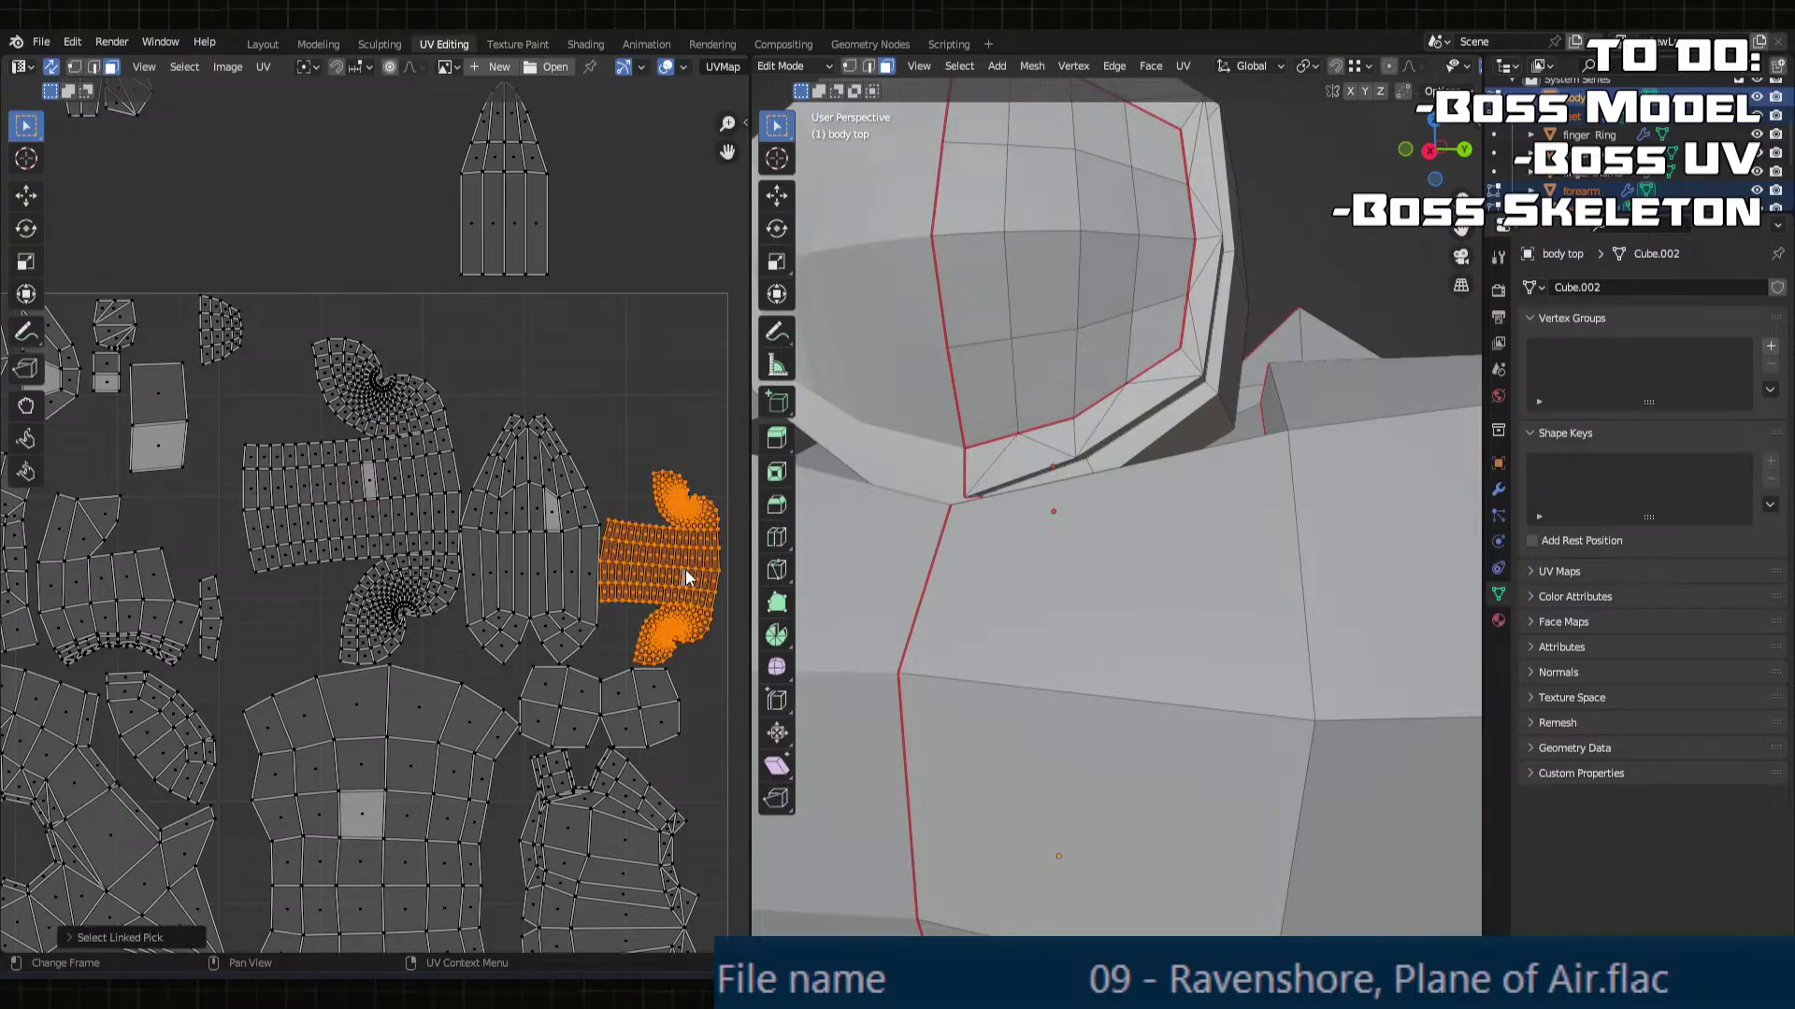
{"action": "middle_click_drag", "start_coordinate": [684, 569], "coordinate": [551, 579]}
{"action": "key", "text": "g"}
{"action": "key", "text": "x"}
{"action": "left_click", "coordinate": [718, 571]}
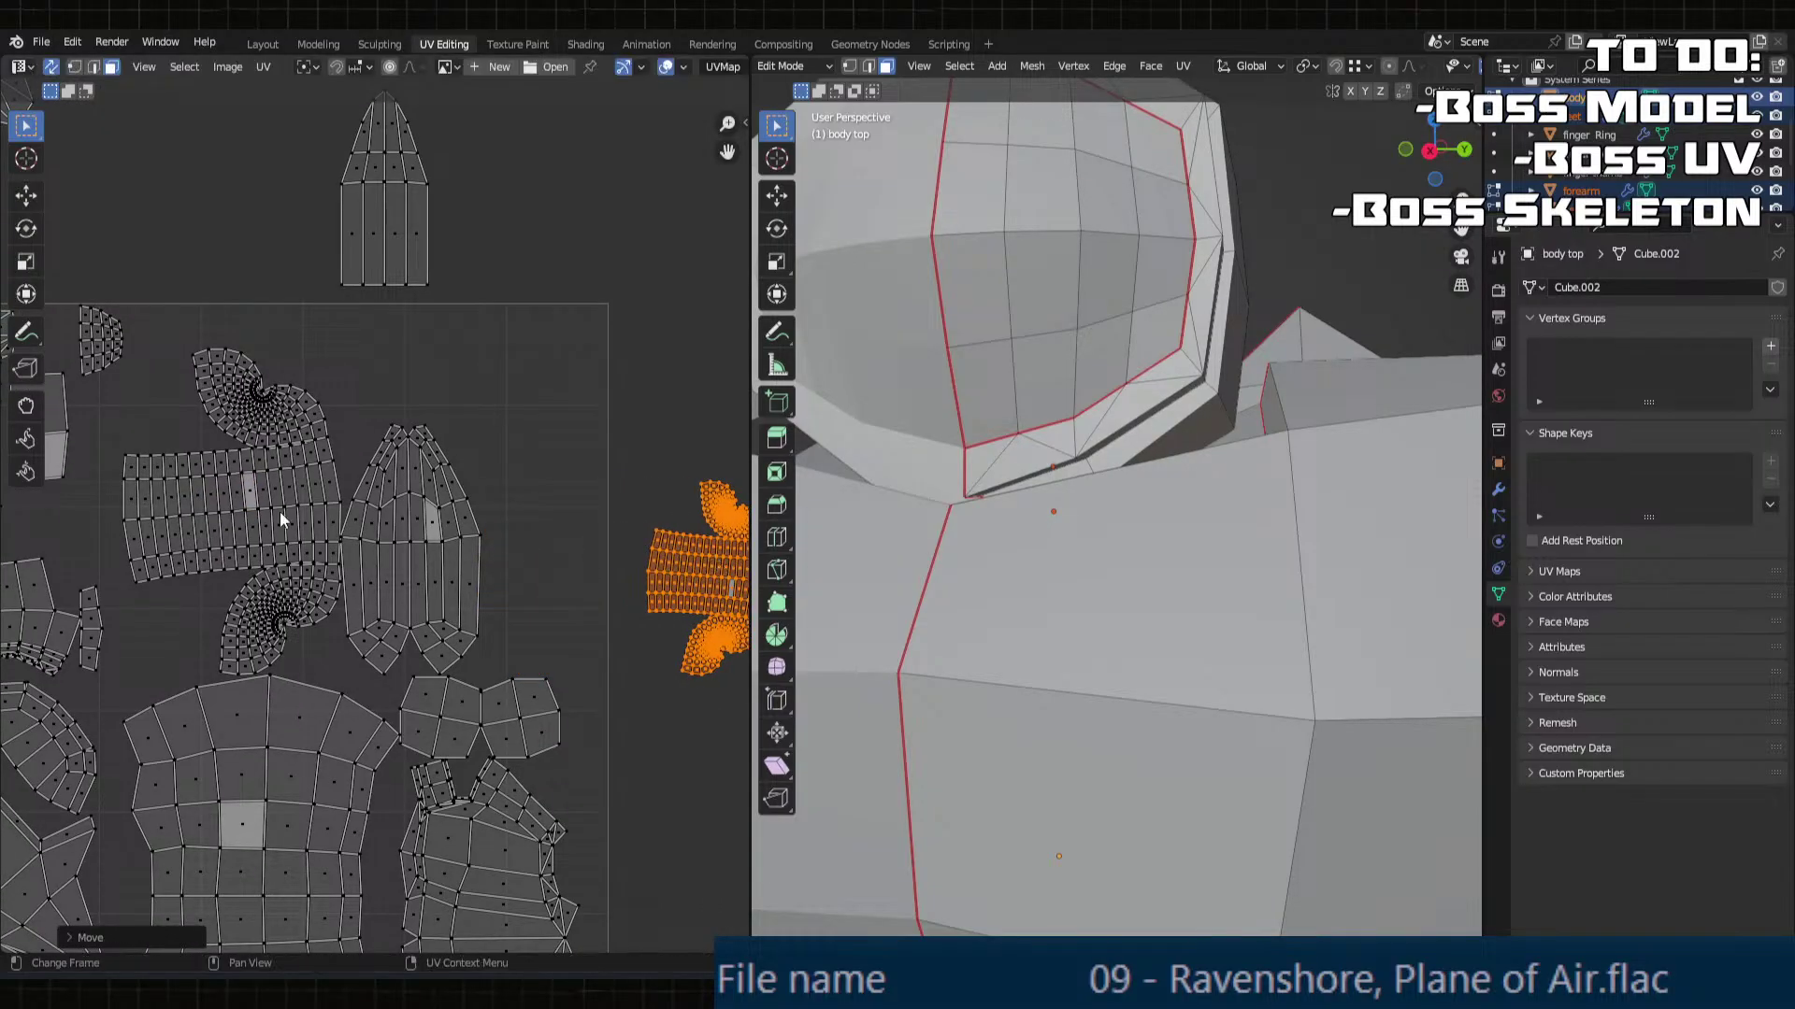
Step: Select the tapered bullet-shaped UV island and move it along X across the large sleeve-shaped island toward the arched head island
{"action": "left_click", "coordinate": [269, 500]}
{"action": "left_click", "coordinate": [472, 515]}
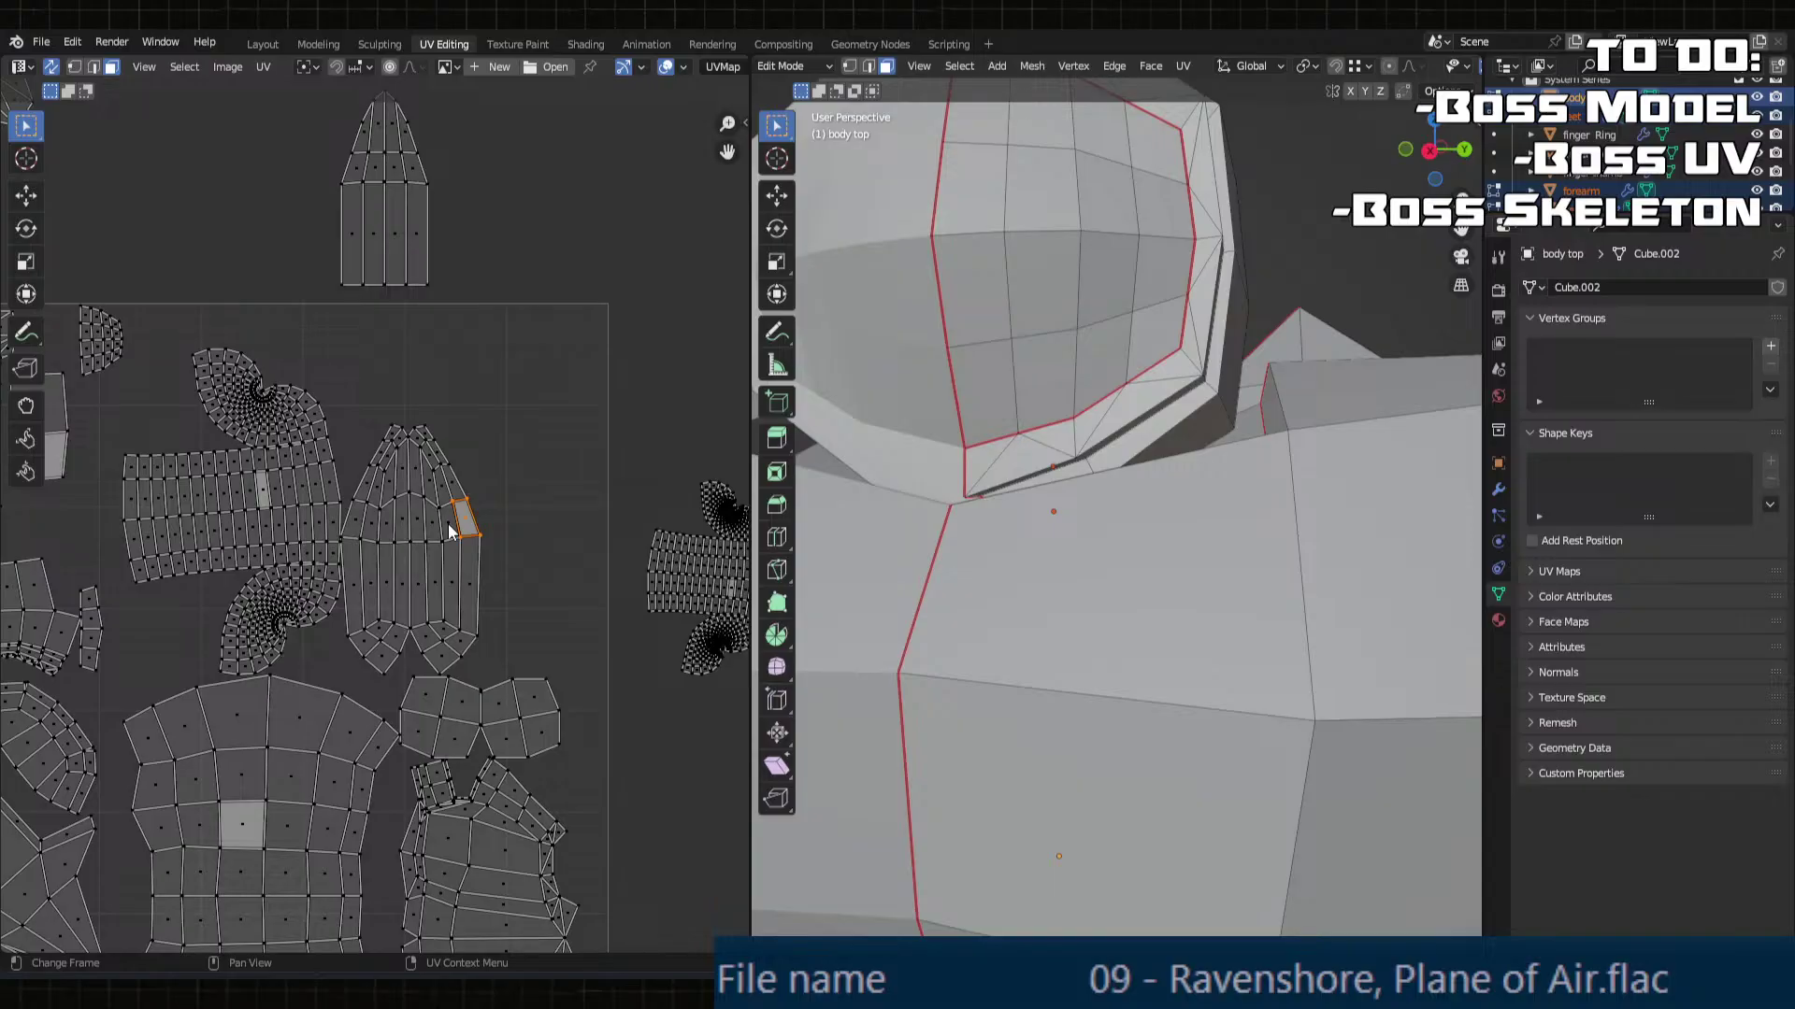
{"action": "key", "text": "l"}
{"action": "key", "text": "g"}
{"action": "key", "text": "x"}
{"action": "left_click", "coordinate": [222, 547]}
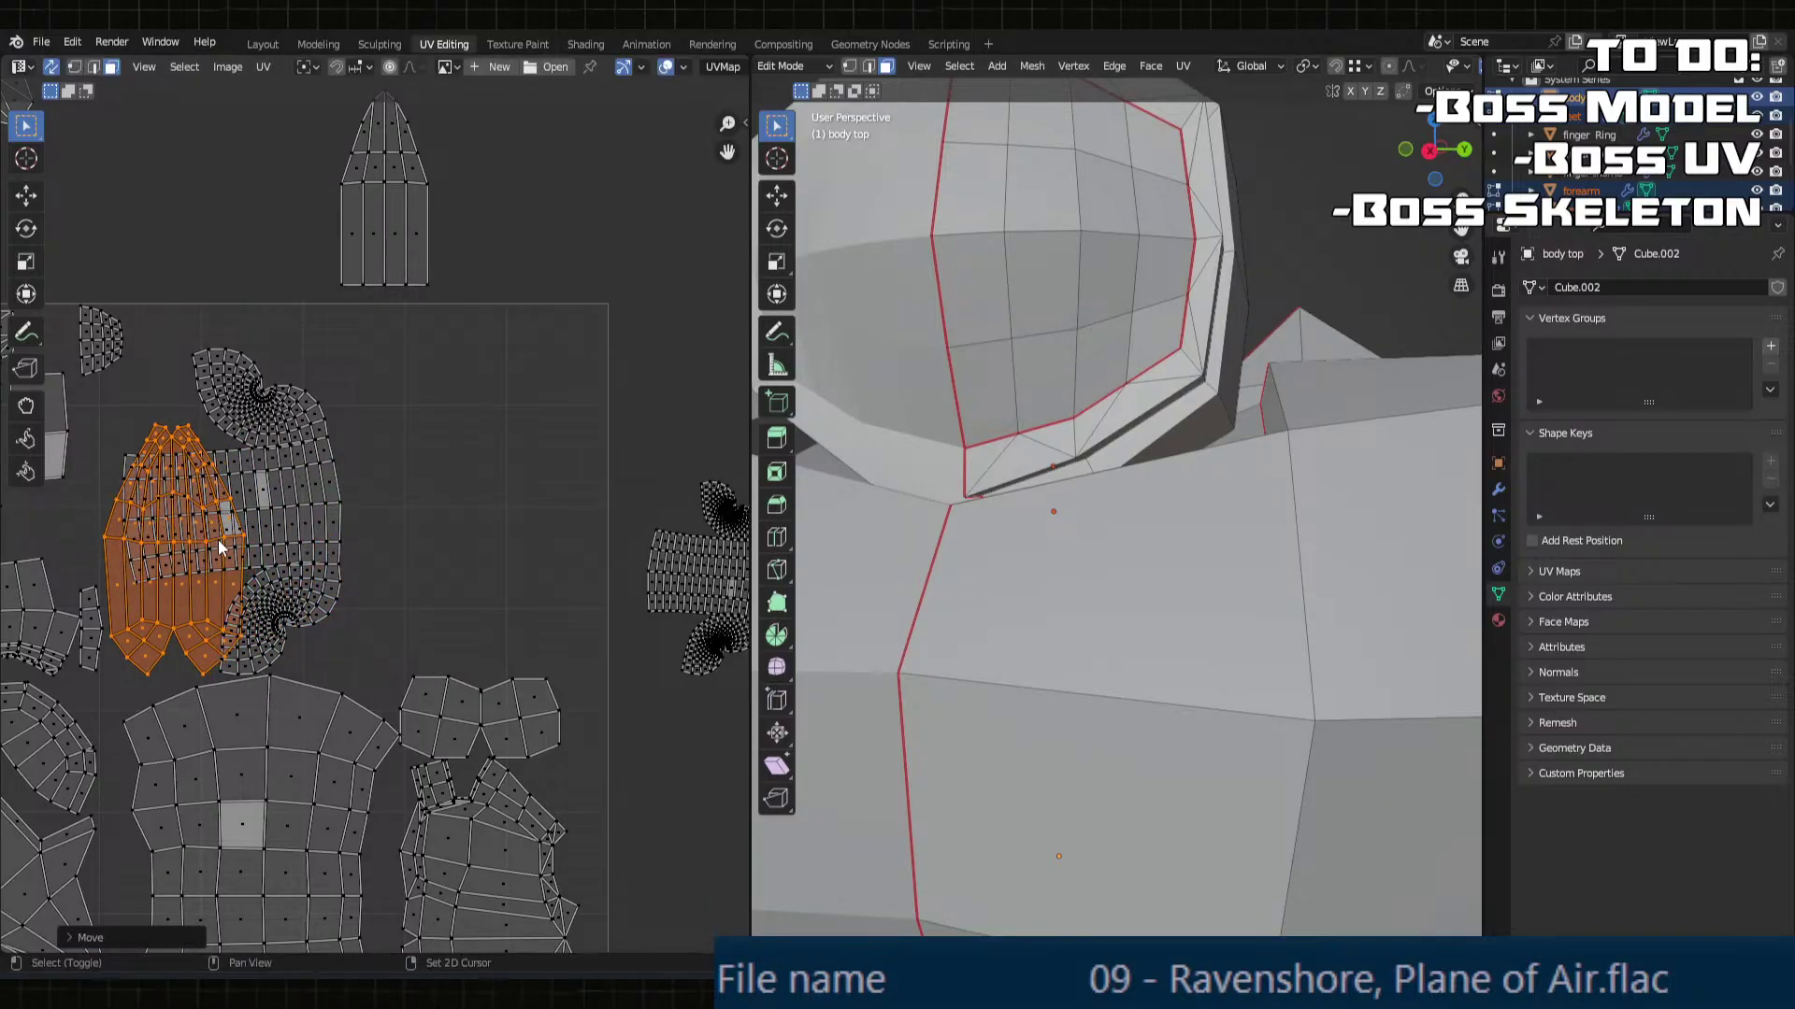
Step: Move the narrow four-face UV strip up along Y beneath the small half-round island and frame its faces in the 3D view
{"action": "middle_click_drag", "start_coordinate": [221, 547], "coordinate": [554, 529]}
{"action": "left_click", "coordinate": [430, 625]}
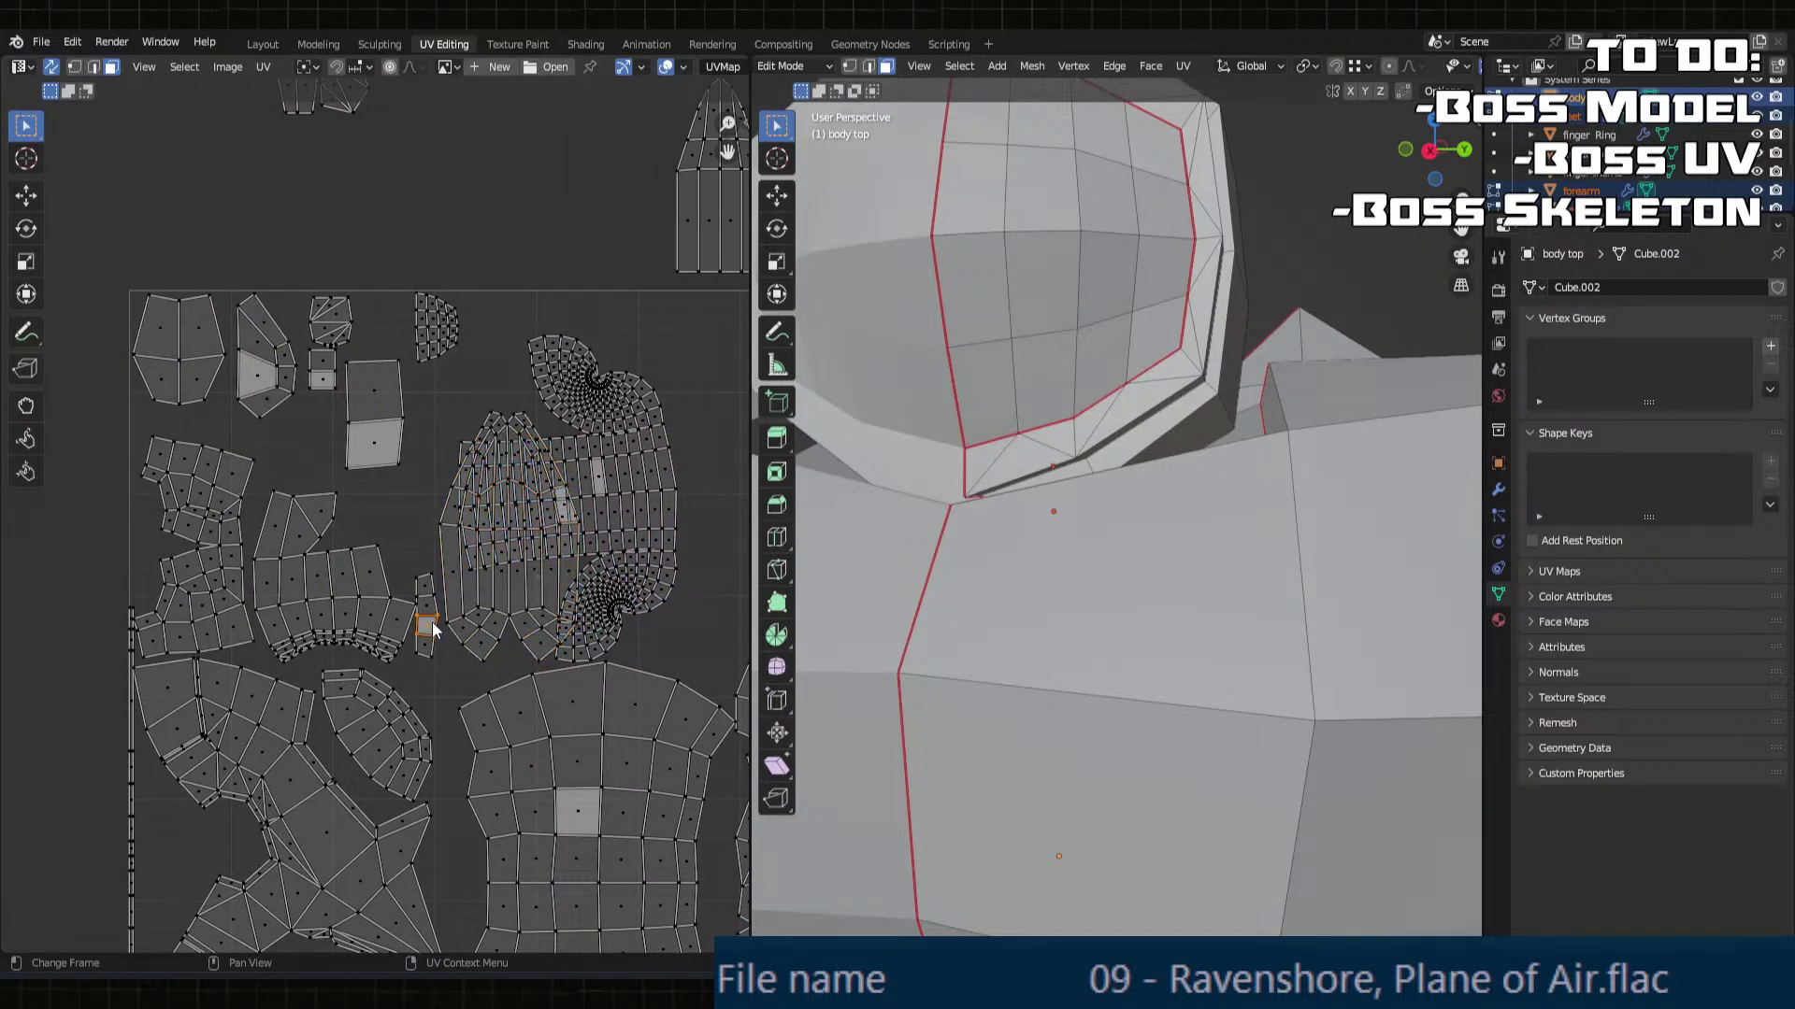
{"action": "key", "text": "g"}
{"action": "key", "text": "y"}
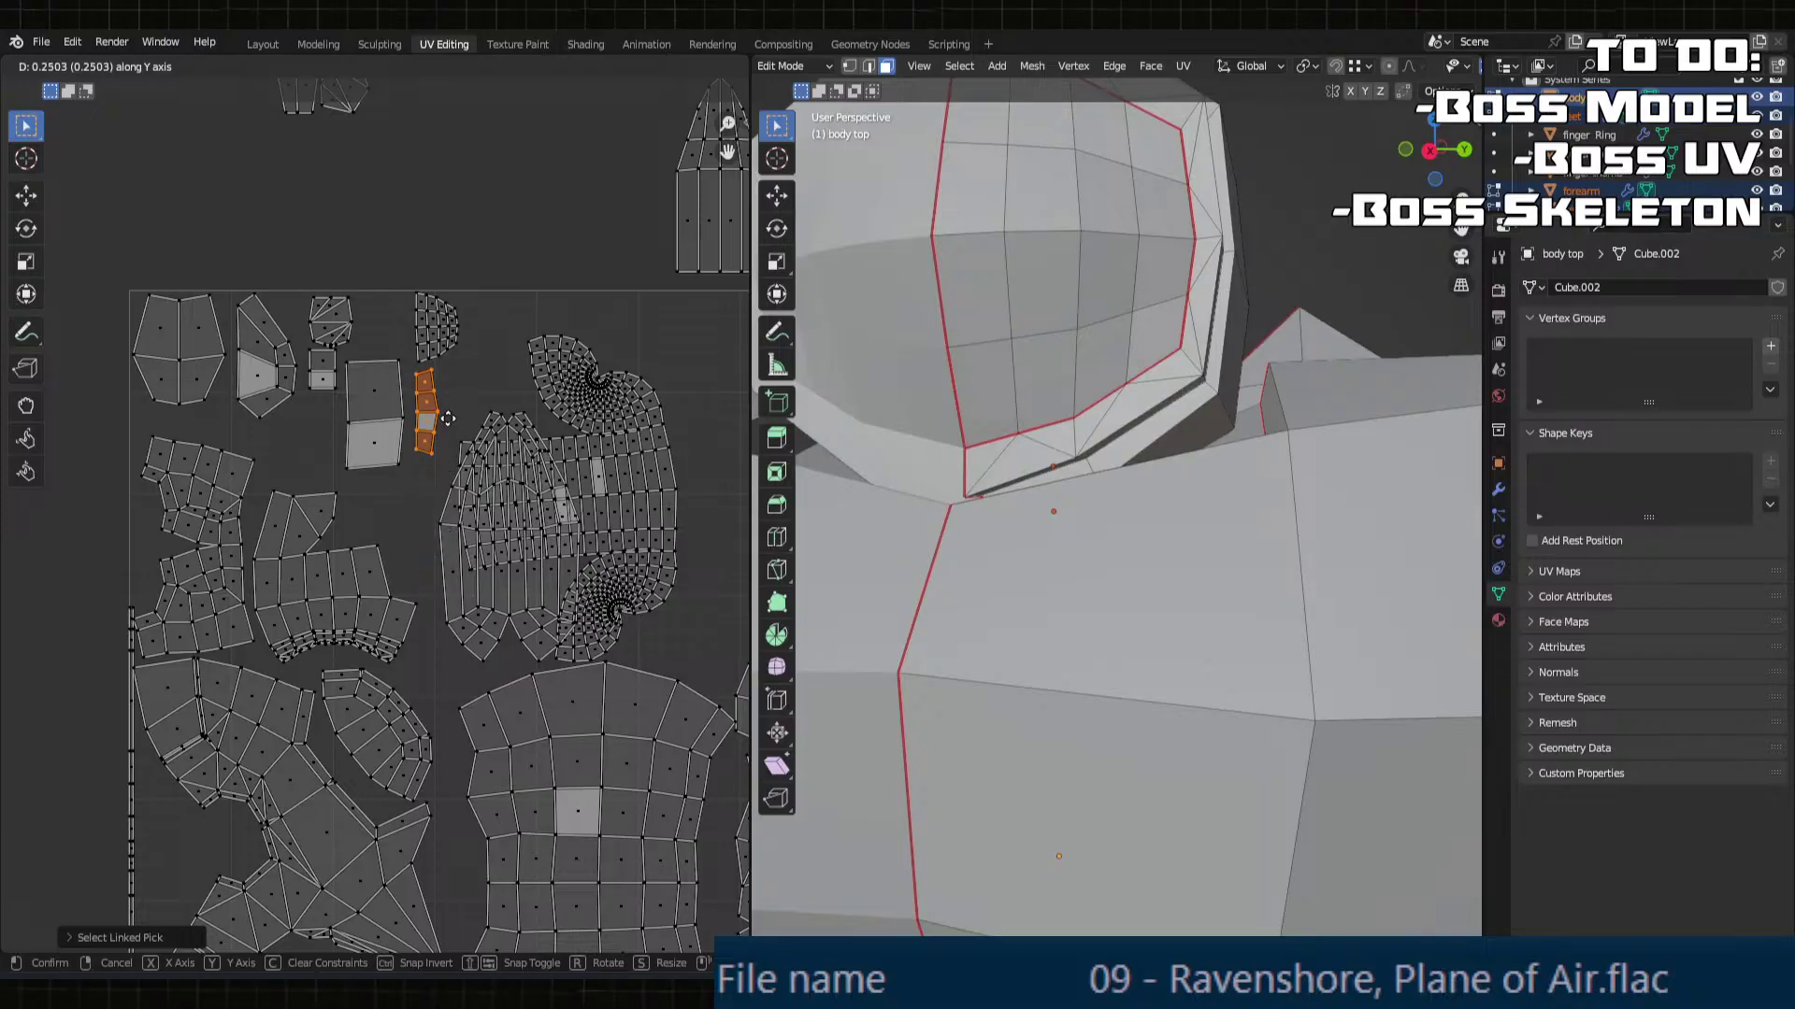
{"action": "left_click", "coordinate": [448, 418]}
{"action": "key", "text": "KP_Decimal"}
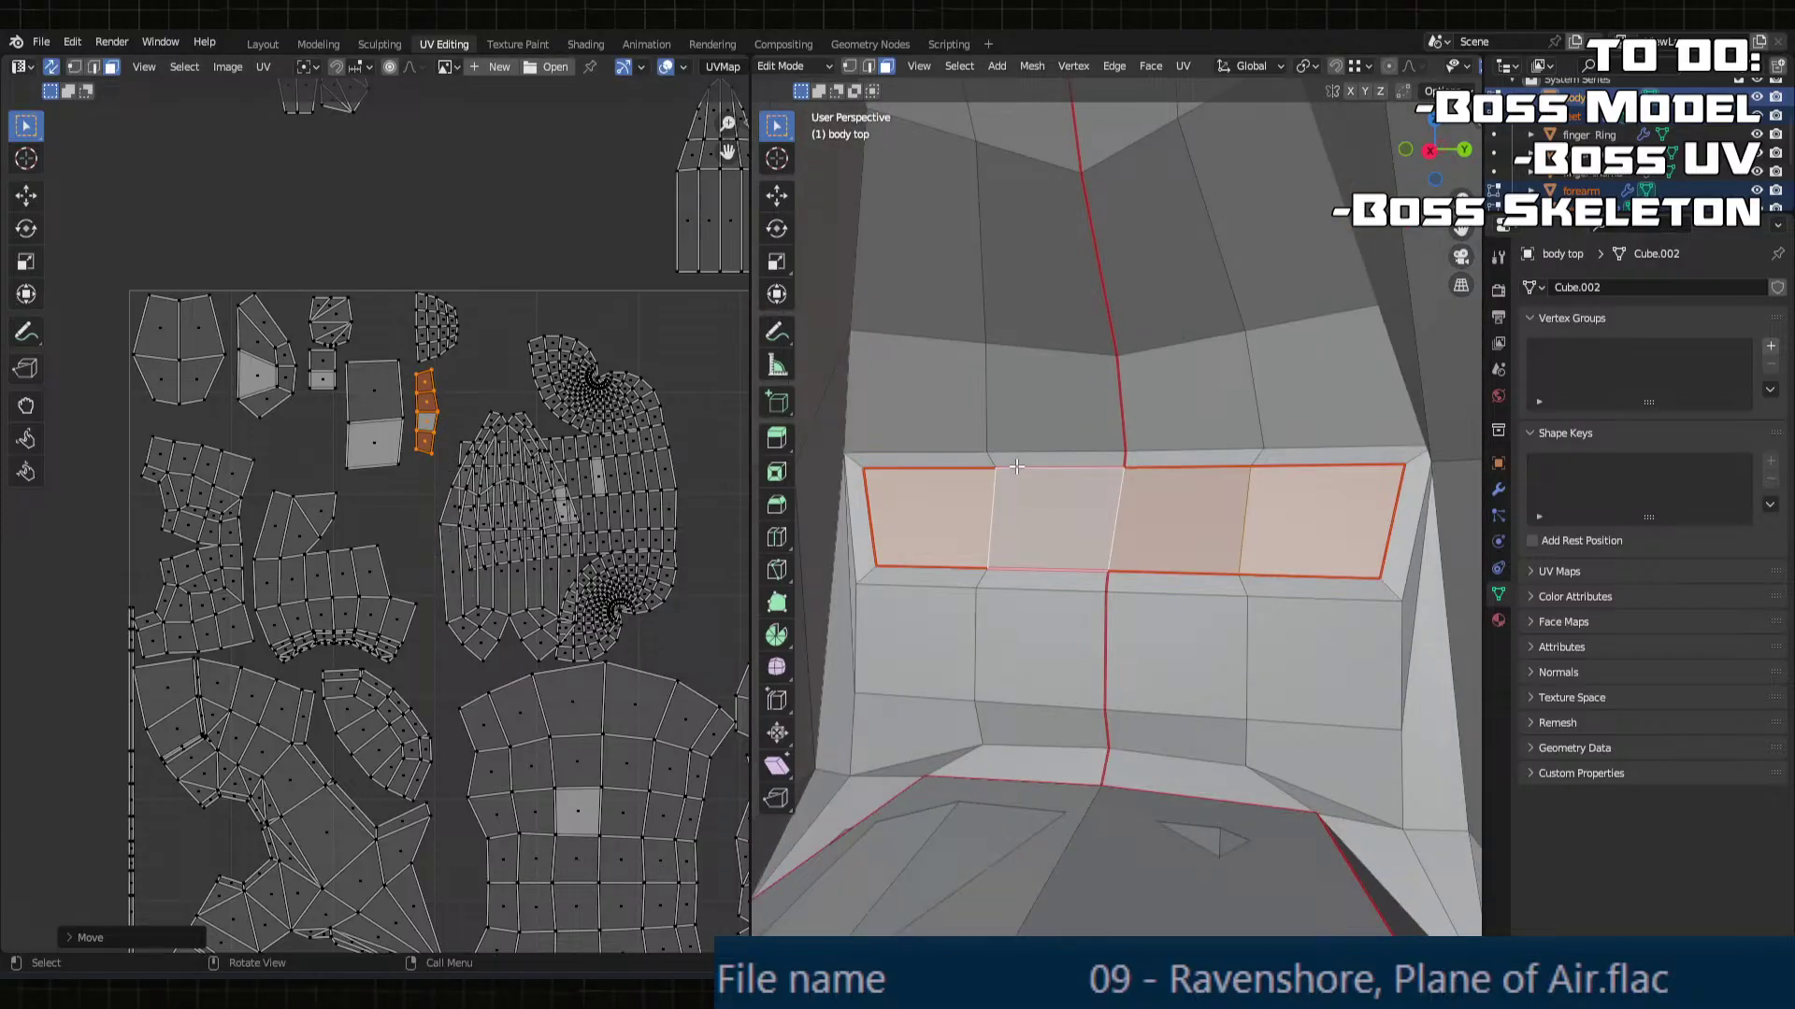
Step: Move the four-face UV strip along X and Y to sit directly beneath the small two-face piece
{"action": "scroll", "coordinate": [441, 411], "scroll_direction": "up", "scroll_amount": 3}
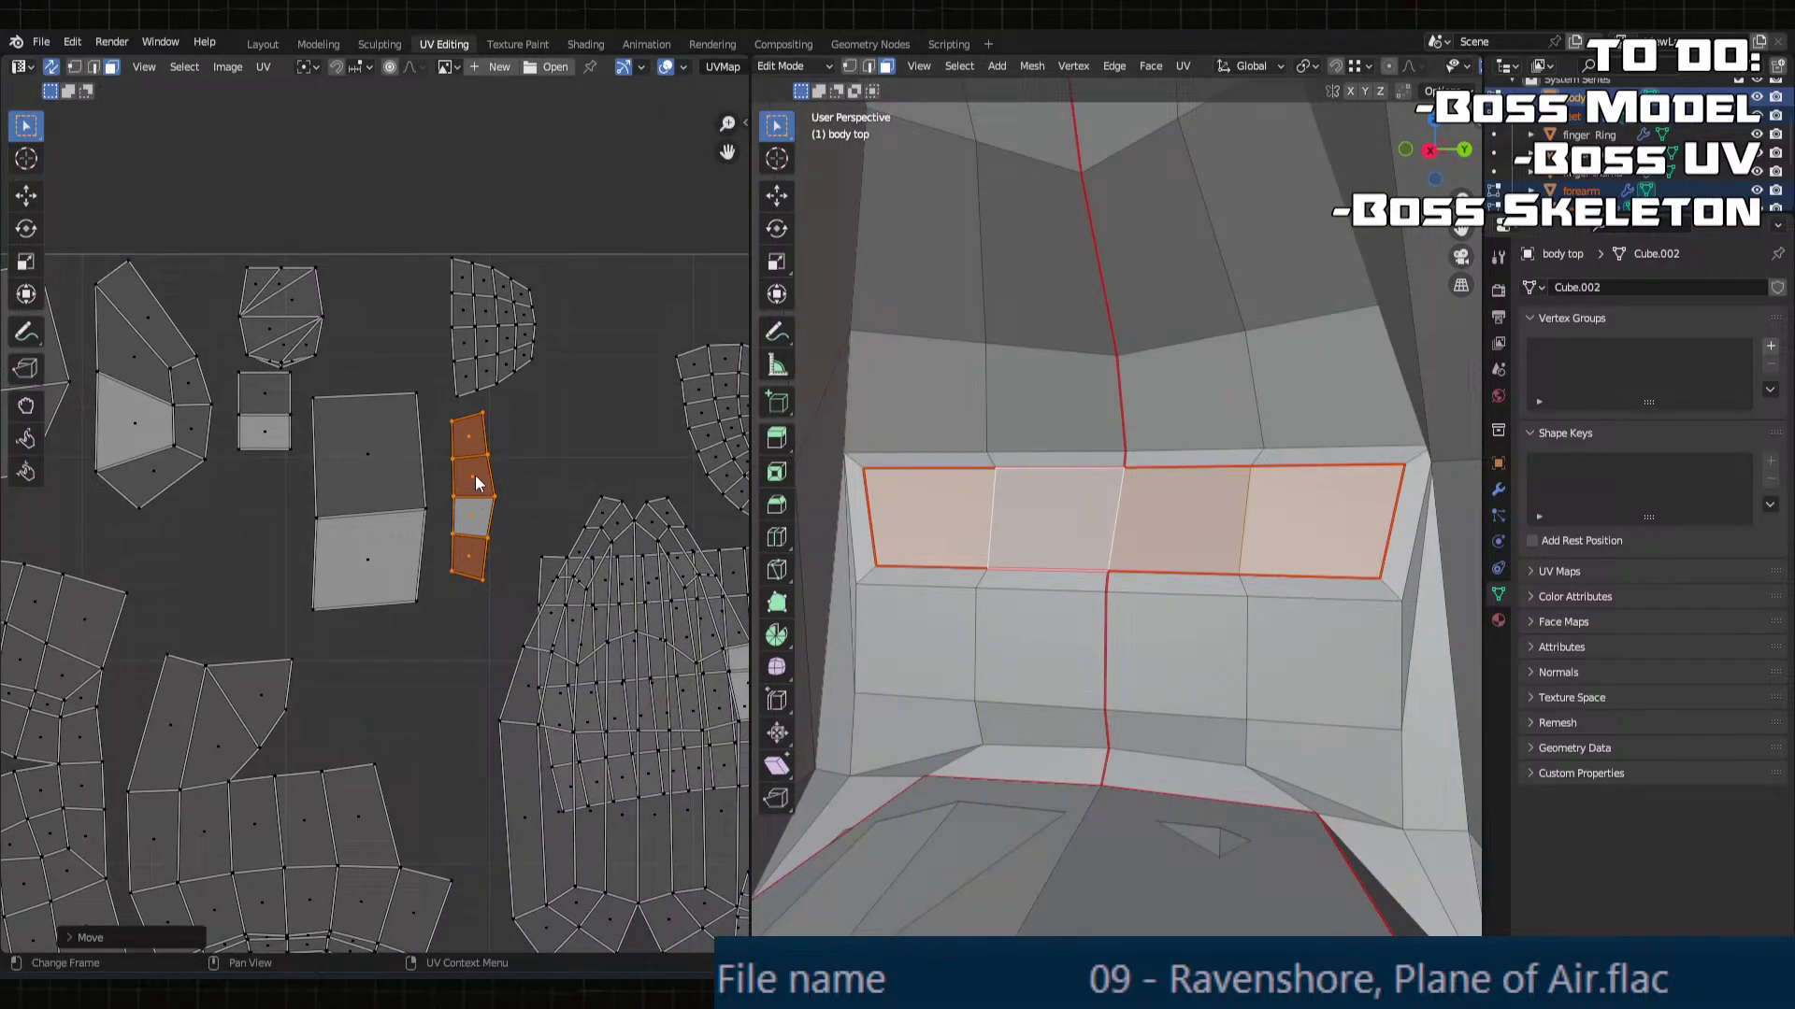
{"action": "middle_click_drag", "start_coordinate": [467, 486], "coordinate": [536, 485]}
{"action": "key", "text": "g"}
{"action": "key", "text": "x"}
{"action": "left_click", "coordinate": [301, 496]}
{"action": "key", "text": "g"}
{"action": "key", "text": "y"}
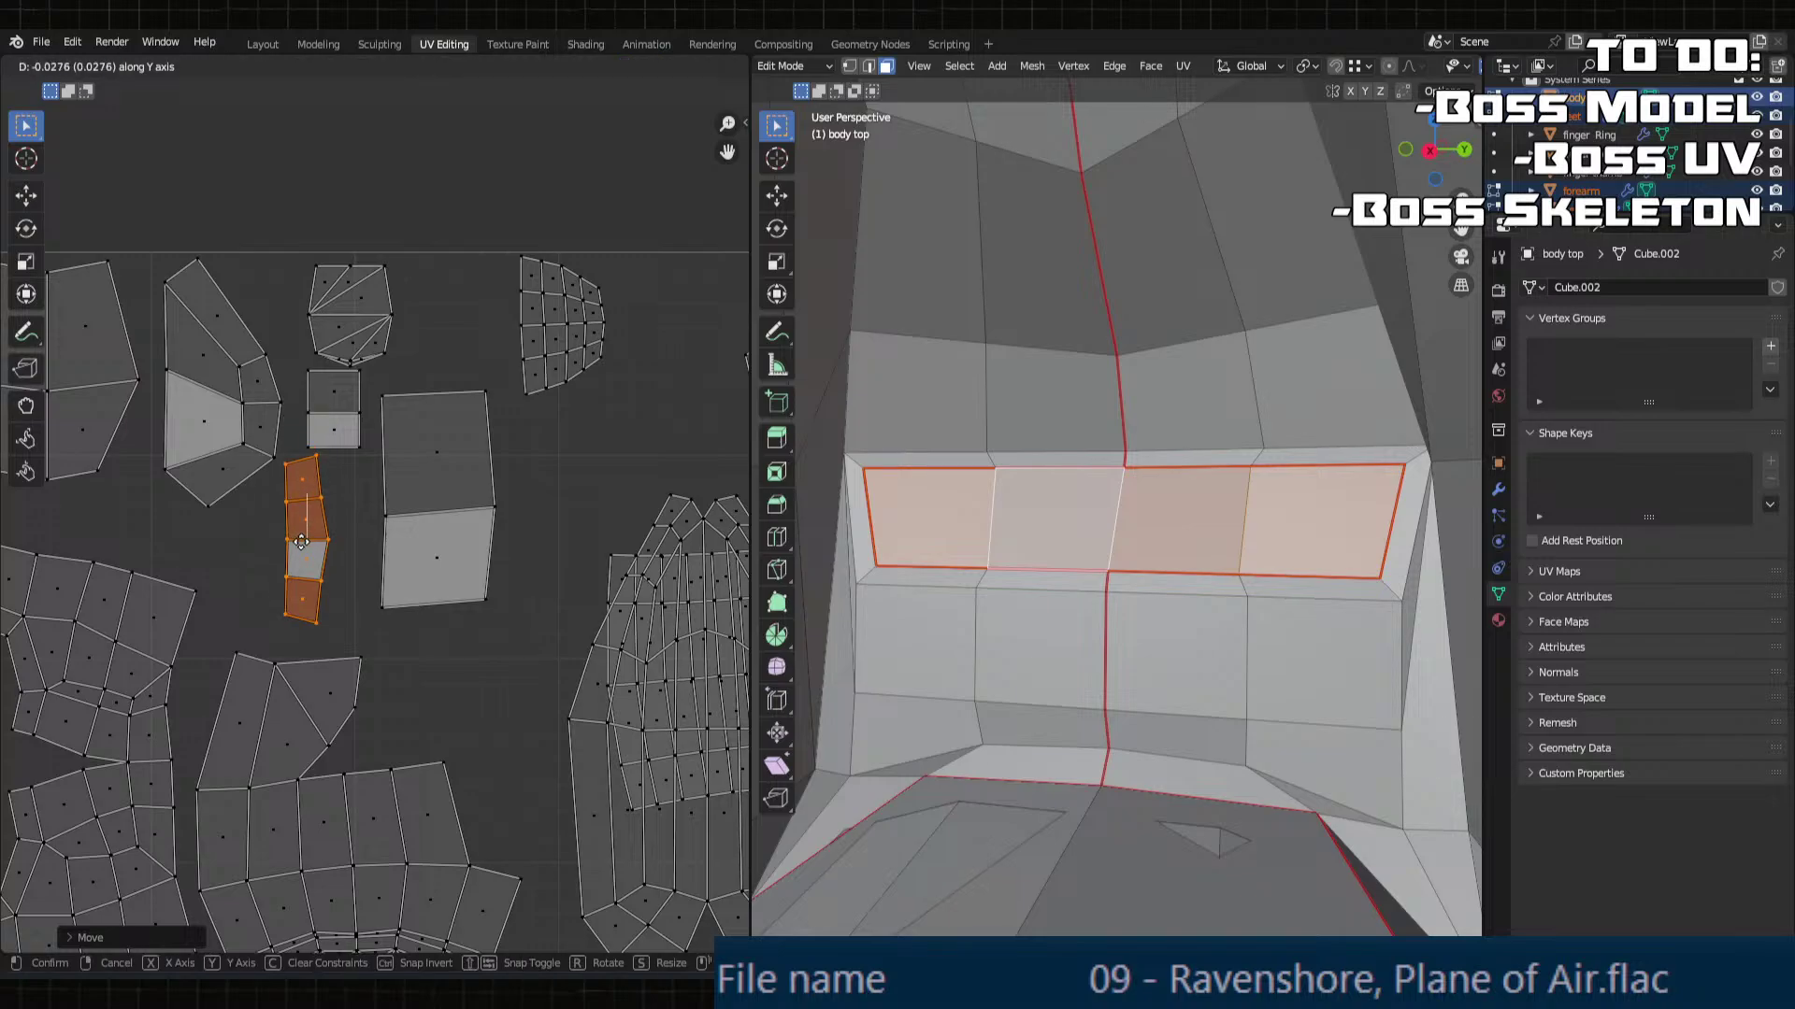
{"action": "left_click", "coordinate": [337, 544]}
{"action": "key", "text": "g"}
{"action": "key", "text": "y"}
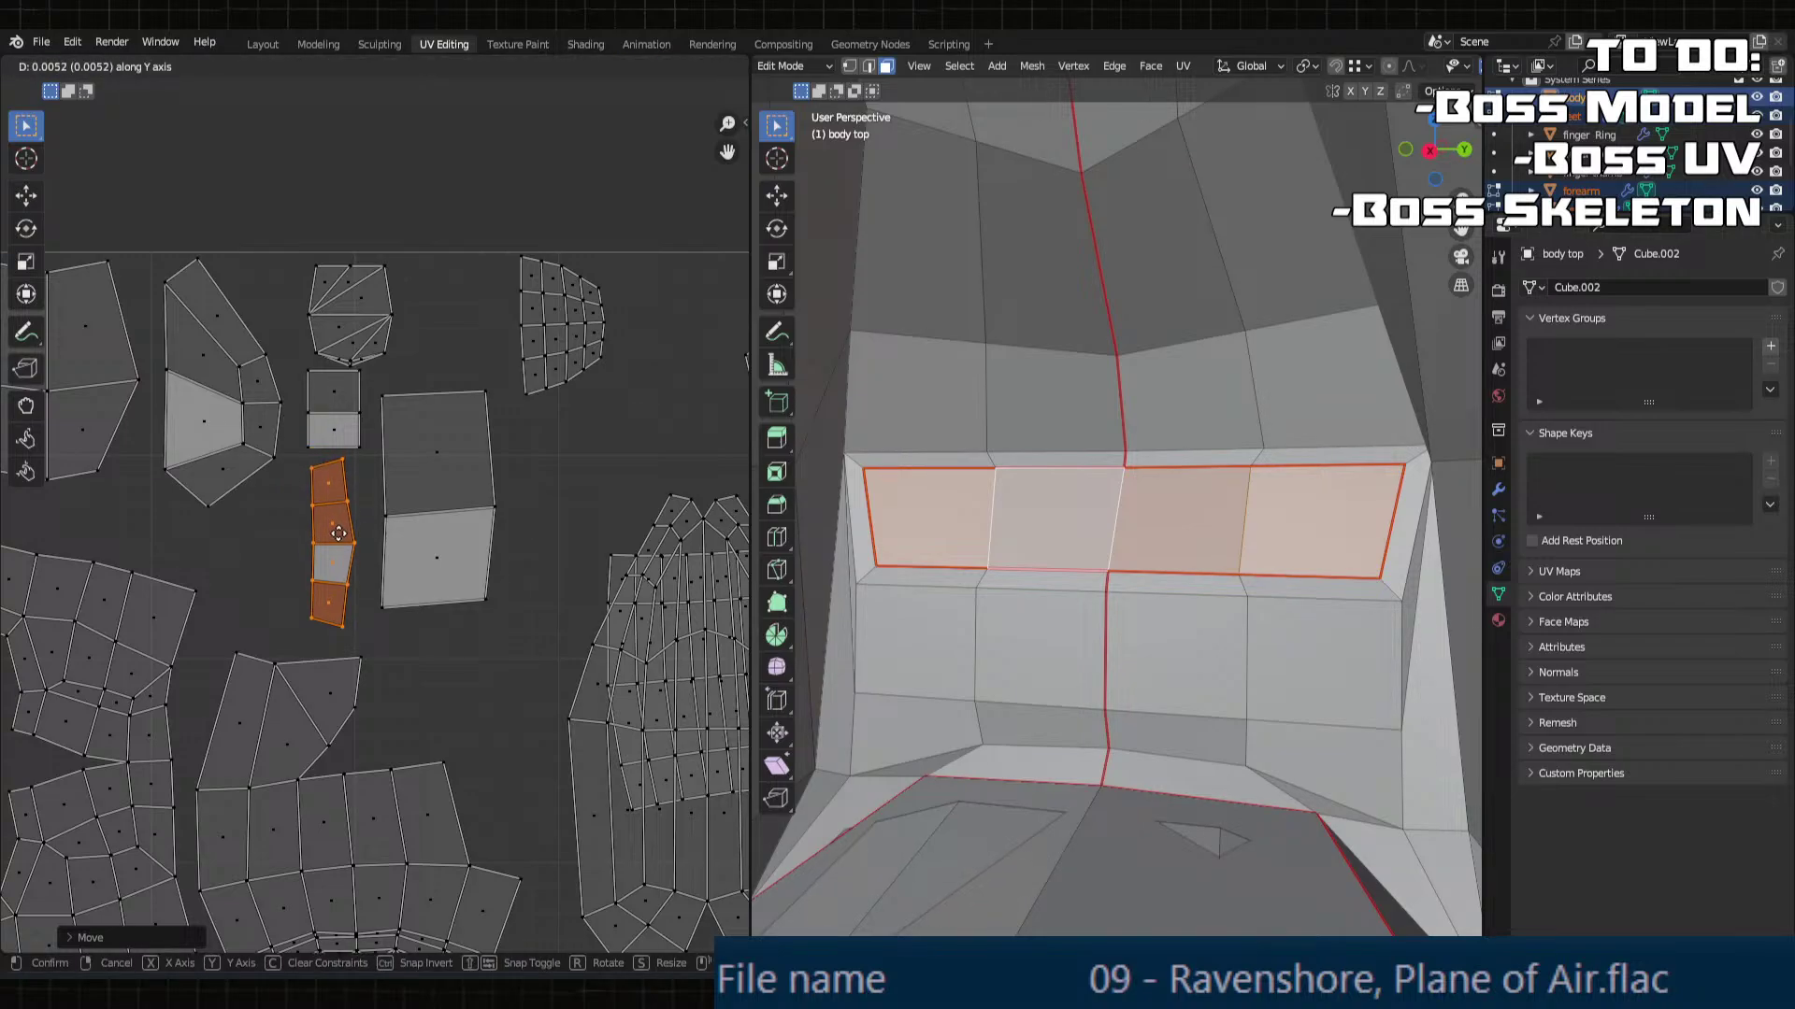
{"action": "left_click", "coordinate": [338, 534]}
{"action": "scroll", "coordinate": [514, 524], "scroll_direction": "down", "scroll_amount": 2}
Step: Select only the tapered bullet-shaped UV island and shift it closer to the arched head island
{"action": "middle_click_drag", "start_coordinate": [593, 564], "coordinate": [562, 488]}
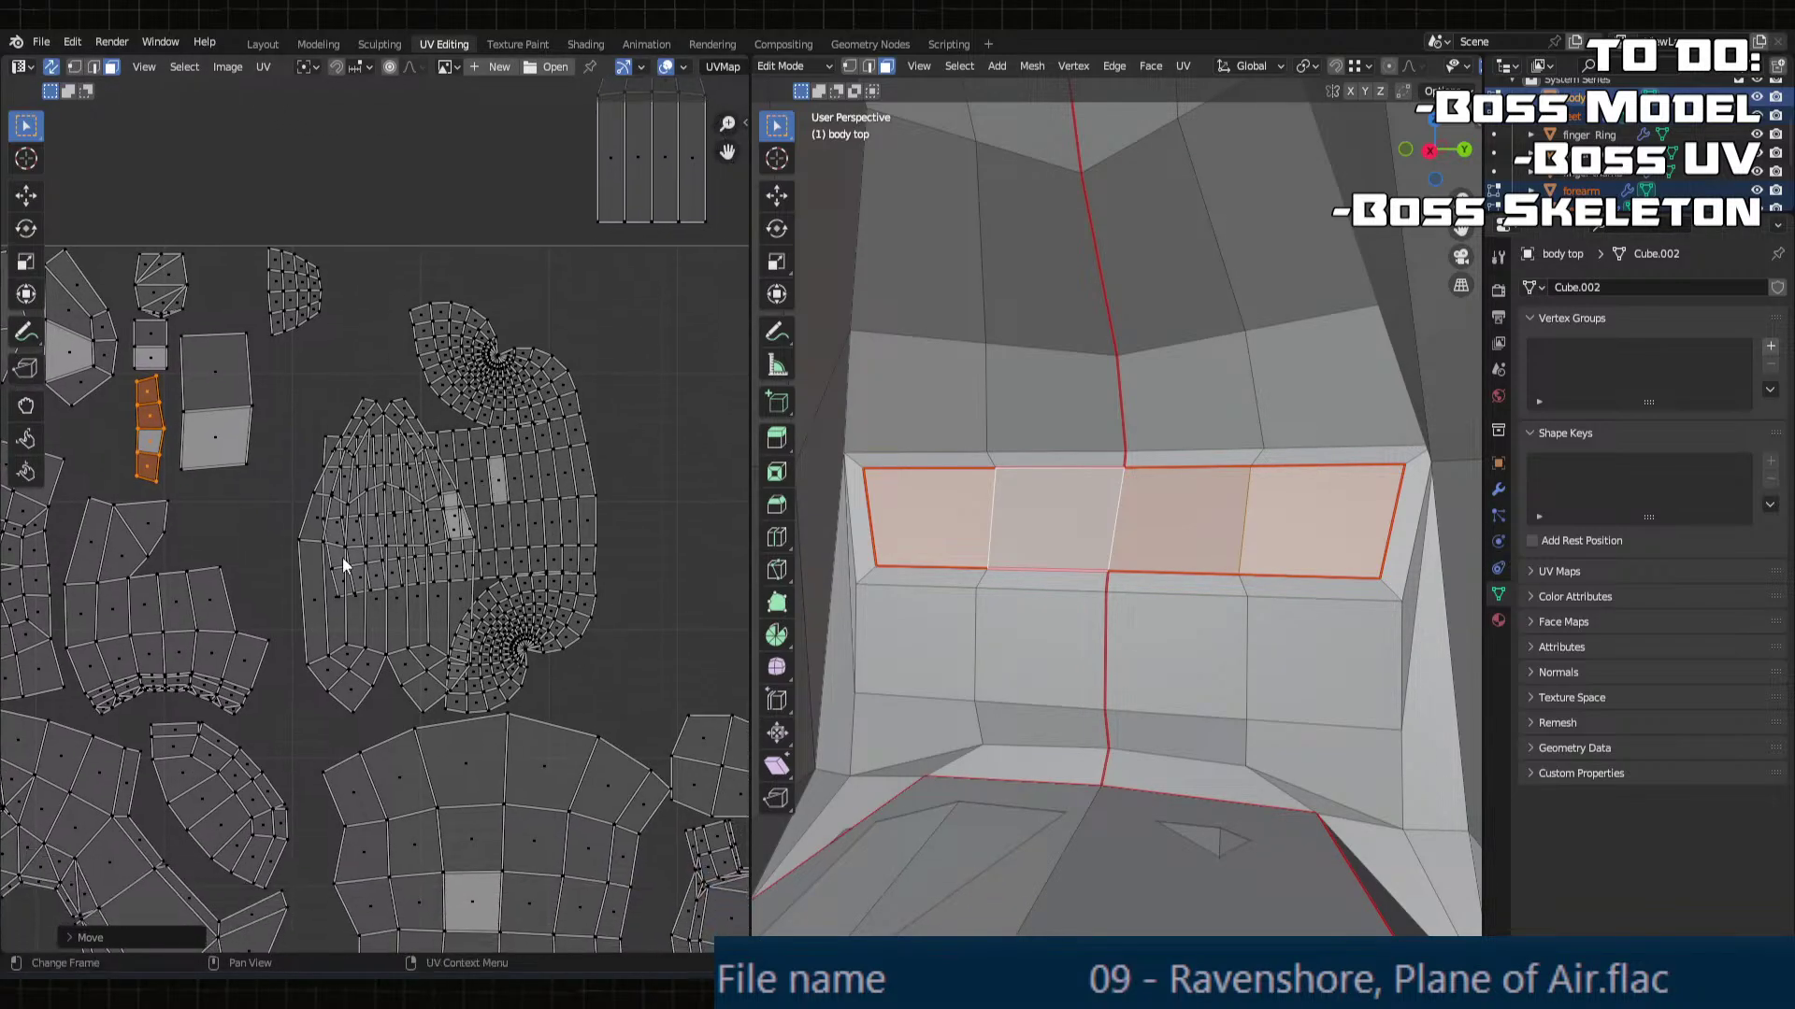
{"action": "key", "text": "alt+a"}
{"action": "key", "text": "l"}
{"action": "key", "text": "g"}
{"action": "key", "text": "x"}
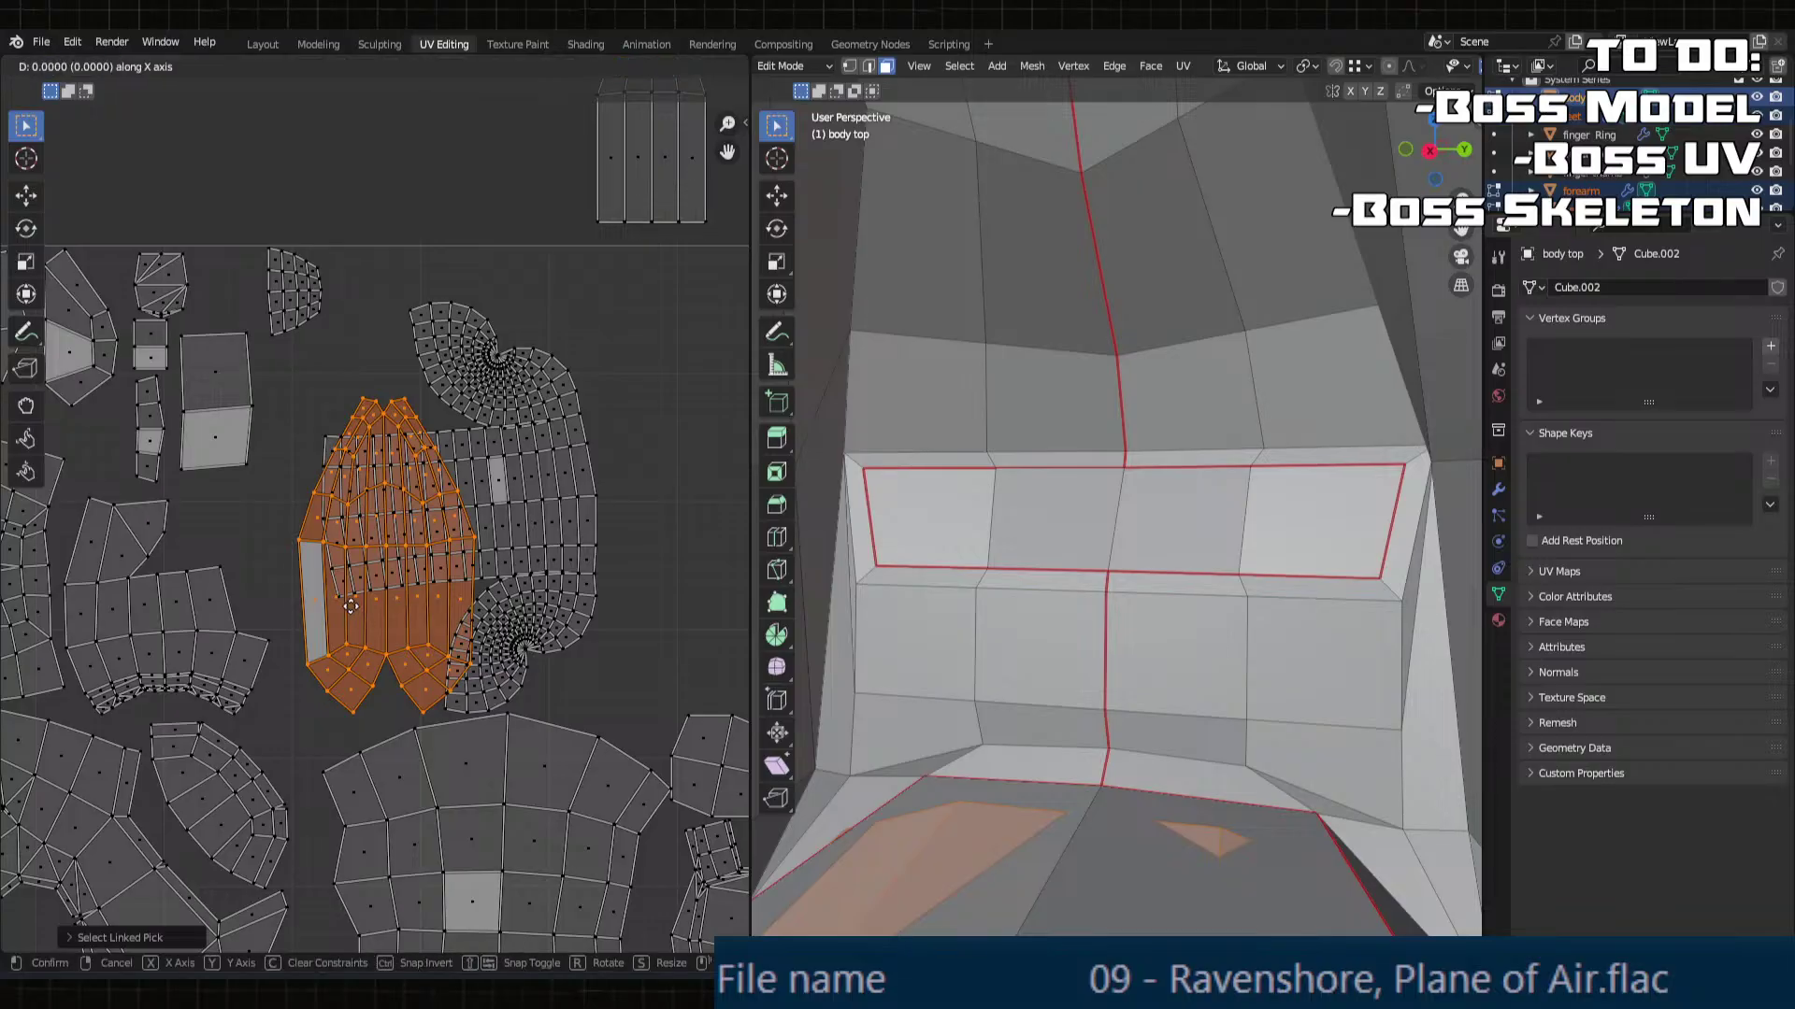
{"action": "left_click", "coordinate": [322, 607]}
Step: Select the large sleeve-shaped UV island and move it clear of the tapered island, into the square's upper-right area
{"action": "left_click", "coordinate": [564, 516]}
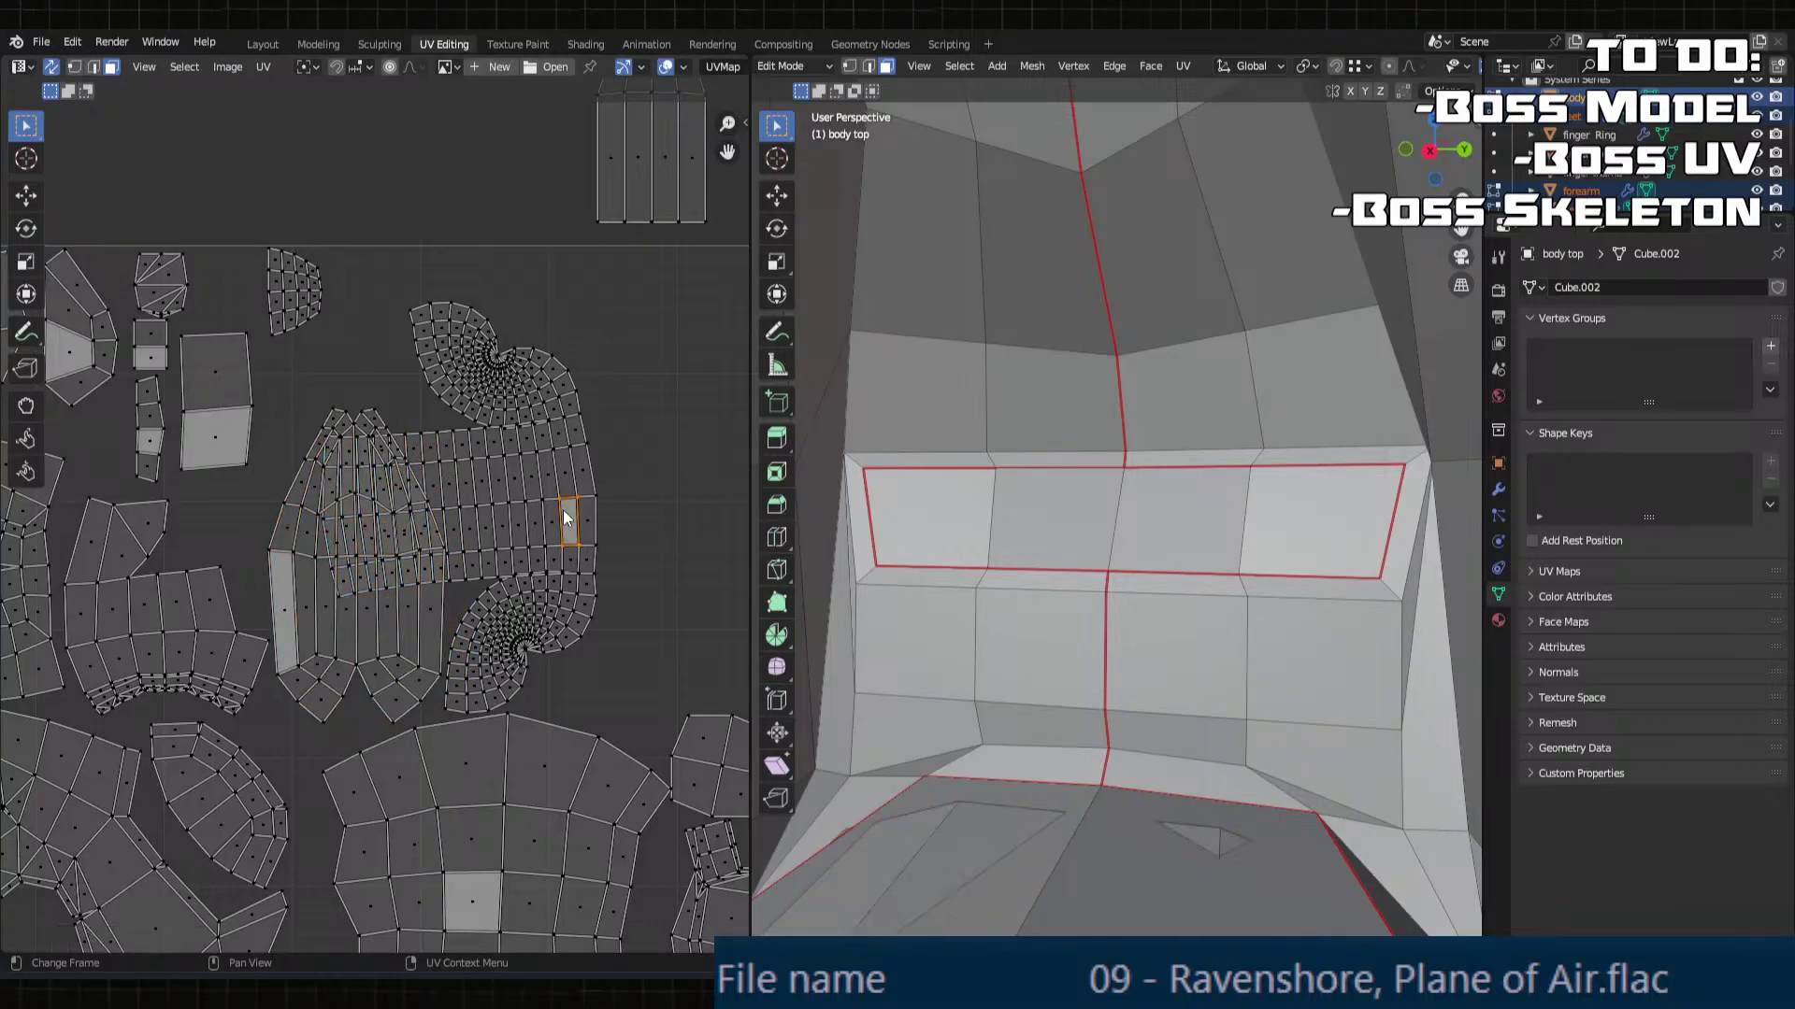
{"action": "key", "text": "l"}
{"action": "scroll", "coordinate": [569, 507], "scroll_direction": "down", "scroll_amount": 3}
{"action": "middle_click_drag", "start_coordinate": [569, 507], "coordinate": [430, 576]}
{"action": "key", "text": "g"}
{"action": "key", "text": "x"}
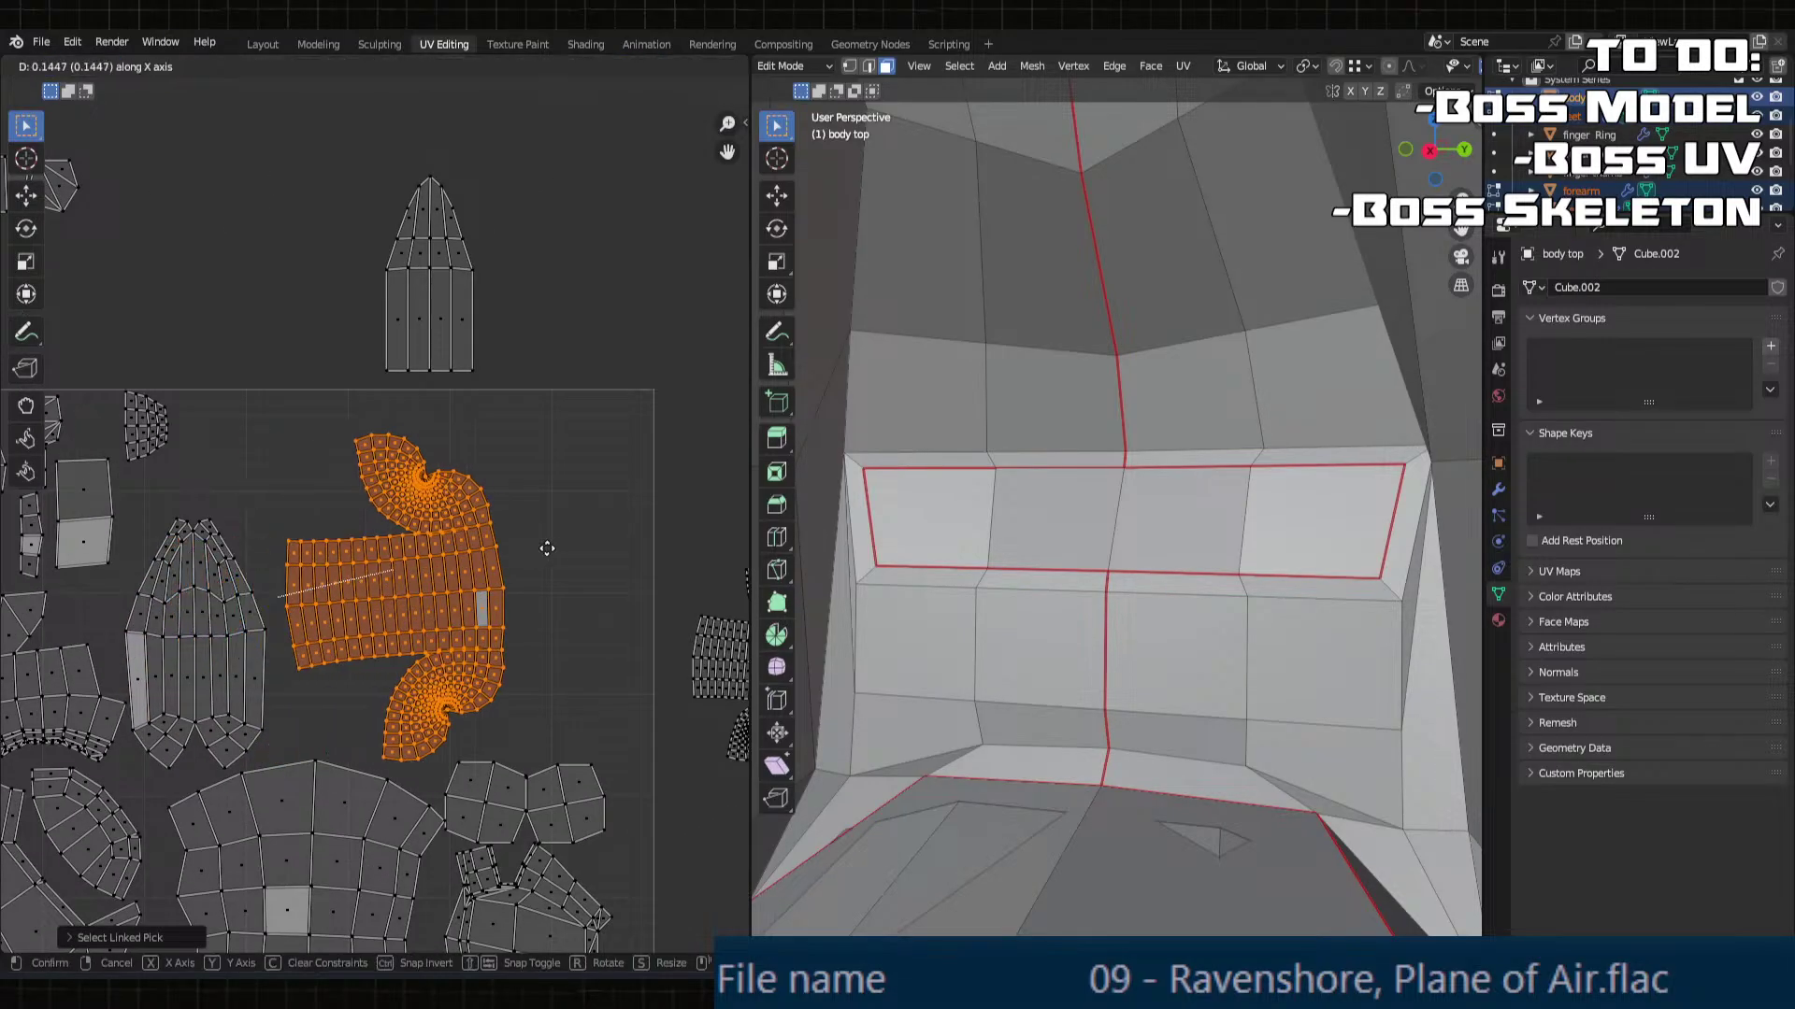
{"action": "left_click", "coordinate": [610, 554]}
Step: Nudge the large sleeve-shaped UV island along X until it sits close to the square's right edge
{"action": "key", "text": "g"}
{"action": "key", "text": "x"}
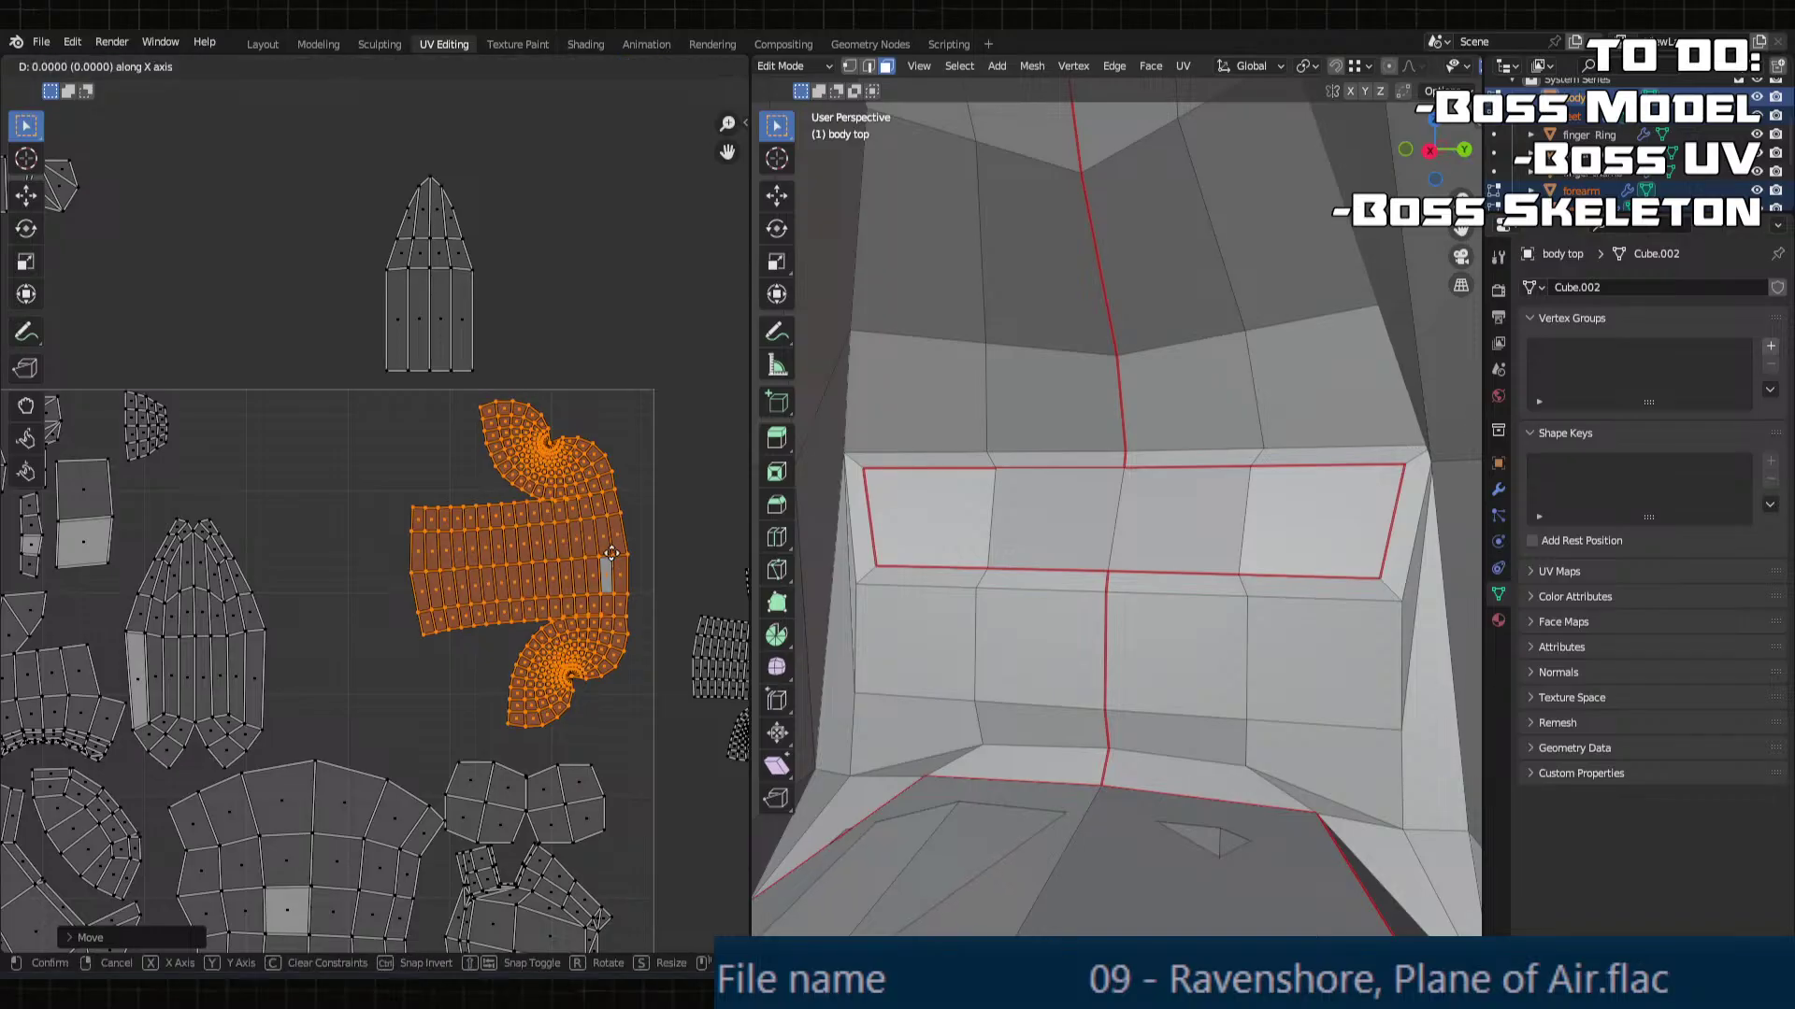
{"action": "left_click", "coordinate": [582, 569]}
{"action": "middle_click_drag", "start_coordinate": [582, 570], "coordinate": [474, 564]}
{"action": "key", "text": "g"}
{"action": "key", "text": "x"}
{"action": "left_click", "coordinate": [706, 551]}
Step: Try bringing the small sleeve-shaped UV island back into the square and rotating it upright beside the large sleeve-shaped island
{"action": "left_click", "coordinate": [671, 643]}
{"action": "key", "text": "l"}
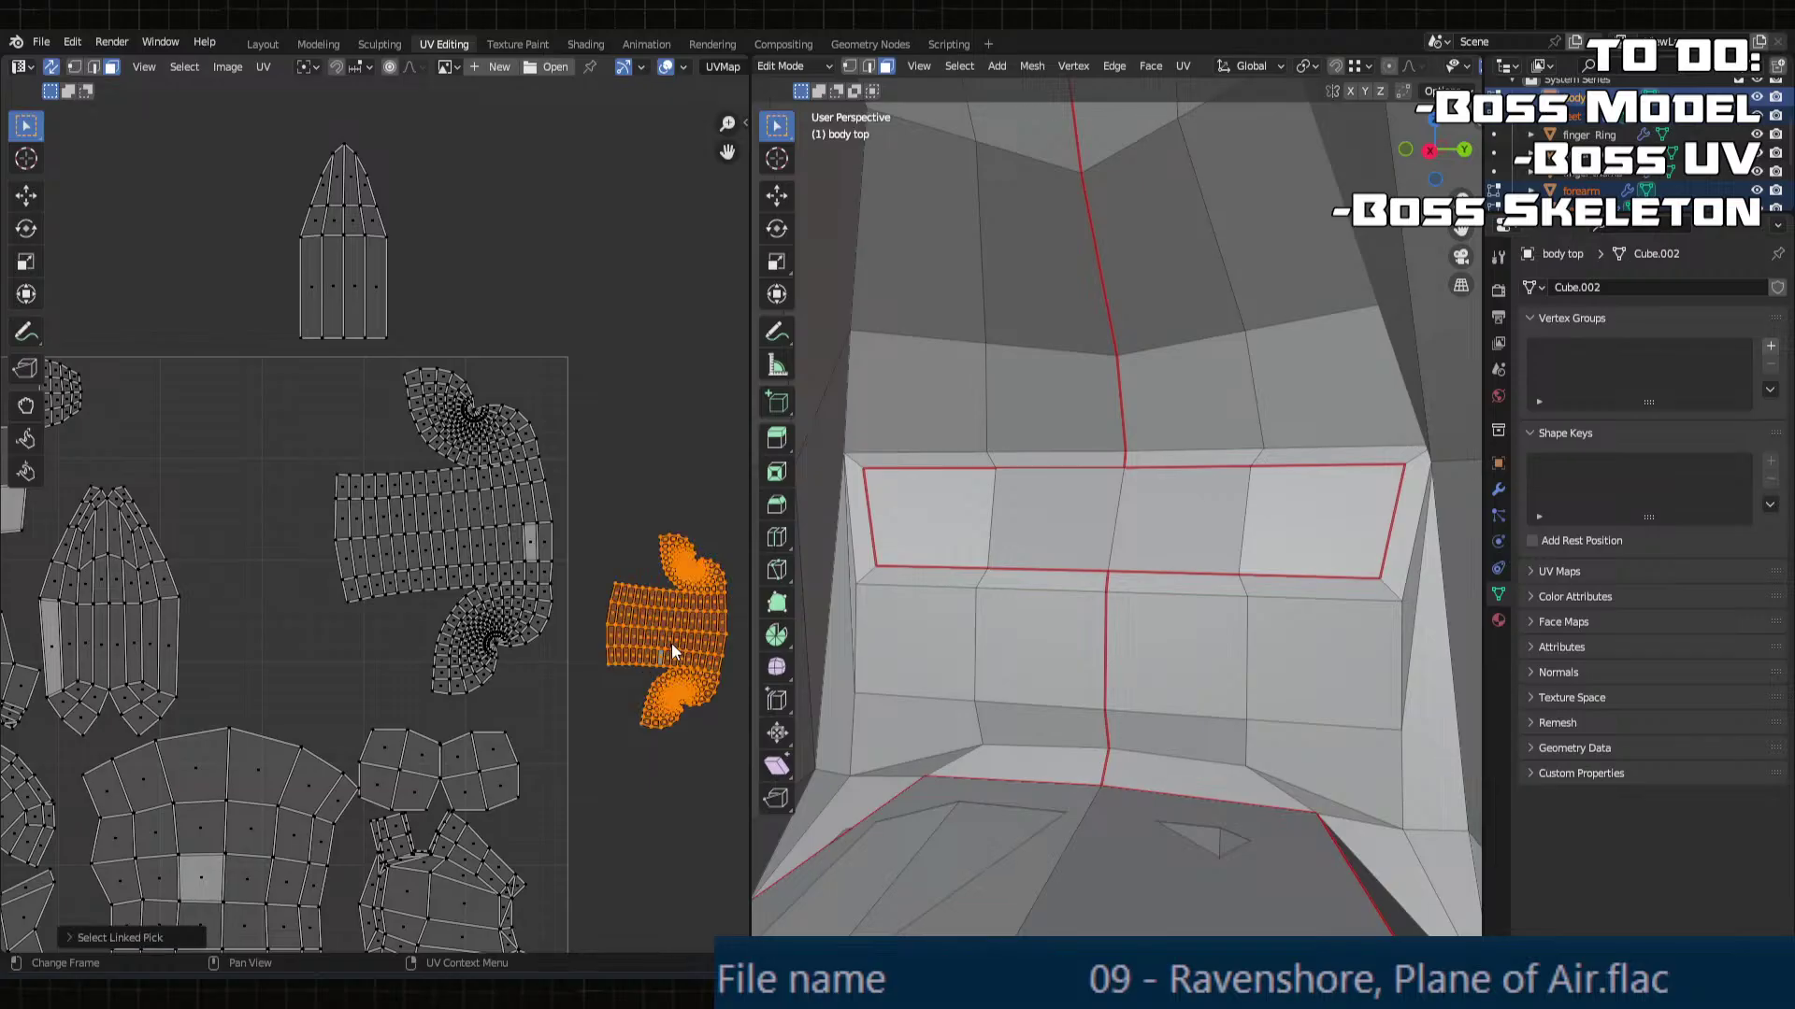
{"action": "key", "text": "g"}
{"action": "left_click", "coordinate": [303, 643]}
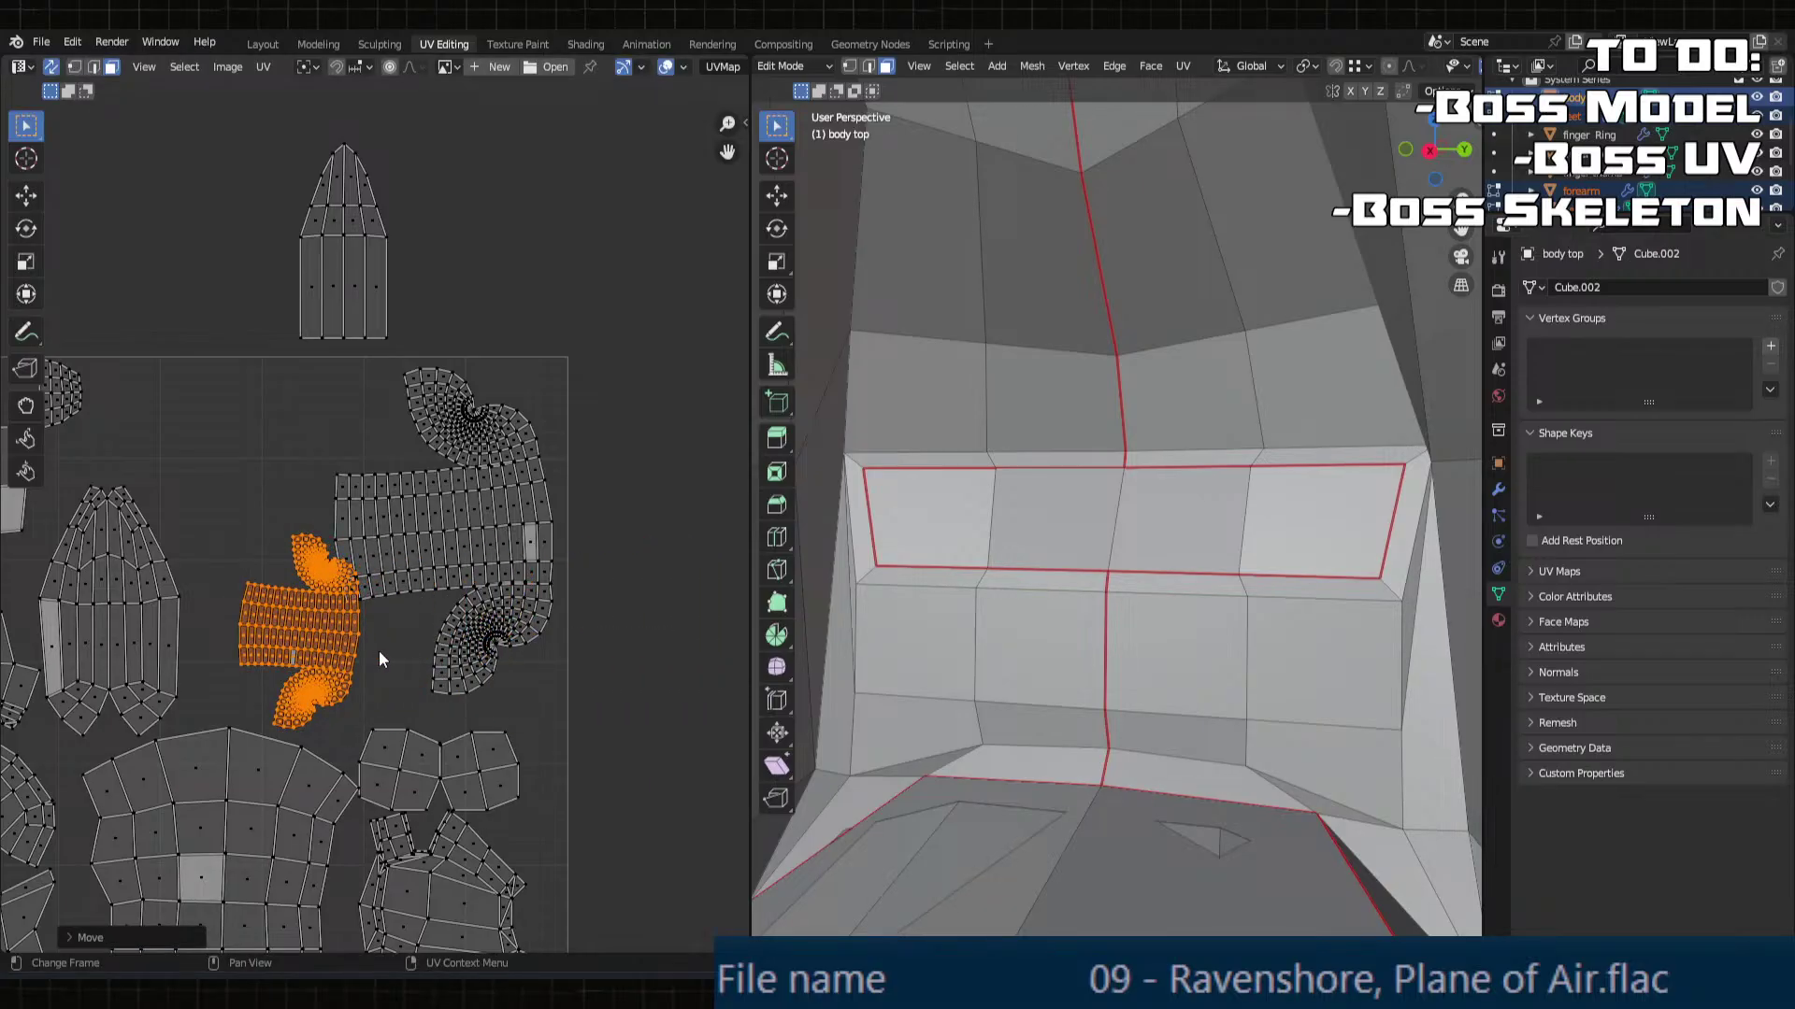
{"action": "key", "text": "r"}
{"action": "left_click", "coordinate": [353, 593]}
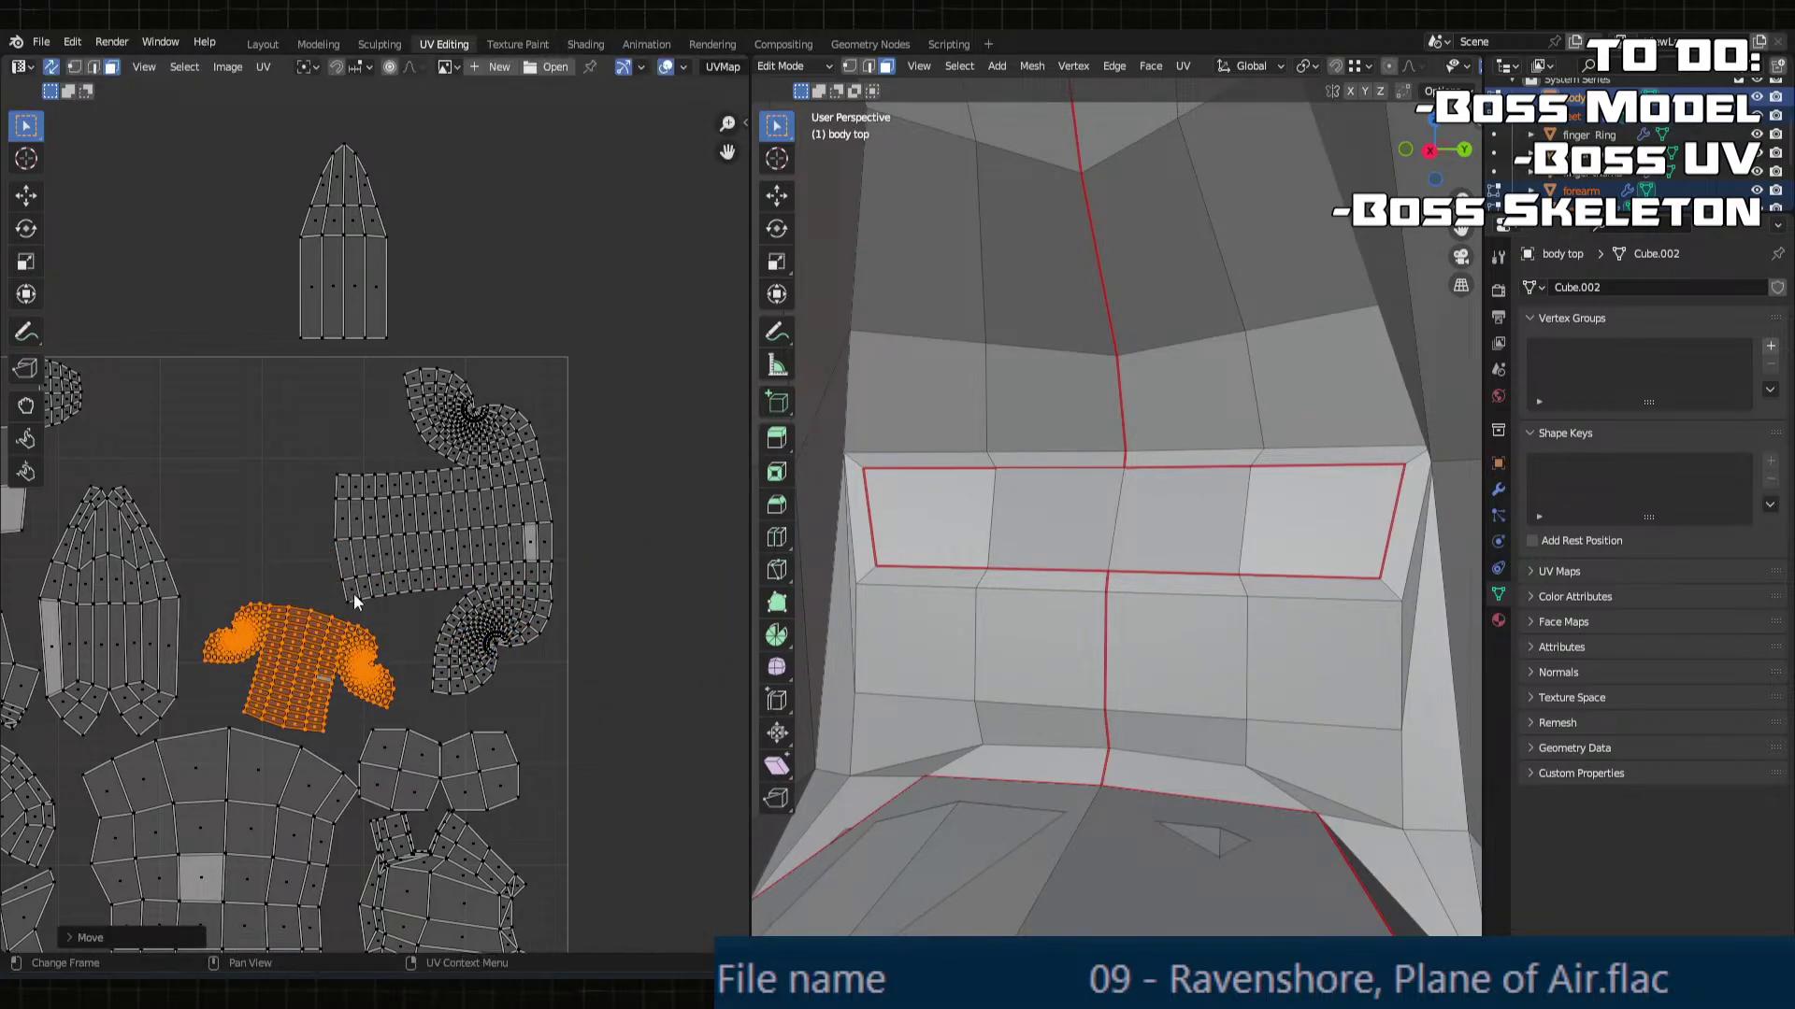
Step: Try fitting the rotated small sleeve-shaped UV island into the gap beneath the large one
{"action": "key", "text": "g"}
{"action": "left_click", "coordinate": [381, 595]}
{"action": "key", "text": "g"}
{"action": "left_click", "coordinate": [372, 594]}
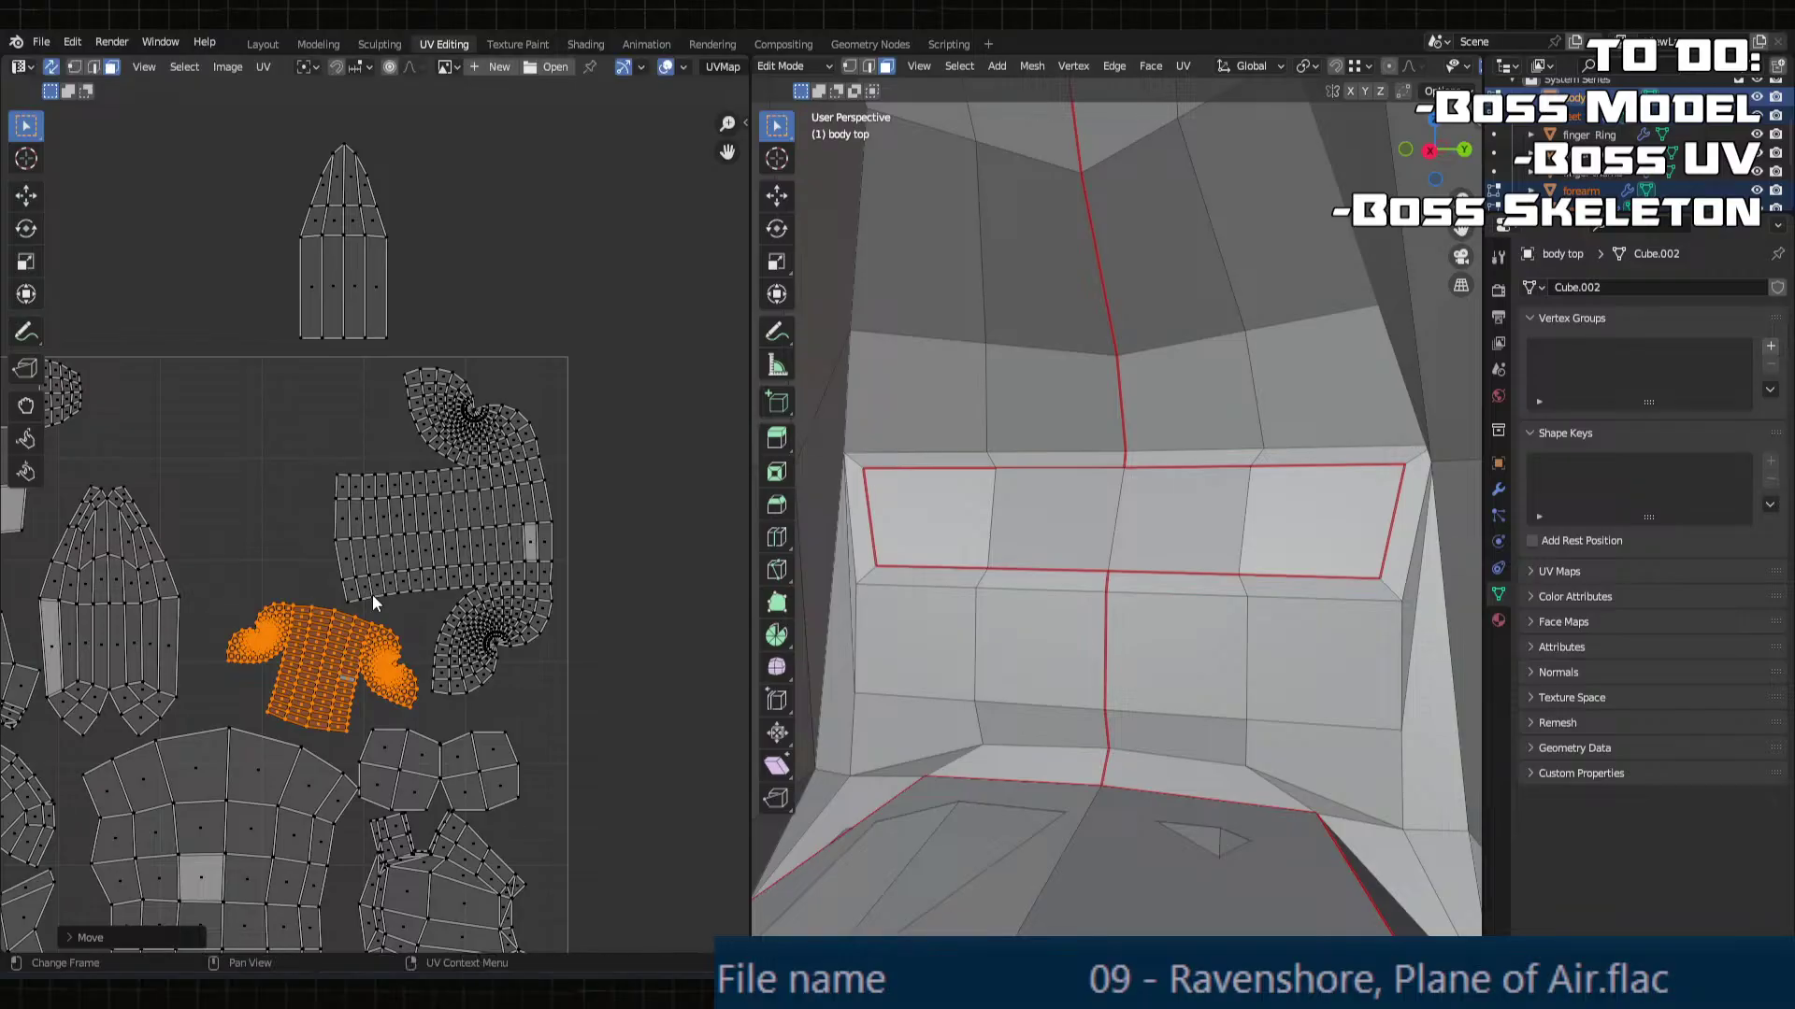
{"action": "key", "text": "g"}
{"action": "left_click", "coordinate": [372, 592]}
{"action": "scroll", "coordinate": [372, 593], "scroll_direction": "down", "scroll_amount": 2}
{"action": "middle_click_drag", "start_coordinate": [400, 614], "coordinate": [535, 686], "text": "shift"}
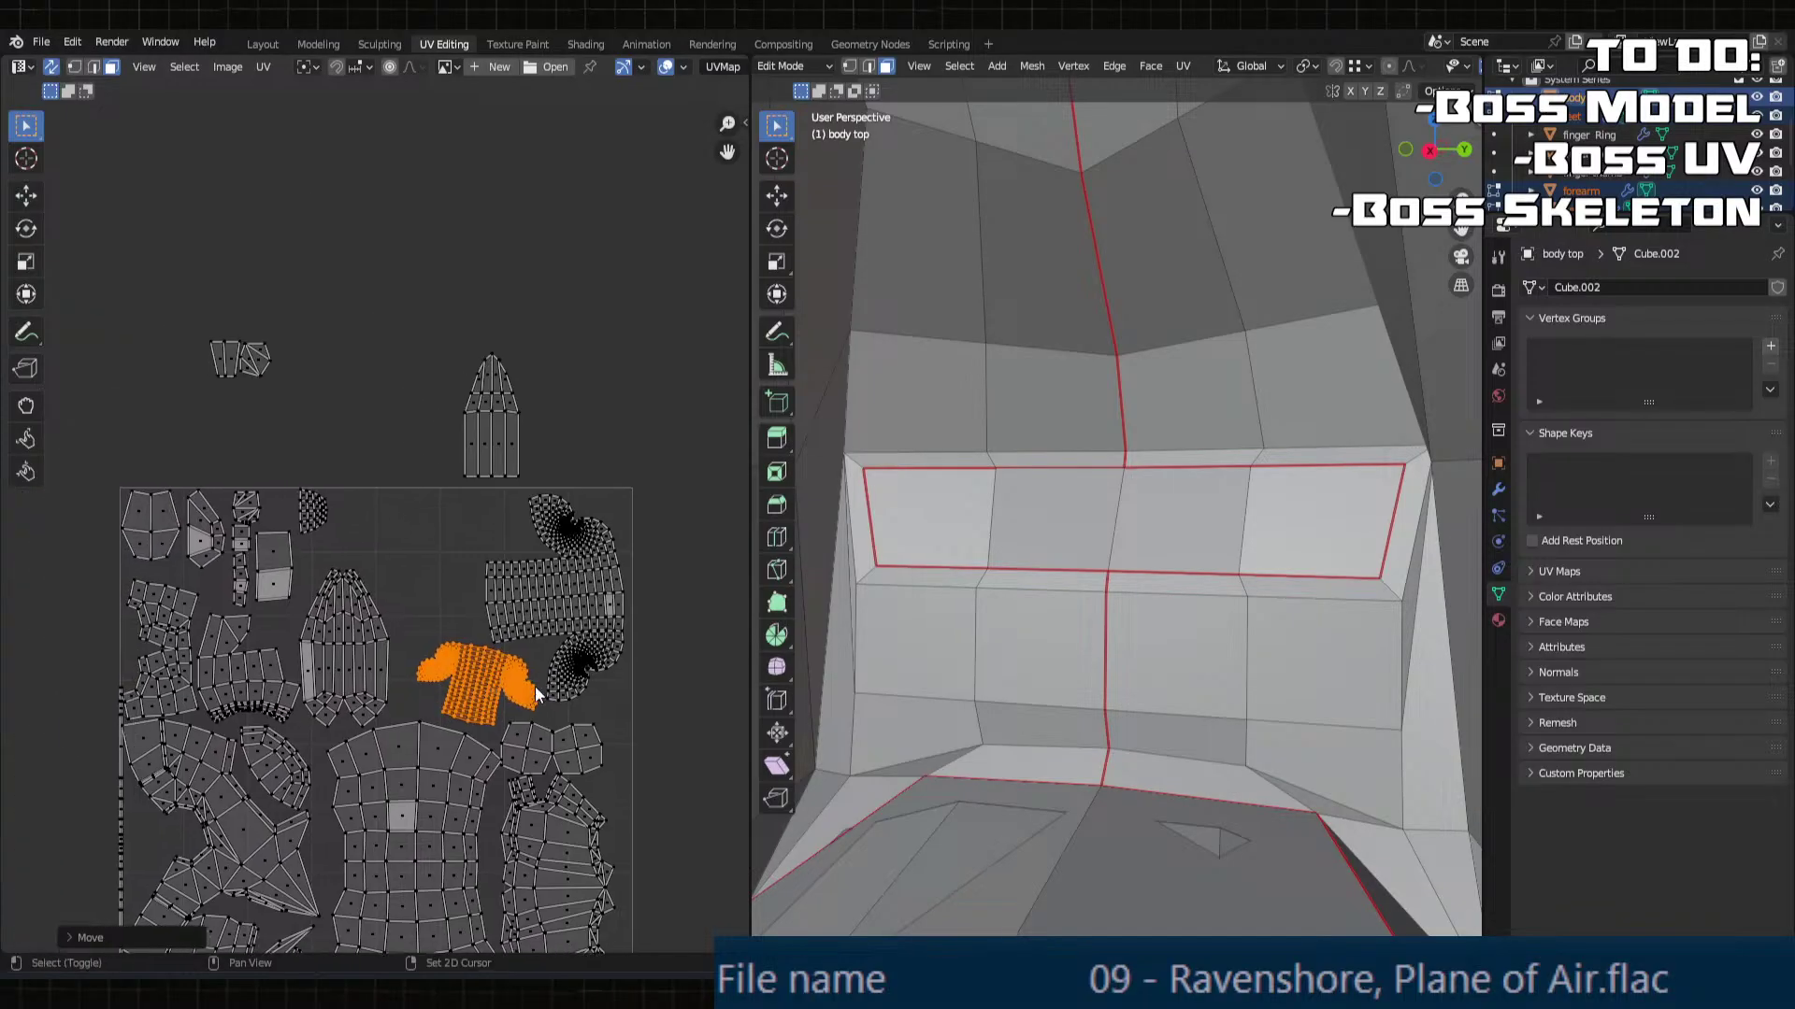
{"action": "left_click", "coordinate": [510, 749]}
{"action": "scroll", "coordinate": [510, 750], "scroll_direction": "up", "scroll_amount": 4}
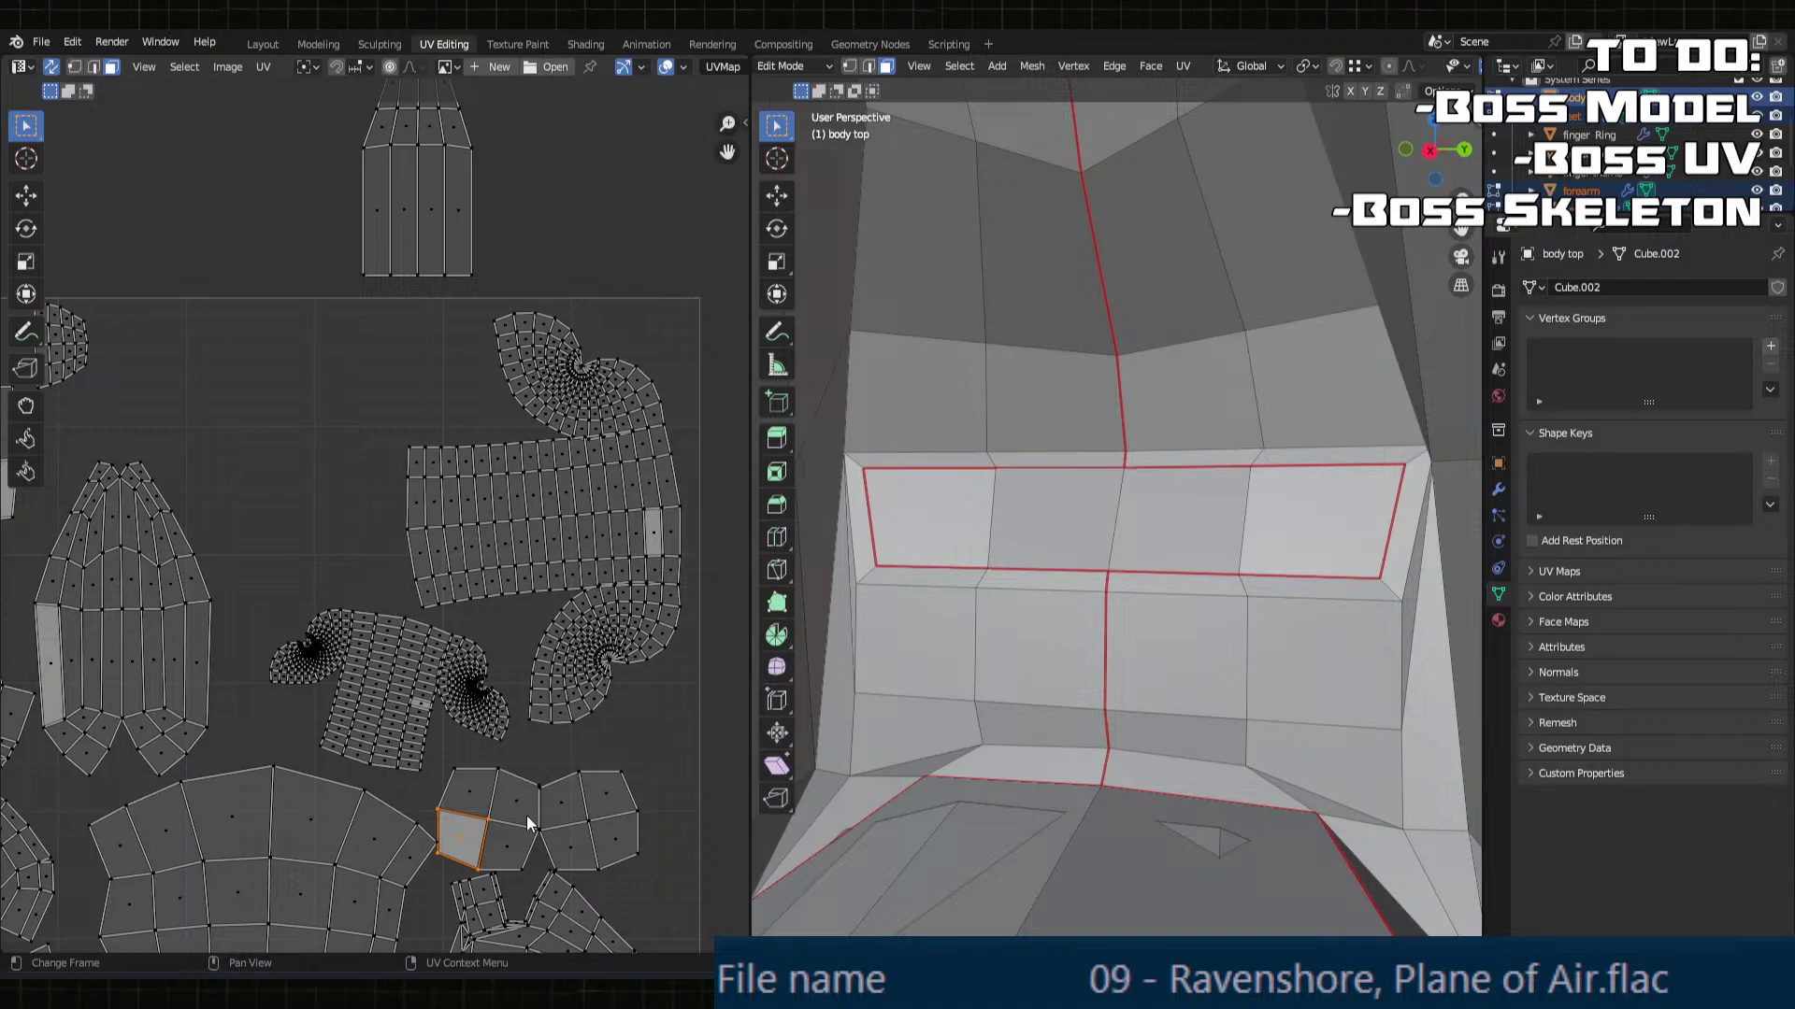
Step: Undo the moves and rotation of the small sleeve-shaped UV island
{"action": "key", "text": "ctrl+z"}
{"action": "key", "text": "ctrl+z"}
{"action": "key", "text": "ctrl+z"}
{"action": "key", "text": "ctrl+z"}
{"action": "key", "text": "ctrl+z"}
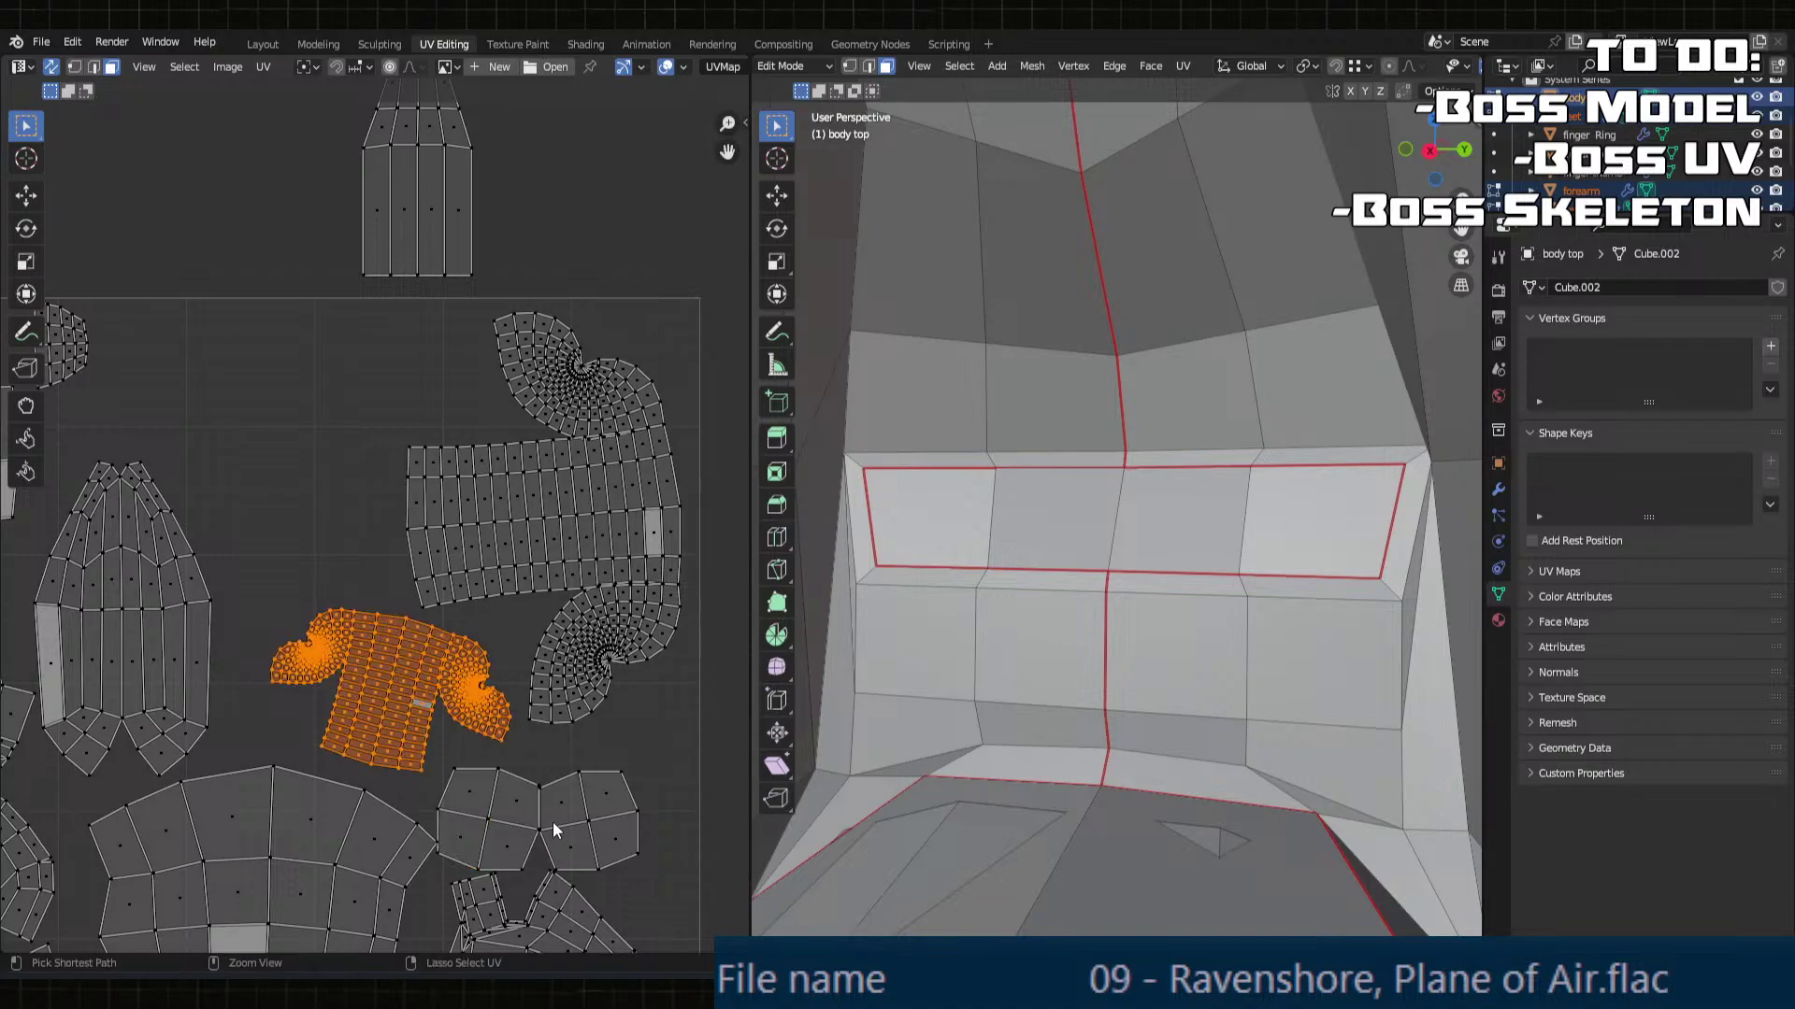
{"action": "key", "text": "ctrl+z"}
{"action": "scroll", "coordinate": [533, 691], "scroll_direction": "down", "scroll_amount": 2}
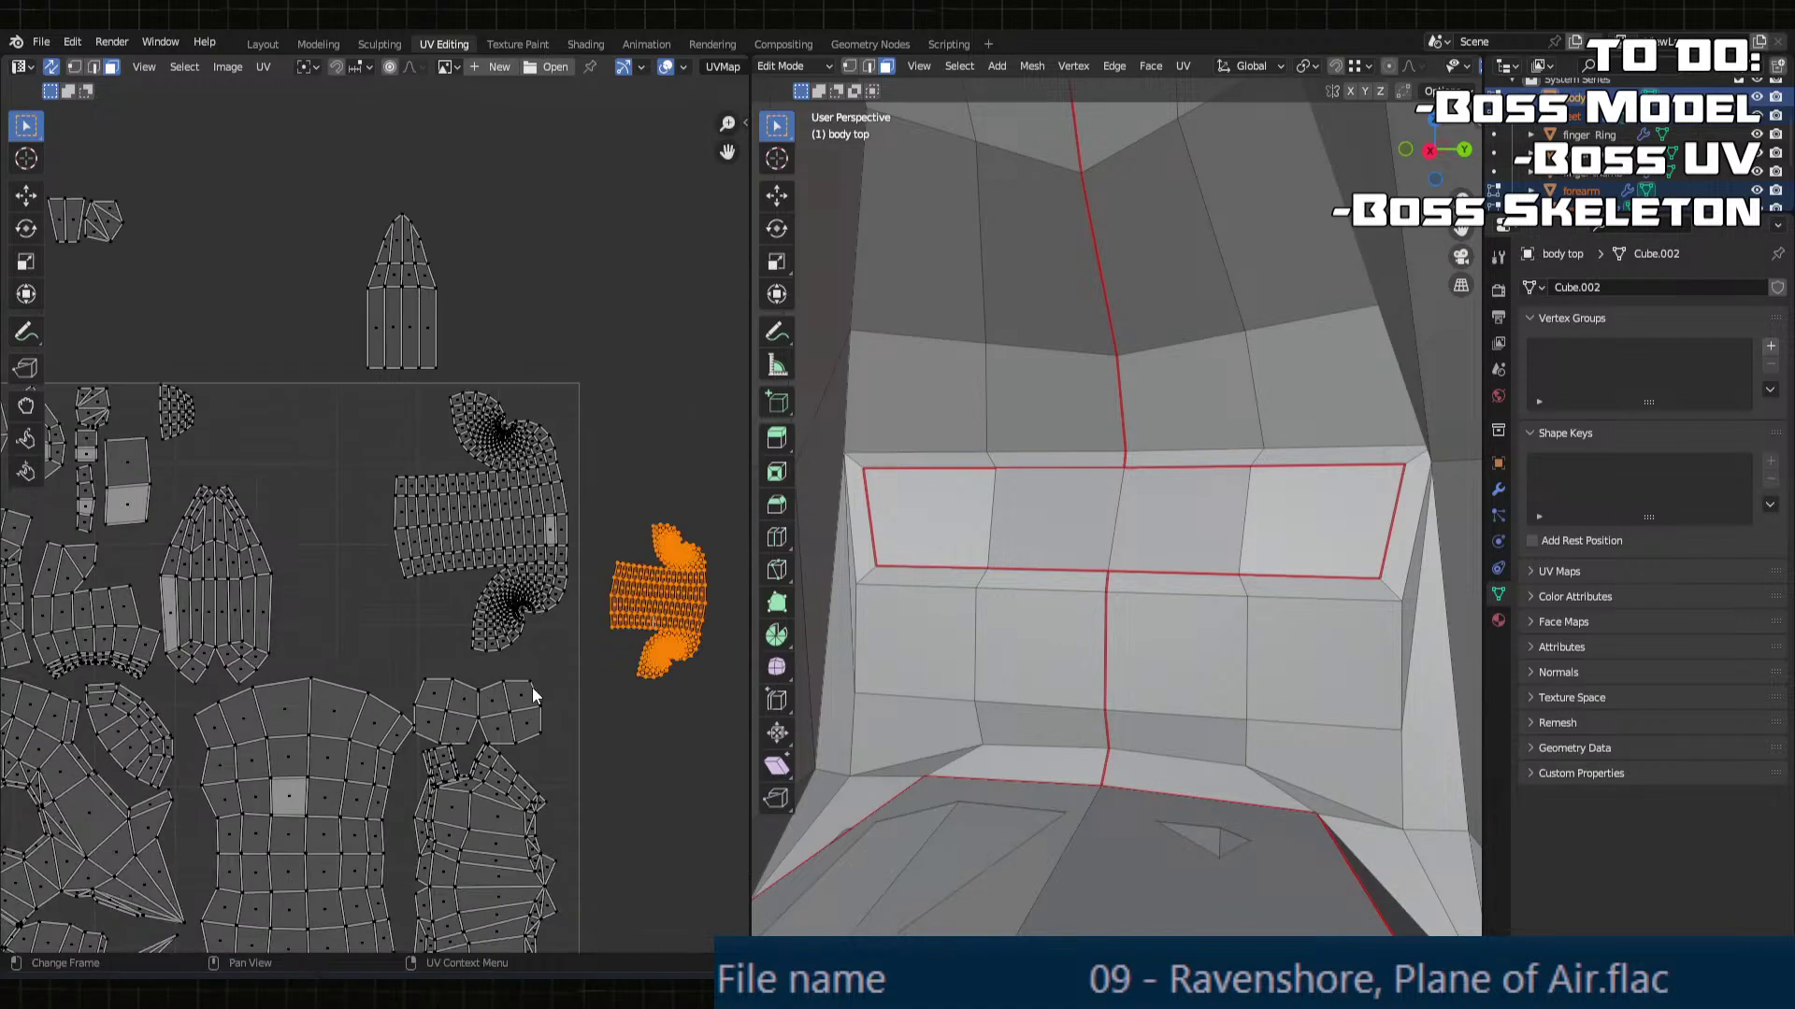
Step: Select the two-lobed UV island above the jagged torso piece and move it to the square's upper edge, over the half-round island
{"action": "middle_click_drag", "start_coordinate": [495, 696], "coordinate": [409, 693]}
{"action": "scroll", "coordinate": [347, 775], "scroll_direction": "up", "scroll_amount": 2}
{"action": "left_click", "coordinate": [345, 786]}
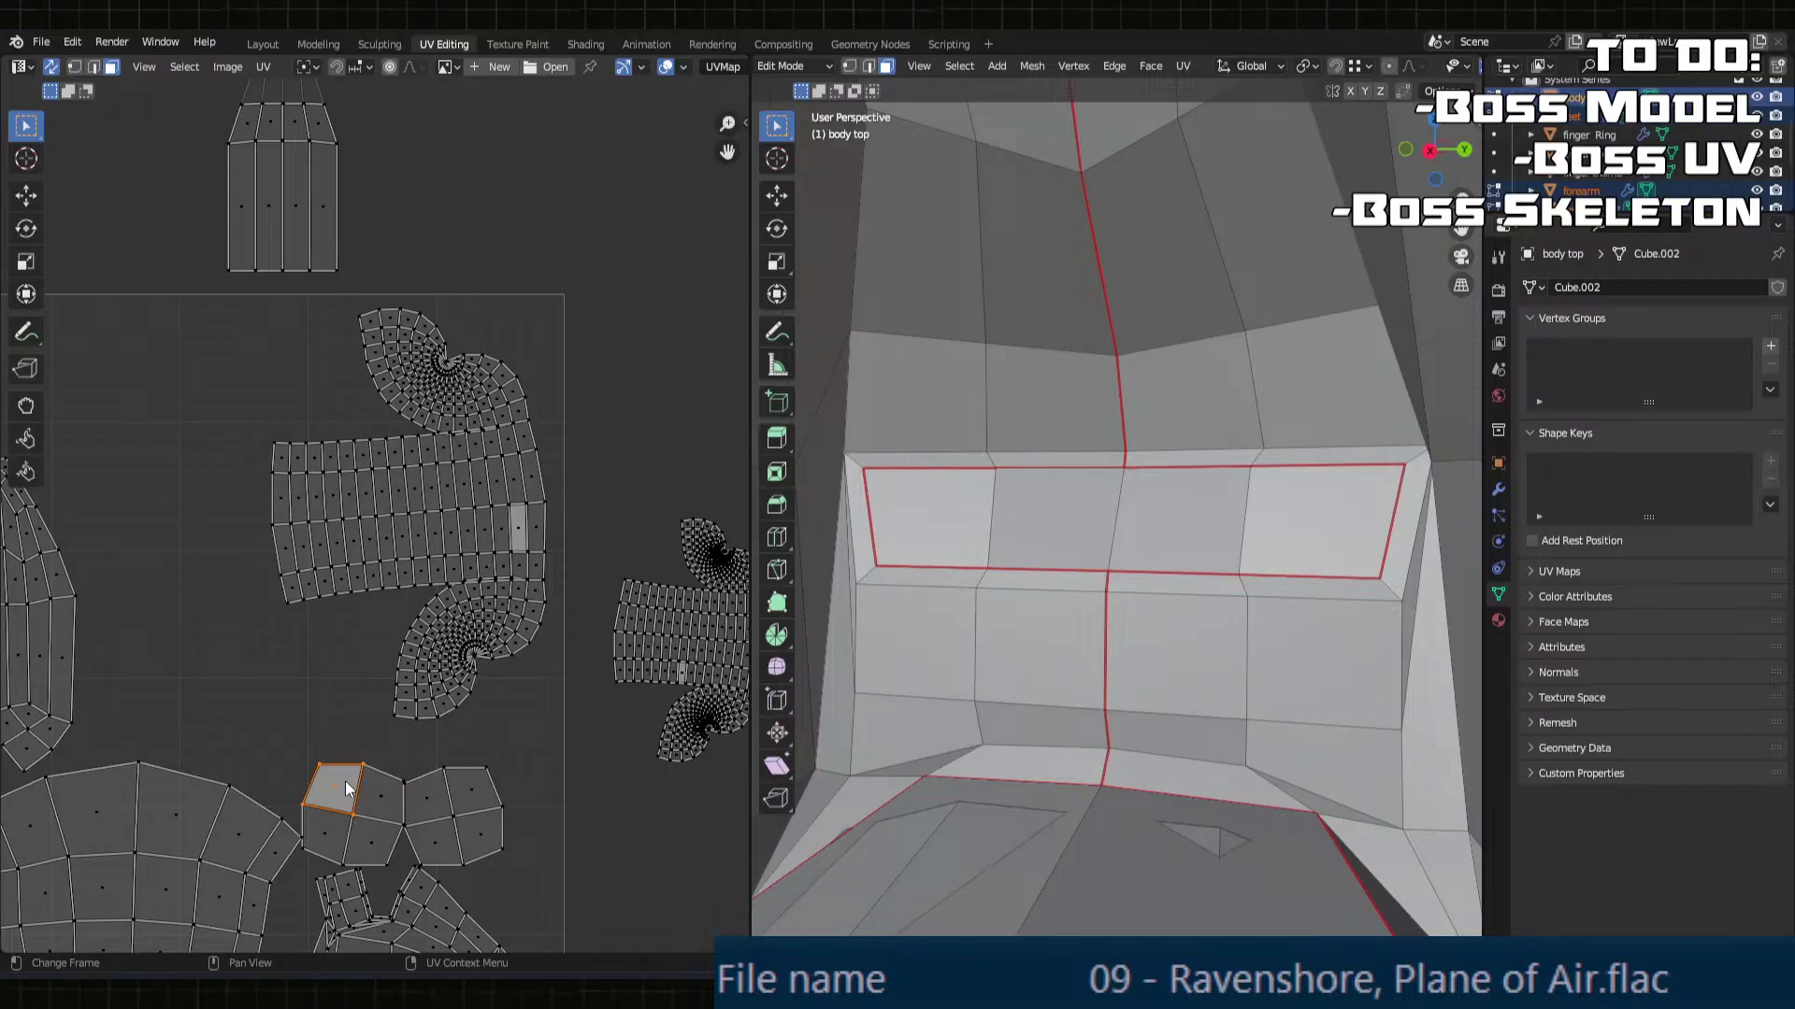
{"action": "key", "text": "l"}
{"action": "scroll", "coordinate": [365, 666], "scroll_direction": "down", "scroll_amount": 3}
{"action": "middle_click_drag", "start_coordinate": [365, 666], "coordinate": [482, 702]}
{"action": "left_click_drag", "start_coordinate": [482, 702], "coordinate": [361, 467]}
{"action": "key", "text": "g"}
{"action": "middle_click_drag", "start_coordinate": [360, 460], "coordinate": [305, 469]}
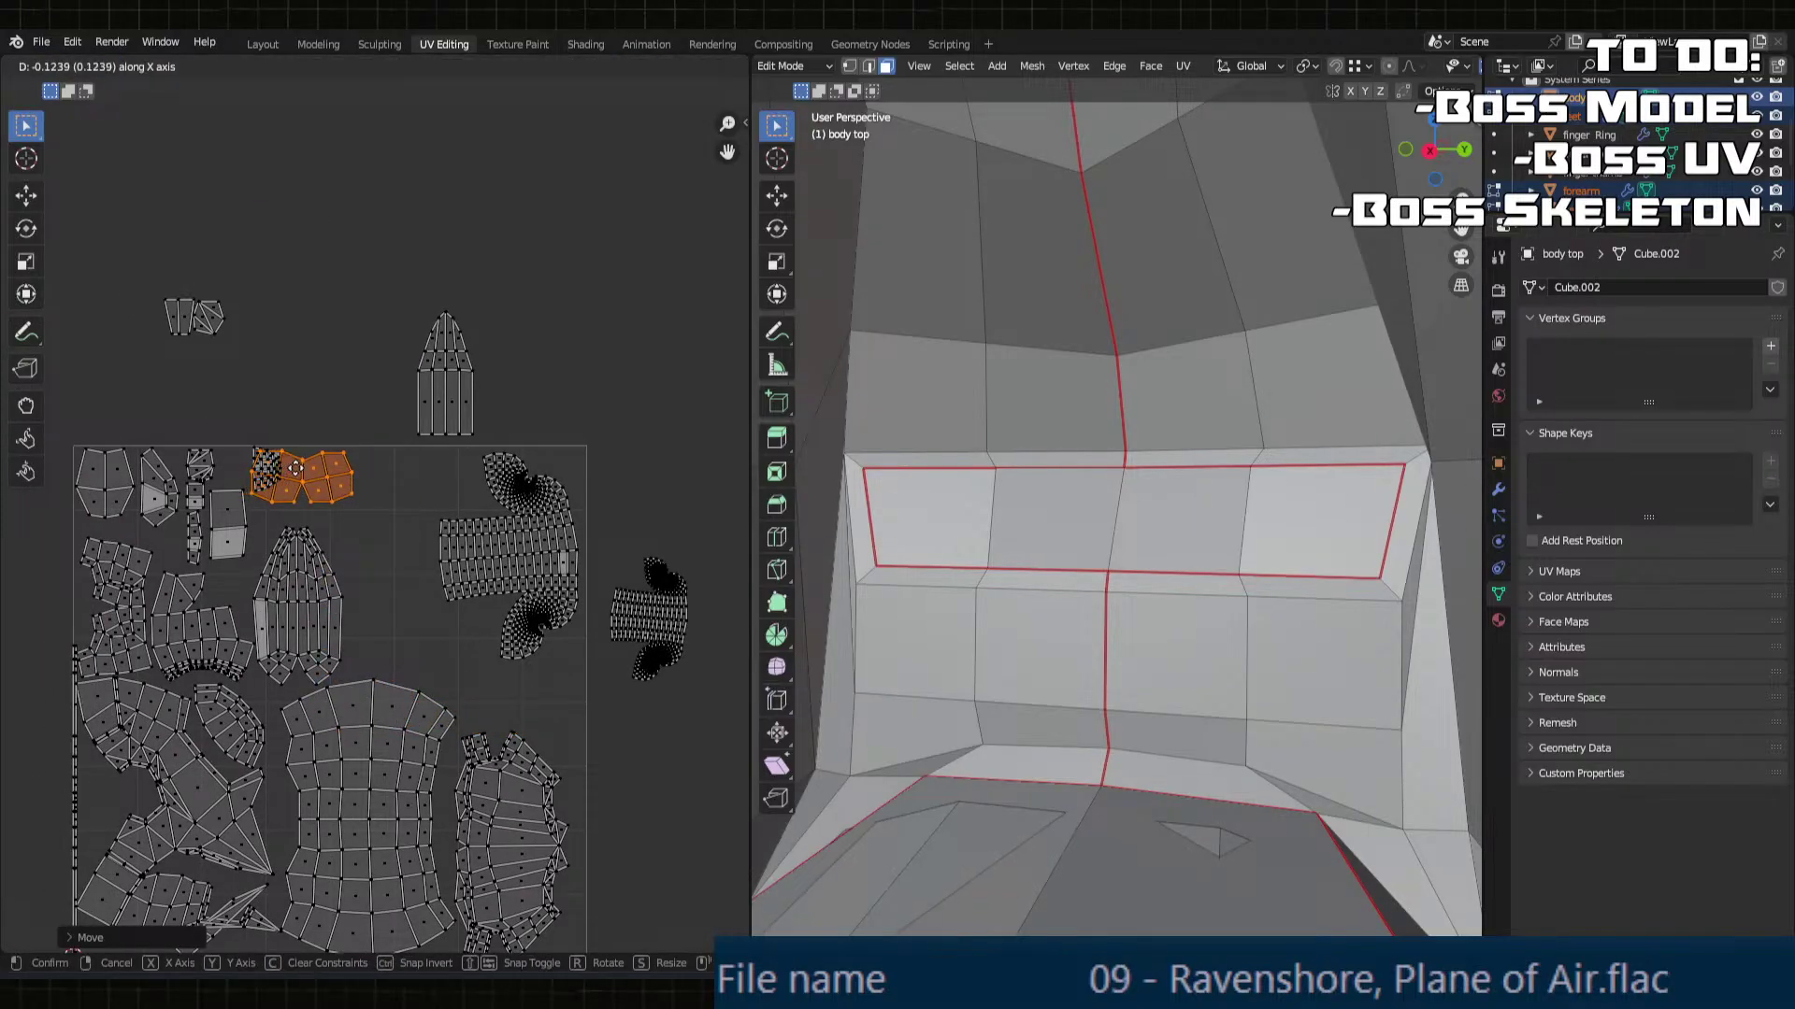
{"action": "left_click", "coordinate": [295, 468]}
Step: Select the half-round UV island overlapping the two-lobed one and move it along X to free space beside it
{"action": "scroll", "coordinate": [435, 520], "scroll_direction": "up", "scroll_amount": 5}
{"action": "left_click", "coordinate": [439, 364]}
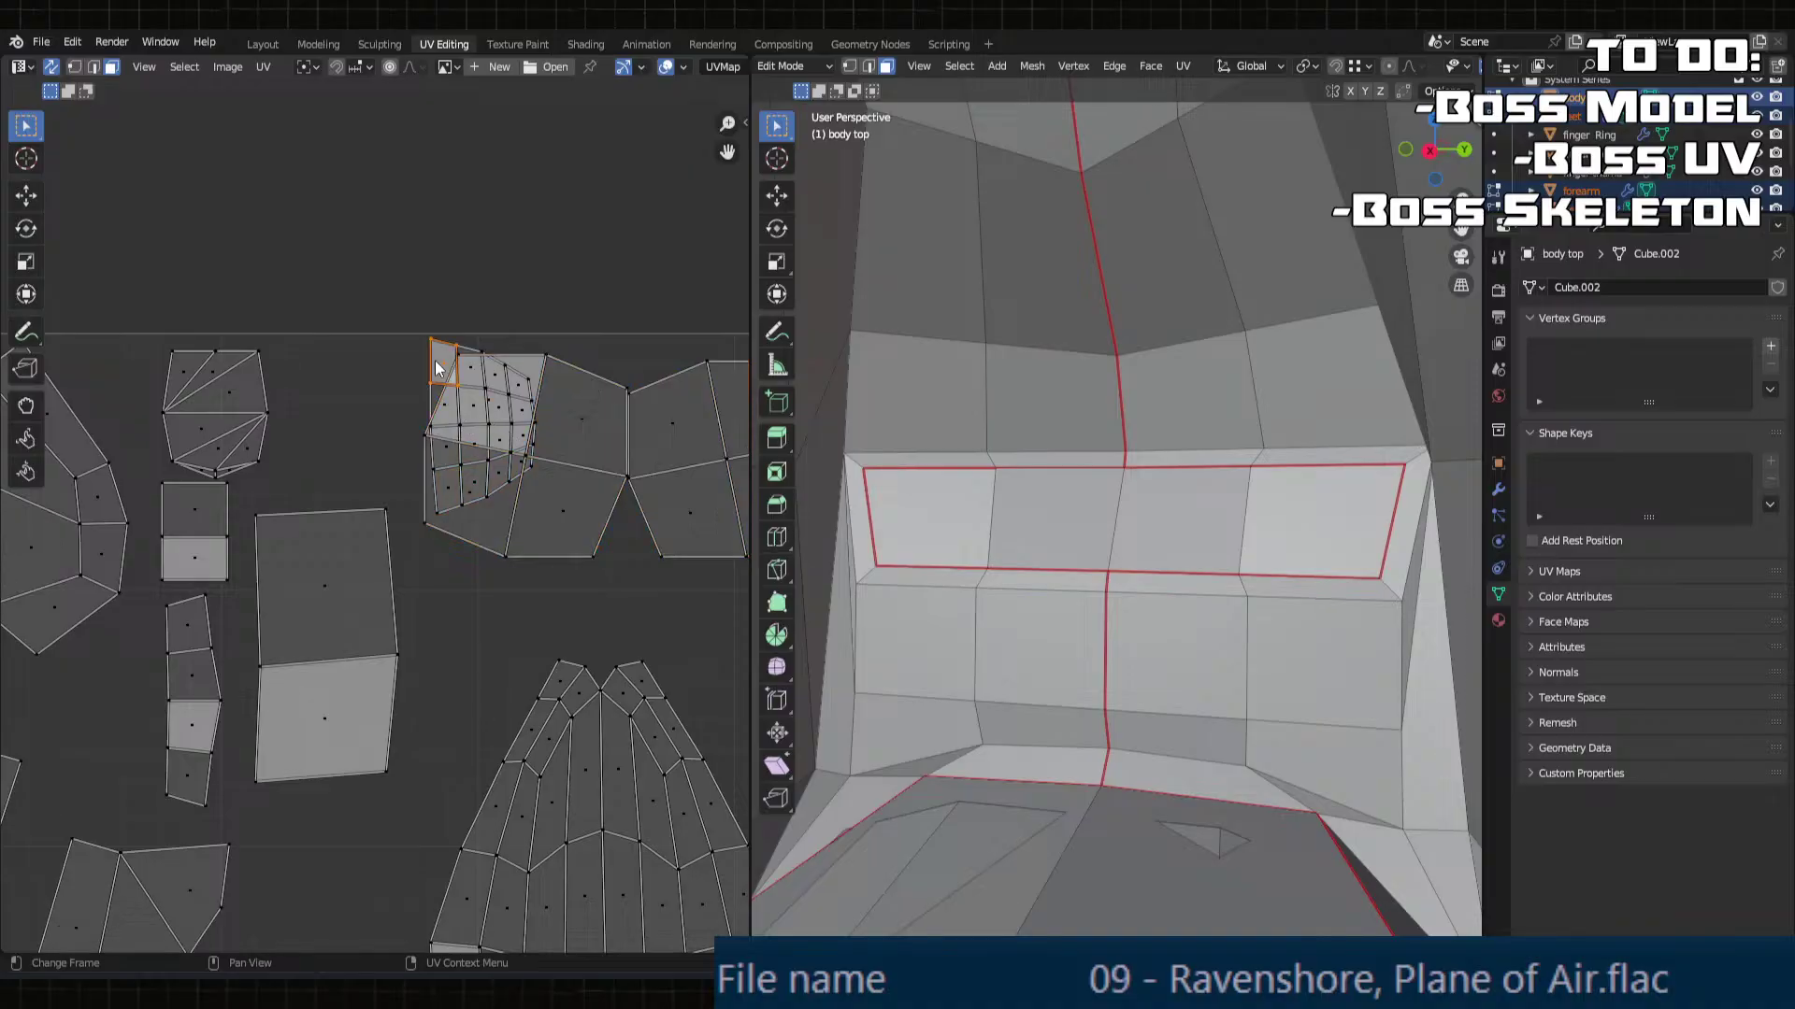
{"action": "key", "text": "l"}
{"action": "scroll", "coordinate": [438, 367], "scroll_direction": "down", "scroll_amount": 3}
{"action": "key", "text": "g"}
{"action": "key", "text": "x"}
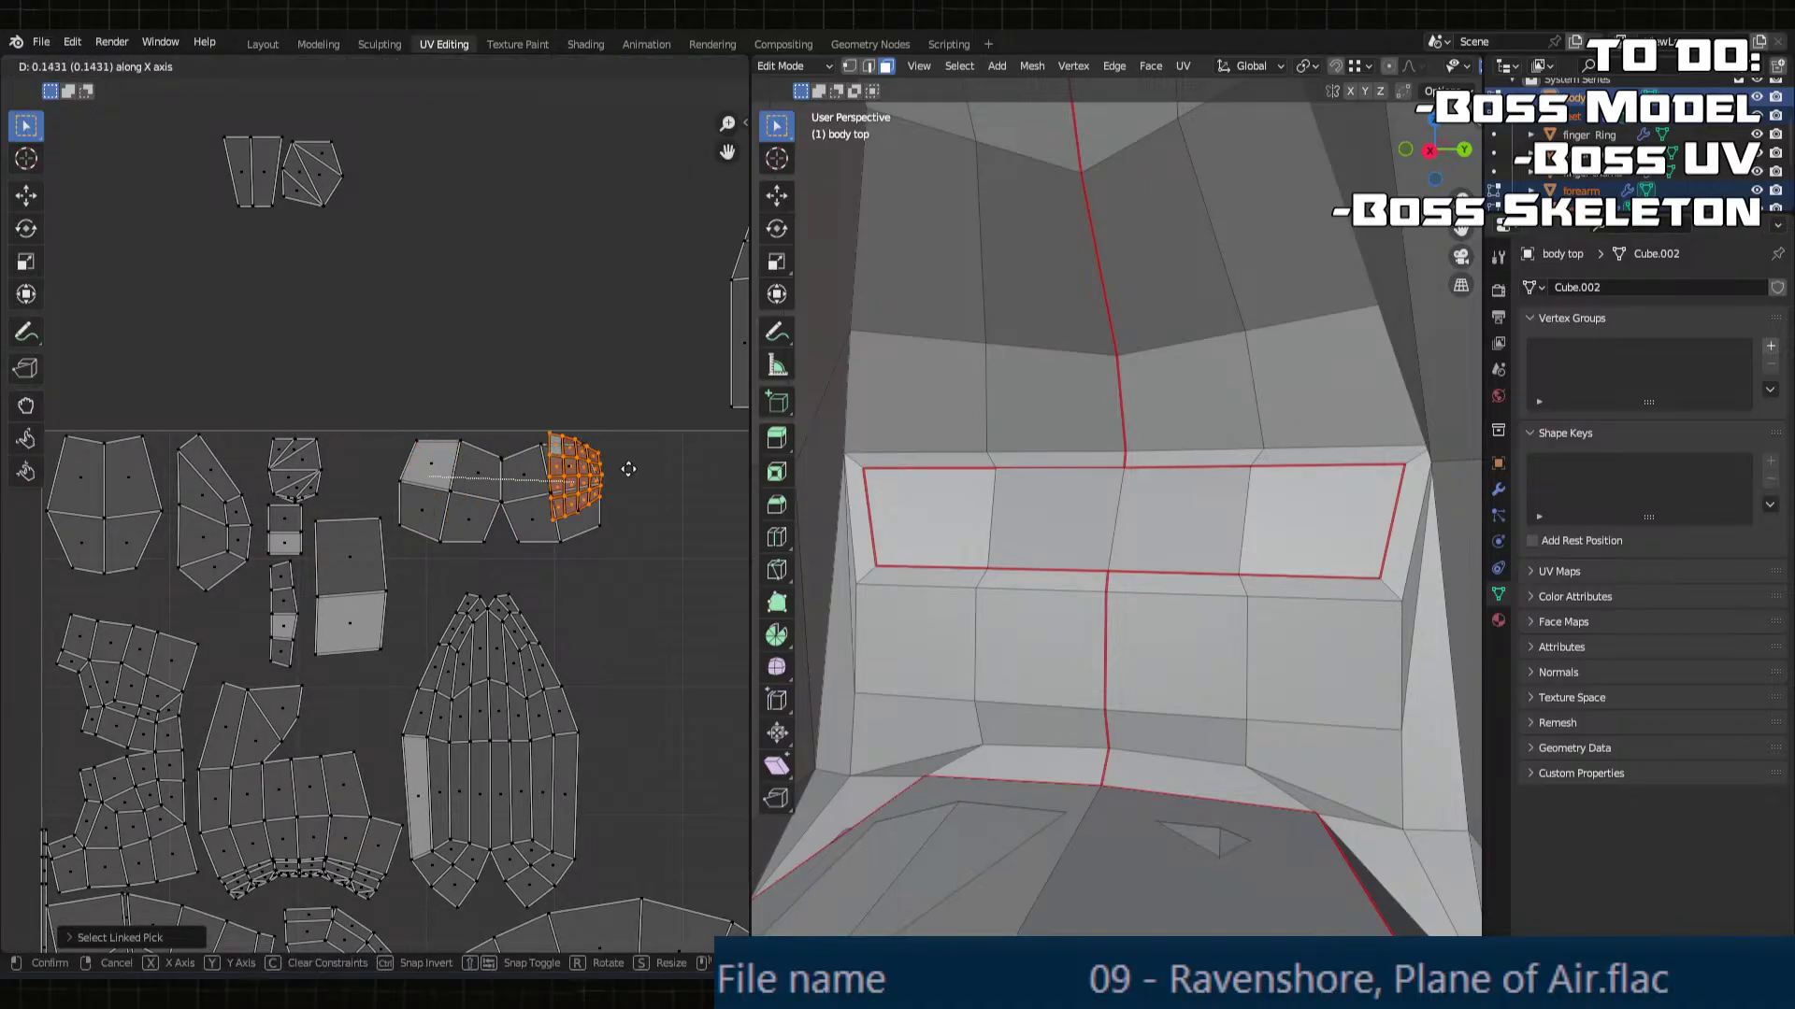
{"action": "left_click", "coordinate": [11, 481]}
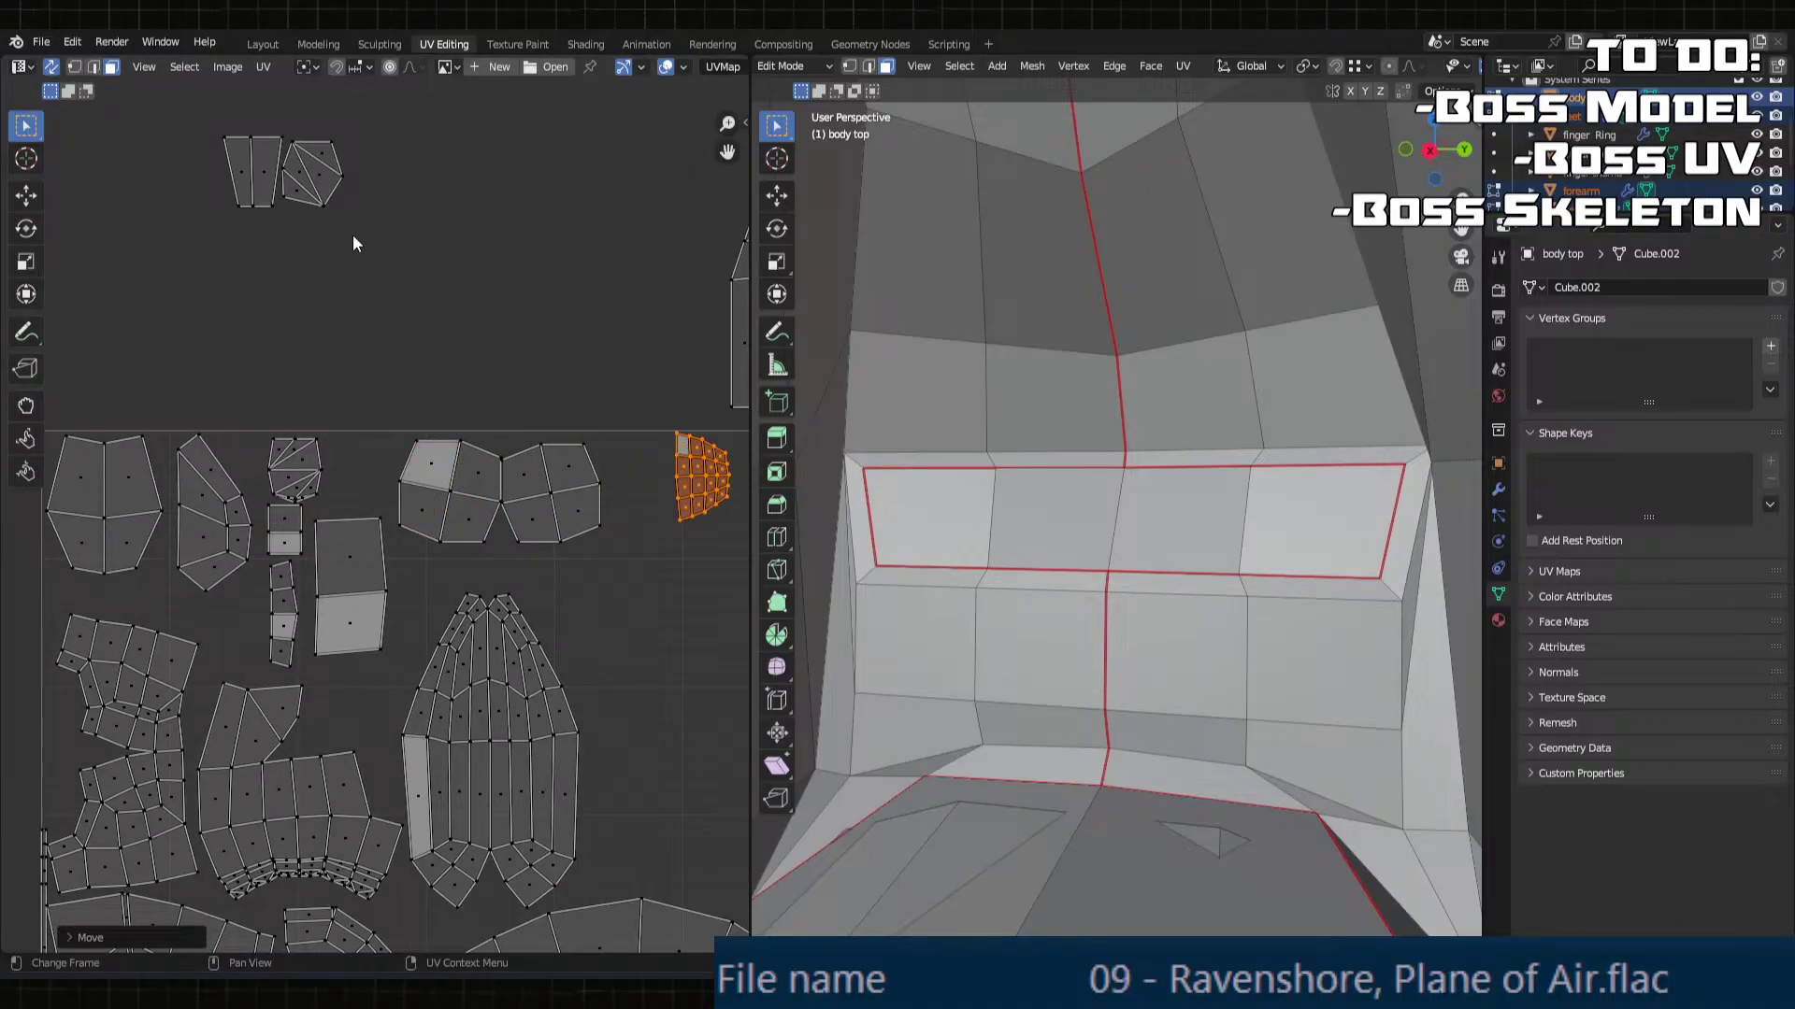
Step: Move the small two-strip tapered UV island into the square, between the narrow column and the two-lobed island, above the two-face rectangle
{"action": "left_click", "coordinate": [250, 148]}
{"action": "key", "text": "l"}
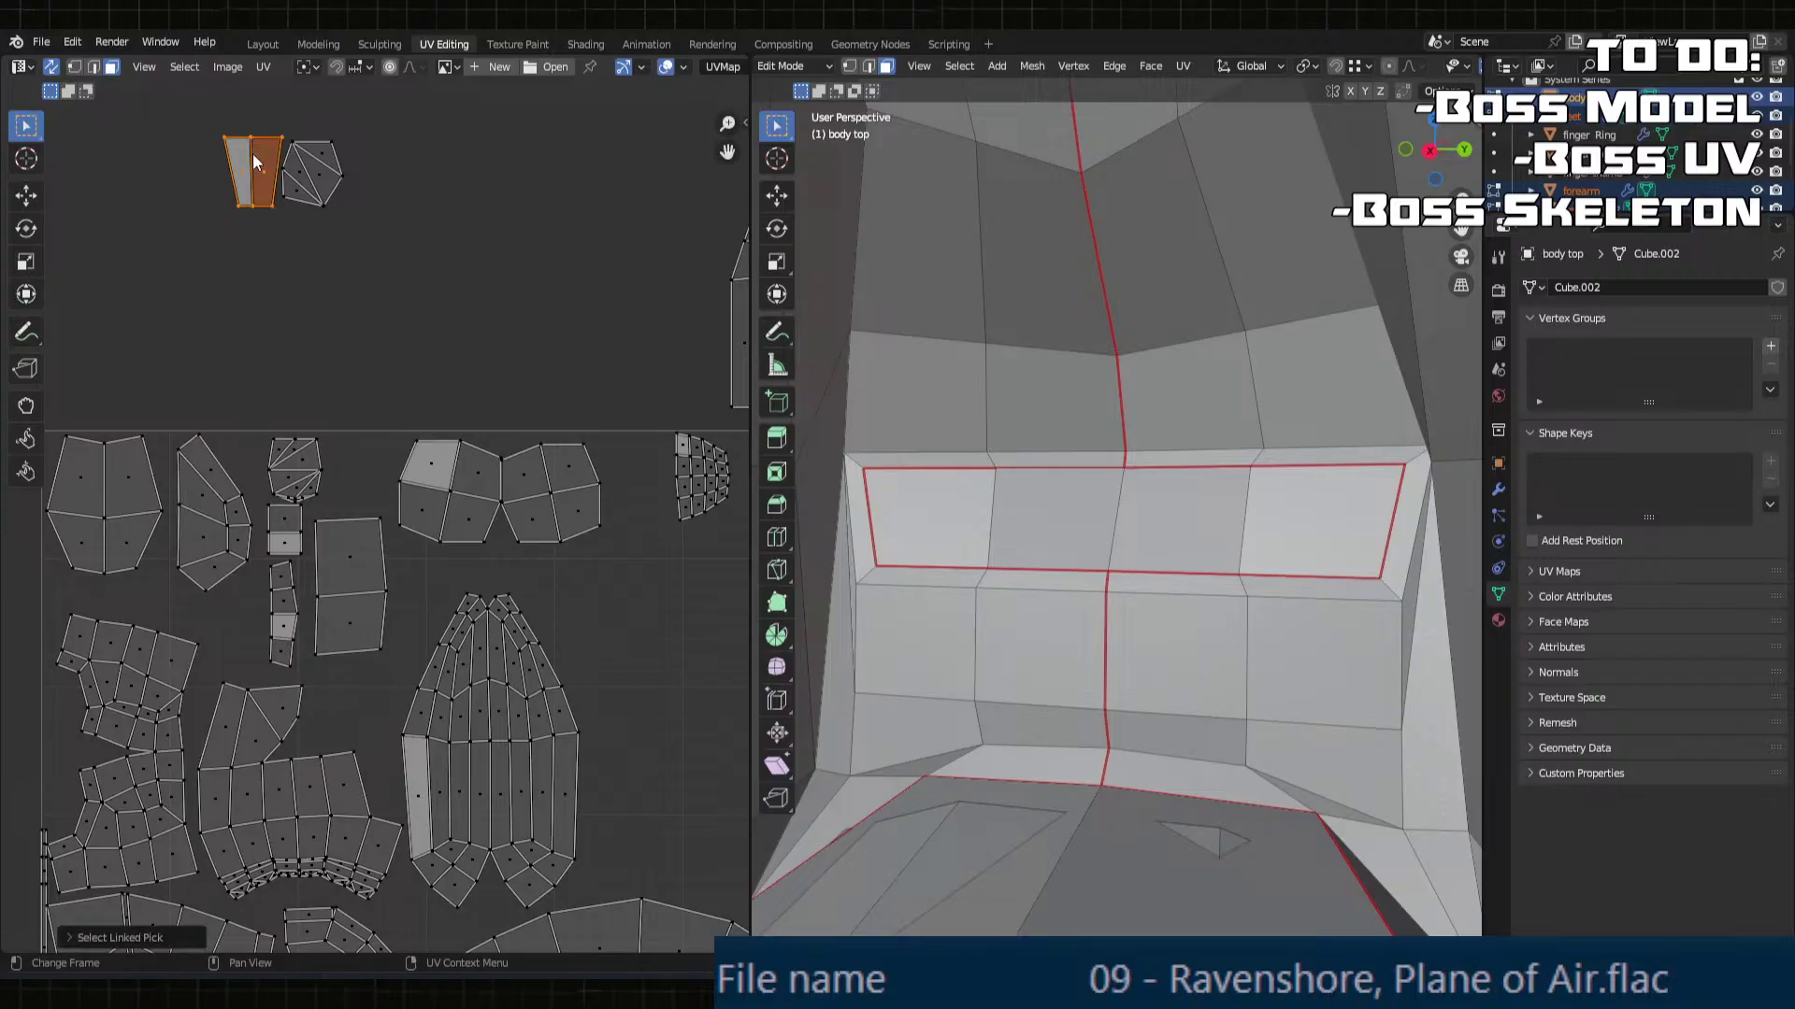
{"action": "key", "text": "g"}
{"action": "key", "text": "y"}
{"action": "left_click", "coordinate": [259, 448]}
{"action": "key", "text": "g"}
{"action": "key", "text": "x"}
{"action": "left_click", "coordinate": [379, 456]}
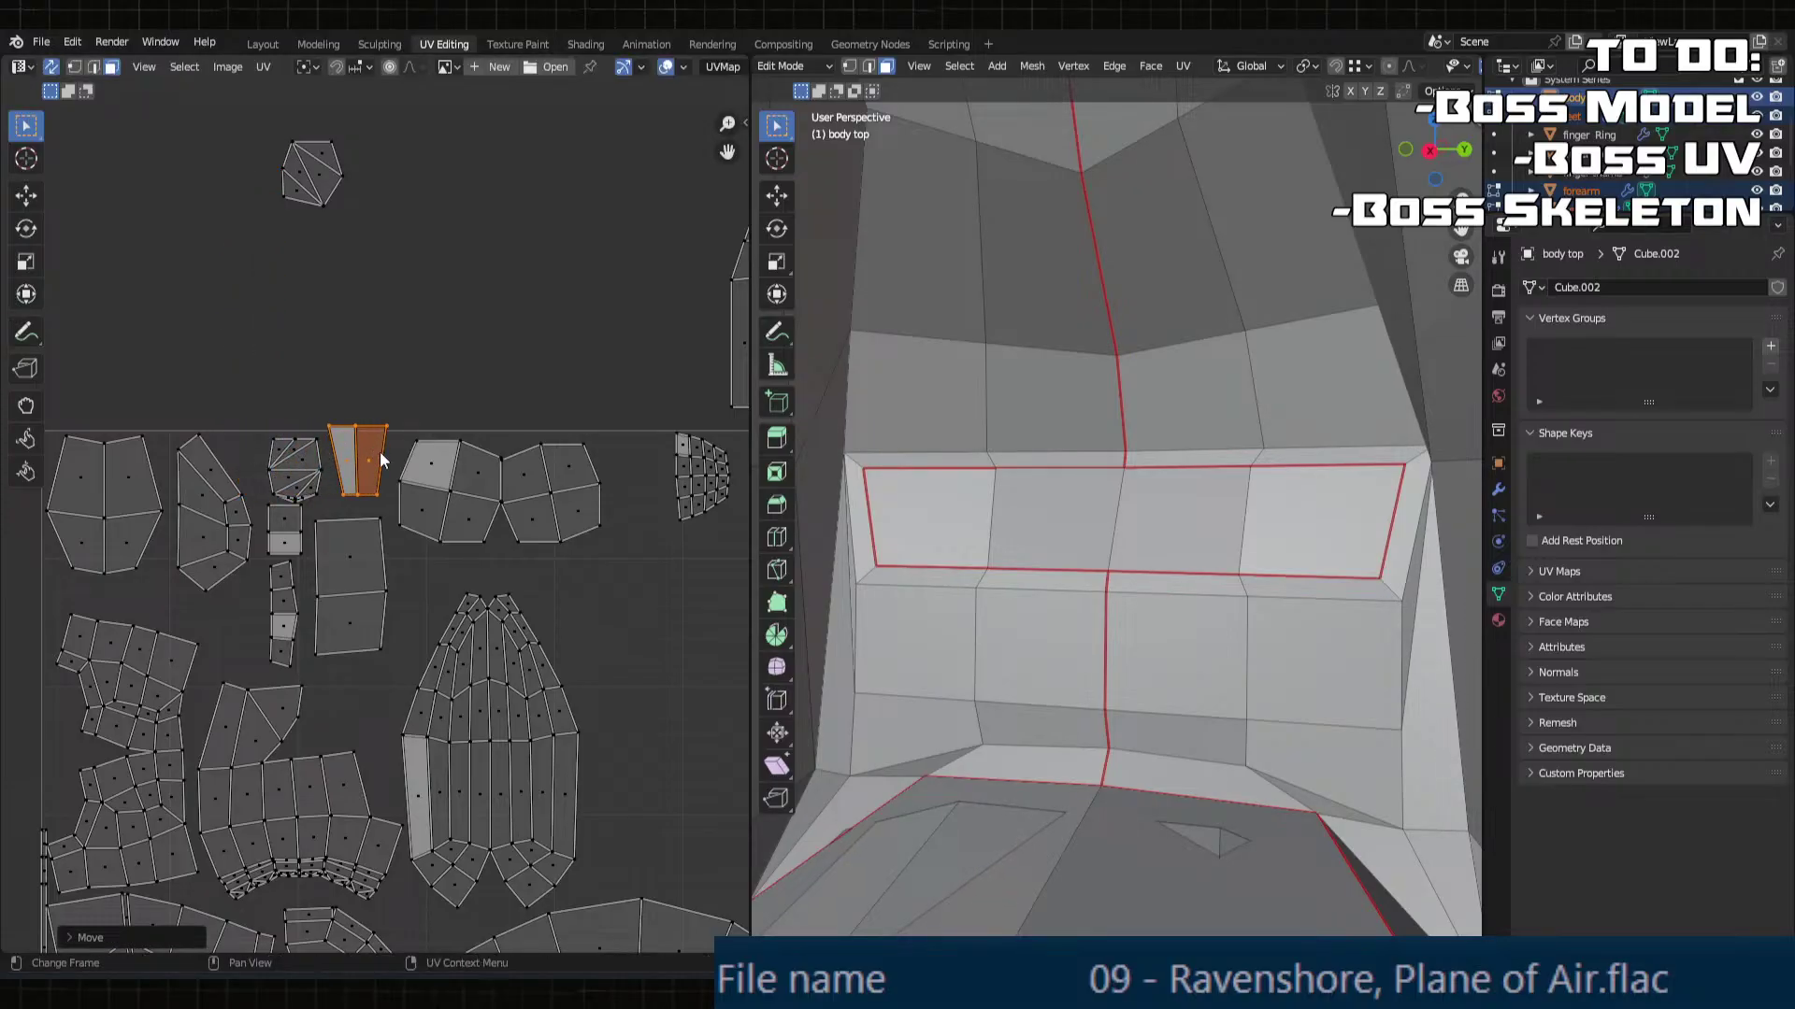
{"action": "key", "text": "g"}
{"action": "key", "text": "y"}
{"action": "left_click", "coordinate": [379, 469]}
Step: Move the small triangle-fan UV island down into the square, just beneath the two-face rectangular island
{"action": "left_click", "coordinate": [308, 175]}
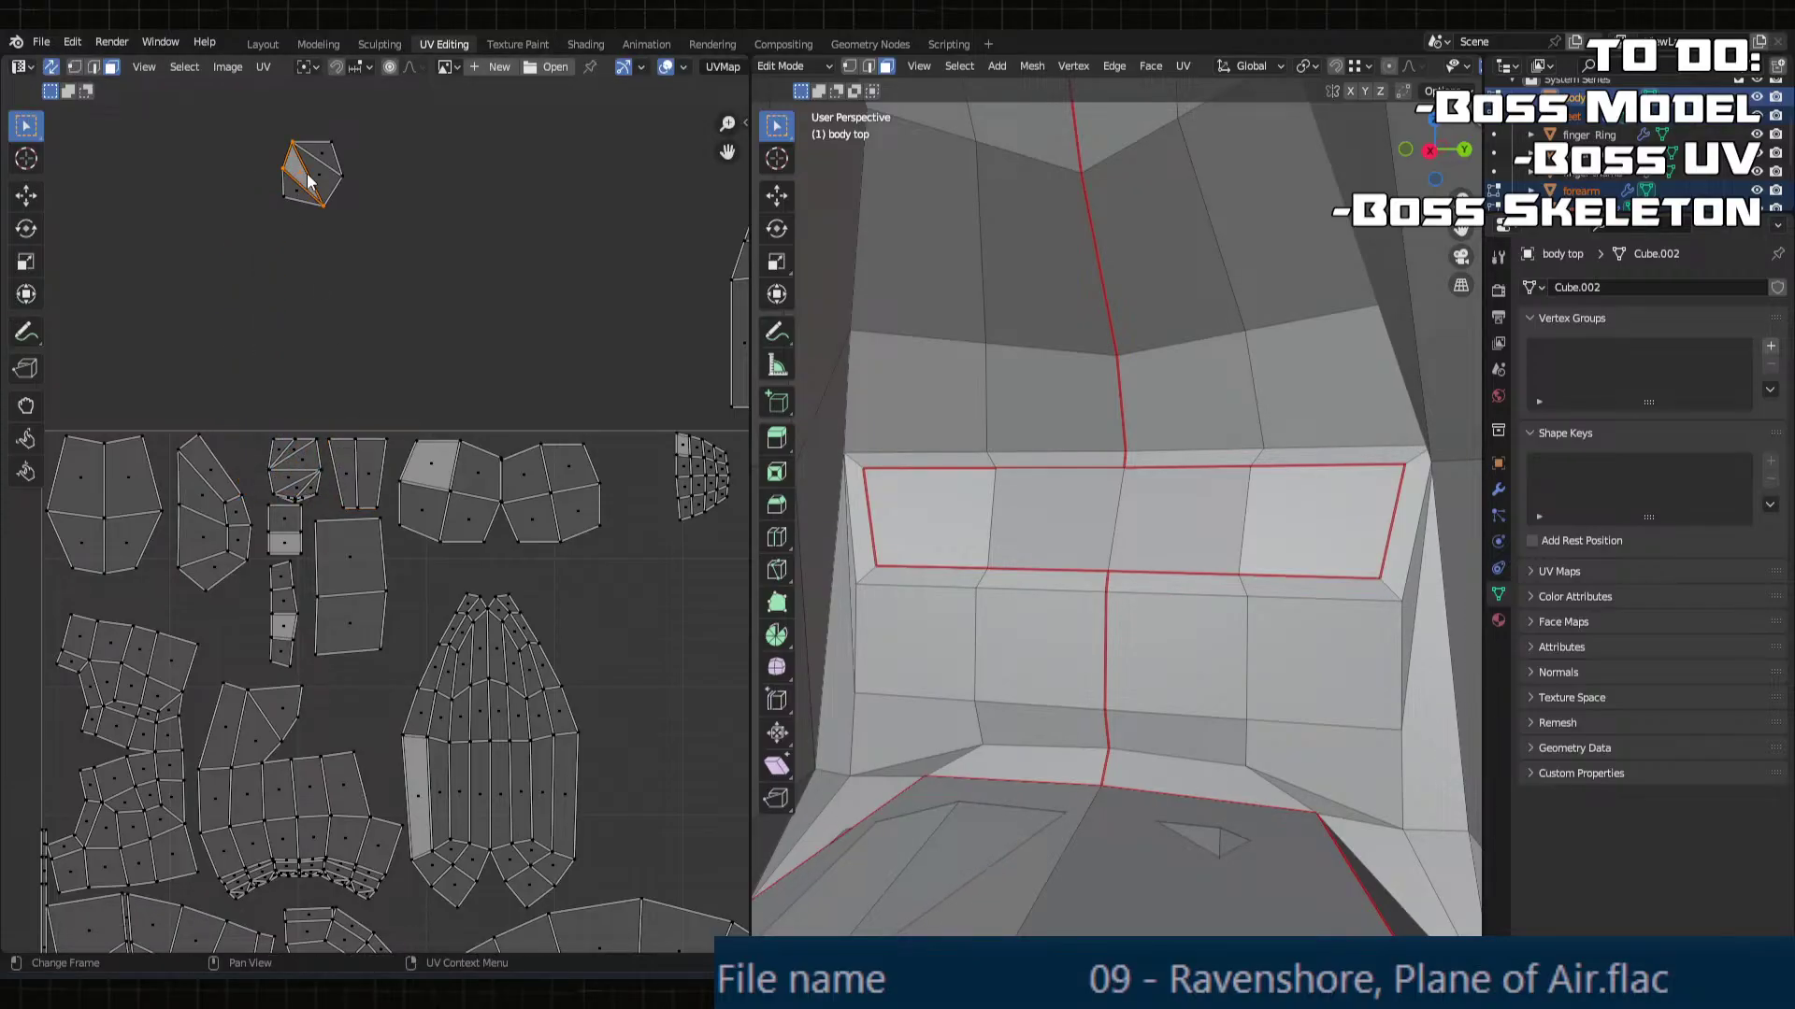
{"action": "key", "text": "l"}
{"action": "key", "text": "g"}
{"action": "key", "text": "y"}
{"action": "left_click", "coordinate": [327, 692]}
{"action": "key", "text": "g"}
{"action": "key", "text": "x"}
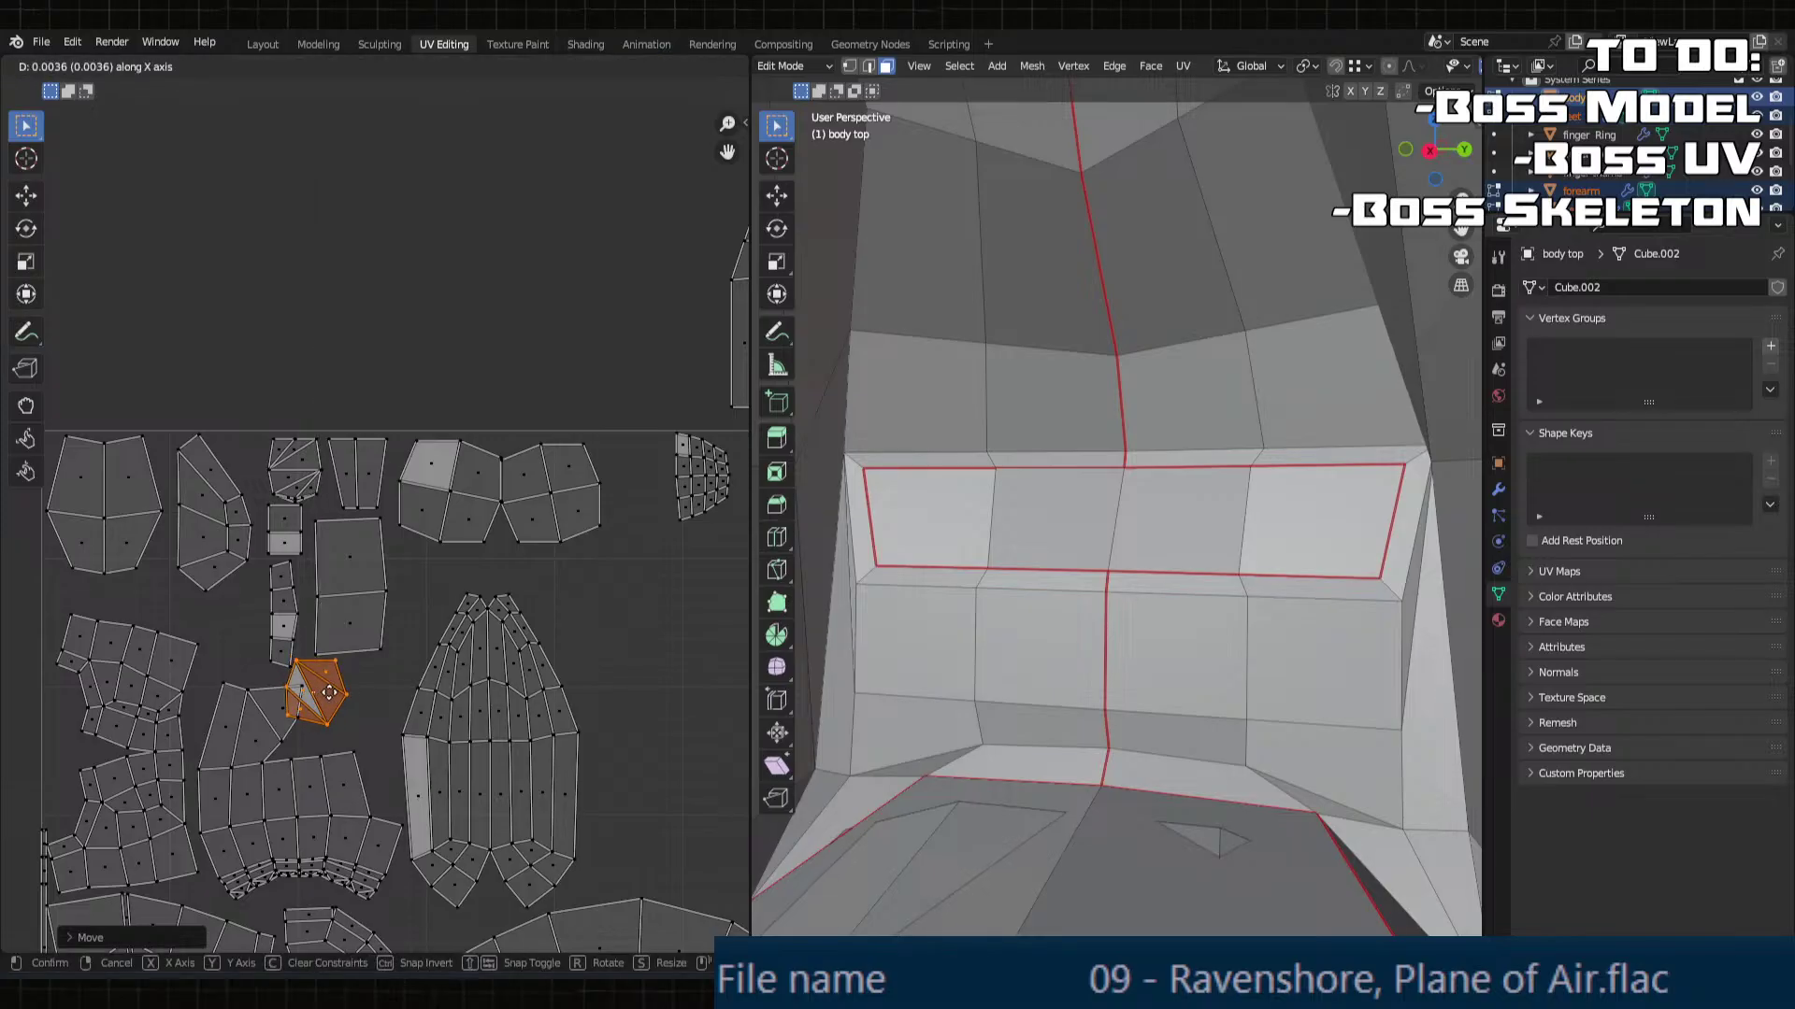
{"action": "left_click", "coordinate": [369, 701]}
Step: Select the pointed UV island above the square and move it into the gap below the half-round island, beside the large sleeve-shaped one
{"action": "scroll", "coordinate": [385, 641], "scroll_direction": "down", "scroll_amount": 1}
{"action": "middle_click_drag", "start_coordinate": [385, 641], "coordinate": [76, 475], "text": "shift"}
{"action": "middle_click_drag", "start_coordinate": [408, 582], "coordinate": [392, 678], "text": "shift"}
{"action": "left_click", "coordinate": [517, 583]}
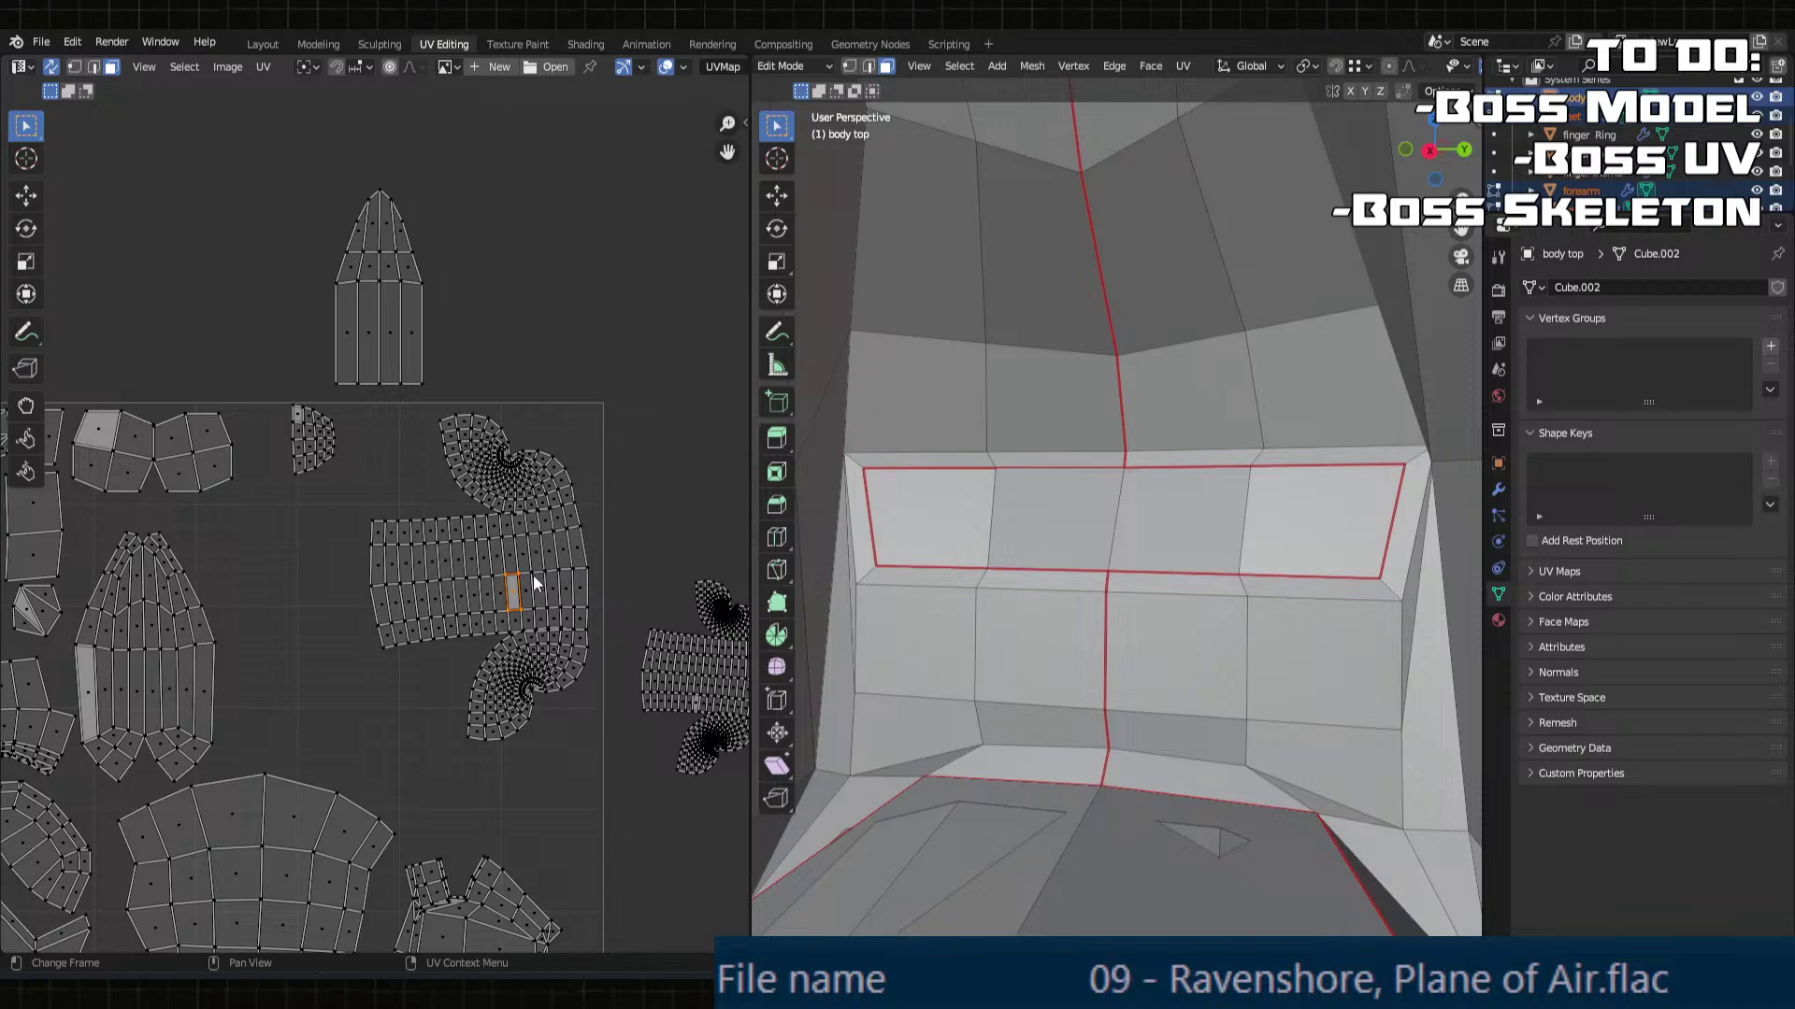
{"action": "key", "text": "l"}
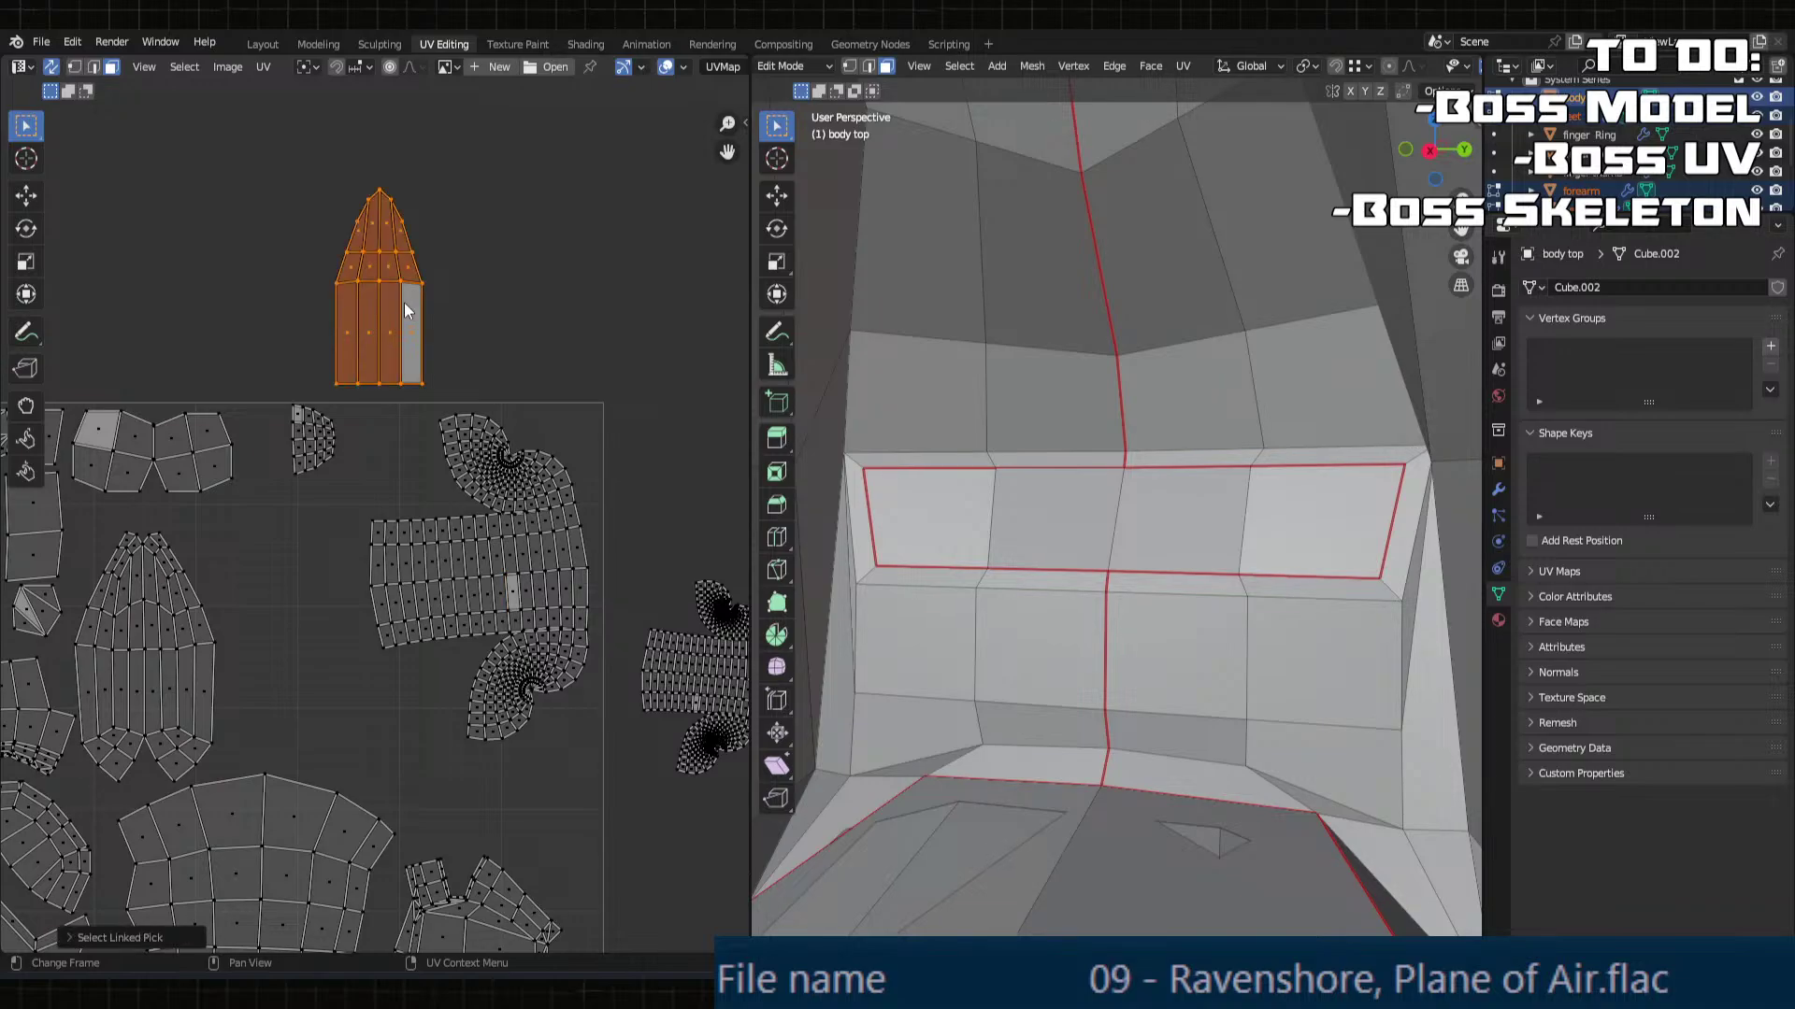
{"action": "key", "text": "g"}
{"action": "left_click", "coordinate": [404, 596]}
{"action": "key", "text": "g"}
{"action": "left_click", "coordinate": [310, 608]}
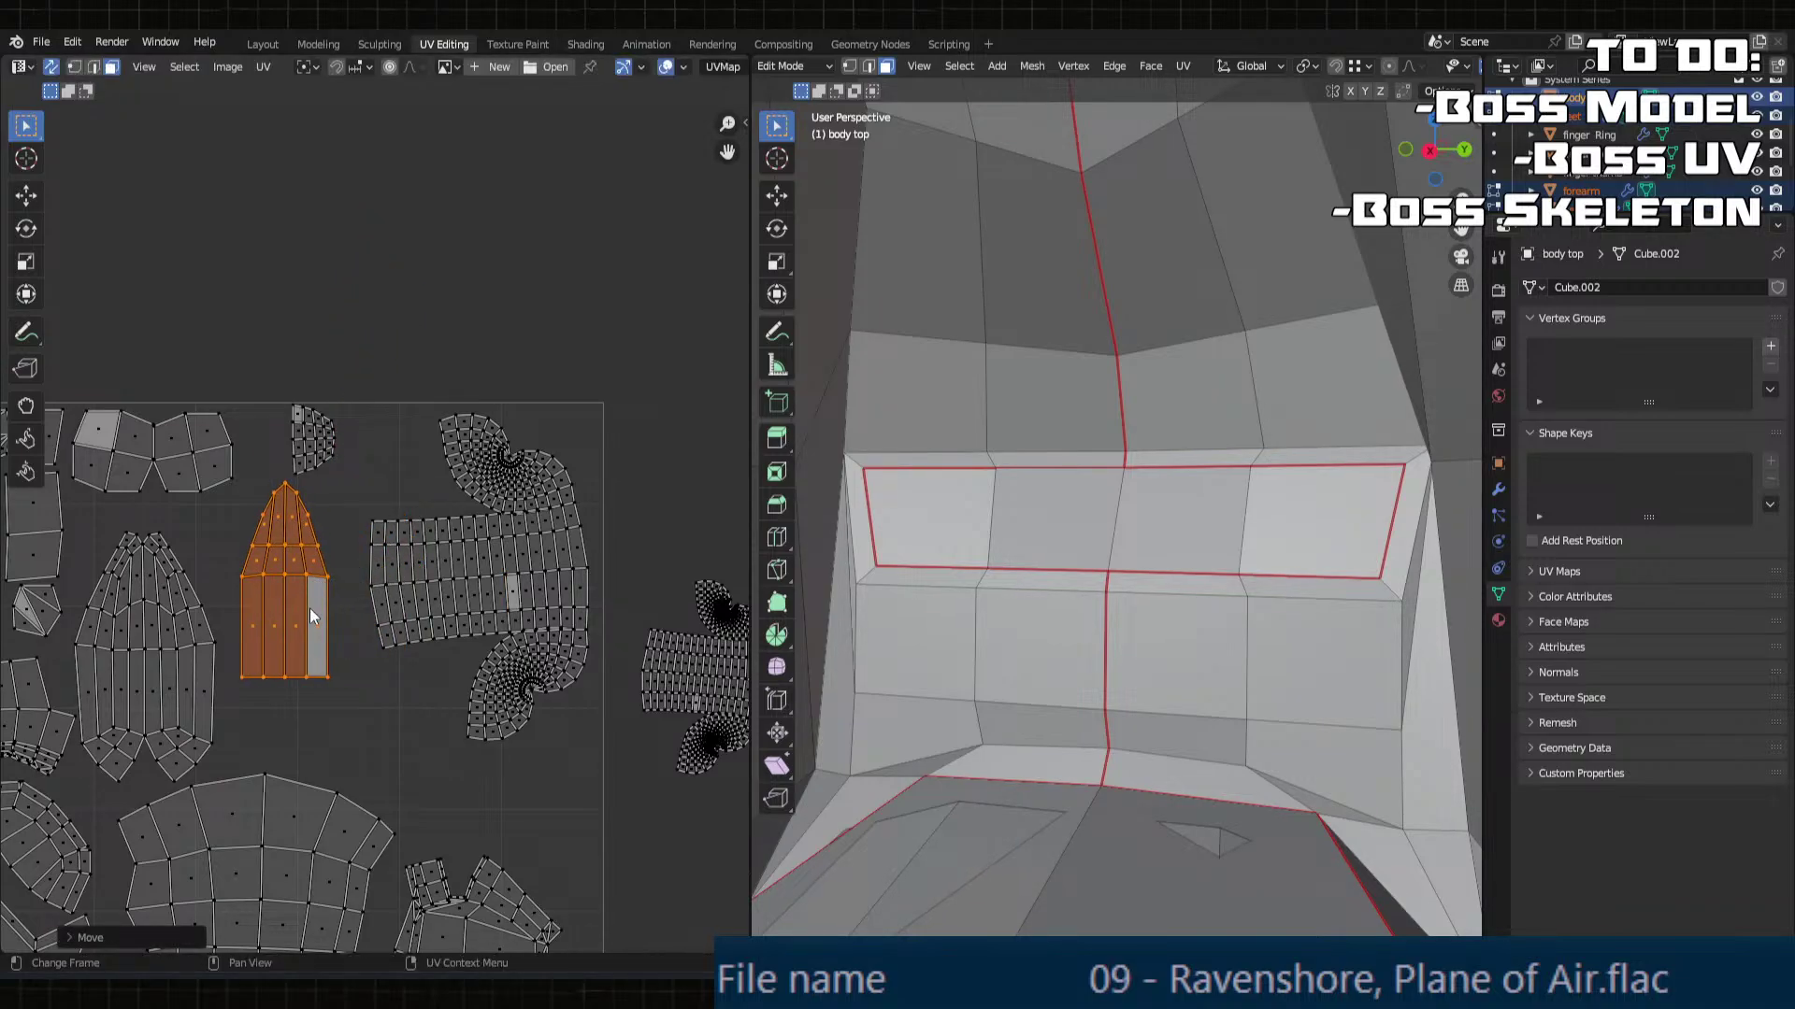
Step: Try rotating the large sleeve-shaped UV island upright
{"action": "left_click", "coordinate": [482, 587]}
{"action": "middle_click_drag", "start_coordinate": [613, 669], "coordinate": [529, 589]}
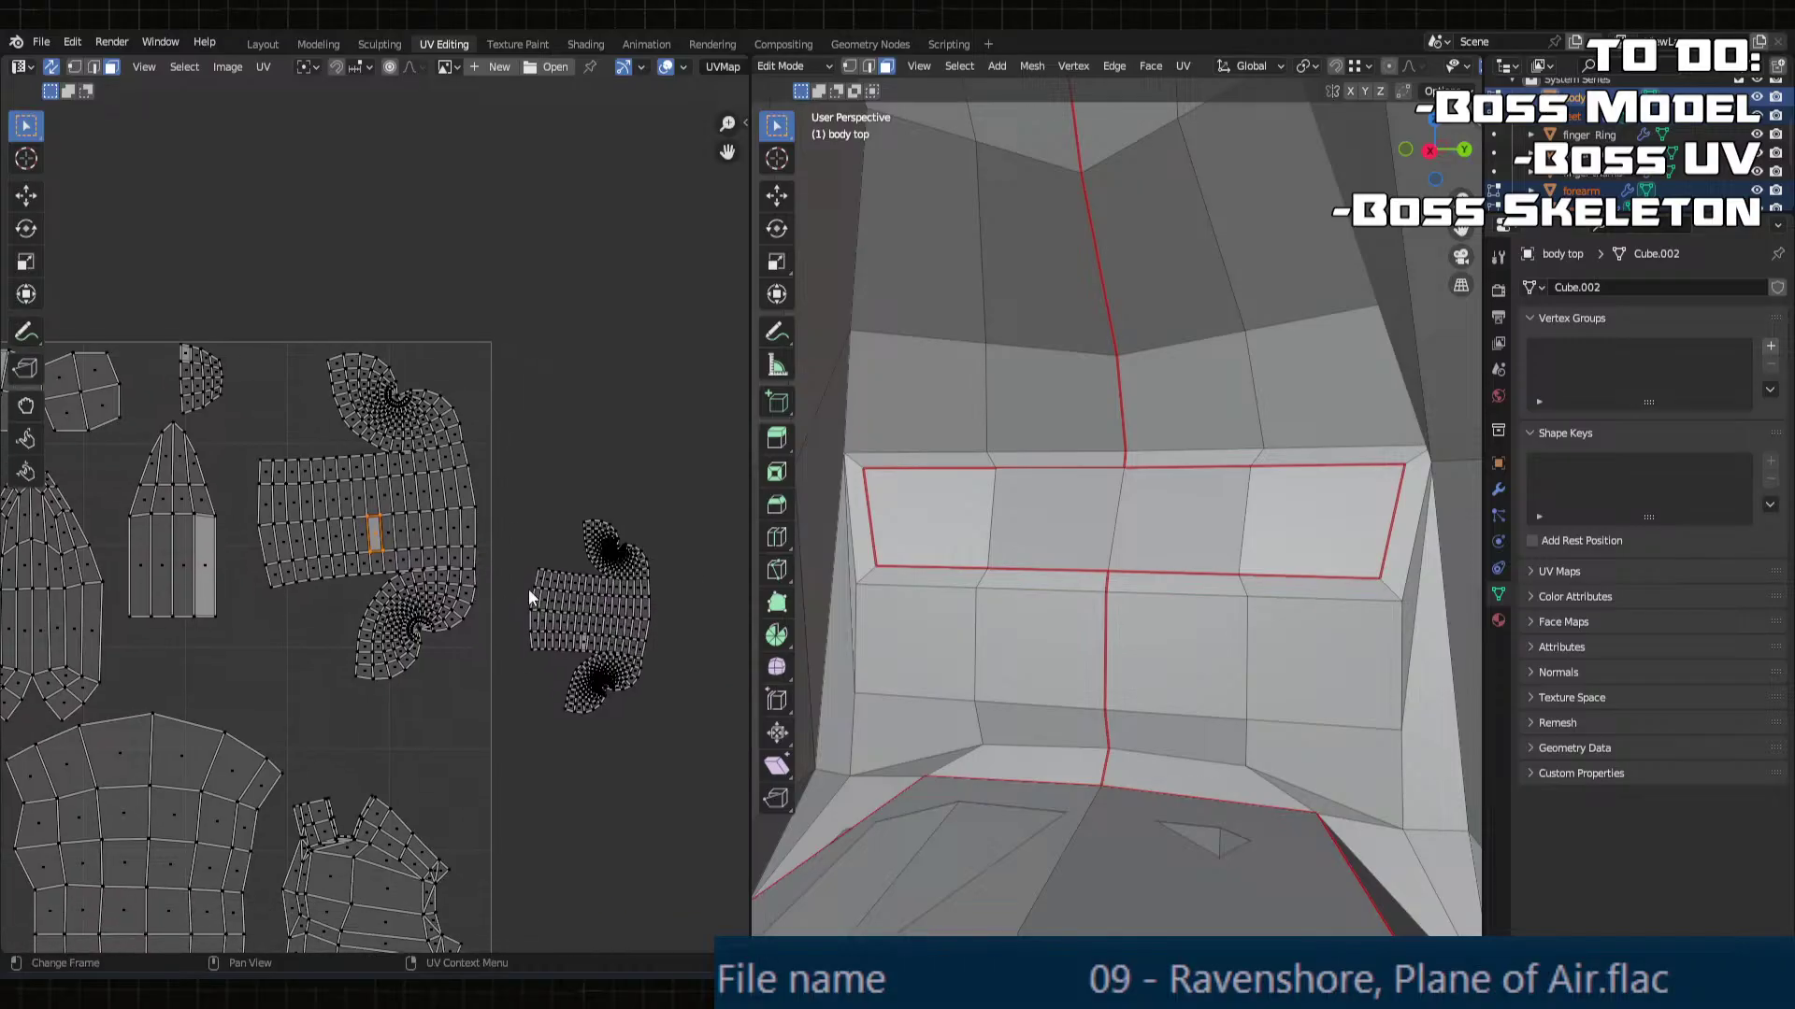
{"action": "key", "text": "l"}
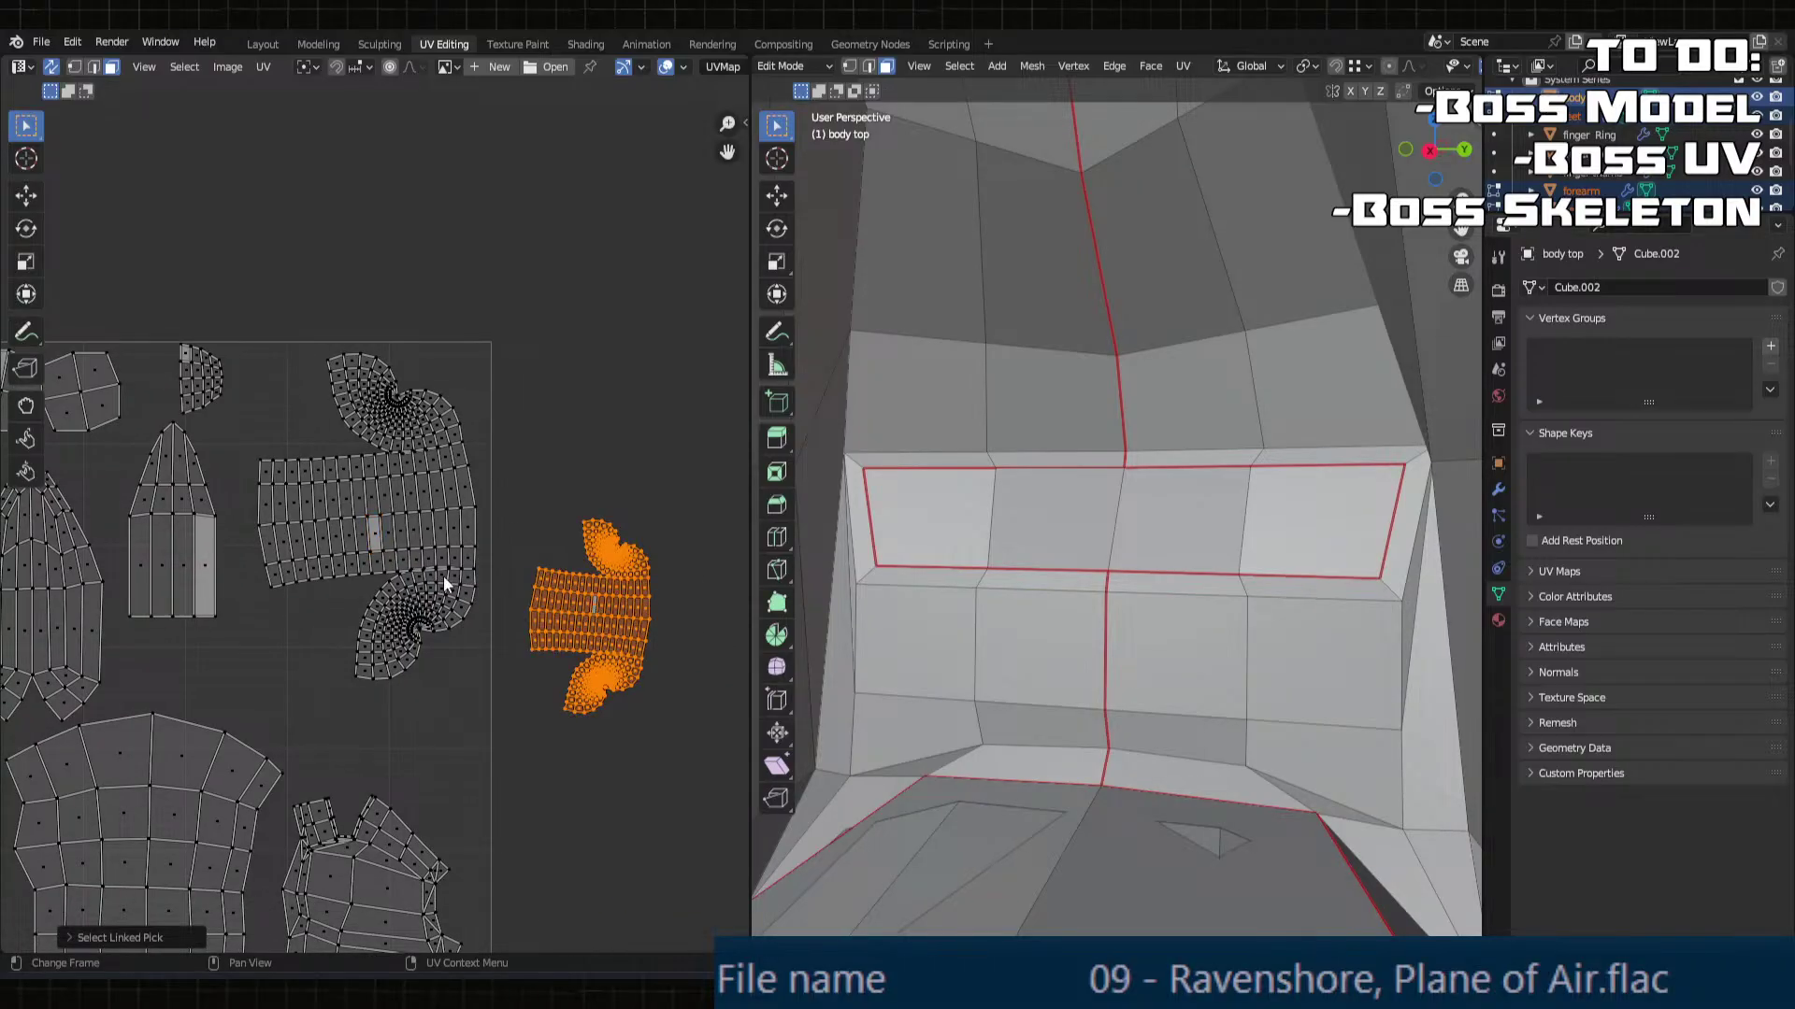
{"action": "left_click", "coordinate": [378, 506]}
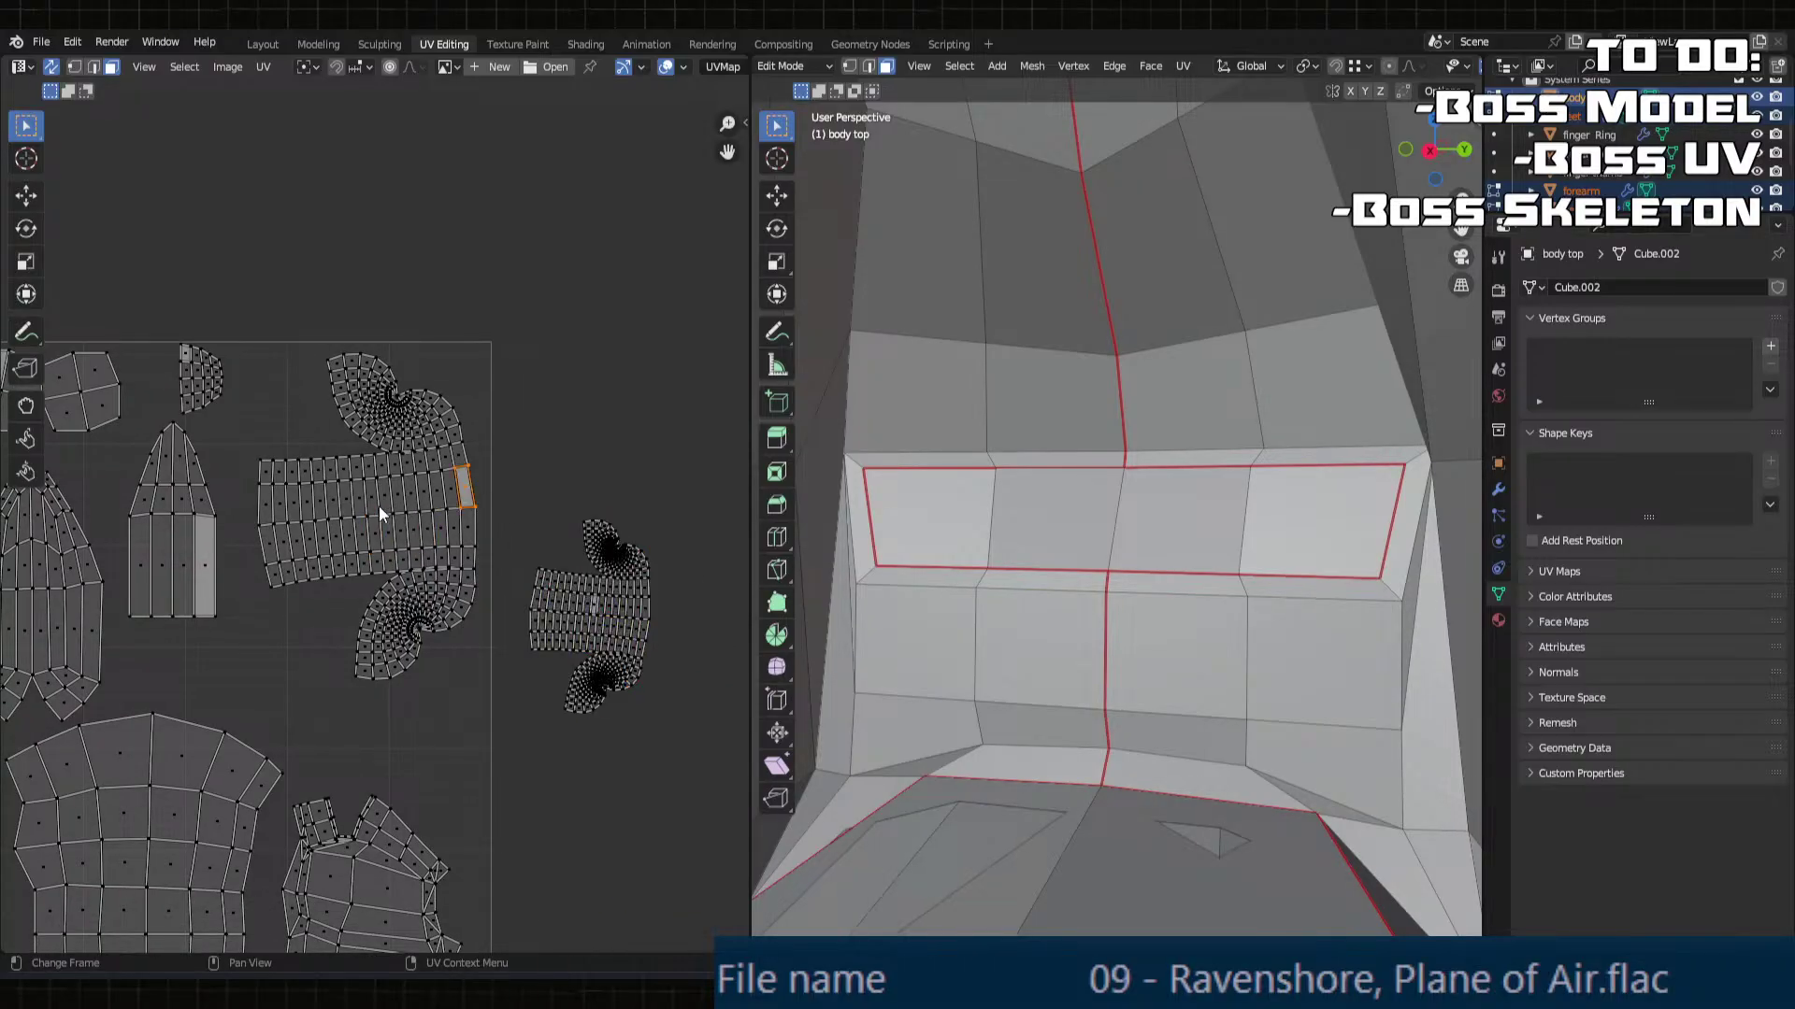
{"action": "key", "text": "l"}
{"action": "key", "text": "t"}
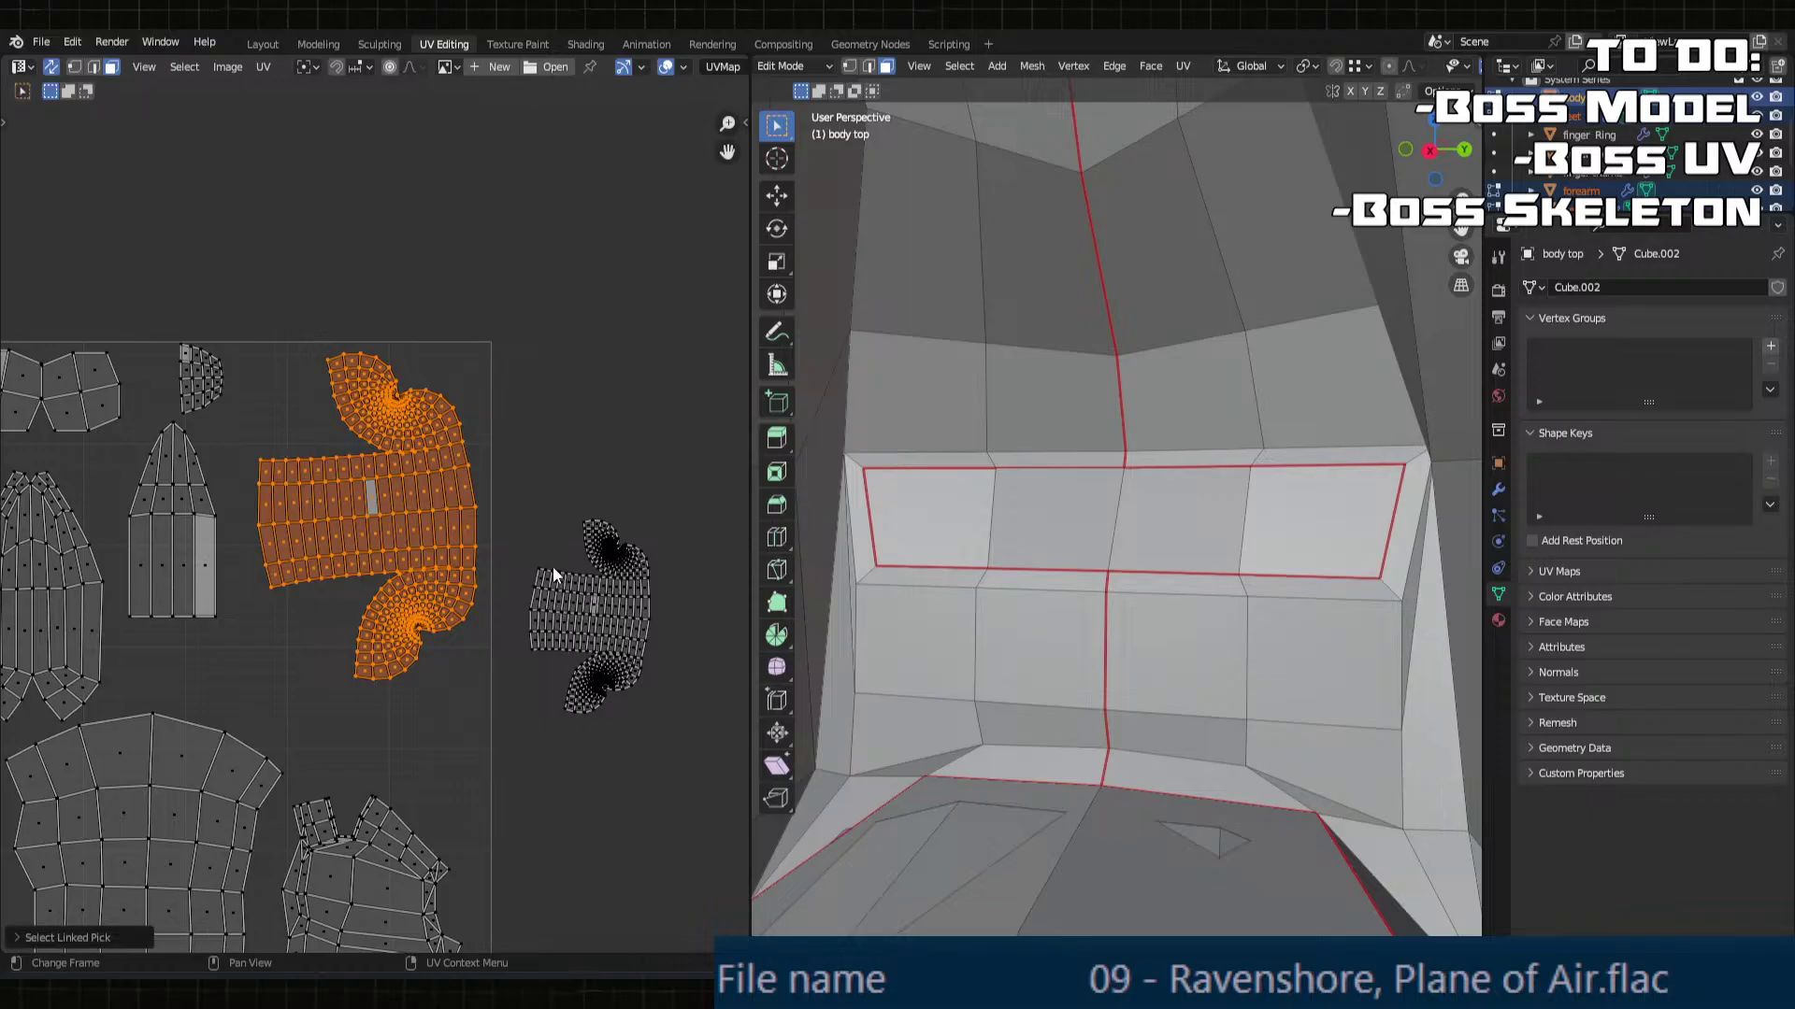
{"action": "key", "text": "t"}
{"action": "key", "text": "r"}
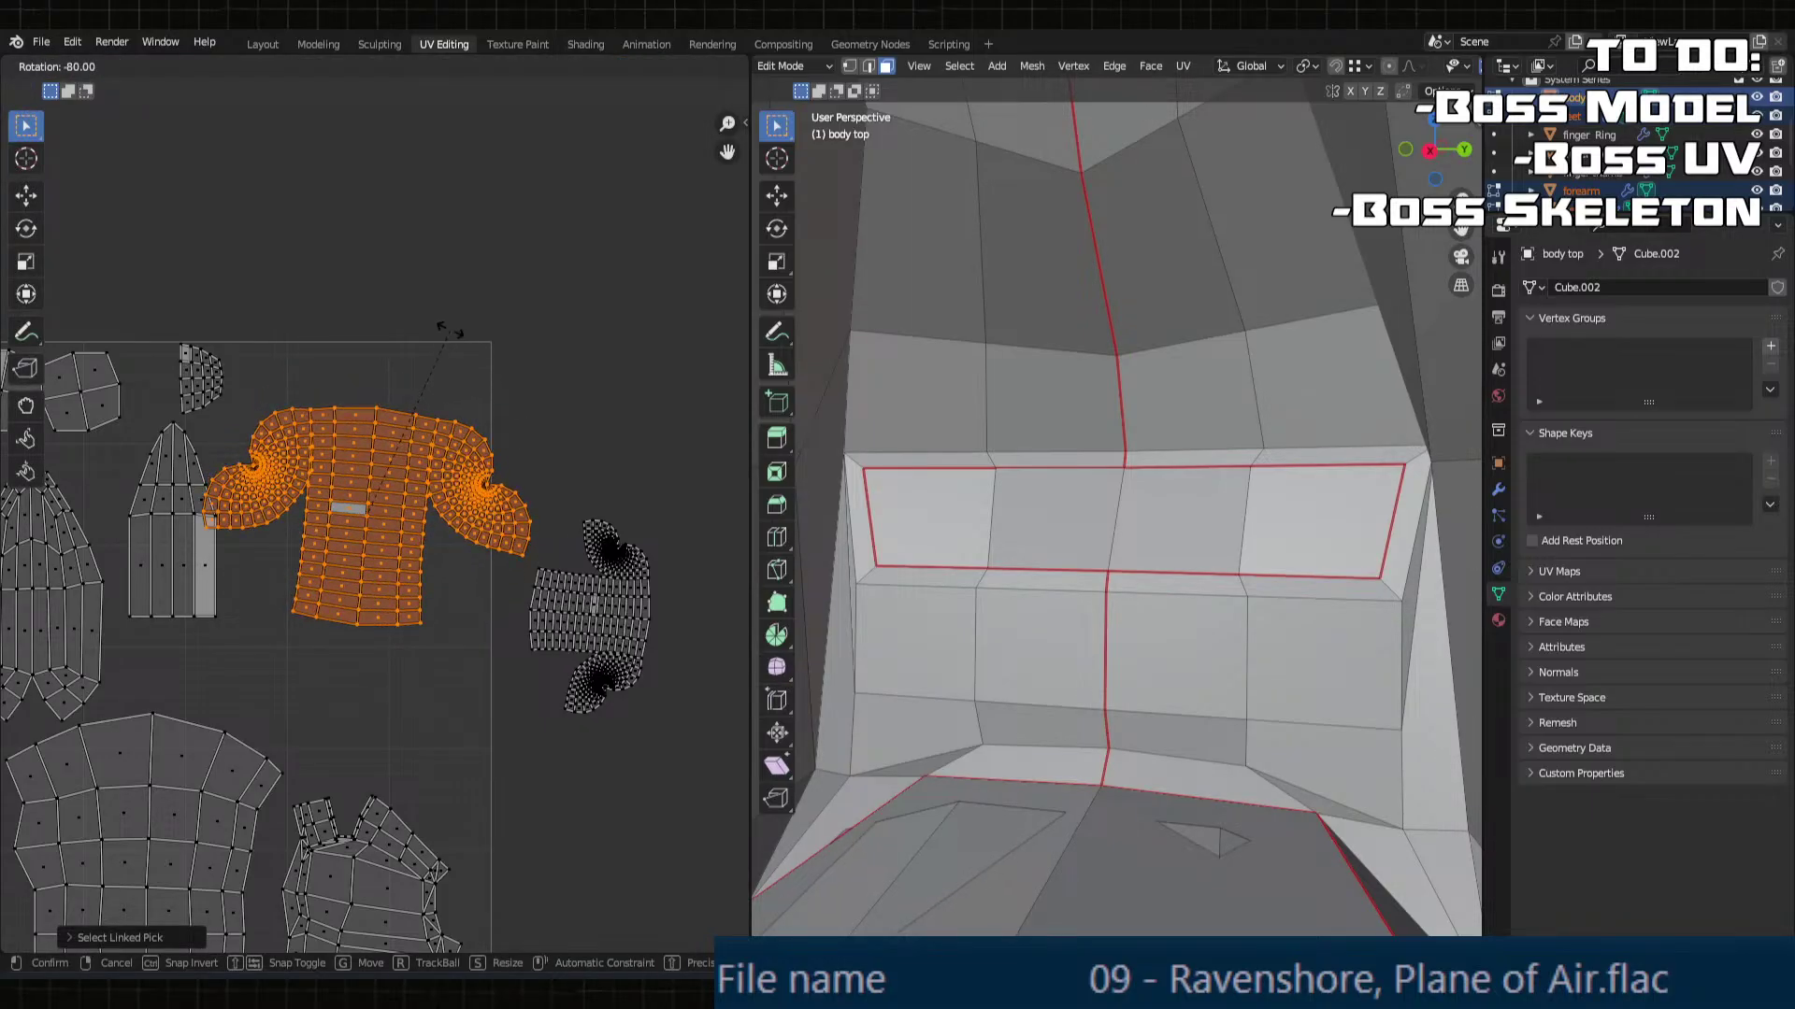
{"action": "left_click", "coordinate": [447, 323]}
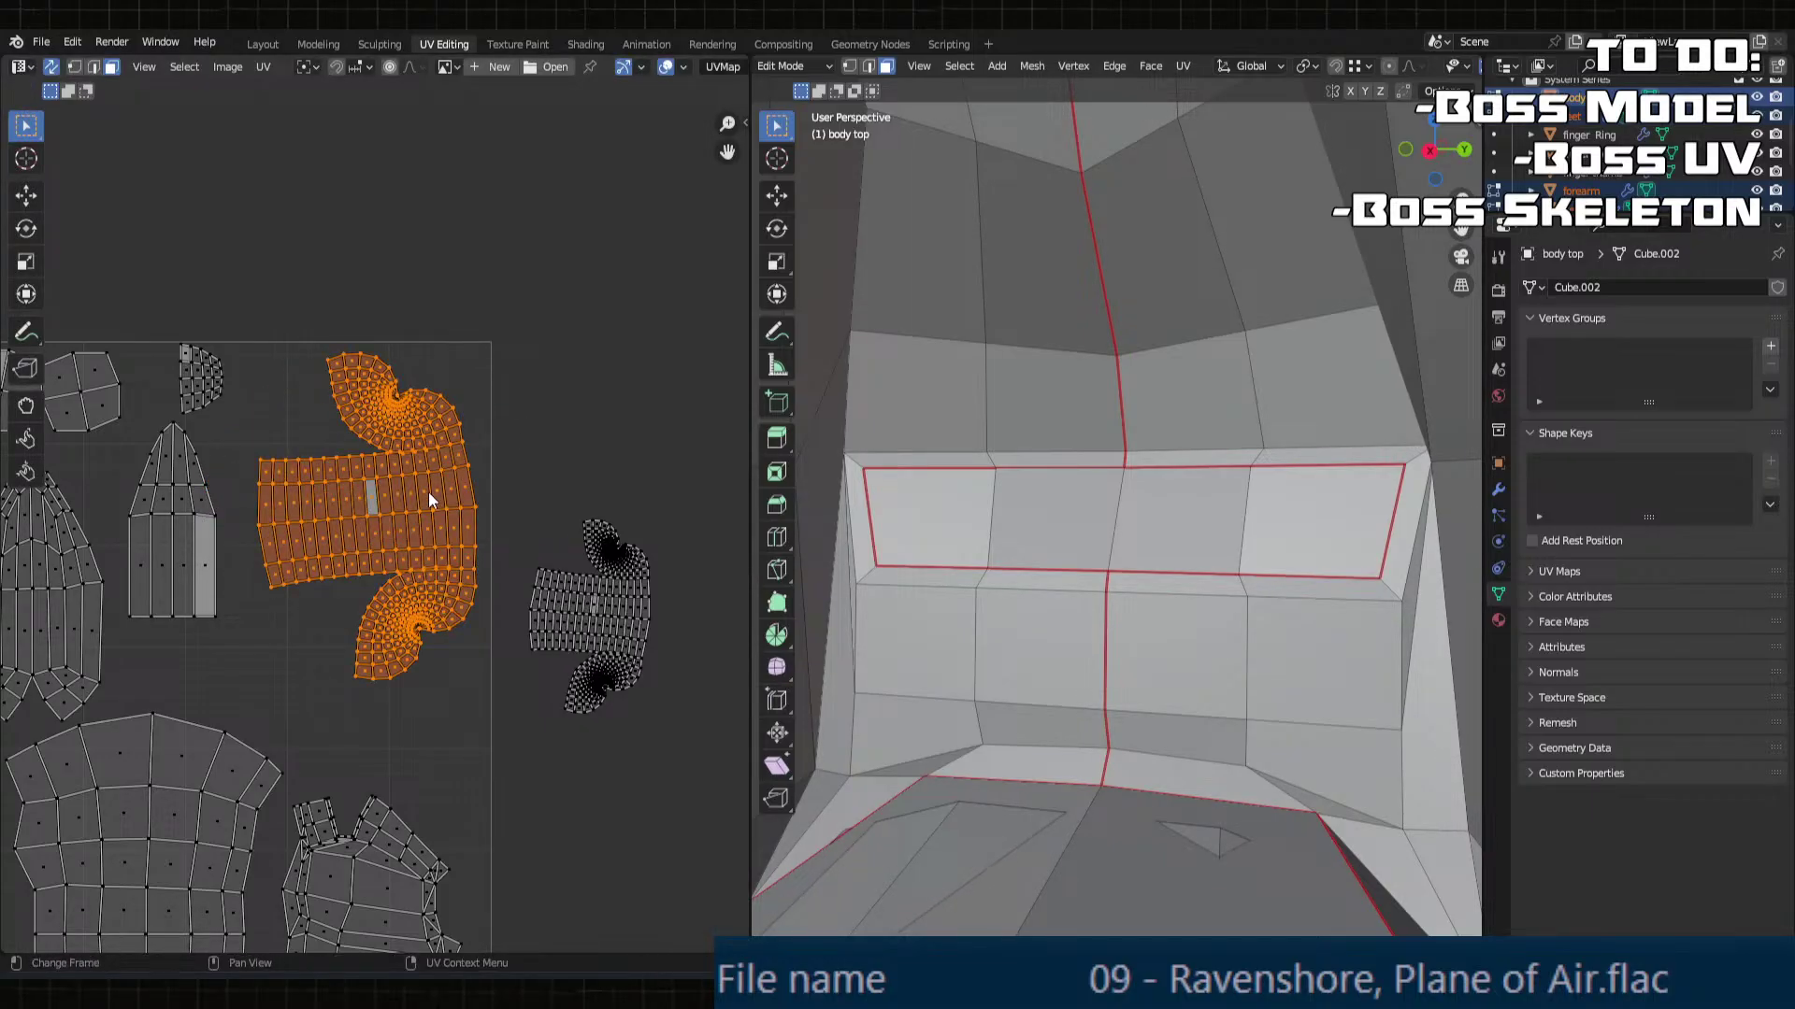
Step: Nudge the large sleeve-shaped UV island slightly upward along the Y axis
{"action": "key", "text": "g"}
{"action": "key", "text": "y"}
{"action": "left_click", "coordinate": [429, 489]}
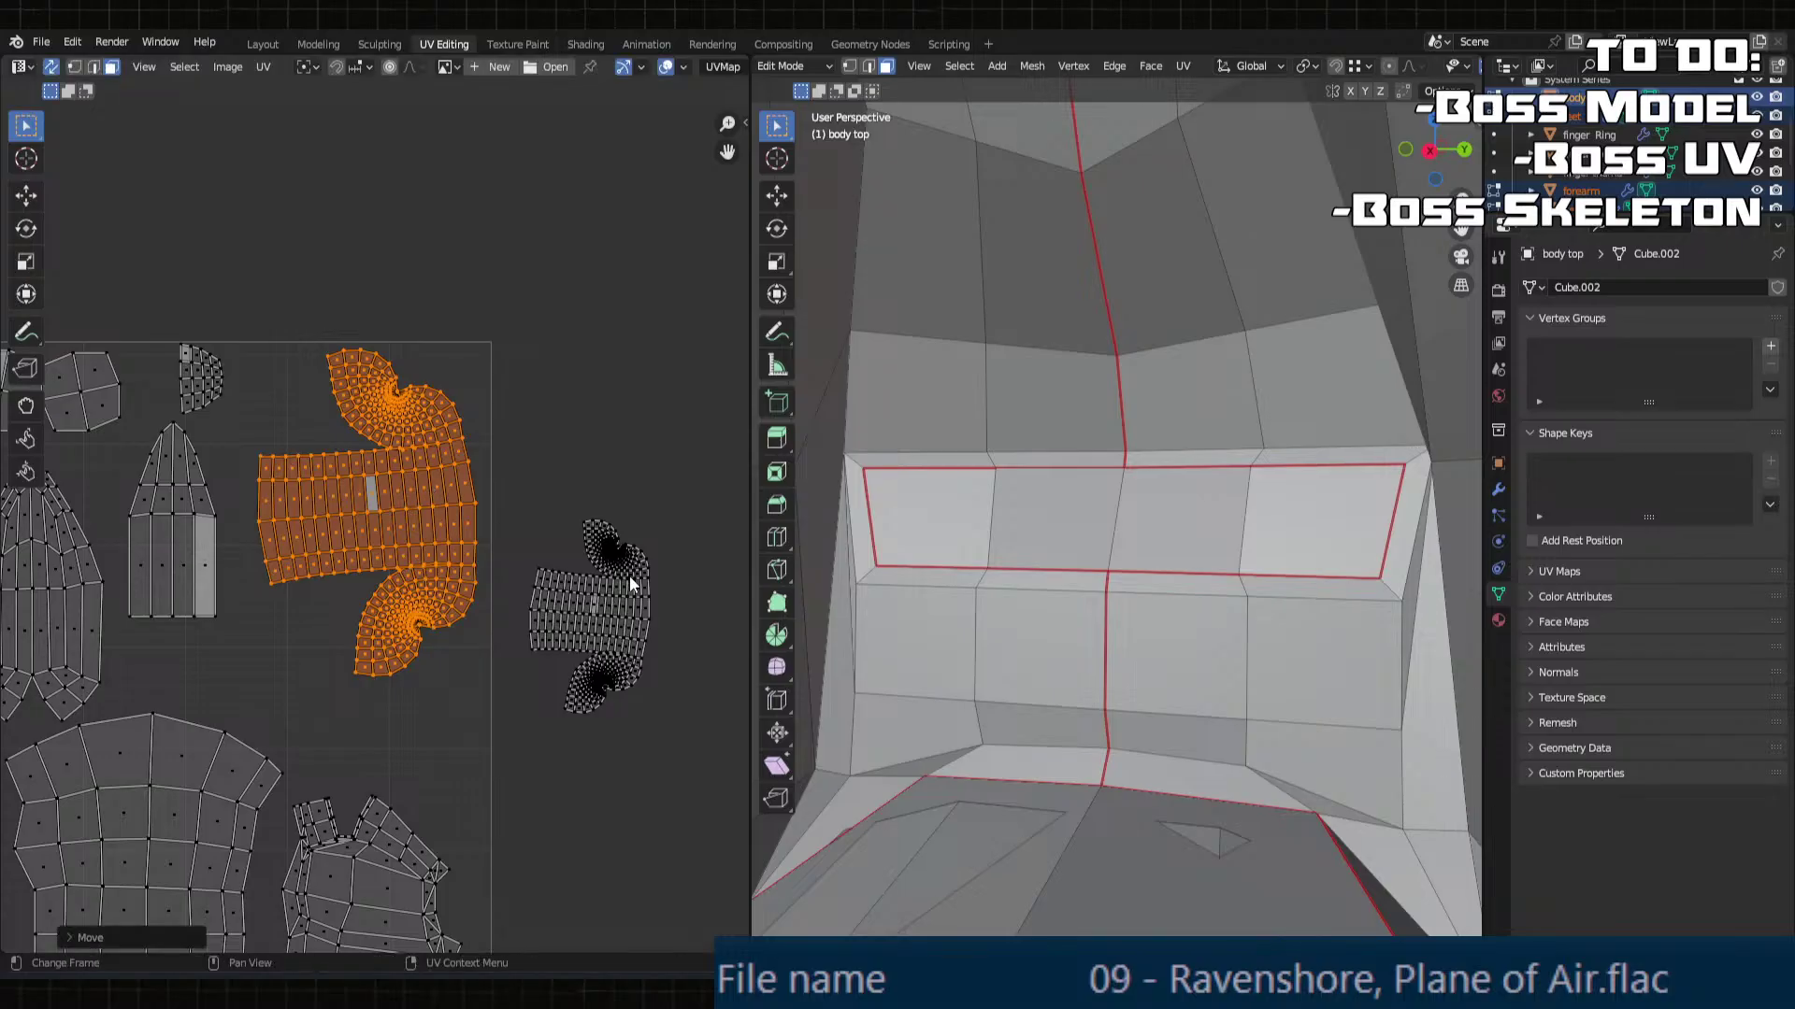
Step: Bring the small sleeve-shaped UV island into the square, rotate it by about -95°, and place it beneath the large sleeve-shaped island
{"action": "key", "text": "alt+a"}
{"action": "key", "text": "l"}
{"action": "key", "text": "g"}
{"action": "key", "text": "x"}
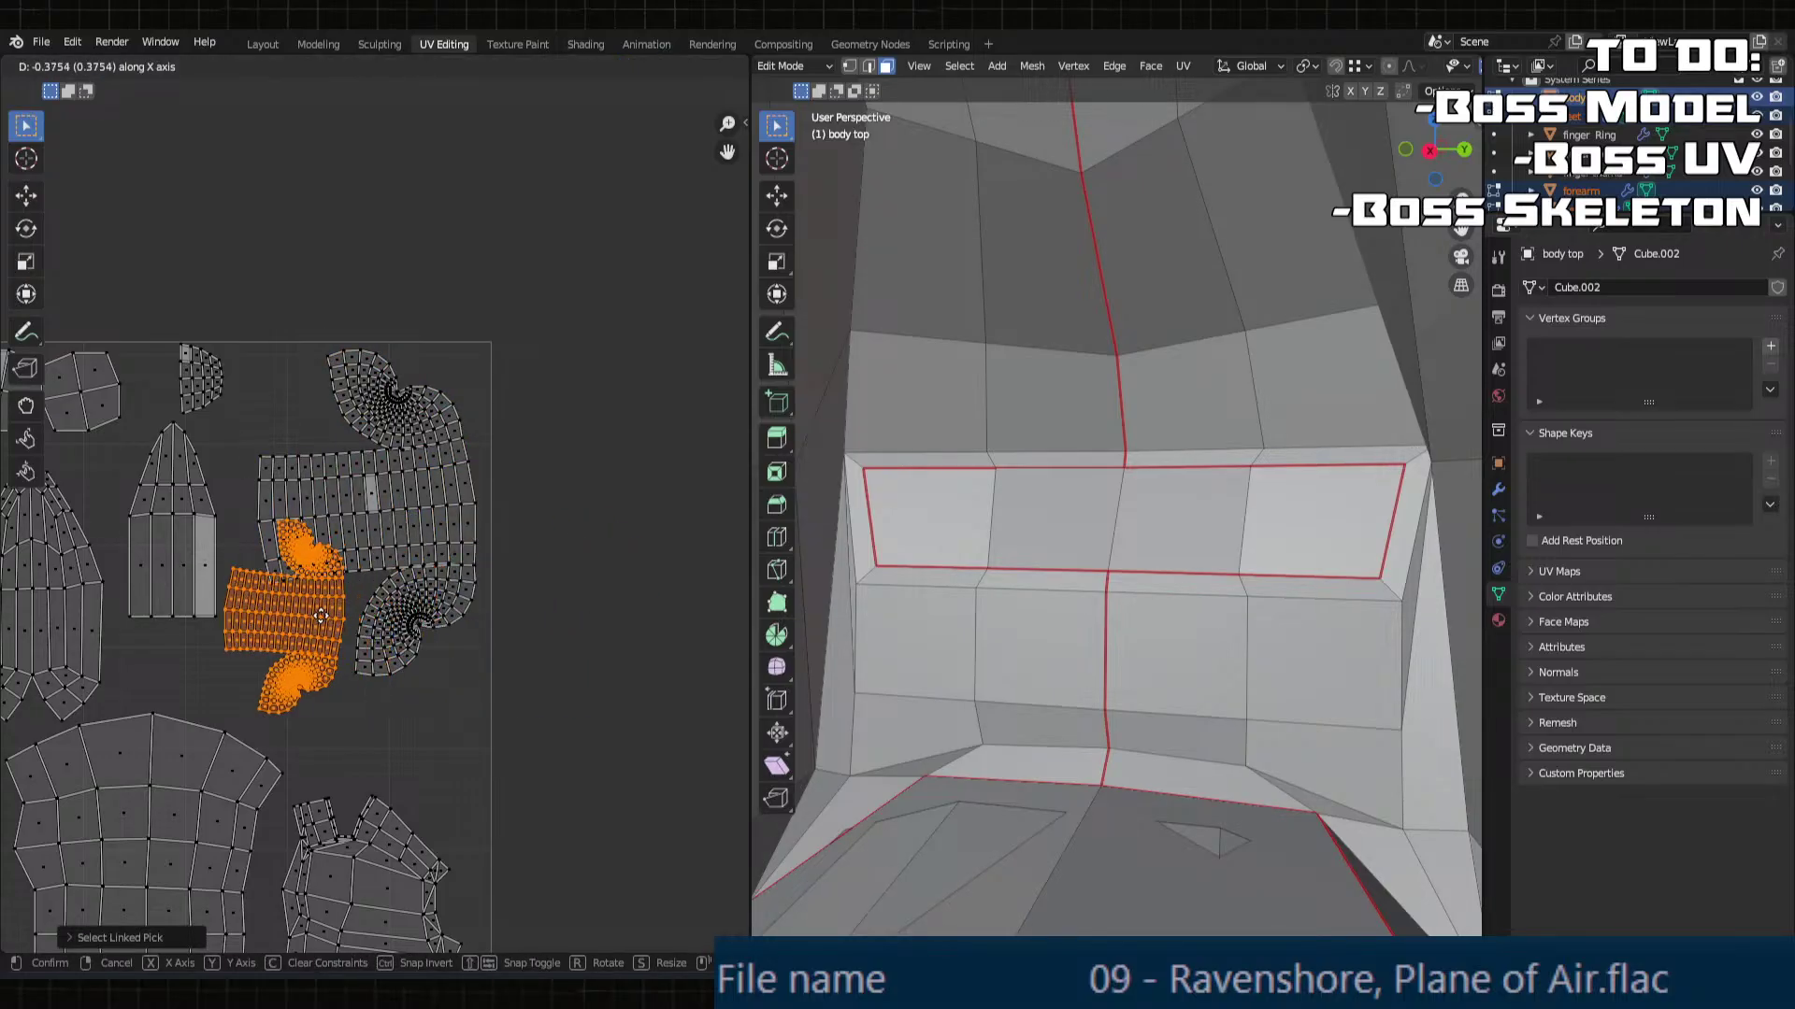
{"action": "left_click", "coordinate": [320, 615]}
{"action": "key", "text": "g"}
{"action": "left_click", "coordinate": [322, 675]}
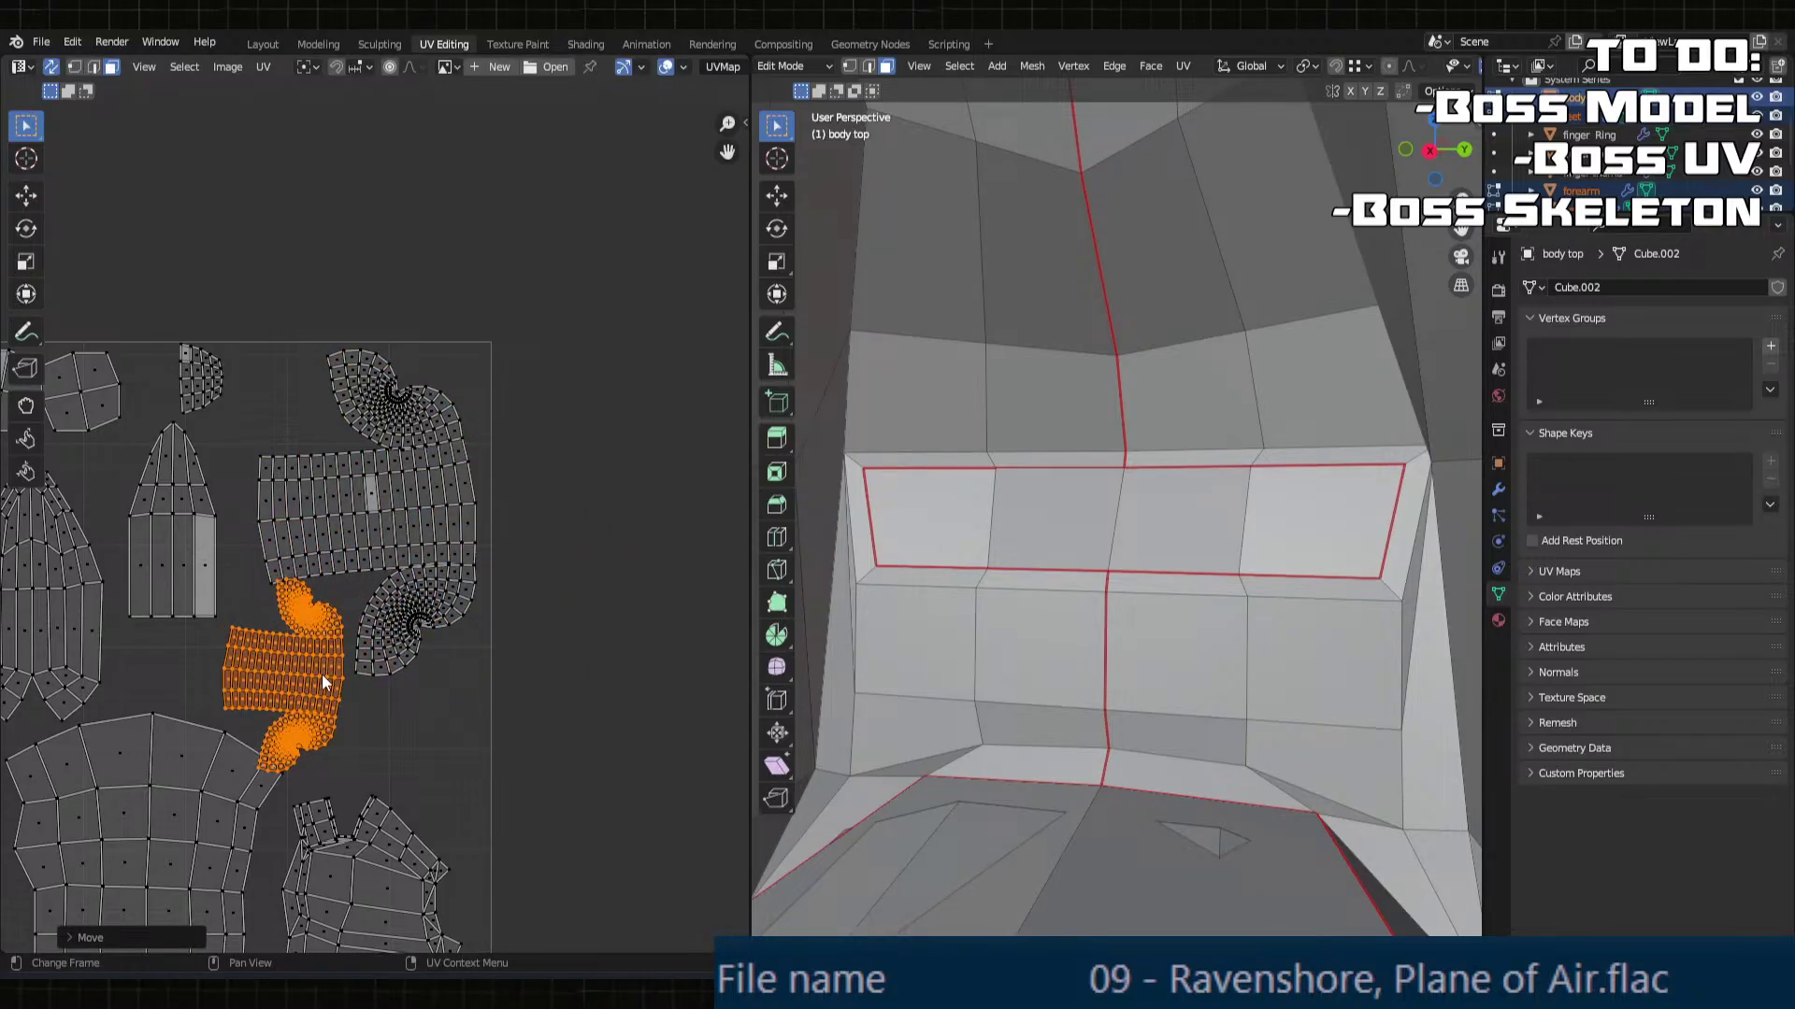
{"action": "key", "text": "r"}
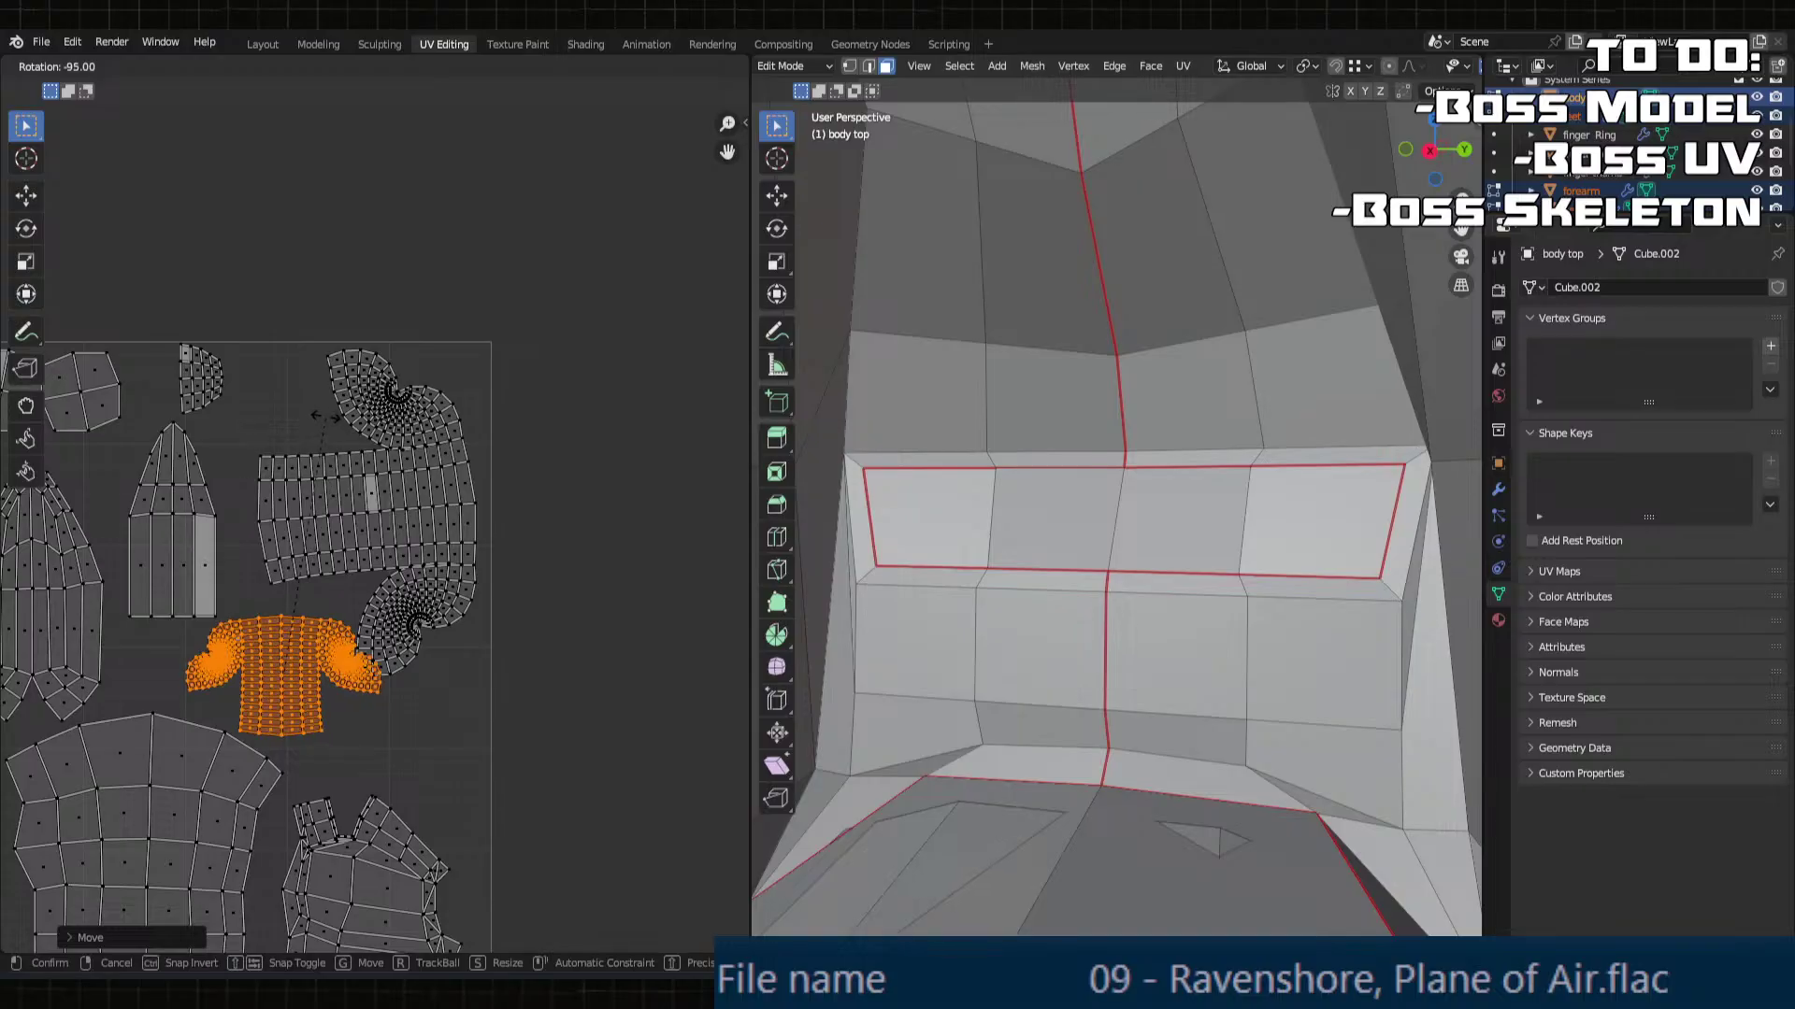
{"action": "left_click", "coordinate": [328, 417]}
{"action": "key", "text": "g"}
{"action": "left_click", "coordinate": [355, 677]}
{"action": "key", "text": "g"}
{"action": "key", "text": "x"}
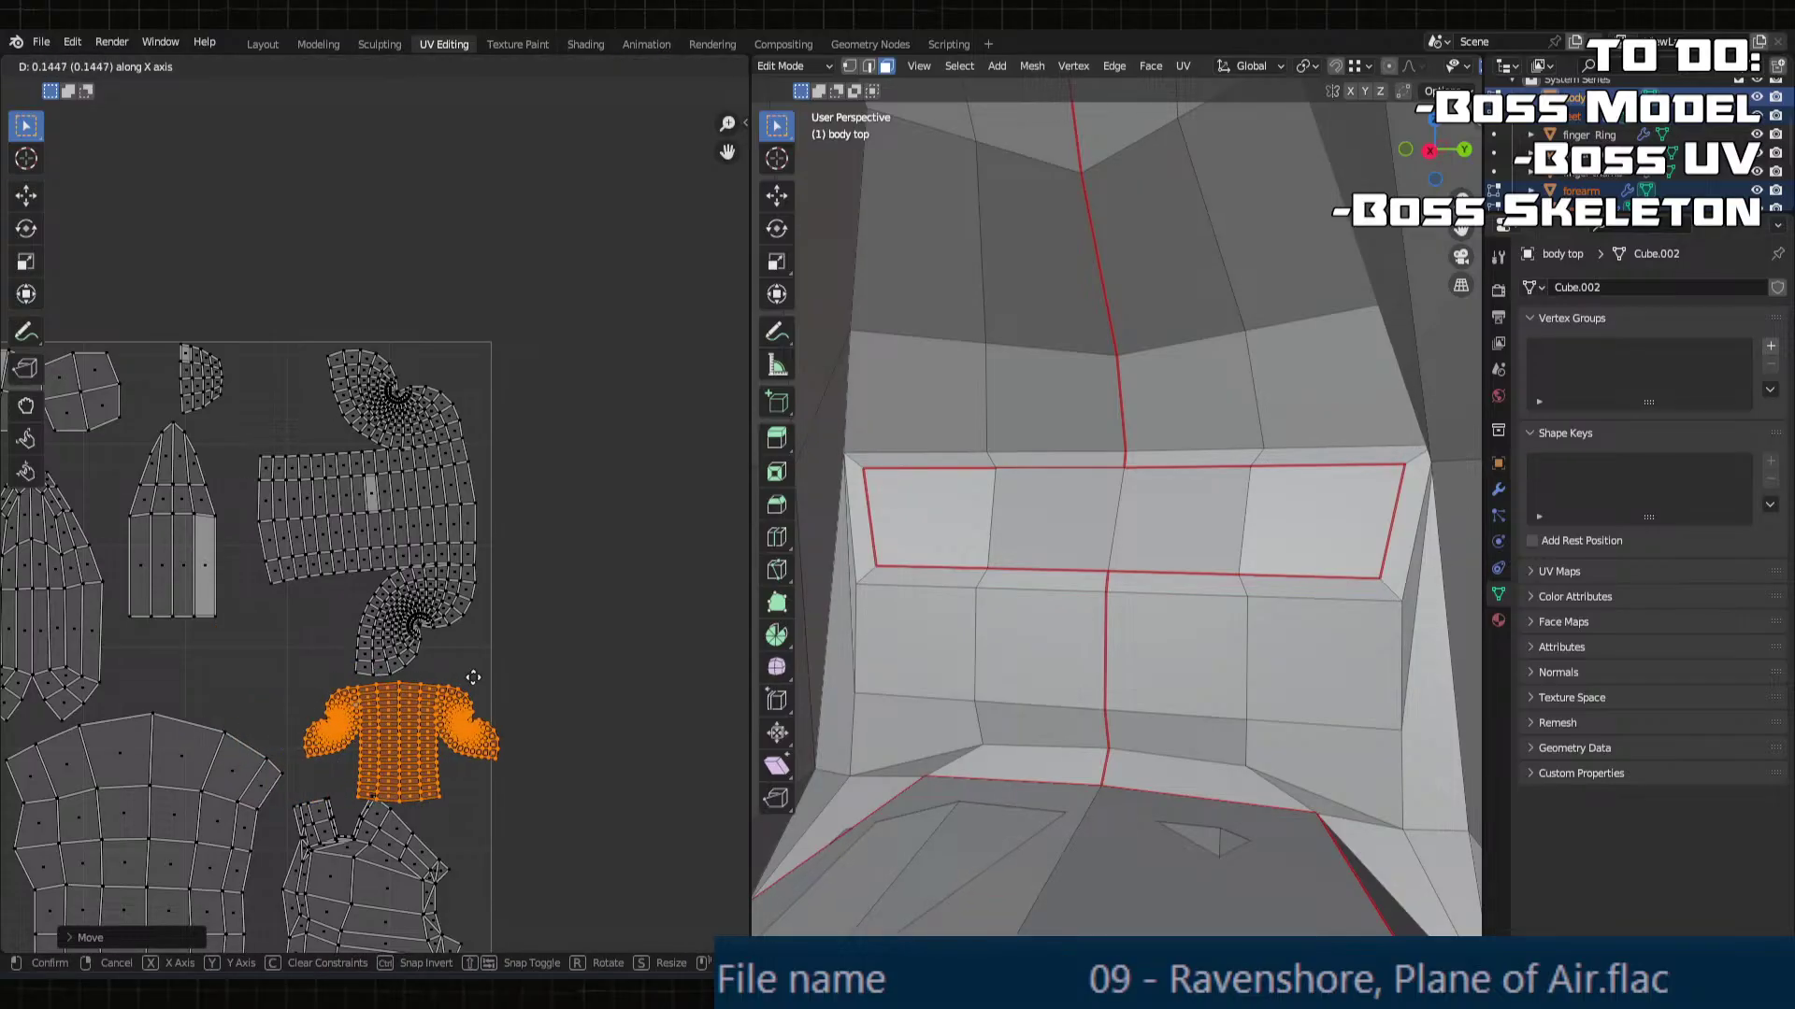
{"action": "left_click", "coordinate": [458, 686]}
Step: Try fitting the small sleeve-shaped UV island into the gap between the pointed island and the large sleeve-shaped island's lower lobe
{"action": "middle_click_drag", "start_coordinate": [458, 686], "coordinate": [520, 596]}
{"action": "scroll", "coordinate": [519, 597], "scroll_direction": "up", "scroll_amount": 1}
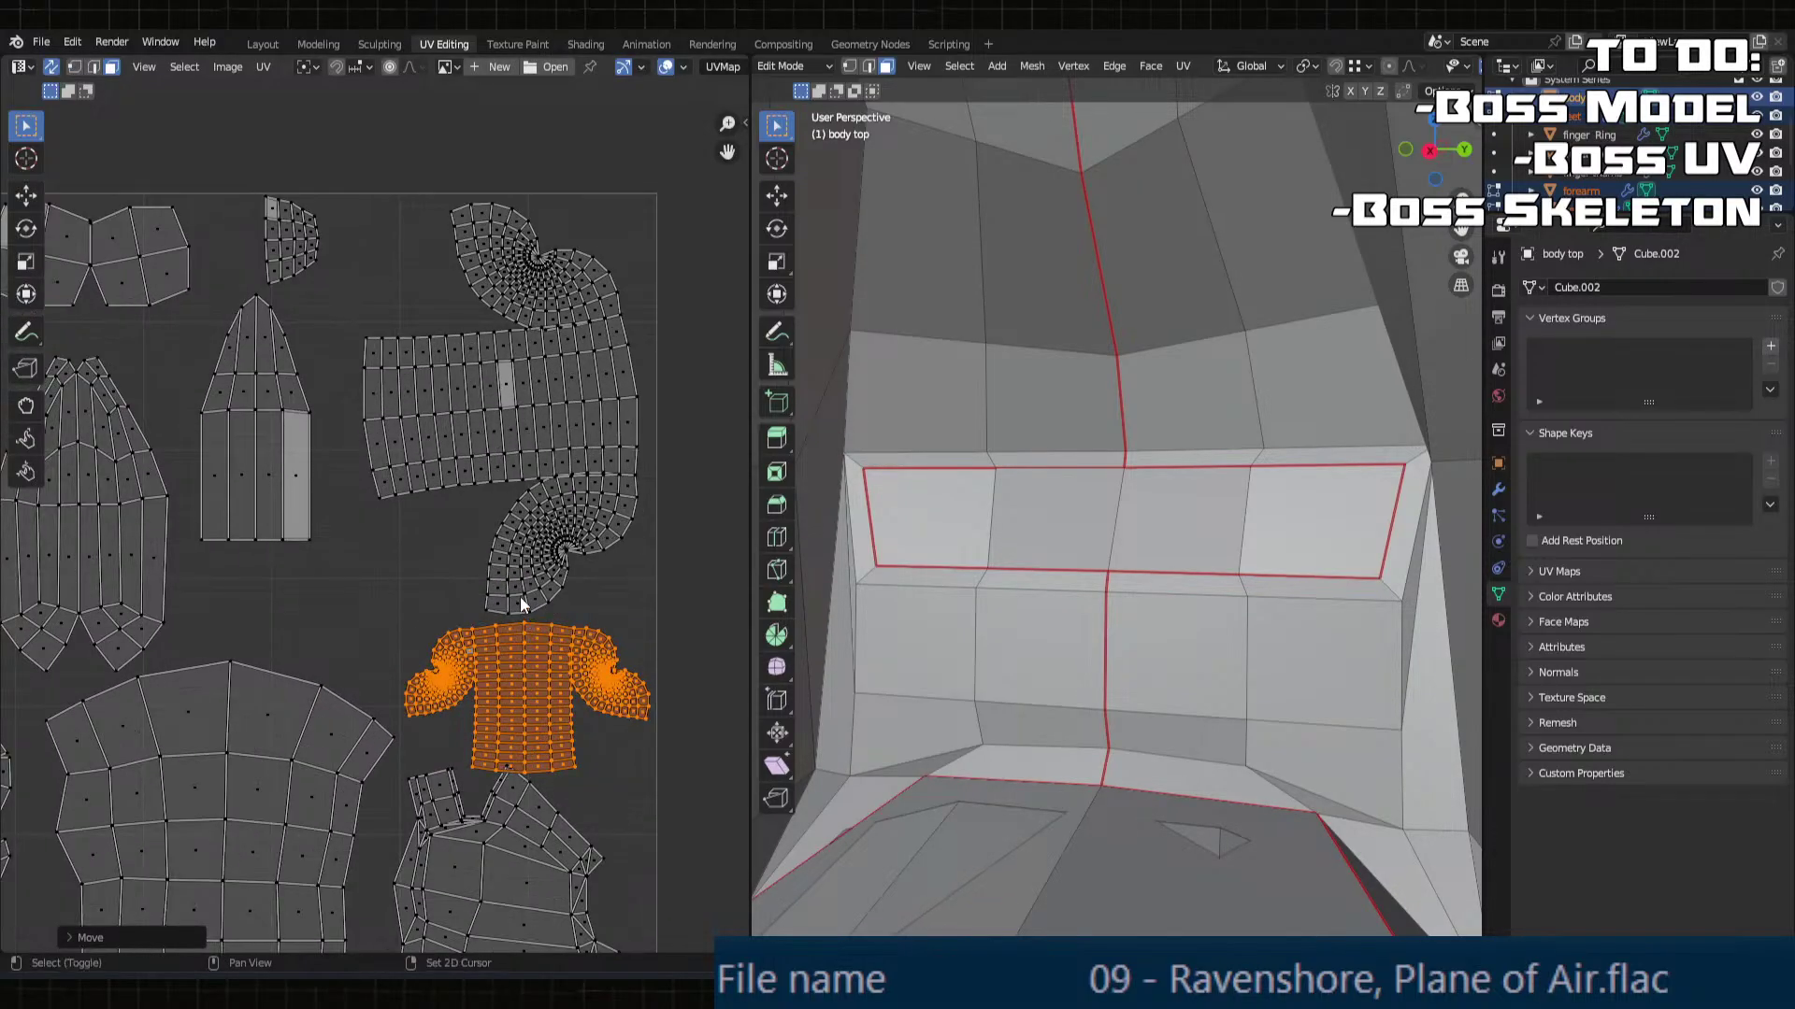
{"action": "key", "text": "g"}
{"action": "left_click", "coordinate": [368, 603]}
{"action": "key", "text": "g"}
{"action": "left_click", "coordinate": [364, 518]}
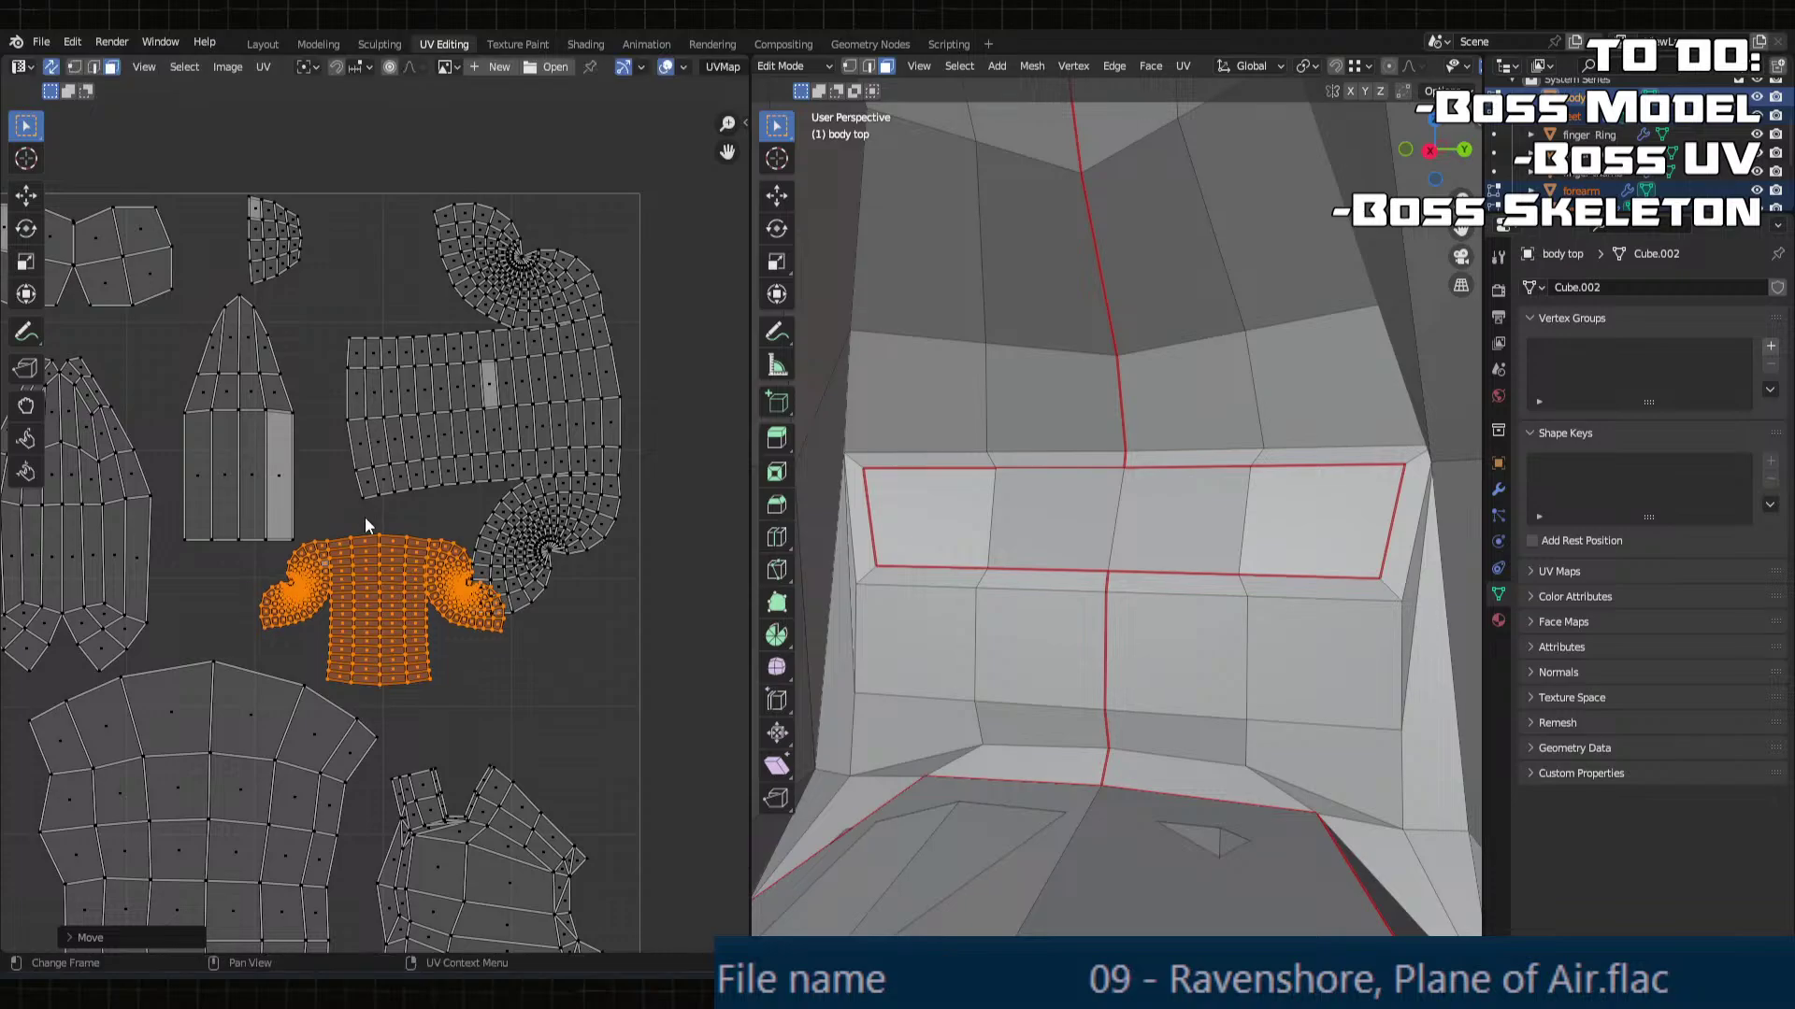
Step: Try shifting the small sleeve-shaped UV island along X under the pointed island, and undo that shift
{"action": "middle_click_drag", "start_coordinate": [365, 518], "coordinate": [317, 543]}
{"action": "key", "text": "g"}
{"action": "key", "text": "x"}
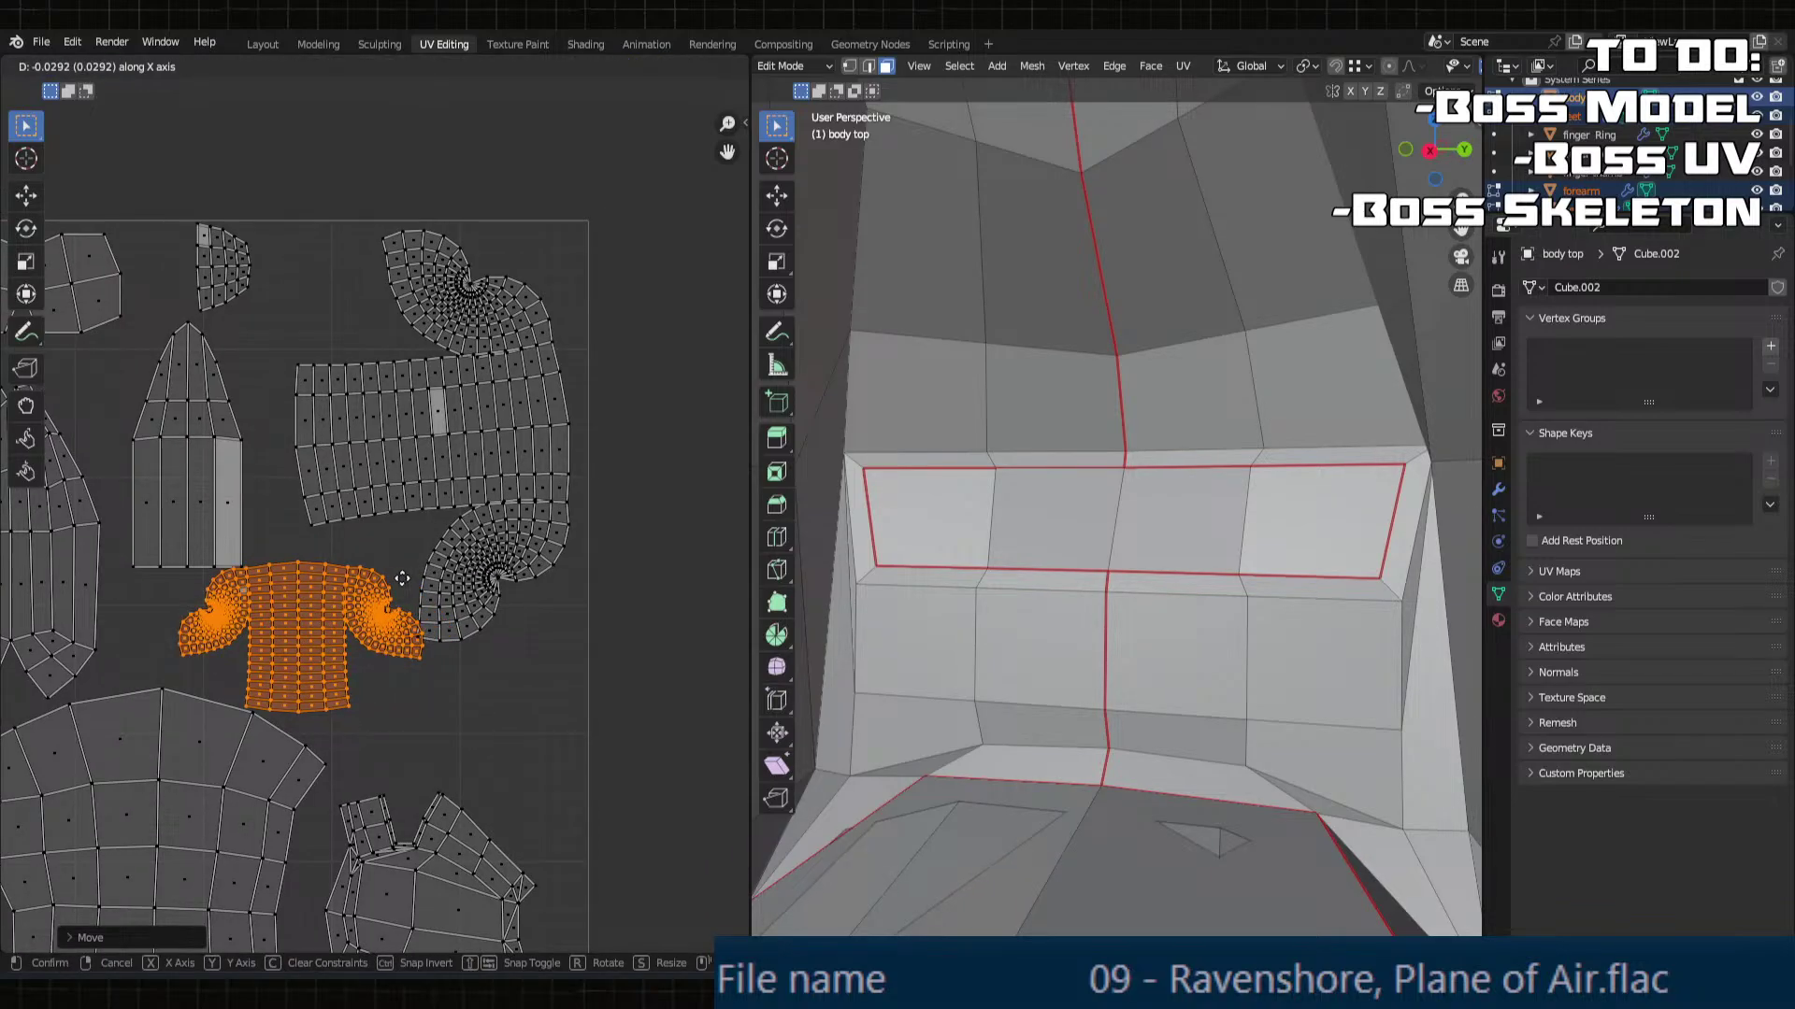
{"action": "left_click", "coordinate": [402, 579]}
{"action": "scroll", "coordinate": [570, 613], "scroll_direction": "down", "scroll_amount": 3}
{"action": "scroll", "coordinate": [488, 599], "scroll_direction": "up", "scroll_amount": 1}
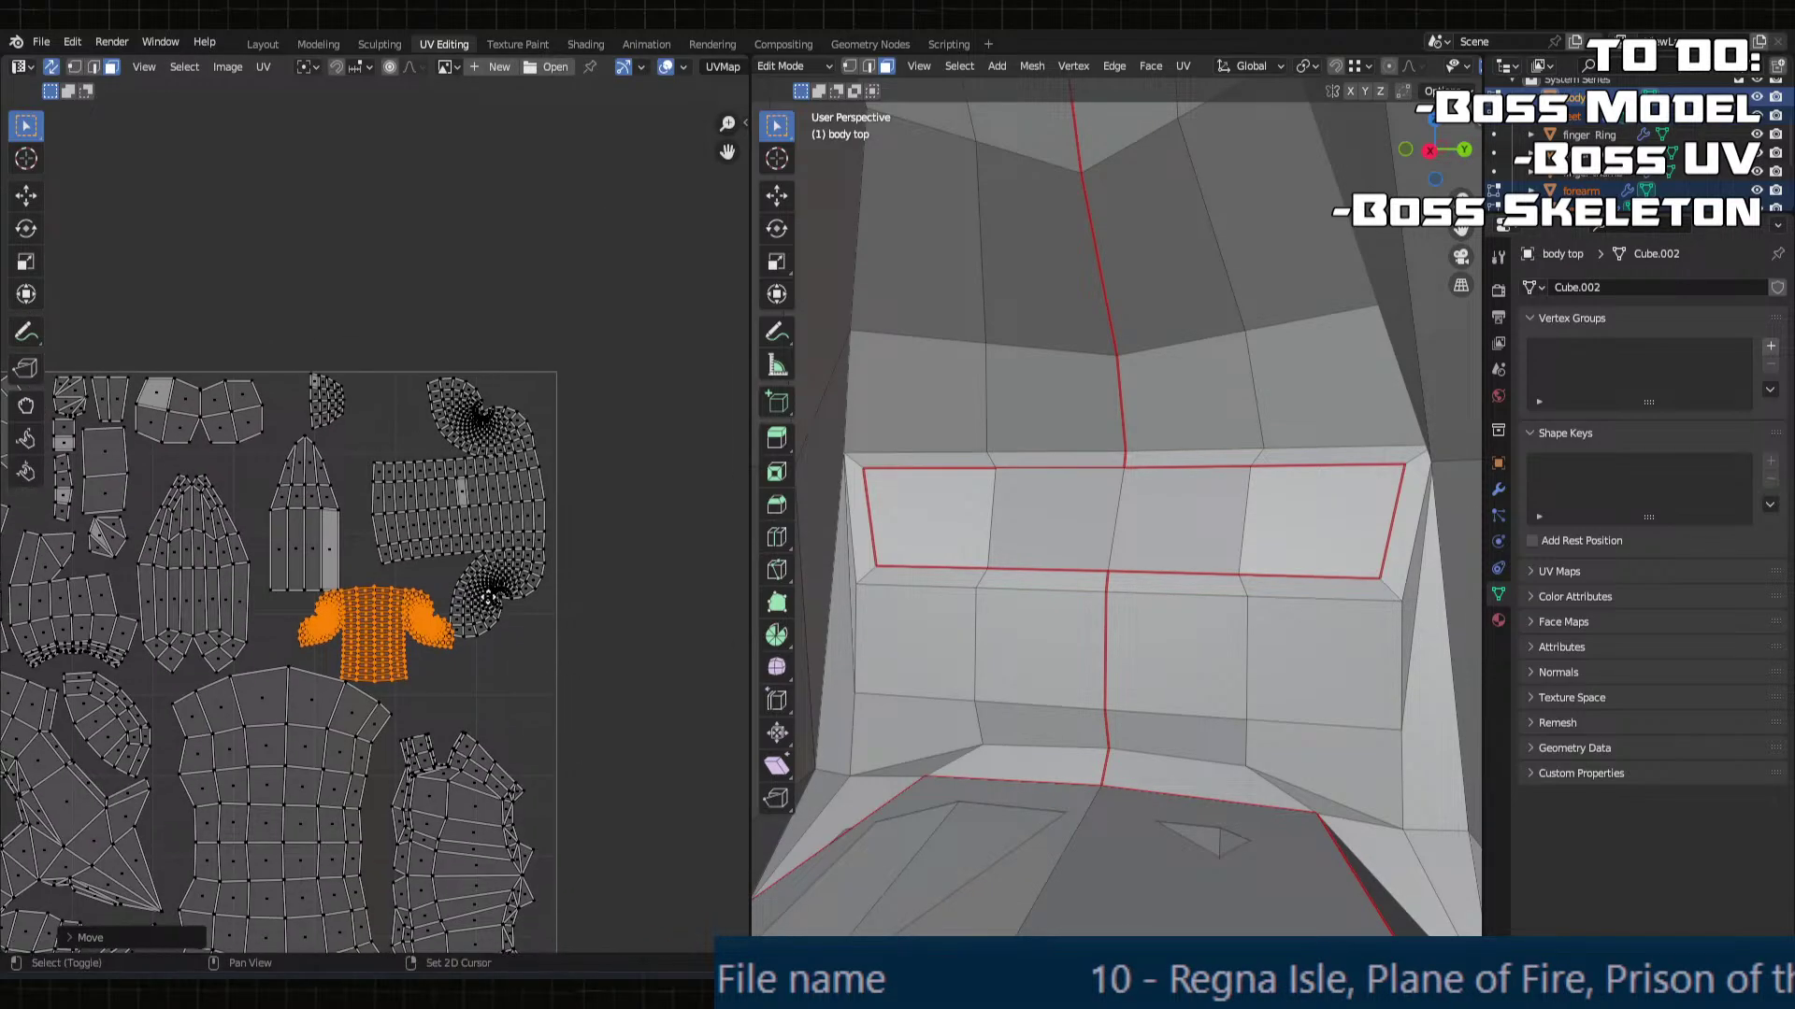
{"action": "scroll", "coordinate": [487, 598], "scroll_direction": "up", "scroll_amount": 2}
{"action": "middle_click_drag", "start_coordinate": [486, 597], "coordinate": [462, 598]}
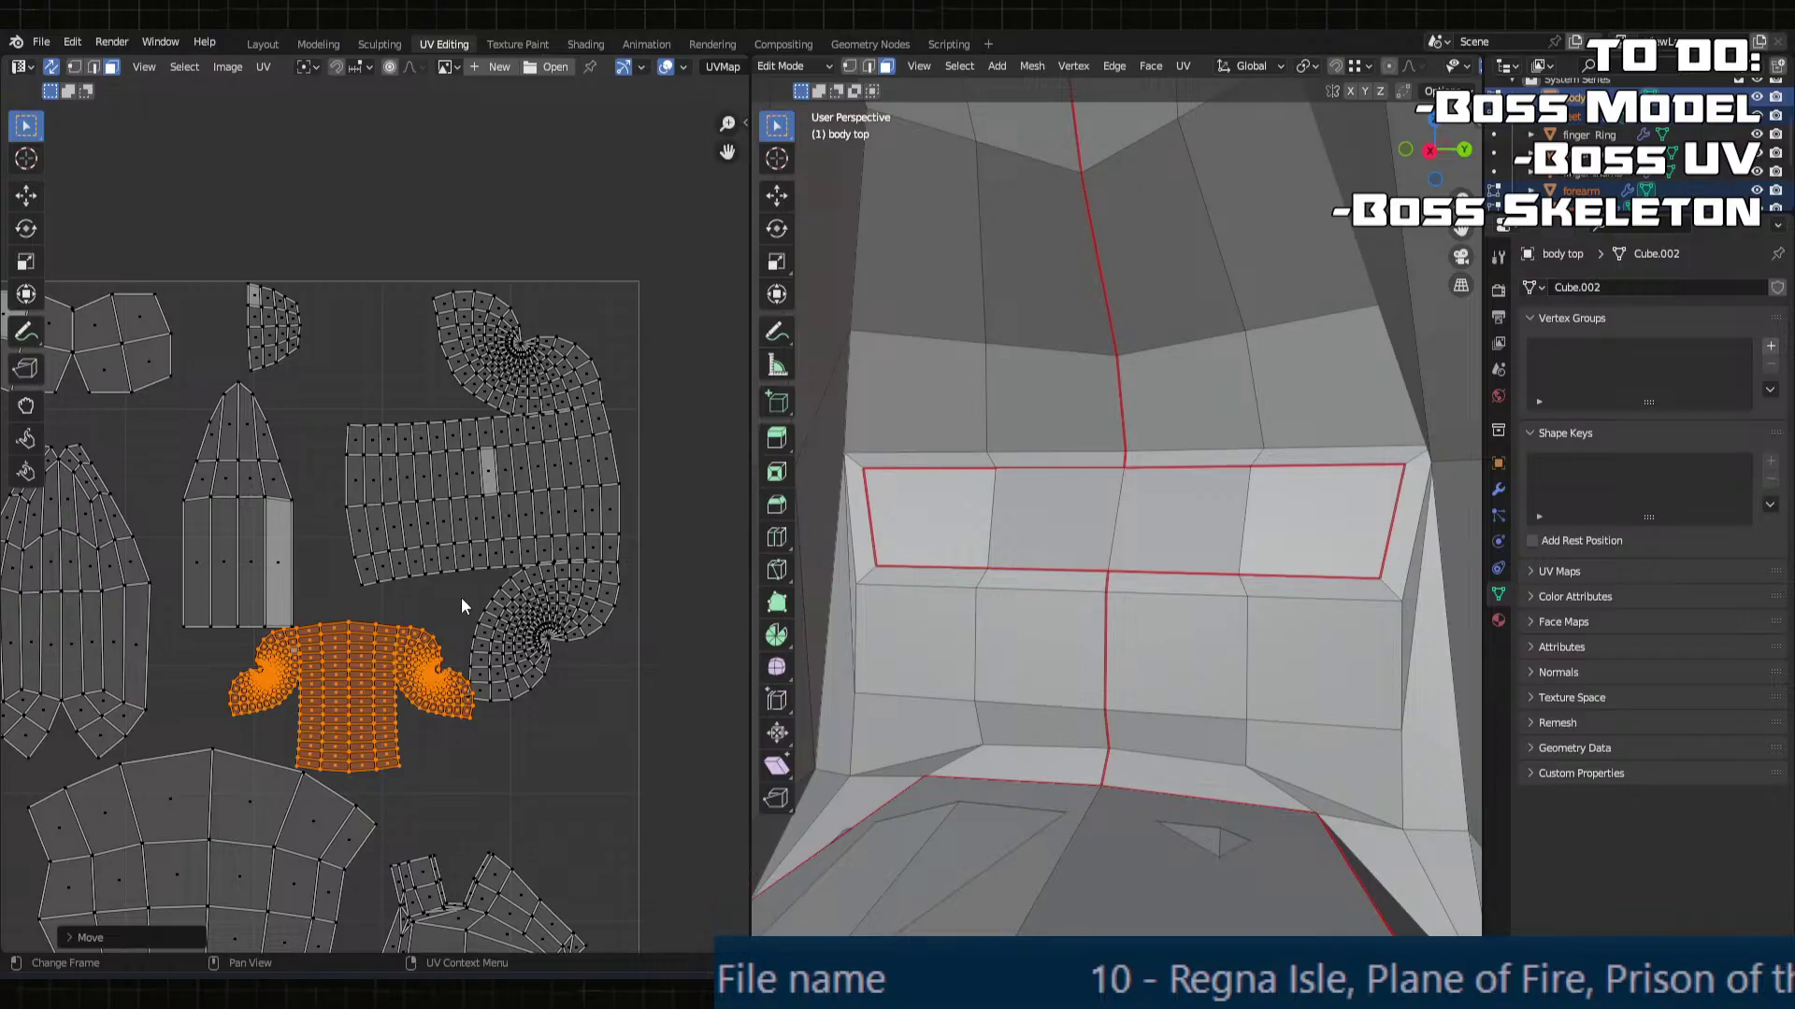
{"action": "key", "text": "ctrl+z"}
Step: Scale the large sleeve-shaped UV island down to about 0.83 and move it along Y up to the square's upper edge
{"action": "left_click", "coordinate": [499, 531]}
{"action": "key", "text": "l"}
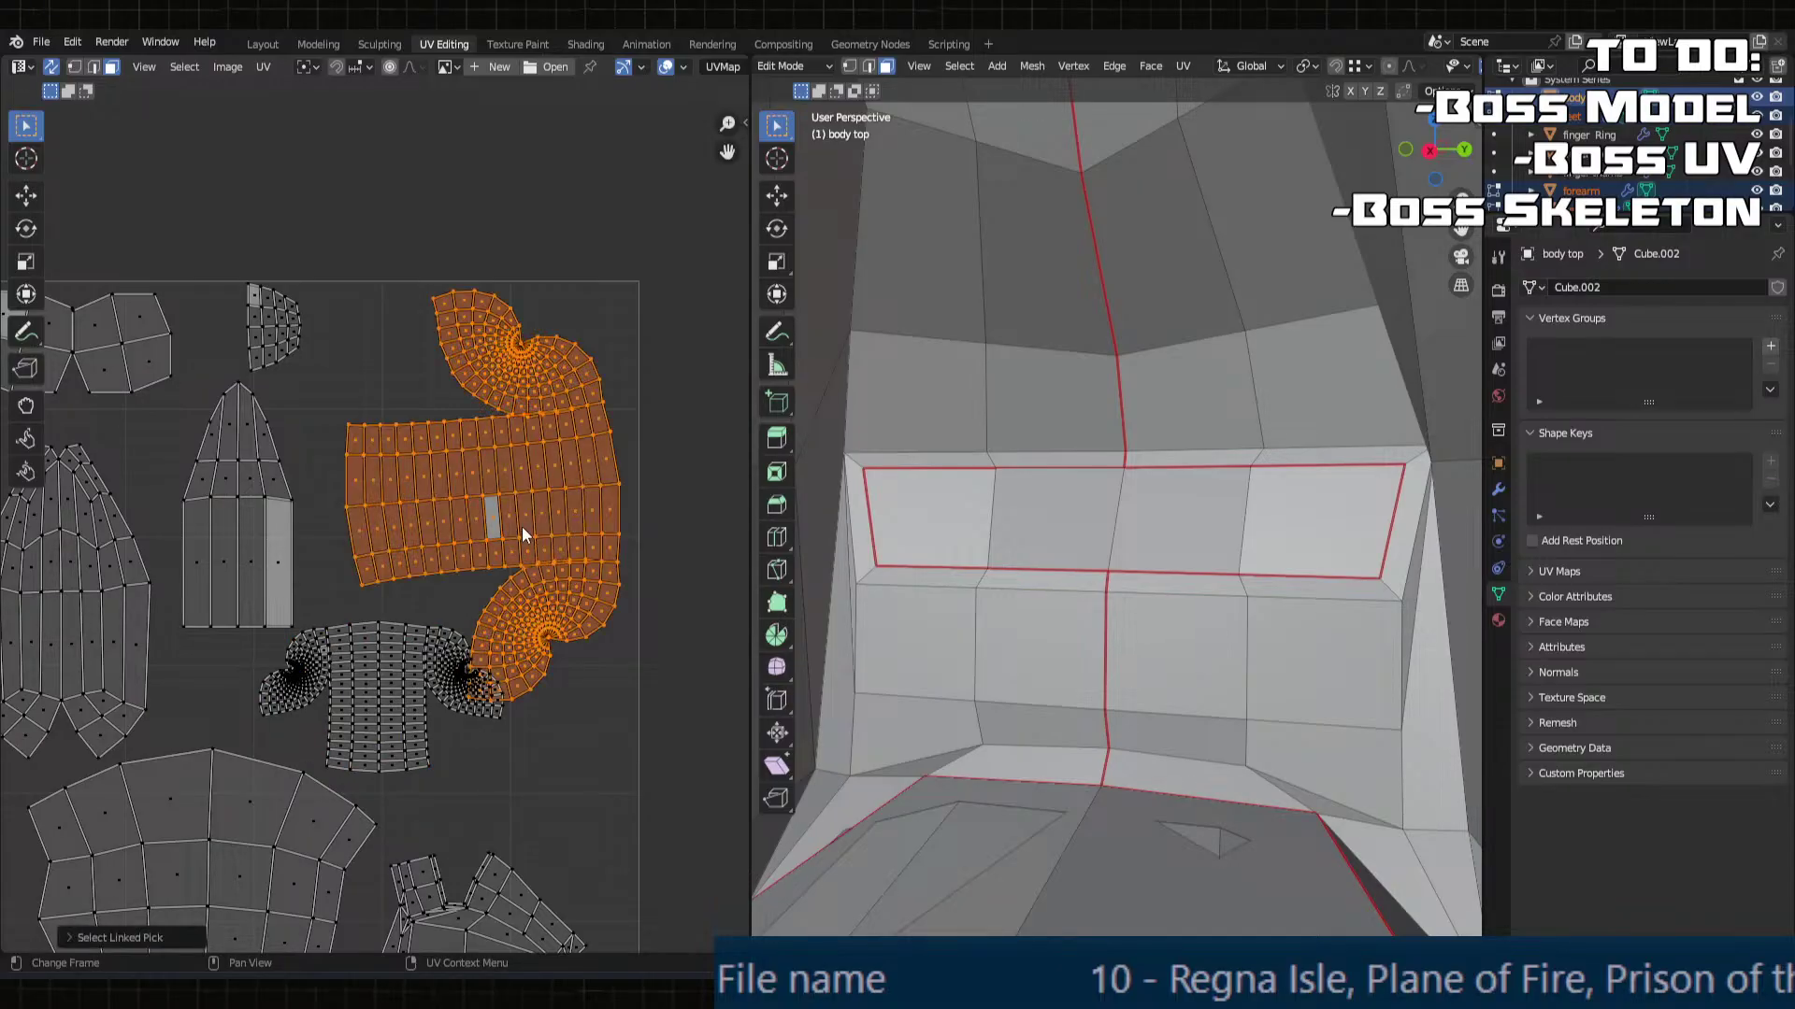
{"action": "key", "text": "s"}
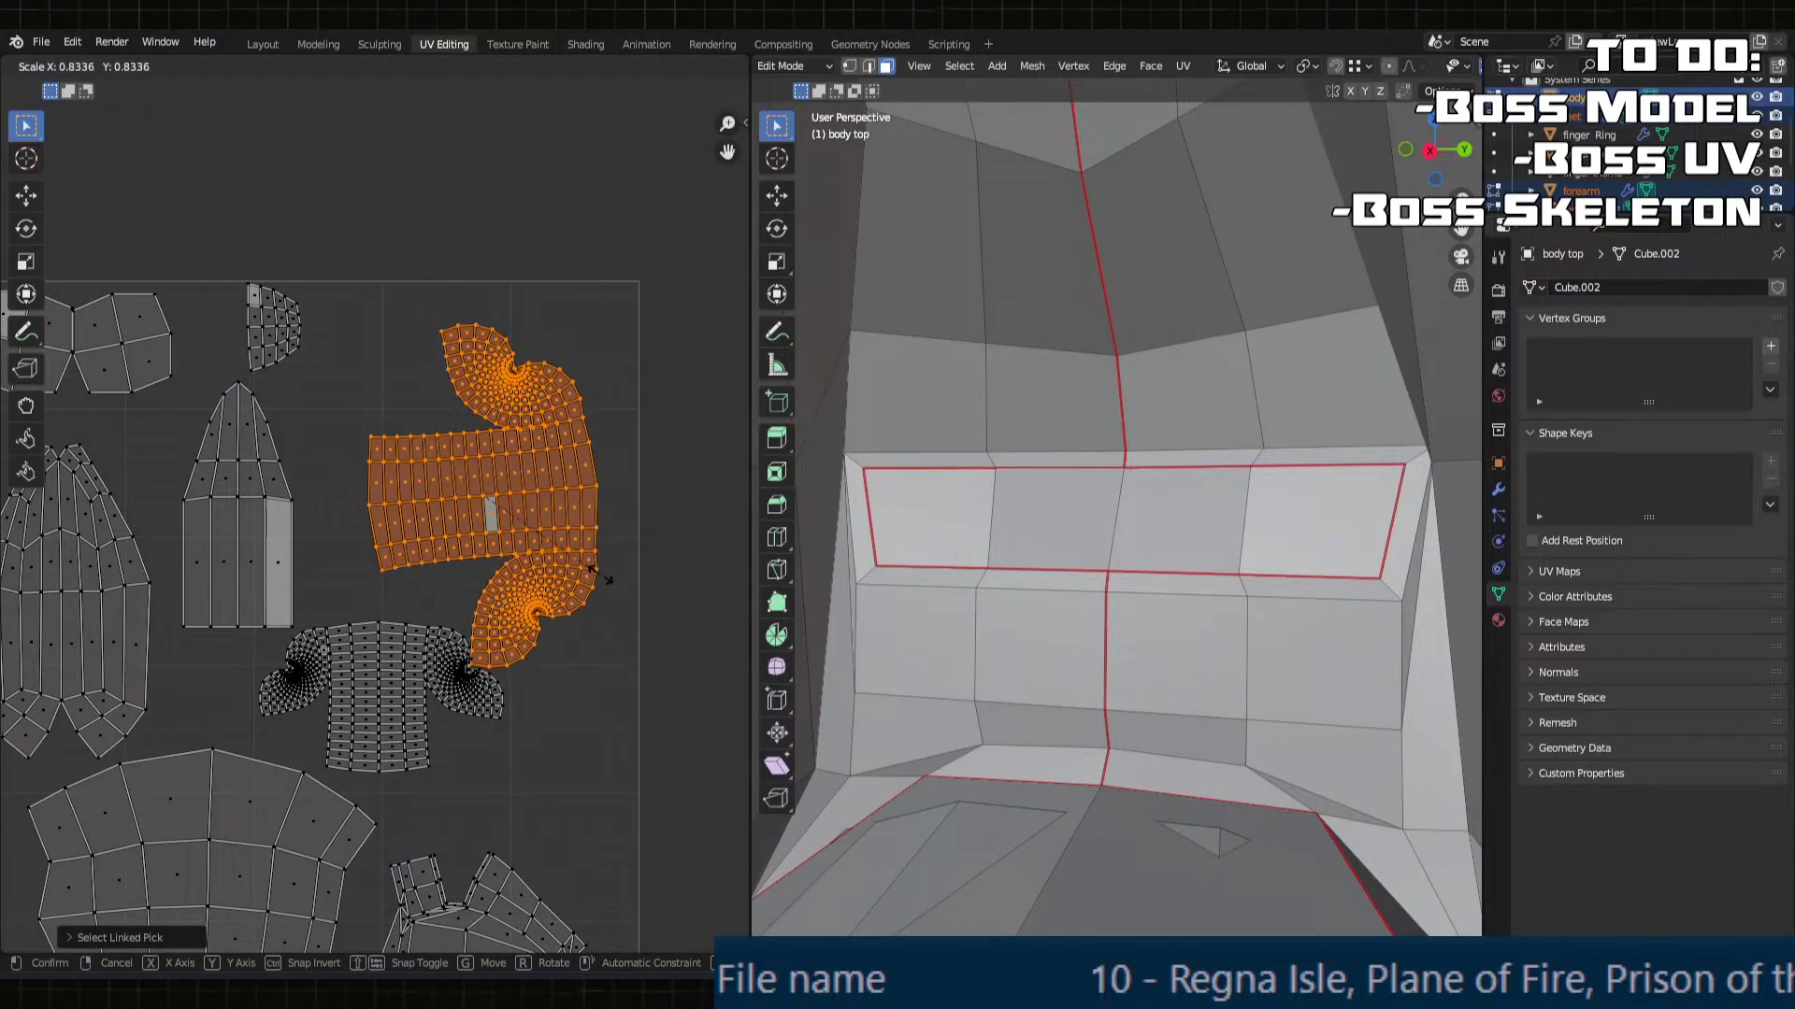
{"action": "left_click", "coordinate": [597, 572]}
{"action": "key", "text": "g"}
{"action": "key", "text": "y"}
{"action": "left_click", "coordinate": [598, 534]}
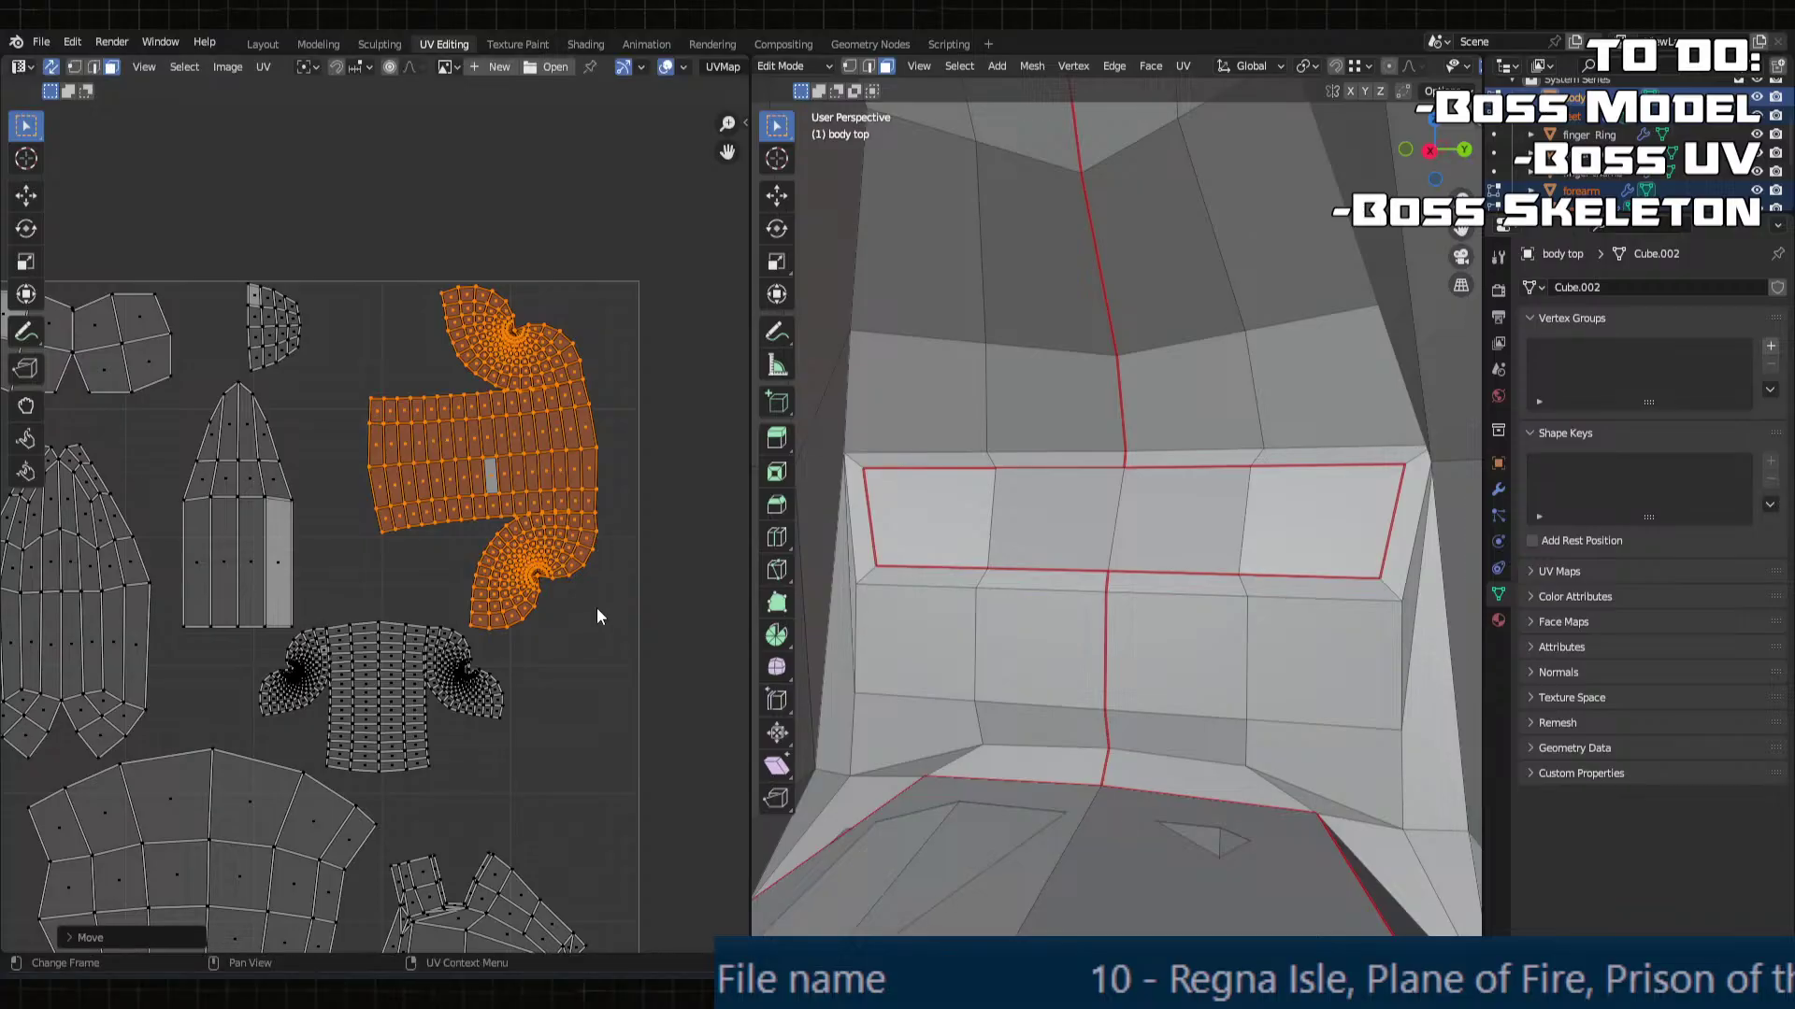
Step: Move the small sleeve-shaped UV island into the space beneath the shrunken large one, beside the square's edge
{"action": "key", "text": "alt+a"}
{"action": "key", "text": "l"}
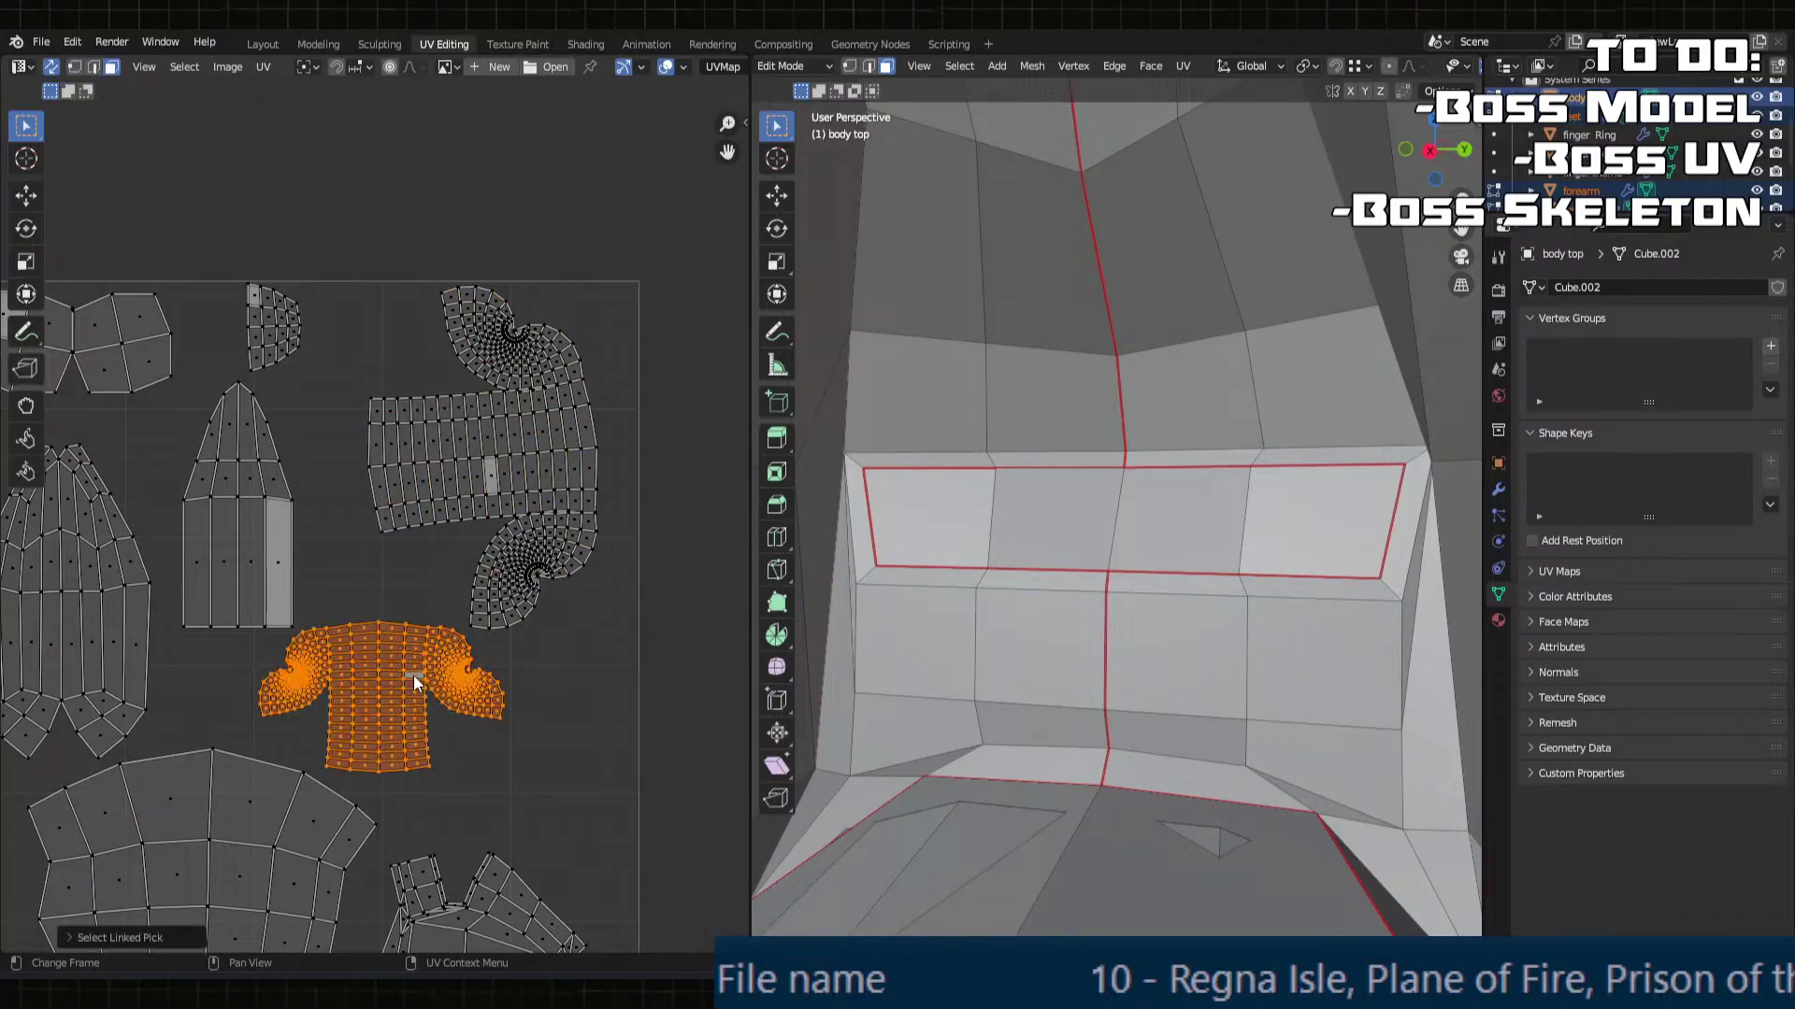
{"action": "key", "text": "g"}
{"action": "key", "text": "x"}
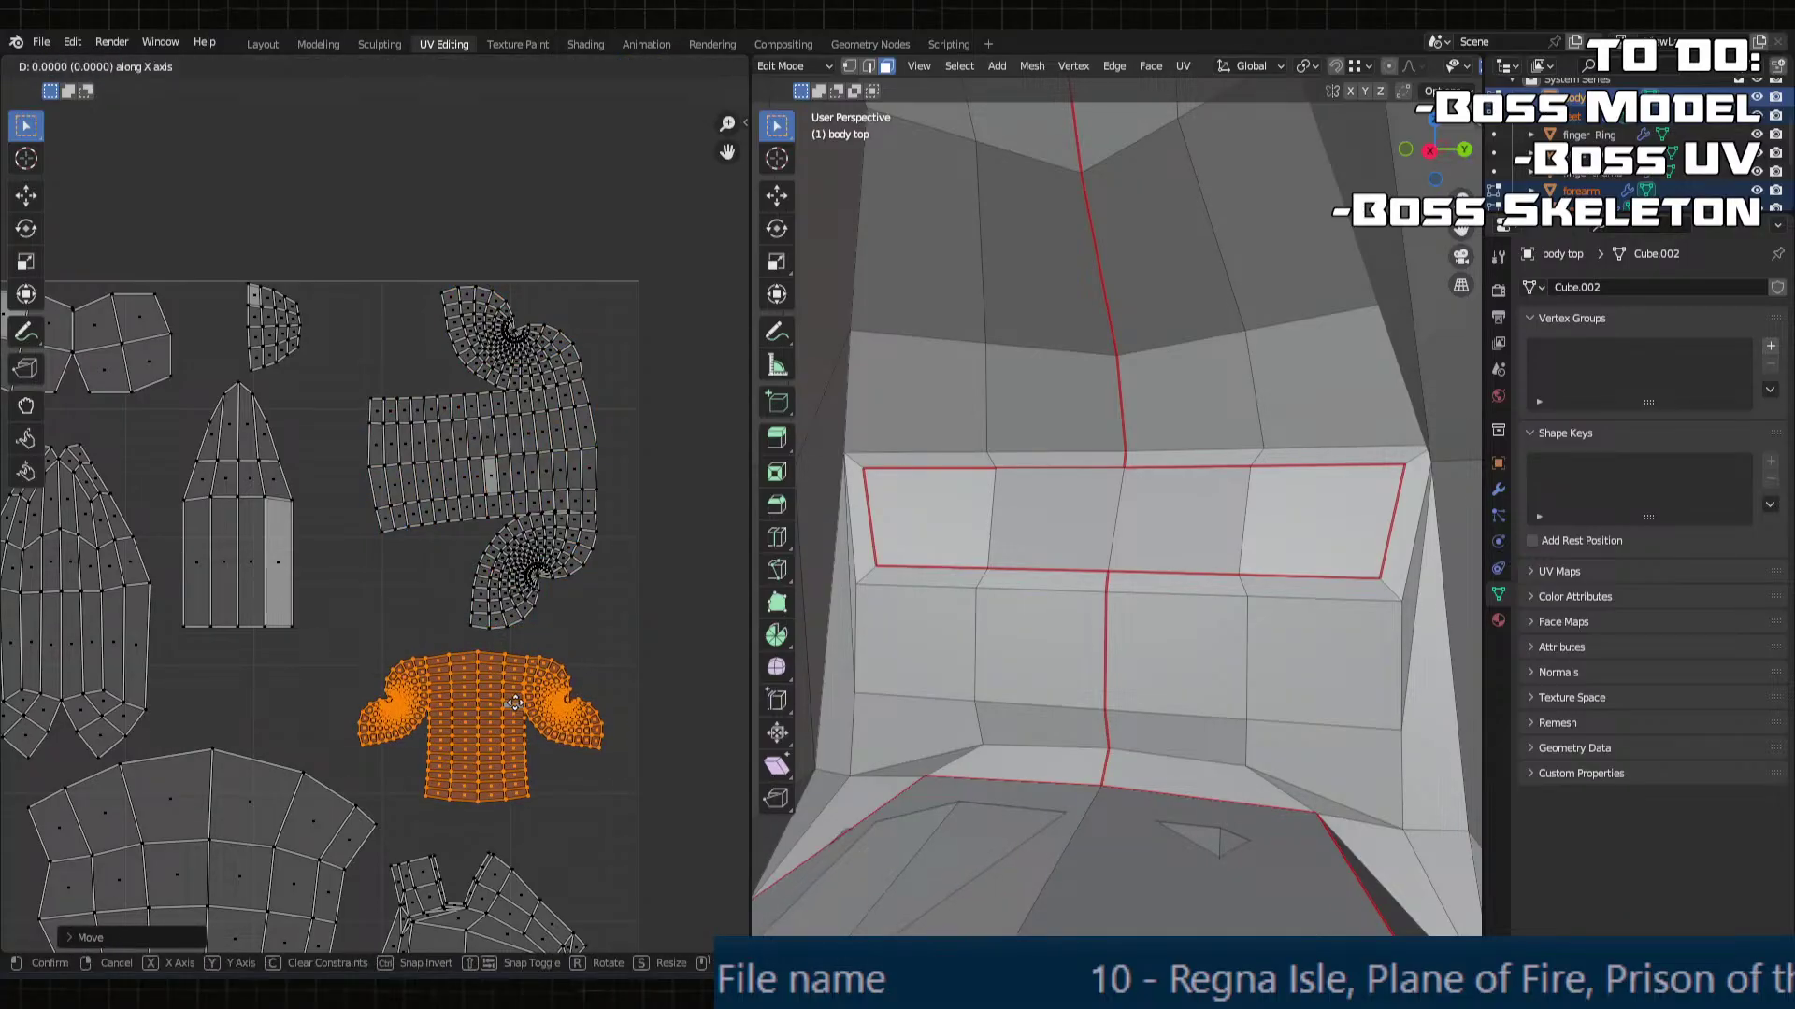
{"action": "left_click", "coordinate": [541, 703]}
{"action": "scroll", "coordinate": [546, 688], "scroll_direction": "down", "scroll_amount": 4}
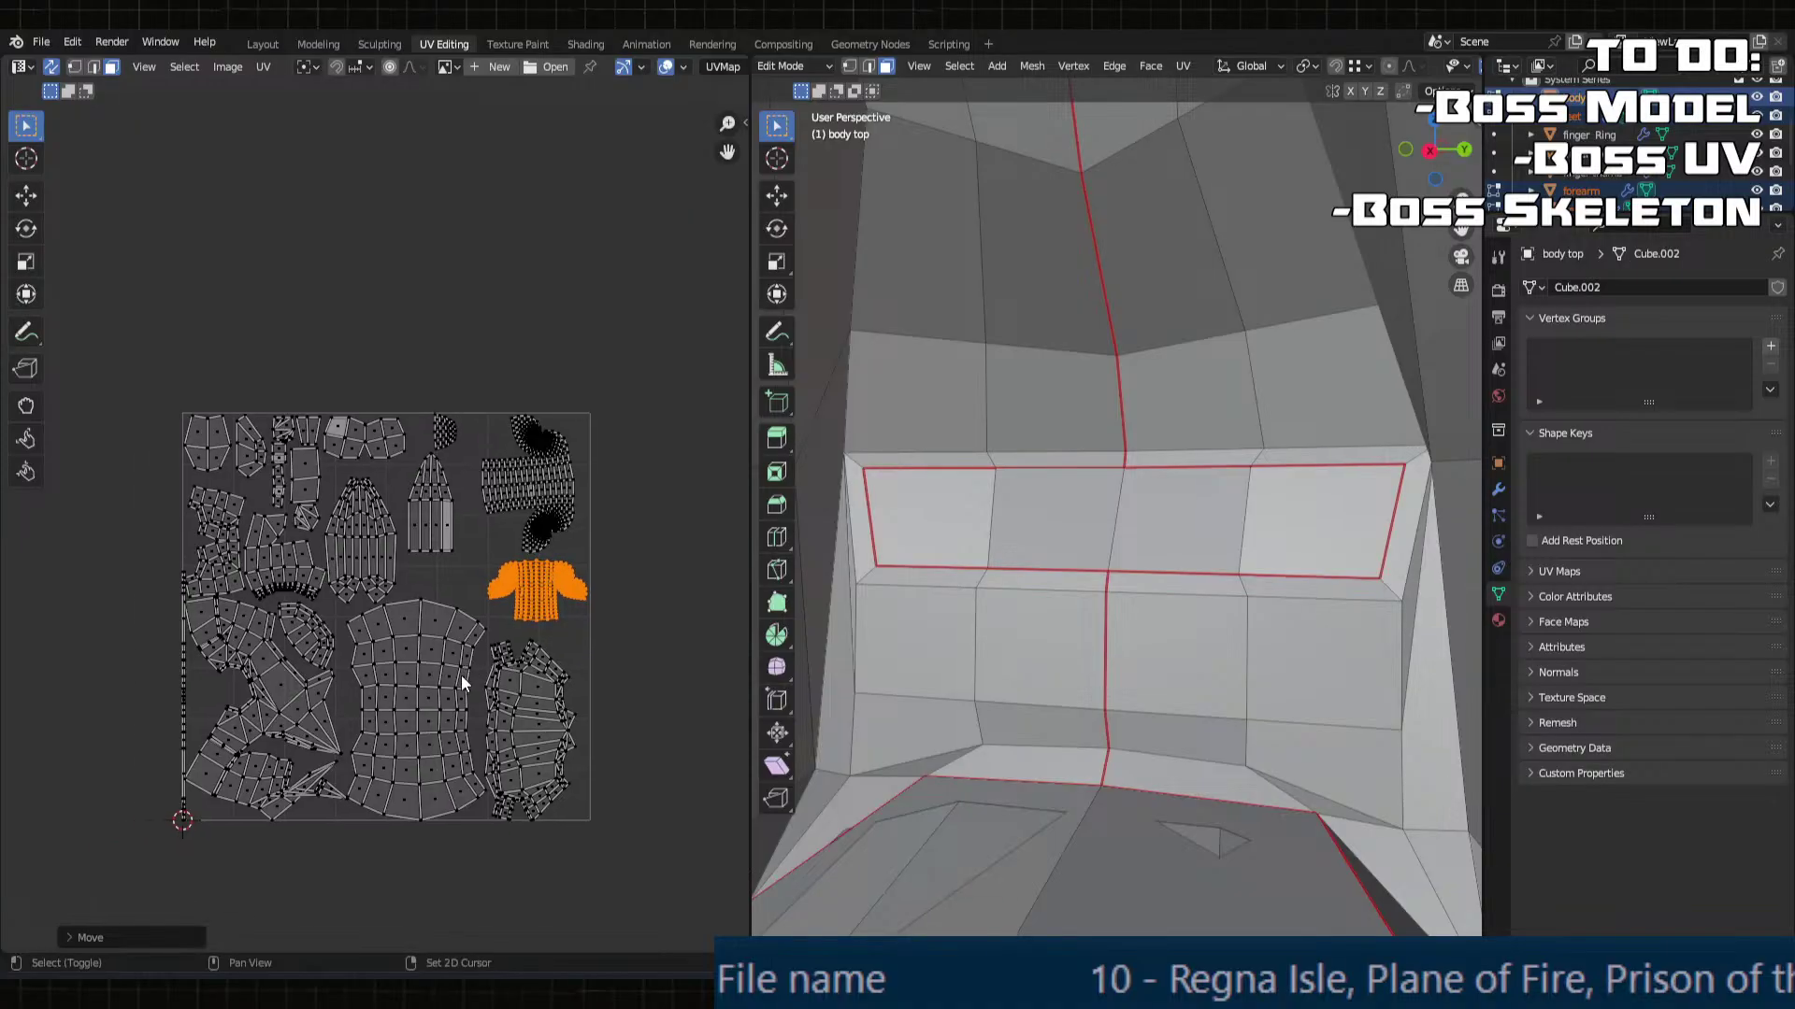
Step: Move the large branching UV island and the cluster above it slightly along X, away from the thin strips on the square's edge
{"action": "scroll", "coordinate": [290, 640], "scroll_direction": "up", "scroll_amount": 4}
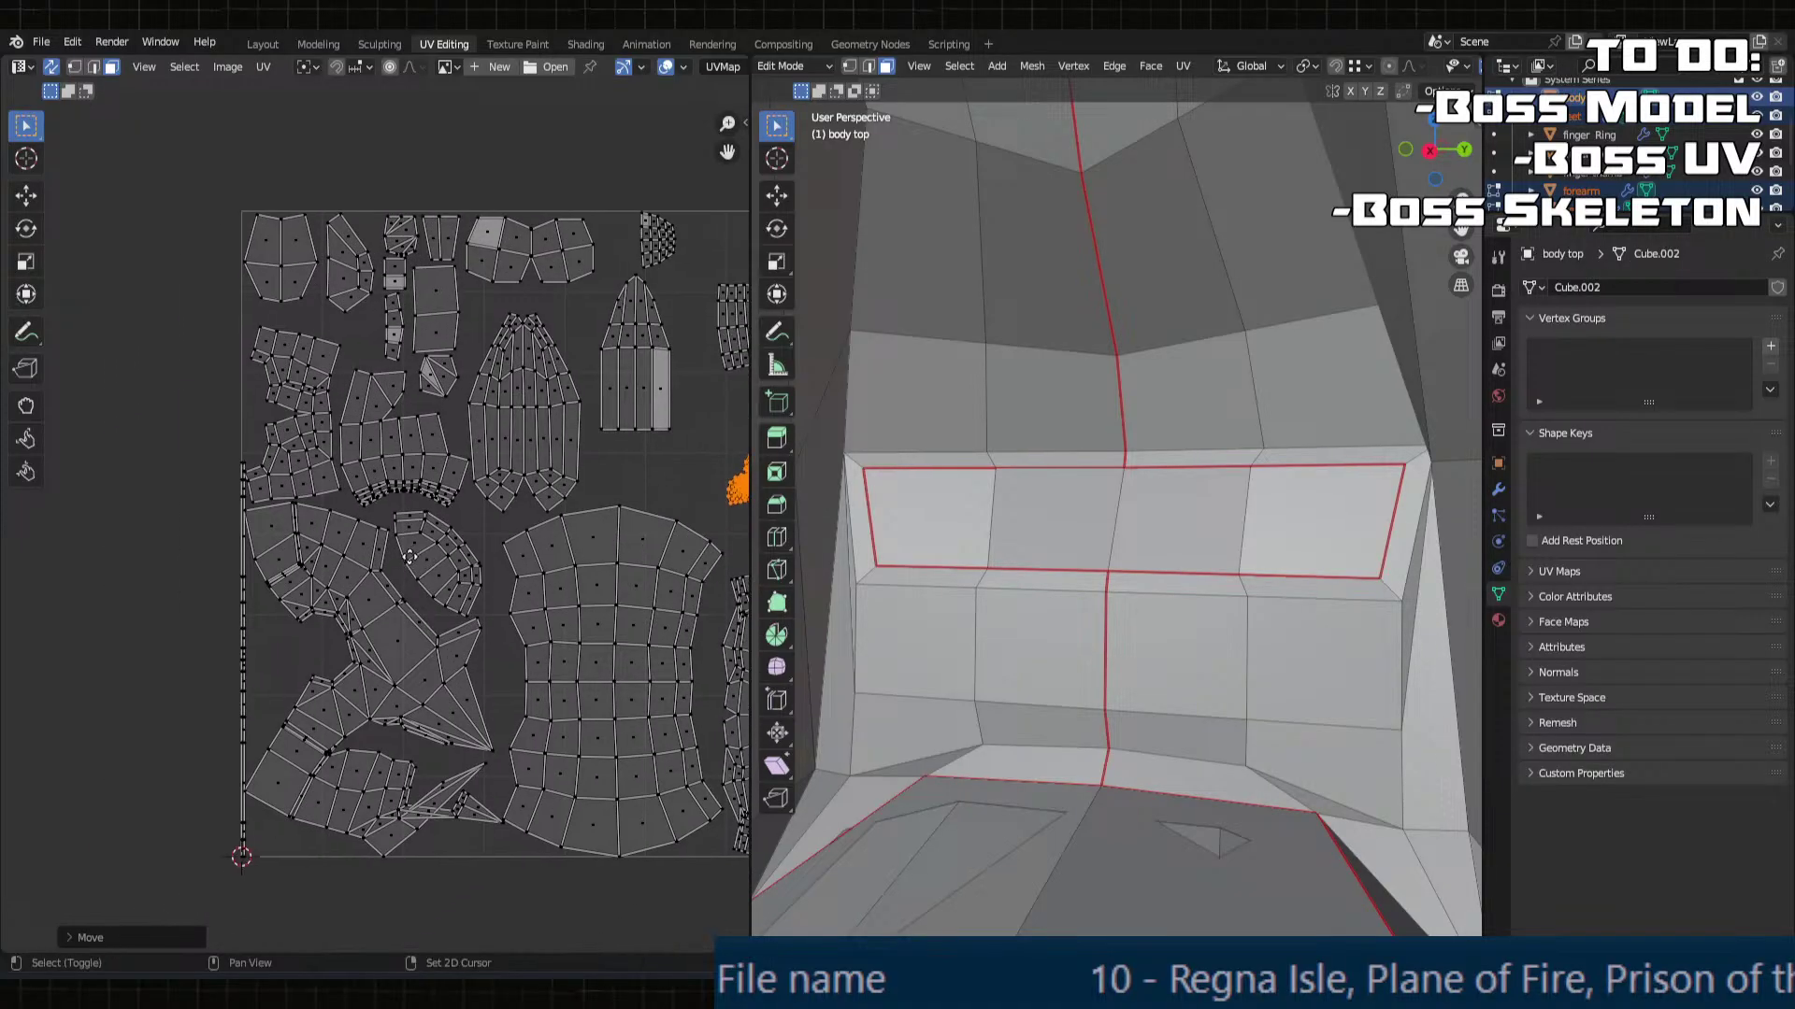
{"action": "middle_click_drag", "start_coordinate": [295, 595], "coordinate": [413, 594]}
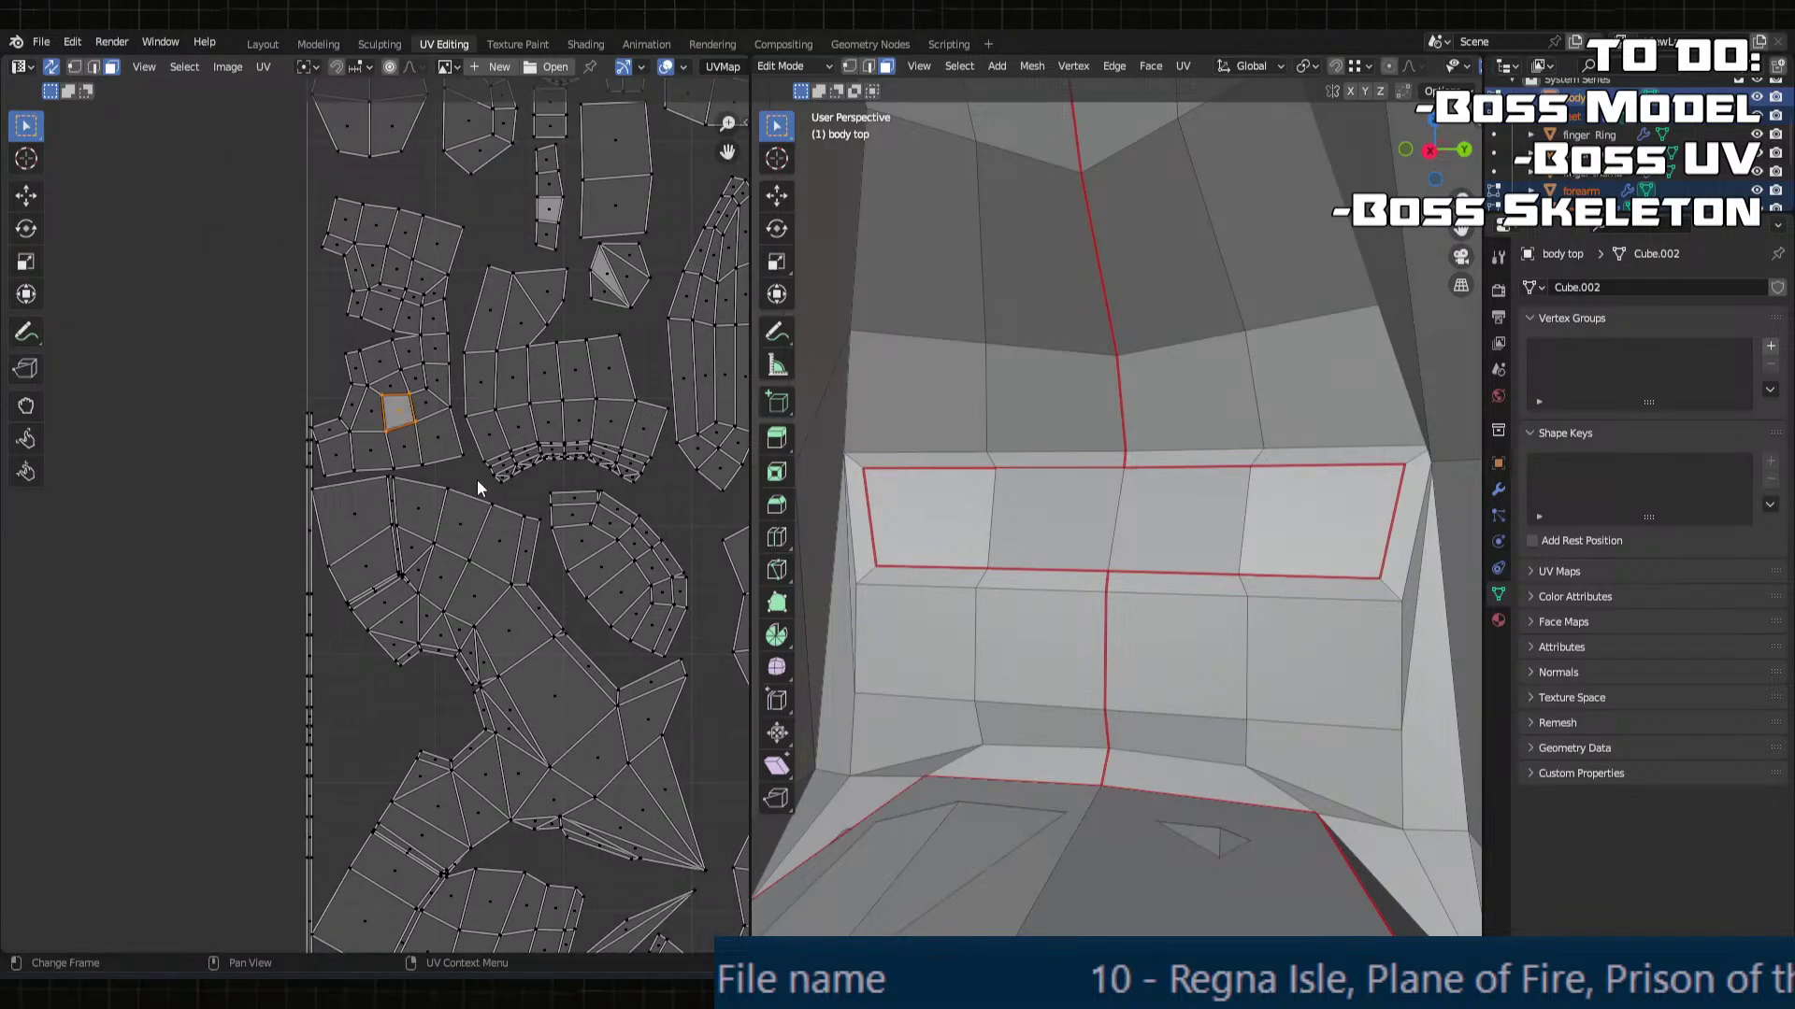
{"action": "middle_click_drag", "start_coordinate": [477, 479], "coordinate": [314, 486]}
{"action": "key", "text": "l"}
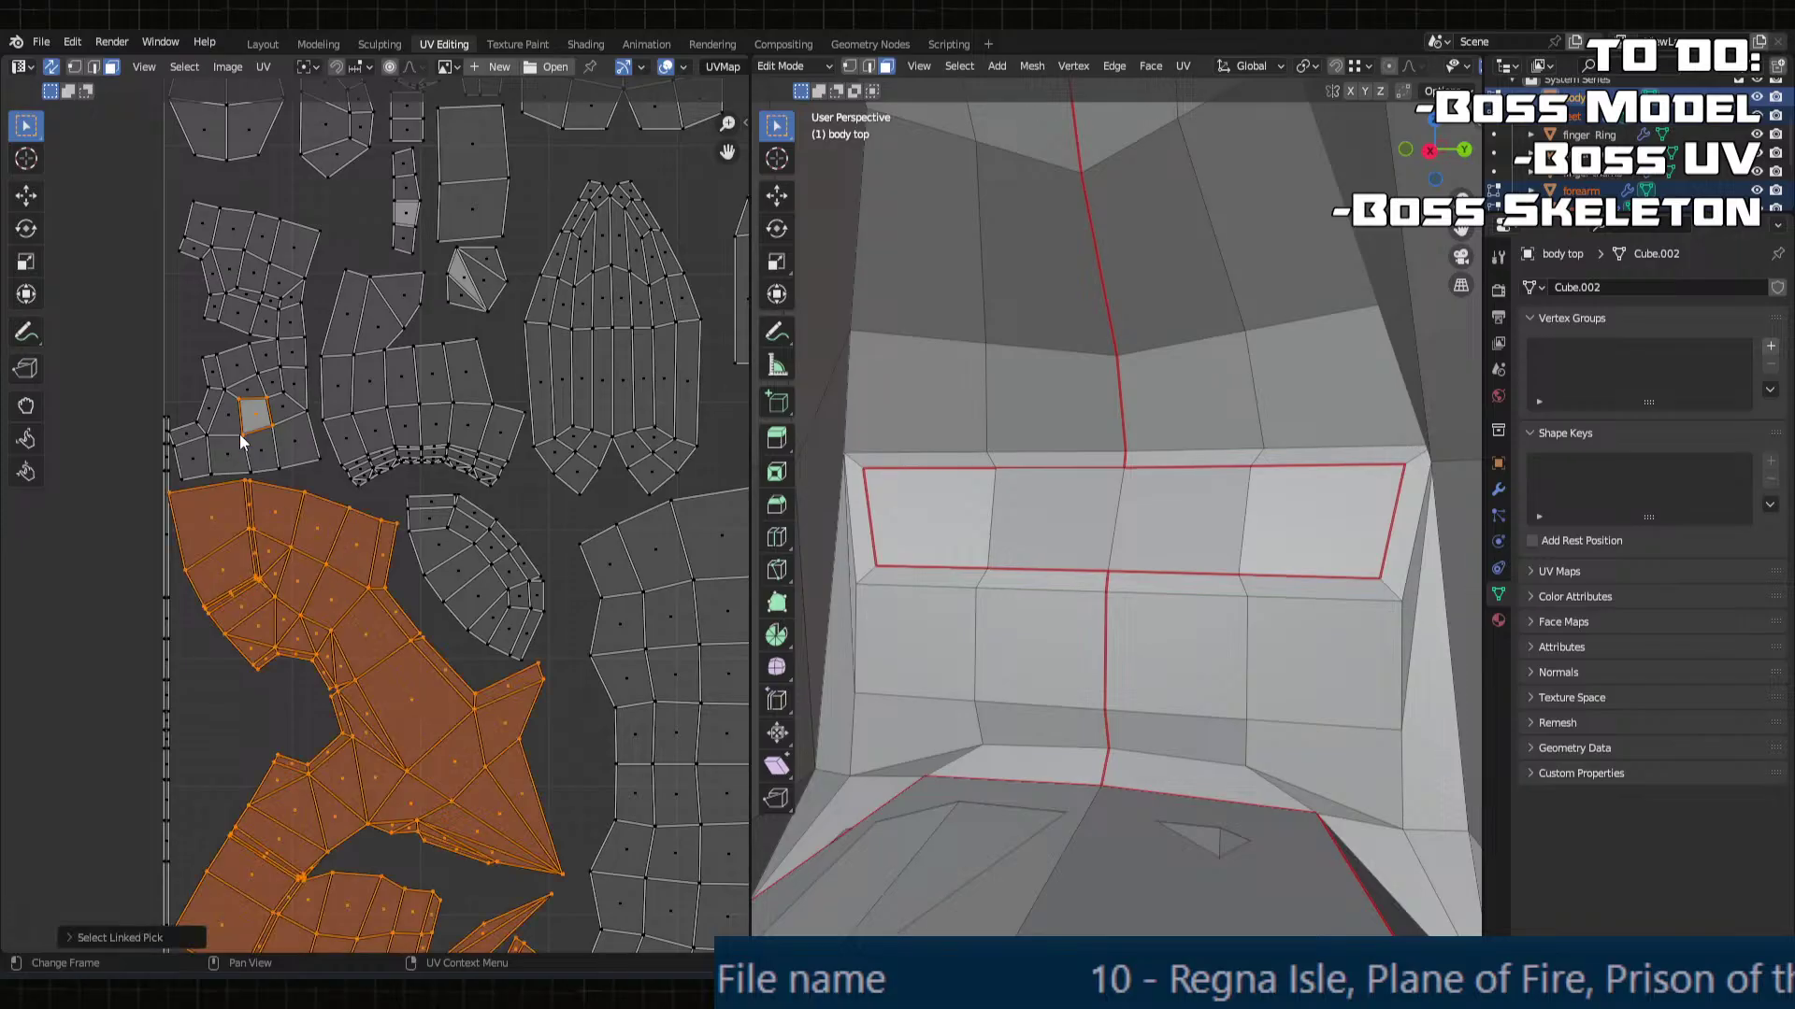
{"action": "key", "text": "l"}
{"action": "key", "text": "g"}
{"action": "key", "text": "x"}
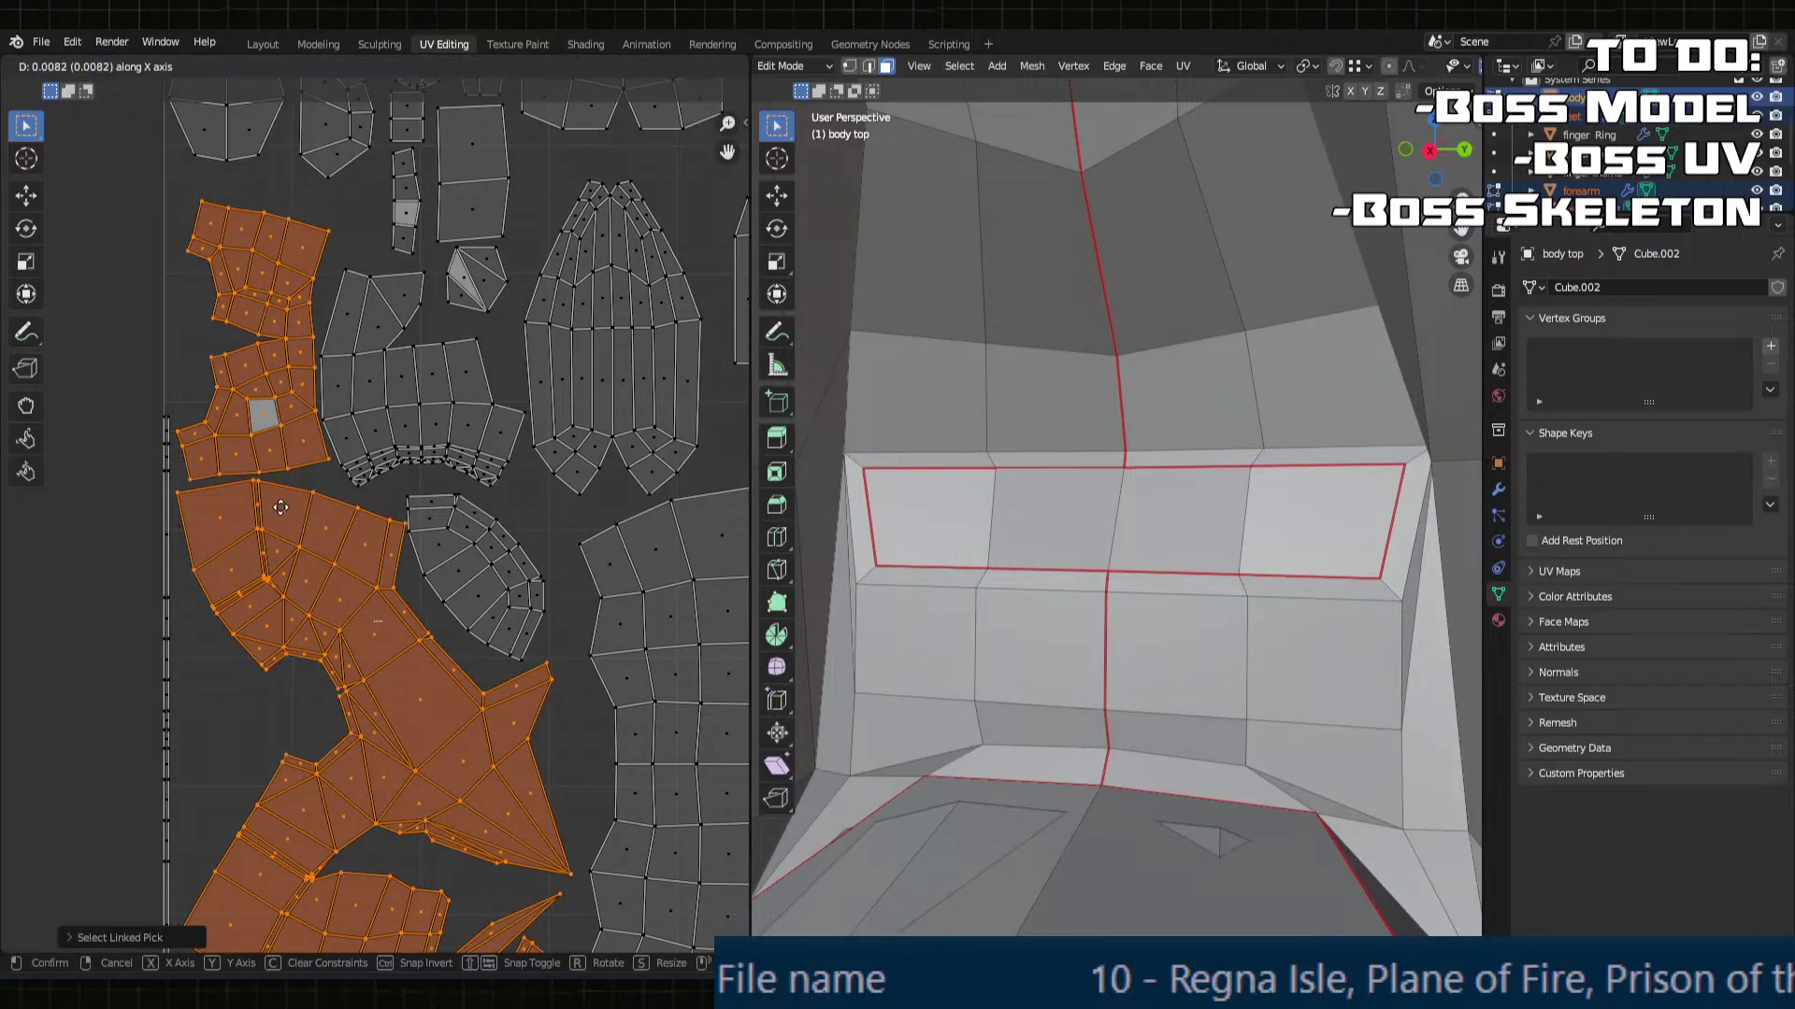
{"action": "left_click", "coordinate": [271, 508]}
Step: Move the column of thin UV strips along X to the opposite edge of the UV square
{"action": "left_click", "coordinate": [162, 512]}
{"action": "scroll", "coordinate": [338, 560], "scroll_direction": "down", "scroll_amount": 5}
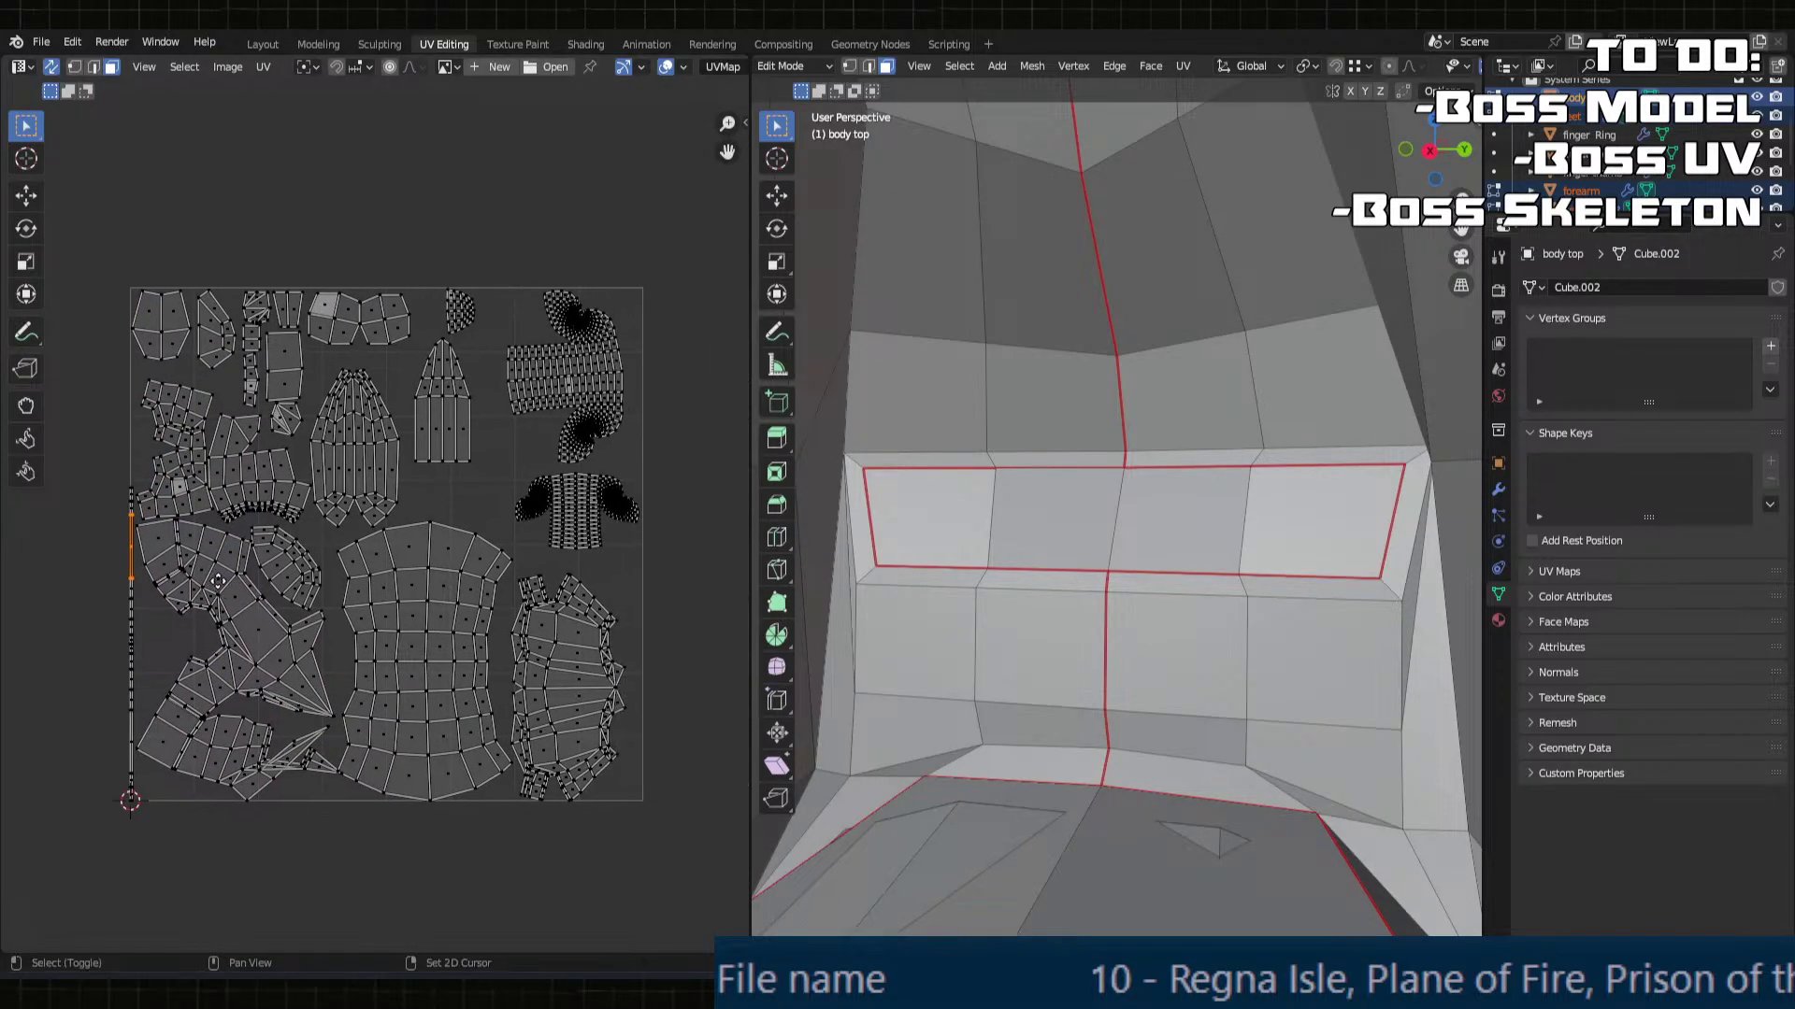
{"action": "scroll", "coordinate": [576, 525], "scroll_direction": "up", "scroll_amount": 1}
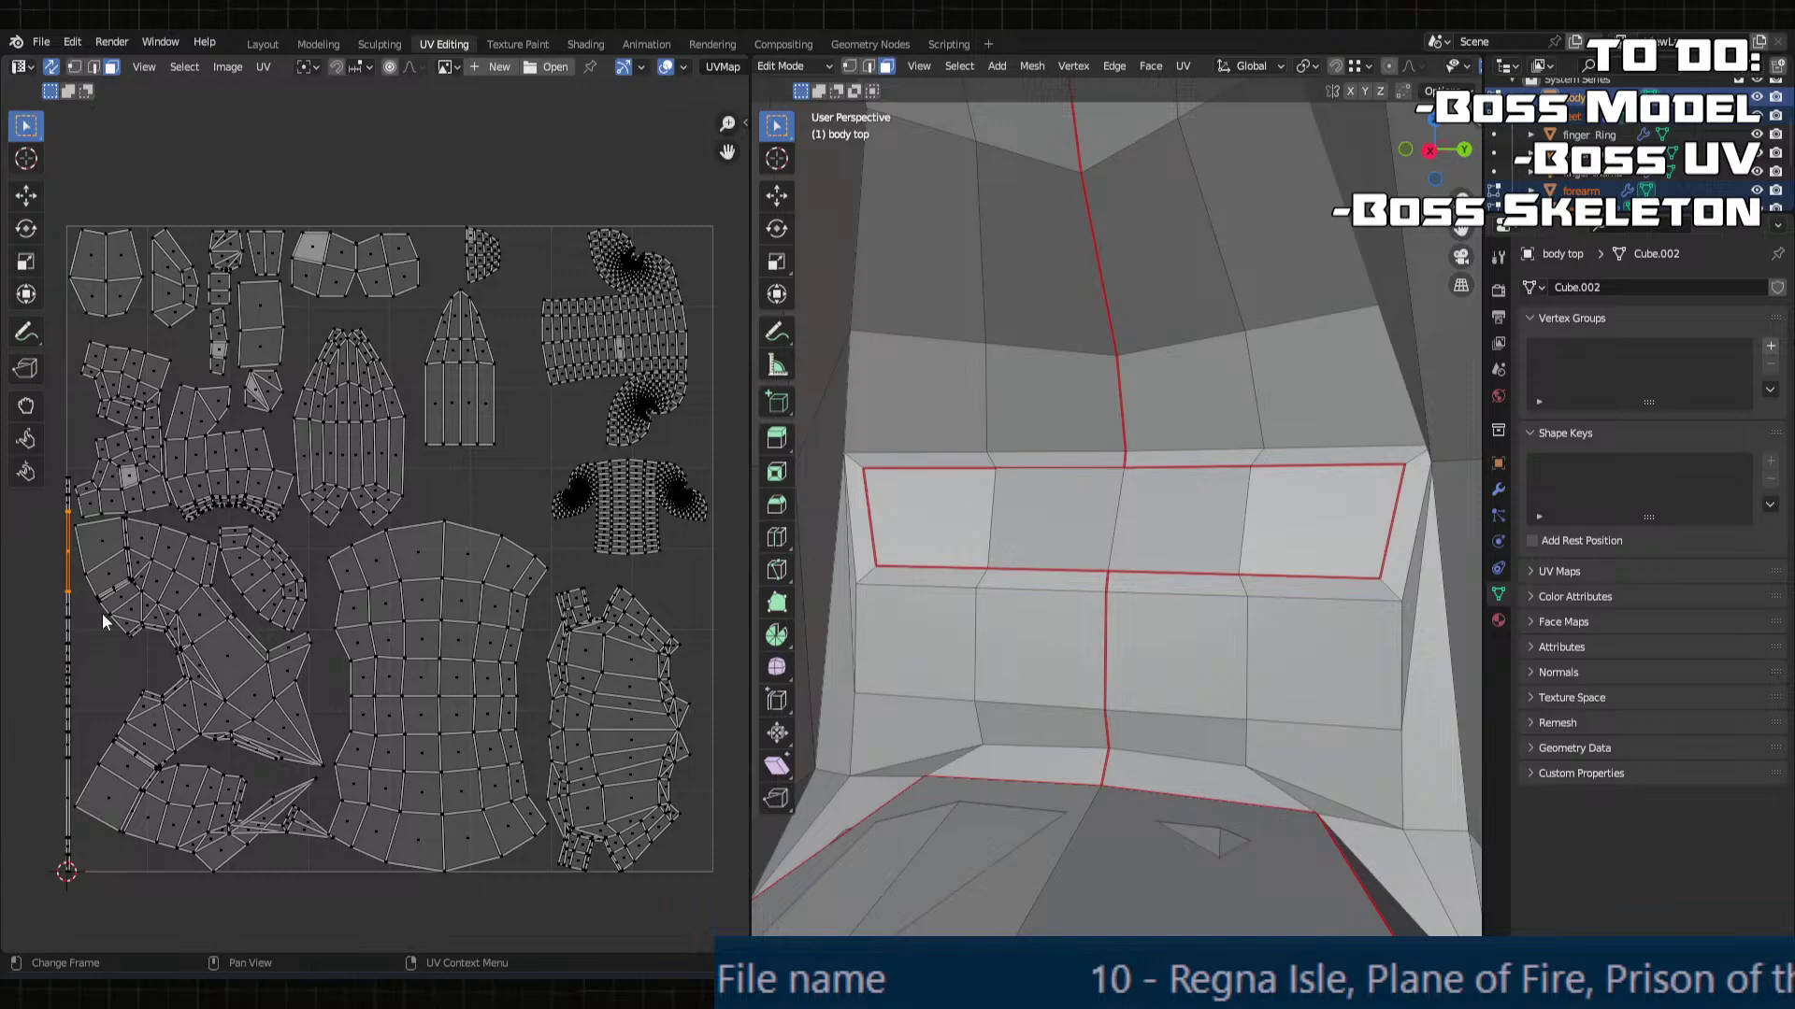
{"action": "key", "text": "g"}
{"action": "key", "text": "x"}
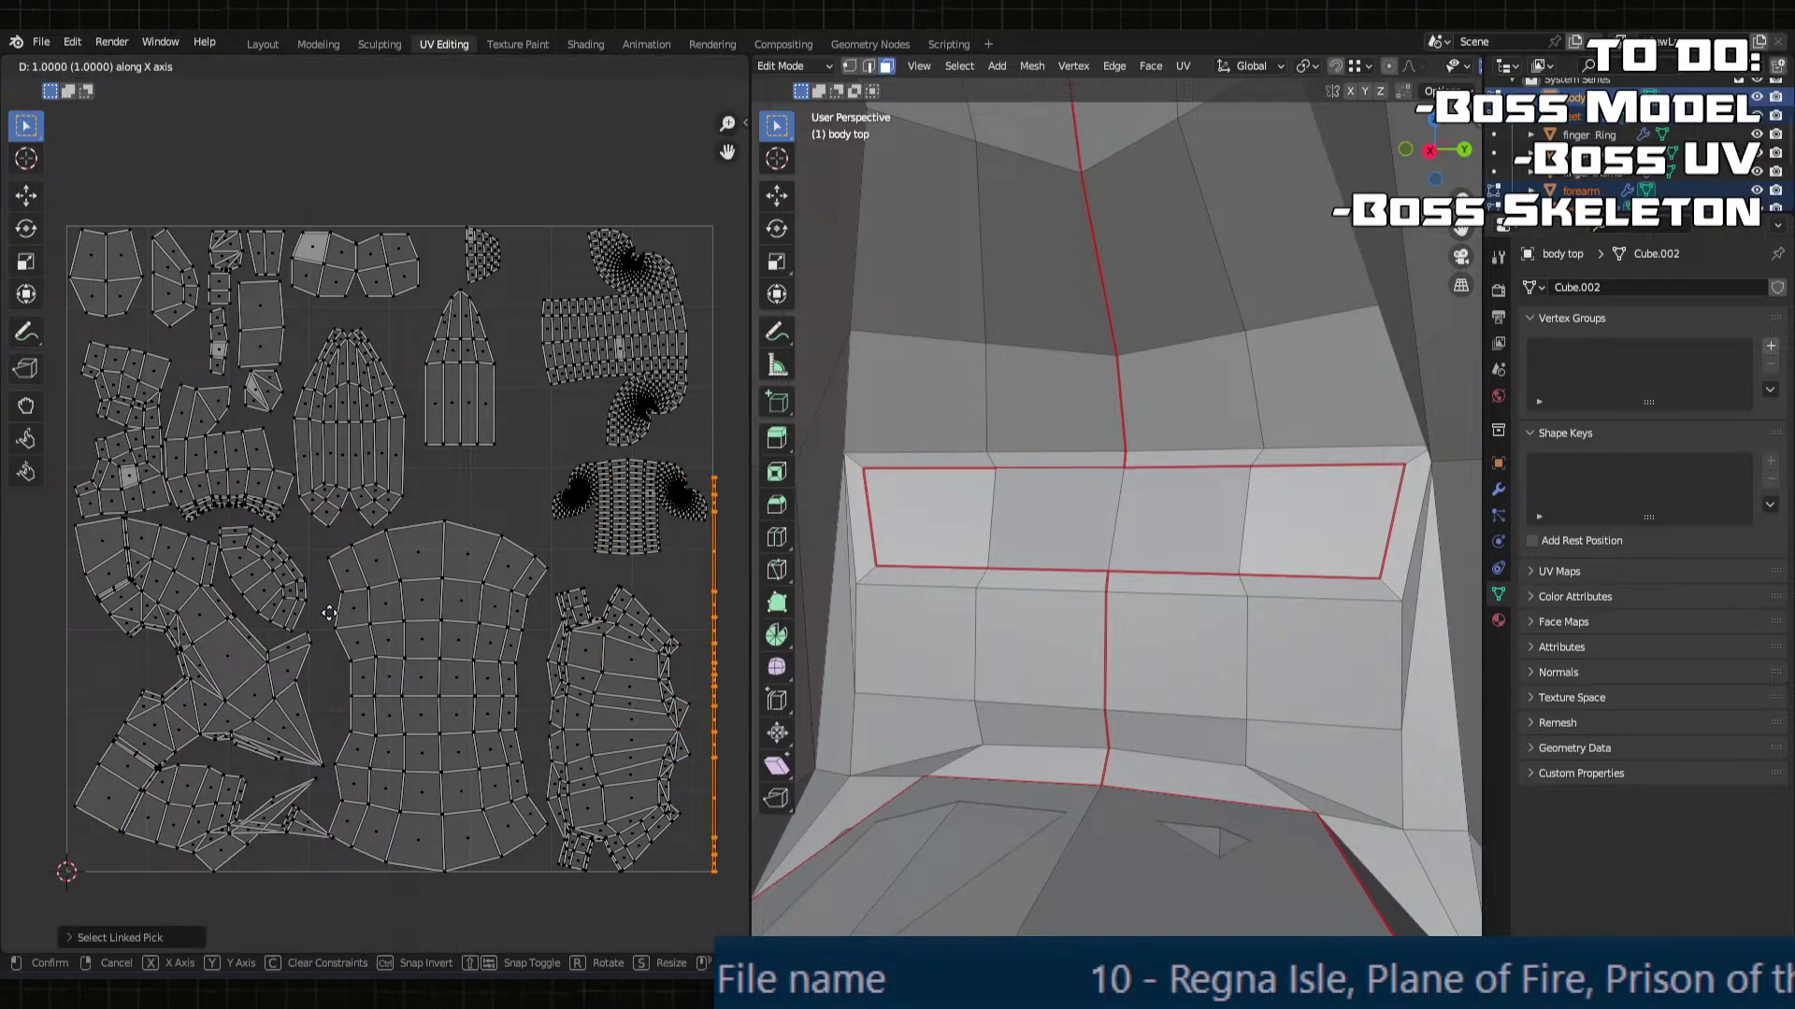
{"action": "left_click", "coordinate": [340, 614]}
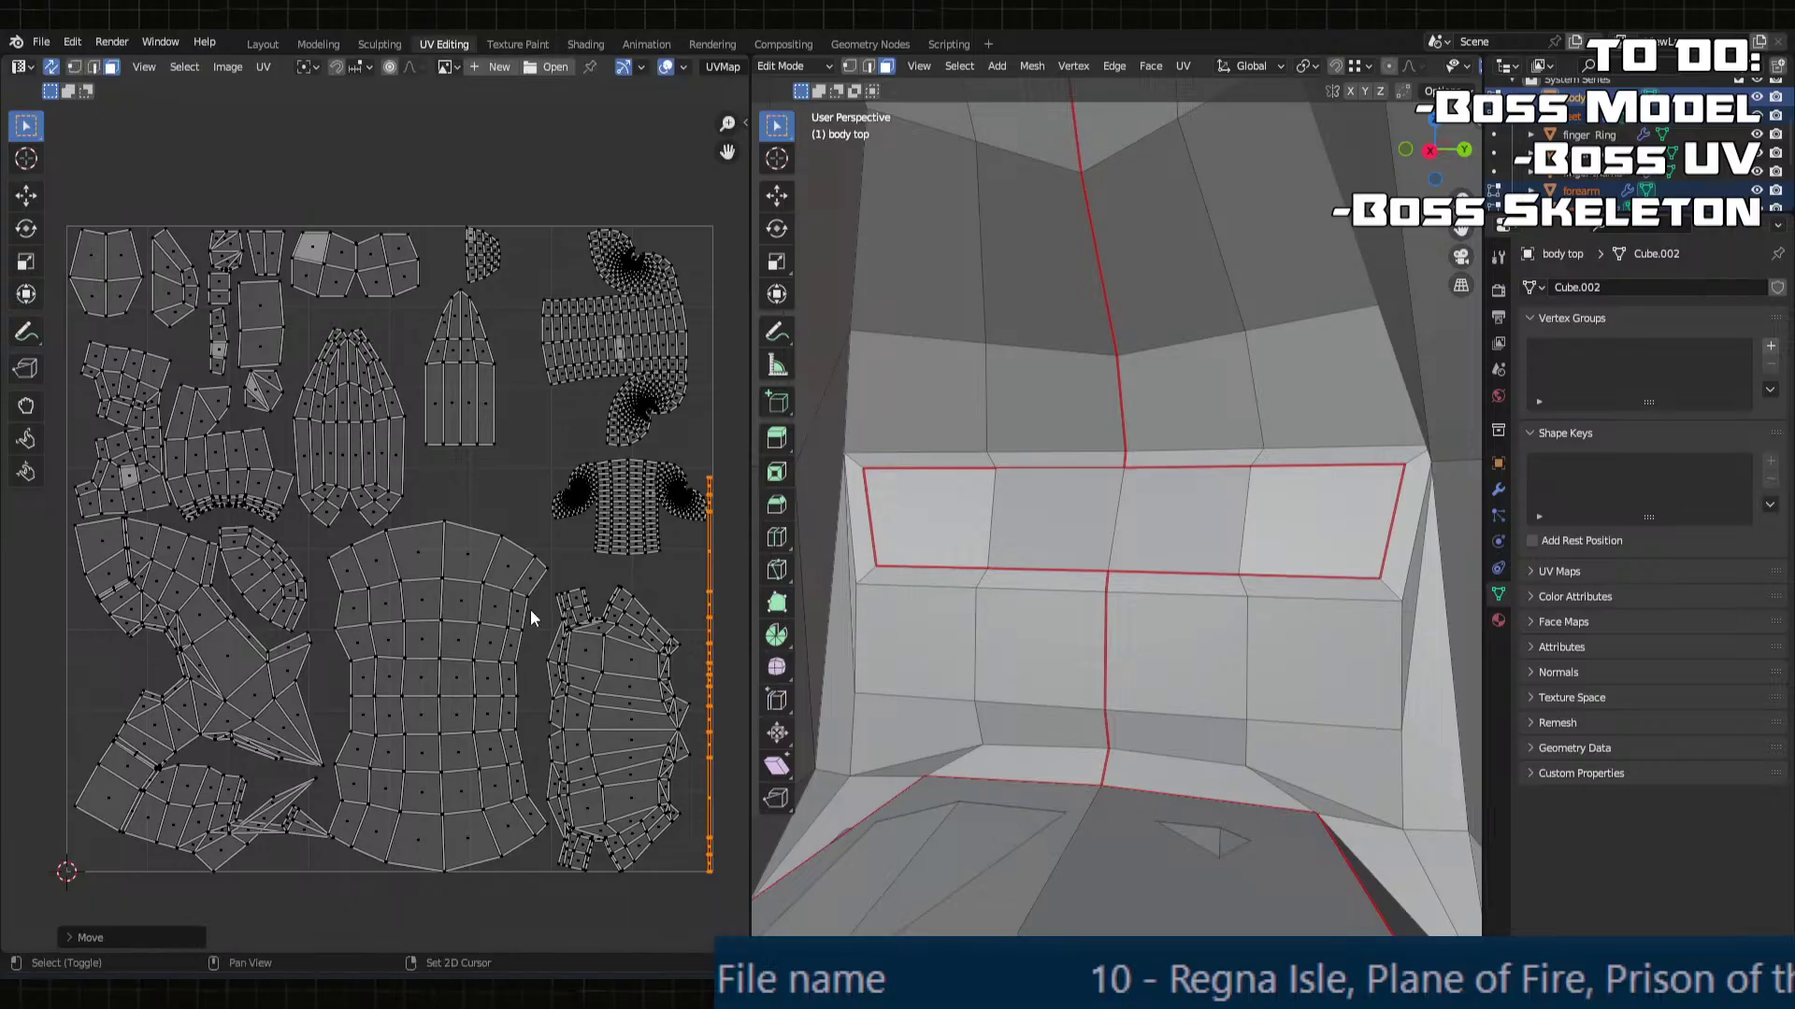
Step: Nudge the thin UV strips so they sit right against the inside of the square's edge, and clear the selection
{"action": "scroll", "coordinate": [468, 580], "scroll_direction": "up", "scroll_amount": 6}
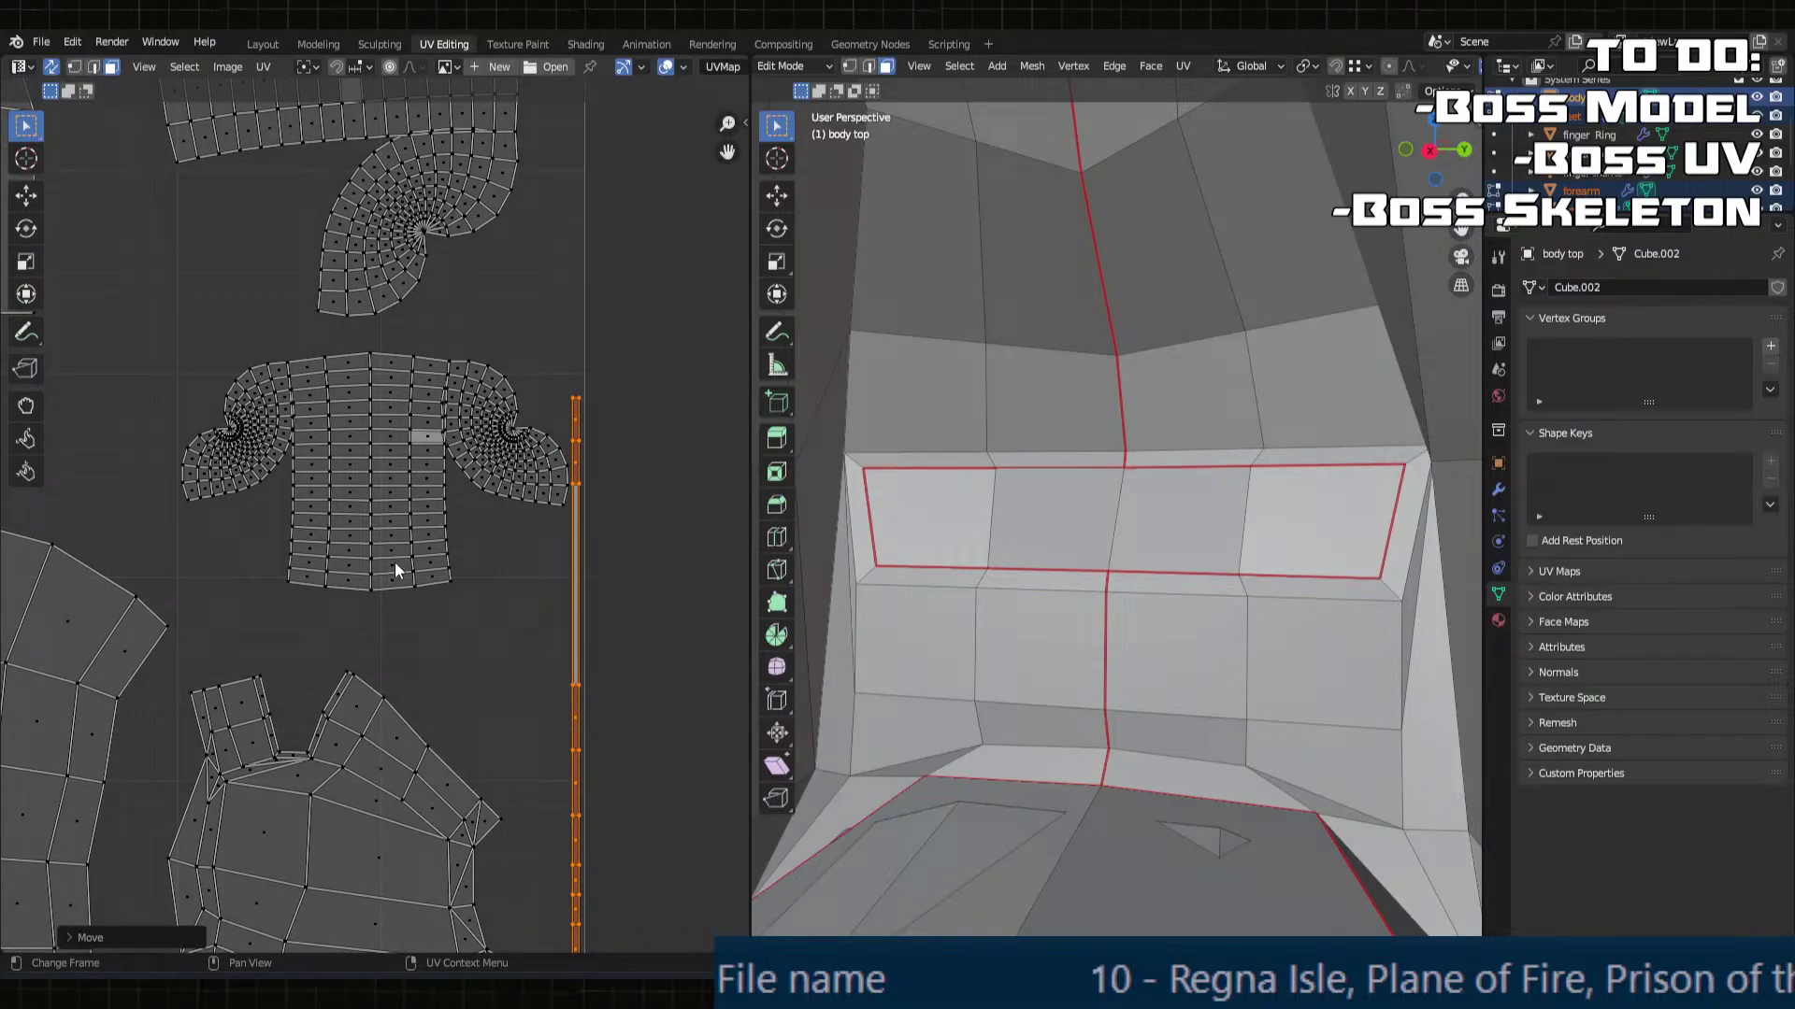
{"action": "key", "text": "g"}
{"action": "left_click", "coordinate": [401, 492]}
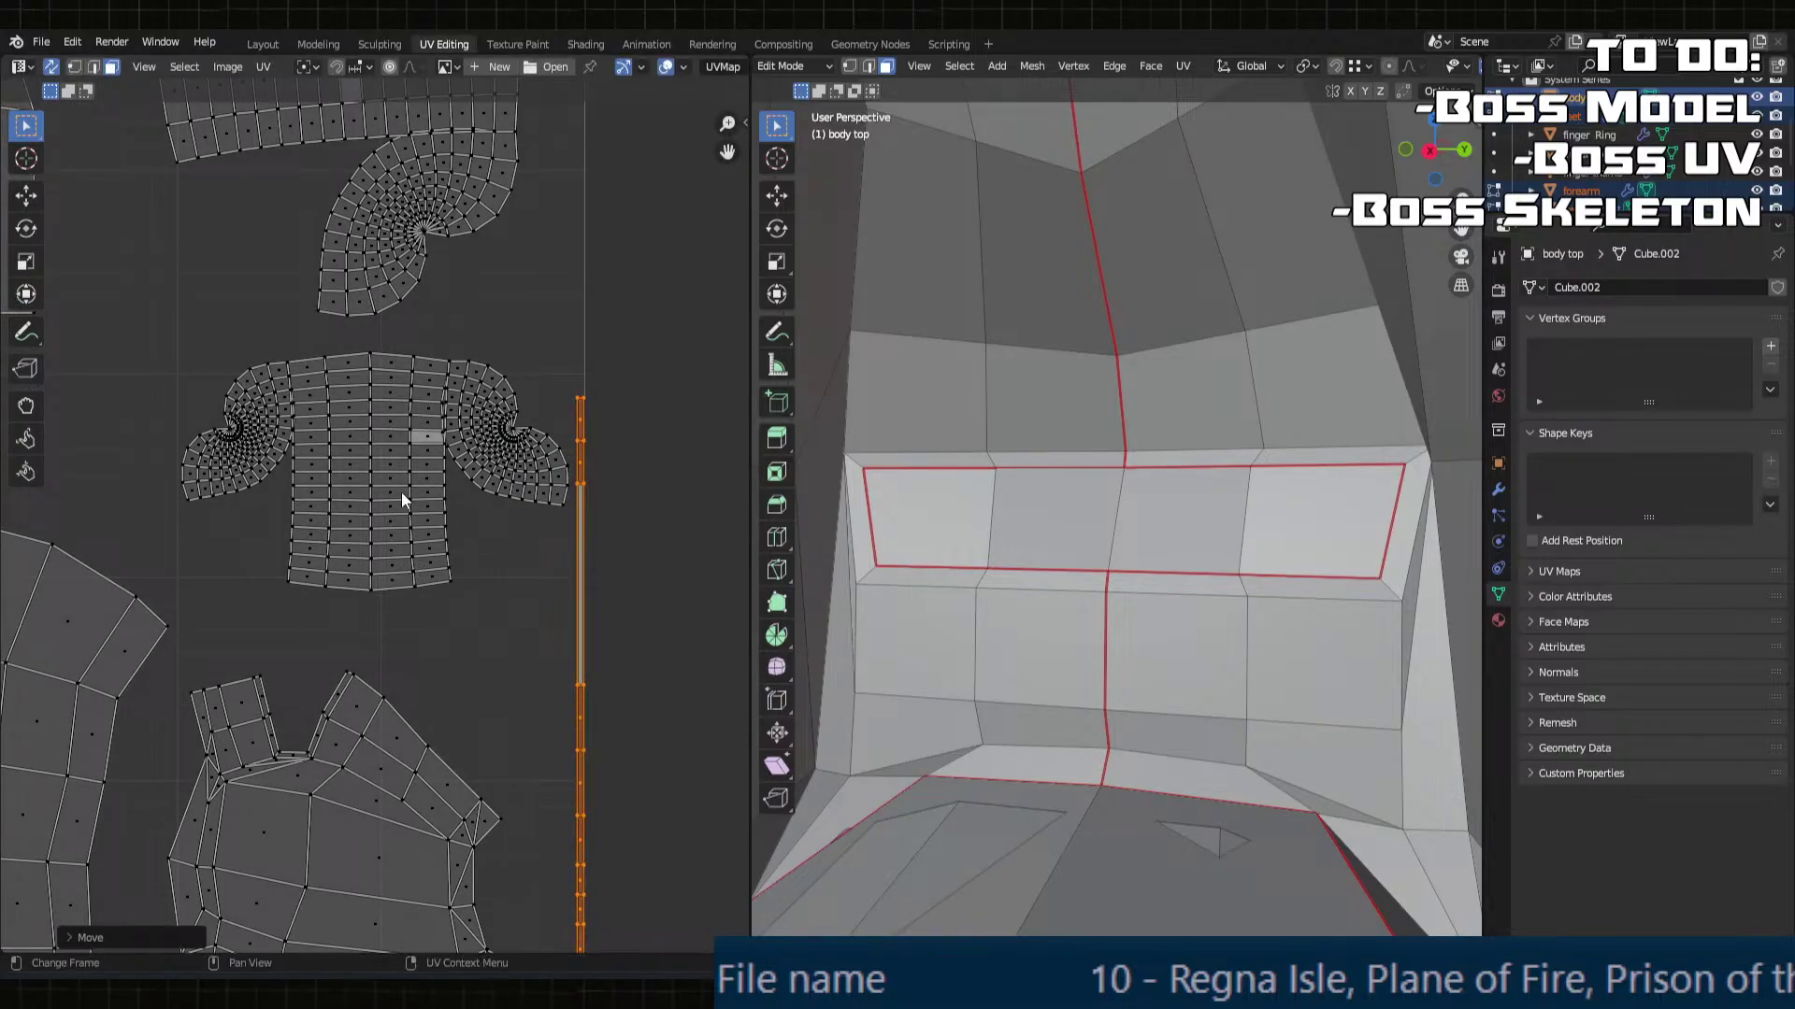
{"action": "scroll", "coordinate": [654, 587], "scroll_direction": "down", "scroll_amount": 5}
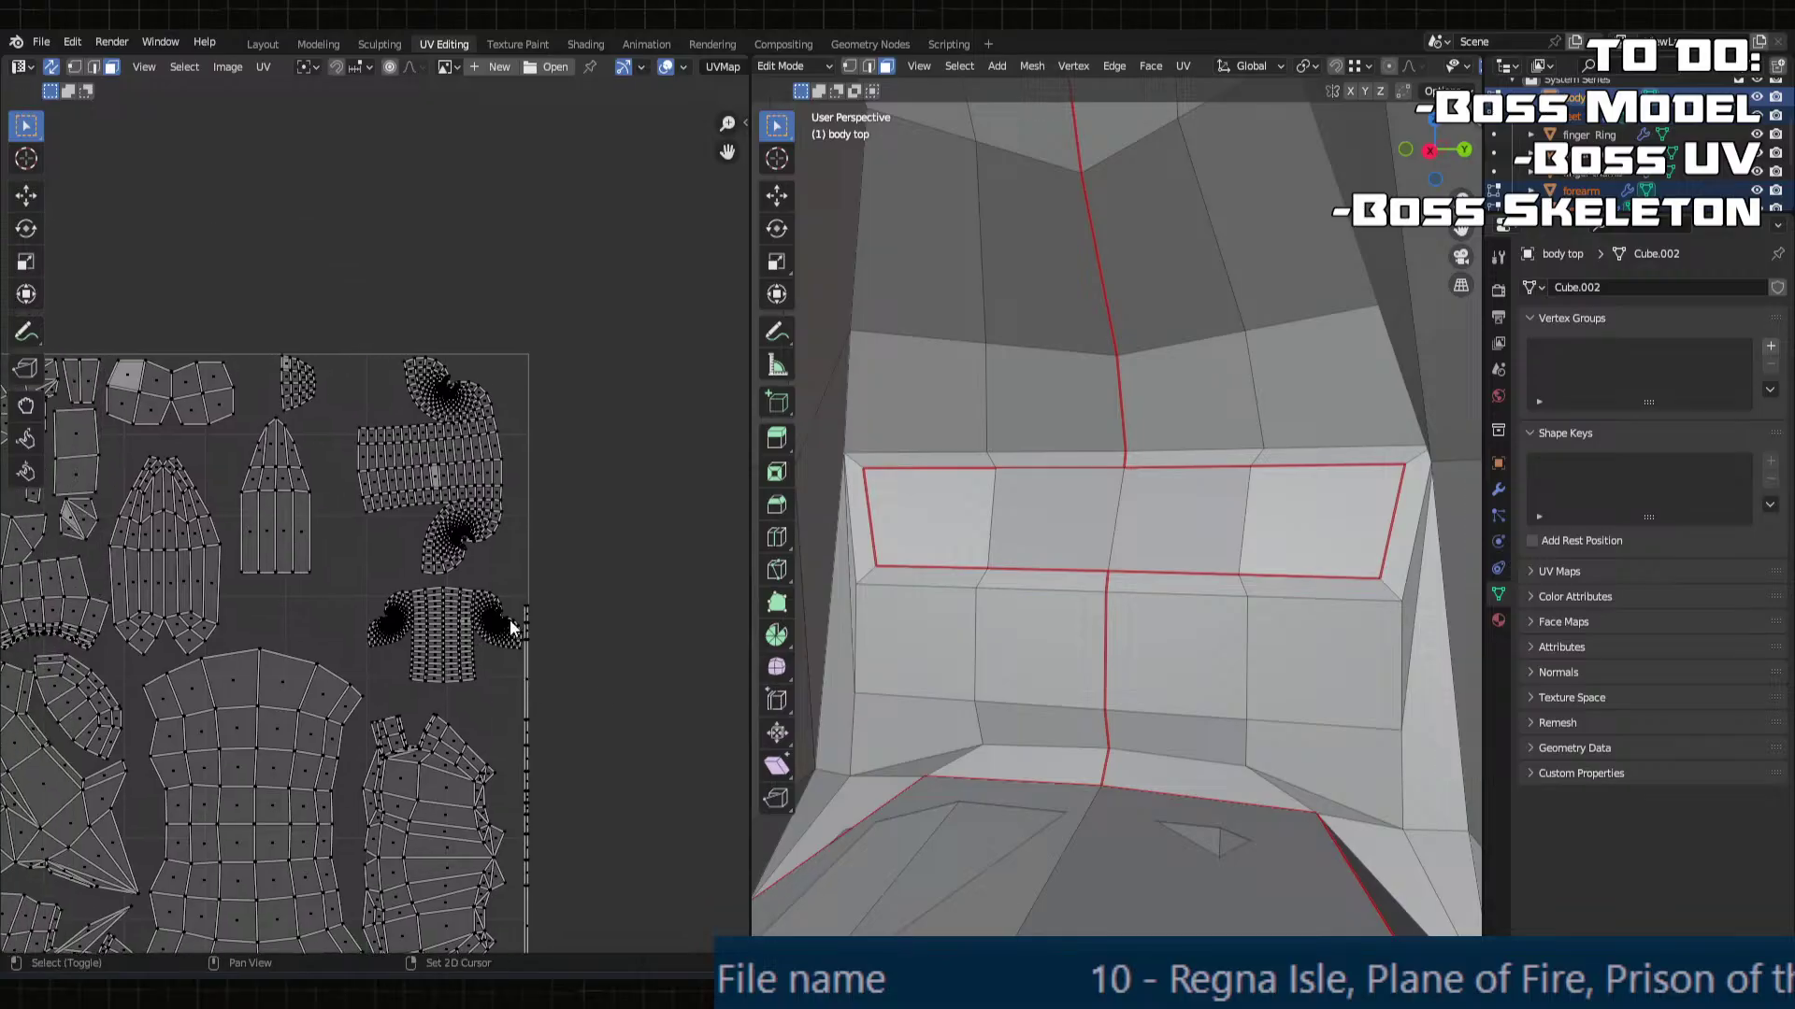
{"action": "key", "text": "Home"}
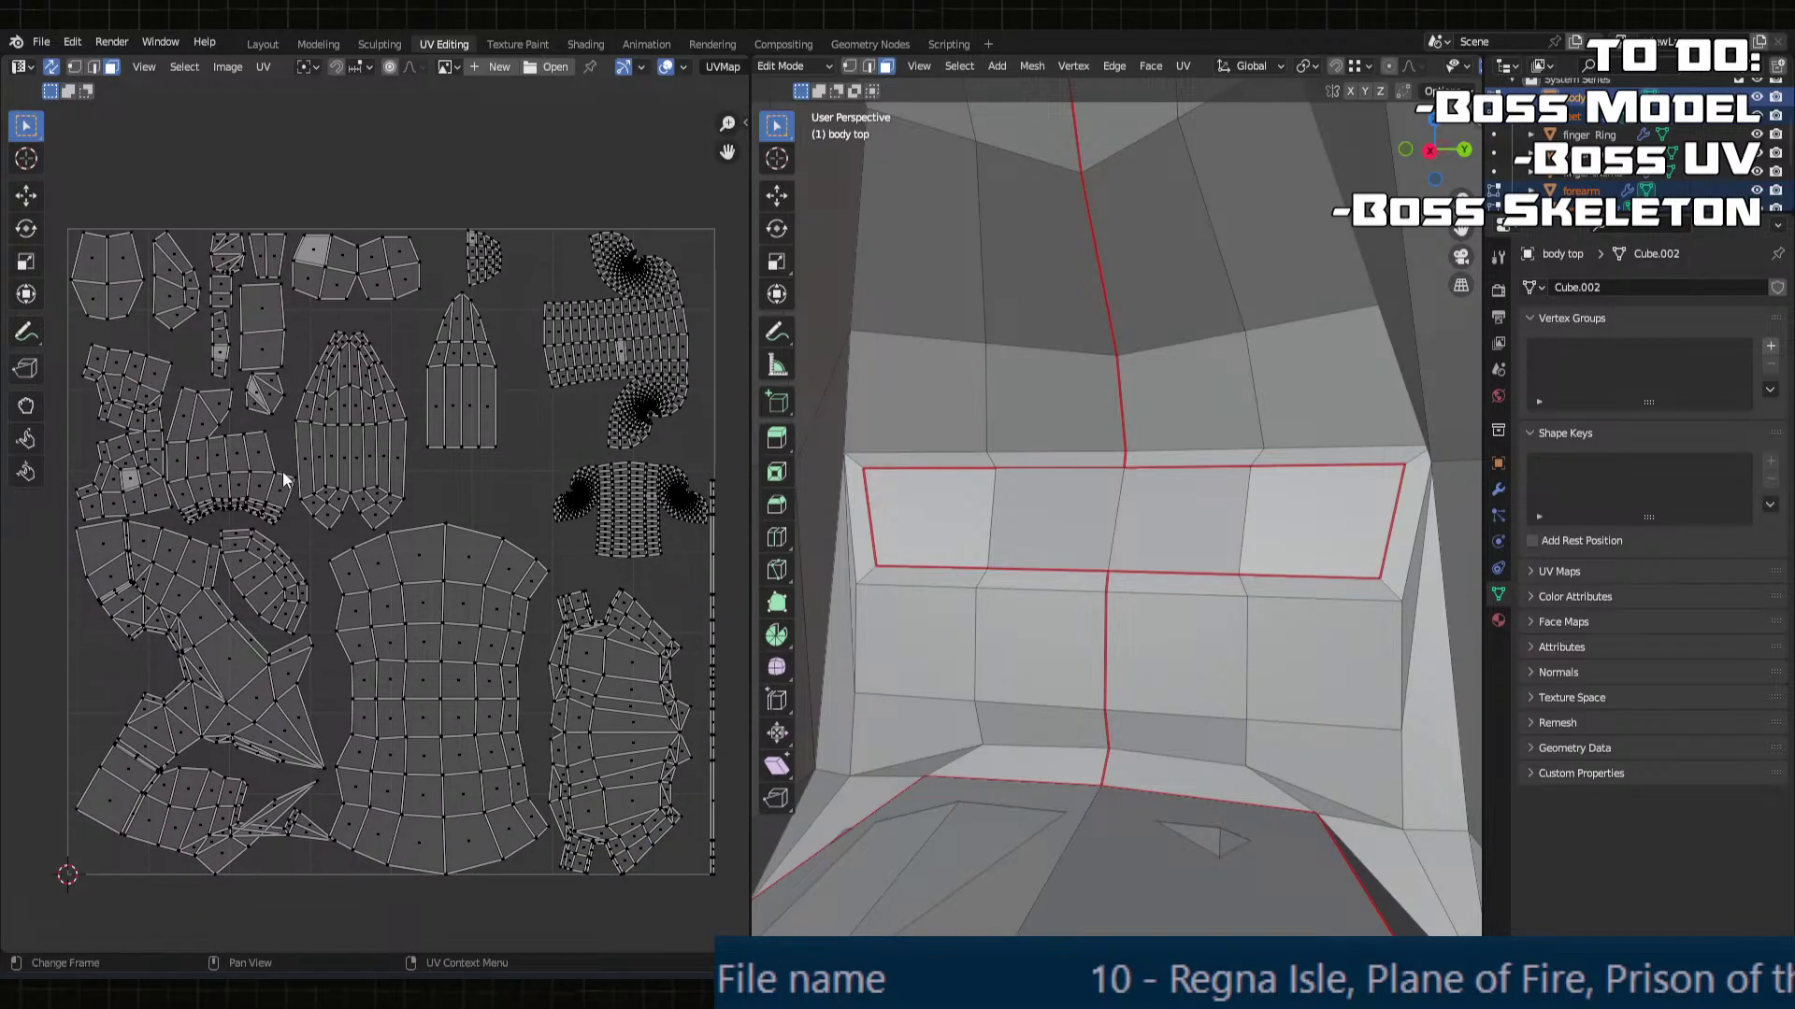
Step: Switch to the Texture Paint workspace and frame the robot's upper body together with the body top's UV layout
{"action": "scroll", "coordinate": [1126, 543], "scroll_direction": "down", "scroll_amount": 5}
{"action": "middle_click_drag", "start_coordinate": [1075, 598], "coordinate": [1236, 378]}
{"action": "scroll", "coordinate": [914, 268], "scroll_direction": "down", "scroll_amount": 3}
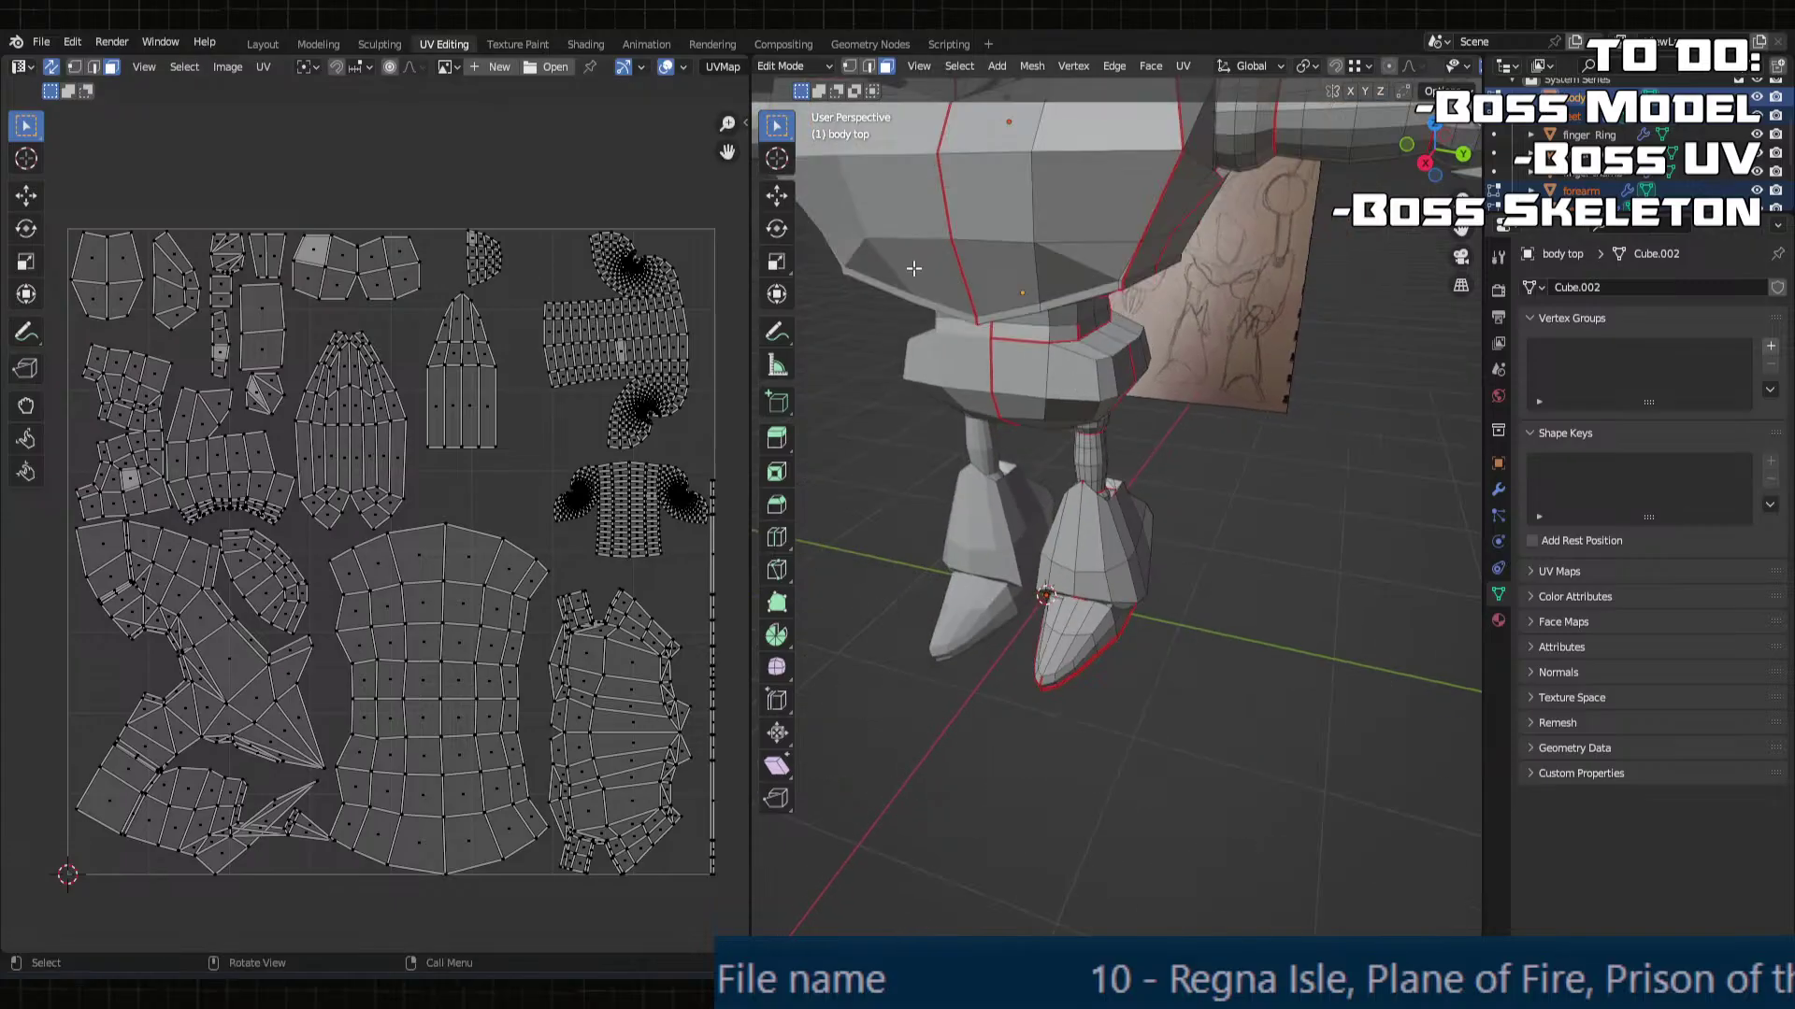
{"action": "left_click", "coordinate": [522, 44]}
{"action": "mouse_move", "coordinate": [1144, 380]}
{"action": "middle_mouse_down"}
{"action": "mouse_move", "coordinate": [1024, 395]}
{"action": "mouse_move", "coordinate": [1049, 396]}
{"action": "mouse_move", "coordinate": [1031, 617]}
{"action": "middle_mouse_up"}
{"action": "middle_click_drag", "start_coordinate": [1056, 586], "coordinate": [1055, 581]}
{"action": "scroll", "coordinate": [1052, 561], "scroll_direction": "up", "scroll_amount": 5}
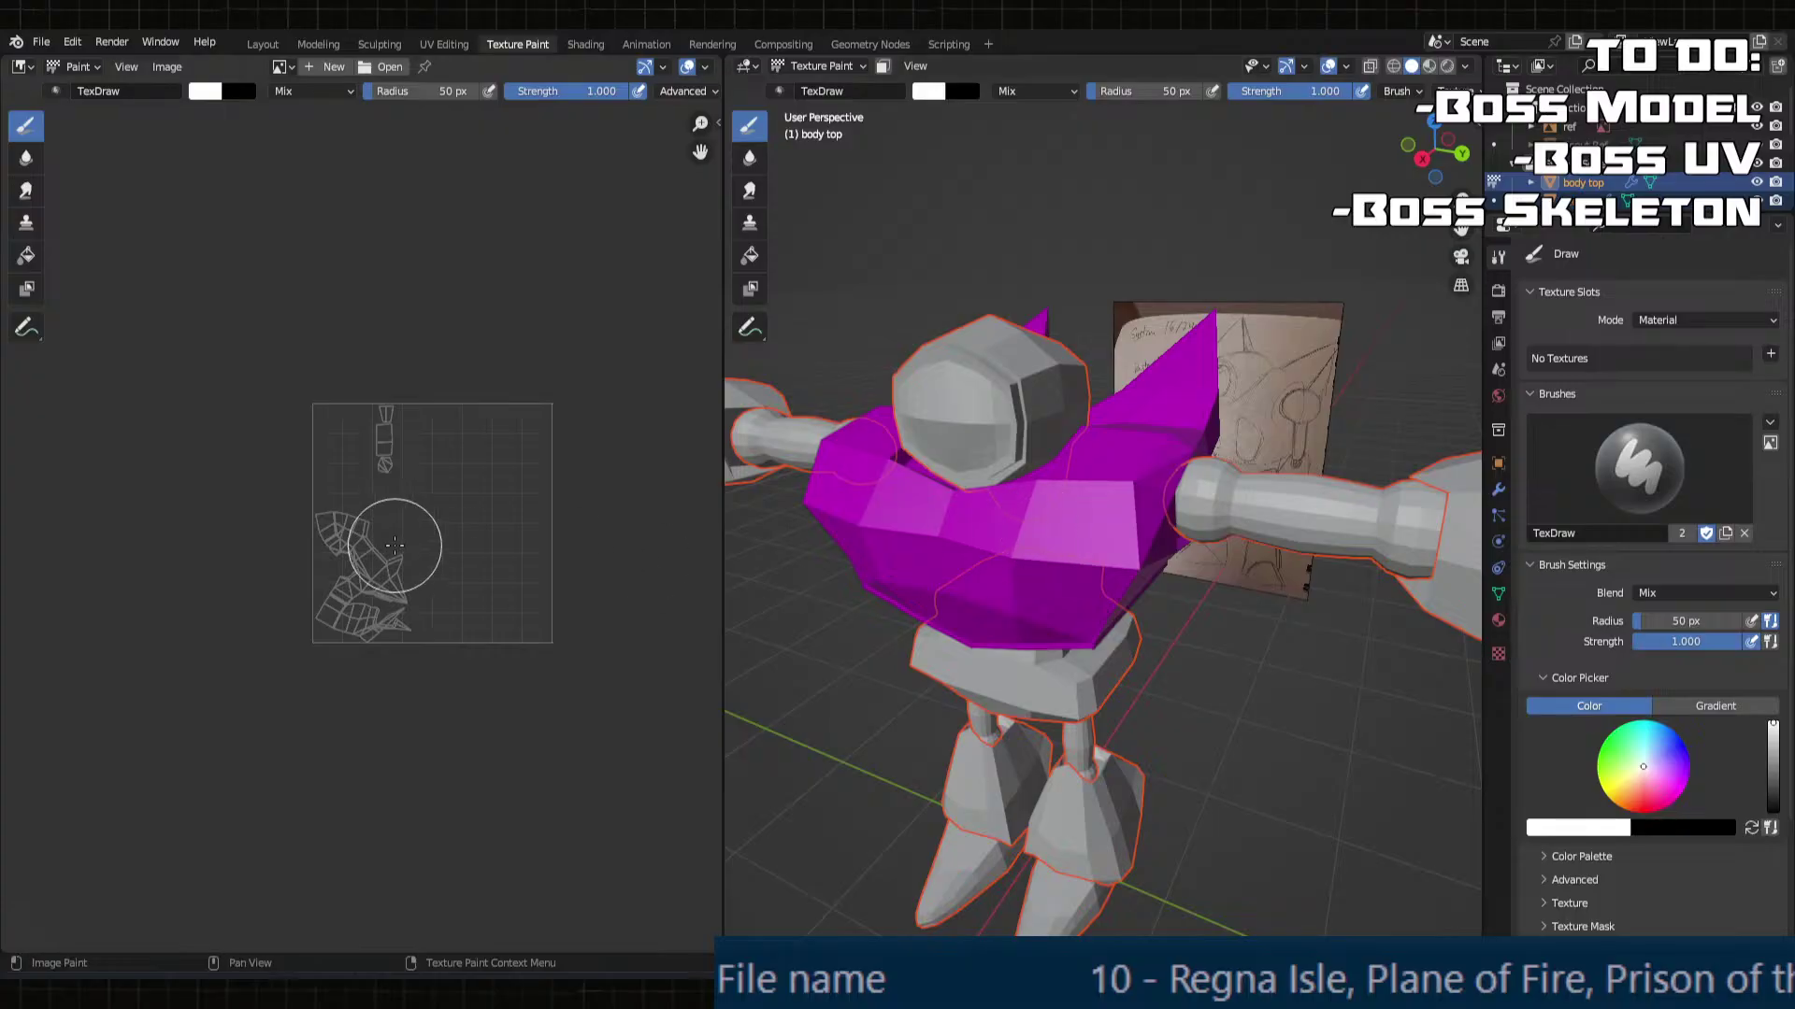
{"action": "scroll", "coordinate": [411, 434], "scroll_direction": "up", "scroll_amount": 5}
{"action": "scroll", "coordinate": [1127, 645], "scroll_direction": "down", "scroll_amount": 2}
{"action": "scroll", "coordinate": [1126, 645], "scroll_direction": "up", "scroll_amount": 3}
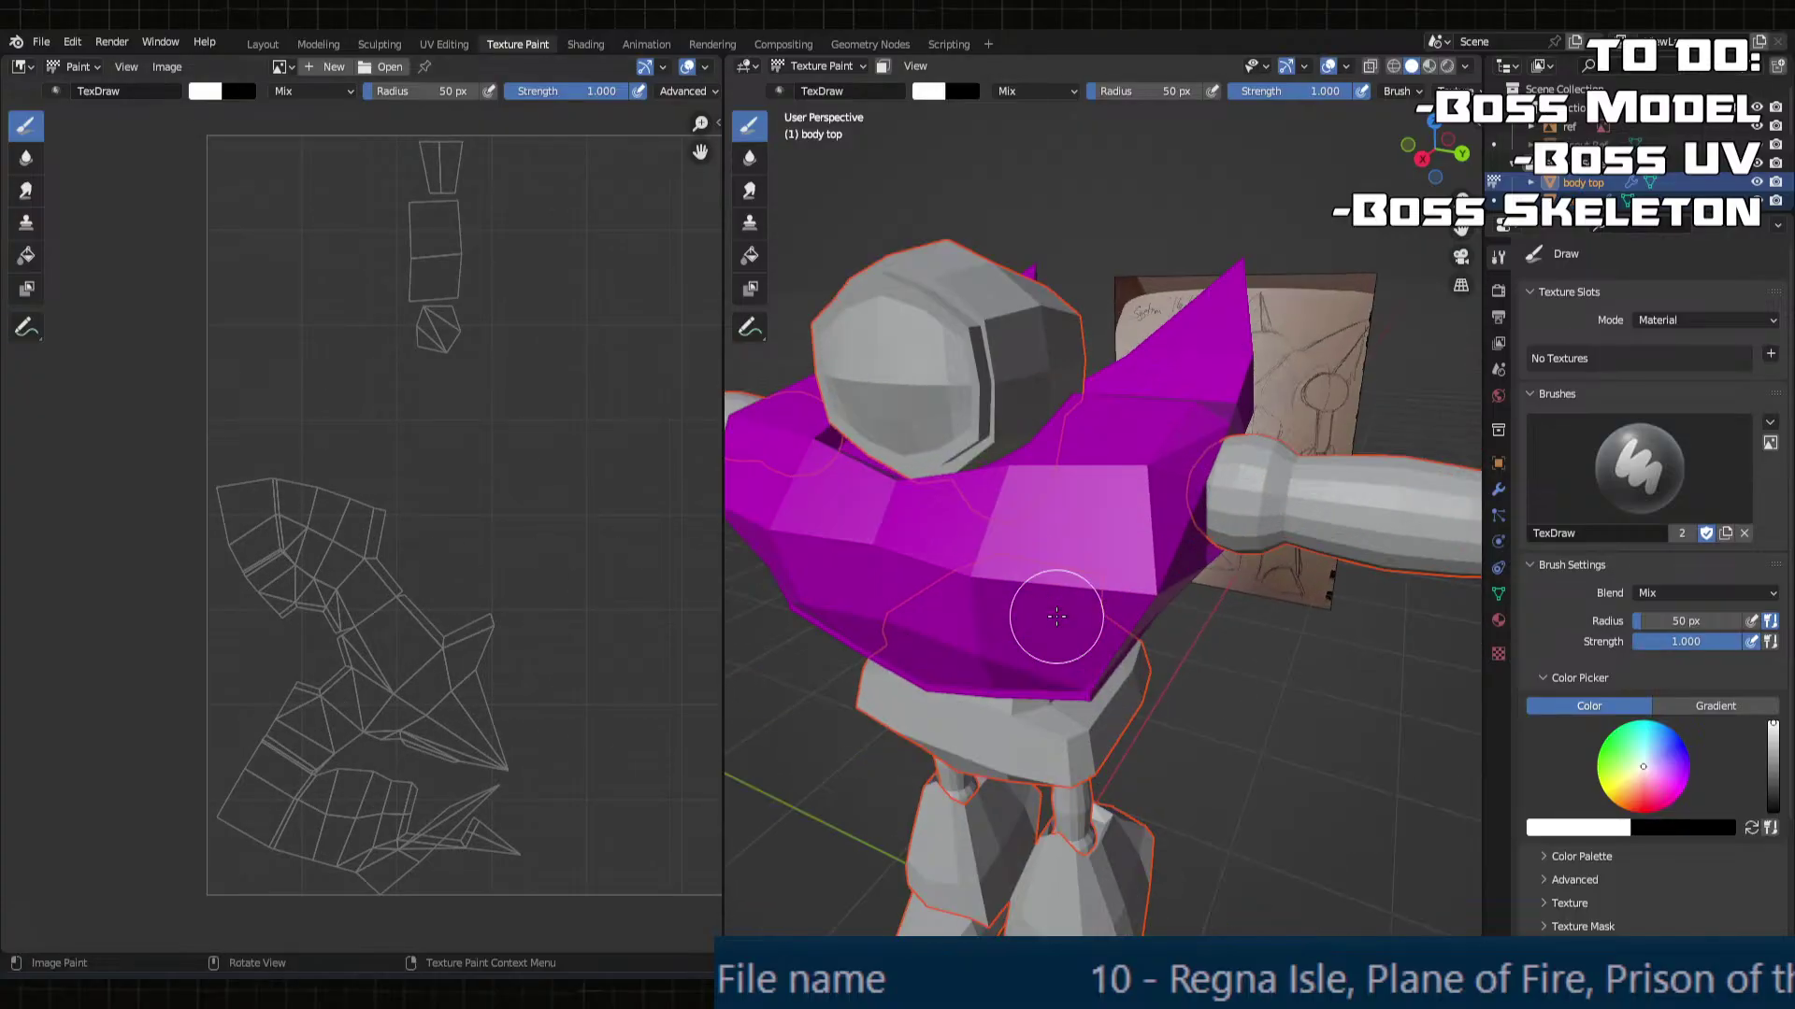
Step: Choose the Fill brush and set its paint colour to red
{"action": "left_click", "coordinate": [751, 256]}
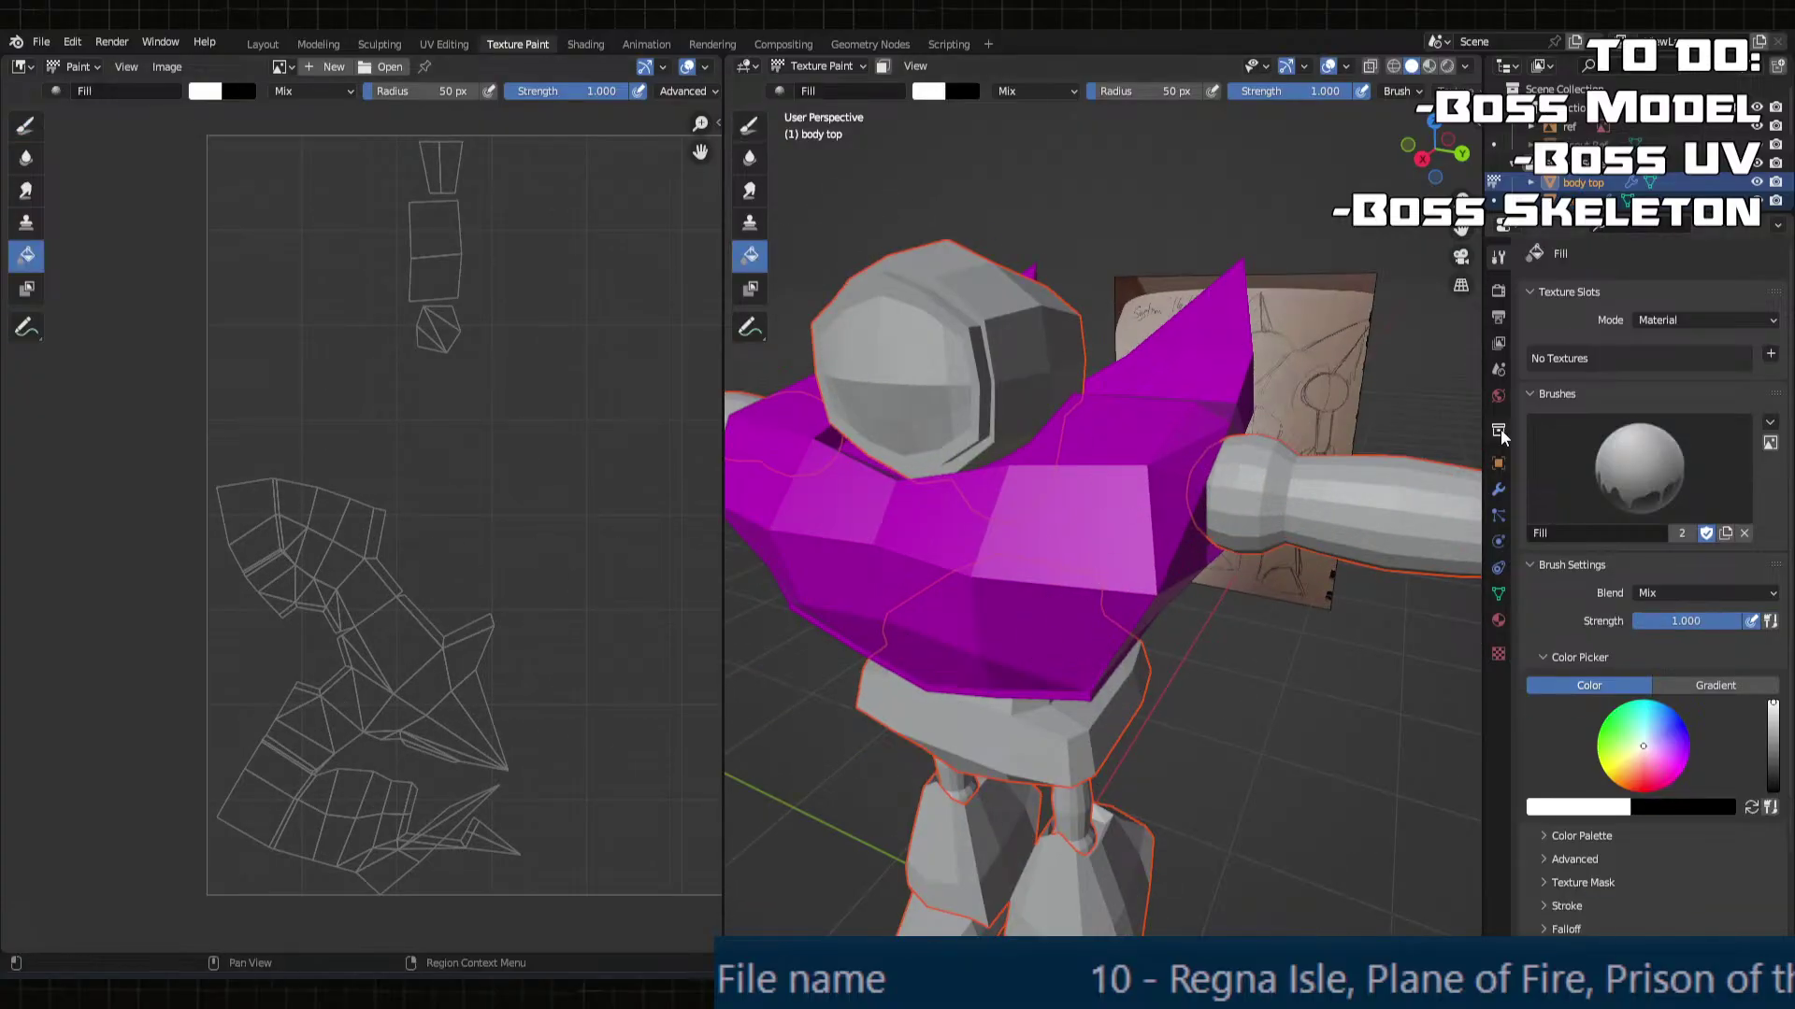
{"action": "left_click", "coordinate": [1648, 793]}
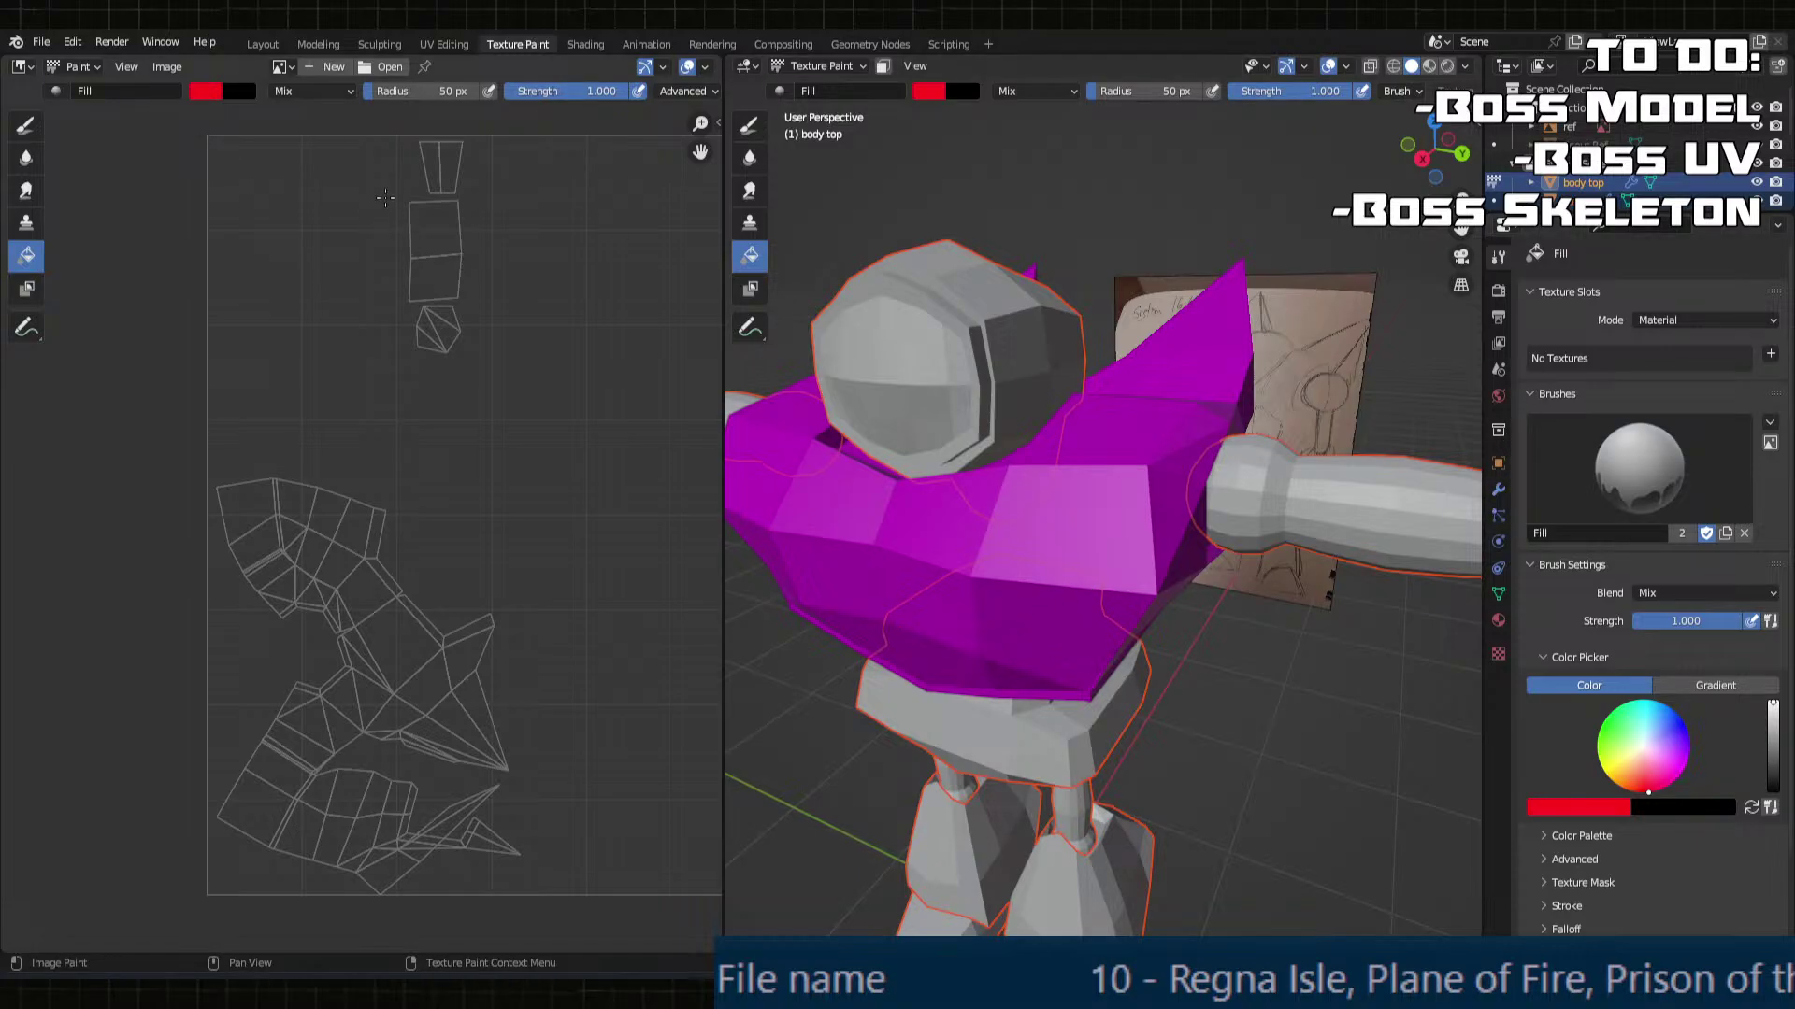
Step: Start a new image for the texture with a width and height of 256 px
{"action": "left_click", "coordinate": [332, 68]}
{"action": "left_click", "coordinate": [367, 119]}
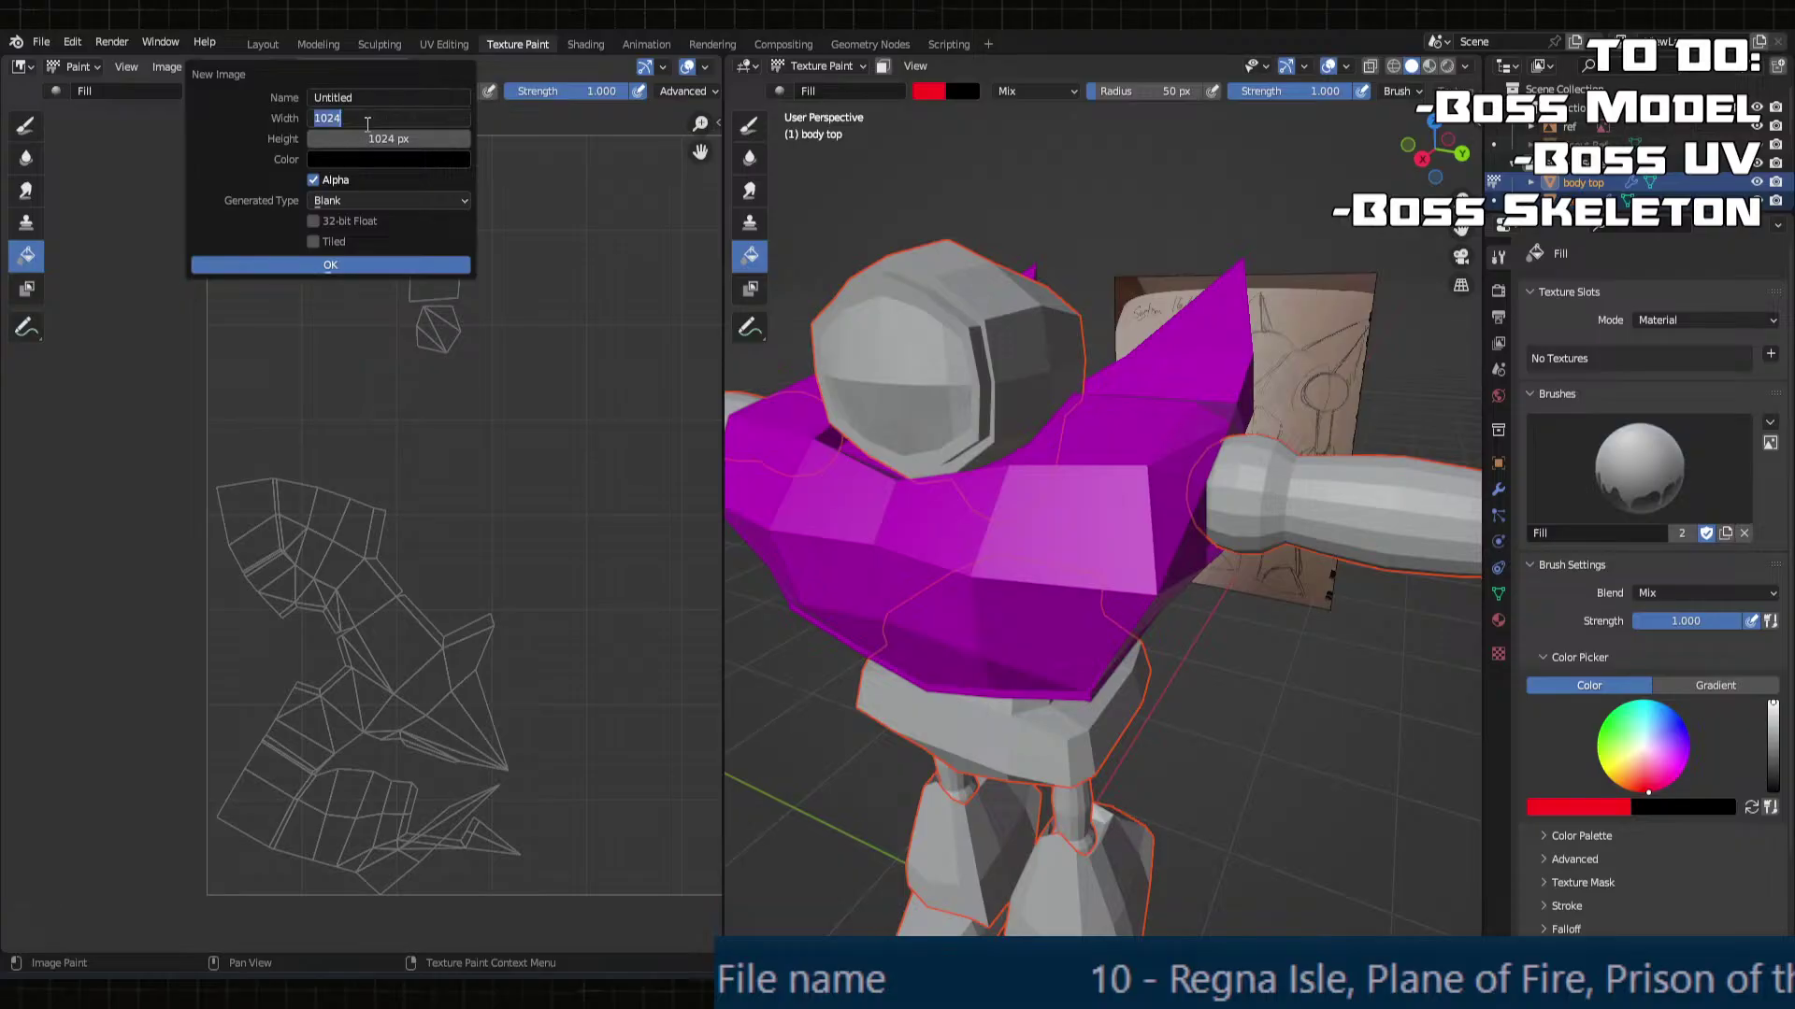
{"action": "type", "text": "256"}
{"action": "key", "text": "Tab"}
{"action": "type", "text": "256"}
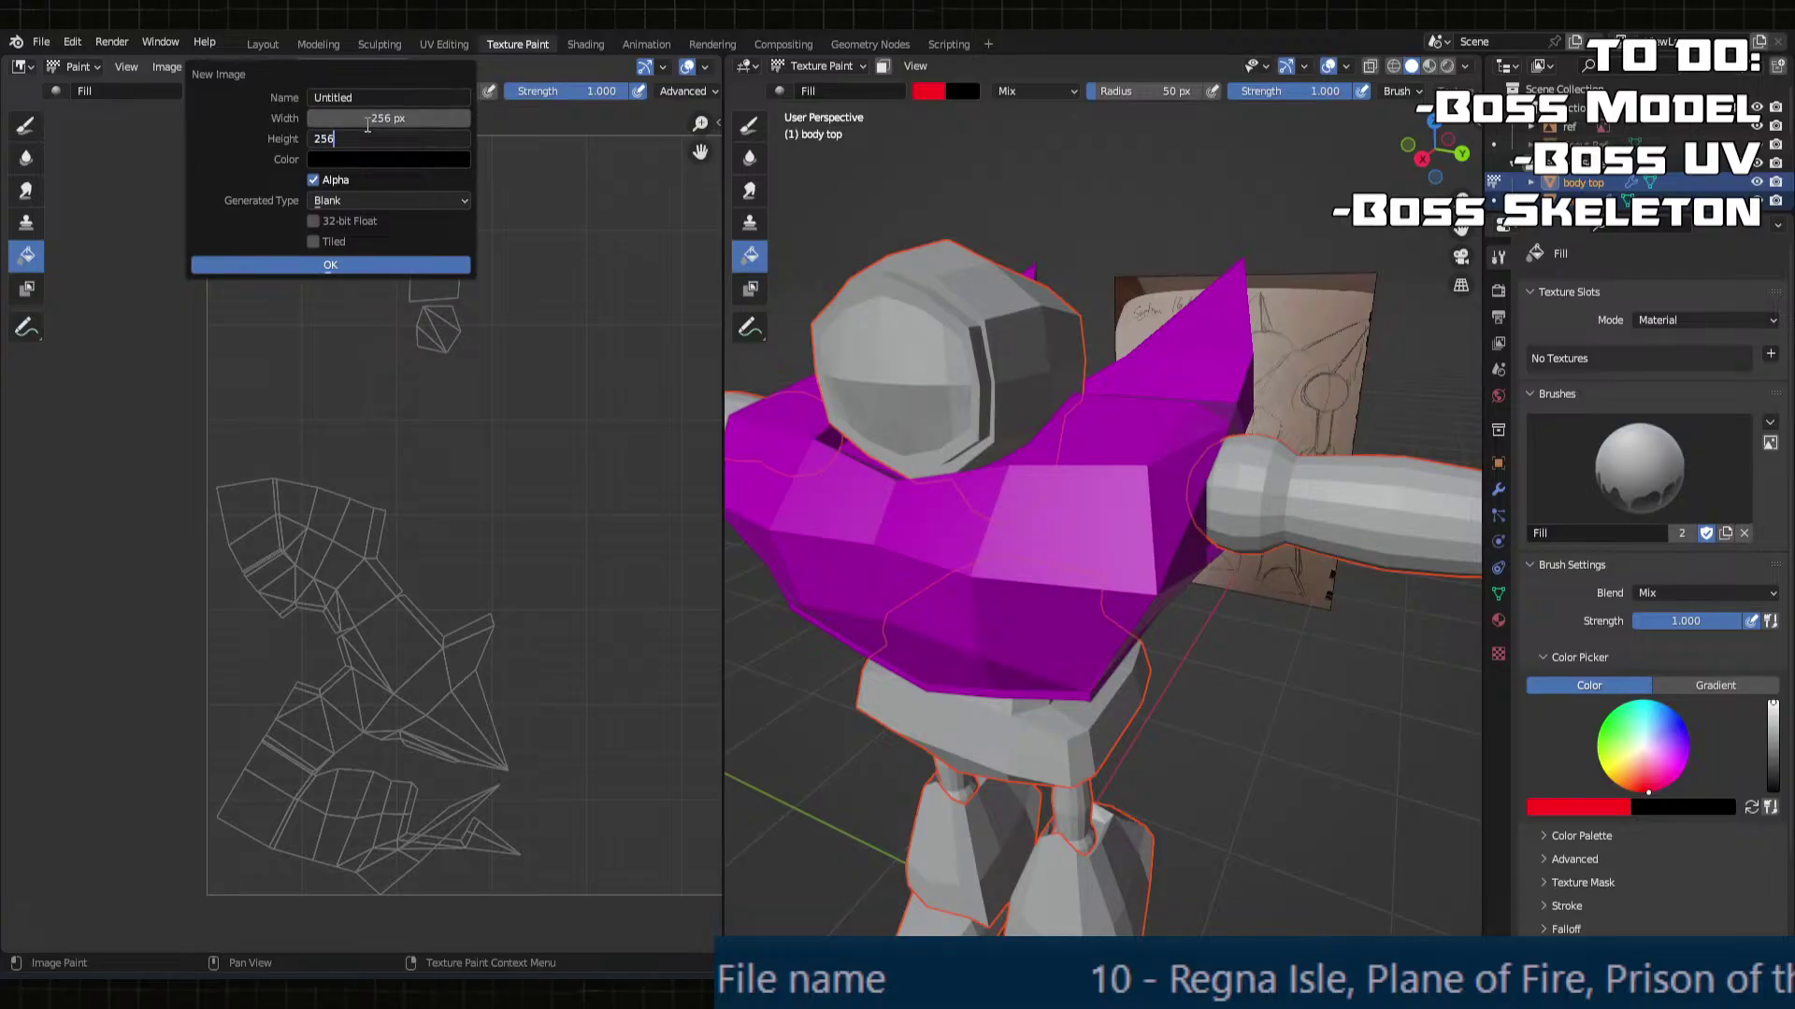
Step: Name the new image System Series UV
{"action": "left_click", "coordinate": [363, 98]}
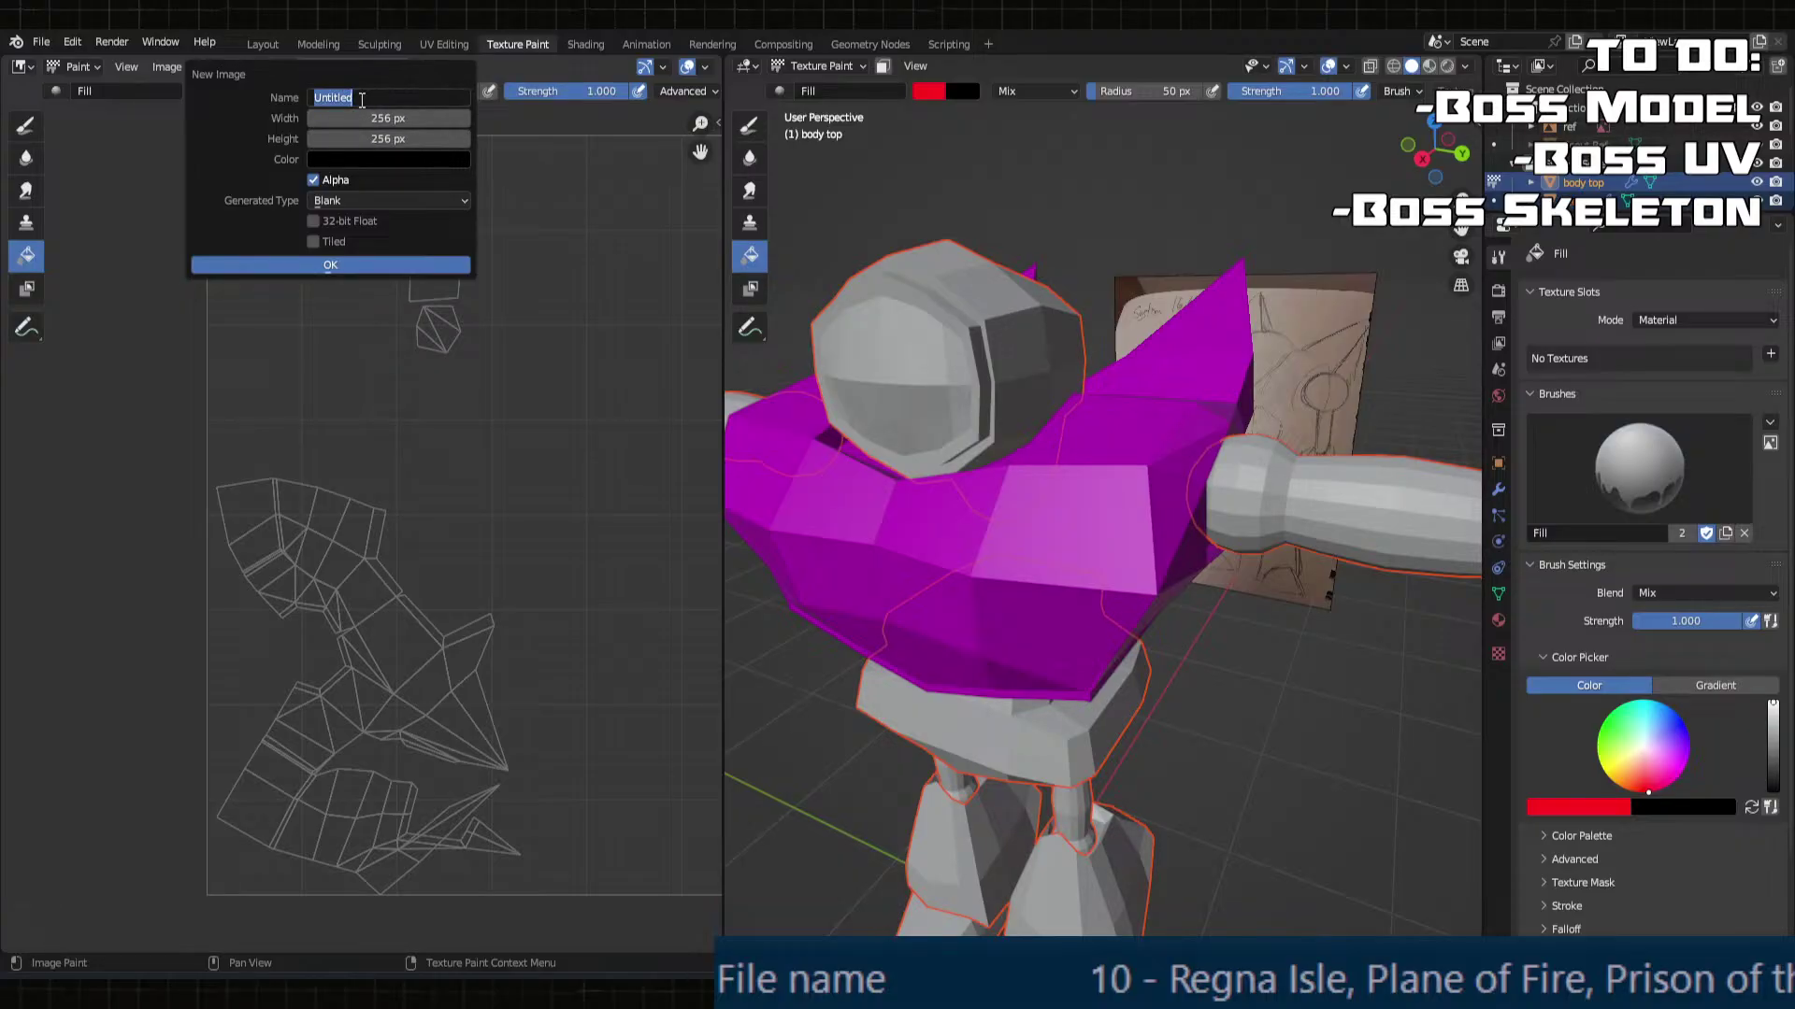
{"action": "key", "text": "BackSpace"}
{"action": "type", "text": "The gu"}
{"action": "key", "text": "BackSpace"}
{"action": "key", "text": "BackSpace"}
{"action": "key", "text": "BackSpace"}
{"action": "key", "text": "BackSpace"}
{"action": "key", "text": "BackSpace"}
{"action": "key", "text": "BackSpace"}
{"action": "type", "text": "system"}
{"action": "type", "text": " UV"}
{"action": "key", "text": "Delete"}
{"action": "type", "text": "S"}
{"action": "key", "text": "Right"}
{"action": "key", "text": "Right"}
{"action": "key", "text": "Right"}
{"action": "key", "text": "Right"}
{"action": "key", "text": "Right"}
{"action": "key", "text": "Right"}
{"action": "type", "text": "Series"}
Step: Create the image with its fill colour's alpha set to 0 and save the image
{"action": "left_click", "coordinate": [347, 161]}
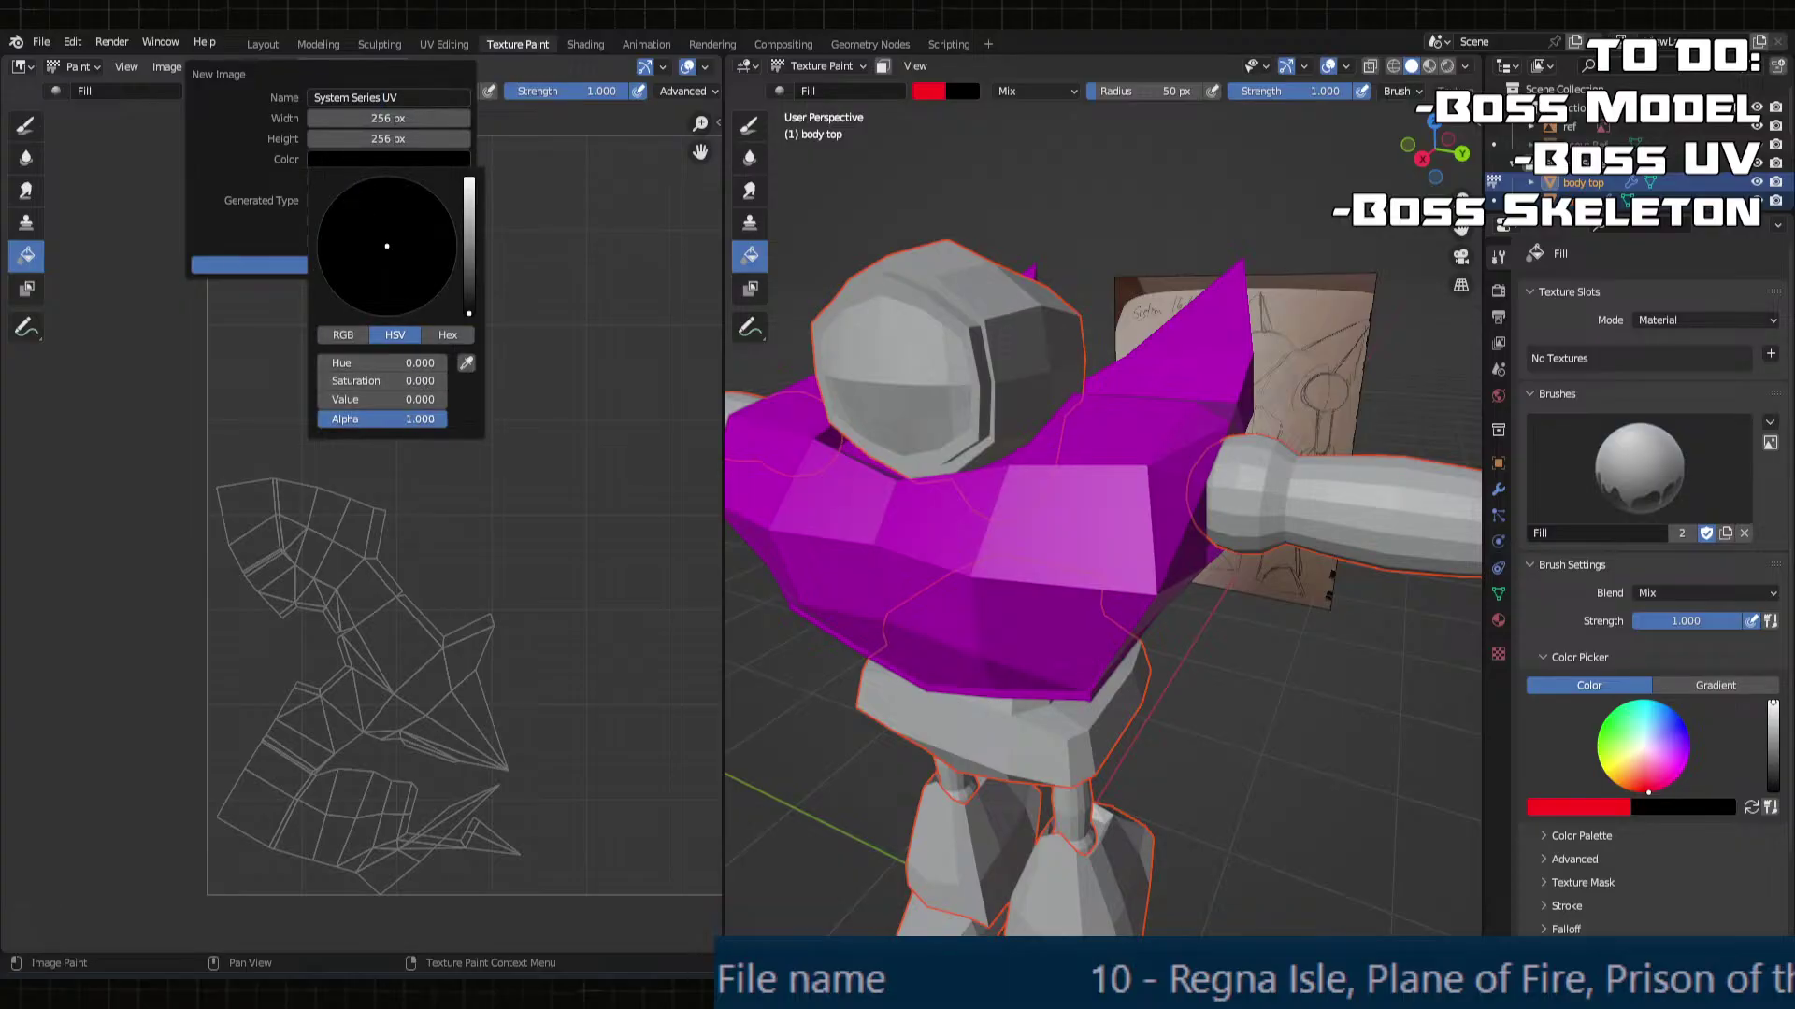
{"action": "left_click_drag", "start_coordinate": [415, 418], "coordinate": [289, 418]}
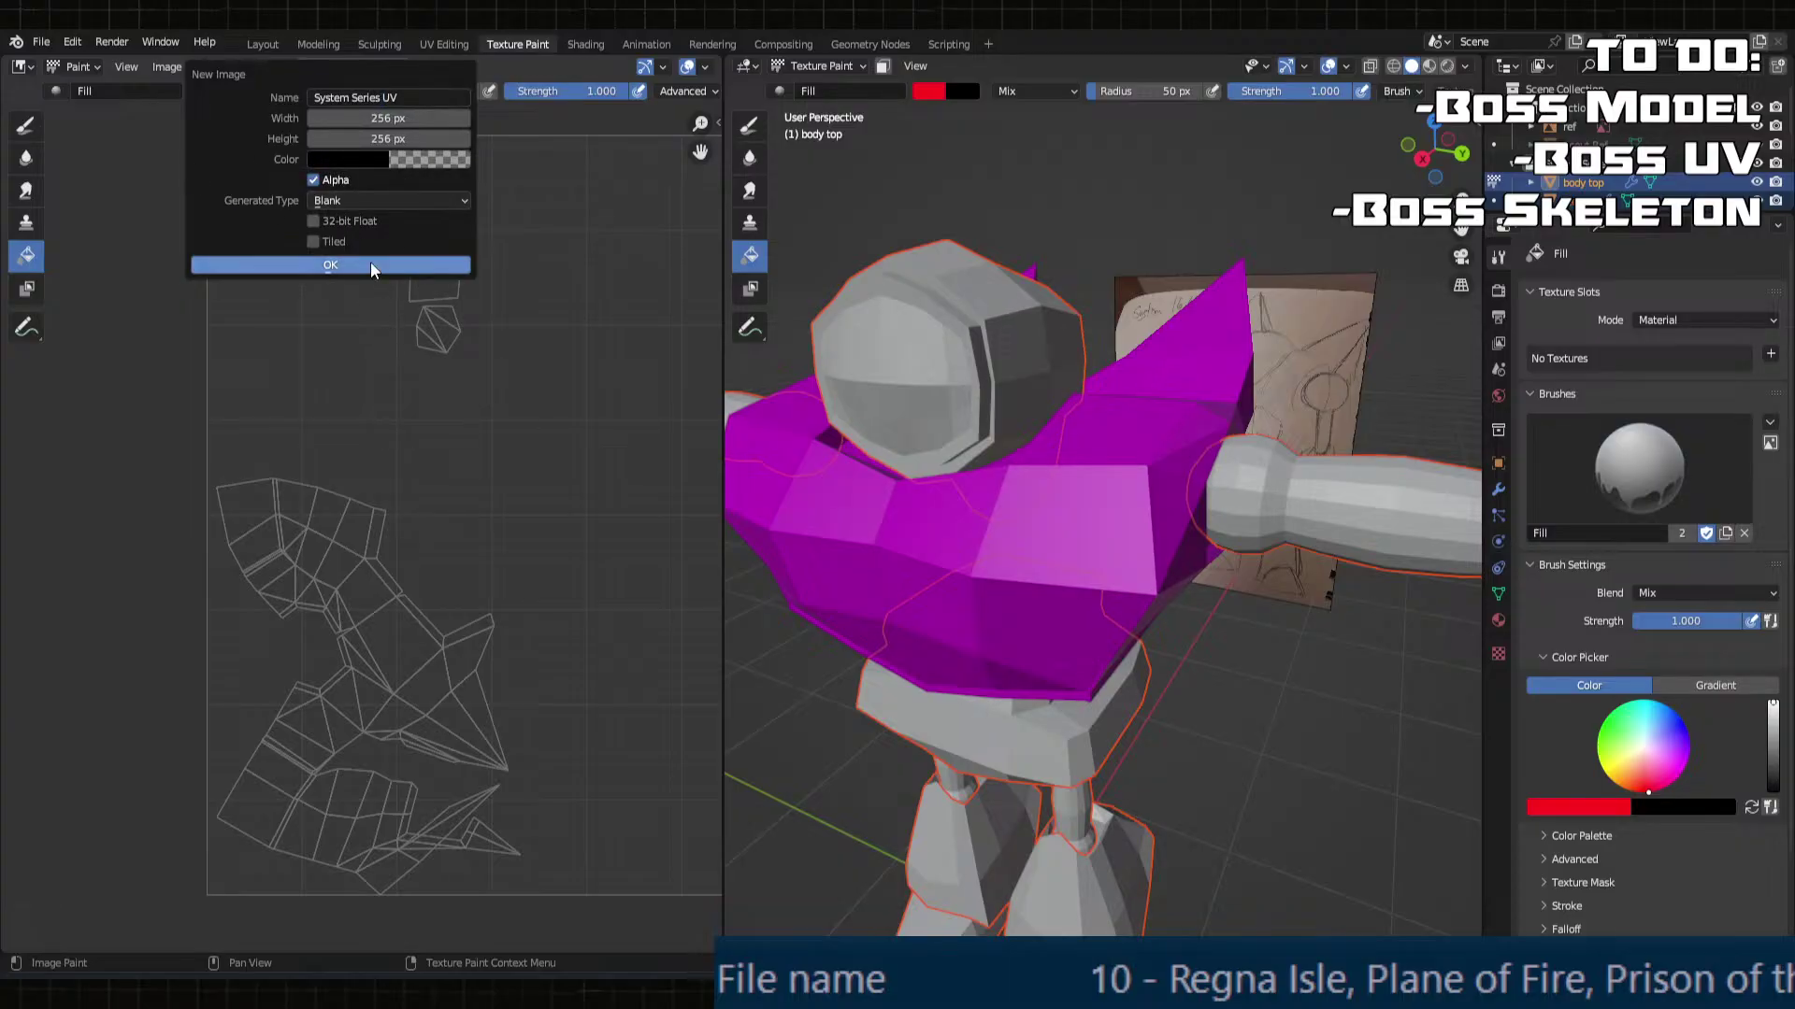
{"action": "left_click", "coordinate": [368, 266]}
{"action": "scroll", "coordinate": [368, 264], "scroll_direction": "down", "scroll_amount": 3}
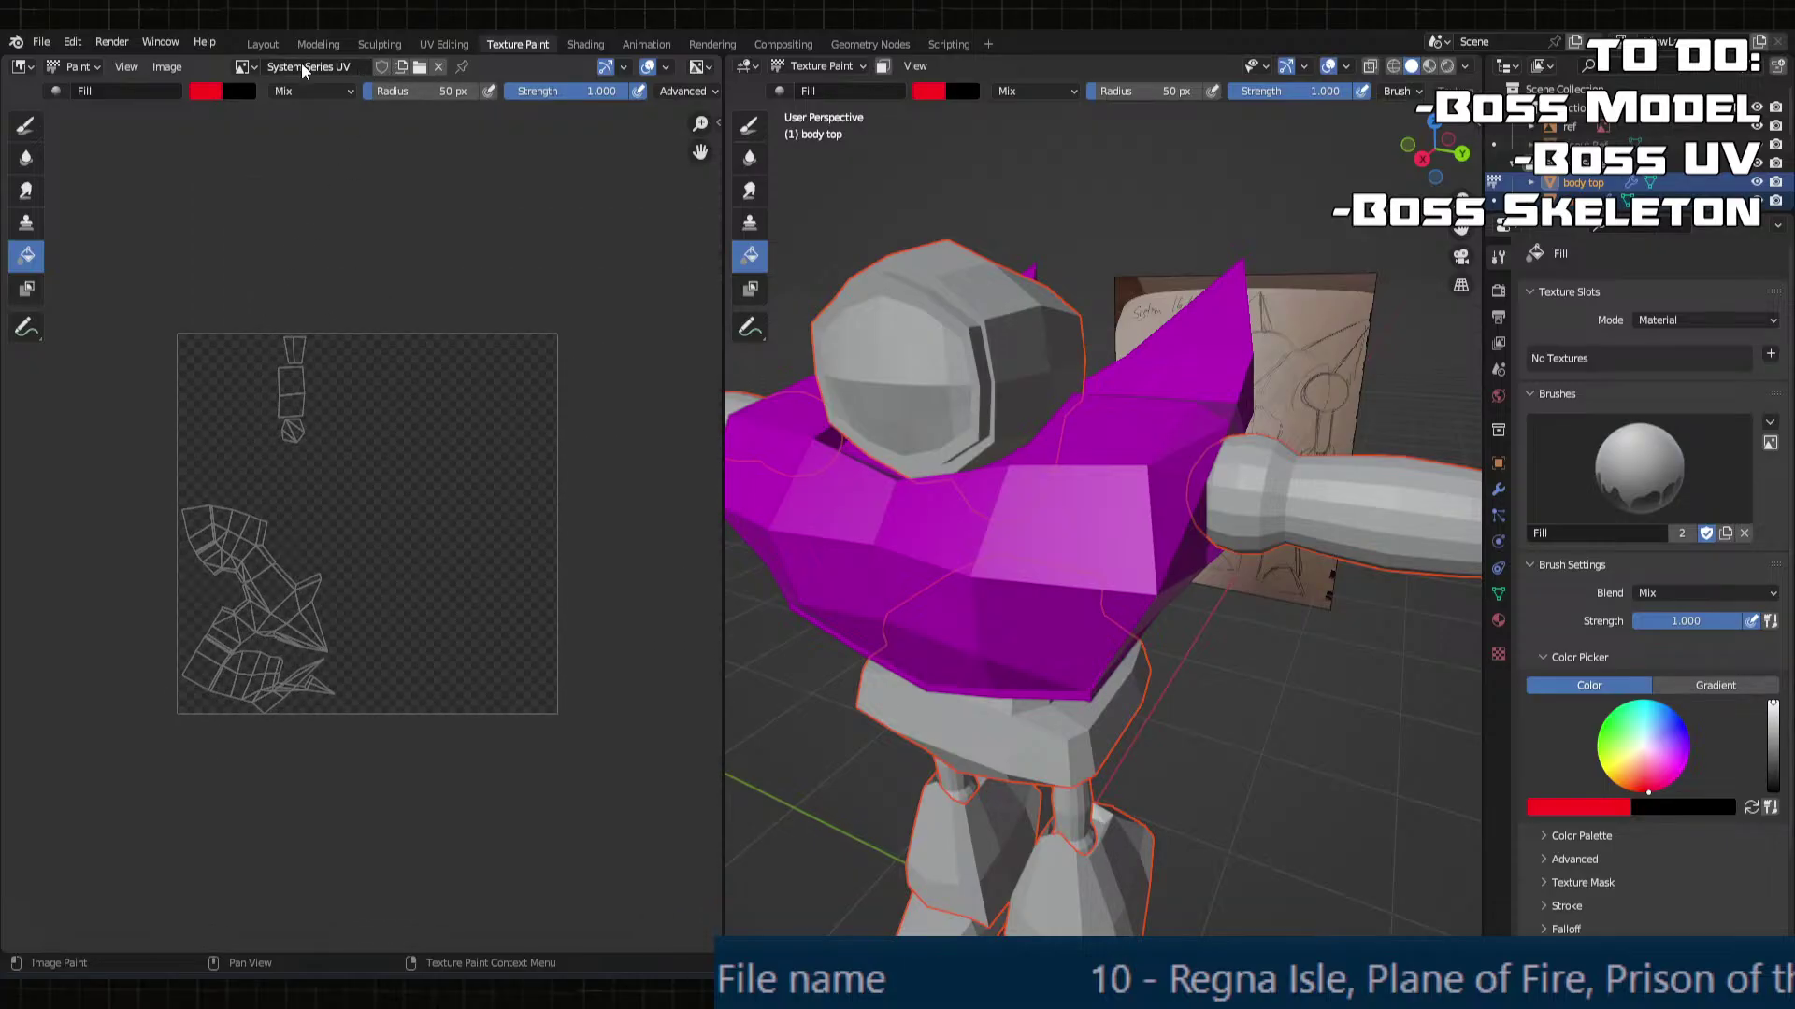
{"action": "left_click", "coordinate": [167, 67]}
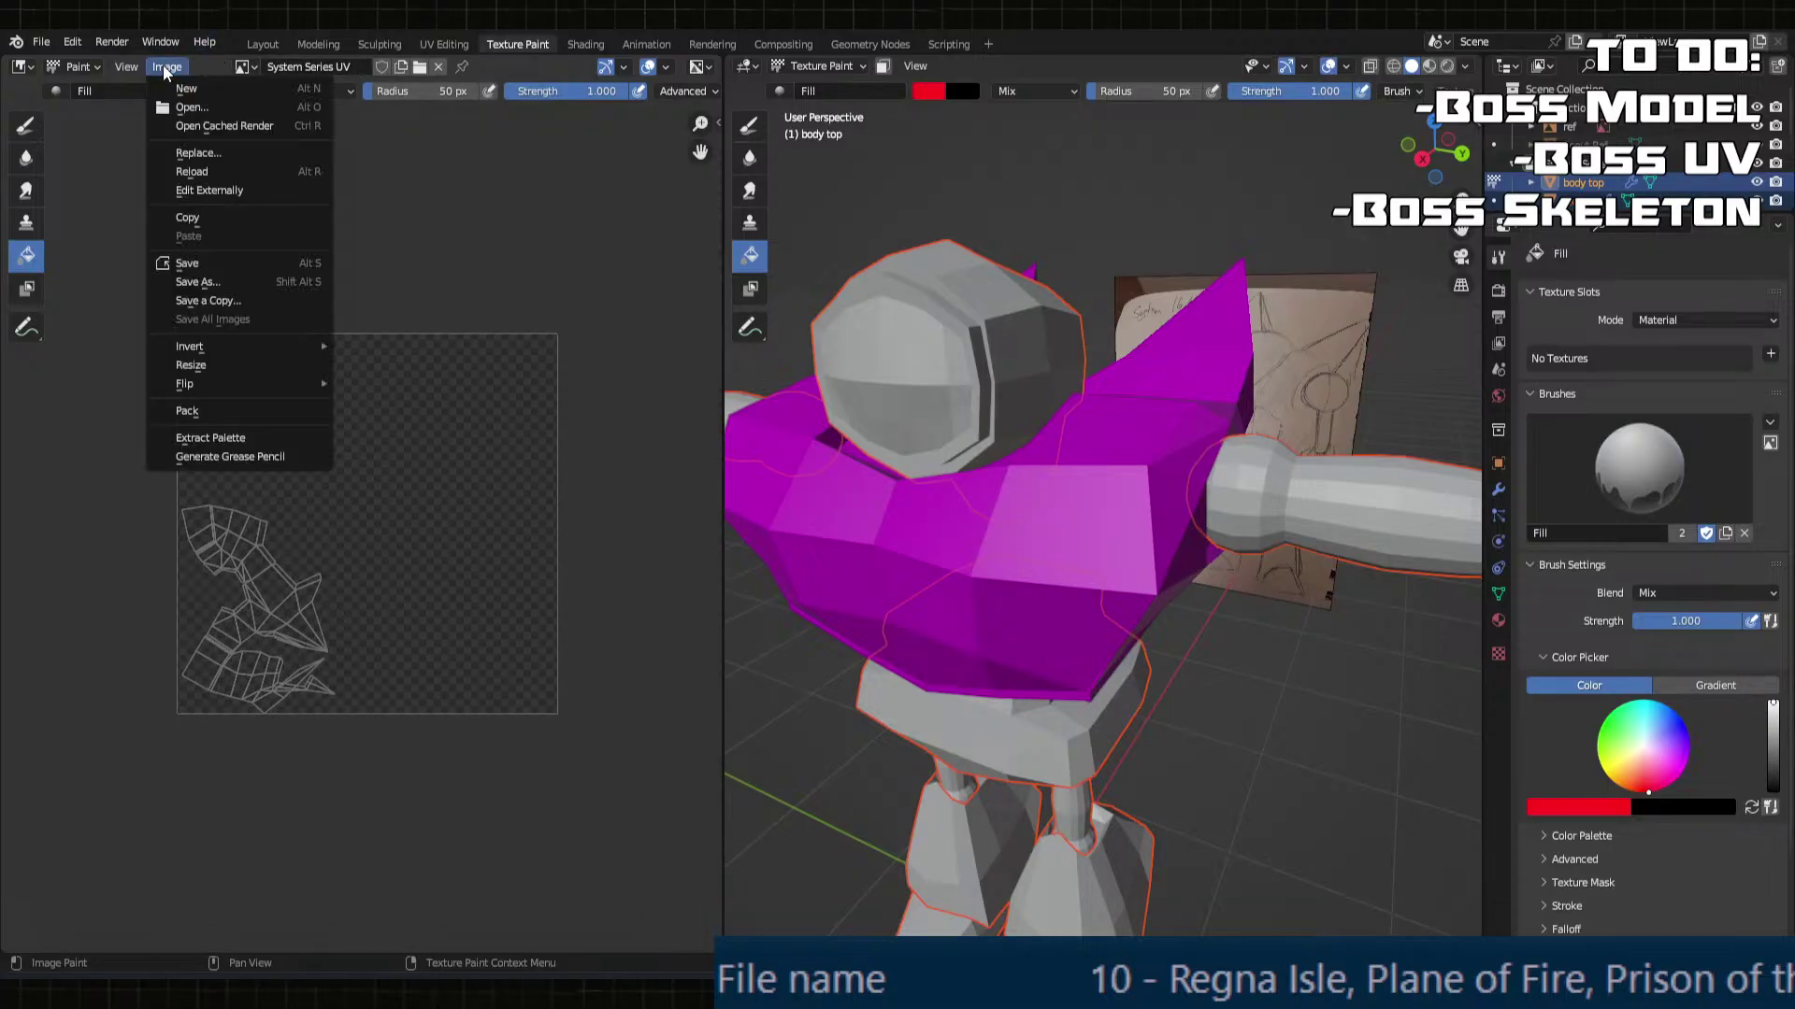
{"action": "left_click", "coordinate": [207, 262]}
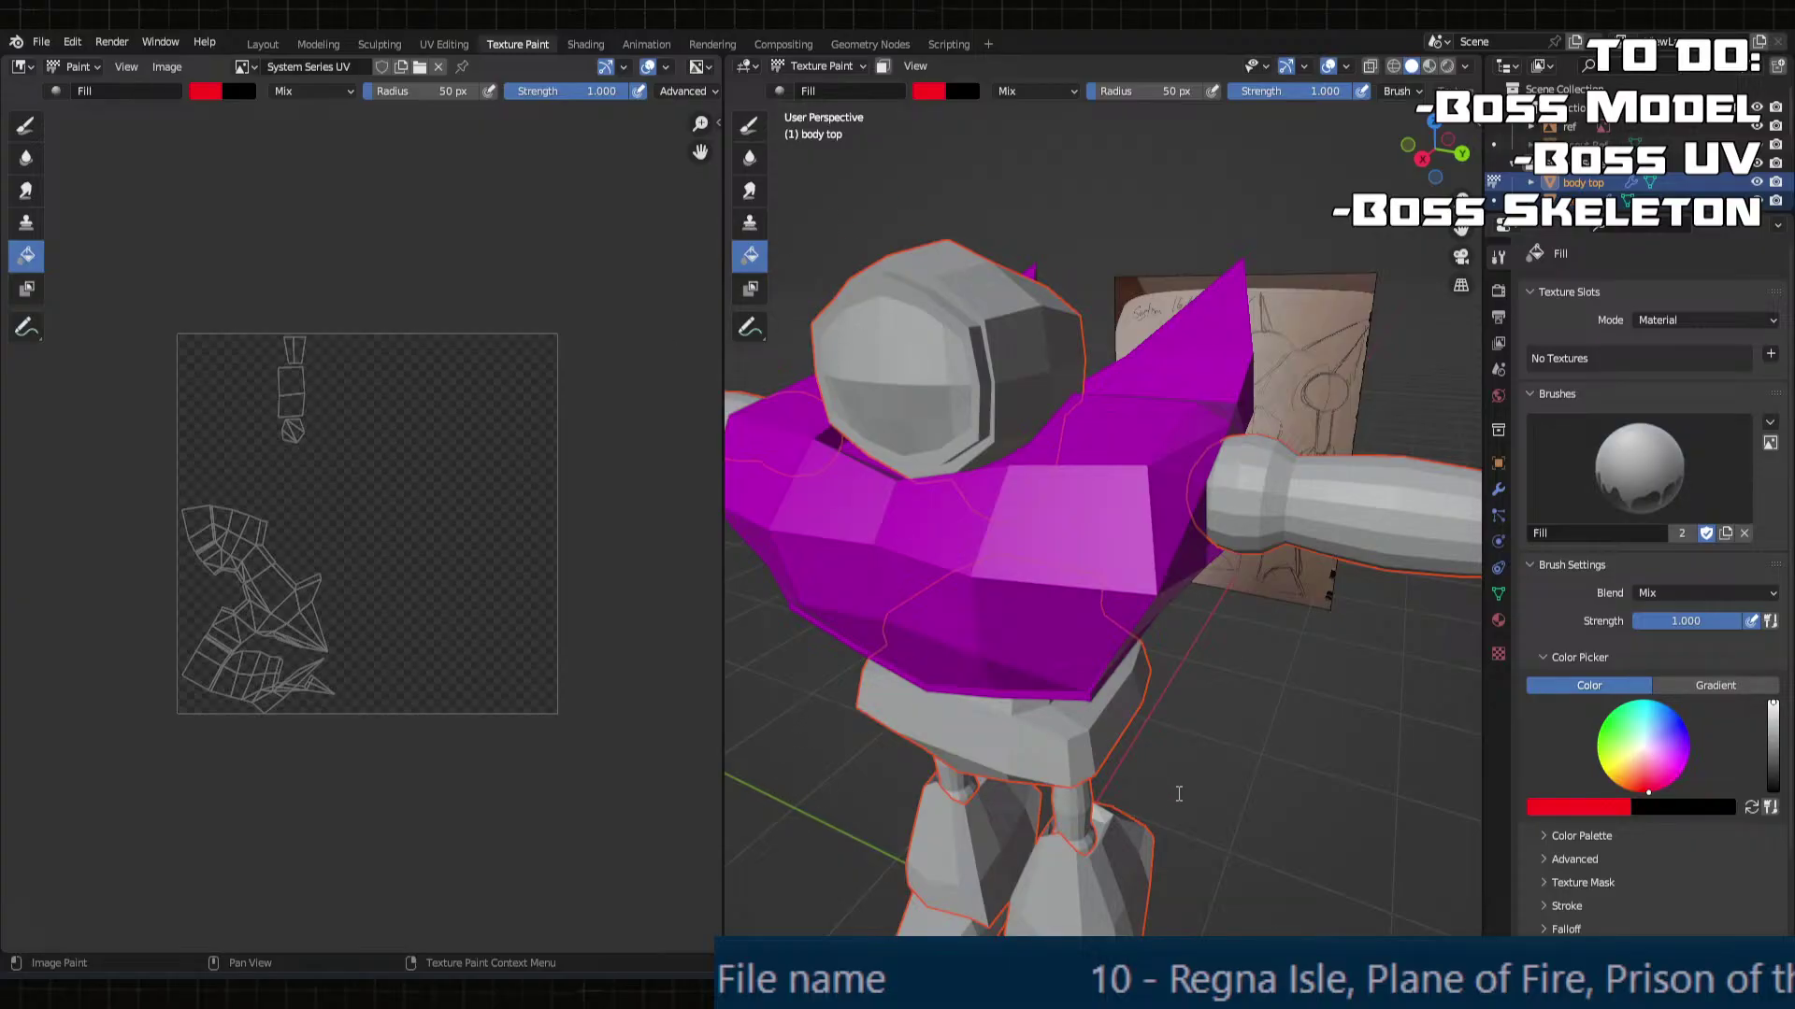
Step: Assign the material named Material to the body top object
{"action": "middle_click_drag", "start_coordinate": [1174, 792], "coordinate": [1145, 787]}
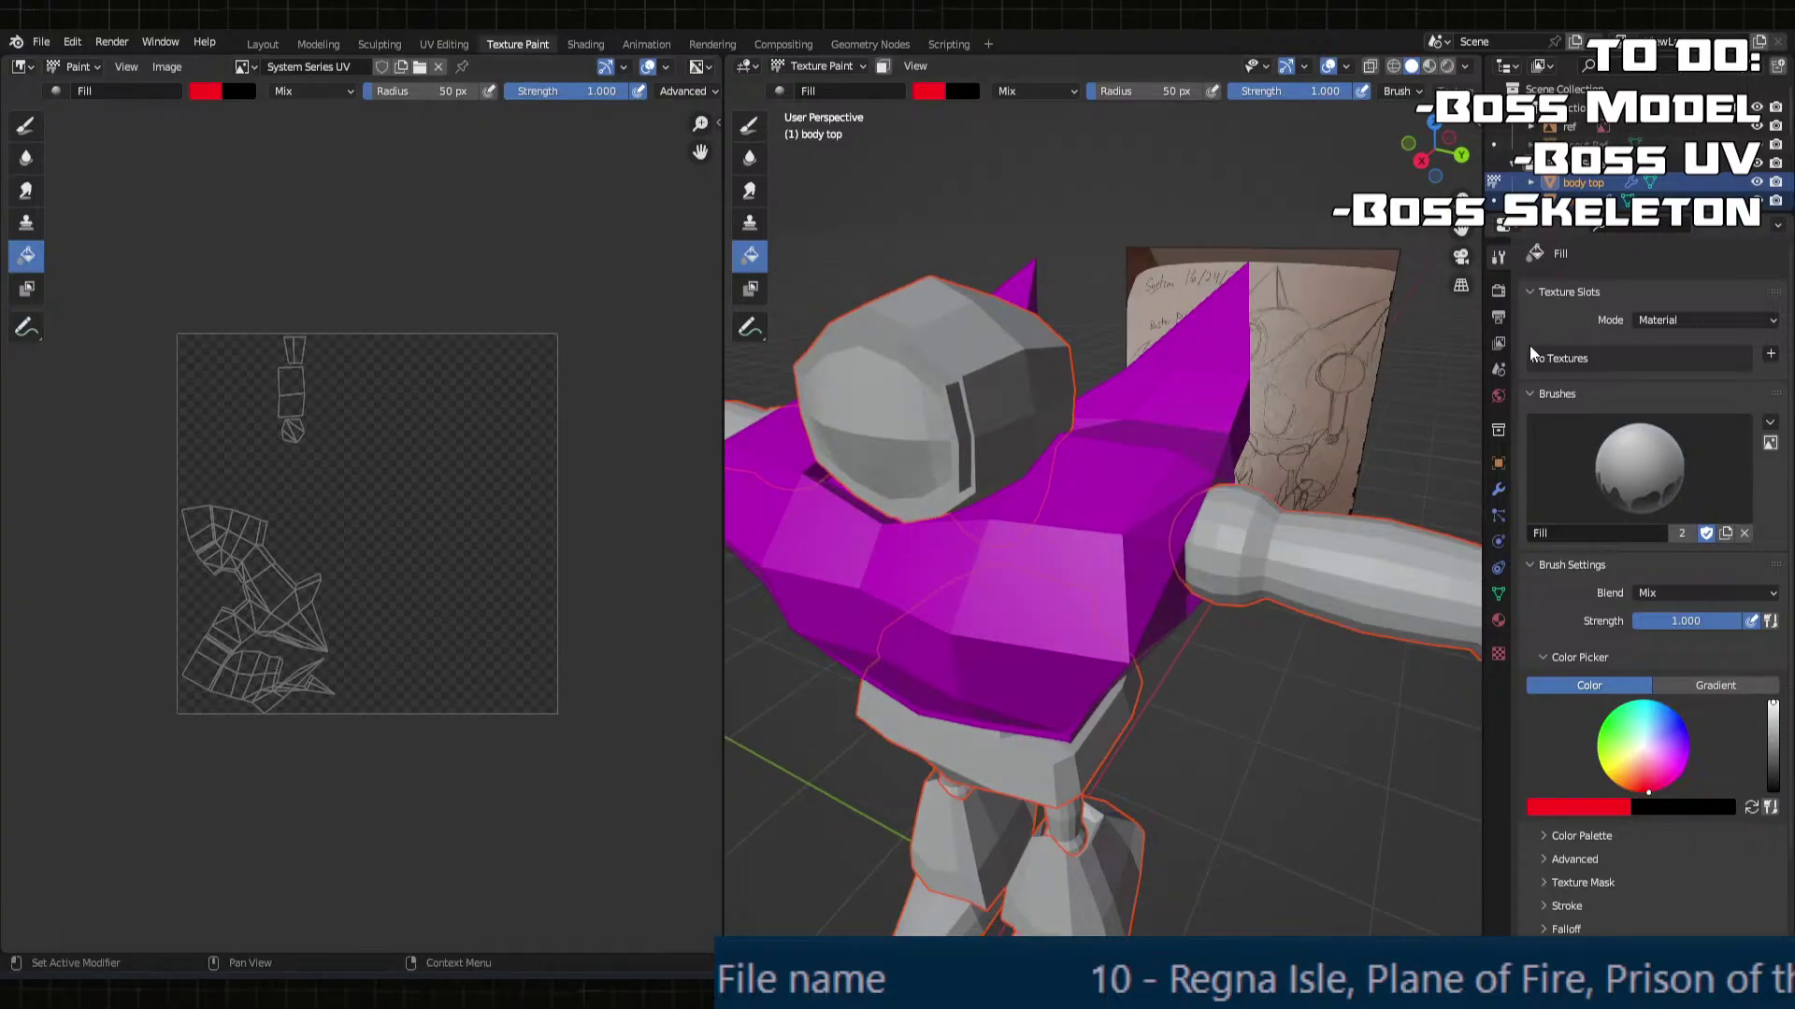
{"action": "left_click", "coordinate": [1497, 464]}
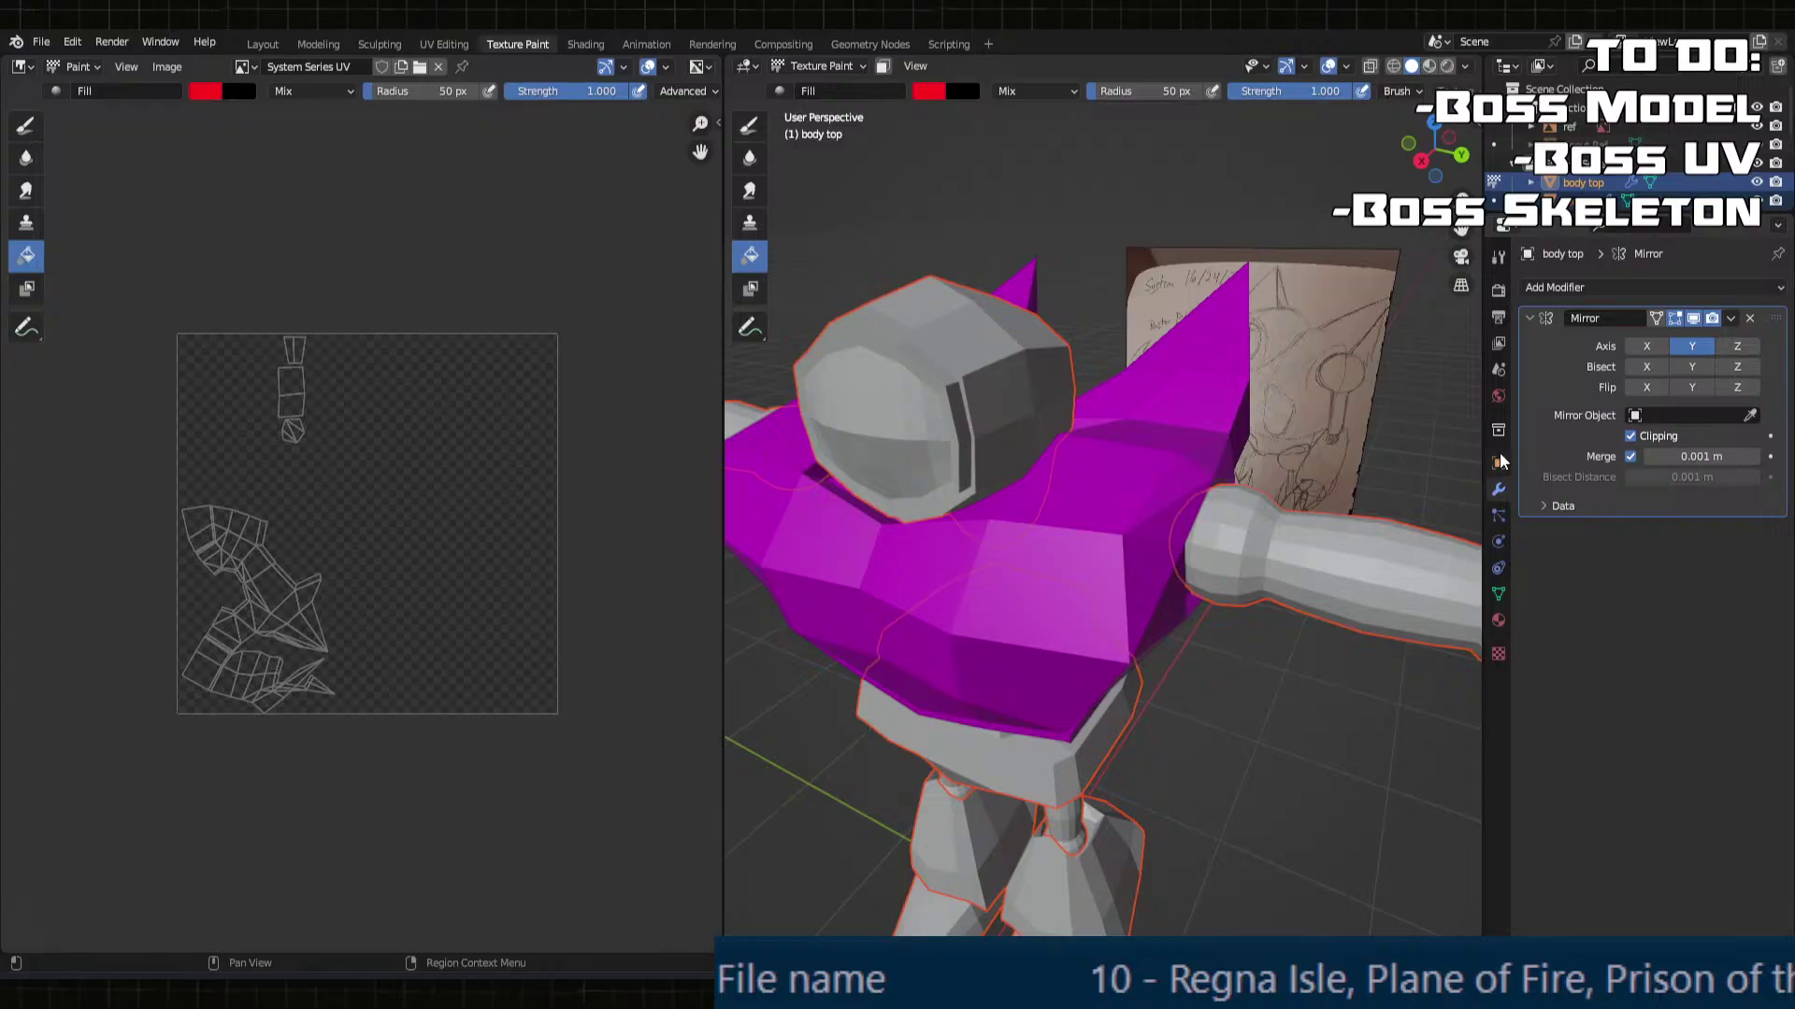
{"action": "left_click", "coordinate": [1499, 396]}
{"action": "left_click", "coordinate": [1499, 621]}
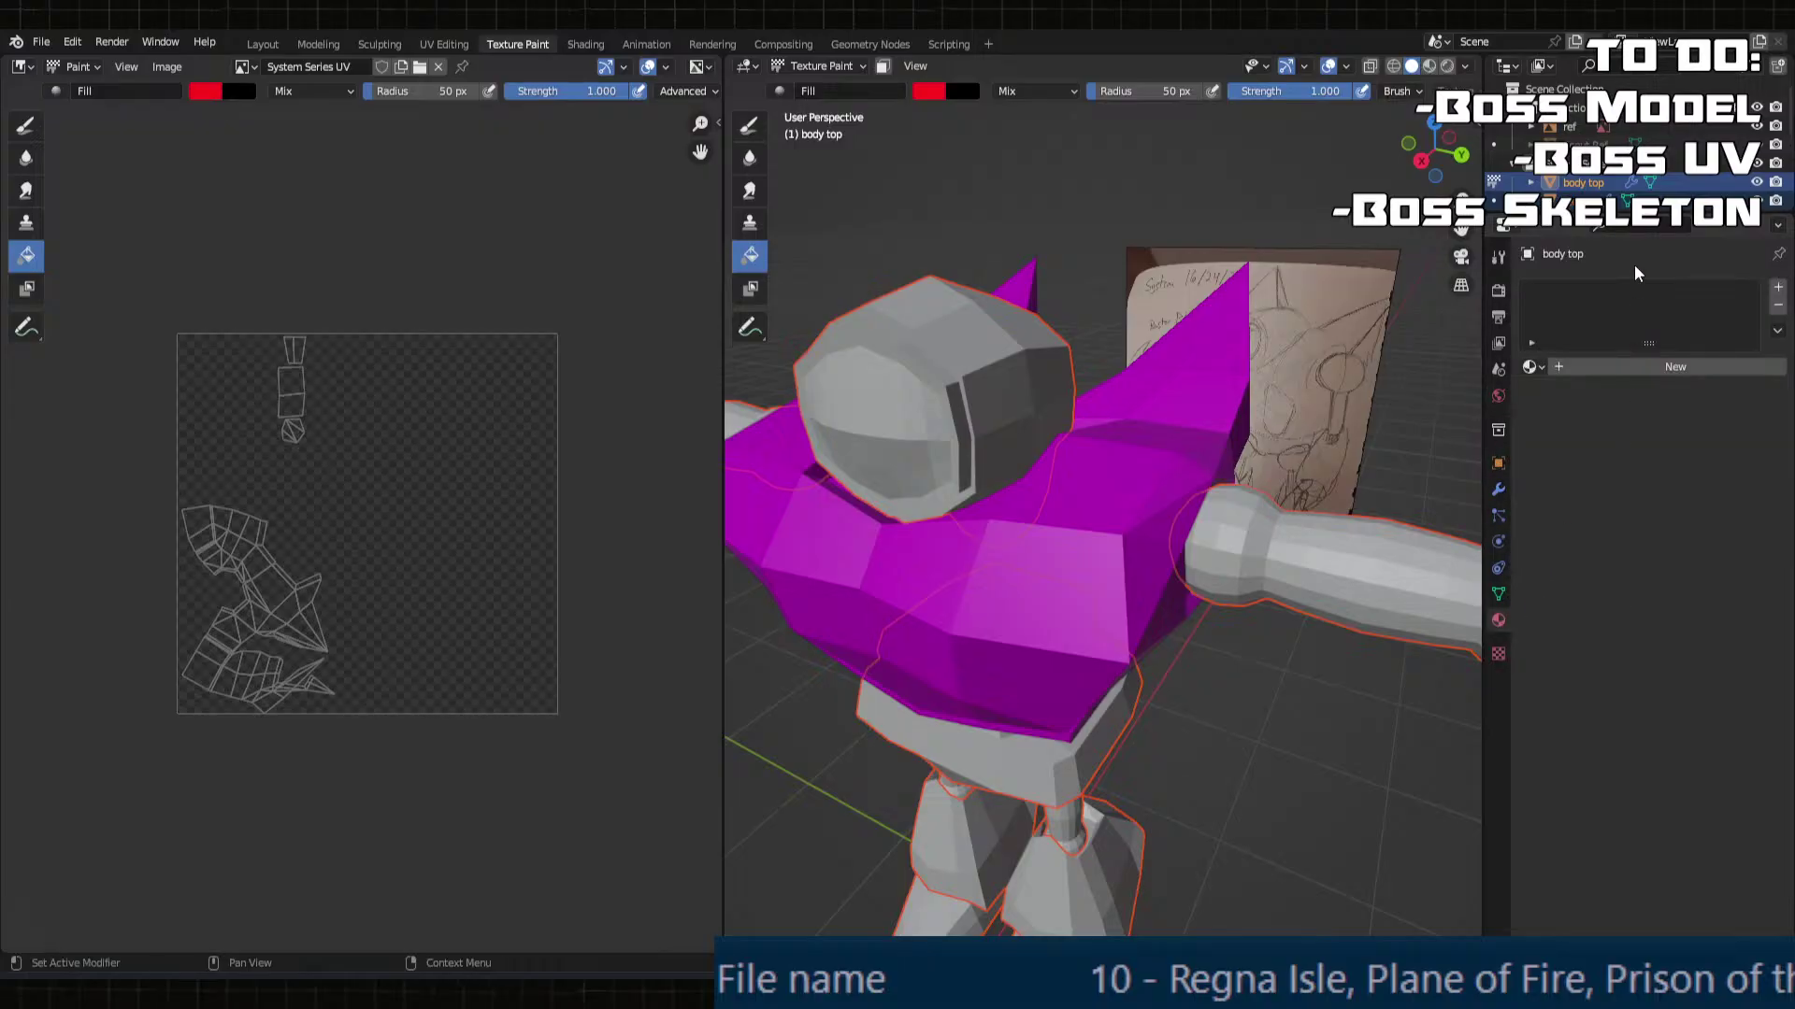
{"action": "left_click", "coordinate": [1530, 370]}
{"action": "left_click", "coordinate": [1596, 378]}
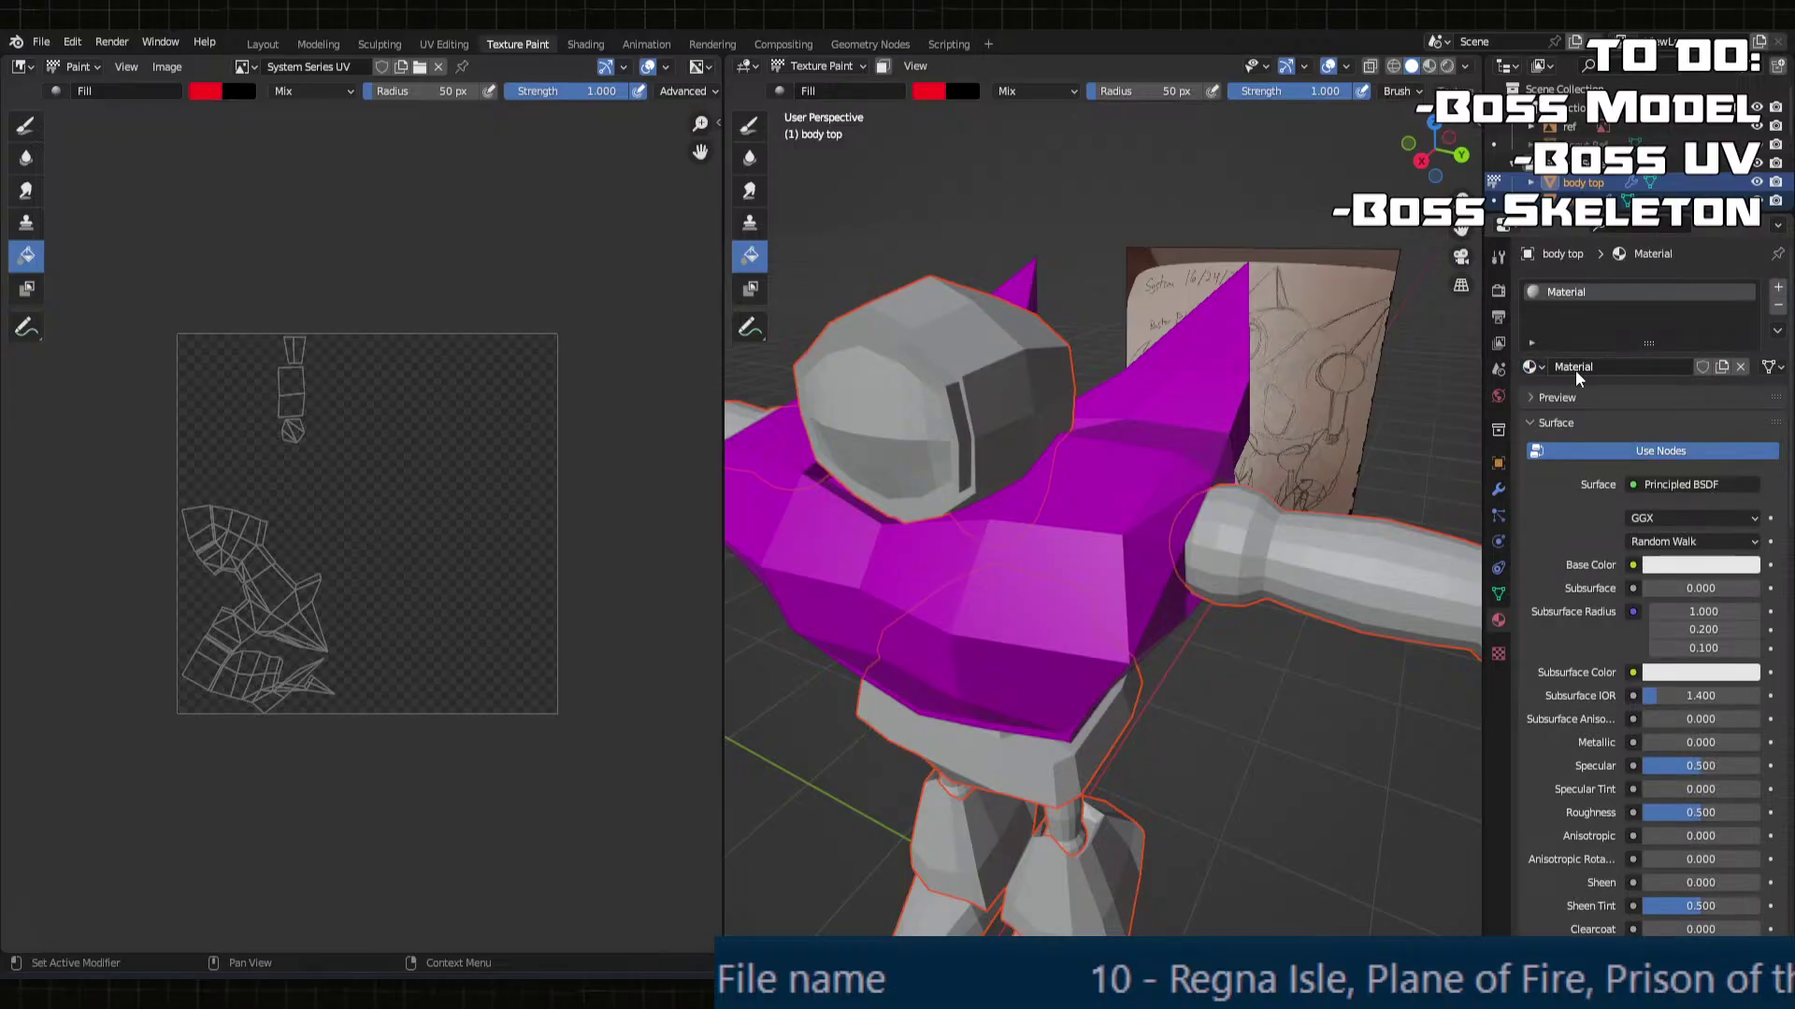
Step: Feed the material's Base Color from an Image Texture that uses the System Series UV image
{"action": "left_click", "coordinate": [1708, 566]}
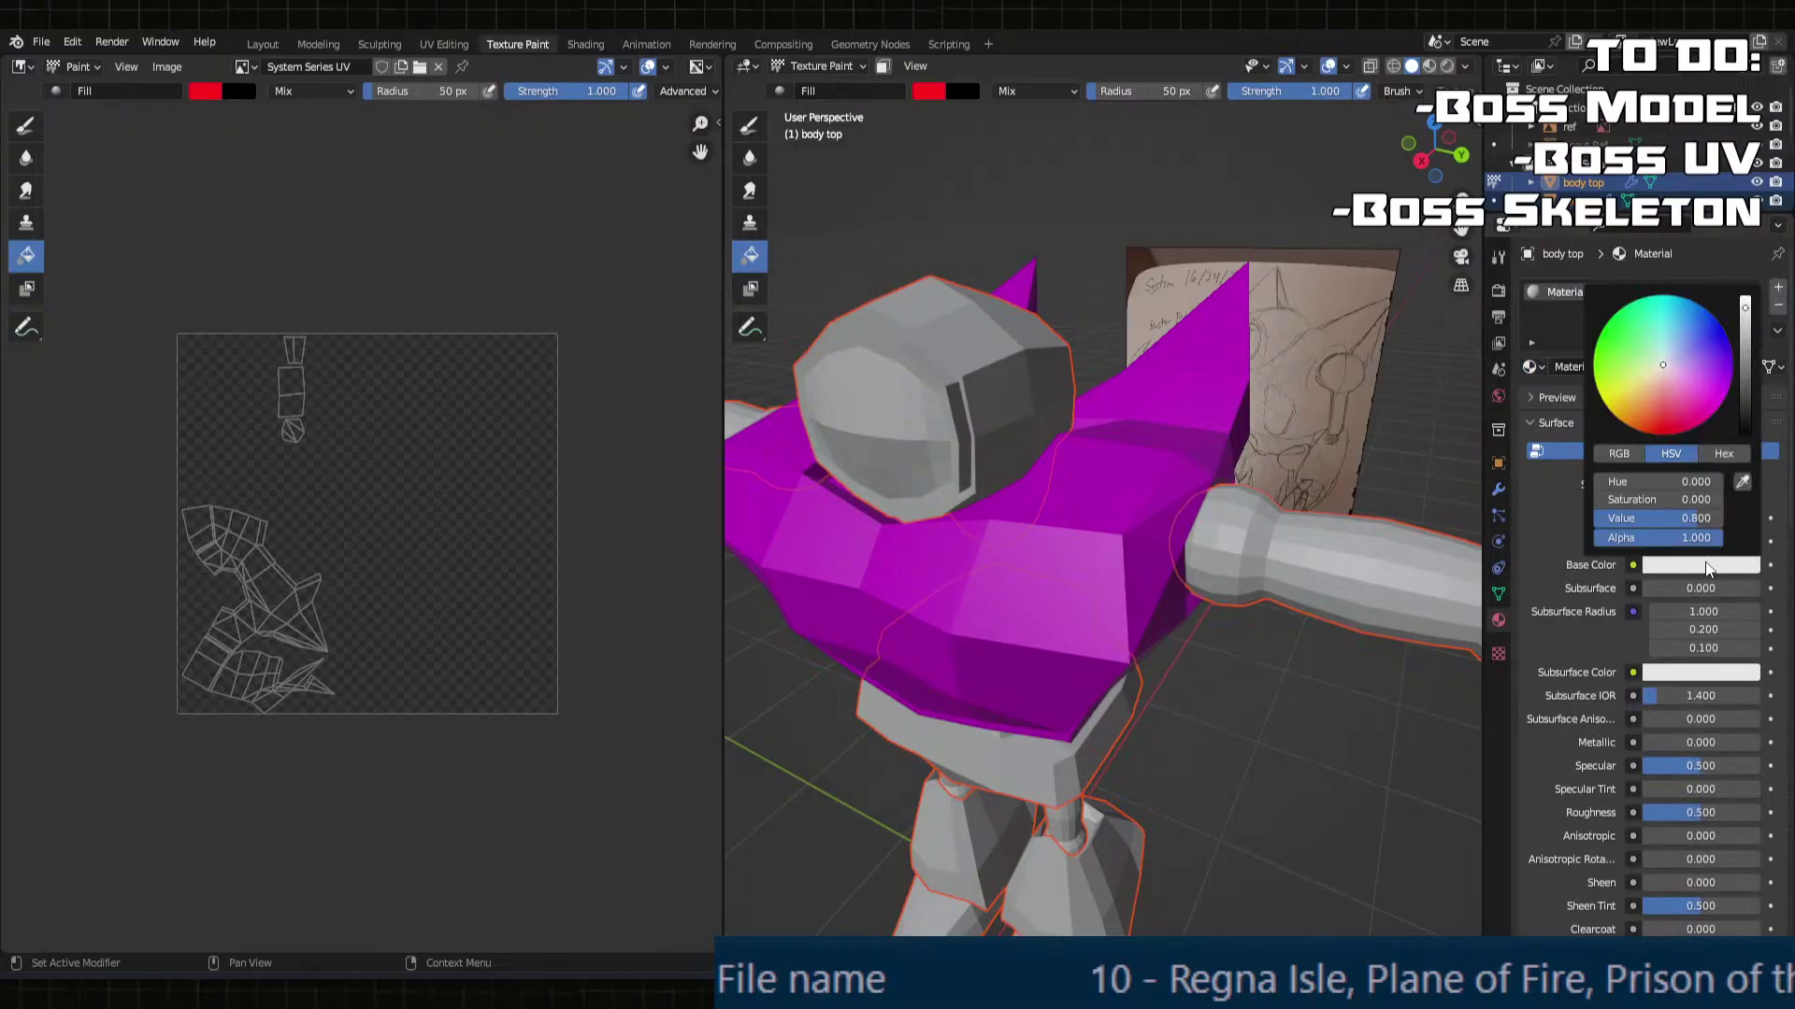
{"action": "left_click", "coordinate": [1633, 565]}
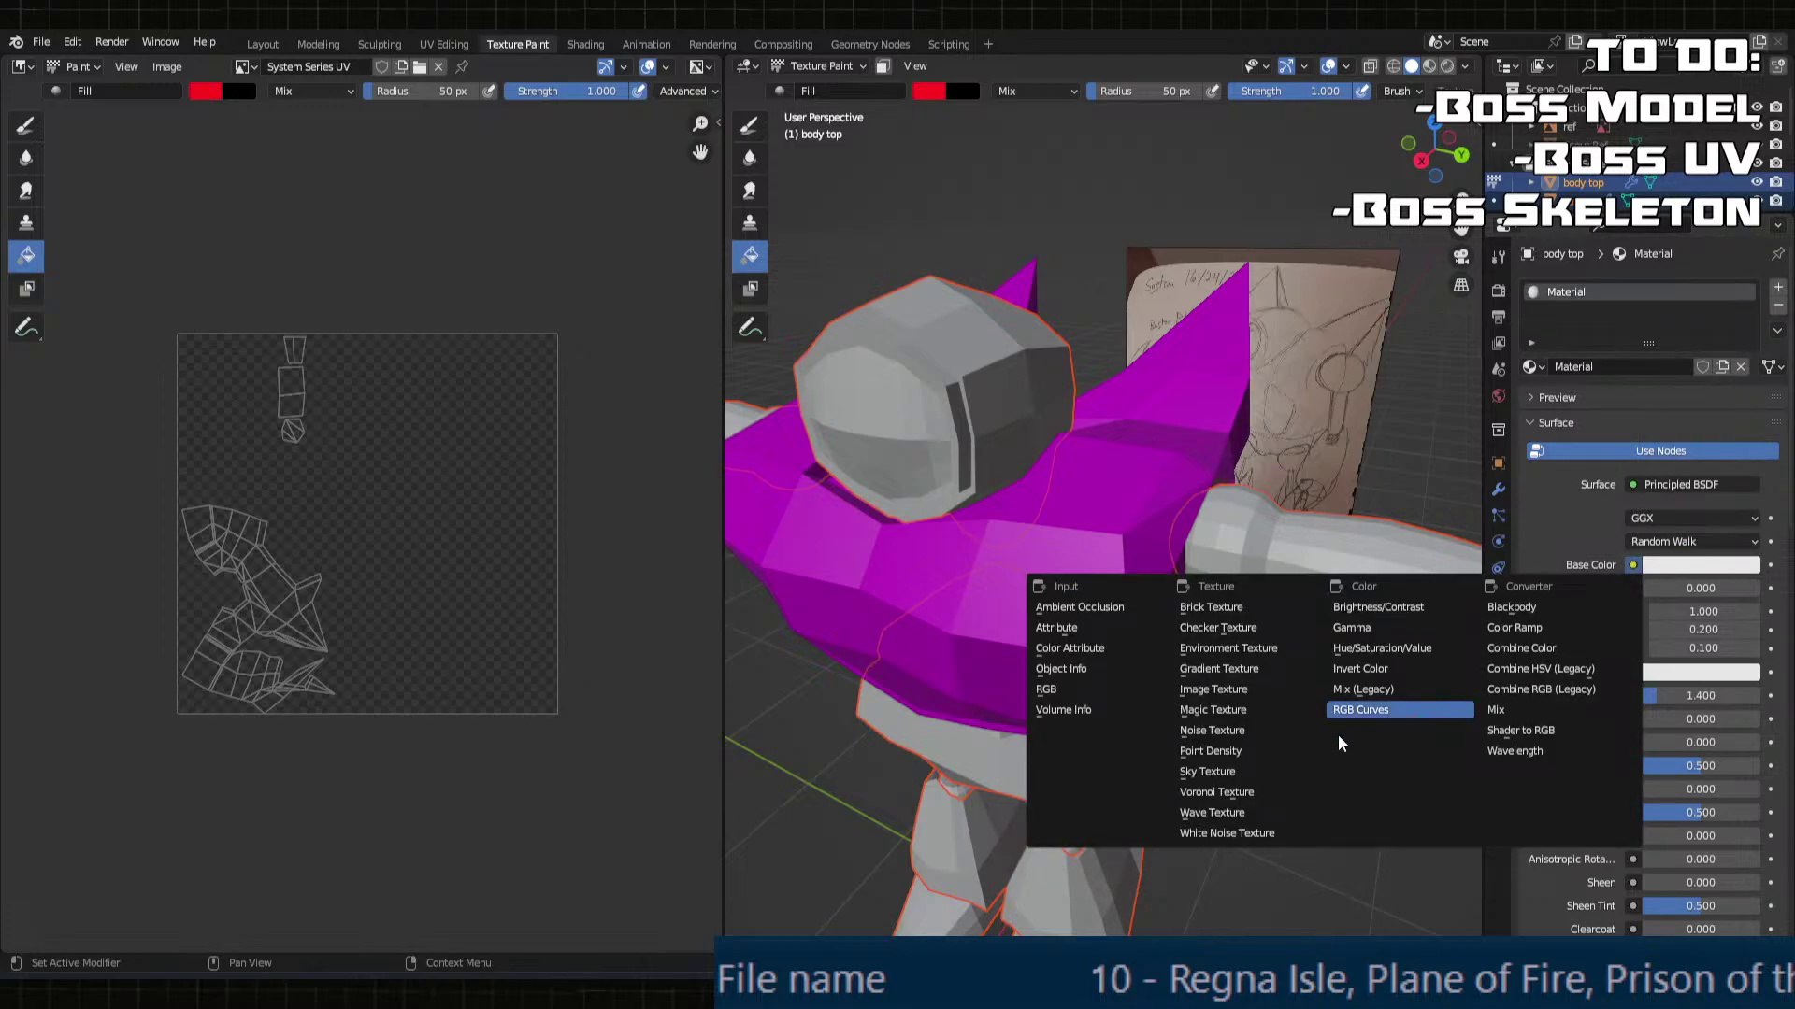
{"action": "left_click", "coordinate": [1243, 693]}
{"action": "left_click", "coordinate": [1731, 589]}
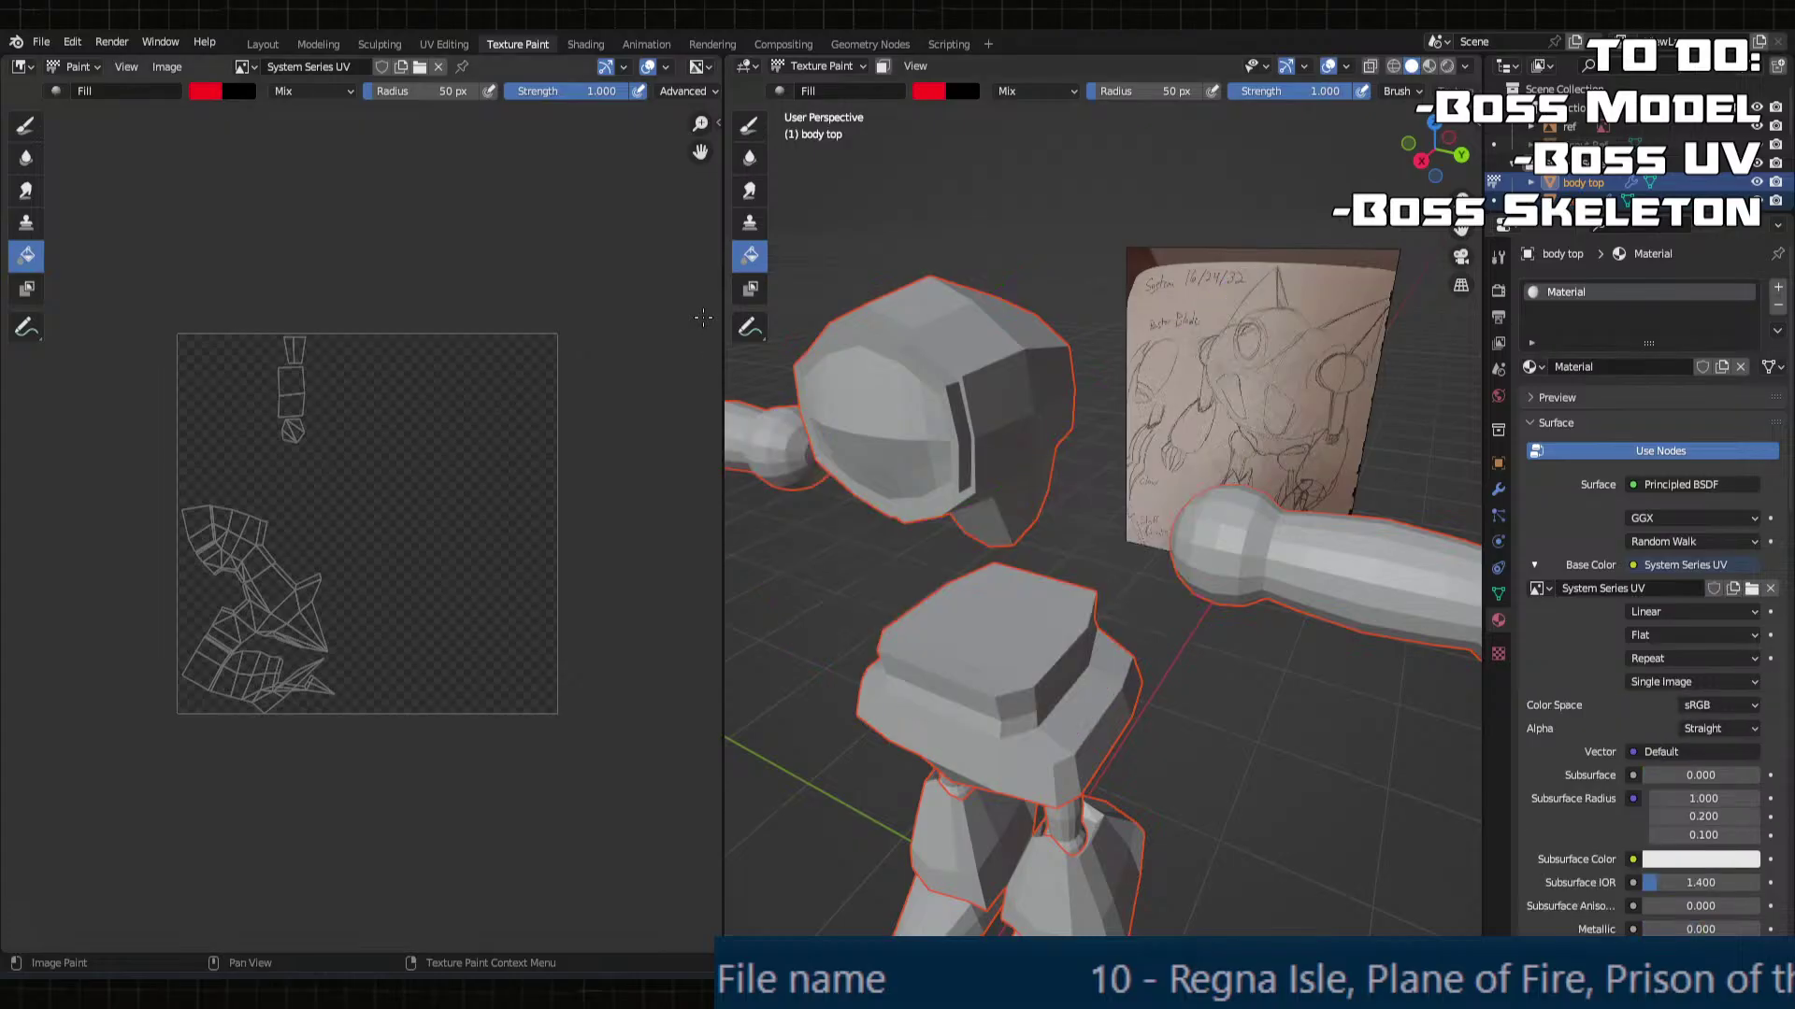
Step: Fill the whole body top mesh with red and check the coverage on the model
{"action": "mouse_move", "coordinate": [1028, 523]}
{"action": "middle_mouse_down"}
{"action": "mouse_move", "coordinate": [1087, 520]}
{"action": "mouse_move", "coordinate": [1140, 486]}
{"action": "mouse_move", "coordinate": [1058, 531]}
{"action": "middle_mouse_up"}
{"action": "left_click", "coordinate": [1087, 521]}
{"action": "scroll", "coordinate": [1058, 531], "scroll_direction": "up", "scroll_amount": 6}
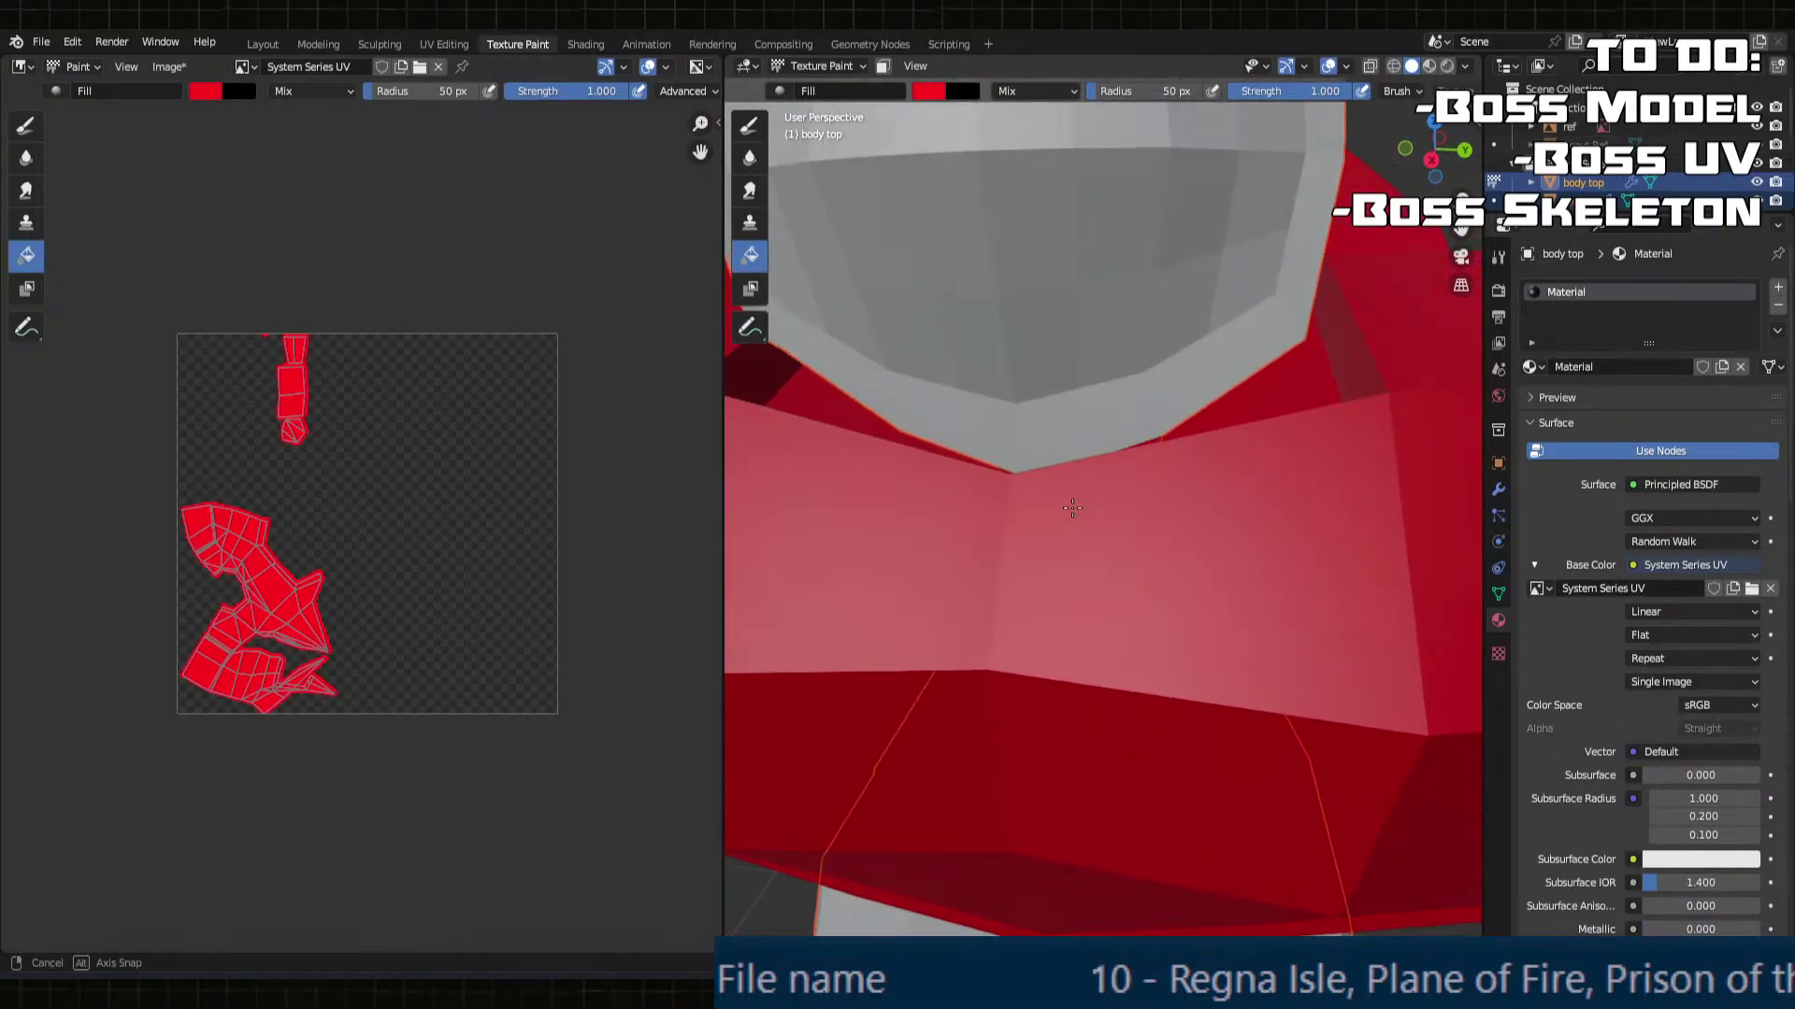
{"action": "scroll", "coordinate": [355, 421], "scroll_direction": "up", "scroll_amount": 1}
{"action": "scroll", "coordinate": [1019, 529], "scroll_direction": "down", "scroll_amount": 4}
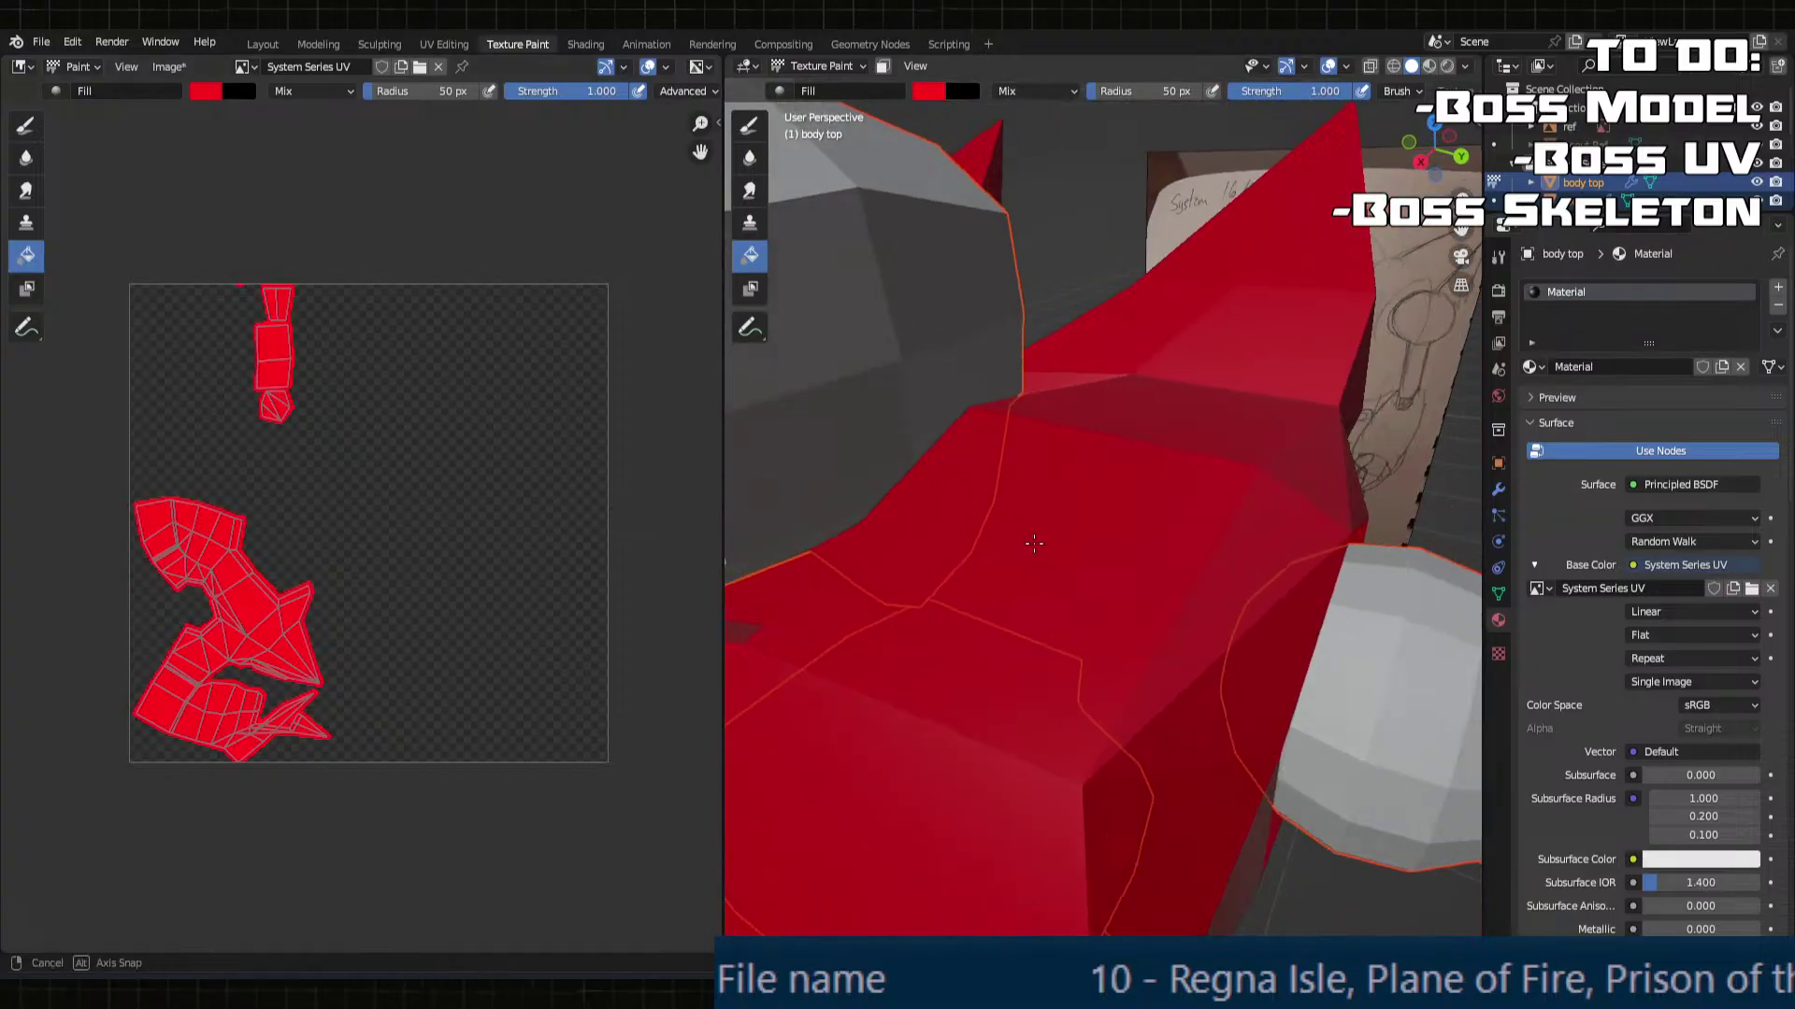
{"action": "middle_click_drag", "start_coordinate": [1018, 528], "coordinate": [1066, 561]}
{"action": "scroll", "coordinate": [1051, 591], "scroll_direction": "down", "scroll_amount": 3}
{"action": "scroll", "coordinate": [1589, 164], "scroll_direction": "down", "scroll_amount": 2}
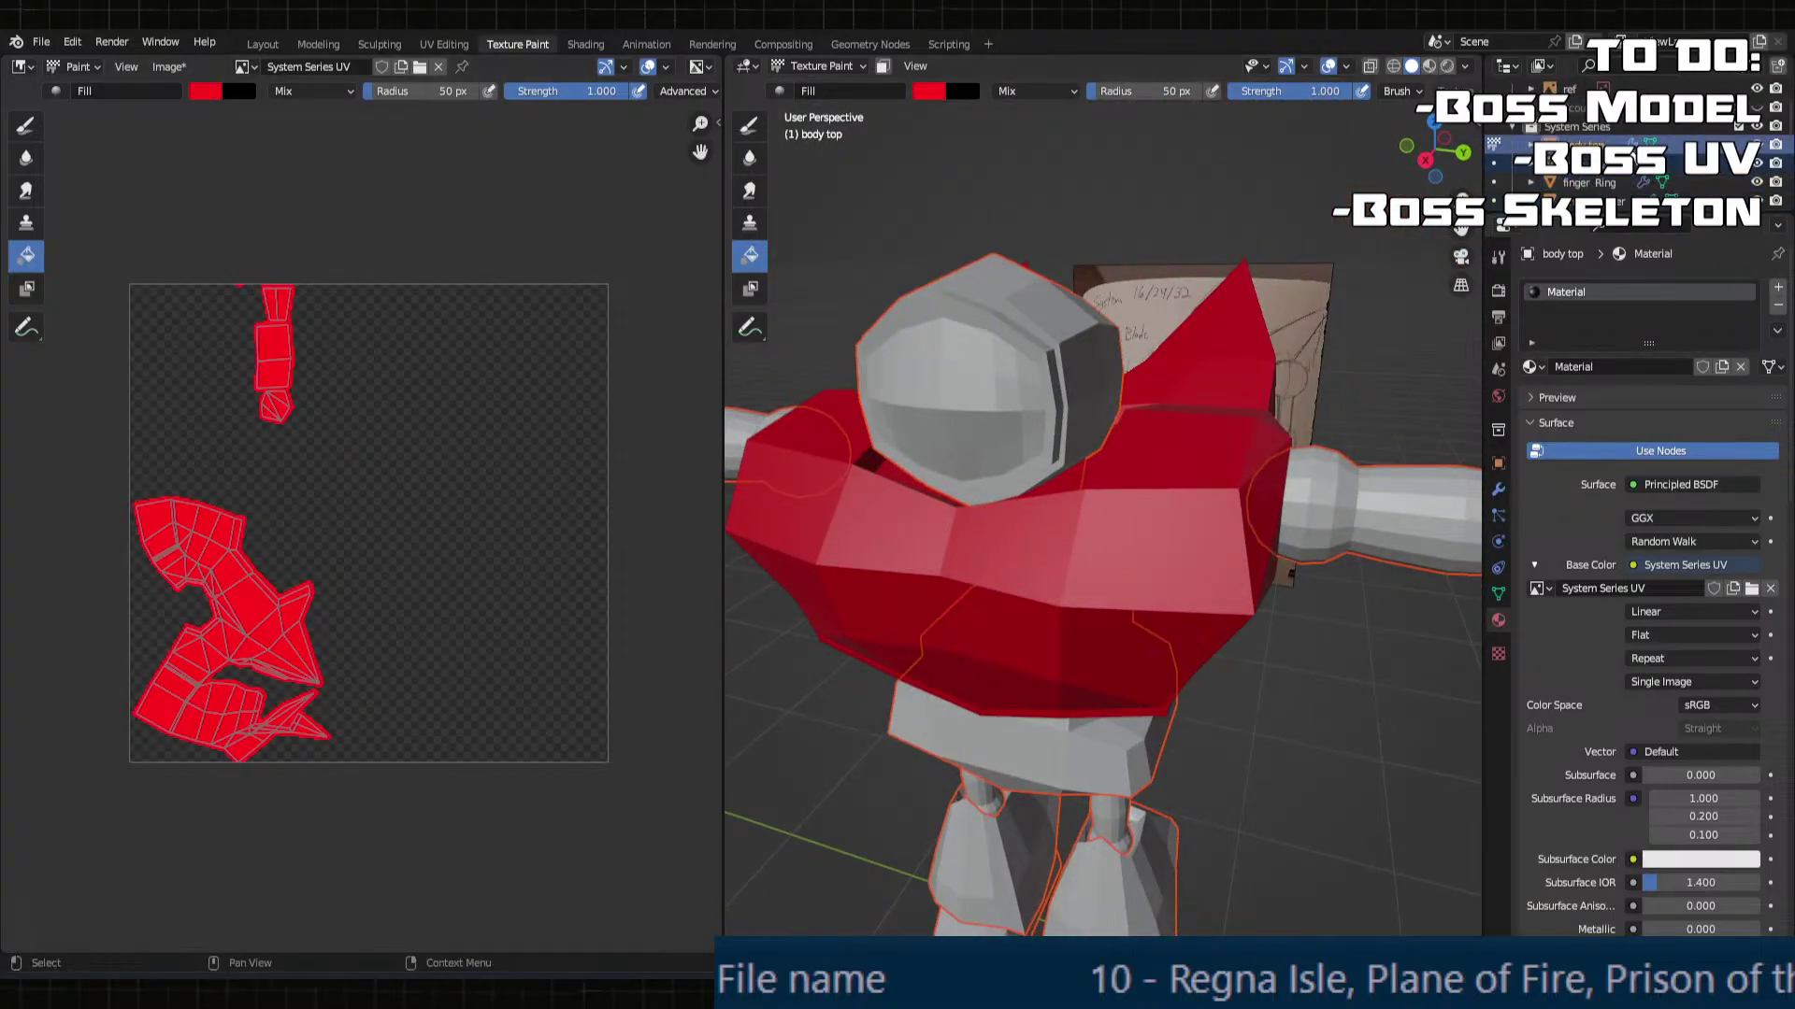
{"action": "scroll", "coordinate": [1151, 577], "scroll_direction": "down", "scroll_amount": 4}
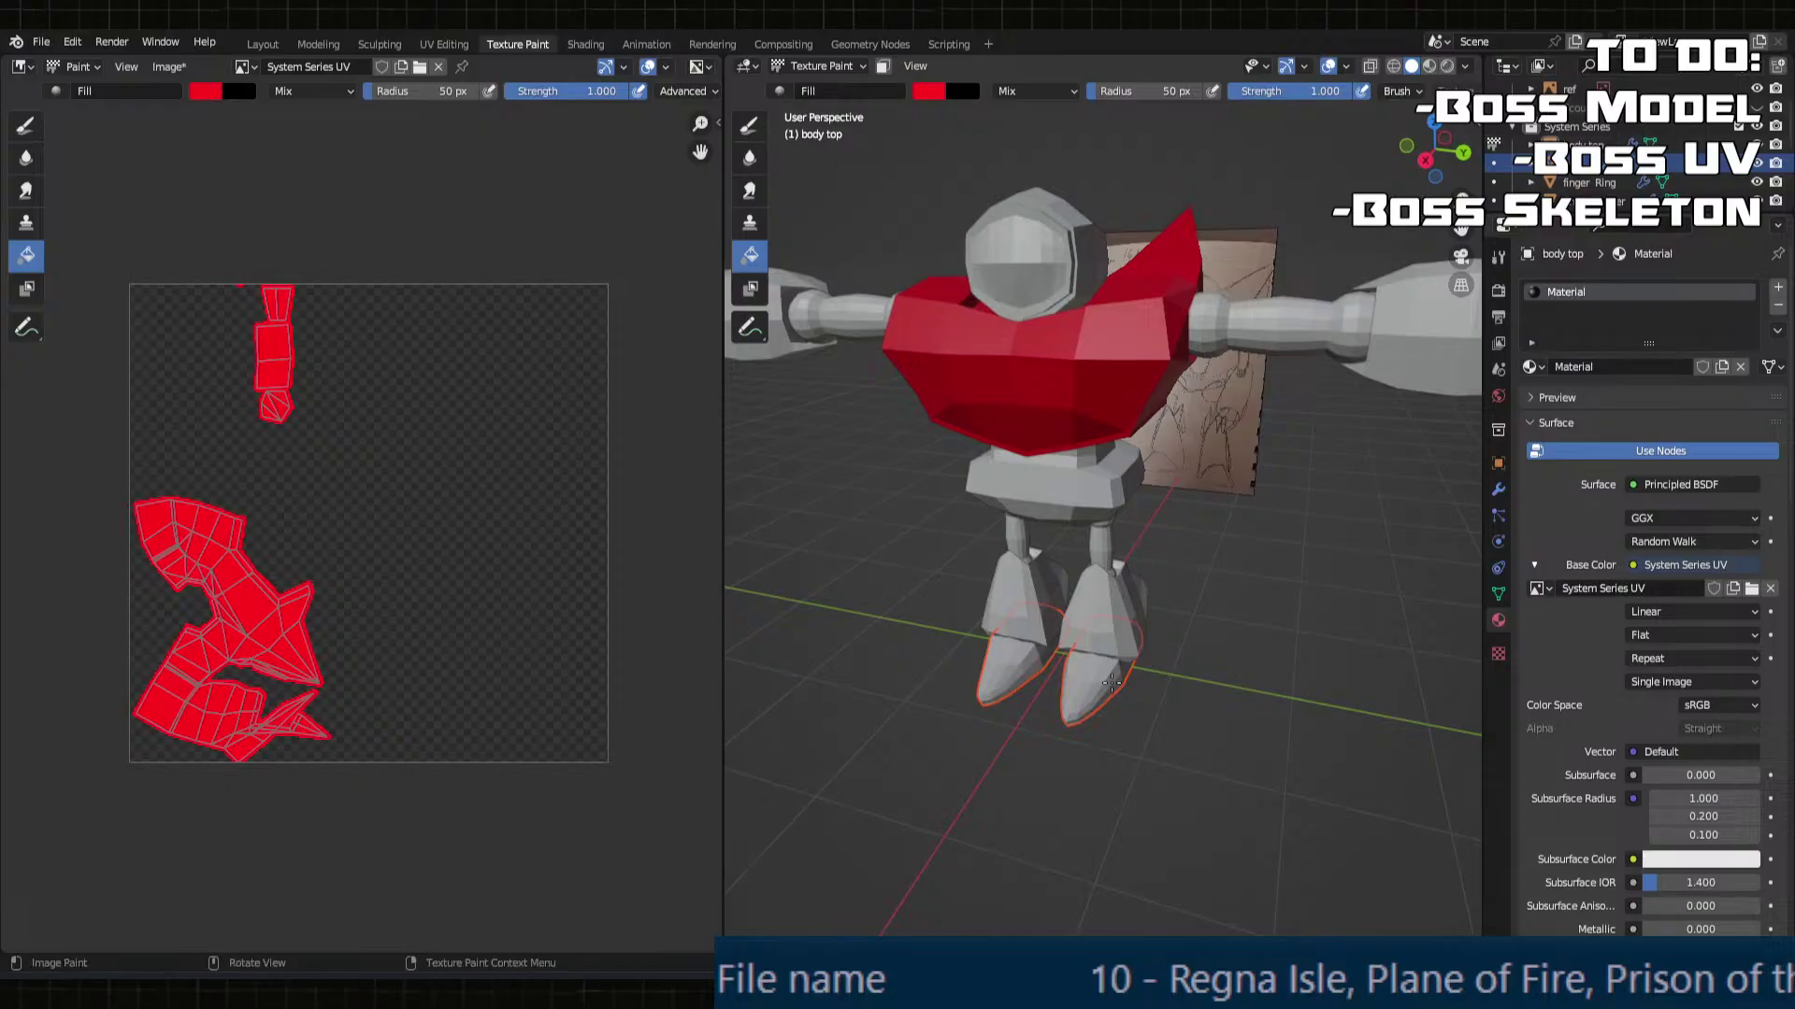
{"action": "key", "text": "Tab"}
{"action": "key", "text": "Tab"}
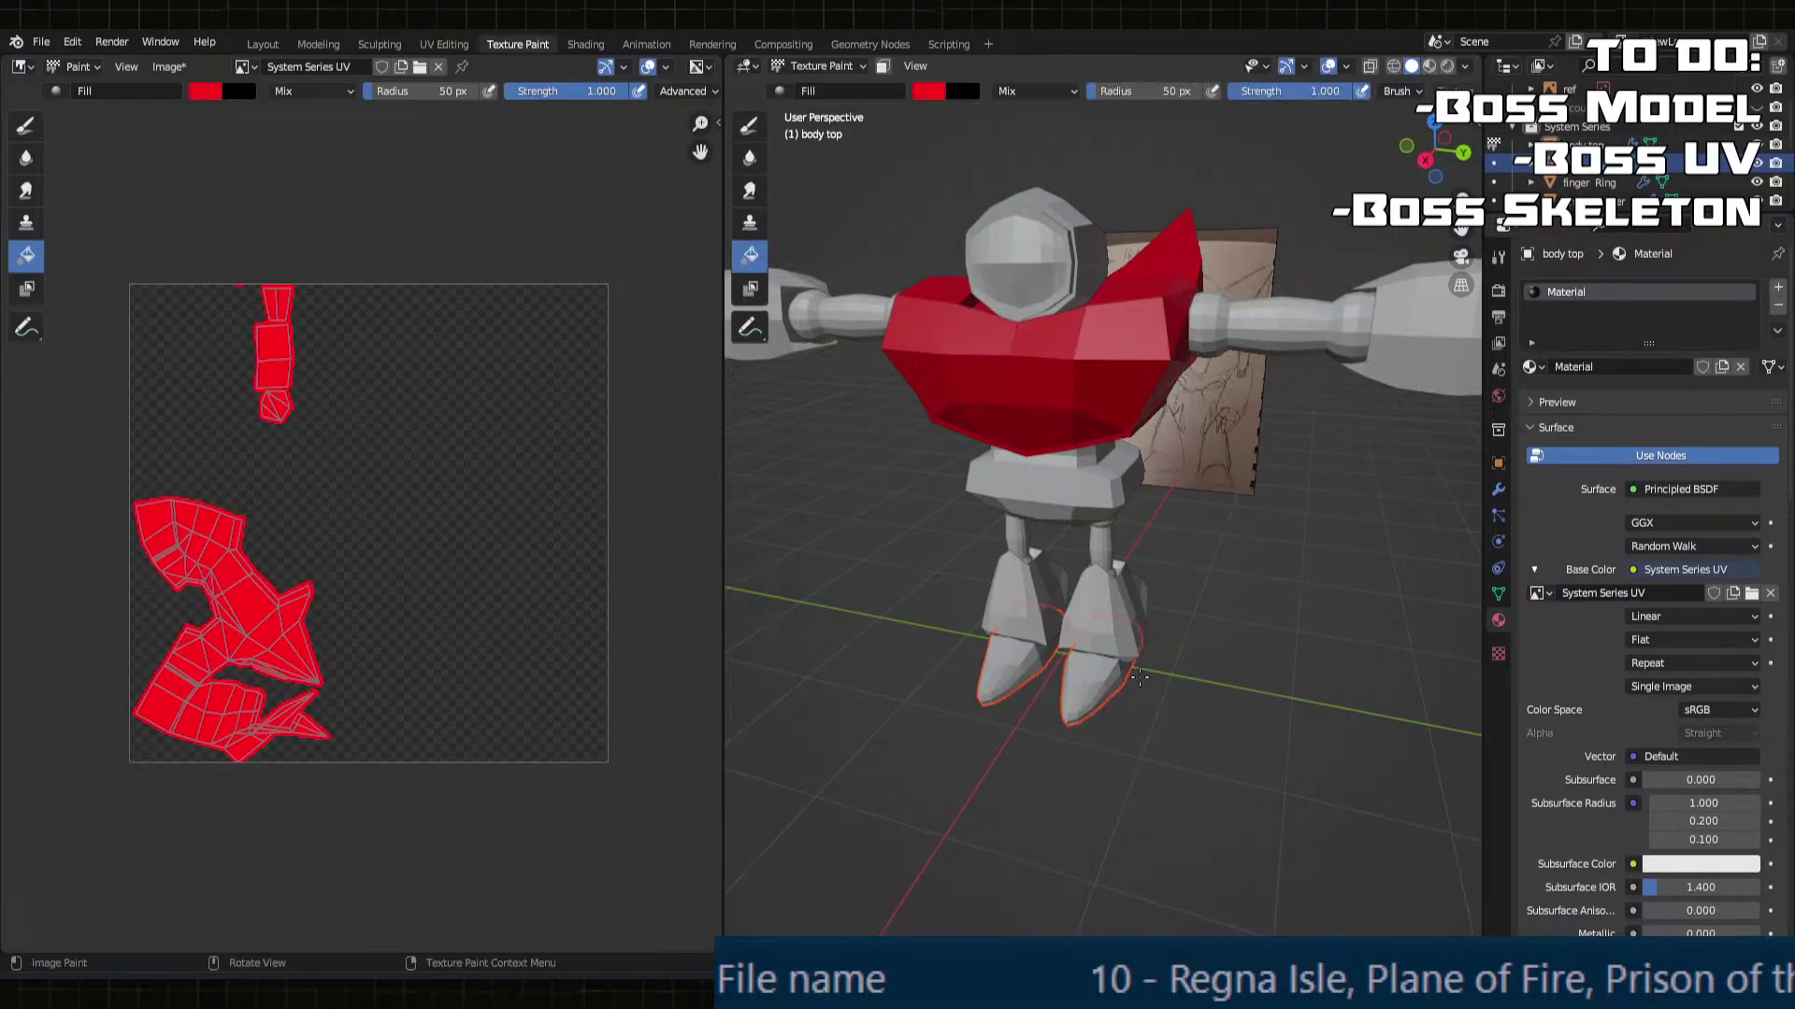
{"action": "key", "text": "Tab"}
{"action": "key", "text": "Tab"}
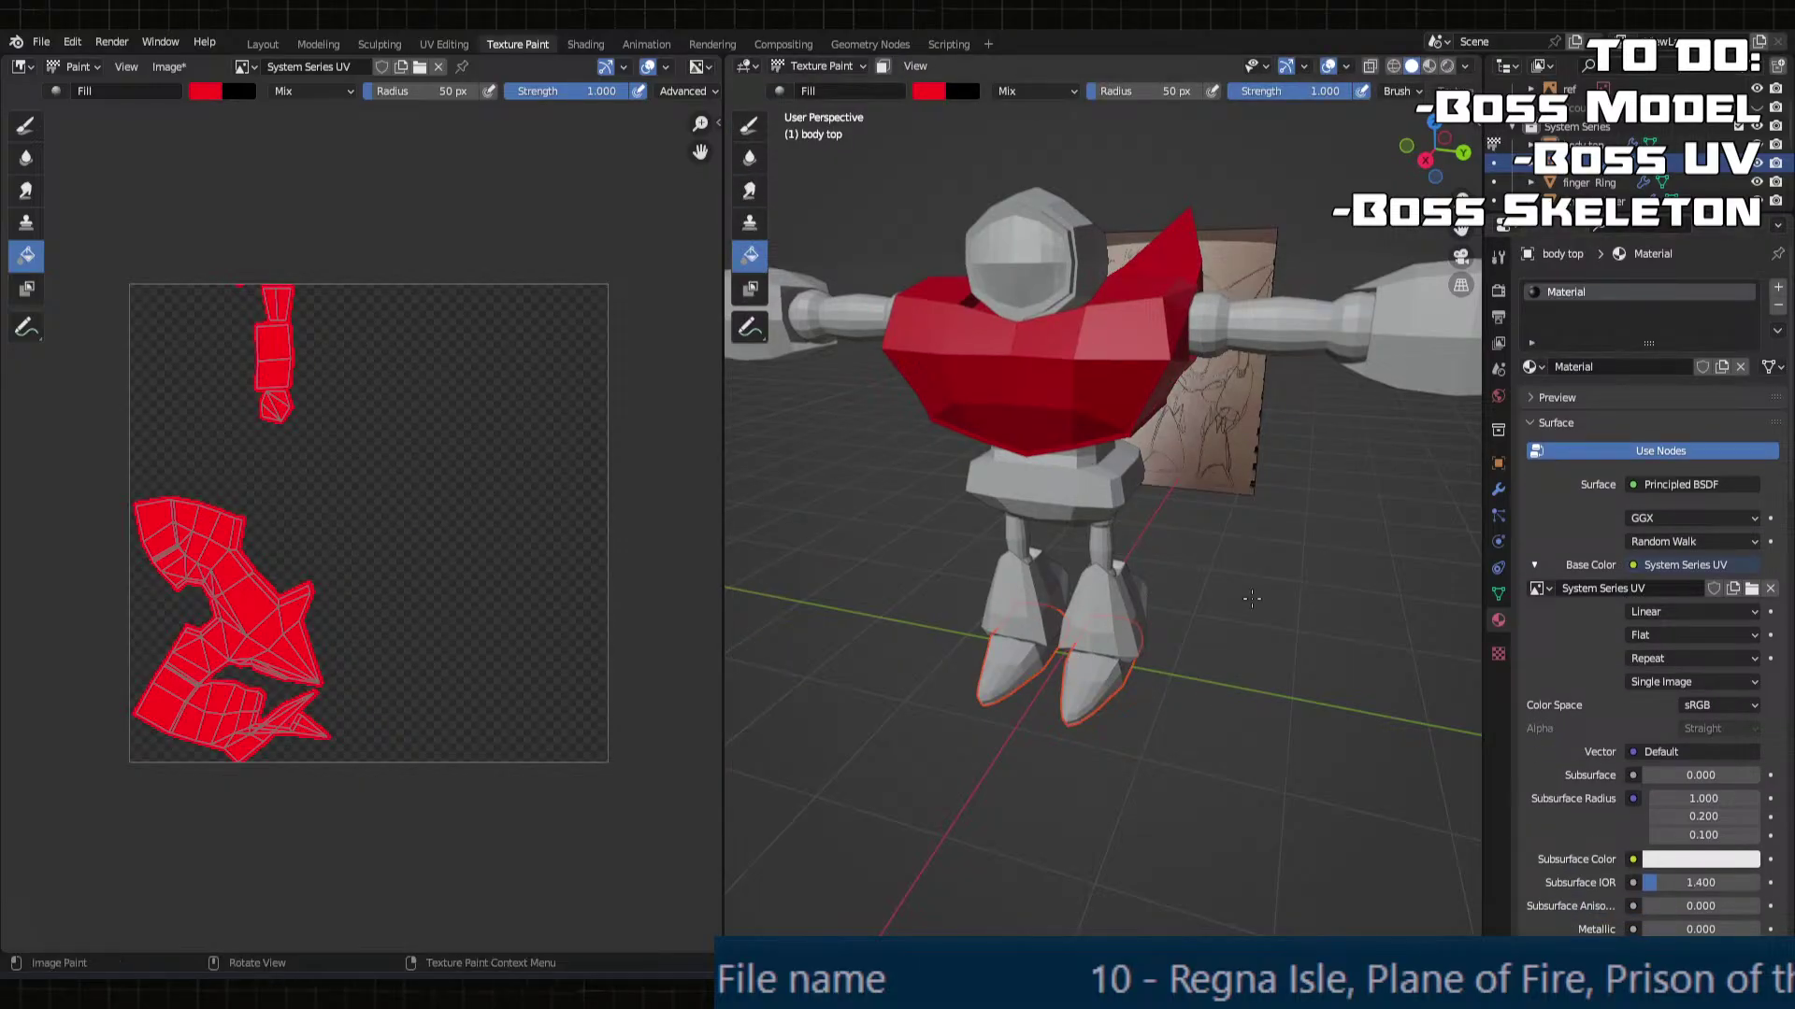
Step: Return to Object Mode, select the feet, and put them into Texture Paint mode
{"action": "left_click", "coordinate": [819, 65]}
{"action": "left_click", "coordinate": [817, 87]}
{"action": "left_click", "coordinate": [1080, 669]}
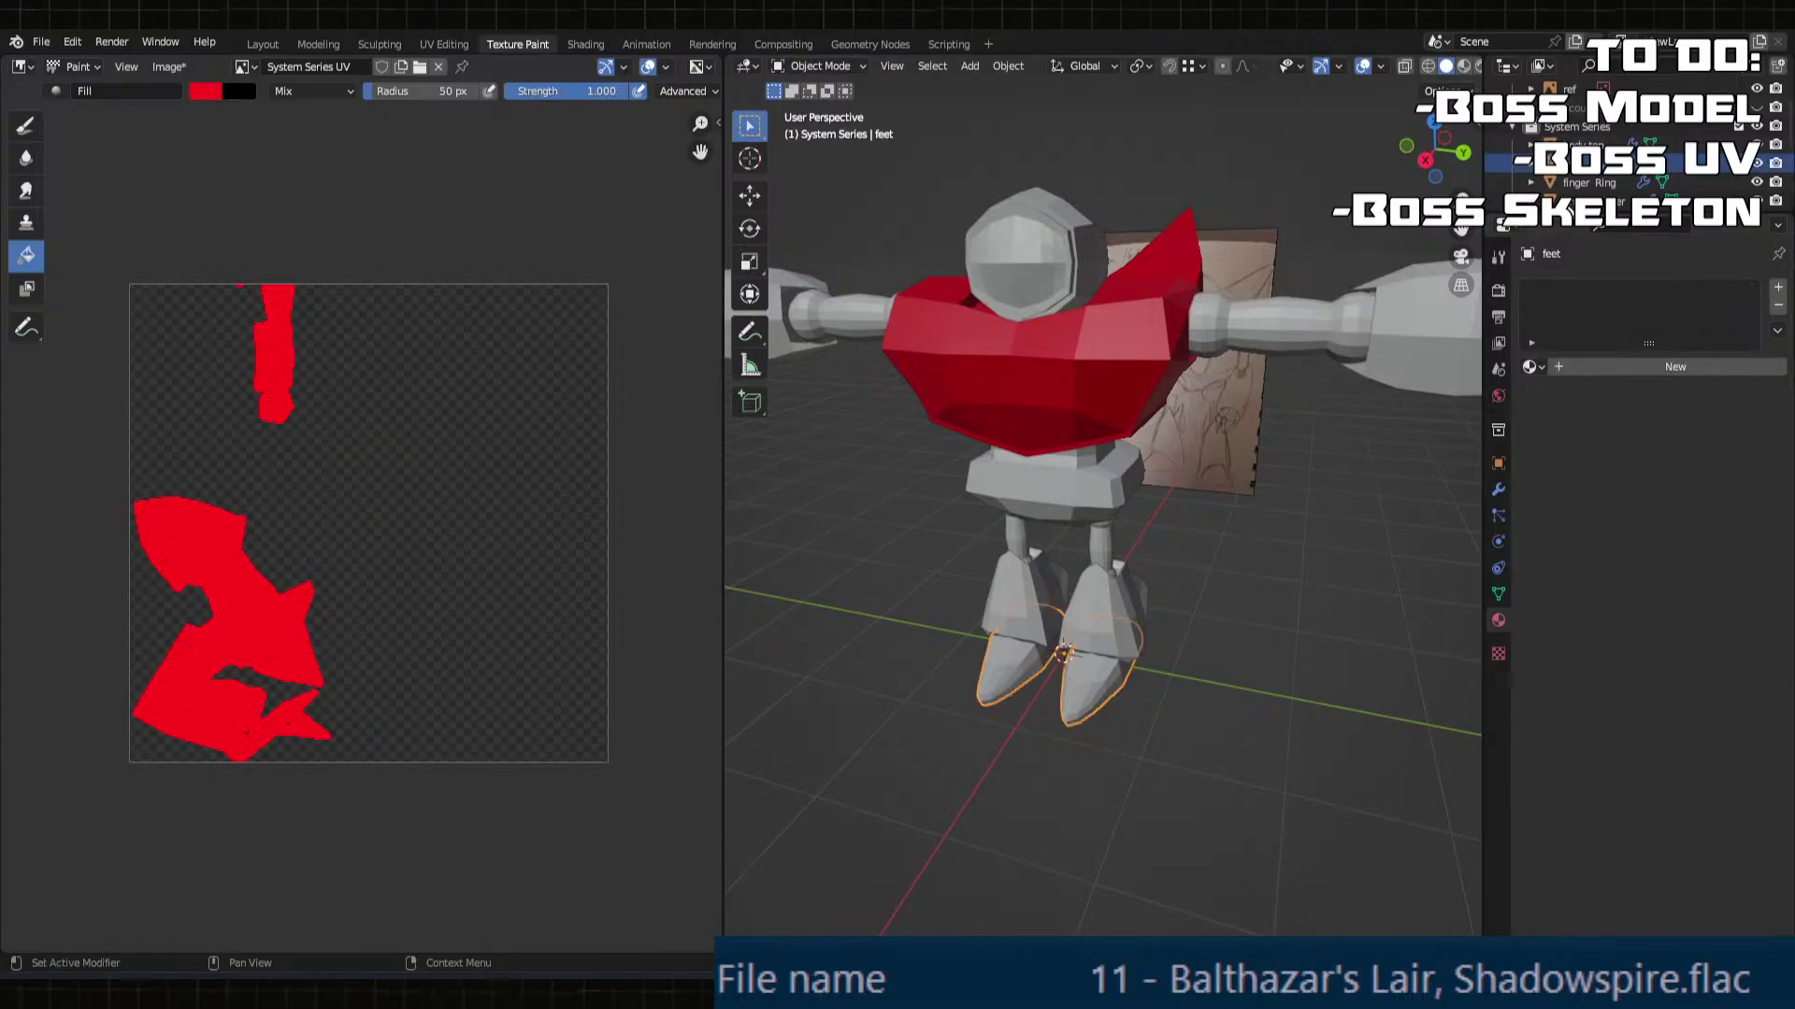
{"action": "left_click", "coordinate": [818, 65]}
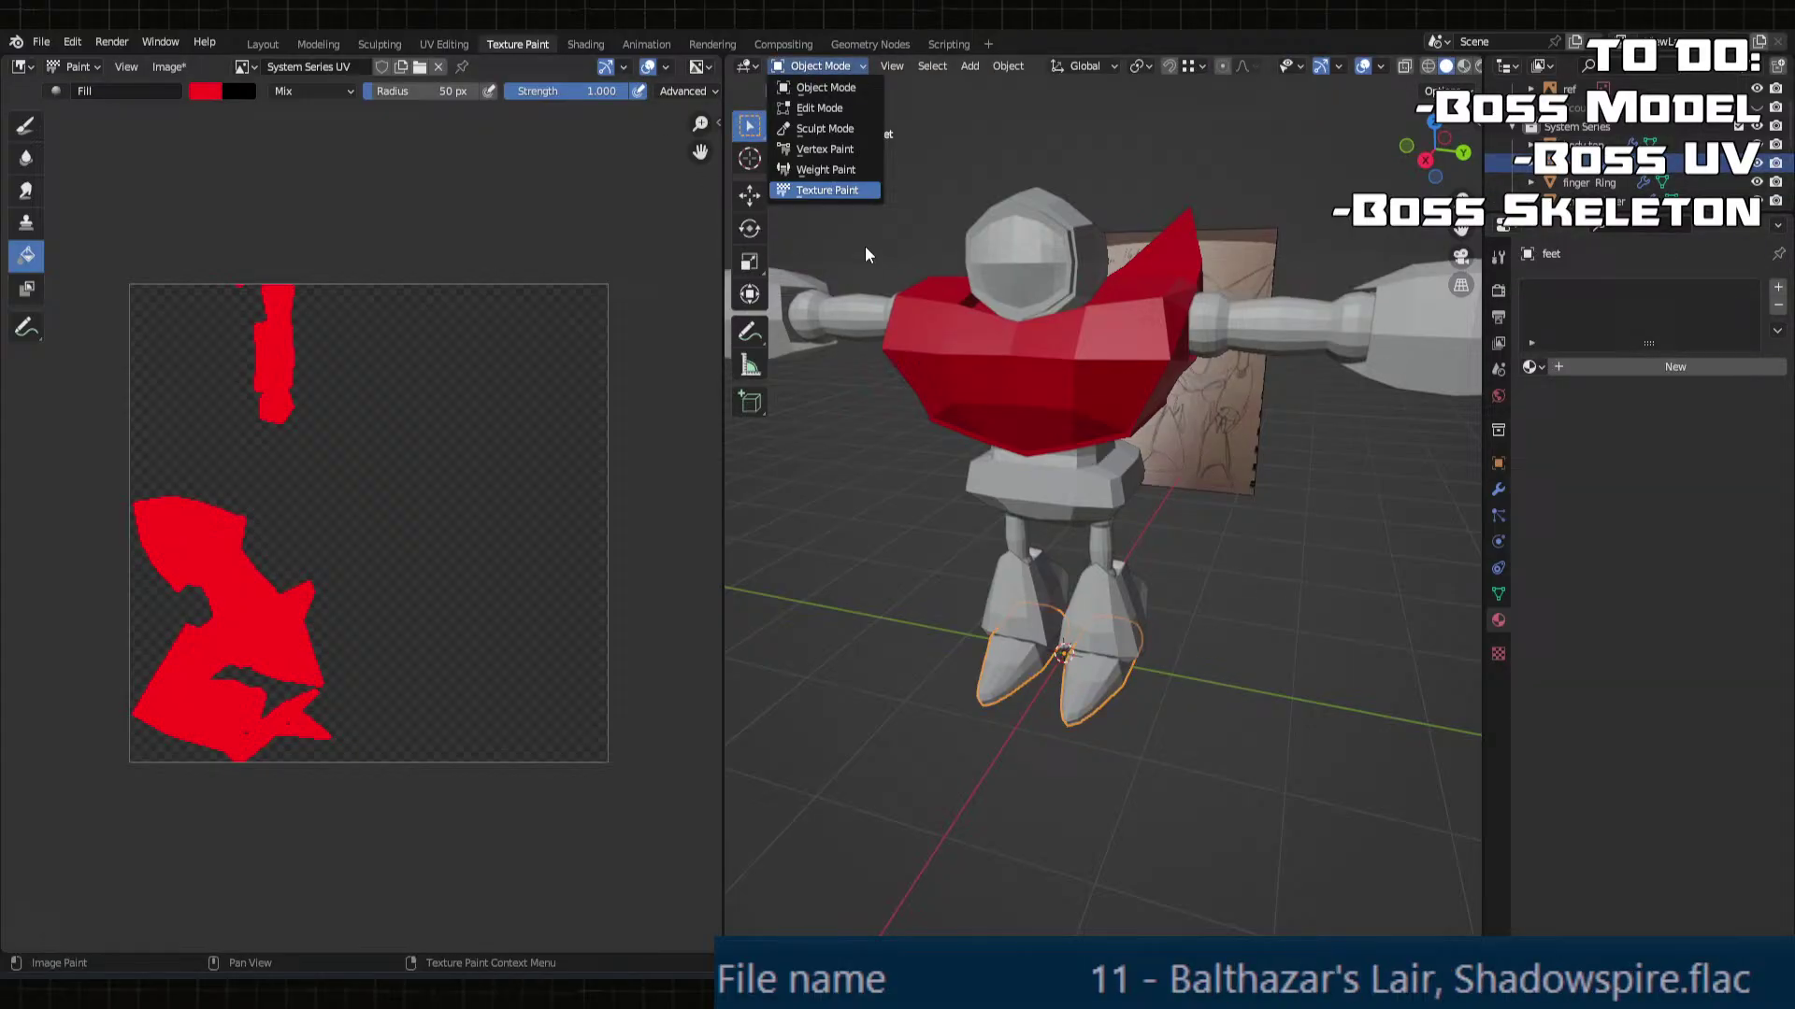
{"action": "left_click", "coordinate": [832, 192]}
Step: Assign the existing material named Material to the feet and fill them with red
{"action": "left_click", "coordinate": [1080, 687]}
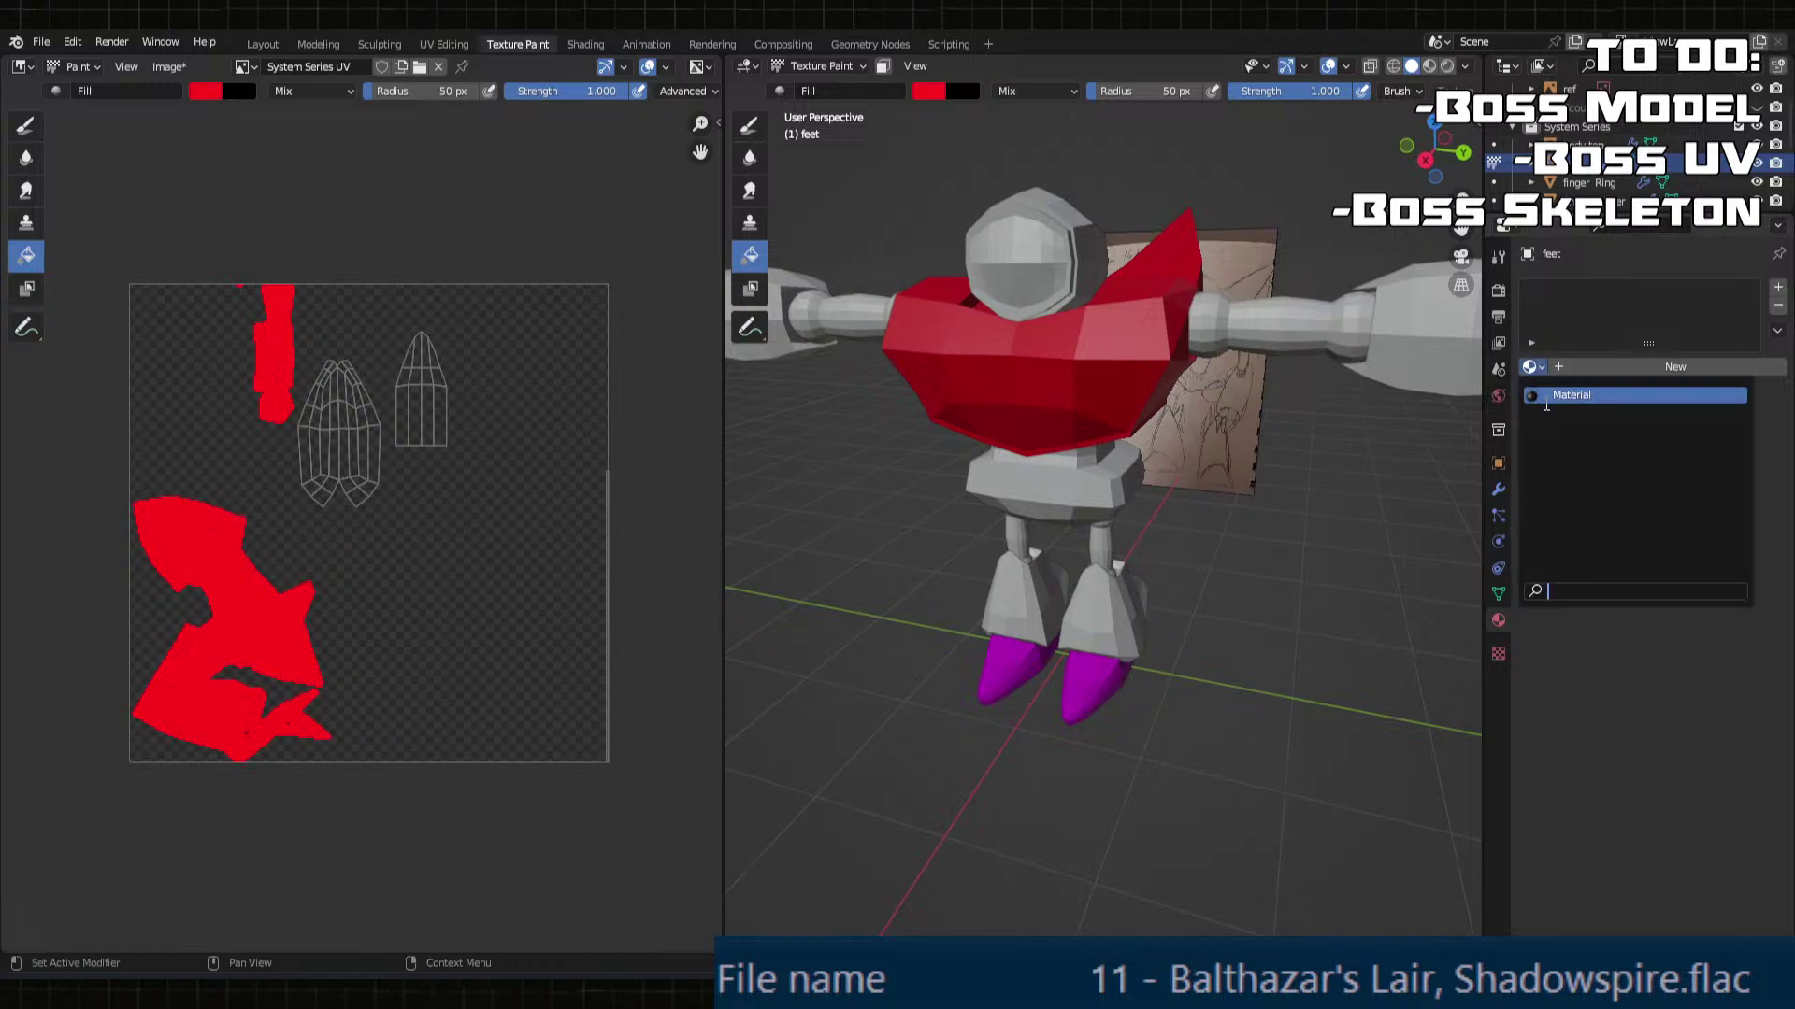
{"action": "middle_click_drag", "start_coordinate": [1116, 659], "coordinate": [1033, 641]}
{"action": "middle_click_drag", "start_coordinate": [614, 628], "coordinate": [620, 549]}
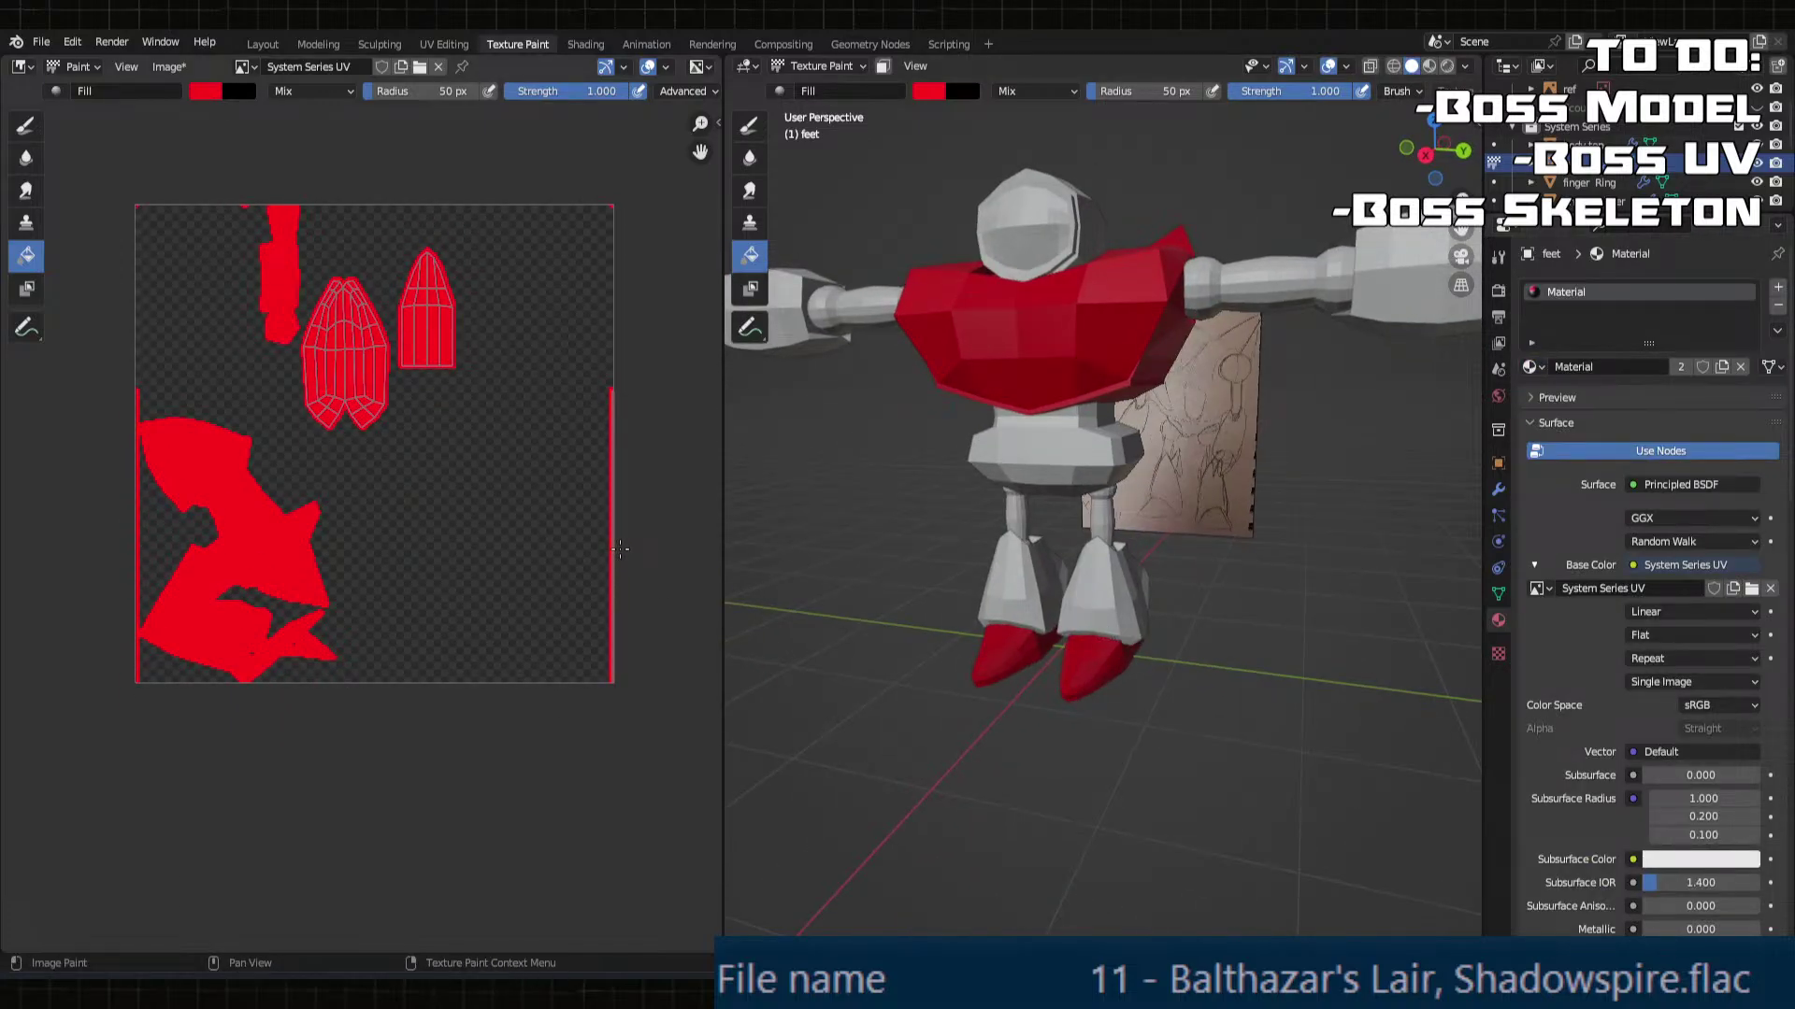
{"action": "scroll", "coordinate": [620, 549], "scroll_direction": "up", "scroll_amount": 1}
{"action": "middle_click_drag", "start_coordinate": [534, 524], "coordinate": [468, 542]}
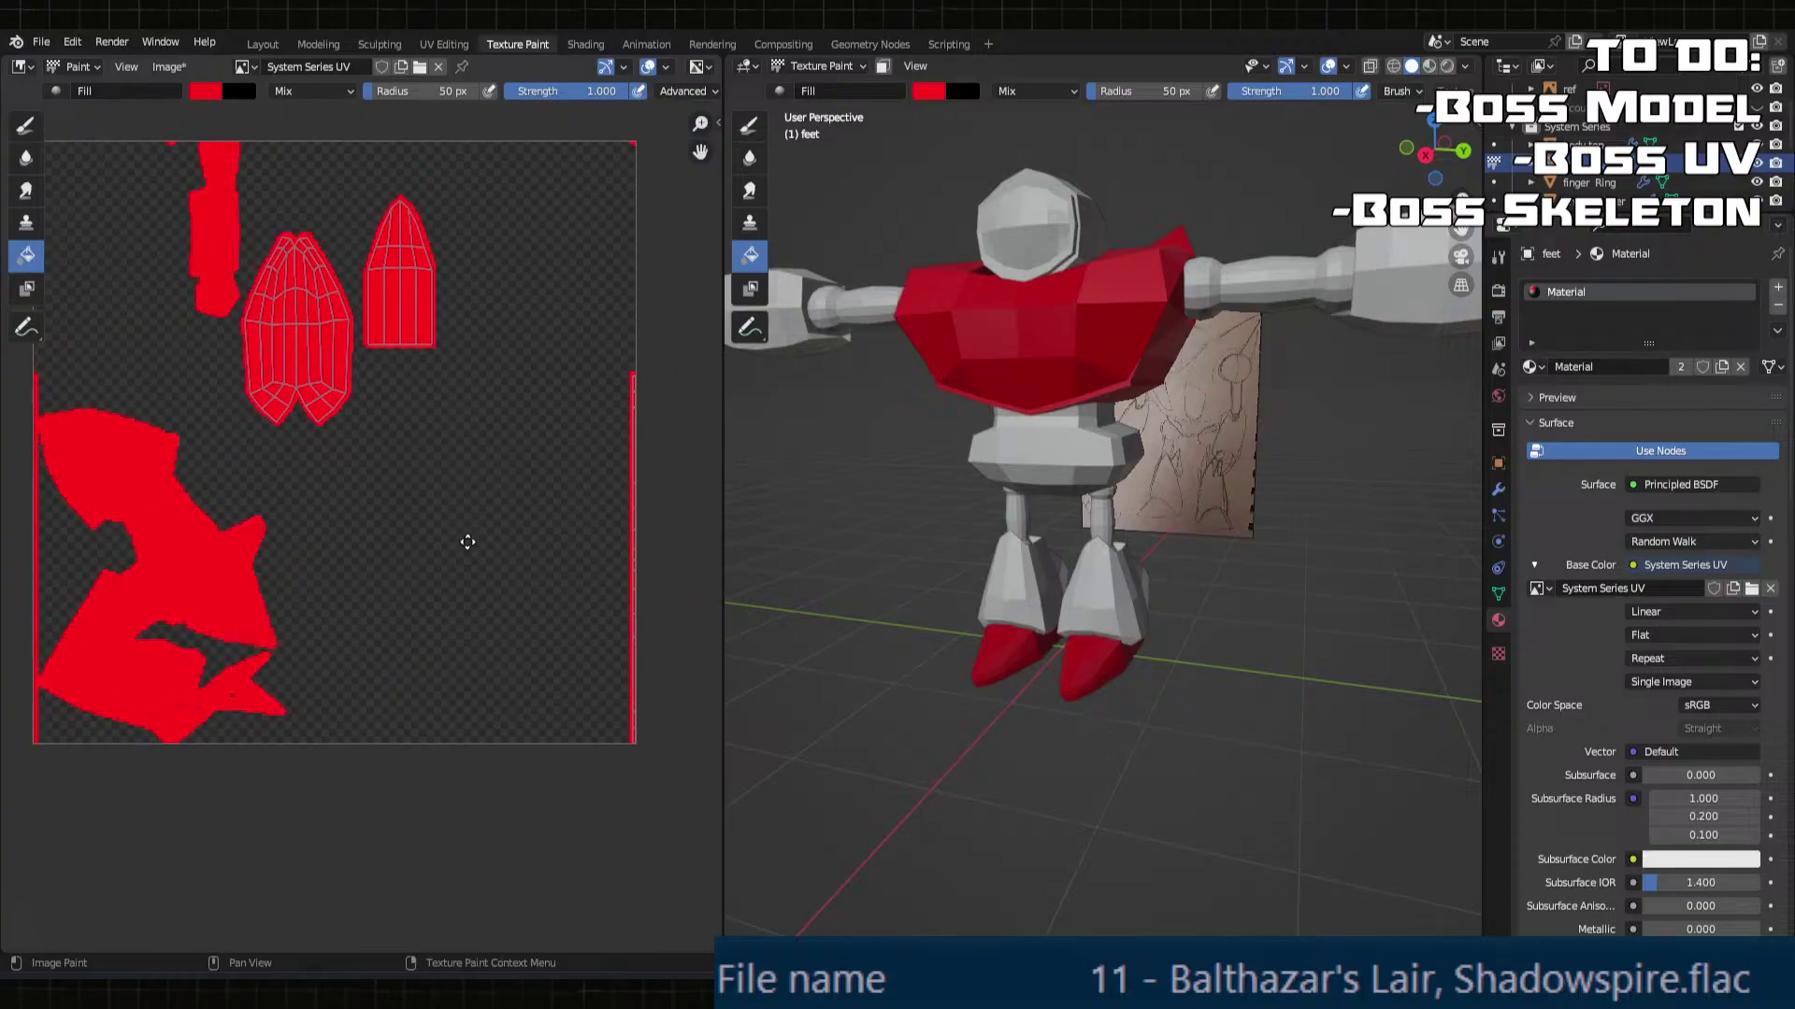
Step: Leave texture painting on the feet, select the hips, and put them into Texture Paint mode
{"action": "middle_click_drag", "start_coordinate": [1126, 551], "coordinate": [1024, 574]}
{"action": "scroll", "coordinate": [1030, 564], "scroll_direction": "up", "scroll_amount": 2}
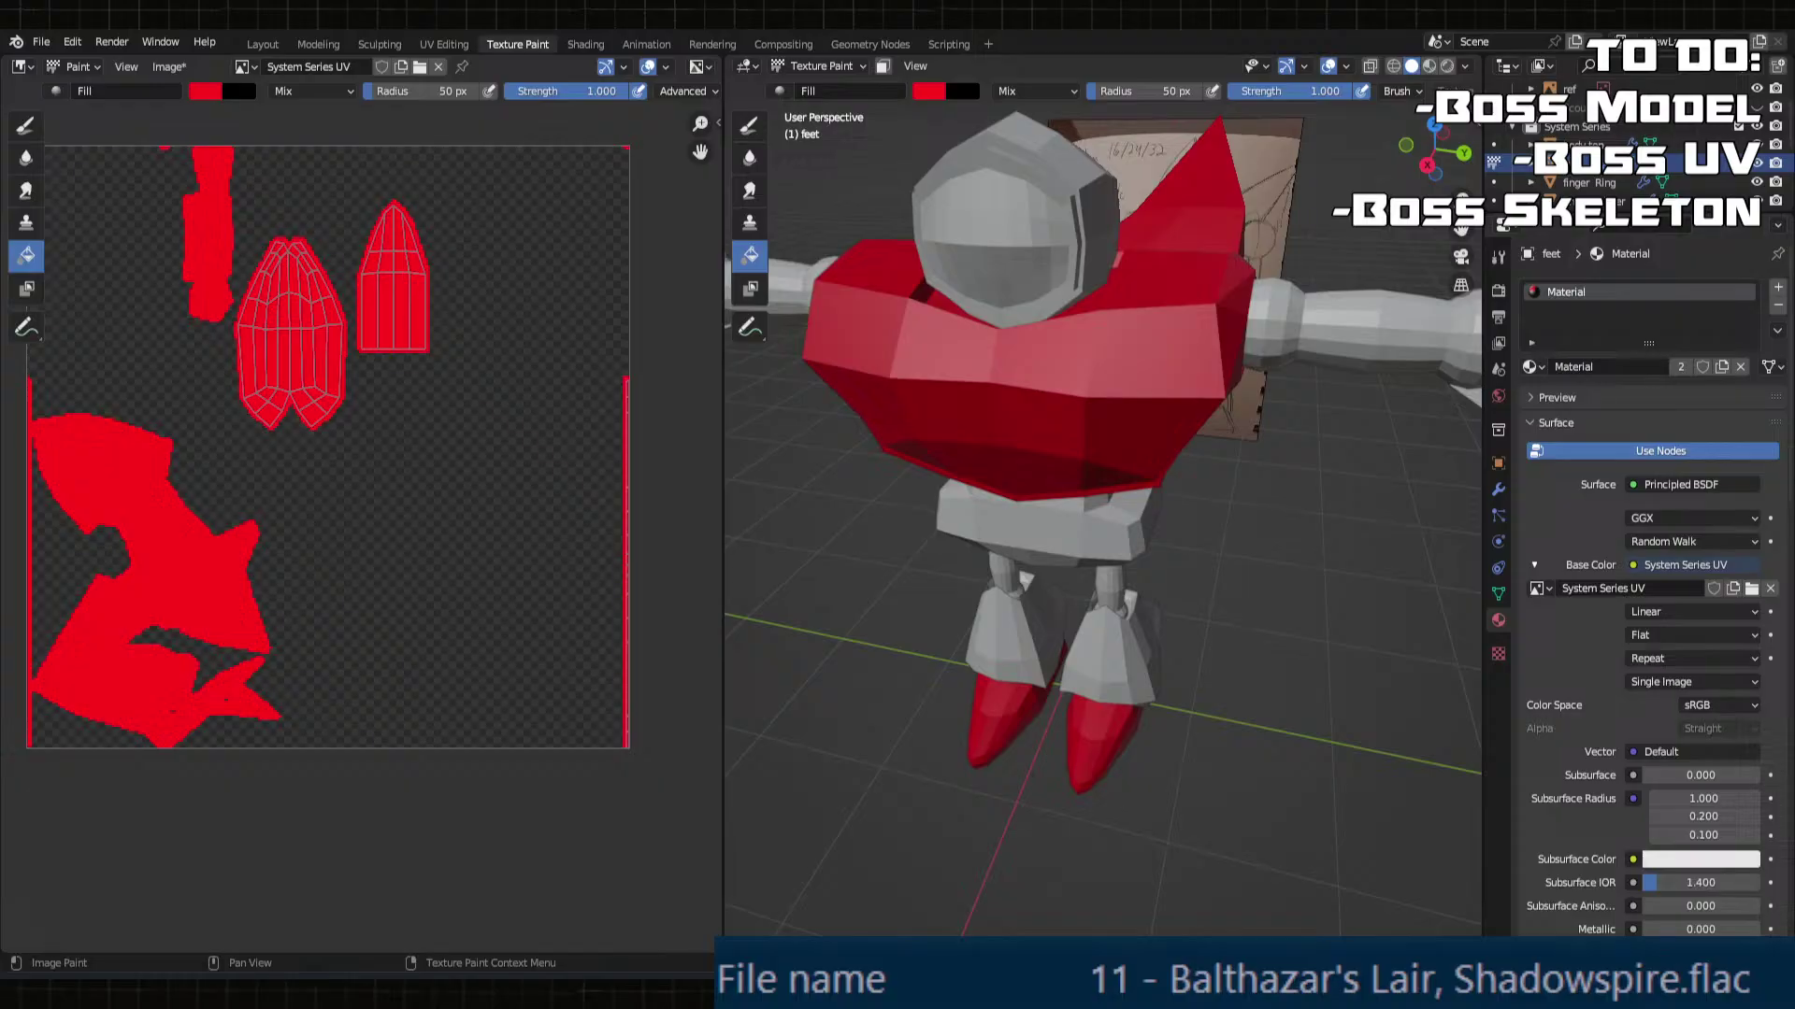
{"action": "middle_click_drag", "start_coordinate": [1084, 411], "coordinate": [1014, 410]}
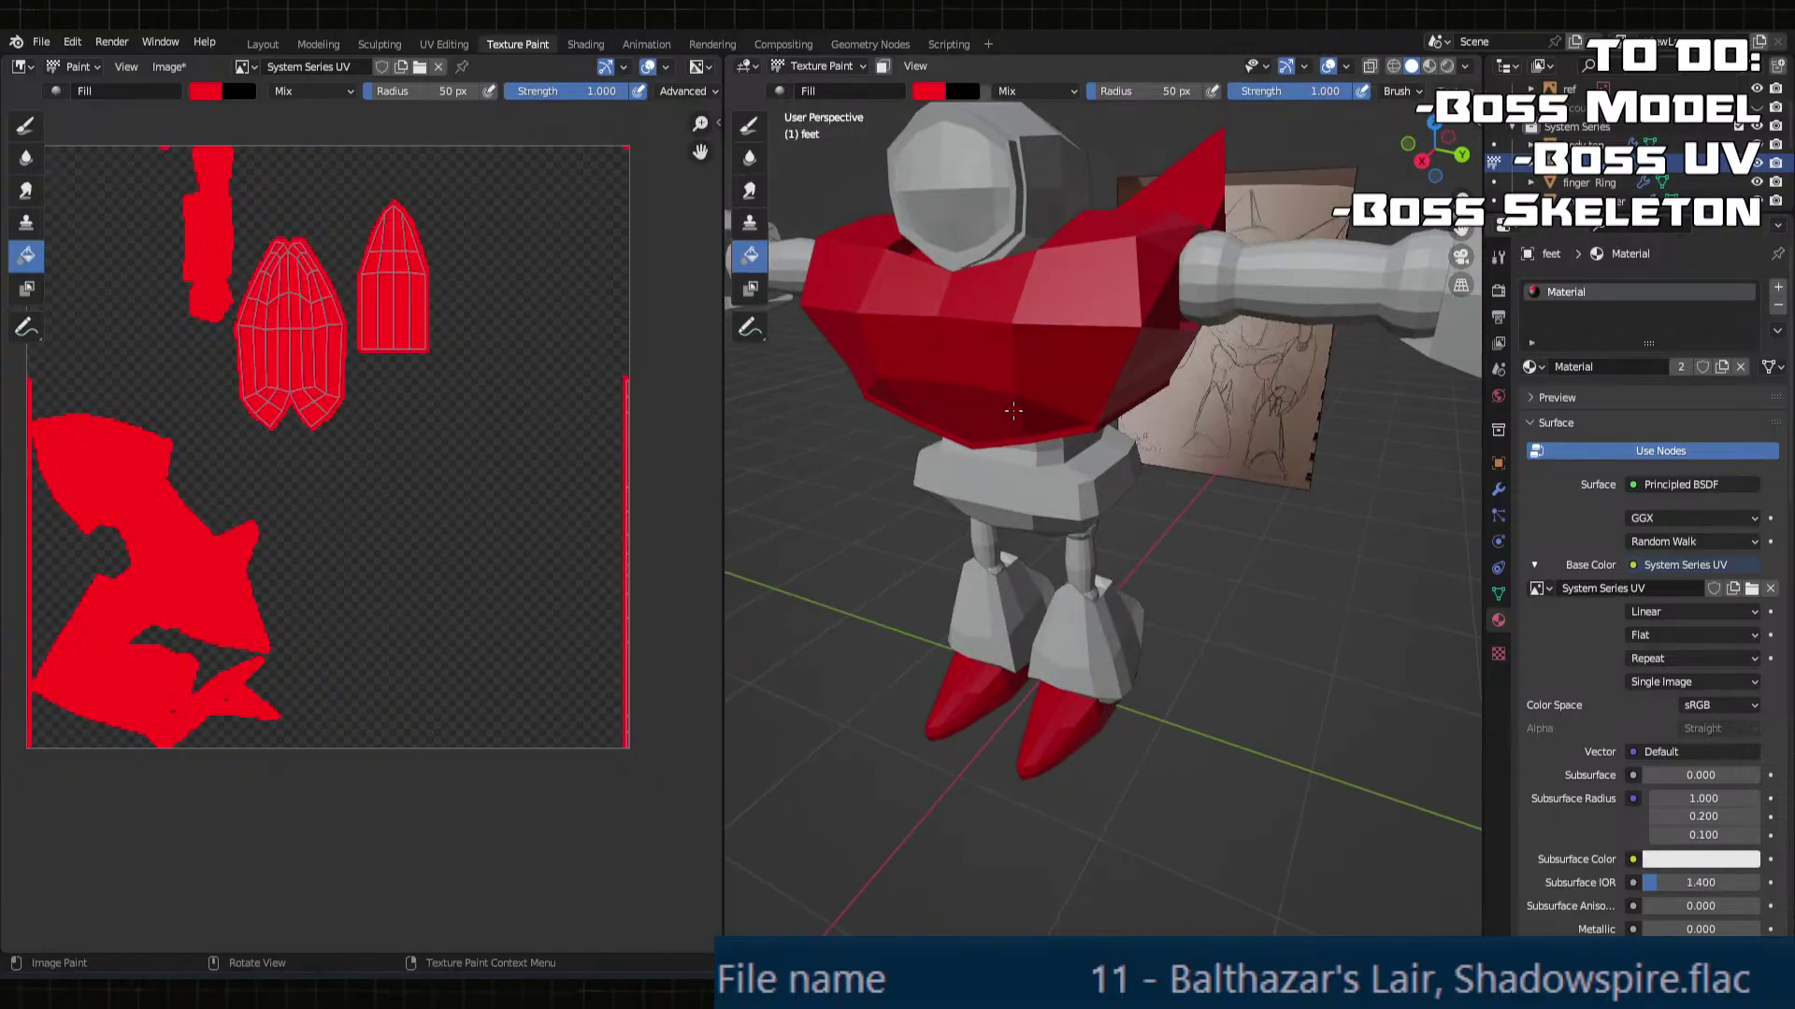
{"action": "left_click", "coordinate": [821, 66]}
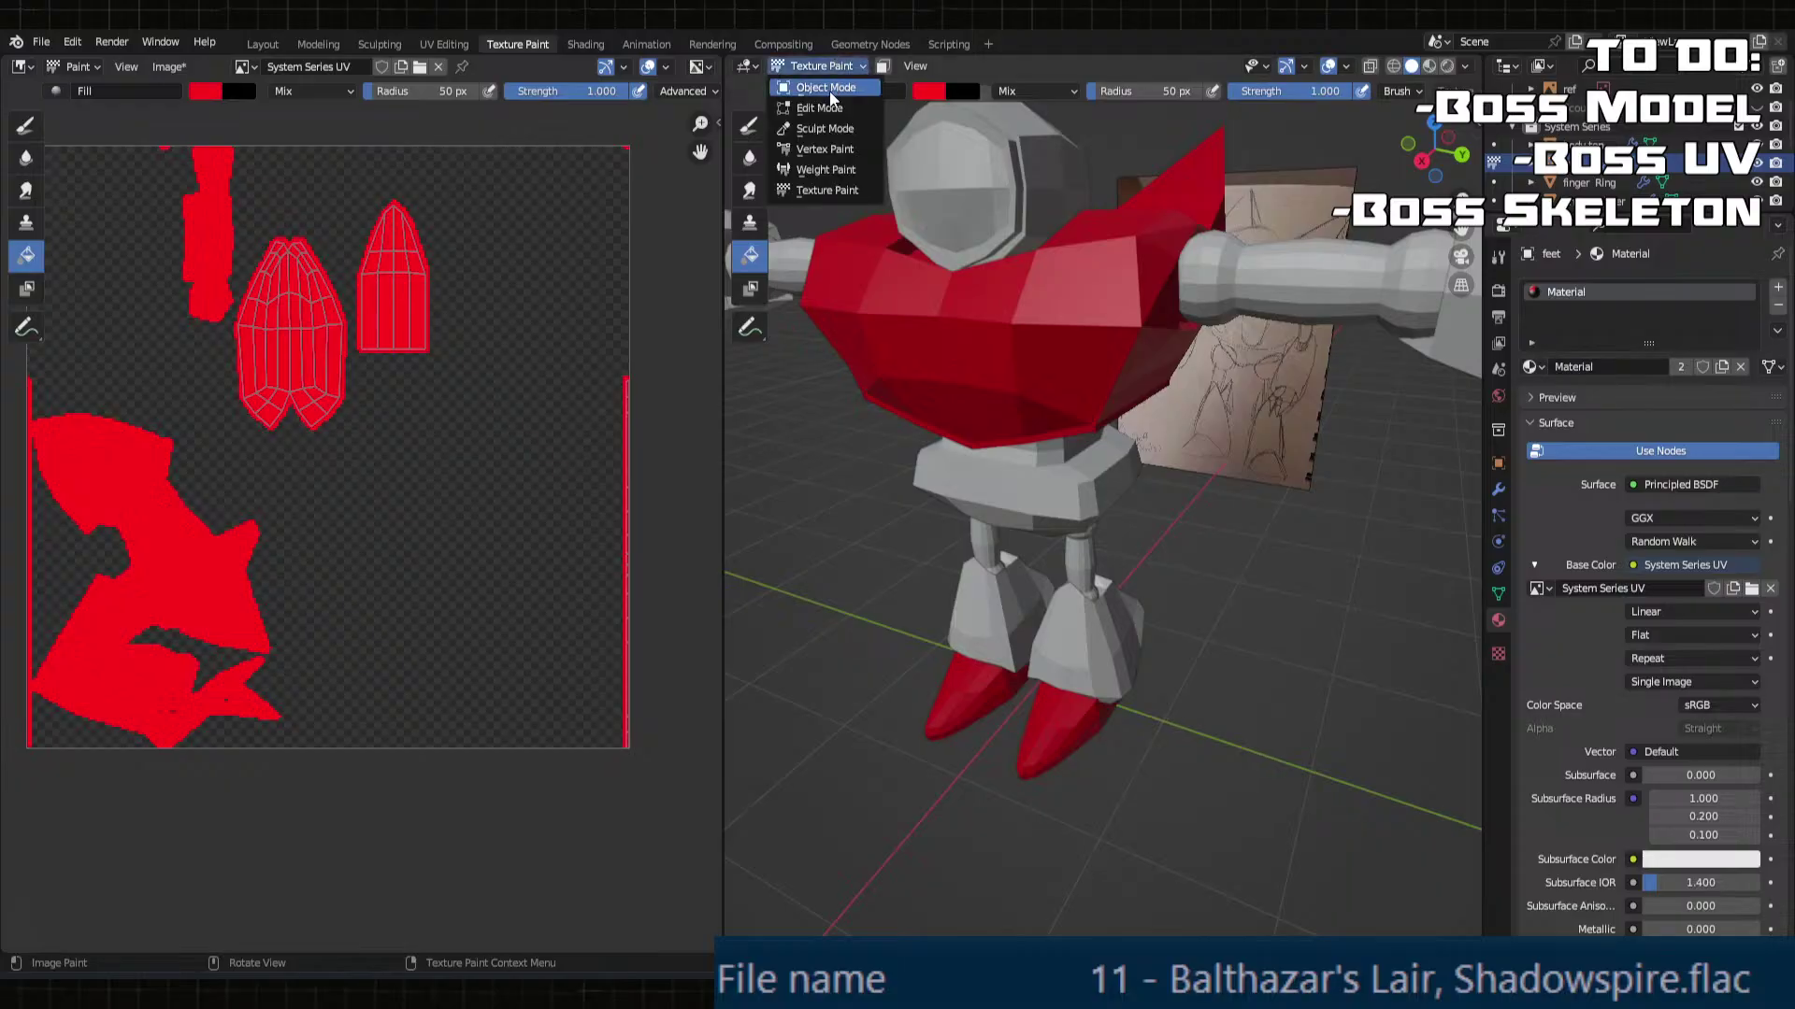
{"action": "left_click", "coordinate": [828, 92]}
{"action": "left_click", "coordinate": [1056, 509]}
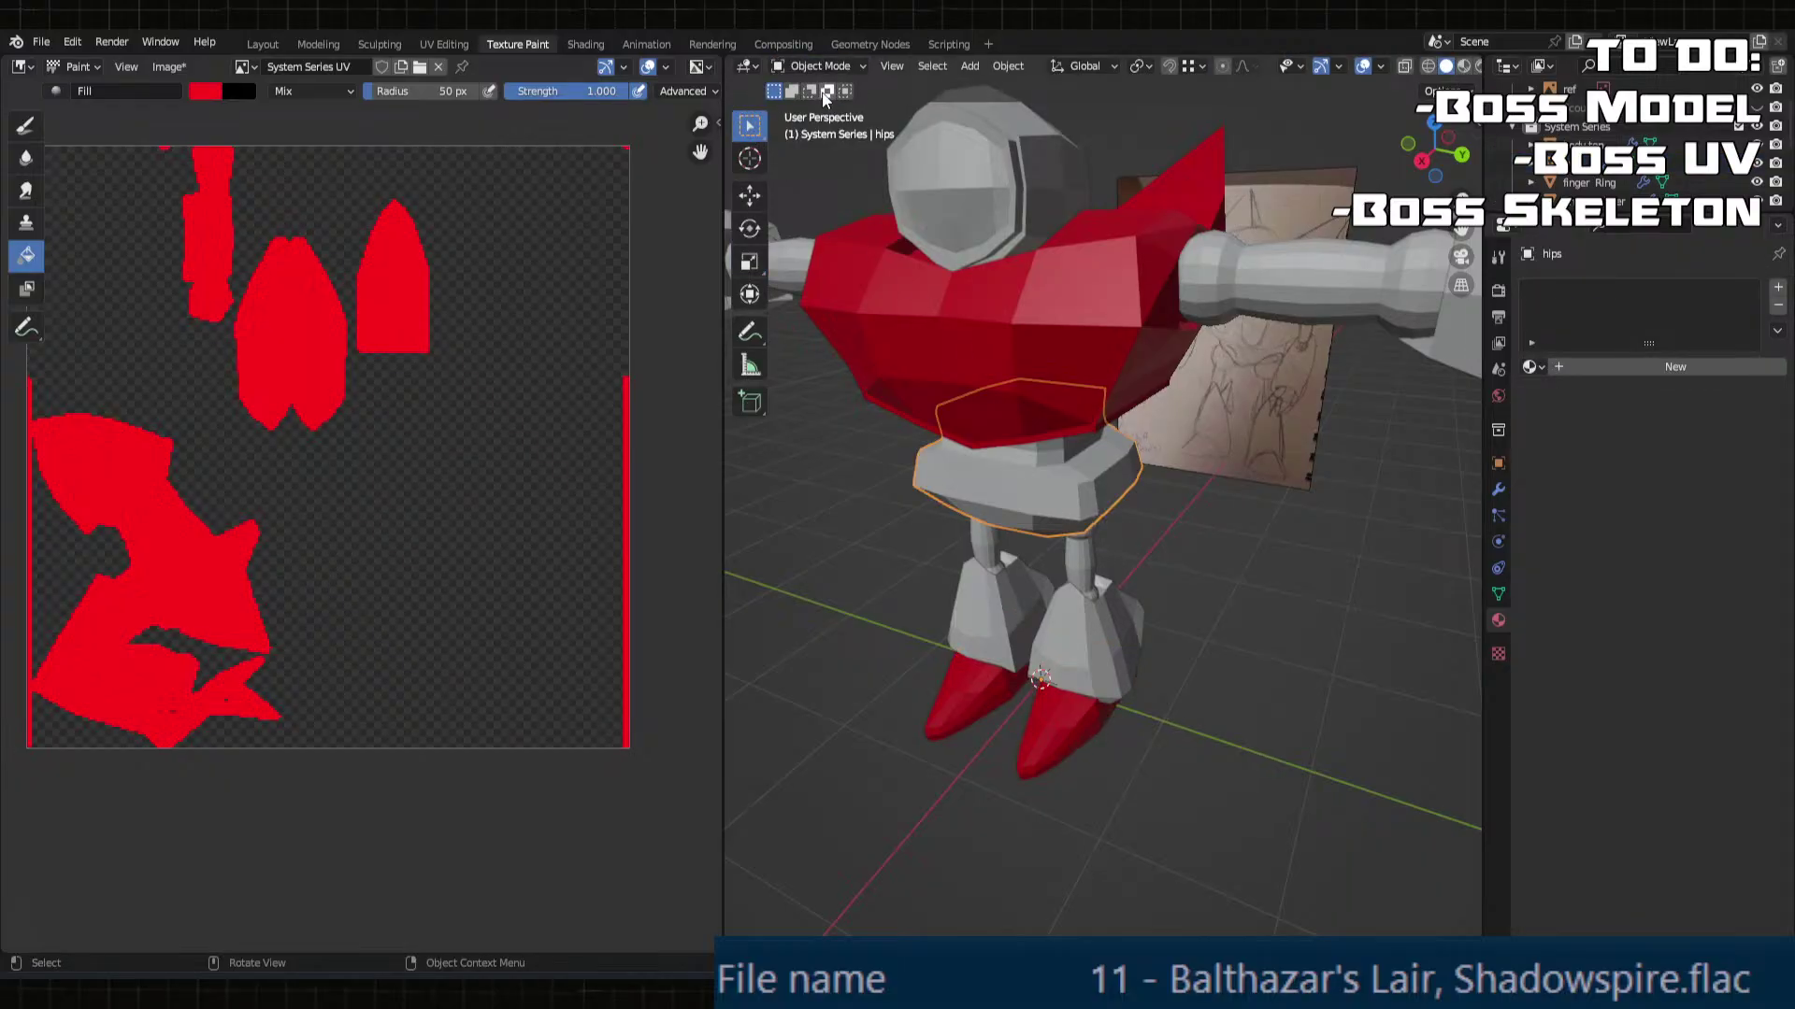
{"action": "left_click", "coordinate": [821, 66]}
{"action": "left_click", "coordinate": [835, 191]}
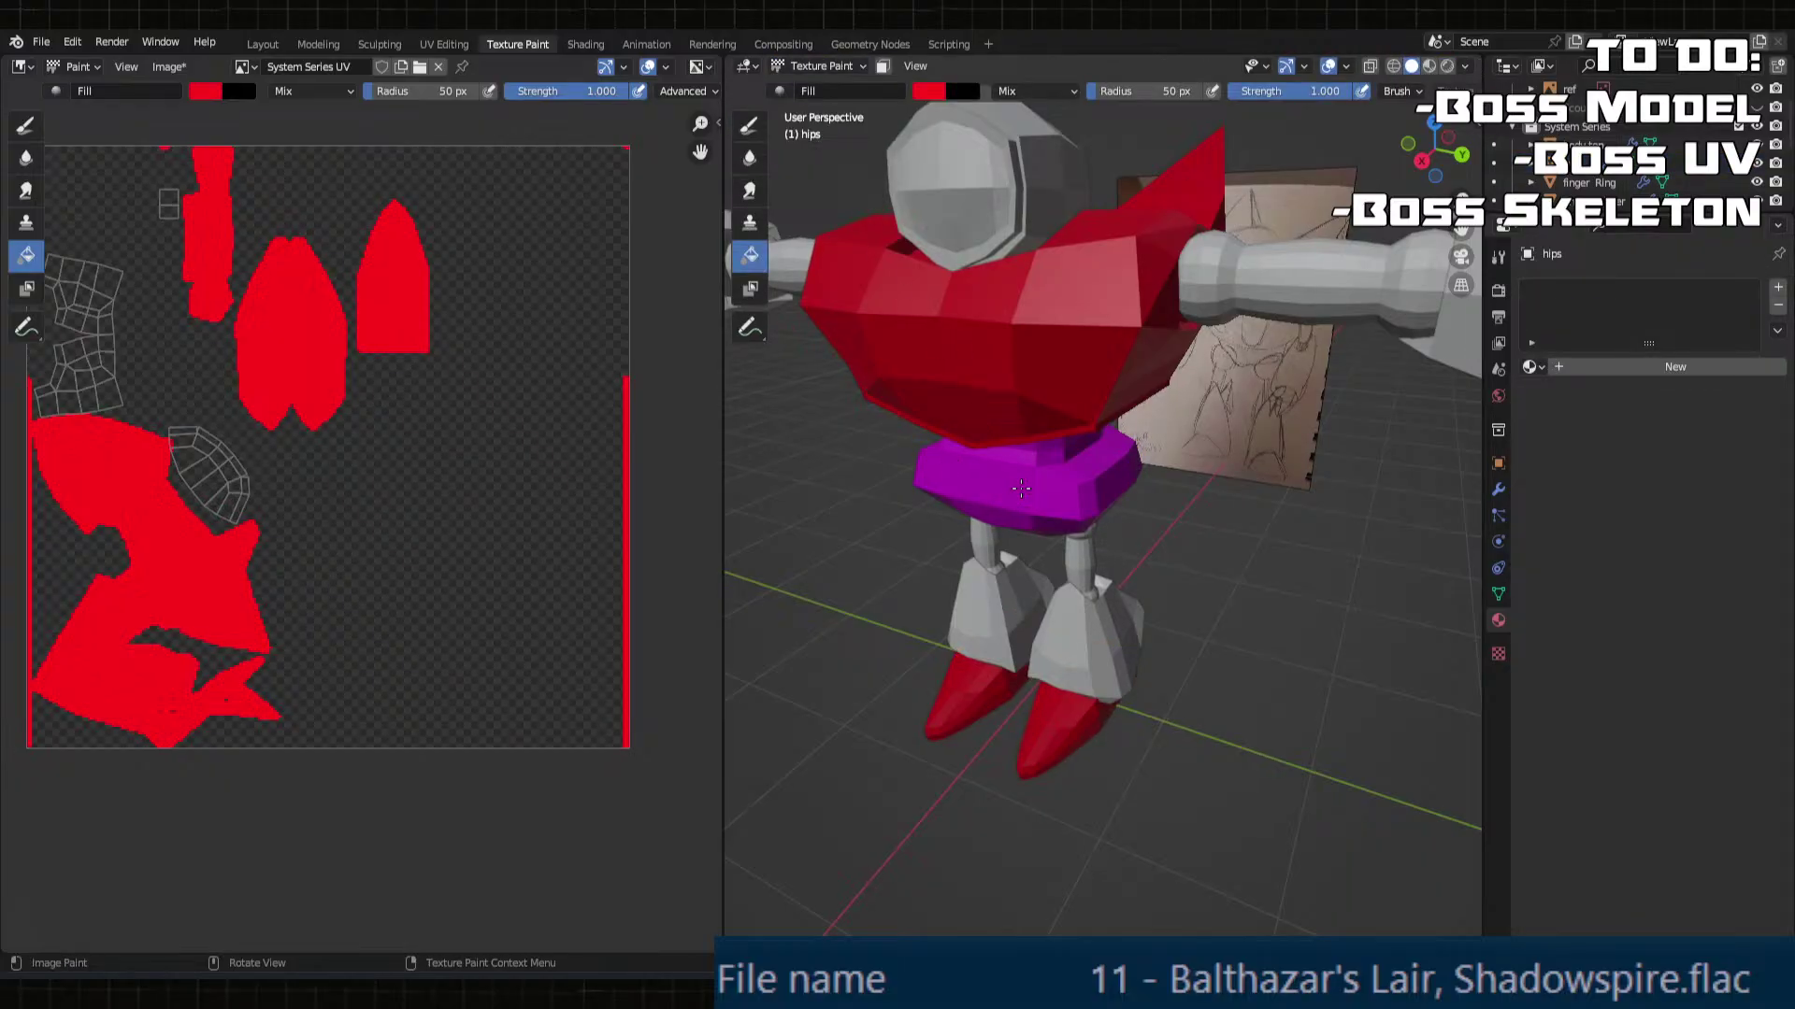
Step: Assign the existing material named Material to the hips and fill them with red
{"action": "left_click", "coordinate": [1529, 366]}
{"action": "left_click", "coordinate": [1571, 395]}
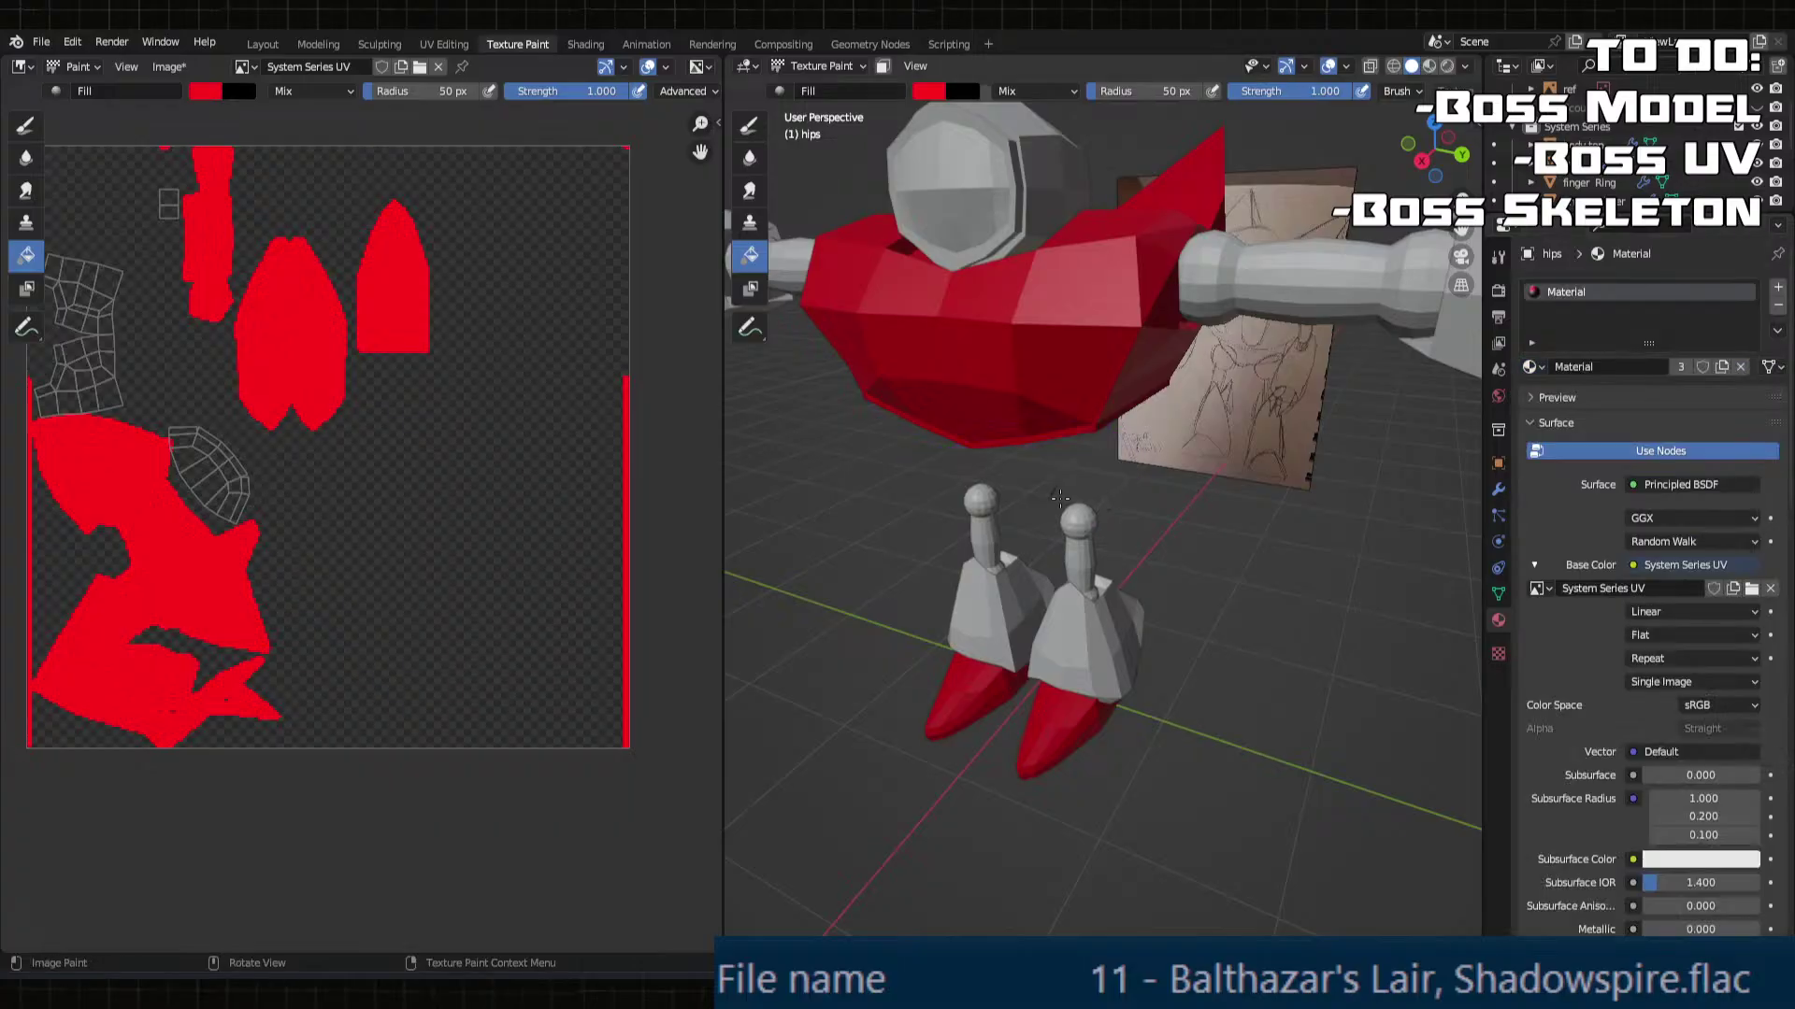
{"action": "middle_click_drag", "start_coordinate": [1075, 430], "coordinate": [1085, 509]}
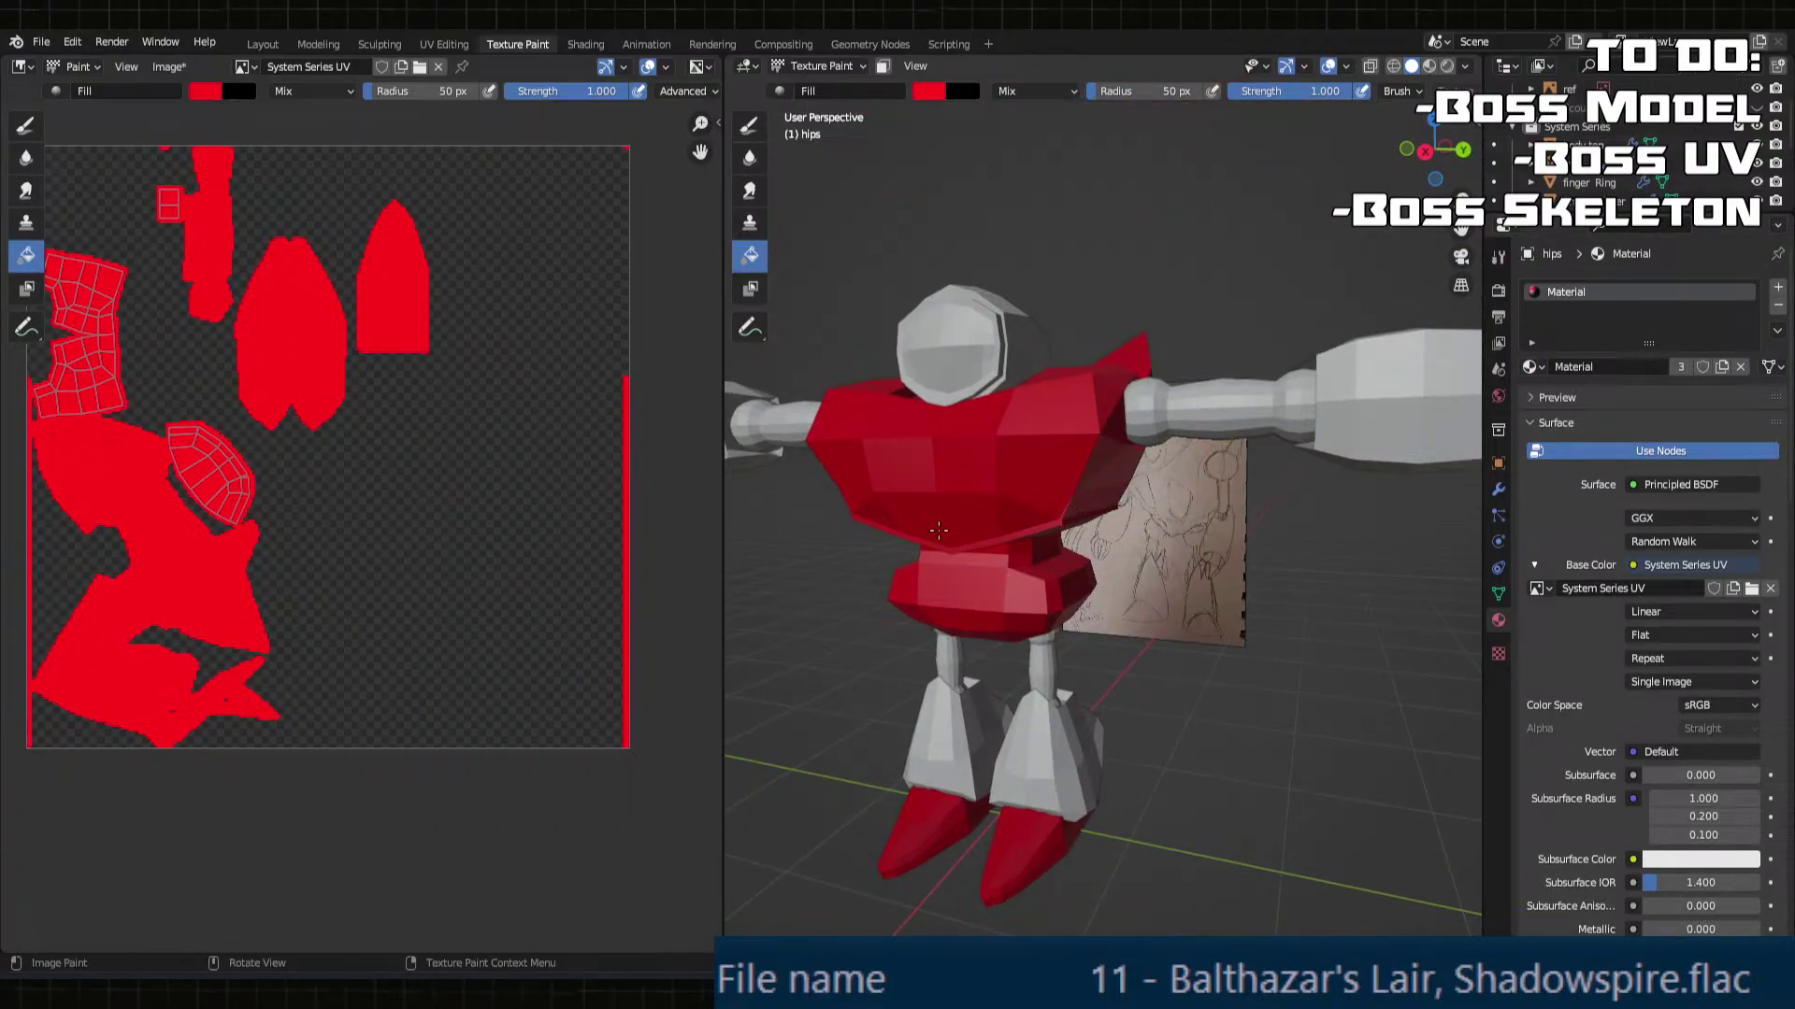
{"action": "middle_click_drag", "start_coordinate": [938, 530], "coordinate": [1118, 590]}
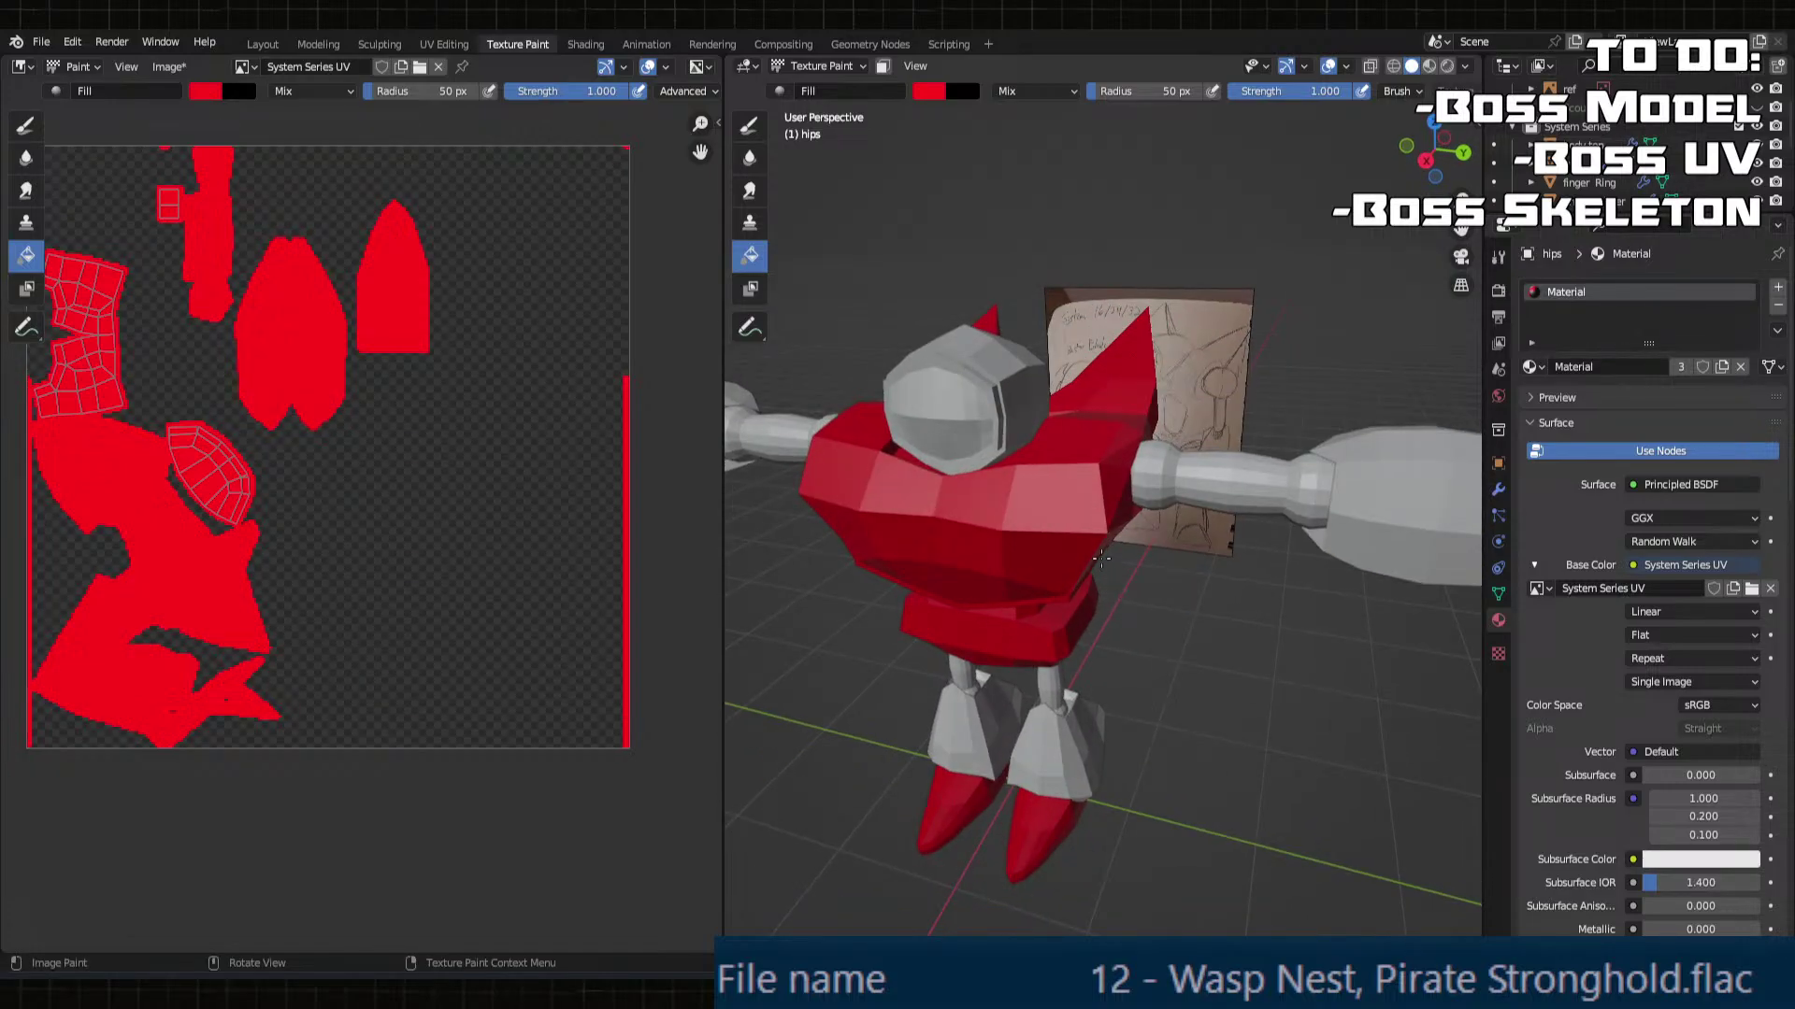
Step: Switch the hips object to Edit Mode
{"action": "key", "text": "Tab"}
{"action": "key", "text": "Tab"}
{"action": "key", "text": "Tab"}
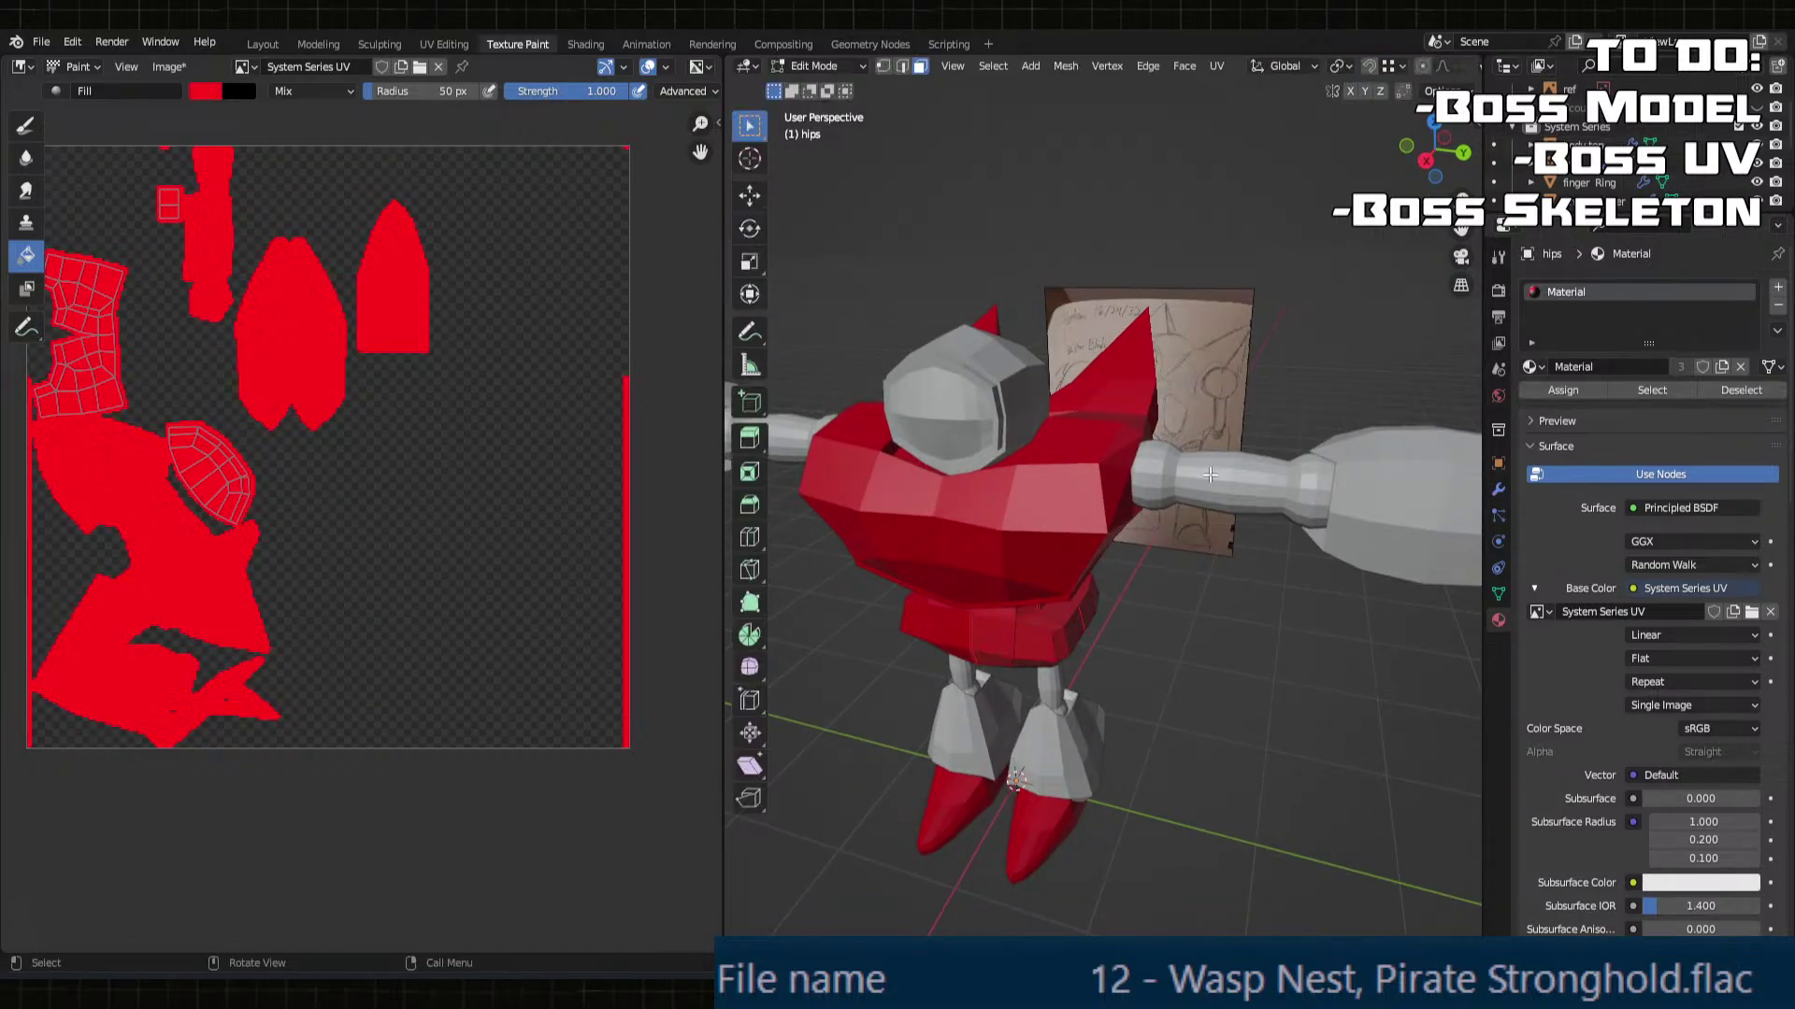
Step: Switch from the hips to the thighs in Texture Paint mode and assign them the existing material named Material
{"action": "key", "text": "Tab"}
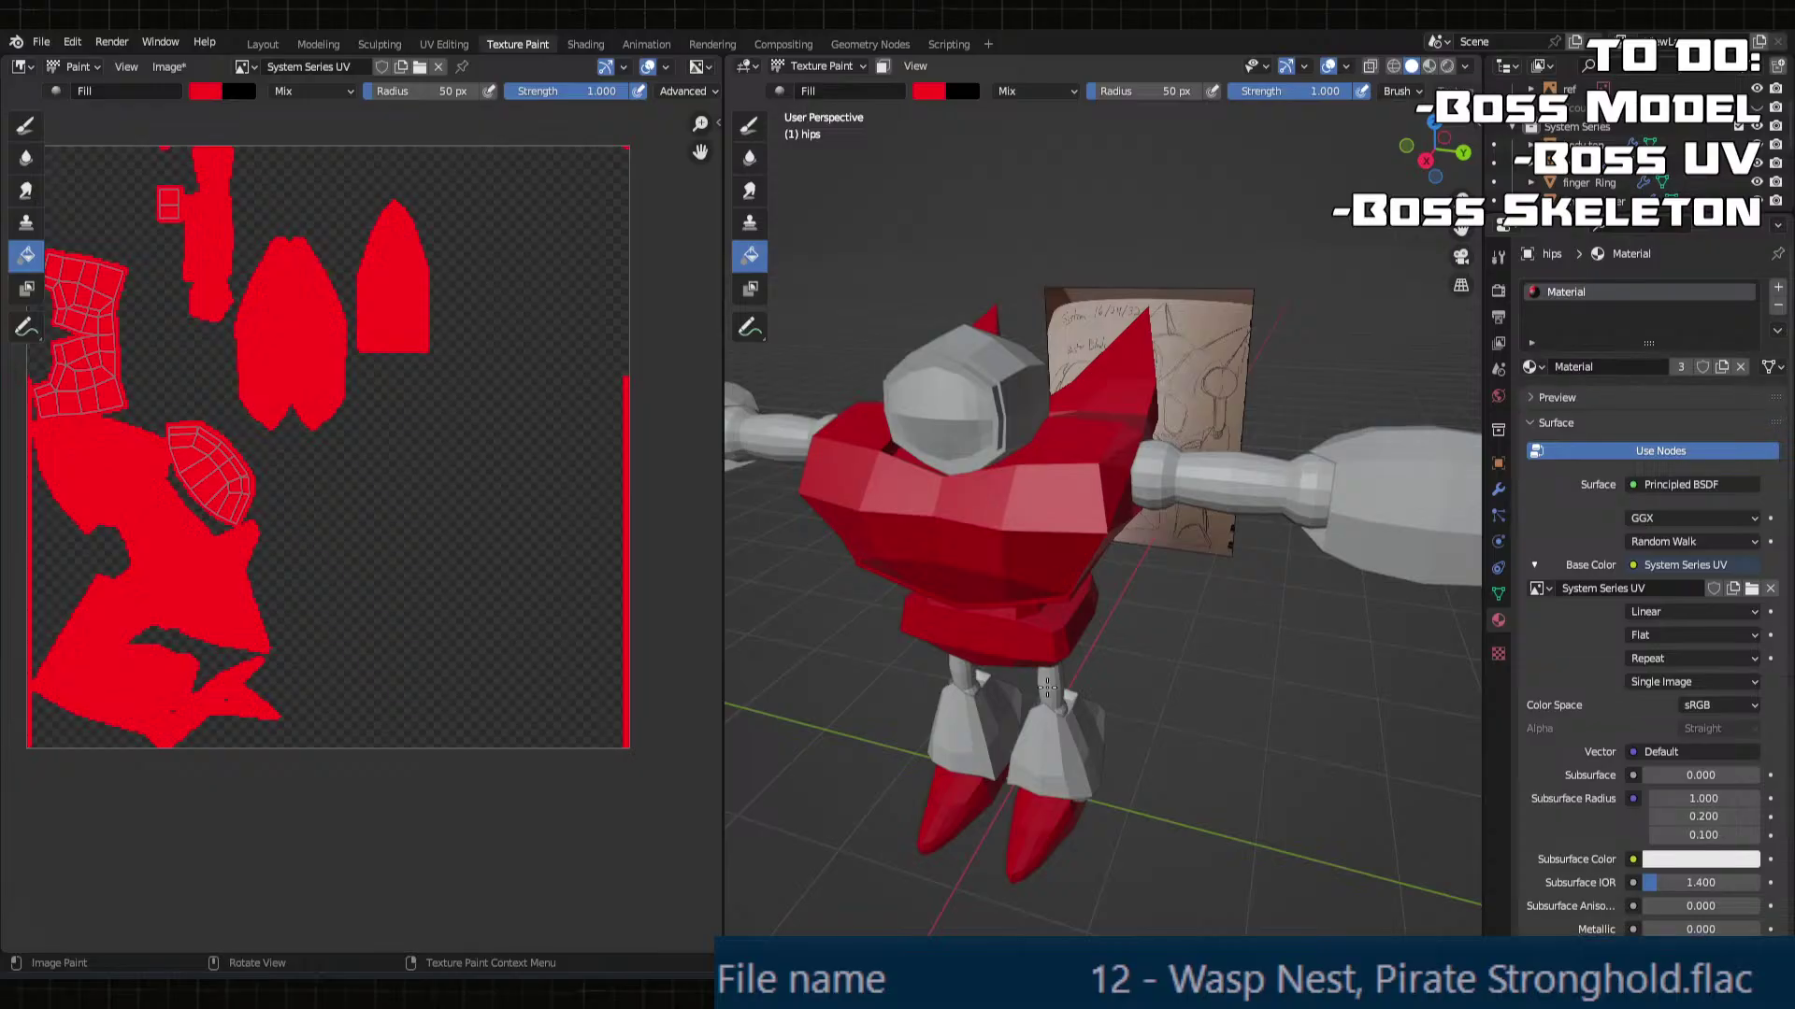
{"action": "left_click", "coordinate": [820, 66]}
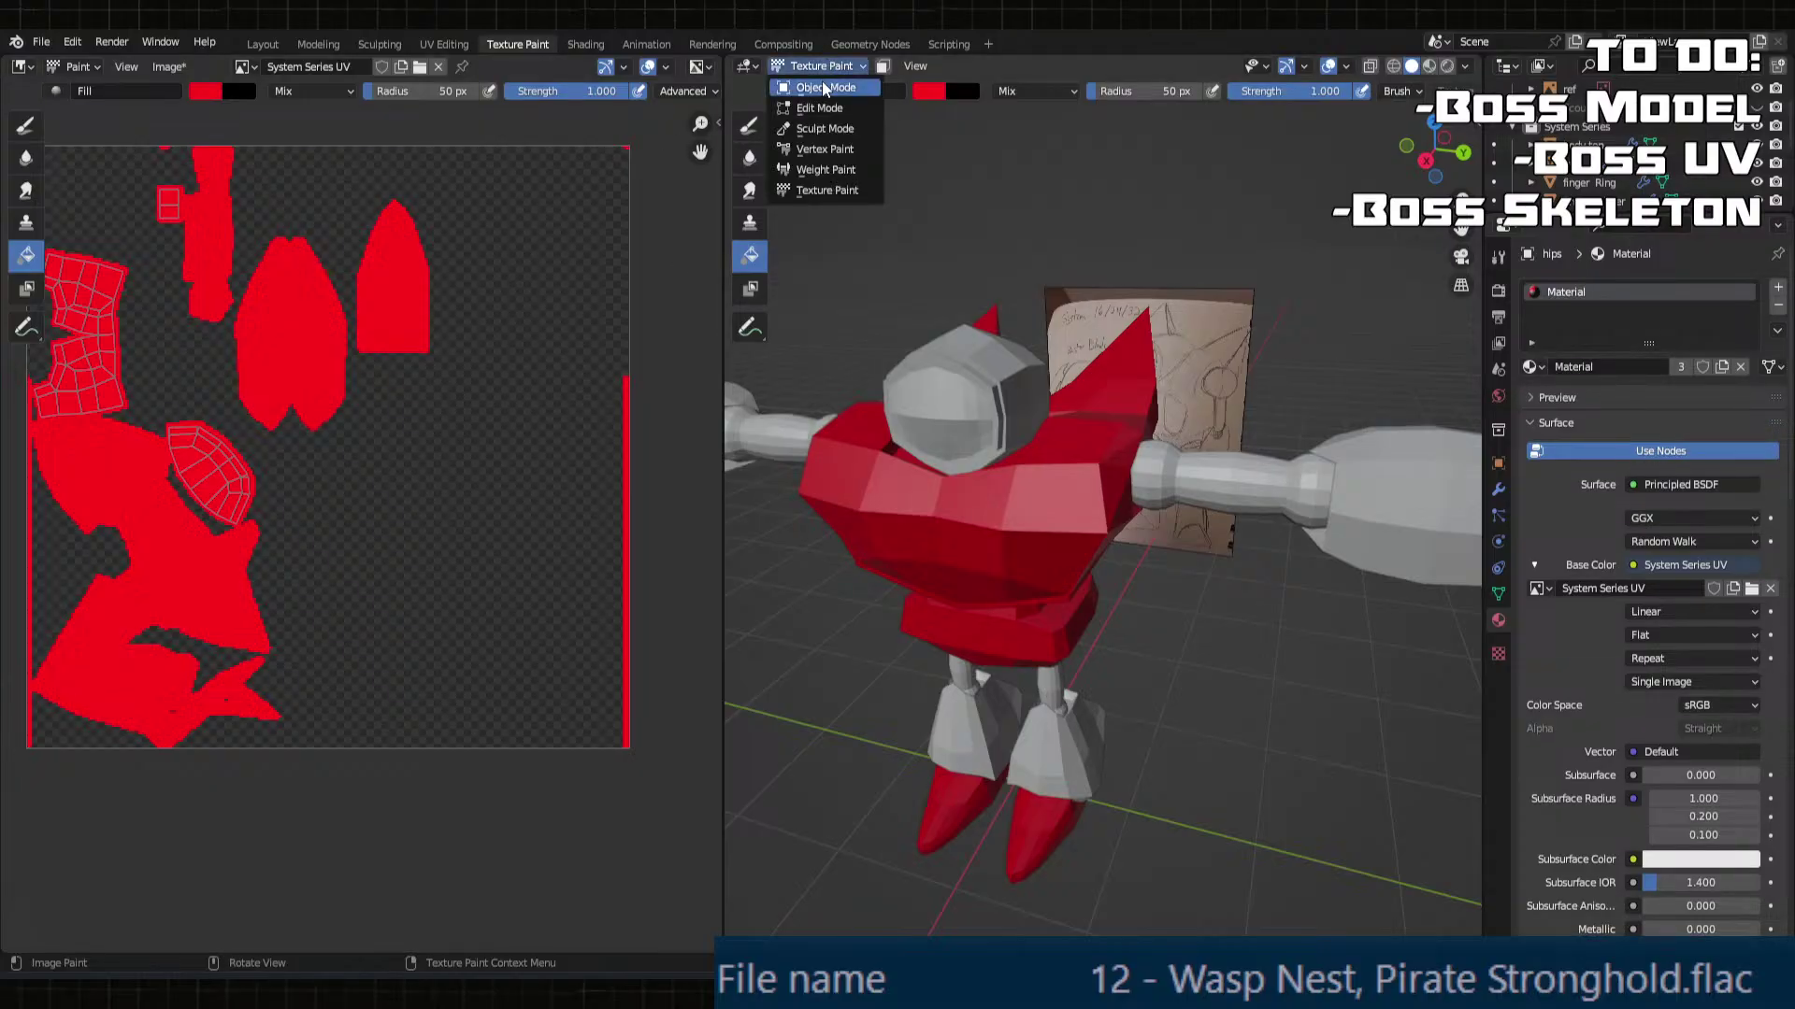
{"action": "left_click", "coordinate": [812, 108]}
{"action": "left_click", "coordinate": [1064, 690]}
{"action": "left_click", "coordinate": [820, 65]}
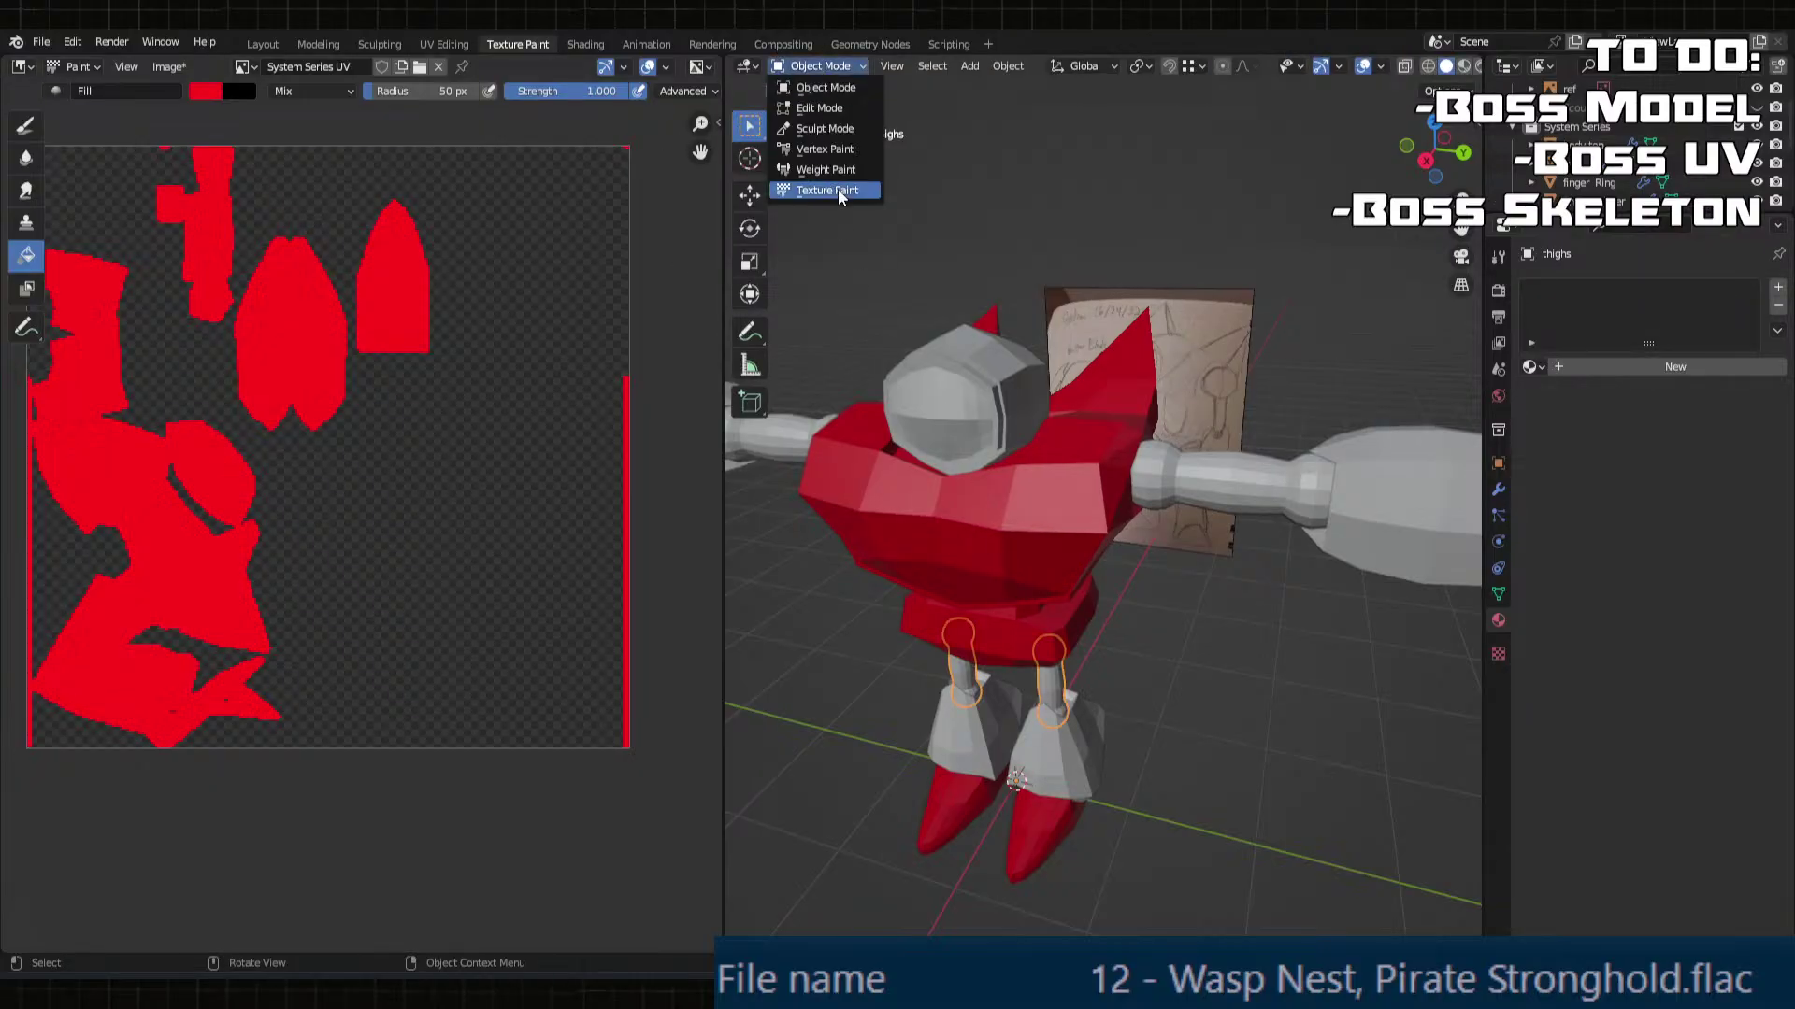
{"action": "left_click", "coordinate": [837, 189]}
{"action": "left_click", "coordinate": [1533, 367]}
{"action": "left_click", "coordinate": [1559, 391]}
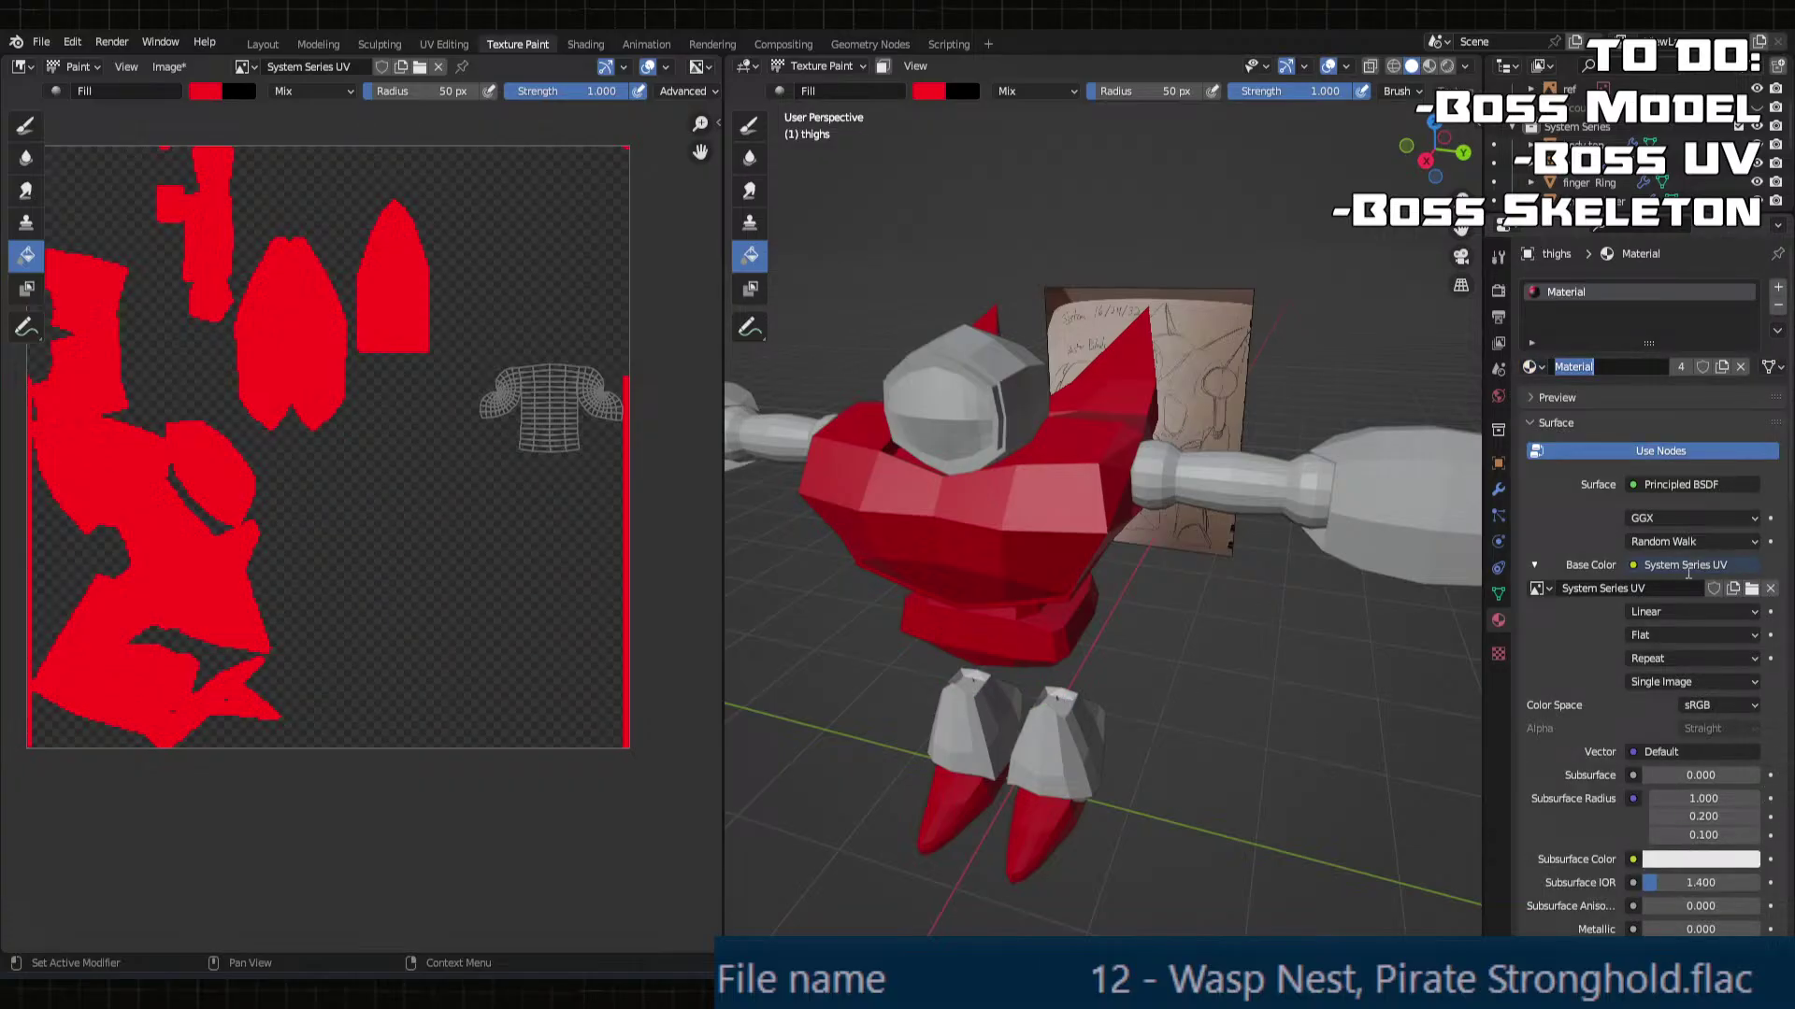
Step: Create a new colour palette in the Fill brush settings and add the current red to it
{"action": "left_click", "coordinate": [1498, 567]}
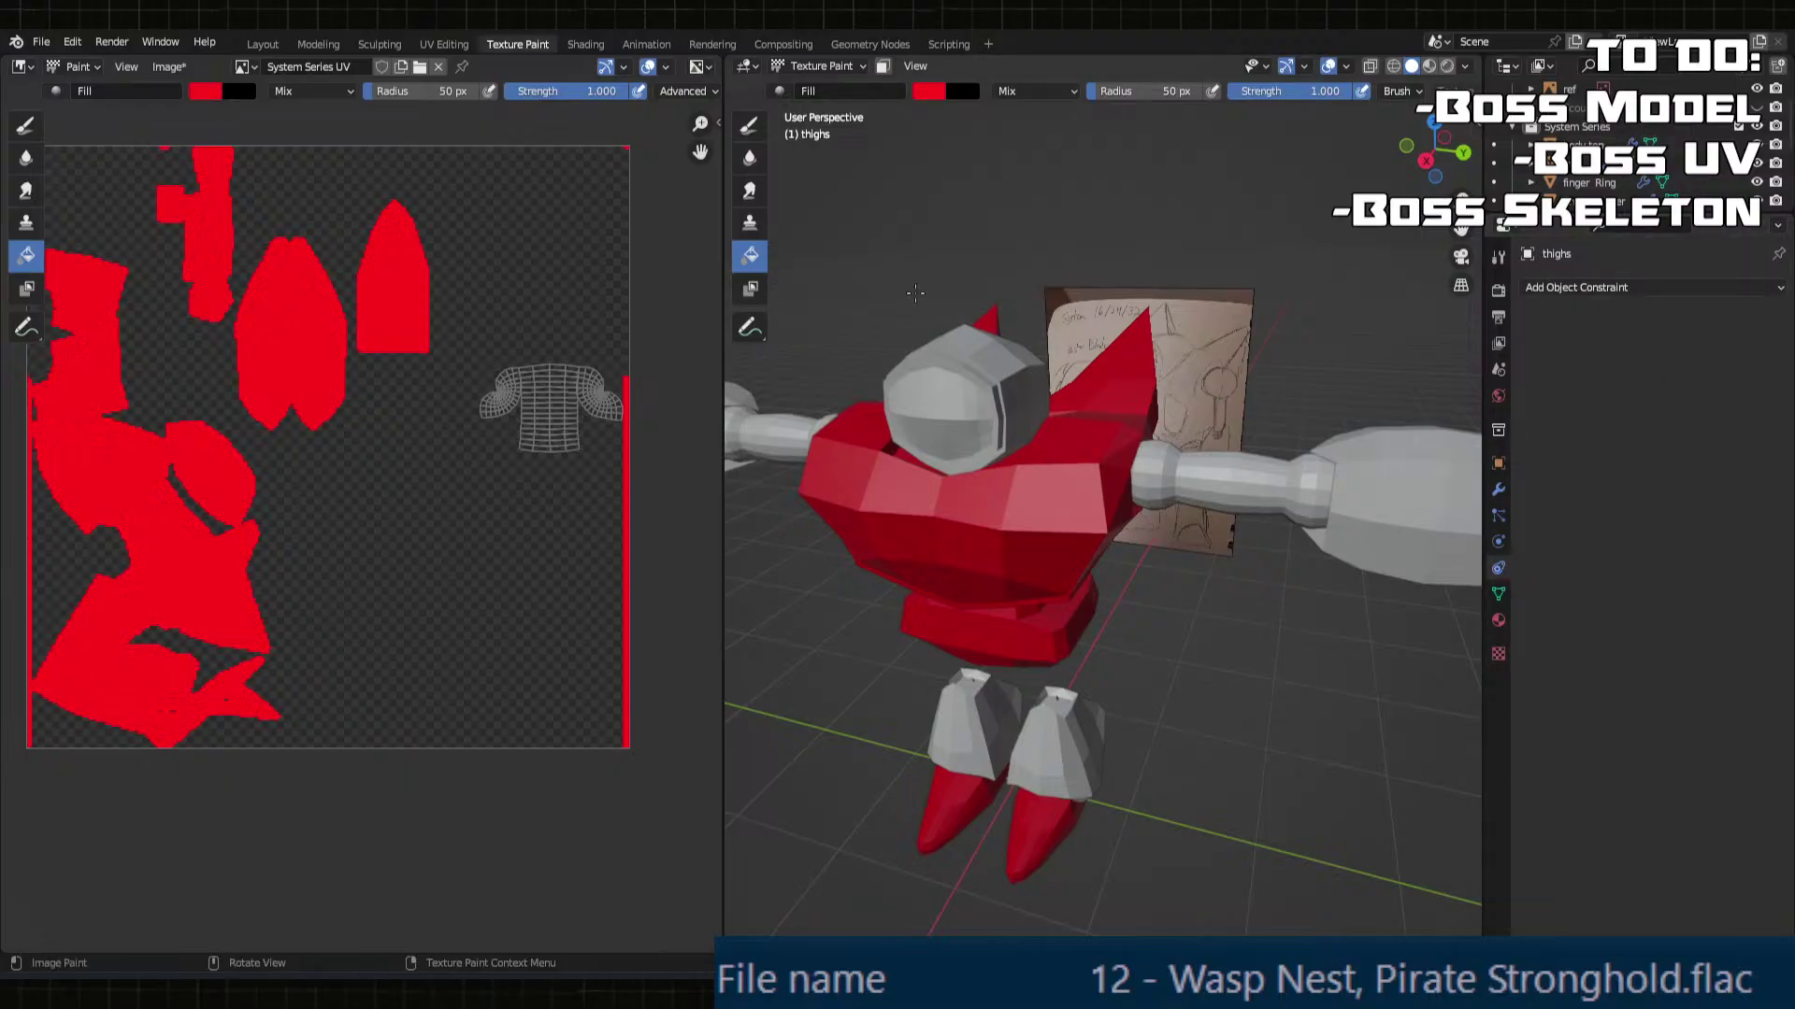
{"action": "left_click", "coordinate": [1499, 257]}
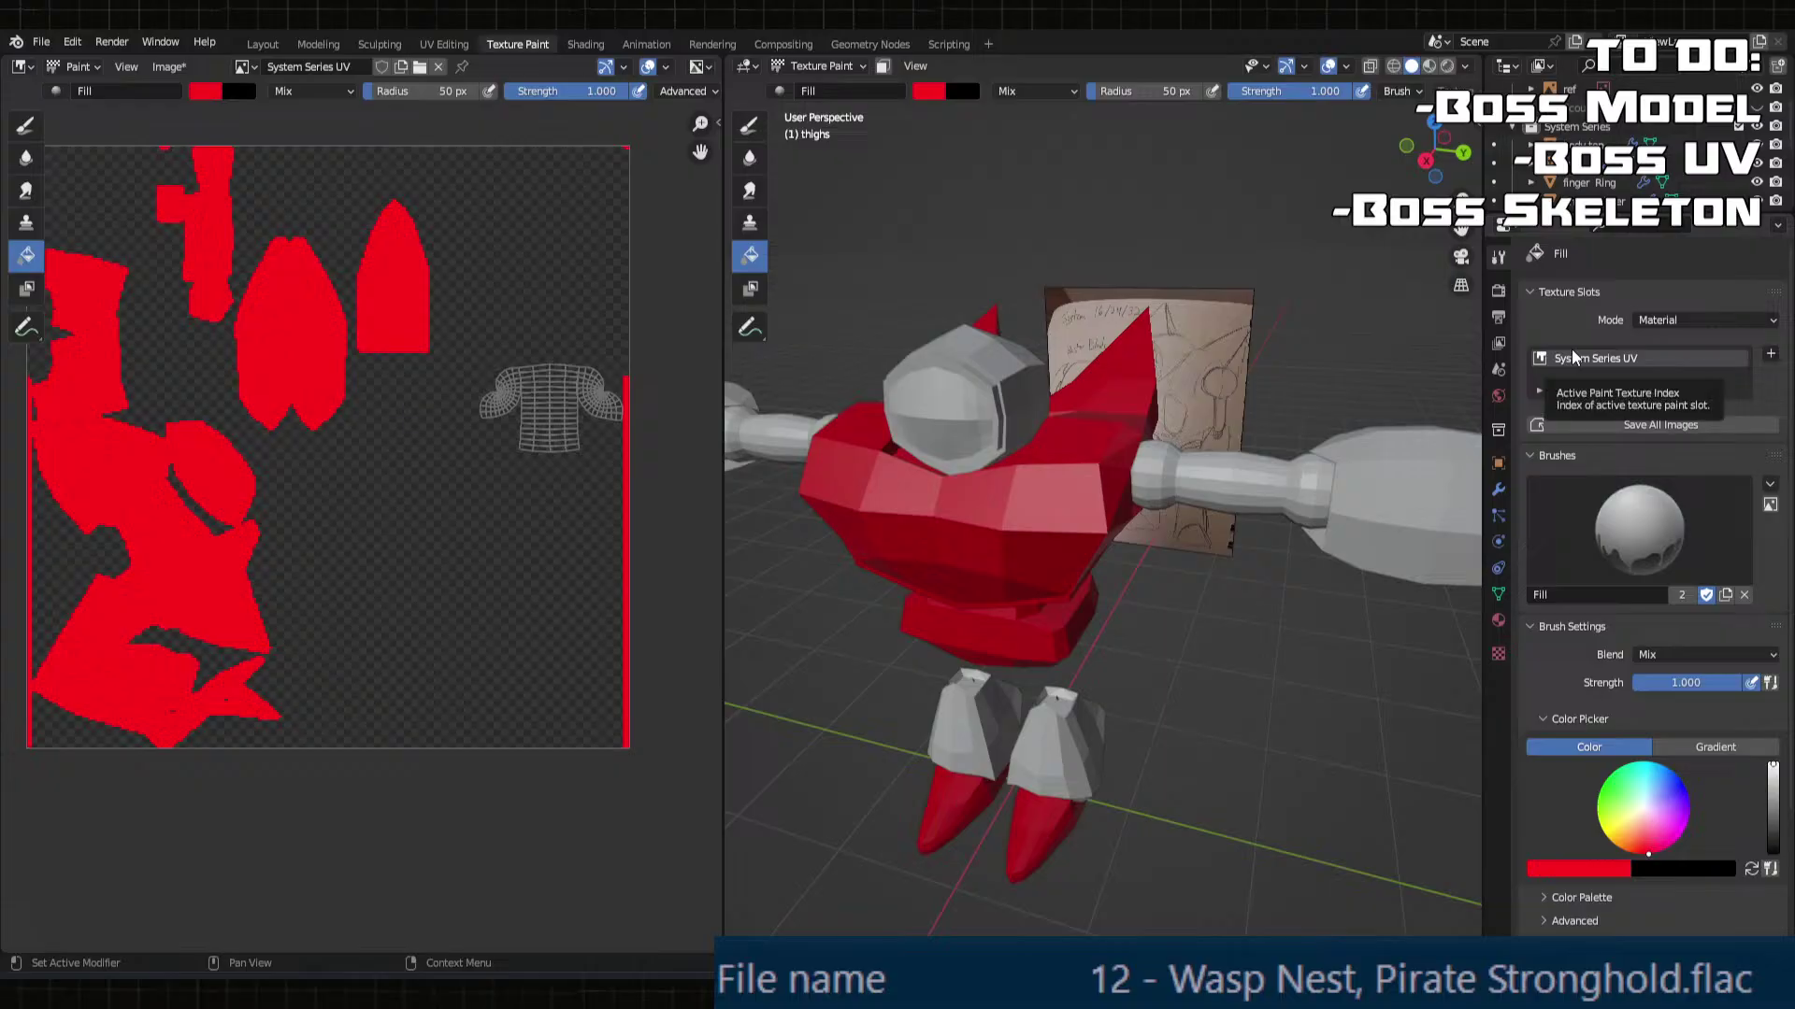
{"action": "left_click", "coordinate": [1611, 872]}
{"action": "left_click", "coordinate": [1605, 893]}
{"action": "scroll", "coordinate": [1606, 889], "scroll_direction": "down", "scroll_amount": 3}
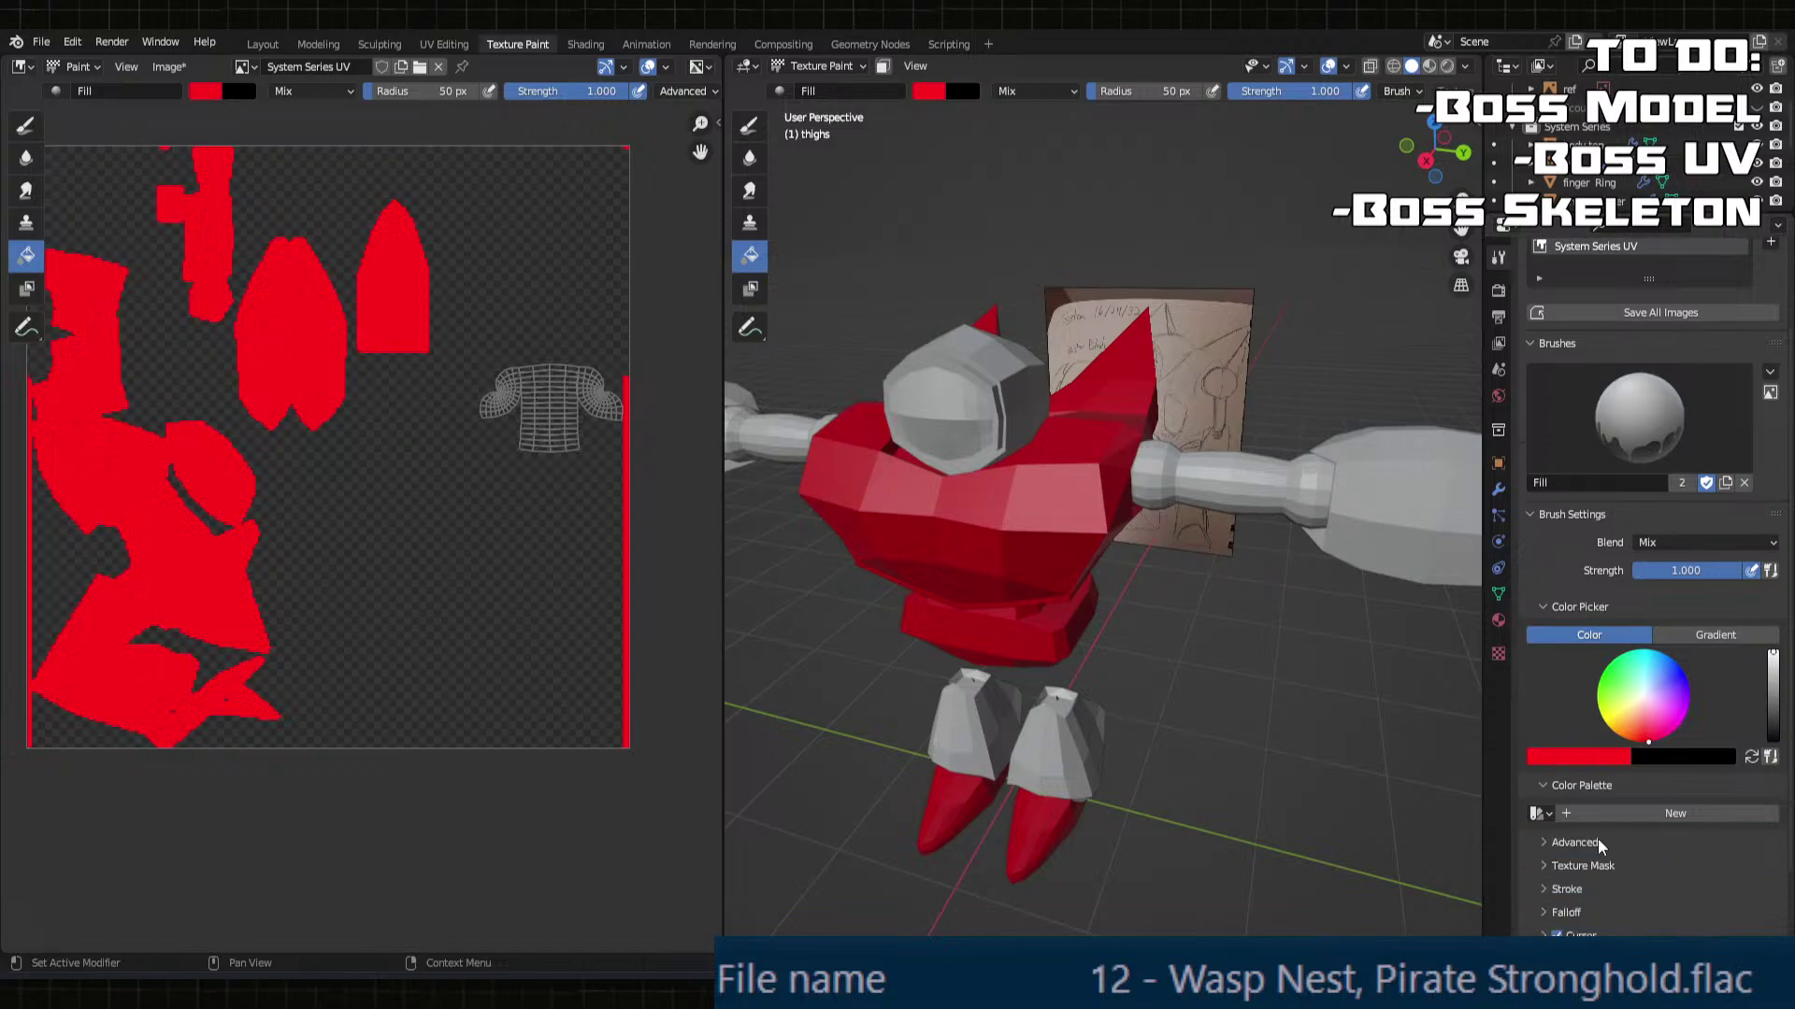
{"action": "left_click", "coordinate": [1567, 814]}
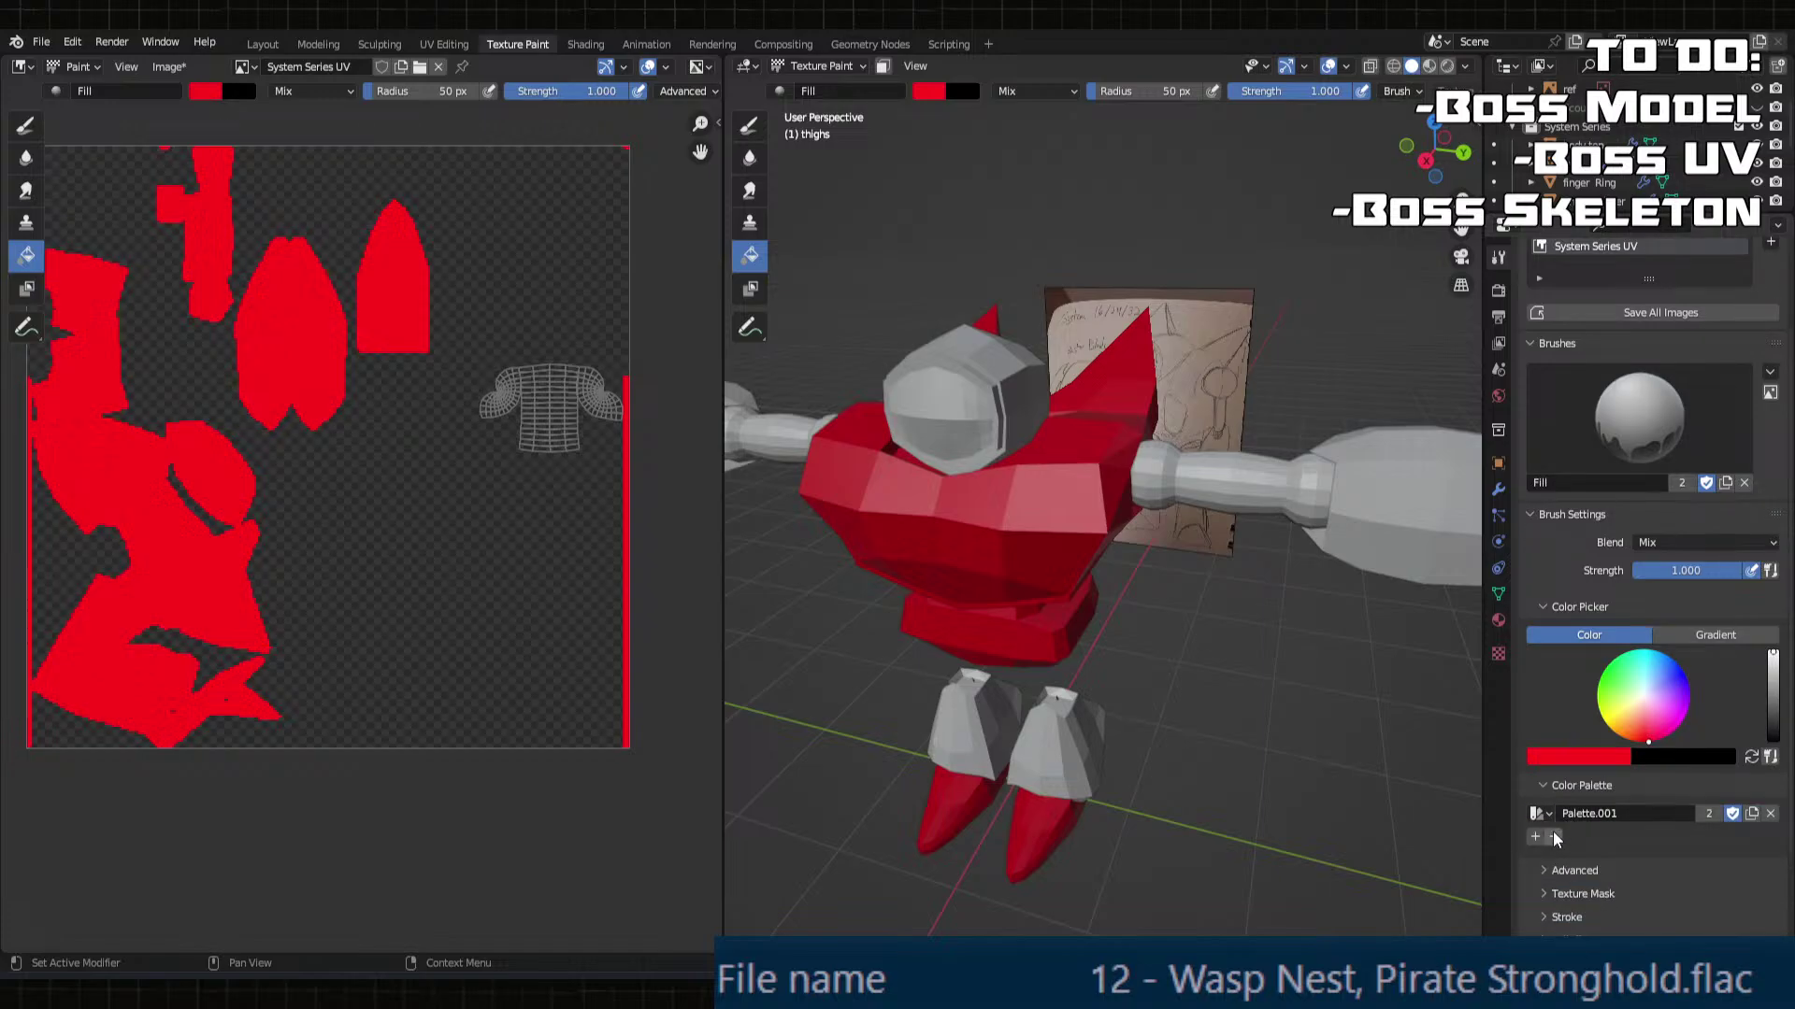
{"action": "left_click", "coordinate": [1538, 837]}
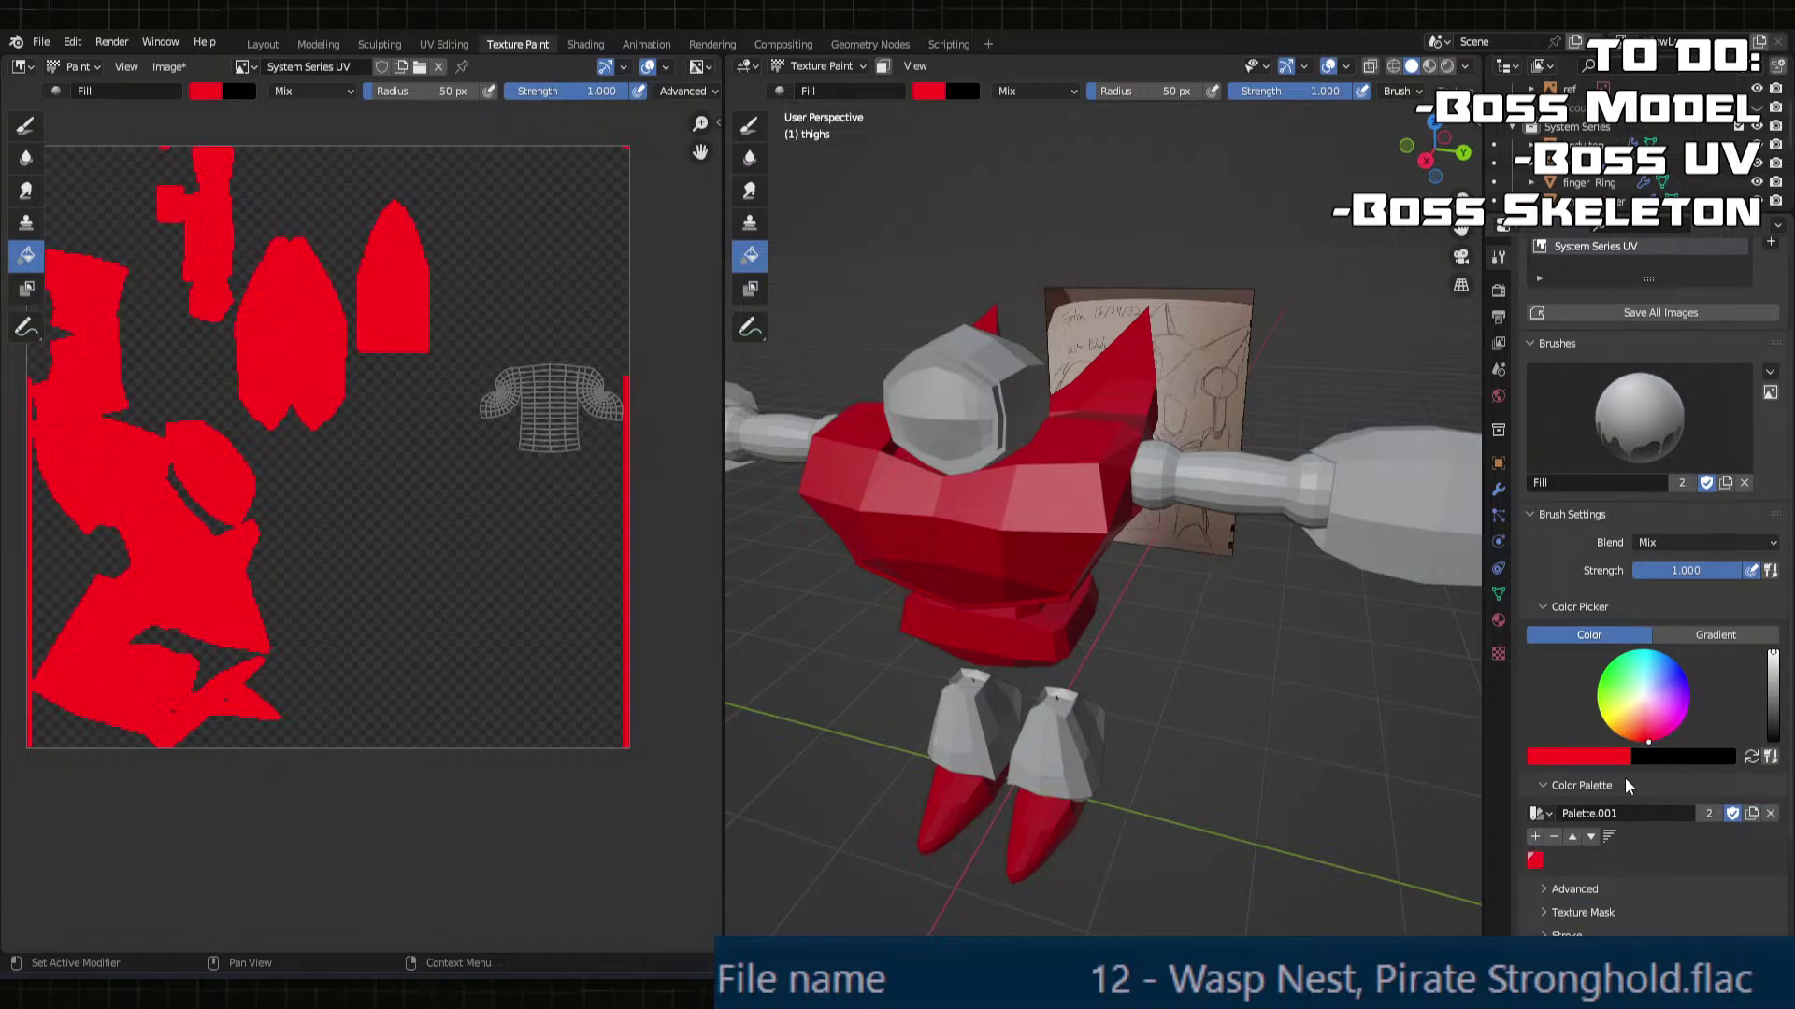
Step: Mix a dark greyish purple brush colour and fill the thighs with it
{"action": "left_click", "coordinate": [1646, 710]}
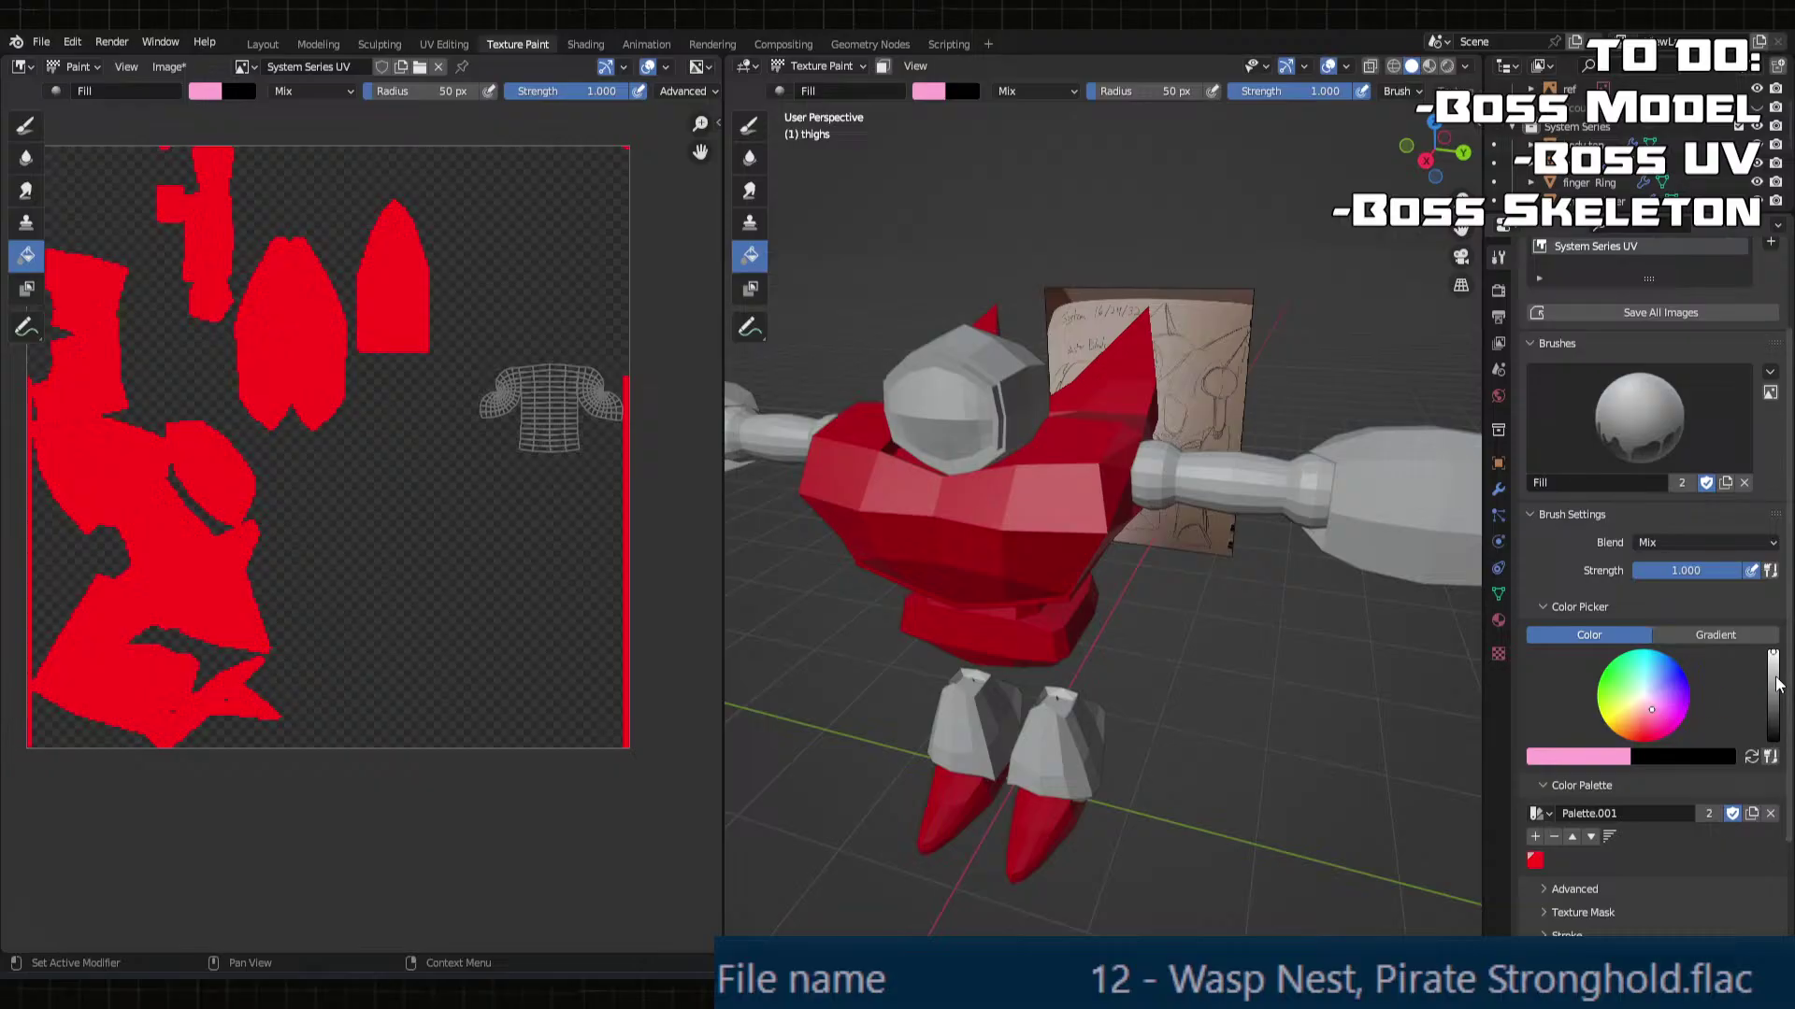
{"action": "left_click_drag", "start_coordinate": [1773, 672], "coordinate": [1773, 693]}
{"action": "left_click", "coordinate": [1650, 695]}
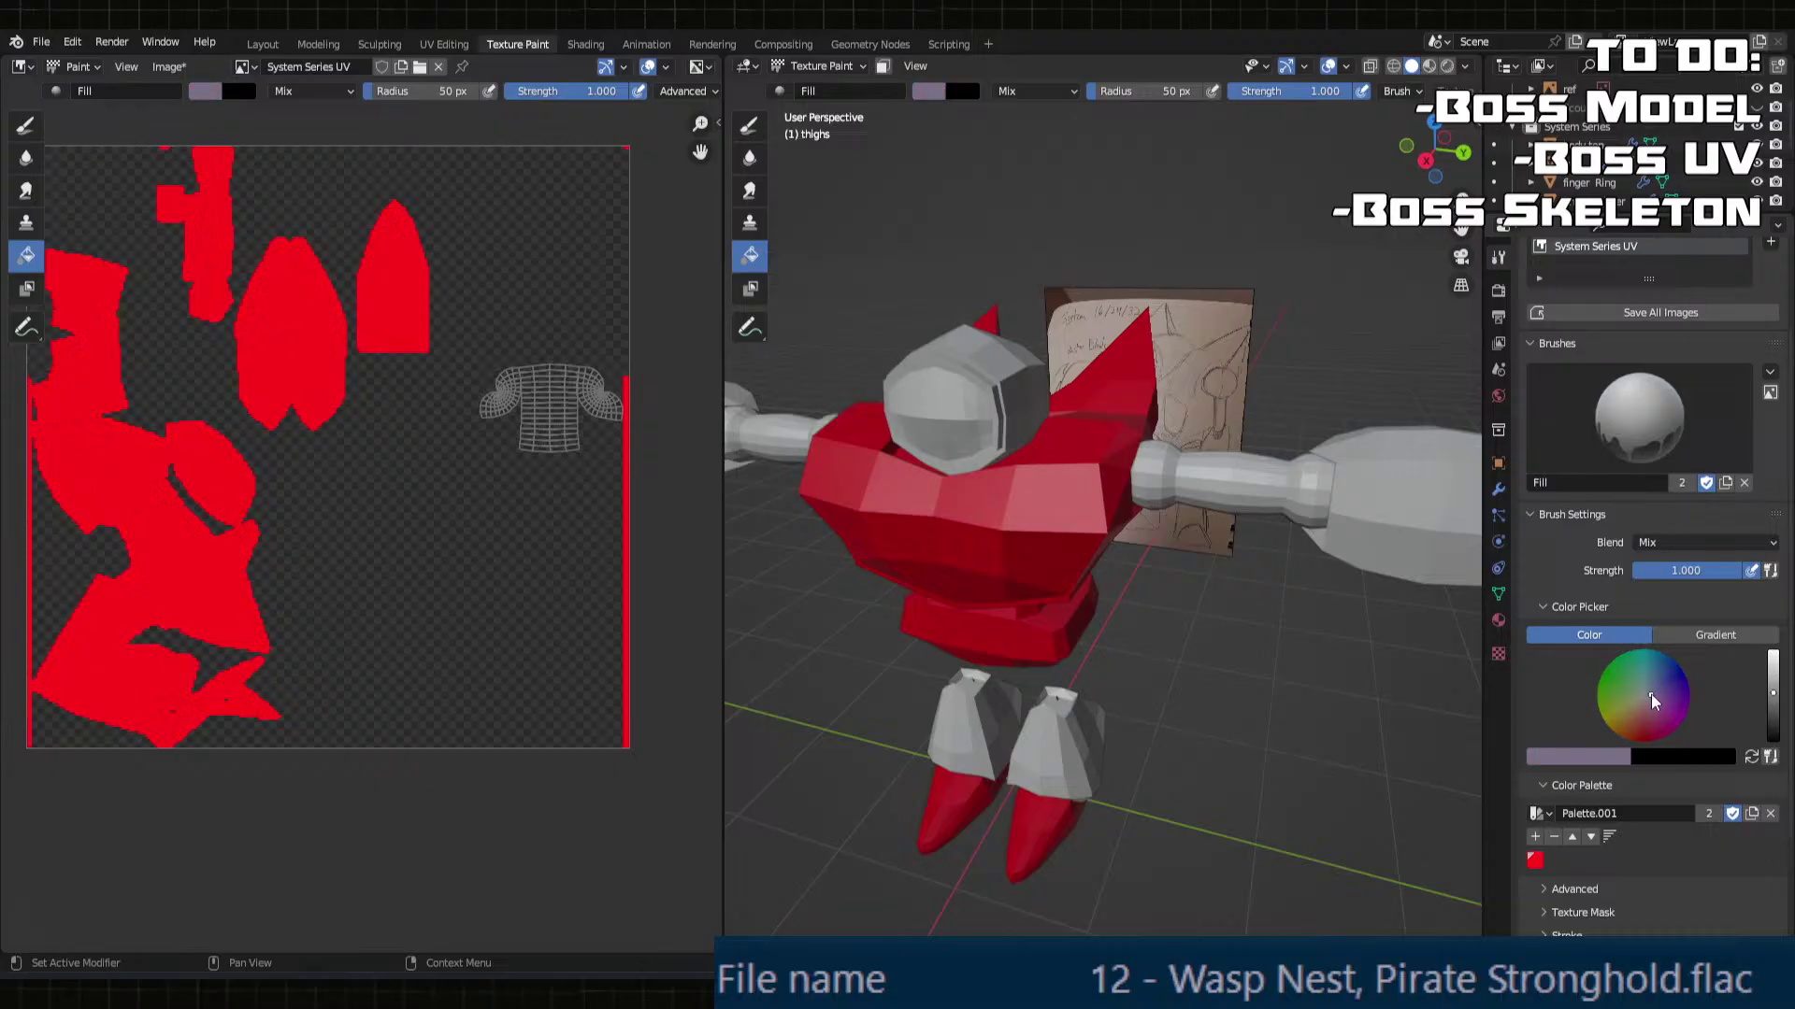
{"action": "left_click", "coordinate": [1053, 687]}
{"action": "middle_click_drag", "start_coordinate": [1053, 687], "coordinate": [1126, 614]}
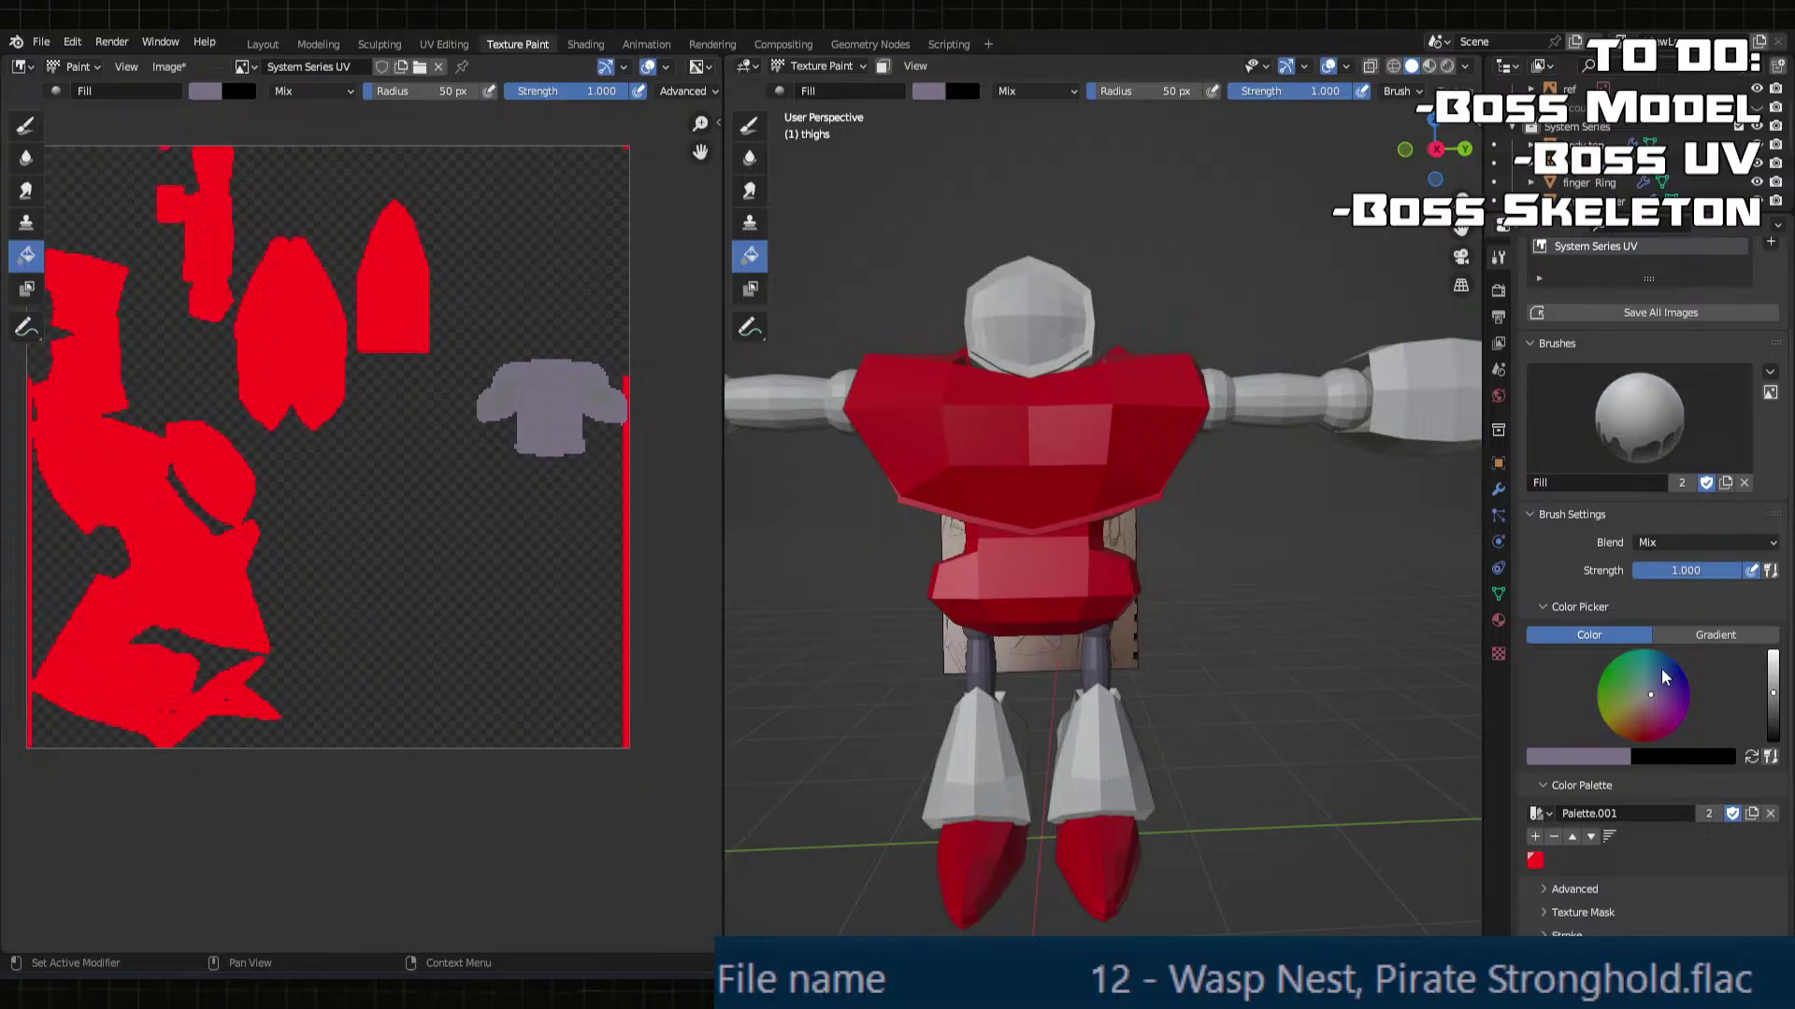
Step: Refill the thighs with a lighter shade of the greyish purple and save that colour to the palette
{"action": "left_click_drag", "start_coordinate": [1773, 693], "coordinate": [1773, 676]}
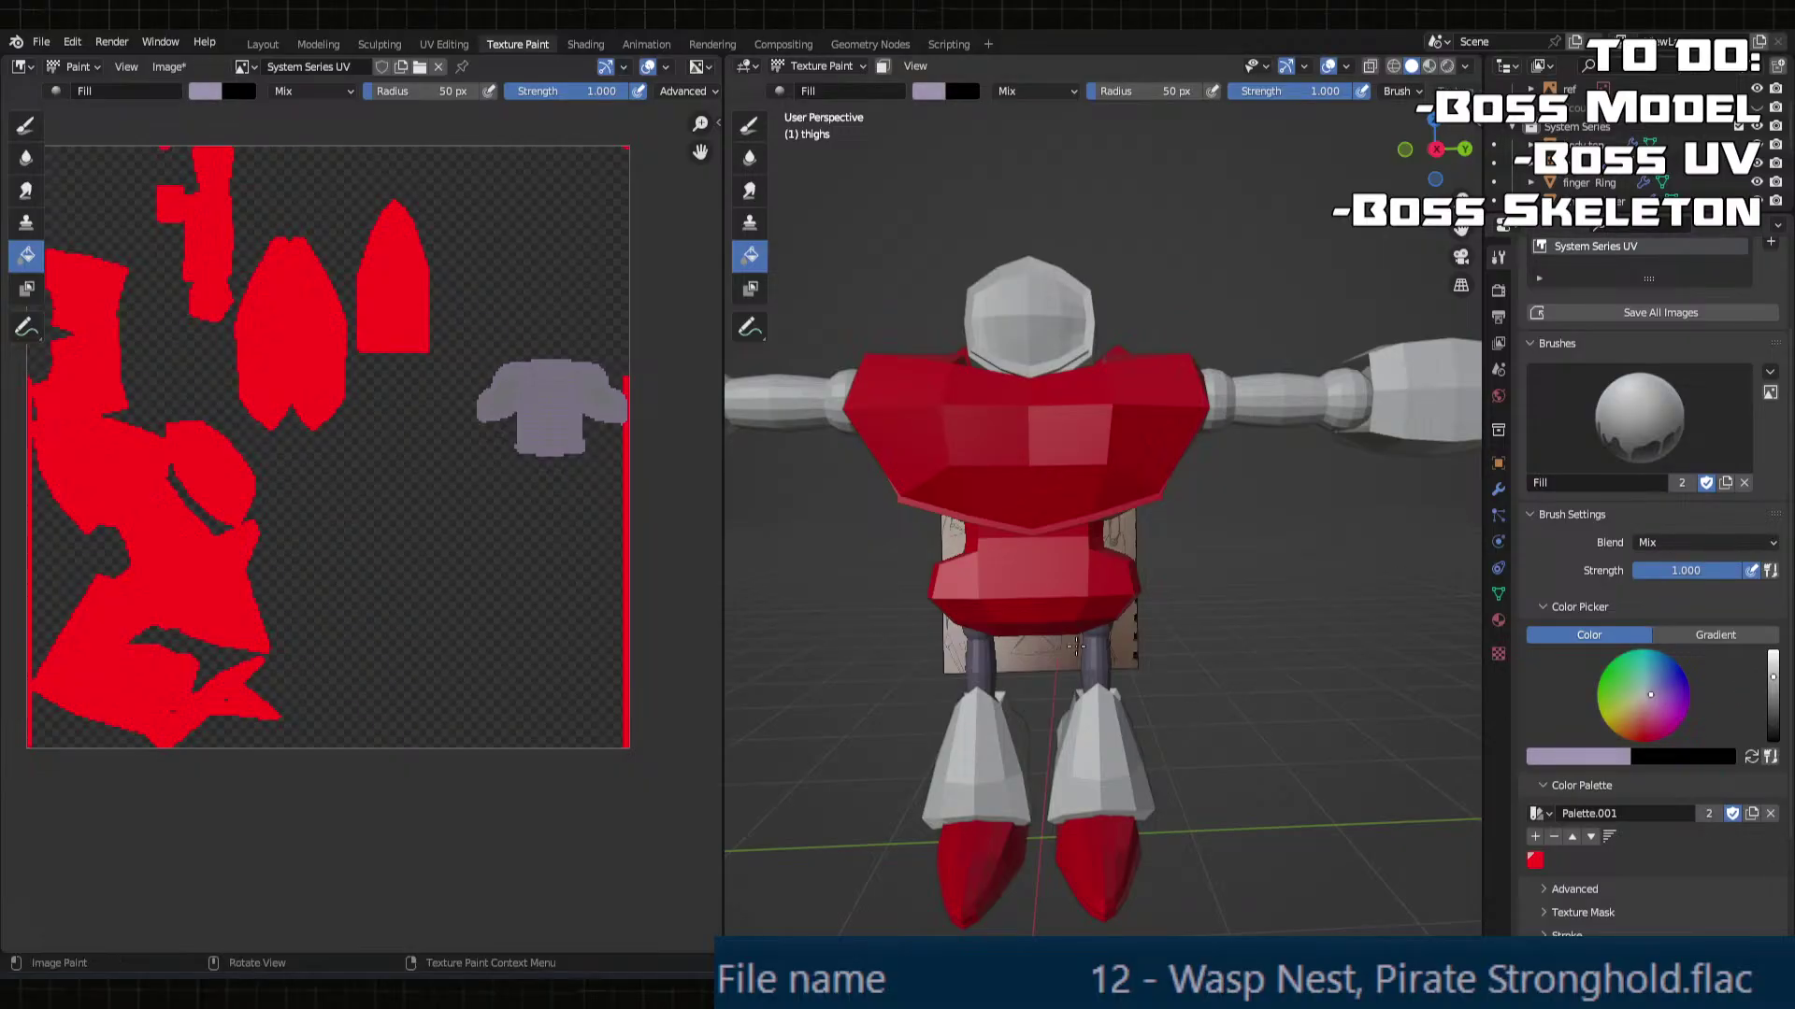
{"action": "left_click", "coordinate": [1129, 660]}
{"action": "middle_click_drag", "start_coordinate": [1129, 660], "coordinate": [1044, 660]}
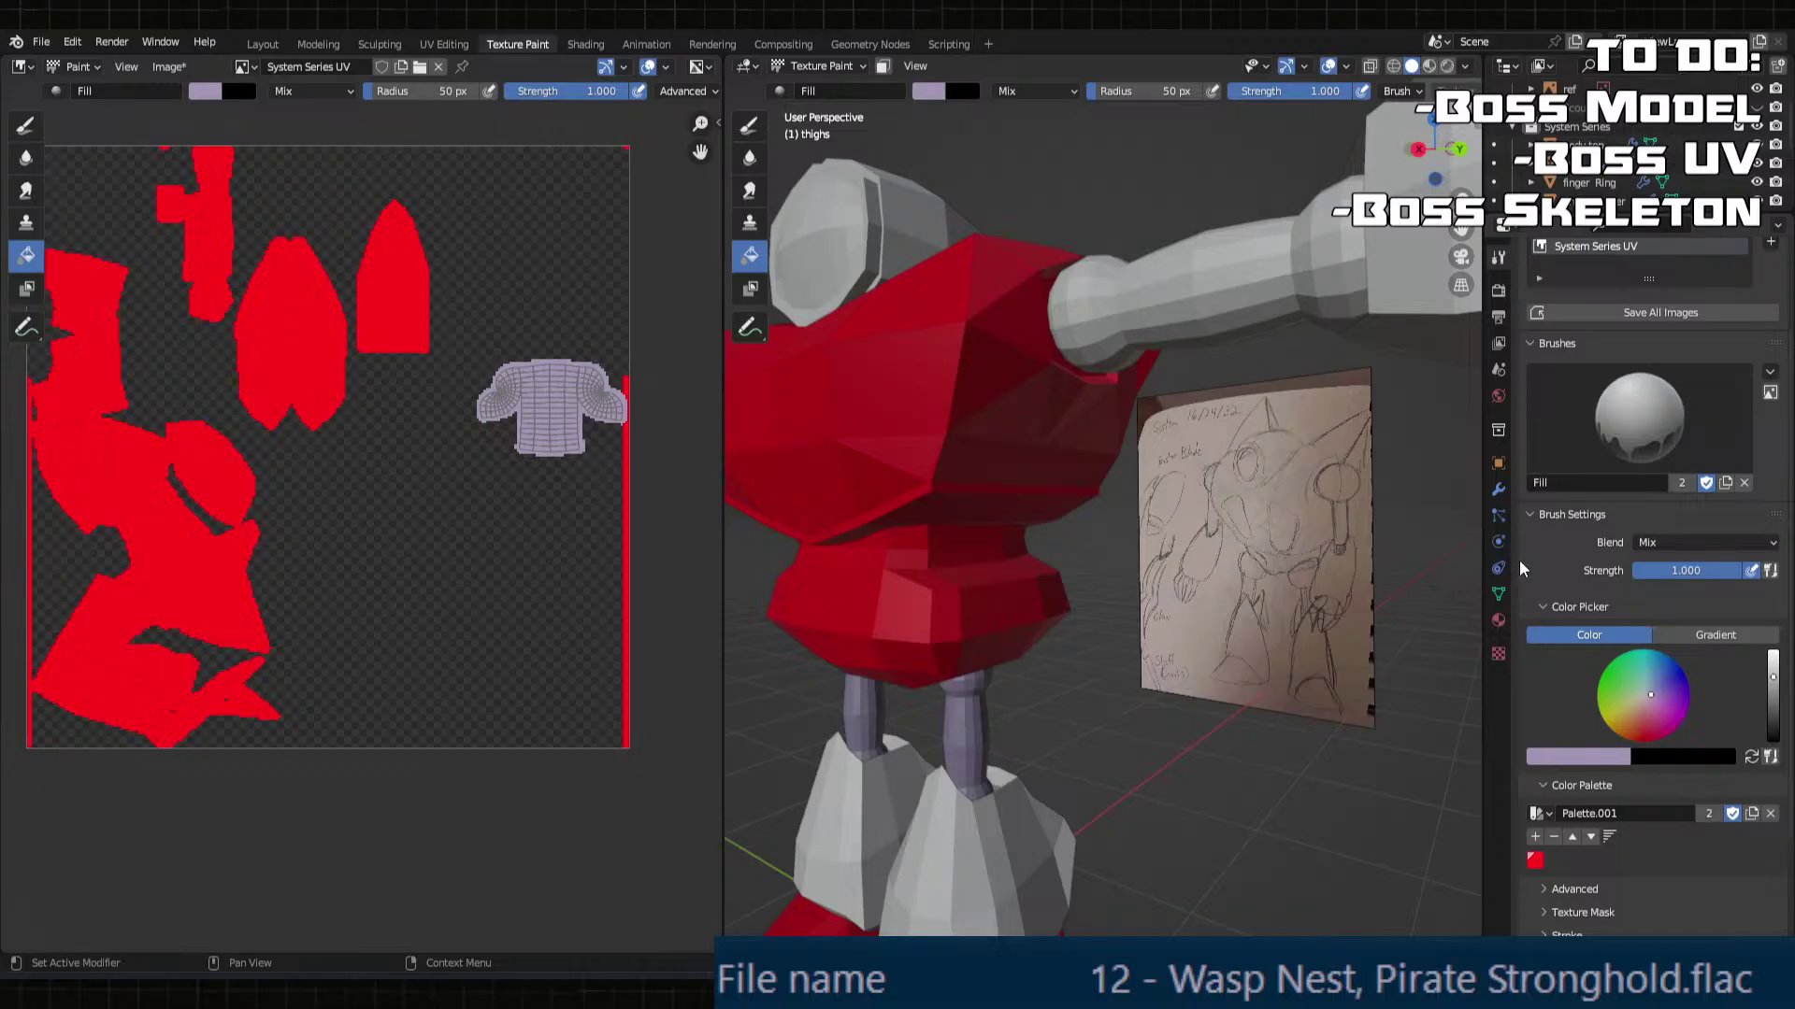
{"action": "left_click", "coordinate": [1535, 837]}
Step: Leave texture painting on the thighs, select the upper arm object, and put it into Texture Paint mode
{"action": "middle_click_drag", "start_coordinate": [944, 470], "coordinate": [906, 470]}
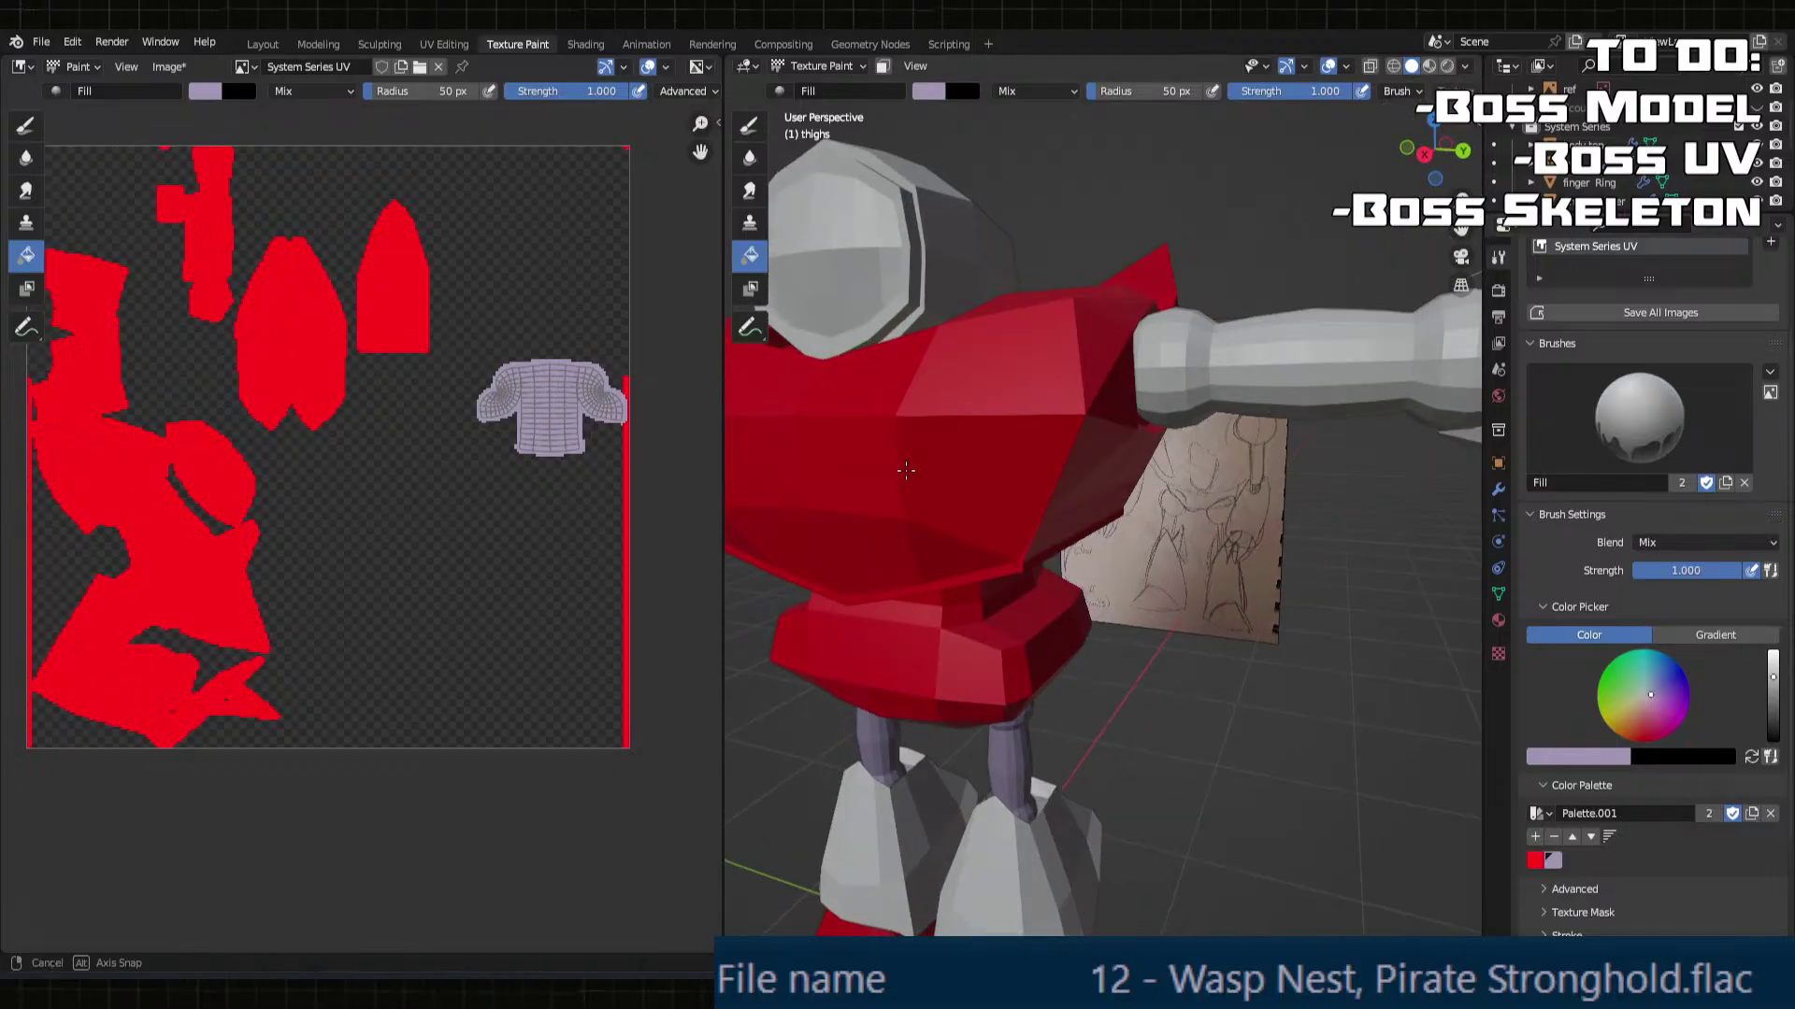
{"action": "scroll", "coordinate": [906, 470], "scroll_direction": "down", "scroll_amount": 1}
{"action": "key", "text": "Tab"}
{"action": "key", "text": "Tab"}
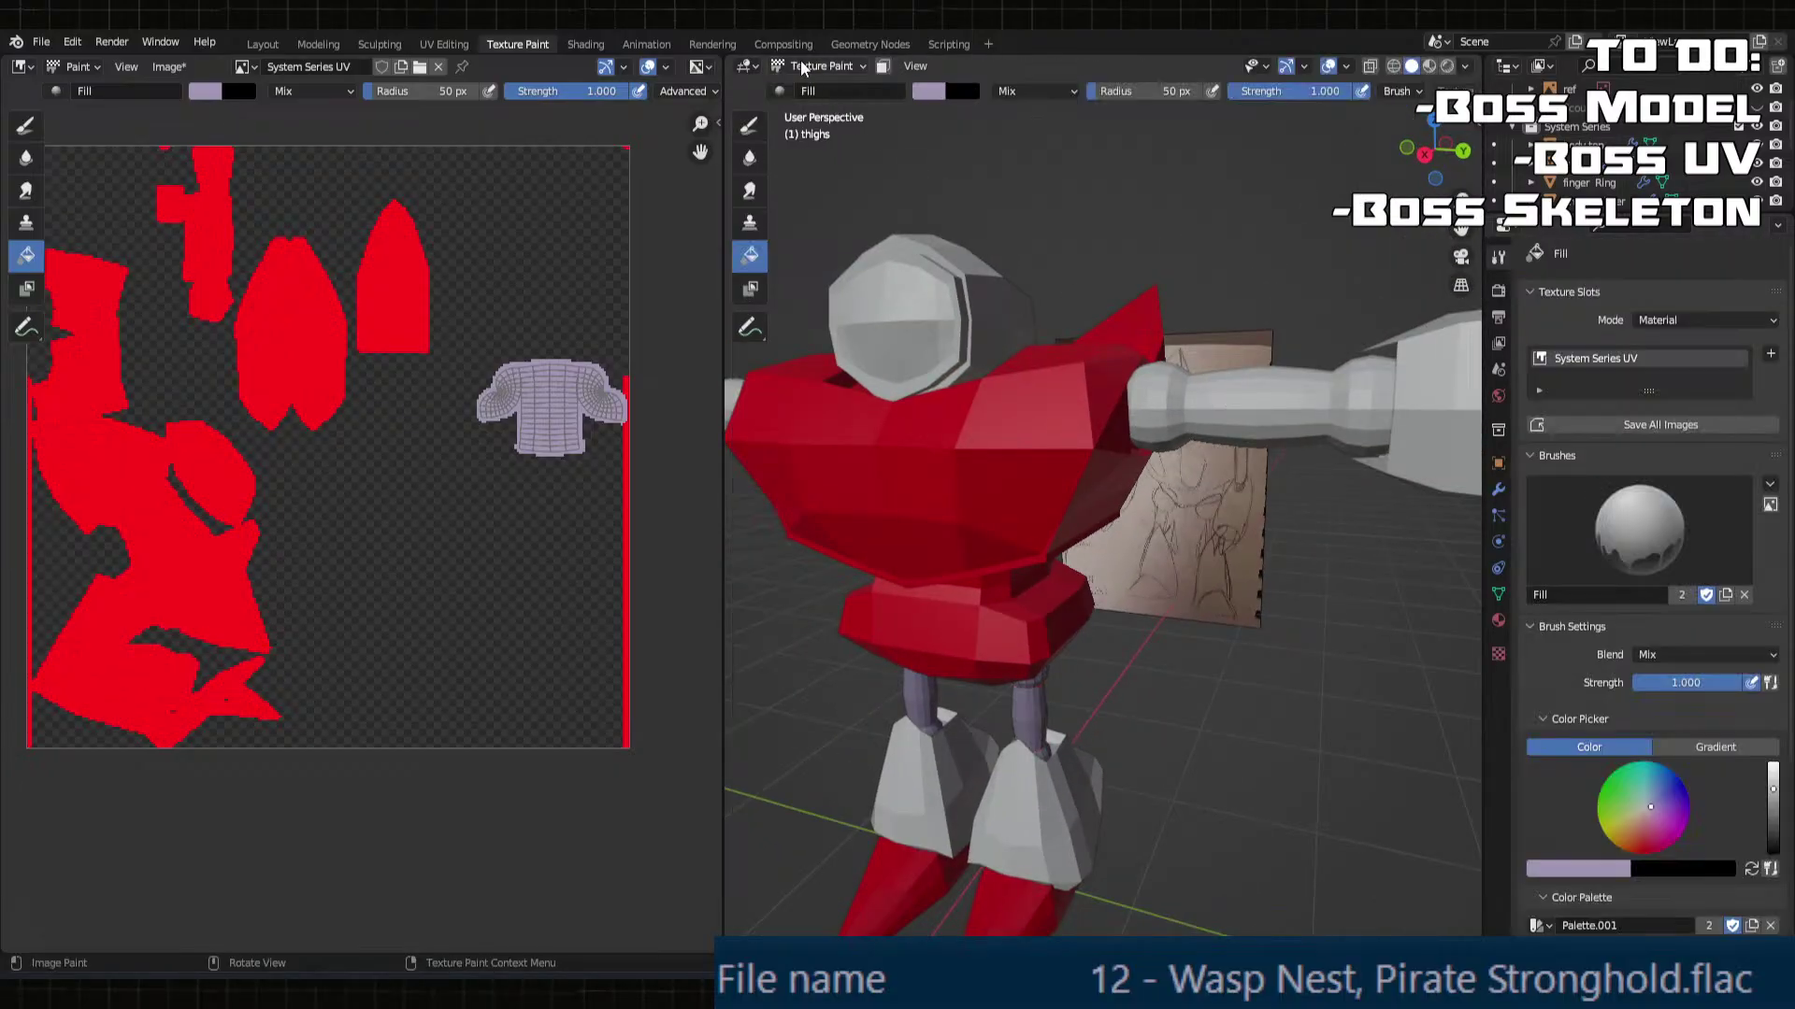
{"action": "left_click", "coordinate": [800, 64]}
{"action": "left_click", "coordinate": [824, 87]}
{"action": "left_click", "coordinate": [1200, 391]}
{"action": "left_click", "coordinate": [819, 65]}
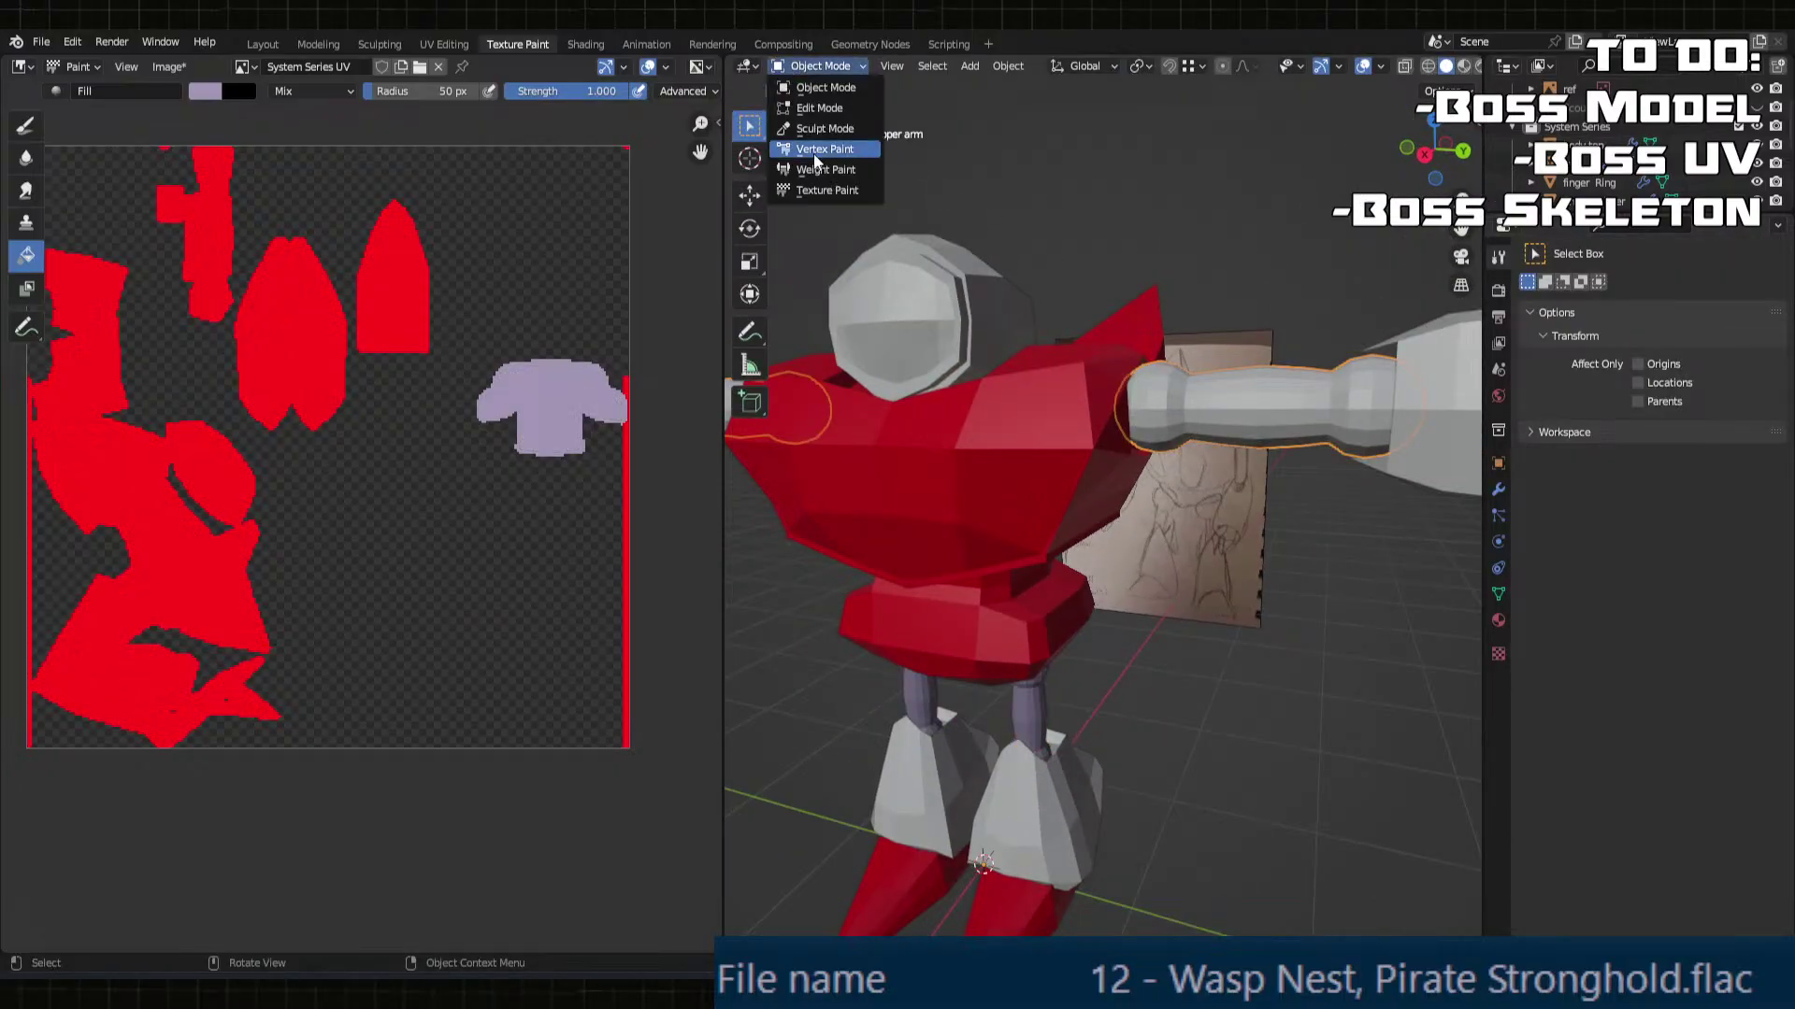
{"action": "left_click", "coordinate": [827, 191]}
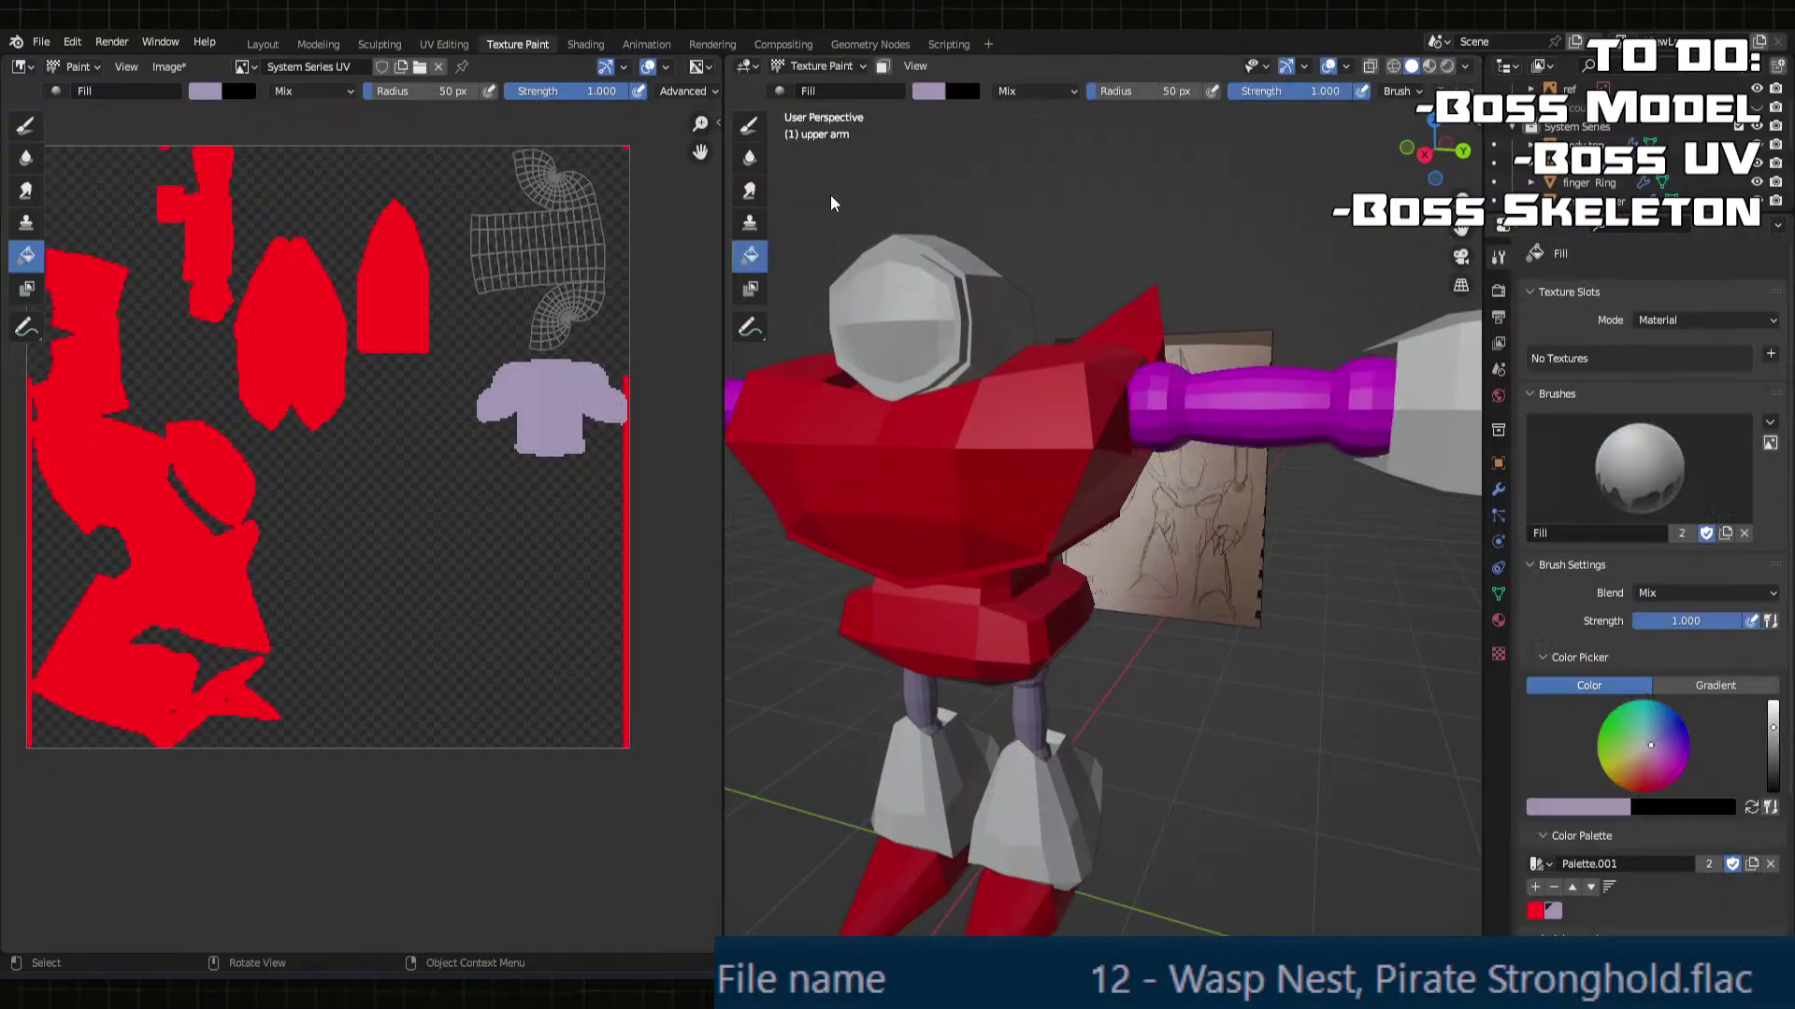
Step: Assign the existing material named Material to the upper arms and fill them with the light greyish purple
{"action": "left_click", "coordinate": [1498, 621]}
{"action": "left_click", "coordinate": [1533, 367]}
{"action": "left_click", "coordinate": [1543, 397]}
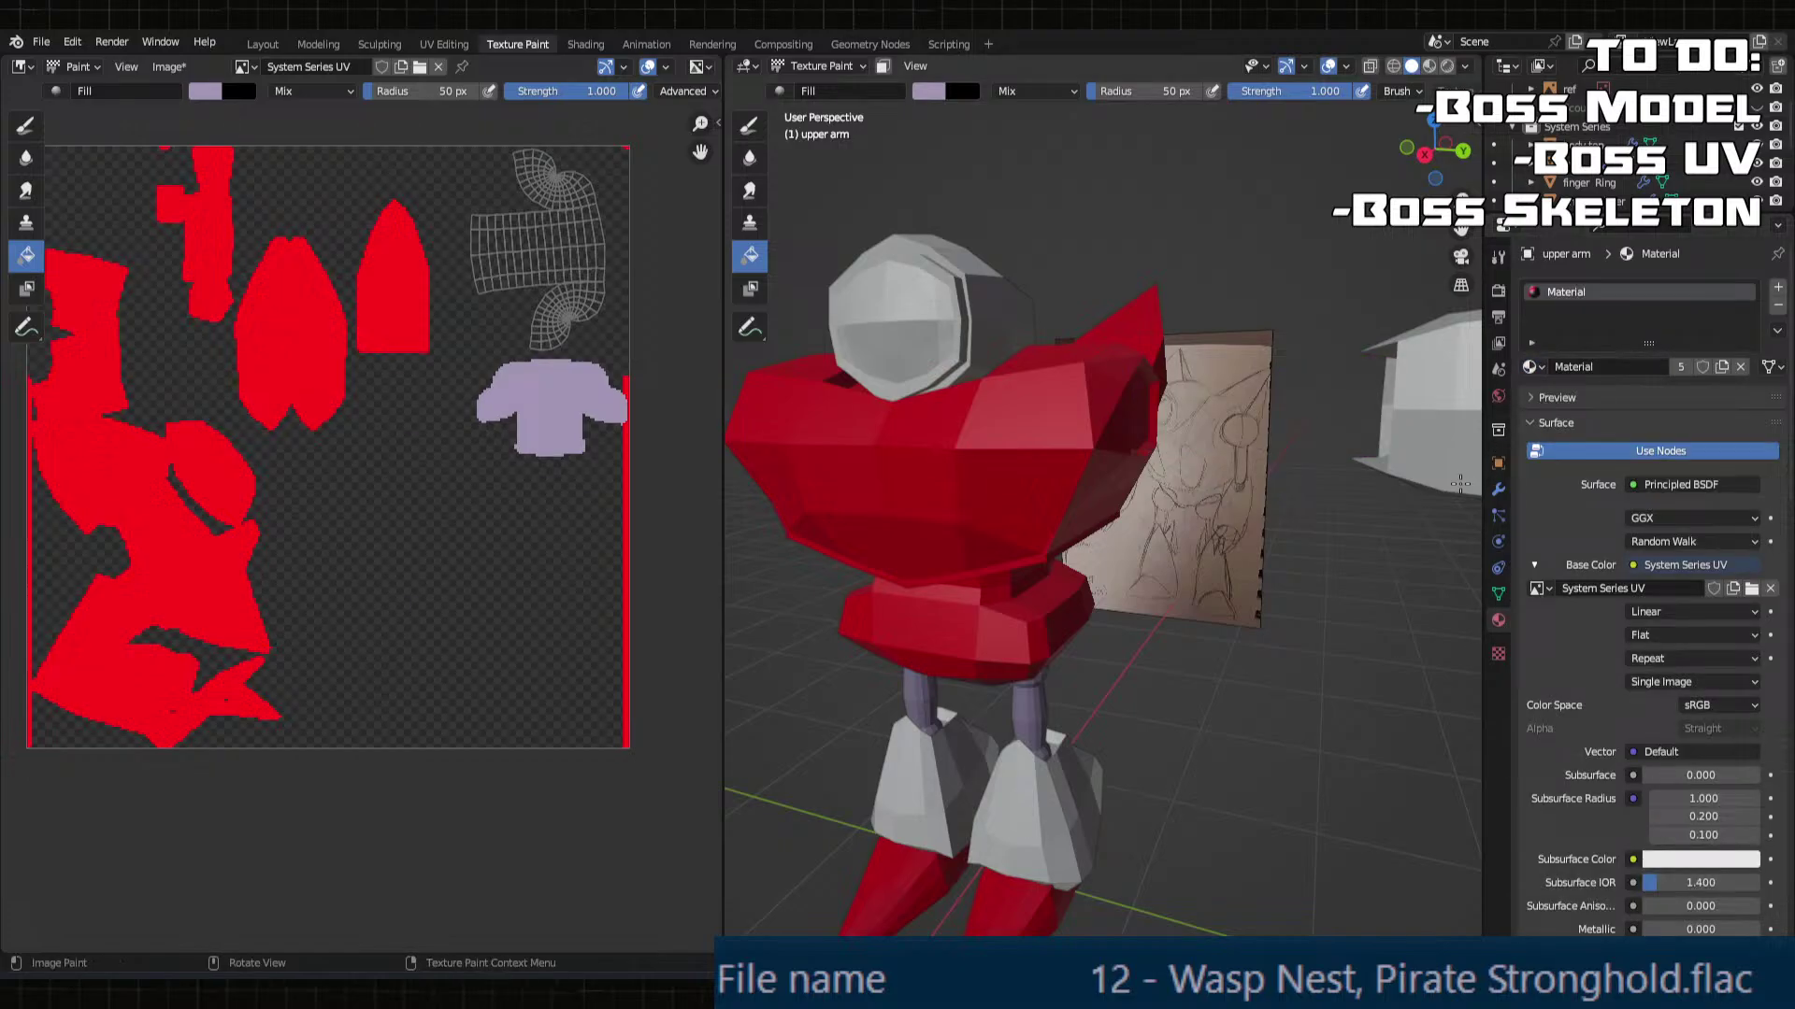
{"action": "left_click", "coordinate": [1177, 398]}
{"action": "middle_click_drag", "start_coordinate": [1175, 400], "coordinate": [1205, 411]}
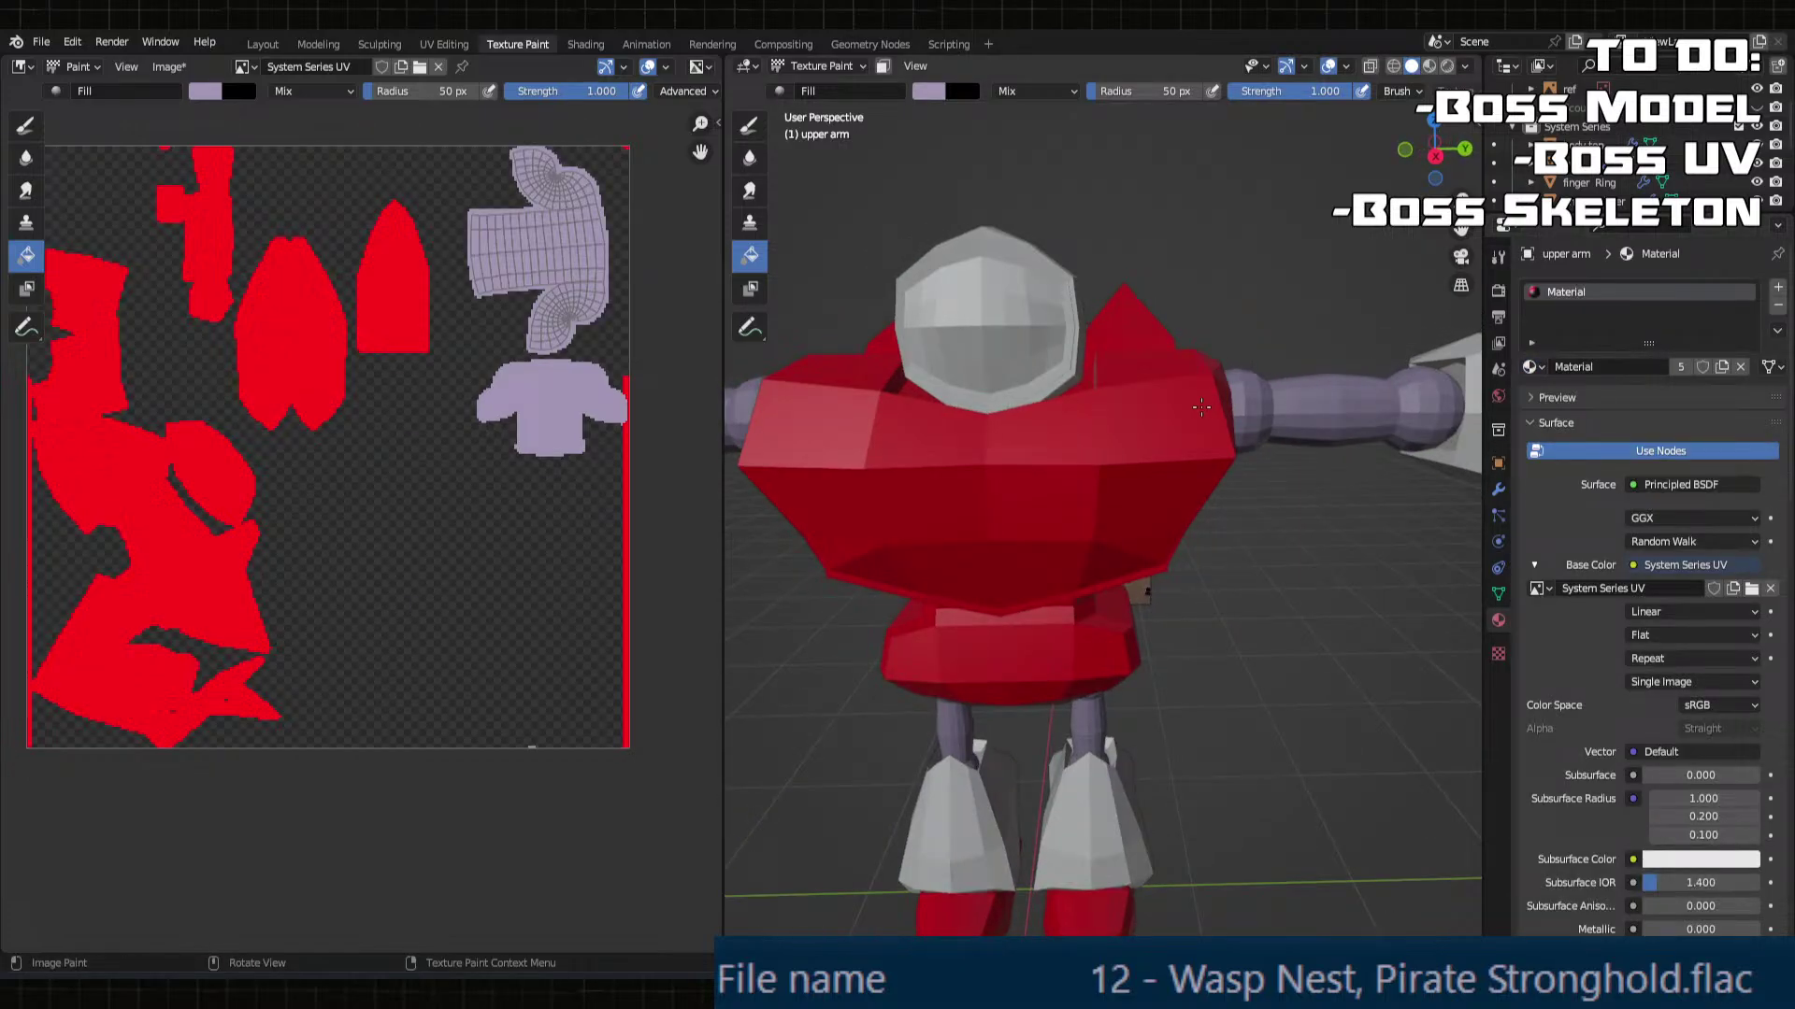
{"action": "middle_click_drag", "start_coordinate": [1093, 374], "coordinate": [1019, 380]}
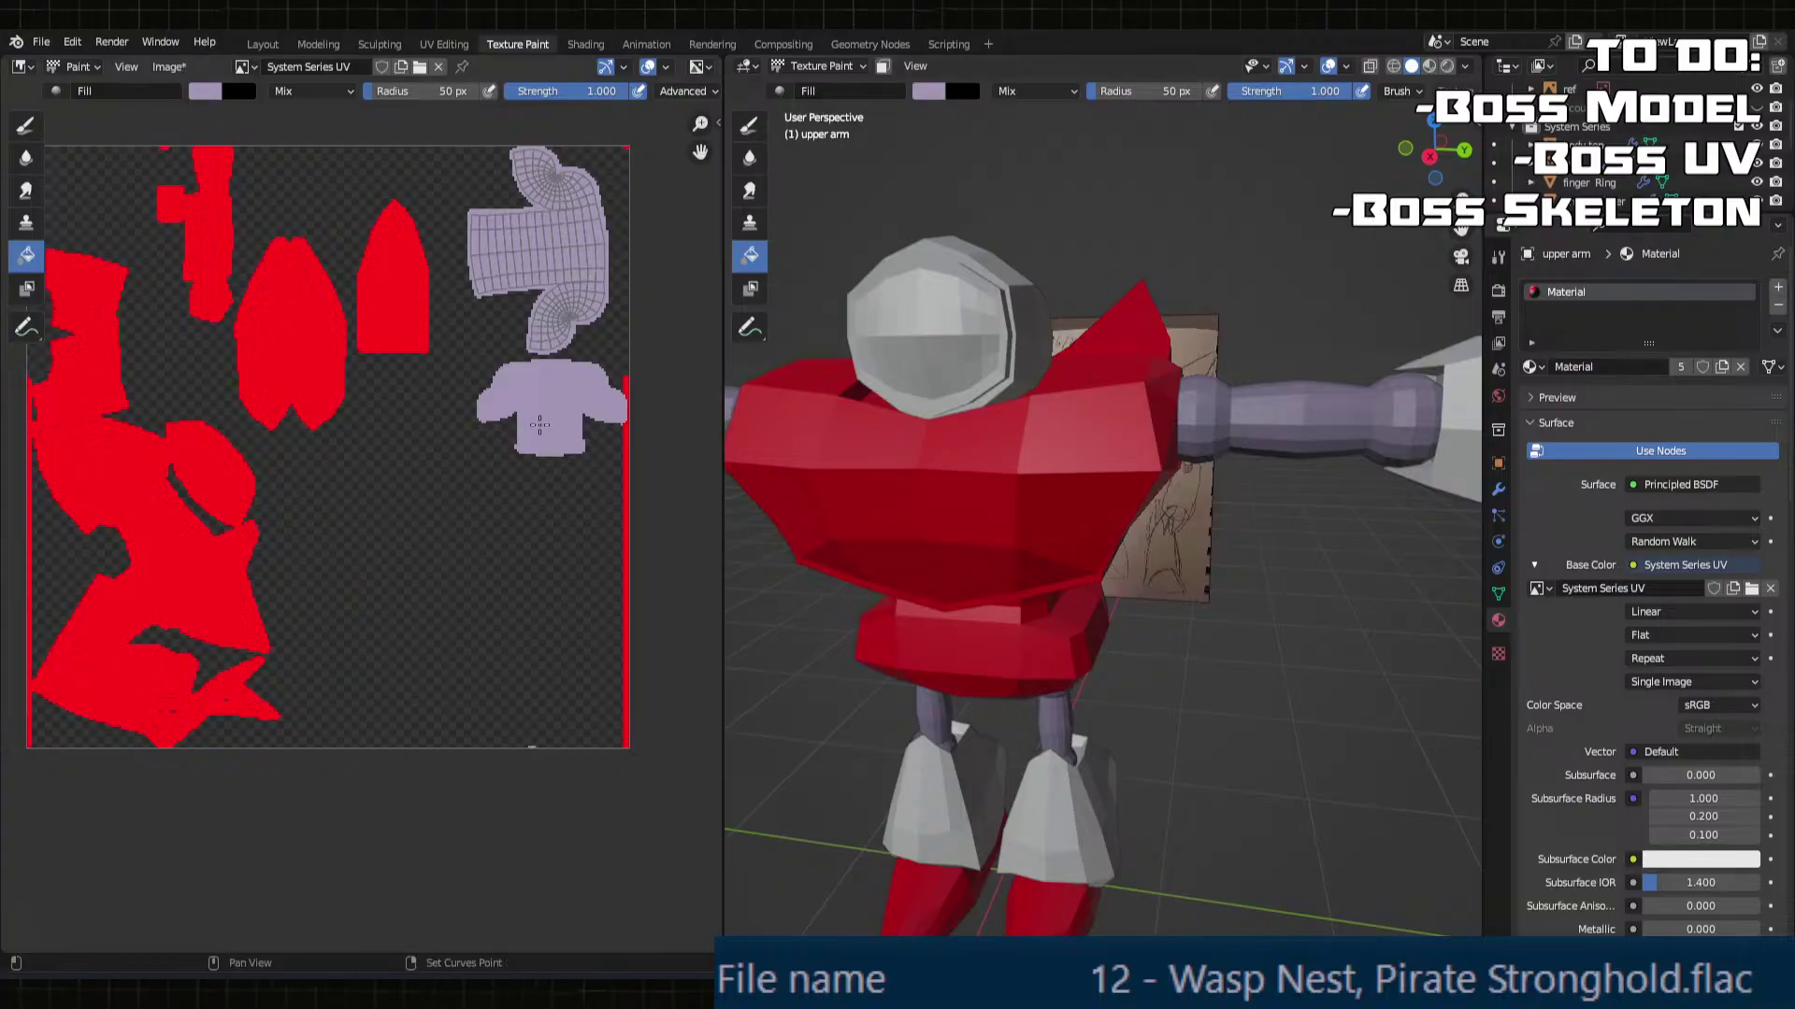
Step: Fill the narrow red strip along the right edge of the System Series UV image with the light purple
{"action": "middle_click_drag", "start_coordinate": [539, 427], "coordinate": [485, 471]}
{"action": "scroll", "coordinate": [485, 471], "scroll_direction": "up", "scroll_amount": 1}
{"action": "middle_click_drag", "start_coordinate": [624, 448], "coordinate": [555, 441]}
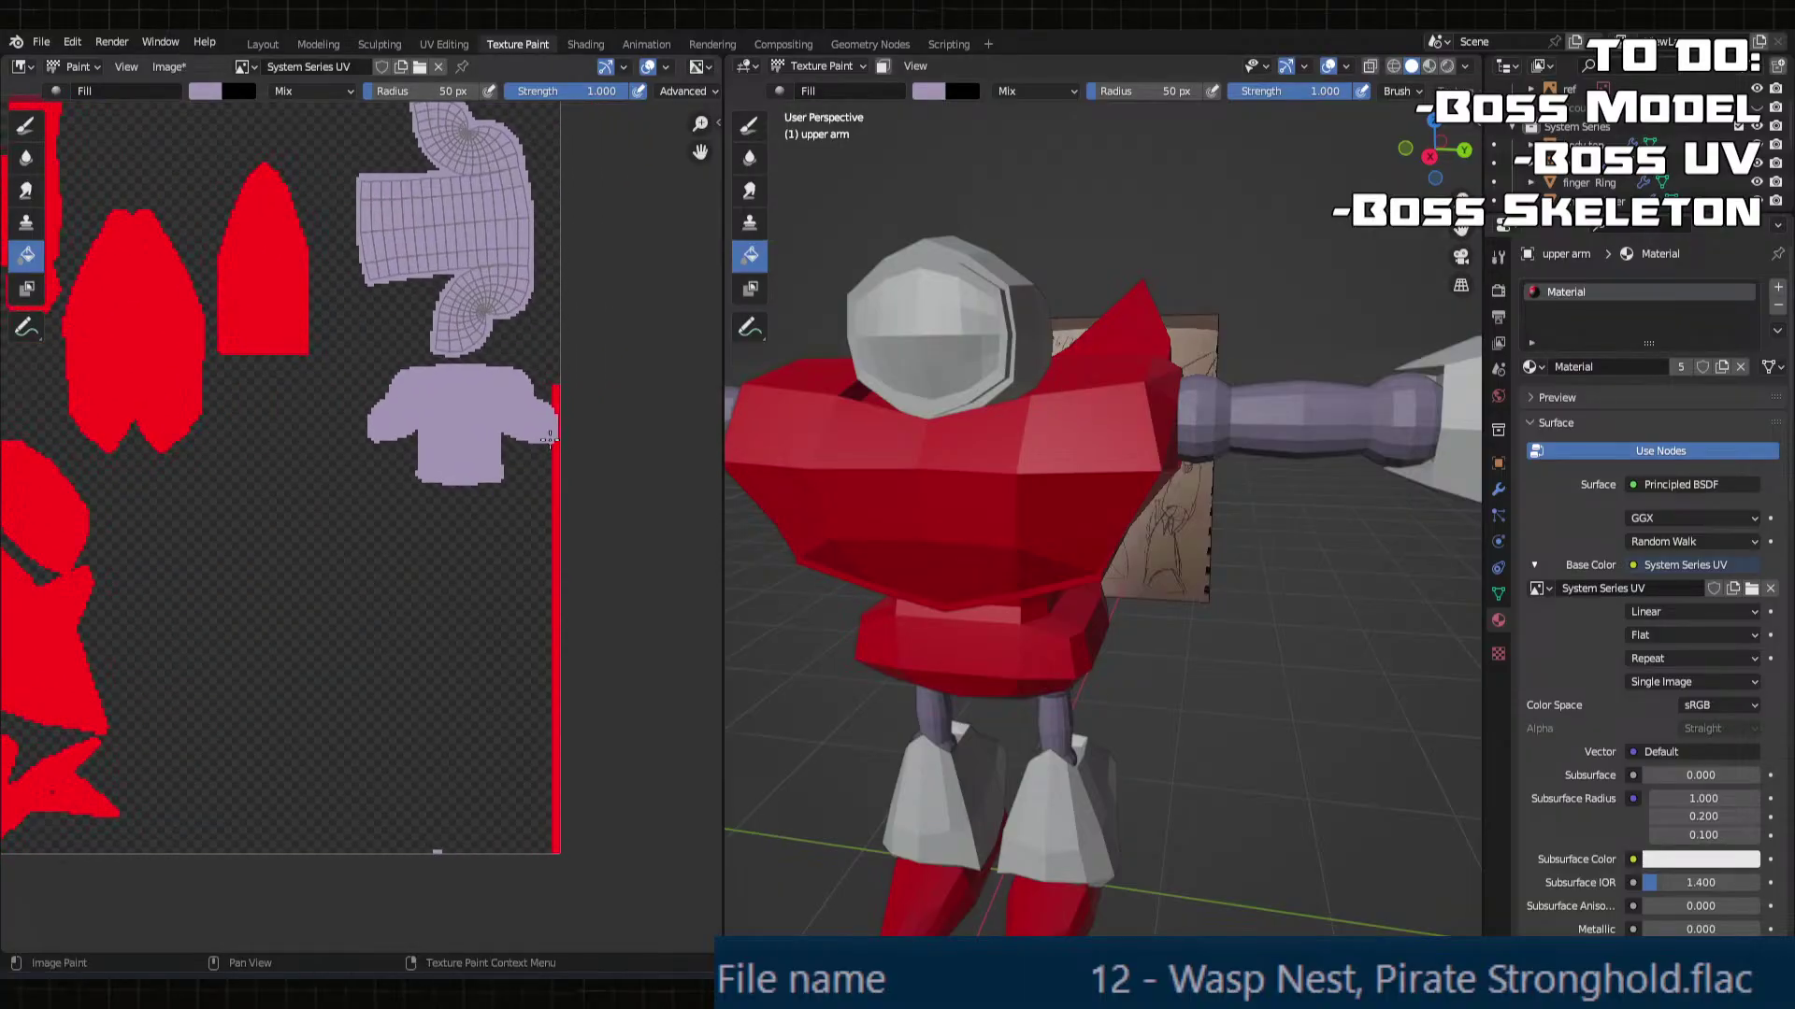
{"action": "left_click", "coordinate": [558, 442]}
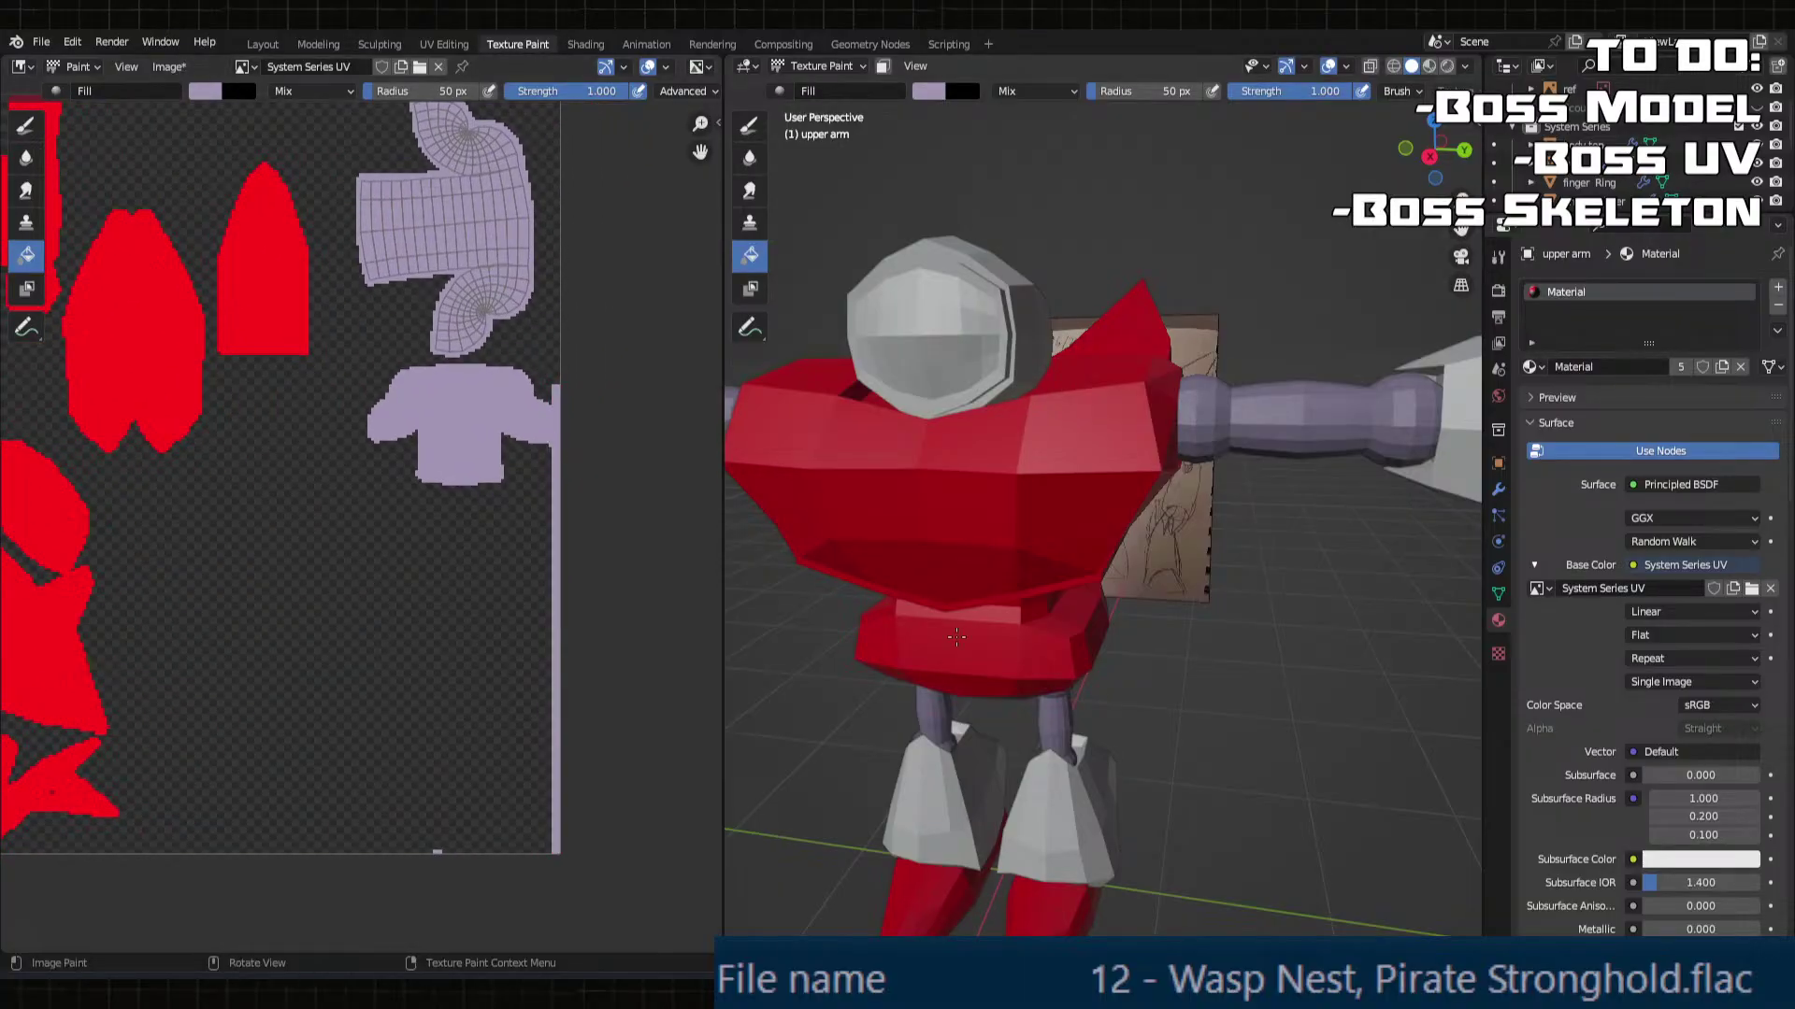
Step: Leave texture painting on the upper arms and select the head in Object Mode
{"action": "middle_click_drag", "start_coordinate": [1047, 673], "coordinate": [1072, 598]}
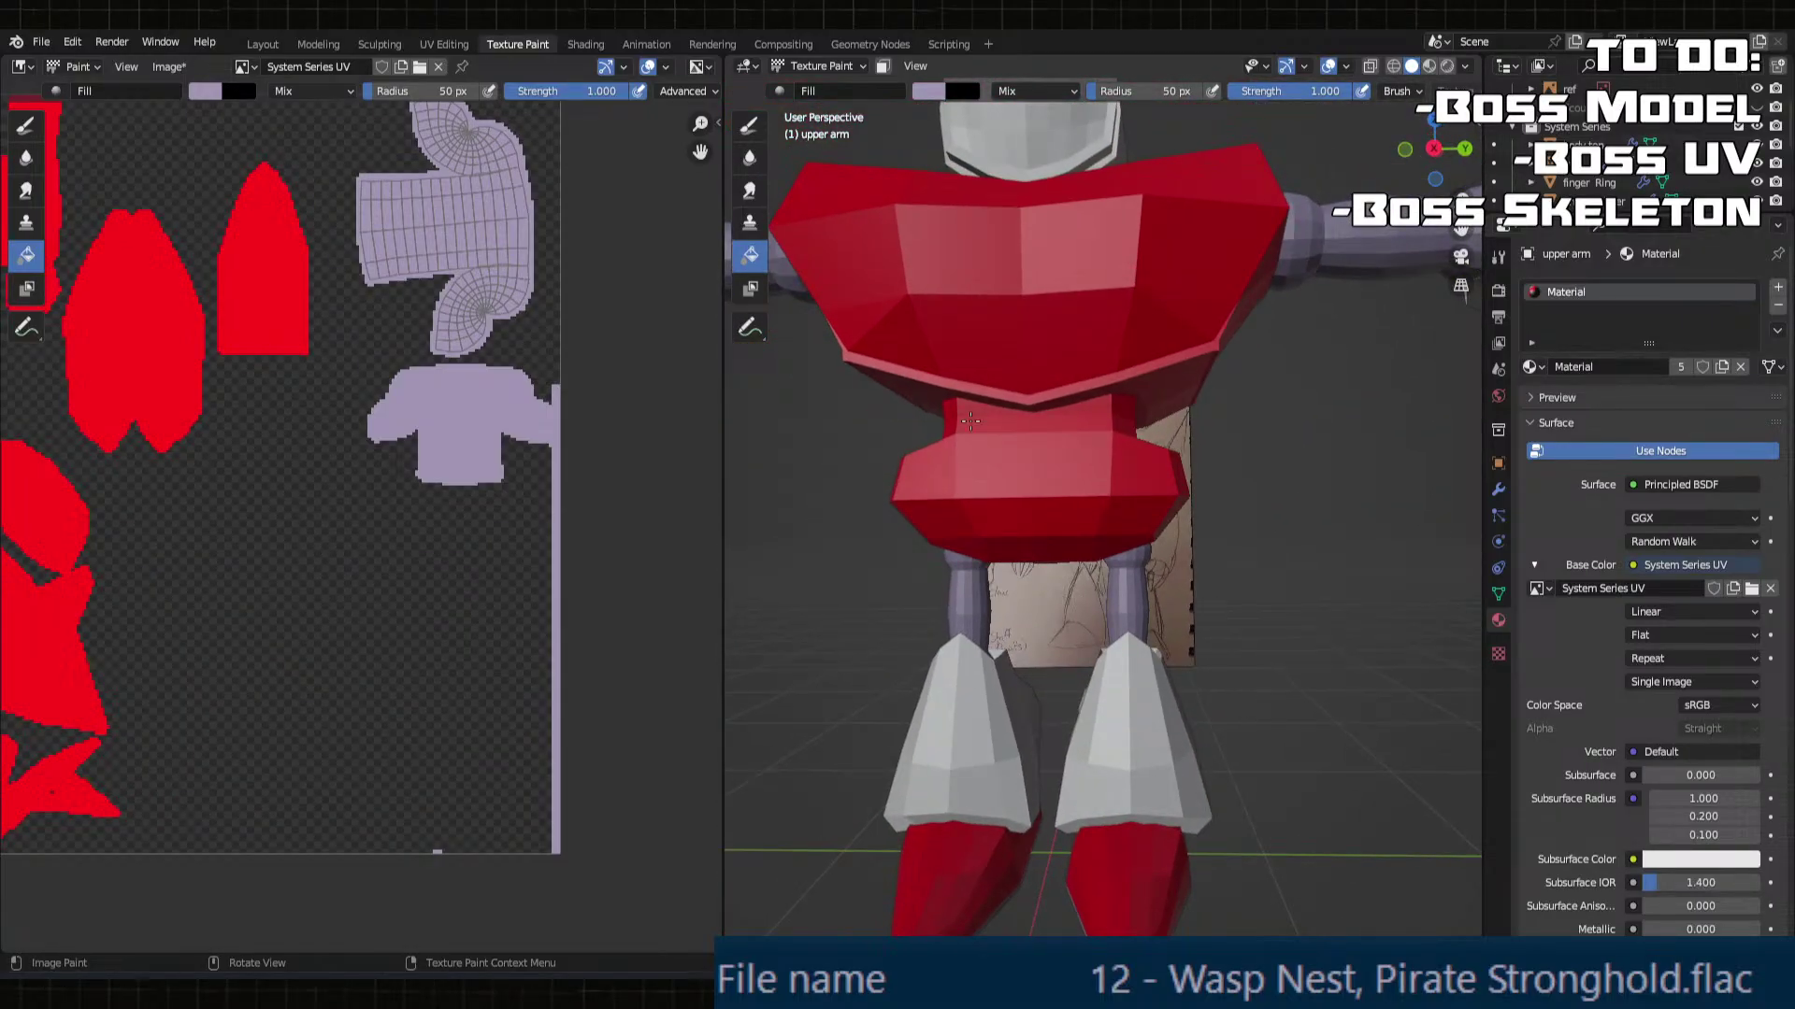
{"action": "middle_click_drag", "start_coordinate": [971, 421], "coordinate": [1096, 495]}
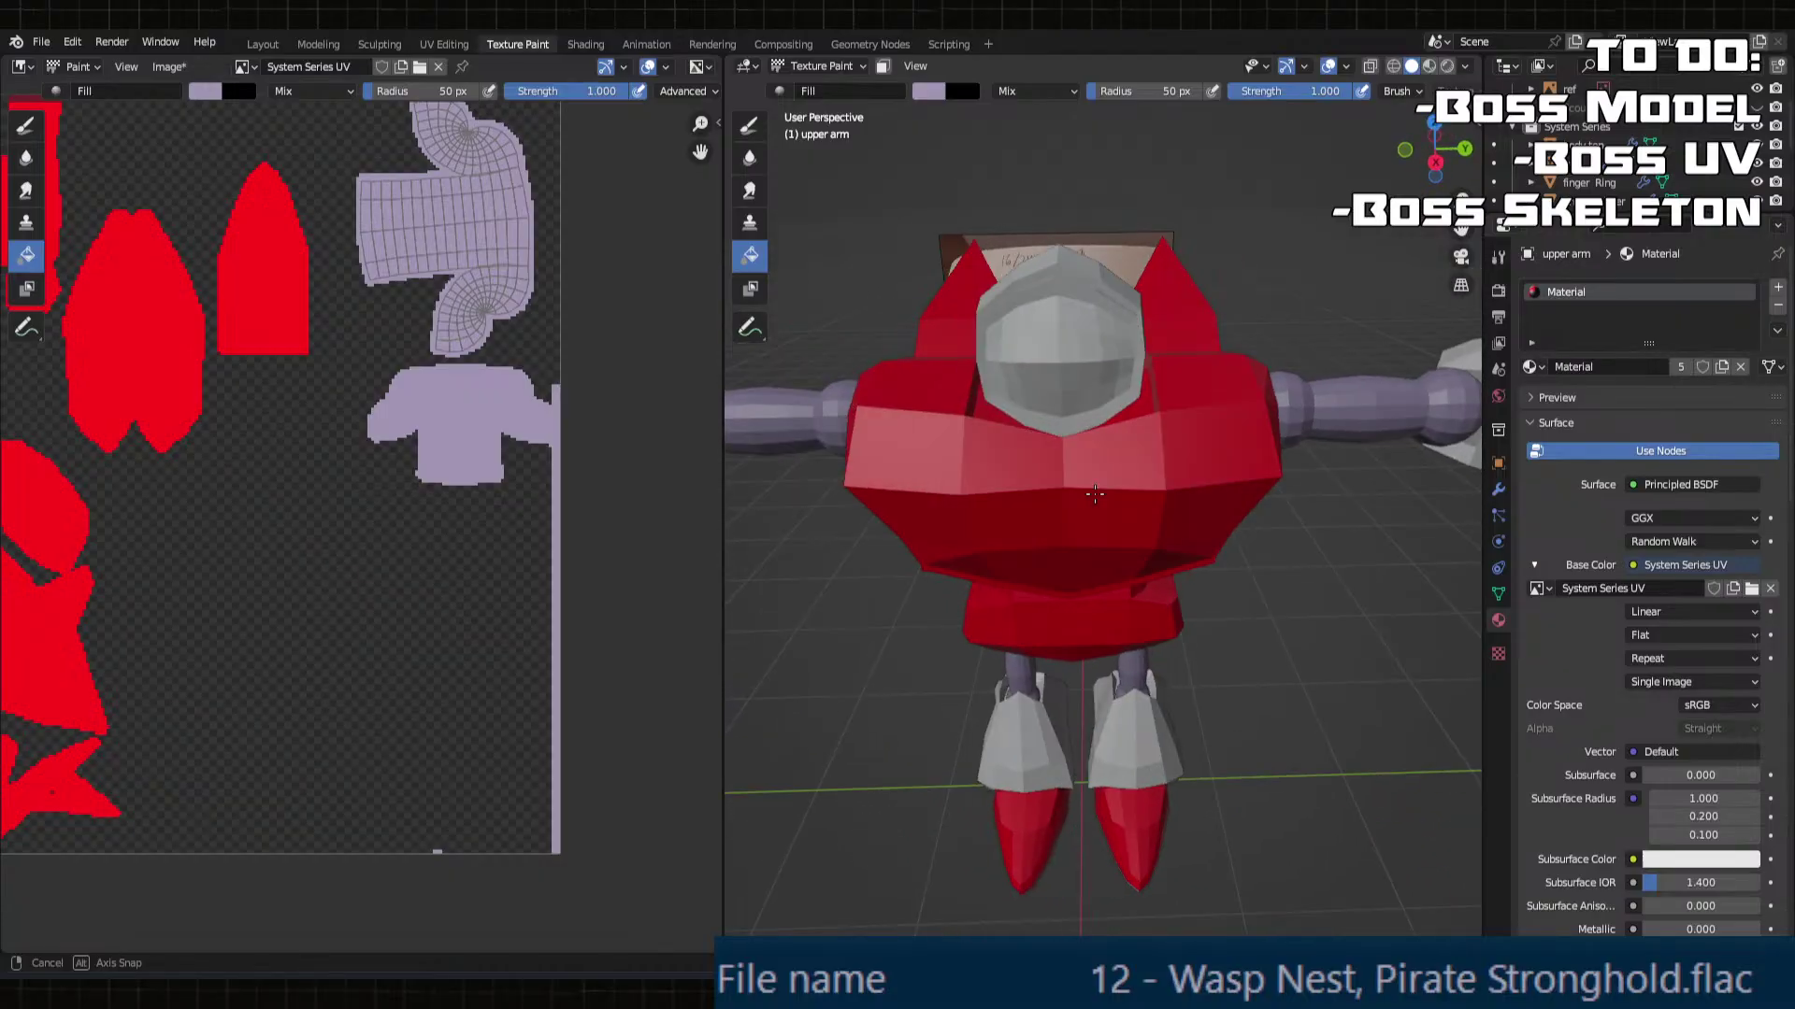
{"action": "middle_click_drag", "start_coordinate": [822, 476], "coordinate": [869, 482], "text": "shift"}
{"action": "middle_click_drag", "start_coordinate": [1308, 383], "coordinate": [1402, 398]}
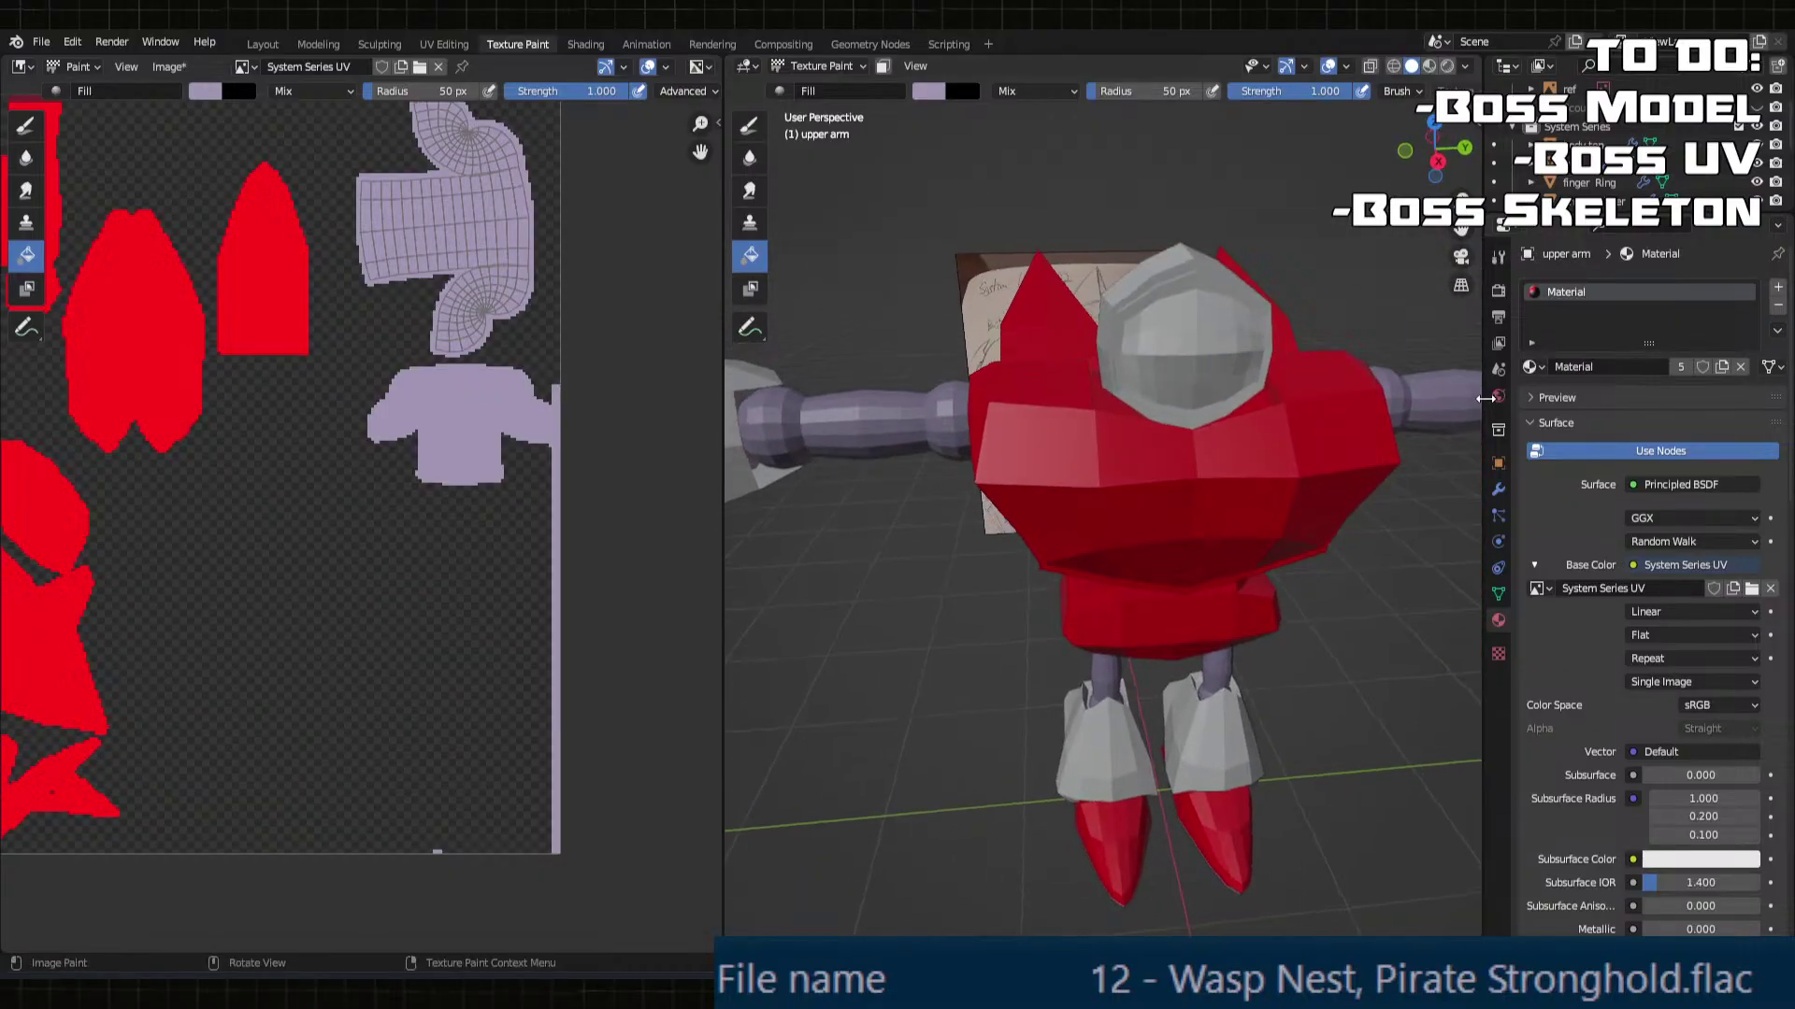
{"action": "key", "text": "Tab"}
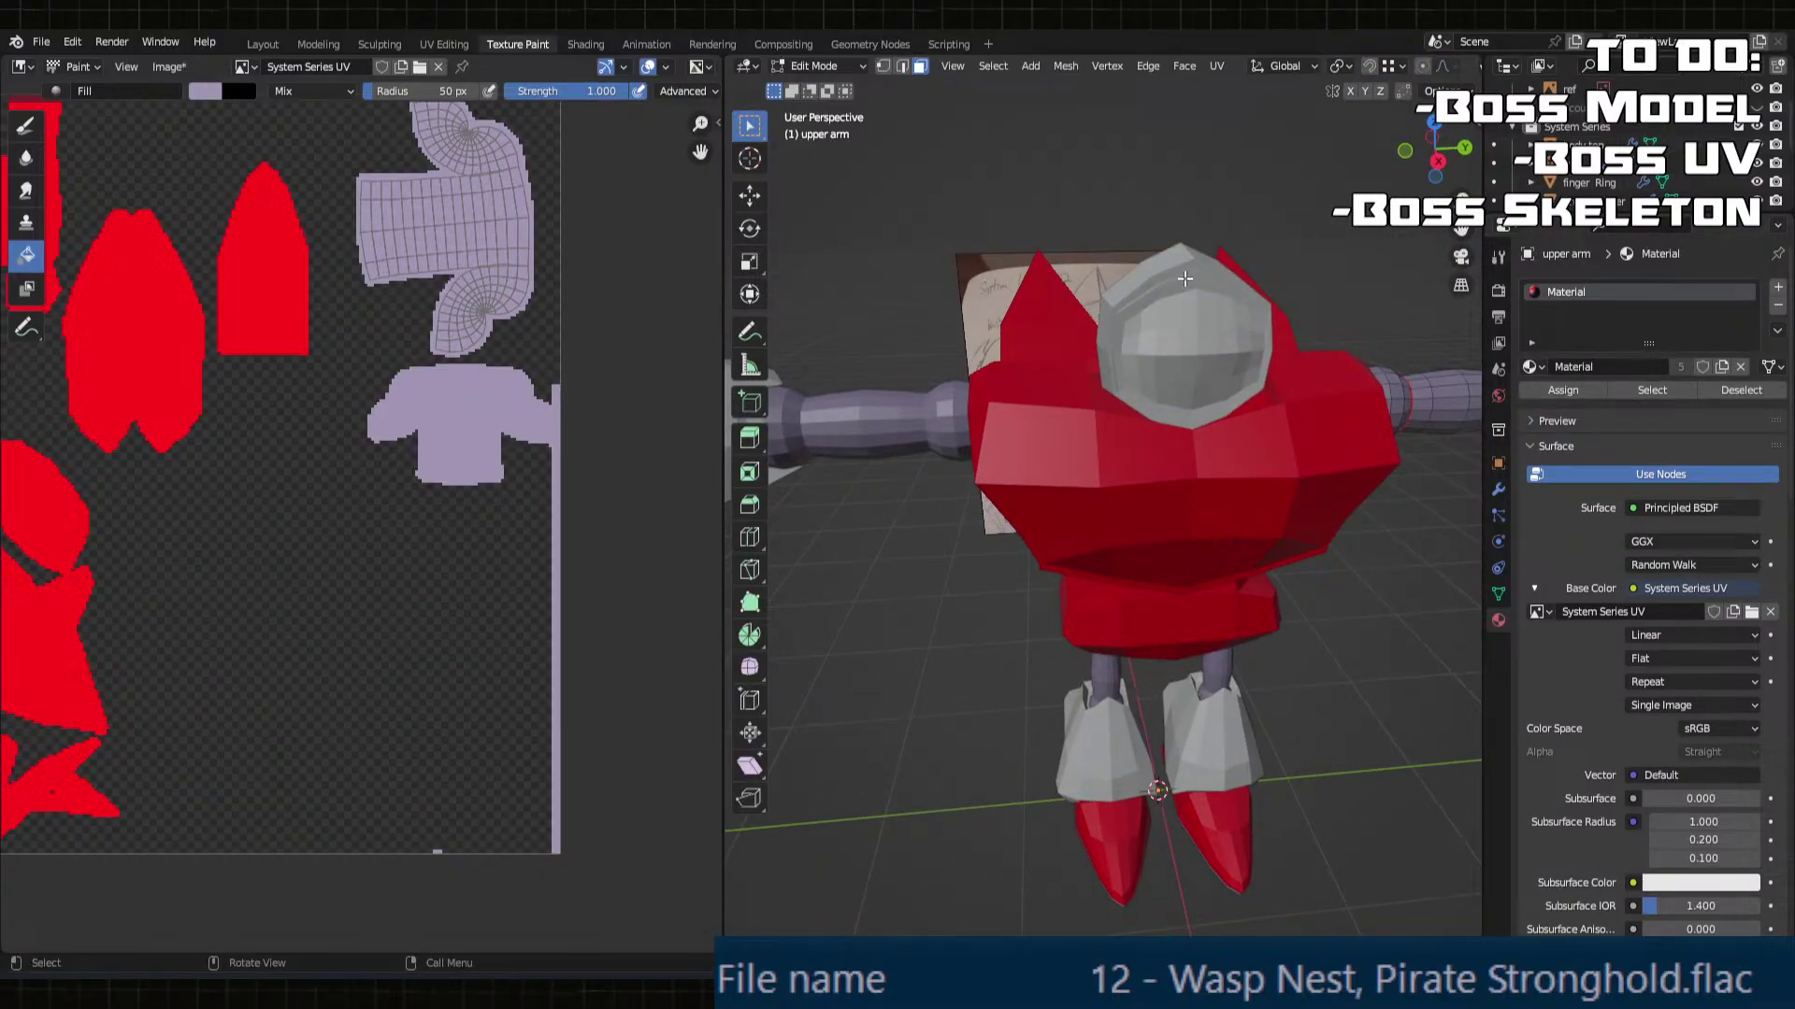
{"action": "key", "text": "Tab"}
{"action": "left_click", "coordinate": [782, 66]}
{"action": "left_click", "coordinate": [815, 95]}
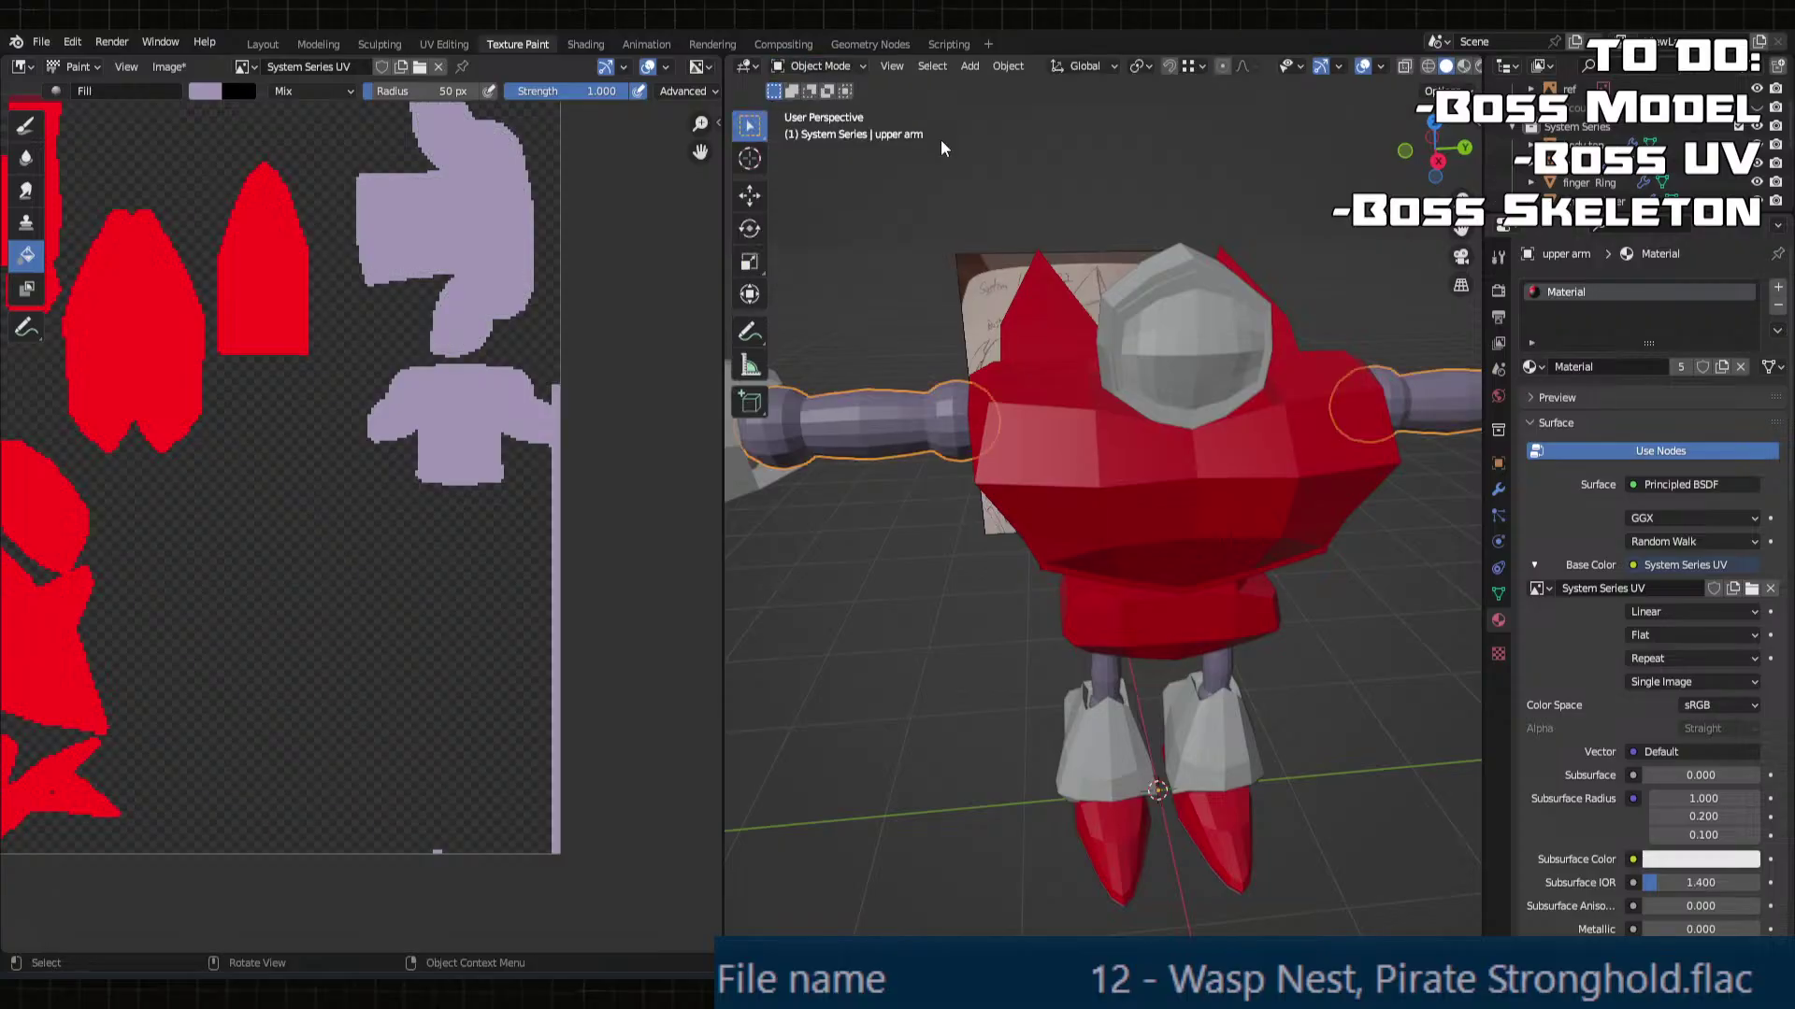
{"action": "left_click", "coordinate": [1172, 273]}
Step: Assign the existing material named Material to the head and put it into Texture Paint mode
{"action": "left_click", "coordinate": [1534, 367]}
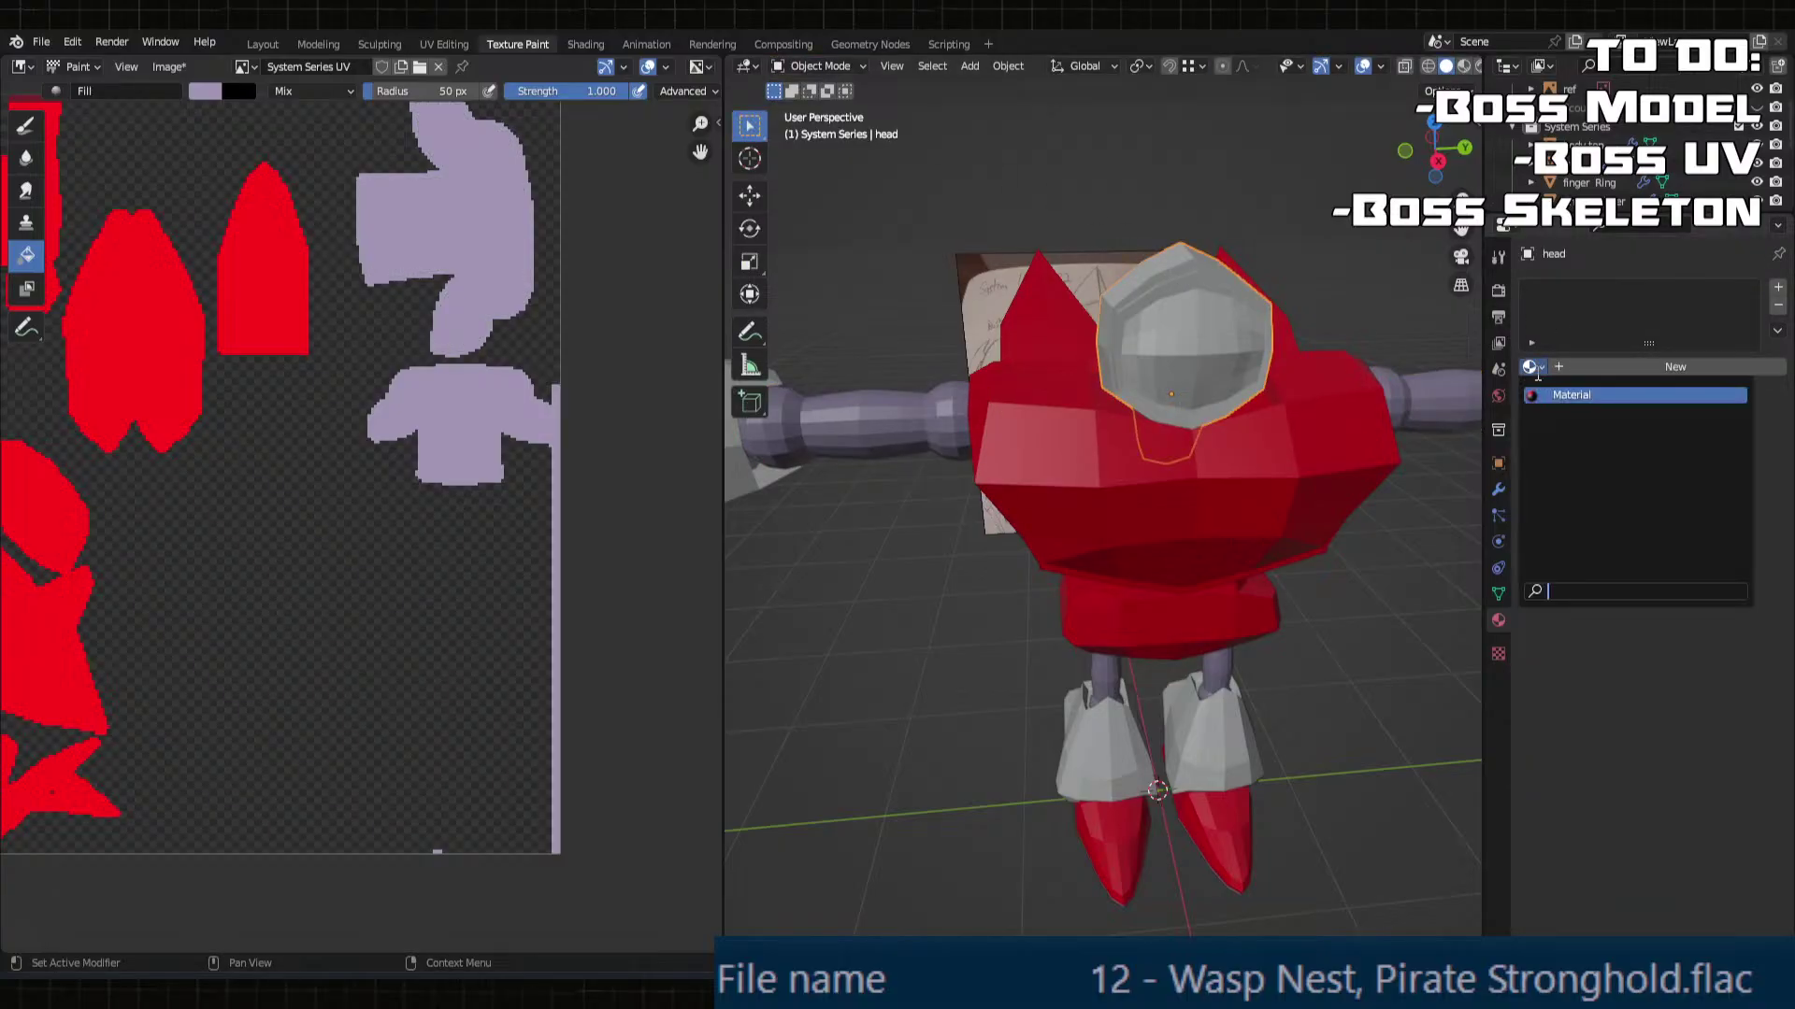
{"action": "left_click", "coordinate": [1580, 389]}
{"action": "key", "text": "Tab"}
{"action": "middle_click_drag", "start_coordinate": [1215, 370], "coordinate": [924, 174]}
{"action": "key", "text": "Tab"}
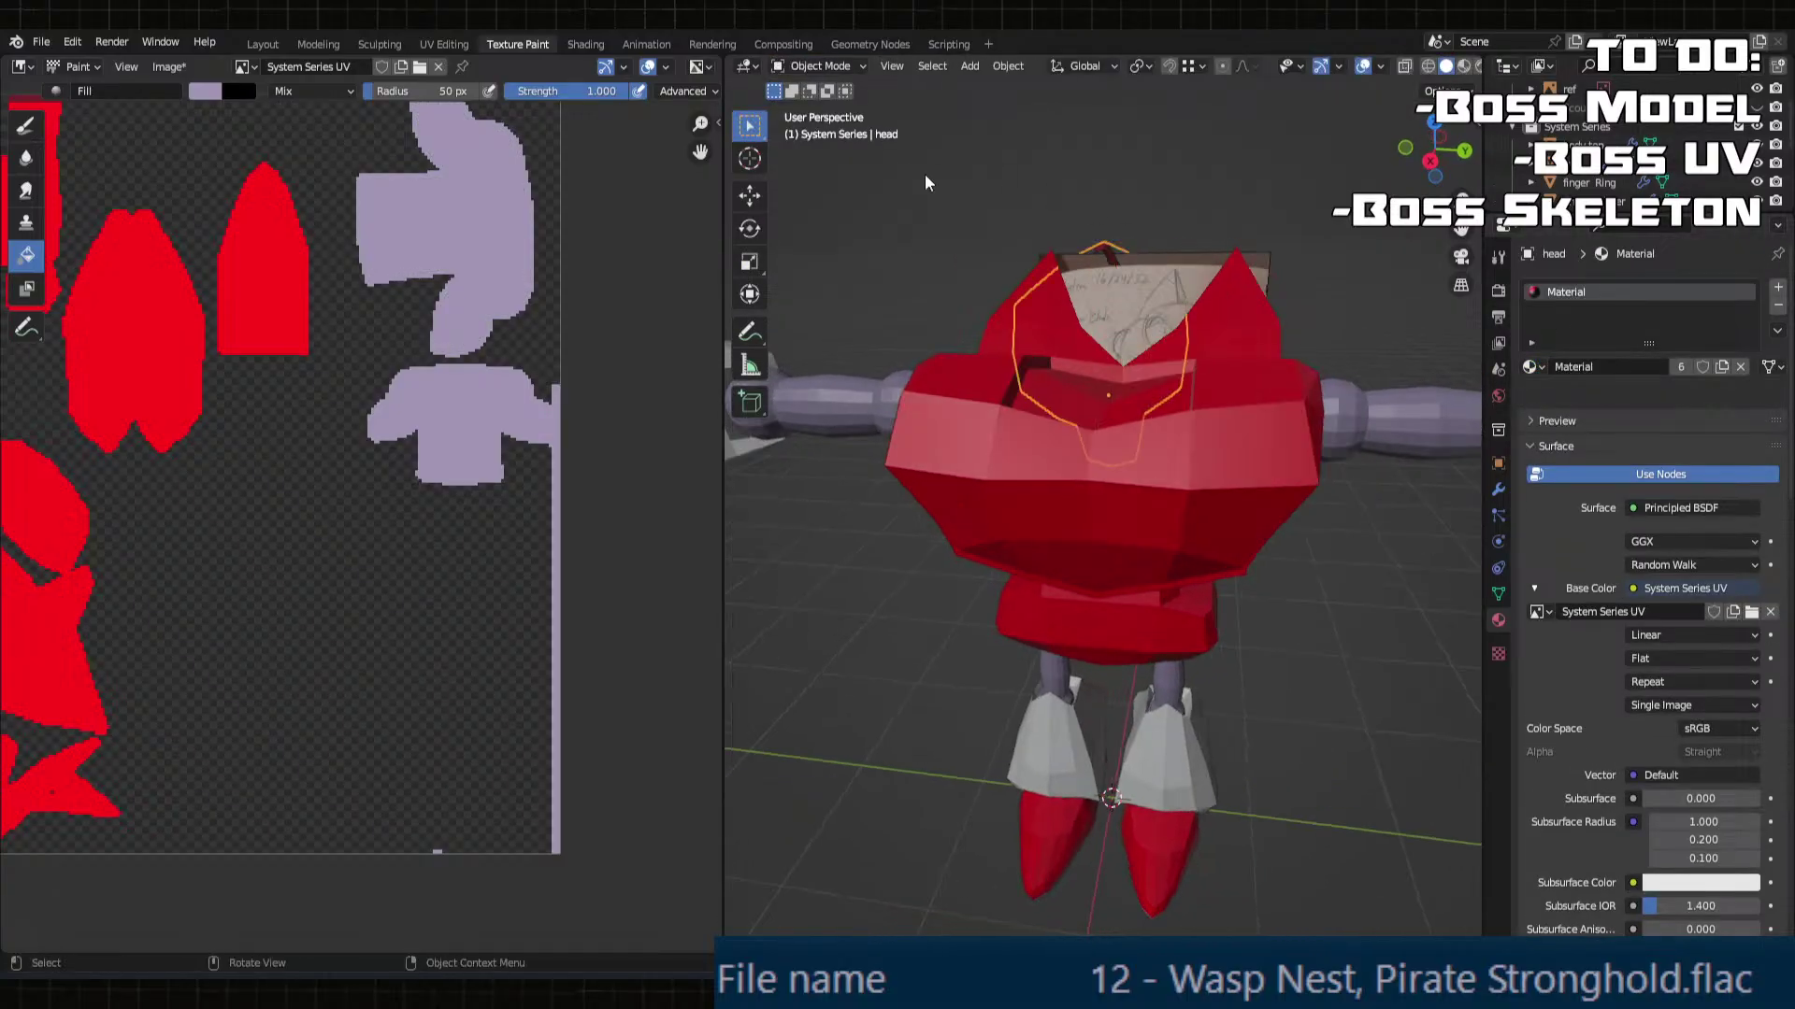
{"action": "left_click", "coordinate": [807, 64]}
{"action": "left_click", "coordinate": [818, 192]}
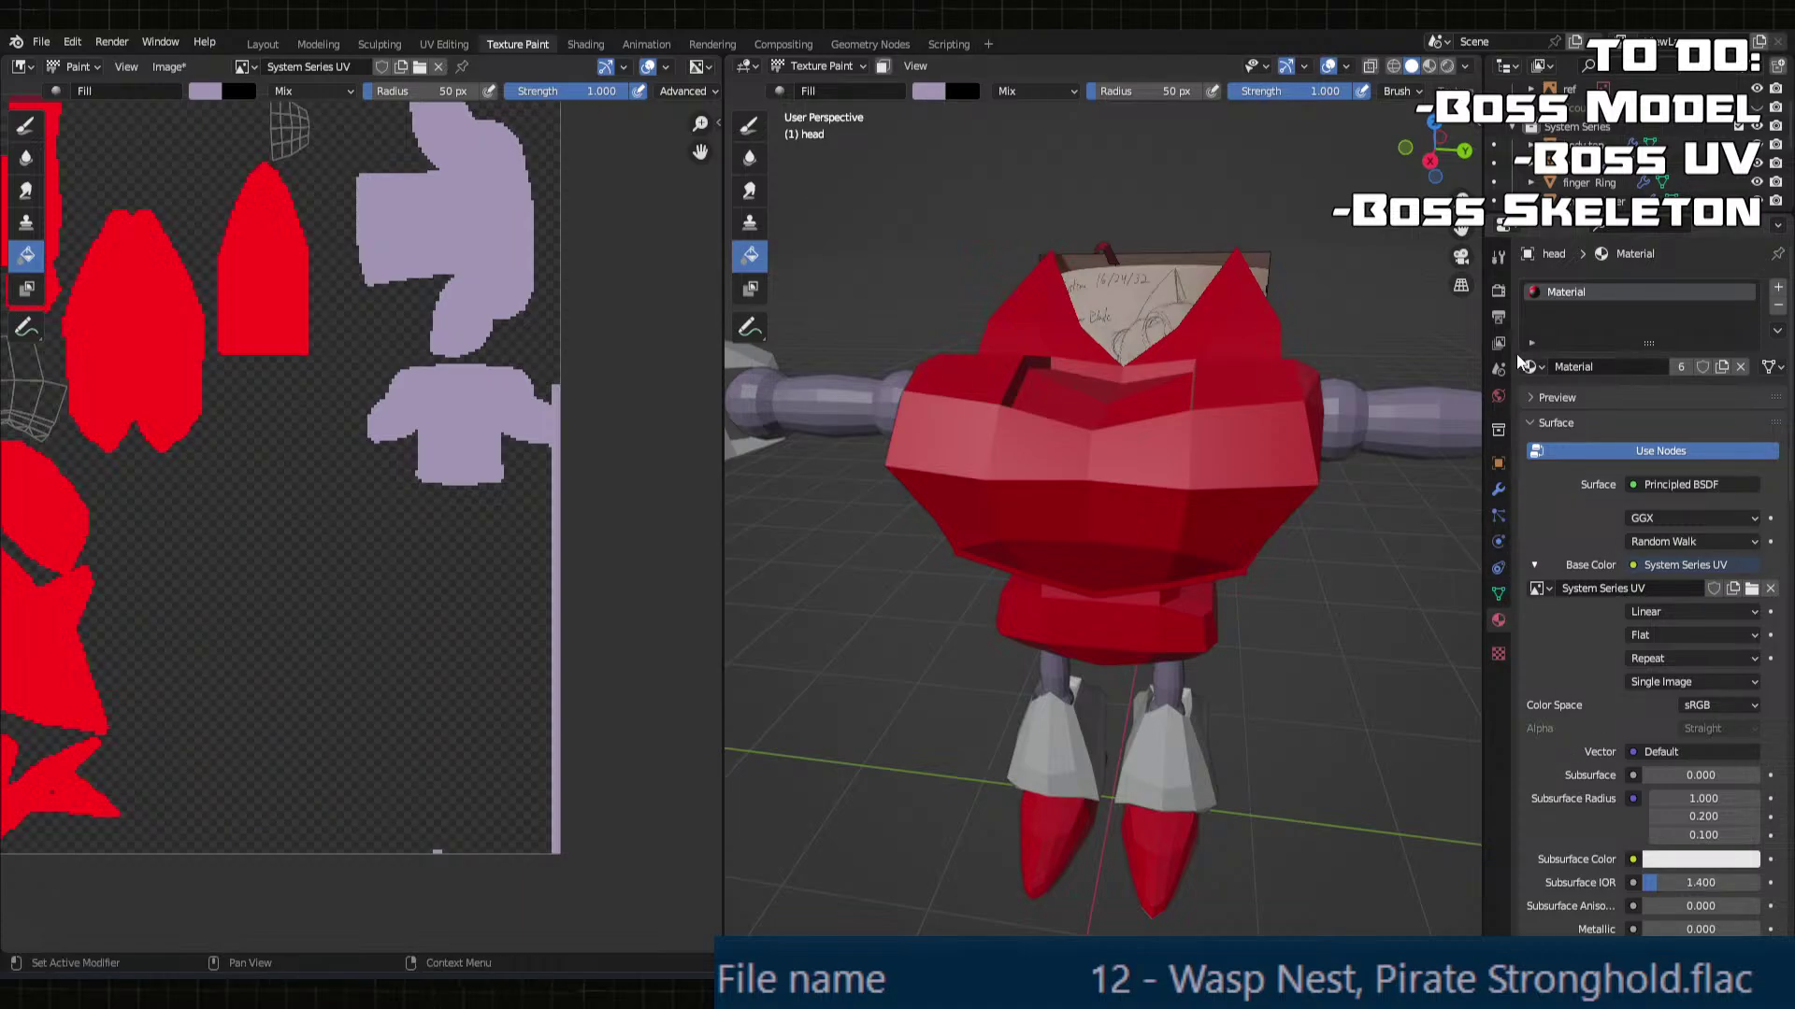
Step: Choose the saved red from the colour palette and fill the head with it
{"action": "left_click", "coordinate": [1497, 260]}
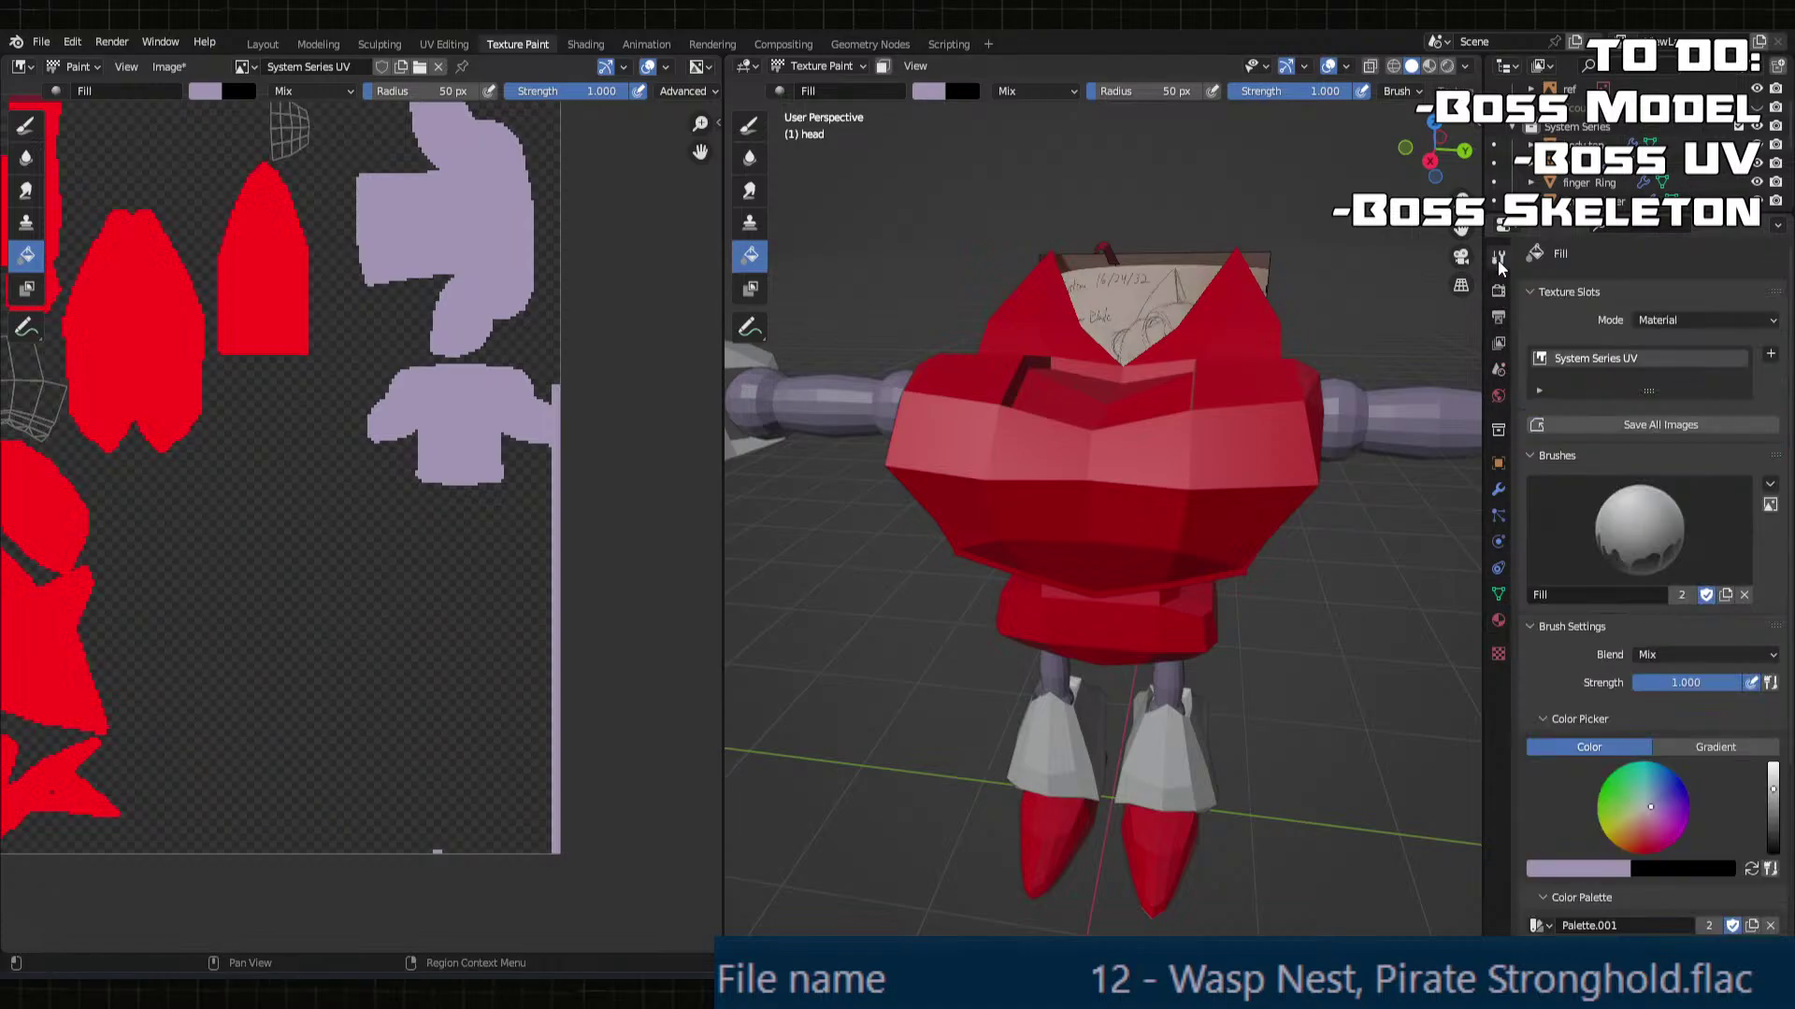
{"action": "scroll", "coordinate": [1620, 707], "scroll_direction": "down", "scroll_amount": 3}
{"action": "left_click", "coordinate": [1535, 785]}
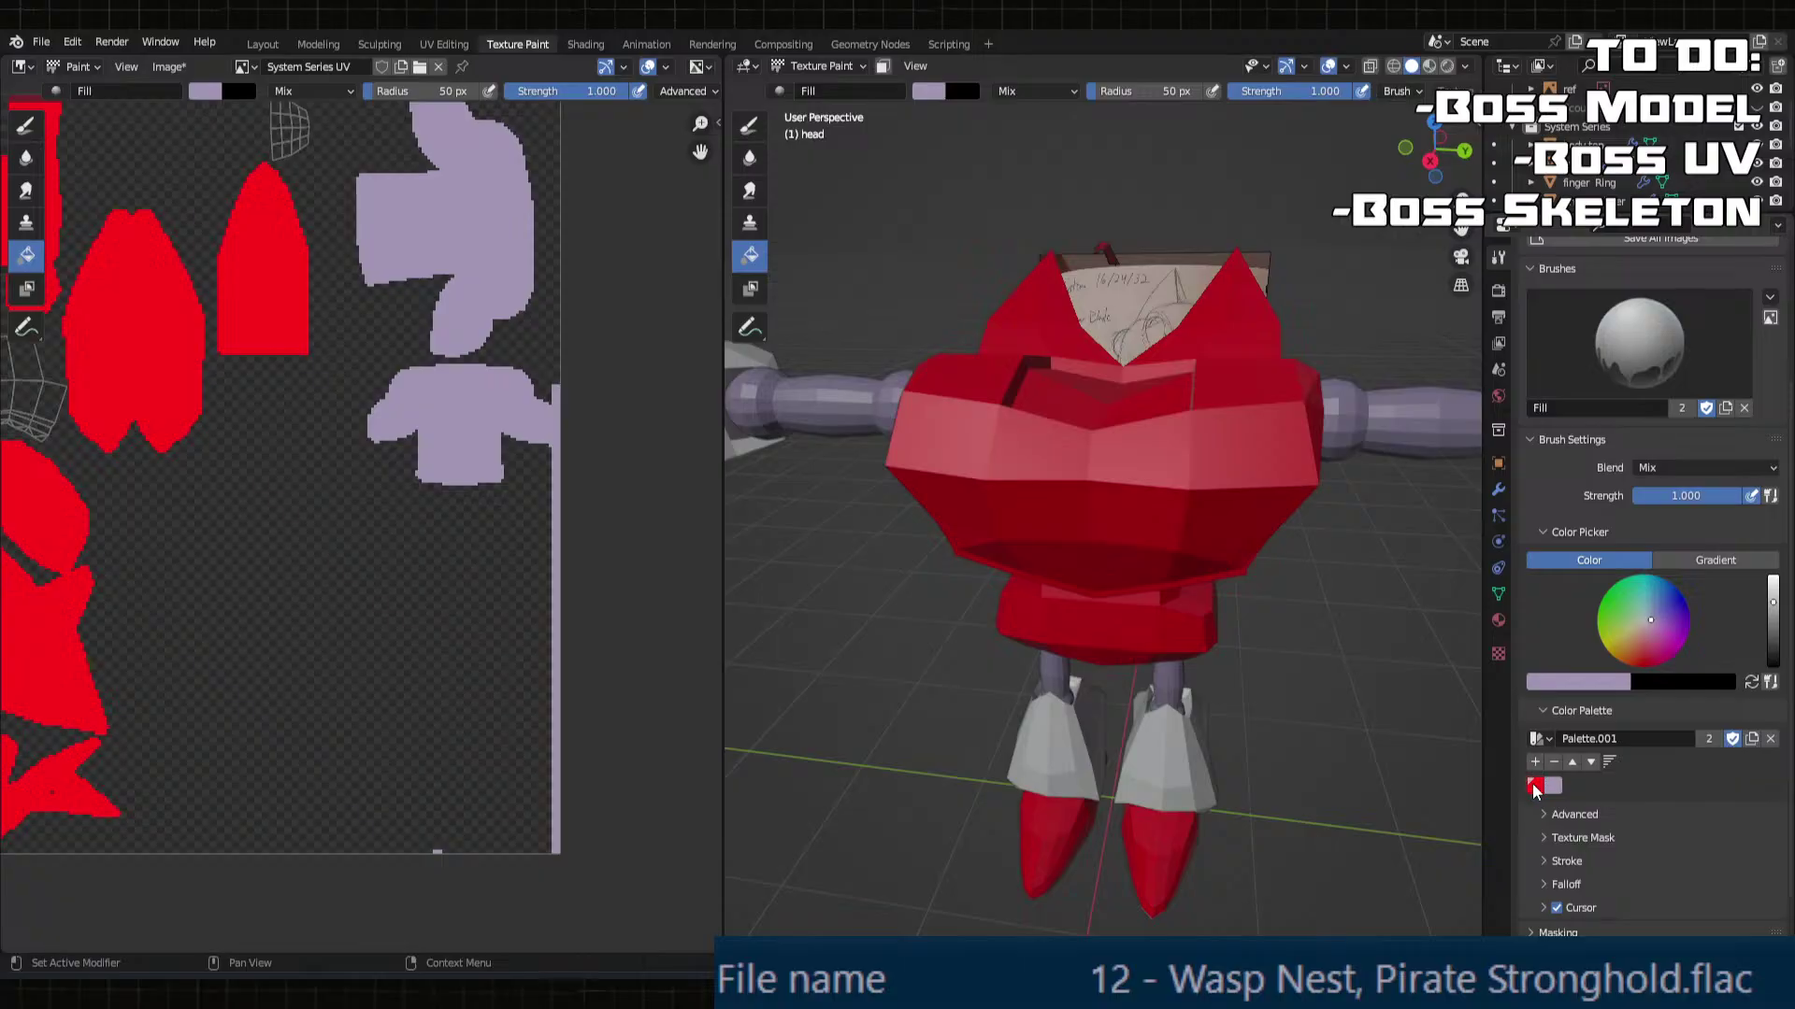
{"action": "left_click", "coordinate": [1153, 311]}
{"action": "mouse_move", "coordinate": [1152, 312]}
{"action": "middle_mouse_down"}
{"action": "mouse_move", "coordinate": [999, 287]}
{"action": "mouse_move", "coordinate": [1129, 573]}
{"action": "mouse_move", "coordinate": [1186, 579]}
{"action": "middle_mouse_up"}
{"action": "scroll", "coordinate": [1129, 573], "scroll_direction": "down", "scroll_amount": 3}
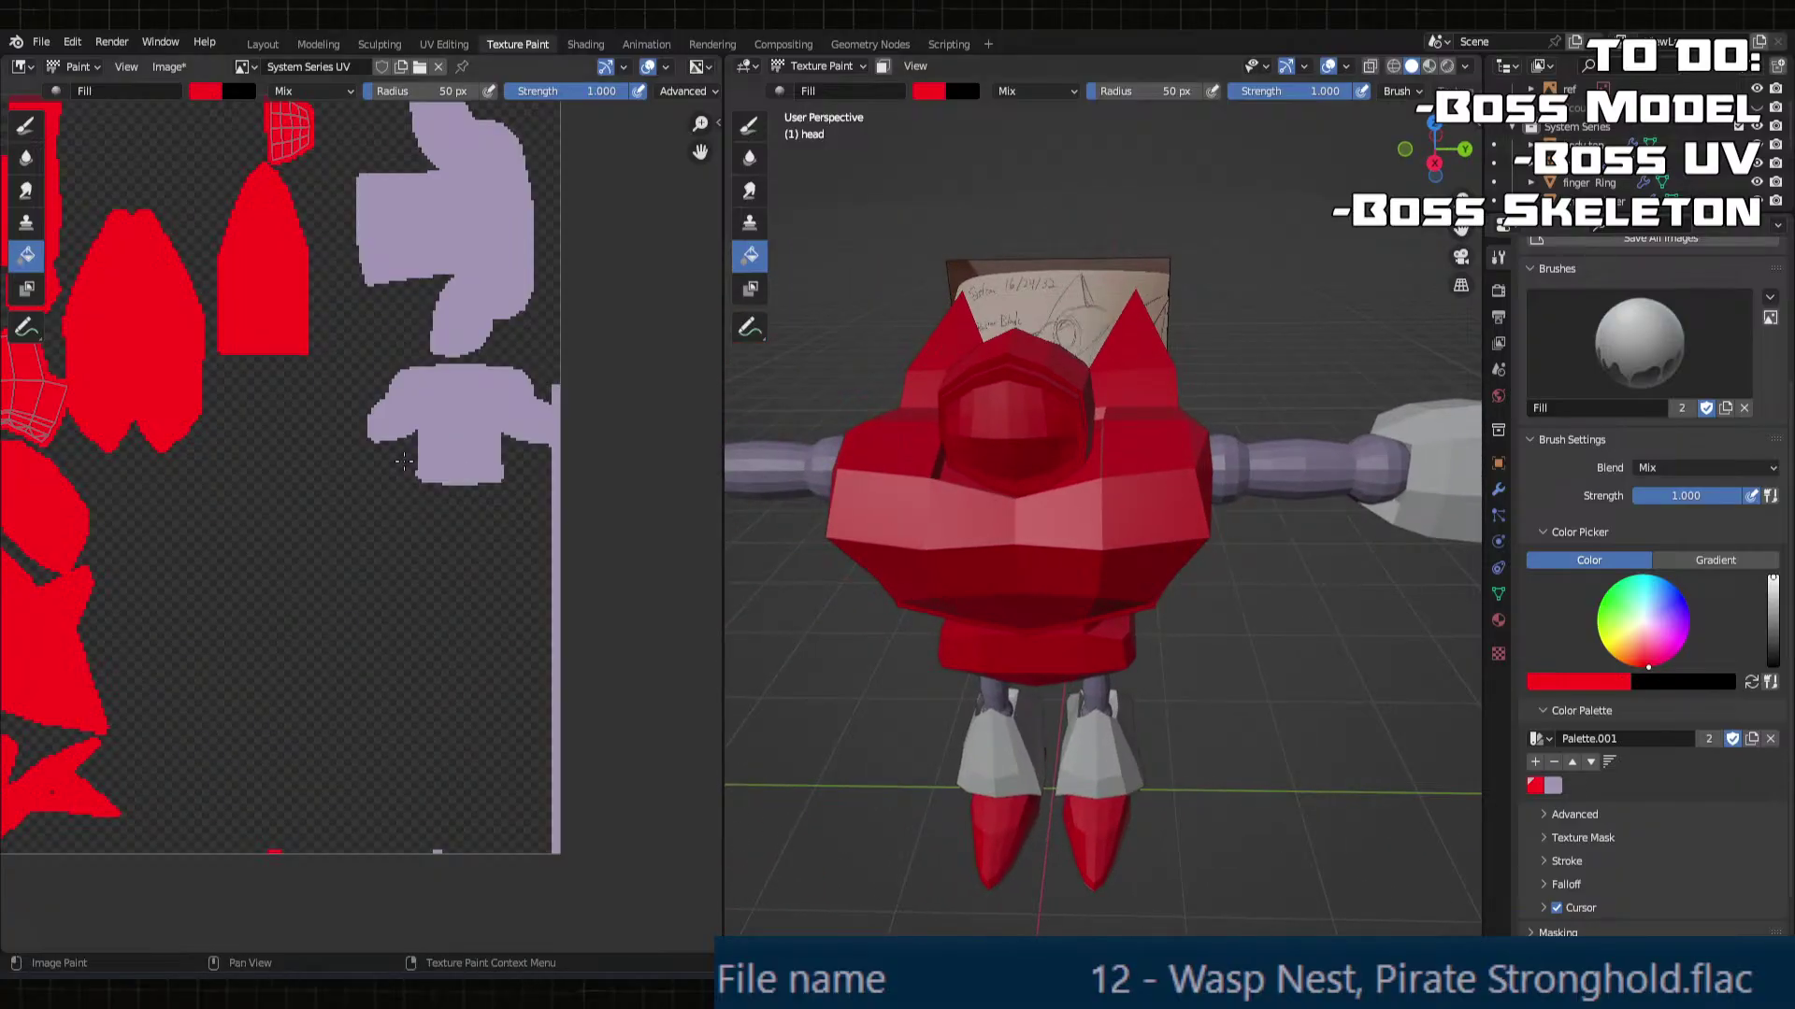
{"action": "scroll", "coordinate": [477, 508], "scroll_direction": "down", "scroll_amount": 2}
{"action": "scroll", "coordinate": [477, 508], "scroll_direction": "up", "scroll_amount": 4}
{"action": "scroll", "coordinate": [477, 508], "scroll_direction": "down", "scroll_amount": 1}
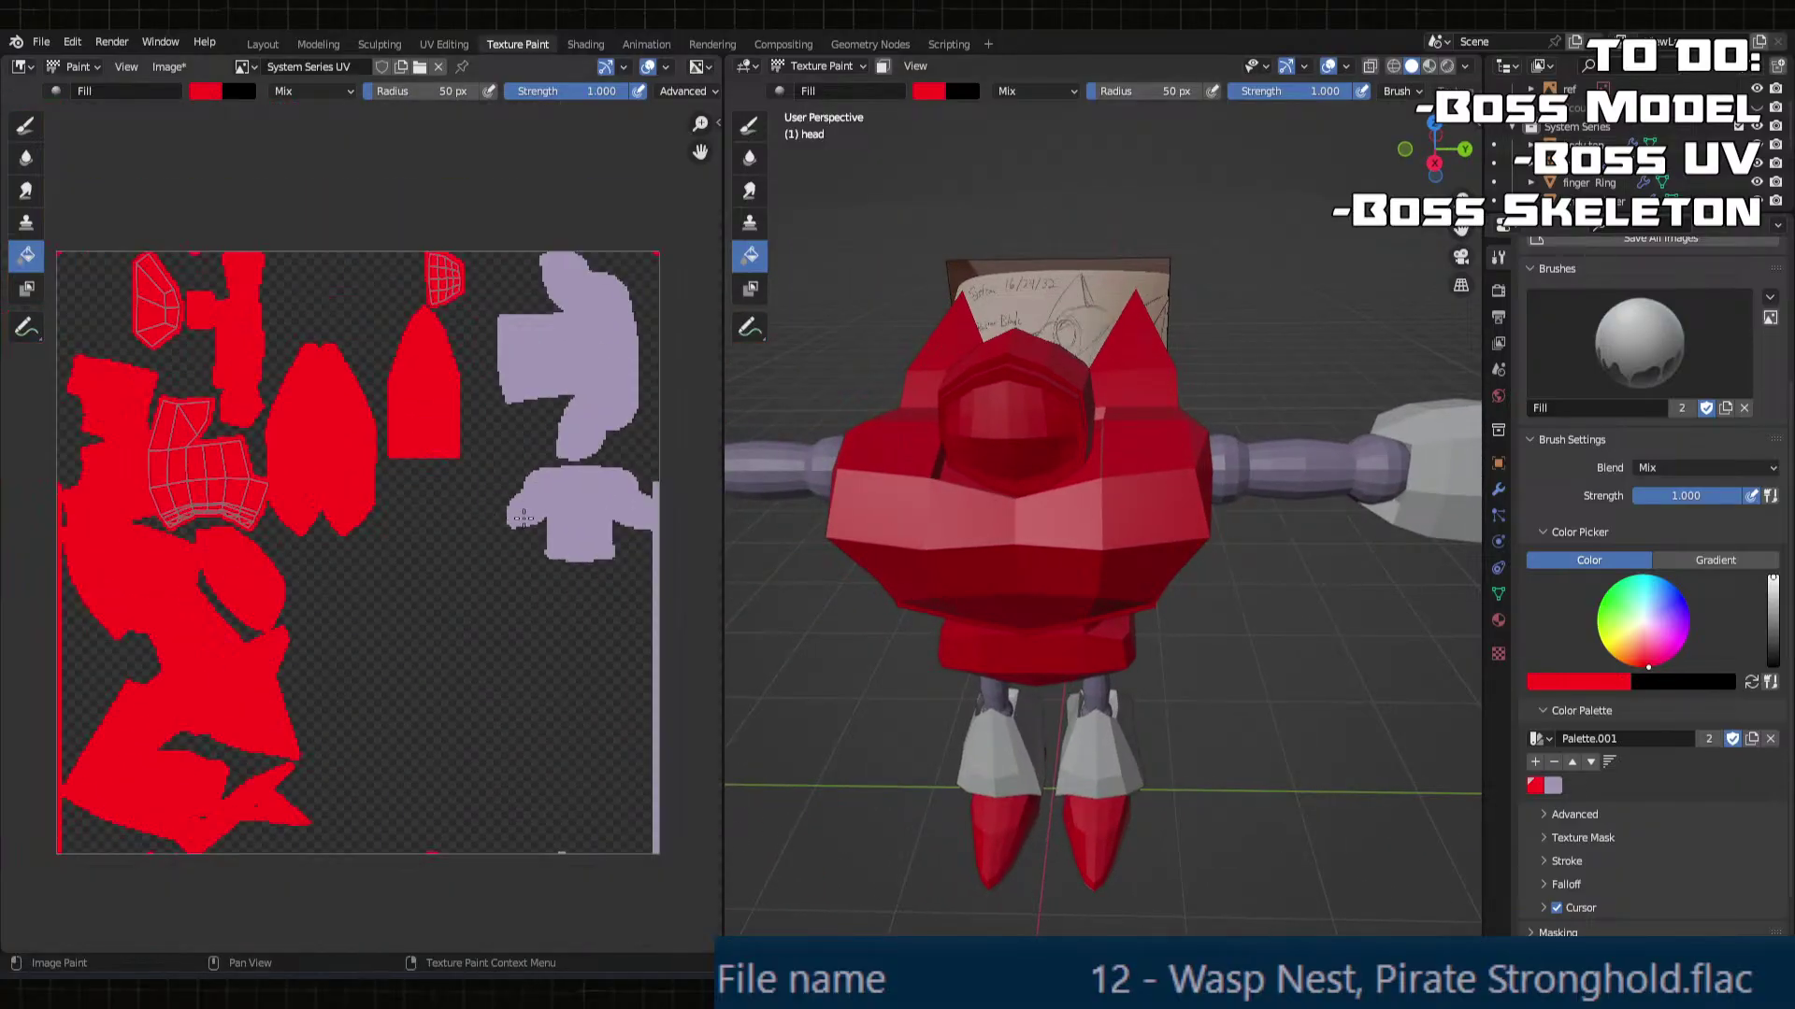
Step: Leave texture painting on the head and select the forearm in Object Mode
{"action": "scroll", "coordinate": [442, 501], "scroll_direction": "down", "scroll_amount": 1}
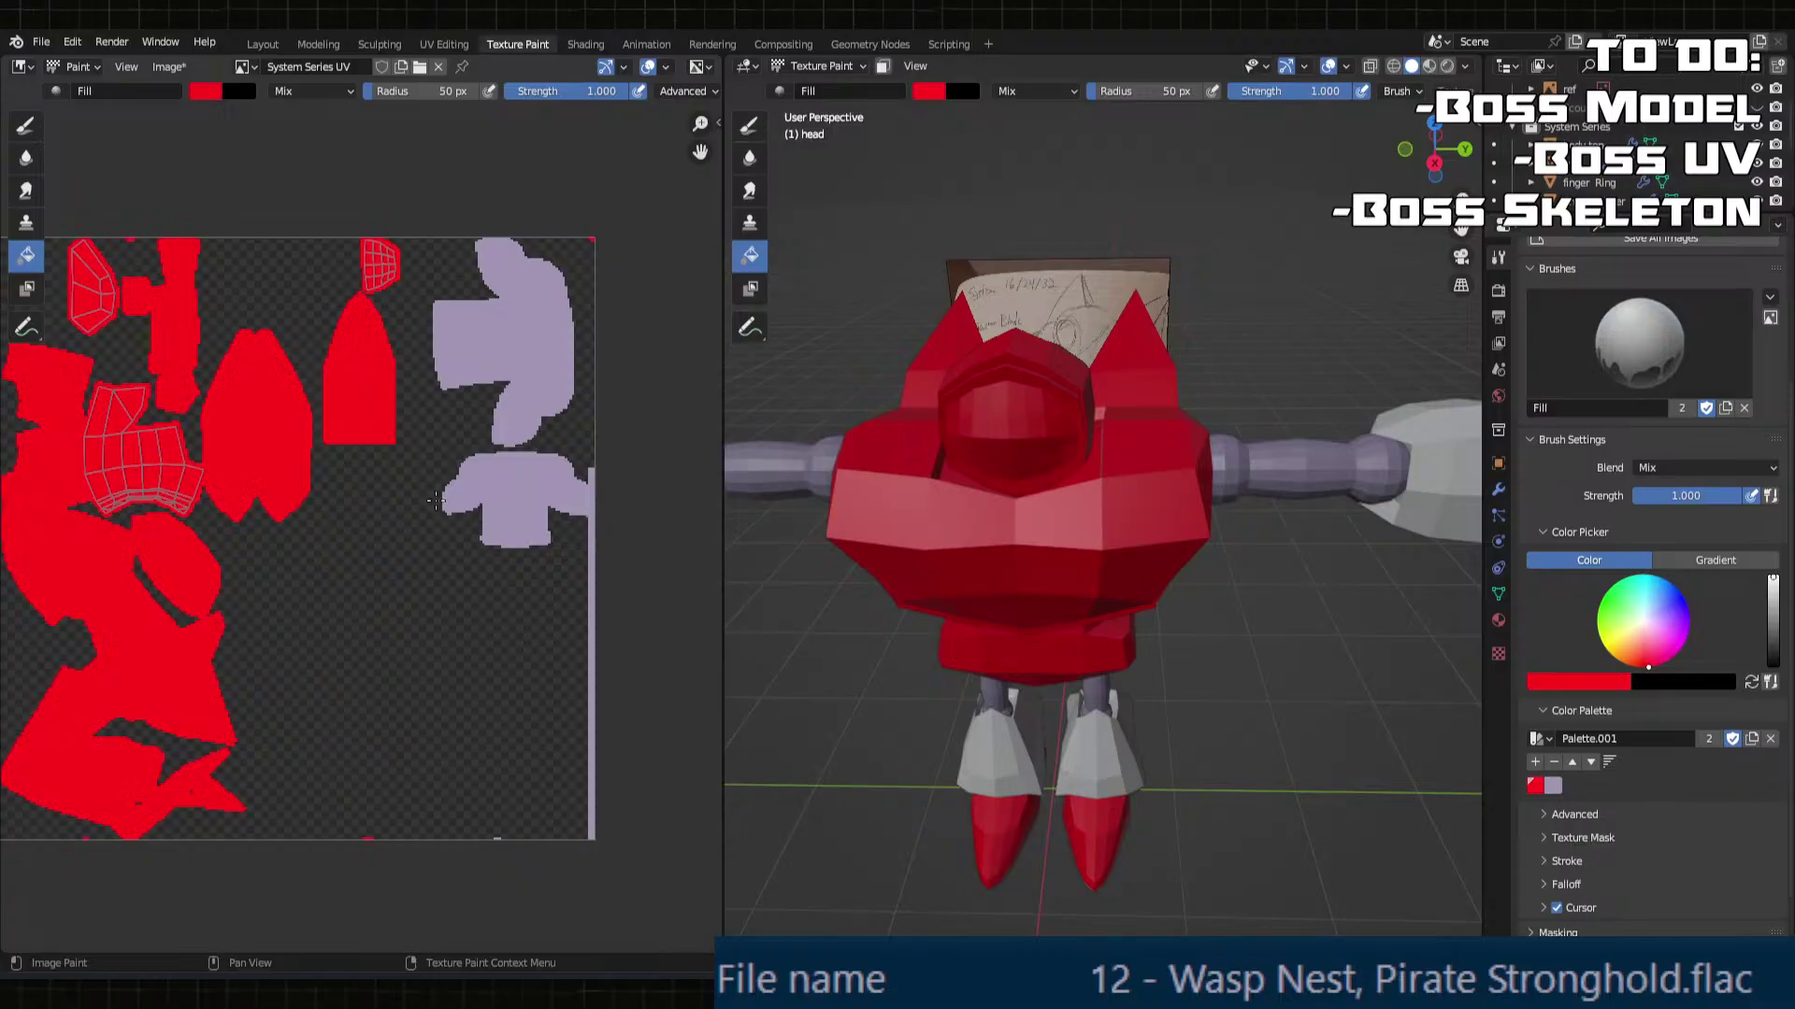
{"action": "scroll", "coordinate": [435, 501], "scroll_direction": "up", "scroll_amount": 1}
{"action": "scroll", "coordinate": [598, 692], "scroll_direction": "down", "scroll_amount": 1}
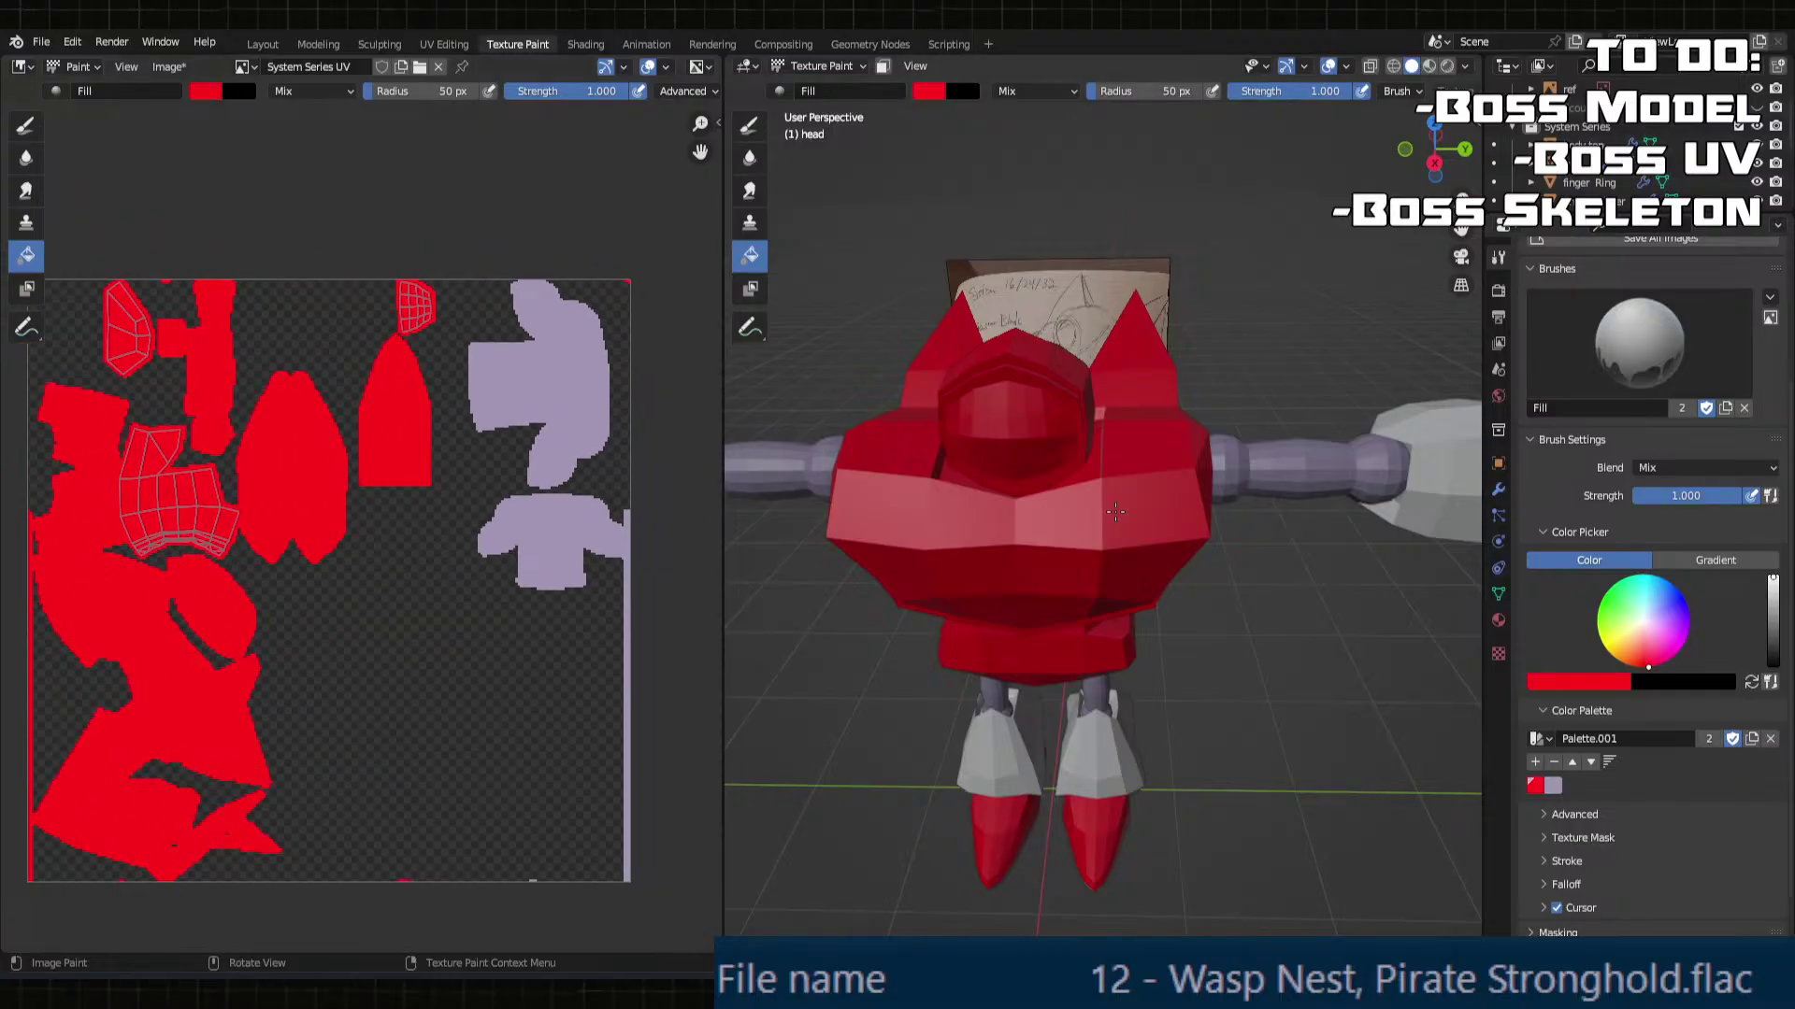
{"action": "middle_click_drag", "start_coordinate": [1215, 510], "coordinate": [934, 420]}
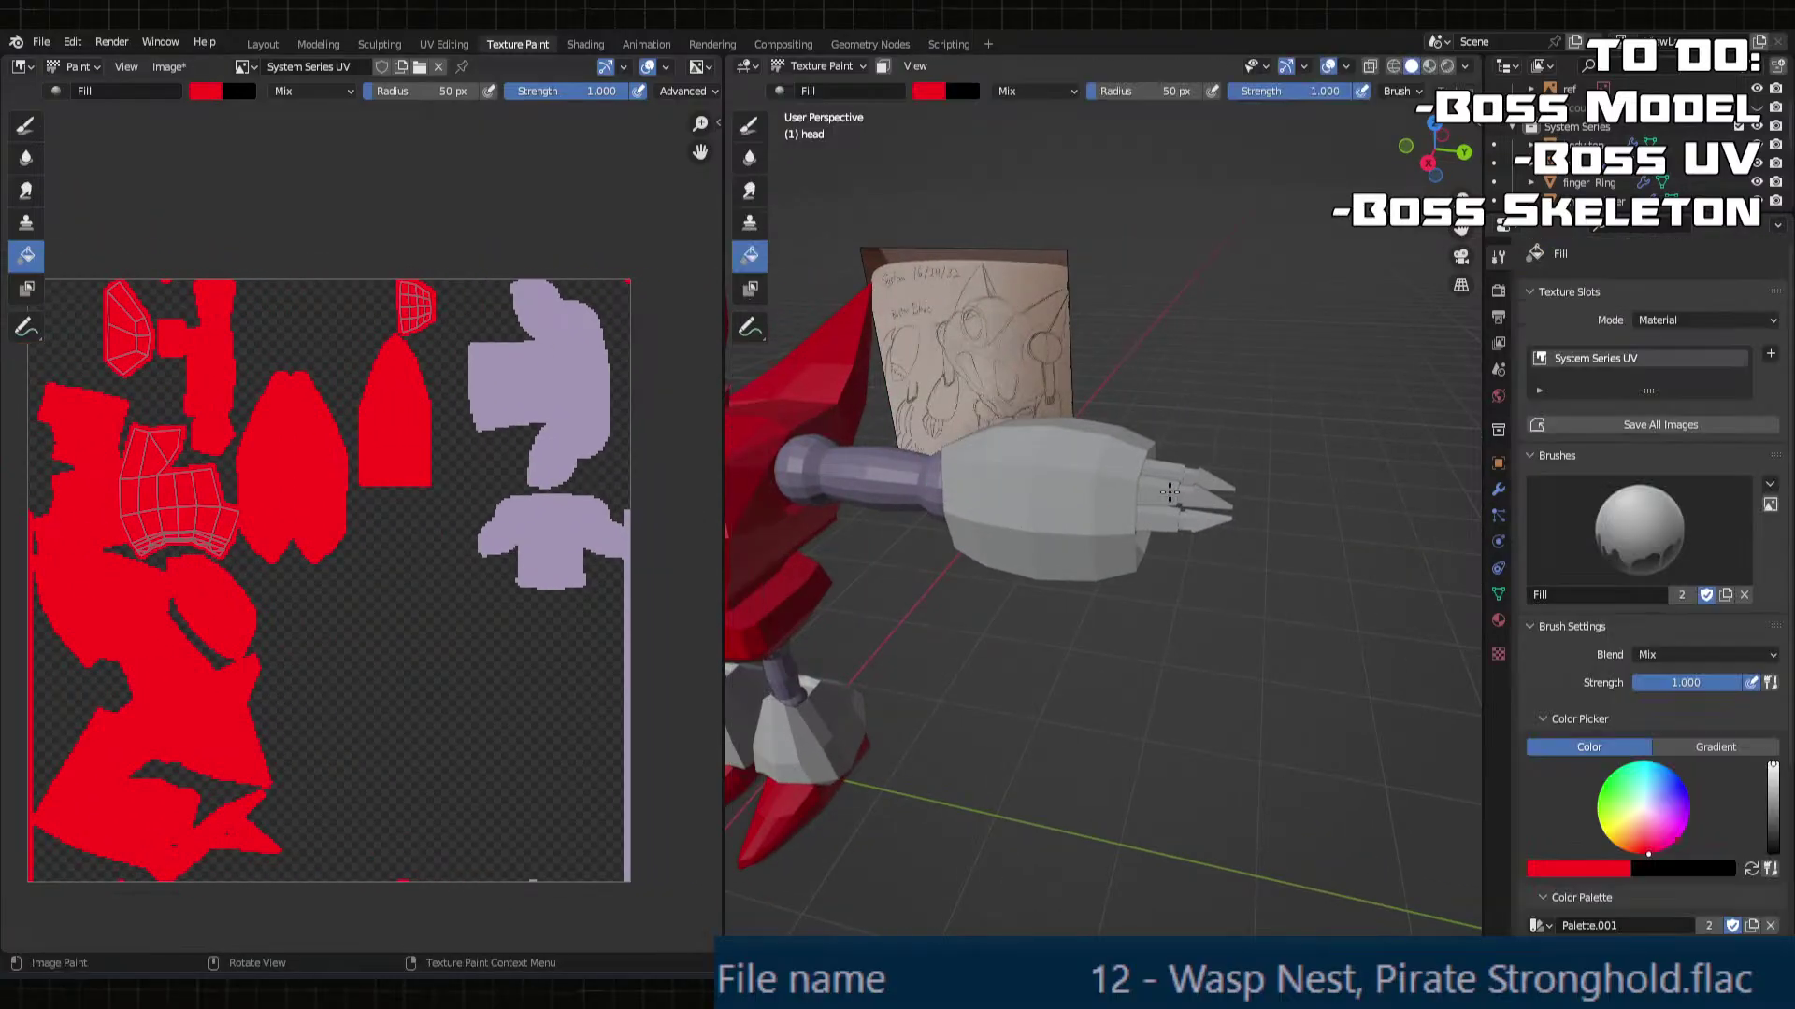
{"action": "left_click", "coordinate": [25, 125]}
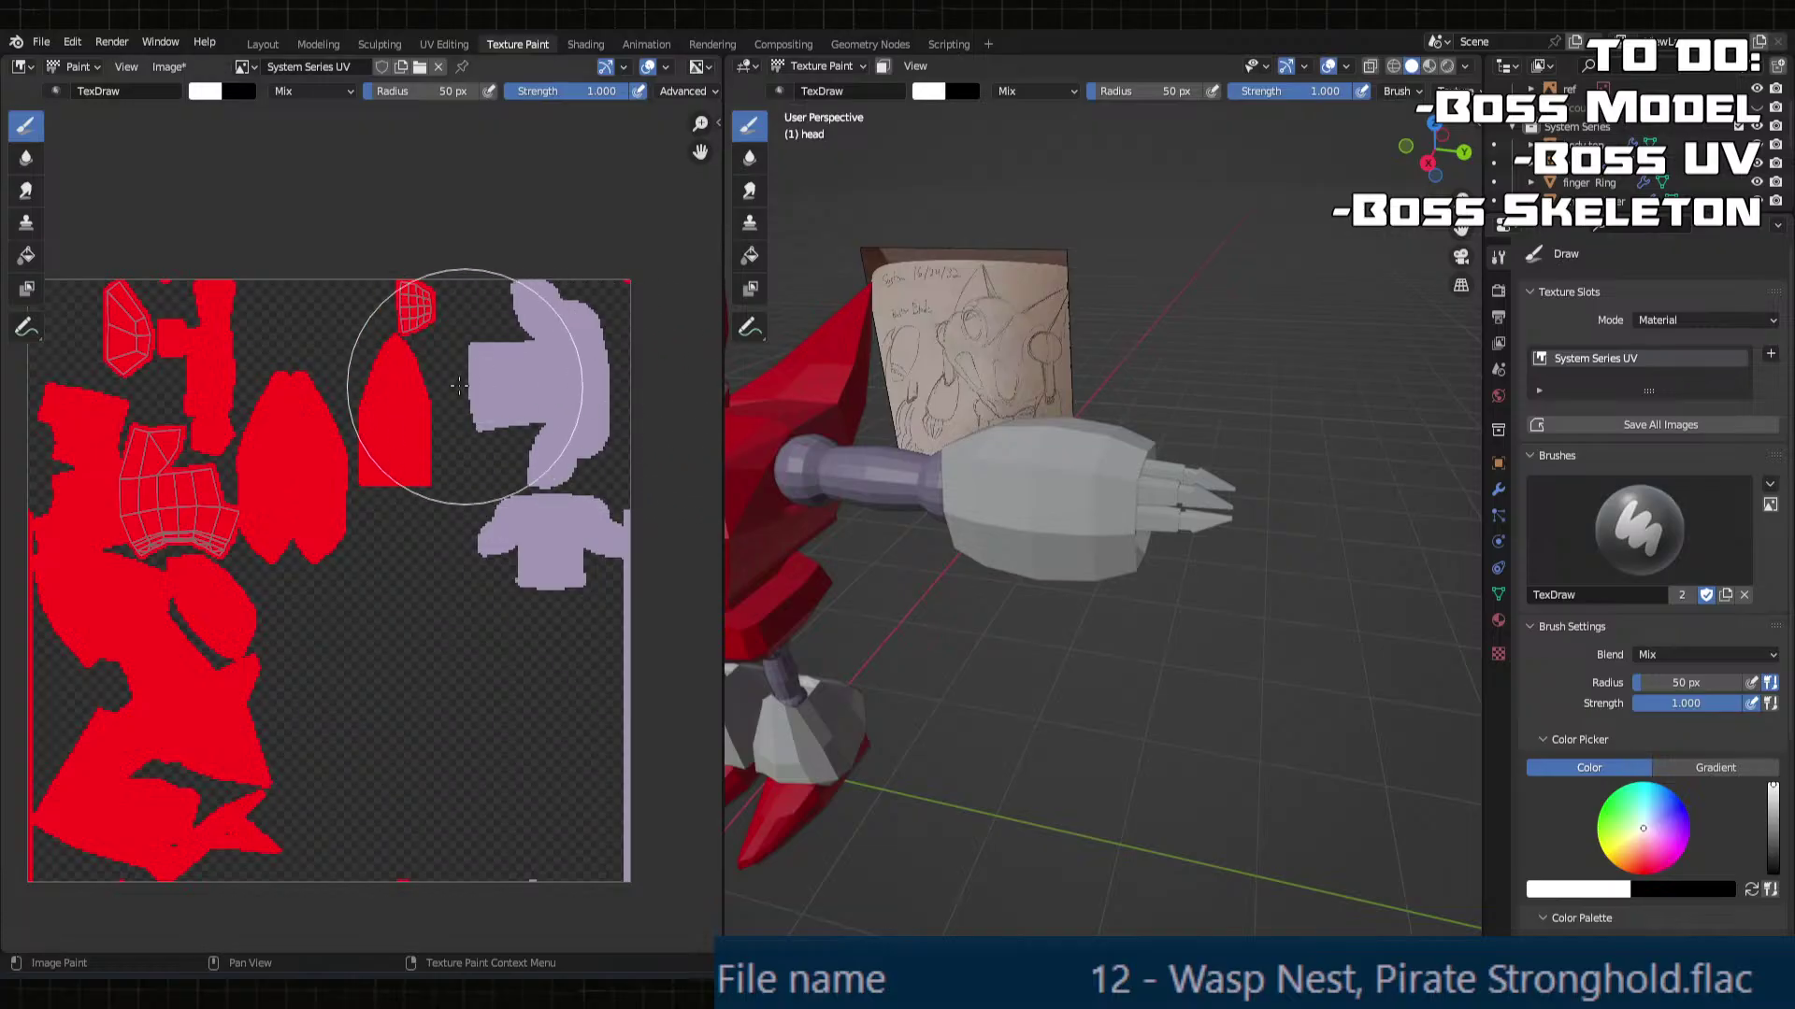
{"action": "key", "text": "Tab"}
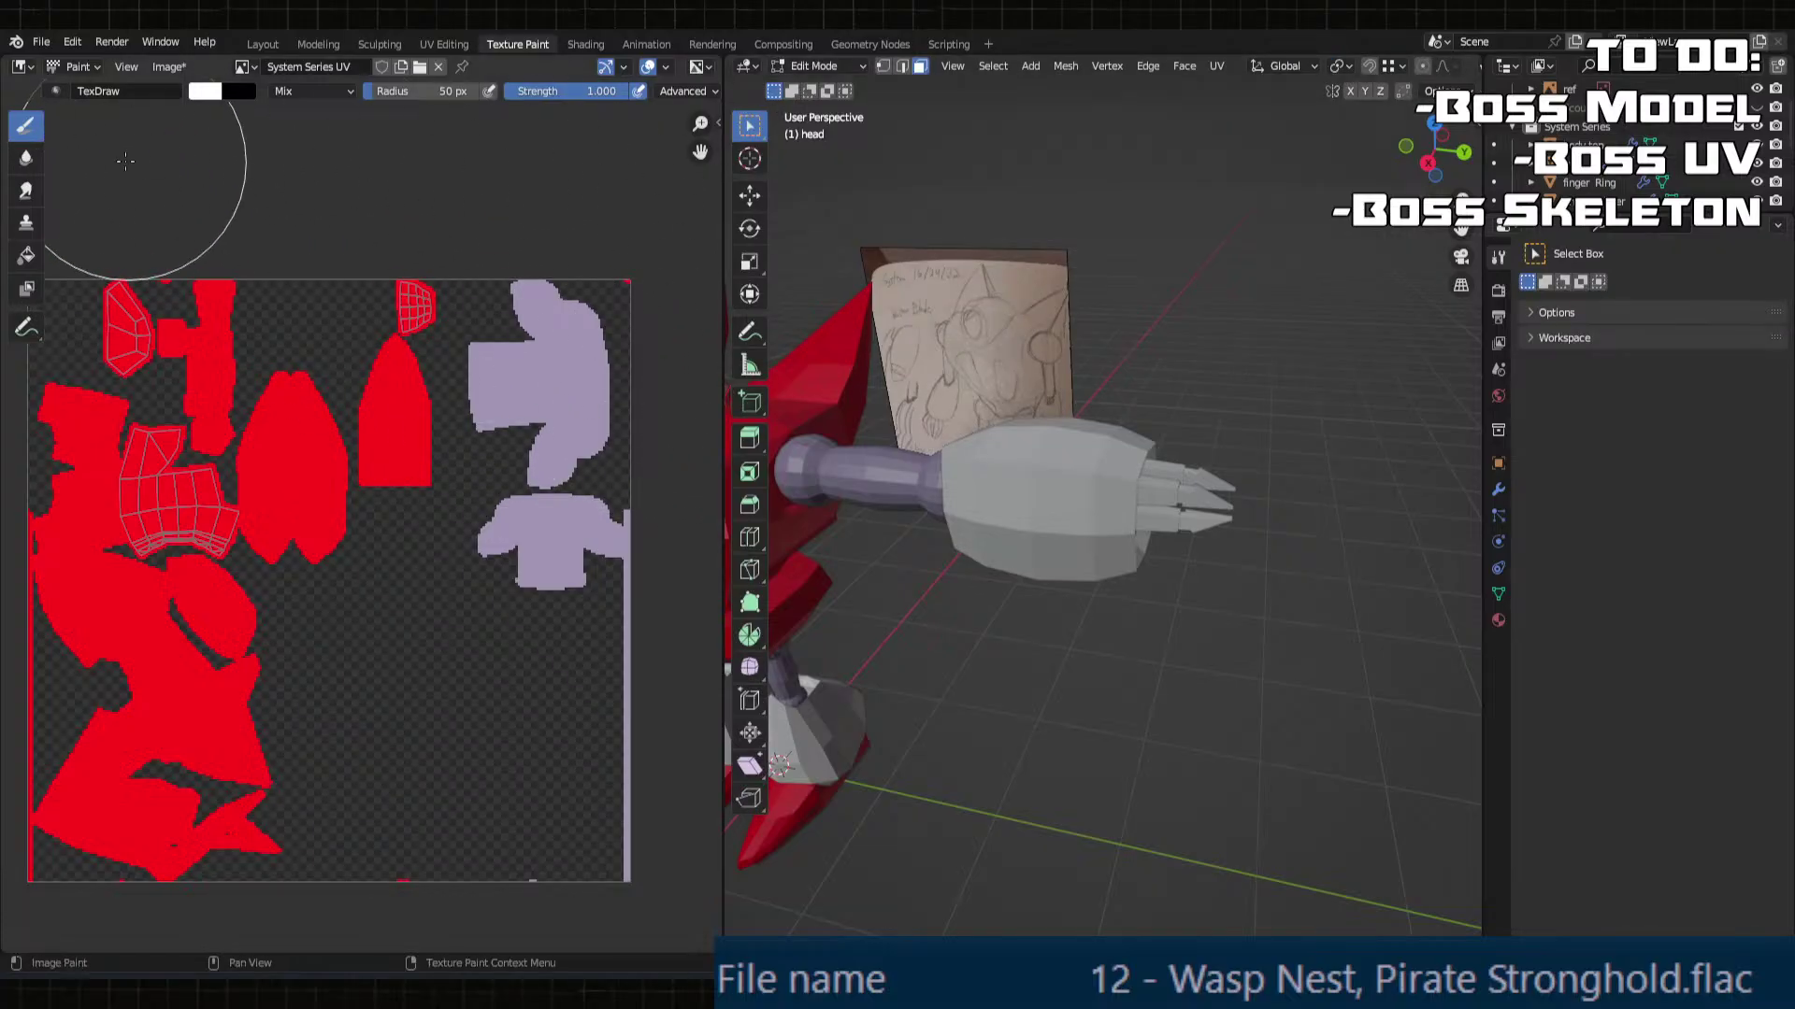
{"action": "left_click", "coordinate": [809, 68]}
{"action": "left_click", "coordinate": [806, 88]}
{"action": "left_click", "coordinate": [1055, 487]}
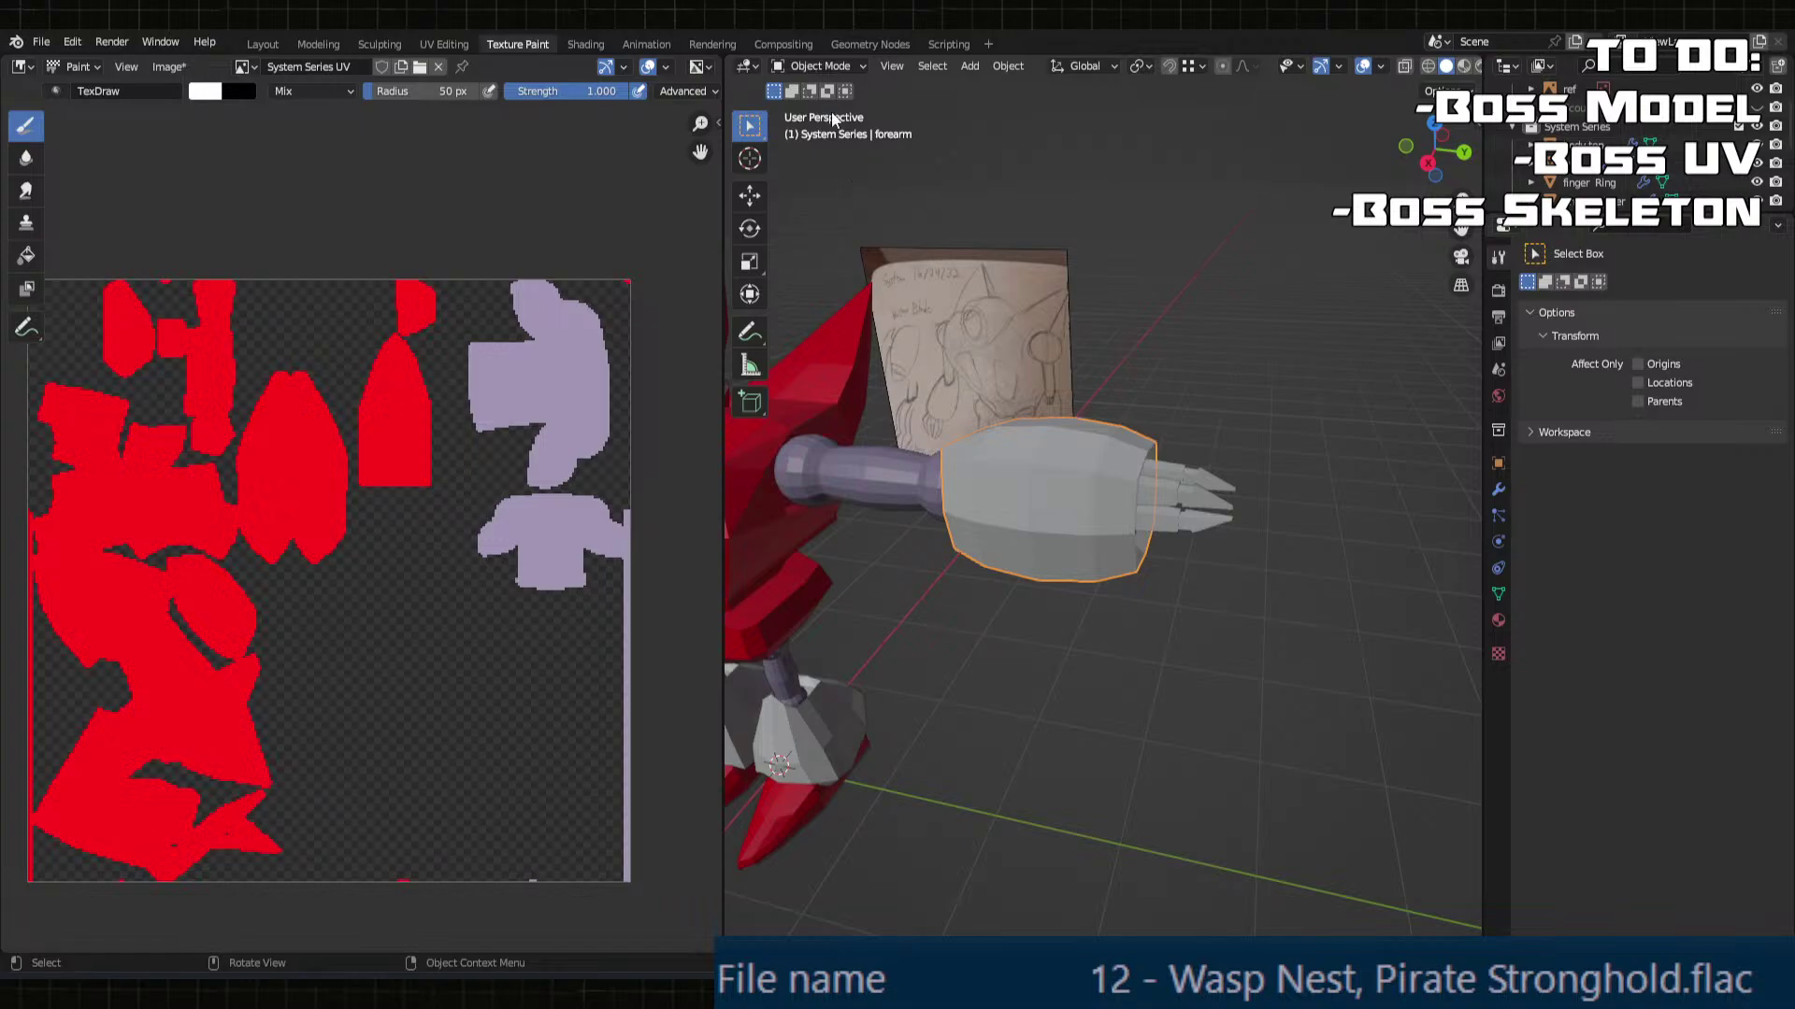
Step: Put the forearm into Texture Paint mode and assign the existing material named Material to it
{"action": "left_click", "coordinate": [819, 67]}
{"action": "left_click", "coordinate": [818, 190]}
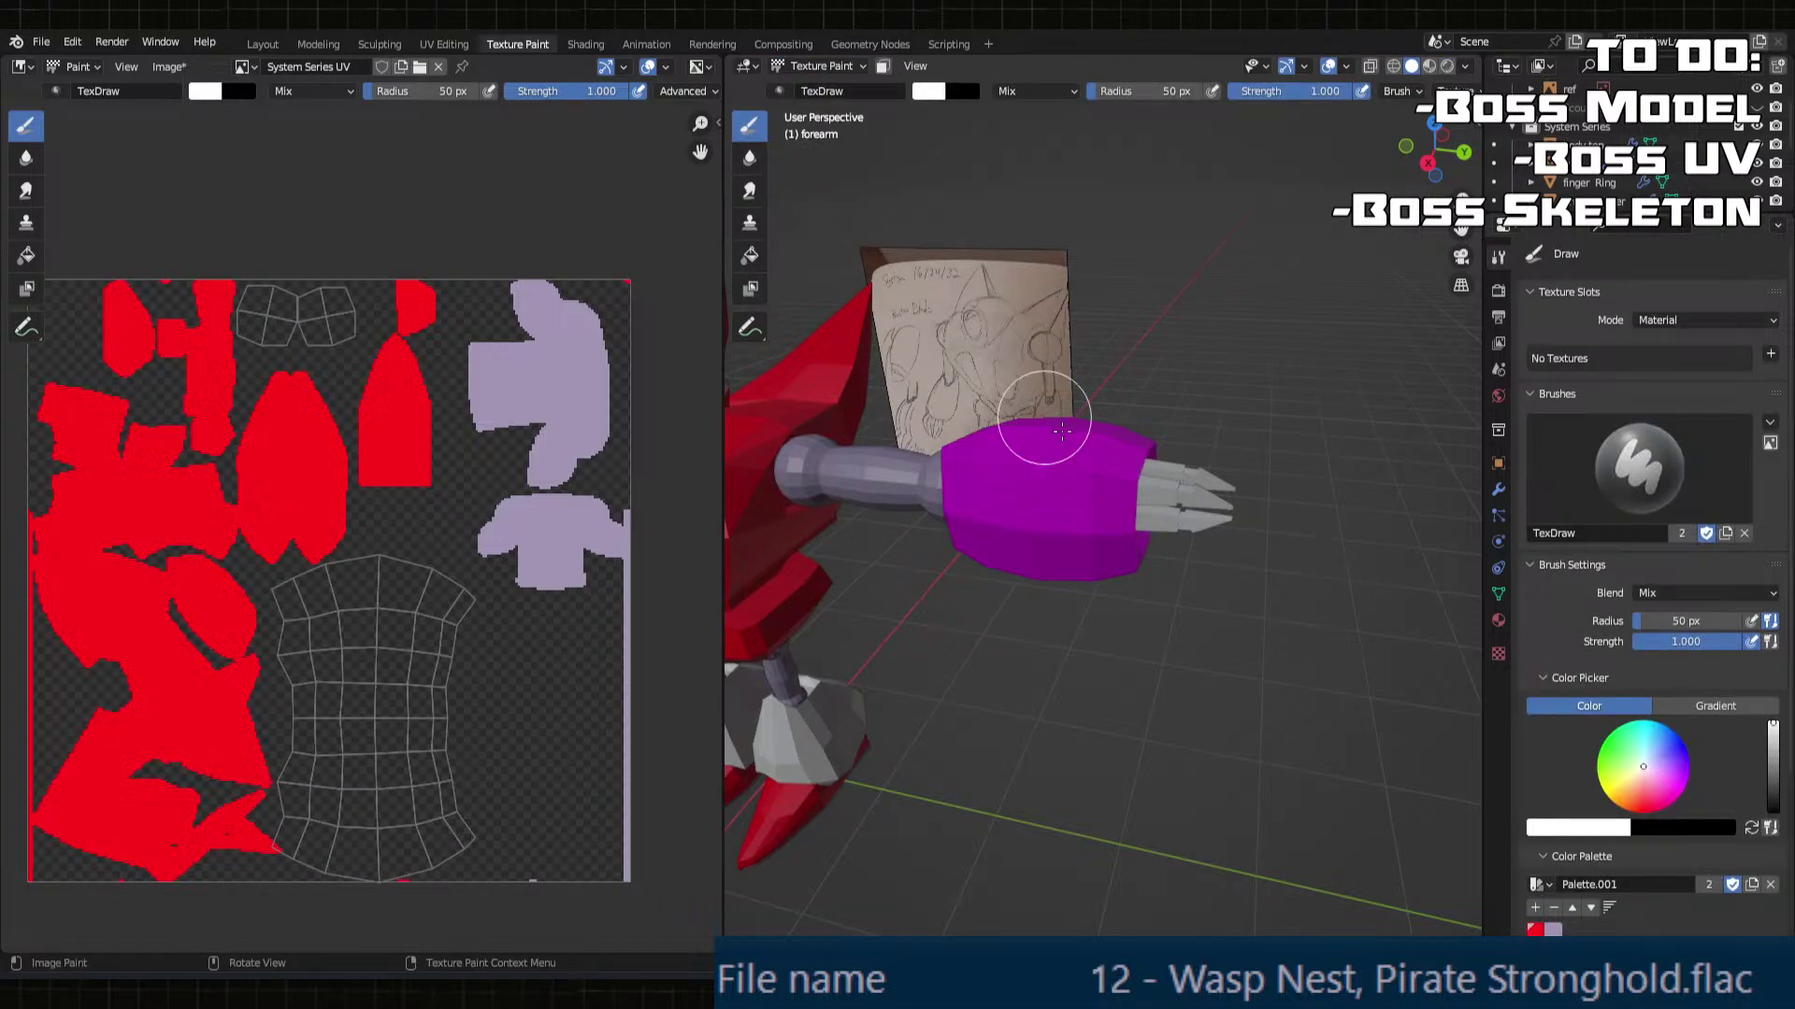
{"action": "left_click", "coordinate": [1498, 620]}
{"action": "left_click", "coordinate": [1533, 366]}
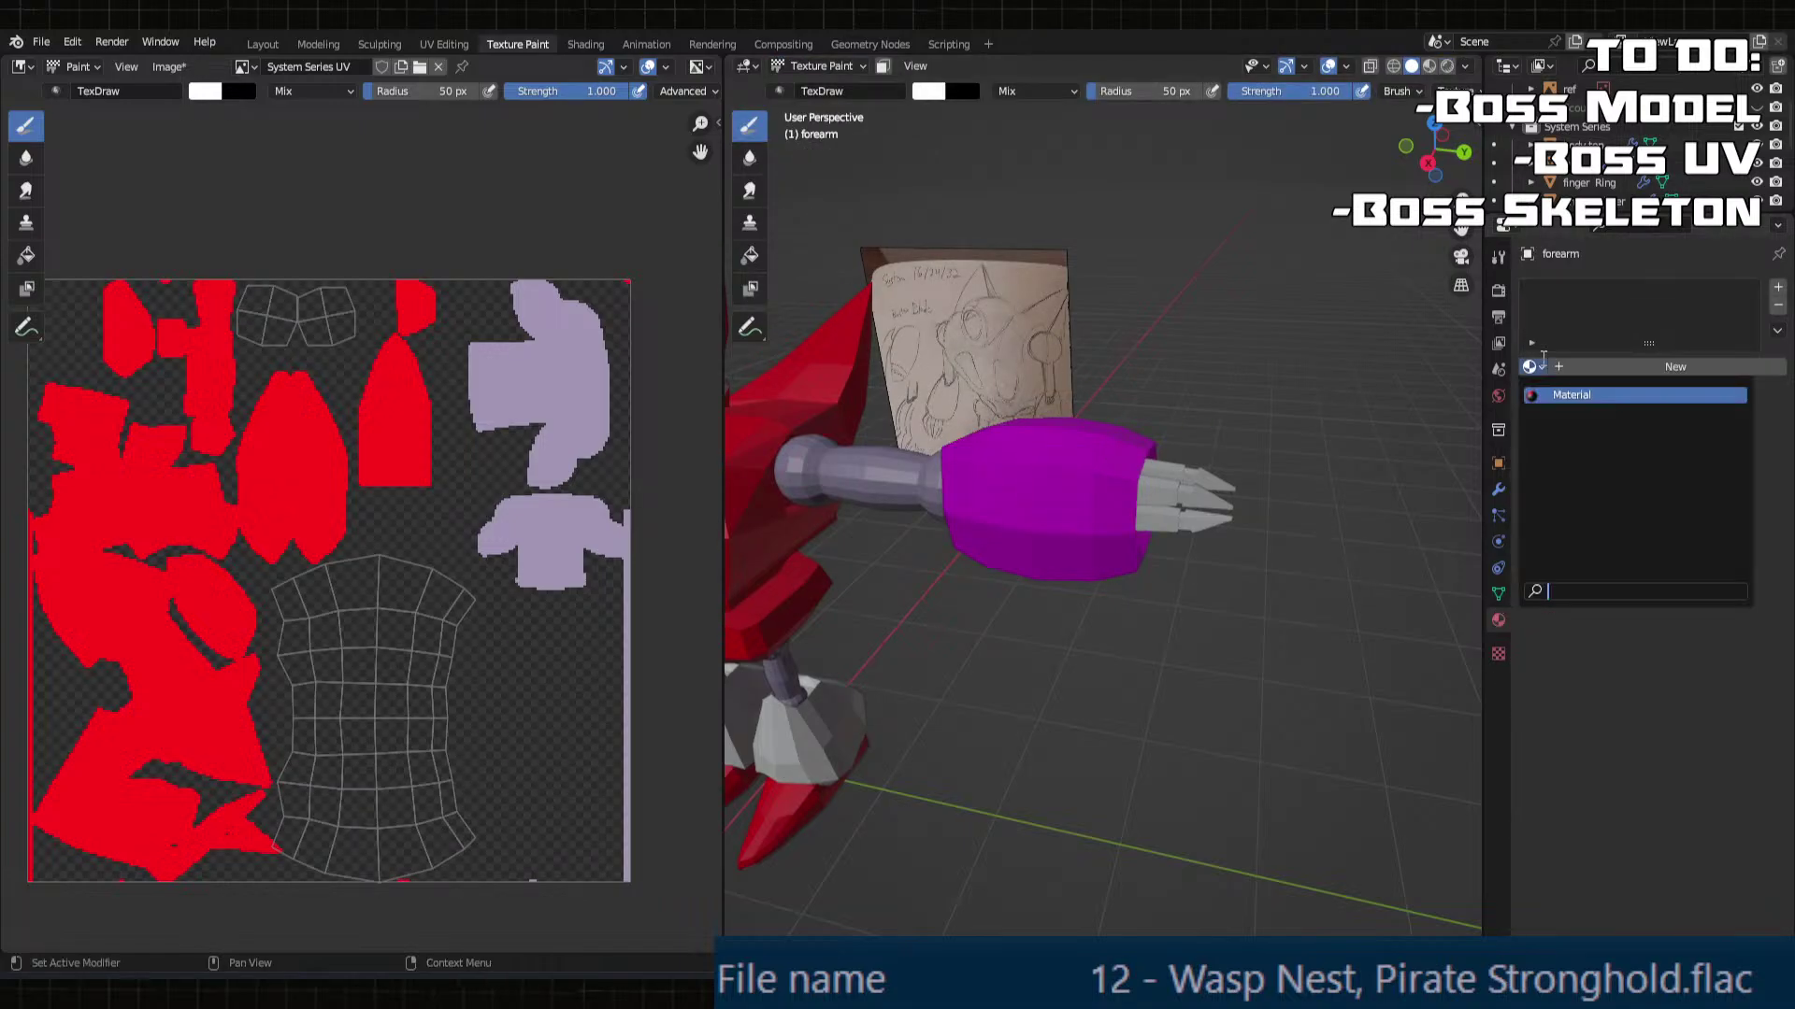
{"action": "left_click", "coordinate": [1589, 395]}
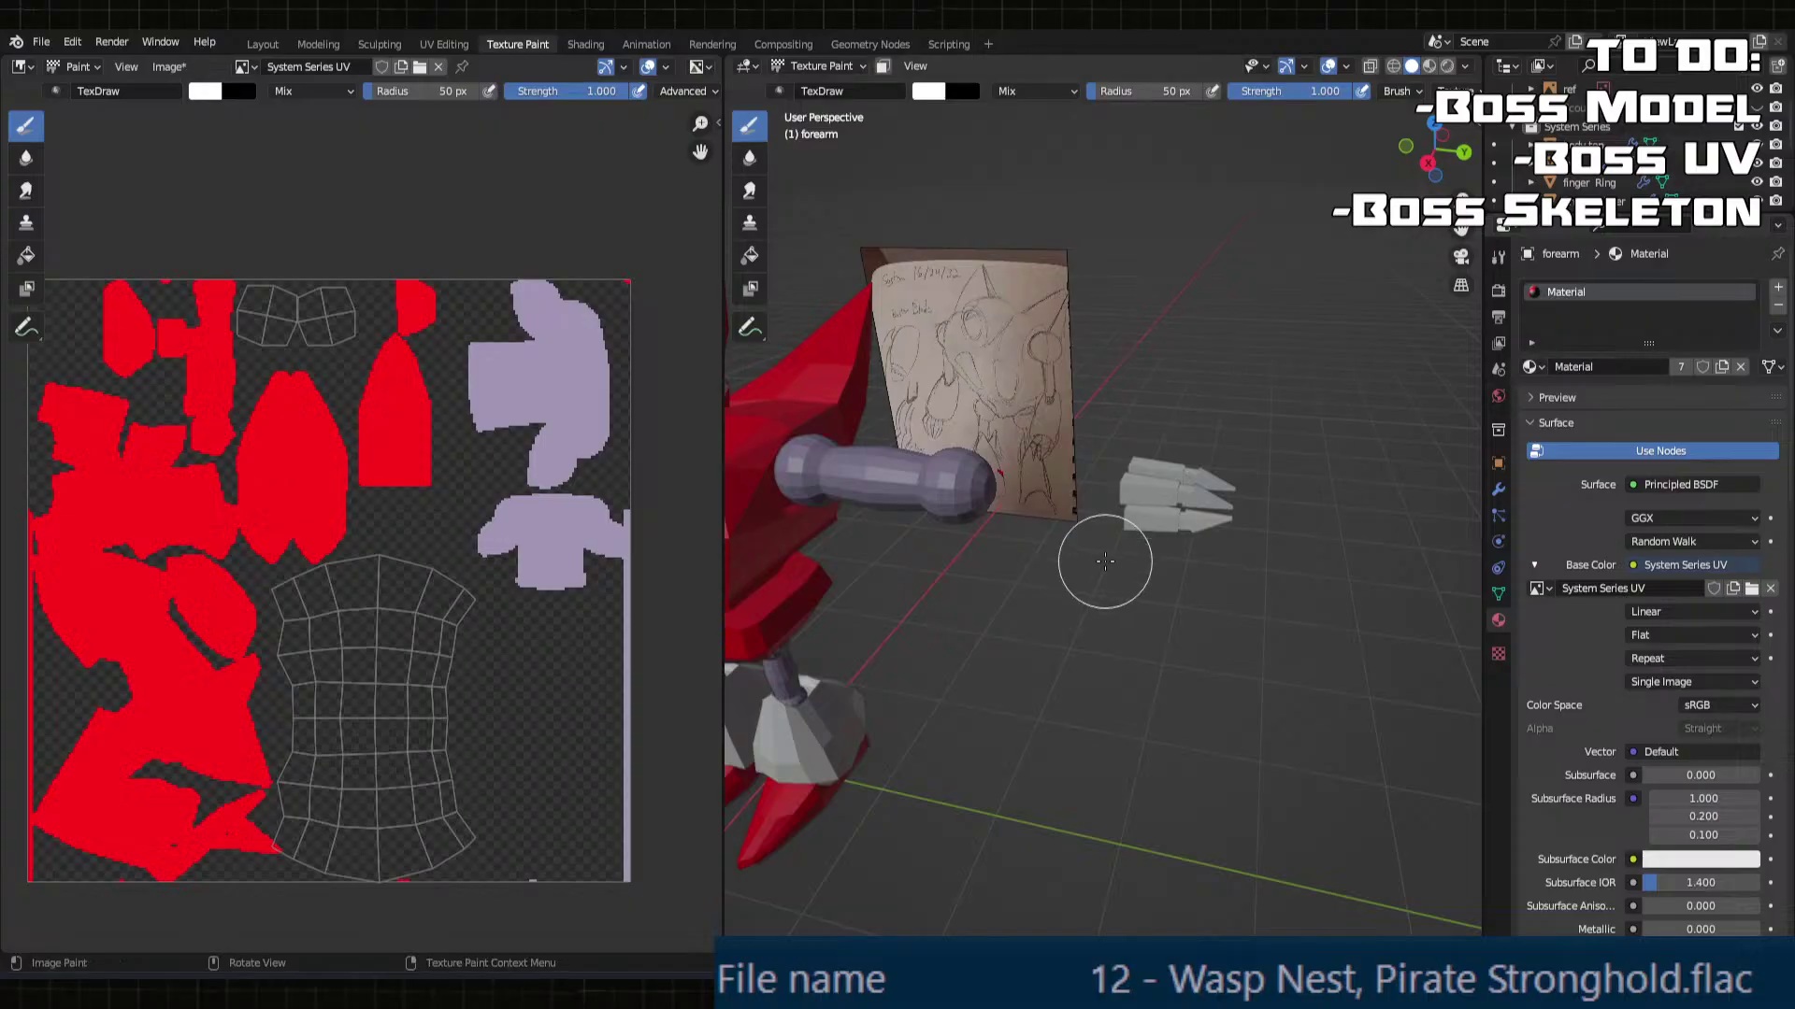
{"action": "scroll", "coordinate": [1649, 775], "scroll_direction": "down", "scroll_amount": 3}
{"action": "scroll", "coordinate": [1649, 775], "scroll_direction": "down", "scroll_amount": 10}
{"action": "scroll", "coordinate": [1646, 778], "scroll_direction": "up", "scroll_amount": 20}
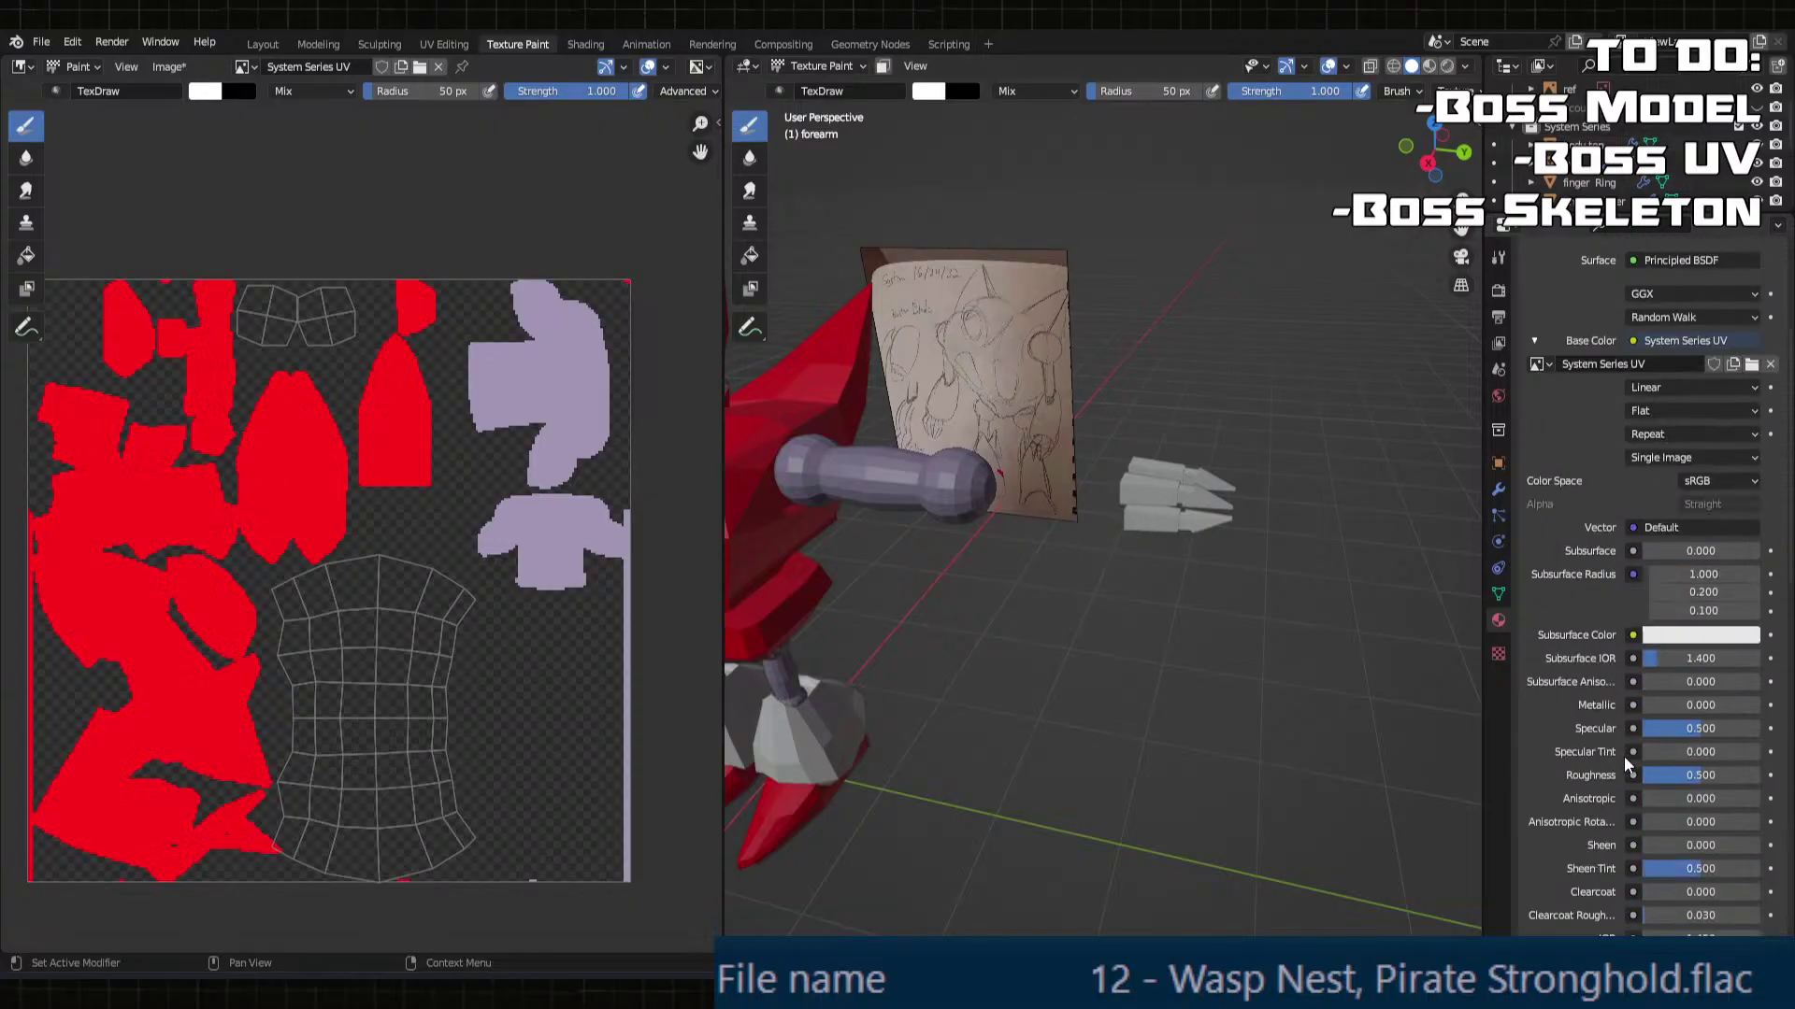
Step: Try painting the forearm with white dabs of the Draw brush
{"action": "left_click", "coordinate": [1498, 257]}
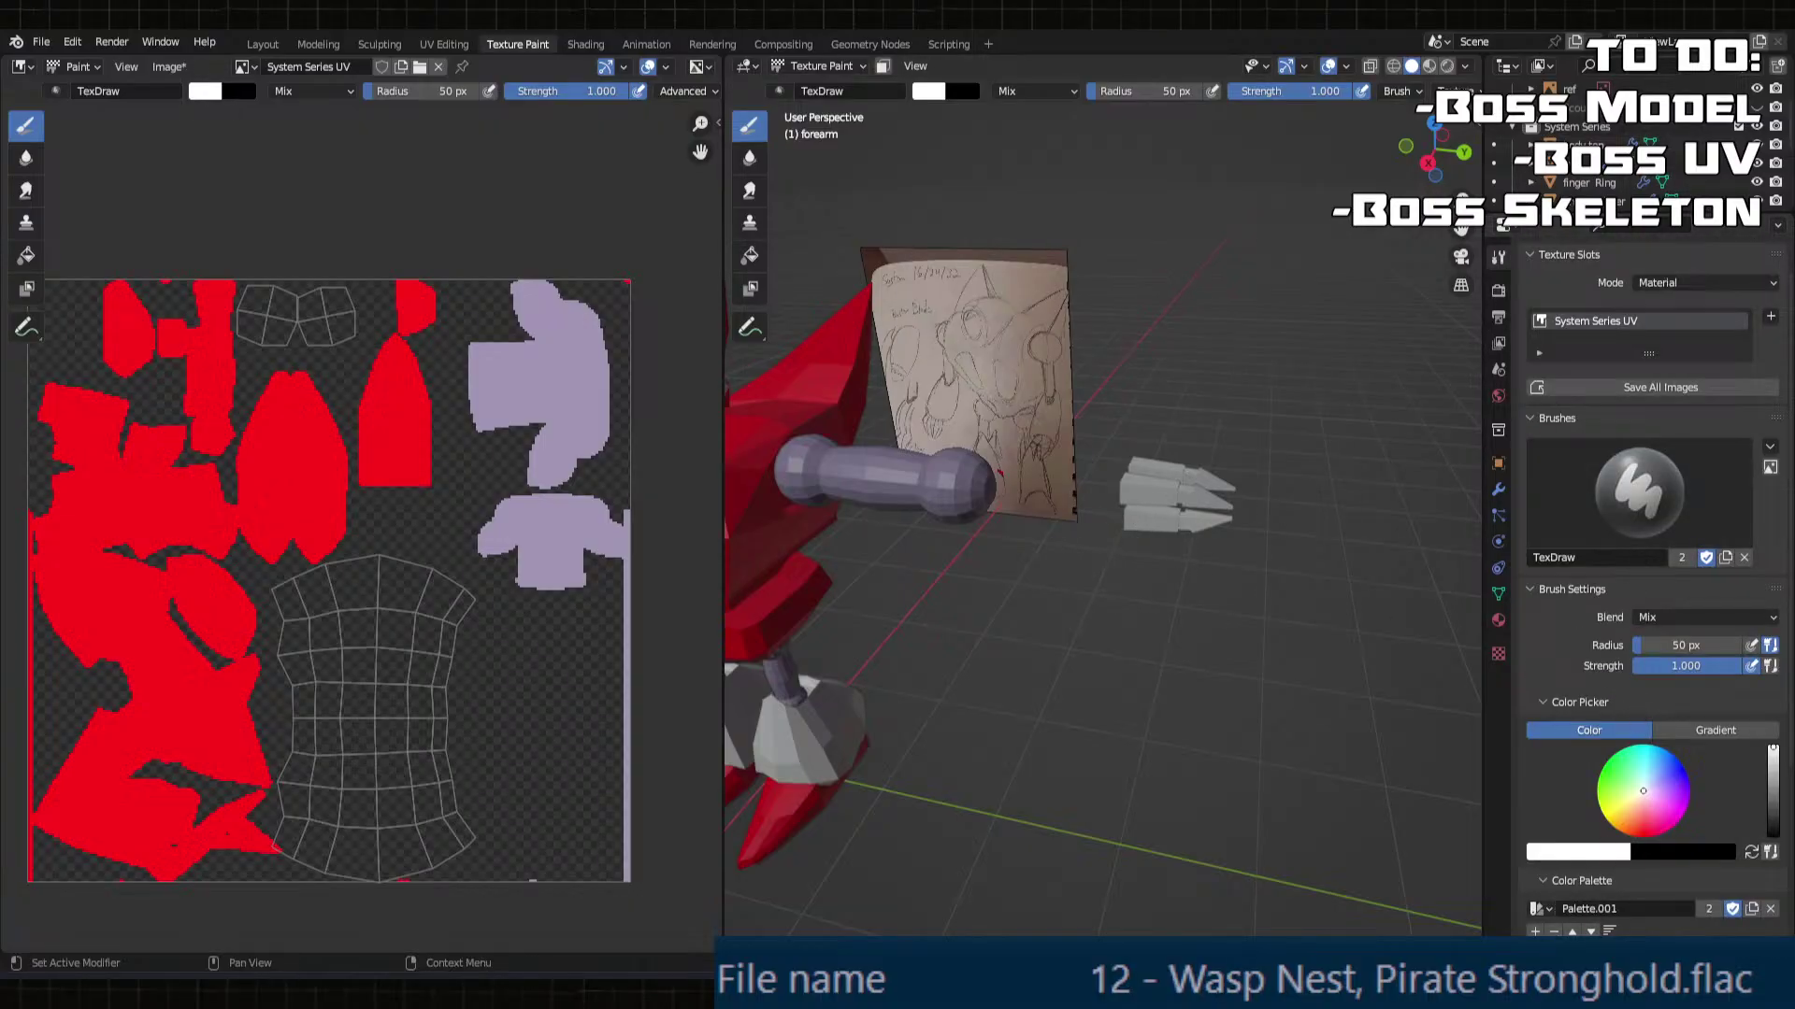
{"action": "left_click", "coordinate": [1048, 563]}
{"action": "middle_click_drag", "start_coordinate": [1118, 581], "coordinate": [1195, 559]}
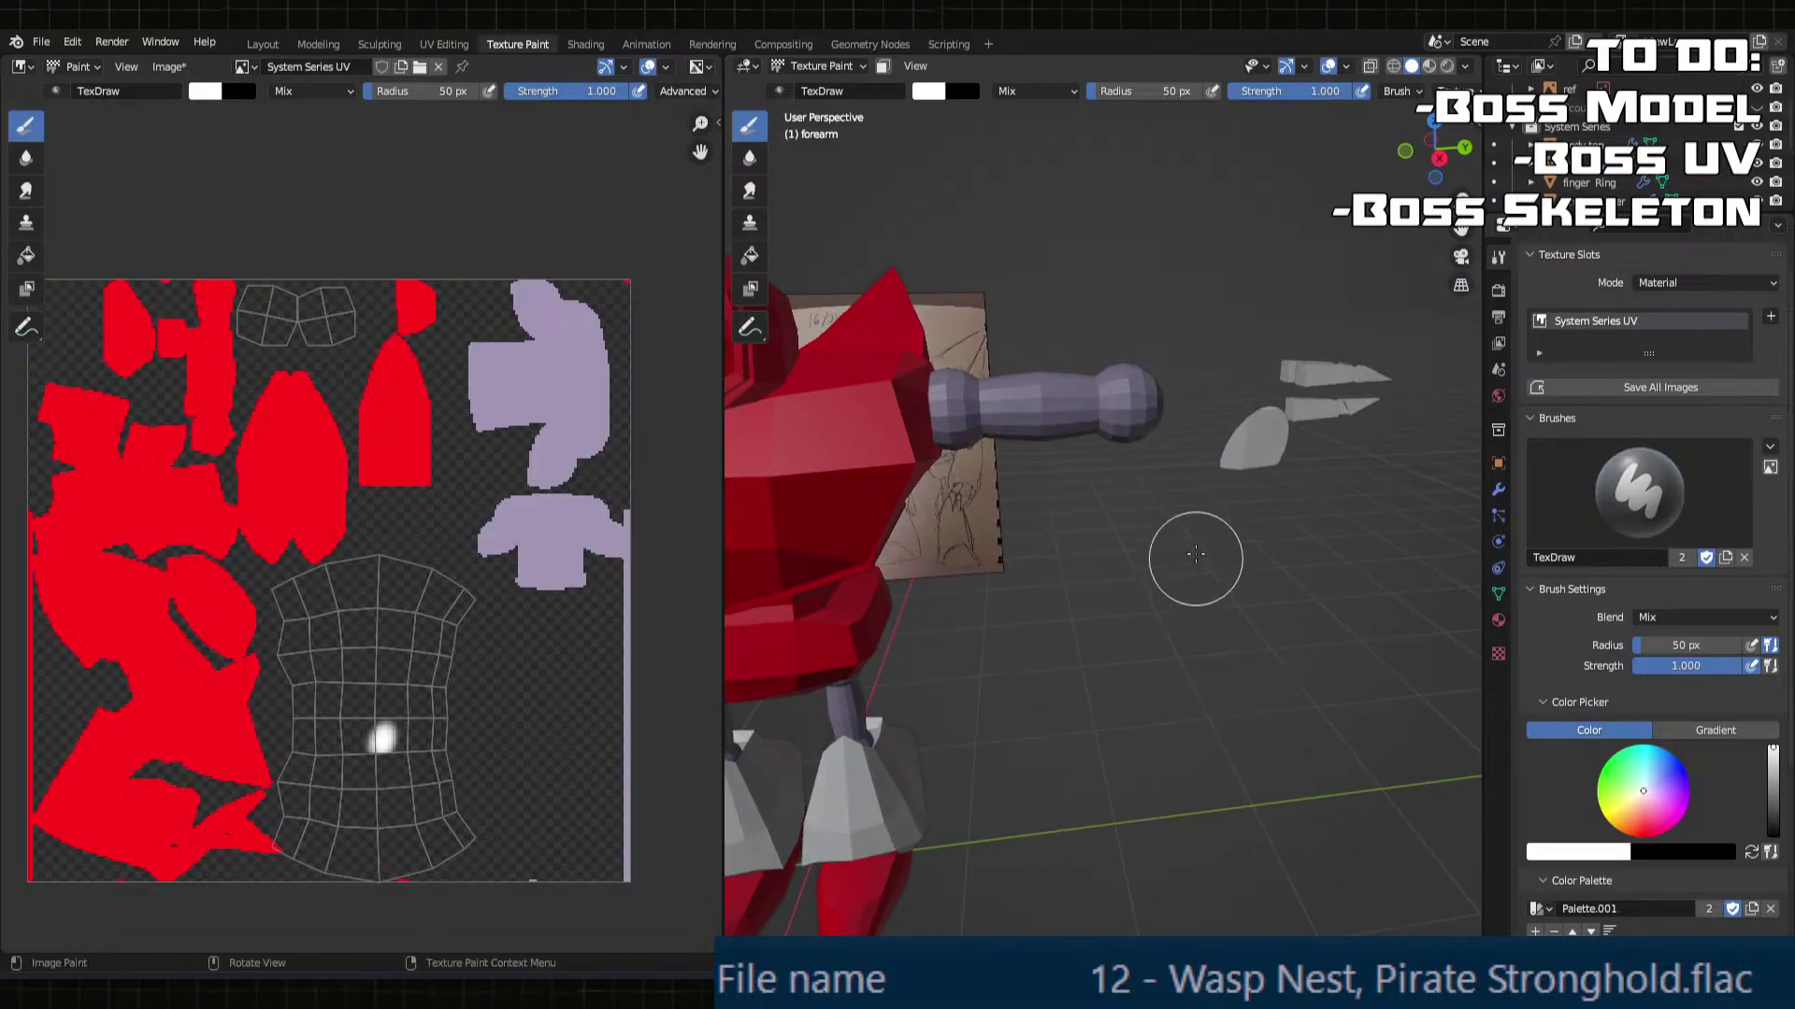
{"action": "left_click", "coordinate": [1200, 449]}
{"action": "middle_click_drag", "start_coordinate": [1191, 430], "coordinate": [1157, 434]}
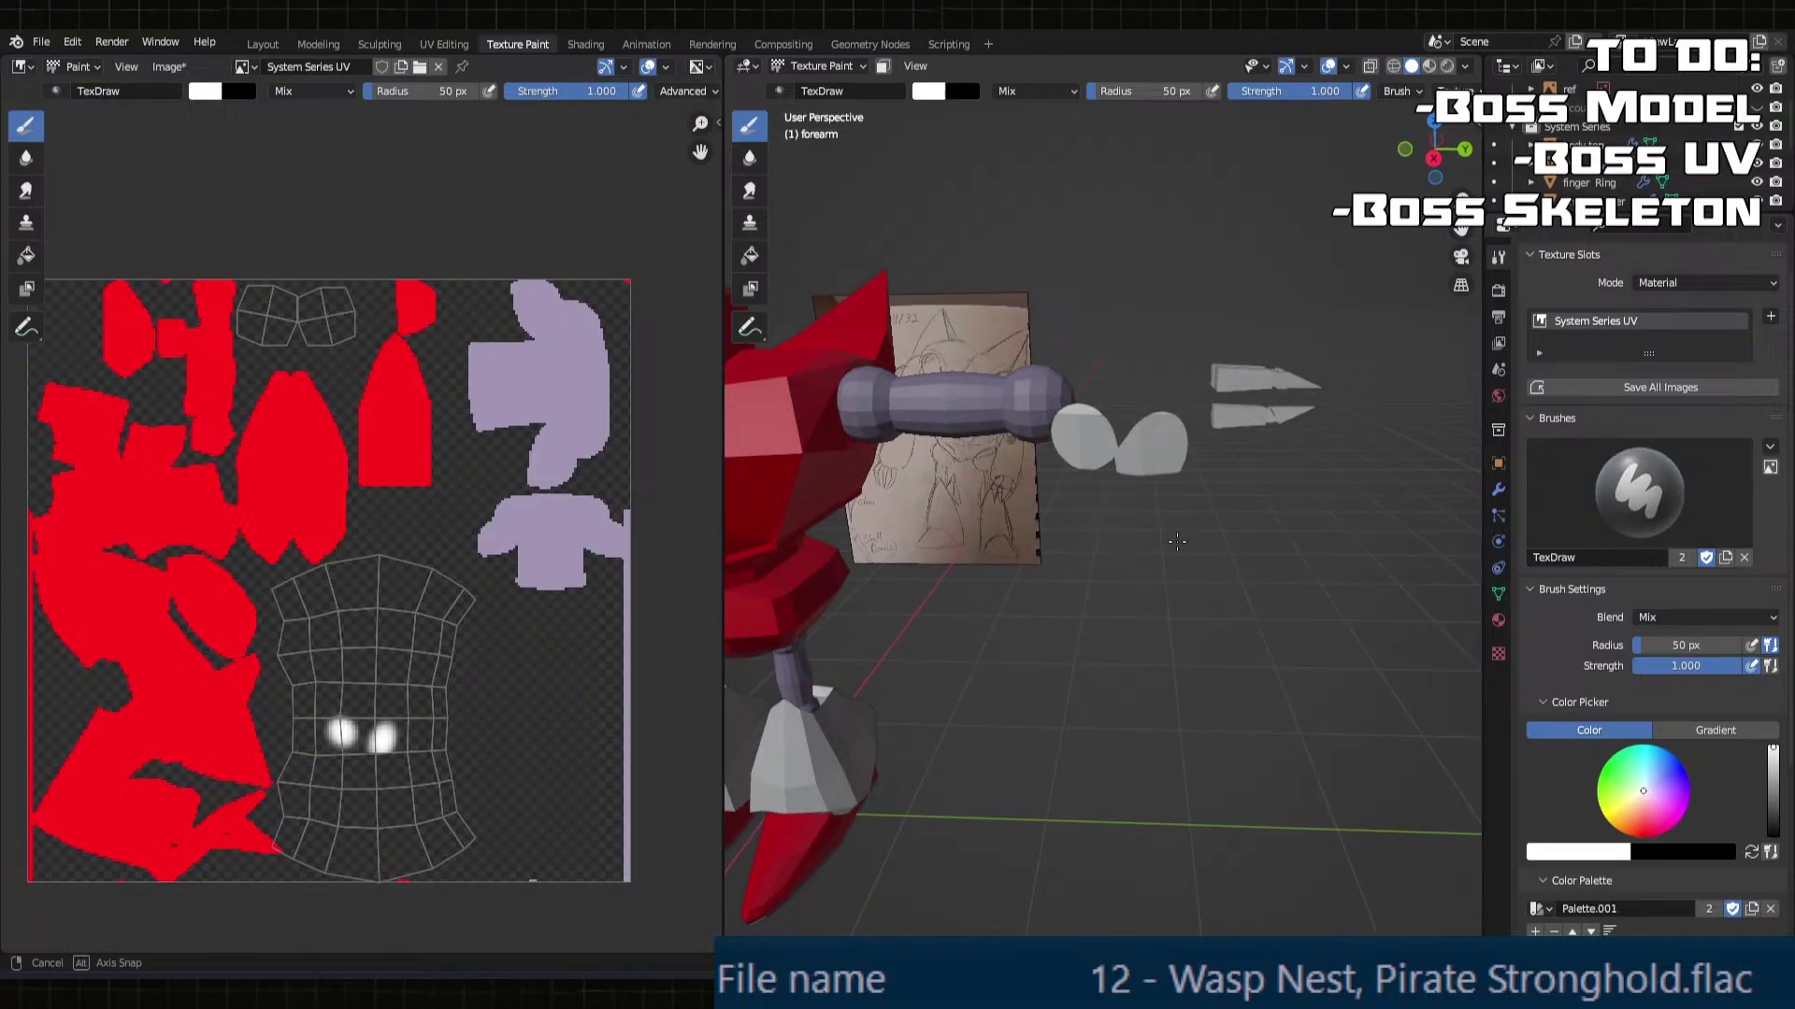
{"action": "left_click", "coordinate": [1154, 435]}
{"action": "middle_click_drag", "start_coordinate": [1113, 581], "coordinate": [1134, 481]}
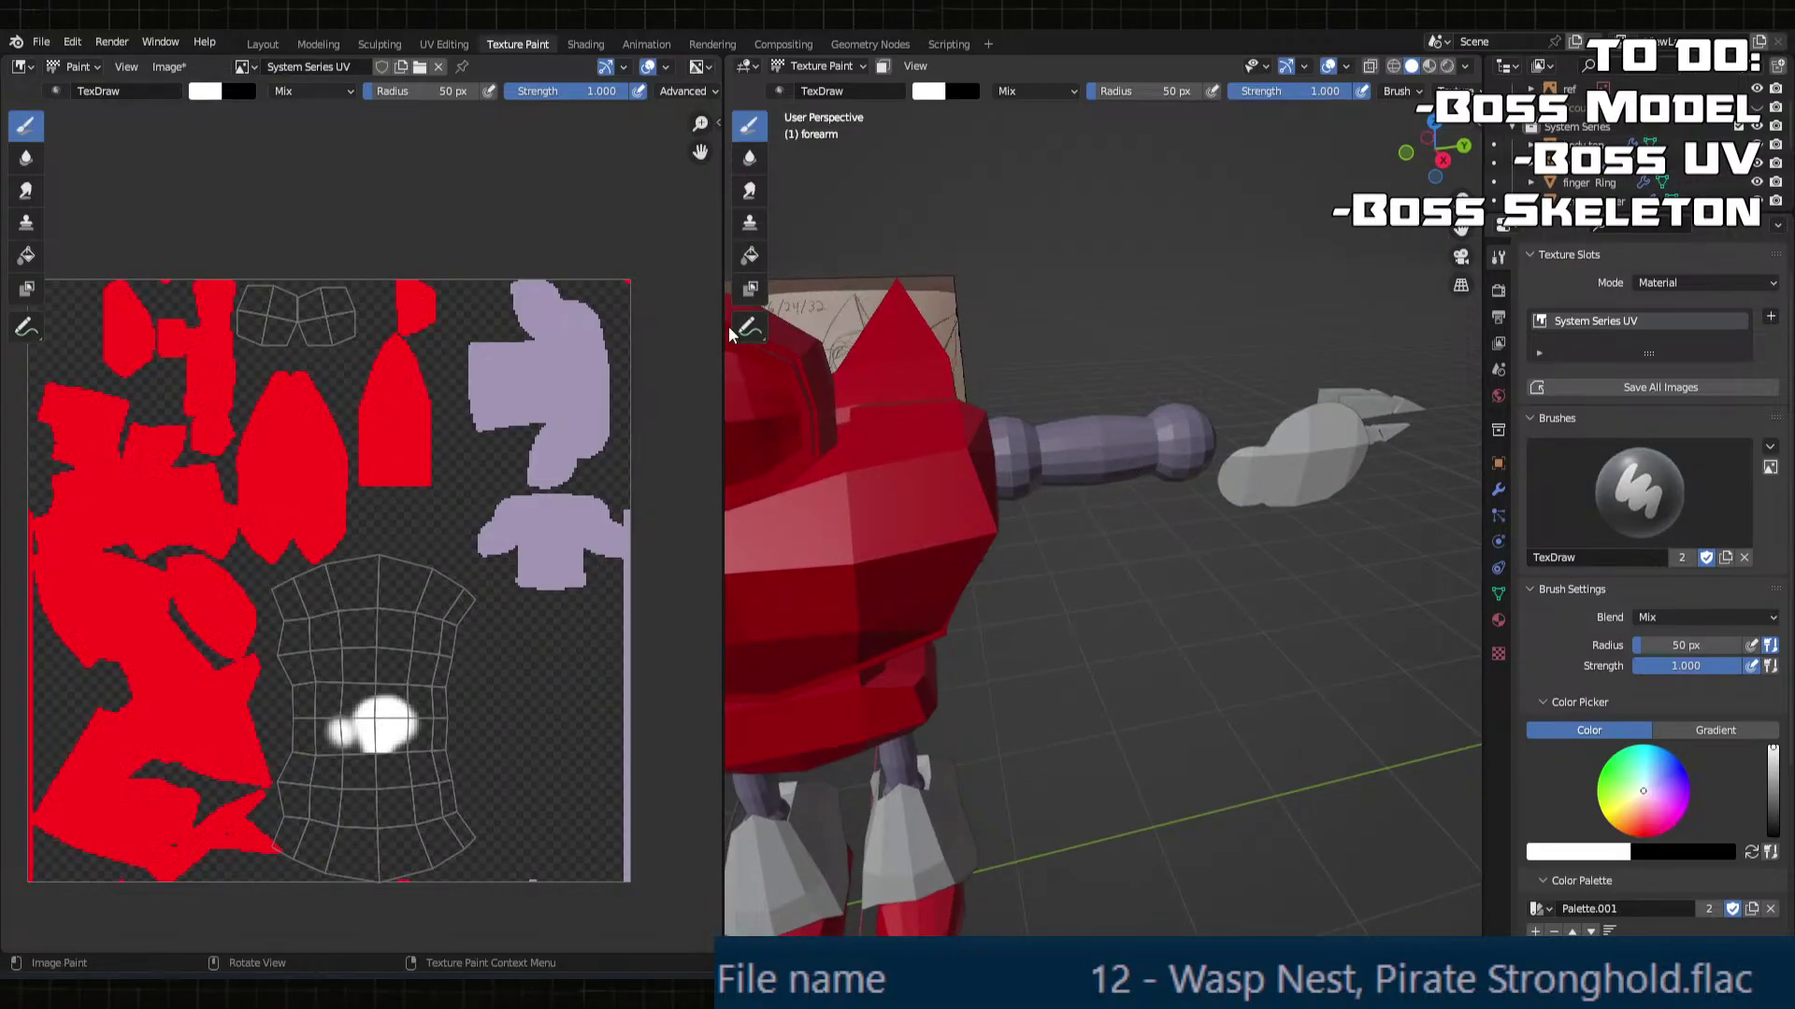
Step: Fill the whole forearm with the saved red using the Fill brush
{"action": "left_click", "coordinate": [749, 255]}
{"action": "left_click", "coordinate": [1290, 438]}
{"action": "middle_click_drag", "start_coordinate": [1290, 438], "coordinate": [1089, 489]}
{"action": "scroll", "coordinate": [1089, 488], "scroll_direction": "up", "scroll_amount": 4}
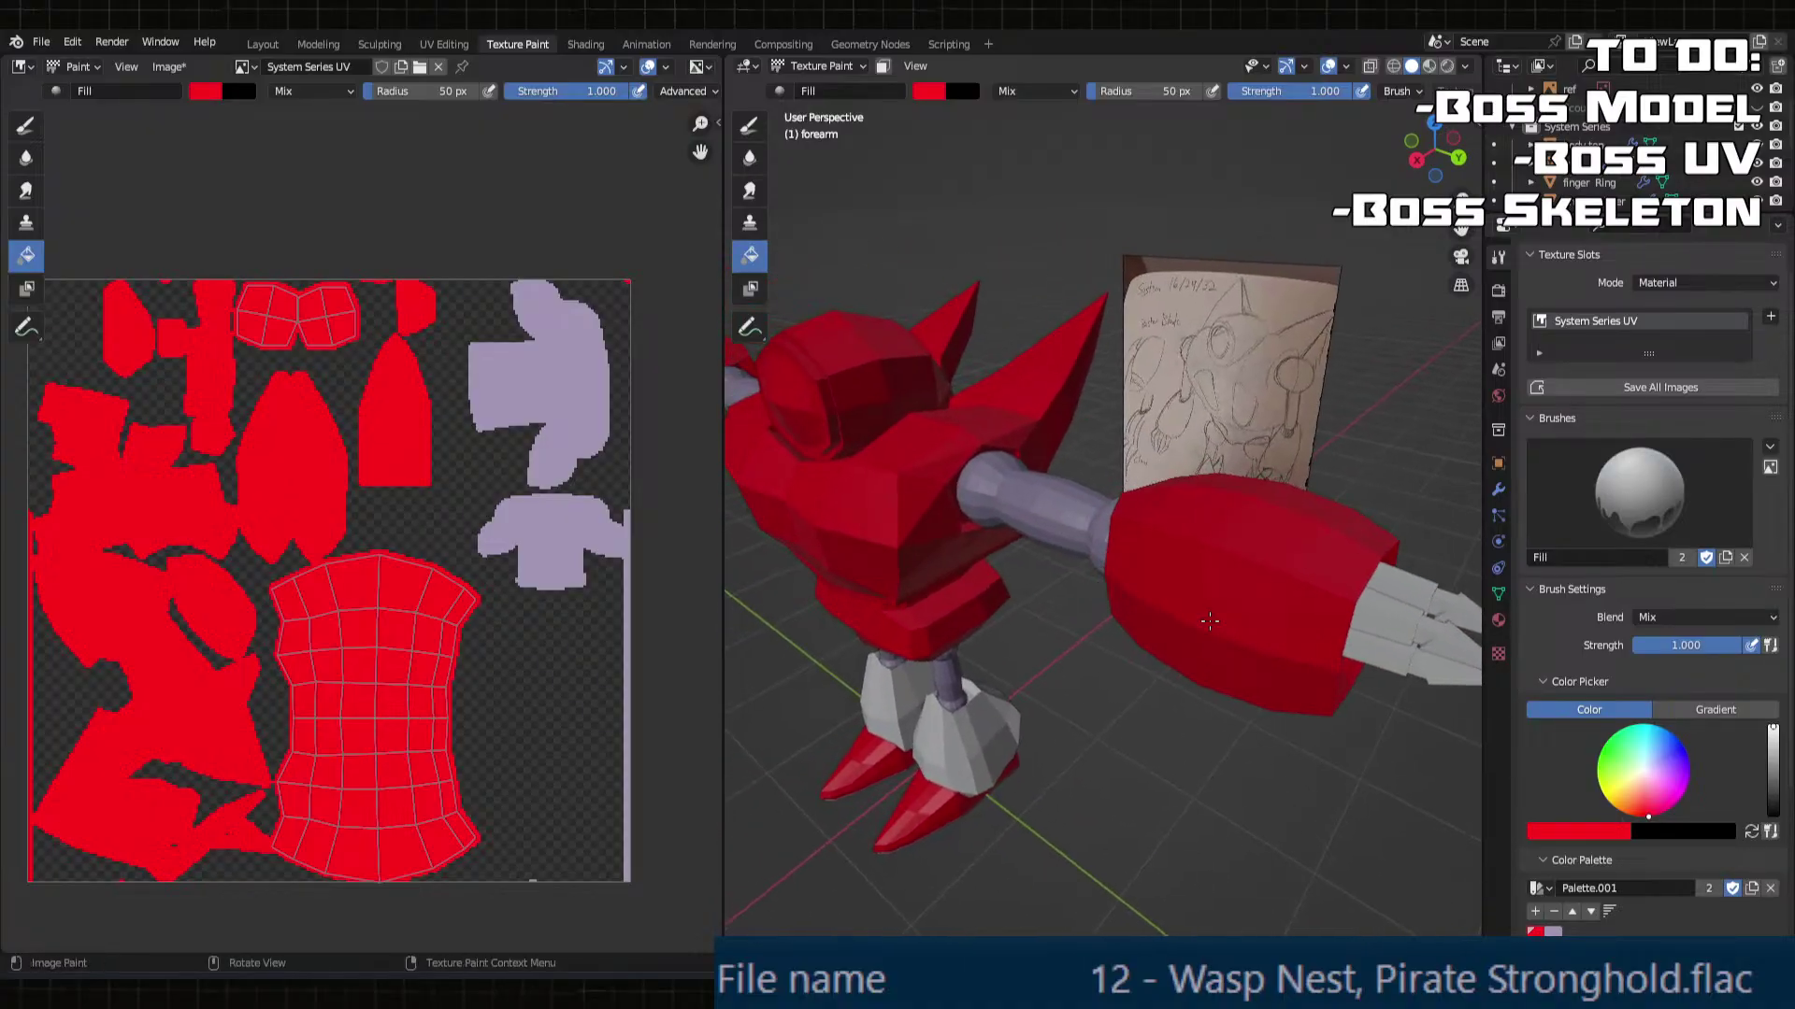
Step: Leave texture painting on the forearm and select the shins in Object Mode
{"action": "middle_click_drag", "start_coordinate": [881, 487], "coordinate": [865, 356]}
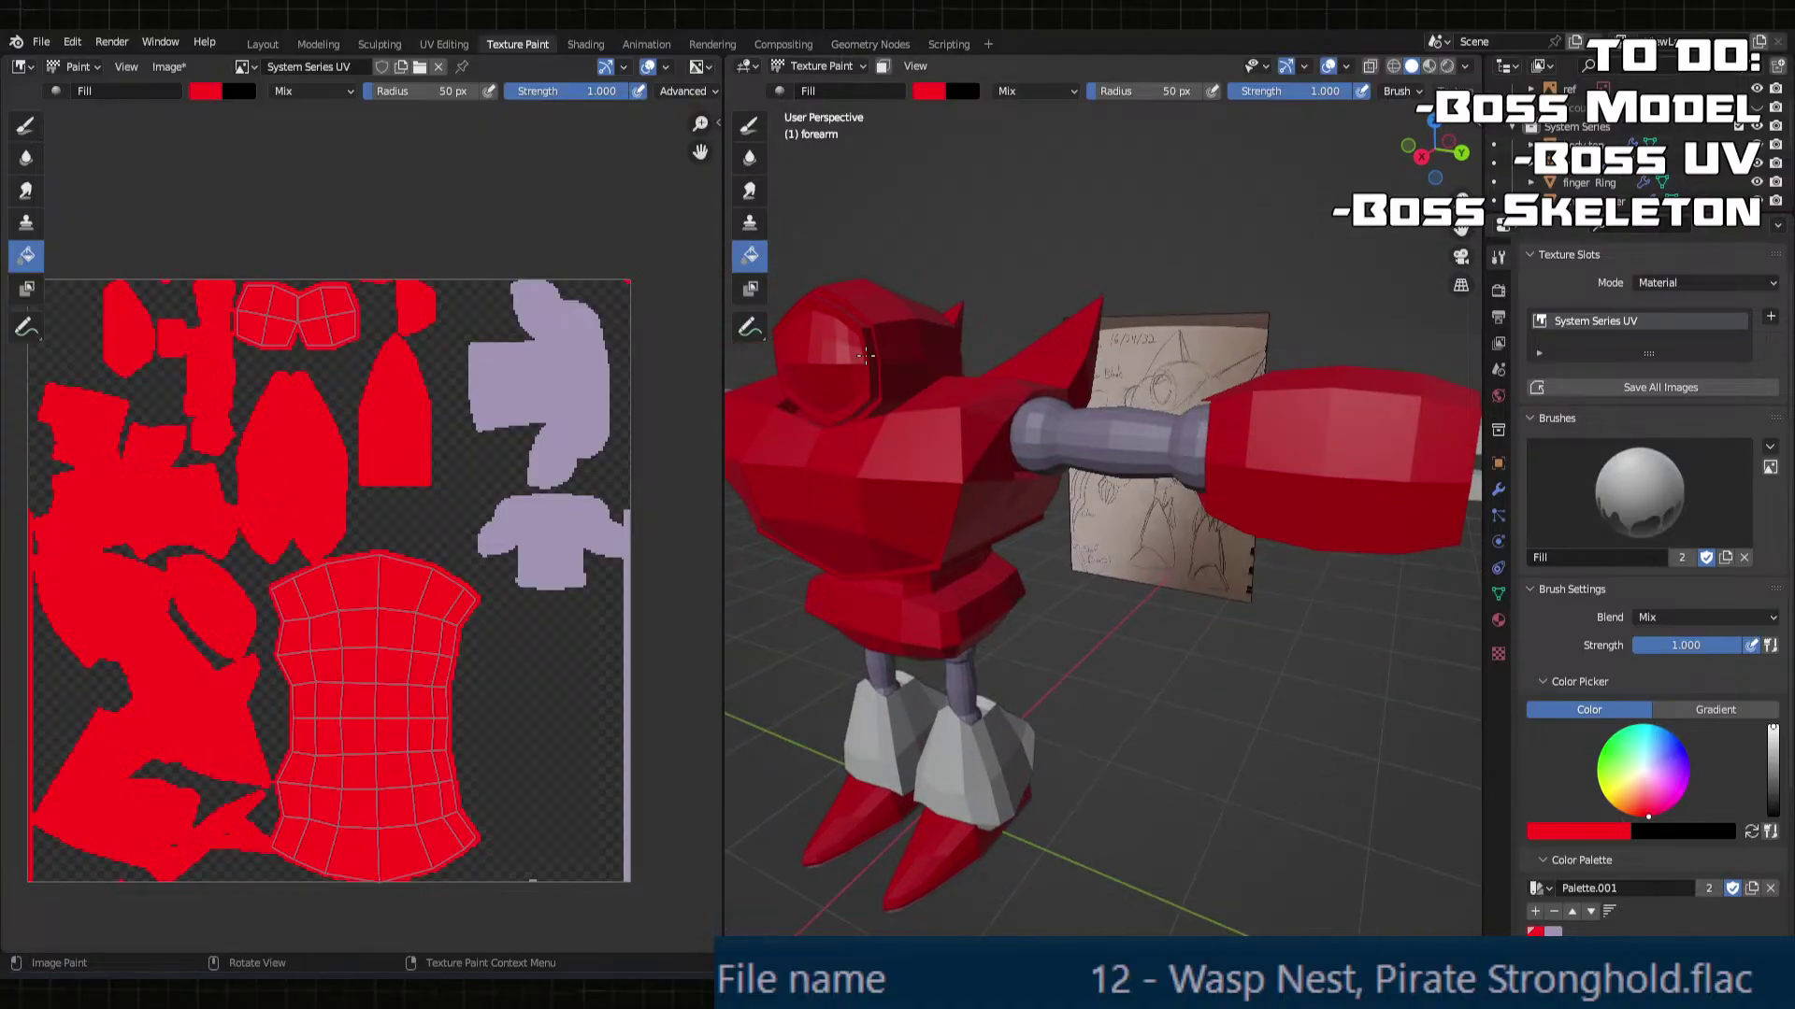
{"action": "left_click", "coordinate": [816, 64]}
{"action": "left_click", "coordinate": [809, 80]}
{"action": "left_click", "coordinate": [957, 766]}
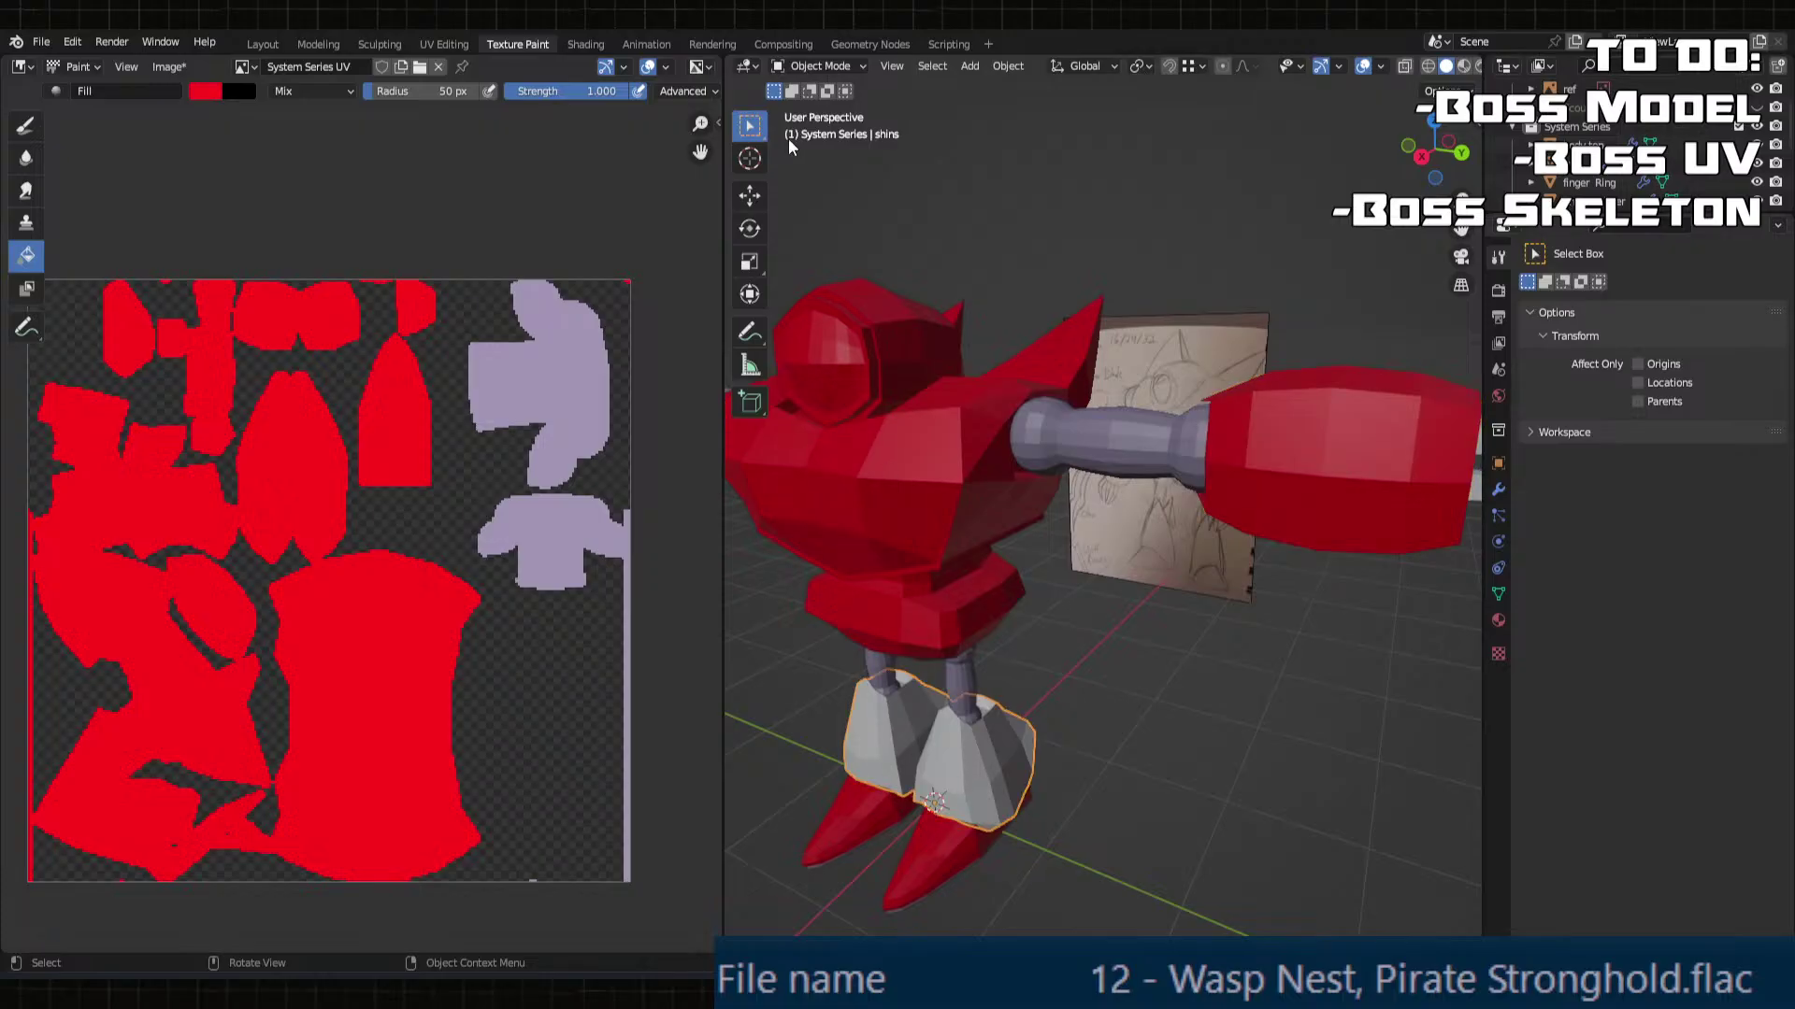
Step: Put the shins into Texture Paint mode, using the existing material named Material, and fill them with red
{"action": "left_click", "coordinate": [810, 69]}
{"action": "left_click", "coordinate": [816, 65]}
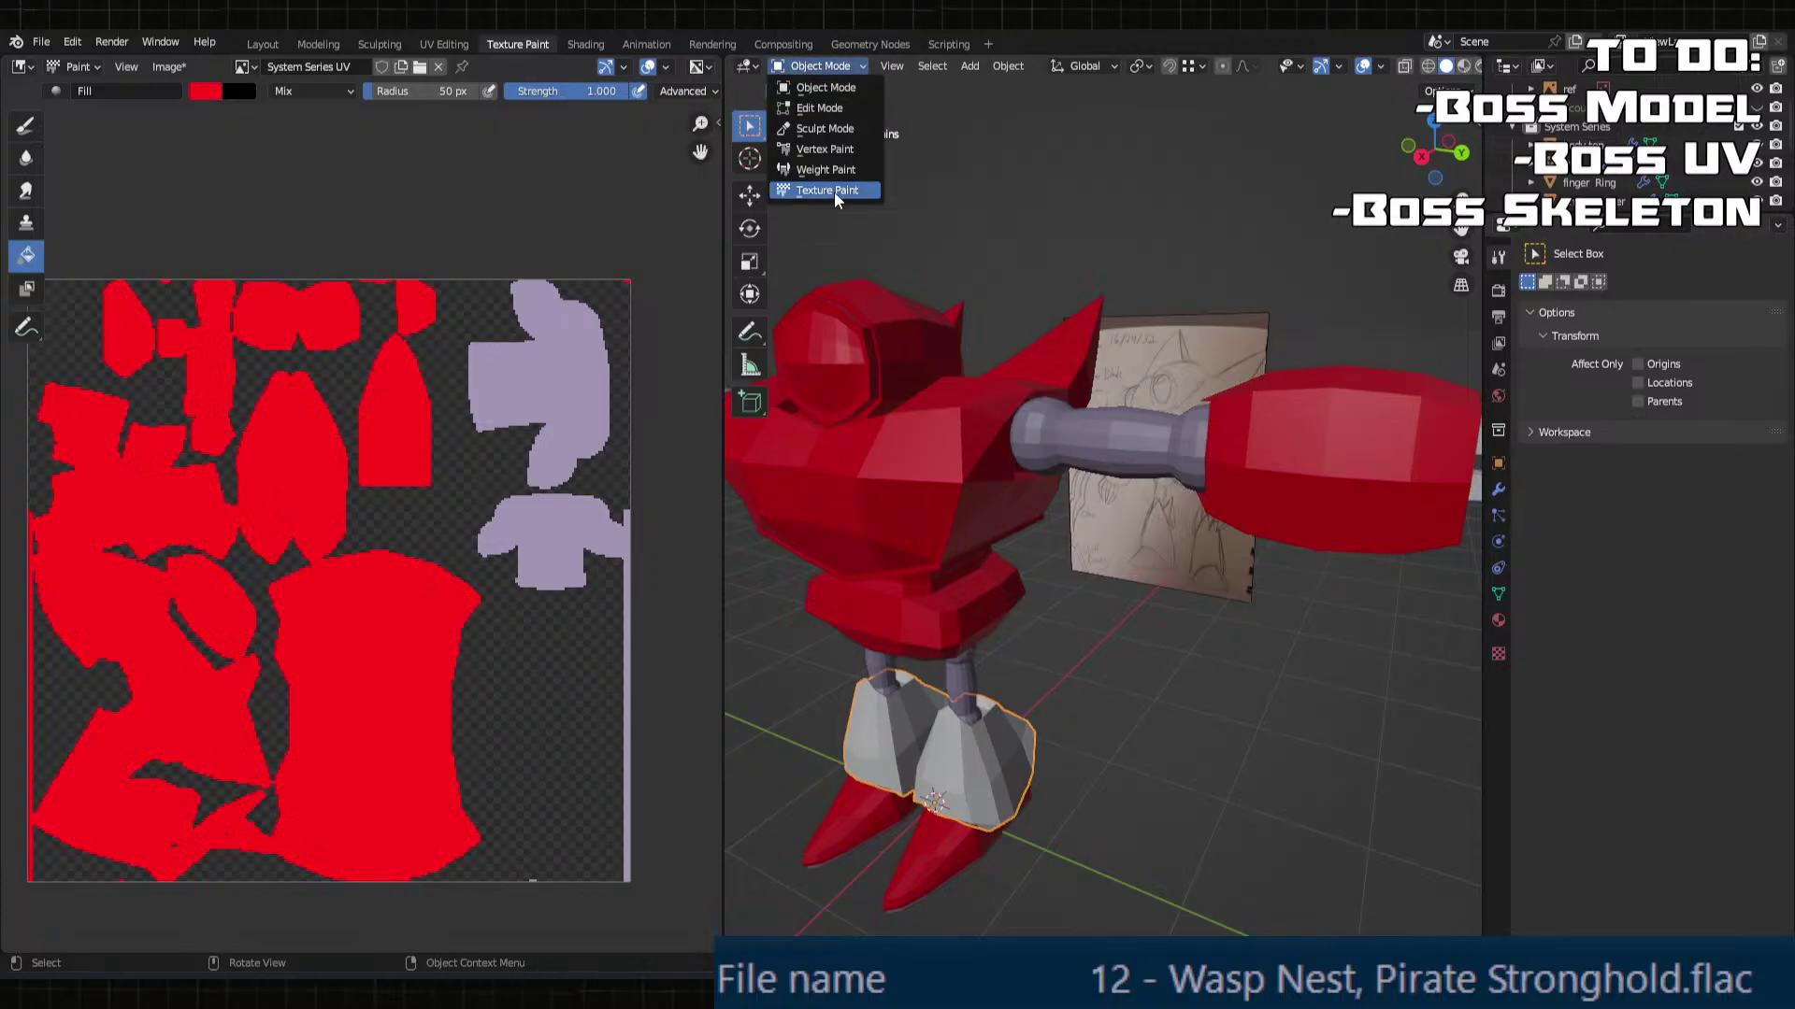
{"action": "left_click", "coordinate": [833, 190]}
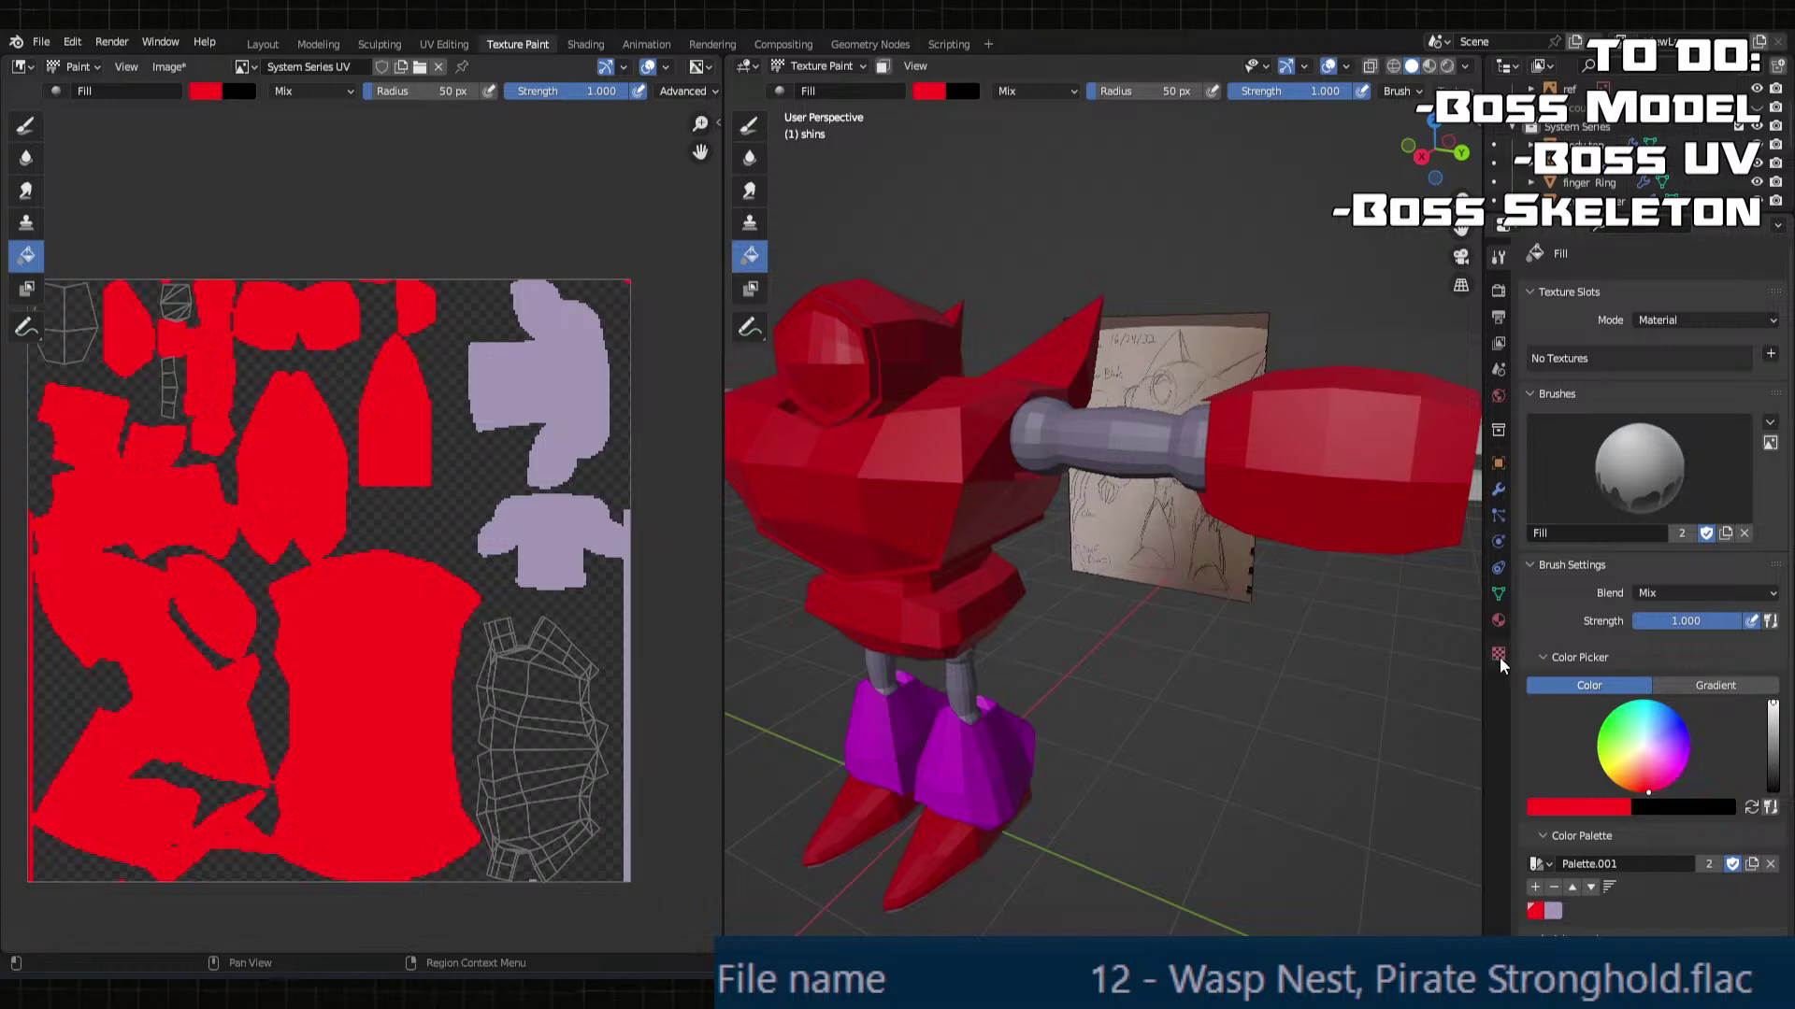
{"action": "left_click", "coordinate": [1498, 621]}
{"action": "left_click", "coordinate": [1544, 395]}
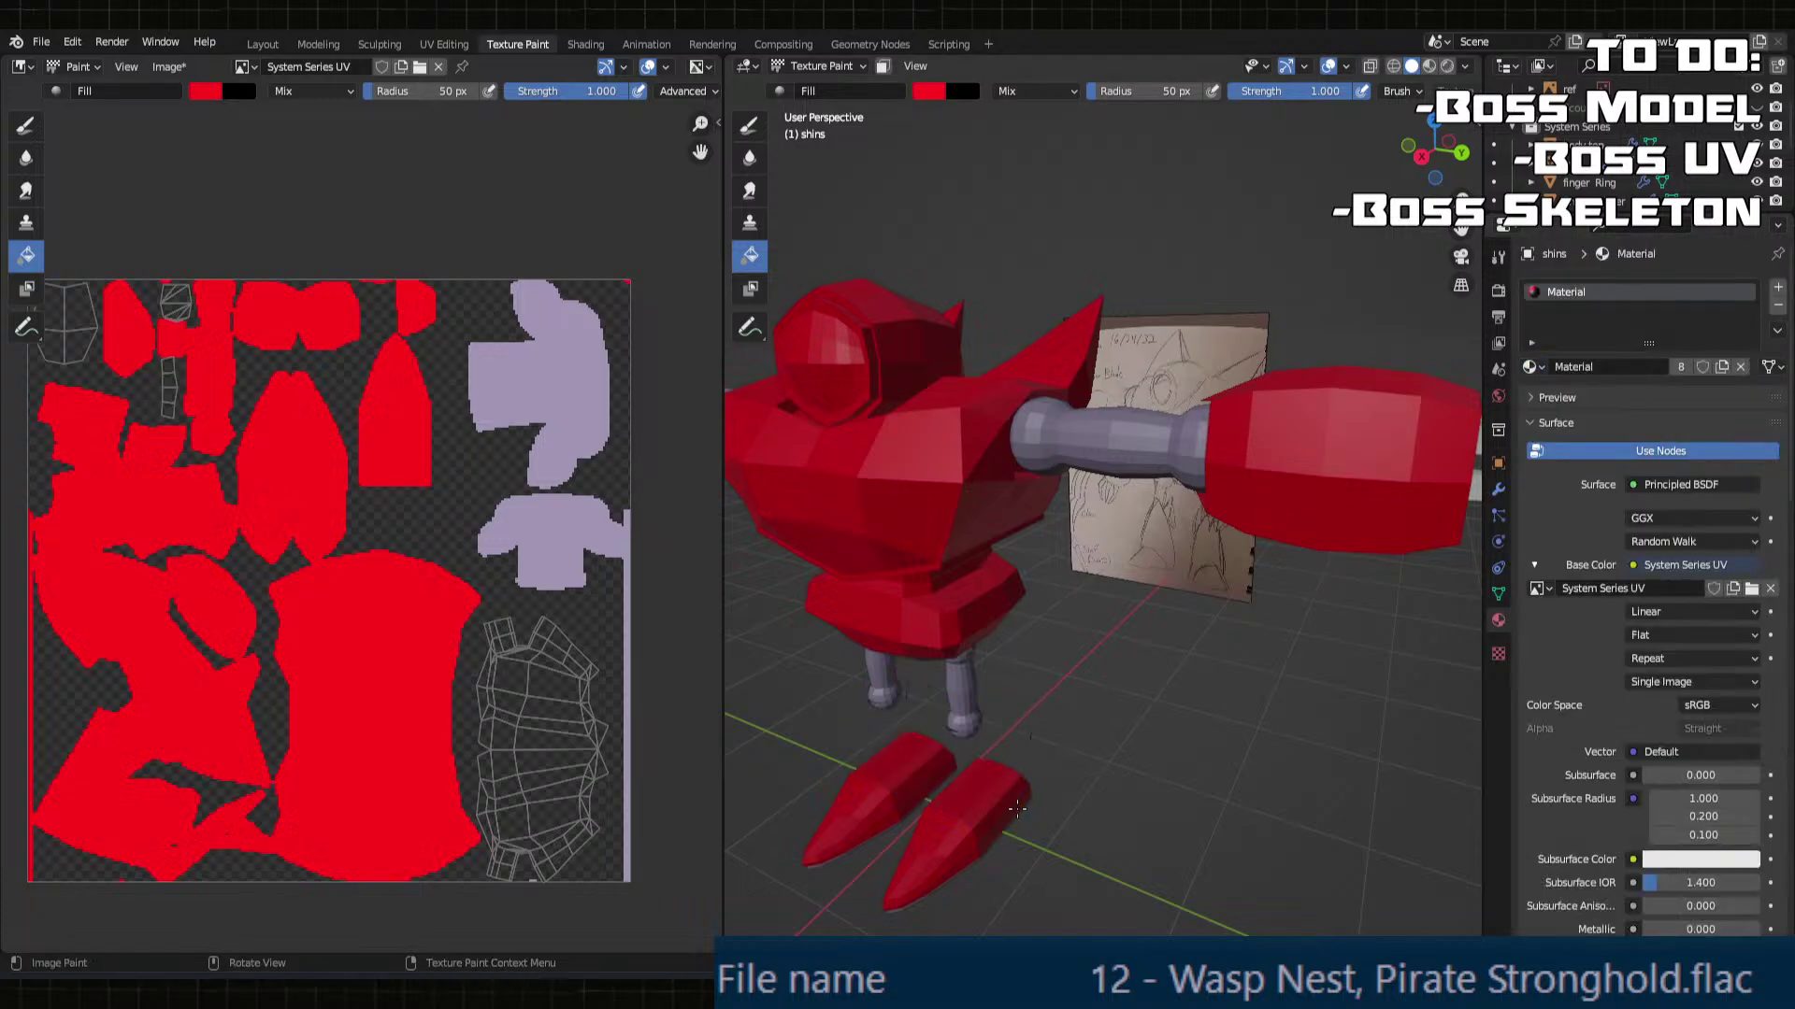
{"action": "mouse_move", "coordinate": [1159, 729]}
{"action": "middle_mouse_down"}
{"action": "mouse_move", "coordinate": [1083, 728]}
{"action": "mouse_move", "coordinate": [1215, 570]}
{"action": "mouse_move", "coordinate": [1267, 602]}
{"action": "mouse_move", "coordinate": [1113, 565]}
{"action": "middle_mouse_up"}
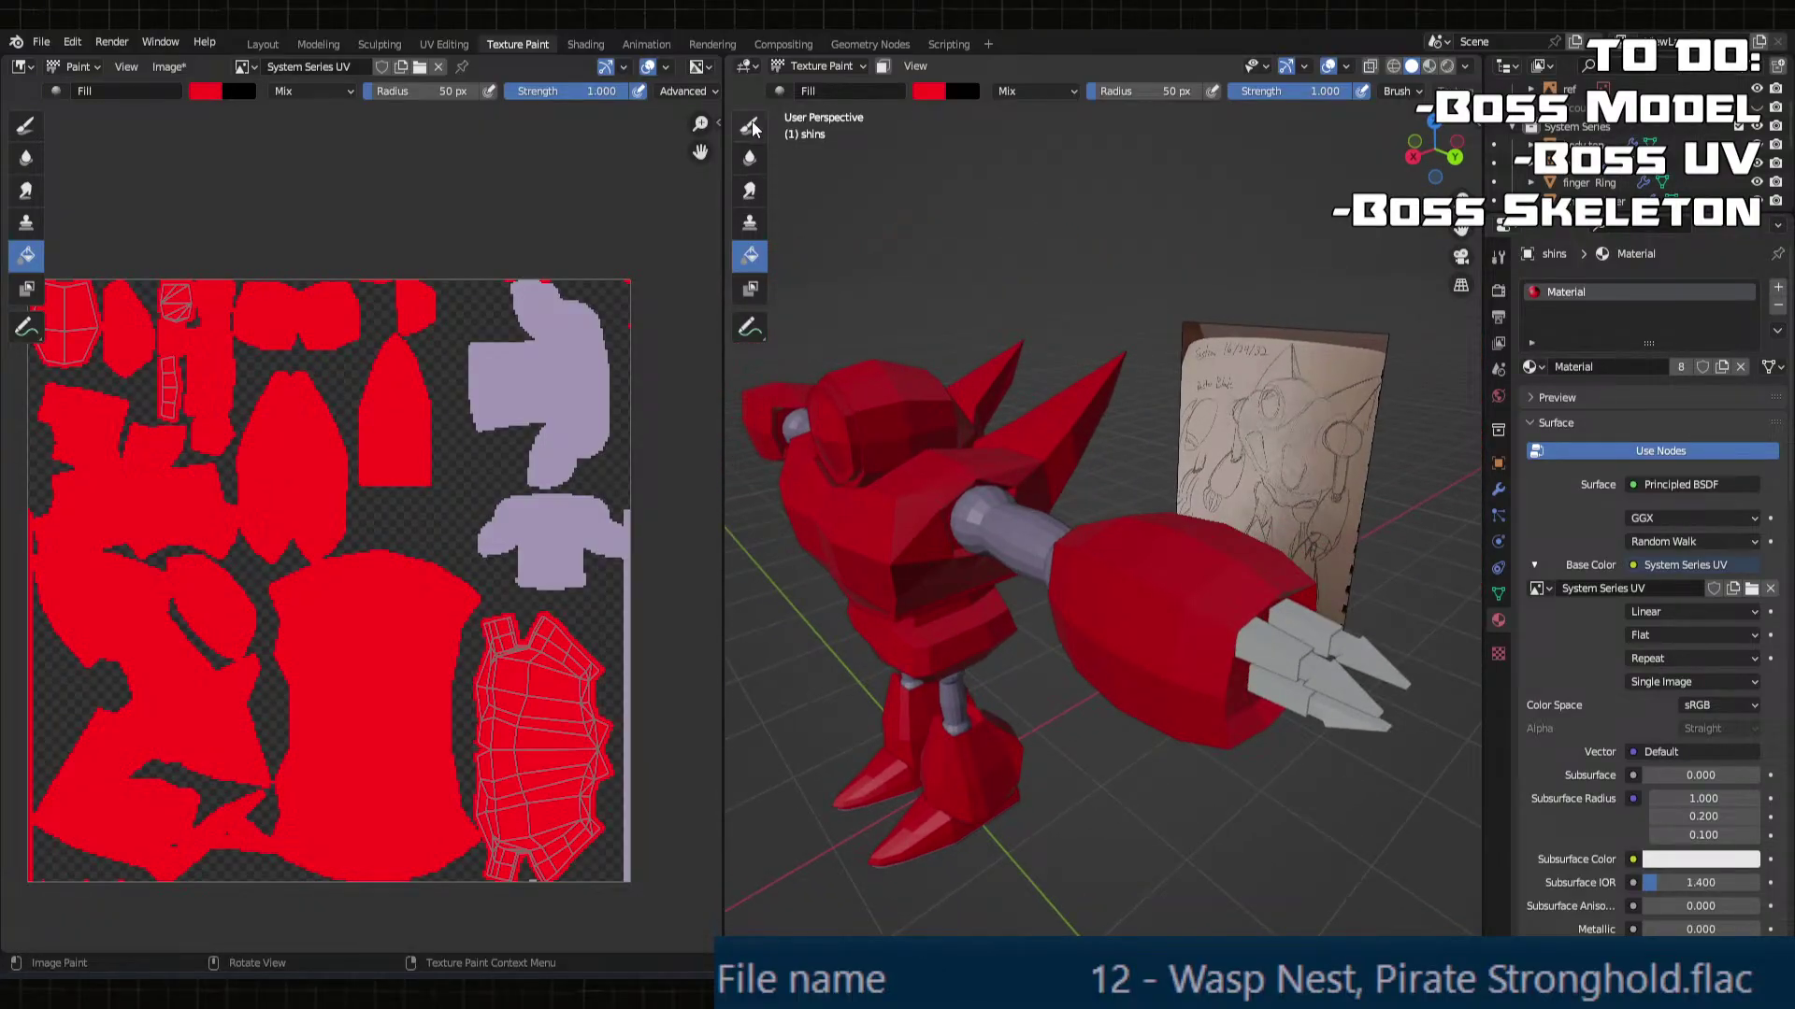
Step: Select the pointer, ring and thumb fingers together in Object Mode and enter Edit Mode on them
{"action": "left_click", "coordinate": [819, 65]}
{"action": "left_click", "coordinate": [817, 80]}
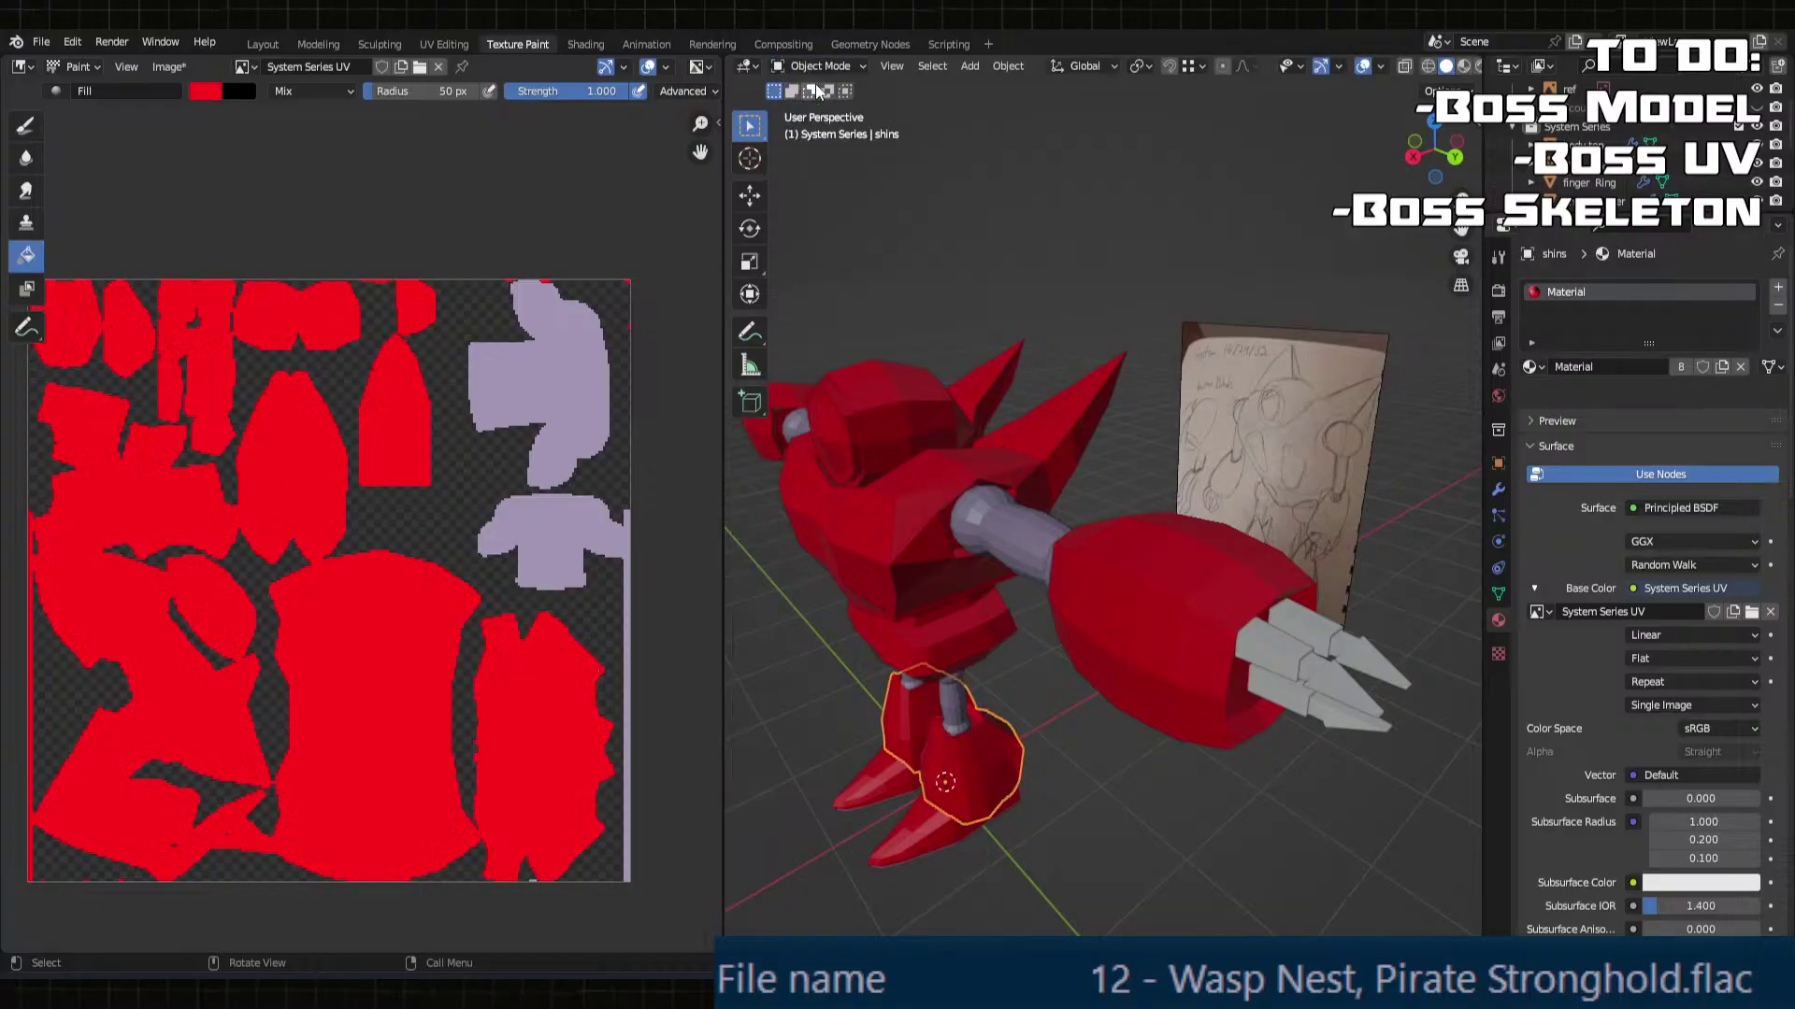
{"action": "left_click", "coordinate": [1266, 648]}
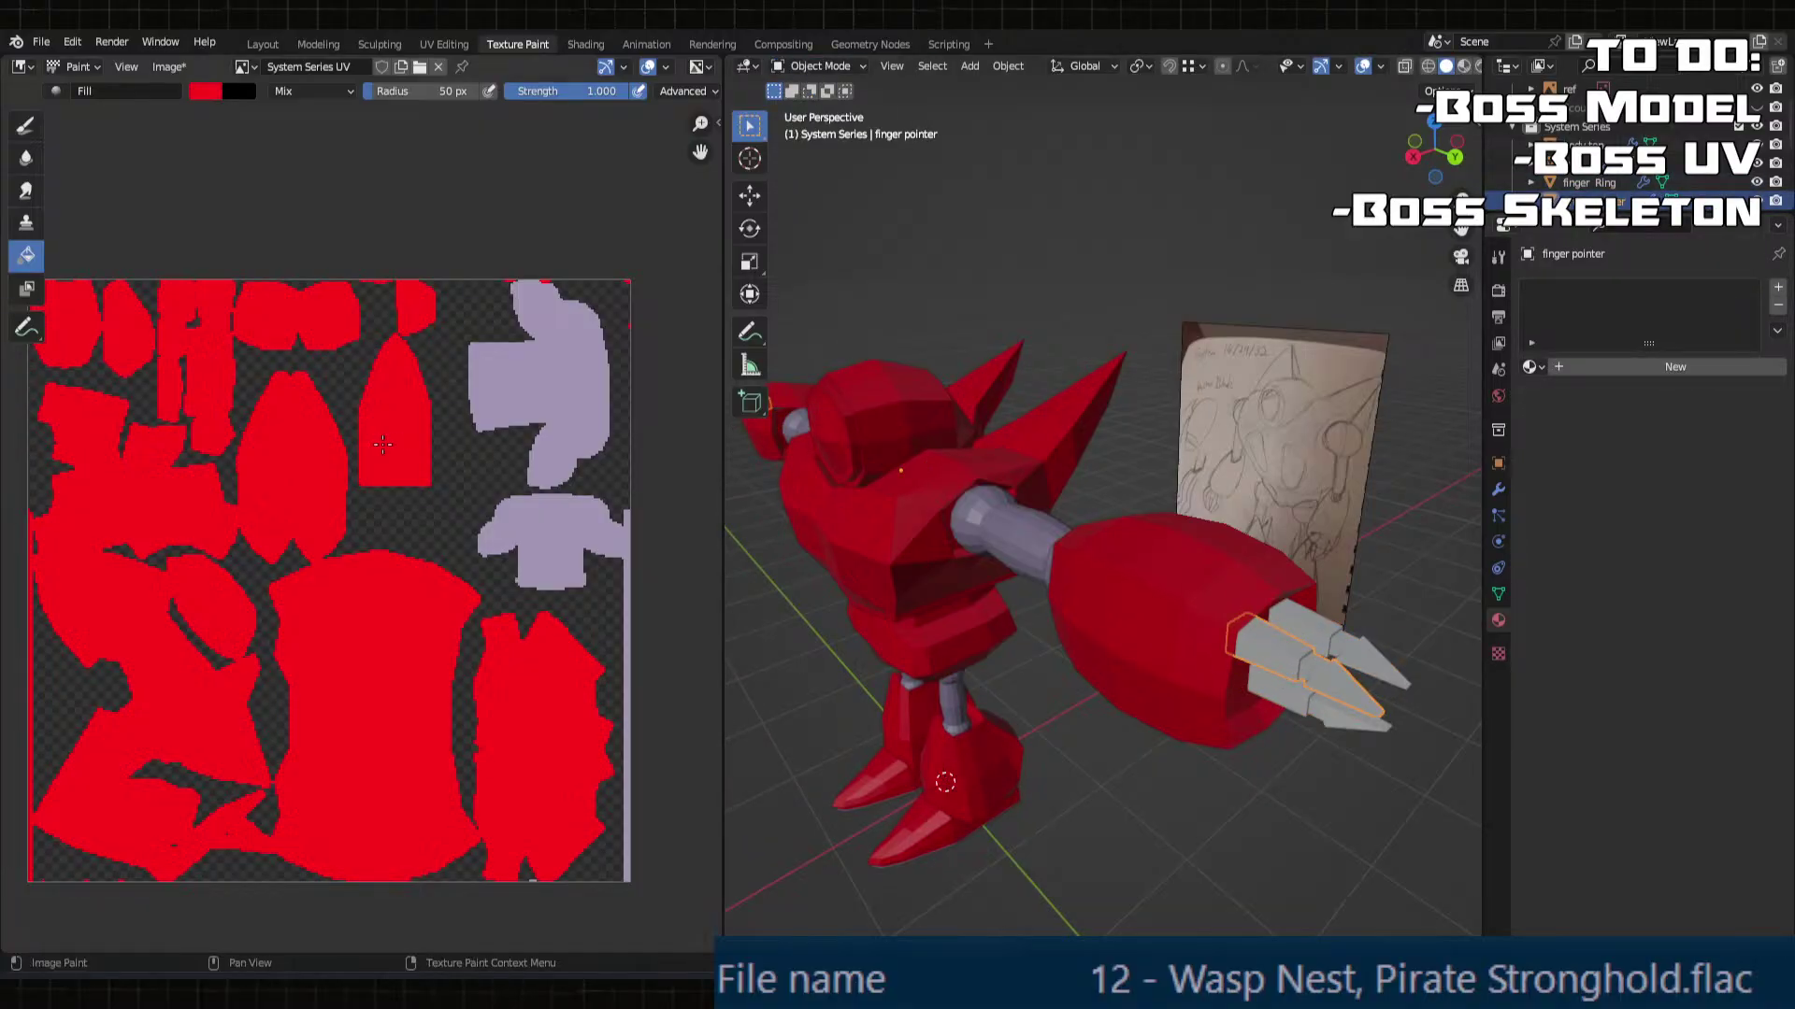
{"action": "key", "text": "Tab"}
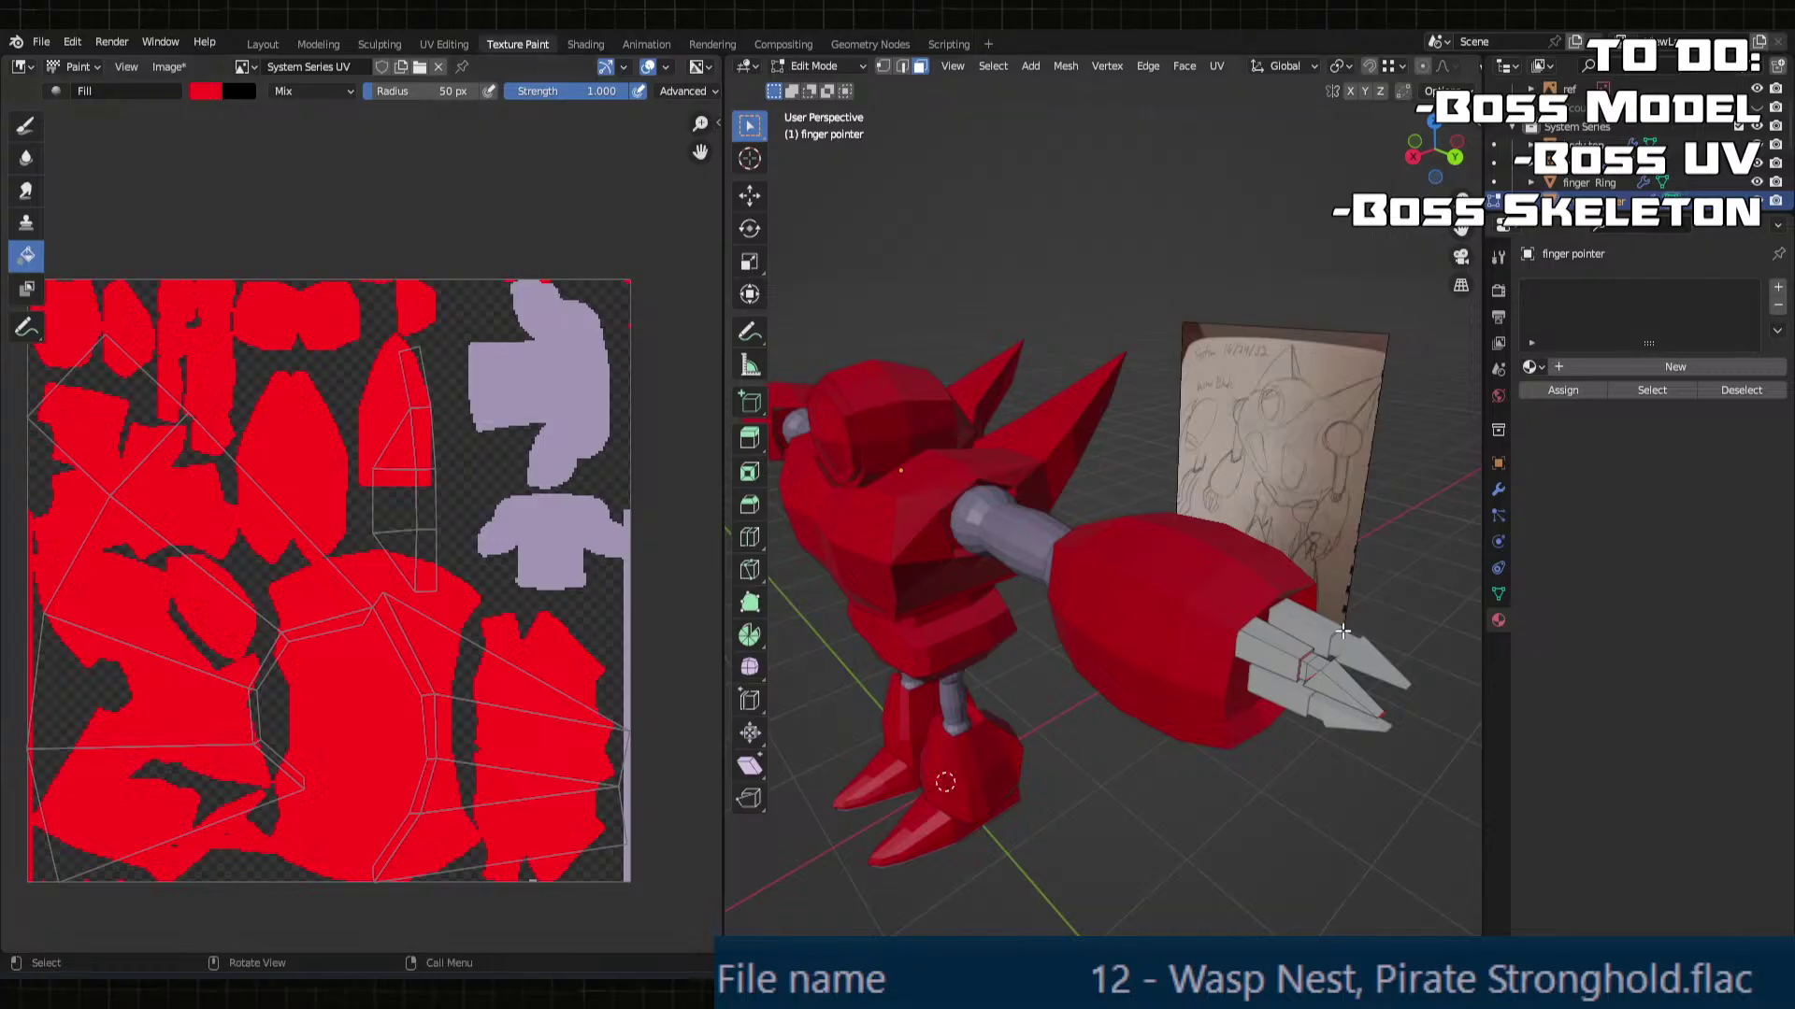
{"action": "key", "text": "Tab"}
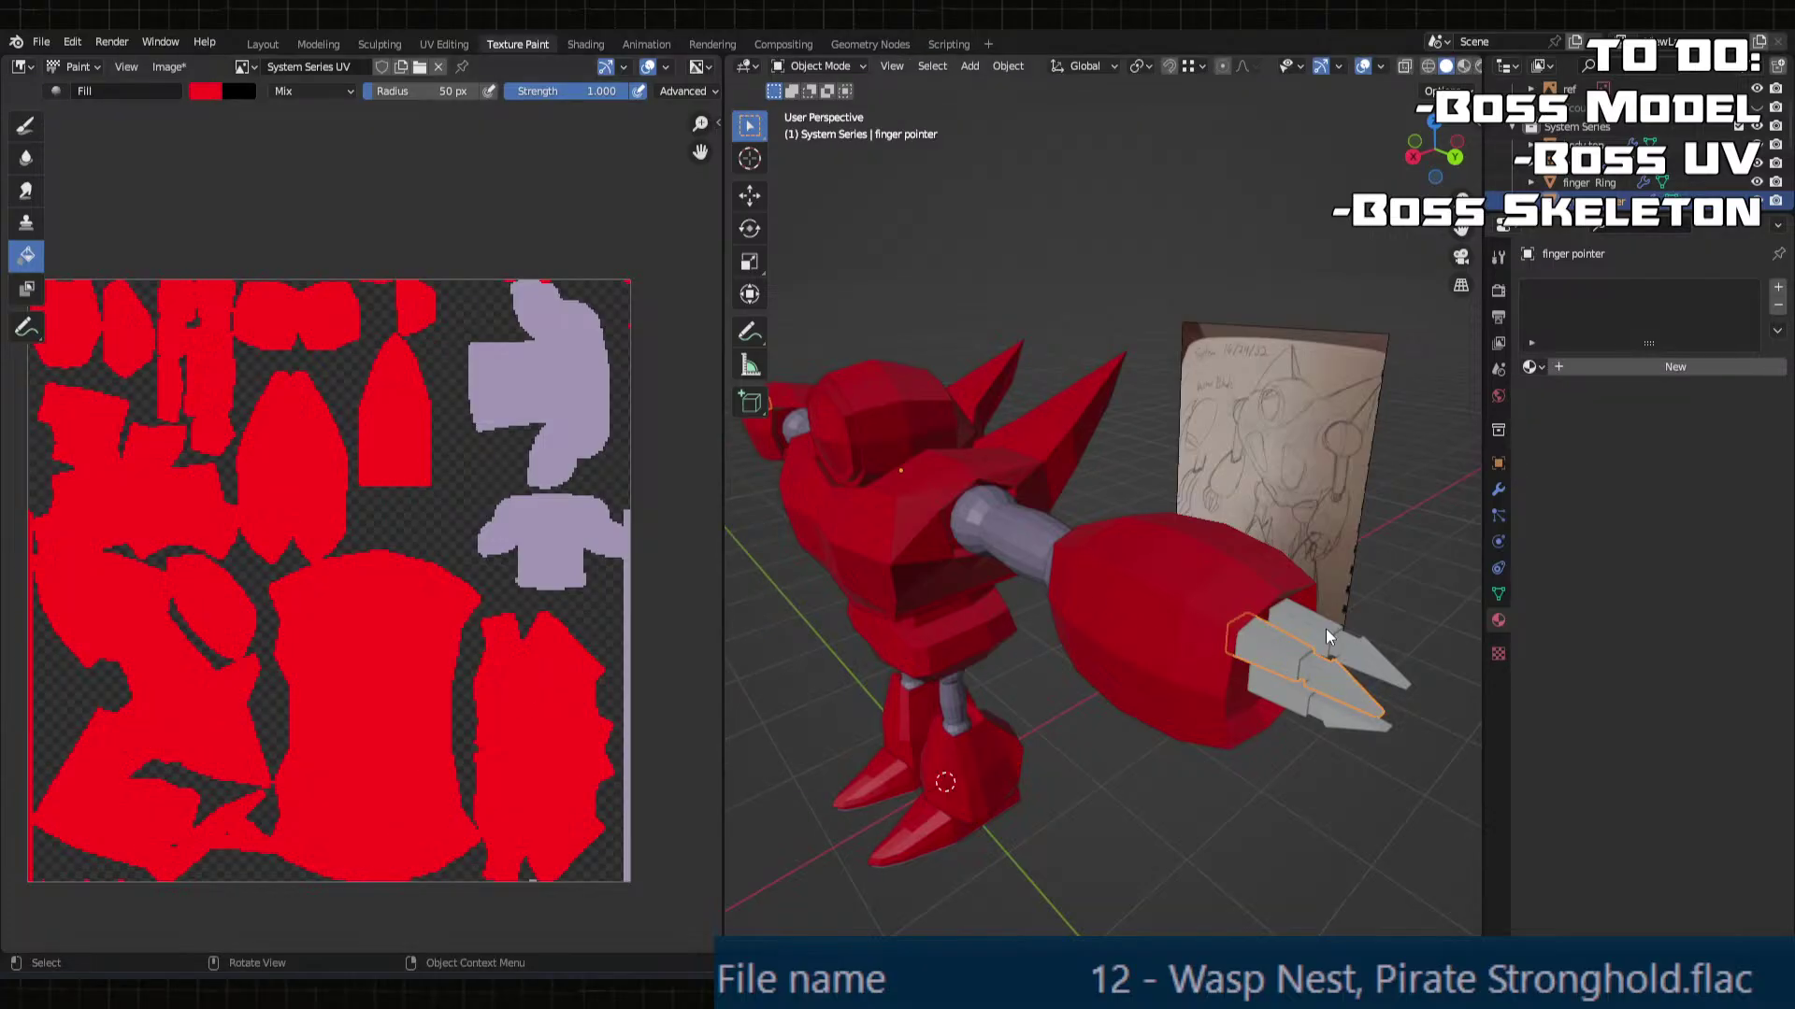
{"action": "key", "text": "Tab"}
{"action": "key", "text": "Tab"}
{"action": "key", "text": "Tab"}
{"action": "key", "text": "Tab"}
{"action": "left_click", "coordinate": [1264, 689], "text": "shift"}
{"action": "key", "text": "Tab"}
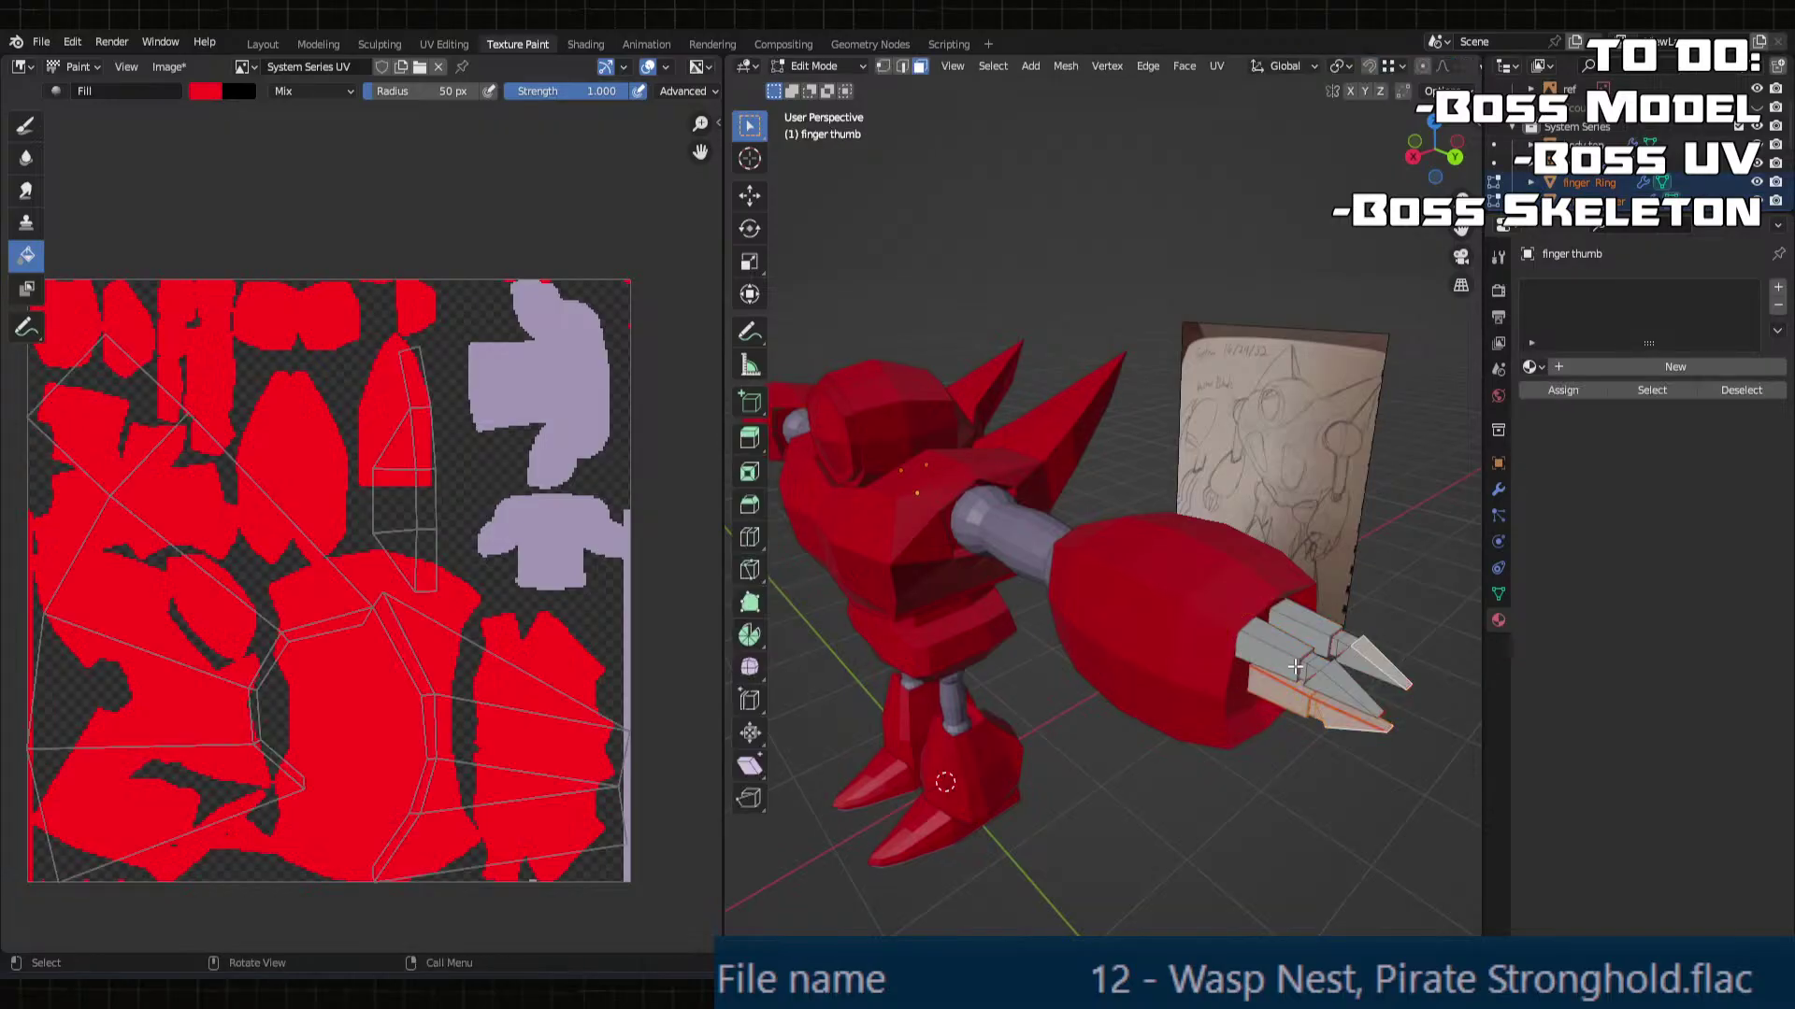
Step: Unwrap all faces of the three selected fingers
{"action": "key", "text": "a"}
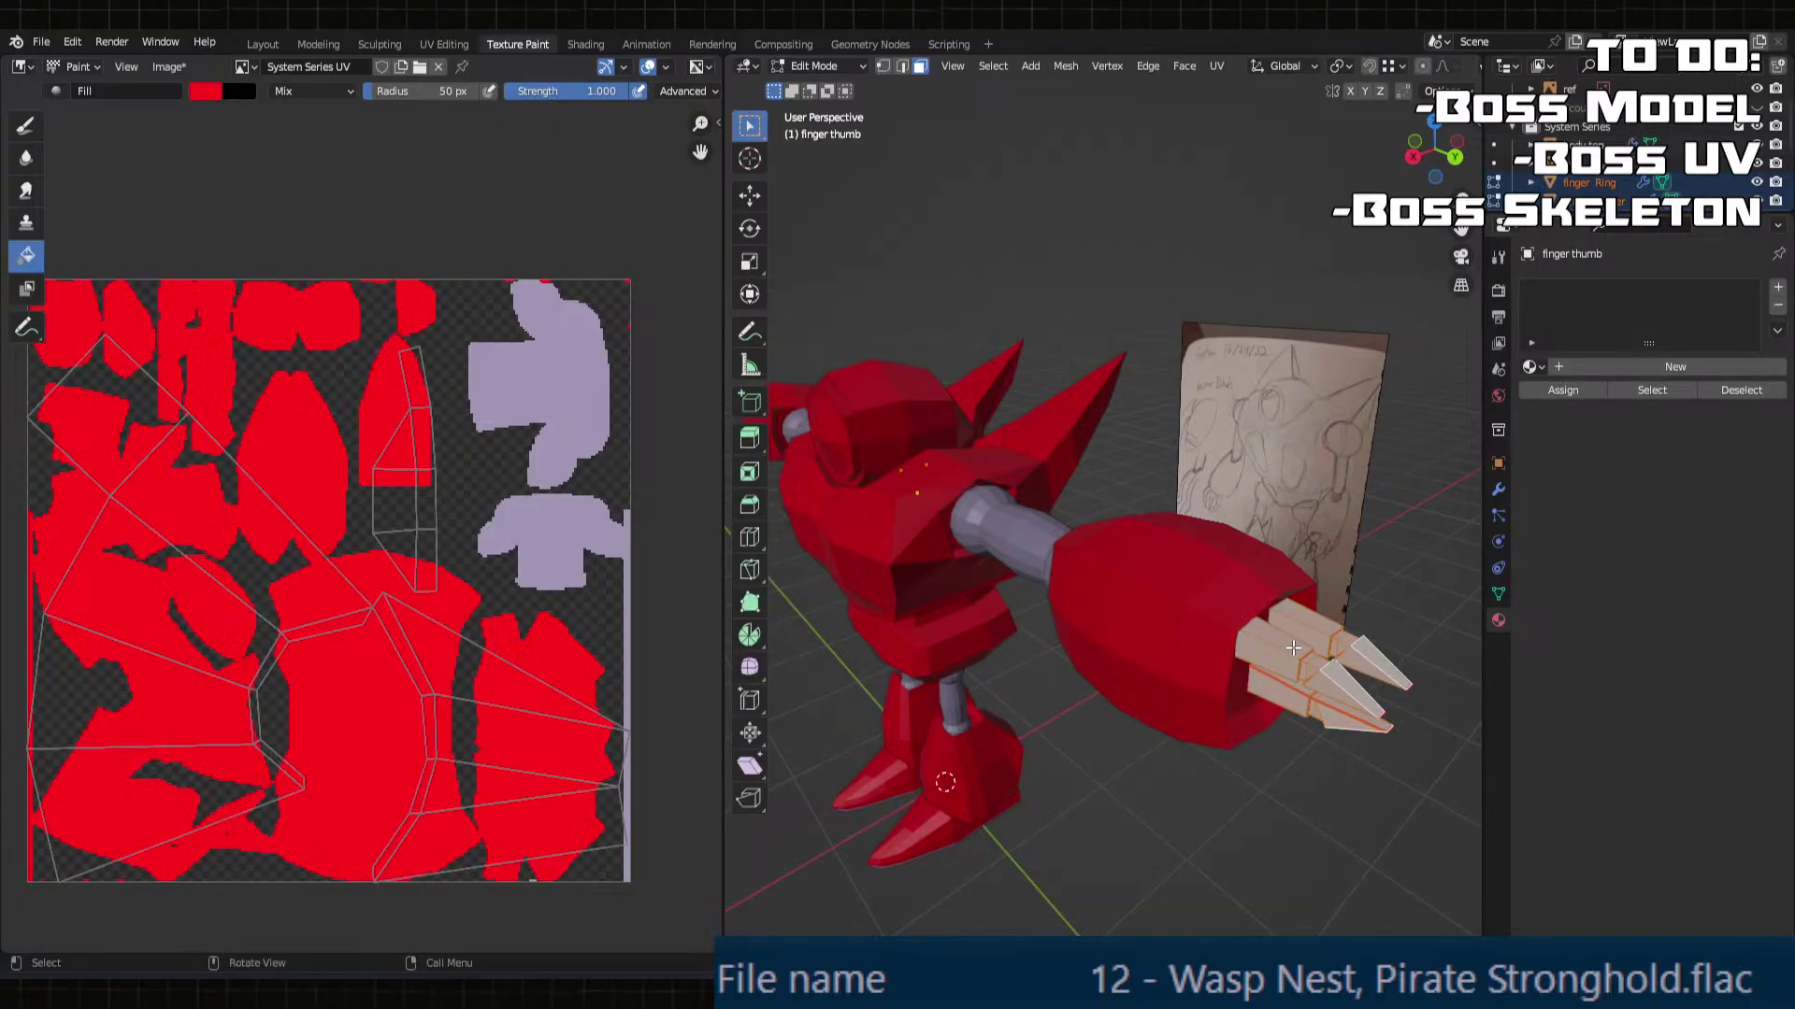
{"action": "key", "text": "u"}
{"action": "left_click", "coordinate": [1212, 617]}
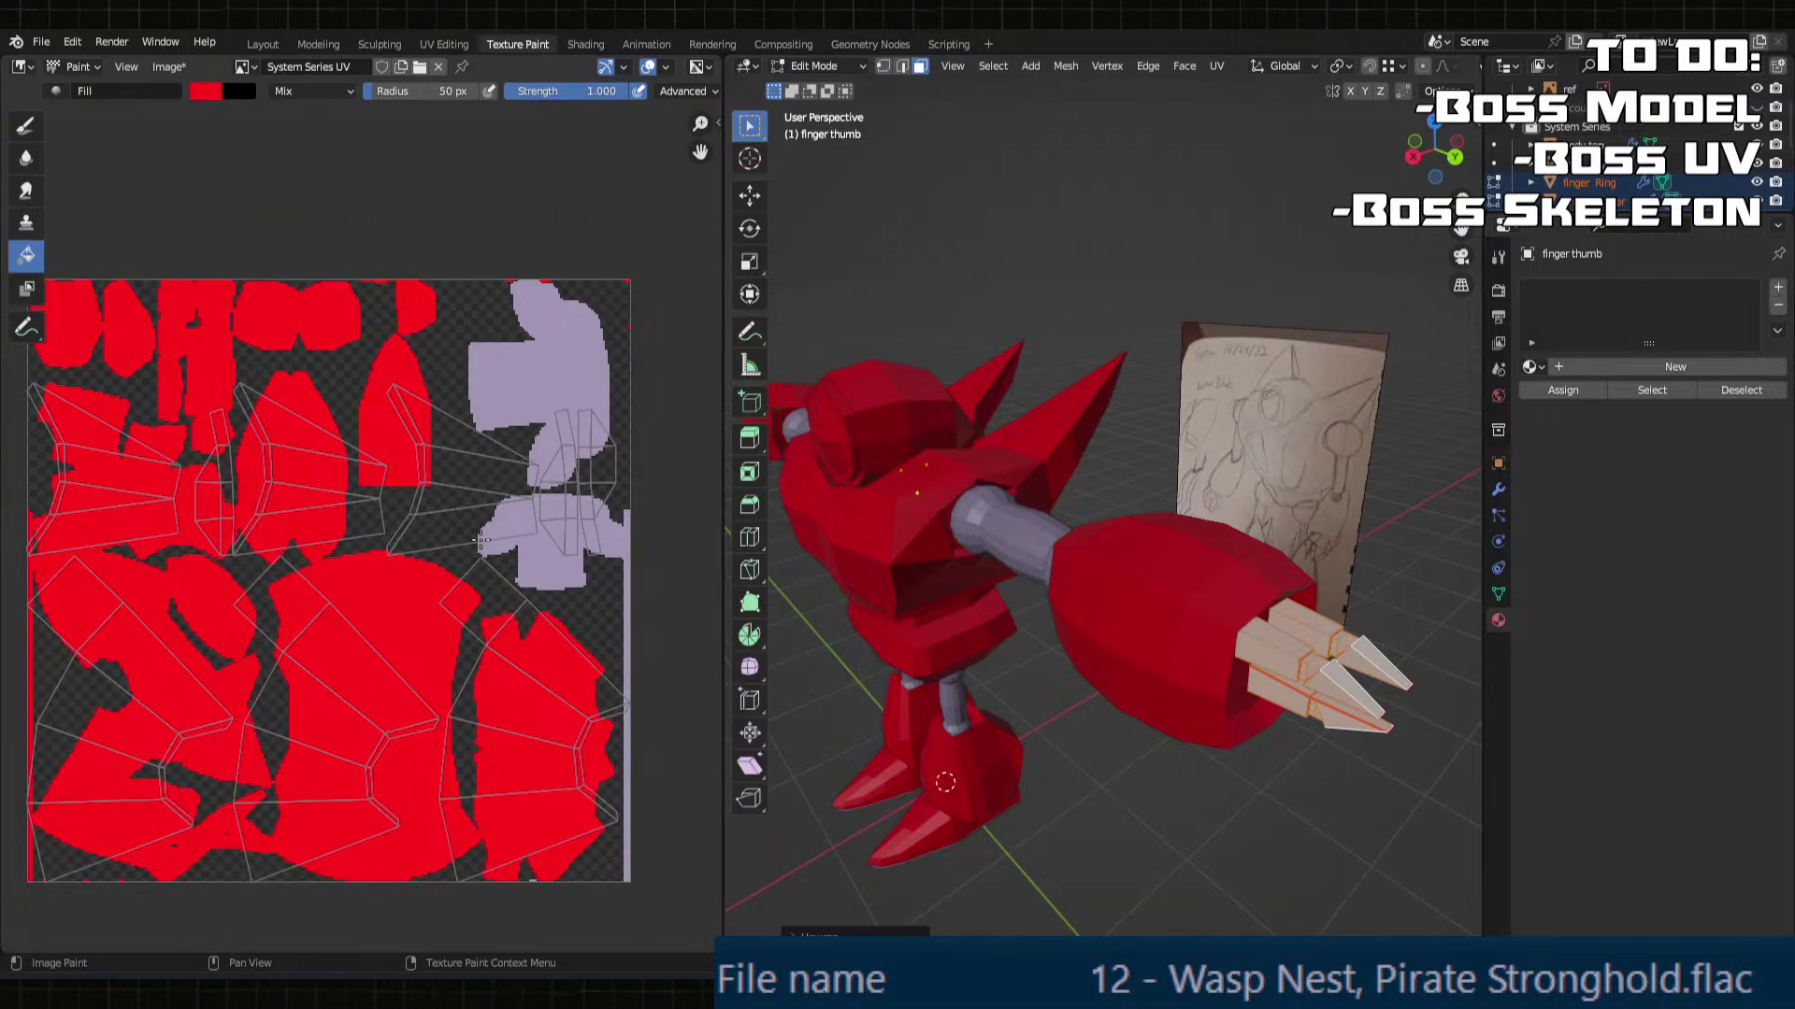
Step: Examine the unwrapped finger islands in the UV Editing workspace and return to the Texture Paint workspace
{"action": "left_click", "coordinate": [444, 44]}
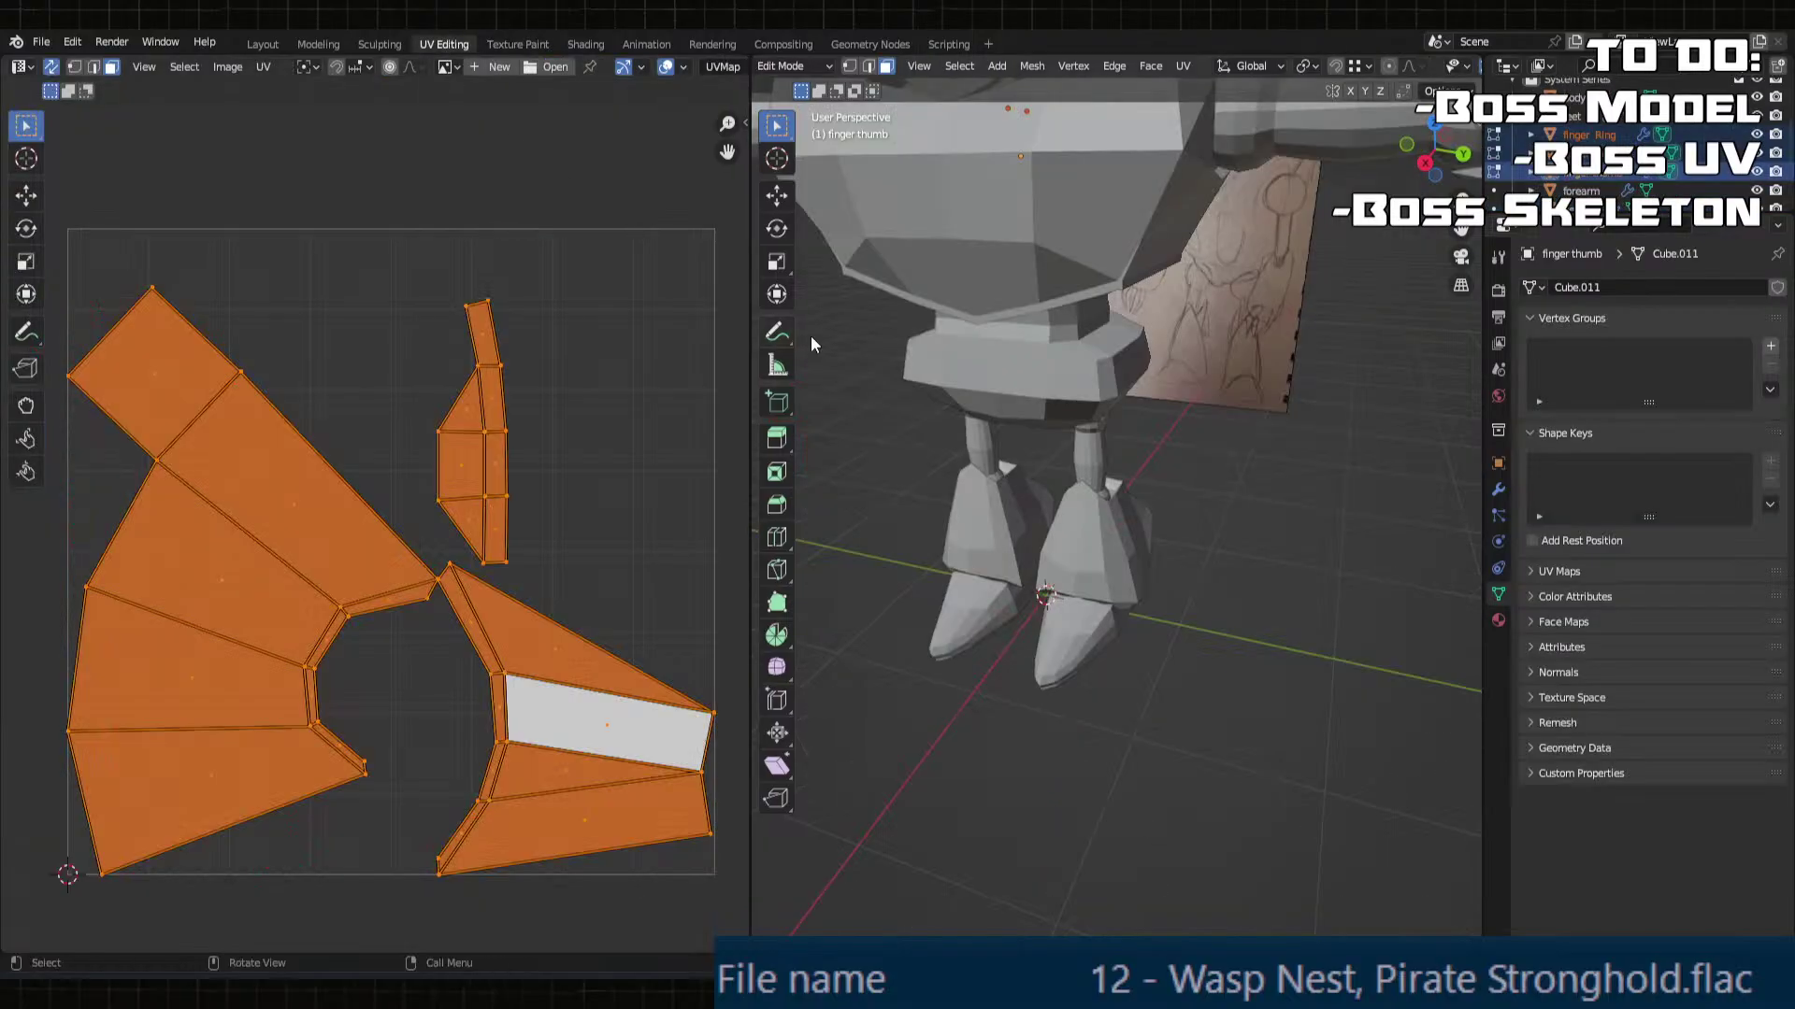
{"action": "scroll", "coordinate": [810, 345], "scroll_direction": "down", "scroll_amount": 4}
{"action": "middle_click_drag", "start_coordinate": [1122, 467], "coordinate": [1005, 515]}
{"action": "scroll", "coordinate": [601, 567], "scroll_direction": "down", "scroll_amount": 1}
{"action": "scroll", "coordinate": [575, 575], "scroll_direction": "up", "scroll_amount": 1}
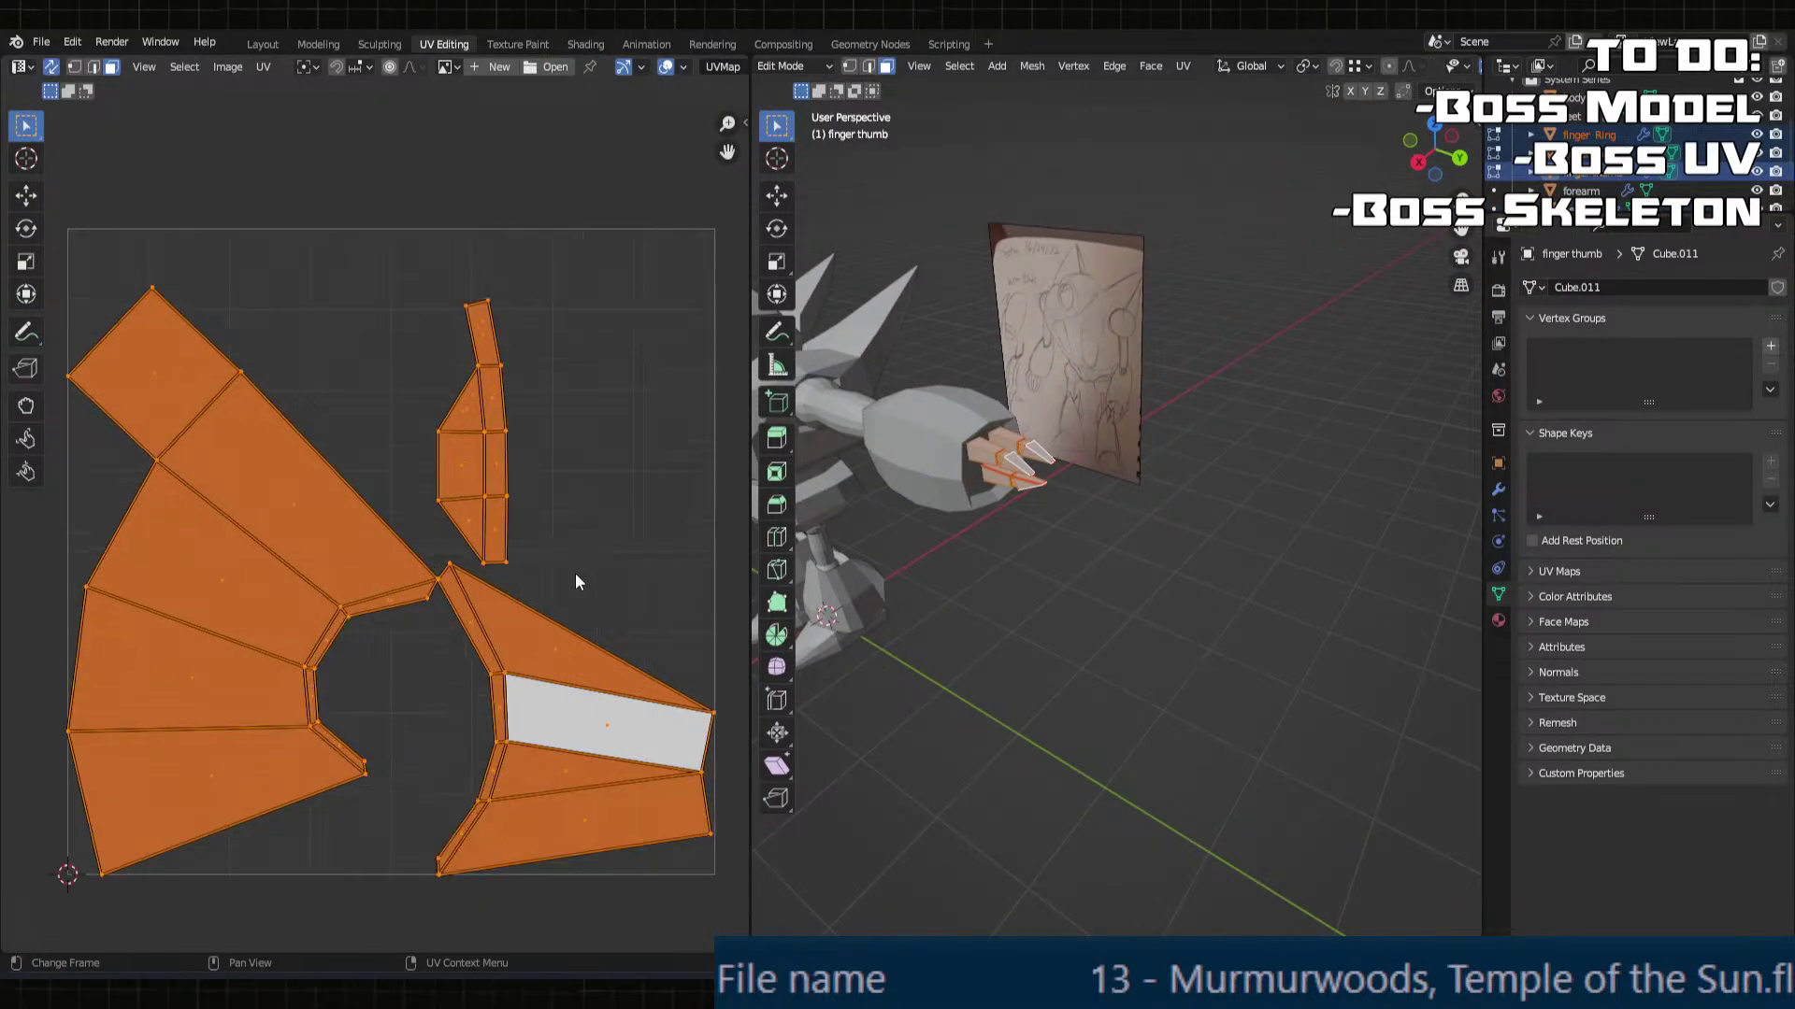
{"action": "left_click", "coordinate": [227, 67]}
{"action": "left_click", "coordinate": [519, 44]}
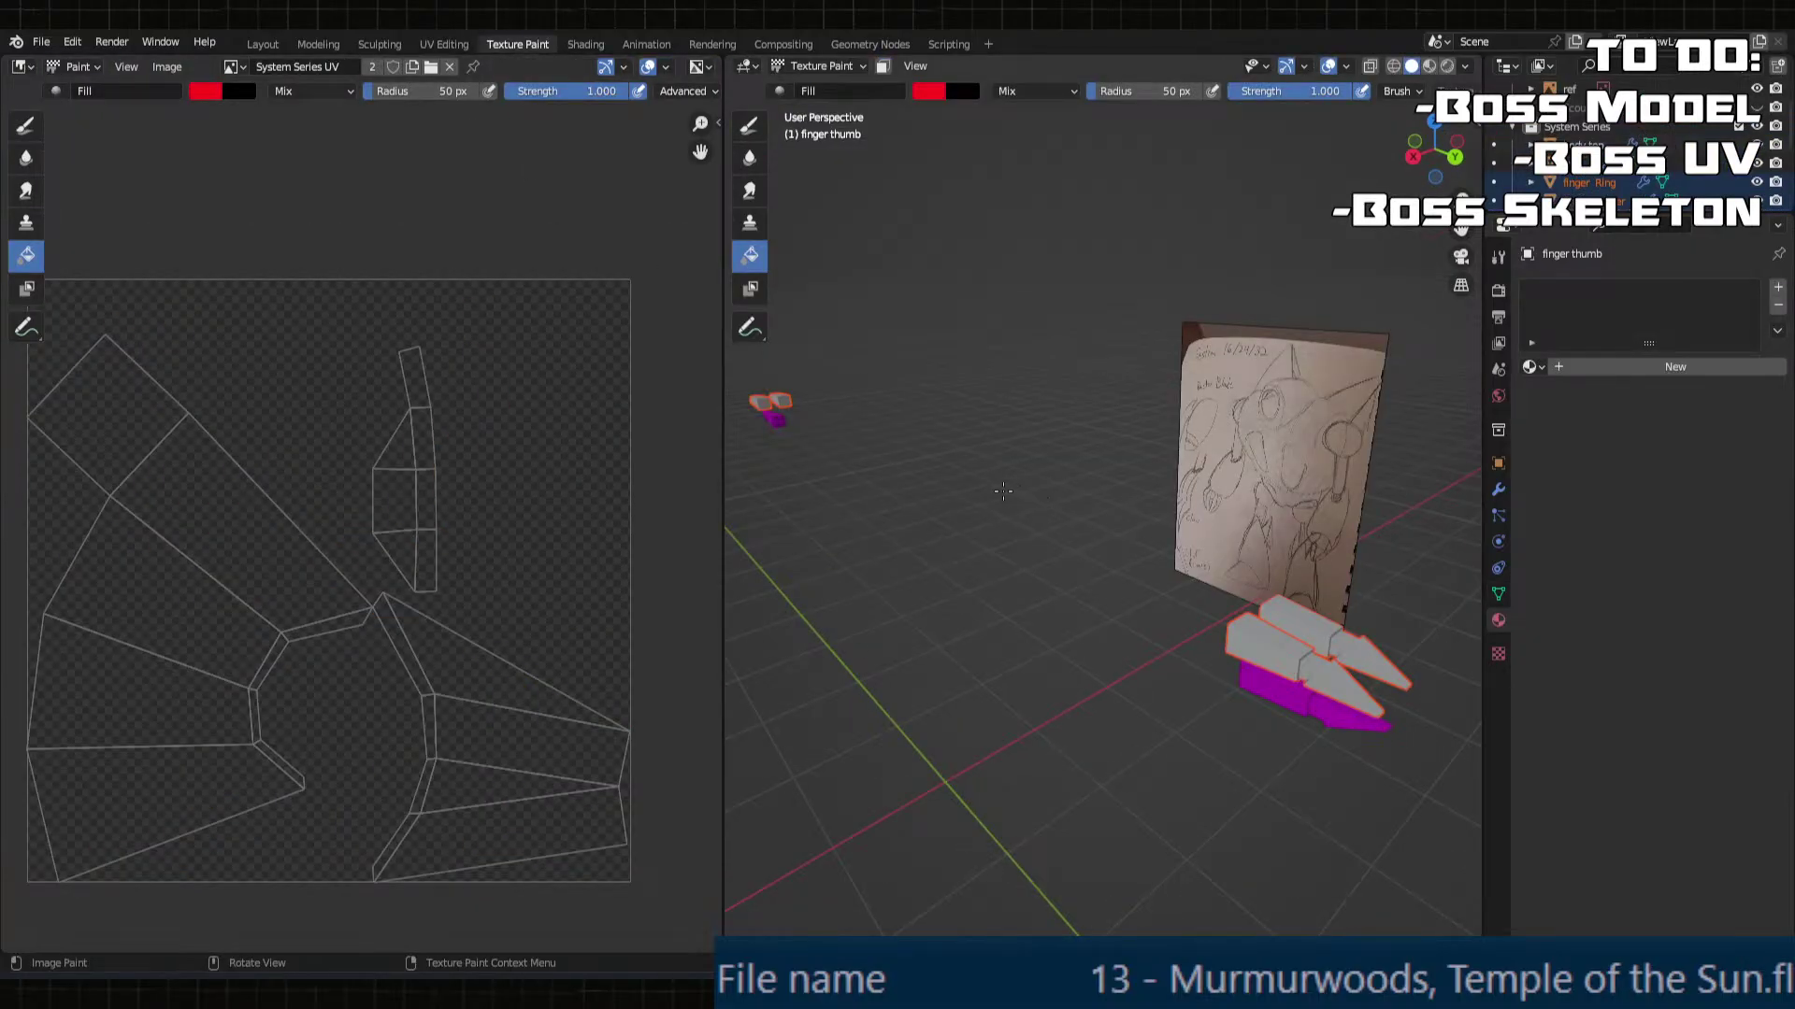
{"action": "mouse_move", "coordinate": [1003, 491]}
{"action": "middle_mouse_down"}
{"action": "mouse_move", "coordinate": [1092, 483]}
{"action": "mouse_move", "coordinate": [1065, 493]}
{"action": "middle_mouse_up"}
{"action": "key", "text": "Tab"}
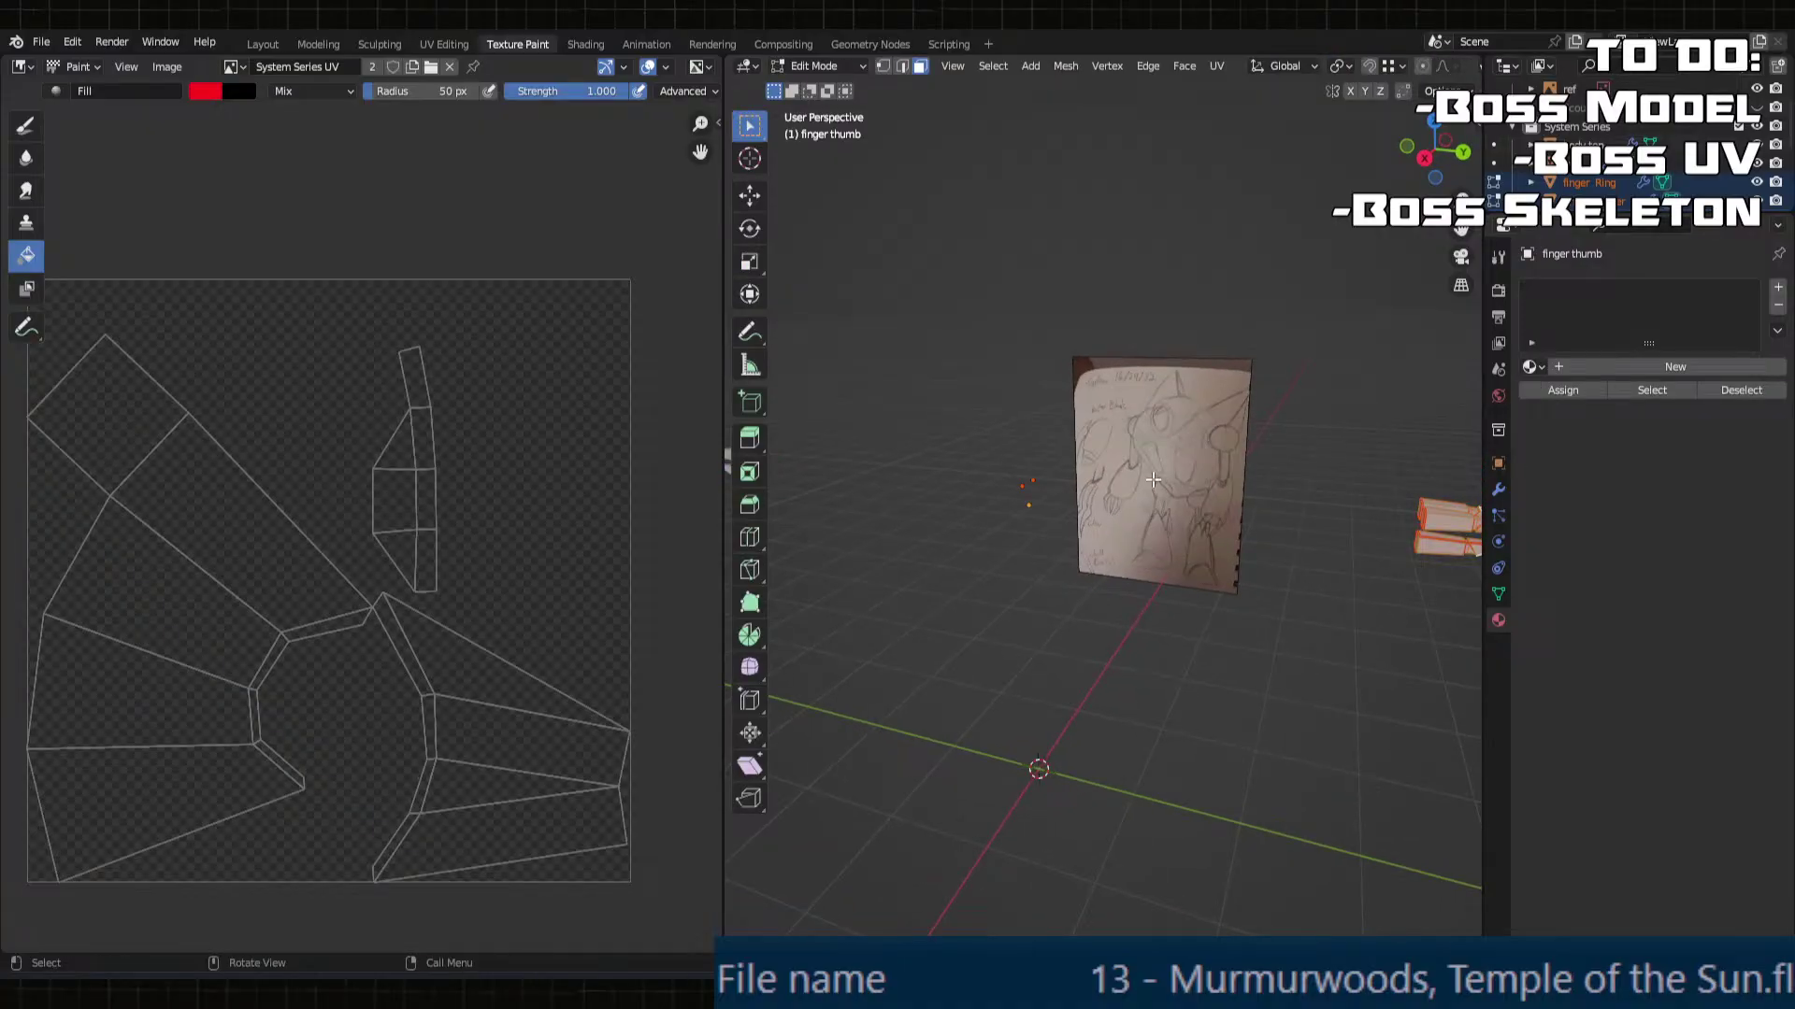
{"action": "key", "text": "Tab"}
{"action": "key", "text": "Tab"}
{"action": "middle_click_drag", "start_coordinate": [1202, 494], "coordinate": [1154, 502]}
{"action": "key", "text": "Tab"}
Step: Select the body top in Object Mode and put it into Texture Paint mode
{"action": "left_click", "coordinate": [812, 69]}
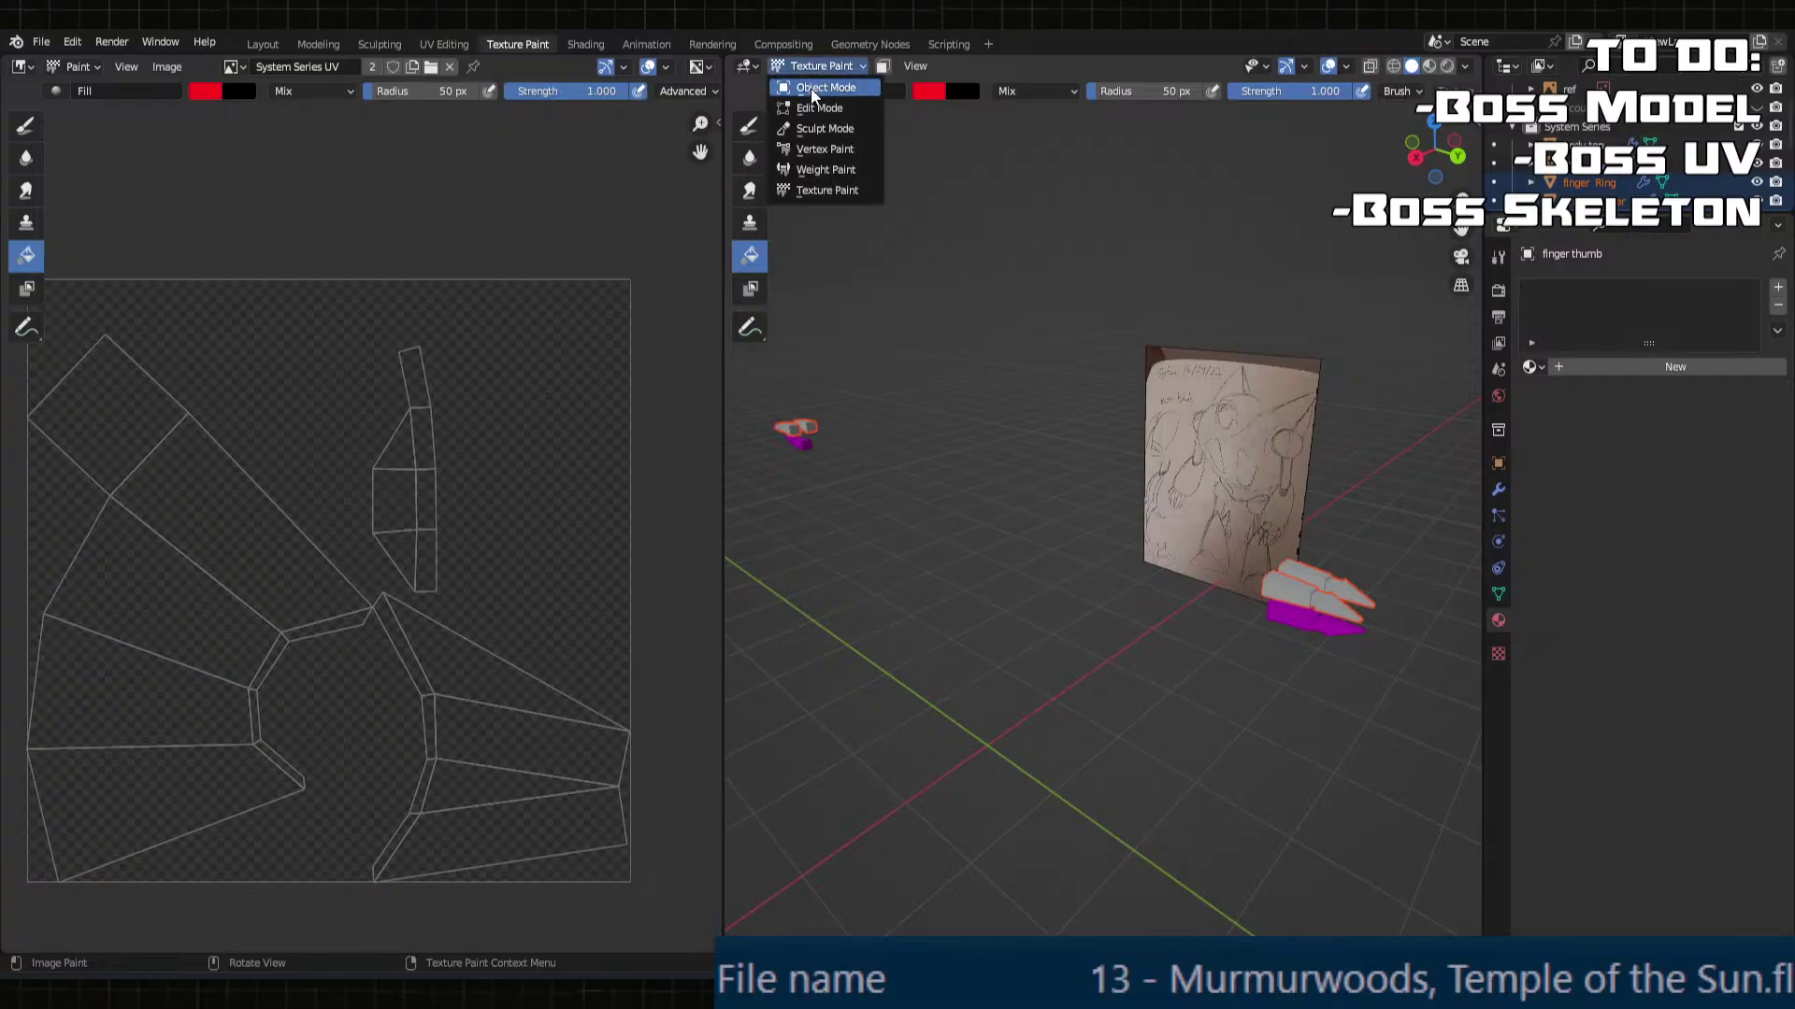
{"action": "left_click", "coordinate": [815, 99]}
{"action": "left_click", "coordinate": [1007, 551]}
{"action": "middle_click_drag", "start_coordinate": [988, 474], "coordinate": [1034, 472]}
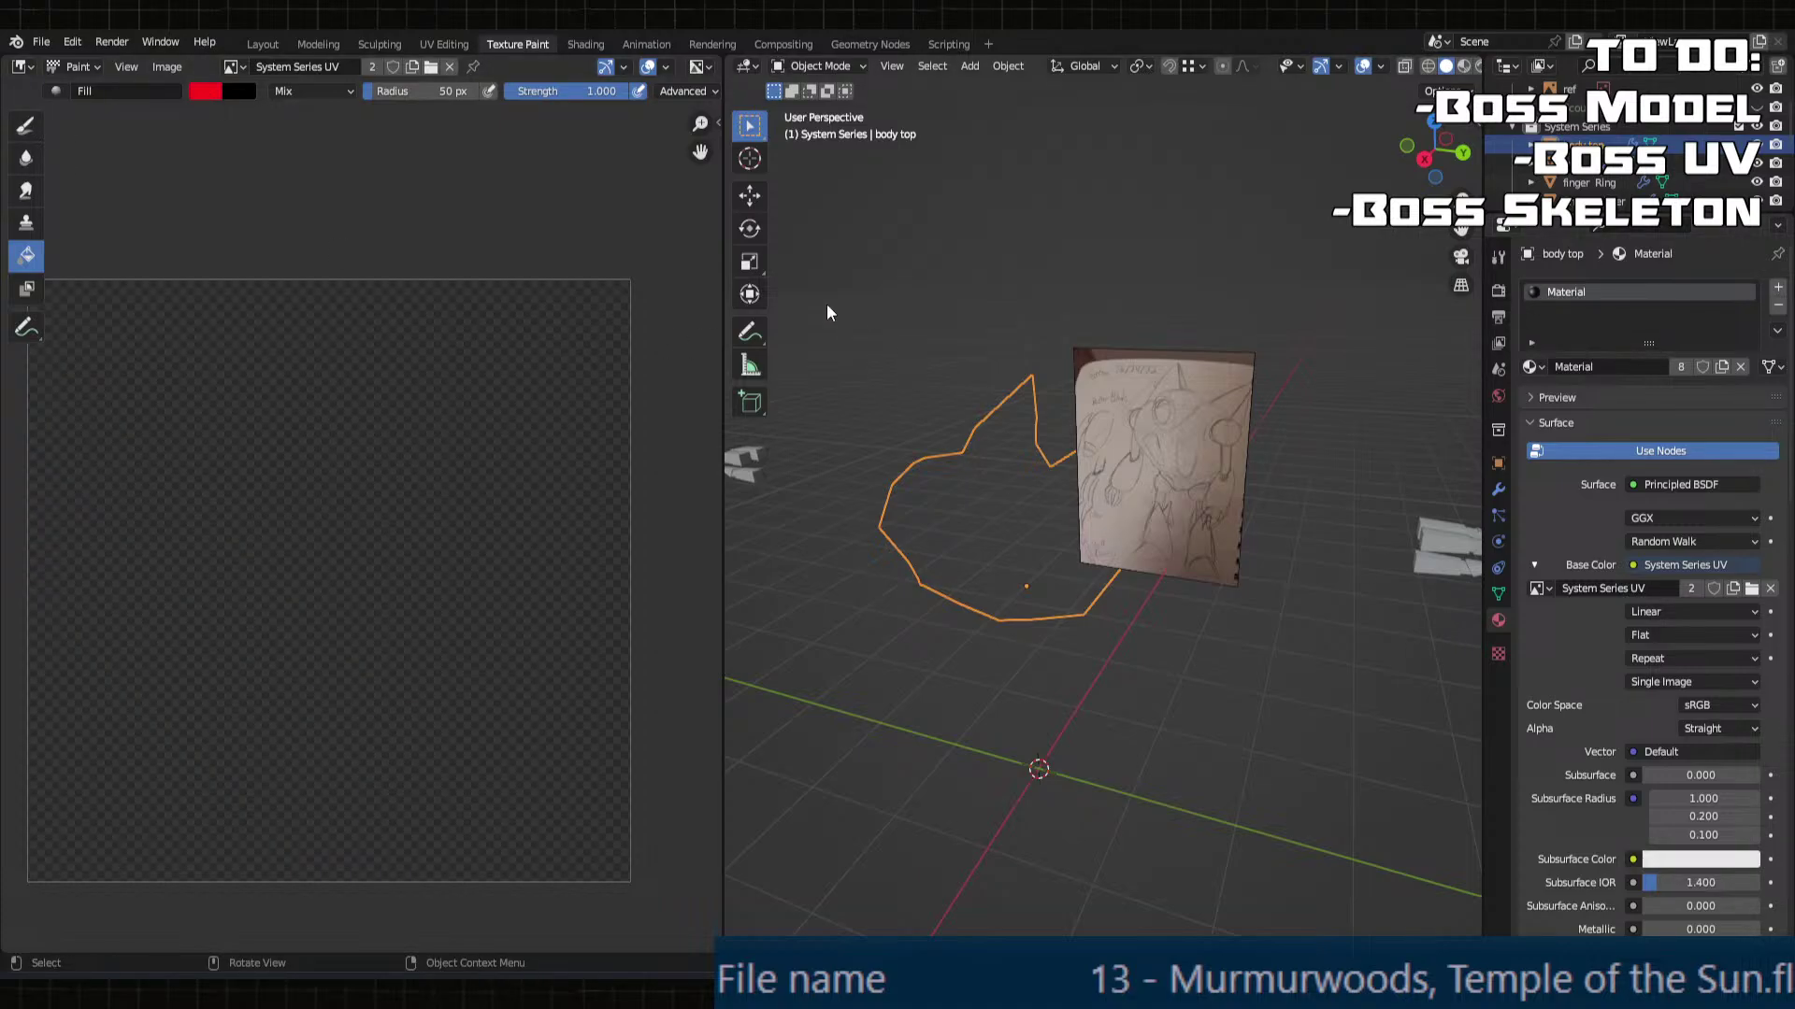
{"action": "left_click", "coordinate": [860, 72]}
{"action": "left_click", "coordinate": [815, 193]}
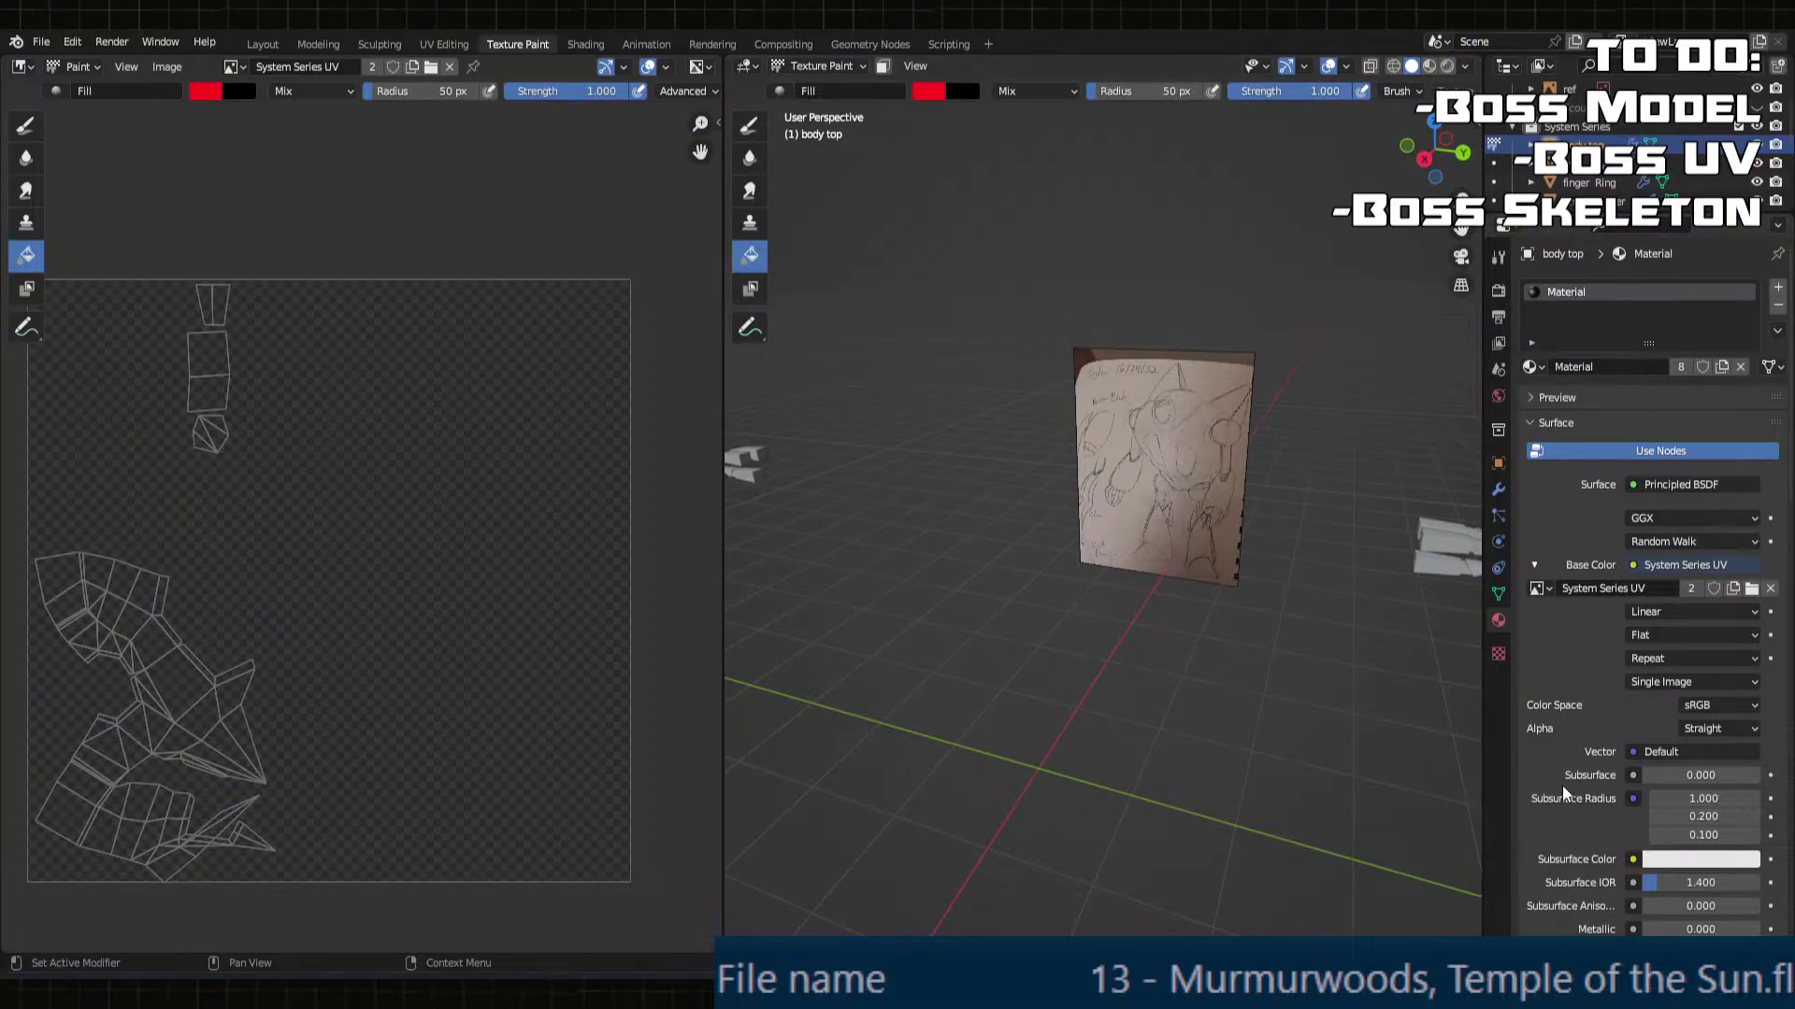
Step: Fill the body top with the red brush colour and save the System Series UV image
{"action": "scroll", "coordinate": [1563, 786], "scroll_direction": "down", "scroll_amount": 7}
{"action": "scroll", "coordinate": [1580, 766], "scroll_direction": "up", "scroll_amount": 7}
{"action": "scroll", "coordinate": [1647, 615], "scroll_direction": "down", "scroll_amount": 18}
{"action": "scroll", "coordinate": [1568, 449], "scroll_direction": "up", "scroll_amount": 15}
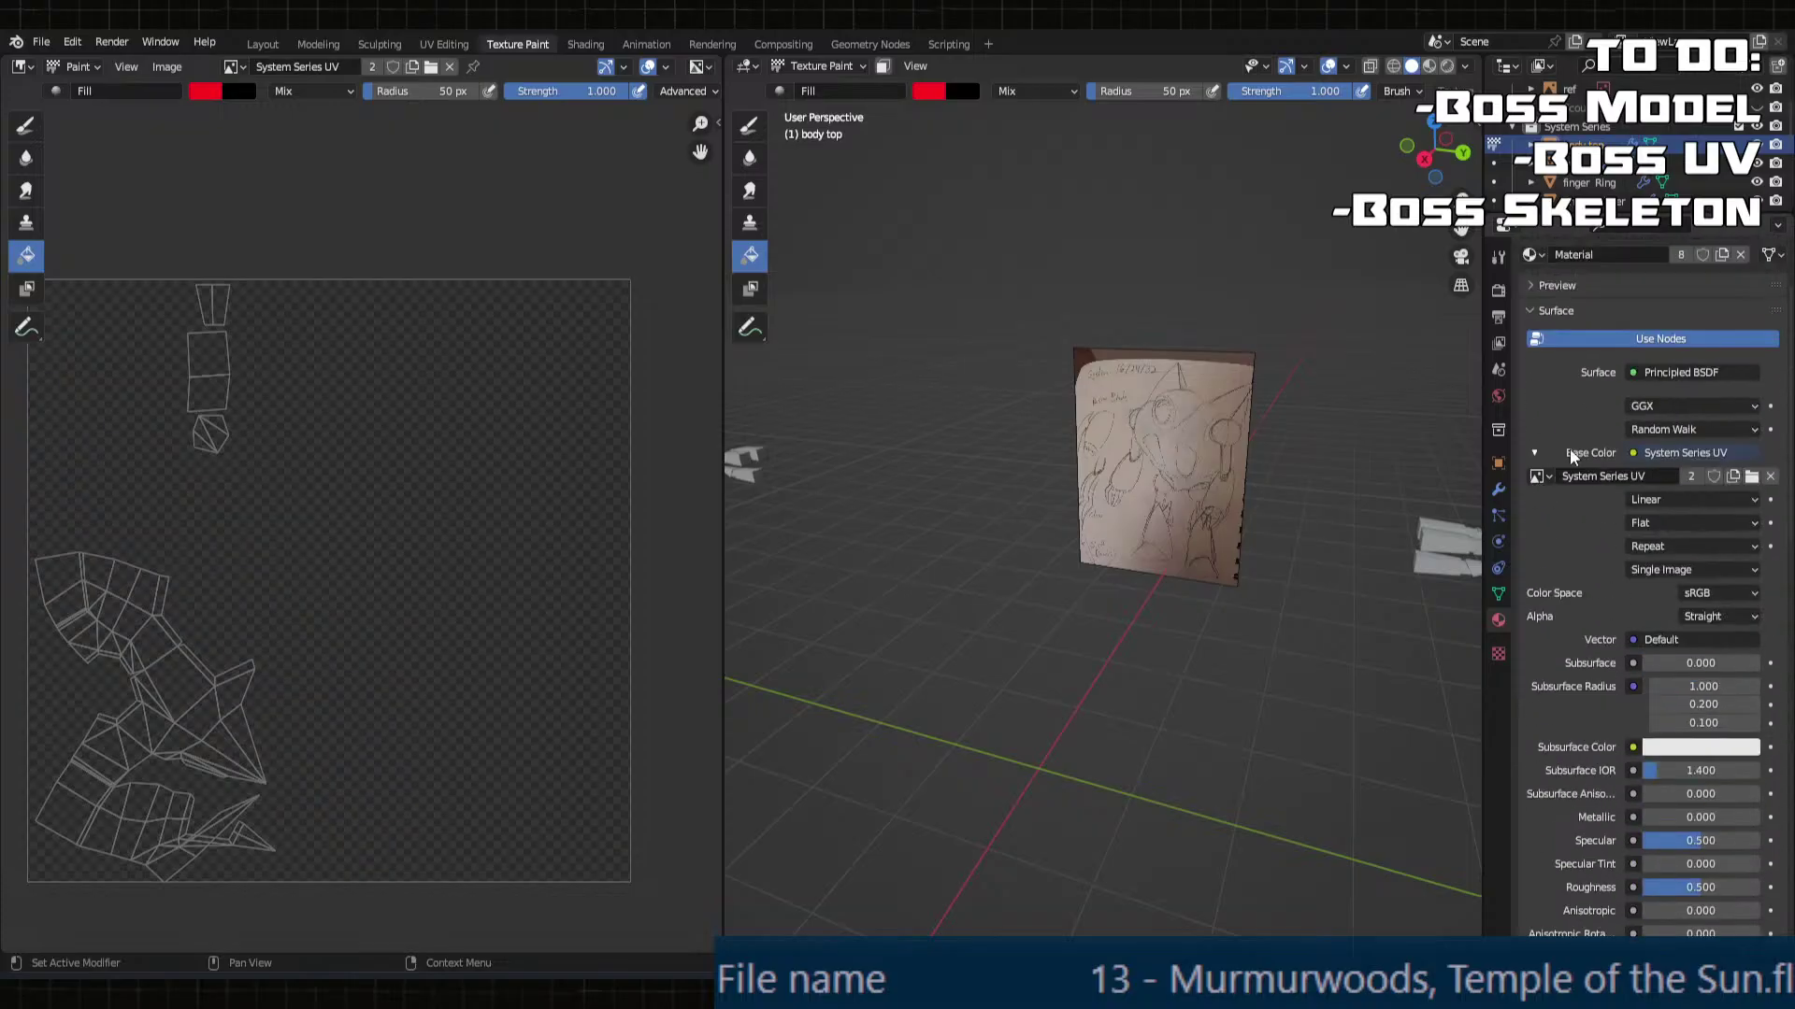
{"action": "left_click", "coordinate": [1495, 253]}
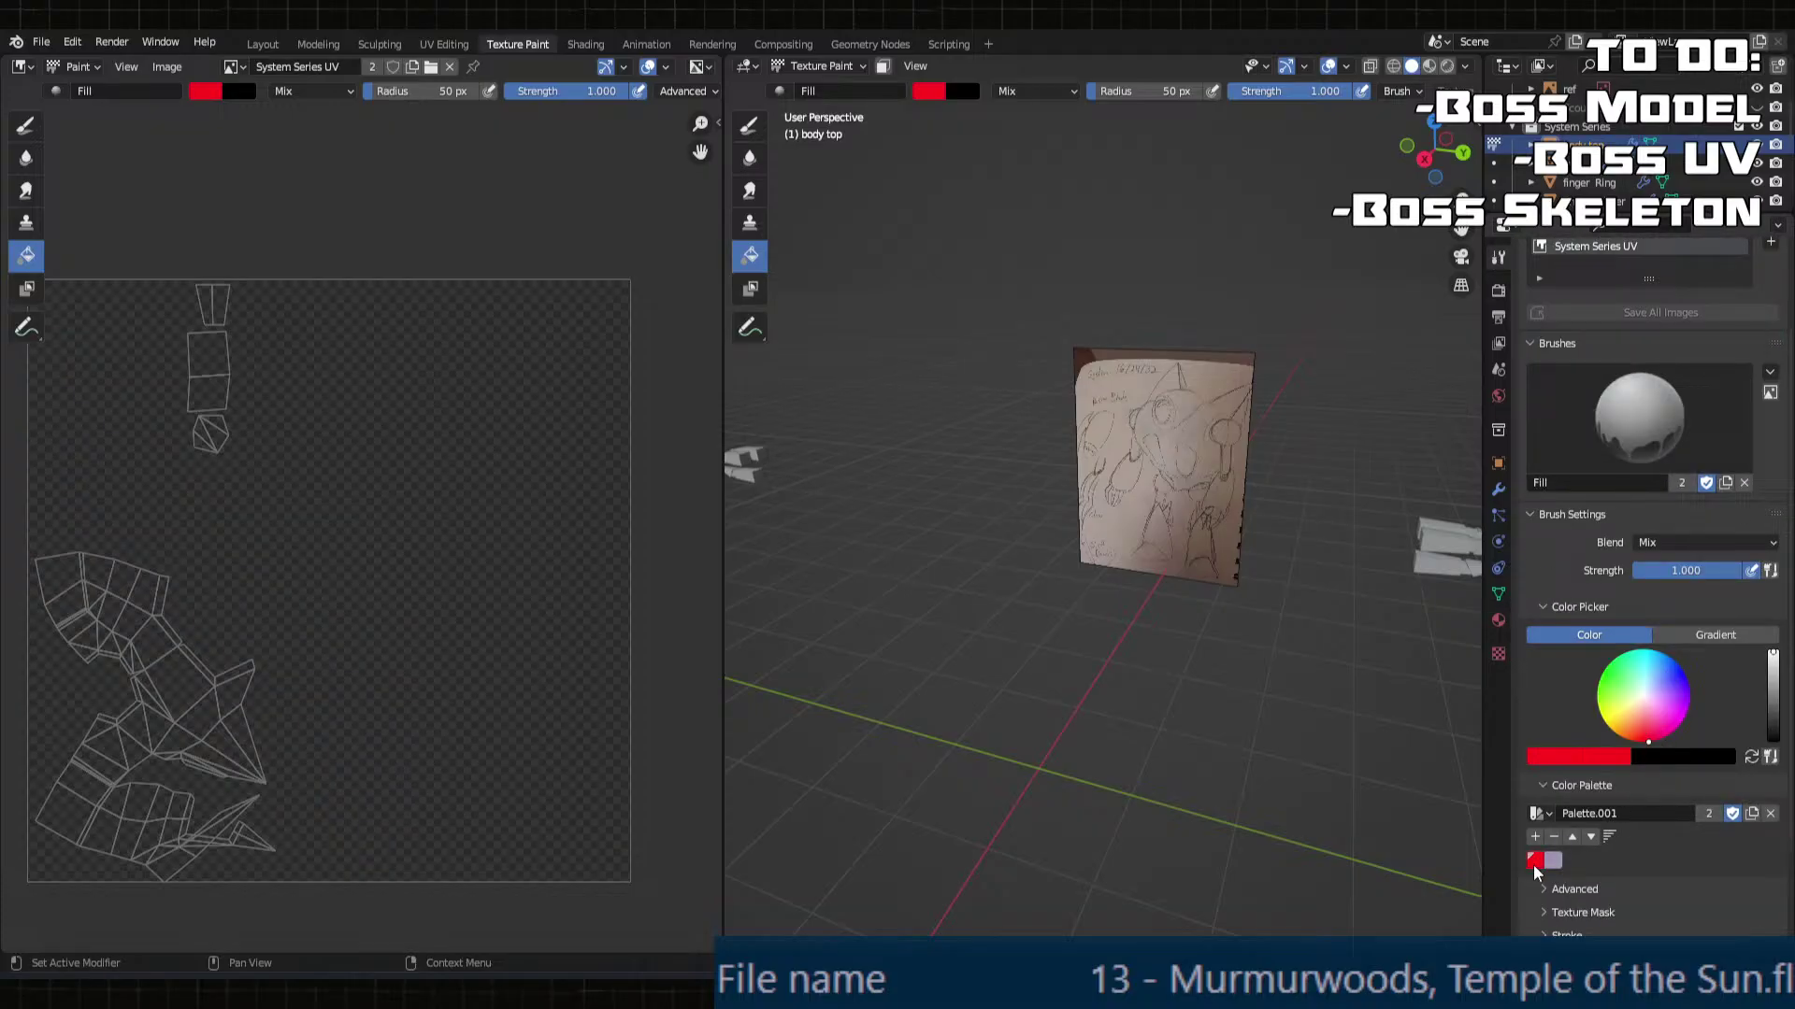
{"action": "left_click", "coordinate": [1038, 540]}
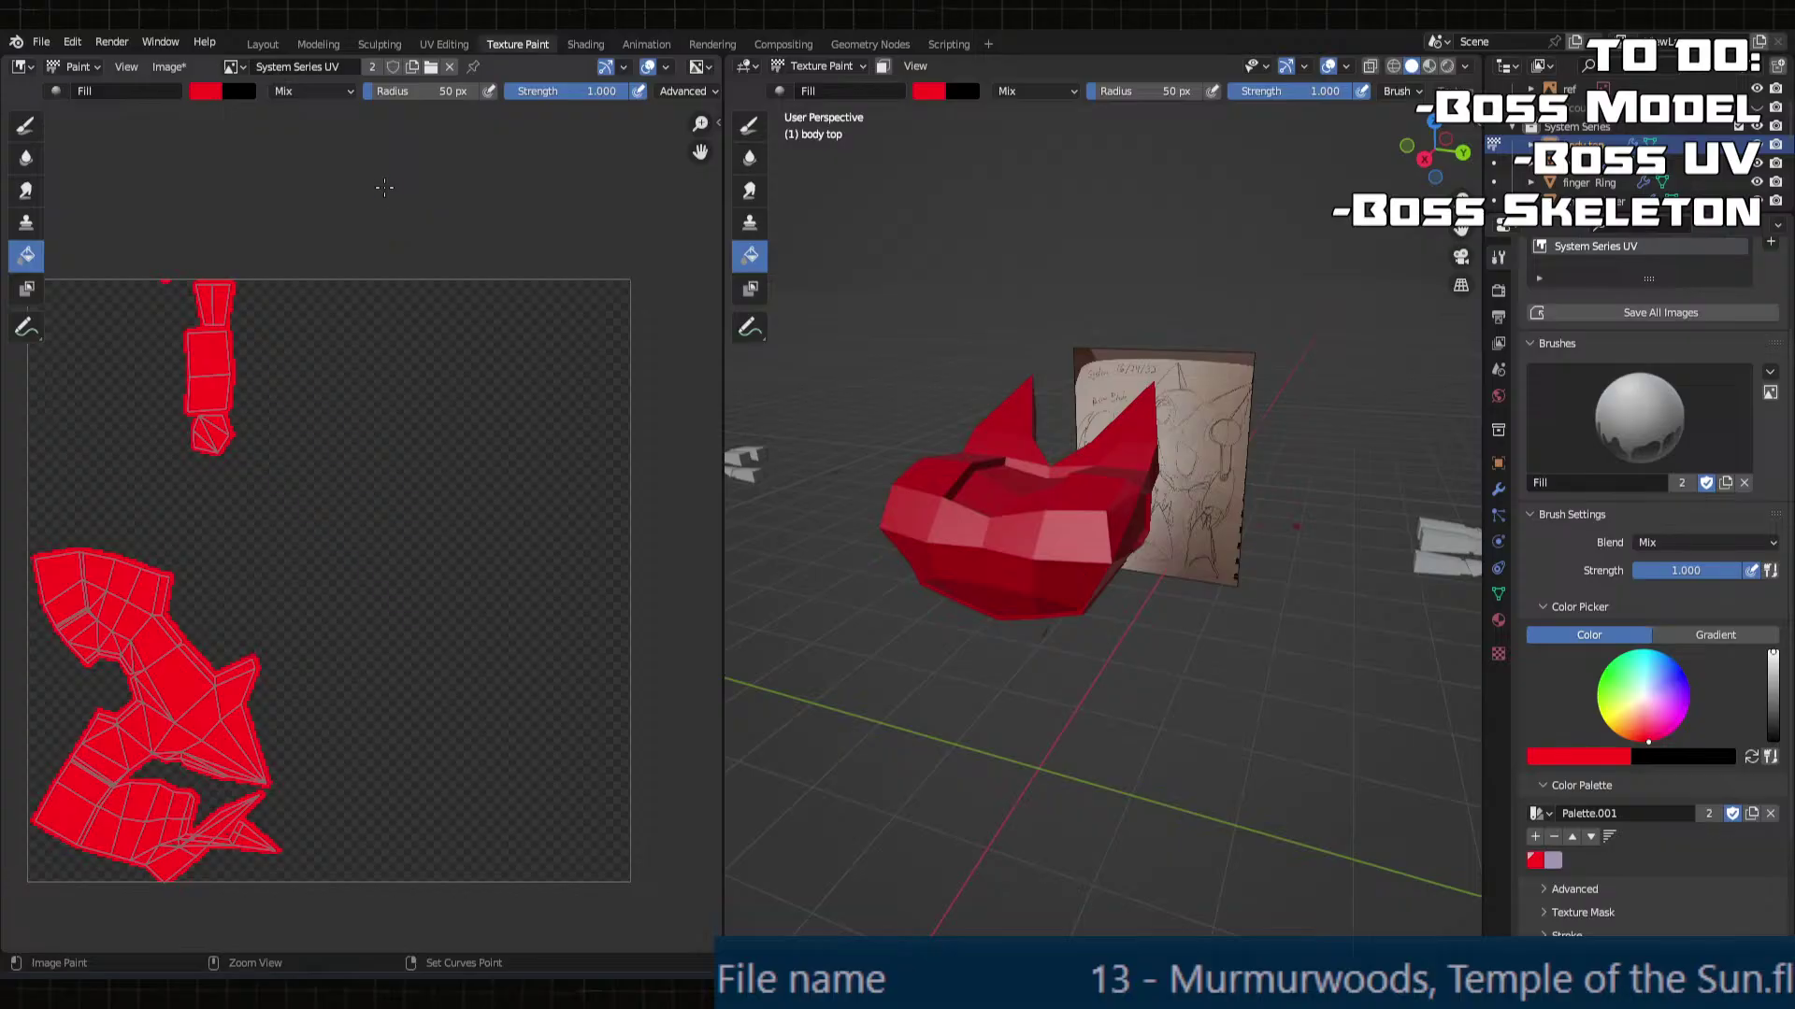
{"action": "left_click", "coordinate": [169, 66]}
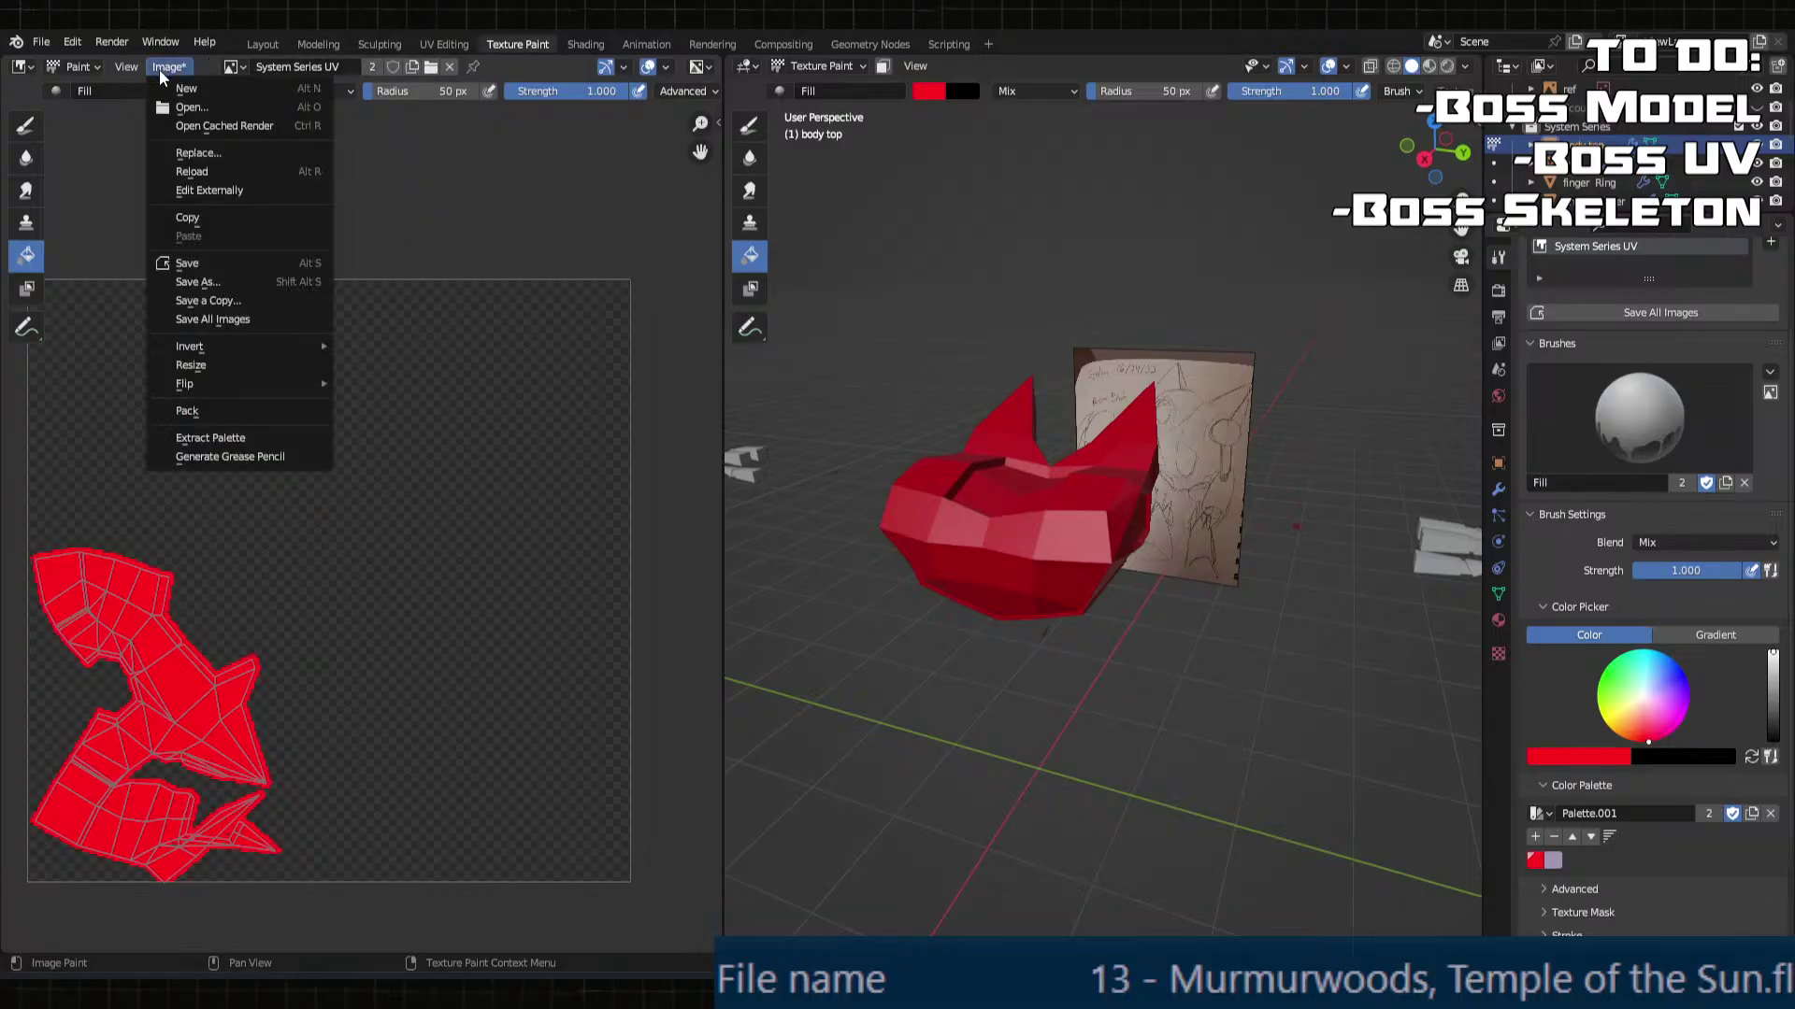
{"action": "left_click", "coordinate": [211, 269]}
Step: Select the head, put it into Texture Paint mode, fill it with red and save the texture image
{"action": "scroll", "coordinate": [1407, 489], "scroll_direction": "up", "scroll_amount": 3}
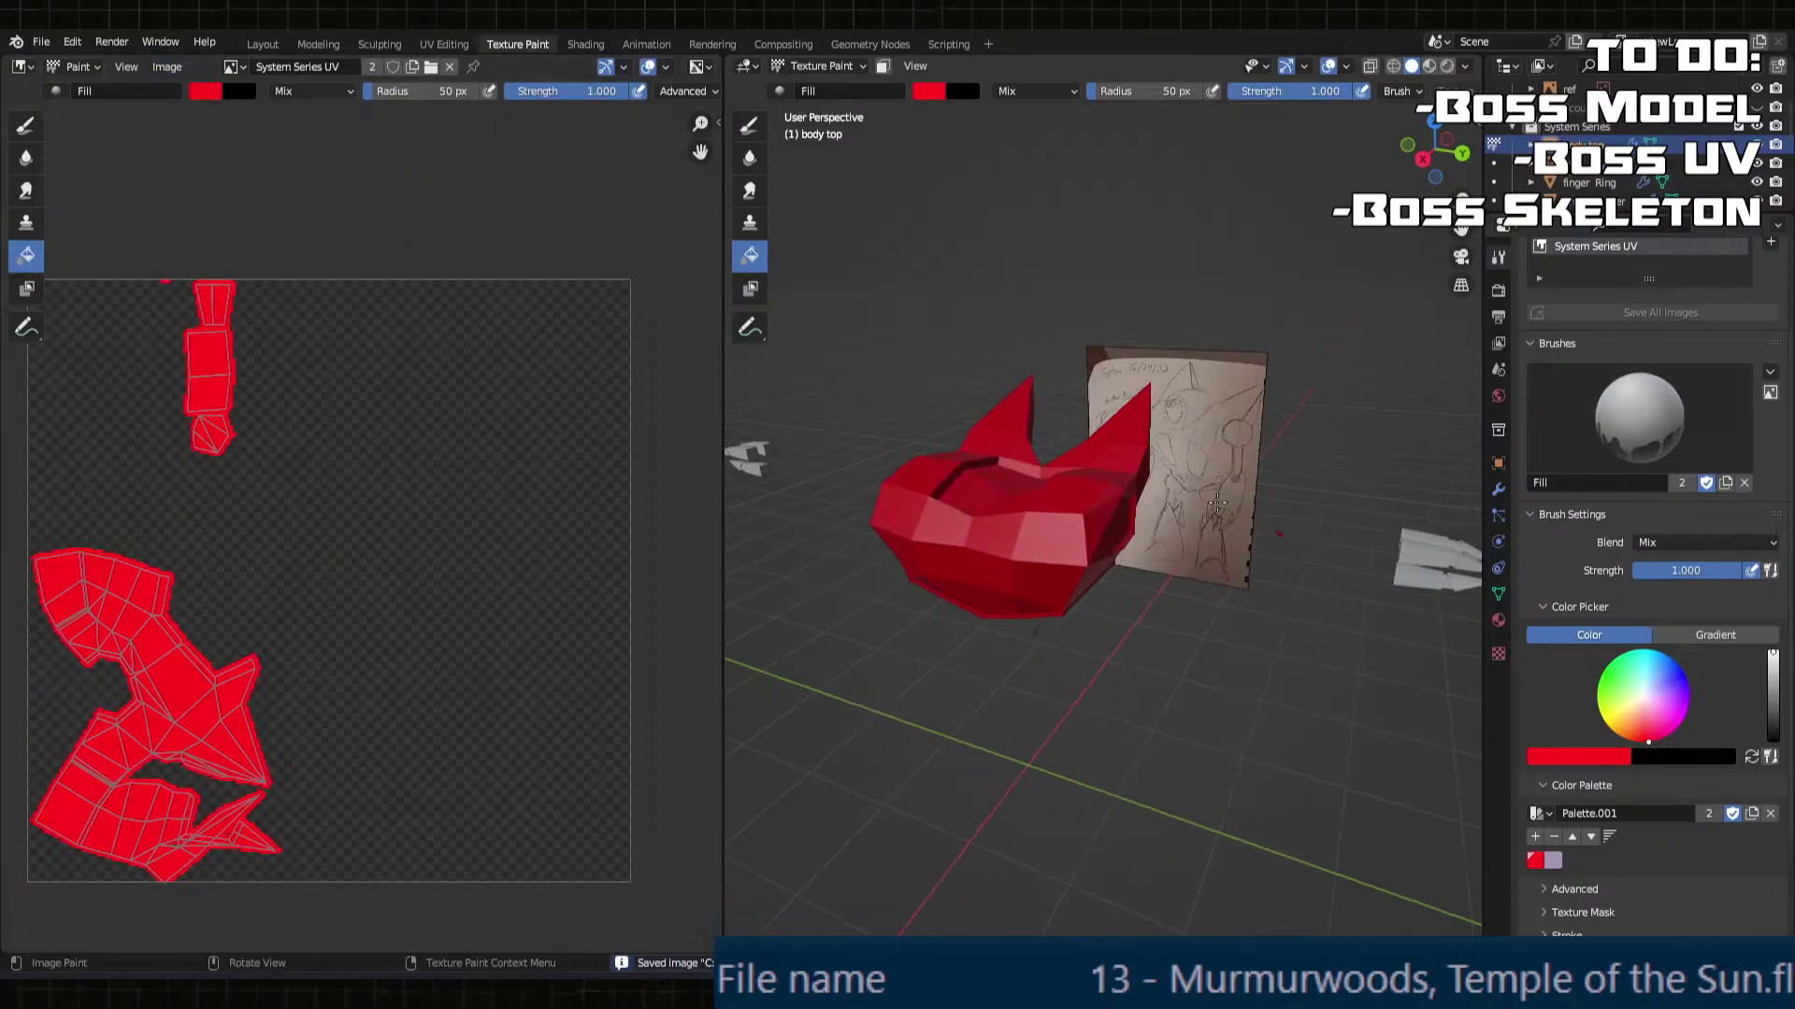
{"action": "left_click", "coordinate": [815, 66]}
{"action": "left_click", "coordinate": [827, 91]}
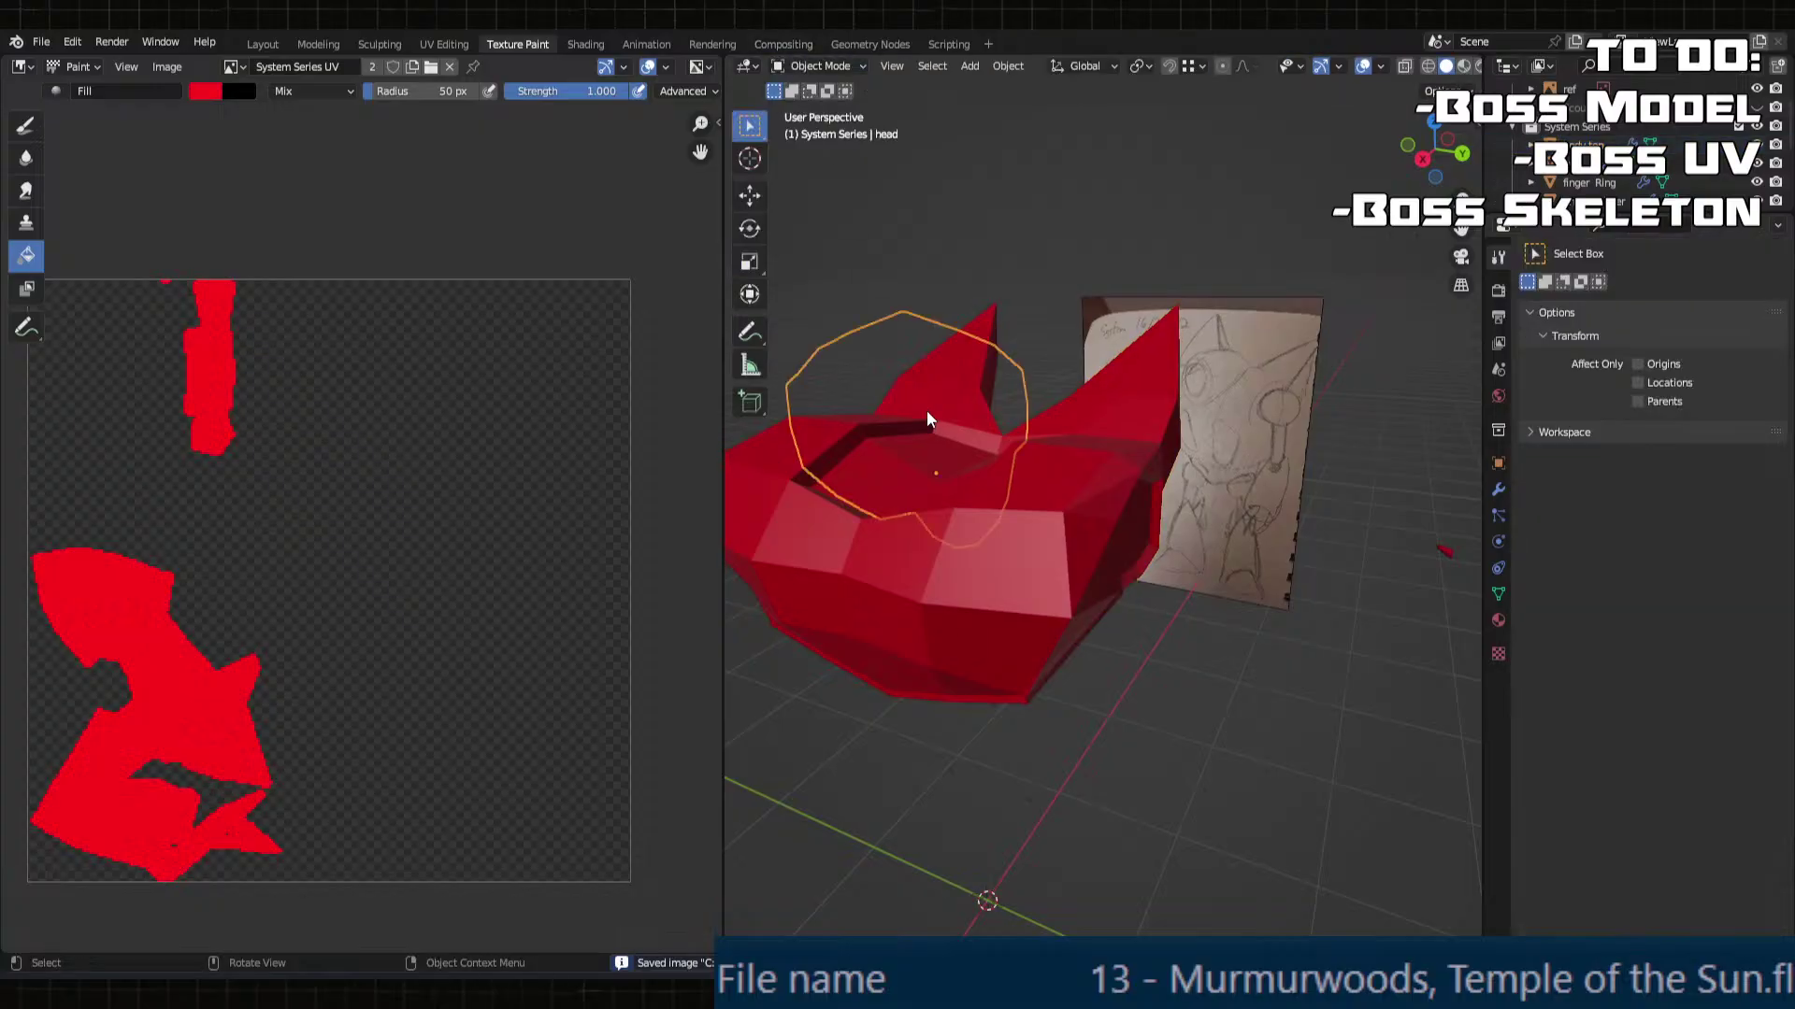
{"action": "left_click", "coordinate": [806, 65]}
{"action": "left_click", "coordinate": [830, 181]}
{"action": "left_click", "coordinate": [869, 437]}
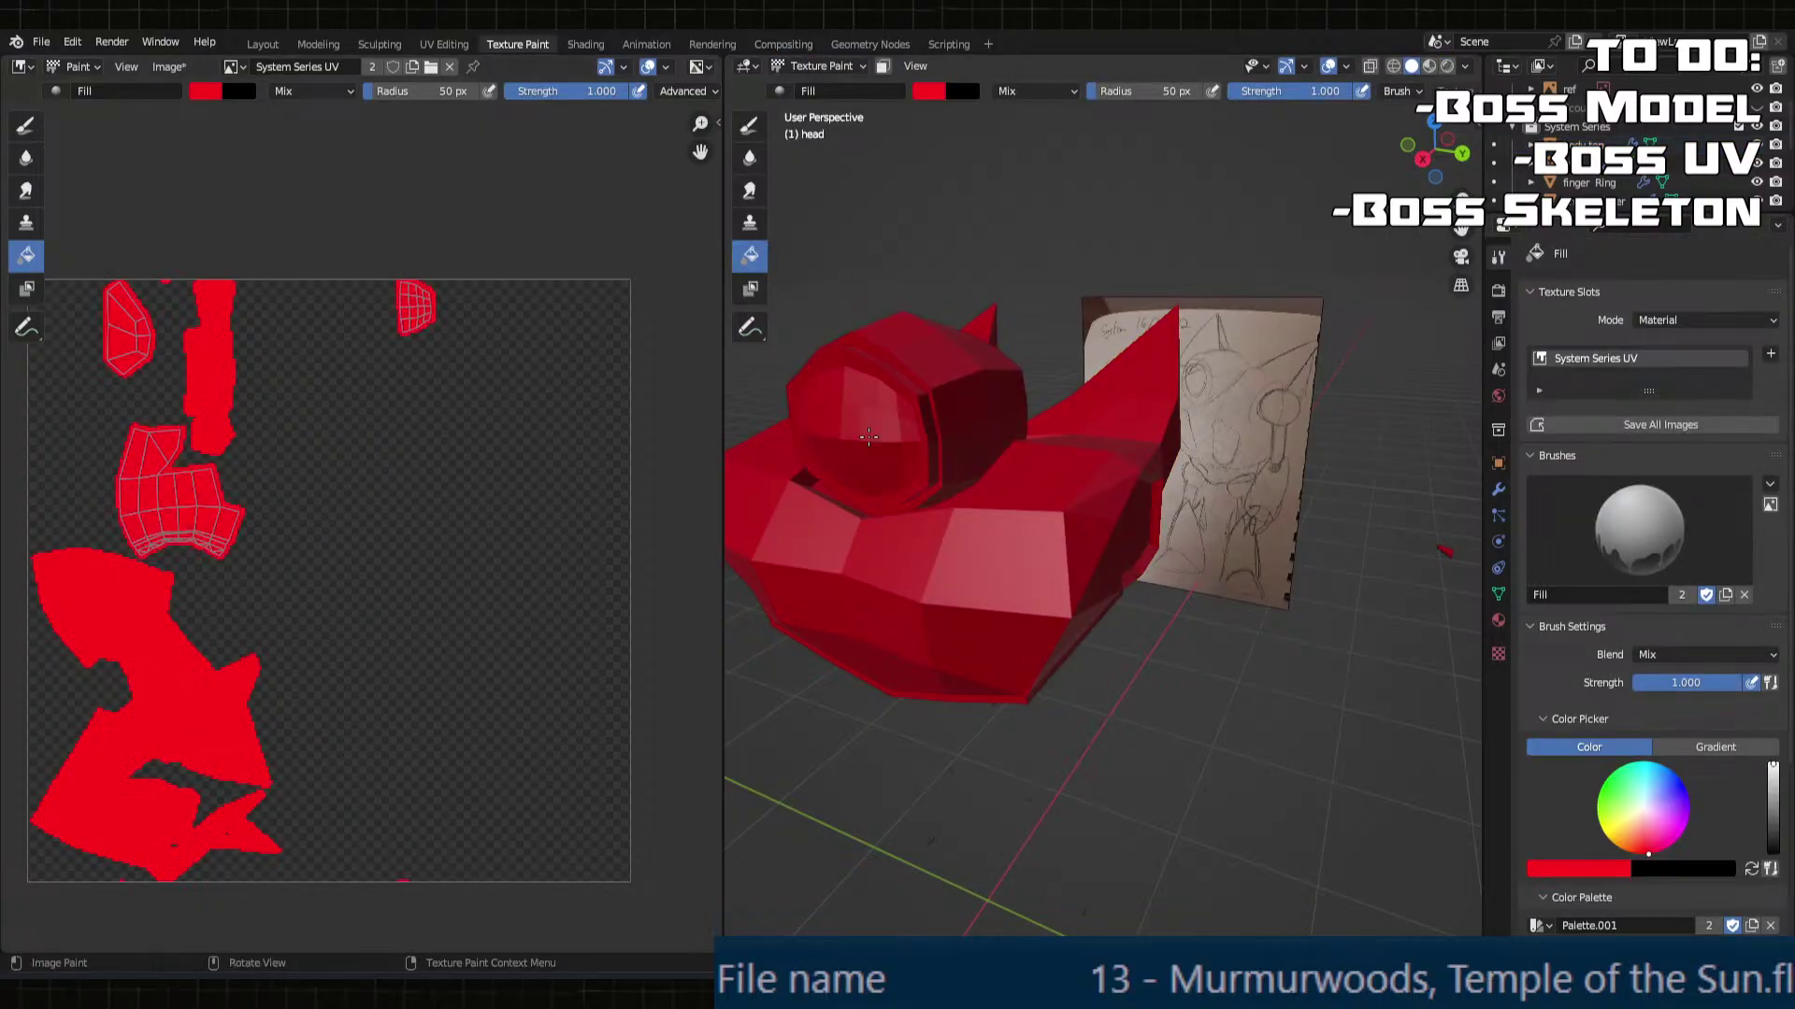
{"action": "left_click", "coordinate": [168, 67]}
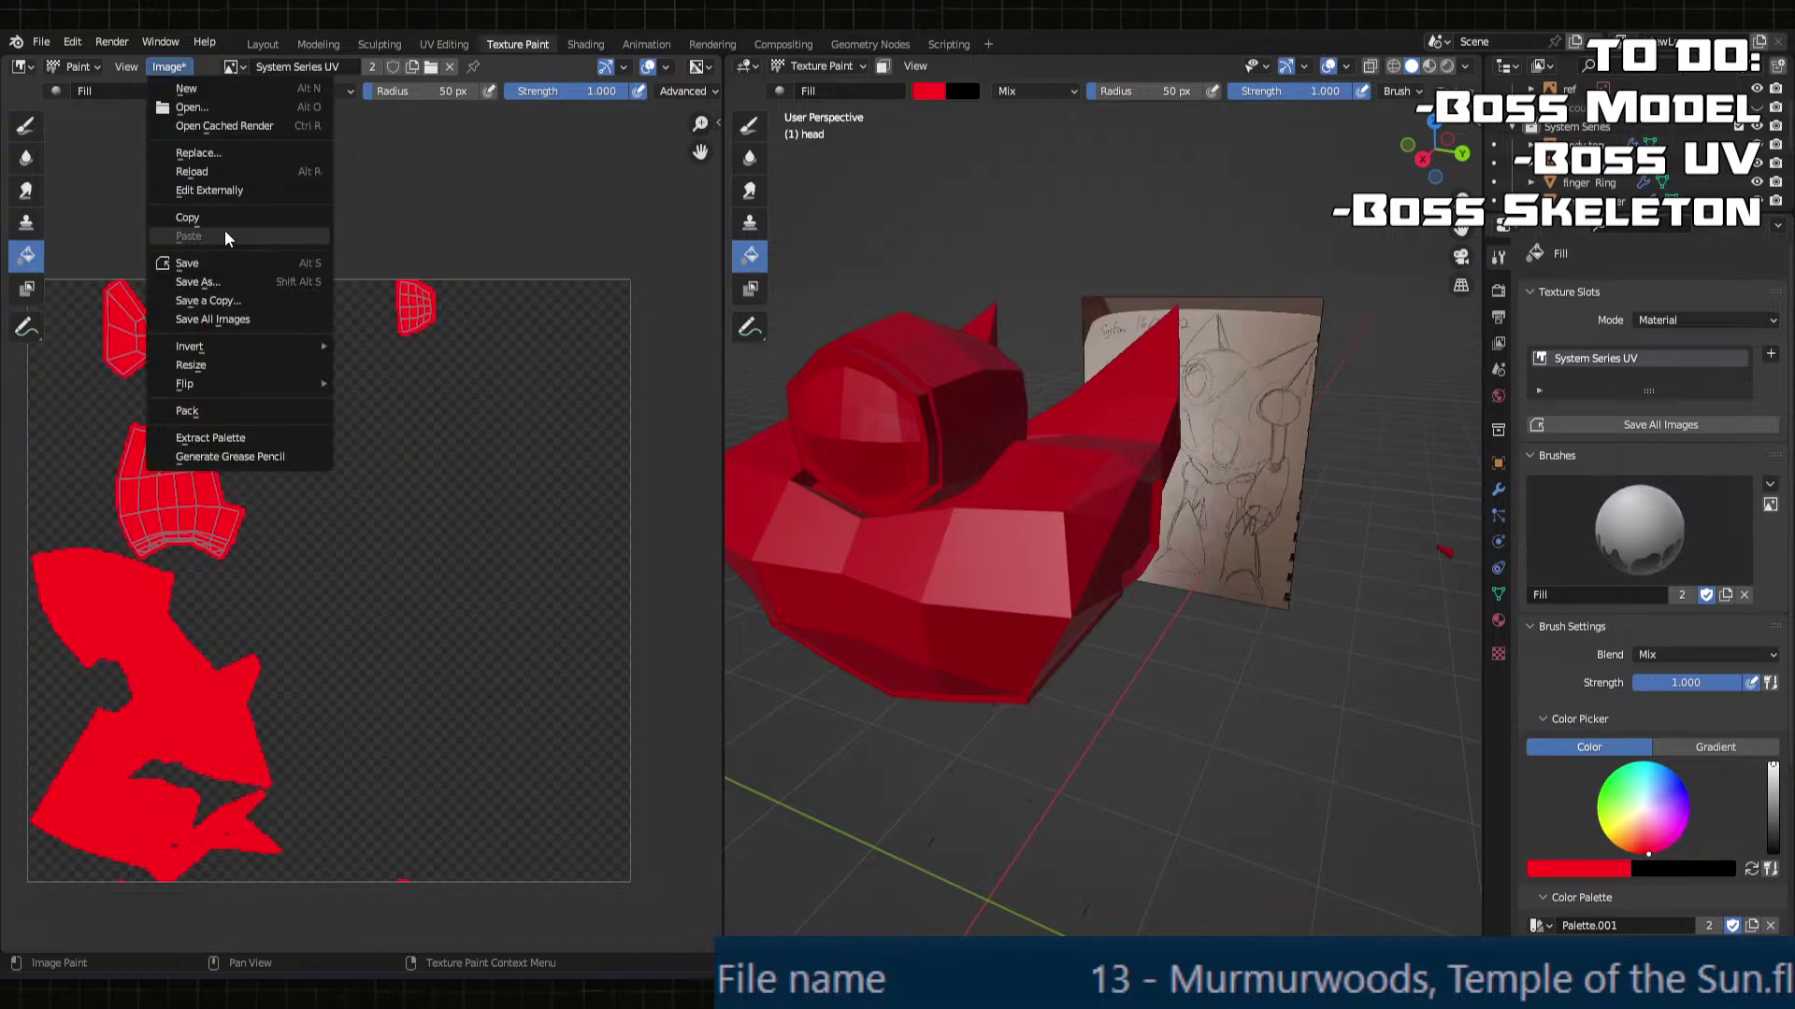
{"action": "left_click", "coordinate": [209, 263]}
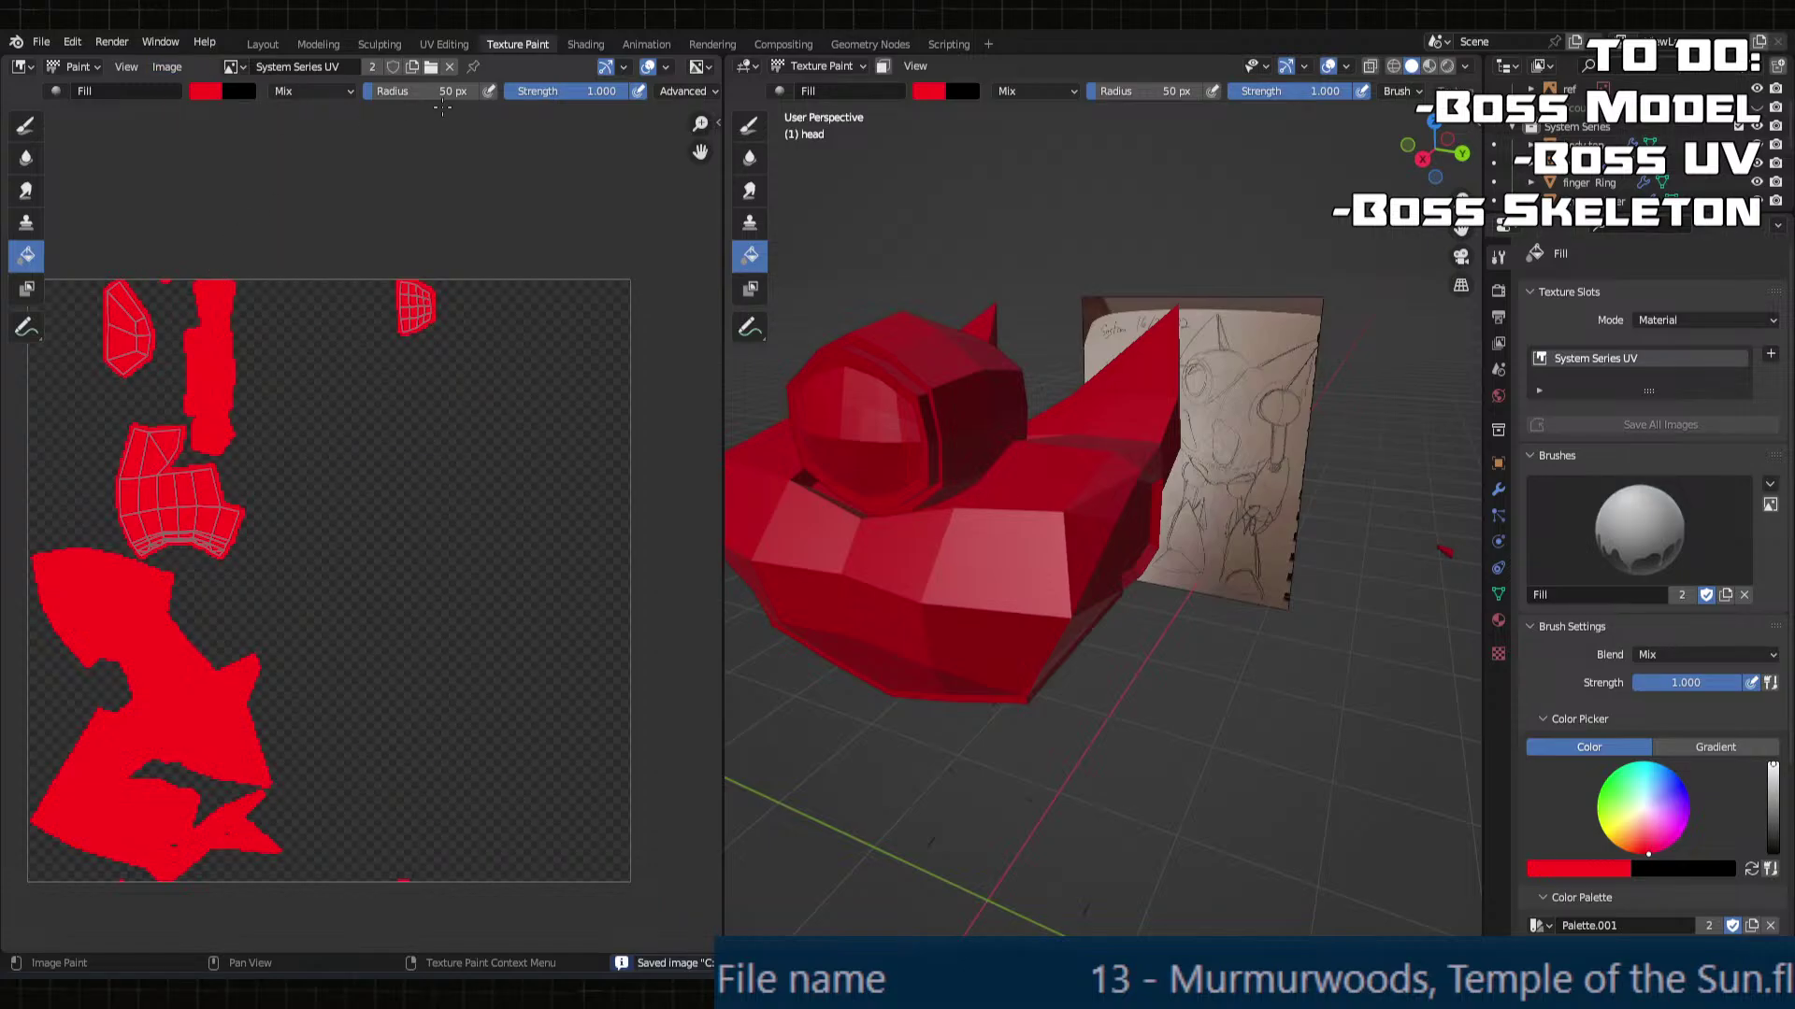
Step: Select the upper arm in Object Mode and put it into Texture Paint mode
{"action": "left_click", "coordinate": [444, 44]}
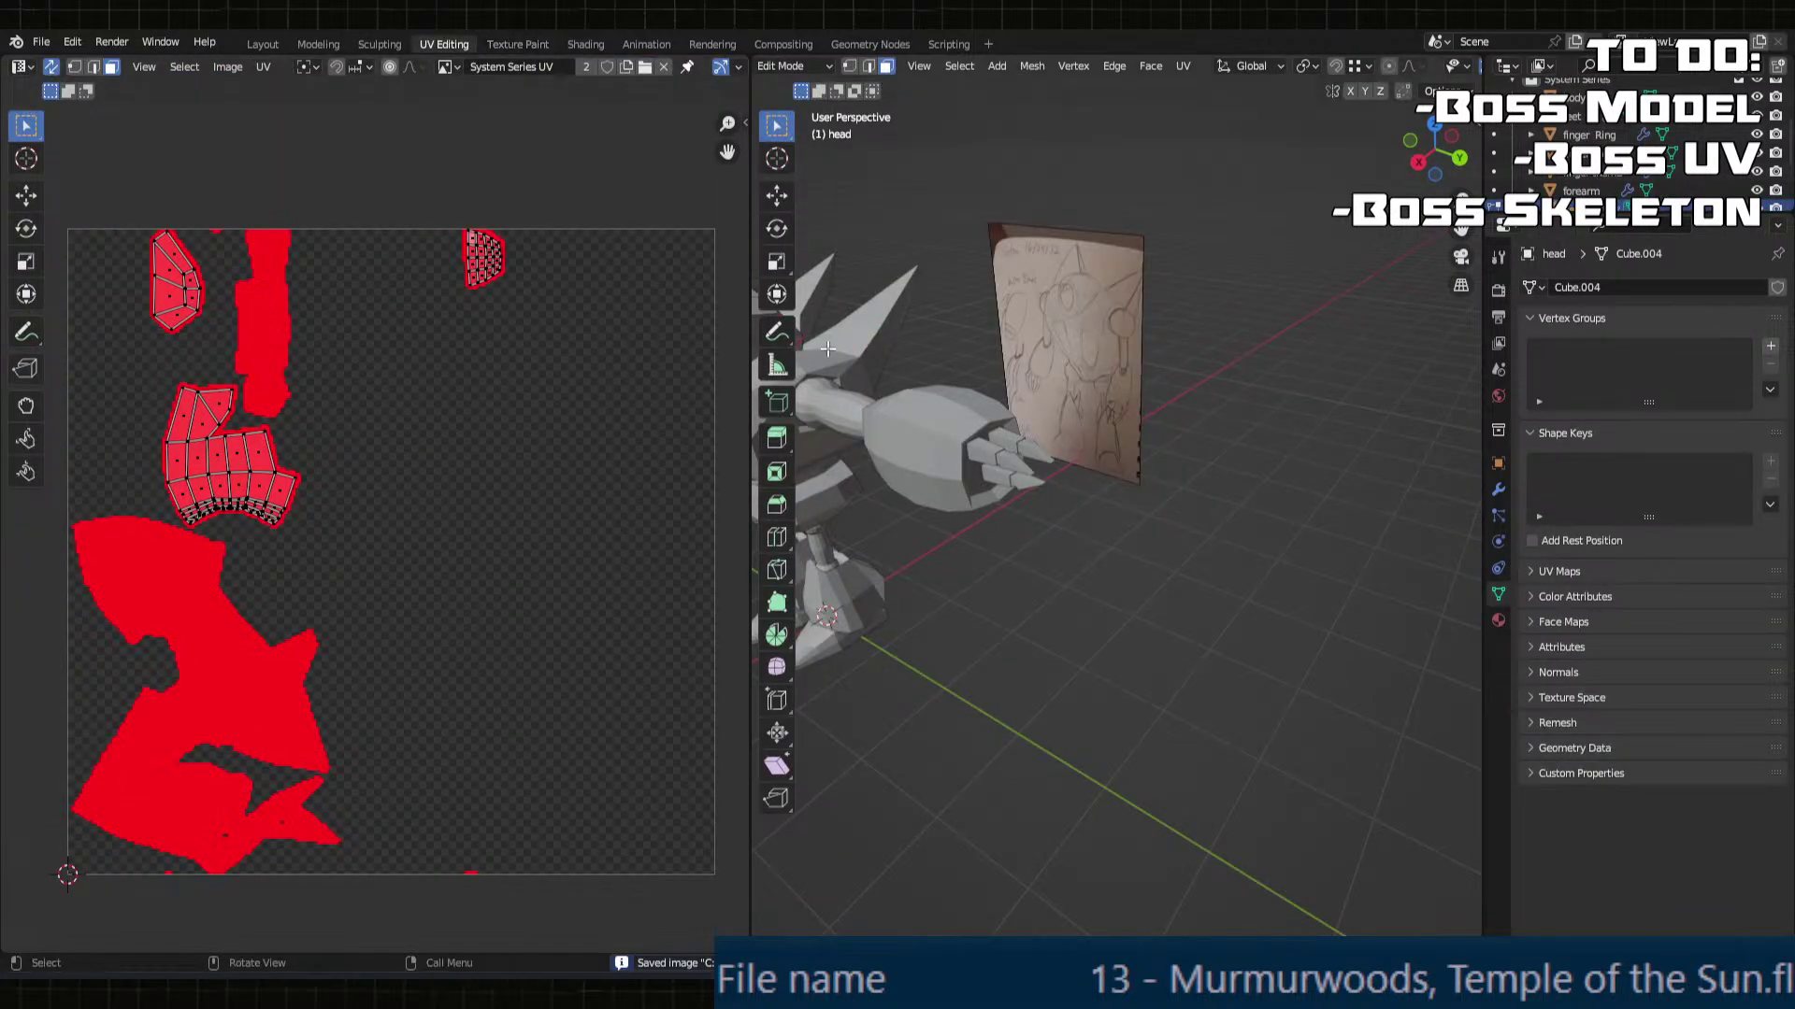
{"action": "middle_click_drag", "start_coordinate": [935, 402], "coordinate": [1112, 421]}
{"action": "left_click", "coordinate": [502, 47]}
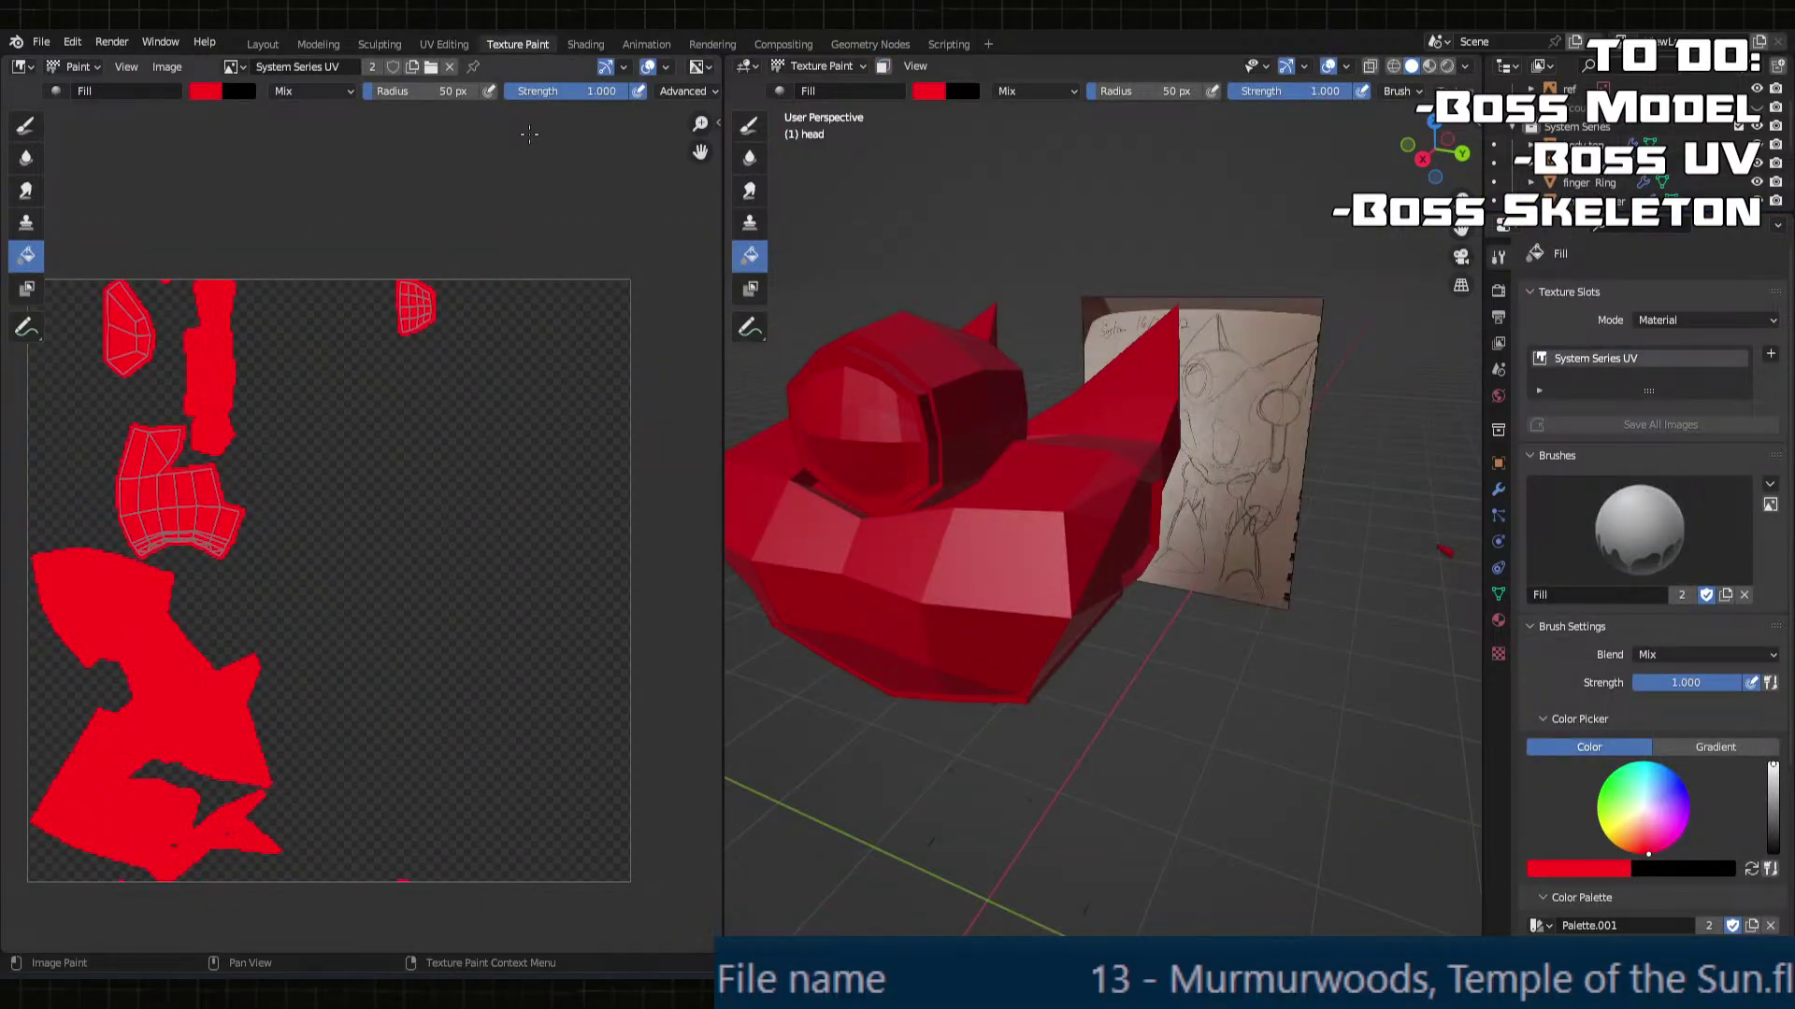
{"action": "left_click", "coordinate": [795, 67]}
{"action": "left_click", "coordinate": [823, 86]}
{"action": "left_click", "coordinate": [1179, 522]}
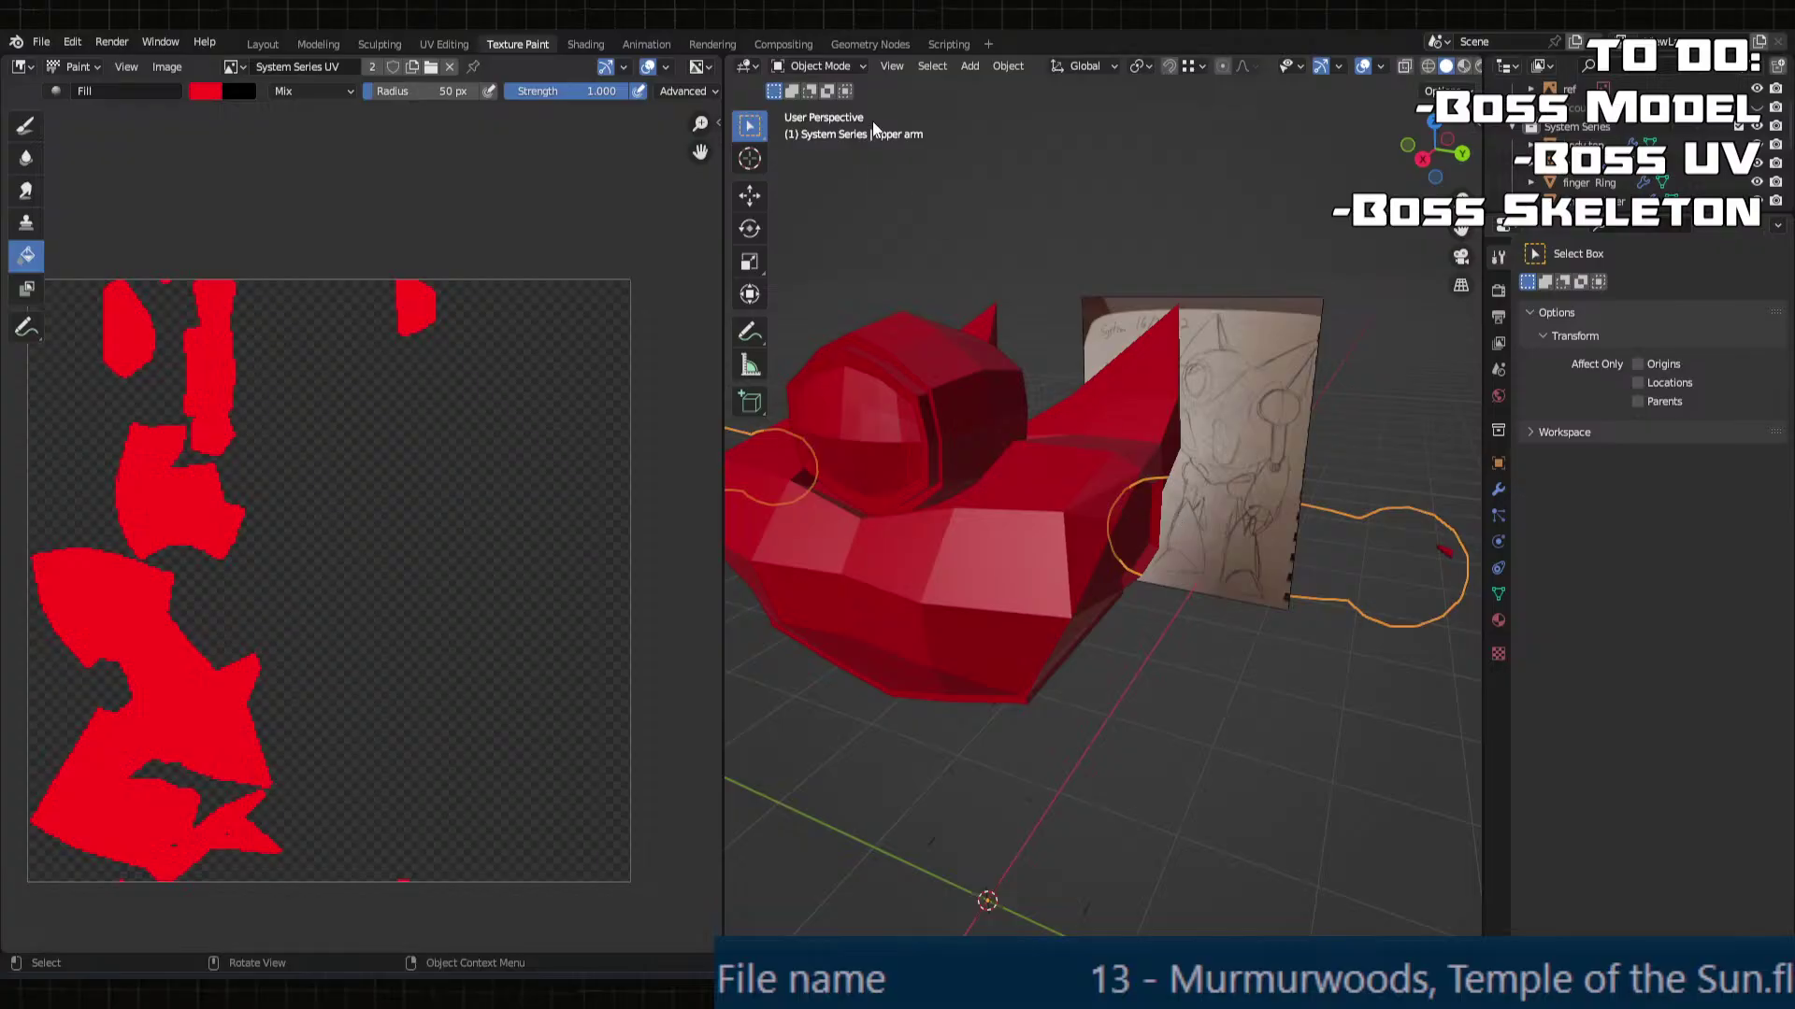
{"action": "left_click", "coordinate": [819, 65]}
{"action": "left_click", "coordinate": [821, 189]}
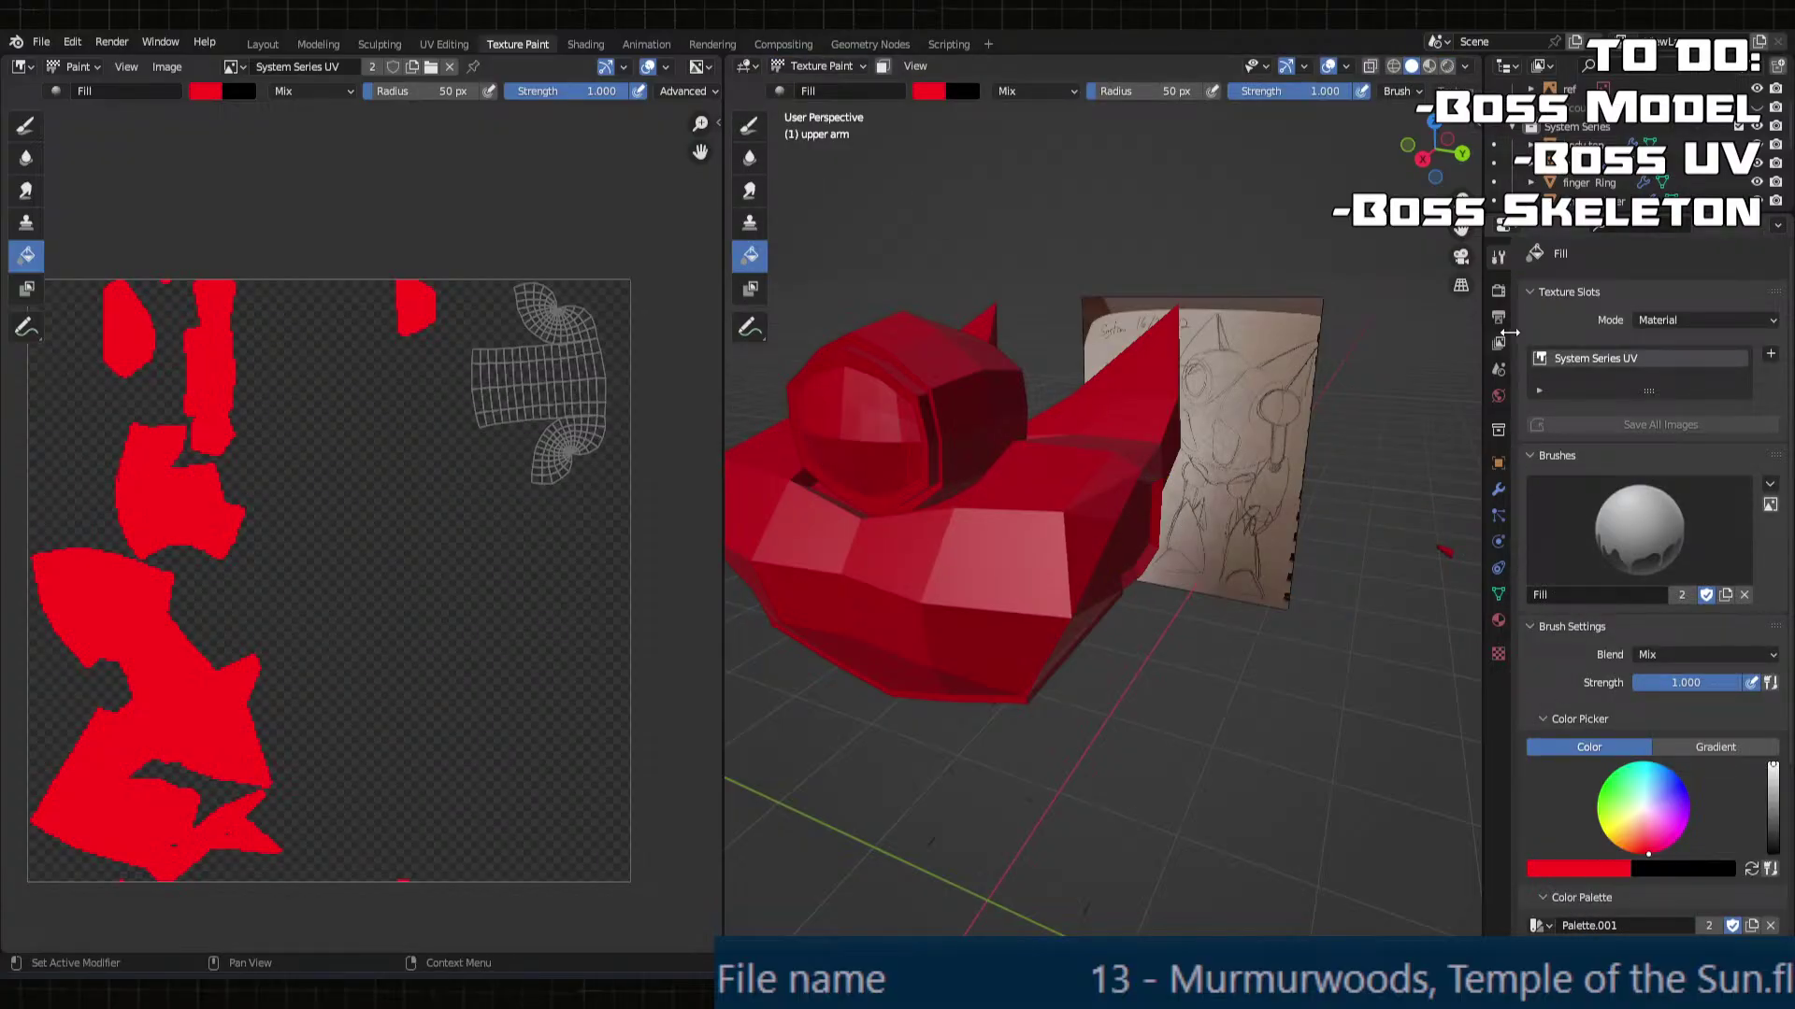
Step: Fill the upper arm with the greyish-purple palette colour and save the System Series UV image
{"action": "scroll", "coordinate": [1652, 688], "scroll_direction": "down", "scroll_amount": 4}
{"action": "left_click", "coordinate": [1555, 821]}
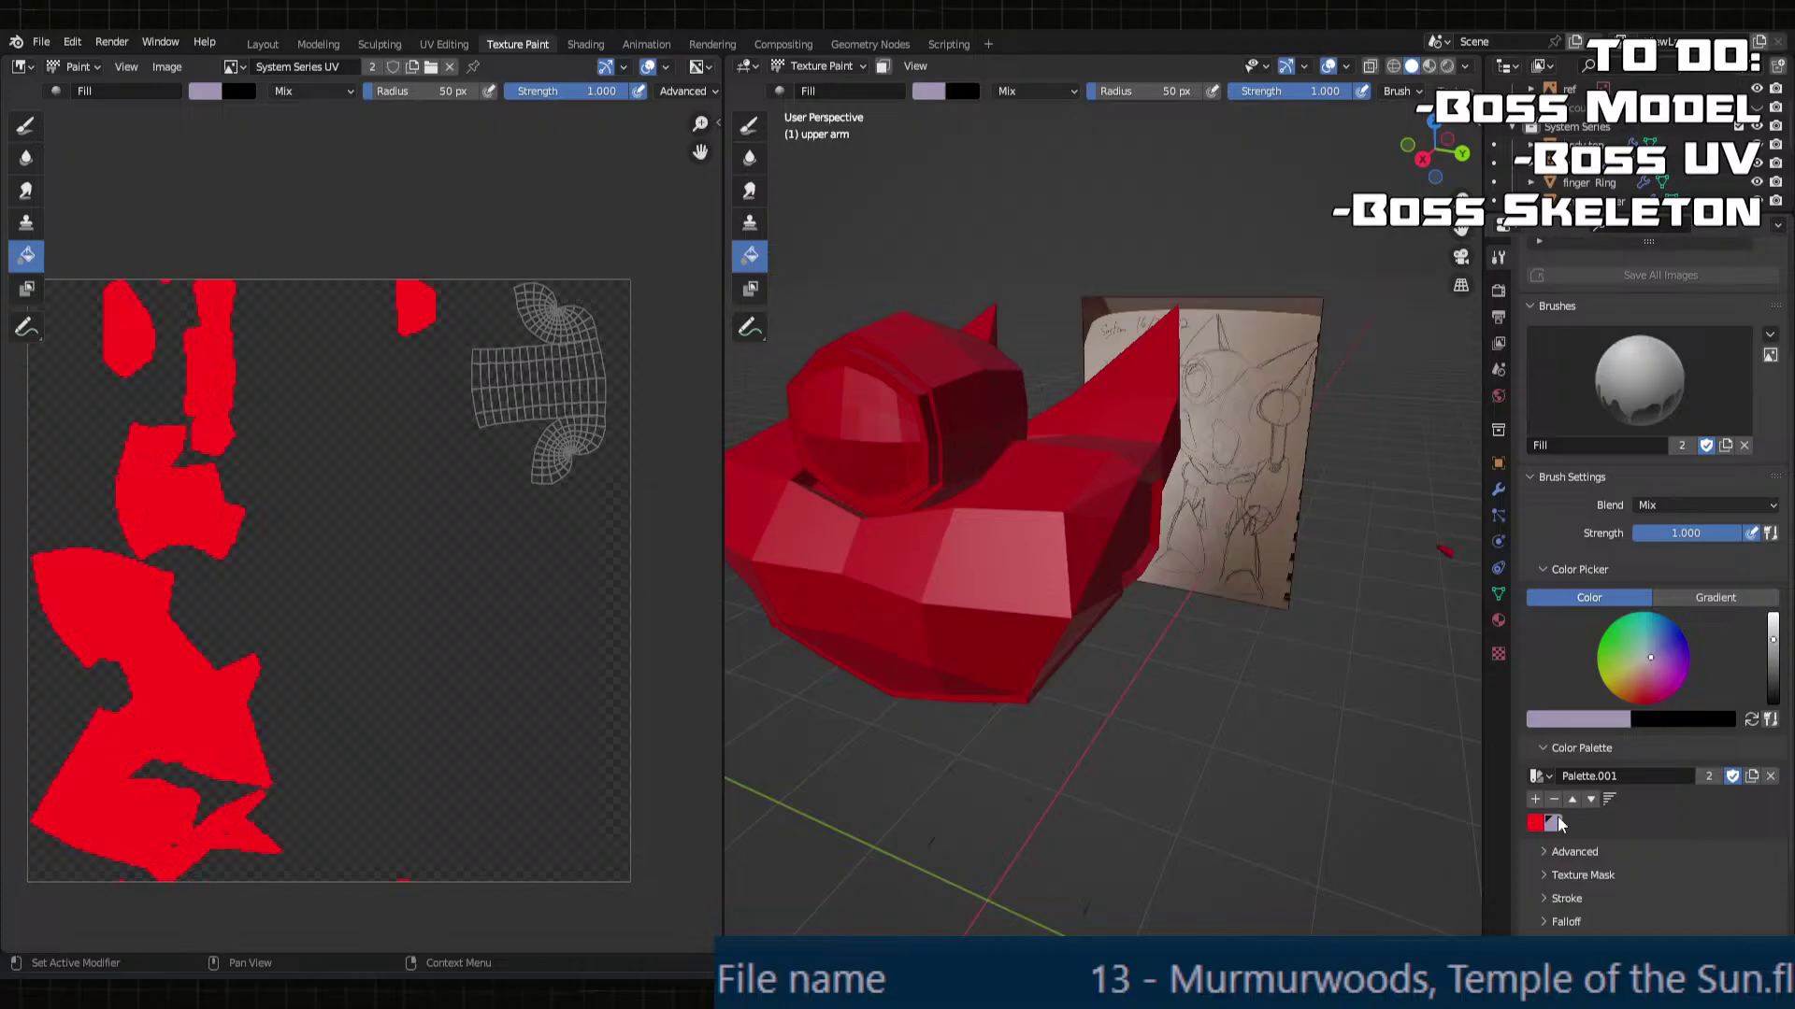
{"action": "left_click", "coordinate": [1205, 552]}
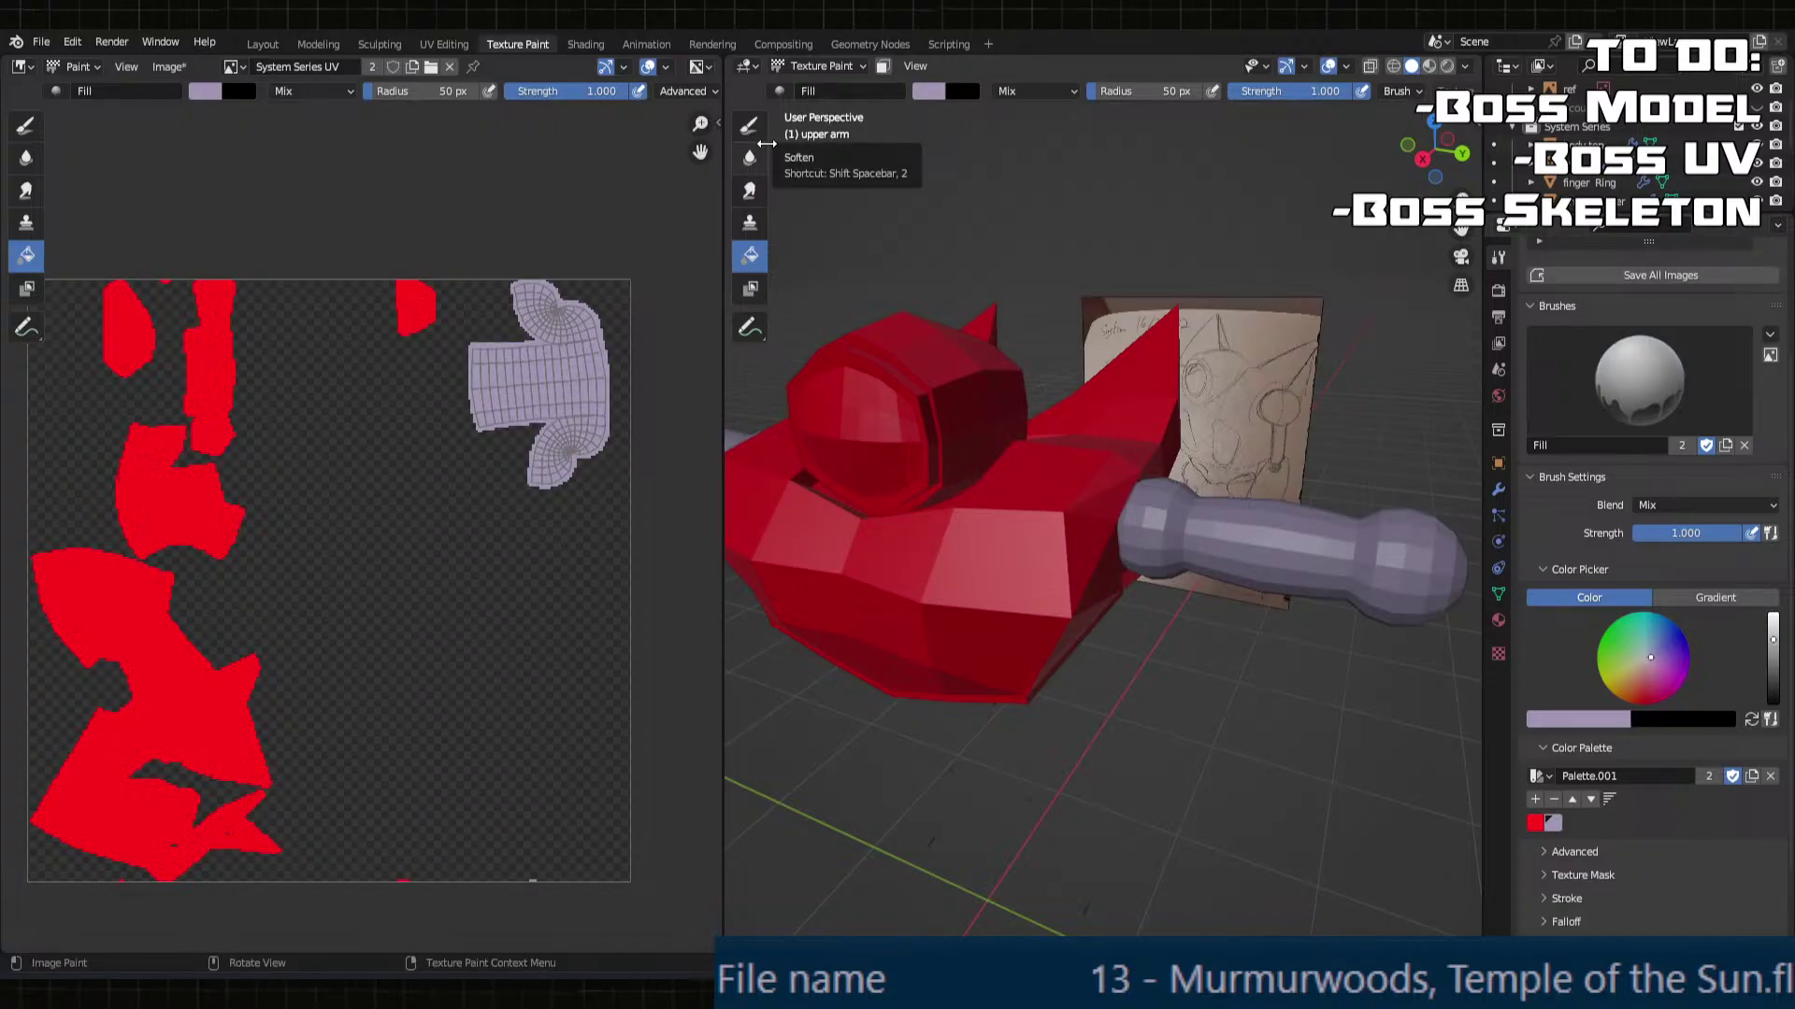
{"action": "left_click", "coordinate": [176, 68]}
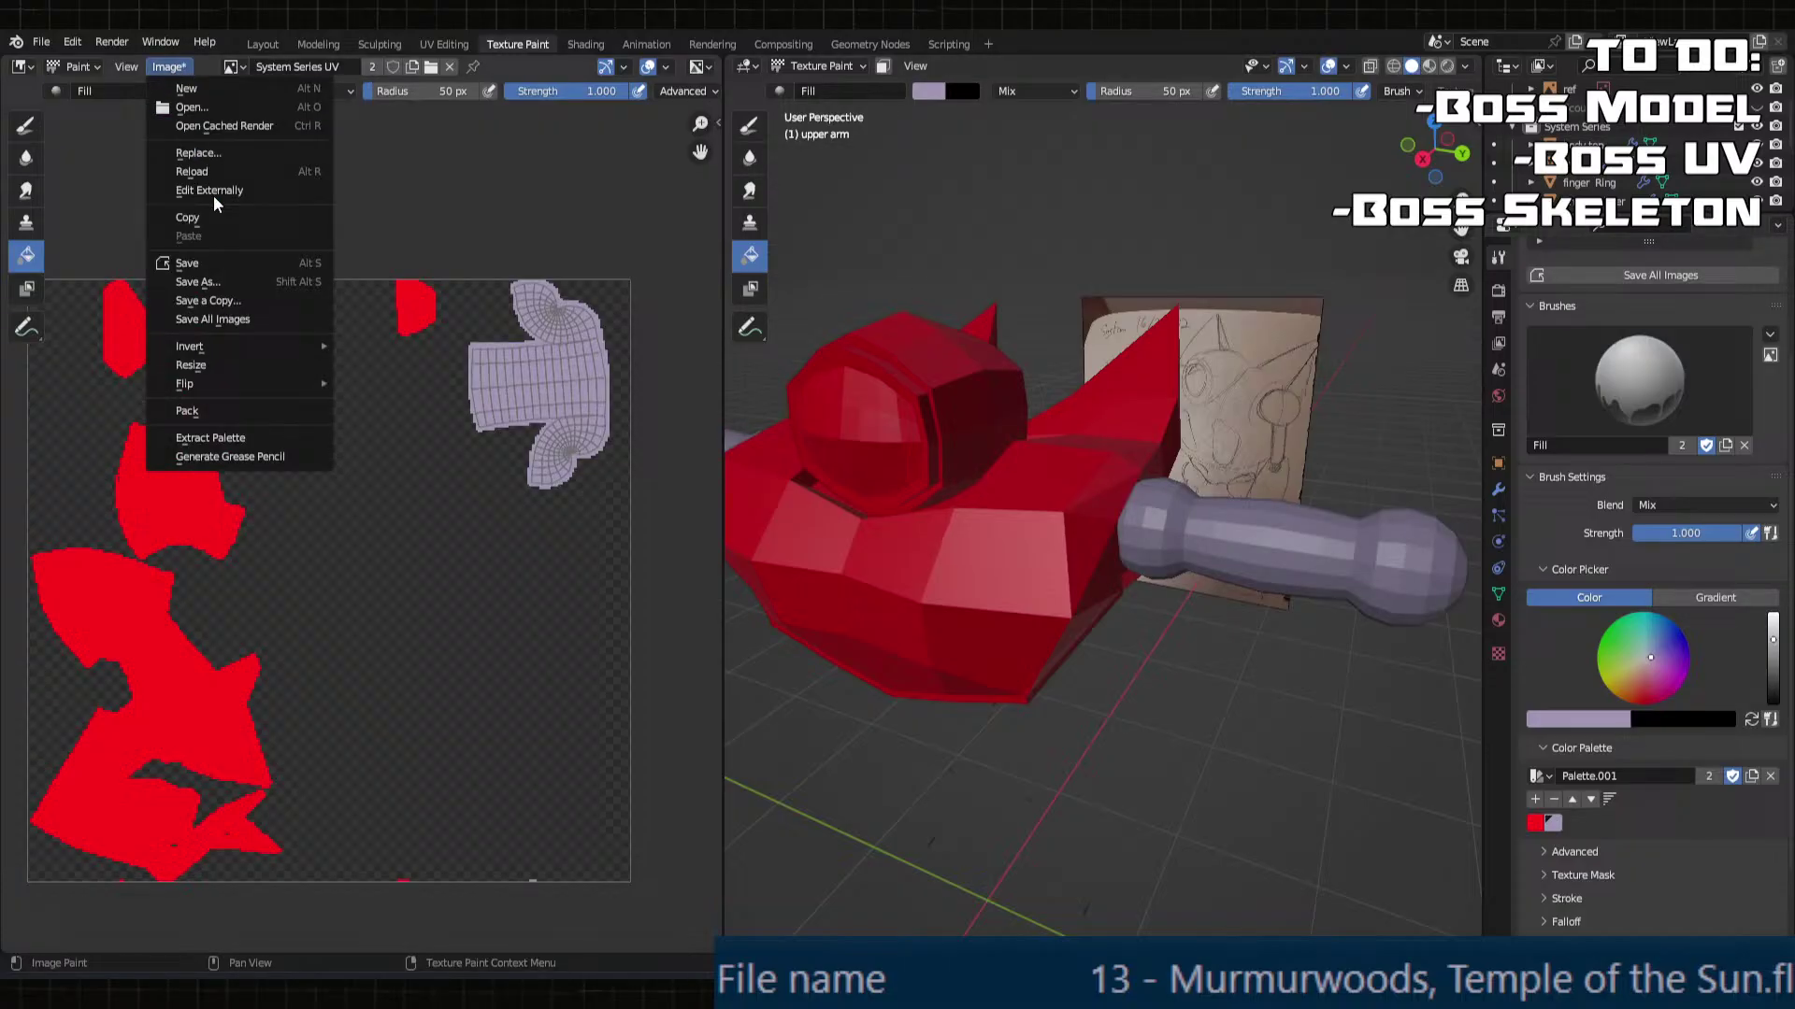
{"action": "left_click", "coordinate": [216, 265]}
Step: Select the forearm in Object Mode and put it into Texture Paint mode
{"action": "middle_click_drag", "start_coordinate": [1300, 561], "coordinate": [978, 550]}
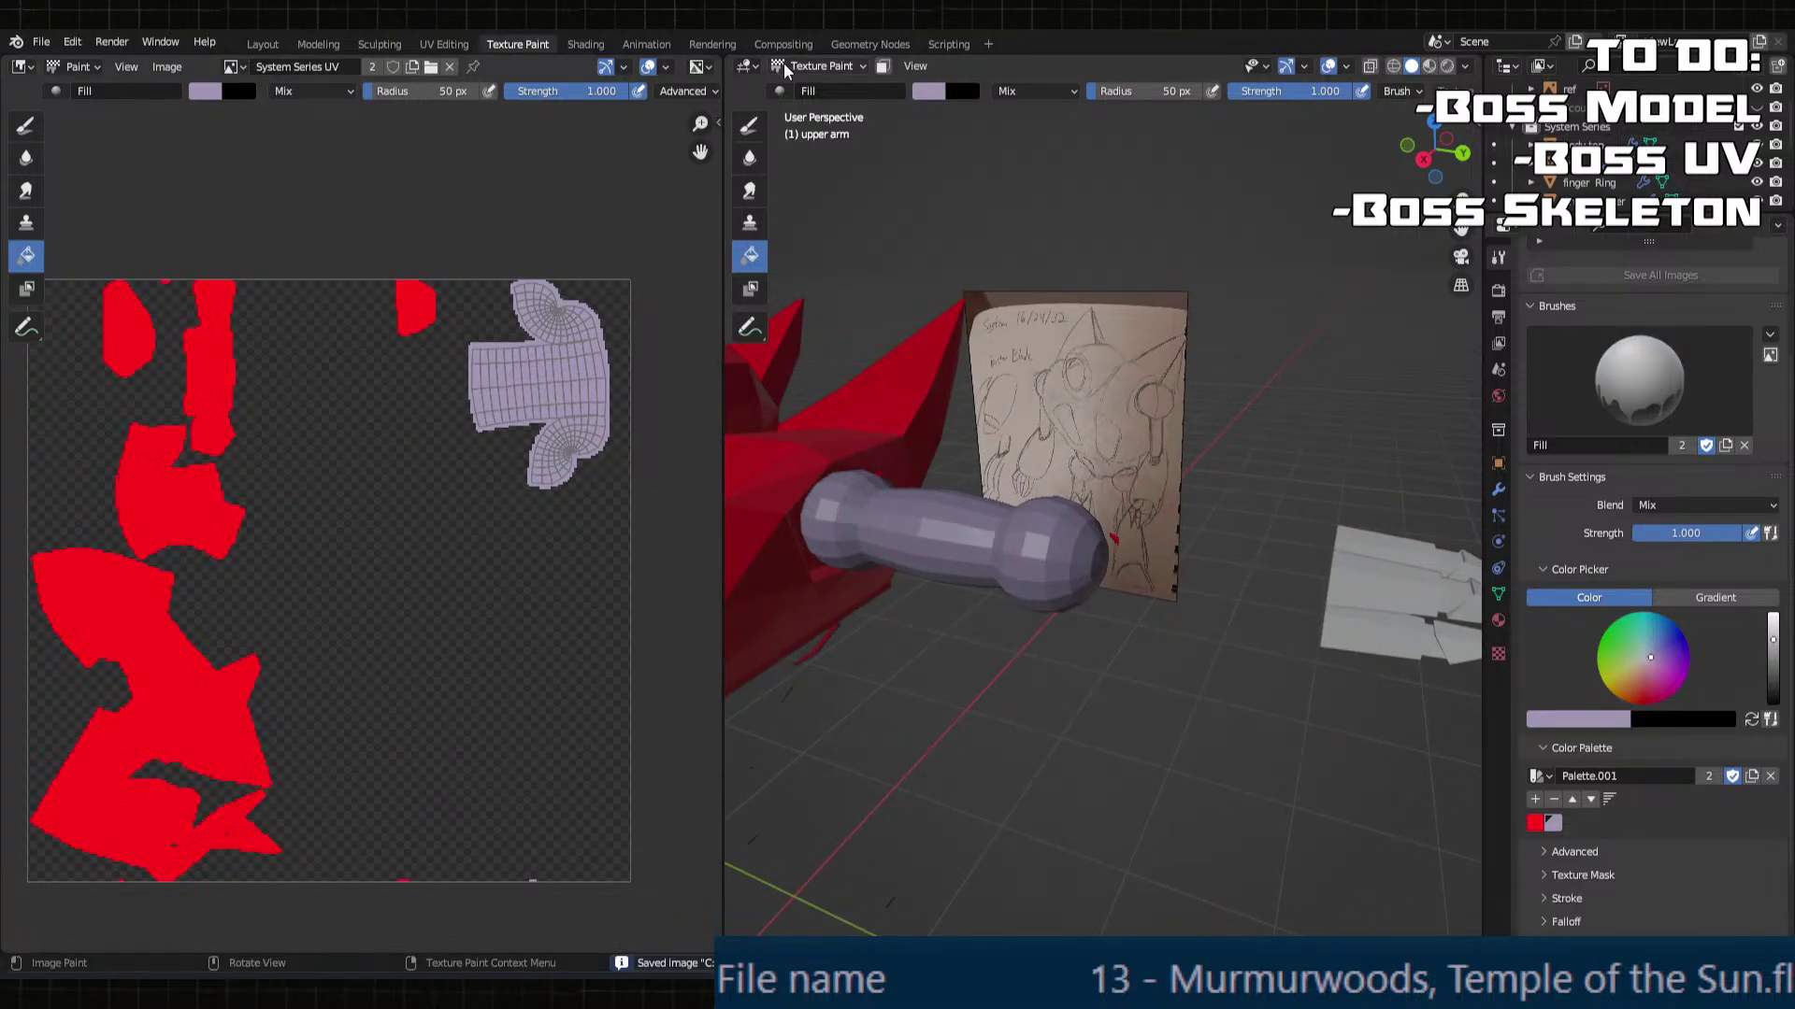
{"action": "left_click", "coordinate": [816, 65]}
{"action": "left_click", "coordinate": [823, 78]}
{"action": "left_click", "coordinate": [1179, 533]}
{"action": "left_click", "coordinate": [820, 65]}
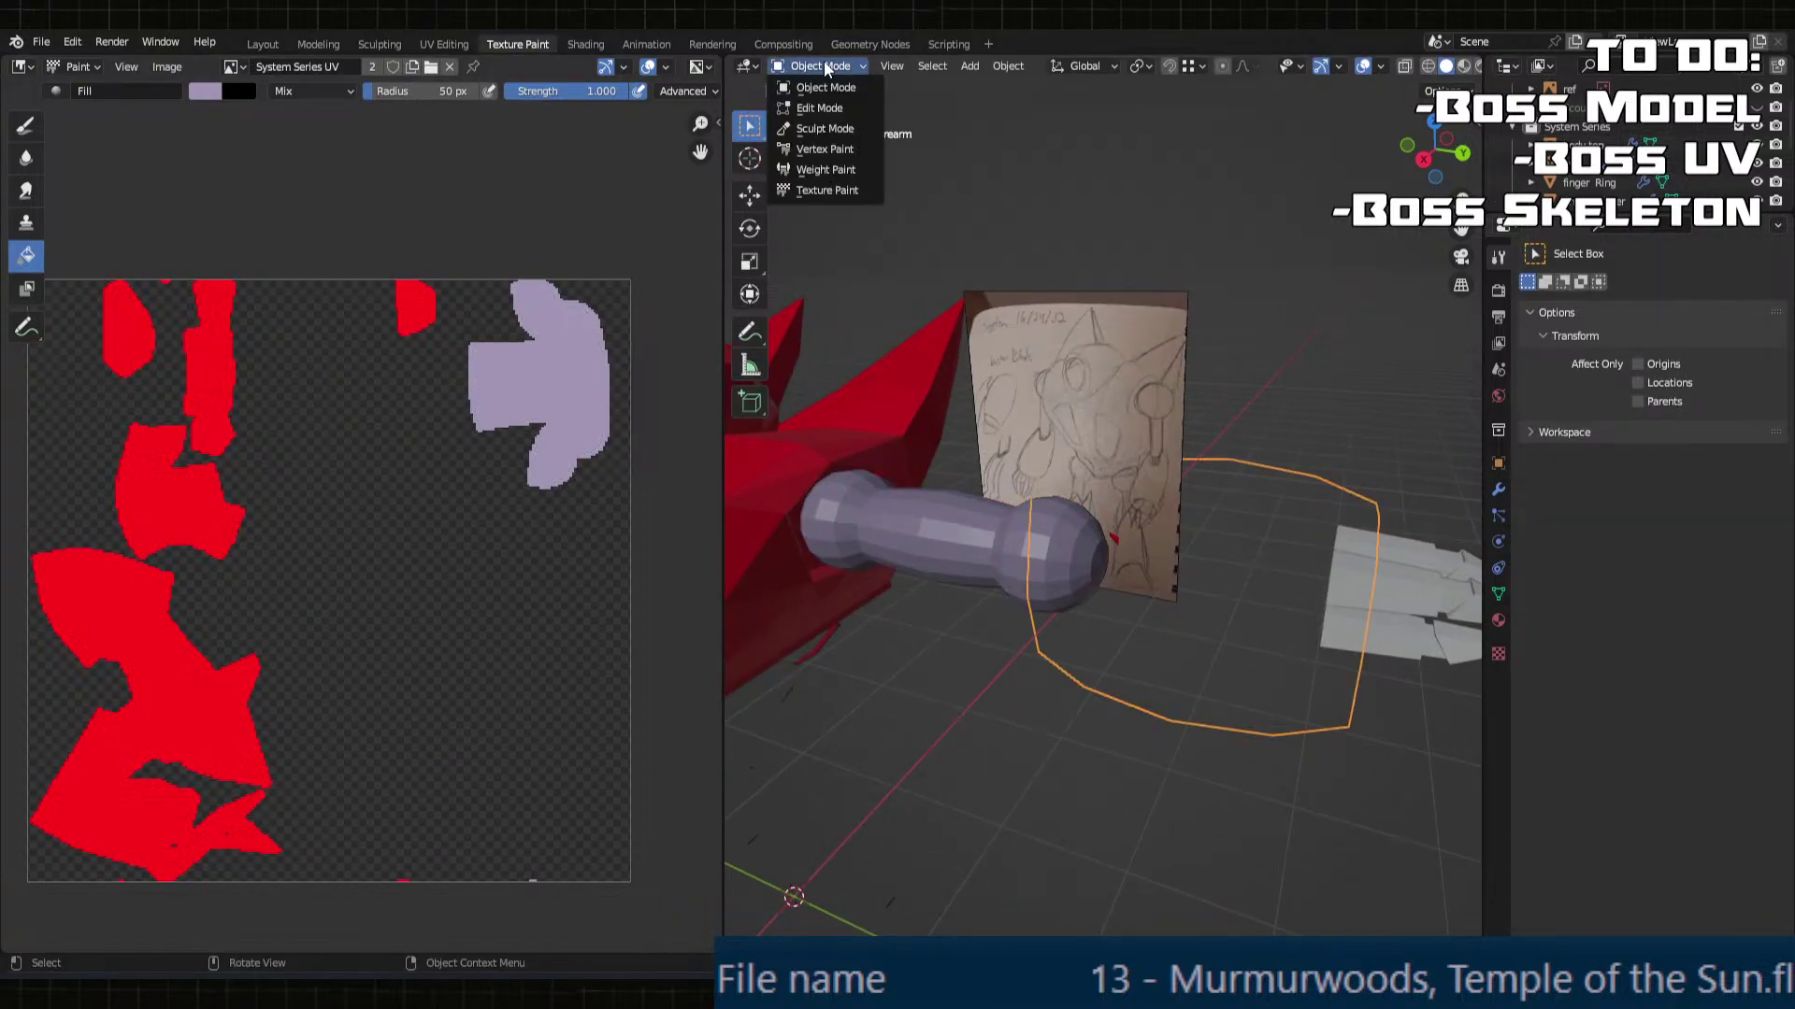
{"action": "left_click", "coordinate": [844, 189]}
Step: Fill the forearm with the red palette colour, replacing a greyish-purple fill, and save the texture image
{"action": "left_click", "coordinate": [1221, 613]}
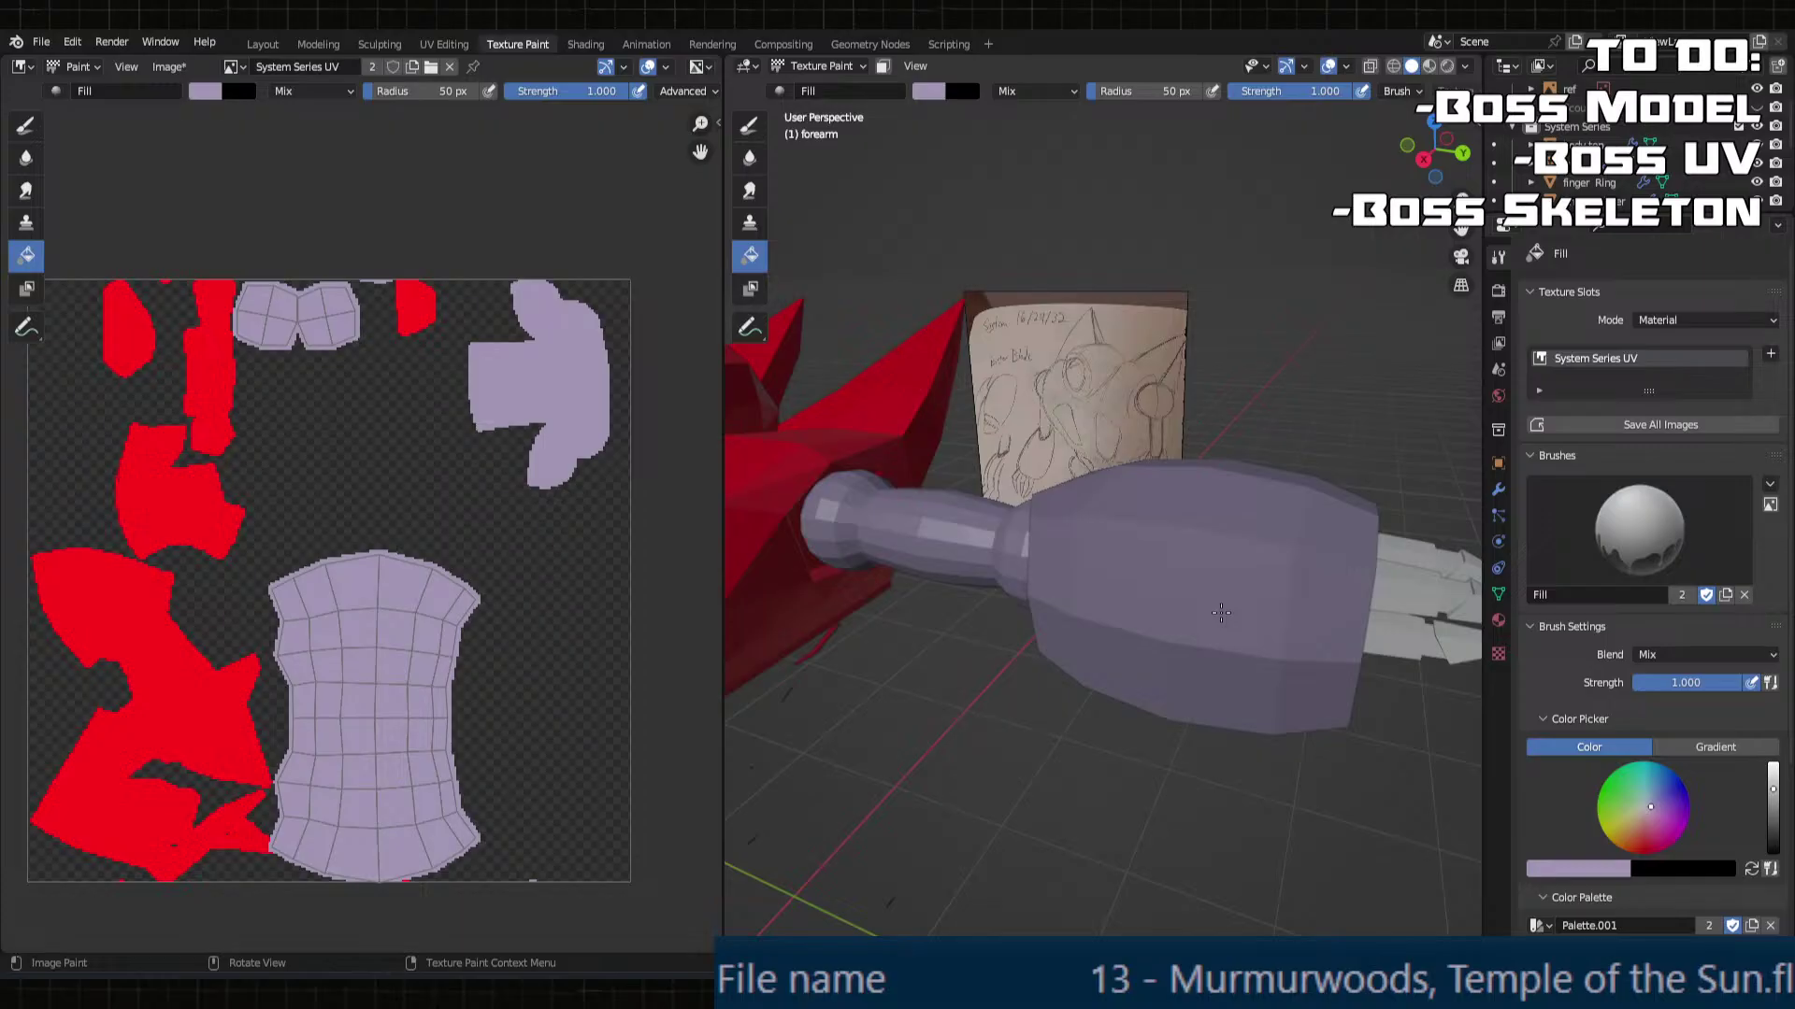
{"action": "scroll", "coordinate": [1623, 772], "scroll_direction": "down", "scroll_amount": 4}
{"action": "left_click", "coordinate": [1535, 823]}
{"action": "left_click", "coordinate": [1237, 653]}
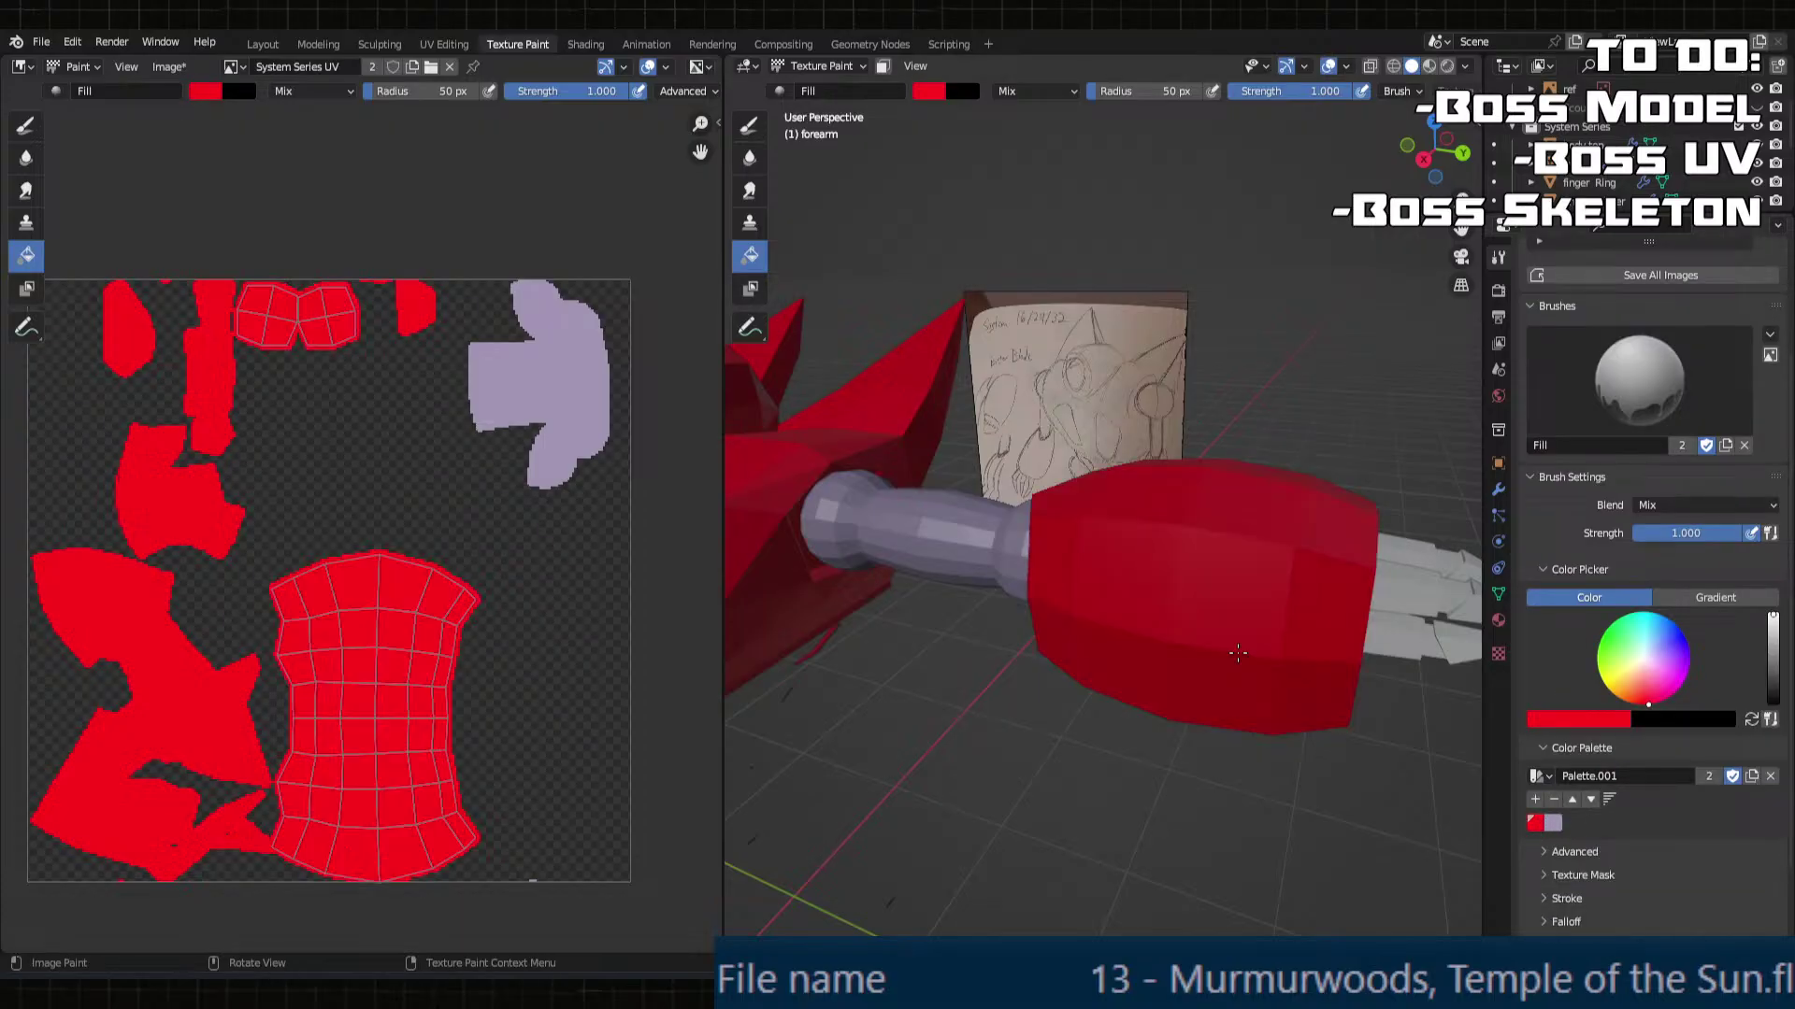
{"action": "middle_click_drag", "start_coordinate": [1063, 574], "coordinate": [1103, 559]}
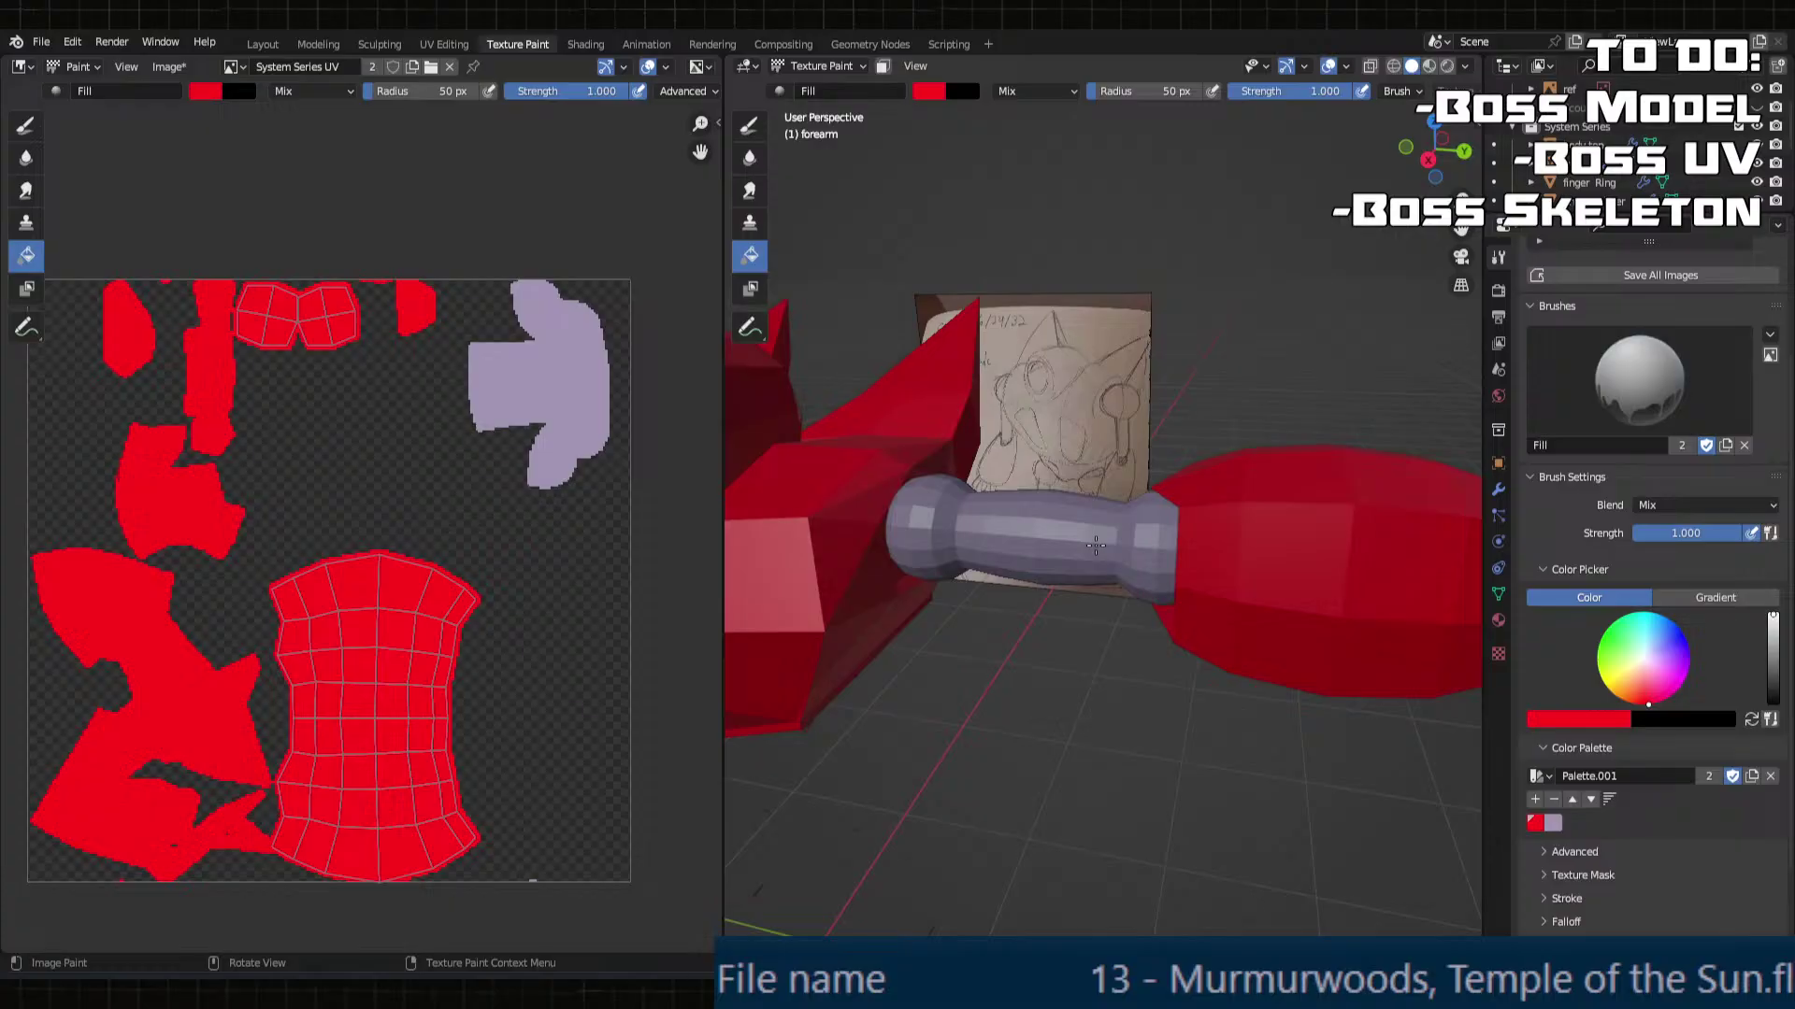
{"action": "scroll", "coordinate": [1068, 534], "scroll_direction": "down", "scroll_amount": 5}
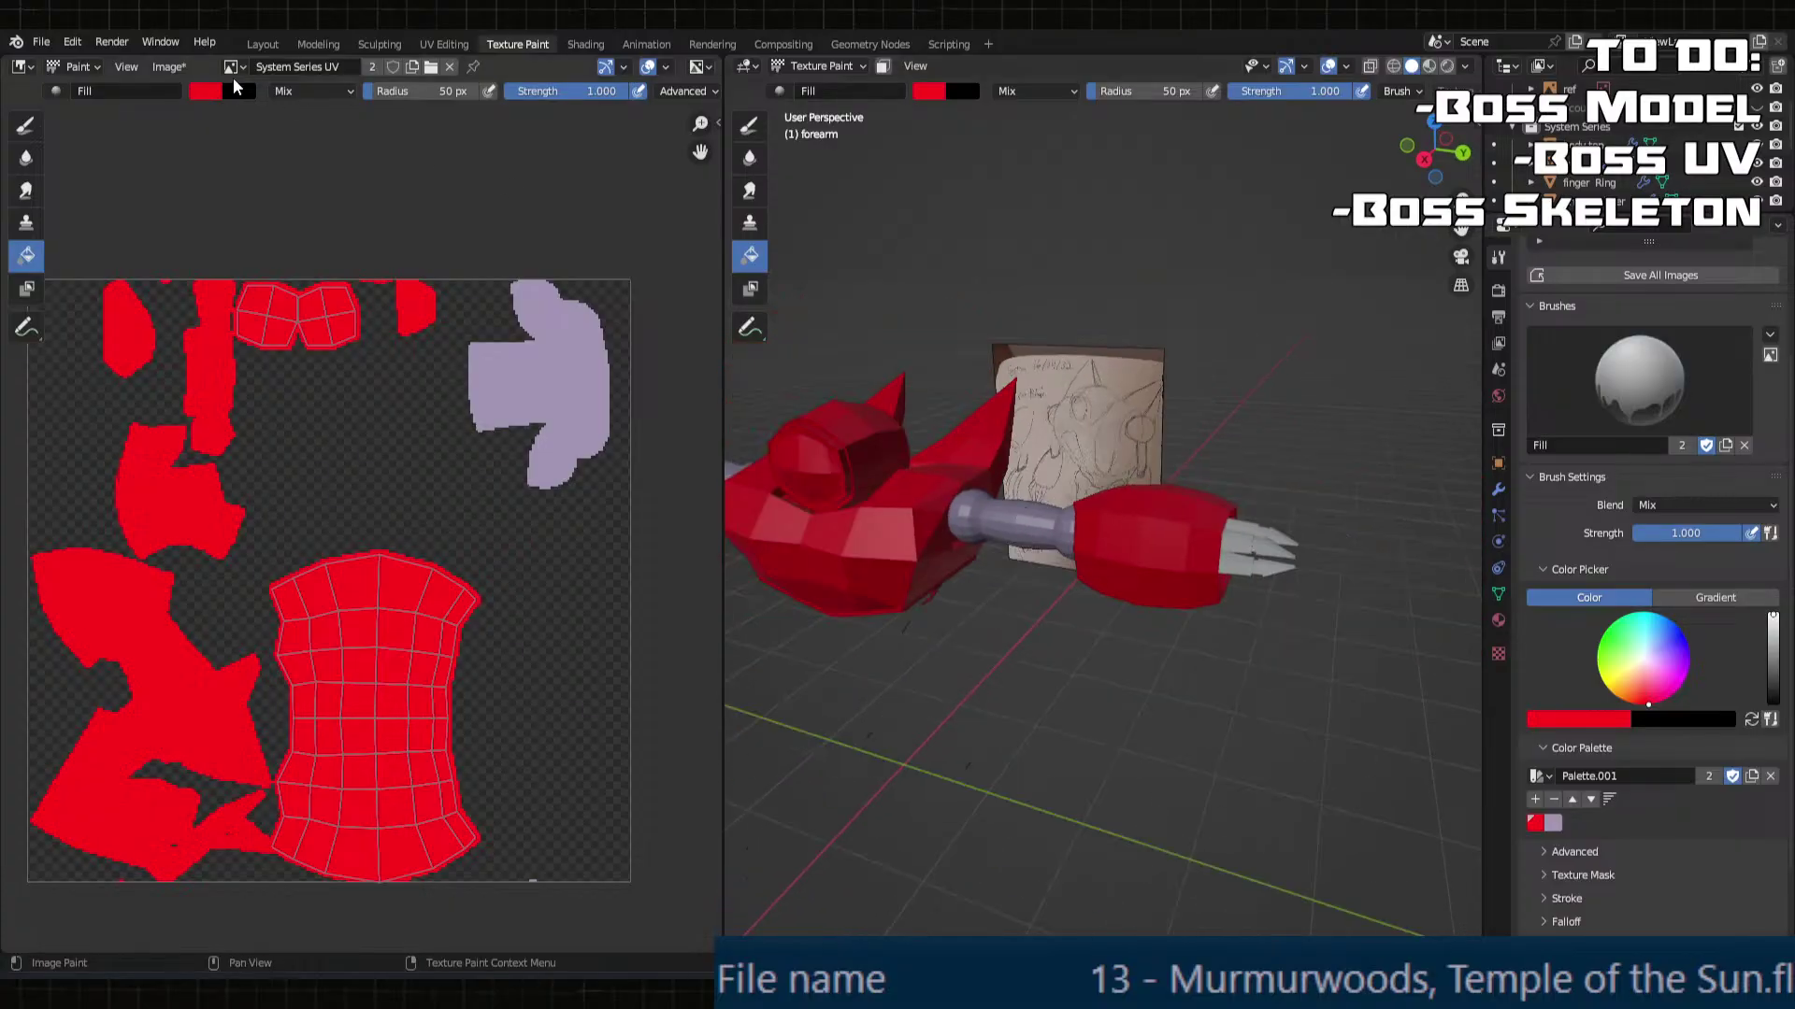
{"action": "left_click", "coordinate": [164, 66]}
{"action": "left_click", "coordinate": [215, 280]}
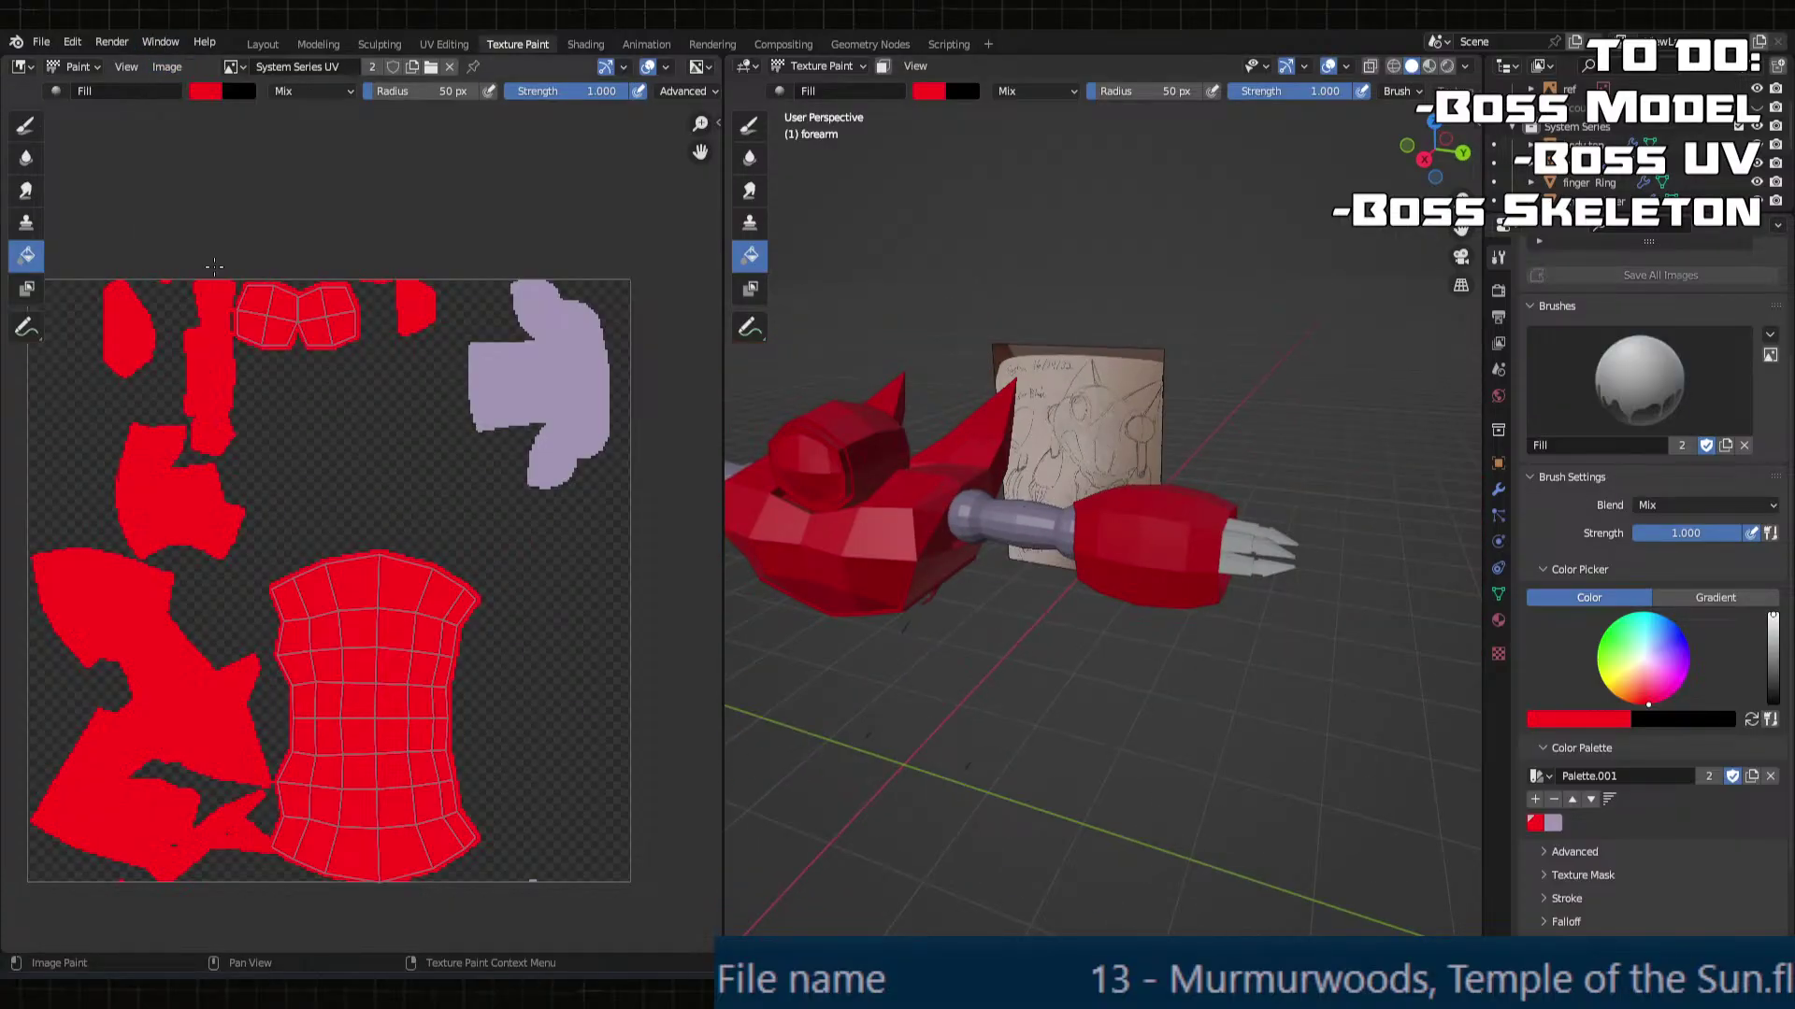
Step: Select the hips, put them into Texture Paint mode and save the System Series UV image
{"action": "mouse_move", "coordinate": [982, 497]}
{"action": "middle_mouse_down"}
{"action": "mouse_move", "coordinate": [1095, 422]}
{"action": "mouse_move", "coordinate": [995, 455]}
{"action": "middle_mouse_up"}
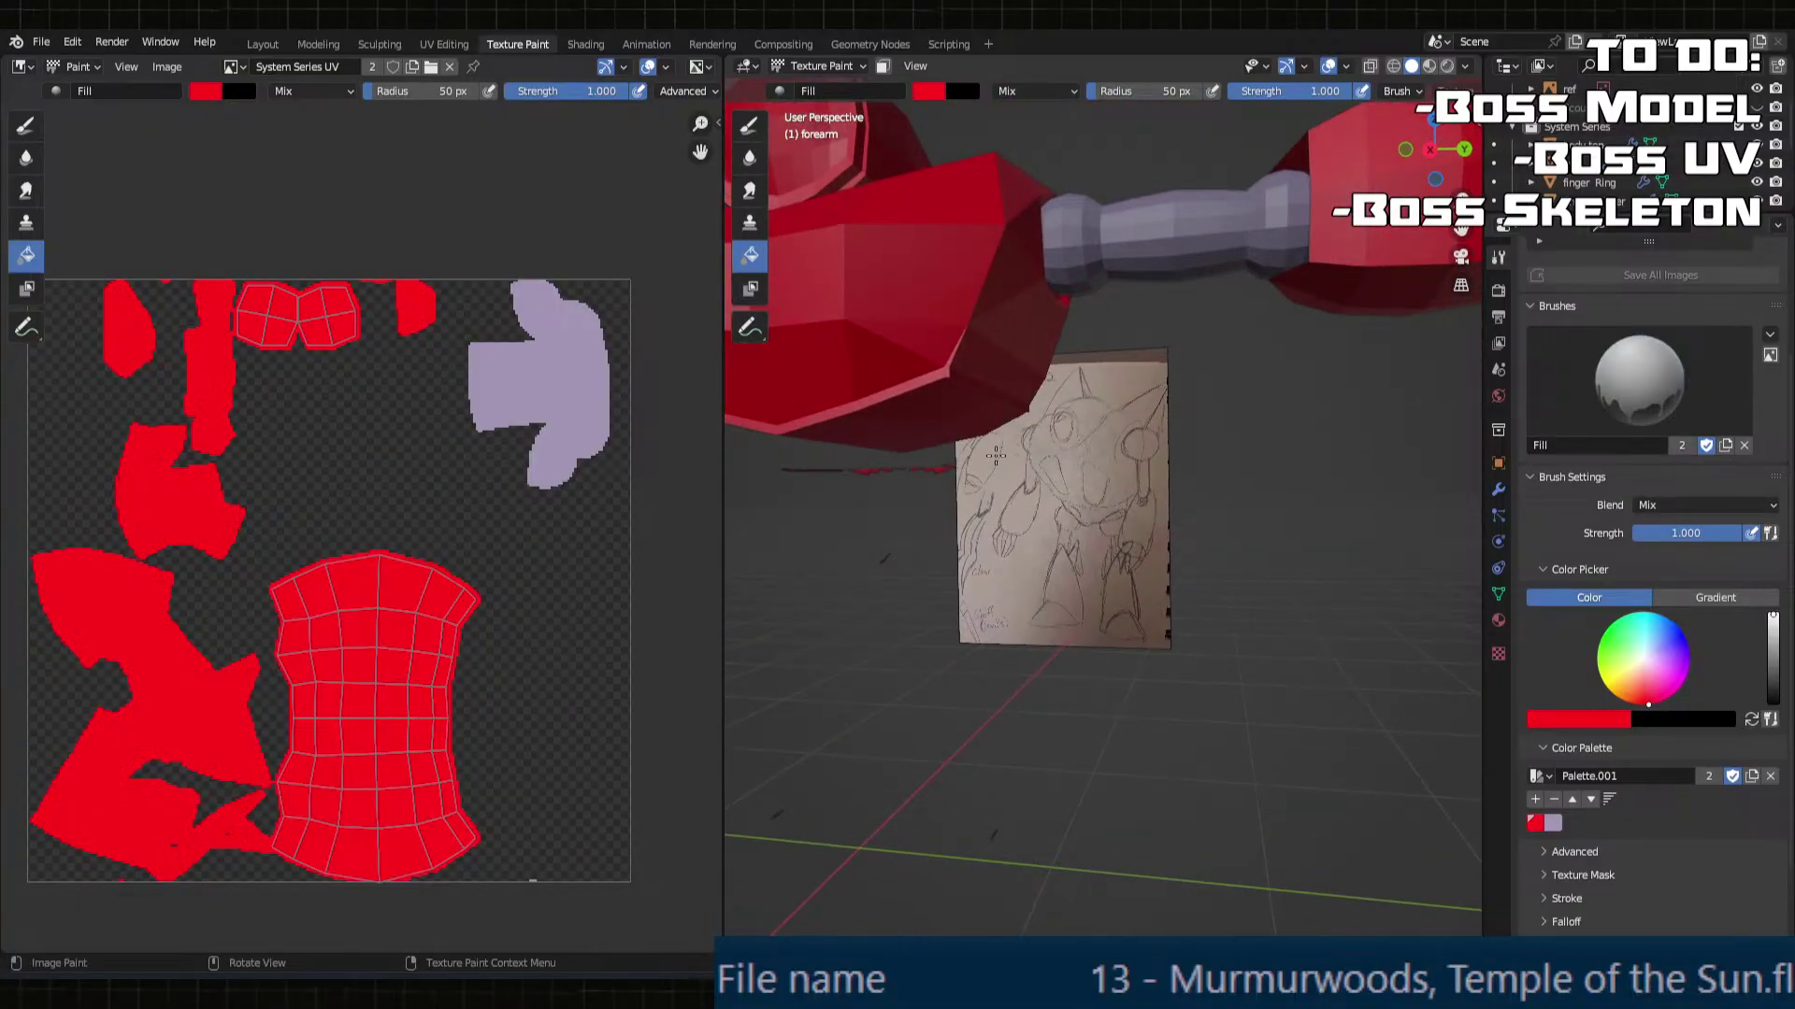
{"action": "left_click", "coordinate": [820, 65]}
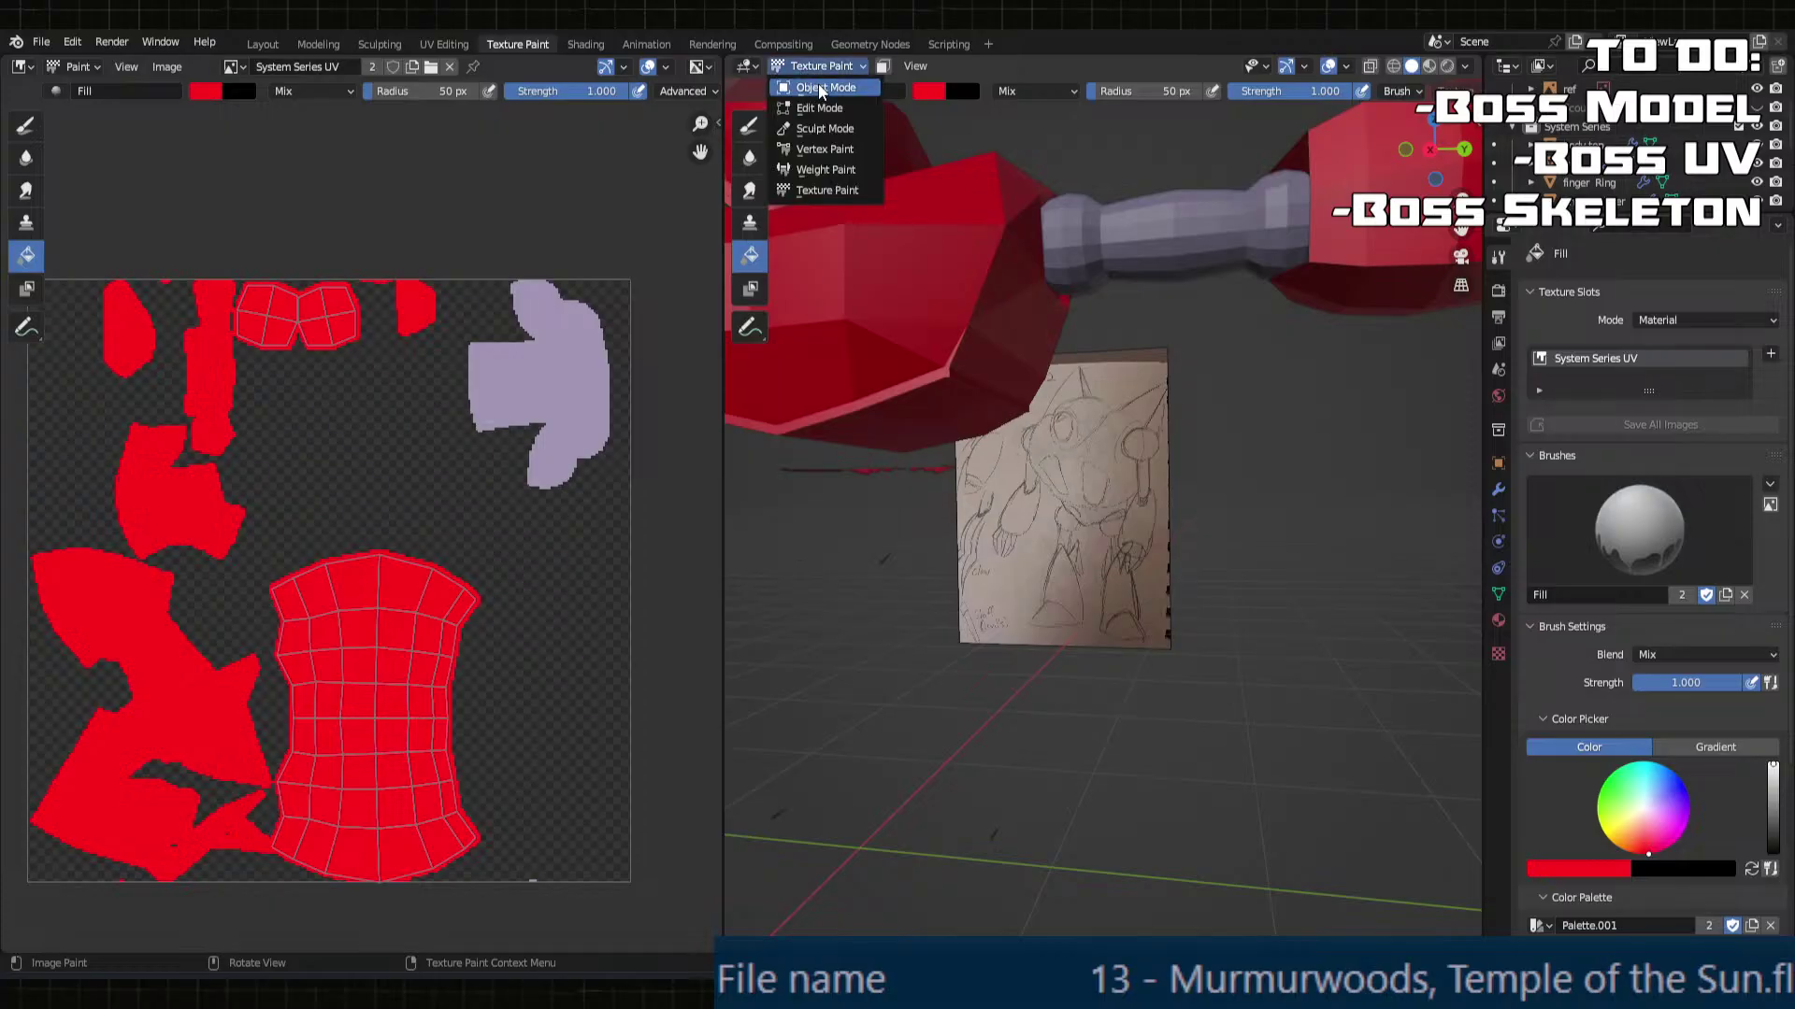
{"action": "left_click", "coordinate": [821, 87]}
{"action": "left_click", "coordinate": [822, 66]}
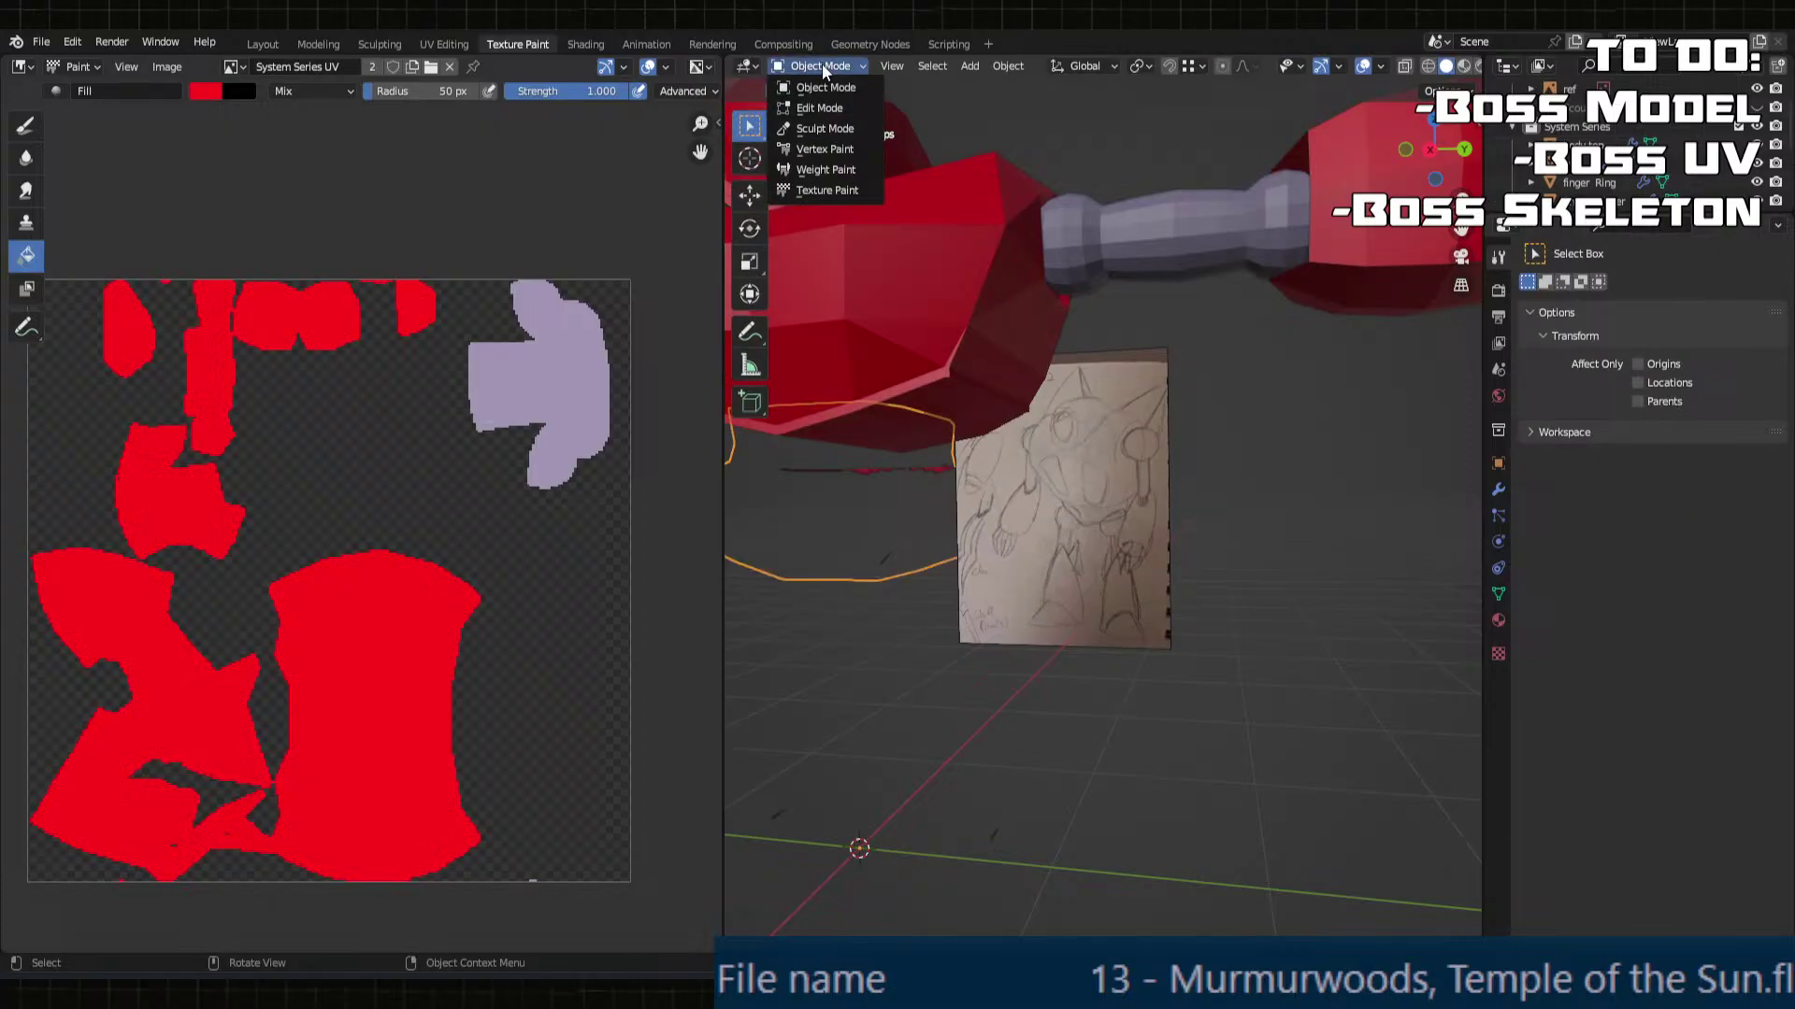
{"action": "left_click", "coordinate": [817, 194]}
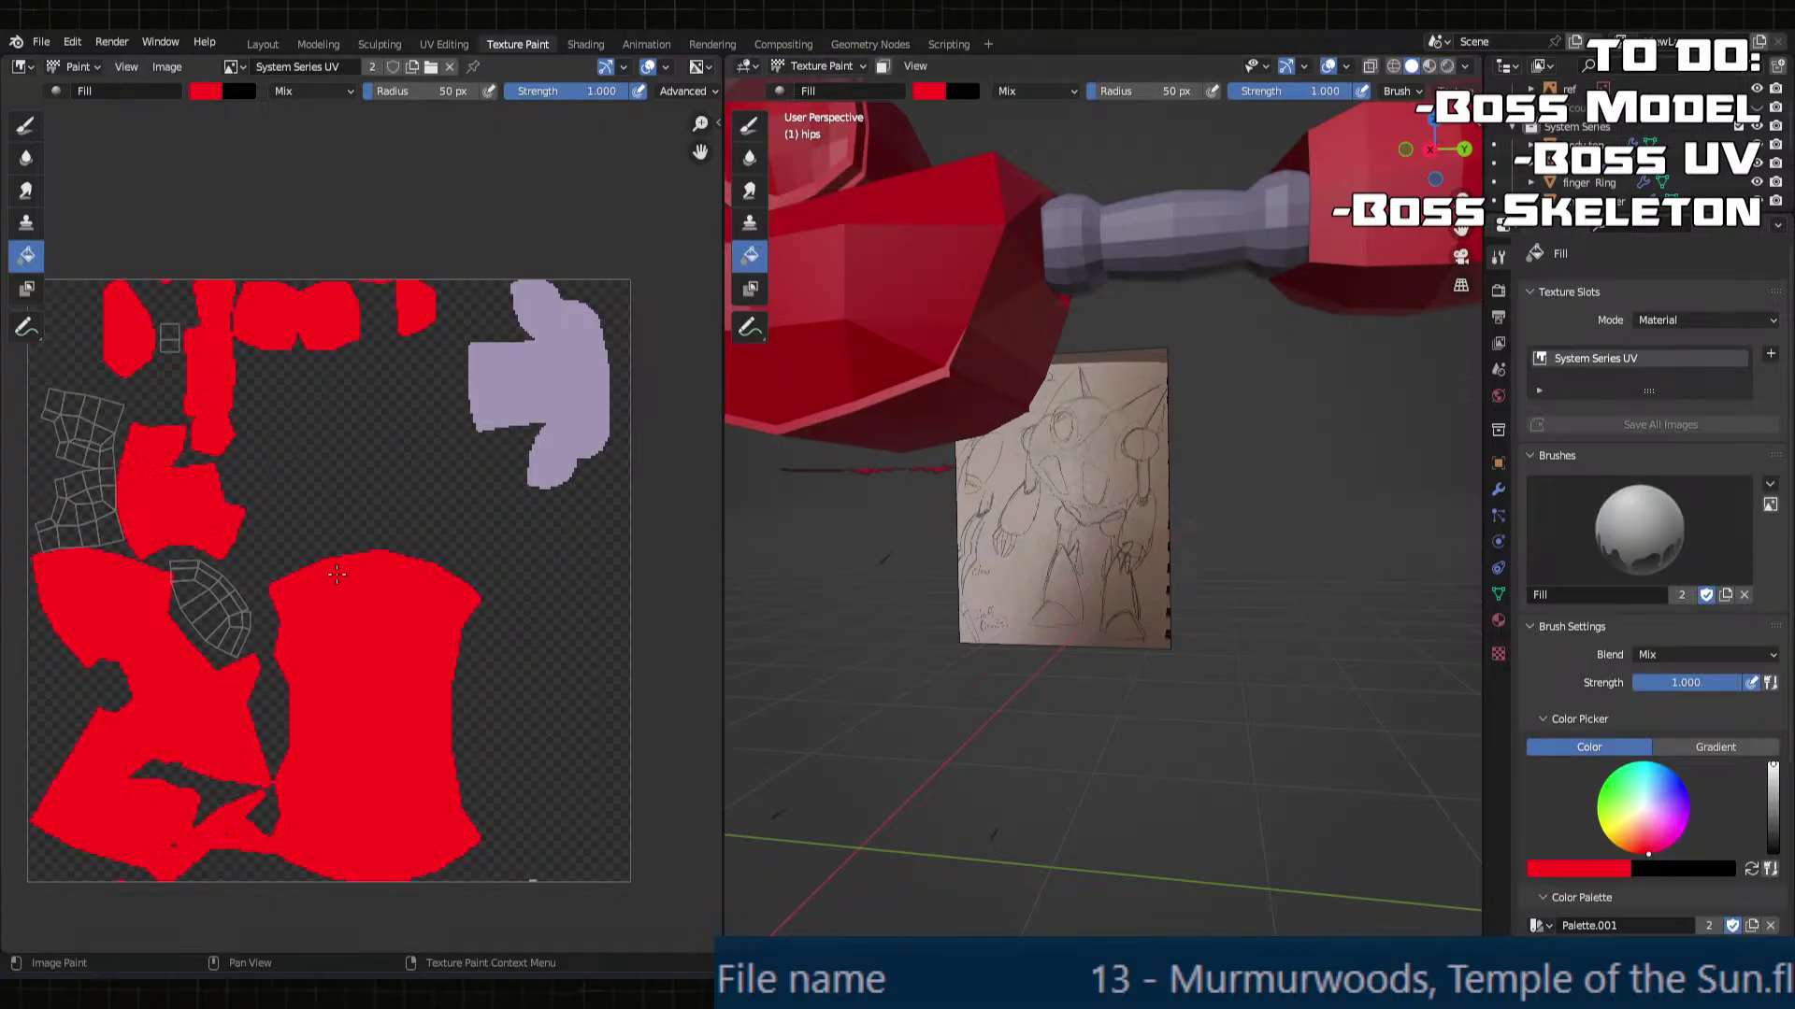
{"action": "scroll", "coordinate": [227, 536], "scroll_direction": "up", "scroll_amount": 3}
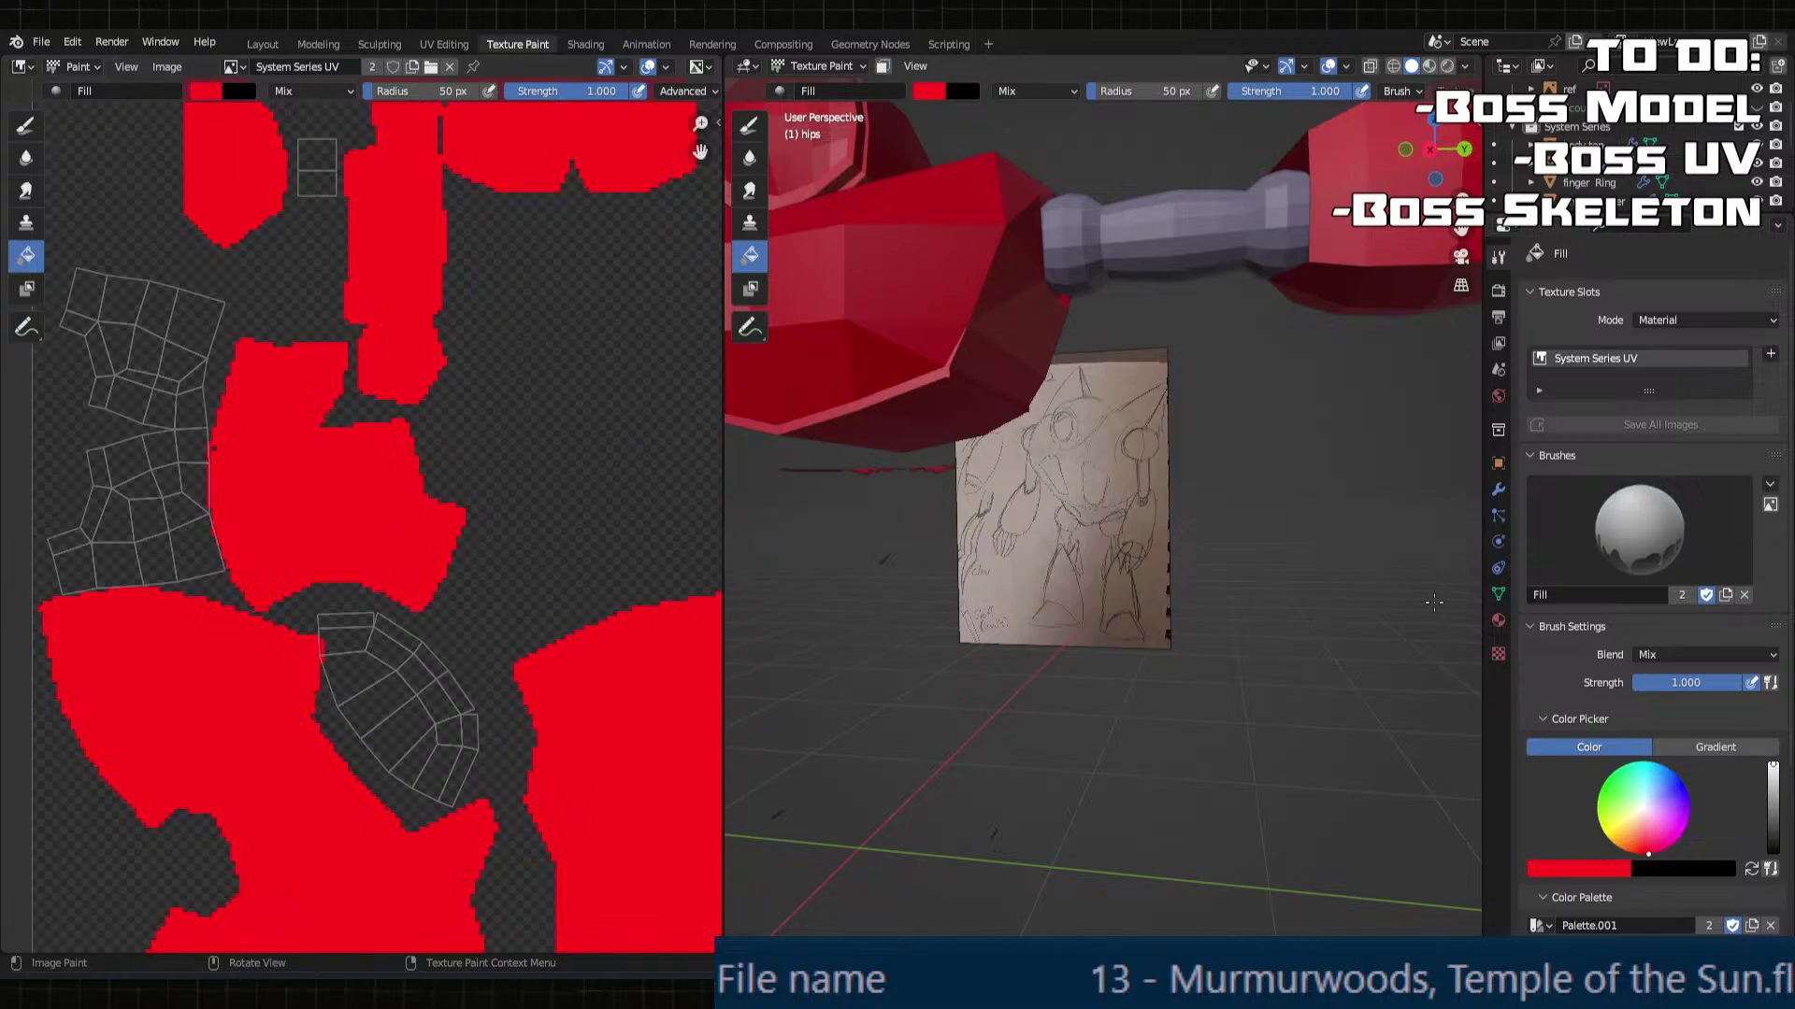
{"action": "middle_click_drag", "start_coordinate": [767, 558], "coordinate": [810, 530]}
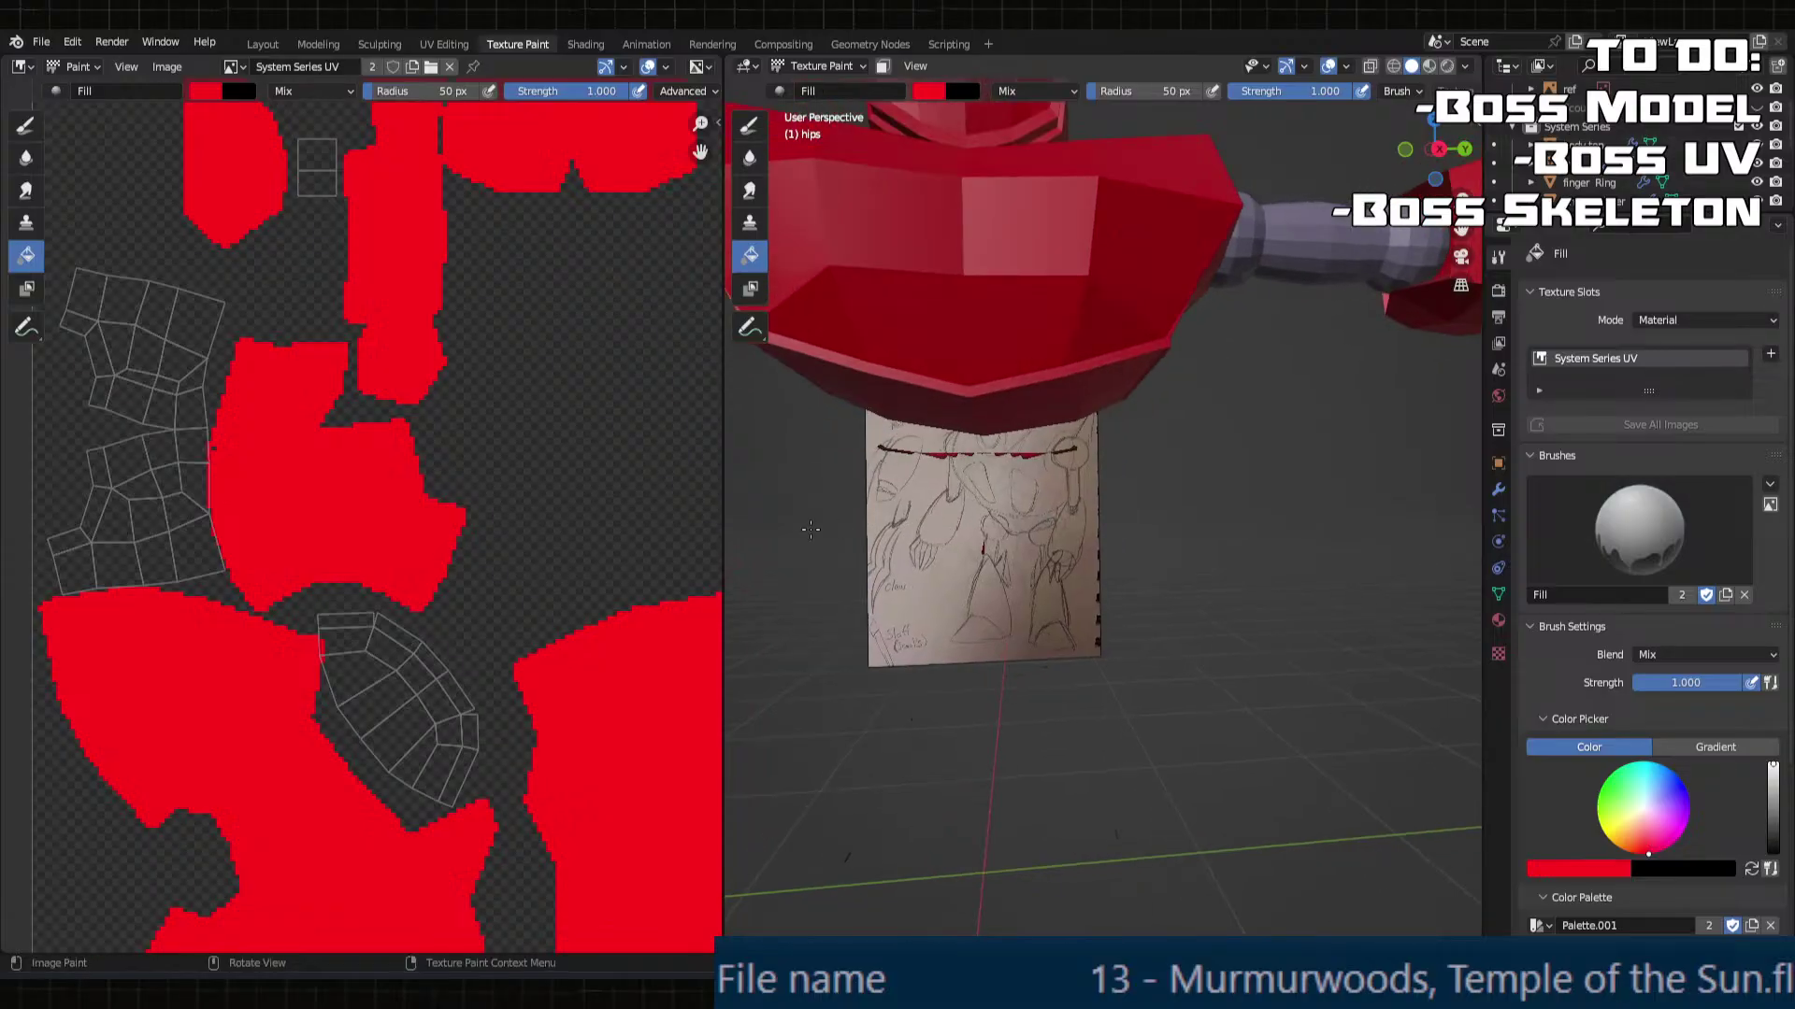
{"action": "left_click", "coordinate": [167, 67]}
{"action": "left_click", "coordinate": [215, 269]}
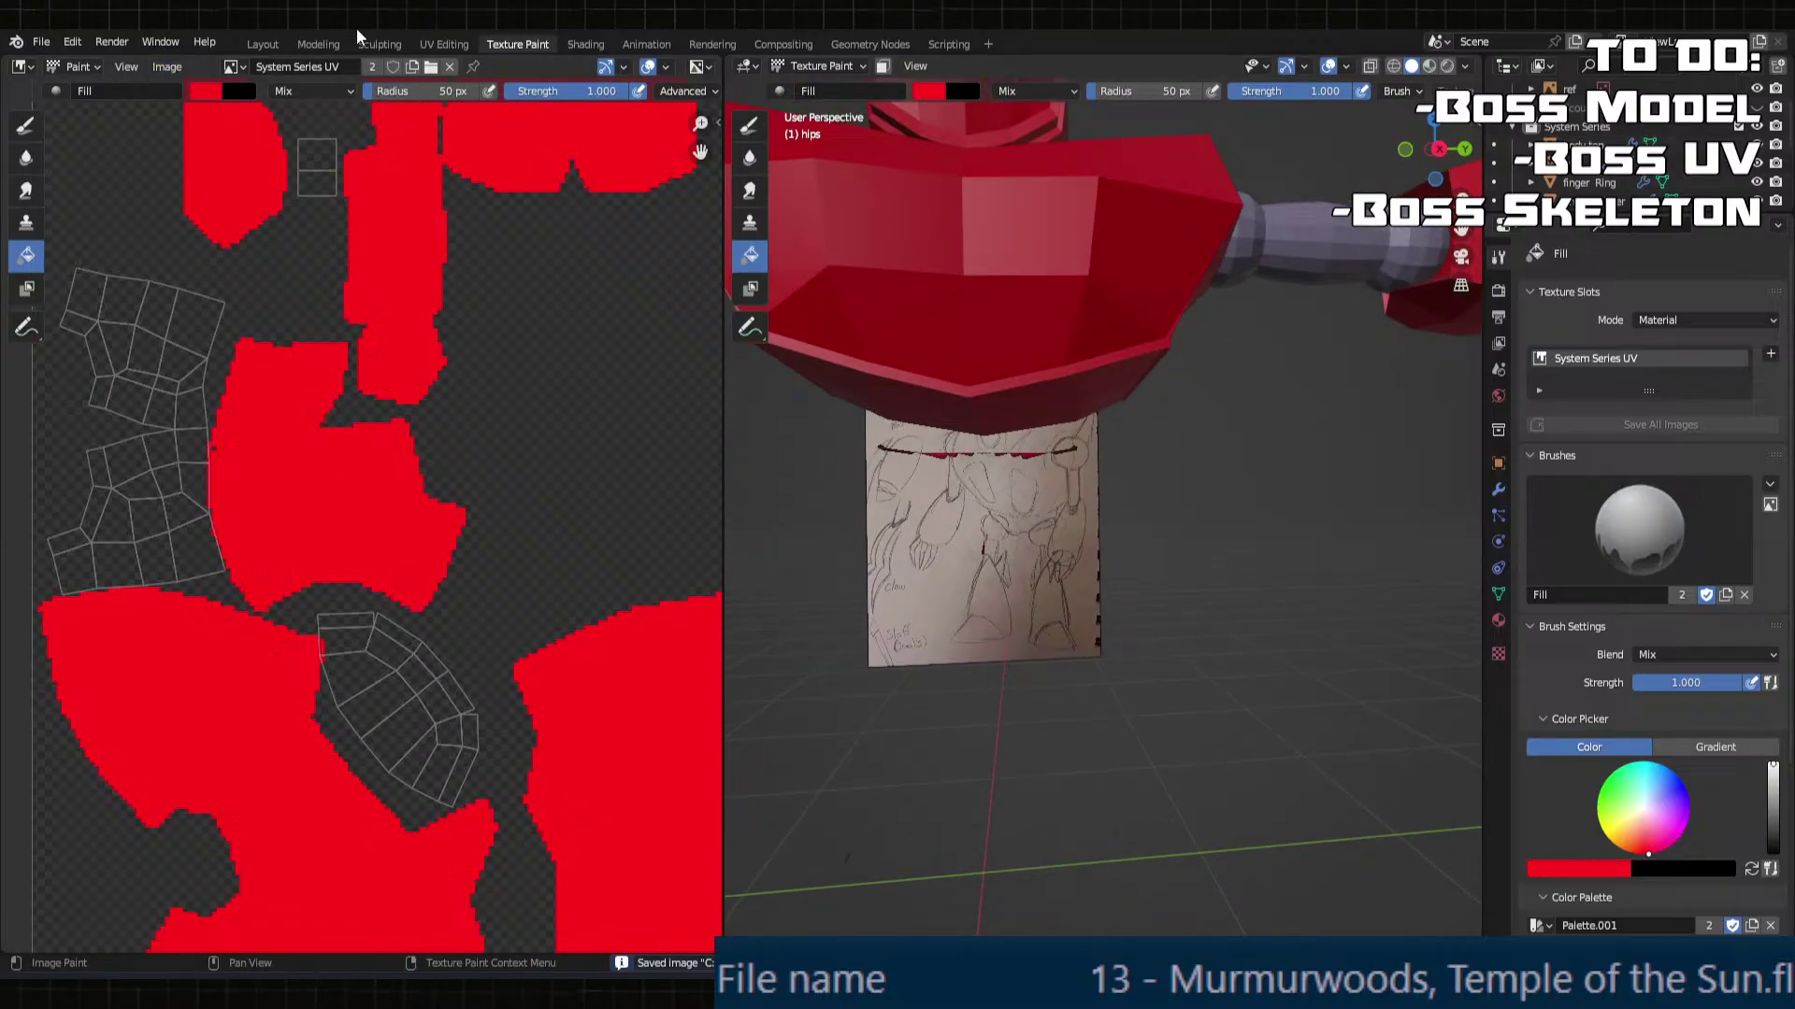
Step: Shrink the hips' leaf-shaped UV island and move it clear of the red fills in UV Editing, returning to the Texture Paint workspace
{"action": "left_click", "coordinate": [444, 44]}
{"action": "scroll", "coordinate": [333, 552], "scroll_direction": "up", "scroll_amount": 5}
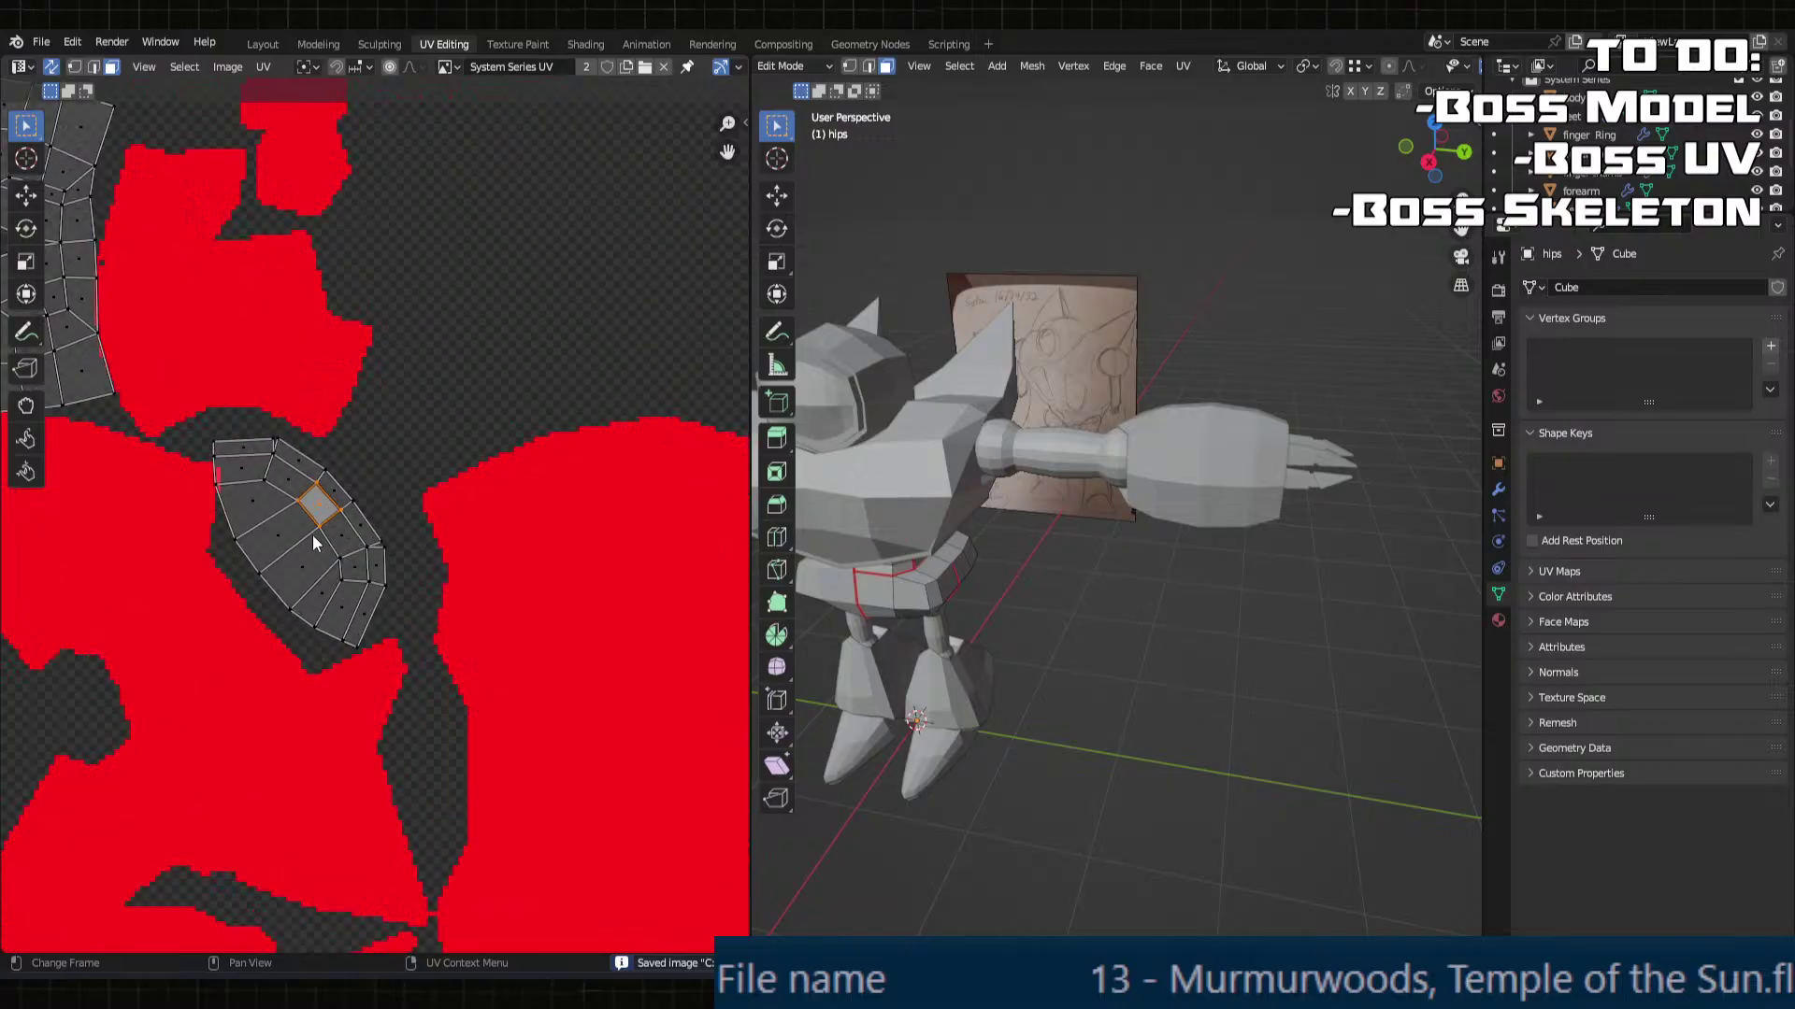
{"action": "key", "text": "l"}
{"action": "key", "text": "s"}
{"action": "left_click", "coordinate": [336, 542]}
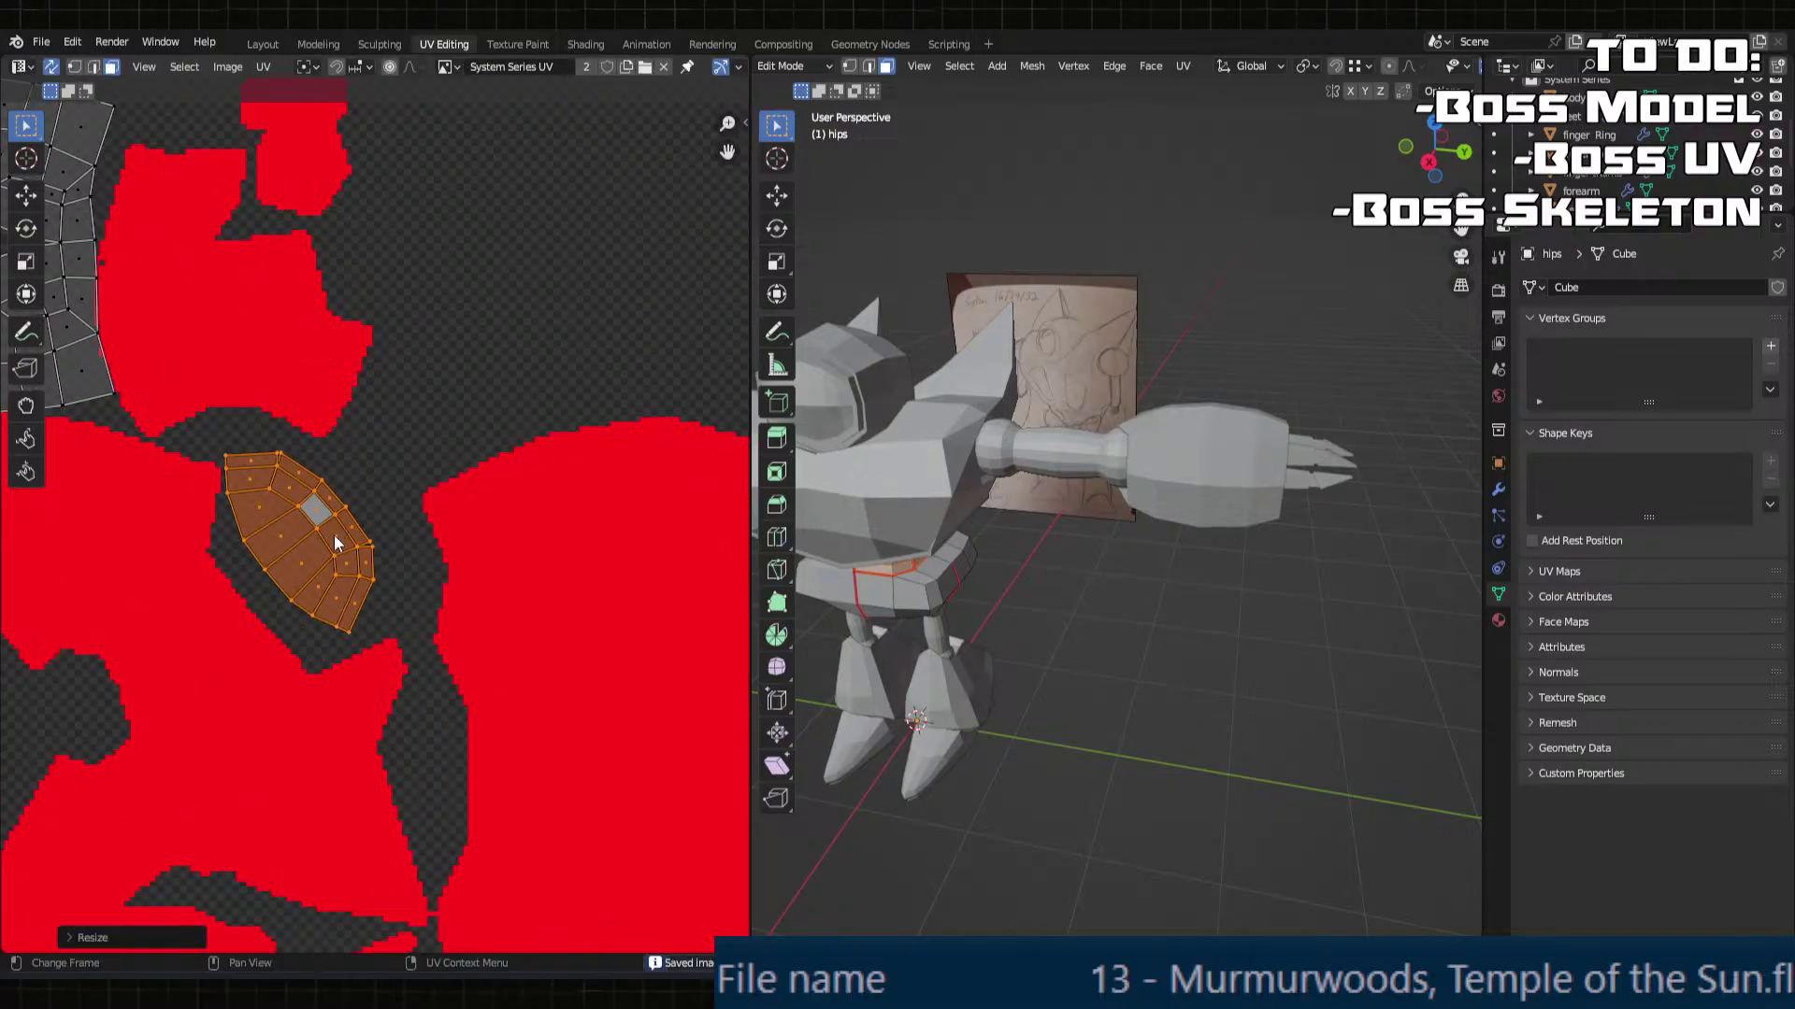
{"action": "key", "text": "g"}
{"action": "left_click", "coordinate": [360, 540]}
{"action": "scroll", "coordinate": [364, 540], "scroll_direction": "down", "scroll_amount": 4}
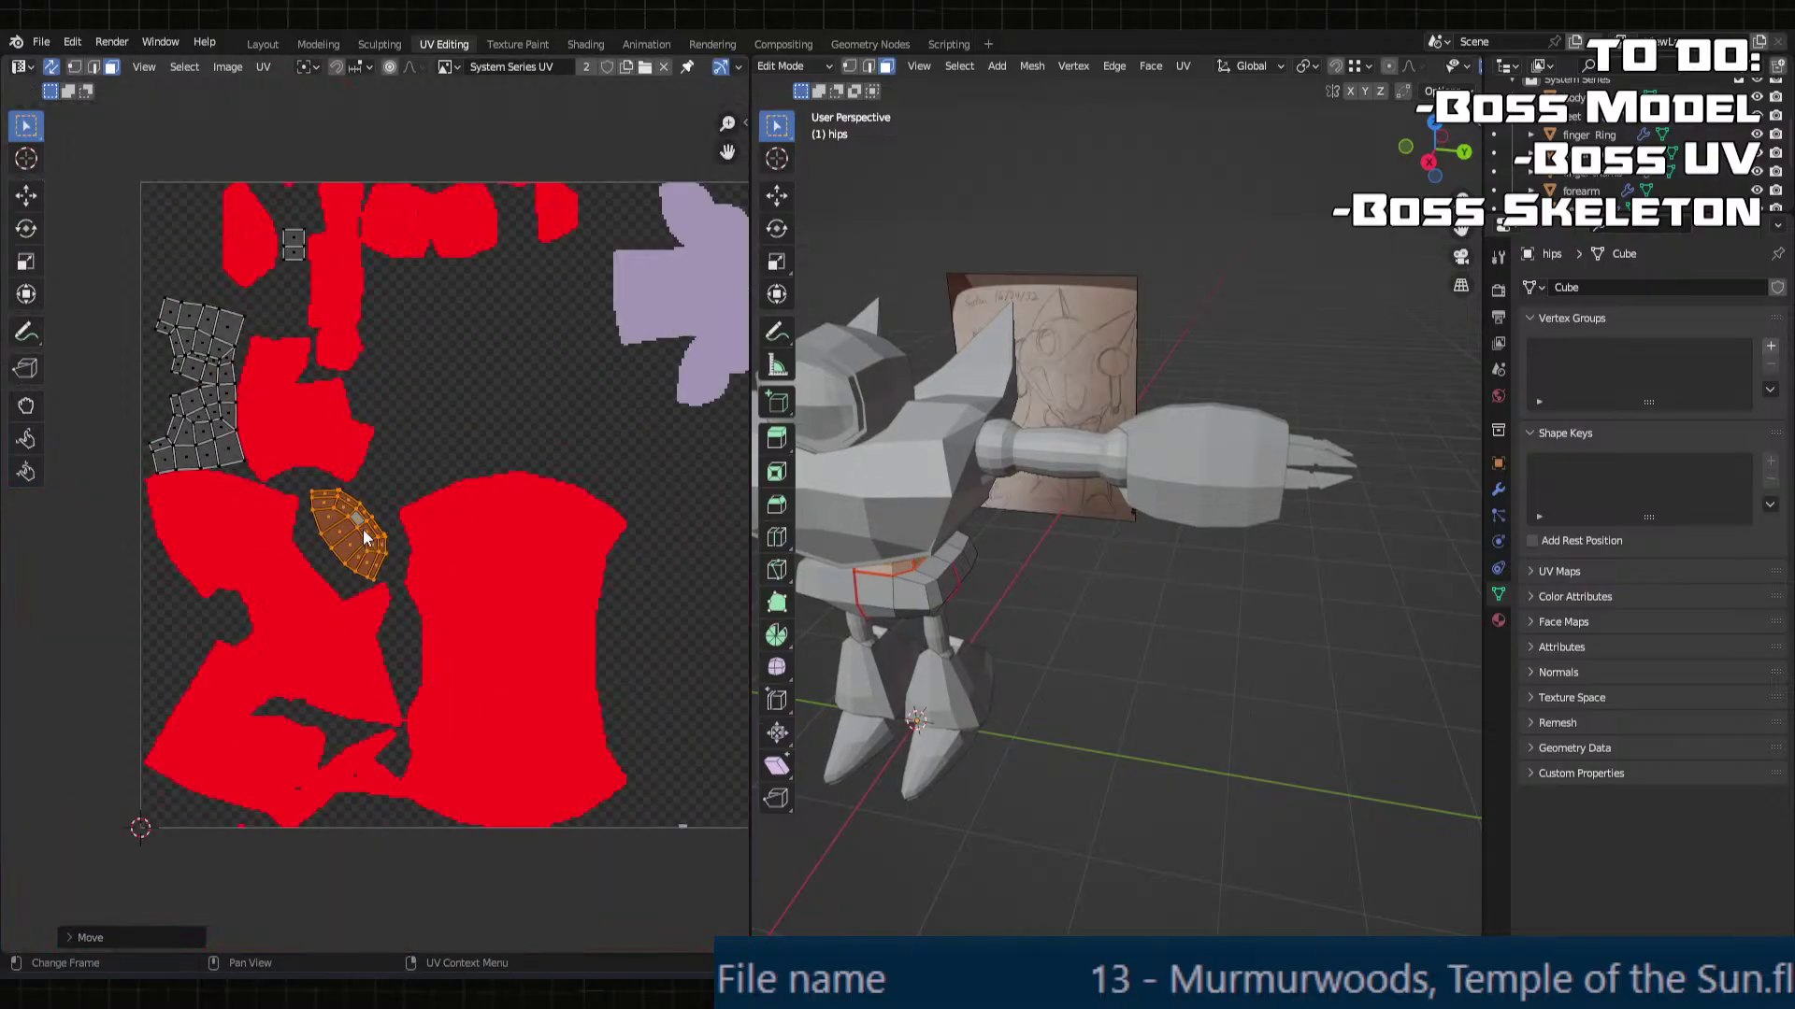
{"action": "middle_click_drag", "start_coordinate": [1054, 555], "coordinate": [1009, 501]}
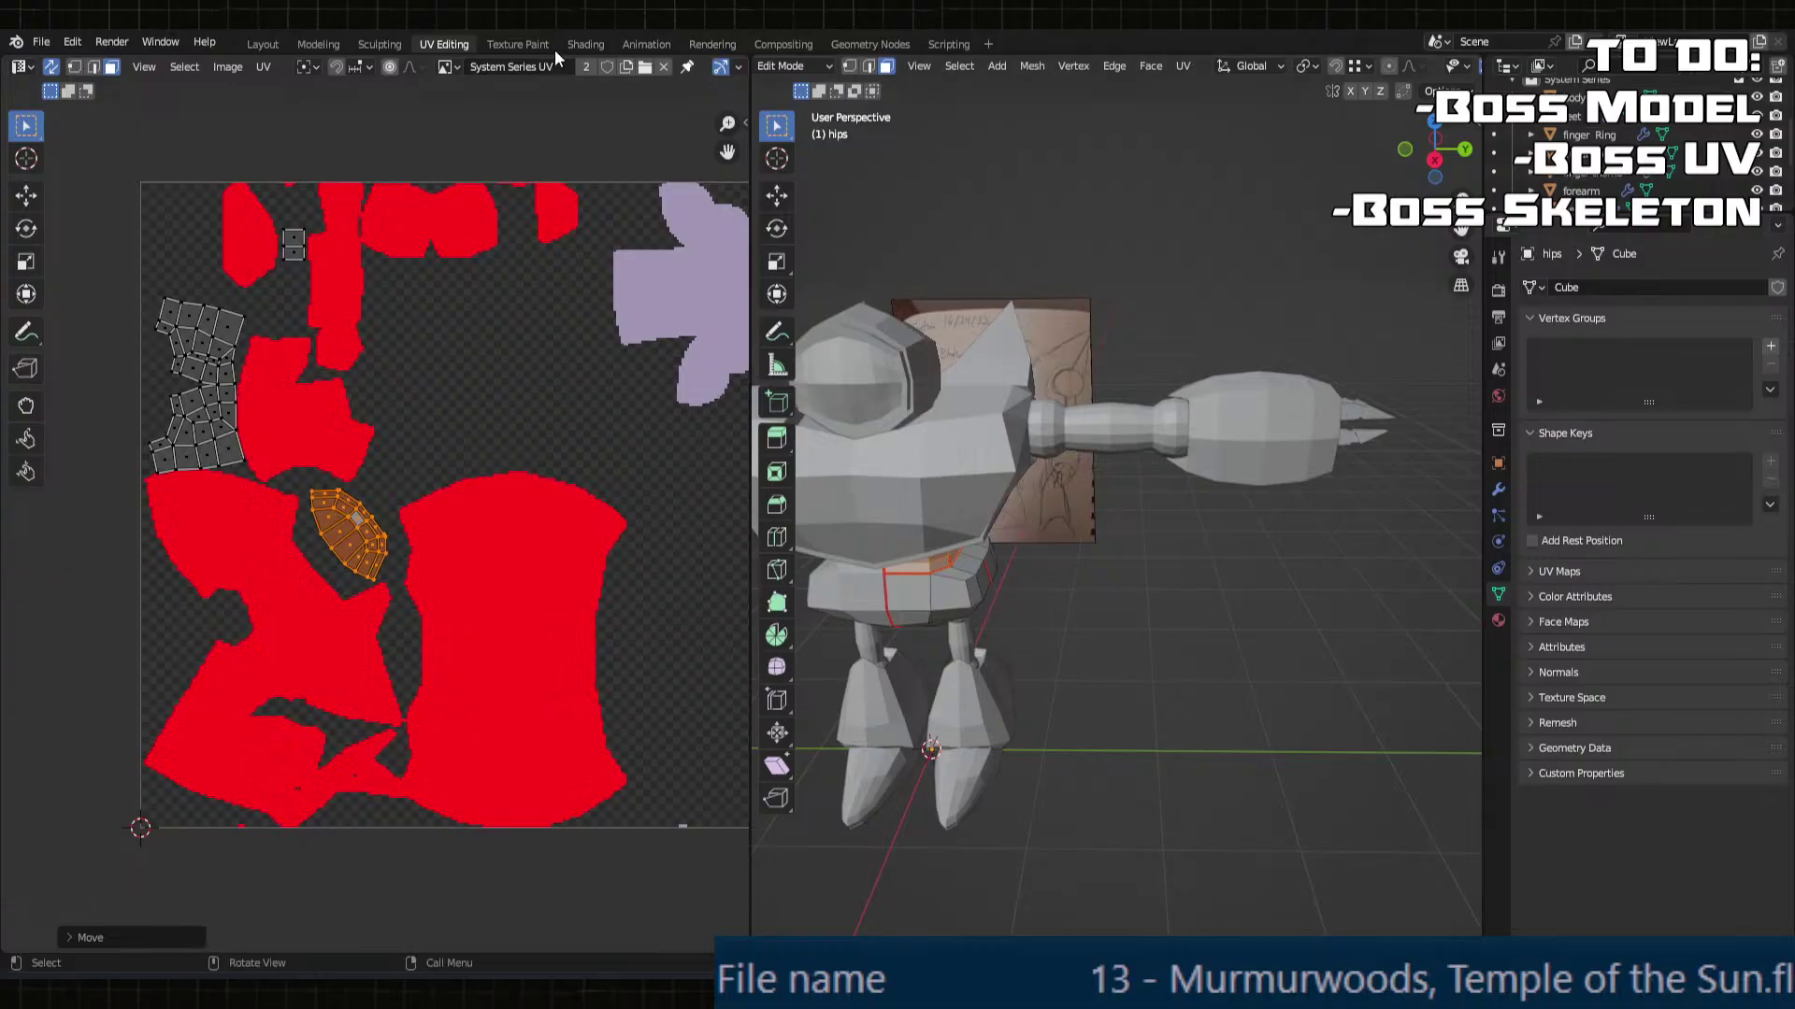
{"action": "left_click", "coordinate": [519, 43]}
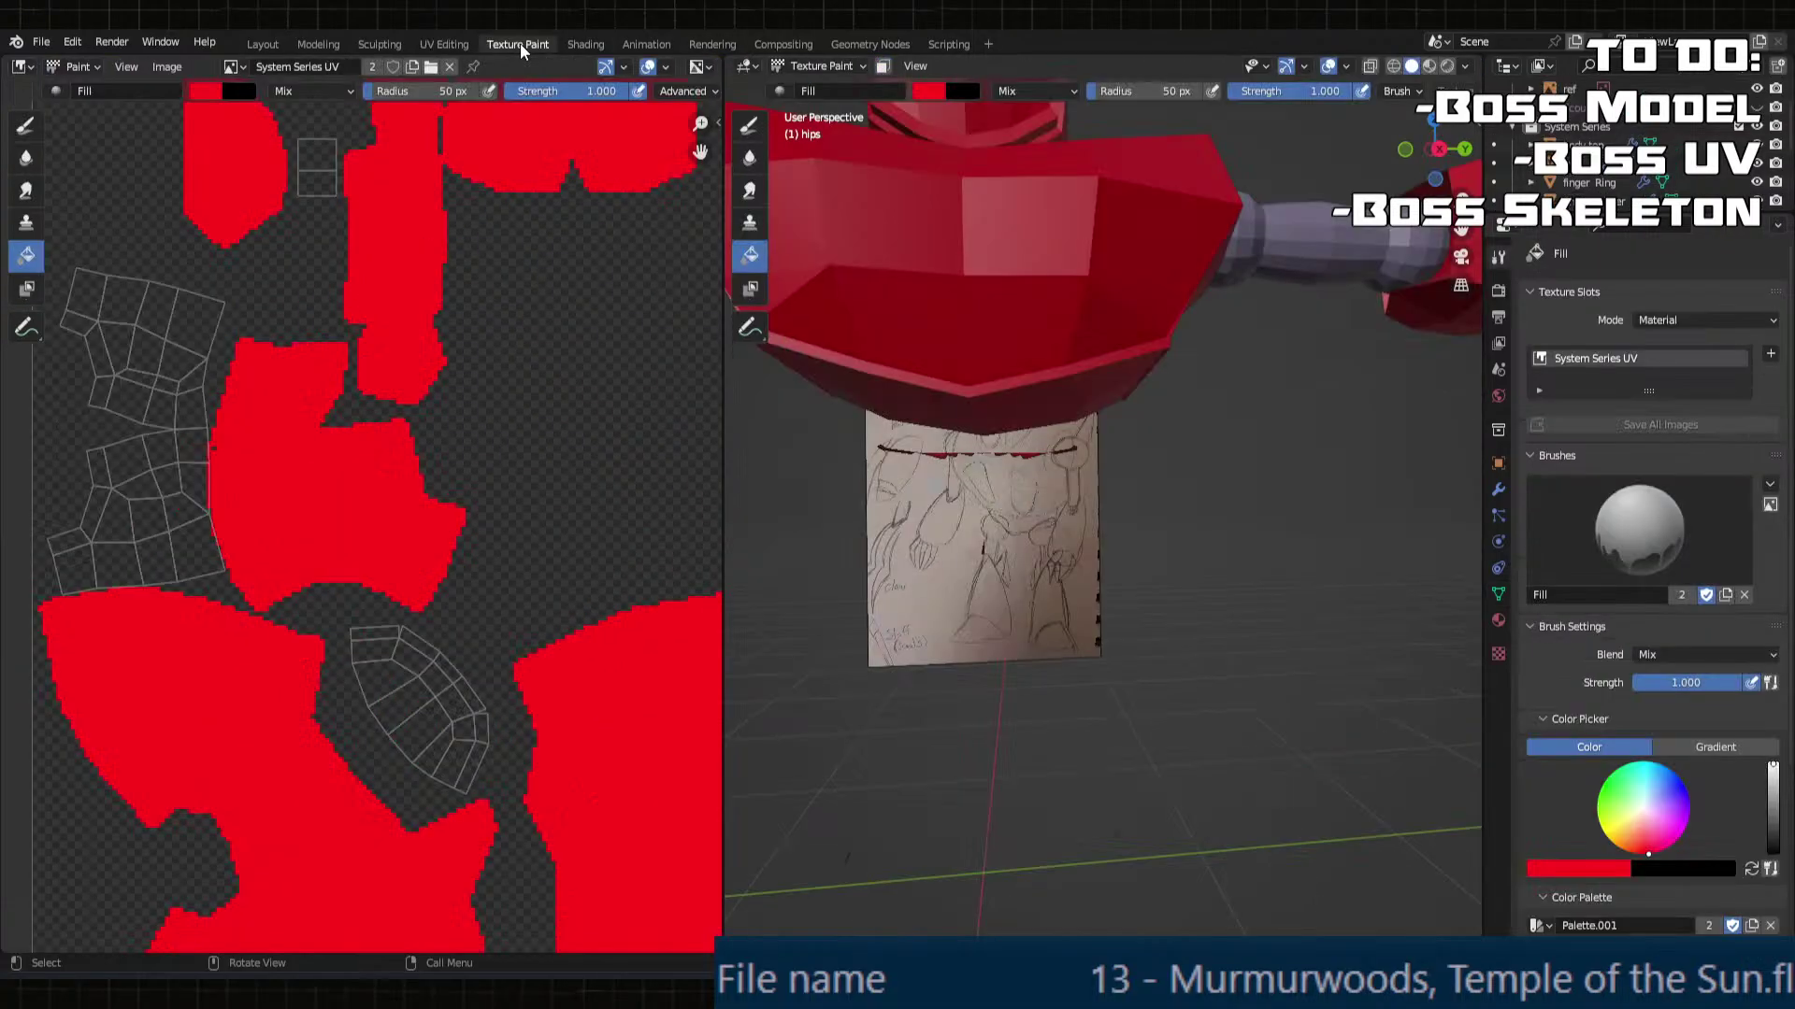
Step: Fill the hips with the red palette colour
{"action": "key", "text": "Tab"}
{"action": "middle_click_drag", "start_coordinate": [944, 469], "coordinate": [933, 504]}
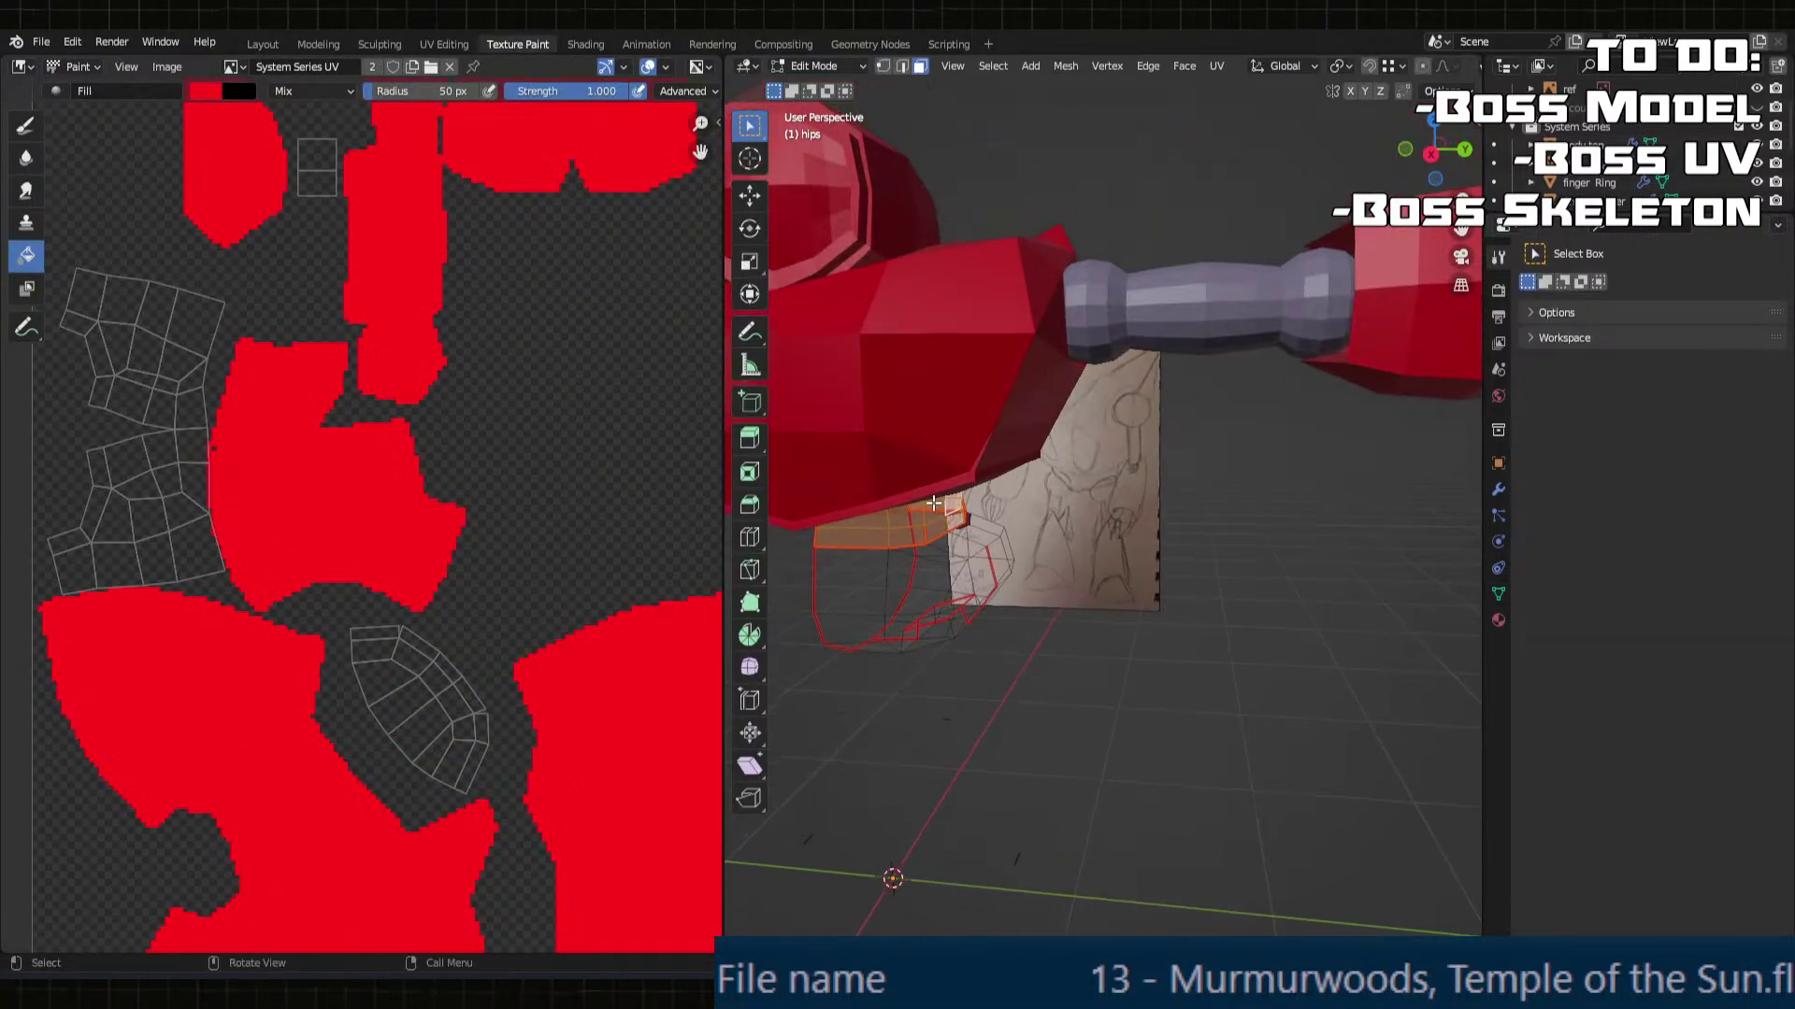
{"action": "key", "text": "Tab"}
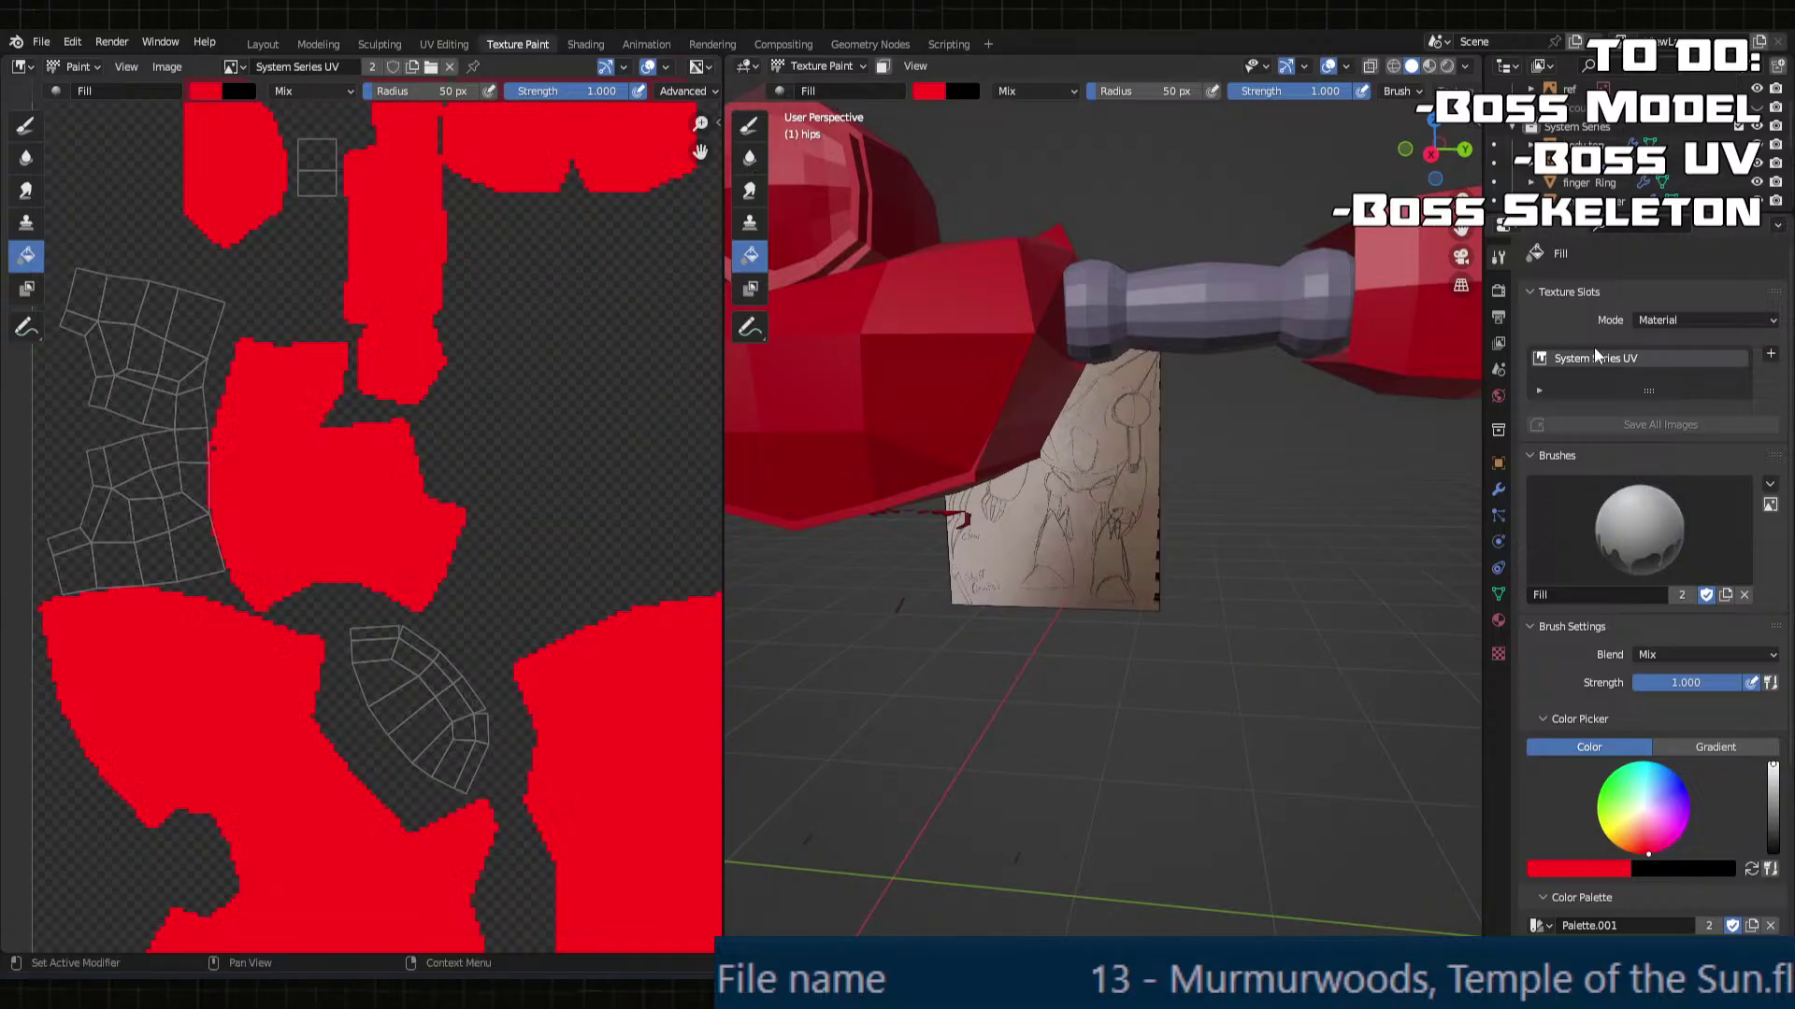
{"action": "left_click", "coordinate": [962, 612]}
{"action": "middle_click_drag", "start_coordinate": [962, 612], "coordinate": [860, 598]}
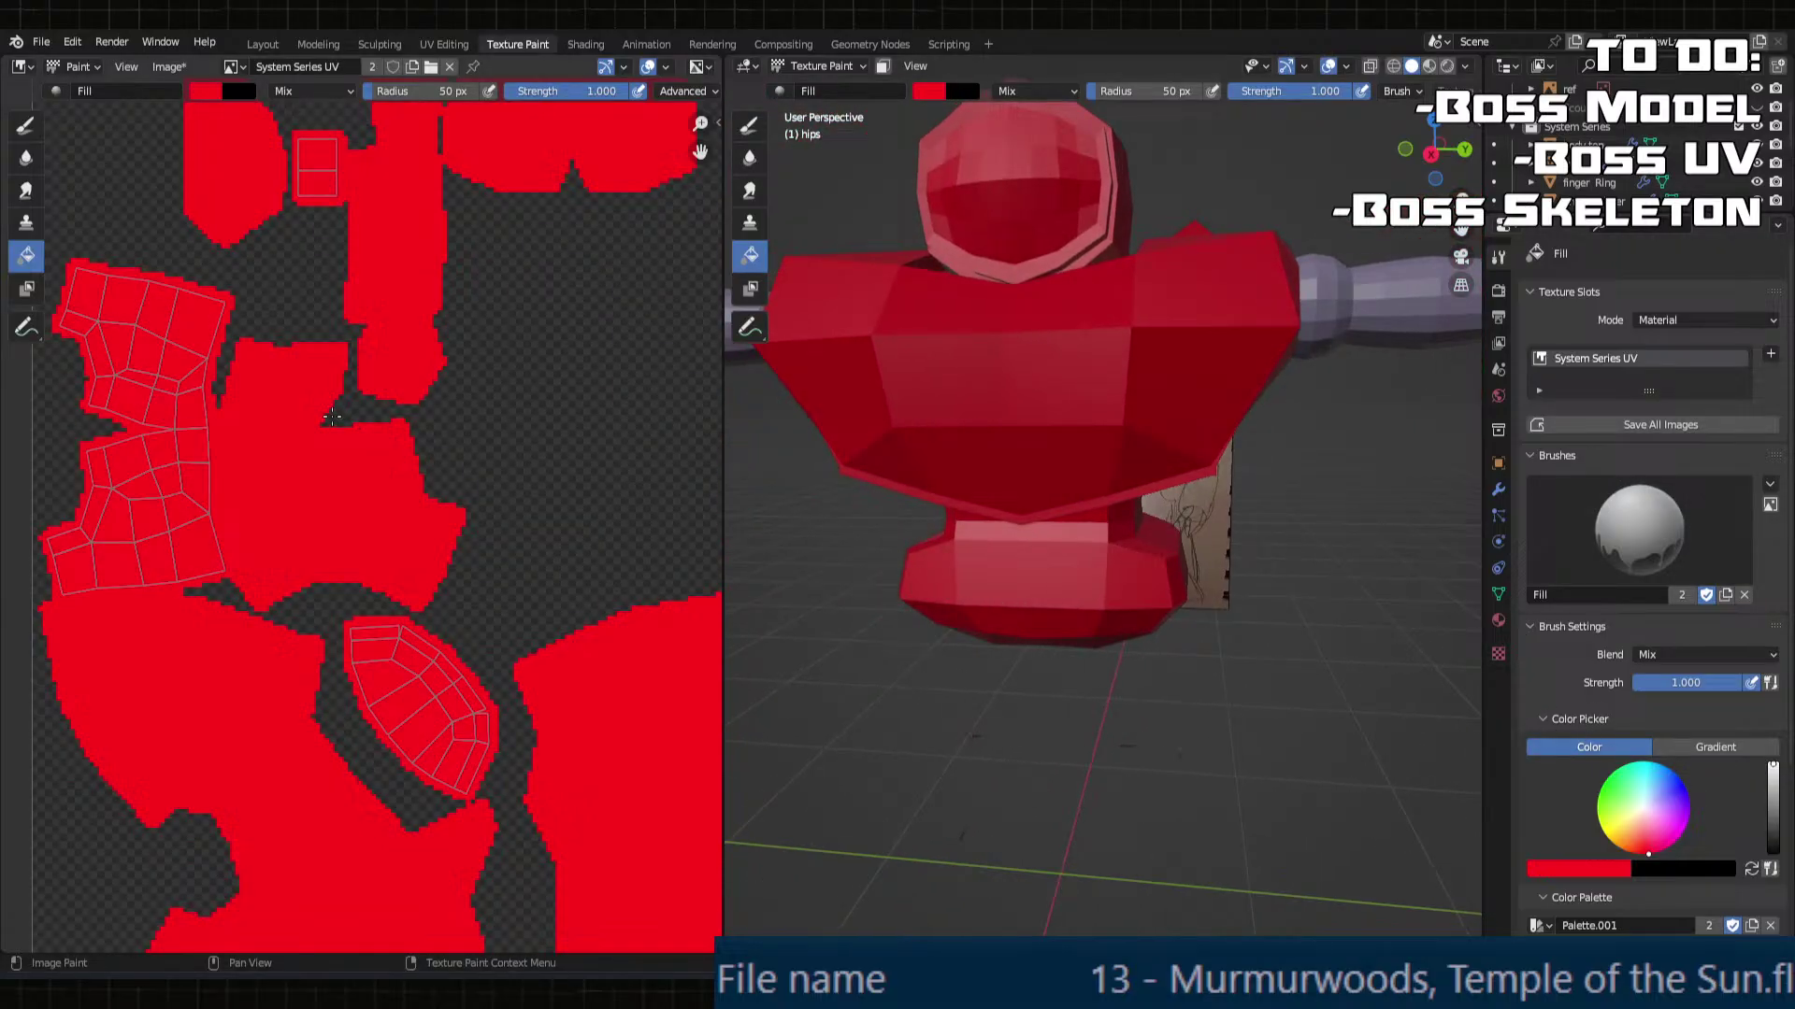
{"action": "middle_click_drag", "start_coordinate": [1103, 561], "coordinate": [1034, 586]}
Step: Select the thighs in Object Mode and put them into Texture Paint mode
{"action": "left_click", "coordinate": [820, 66]}
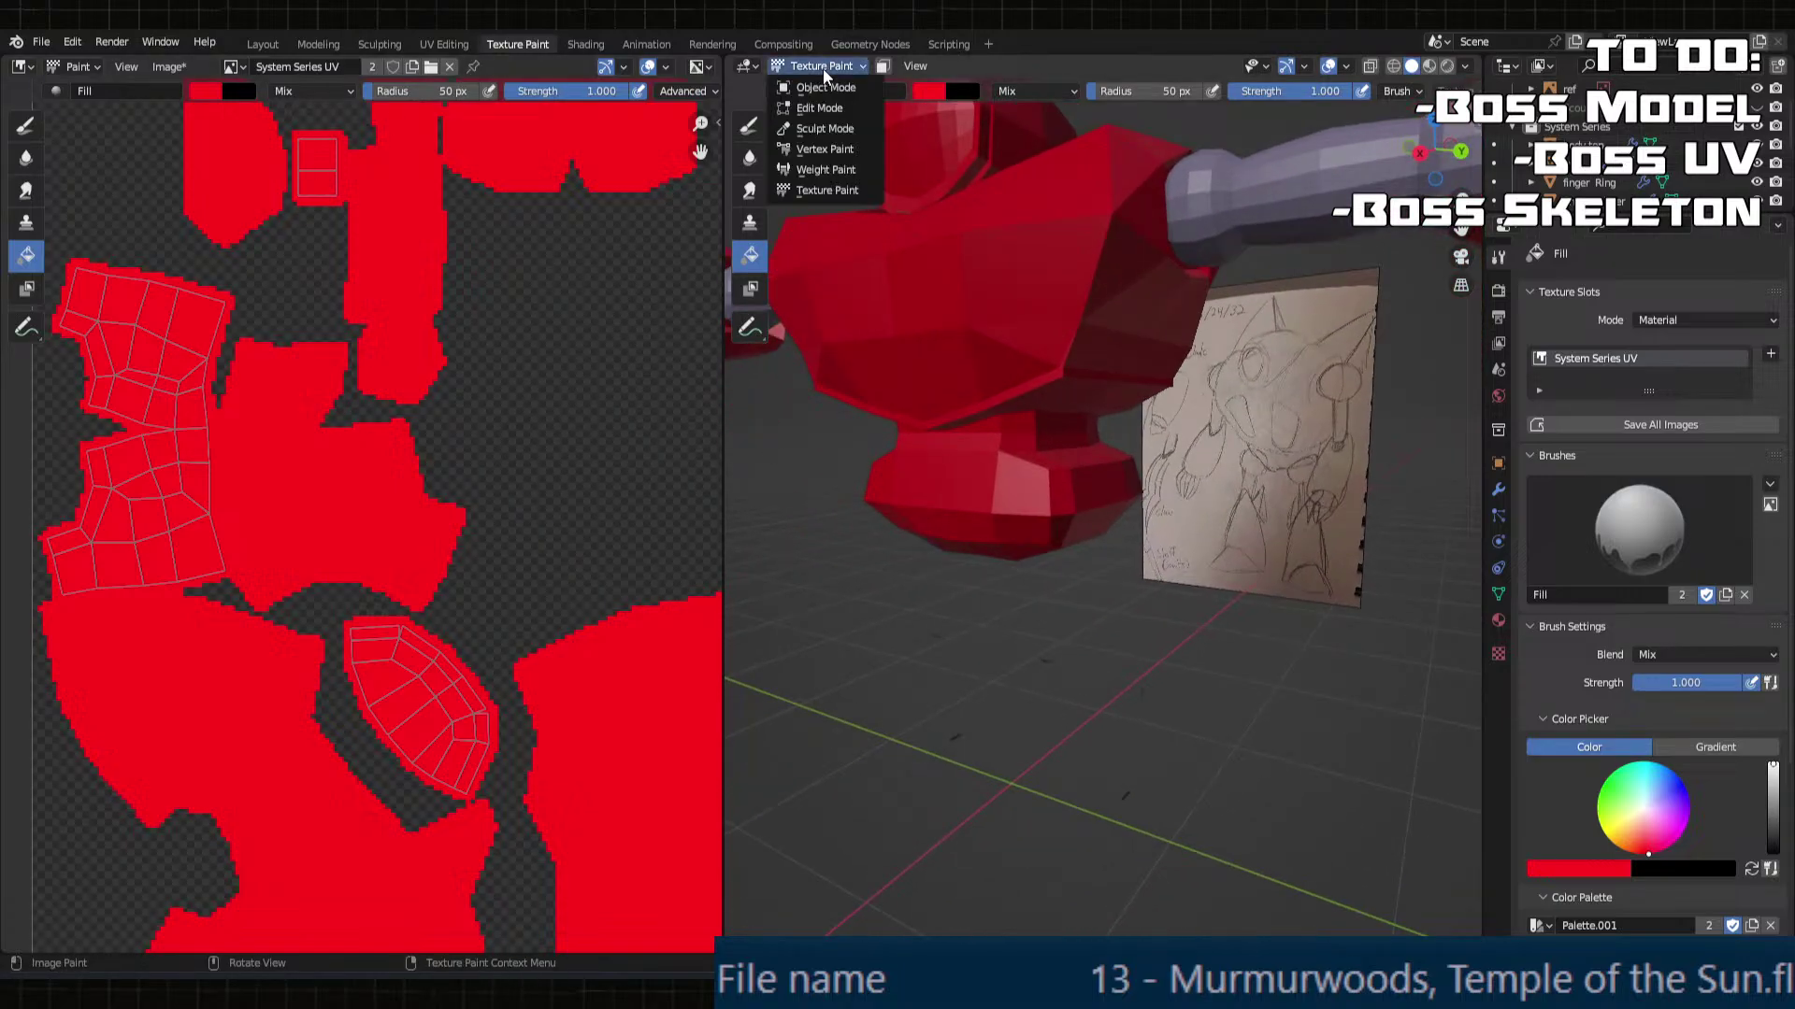
{"action": "left_click", "coordinate": [816, 88]}
{"action": "left_click", "coordinate": [1068, 624]}
{"action": "left_click", "coordinate": [811, 65]}
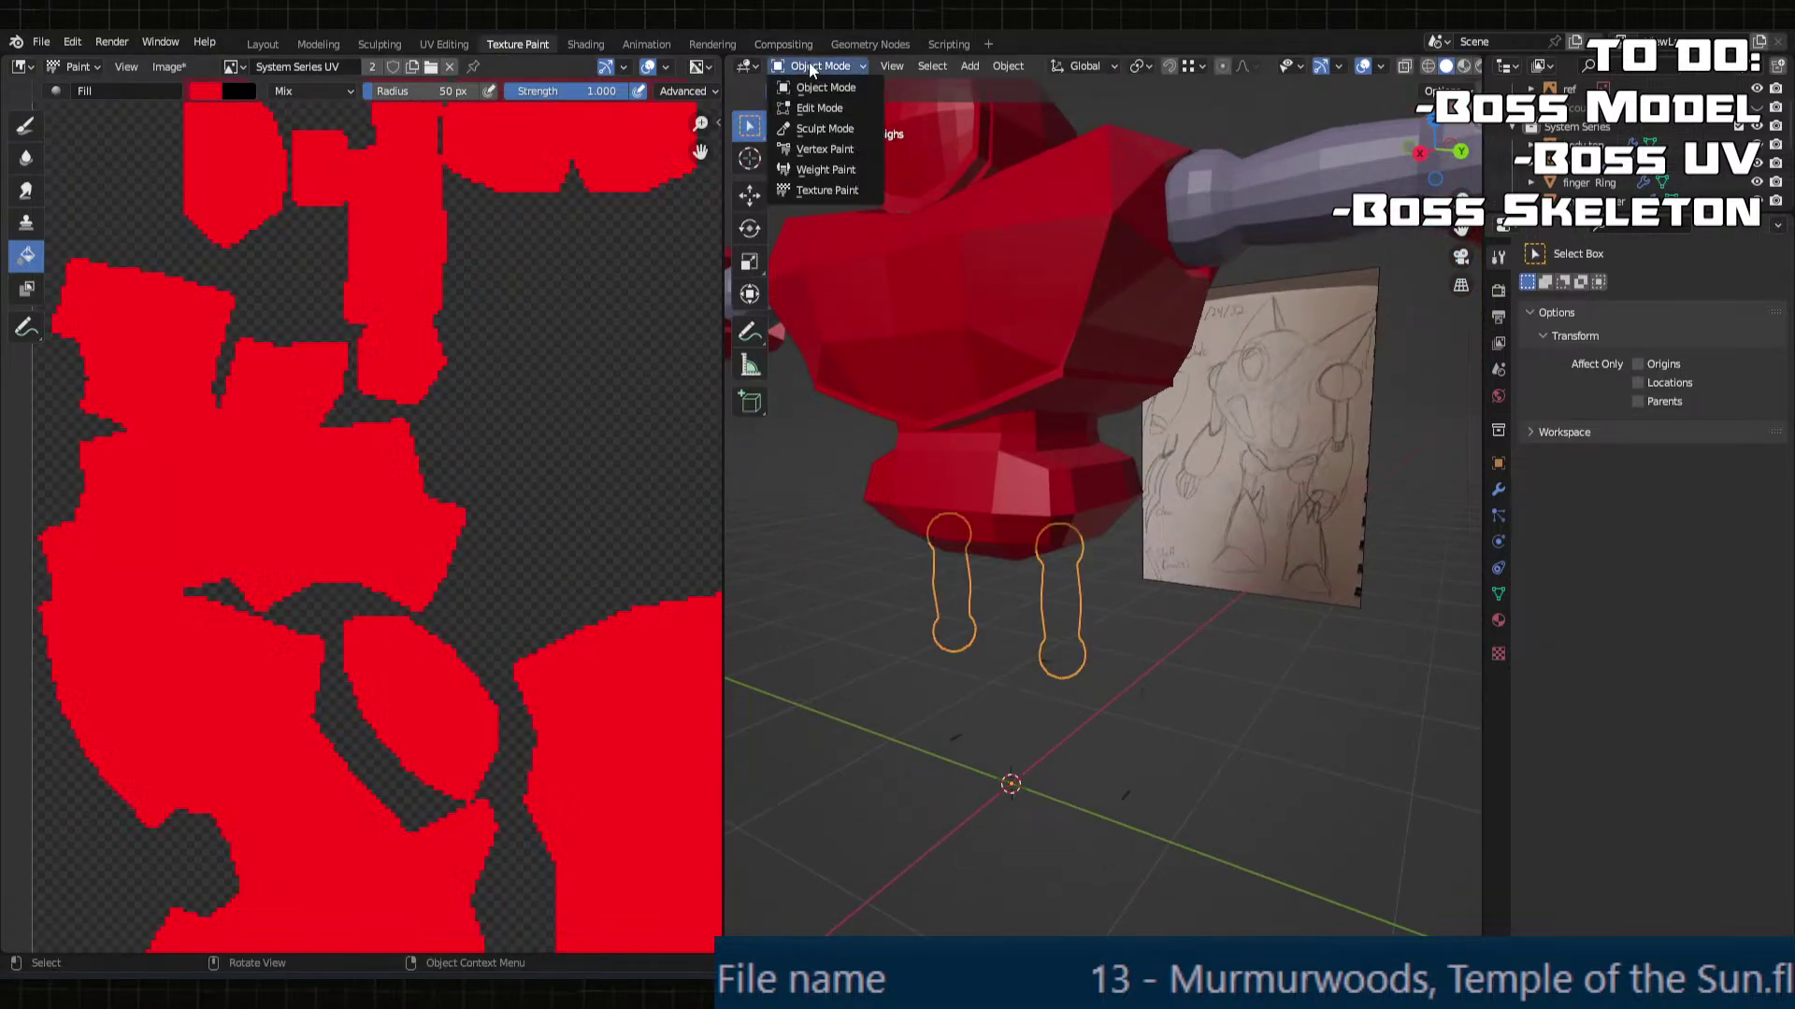
{"action": "left_click", "coordinate": [827, 189]}
Step: Fill the thighs with the greyish-purple palette colour and save the System Series UV image
{"action": "scroll", "coordinate": [1585, 734], "scroll_direction": "down", "scroll_amount": 3}
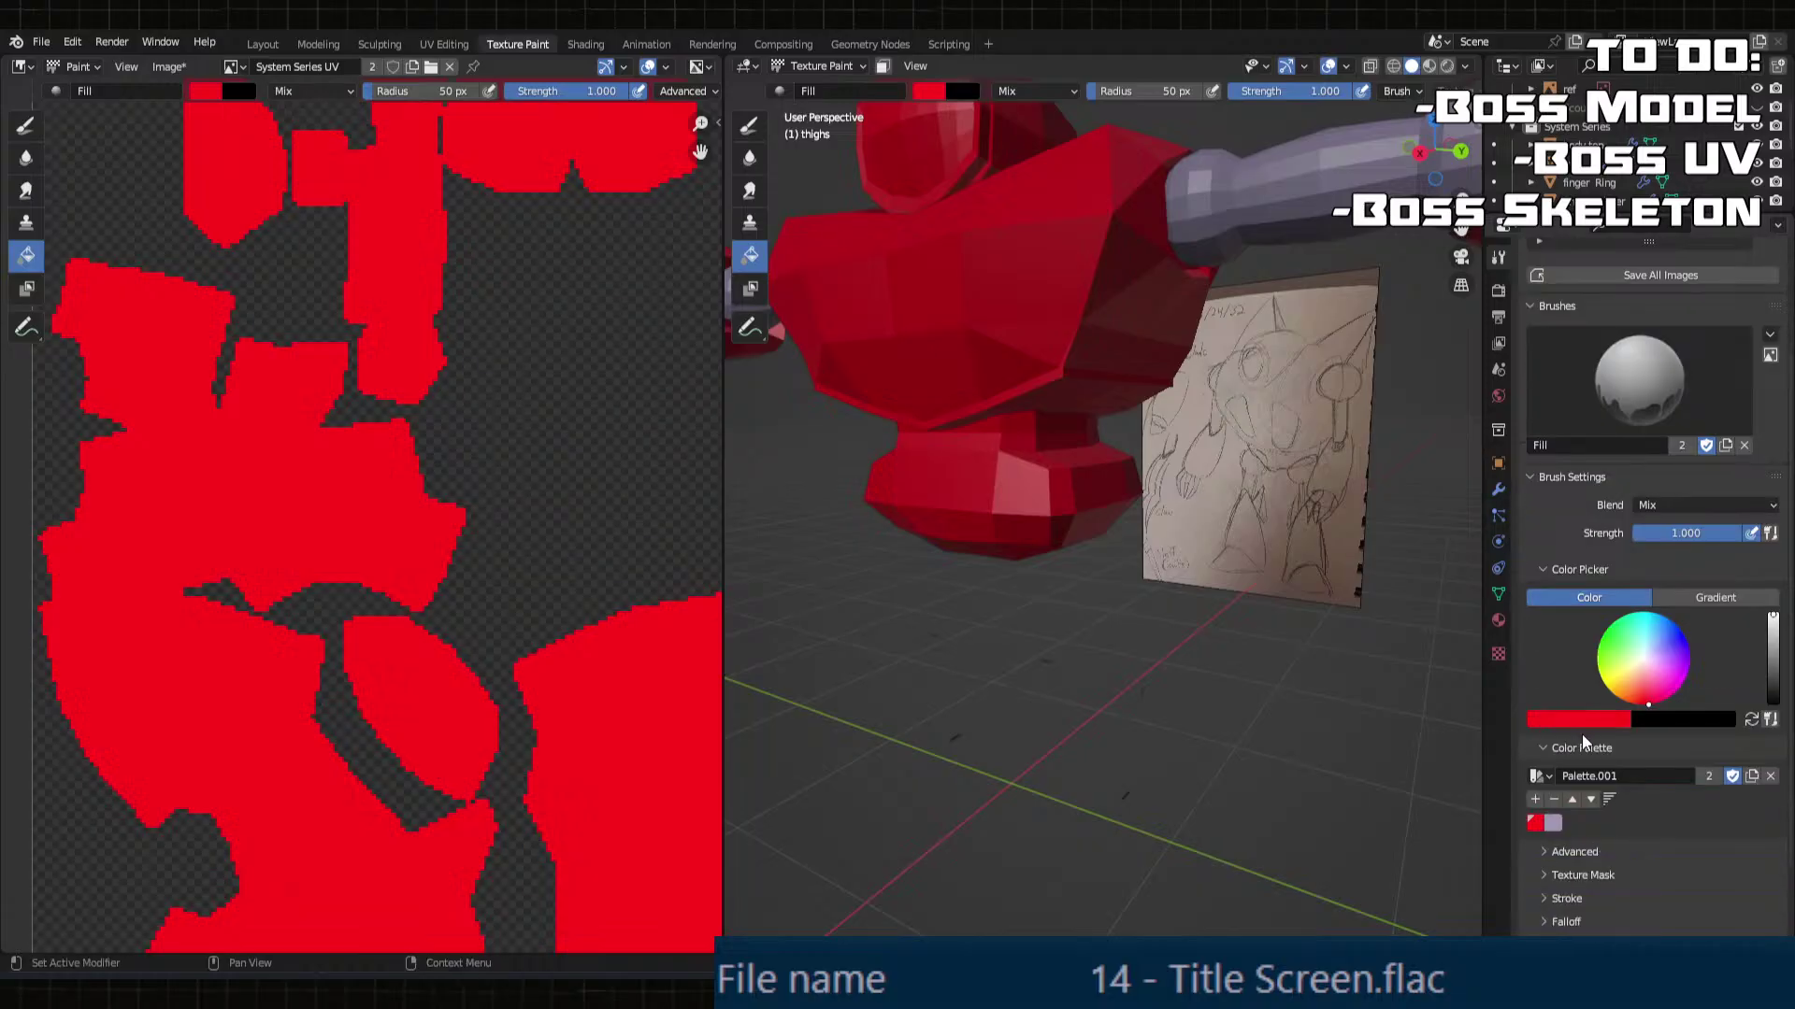
{"action": "left_click", "coordinate": [1552, 827]}
{"action": "left_click", "coordinate": [973, 616]}
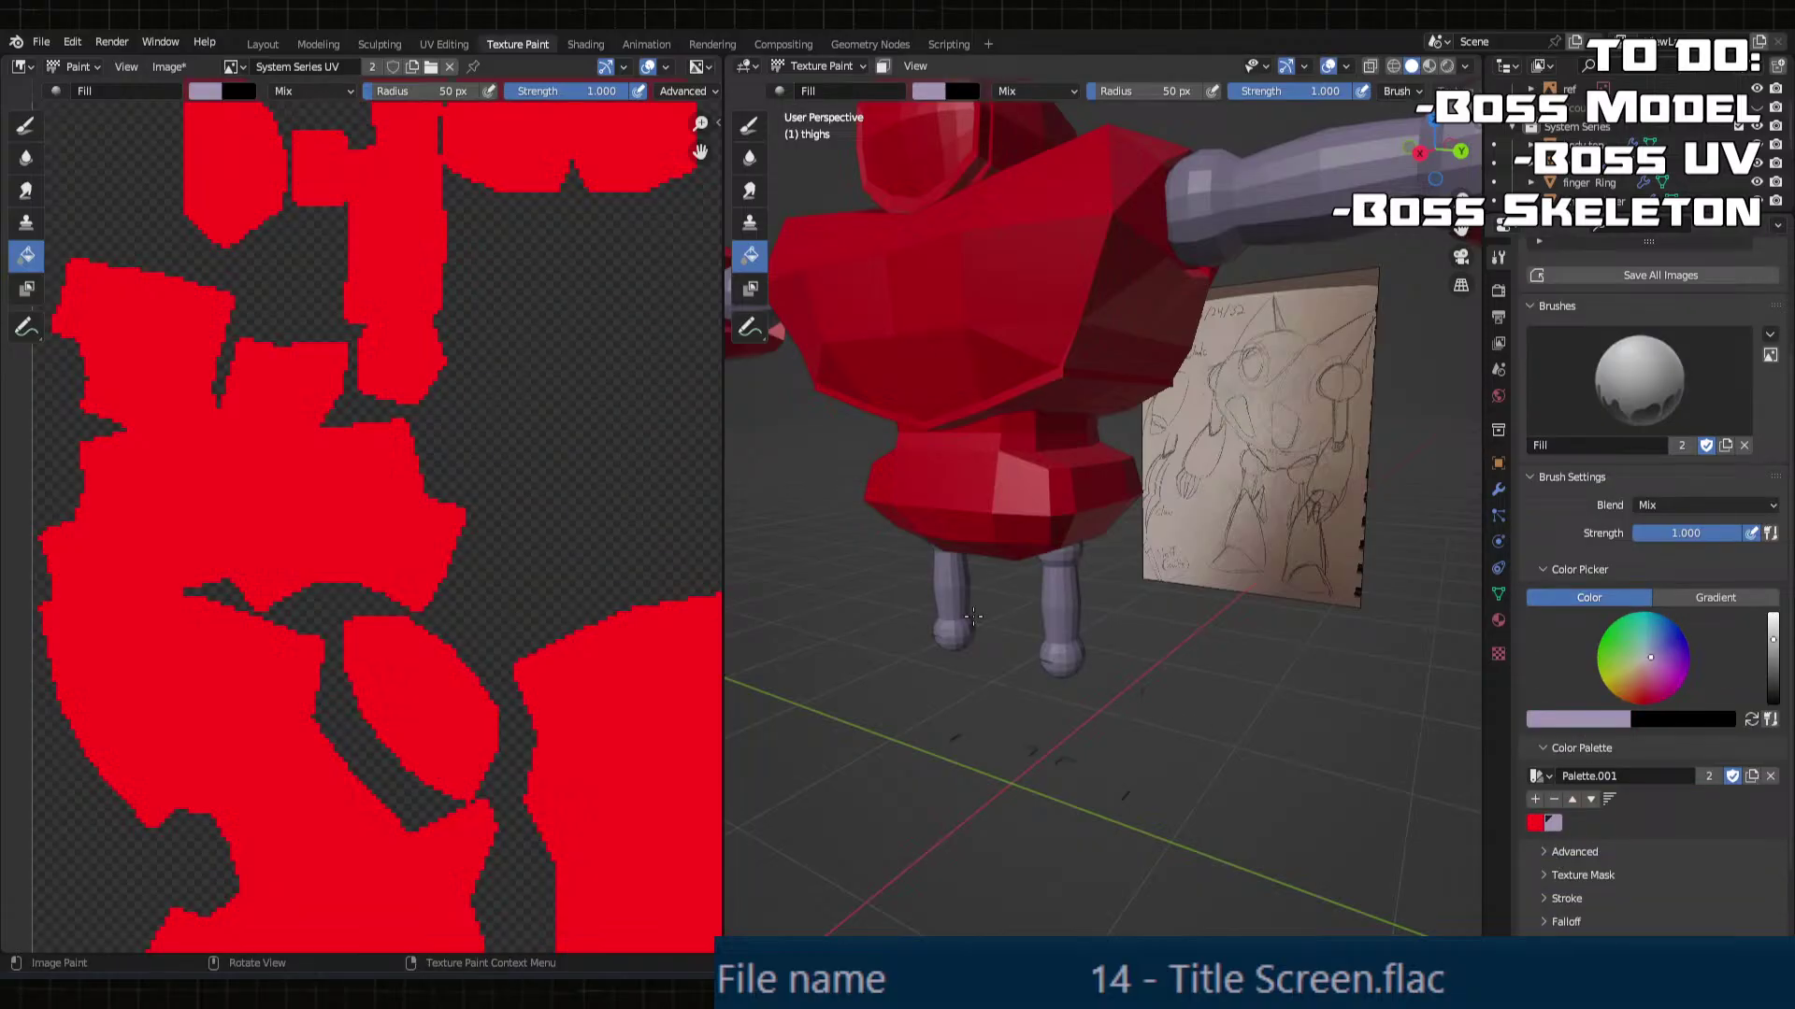
{"action": "middle_click_drag", "start_coordinate": [973, 616], "coordinate": [870, 560]}
{"action": "scroll", "coordinate": [368, 501], "scroll_direction": "down", "scroll_amount": 3}
{"action": "scroll", "coordinate": [558, 534], "scroll_direction": "up", "scroll_amount": 3}
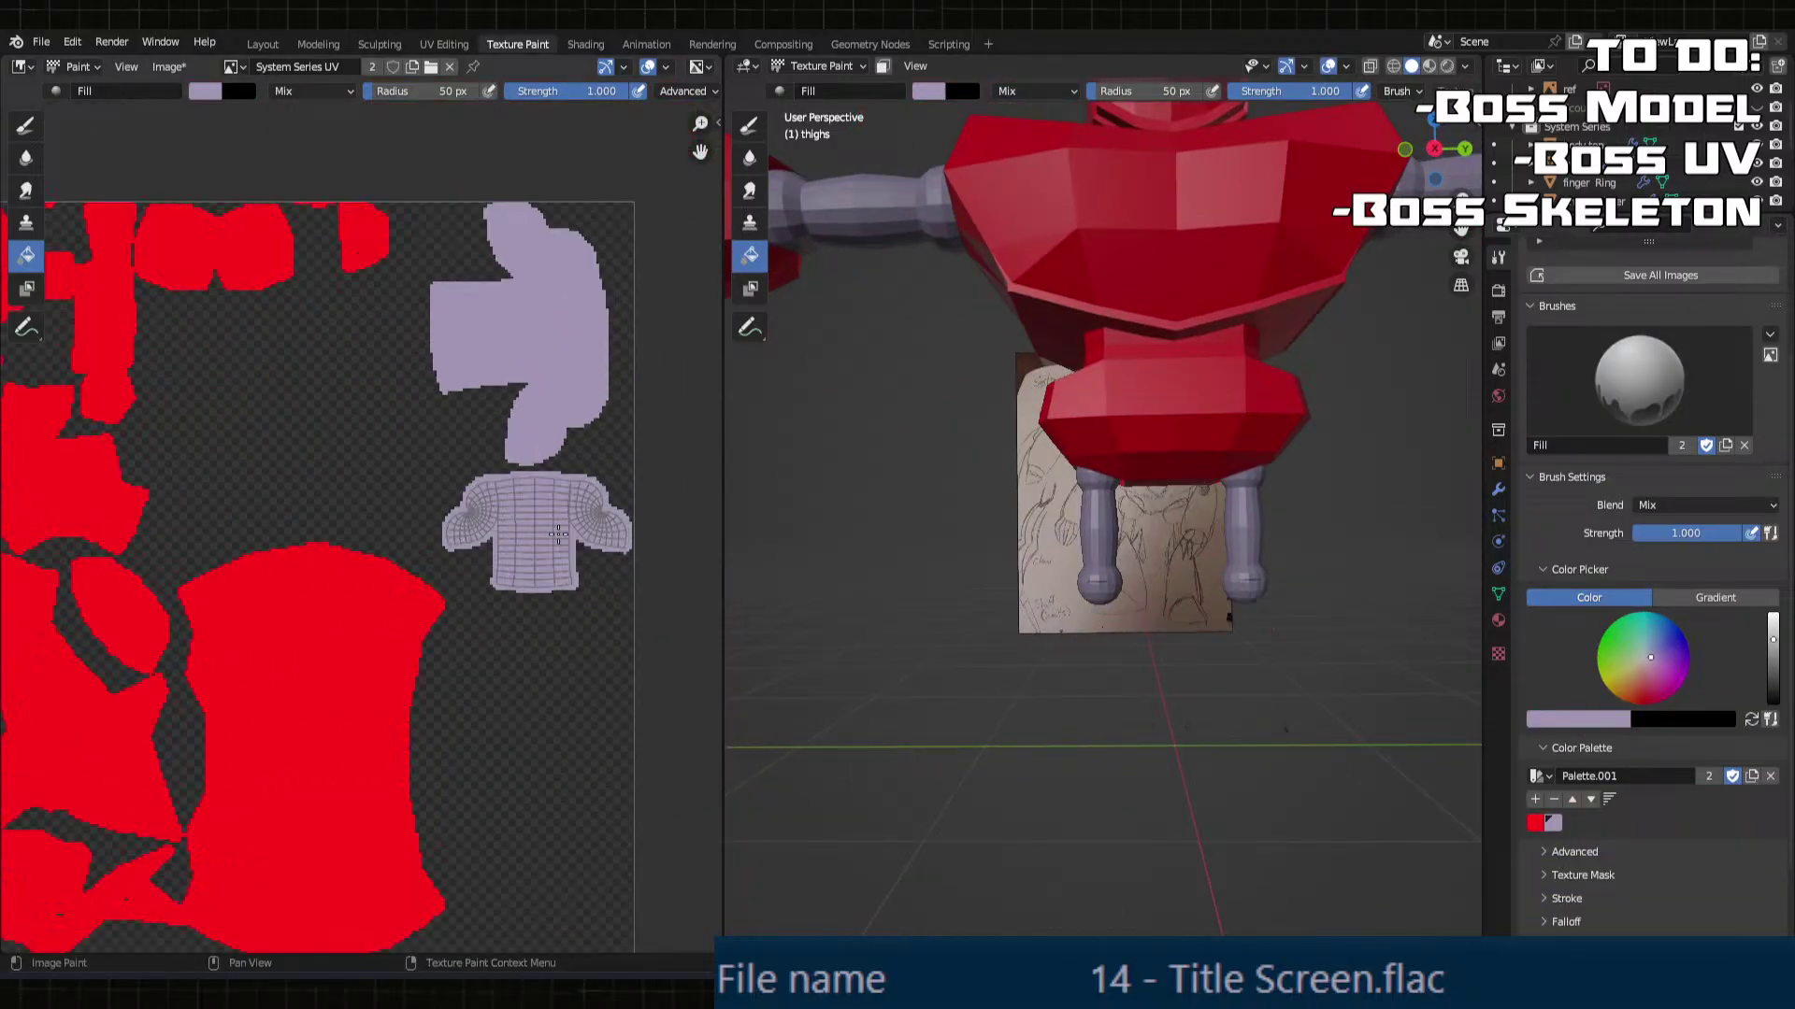
{"action": "middle_click_drag", "start_coordinate": [558, 534], "coordinate": [513, 534]}
{"action": "middle_click_drag", "start_coordinate": [1075, 607], "coordinate": [1028, 626]}
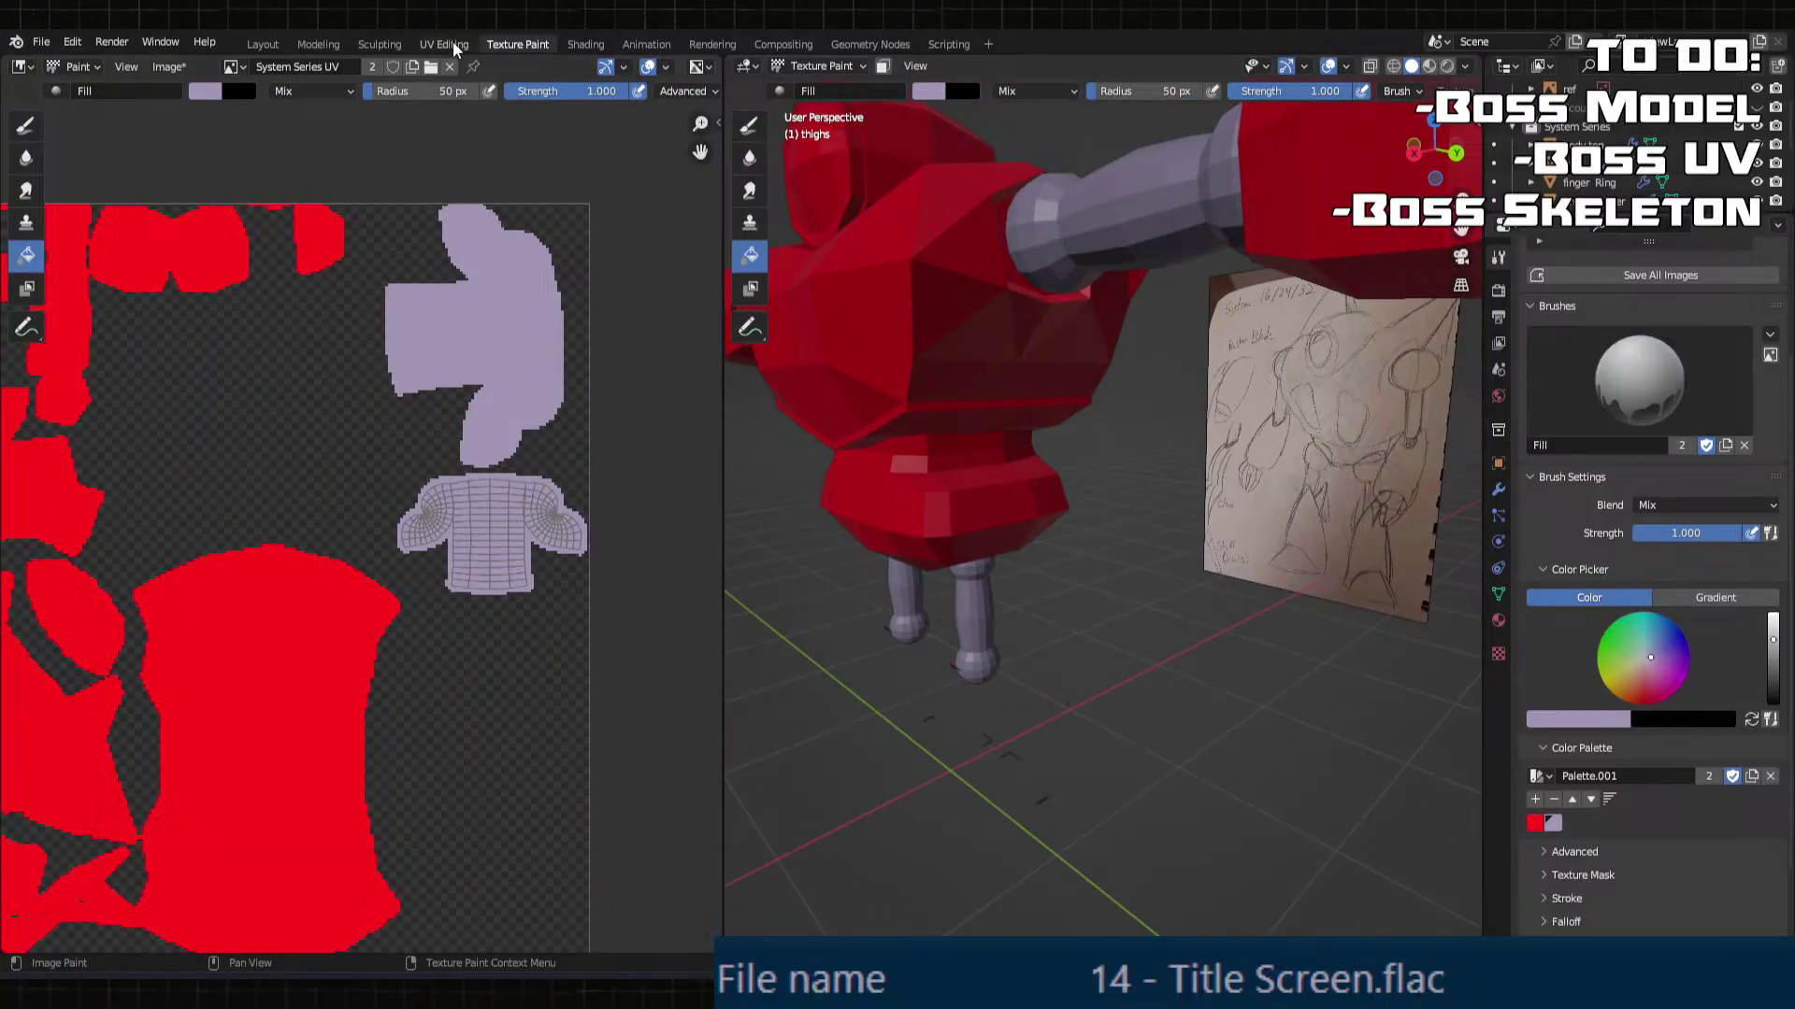
{"action": "left_click", "coordinate": [169, 67]}
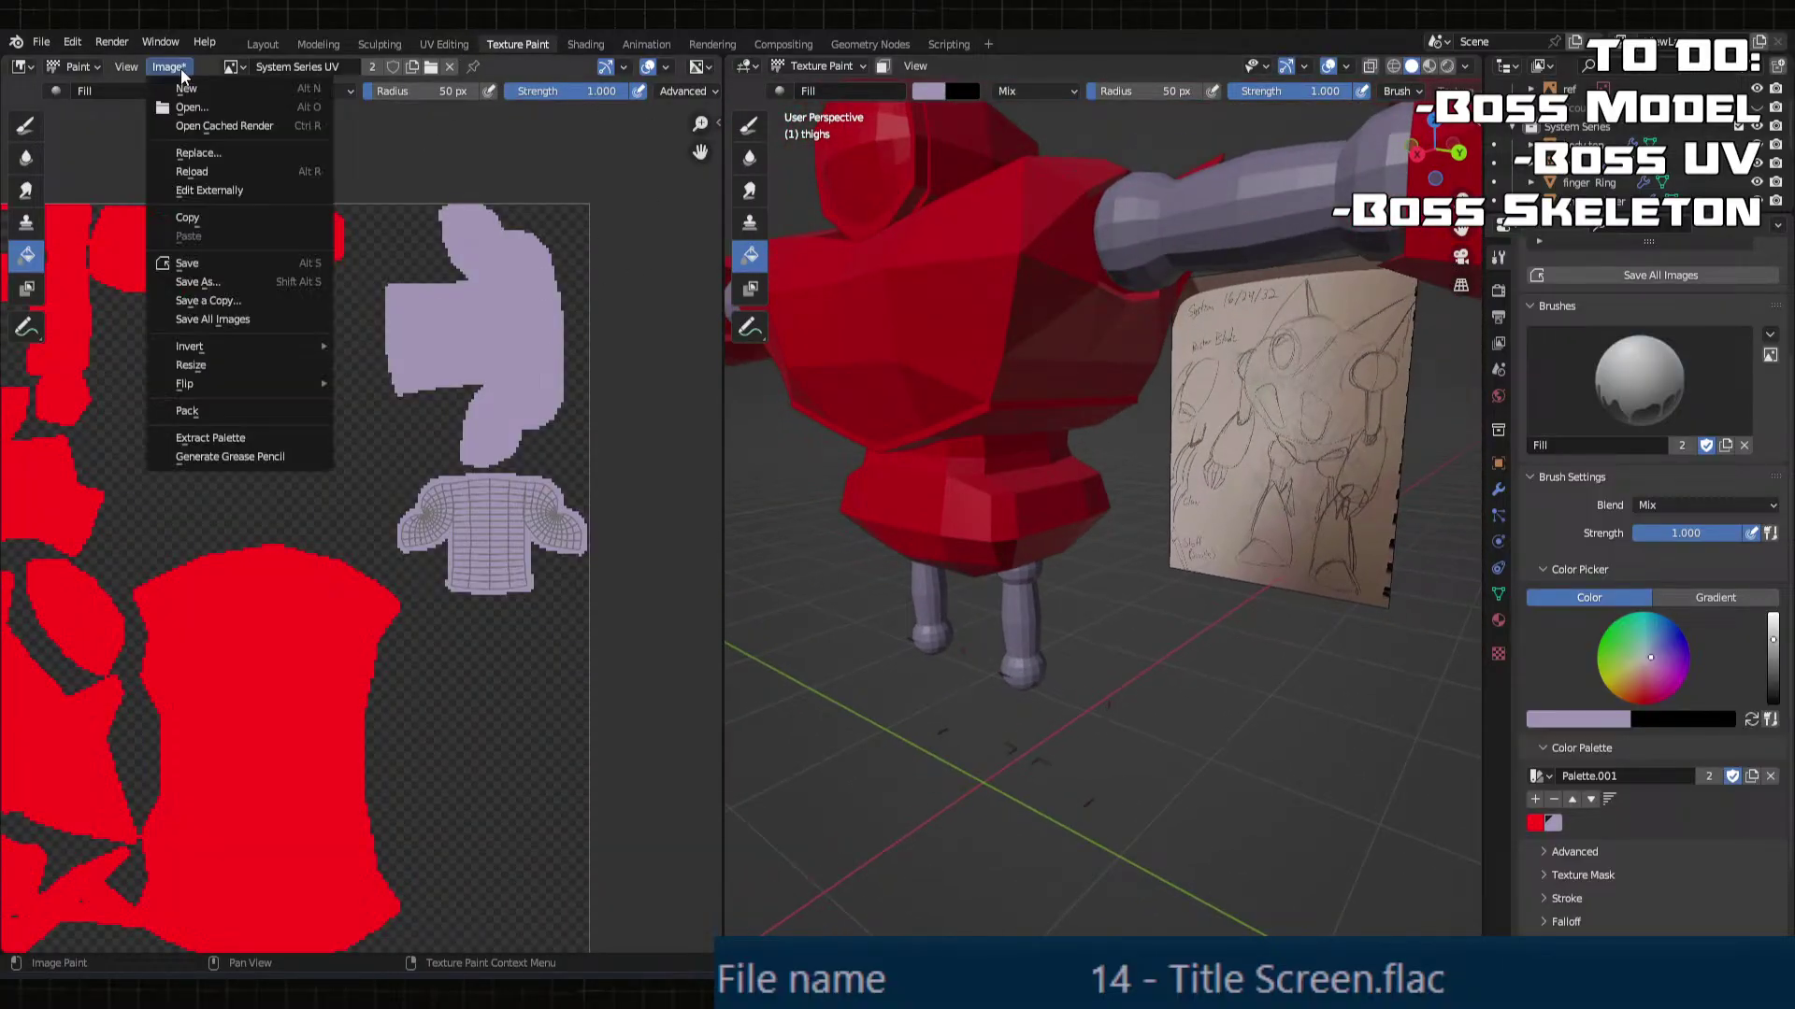
{"action": "left_click", "coordinate": [216, 263]}
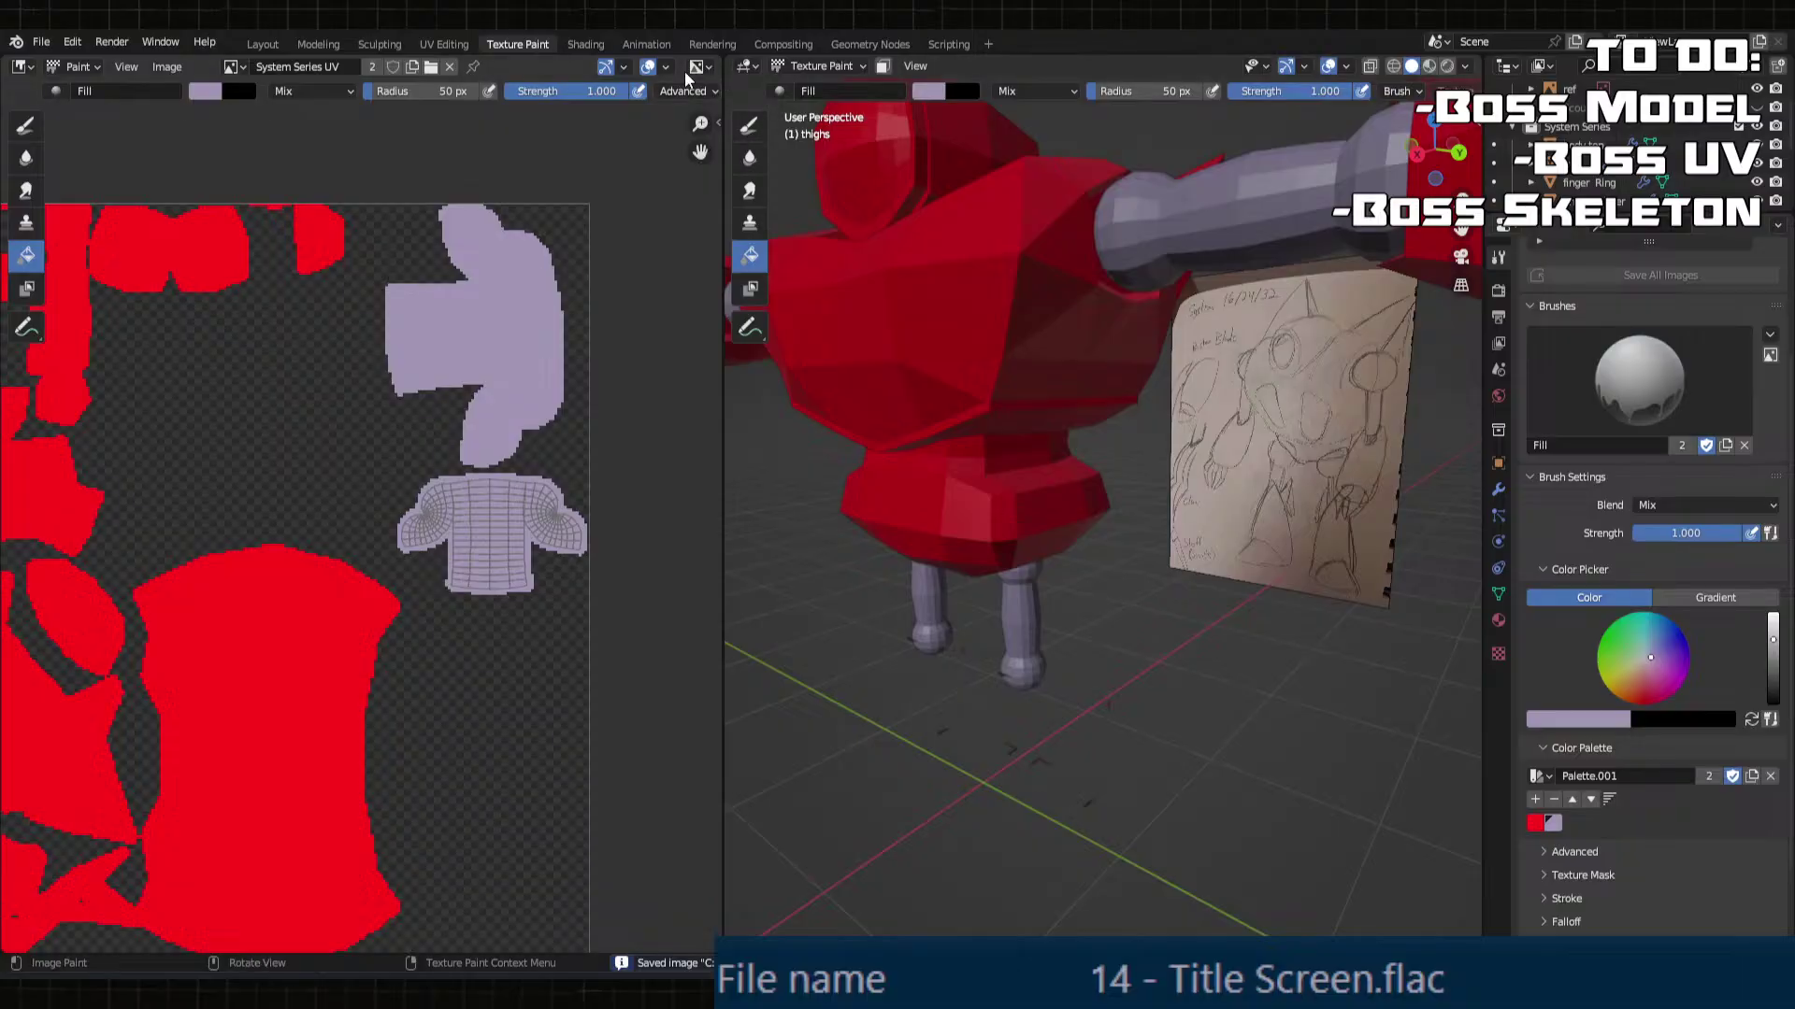
Step: Select the shins in Object Mode and put them into Texture Paint mode
{"action": "left_click", "coordinate": [788, 70]}
{"action": "left_click", "coordinate": [815, 87]}
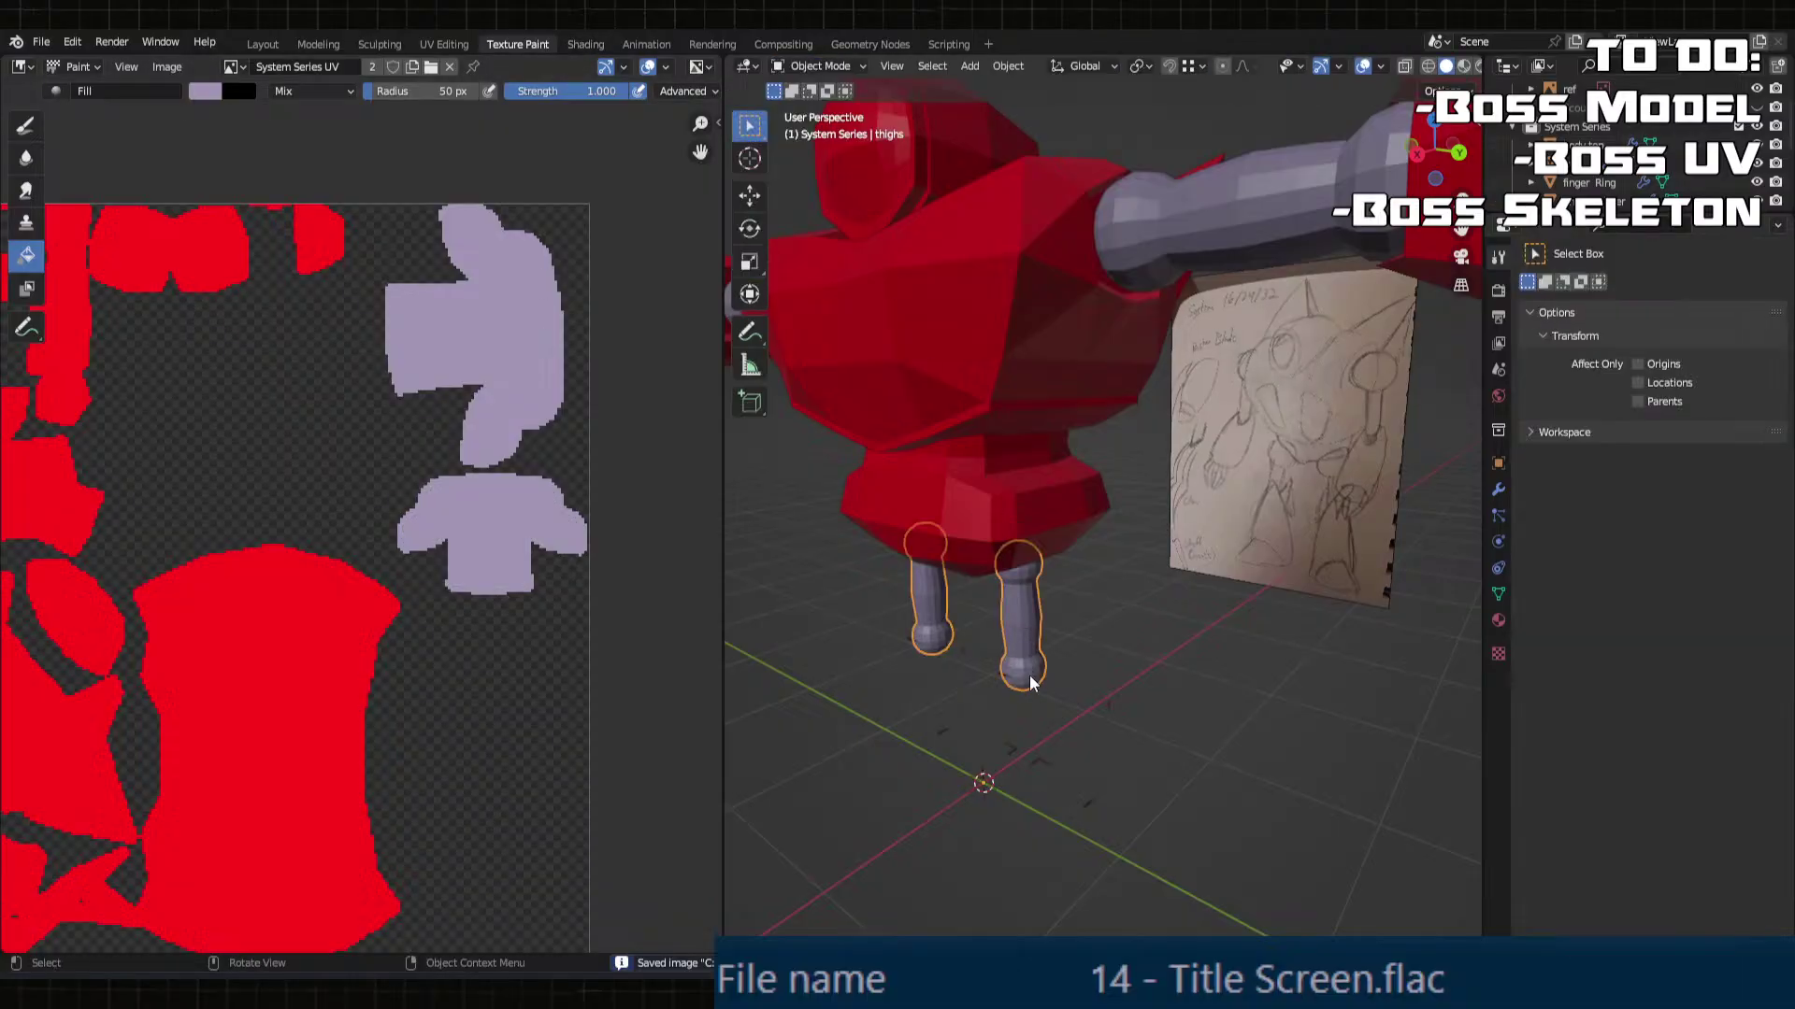
{"action": "left_click", "coordinate": [1029, 675]}
{"action": "left_click", "coordinate": [808, 71]}
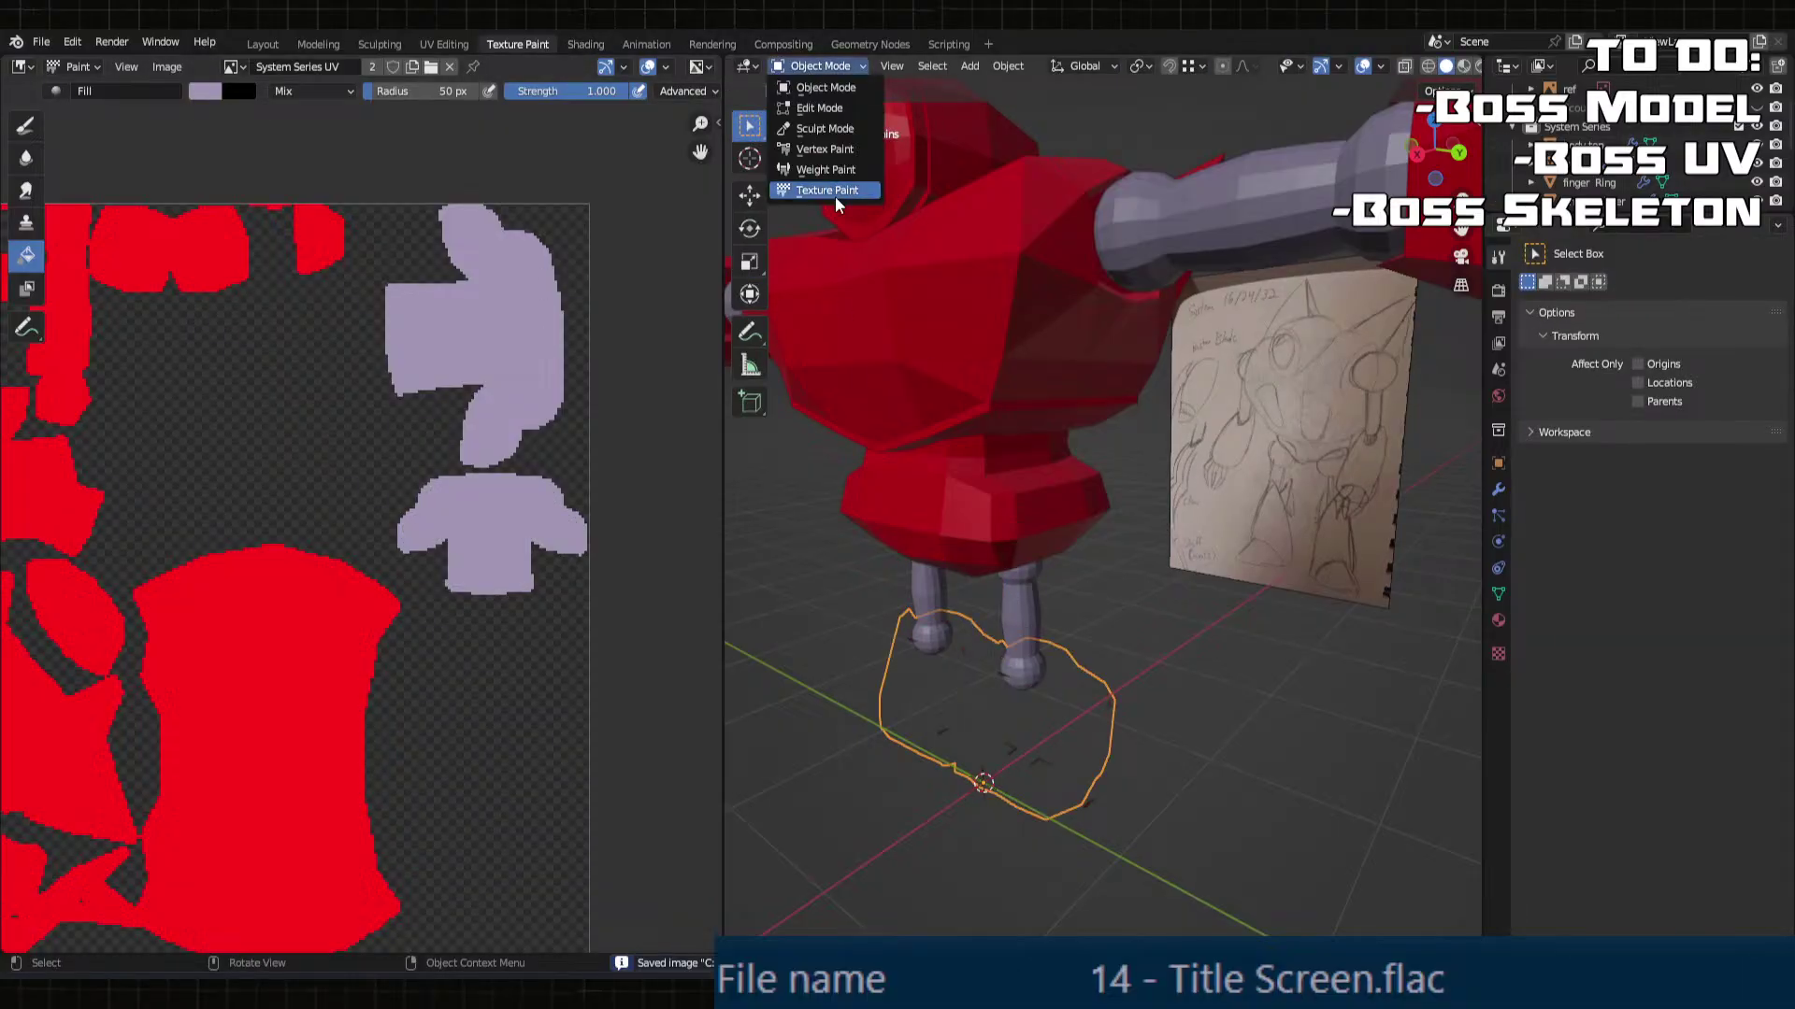
{"action": "left_click", "coordinate": [834, 197]}
Step: Fill the shins with the red palette colour and check the coverage around the legs and on the texture
{"action": "scroll", "coordinate": [1578, 776], "scroll_direction": "down", "scroll_amount": 4}
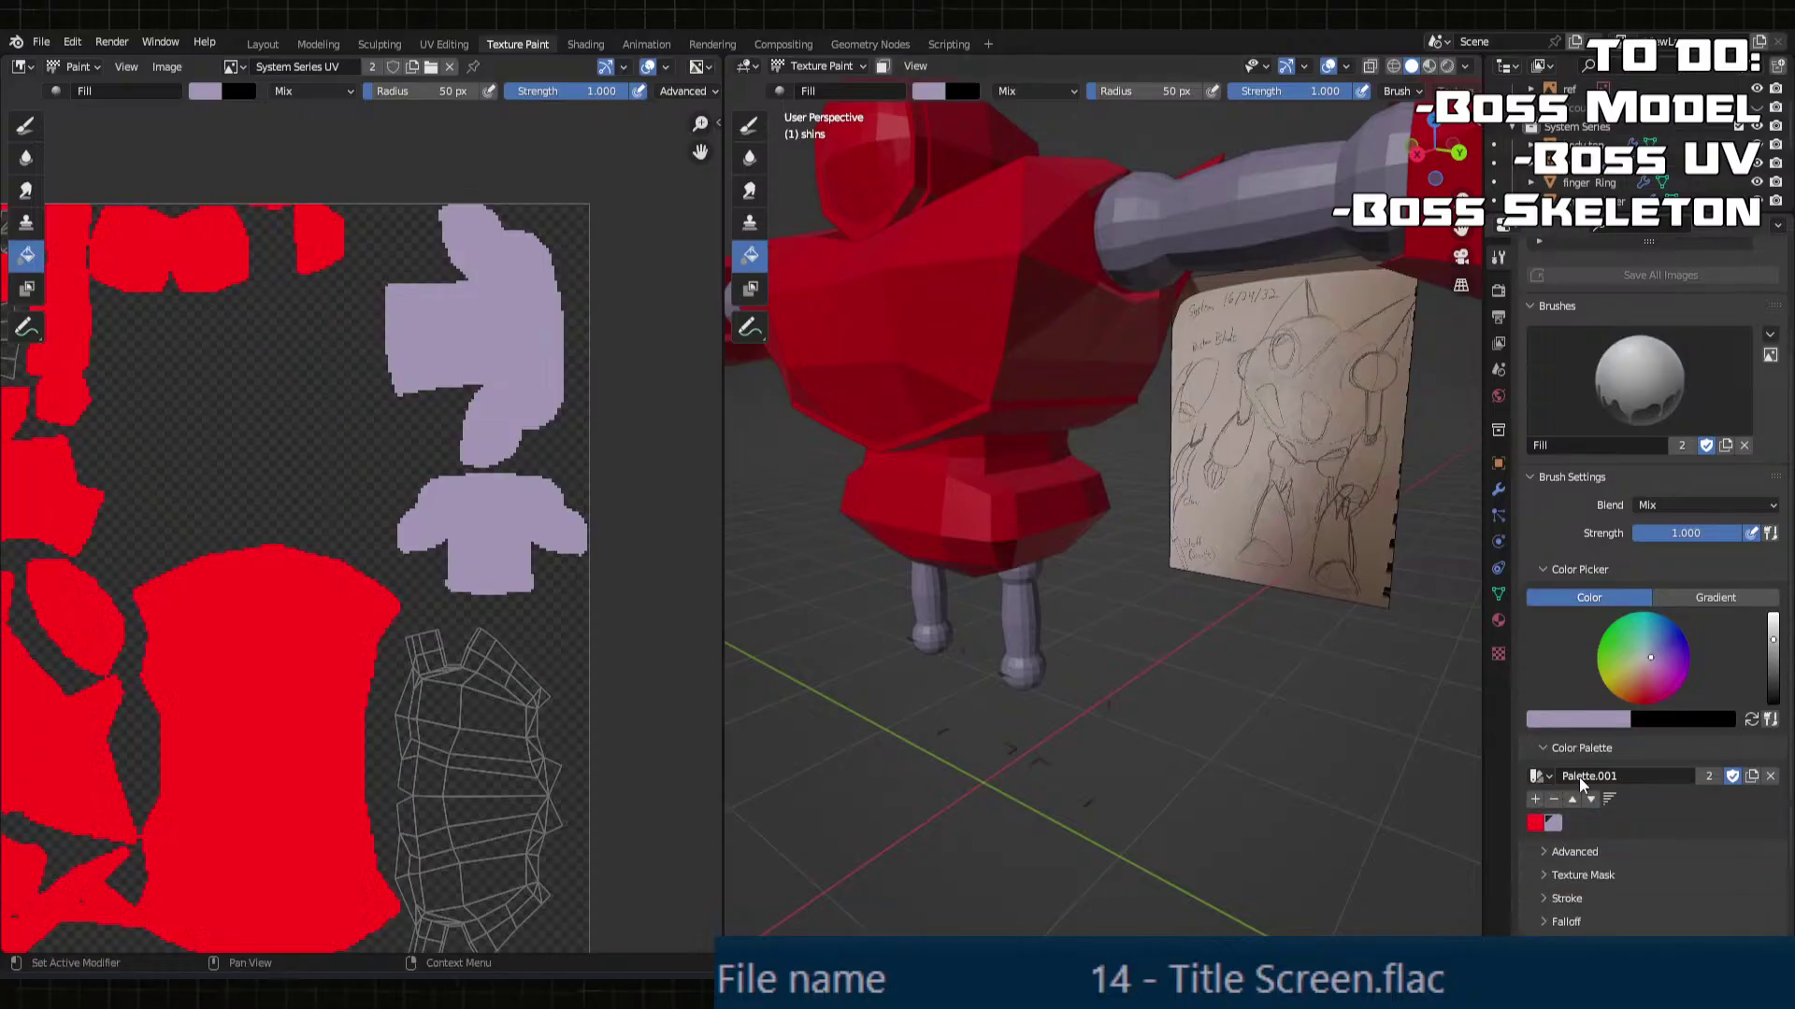
{"action": "left_click", "coordinate": [1535, 823]}
{"action": "left_click", "coordinate": [1050, 760]}
{"action": "mouse_move", "coordinate": [1049, 760]}
{"action": "middle_mouse_down"}
{"action": "mouse_move", "coordinate": [1095, 697]}
{"action": "mouse_move", "coordinate": [1042, 645]}
{"action": "mouse_move", "coordinate": [907, 664]}
{"action": "middle_mouse_up"}
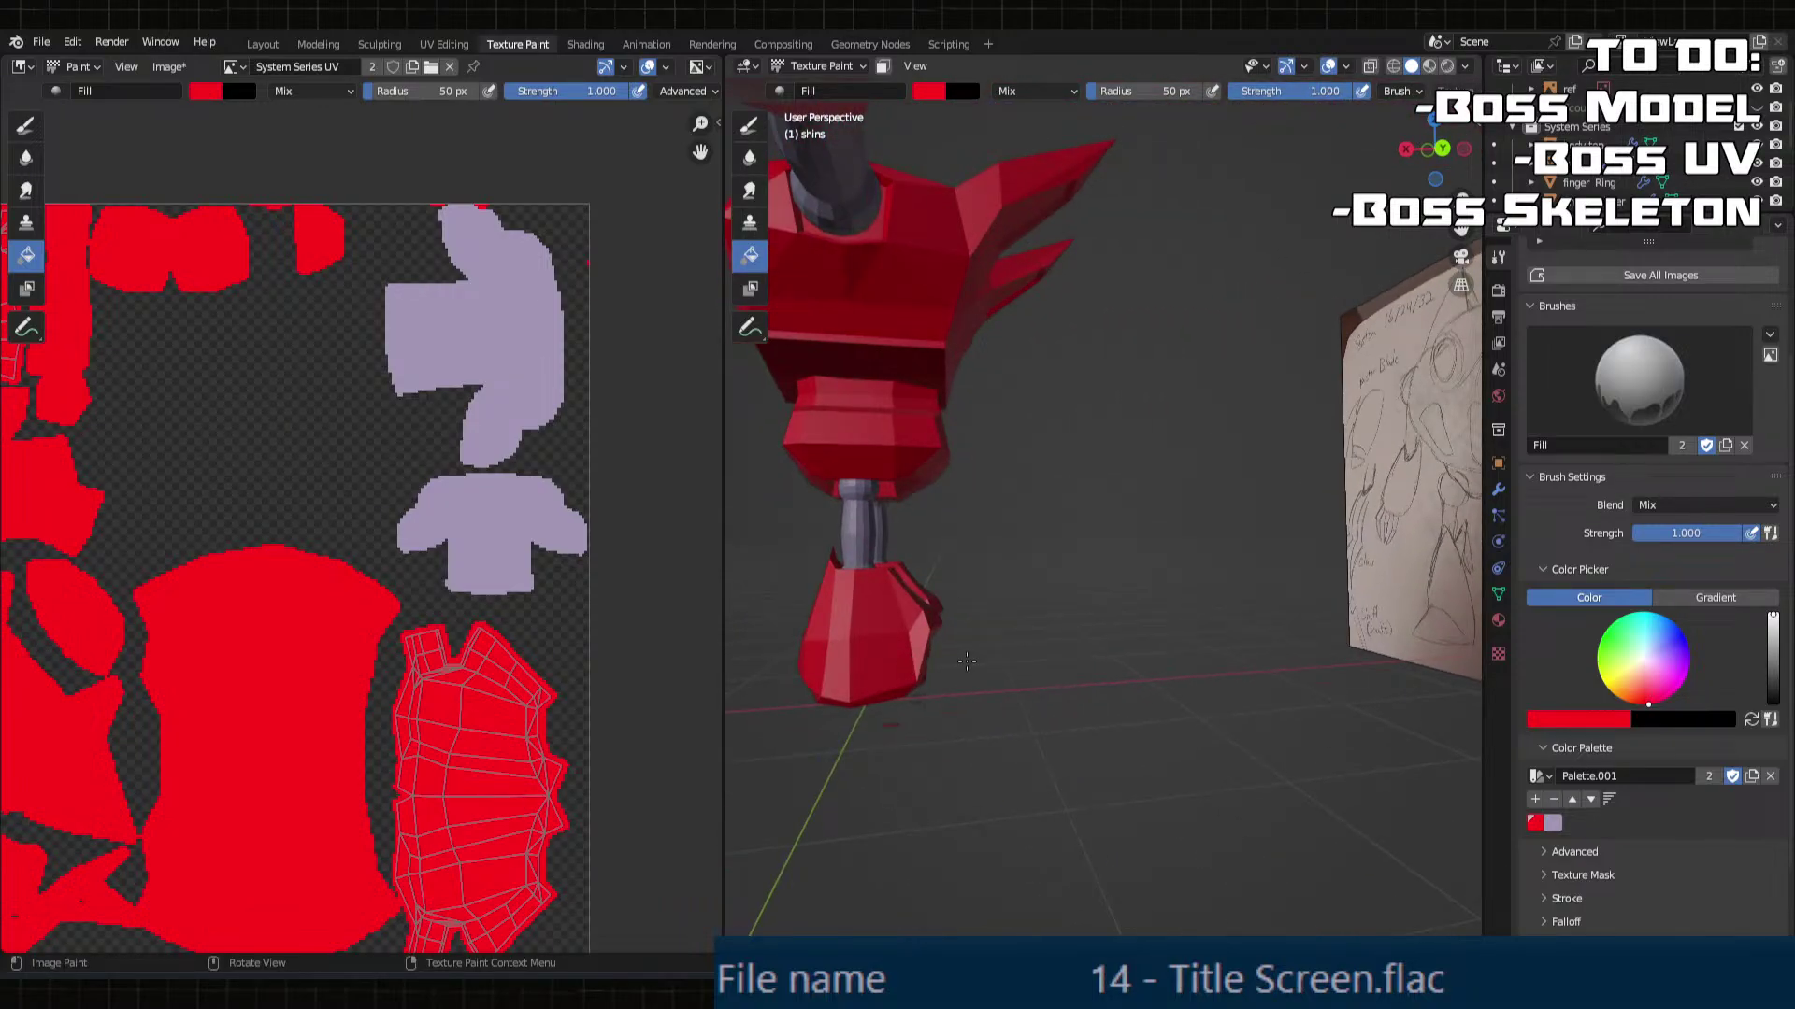
{"action": "middle_click_drag", "start_coordinate": [967, 661], "coordinate": [1005, 660]}
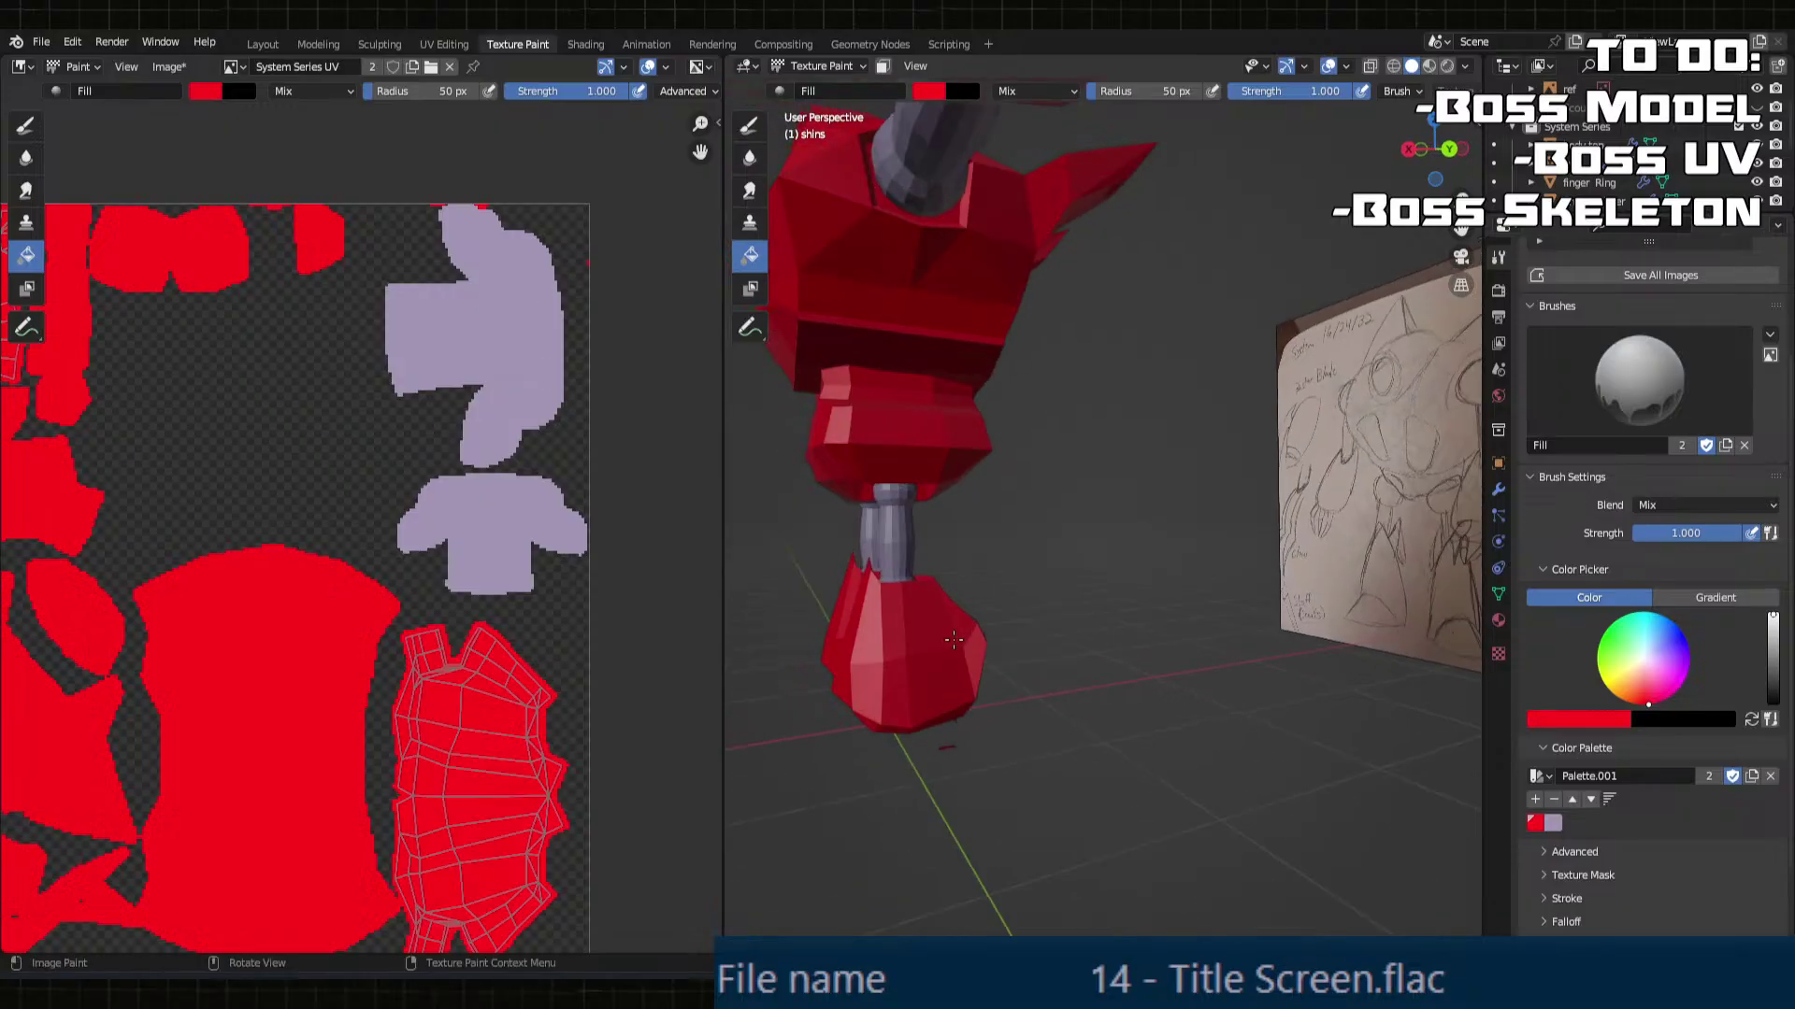
{"action": "middle_click_drag", "start_coordinate": [876, 613], "coordinate": [1063, 653], "text": "shift"}
{"action": "middle_click_drag", "start_coordinate": [248, 341], "coordinate": [507, 371]}
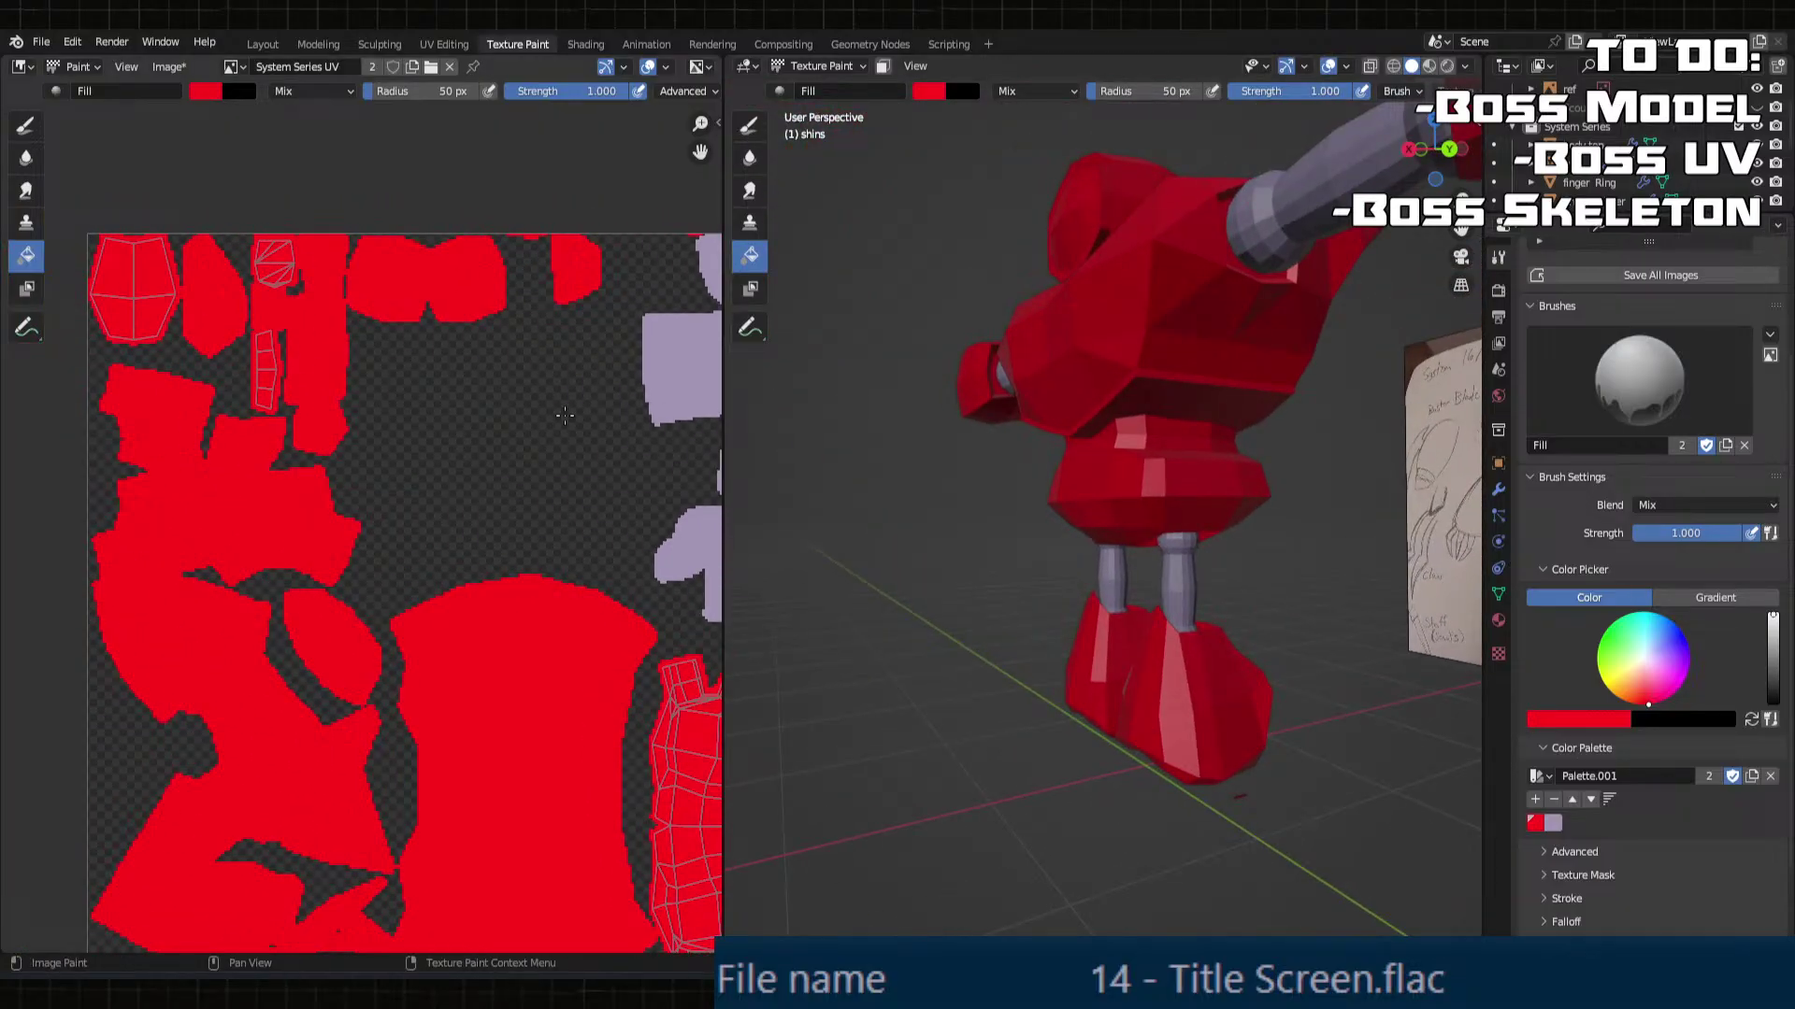
{"action": "mouse_move", "coordinate": [1029, 551]}
{"action": "middle_mouse_down"}
{"action": "mouse_move", "coordinate": [1130, 561]}
{"action": "mouse_move", "coordinate": [850, 82]}
{"action": "middle_mouse_up"}
Step: Select the feet in Object Mode and put them into Texture Paint mode
{"action": "left_click", "coordinate": [821, 65]}
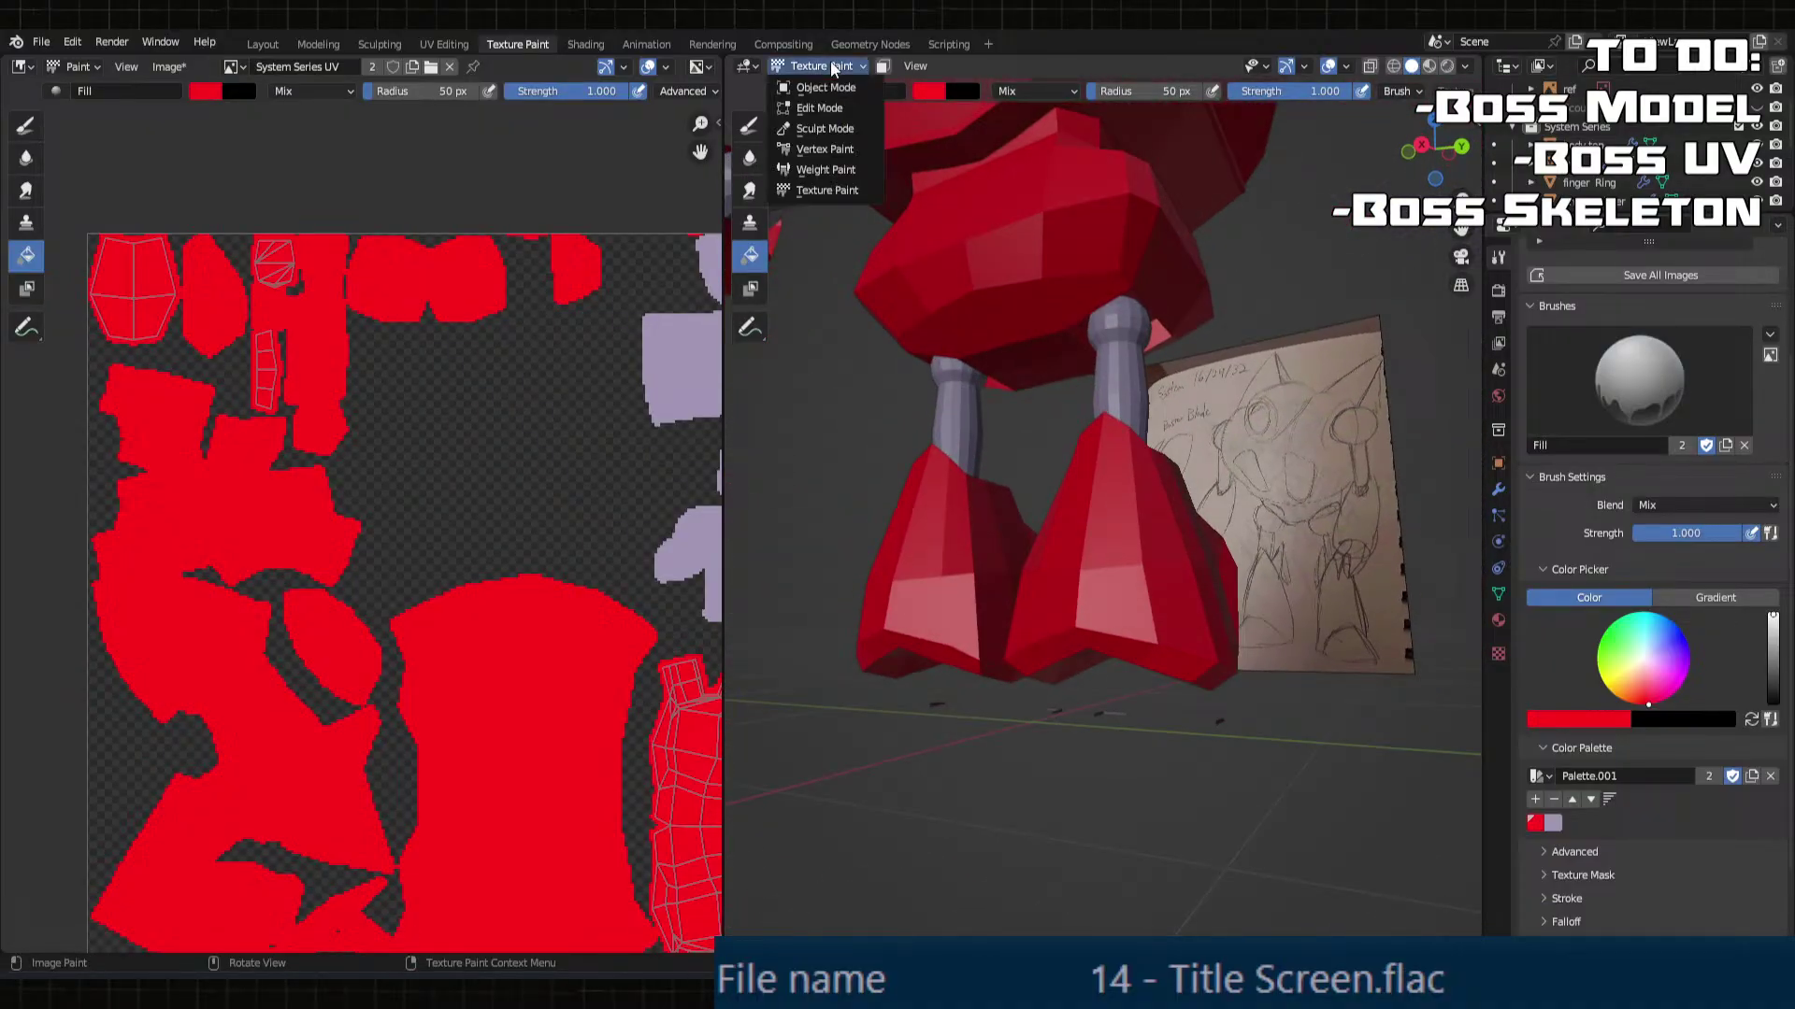
{"action": "left_click", "coordinate": [813, 83]}
{"action": "left_click", "coordinate": [1130, 697]}
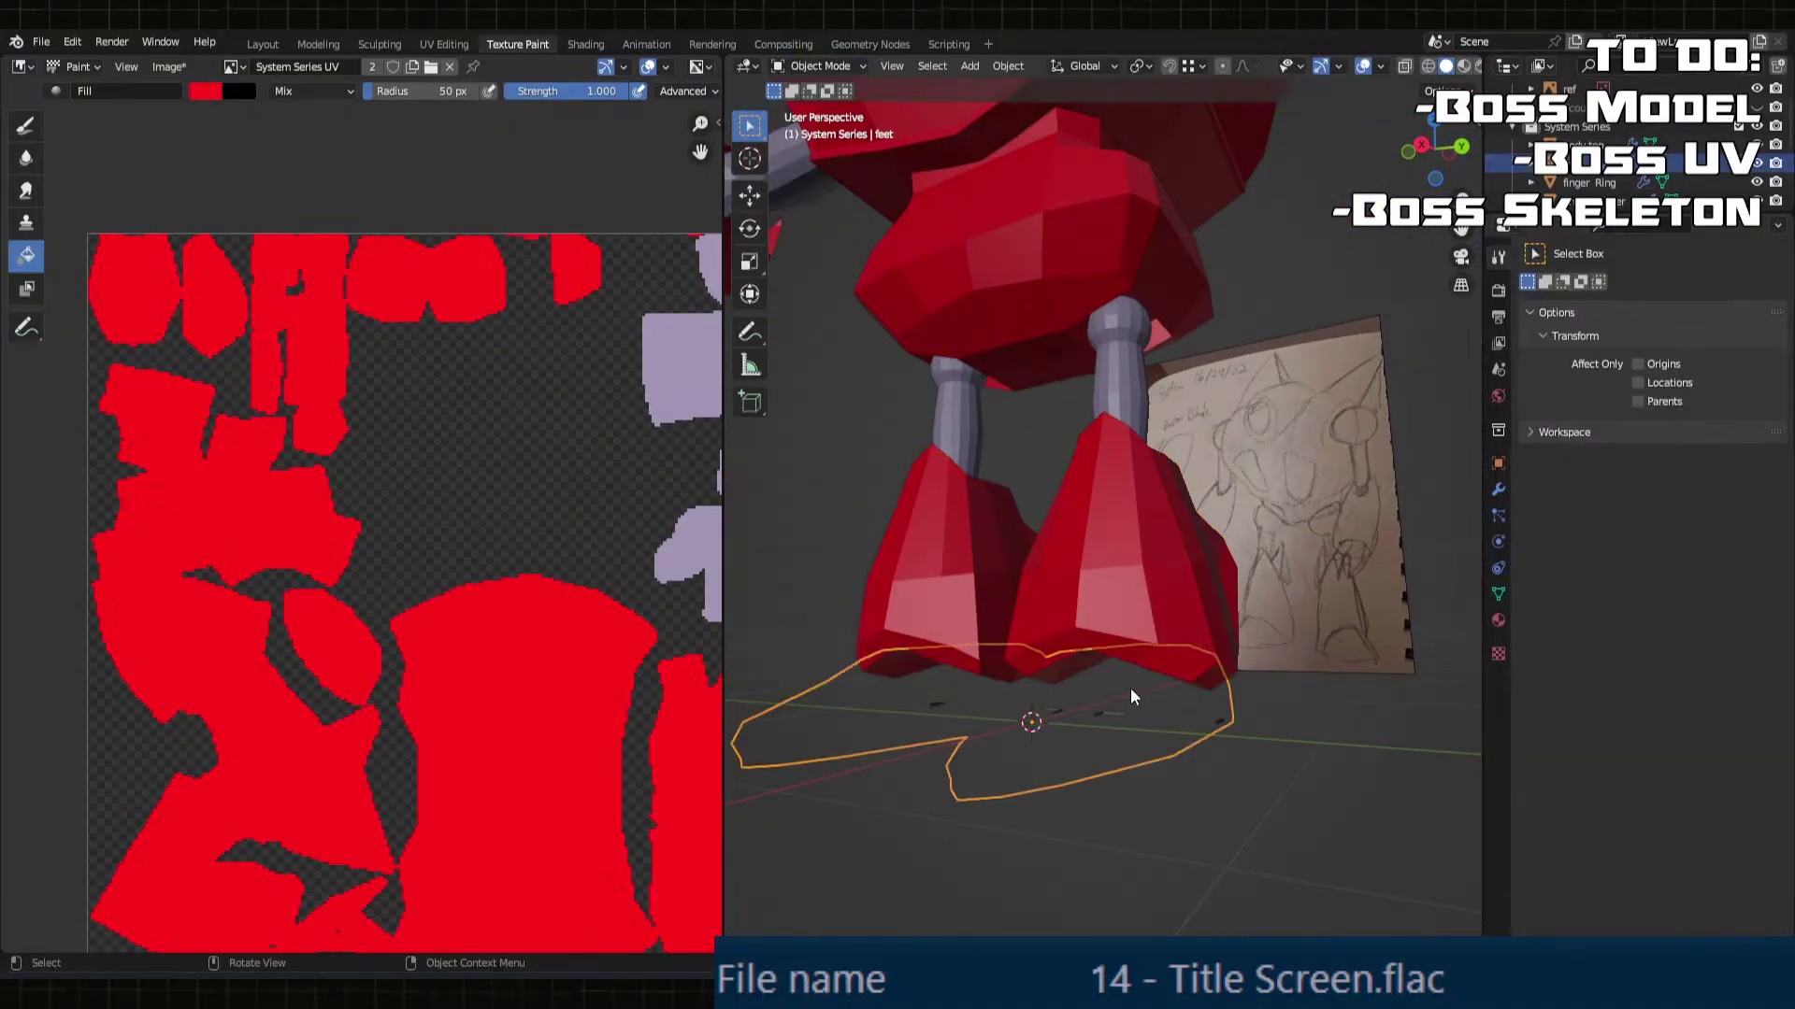
{"action": "left_click", "coordinate": [817, 66]}
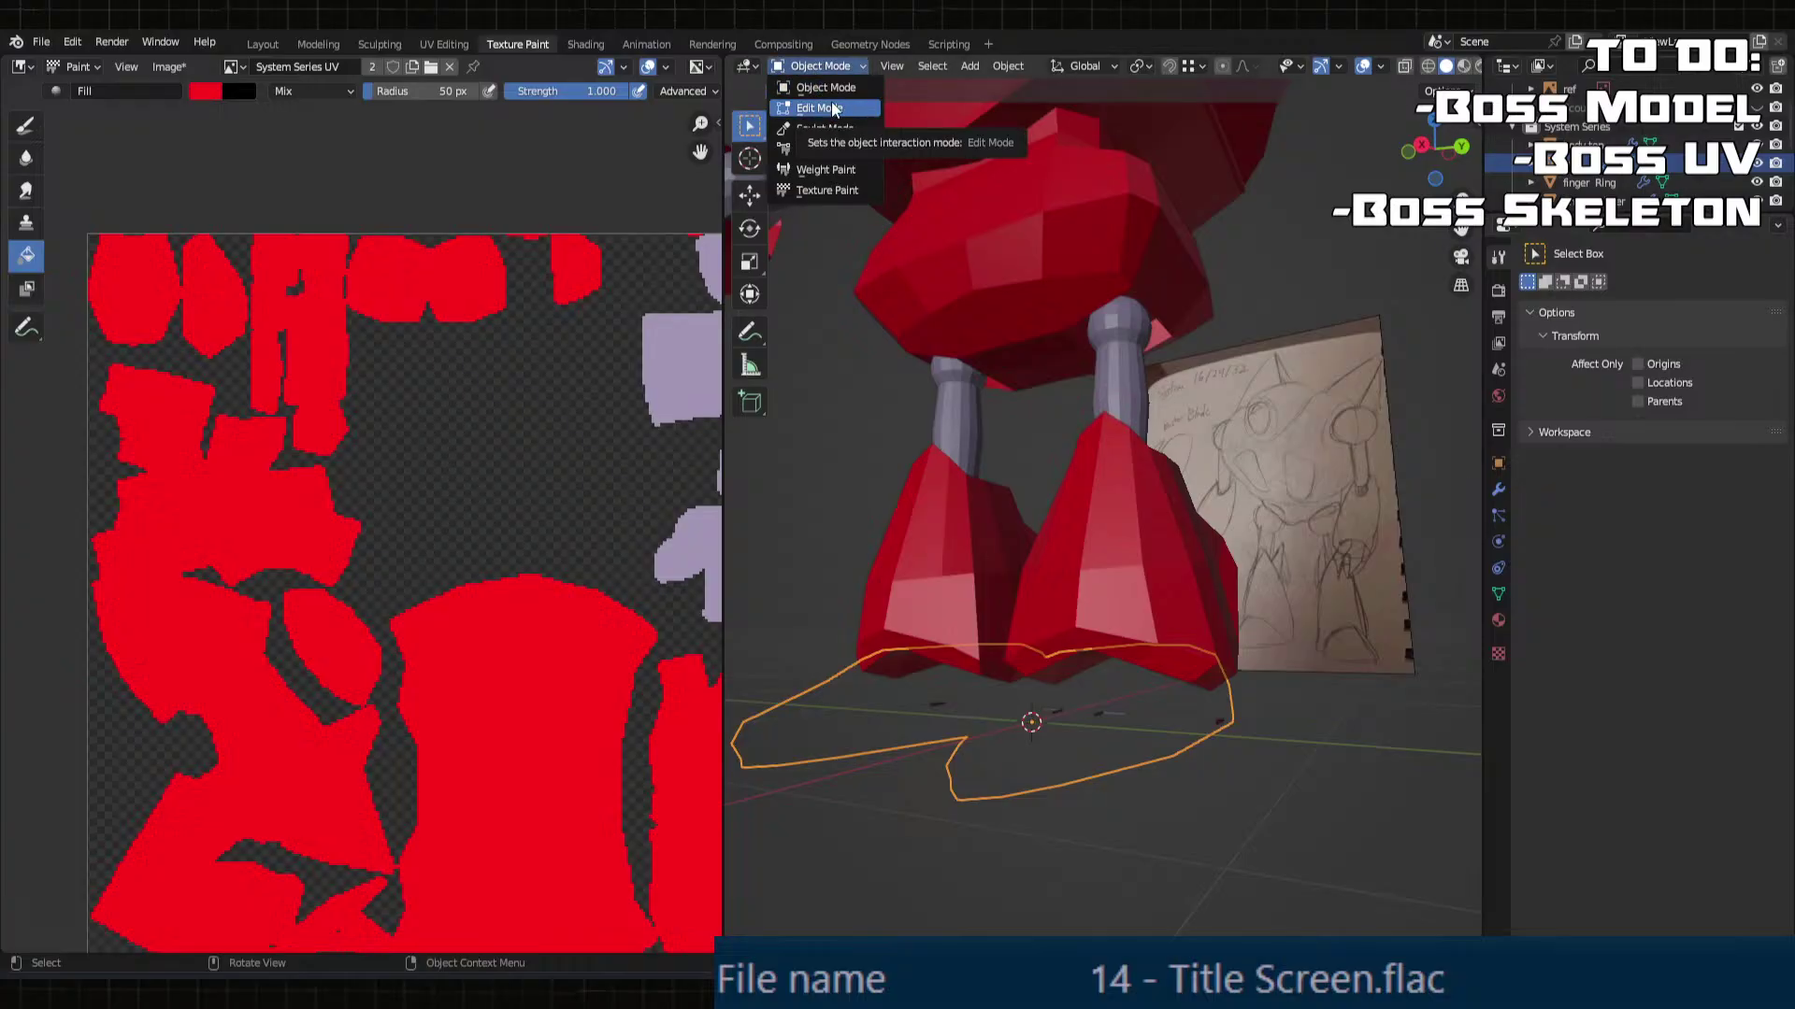
{"action": "left_click", "coordinate": [811, 191]}
Step: Fill the feet with the red colour and inspect their UV islands on the texture
{"action": "left_click", "coordinate": [1148, 729]}
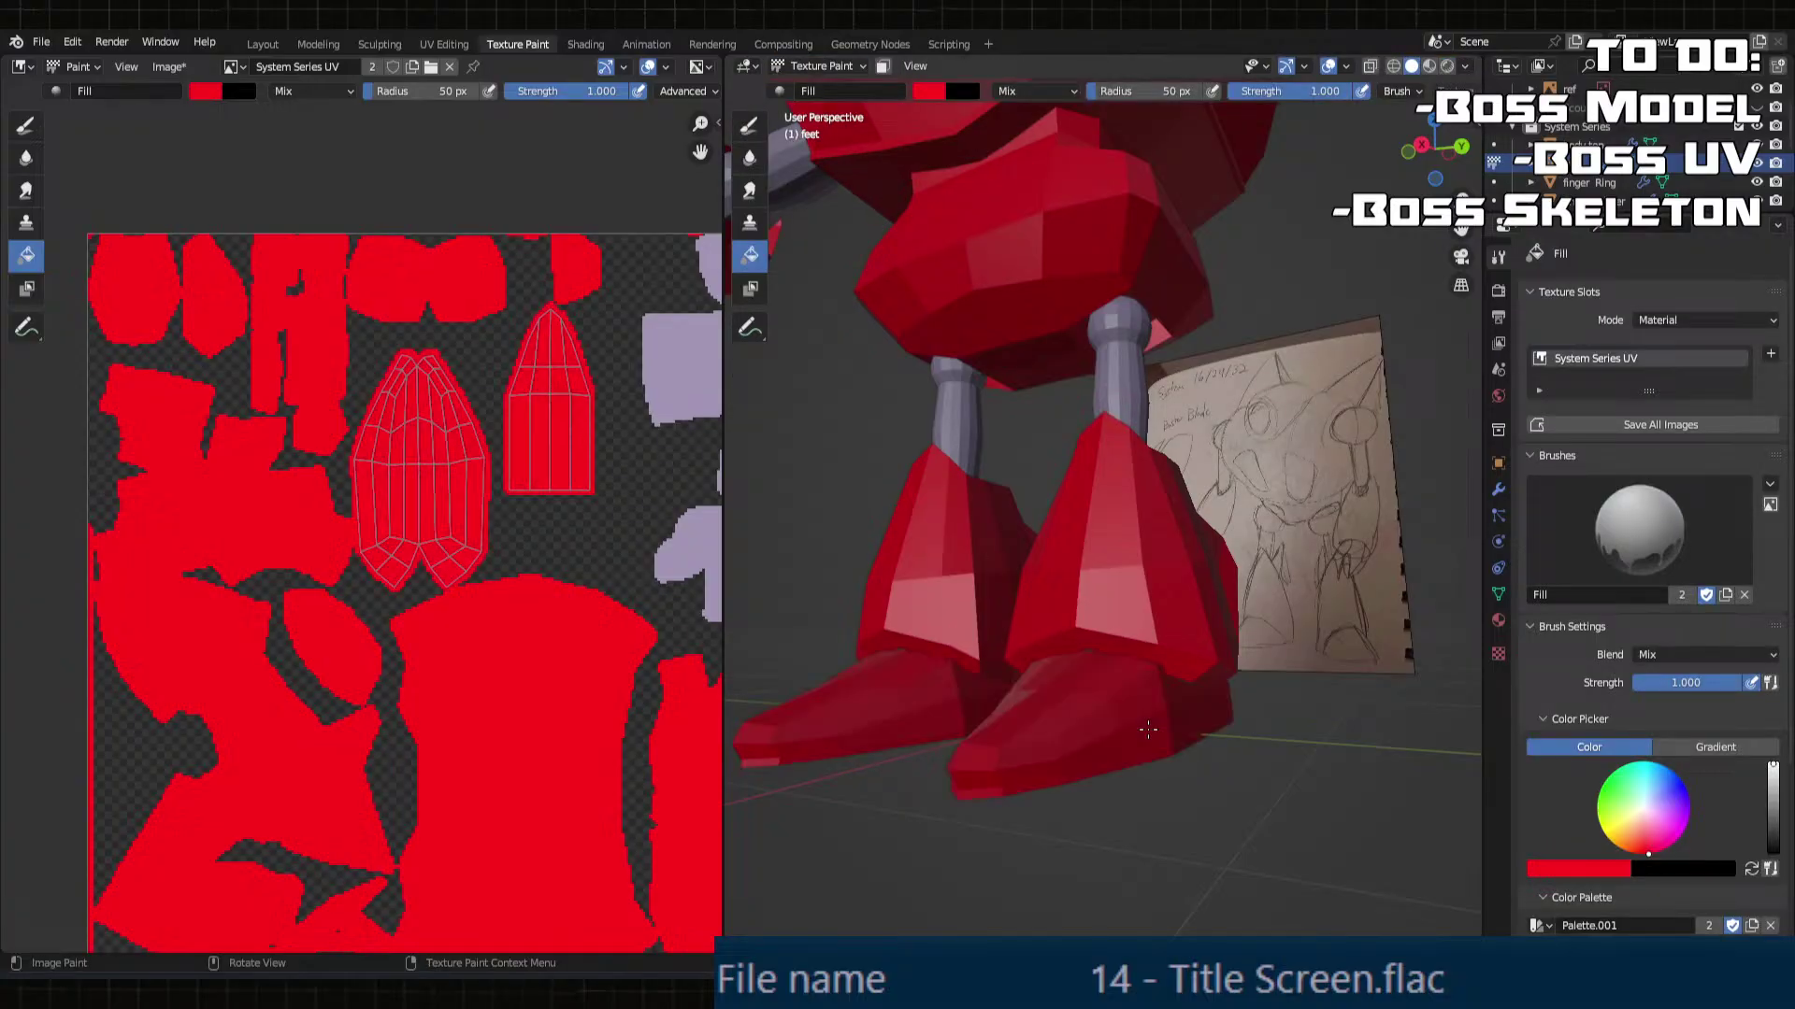
{"action": "middle_click_drag", "start_coordinate": [1135, 719], "coordinate": [1075, 711]}
{"action": "scroll", "coordinate": [421, 560], "scroll_direction": "down", "scroll_amount": 3}
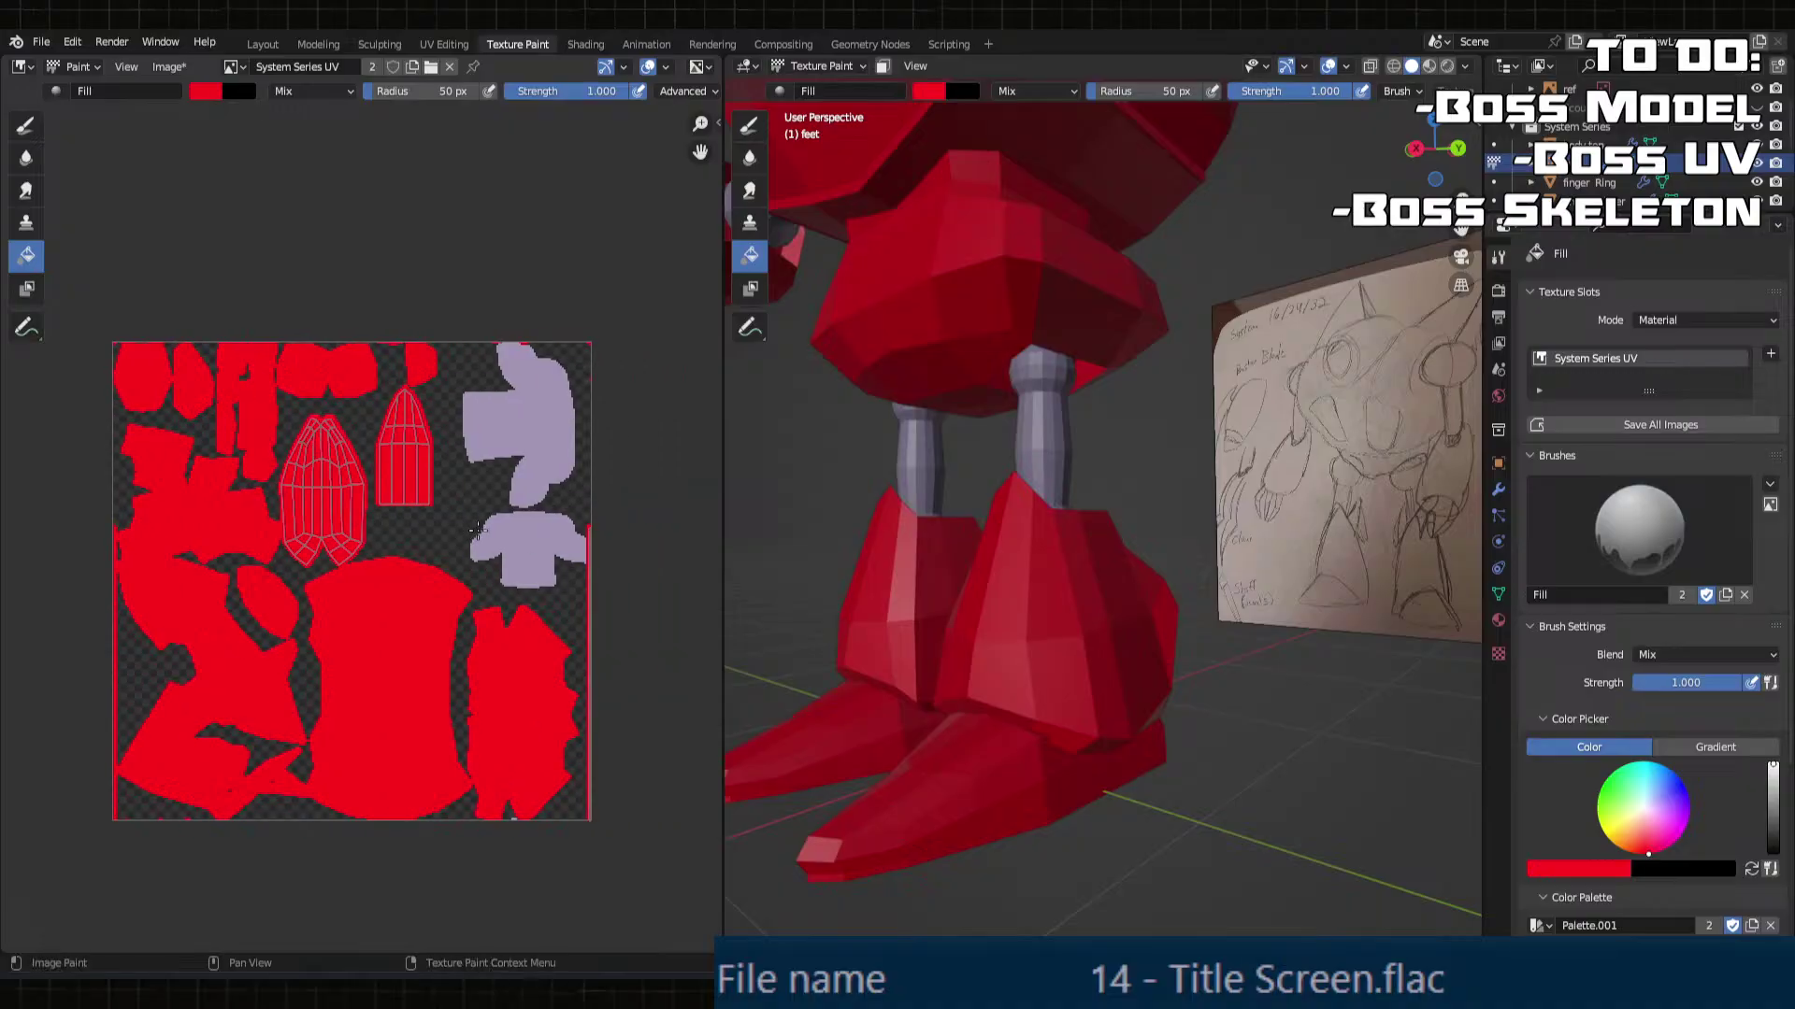
{"action": "scroll", "coordinate": [525, 553], "scroll_direction": "up", "scroll_amount": 3}
{"action": "middle_click_drag", "start_coordinate": [526, 552], "coordinate": [463, 544]}
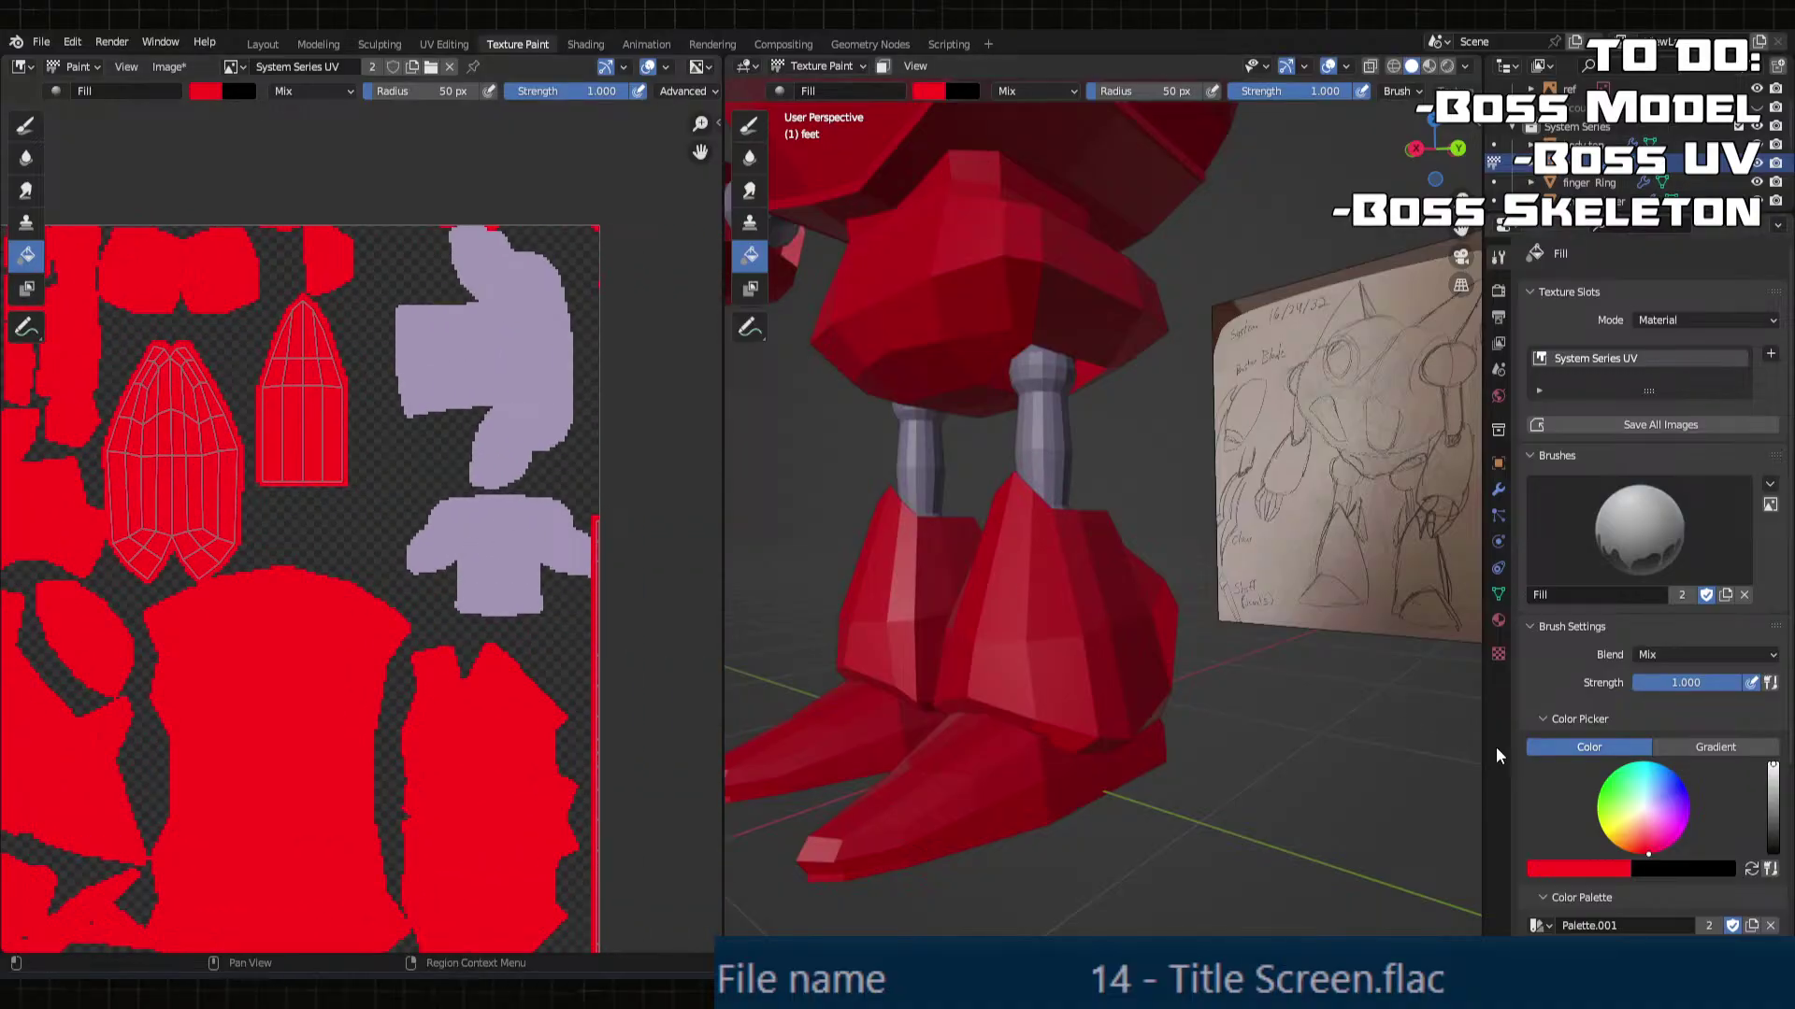
Step: Fill the feet's narrow strip at the texture's edge with the greyish-purple palette colour and save the texture image
{"action": "scroll", "coordinate": [1543, 776], "scroll_direction": "down", "scroll_amount": 3}
{"action": "left_click", "coordinate": [1552, 860]}
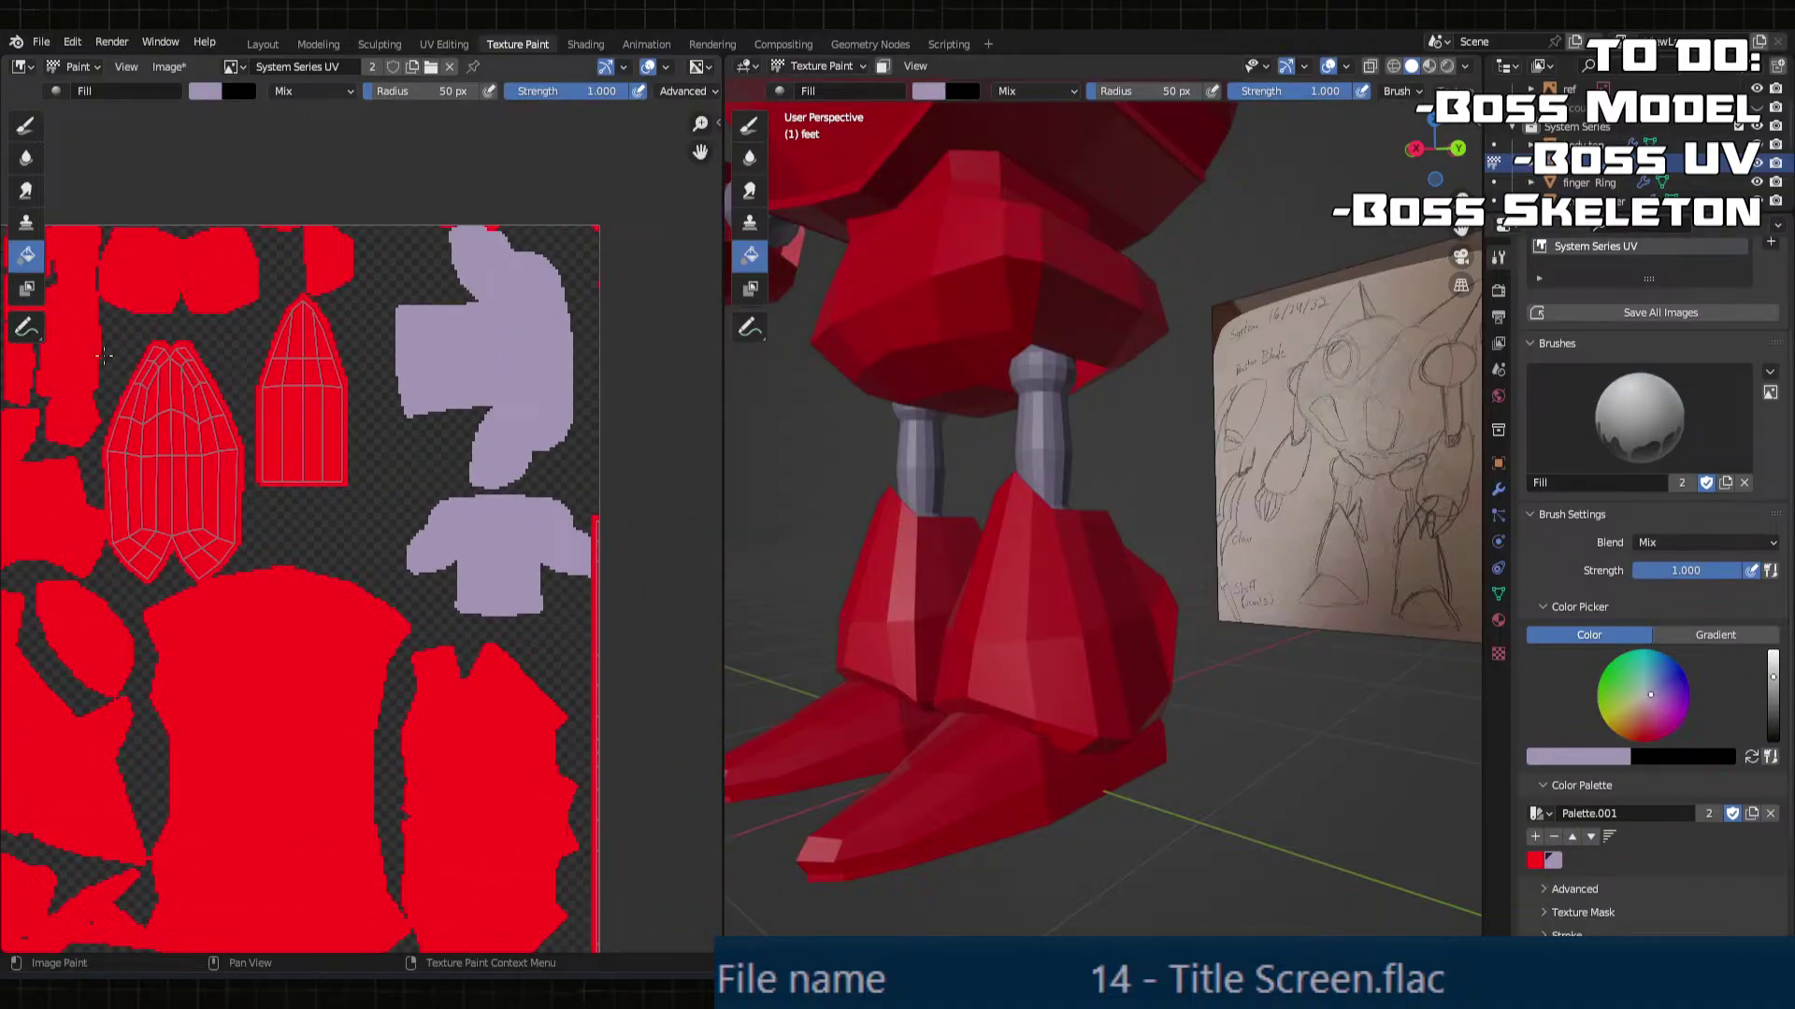
{"action": "left_click", "coordinate": [593, 553]}
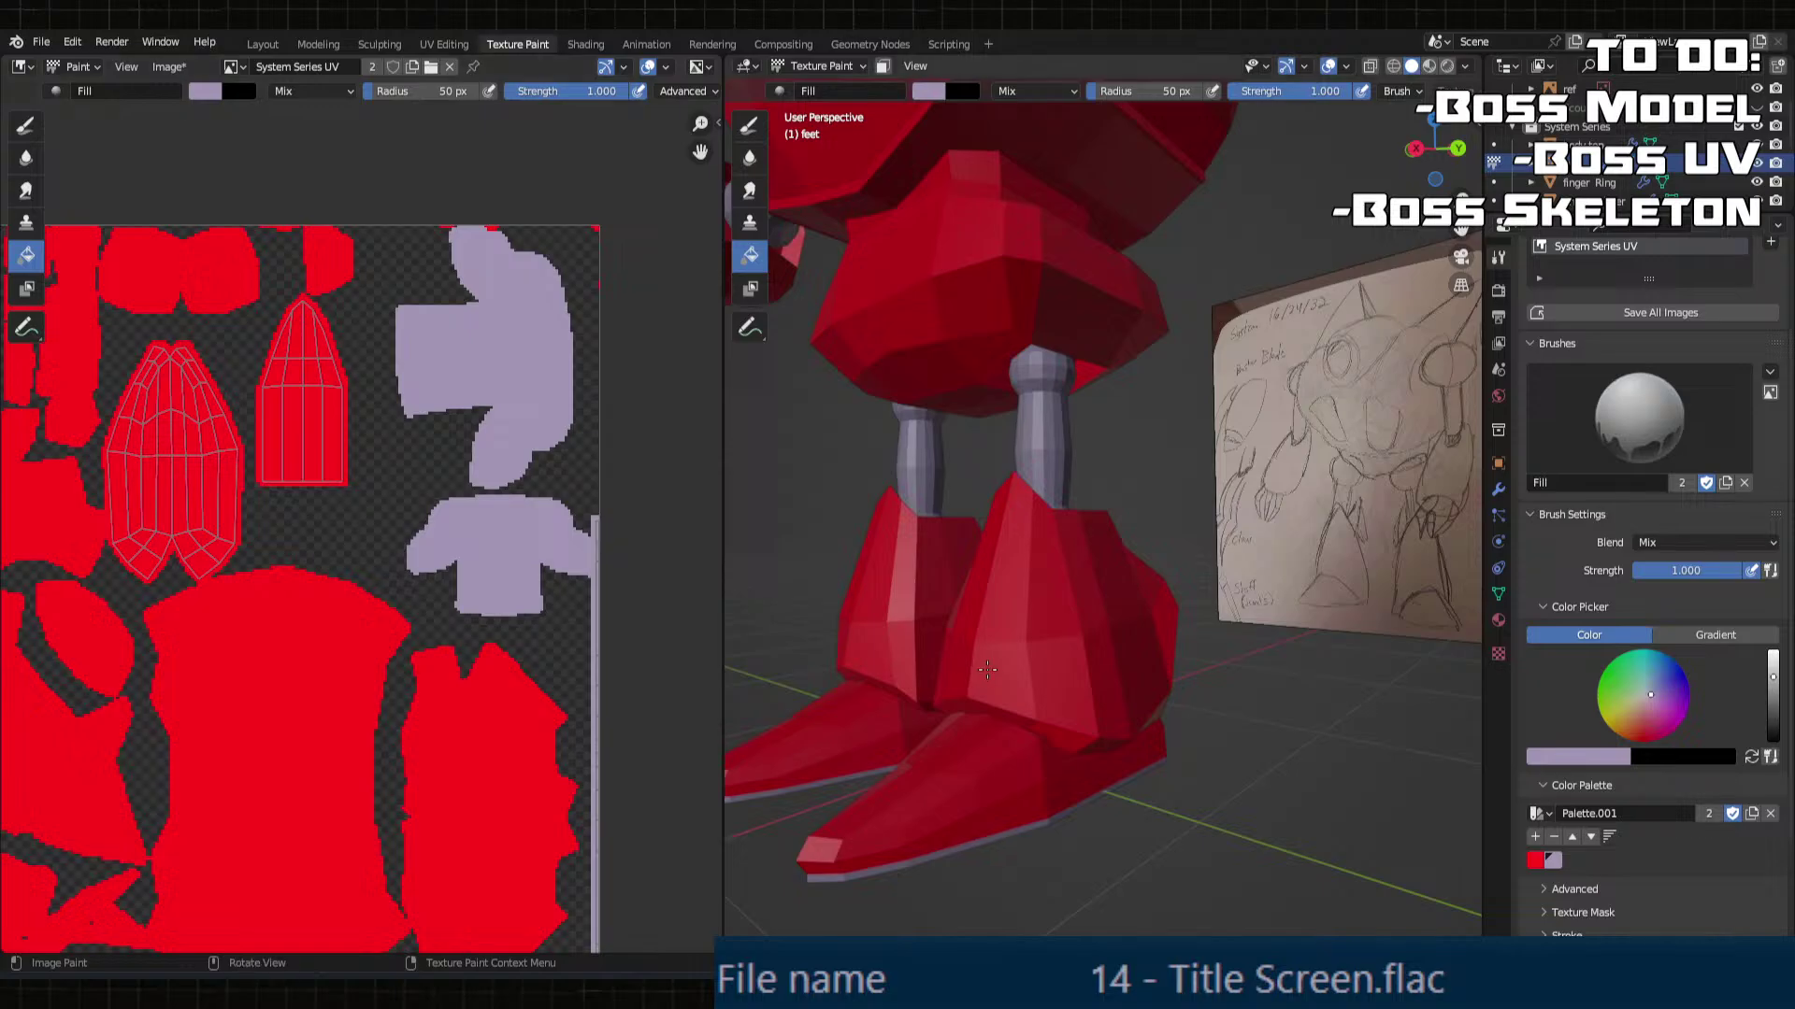
{"action": "middle_click_drag", "start_coordinate": [1010, 598], "coordinate": [983, 571]}
{"action": "left_click", "coordinate": [186, 67]}
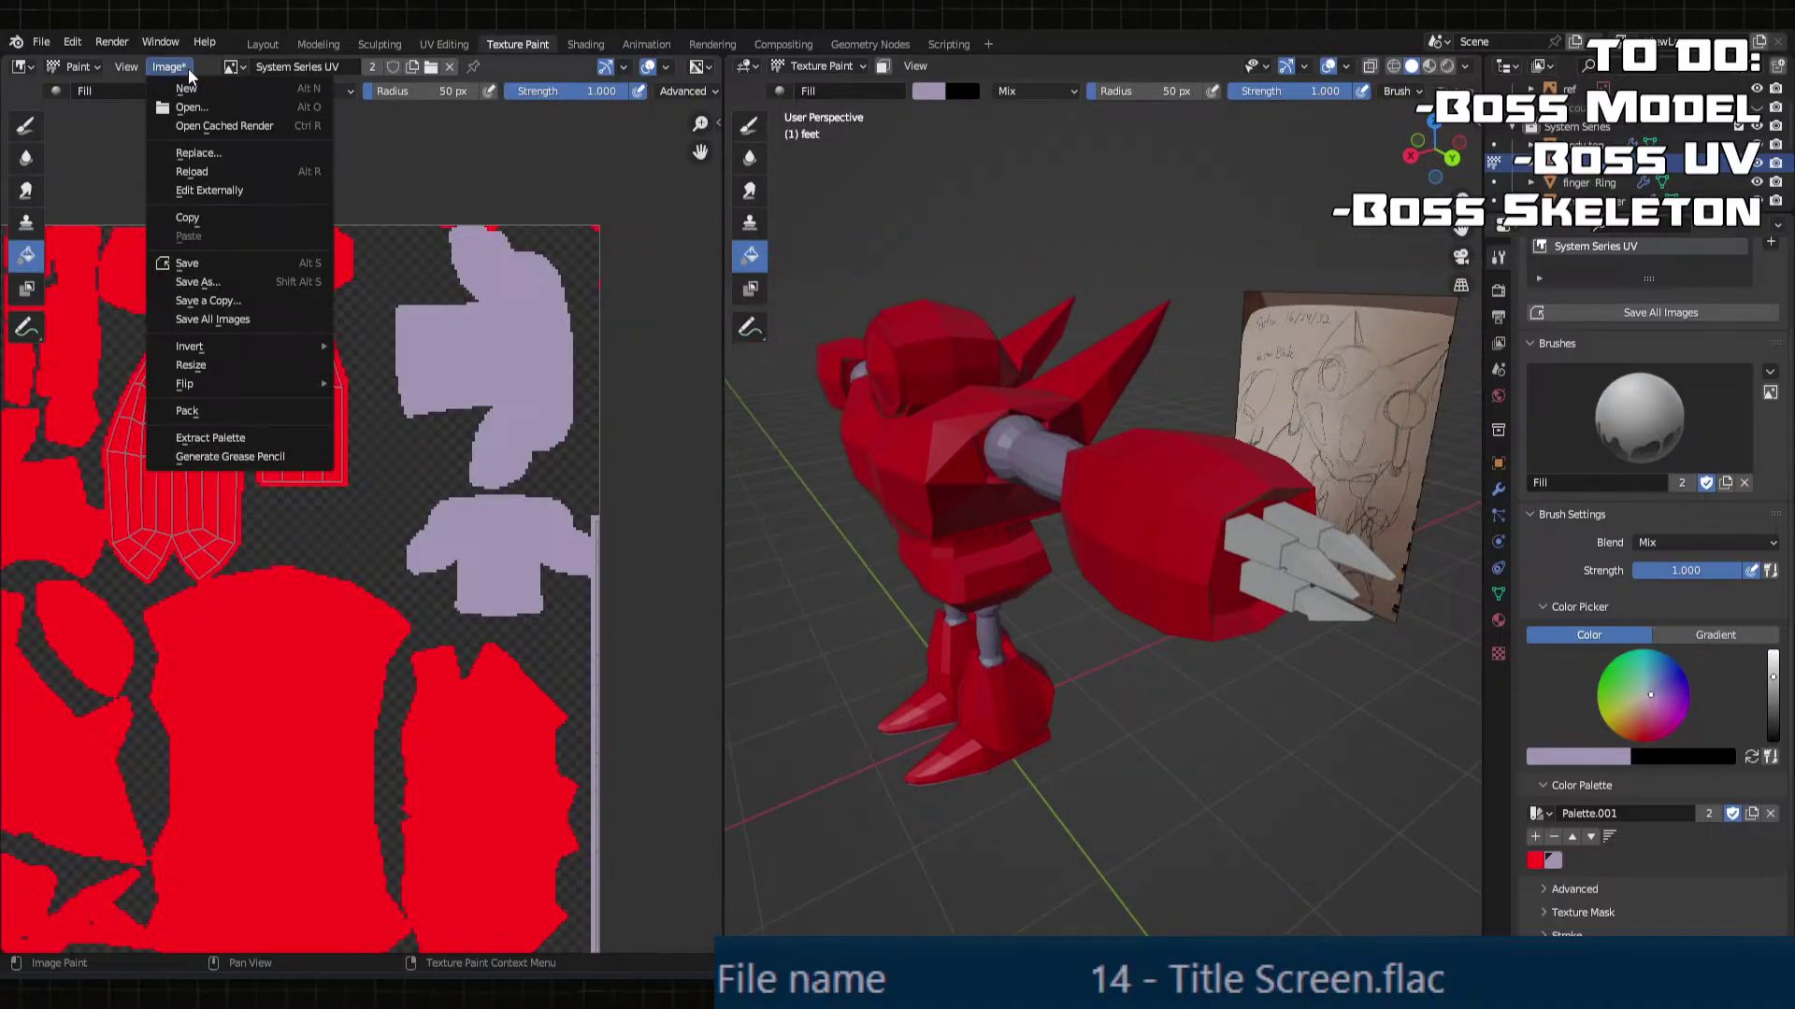
{"action": "left_click", "coordinate": [225, 266]}
{"action": "mouse_move", "coordinate": [1056, 448]}
{"action": "middle_mouse_down"}
{"action": "mouse_move", "coordinate": [1140, 449]}
{"action": "mouse_move", "coordinate": [1028, 441]}
{"action": "middle_mouse_up"}
{"action": "mouse_move", "coordinate": [1028, 442]}
{"action": "middle_mouse_down", "text": "shift"}
{"action": "mouse_move", "coordinate": [804, 432]}
{"action": "mouse_move", "coordinate": [860, 421]}
{"action": "middle_mouse_up", "text": "shift"}
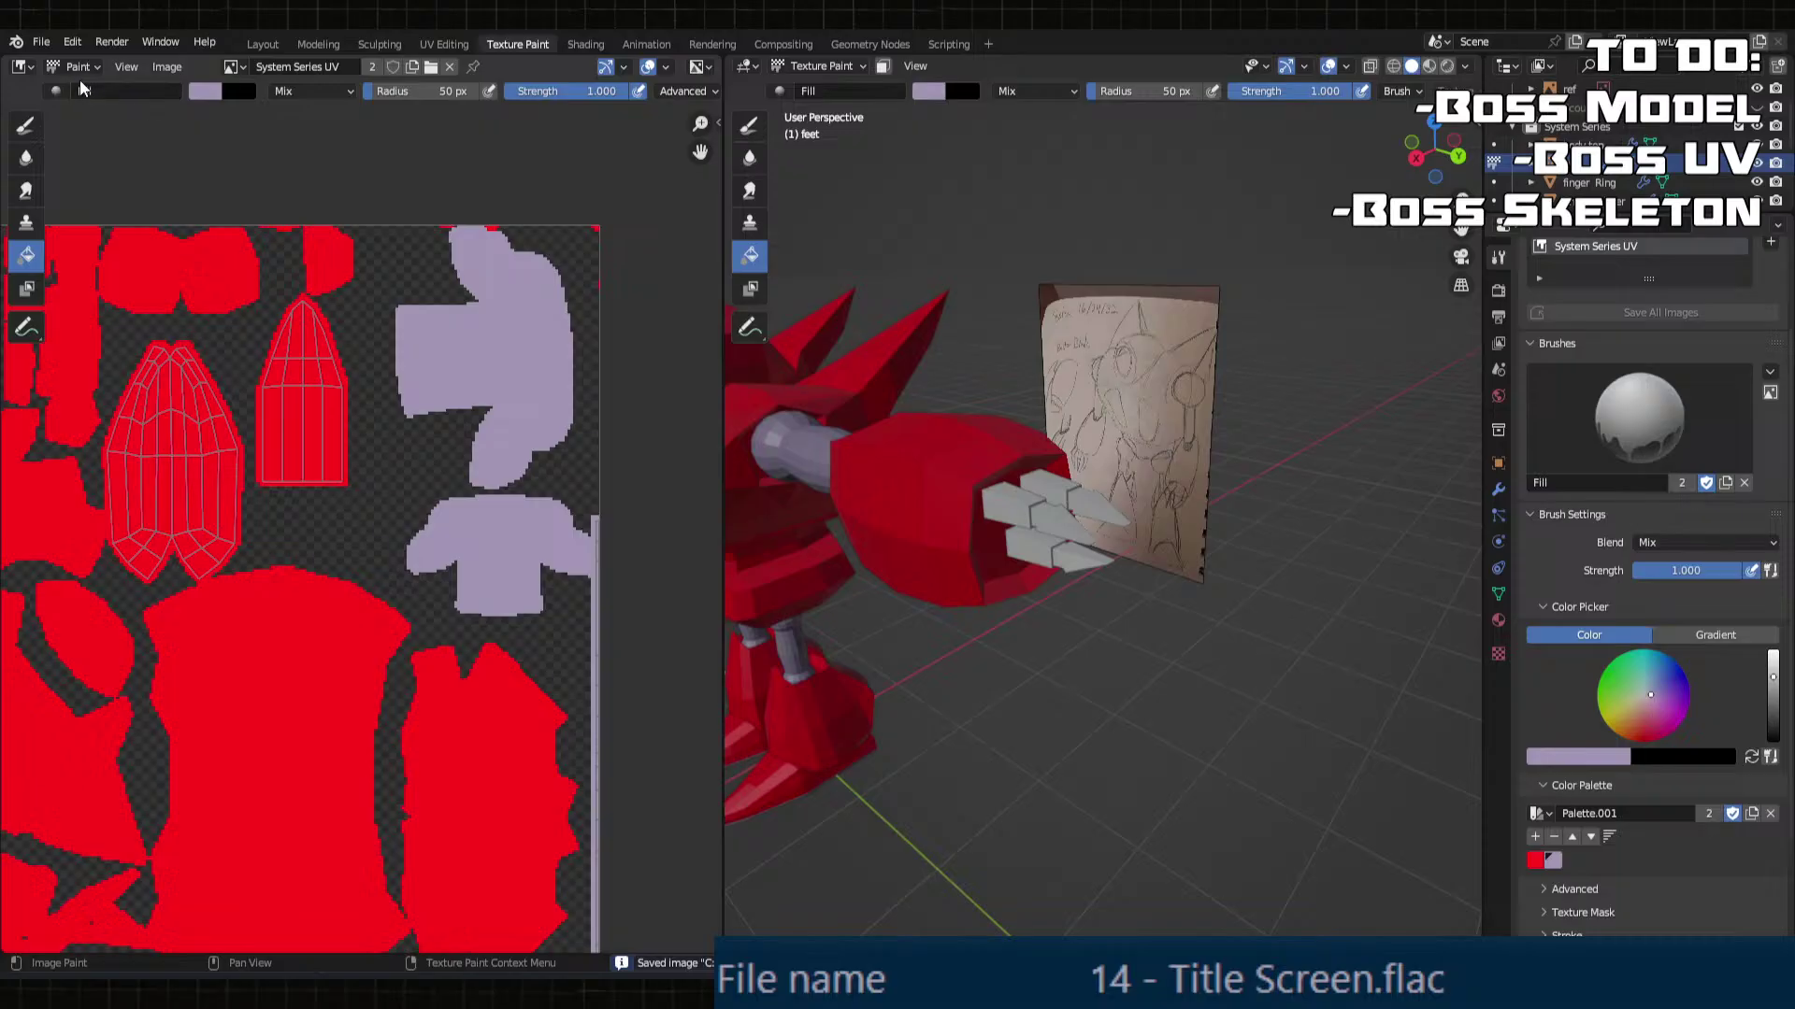
Step: In the UV Editing workspace, leave the feet's Edit Mode and open the pointer, ring and thumb fingers together in Edit Mode
{"action": "left_click", "coordinate": [444, 44]}
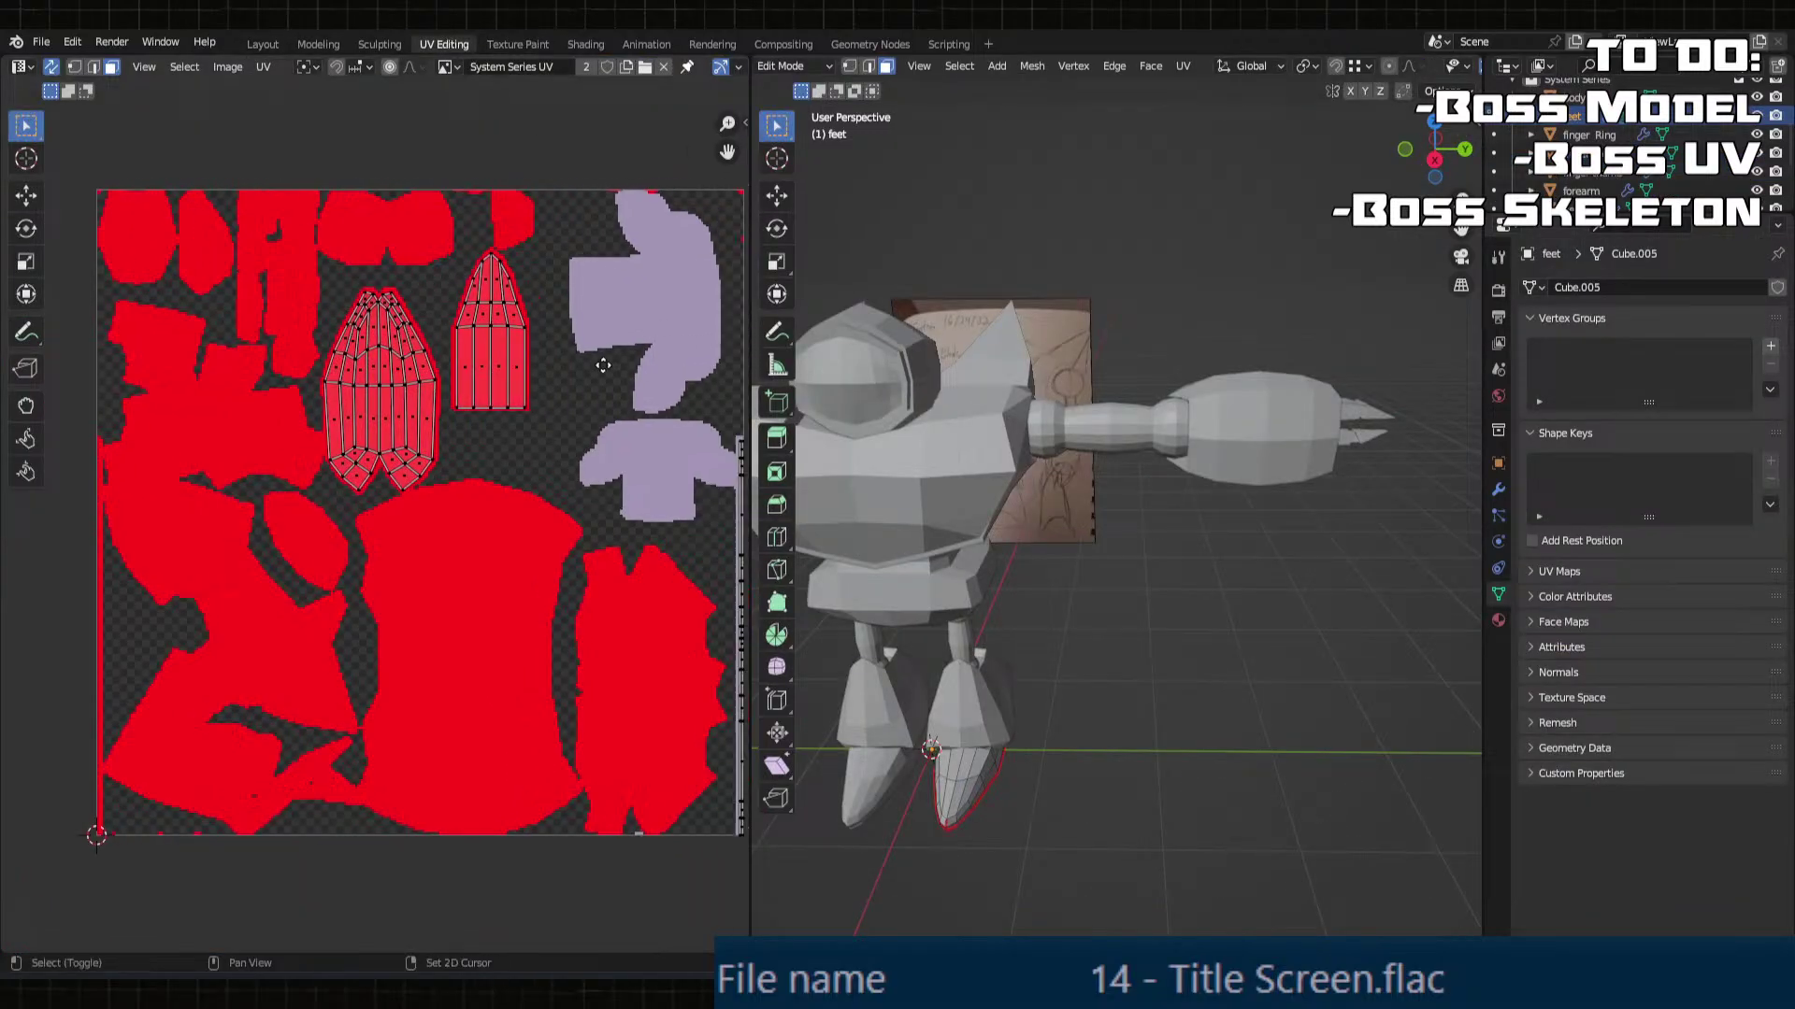
{"action": "middle_click_drag", "start_coordinate": [1106, 471], "coordinate": [955, 476]}
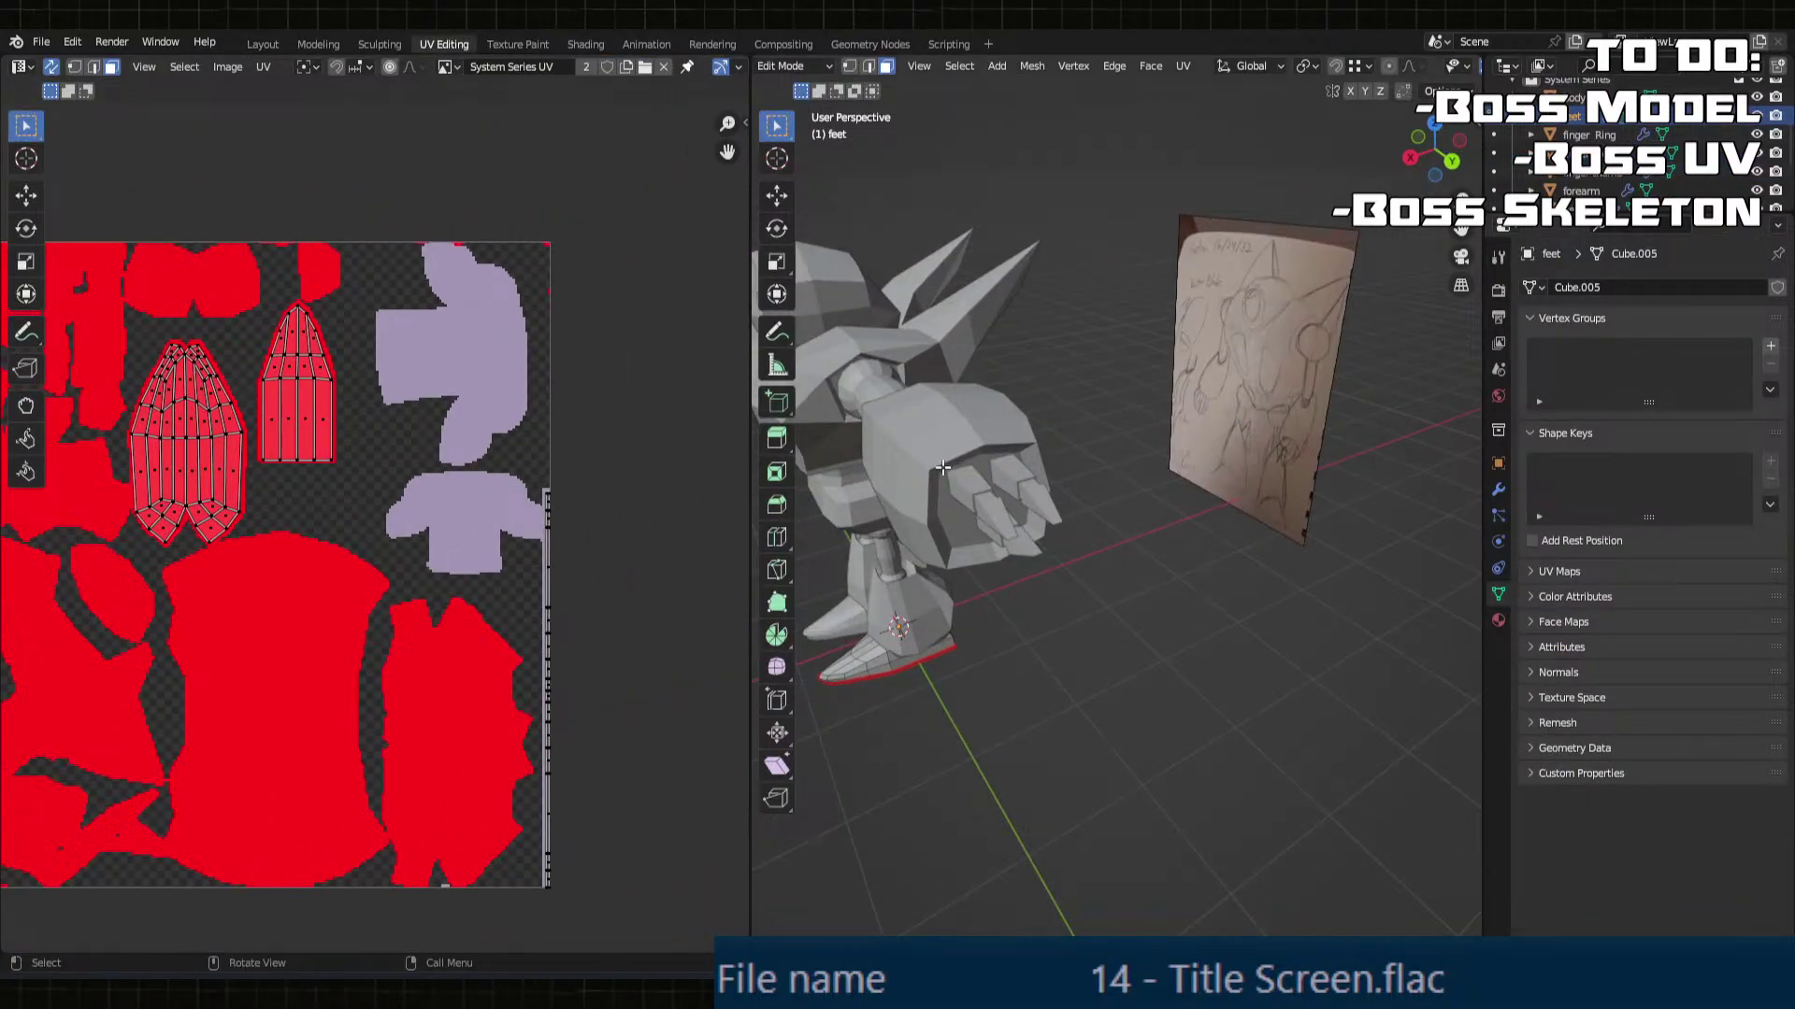
{"action": "key", "text": "Tab"}
{"action": "left_click", "coordinate": [981, 490]}
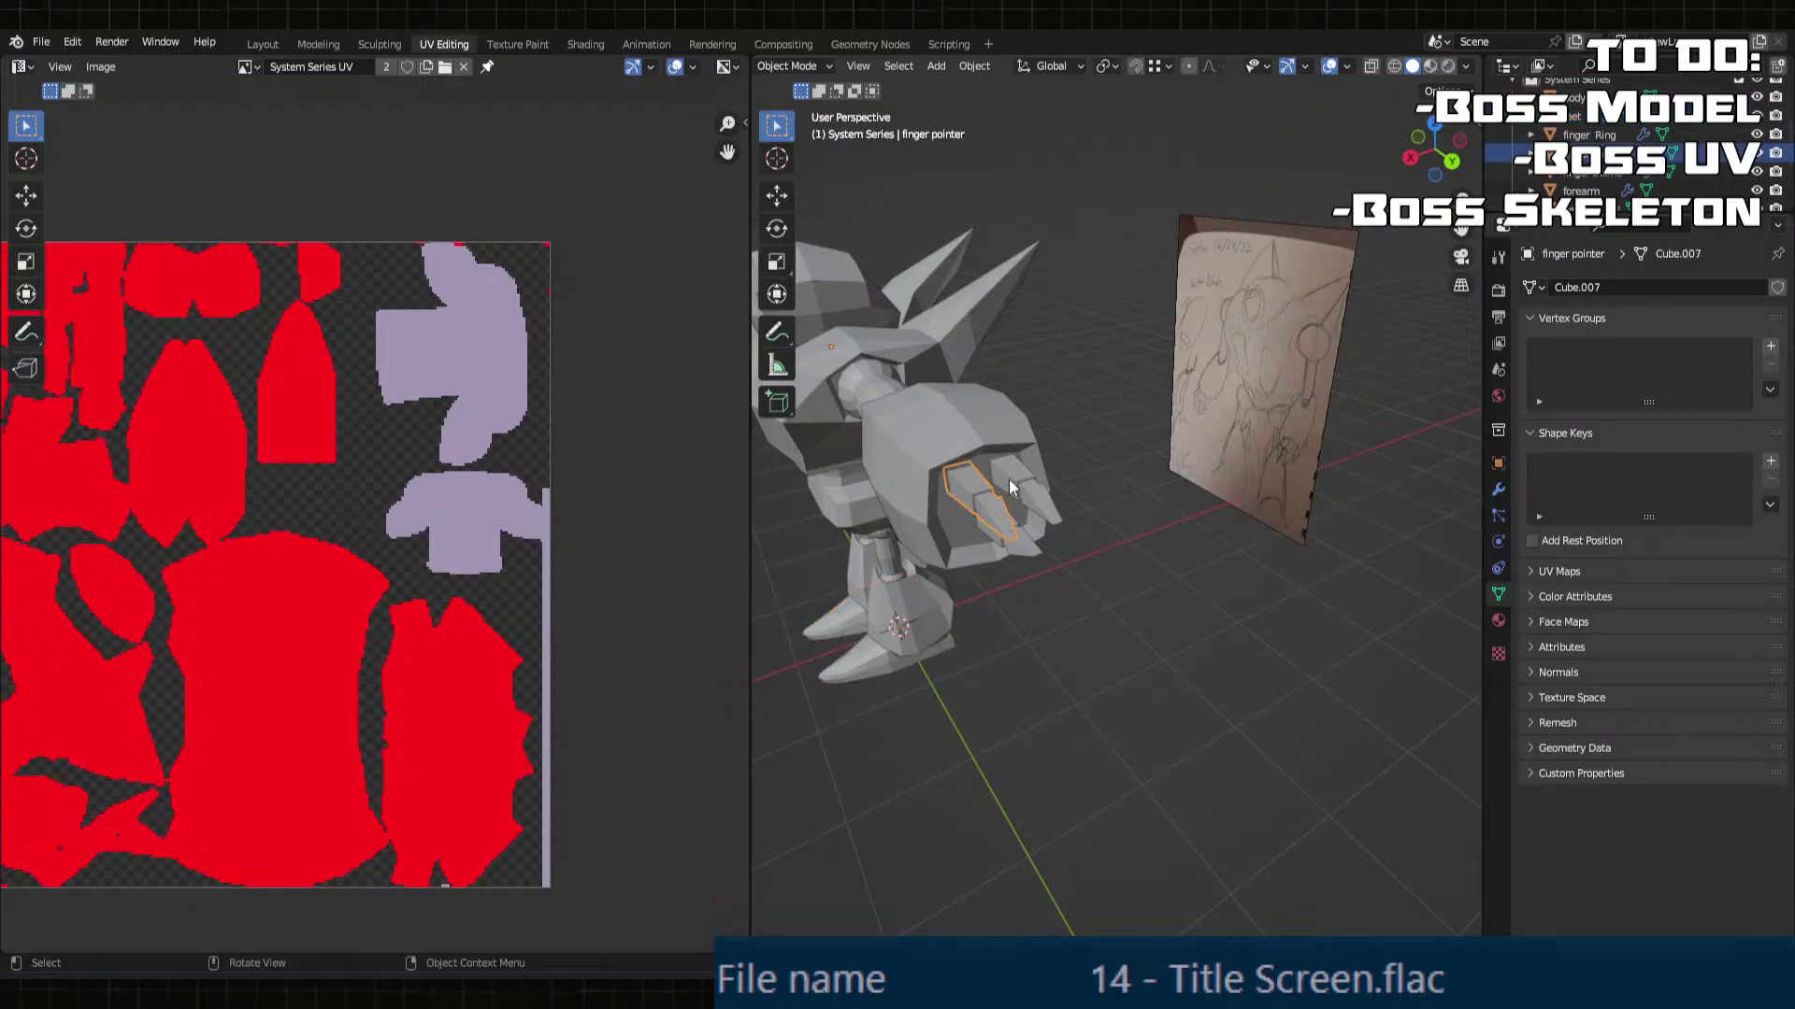
{"action": "left_click", "coordinate": [1015, 474], "text": "shift"}
{"action": "left_click", "coordinate": [1023, 540], "text": "shift"}
{"action": "key", "text": "Tab"}
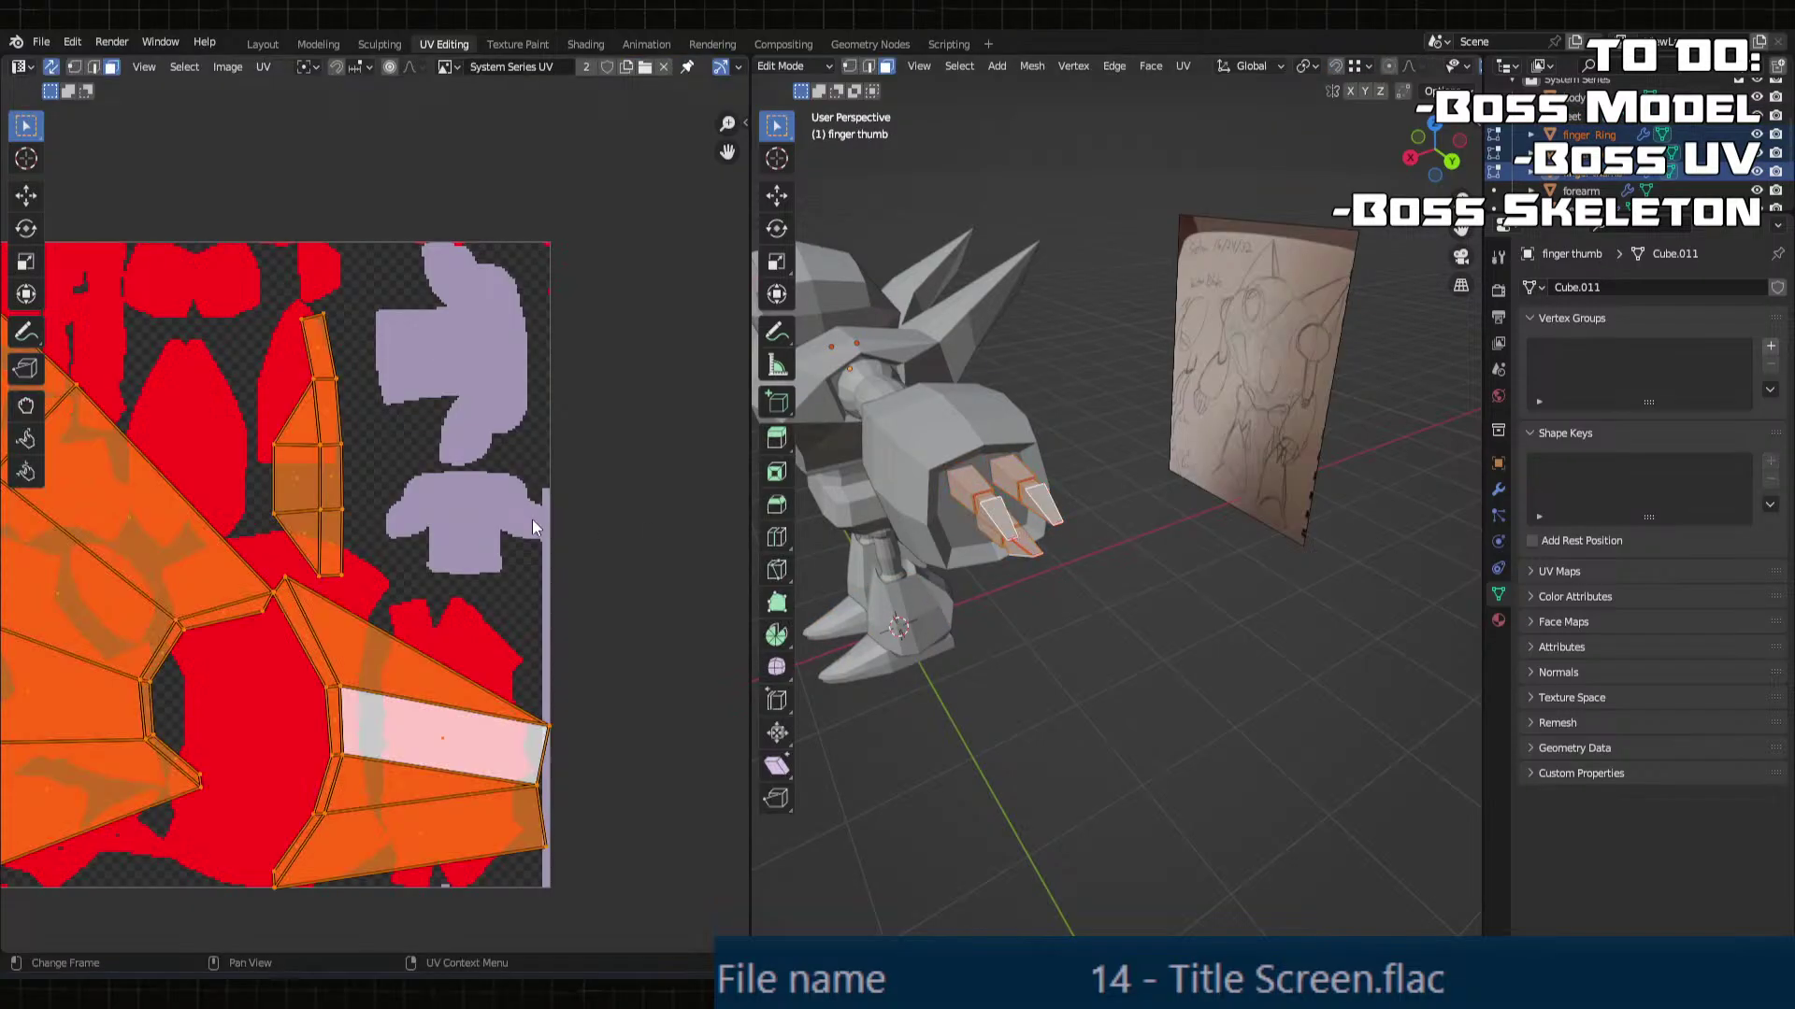
Step: Scale the fingers' UV islands to about 0.26 and move them along X and Y towards the gap beside the purple fills
{"action": "scroll", "coordinate": [533, 528], "scroll_direction": "down", "scroll_amount": 2}
{"action": "key", "text": "s"}
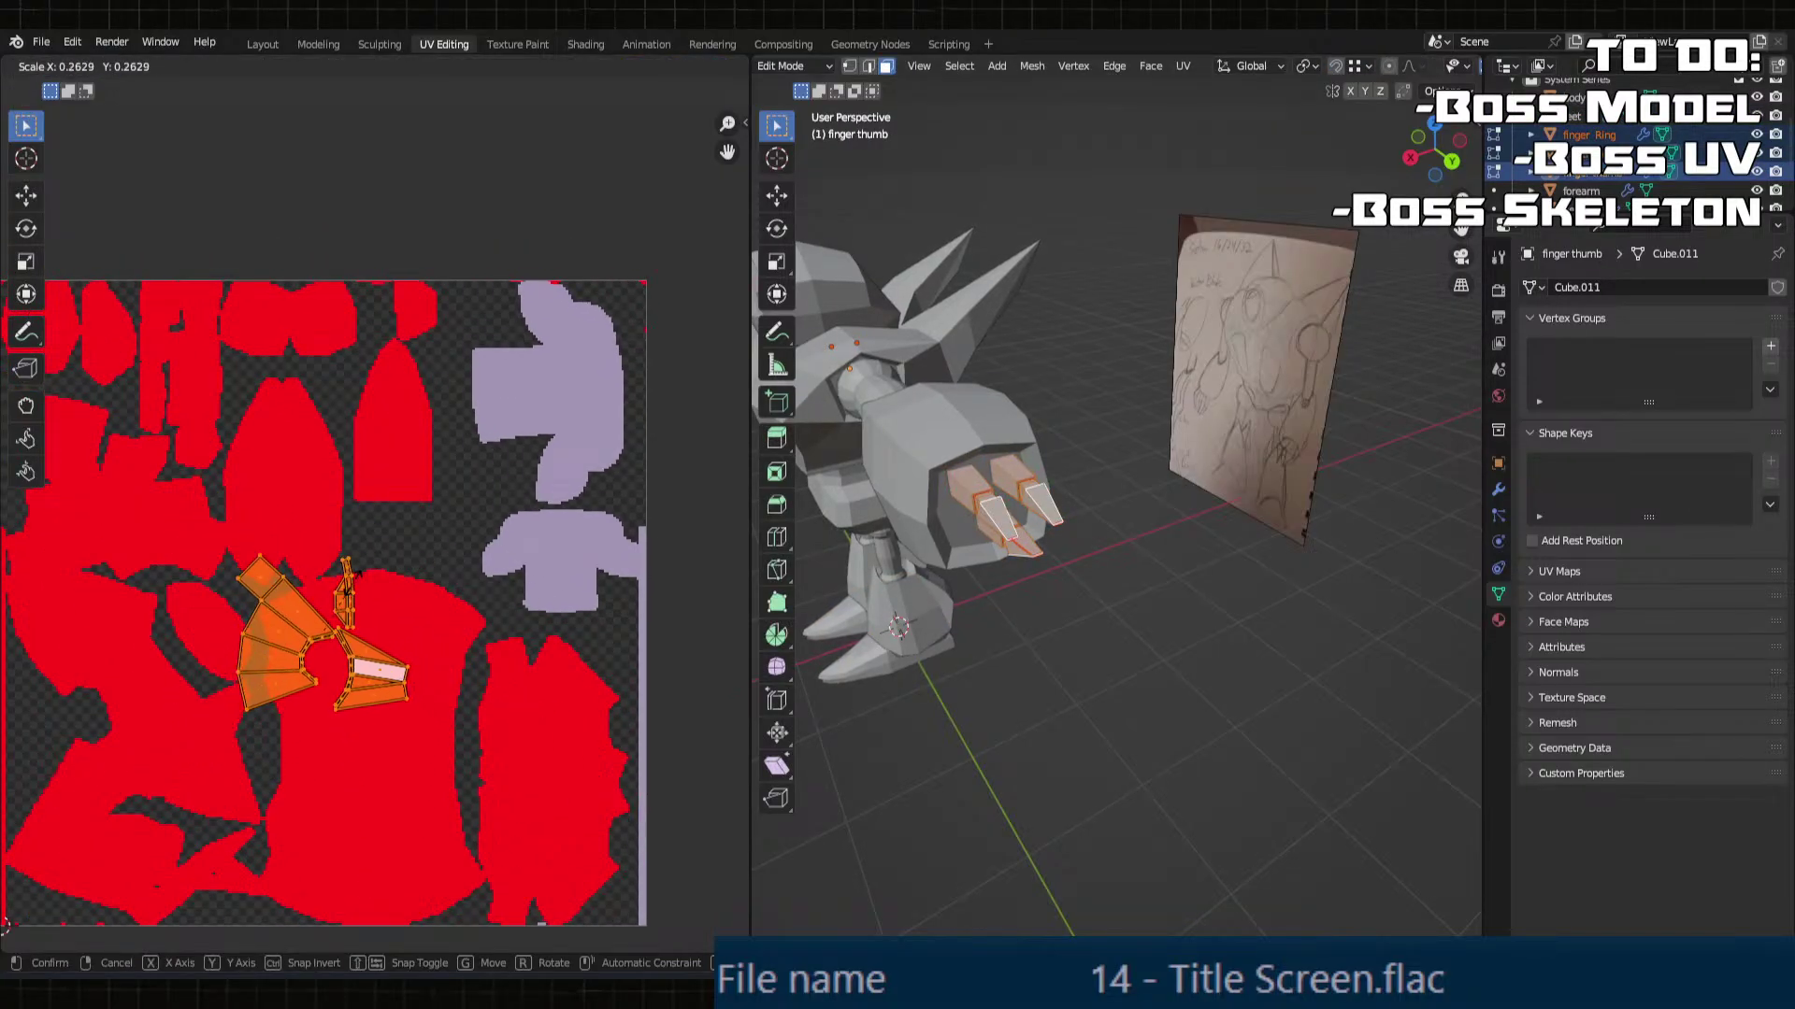
{"action": "left_click", "coordinate": [351, 585]}
{"action": "key", "text": "g"}
{"action": "key", "text": "x"}
{"action": "left_click", "coordinate": [461, 501]}
{"action": "key", "text": "g"}
{"action": "key", "text": "y"}
{"action": "left_click", "coordinate": [456, 394]}
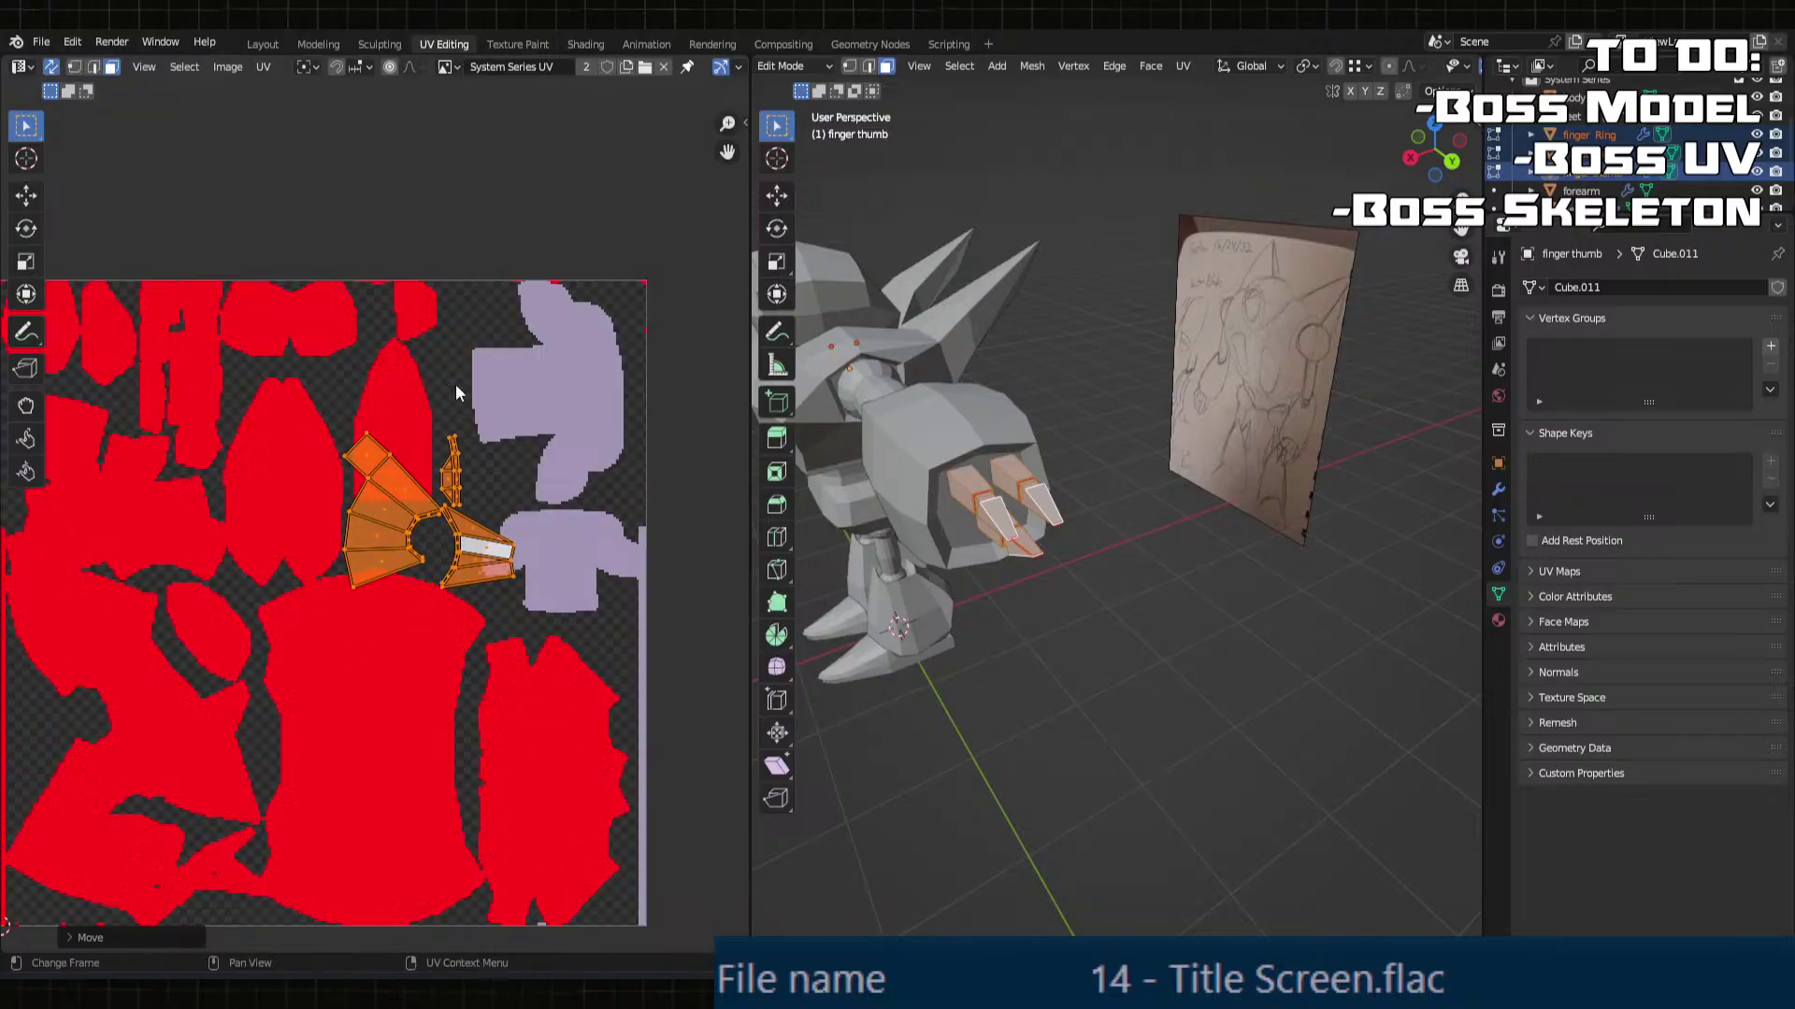
Step: Scale the fingers' UV islands down further and place them in the empty gap between the red and purple fills
{"action": "scroll", "coordinate": [509, 486], "scroll_direction": "up", "scroll_amount": 3}
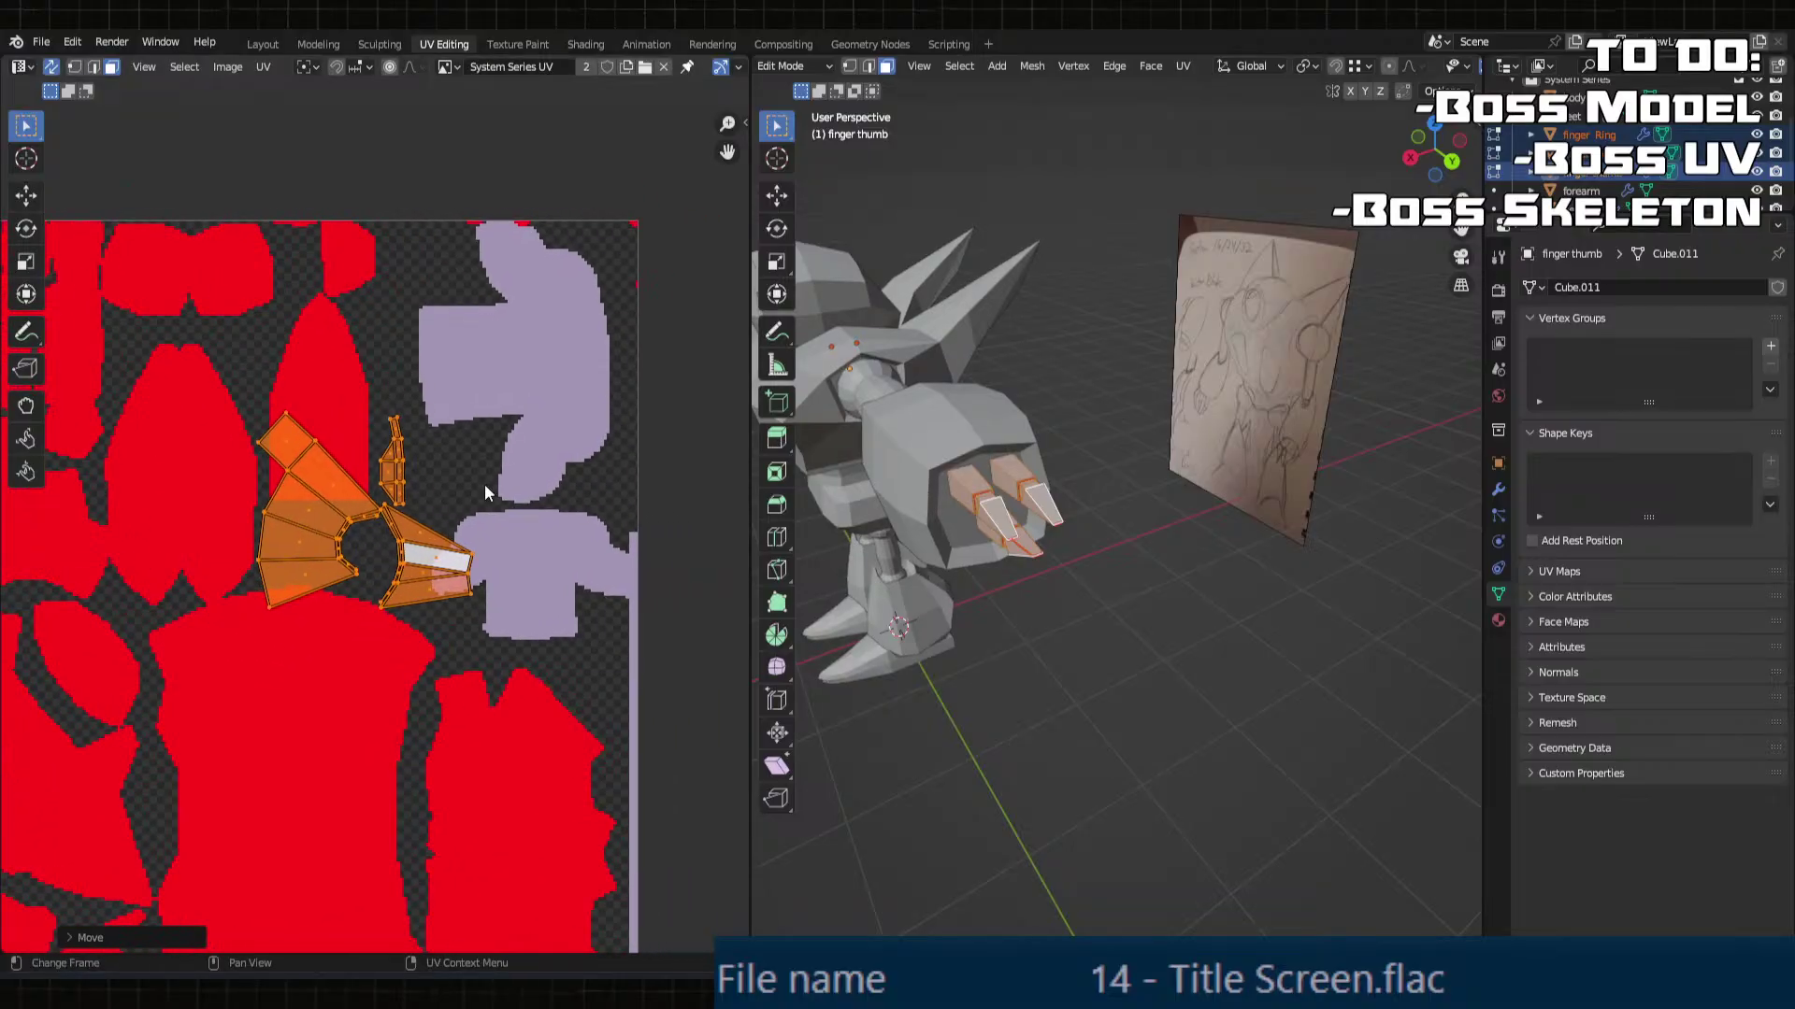
{"action": "key", "text": "s"}
{"action": "left_click", "coordinate": [424, 507]}
{"action": "key", "text": "g"}
{"action": "left_click", "coordinate": [423, 551]}
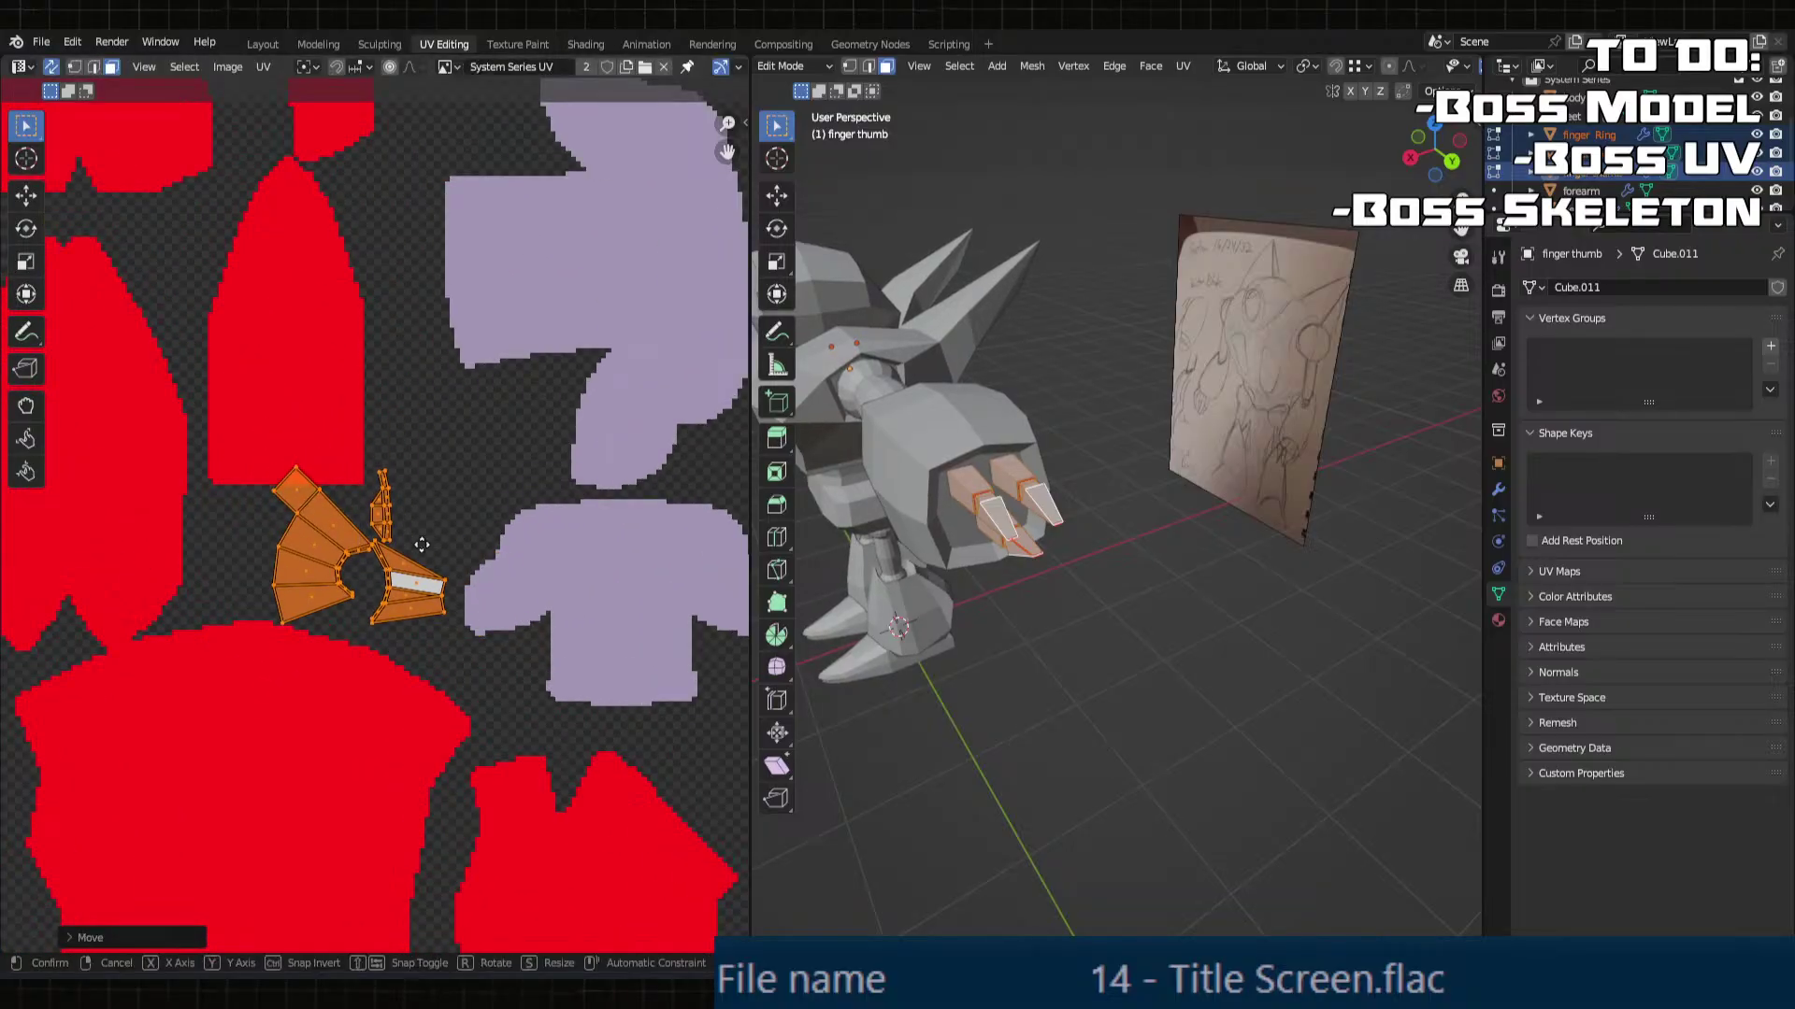
{"action": "key", "text": "g"}
{"action": "left_click", "coordinate": [442, 552]}
{"action": "key", "text": "s"}
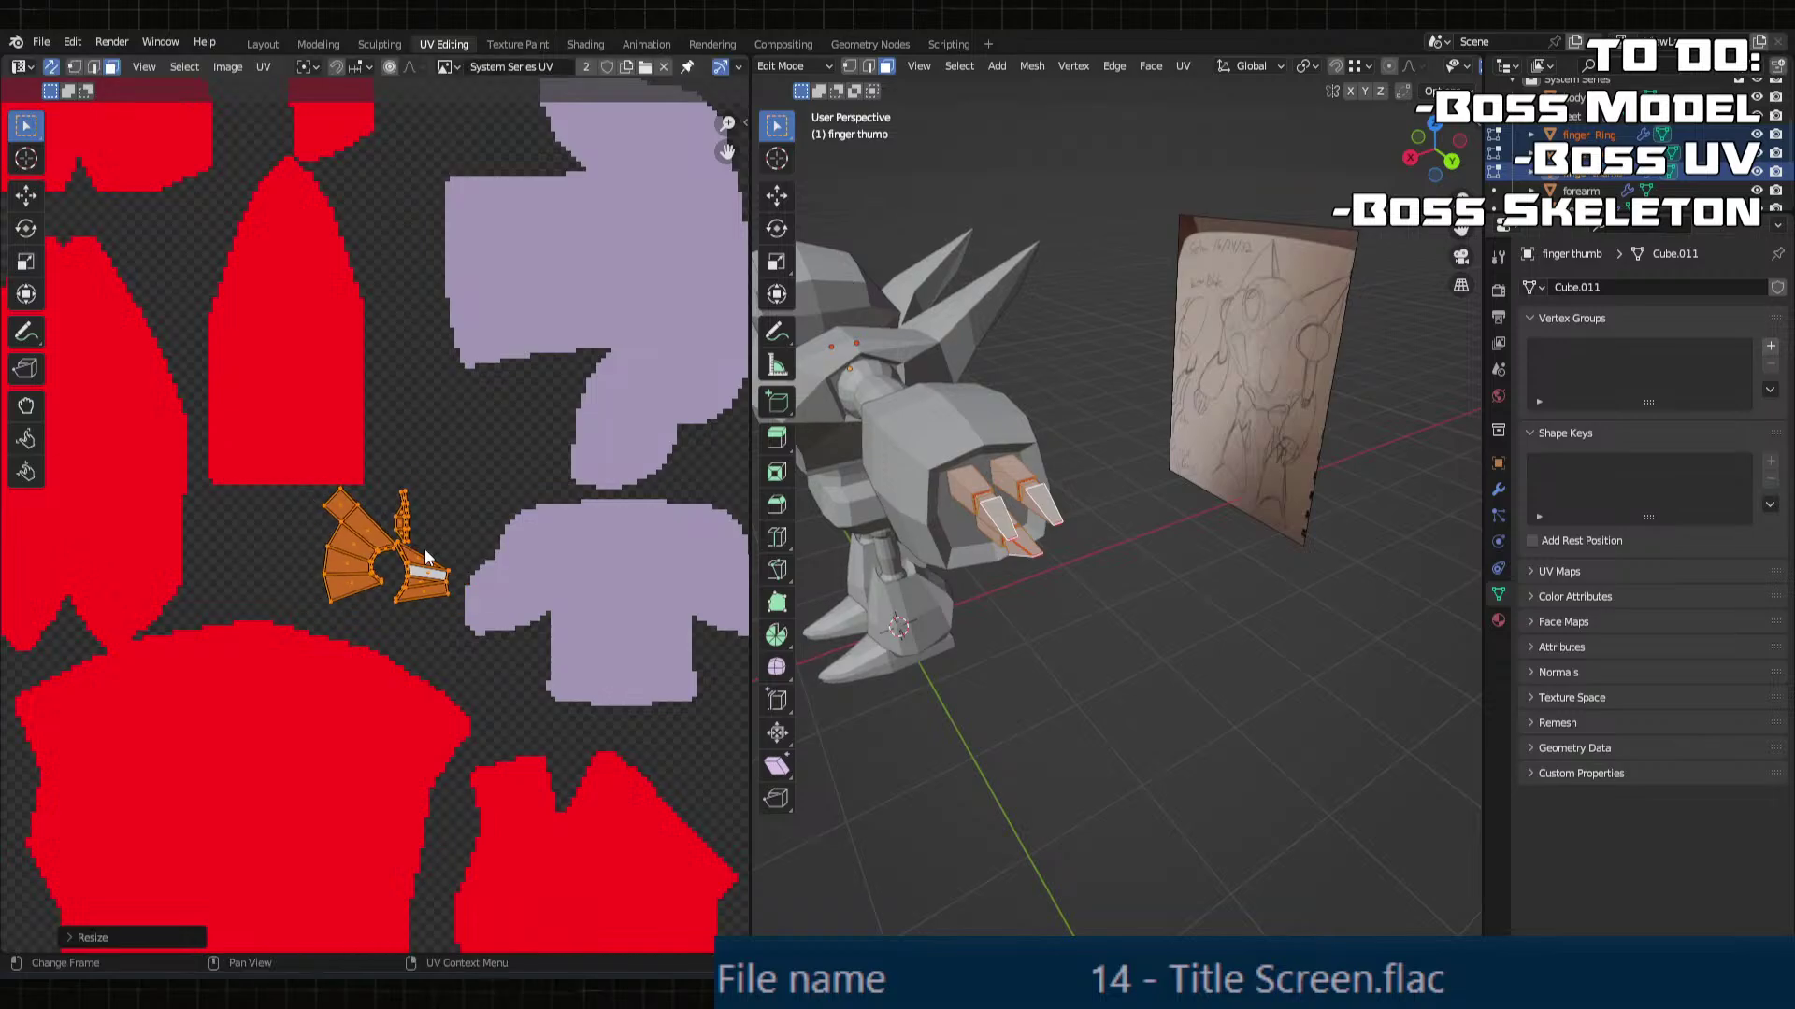
{"action": "left_click", "coordinate": [432, 557]}
Step: Move the fingers' UV islands along Y and X into the pocket between the two greyish-purple fills
{"action": "key", "text": "g"}
{"action": "key", "text": "y"}
{"action": "left_click", "coordinate": [425, 453]}
{"action": "key", "text": "g"}
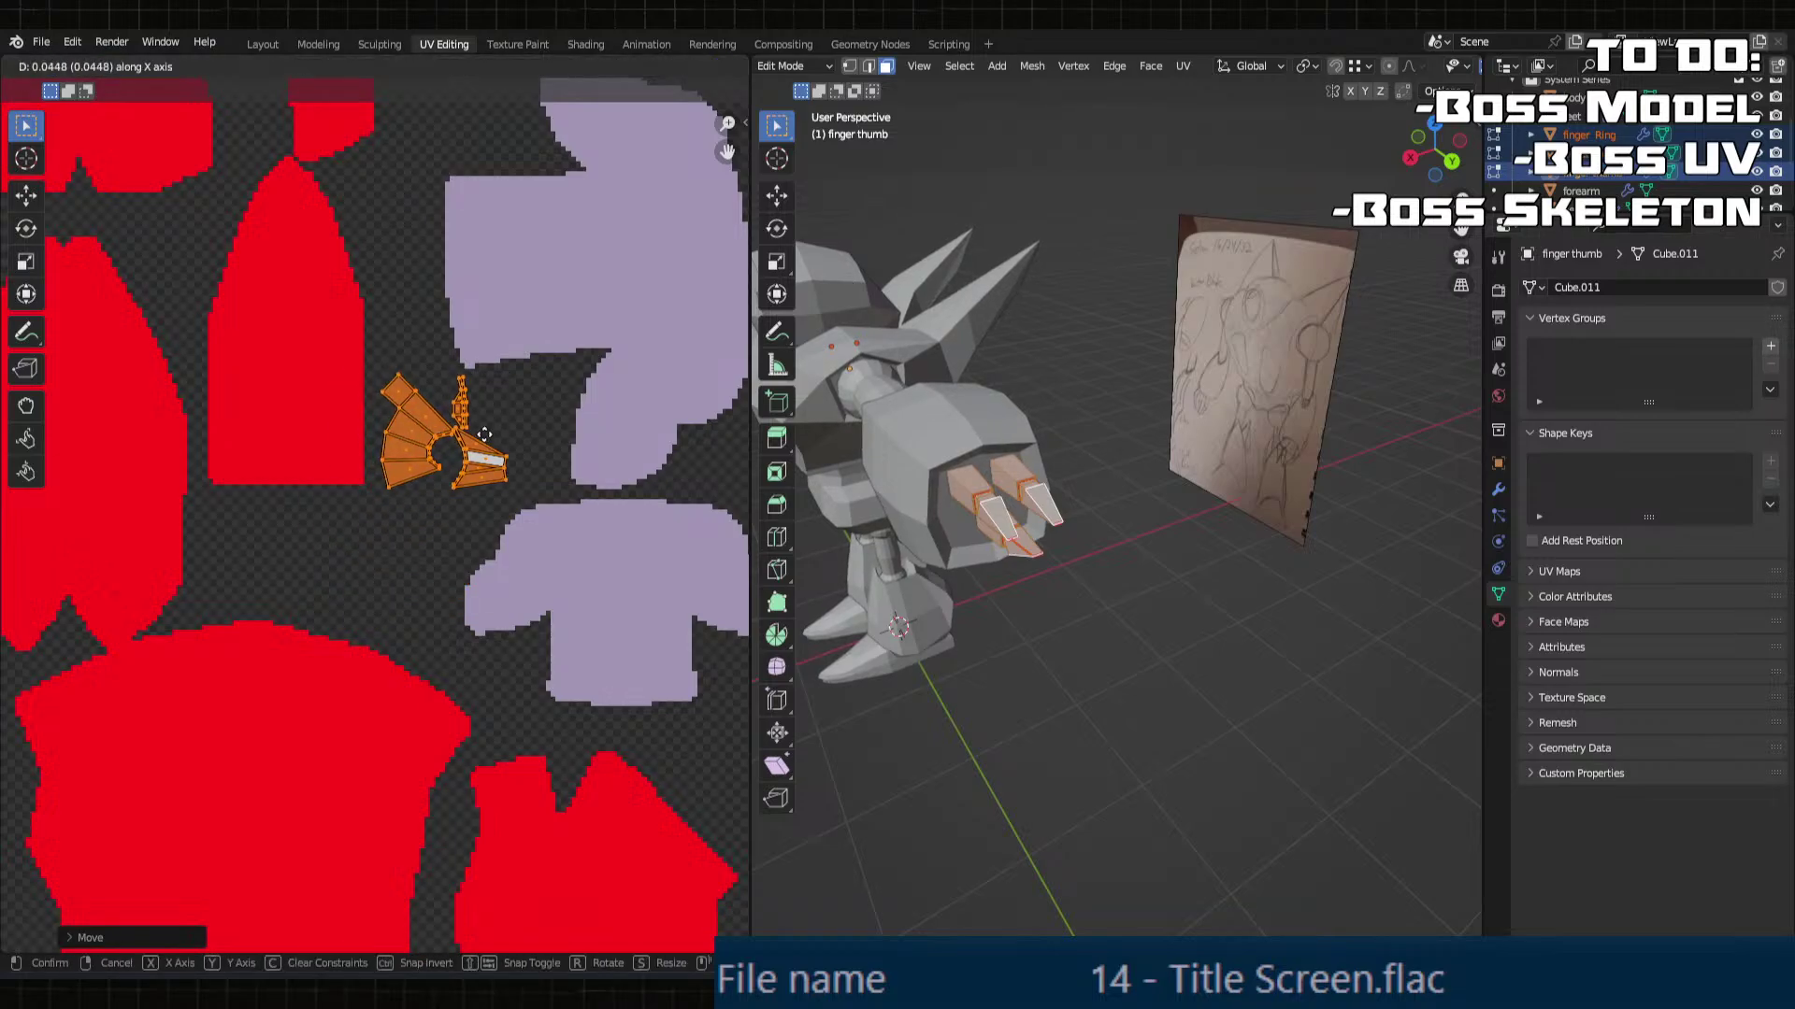
{"action": "left_click", "coordinate": [479, 448]}
{"action": "key", "text": "g"}
{"action": "key", "text": "y"}
{"action": "left_click", "coordinate": [478, 447]}
{"action": "key", "text": "g"}
{"action": "key", "text": "x"}
{"action": "left_click", "coordinate": [506, 447]}
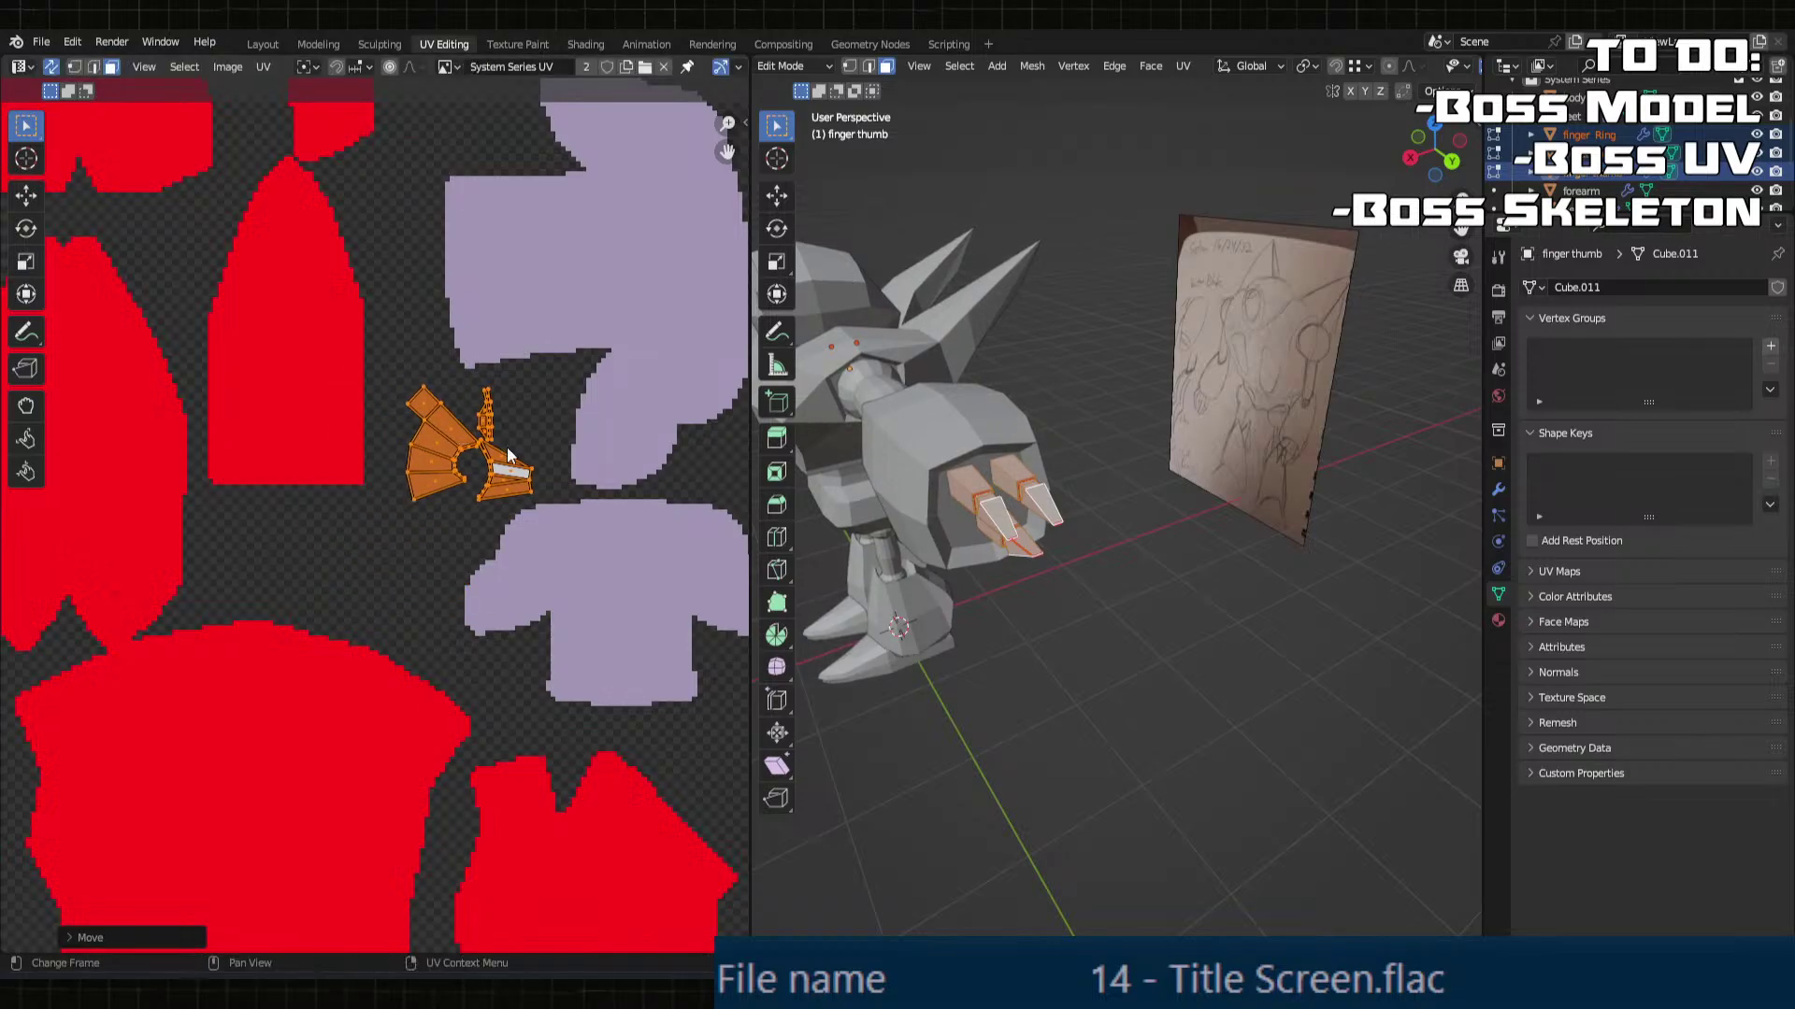
{"action": "key", "text": "g"}
{"action": "key", "text": "y"}
{"action": "left_click", "coordinate": [507, 442]}
{"action": "scroll", "coordinate": [500, 468], "scroll_direction": "down", "scroll_amount": 3}
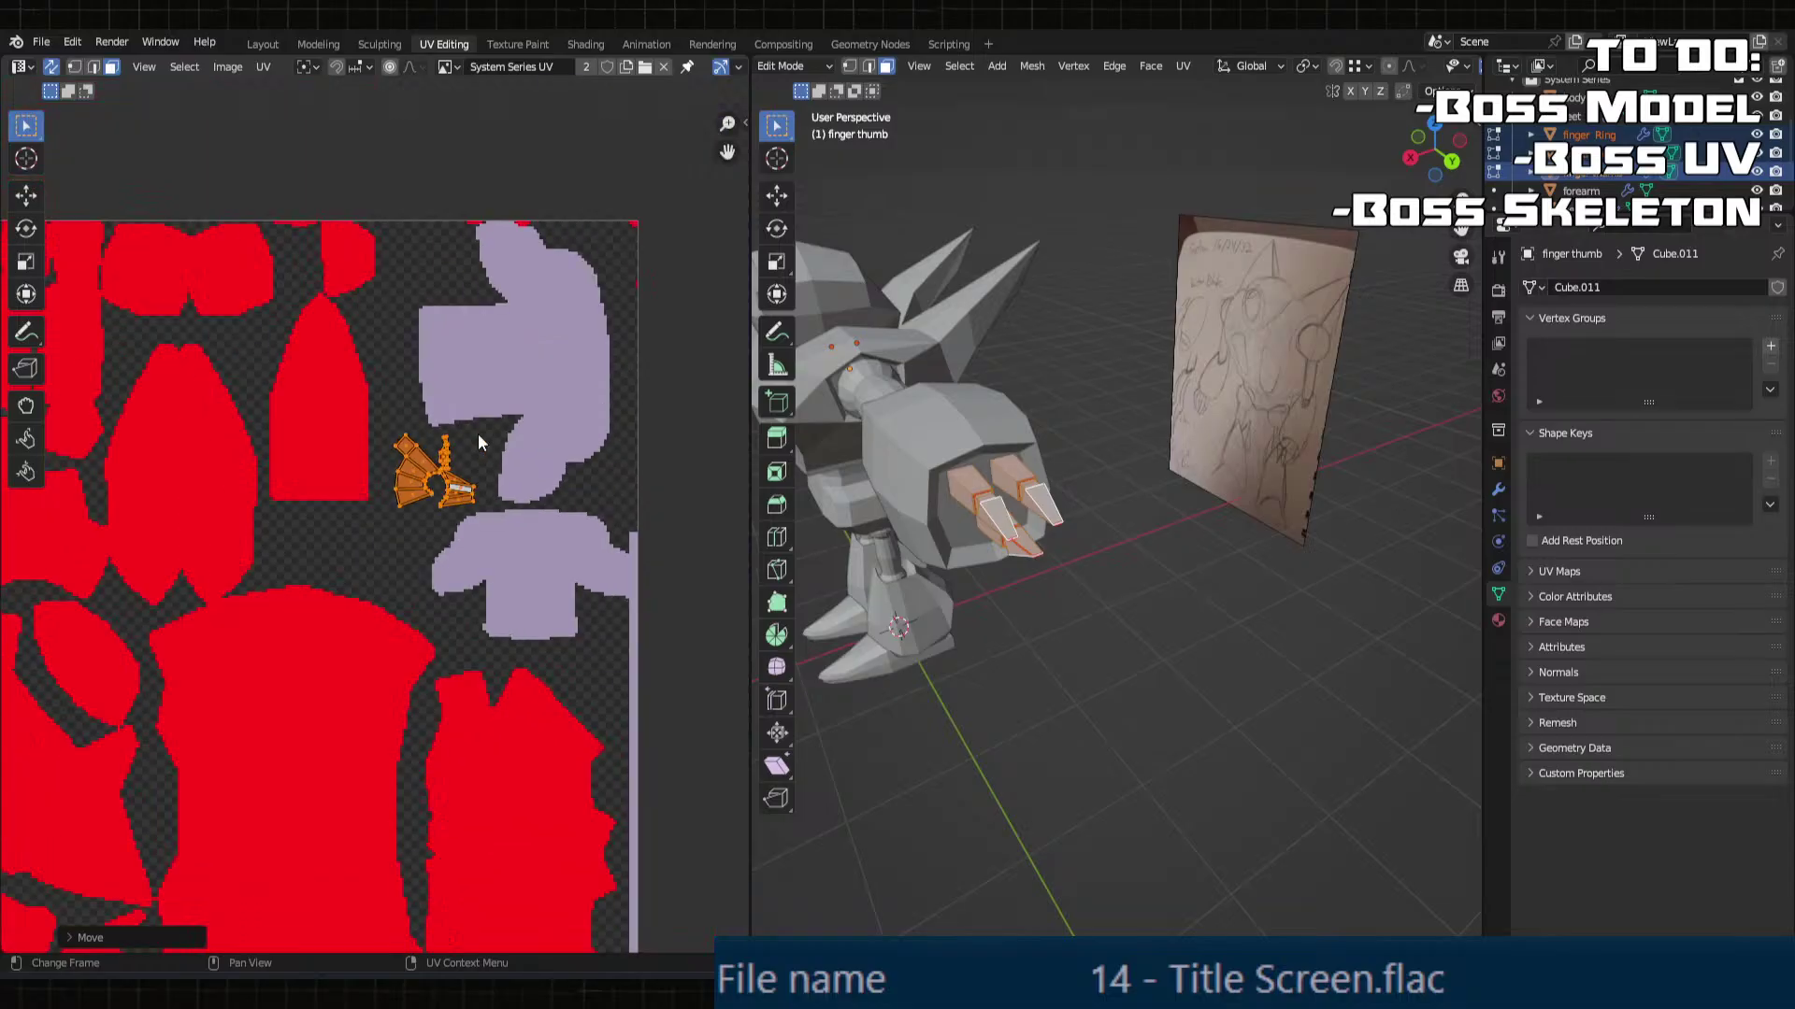
Step: Select only the fingers' narrow strip-shaped UV islands and move them about 0.021 along Y, away from the larger fan-shaped islands
{"action": "scroll", "coordinate": [500, 495], "scroll_direction": "up", "scroll_amount": 5}
{"action": "left_click", "coordinate": [575, 443]}
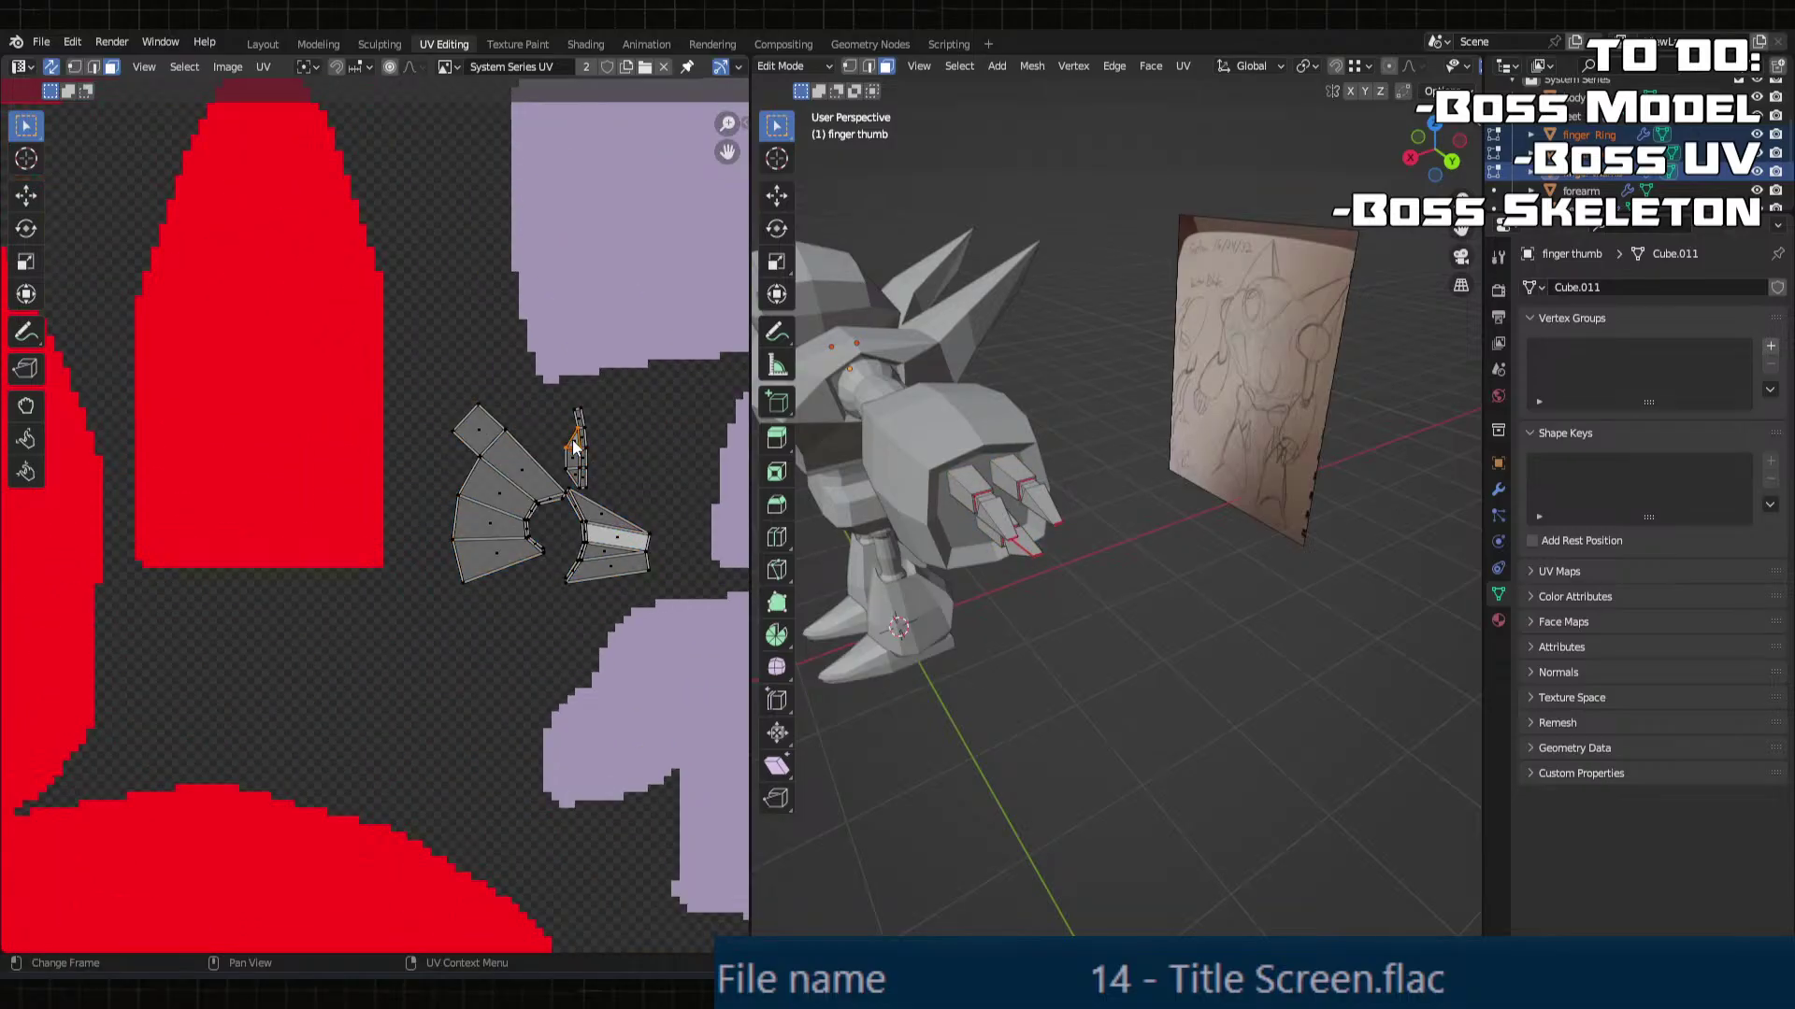
{"action": "key", "text": "l"}
{"action": "scroll", "coordinate": [561, 440], "scroll_direction": "down", "scroll_amount": 3}
{"action": "scroll", "coordinate": [530, 497], "scroll_direction": "up", "scroll_amount": 2}
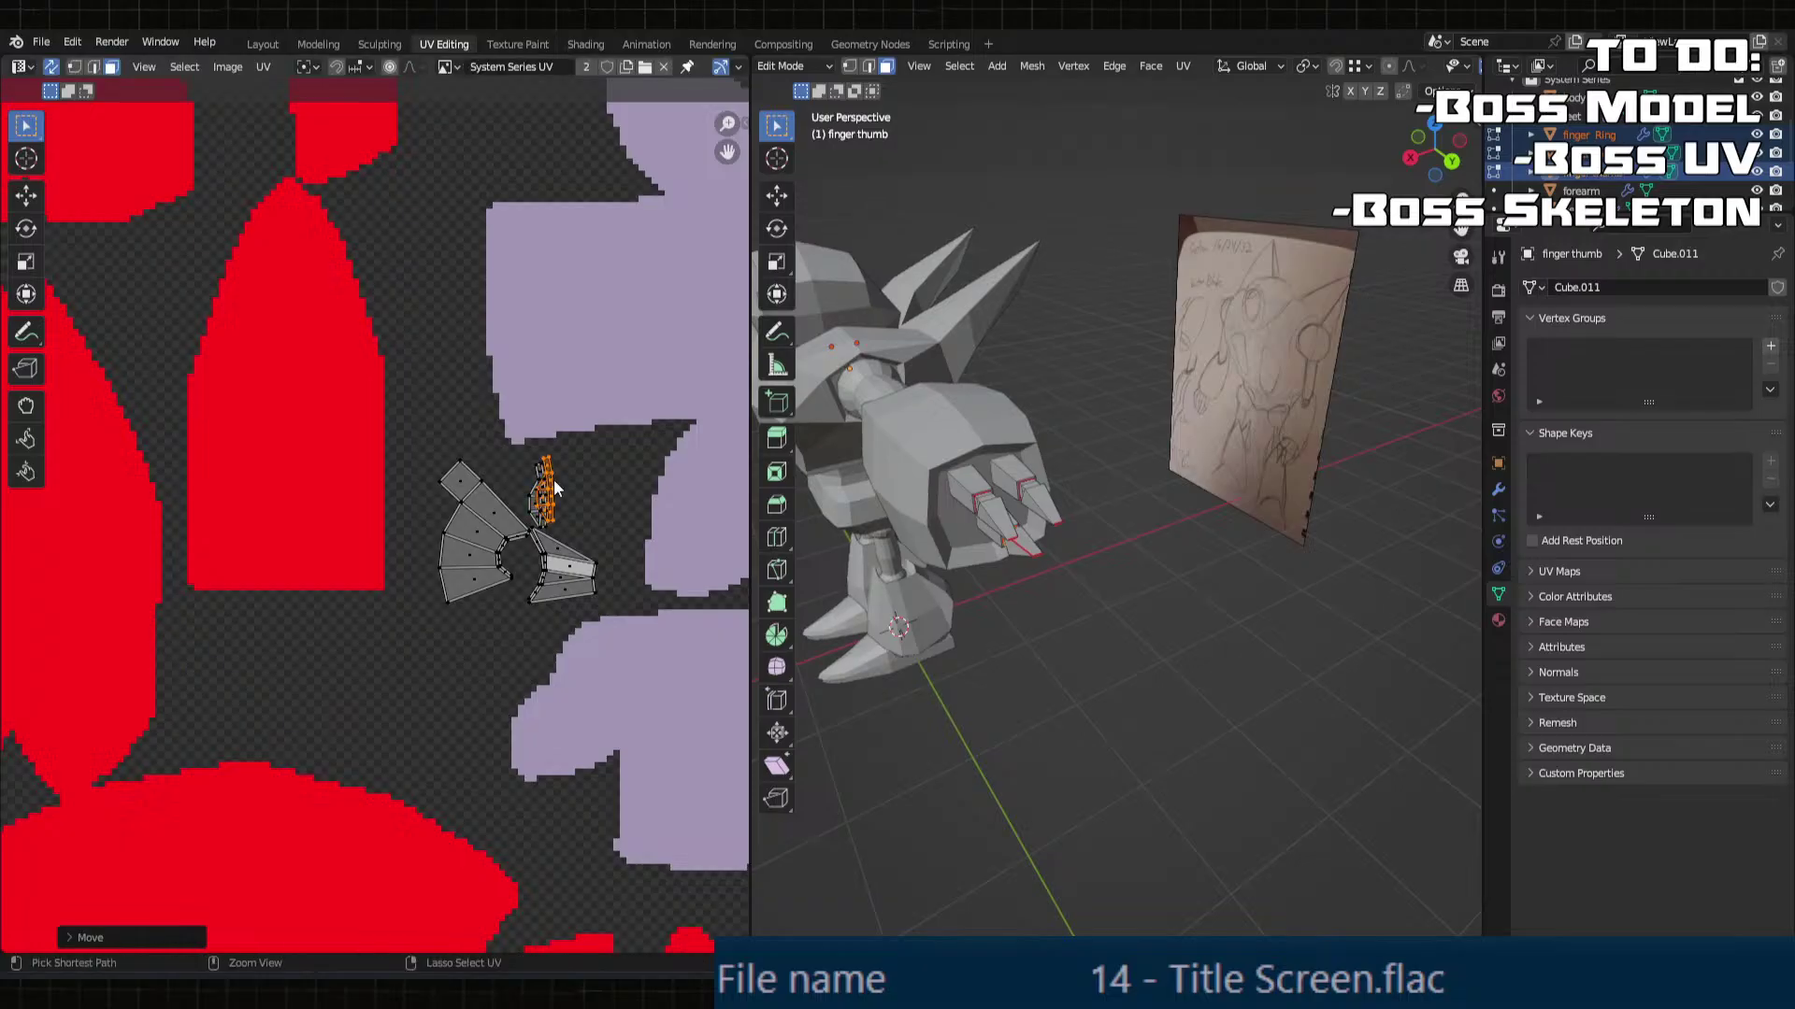
{"action": "scroll", "coordinate": [570, 478], "scroll_direction": "up", "scroll_amount": 3}
{"action": "middle_click_drag", "start_coordinate": [619, 492], "coordinate": [479, 520]}
{"action": "left_click", "coordinate": [630, 572]}
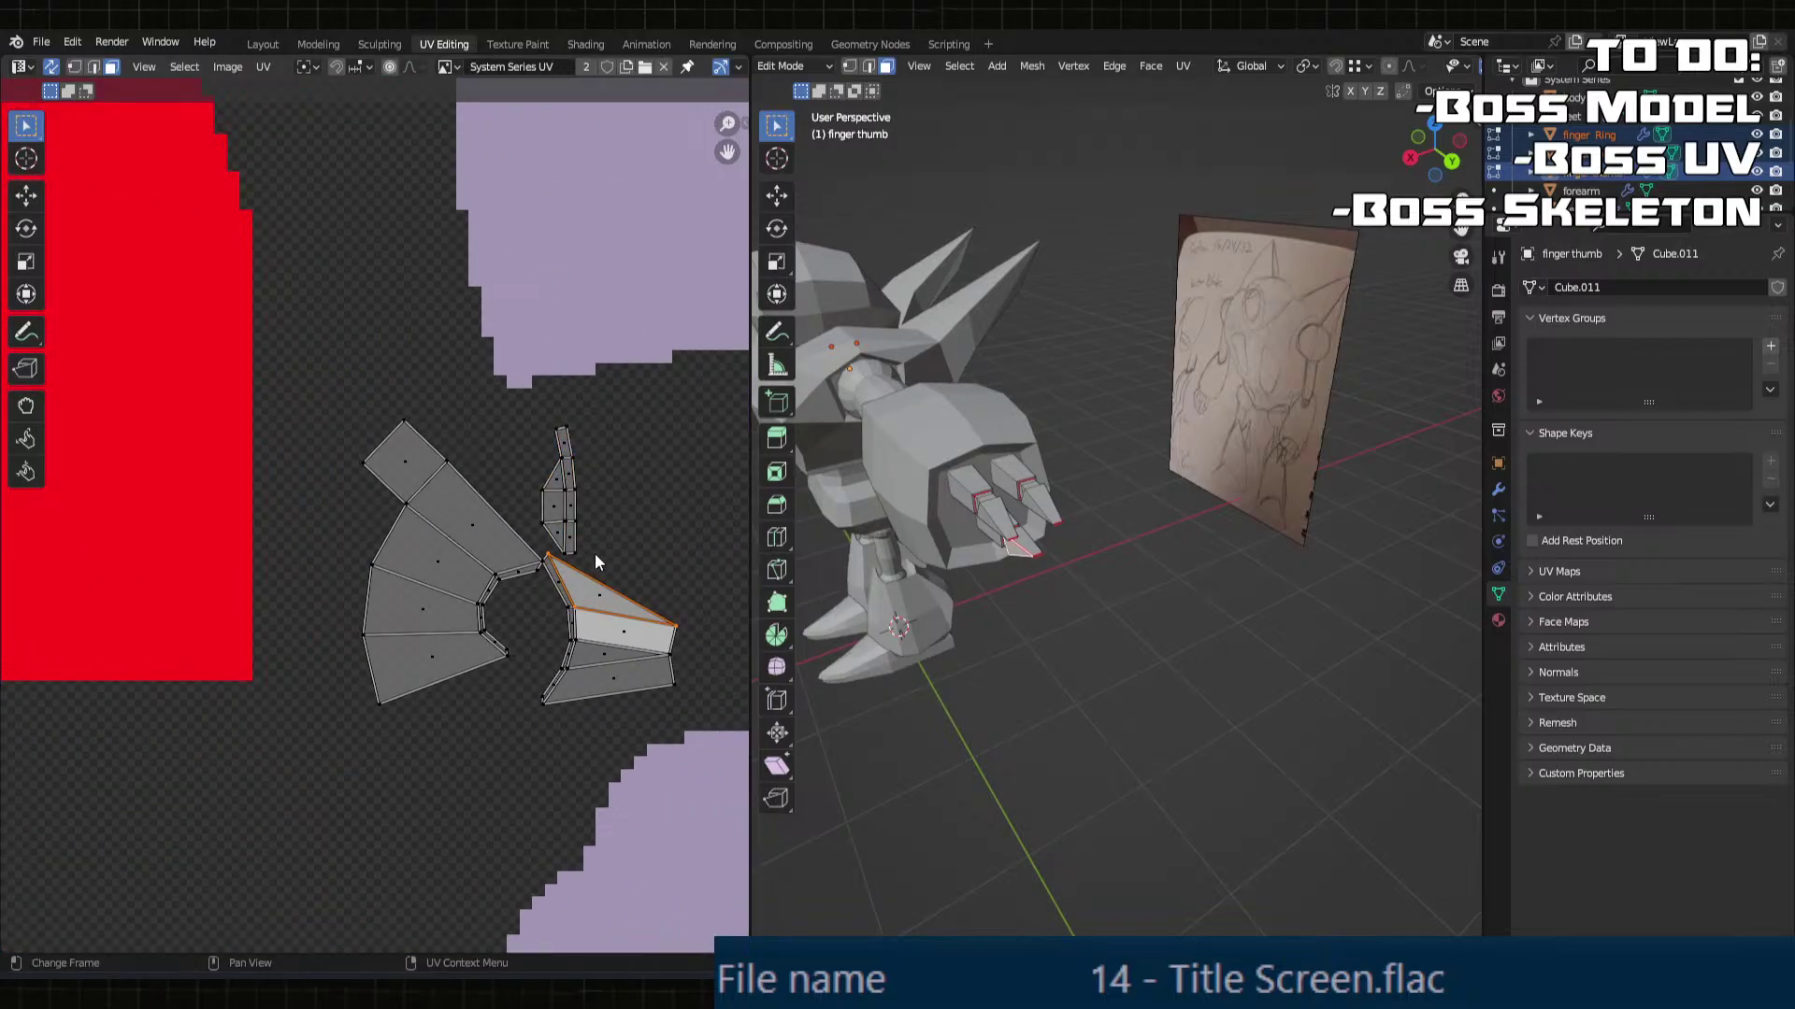
{"action": "left_click_drag", "start_coordinate": [527, 408], "coordinate": [626, 555]}
{"action": "key", "text": "g"}
{"action": "key", "text": "y"}
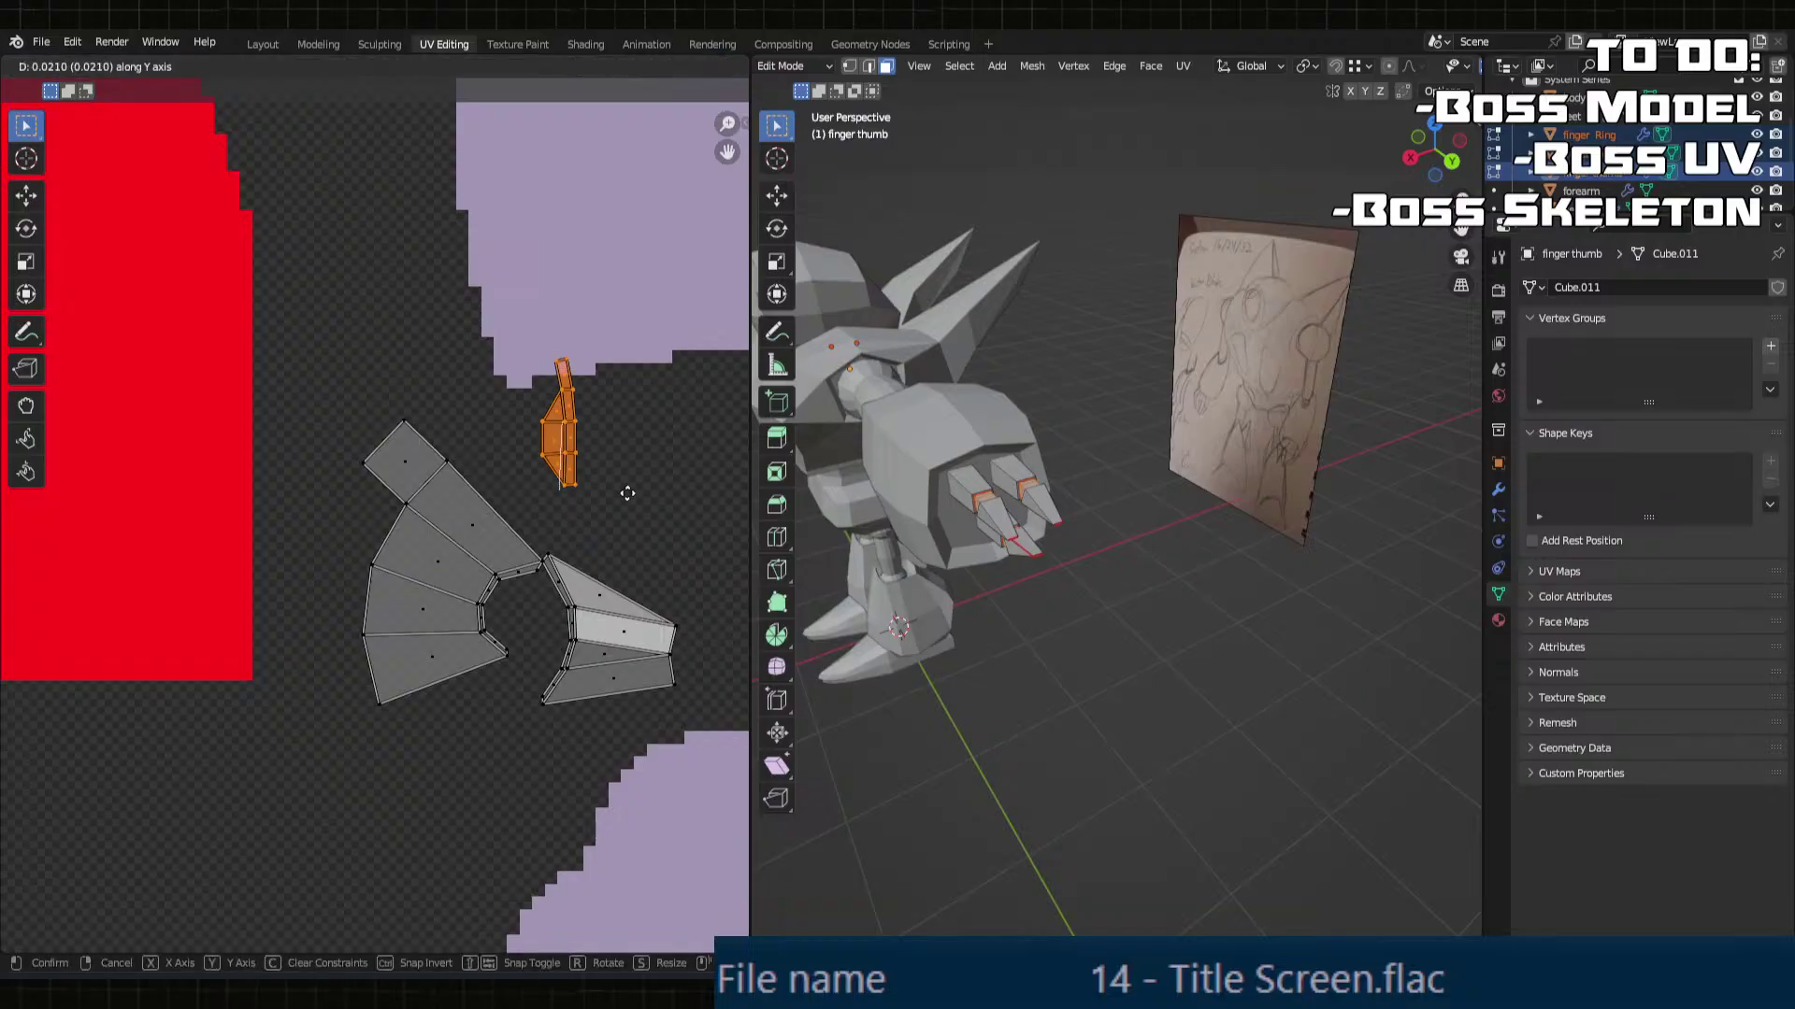
{"action": "left_click", "coordinate": [628, 492]}
Step: Move the narrow finger islands along X and Y into the small gap between the pointed red fills near the texture's upper edge
{"action": "scroll", "coordinate": [624, 479], "scroll_direction": "down", "scroll_amount": 3}
{"action": "middle_click_drag", "start_coordinate": [621, 463], "coordinate": [654, 608]}
{"action": "scroll", "coordinate": [598, 594], "scroll_direction": "down", "scroll_amount": 3}
{"action": "middle_click_drag", "start_coordinate": [486, 569], "coordinate": [576, 617]}
{"action": "key", "text": "g"}
{"action": "key", "text": "x"}
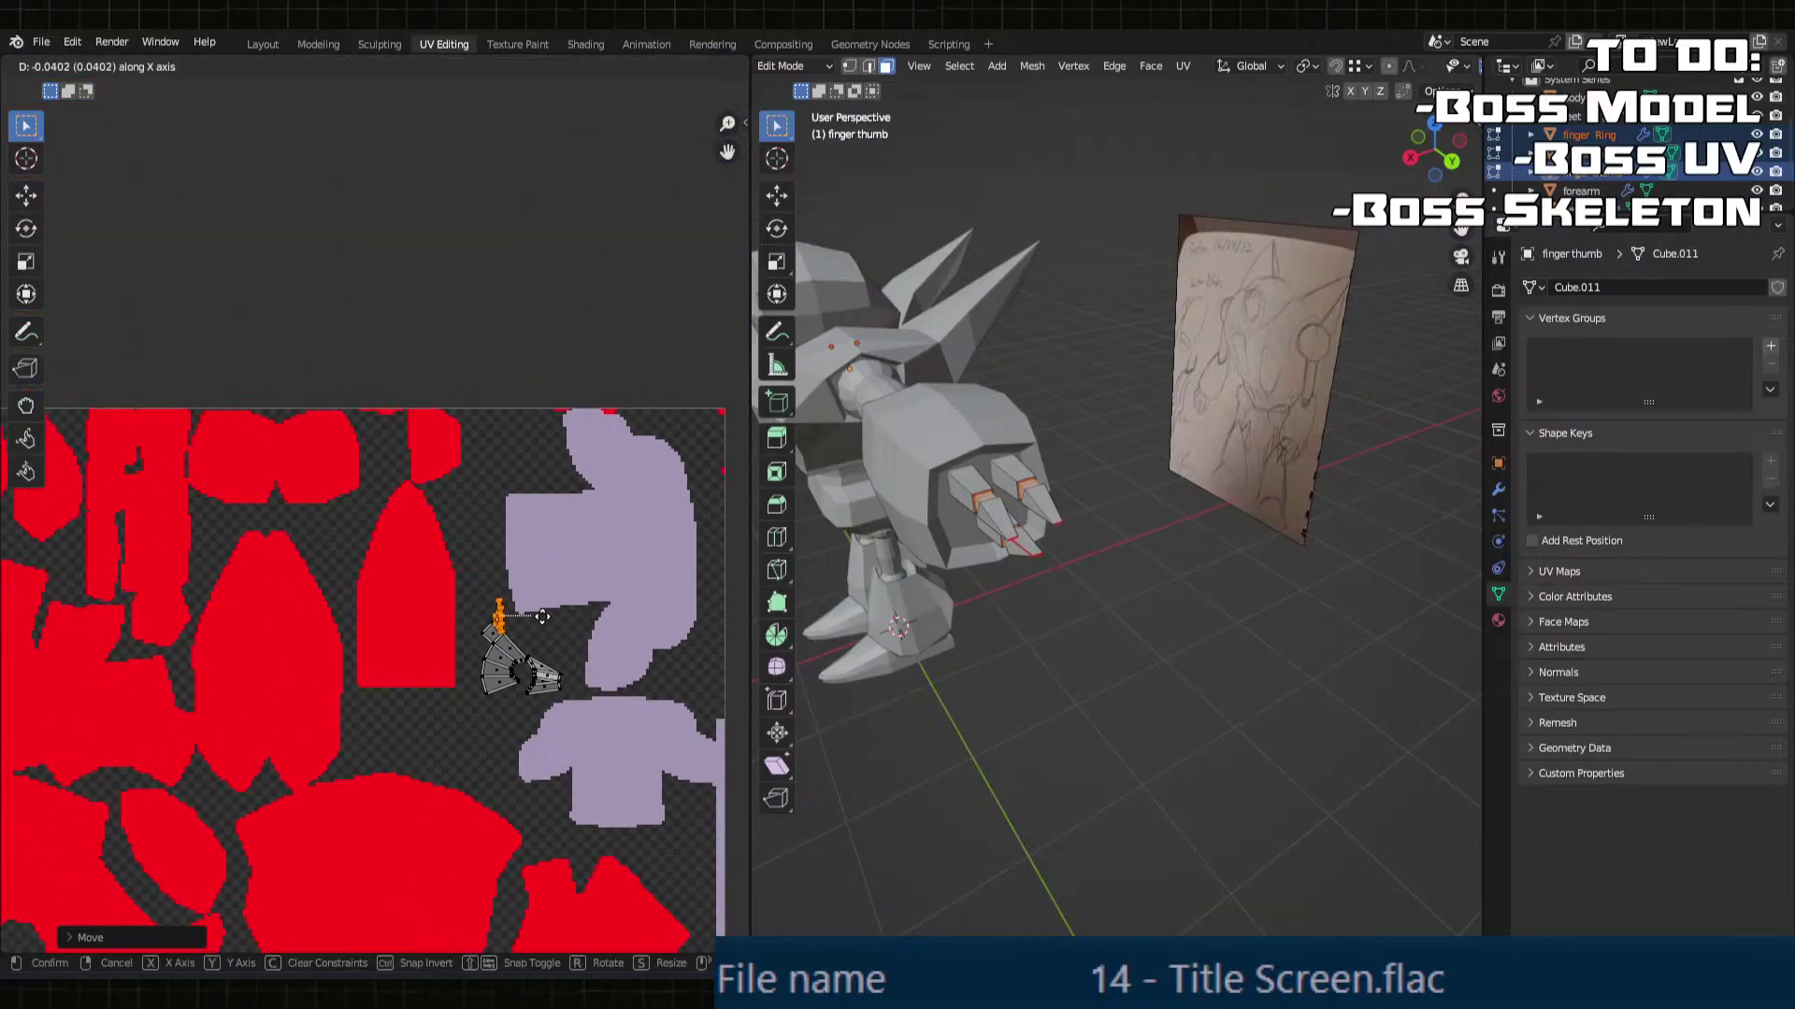
{"action": "left_click", "coordinate": [375, 596]}
{"action": "key", "text": "g"}
{"action": "key", "text": "y"}
{"action": "left_click", "coordinate": [394, 501]}
{"action": "key", "text": "g"}
{"action": "key", "text": "x"}
{"action": "left_click", "coordinate": [402, 499]}
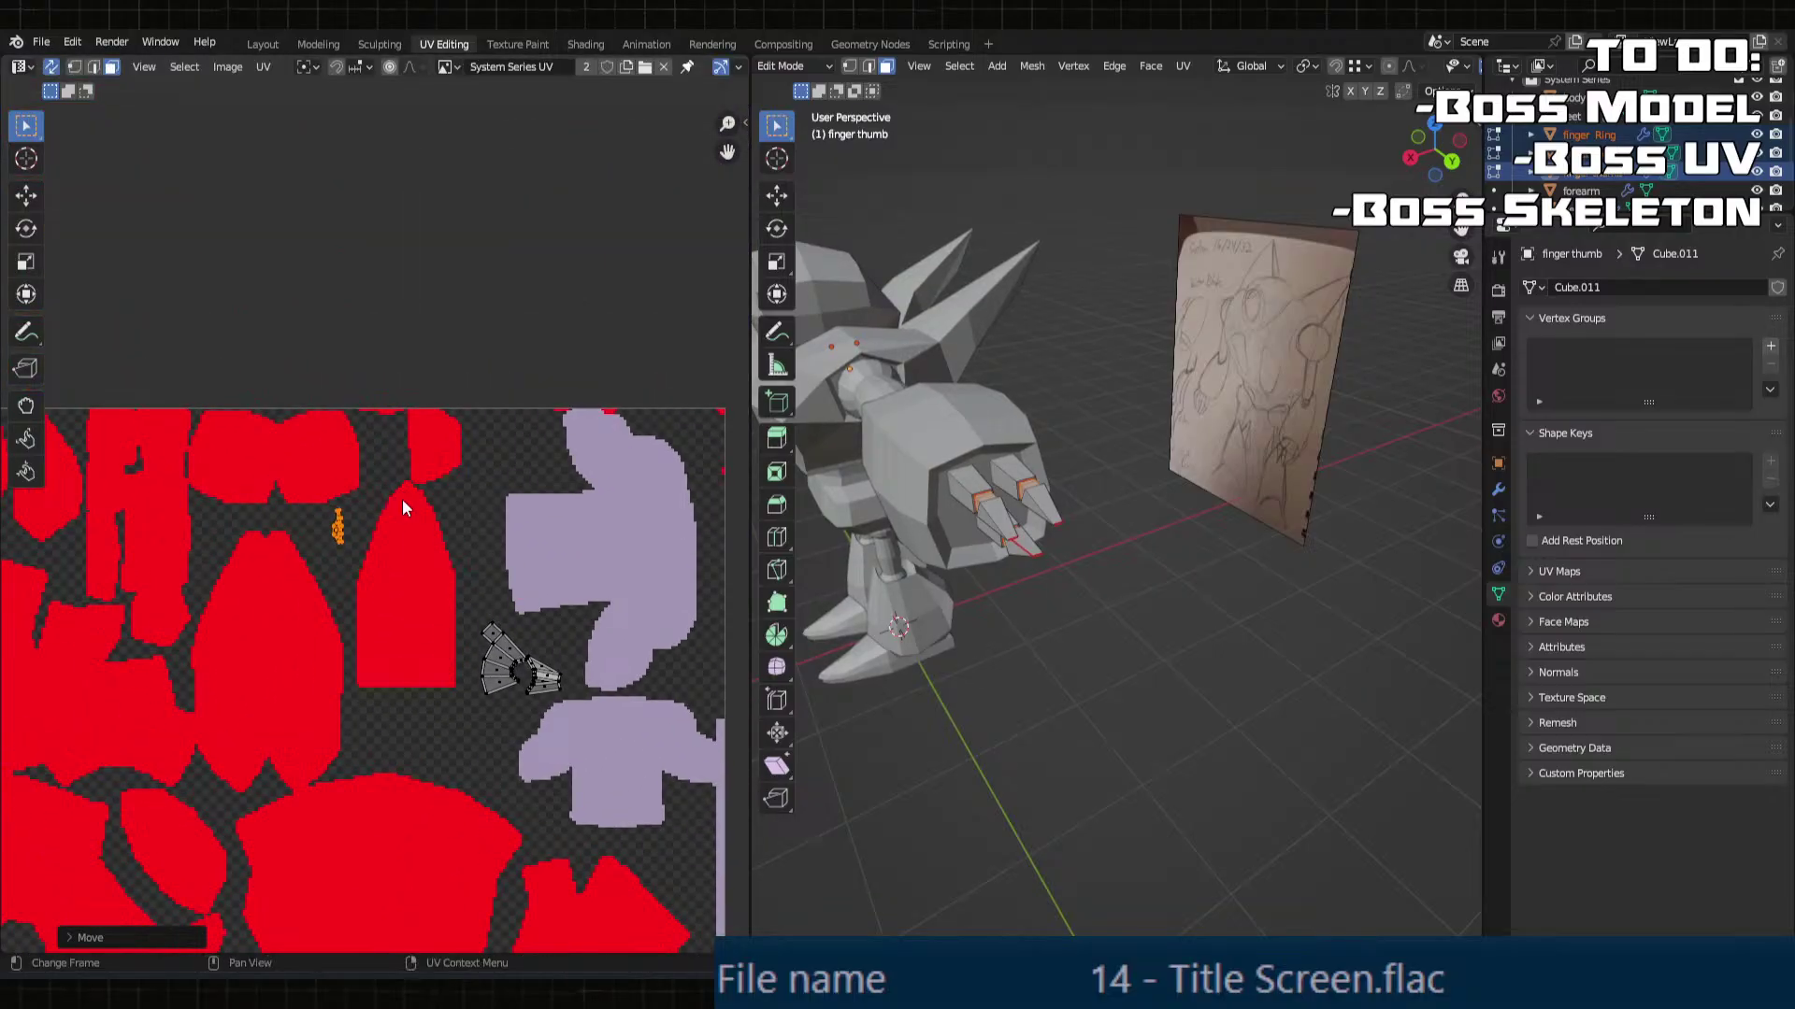
Step: In the Texture Paint workspace, assign the existing Material to the thumb finger and fill it with the greyish-purple colour
{"action": "middle_click_drag", "start_coordinate": [823, 547], "coordinate": [882, 535]}
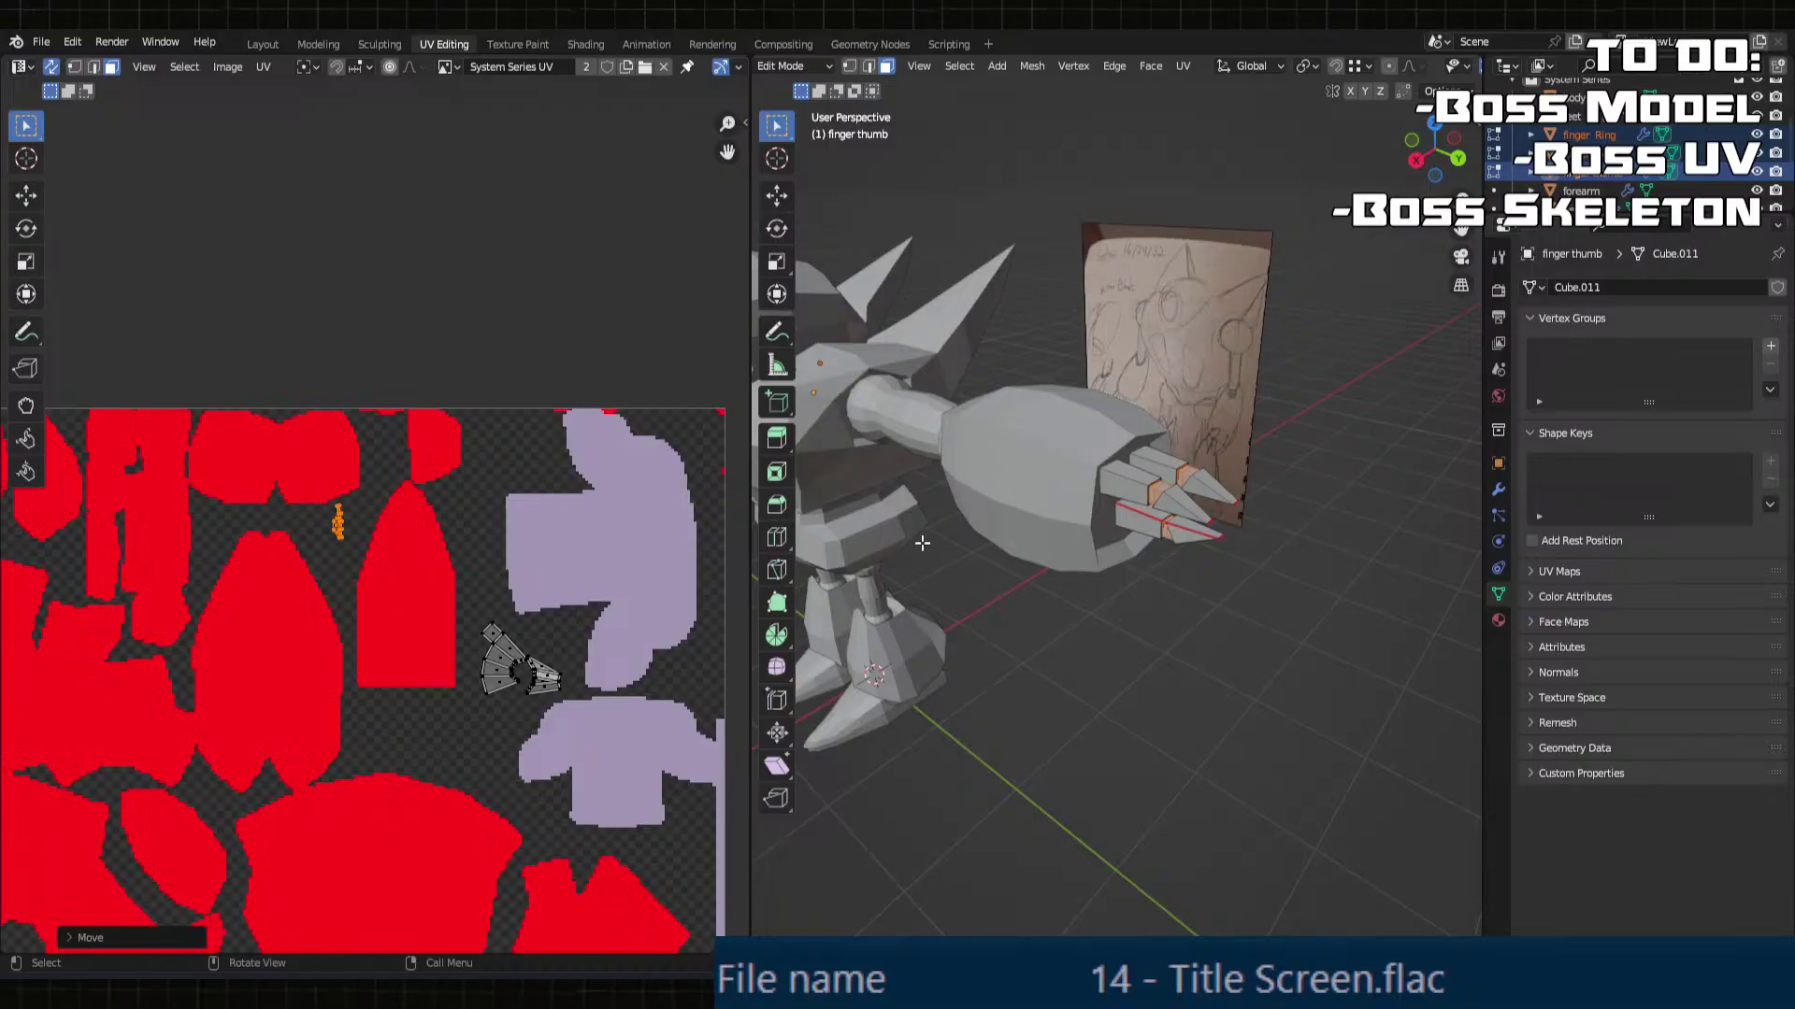
{"action": "scroll", "coordinate": [441, 479], "scroll_direction": "up", "scroll_amount": 3}
{"action": "scroll", "coordinate": [441, 479], "scroll_direction": "down", "scroll_amount": 4}
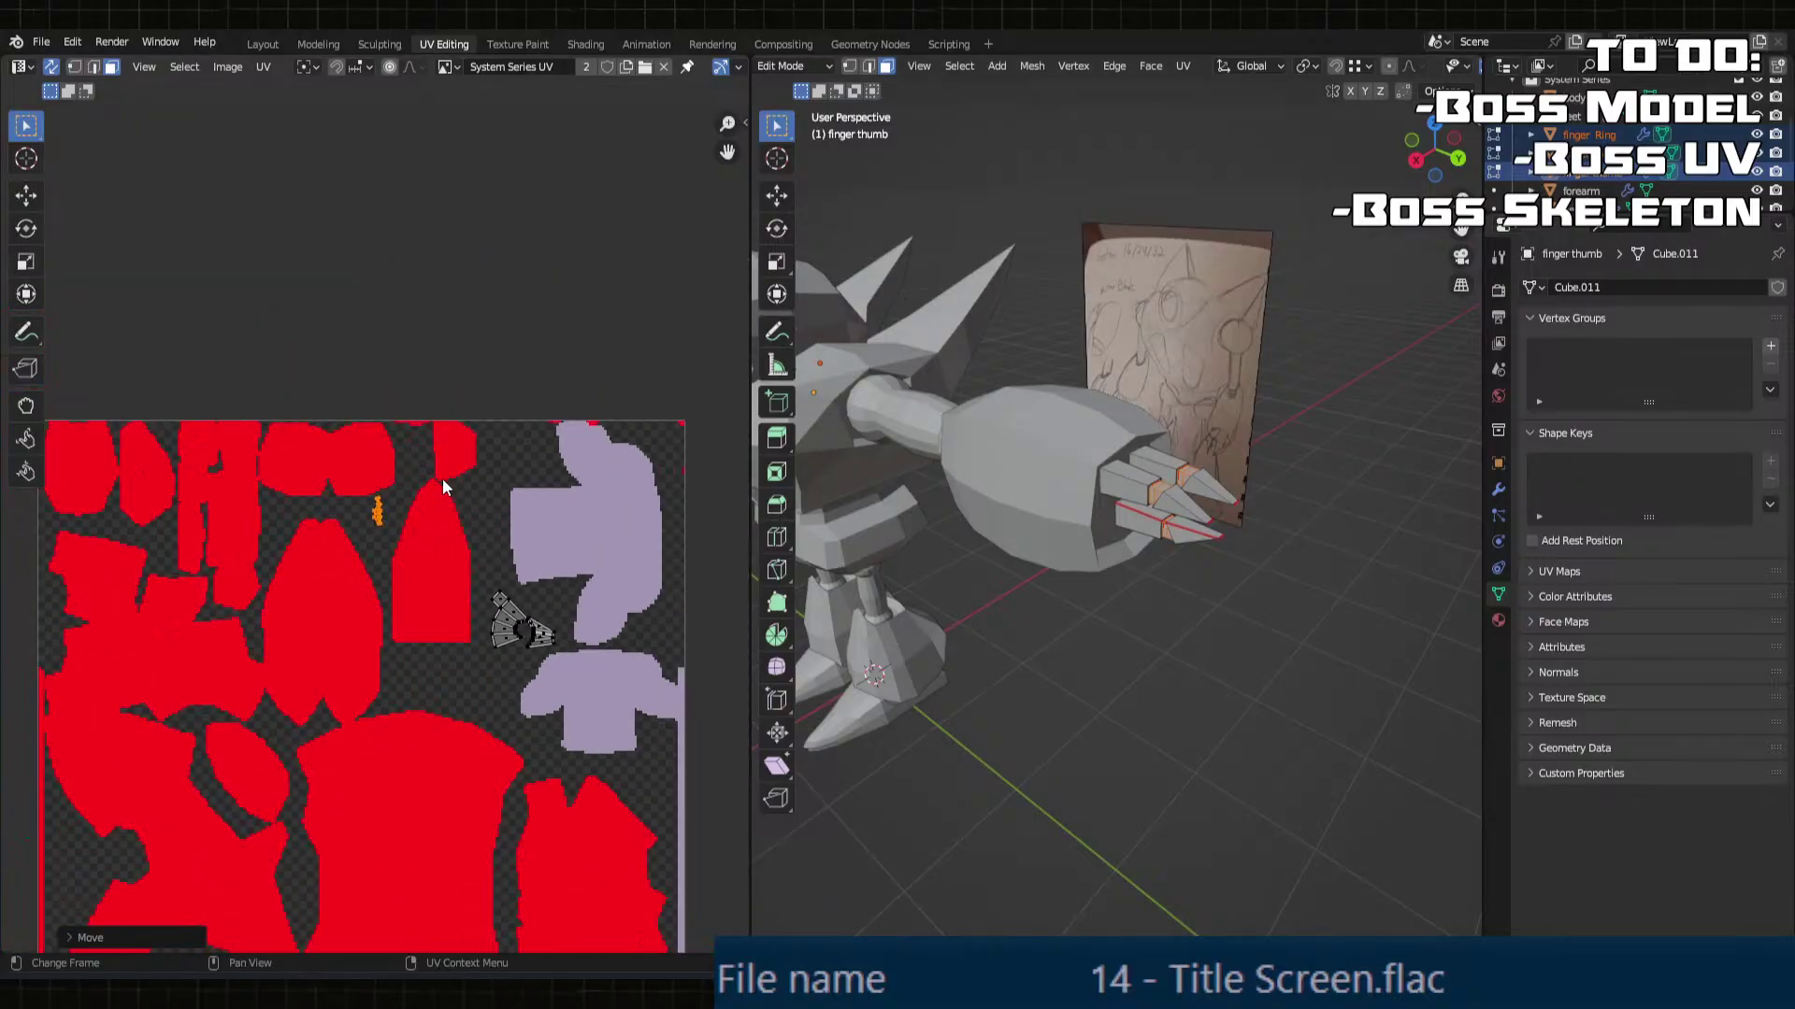
{"action": "scroll", "coordinate": [441, 479], "scroll_direction": "up", "scroll_amount": 2}
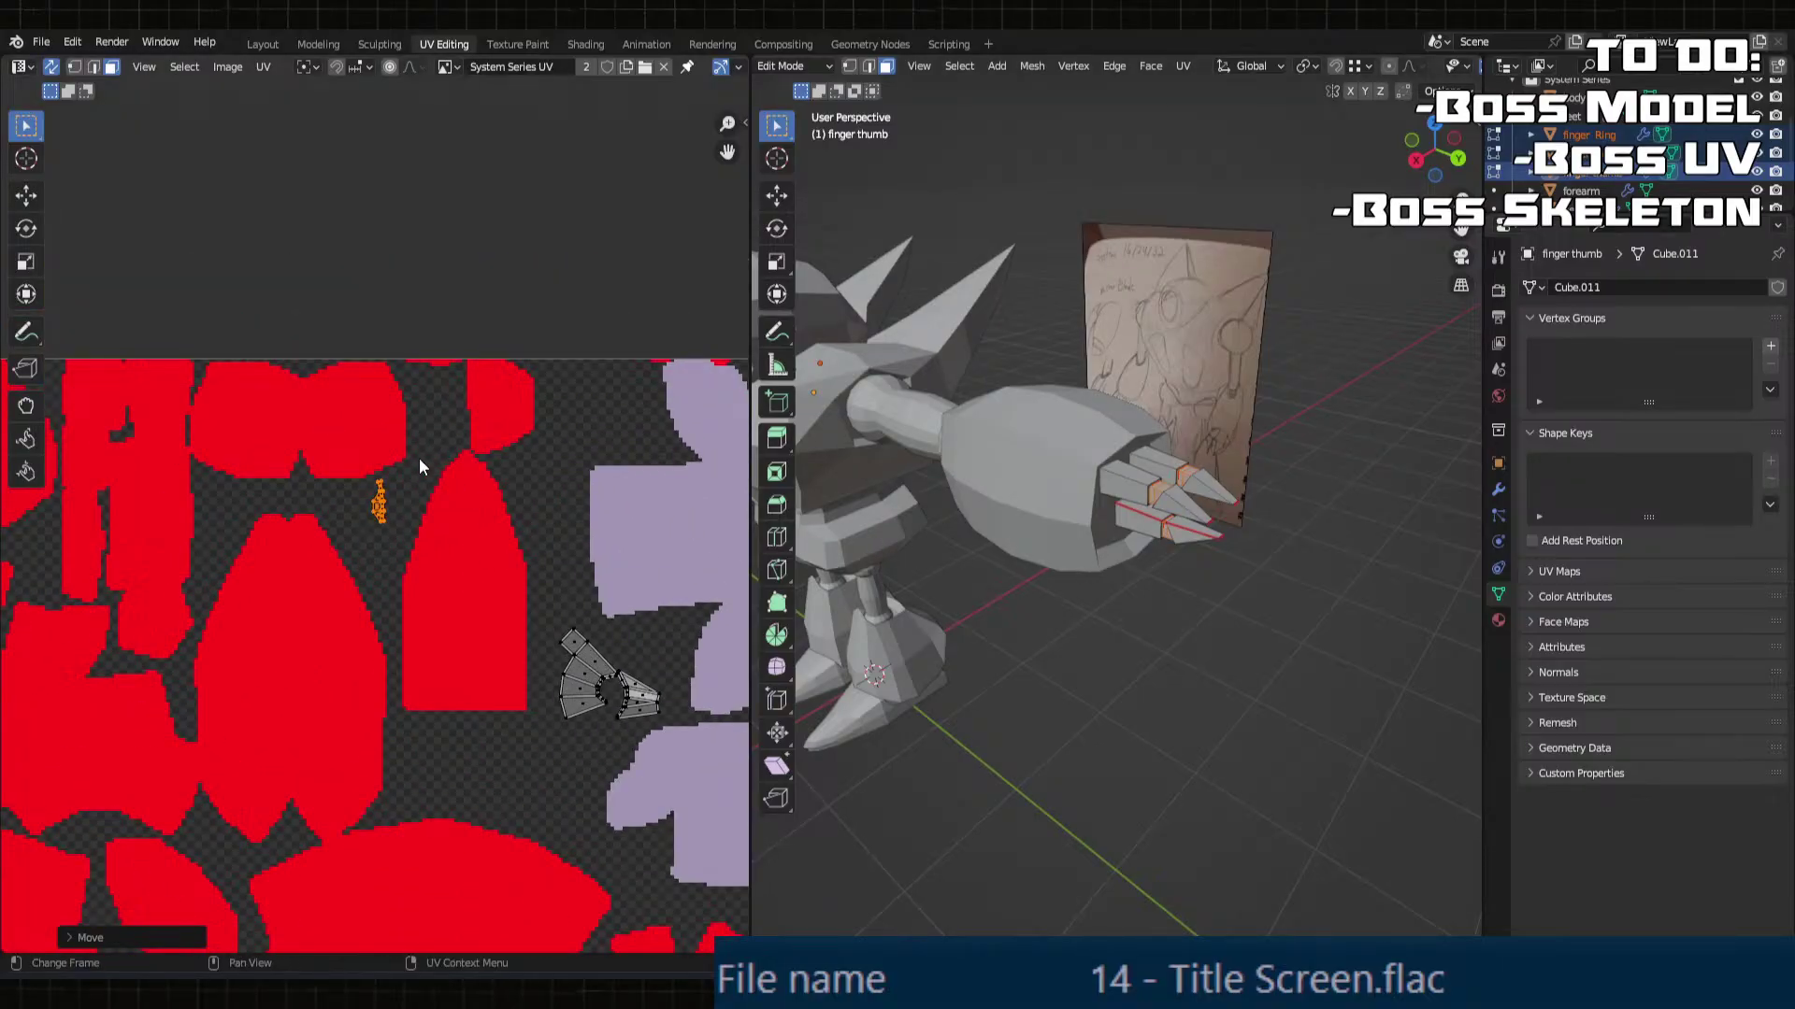
{"action": "middle_click_drag", "start_coordinate": [916, 561], "coordinate": [1019, 566]}
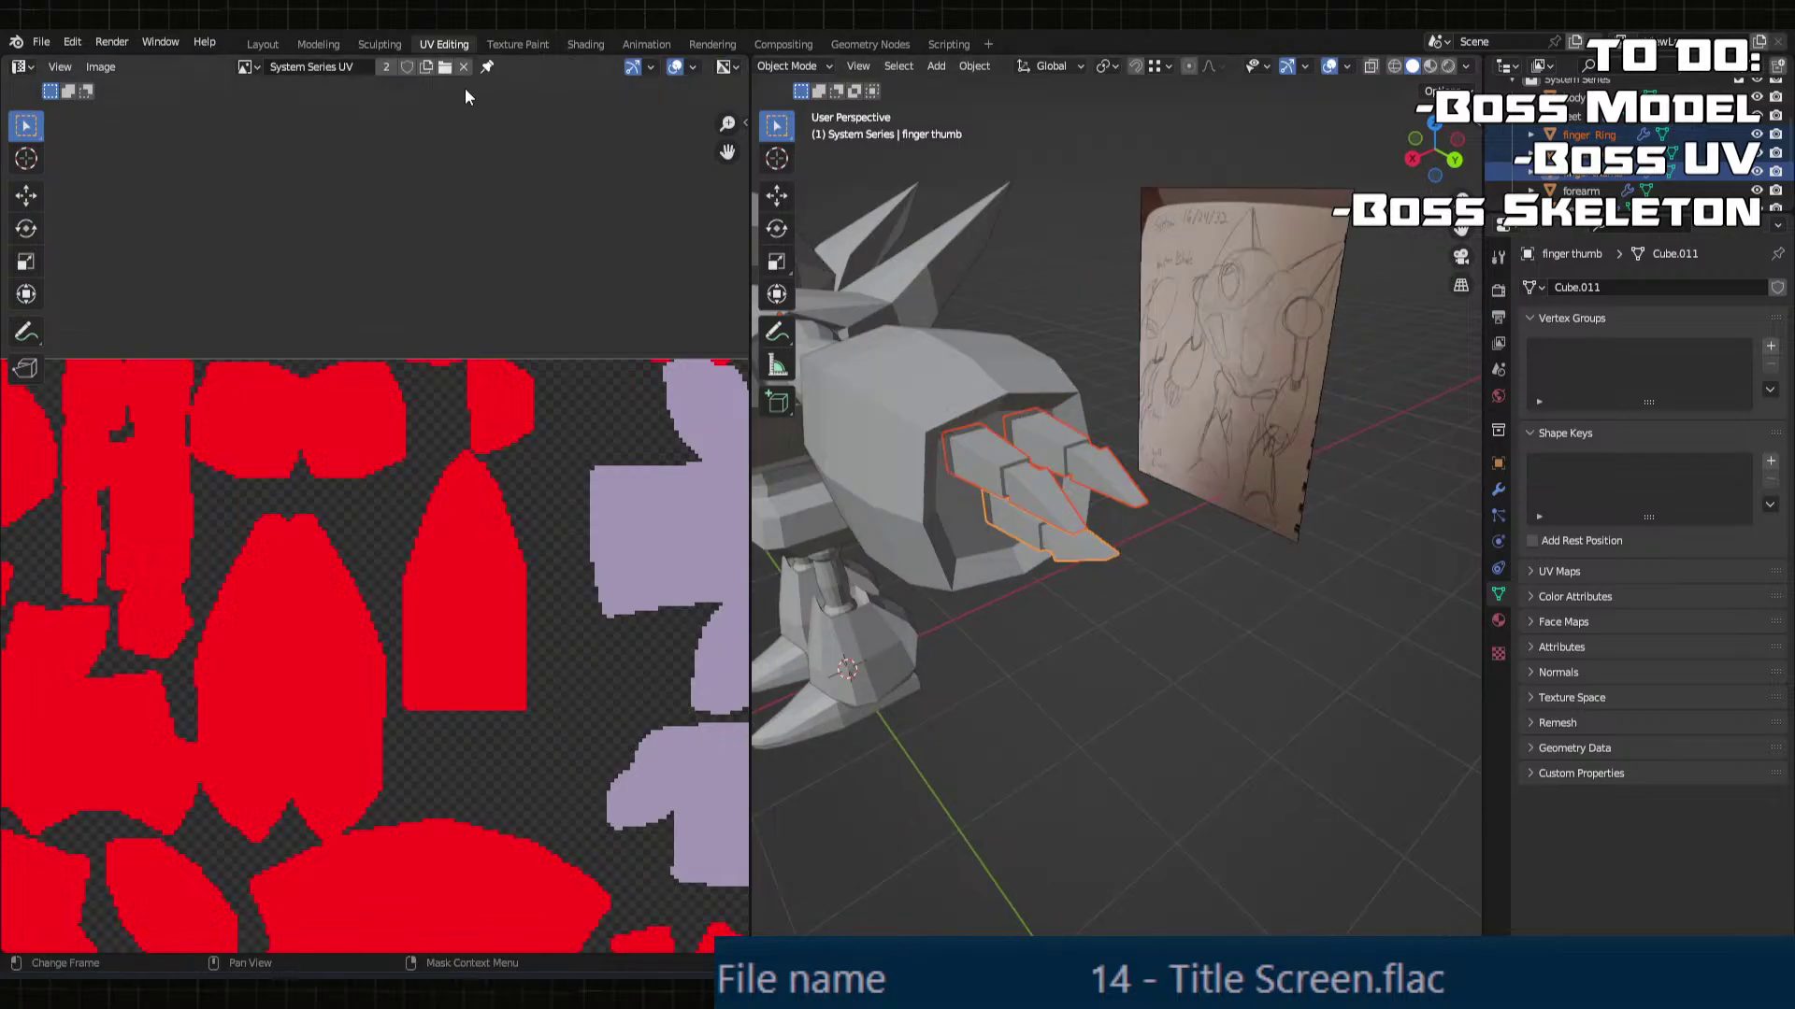
{"action": "left_click", "coordinate": [513, 44]}
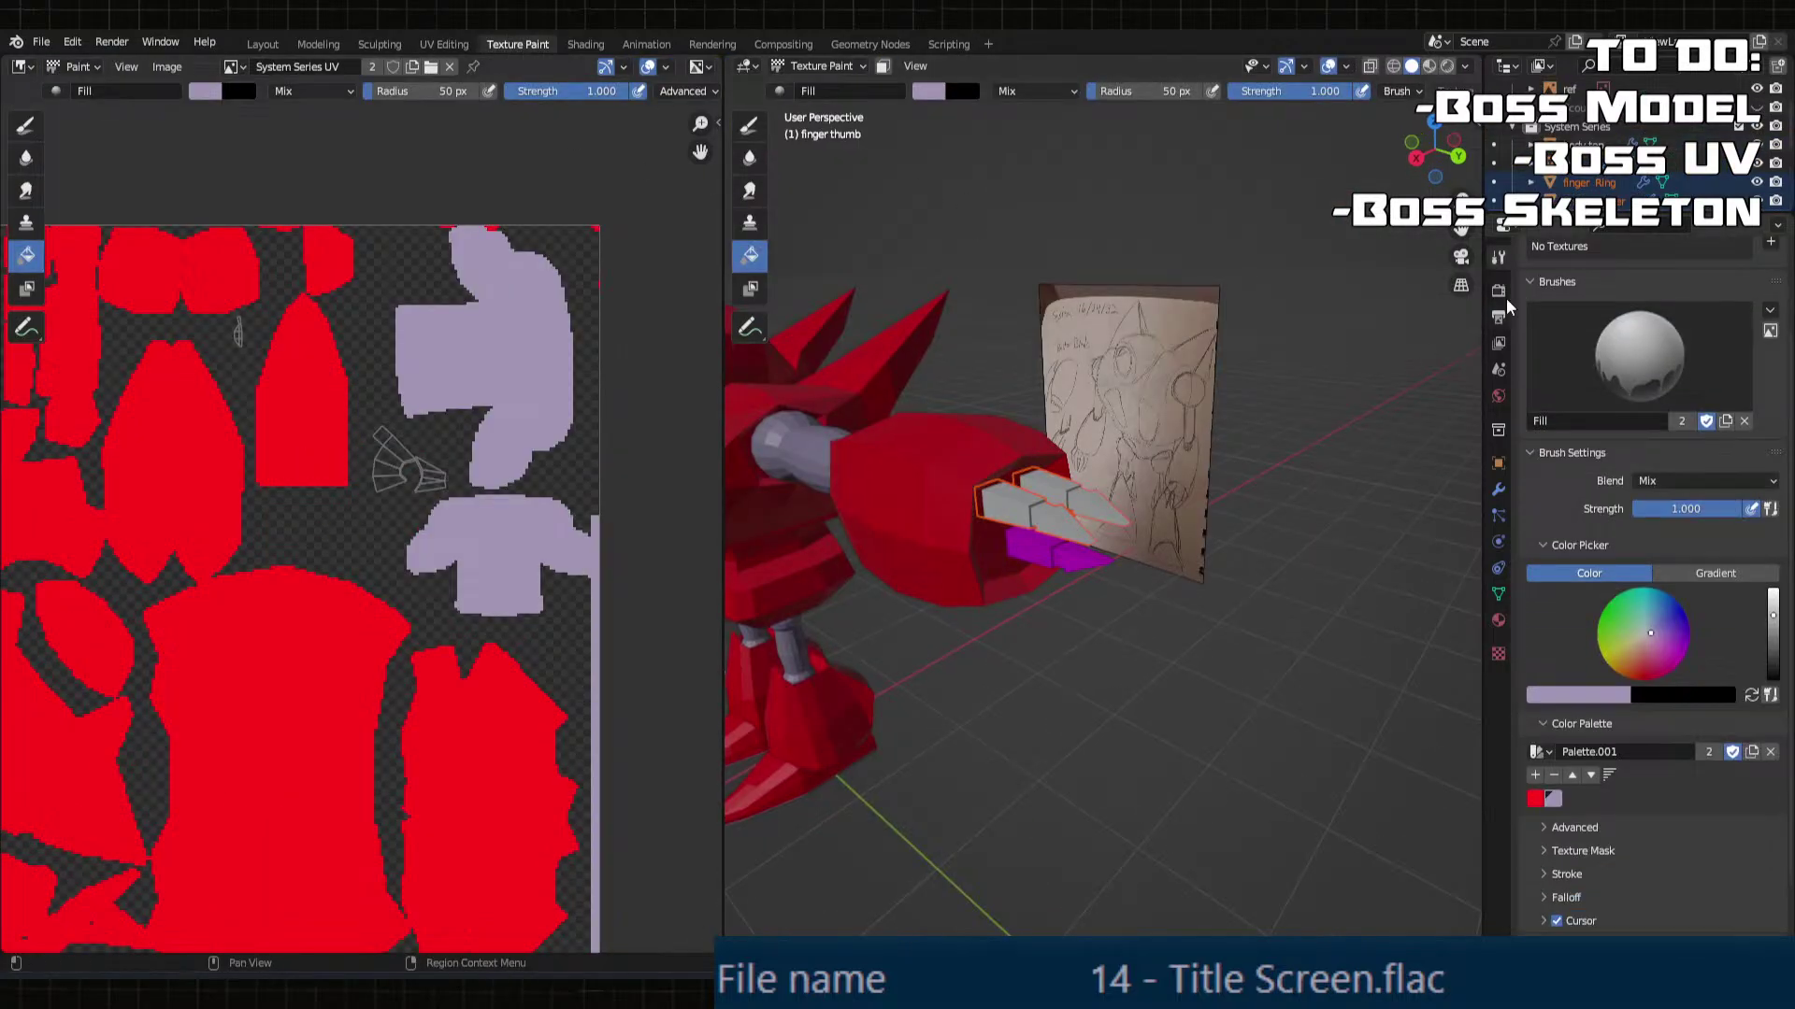
{"action": "left_click", "coordinate": [1498, 624]}
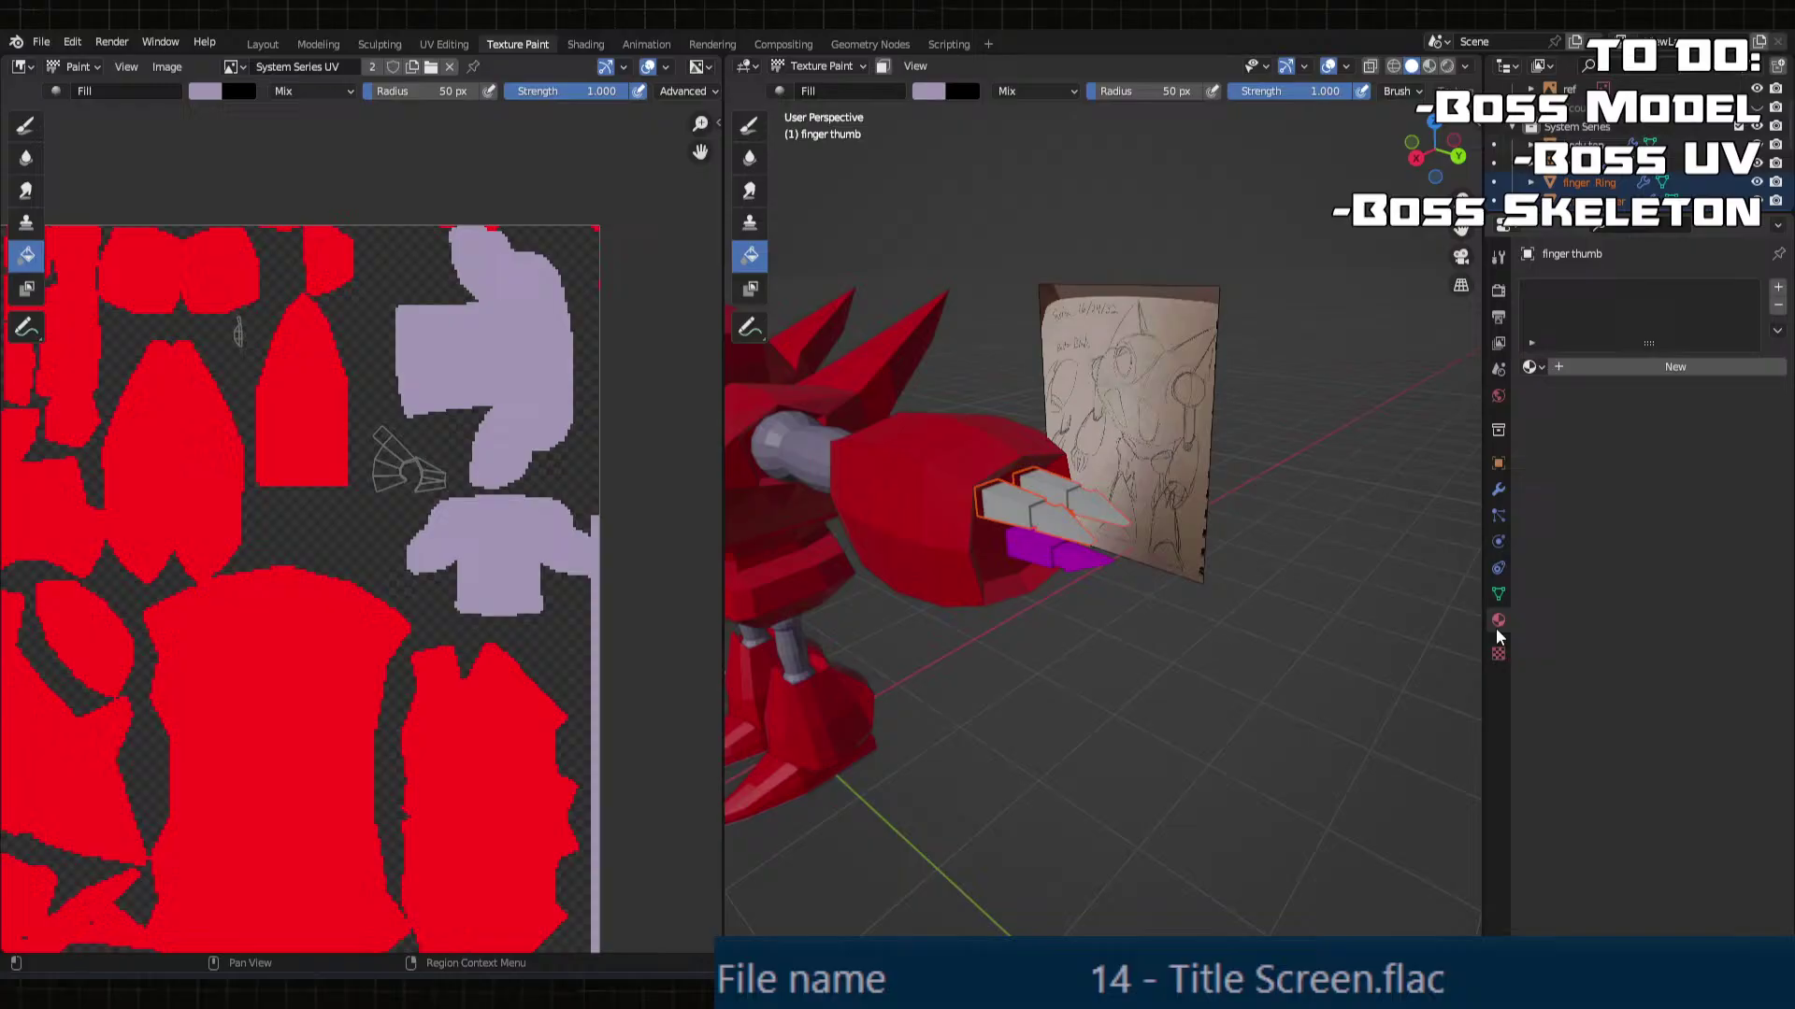
{"action": "left_click", "coordinate": [1538, 398]}
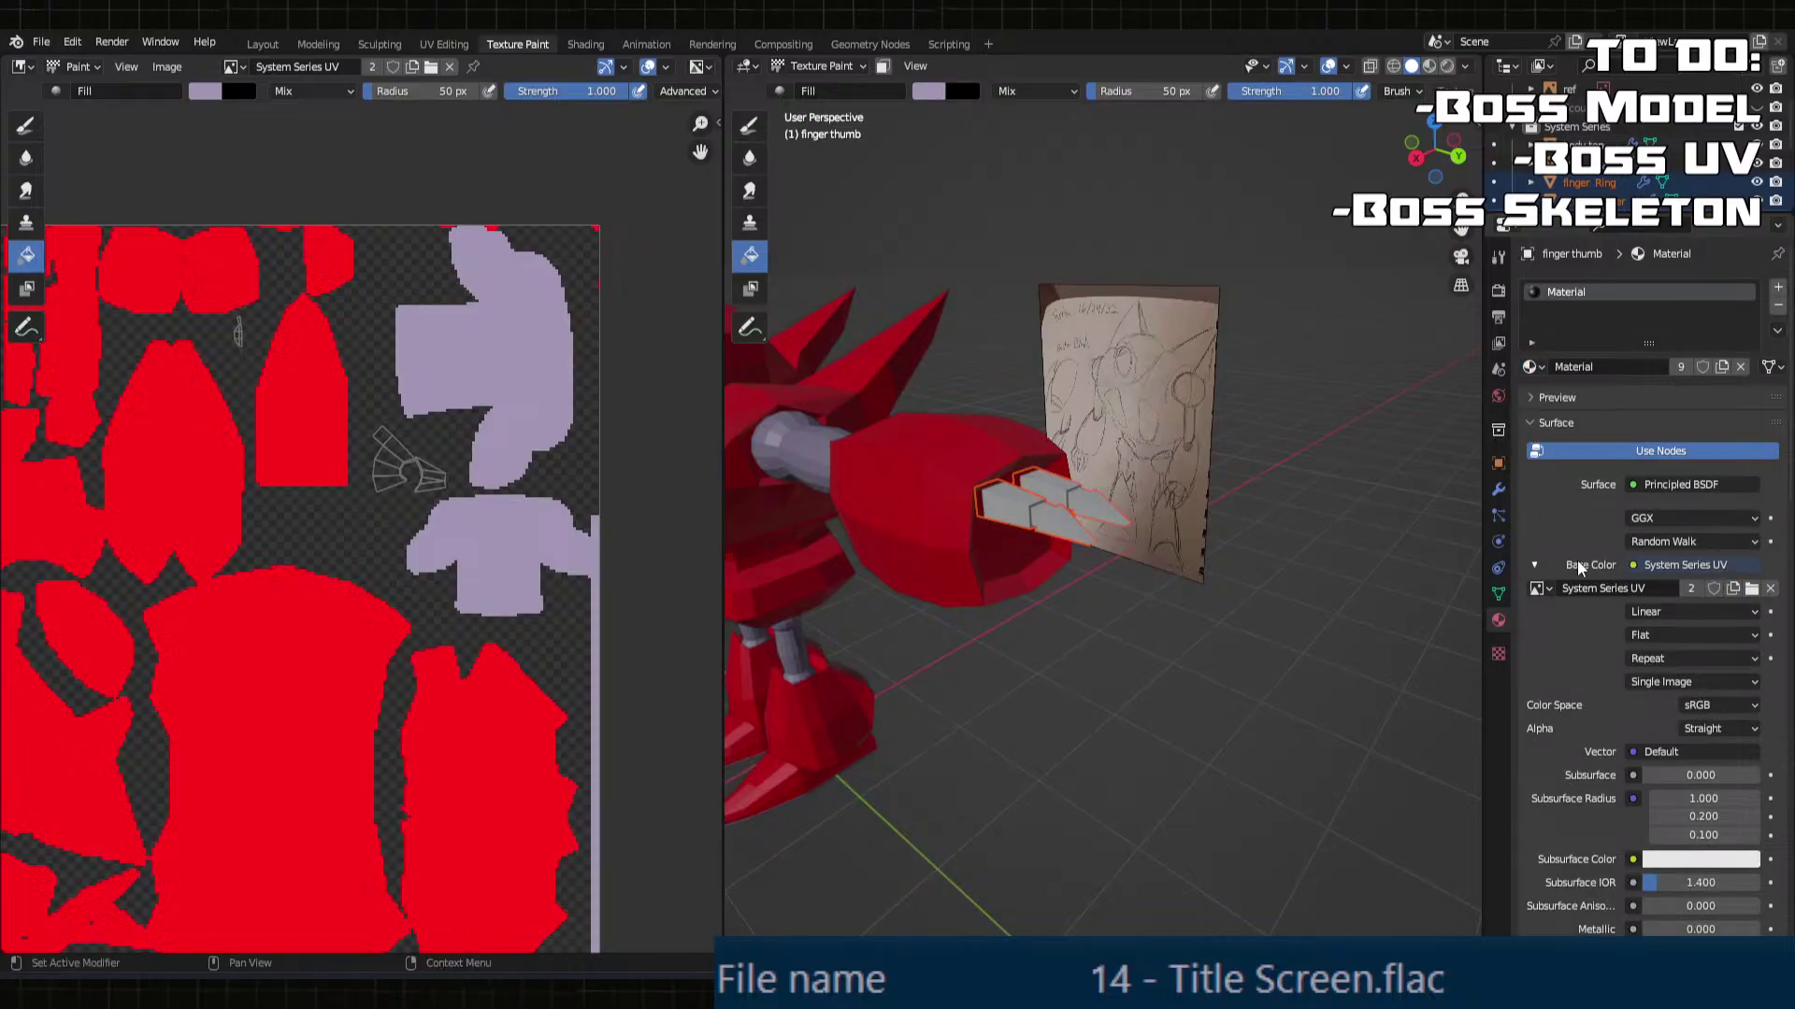
{"action": "scroll", "coordinate": [1623, 706], "scroll_direction": "down", "scroll_amount": 5}
{"action": "left_click", "coordinate": [1499, 257]}
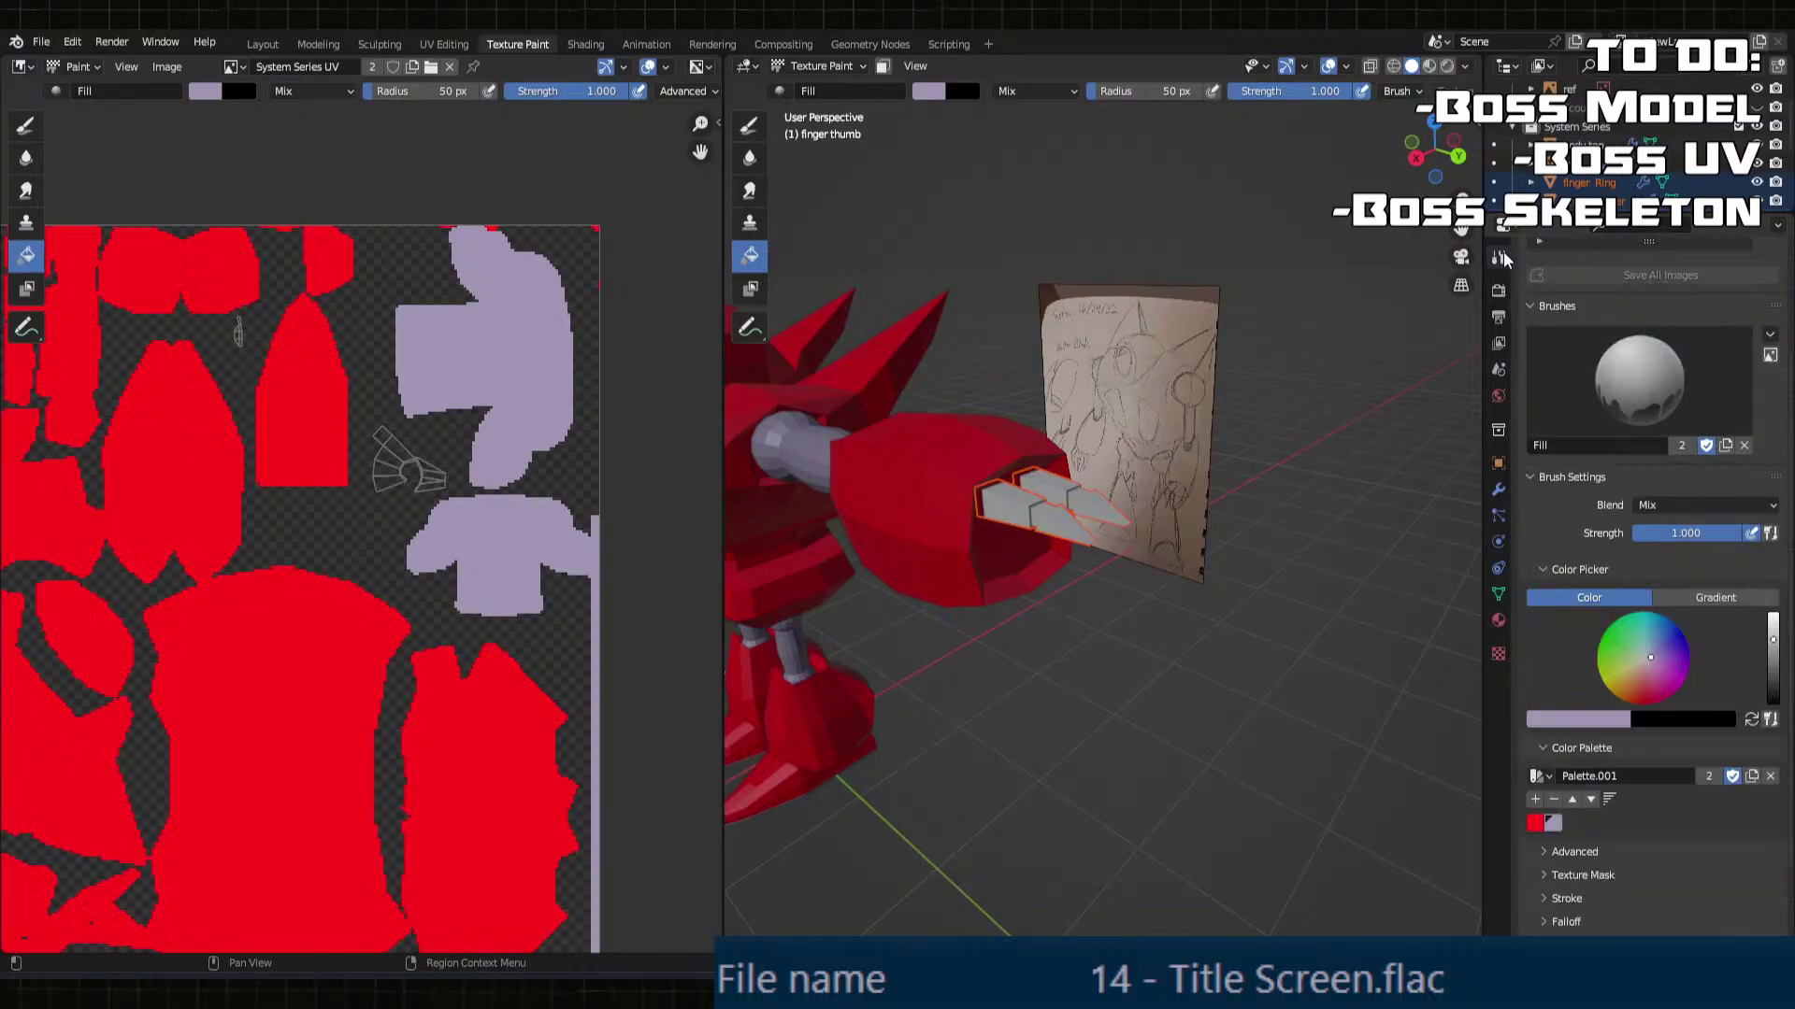
{"action": "left_click", "coordinate": [1058, 561]}
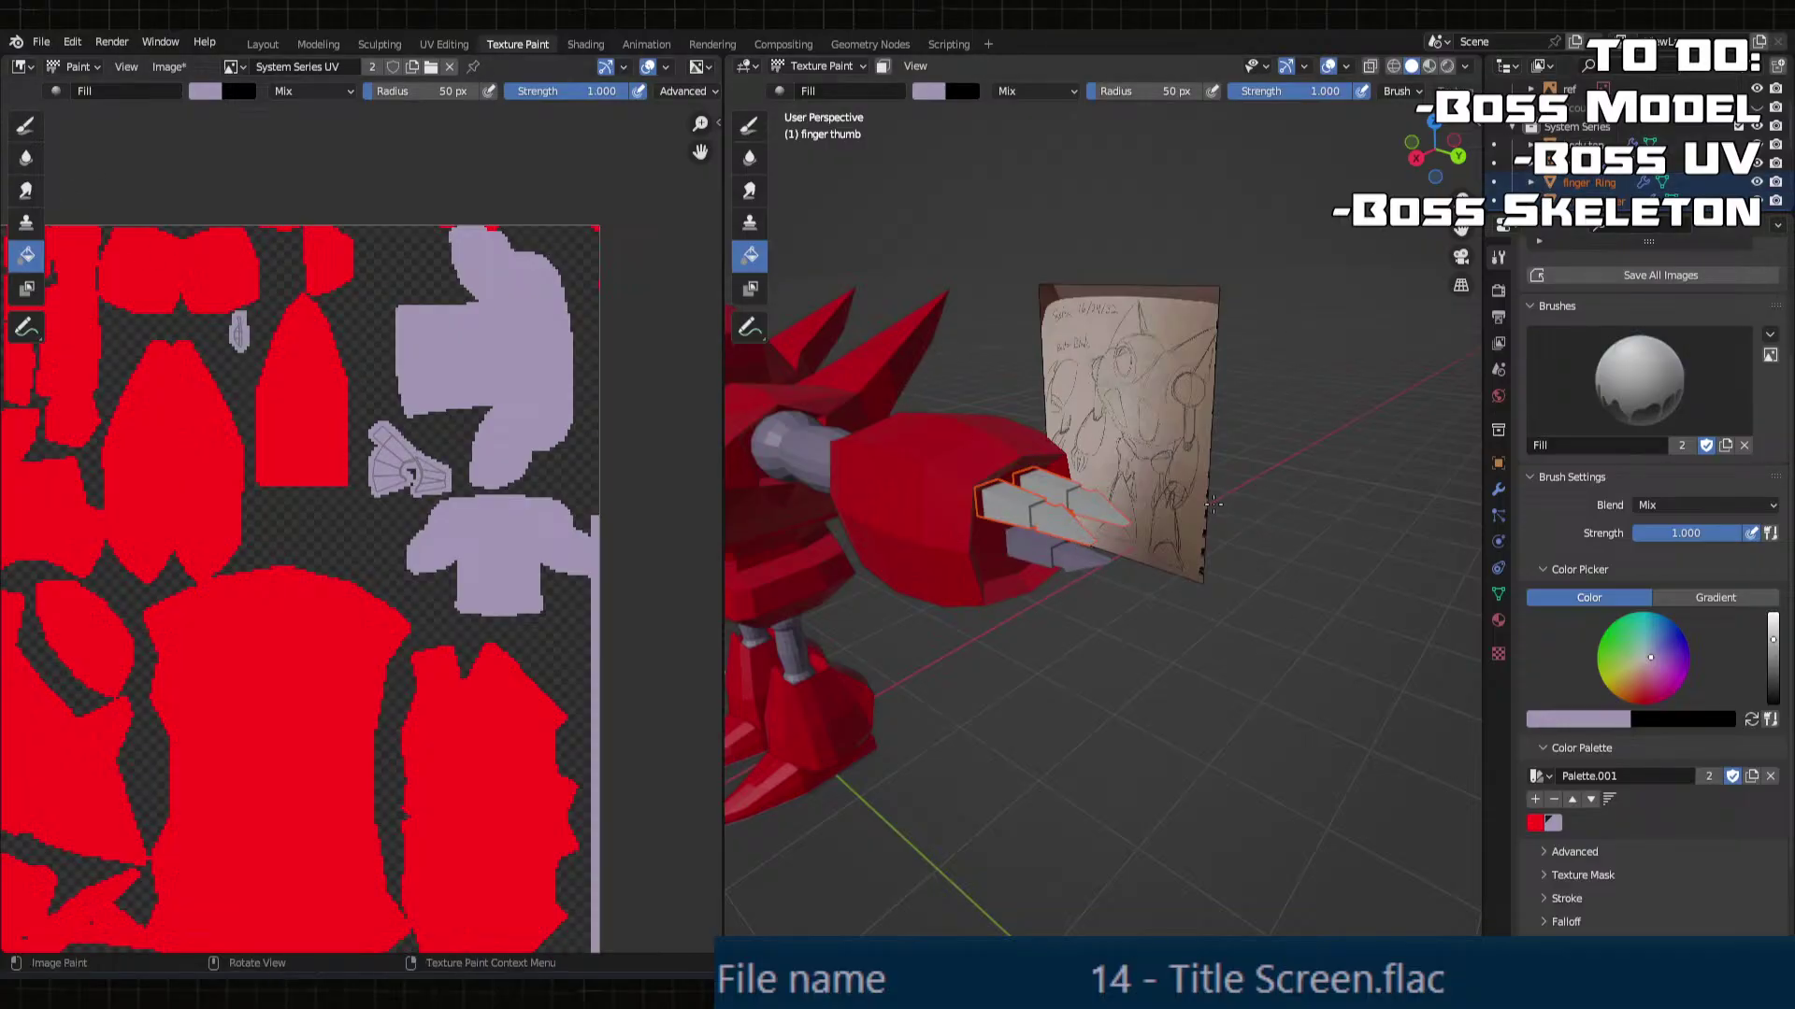
Step: Switch from the thumb to the pointer finger in Texture Paint mode and assign the existing Material to it
{"action": "left_click", "coordinate": [821, 65]}
{"action": "left_click", "coordinate": [827, 89]}
{"action": "left_click", "coordinate": [1019, 510]}
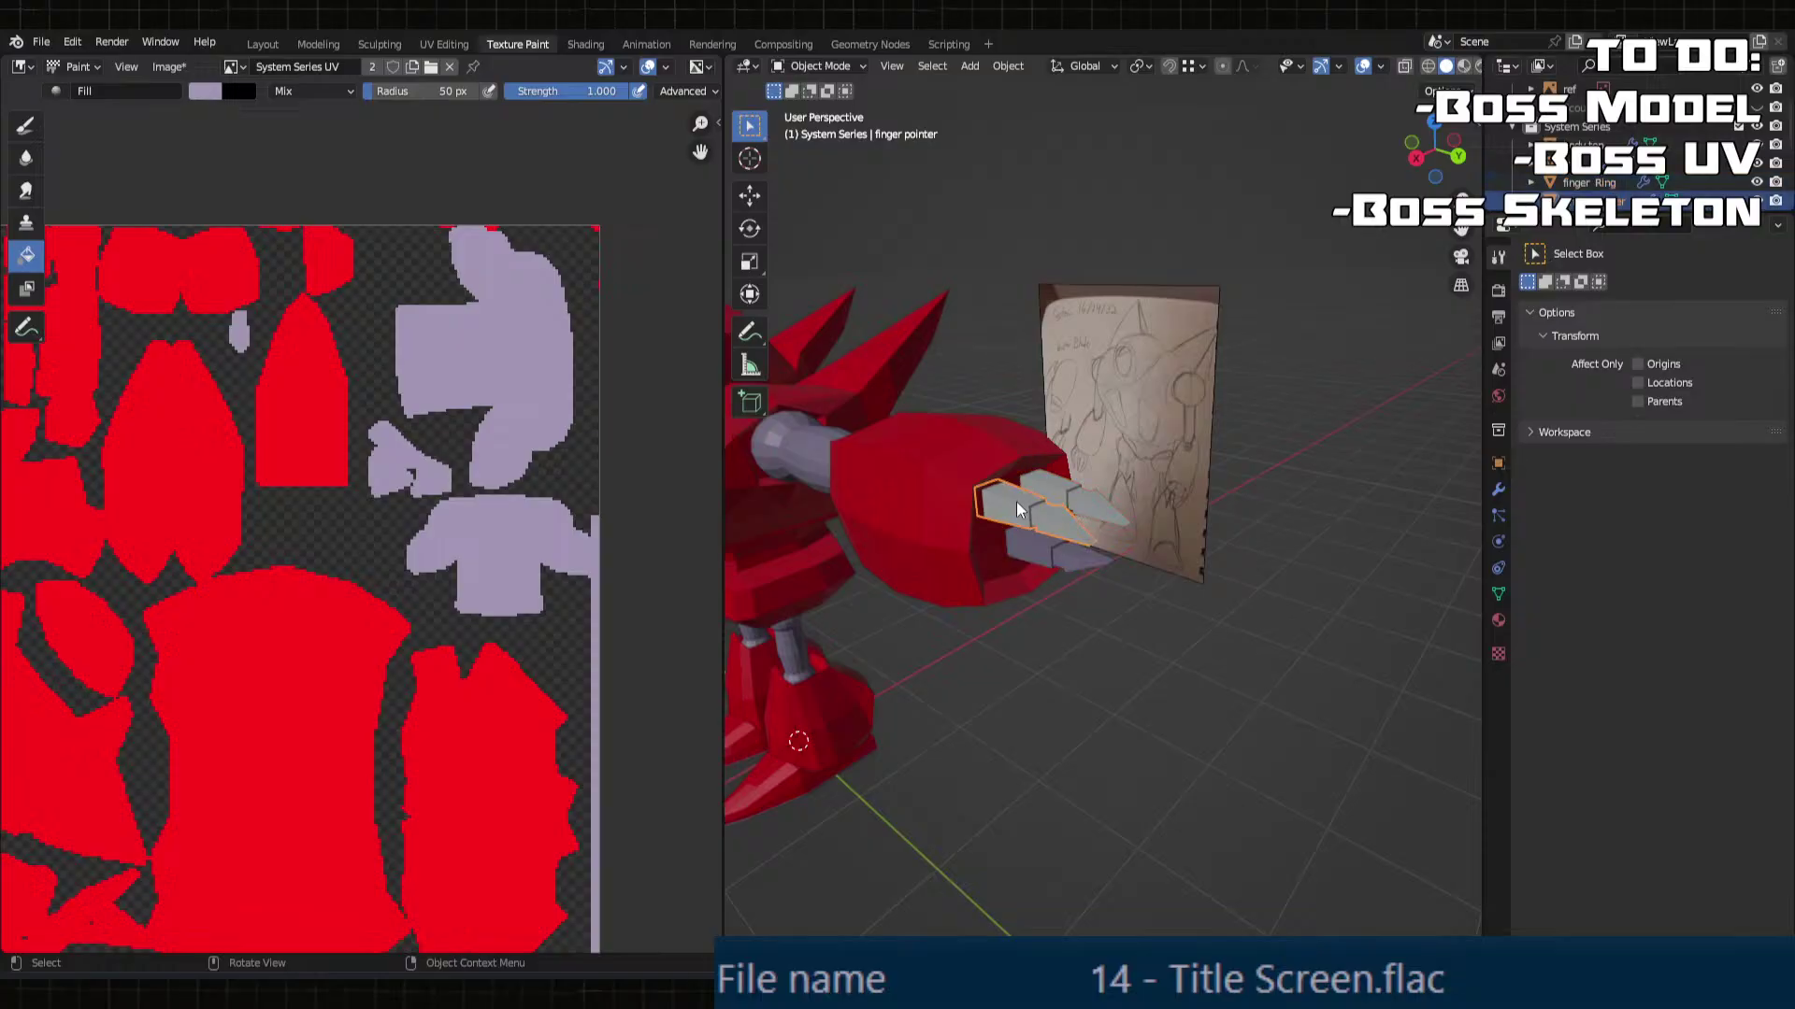
{"action": "left_click", "coordinate": [816, 68]}
{"action": "left_click", "coordinate": [844, 193]}
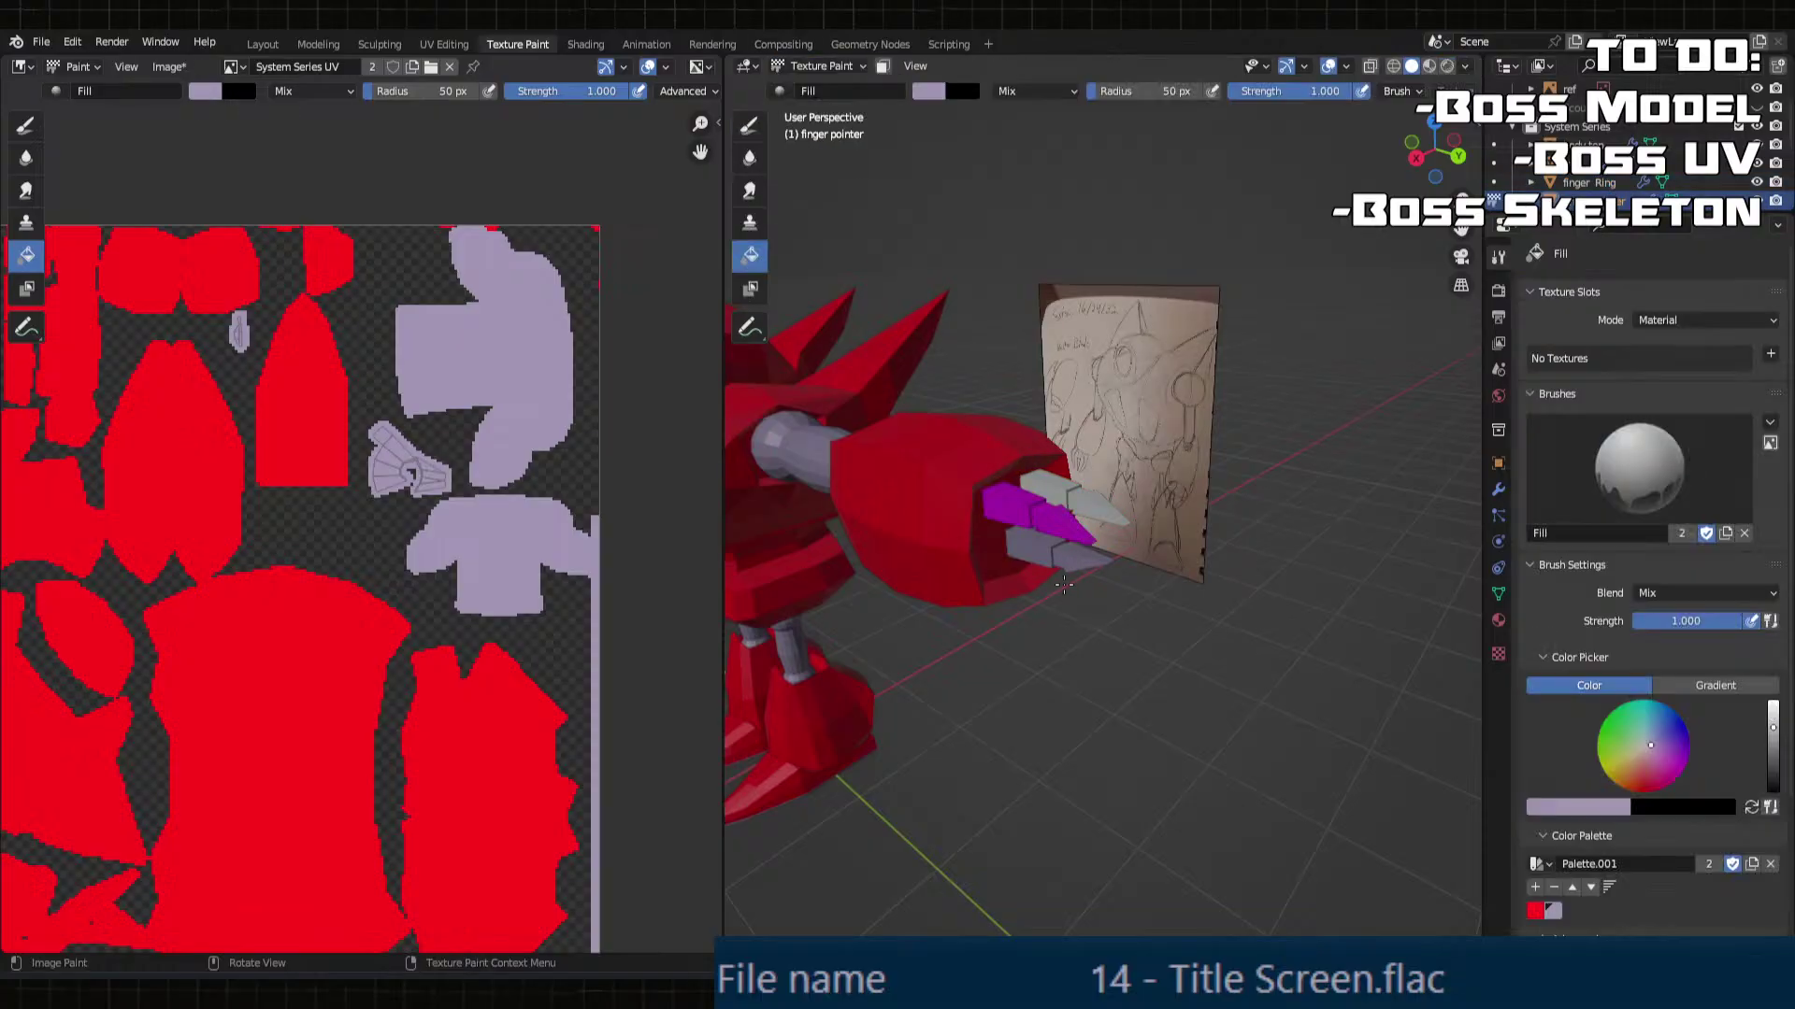
{"action": "left_click", "coordinate": [1499, 621]}
{"action": "left_click", "coordinate": [1535, 368]}
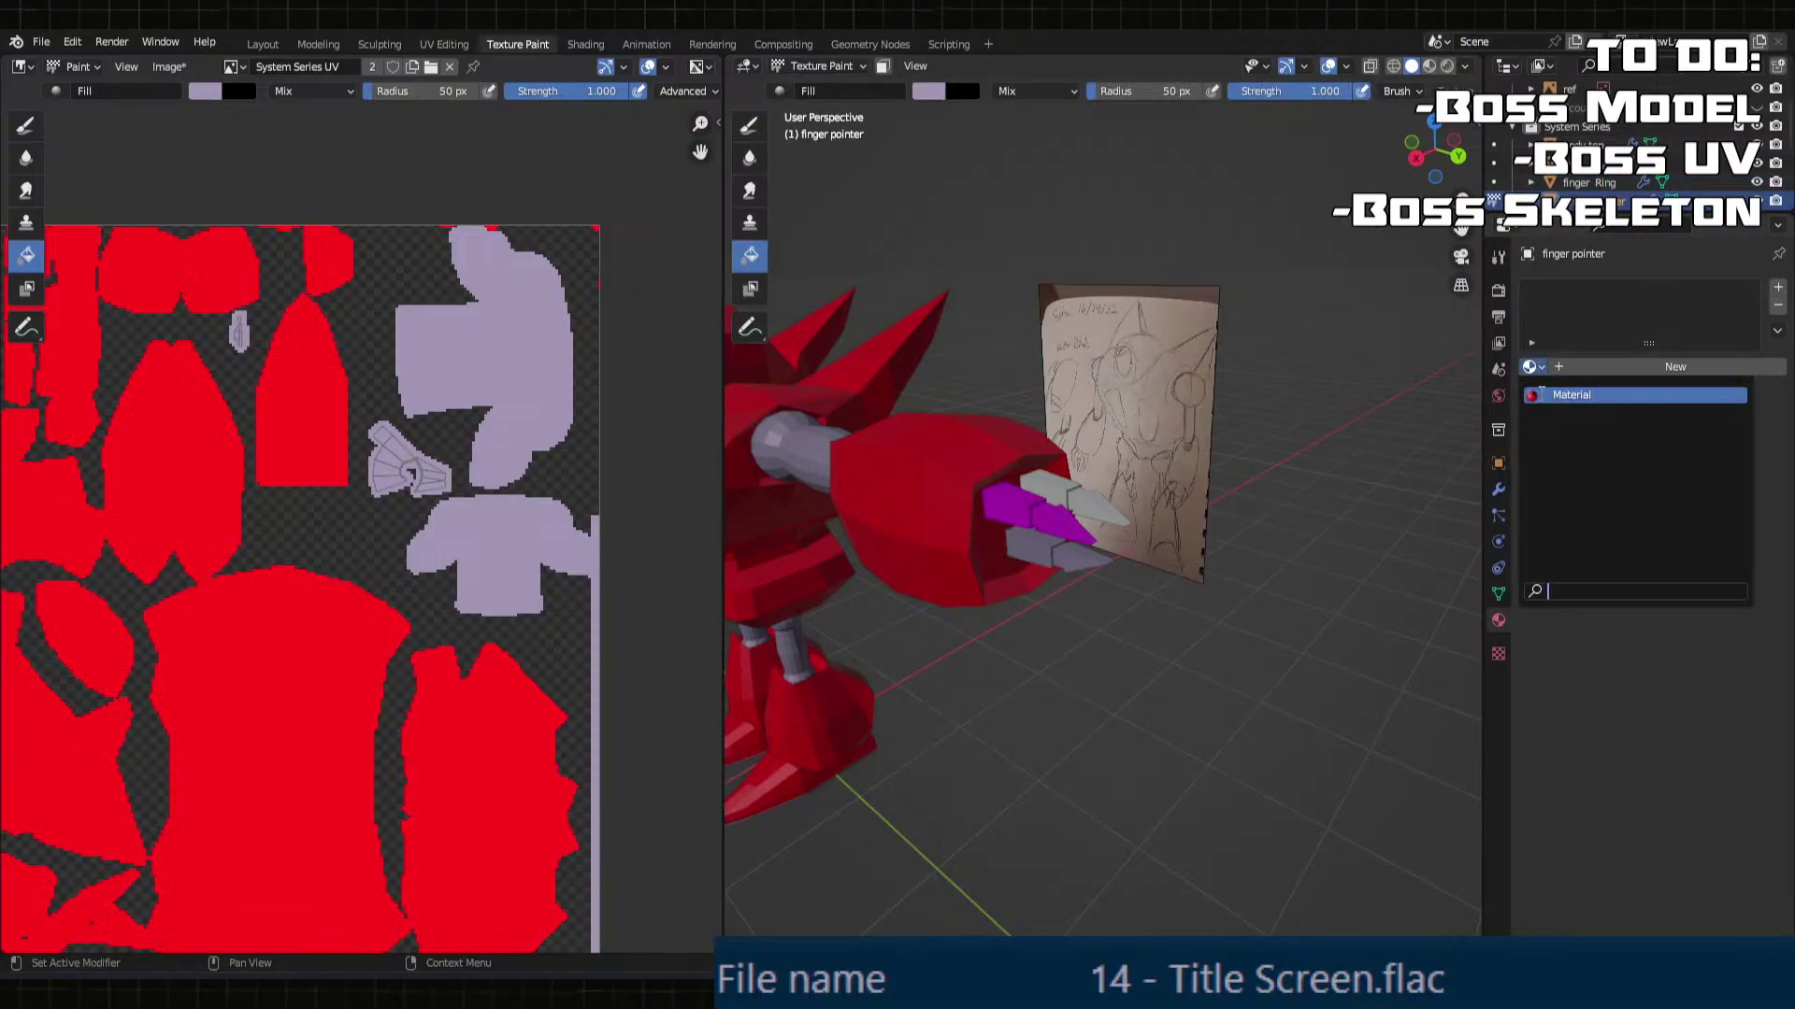
{"action": "left_click", "coordinate": [1572, 395]}
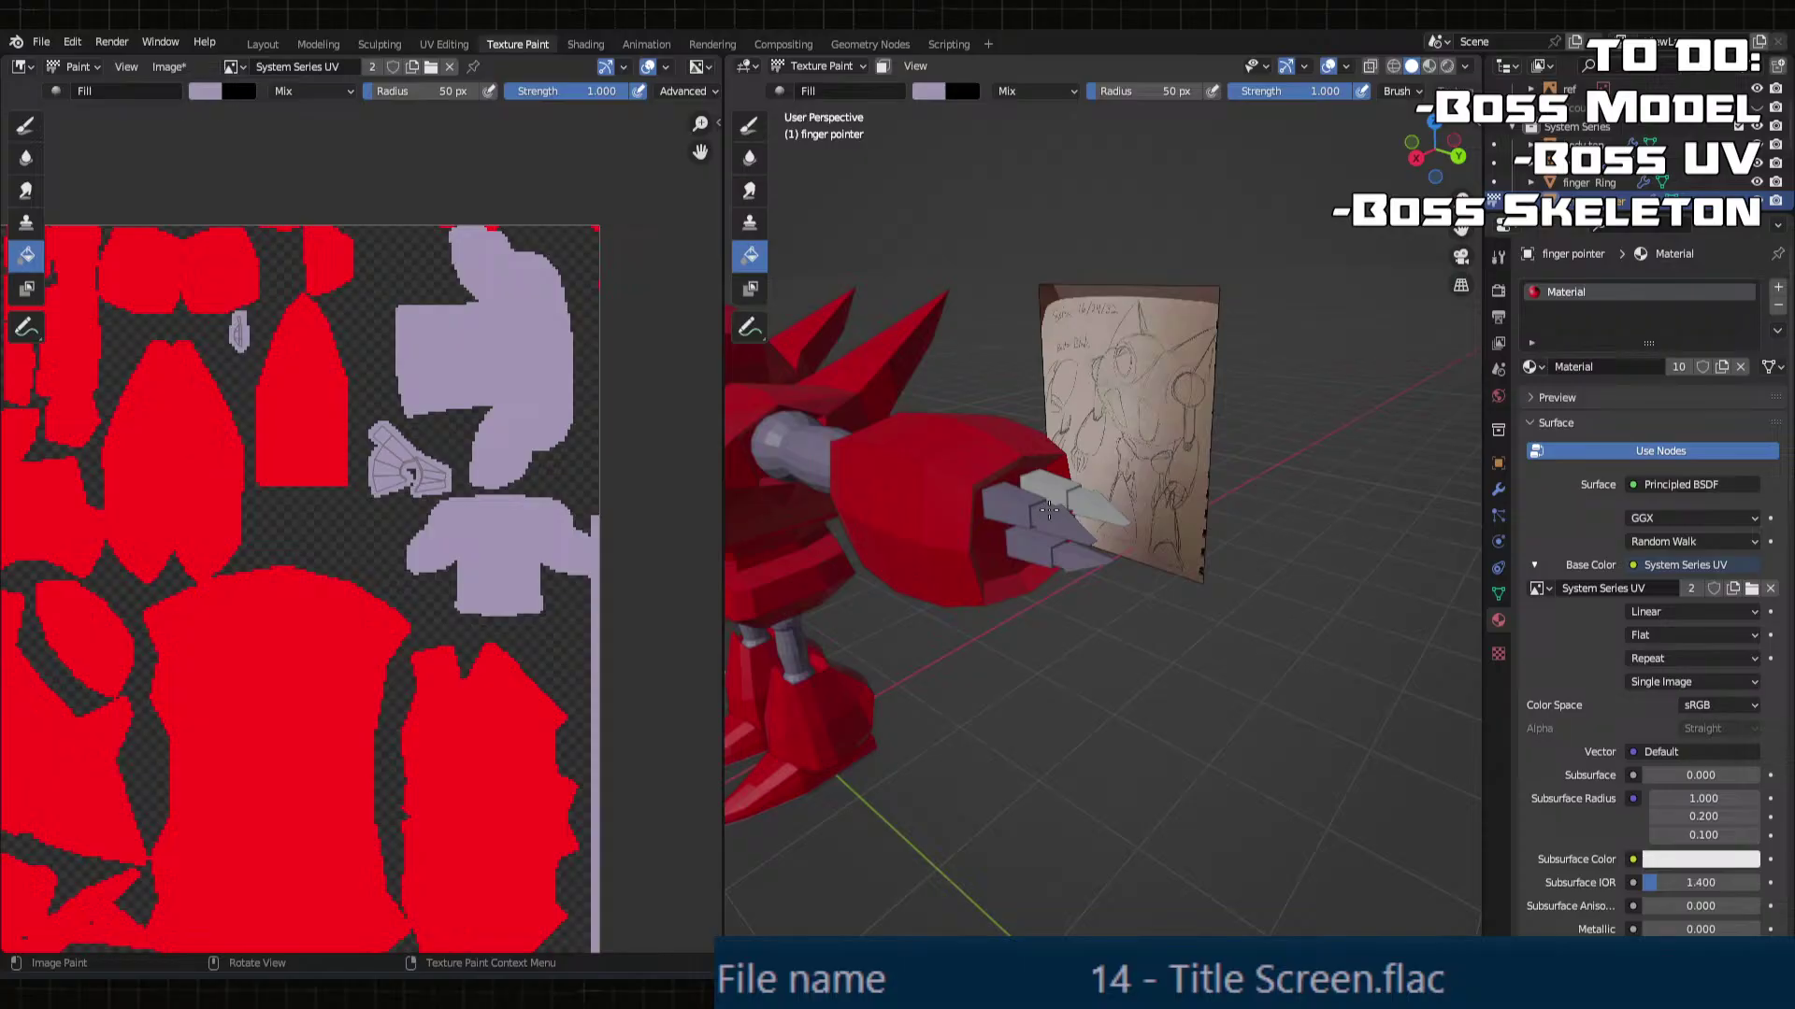
Step: Select the ring finger in Object Mode, switch it to Texture Paint mode and assign the existing Material to it
{"action": "left_click", "coordinate": [813, 65]}
{"action": "left_click", "coordinate": [823, 110]}
{"action": "left_click", "coordinate": [811, 65]}
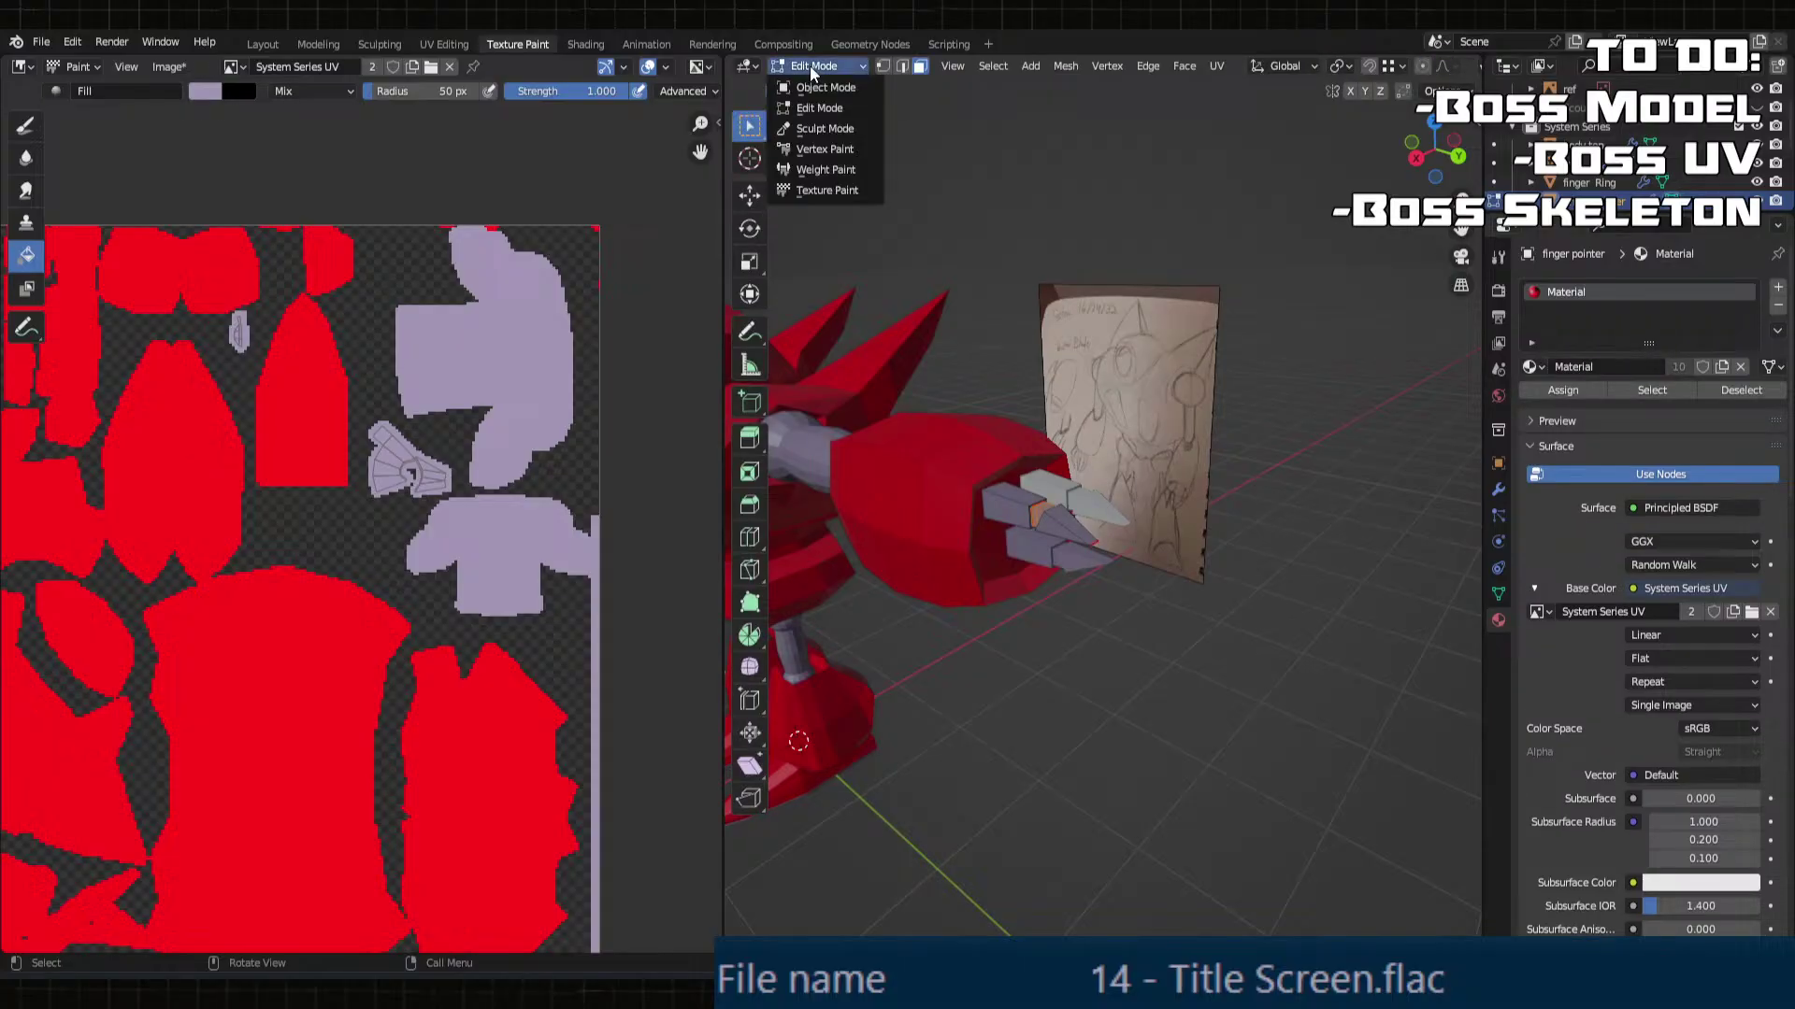
{"action": "left_click", "coordinate": [822, 86]}
{"action": "left_click", "coordinate": [1050, 495]}
{"action": "left_click", "coordinate": [820, 65]}
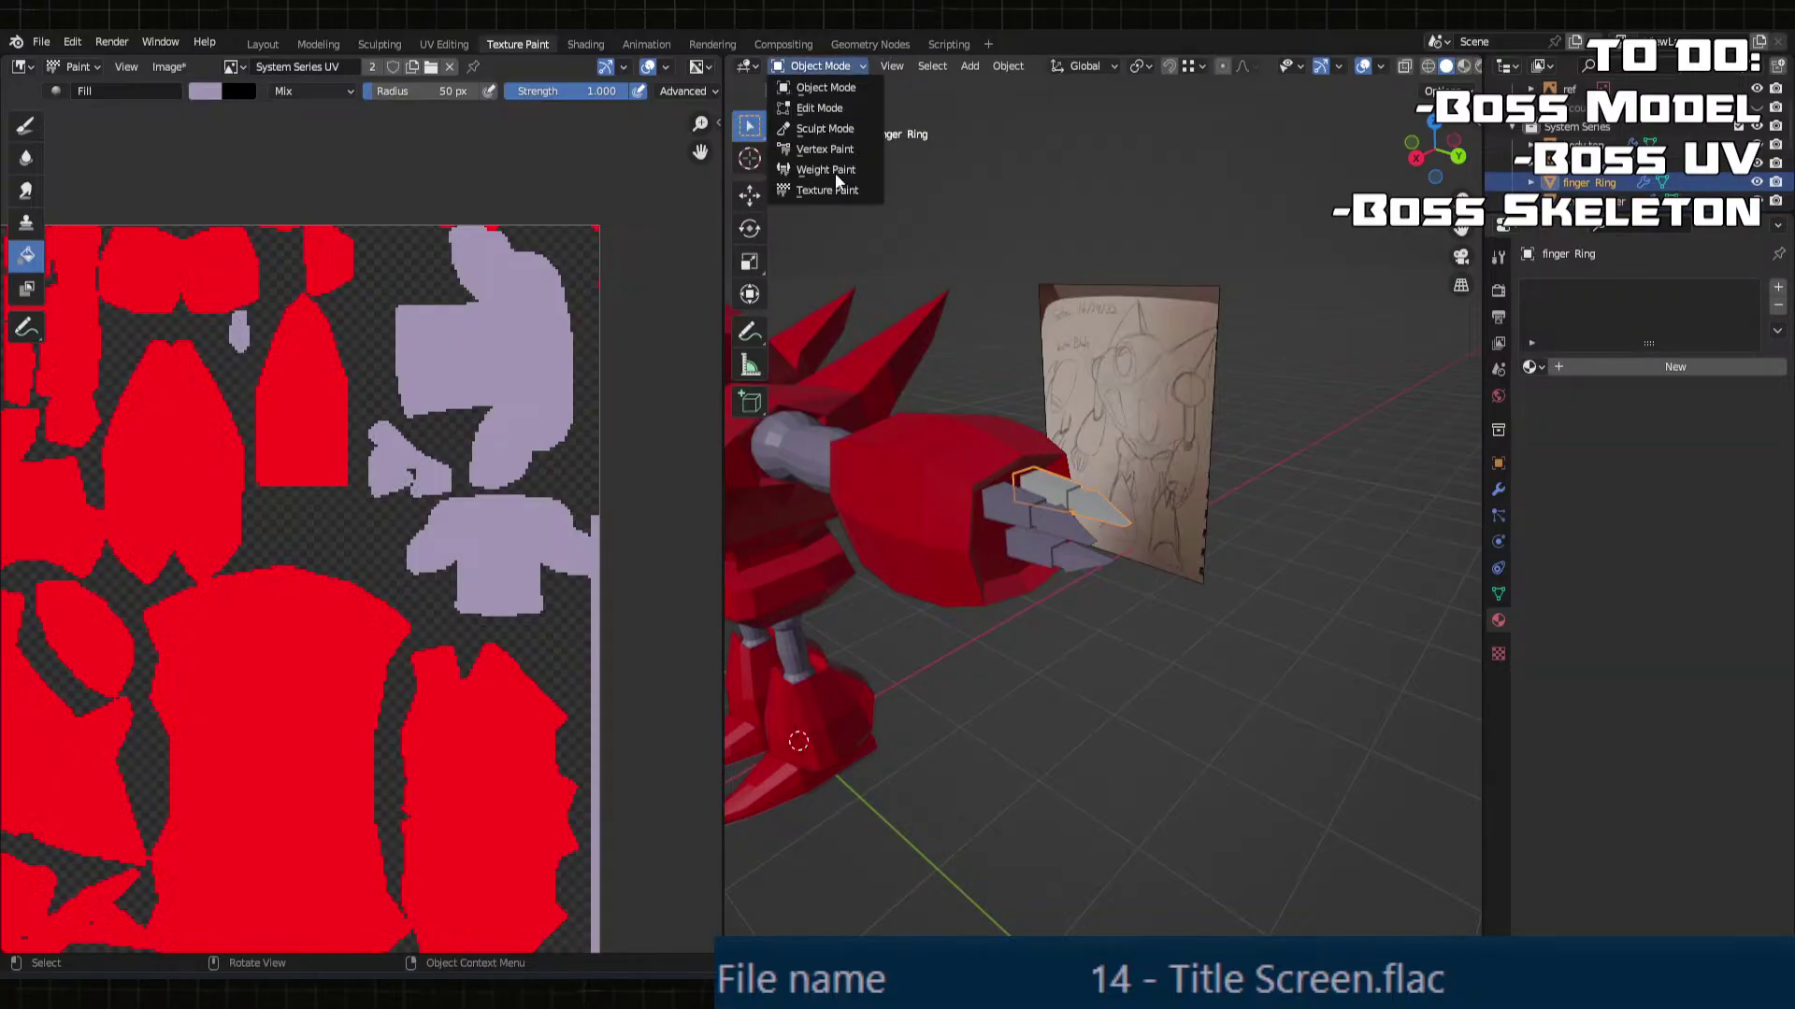
{"action": "left_click", "coordinate": [835, 190]}
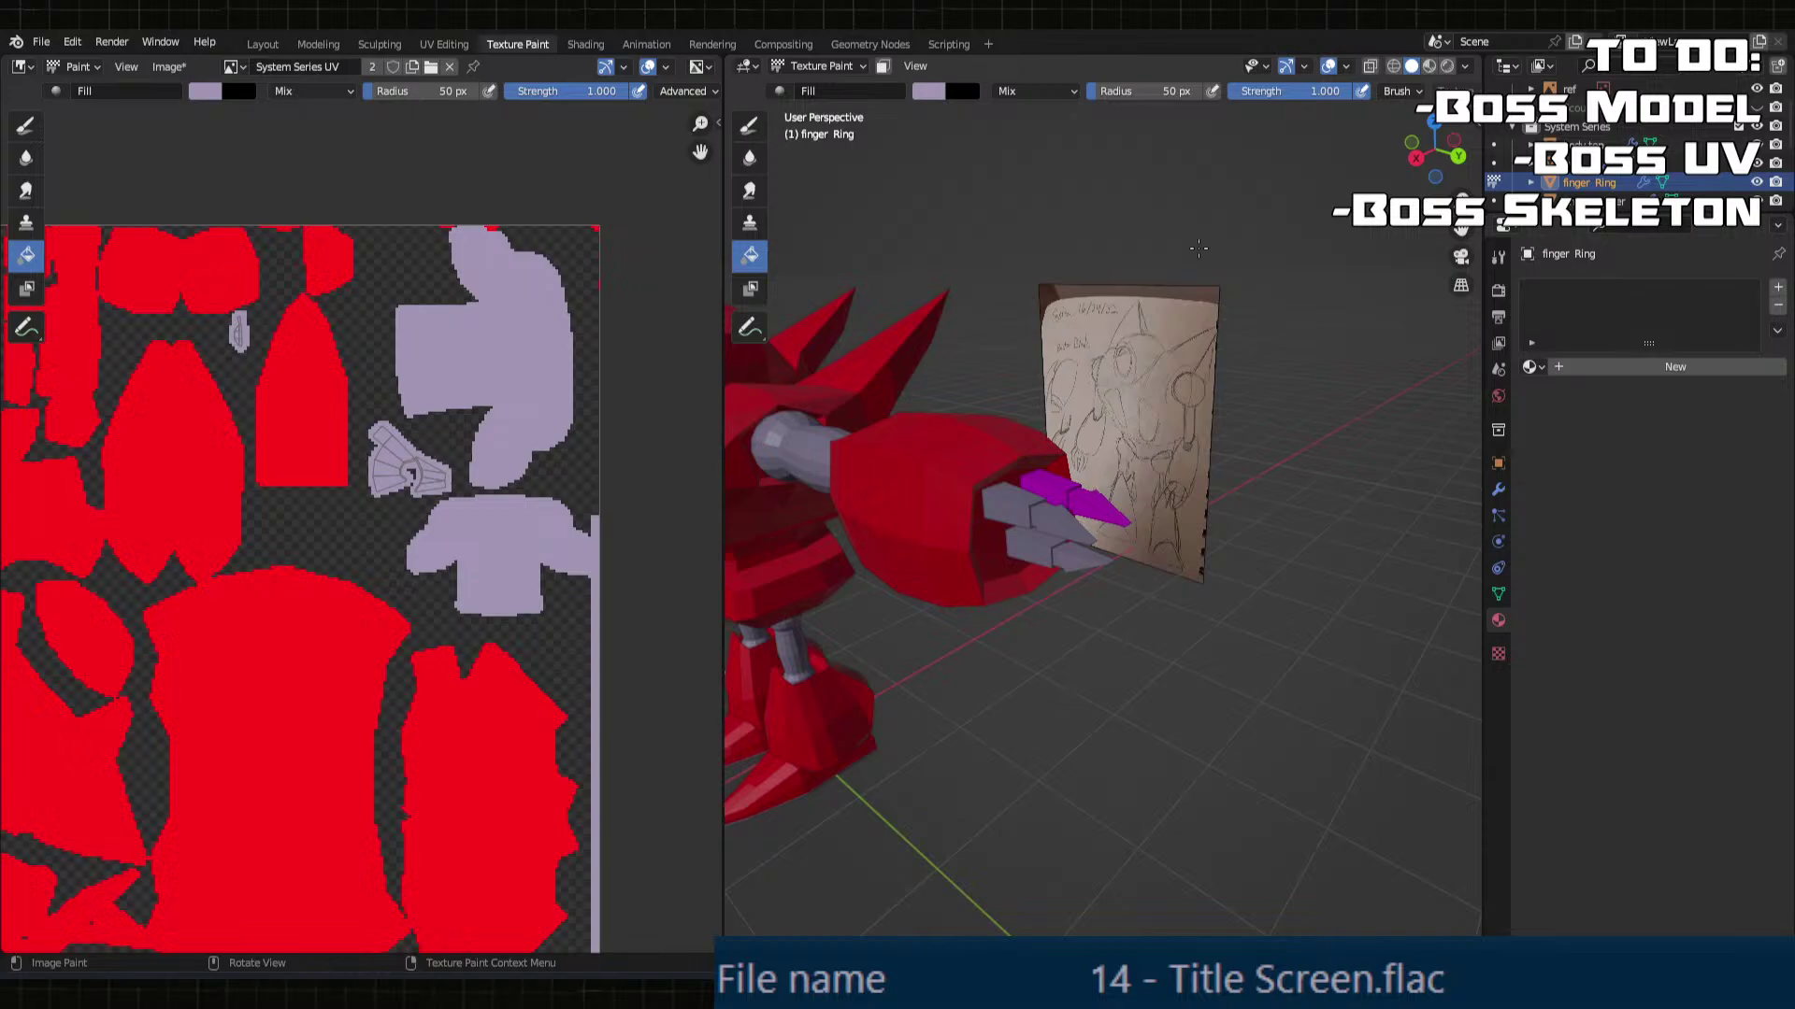
{"action": "left_click", "coordinate": [1533, 366]}
{"action": "left_click", "coordinate": [1539, 400]}
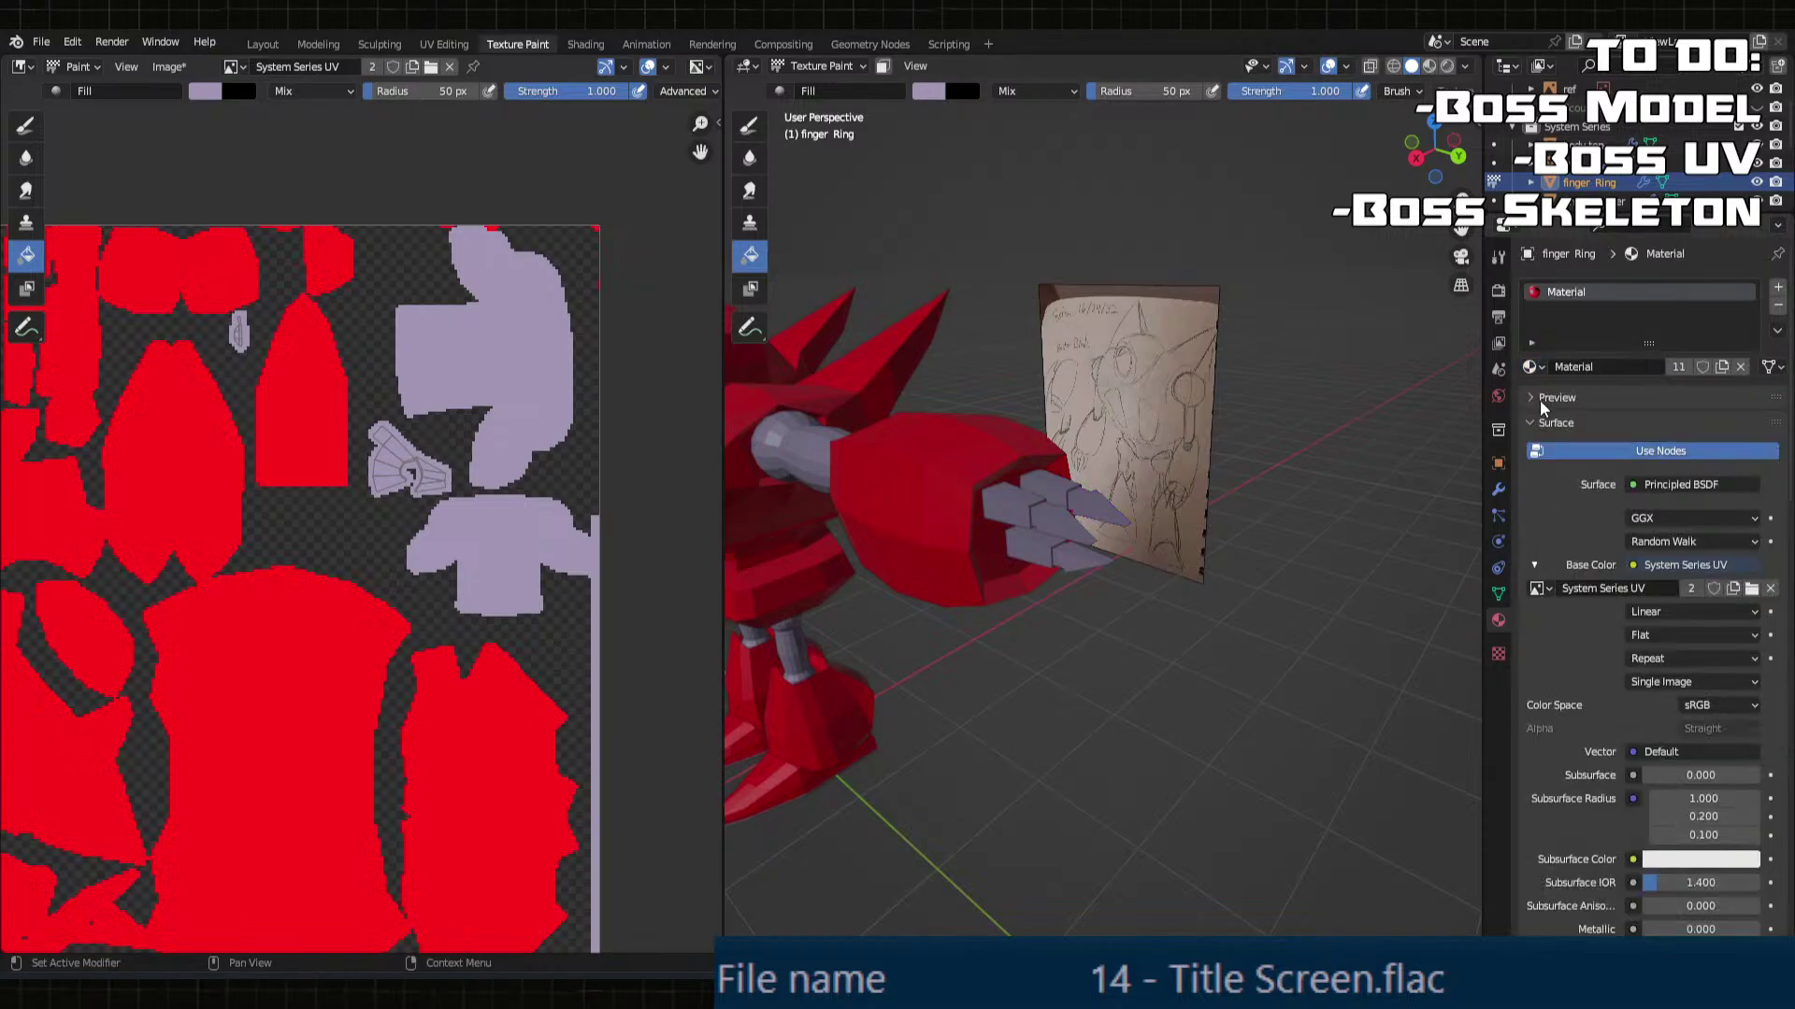
Step: Rename the shared material as System Material
{"action": "double_click", "coordinate": [1604, 368]}
{"action": "type", "text": "System Ma"}
{"action": "key", "text": "Return"}
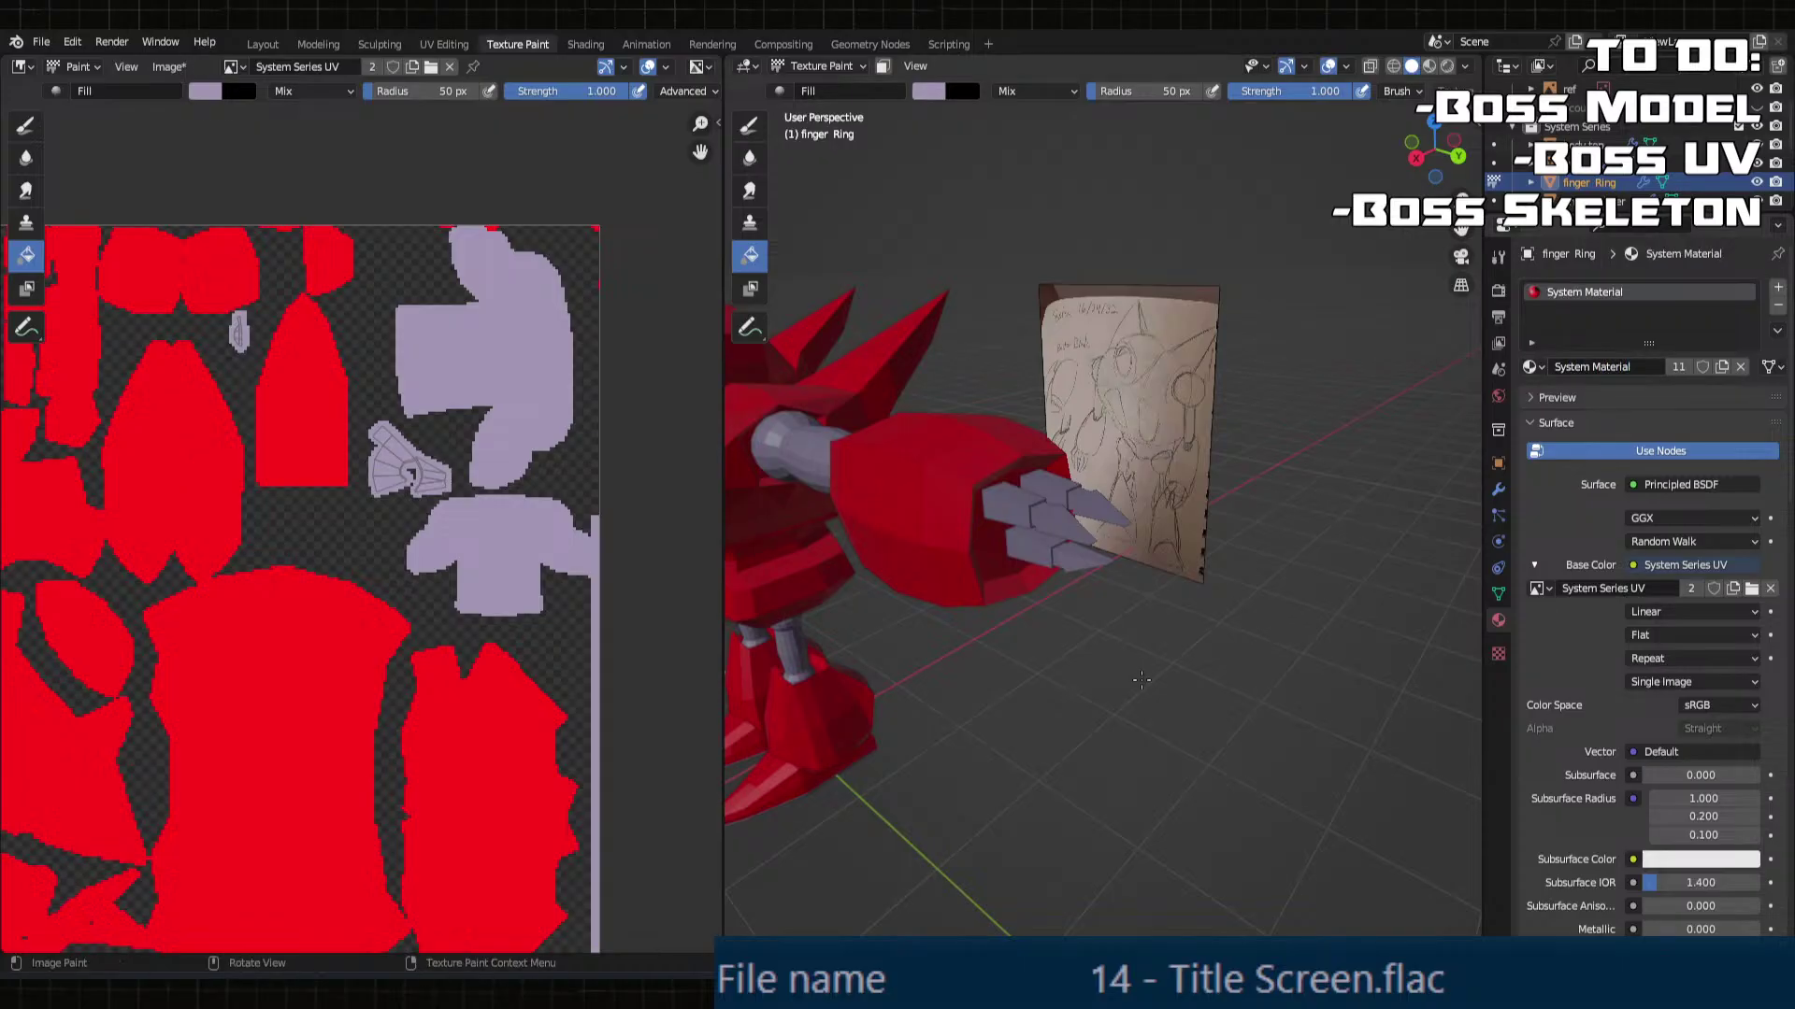
Step: Return to Object Mode, select the ring finger and open it in Edit Mode
{"action": "scroll", "coordinate": [959, 644], "scroll_direction": "down", "scroll_amount": 4}
{"action": "middle_click_drag", "start_coordinate": [959, 645], "coordinate": [1160, 638]}
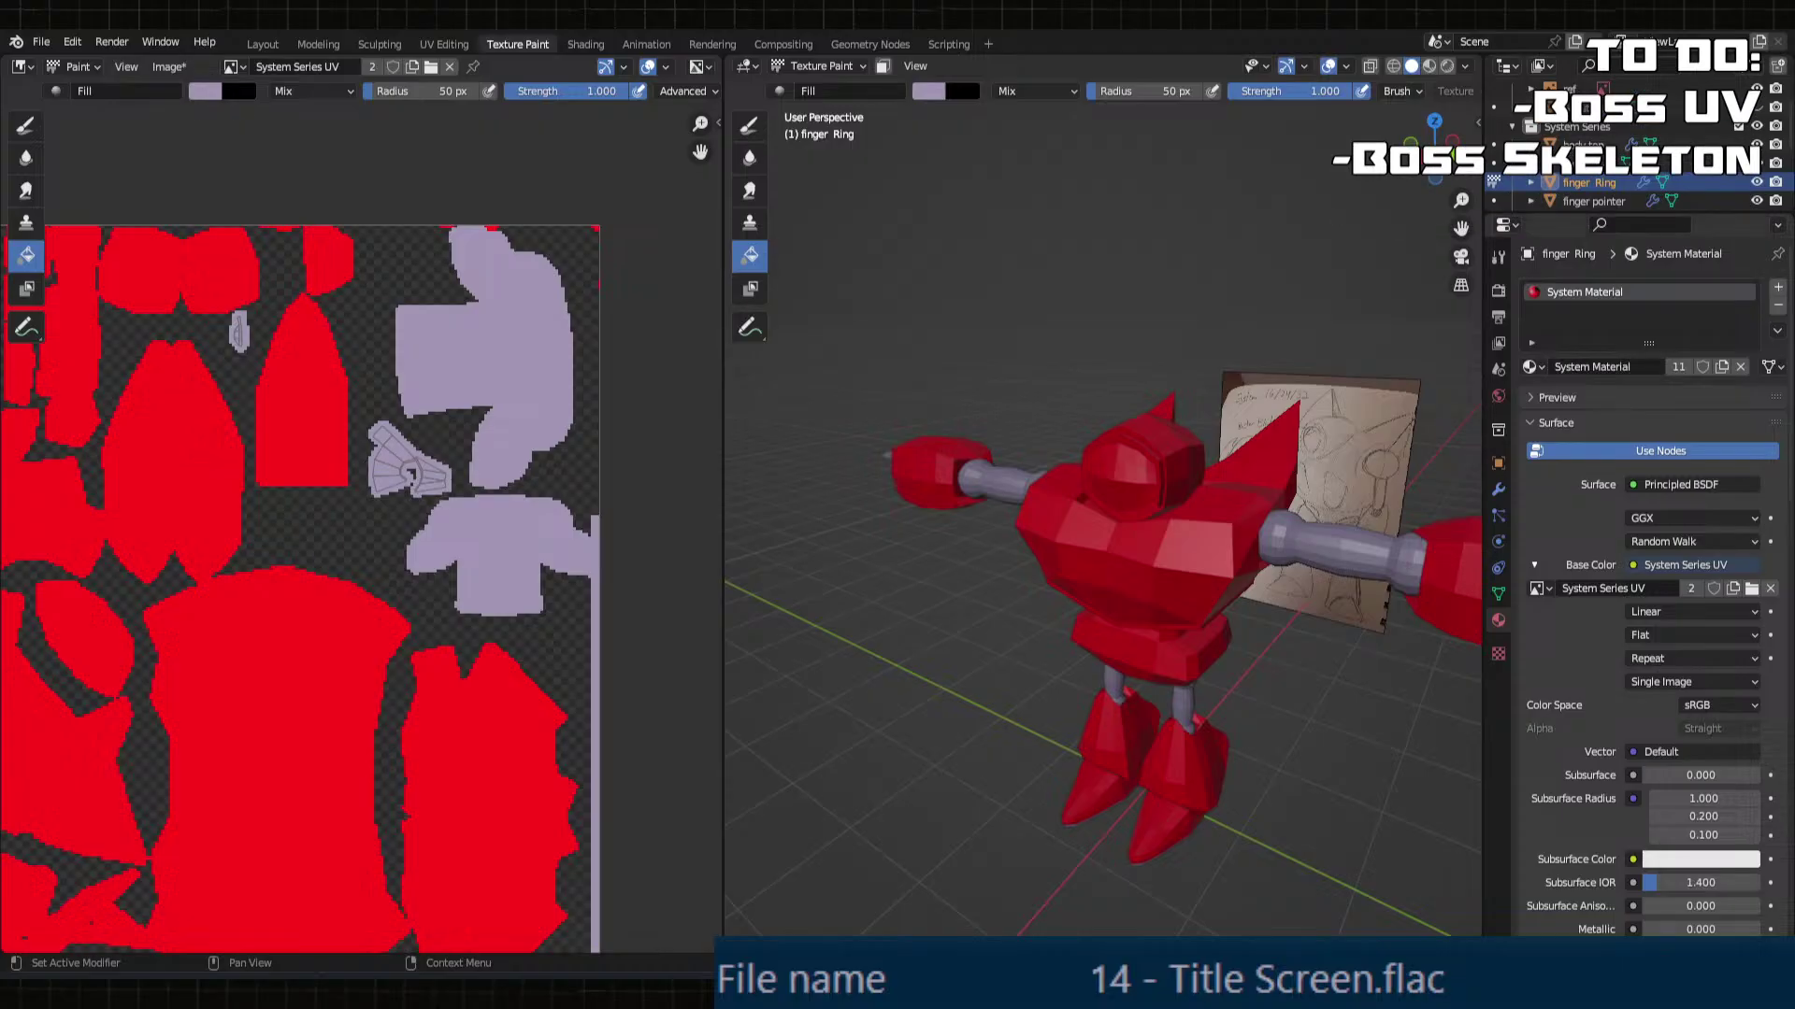
{"action": "mouse_move", "coordinate": [1122, 494]}
{"action": "middle_mouse_down"}
{"action": "mouse_move", "coordinate": [1028, 499]}
{"action": "mouse_move", "coordinate": [1122, 495]}
{"action": "mouse_move", "coordinate": [1131, 549]}
{"action": "middle_mouse_up"}
{"action": "key", "text": "Tab"}
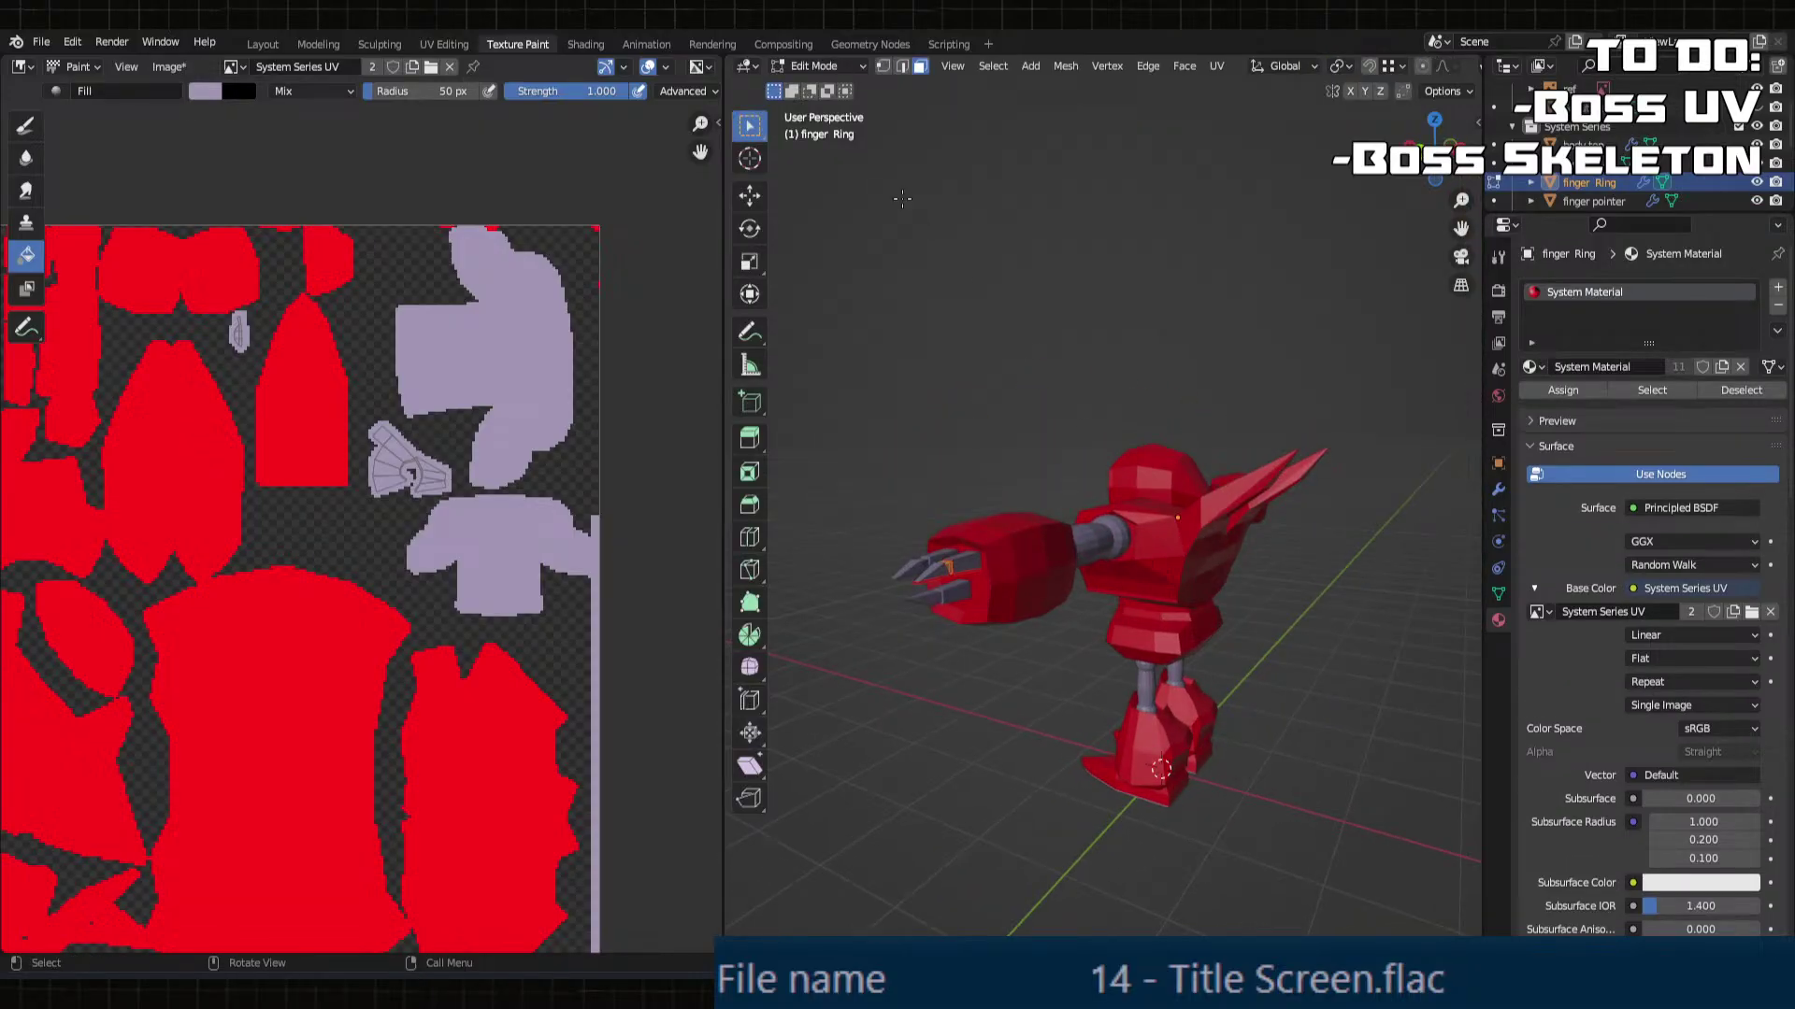
{"action": "key", "text": "Tab"}
{"action": "left_click", "coordinate": [802, 65]}
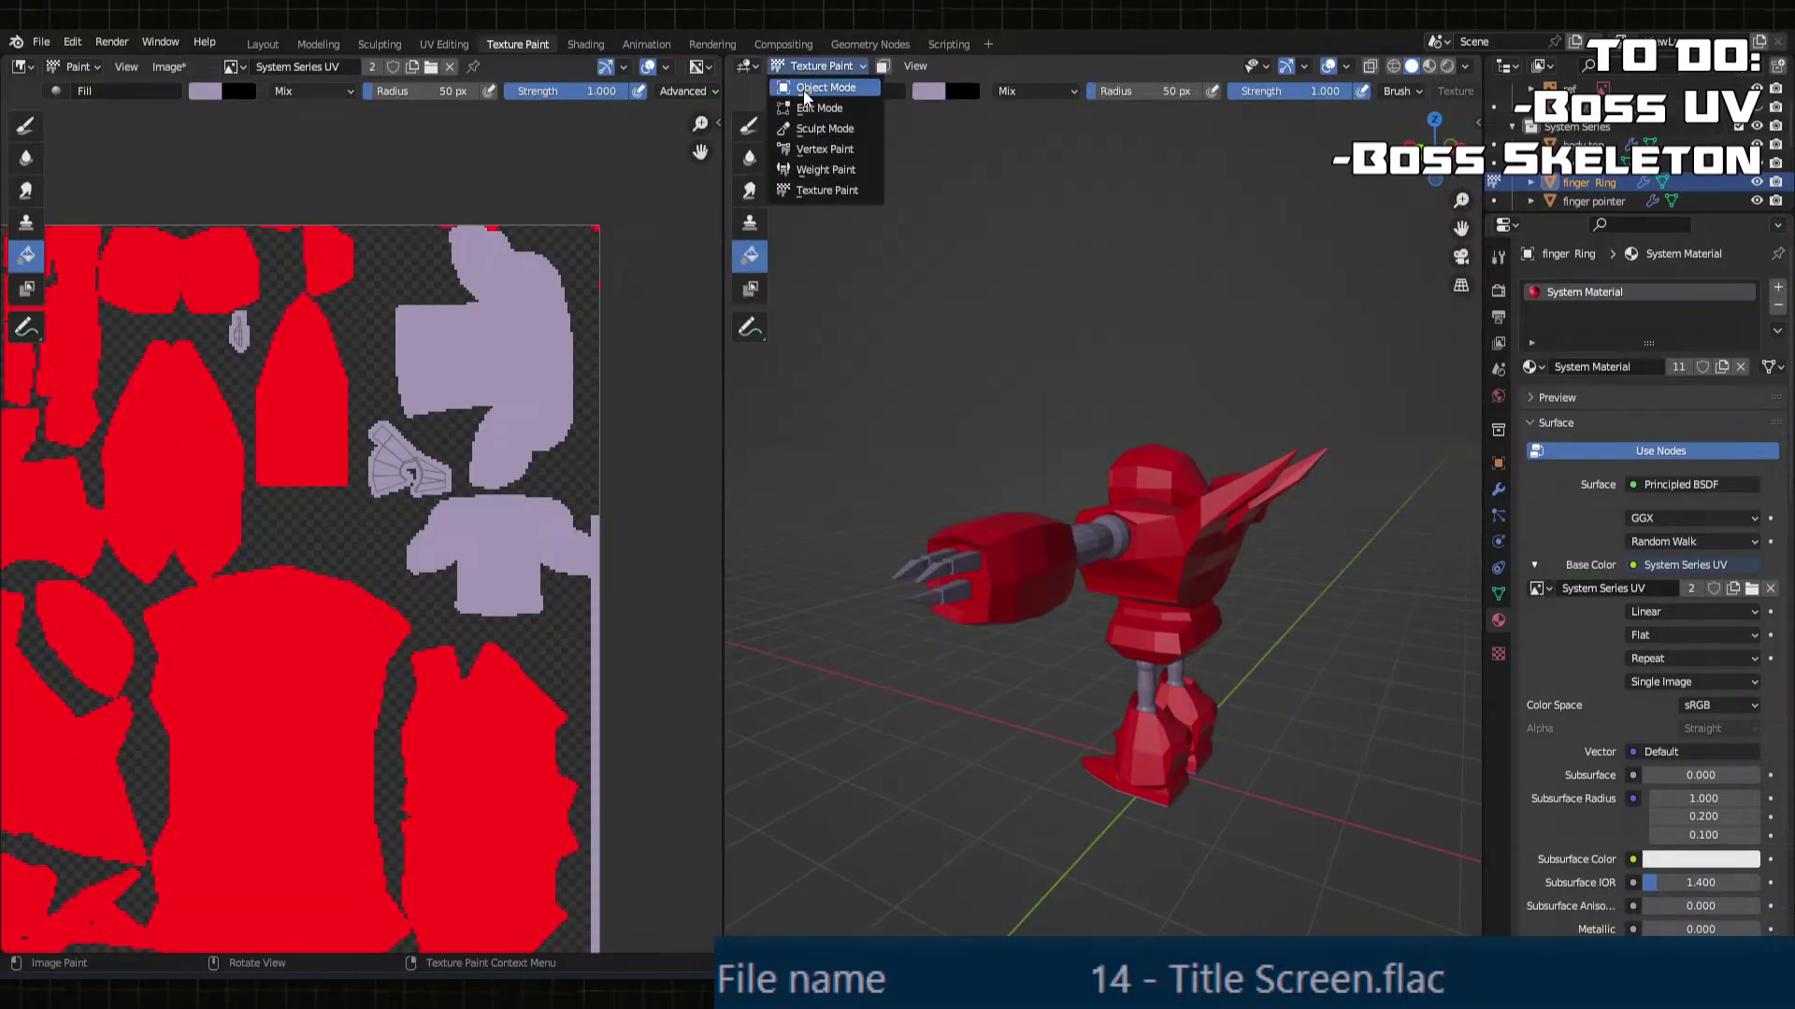
{"action": "left_click", "coordinate": [814, 95]}
{"action": "left_click", "coordinate": [1169, 570]}
{"action": "mouse_move", "coordinate": [1039, 489]}
{"action": "middle_mouse_down"}
{"action": "mouse_move", "coordinate": [1288, 658]}
{"action": "mouse_move", "coordinate": [963, 507]}
{"action": "mouse_move", "coordinate": [1073, 527]}
{"action": "middle_mouse_up"}
{"action": "left_click", "coordinate": [1076, 525]}
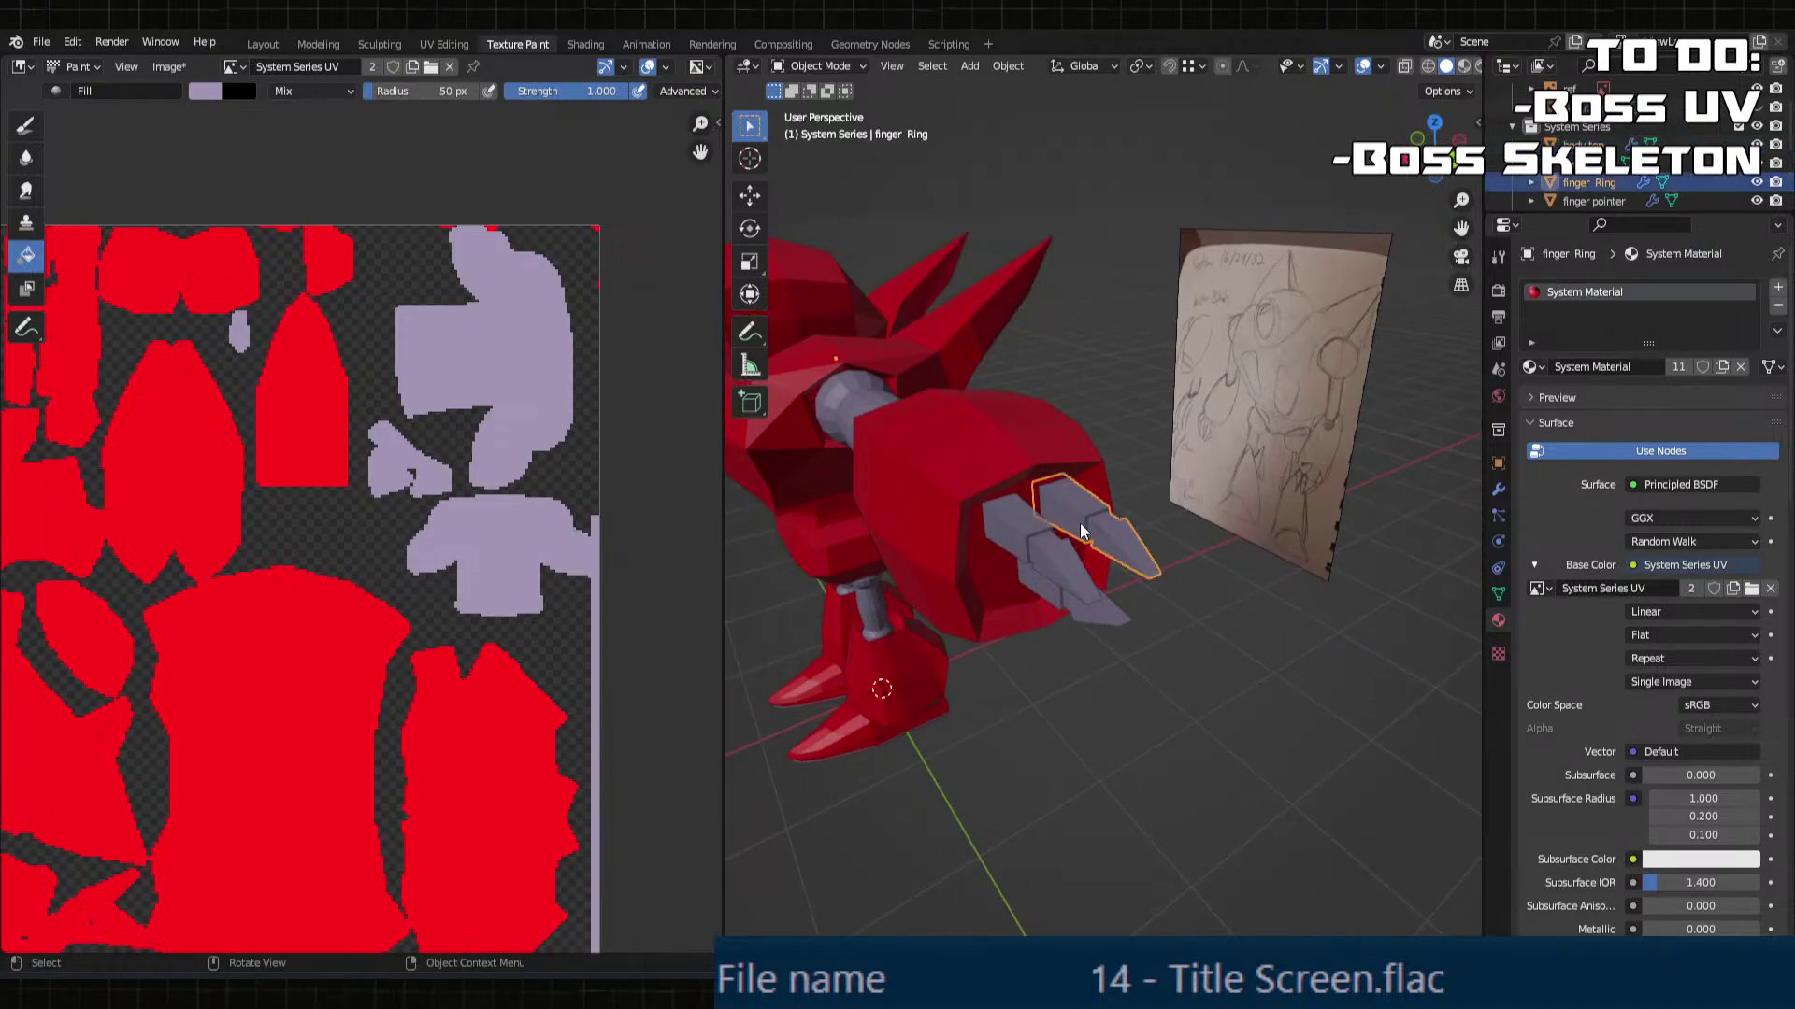
{"action": "key", "text": "Tab"}
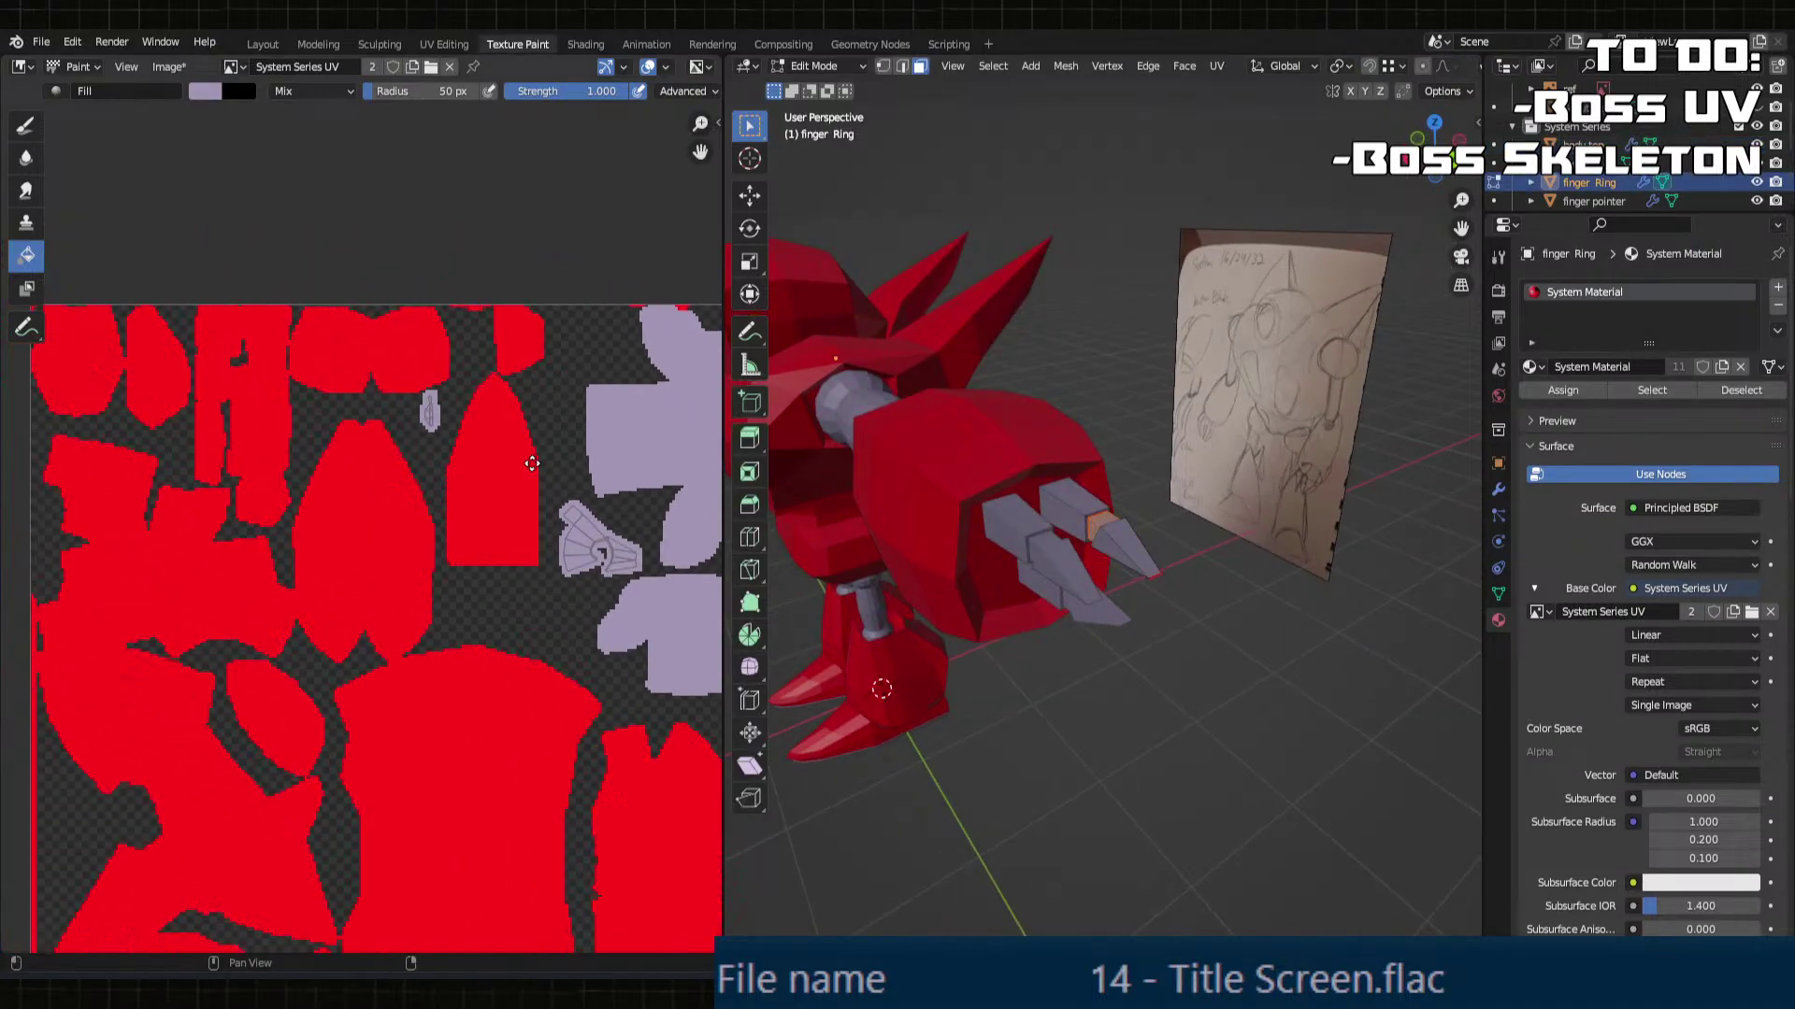
Step: Switch the ring finger from Edit Mode to Texture Paint mode and display the Fill brush settings
{"action": "scroll", "coordinate": [411, 467], "scroll_direction": "up", "scroll_amount": 2}
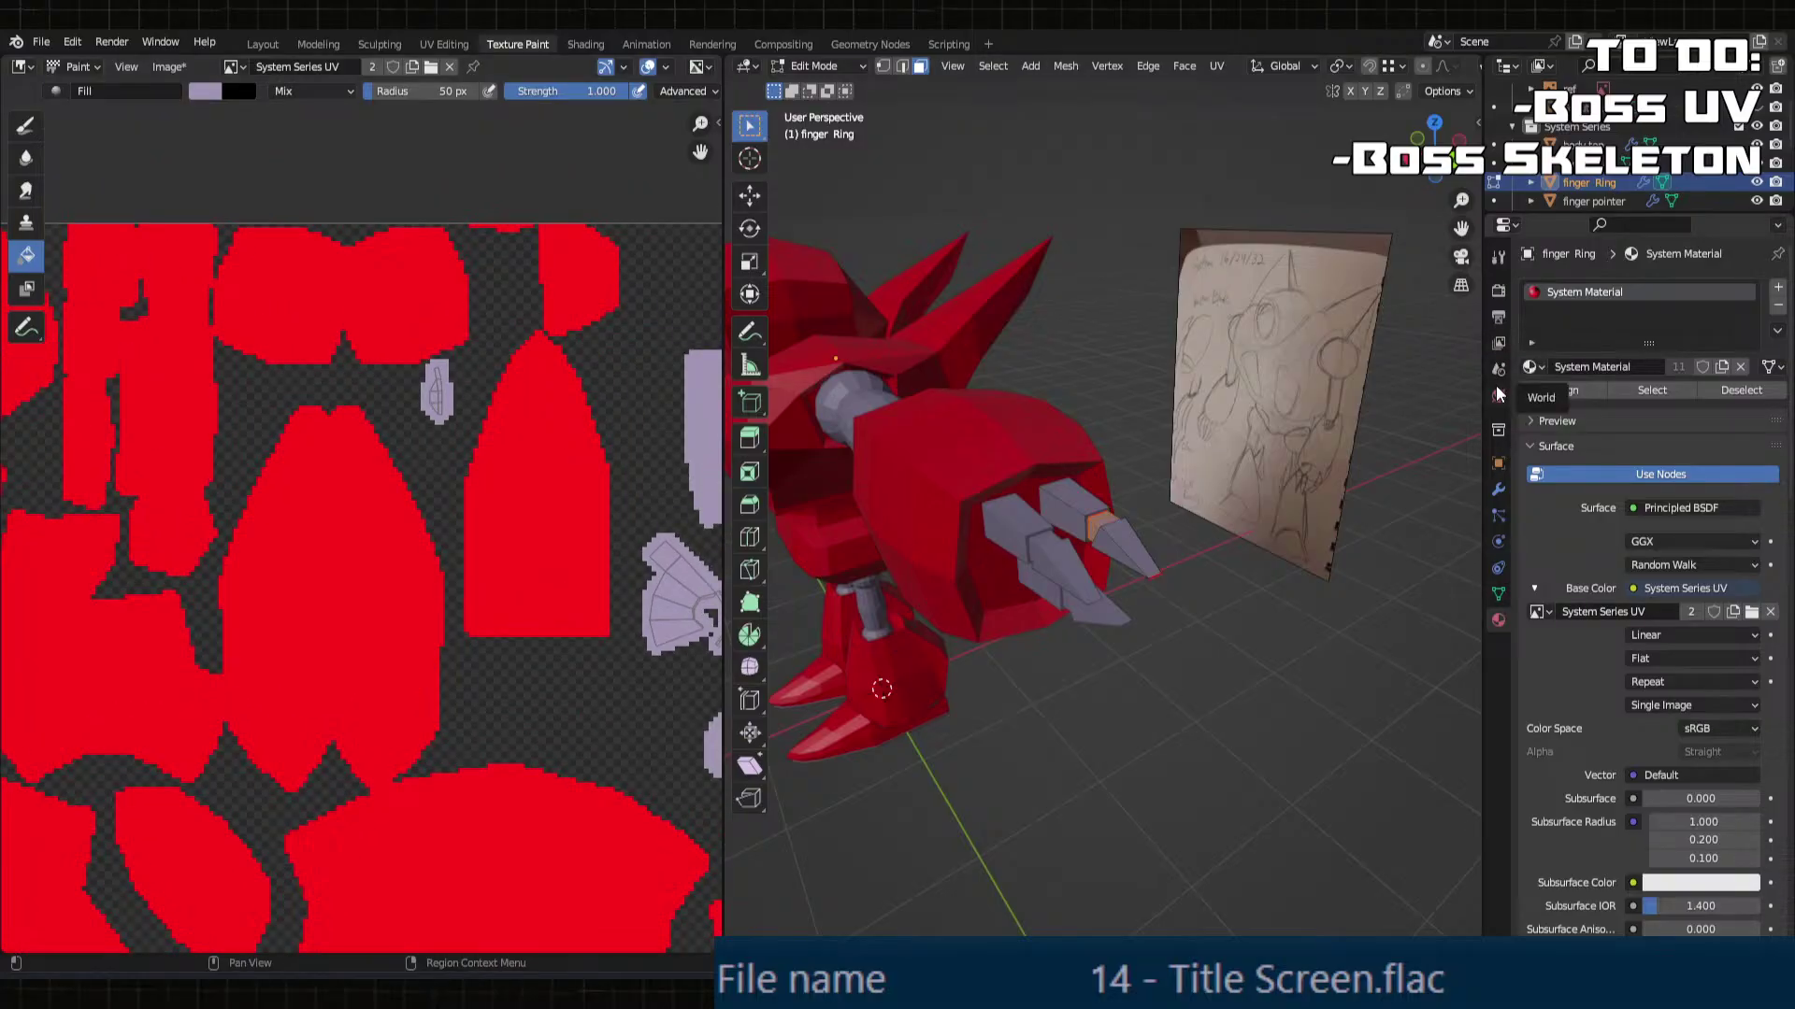
{"action": "left_click", "coordinate": [1499, 257]}
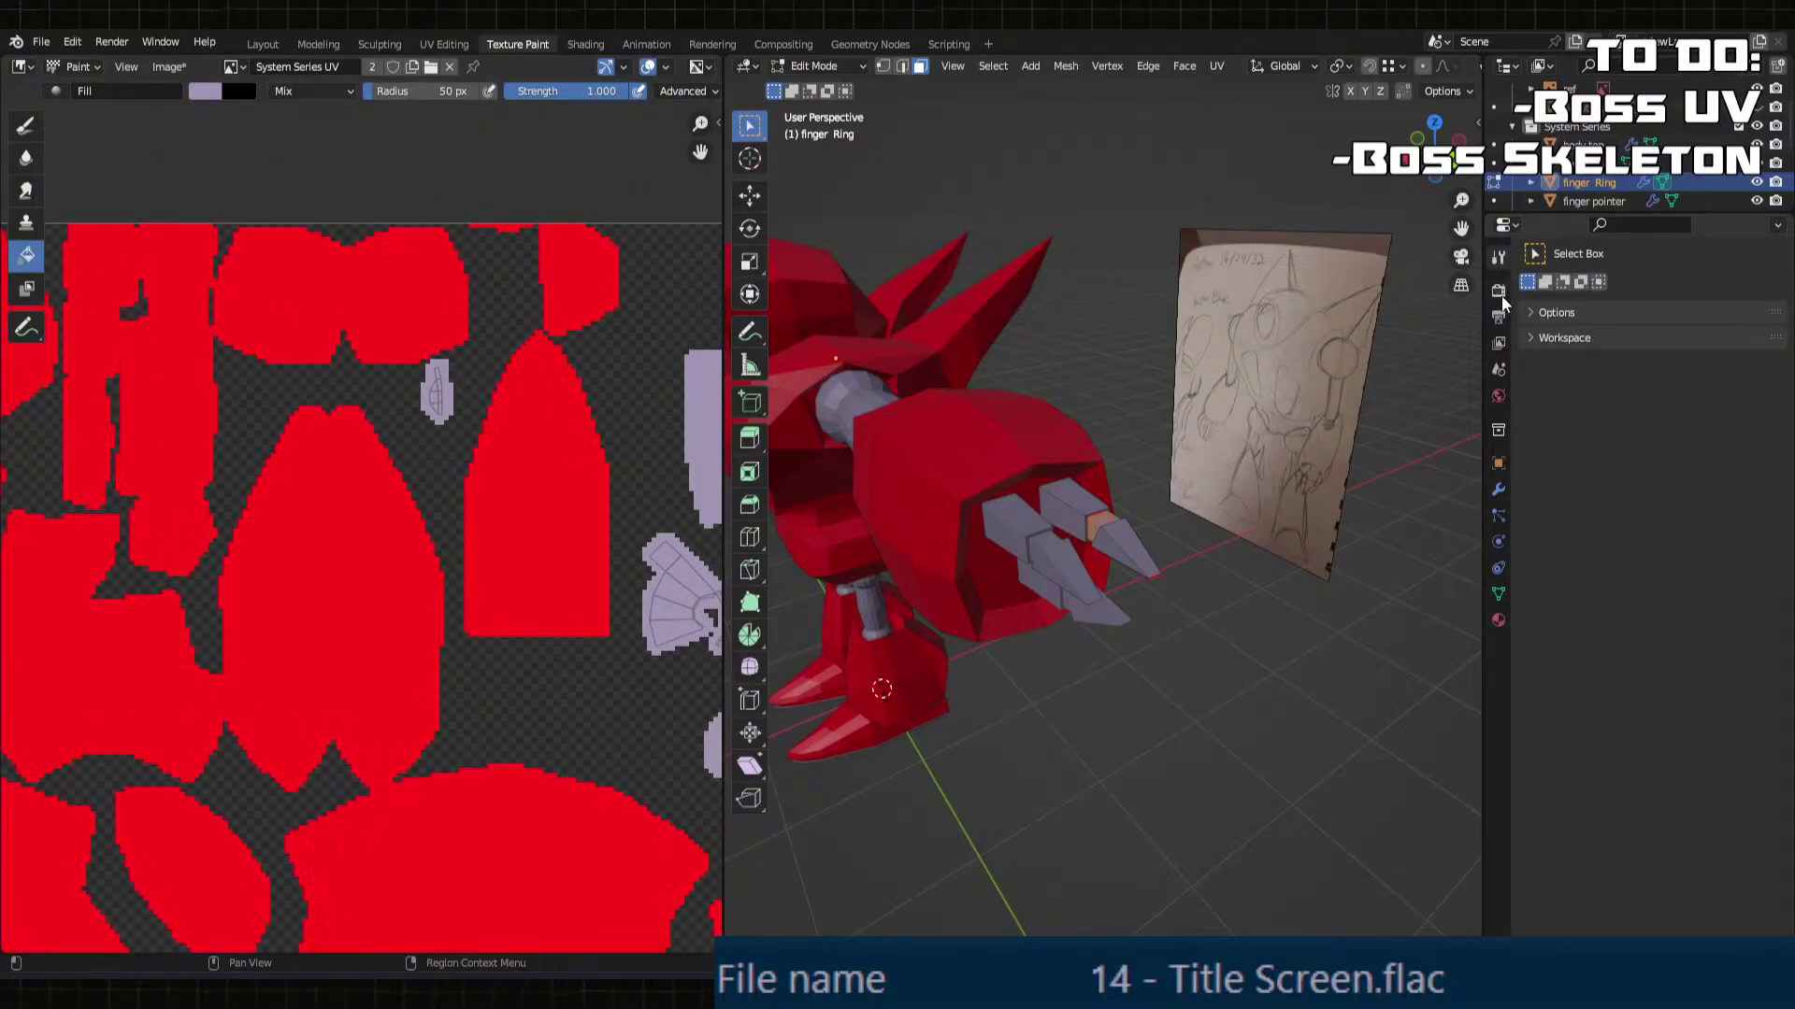
{"action": "key", "text": "Tab"}
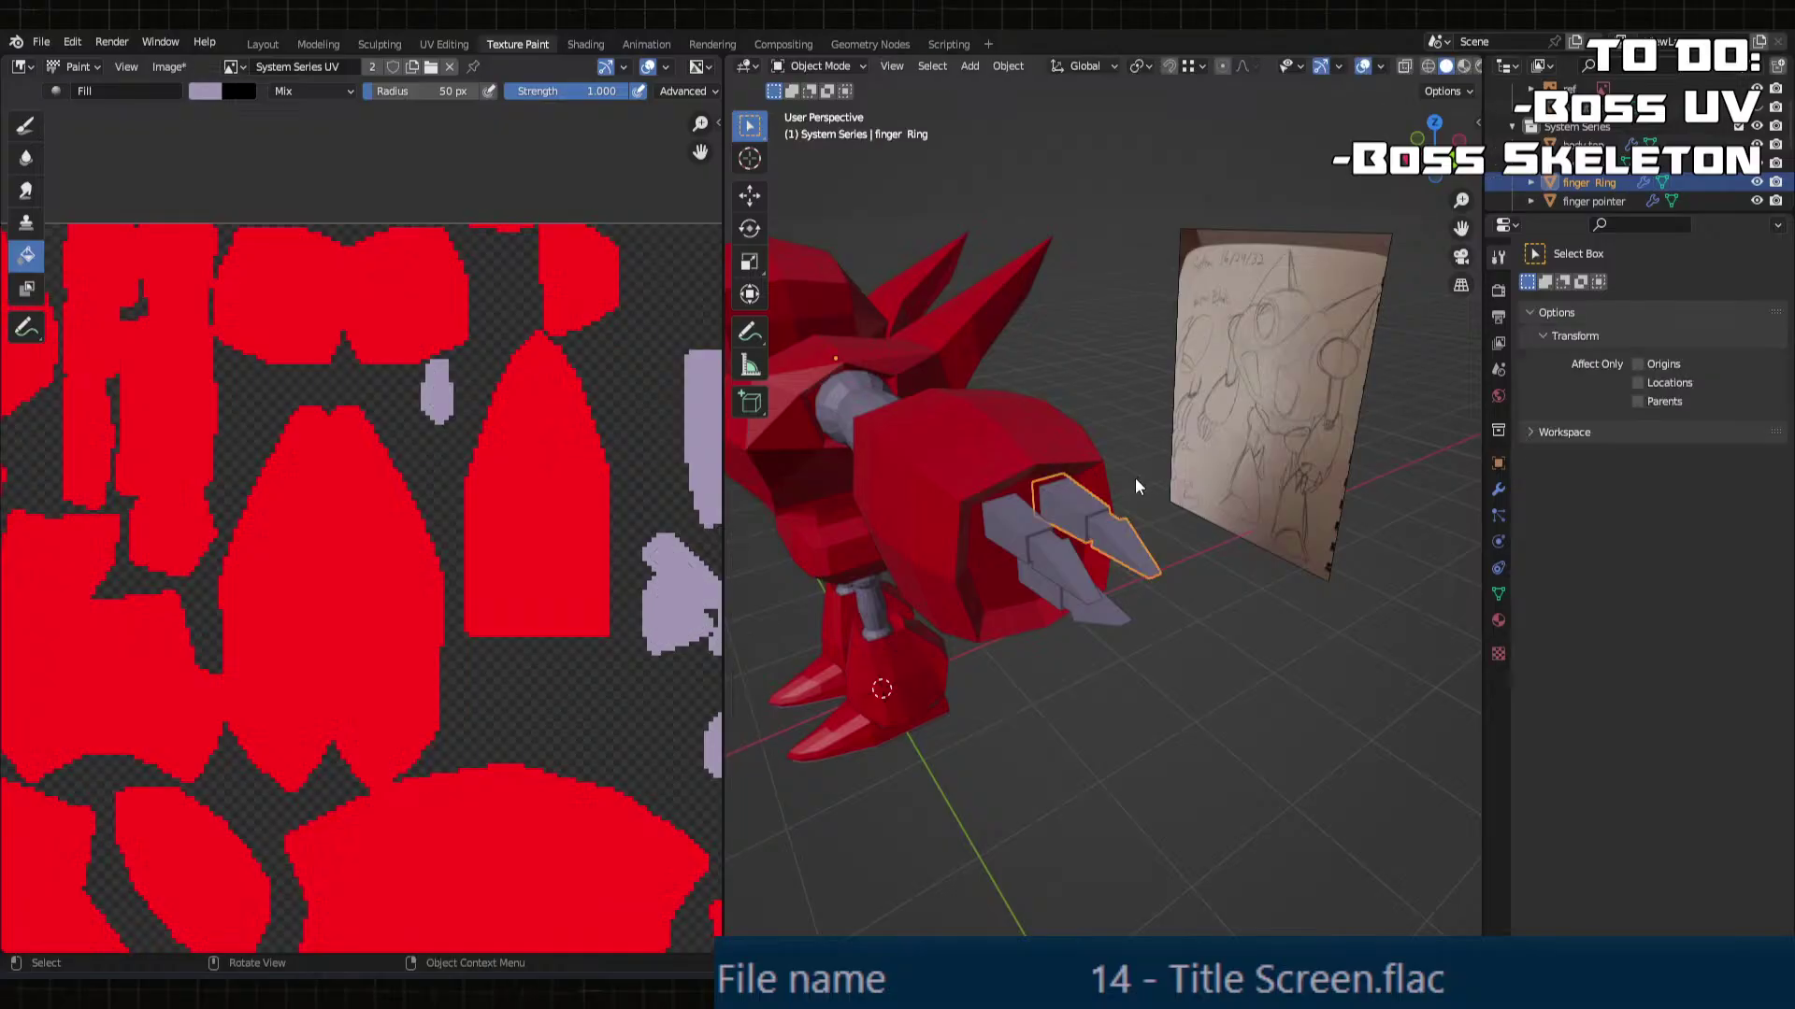
{"action": "left_click", "coordinate": [1499, 292]}
{"action": "left_click", "coordinate": [1498, 257]}
{"action": "left_click", "coordinate": [818, 65]}
{"action": "left_click", "coordinate": [816, 190]}
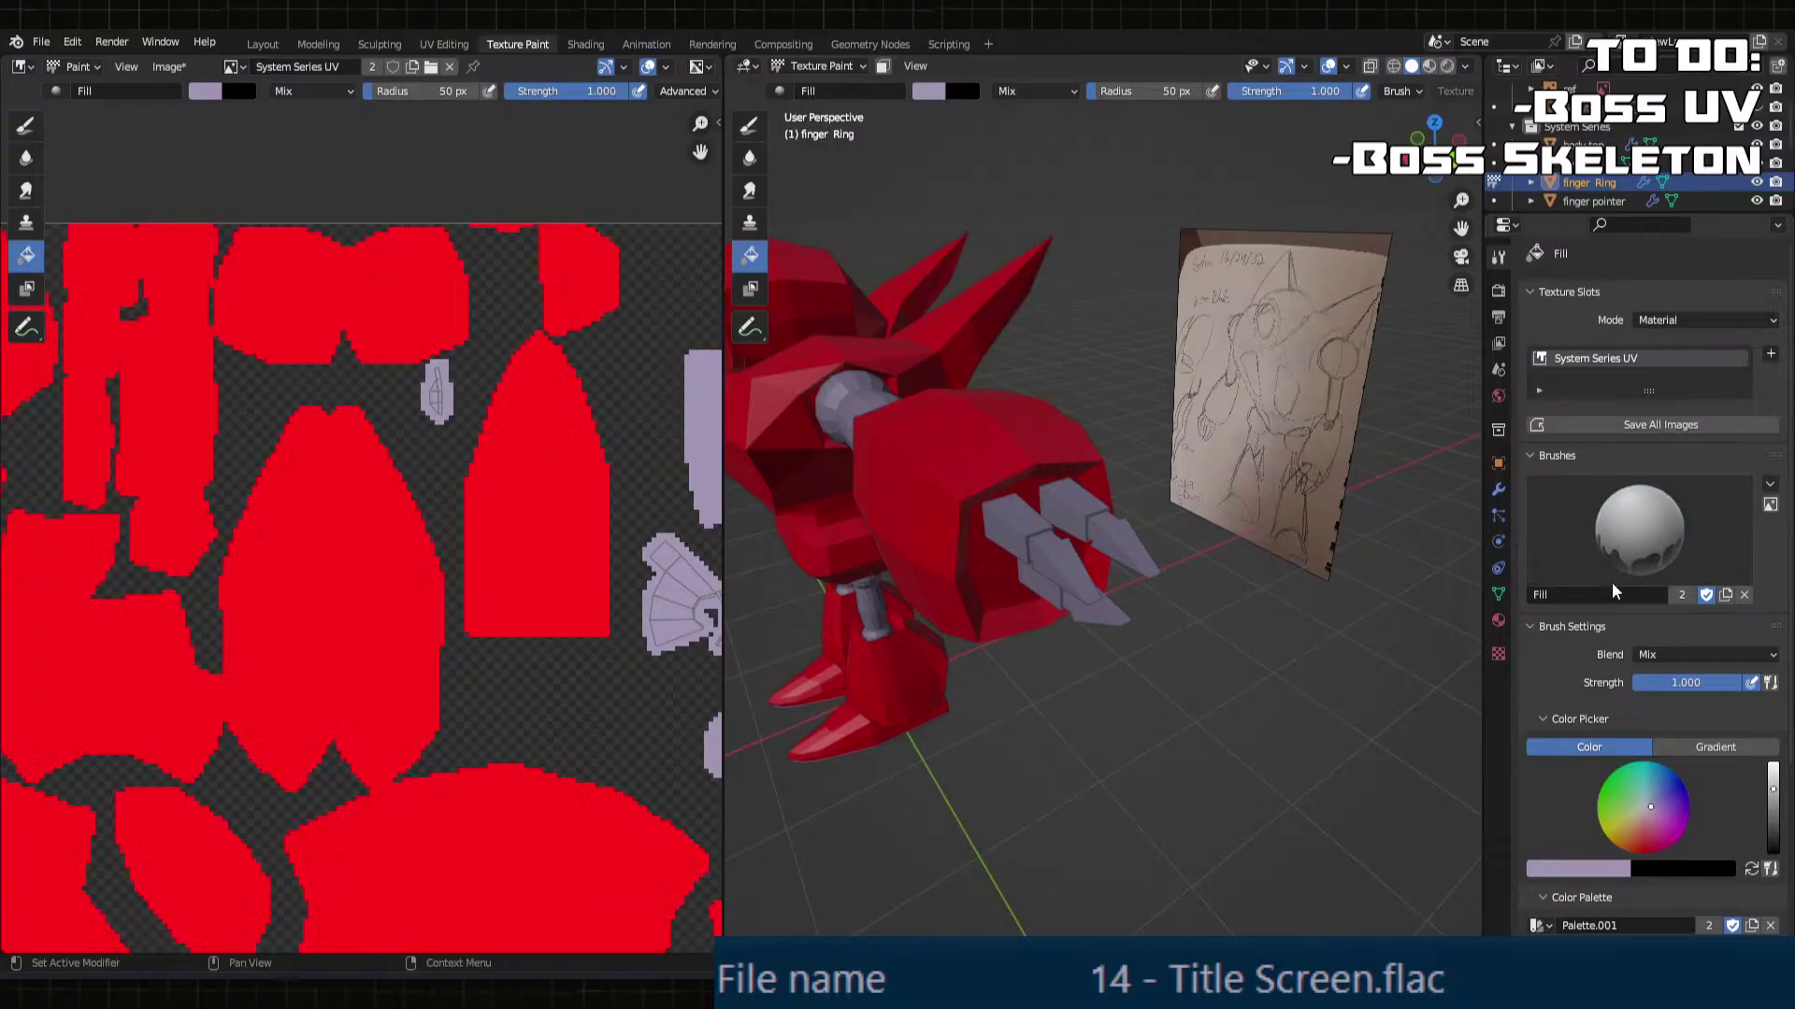
Step: Add black to the colour palette and fill the ring finger's small selected UV island with it
{"action": "scroll", "coordinate": [1599, 842], "scroll_direction": "down", "scroll_amount": 3}
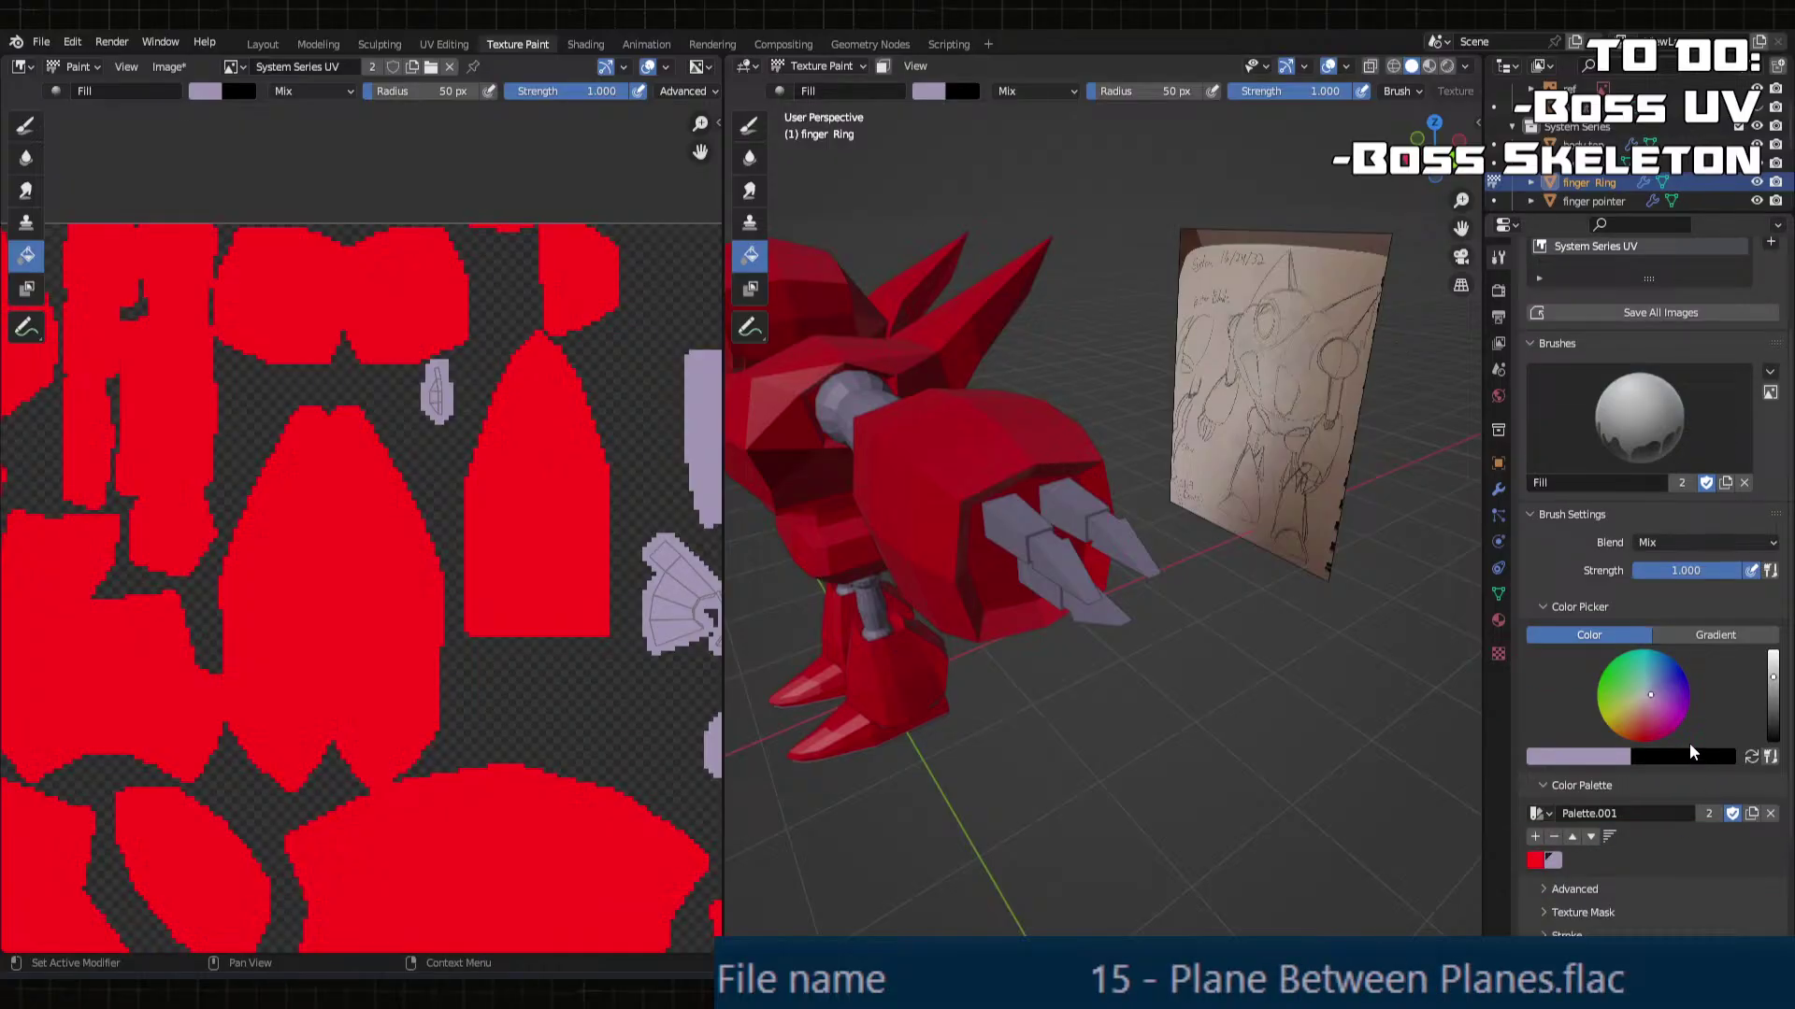
{"action": "left_click_drag", "start_coordinate": [1662, 716], "coordinate": [1665, 737]}
{"action": "left_click_drag", "start_coordinate": [1769, 715], "coordinate": [1764, 762]}
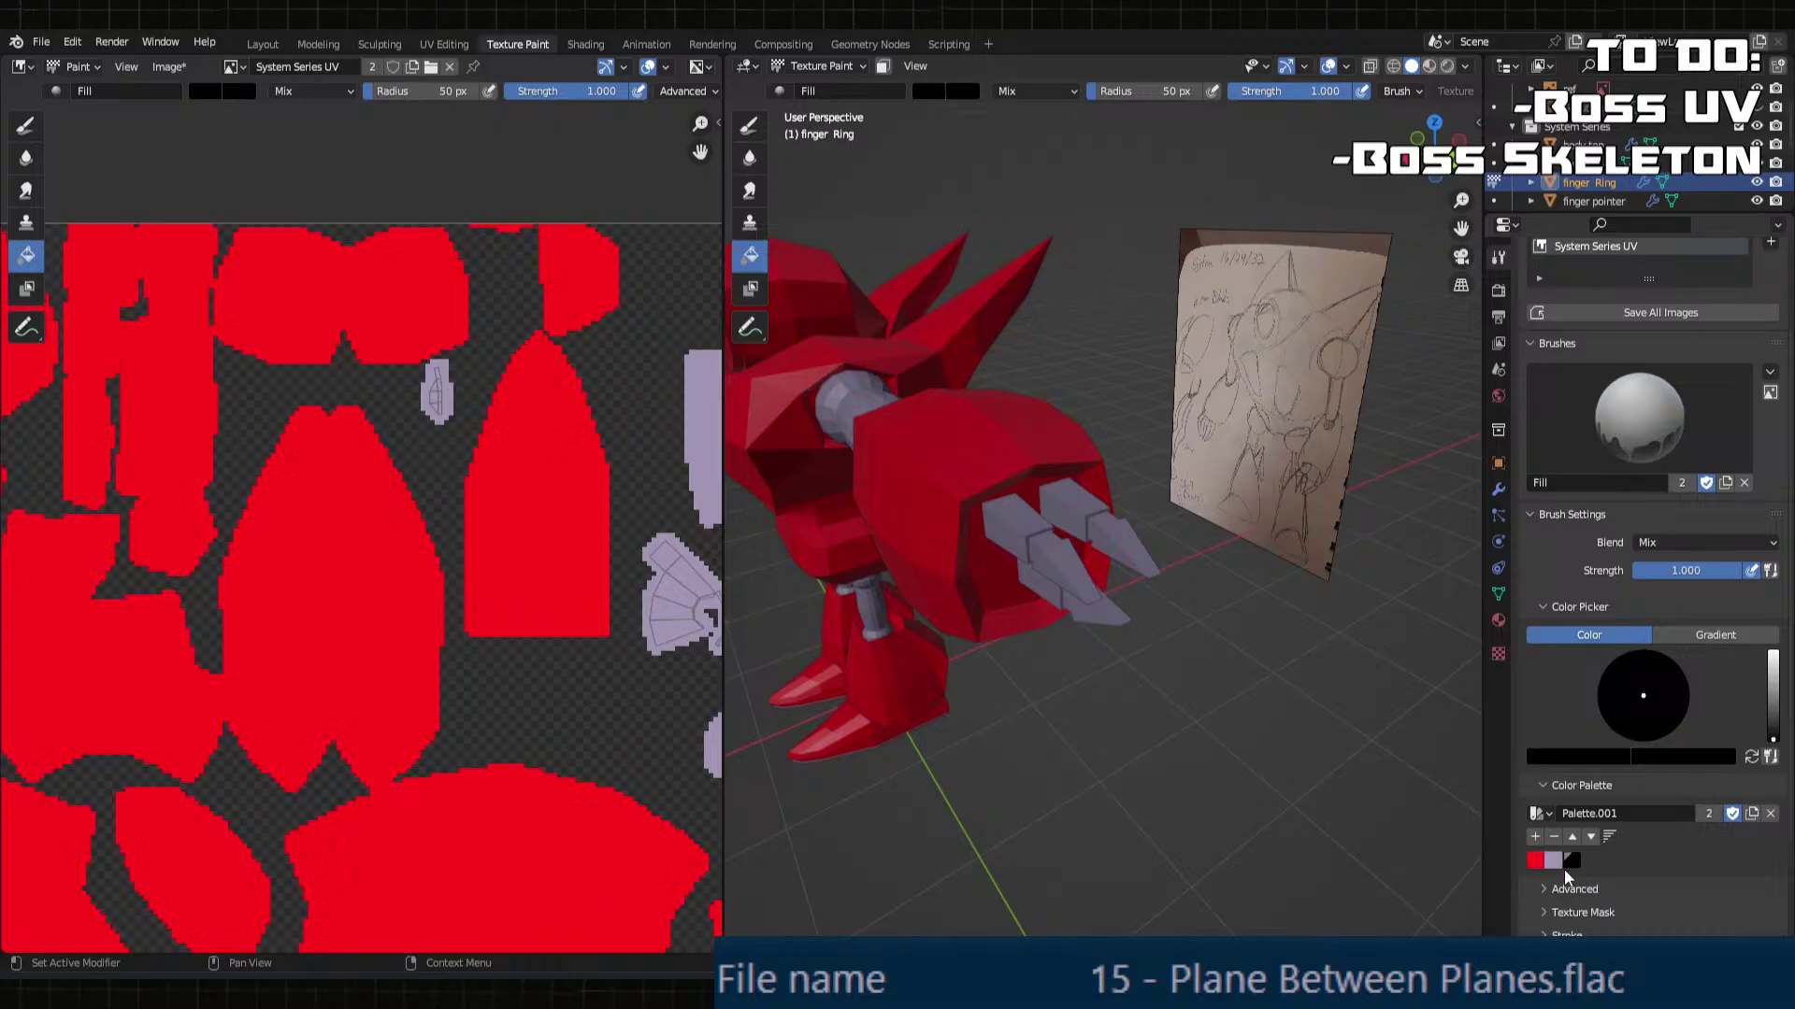
{"action": "left_click", "coordinate": [436, 393]}
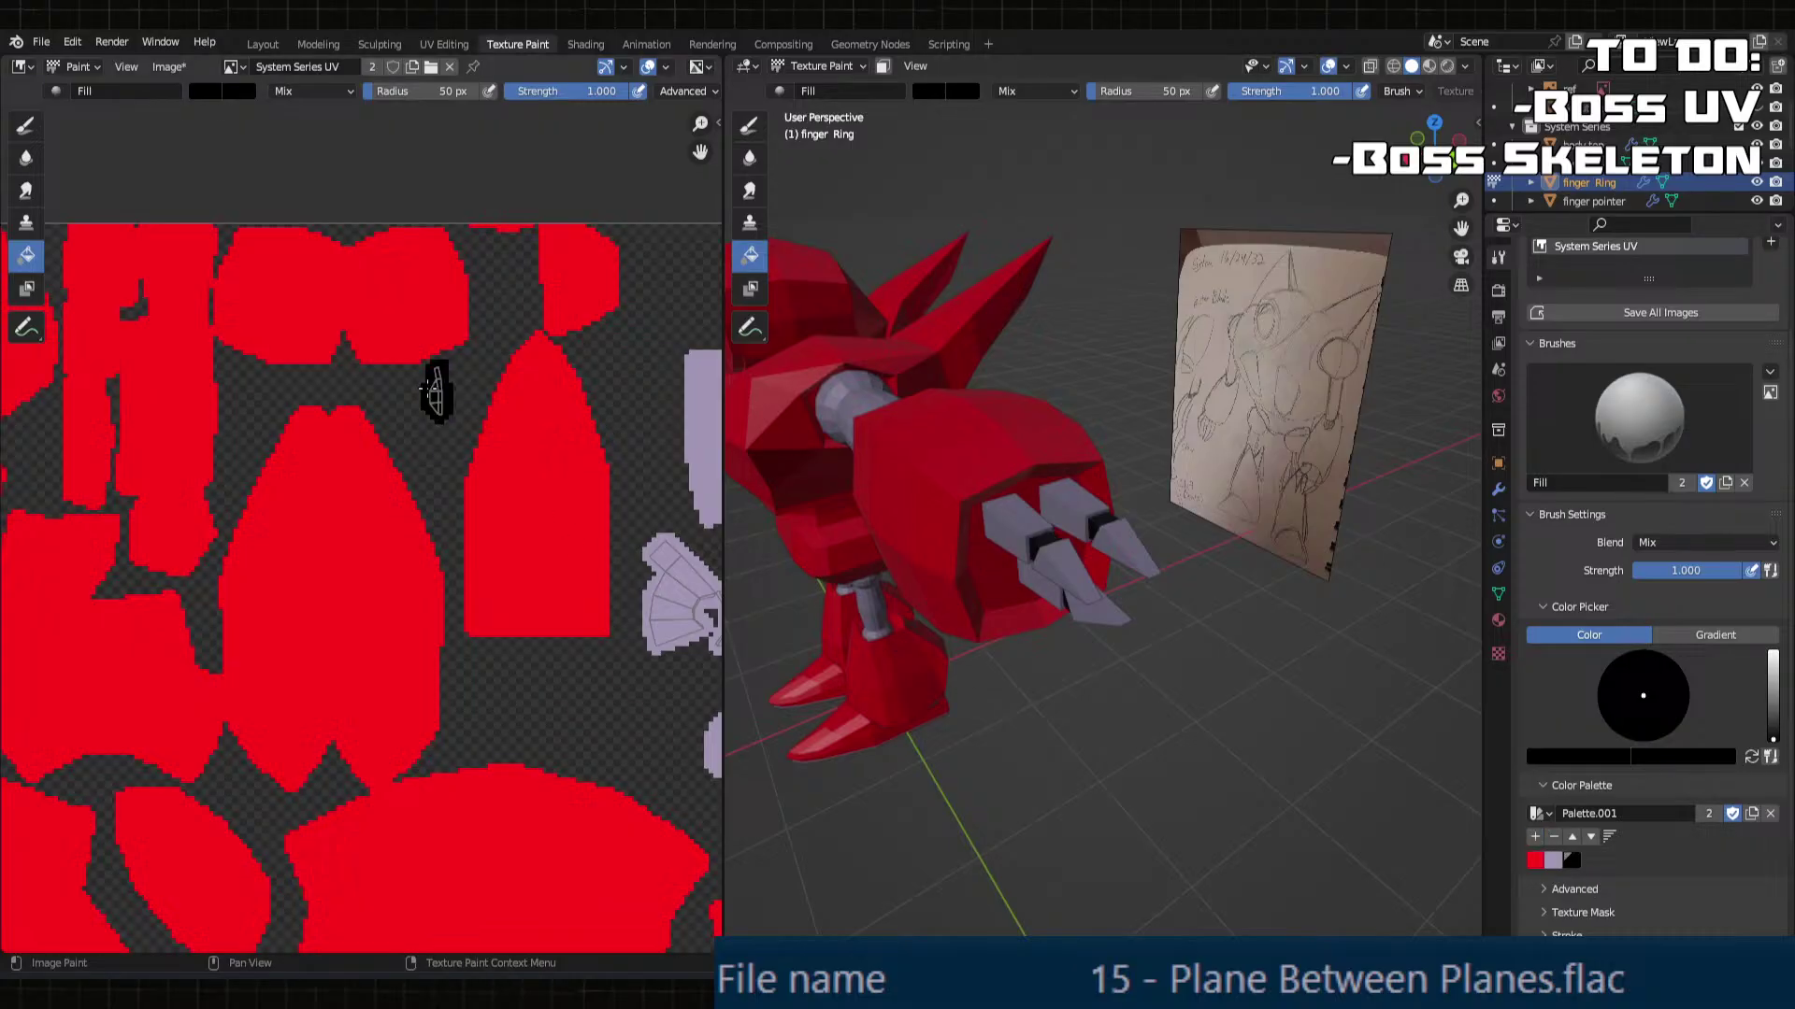
Step: Fill the double-lobed island, the tall irregular island and the two rounded islands along the texture's upper-left edge black
{"action": "scroll", "coordinate": [1061, 544], "scroll_direction": "up", "scroll_amount": 2}
{"action": "middle_click_drag", "start_coordinate": [1038, 551], "coordinate": [935, 547]}
{"action": "scroll", "coordinate": [991, 540], "scroll_direction": "up", "scroll_amount": 2}
{"action": "scroll", "coordinate": [329, 454], "scroll_direction": "down", "scroll_amount": 1}
{"action": "middle_click_drag", "start_coordinate": [329, 455], "coordinate": [345, 462]}
{"action": "left_click", "coordinate": [346, 463]}
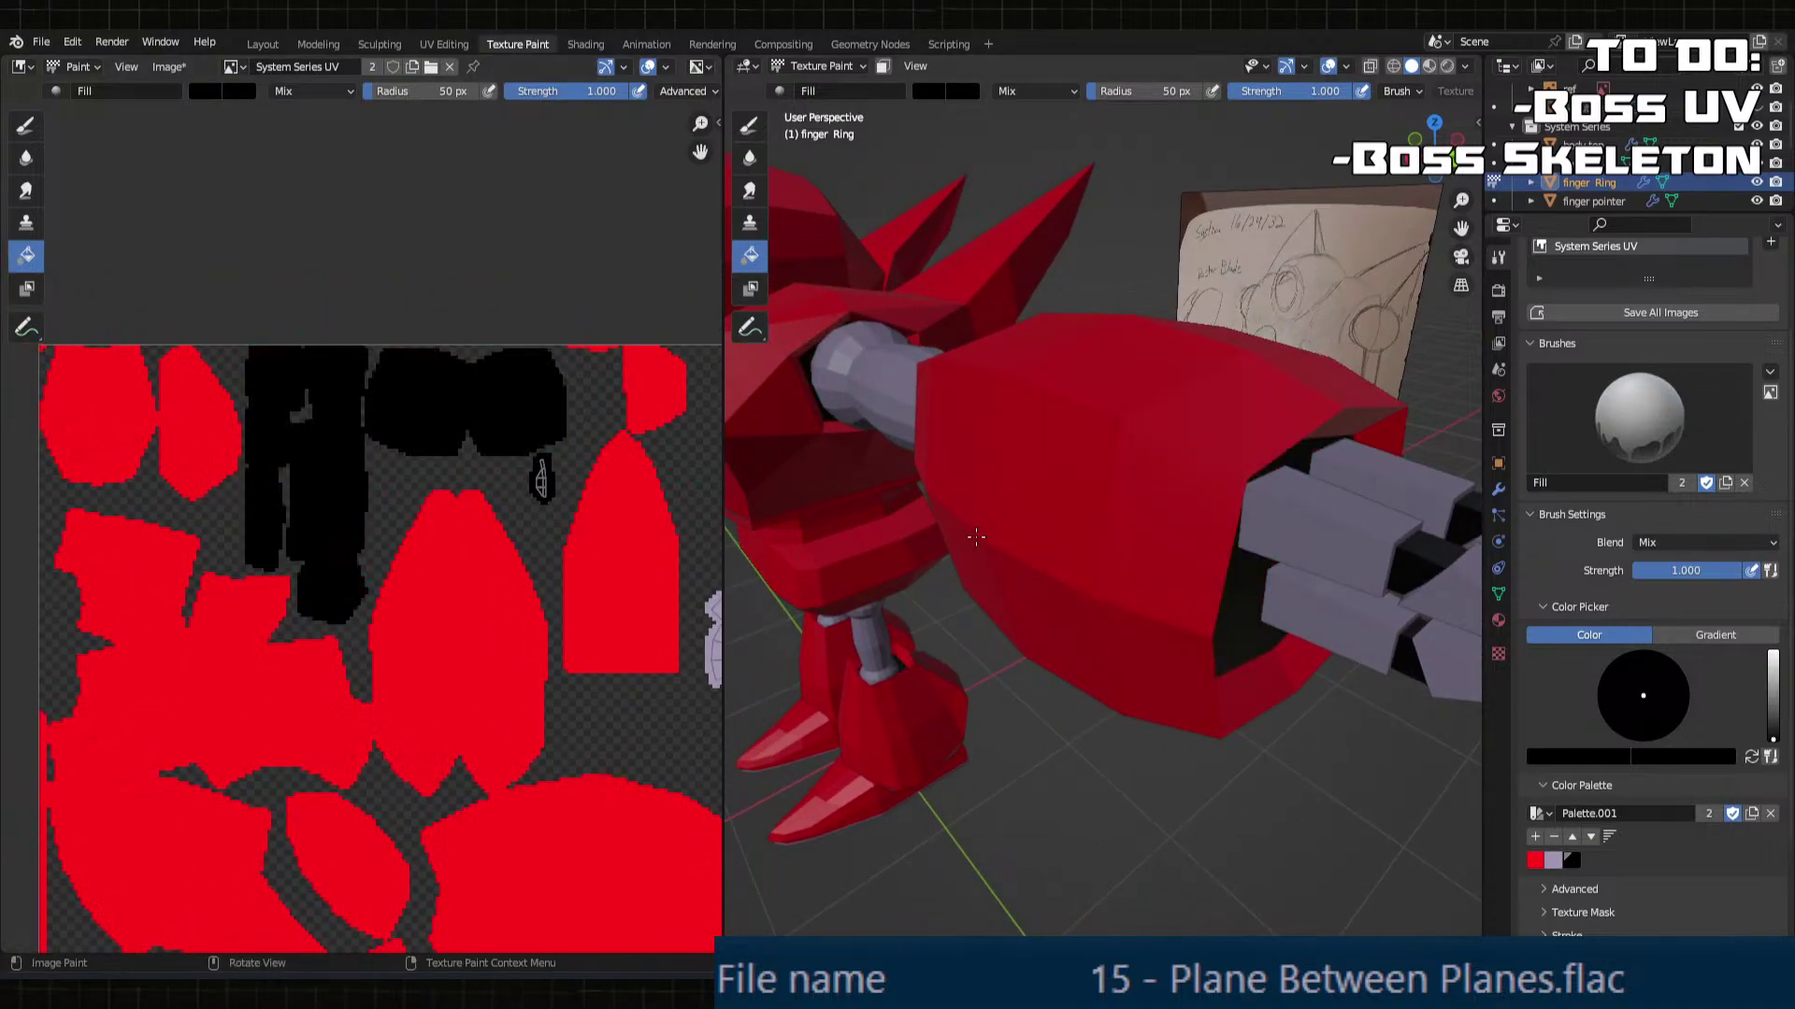
{"action": "middle_click_drag", "start_coordinate": [1075, 514], "coordinate": [1029, 414]}
{"action": "left_click", "coordinate": [211, 415]}
{"action": "scroll", "coordinate": [211, 415], "scroll_direction": "down", "scroll_amount": 2}
{"action": "middle_click_drag", "start_coordinate": [1166, 445], "coordinate": [1130, 539]}
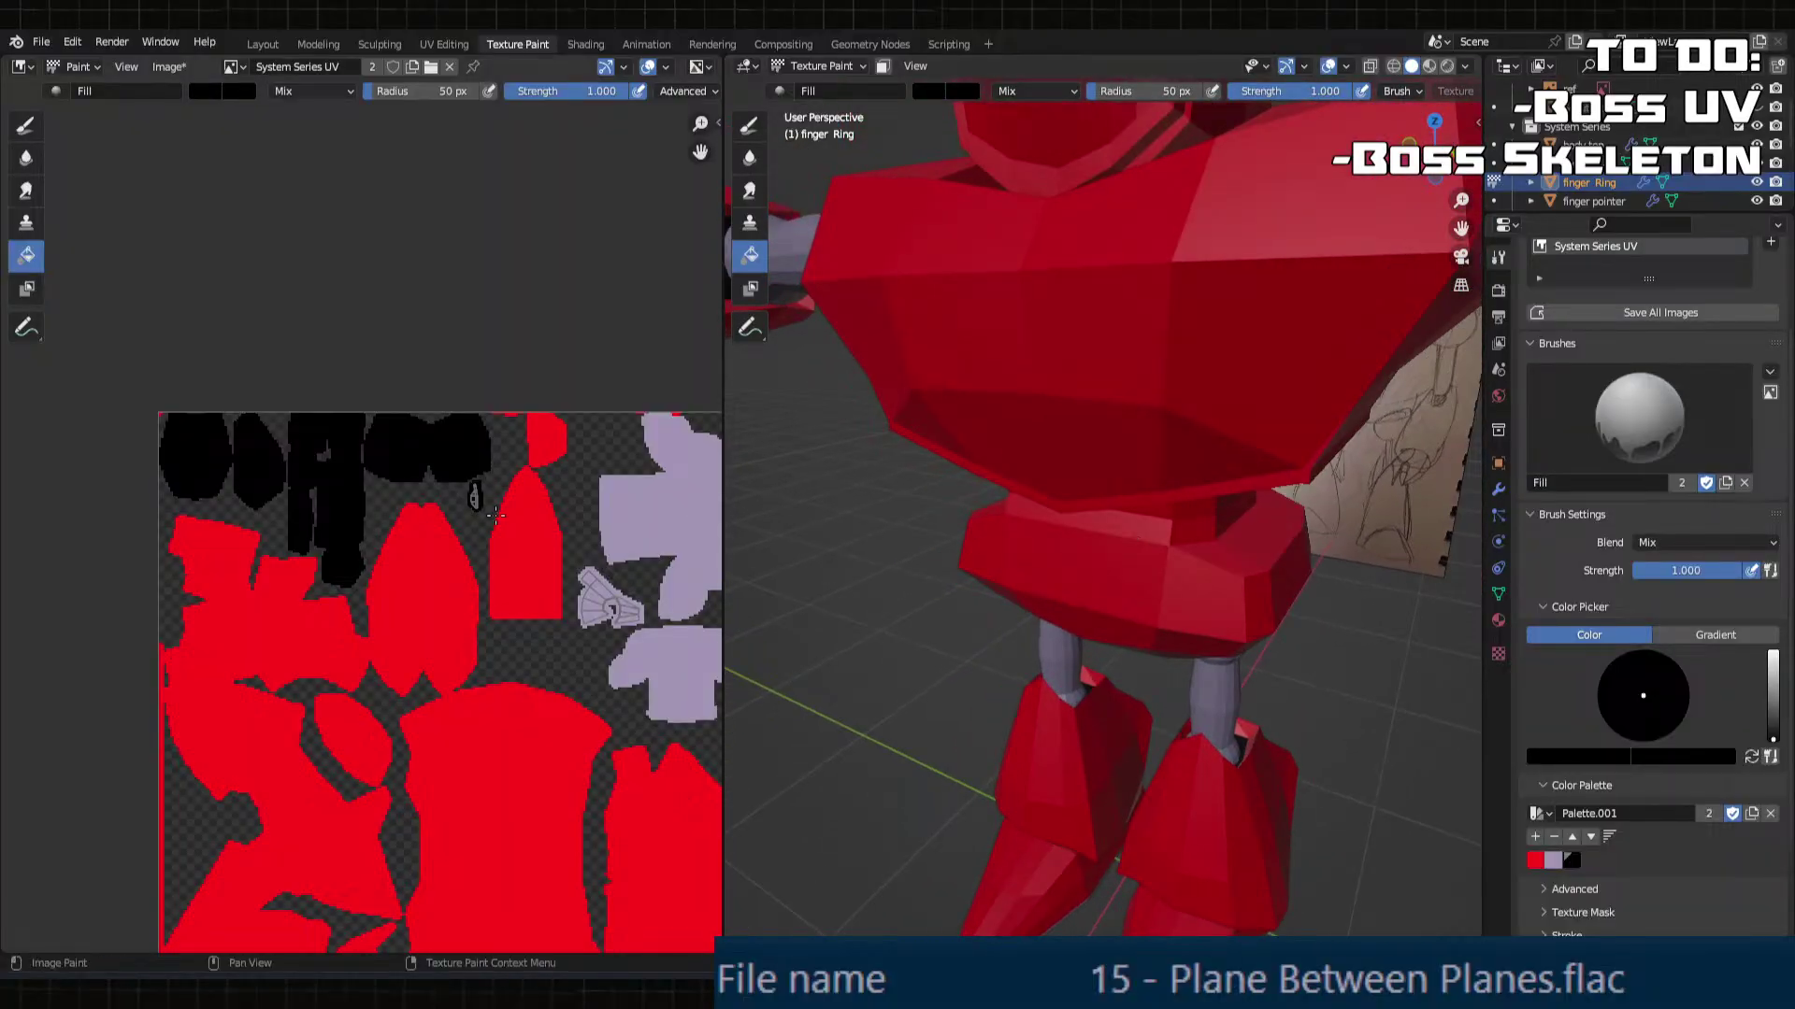
Step: Try to fill the small oval island black and undo the fill
{"action": "middle_click_drag", "start_coordinate": [365, 749], "coordinate": [361, 665]}
{"action": "left_click", "coordinate": [362, 665]}
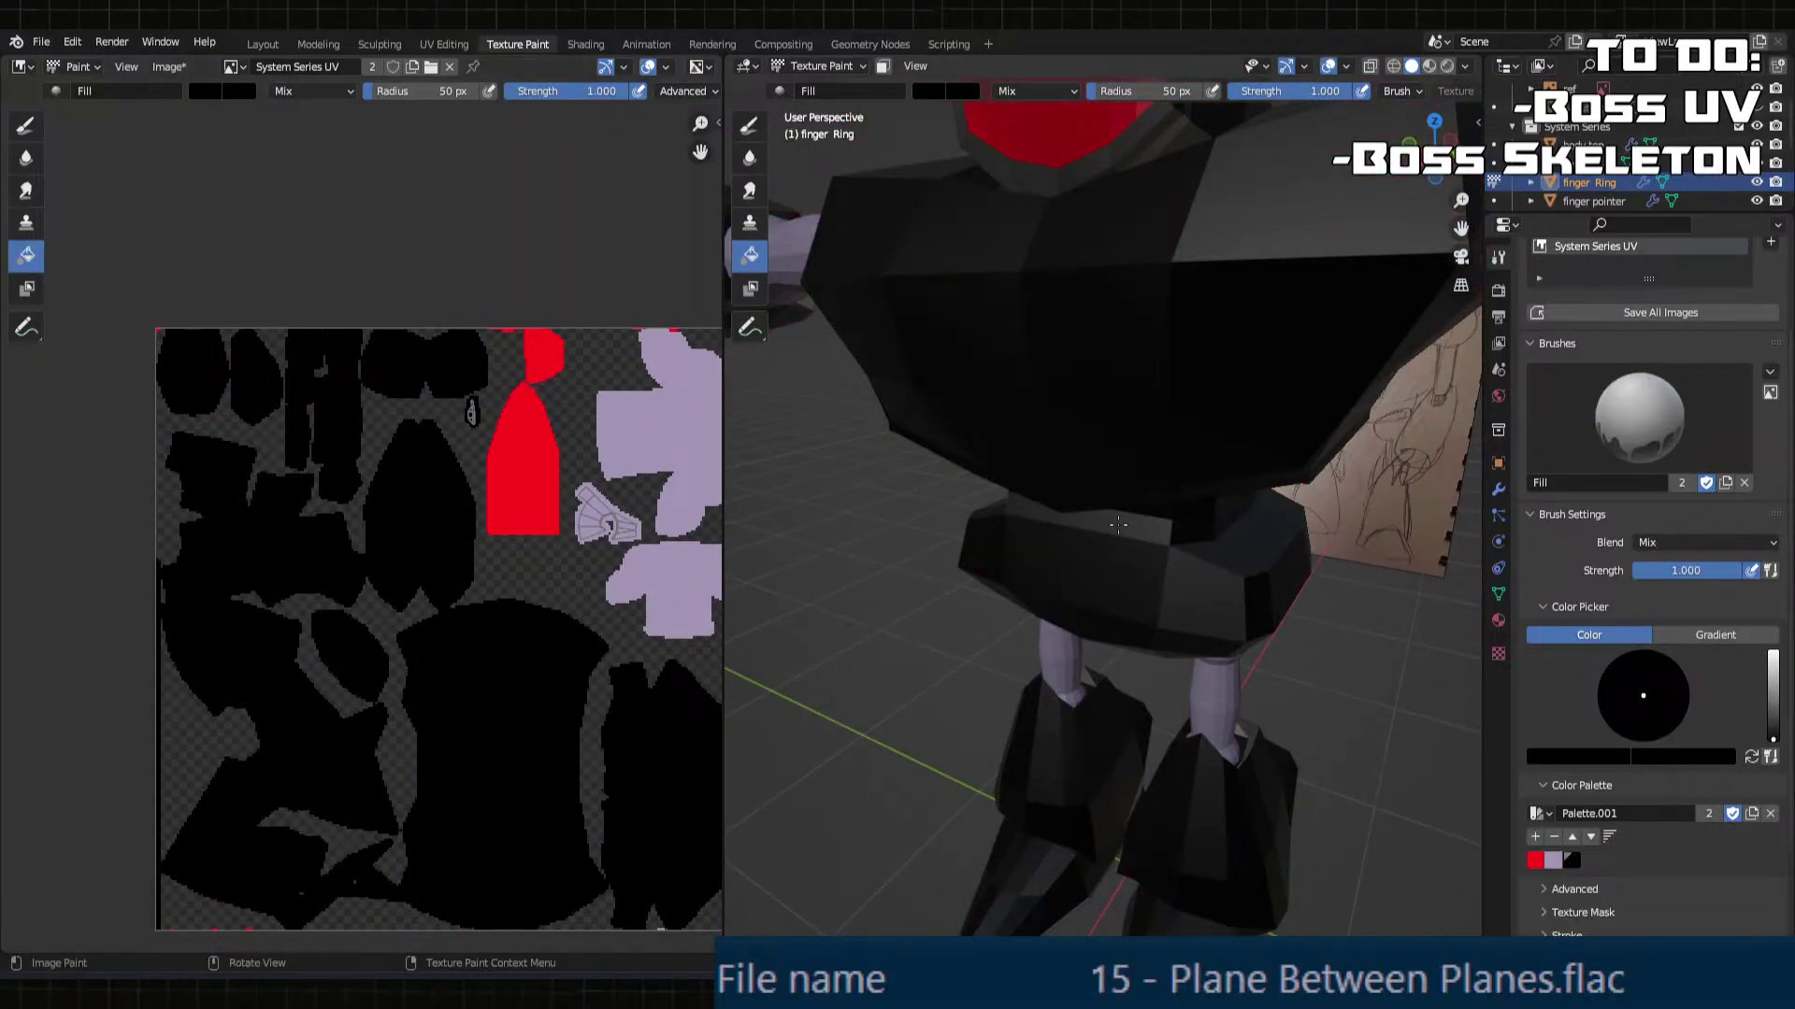
{"action": "middle_click_drag", "start_coordinate": [1118, 525], "coordinate": [865, 606], "text": "ctrl"}
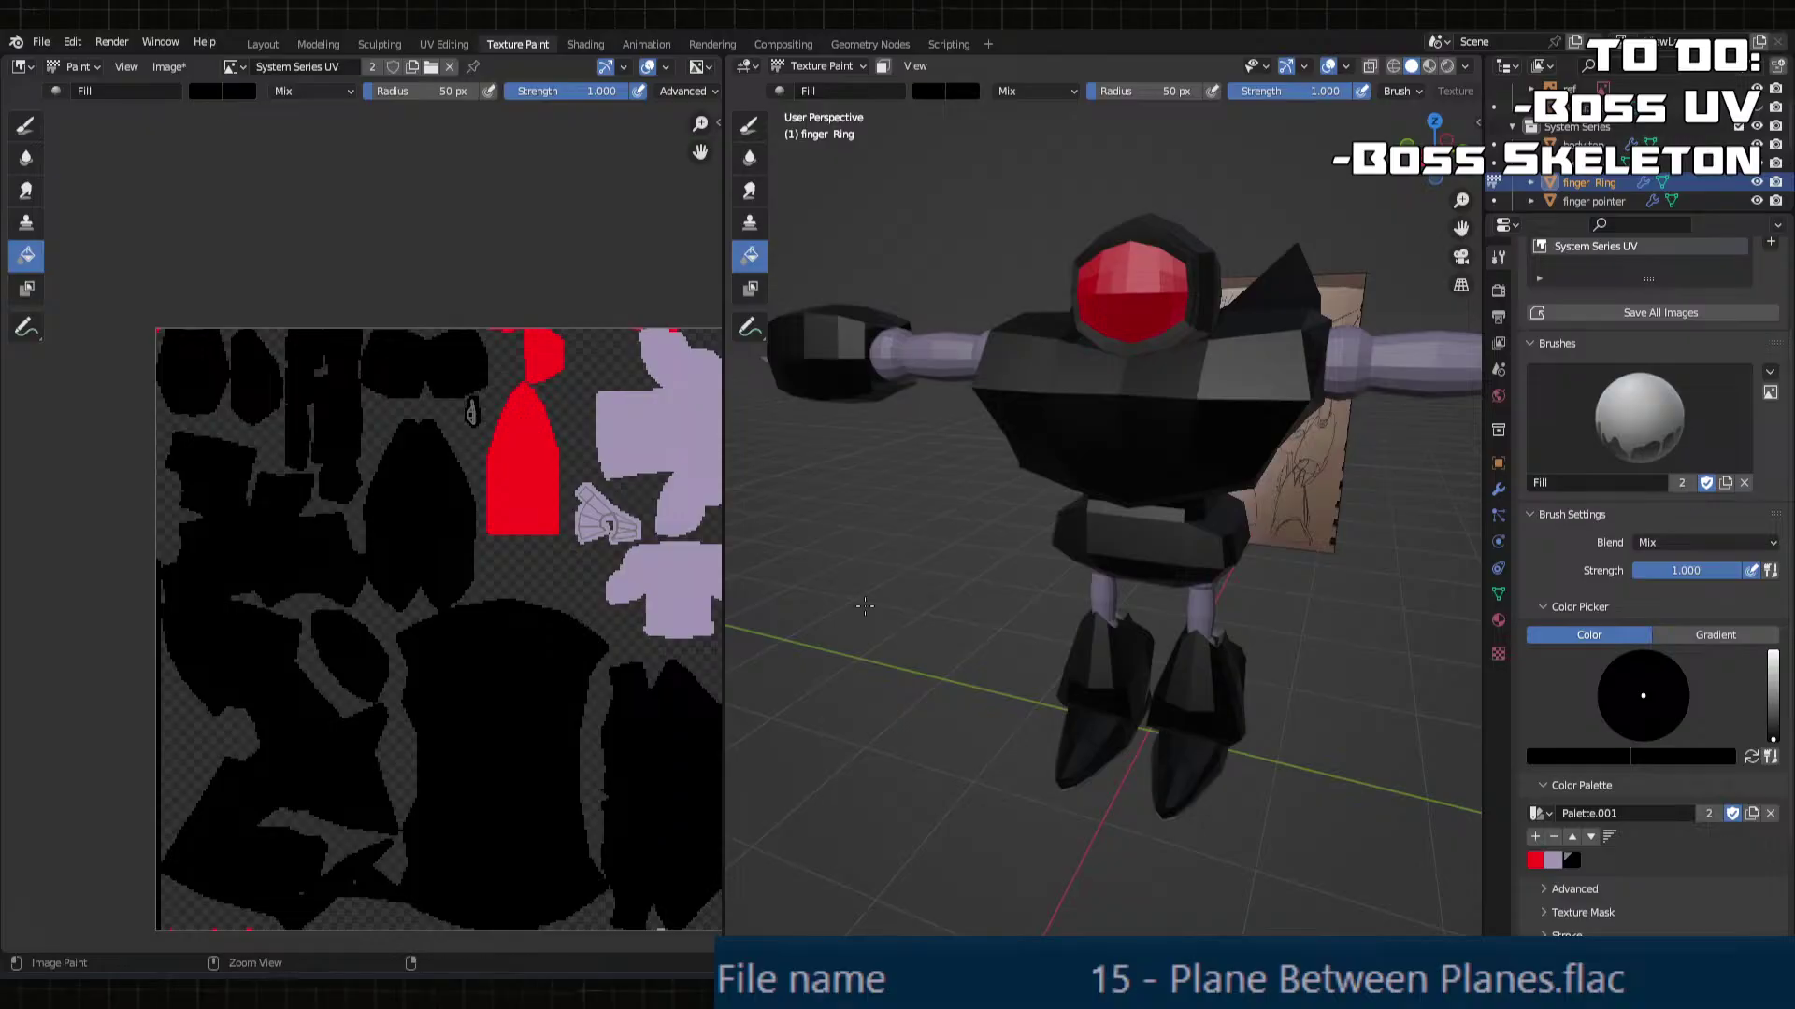
{"action": "key", "text": "ctrl+z"}
Step: Paint black over the pixels joining the oval island to its neighbour with a 1 px Draw brush and fill the oval black
{"action": "scroll", "coordinate": [424, 638], "scroll_direction": "up", "scroll_amount": 5}
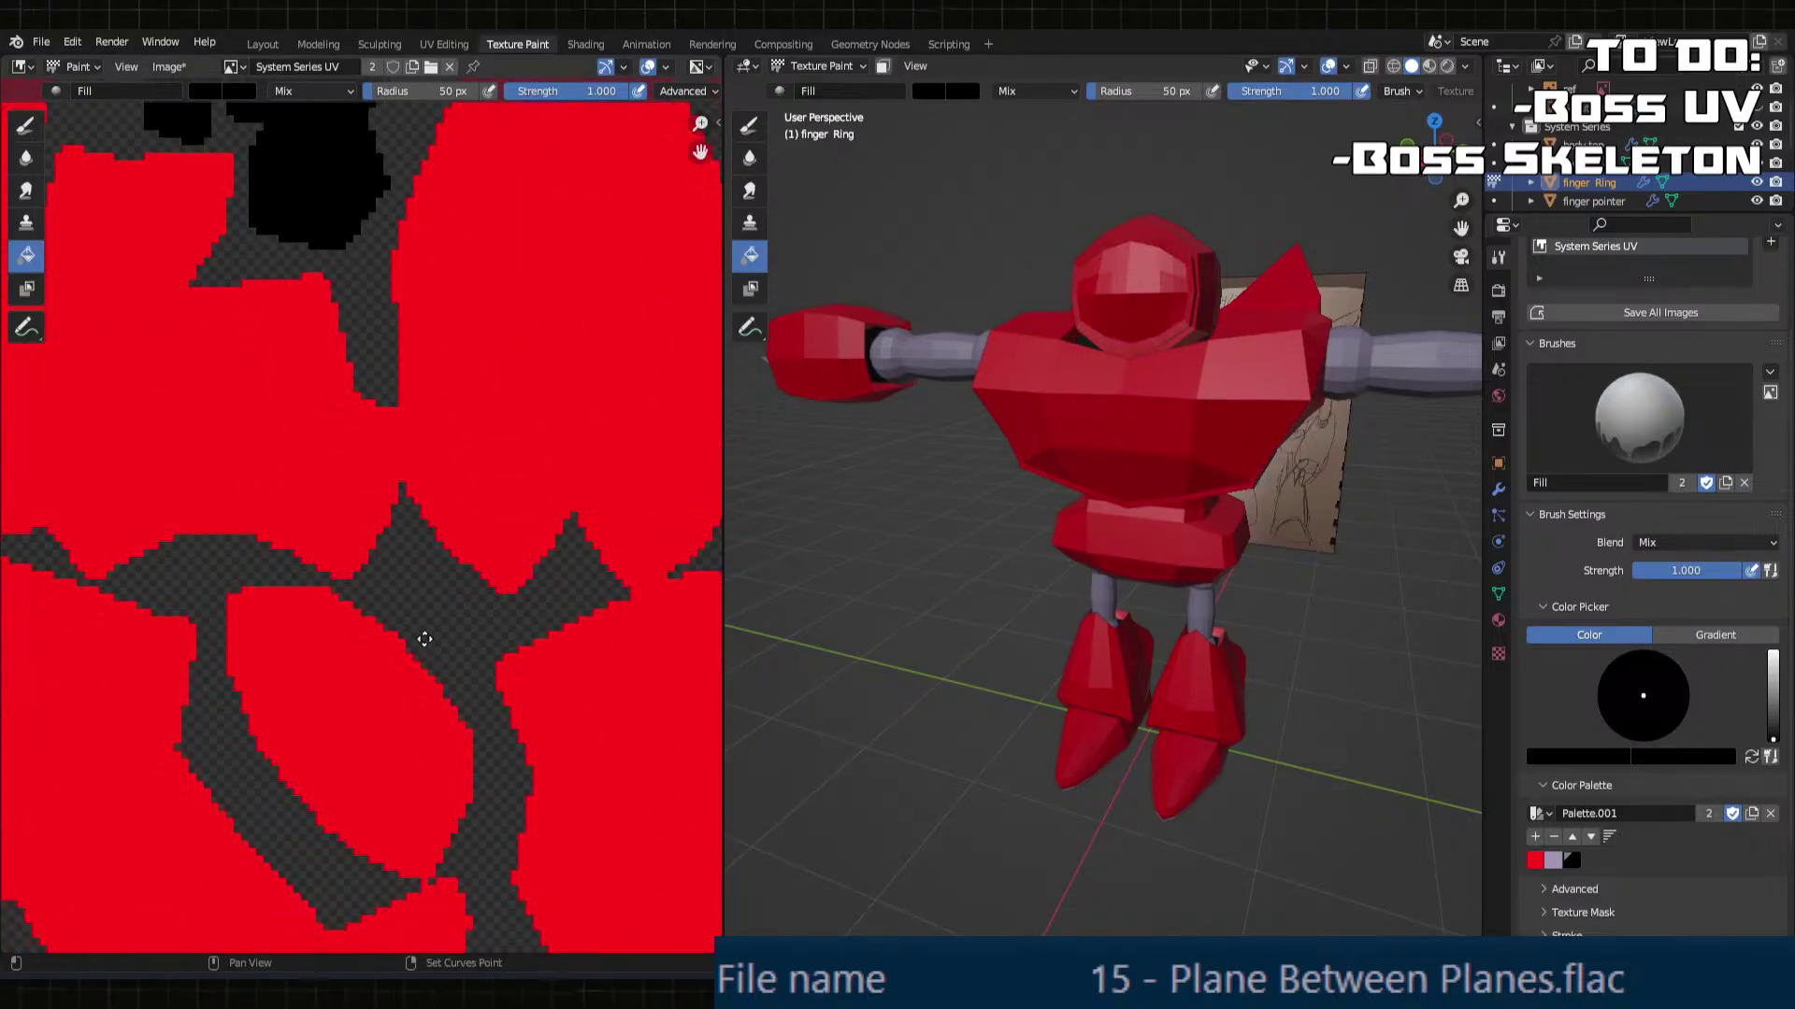
{"action": "middle_click_drag", "start_coordinate": [425, 639], "coordinate": [421, 606]}
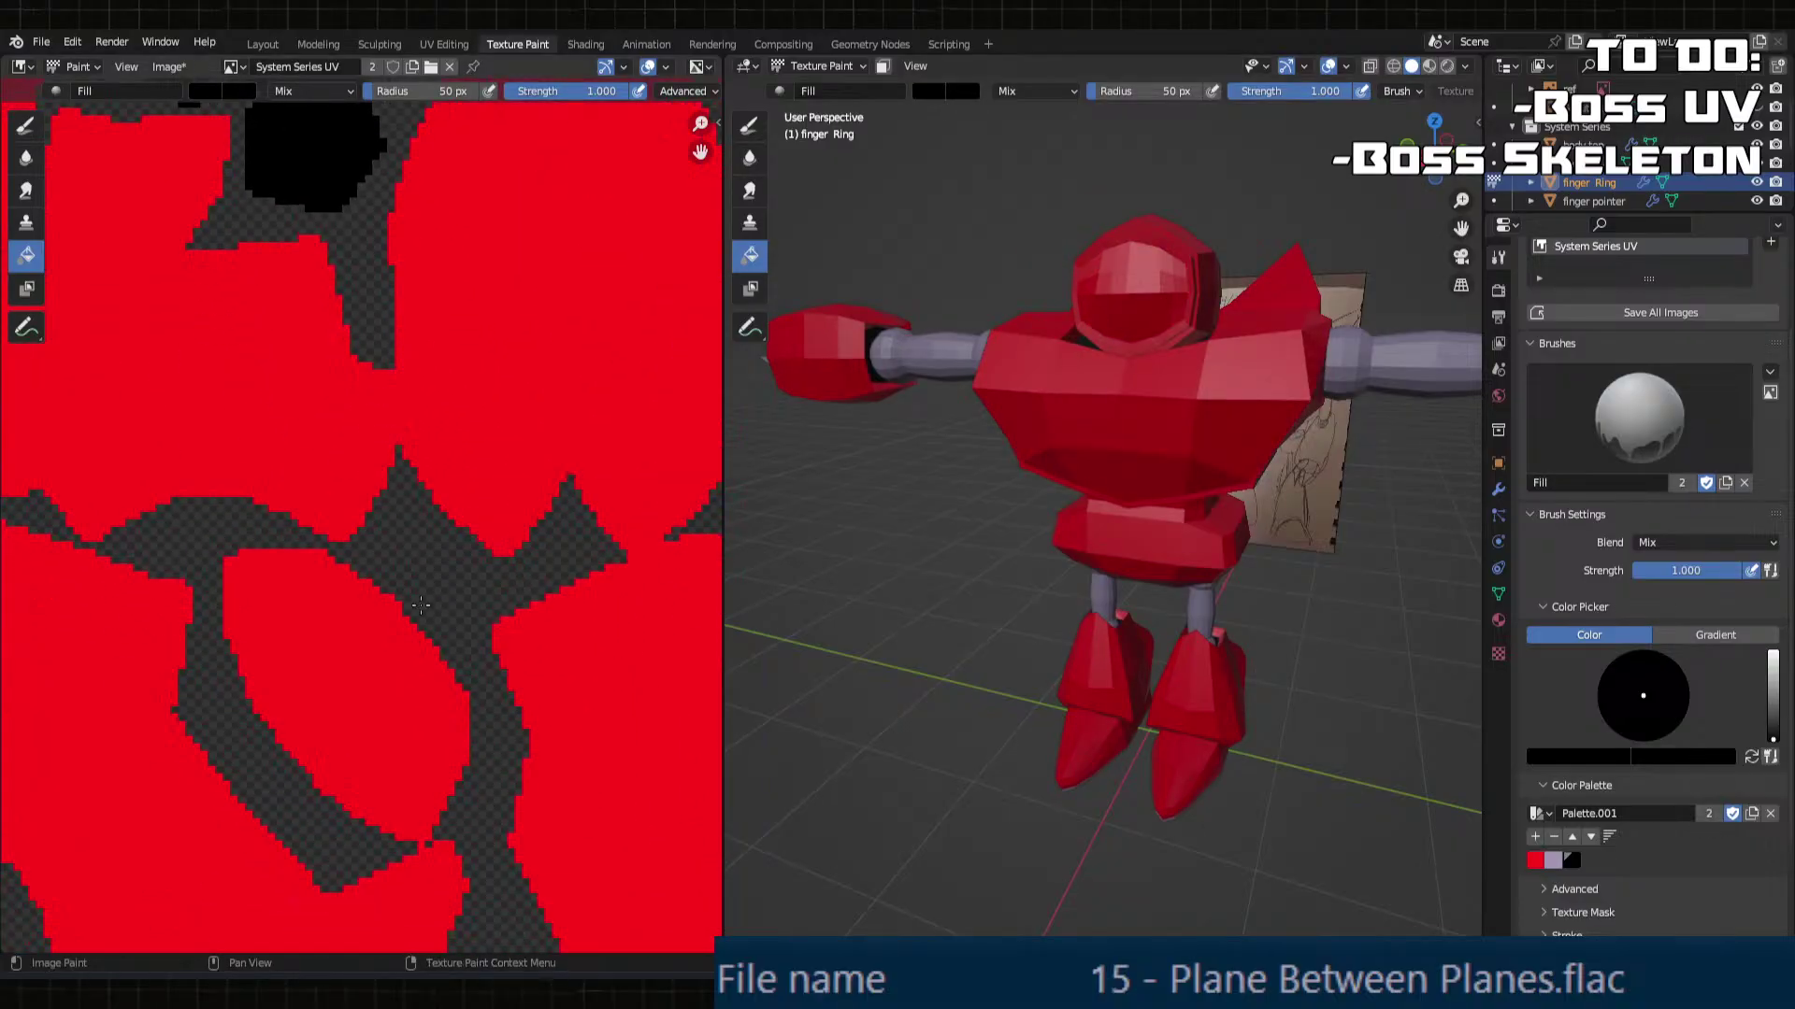
{"action": "left_click", "coordinate": [28, 126]}
{"action": "key", "text": "f"}
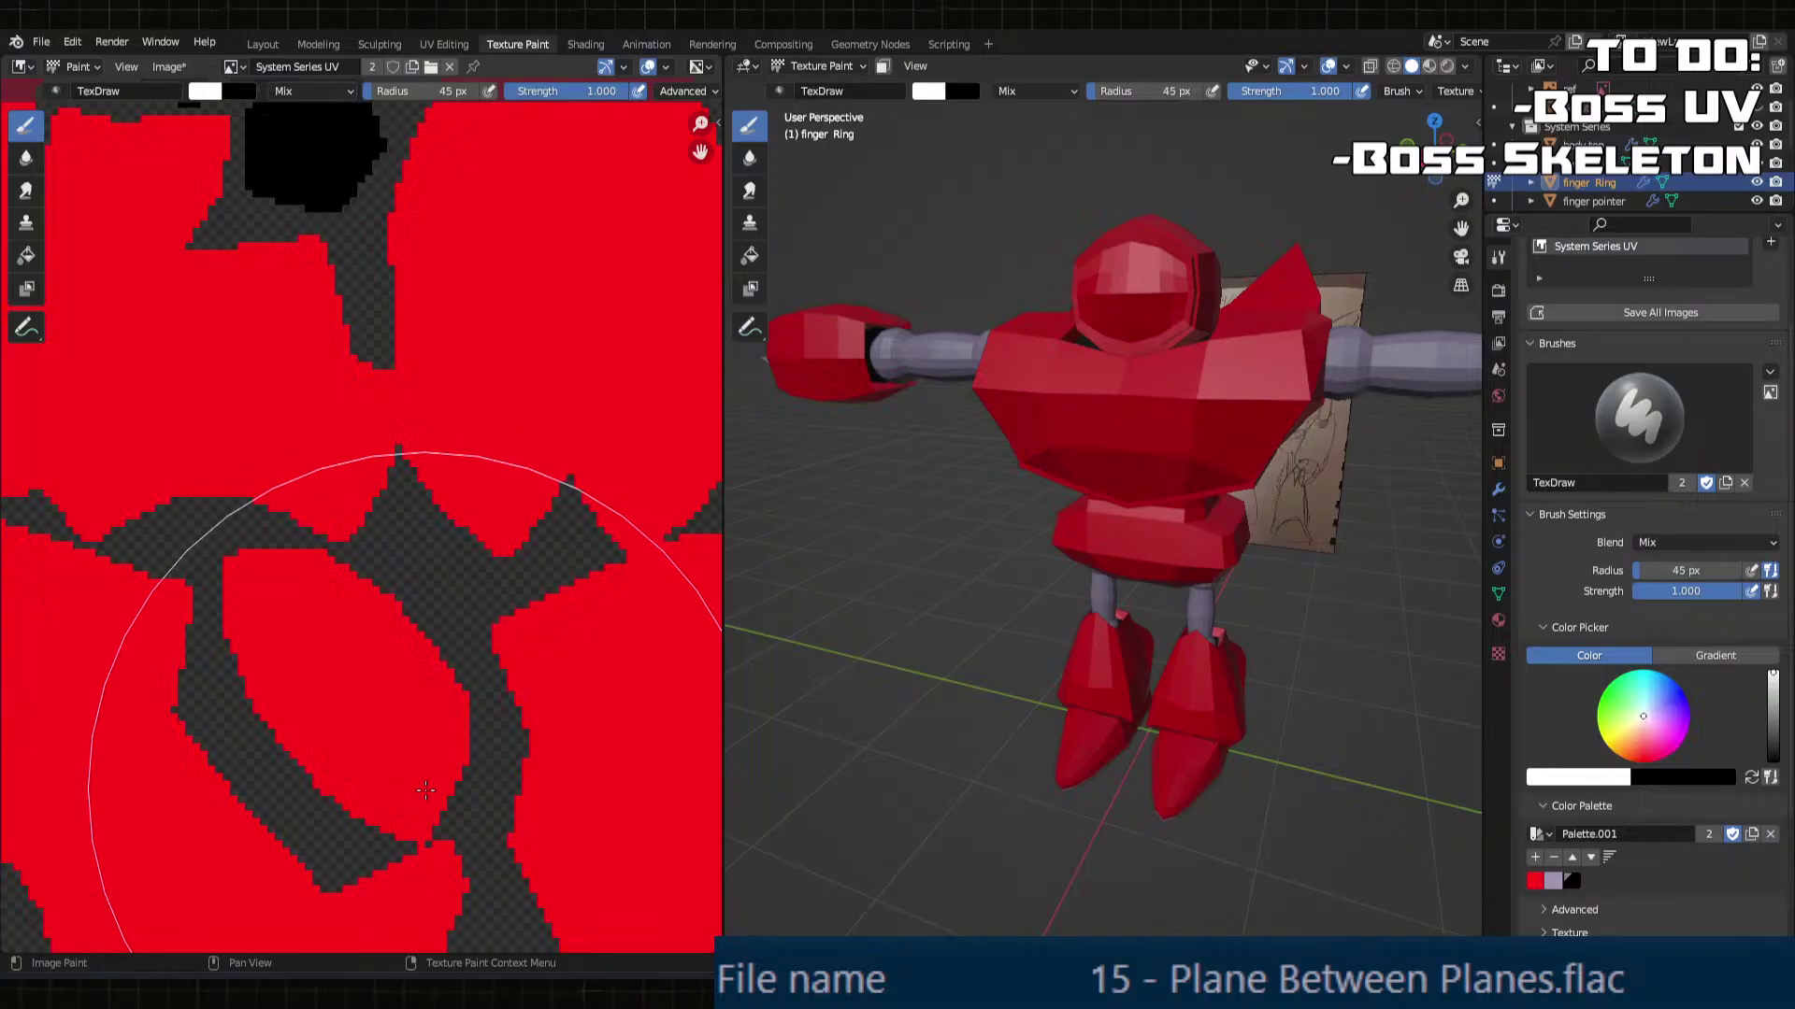
{"action": "left_click", "coordinate": [420, 839]}
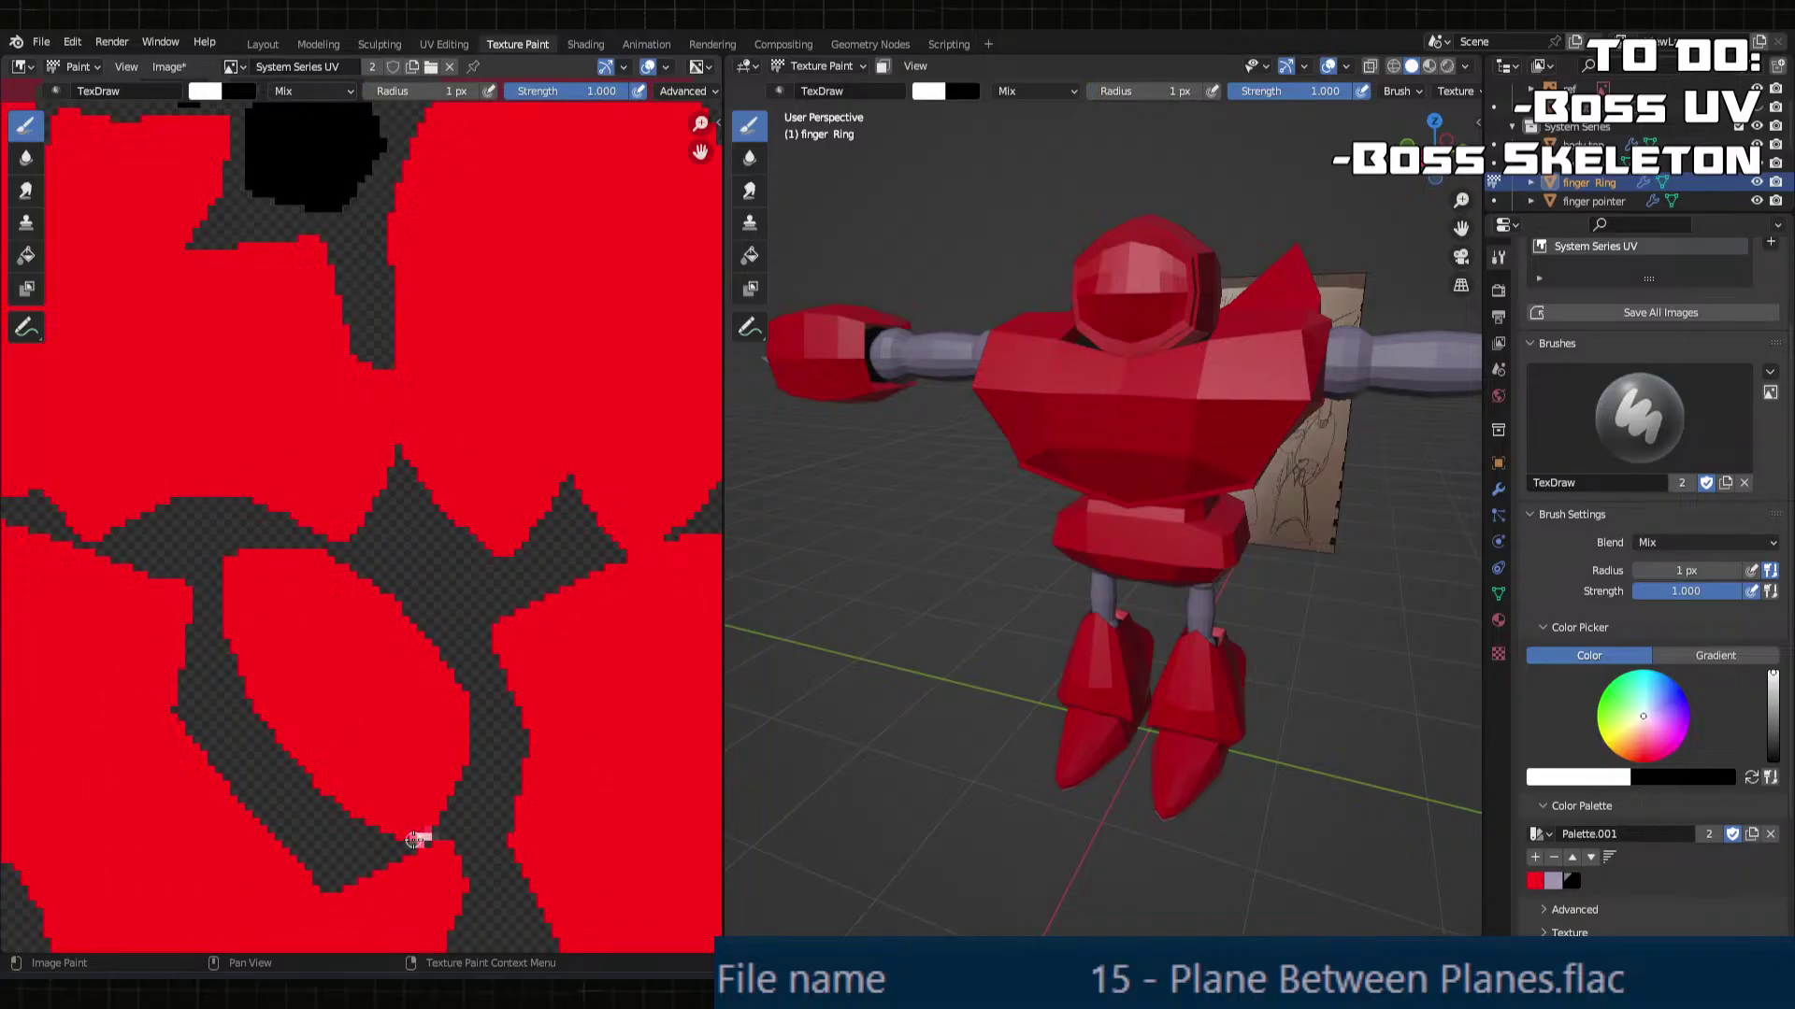
{"action": "left_click", "coordinate": [1574, 883]}
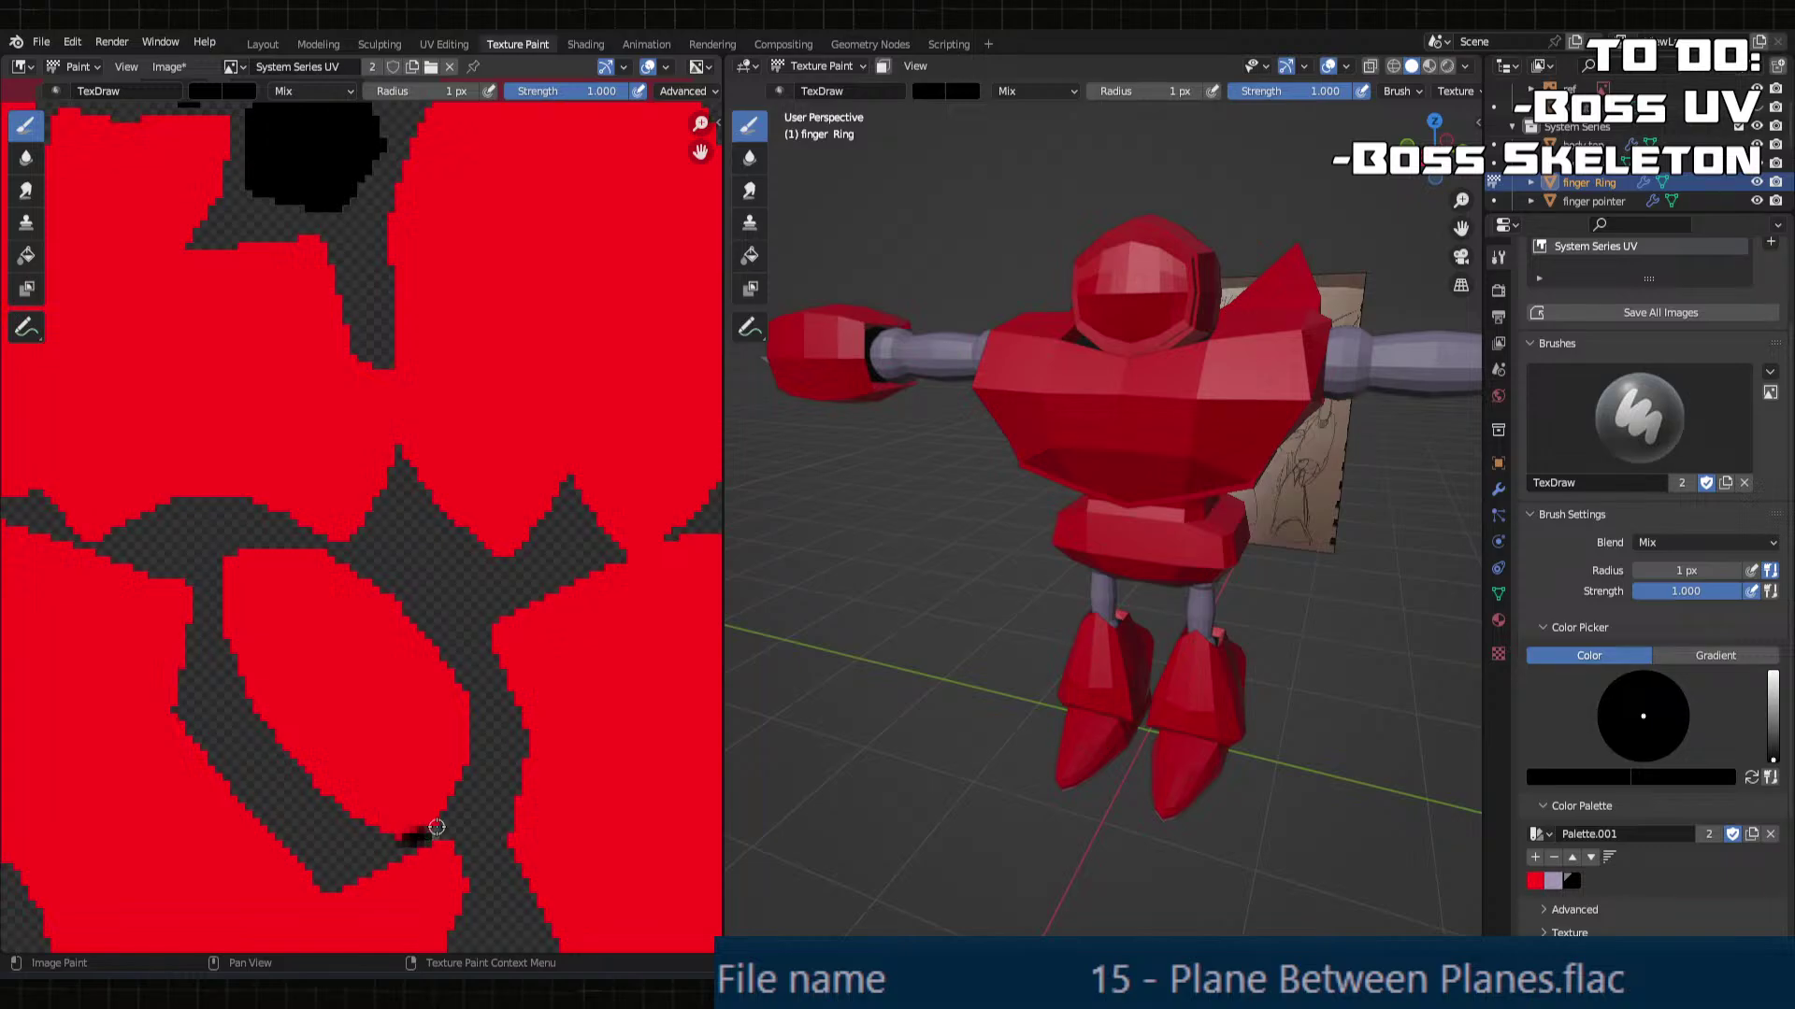
{"action": "left_click", "coordinate": [28, 256]}
{"action": "left_click", "coordinate": [355, 699]}
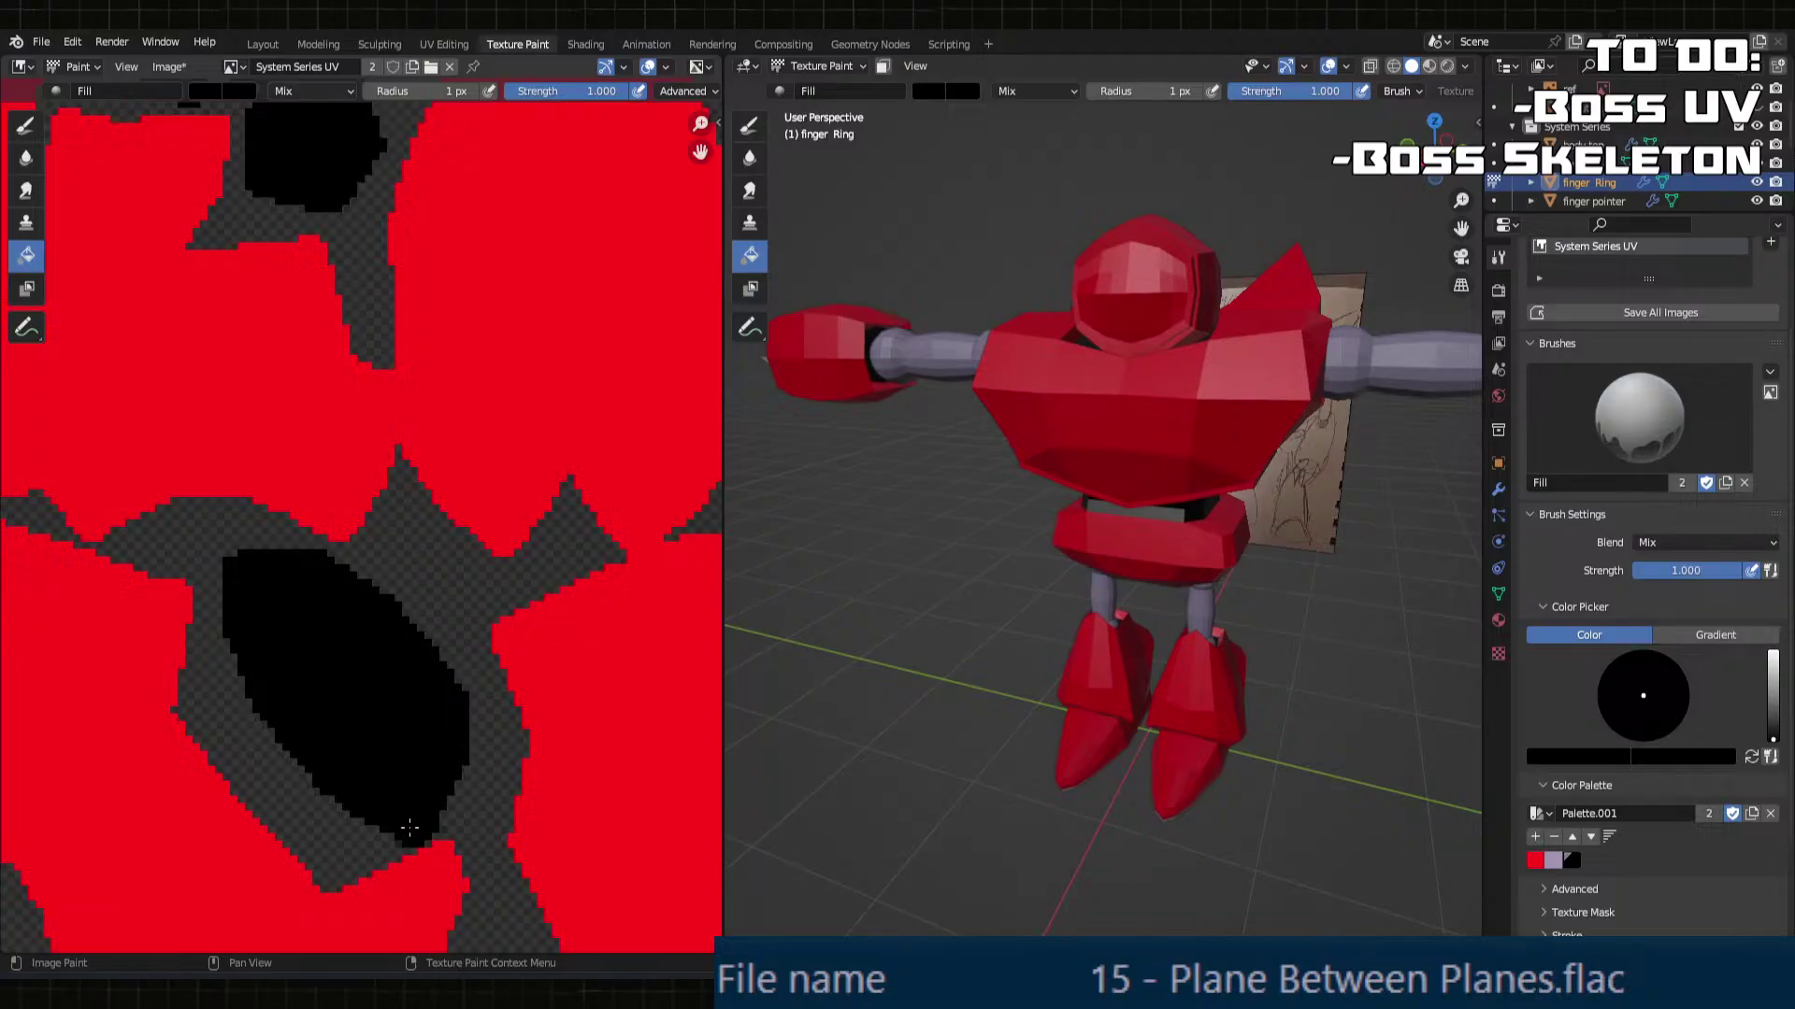
Step: Examine the robot's front and foot soles against the texture for islands that still need another base colour
{"action": "scroll", "coordinate": [423, 689], "scroll_direction": "down", "scroll_amount": 2}
{"action": "middle_click_drag", "start_coordinate": [1134, 681], "coordinate": [1218, 572]}
{"action": "scroll", "coordinate": [1006, 683], "scroll_direction": "up", "scroll_amount": 5}
{"action": "scroll", "coordinate": [1012, 656], "scroll_direction": "down", "scroll_amount": 5}
{"action": "scroll", "coordinate": [408, 540], "scroll_direction": "down", "scroll_amount": 3}
{"action": "middle_click_drag", "start_coordinate": [369, 384], "coordinate": [225, 520]}
{"action": "scroll", "coordinate": [224, 520], "scroll_direction": "up", "scroll_amount": 2}
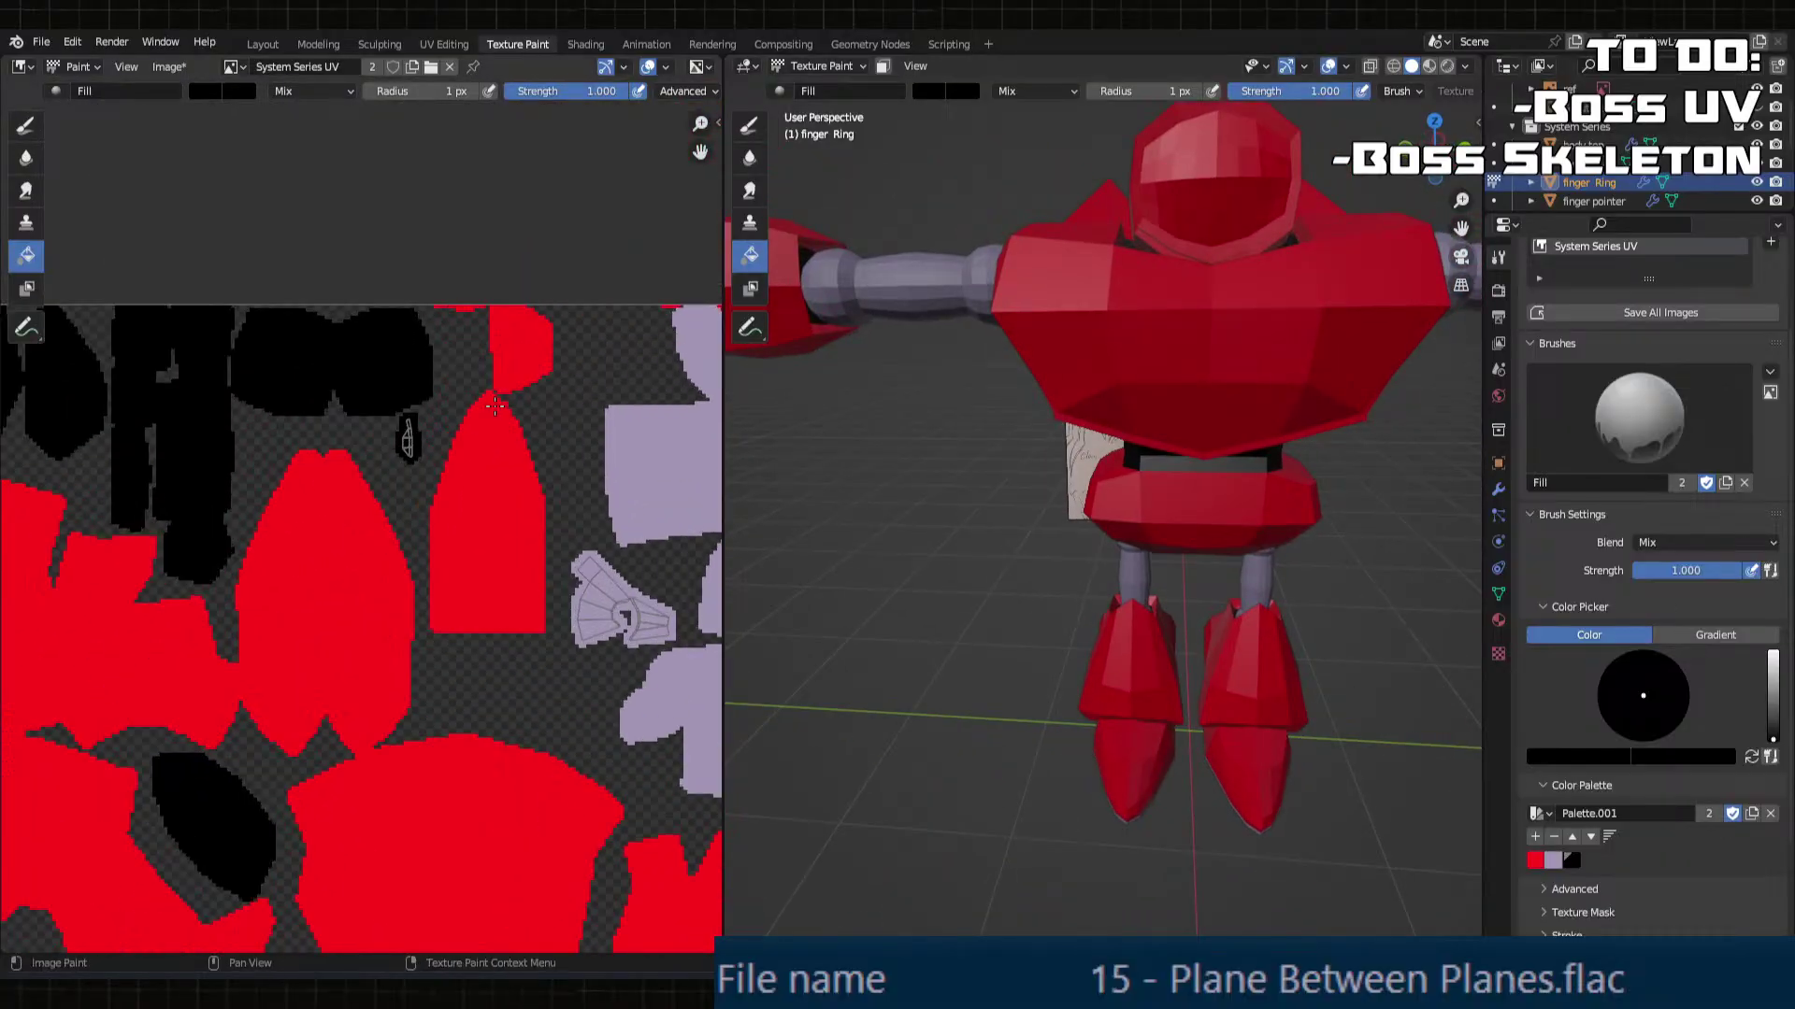
{"action": "middle_click_drag", "start_coordinate": [504, 442], "coordinate": [435, 457]}
{"action": "middle_click_drag", "start_coordinate": [1278, 700], "coordinate": [1205, 524]}
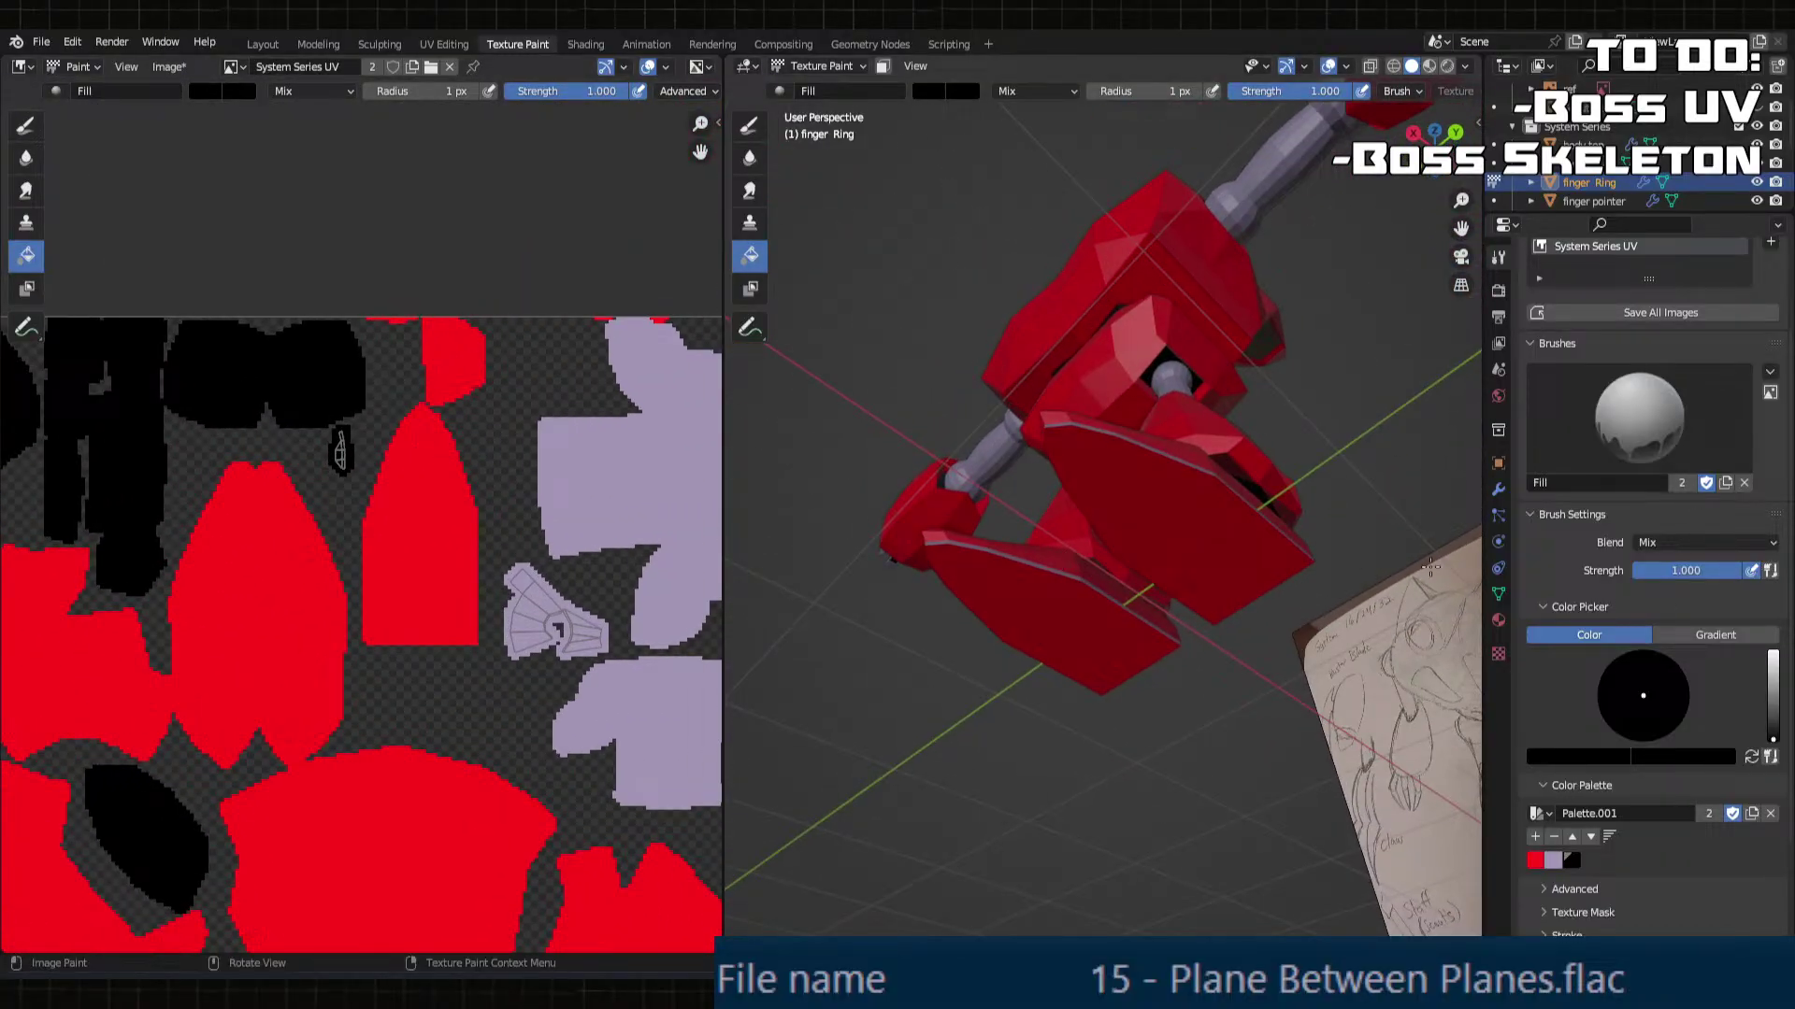
Step: Mix a dark greyish purple as the fill colour and add it to the palette
{"action": "left_click_drag", "start_coordinate": [1773, 736], "coordinate": [1772, 716]}
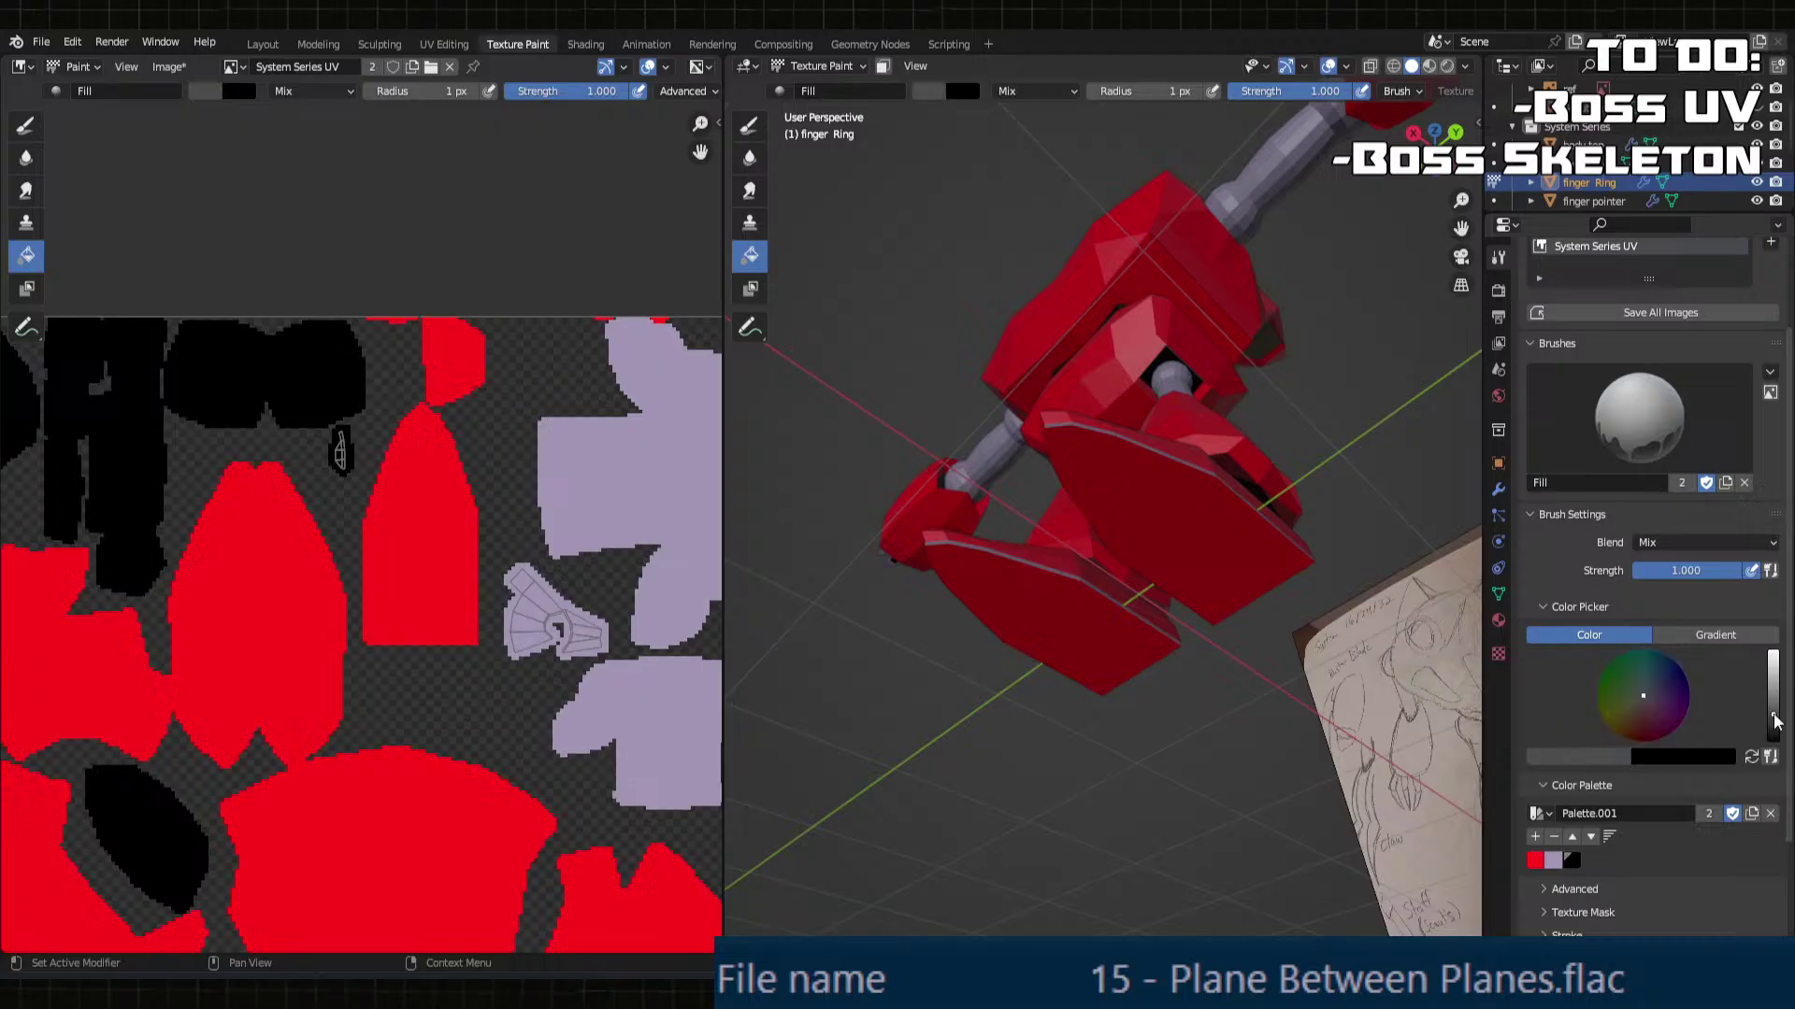
{"action": "left_click", "coordinate": [1659, 693]}
{"action": "left_click_drag", "start_coordinate": [1659, 693], "coordinate": [1650, 697]}
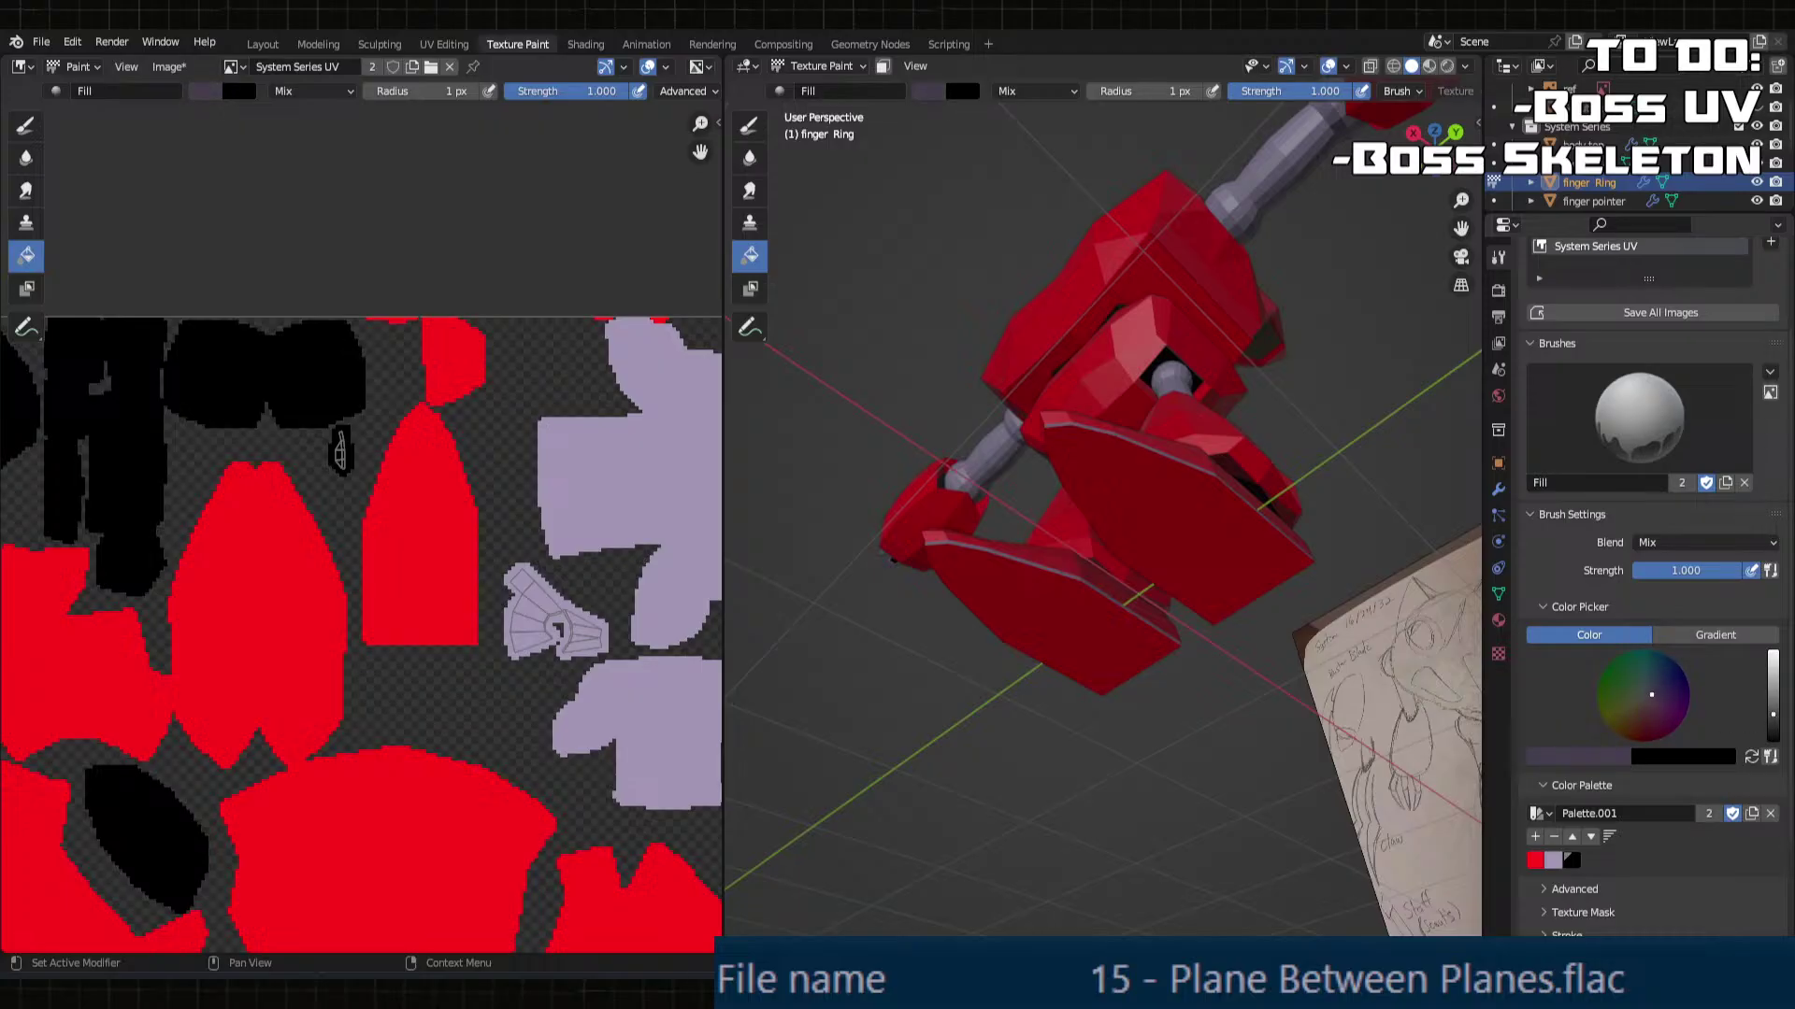
{"action": "left_click_drag", "start_coordinate": [1772, 715], "coordinate": [1773, 705]}
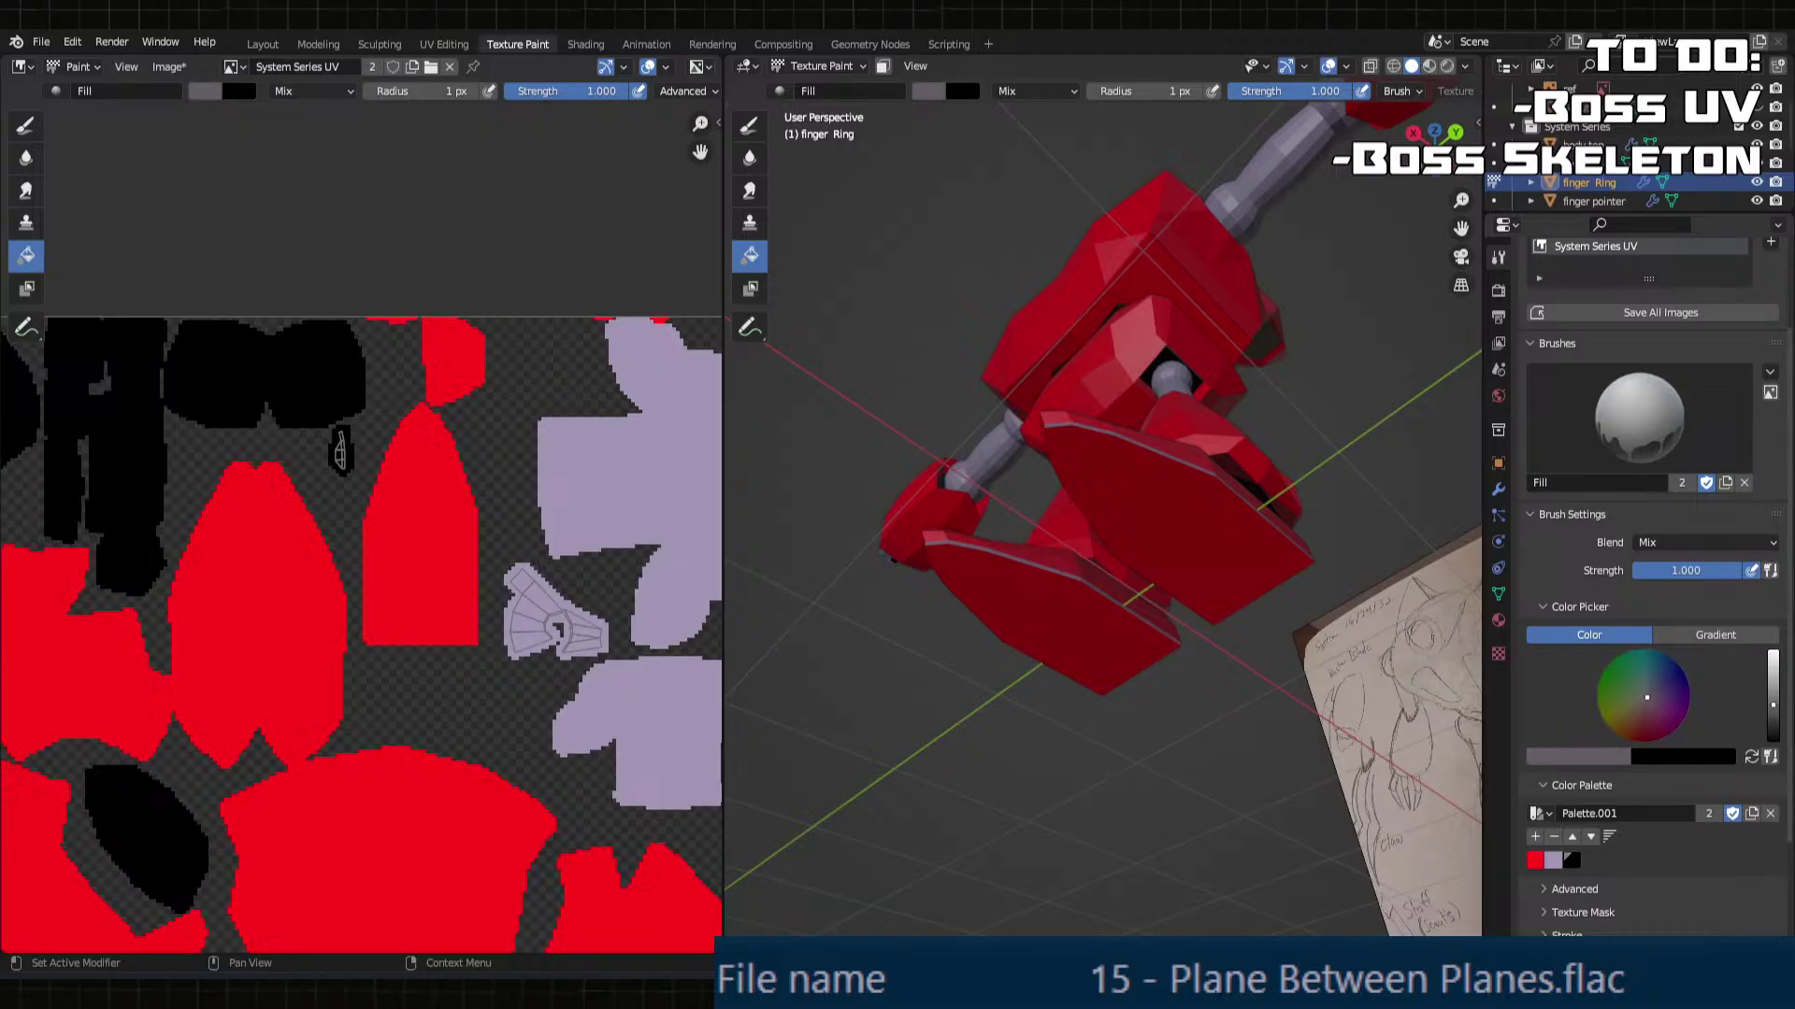
{"action": "left_click", "coordinate": [1533, 837]}
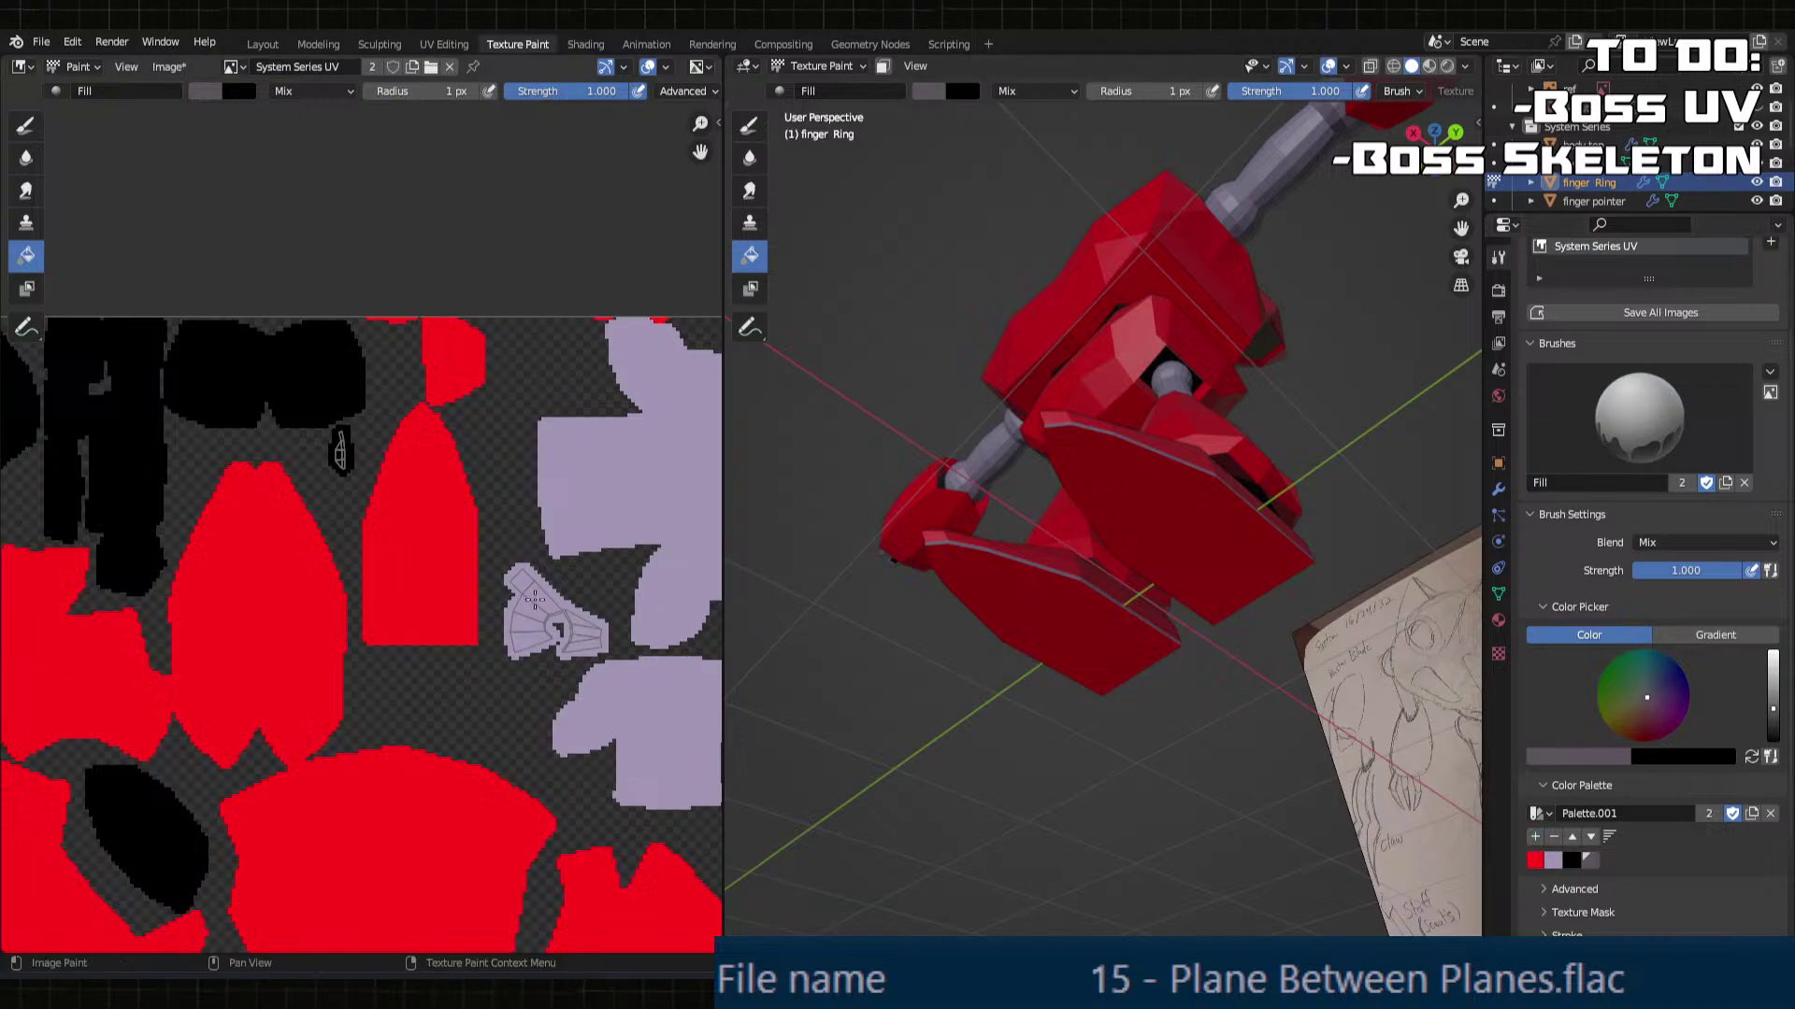
Step: Fill the tall pointed island and the visor island touching it with the dark greyish purple
{"action": "left_click", "coordinate": [390, 535]}
{"action": "middle_click_drag", "start_coordinate": [1038, 290], "coordinate": [1136, 635]}
{"action": "scroll", "coordinate": [1273, 475], "scroll_direction": "up", "scroll_amount": 2}
{"action": "middle_click_drag", "start_coordinate": [1273, 476], "coordinate": [1122, 467]}
{"action": "scroll", "coordinate": [420, 359], "scroll_direction": "up", "scroll_amount": 3}
{"action": "middle_click_drag", "start_coordinate": [419, 359], "coordinate": [411, 406]}
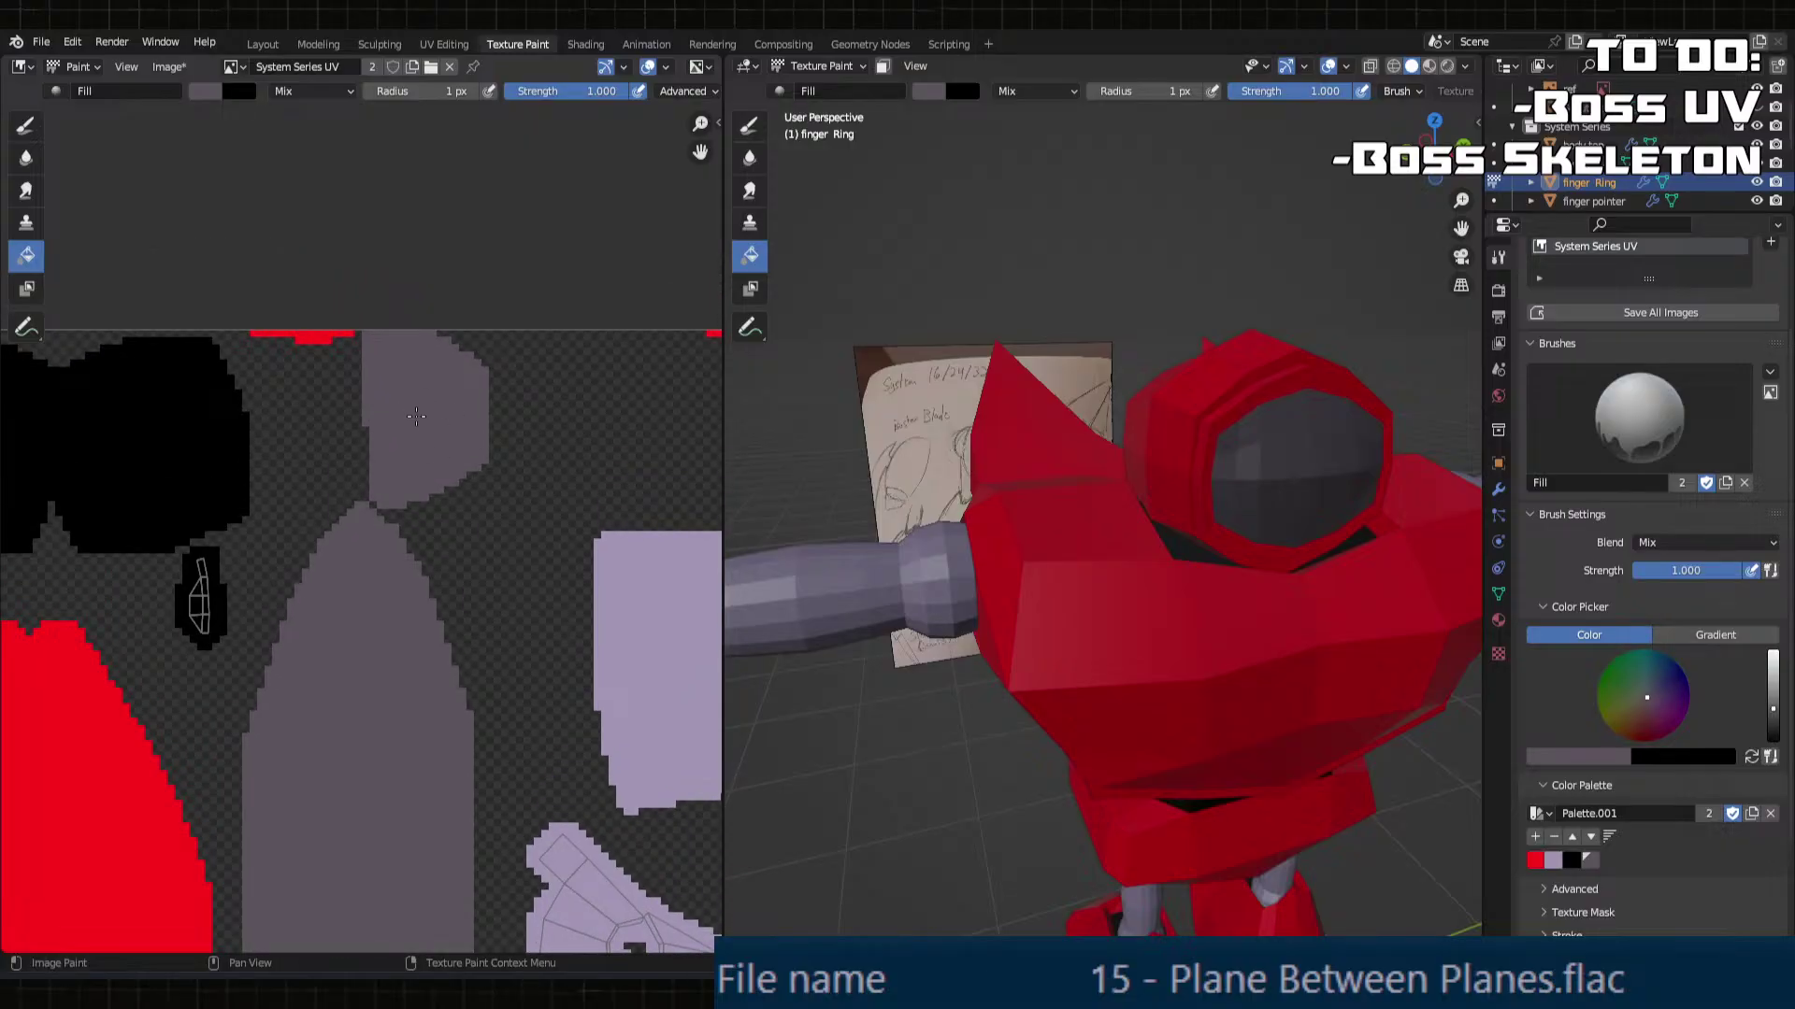
Step: Switch to the Draw brush, mix a medium green and add it to the palette
{"action": "scroll", "coordinate": [418, 519], "scroll_direction": "up", "scroll_amount": 2}
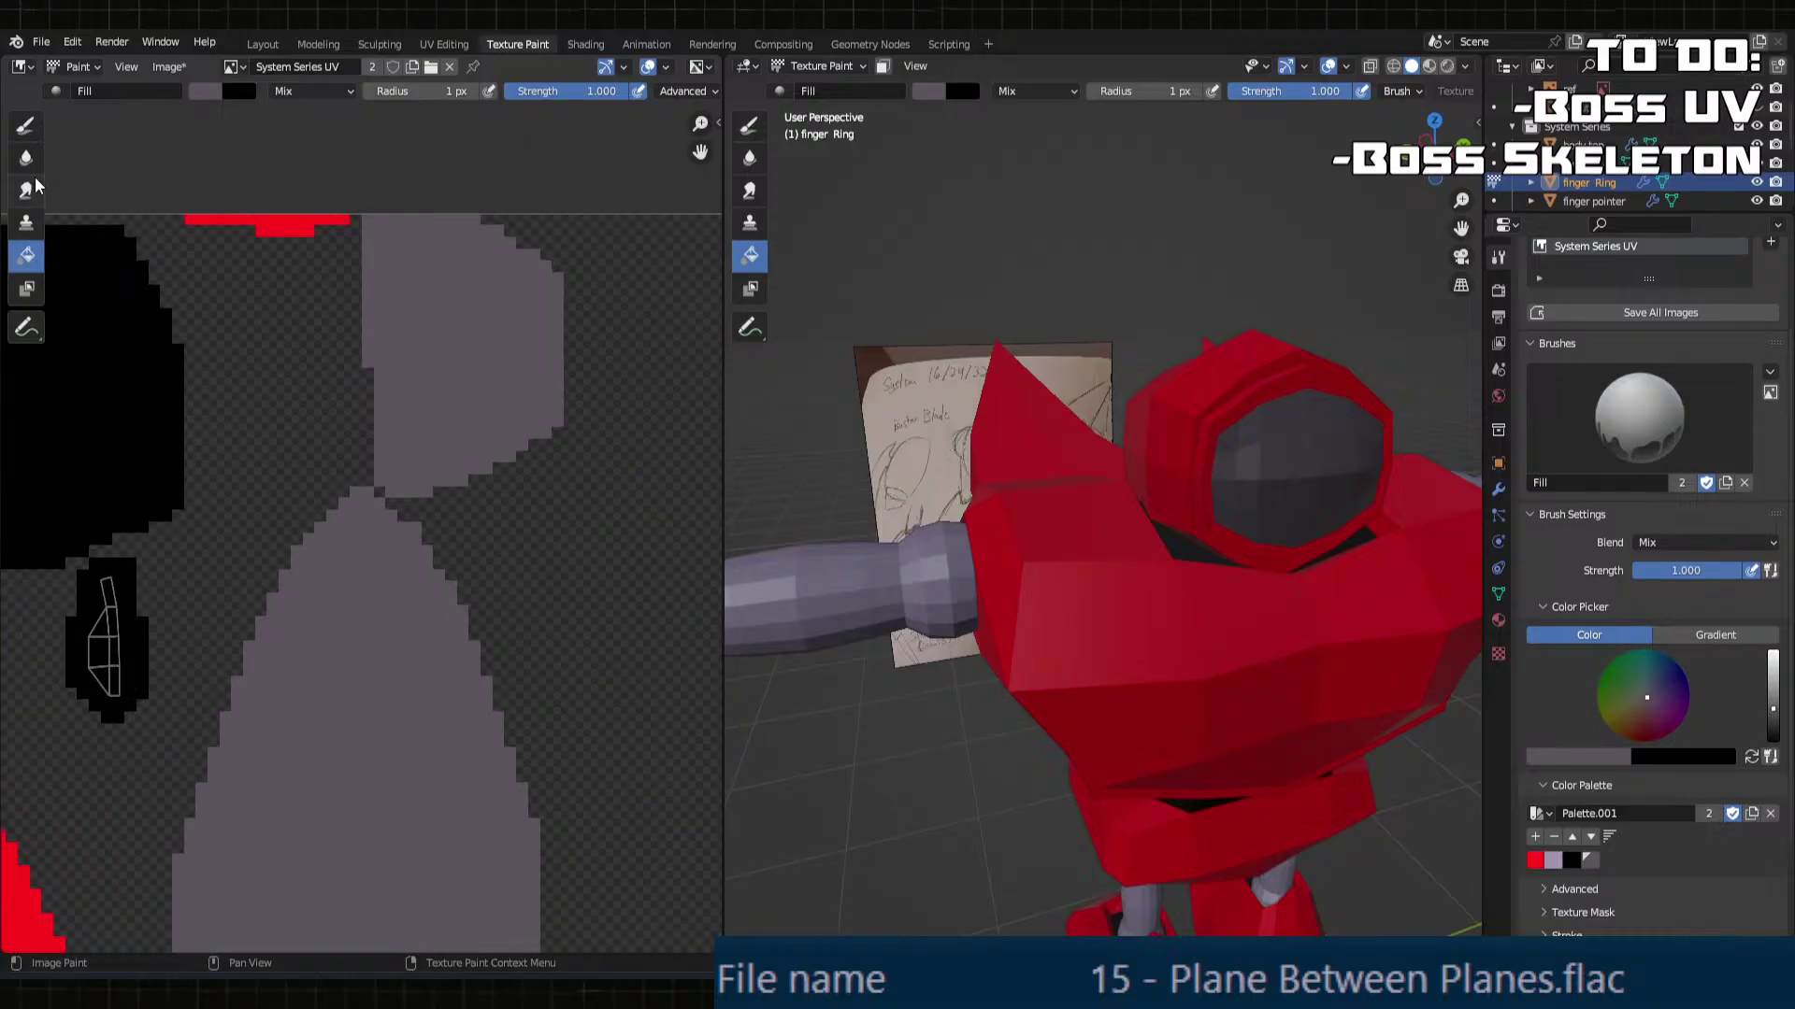
{"action": "left_click", "coordinate": [26, 124]}
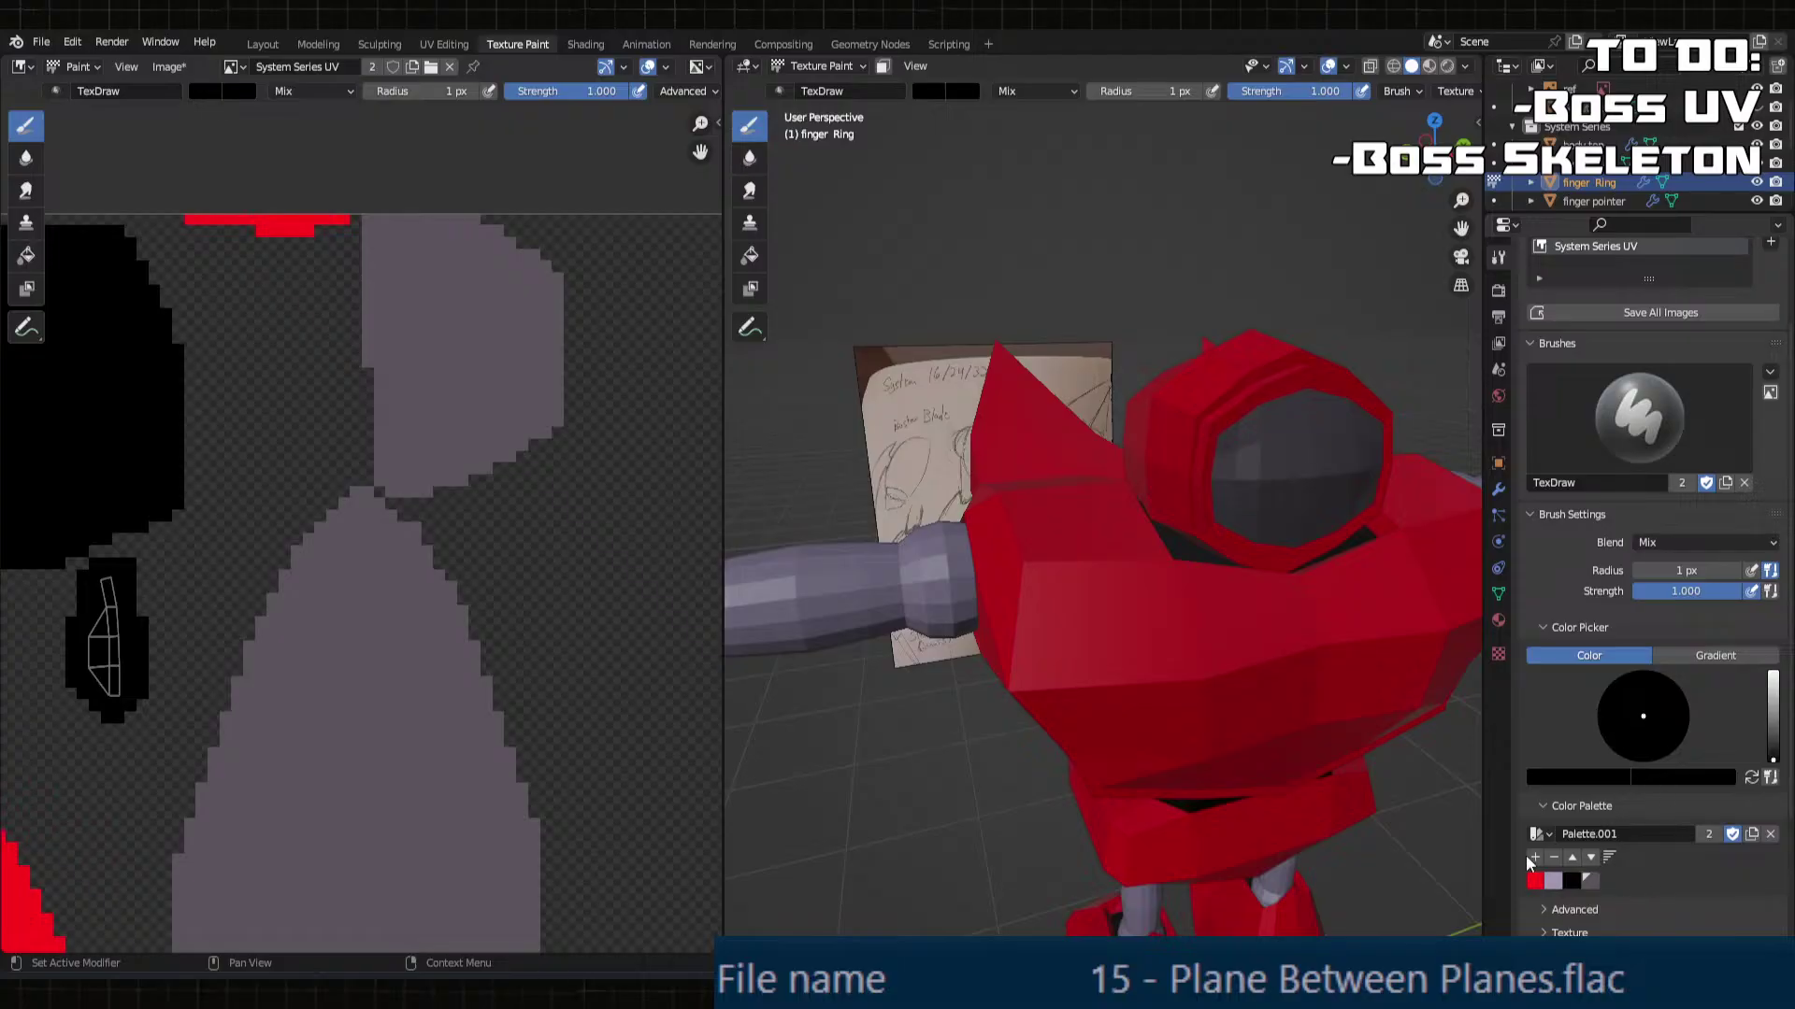
{"action": "left_click_drag", "start_coordinate": [1773, 739], "coordinate": [1773, 669]}
{"action": "left_click_drag", "start_coordinate": [1620, 717], "coordinate": [1611, 695]}
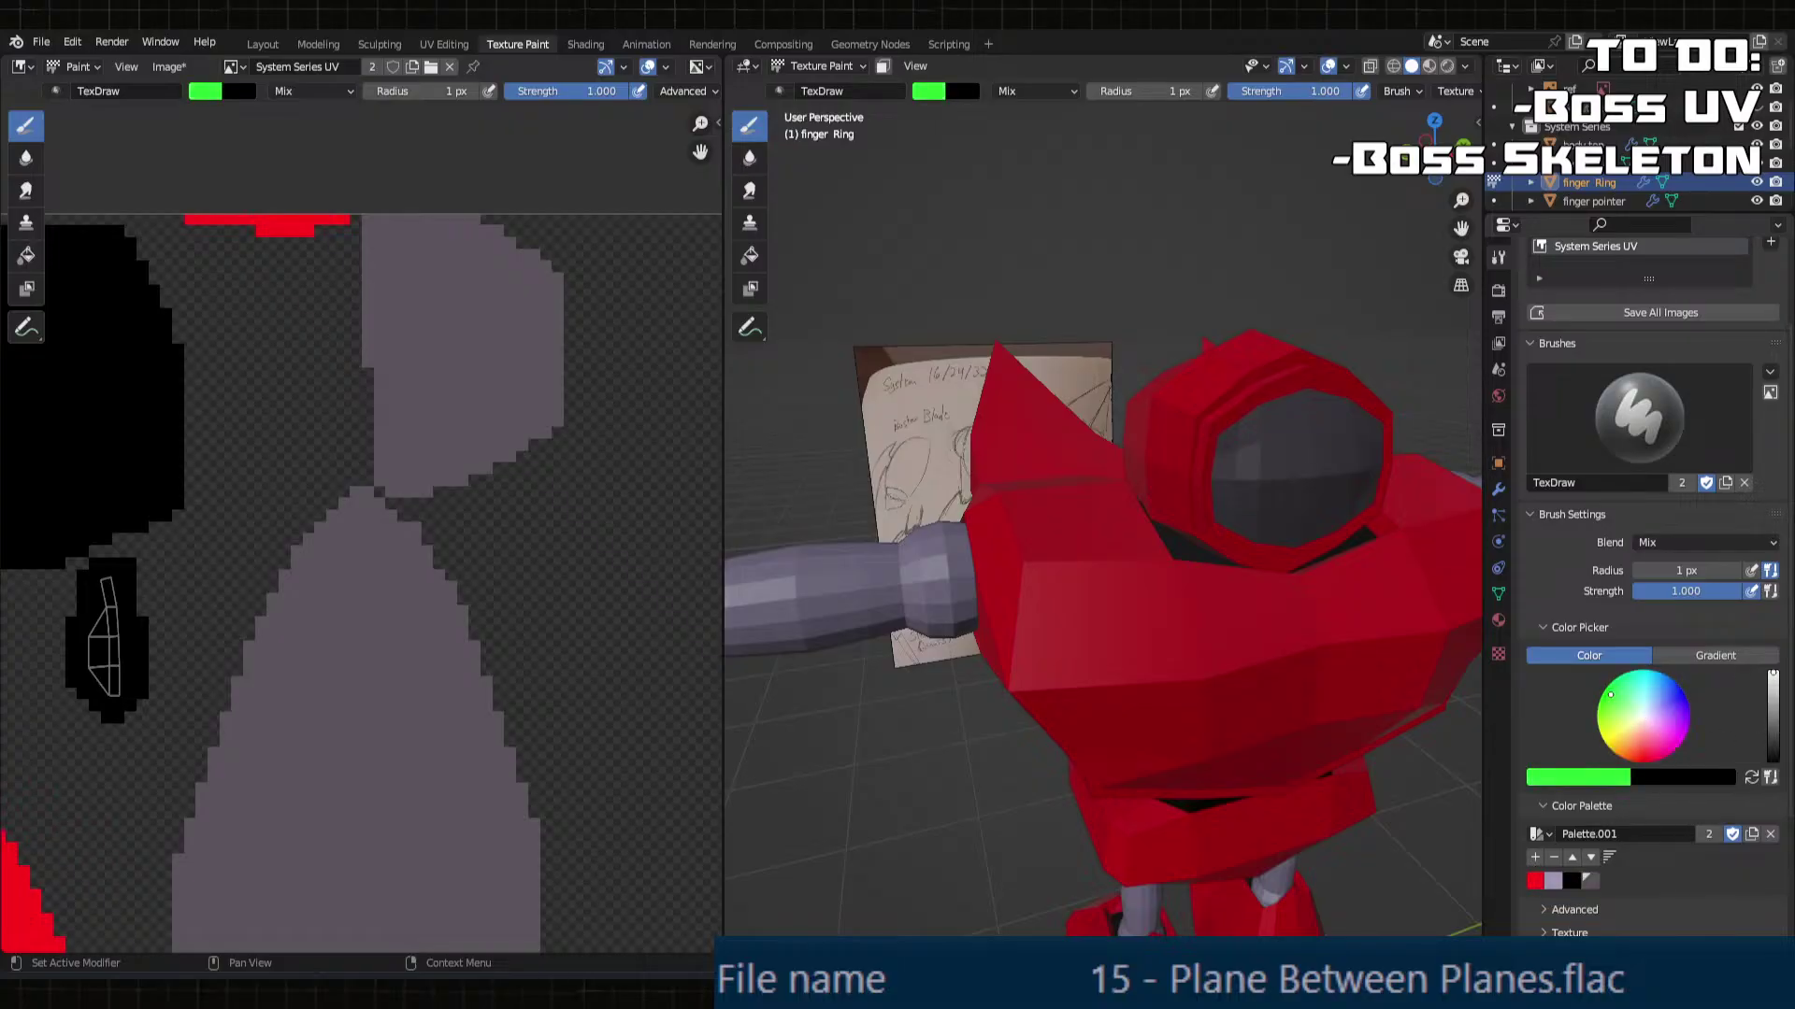
{"action": "left_click", "coordinate": [1770, 713]}
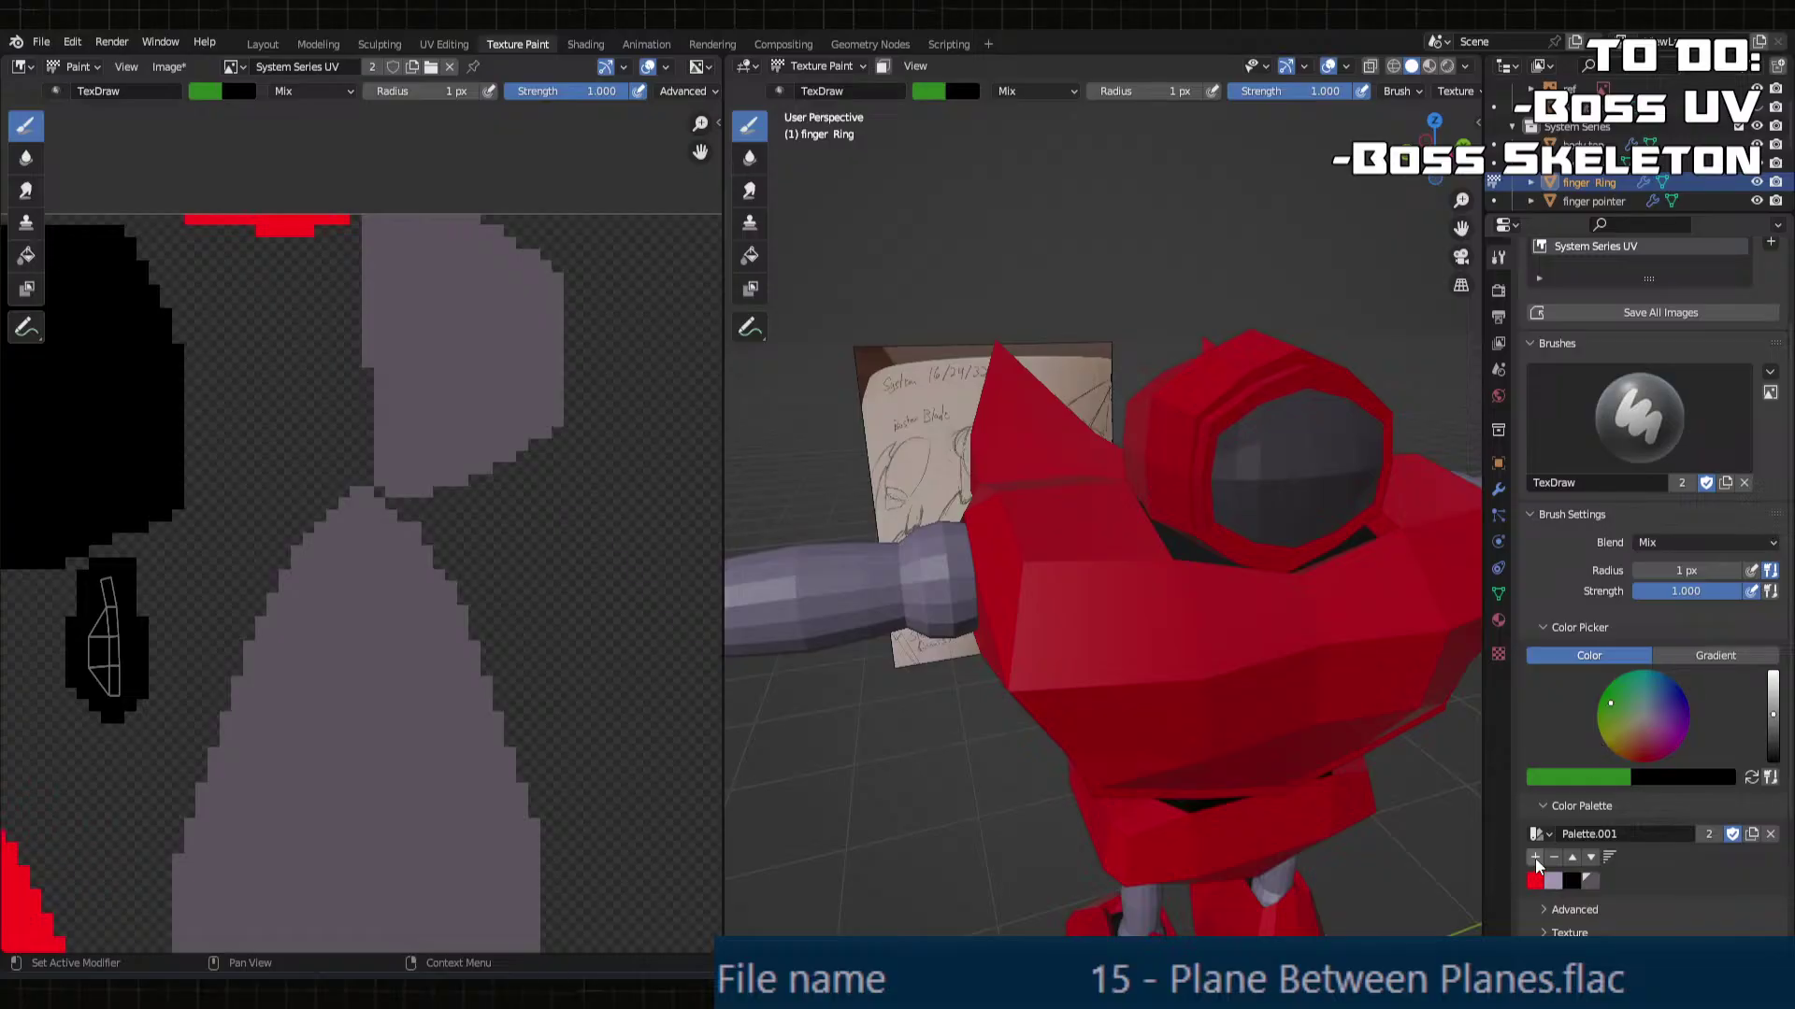
Step: Paint green over the pixels joining the visor island to the pointed island and fill the visor island green
{"action": "left_click_drag", "start_coordinate": [381, 482], "coordinate": [402, 489]}
{"action": "left_click", "coordinate": [27, 255]}
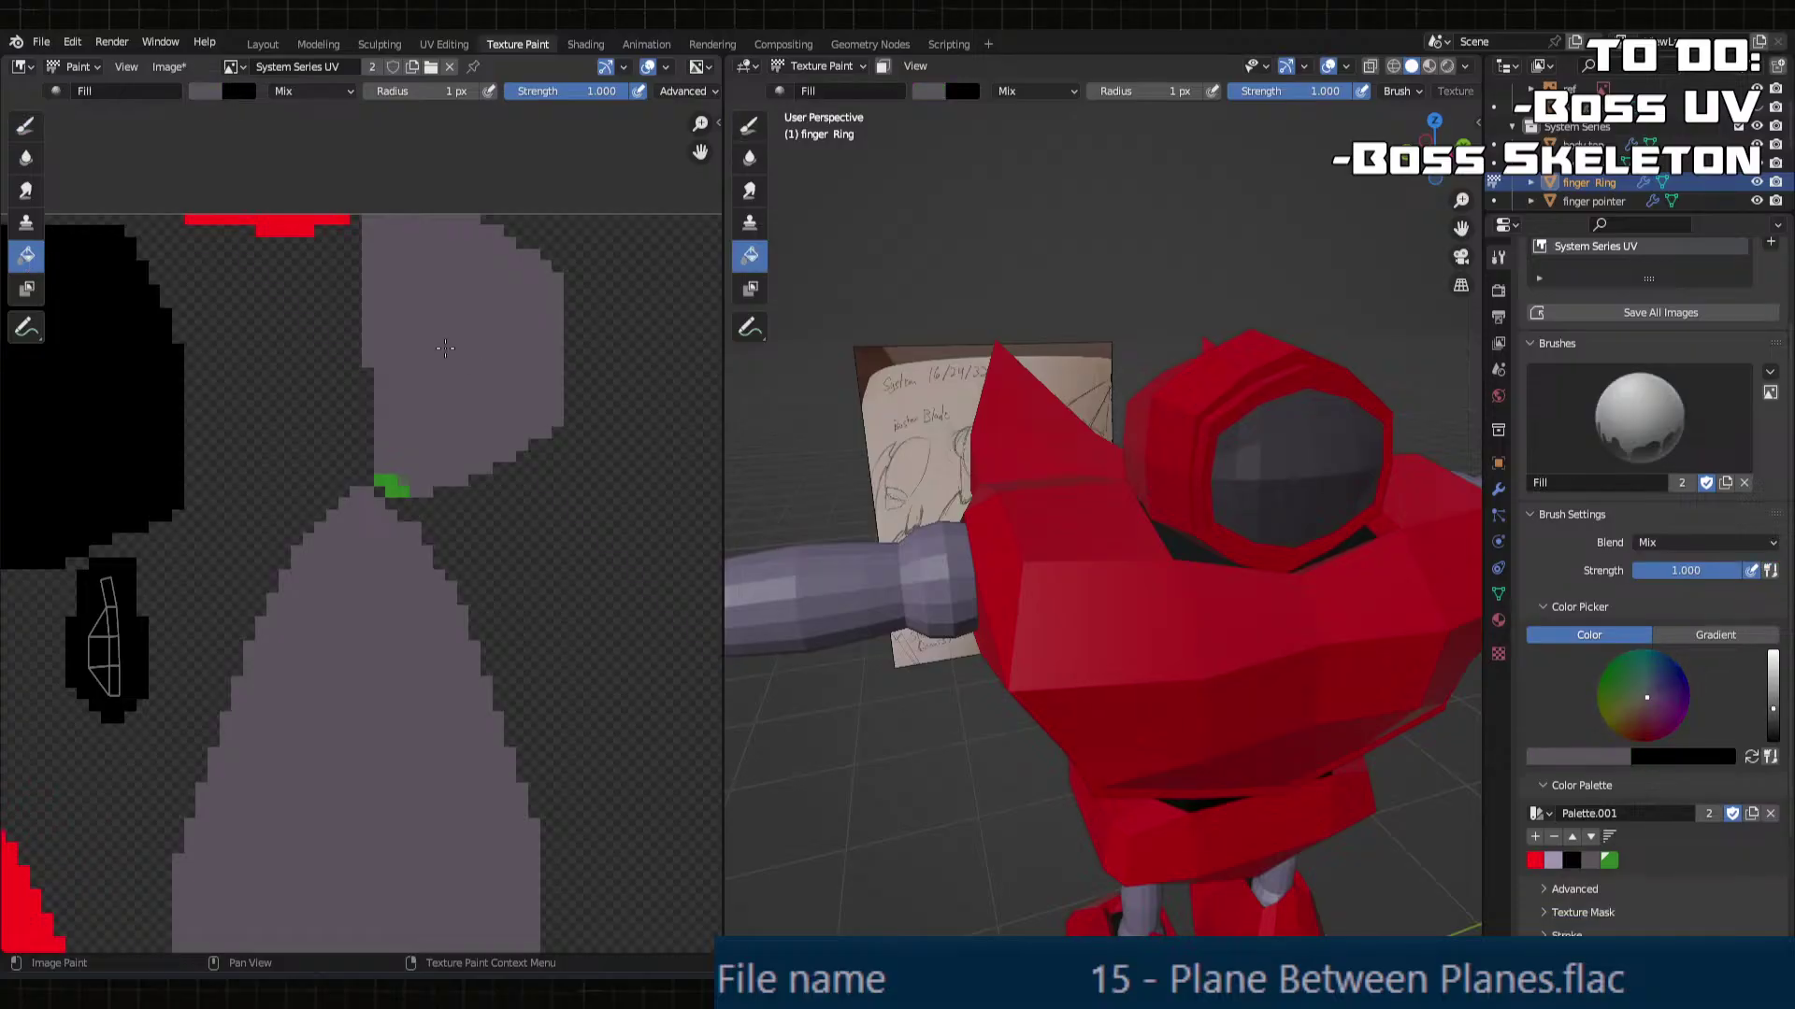
{"action": "left_click", "coordinate": [1609, 860]}
{"action": "left_click", "coordinate": [470, 371]}
{"action": "middle_click_drag", "start_coordinate": [1234, 526], "coordinate": [994, 563]}
{"action": "scroll", "coordinate": [1126, 523], "scroll_direction": "down", "scroll_amount": 3}
{"action": "scroll", "coordinate": [1051, 520], "scroll_direction": "up", "scroll_amount": 2}
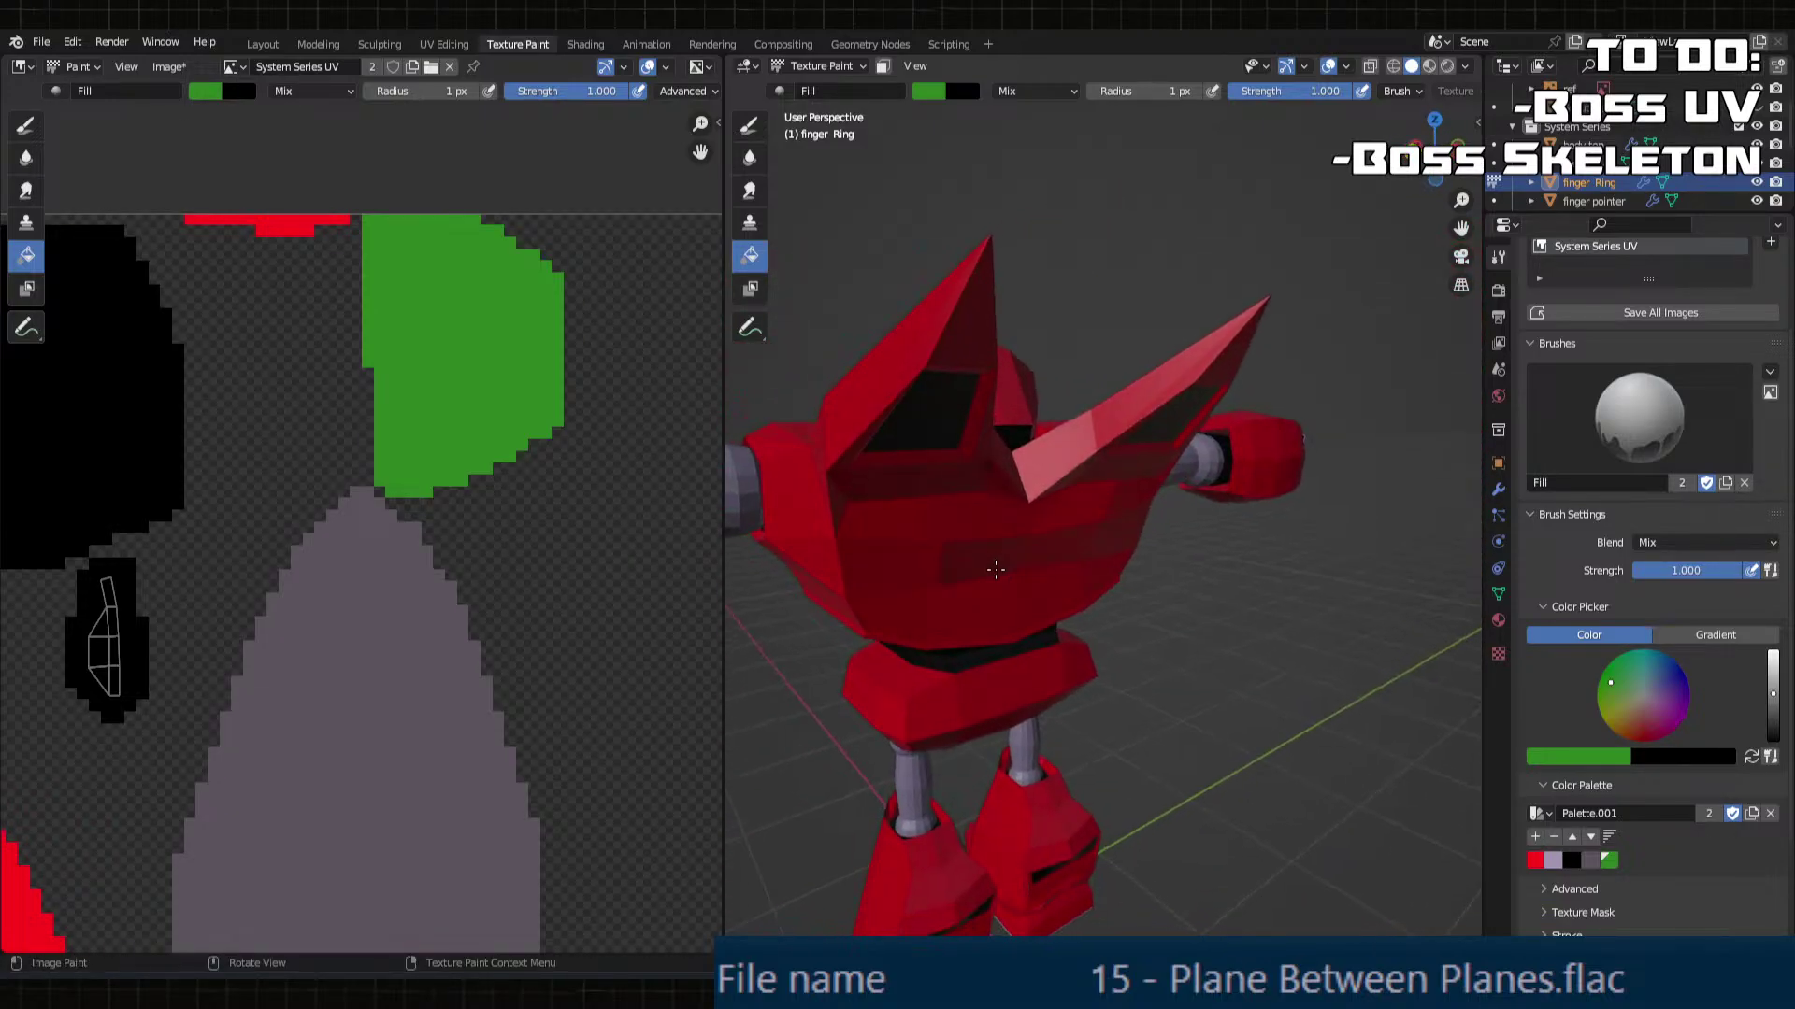
Step: Set the System Material's Metallic to 0.2 and its Specular to 0.1
{"action": "left_click", "coordinate": [1499, 619]}
{"action": "scroll", "coordinate": [1671, 722], "scroll_direction": "down", "scroll_amount": 5}
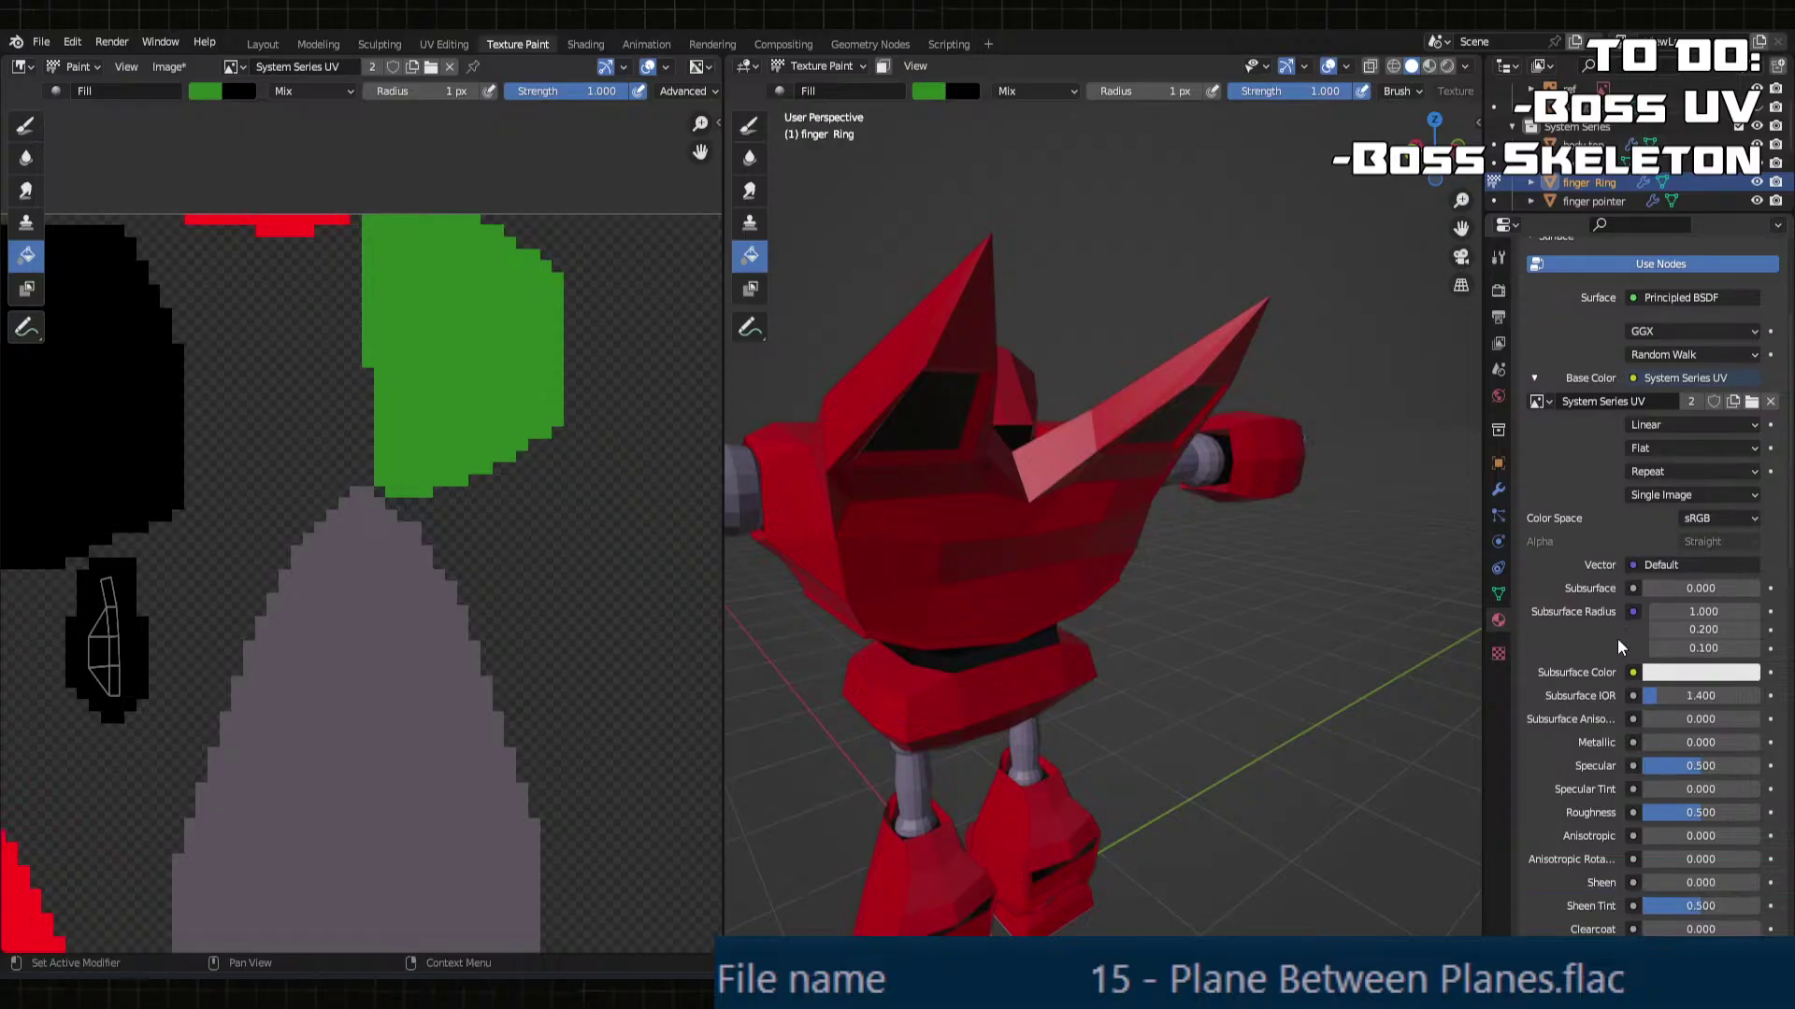
{"action": "left_click_drag", "start_coordinate": [1671, 722], "coordinate": [1643, 724]}
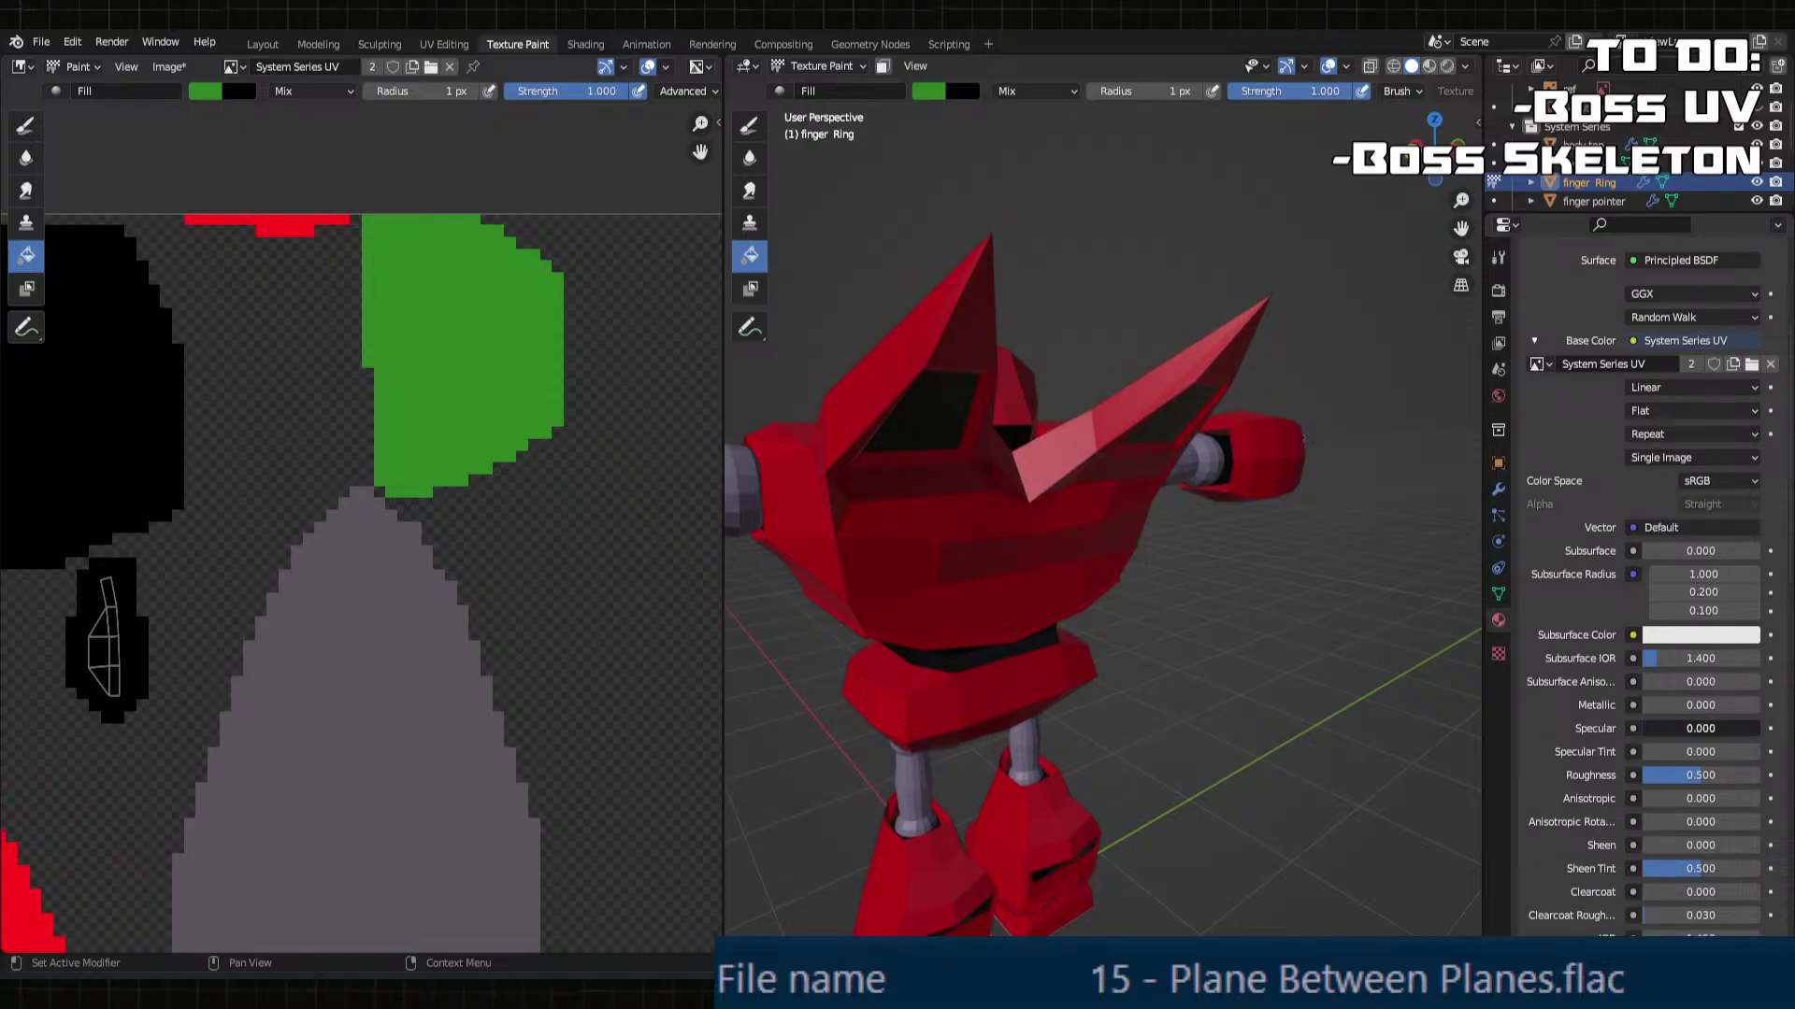
{"action": "middle_click_drag", "start_coordinate": [1141, 700], "coordinate": [1038, 690]}
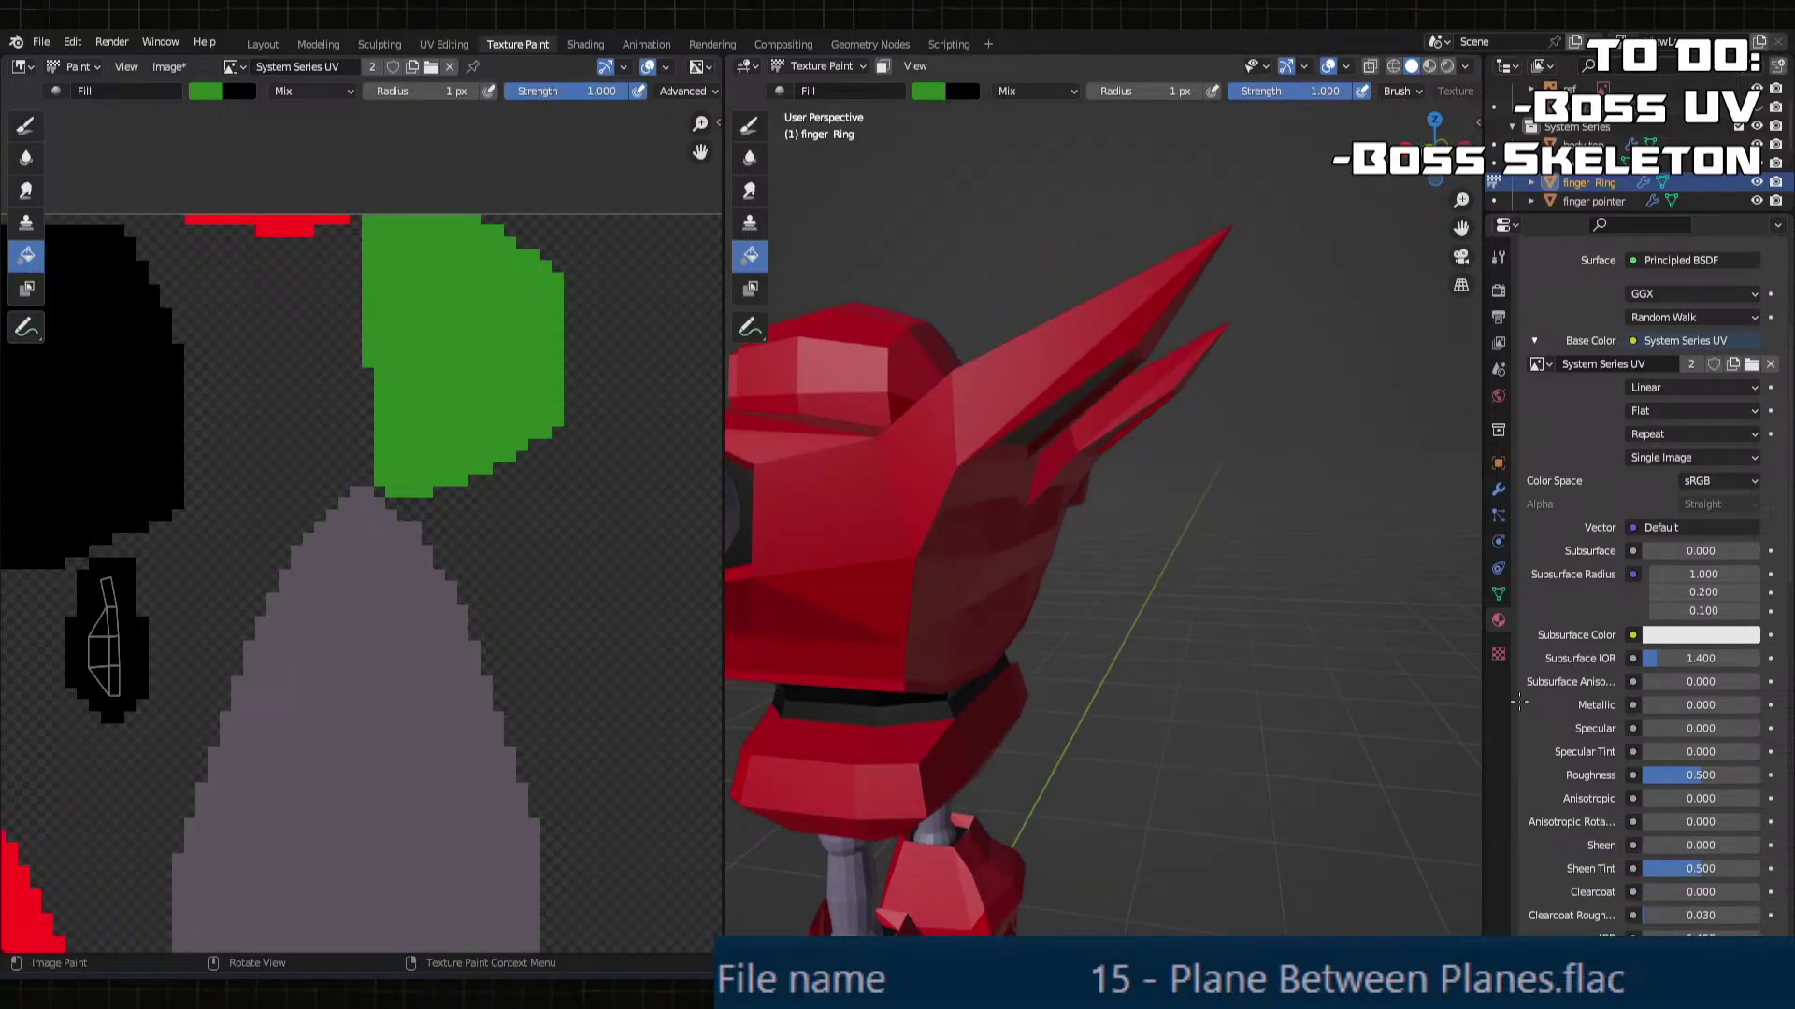
{"action": "left_click", "coordinate": [1666, 751]}
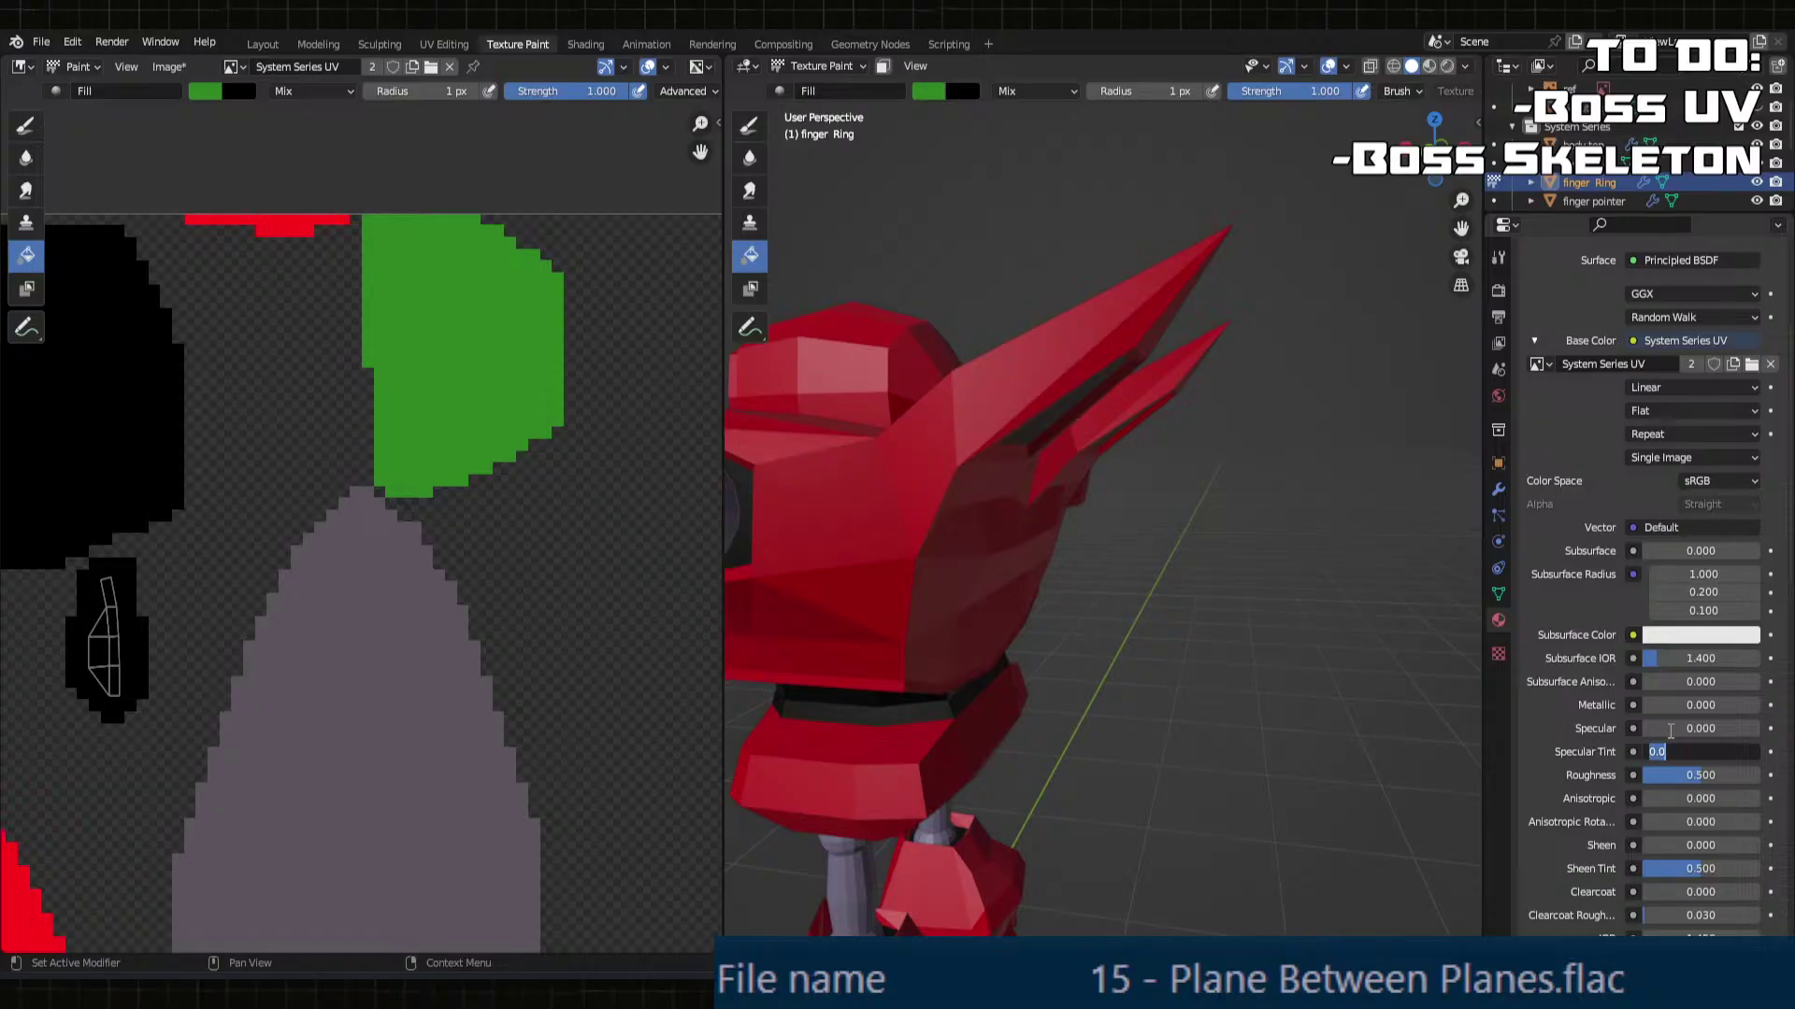
{"action": "left_click", "coordinate": [1670, 729]}
{"action": "left_click_drag", "start_coordinate": [1670, 728], "coordinate": [1708, 706]}
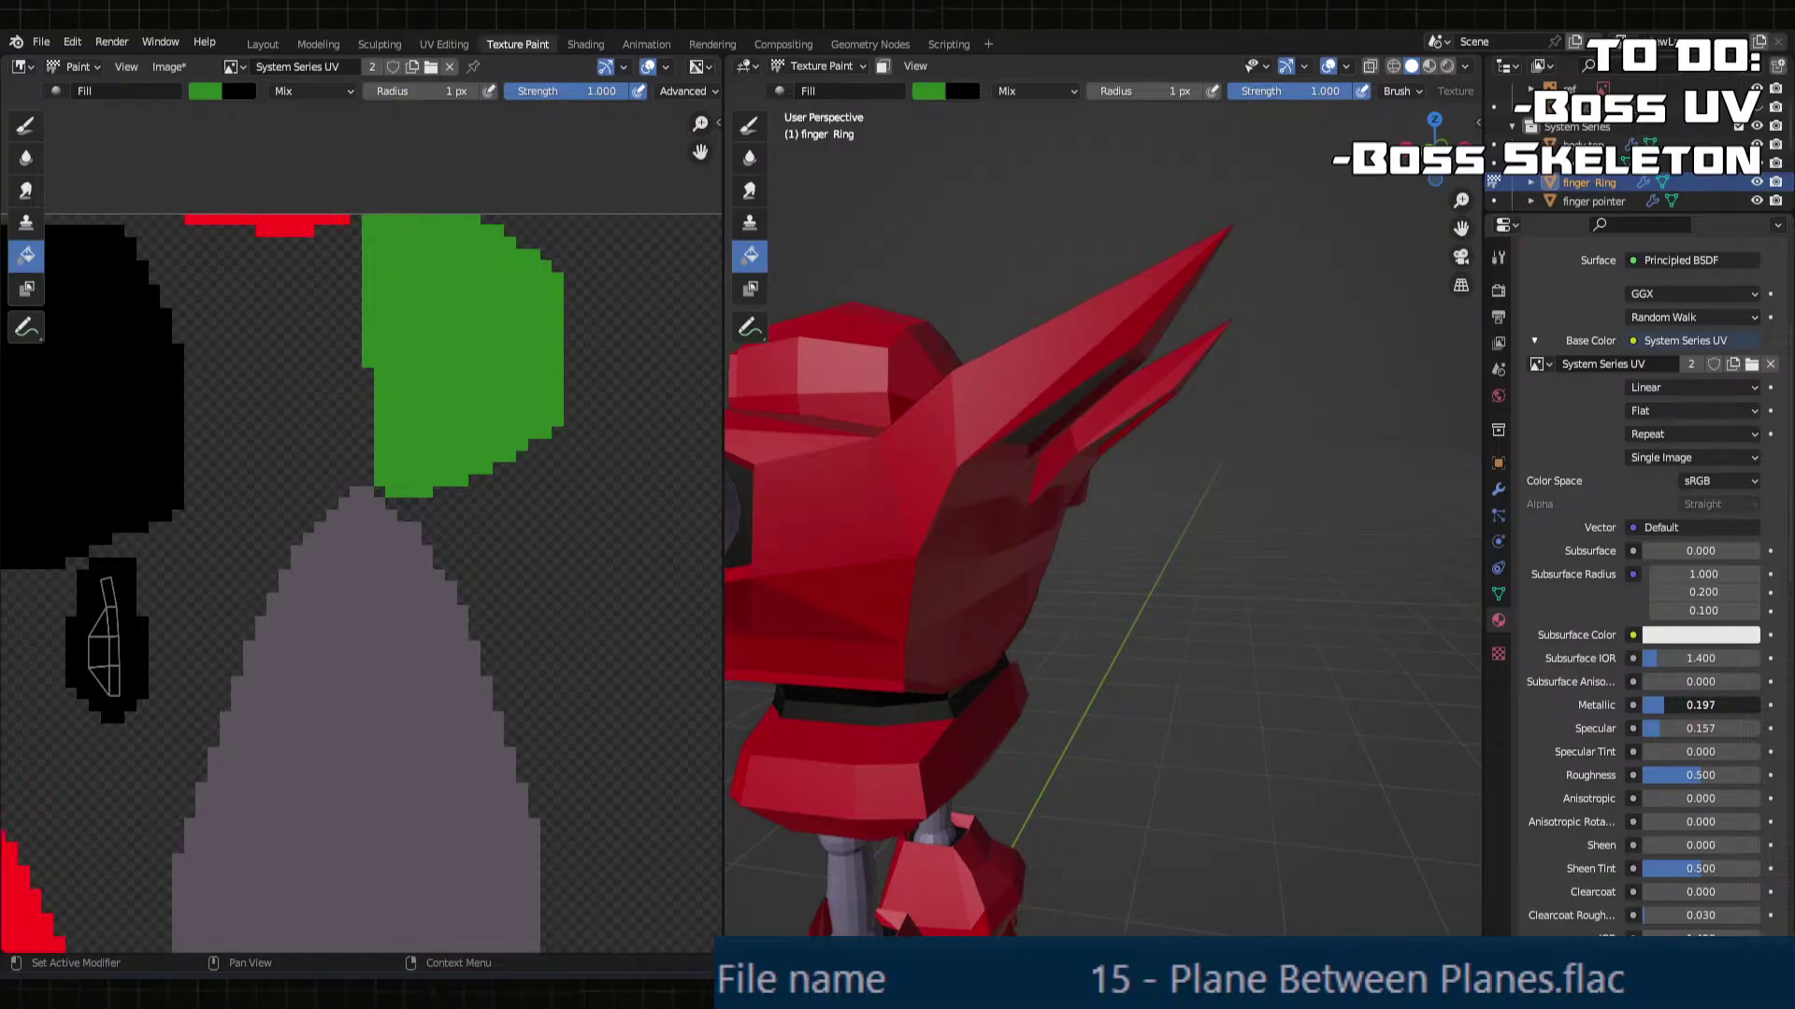
{"action": "left_click", "coordinate": [1686, 705]}
{"action": "type", "text": "0.2"}
{"action": "key", "text": "Tab"}
{"action": "type", "text": "0.1"}
{"action": "key", "text": "Return"}
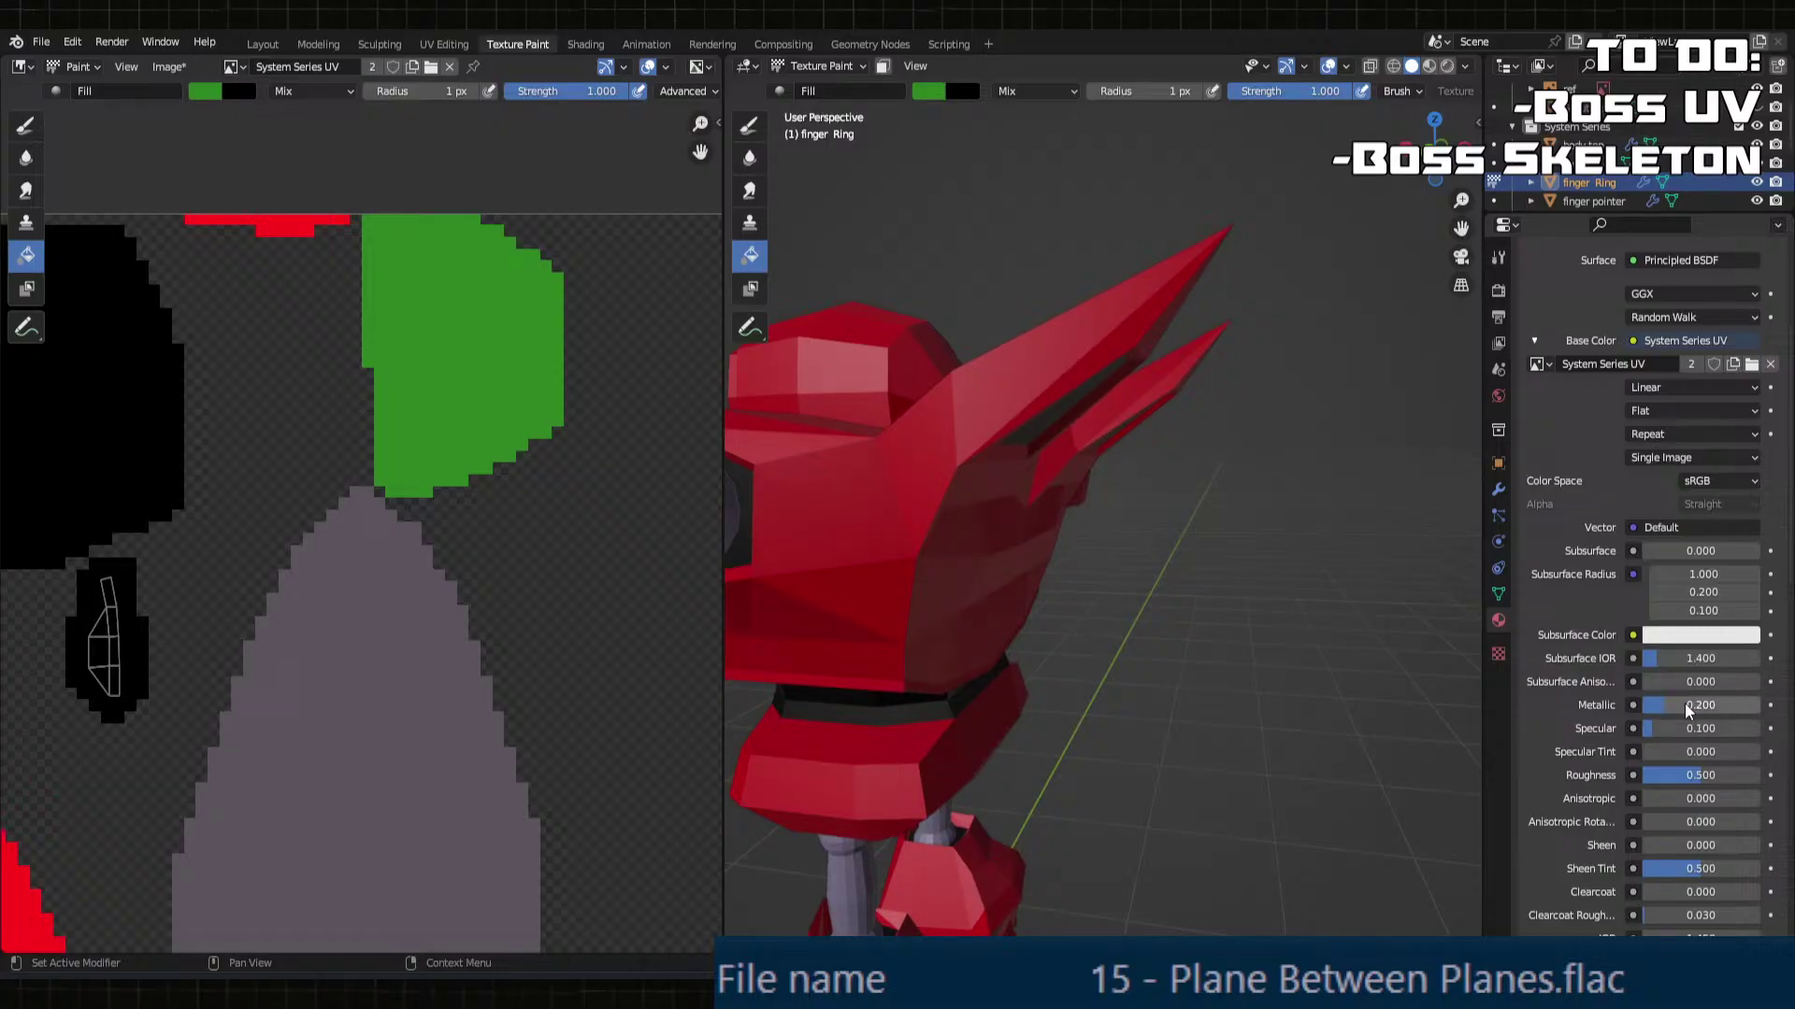
Step: Set the material's Roughness to 0.9 and display the 3D view in Material Preview shading
{"action": "left_click", "coordinate": [1706, 775]}
{"action": "type", "text": "0.9"}
{"action": "key", "text": "Return"}
{"action": "mouse_move", "coordinate": [1290, 598]}
{"action": "middle_mouse_down"}
{"action": "mouse_move", "coordinate": [1334, 659]}
{"action": "mouse_move", "coordinate": [1166, 641]}
{"action": "mouse_move", "coordinate": [1179, 636]}
{"action": "middle_mouse_up"}
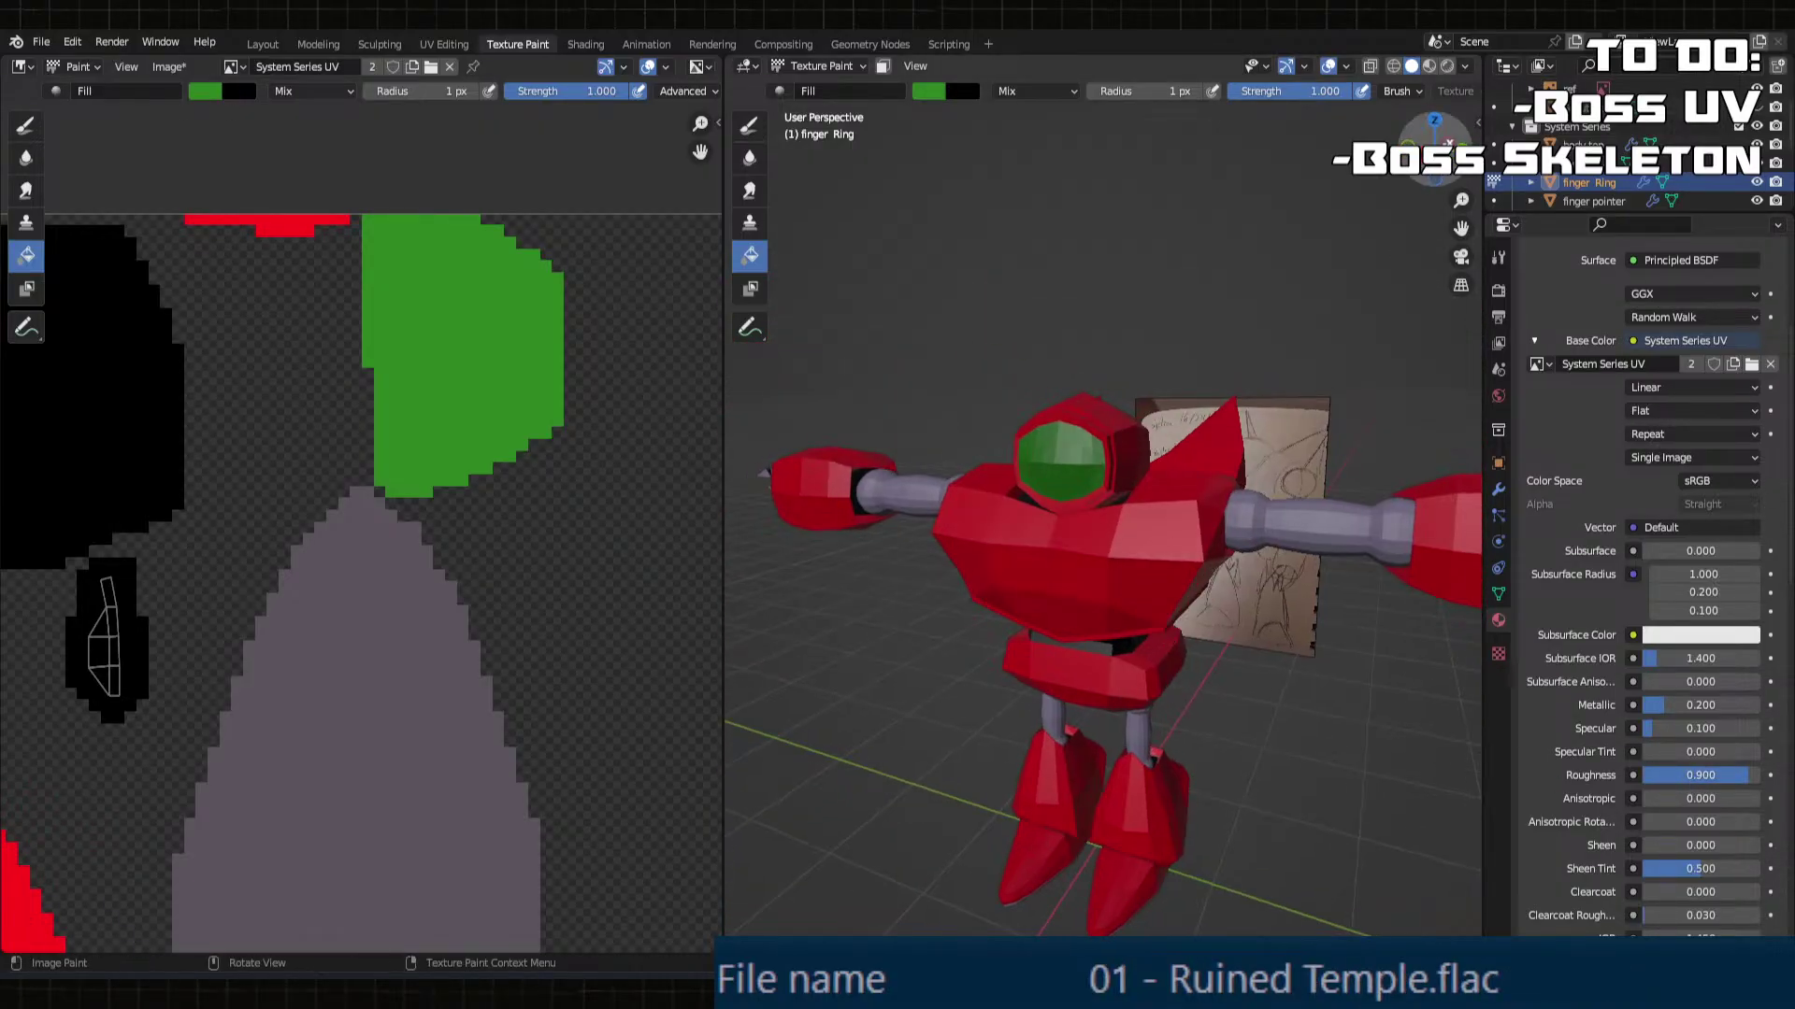
{"action": "left_click", "coordinate": [1429, 67]}
{"action": "mouse_move", "coordinate": [1122, 524]}
{"action": "middle_mouse_down"}
{"action": "mouse_move", "coordinate": [1334, 515]}
{"action": "mouse_move", "coordinate": [1295, 515]}
{"action": "middle_mouse_up"}
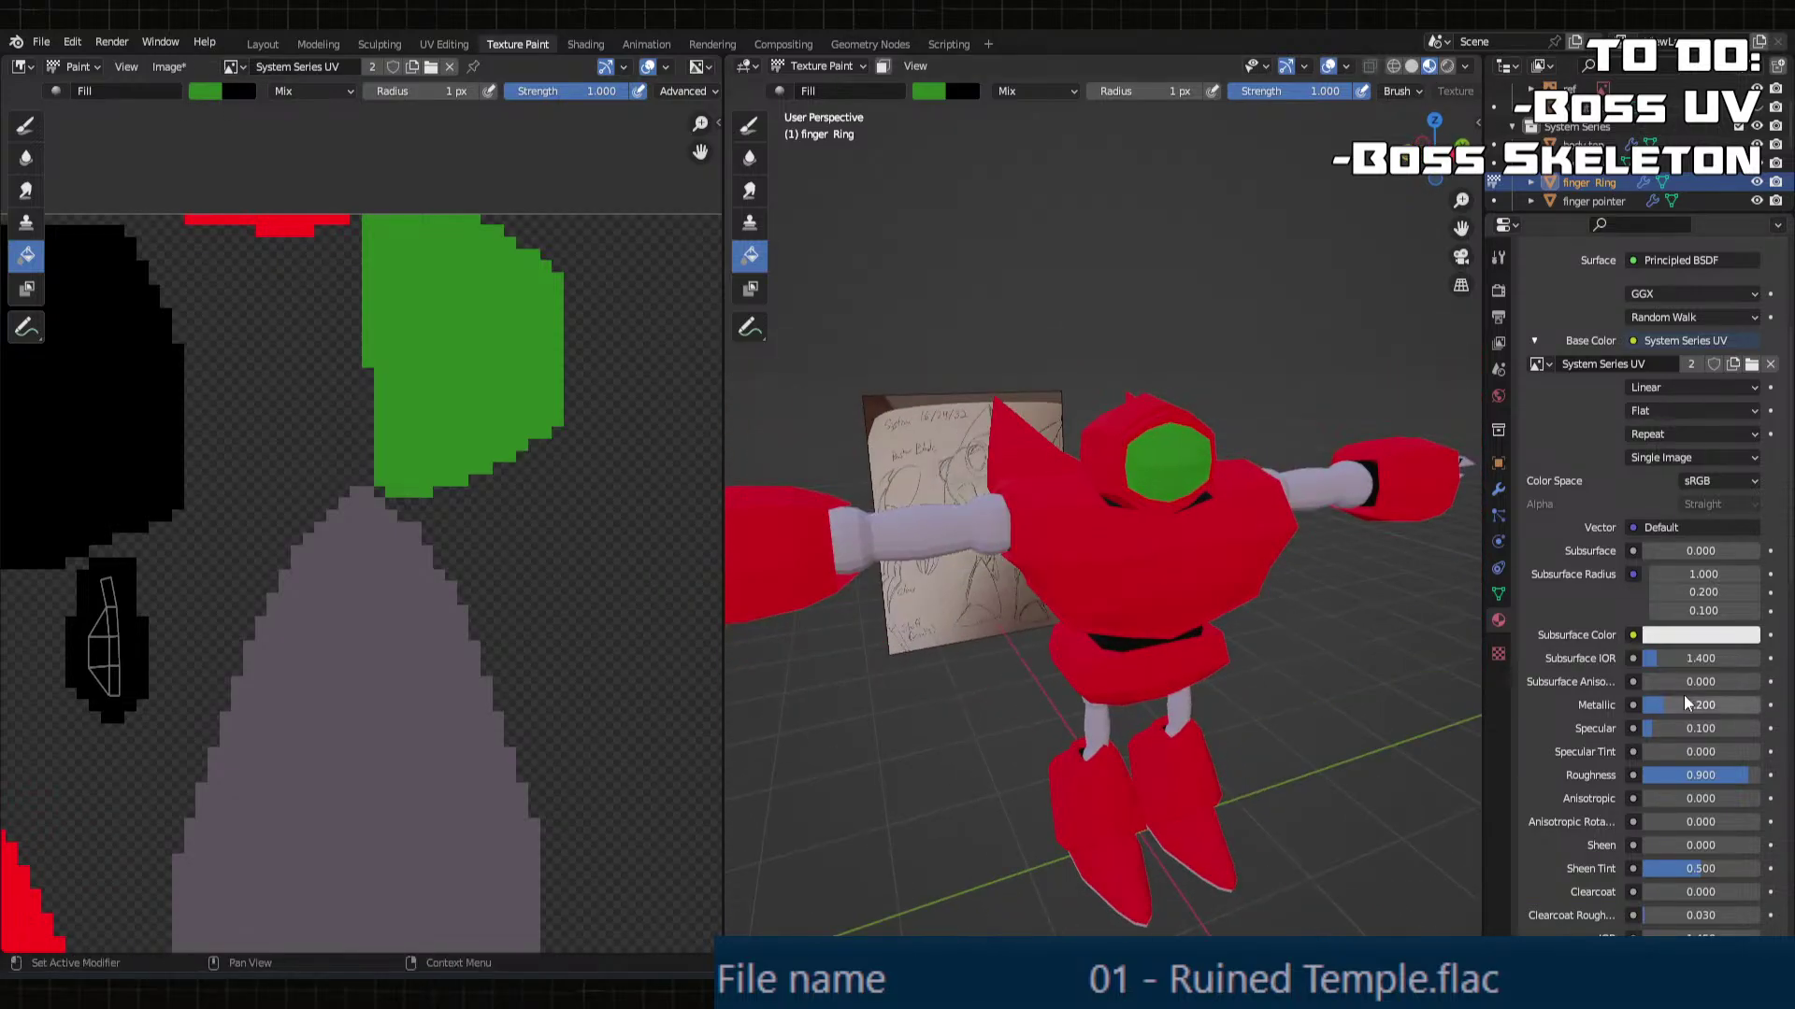
Step: Try the material's Specular at 1.0 and return it to 0.1, keeping the visor island's green fill
{"action": "left_click_drag", "start_coordinate": [1657, 729], "coordinate": [1761, 729]}
{"action": "middle_click_drag", "start_coordinate": [1224, 673], "coordinate": [1393, 636]}
{"action": "key", "text": "ctrl+z"}
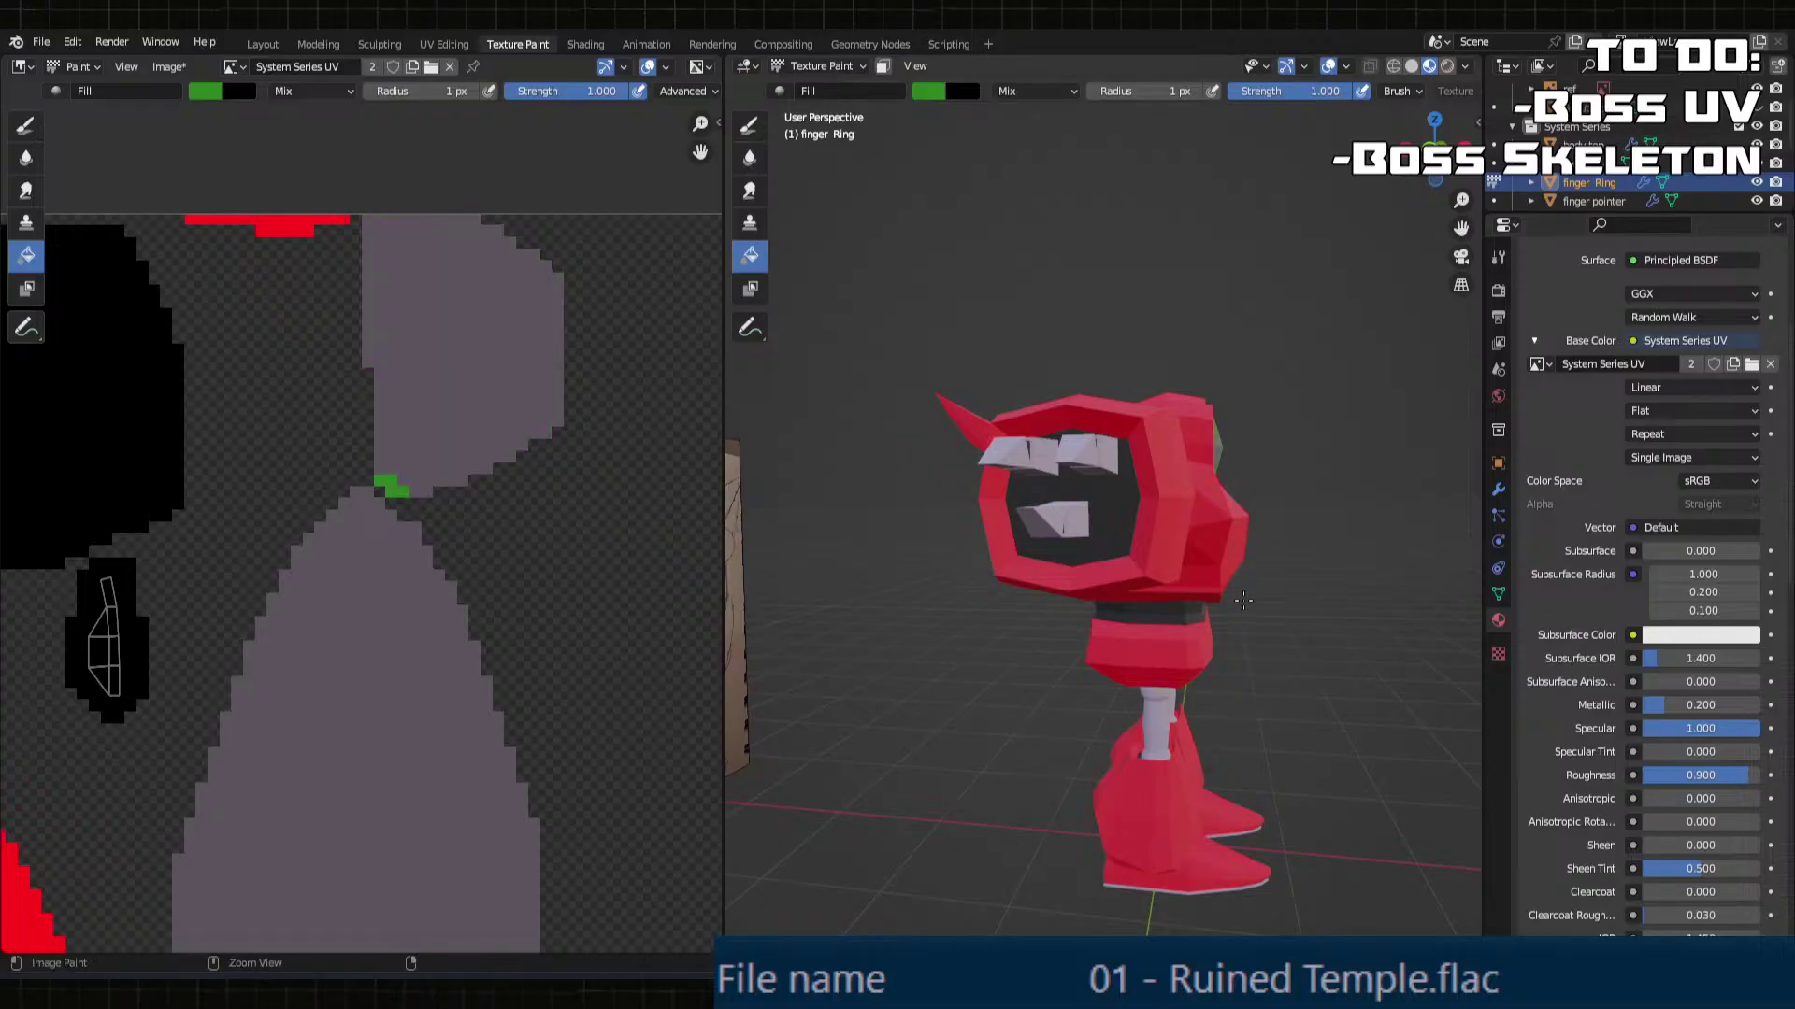
{"action": "middle_click_drag", "start_coordinate": [1295, 584], "coordinate": [1186, 606]}
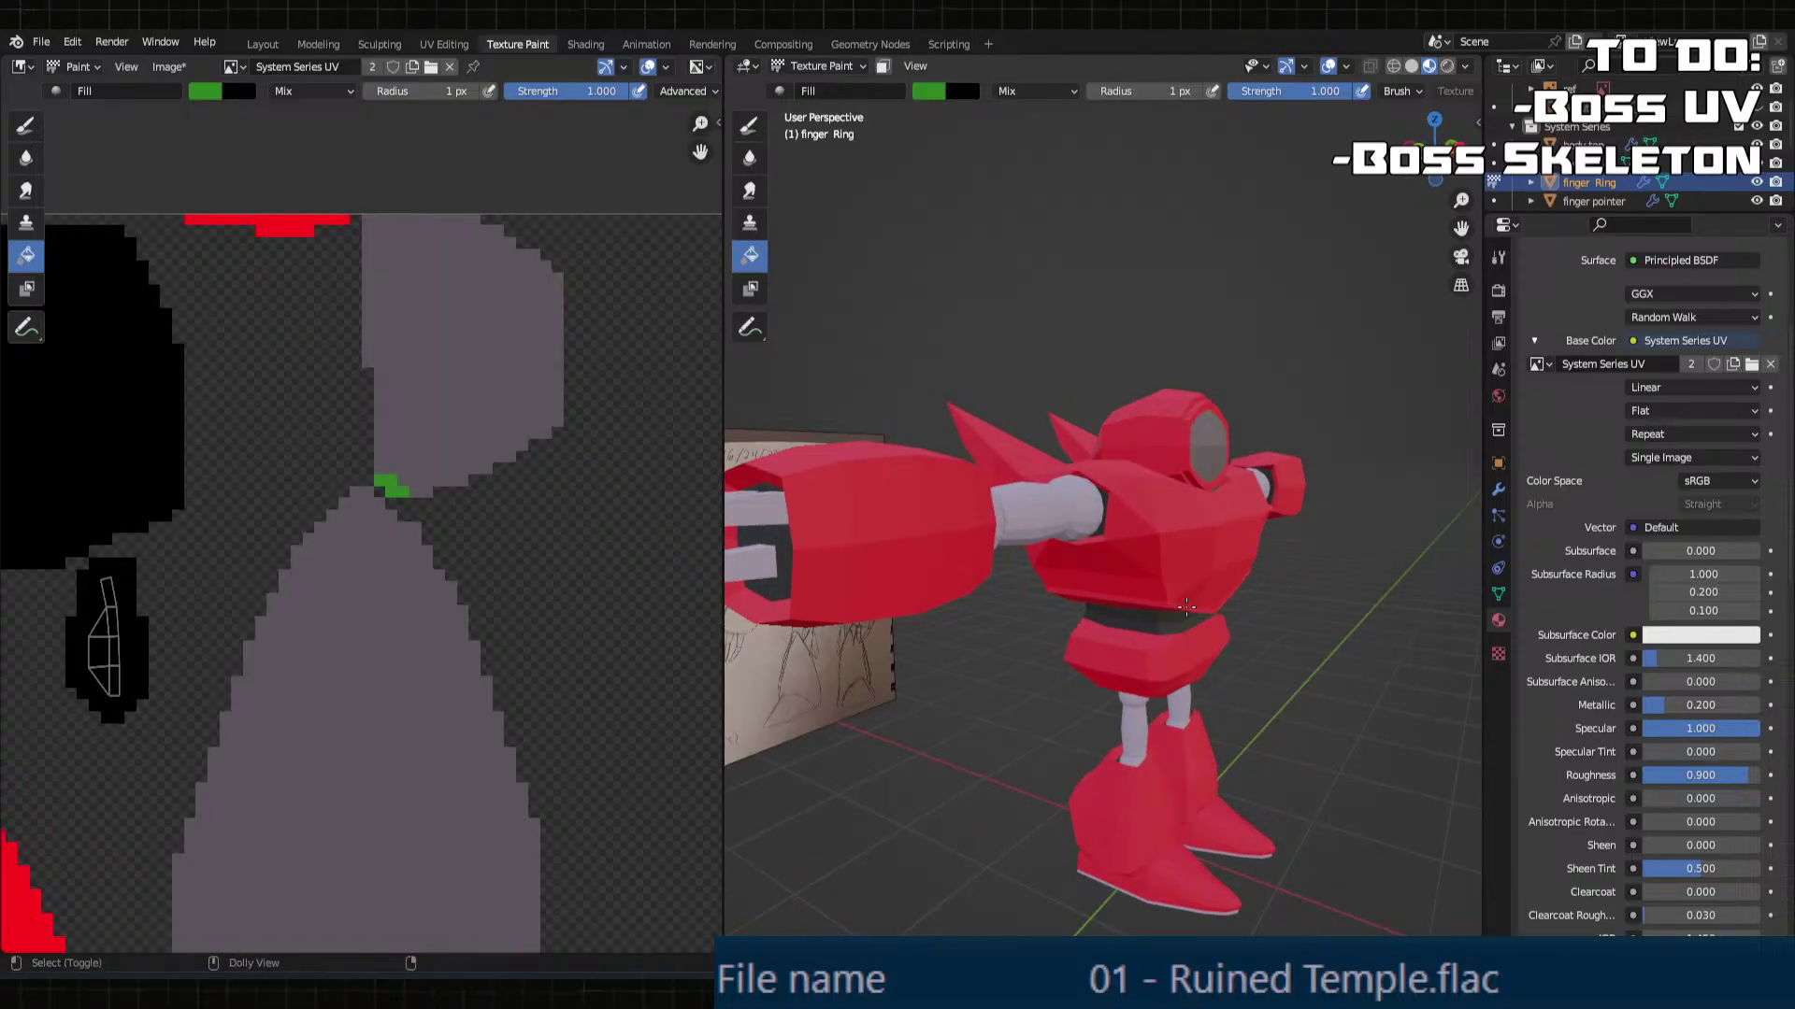
{"action": "left_click", "coordinate": [1208, 438]}
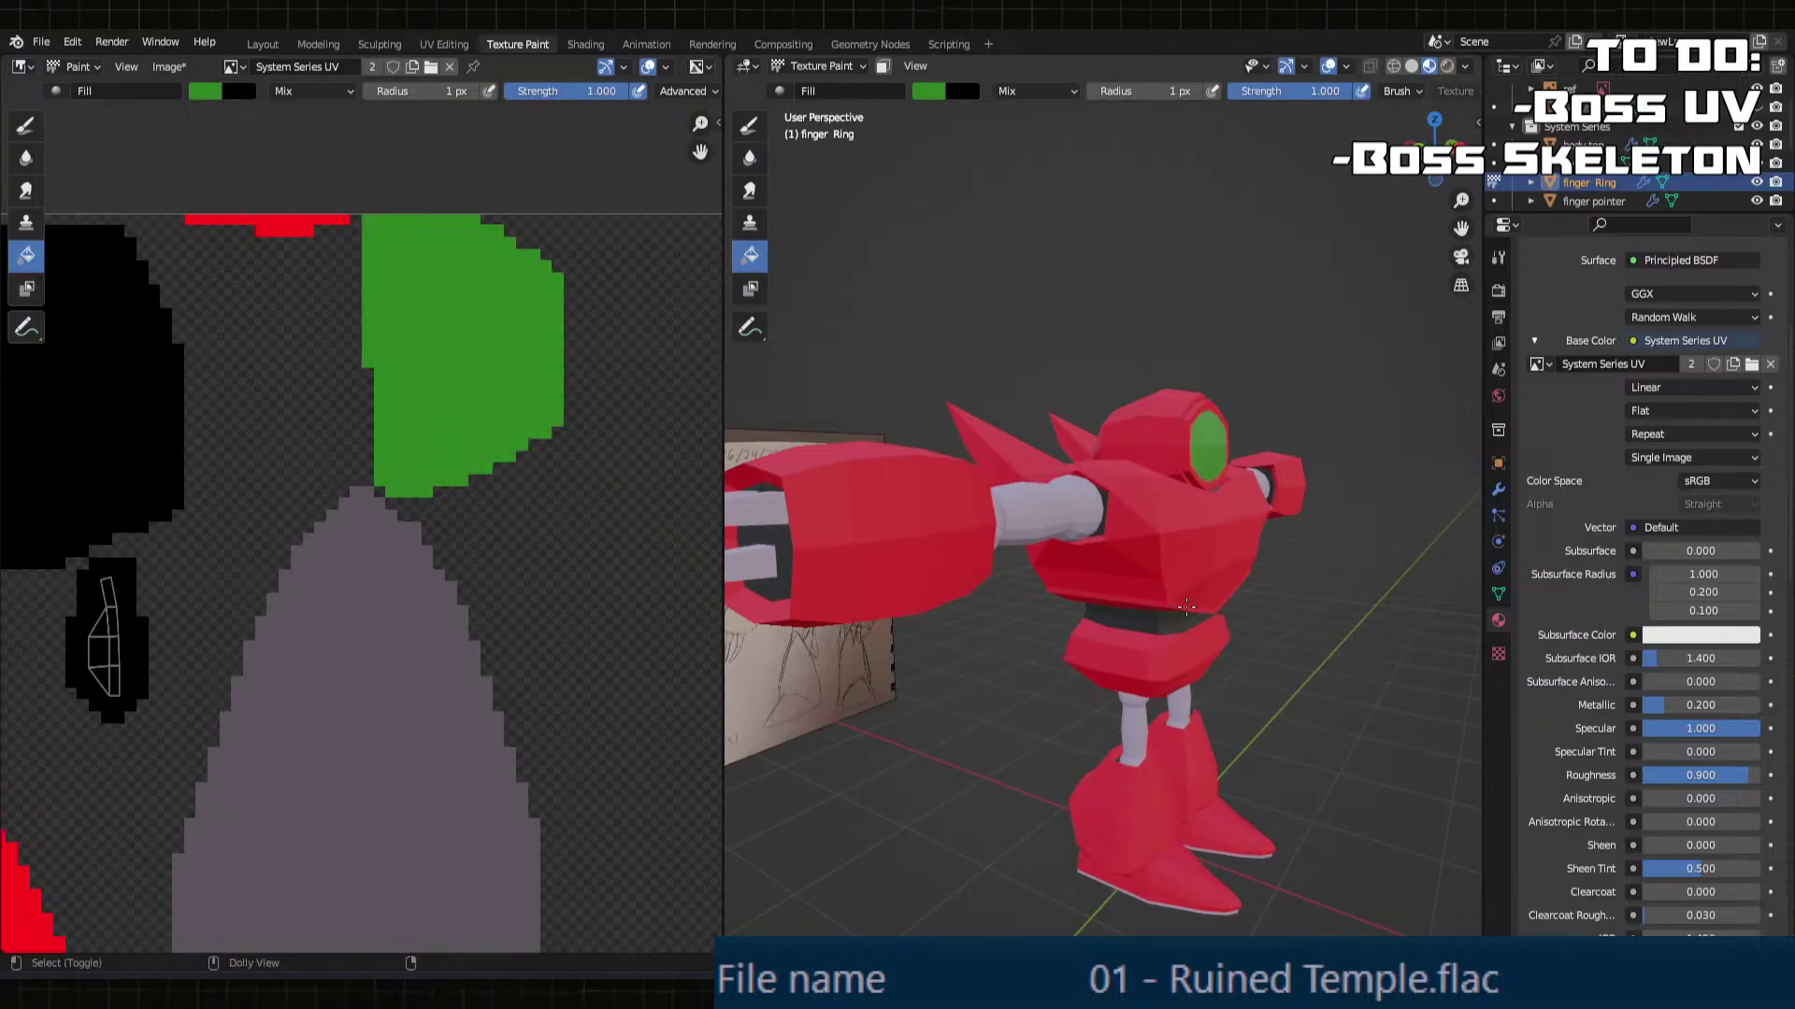
{"action": "double_click", "coordinate": [1682, 728]}
{"action": "type", "text": "0.1"}
{"action": "key", "text": "Return"}
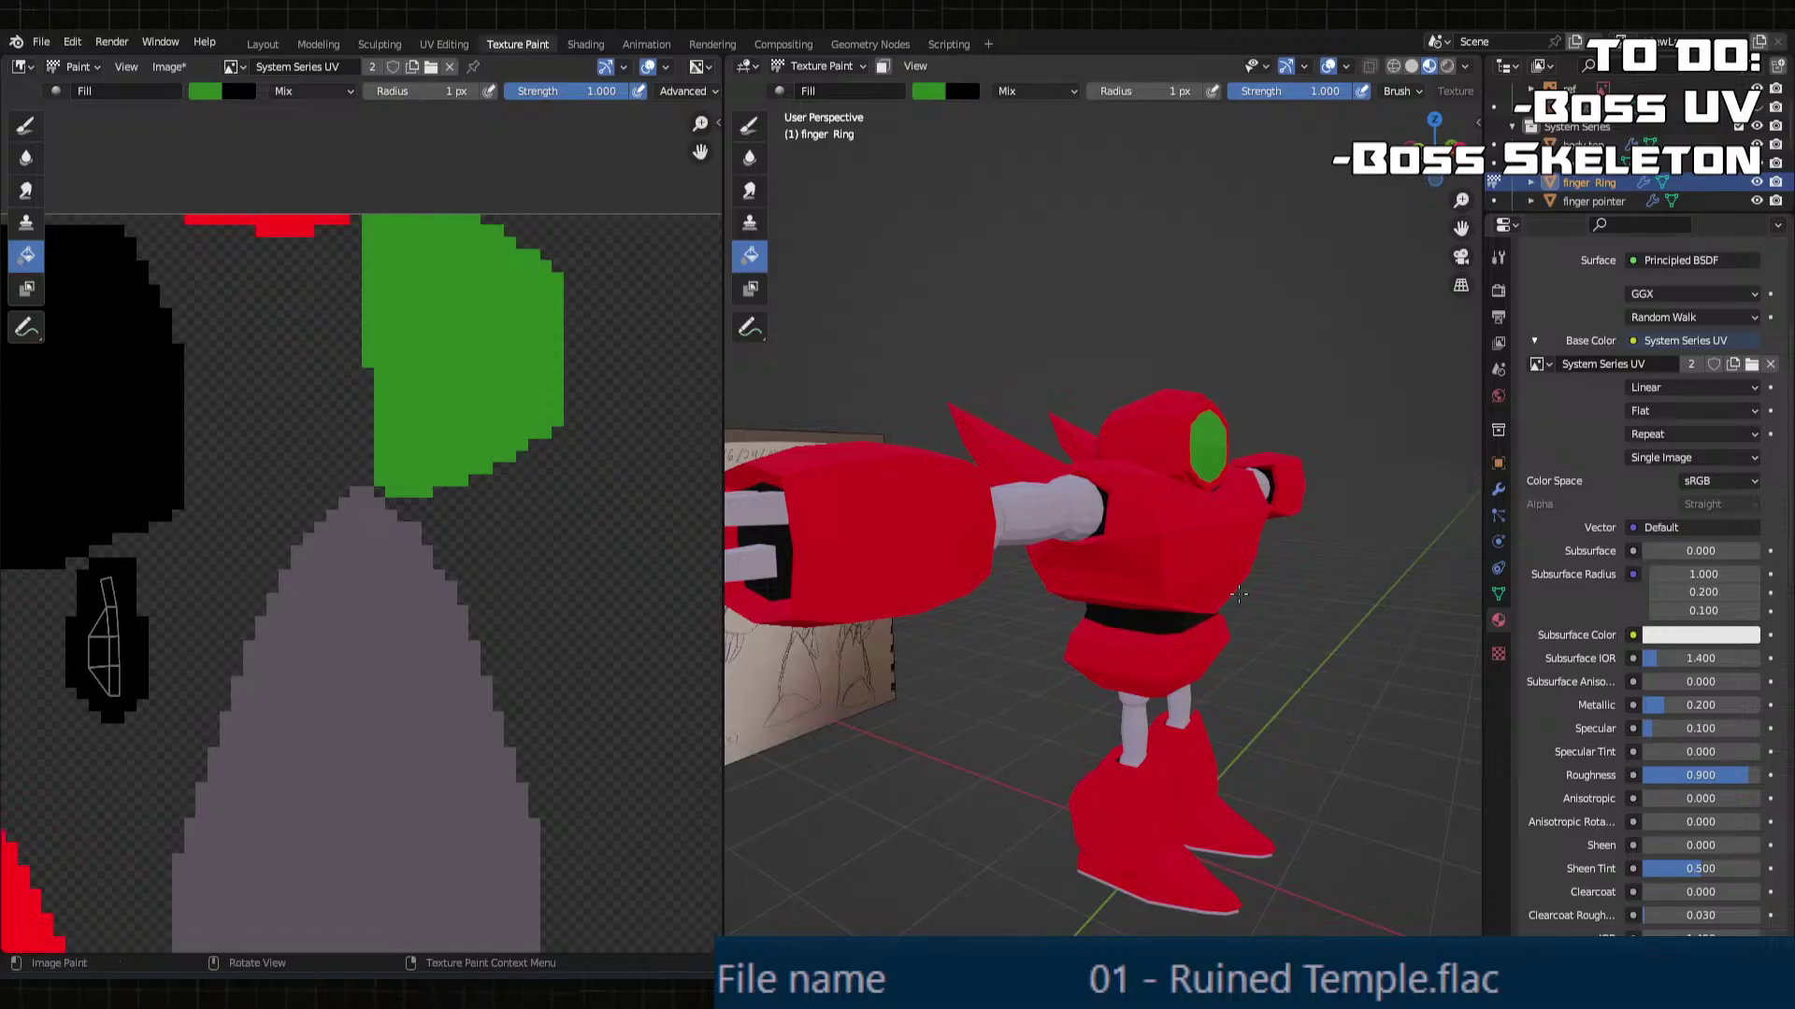
Step: Compare the robot with the material's Metallic at 1.0 and settle on 0.5
{"action": "middle_click_drag", "start_coordinate": [1122, 612], "coordinate": [1481, 681]}
{"action": "left_click_drag", "start_coordinate": [1674, 705], "coordinate": [1761, 705]}
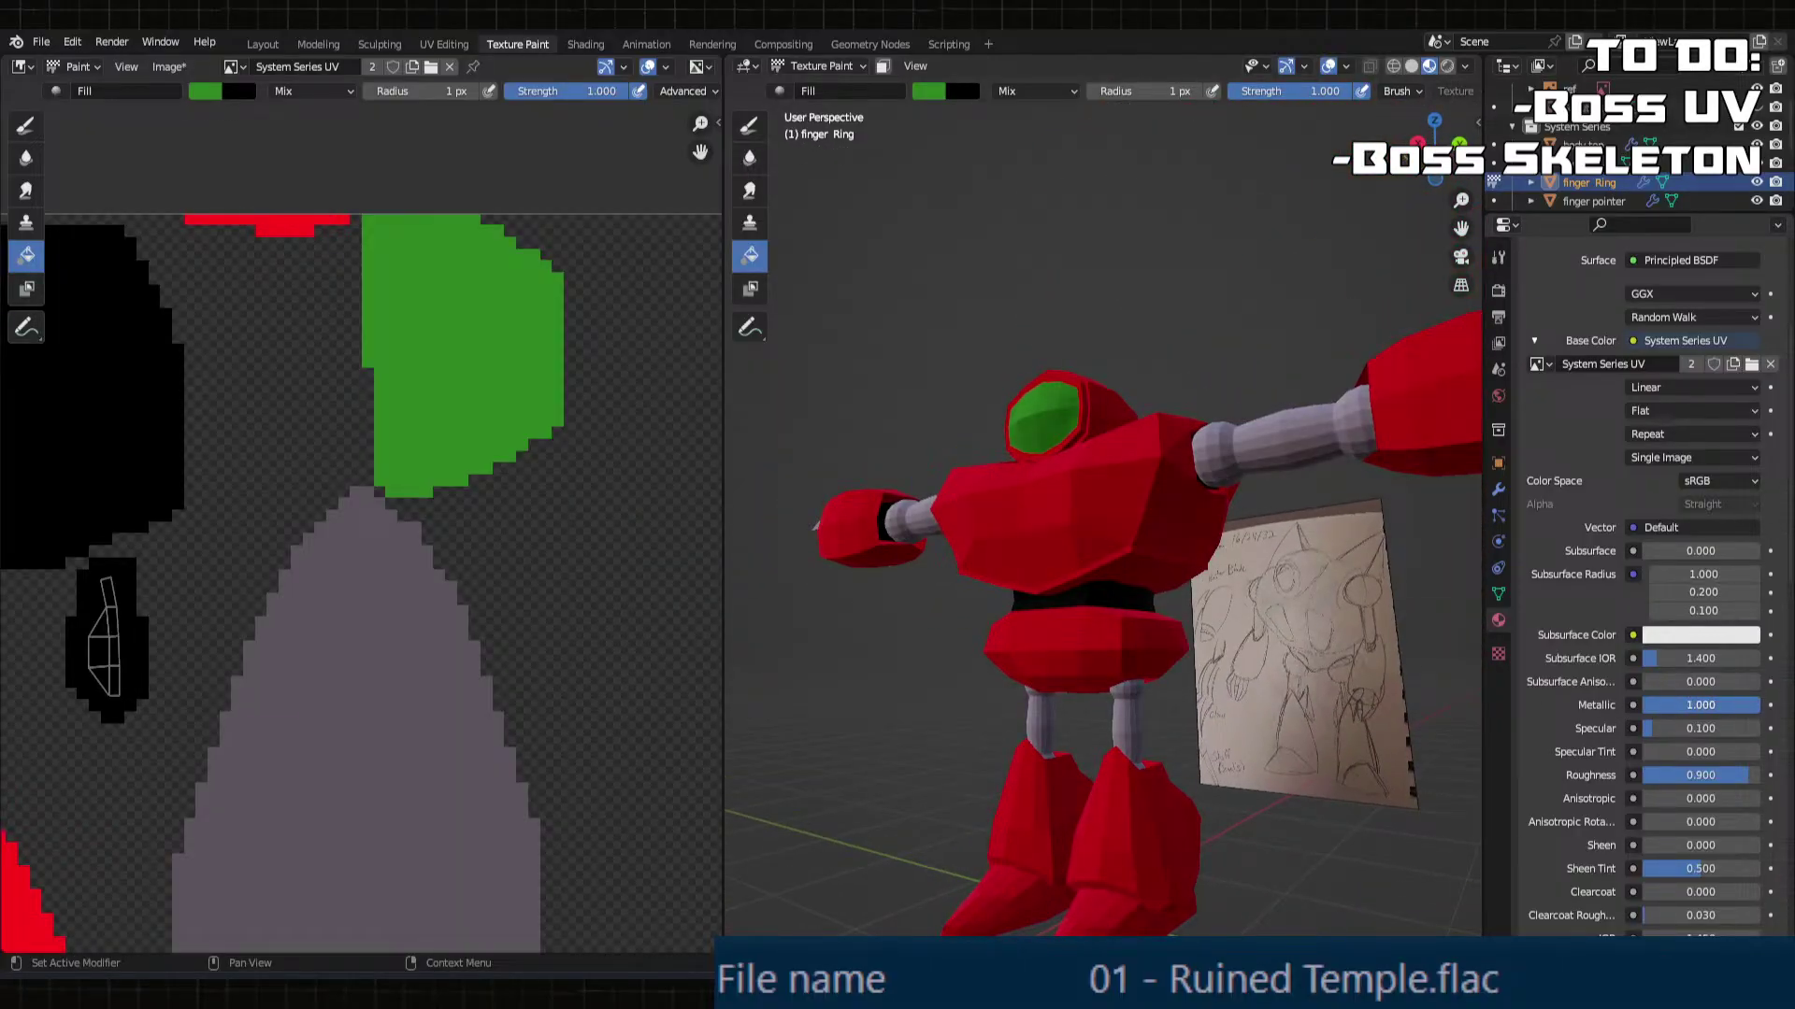
{"action": "mouse_move", "coordinate": [1761, 705]}
{"action": "left_mouse_down"}
{"action": "mouse_move", "coordinate": [1683, 705]}
{"action": "mouse_move", "coordinate": [1732, 705]}
{"action": "mouse_move", "coordinate": [1709, 711]}
{"action": "left_mouse_up"}
{"action": "mouse_move", "coordinate": [1075, 747]}
{"action": "middle_mouse_down"}
{"action": "mouse_move", "coordinate": [1261, 757]}
{"action": "mouse_move", "coordinate": [1000, 760]}
{"action": "mouse_move", "coordinate": [881, 590]}
{"action": "mouse_move", "coordinate": [919, 652]}
{"action": "middle_mouse_up"}
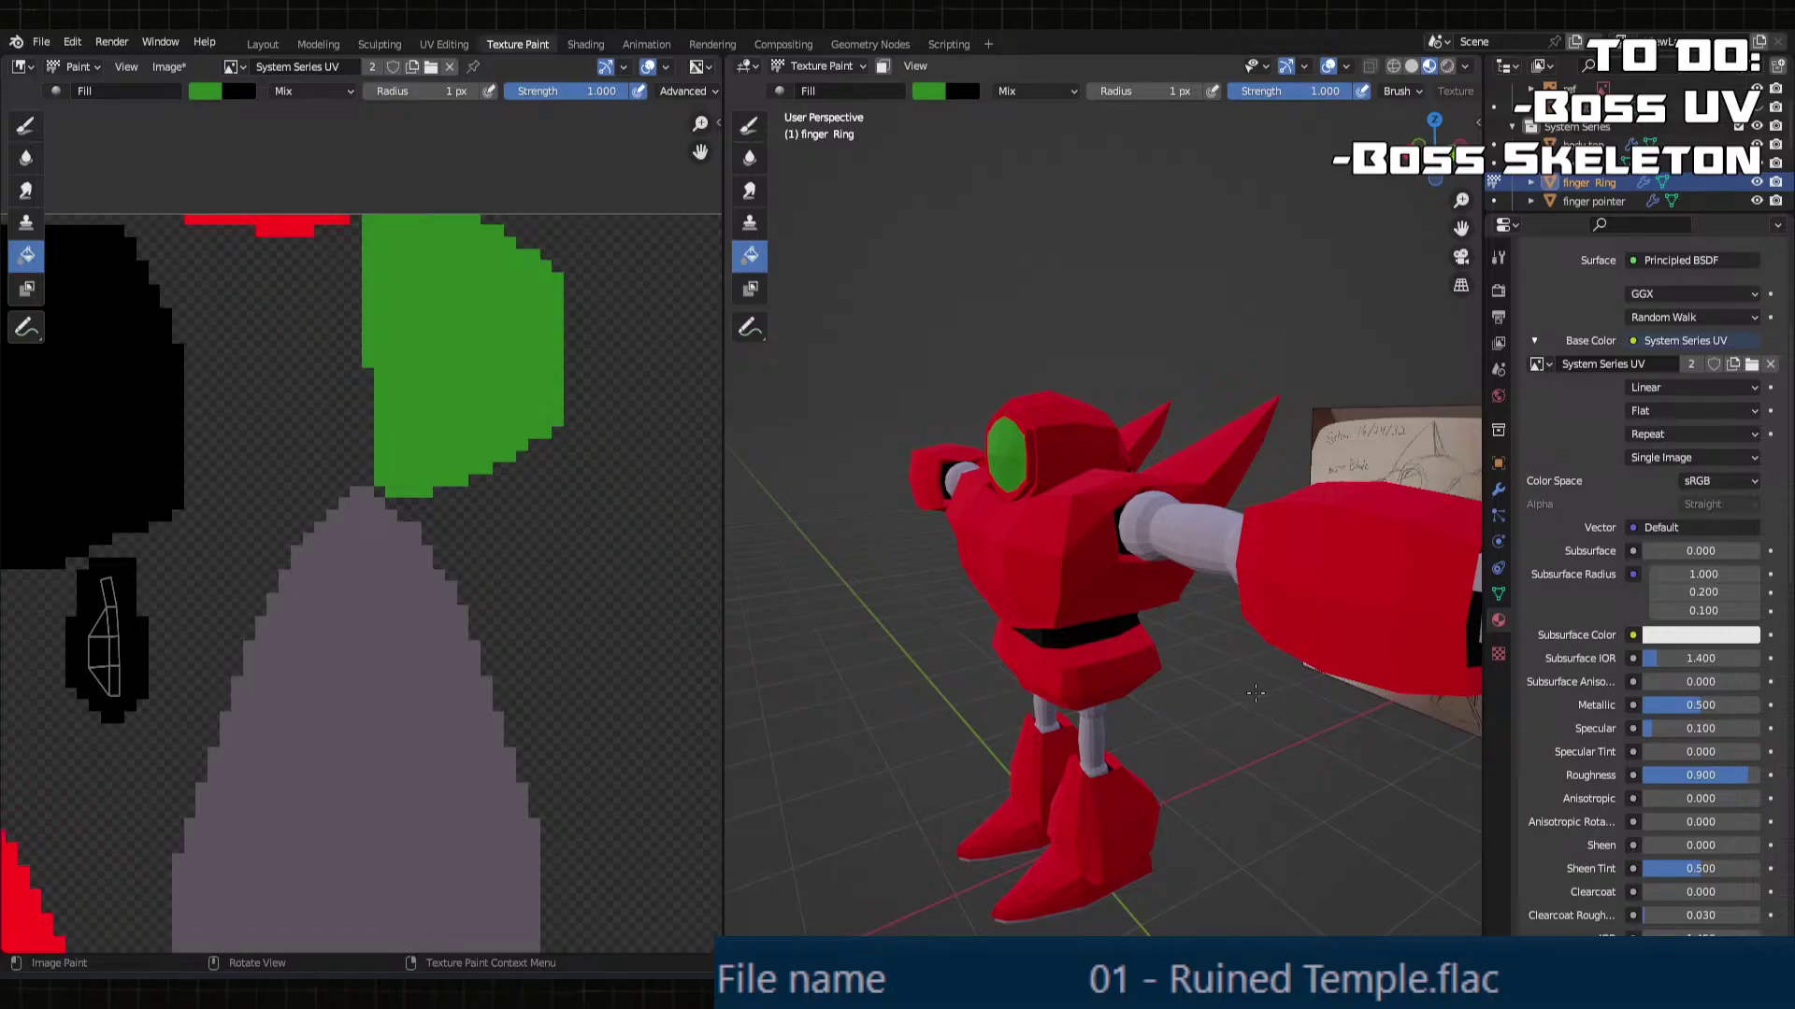
{"action": "middle_click_drag", "start_coordinate": [1255, 692], "coordinate": [1149, 580]}
Step: Try filling the red armour islands of the texture with the medium green and undo the fill
{"action": "scroll", "coordinate": [365, 495], "scroll_direction": "down", "scroll_amount": 6}
{"action": "middle_click_drag", "start_coordinate": [255, 714], "coordinate": [445, 550]}
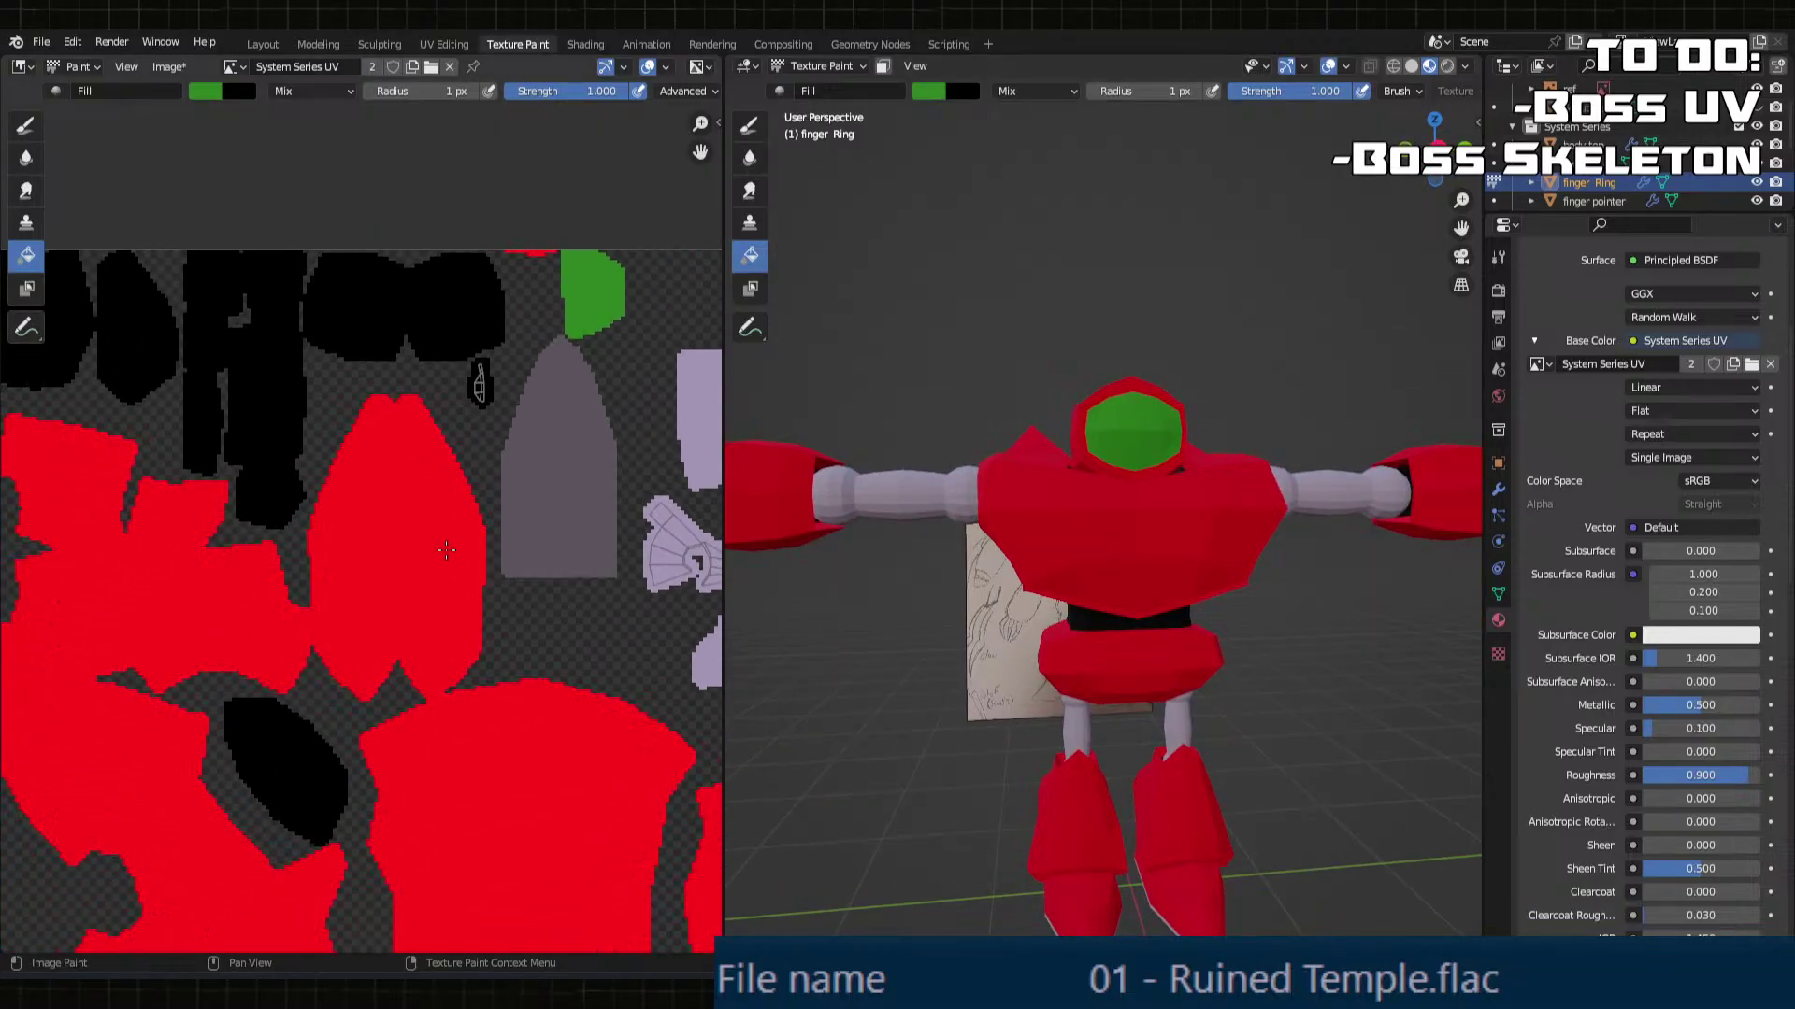
{"action": "scroll", "coordinate": [446, 549], "scroll_direction": "down", "scroll_amount": 6}
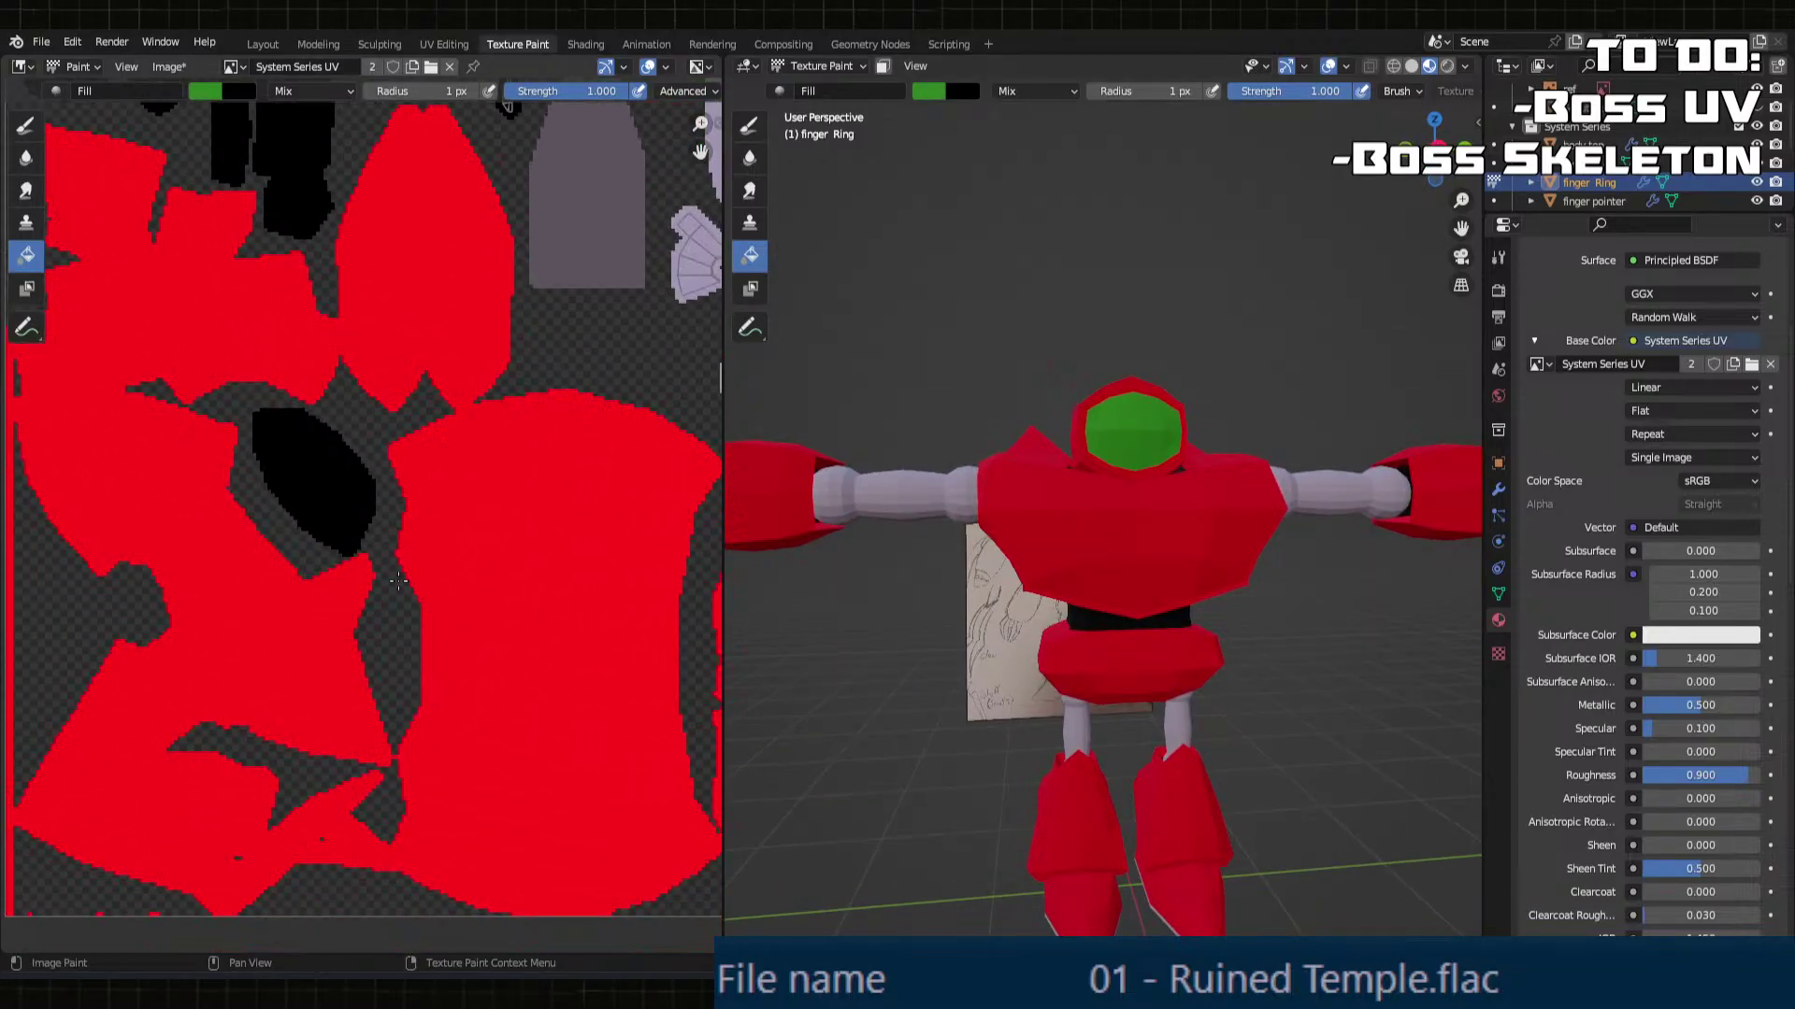
{"action": "scroll", "coordinate": [397, 581], "scroll_direction": "down", "scroll_amount": 4}
{"action": "scroll", "coordinate": [298, 570], "scroll_direction": "up", "scroll_amount": 3}
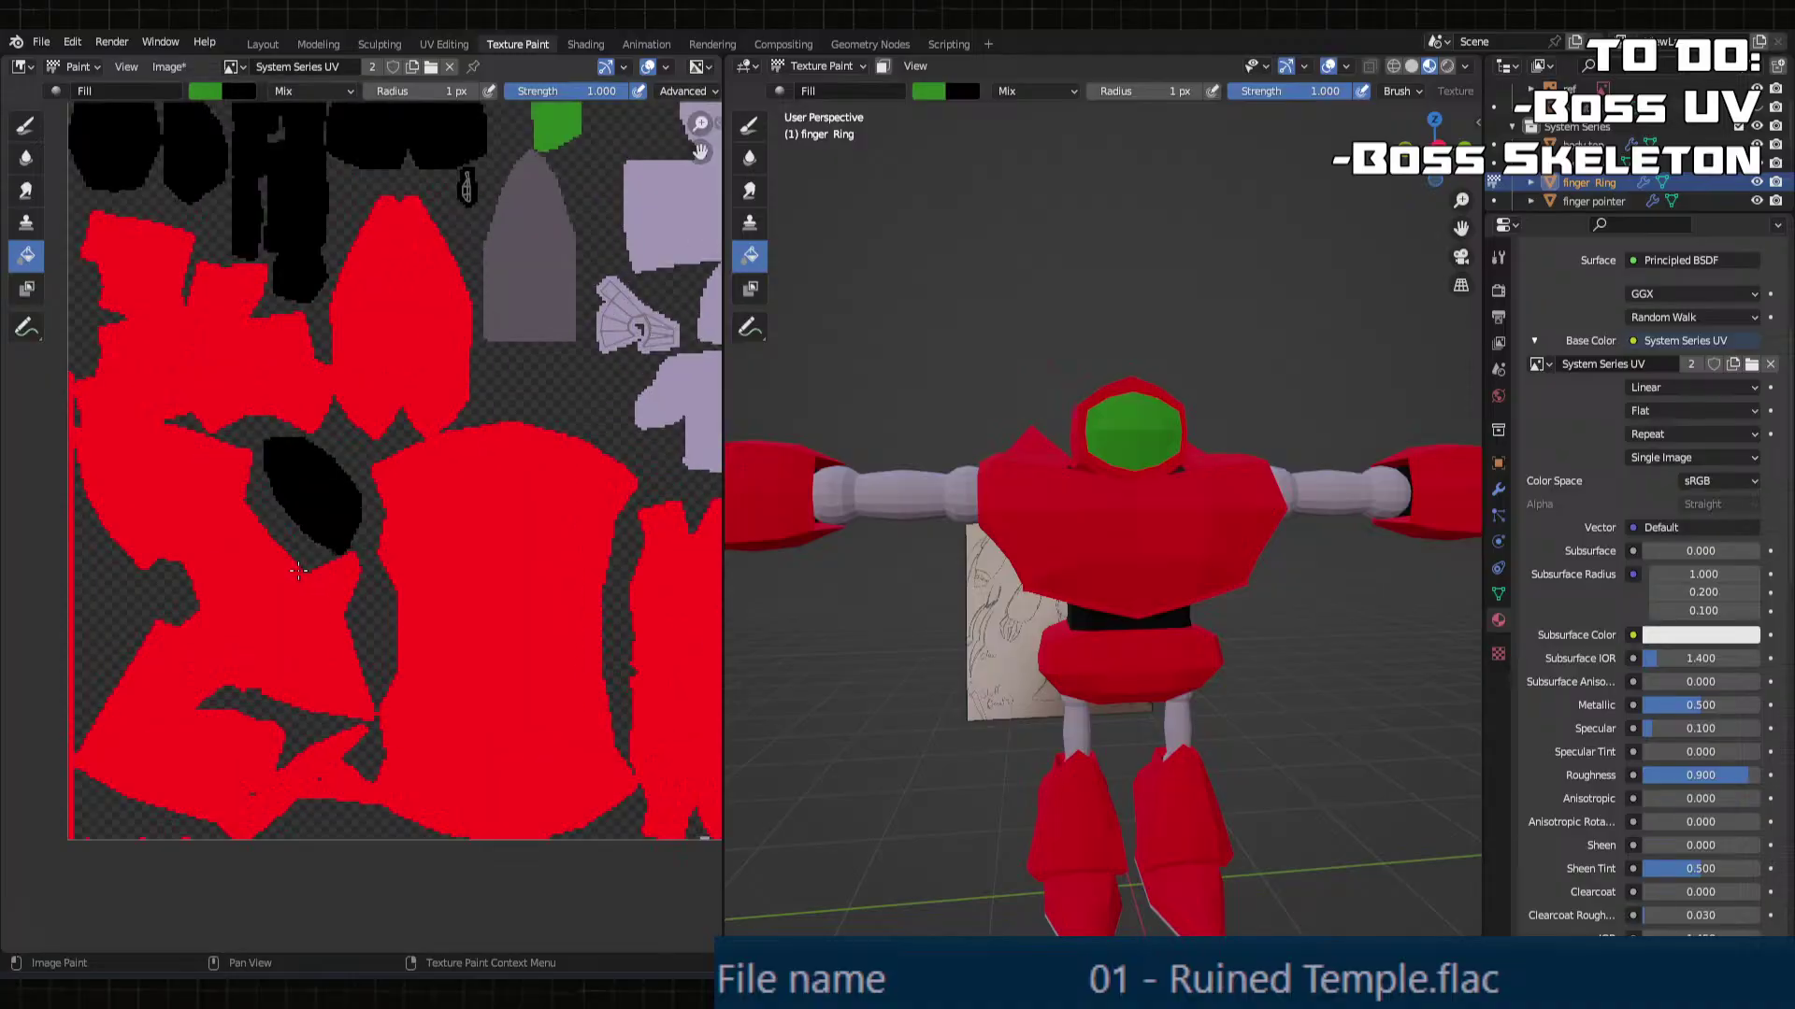
{"action": "scroll", "coordinate": [296, 568], "scroll_direction": "down", "scroll_amount": 3}
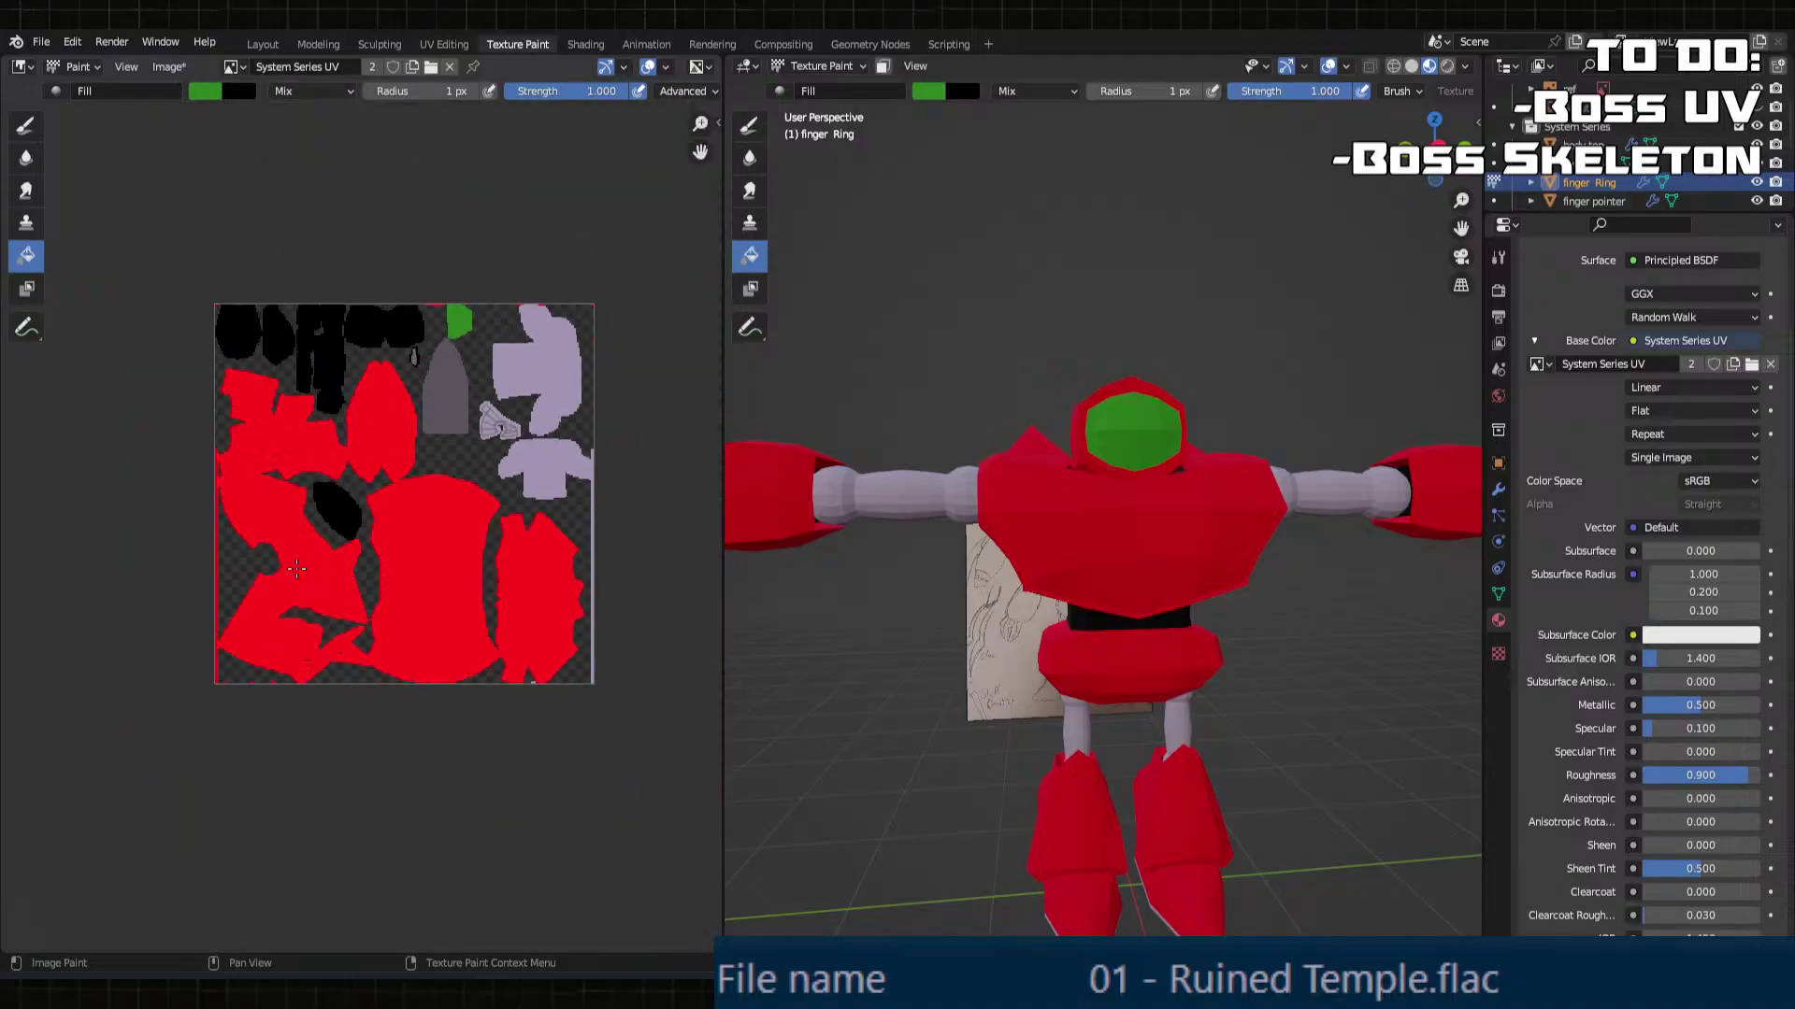
{"action": "scroll", "coordinate": [296, 562], "scroll_direction": "up", "scroll_amount": 3}
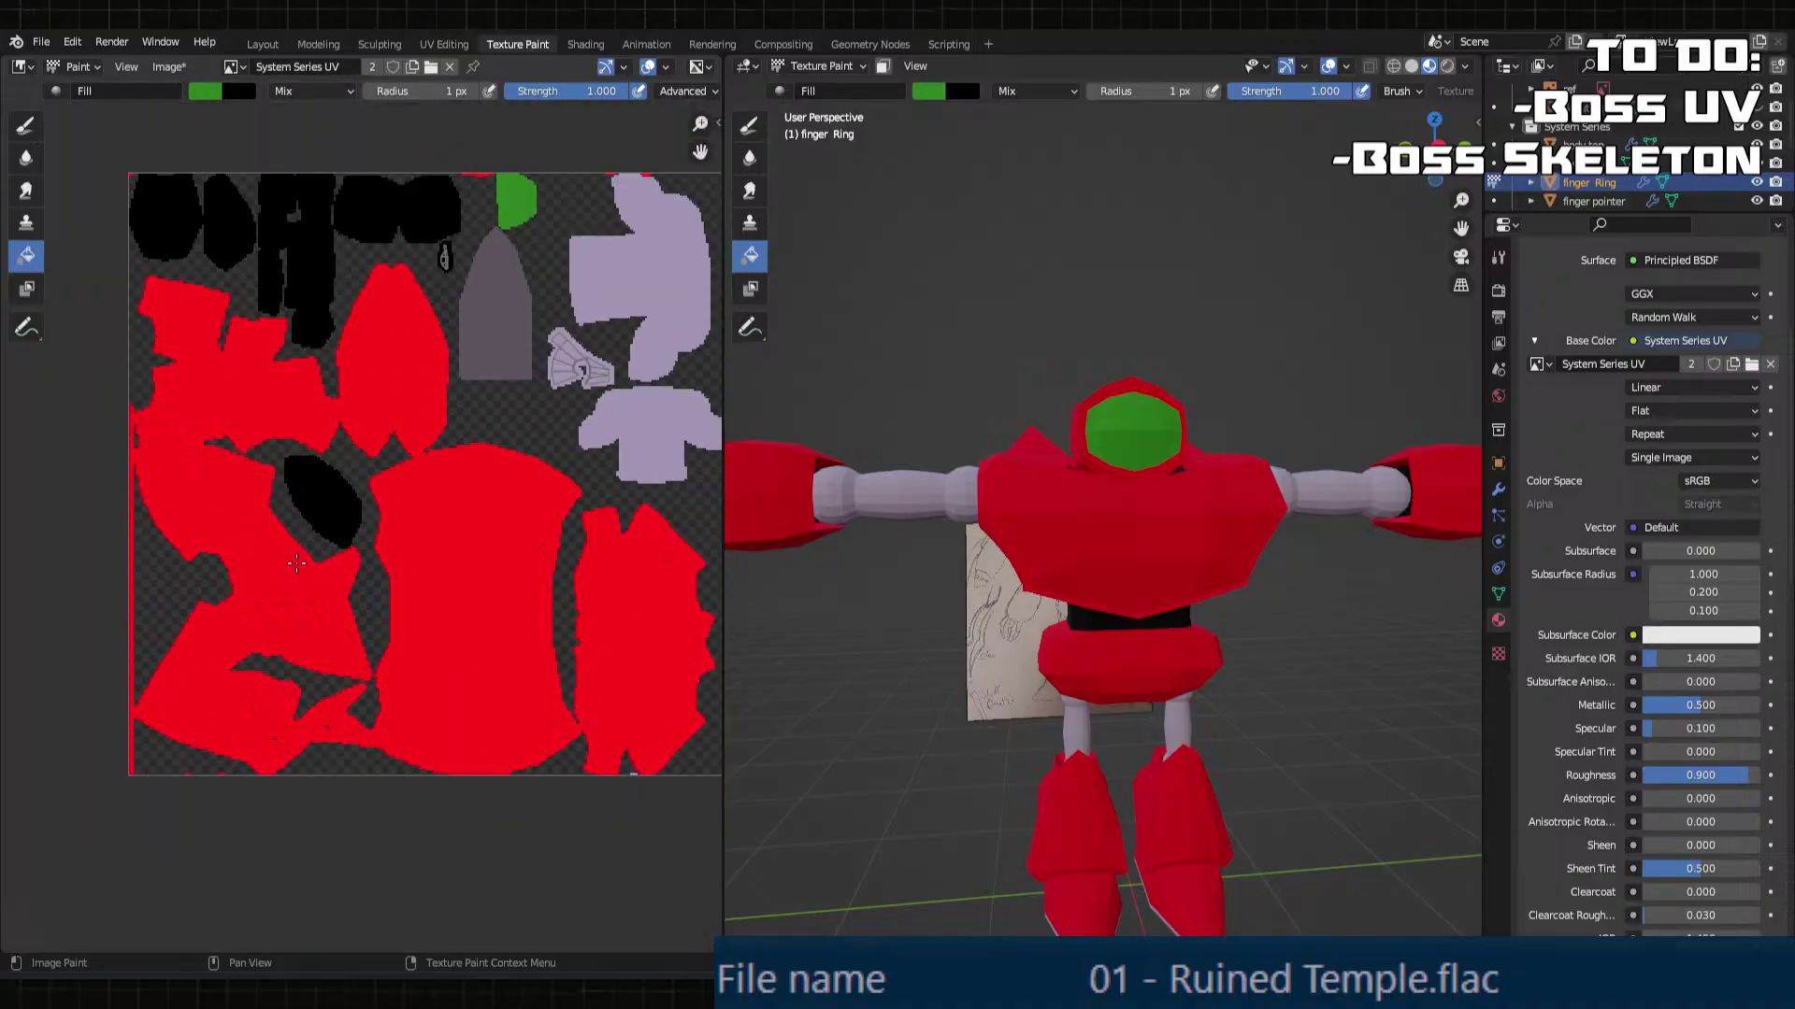
{"action": "left_click", "coordinate": [348, 579]}
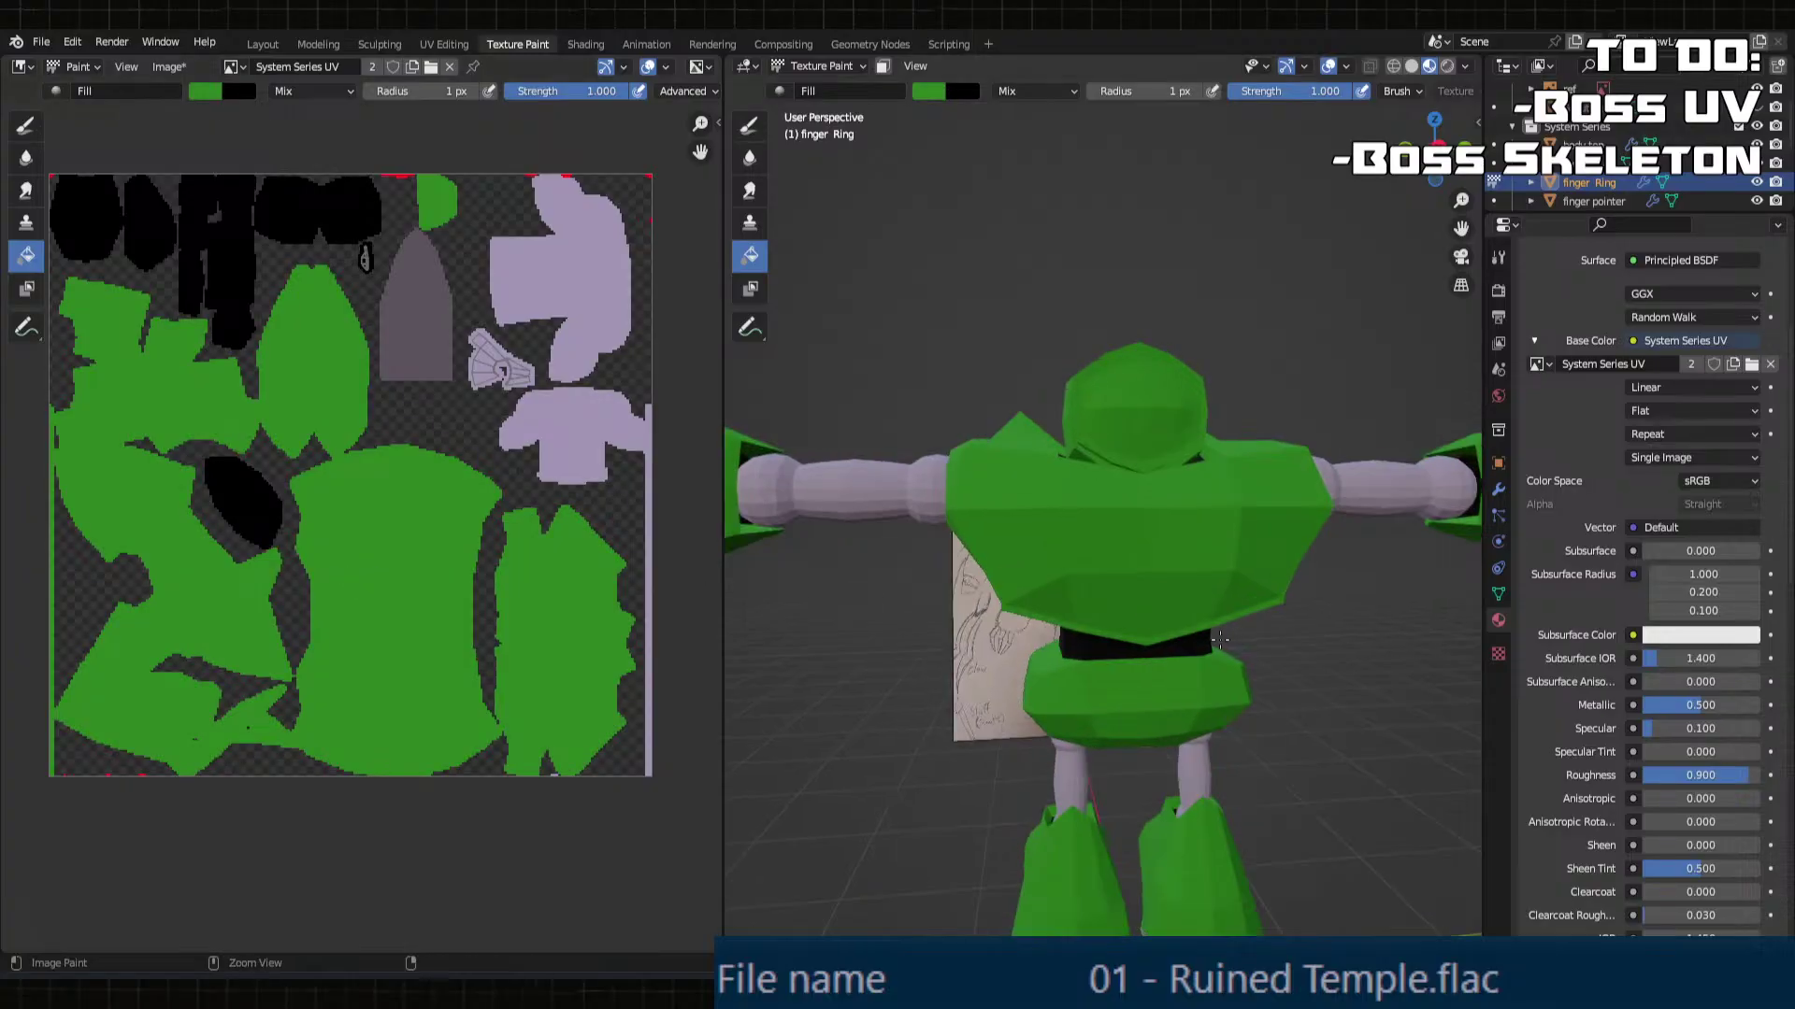
{"action": "key", "text": "ctrl+z"}
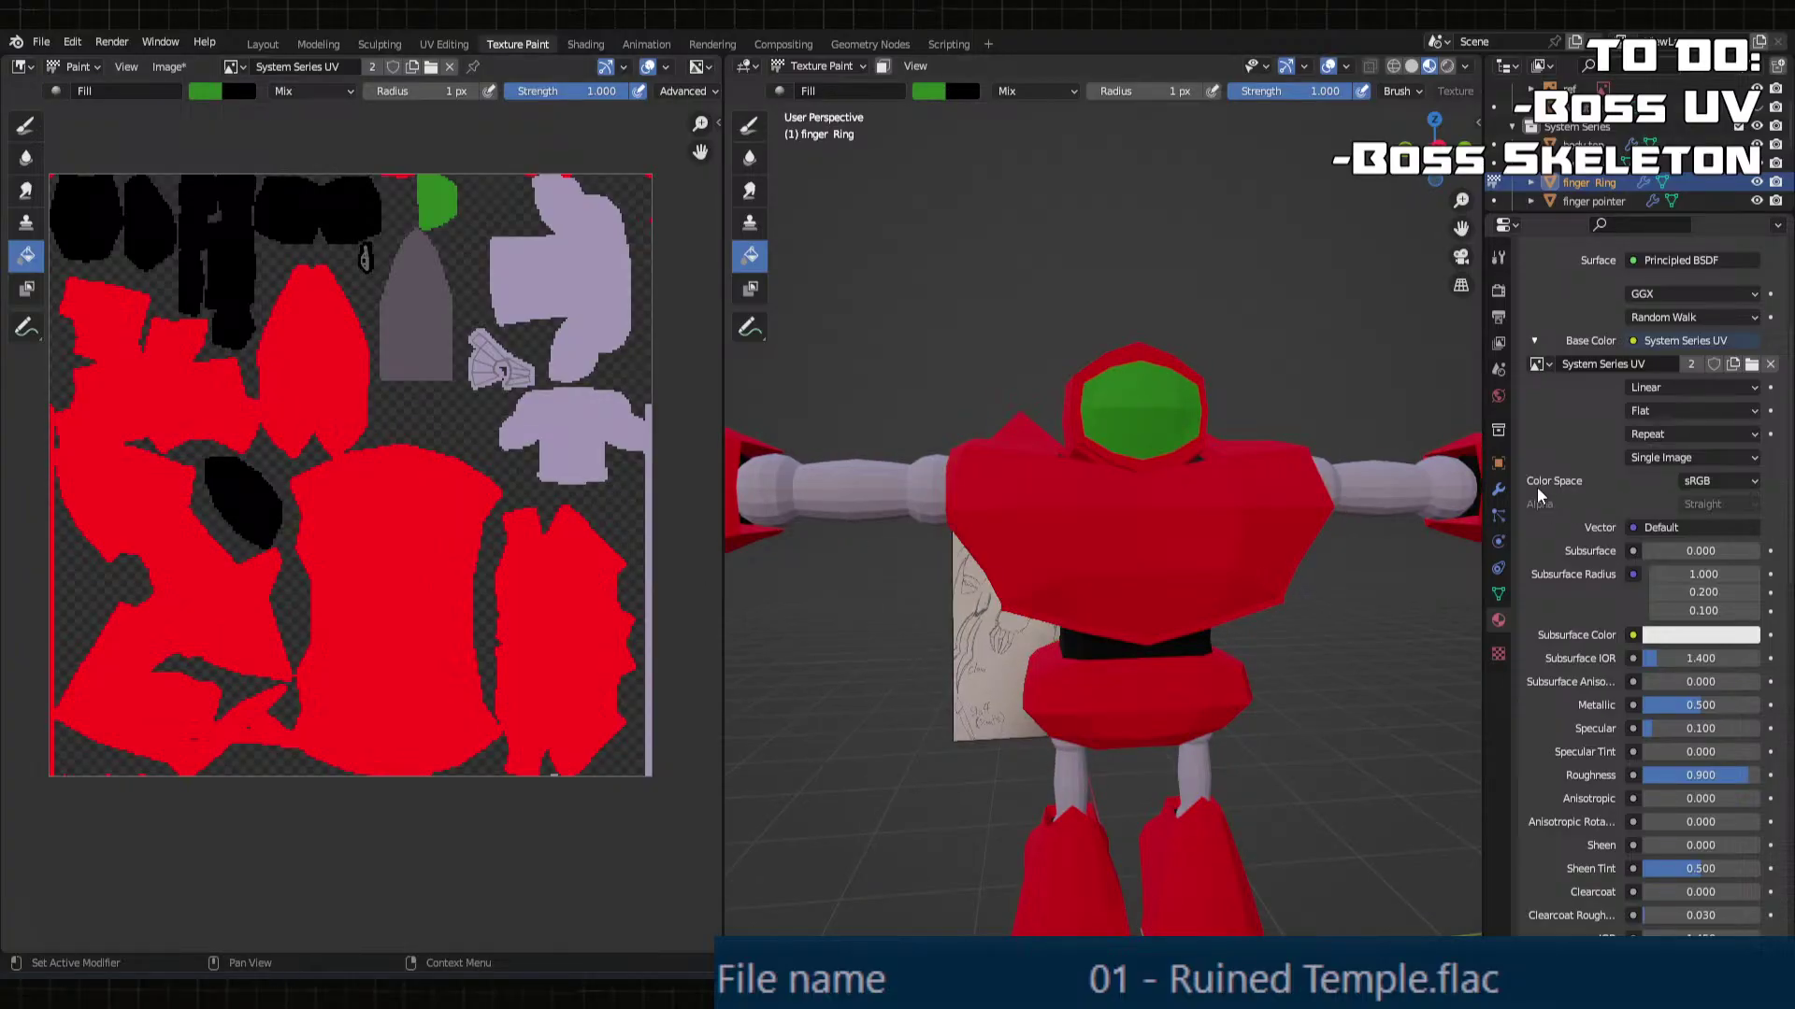
Step: Mix a muted dark green and try it as the fill of all the red armour islands
{"action": "left_click", "coordinate": [1498, 257]}
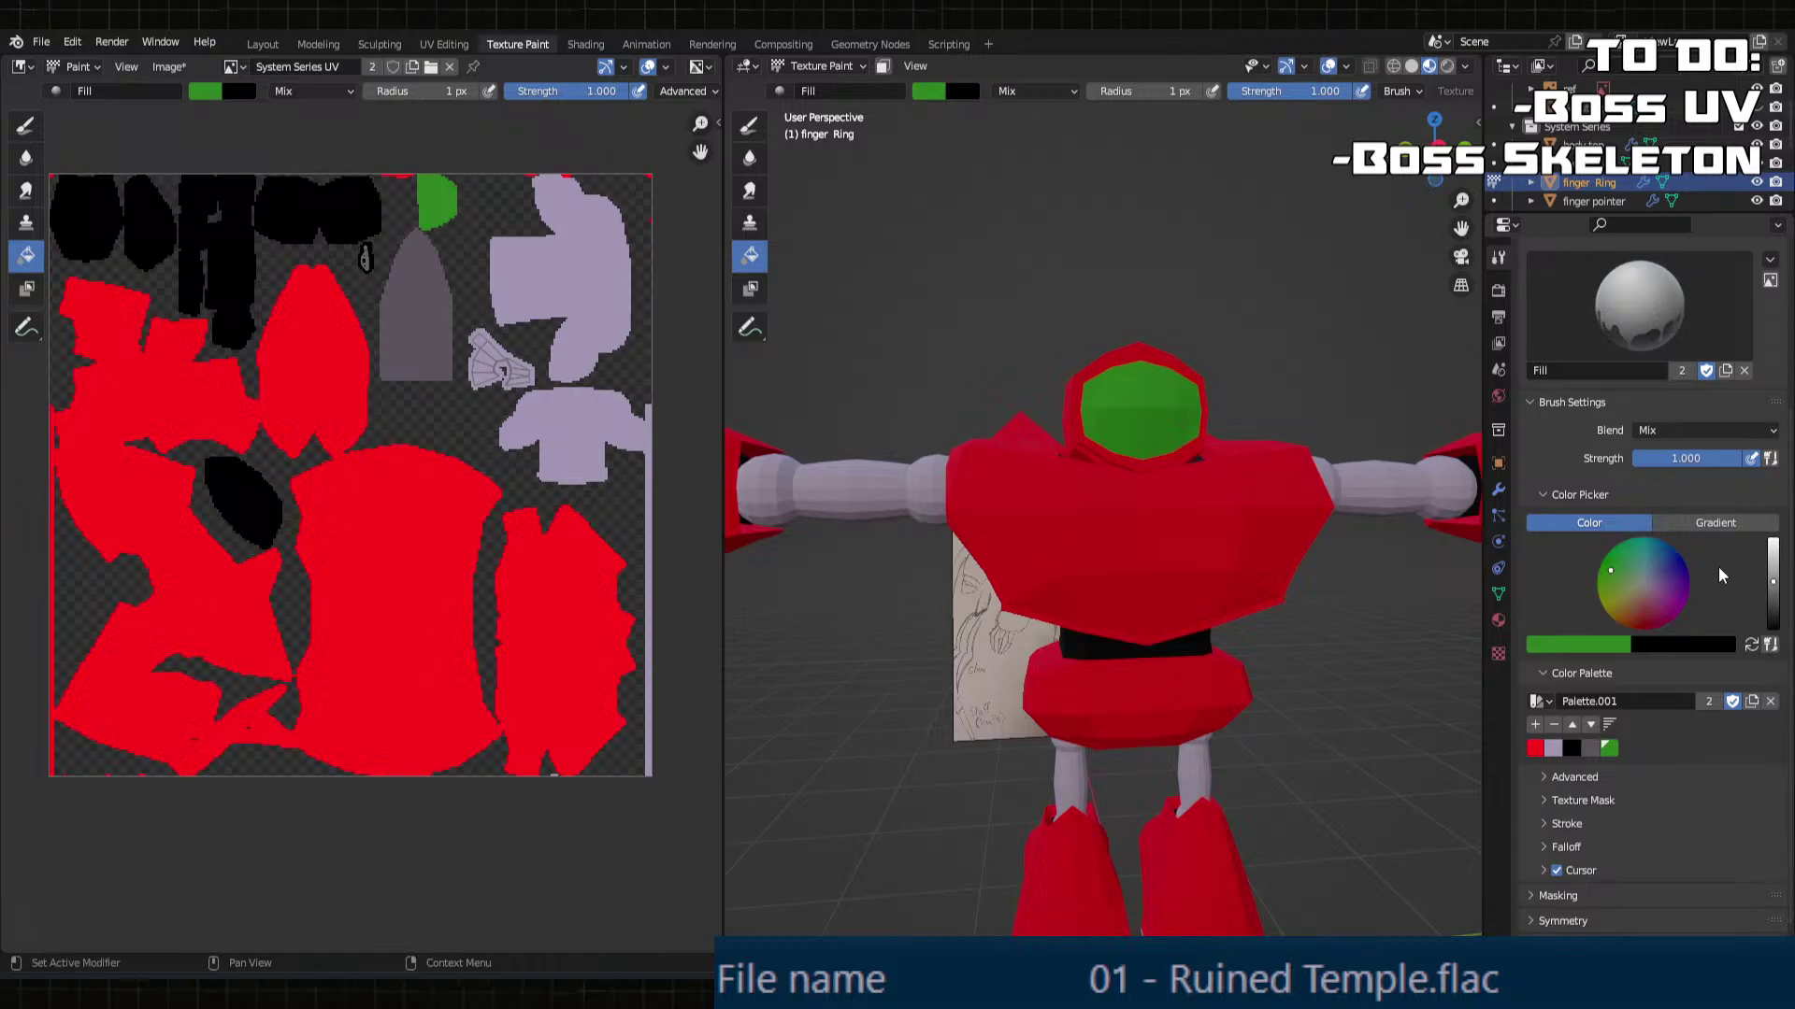
{"action": "left_click", "coordinate": [1773, 593]}
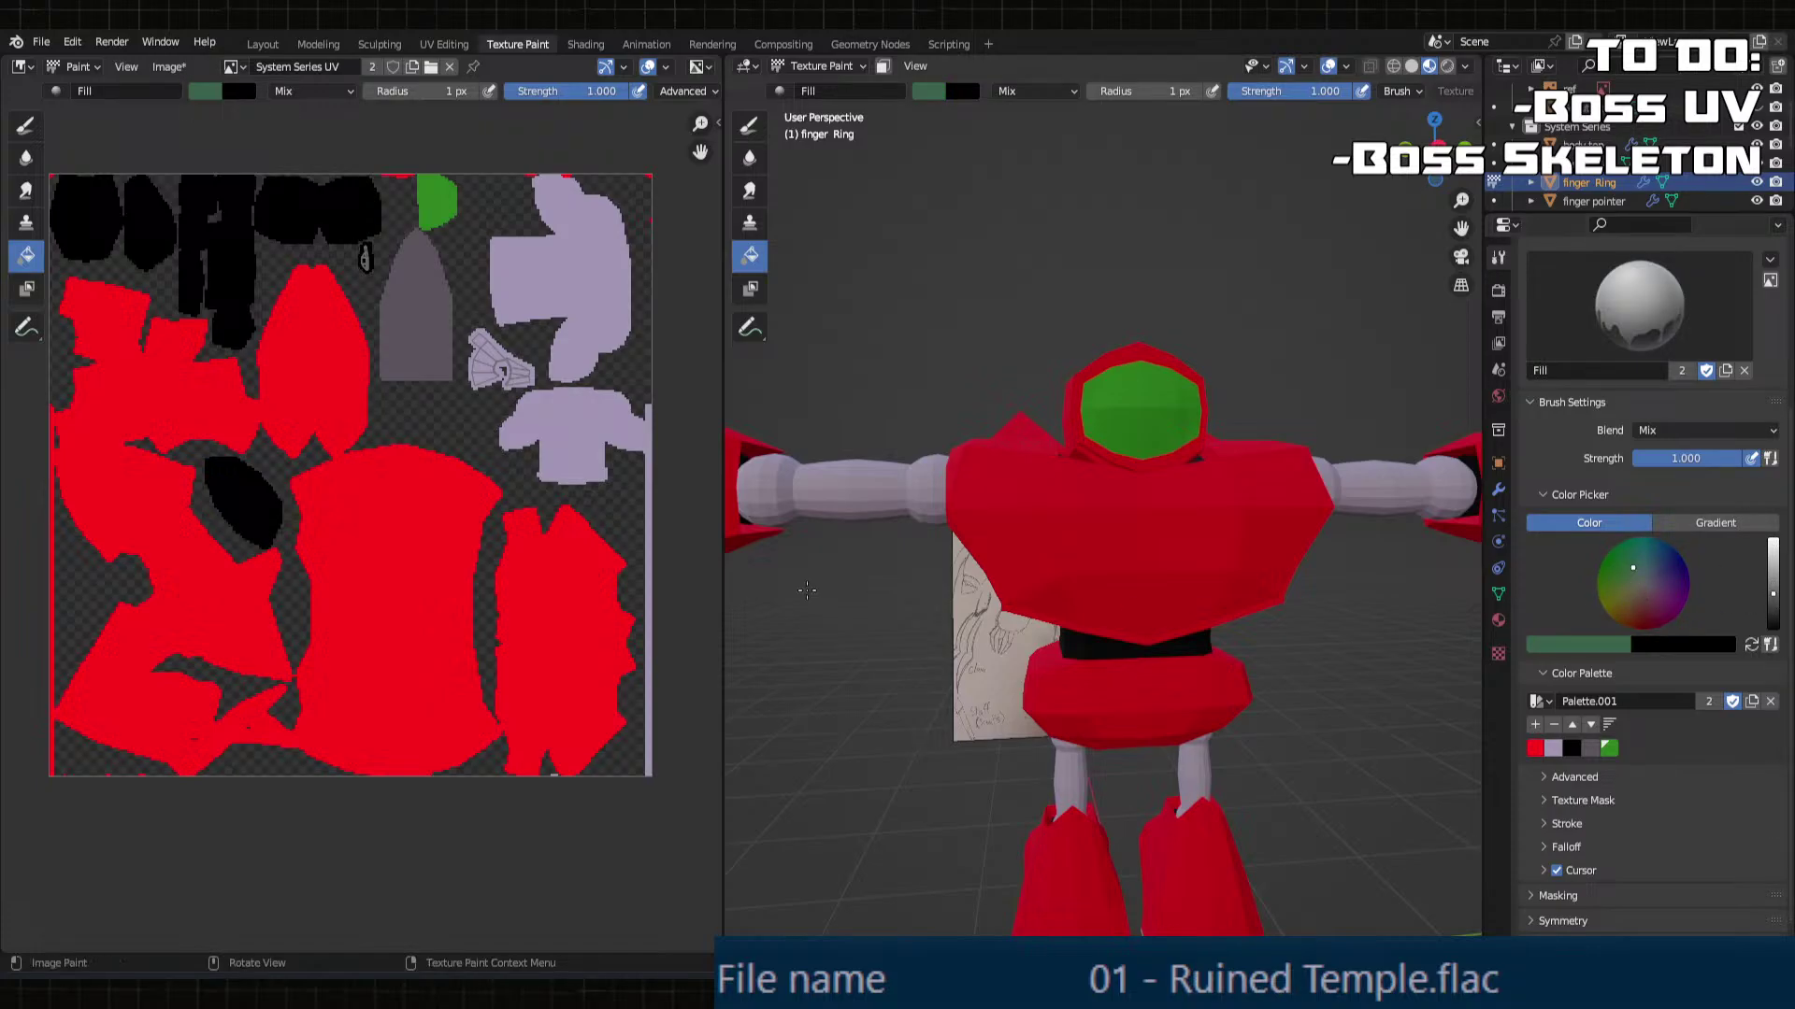
{"action": "left_click", "coordinate": [405, 539]}
{"action": "mouse_move", "coordinate": [1202, 574]}
{"action": "middle_mouse_down"}
{"action": "mouse_move", "coordinate": [1159, 566]}
{"action": "mouse_move", "coordinate": [1206, 572]}
{"action": "mouse_move", "coordinate": [1220, 542]}
{"action": "mouse_move", "coordinate": [1249, 601]}
{"action": "mouse_move", "coordinate": [1062, 661]}
{"action": "mouse_move", "coordinate": [1210, 589]}
{"action": "middle_mouse_up"}
{"action": "scroll", "coordinate": [1107, 628], "scroll_direction": "up", "scroll_amount": 2}
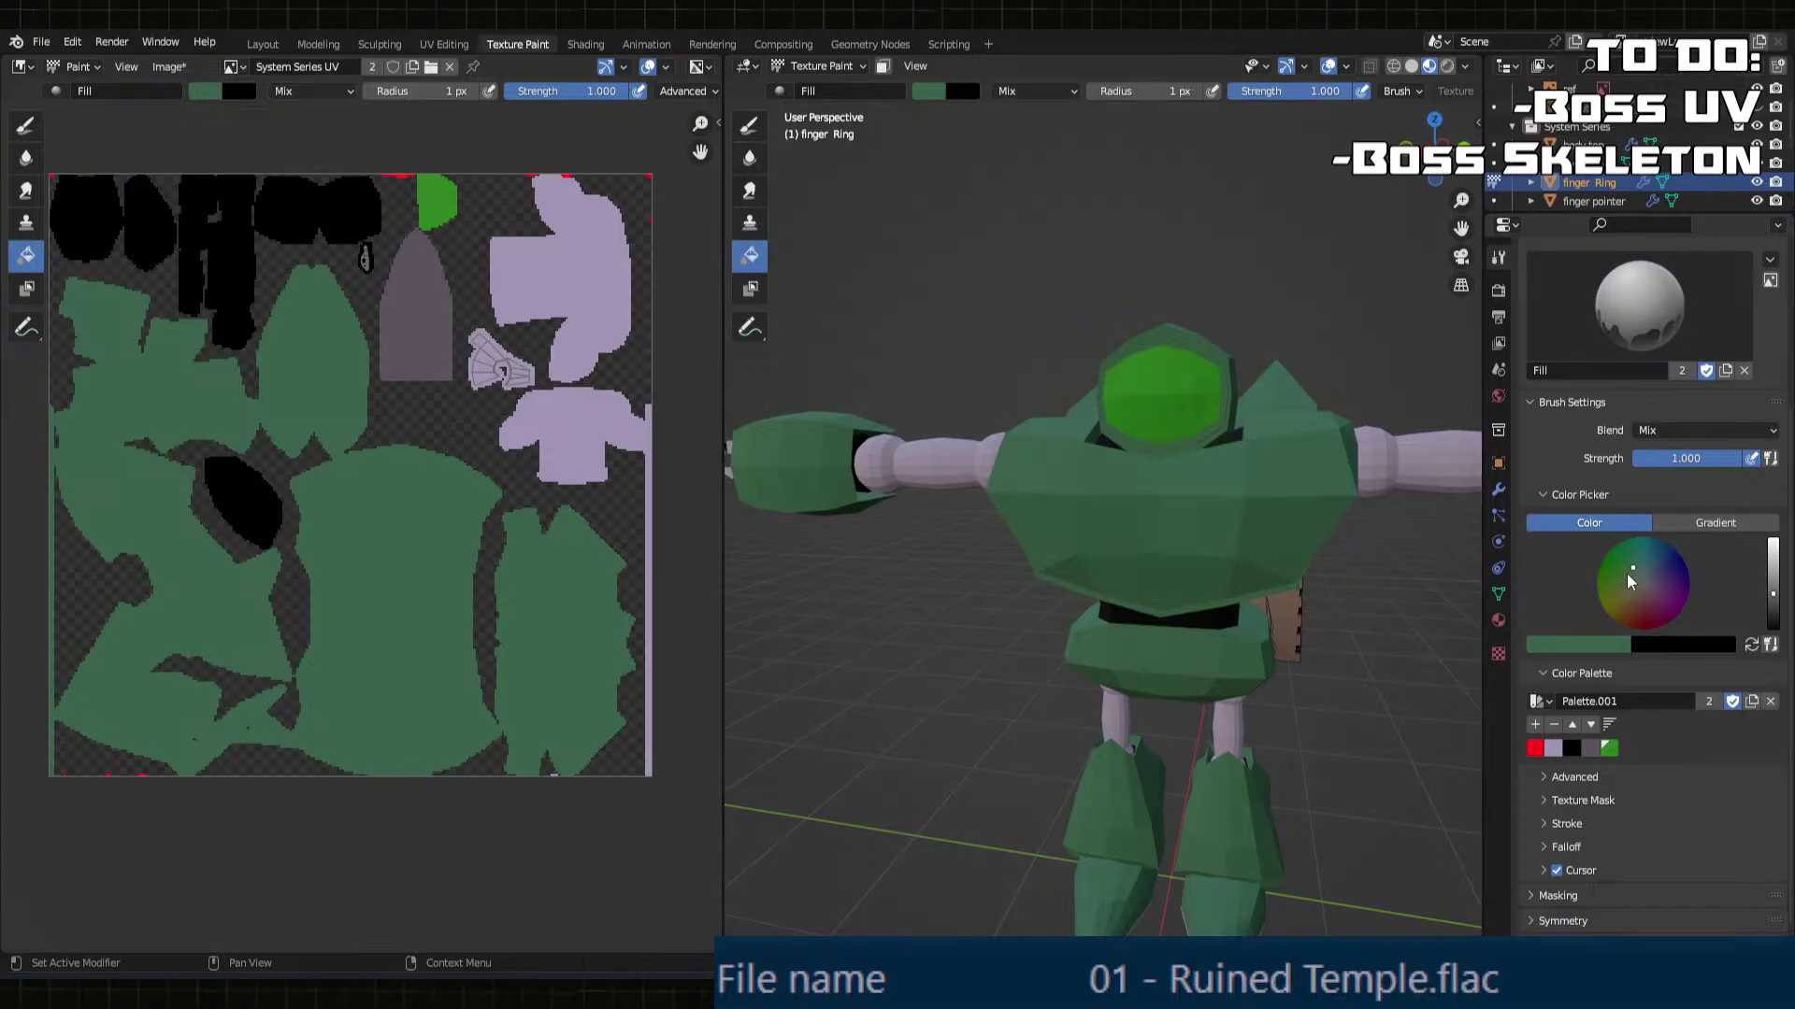
Step: Mix a greyish brown and try it as the fill of the armour islands in the texture image
{"action": "left_click_drag", "start_coordinate": [1627, 593], "coordinate": [1635, 601]}
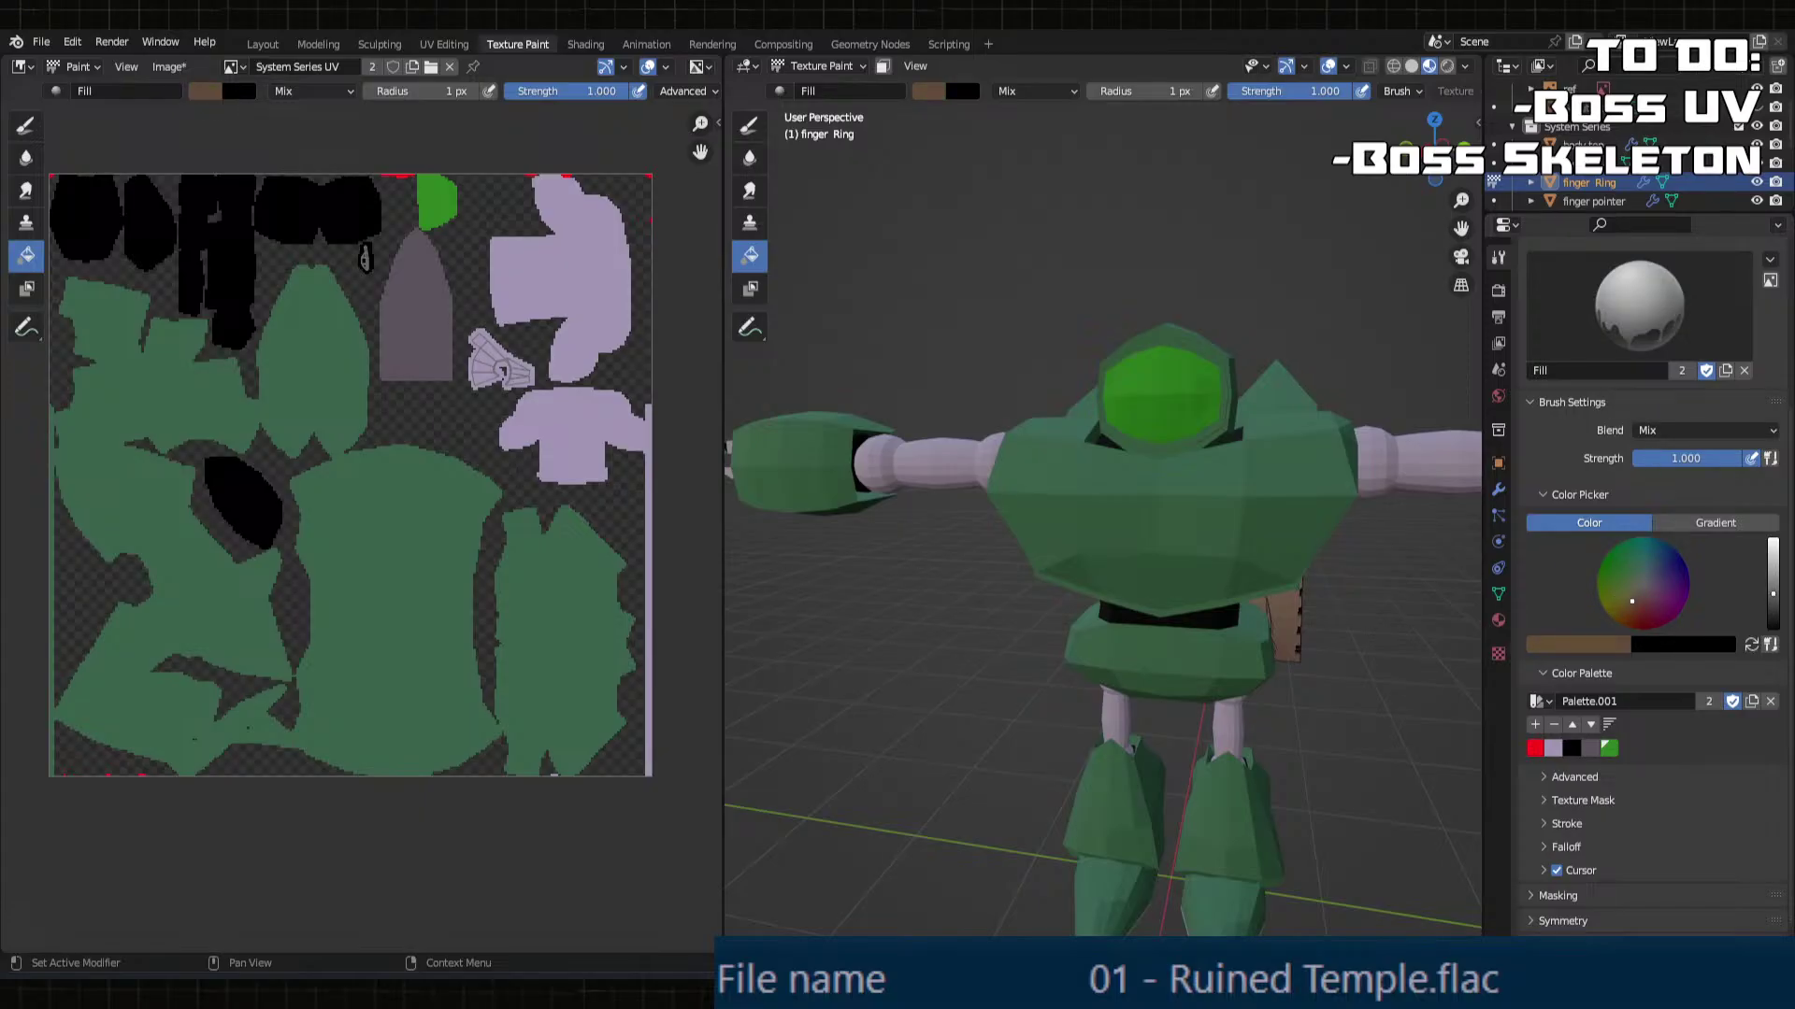
{"action": "left_click", "coordinate": [1169, 531]}
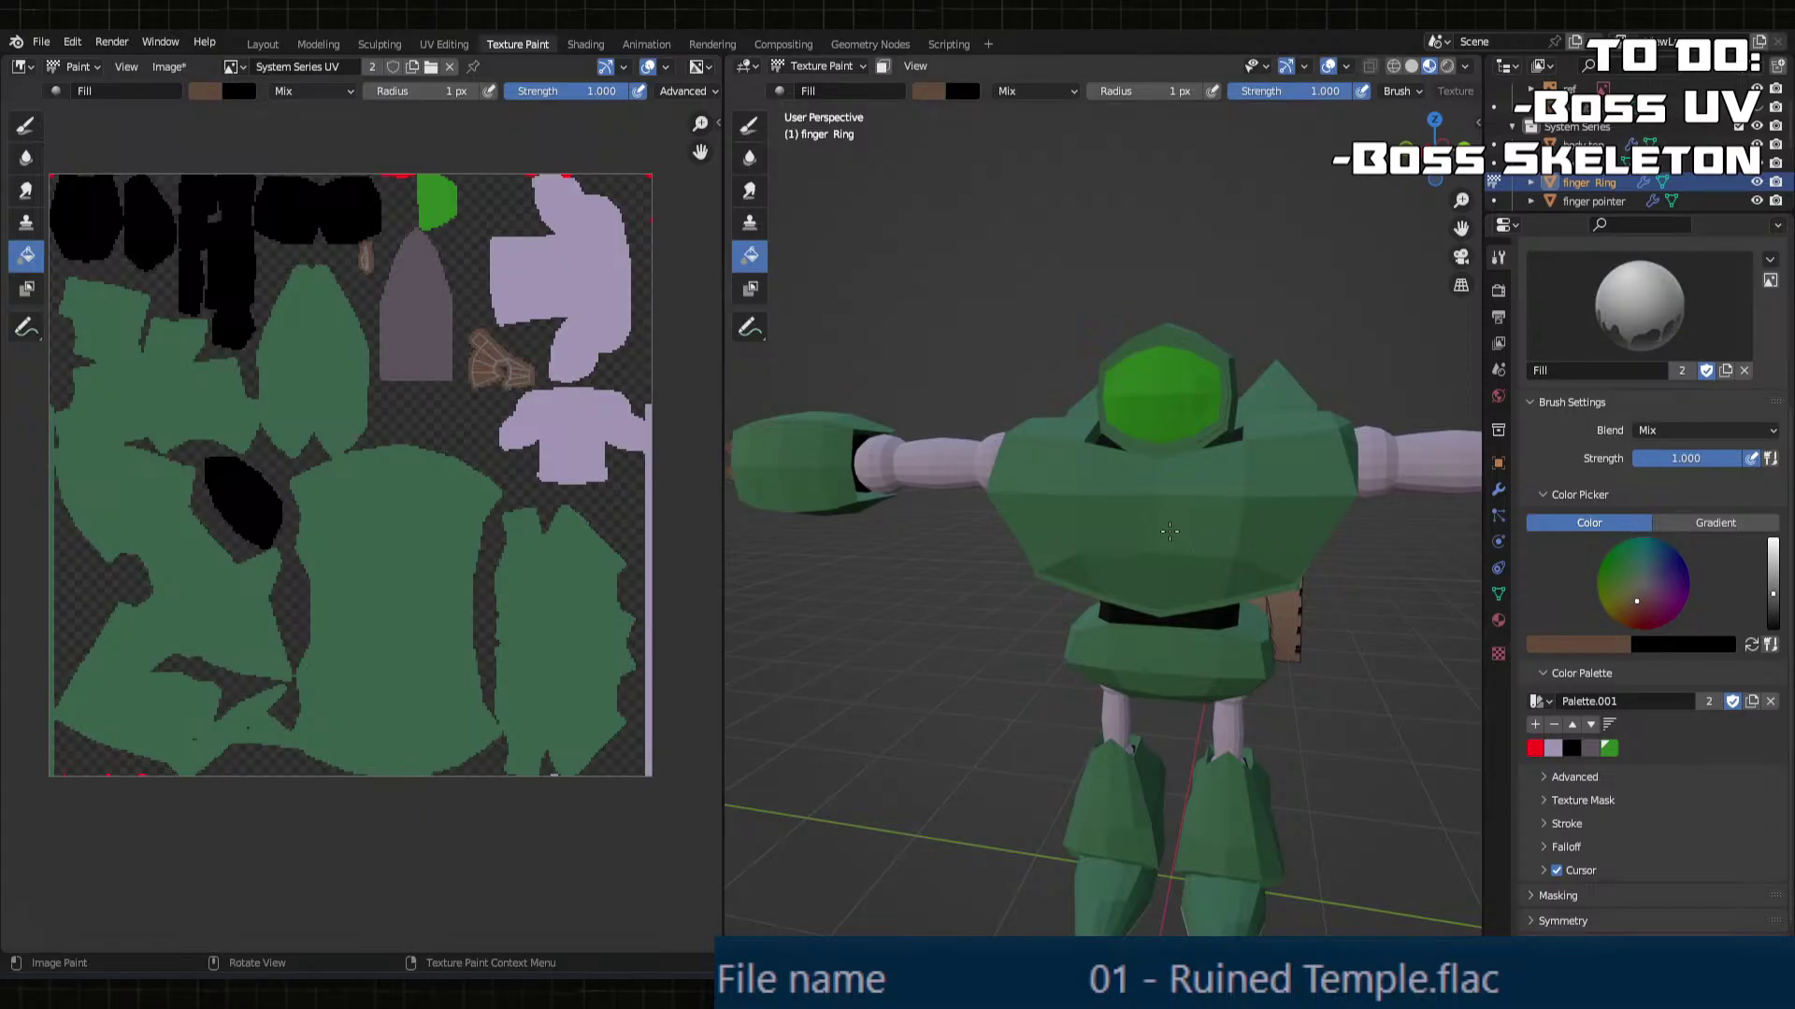
{"action": "key", "text": "ctrl+z"}
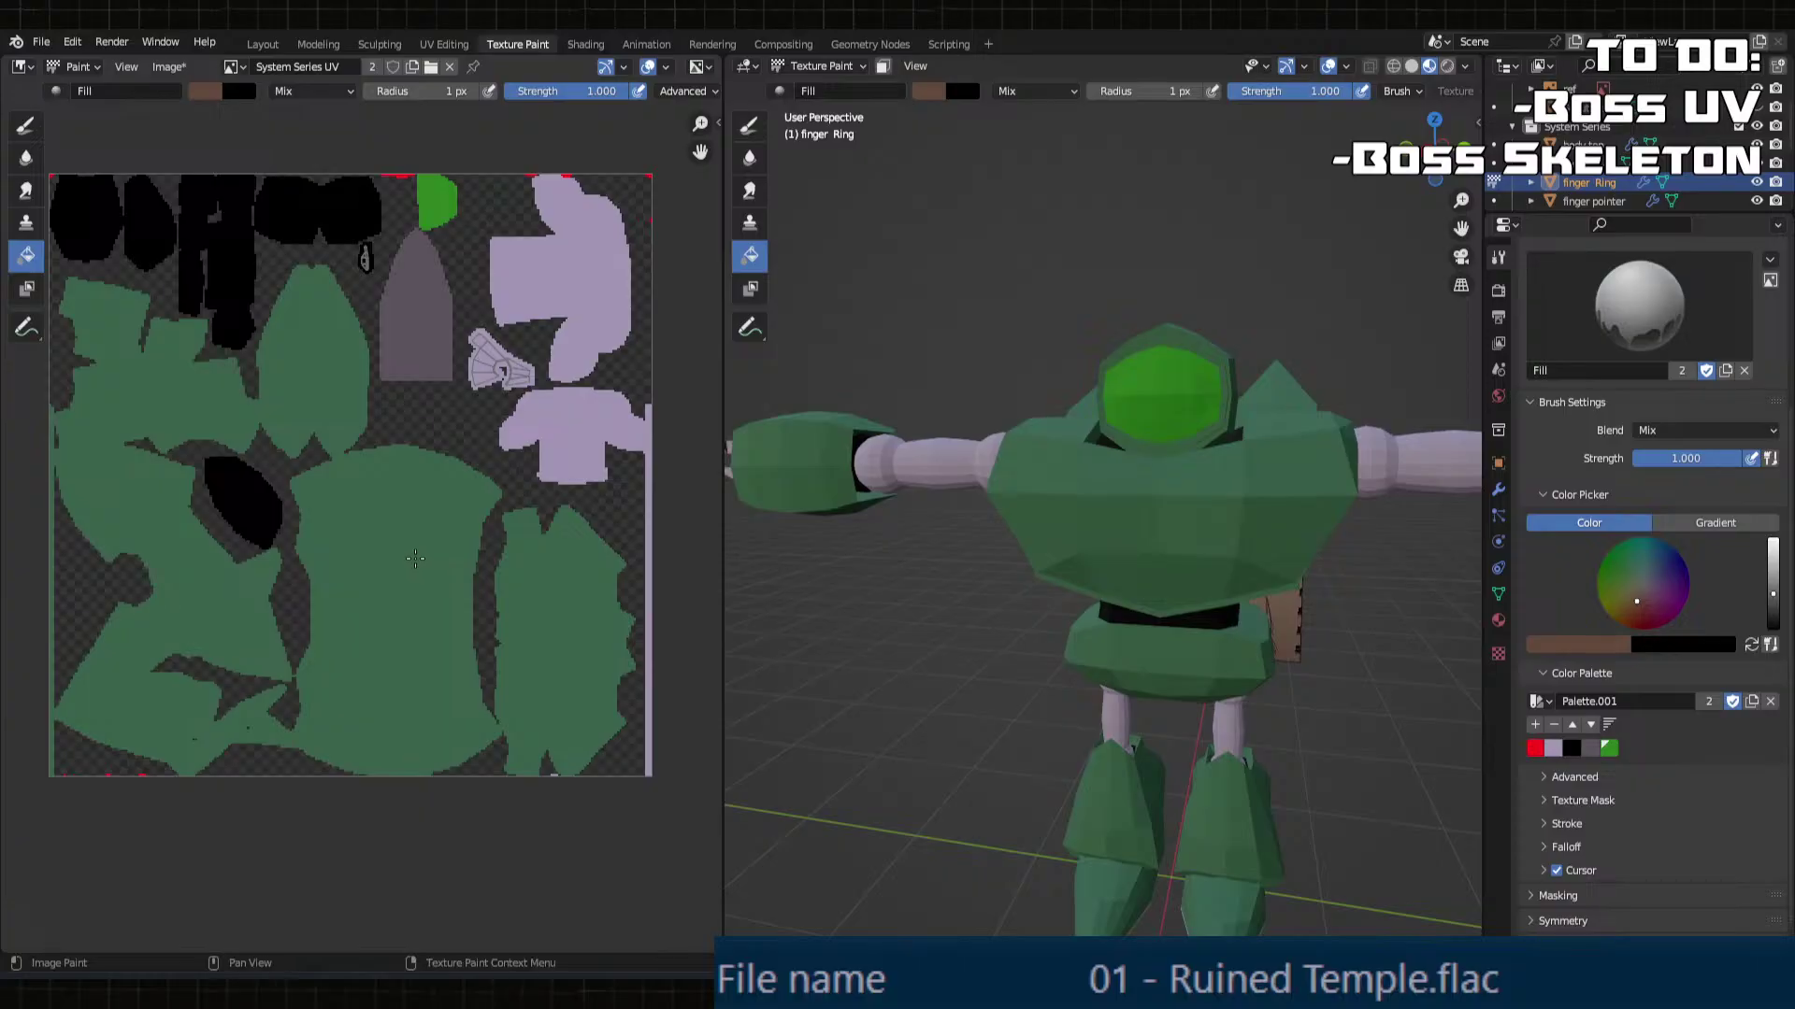
{"action": "left_click", "coordinate": [415, 558]}
{"action": "middle_click_drag", "start_coordinate": [823, 570], "coordinate": [1035, 599]}
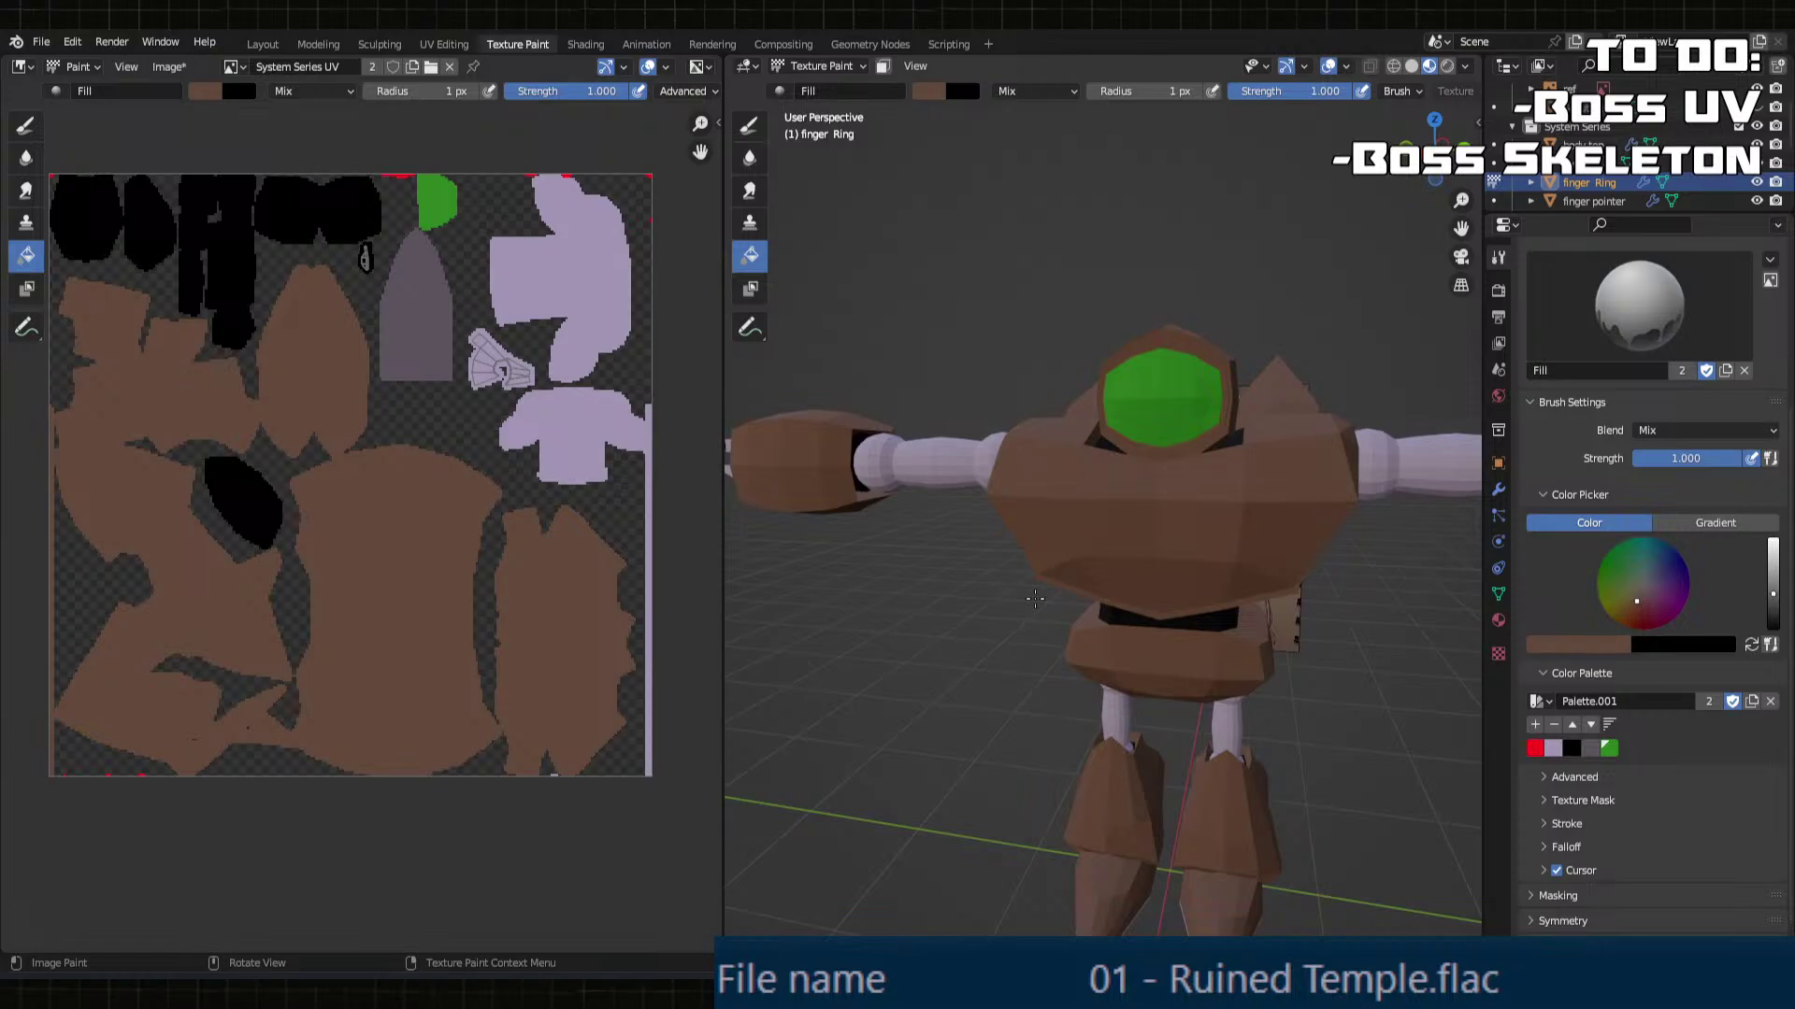
{"action": "mouse_move", "coordinate": [1034, 598]}
{"action": "middle_mouse_down"}
{"action": "mouse_move", "coordinate": [992, 609]}
{"action": "mouse_move", "coordinate": [1089, 622]}
{"action": "mouse_move", "coordinate": [1084, 603]}
{"action": "mouse_move", "coordinate": [1000, 659]}
{"action": "middle_mouse_up"}
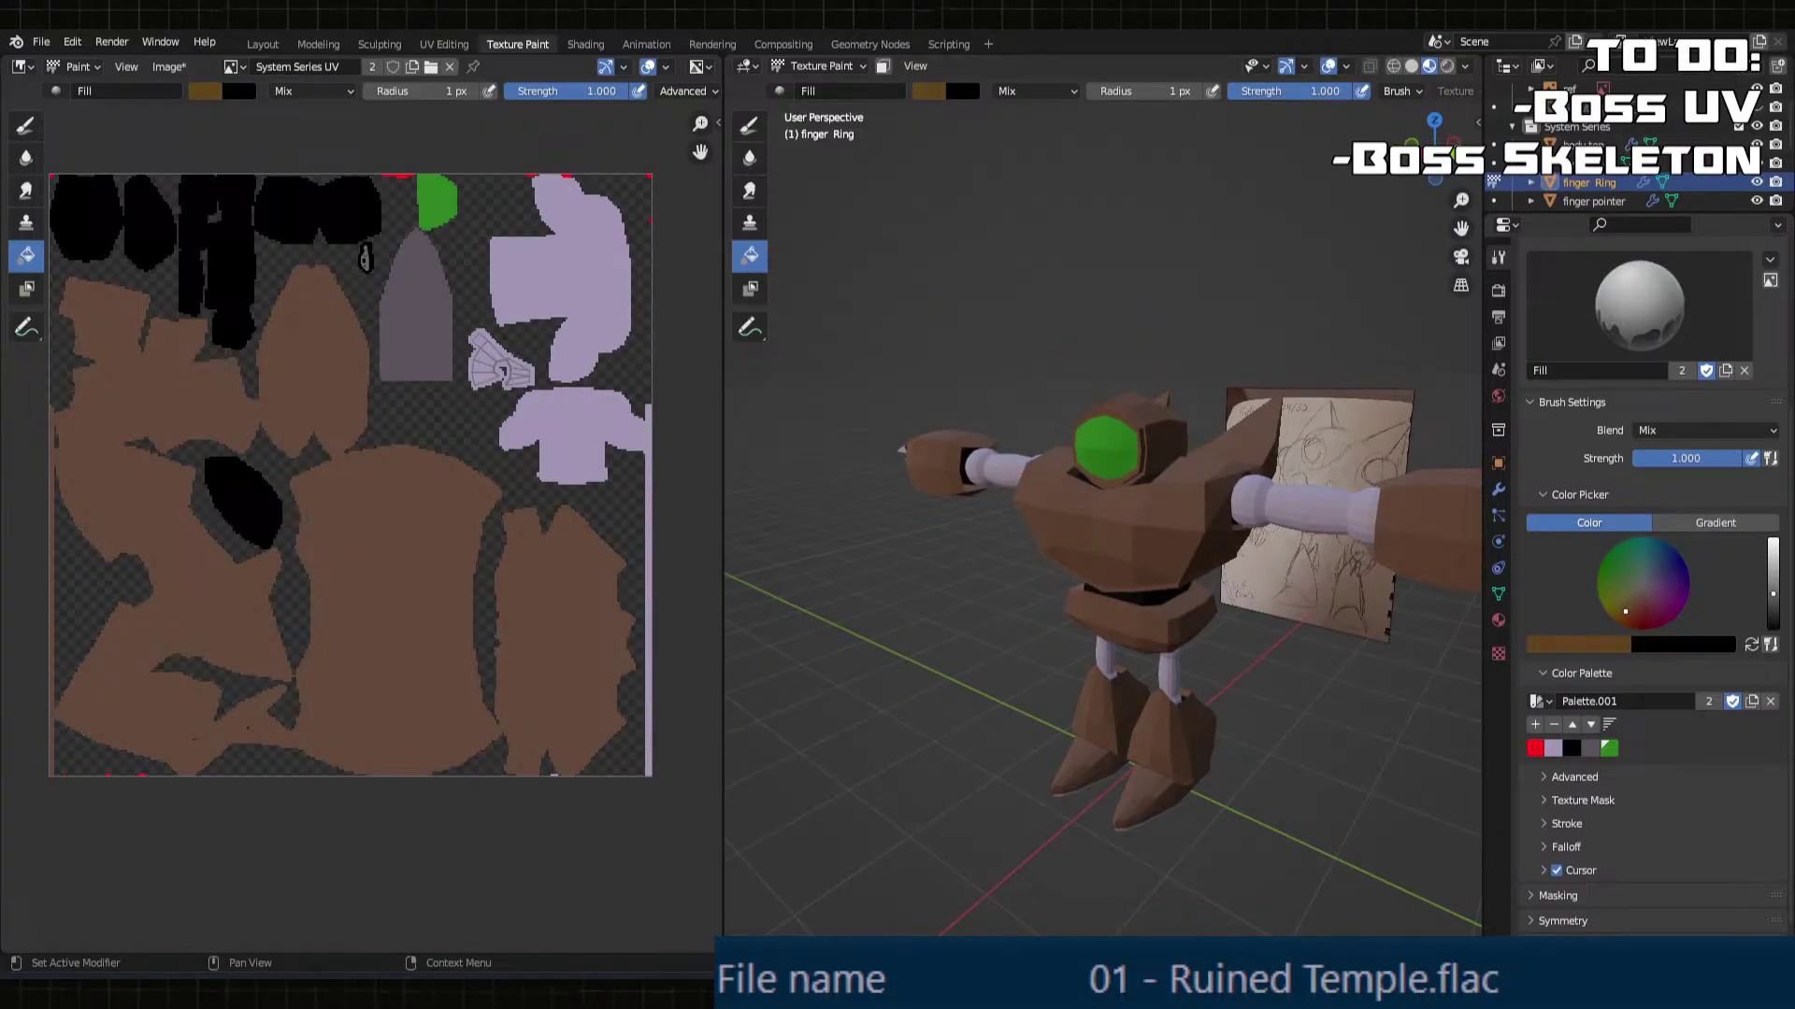
Step: Try a dark olive yellow as the armour islands' fill, undoing the stray fills on the finger ring
{"action": "left_click", "coordinate": [1090, 559]}
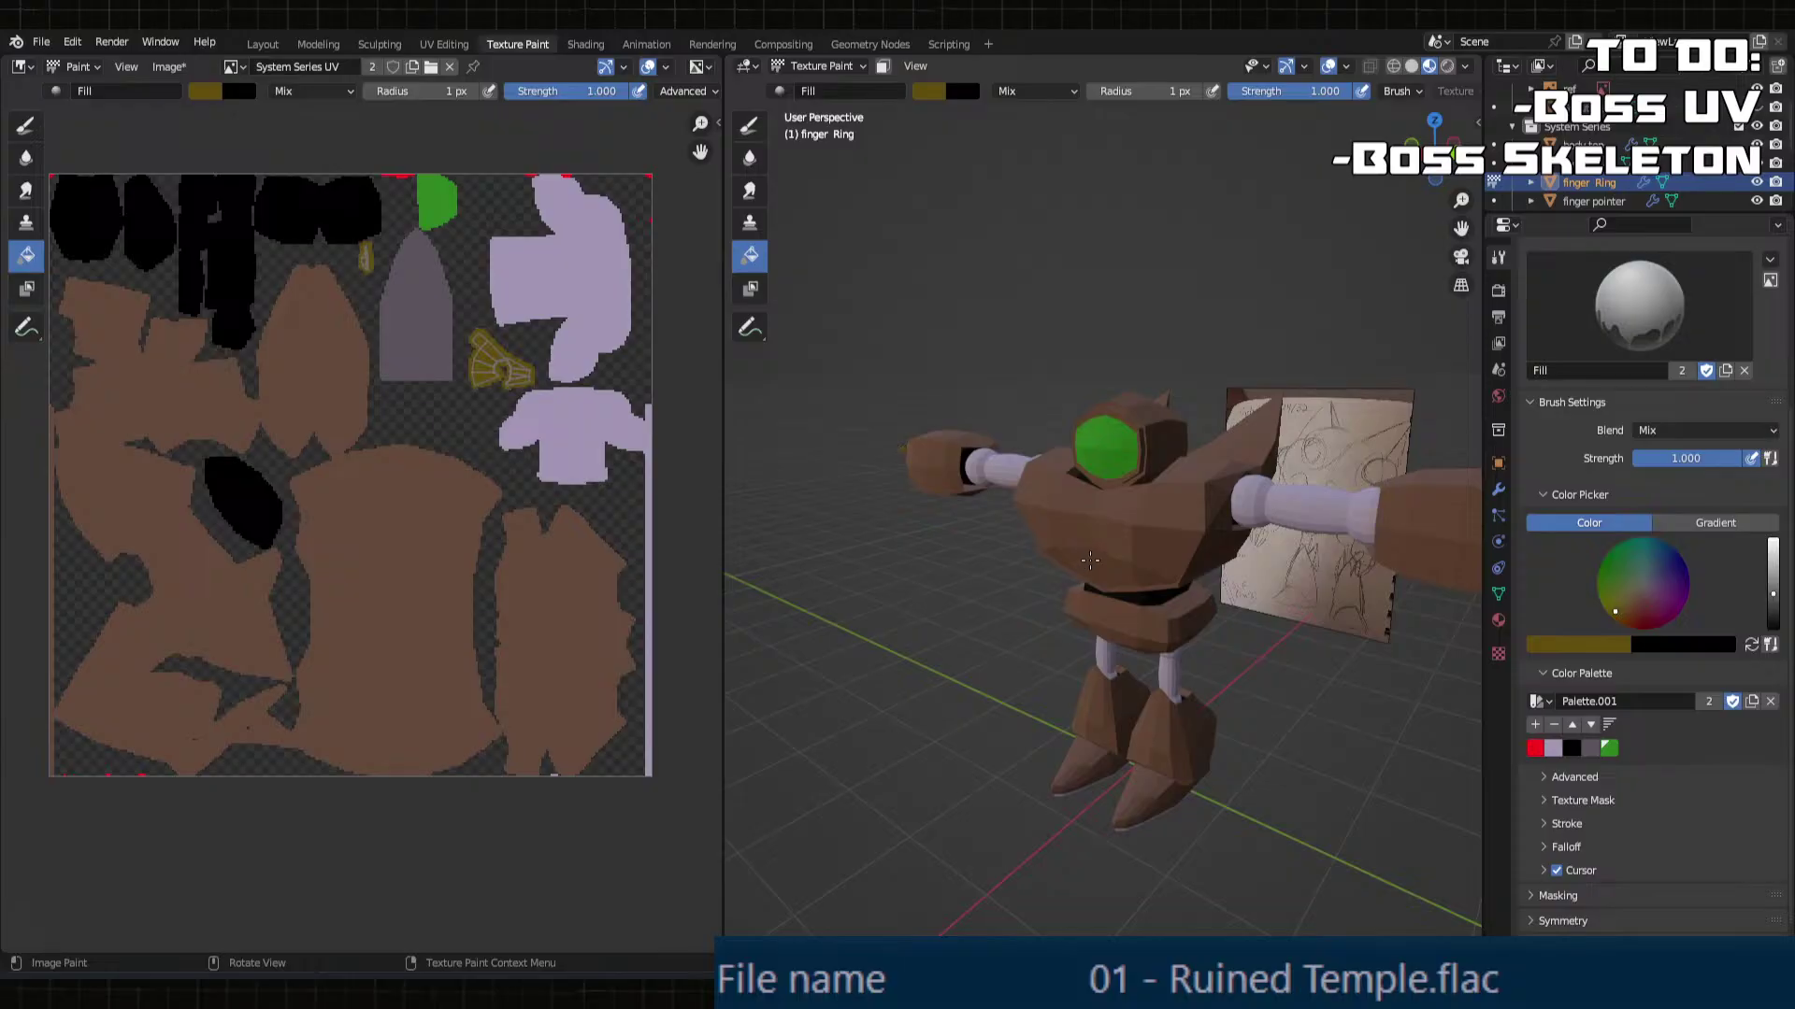
{"action": "key", "text": "ctrl+z"}
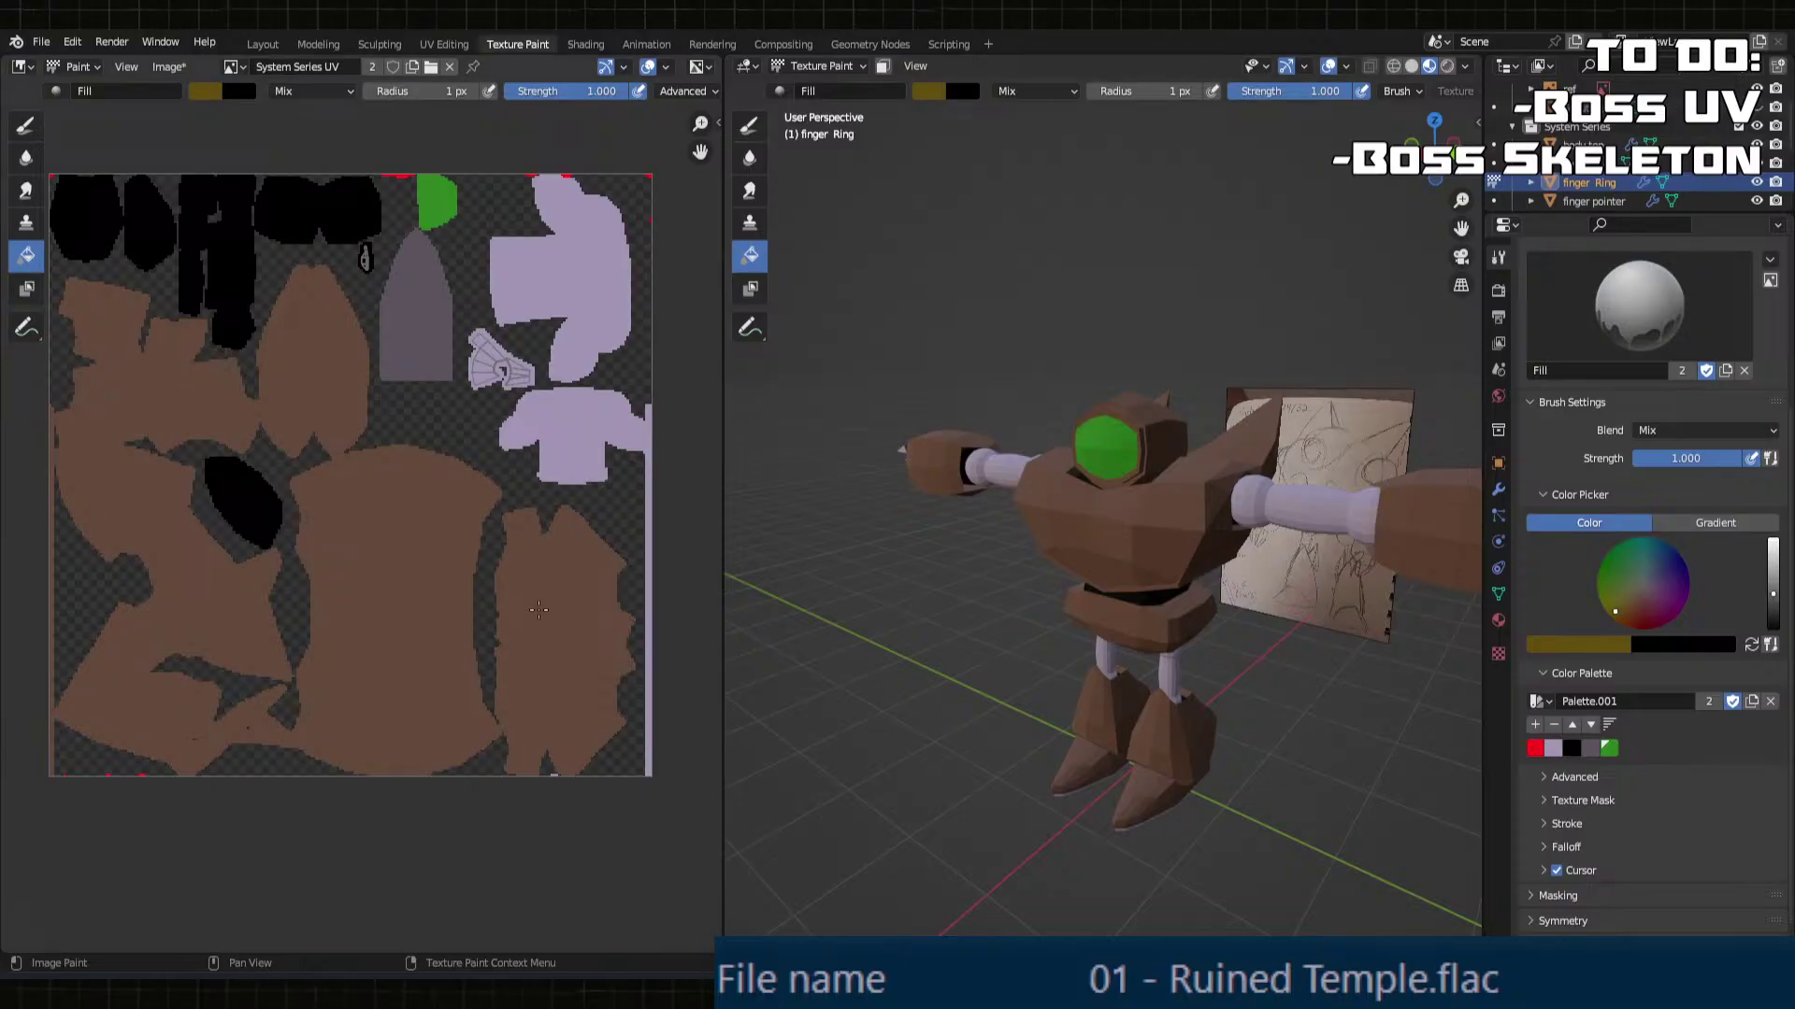
{"action": "middle_click_drag", "start_coordinate": [1199, 669], "coordinate": [1075, 610]}
{"action": "scroll", "coordinate": [1303, 633], "scroll_direction": "up", "scroll_amount": 2}
{"action": "scroll", "coordinate": [967, 582], "scroll_direction": "down", "scroll_amount": 2}
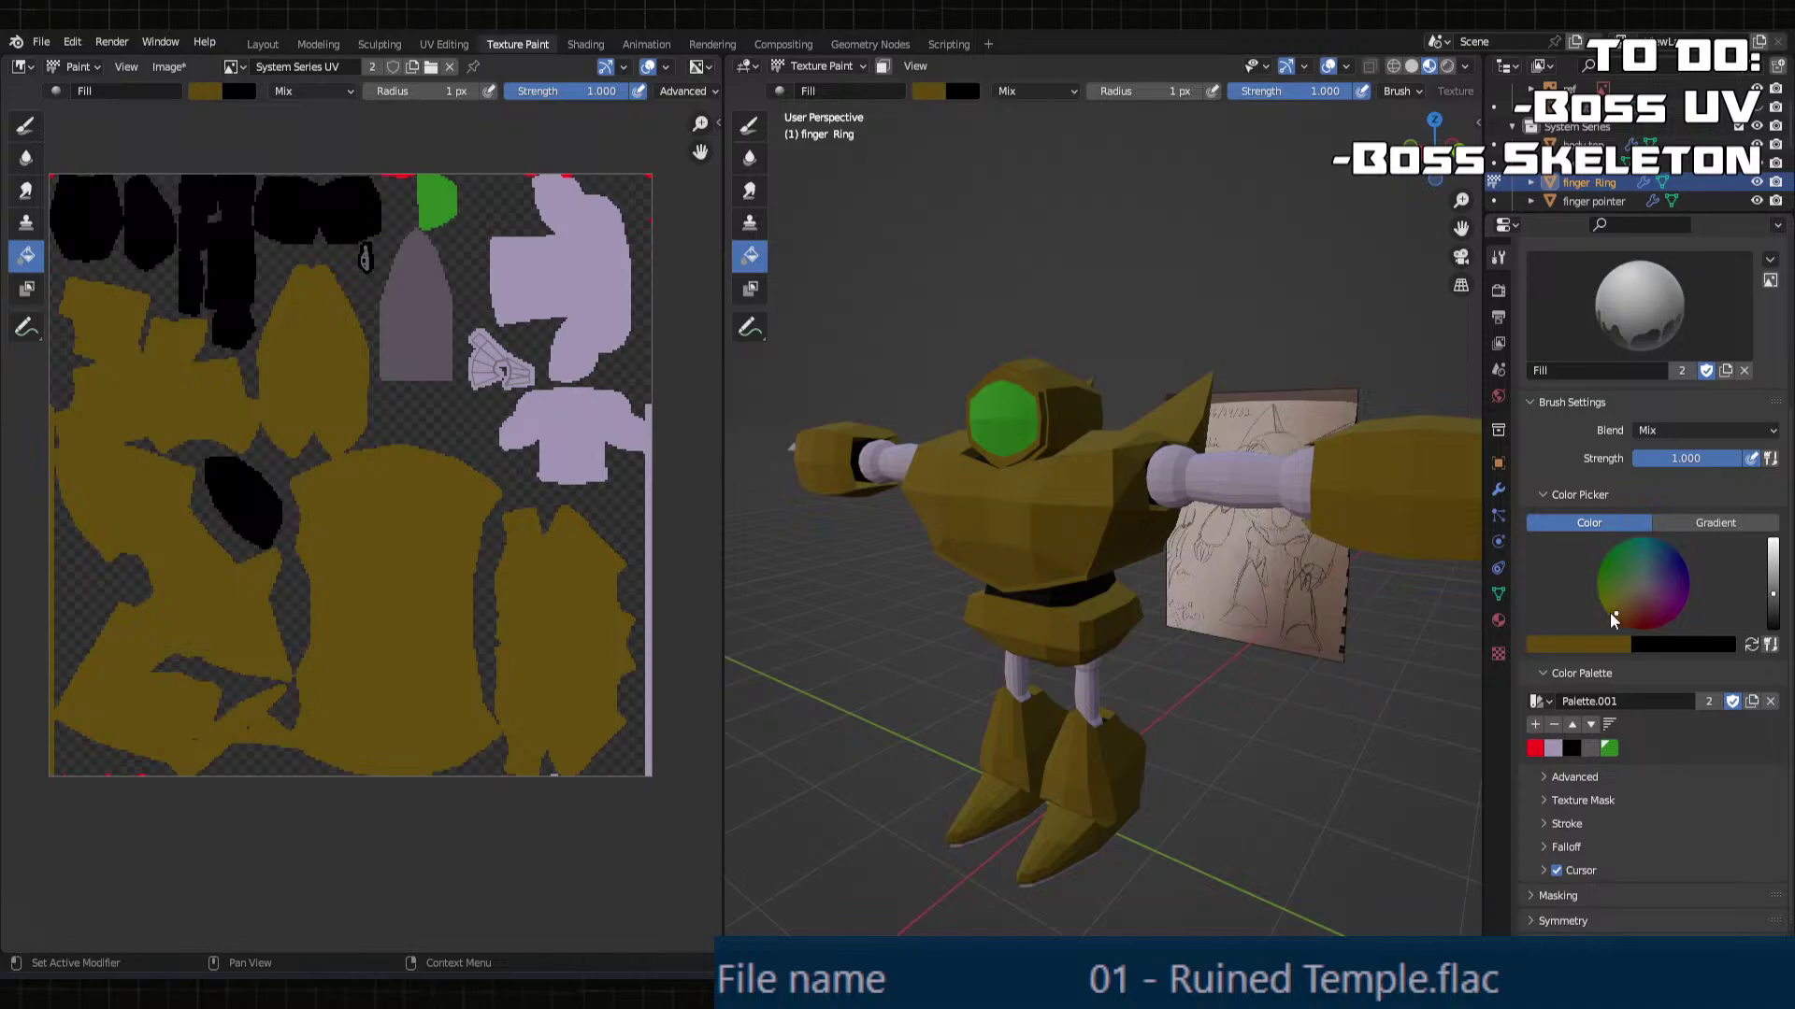
{"action": "left_click", "coordinate": [1011, 513]}
{"action": "key", "text": "ctrl+z"}
{"action": "mouse_move", "coordinate": [1011, 513]}
{"action": "middle_mouse_down"}
{"action": "mouse_move", "coordinate": [1117, 599]}
{"action": "mouse_move", "coordinate": [1274, 580]}
{"action": "mouse_move", "coordinate": [937, 572]}
{"action": "mouse_move", "coordinate": [1238, 595]}
{"action": "mouse_move", "coordinate": [961, 627]}
{"action": "middle_mouse_up"}
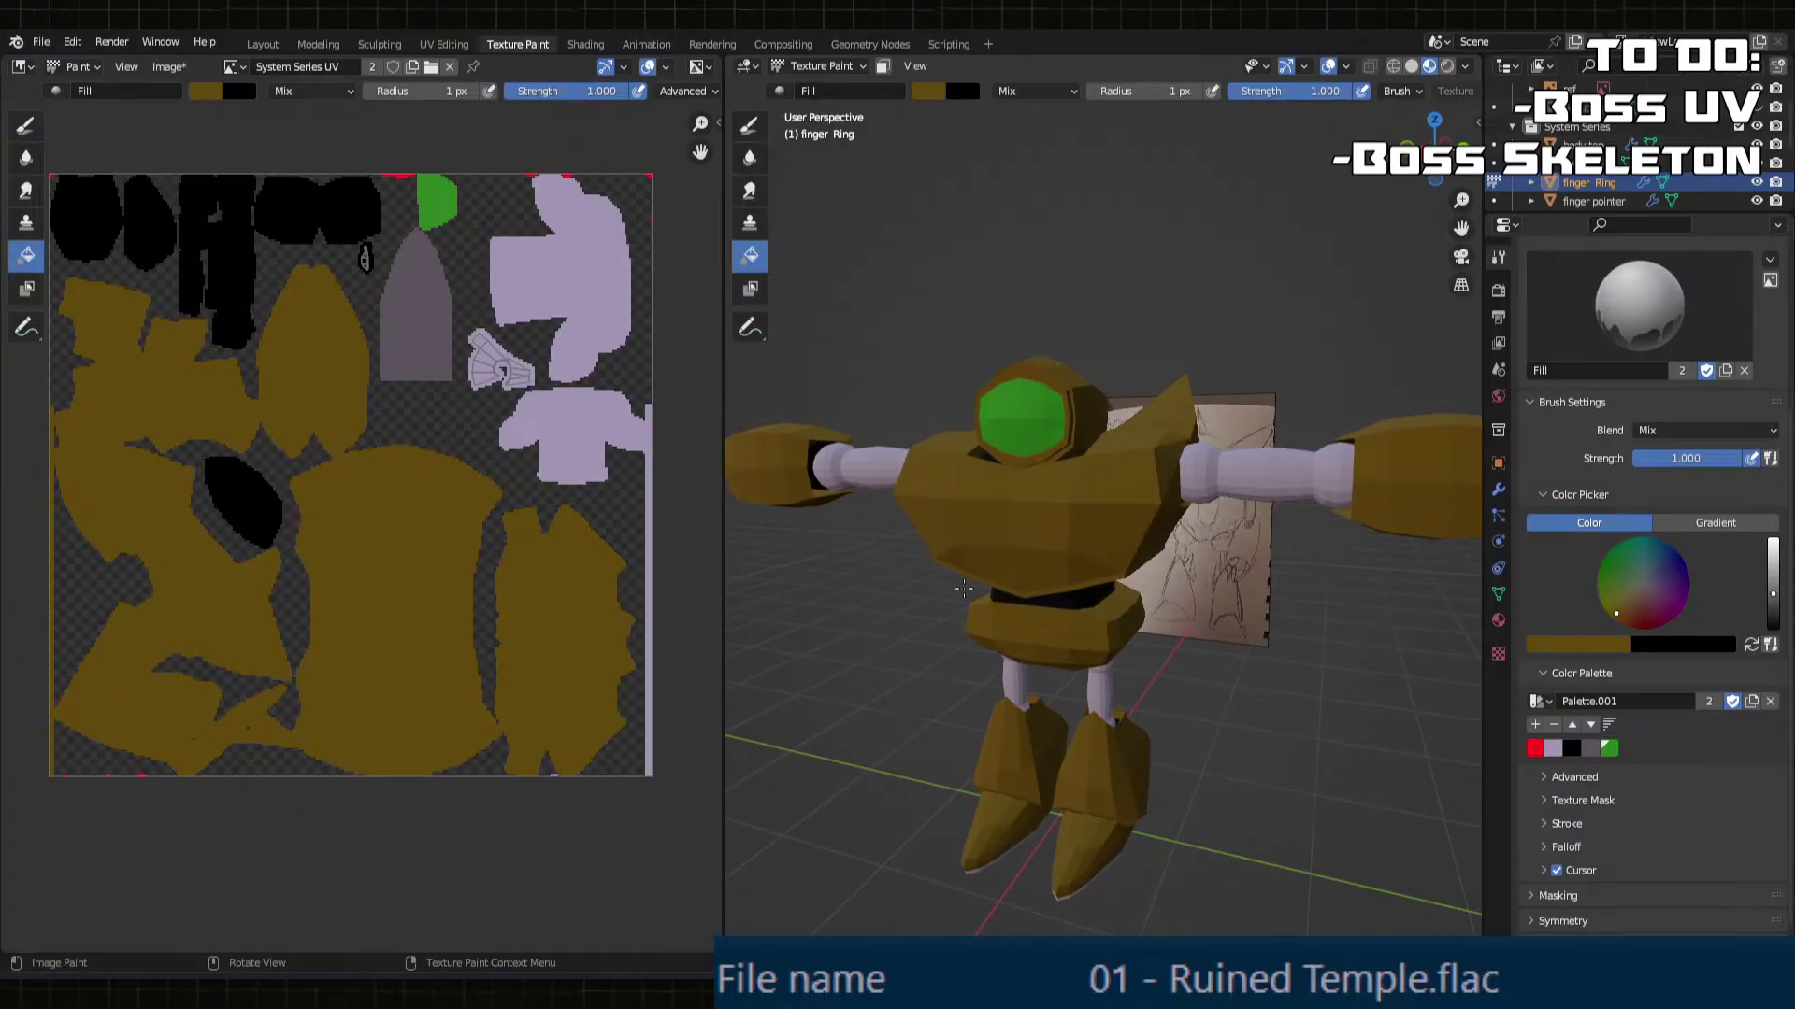
Step: Mix a dark reddish brown and fill the armour islands with it
{"action": "left_click_drag", "start_coordinate": [1615, 611], "coordinate": [1624, 620]}
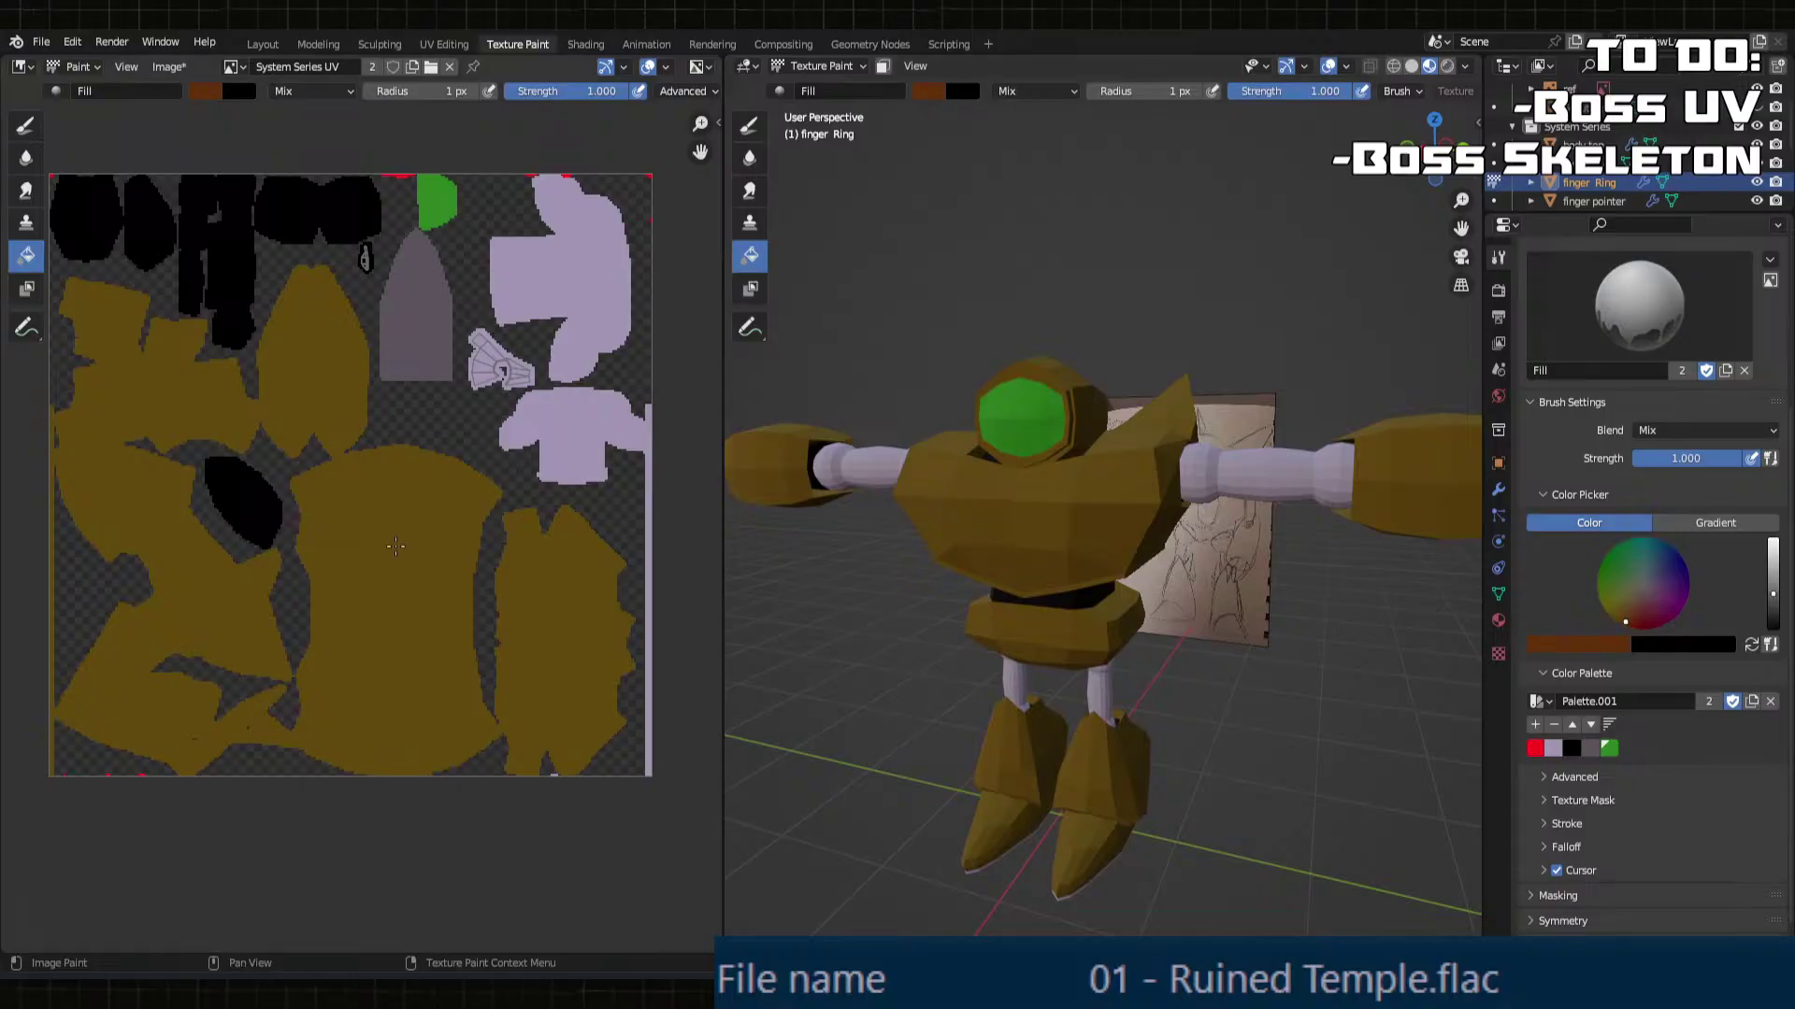
{"action": "left_click", "coordinate": [1075, 568]}
{"action": "middle_click_drag", "start_coordinate": [1074, 568], "coordinate": [1113, 542]}
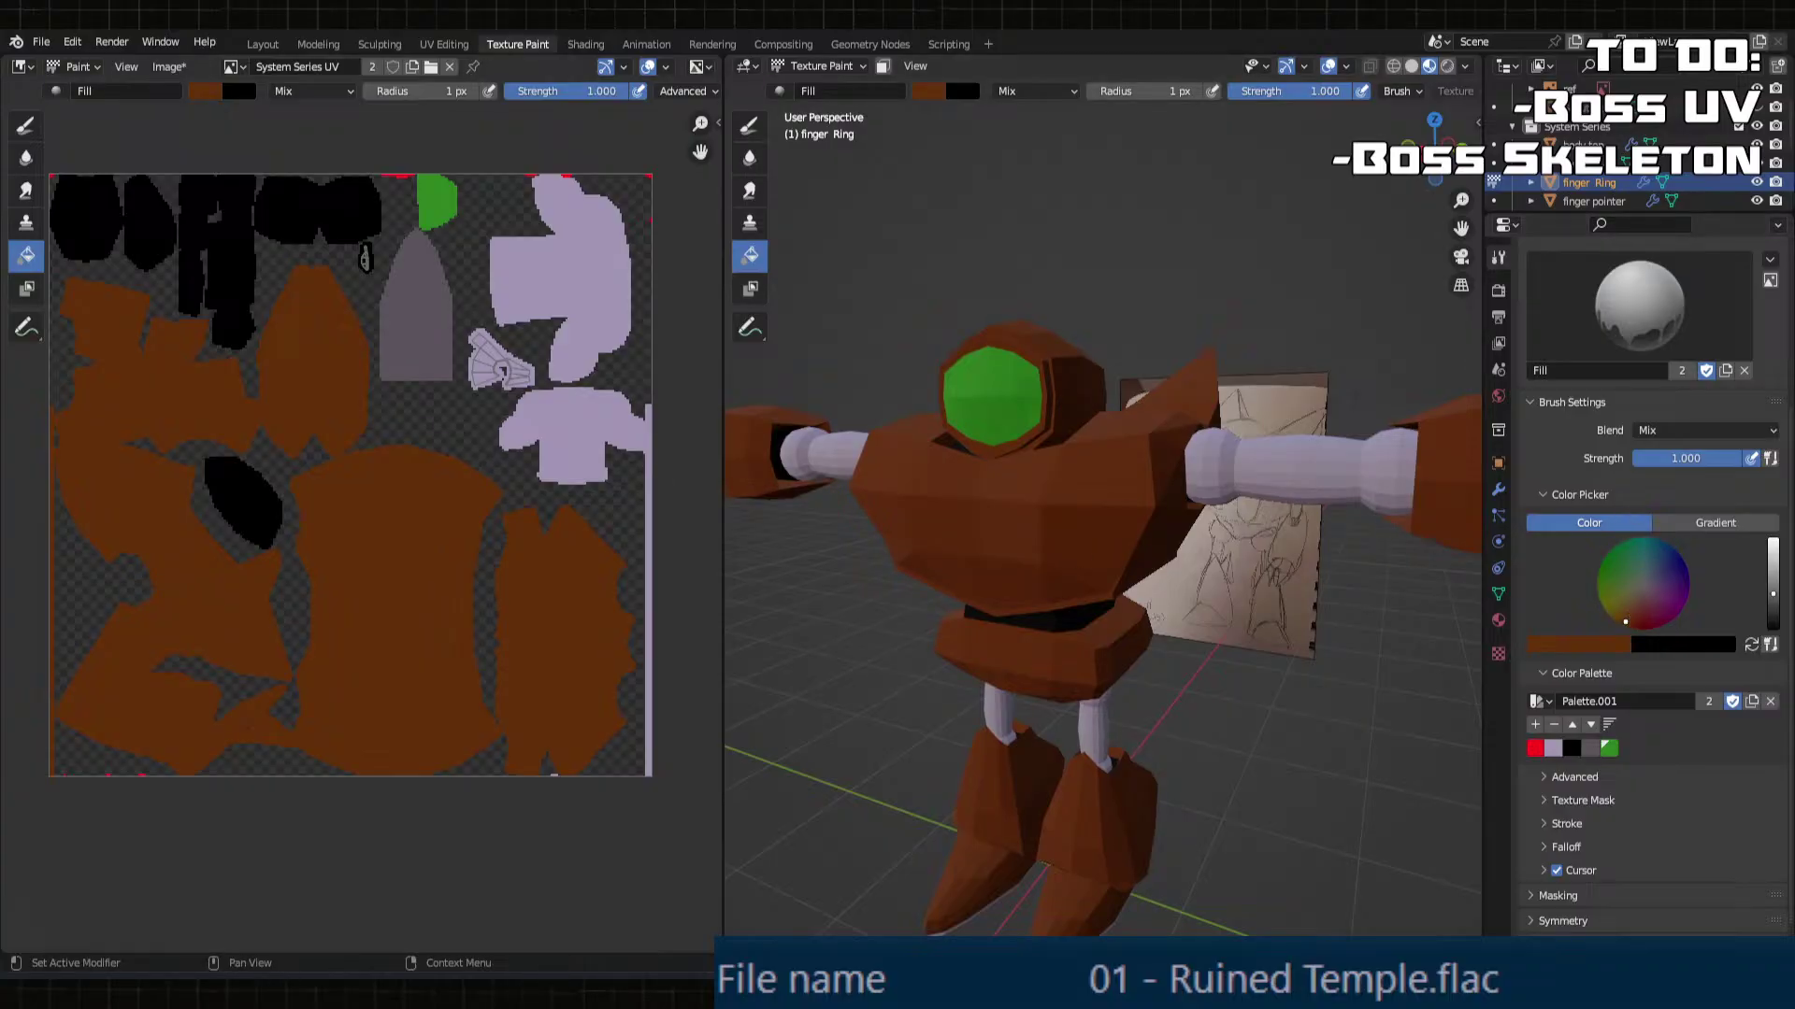
Step: Mix a light orange-brown and try it as the fill of the armour islands in the texture image
{"action": "left_click_drag", "start_coordinate": [1772, 594], "coordinate": [1773, 542]}
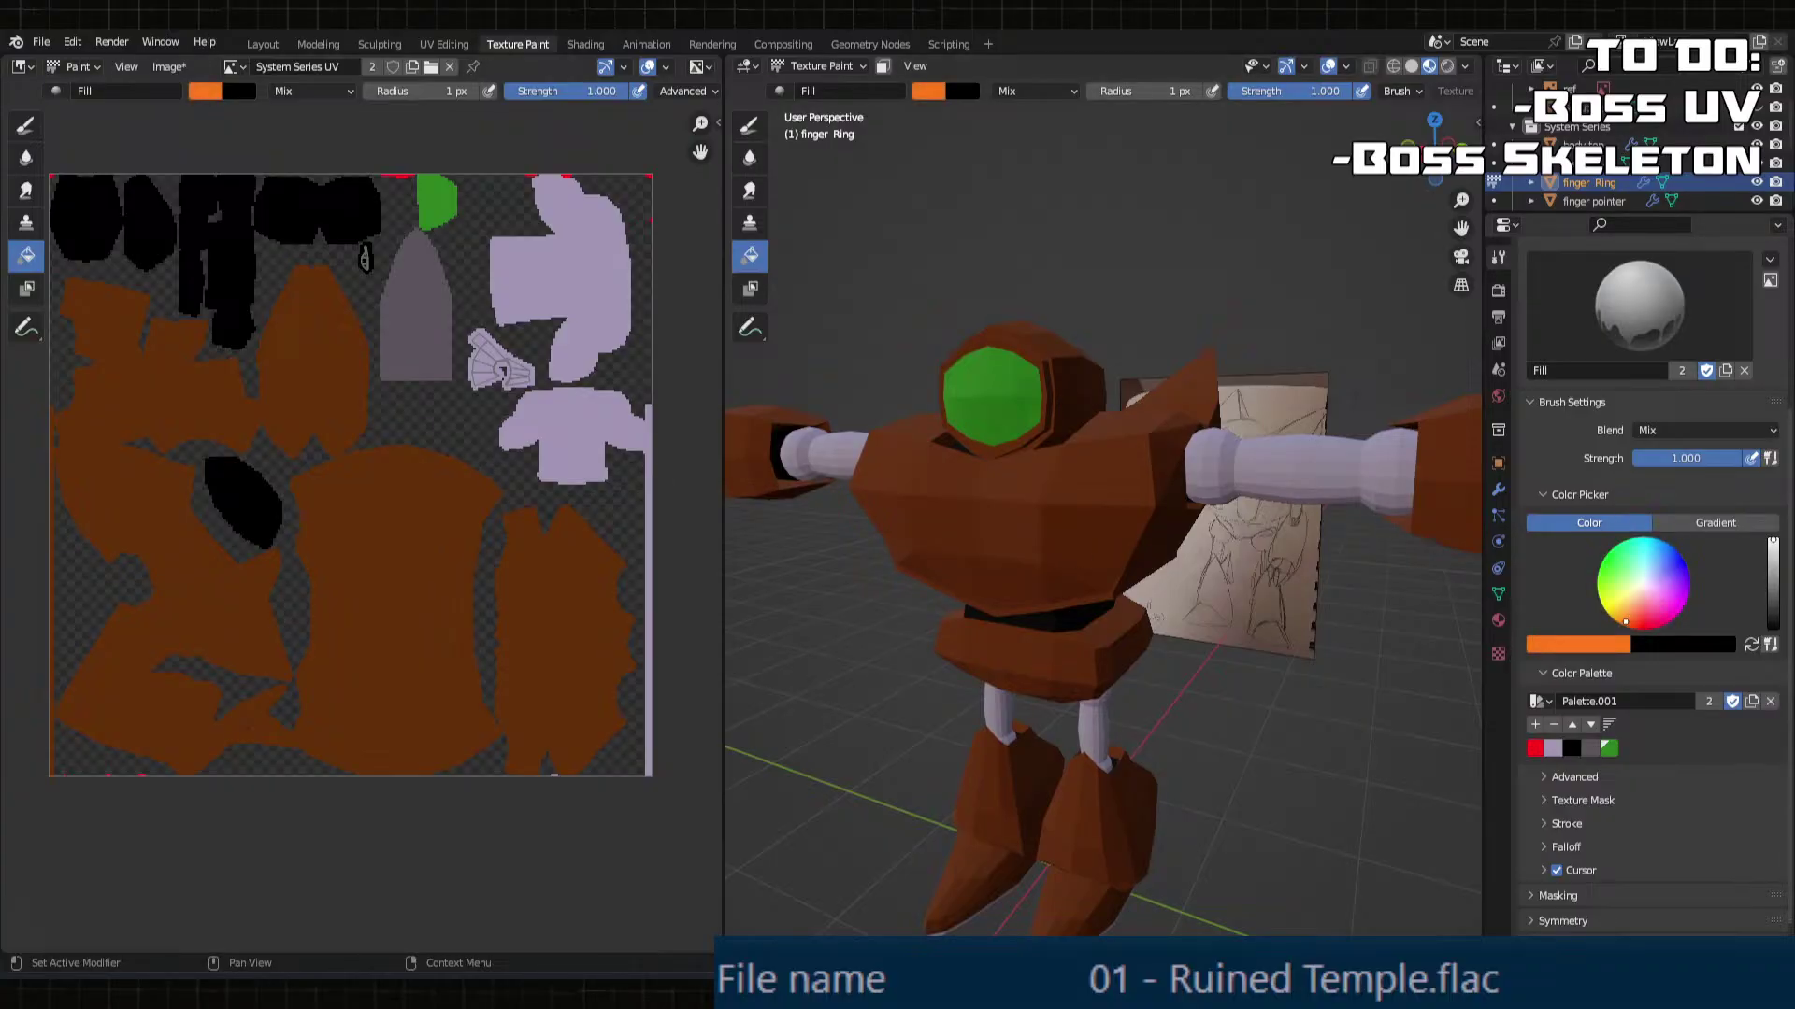
{"action": "left_click", "coordinate": [1633, 611]}
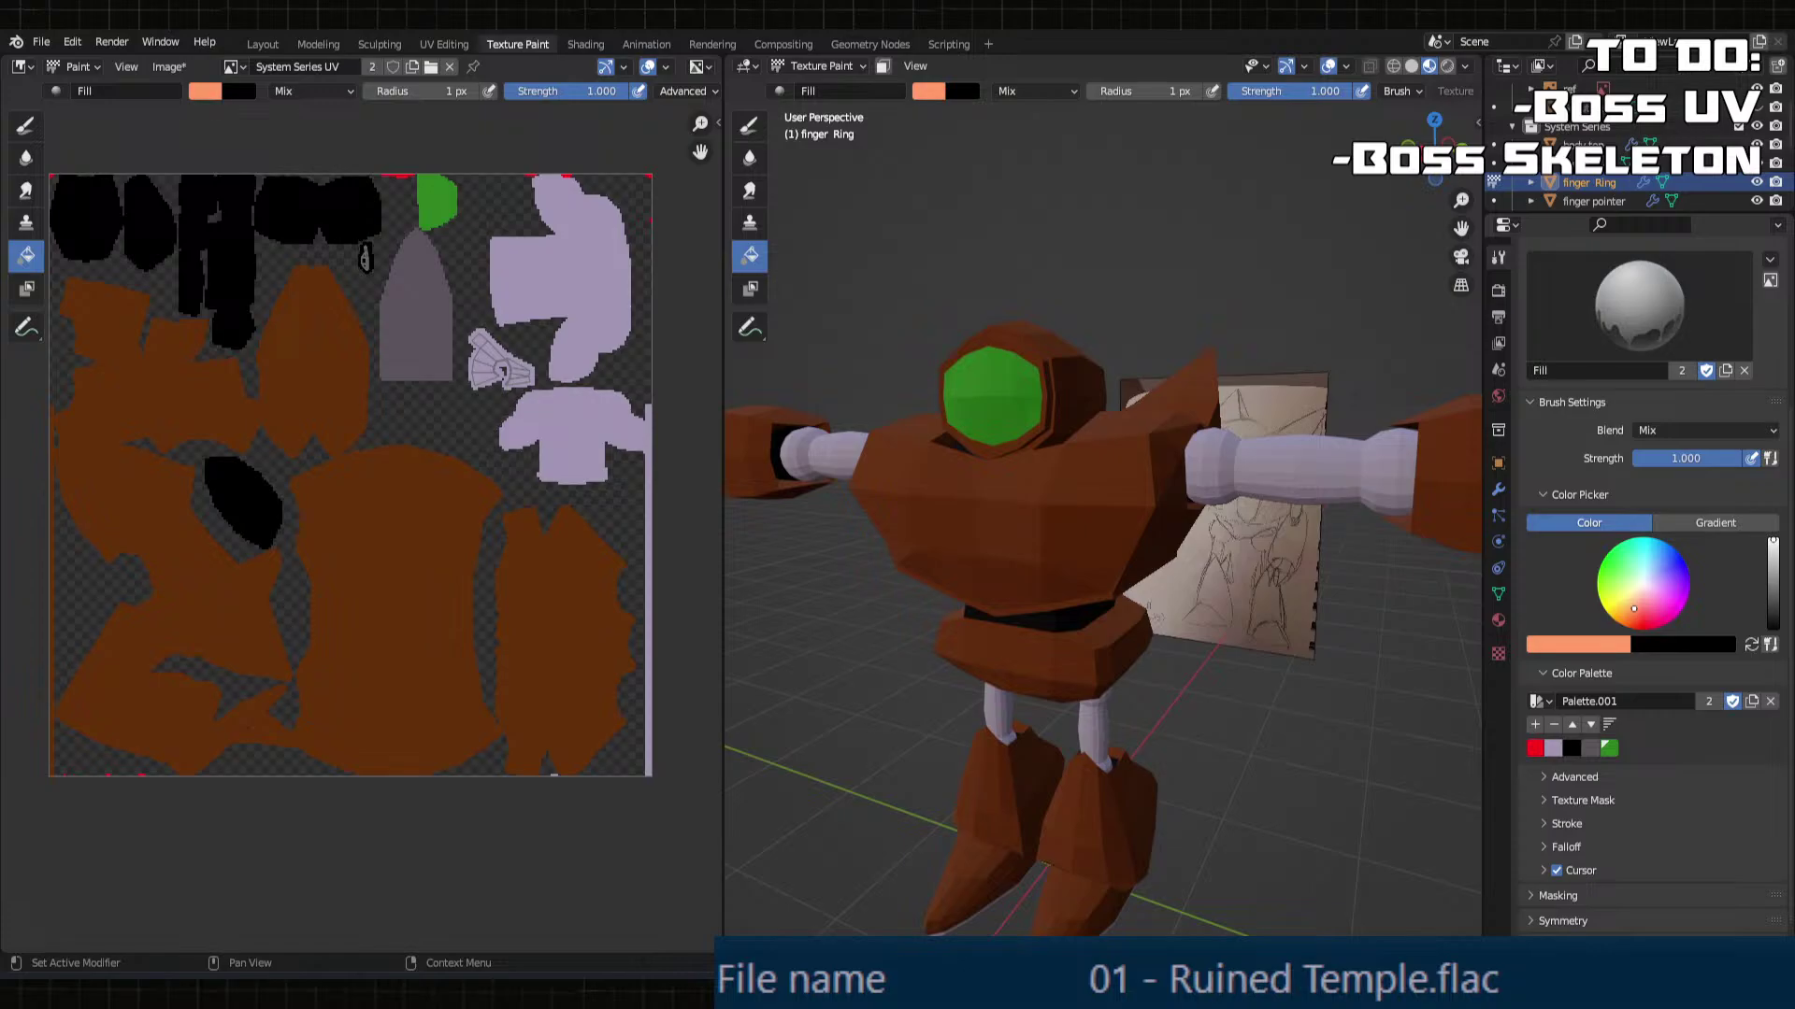
{"action": "left_click_drag", "start_coordinate": [1766, 577], "coordinate": [1772, 572]}
{"action": "left_click", "coordinate": [418, 558]}
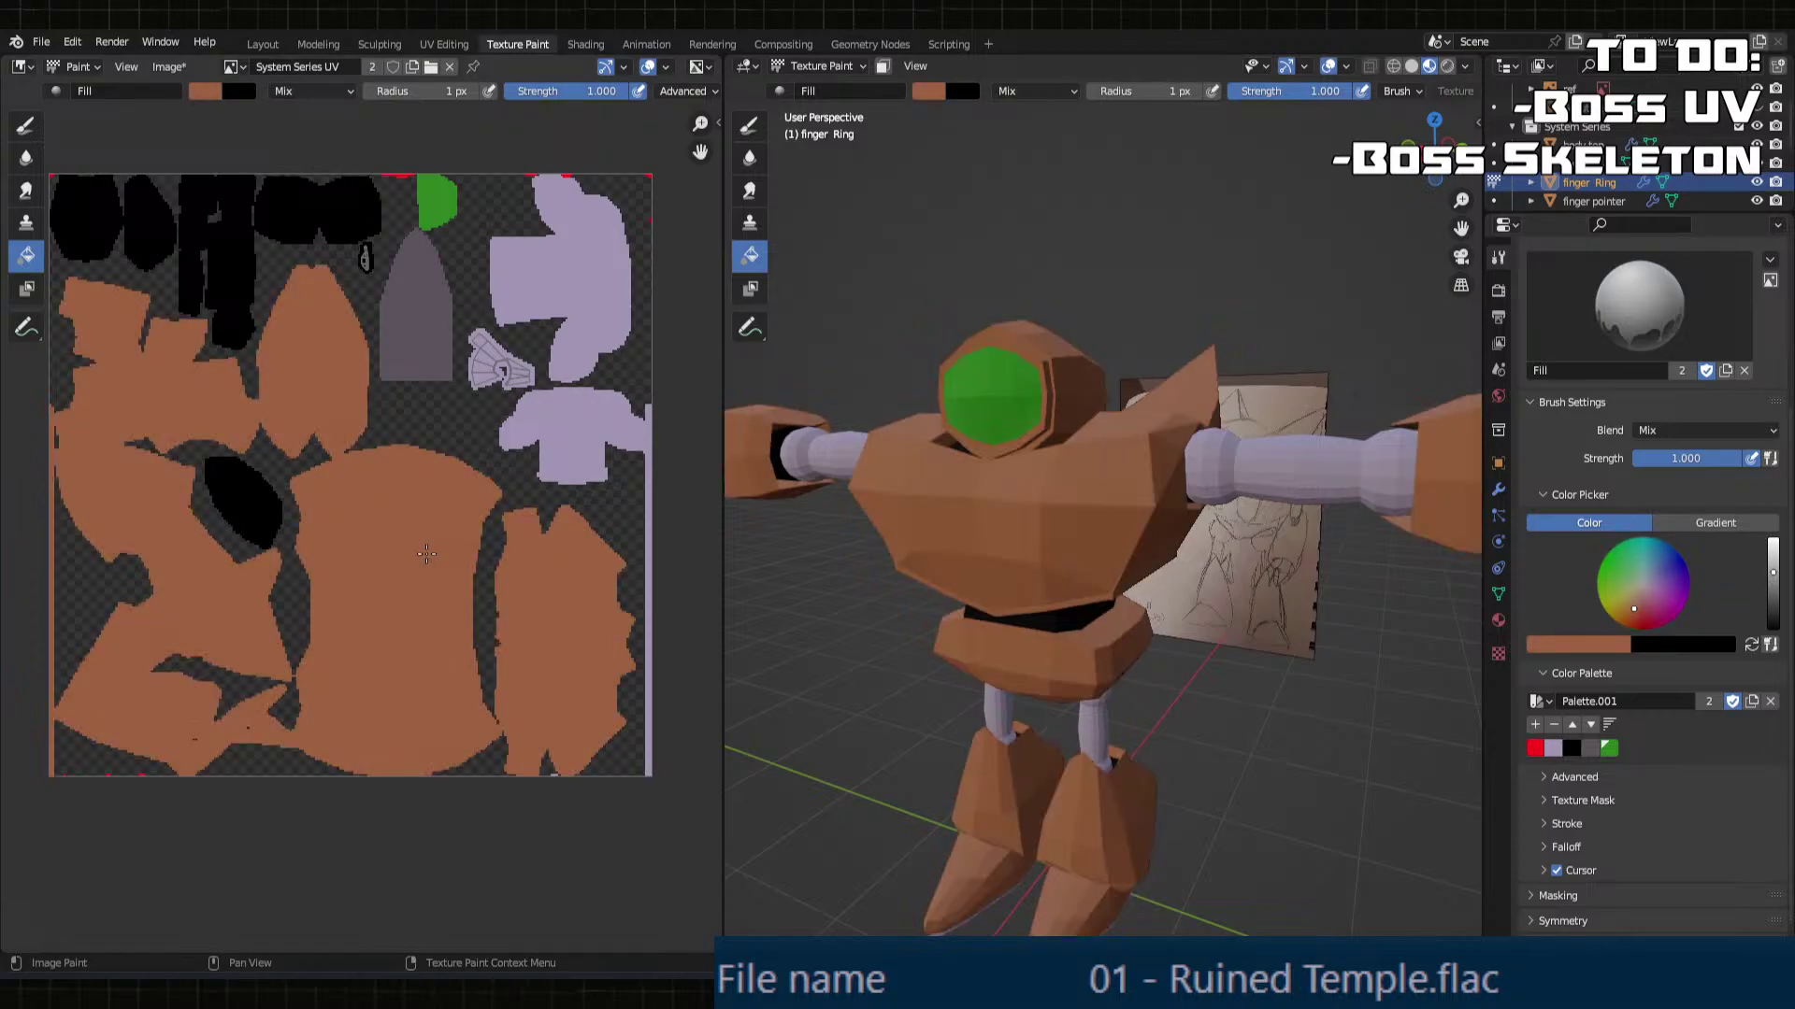
{"action": "mouse_move", "coordinate": [1070, 587]}
{"action": "middle_mouse_down"}
{"action": "mouse_move", "coordinate": [1281, 599]}
{"action": "mouse_move", "coordinate": [1106, 480]}
{"action": "mouse_move", "coordinate": [994, 443]}
{"action": "mouse_move", "coordinate": [1002, 478]}
{"action": "mouse_move", "coordinate": [981, 467]}
{"action": "middle_mouse_up"}
{"action": "scroll", "coordinate": [1046, 434], "scroll_direction": "up", "scroll_amount": 1}
{"action": "scroll", "coordinate": [994, 443], "scroll_direction": "up", "scroll_amount": 1}
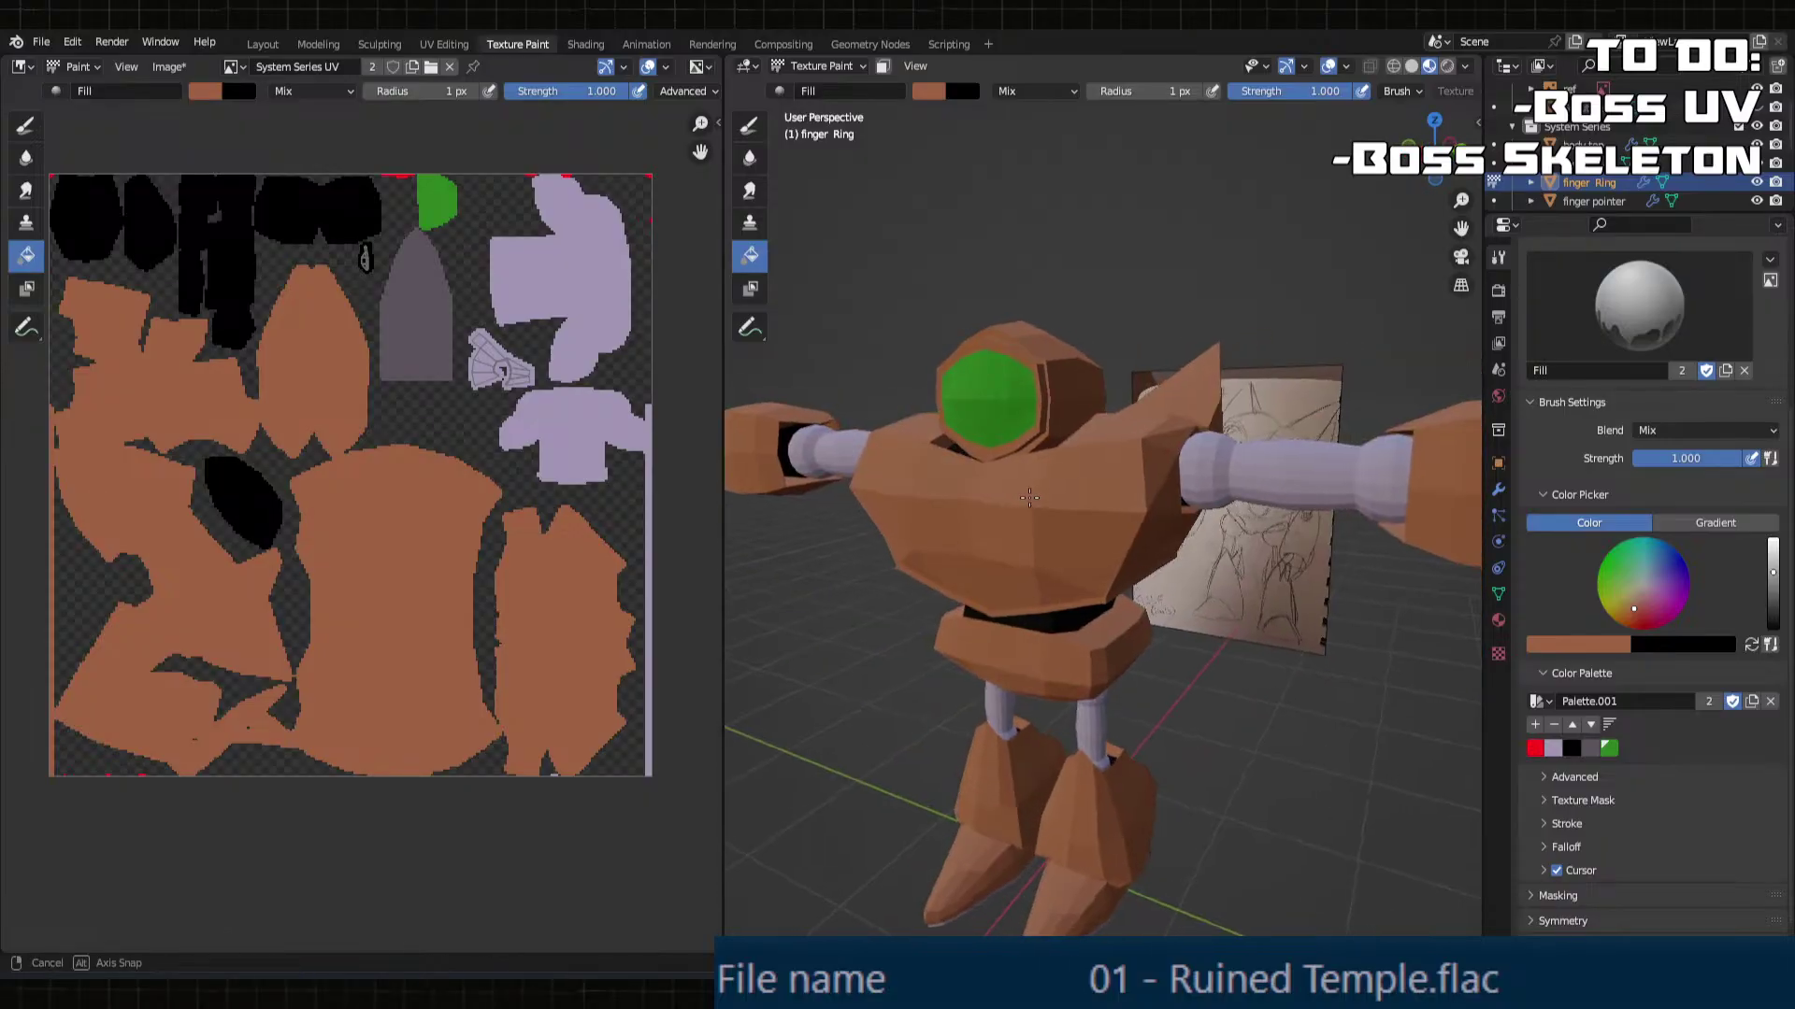
Step: Desaturate the fill colour to a dusty pink and fill the armour islands with it
{"action": "left_click", "coordinate": [1772, 568]}
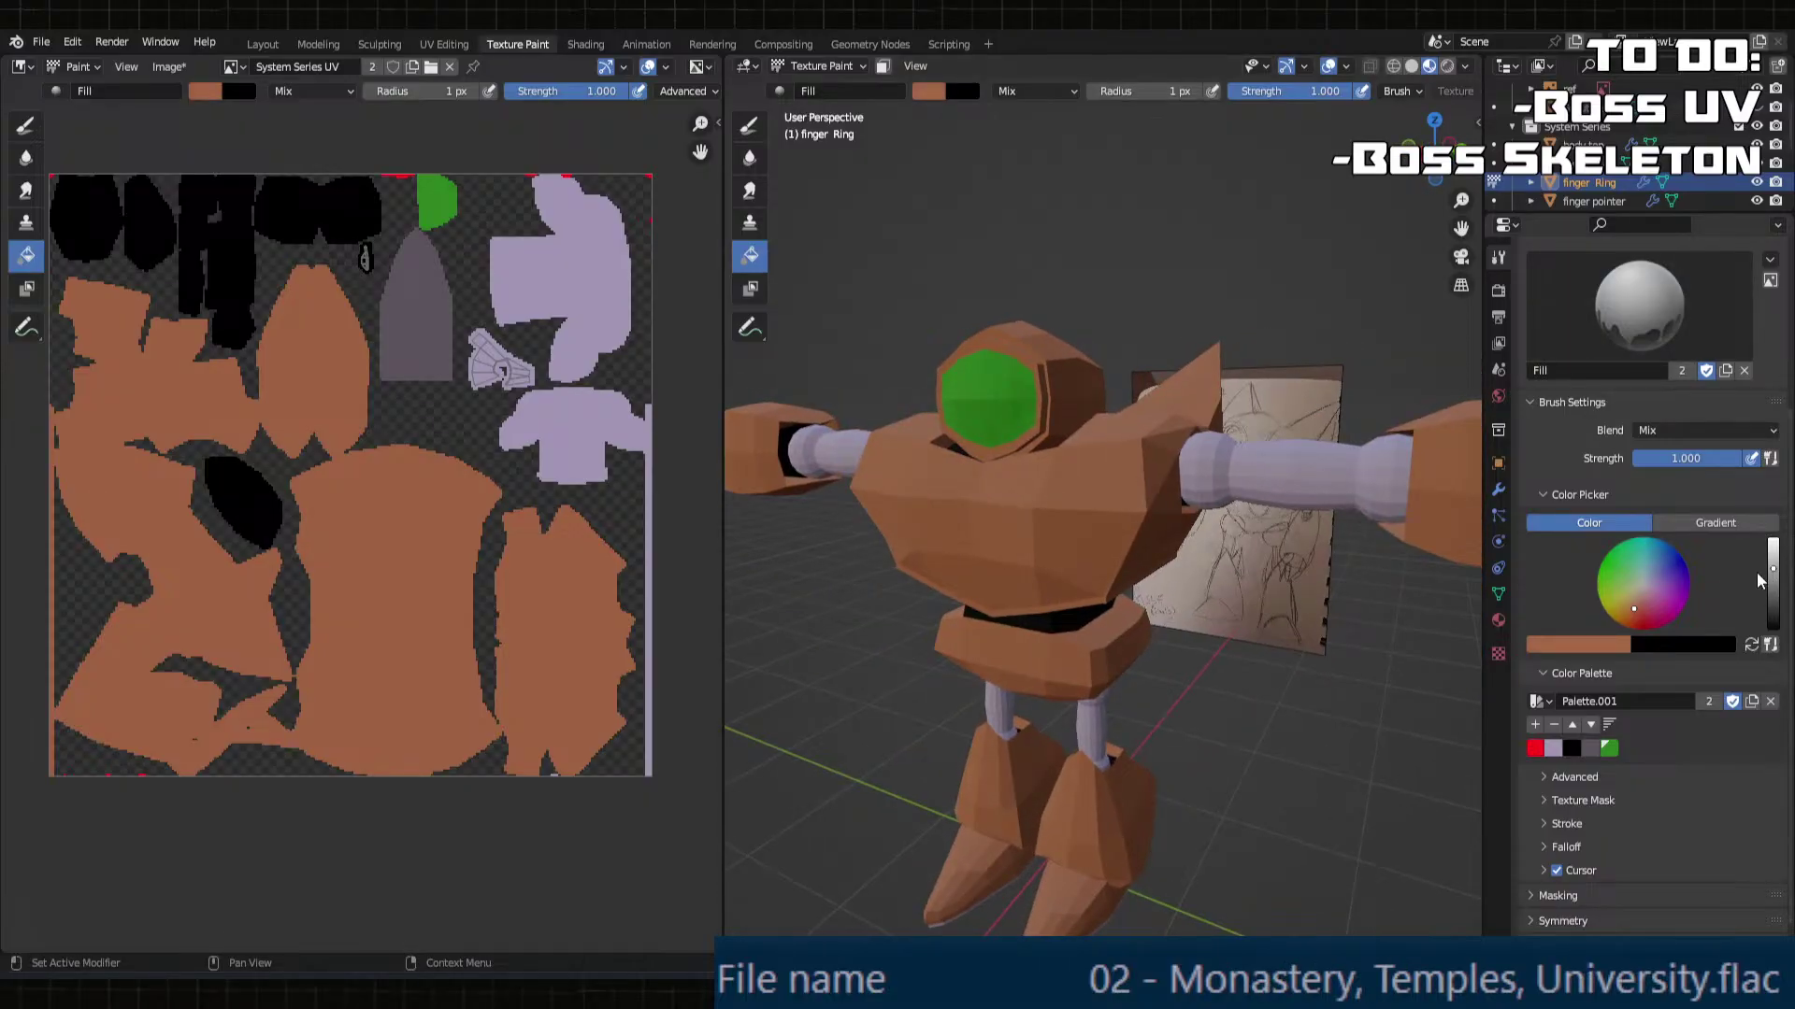
{"action": "left_click", "coordinate": [1626, 593]}
{"action": "left_click_drag", "start_coordinate": [1642, 587], "coordinate": [1642, 597]}
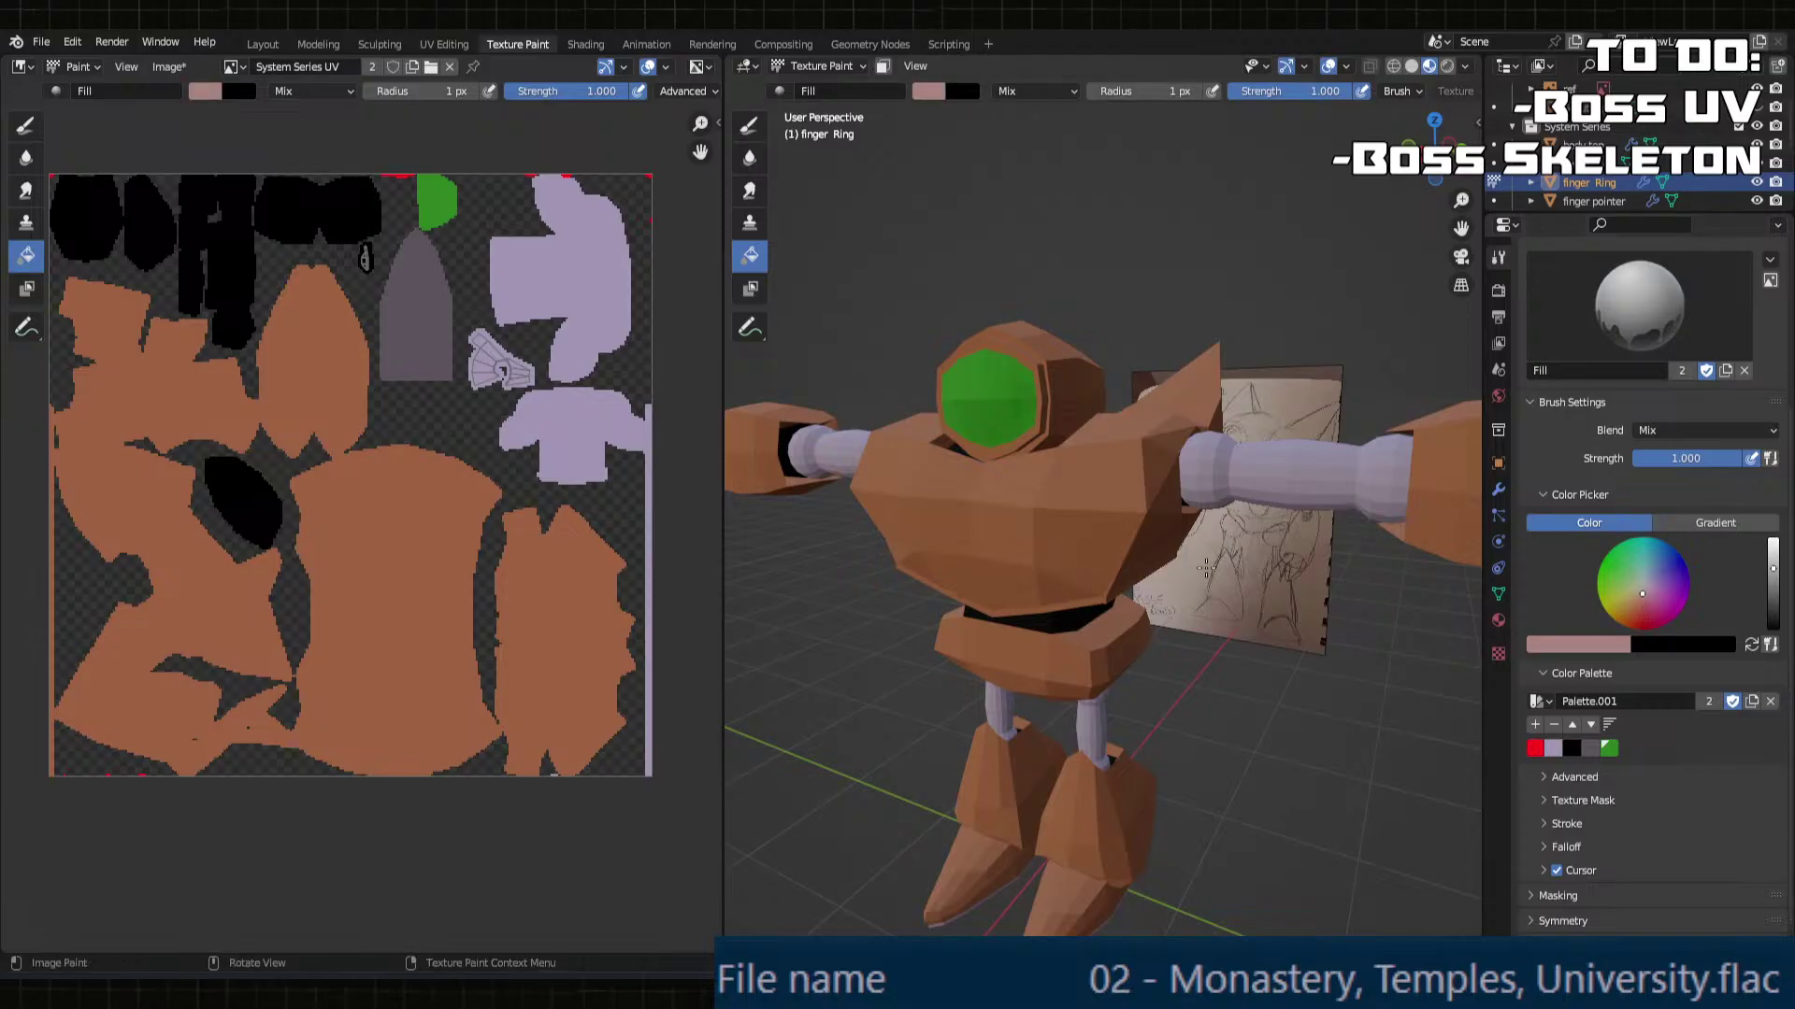
{"action": "left_click", "coordinate": [430, 552]}
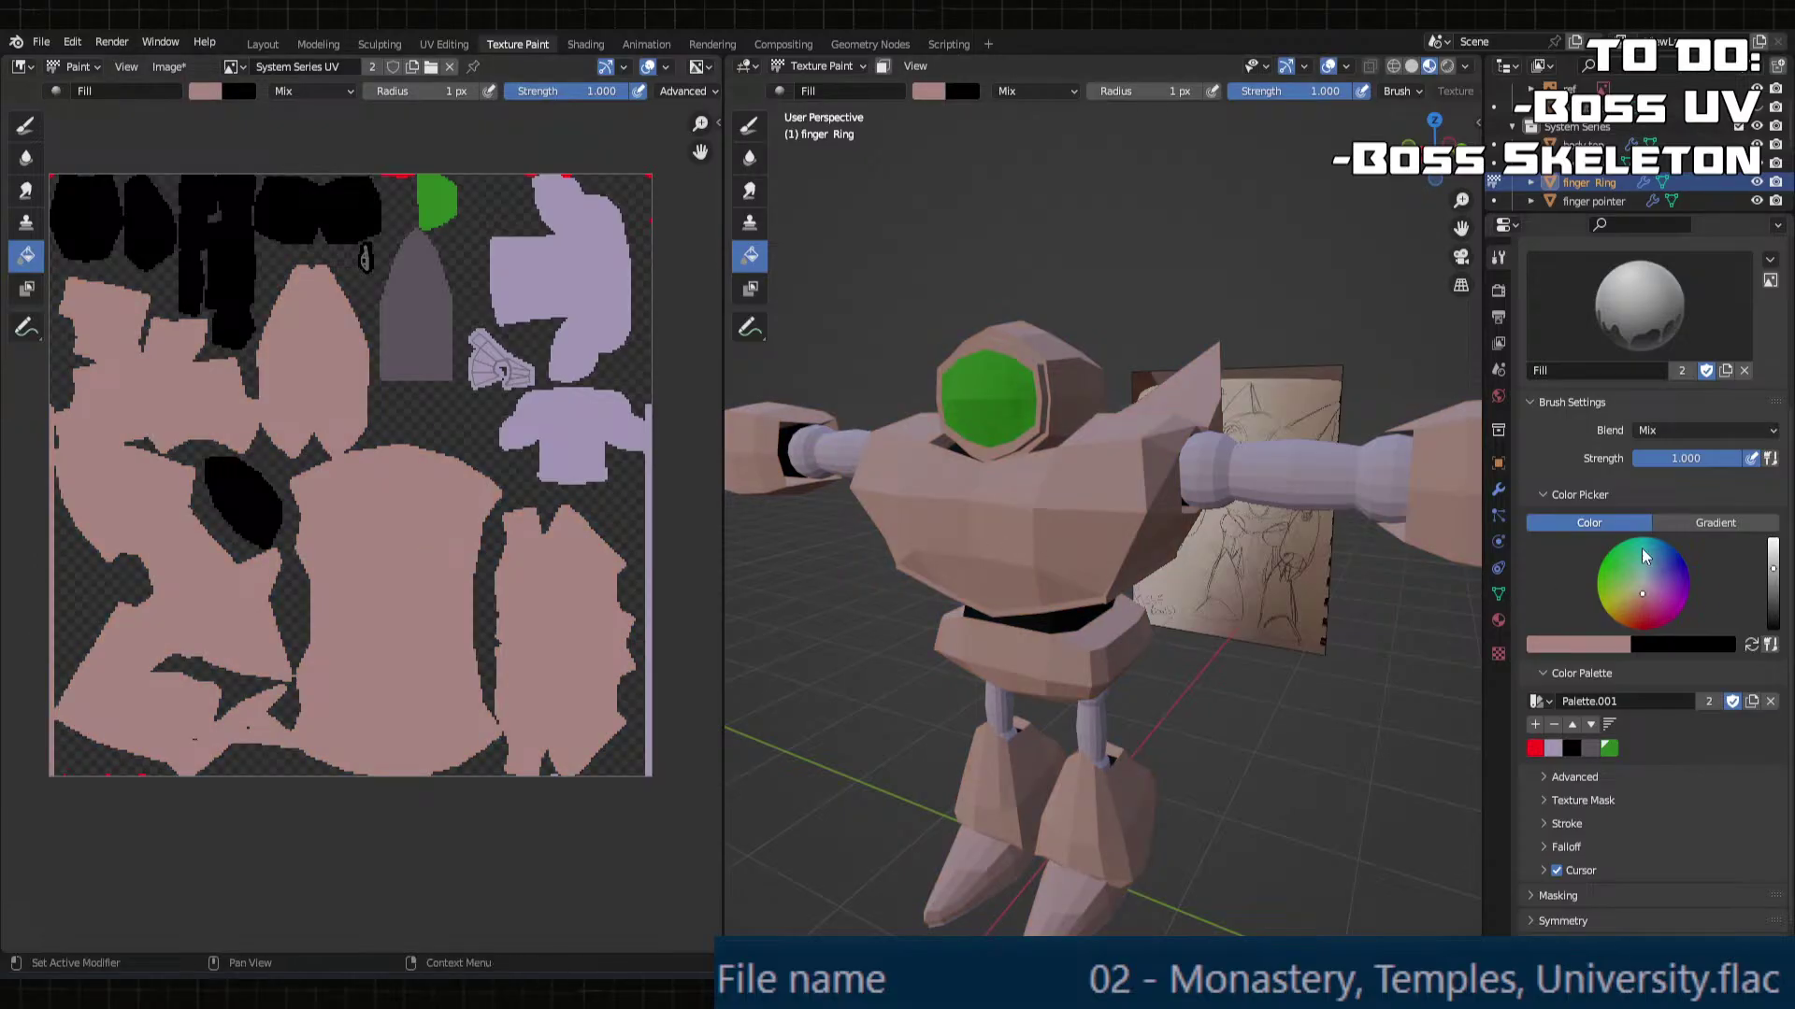
Step: Darken the dusty pink to a dark greyish brown in stages, refilling the armour islands with it
{"action": "left_click_drag", "start_coordinate": [1772, 568], "coordinate": [1772, 595]}
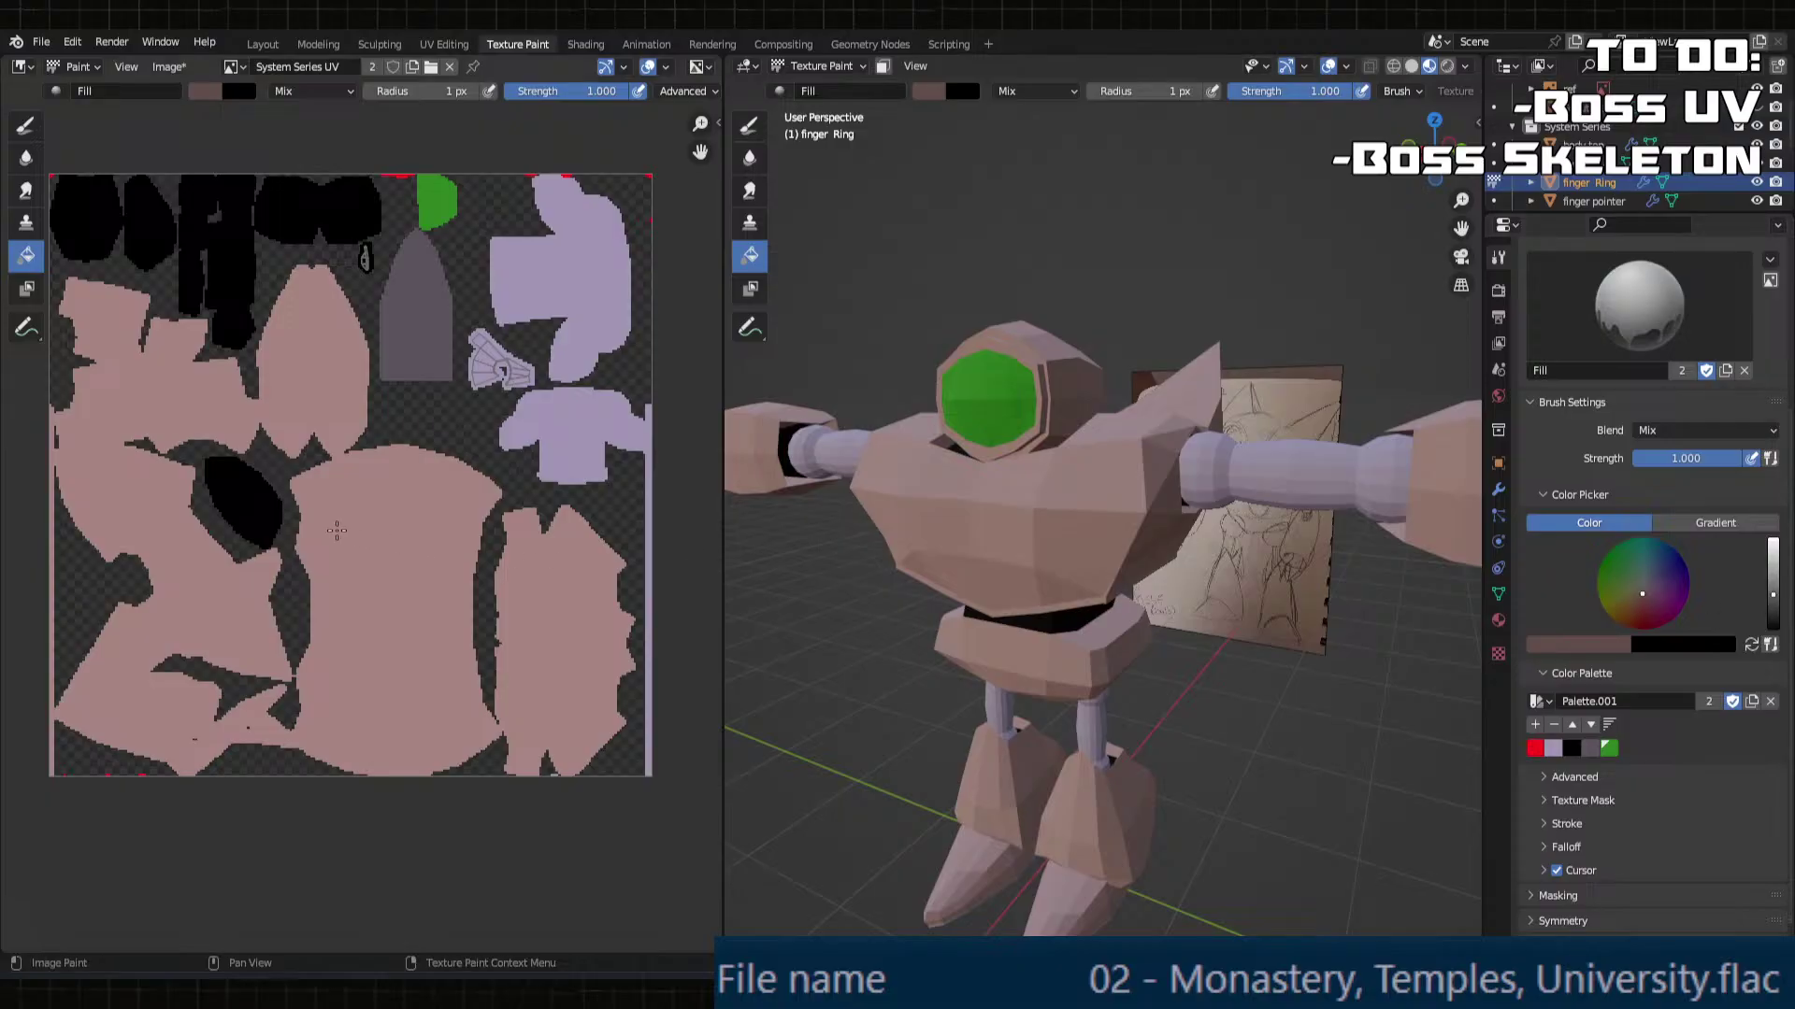
{"action": "left_click", "coordinate": [394, 540]}
{"action": "middle_click_drag", "start_coordinate": [1057, 567], "coordinate": [849, 496]}
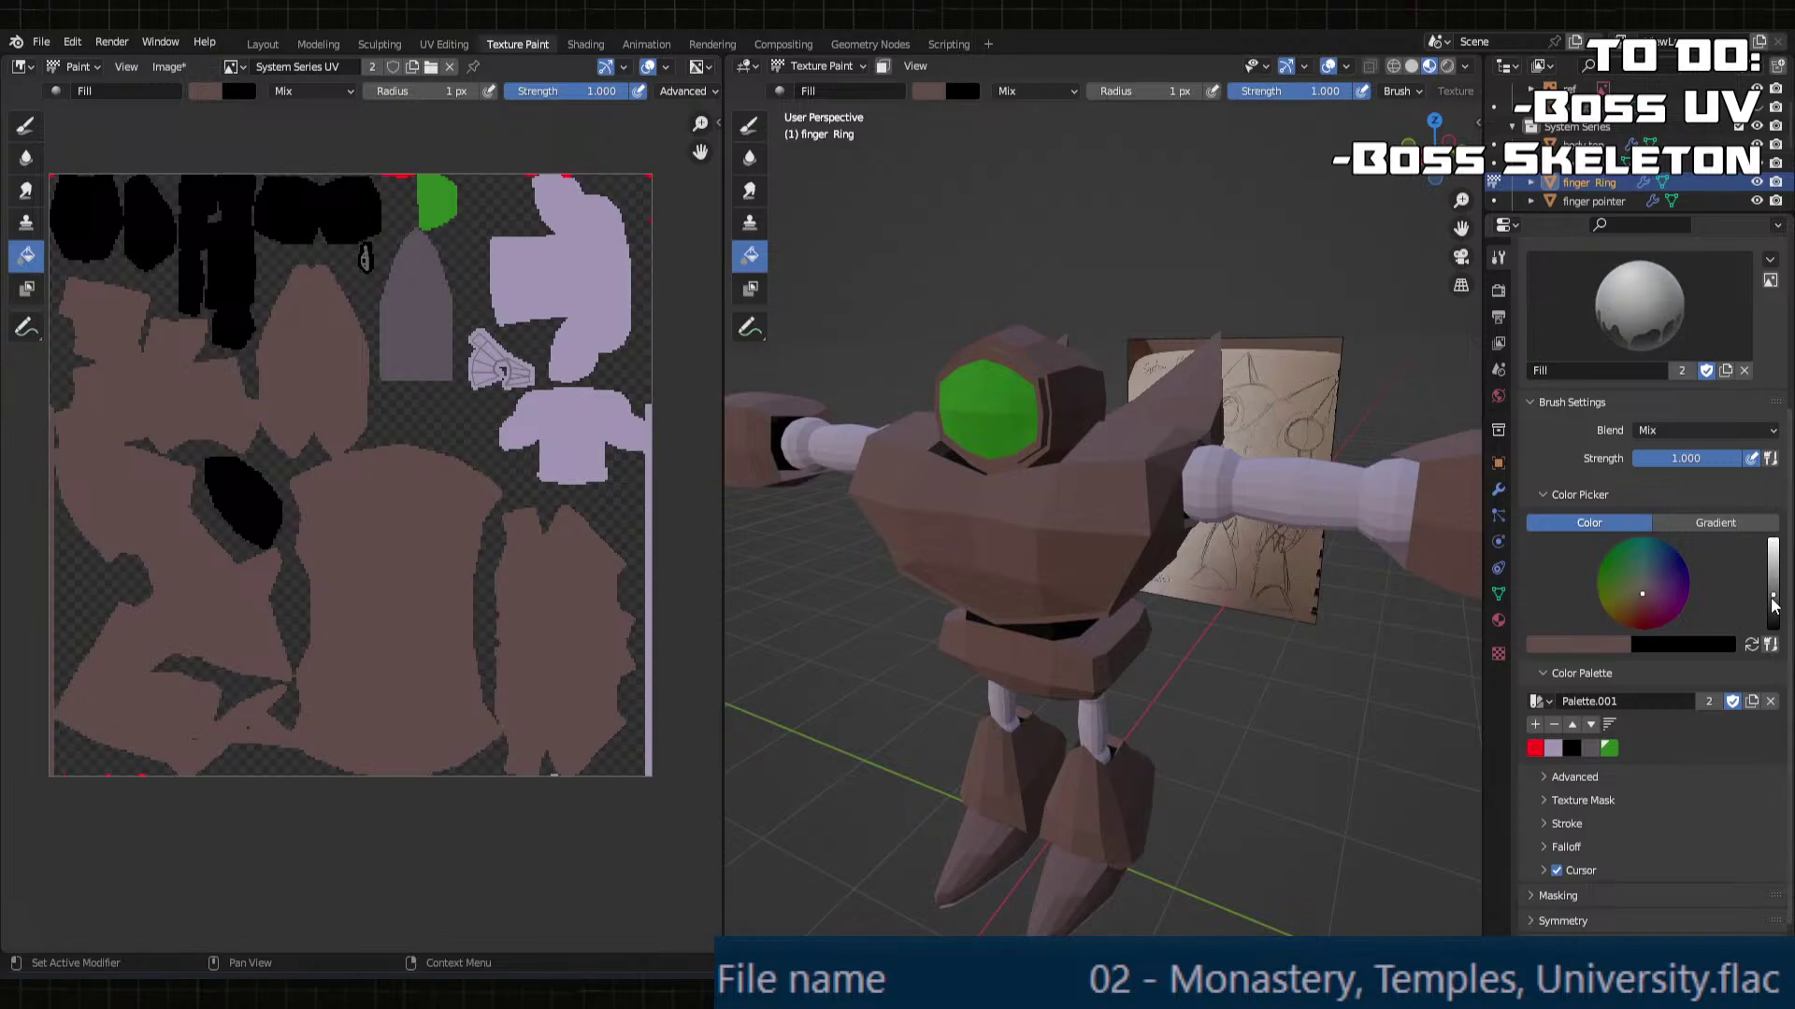
{"action": "left_click", "coordinate": [402, 543]}
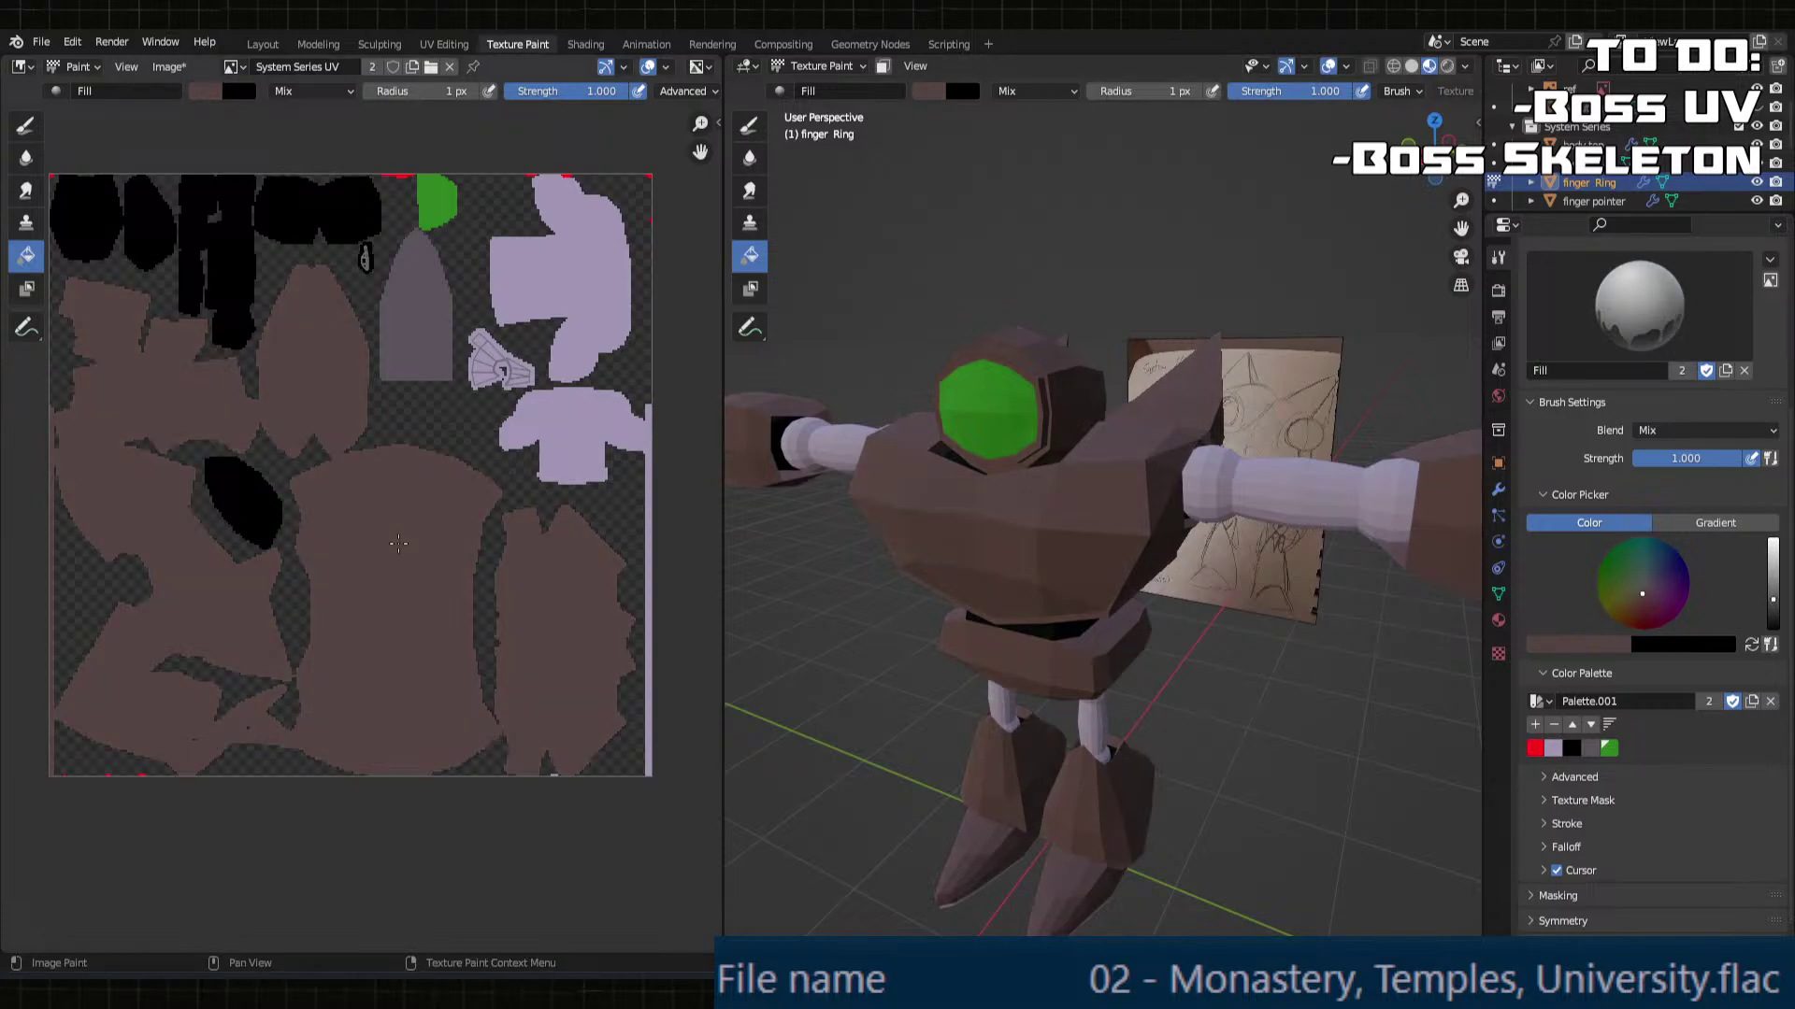
Step: Examine the dark brown armour from several angles, comparing it with the black robot reference image
{"action": "middle_click_drag", "start_coordinate": [1061, 531], "coordinate": [1122, 497]}
{"action": "scroll", "coordinate": [1093, 533], "scroll_direction": "down", "scroll_amount": 4}
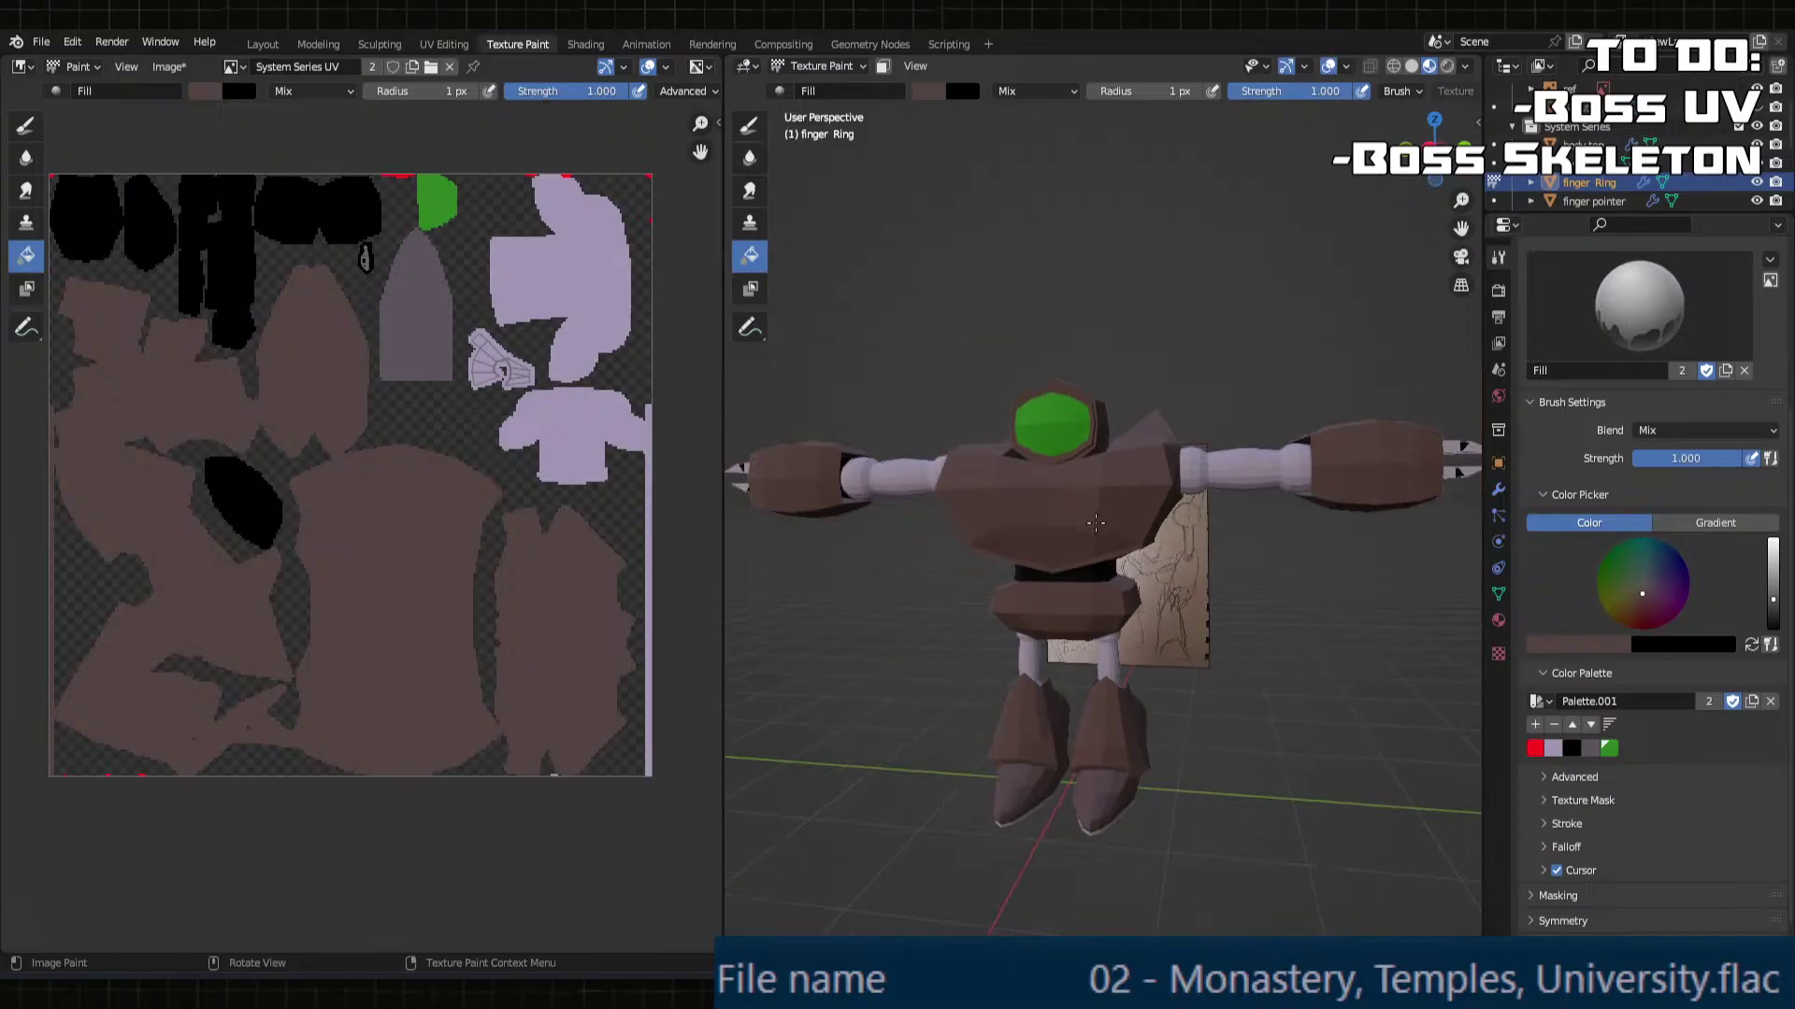
{"action": "middle_click_drag", "start_coordinate": [1076, 495], "coordinate": [1028, 490]}
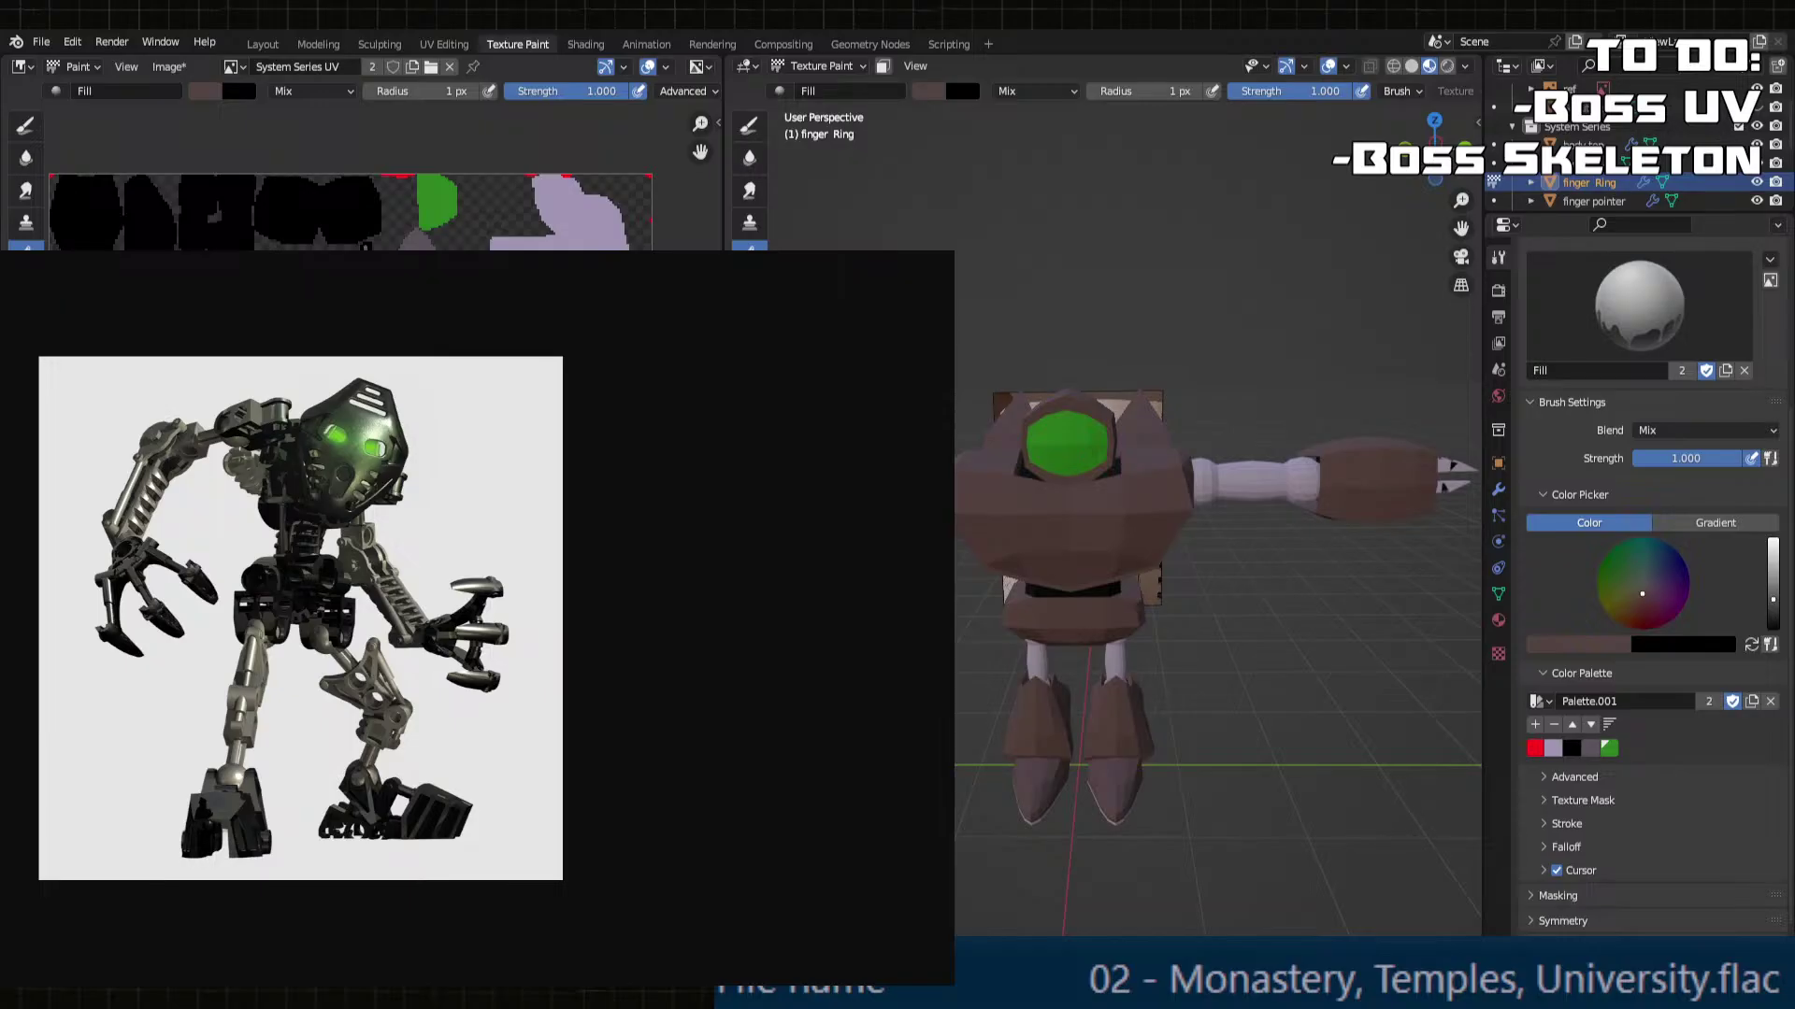
{"action": "mouse_move", "coordinate": [1075, 589]}
{"action": "middle_mouse_down"}
{"action": "mouse_move", "coordinate": [1131, 590]}
{"action": "mouse_move", "coordinate": [1123, 619]}
{"action": "mouse_move", "coordinate": [1133, 558]}
{"action": "middle_mouse_up"}
{"action": "scroll", "coordinate": [1131, 591], "scroll_direction": "up", "scroll_amount": 3}
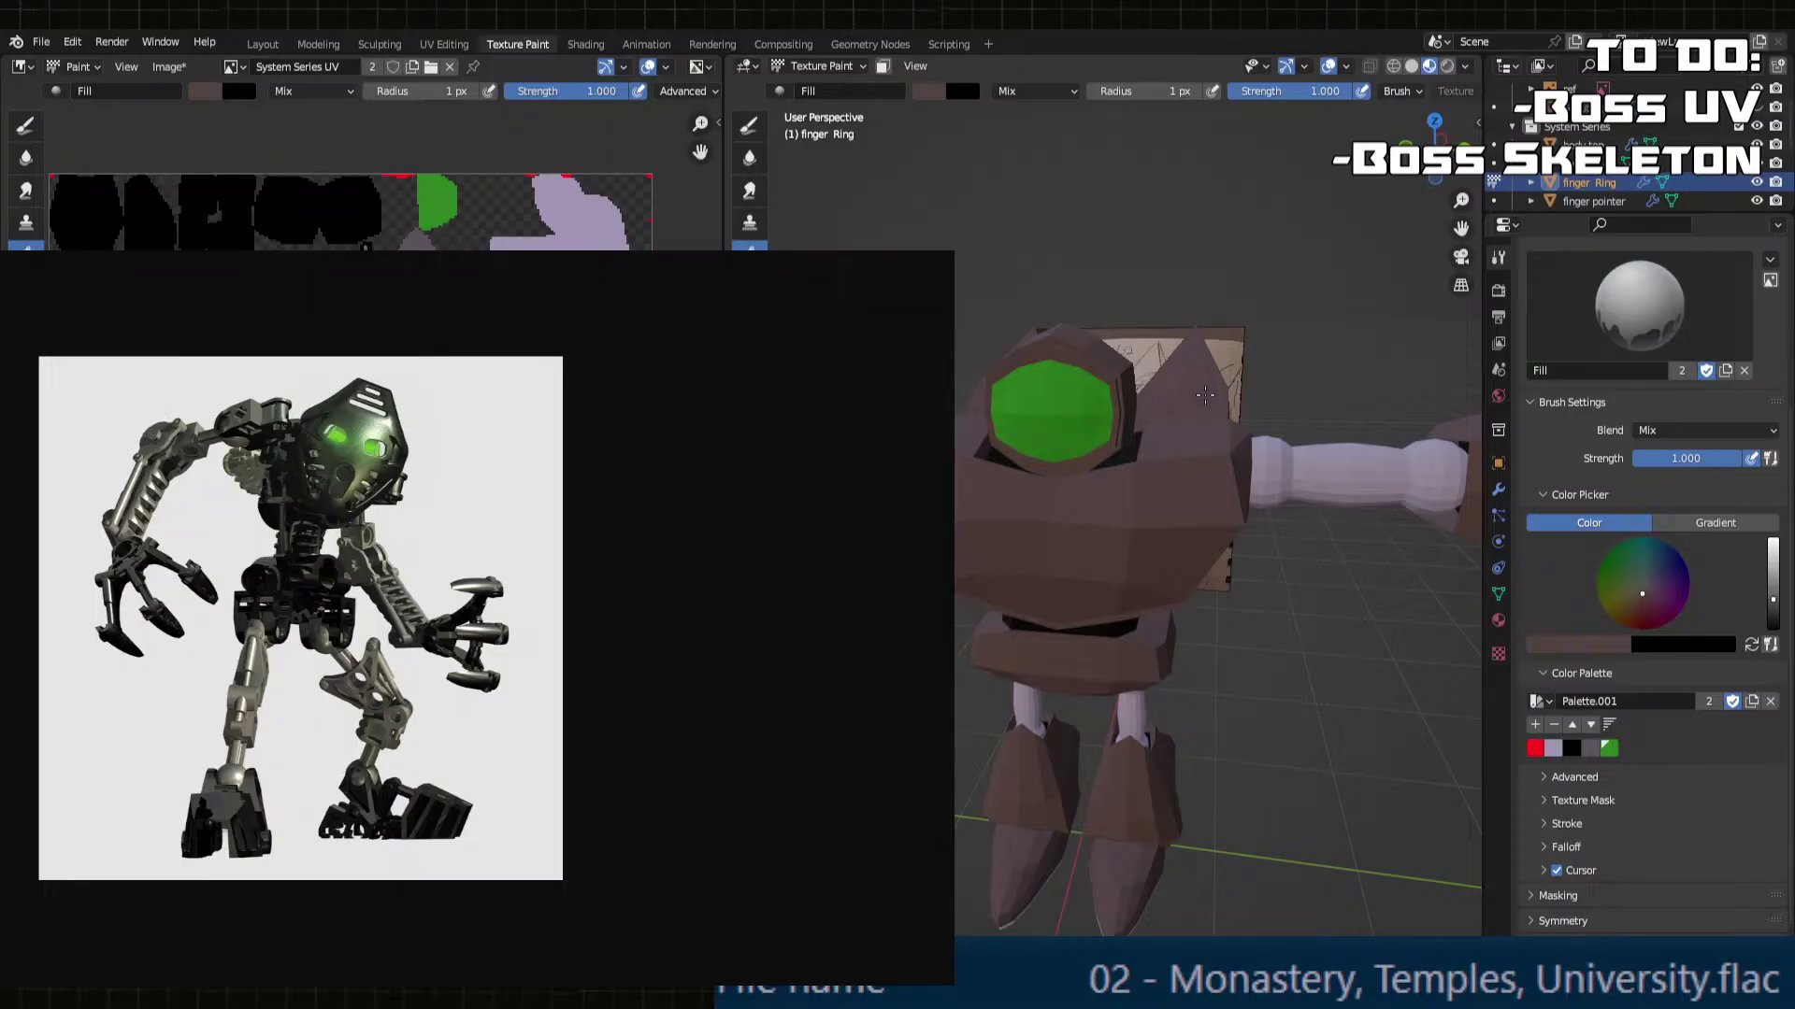
{"action": "middle_click_drag", "start_coordinate": [1205, 395], "coordinate": [1271, 390]}
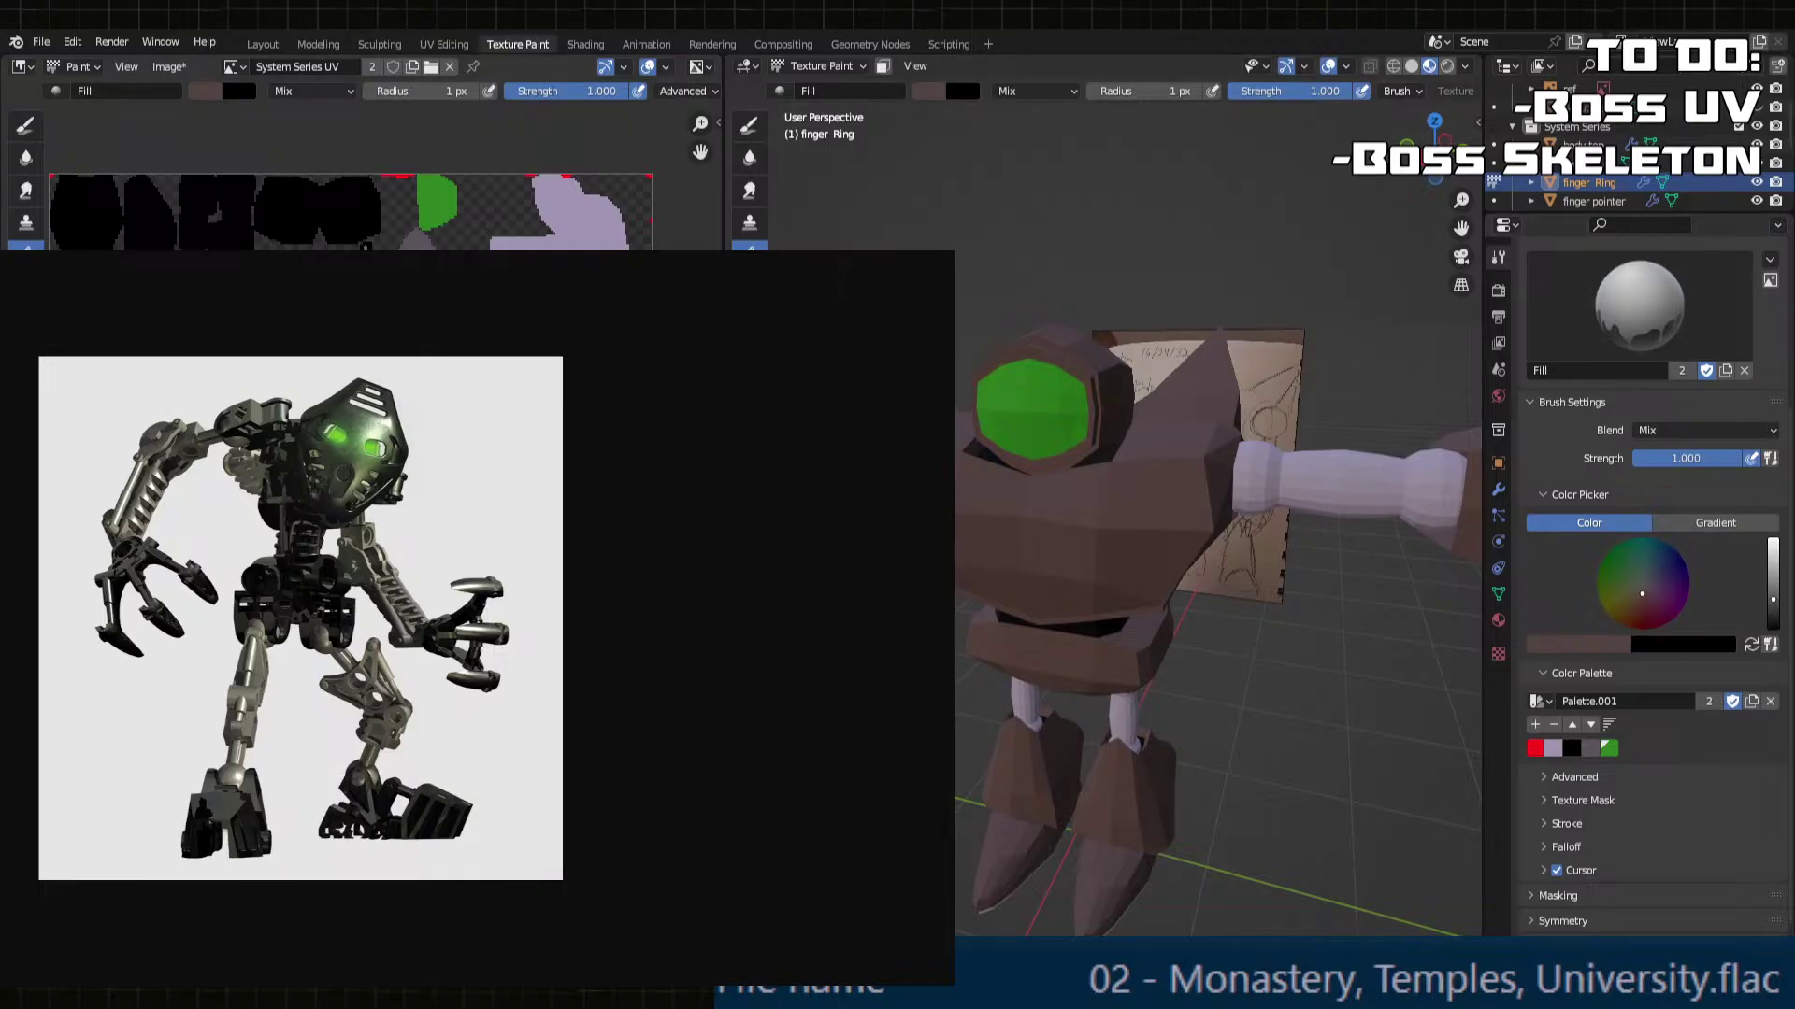
{"action": "middle_click_drag", "start_coordinate": [1458, 598], "coordinate": [1192, 559]}
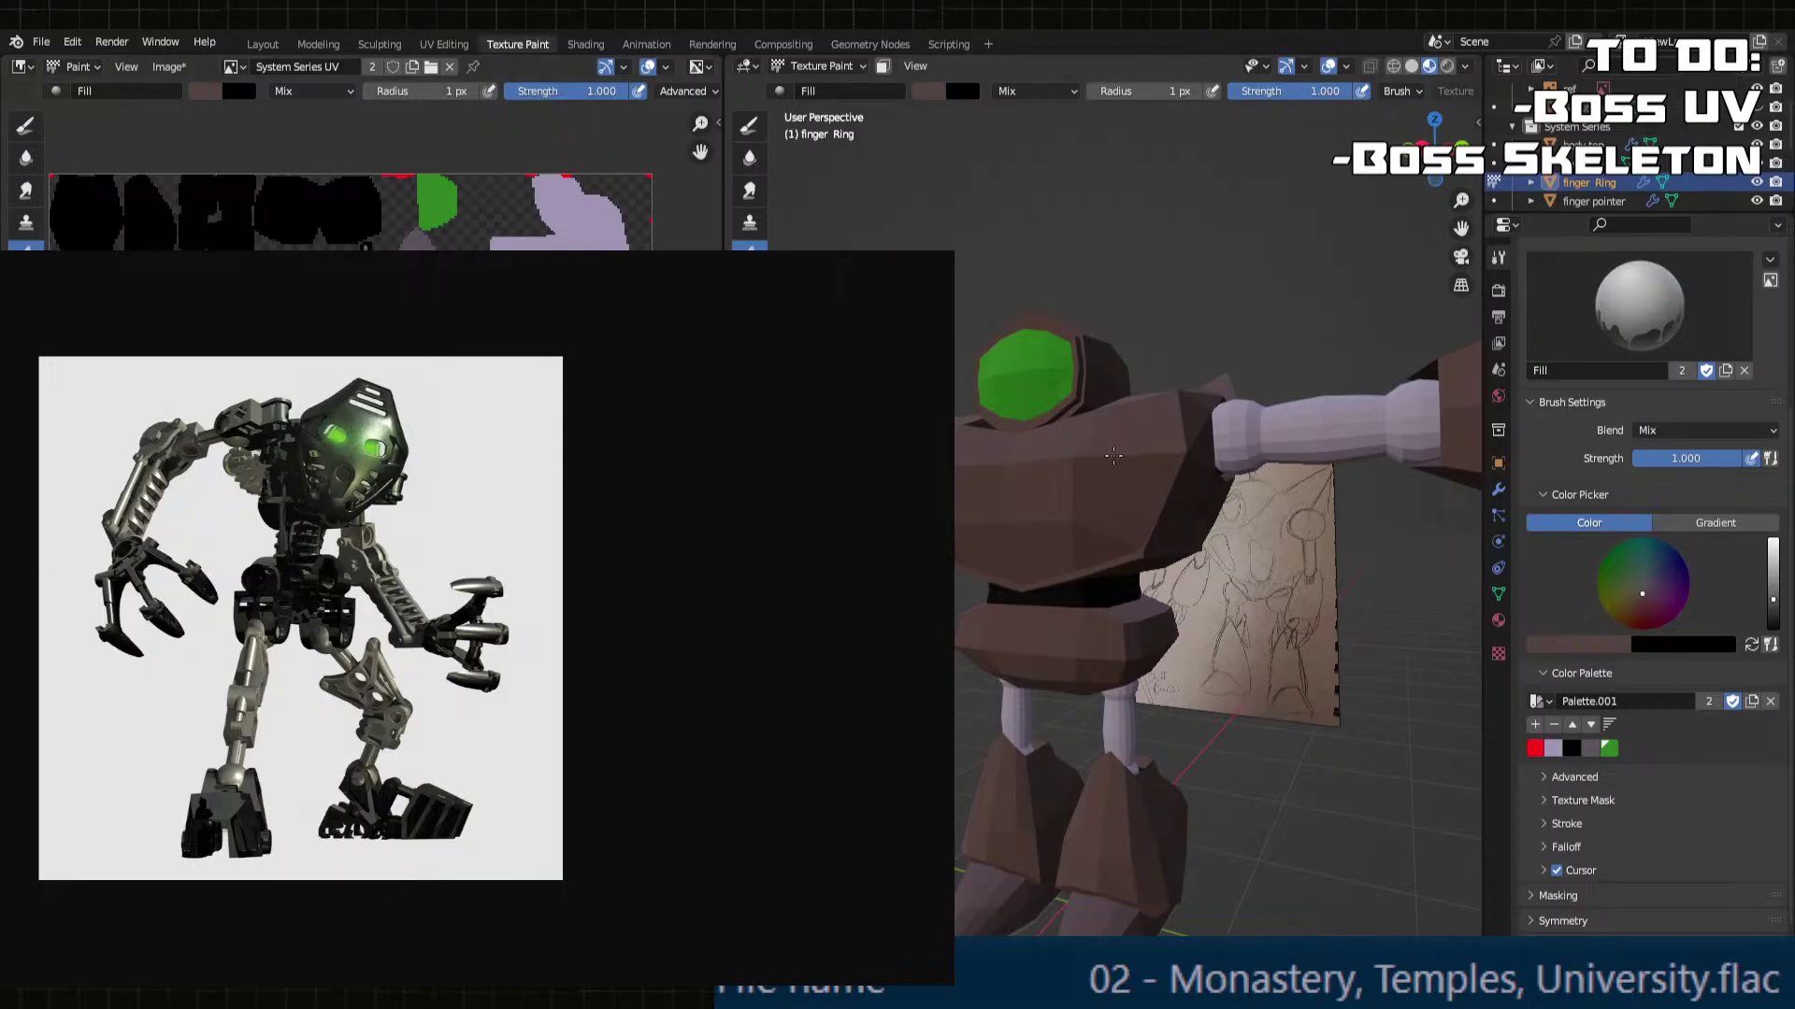
{"action": "middle_click_drag", "start_coordinate": [1112, 455], "coordinate": [1101, 488]}
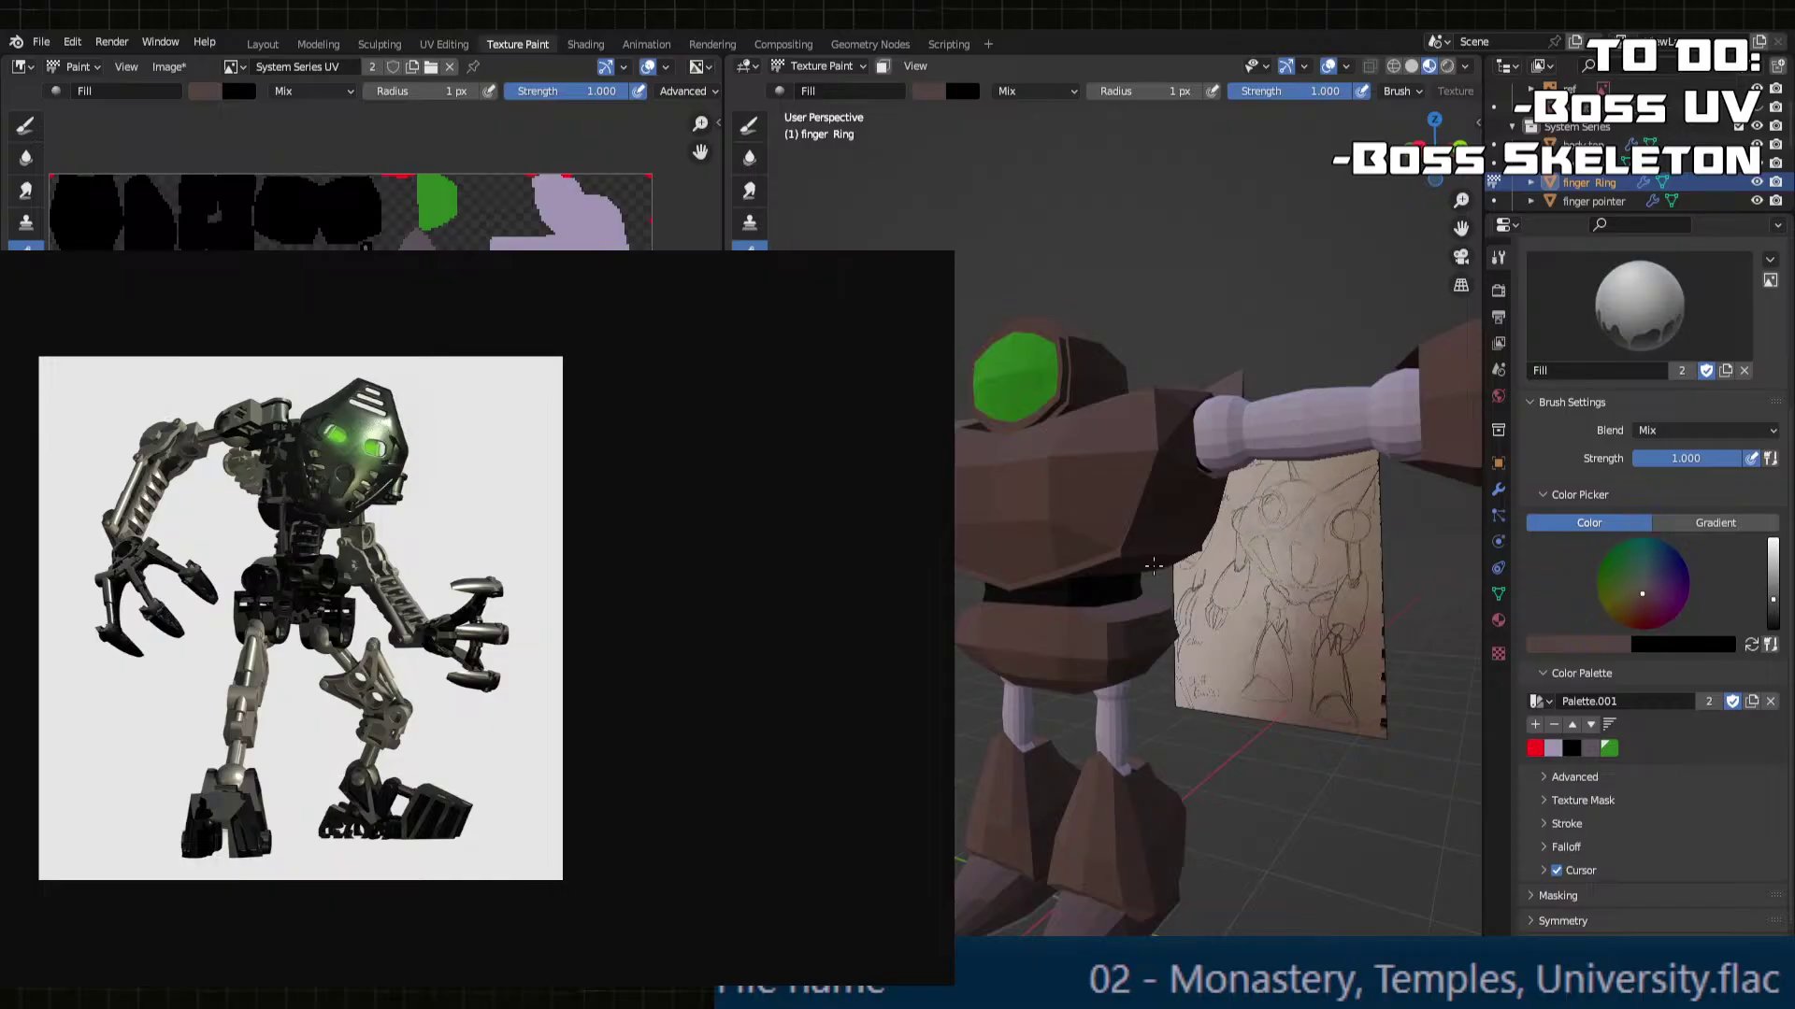
{"action": "middle_click_drag", "start_coordinate": [1089, 495], "coordinate": [1159, 546]}
{"action": "scroll", "coordinate": [1028, 486], "scroll_direction": "up", "scroll_amount": 3}
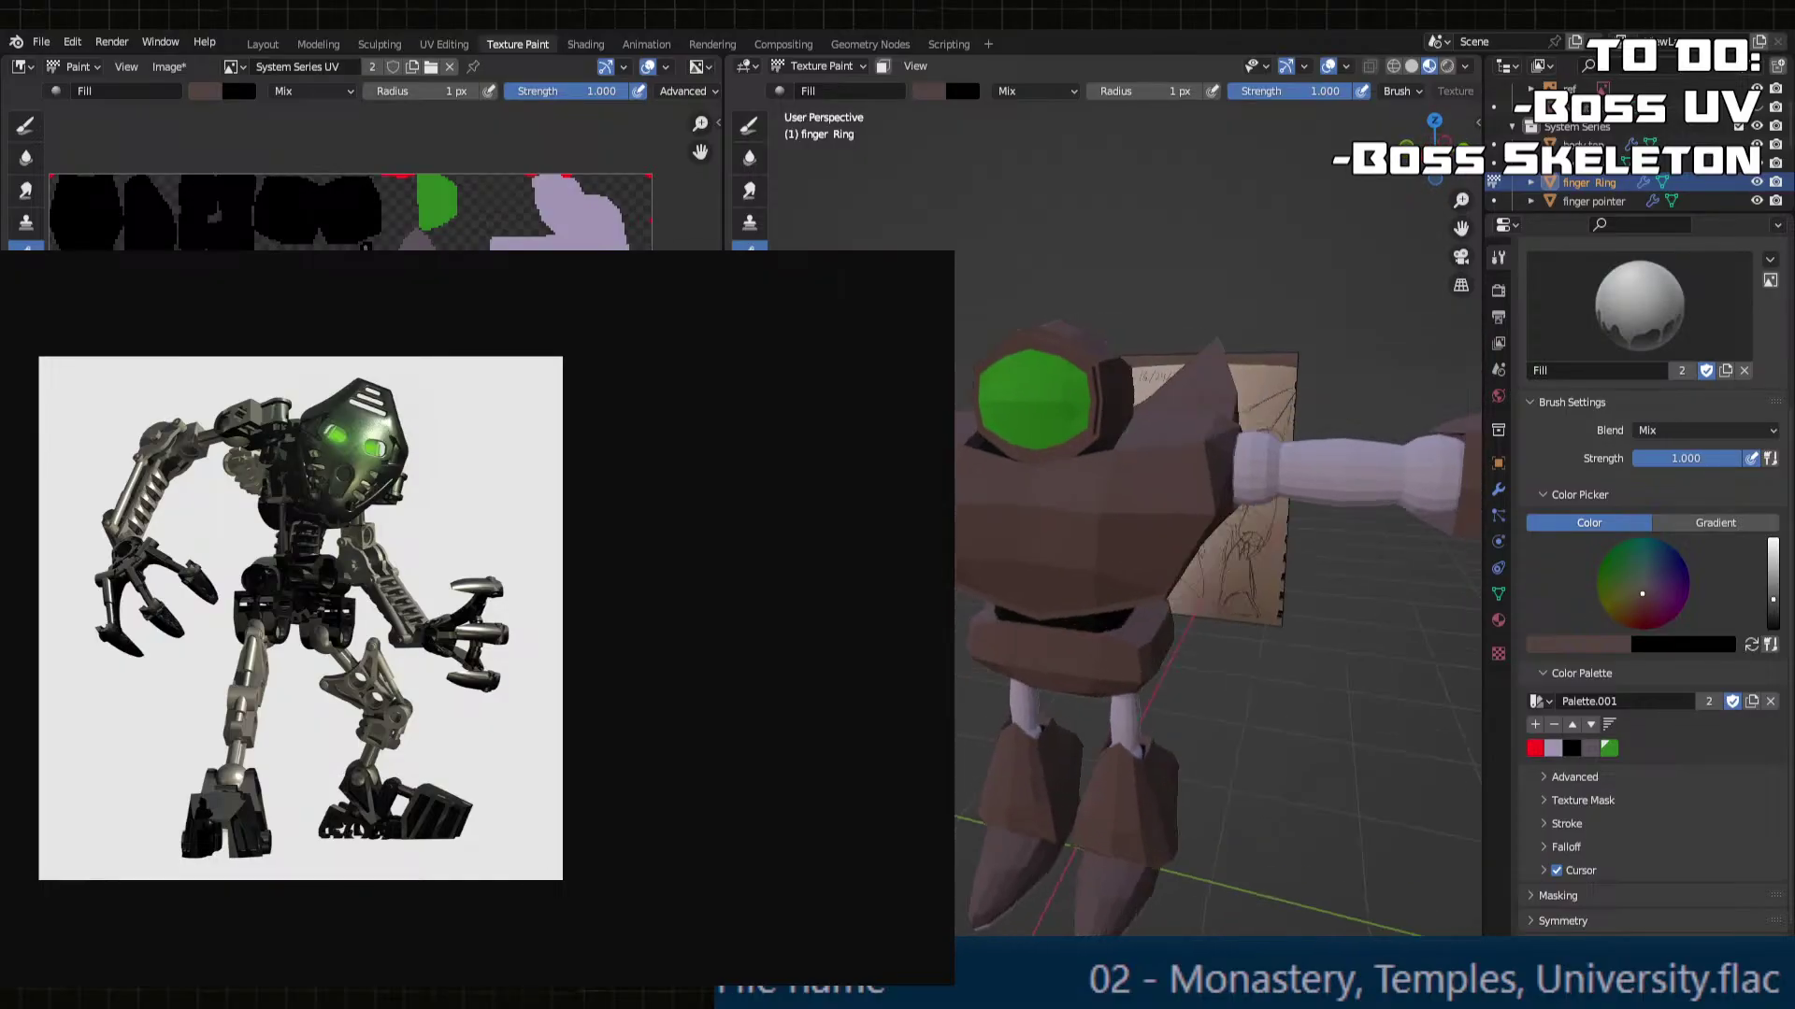
{"action": "middle_click_drag", "start_coordinate": [1028, 486], "coordinate": [976, 496]}
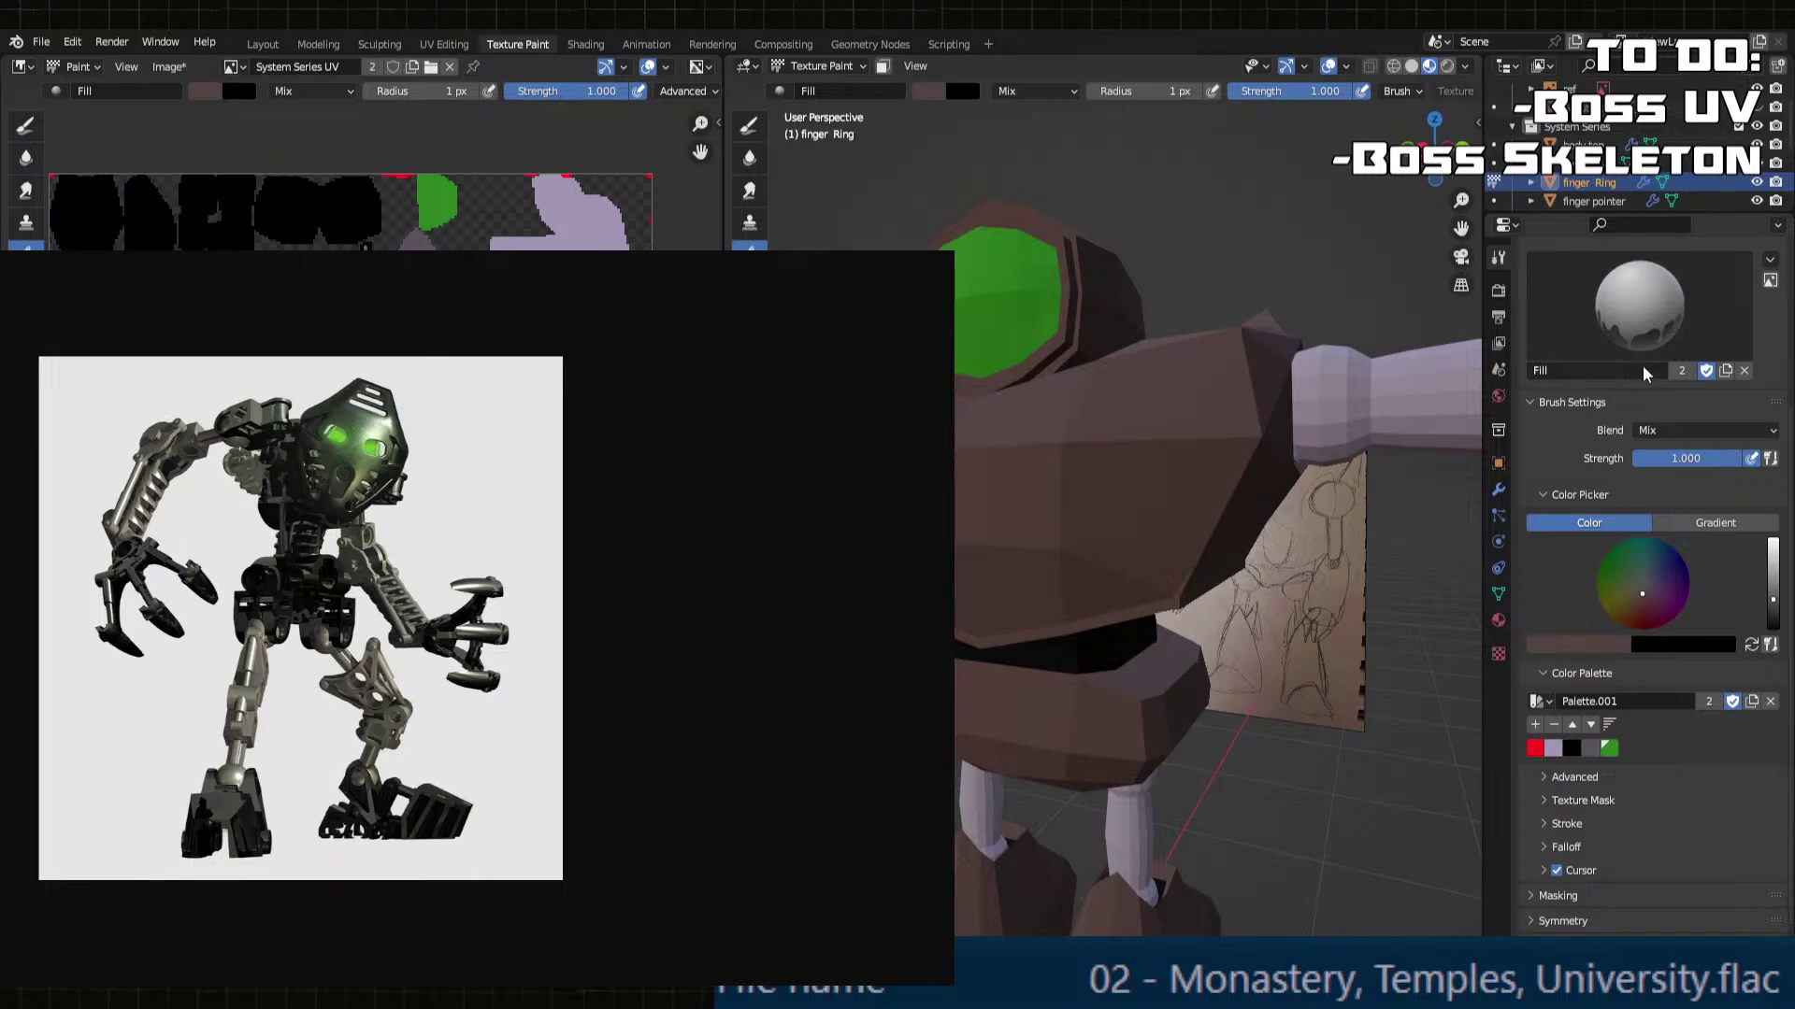
Step: Try a darkened version of the palette's green as the fill of the black islands, and undo the fills
{"action": "left_click", "coordinate": [1607, 749]}
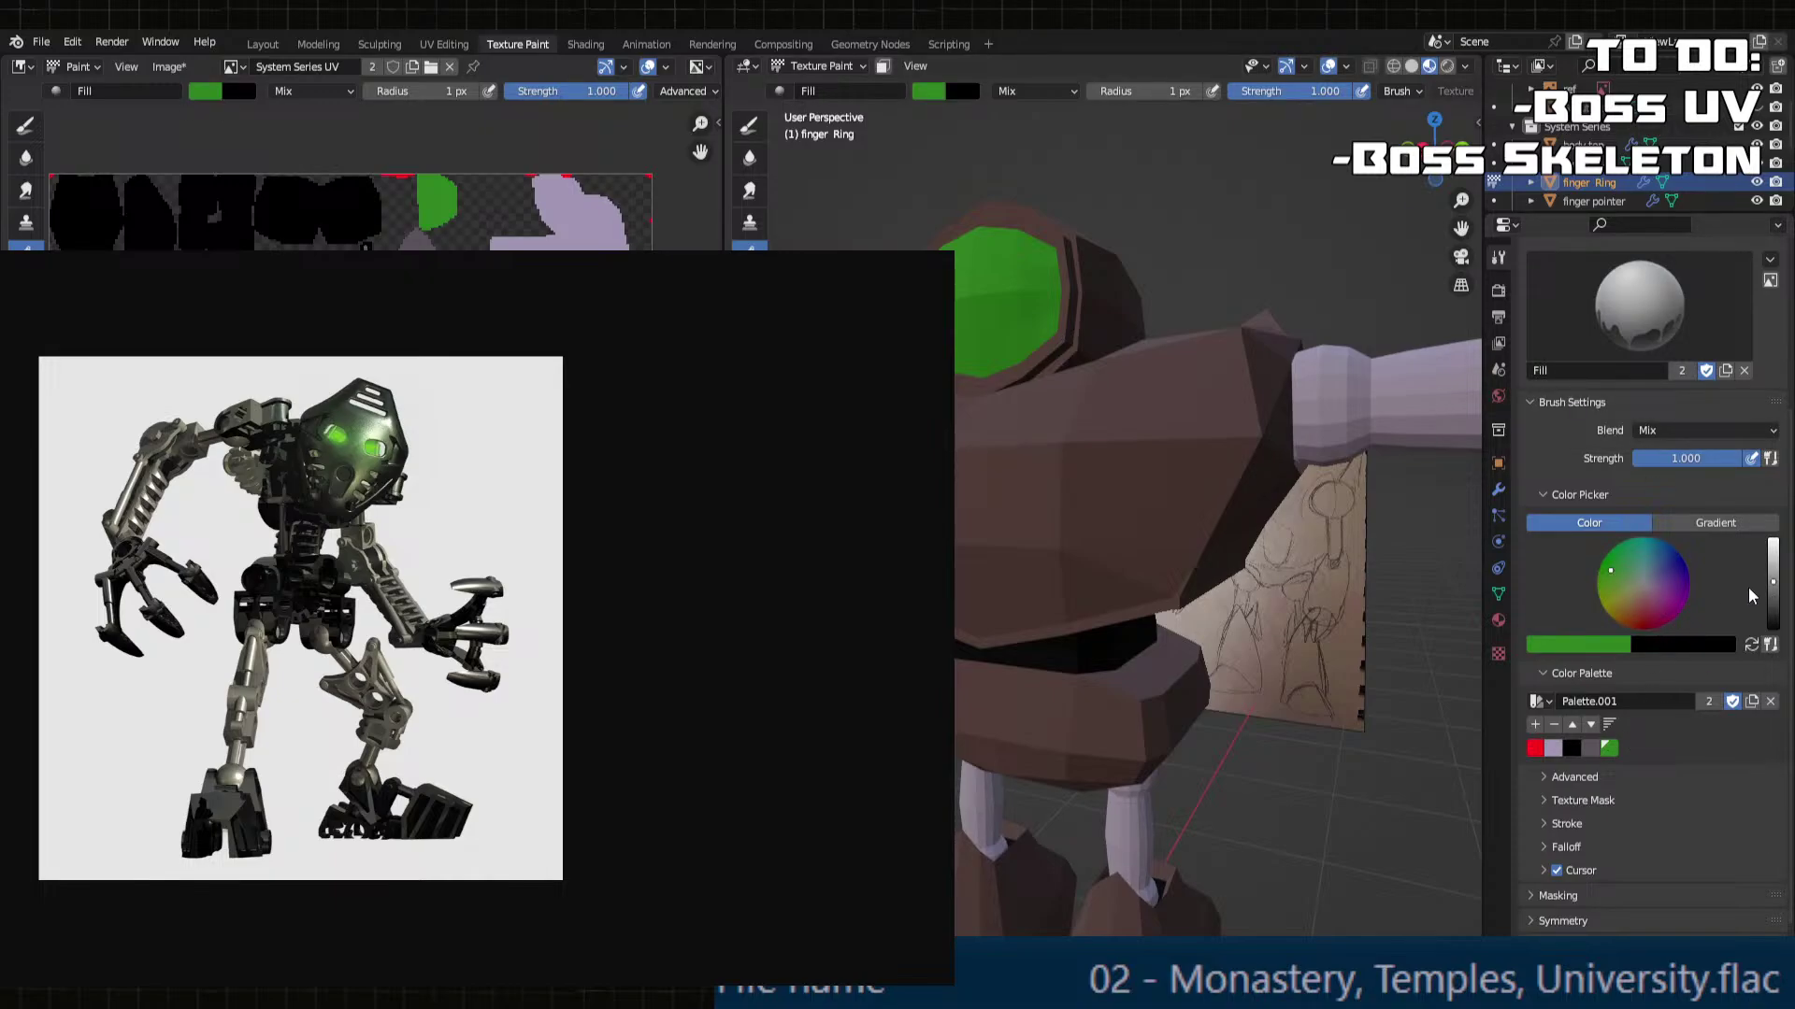
{"action": "left_click", "coordinate": [1773, 608]}
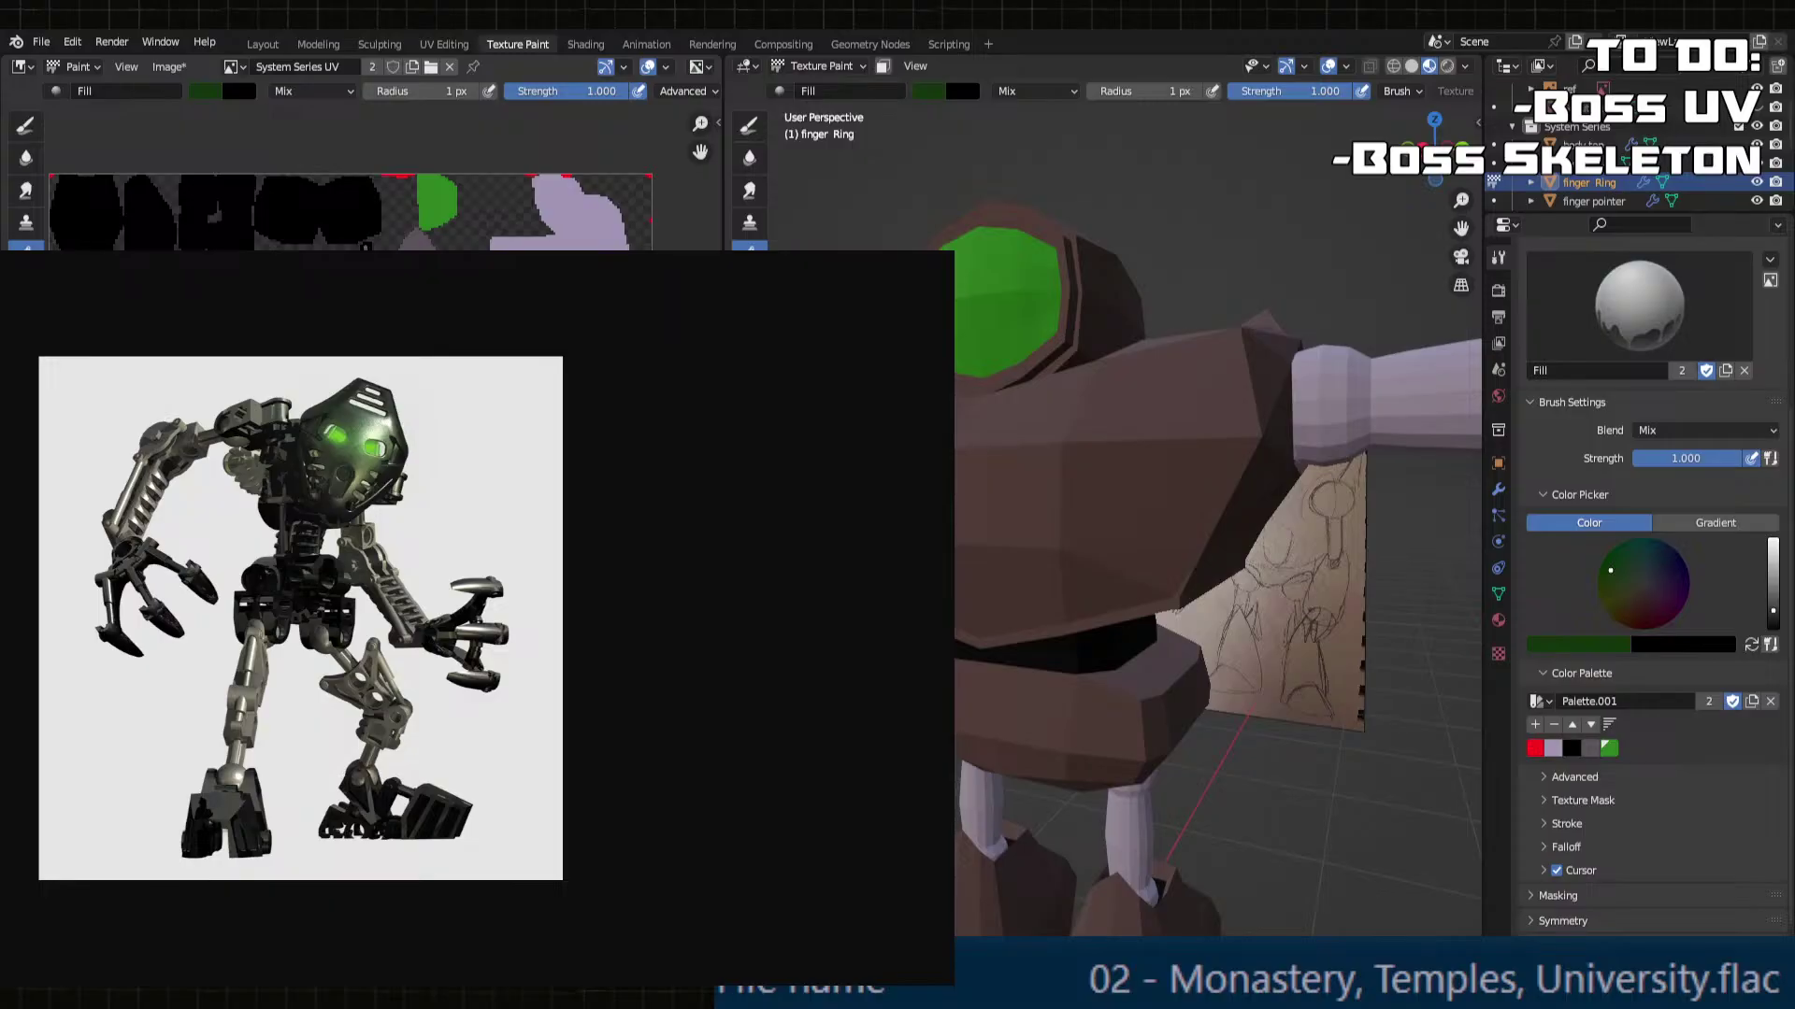
{"action": "left_click", "coordinate": [1159, 886]}
{"action": "left_click", "coordinate": [161, 238]}
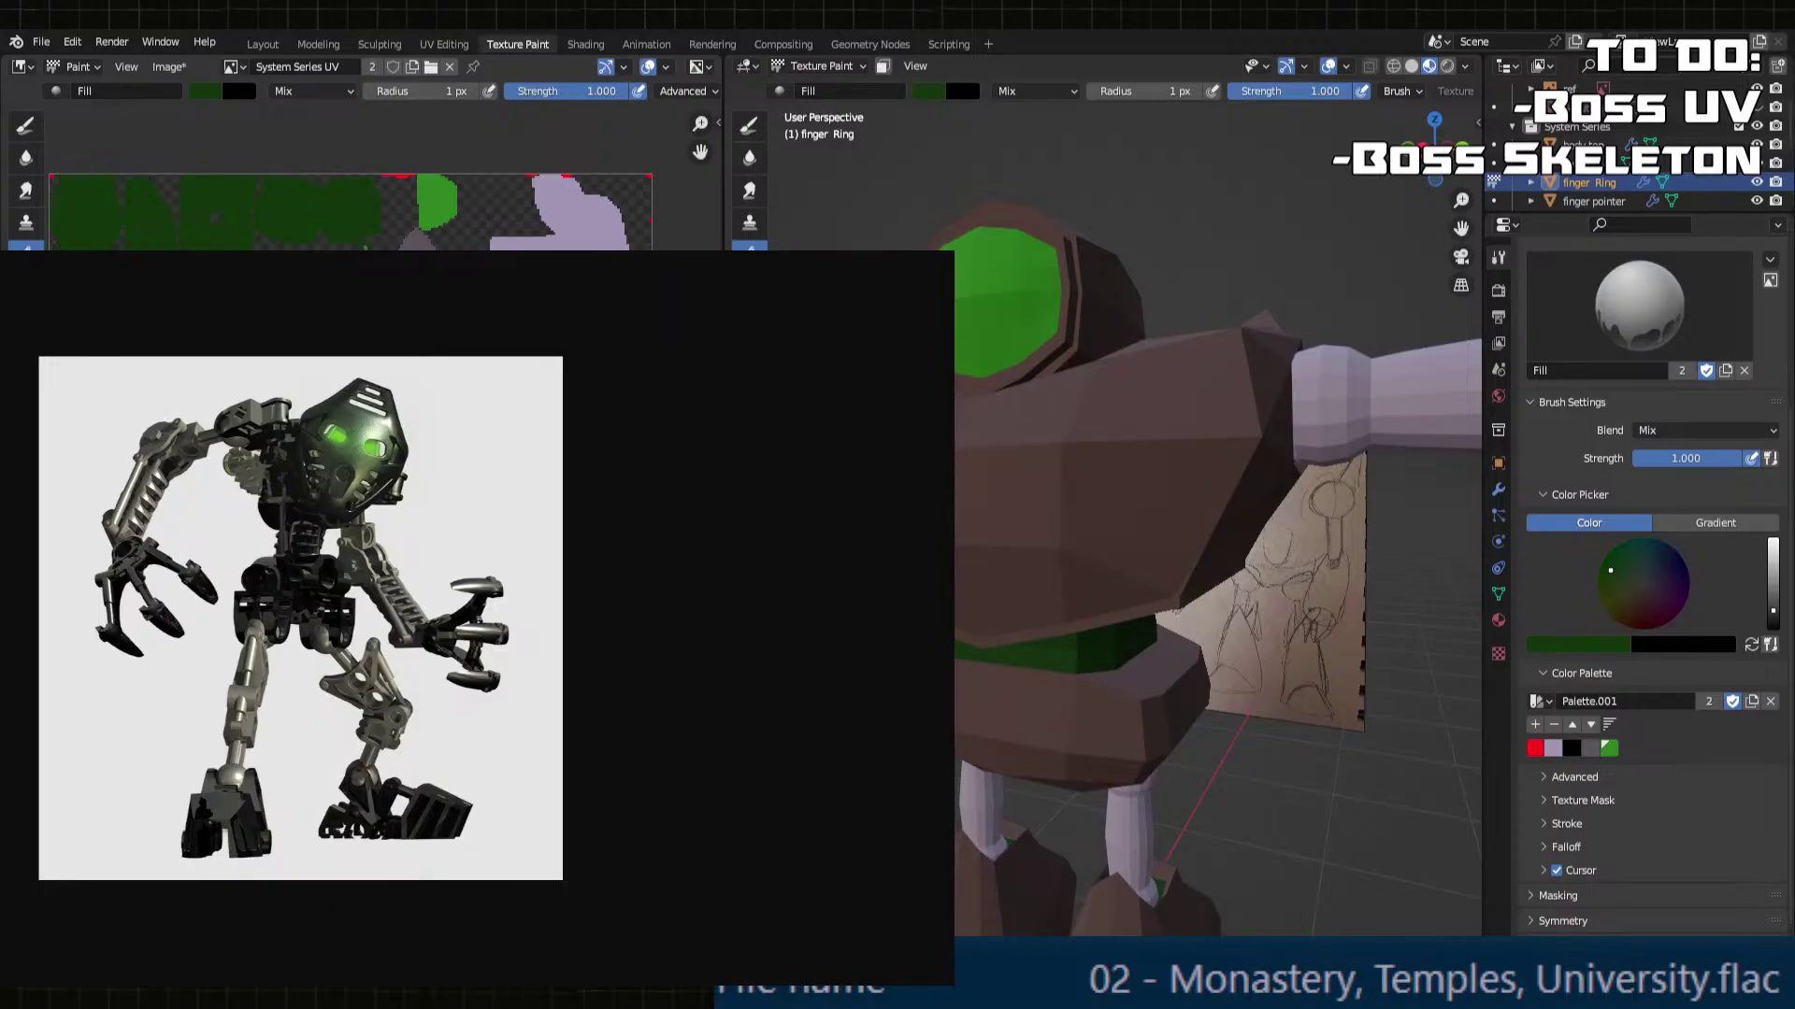
{"action": "scroll", "coordinate": [957, 448], "scroll_direction": "up", "scroll_amount": 6}
{"action": "scroll", "coordinate": [957, 447], "scroll_direction": "down", "scroll_amount": 8}
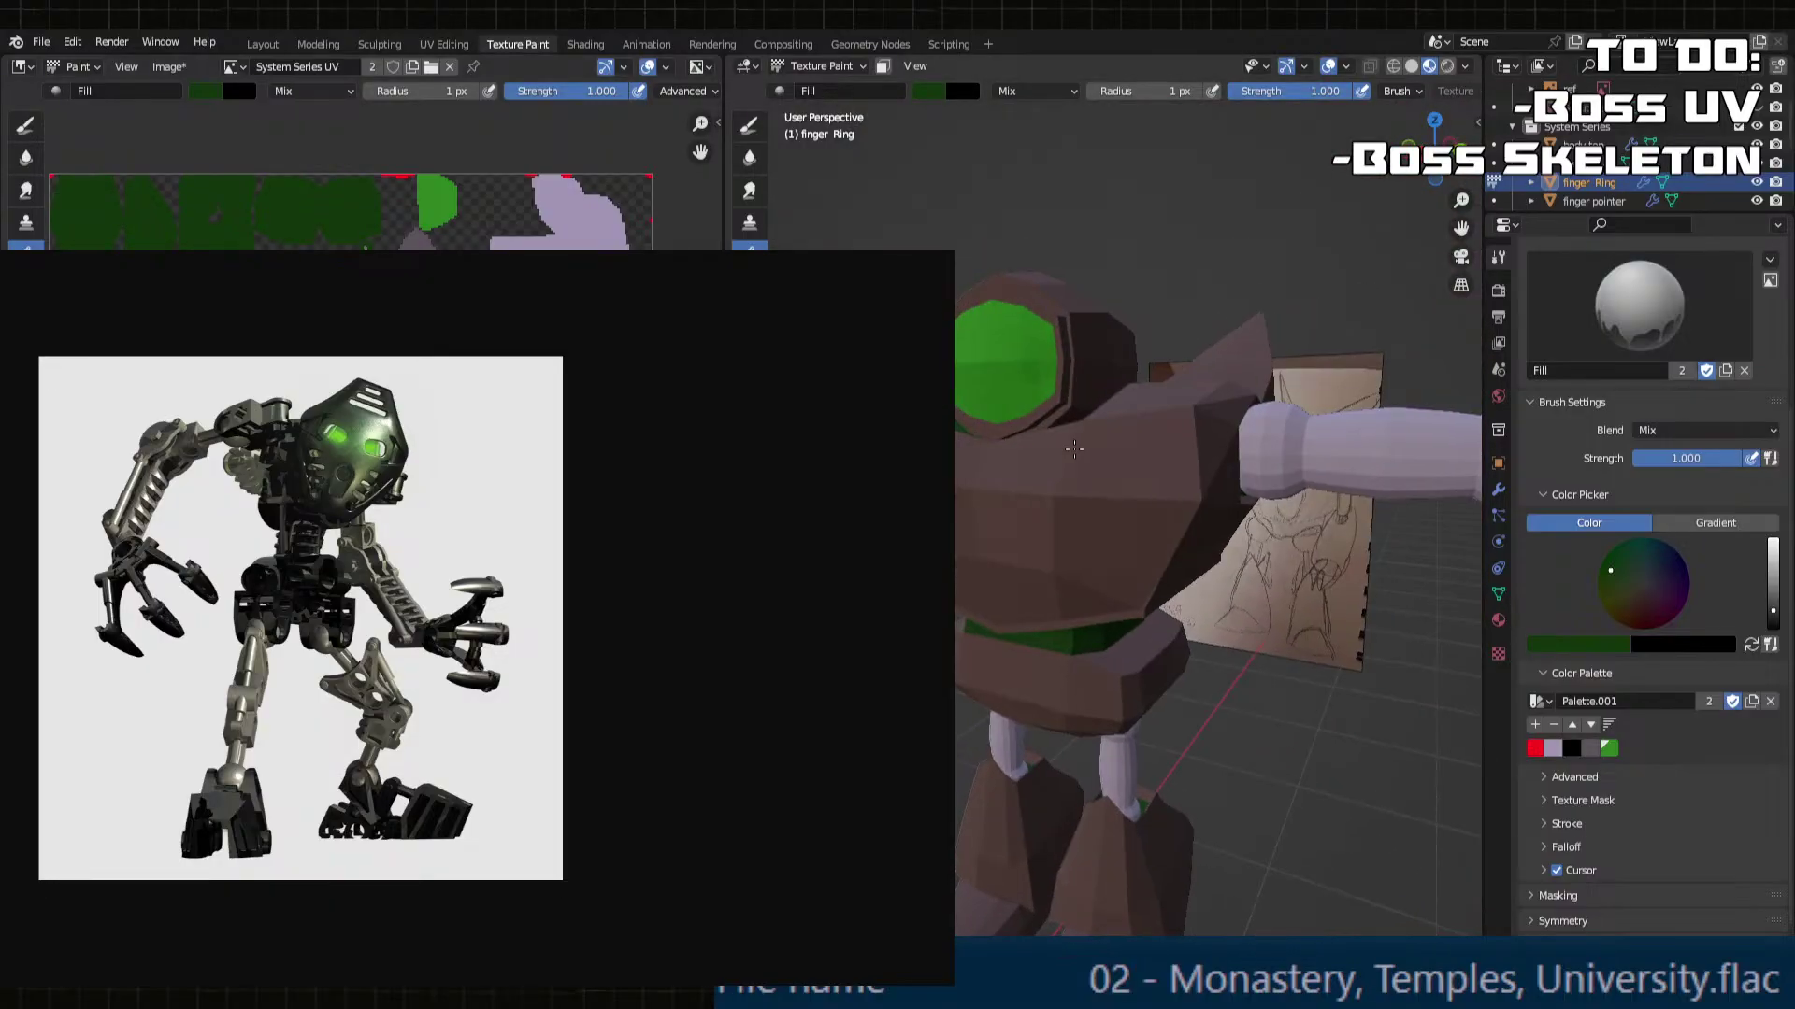
{"action": "key", "text": "ctrl+z"}
{"action": "key", "text": "ctrl+z"}
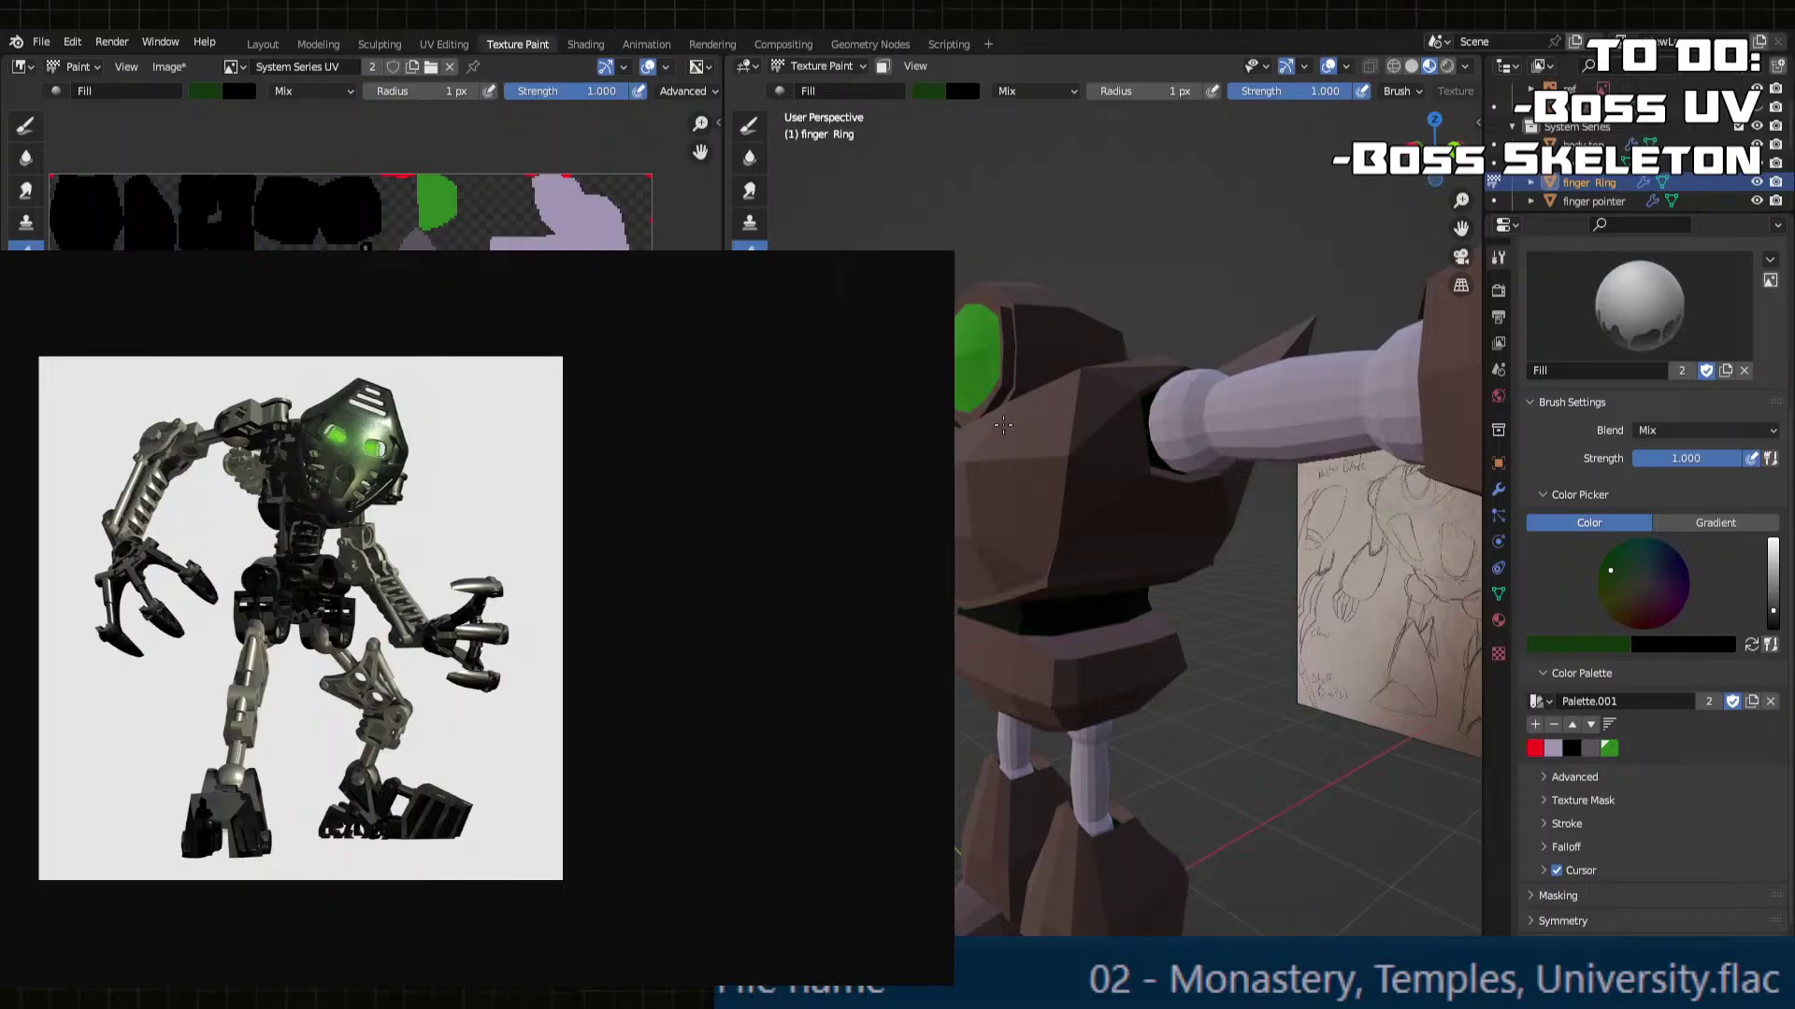
Step: Darken the palette's lilac to a deep bluish grey and fill the arm and leg tubes with it
{"action": "mouse_move", "coordinate": [1003, 425]}
{"action": "middle_mouse_down"}
{"action": "mouse_move", "coordinate": [1009, 460]}
{"action": "mouse_move", "coordinate": [1024, 453]}
{"action": "middle_mouse_up"}
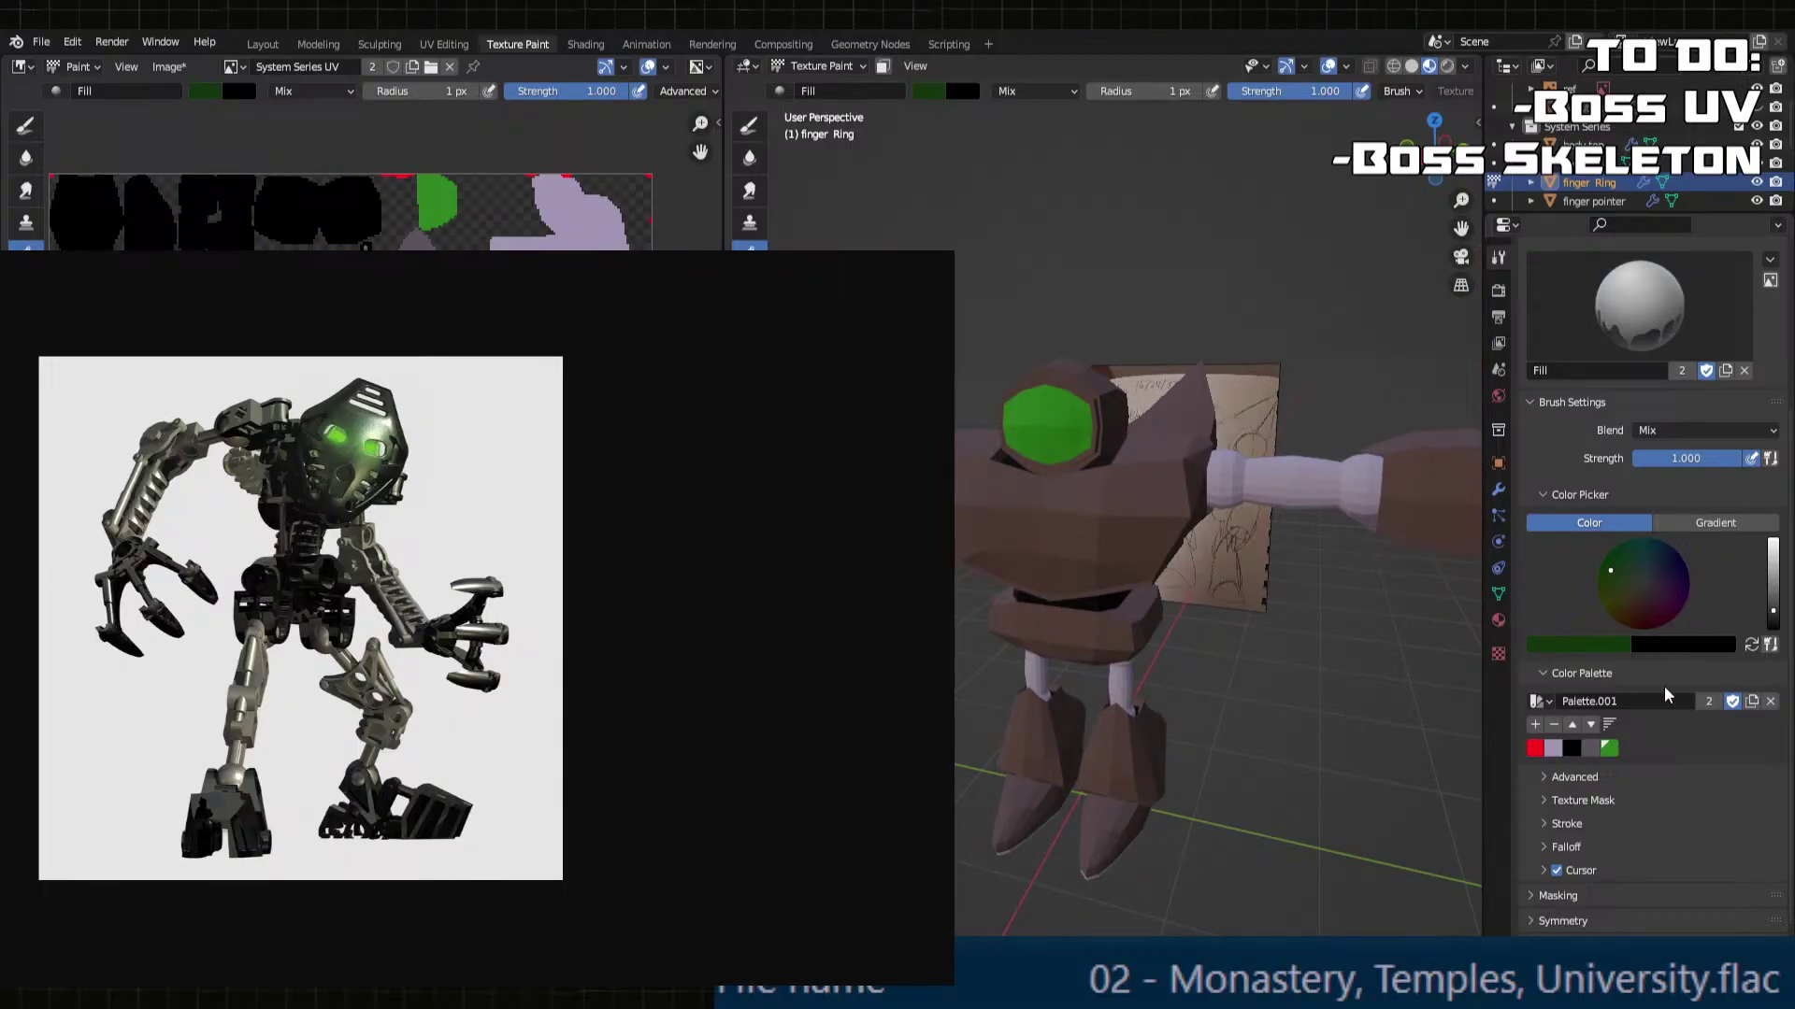
{"action": "left_click", "coordinate": [1552, 748]}
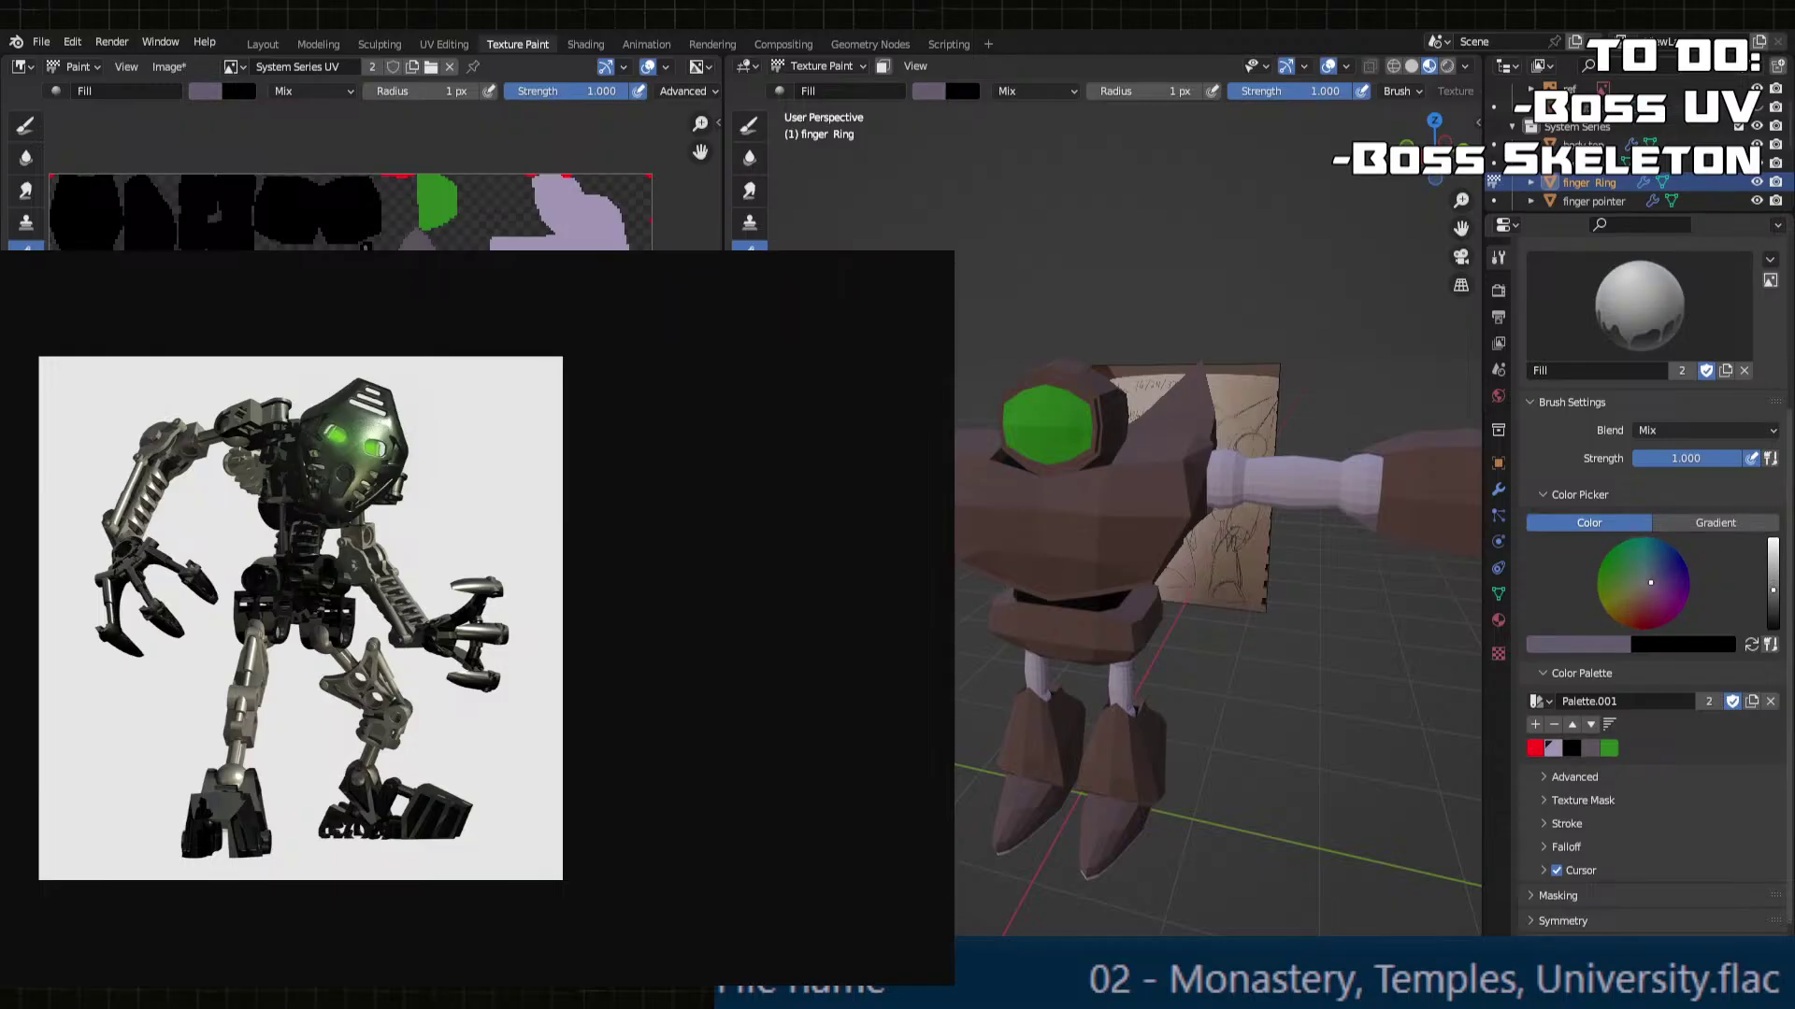
{"action": "left_click_drag", "start_coordinate": [1773, 593], "coordinate": [1773, 607]}
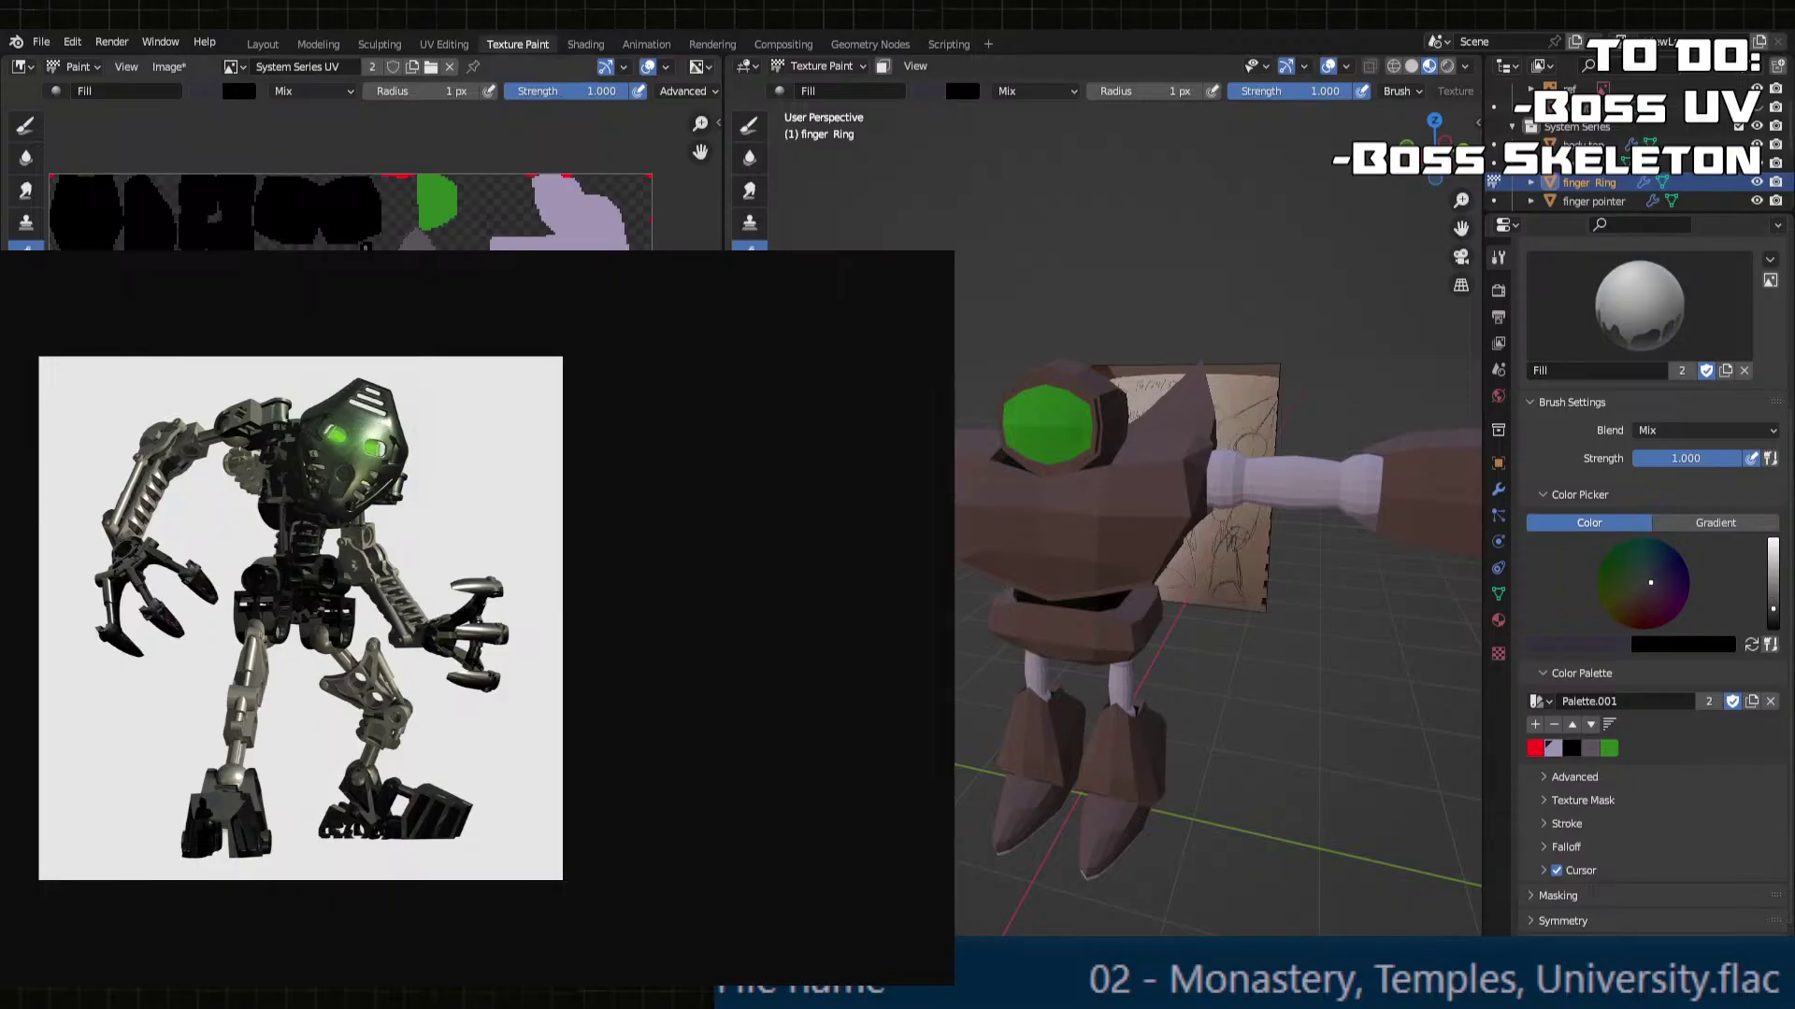
{"action": "left_click", "coordinate": [1299, 481]}
{"action": "left_click", "coordinate": [1122, 687]}
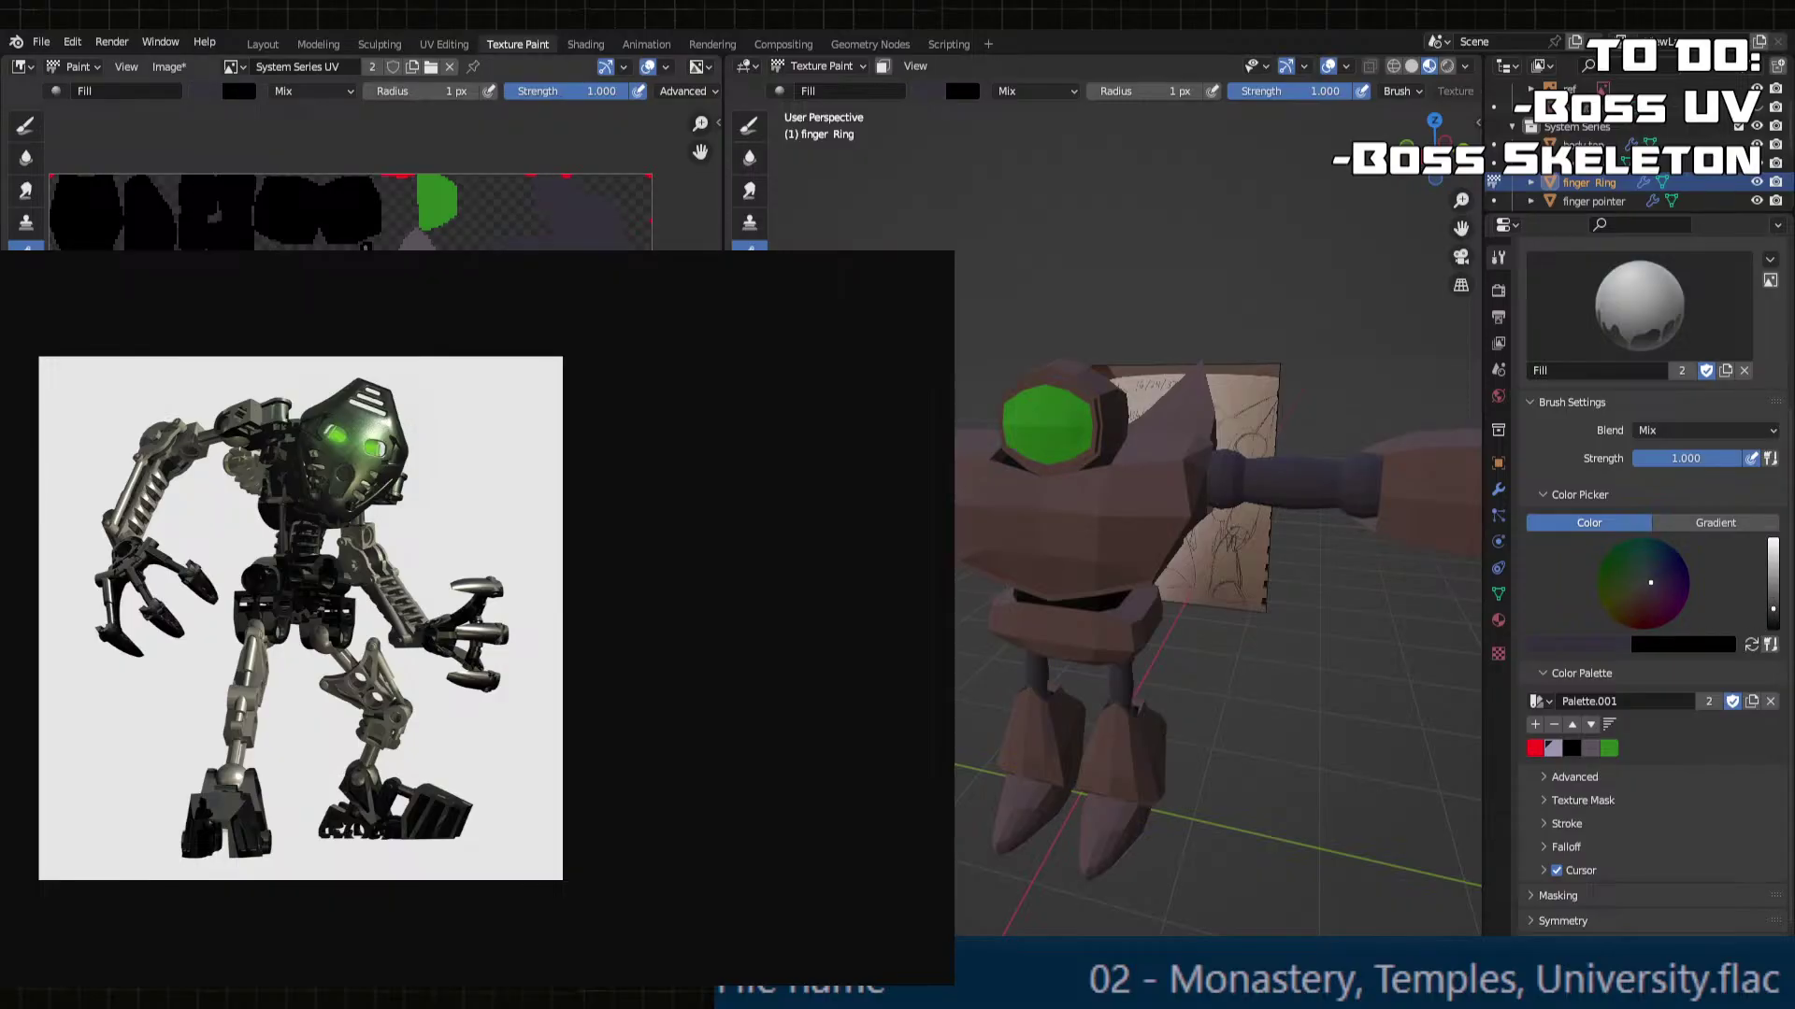
Step: Examine the recoloured limbs against the brown armour and the concept sketch behind the model
{"action": "mouse_move", "coordinate": [1159, 509]}
{"action": "middle_mouse_down"}
{"action": "mouse_move", "coordinate": [1309, 505]}
{"action": "mouse_move", "coordinate": [1160, 510]}
{"action": "mouse_move", "coordinate": [1243, 504]}
{"action": "mouse_move", "coordinate": [1145, 481]}
{"action": "mouse_move", "coordinate": [1070, 509]}
{"action": "mouse_move", "coordinate": [1138, 530]}
{"action": "middle_mouse_up"}
{"action": "scroll", "coordinate": [1132, 481], "scroll_direction": "down", "scroll_amount": 3}
{"action": "scroll", "coordinate": [1132, 481], "scroll_direction": "up", "scroll_amount": 3}
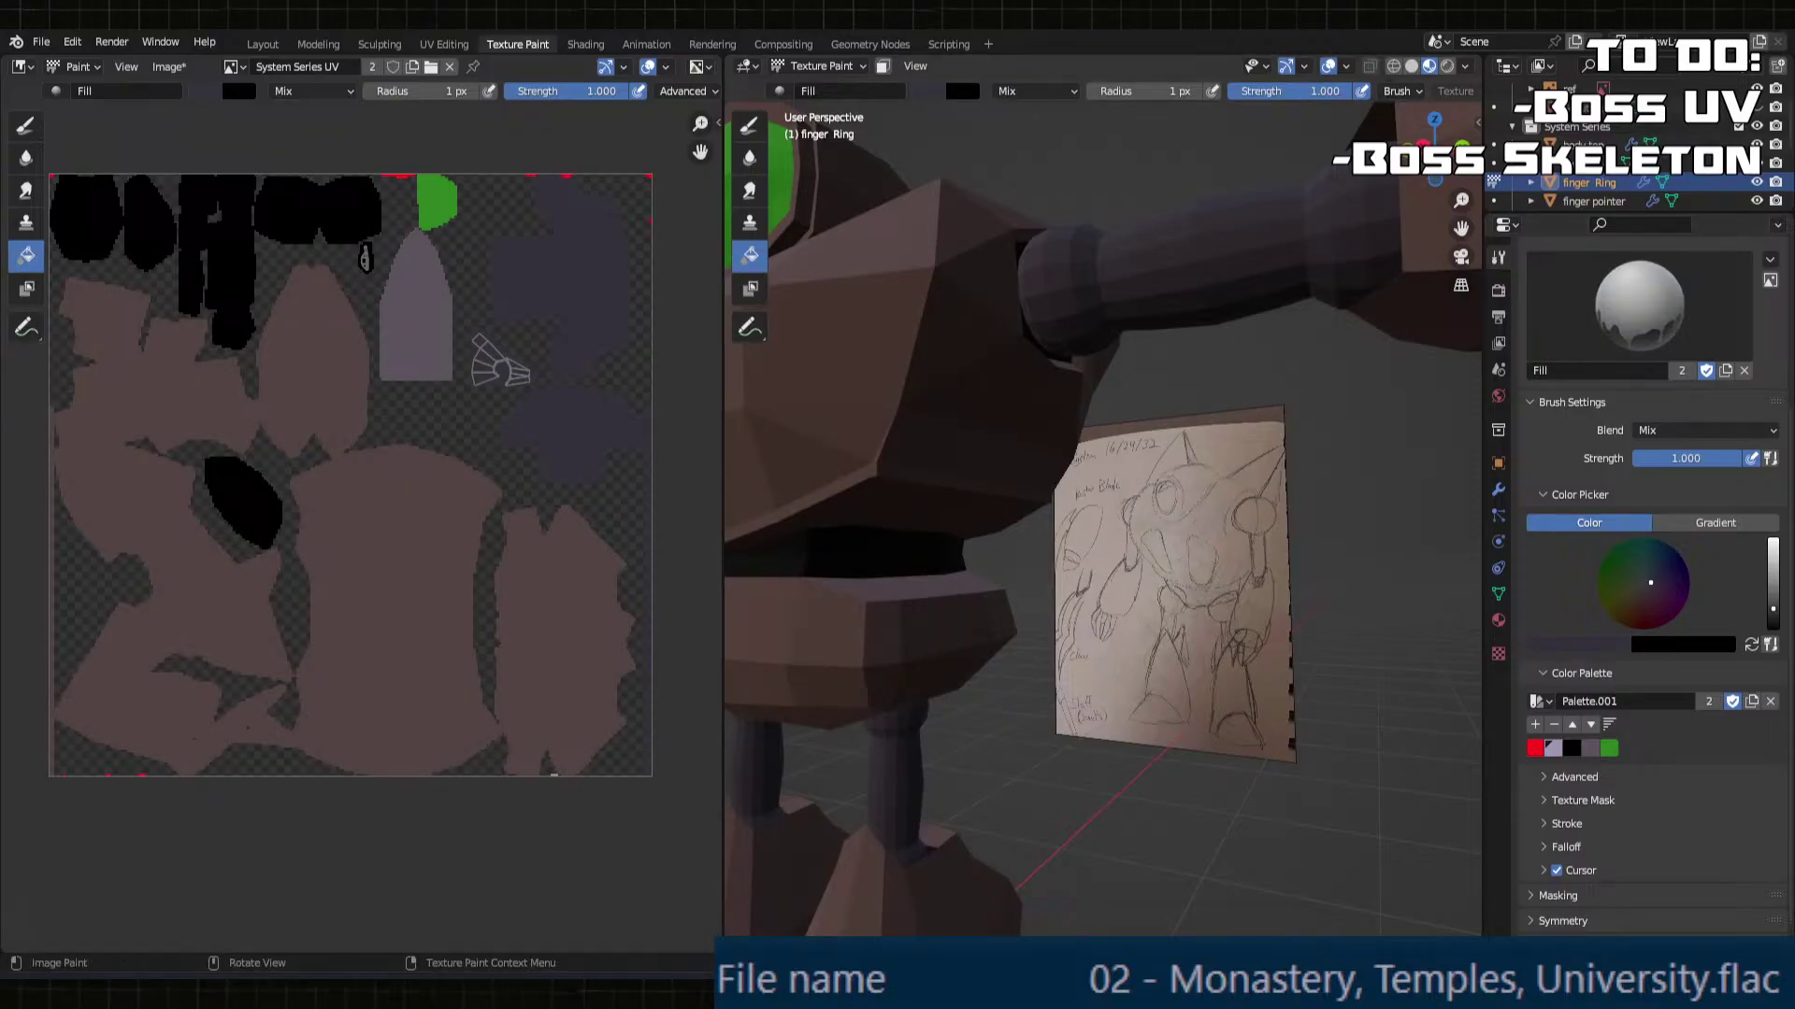
{"action": "scroll", "coordinate": [1110, 577], "scroll_direction": "up", "scroll_amount": 4}
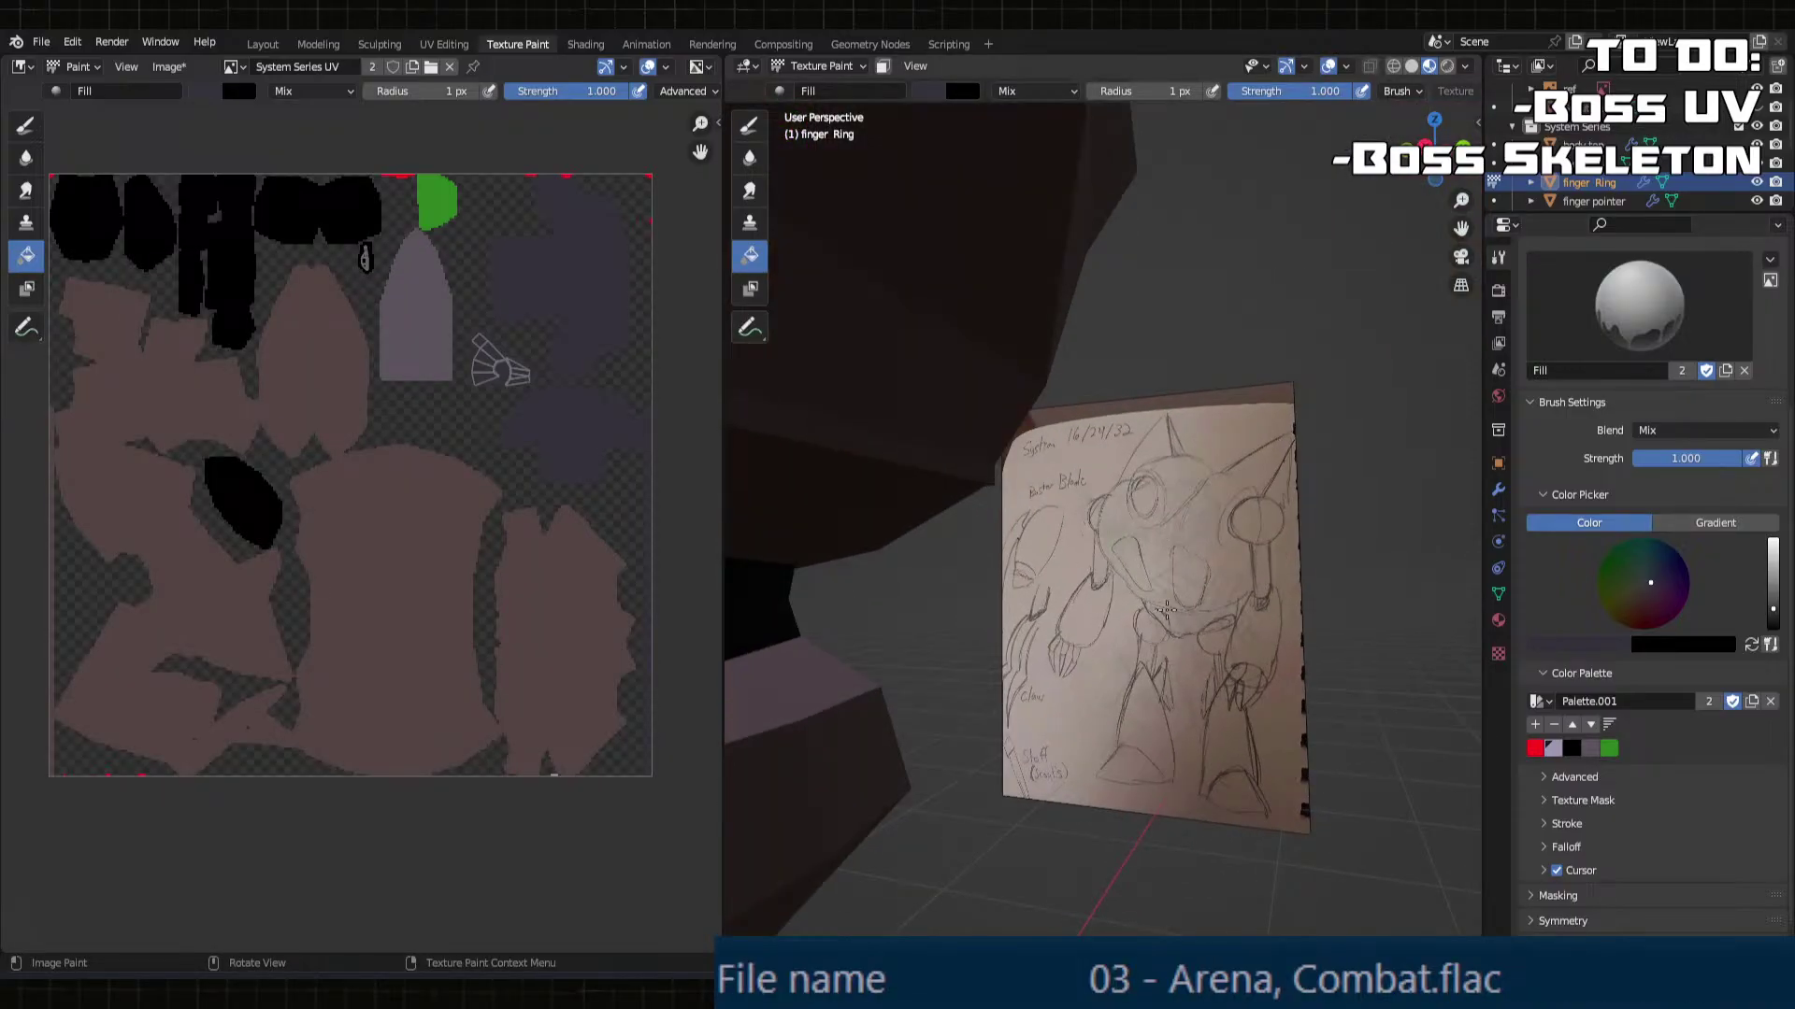
{"action": "mouse_move", "coordinate": [1166, 609]}
{"action": "middle_mouse_down"}
{"action": "mouse_move", "coordinate": [1113, 584]}
{"action": "mouse_move", "coordinate": [1087, 537]}
{"action": "middle_mouse_up"}
{"action": "scroll", "coordinate": [1132, 567], "scroll_direction": "down", "scroll_amount": 5}
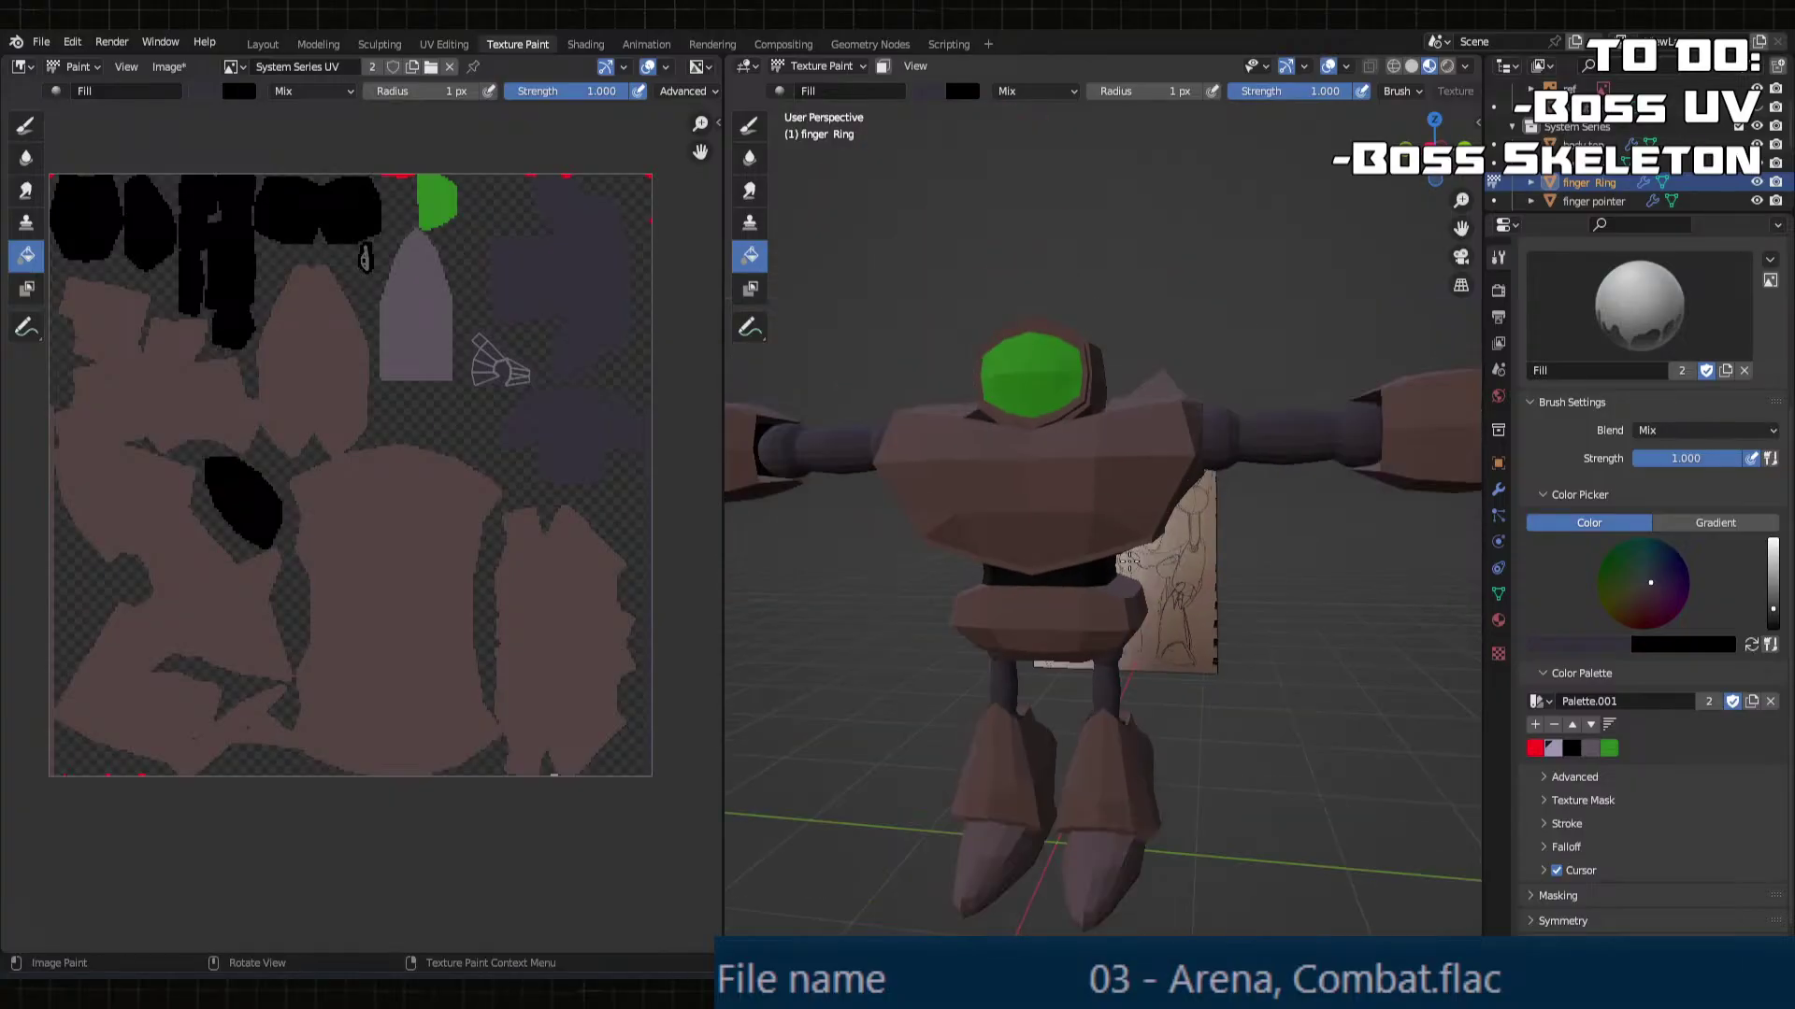
{"action": "scroll", "coordinate": [1113, 571], "scroll_direction": "up", "scroll_amount": 2}
{"action": "scroll", "coordinate": [1064, 542], "scroll_direction": "up", "scroll_amount": 2}
Step: Switch texture painting from the finger ring to the body top object and load the palette's green as the fill colour
{"action": "key", "text": "Tab"}
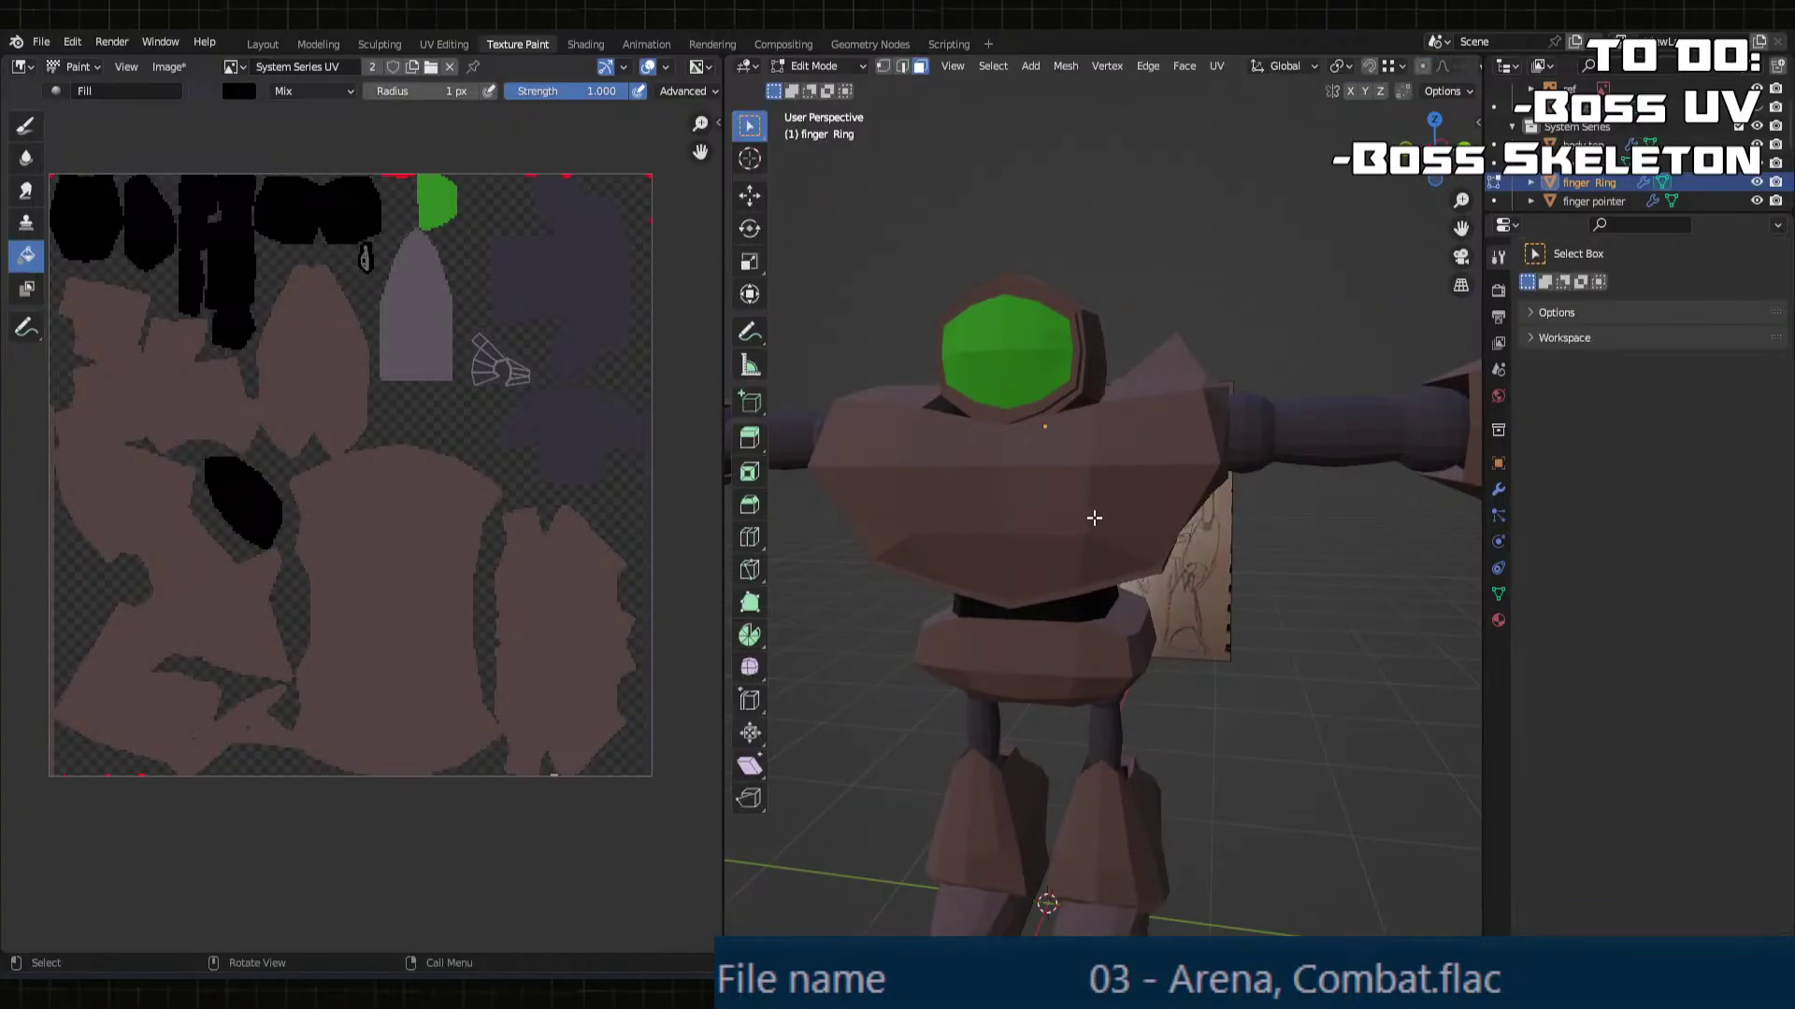
{"action": "key", "text": "Tab"}
{"action": "key", "text": "Tab"}
{"action": "left_click", "coordinate": [804, 66]}
{"action": "left_click", "coordinate": [819, 90]}
{"action": "left_click", "coordinate": [1075, 478]}
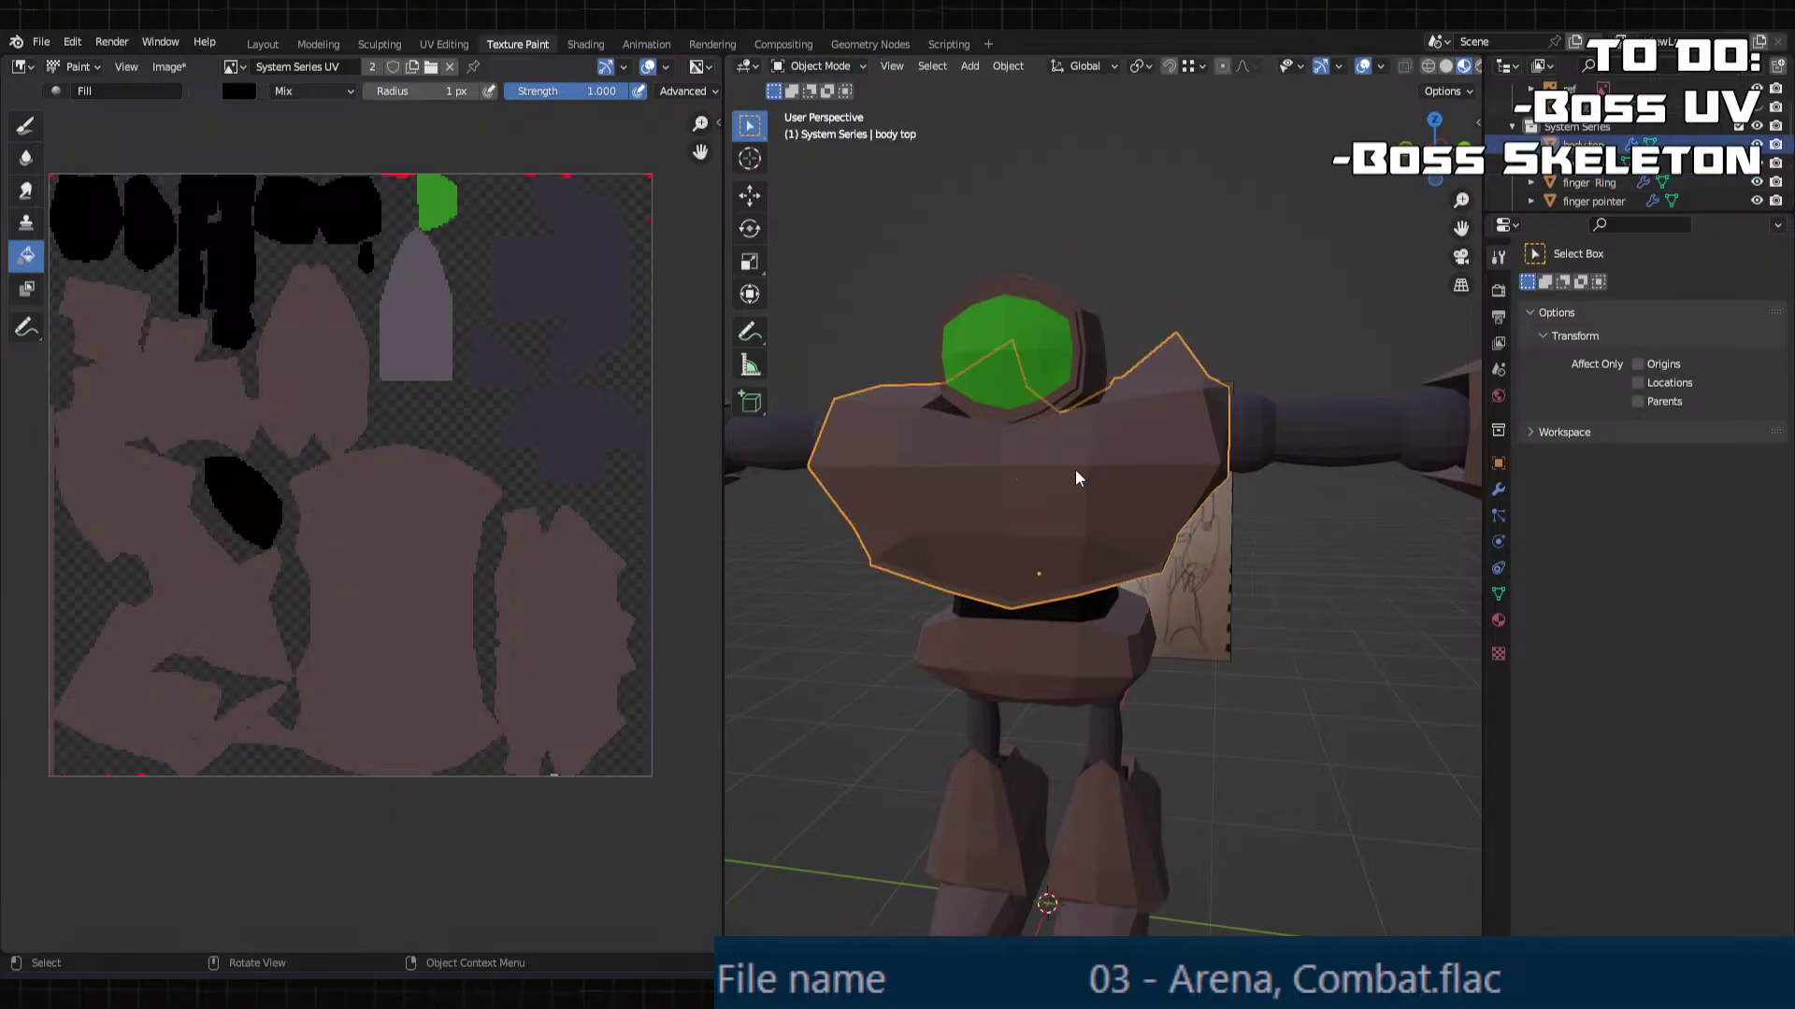
{"action": "left_click", "coordinate": [815, 68]}
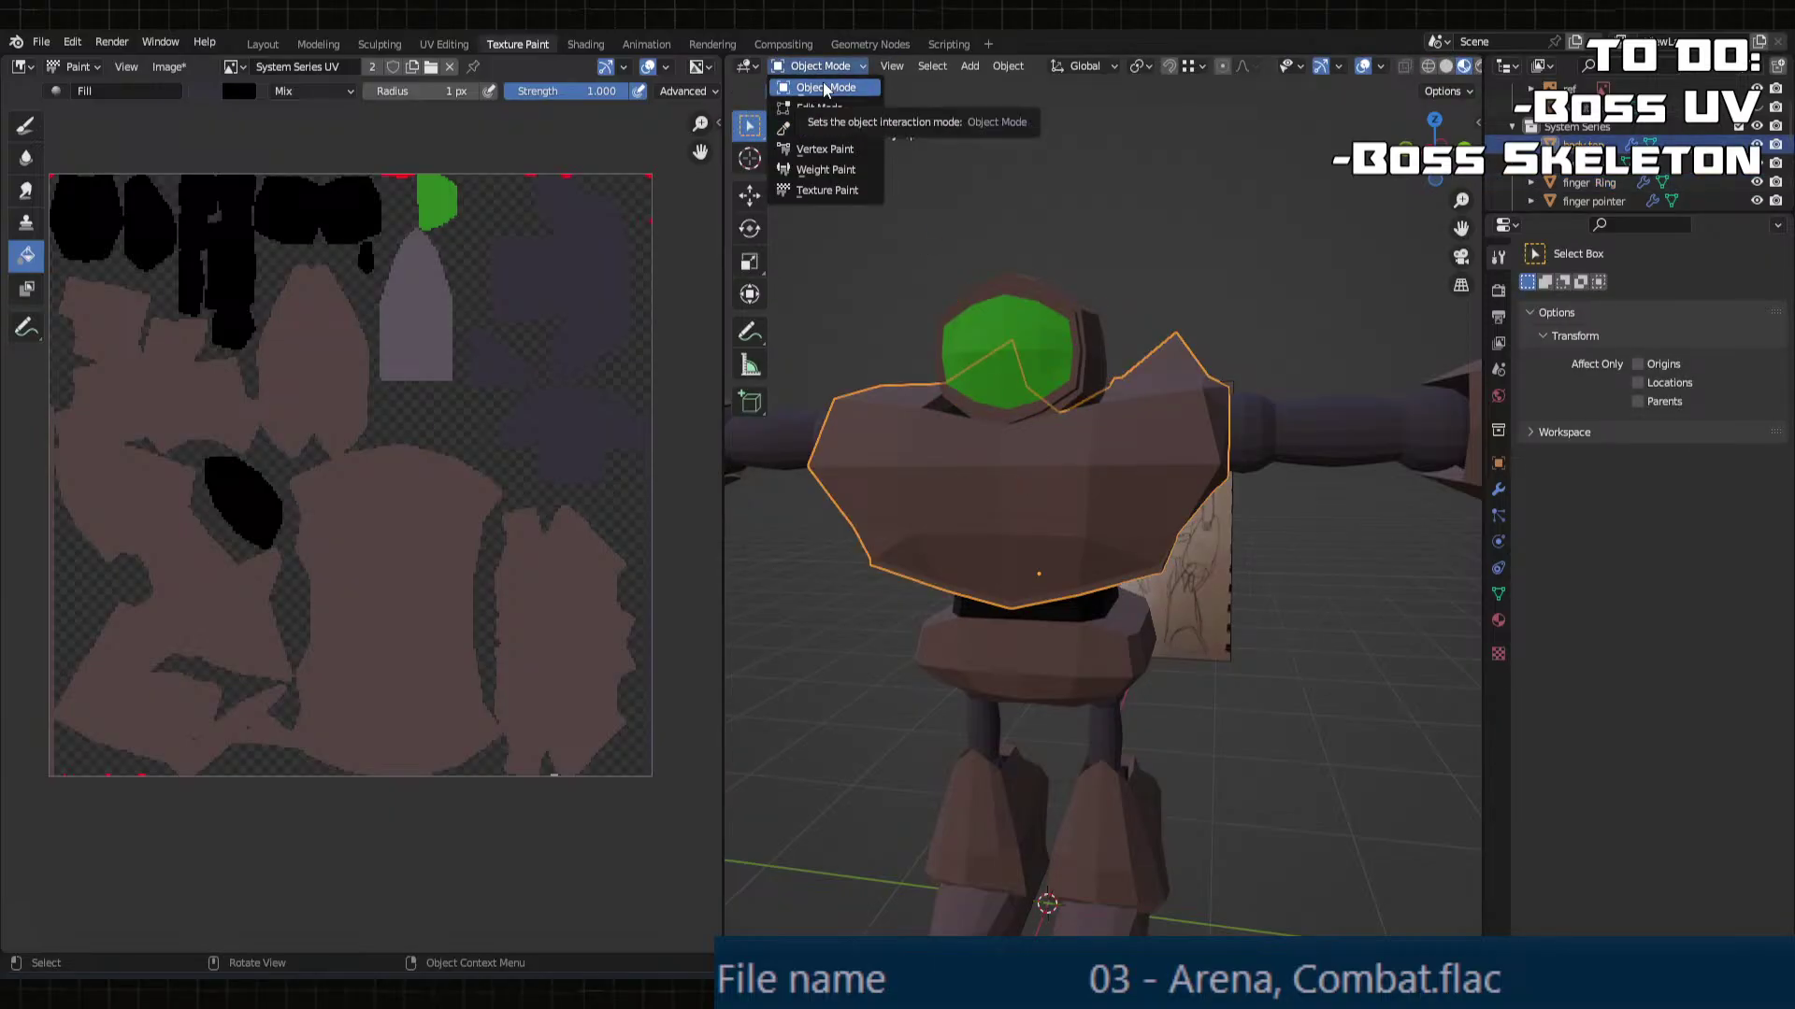
{"action": "left_click", "coordinate": [827, 190]}
{"action": "scroll", "coordinate": [1709, 787], "scroll_direction": "down", "scroll_amount": 5}
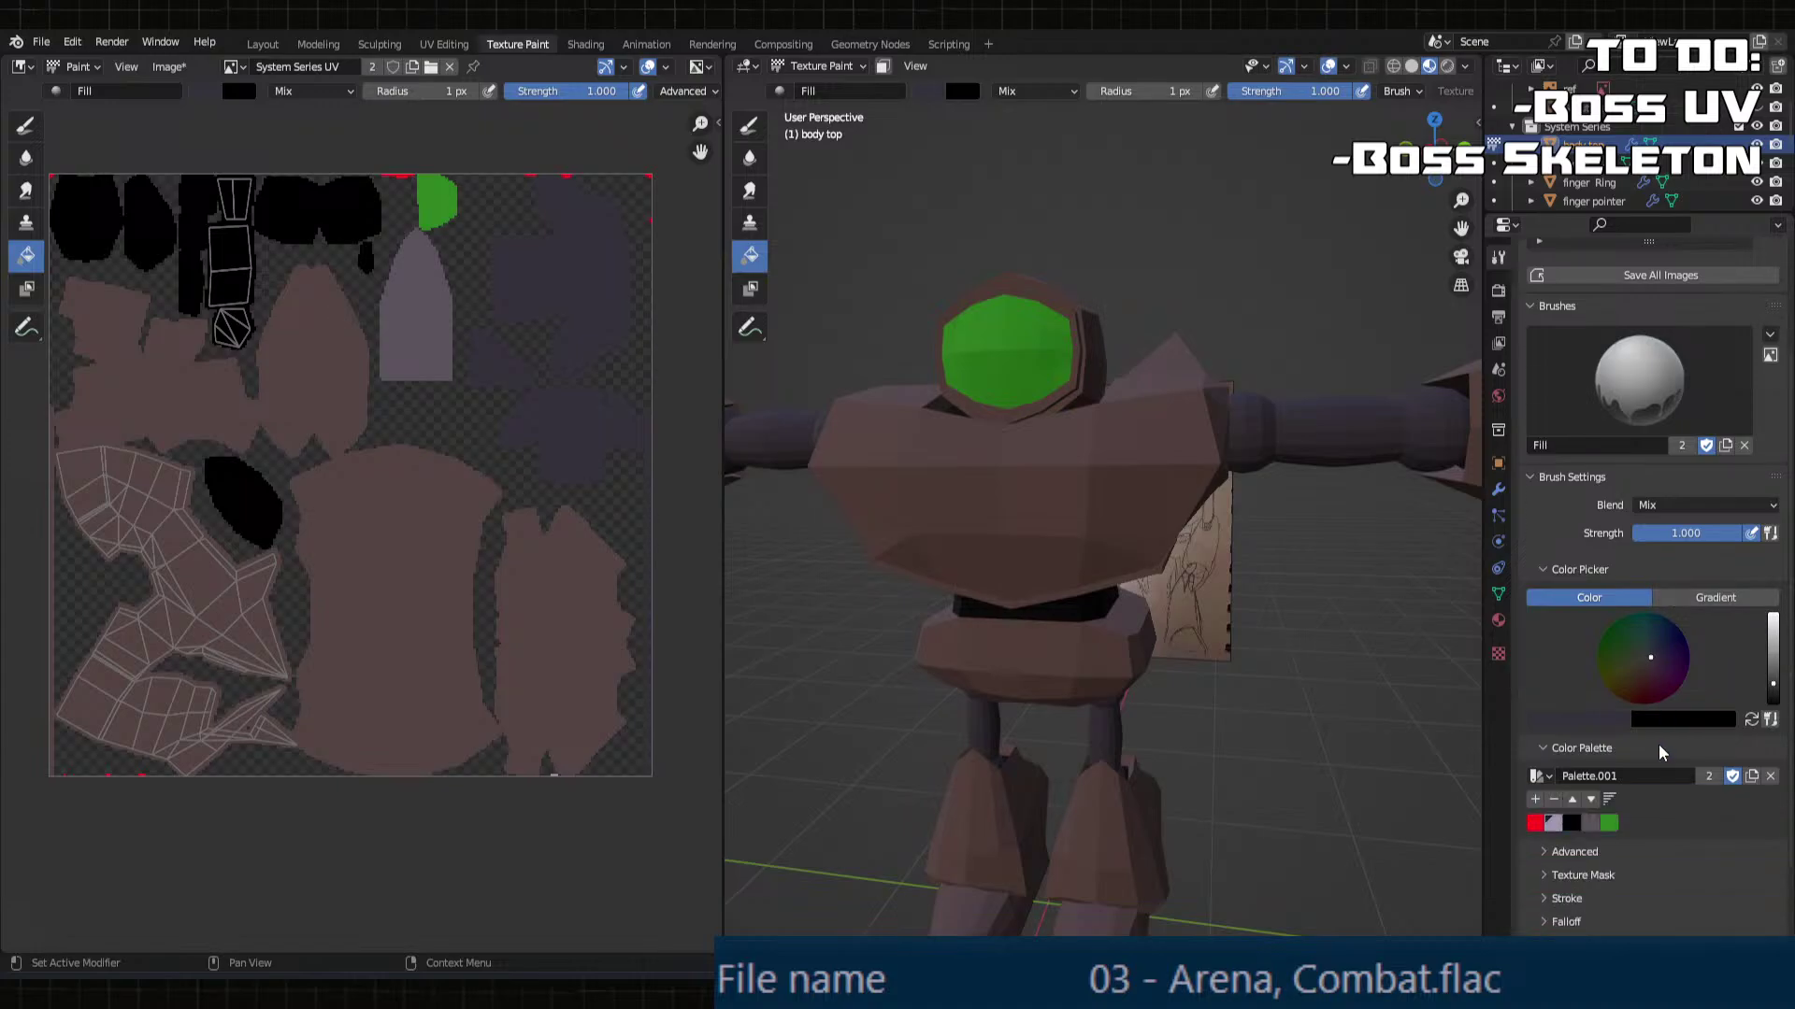
{"action": "left_click", "coordinate": [1607, 787]}
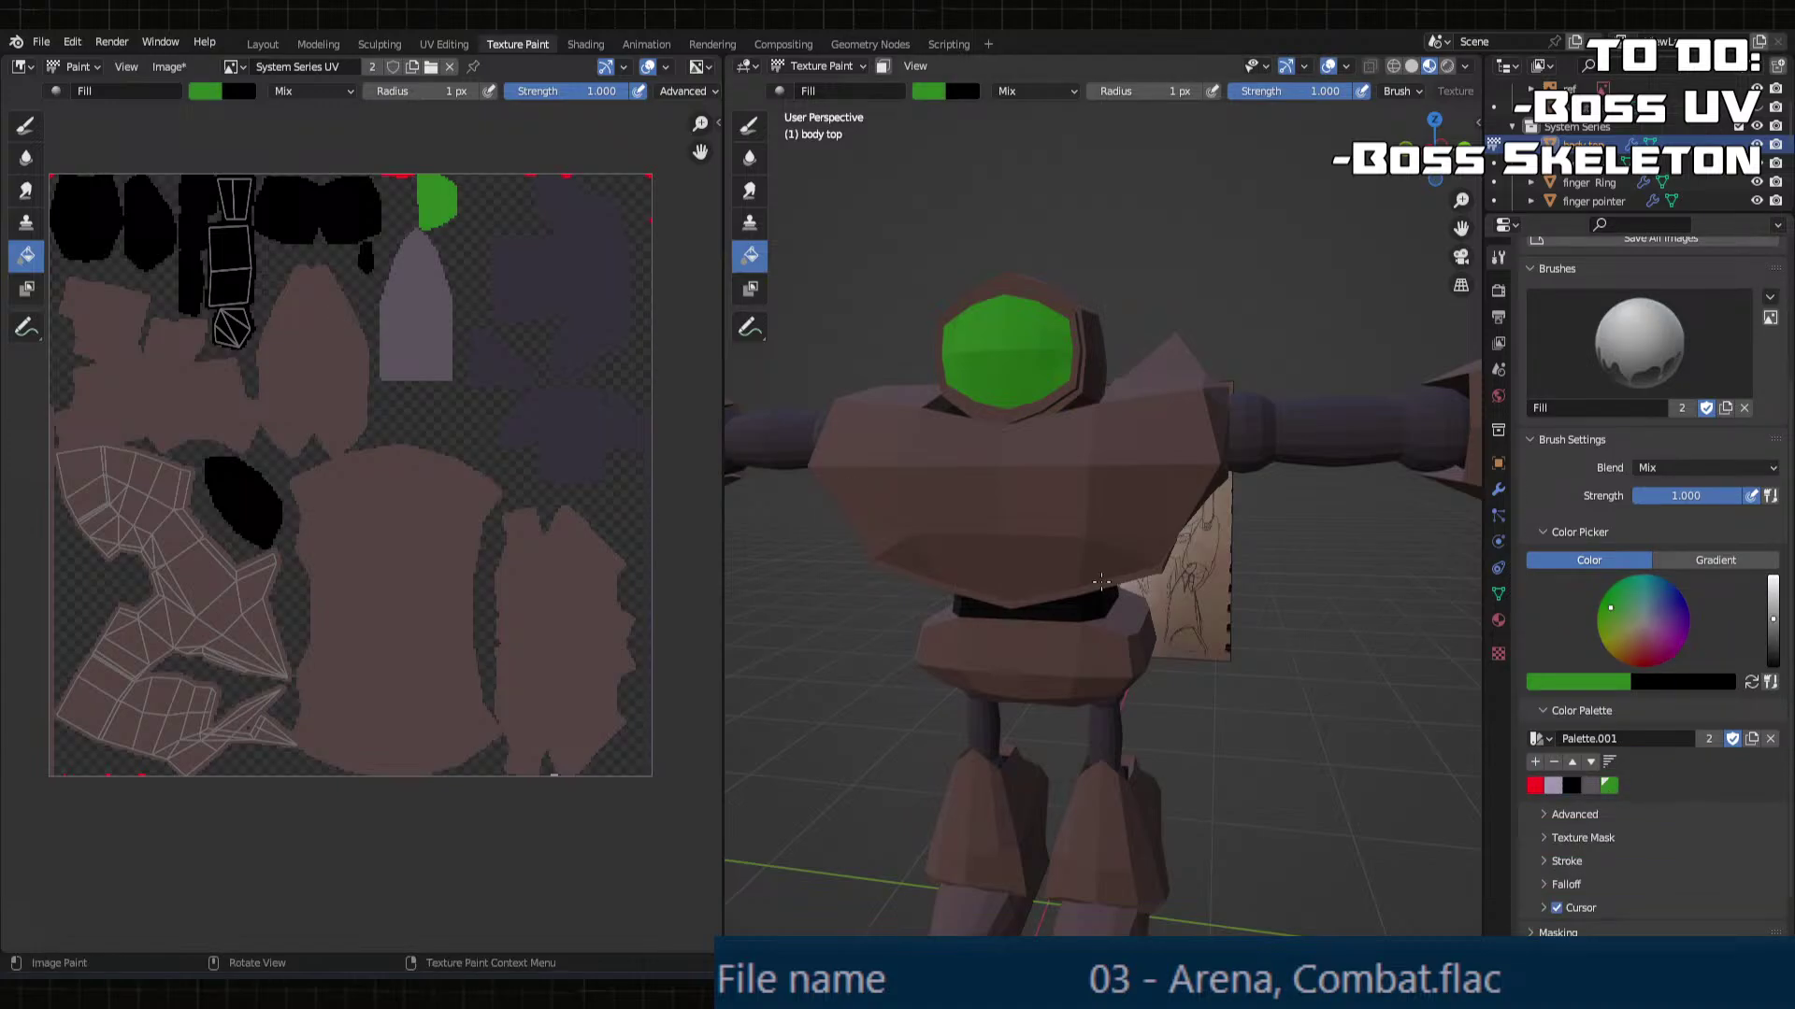
Step: Paint a solid green oval on the body top's chest faces with the Draw brush at a 2 px radius
{"action": "left_click", "coordinate": [1077, 519]}
{"action": "key", "text": "ctrl+z"}
{"action": "left_click", "coordinate": [750, 126]}
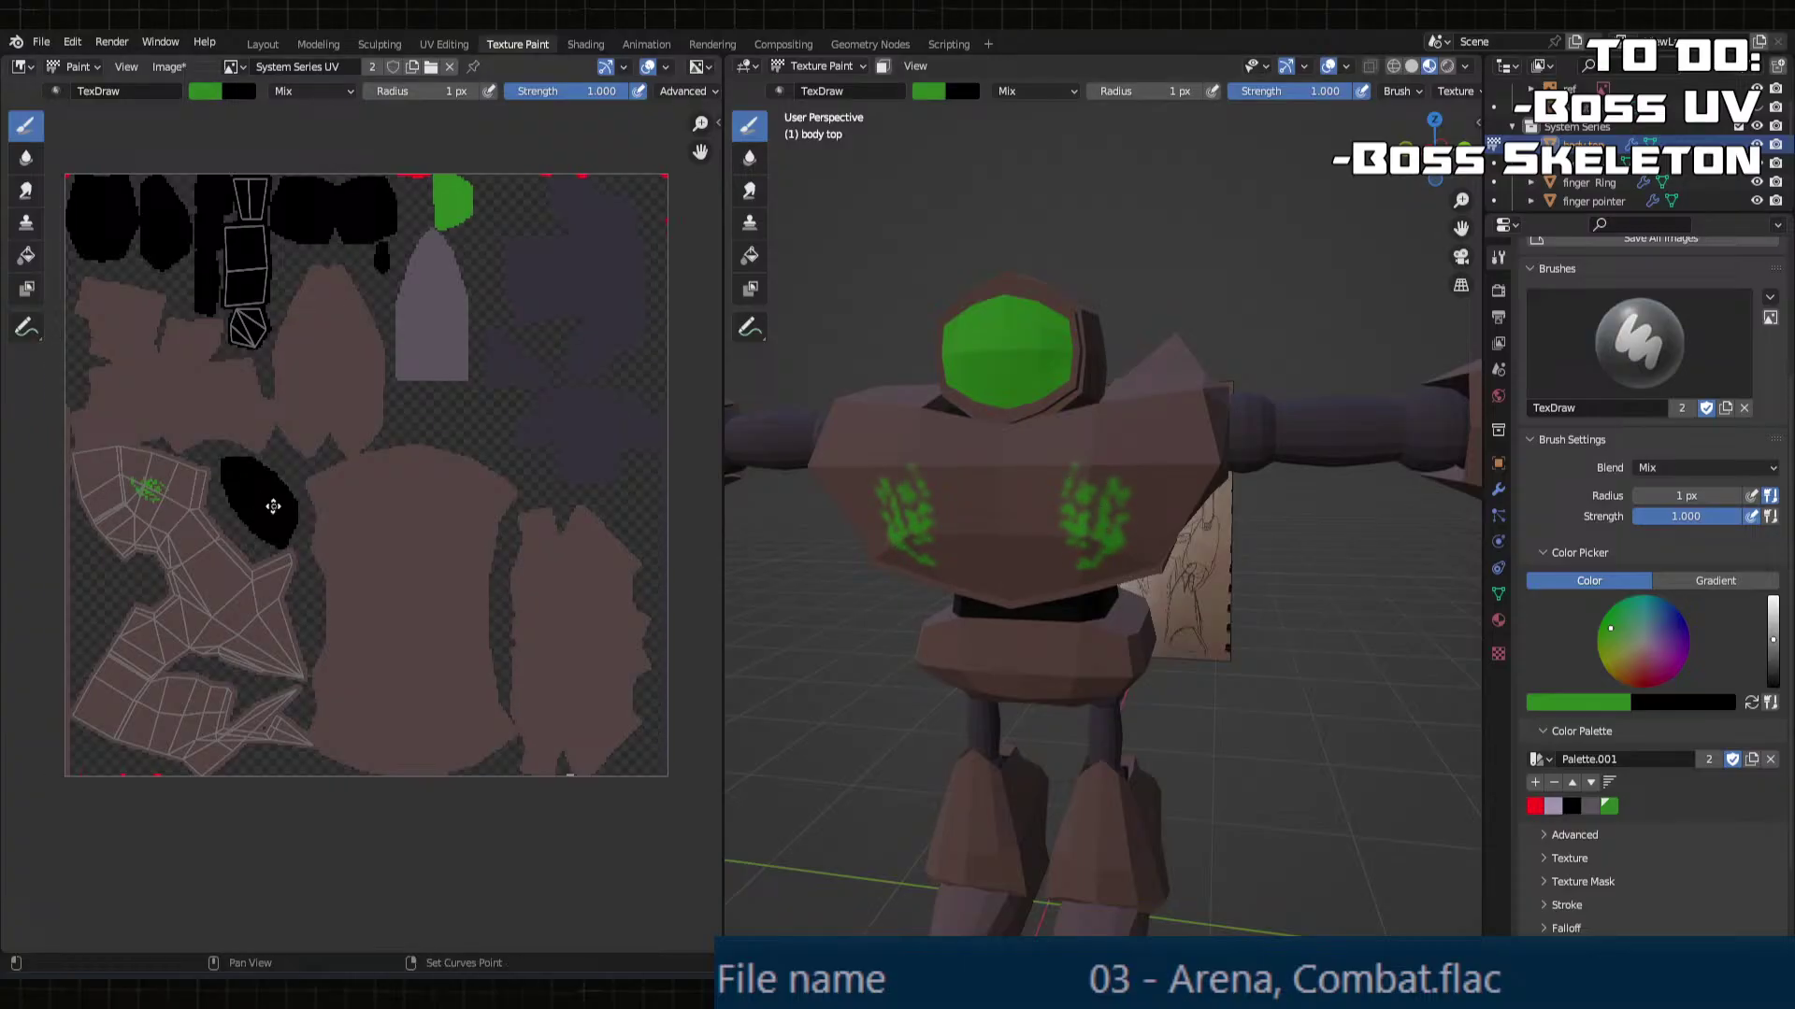
{"action": "scroll", "coordinate": [105, 525], "scroll_direction": "up", "scroll_amount": 8}
{"action": "scroll", "coordinate": [463, 547], "scroll_direction": "up", "scroll_amount": 2}
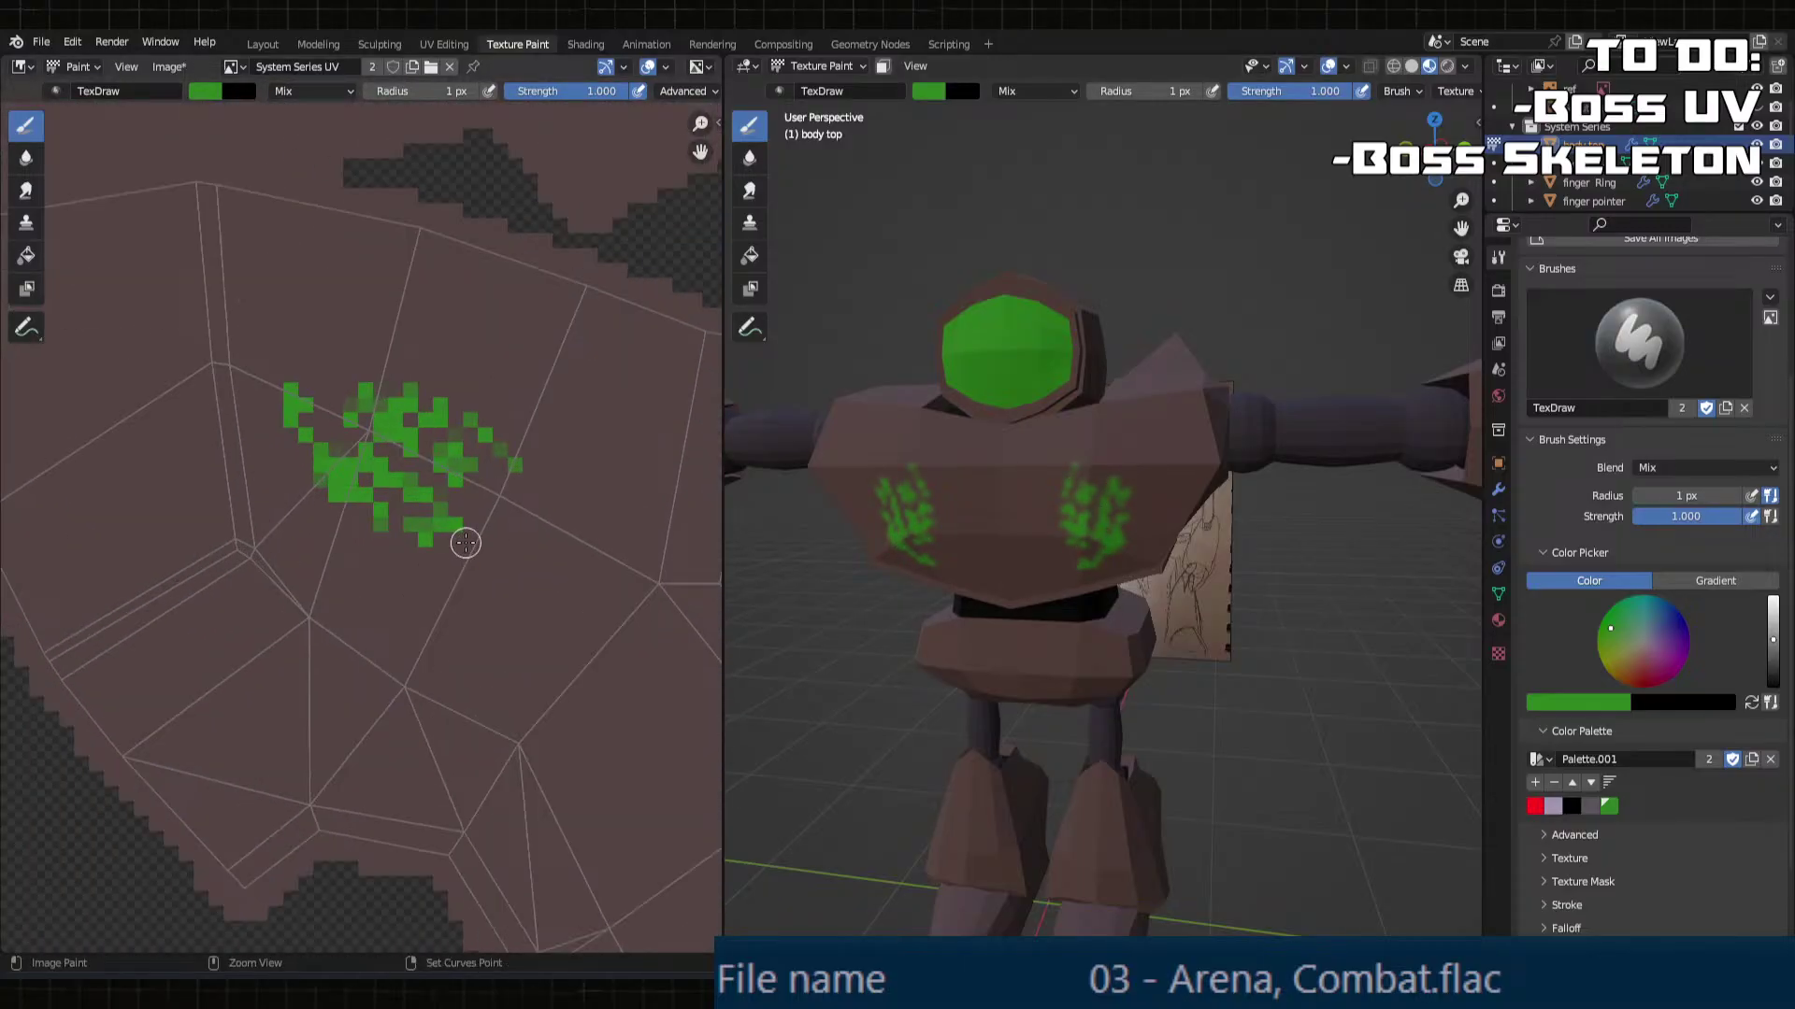
{"action": "key", "text": "ctrl+z"}
{"action": "mouse_move", "coordinate": [303, 388]}
{"action": "left_mouse_down"}
{"action": "mouse_move", "coordinate": [424, 416]}
{"action": "mouse_move", "coordinate": [484, 503]}
{"action": "mouse_move", "coordinate": [301, 449]}
{"action": "mouse_move", "coordinate": [405, 430]}
{"action": "mouse_move", "coordinate": [440, 496]}
{"action": "mouse_move", "coordinate": [336, 420]}
{"action": "mouse_move", "coordinate": [320, 480]}
{"action": "mouse_move", "coordinate": [356, 464]}
{"action": "left_mouse_up"}
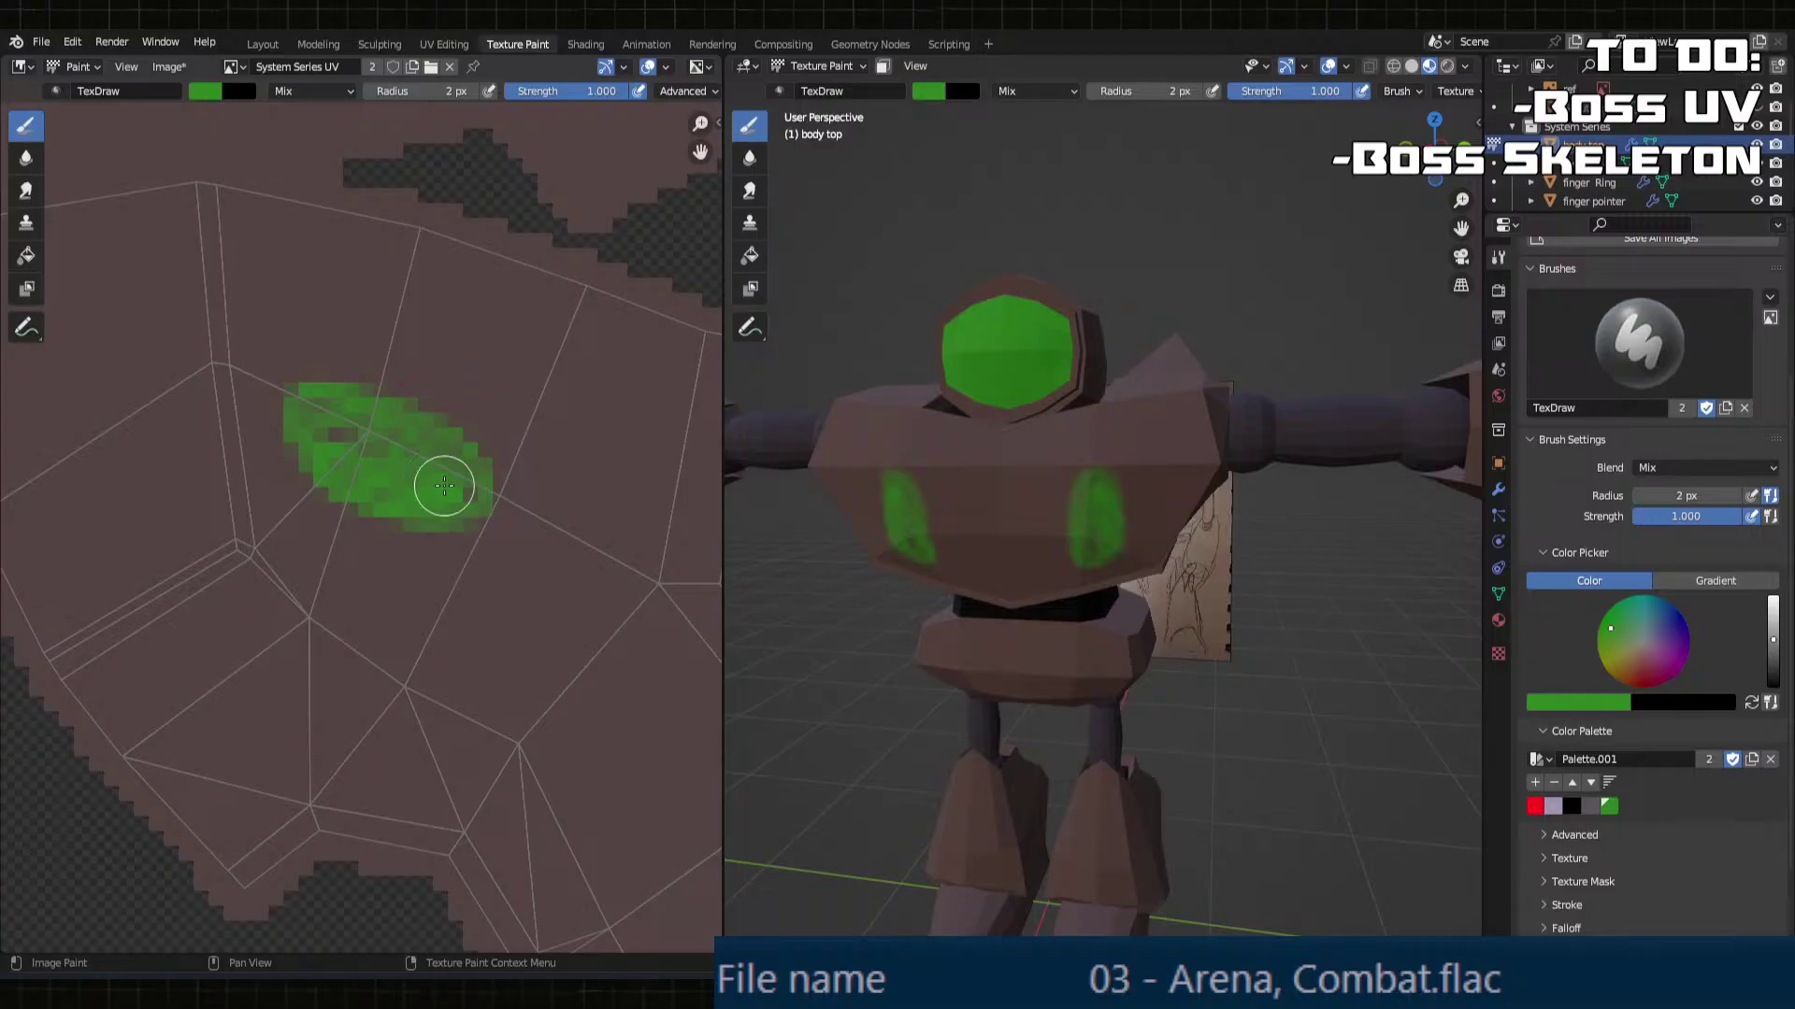
{"action": "mouse_move", "coordinate": [372, 462]}
{"action": "left_mouse_down"}
{"action": "mouse_move", "coordinate": [465, 493]}
{"action": "mouse_move", "coordinate": [312, 441]}
{"action": "mouse_move", "coordinate": [434, 488]}
{"action": "left_mouse_up"}
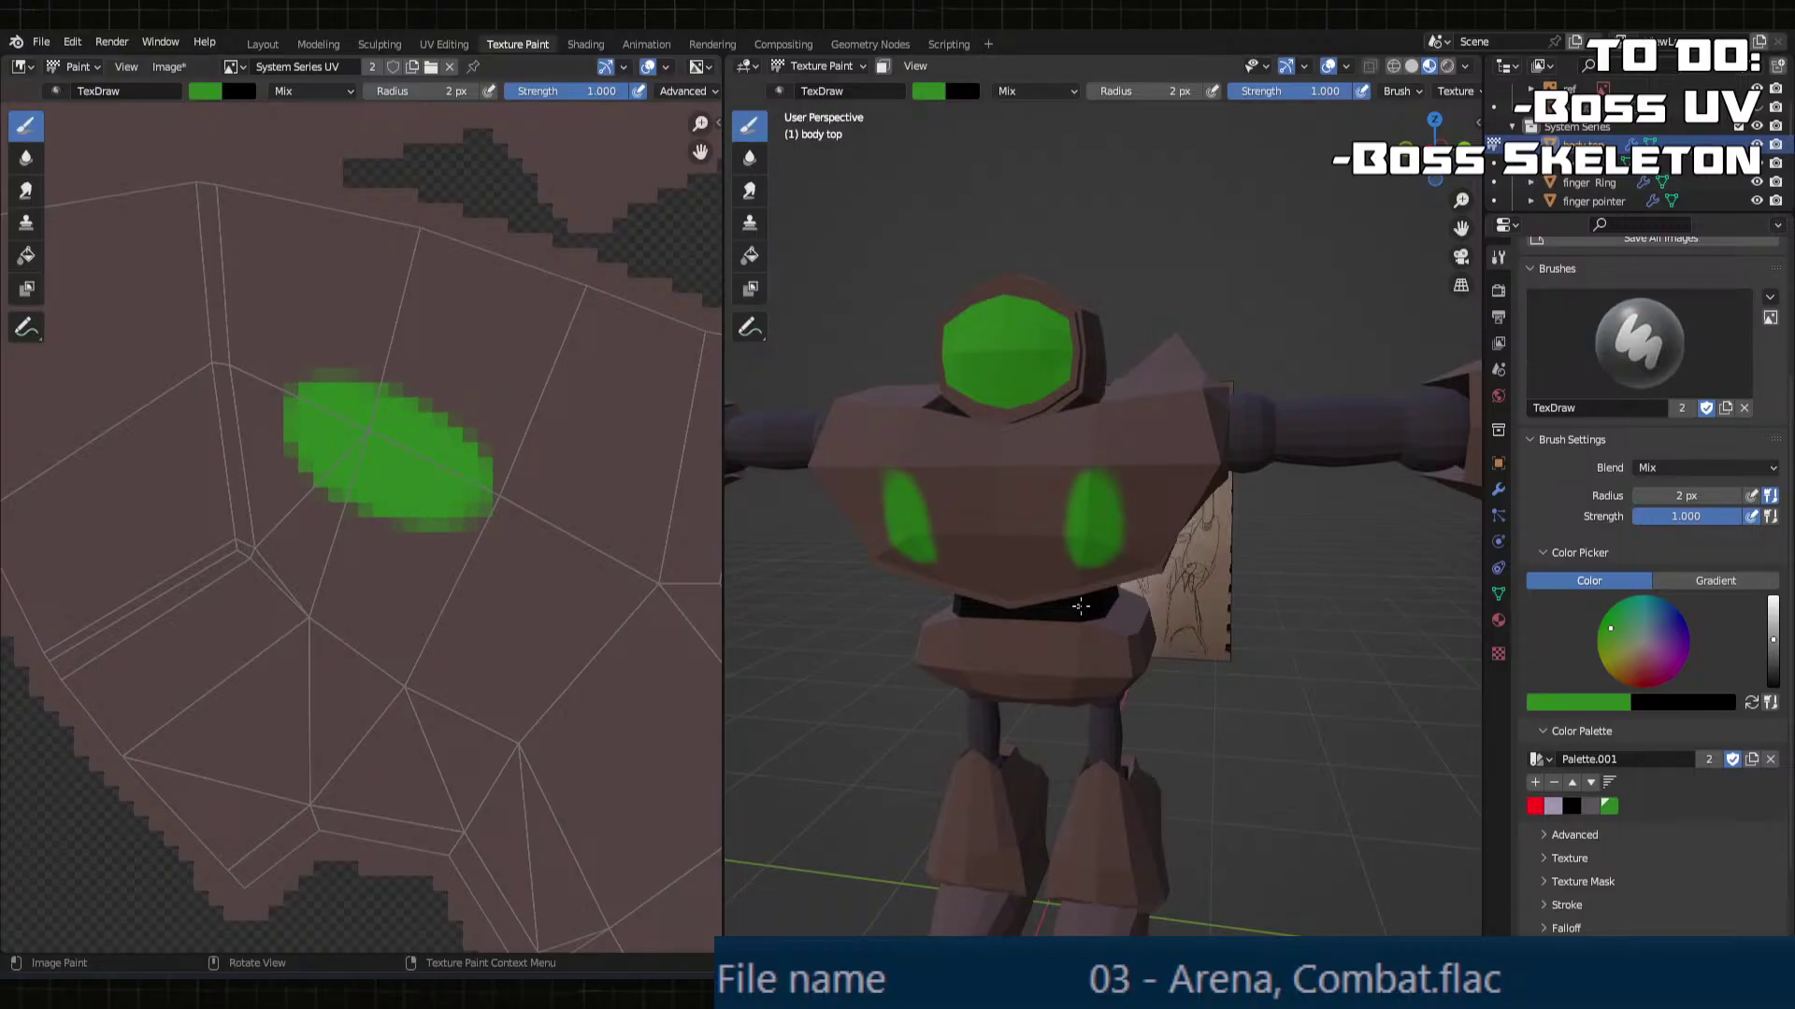
Step: Examine the green chest lights on the robot from several angles and look over the surrounding texture islands
{"action": "mouse_move", "coordinate": [1080, 606]}
{"action": "middle_mouse_down"}
{"action": "mouse_move", "coordinate": [1037, 608]}
{"action": "mouse_move", "coordinate": [1154, 593]}
{"action": "mouse_move", "coordinate": [1223, 646]}
{"action": "mouse_move", "coordinate": [1172, 566]}
{"action": "mouse_move", "coordinate": [1060, 552]}
{"action": "middle_mouse_up"}
{"action": "scroll", "coordinate": [1121, 587], "scroll_direction": "up", "scroll_amount": 3}
{"action": "scroll", "coordinate": [1172, 567], "scroll_direction": "up", "scroll_amount": 2}
{"action": "scroll", "coordinate": [1172, 566], "scroll_direction": "down", "scroll_amount": 2}
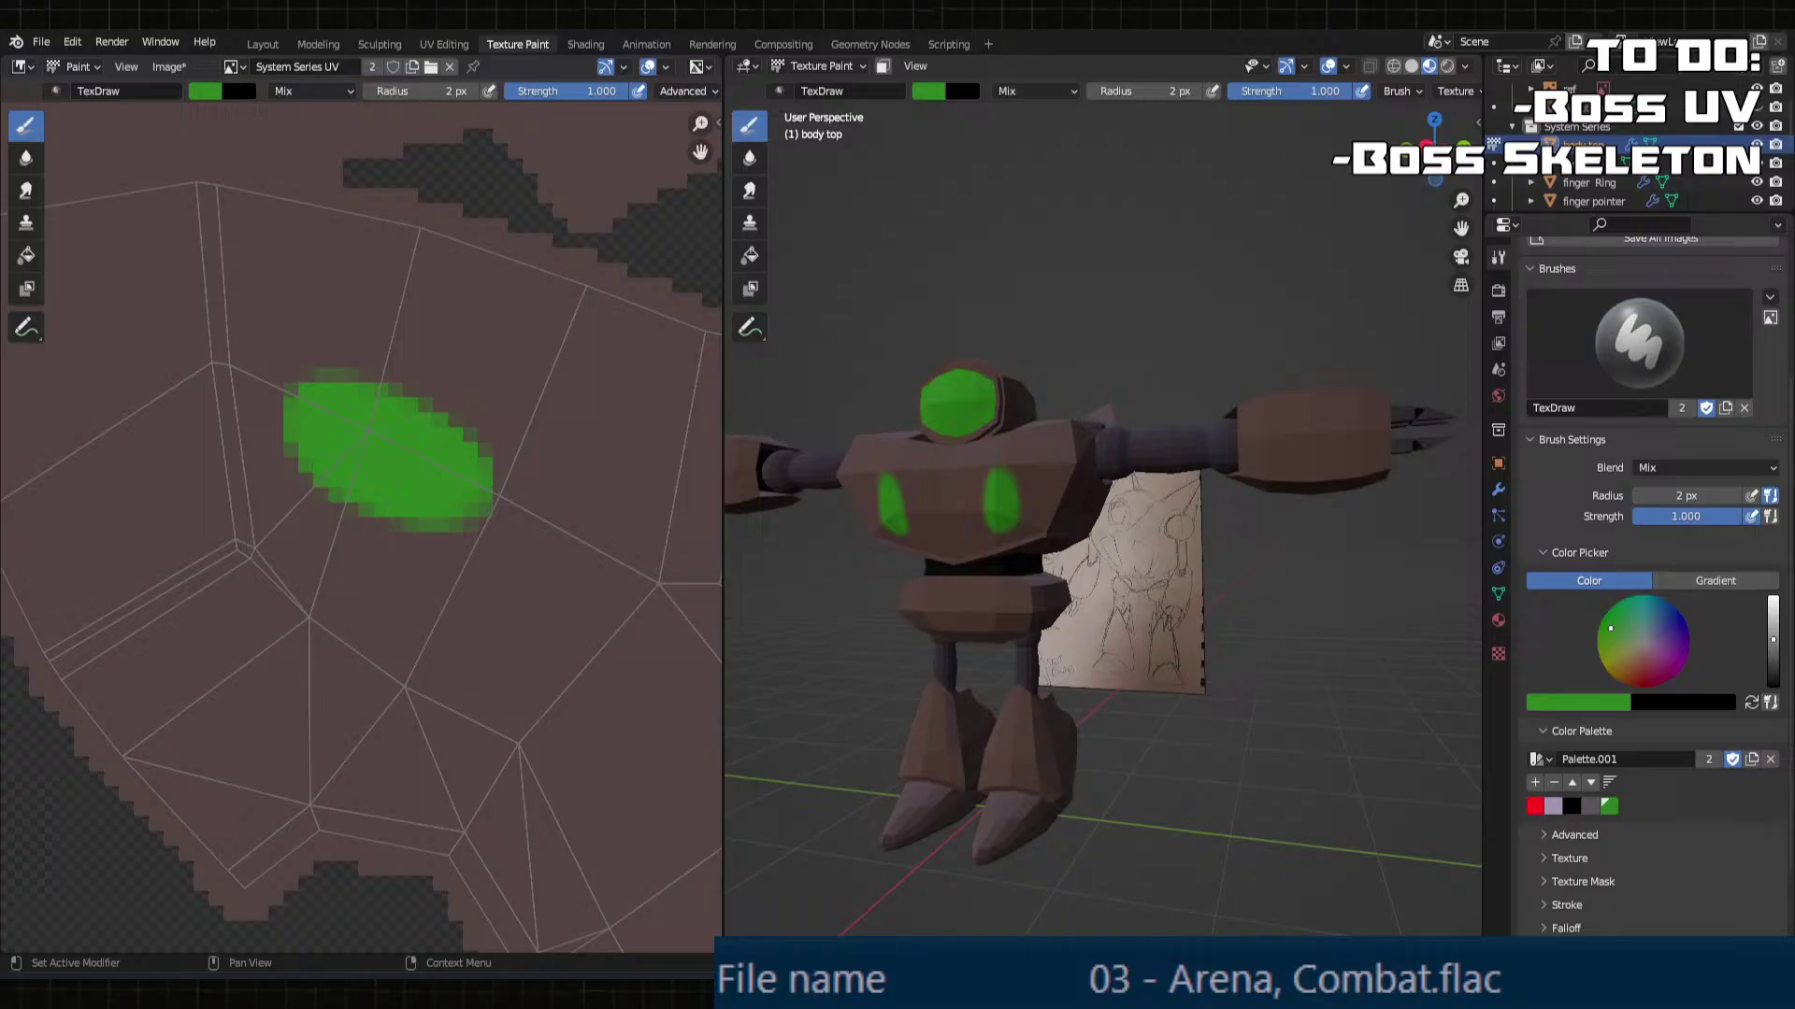
{"action": "middle_click_drag", "start_coordinate": [1060, 551], "coordinate": [1196, 493]}
{"action": "scroll", "coordinate": [332, 401], "scroll_direction": "down", "scroll_amount": 4}
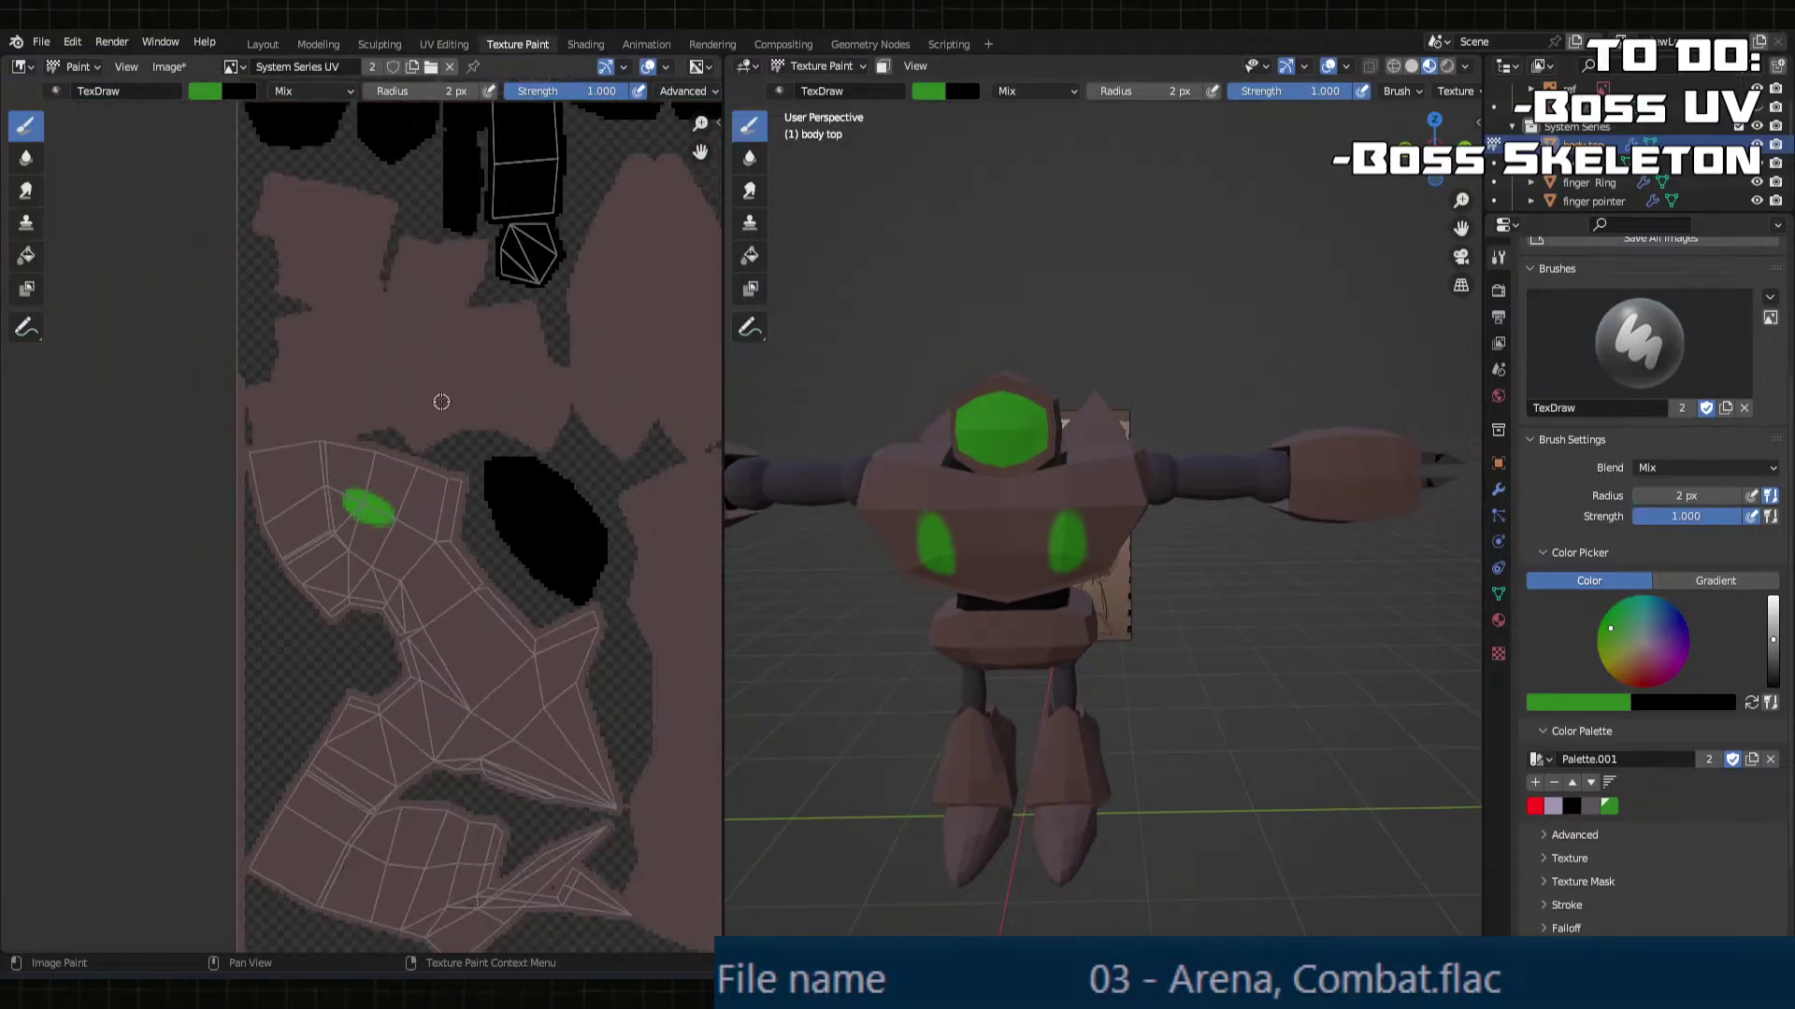
{"action": "scroll", "coordinate": [360, 481], "scroll_direction": "down", "scroll_amount": 2}
{"action": "middle_click_drag", "start_coordinate": [439, 392], "coordinate": [299, 473]}
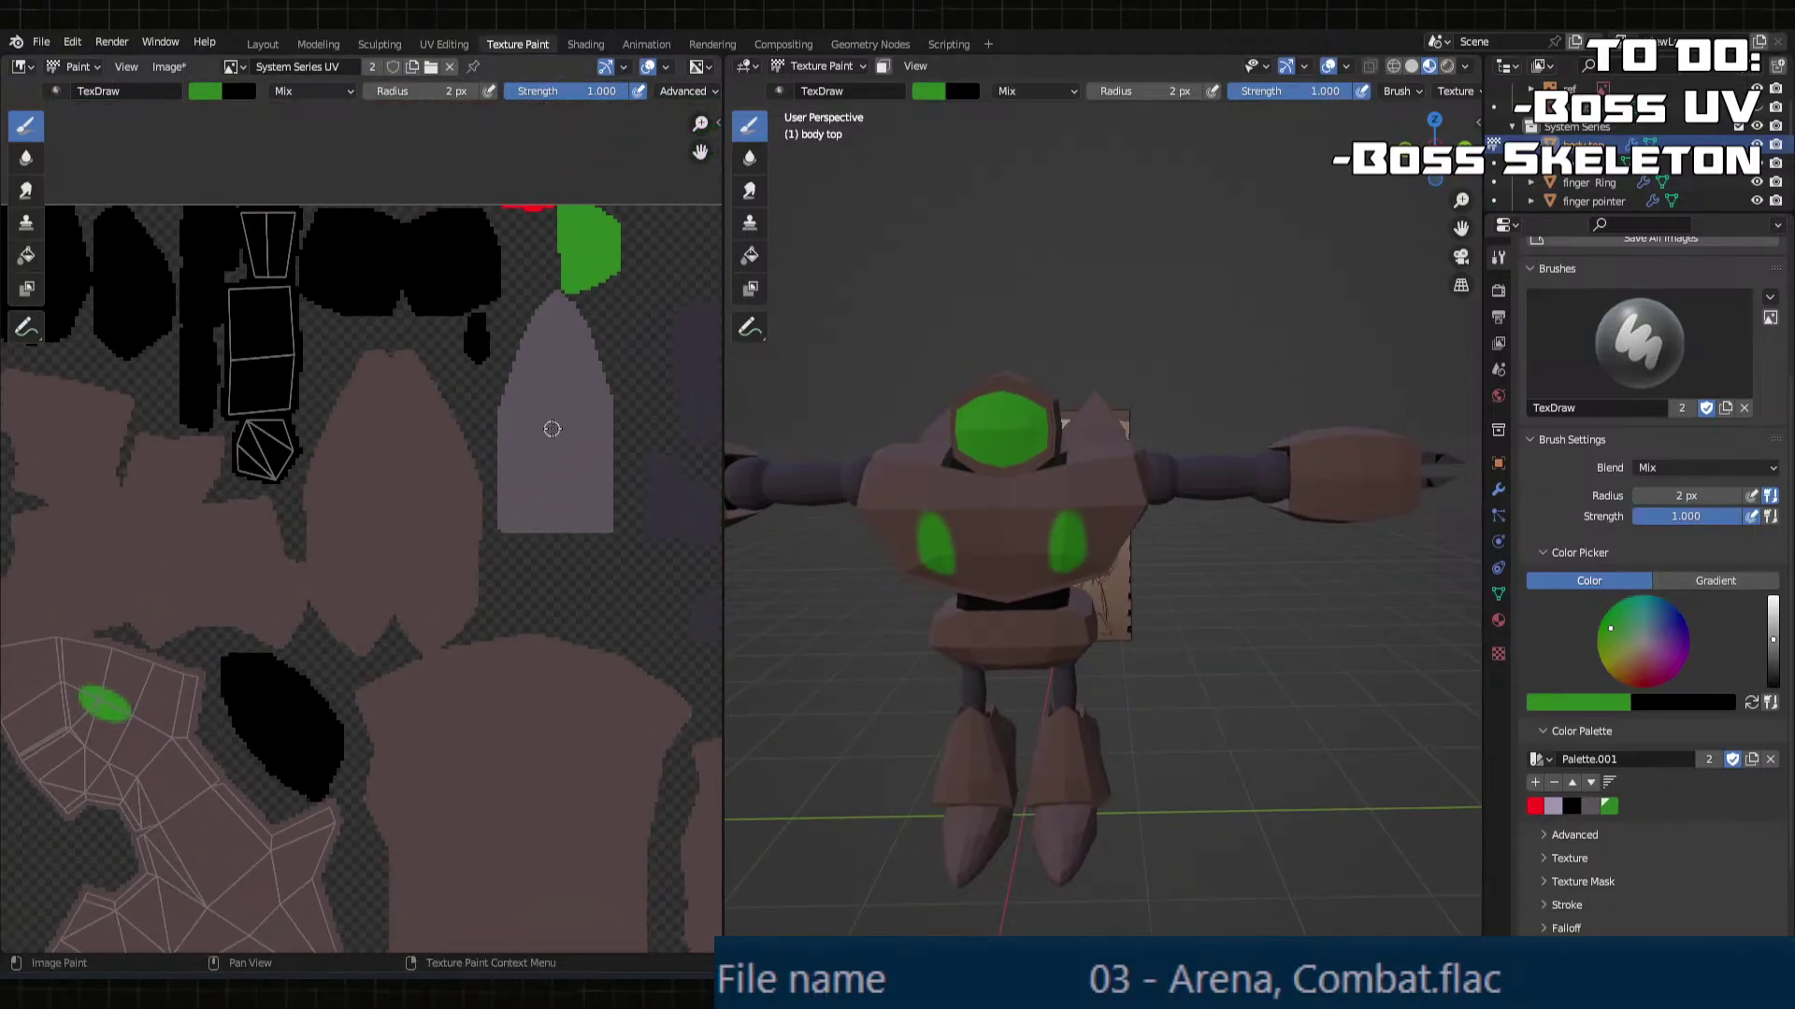
{"action": "middle_click_drag", "start_coordinate": [552, 429], "coordinate": [396, 429]}
{"action": "middle_click_drag", "start_coordinate": [1218, 617], "coordinate": [1125, 612]}
{"action": "scroll", "coordinate": [1126, 612], "scroll_direction": "up", "scroll_amount": 3}
{"action": "middle_click_drag", "start_coordinate": [916, 430], "coordinate": [1163, 481], "text": "shift"}
{"action": "middle_click_drag", "start_coordinate": [1153, 585], "coordinate": [1075, 552]}
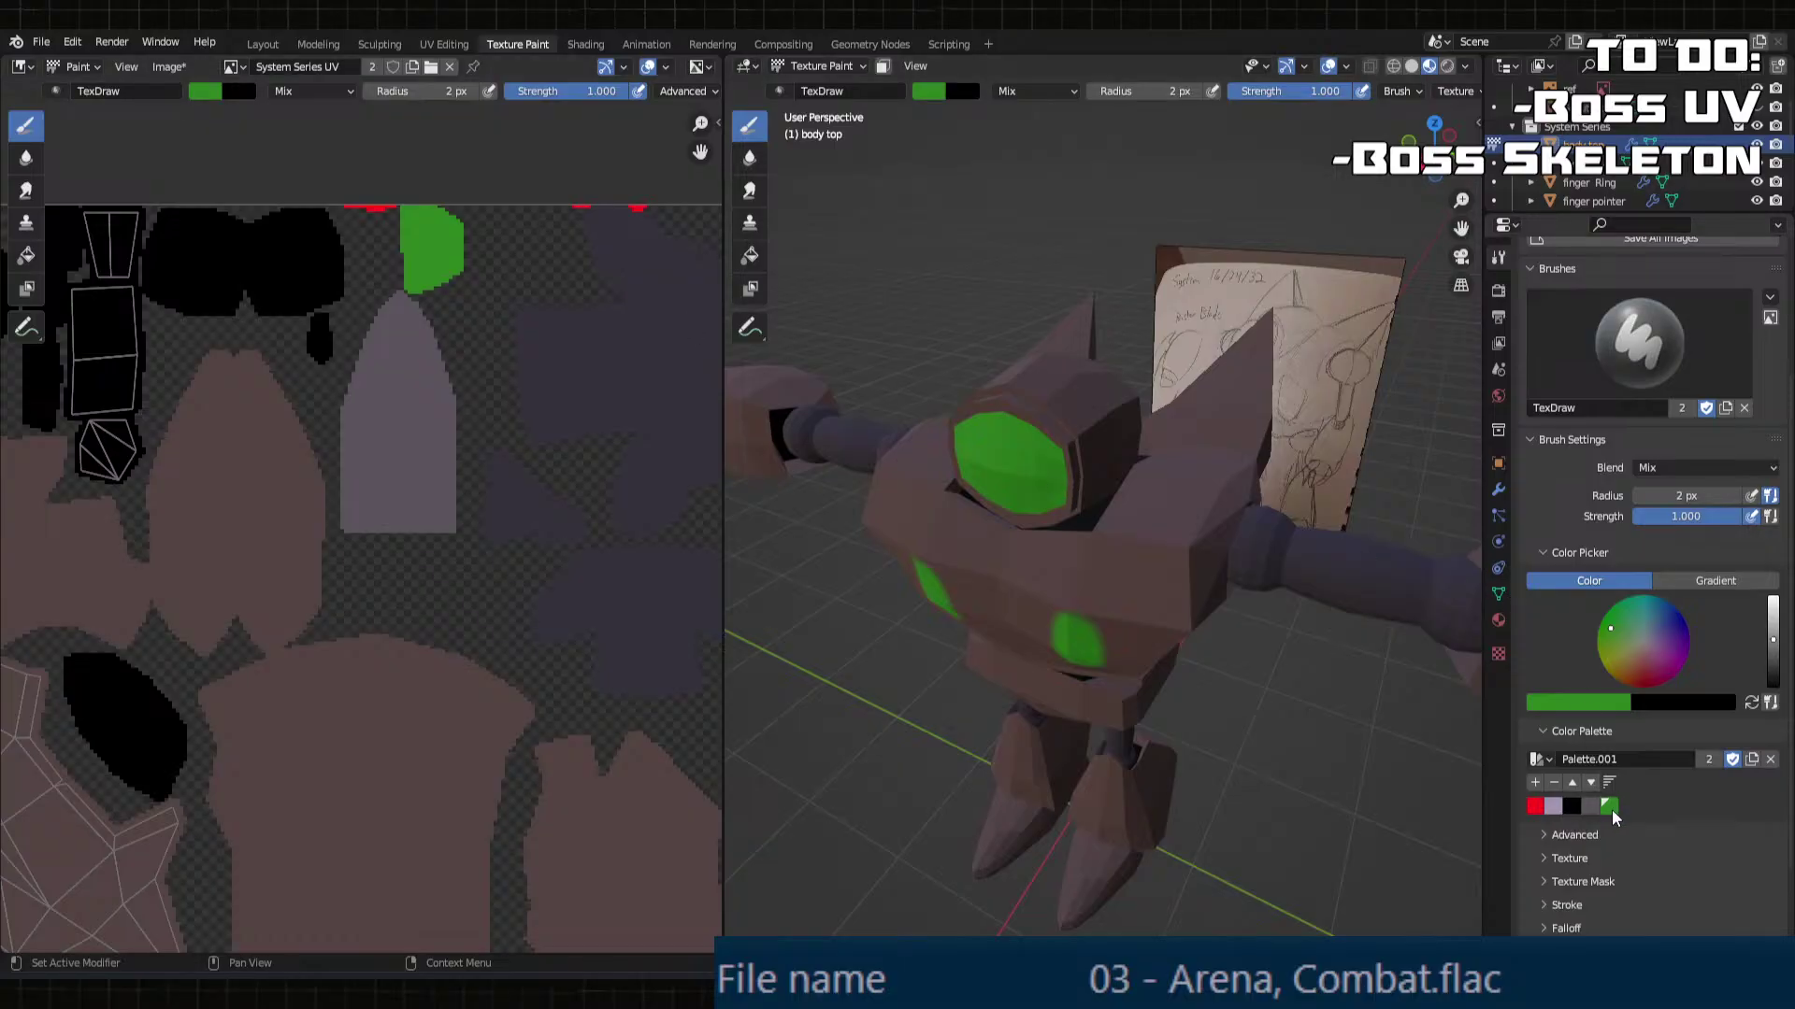
Step: Brighten the brush's green, try a flat highlight near the top of the visor island, and undo the stroke
{"action": "left_click", "coordinate": [1601, 702]}
{"action": "left_click", "coordinate": [1611, 641]}
{"action": "left_click", "coordinate": [445, 228]}
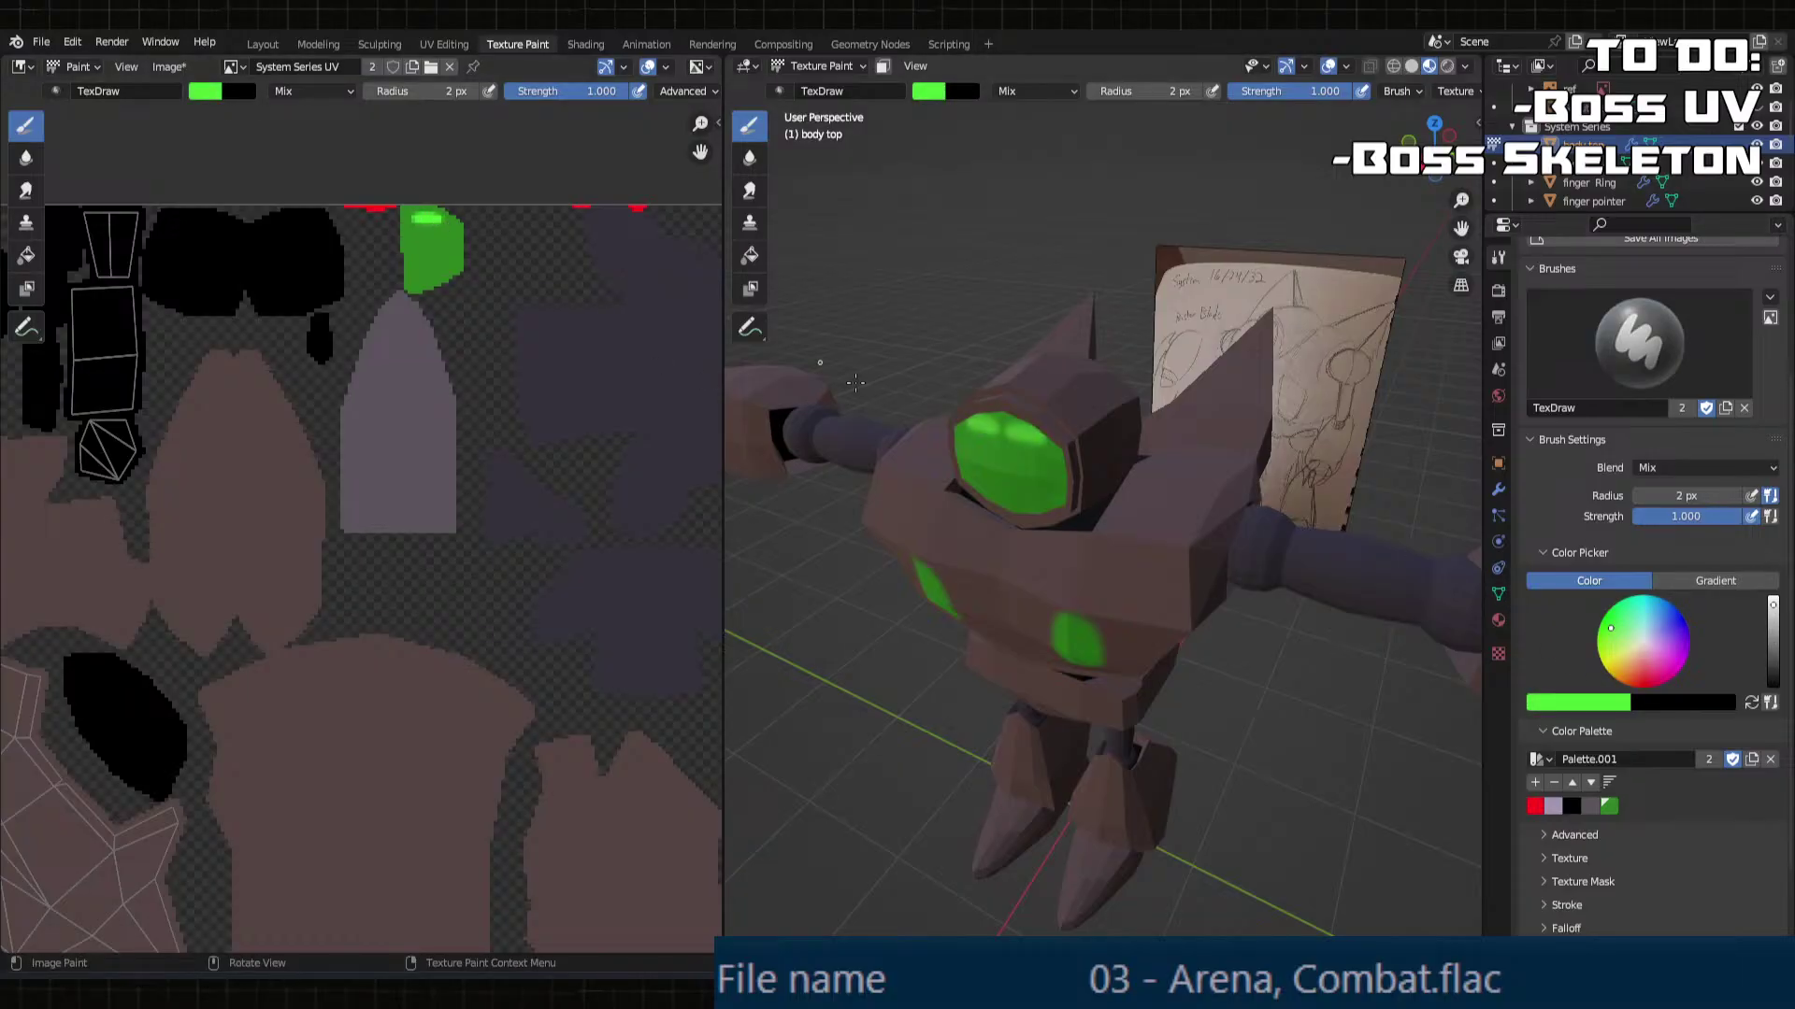
{"action": "middle_click_drag", "start_coordinate": [1052, 411], "coordinate": [1145, 374]}
{"action": "scroll", "coordinate": [1145, 372], "scroll_direction": "up", "scroll_amount": 3}
{"action": "scroll", "coordinate": [449, 253], "scroll_direction": "up", "scroll_amount": 7}
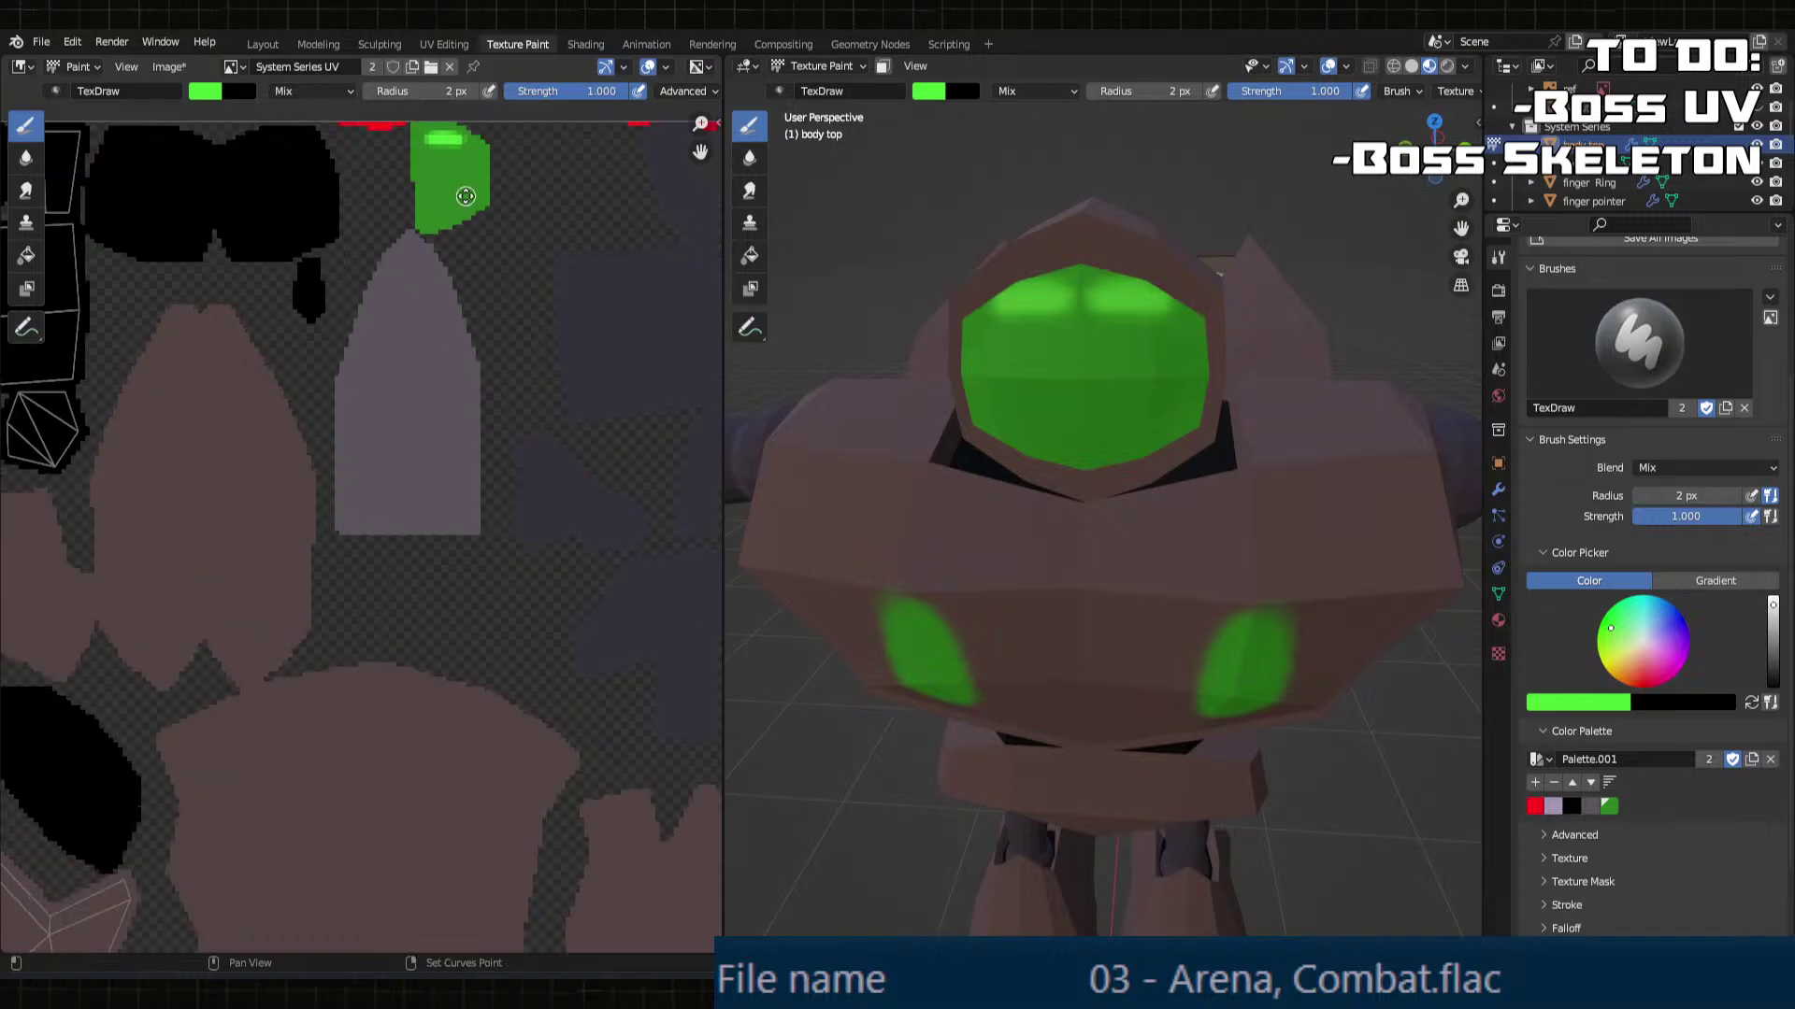
{"action": "key", "text": "ctrl+z"}
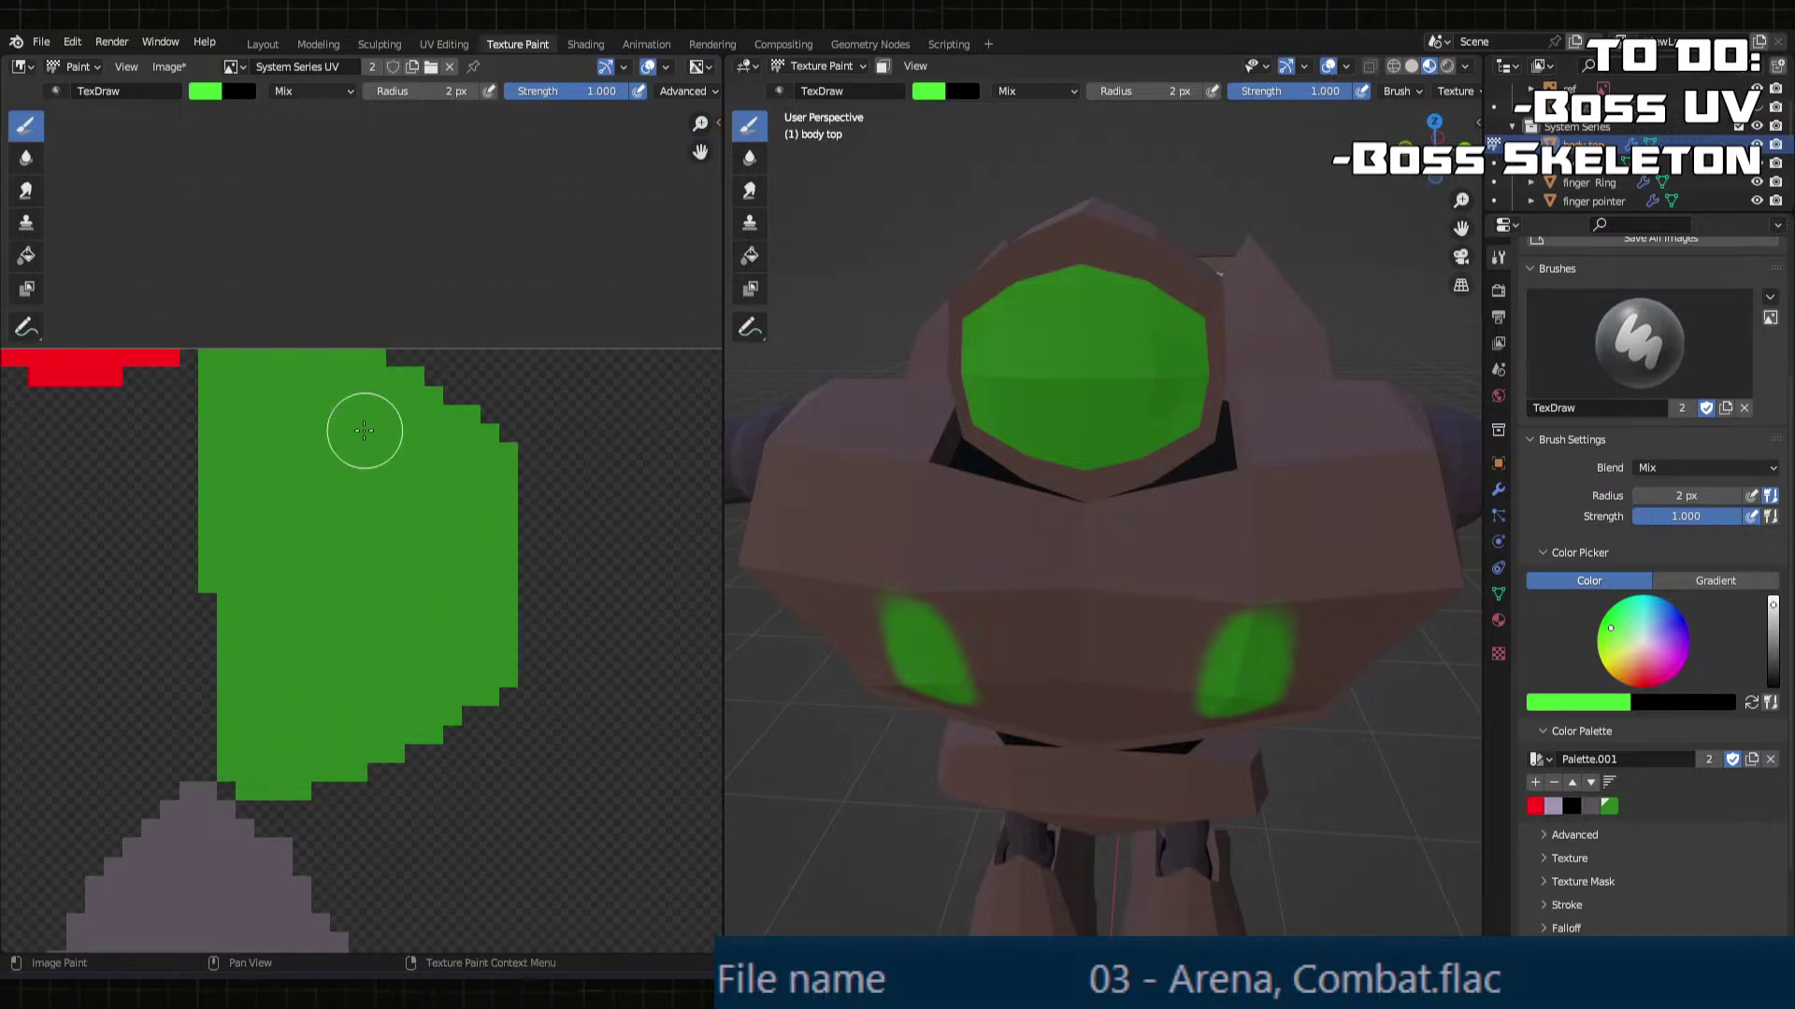
Step: Try a short diagonal bright green highlight on the visor island, check it on the head, and undo it
{"action": "left_click_drag", "start_coordinate": [318, 402], "coordinate": [411, 473]}
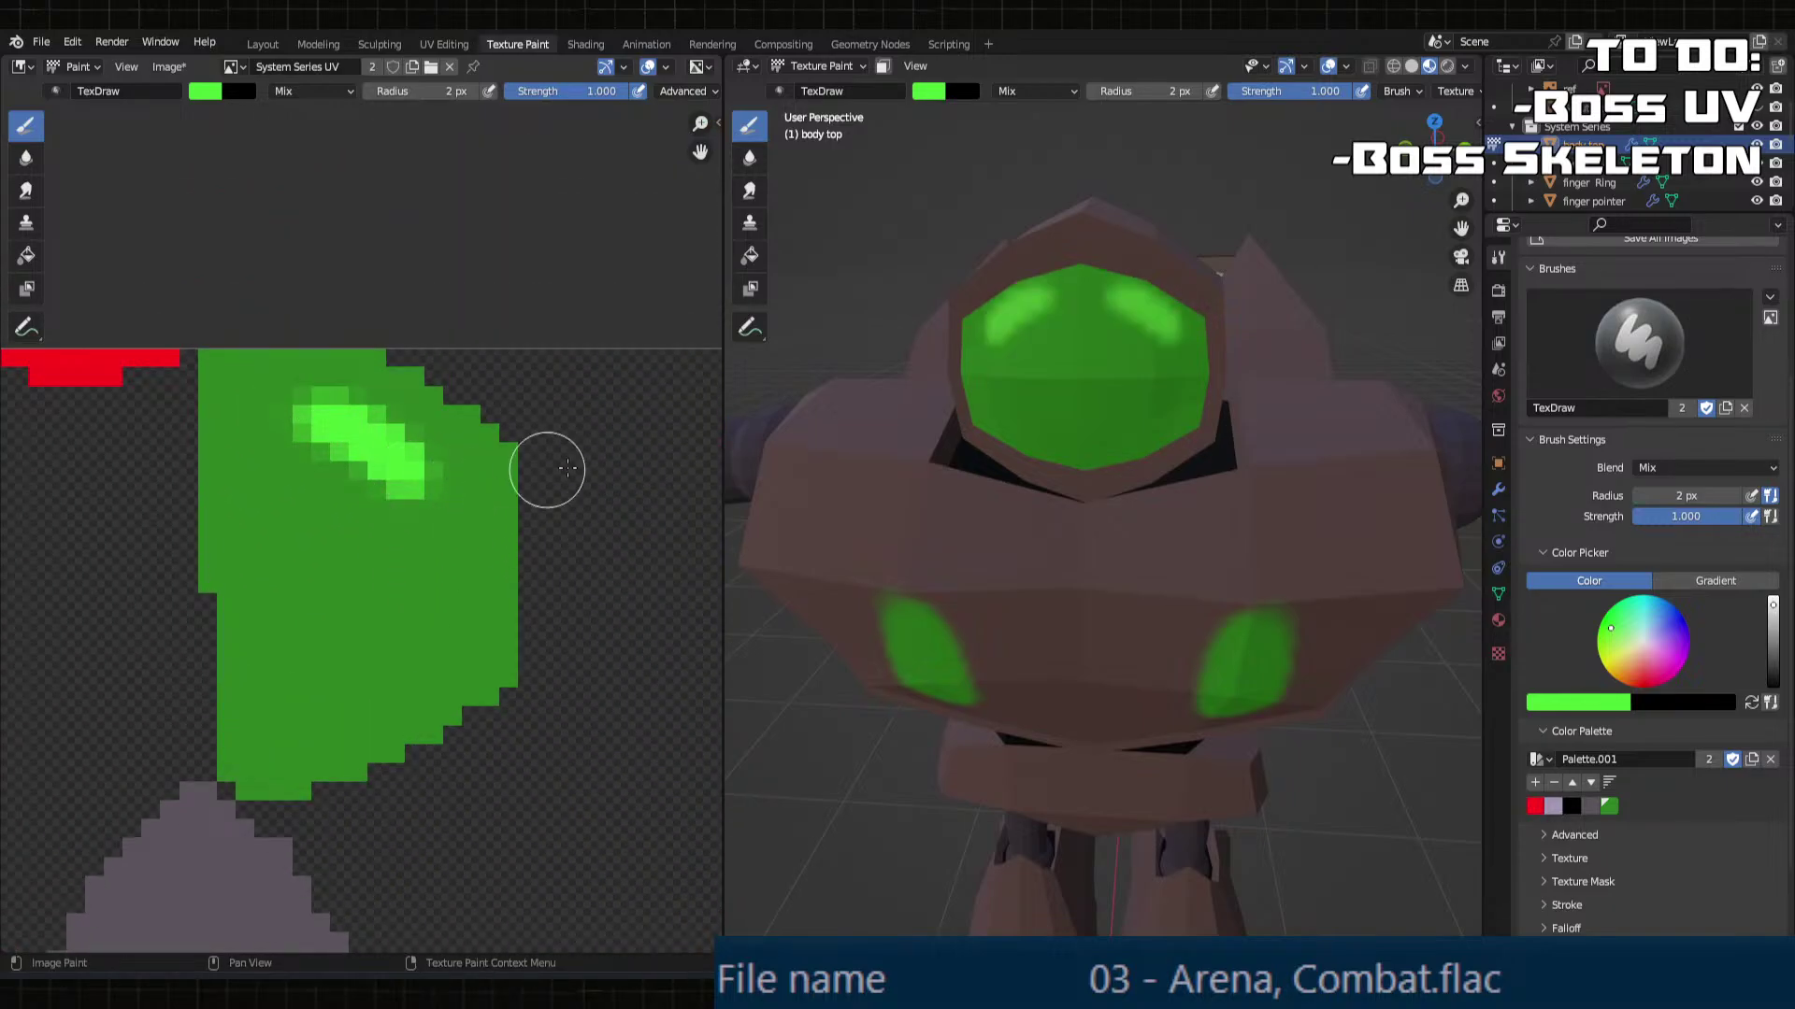
{"action": "mouse_move", "coordinate": [1112, 383]}
{"action": "middle_mouse_down"}
{"action": "mouse_move", "coordinate": [977, 360]}
{"action": "mouse_move", "coordinate": [1148, 349]}
{"action": "middle_mouse_up"}
{"action": "scroll", "coordinate": [1024, 374], "scroll_direction": "down", "scroll_amount": 4}
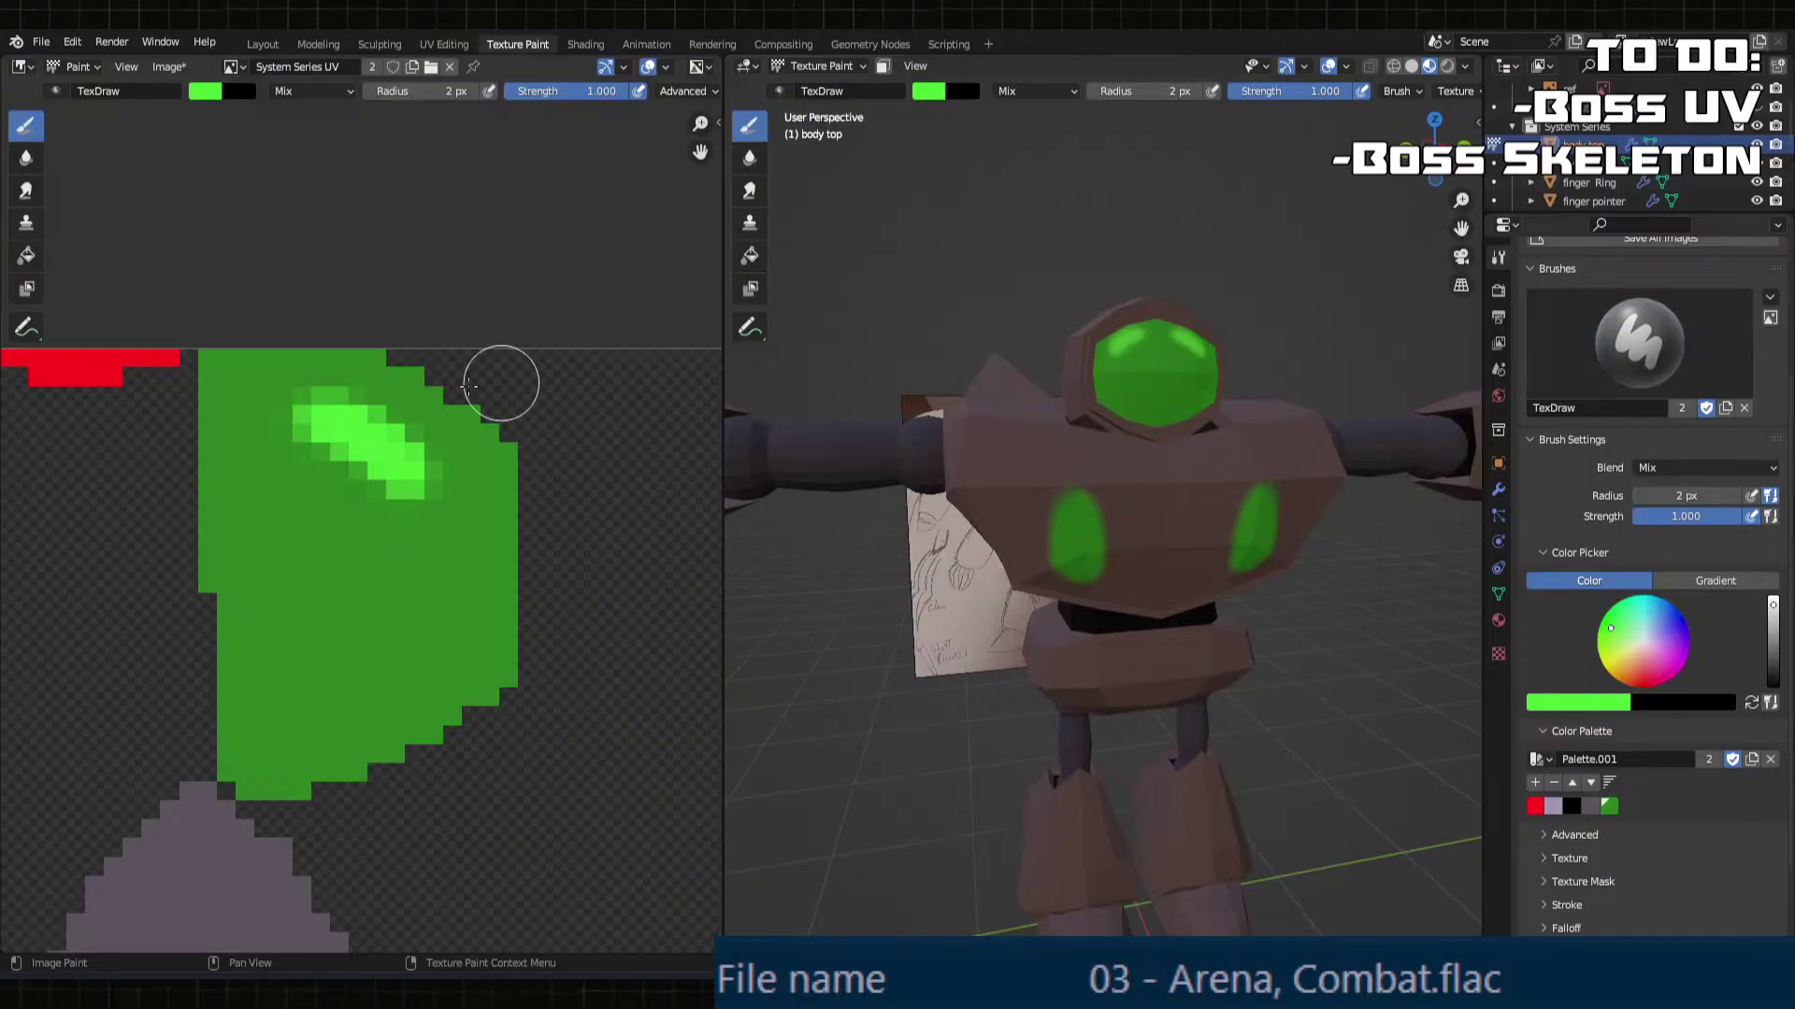
{"action": "key", "text": "ctrl+z"}
Step: Paint a curved bright green highlight along the upper part of the visor island
{"action": "mouse_move", "coordinate": [248, 402]}
{"action": "left_mouse_down"}
{"action": "mouse_move", "coordinate": [373, 440]}
{"action": "mouse_move", "coordinate": [234, 407]}
{"action": "mouse_move", "coordinate": [419, 465]}
{"action": "left_mouse_up"}
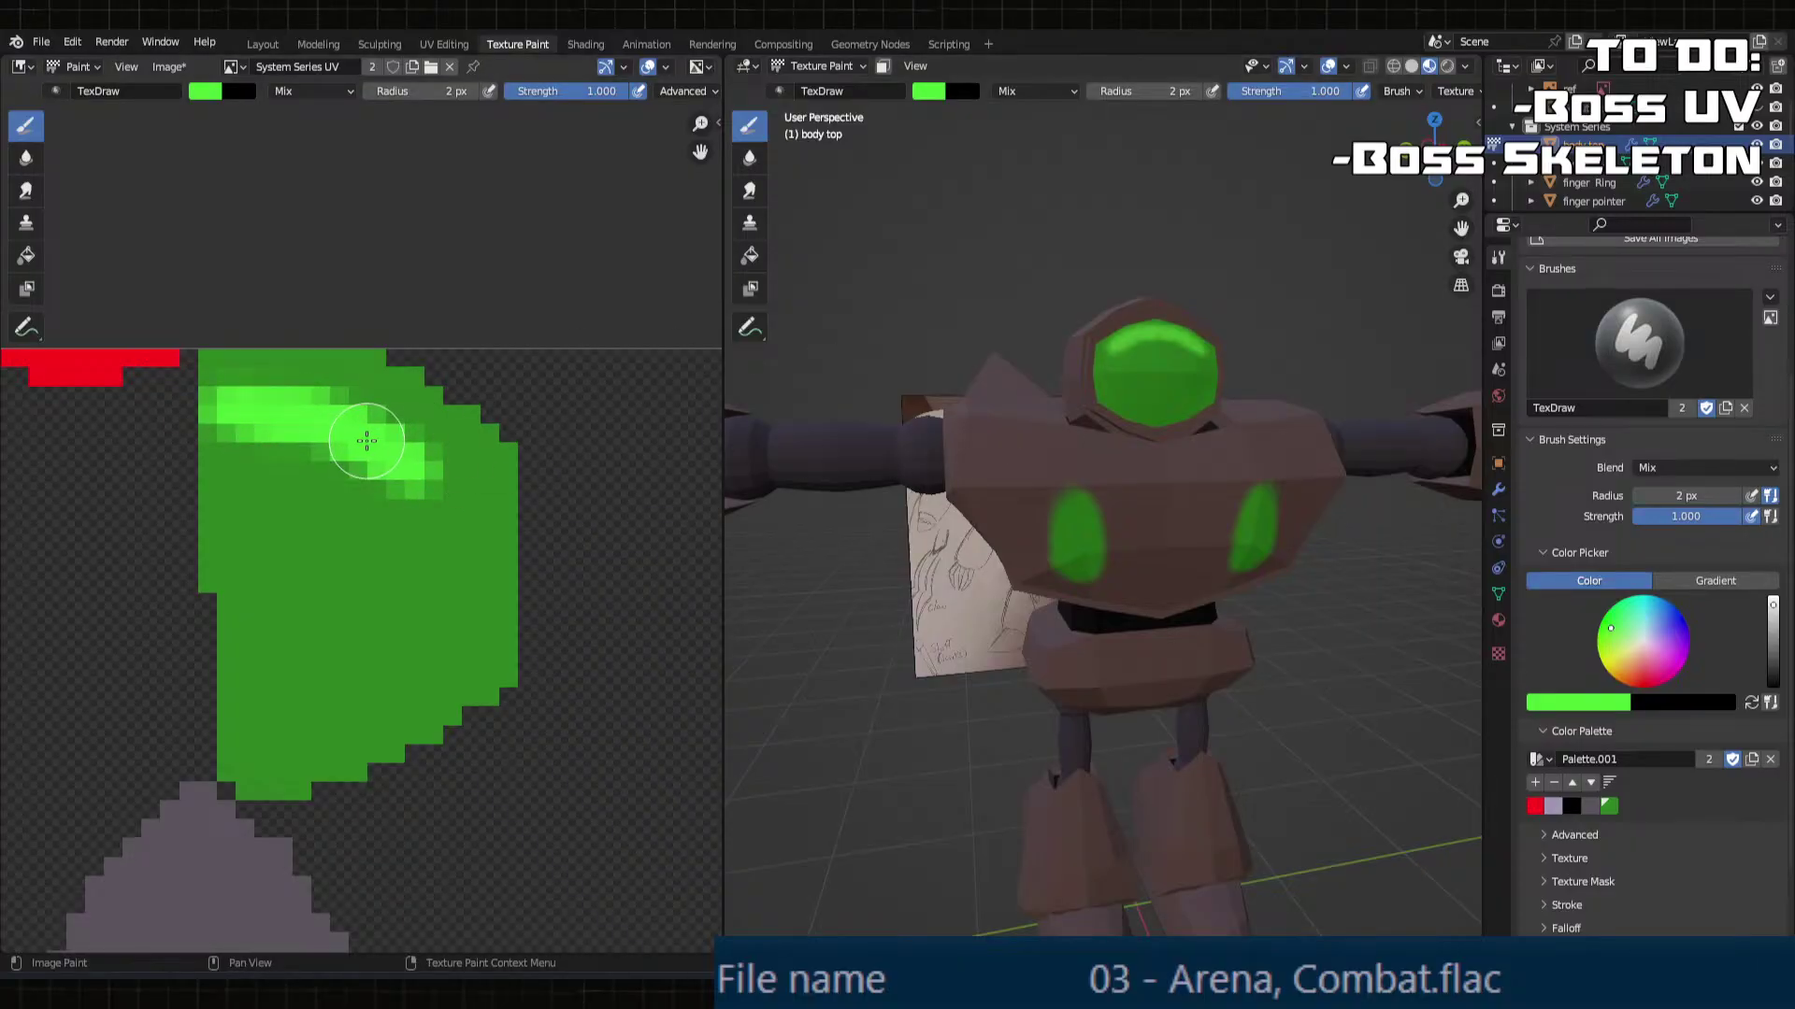
{"action": "key", "text": "ctrl+z"}
{"action": "mouse_move", "coordinate": [243, 410]}
{"action": "left_mouse_down"}
{"action": "mouse_move", "coordinate": [213, 401]}
{"action": "mouse_move", "coordinate": [300, 413]}
{"action": "mouse_move", "coordinate": [413, 467]}
{"action": "mouse_move", "coordinate": [229, 421]}
{"action": "left_mouse_up"}
{"action": "mouse_move", "coordinate": [1200, 405]}
{"action": "middle_mouse_down"}
{"action": "mouse_move", "coordinate": [941, 341]}
{"action": "mouse_move", "coordinate": [1046, 421]}
{"action": "mouse_move", "coordinate": [1235, 459]}
{"action": "mouse_move", "coordinate": [1310, 454]}
{"action": "mouse_move", "coordinate": [1150, 412]}
{"action": "mouse_move", "coordinate": [1104, 459]}
{"action": "mouse_move", "coordinate": [1127, 426]}
{"action": "middle_mouse_up"}
{"action": "scroll", "coordinate": [413, 465], "scroll_direction": "down", "scroll_amount": 6}
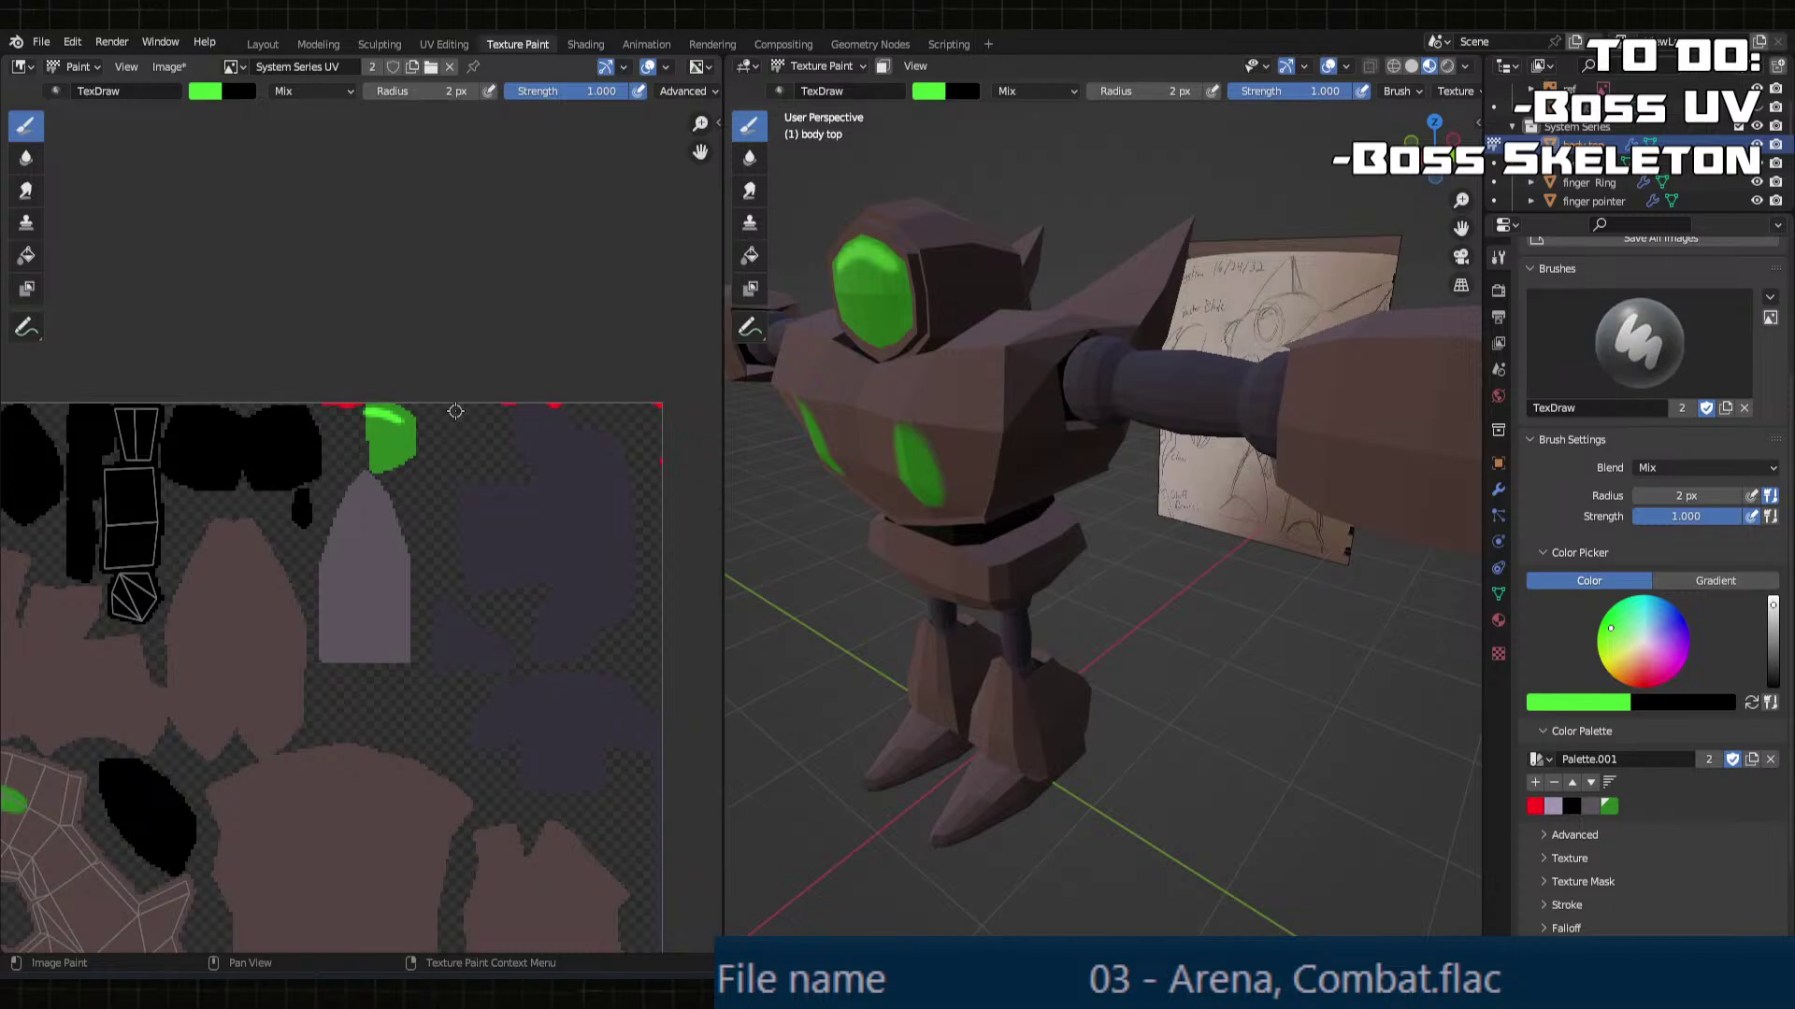
Step: Fill the arm, finger and leg islands with the palette's lilac and check them against the brown armour
{"action": "left_click", "coordinate": [1553, 805]}
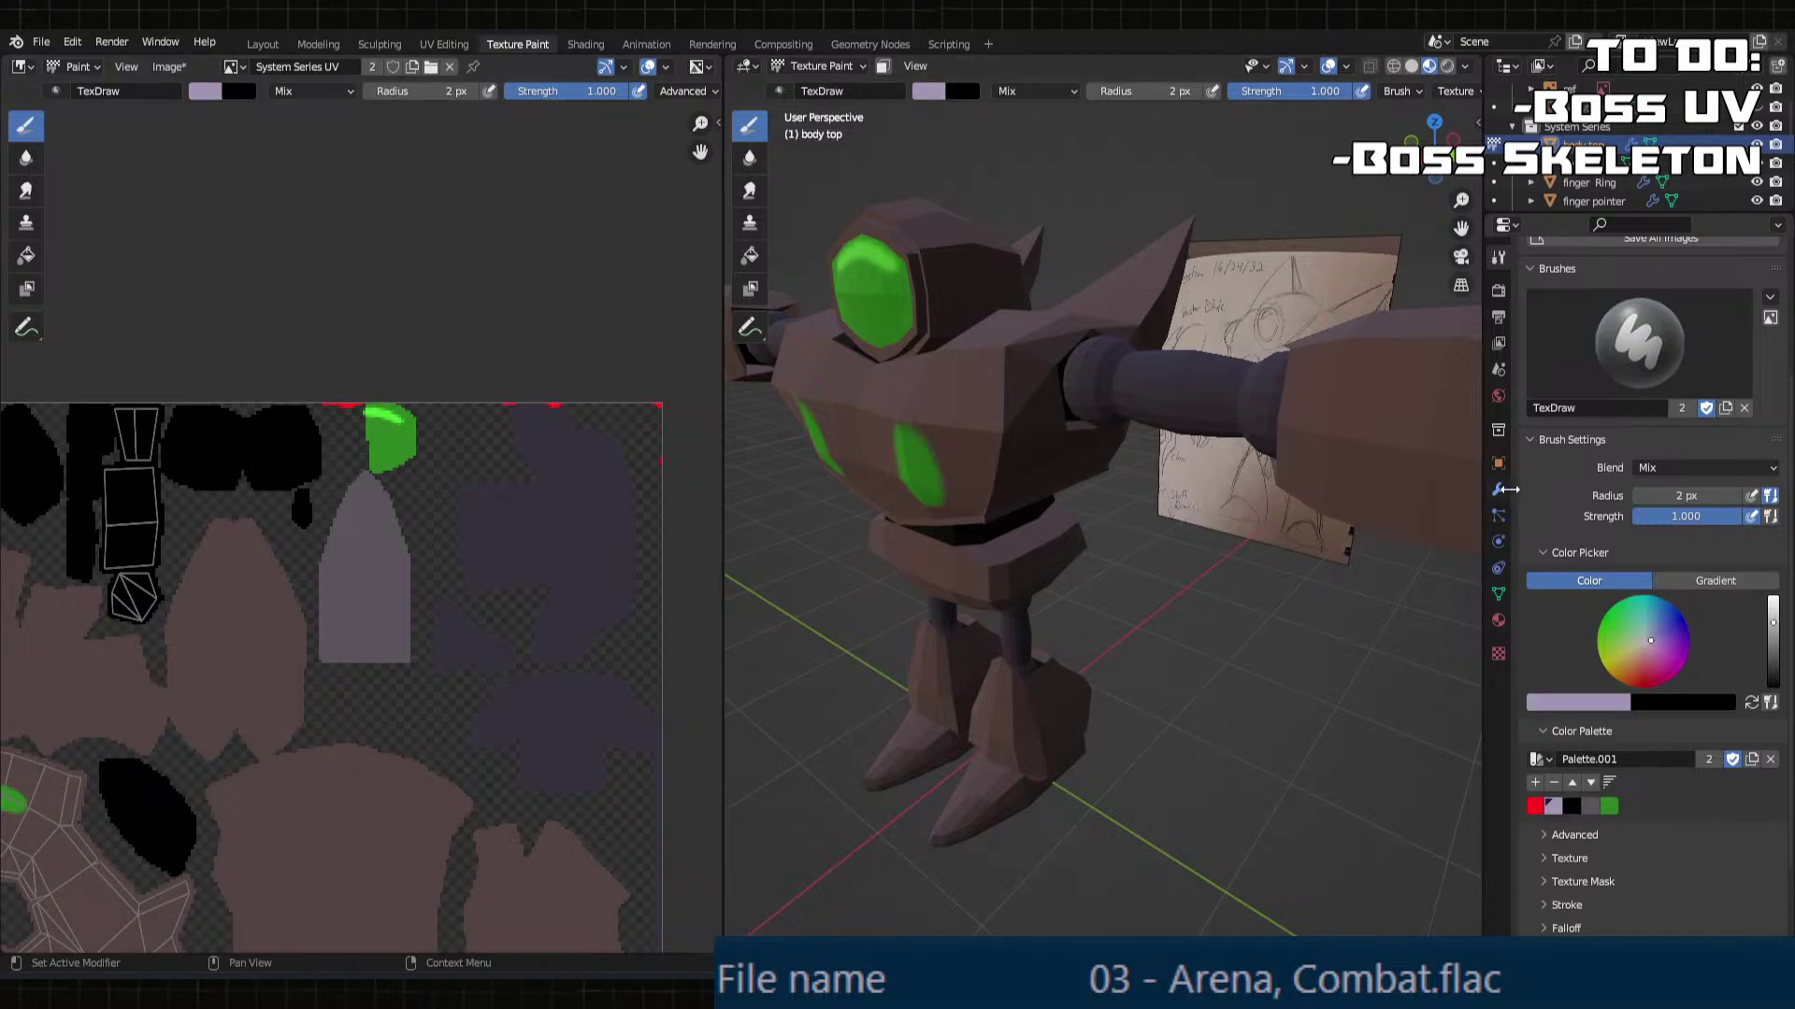
{"action": "key", "text": "shift+space"}
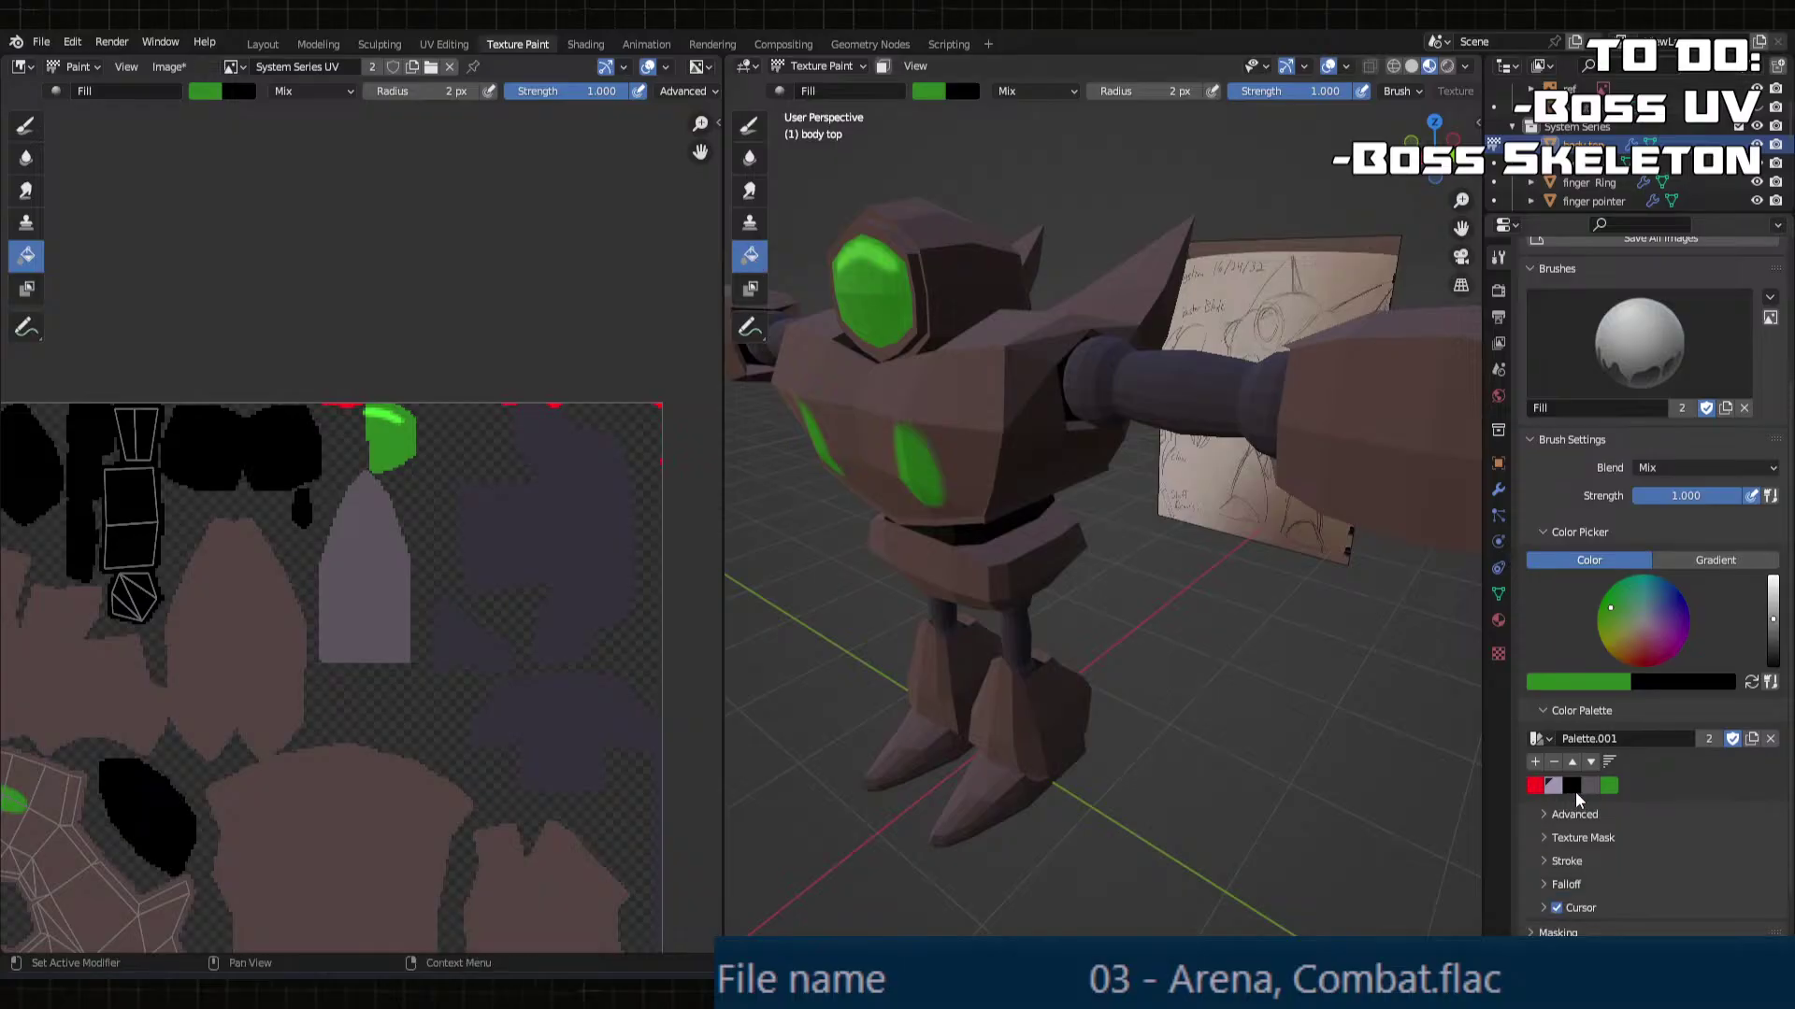
{"action": "left_click", "coordinate": [1553, 787]}
{"action": "left_click", "coordinate": [556, 529]}
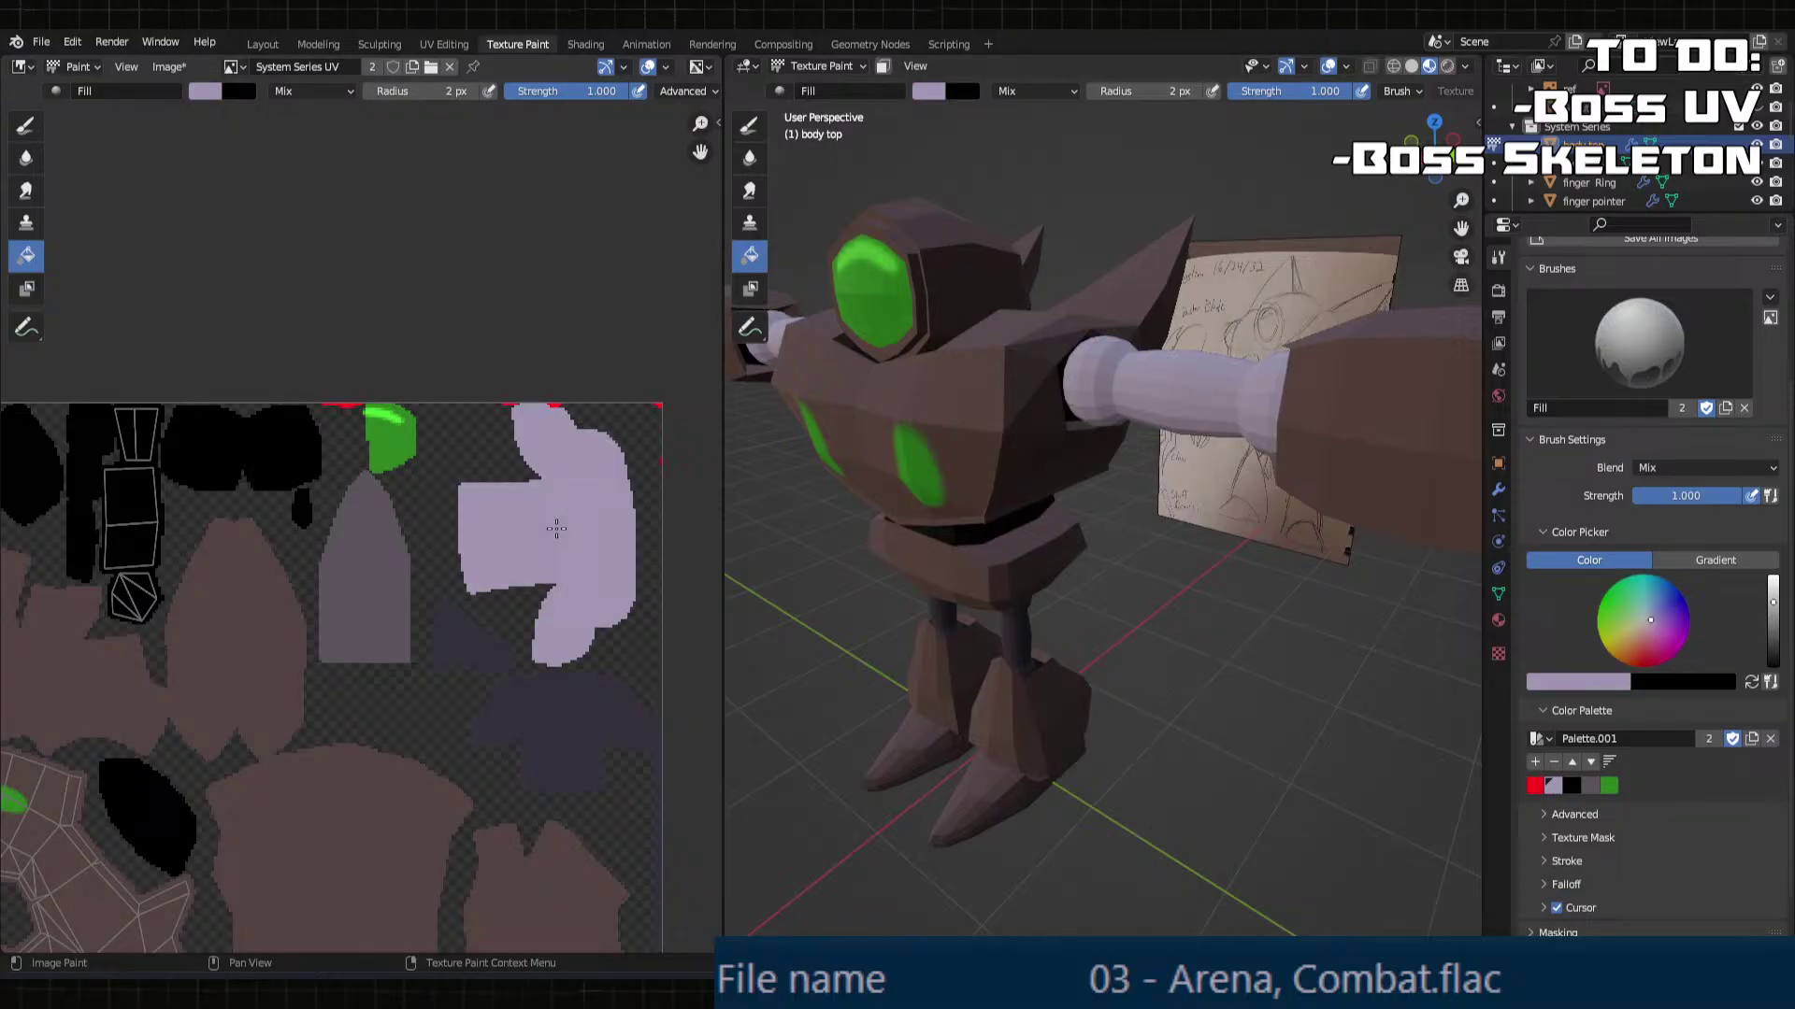
{"action": "left_click", "coordinate": [474, 653]}
{"action": "left_click", "coordinate": [551, 729]}
{"action": "middle_click_drag", "start_coordinate": [990, 645], "coordinate": [1070, 639]}
{"action": "scroll", "coordinate": [1071, 637], "scroll_direction": "down", "scroll_amount": 2}
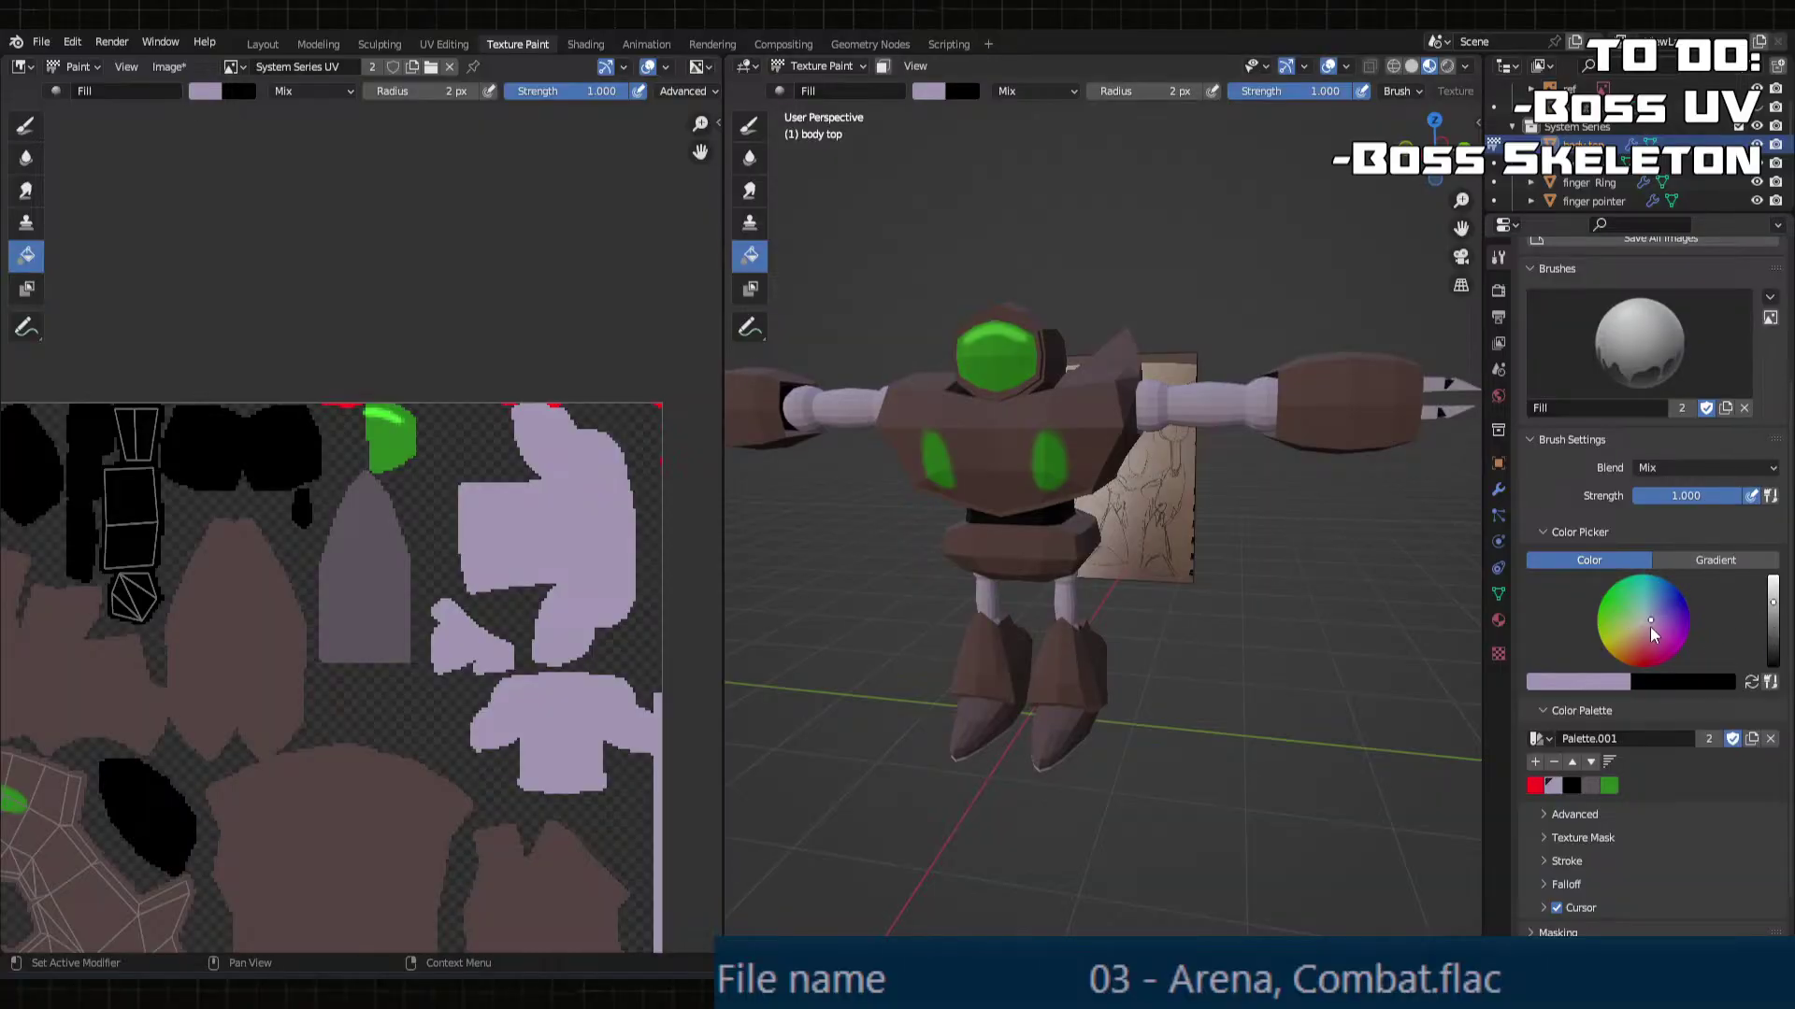
Step: Change the fill colour to a neutral medium grey and fill the arm tubes, fingers and leg tubes with it
{"action": "left_click", "coordinate": [1607, 681]}
{"action": "left_click_drag", "start_coordinate": [1478, 638], "coordinate": [1514, 653]}
{"action": "left_click", "coordinate": [1206, 403]}
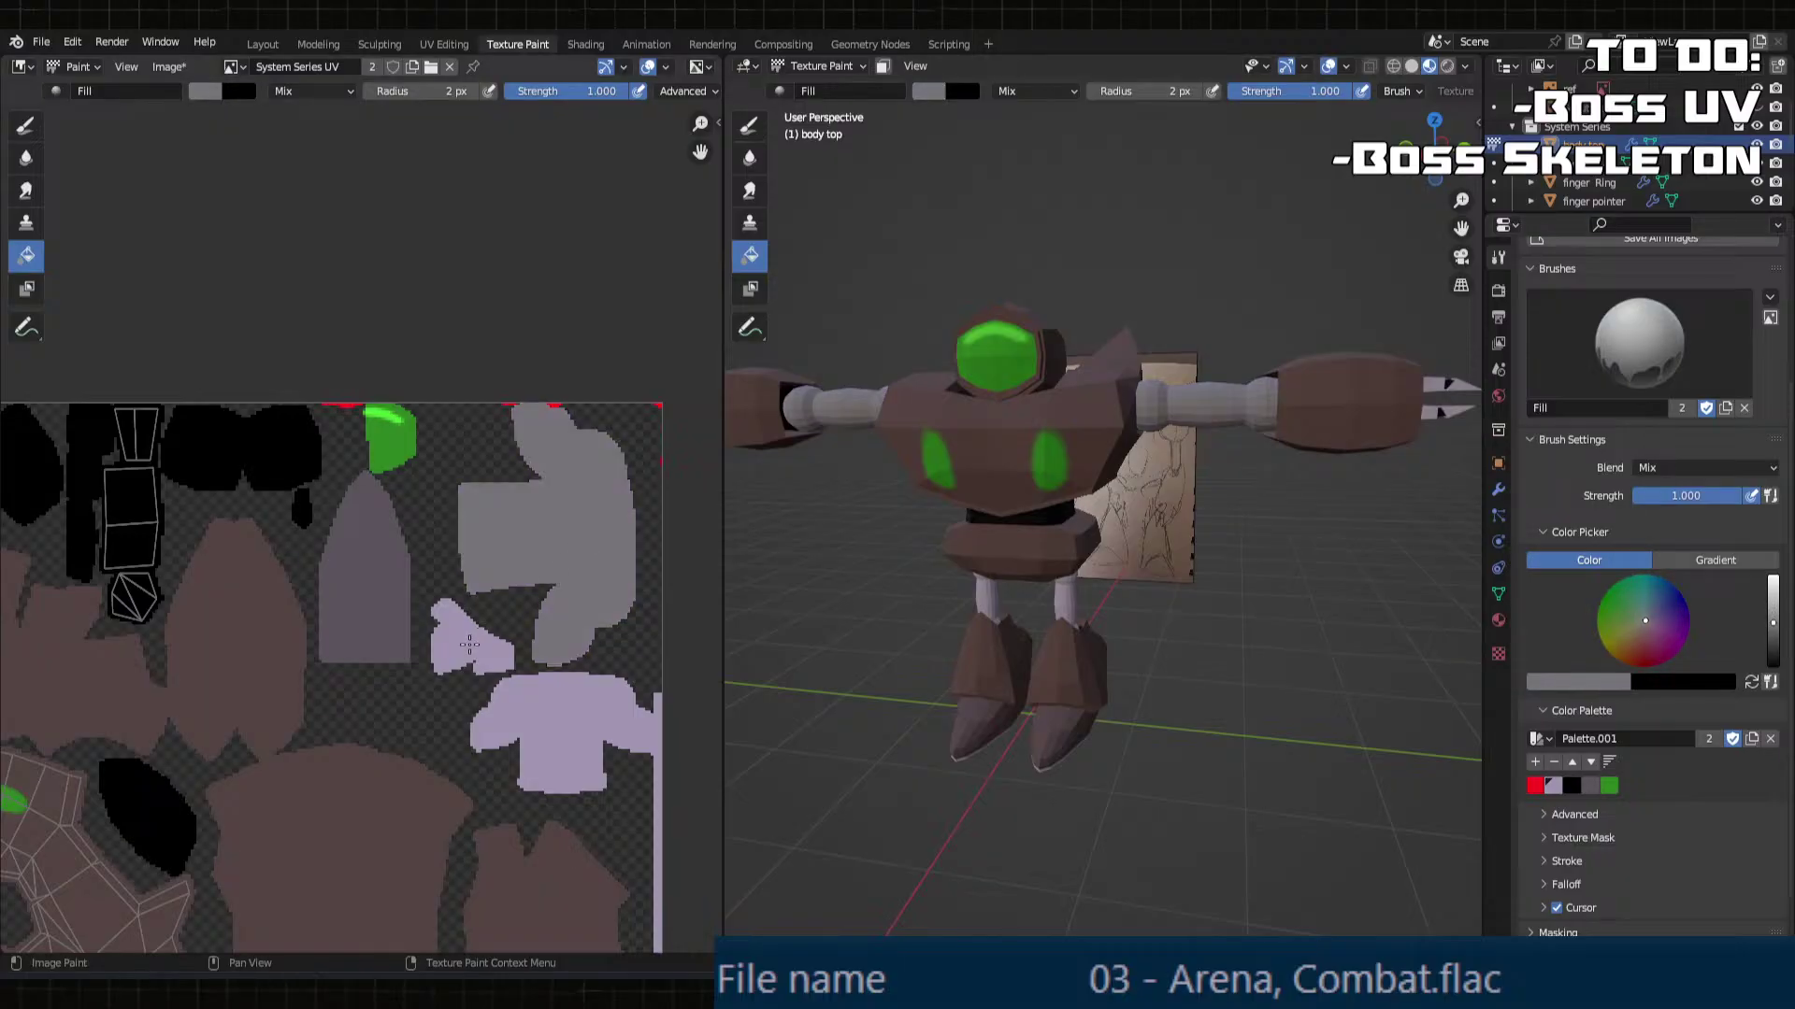
{"action": "left_click", "coordinate": [1451, 384]}
{"action": "left_click", "coordinate": [1070, 595]}
{"action": "mouse_move", "coordinate": [1070, 594]}
{"action": "middle_mouse_down"}
{"action": "mouse_move", "coordinate": [1206, 603]}
{"action": "mouse_move", "coordinate": [1085, 609]}
{"action": "mouse_move", "coordinate": [1095, 564]}
{"action": "mouse_move", "coordinate": [979, 593]}
{"action": "mouse_move", "coordinate": [1459, 551]}
{"action": "mouse_move", "coordinate": [1185, 593]}
{"action": "mouse_move", "coordinate": [1220, 589]}
{"action": "middle_mouse_up"}
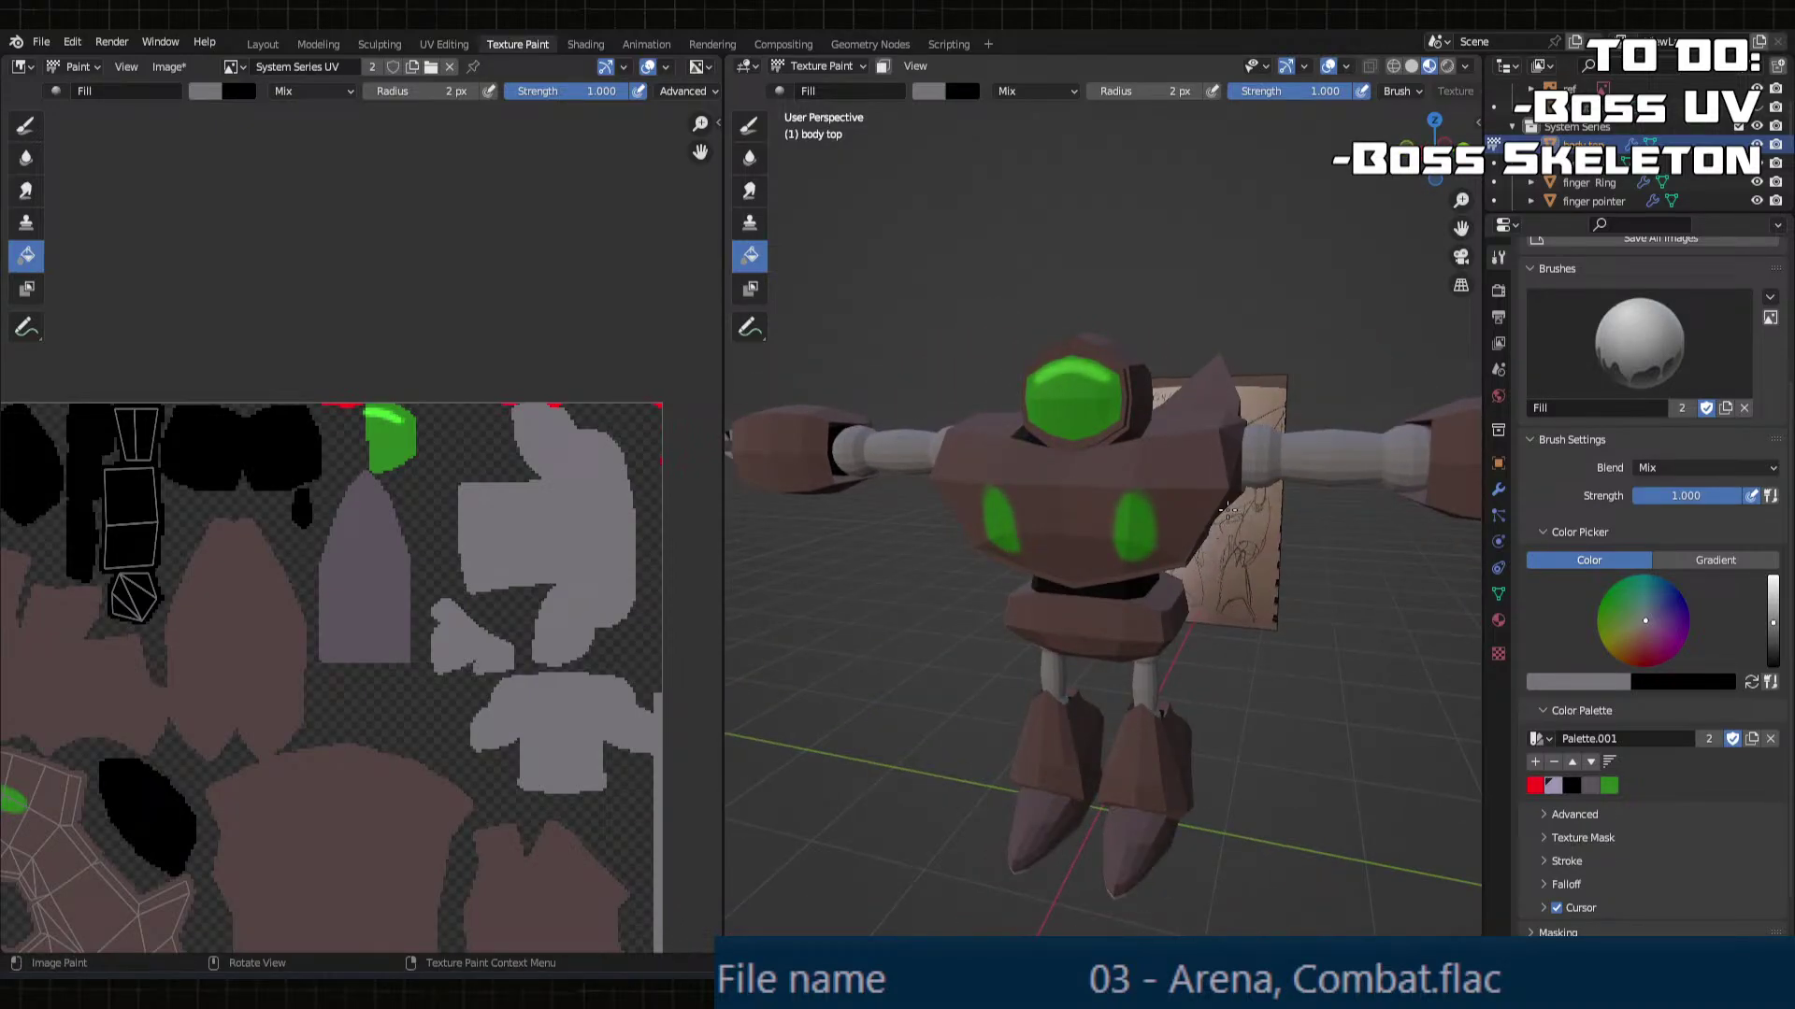
Step: Review the whole texture layout and the recoloured robot, and save the System Series UV image
{"action": "scroll", "coordinate": [348, 561], "scroll_direction": "down", "scroll_amount": 3}
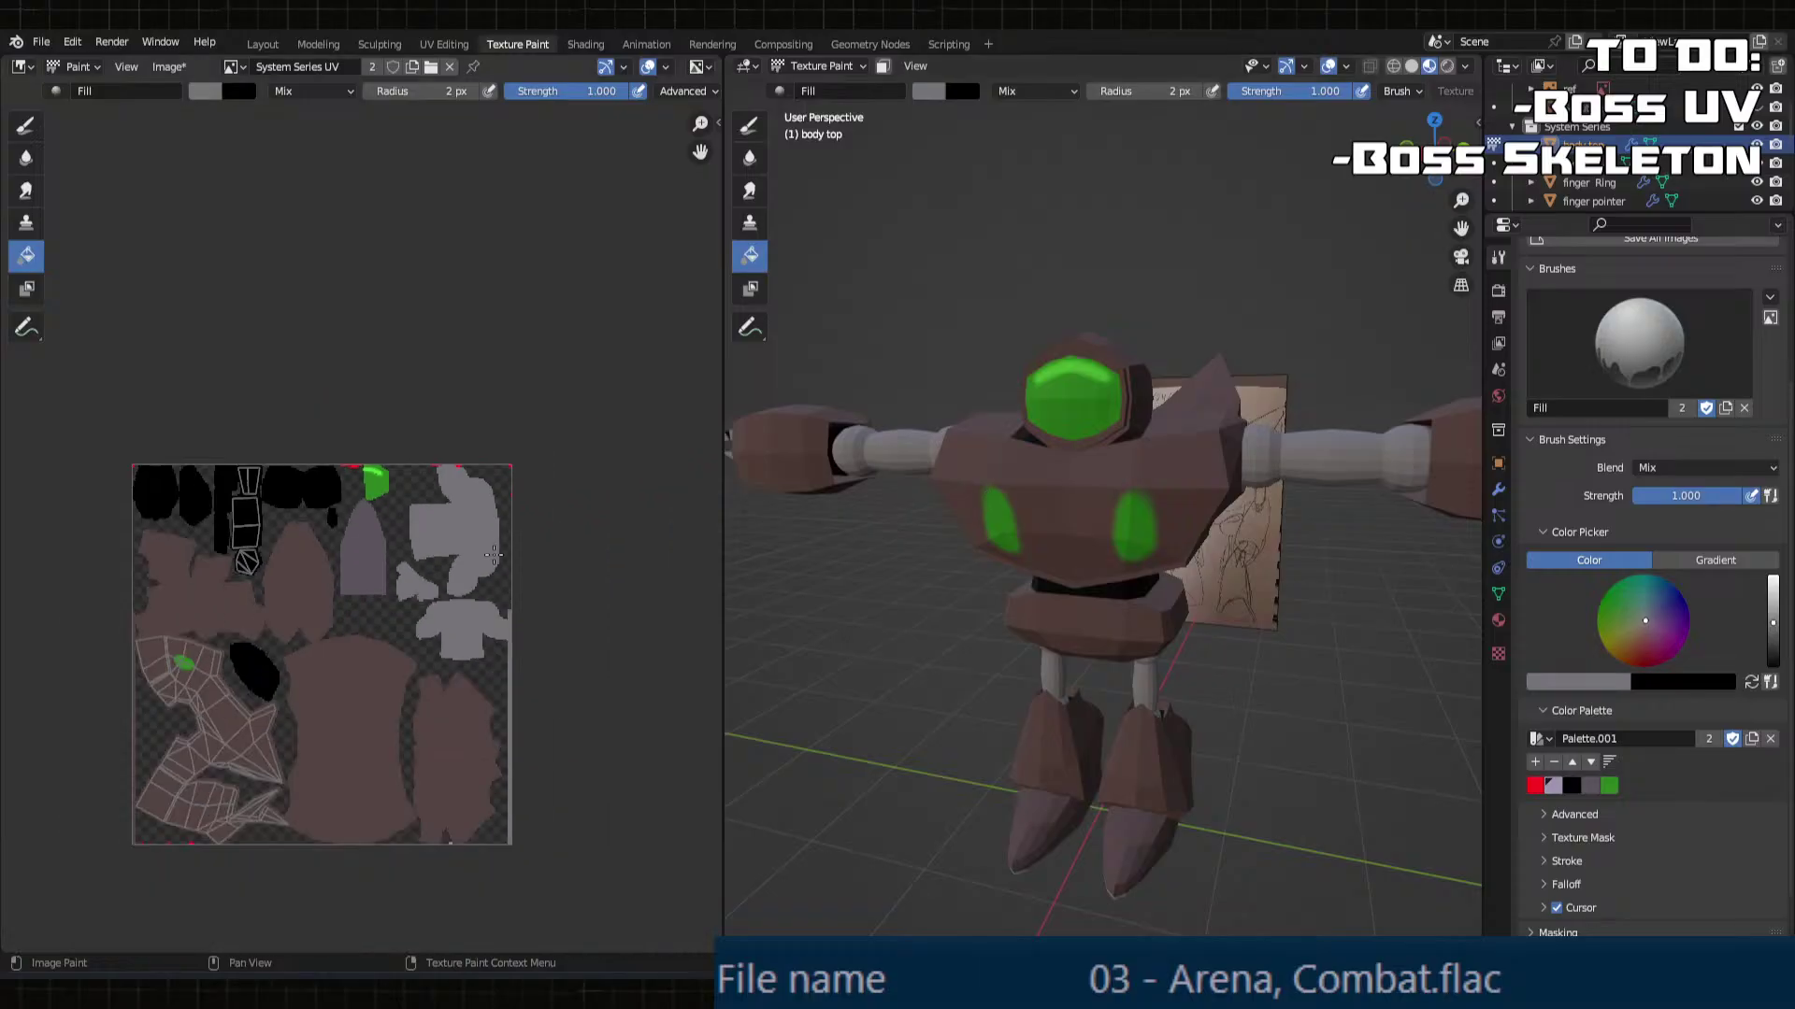
{"action": "scroll", "coordinate": [348, 560], "scroll_direction": "up", "scroll_amount": 2}
{"action": "middle_click_drag", "start_coordinate": [349, 561], "coordinate": [463, 479]}
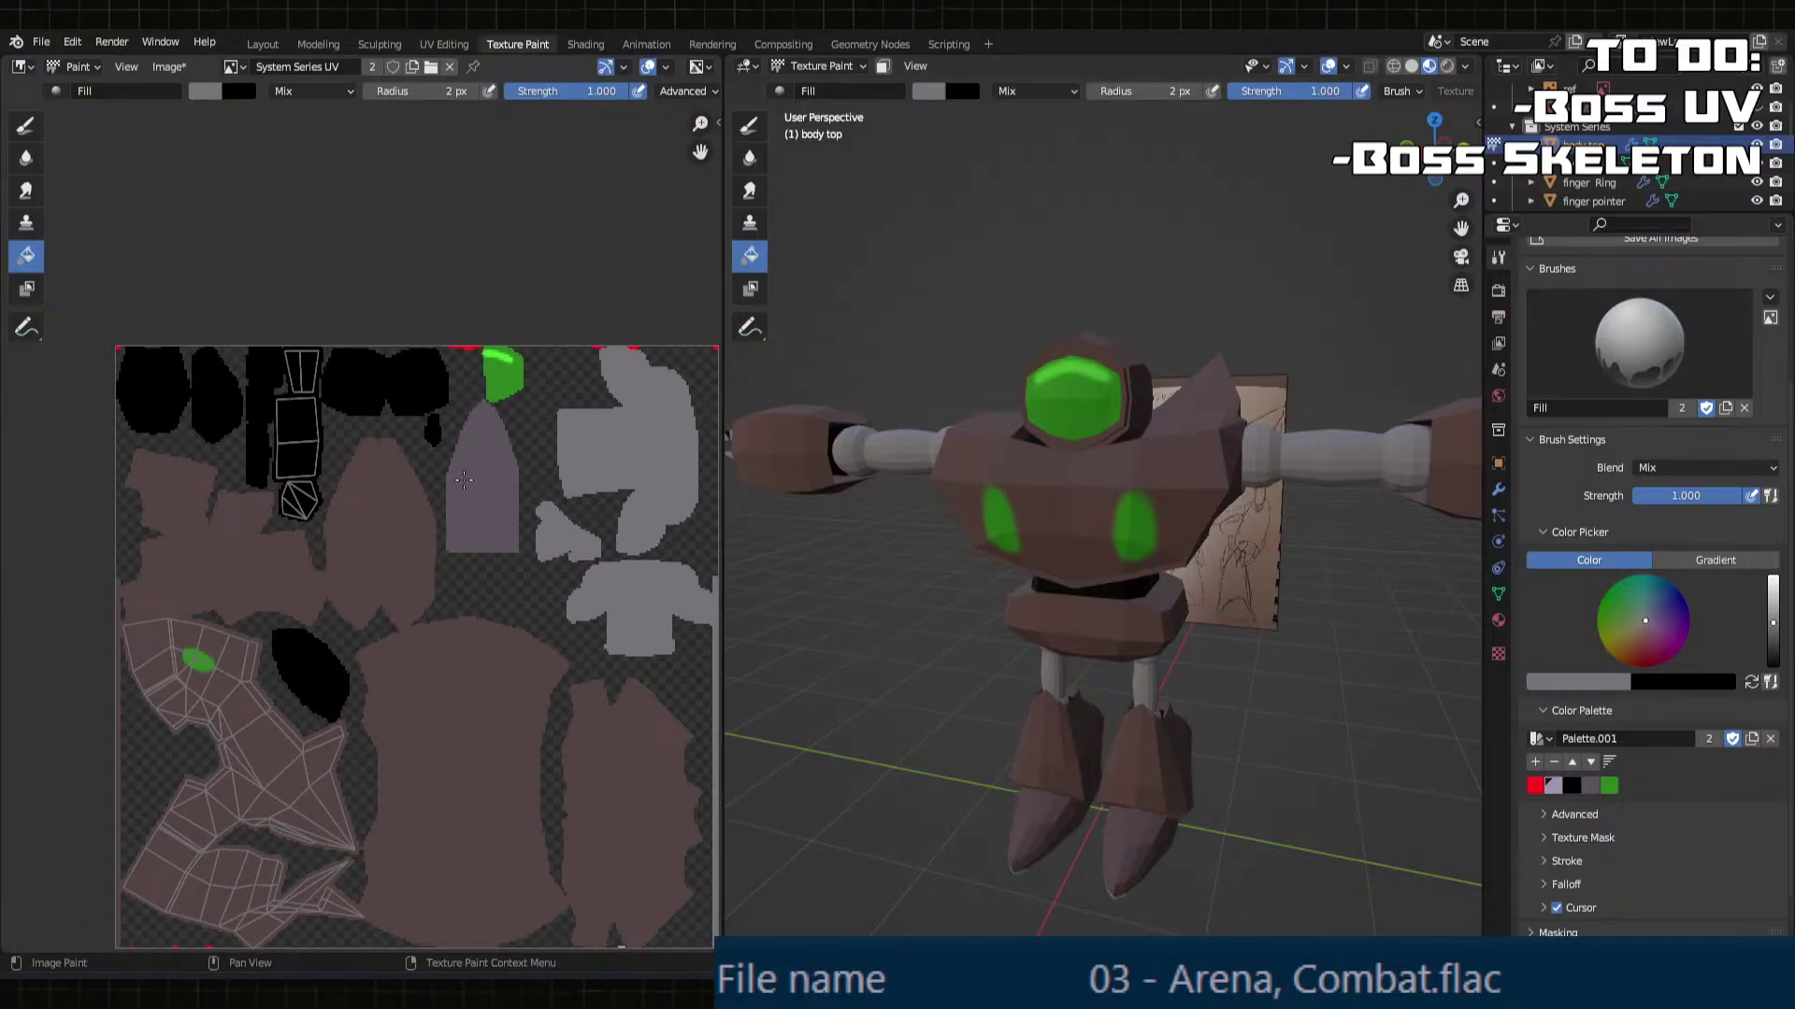
{"action": "scroll", "coordinate": [463, 480], "scroll_direction": "down", "scroll_amount": 2}
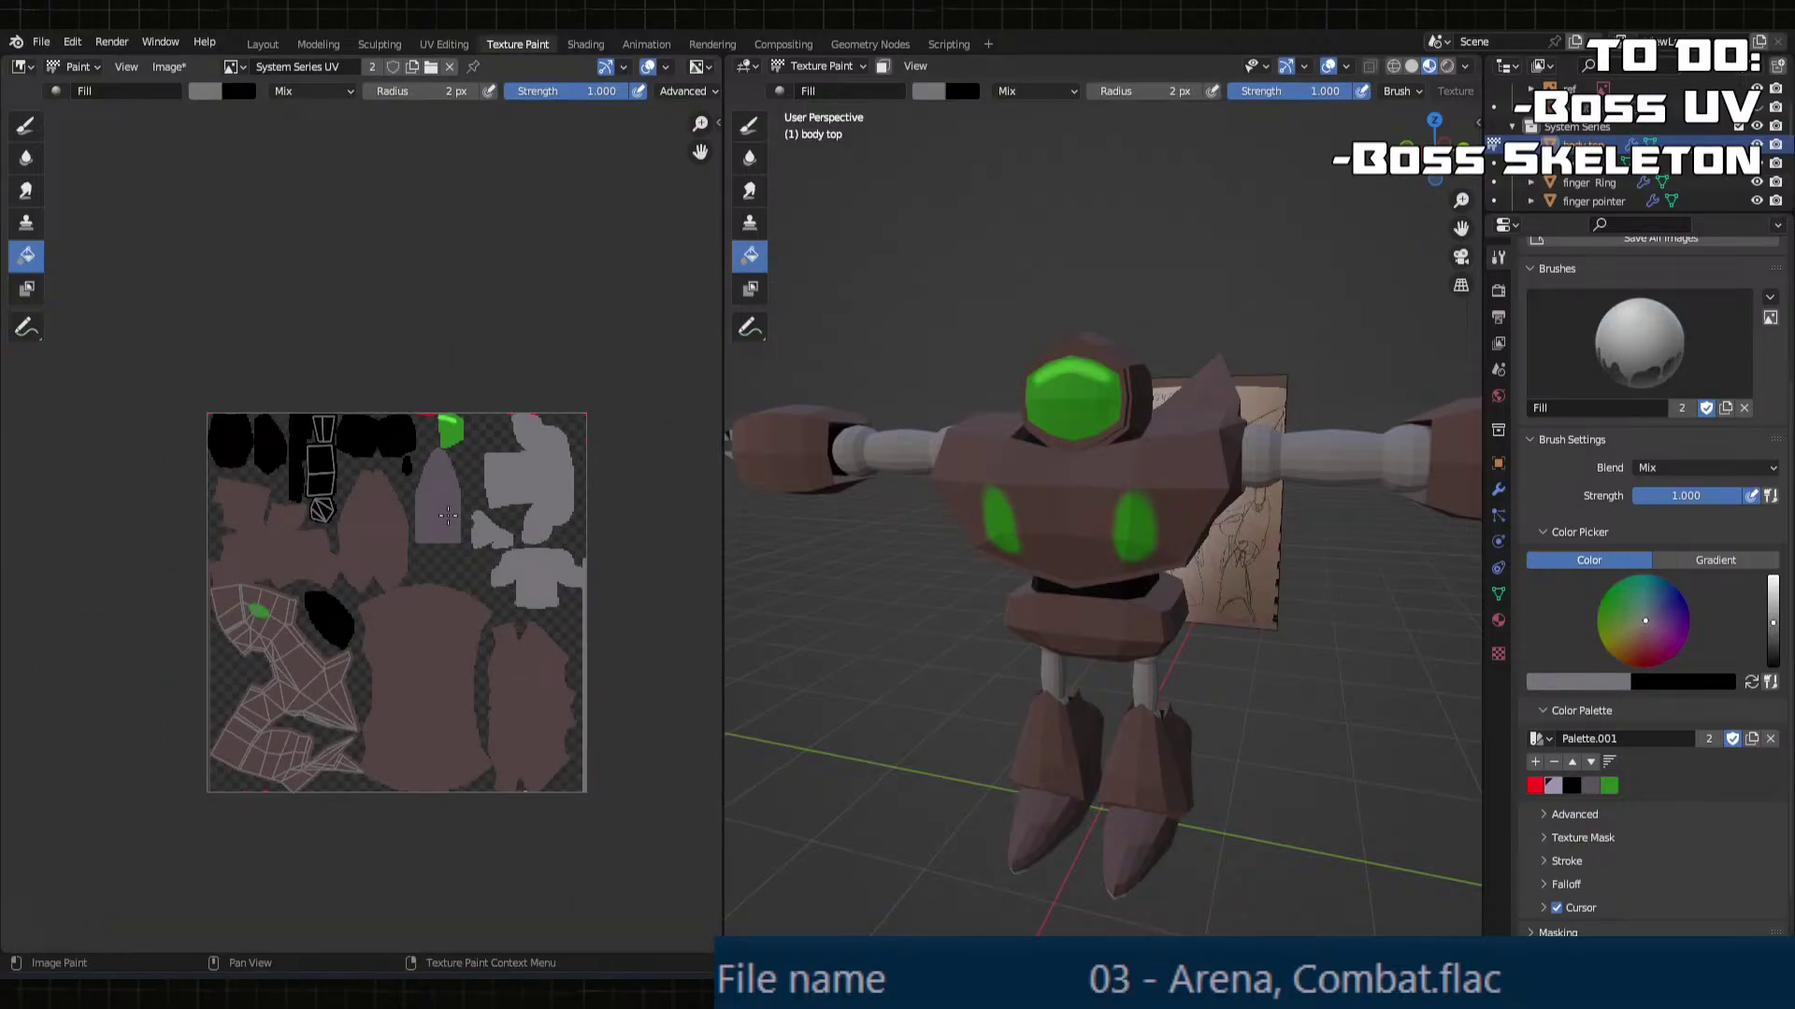
{"action": "mouse_move", "coordinate": [764, 602]}
{"action": "middle_mouse_down"}
{"action": "mouse_move", "coordinate": [983, 675]}
{"action": "mouse_move", "coordinate": [974, 572]}
{"action": "mouse_move", "coordinate": [1087, 585]}
{"action": "mouse_move", "coordinate": [1032, 549]}
{"action": "mouse_move", "coordinate": [1063, 553]}
{"action": "middle_mouse_up"}
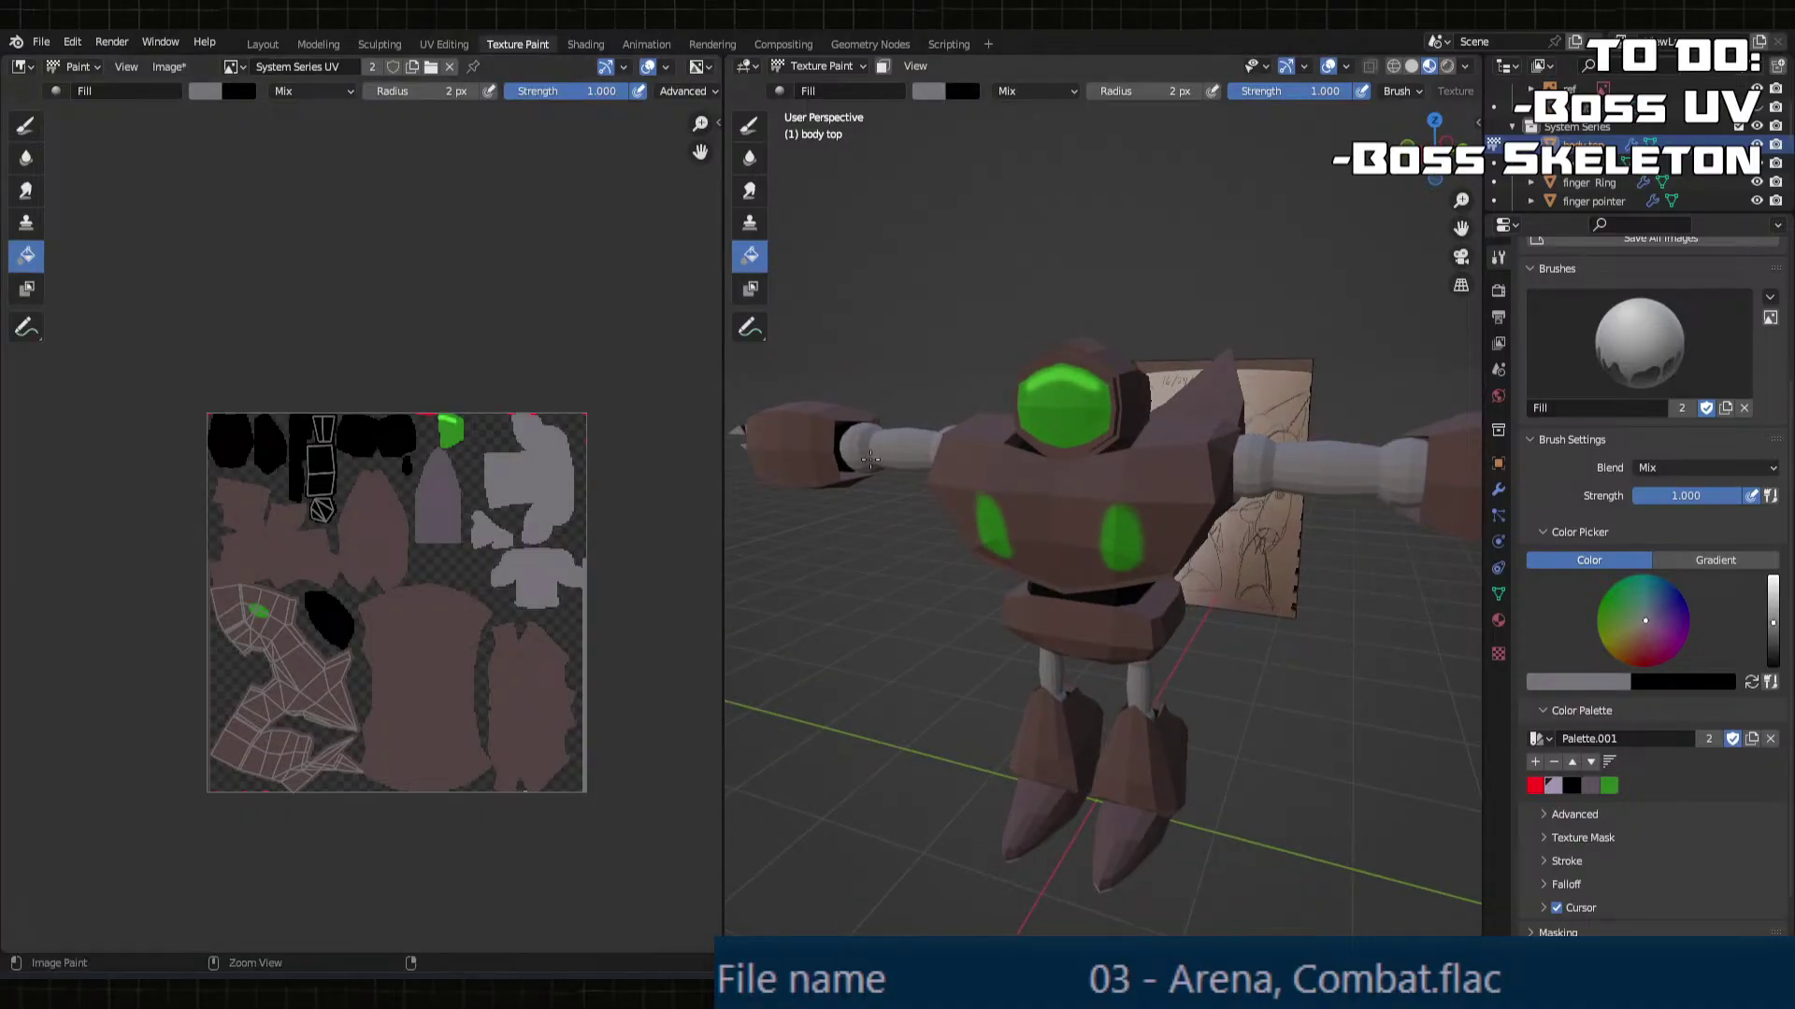
{"action": "left_click", "coordinate": [169, 66]}
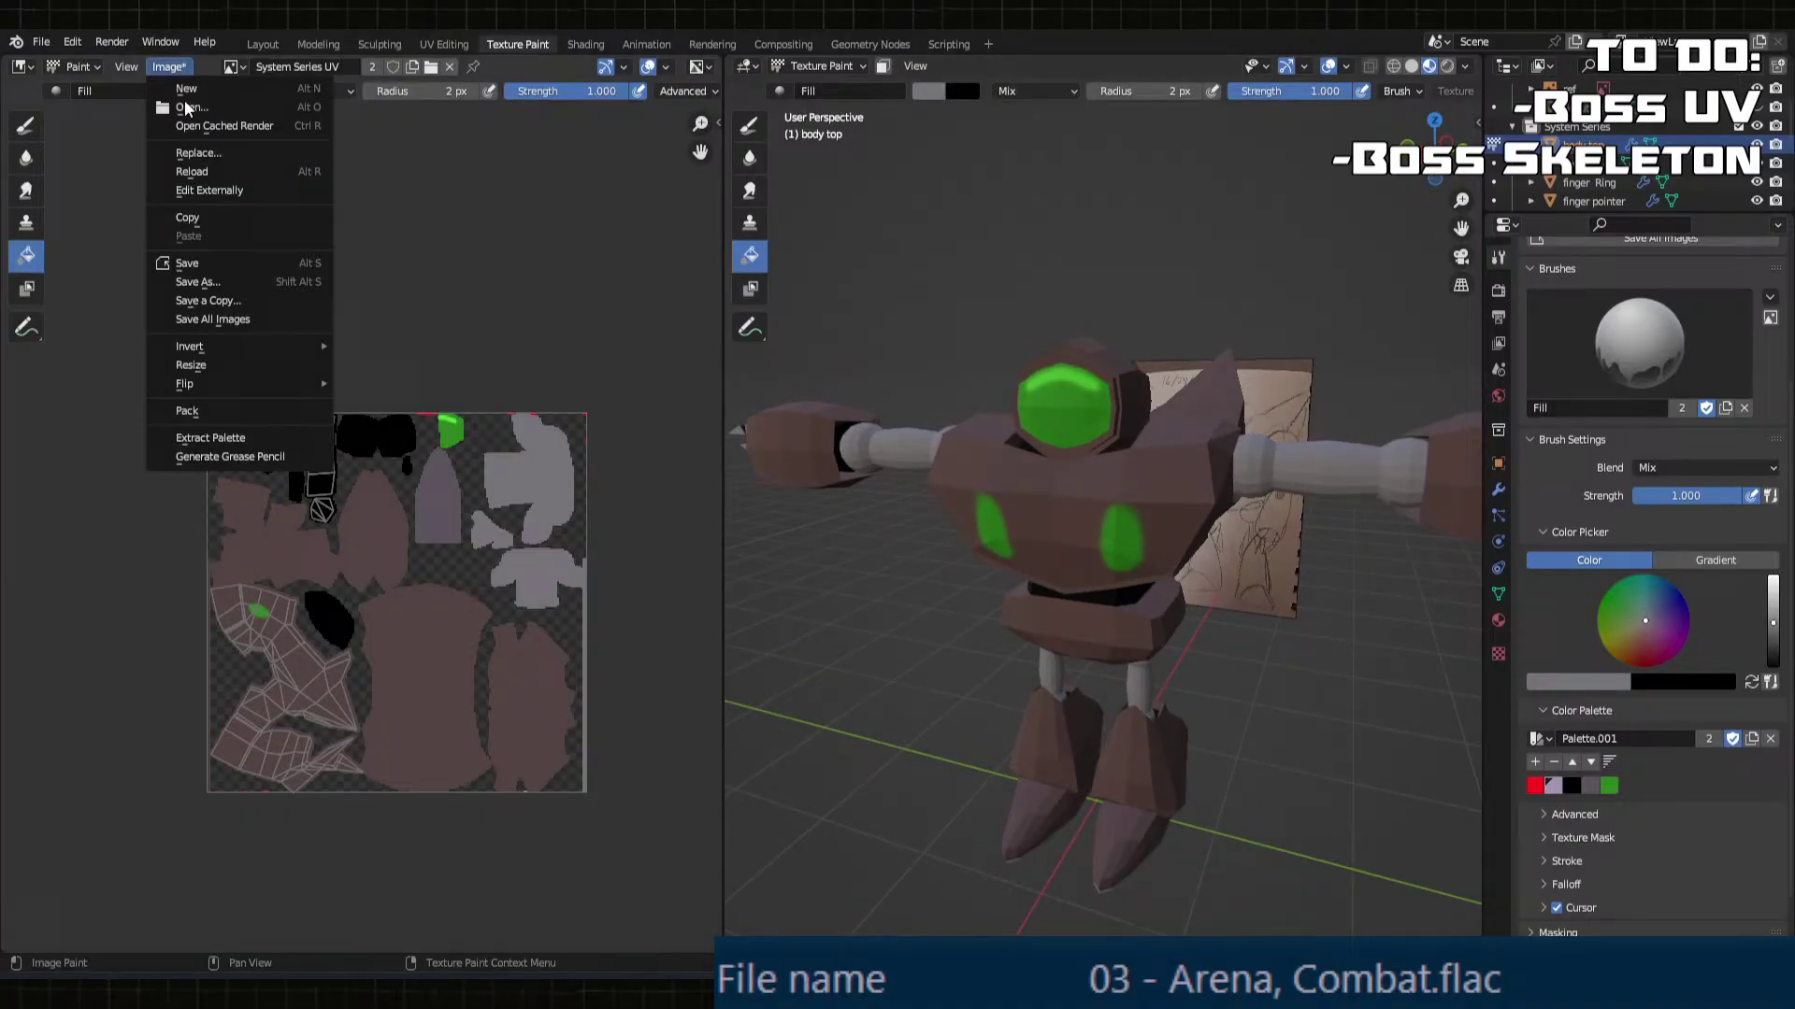
{"action": "left_click", "coordinate": [216, 260]}
Step: Try filling the body top's chest armour with the grey several times, undoing each fill
{"action": "middle_click_drag", "start_coordinate": [1038, 453], "coordinate": [1075, 500]}
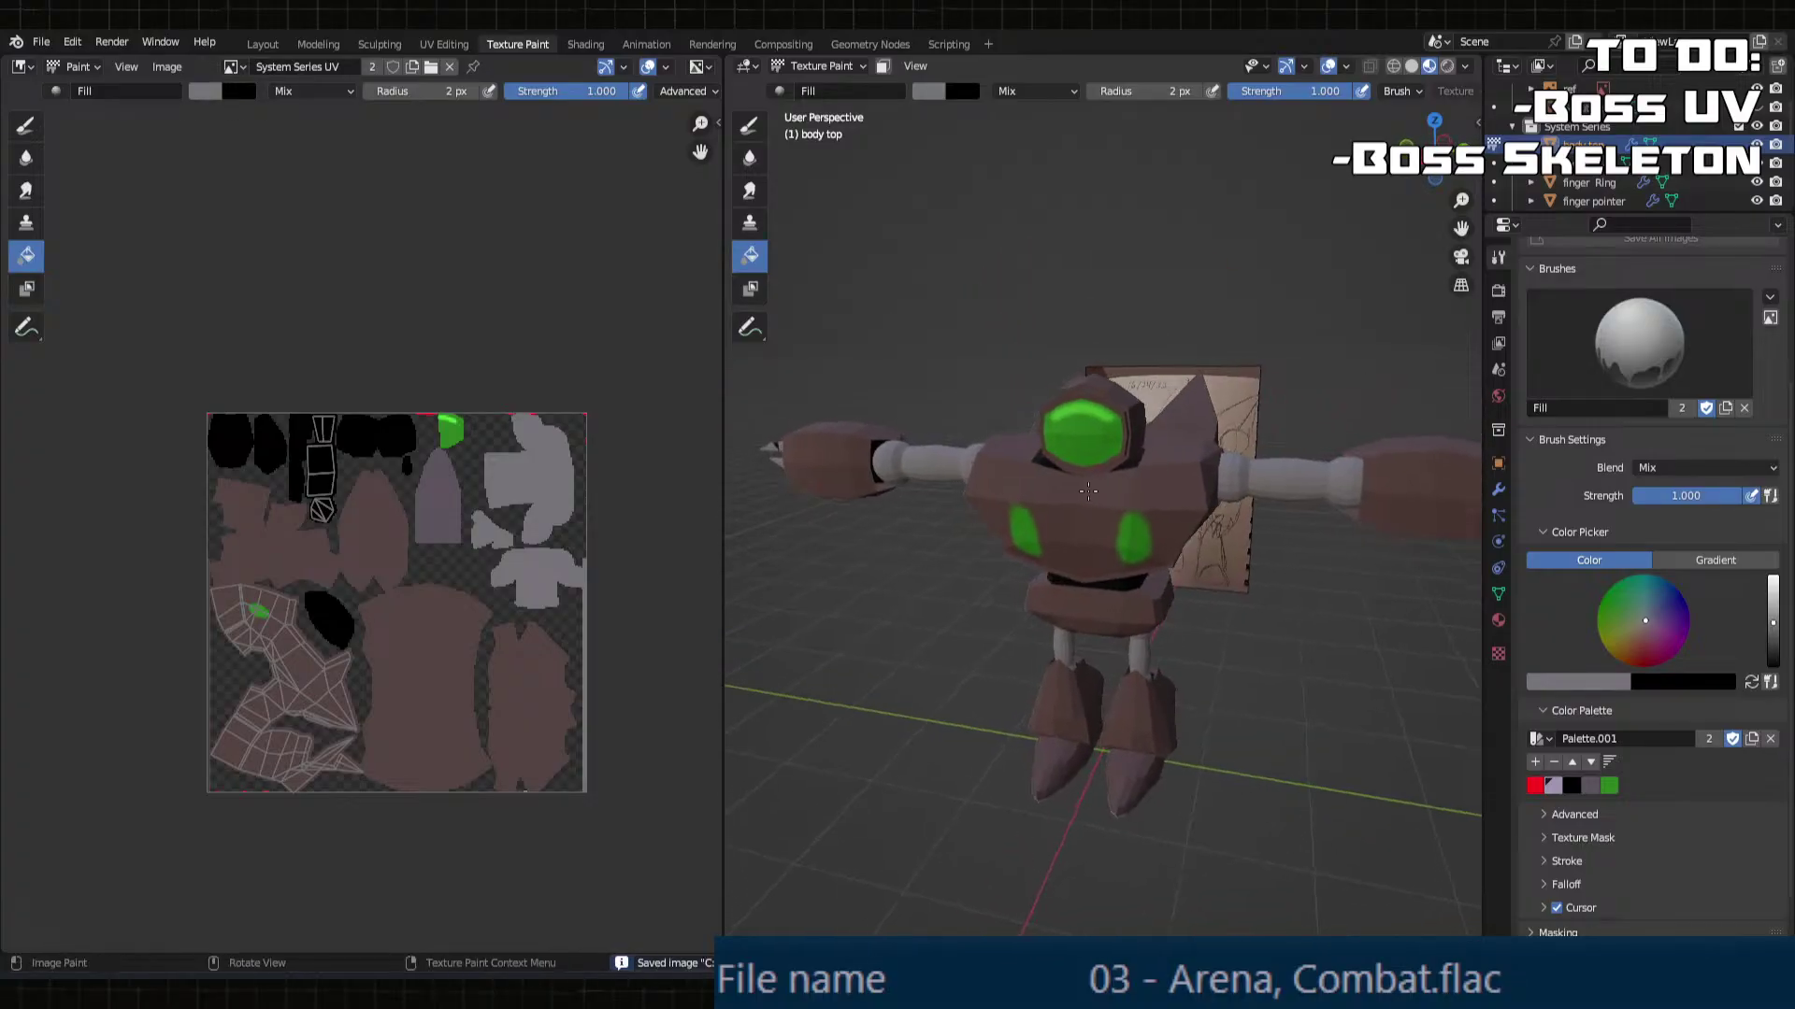
{"action": "scroll", "coordinate": [1645, 420], "scroll_direction": "up", "scroll_amount": 5}
{"action": "left_click", "coordinate": [1103, 496]}
{"action": "key", "text": "ctrl+z"}
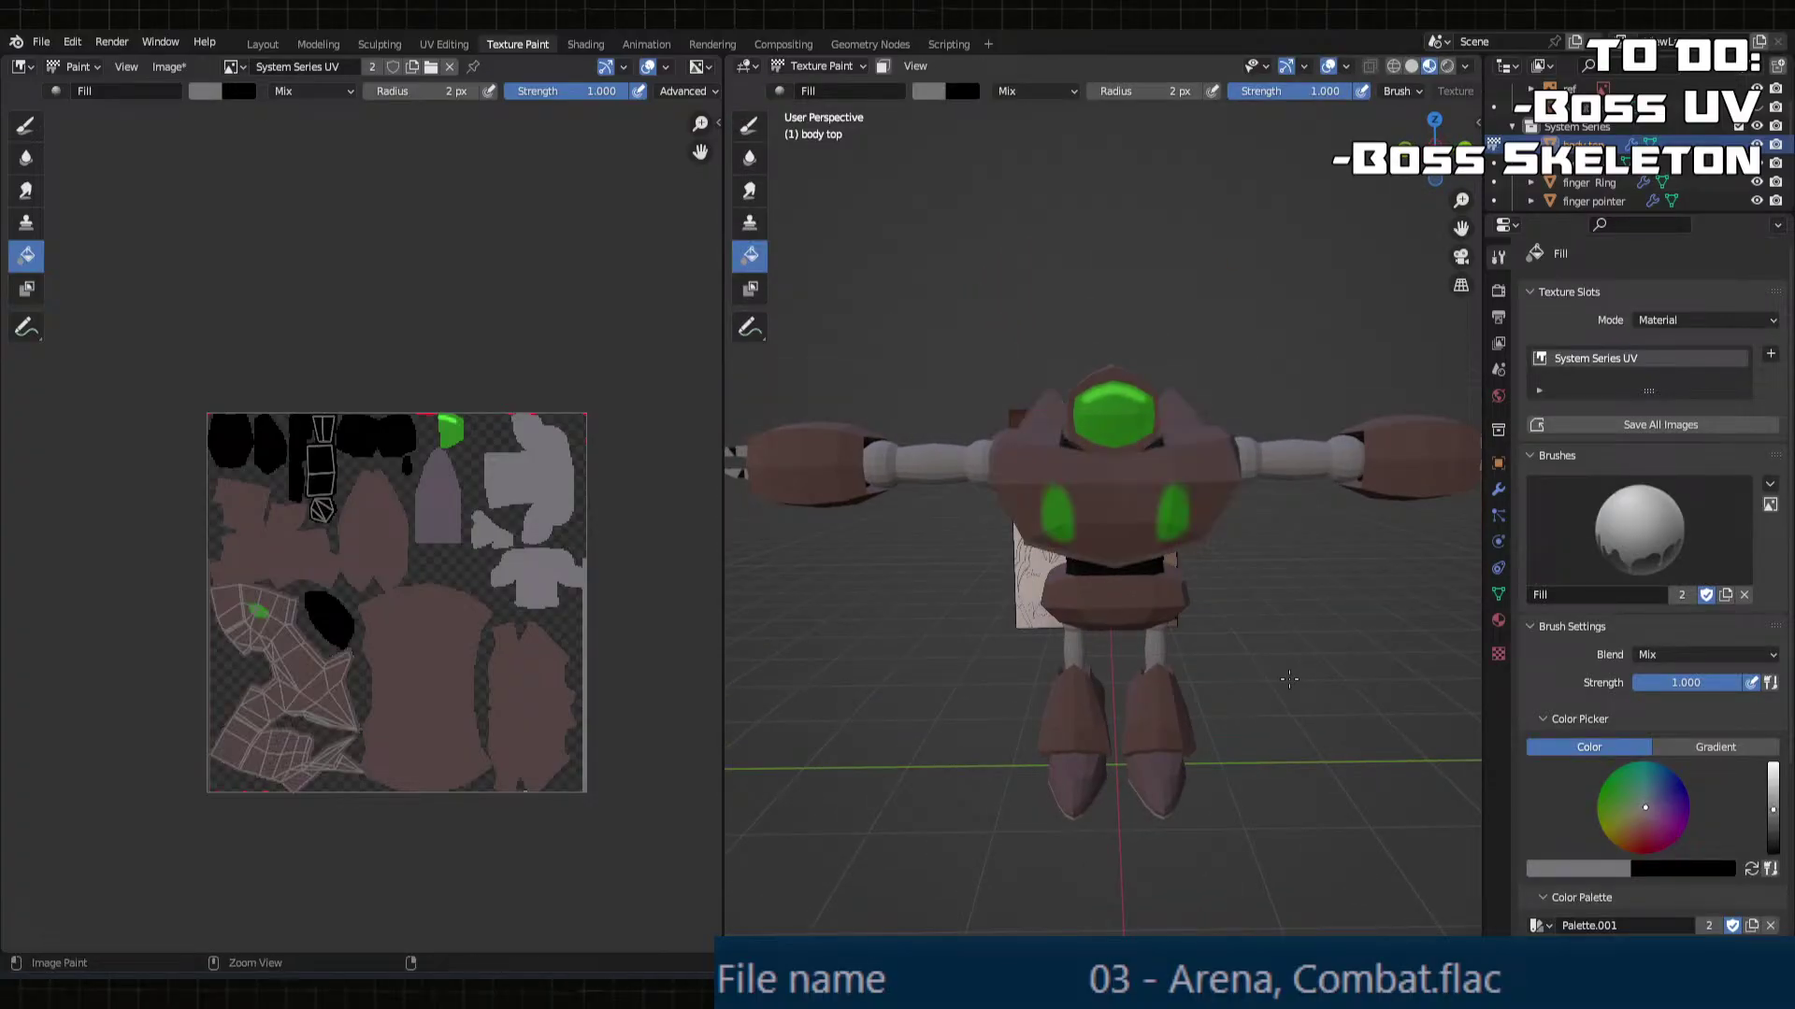
{"action": "left_click", "coordinate": [1190, 522]}
{"action": "key", "text": "ctrl+z"}
{"action": "left_click", "coordinate": [1190, 522]}
{"action": "key", "text": "ctrl+z"}
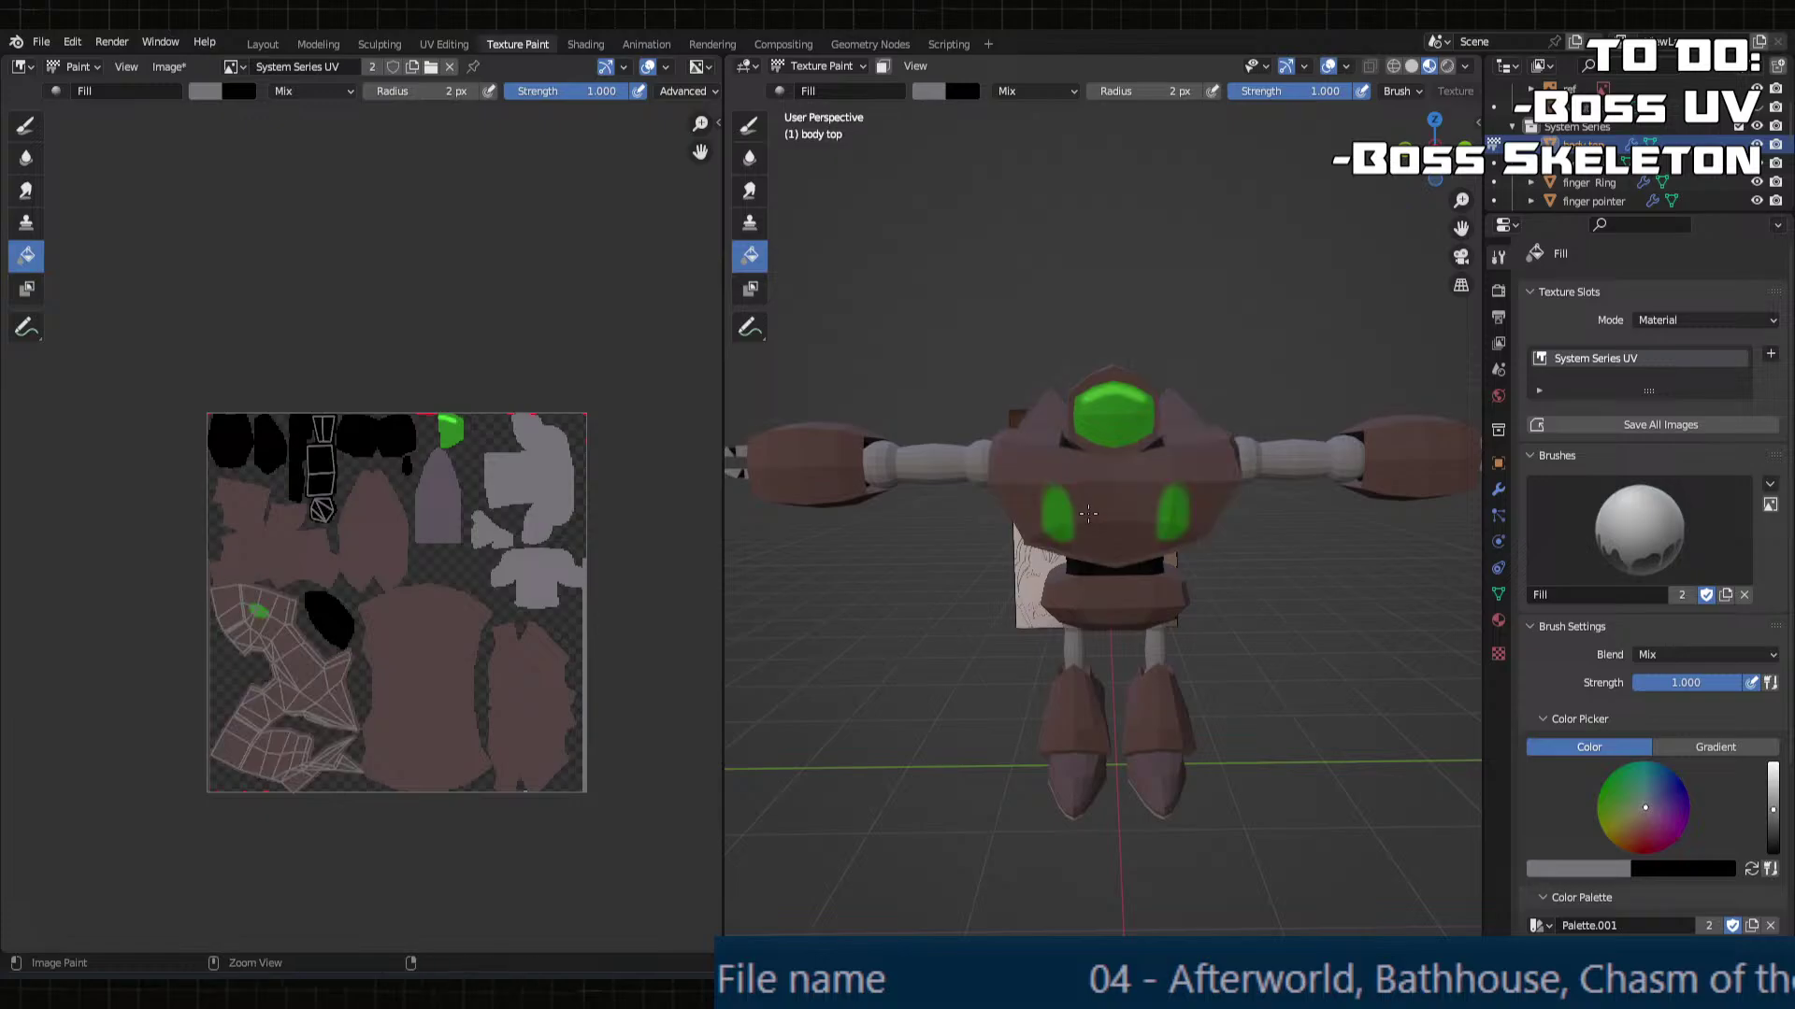
{"action": "left_click", "coordinate": [1190, 521]}
{"action": "key", "text": "ctrl+z"}
{"action": "middle_click_drag", "start_coordinate": [1190, 522], "coordinate": [1253, 640]}
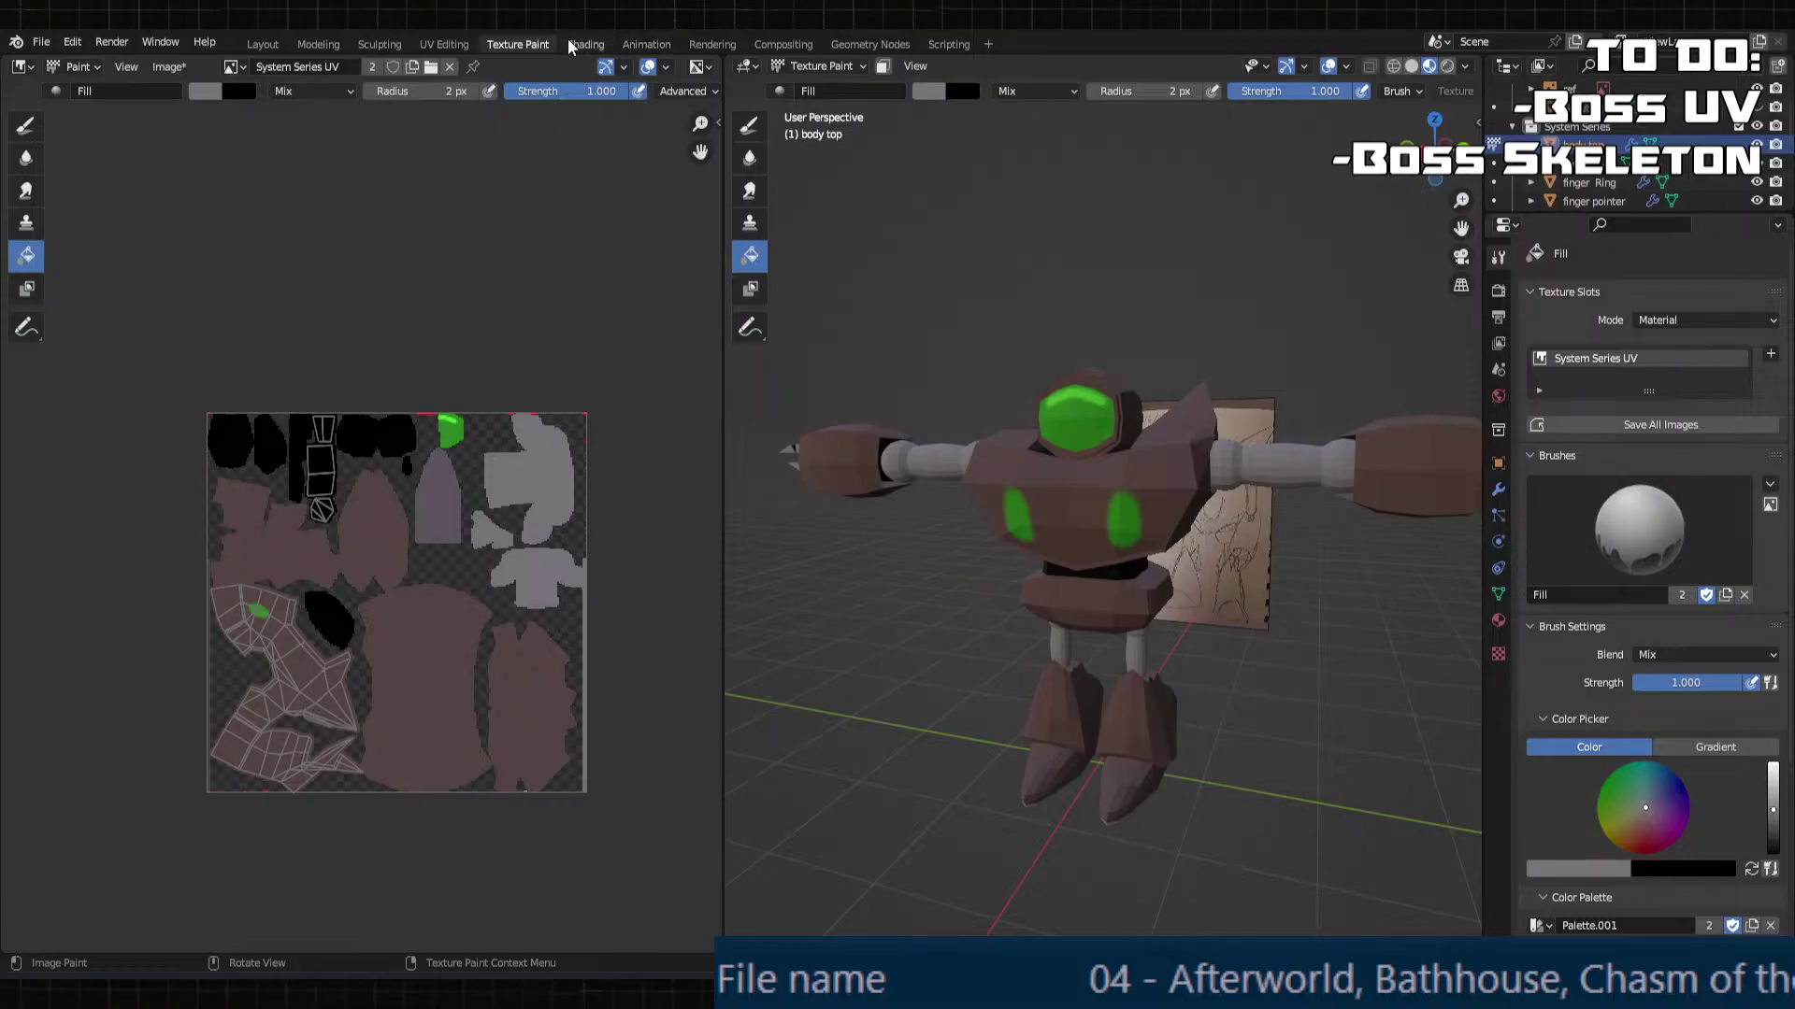
Step: Switch to the Layout workspace and add a single-bone armature for the robot
{"action": "left_click", "coordinate": [281, 44]}
{"action": "mouse_move", "coordinate": [868, 339]}
{"action": "middle_mouse_down"}
{"action": "mouse_move", "coordinate": [1051, 382]}
{"action": "mouse_move", "coordinate": [906, 552]}
{"action": "mouse_move", "coordinate": [880, 631]}
{"action": "mouse_move", "coordinate": [1081, 372]}
{"action": "mouse_move", "coordinate": [1001, 673]}
{"action": "mouse_move", "coordinate": [973, 593]}
{"action": "mouse_move", "coordinate": [863, 496]}
{"action": "middle_mouse_up"}
{"action": "scroll", "coordinate": [914, 495], "scroll_direction": "down", "scroll_amount": 5}
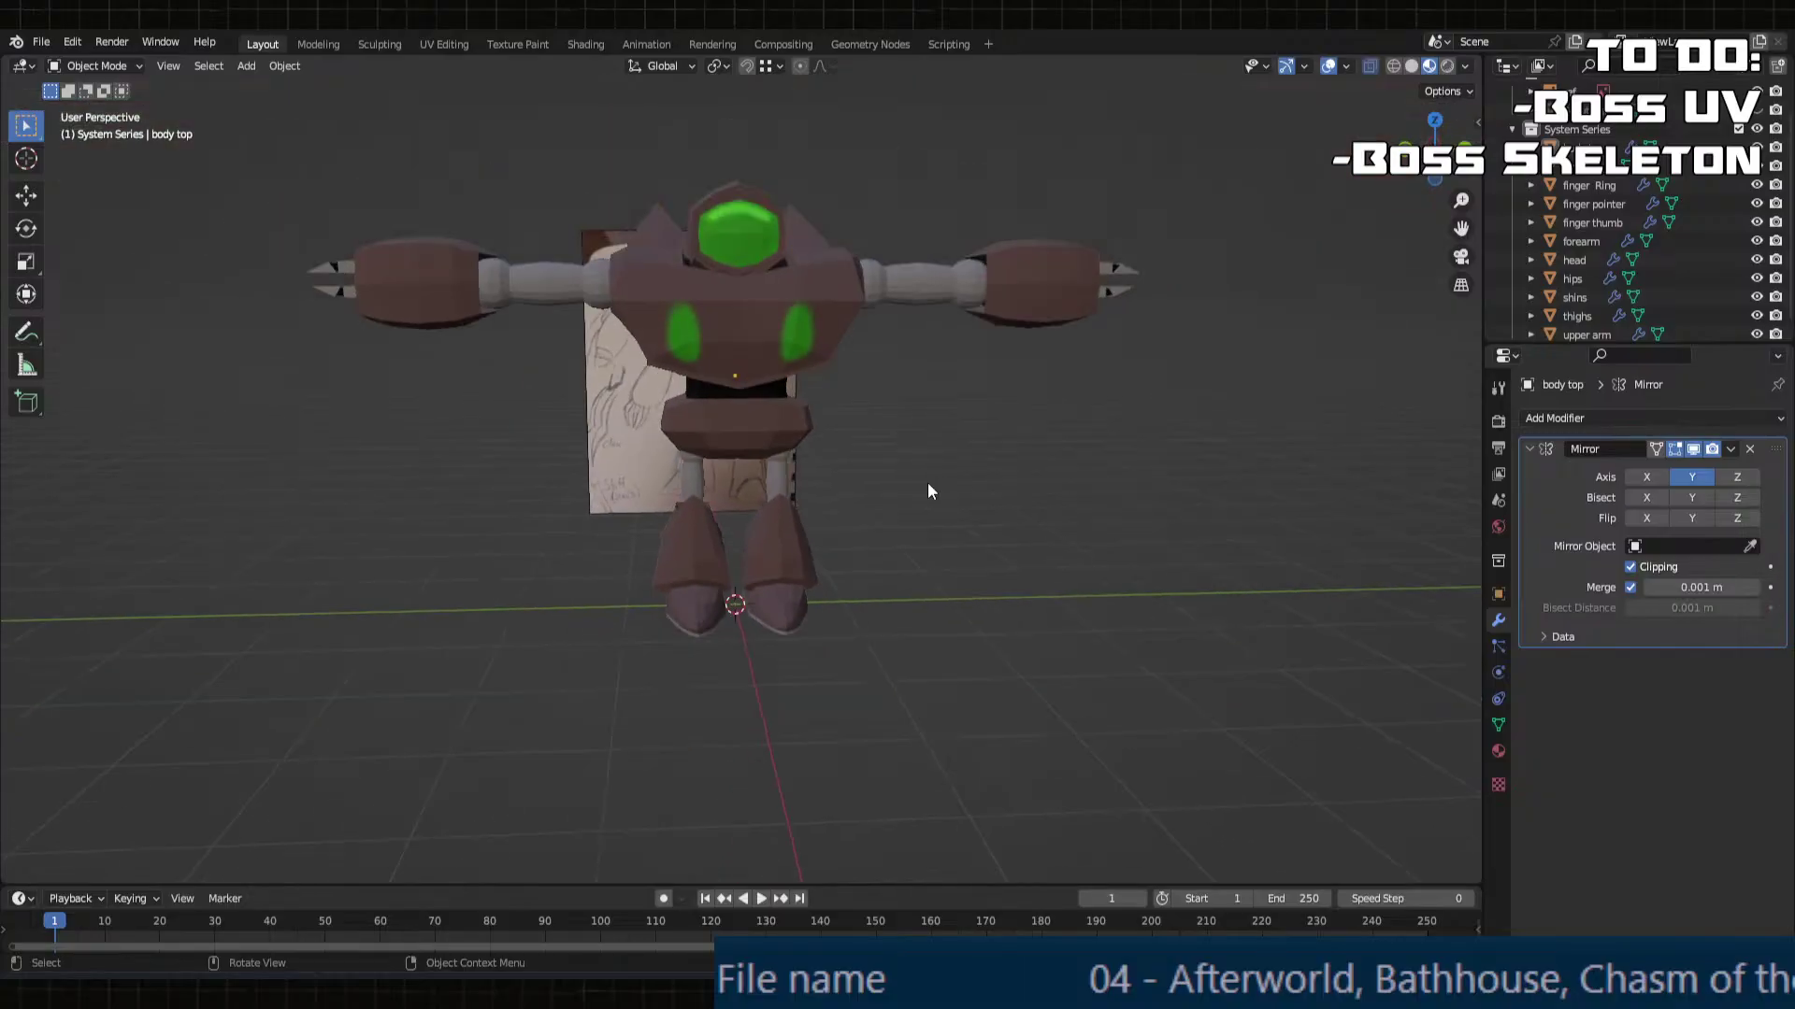
{"action": "middle_click_drag", "start_coordinate": [927, 486], "coordinate": [881, 486]}
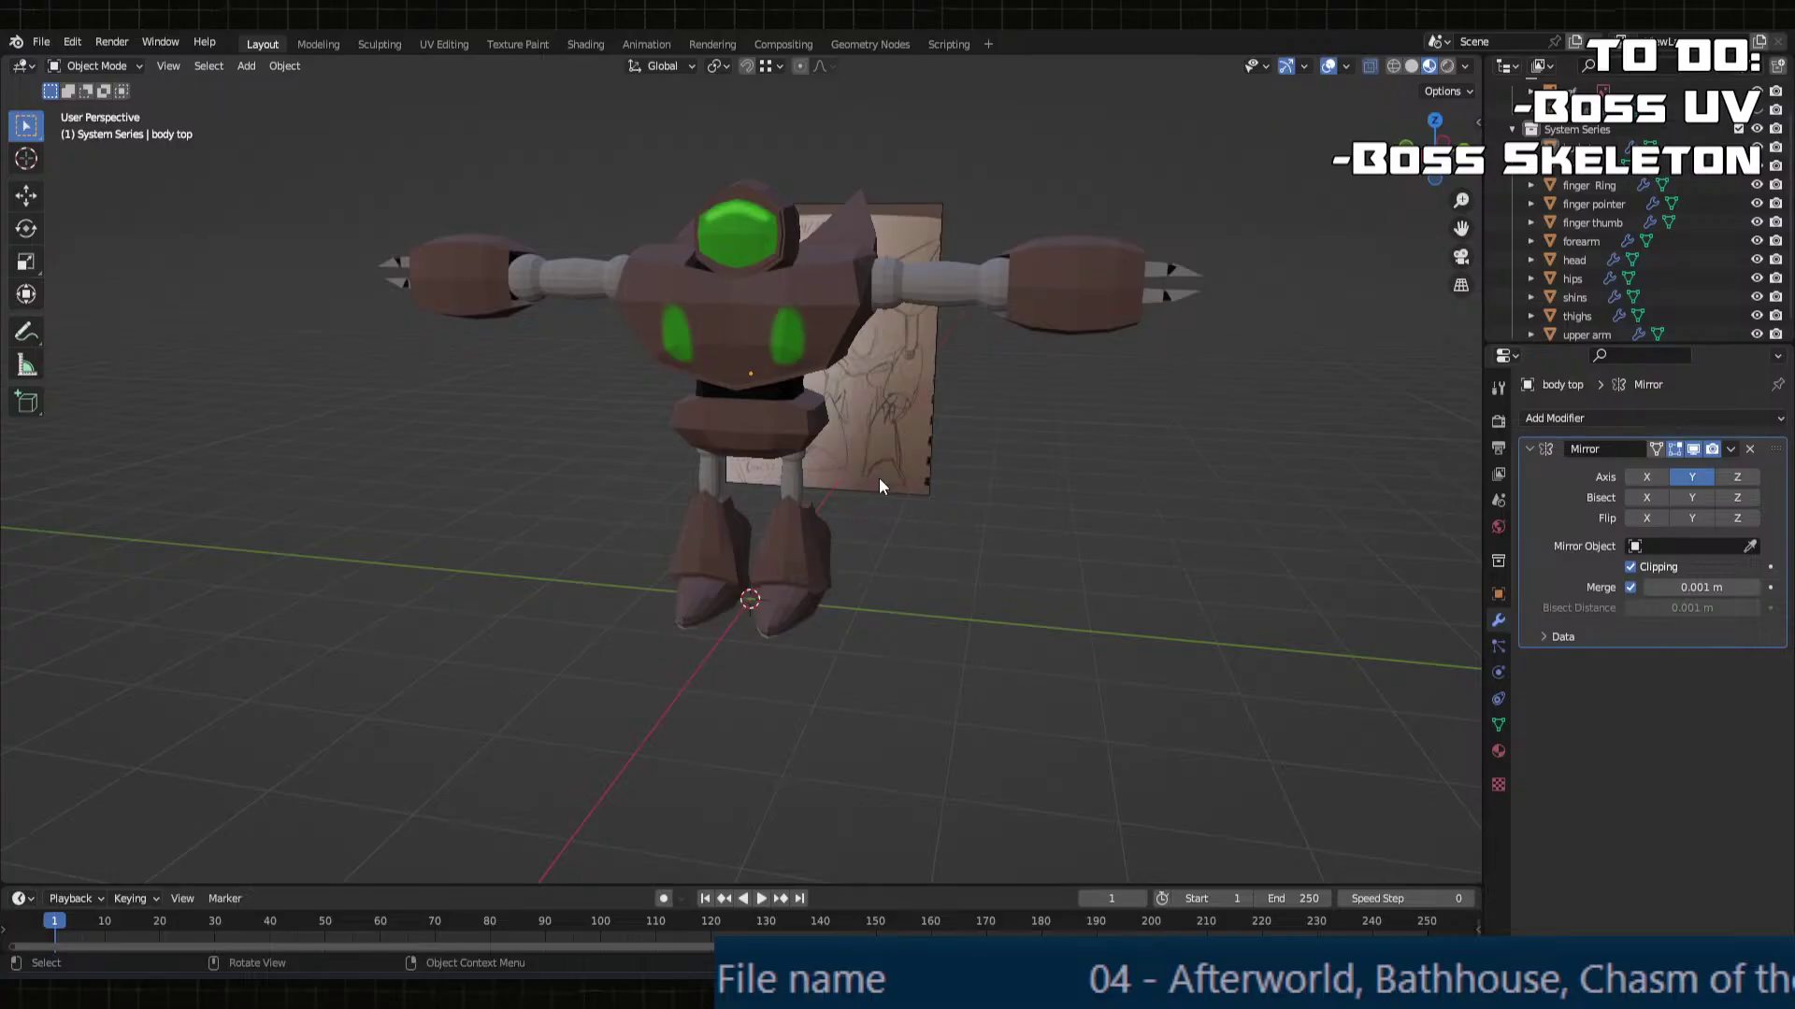
{"action": "middle_click_drag", "start_coordinate": [878, 479], "coordinate": [904, 591]}
{"action": "scroll", "coordinate": [841, 587], "scroll_direction": "up", "scroll_amount": 3}
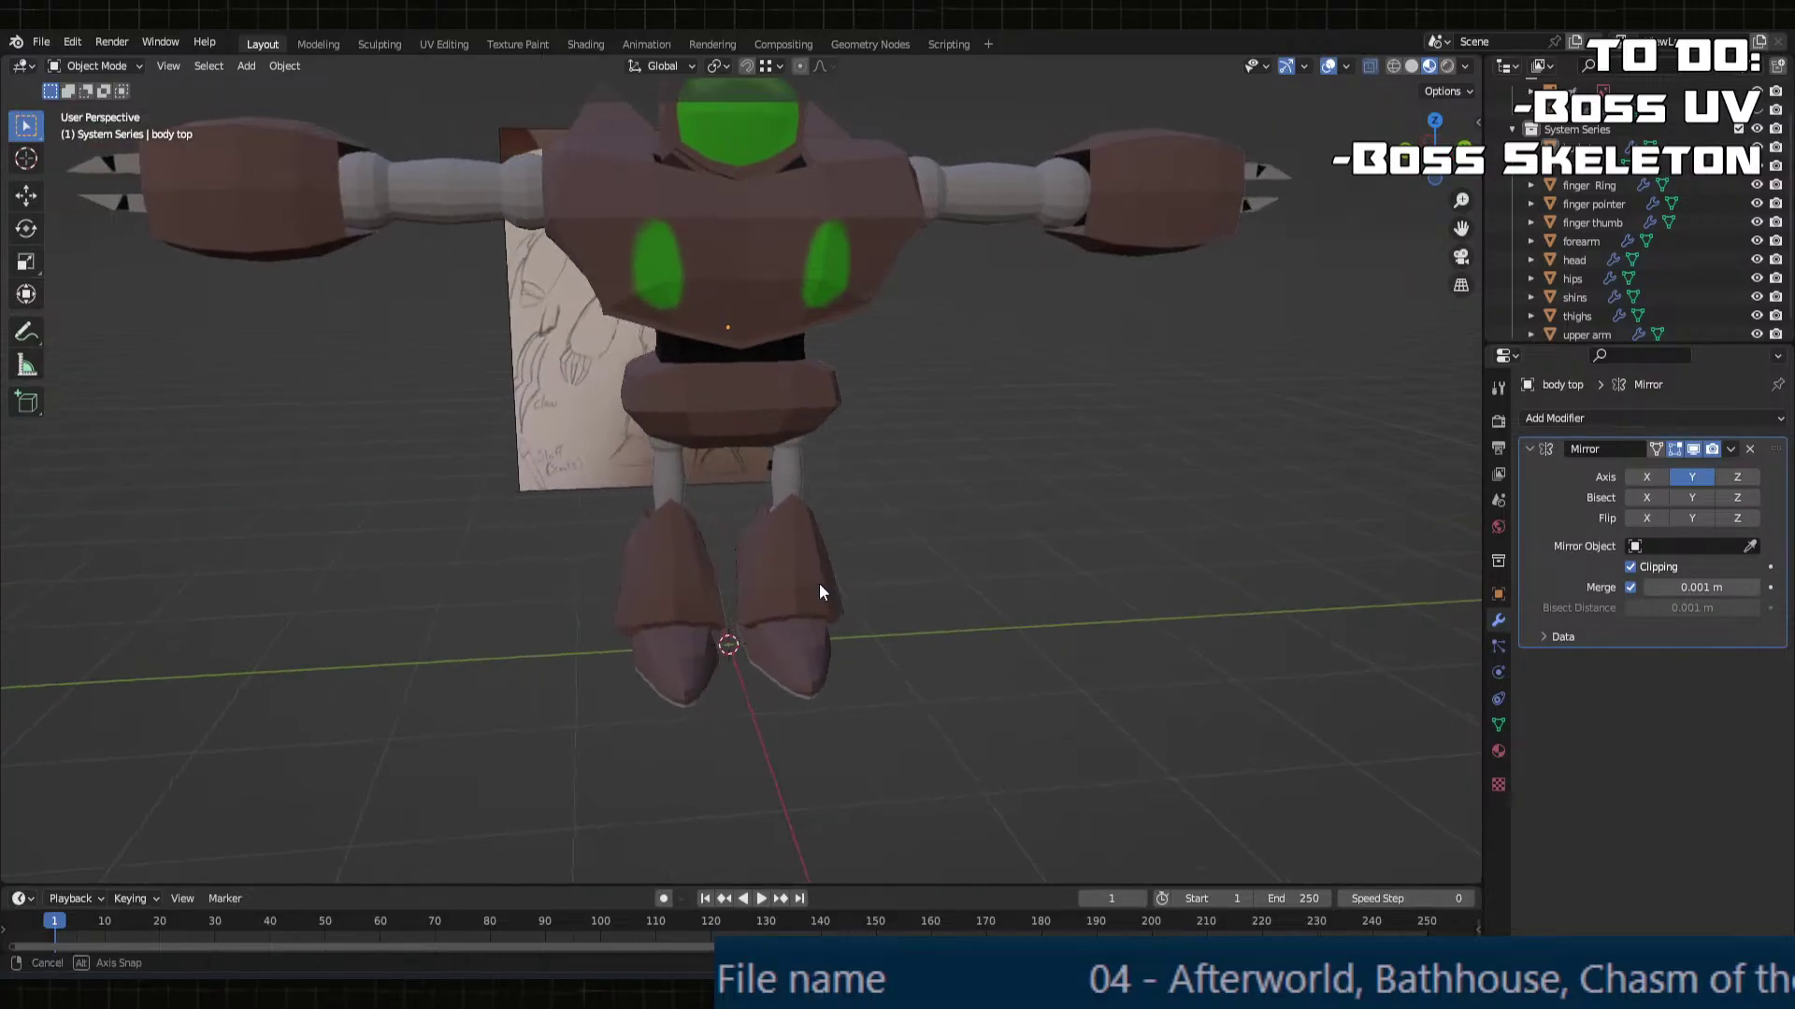
{"action": "key", "text": "shift+a"}
{"action": "mouse_move", "coordinate": [819, 585]}
{"action": "mouse_move", "coordinate": [809, 722]}
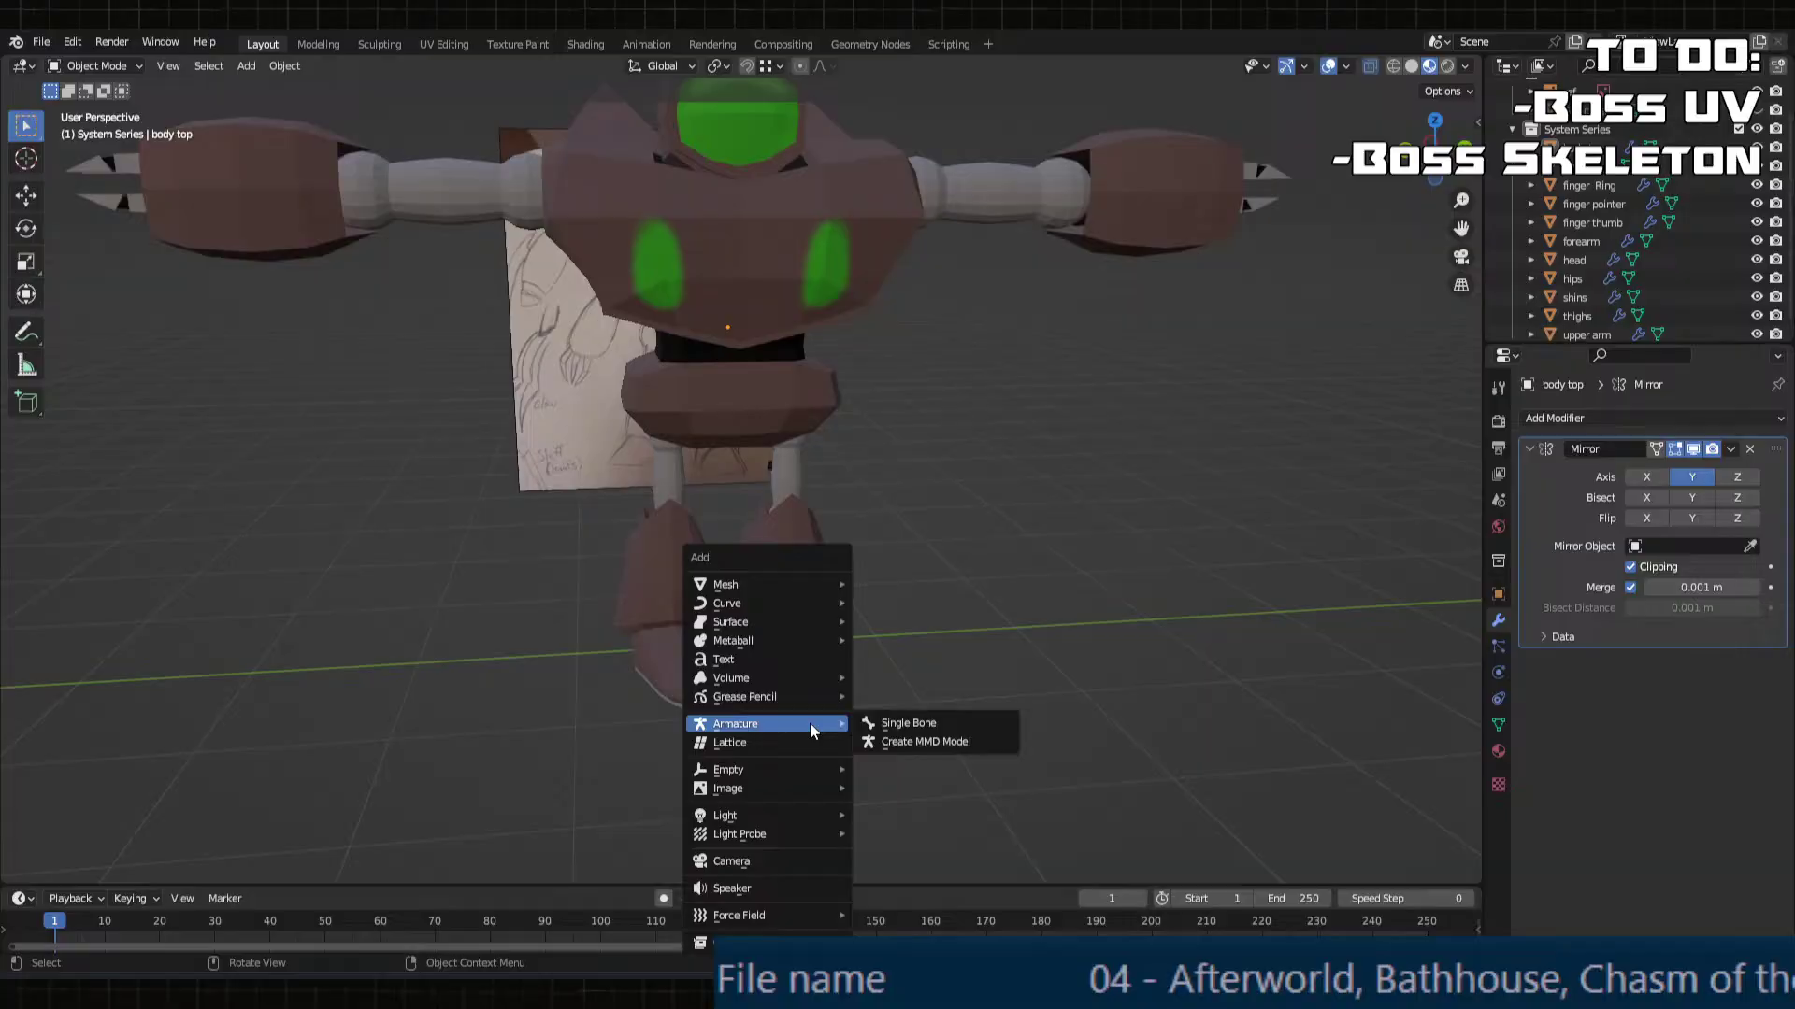
{"action": "left_click", "coordinate": [890, 724]}
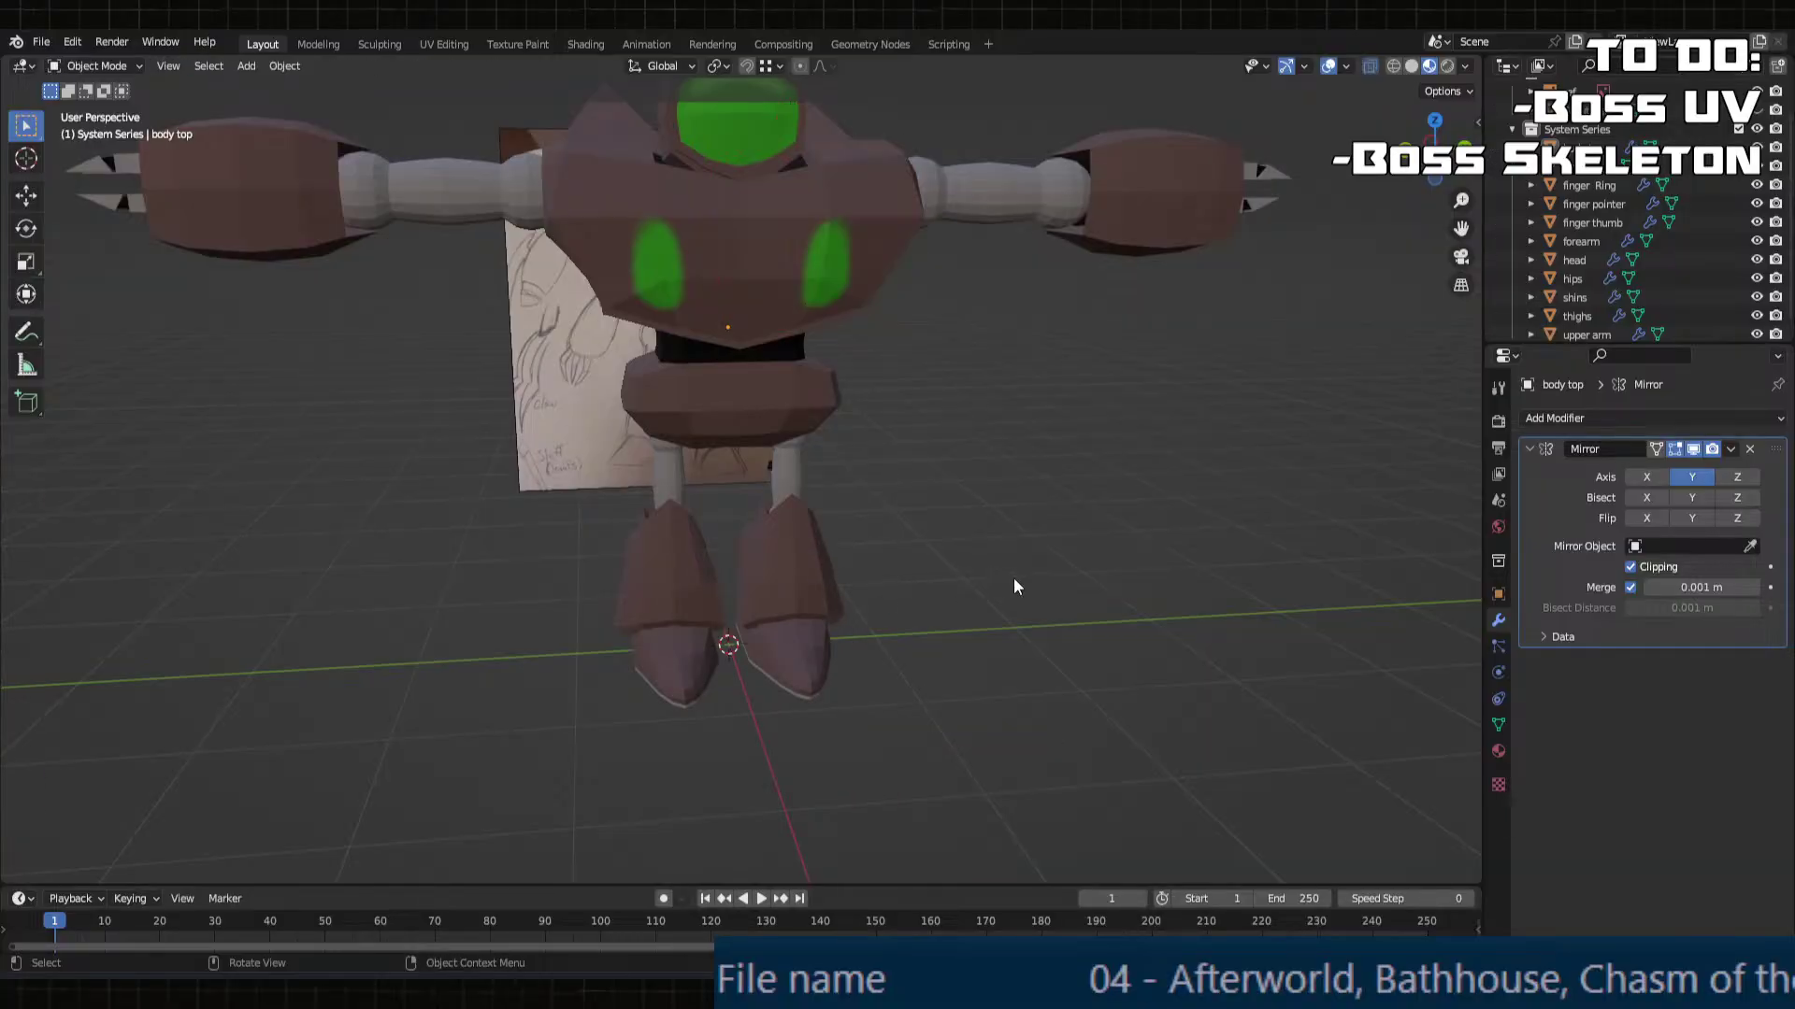
Step: Add a single-bone armature with a 1 m radius at the world origin, between the robot's feet
{"action": "key", "text": "shift+a"}
{"action": "mouse_move", "coordinate": [726, 609]}
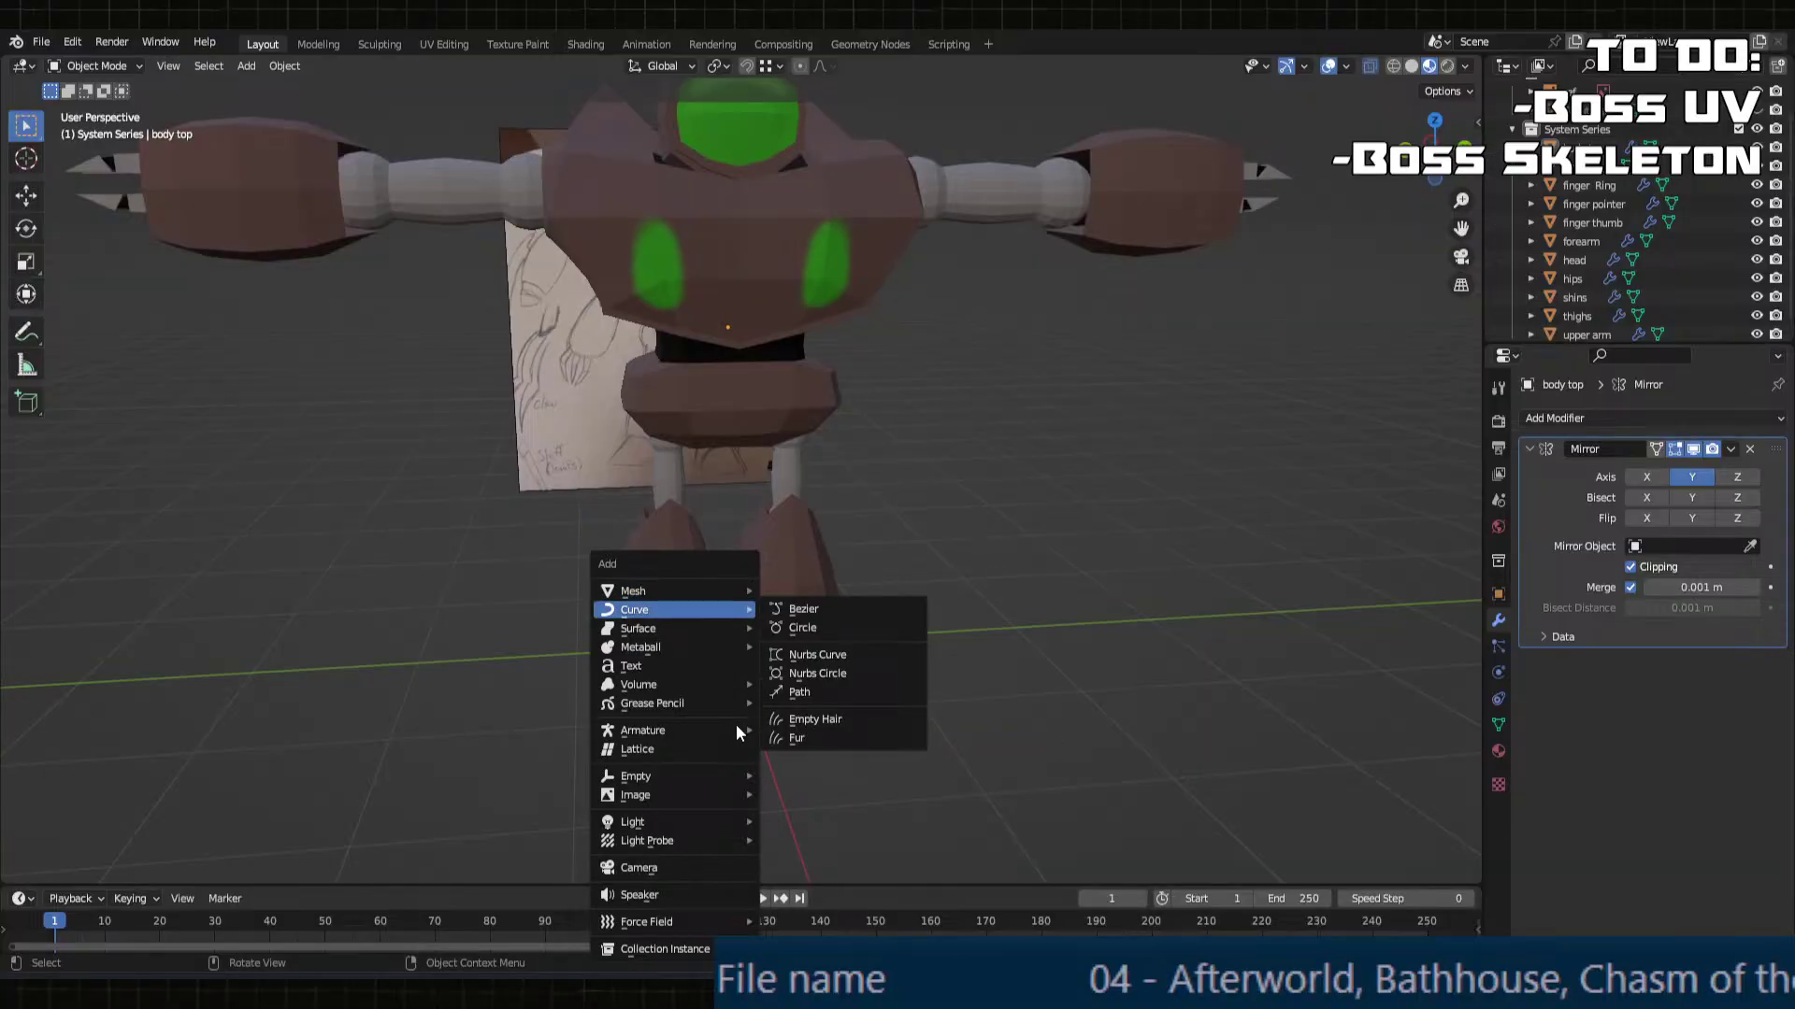
{"action": "mouse_move", "coordinate": [736, 726]}
{"action": "left_click", "coordinate": [833, 733]}
{"action": "middle_click_drag", "start_coordinate": [764, 595], "coordinate": [744, 563]}
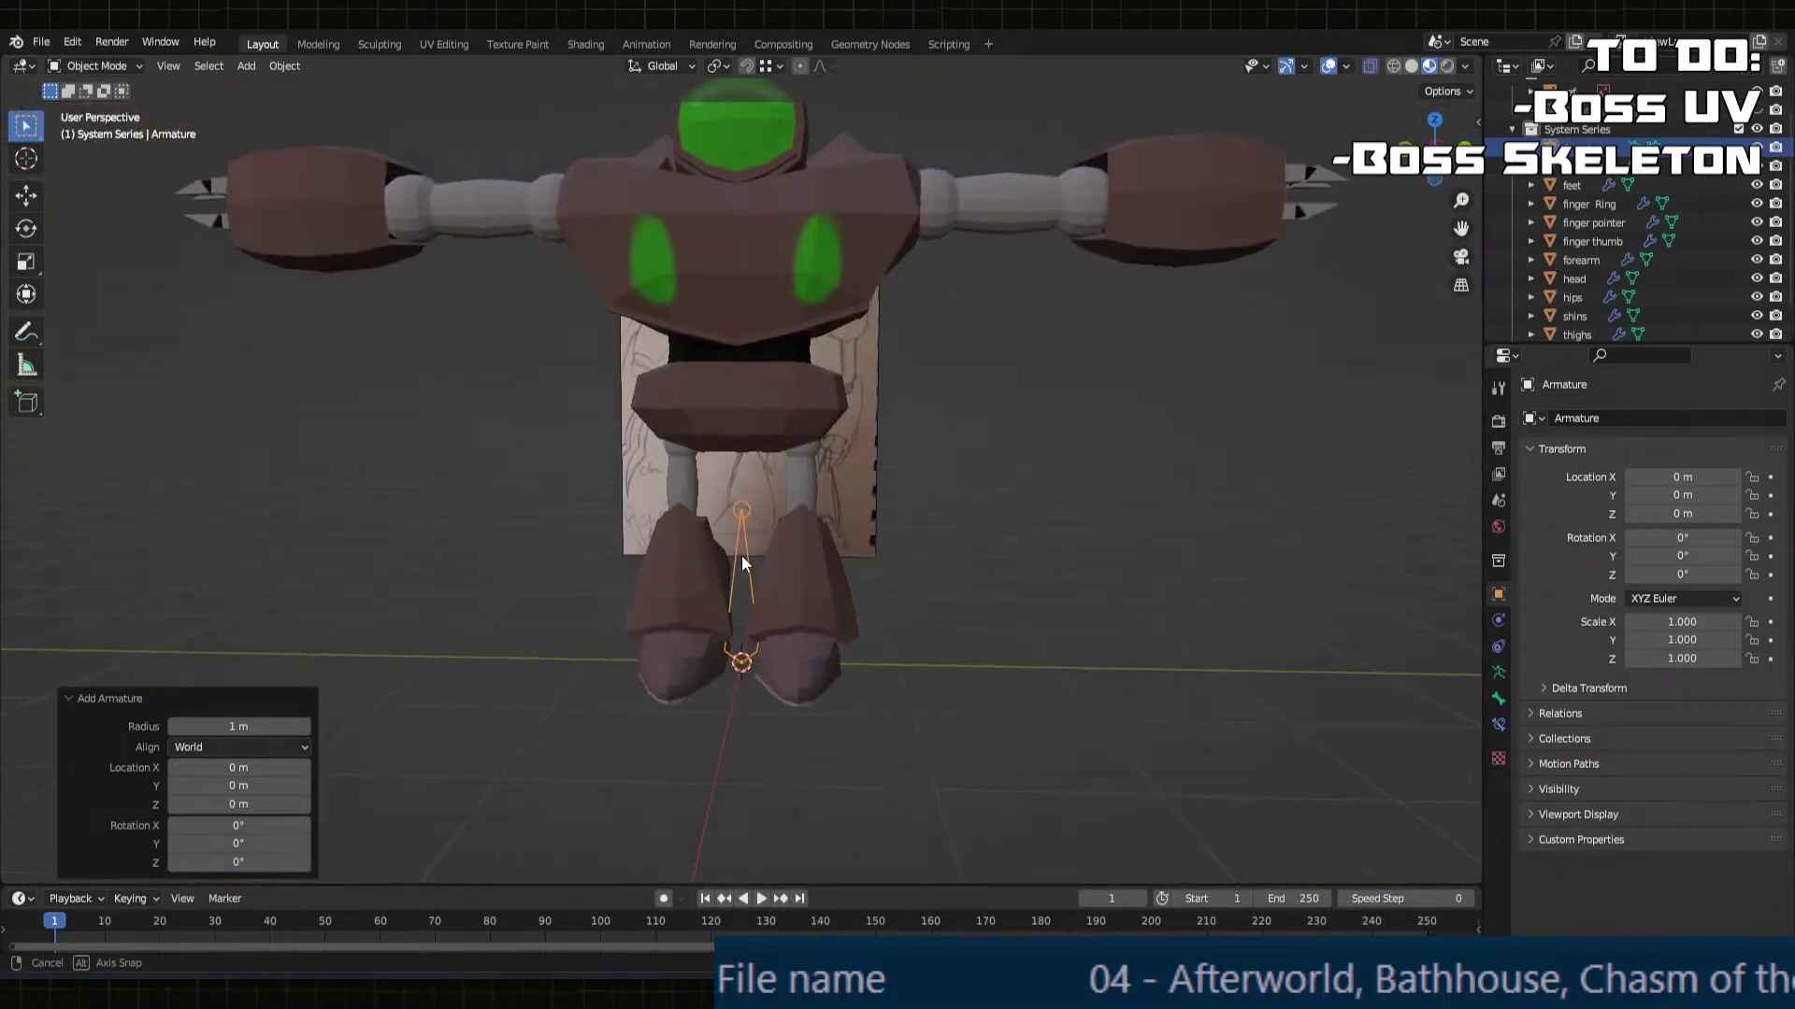
{"action": "scroll", "coordinate": [742, 557], "scroll_direction": "up", "scroll_amount": 2}
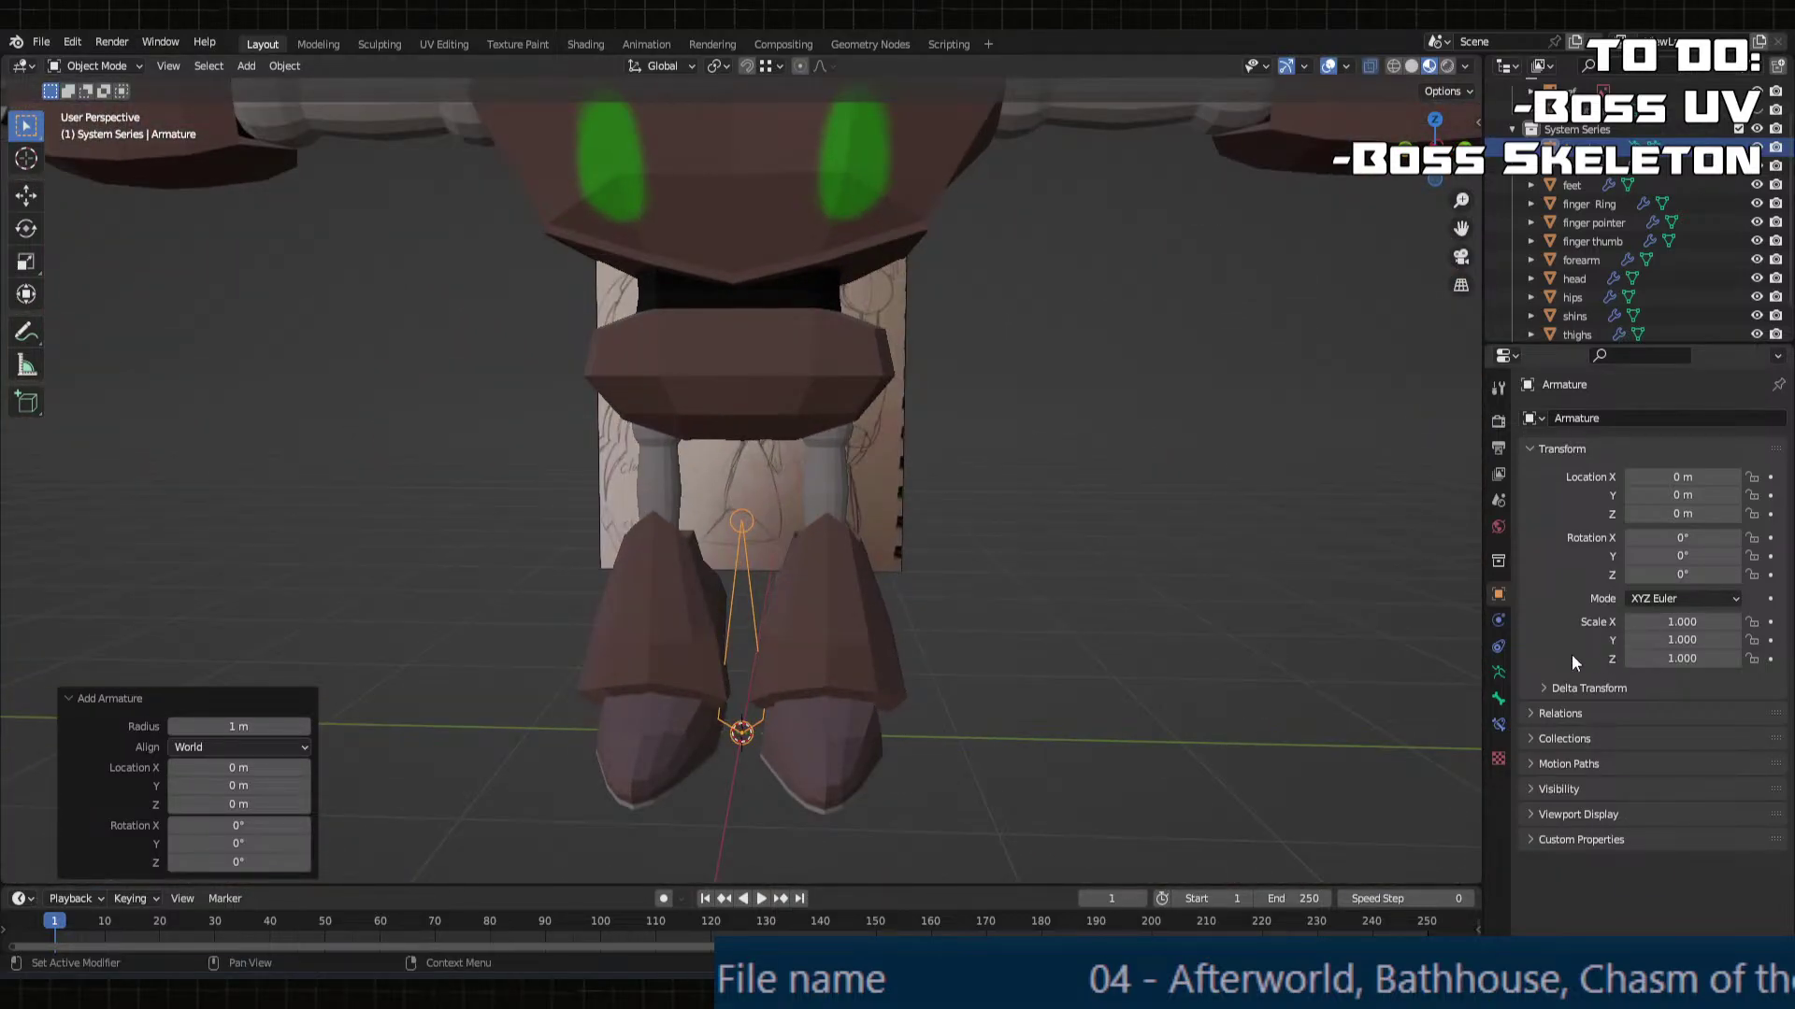
{"action": "mouse_move", "coordinate": [938, 552]}
{"action": "middle_mouse_down"}
{"action": "mouse_move", "coordinate": [1013, 533]}
{"action": "mouse_move", "coordinate": [913, 568]}
{"action": "middle_mouse_up"}
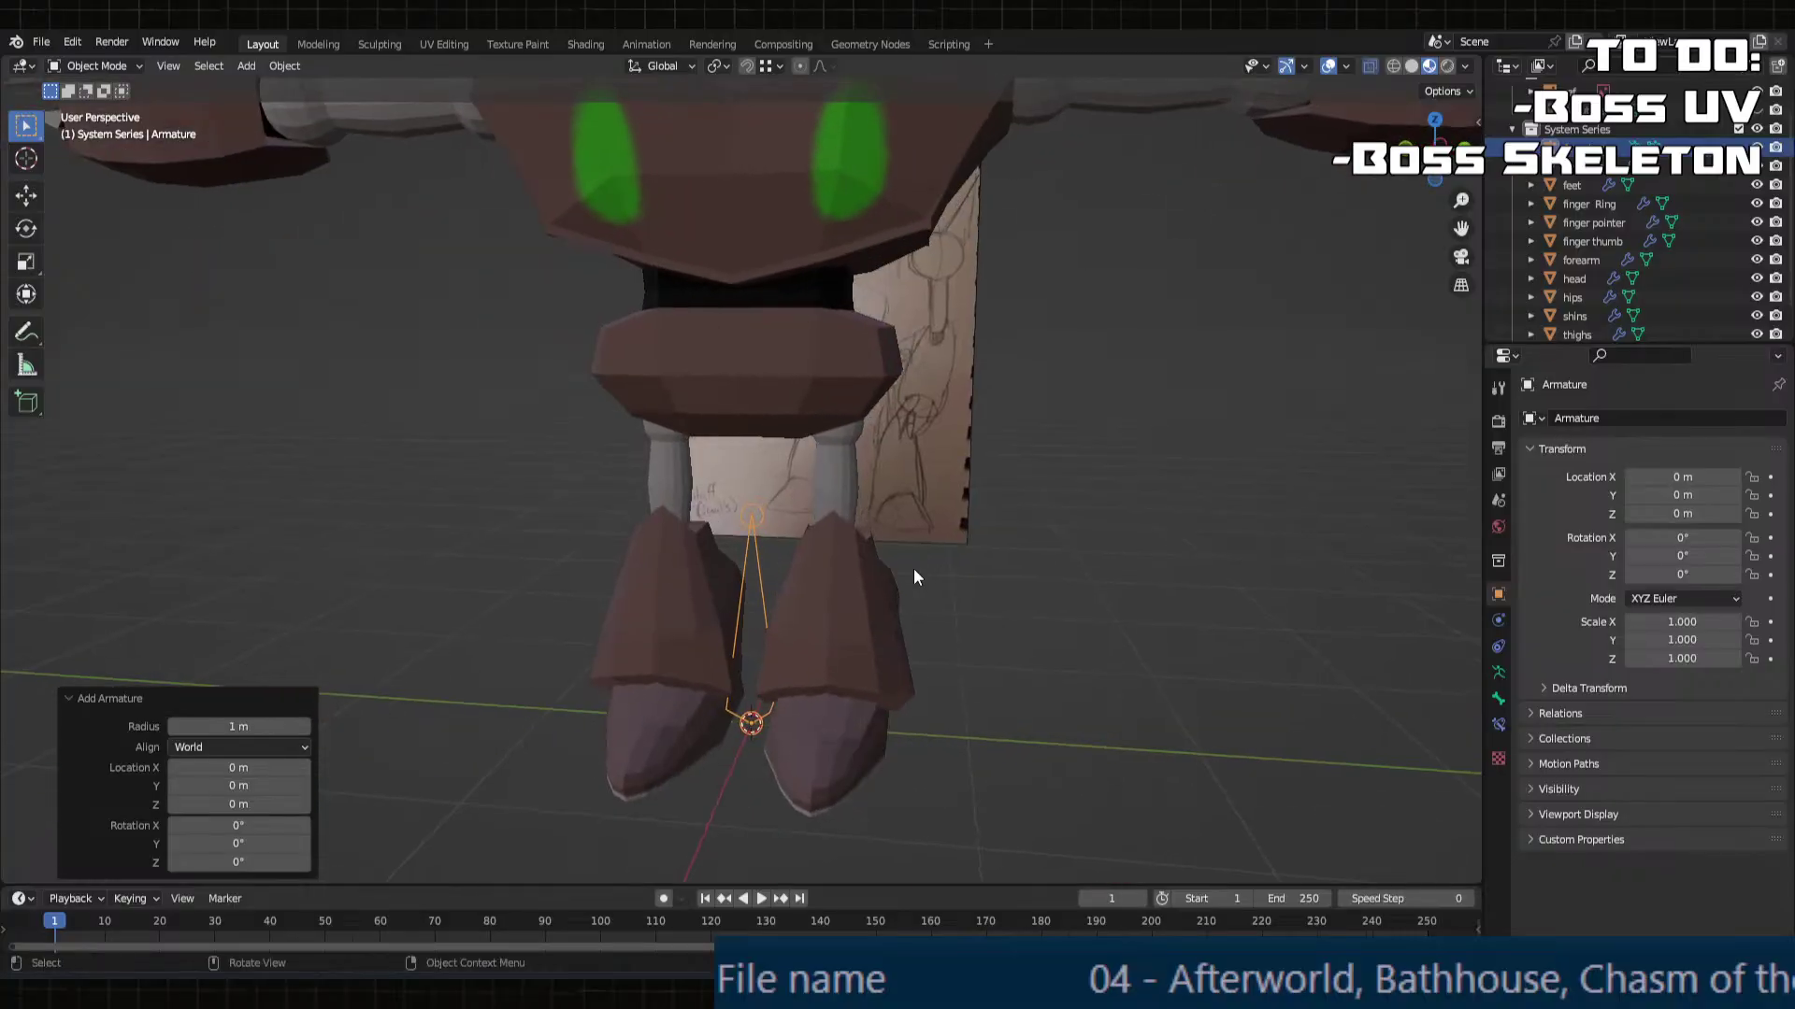
Step: Look through the armature's data, bone and bone constraint properties, including the bone's viewport display options
{"action": "left_click", "coordinate": [1498, 700]}
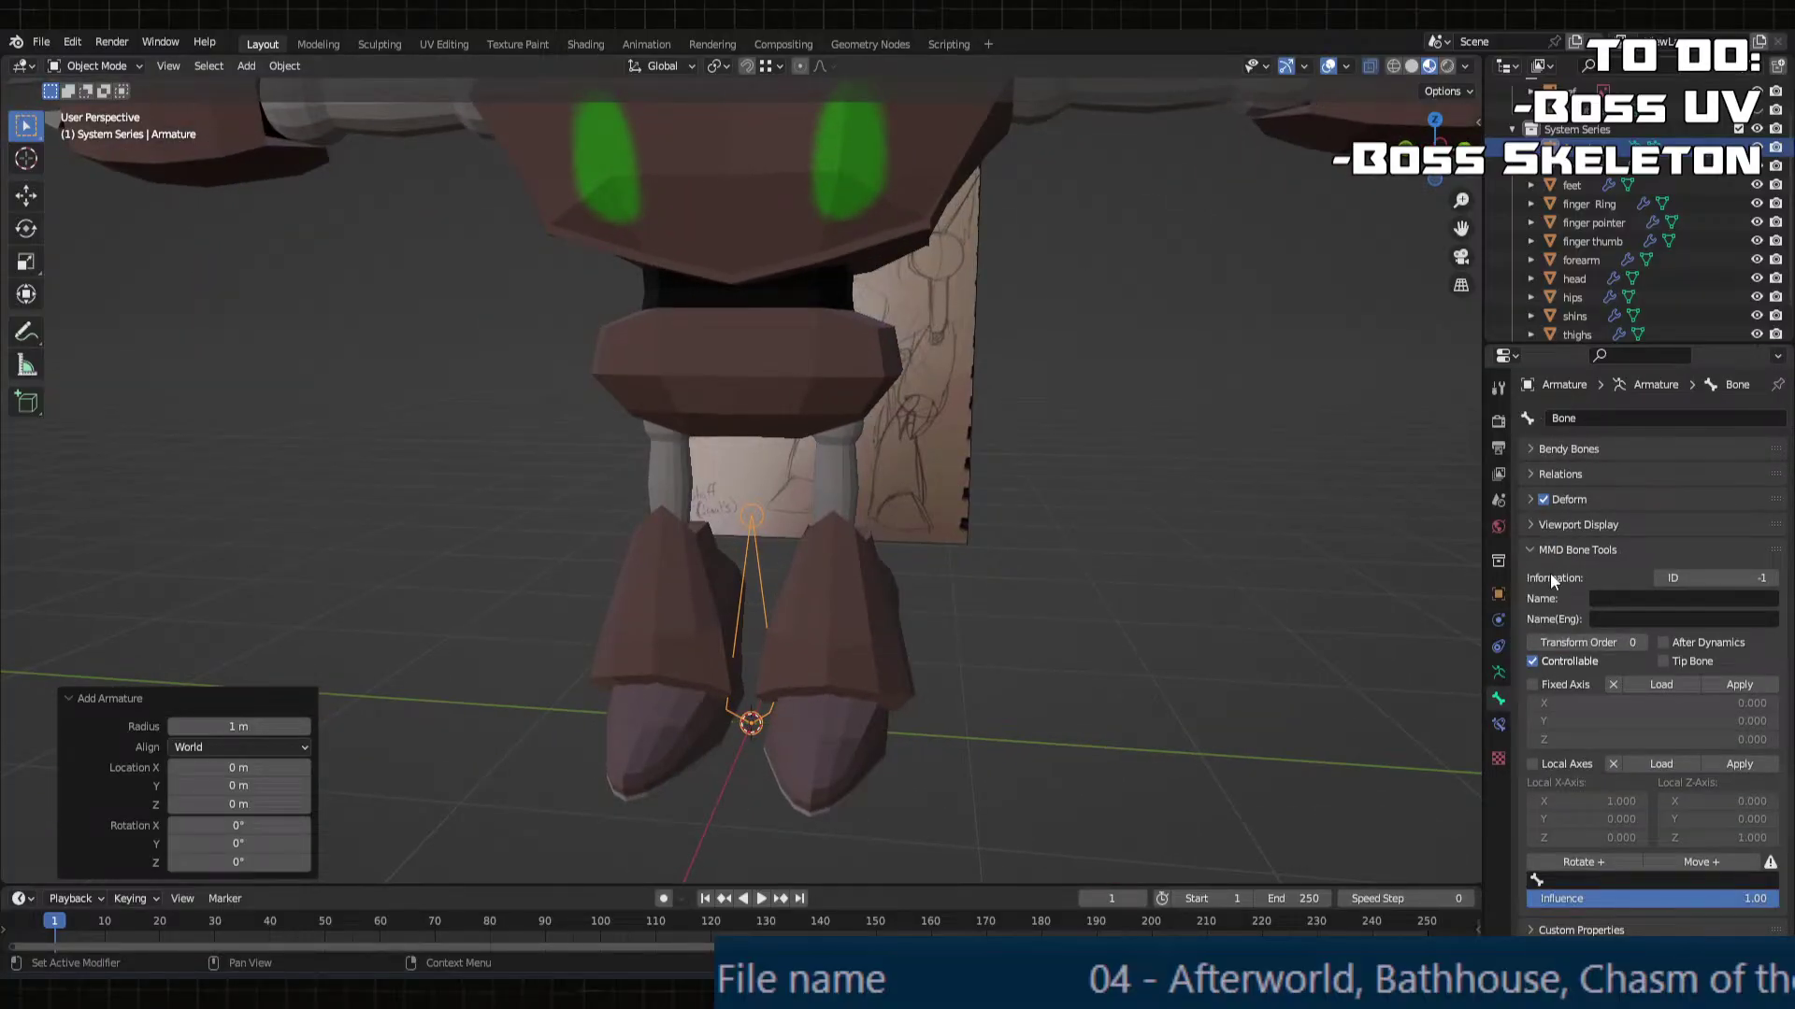
{"action": "left_click", "coordinate": [1553, 550]}
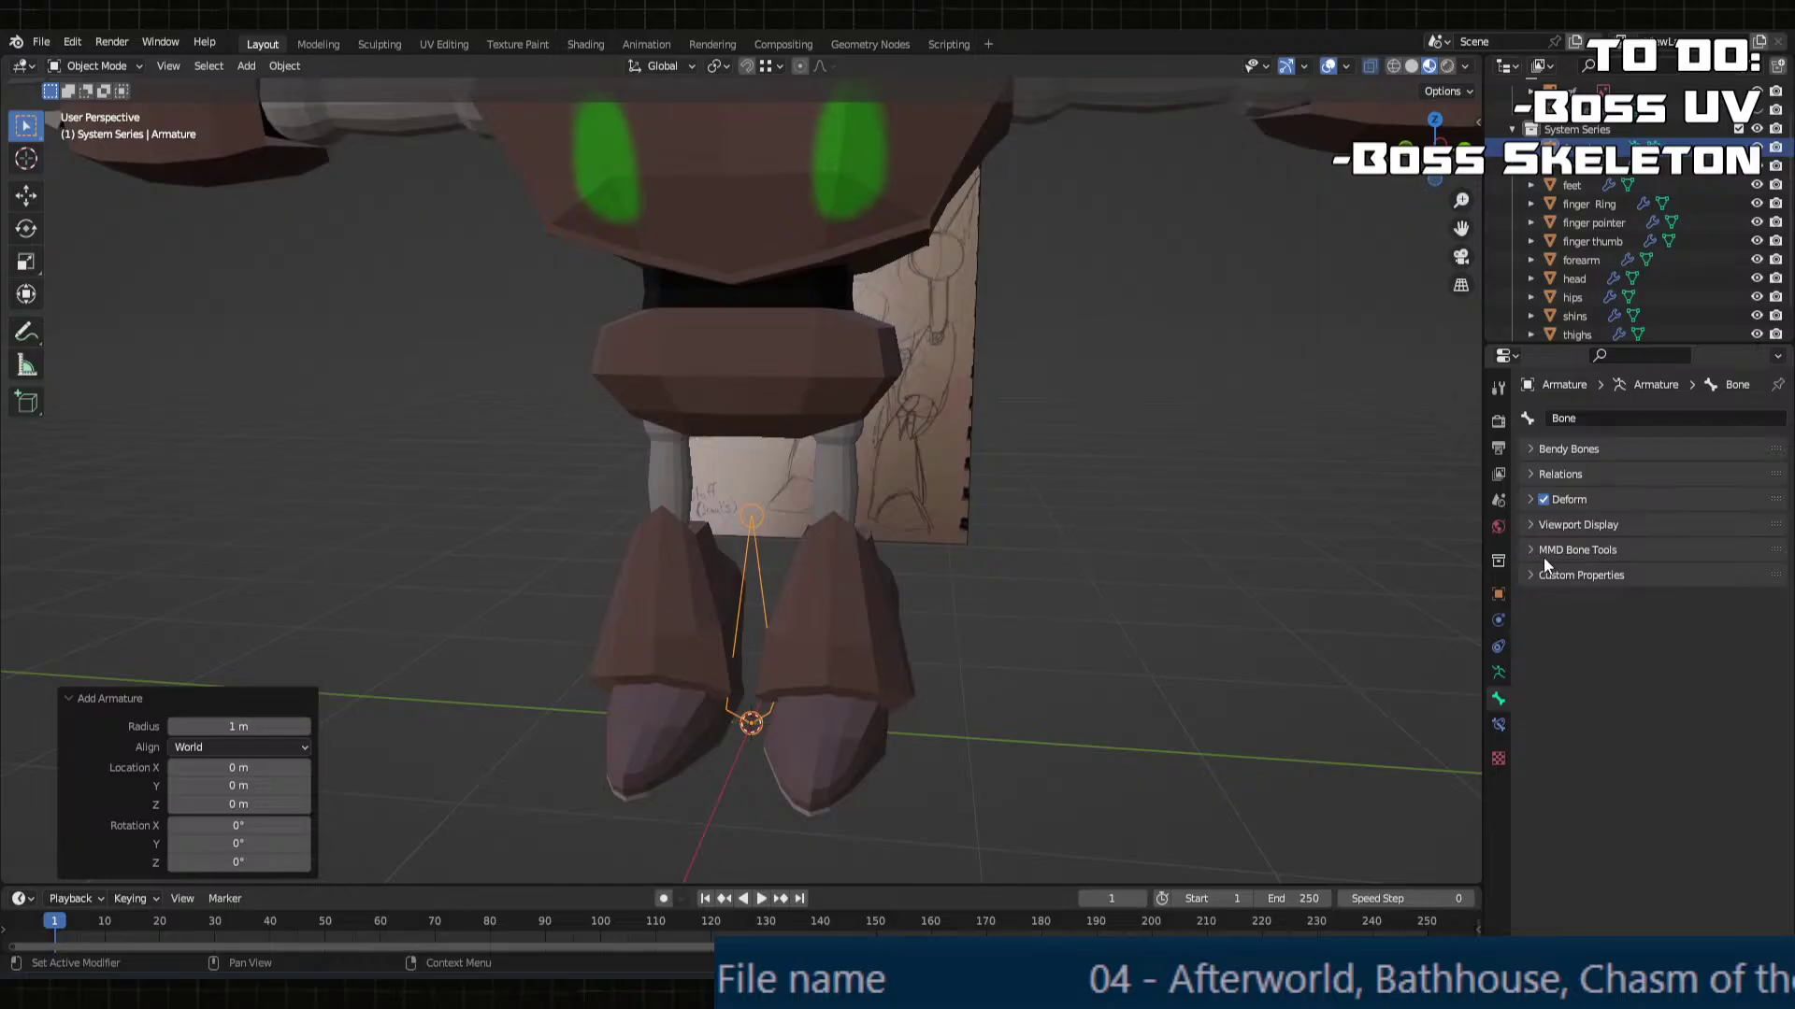
{"action": "left_click", "coordinate": [1554, 550]}
{"action": "left_click", "coordinate": [1555, 547]}
{"action": "left_click", "coordinate": [1496, 670]}
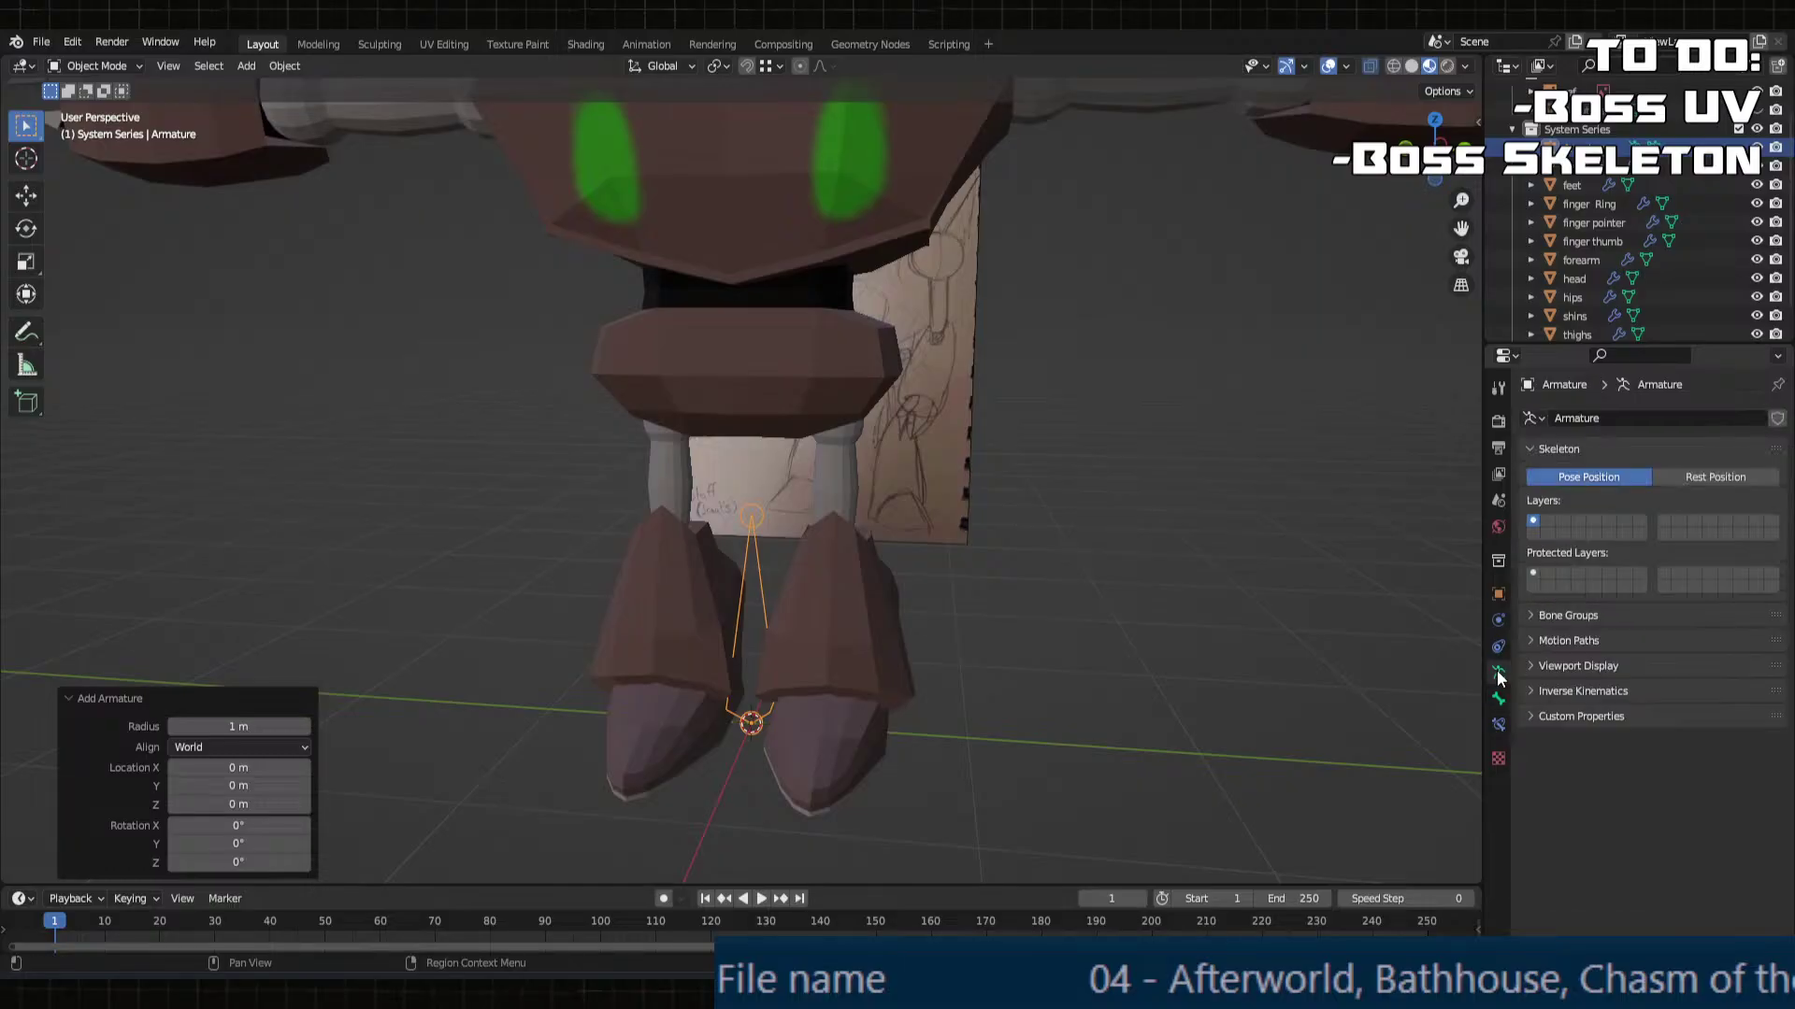
{"action": "left_click", "coordinate": [1500, 725]}
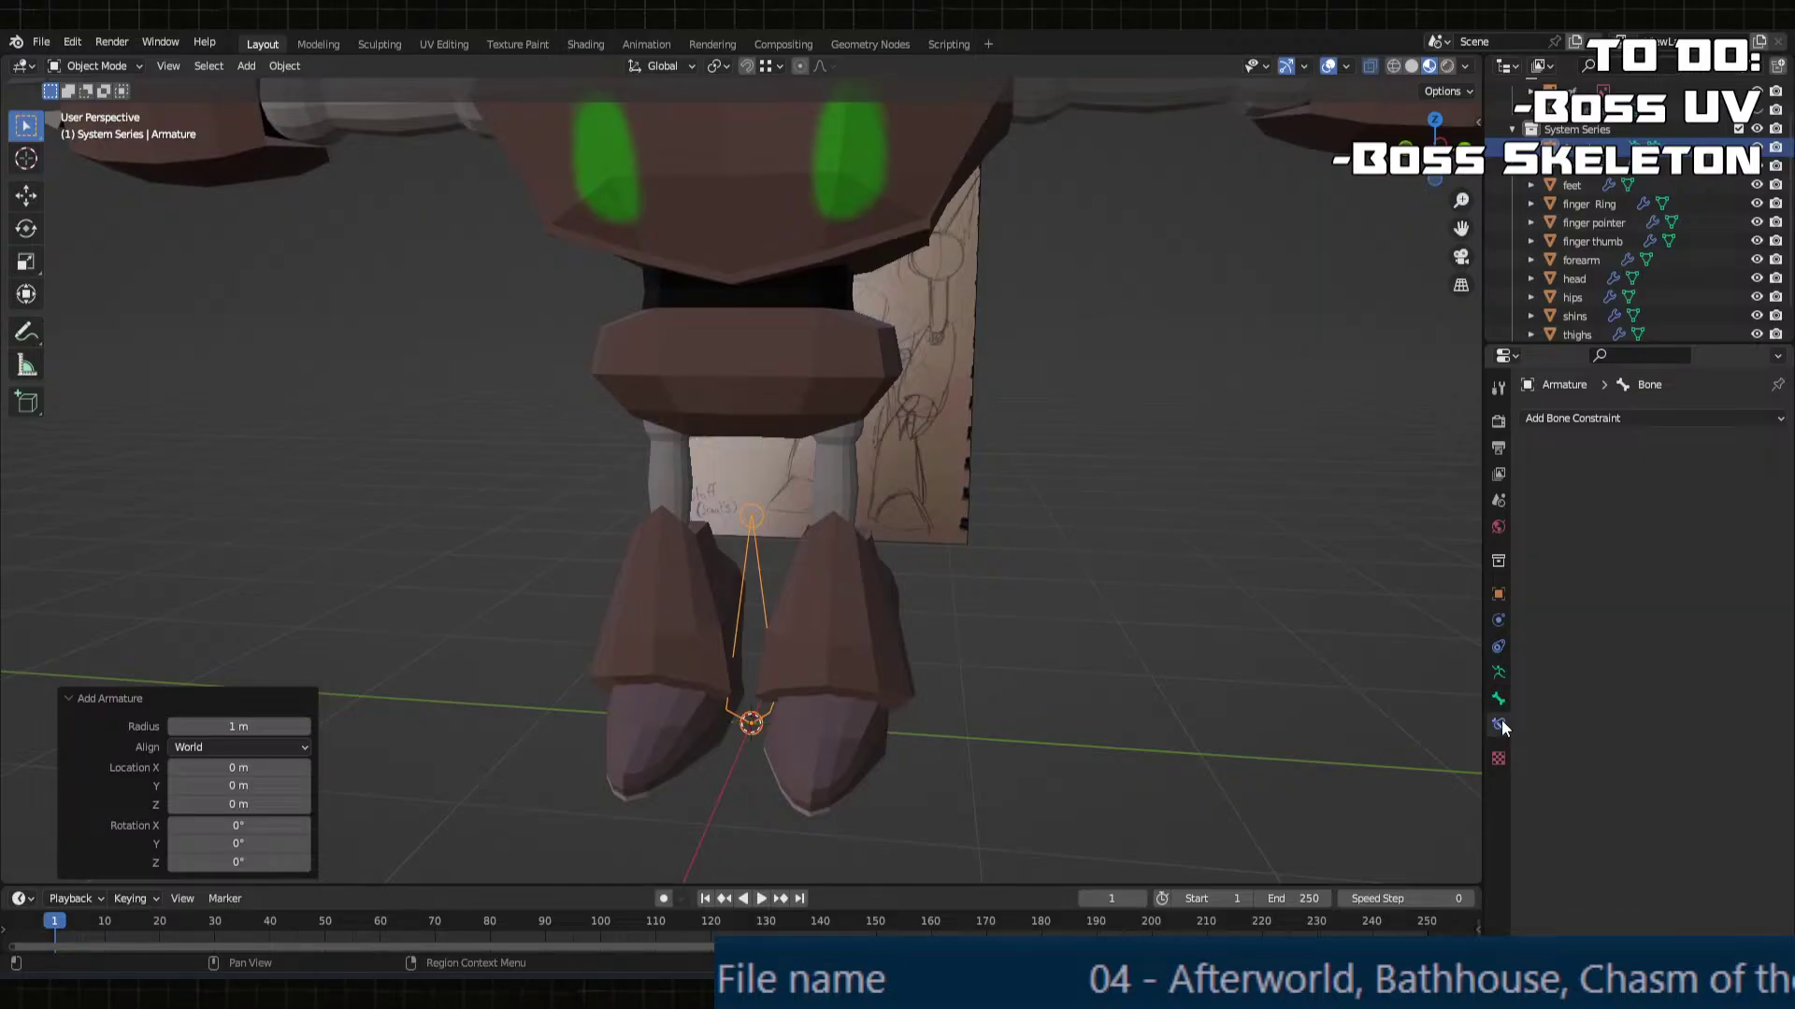
{"action": "left_click", "coordinate": [1498, 699]}
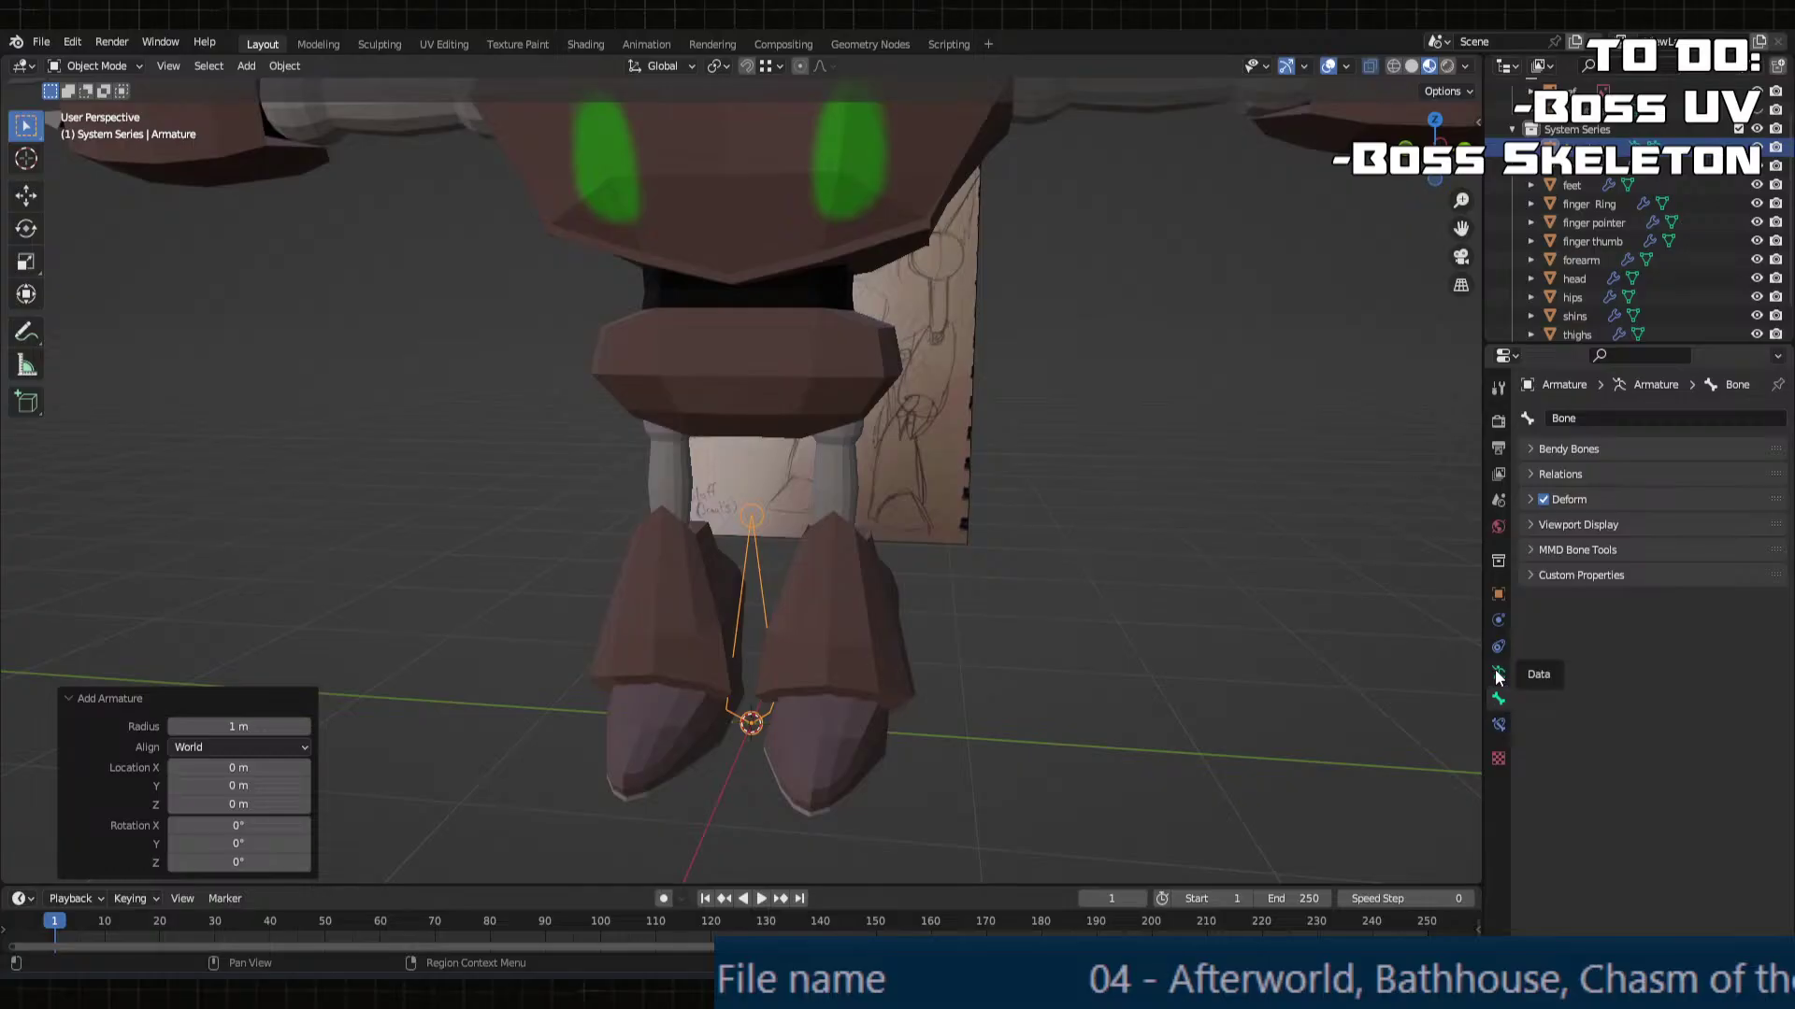
{"action": "left_click", "coordinate": [1564, 526]}
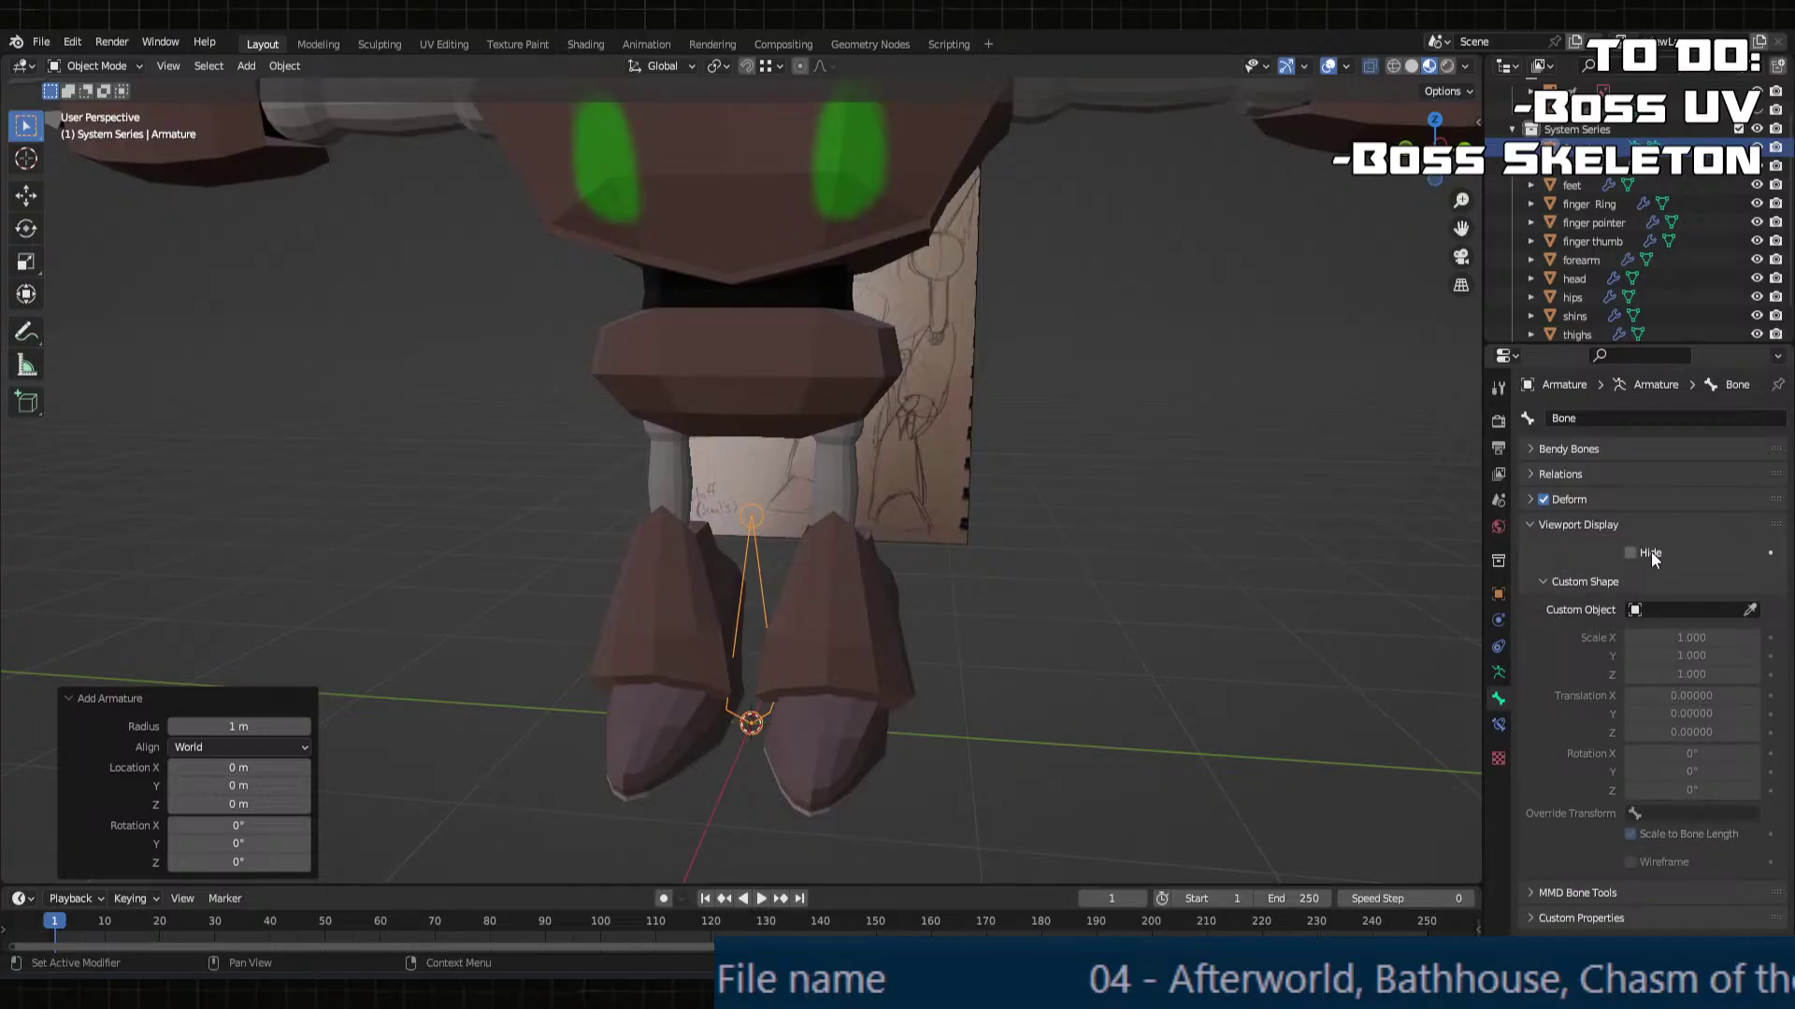
{"action": "left_click", "coordinate": [1625, 552]}
{"action": "left_click", "coordinate": [1624, 552]}
Step: Toggle the viewport's X-ray display and check the bone between the legs in Edit Mode, returning to Object Mode
{"action": "middle_click_drag", "start_coordinate": [972, 591], "coordinate": [1101, 606]}
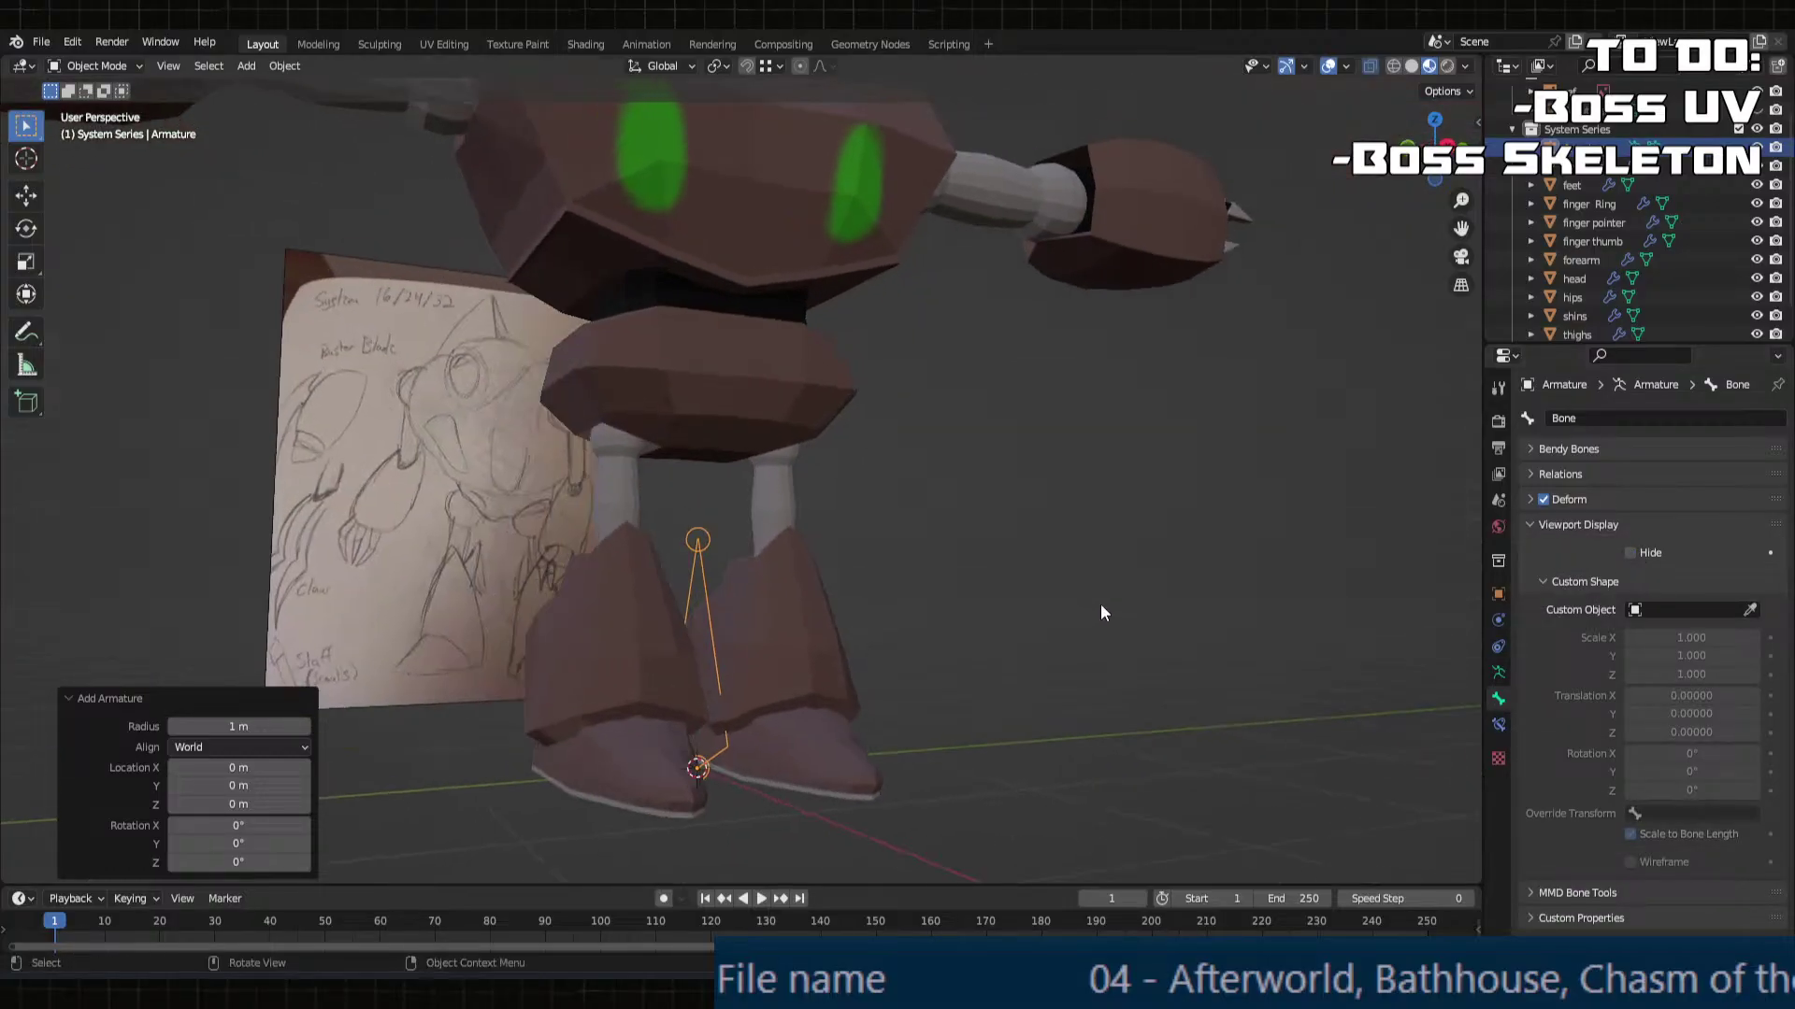
{"action": "scroll", "coordinate": [989, 619], "scroll_direction": "up", "scroll_amount": 2}
{"action": "middle_click_drag", "start_coordinate": [989, 619], "coordinate": [868, 632]}
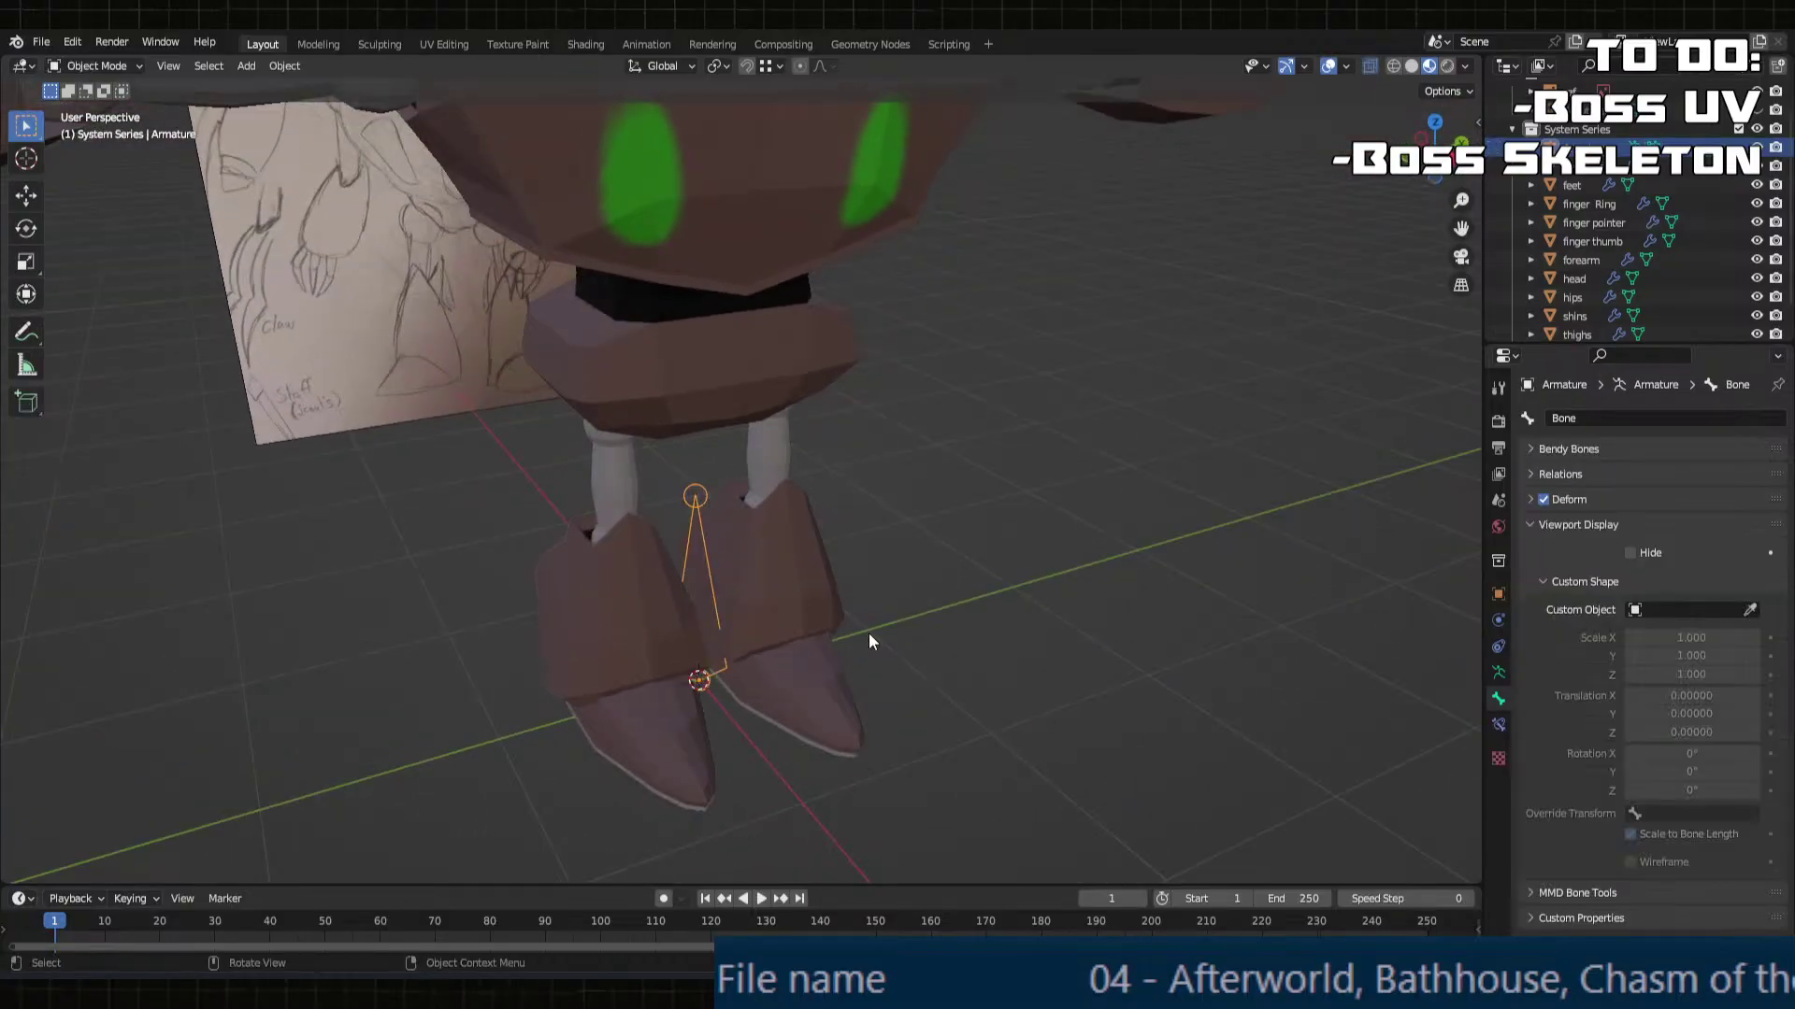
{"action": "left_click", "coordinate": [1373, 69]}
{"action": "middle_click_drag", "start_coordinate": [972, 434], "coordinate": [882, 428]}
{"action": "key", "text": "Tab"}
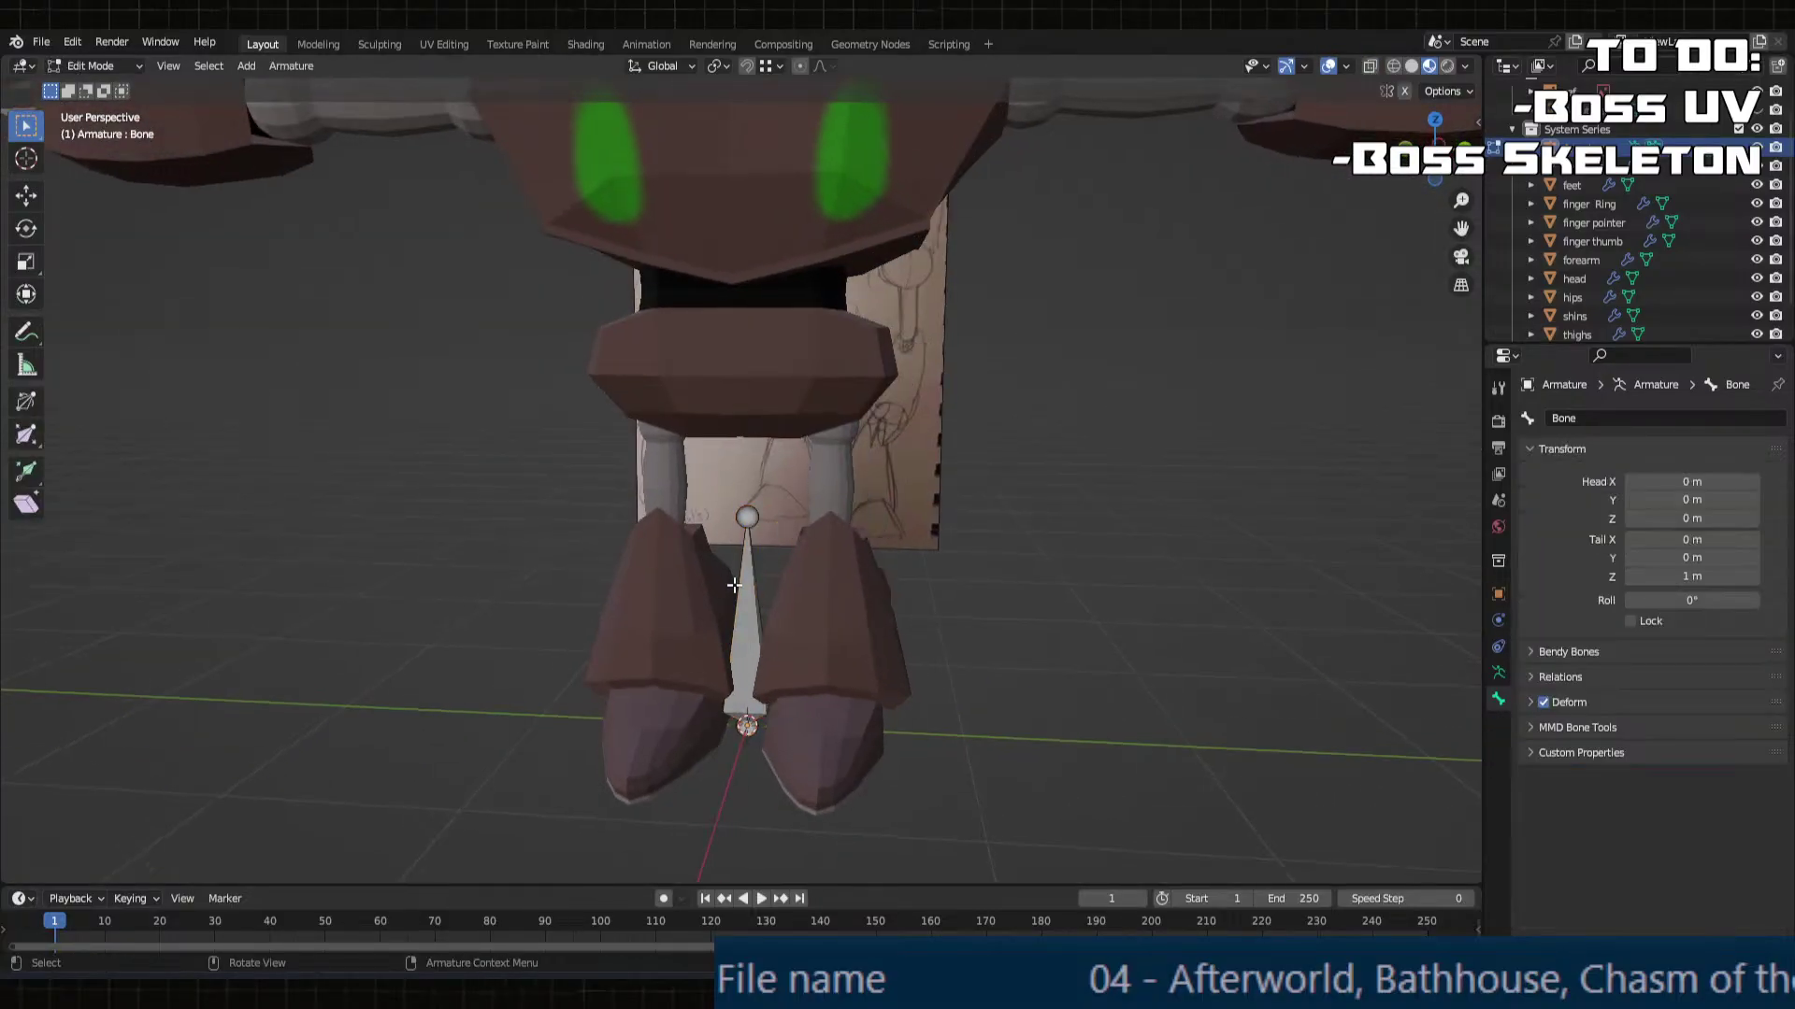
{"action": "key", "text": "Tab"}
Step: Move the armature straight up along Z by about 1.5 m so that it starts inside the robot's hips
{"action": "mouse_move", "coordinate": [742, 598]}
{"action": "middle_mouse_down"}
{"action": "mouse_move", "coordinate": [772, 565]}
{"action": "mouse_move", "coordinate": [750, 584]}
{"action": "middle_mouse_up"}
{"action": "scroll", "coordinate": [772, 564], "scroll_direction": "down", "scroll_amount": 2}
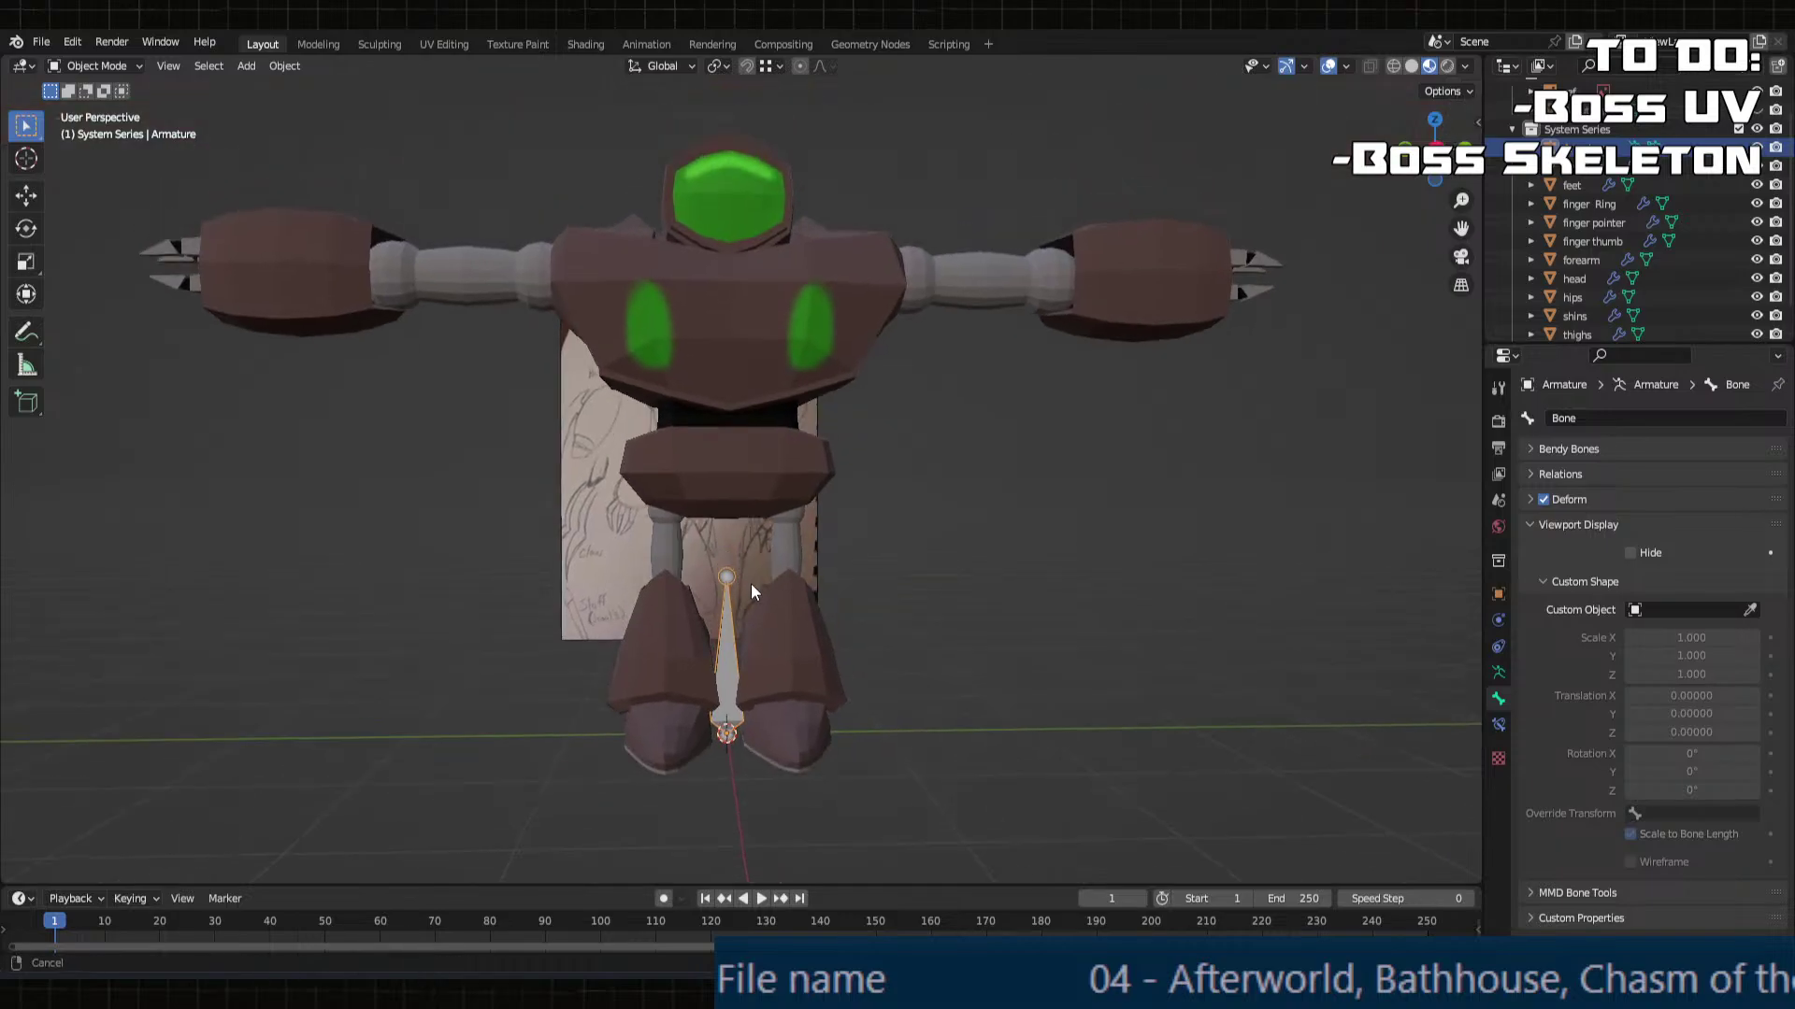
{"action": "scroll", "coordinate": [750, 584], "scroll_direction": "up", "scroll_amount": 1}
{"action": "key", "text": "g"}
{"action": "key", "text": "z"}
{"action": "left_click", "coordinate": [749, 305]}
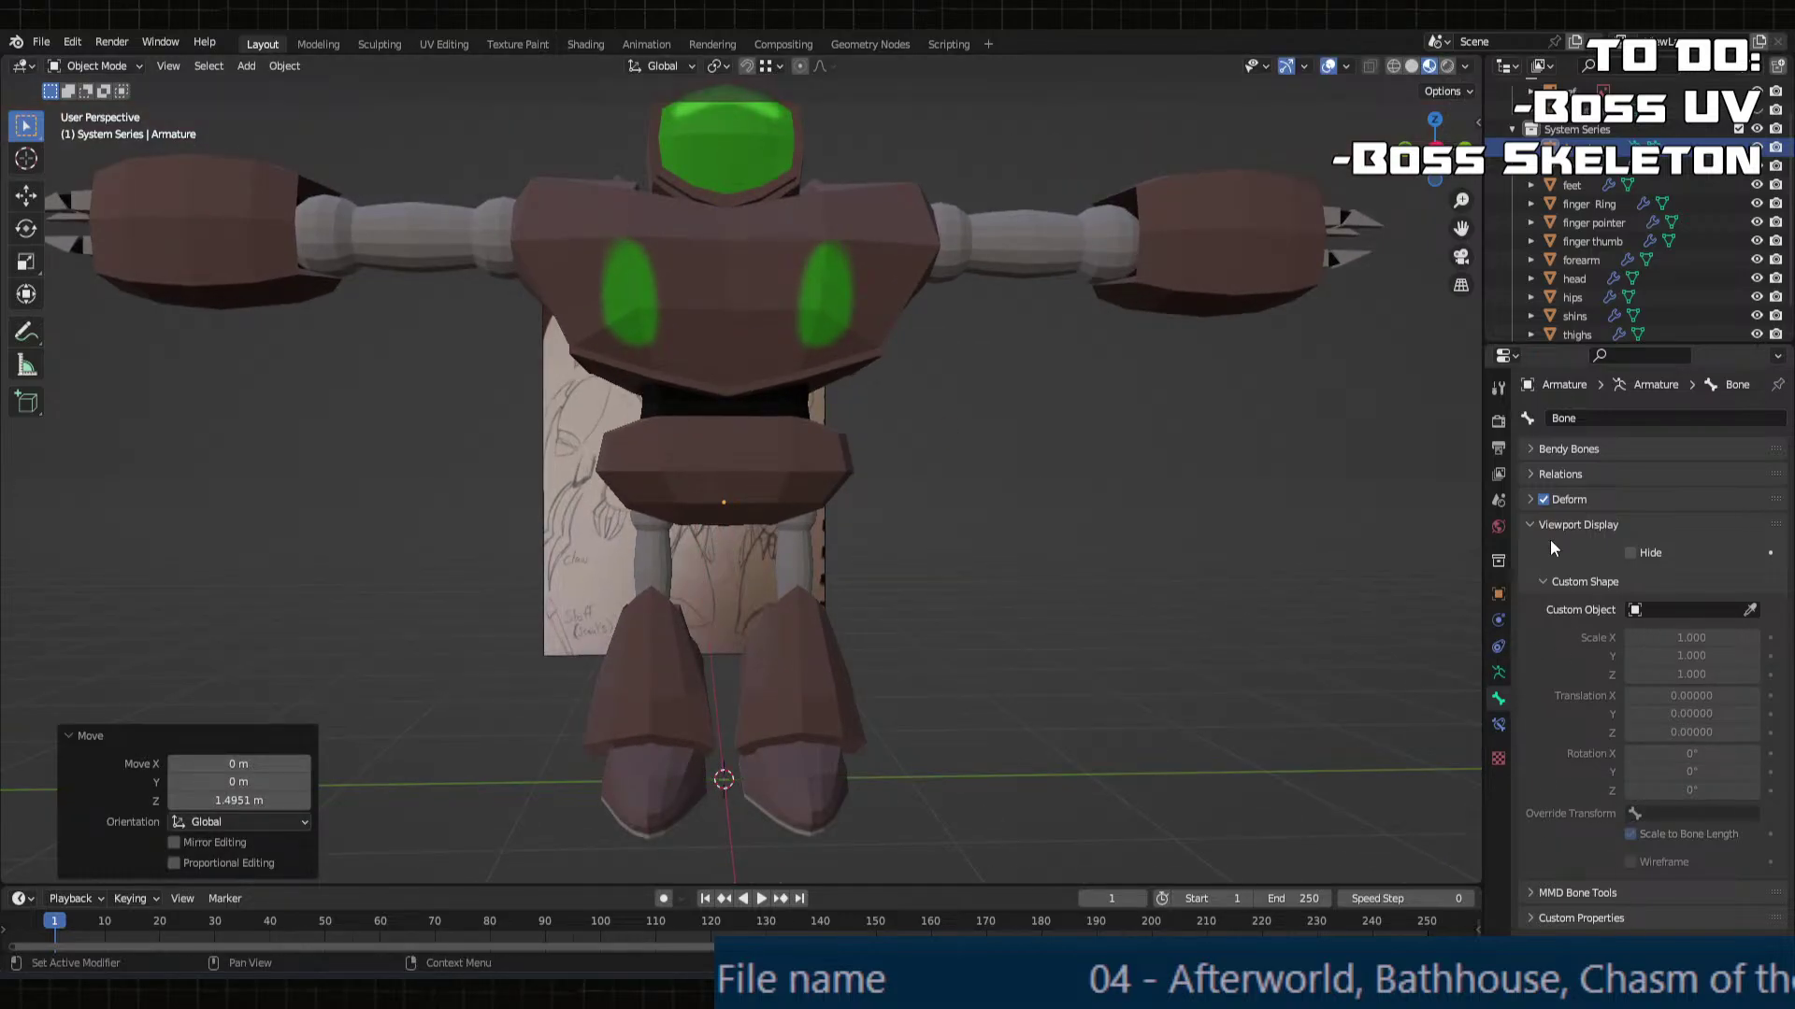
Step: Set the armature object to display In Front so its bone shows through the robot mesh
{"action": "left_click", "coordinate": [1498, 592]}
{"action": "left_click", "coordinate": [1579, 793]}
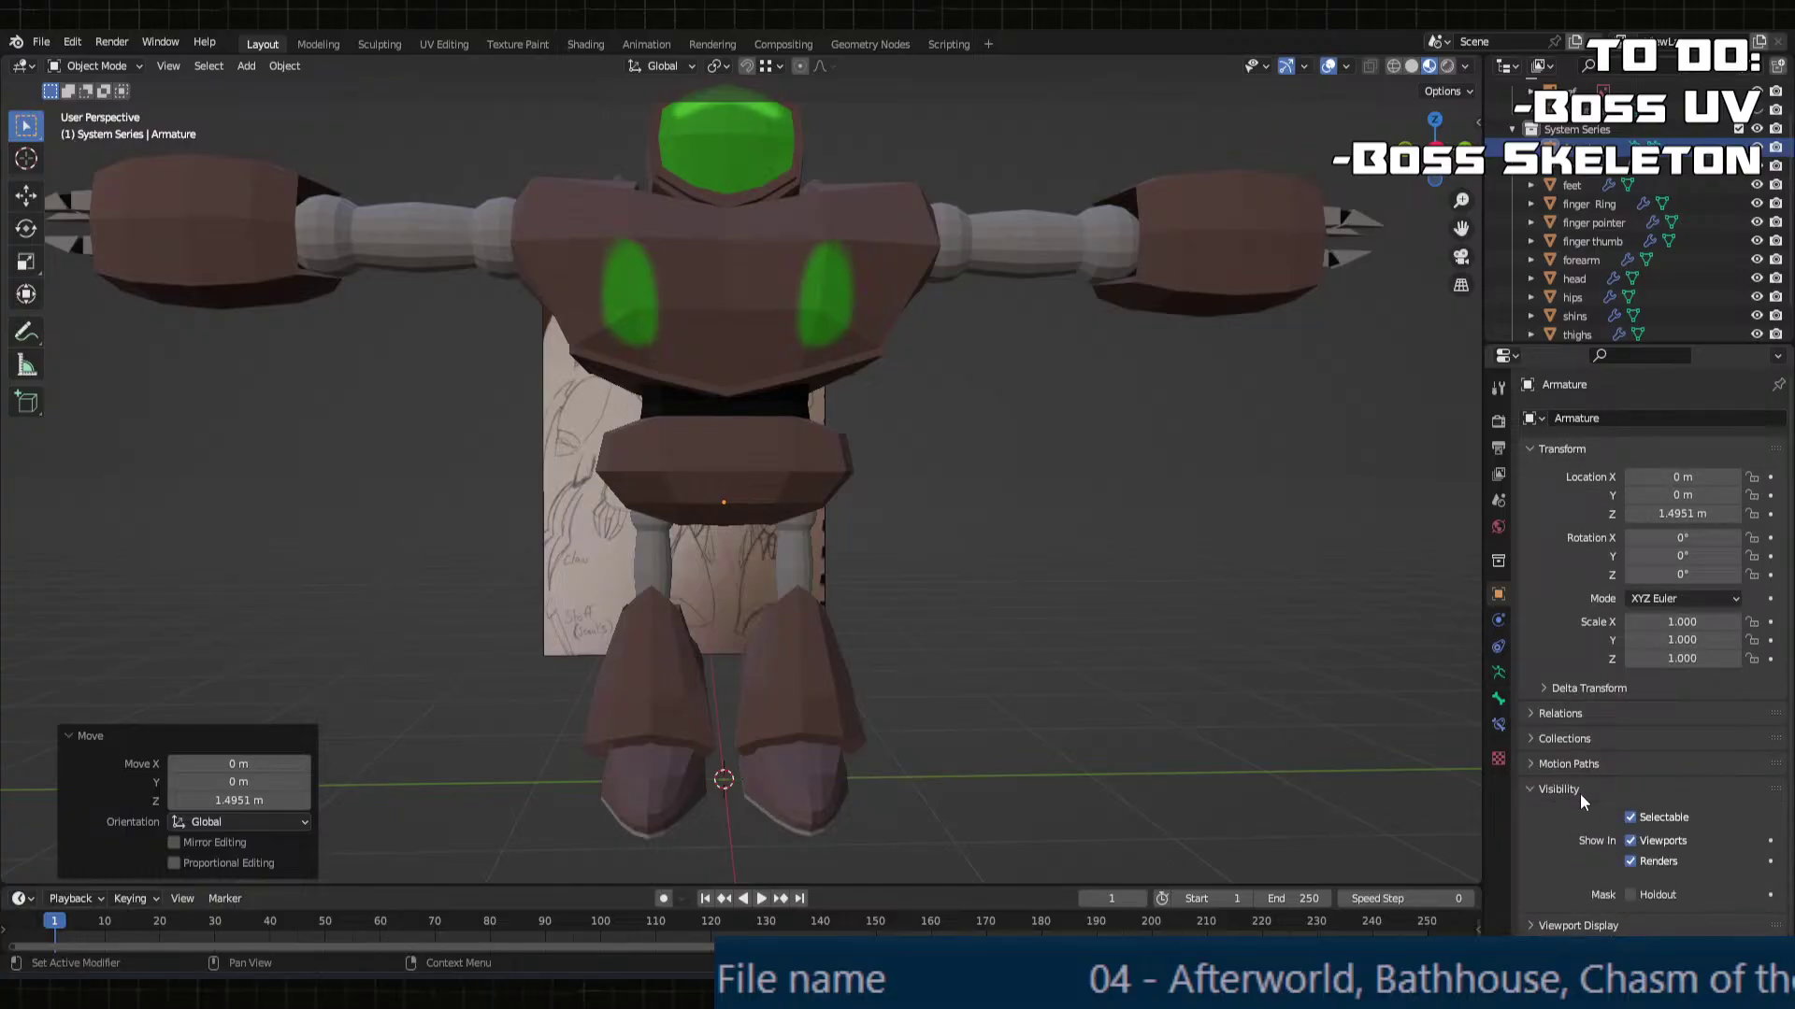
{"action": "left_click", "coordinate": [1563, 768]}
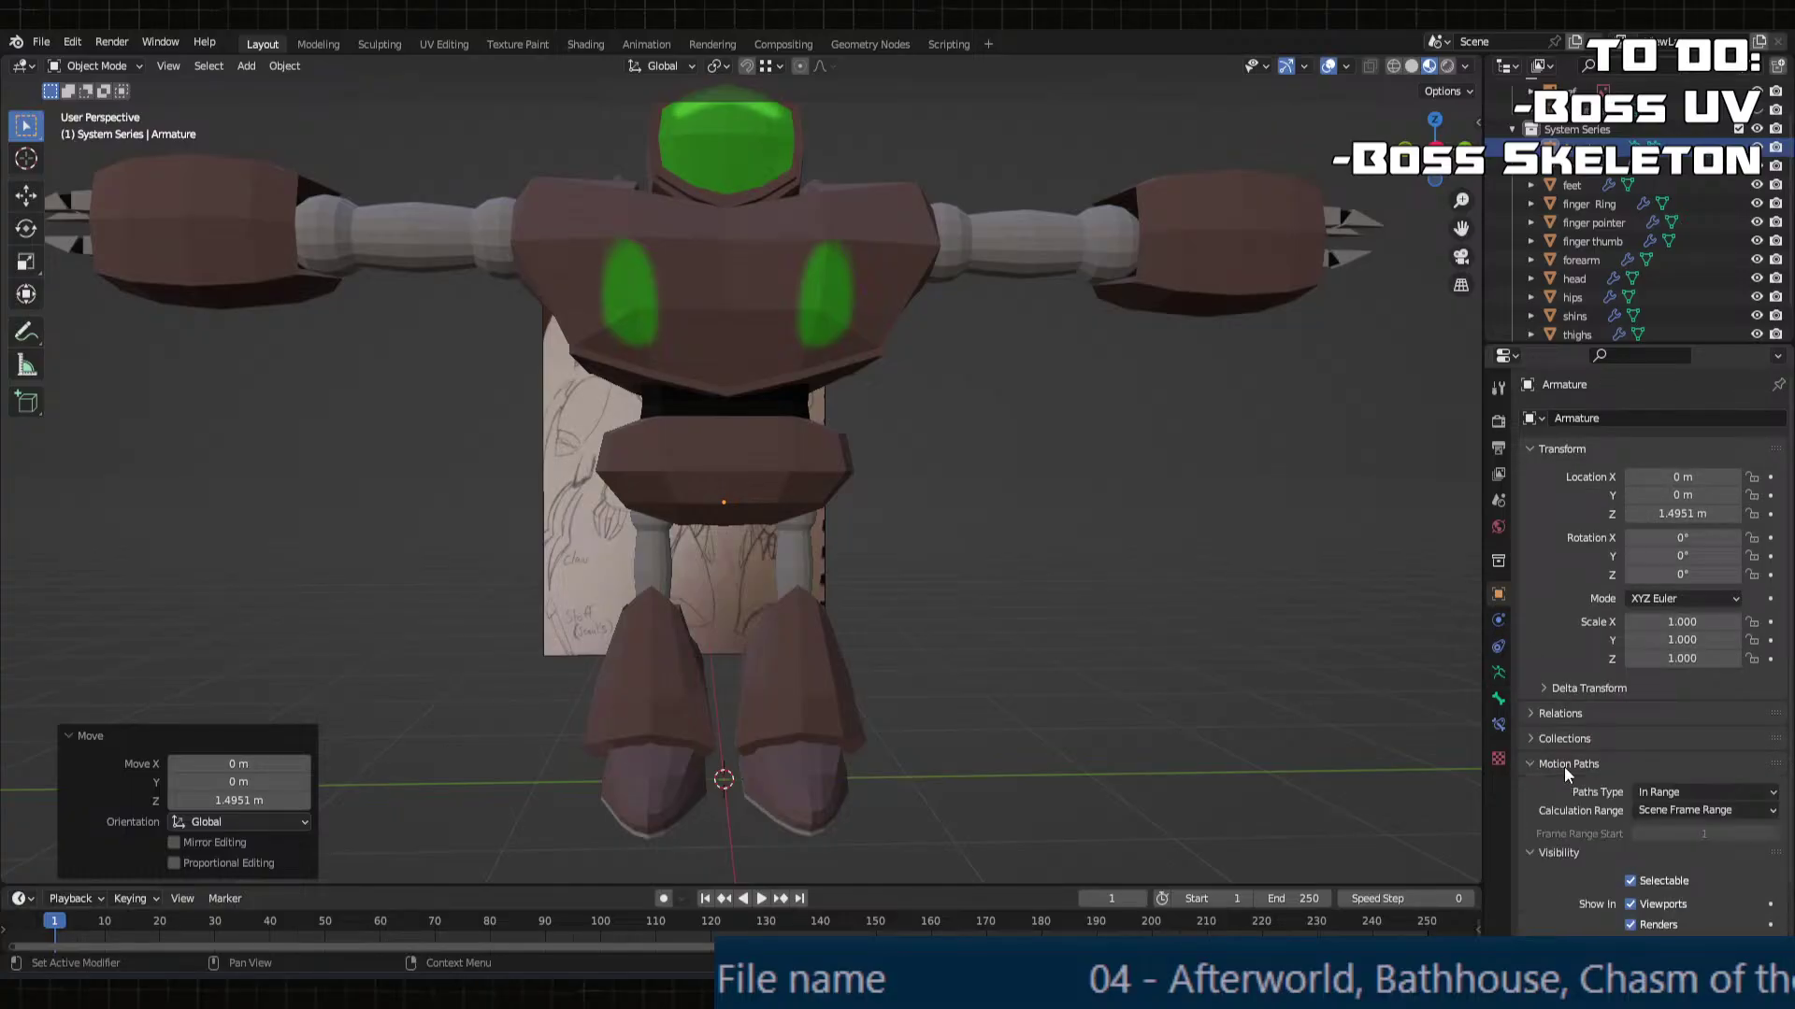
{"action": "left_click", "coordinate": [1563, 767]}
{"action": "left_click", "coordinate": [1589, 914]}
{"action": "scroll", "coordinate": [1630, 860], "scroll_direction": "down", "scroll_amount": 3}
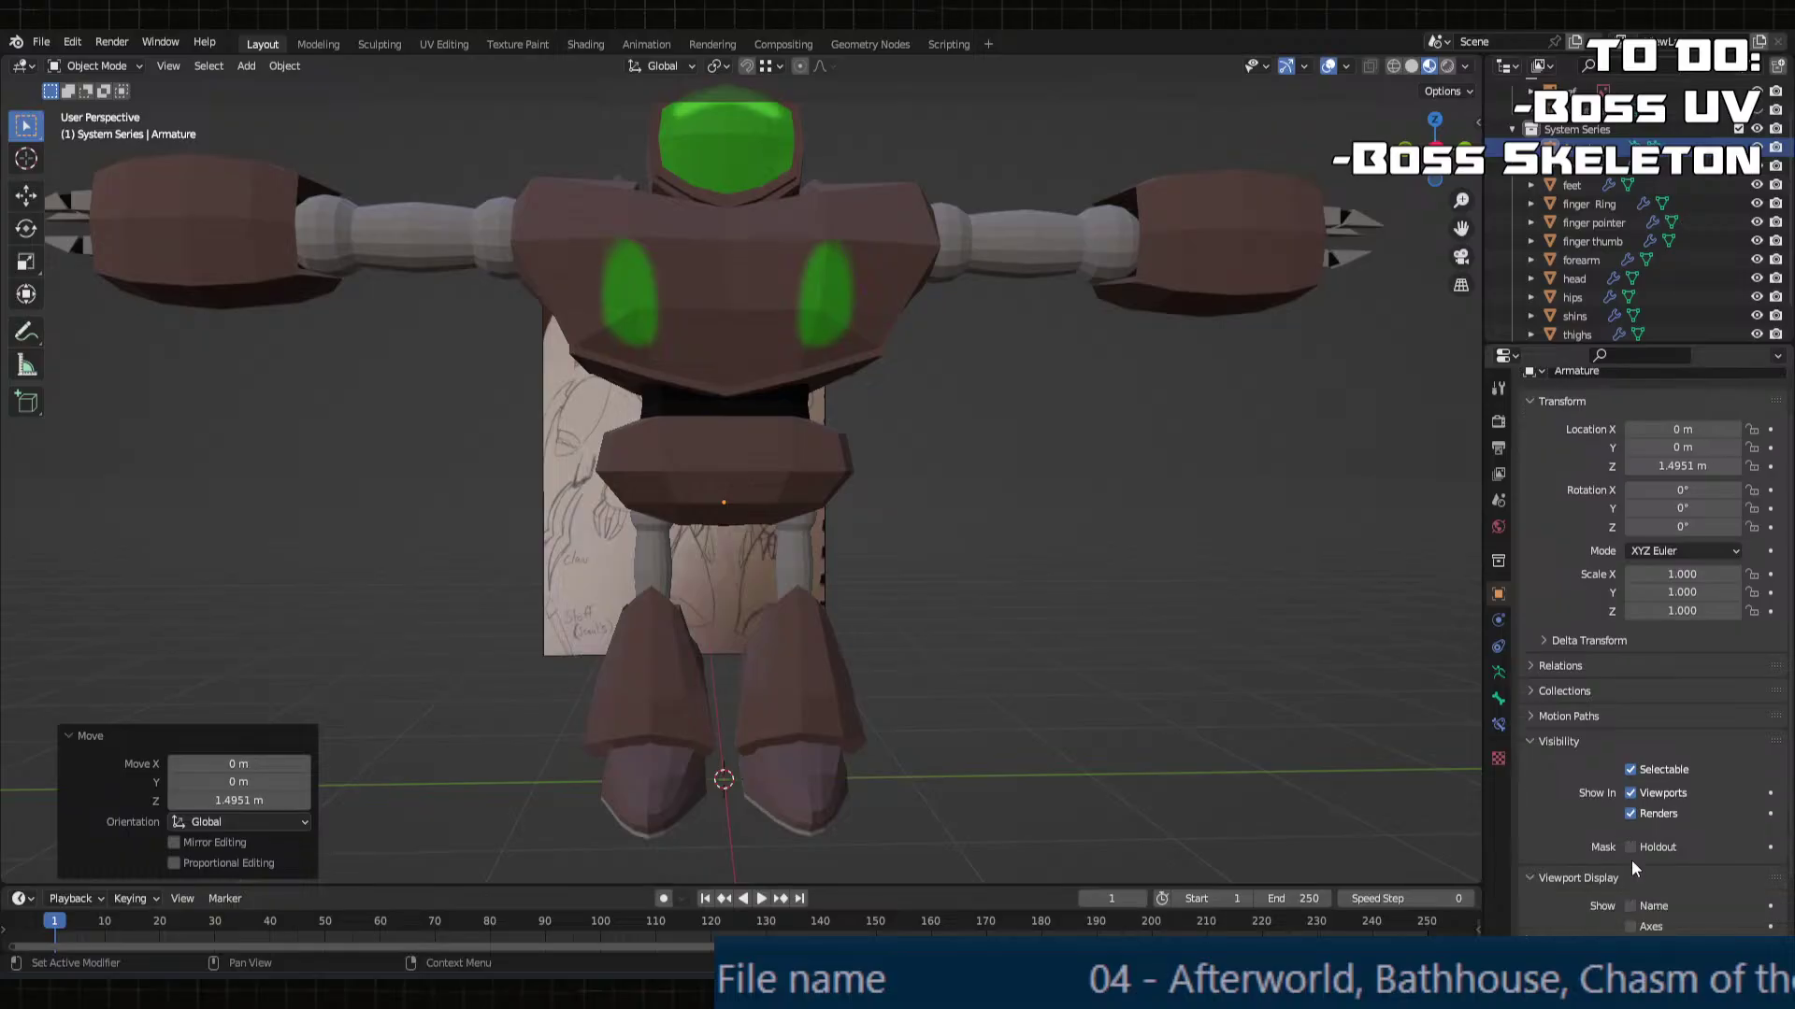
{"action": "left_click", "coordinate": [1629, 863]}
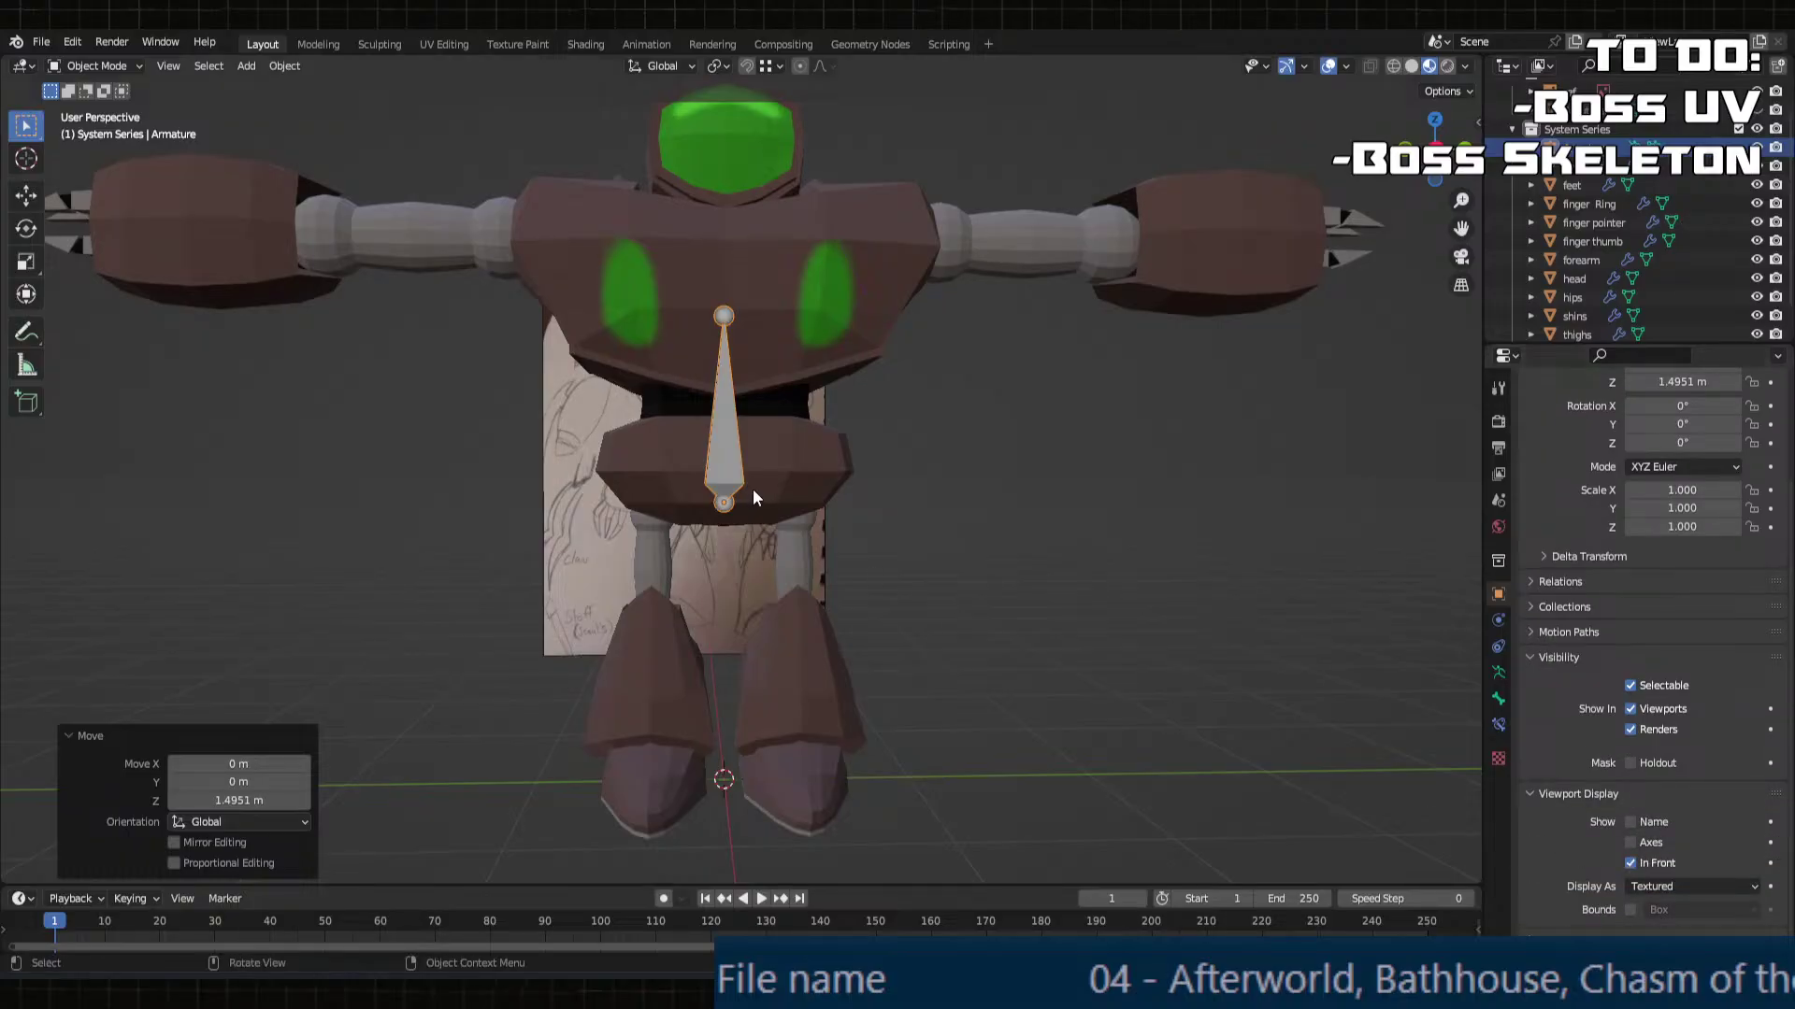
Step: In Edit Mode, shorten the armature's bone by lowering its tail to about 0.576 m on Z
{"action": "middle_click_drag", "start_coordinate": [926, 440], "coordinate": [1223, 452]}
{"action": "key", "text": "Tab"}
{"action": "key", "text": "g"}
{"action": "left_click", "coordinate": [789, 364]}
{"action": "key", "text": "g"}
{"action": "left_click", "coordinate": [776, 410]}
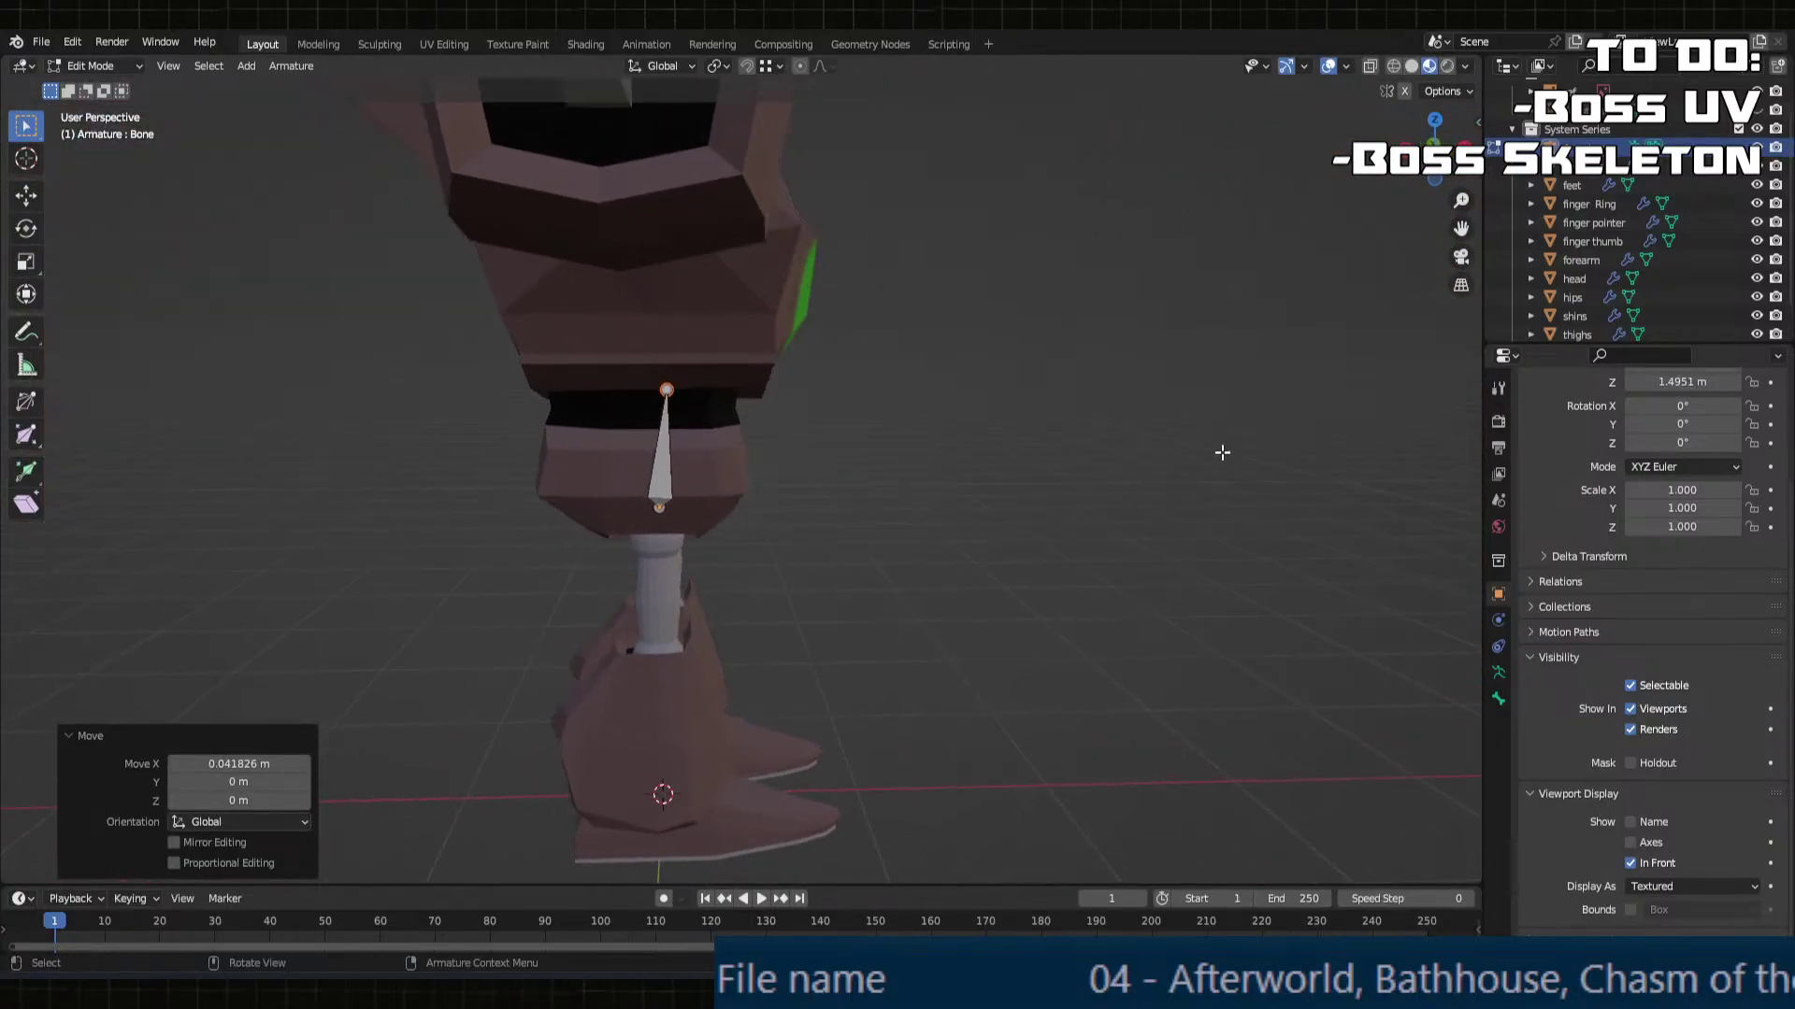
{"action": "left_click", "coordinate": [667, 463]}
{"action": "left_click", "coordinate": [700, 463]}
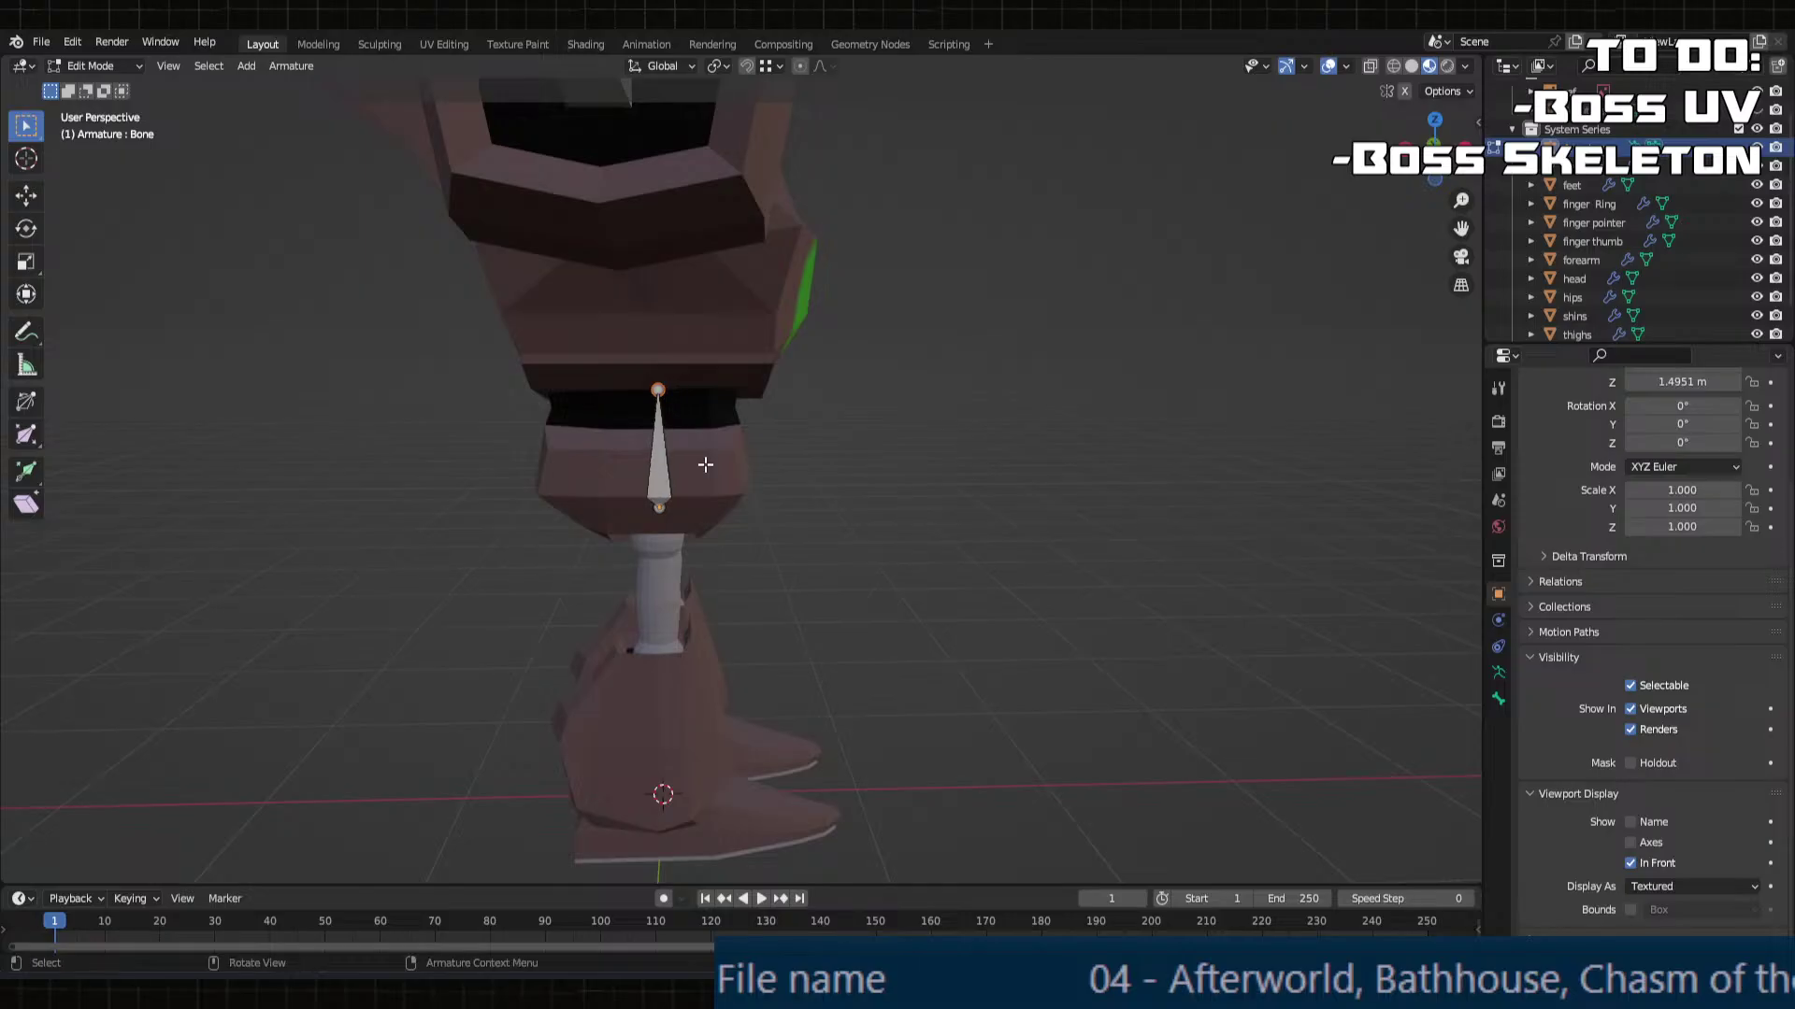
Step: Rename the bone in the robot's pelvis to Hips
{"action": "mouse_move", "coordinate": [705, 469]}
{"action": "middle_mouse_down"}
{"action": "mouse_move", "coordinate": [739, 436]}
{"action": "mouse_move", "coordinate": [681, 447]}
{"action": "middle_mouse_up"}
{"action": "left_click", "coordinate": [655, 463]}
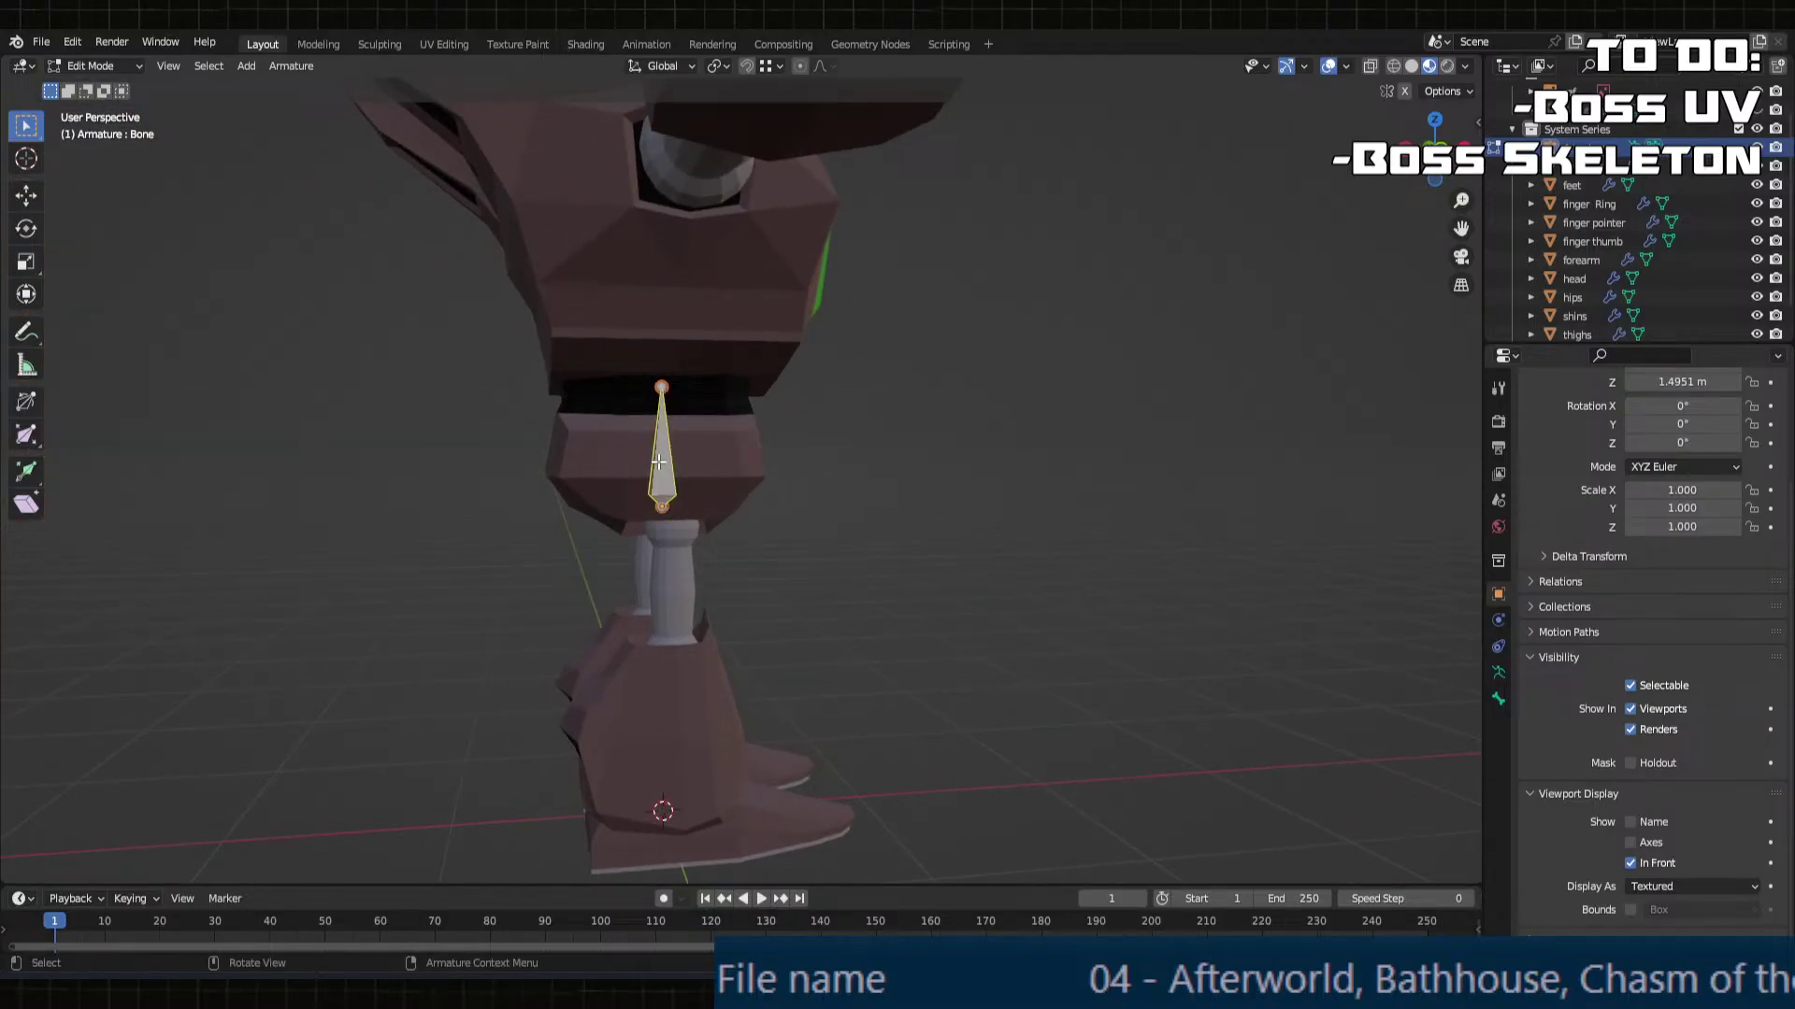
{"action": "mouse_move", "coordinate": [903, 469]}
{"action": "middle_mouse_down"}
{"action": "mouse_move", "coordinate": [1073, 501]}
{"action": "mouse_move", "coordinate": [1168, 542]}
{"action": "middle_mouse_up"}
{"action": "left_click", "coordinate": [1499, 699]}
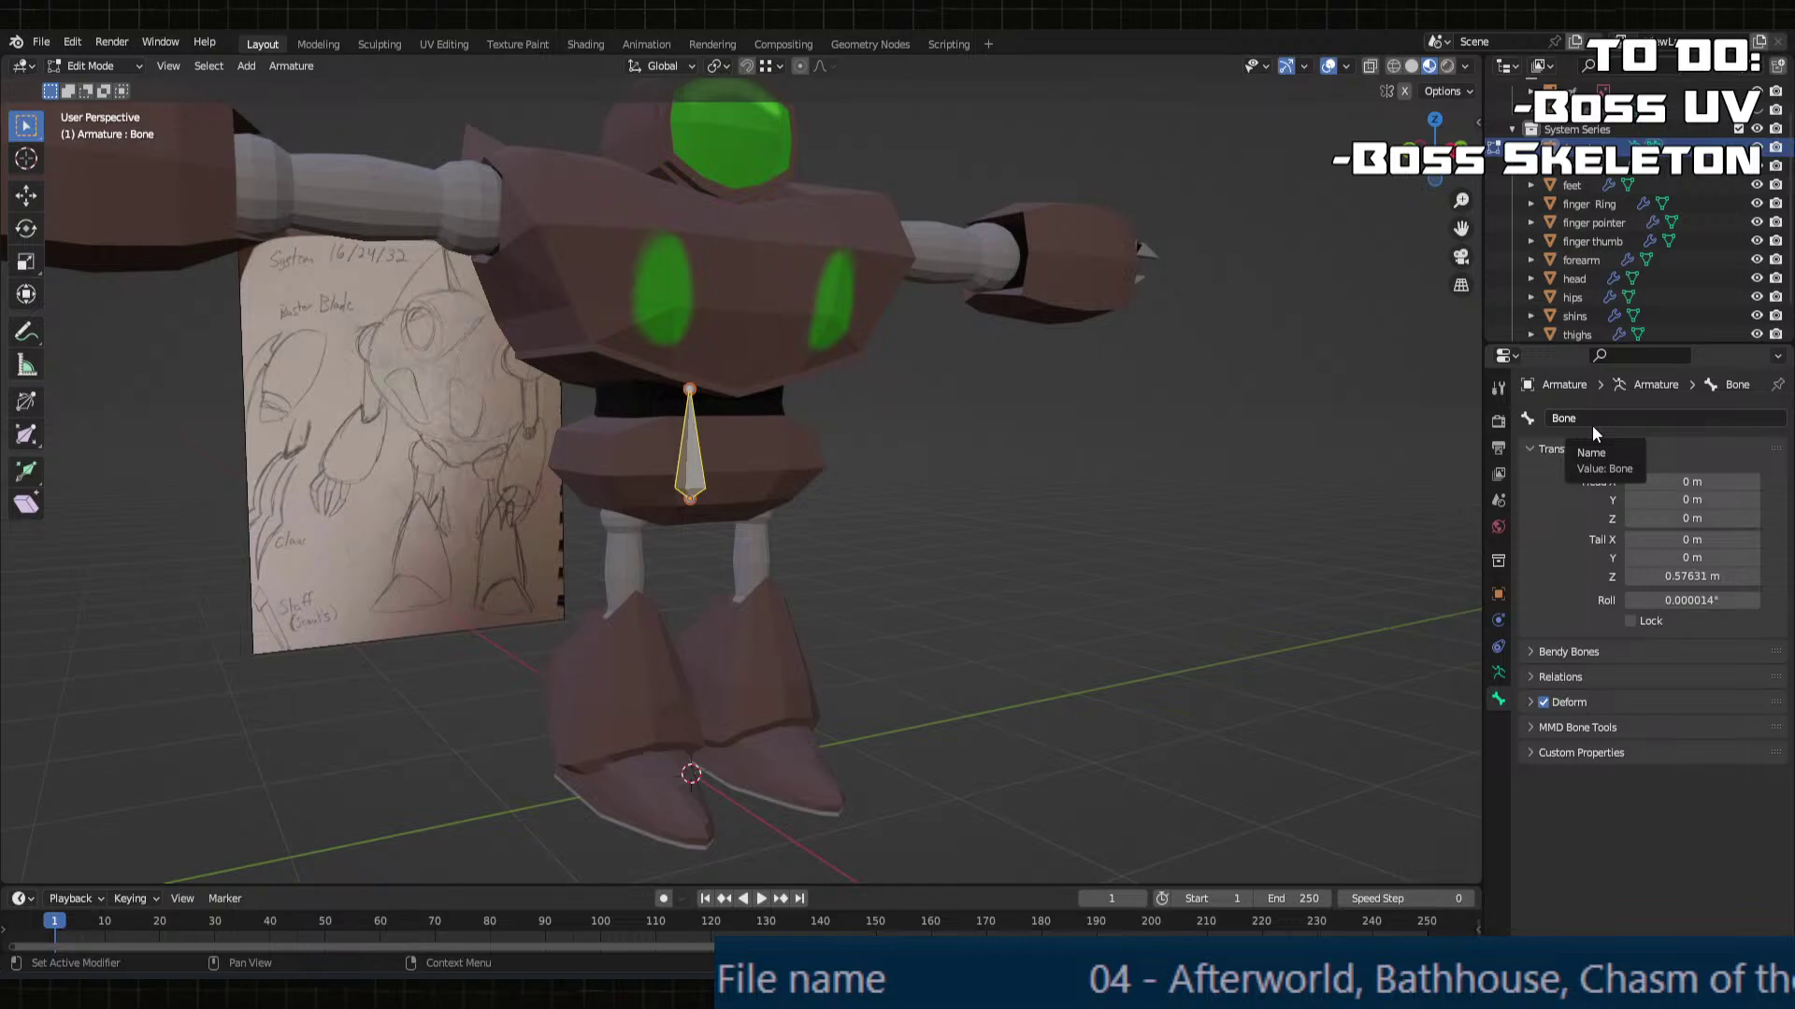
{"action": "middle_click_drag", "start_coordinate": [744, 479], "coordinate": [856, 468]}
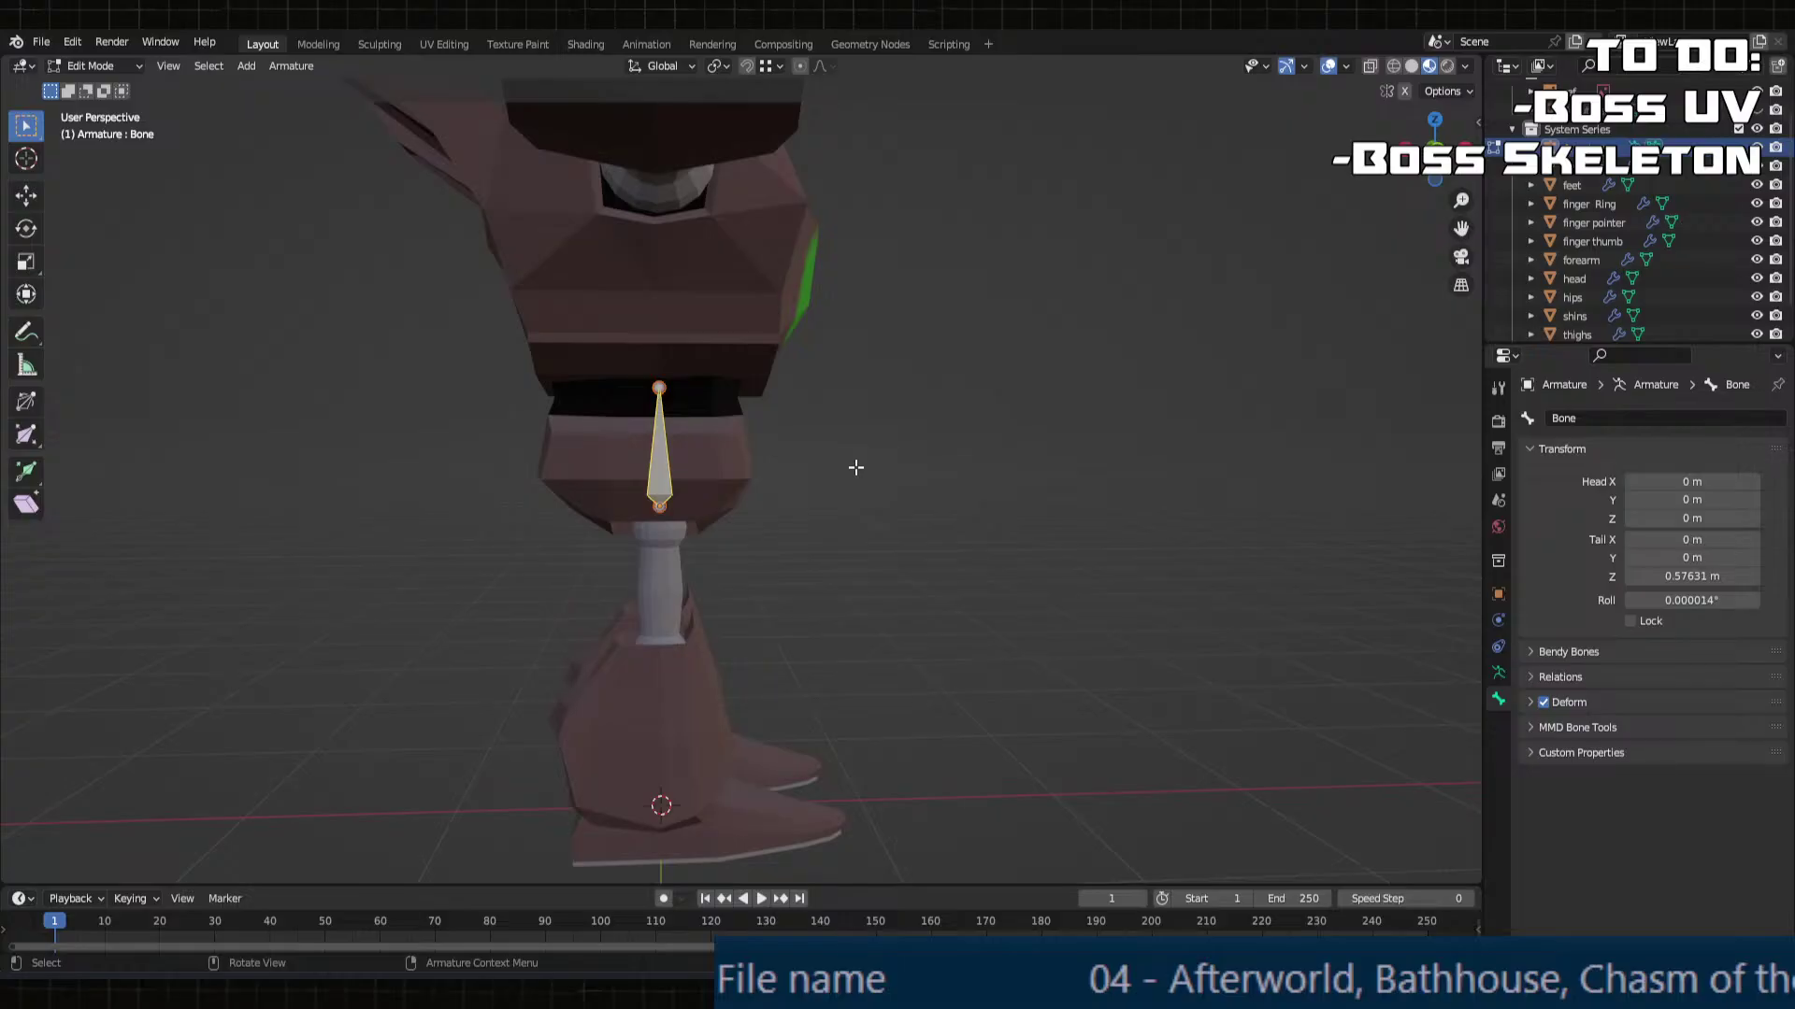
{"action": "scroll", "coordinate": [823, 472], "scroll_direction": "down", "scroll_amount": 4}
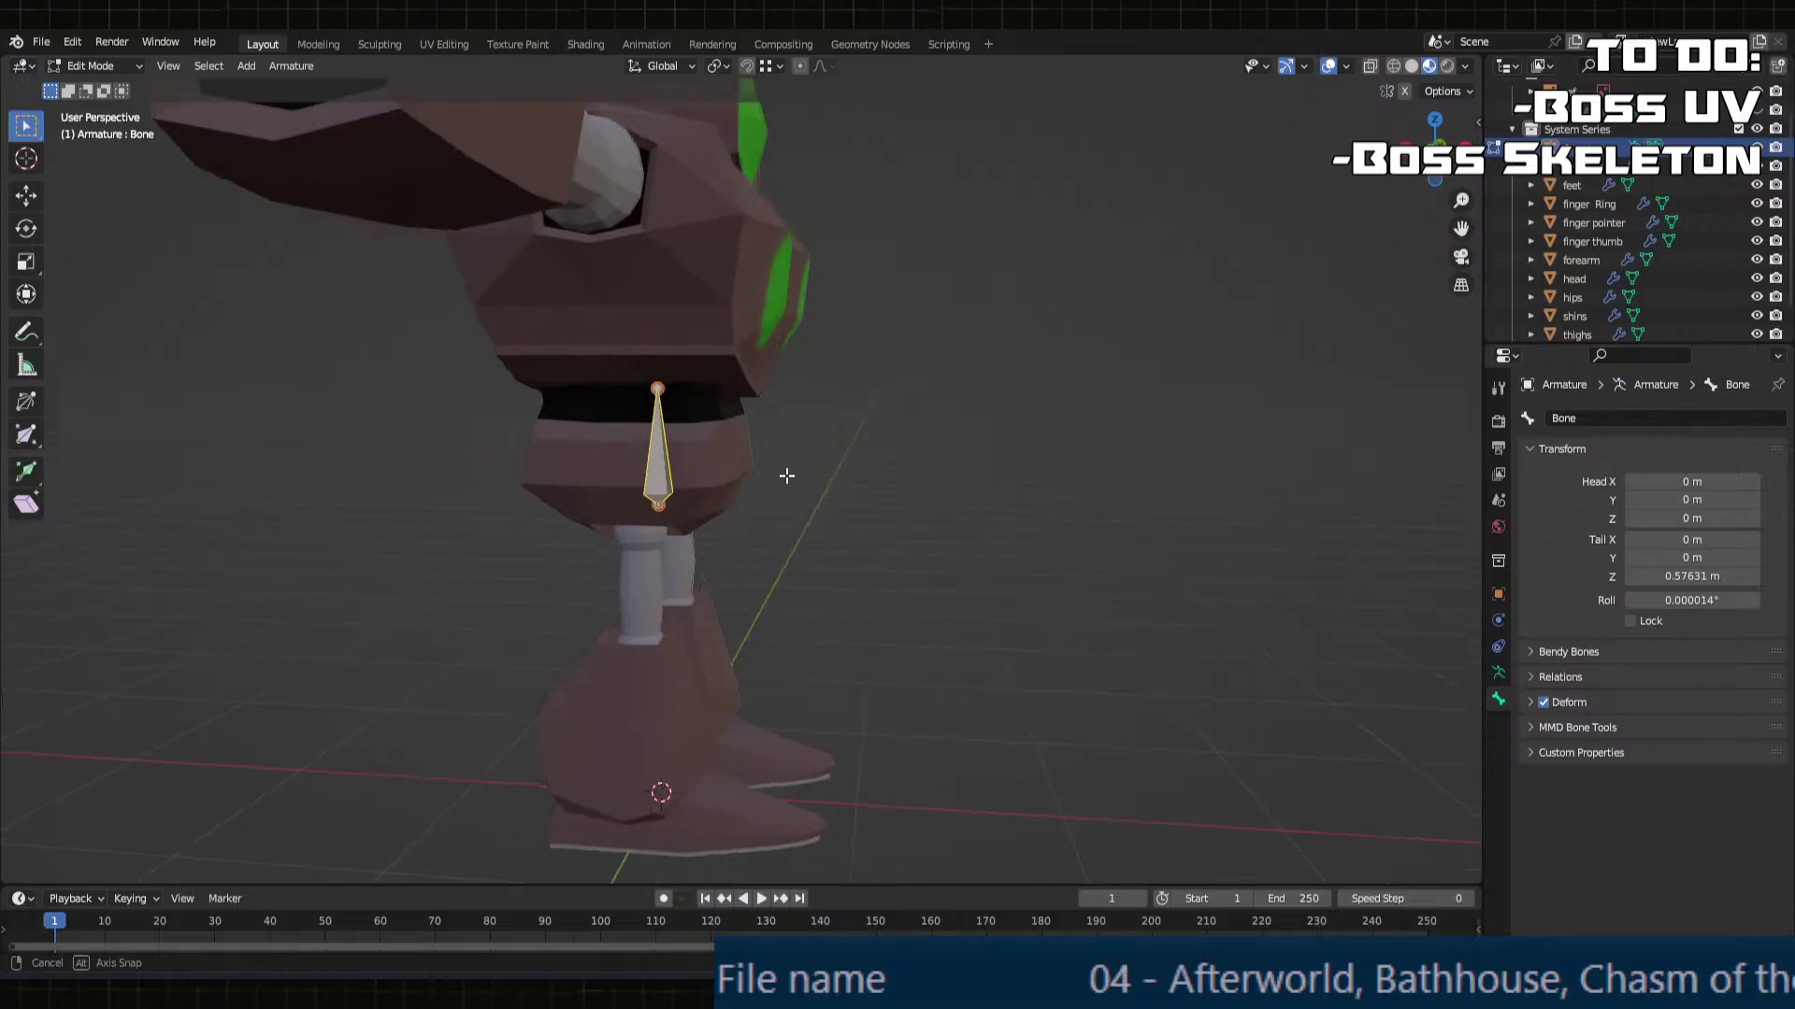
{"action": "middle_click_drag", "start_coordinate": [701, 452], "coordinate": [689, 514]}
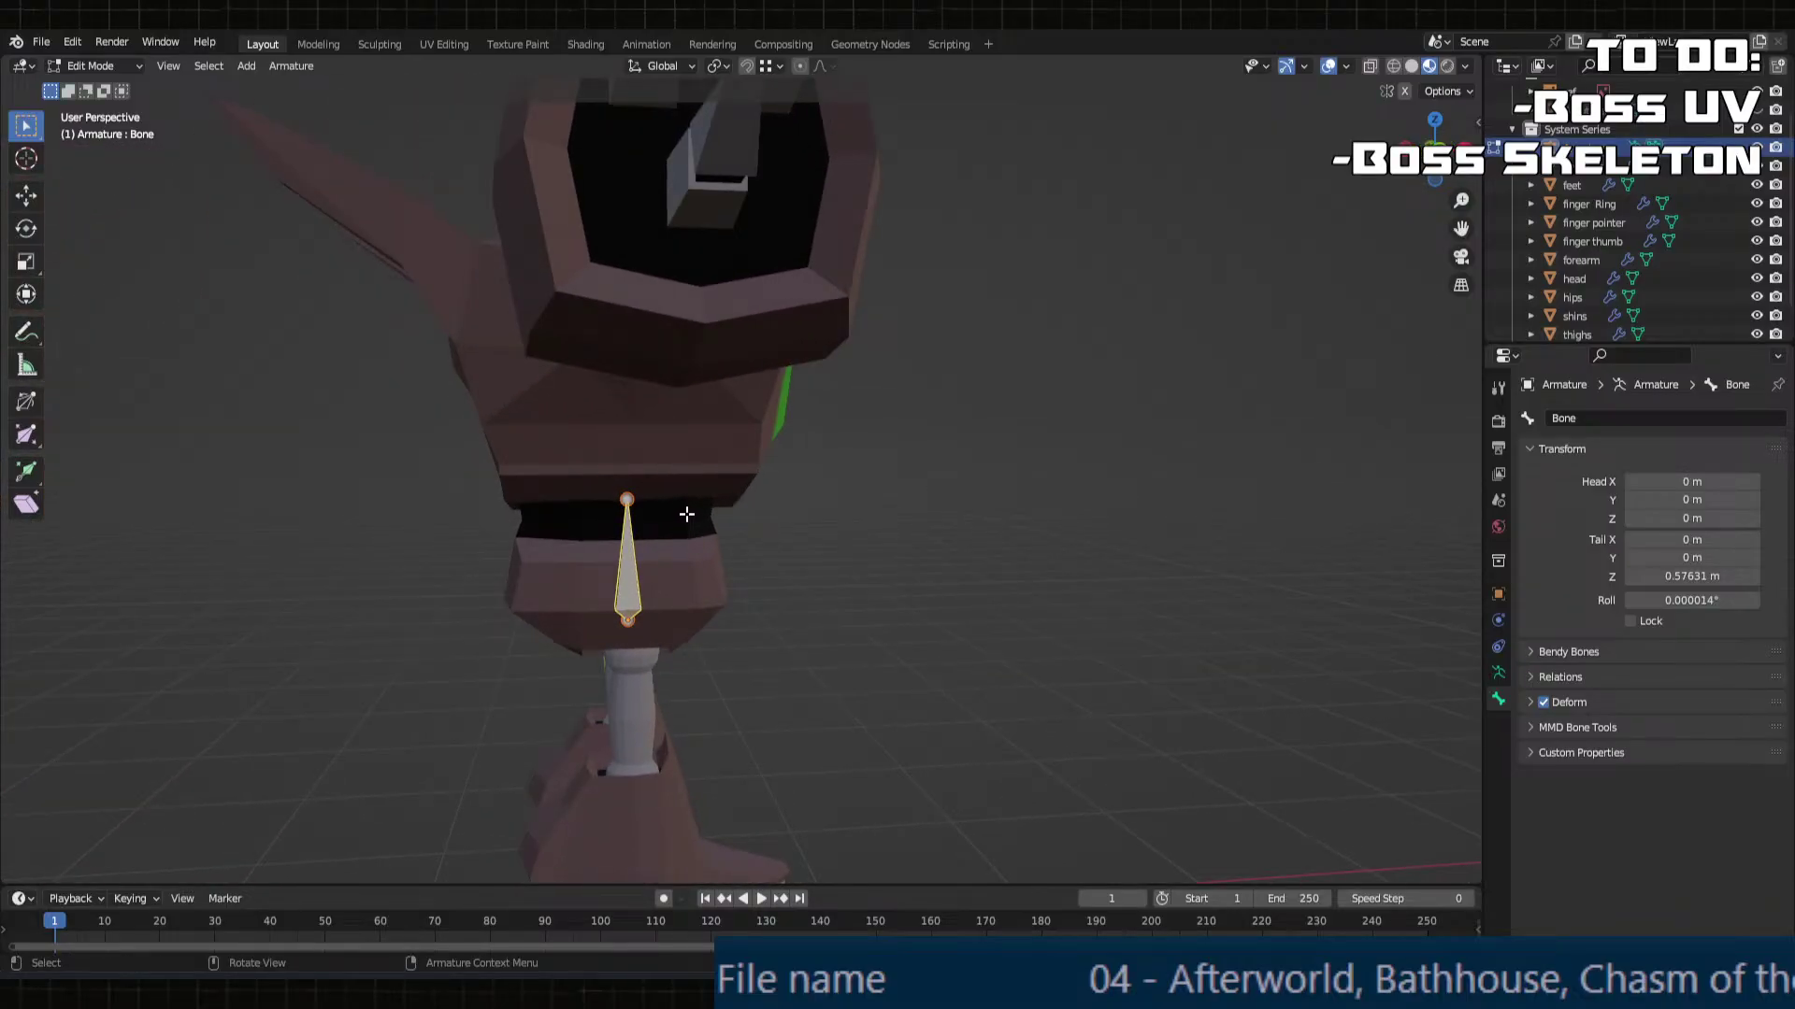
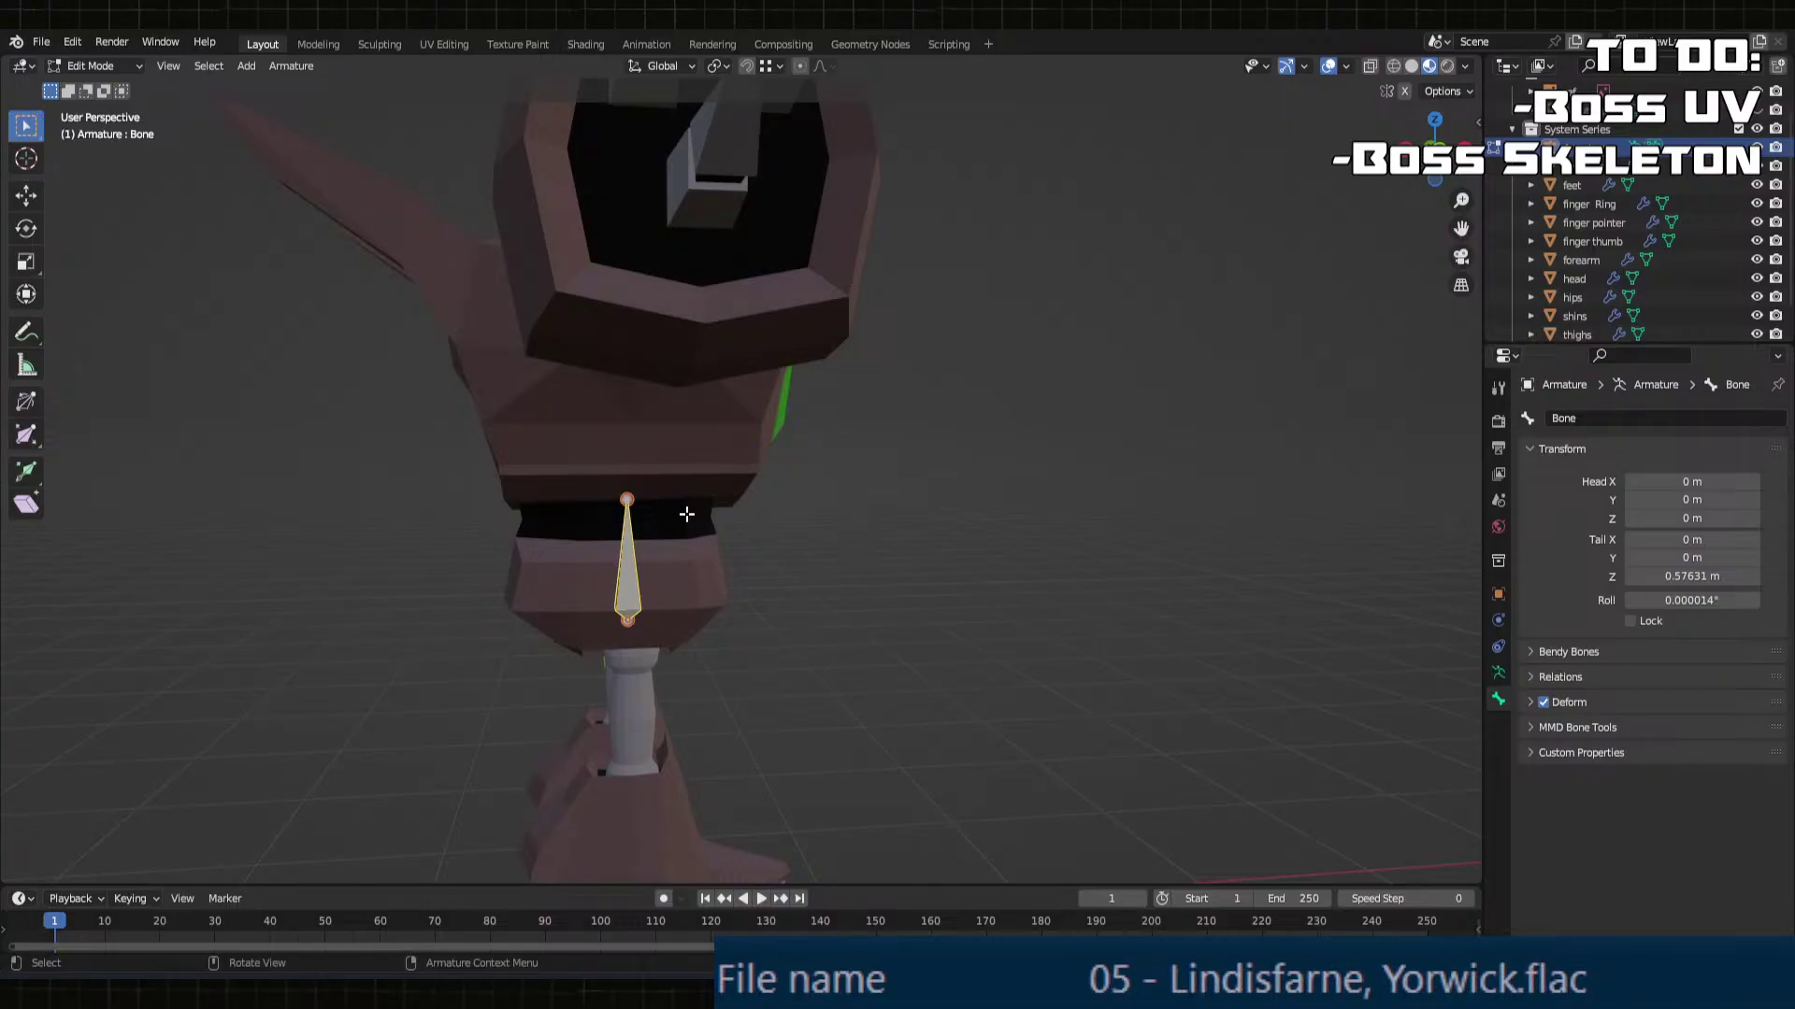
{"action": "middle_click_drag", "start_coordinate": [680, 514], "coordinate": [738, 540]}
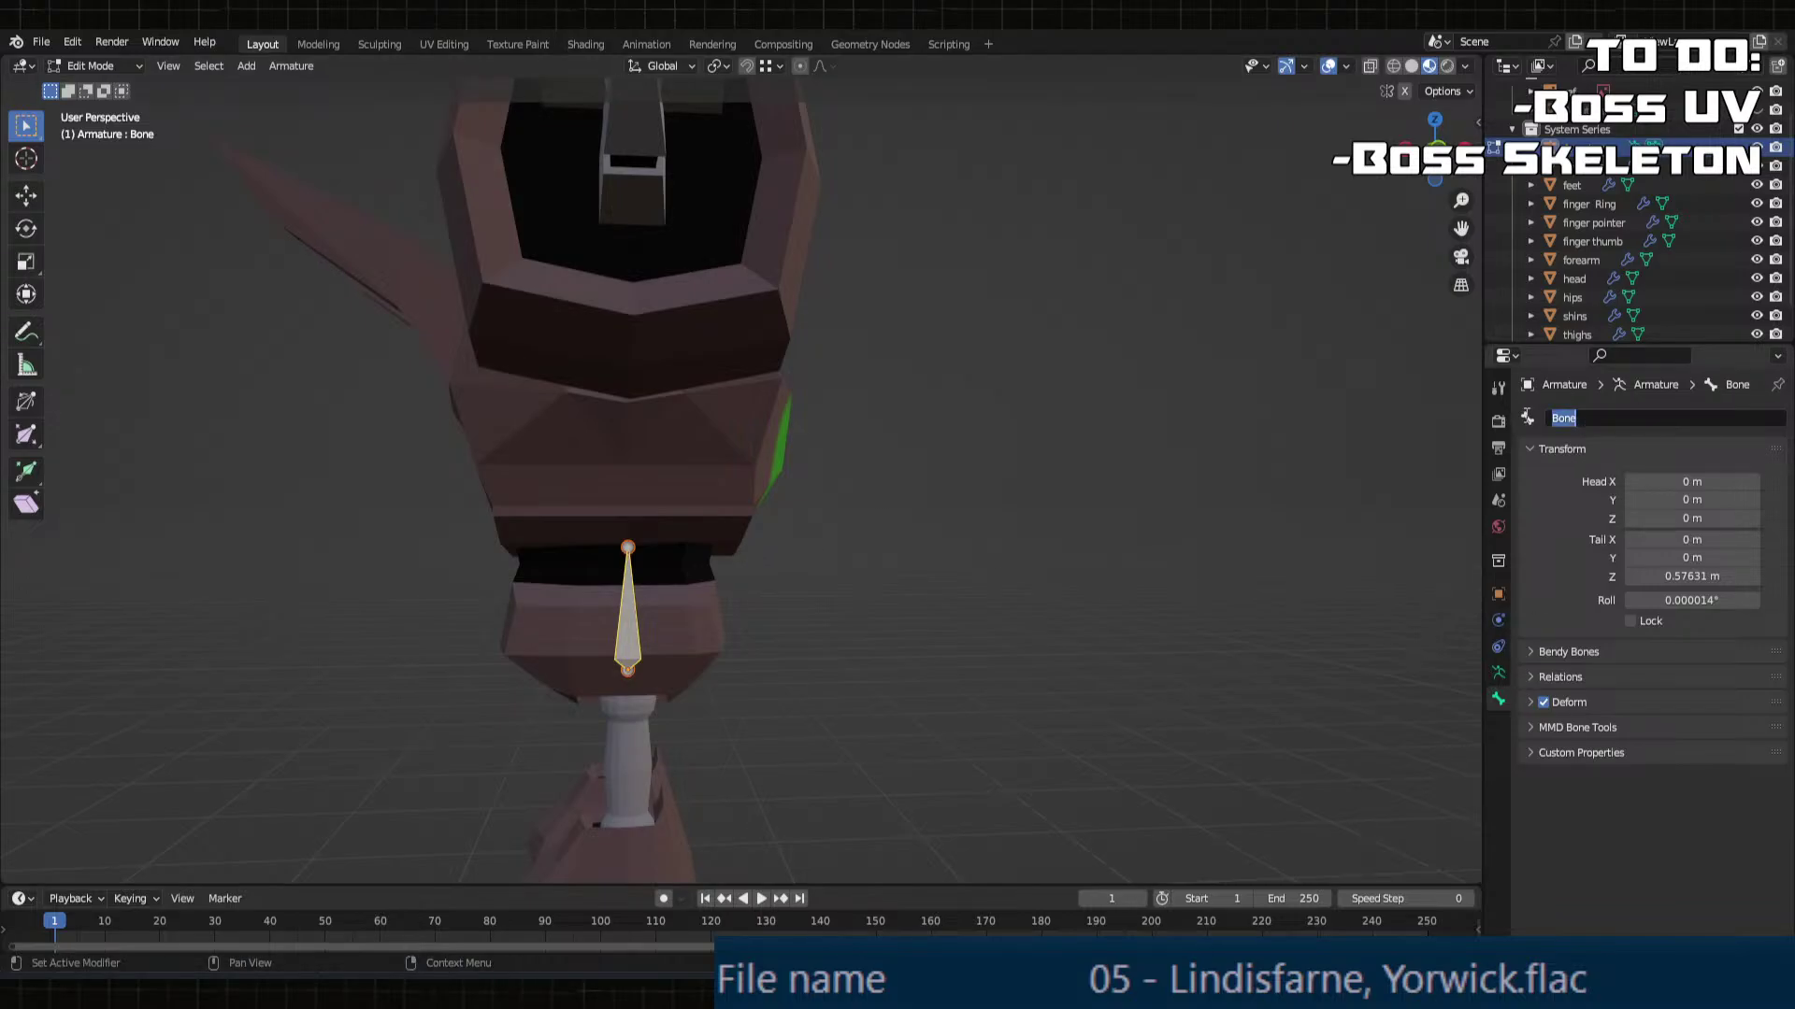
{"action": "type", "text": "Hips"}
{"action": "key", "text": "Return"}
Step: Extrude a bone upward from the Hips bone's tail through the chest, ending at about X -0.162 m, Z 1.471 m
{"action": "middle_click_drag", "start_coordinate": [999, 457], "coordinate": [598, 453]}
{"action": "key", "text": "e"}
{"action": "key", "text": "z"}
{"action": "left_click", "coordinate": [716, 379]}
{"action": "key", "text": "g"}
{"action": "key", "text": "z"}
{"action": "left_click", "coordinate": [713, 437]}
{"action": "key", "text": "g"}
{"action": "key", "text": "x"}
{"action": "left_click", "coordinate": [757, 451]}
{"action": "scroll", "coordinate": [654, 477], "scroll_direction": "up", "scroll_amount": 5}
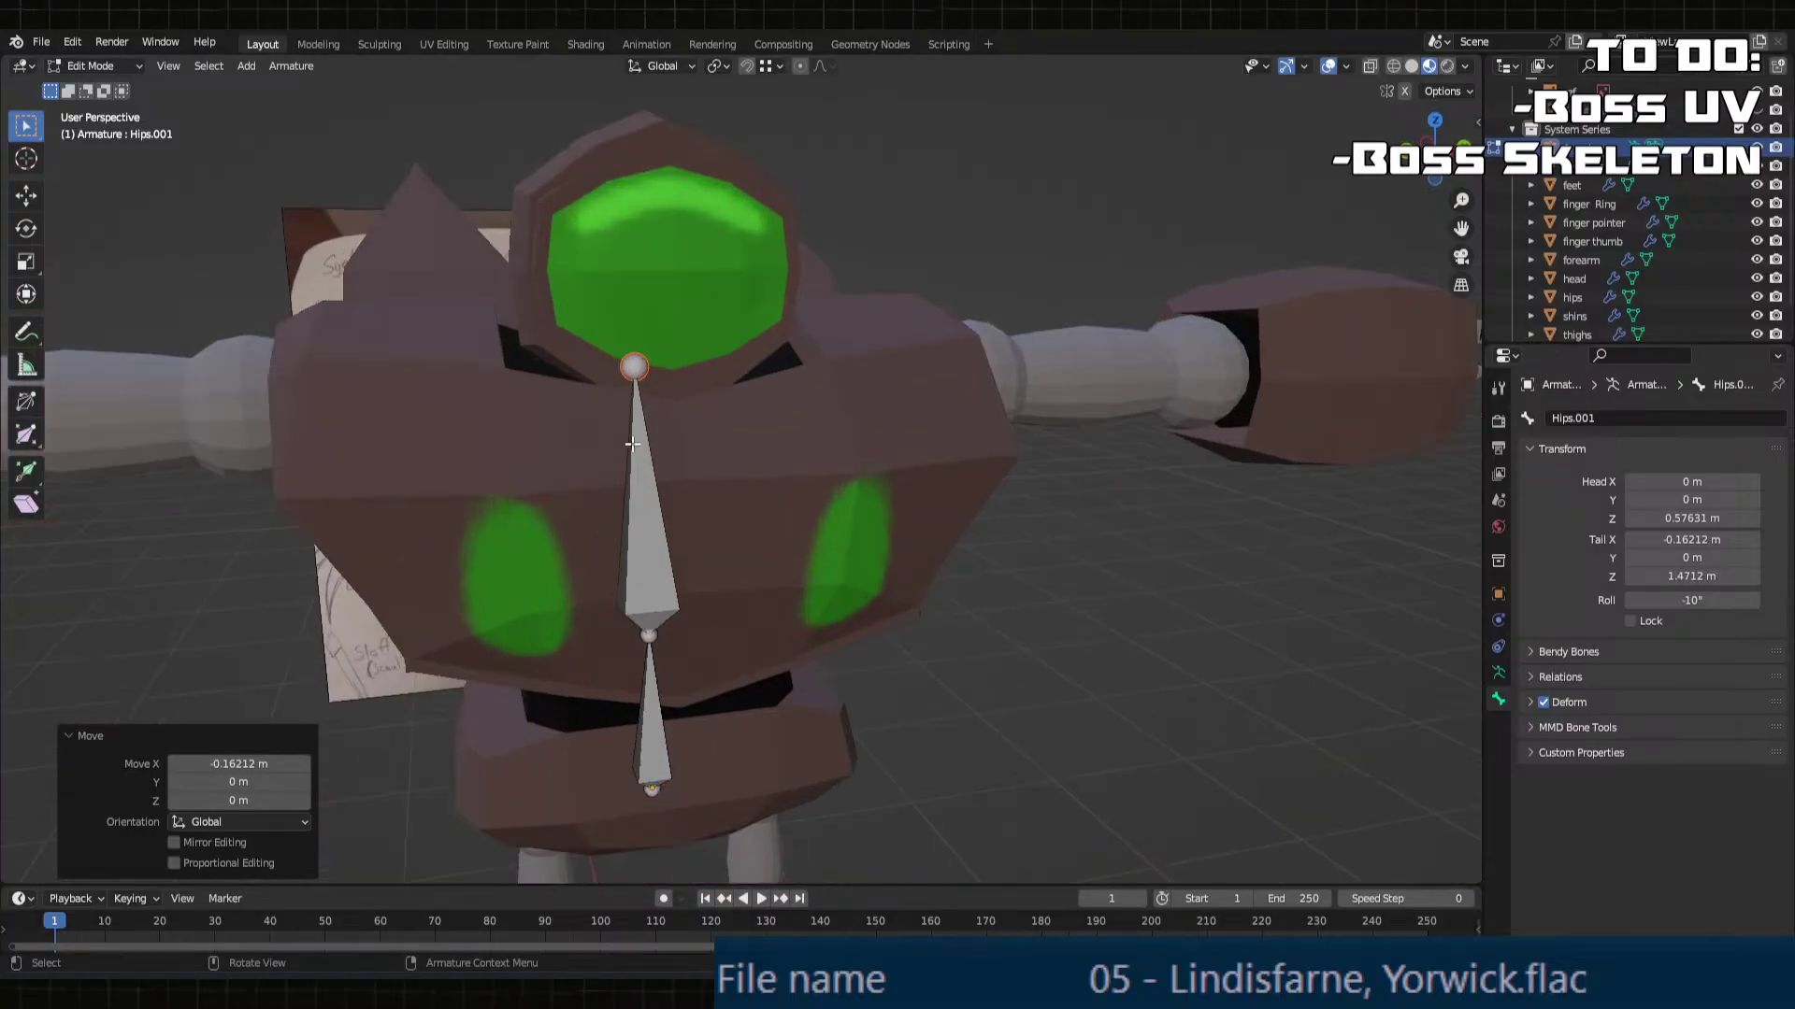
Step: Rename the chest bone to Torso
{"action": "middle_click_drag", "start_coordinate": [701, 504], "coordinate": [869, 505]}
{"action": "left_click", "coordinate": [846, 561]}
{"action": "left_click", "coordinate": [1589, 419]}
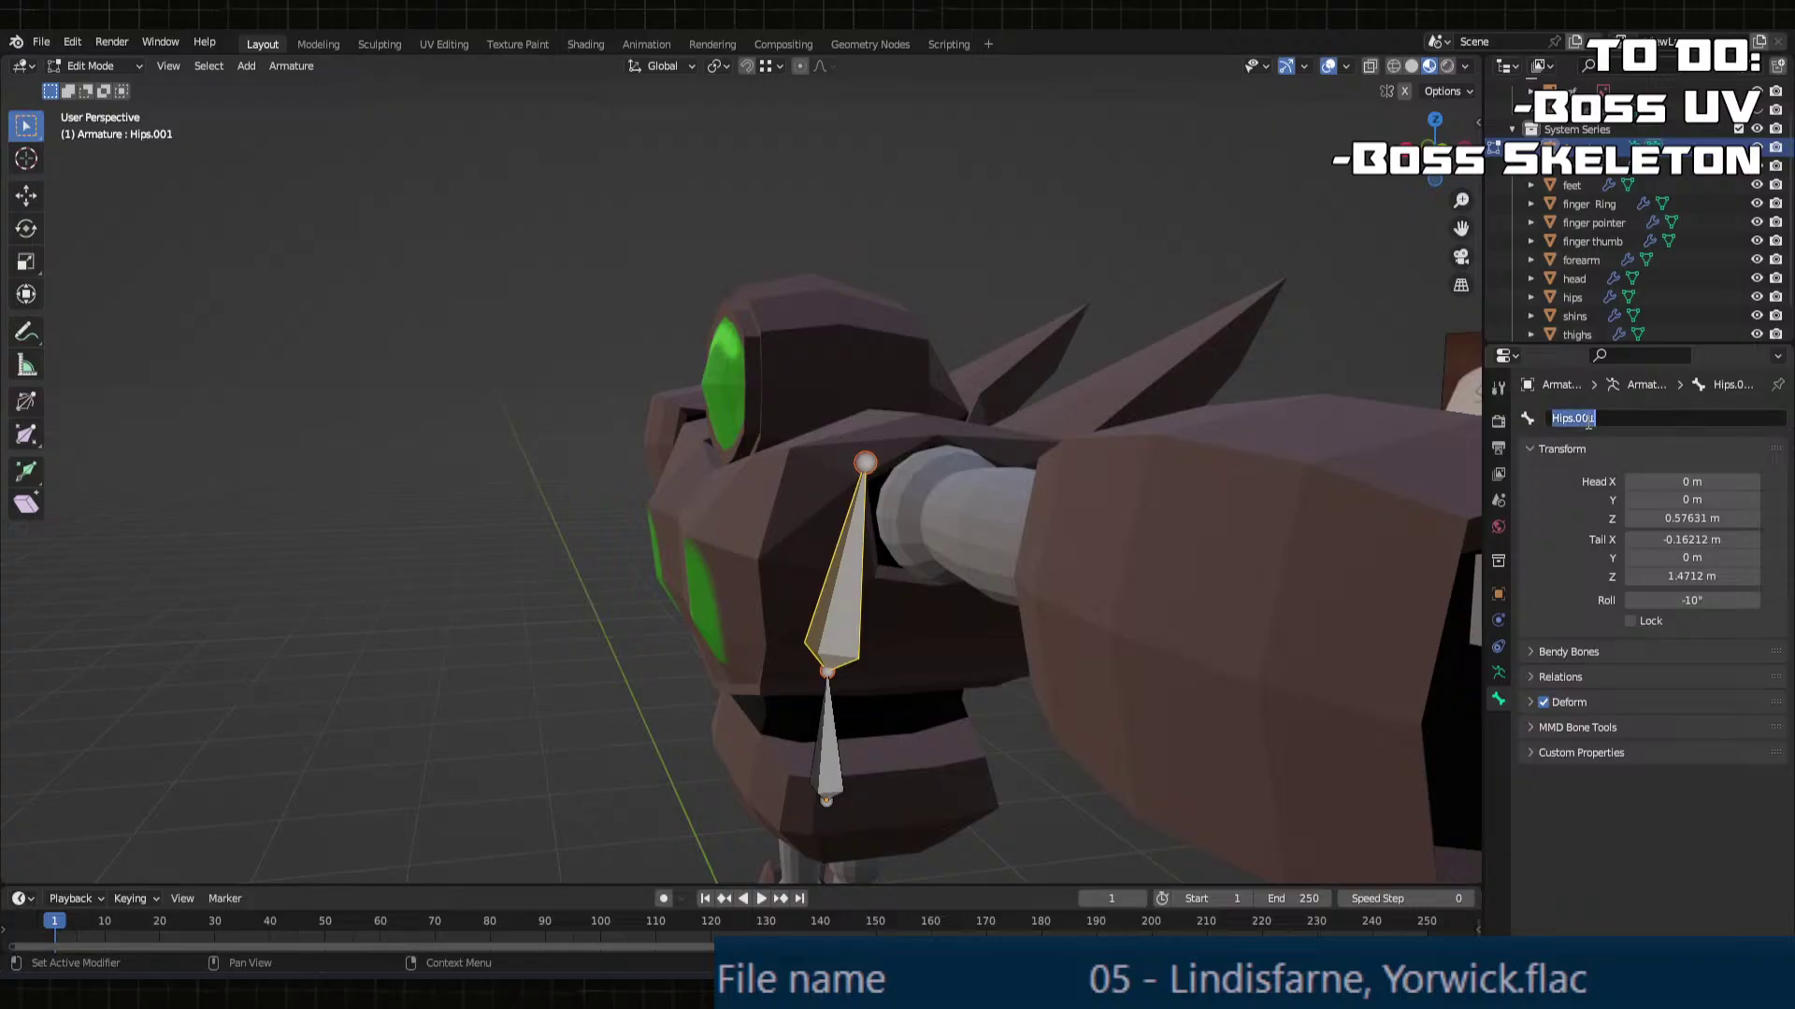
{"action": "type", "text": "Torso"}
{"action": "key", "text": "Return"}
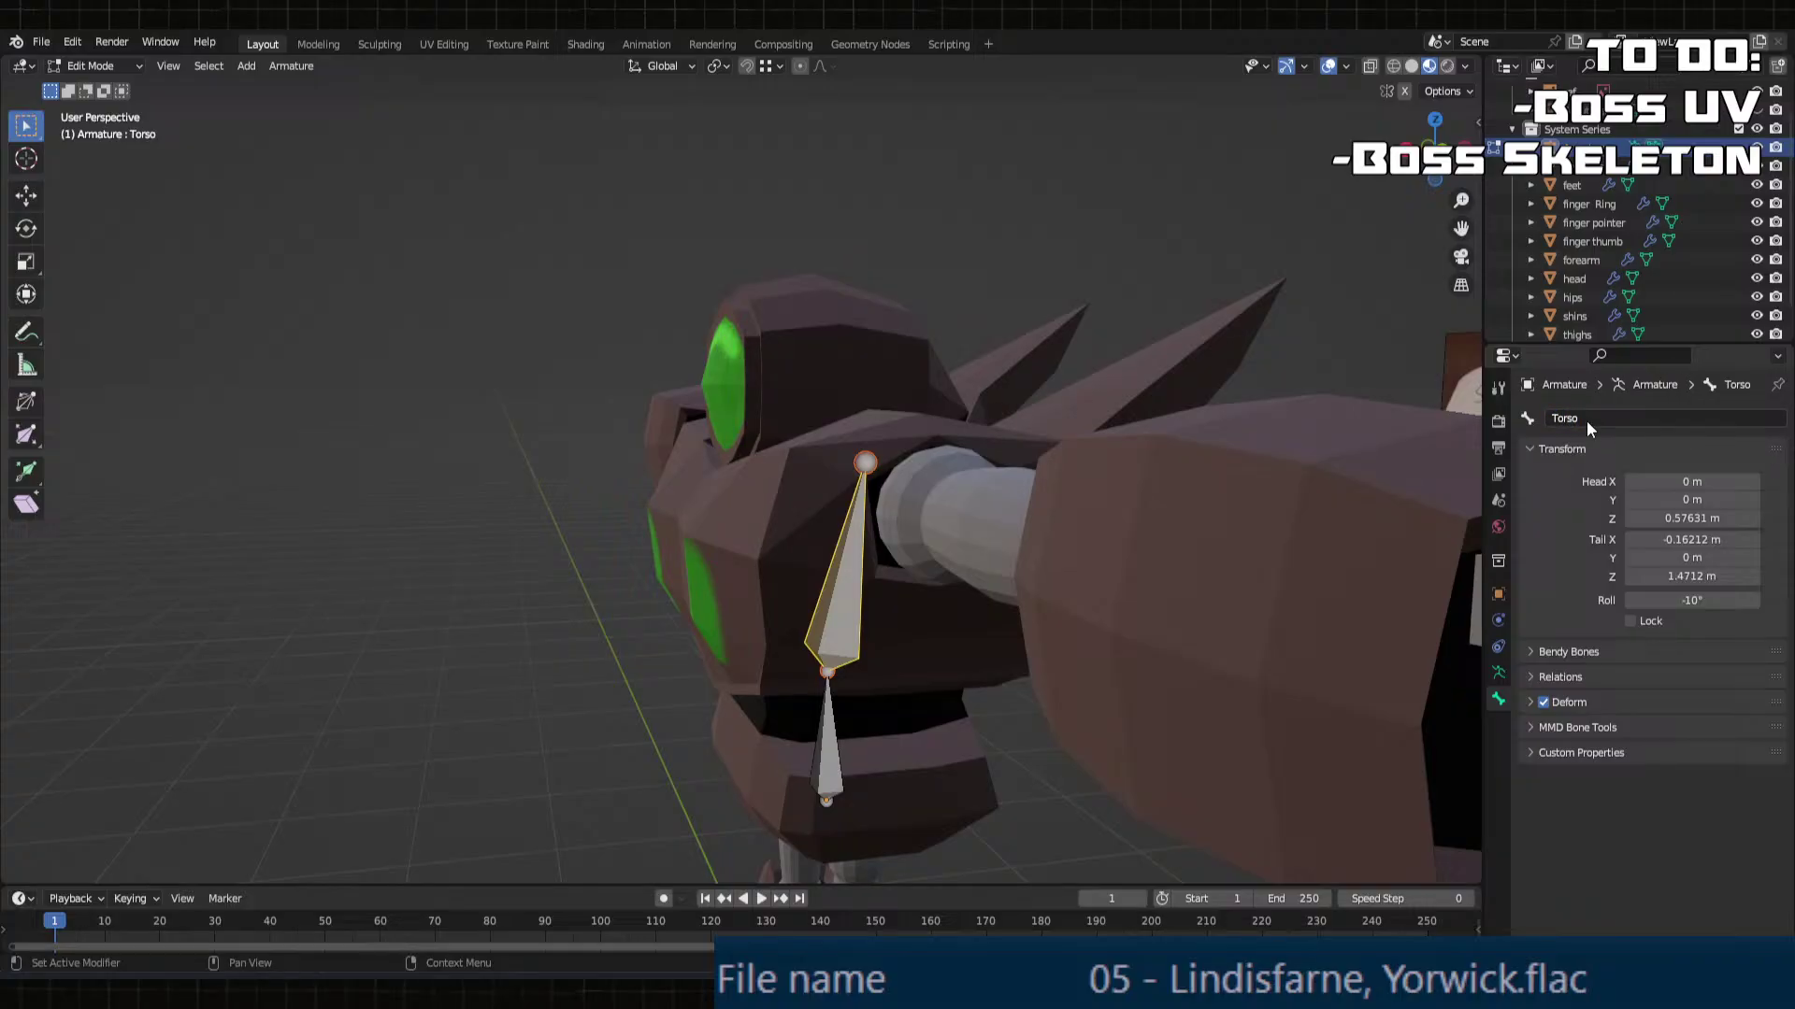
Step: Extrude a bone about 0.62 m up from the Torso's tail into the head, shifting its tail to about X 0.108 m
{"action": "middle_click_drag", "start_coordinate": [869, 393], "coordinate": [871, 468]}
{"action": "key", "text": "e"}
{"action": "key", "text": "z"}
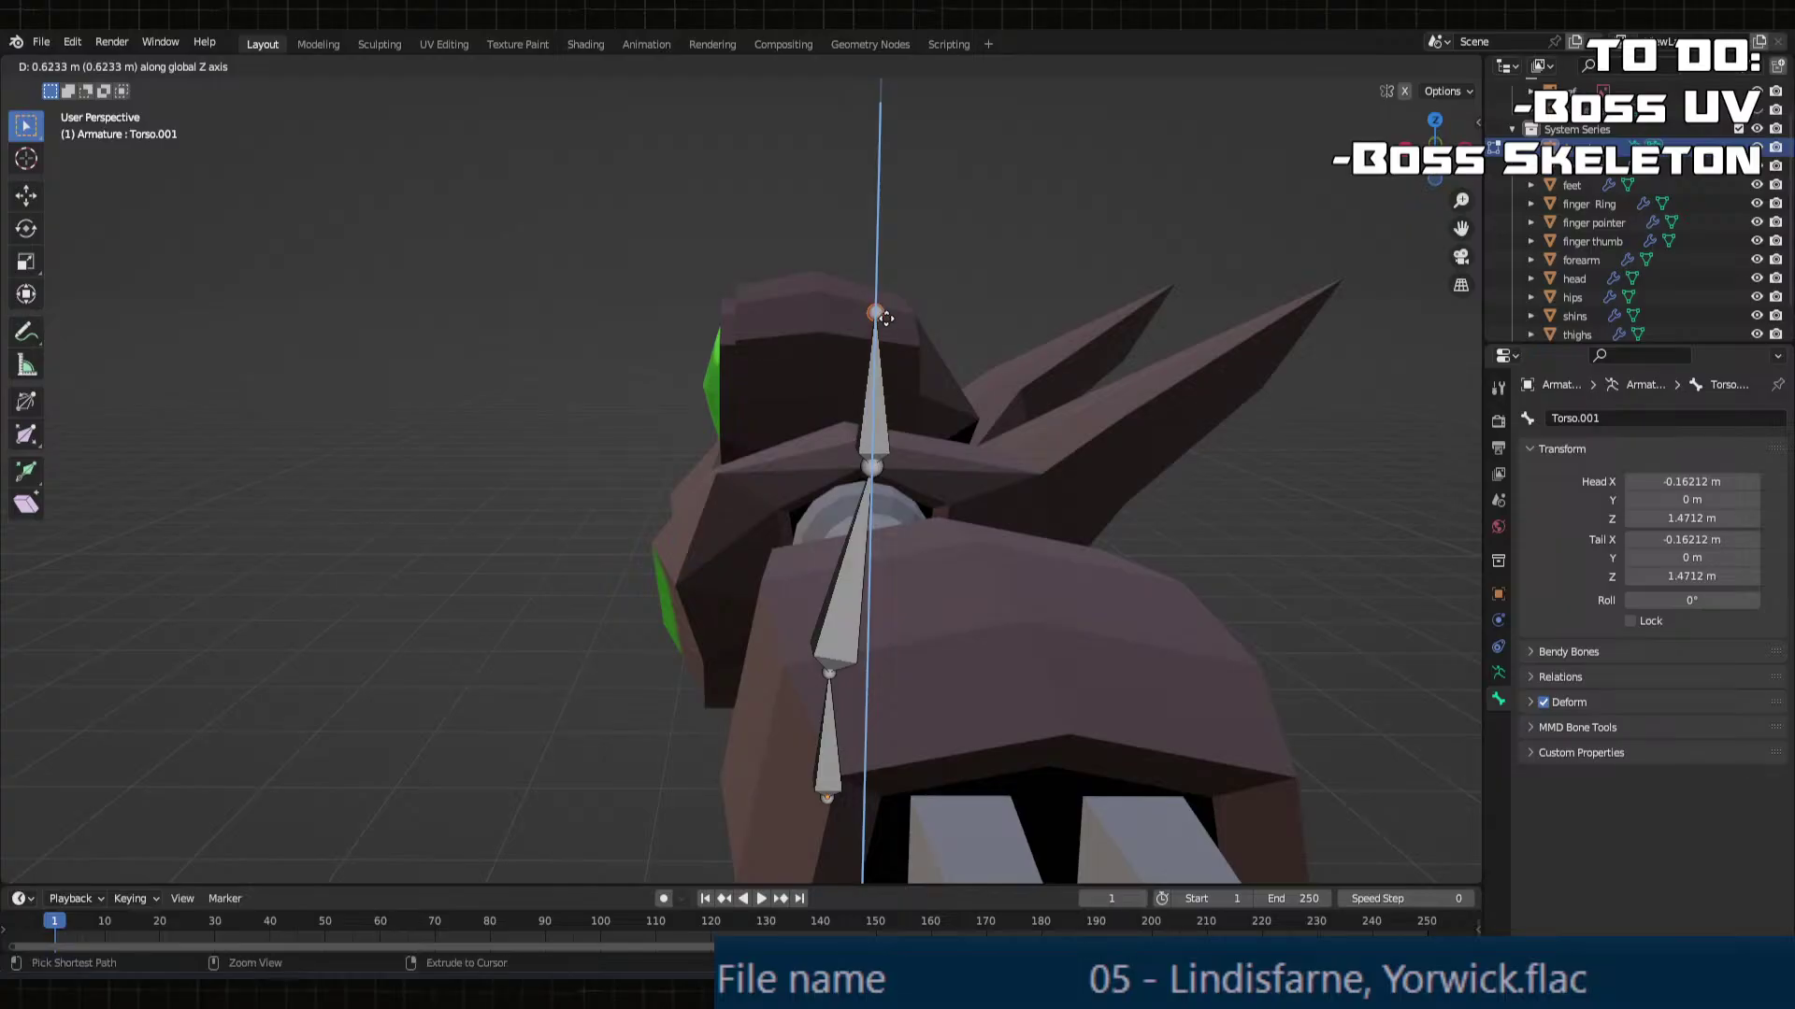
{"action": "left_click", "coordinate": [885, 319]}
{"action": "key", "text": "g"}
{"action": "key", "text": "y"}
{"action": "key", "text": "x"}
{"action": "left_click", "coordinate": [879, 320]}
{"action": "middle_click_drag", "start_coordinate": [874, 318], "coordinate": [877, 327]}
Step: Move the joint between the torso and head bones along X to about -0.118 m
{"action": "left_click", "coordinate": [858, 462]}
{"action": "middle_click_drag", "start_coordinate": [858, 463], "coordinate": [815, 509]}
{"action": "key", "text": "g"}
{"action": "key", "text": "x"}
{"action": "left_click", "coordinate": [848, 461]}
Step: Rename the bone inside the robot's head to Head
{"action": "left_click", "coordinate": [835, 392]}
{"action": "double_click", "coordinate": [1586, 421]}
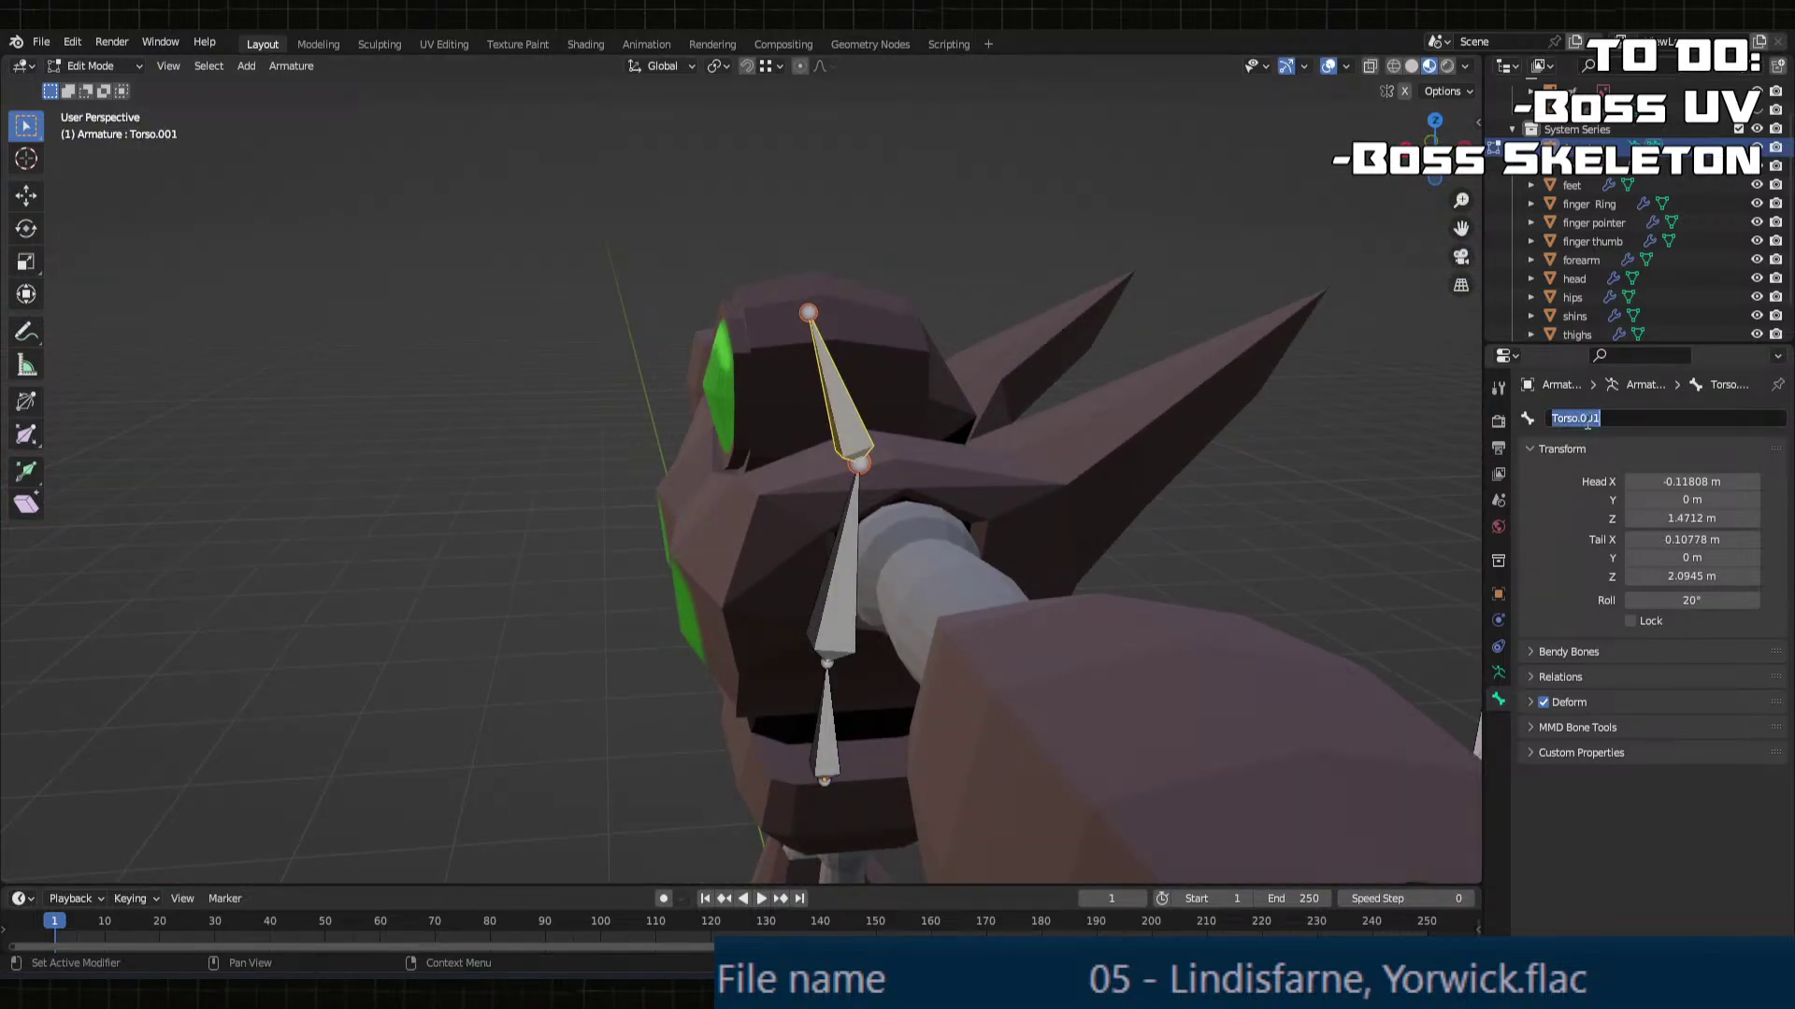
{"action": "type", "text": "Head"}
{"action": "key", "text": "Return"}
Step: Add a separate bone to the armature and place it at the shoulder, its head at about Y 1.12 m, Z 1.28 m
{"action": "middle_click_drag", "start_coordinate": [898, 420], "coordinate": [913, 701]}
{"action": "key", "text": "shift+a"}
{"action": "key", "text": "g"}
{"action": "key", "text": "y"}
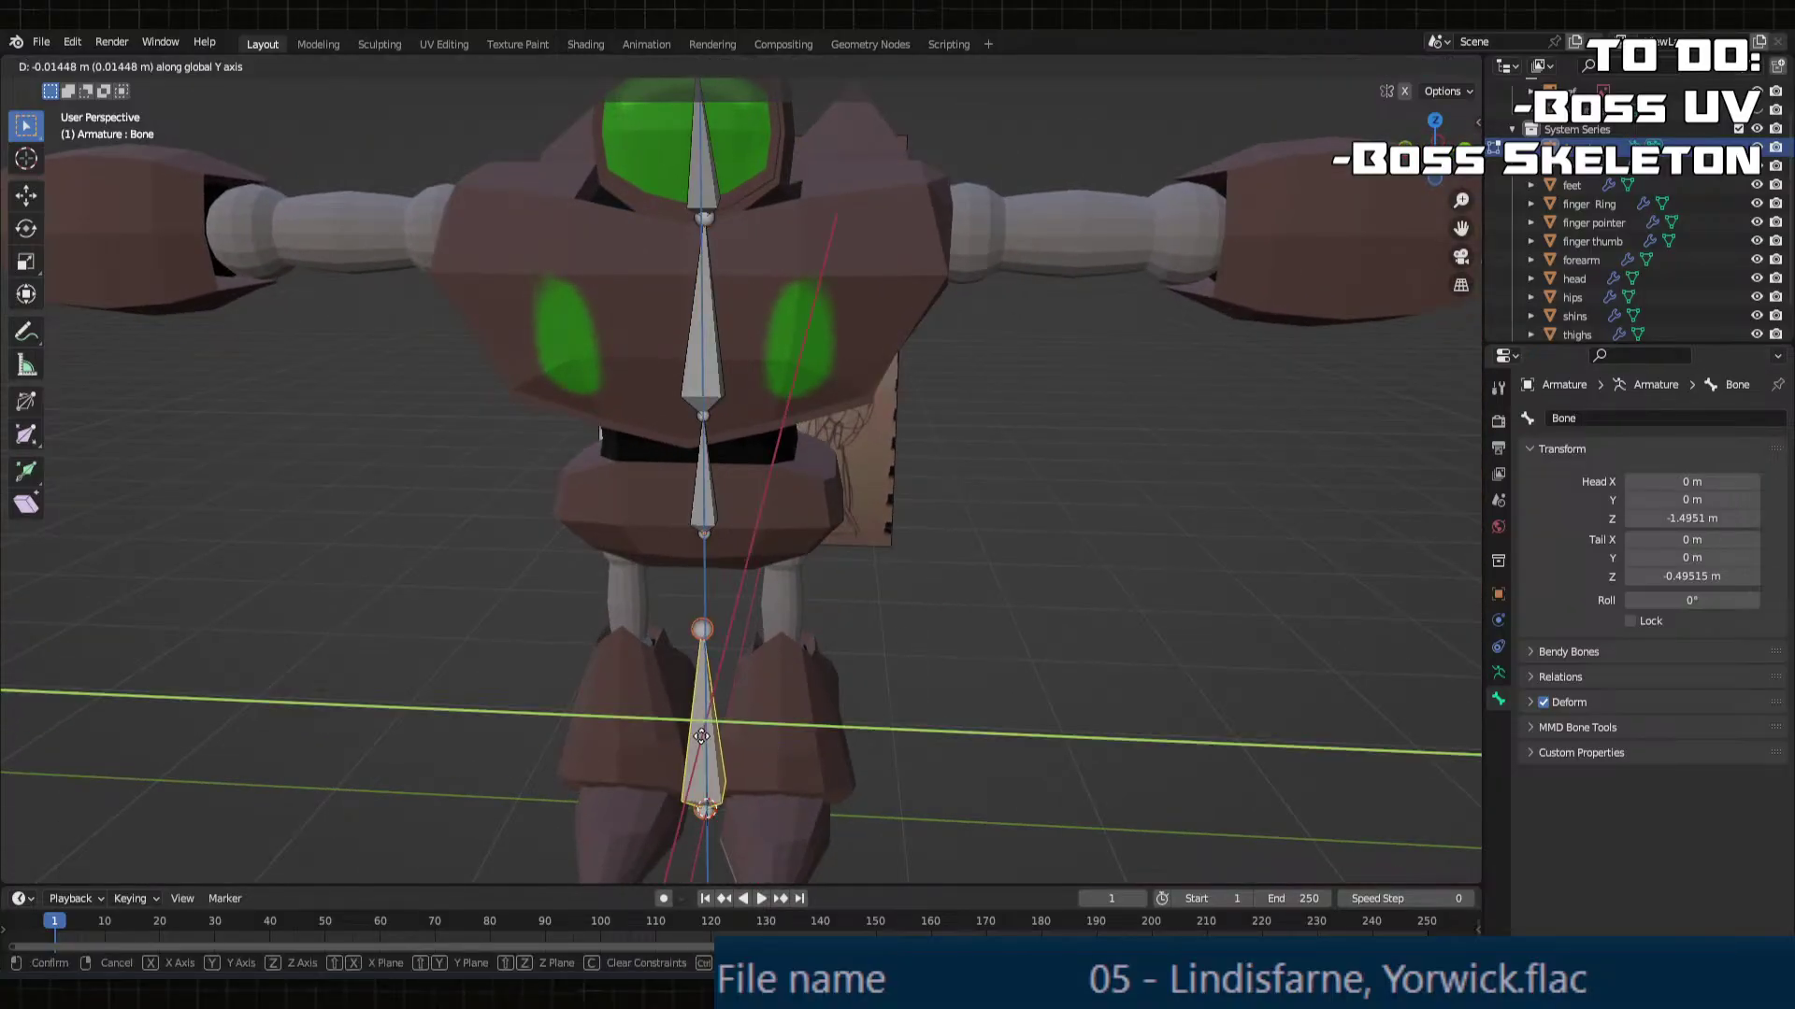
{"action": "key", "text": "Return"}
{"action": "key", "text": "g"}
{"action": "key", "text": "y"}
{"action": "left_click", "coordinate": [988, 190]}
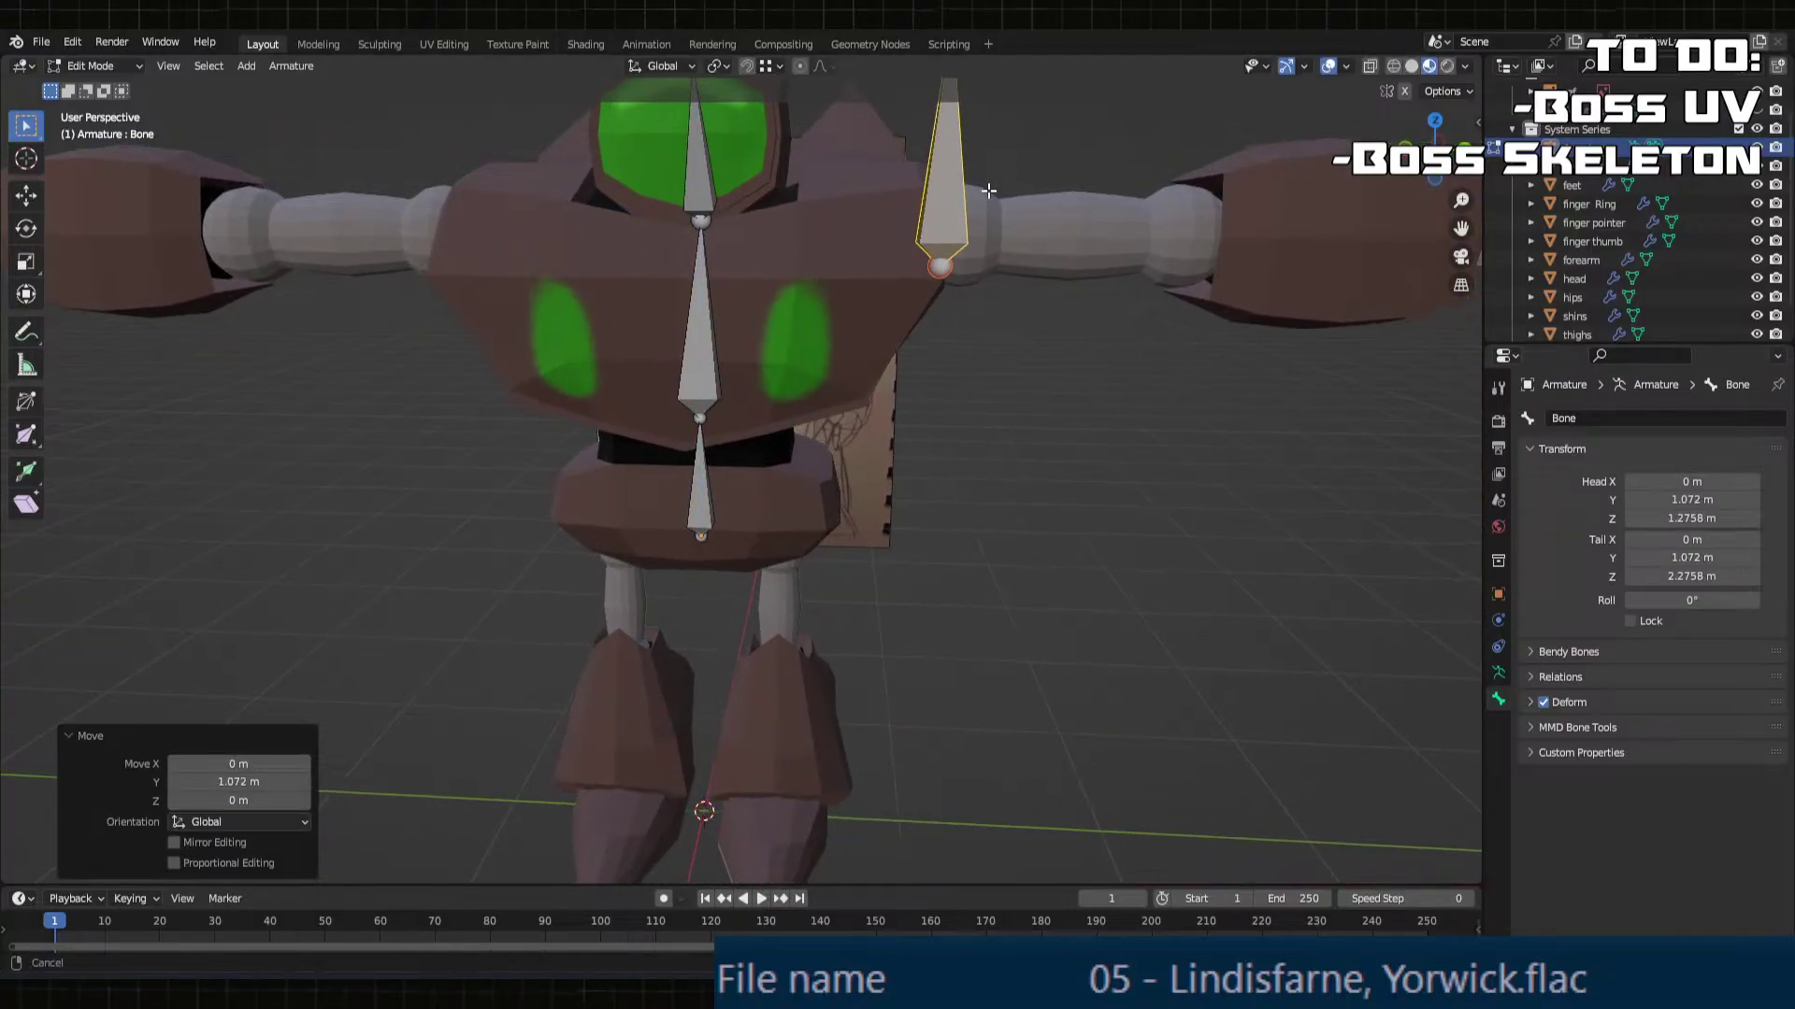
{"action": "middle_click_drag", "start_coordinate": [988, 191], "coordinate": [895, 310], "text": "shift"}
{"action": "key", "text": "g"}
{"action": "key", "text": "y"}
{"action": "left_click", "coordinate": [897, 320]}
Step: Move the new bone's tail to the elbow at about Y 2.27 m, Z 1.45 m so it lies along the arm
{"action": "left_click", "coordinate": [852, 177]}
{"action": "key", "text": "g"}
{"action": "key", "text": "y"}
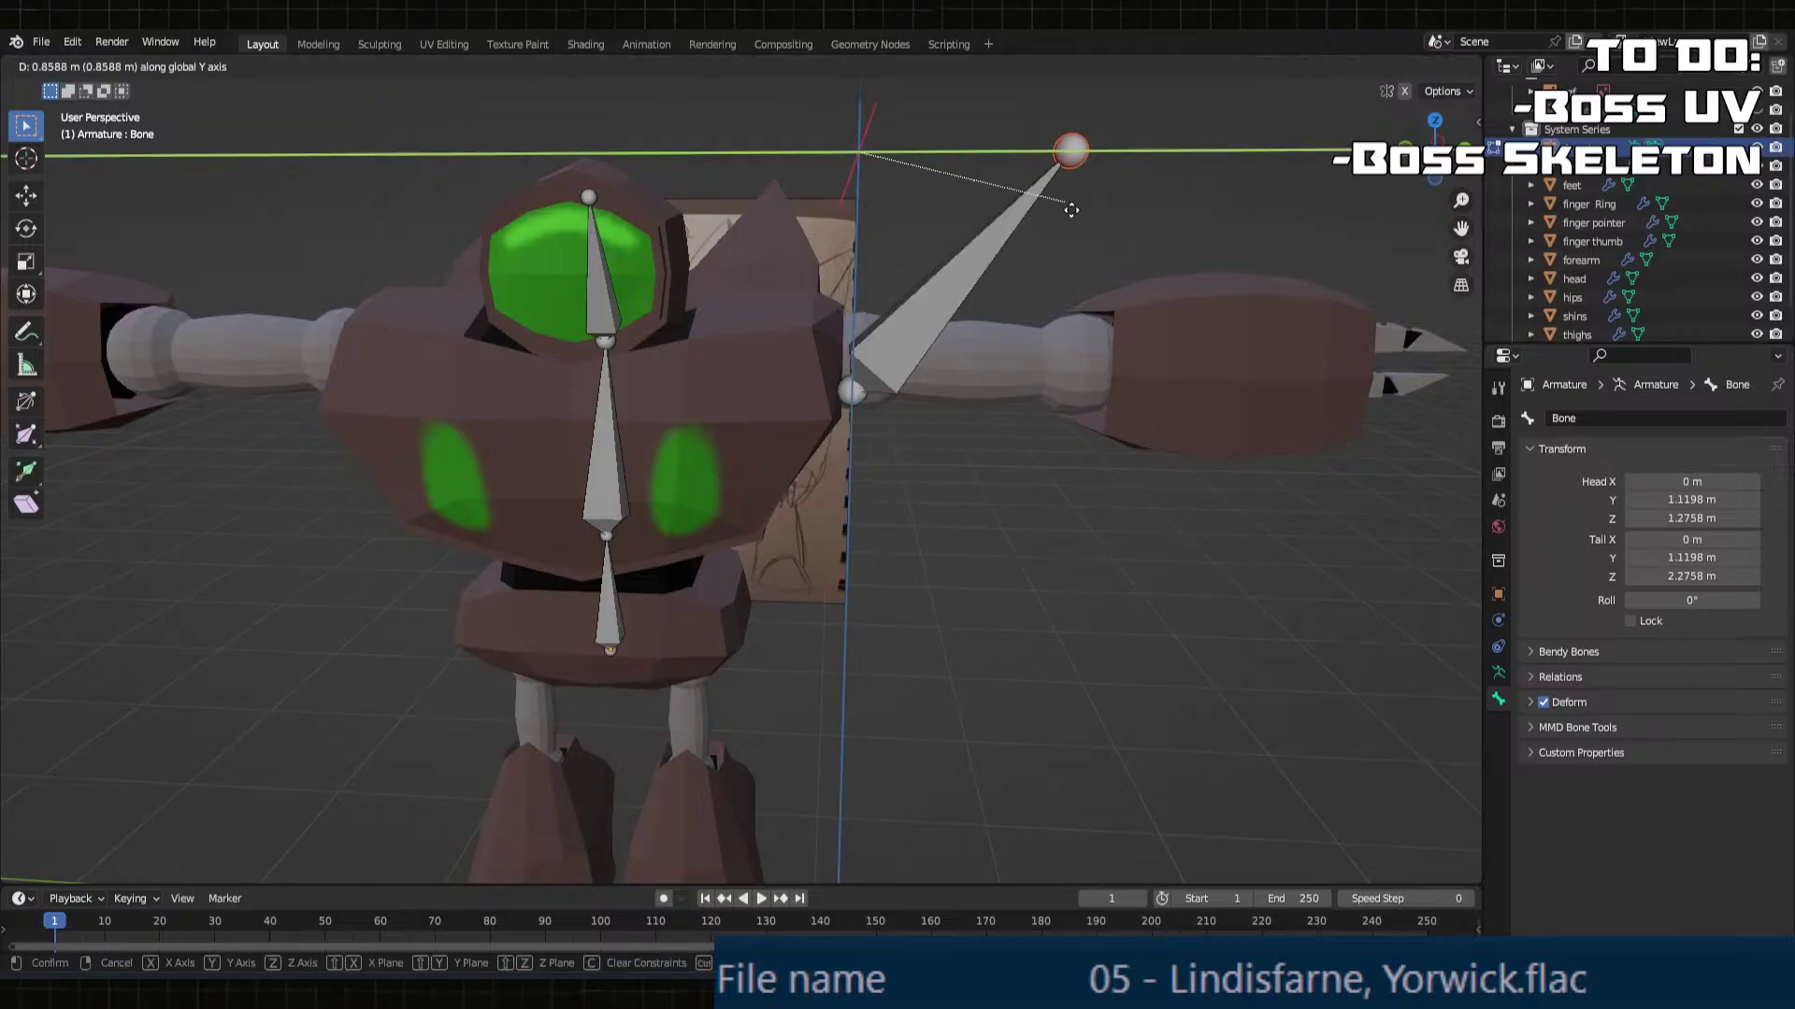
{"action": "left_click", "coordinate": [1071, 209]}
{"action": "key", "text": "g"}
{"action": "key", "text": "z"}
{"action": "key", "text": "Return"}
Step: Align the arm bone with the upper arm: head at about Z 1.432 m, tail at about Y 2.144 m, Z 1.411 m
{"action": "left_click", "coordinate": [846, 392]}
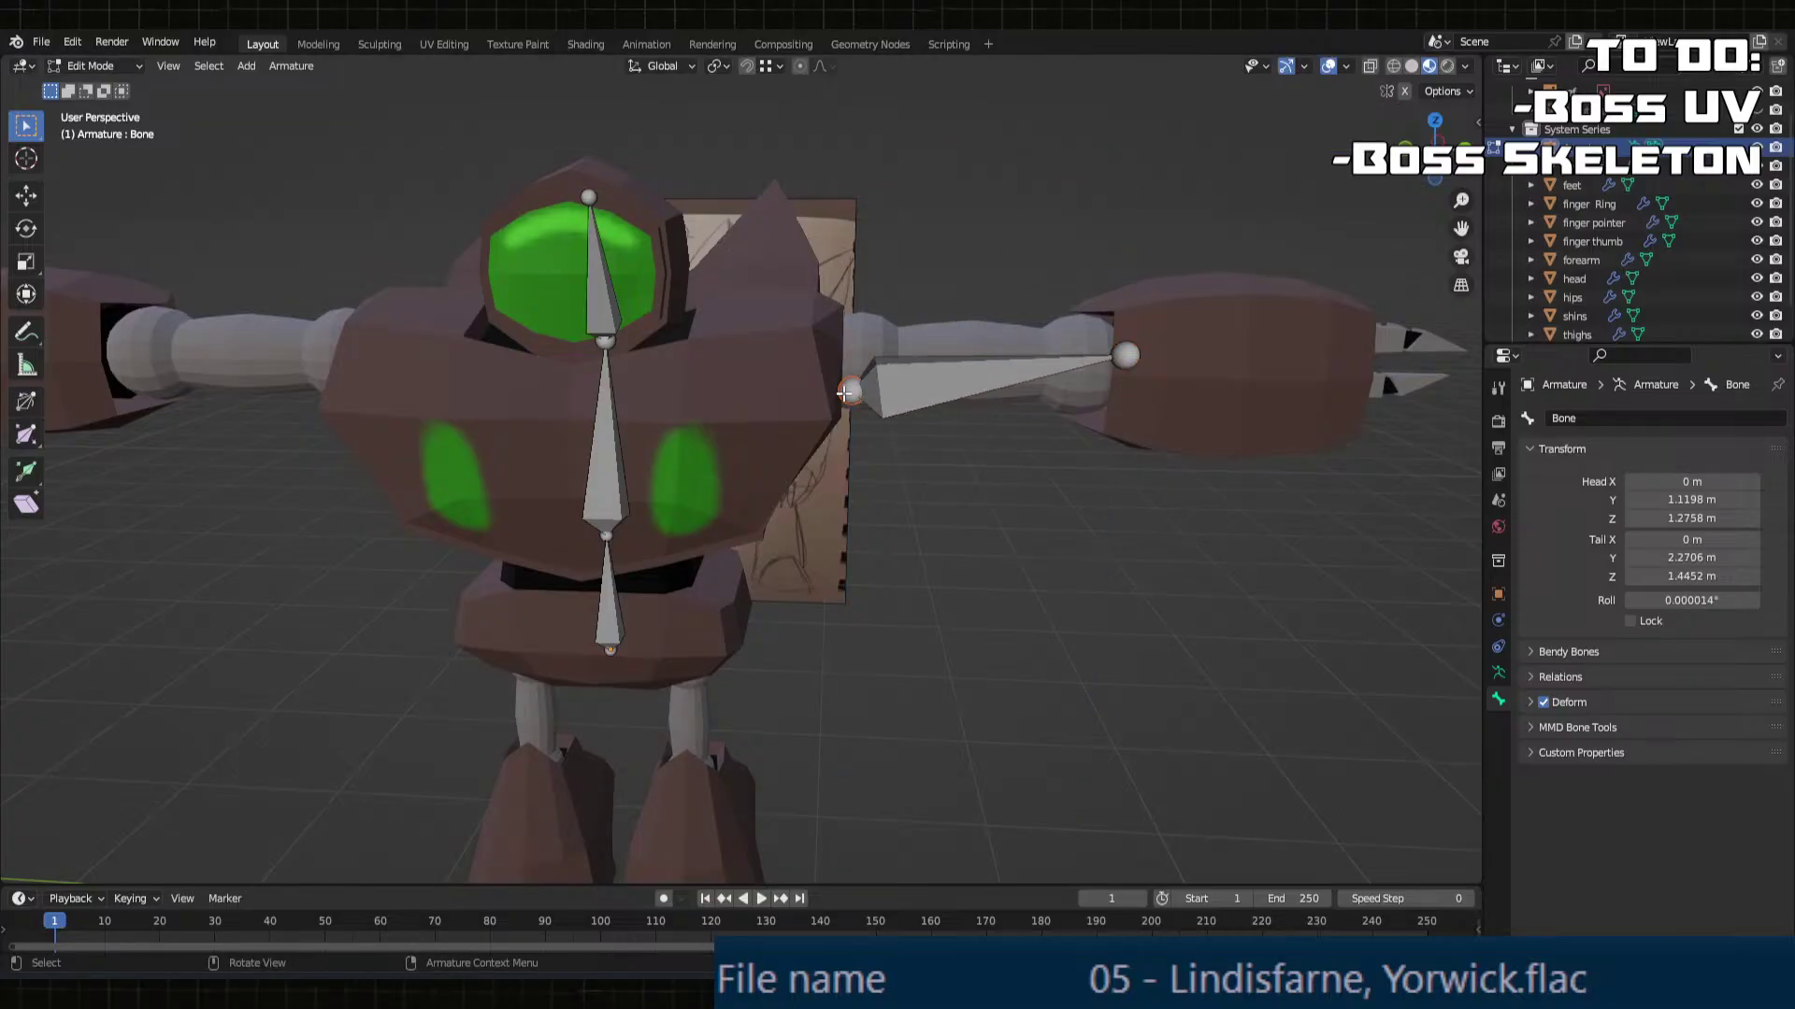
{"action": "key", "text": "g"}
{"action": "key", "text": "z"}
{"action": "key", "text": "Return"}
{"action": "left_click", "coordinate": [1127, 357]}
{"action": "key", "text": "g"}
{"action": "key", "text": "z"}
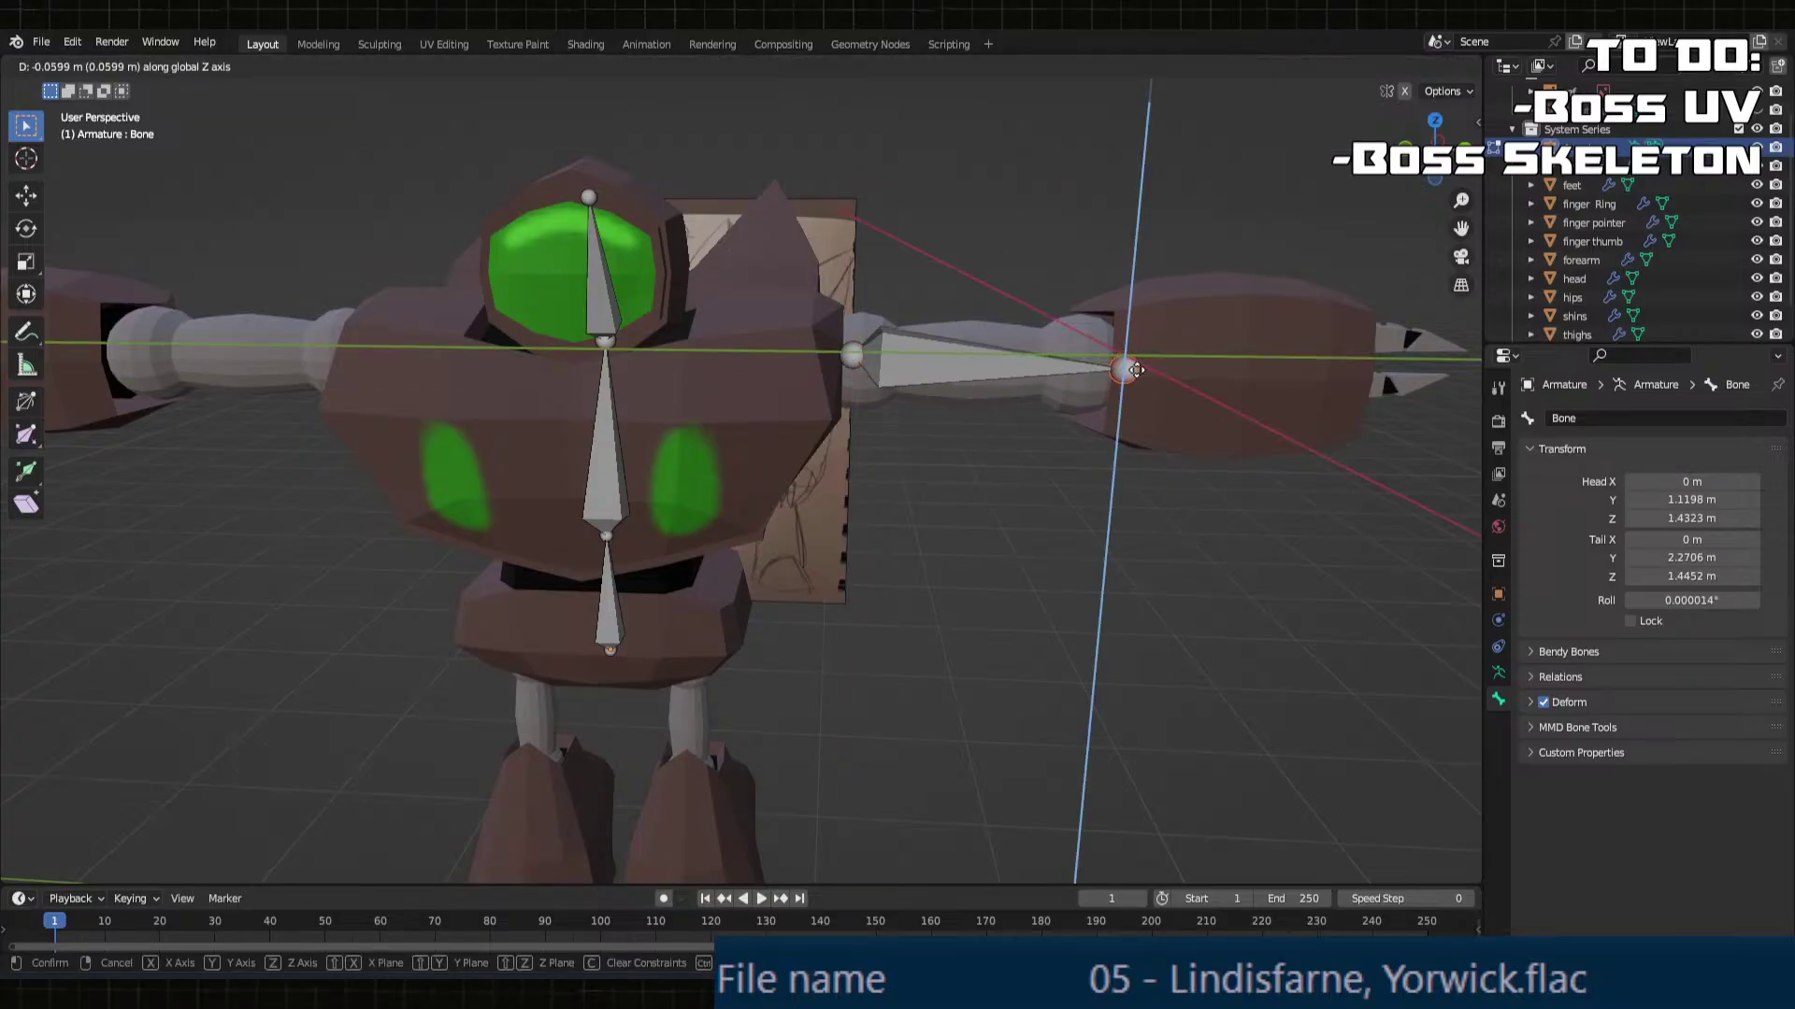
{"action": "key", "text": "Return"}
{"action": "middle_click_drag", "start_coordinate": [1136, 370], "coordinate": [806, 417]}
{"action": "key", "text": "g"}
{"action": "key", "text": "y"}
{"action": "key", "text": "Return"}
Step: Rename the arm bone to Upper Arm L
{"action": "left_click", "coordinate": [804, 416]}
{"action": "double_click", "coordinate": [1578, 418]}
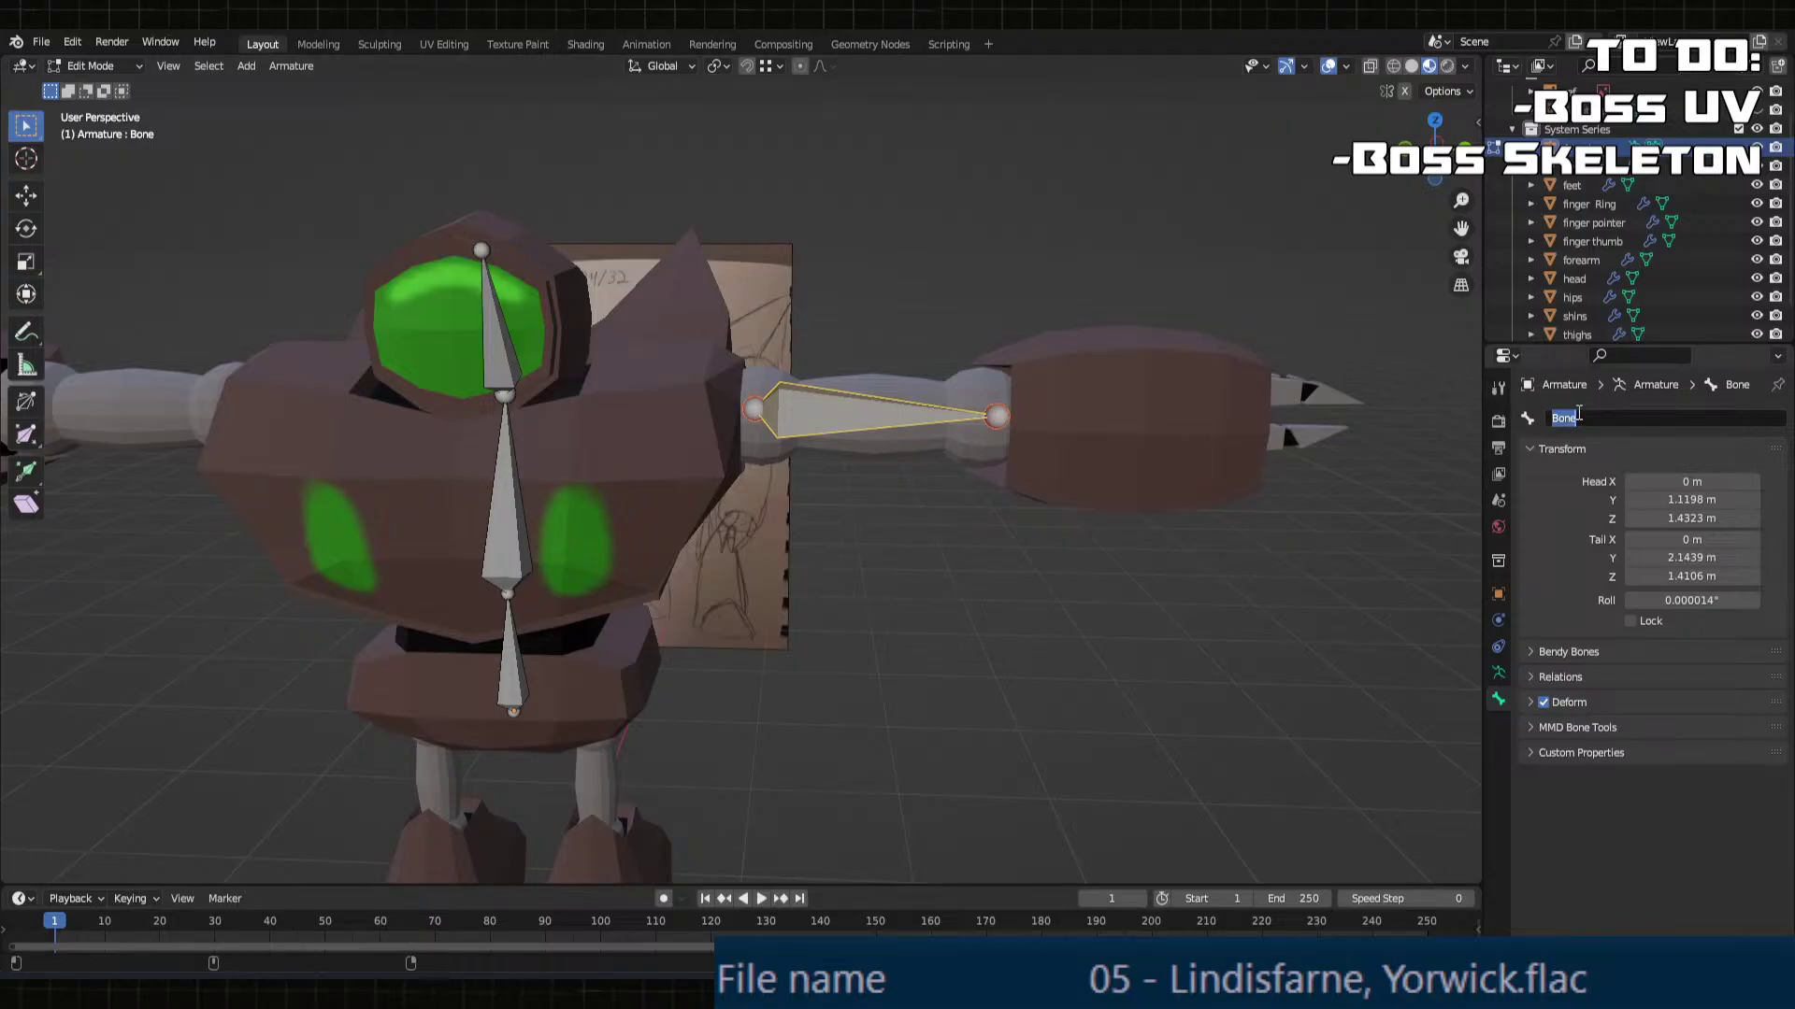
{"action": "type", "text": "Upper-Arm"}
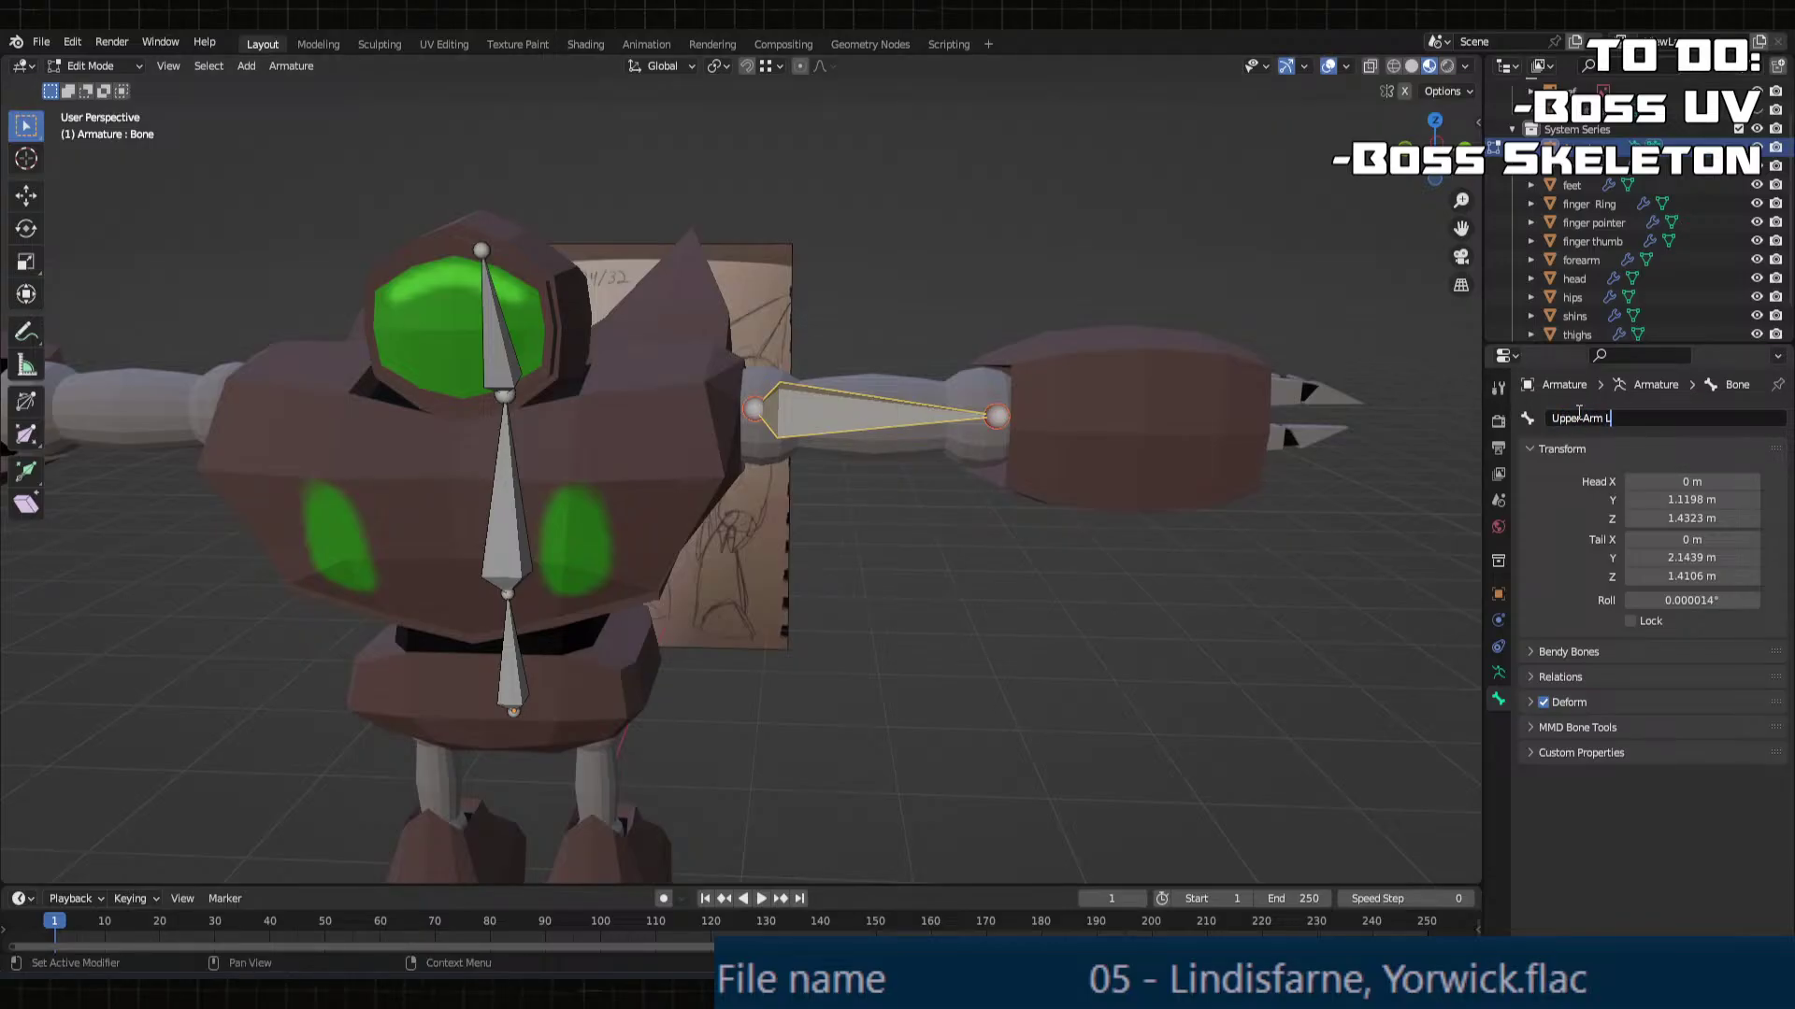
{"action": "type", "text": " L"}
{"action": "key", "text": "Return"}
Step: Try to symmetrize the Upper Arm L bone to the other side, using -X to +X and the alternative direction
{"action": "right_click", "coordinate": [803, 418]}
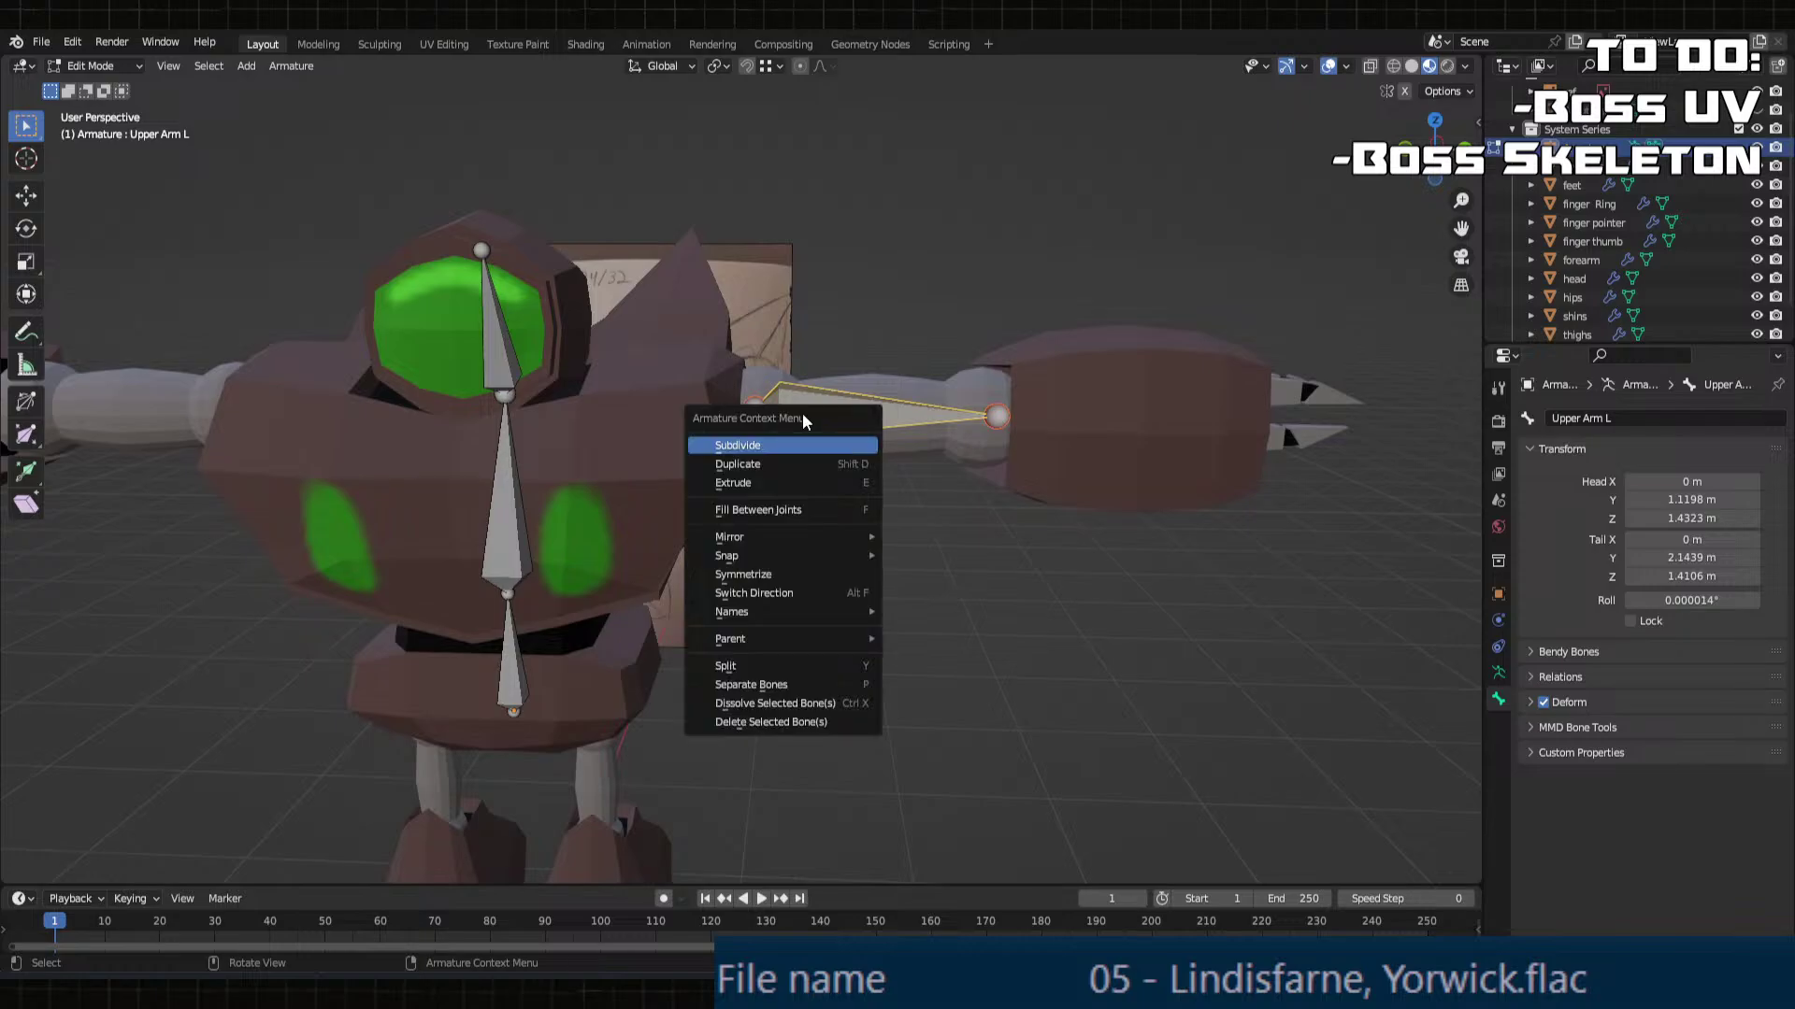
{"action": "left_click", "coordinate": [748, 574]}
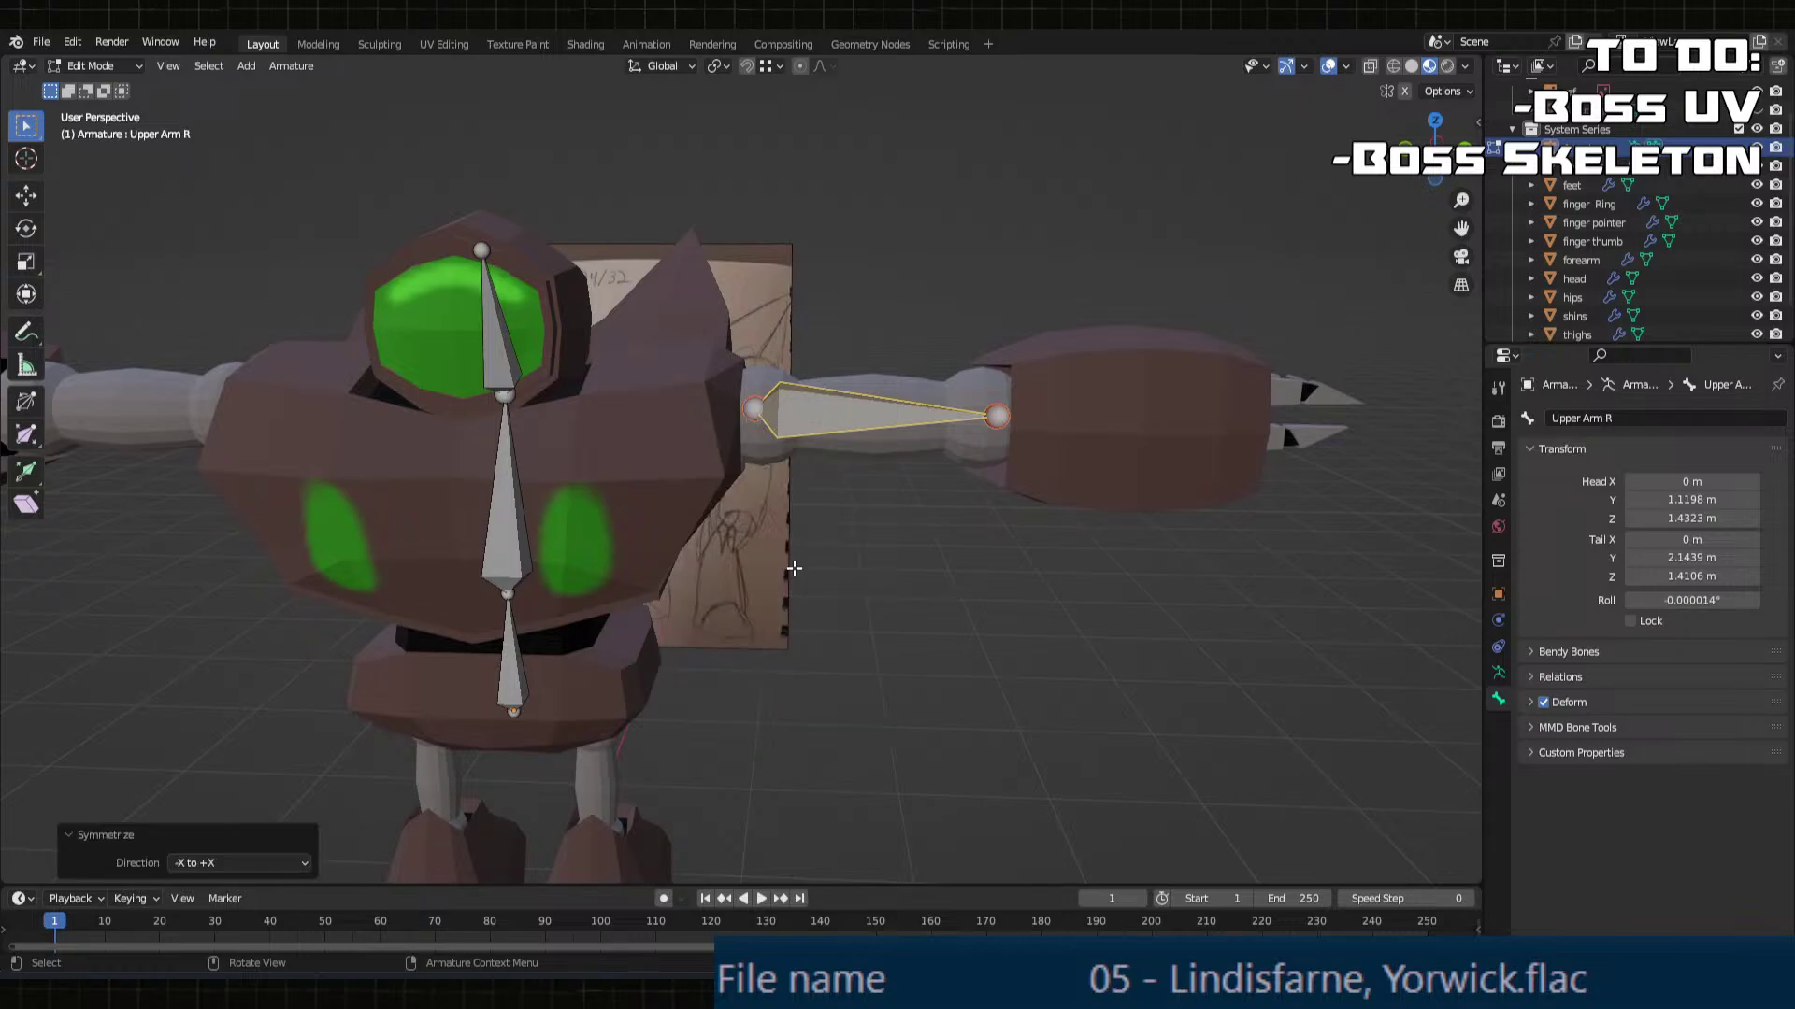
{"action": "middle_click_drag", "start_coordinate": [747, 574], "coordinate": [810, 667]}
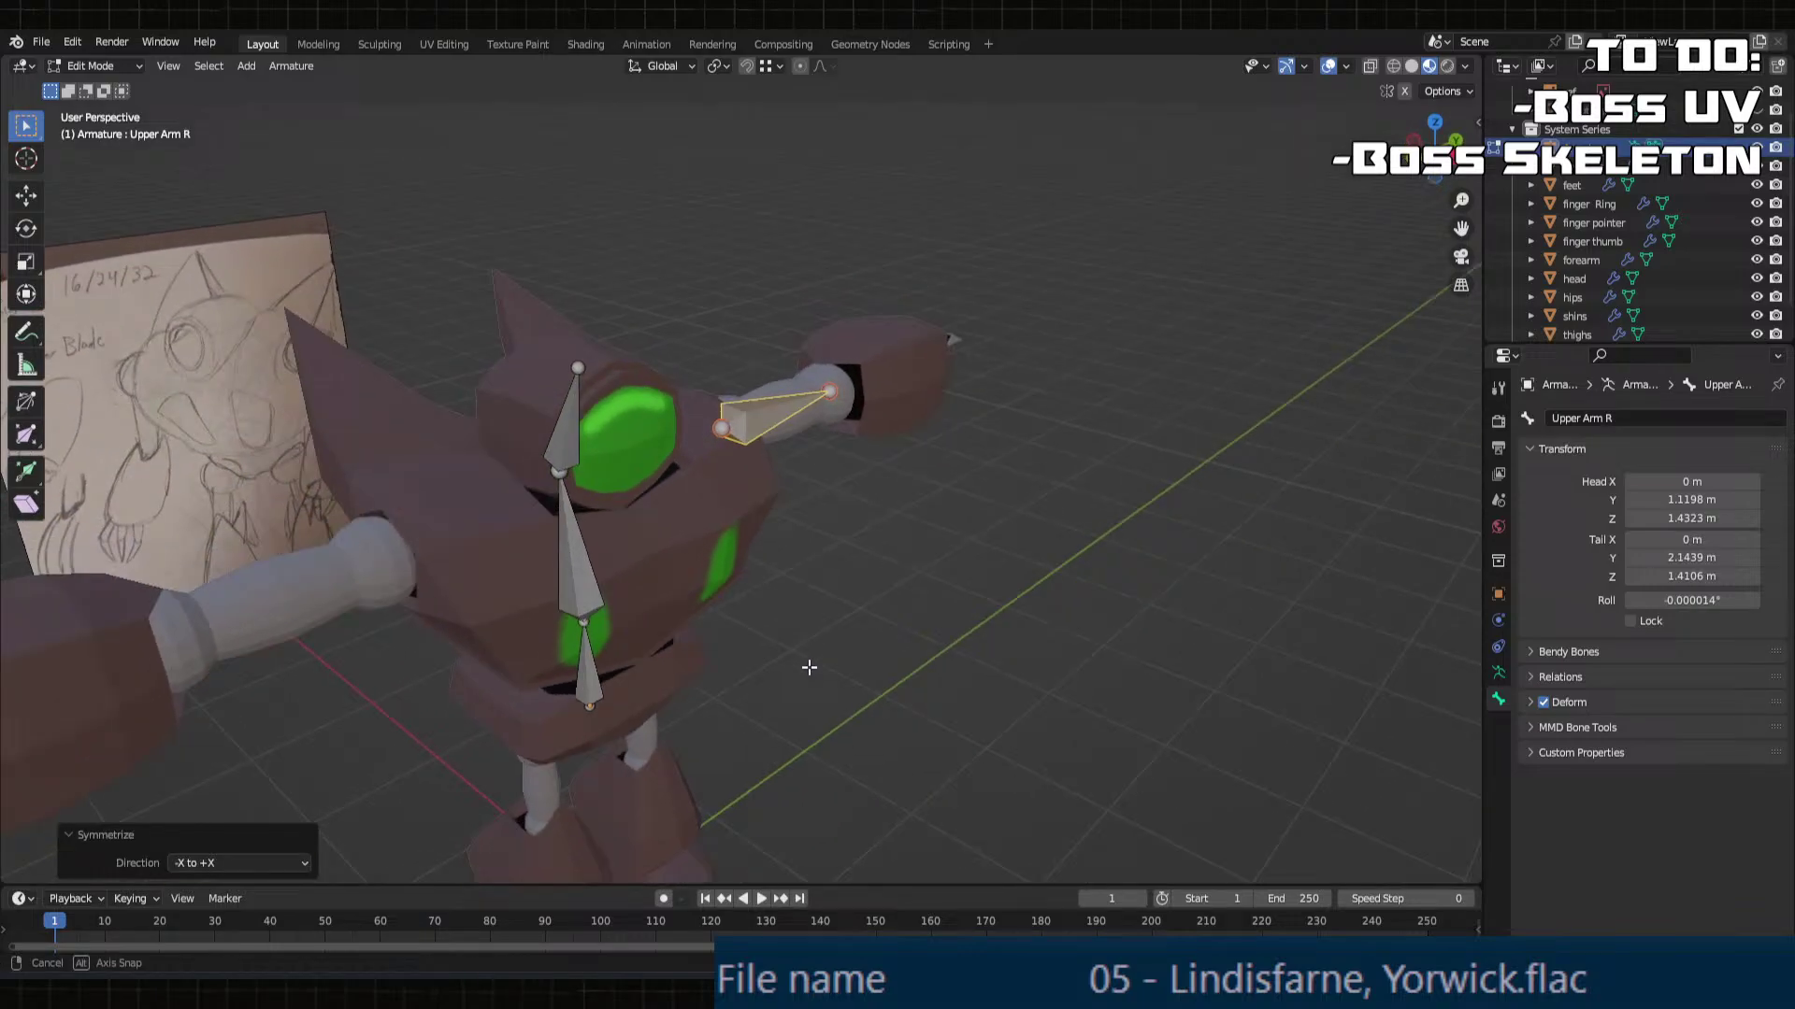
{"action": "left_click", "coordinate": [260, 867]}
{"action": "left_click", "coordinate": [230, 897]}
{"action": "middle_click_drag", "start_coordinate": [393, 804], "coordinate": [822, 609]}
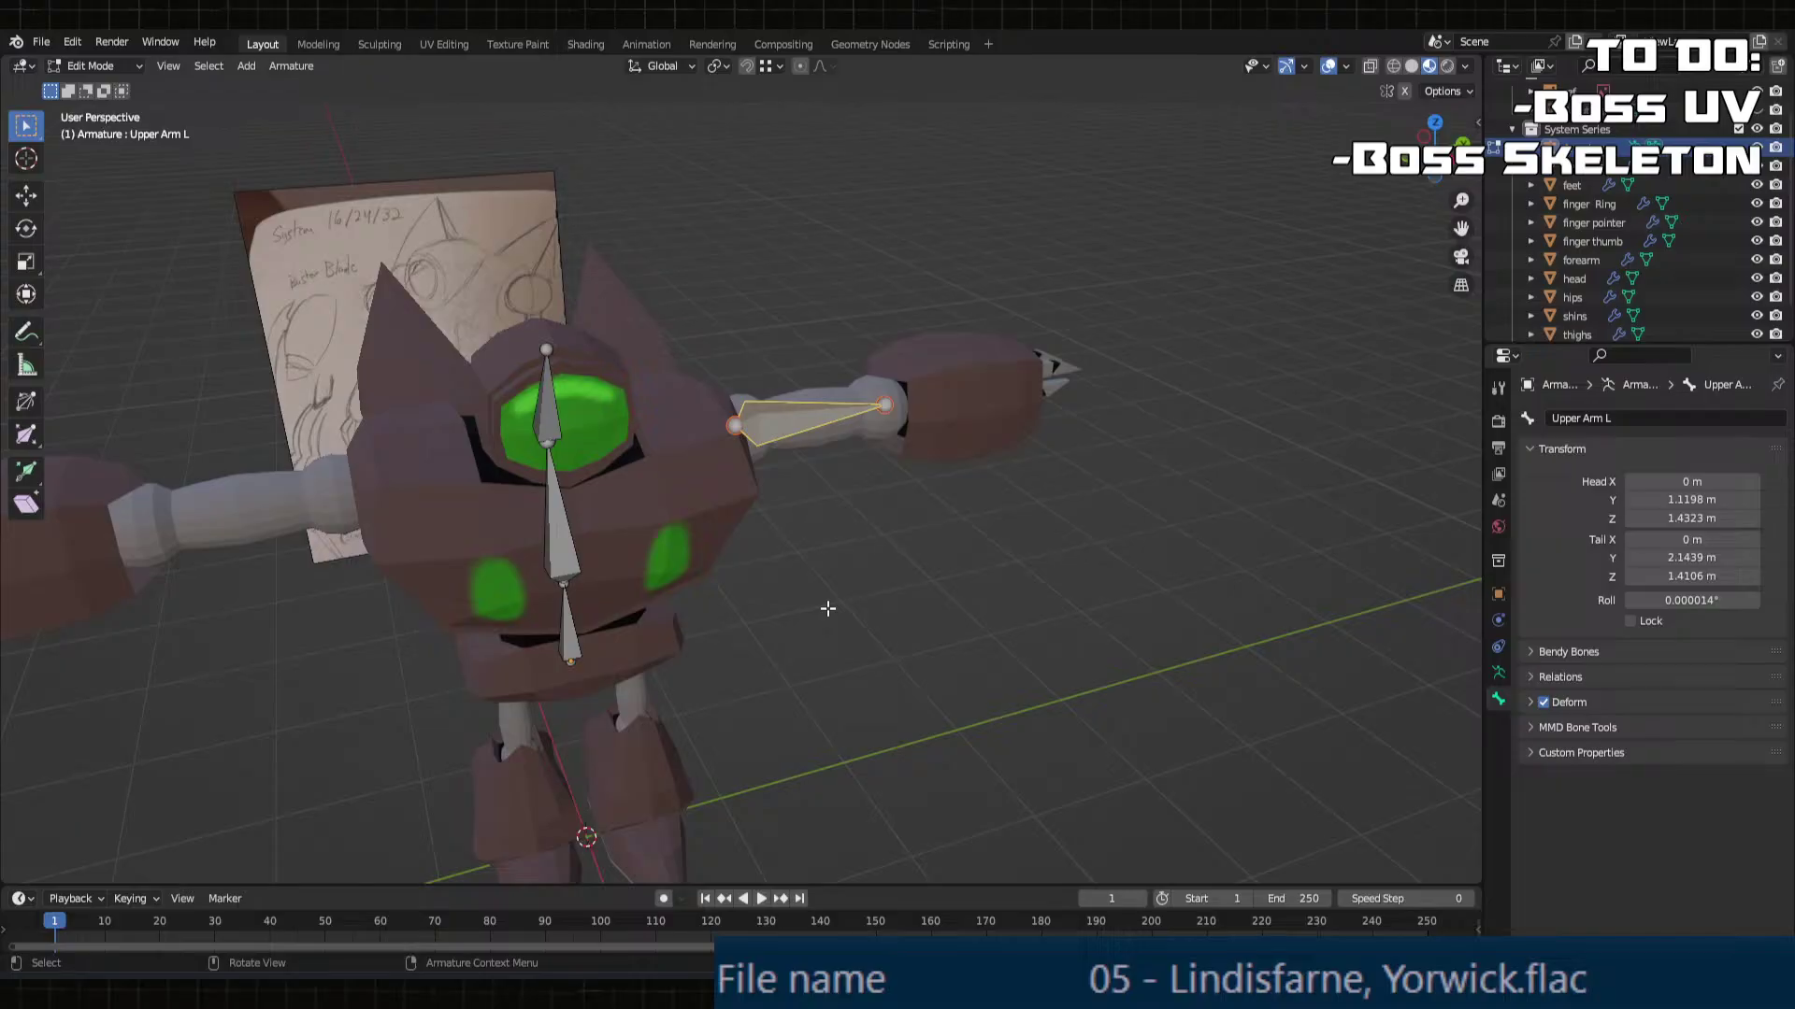
Step: In Object Mode, rotate the armature together with all the robot's body part meshes by -90° about the global Z axis
{"action": "key", "text": "Tab"}
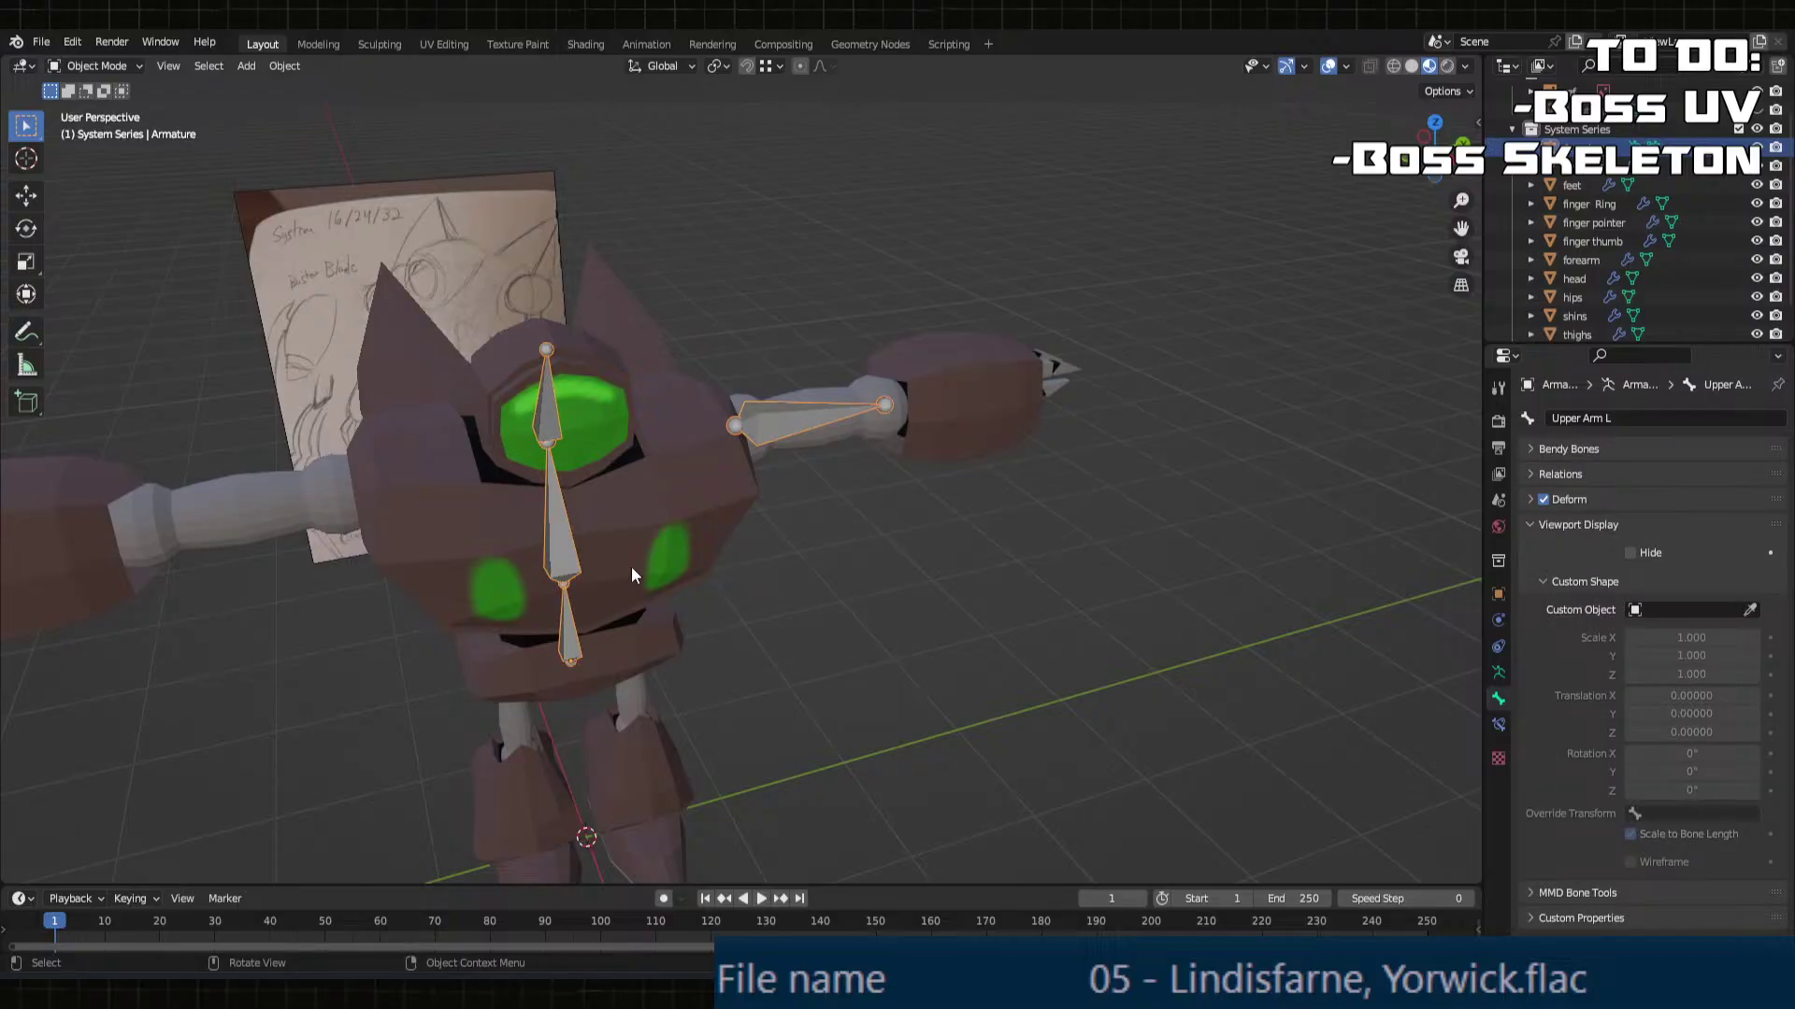
{"action": "scroll", "coordinate": [1594, 280], "scroll_direction": "down", "scroll_amount": 2}
{"action": "left_click", "coordinate": [1587, 323], "text": "shift"}
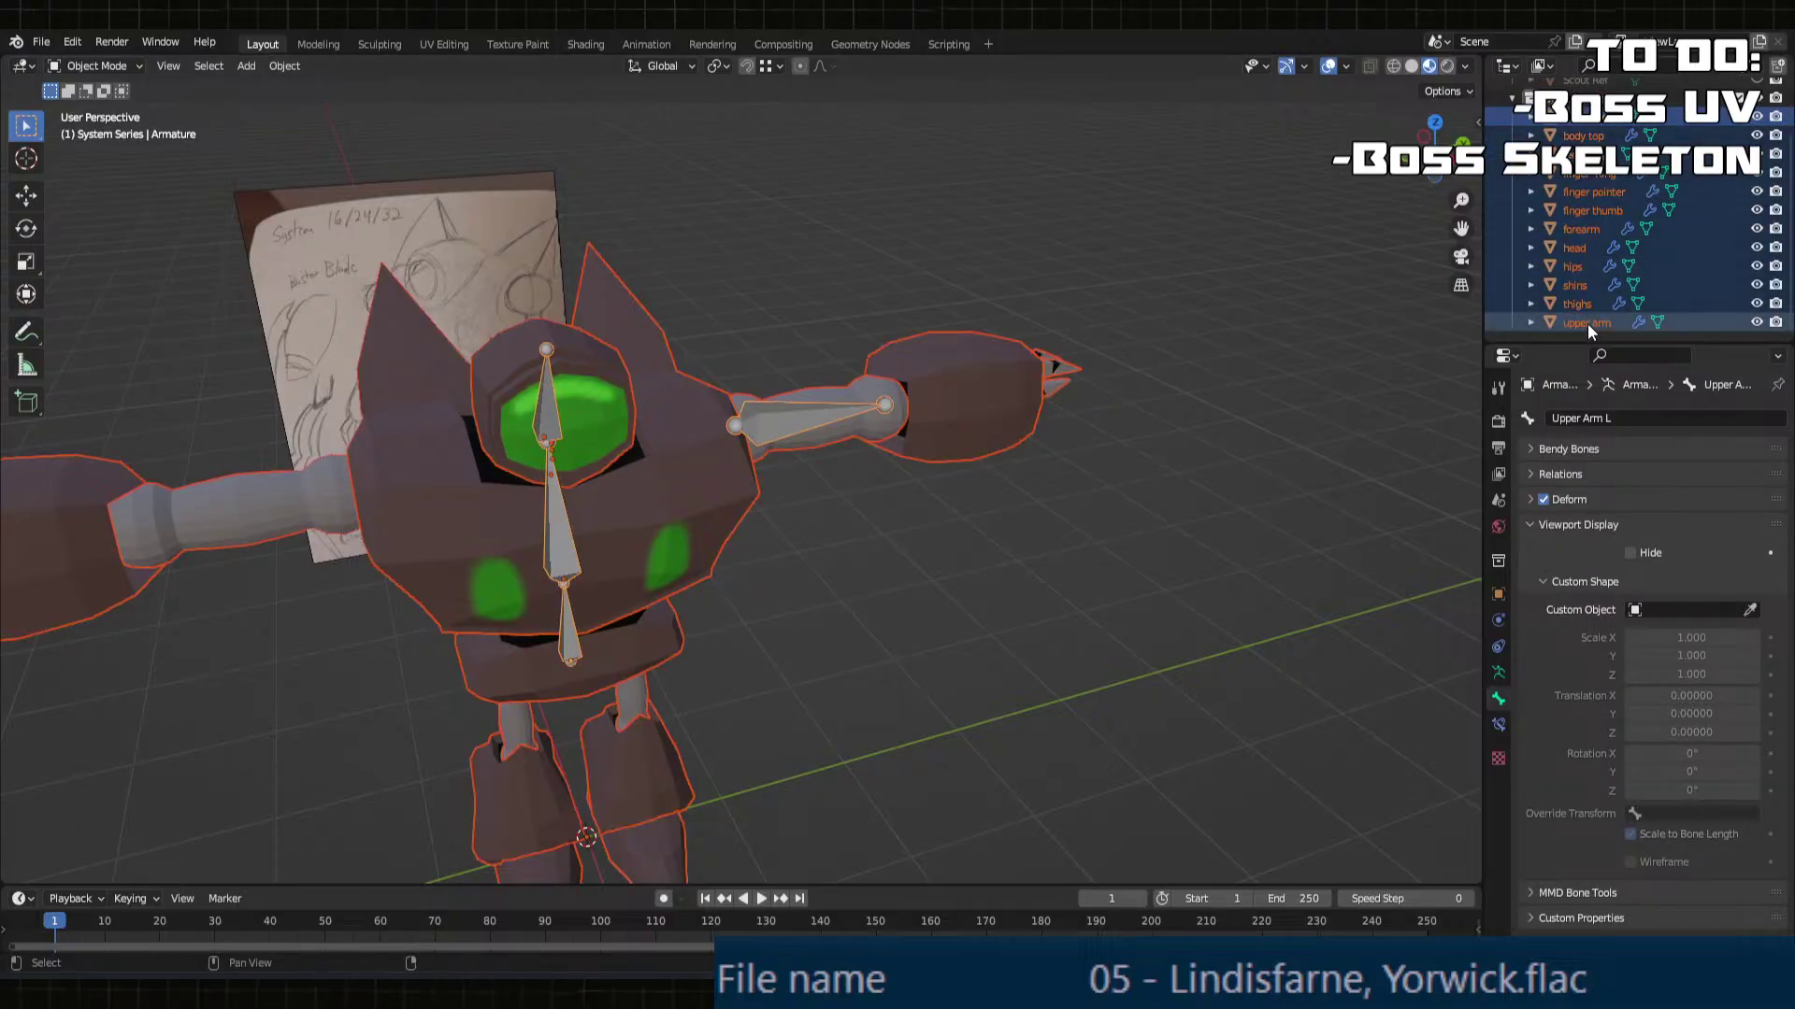
{"action": "scroll", "coordinate": [950, 669], "scroll_direction": "down", "scroll_amount": 3}
{"action": "key", "text": "r"}
{"action": "key", "text": "x"}
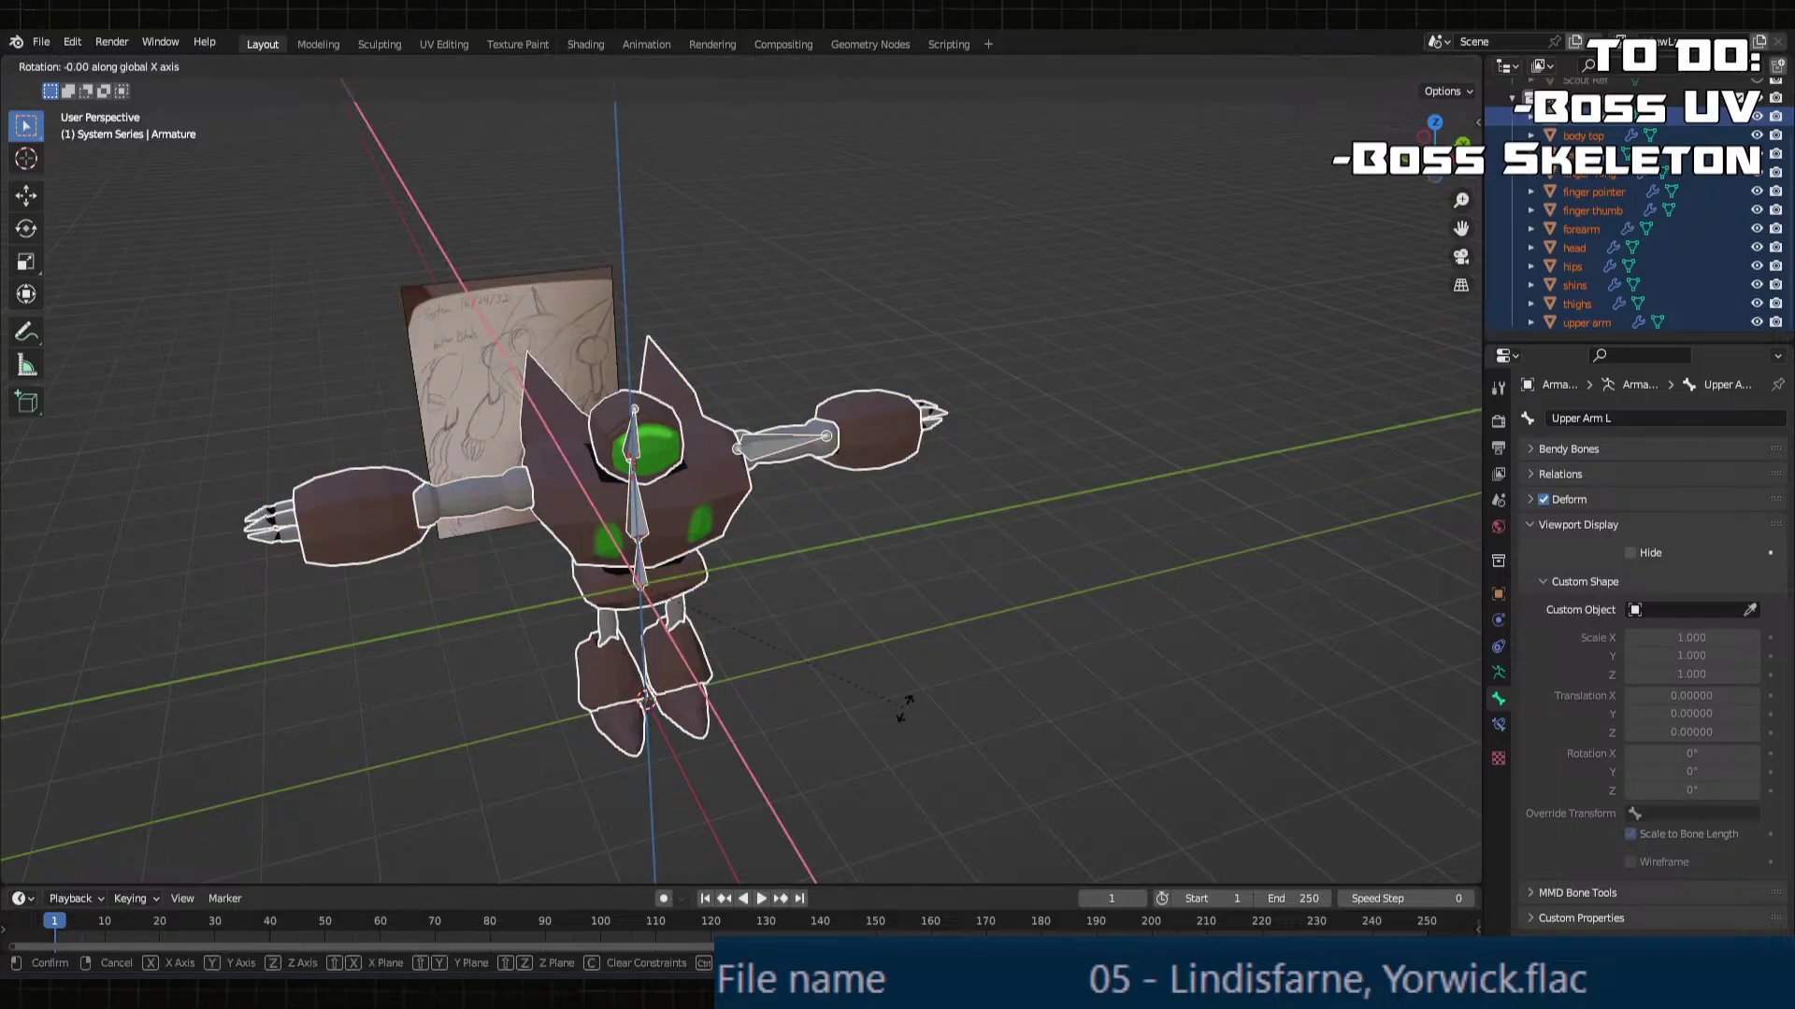
{"action": "key", "text": "z"}
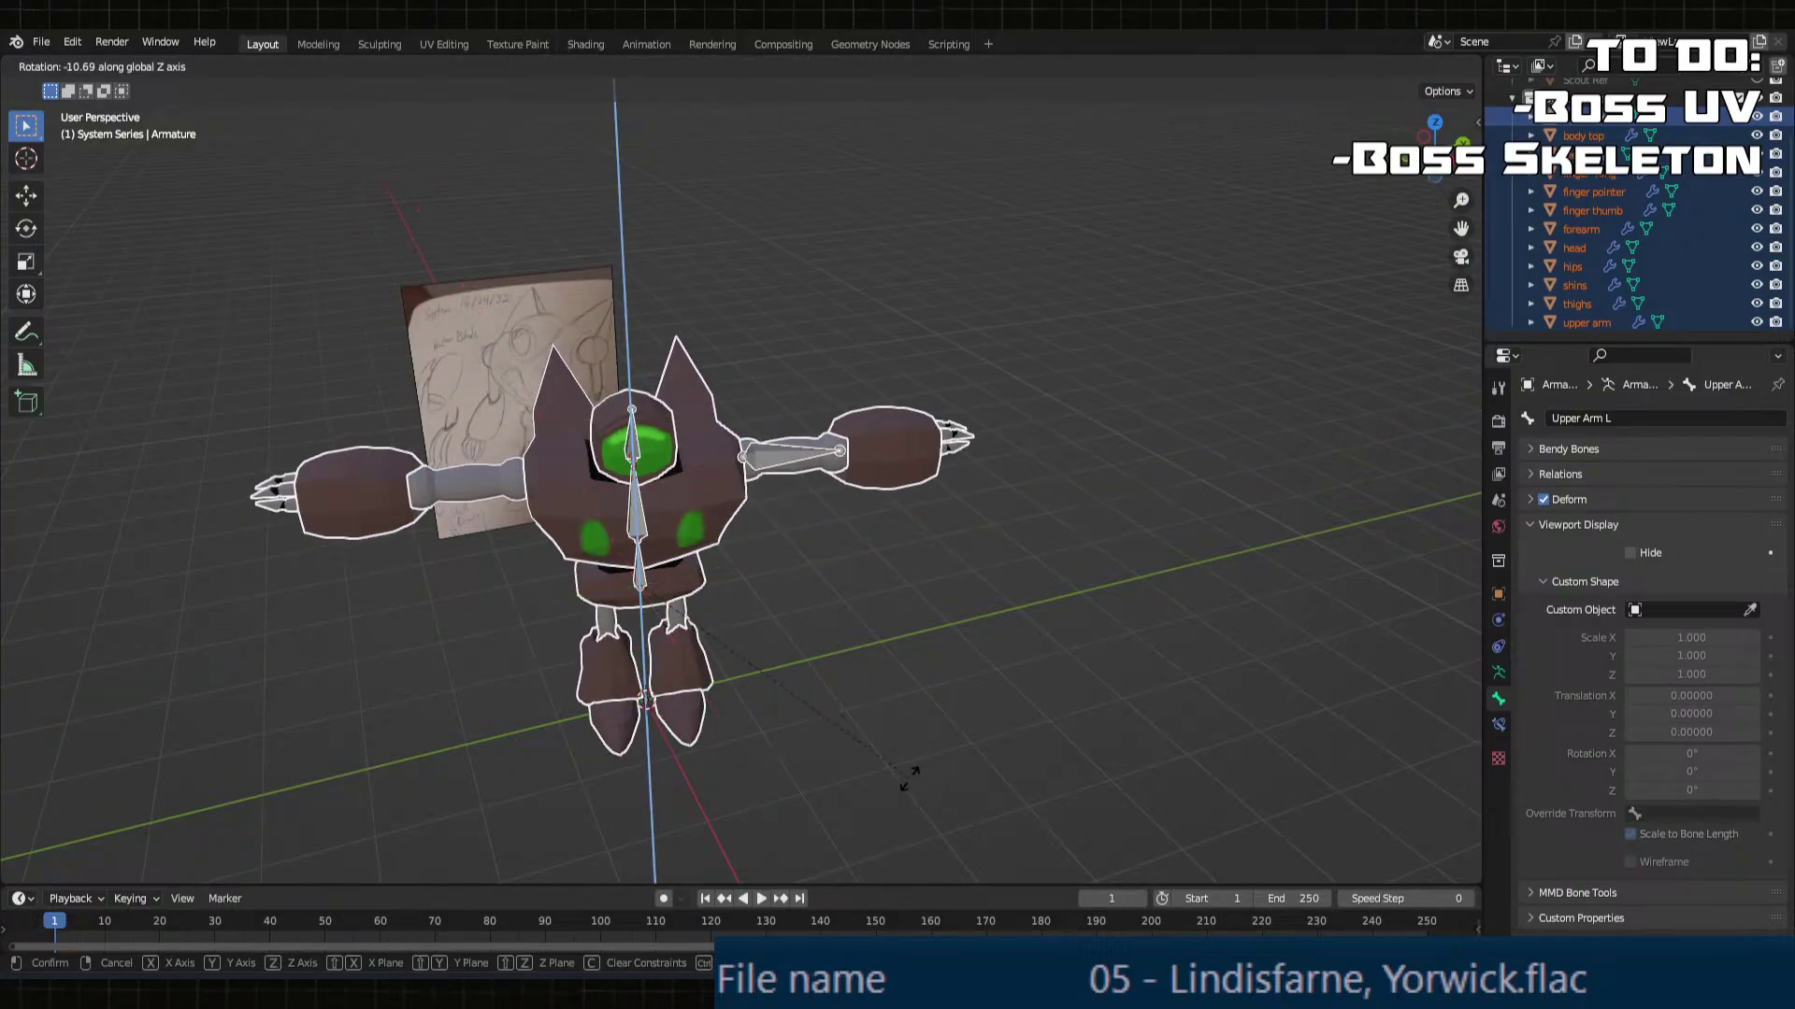
{"action": "left_click", "coordinate": [430, 785]}
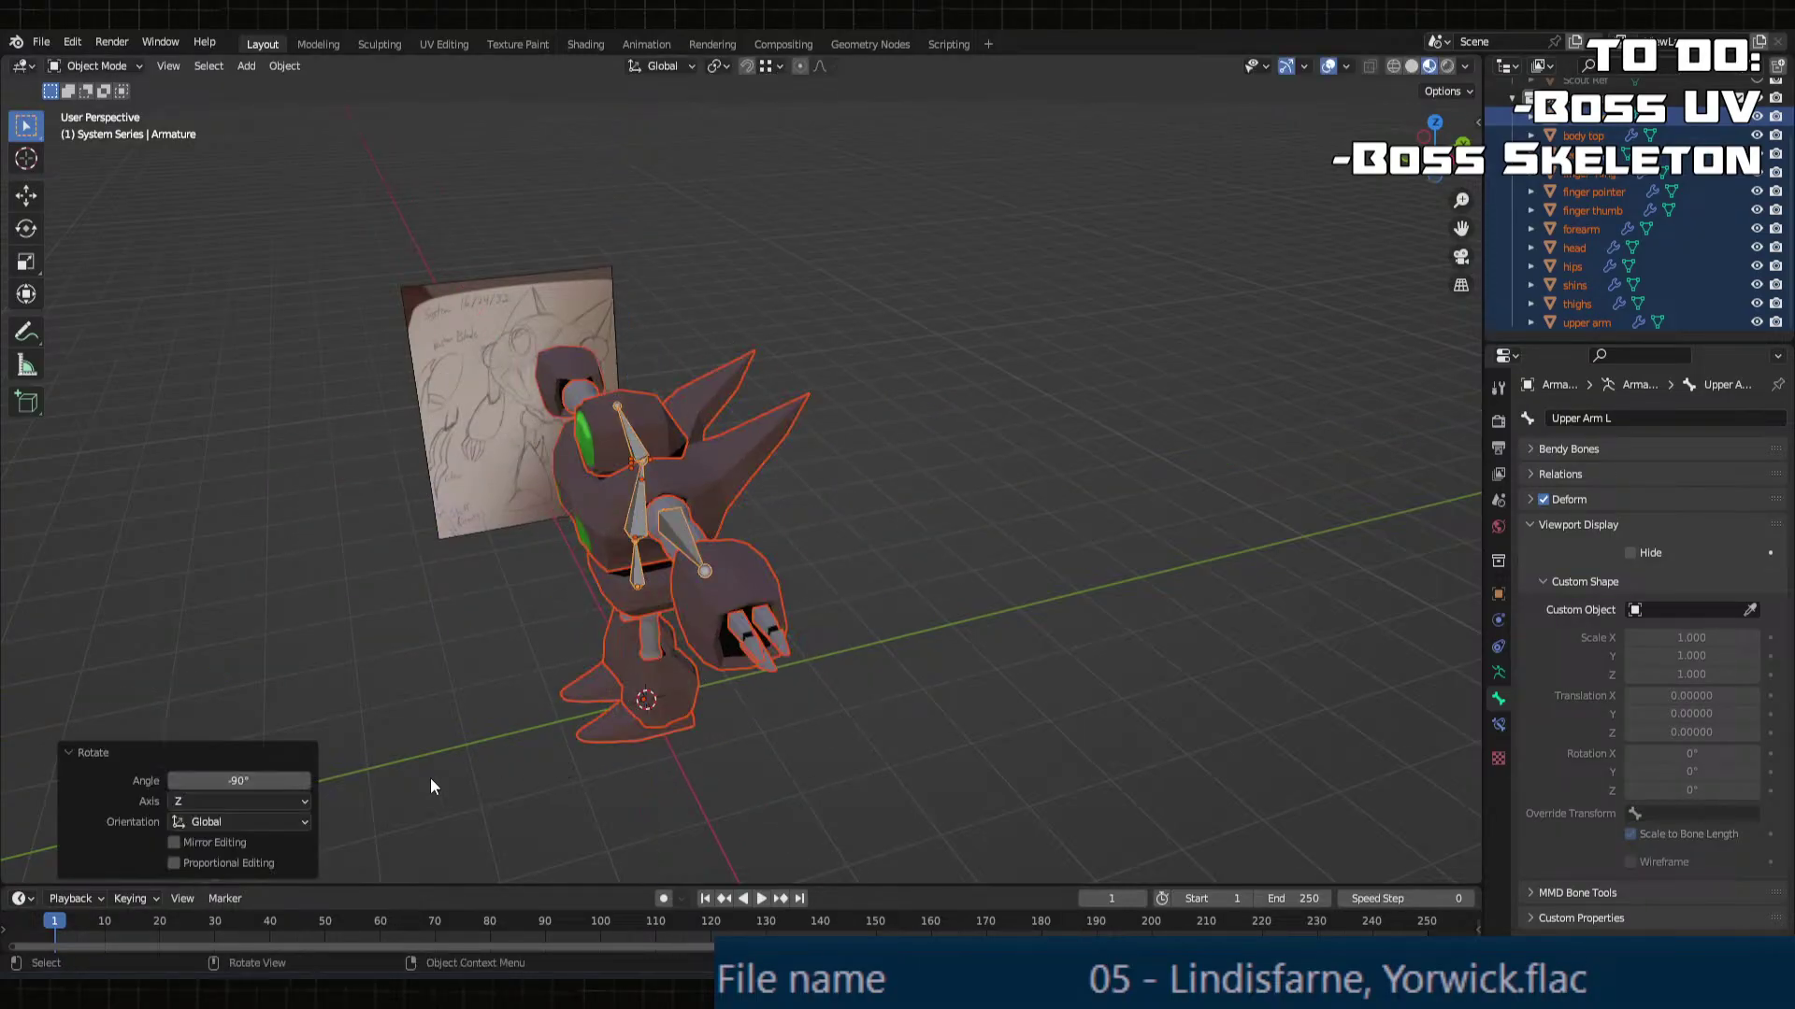
{"action": "left_click", "coordinate": [282, 779]}
{"action": "key", "text": "Return"}
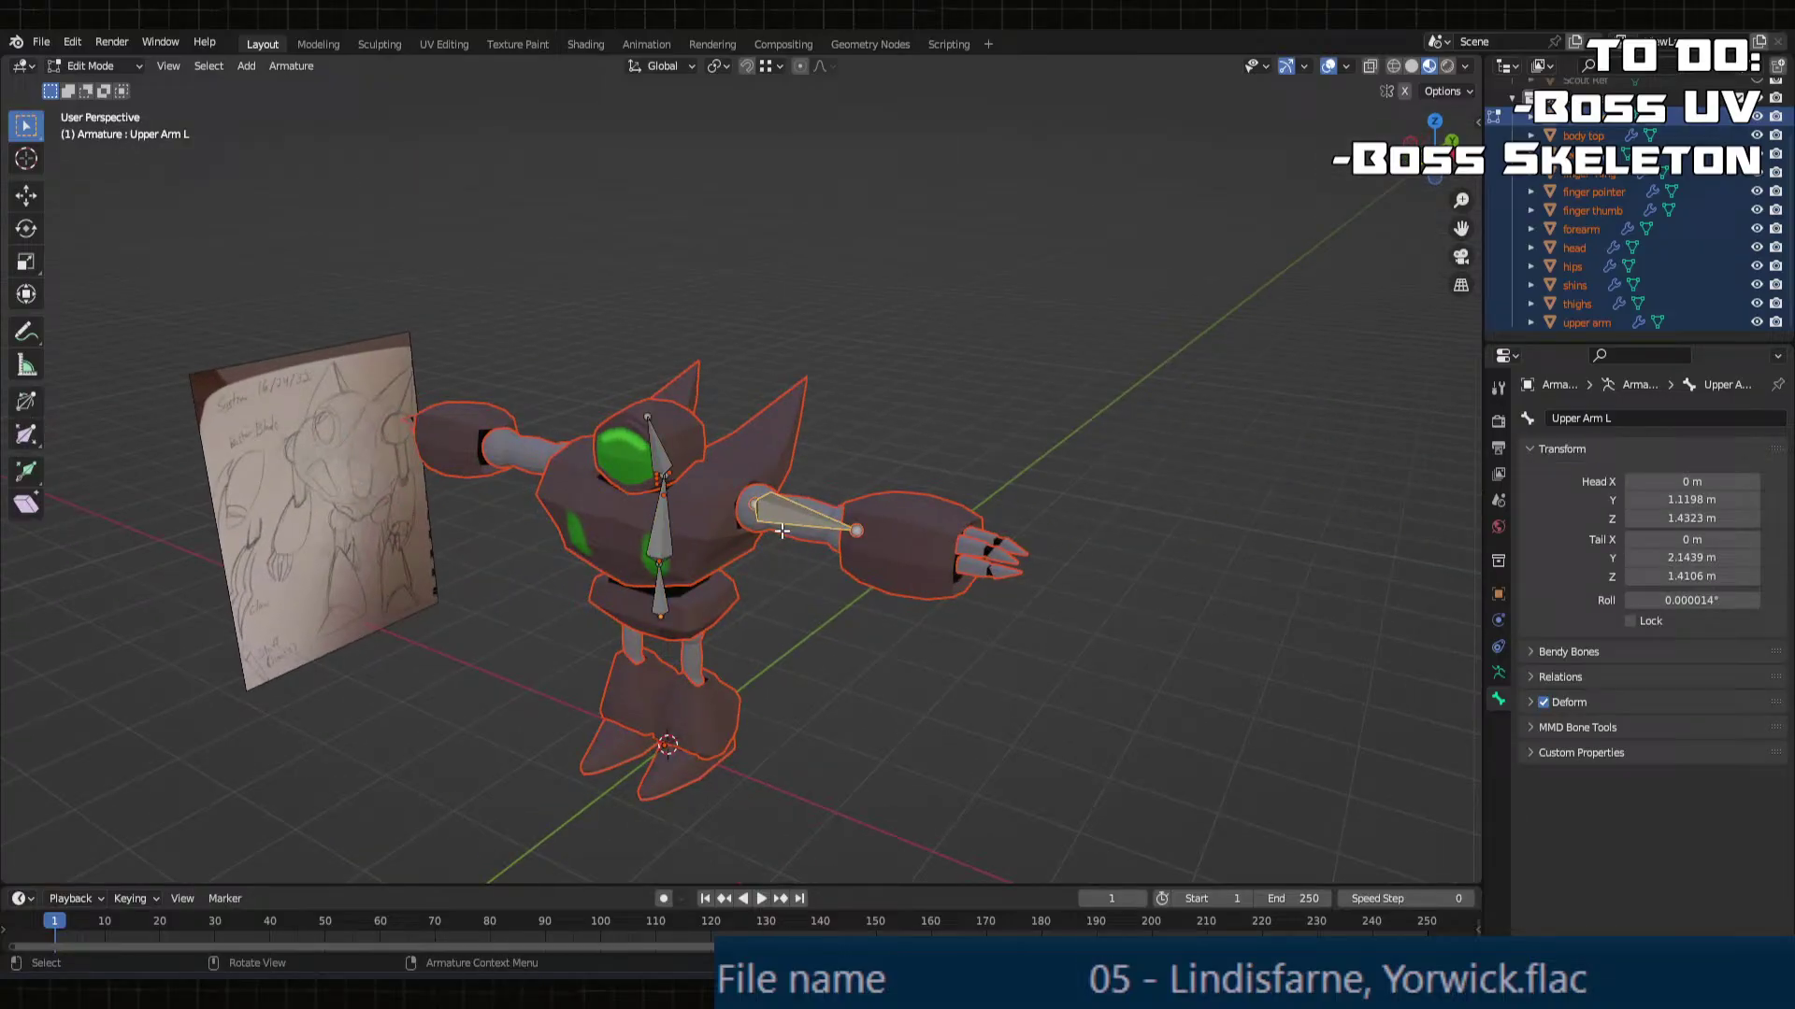
Step: Try to symmetrize the Upper Arm L bone to the other side using the +X to -X direction
{"action": "middle_click_drag", "start_coordinate": [782, 531], "coordinate": [833, 525]}
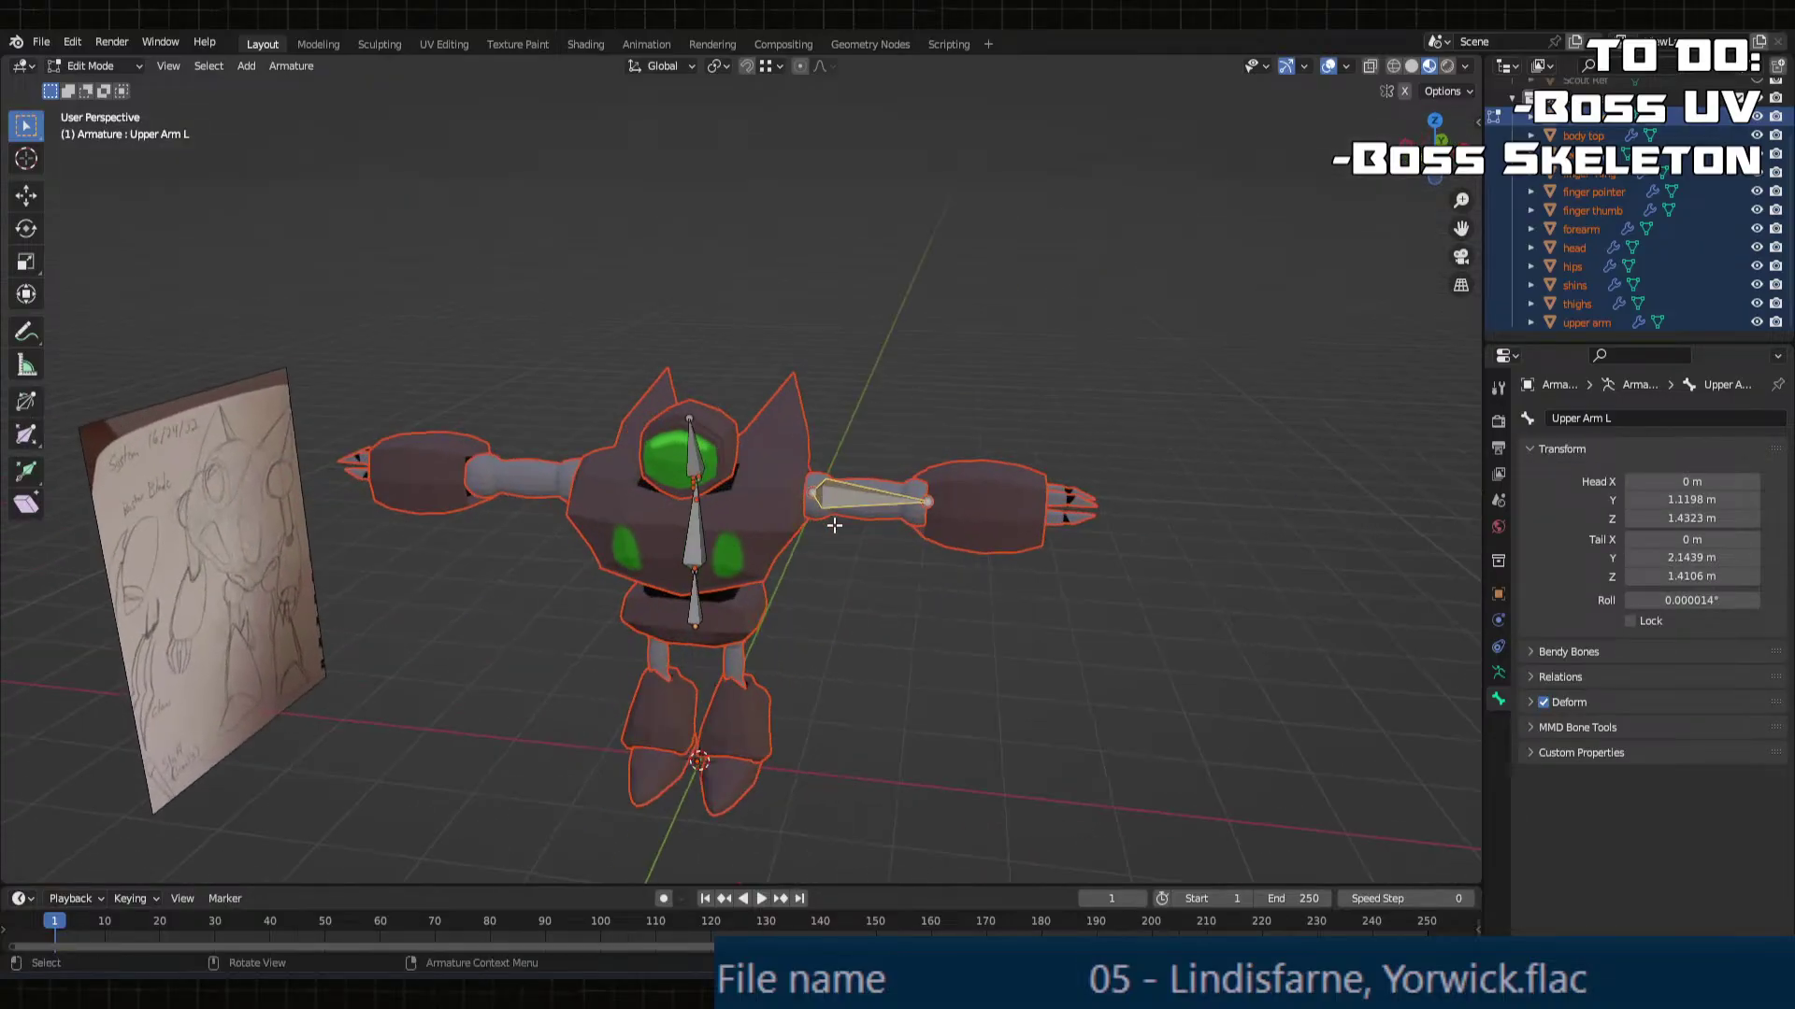
{"action": "right_click", "coordinate": [826, 490]}
{"action": "left_click", "coordinate": [772, 488]}
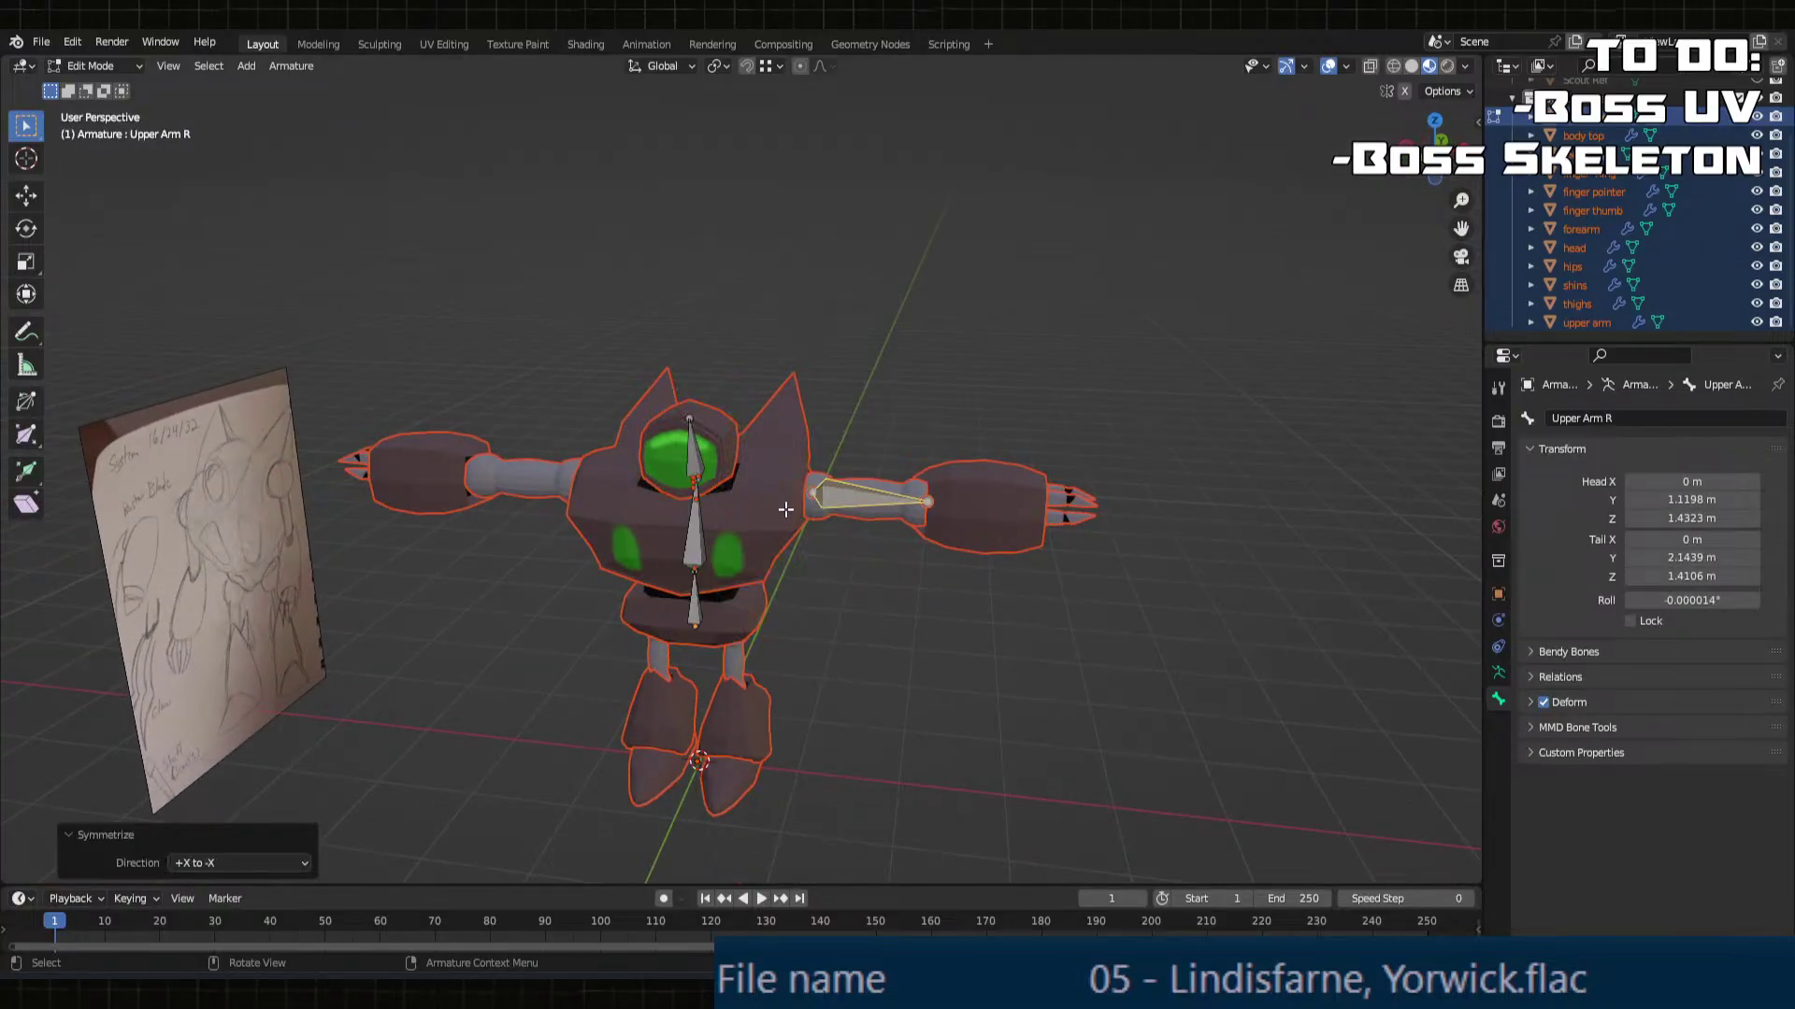
{"action": "left_click", "coordinate": [787, 516]}
{"action": "middle_click_drag", "start_coordinate": [788, 516], "coordinate": [756, 462]}
Step: Re-enter Edit Mode on the armature alone and try to symmetrize its bones from +X to -X, with the Torso bone active
{"action": "key", "text": "Tab"}
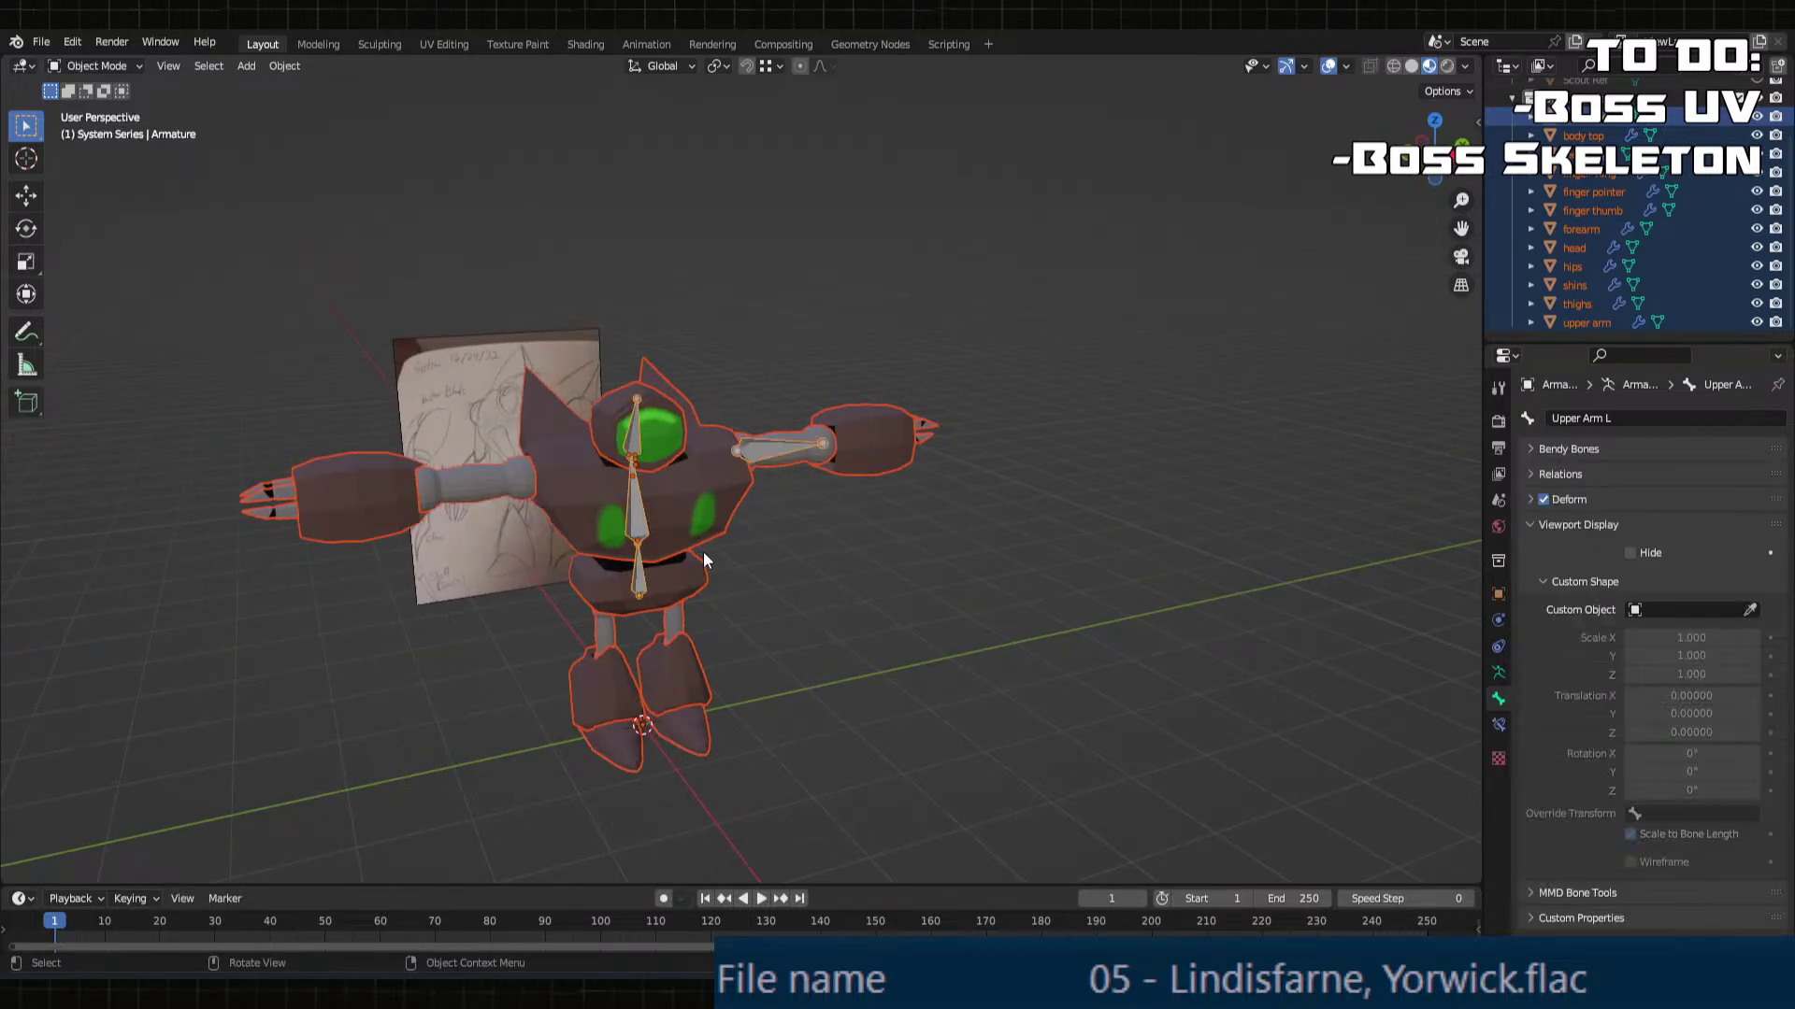
{"action": "left_click", "coordinate": [875, 604]}
{"action": "key", "text": "Tab"}
{"action": "left_click", "coordinate": [637, 502]}
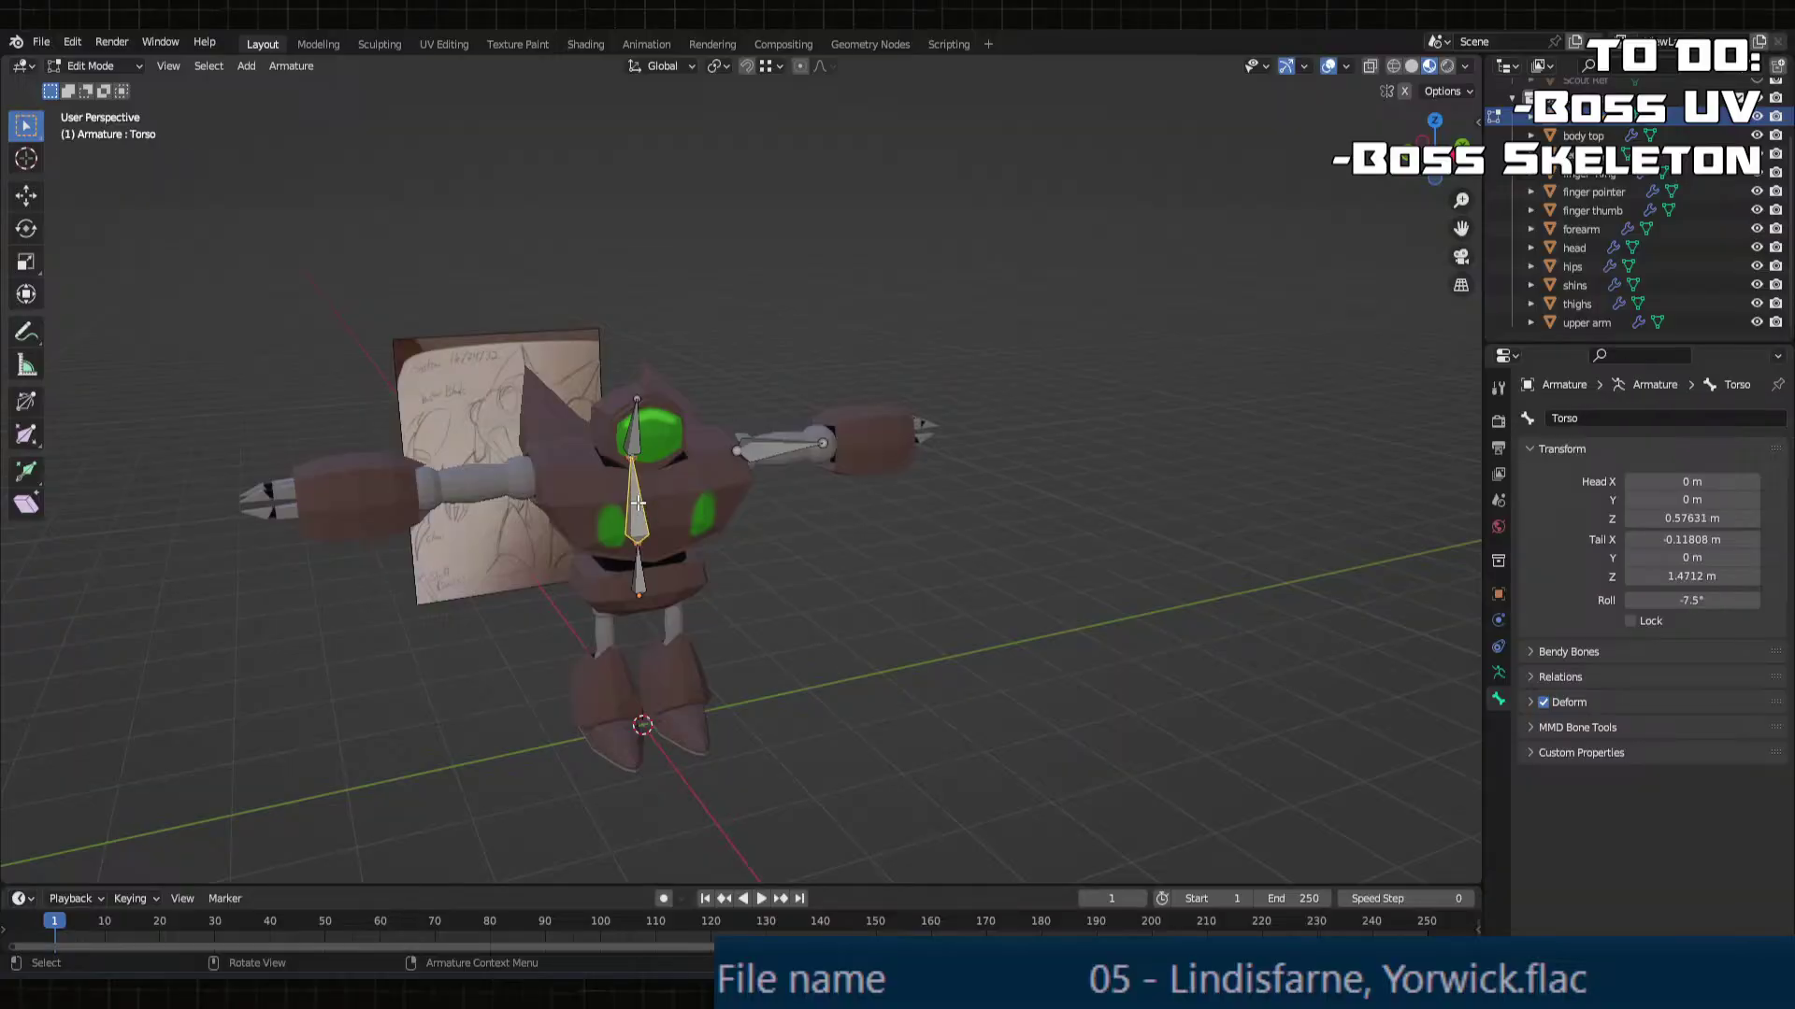
{"action": "right_click", "coordinate": [637, 502]}
{"action": "left_click", "coordinate": [637, 502]}
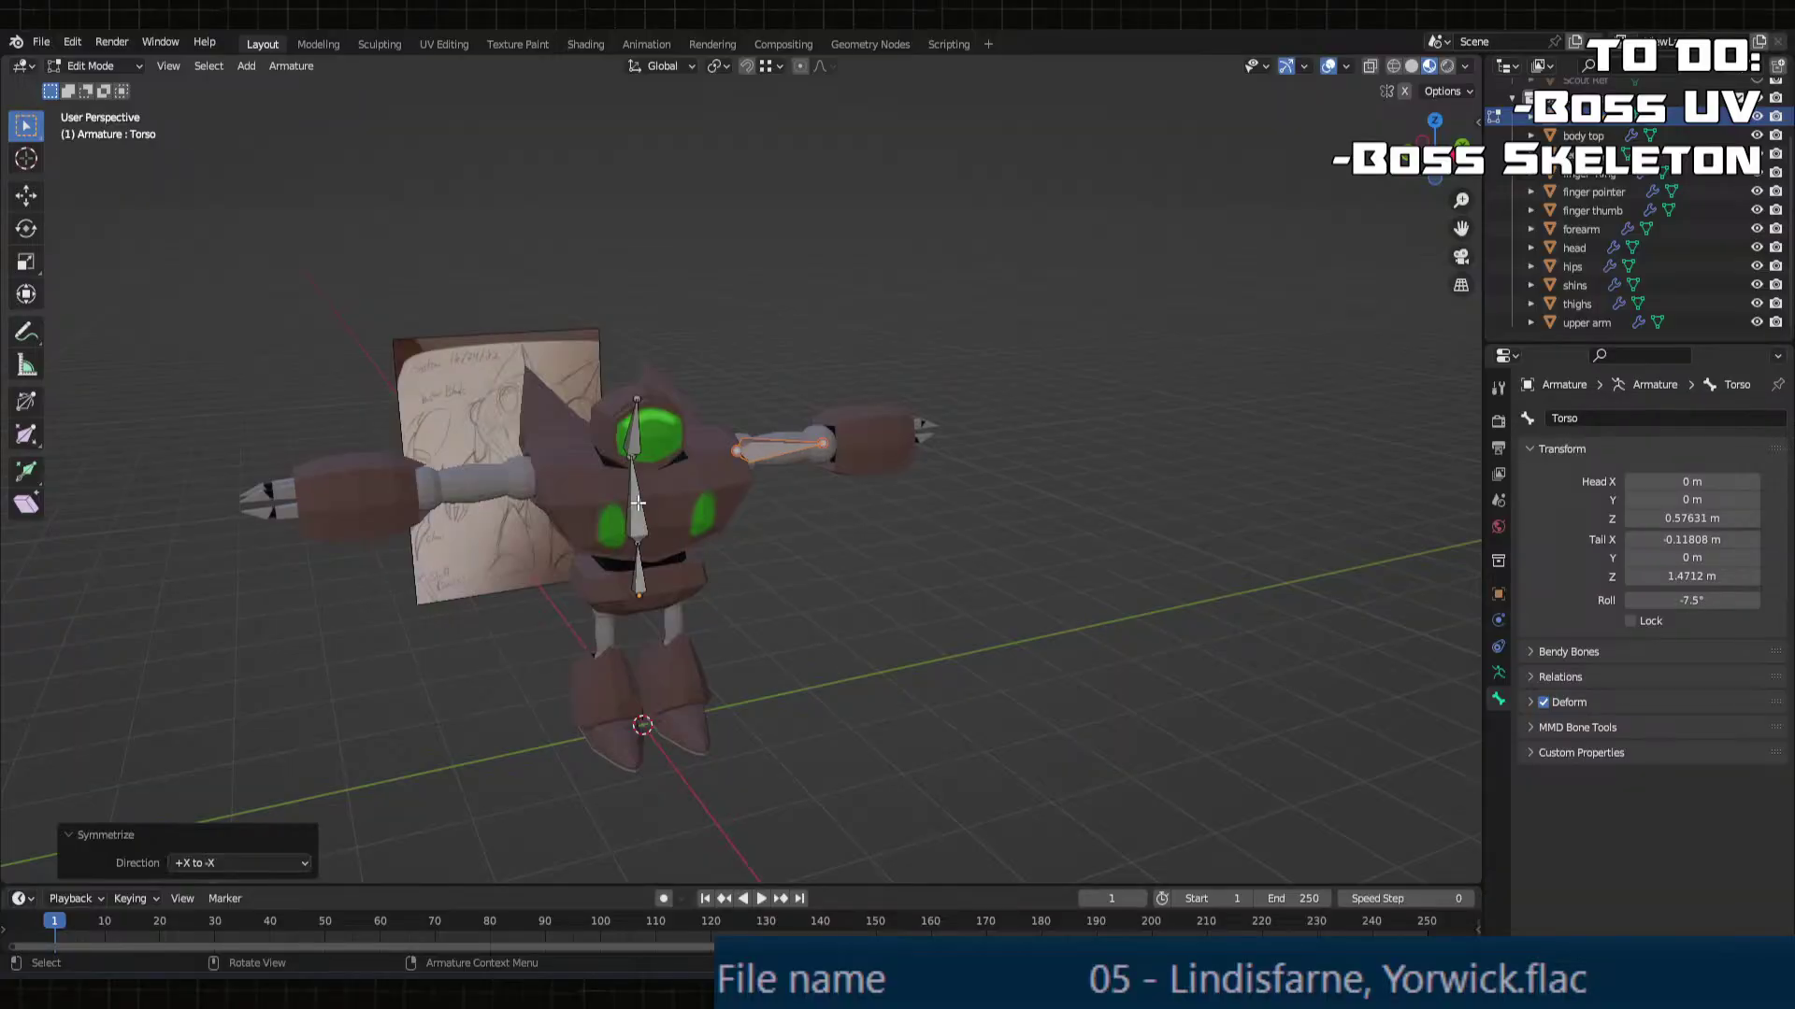
{"action": "left_click", "coordinate": [215, 864]}
{"action": "left_click", "coordinate": [211, 905]}
Step: Try to symmetrize the armature's bones again, with the direction set to -X to +X
{"action": "middle_click_drag", "start_coordinate": [579, 678], "coordinate": [502, 471]}
{"action": "left_click", "coordinate": [589, 497]}
{"action": "left_click", "coordinate": [794, 463]}
{"action": "right_click", "coordinate": [522, 522]}
{"action": "left_click", "coordinate": [521, 507]}
{"action": "left_click", "coordinate": [228, 862]}
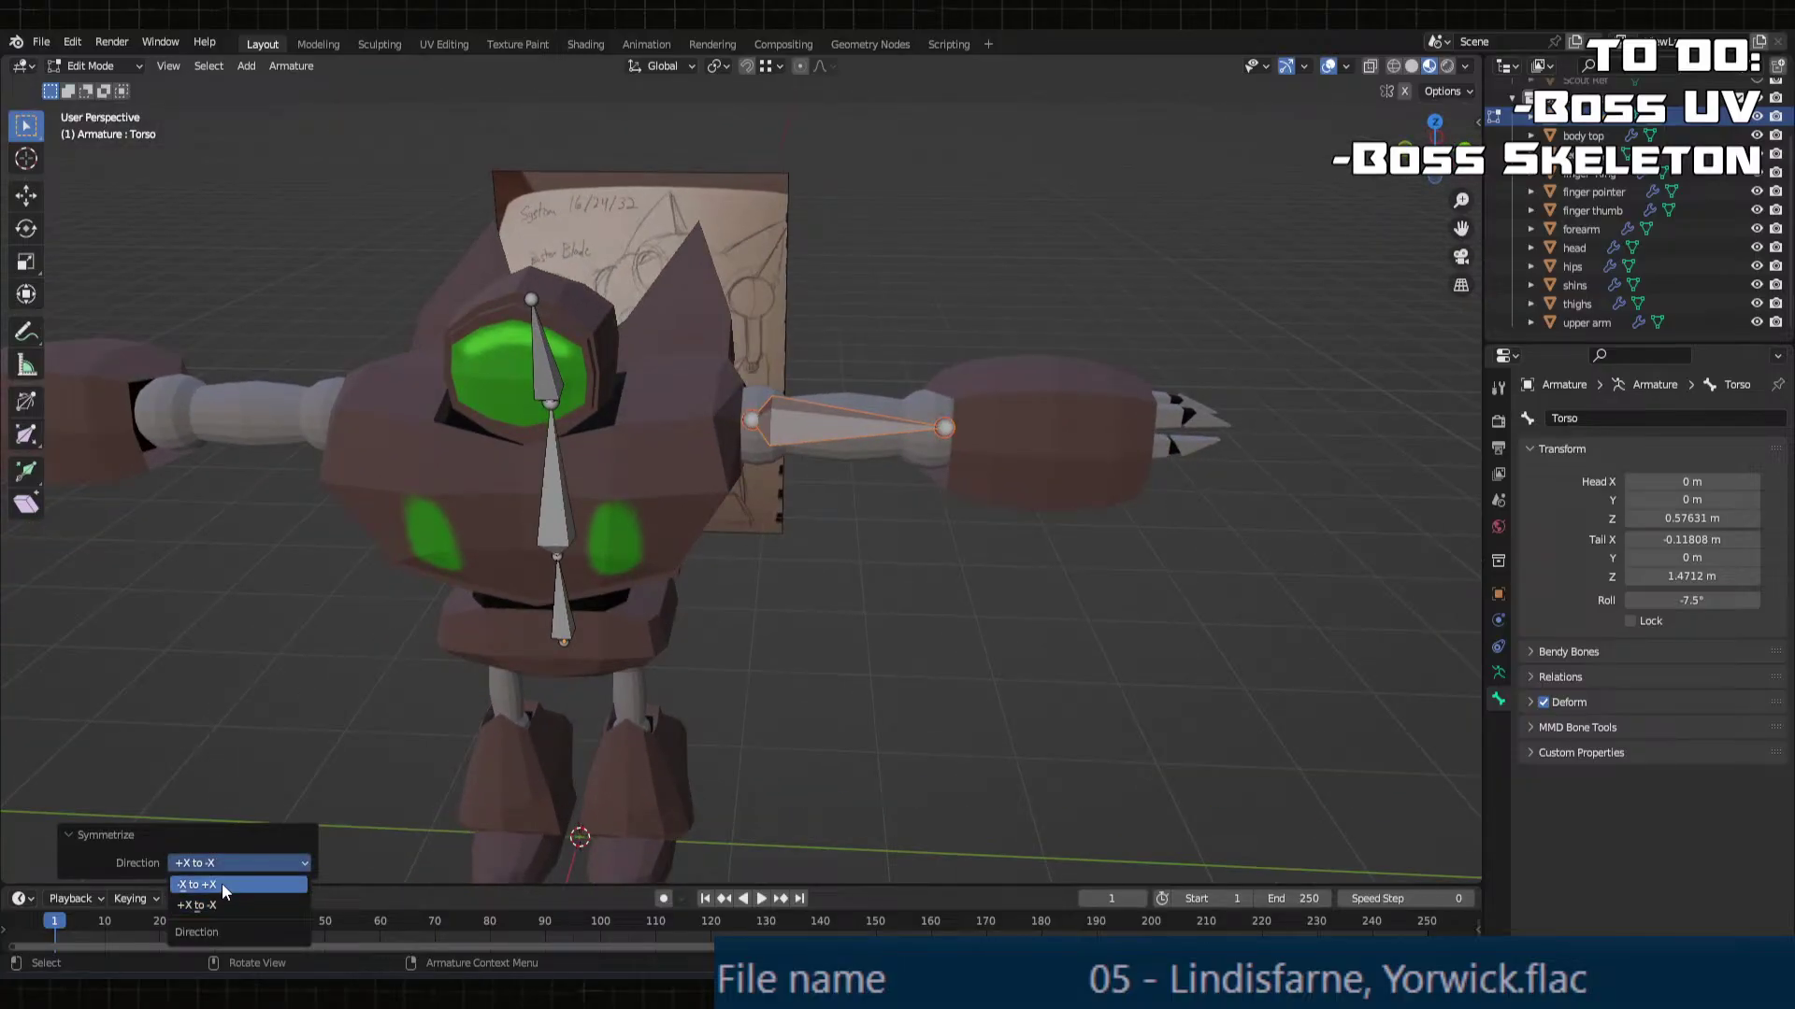
{"action": "left_click", "coordinate": [221, 883]}
{"action": "middle_click_drag", "start_coordinate": [422, 669], "coordinate": [798, 559]}
Step: In Object Mode, unhide Scout Ref, make it the active object and select every object in the scene
{"action": "key", "text": "Tab"}
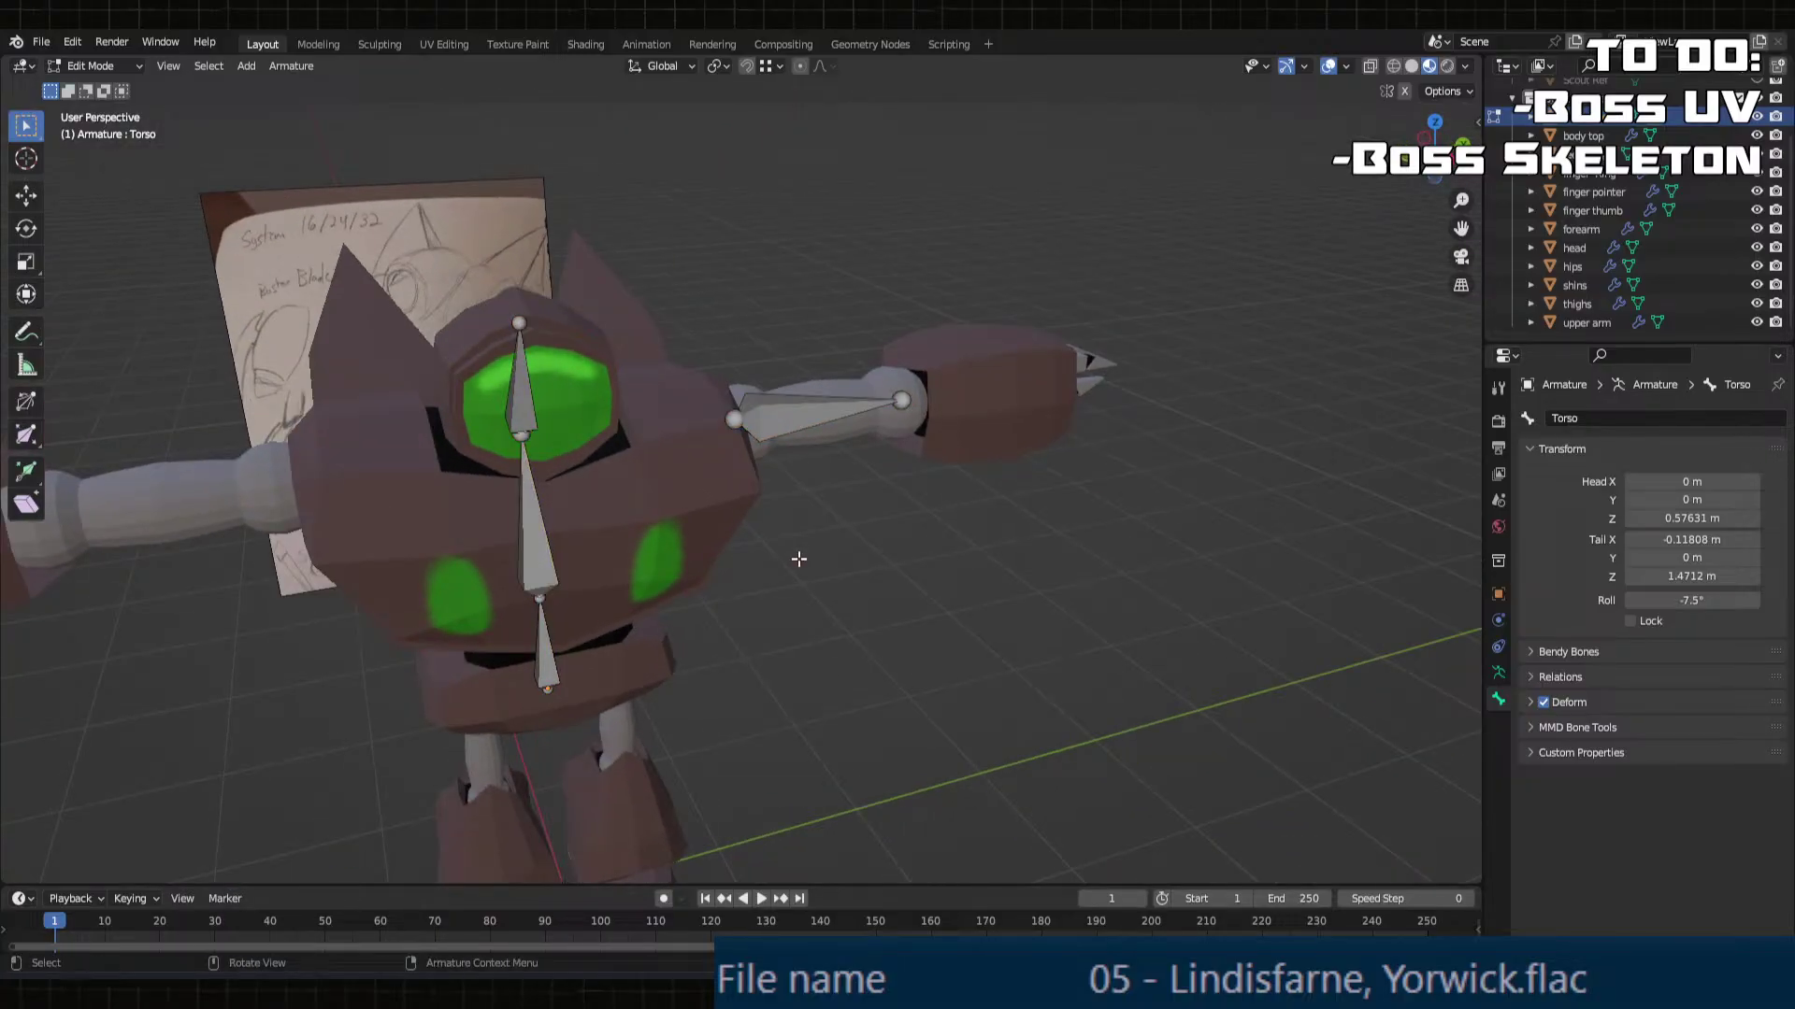
{"action": "left_click", "coordinate": [707, 496]}
{"action": "key", "text": "a"}
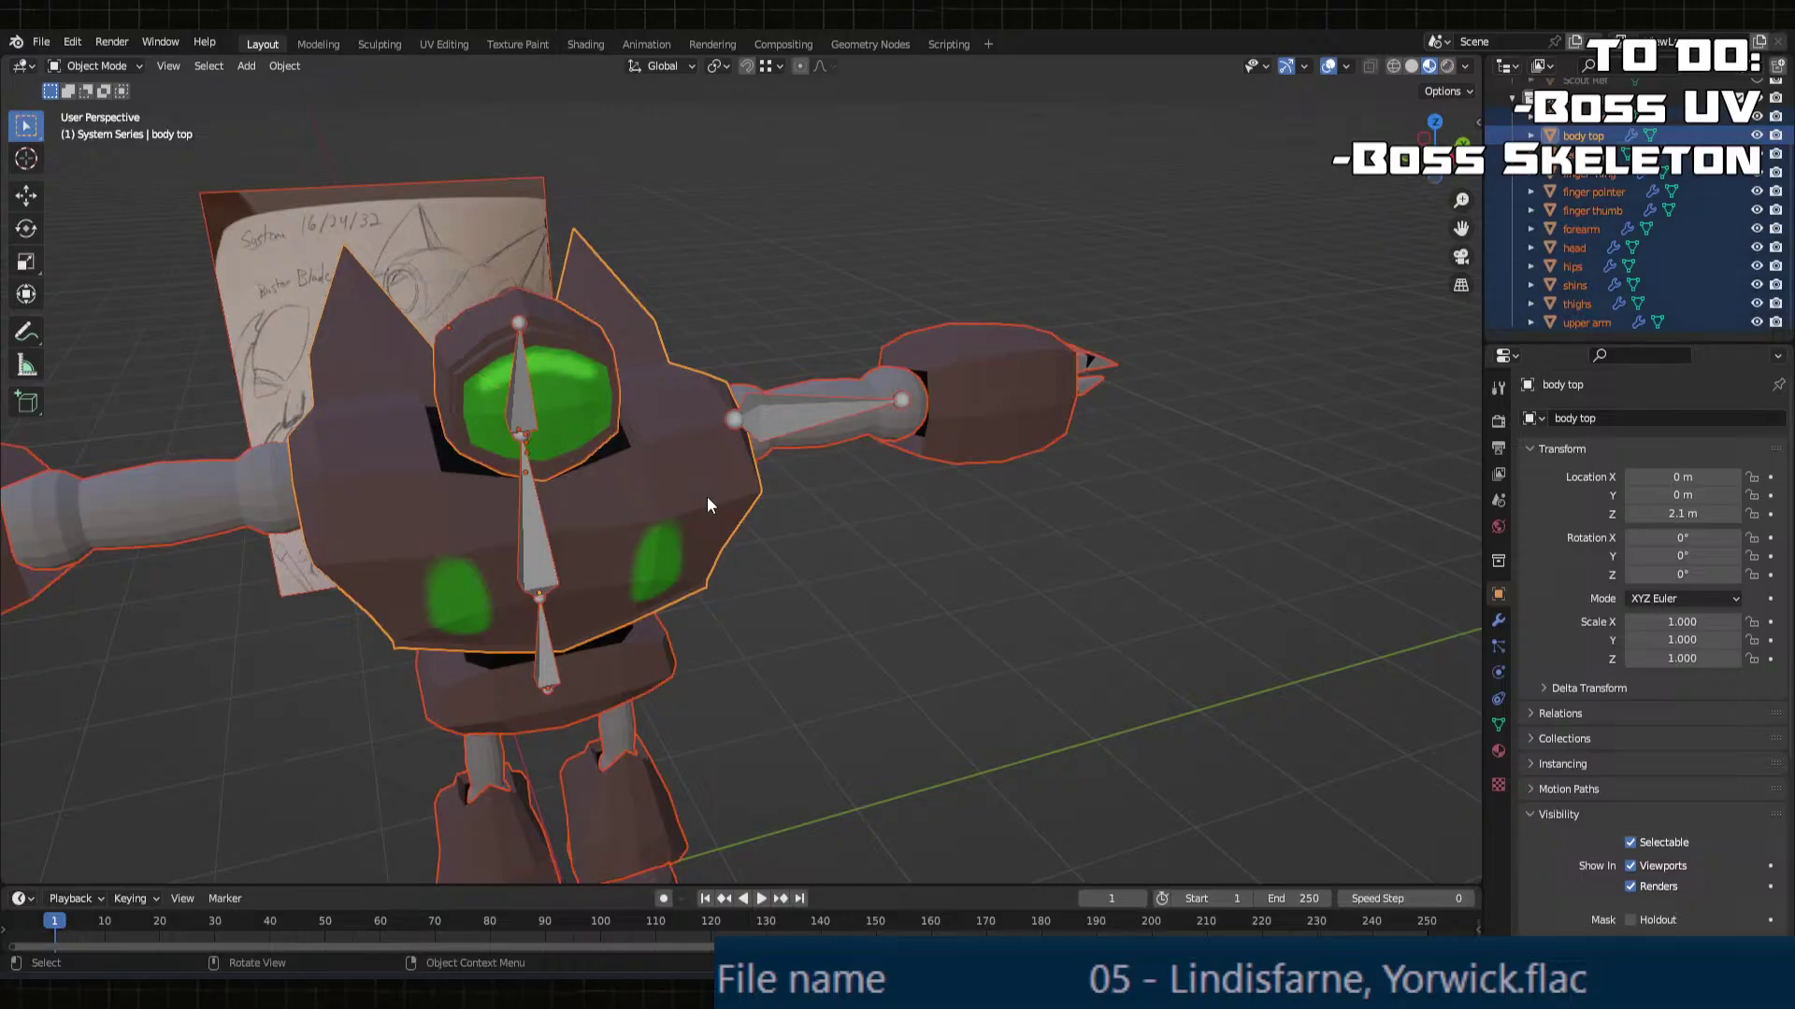
{"action": "middle_click_drag", "start_coordinate": [706, 497], "coordinate": [669, 457]}
{"action": "scroll", "coordinate": [1642, 214], "scroll_direction": "up", "scroll_amount": 3}
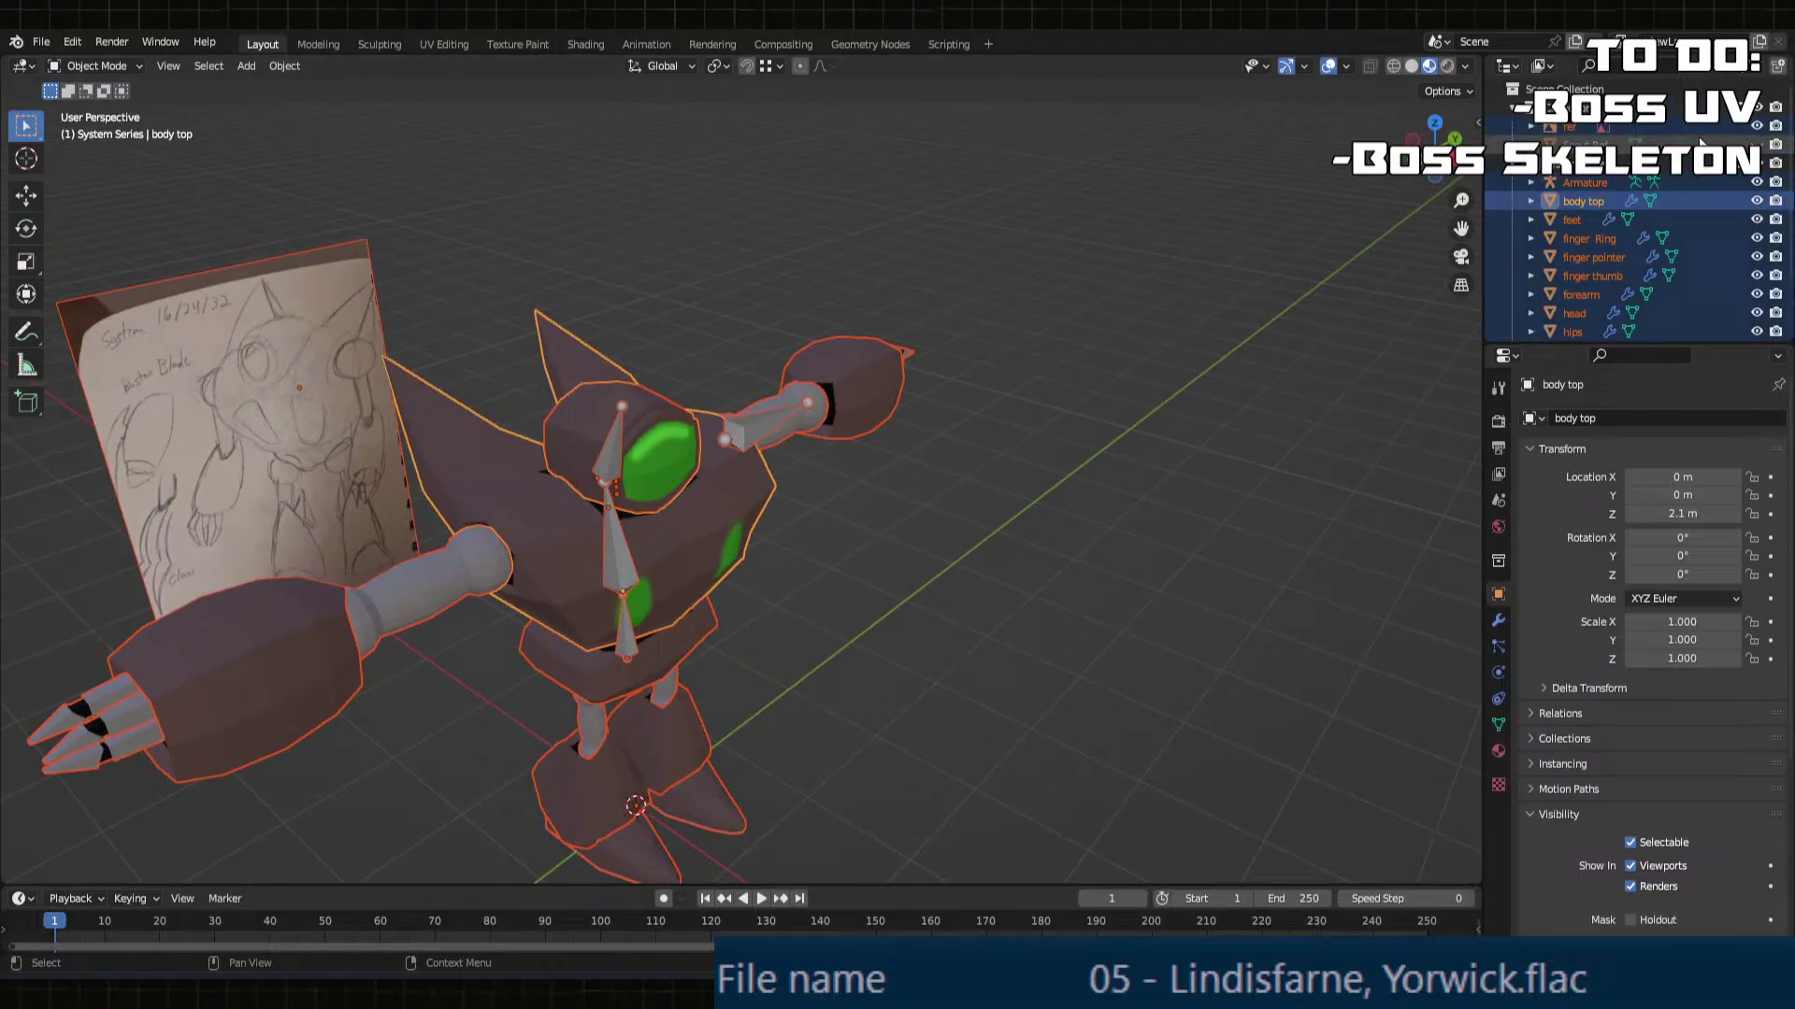
{"action": "left_click", "coordinate": [1756, 144]}
{"action": "left_click", "coordinate": [1589, 145]}
{"action": "key", "text": "a"}
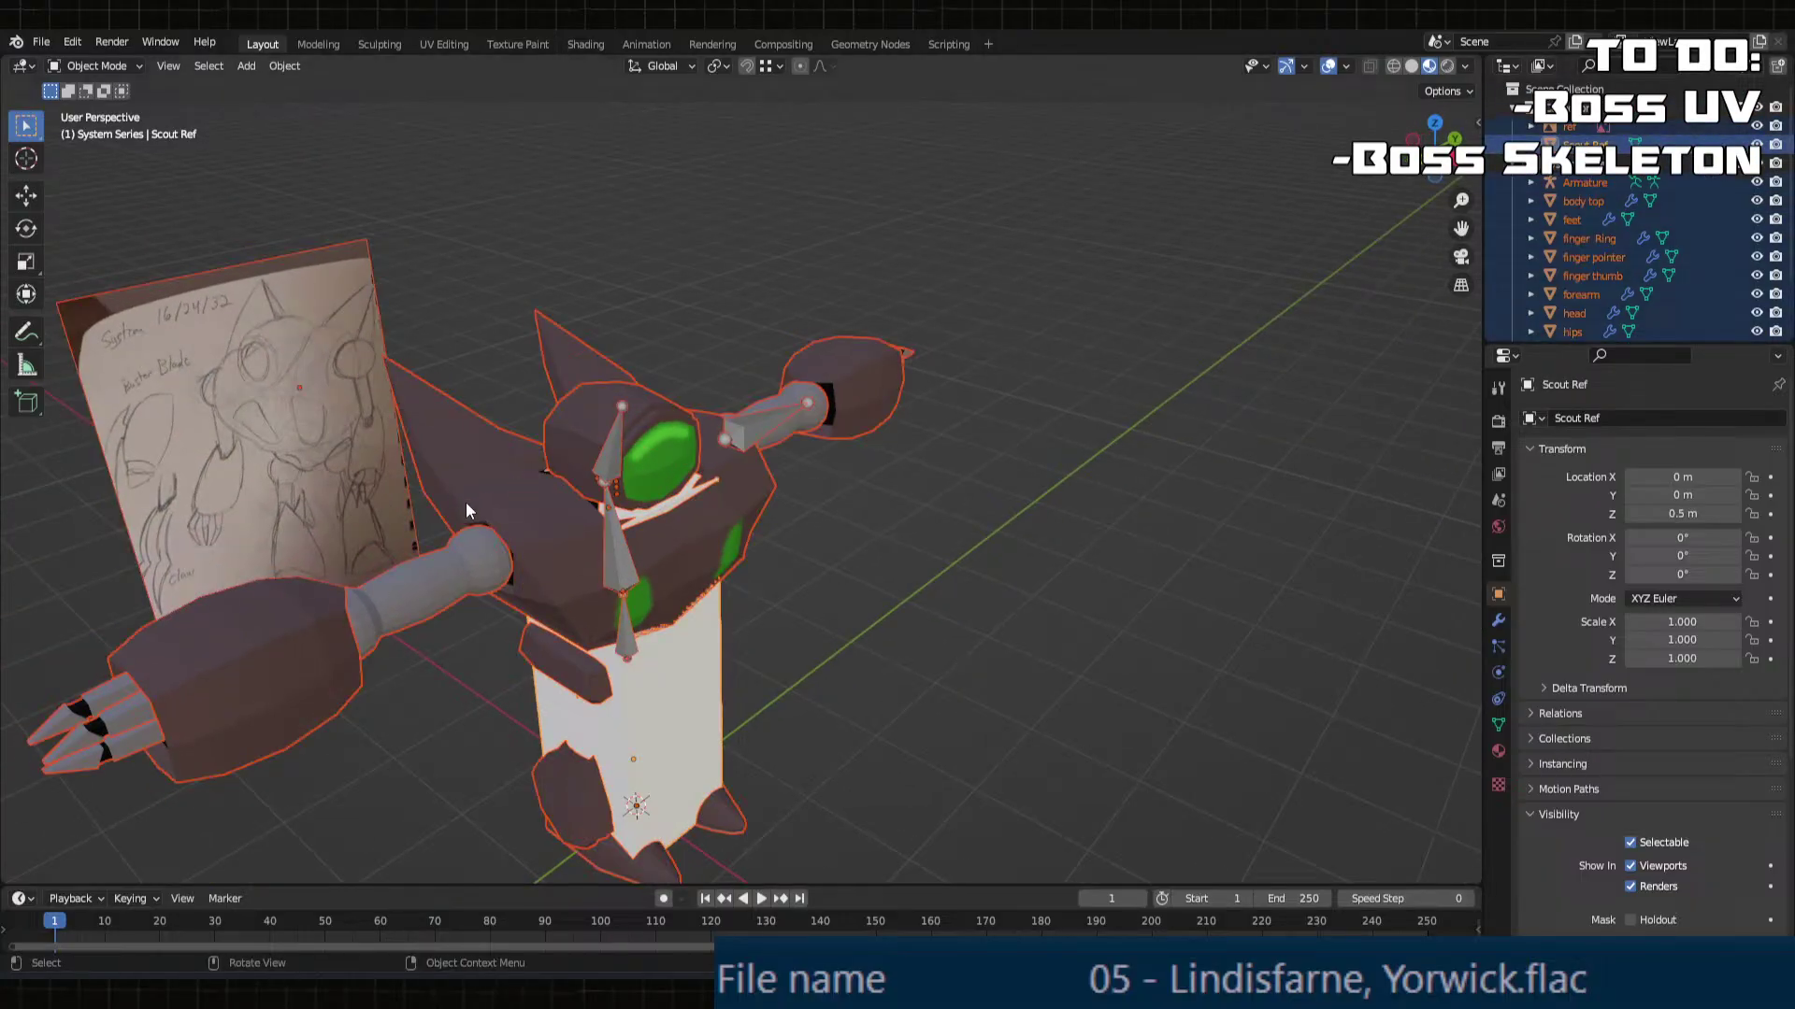
Step: Rotate all selected objects, including Scout Ref and the sketch reference, by -90° about the global Z axis
{"action": "scroll", "coordinate": [787, 566], "scroll_direction": "down", "scroll_amount": 3}
{"action": "middle_click_drag", "start_coordinate": [787, 566], "coordinate": [833, 688]}
{"action": "key", "text": "r"}
{"action": "key", "text": "z"}
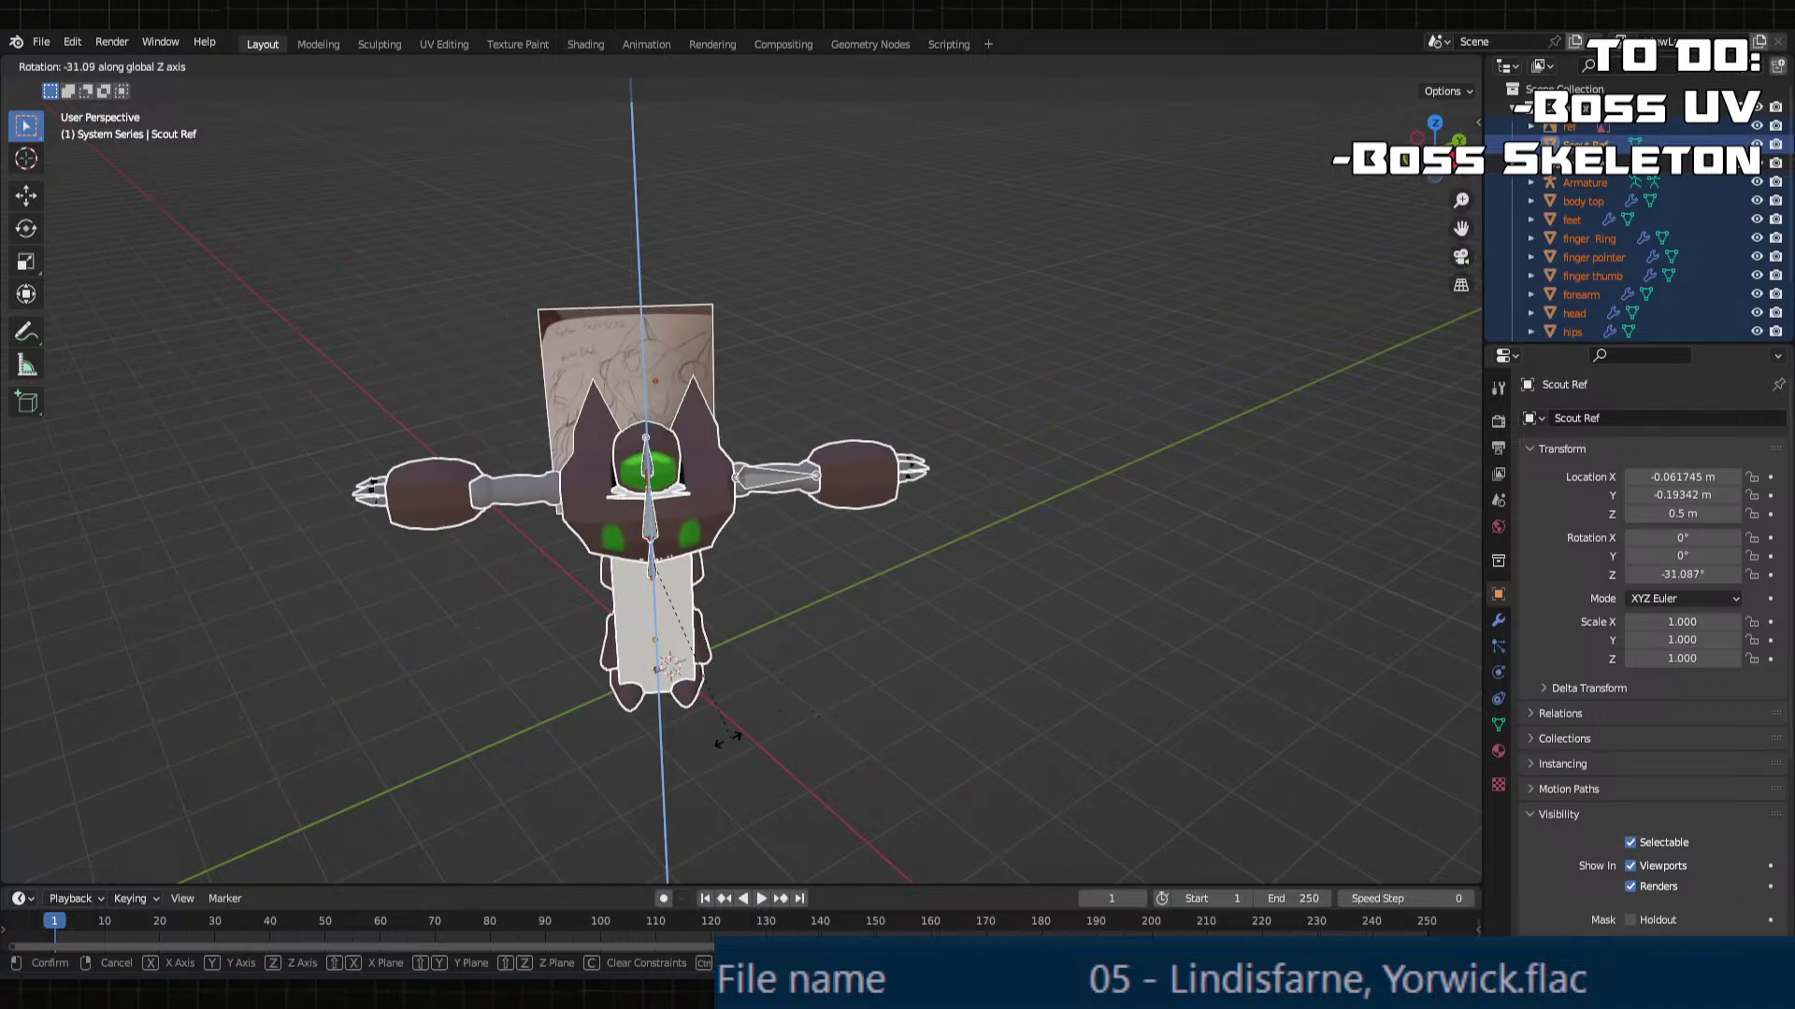
{"action": "left_click", "coordinate": [490, 780]}
{"action": "middle_click_drag", "start_coordinate": [490, 780], "coordinate": [622, 653]}
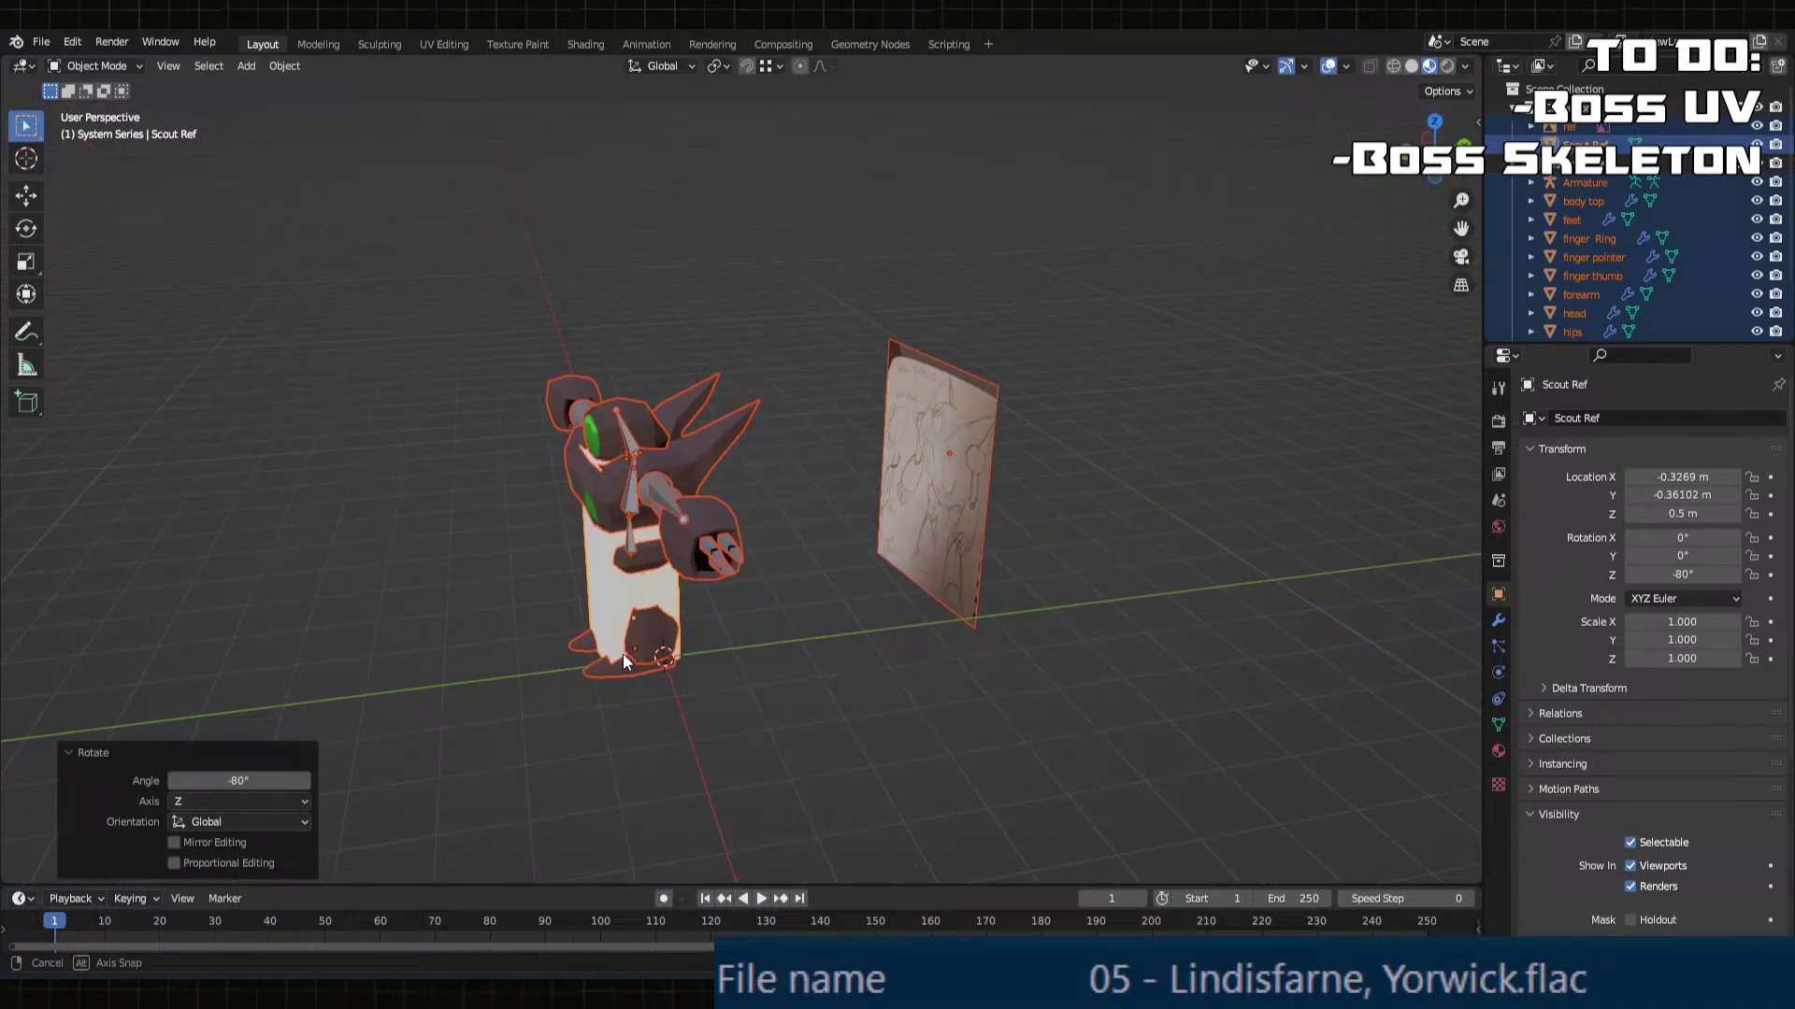
{"action": "left_click", "coordinate": [243, 788]}
{"action": "type", "text": "-90"}
{"action": "key", "text": "Return"}
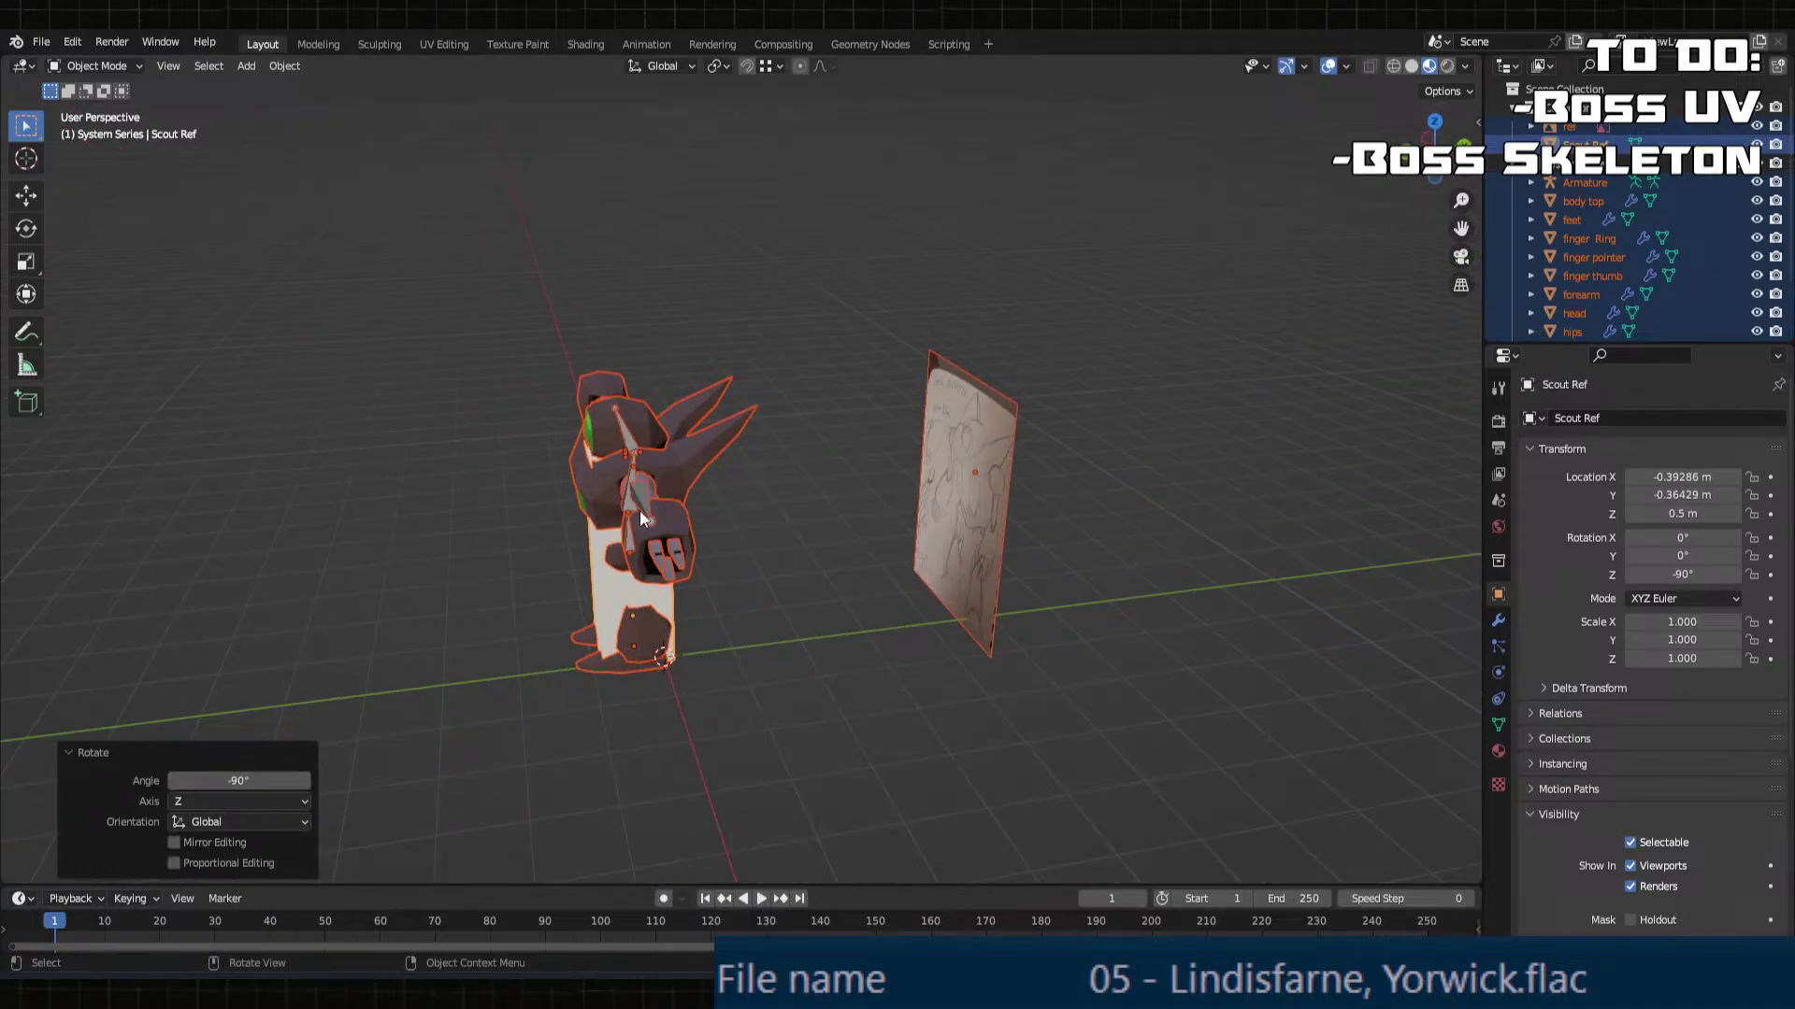
{"action": "middle_click_drag", "start_coordinate": [639, 510], "coordinate": [828, 615]}
{"action": "key", "text": "Tab"}
{"action": "key", "text": "Tab"}
{"action": "key", "text": "Tab"}
{"action": "key", "text": "Tab"}
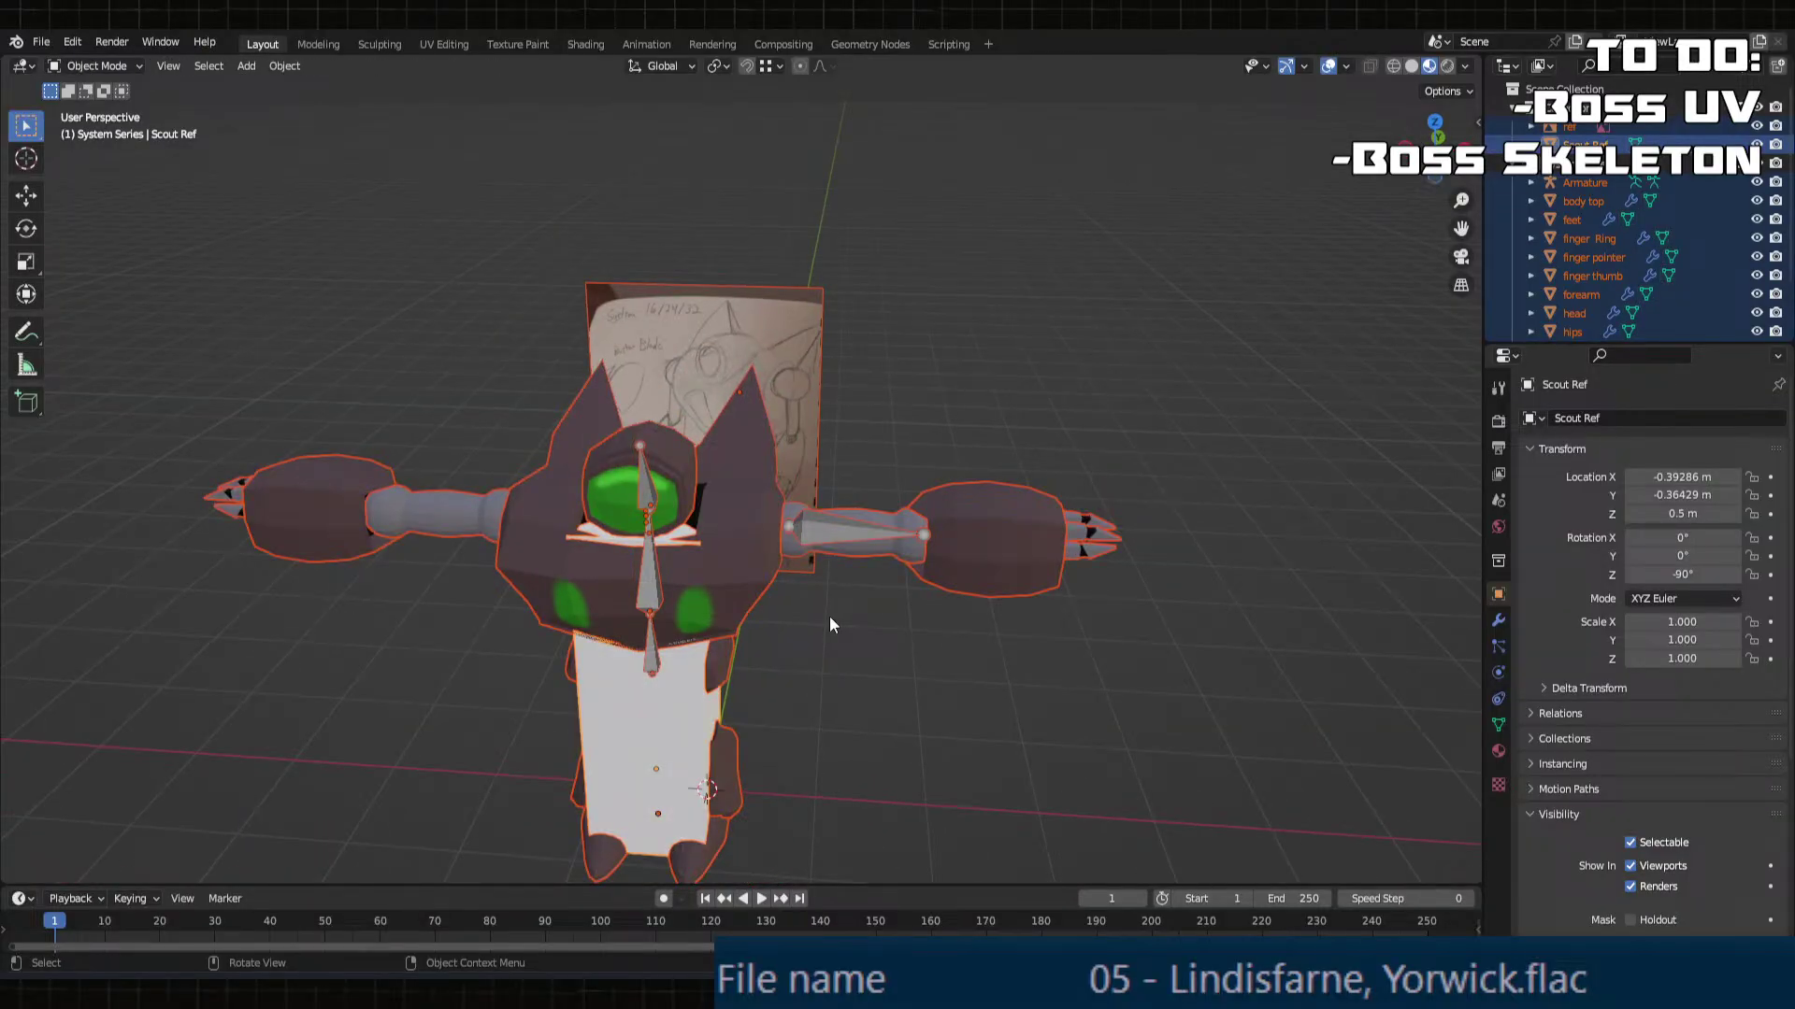
{"action": "right_click", "coordinate": [692, 558]}
{"action": "right_click", "coordinate": [609, 553]}
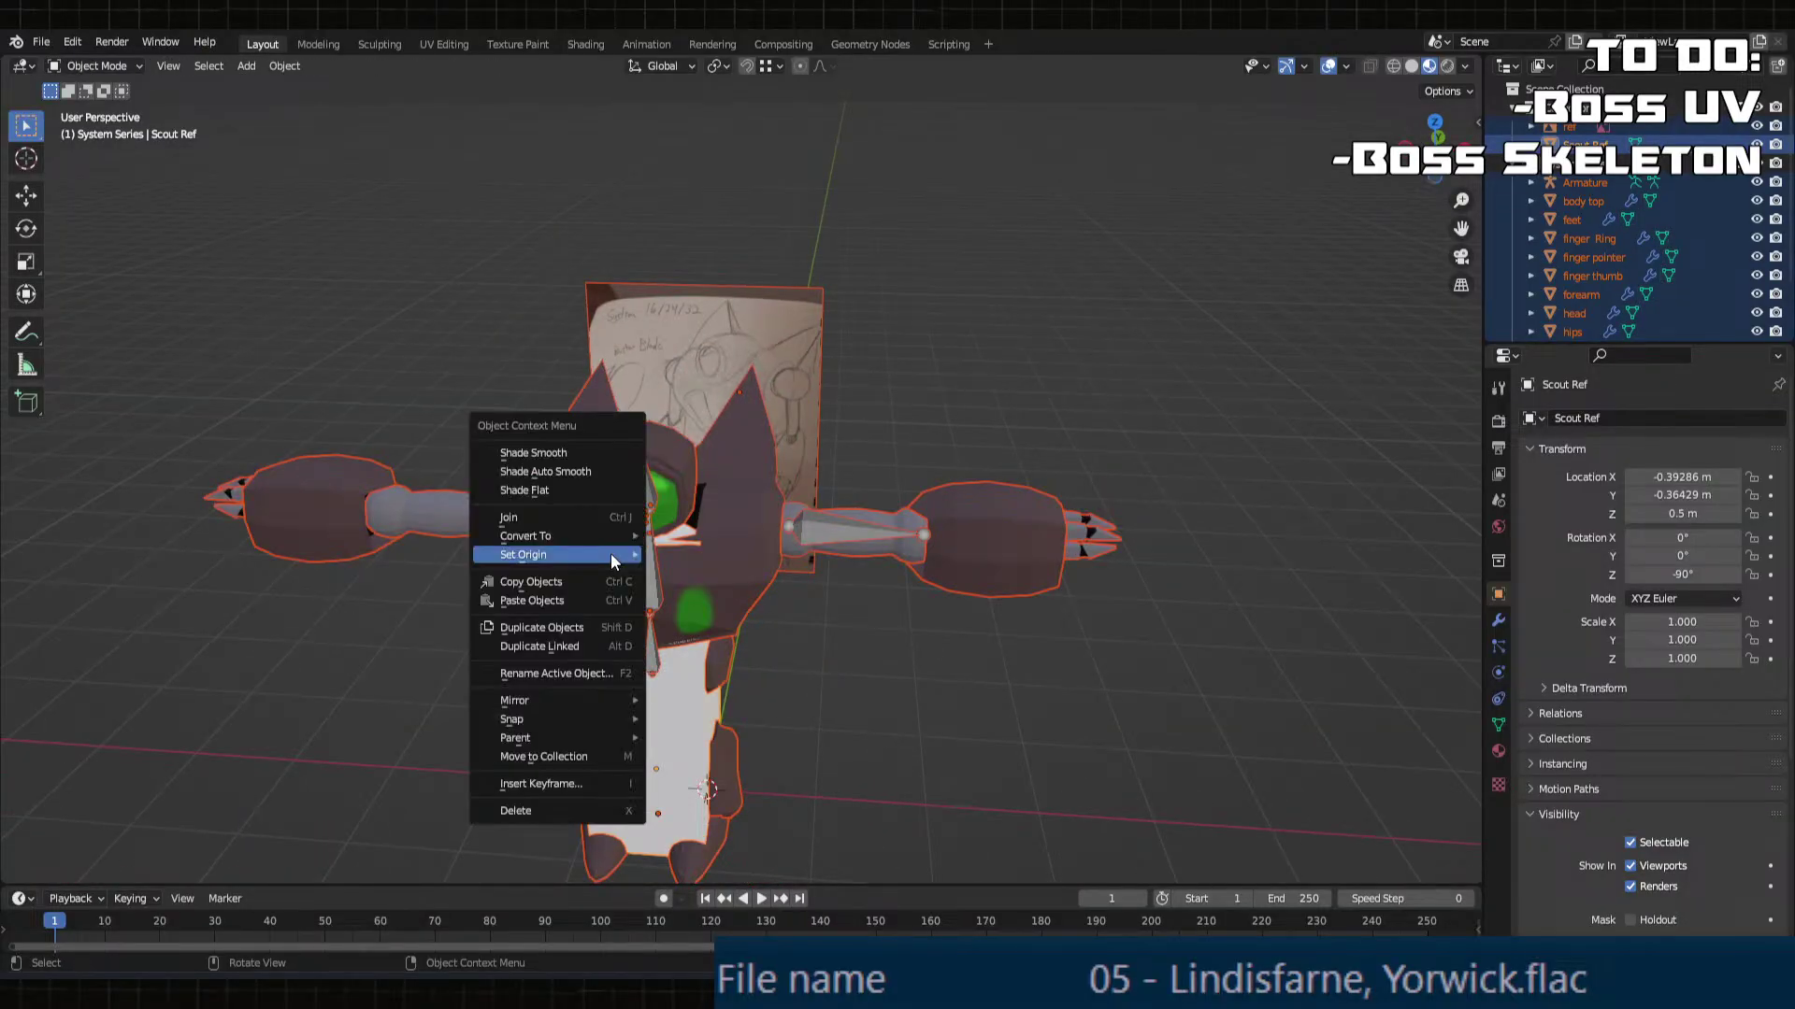
{"action": "mouse_move", "coordinate": [610, 554]}
{"action": "left_click", "coordinate": [785, 595]}
Step: Apply the rotation and scale of all selected objects, leaving their location unapplied
{"action": "key", "text": "ctrl+a"}
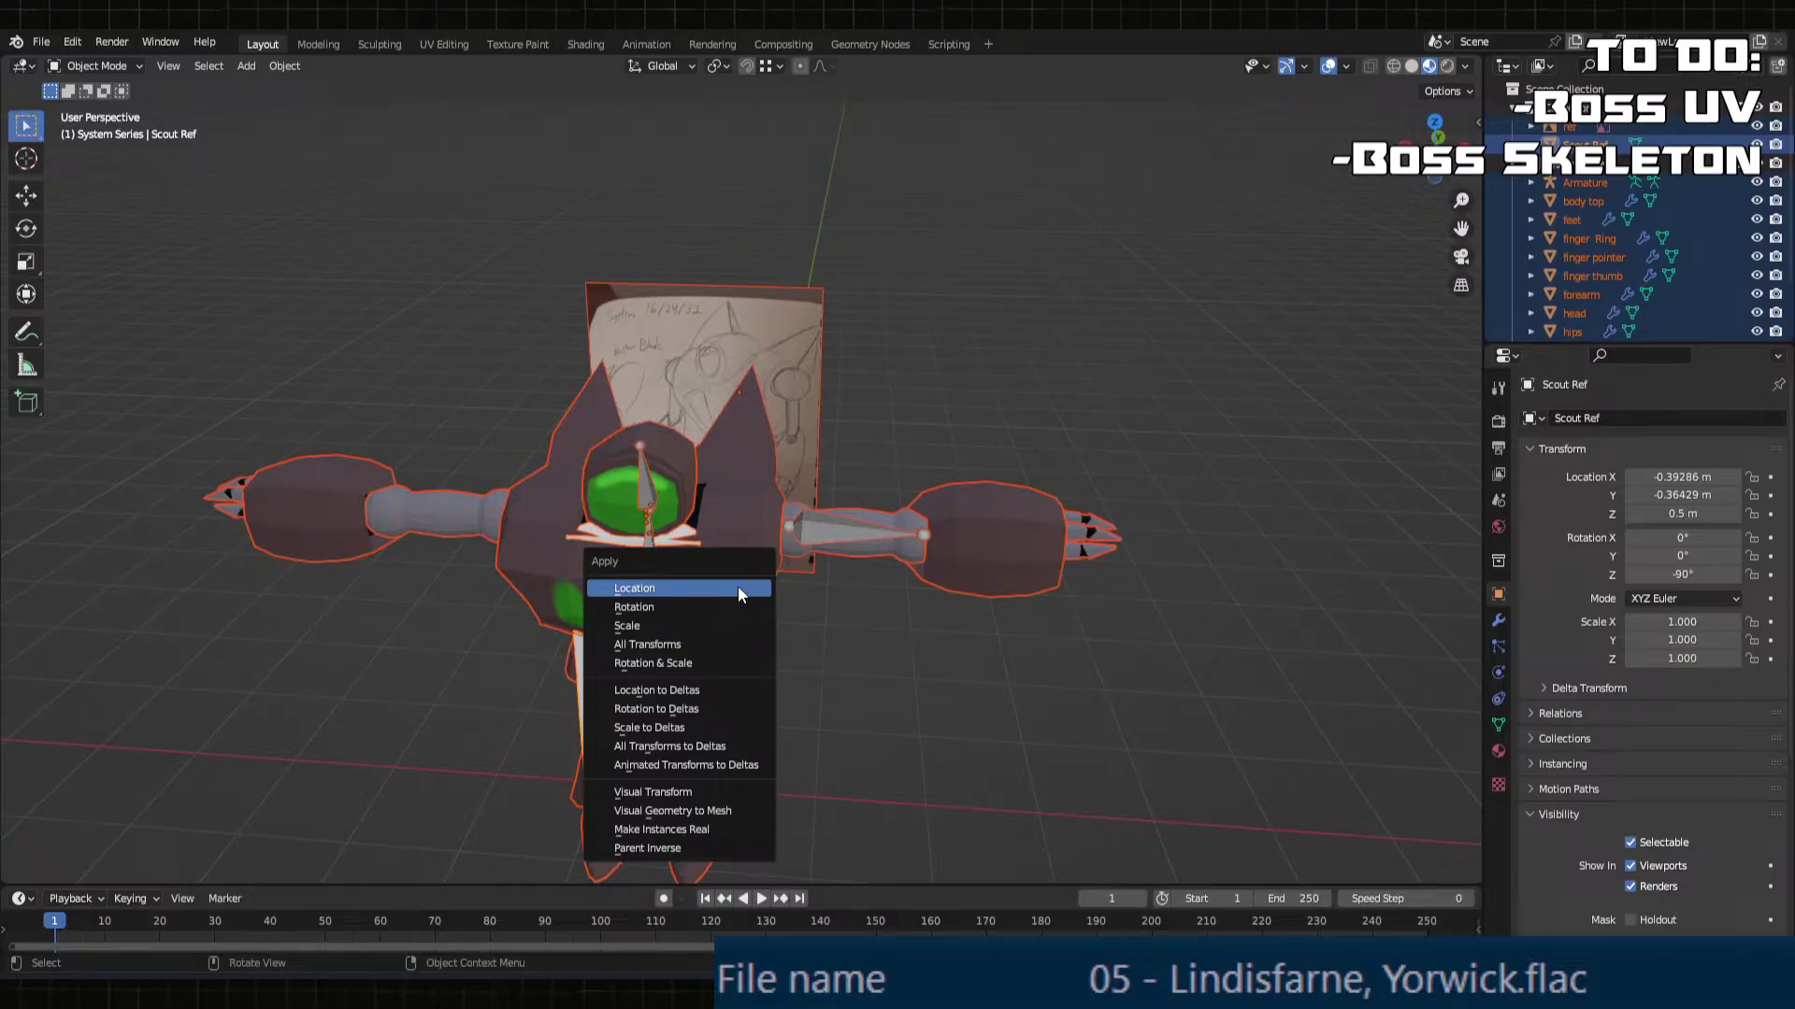
{"action": "left_click", "coordinate": [725, 613]}
{"action": "middle_click_drag", "start_coordinate": [726, 611], "coordinate": [885, 568]}
{"action": "scroll", "coordinate": [884, 569], "scroll_direction": "up", "scroll_amount": 1}
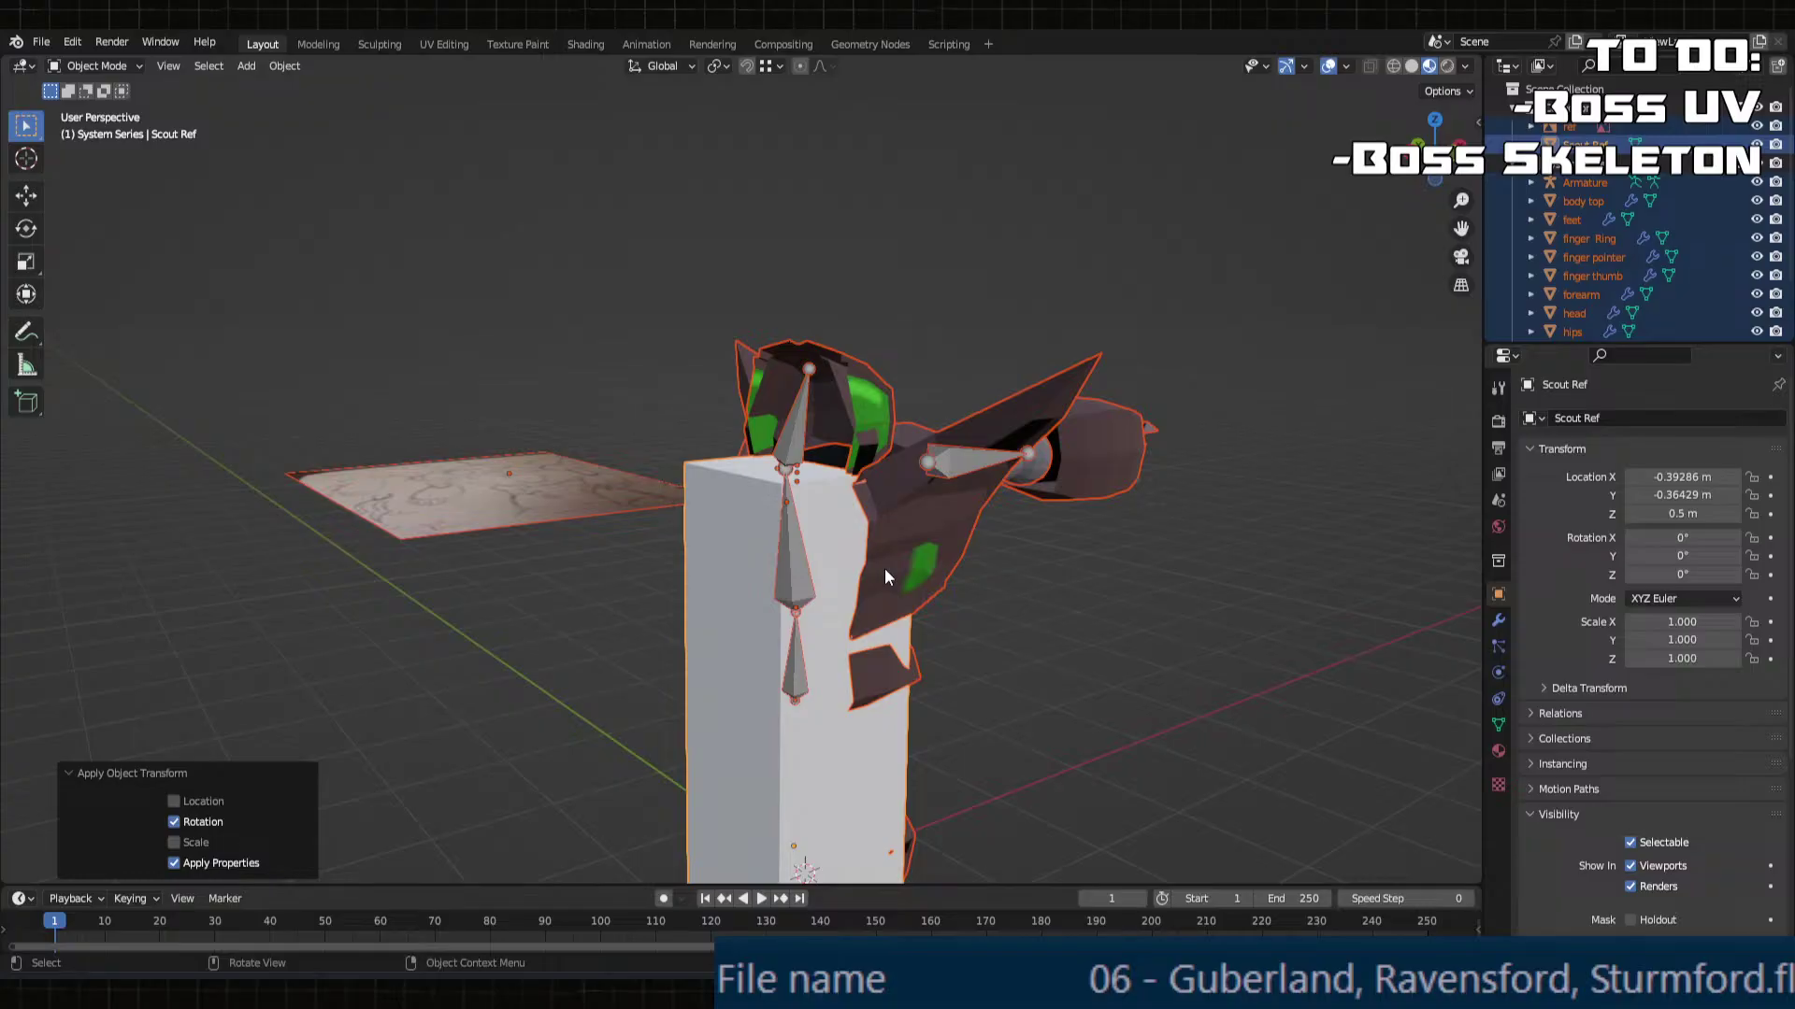
{"action": "left_click", "coordinate": [174, 801]}
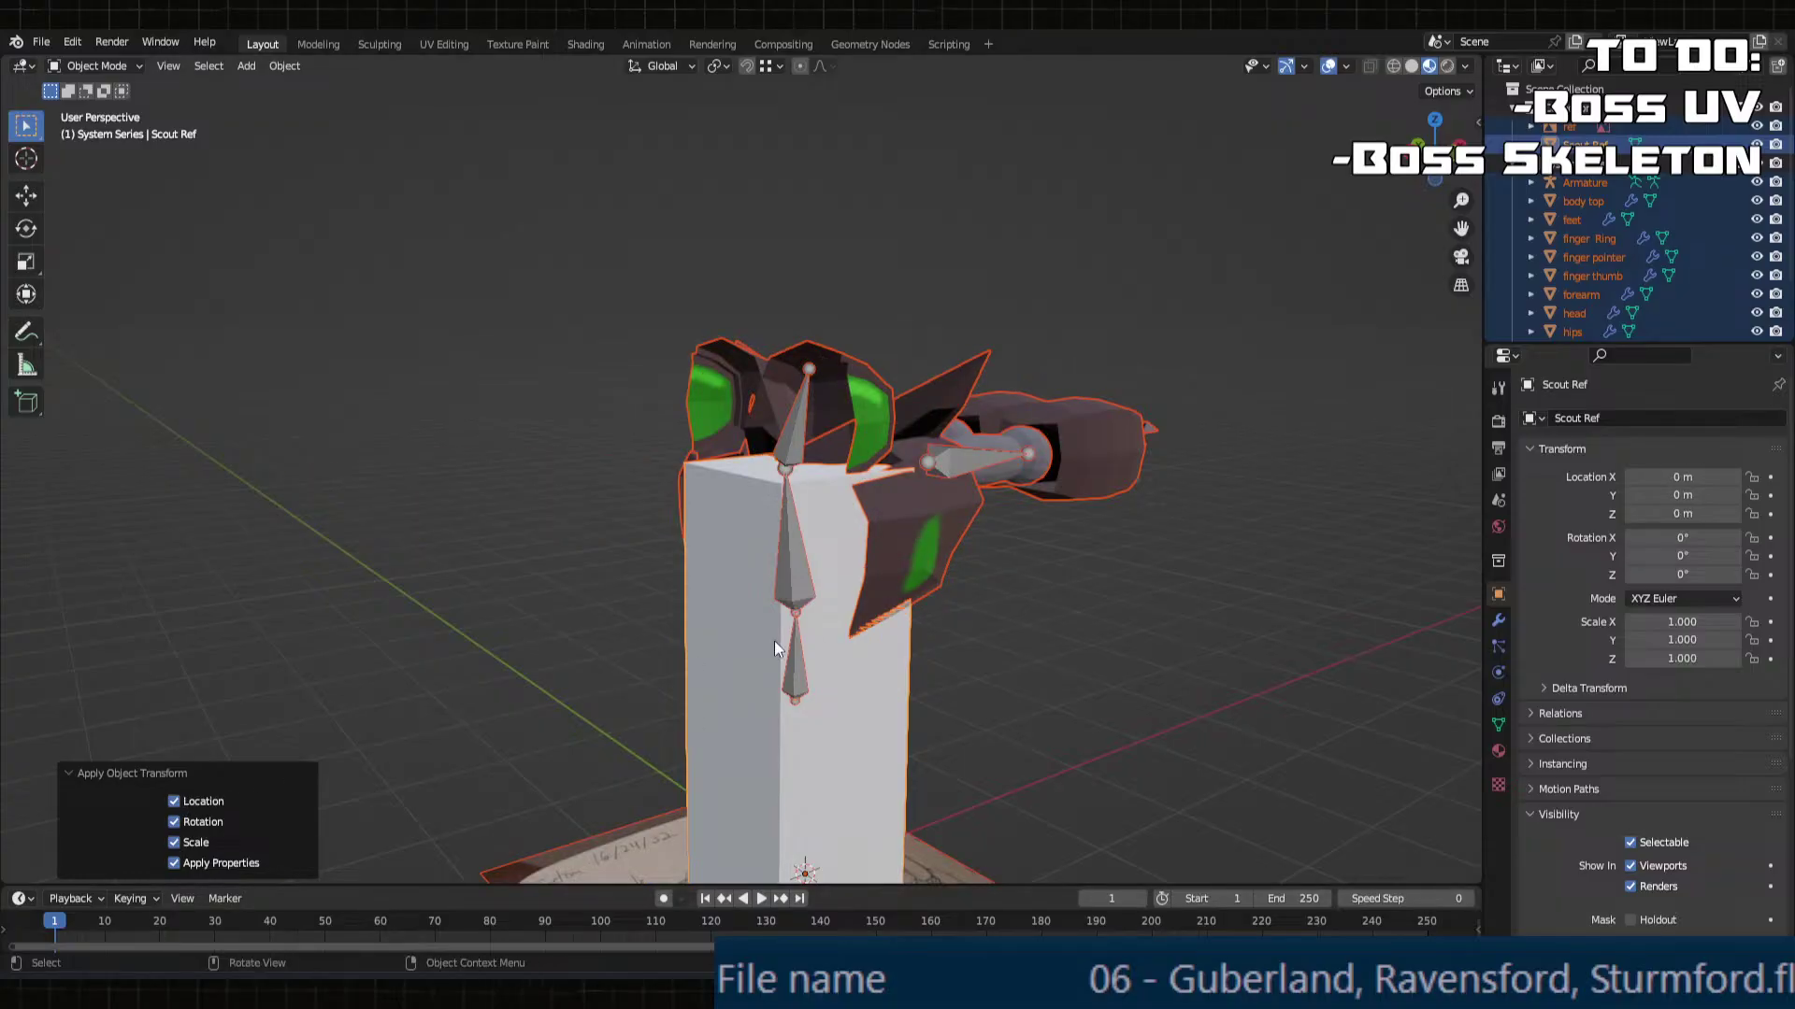
{"action": "middle_click_drag", "start_coordinate": [774, 641], "coordinate": [293, 858]}
{"action": "left_click", "coordinate": [174, 801]}
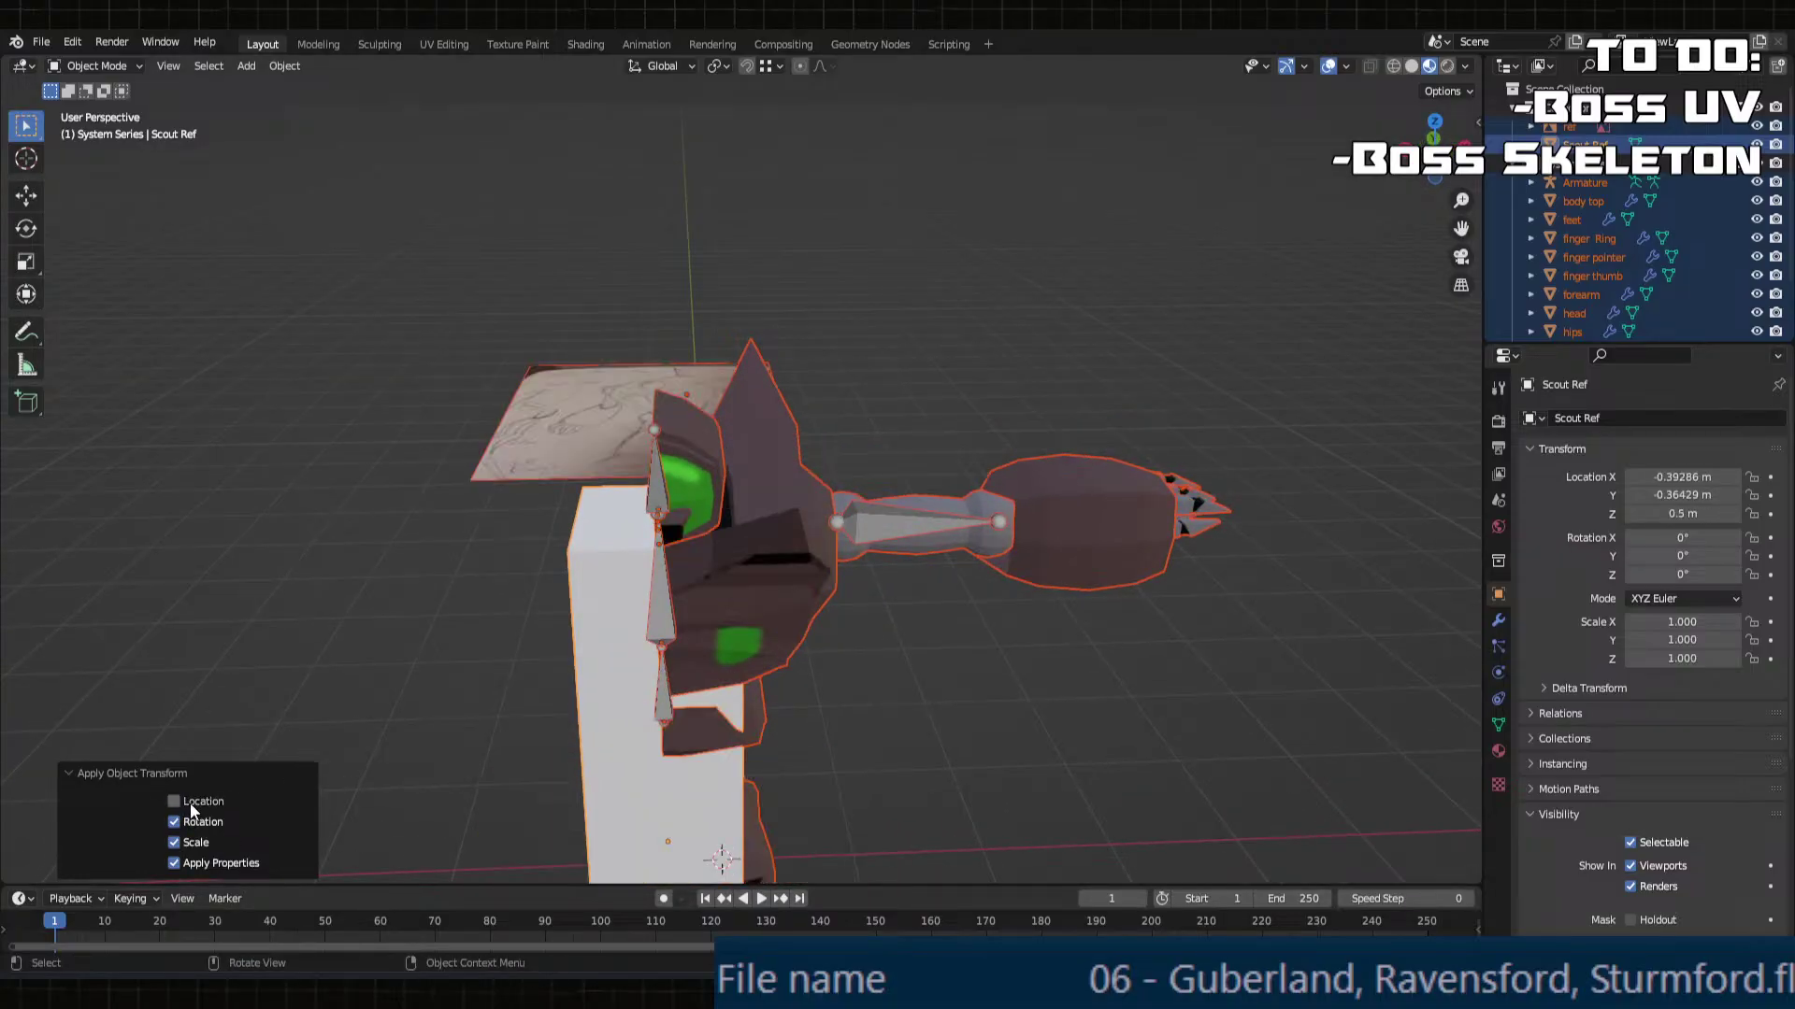
{"action": "left_click", "coordinate": [191, 807]}
{"action": "left_click", "coordinate": [191, 807]}
{"action": "middle_click_drag", "start_coordinate": [549, 726], "coordinate": [890, 675]}
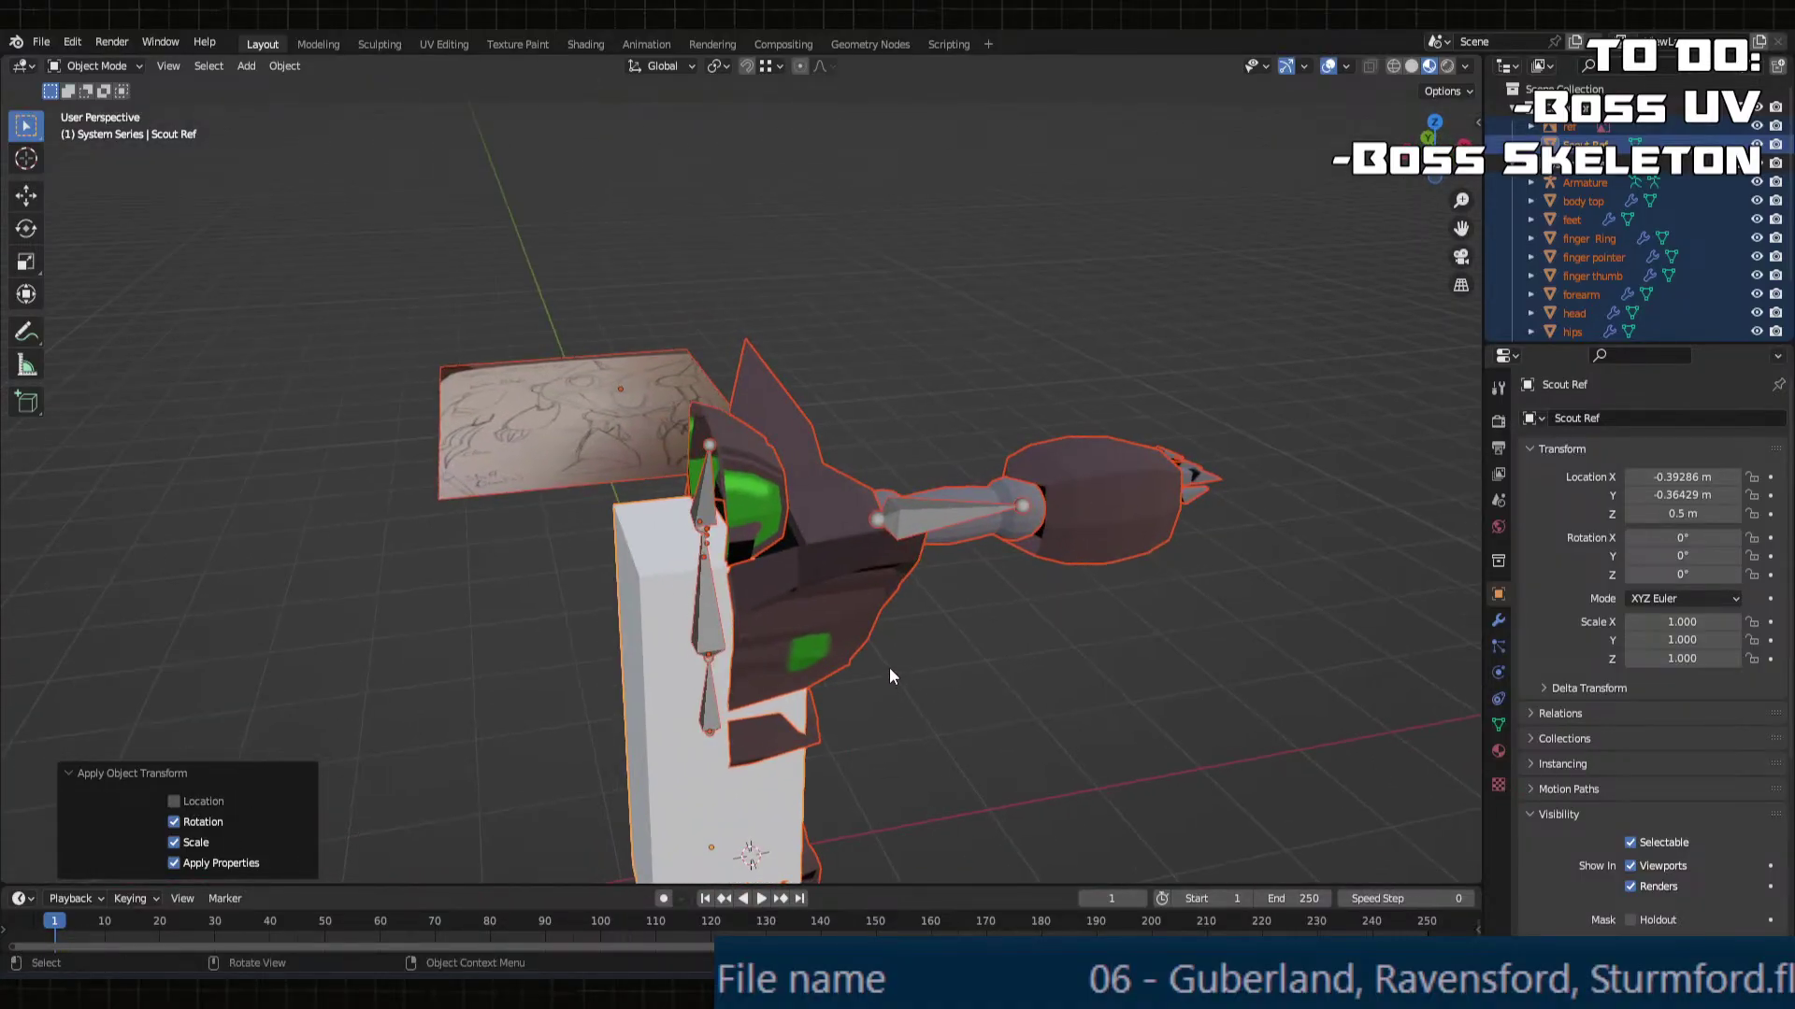
{"action": "key", "text": "Tab"}
{"action": "key", "text": "Tab"}
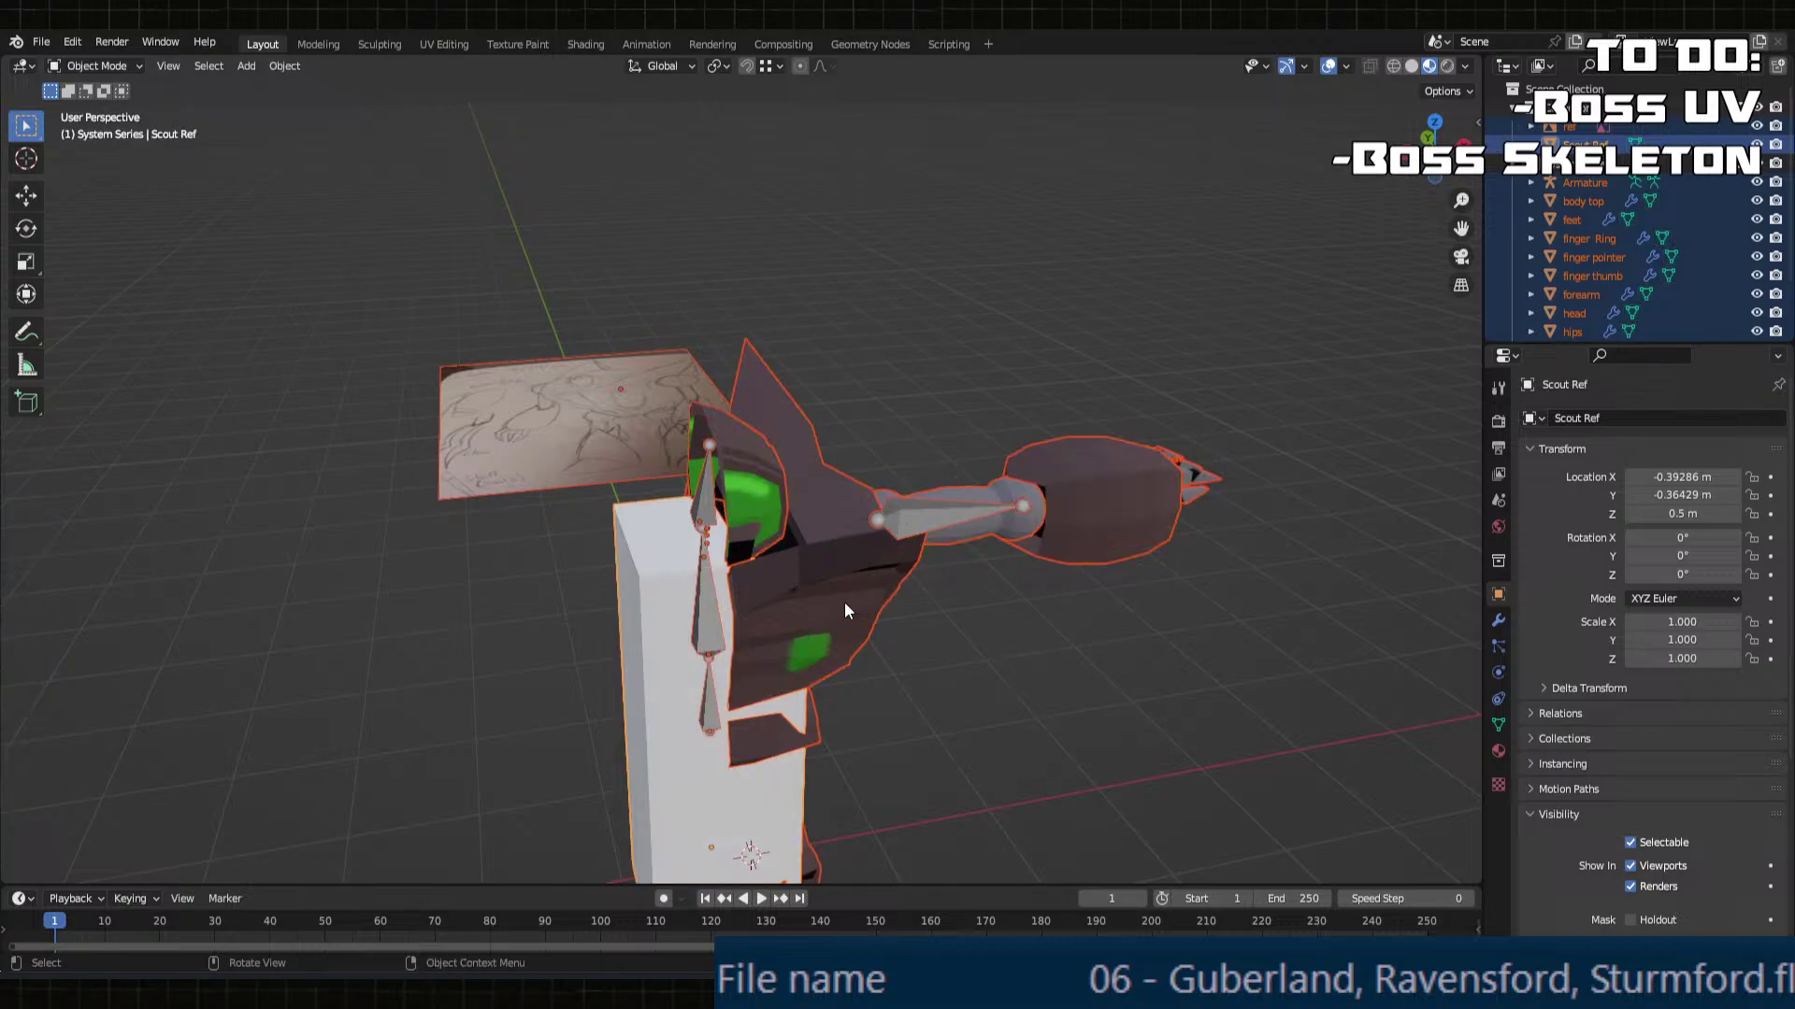
Step: Set the body top's Mirror modifier to mirror across the X axis only
{"action": "left_click", "coordinate": [844, 606]}
{"action": "left_click", "coordinate": [763, 479]}
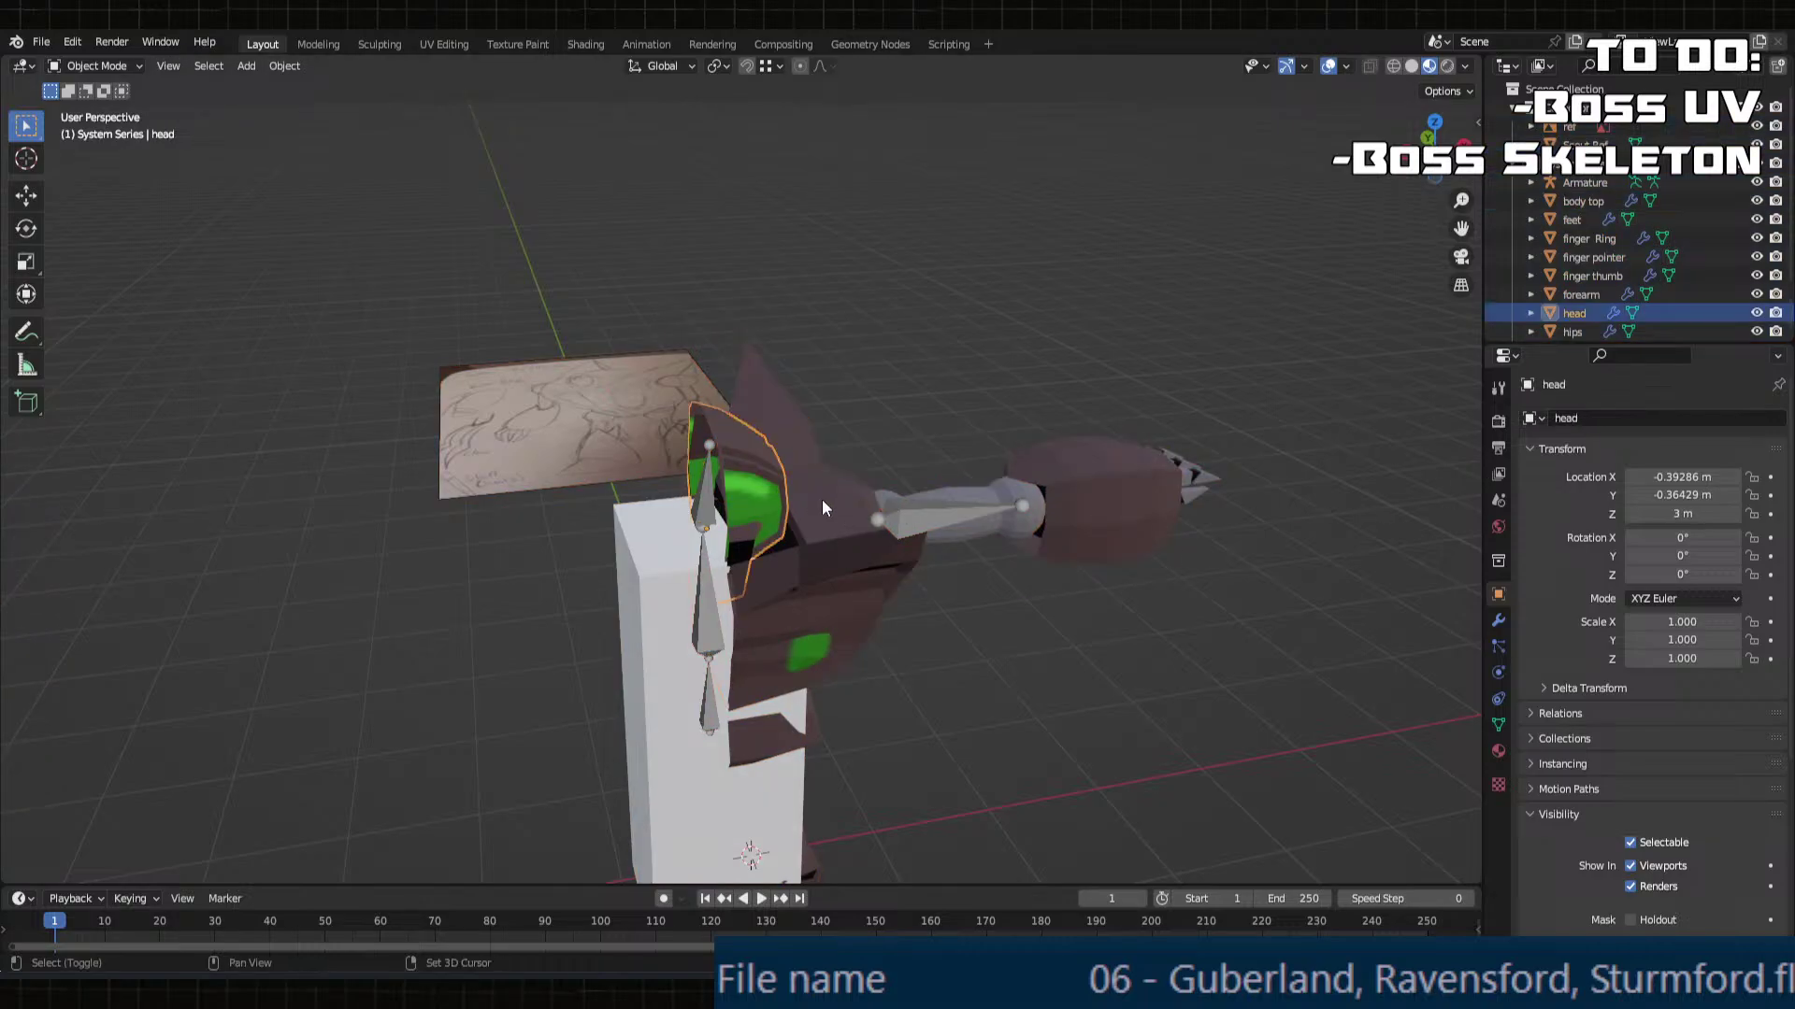
{"action": "left_click", "coordinate": [822, 499], "text": "shift"}
{"action": "left_click", "coordinate": [845, 606]}
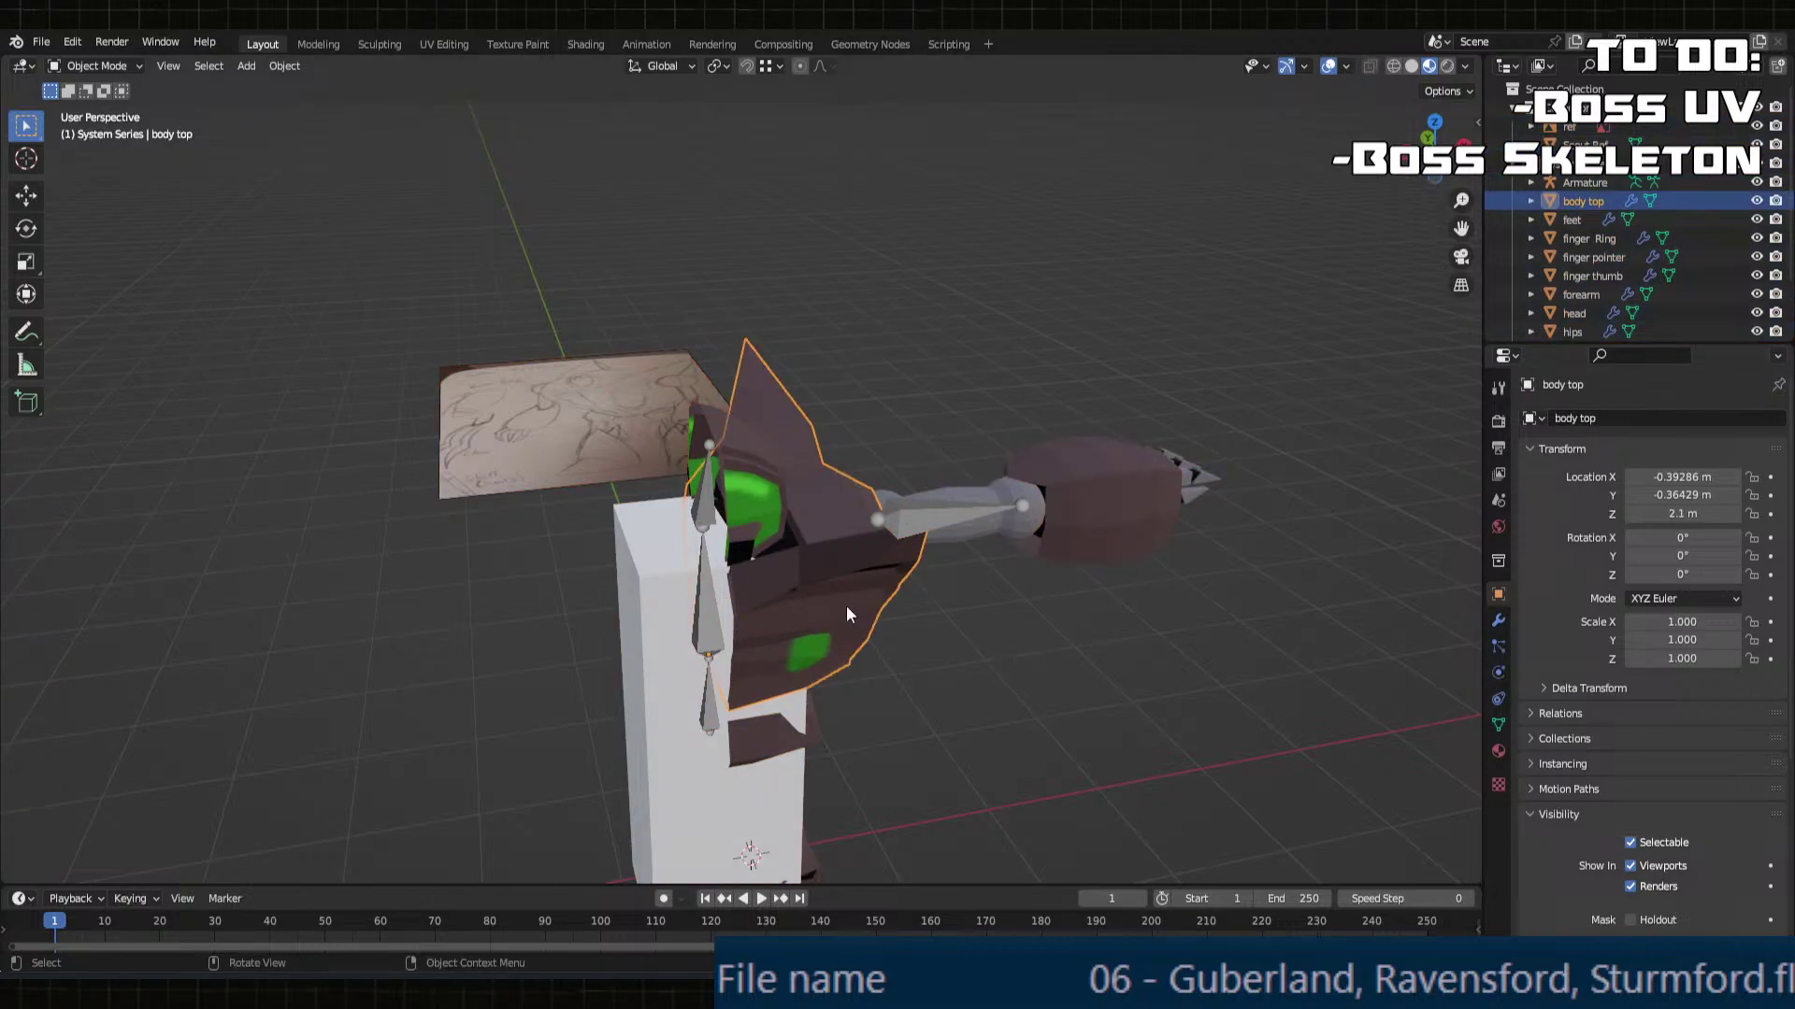
{"action": "key", "text": "Tab"}
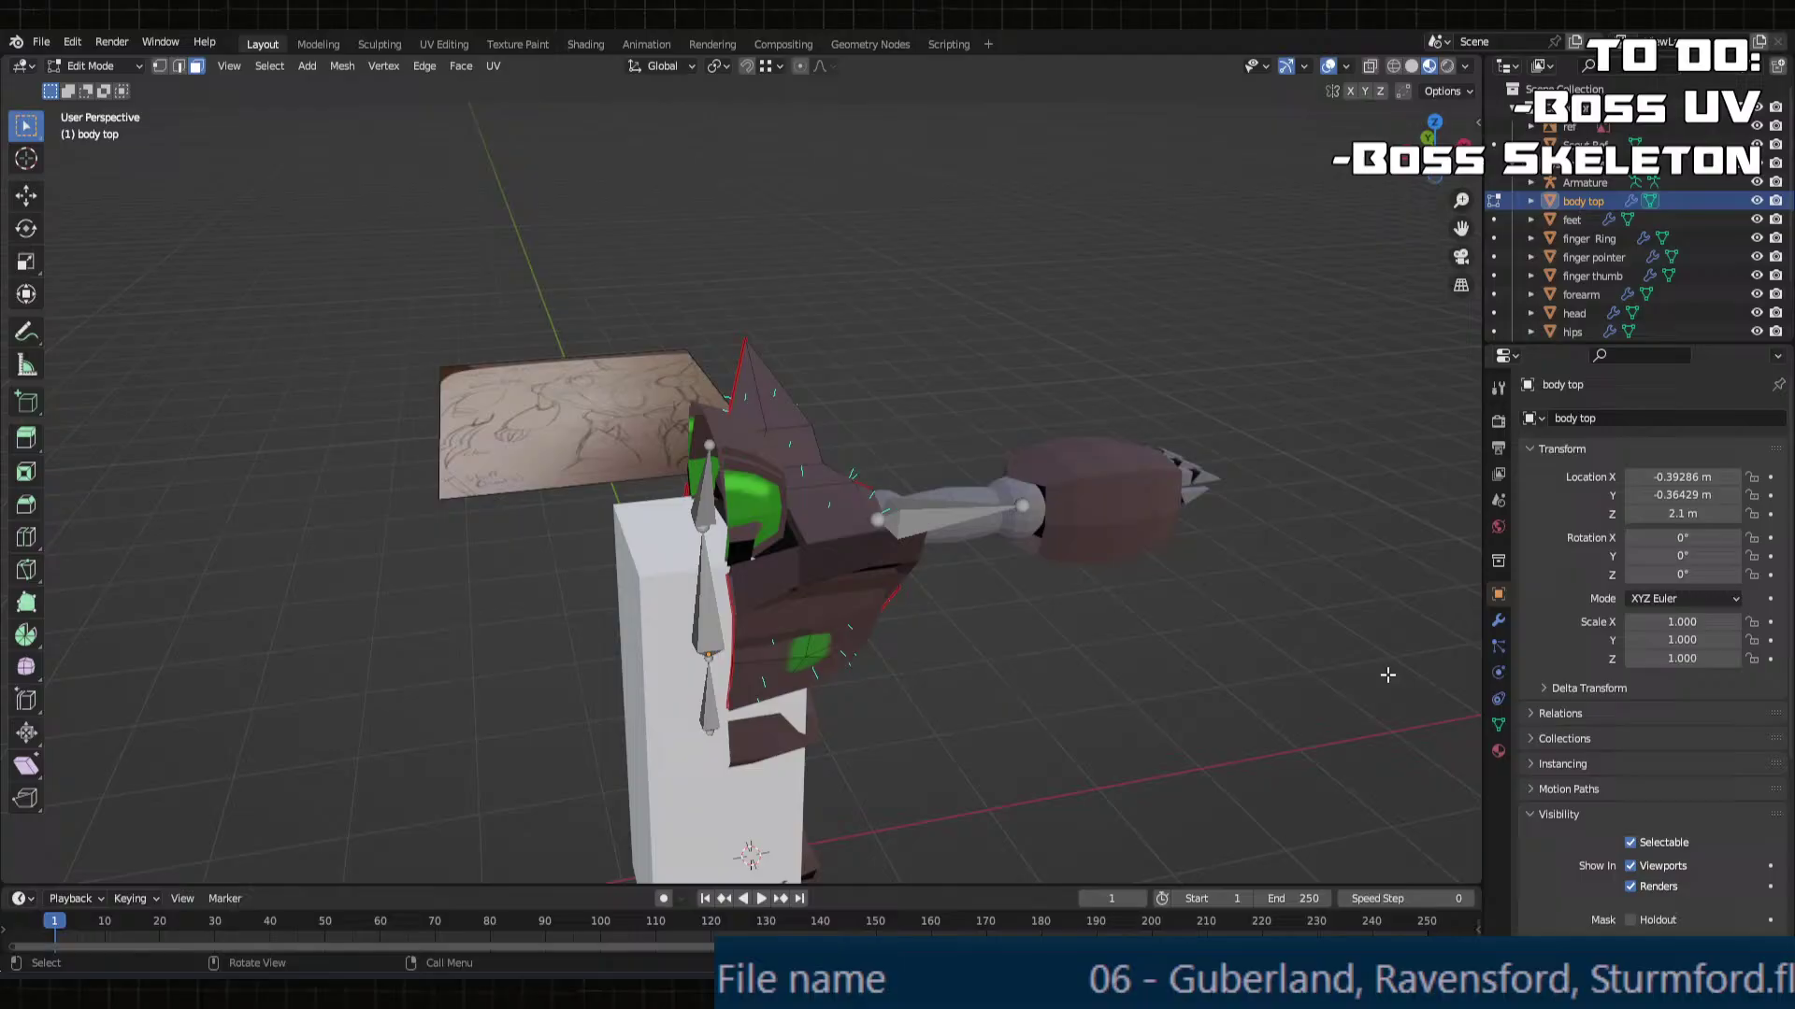
{"action": "key", "text": "Tab"}
{"action": "left_click", "coordinate": [1498, 725]}
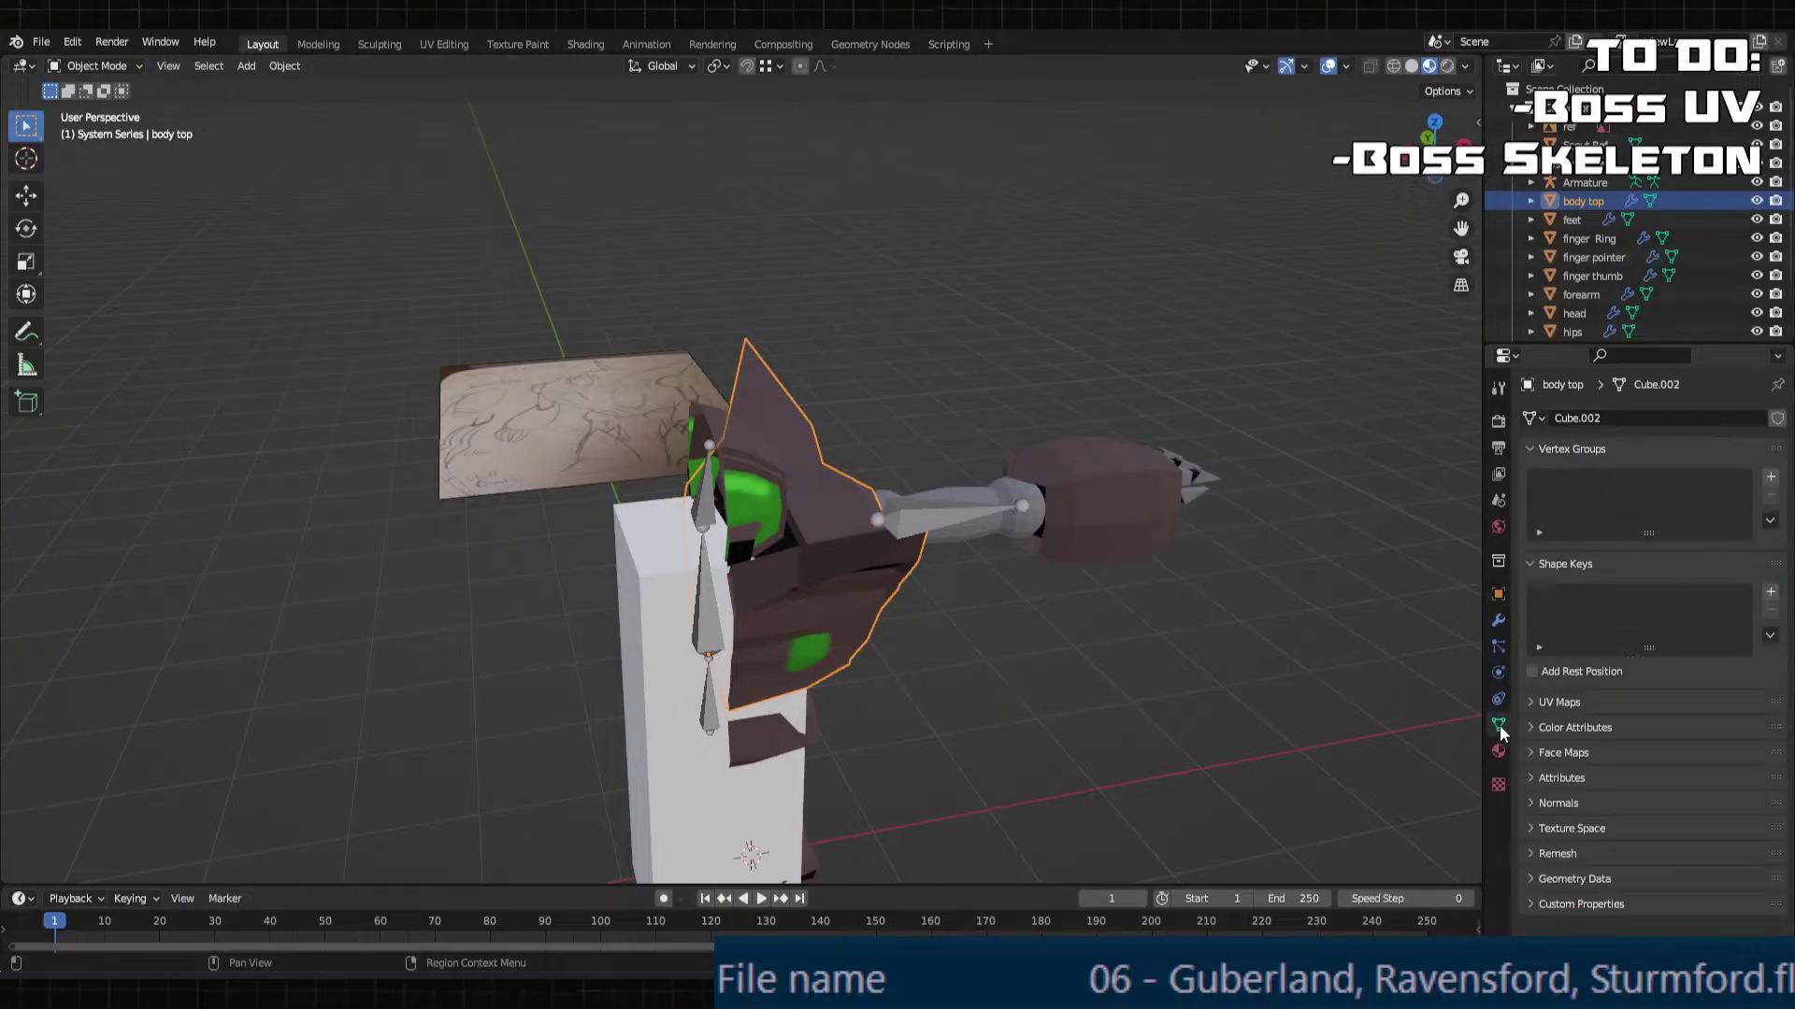
{"action": "left_click", "coordinate": [1499, 701]}
{"action": "left_click", "coordinate": [1499, 673]}
{"action": "left_click", "coordinate": [1500, 647]}
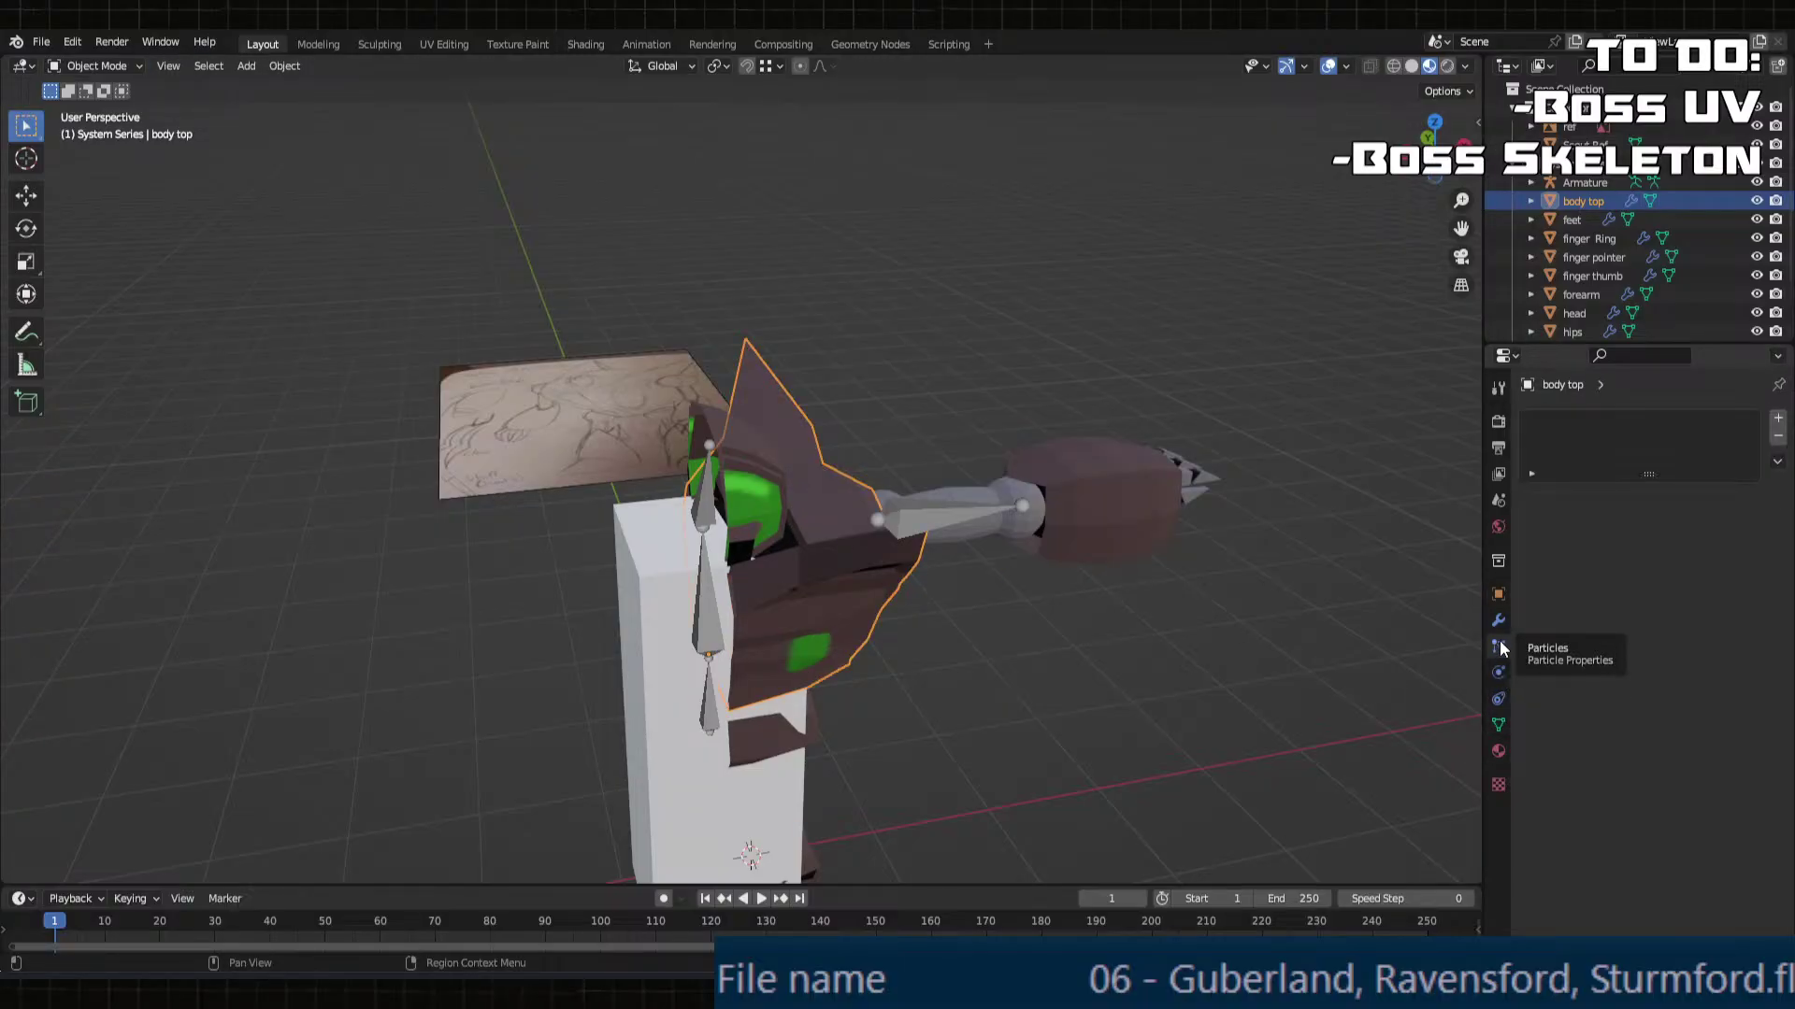
{"action": "left_click", "coordinate": [1499, 623]}
{"action": "left_click", "coordinate": [1648, 478]}
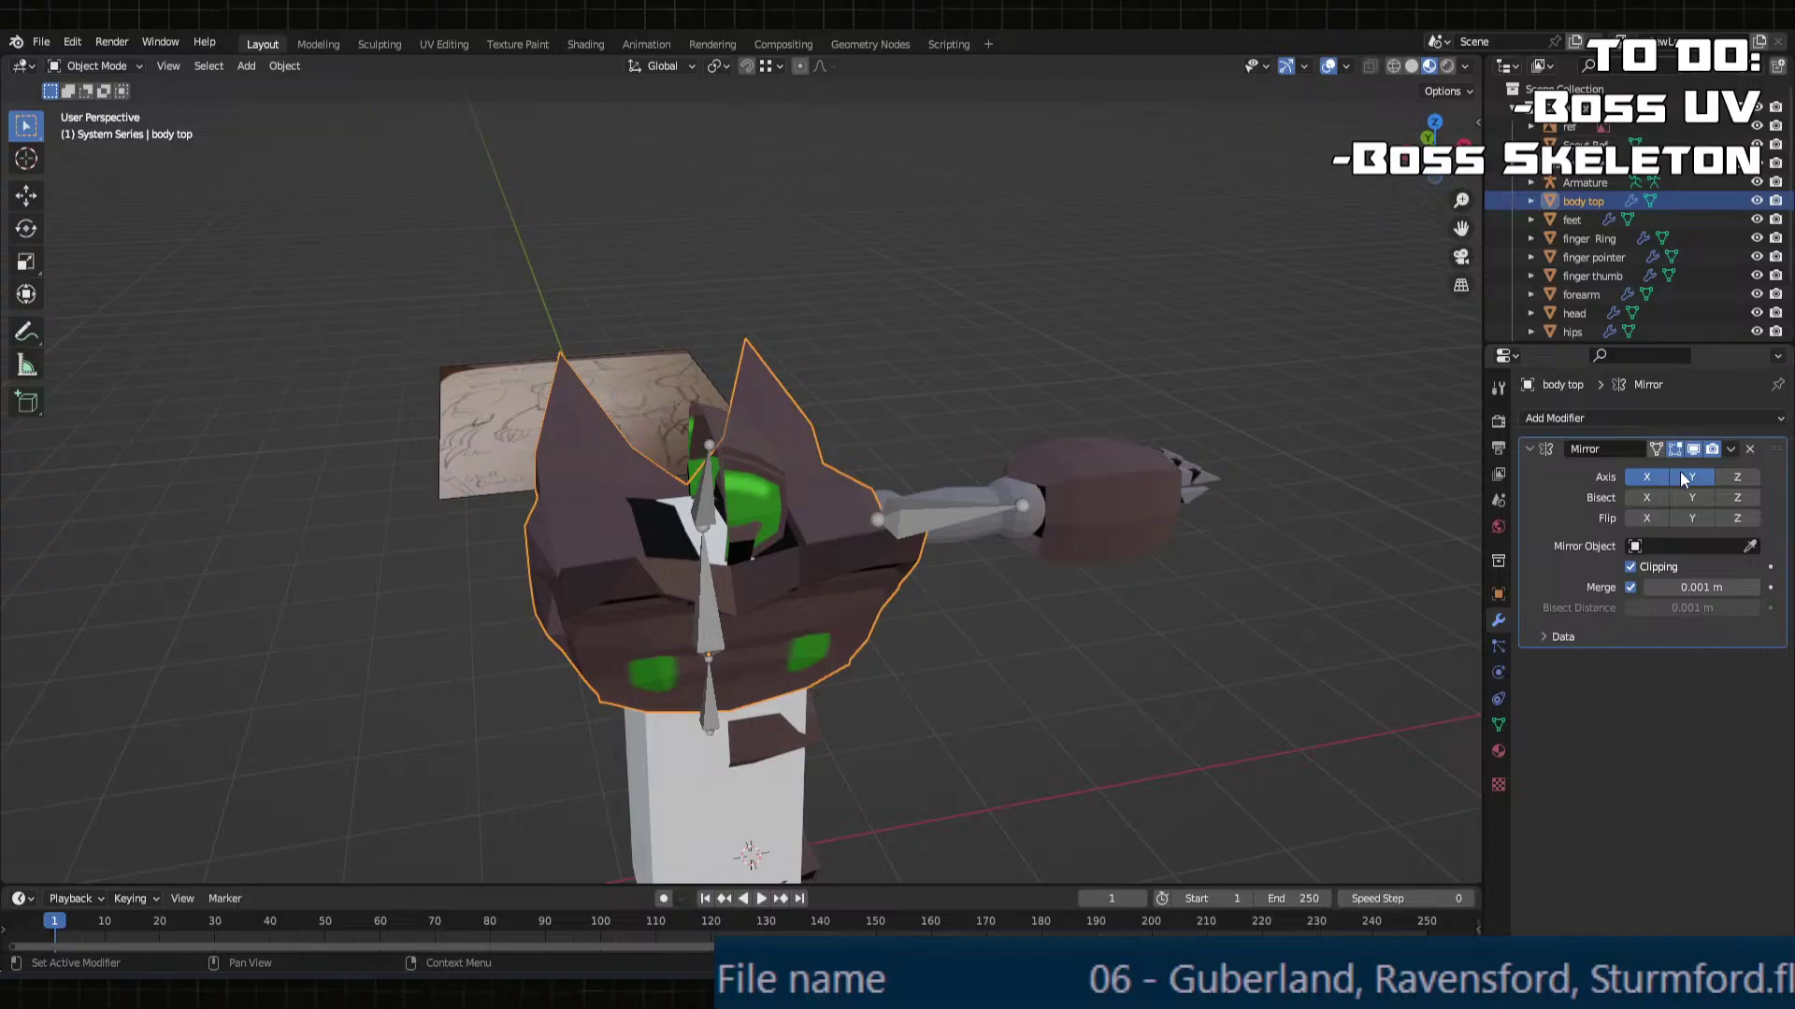
{"action": "left_click", "coordinate": [1691, 477]}
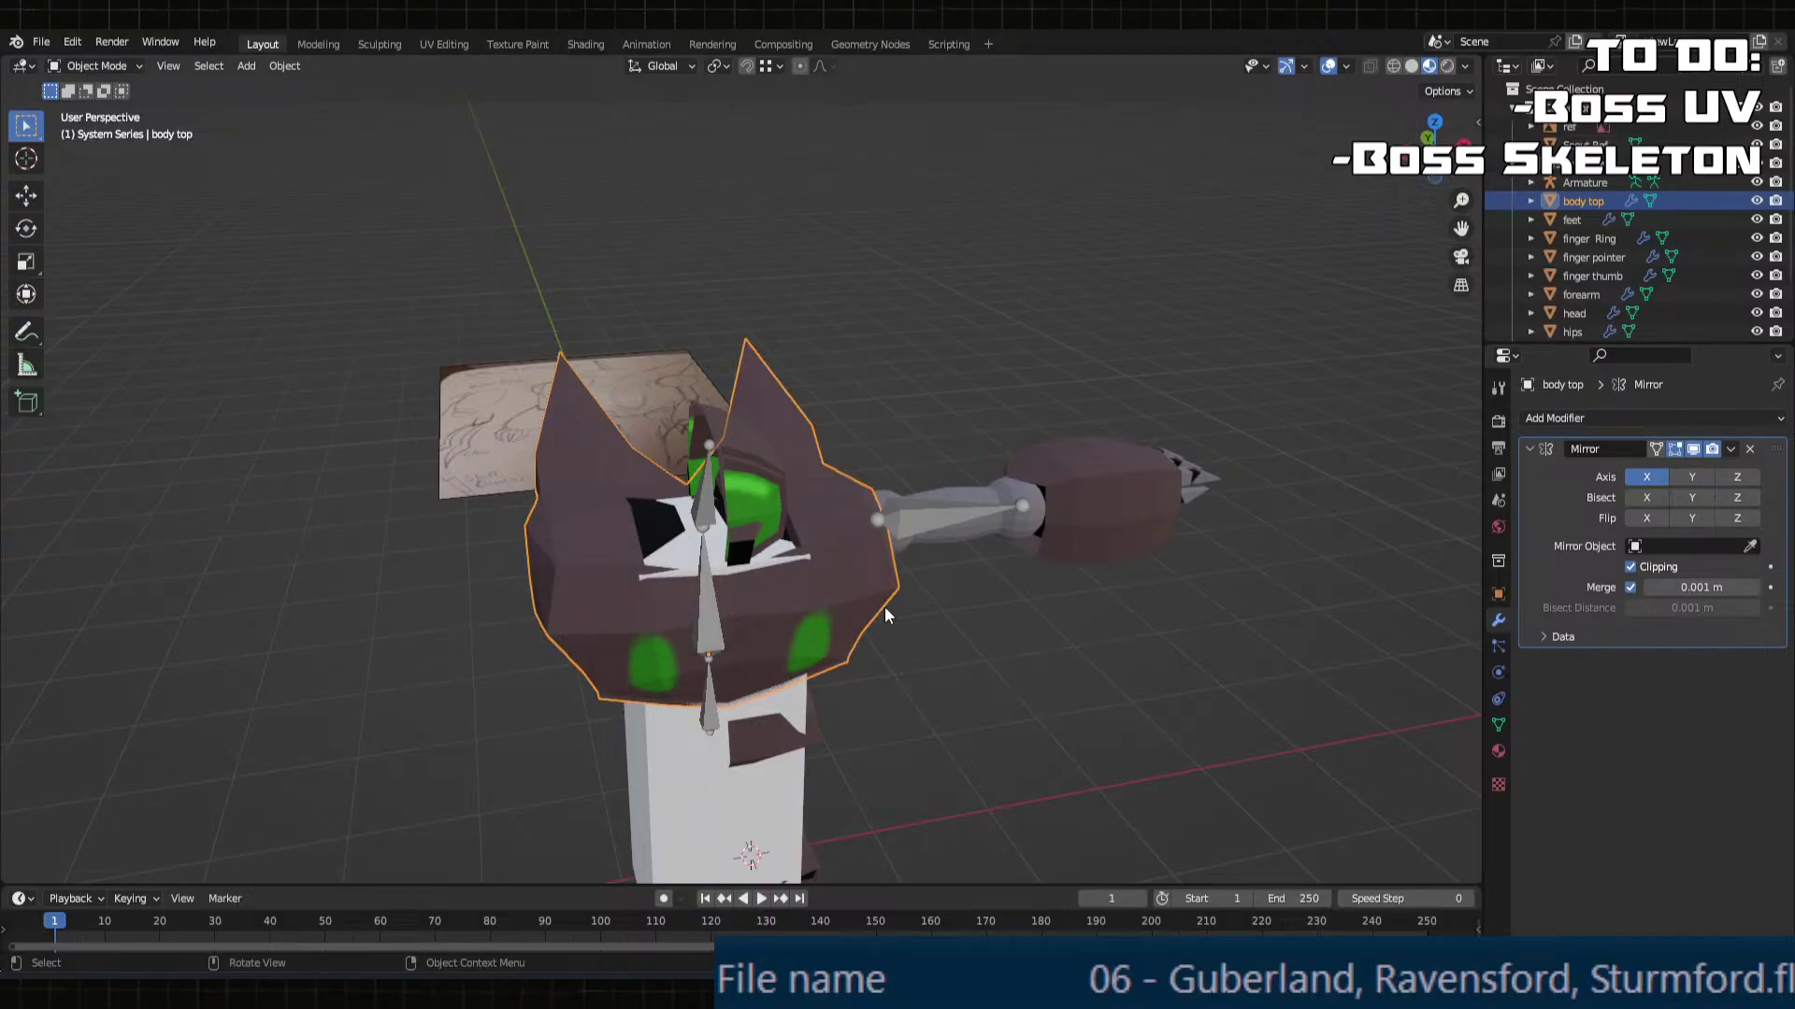
Step: Set the head's Mirror modifier to mirror across the X axis only
{"action": "middle_click_drag", "start_coordinate": [885, 608], "coordinate": [787, 572]}
{"action": "left_click", "coordinate": [822, 463]}
{"action": "left_click", "coordinate": [1688, 476]}
Step: In the armature's Edit Mode, try symmetrizing the bones from -X to +X, then undo the symmetrize
{"action": "left_click", "coordinate": [842, 539]}
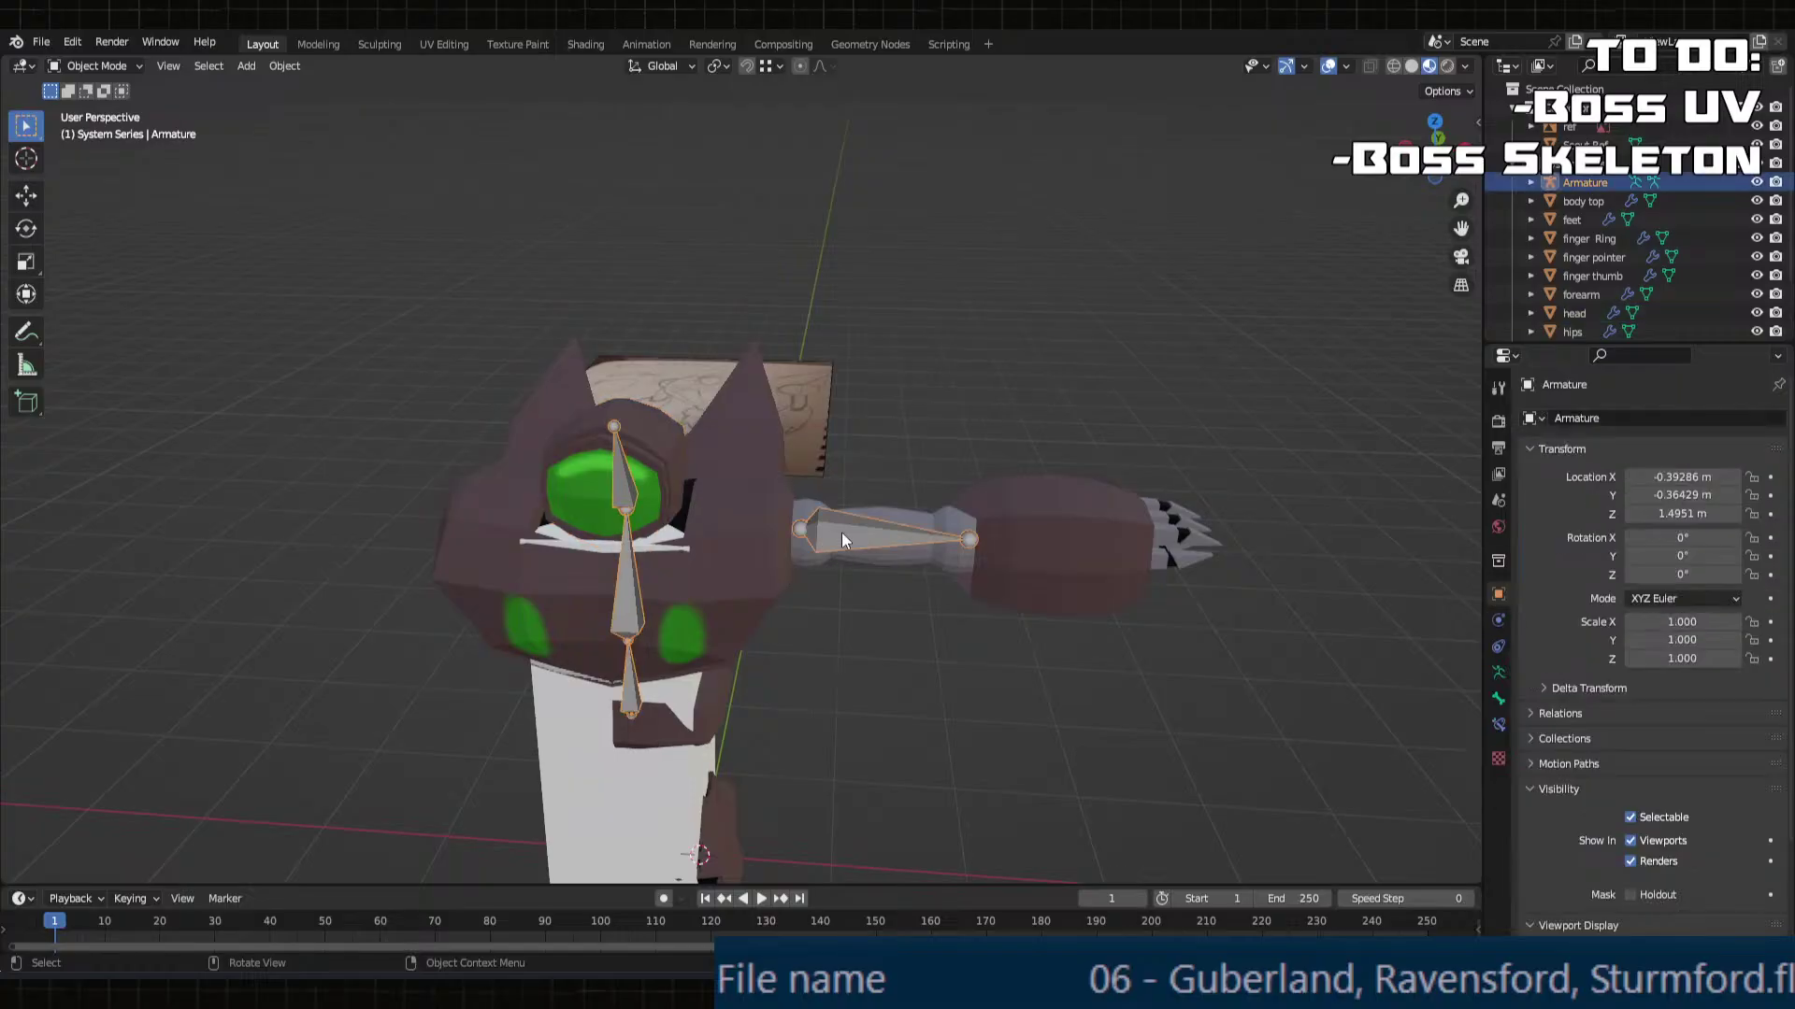
{"action": "key", "text": "Tab"}
{"action": "left_click", "coordinate": [620, 575]}
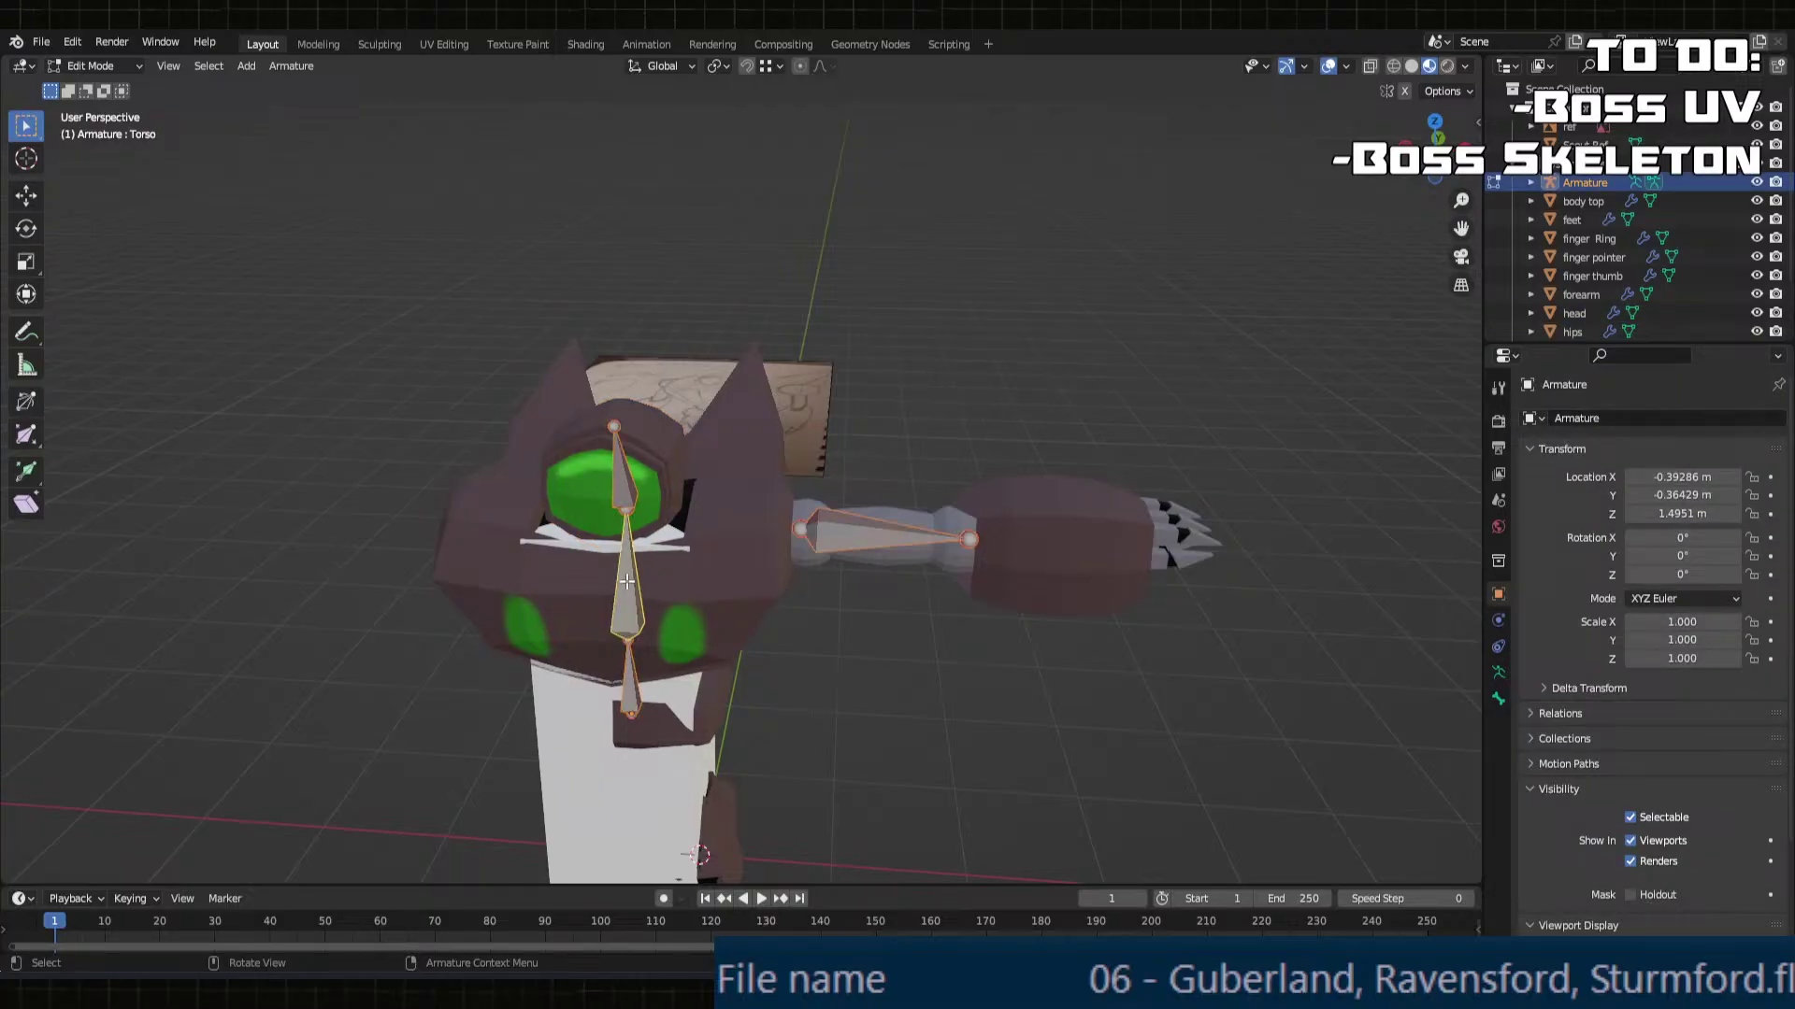
{"action": "right_click", "coordinate": [627, 580]}
{"action": "left_click", "coordinate": [627, 582]}
{"action": "middle_click_drag", "start_coordinate": [626, 581], "coordinate": [755, 548]}
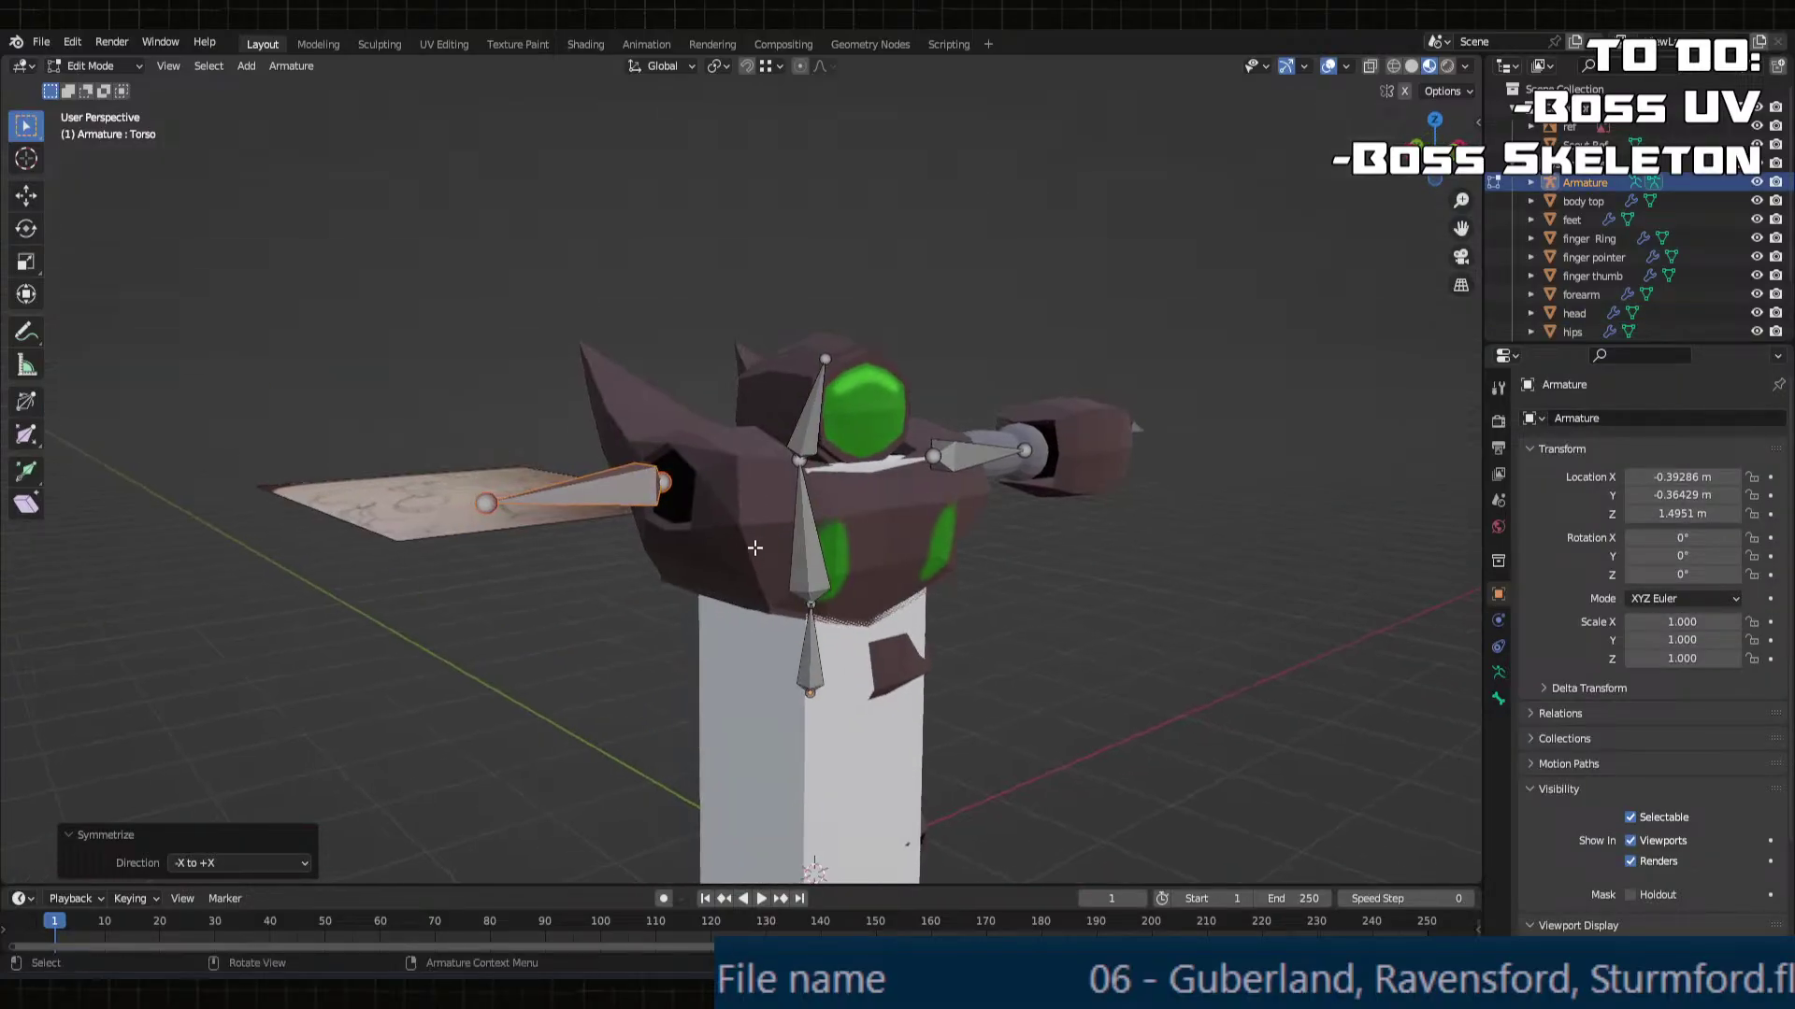
{"action": "key", "text": "ctrl+z"}
{"action": "middle_click_drag", "start_coordinate": [948, 580], "coordinate": [827, 595]}
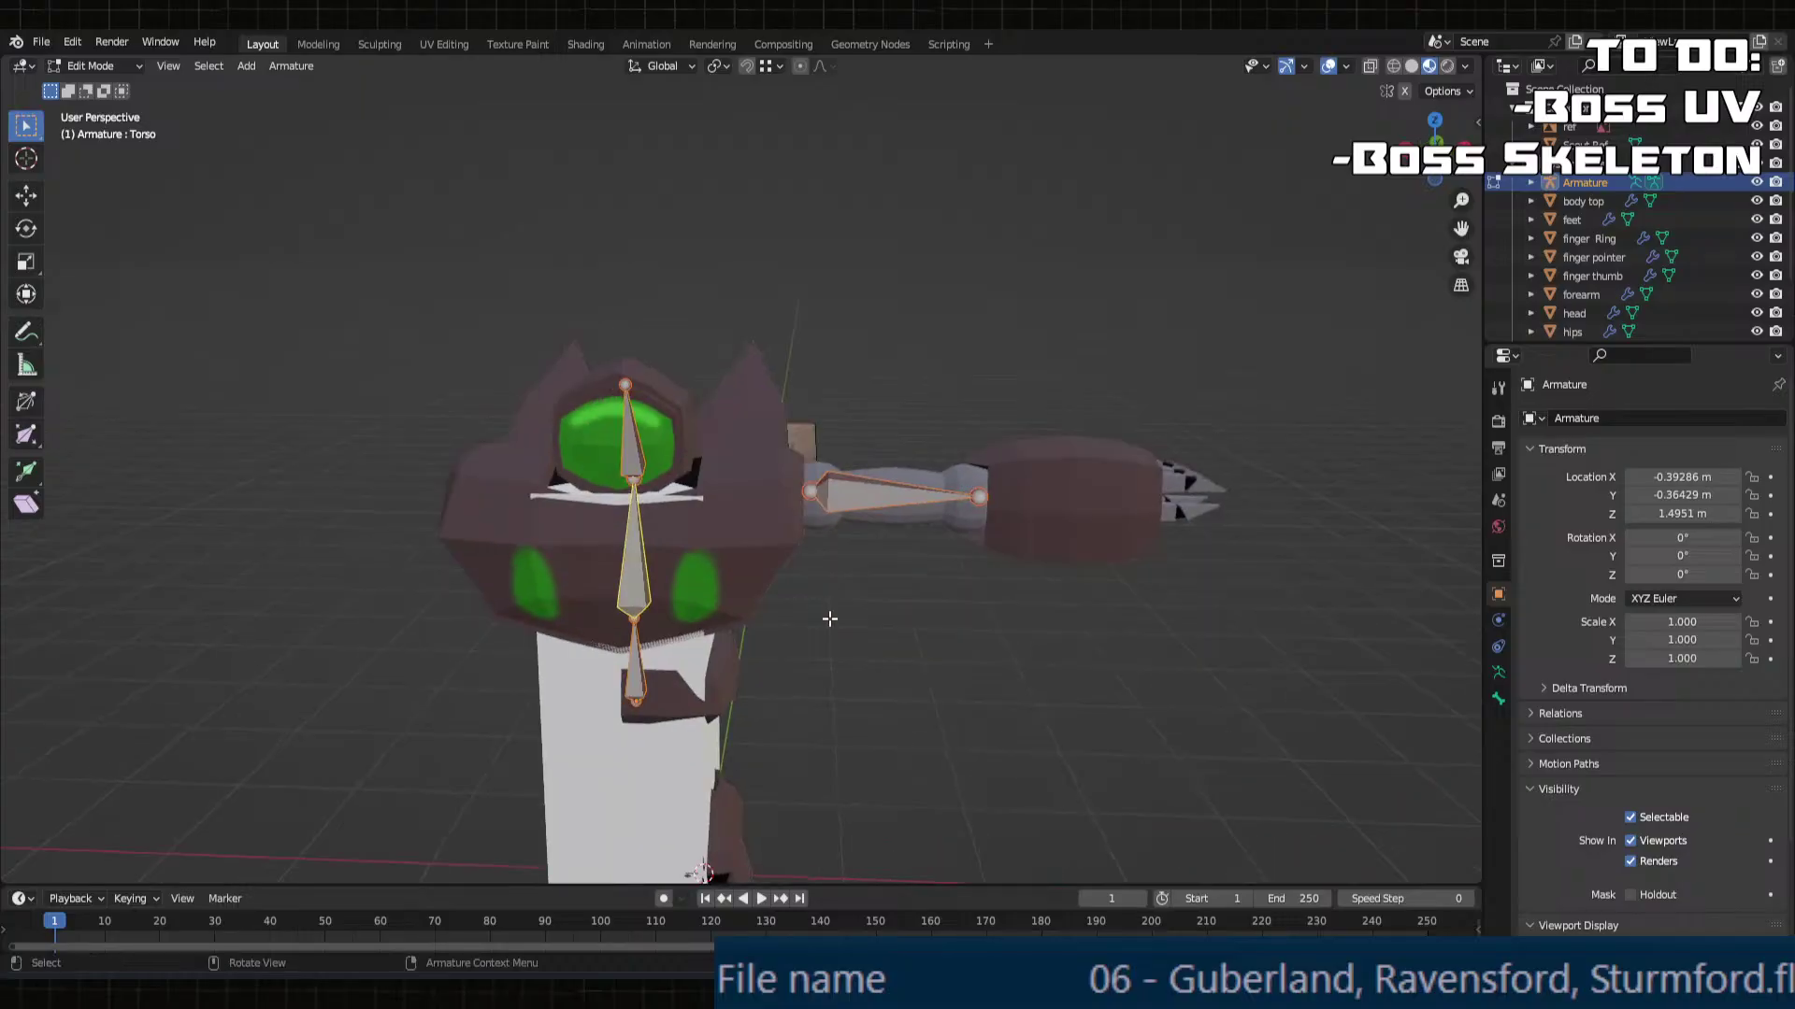
{"action": "left_click", "coordinate": [829, 620]}
Step: Back in Object Mode, set the Mirror modifiers of the hips and shins to the X axis only
{"action": "middle_click_drag", "start_coordinate": [704, 641], "coordinate": [711, 561]}
{"action": "key", "text": "Tab"}
{"action": "left_click", "coordinate": [714, 529]}
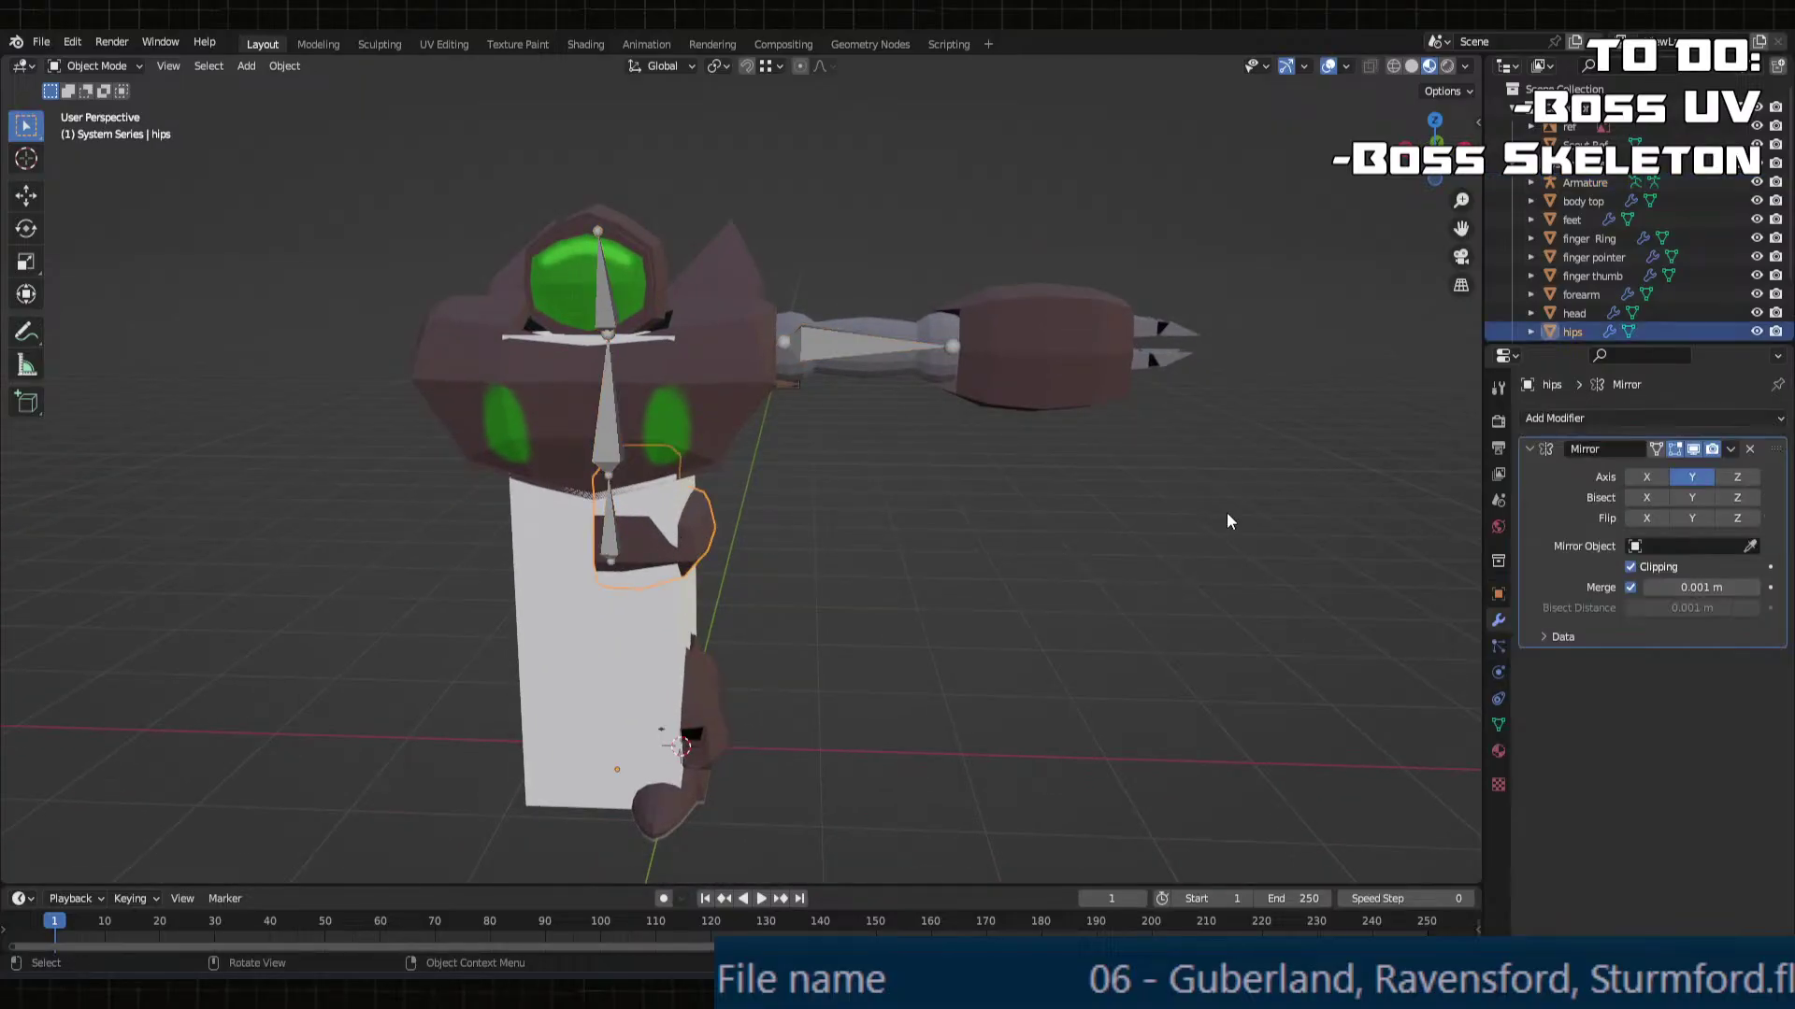
{"action": "left_click", "coordinate": [693, 675]}
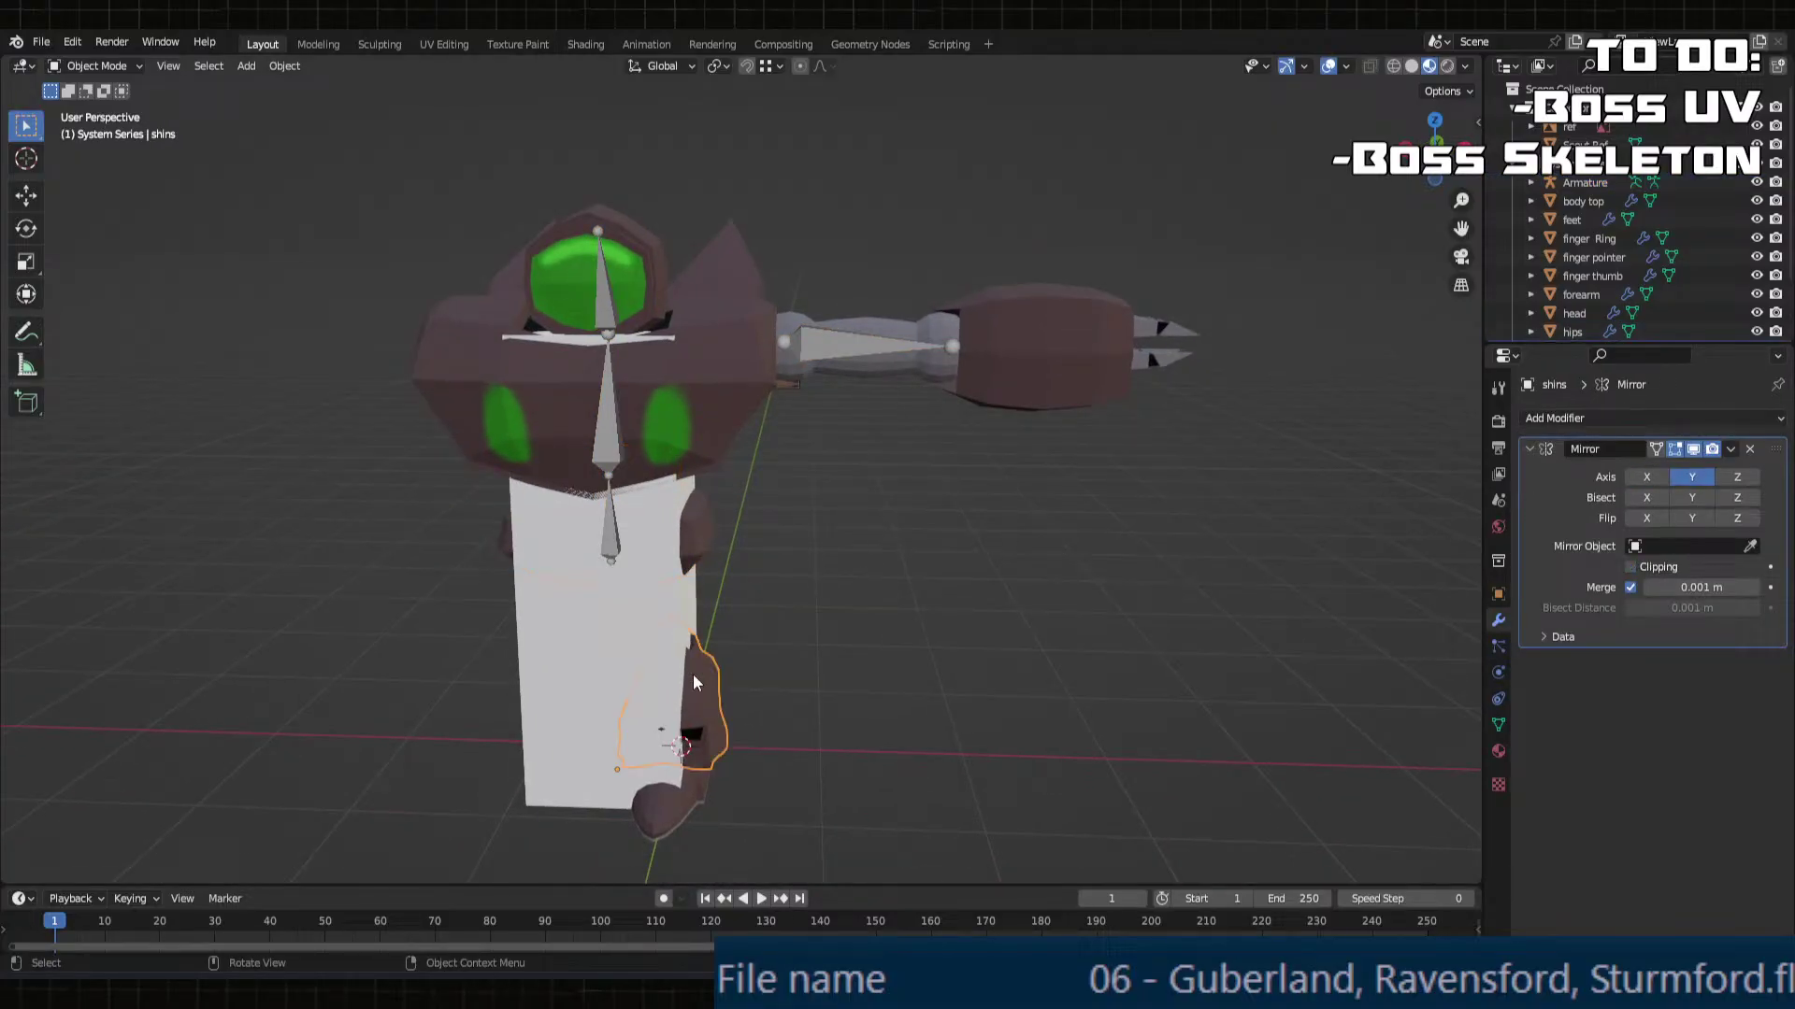
{"action": "left_click", "coordinate": [1690, 478]}
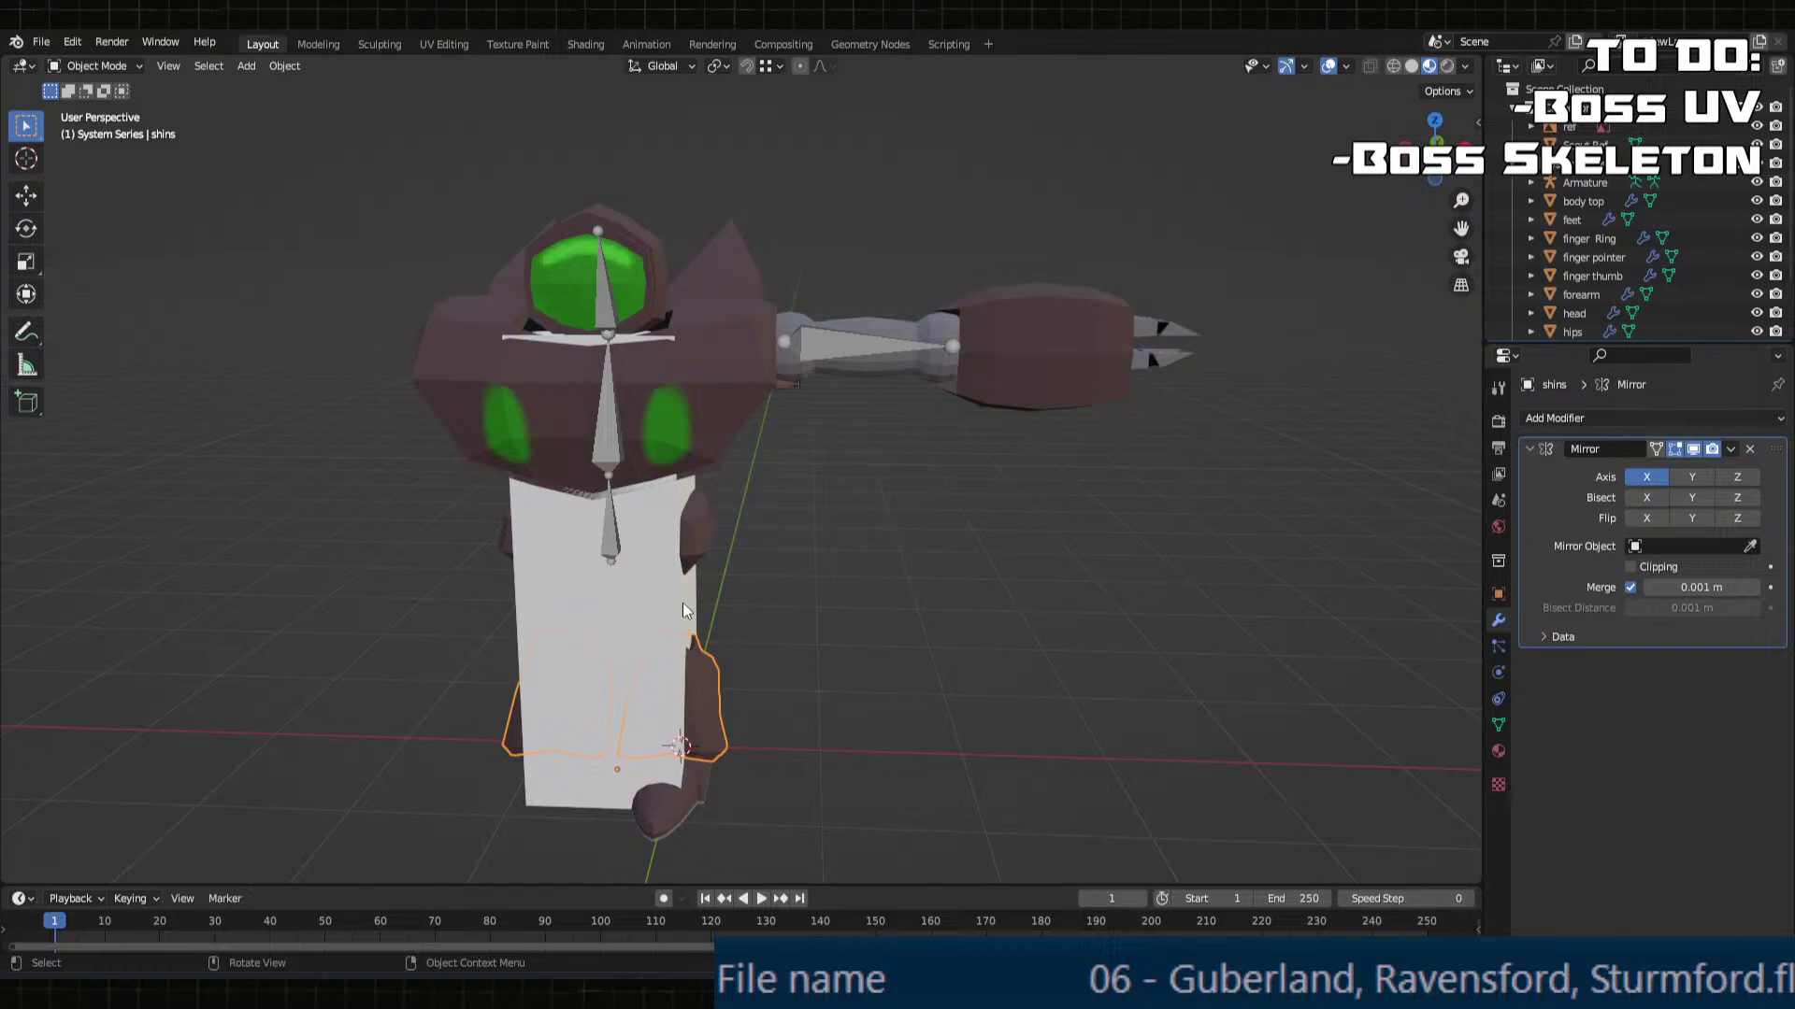
Step: Set the feet's Mirror modifier to the X axis only and hide the Scout Ref image
{"action": "middle_click_drag", "start_coordinate": [683, 609], "coordinate": [703, 665]}
{"action": "left_click", "coordinate": [733, 699]}
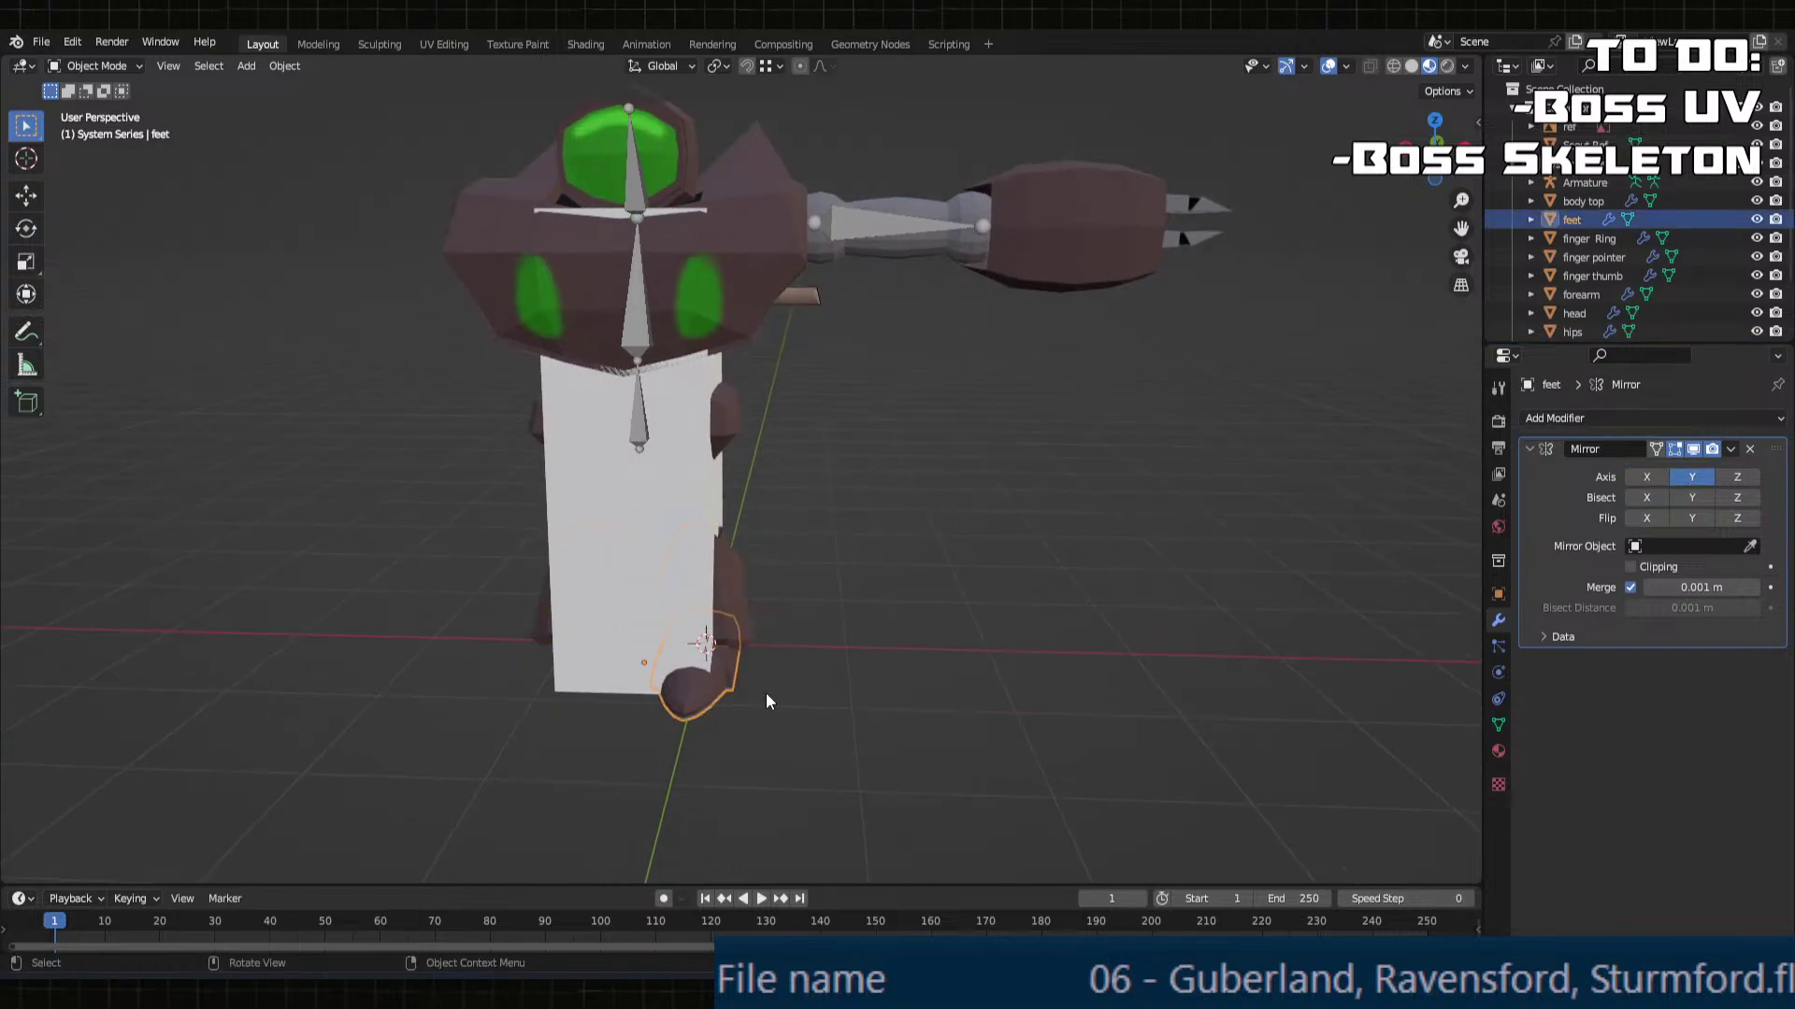
{"action": "left_click", "coordinate": [1681, 477]}
{"action": "left_click", "coordinate": [1757, 145]}
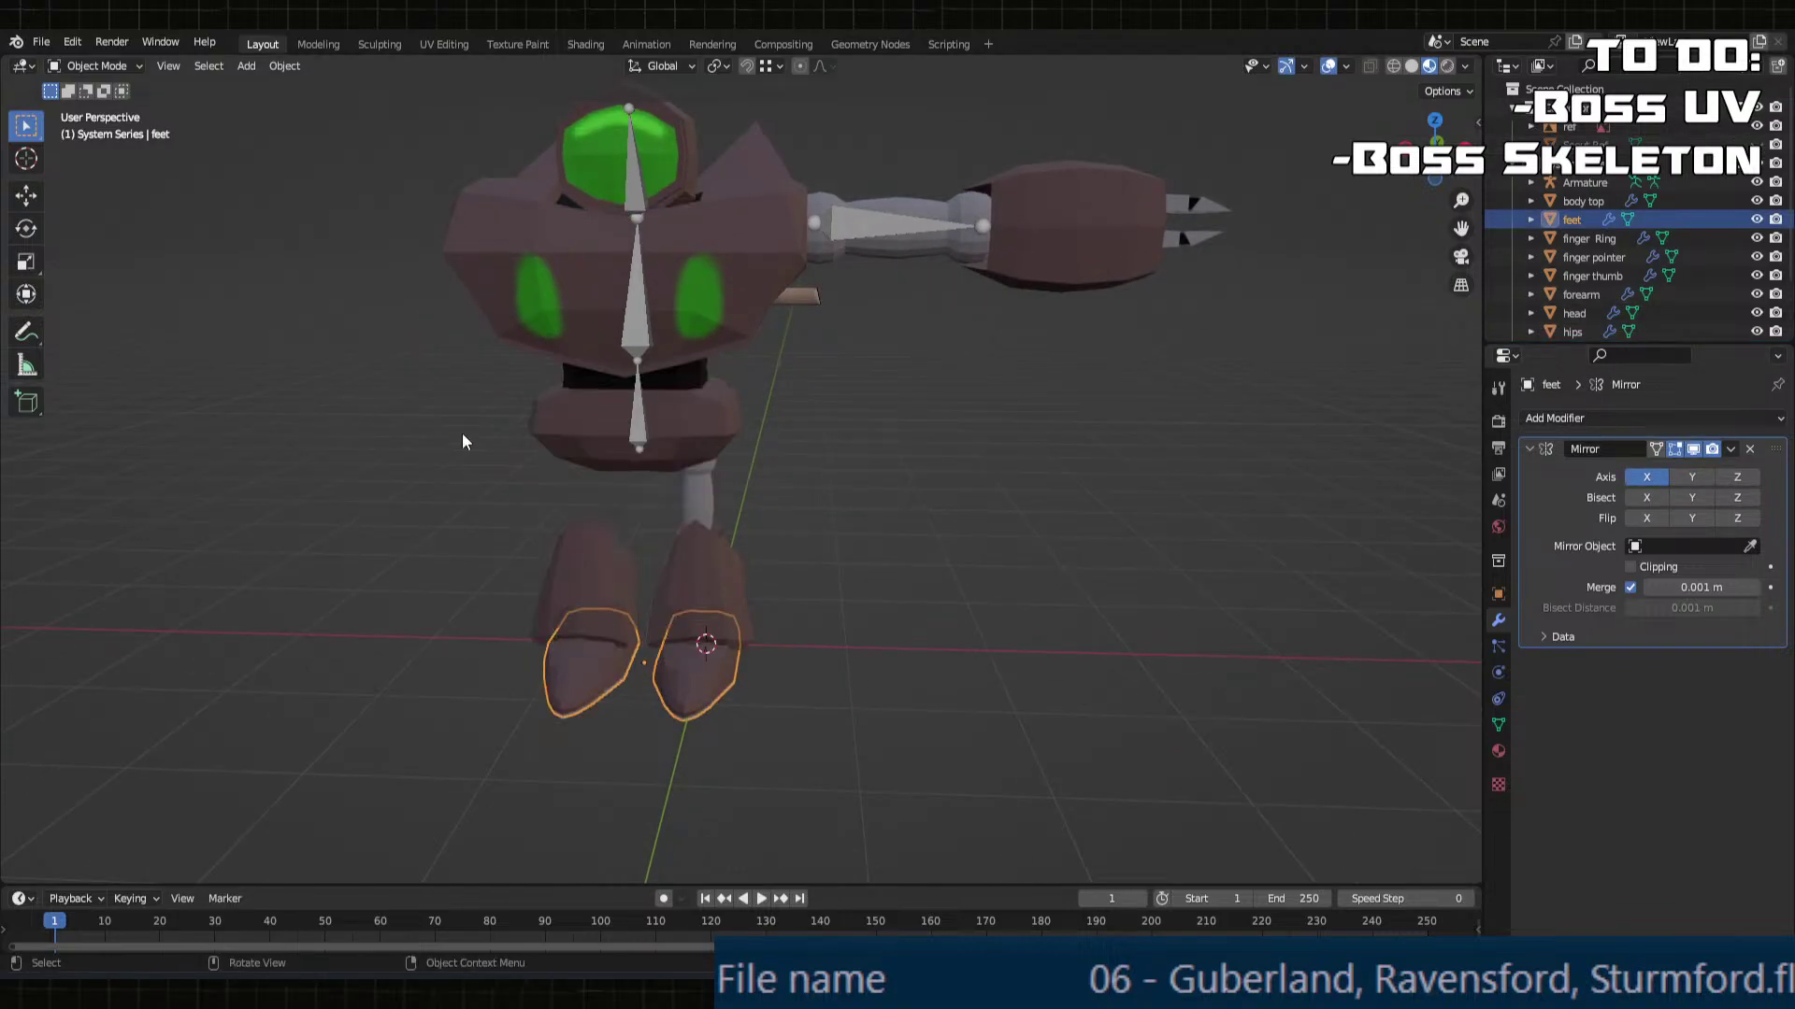
Step: Set the Mirror modifiers of the thighs and the upper arm to mirror across the X axis only
{"action": "left_click", "coordinate": [694, 486]}
{"action": "left_click", "coordinate": [1658, 479]}
{"action": "left_click", "coordinate": [1675, 479]}
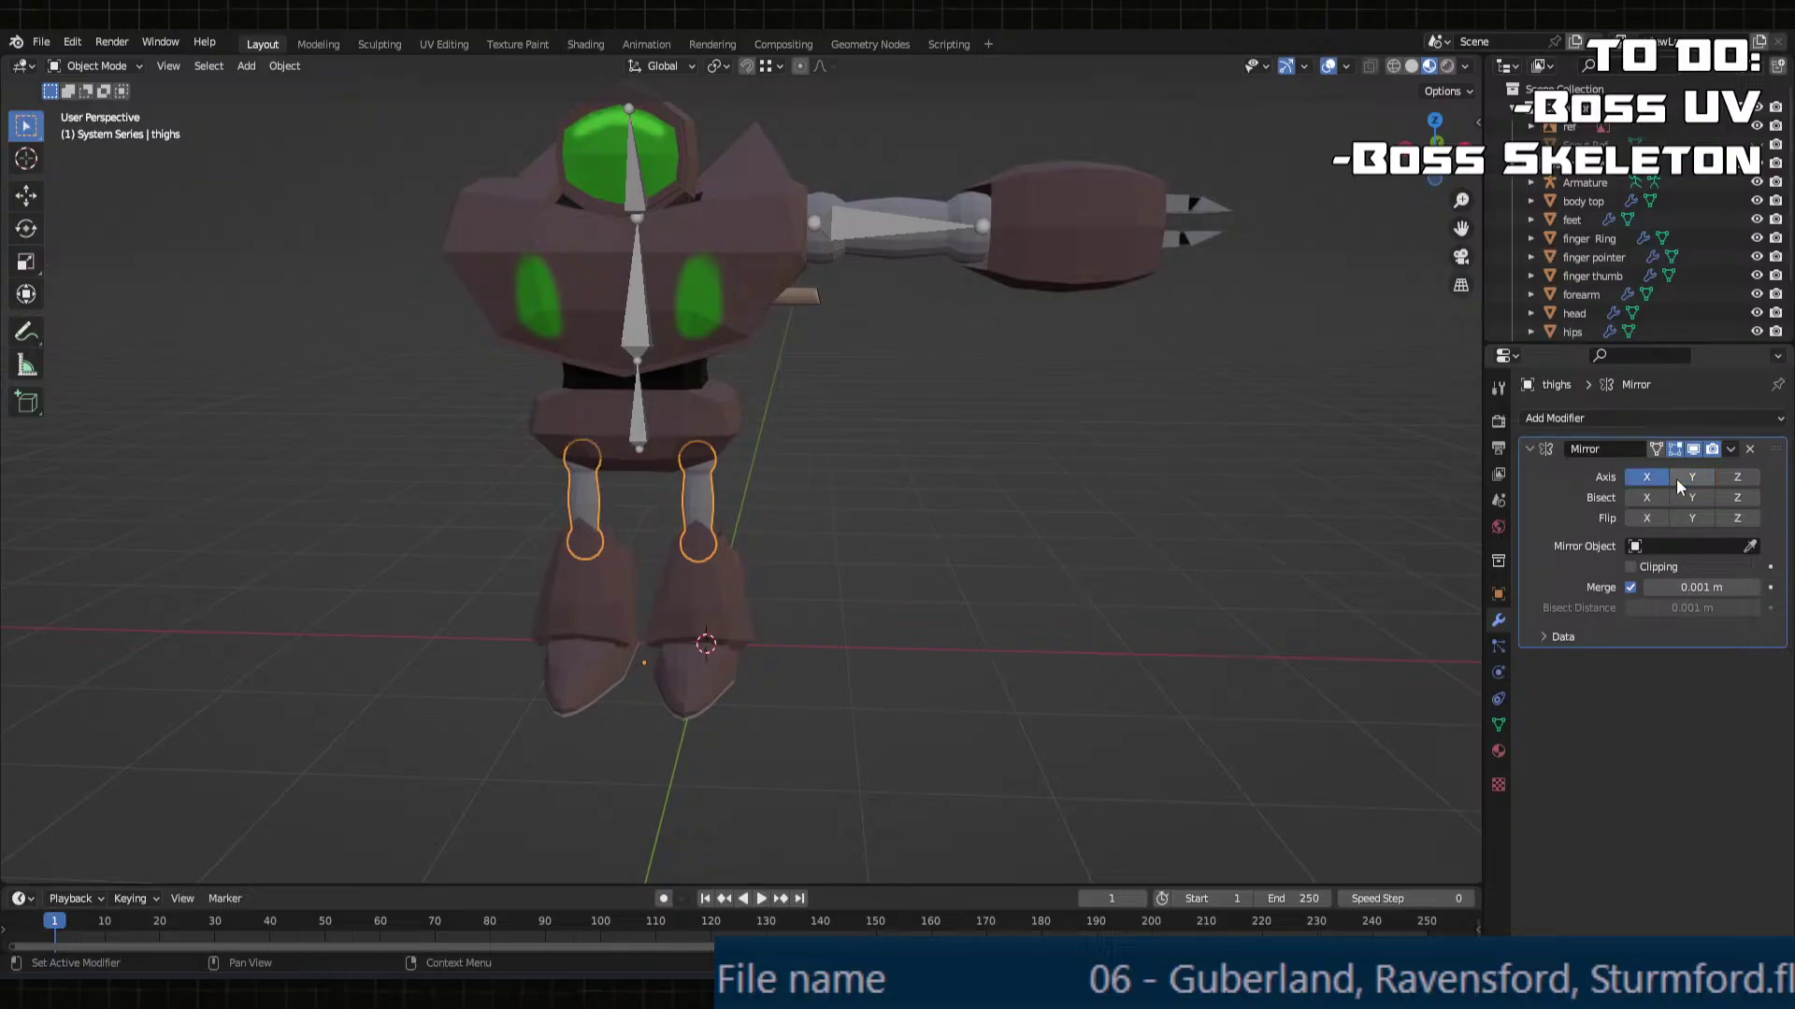
{"action": "left_click", "coordinate": [990, 228]}
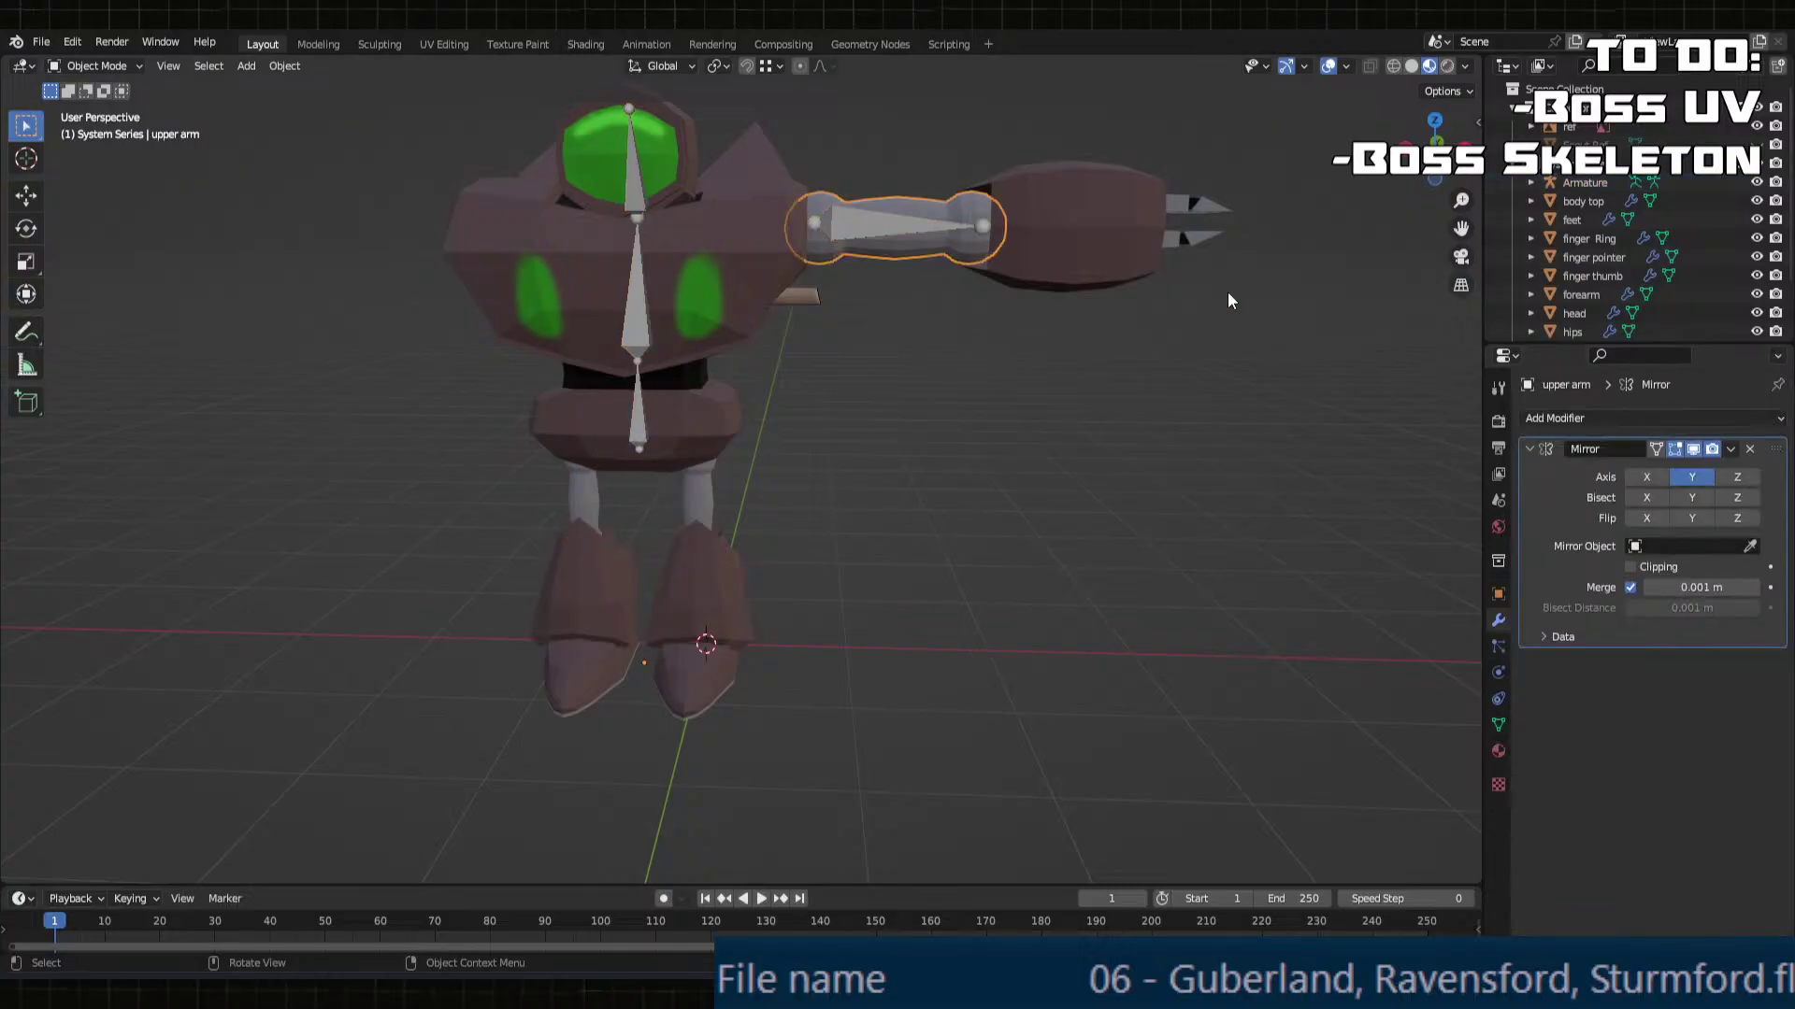
{"action": "left_click", "coordinate": [1646, 477]}
Step: Set the Mirror modifiers of the pointer finger and the forearm to mirror across the X axis only
{"action": "left_click", "coordinate": [1180, 220]}
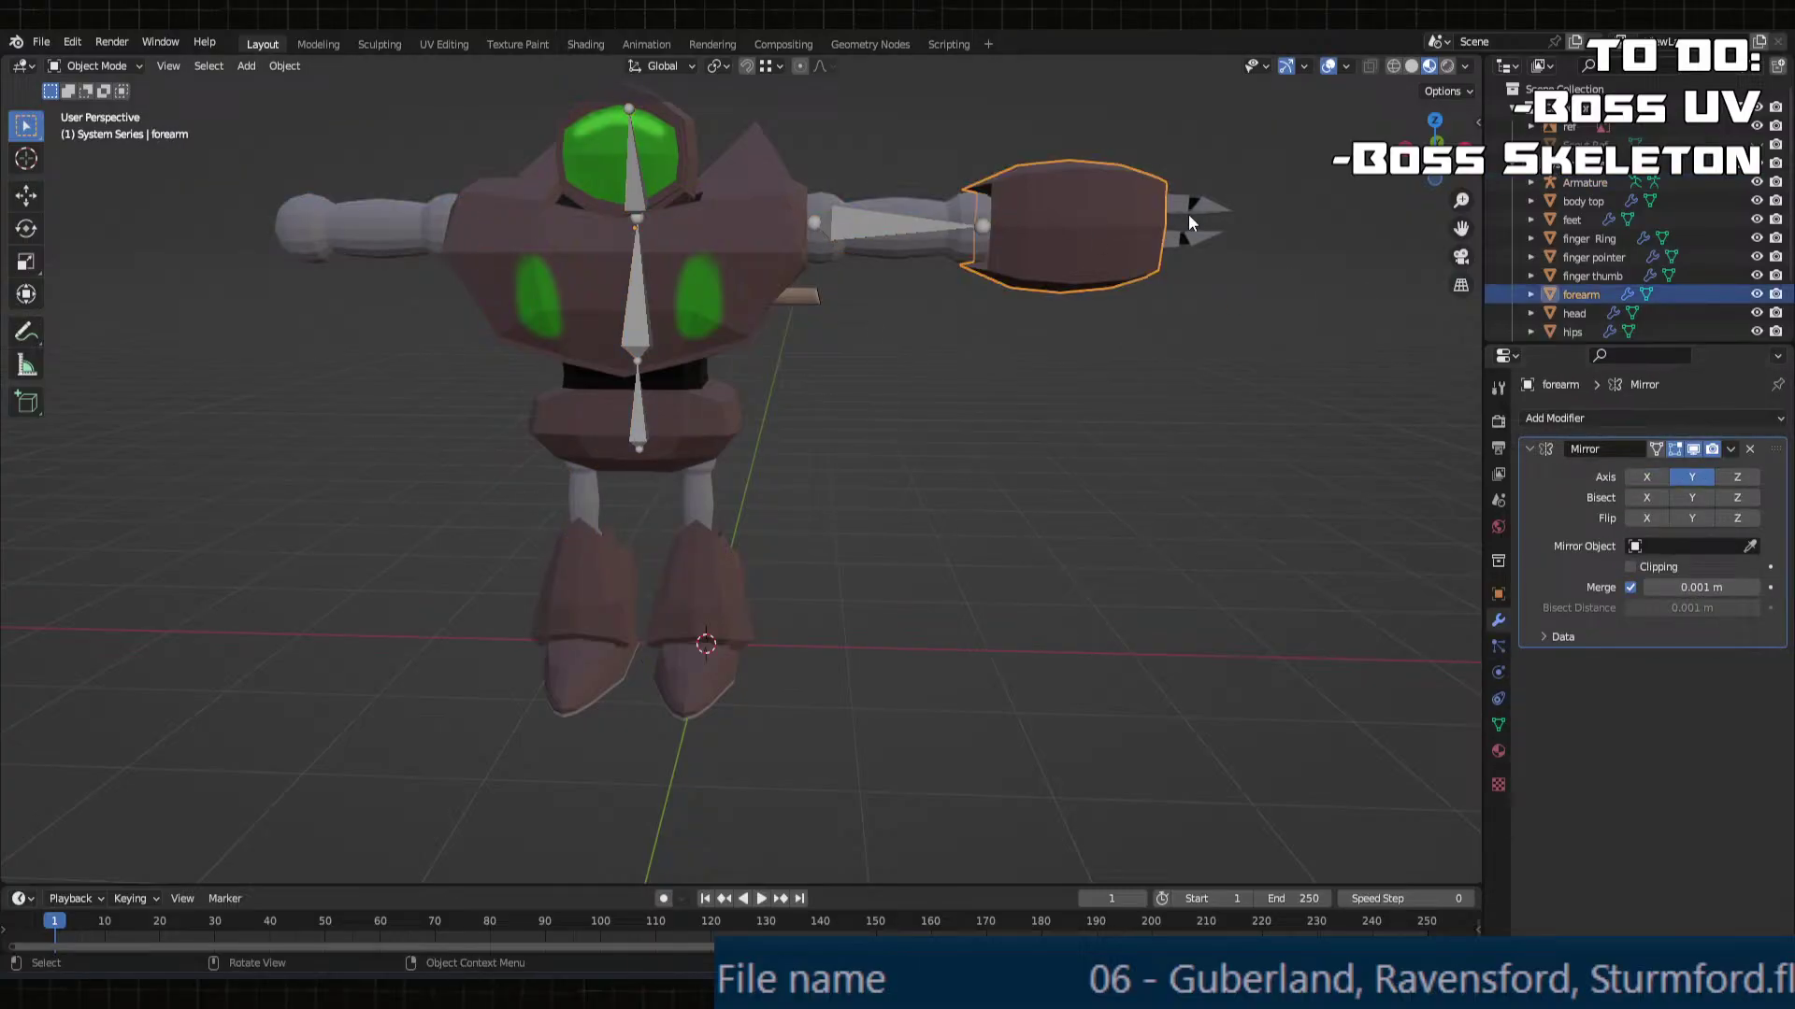
{"action": "left_click", "coordinate": [1196, 205], "text": "shift"}
{"action": "left_click", "coordinate": [1191, 244], "text": "shift"}
{"action": "middle_click_drag", "start_coordinate": [1238, 248], "coordinate": [850, 350]}
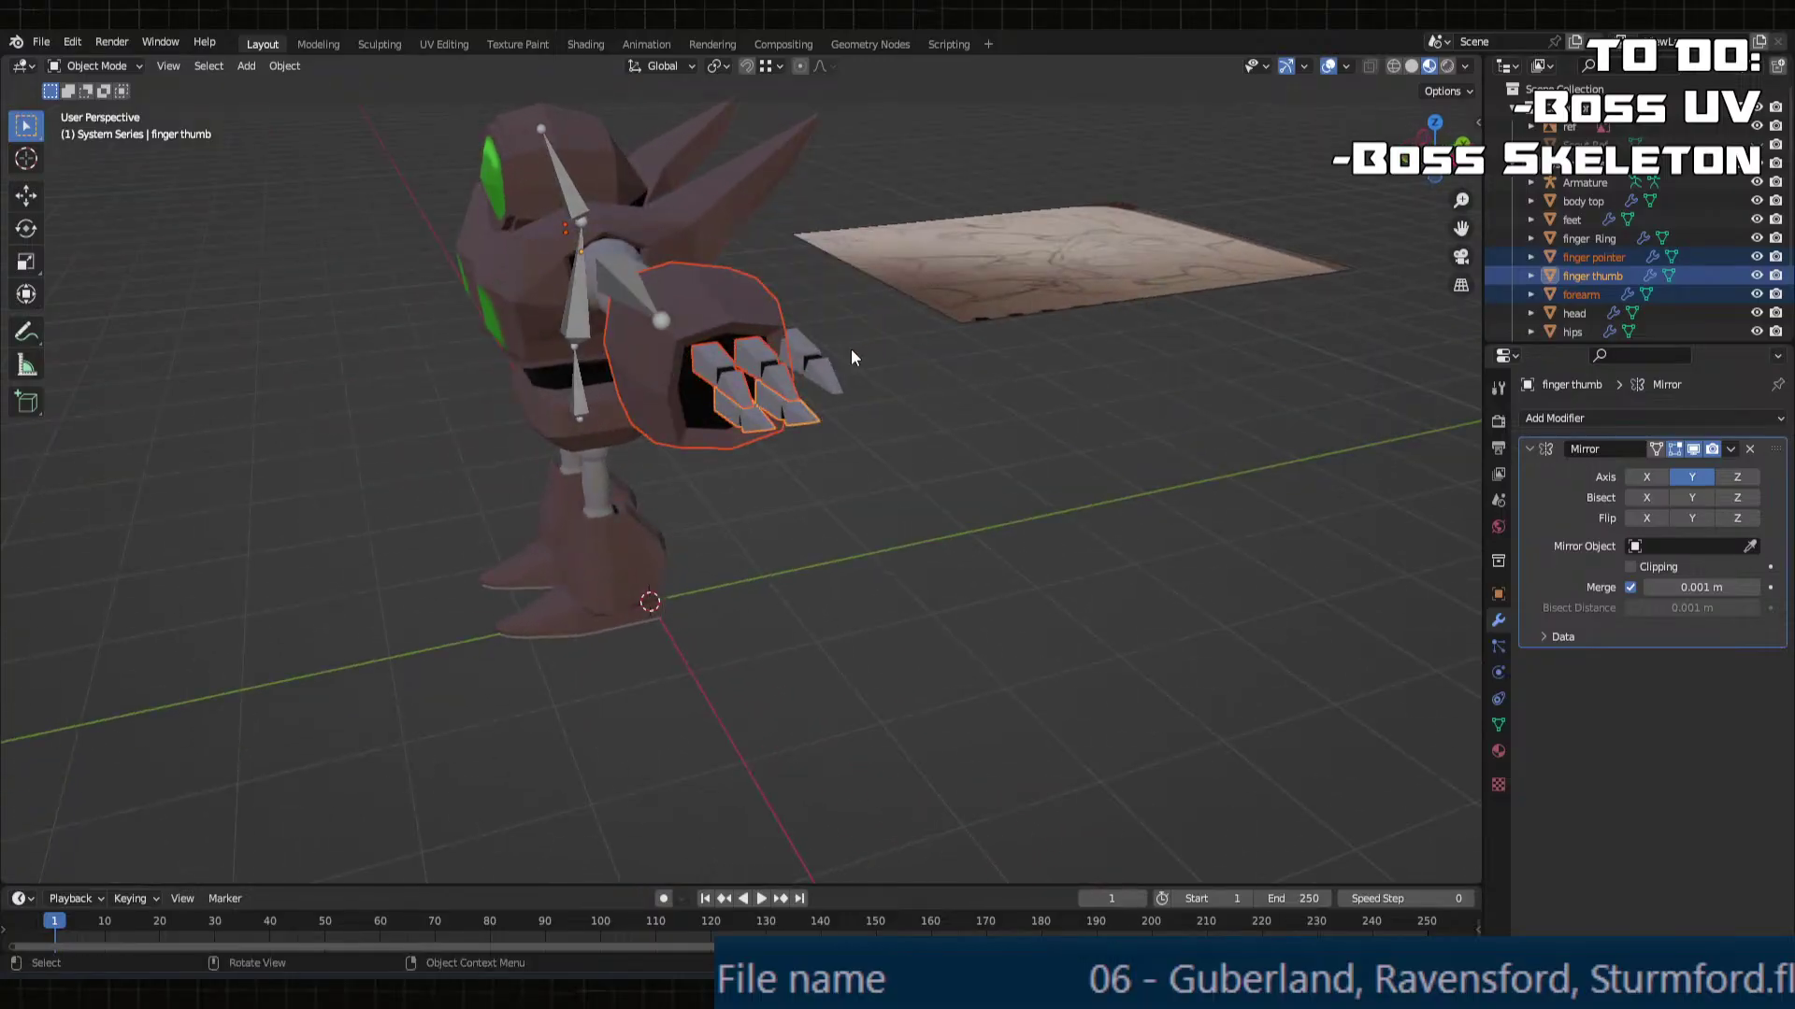
{"action": "left_click", "coordinate": [759, 379], "text": "shift"}
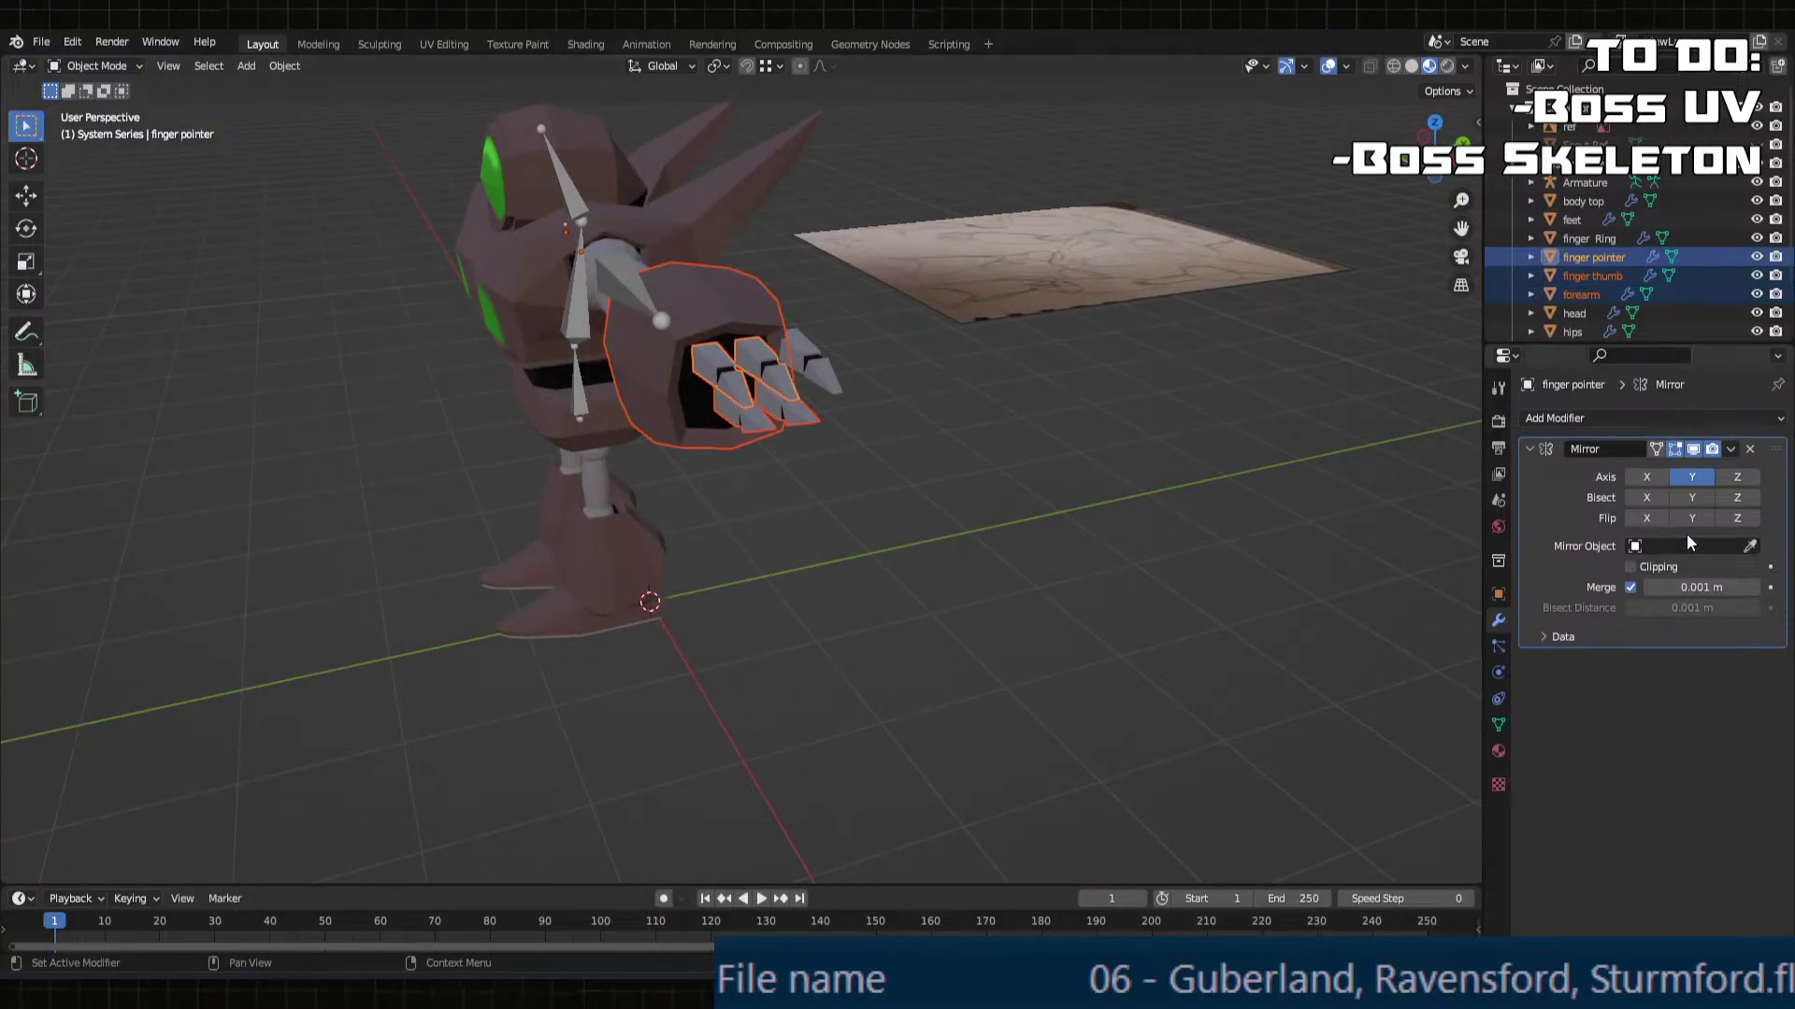
{"action": "left_click", "coordinate": [1688, 476]}
{"action": "left_click", "coordinate": [957, 478]}
{"action": "middle_click_drag", "start_coordinate": [957, 478], "coordinate": [955, 379]}
{"action": "left_click", "coordinate": [1017, 336]}
{"action": "left_click", "coordinate": [1653, 479]}
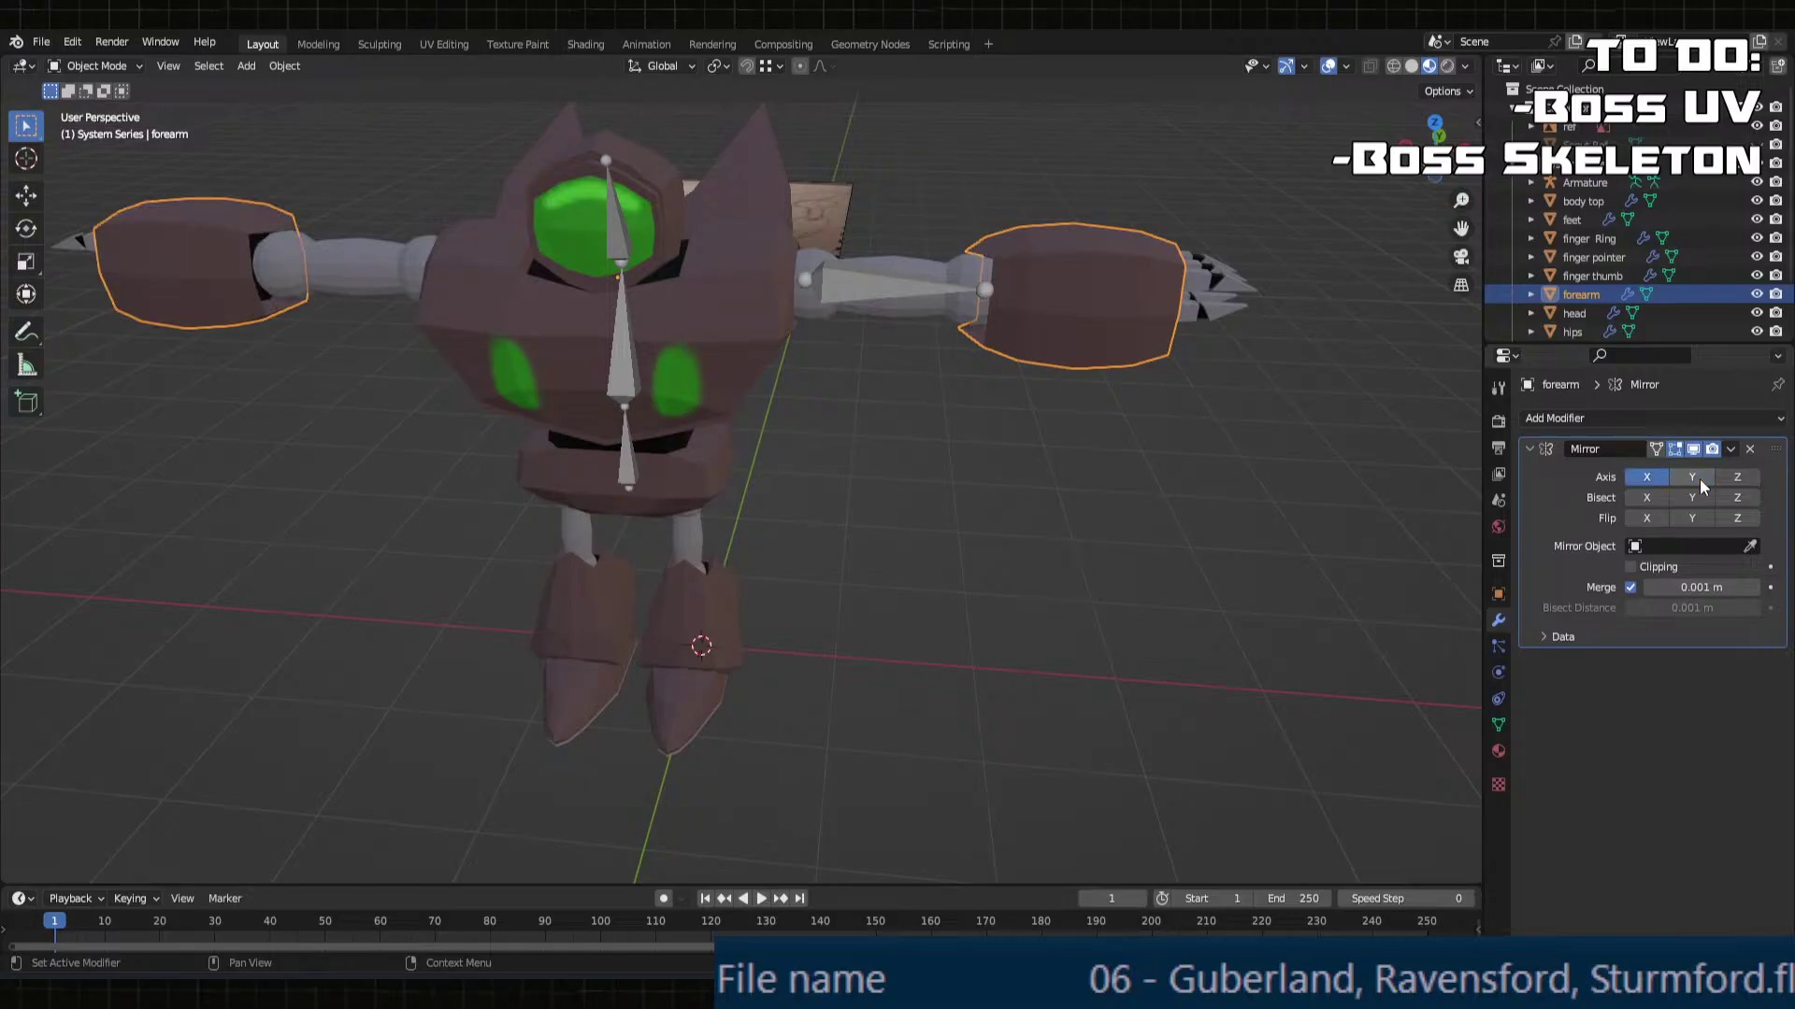
Step: Set the Mirror modifiers of the ring finger and the thumb to mirror across the X axis only
{"action": "middle_click_drag", "start_coordinate": [1200, 294], "coordinate": [1019, 418]}
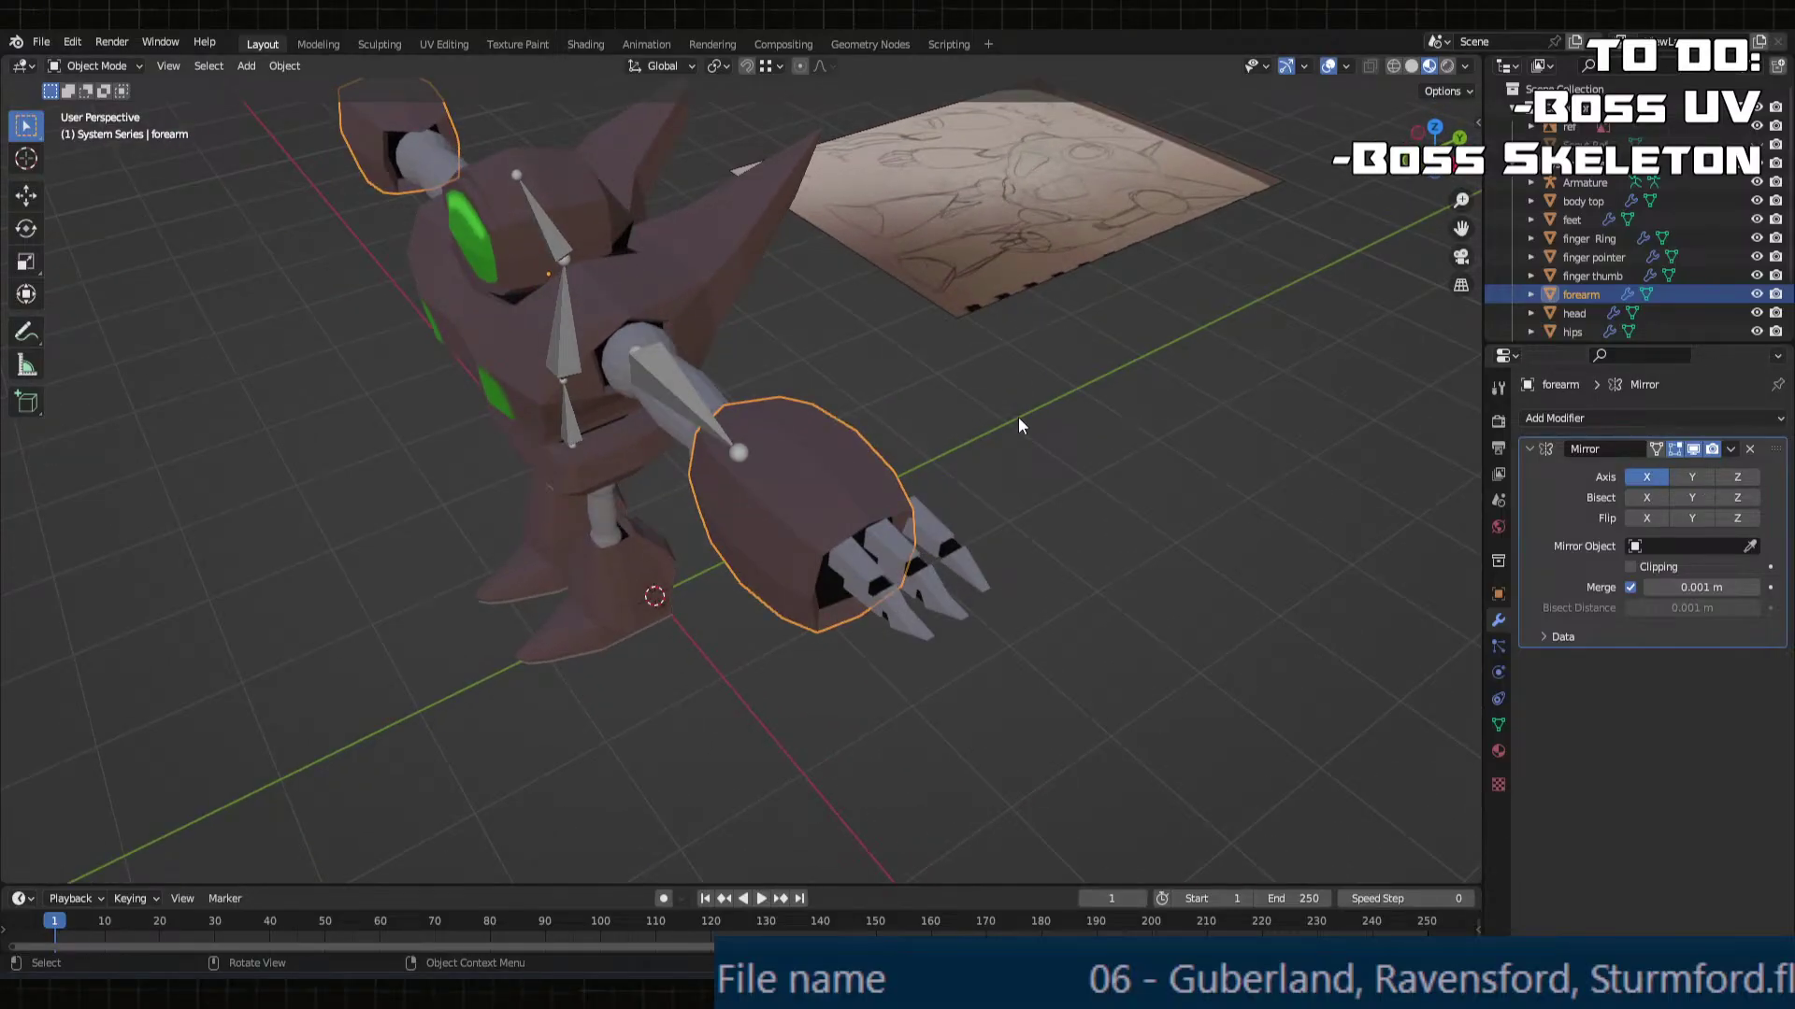
{"action": "left_click", "coordinate": [950, 554]}
{"action": "left_click", "coordinate": [1647, 477]}
{"action": "left_click", "coordinate": [1691, 475]}
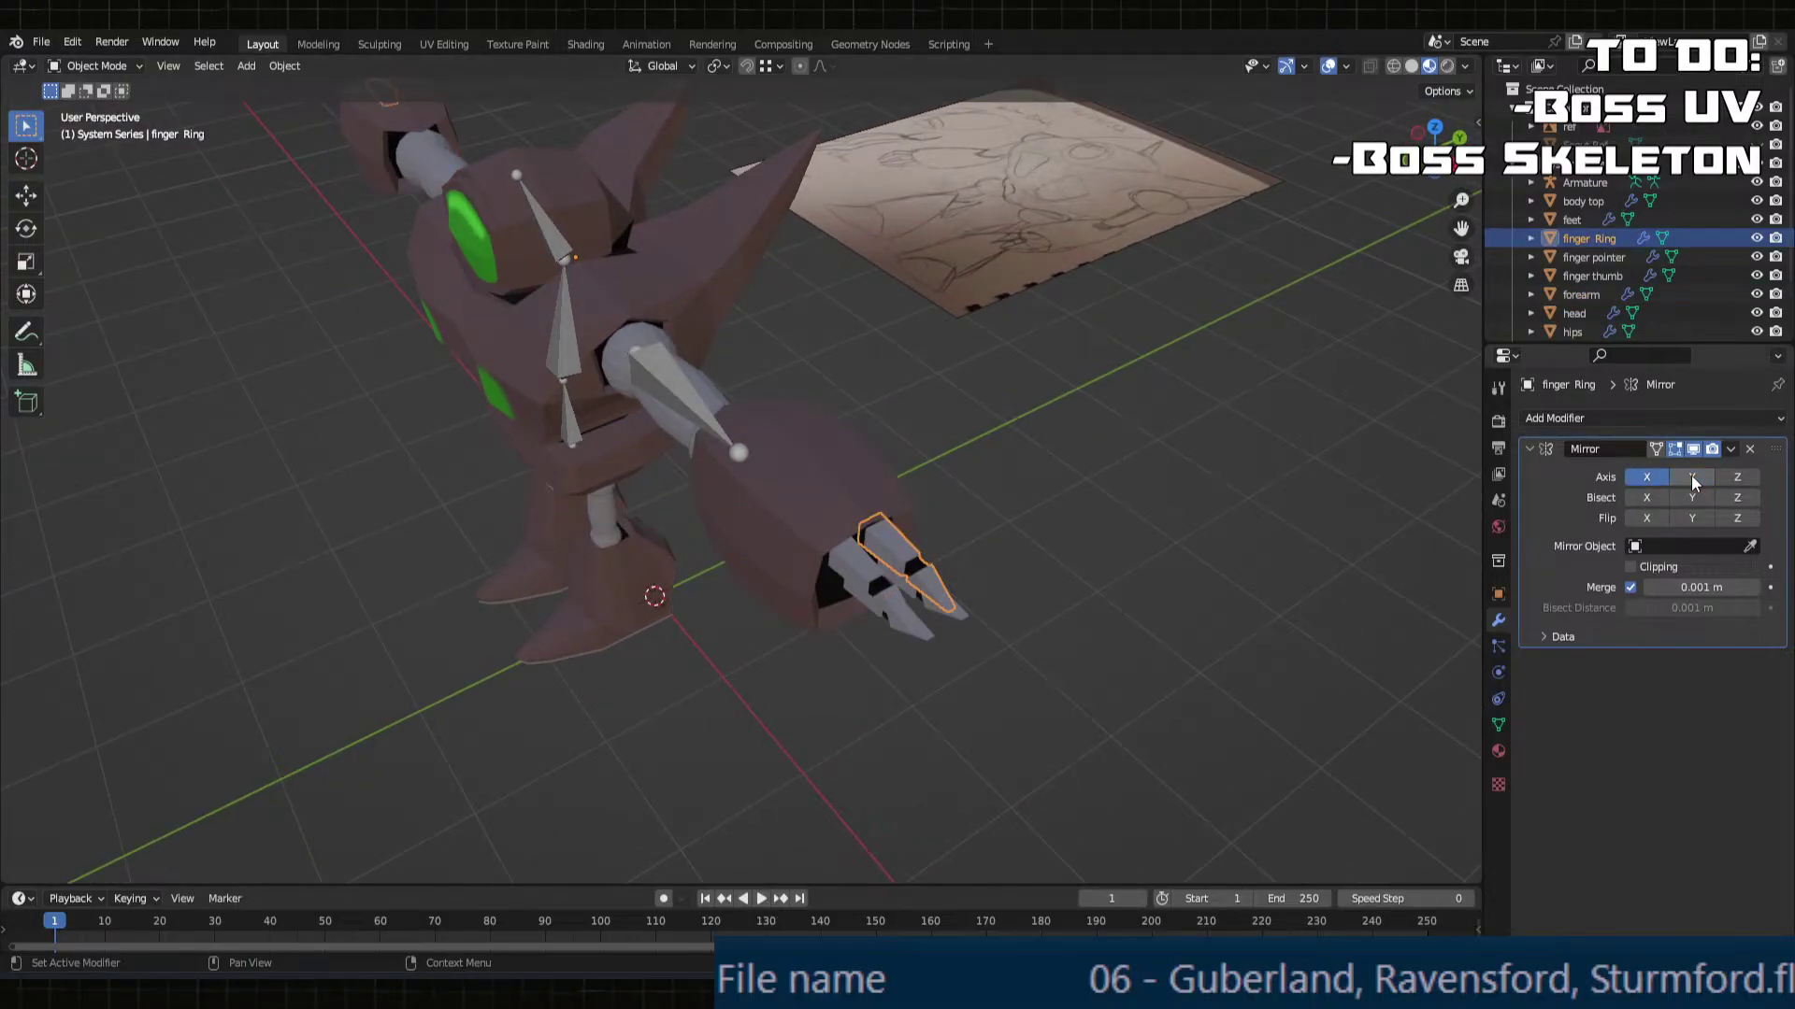
{"action": "middle_click_drag", "start_coordinate": [1100, 545], "coordinate": [882, 510]}
{"action": "left_click", "coordinate": [878, 520]}
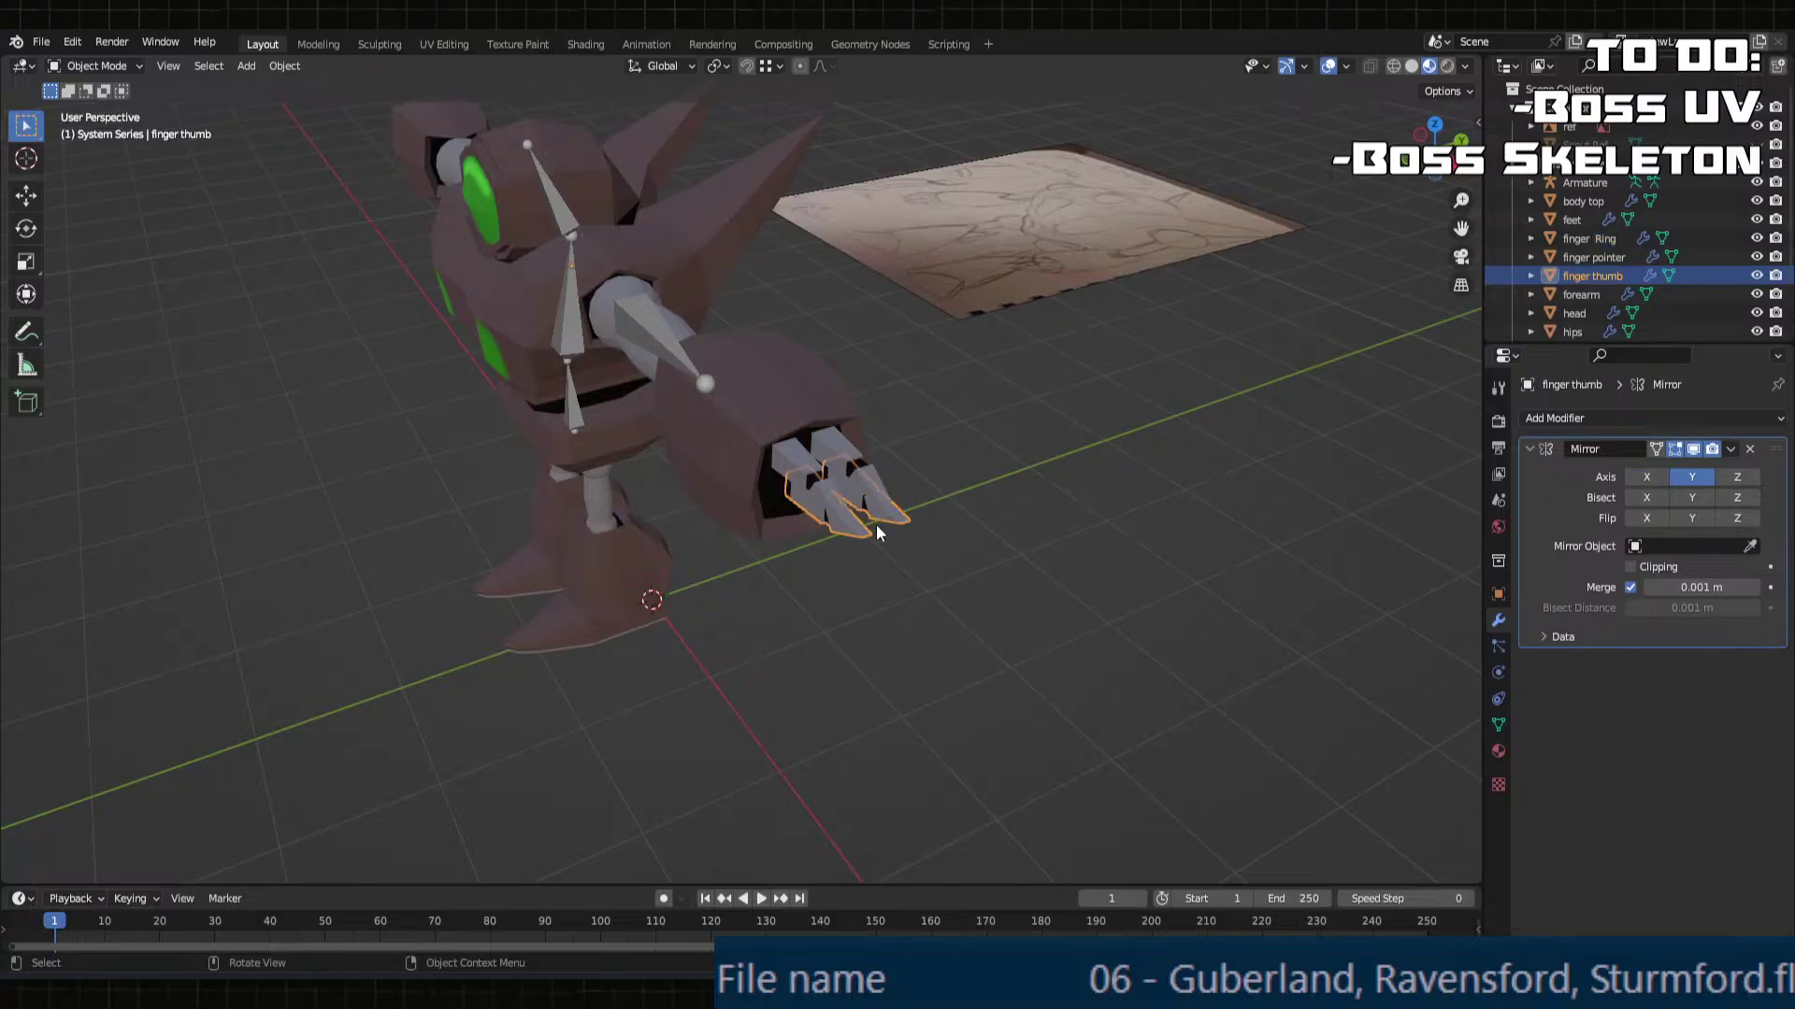
{"action": "left_click", "coordinate": [1647, 479]}
{"action": "left_click", "coordinate": [821, 570]}
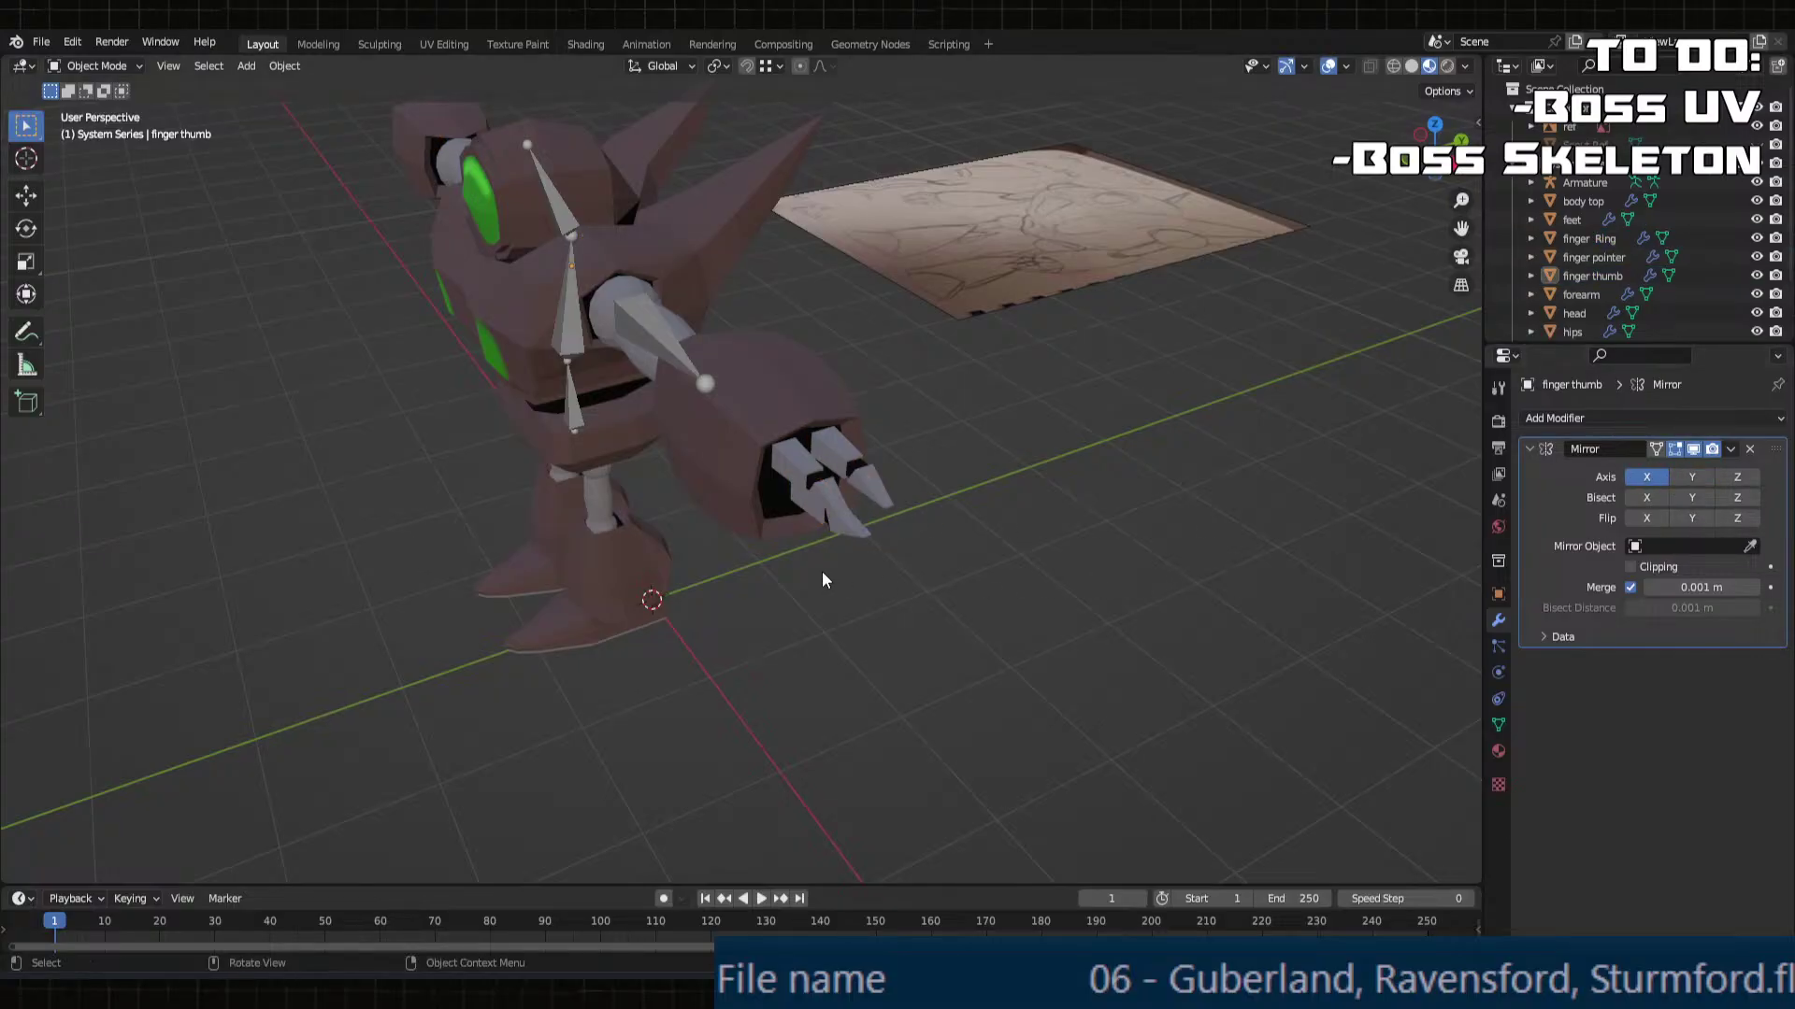
{"action": "middle_click_drag", "start_coordinate": [822, 570], "coordinate": [871, 475]}
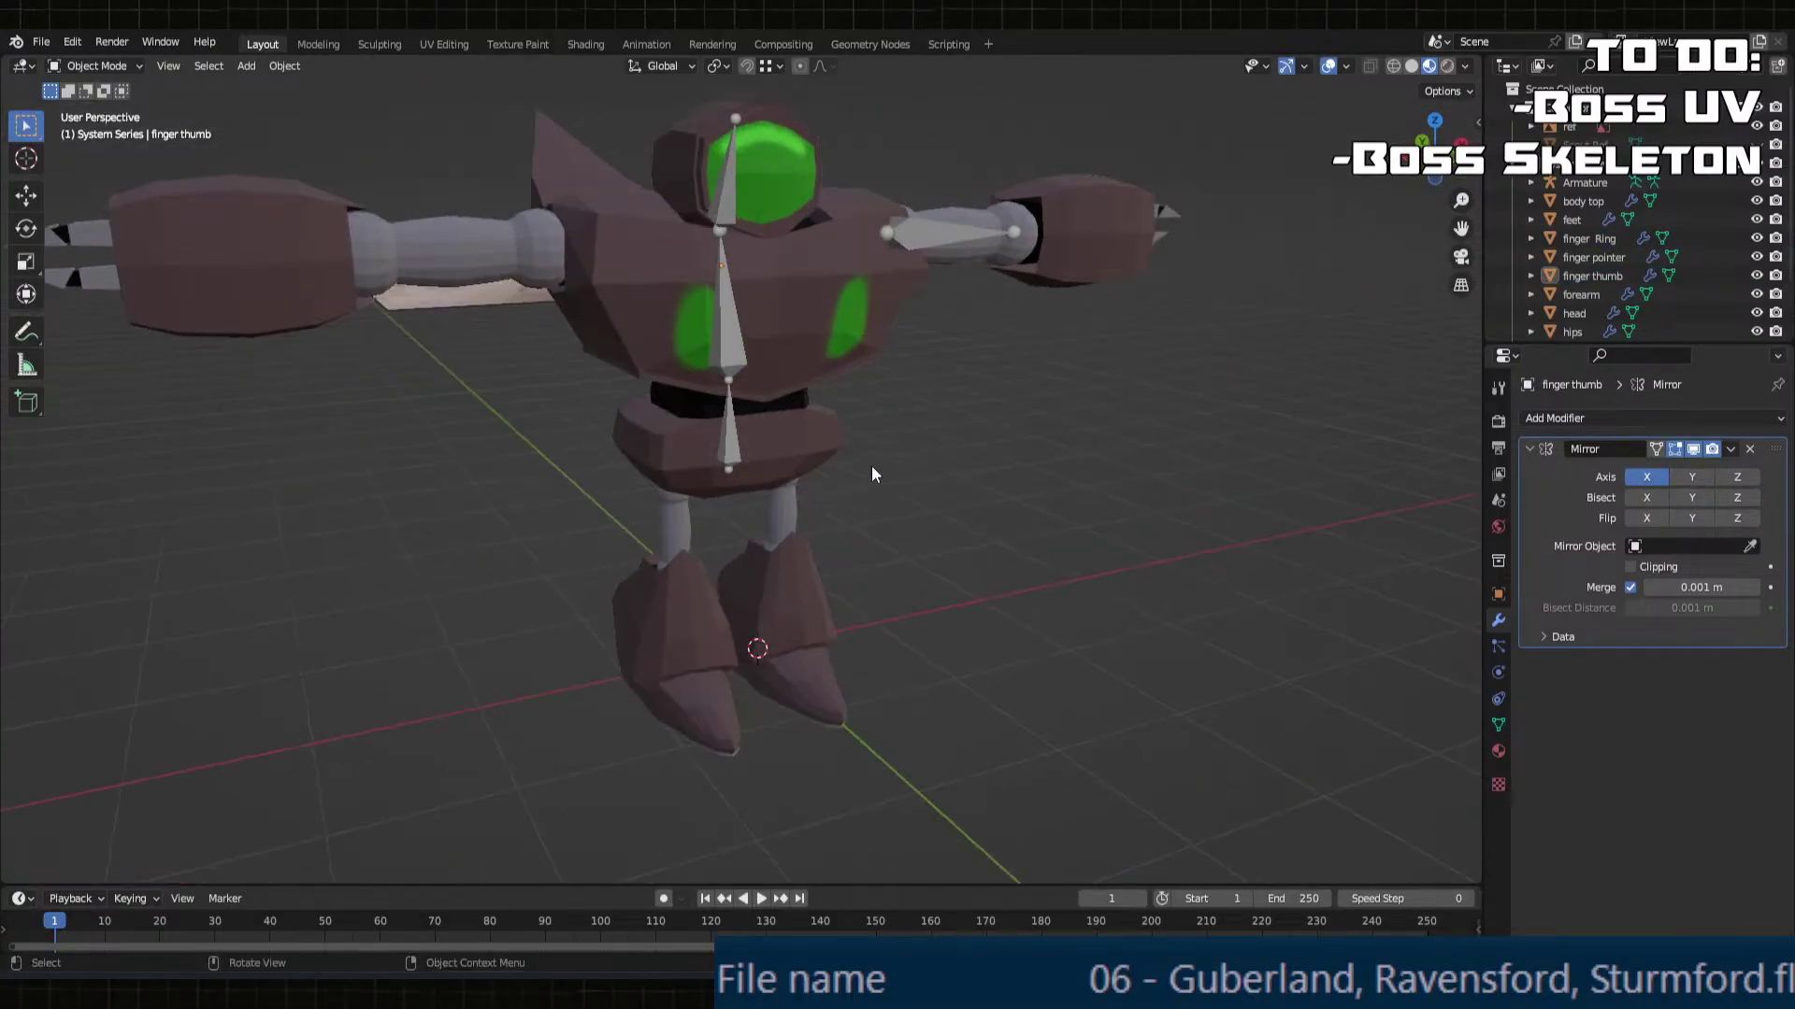
Step: Rotate the ref sketch image behind the robot by exactly 90° around the global X axis
{"action": "left_click", "coordinate": [443, 301]}
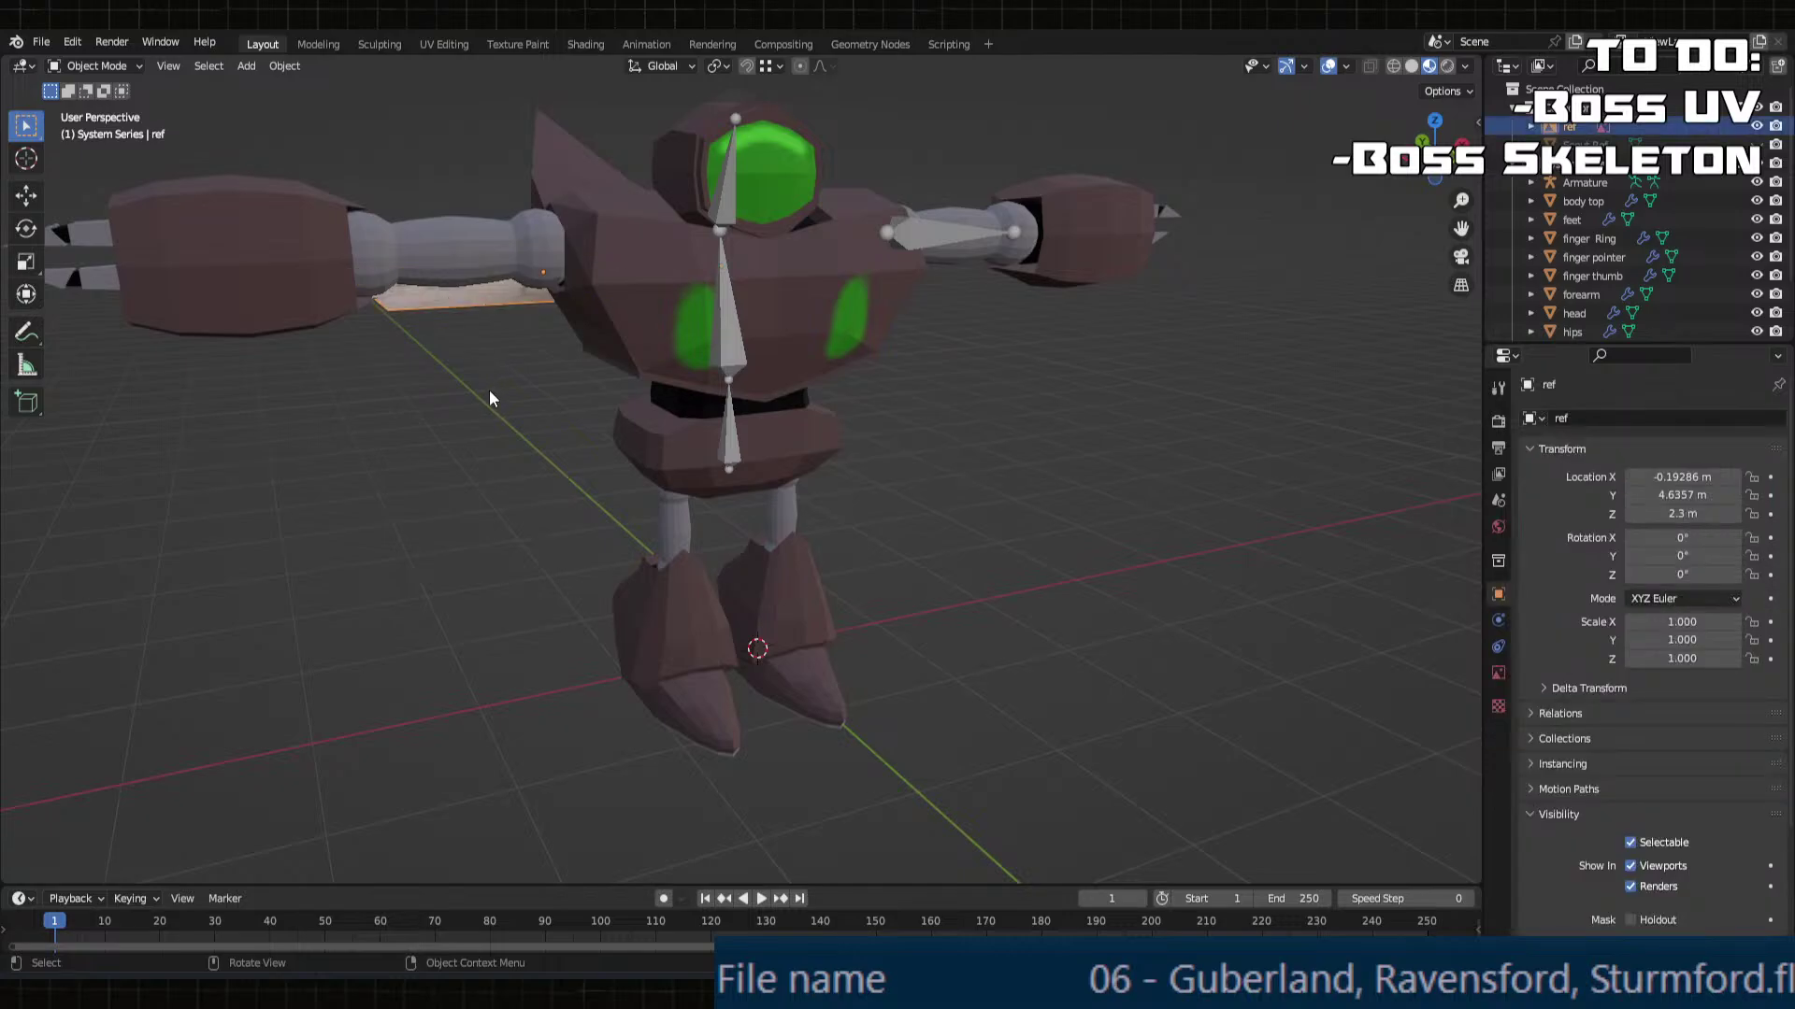
{"action": "middle_click_drag", "start_coordinate": [525, 400], "coordinate": [617, 462]}
{"action": "key", "text": "r"}
{"action": "key", "text": "z"}
{"action": "key", "text": "x"}
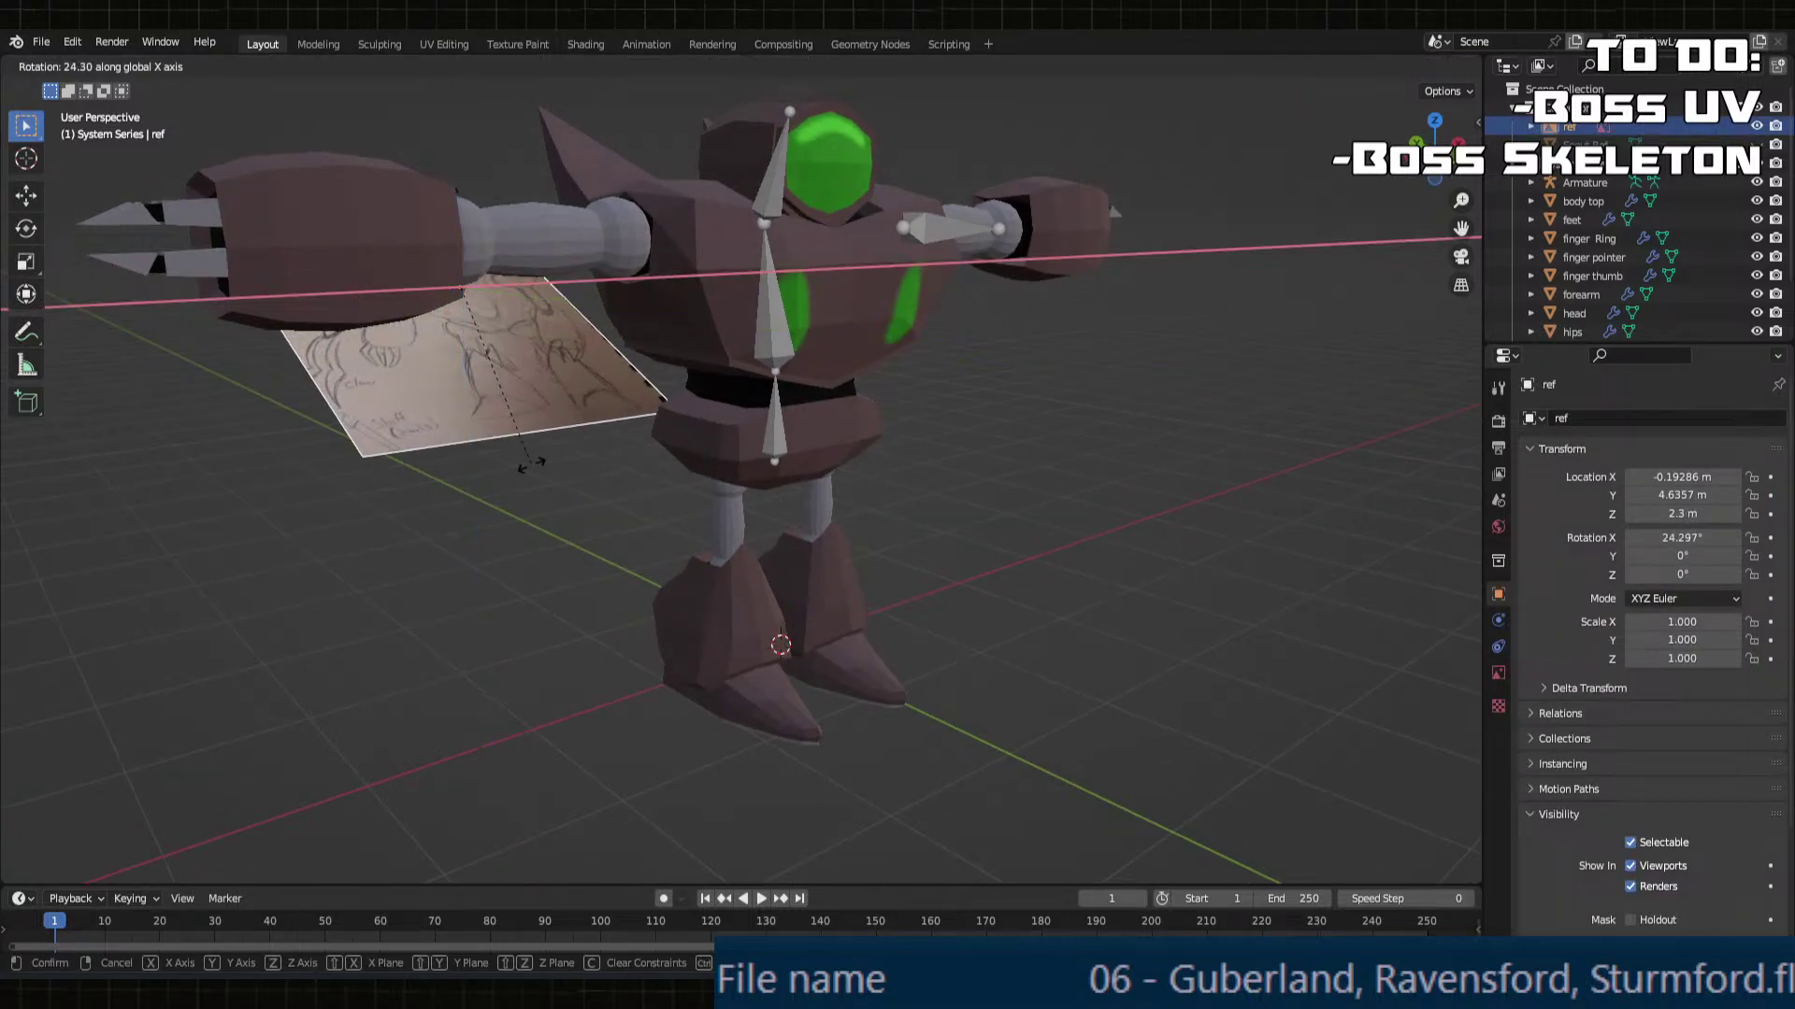
{"action": "left_click", "coordinate": [311, 416]}
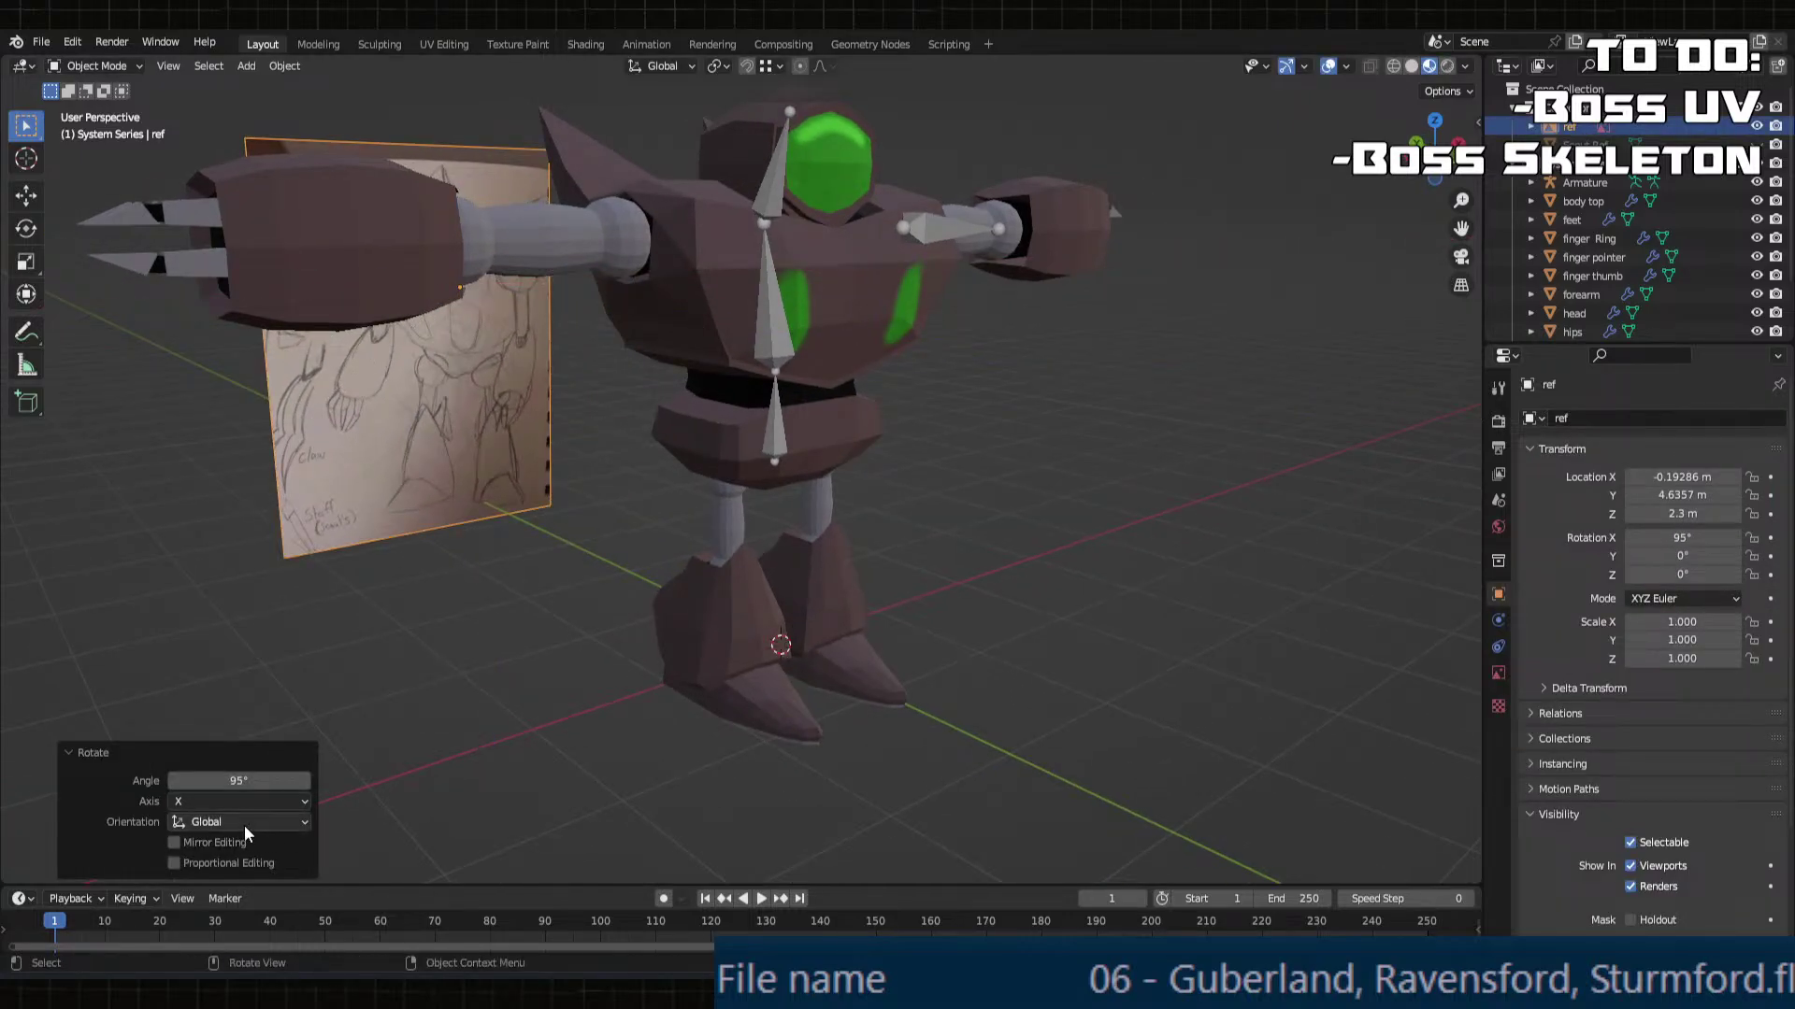
{"action": "left_click", "coordinate": [252, 782]}
{"action": "type", "text": "90"}
{"action": "key", "text": "Return"}
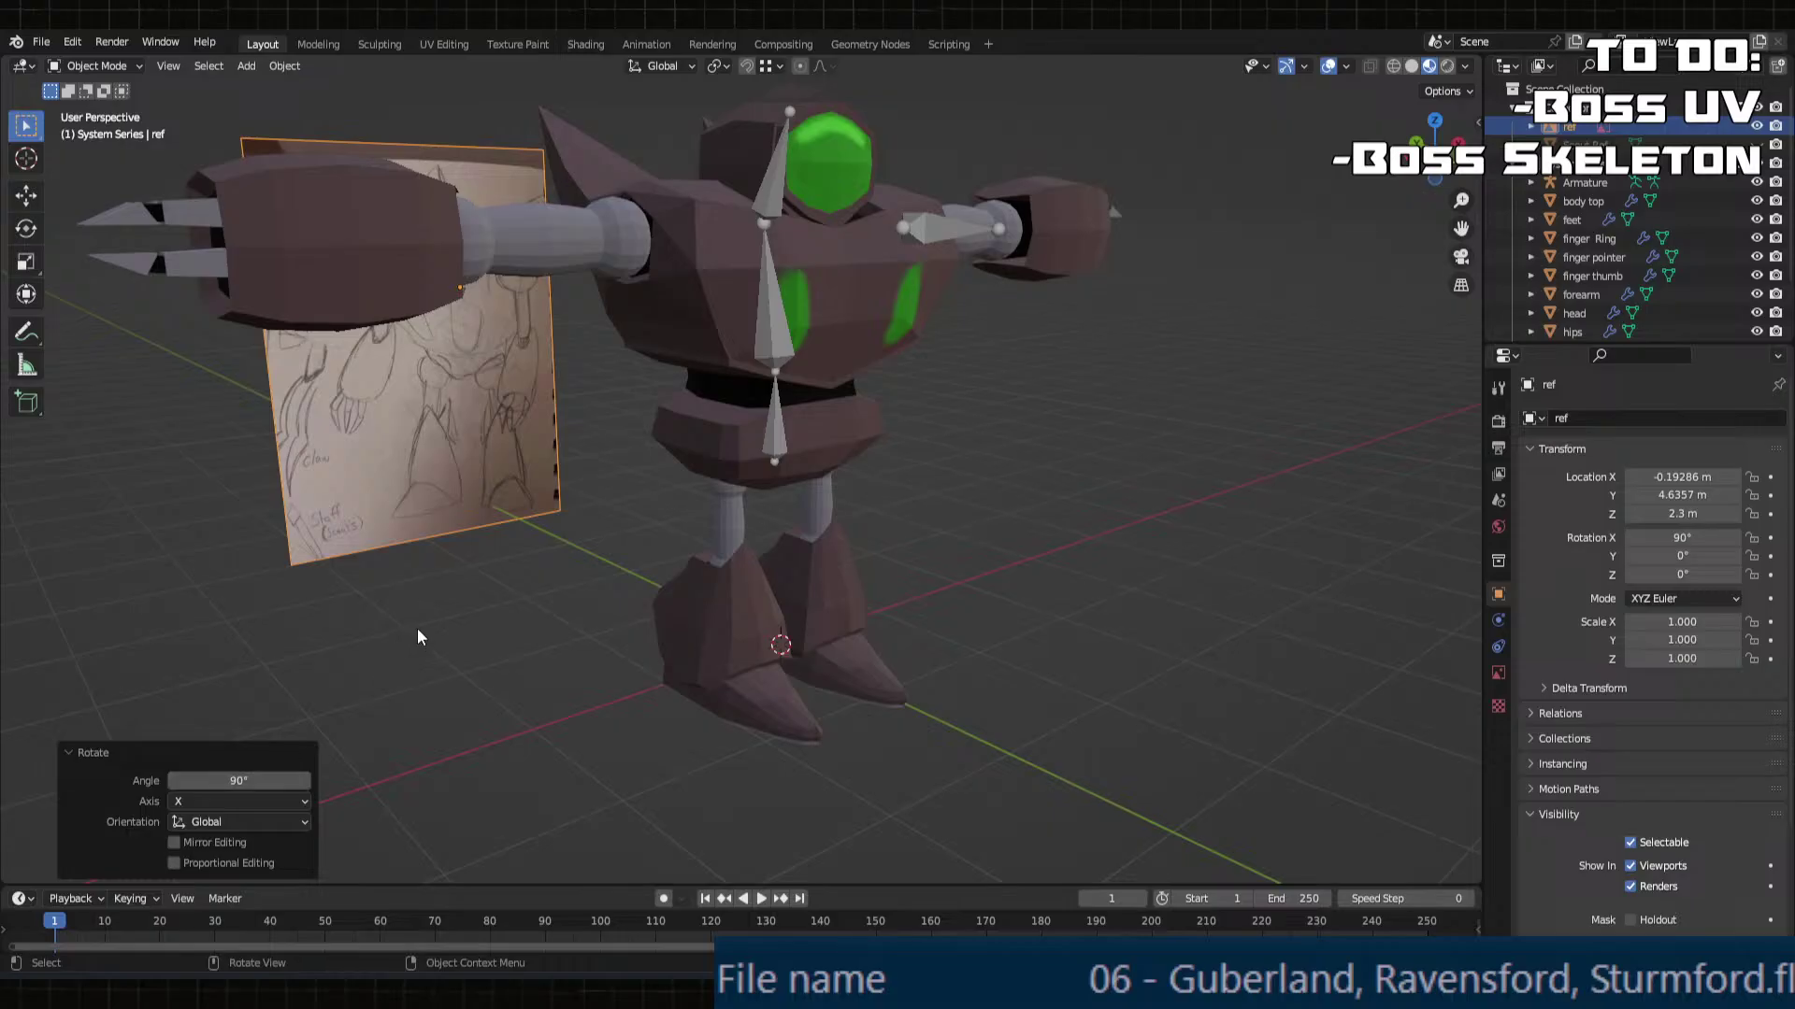
Step: Try applying the ref image's rotation, then undo it
{"action": "middle_click_drag", "start_coordinate": [417, 628], "coordinate": [466, 555]}
{"action": "key", "text": "ctrl+a"}
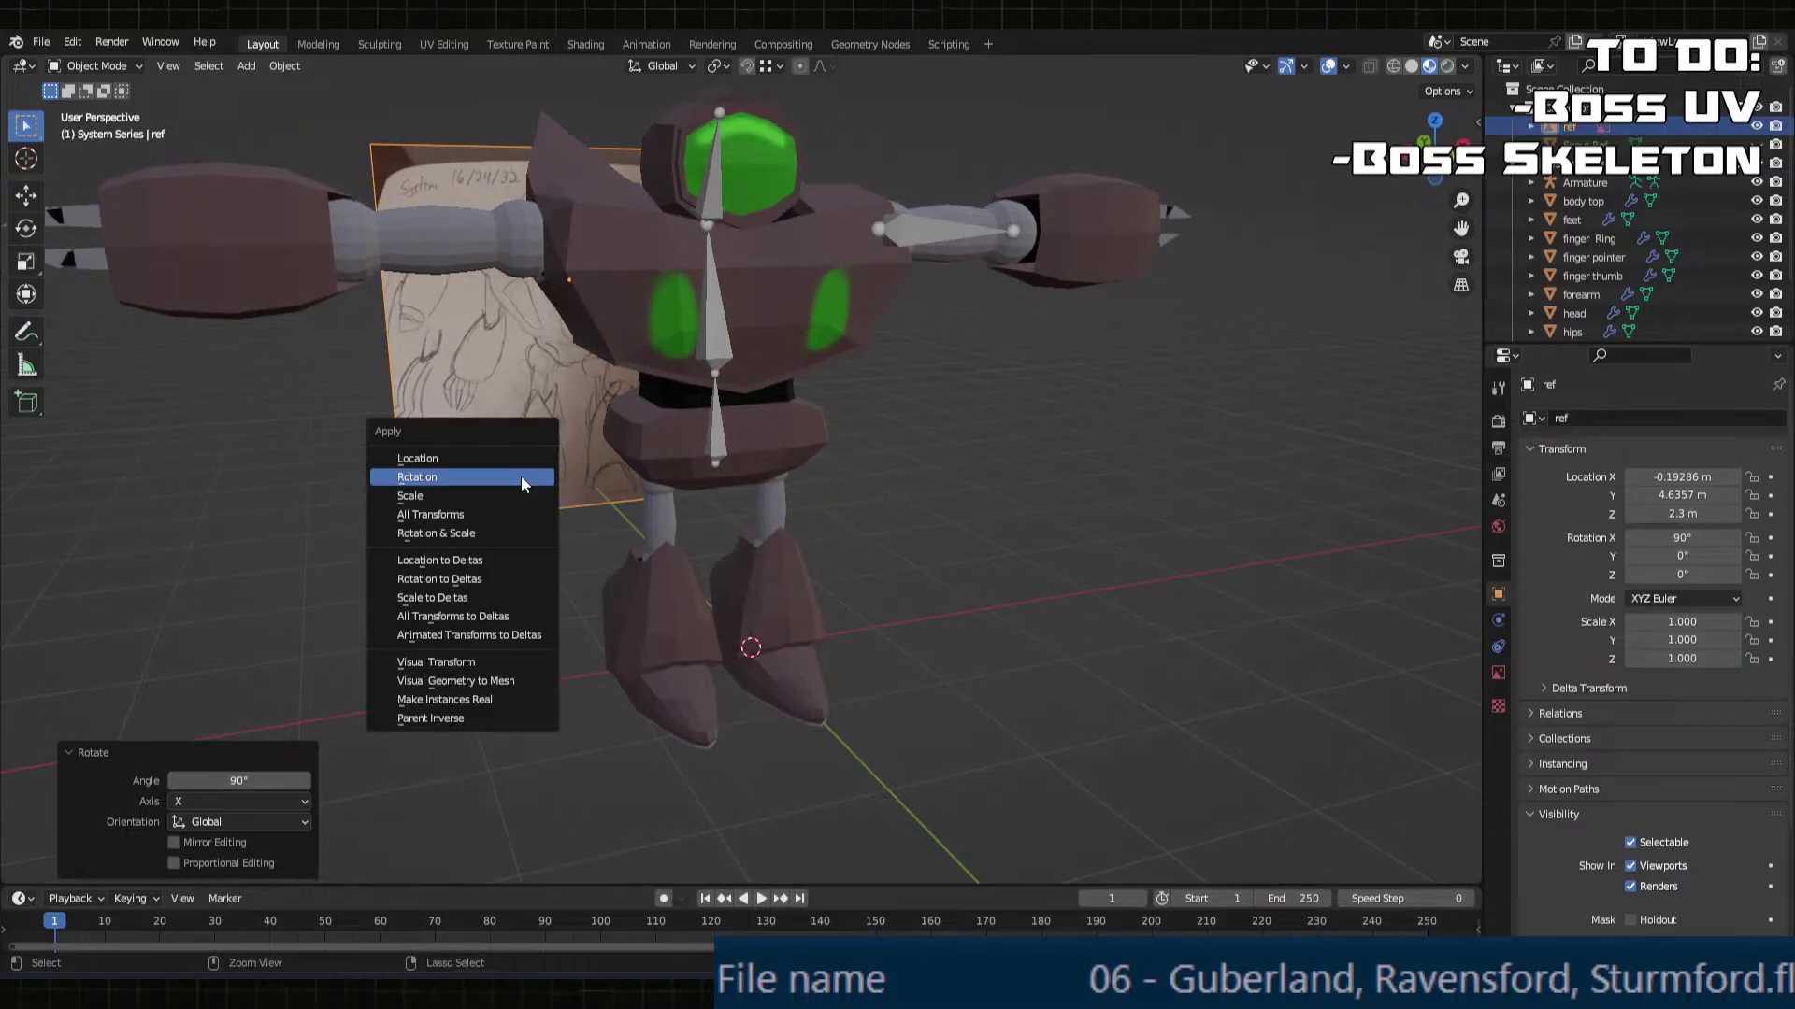
{"action": "left_click", "coordinate": [522, 483]}
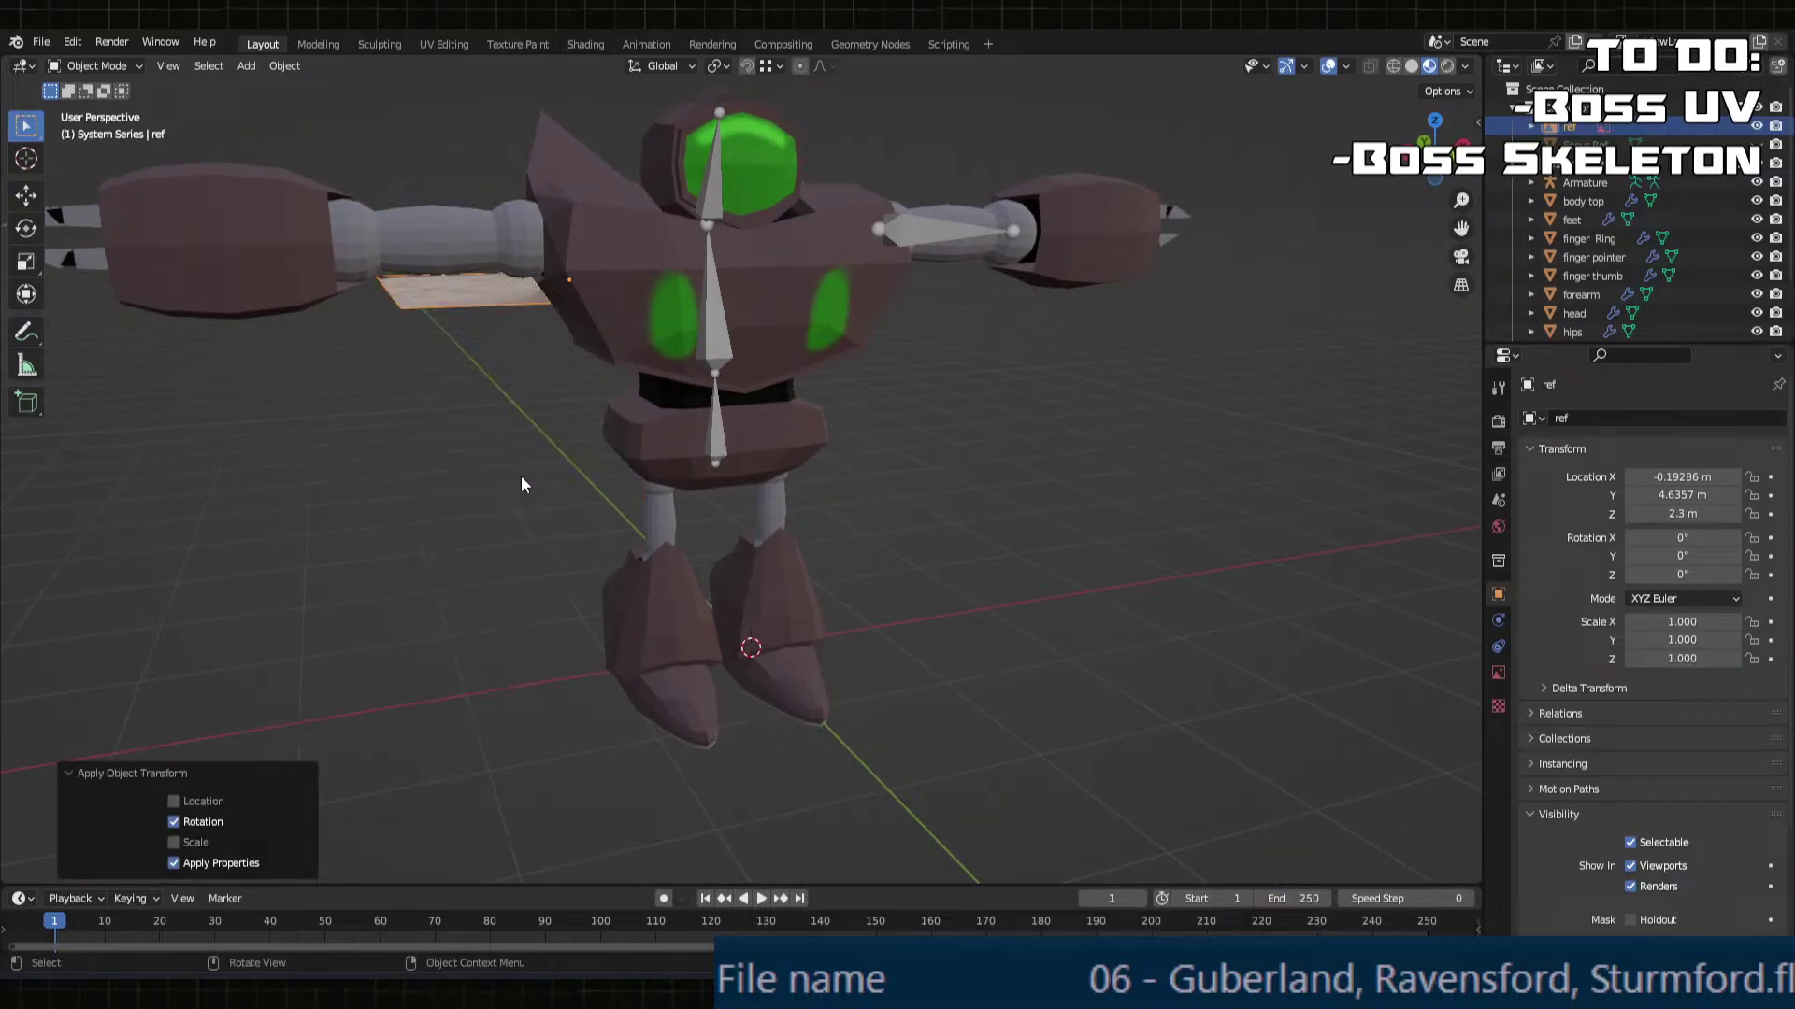
{"action": "key", "text": "ctrl+z"}
{"action": "right_click", "coordinate": [480, 372]}
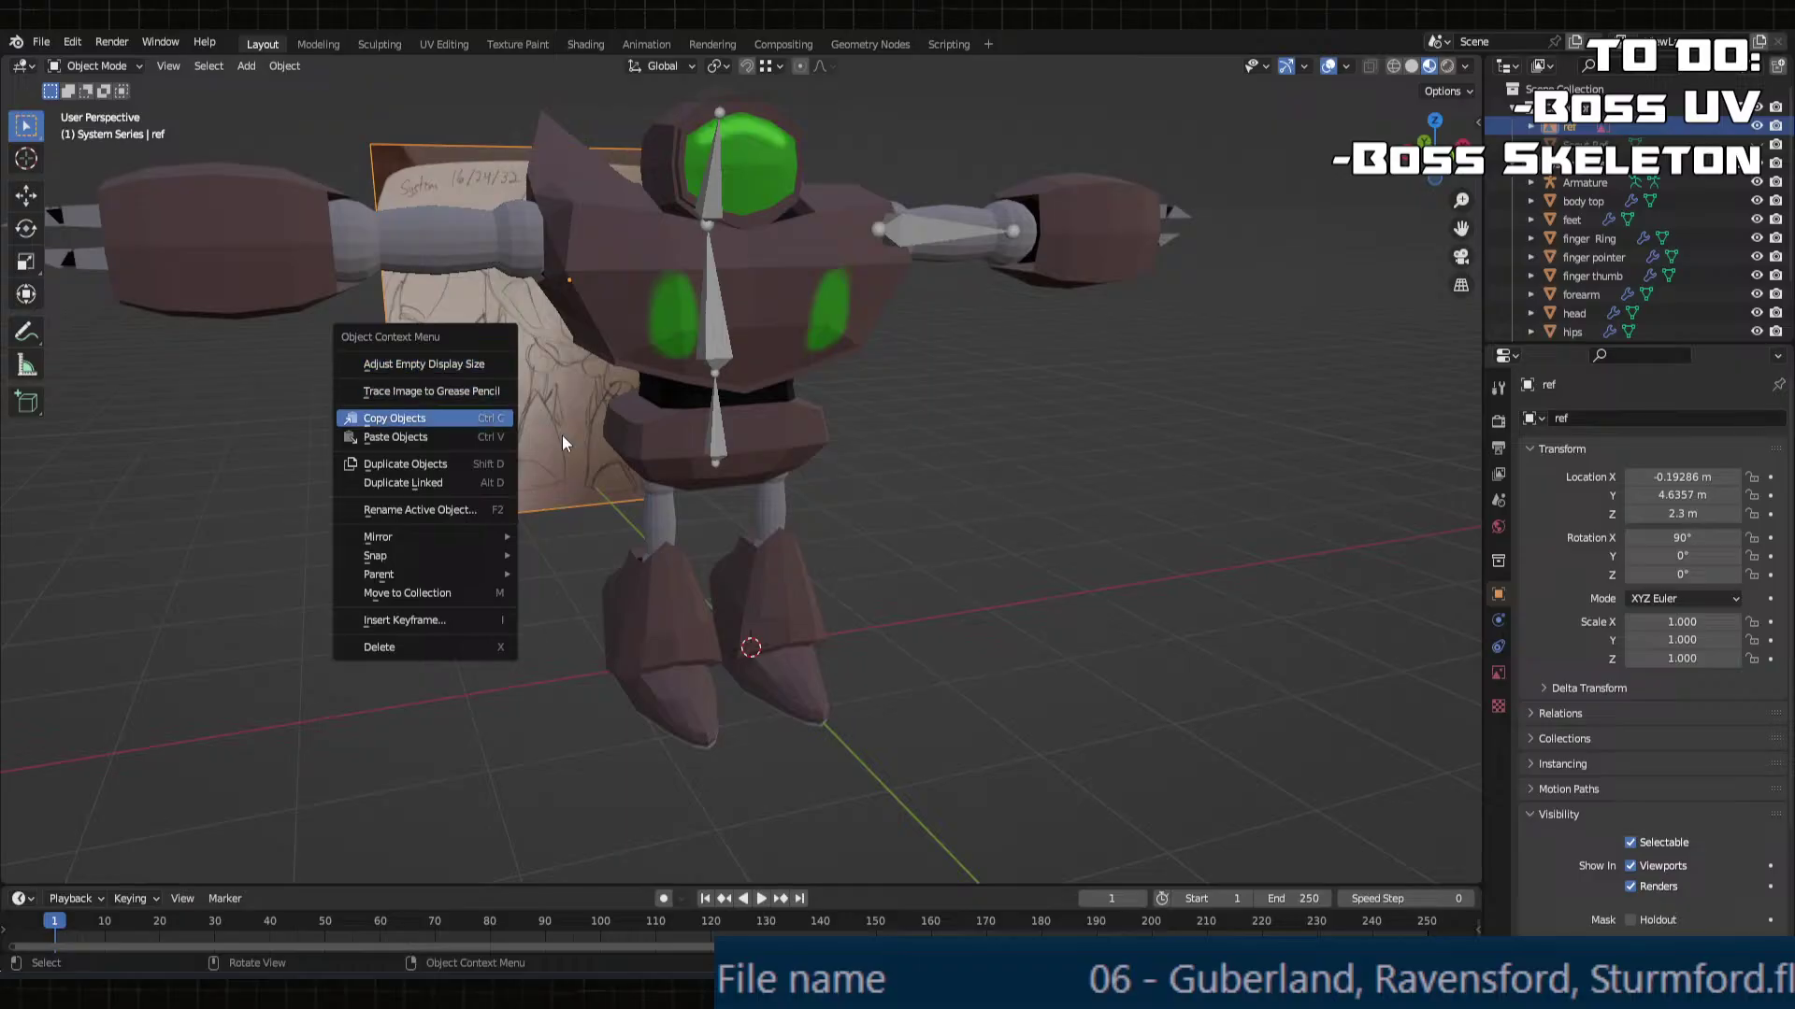
{"action": "middle_click_drag", "start_coordinate": [563, 434], "coordinate": [791, 539]}
Step: Select all objects and move them 0.4 m along the global X axis
{"action": "left_click", "coordinate": [769, 615]}
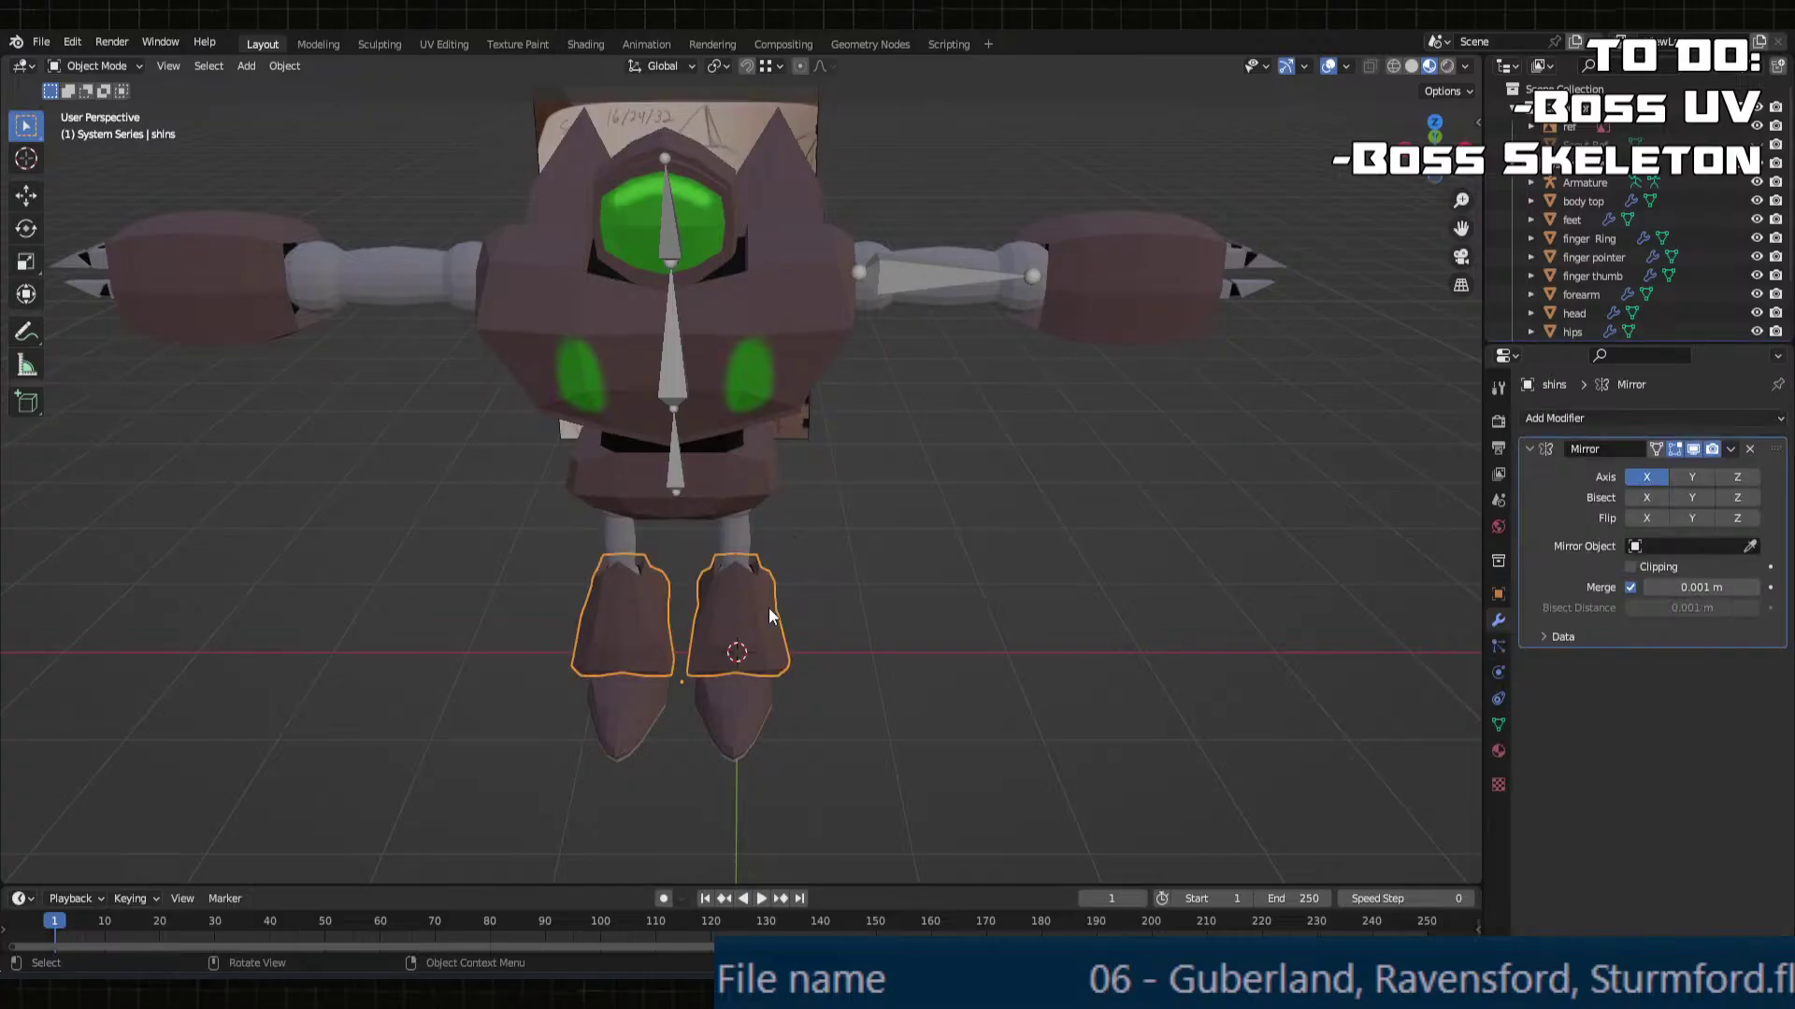
{"action": "key", "text": "a"}
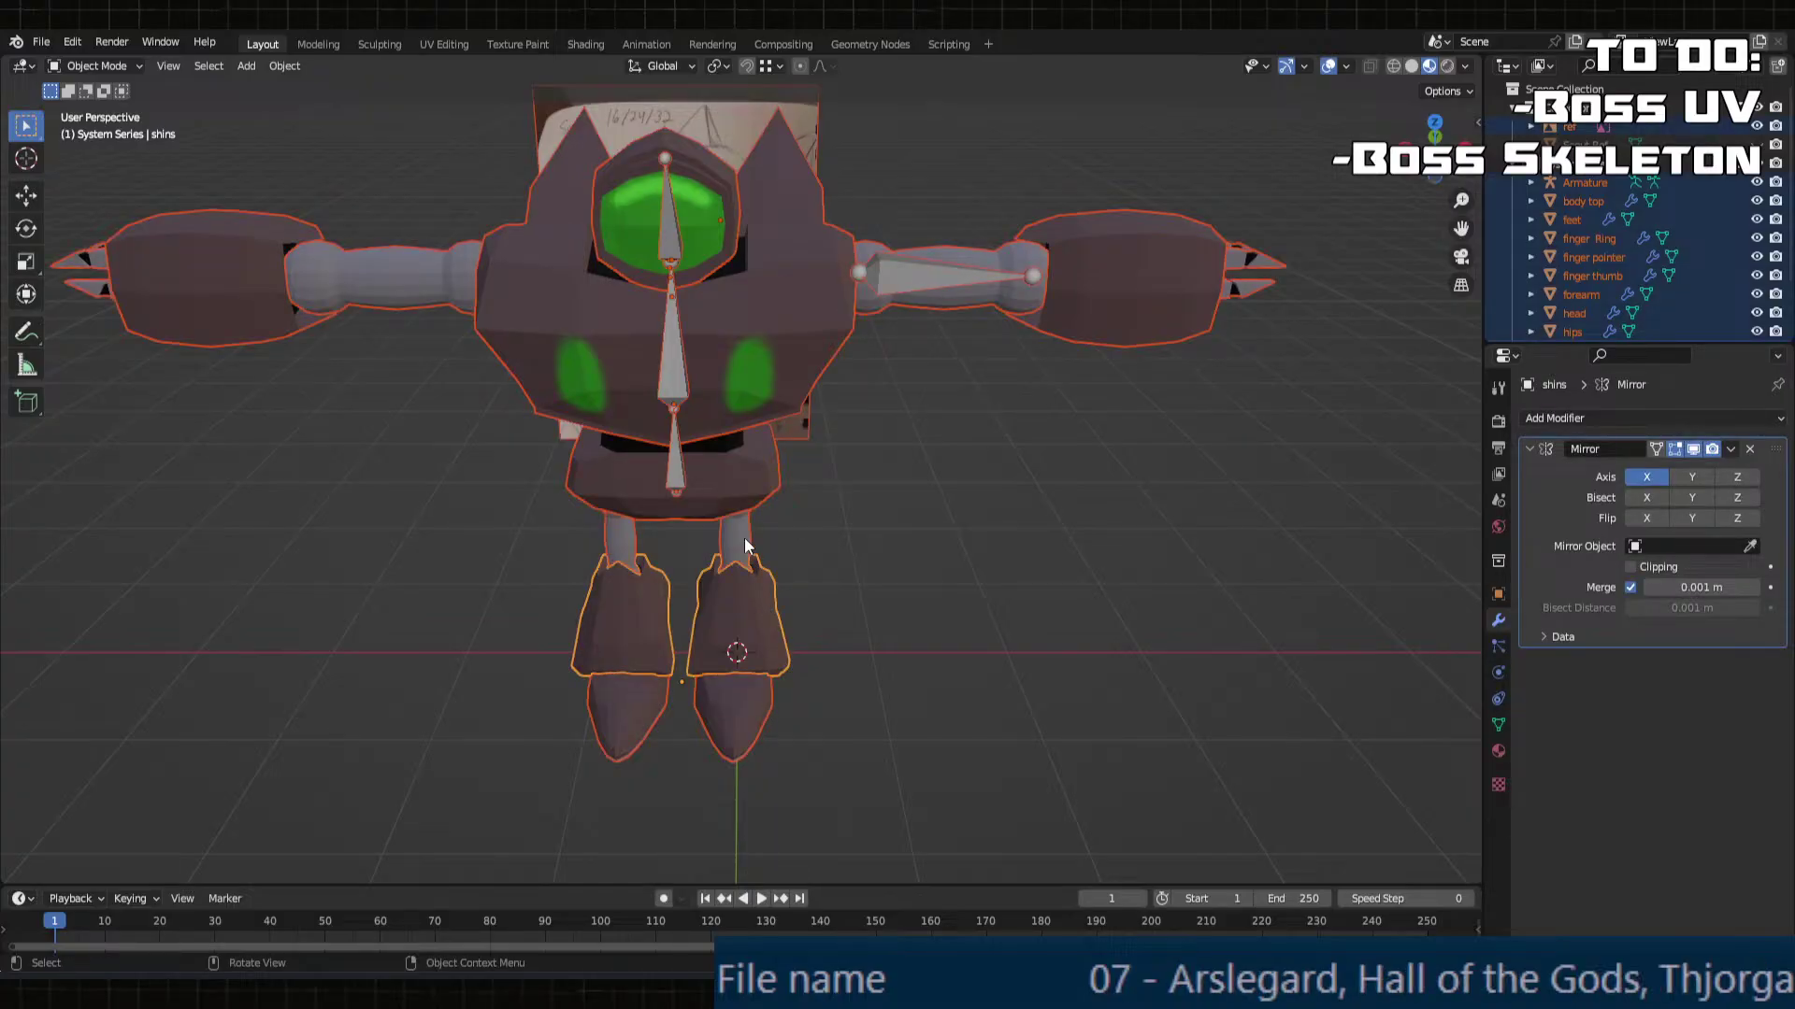
{"action": "key", "text": "g"}
{"action": "key", "text": "x"}
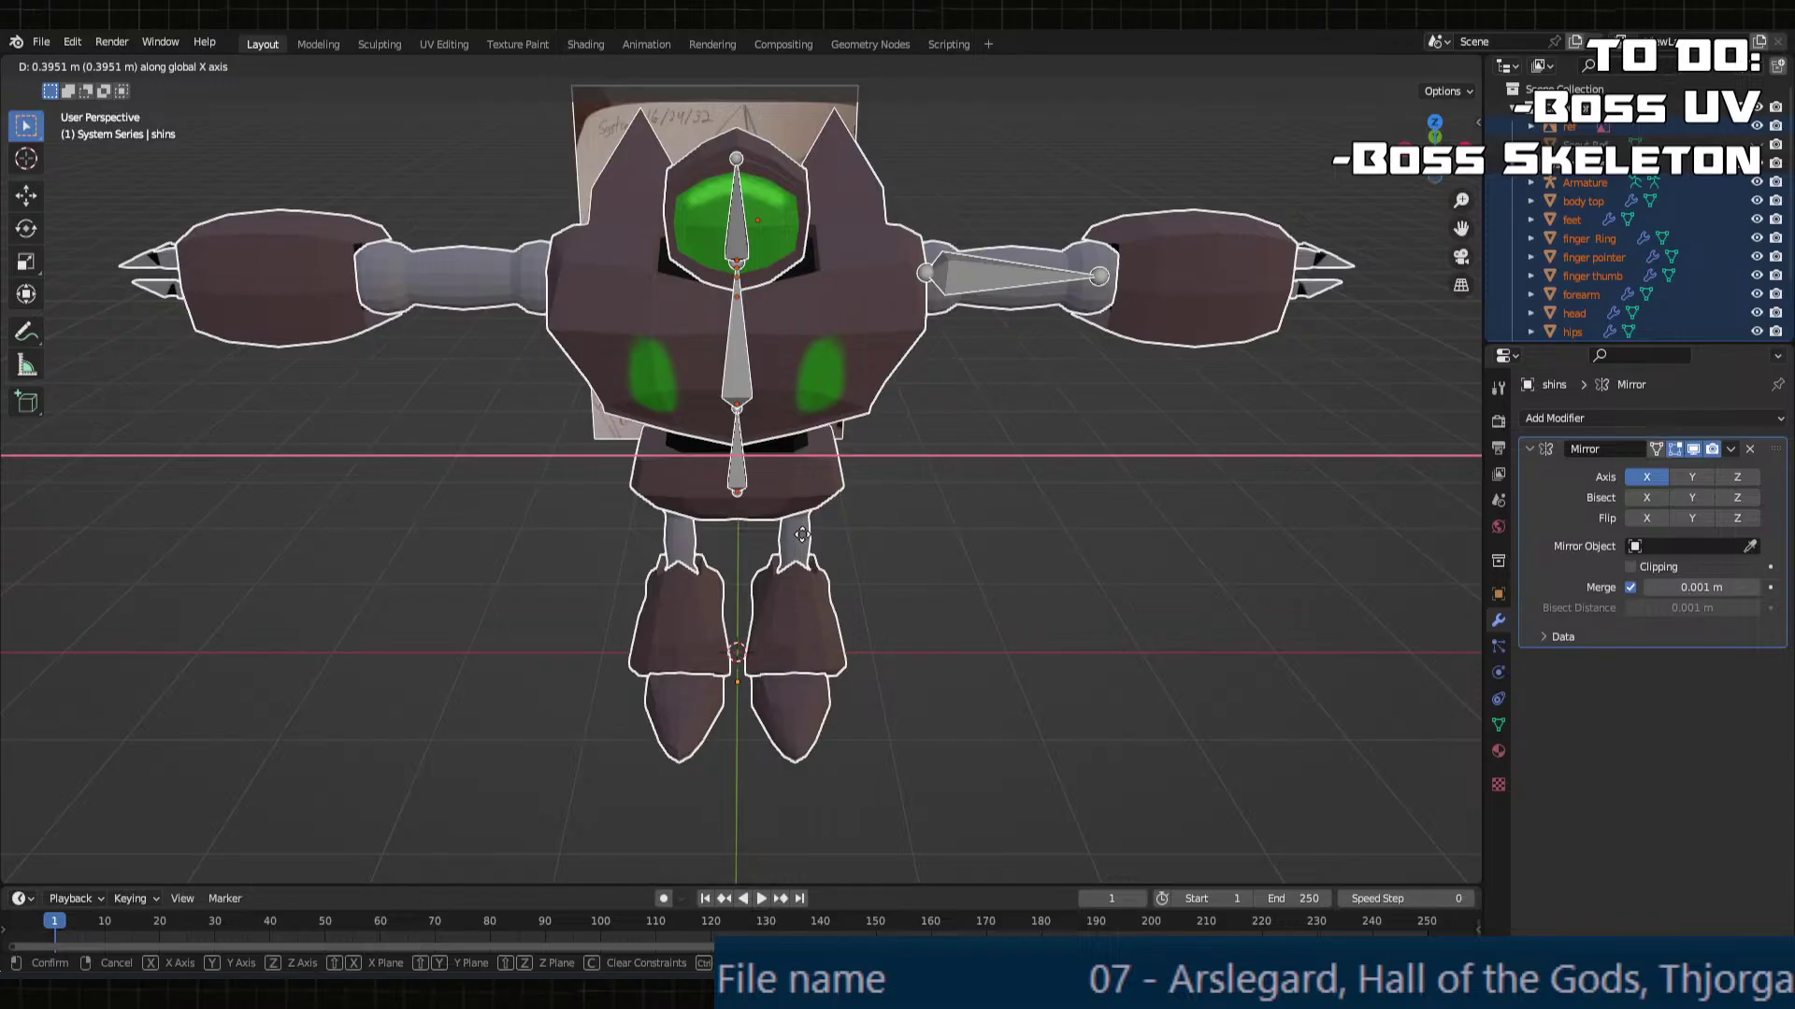
{"action": "left_click", "coordinate": [801, 535]}
{"action": "left_click", "coordinate": [258, 762]}
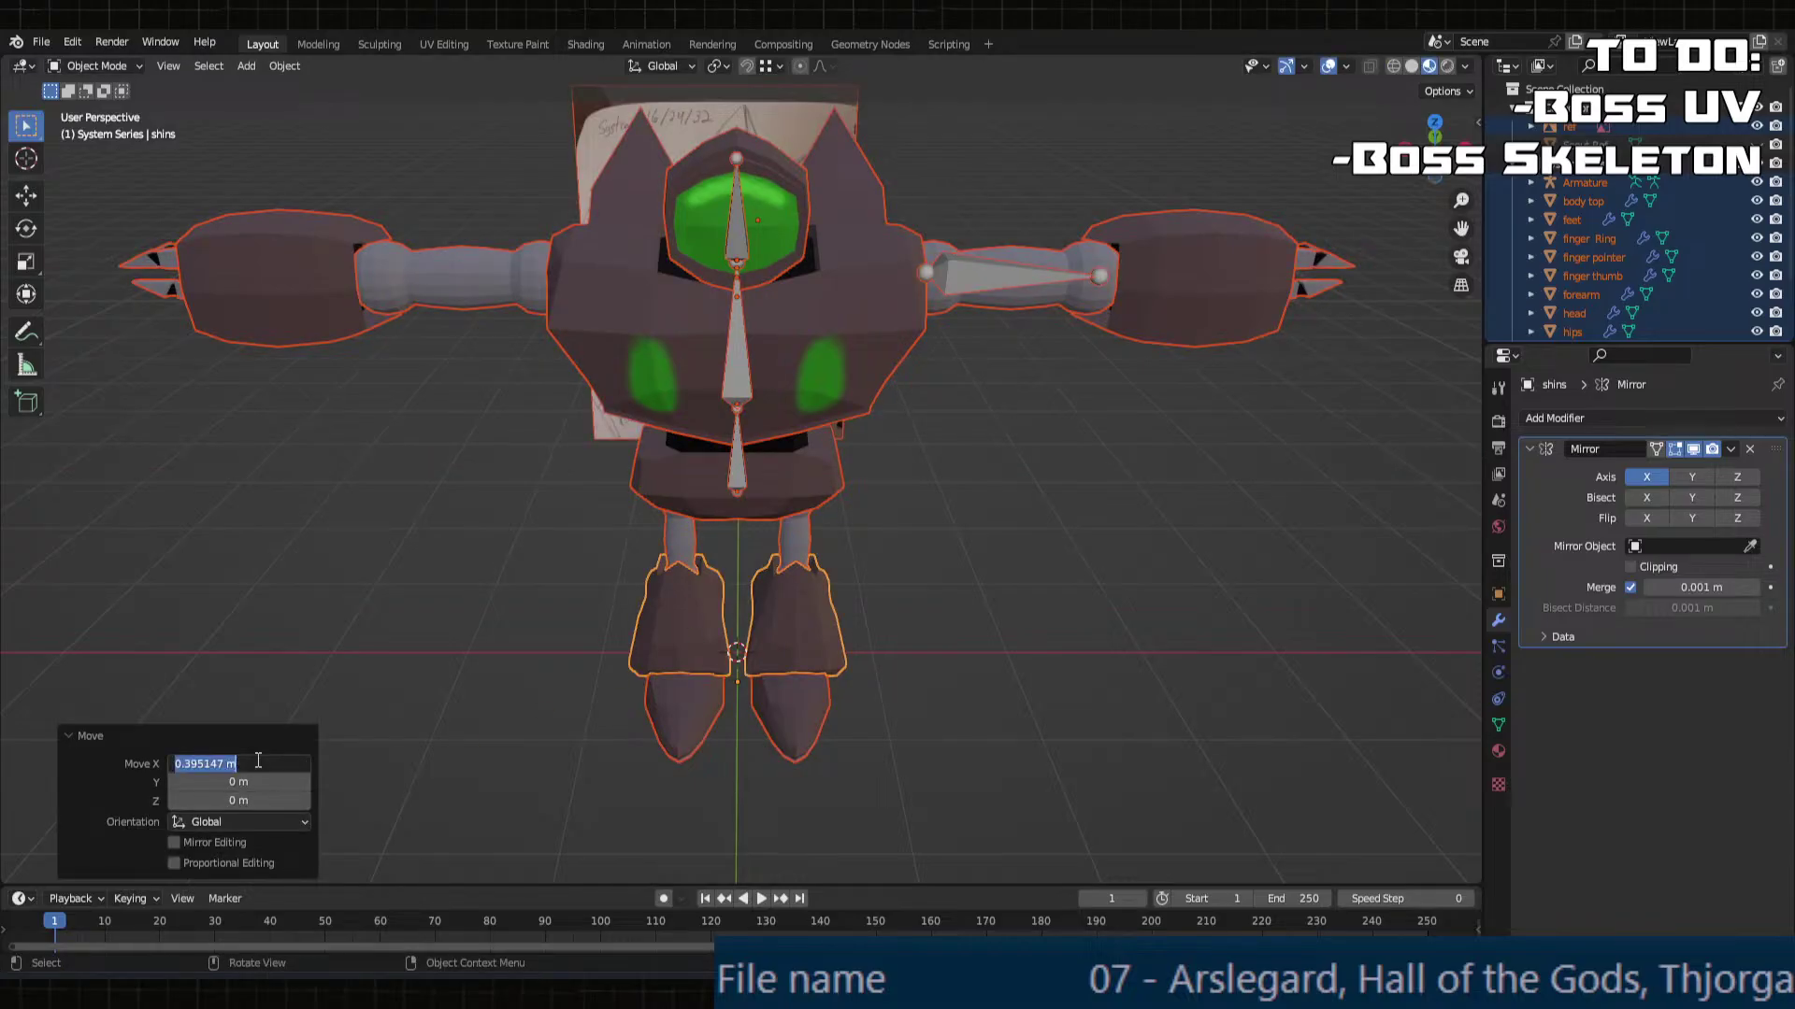
{"action": "type", "text": "0.4"}
{"action": "key", "text": "Return"}
Step: Undo back through the move, the image rotation and the arm mirror changes, then redo them all
{"action": "middle_click_drag", "start_coordinate": [710, 580], "coordinate": [800, 658]}
{"action": "left_click", "coordinate": [775, 653]}
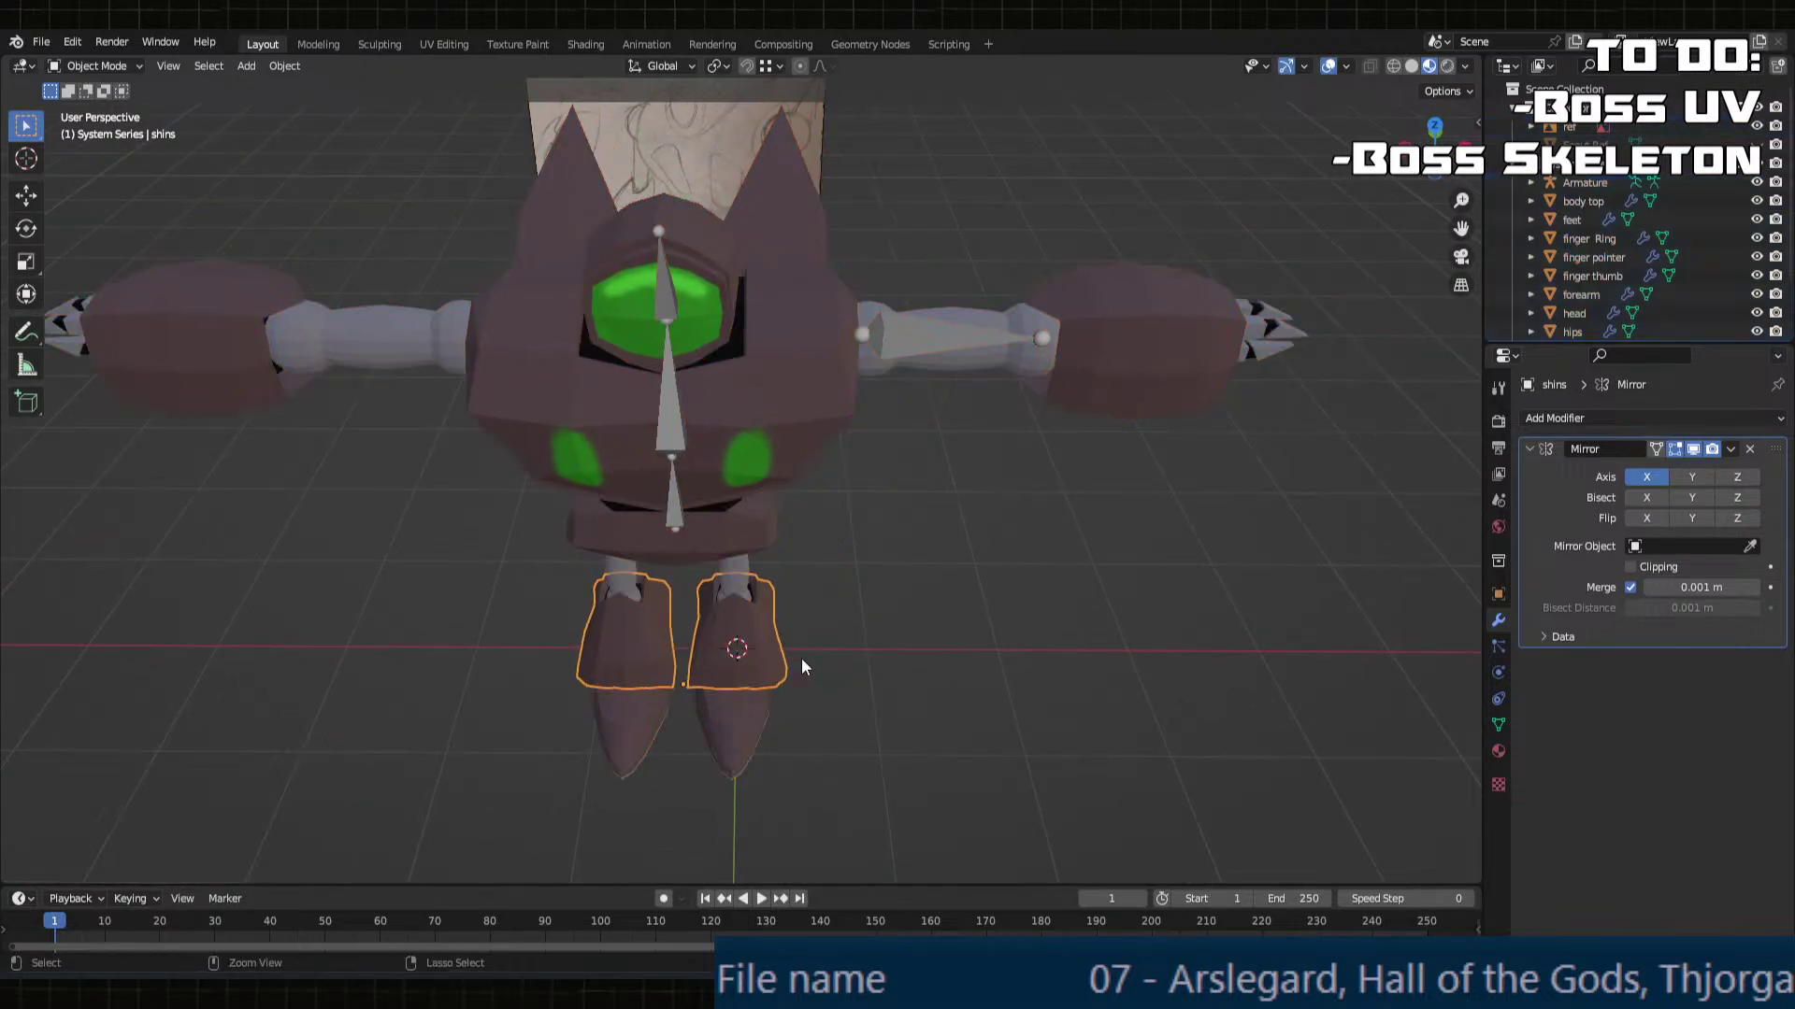
{"action": "key", "text": "ctrl+z"}
{"action": "key", "text": "ctrl+z"}
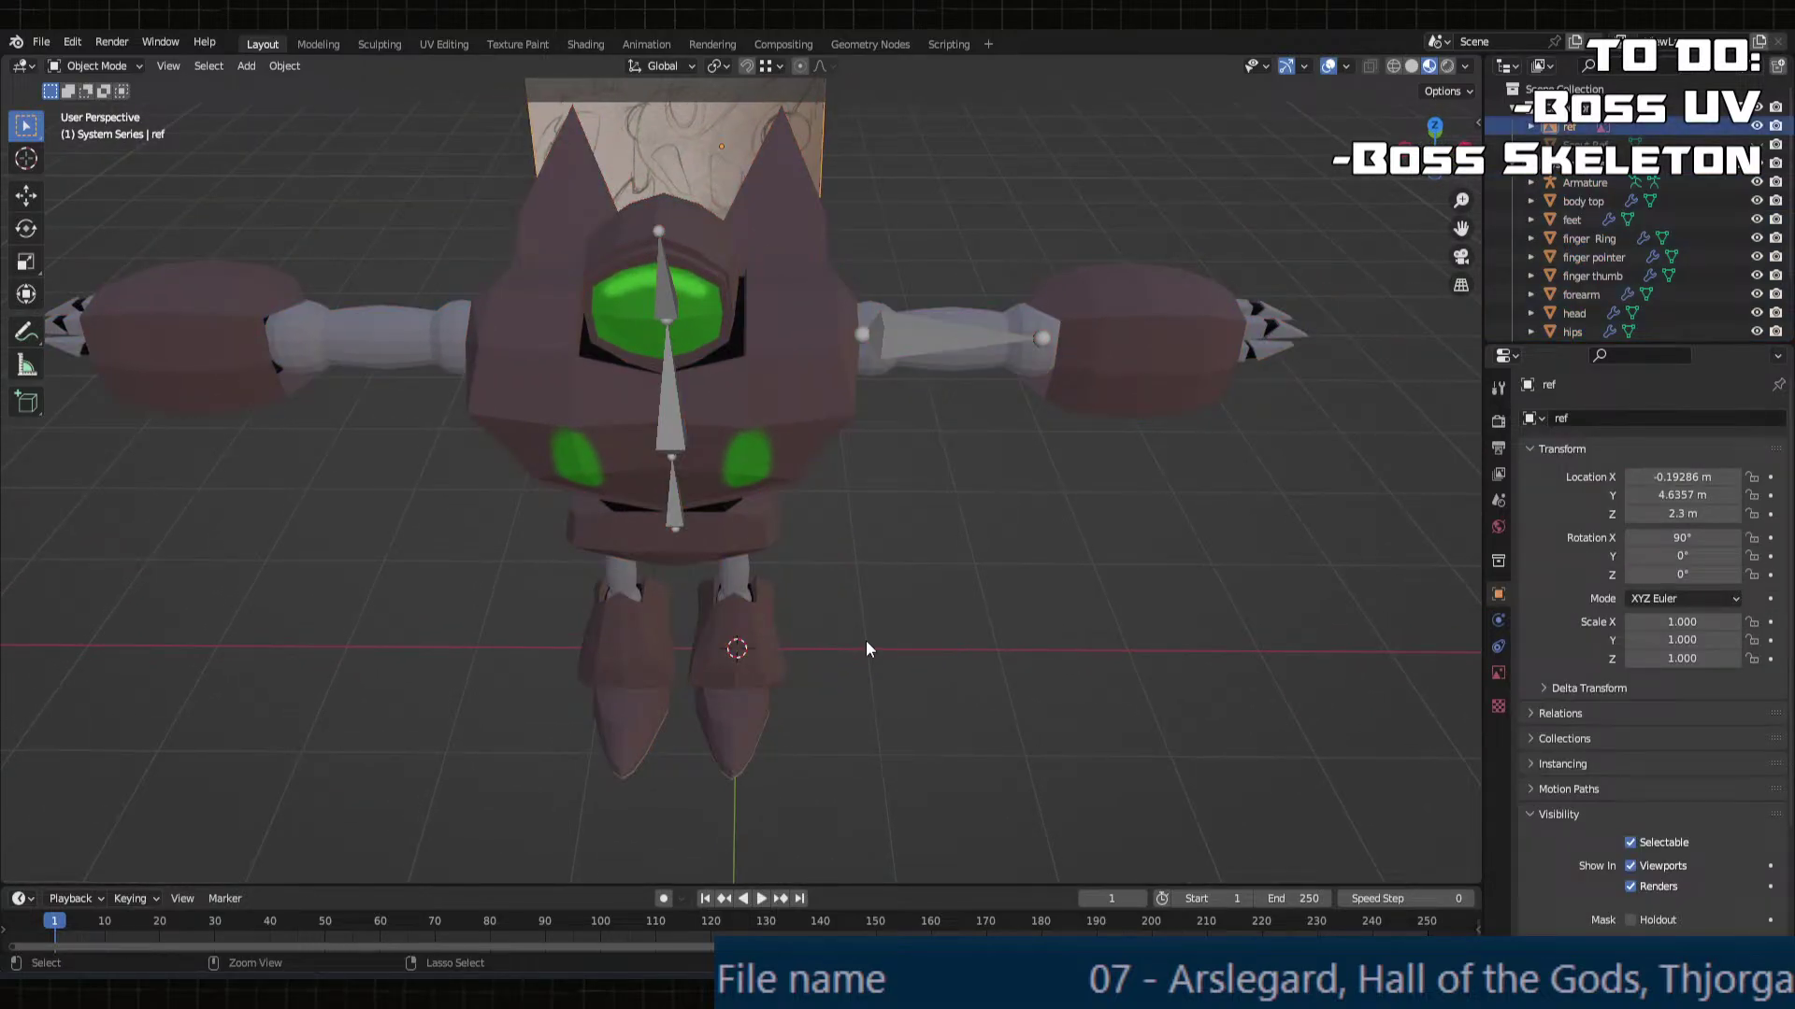
{"action": "key", "text": "ctrl+z"}
{"action": "key", "text": "ctrl+z"}
{"action": "key", "text": "ctrl+z"}
{"action": "key", "text": "ctrl+z"}
{"action": "key", "text": "ctrl+z"}
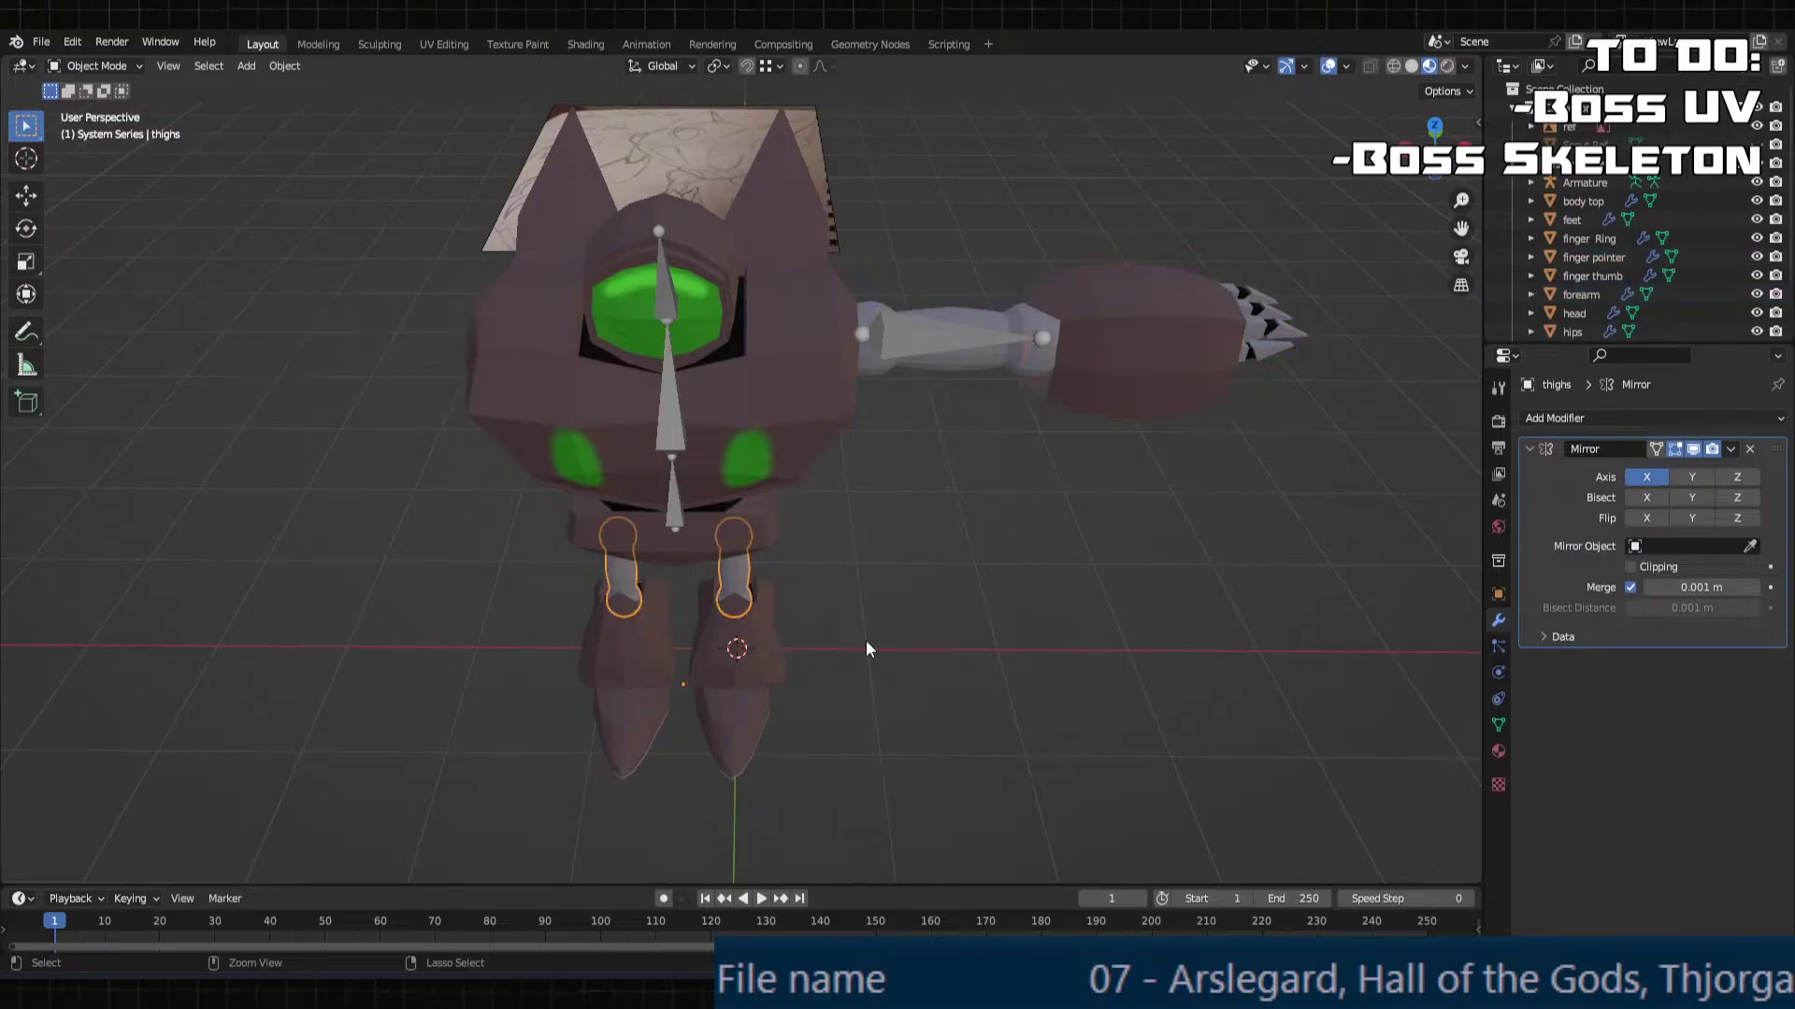
{"action": "key", "text": "ctrl+shift+z"}
{"action": "key", "text": "ctrl+shift+z"}
{"action": "key", "text": "ctrl+shift+z"}
{"action": "key", "text": "ctrl+shift+z"}
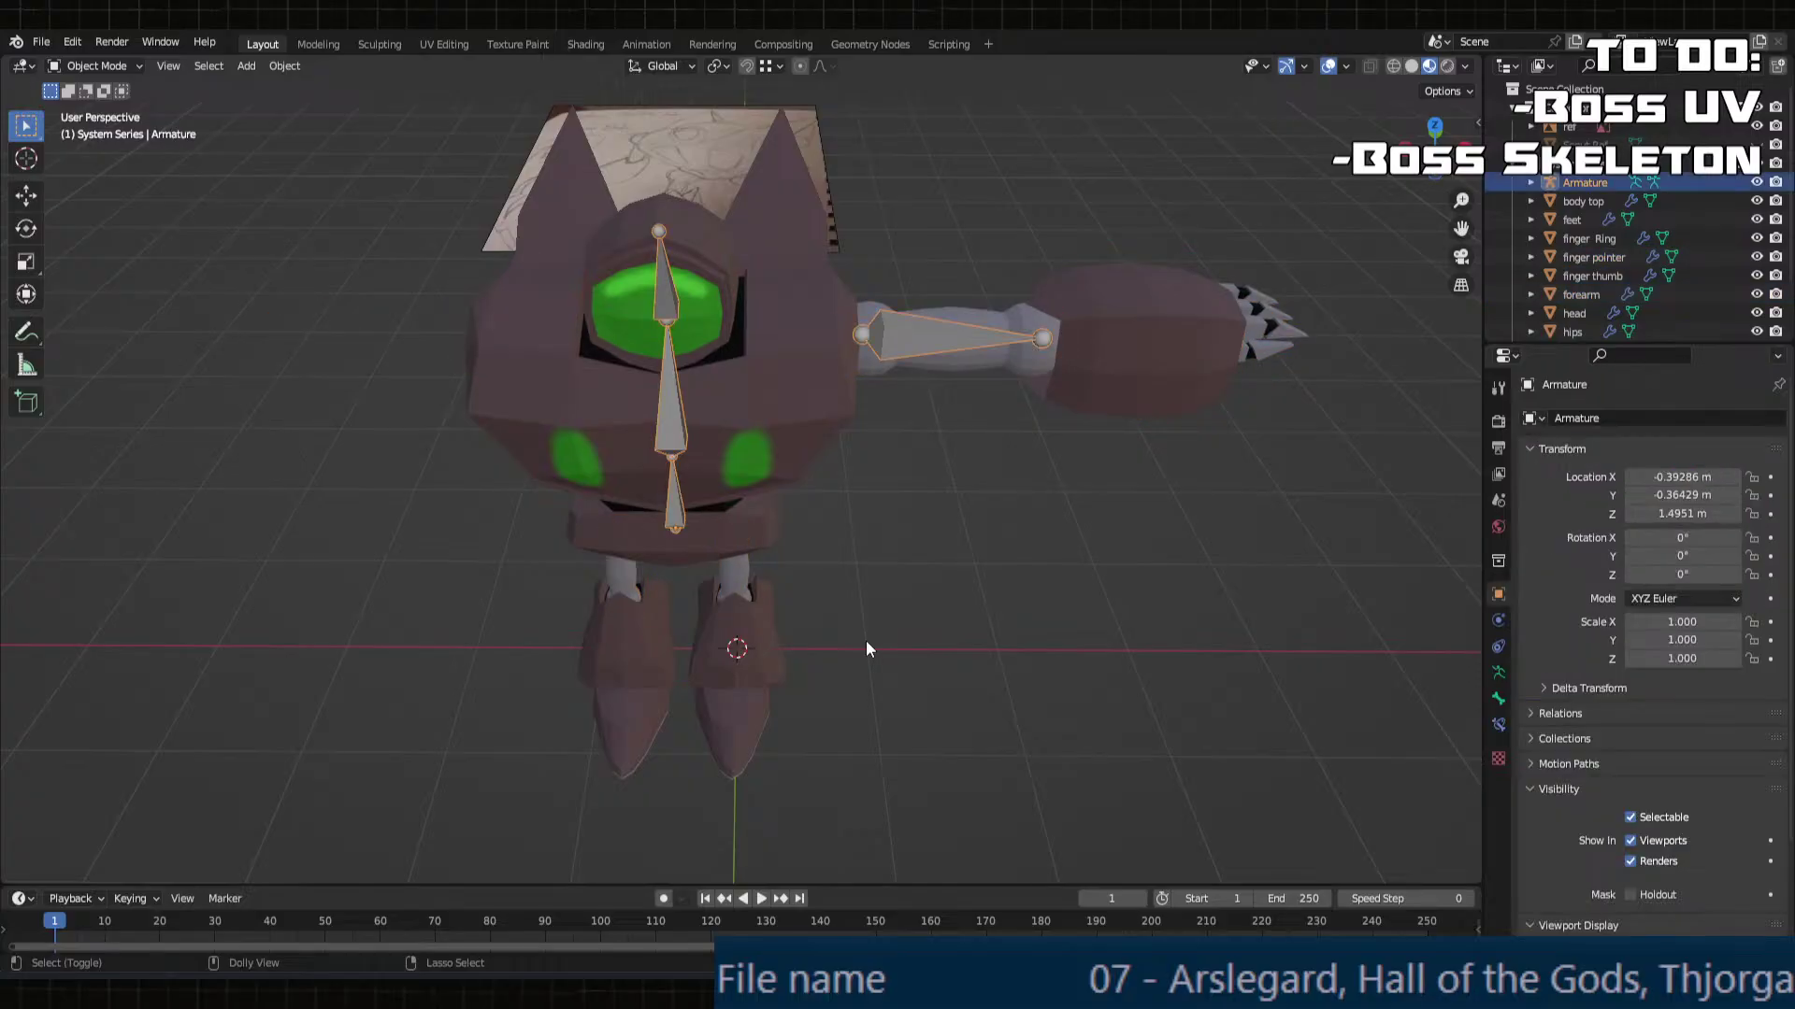
{"action": "key", "text": "ctrl+shift+z"}
Step: Move all the selected objects 0.35 m along the global Y axis
{"action": "middle_click_drag", "start_coordinate": [866, 641], "coordinate": [763, 736]}
{"action": "key", "text": "g"}
{"action": "key", "text": "y"}
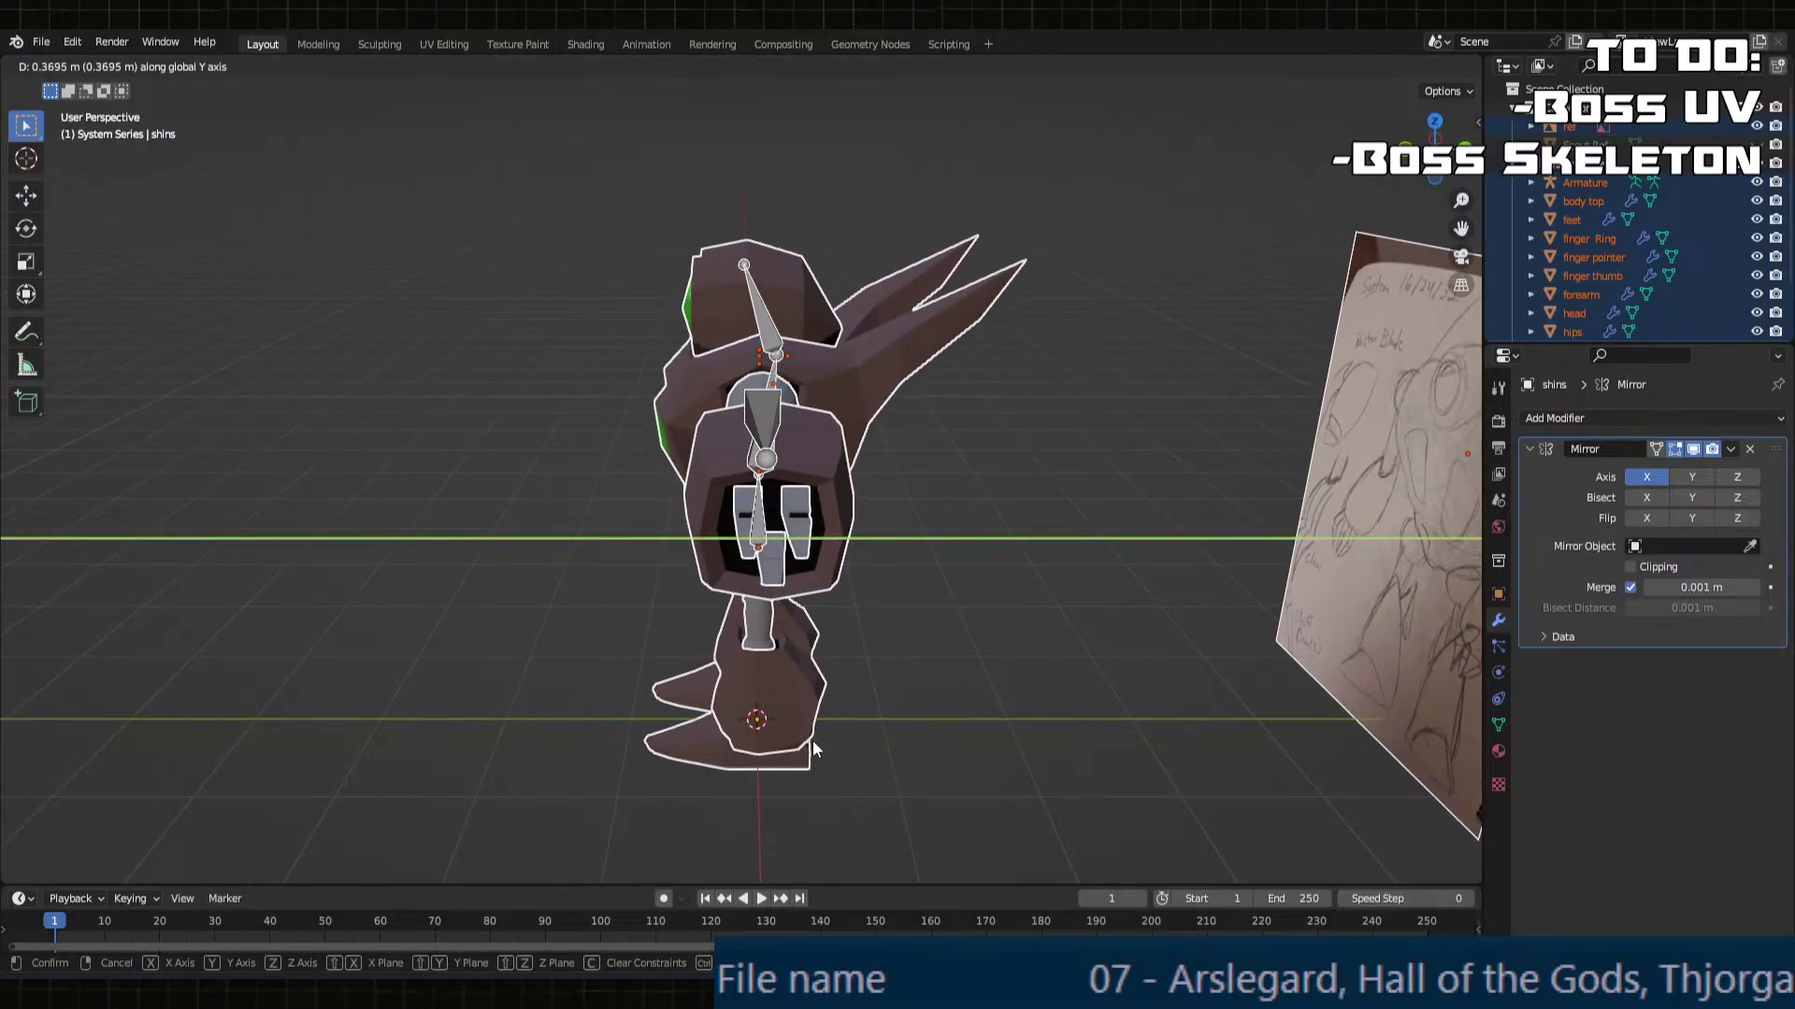
{"action": "left_click", "coordinate": [811, 740]}
{"action": "mouse_move", "coordinate": [811, 741]}
{"action": "middle_mouse_down"}
{"action": "mouse_move", "coordinate": [1011, 700]}
{"action": "mouse_move", "coordinate": [838, 761]}
{"action": "middle_mouse_up"}
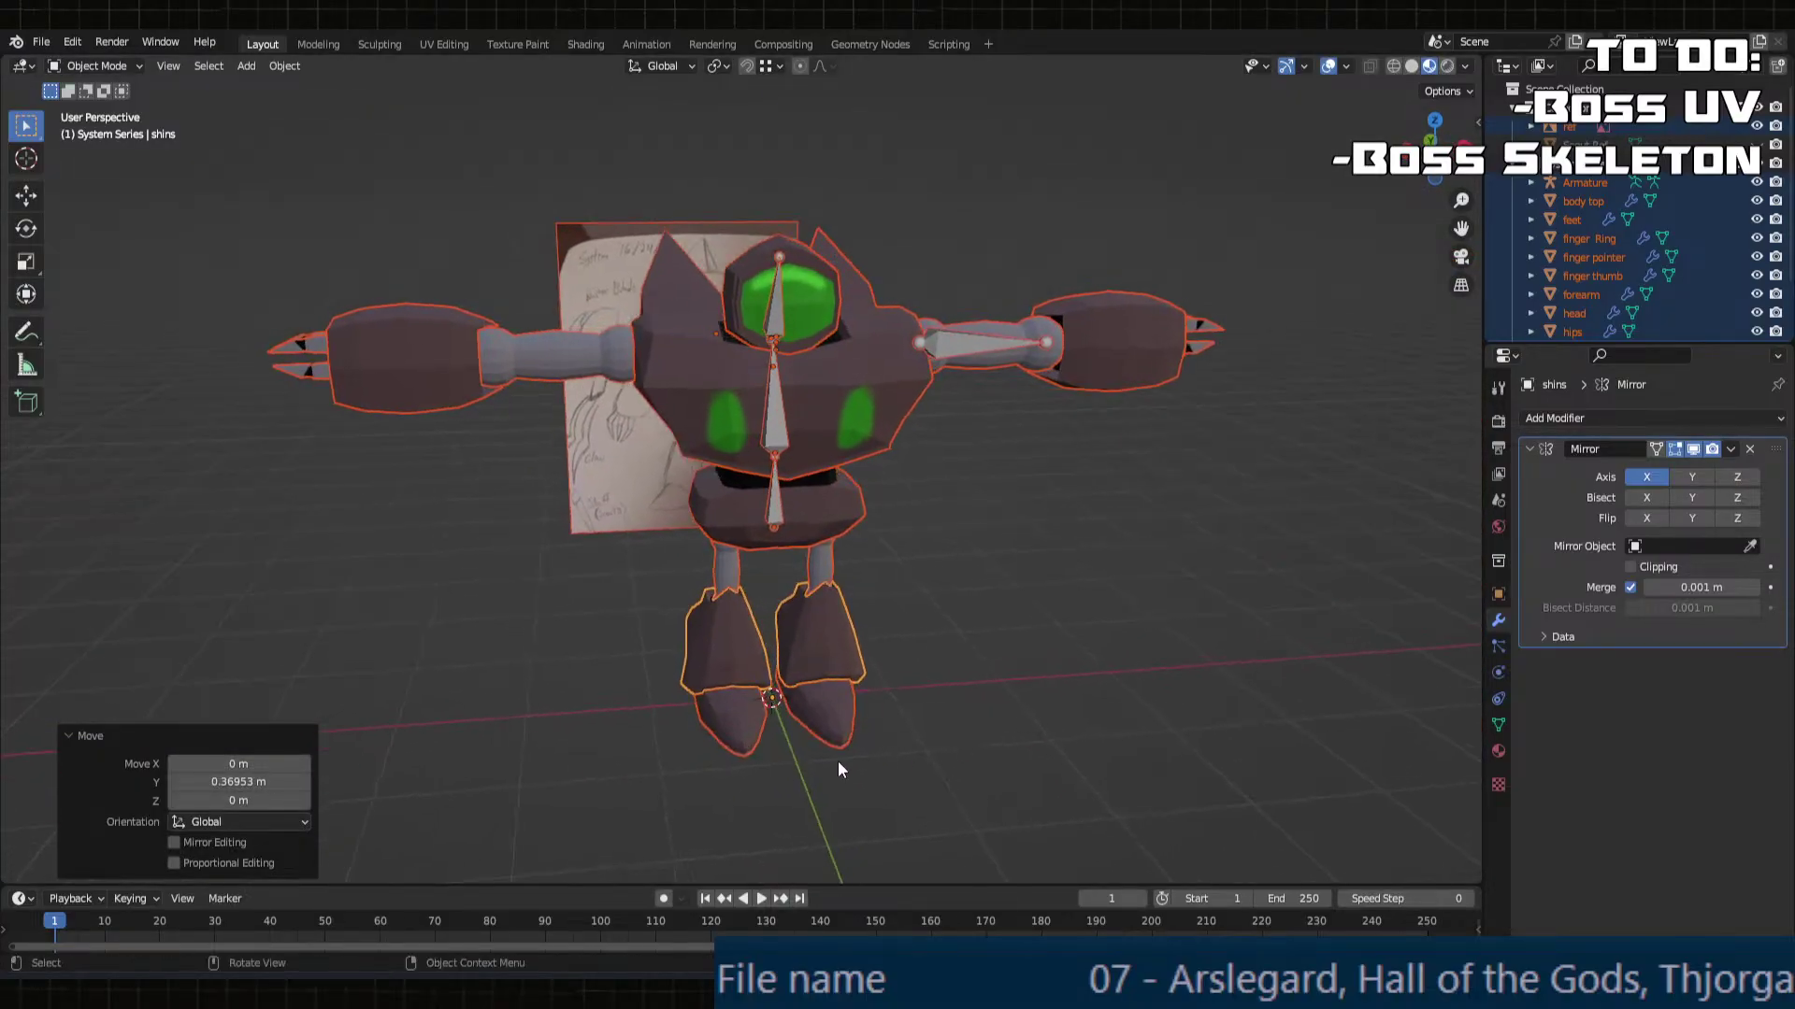
{"action": "left_click", "coordinate": [270, 782]}
{"action": "type", "text": "0.35"}
{"action": "key", "text": "Return"}
{"action": "middle_click_drag", "start_coordinate": [956, 682], "coordinate": [951, 738]}
{"action": "scroll", "coordinate": [772, 678], "scroll_direction": "up", "scroll_amount": 4}
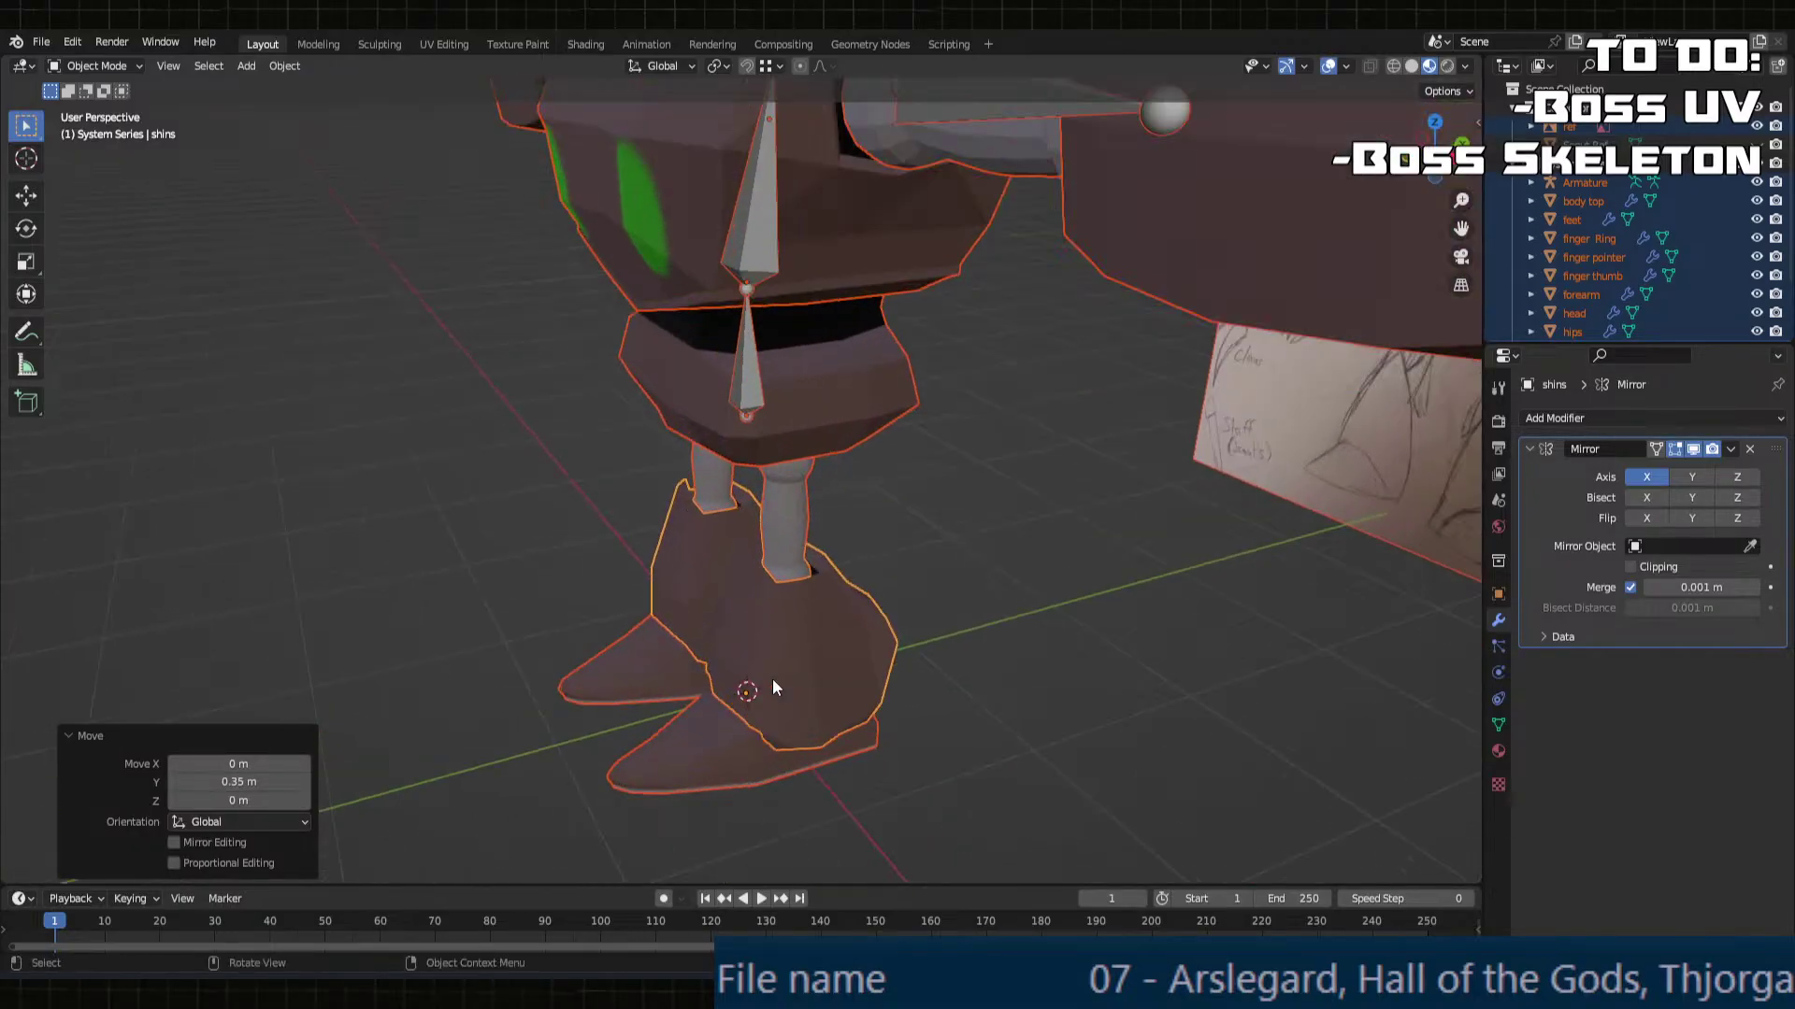
{"action": "middle_click_drag", "start_coordinate": [772, 678], "coordinate": [782, 514]}
{"action": "scroll", "coordinate": [934, 609], "scroll_direction": "down", "scroll_amount": 3}
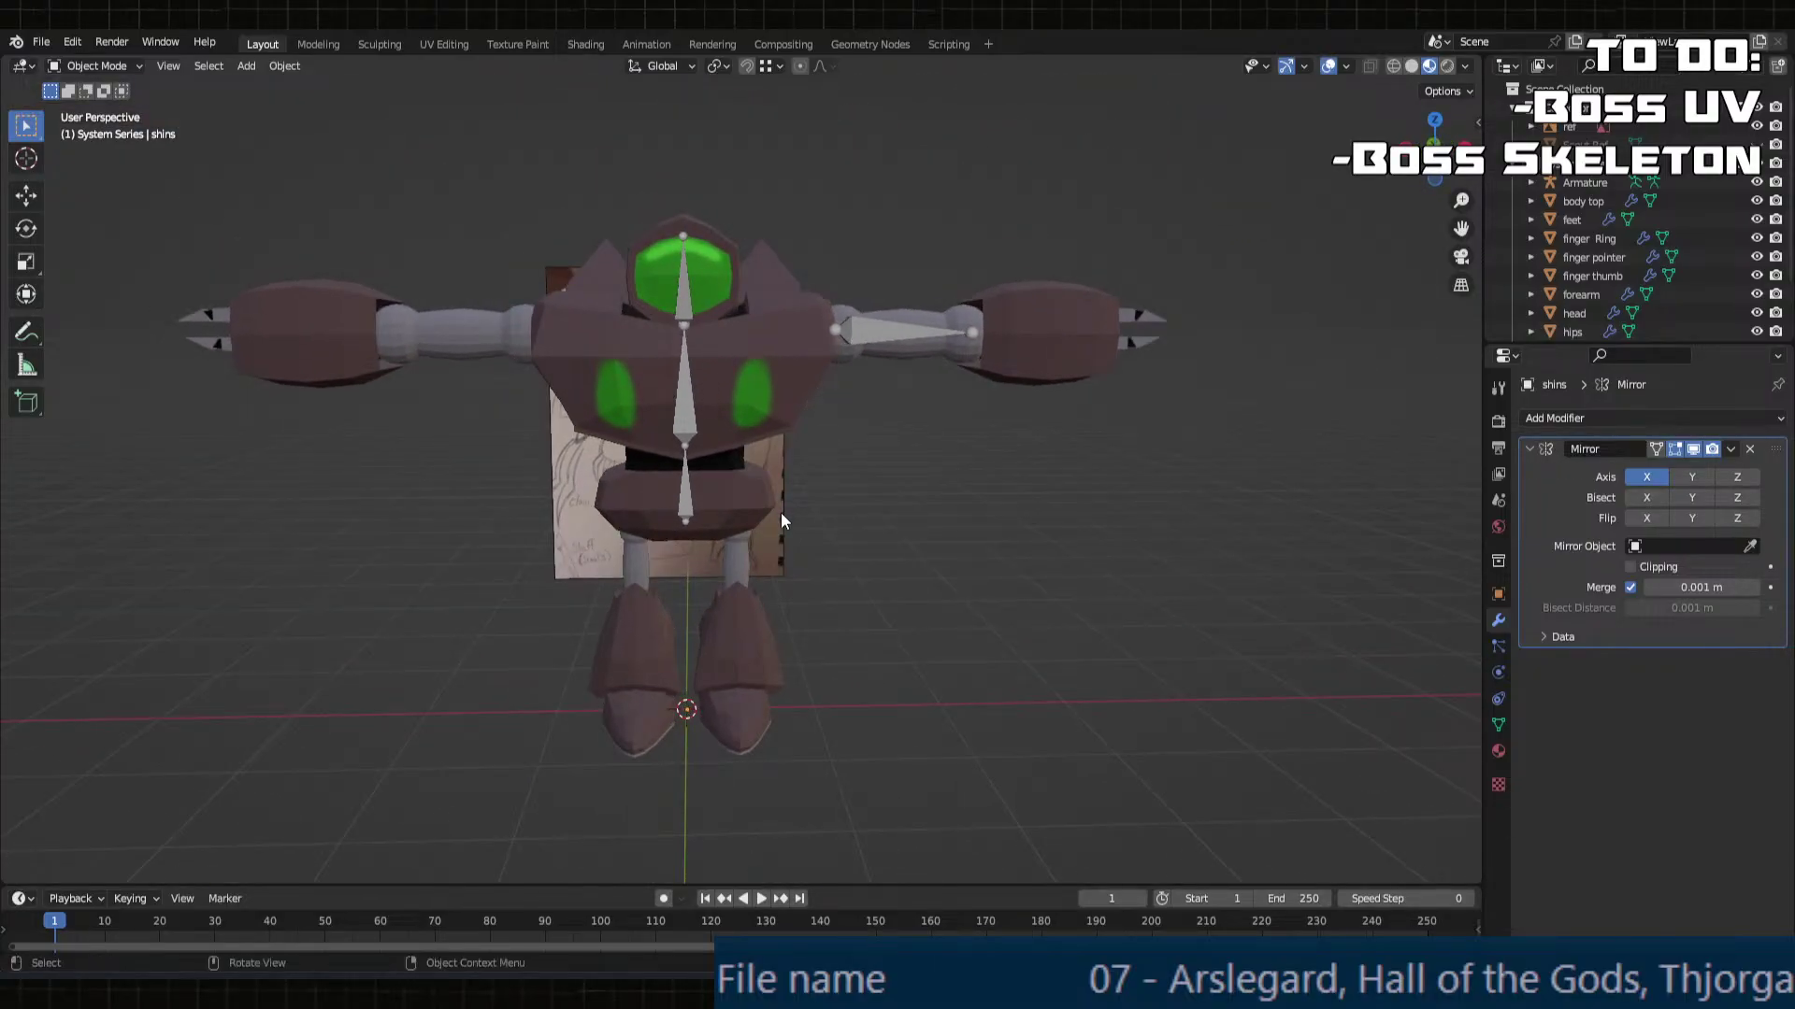
Step: In the armature's Edit Mode, extrude a forearm bone along global X from the tip of the left upper arm bone
{"action": "left_click", "coordinate": [675, 491]}
{"action": "key", "text": "Tab"}
{"action": "left_click", "coordinate": [972, 352]}
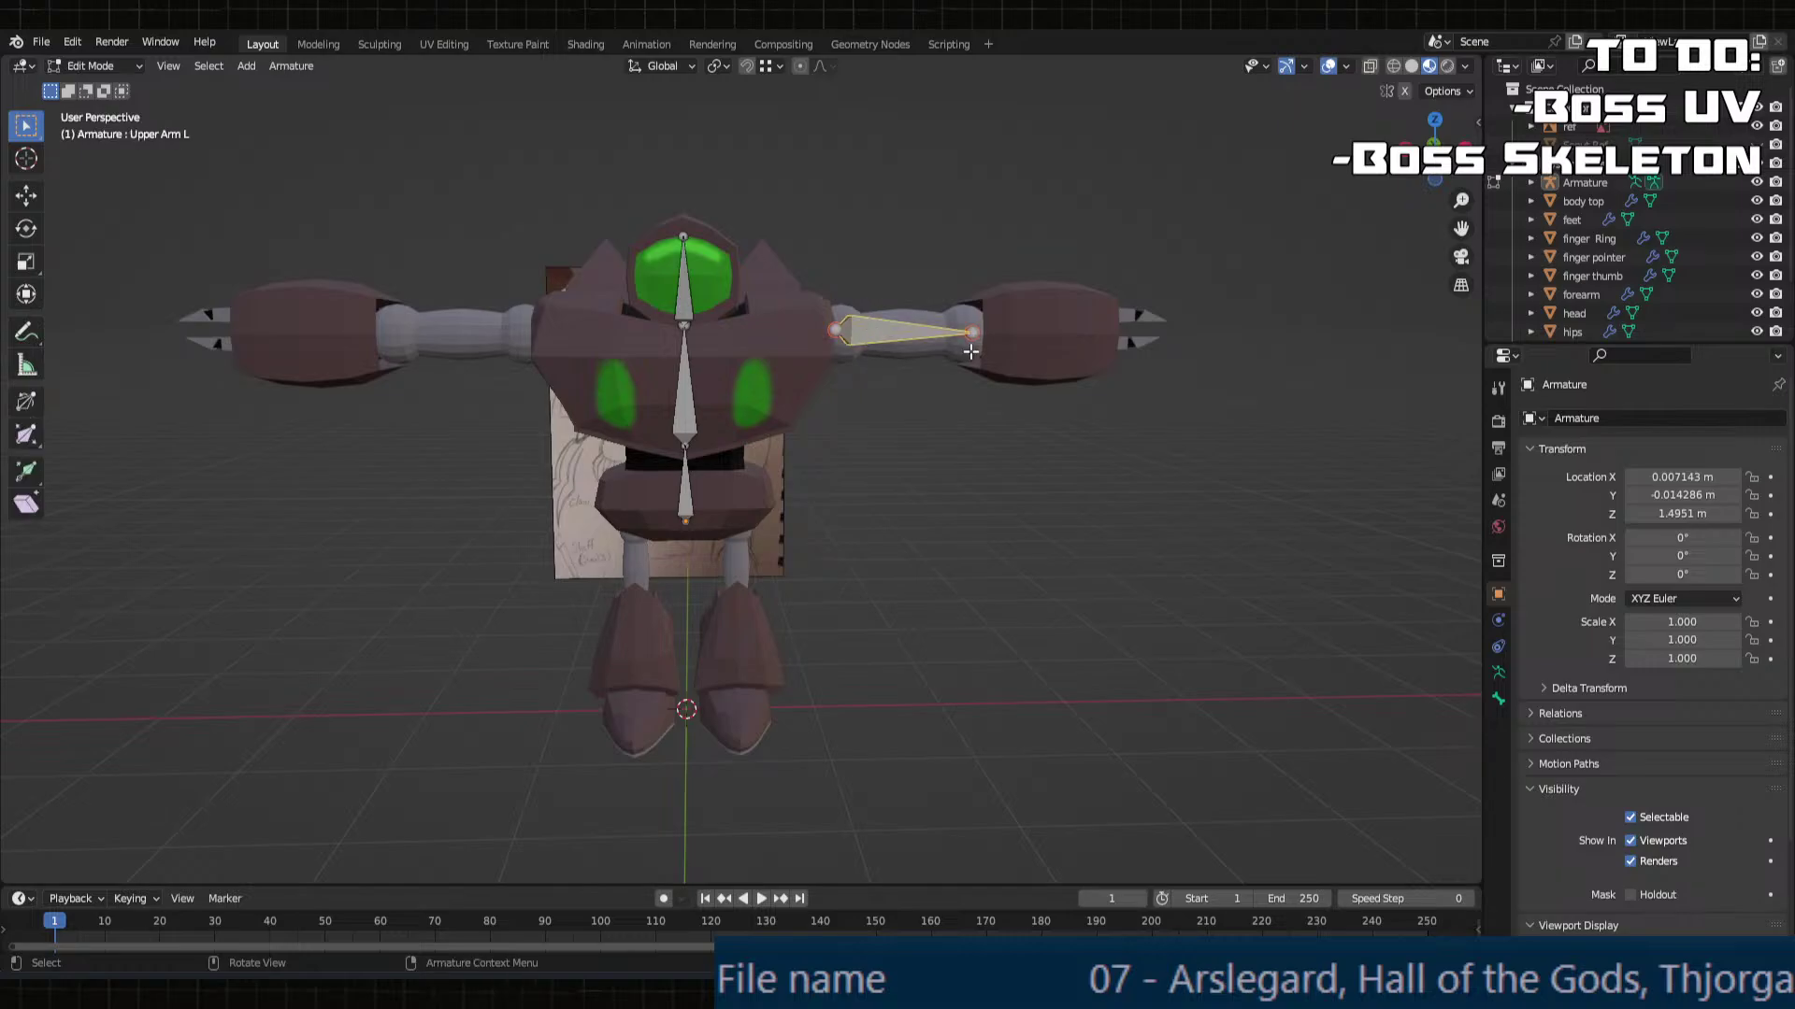
{"action": "middle_click_drag", "start_coordinate": [971, 351], "coordinate": [995, 389]}
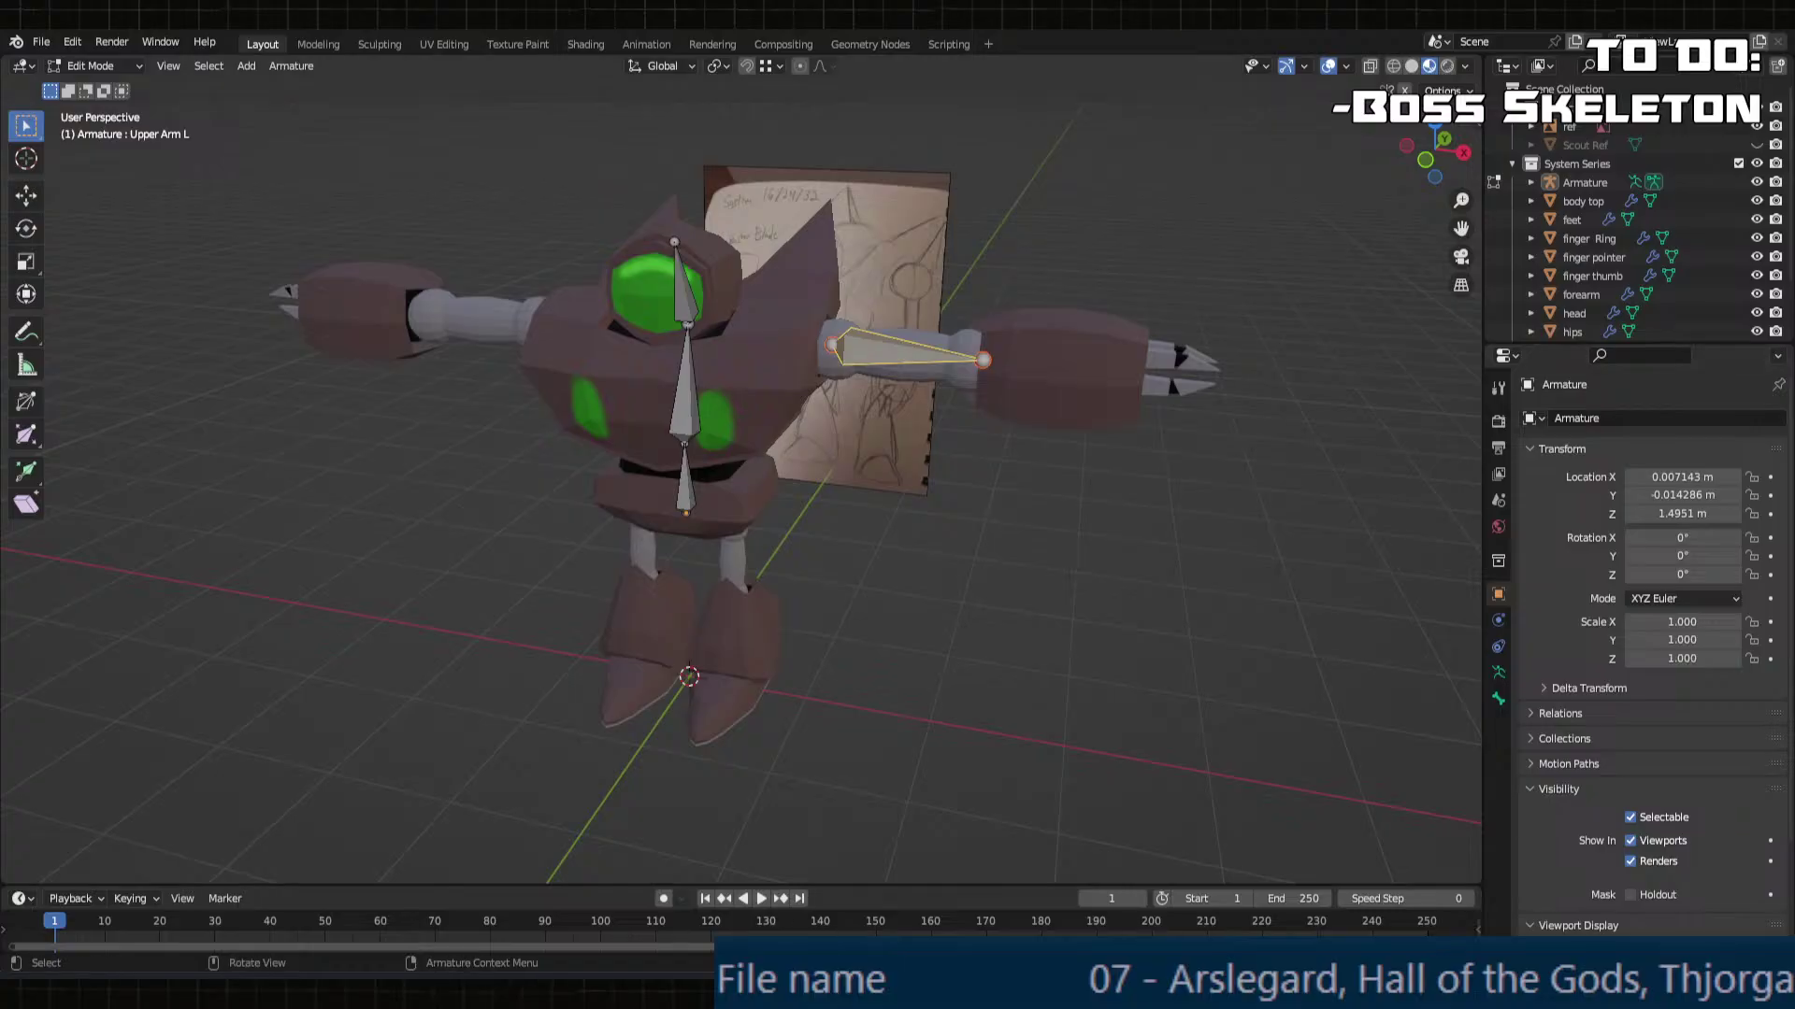
{"action": "middle_click_drag", "start_coordinate": [1178, 509], "coordinate": [958, 521]}
{"action": "left_click", "coordinate": [953, 497]}
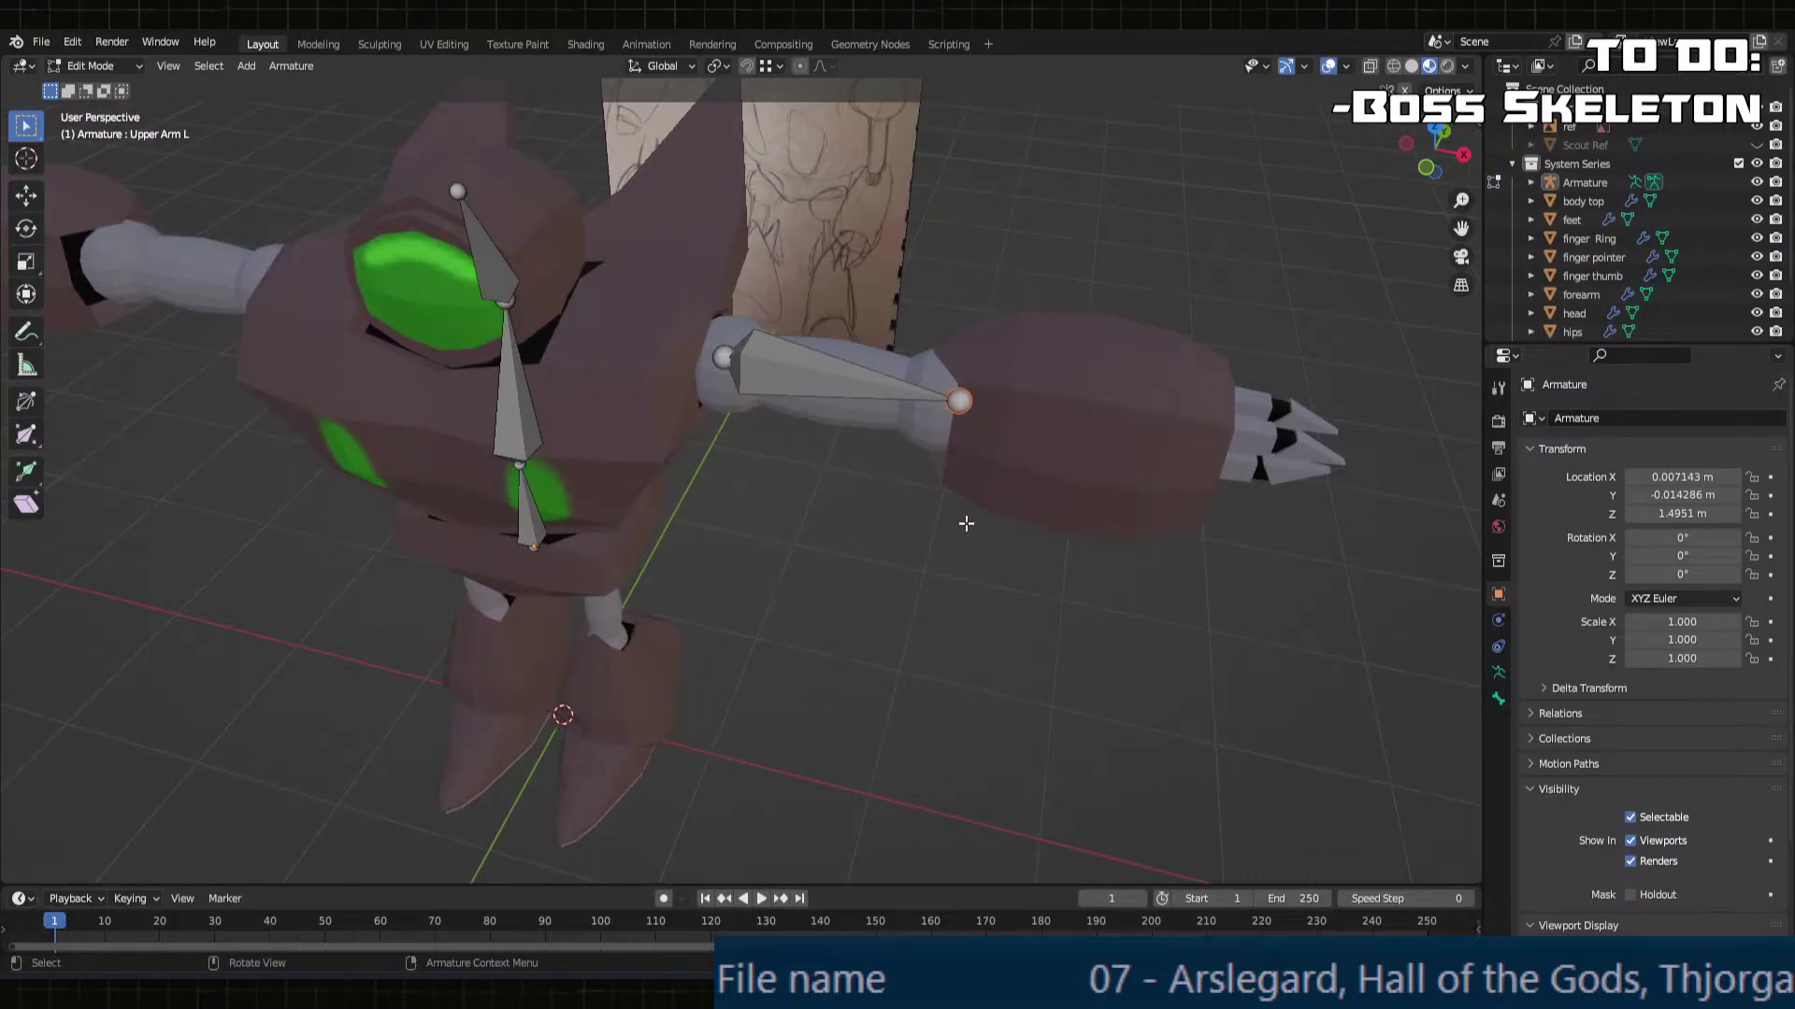
{"action": "key", "text": "e"}
{"action": "key", "text": "x"}
{"action": "left_click", "coordinate": [1233, 524]}
Step: Adjust the new forearm bone's tip along global X to the wrist, moving it about 0.013 m and then -0.13 m
{"action": "middle_click_drag", "start_coordinate": [1234, 524], "coordinate": [1131, 709]}
{"action": "key", "text": "g"}
{"action": "key", "text": "x"}
{"action": "left_click", "coordinate": [1179, 558]}
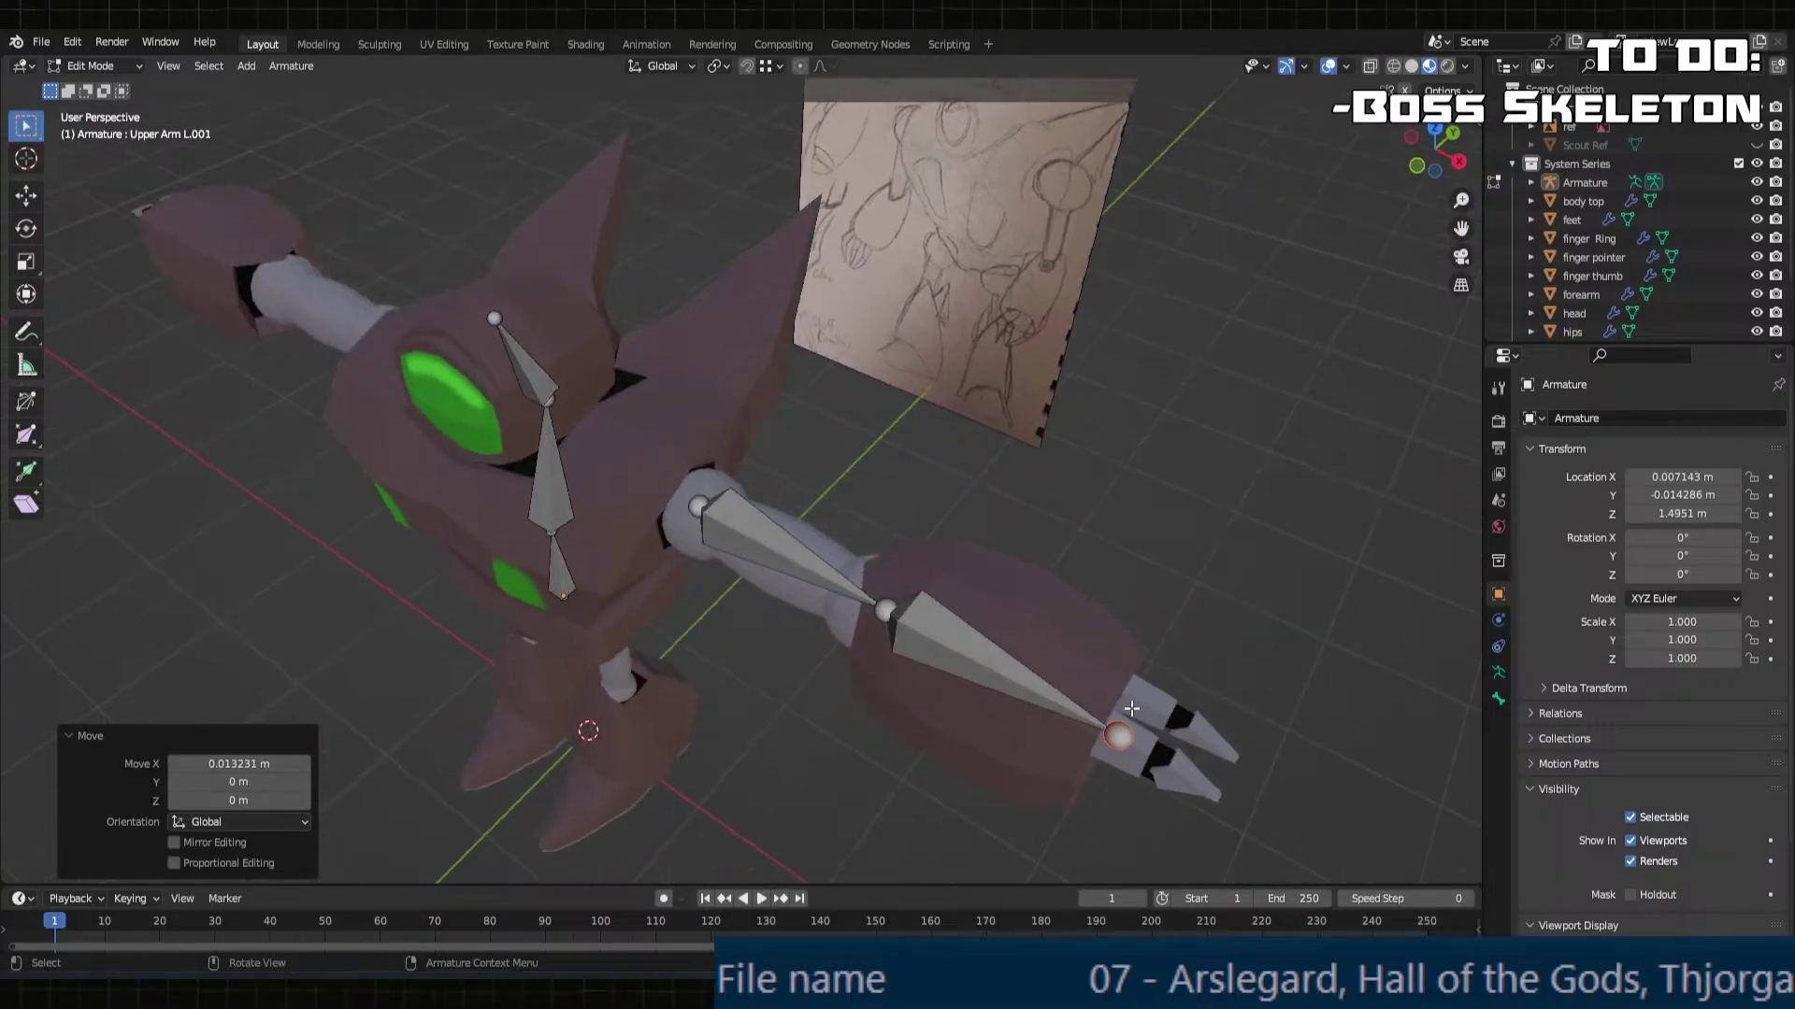
{"action": "key", "text": "g"}
{"action": "key", "text": "x"}
{"action": "left_click", "coordinate": [1105, 724]}
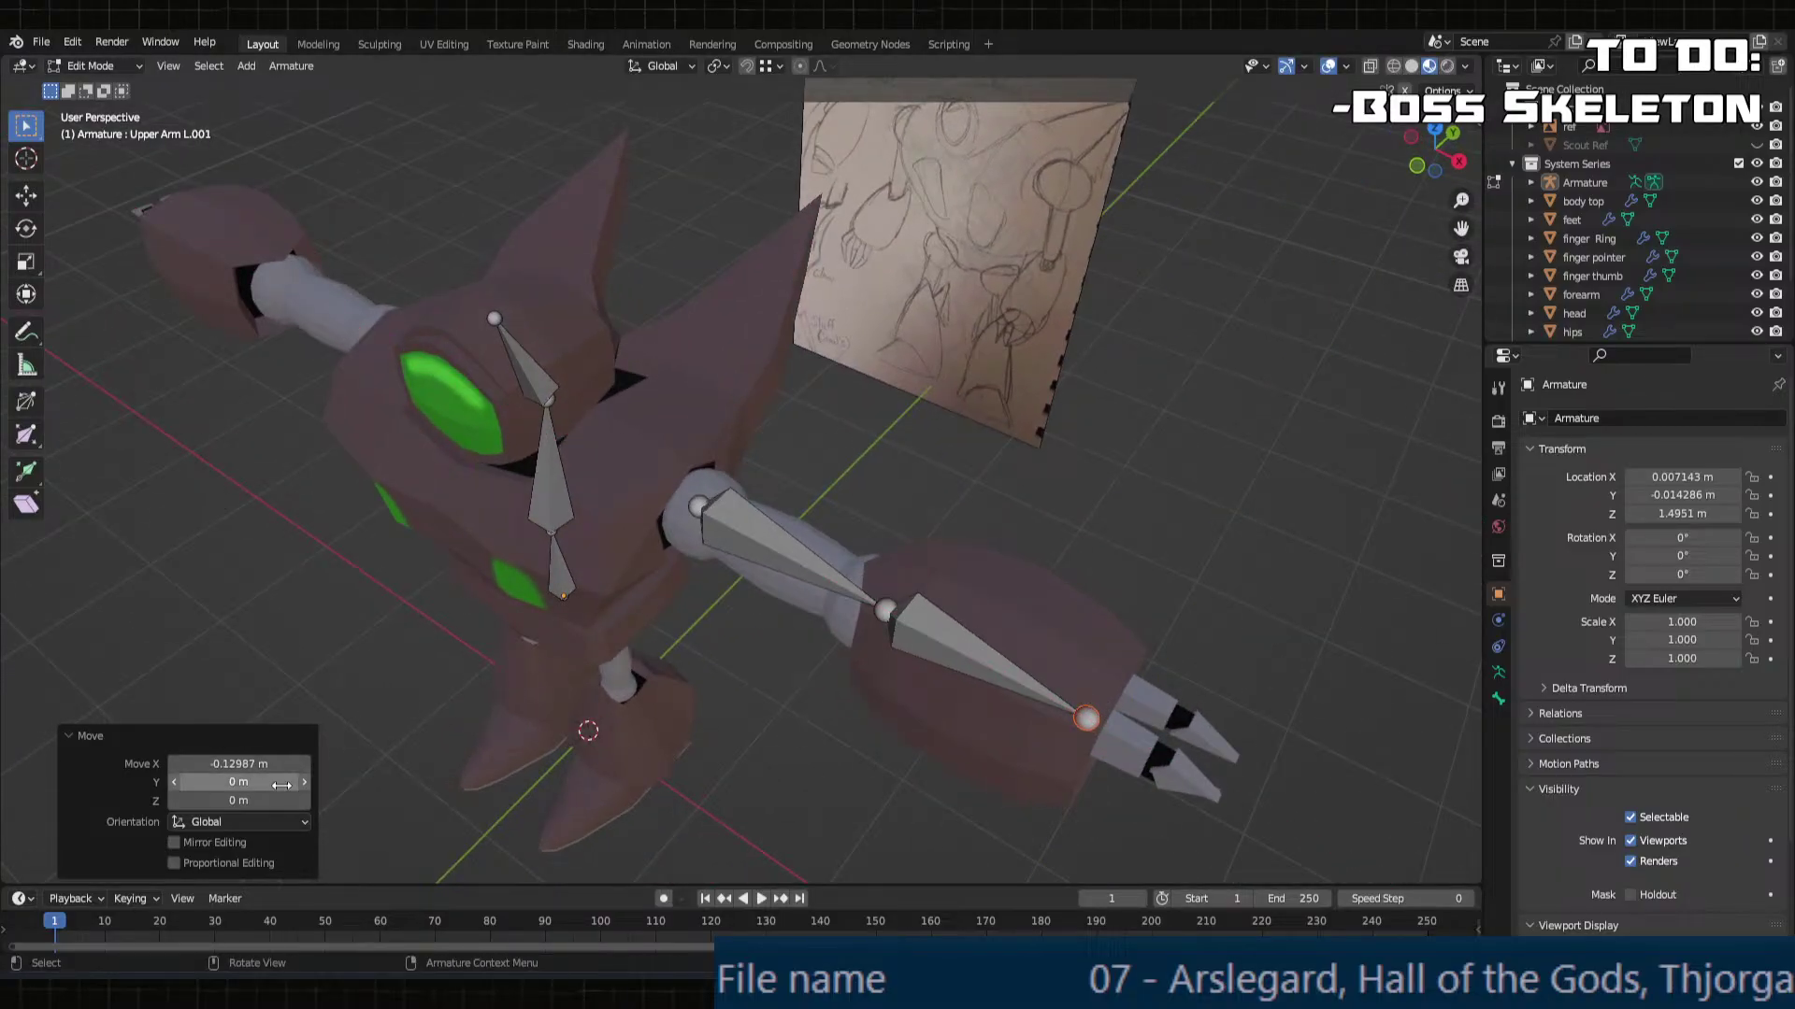
Step: Rename the new forearm bone as Forearm L
{"action": "left_click", "coordinate": [1499, 699]}
{"action": "left_click", "coordinate": [1660, 419]}
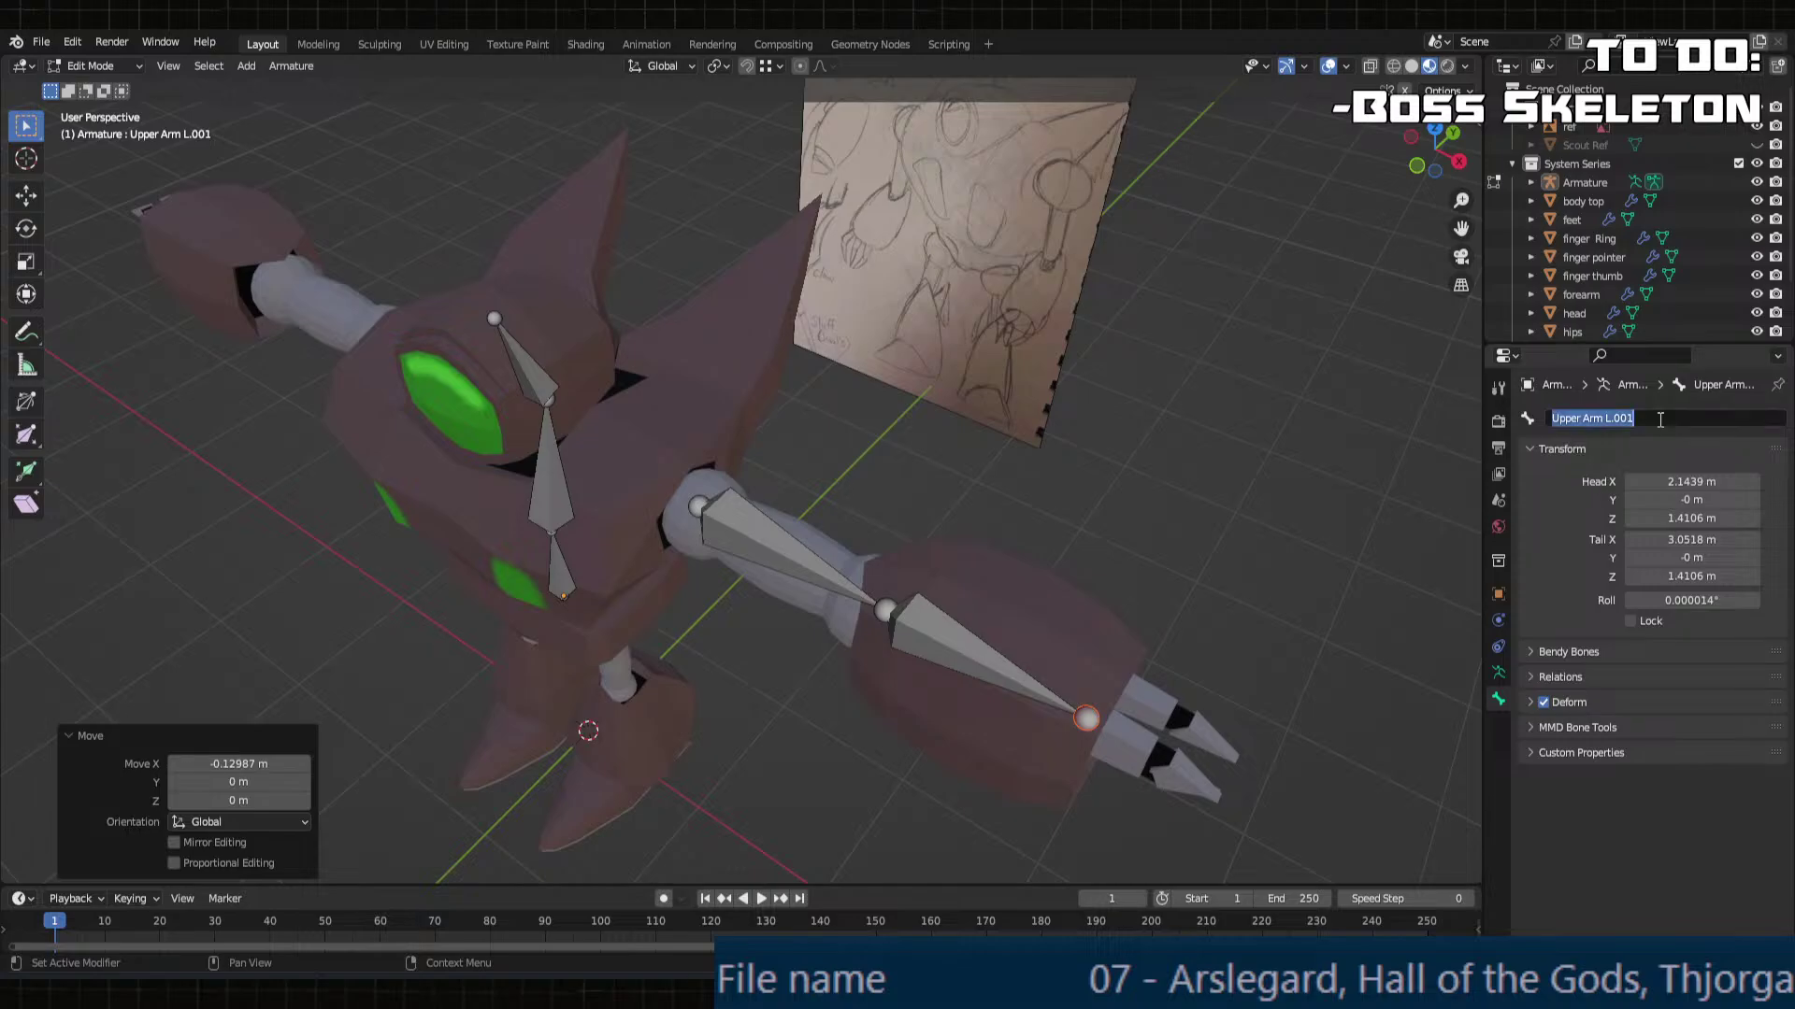
{"action": "type", "text": "Forearm L"}
{"action": "key", "text": "Return"}
Step: Add a separate bone to the armature and raise it about 2.08 m along global Z
{"action": "middle_click_drag", "start_coordinate": [1168, 738], "coordinate": [889, 735]}
{"action": "key", "text": "shift+a"}
{"action": "middle_click_drag", "start_coordinate": [544, 682], "coordinate": [599, 654]}
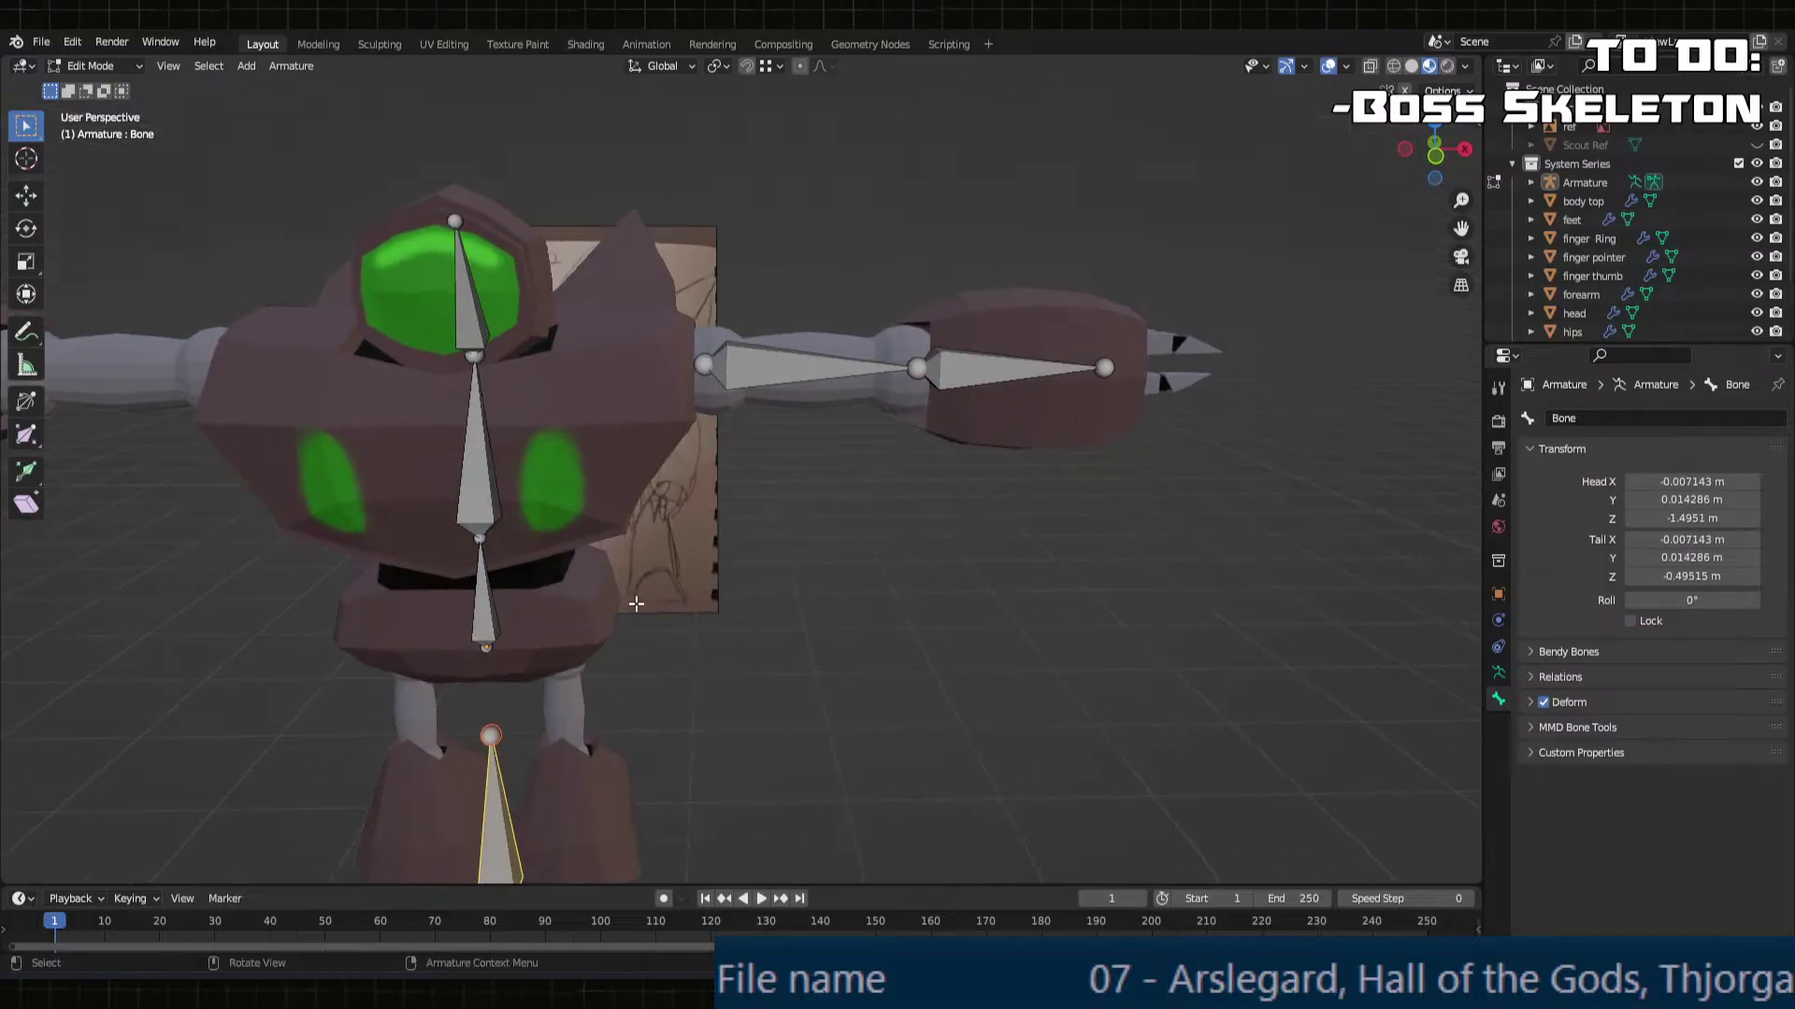
{"action": "key", "text": "g"}
{"action": "key", "text": "z"}
{"action": "left_click", "coordinate": [458, 297]}
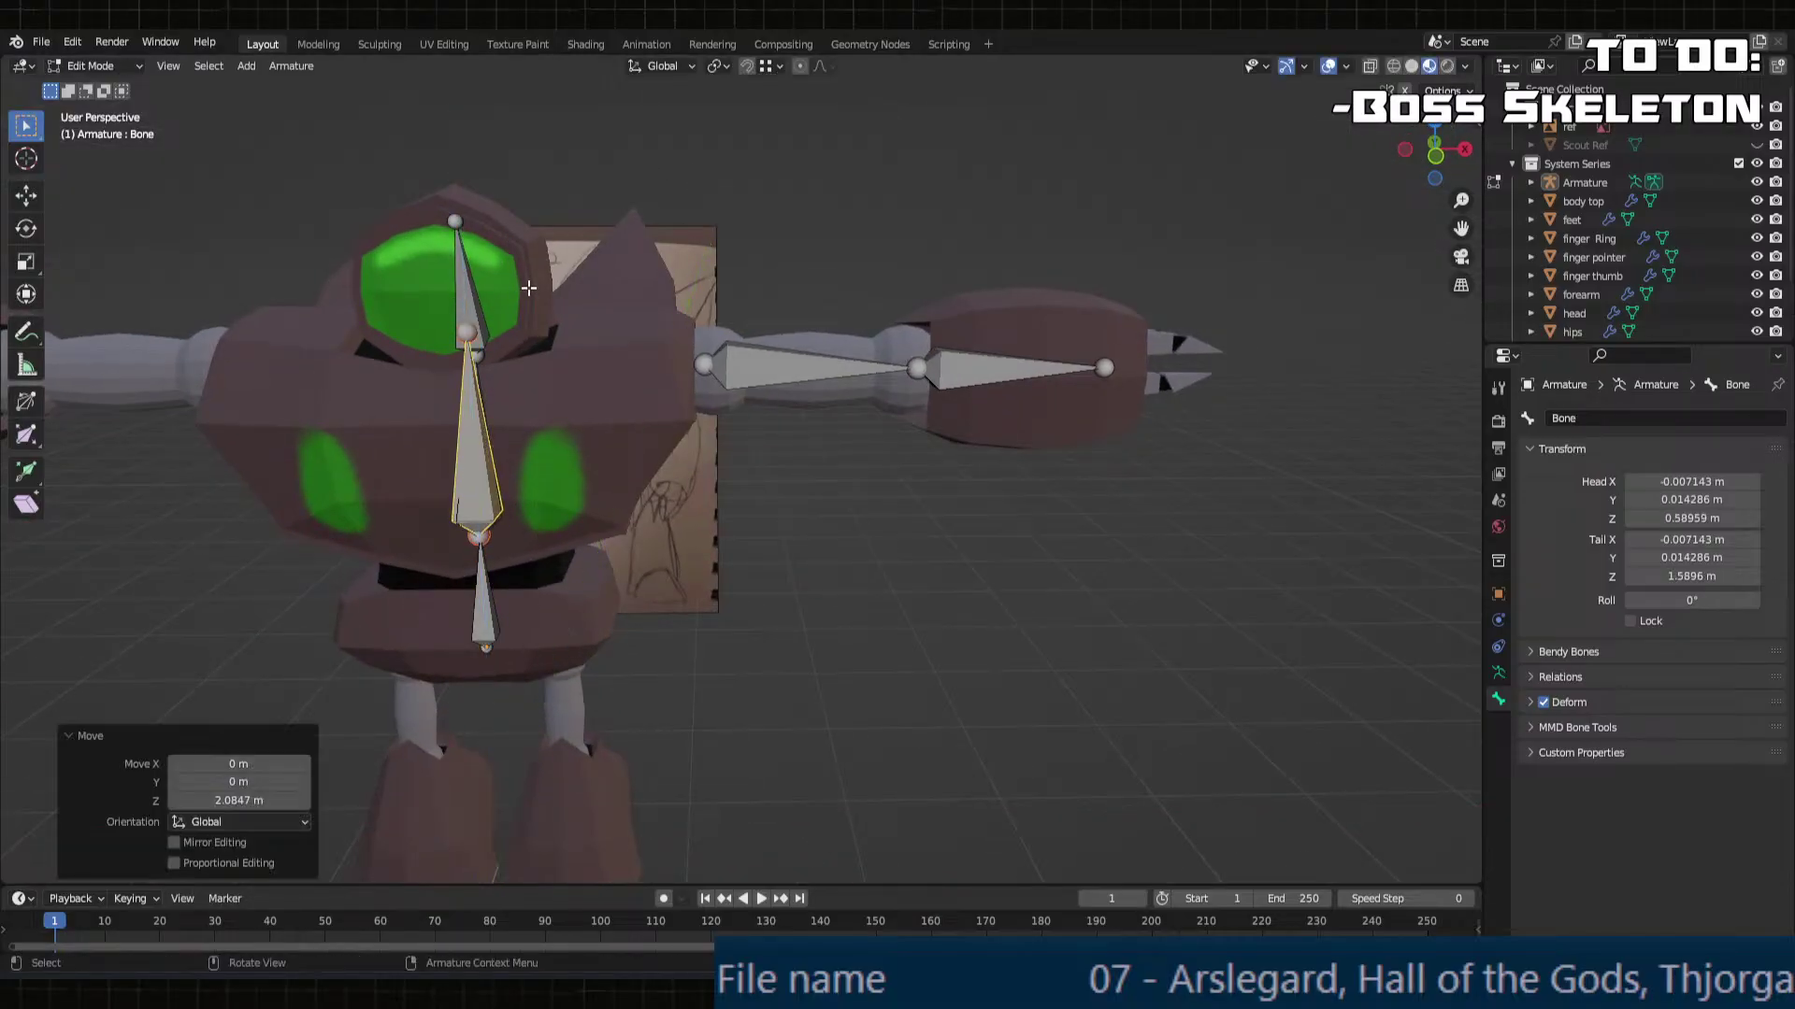
Step: Move the new bone along global X to the left hand and raise it about 0.91 m along Z
{"action": "key", "text": "g"}
{"action": "key", "text": "x"}
{"action": "left_click", "coordinate": [1253, 429]}
{"action": "key", "text": "g"}
{"action": "key", "text": "z"}
{"action": "left_click", "coordinate": [1261, 249]}
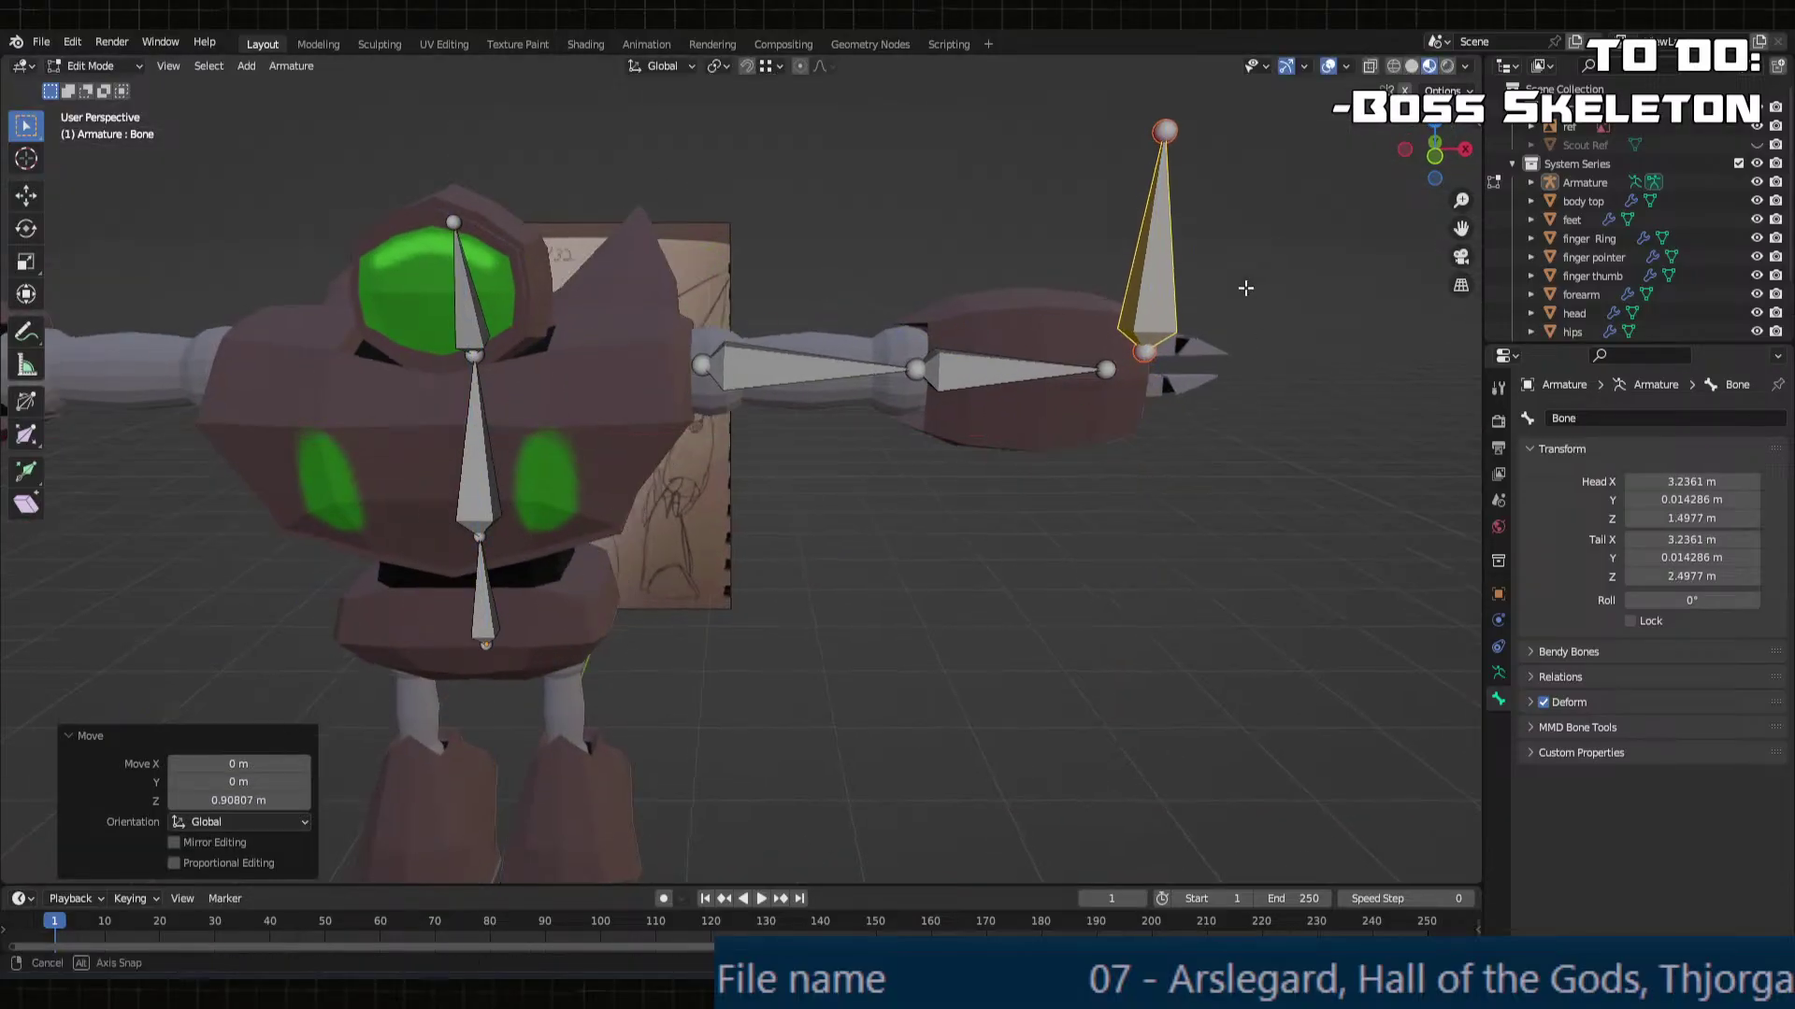
Step: Move the bone to the base of the pointer finger, to about -0.112 m in Y and 3.126 m in X
{"action": "middle_click_drag", "start_coordinate": [1242, 289], "coordinate": [1186, 489]}
{"action": "key", "text": "g"}
{"action": "key", "text": "y"}
{"action": "left_click", "coordinate": [848, 501]}
{"action": "scroll", "coordinate": [1046, 553], "scroll_direction": "up", "scroll_amount": 4}
{"action": "key", "text": "g"}
{"action": "key", "text": "x"}
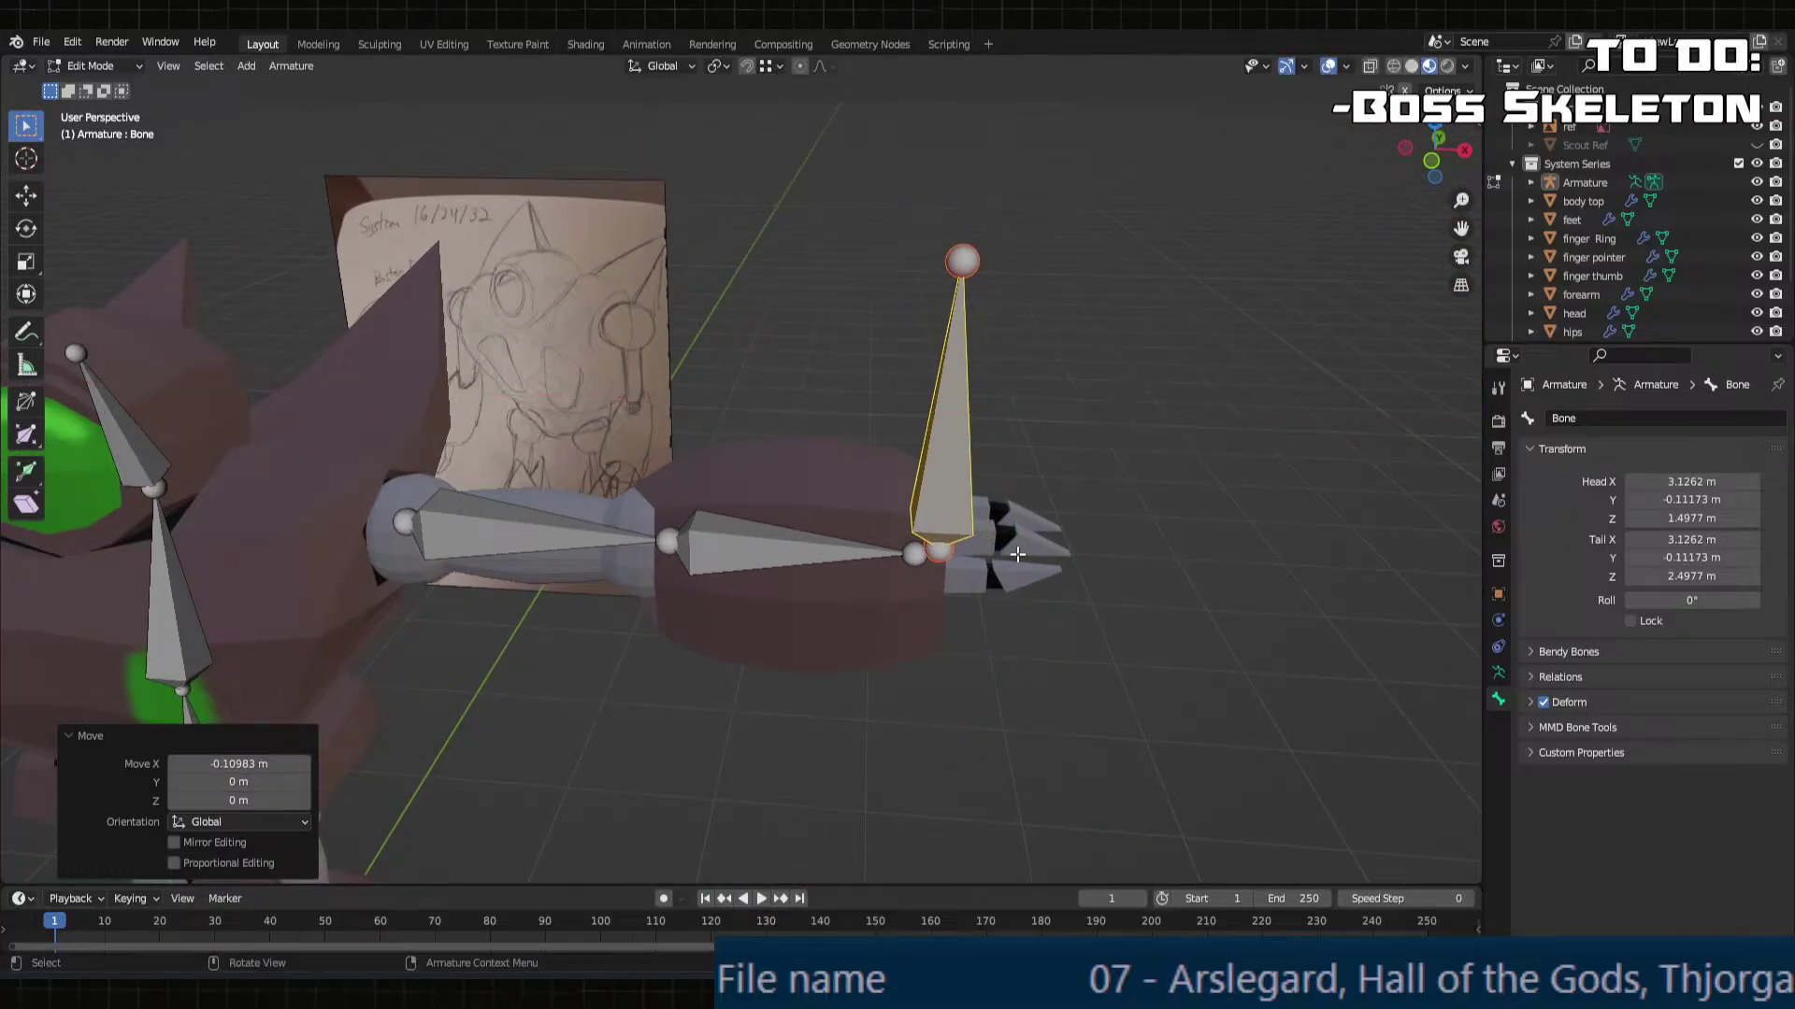
{"action": "left_click", "coordinate": [1020, 545]}
Step: Lower the bone's tip along Z and shift it along X to the pointer finger's joint, at about X 3.336 m
{"action": "left_click", "coordinate": [982, 241]}
{"action": "key", "text": "g"}
{"action": "key", "text": "z"}
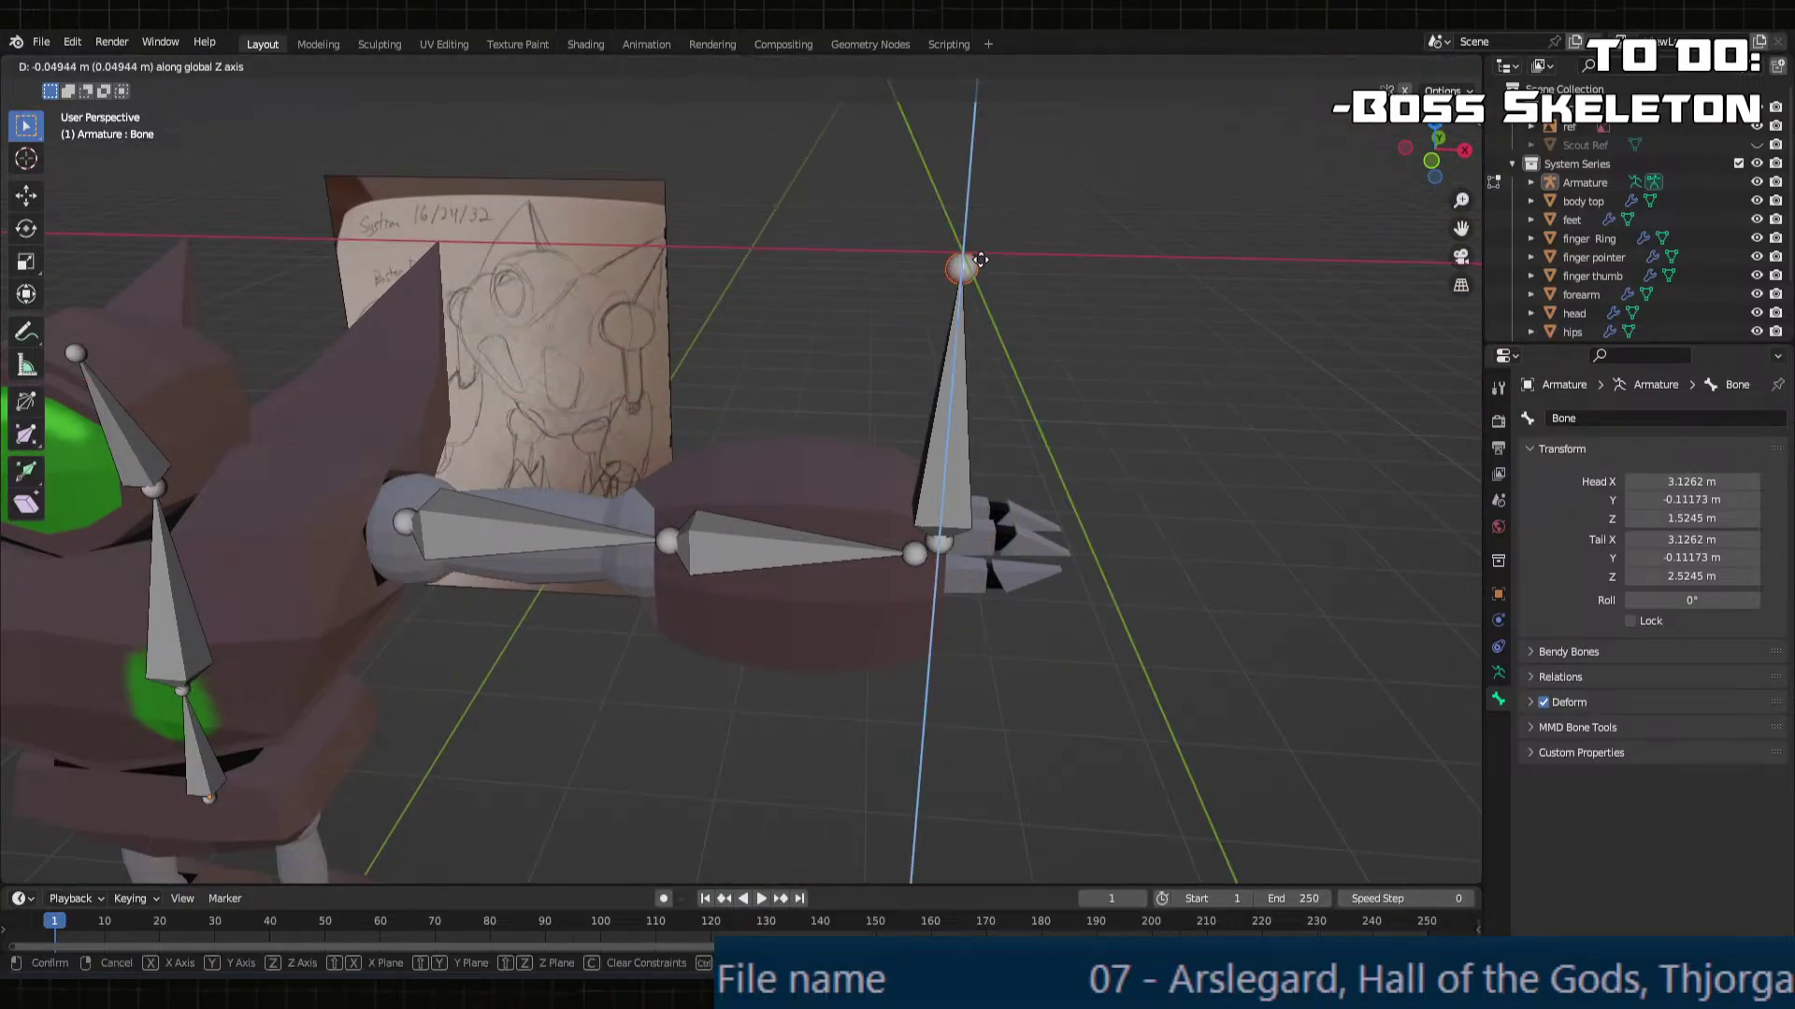
{"action": "left_click", "coordinate": [985, 527]}
{"action": "key", "text": "g"}
{"action": "key", "text": "x"}
{"action": "left_click", "coordinate": [1049, 527]}
{"action": "middle_click_drag", "start_coordinate": [1049, 527], "coordinate": [1045, 431]}
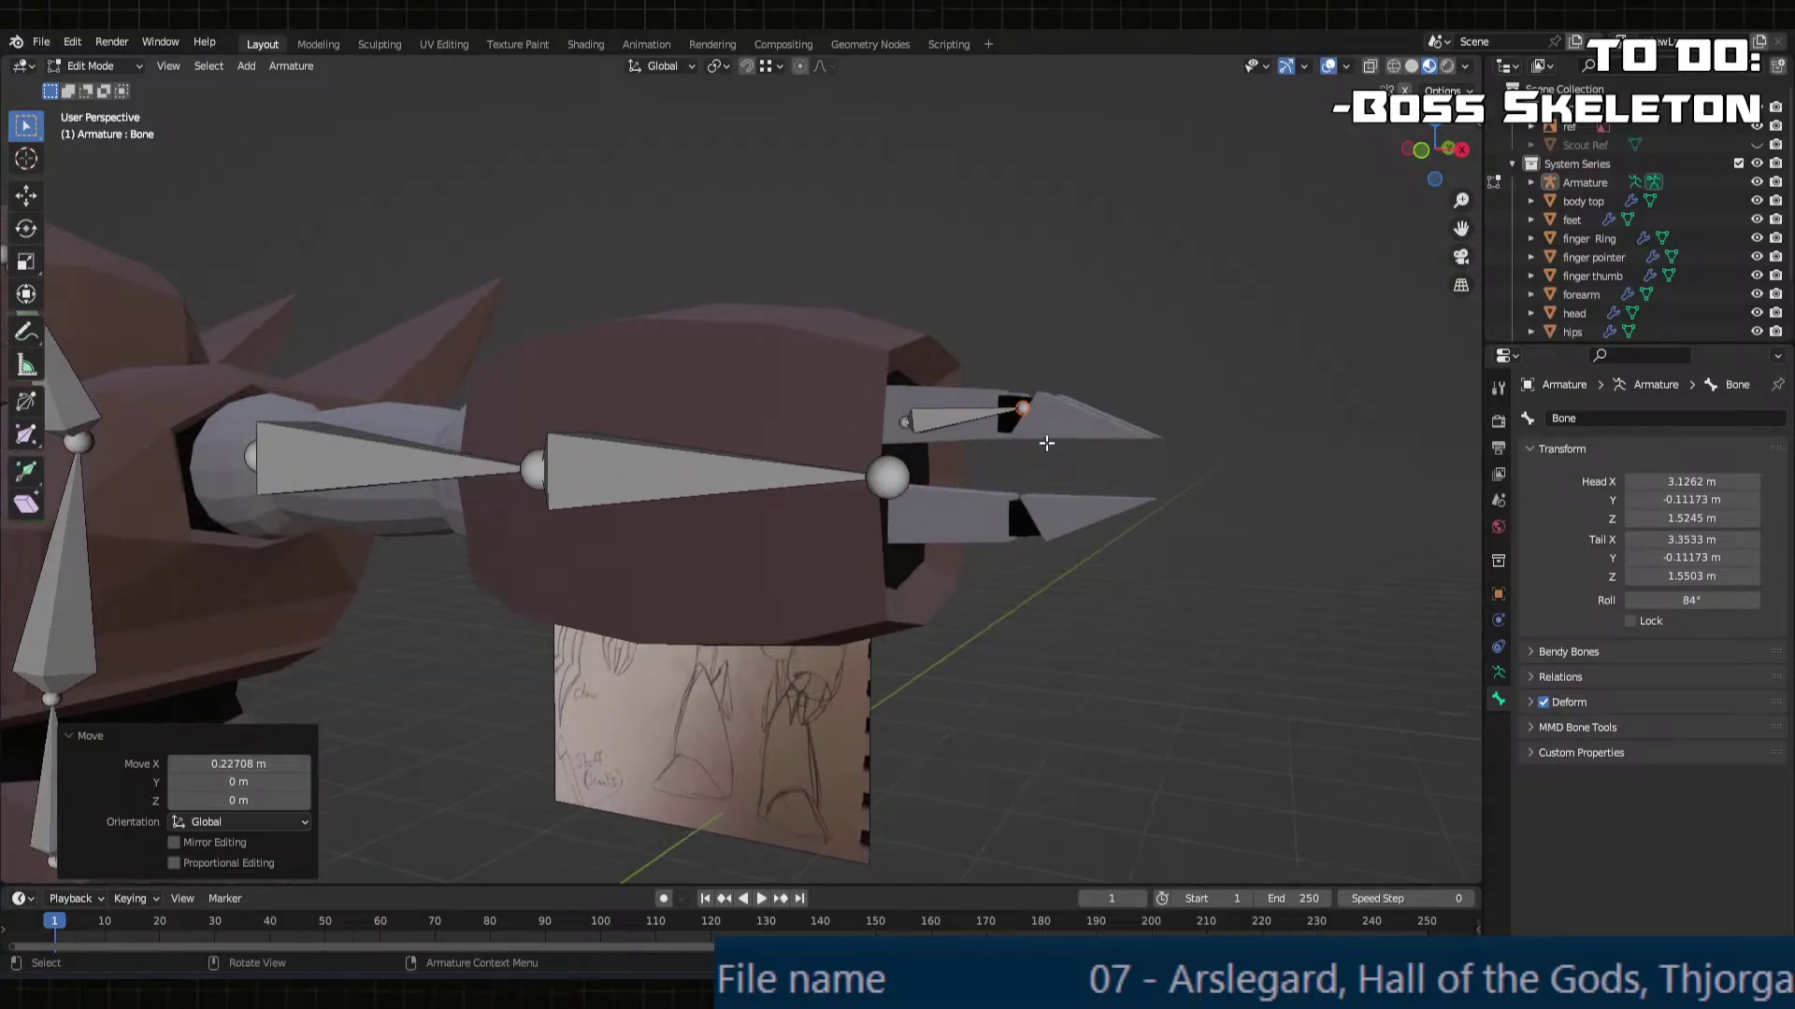
{"action": "key", "text": "g"}
{"action": "key", "text": "x"}
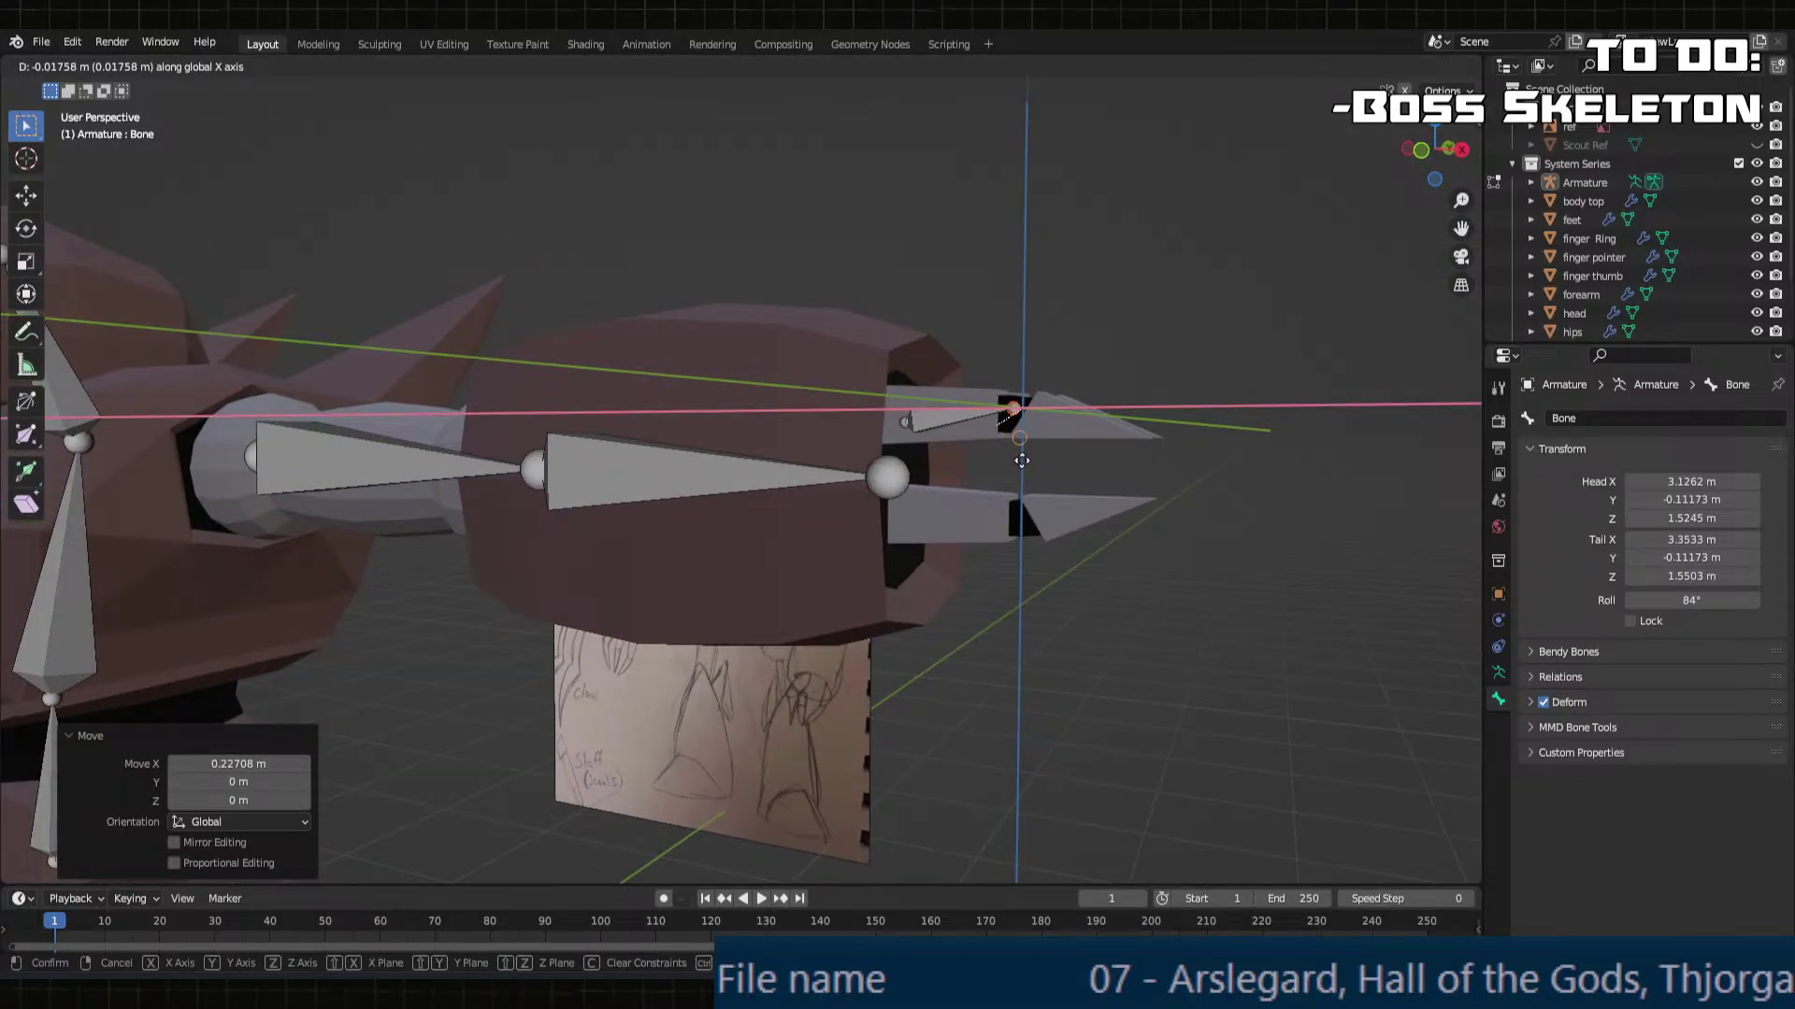
{"action": "left_click", "coordinate": [1025, 457]}
Step: Level the pointer finger bone along Z, placing its tip at about 1.538 m and its head at about 1.535 m
{"action": "middle_click_drag", "start_coordinate": [1025, 457], "coordinate": [1086, 485]}
{"action": "scroll", "coordinate": [1085, 485], "scroll_direction": "up", "scroll_amount": 3}
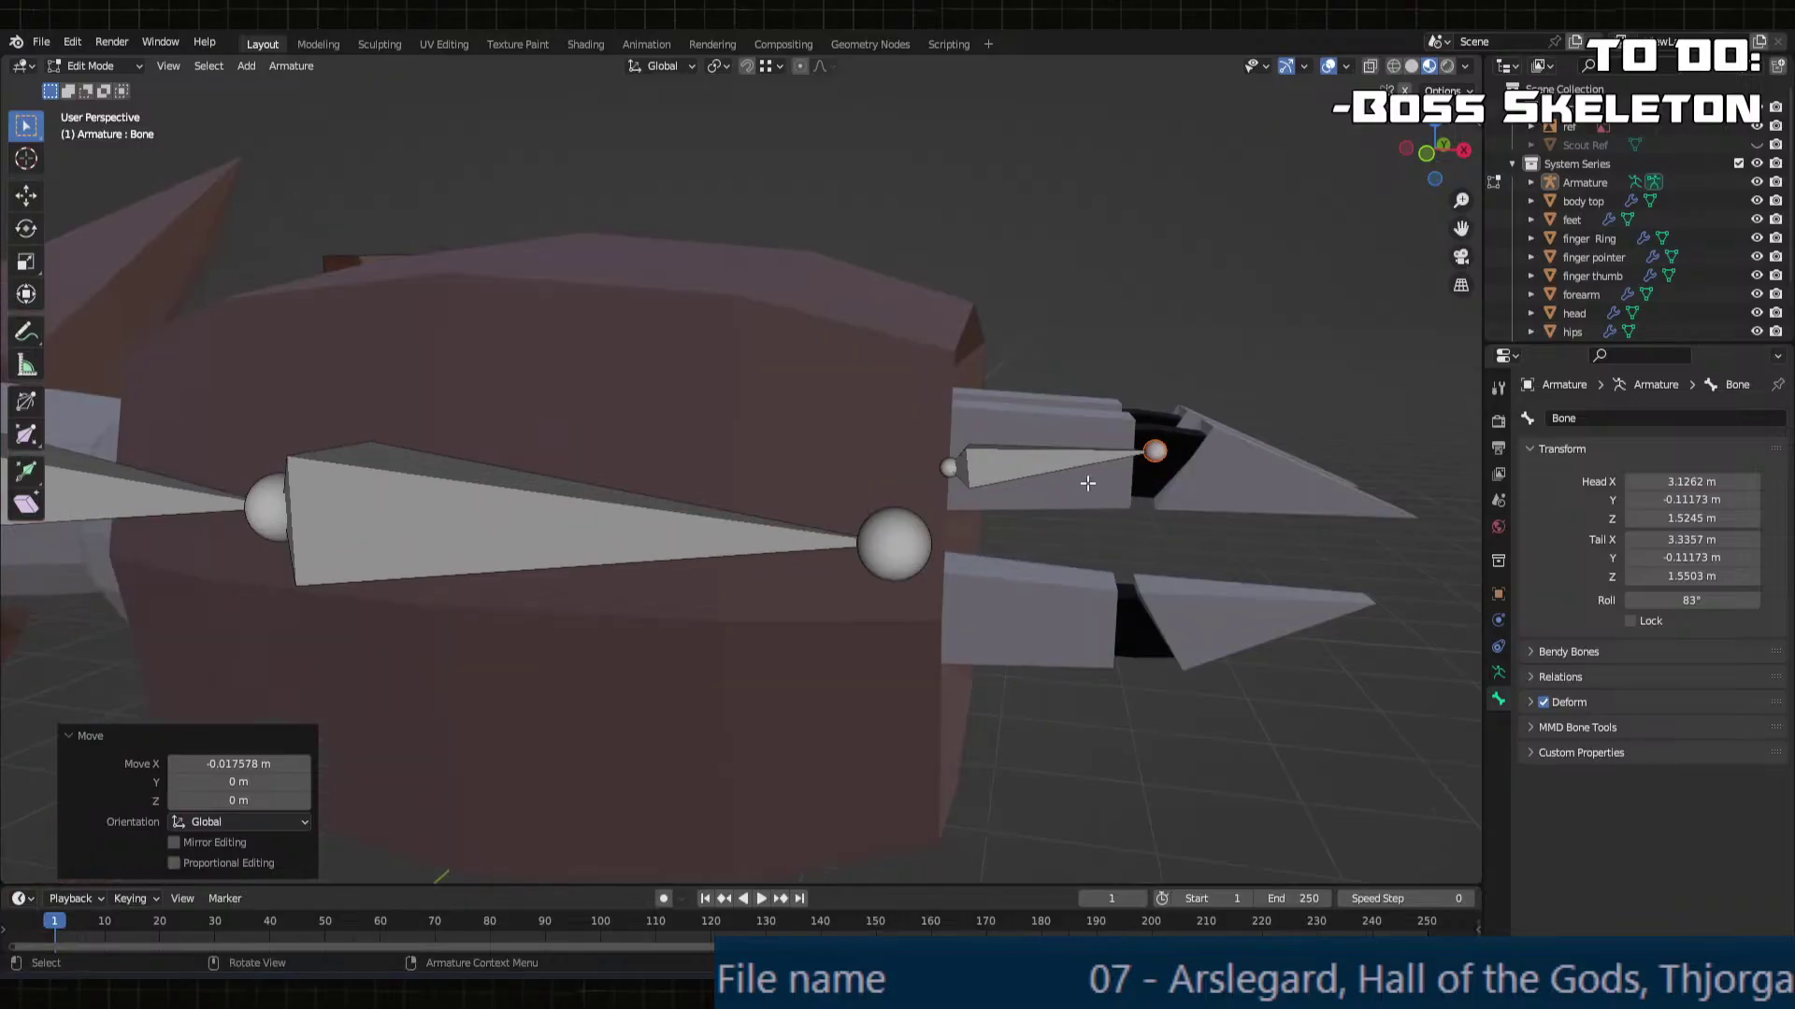
{"action": "key", "text": "g"}
{"action": "key", "text": "z"}
{"action": "left_click", "coordinate": [1107, 487]}
{"action": "left_click", "coordinate": [948, 459]}
{"action": "key", "text": "g"}
{"action": "key", "text": "z"}
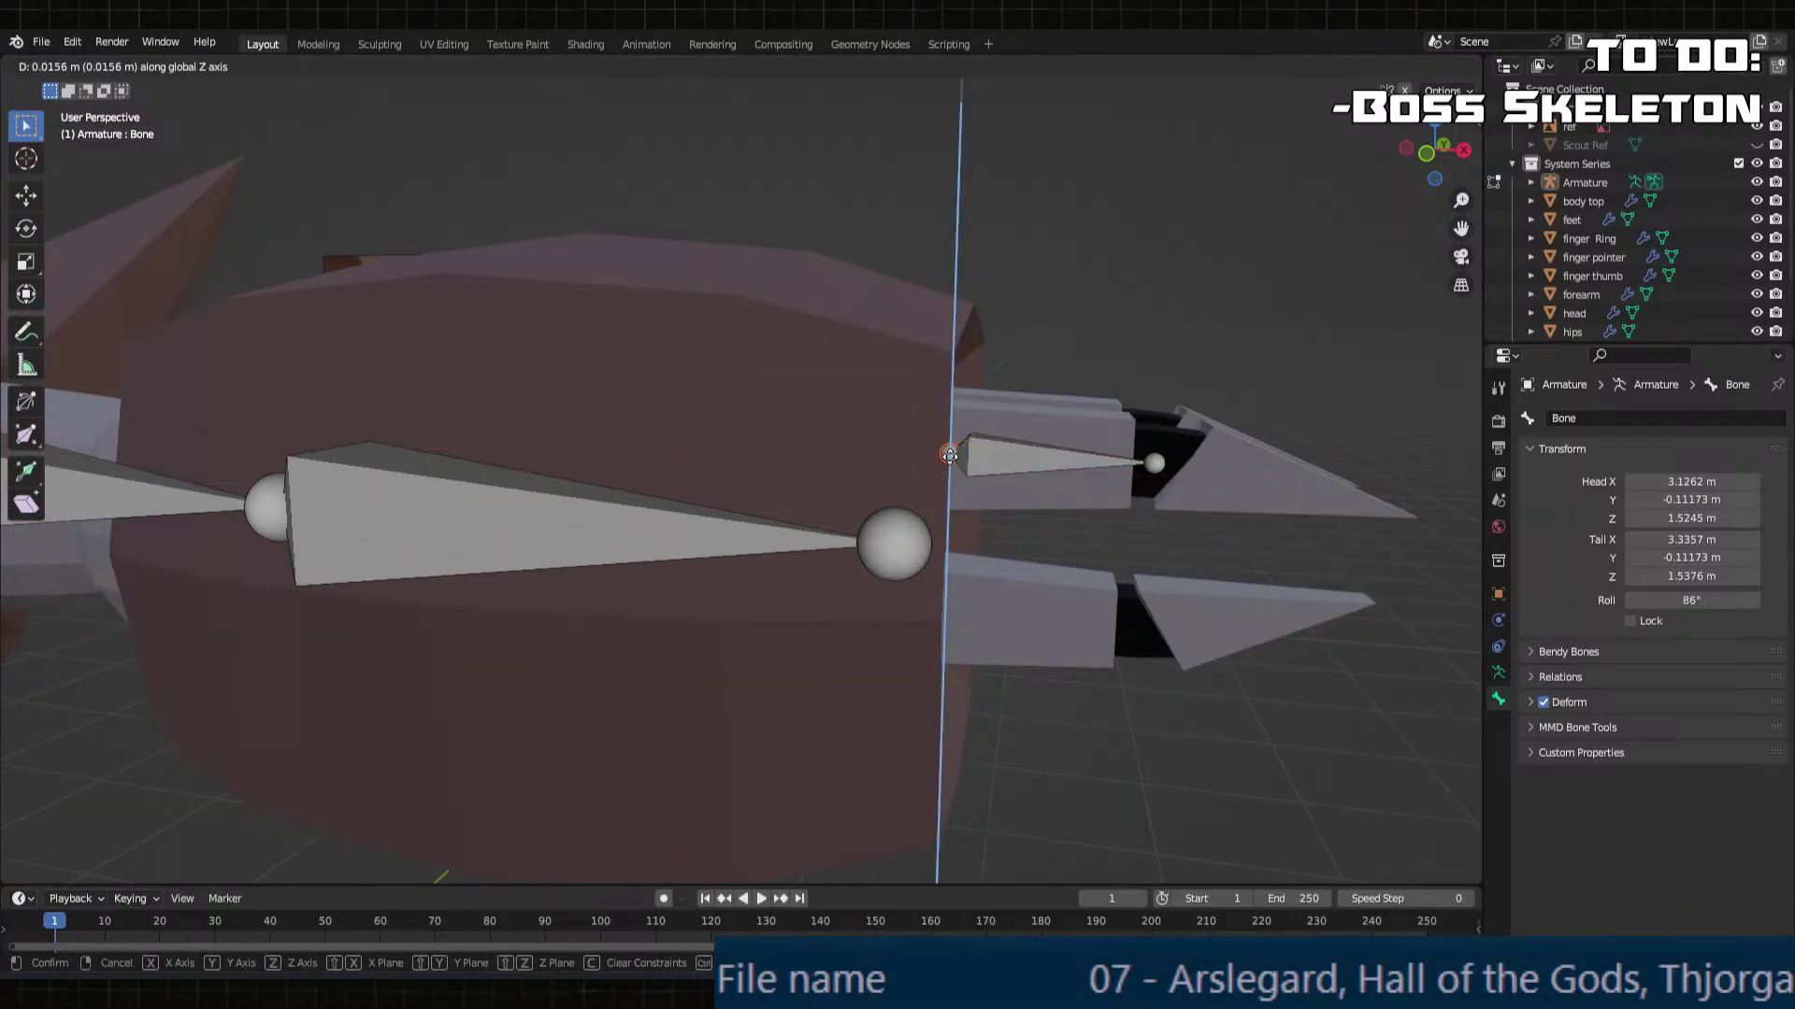
{"action": "left_click", "coordinate": [949, 462]}
Step: Extrude a fingertip bone about 0.17 m along X from the pointer joint, and adjust its tip to about X 3.484 m, Z 1.499 m
{"action": "middle_click_drag", "start_coordinate": [991, 473], "coordinate": [1105, 521]}
{"action": "left_click", "coordinate": [848, 448]}
{"action": "key", "text": "e"}
{"action": "key", "text": "x"}
{"action": "left_click", "coordinate": [1262, 523]}
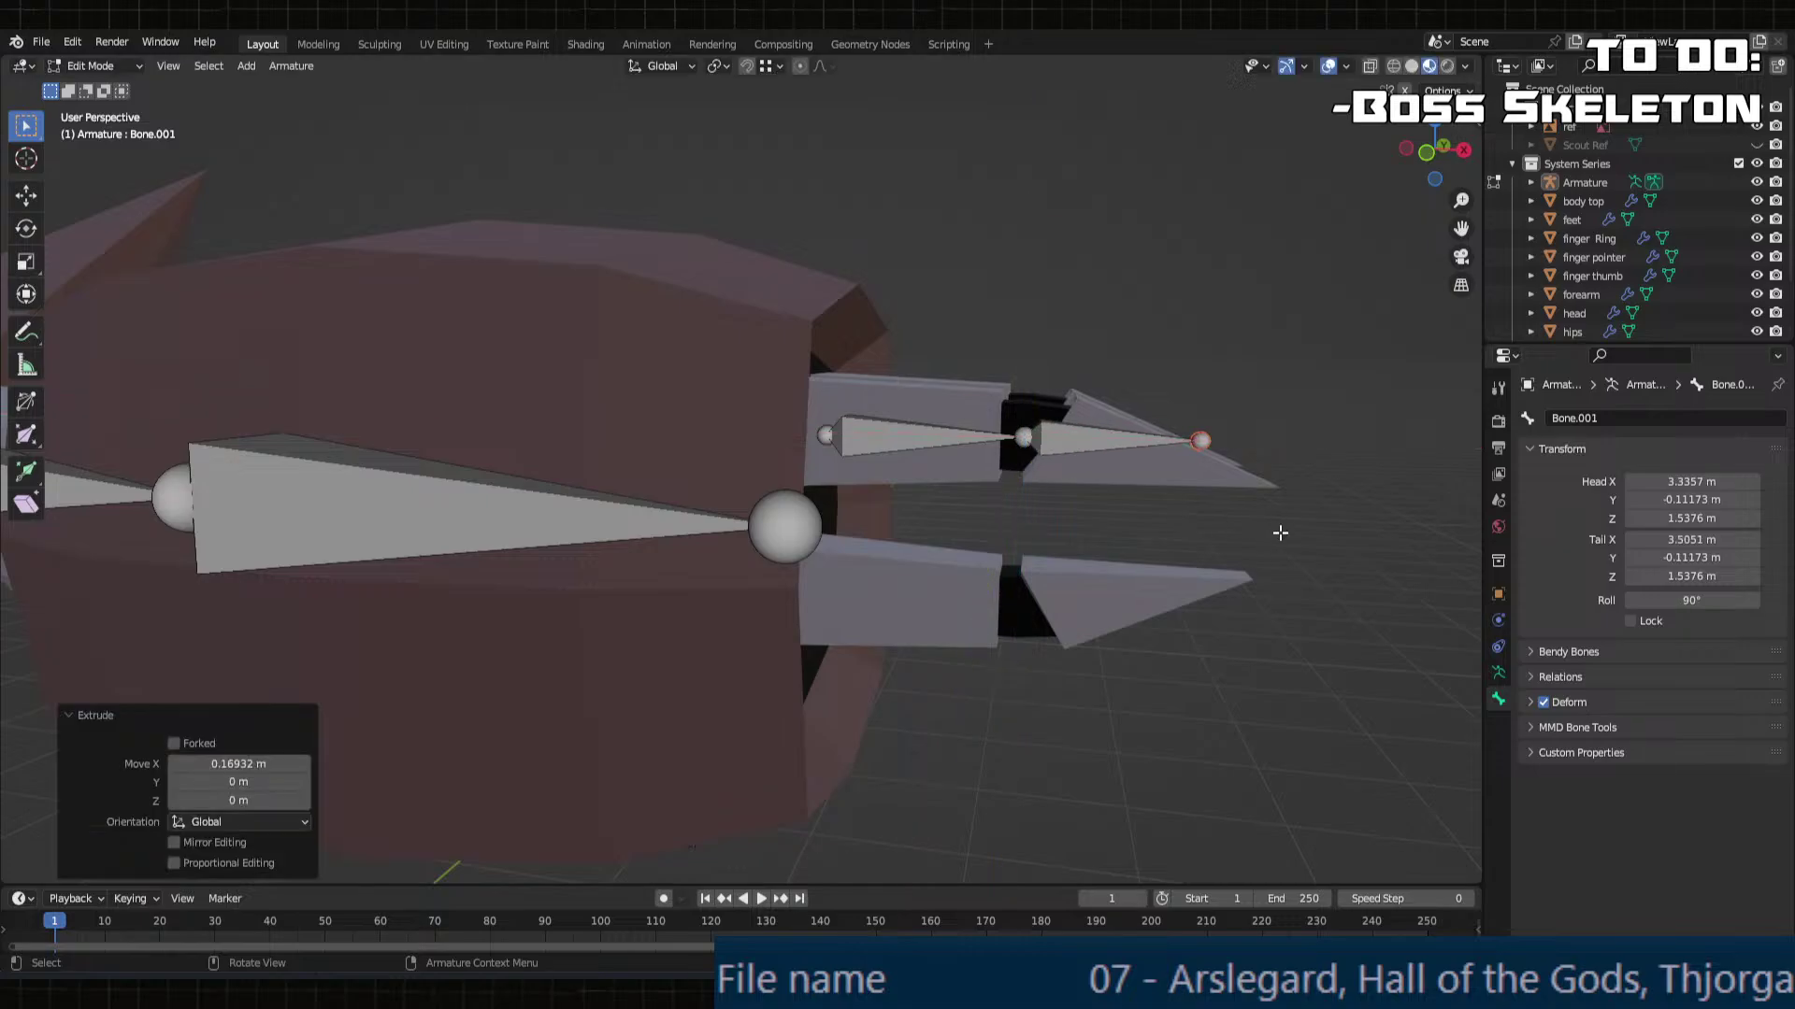
{"action": "key", "text": "g"}
{"action": "key", "text": "z"}
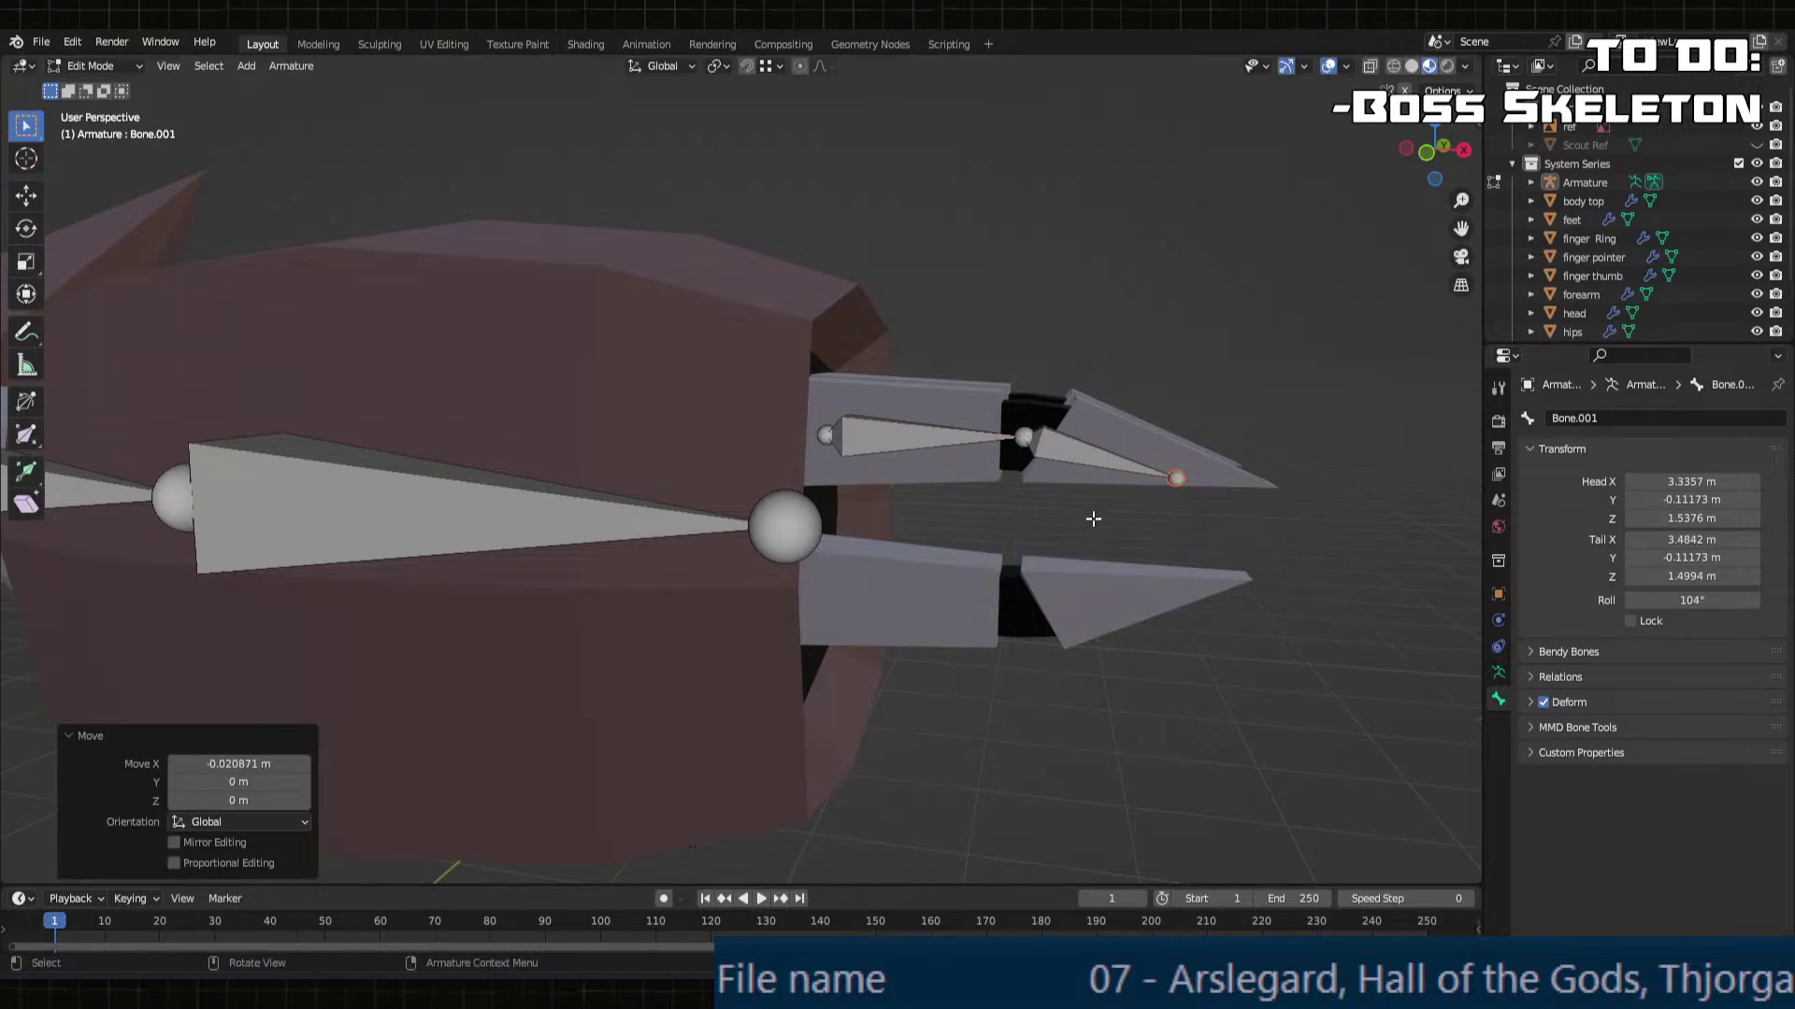
{"action": "left_click", "coordinate": [1090, 517]}
Step: Rename the base pointer finger bone as finger pointer 1 L and the fingertip bone as finger pointer 2 l
{"action": "middle_click_drag", "start_coordinate": [1090, 517], "coordinate": [795, 528]}
{"action": "left_click", "coordinate": [796, 528]}
{"action": "left_click", "coordinate": [952, 552], "text": "shift"}
{"action": "left_click", "coordinate": [882, 540]}
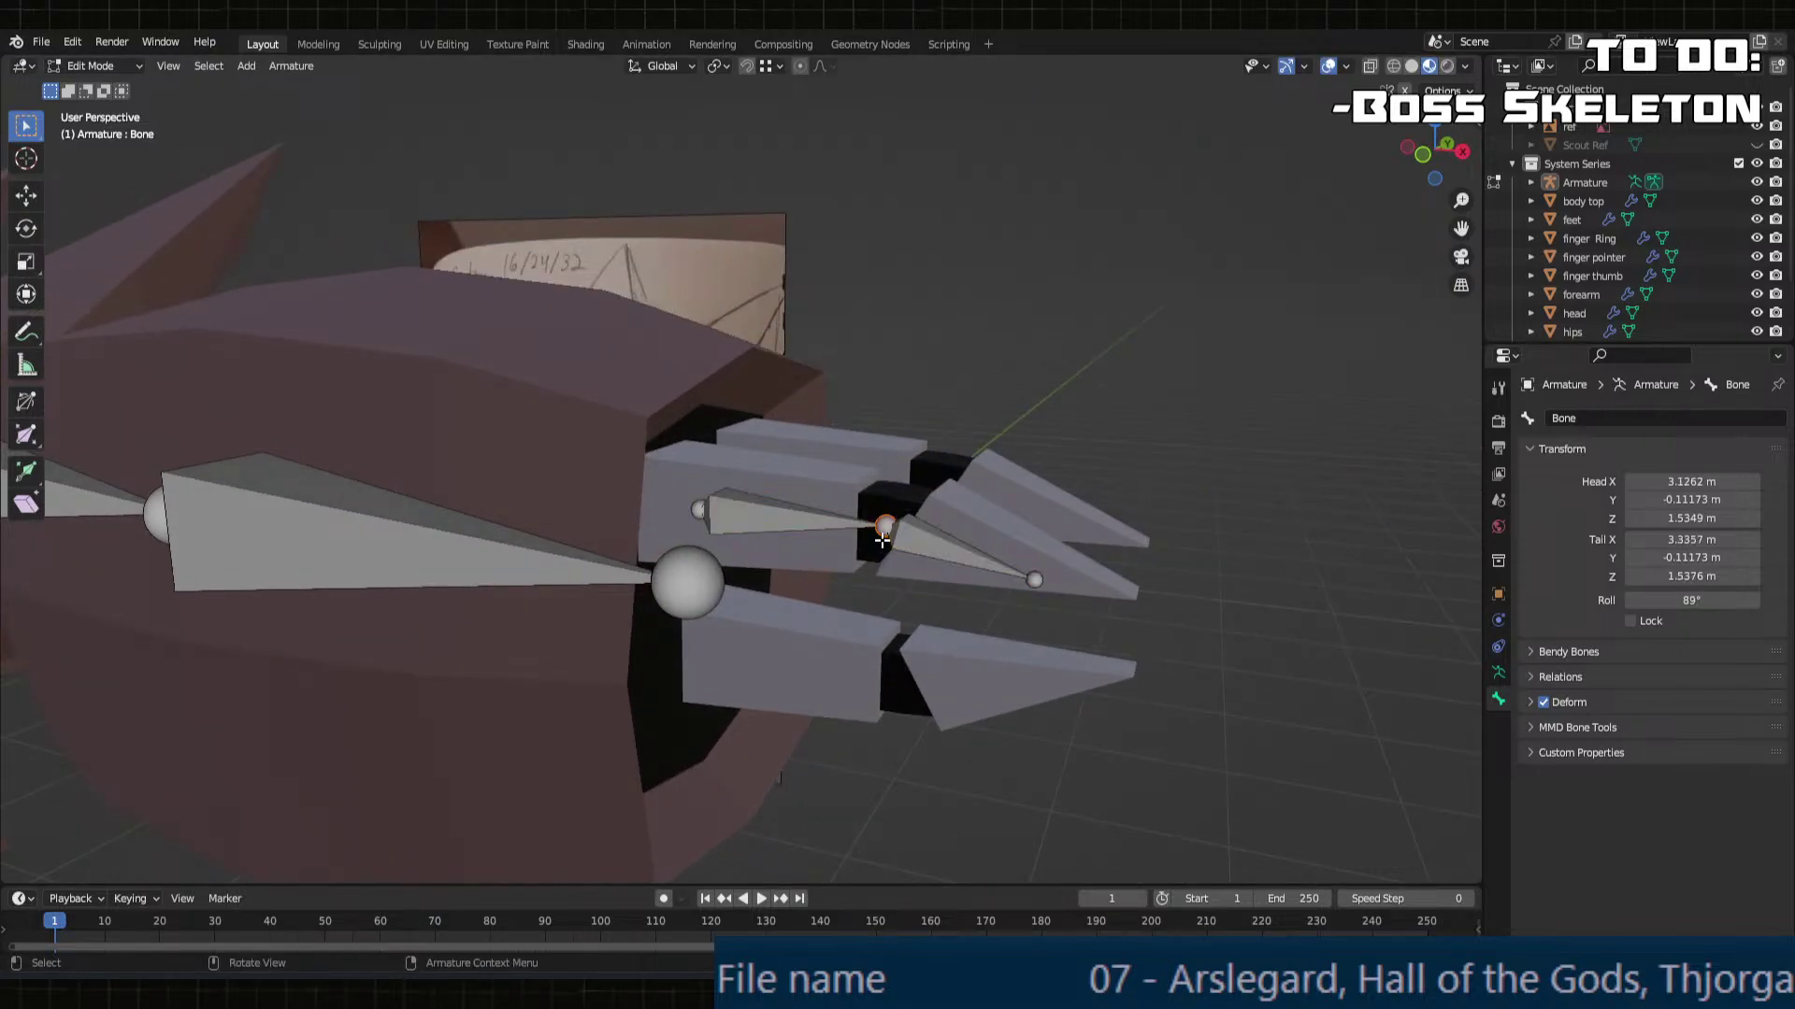
{"action": "left_click", "coordinate": [1597, 420]}
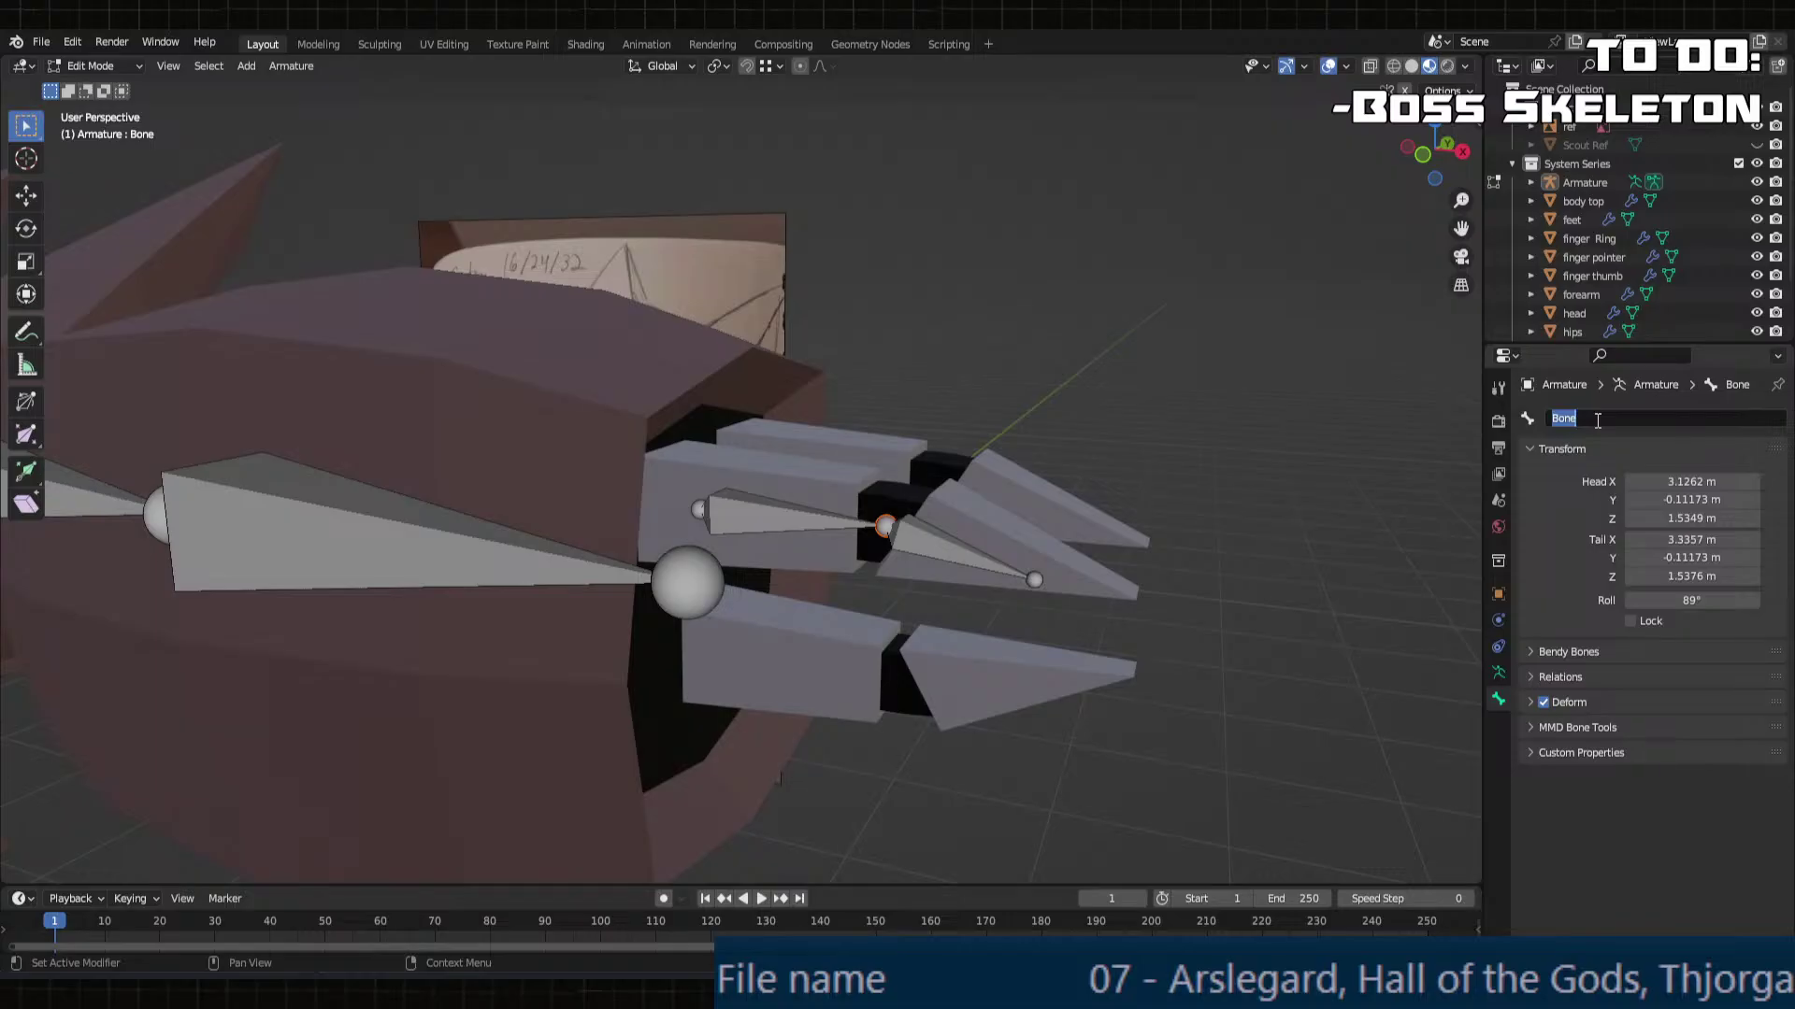
{"action": "type", "text": "finger pointer 1"}
{"action": "key", "text": "Return"}
{"action": "left_click", "coordinate": [1655, 418]}
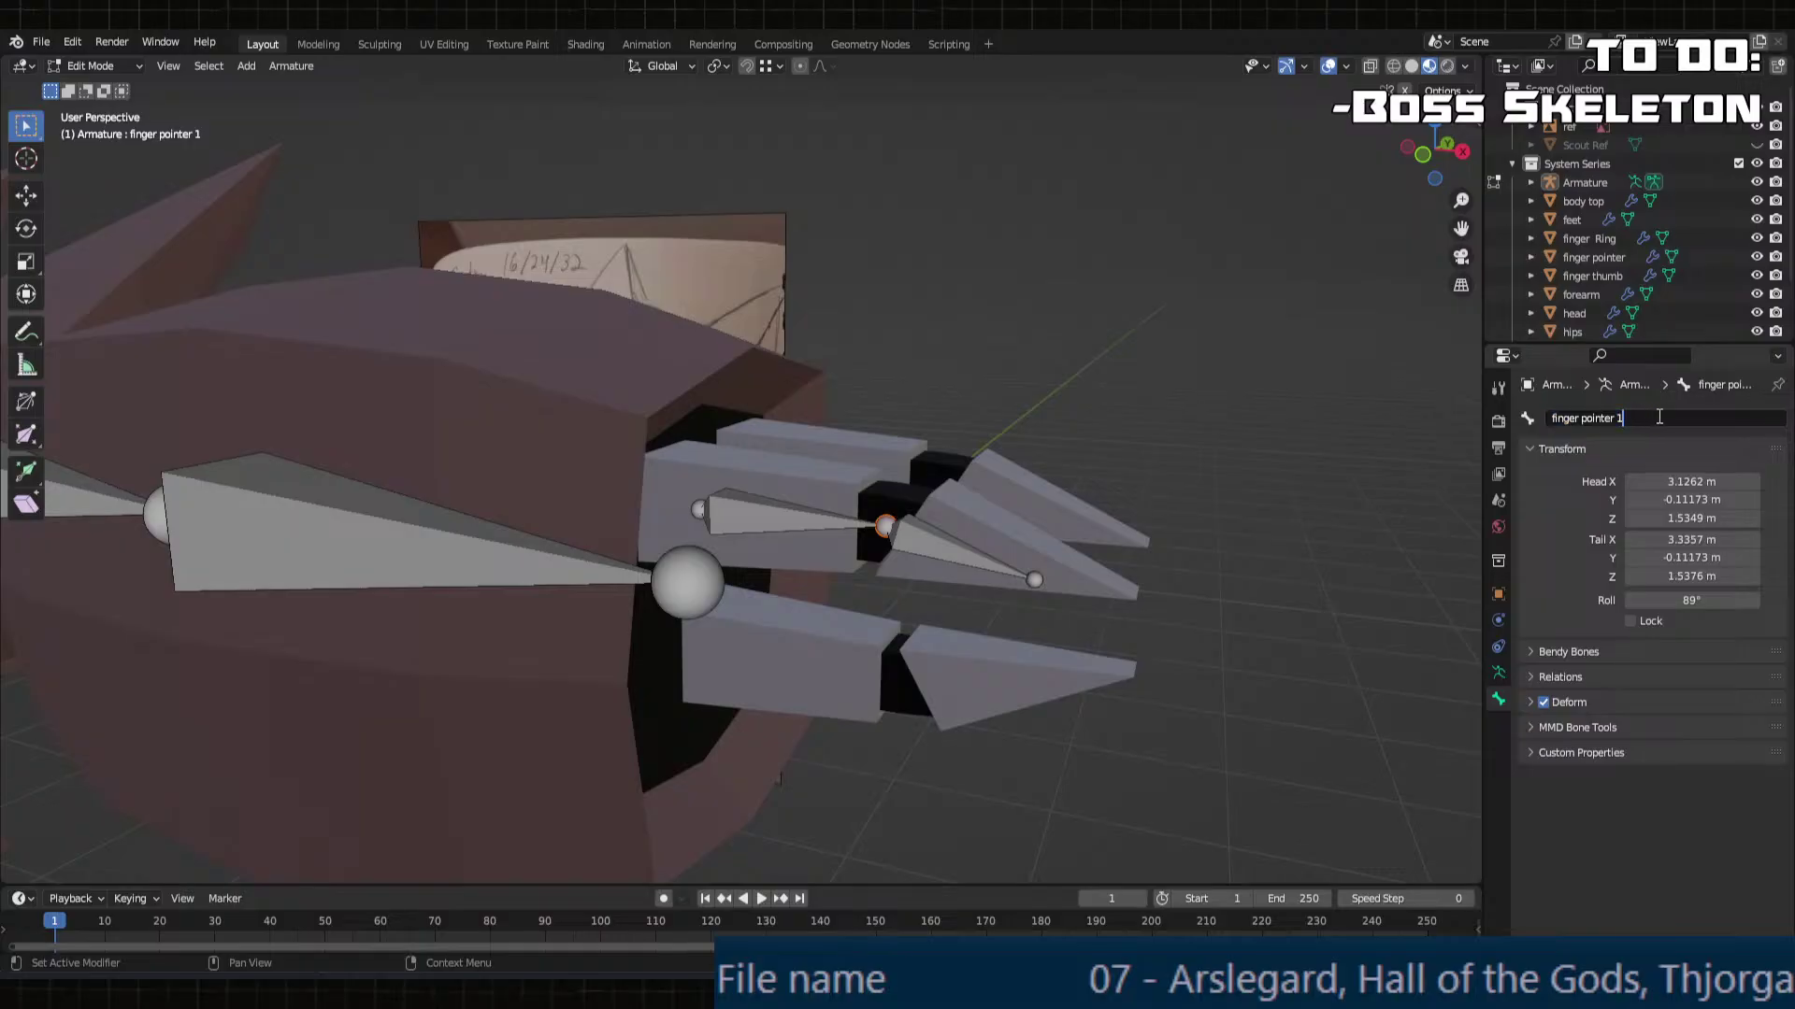
{"action": "type", "text": "L"}
{"action": "key", "text": "Return"}
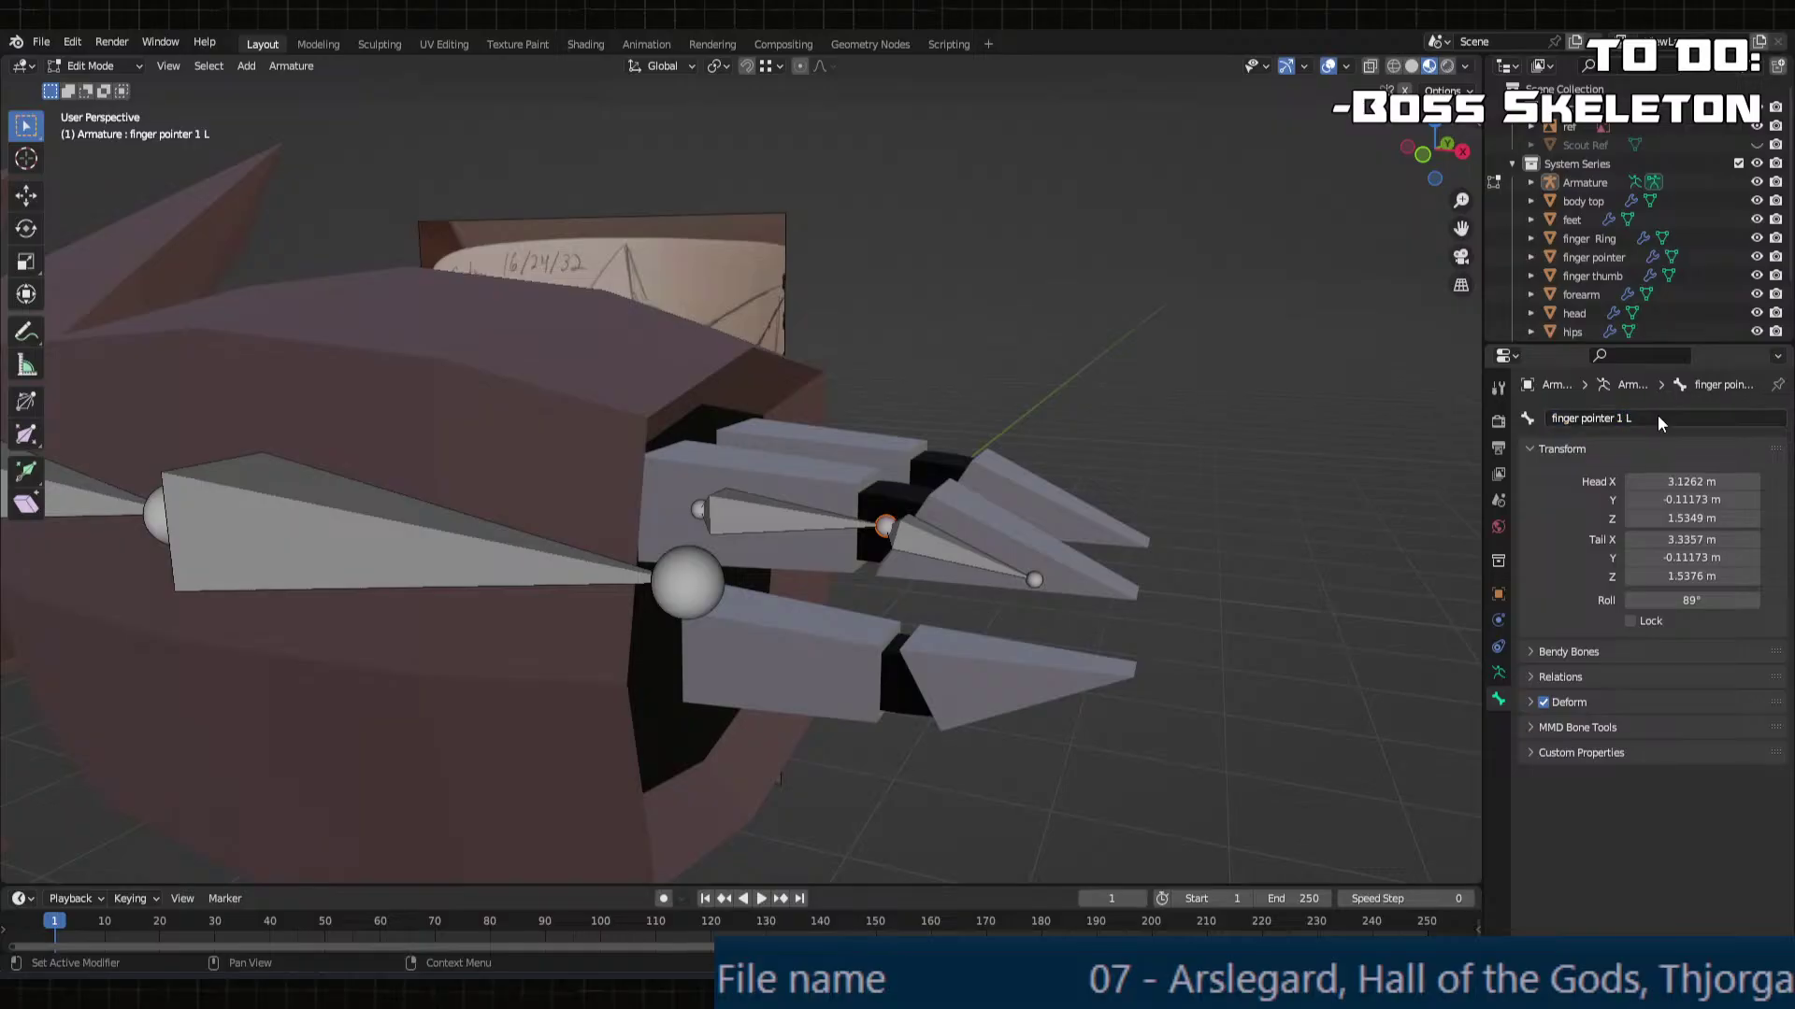
{"action": "left_click", "coordinate": [906, 567]}
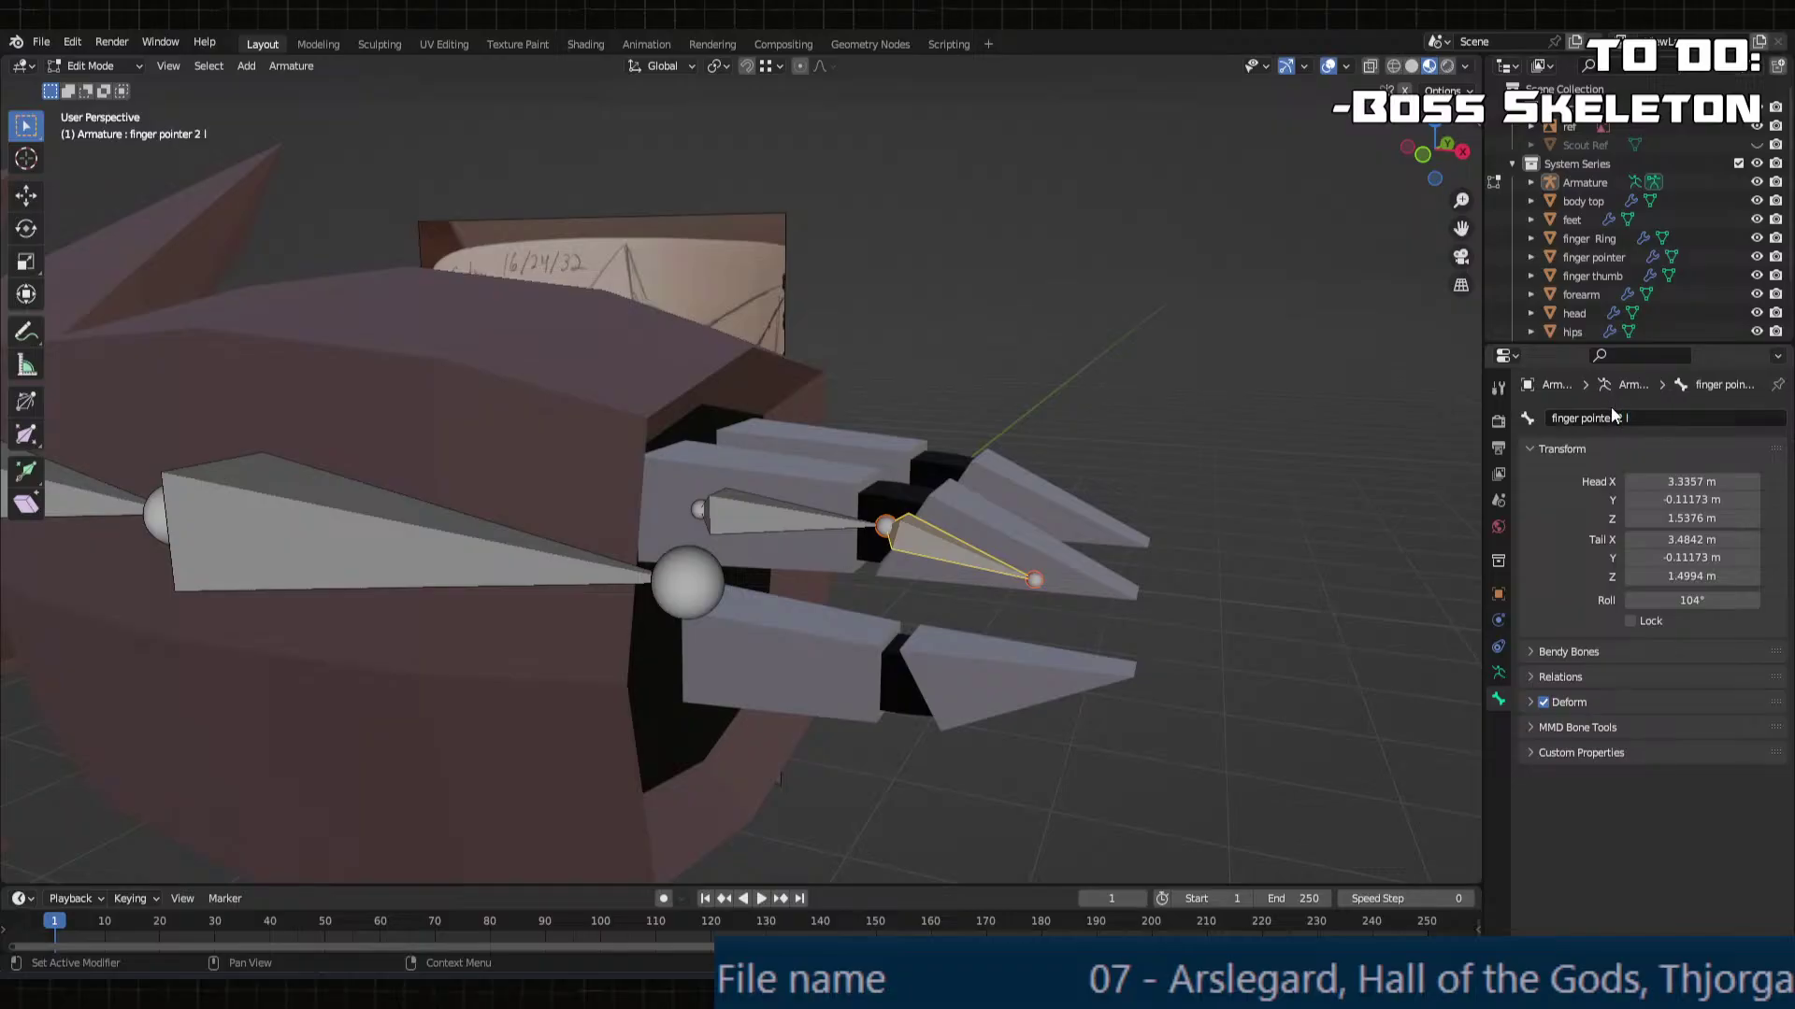
Step: Select both pointer finger bones together
{"action": "middle_click_drag", "start_coordinate": [1028, 486], "coordinate": [1000, 495]}
{"action": "left_click", "coordinate": [657, 508]}
{"action": "left_click", "coordinate": [827, 550], "text": "shift"}
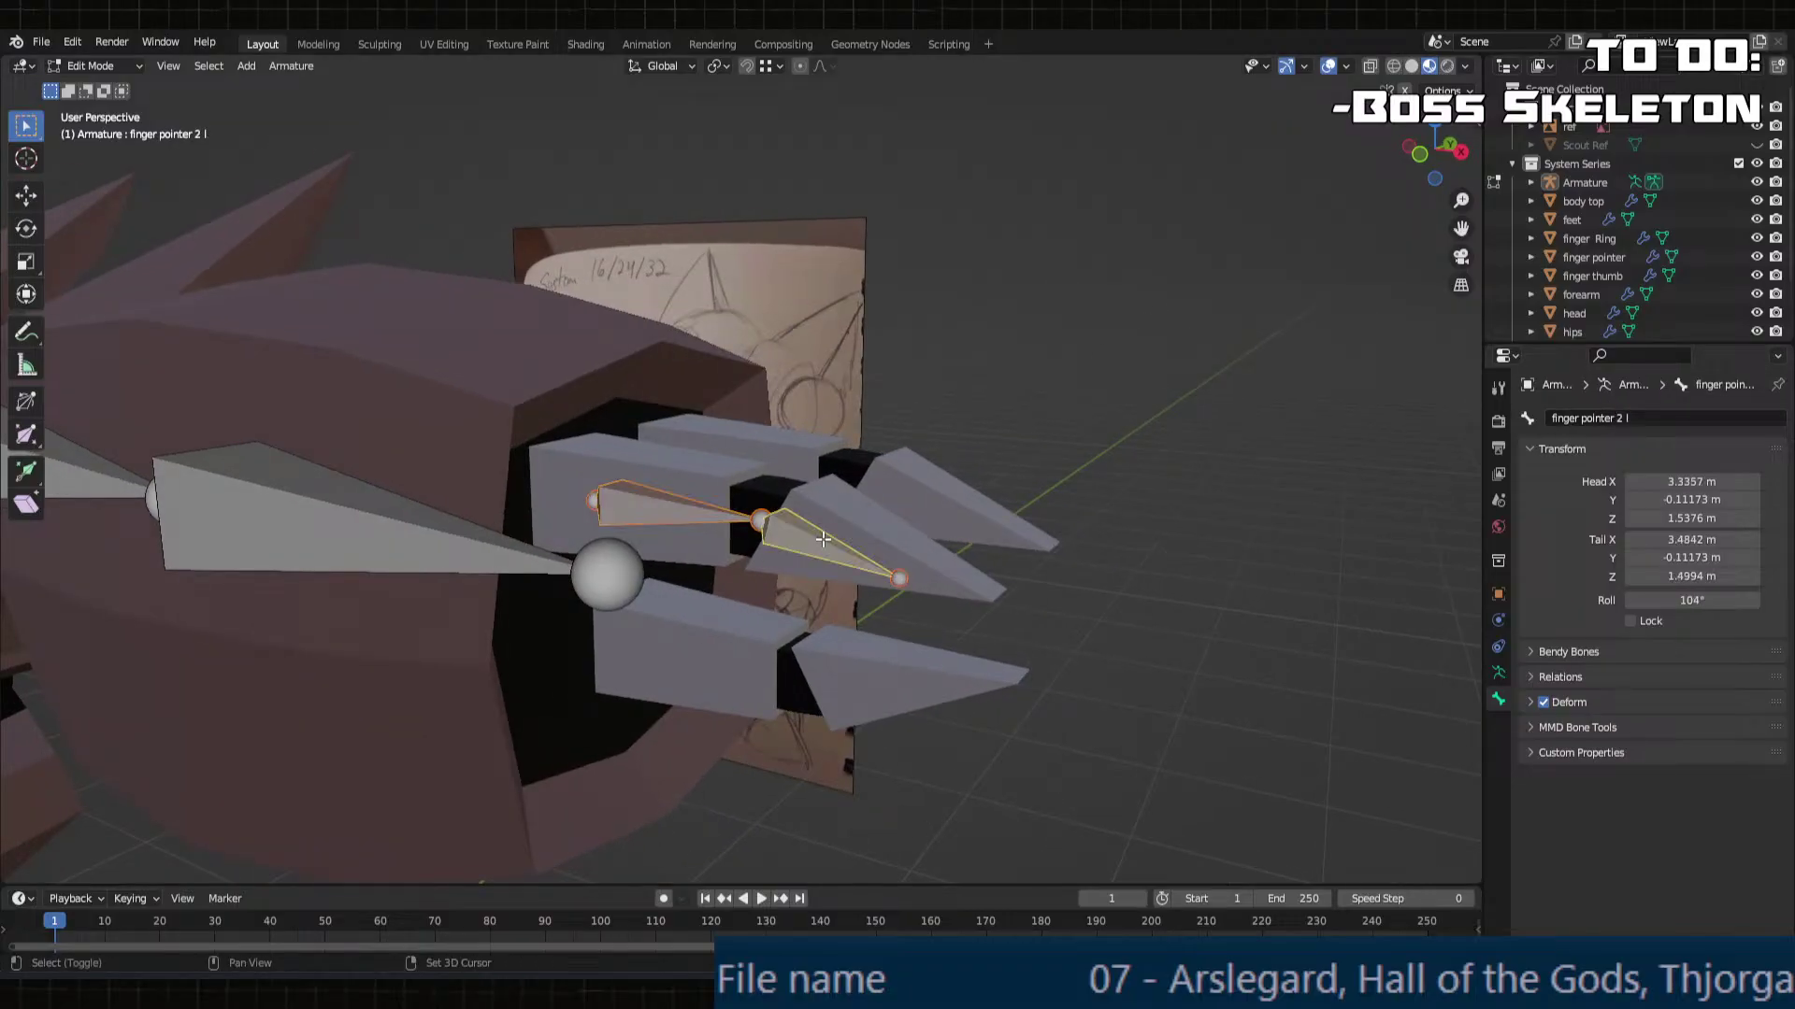
{"action": "middle_click_drag", "start_coordinate": [822, 549], "coordinate": [489, 566]}
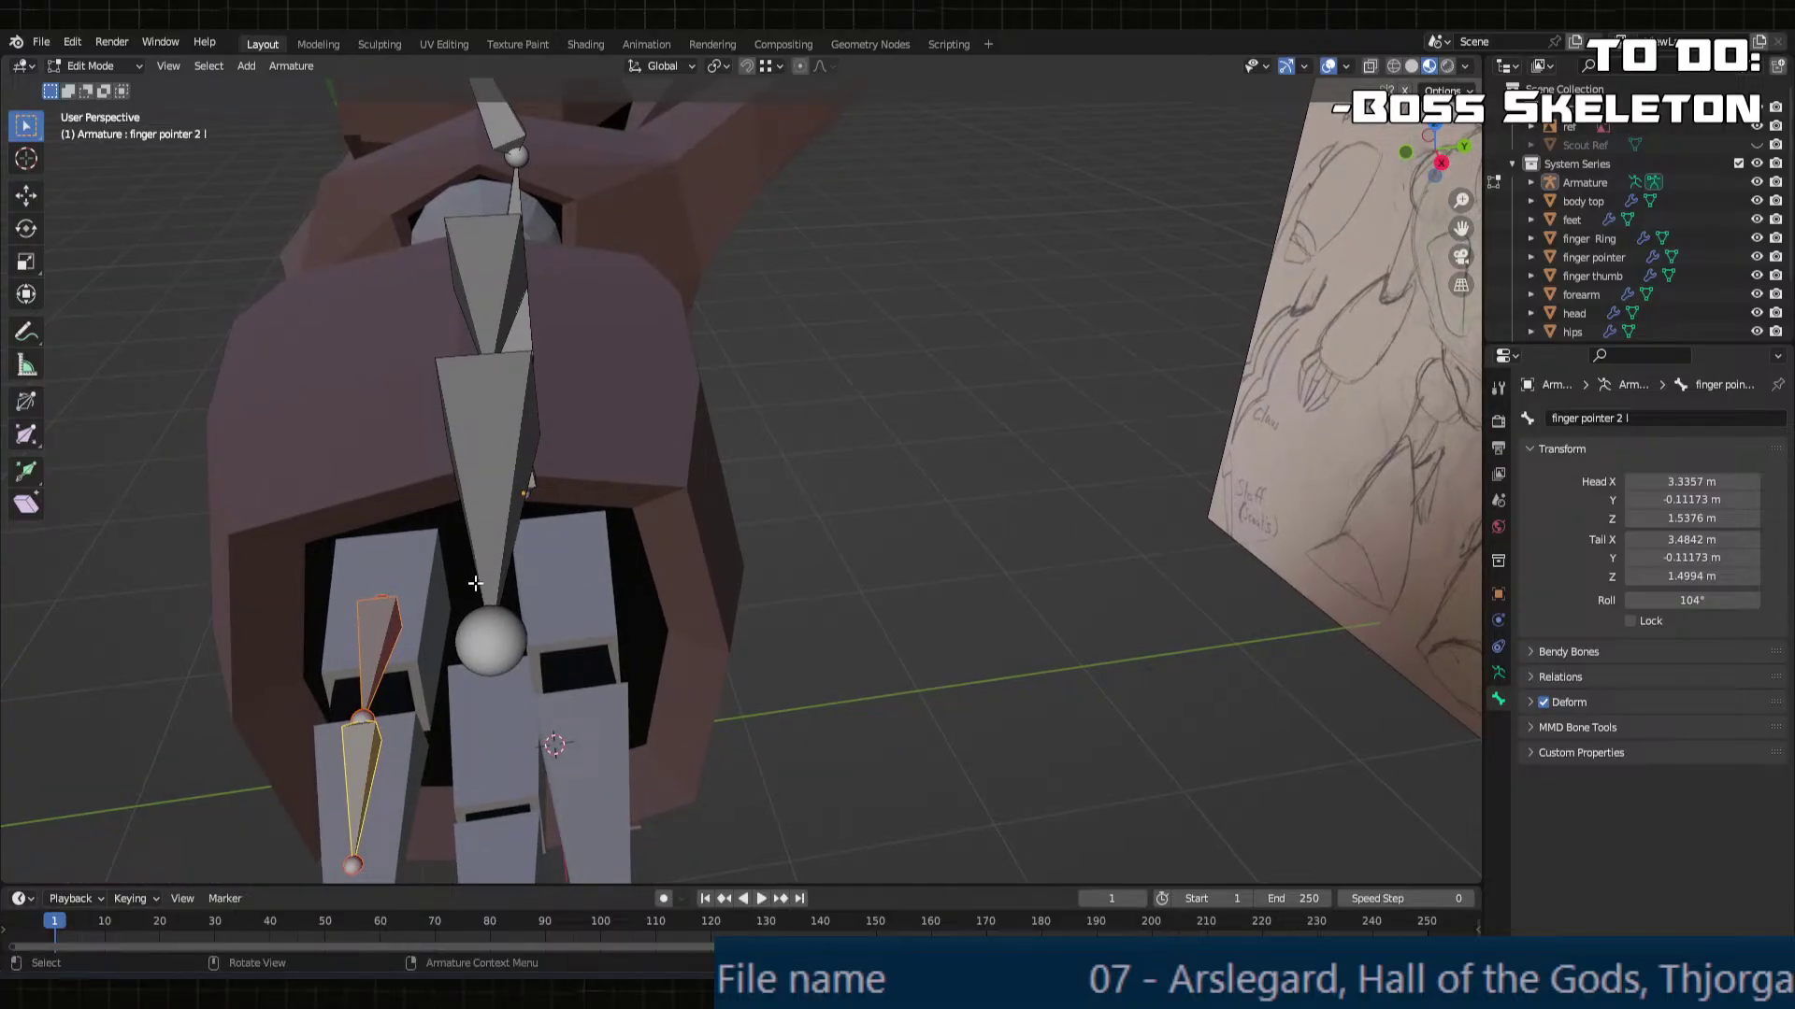
Step: Try moving the two pointer finger bones along global Y, and undo the move
{"action": "key", "text": "g"}
{"action": "key", "text": "y"}
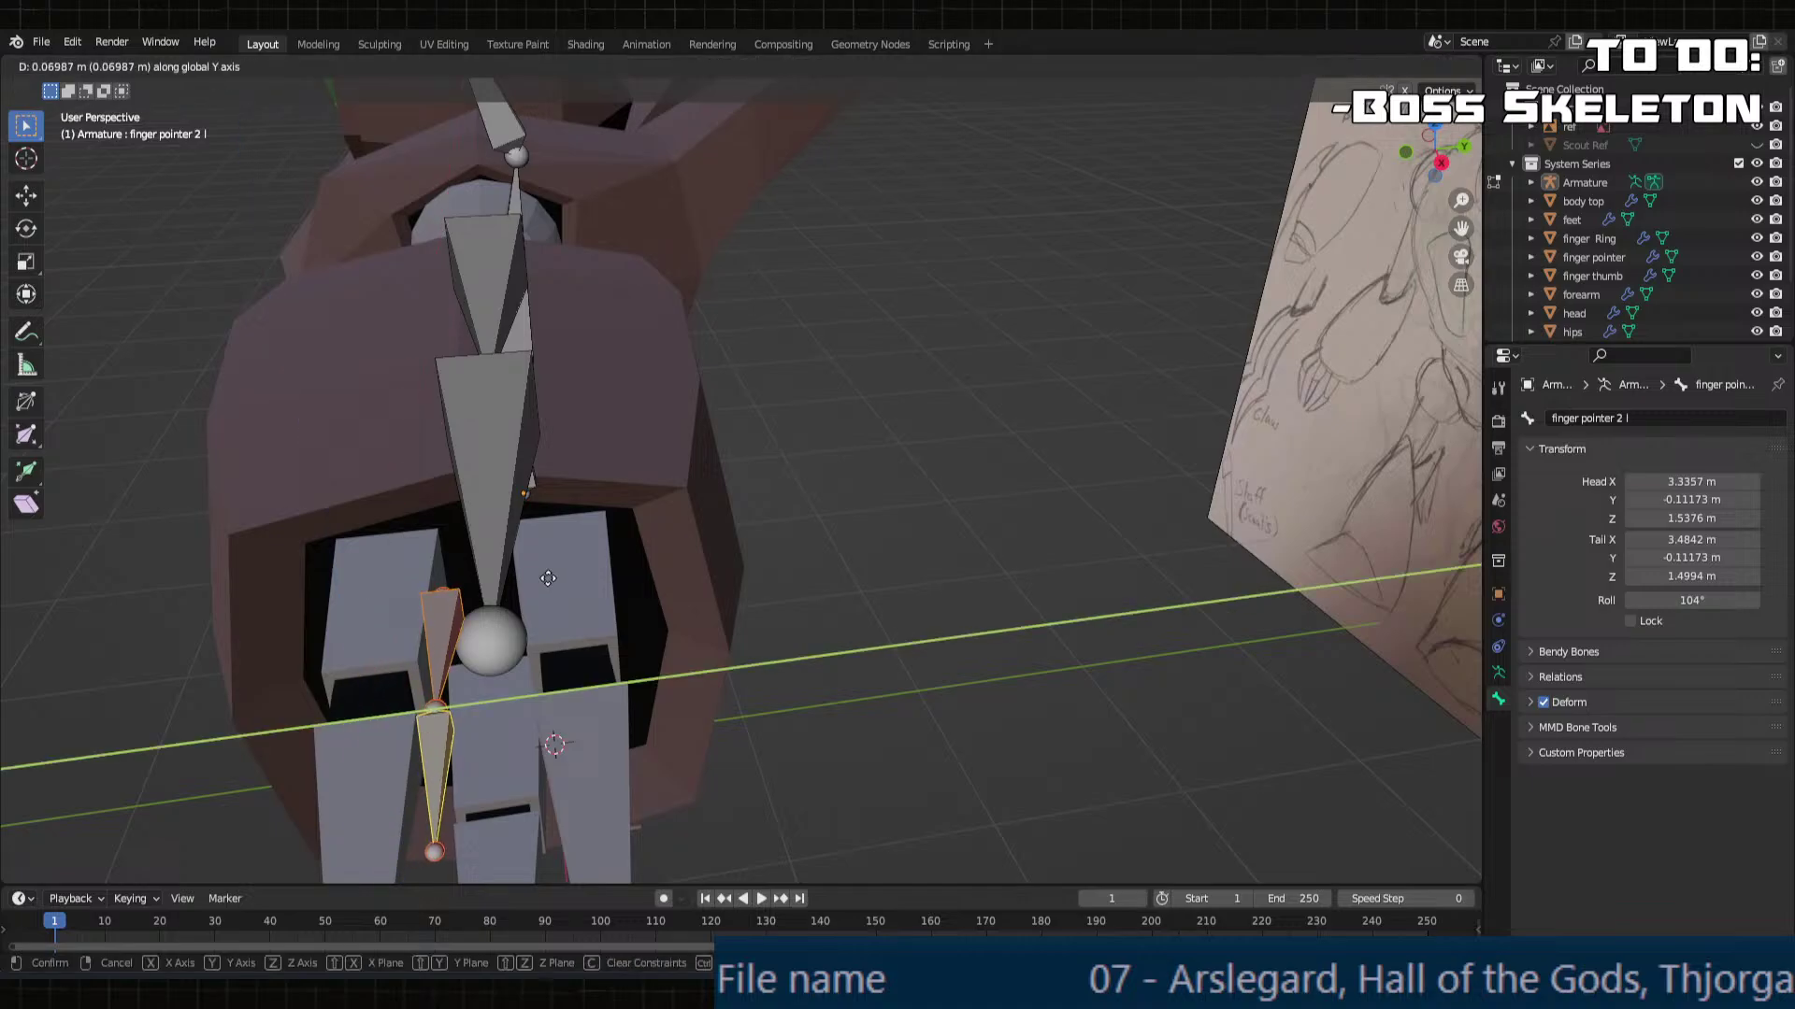
{"action": "left_click", "coordinate": [531, 591]}
{"action": "key", "text": "ctrl+z"}
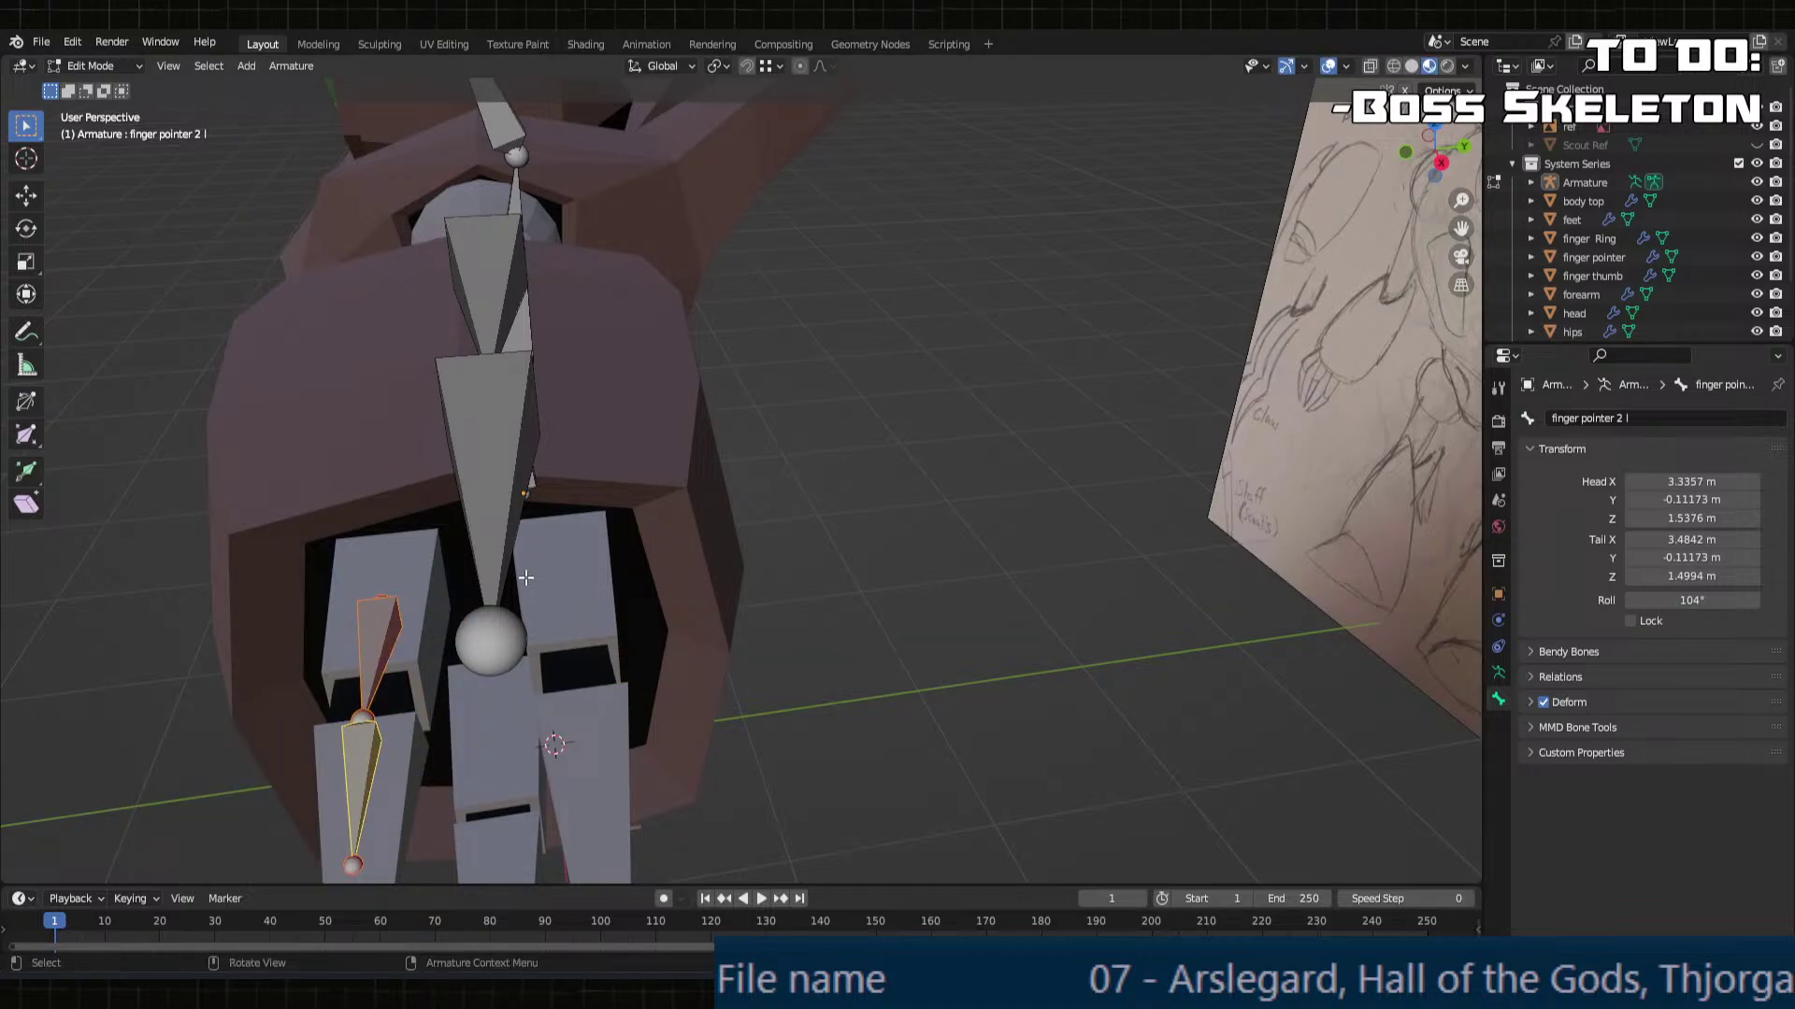
Step: Duplicate the two pointer finger bones and move the copies along global Y into the ring finger, at about Y 0.103 m
{"action": "middle_click_drag", "start_coordinate": [386, 669], "coordinate": [720, 547]}
{"action": "right_click", "coordinate": [815, 513]}
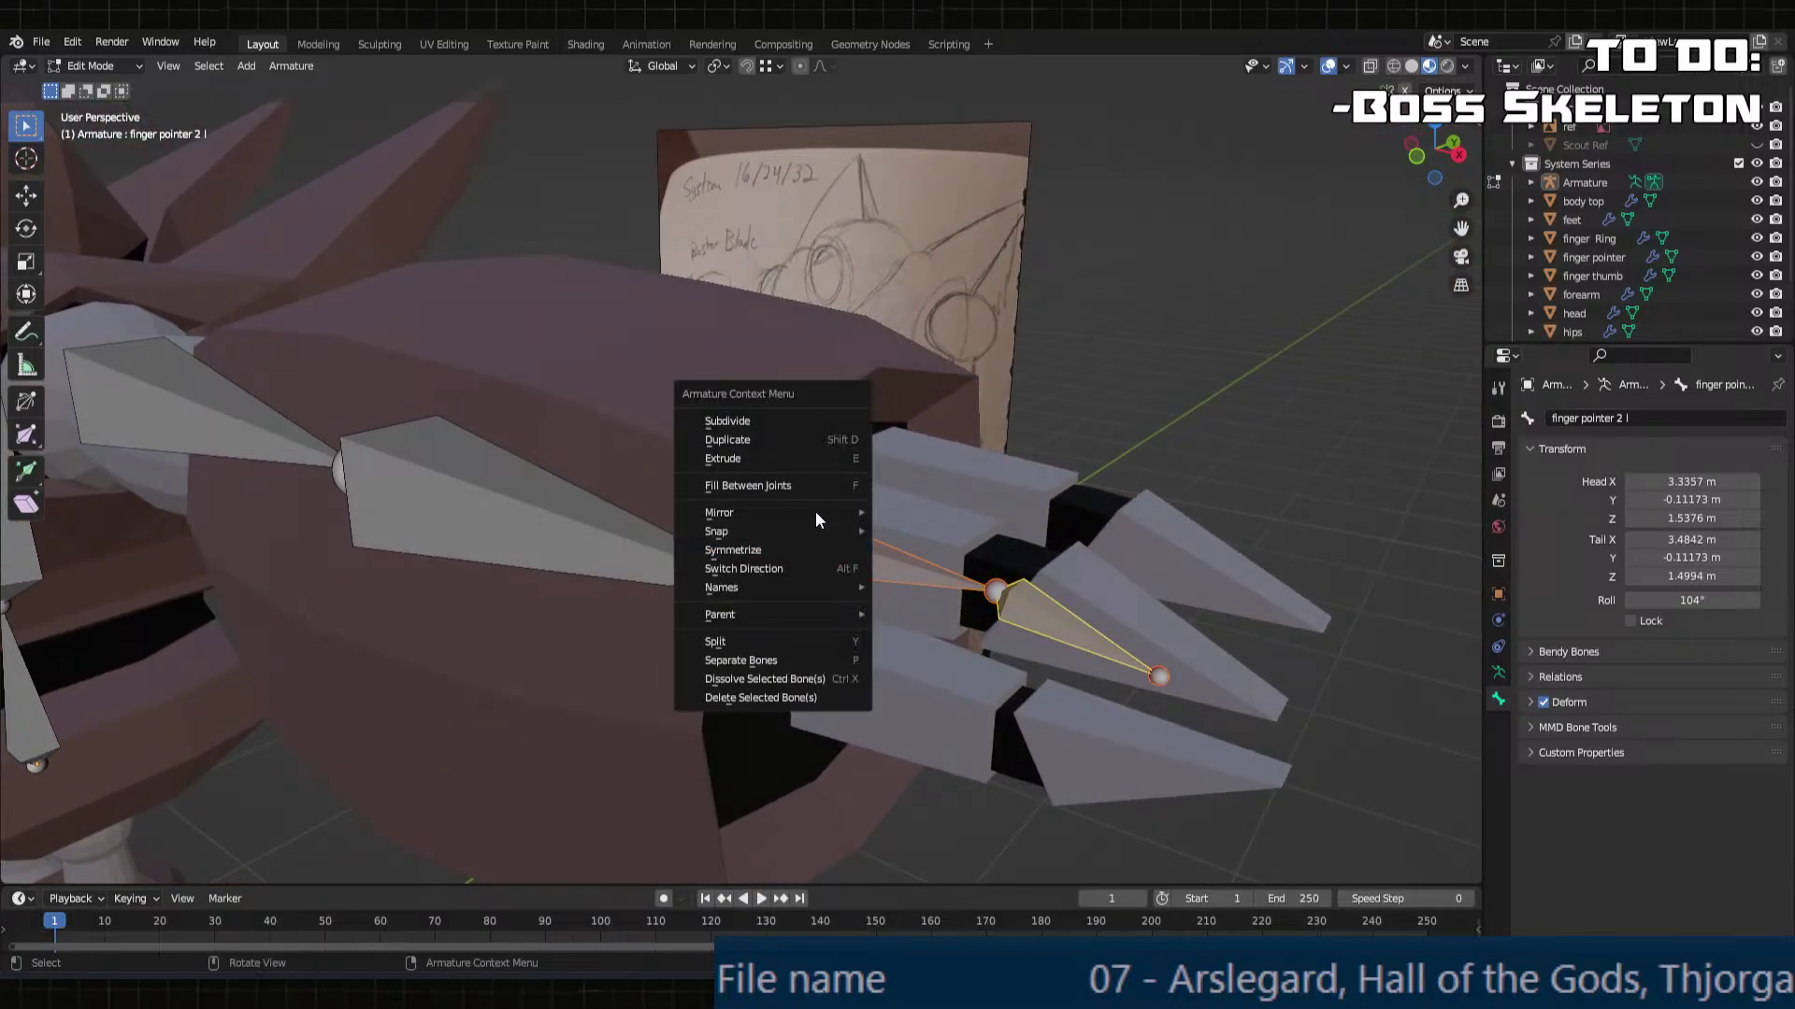
{"action": "left_click", "coordinate": [765, 439]}
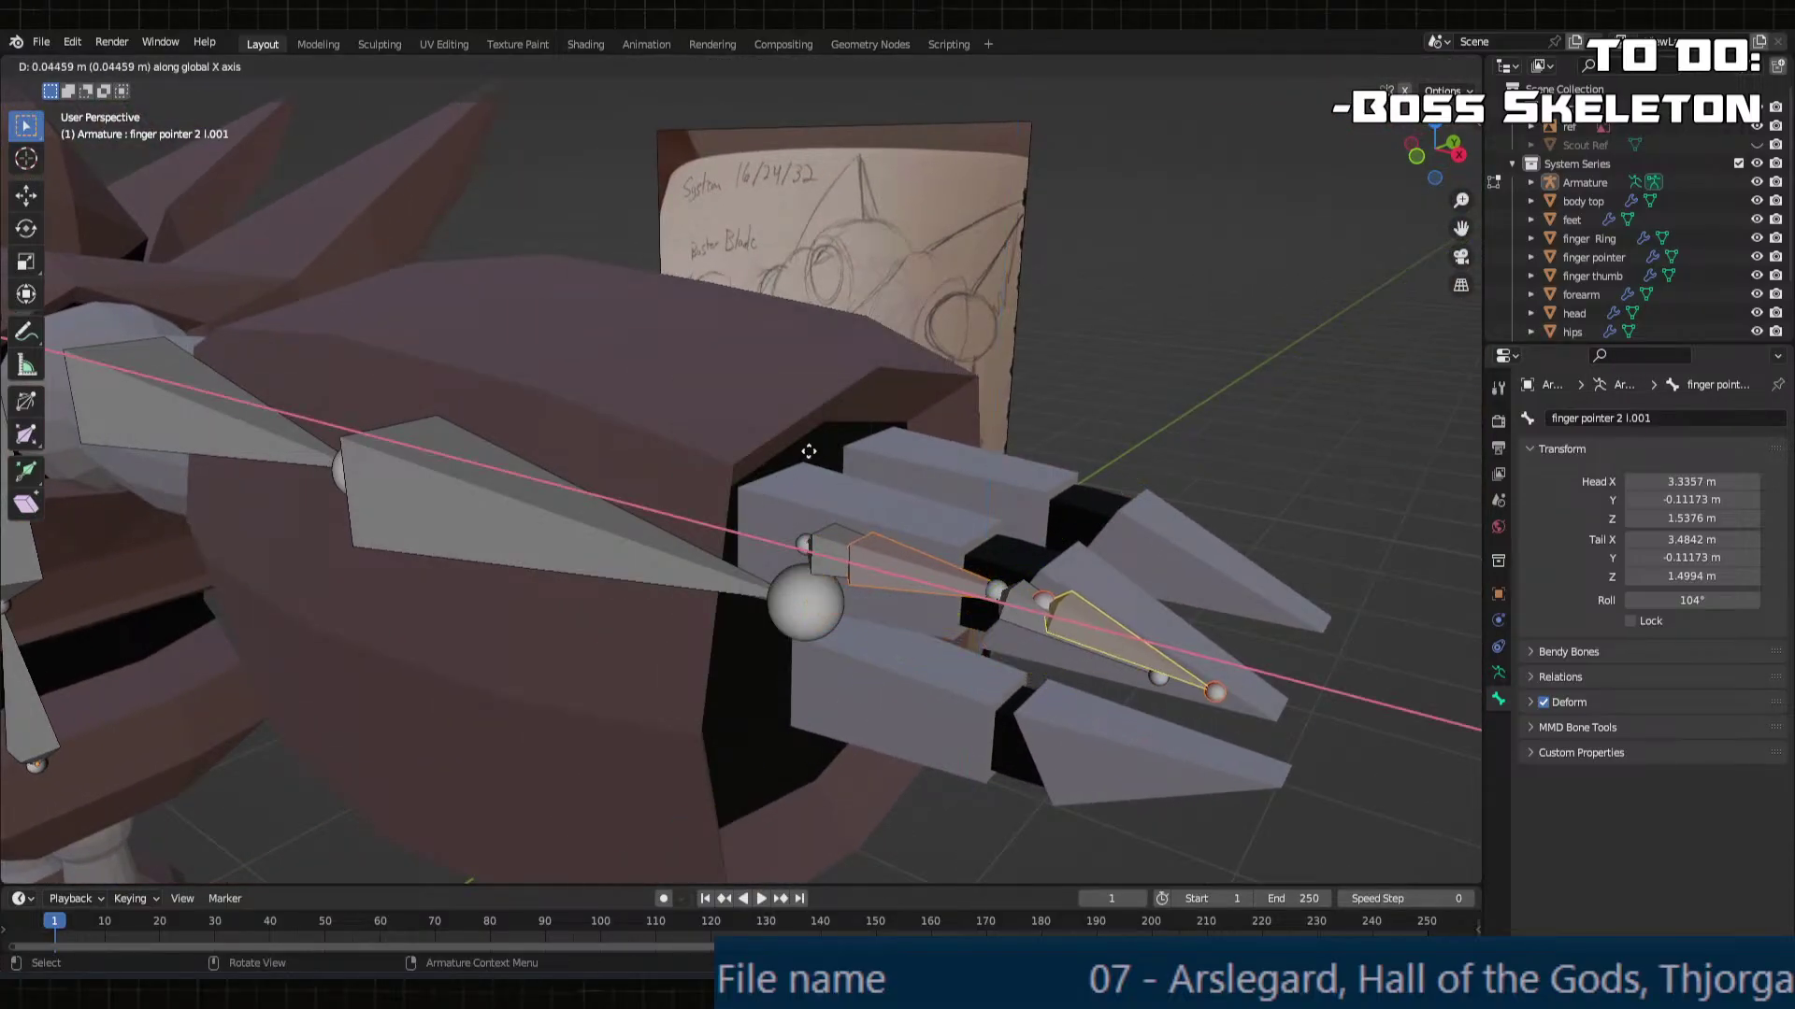
{"action": "key", "text": "y"}
{"action": "left_click", "coordinate": [852, 359]}
{"action": "middle_click_drag", "start_coordinate": [853, 359], "coordinate": [902, 496]}
{"action": "key", "text": "g"}
{"action": "key", "text": "y"}
{"action": "left_click", "coordinate": [689, 572]}
Step: Rename the duplicated bones as finger Ring 1 L for the base and finger Ring 2 l for the fingertip
{"action": "left_click", "coordinate": [902, 497]}
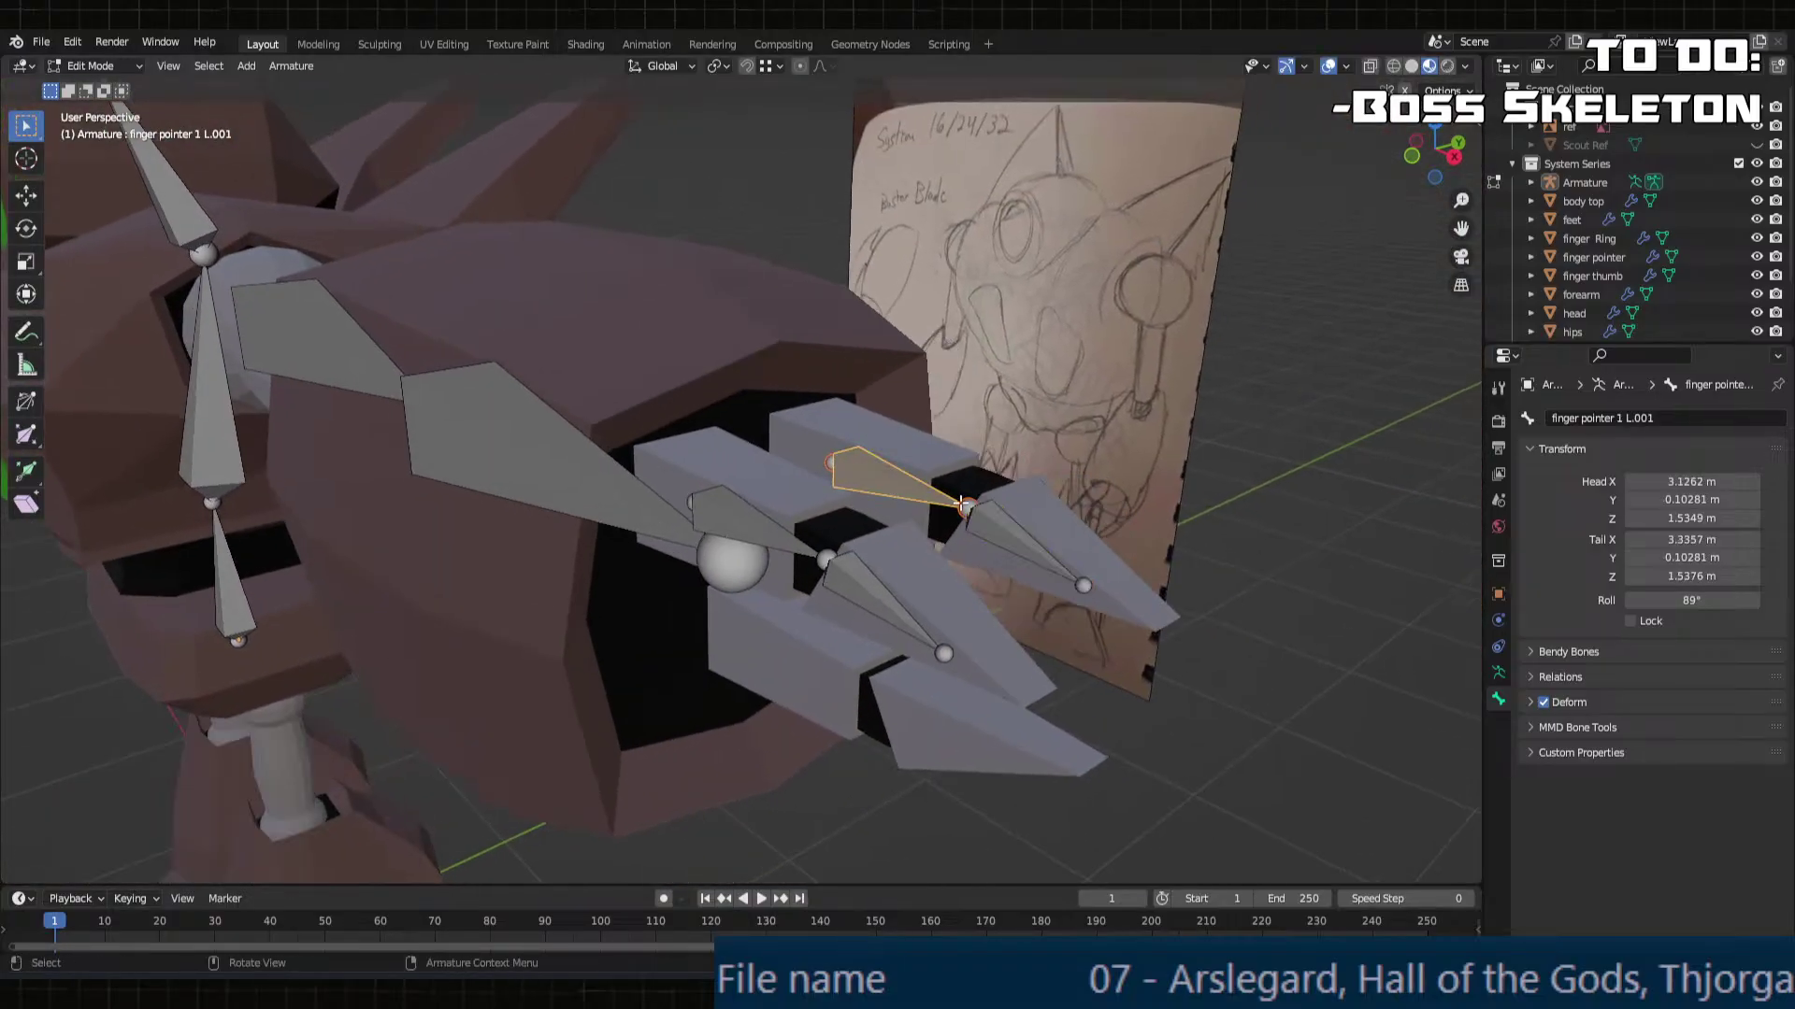
{"action": "left_click", "coordinate": [1674, 417]}
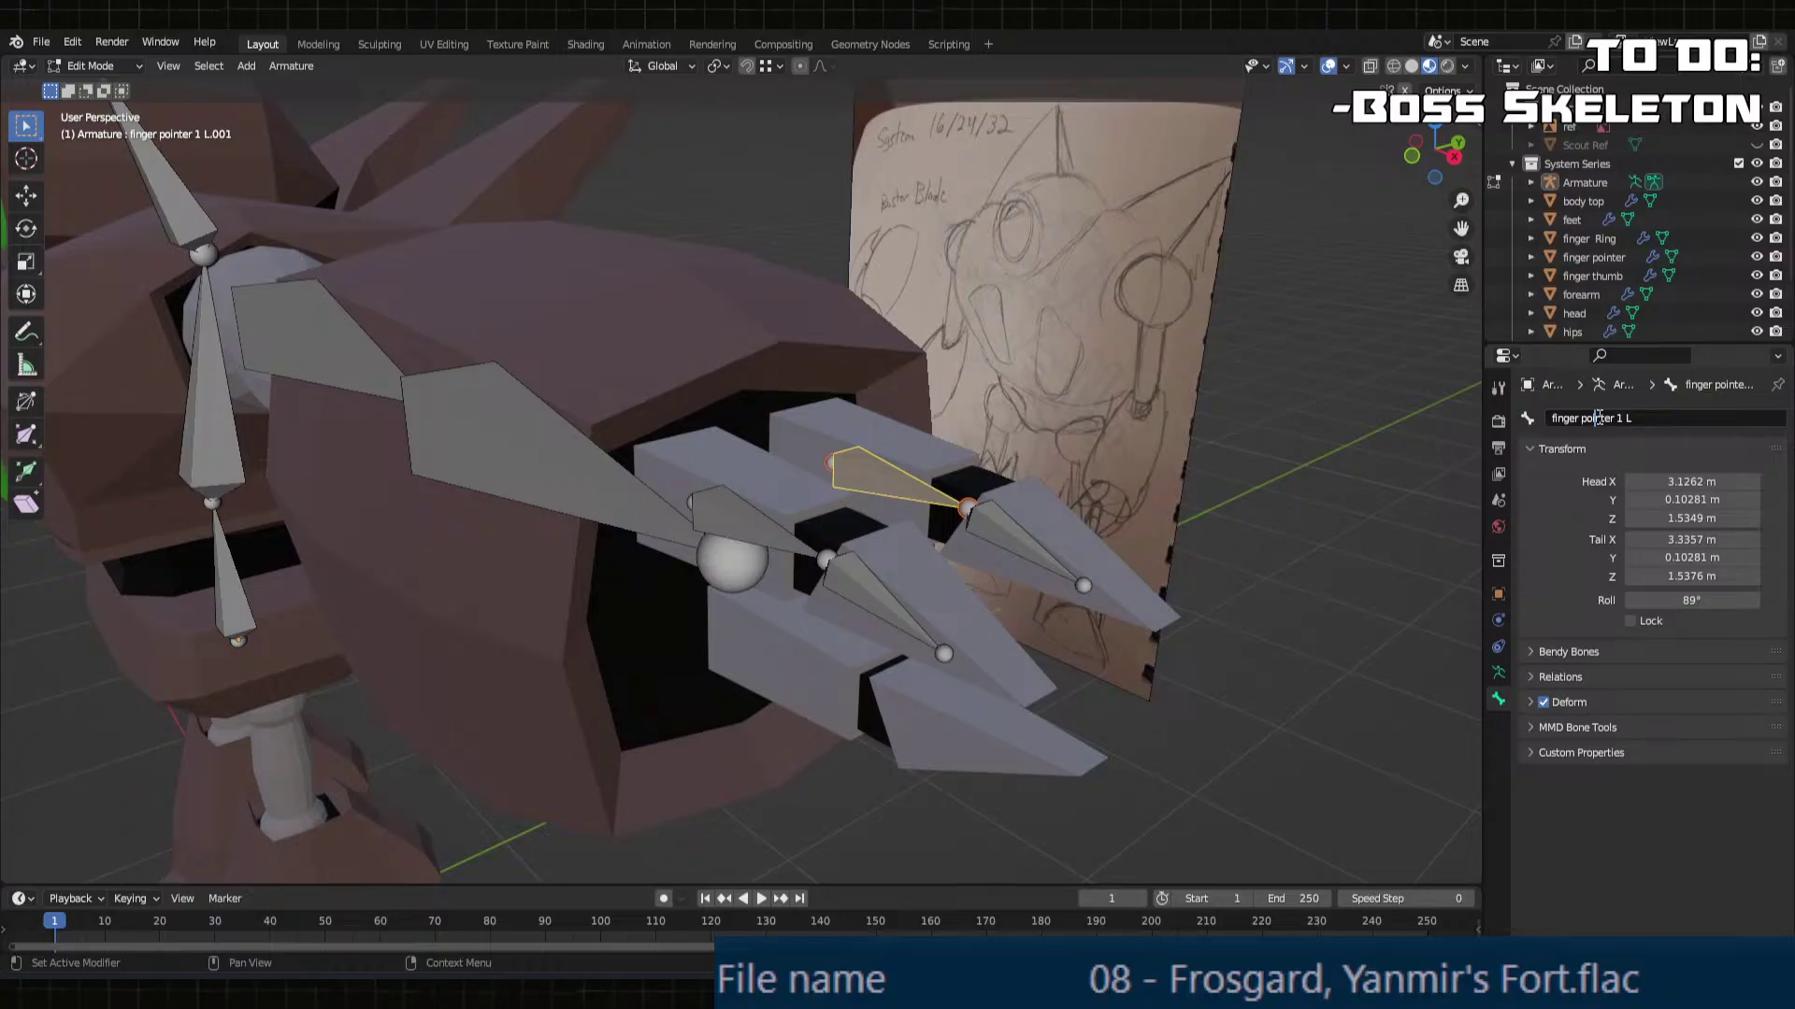
{"action": "type", "text": "Ring"}
{"action": "key", "text": "Return"}
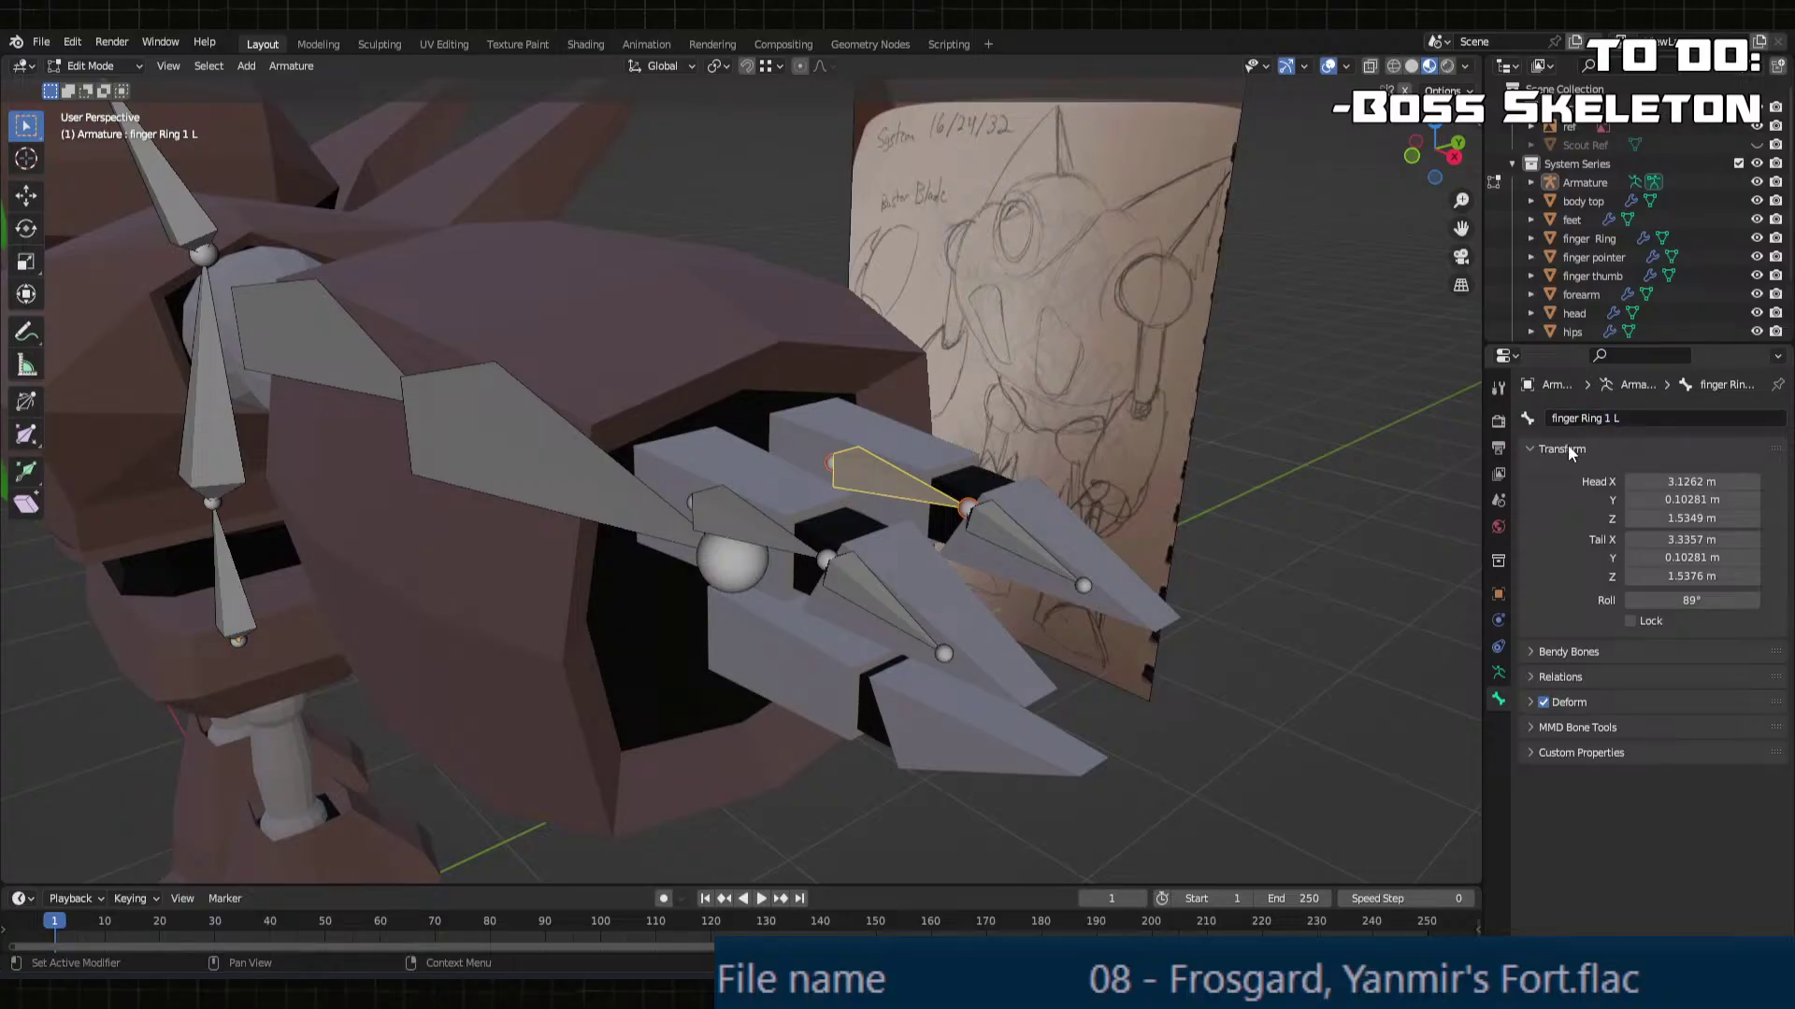
{"action": "left_click", "coordinate": [999, 556]}
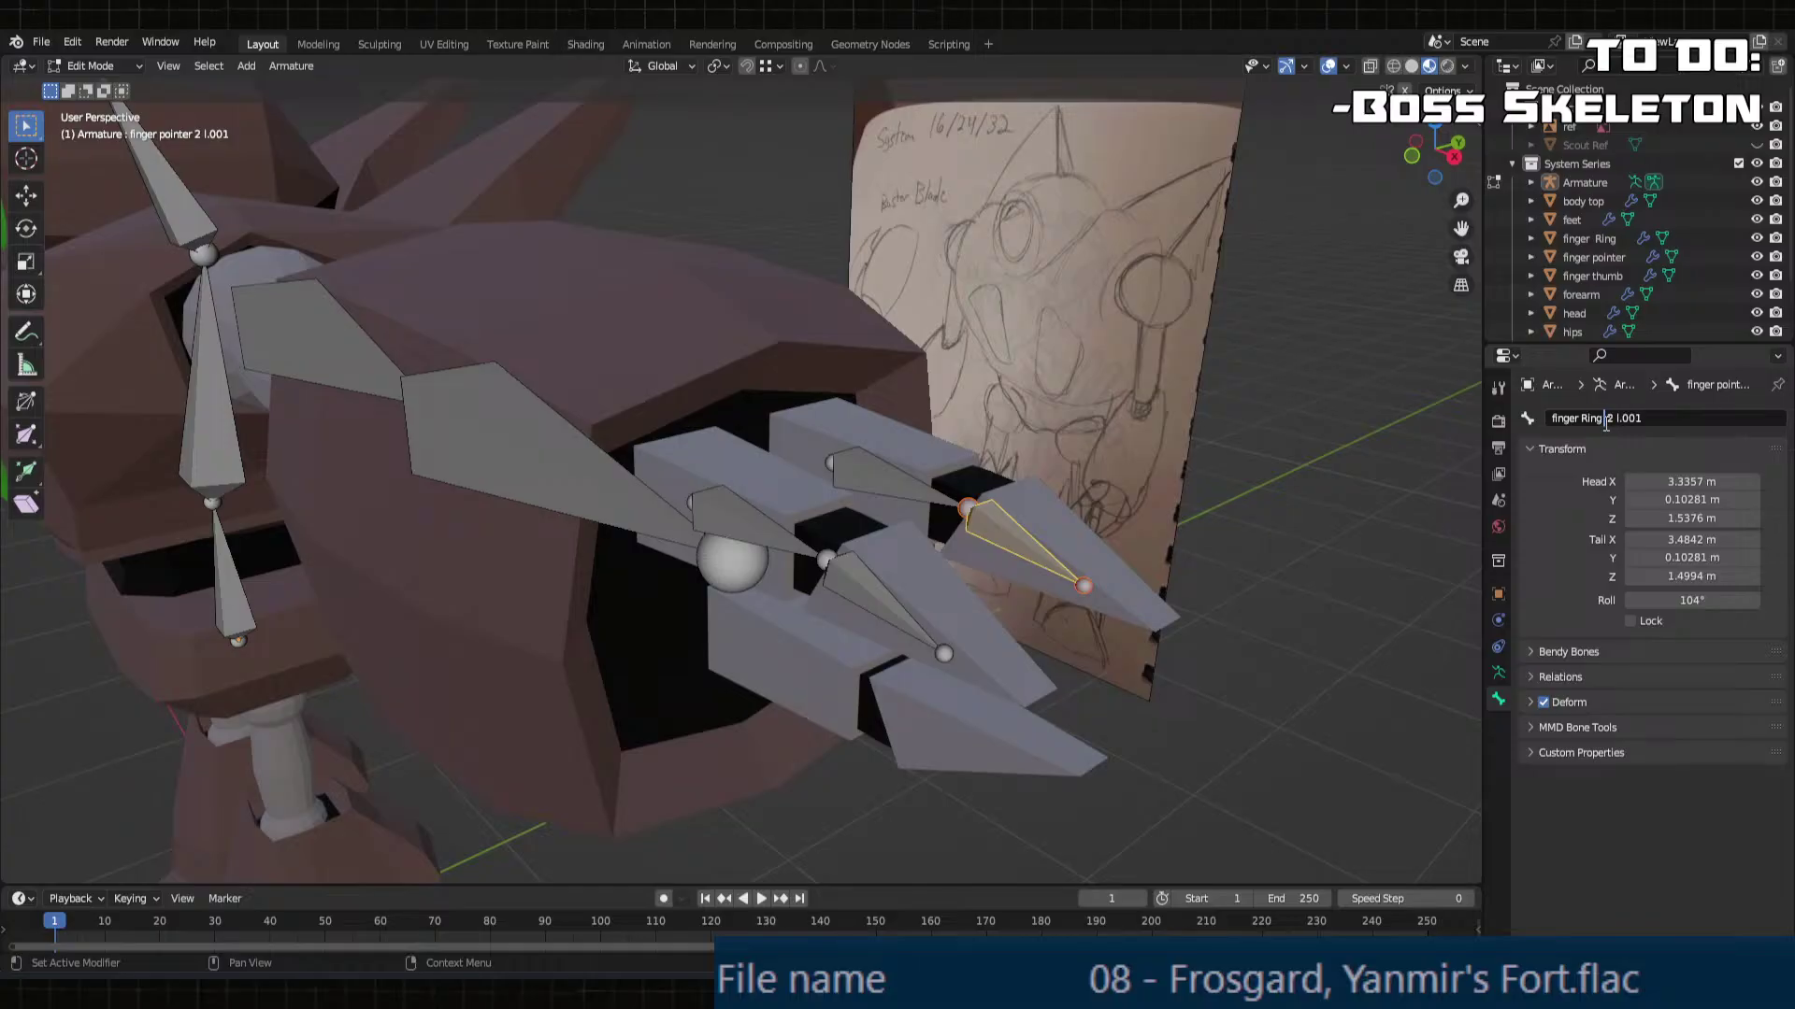
{"action": "key", "text": "Return"}
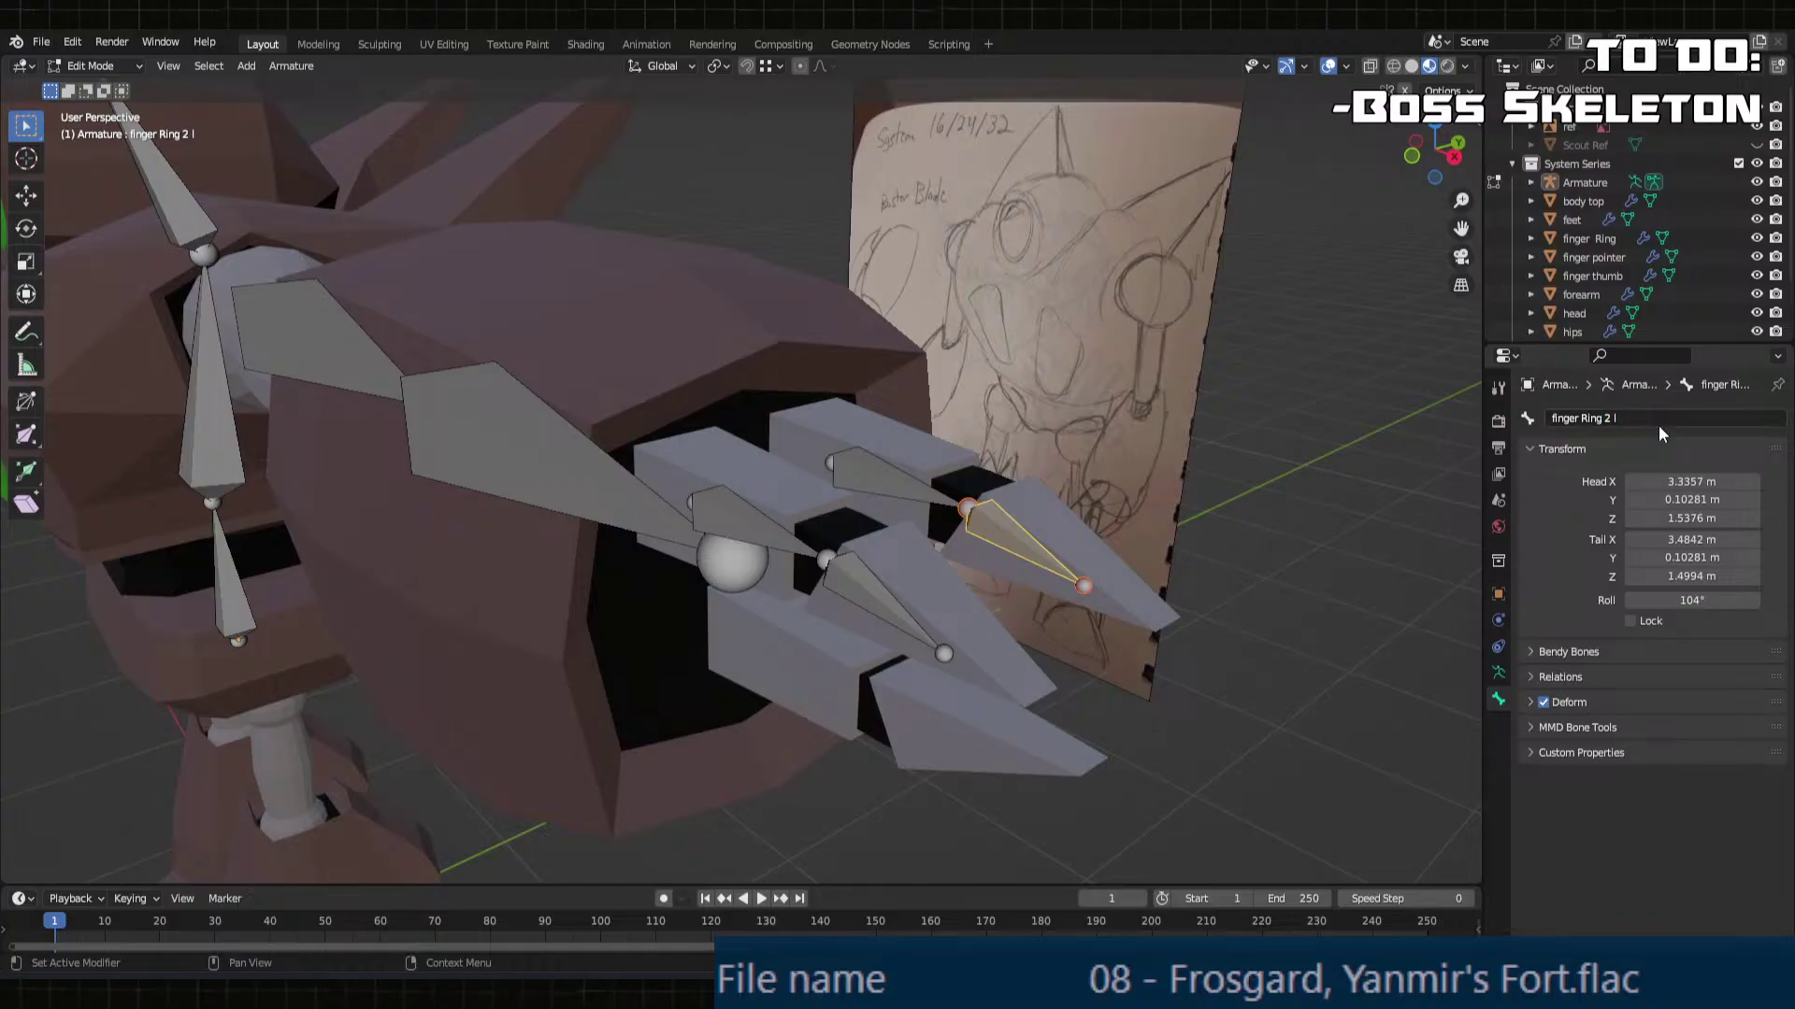
Step: Select the base and fingertip bones of the pointer finger together
{"action": "middle_click_drag", "start_coordinate": [1012, 572], "coordinate": [1079, 540]}
{"action": "left_click", "coordinate": [1029, 423]}
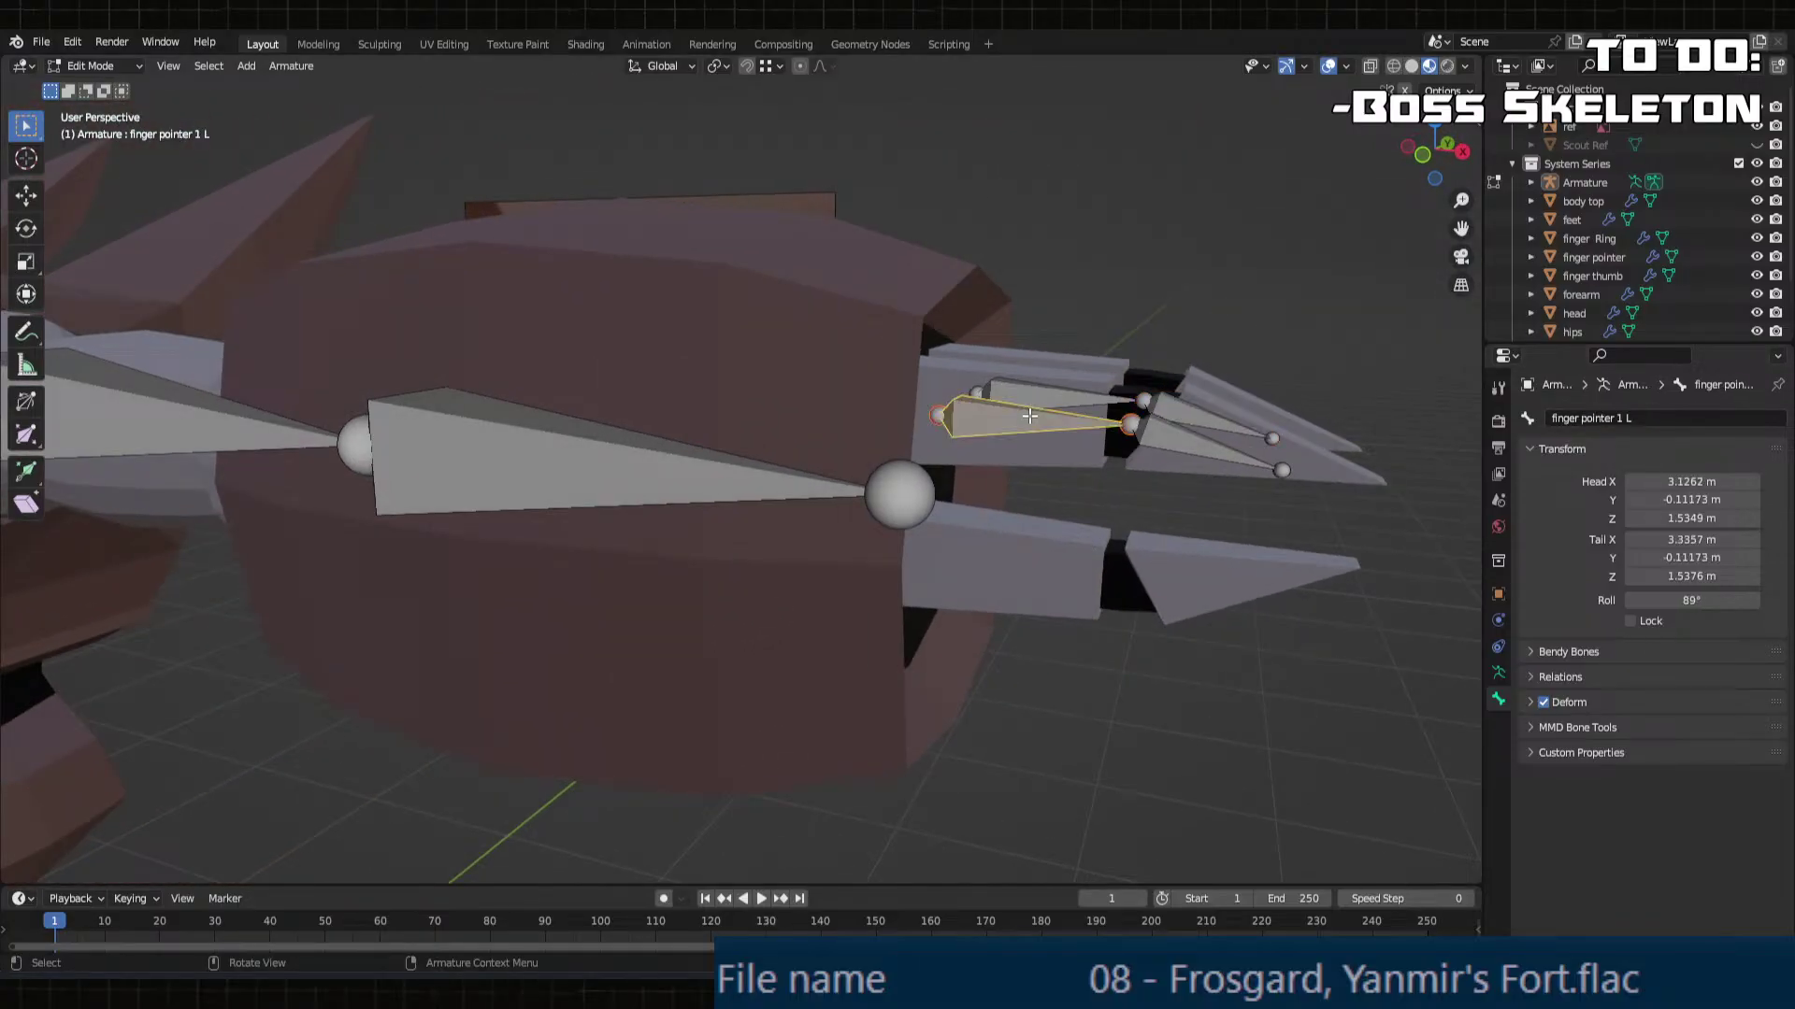
{"action": "middle_click_drag", "start_coordinate": [1013, 429], "coordinate": [1088, 458]}
{"action": "left_click", "coordinate": [1088, 458], "text": "shift"}
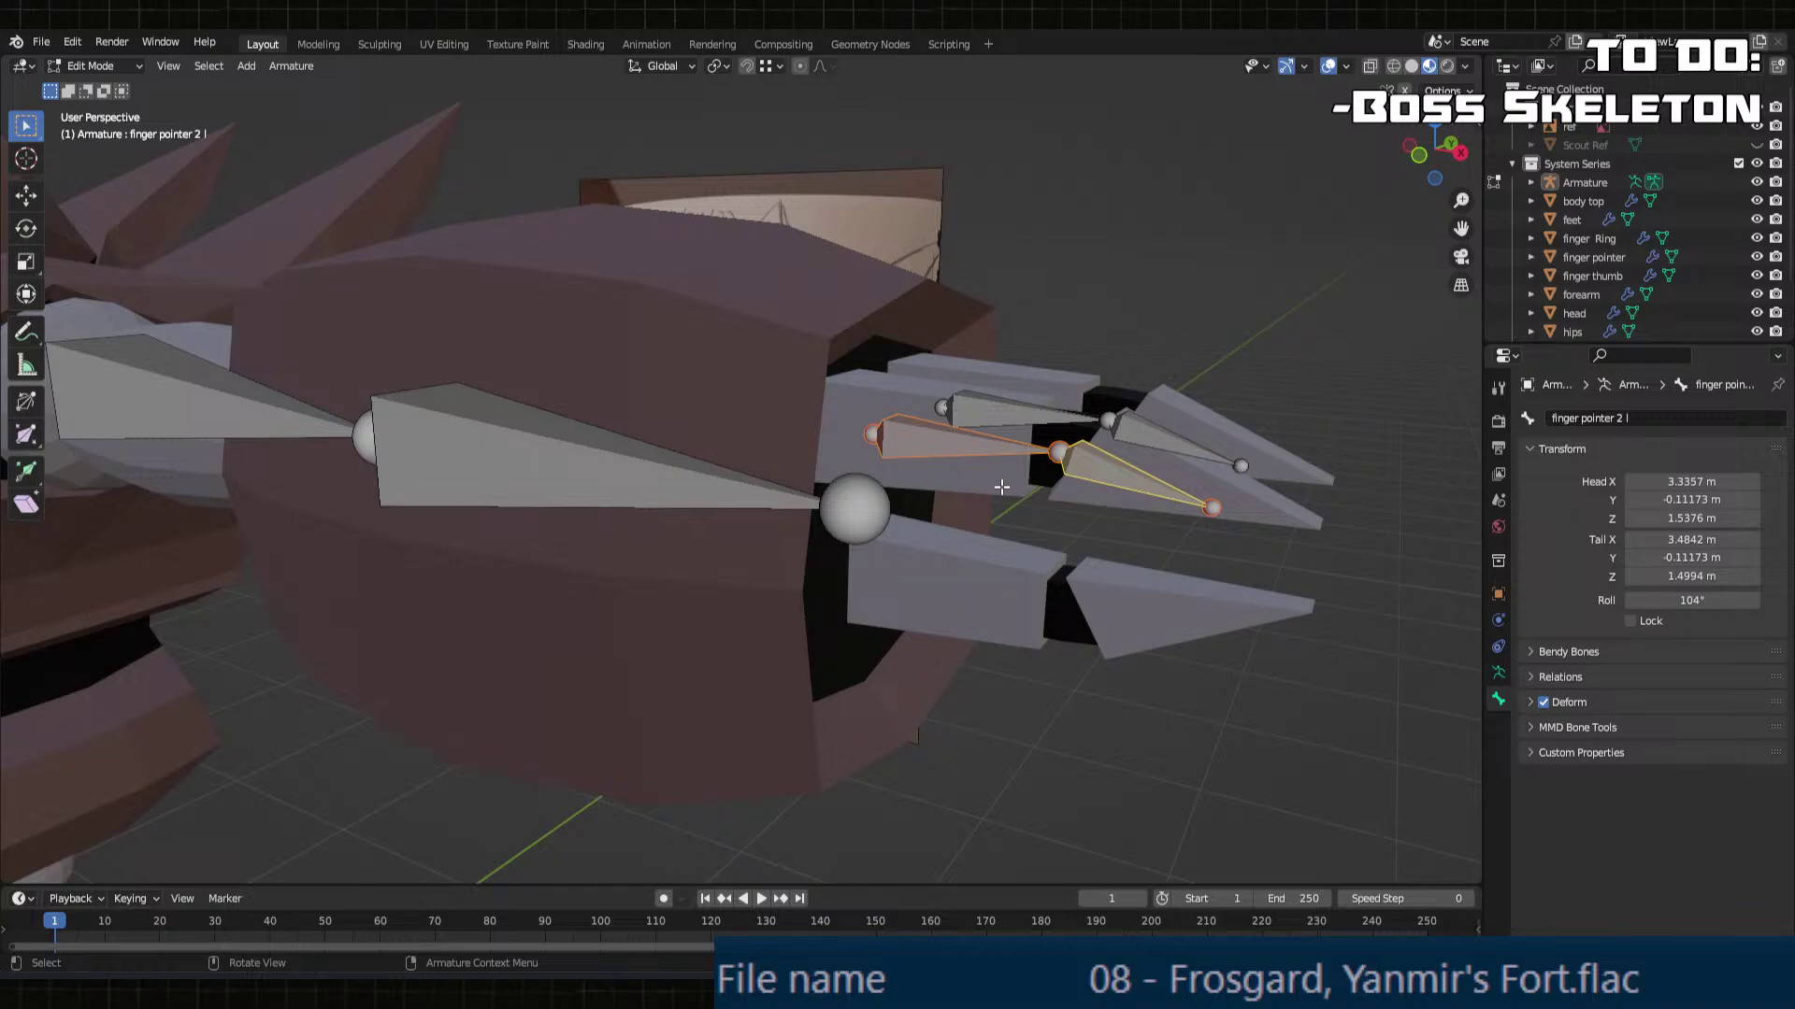
Step: Try placing a duplicate of the two pointer finger bones toward the thumb with the Z axis locked, and undo the placement
{"action": "key", "text": "shift+d"}
{"action": "key", "text": "shift+z"}
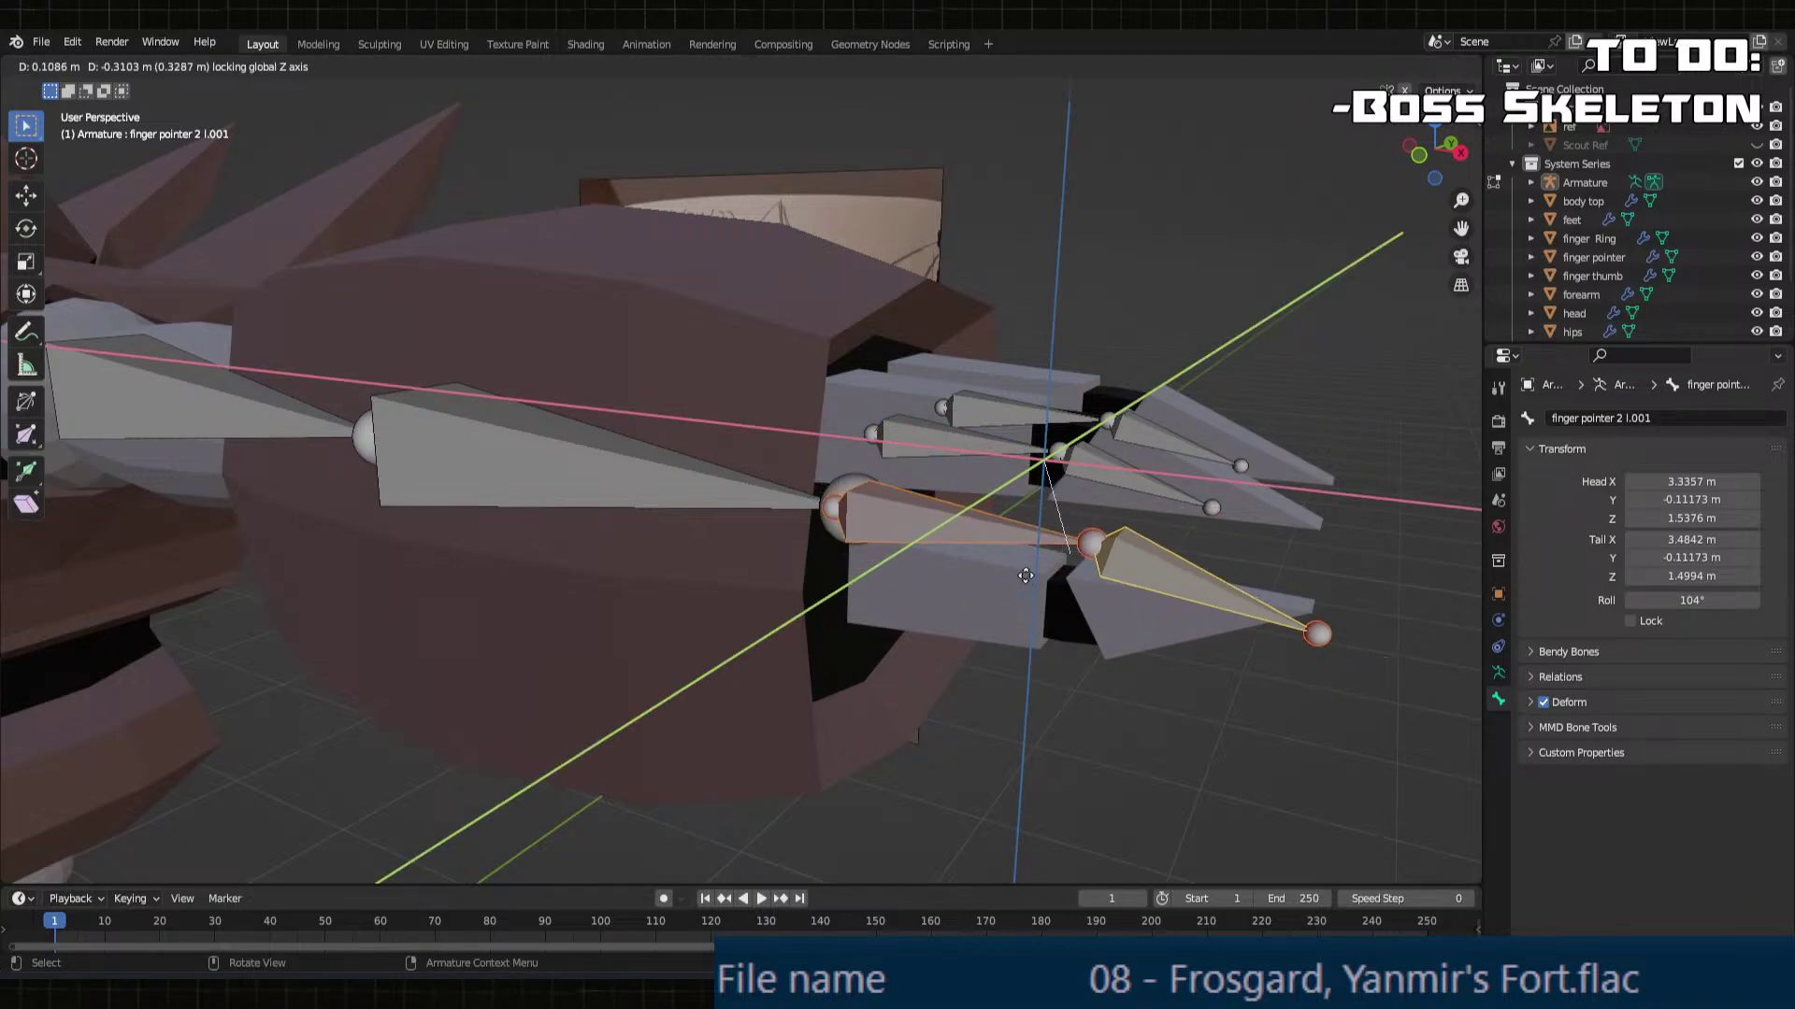
{"action": "key", "text": "shift+x"}
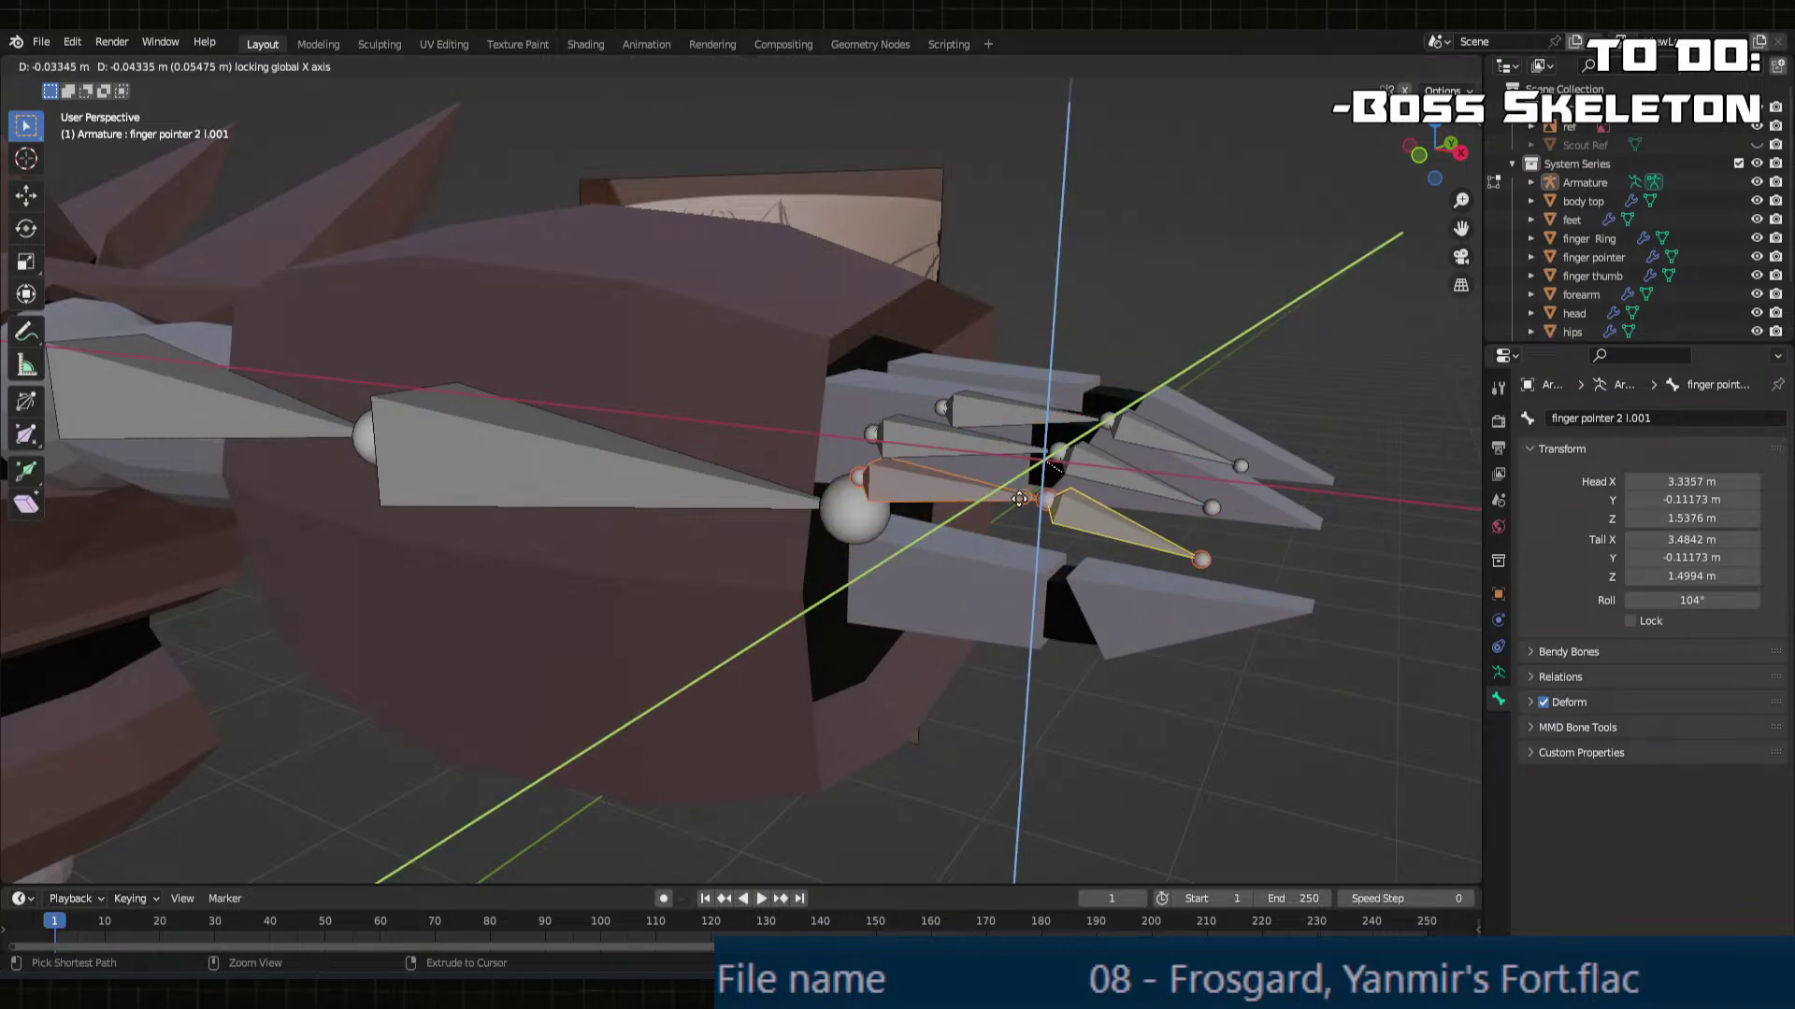
{"action": "key", "text": "shift+z"}
{"action": "left_click", "coordinate": [1106, 587]}
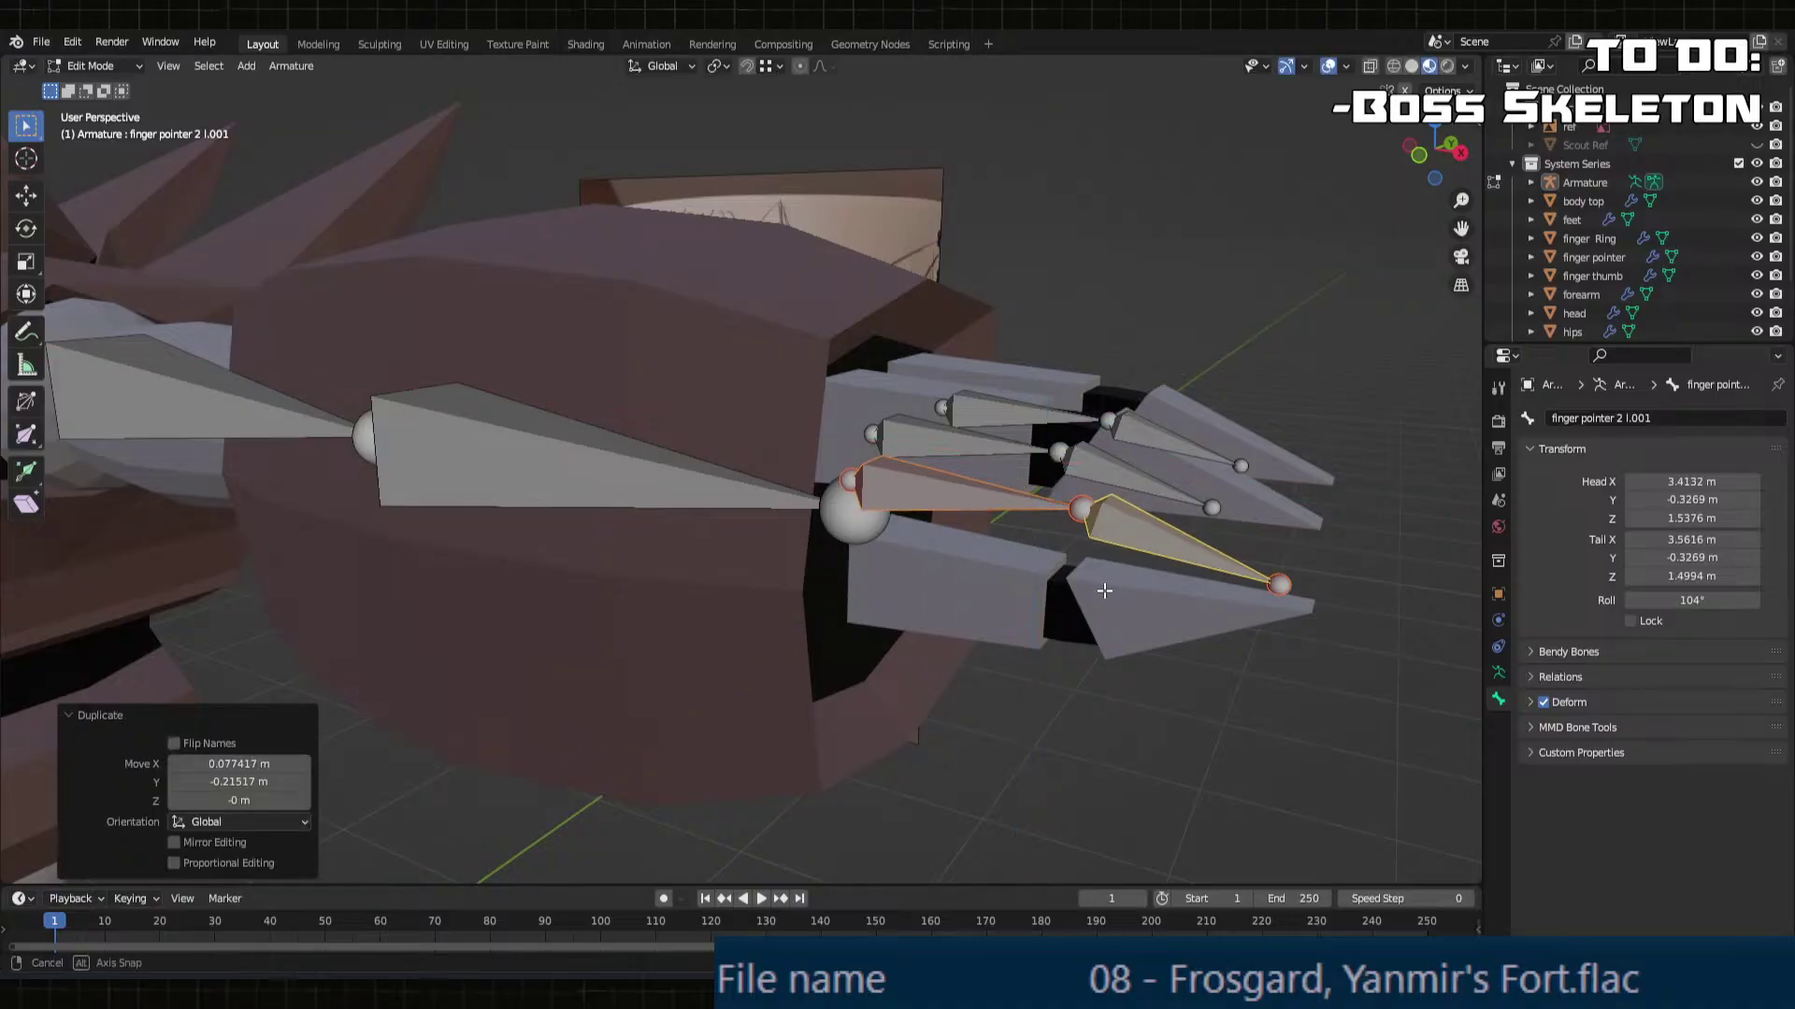
{"action": "key", "text": "ctrl+z"}
Step: Duplicate the two pointer finger bones and move the copies down and along global Y into the thumb, at about Y -0.010 m
{"action": "middle_click_drag", "start_coordinate": [1106, 589], "coordinate": [936, 553]}
{"action": "key", "text": "shift+d"}
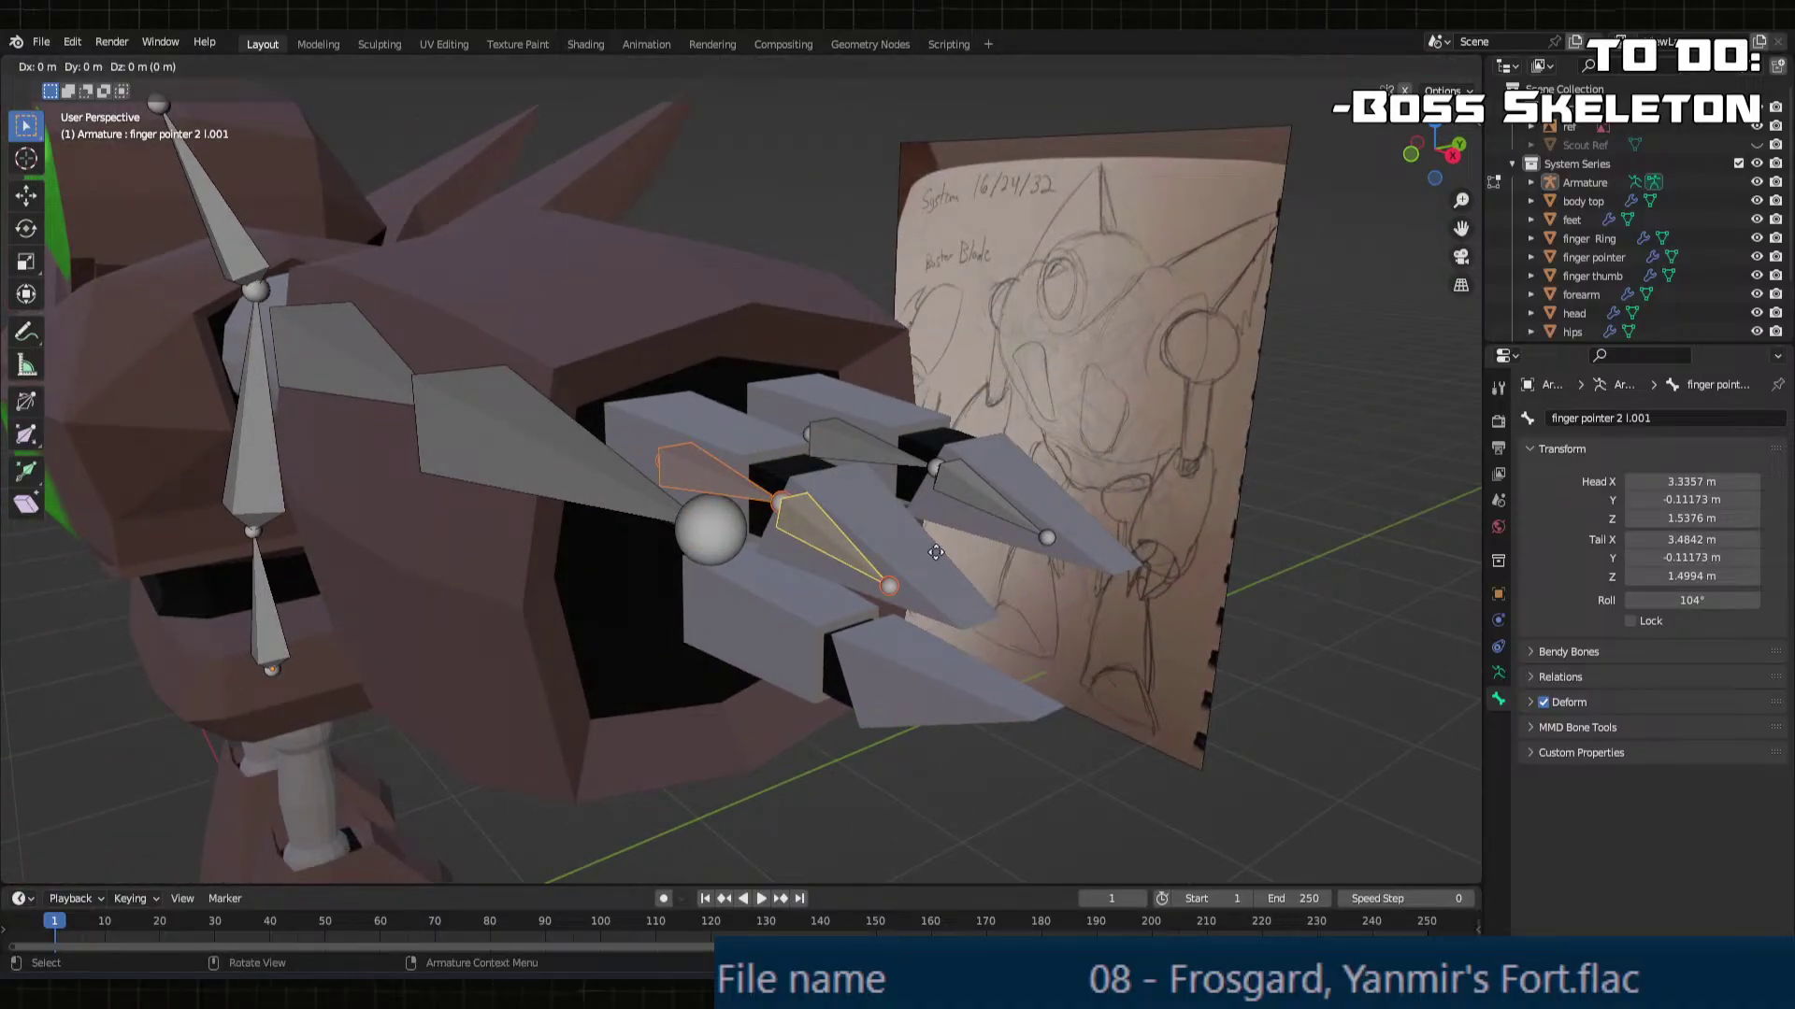
{"action": "key", "text": "z"}
{"action": "left_click", "coordinate": [937, 691]}
{"action": "middle_click_drag", "start_coordinate": [937, 692], "coordinate": [889, 593]}
{"action": "key", "text": "g"}
{"action": "key", "text": "y"}
{"action": "left_click", "coordinate": [914, 628]}
{"action": "key", "text": "g"}
{"action": "key", "text": "z"}
{"action": "left_click", "coordinate": [681, 538]}
Step: Rotate the two thumb bones half a turn about the global X axis so the tip bone angles upward
{"action": "middle_click_drag", "start_coordinate": [681, 538], "coordinate": [846, 613]}
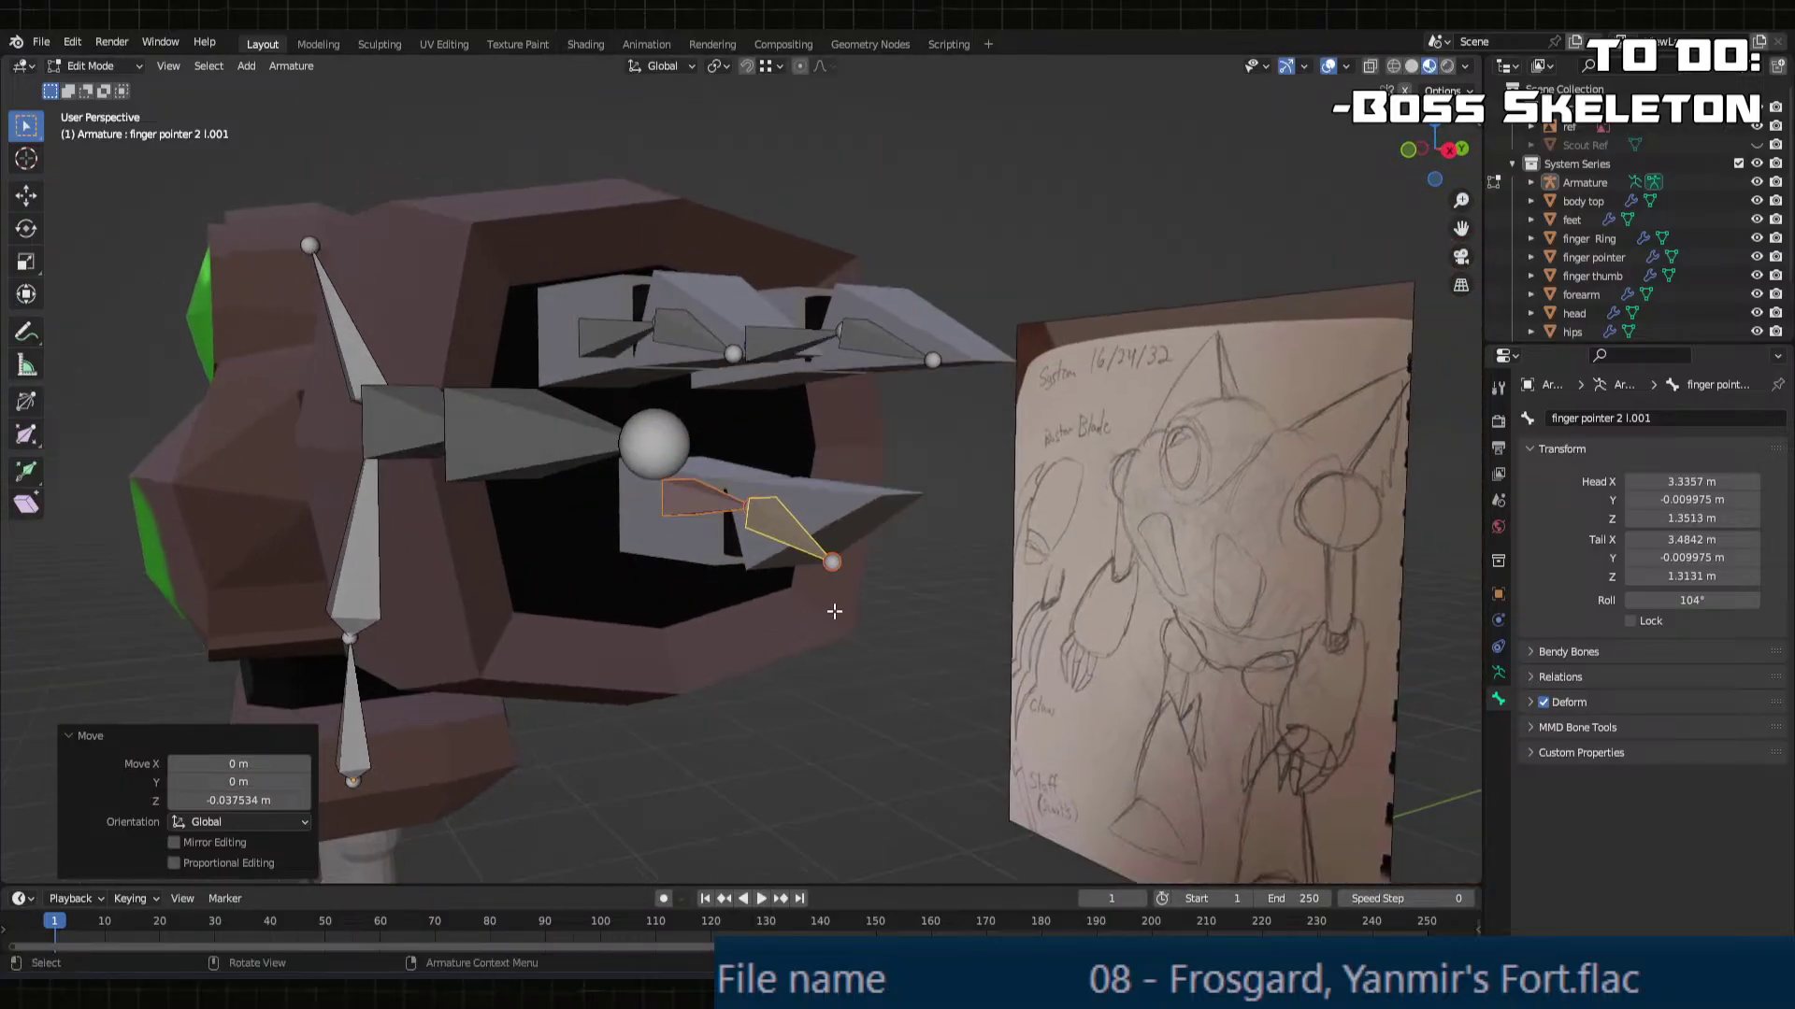
{"action": "key", "text": "r"}
{"action": "key", "text": "y"}
{"action": "key", "text": "x"}
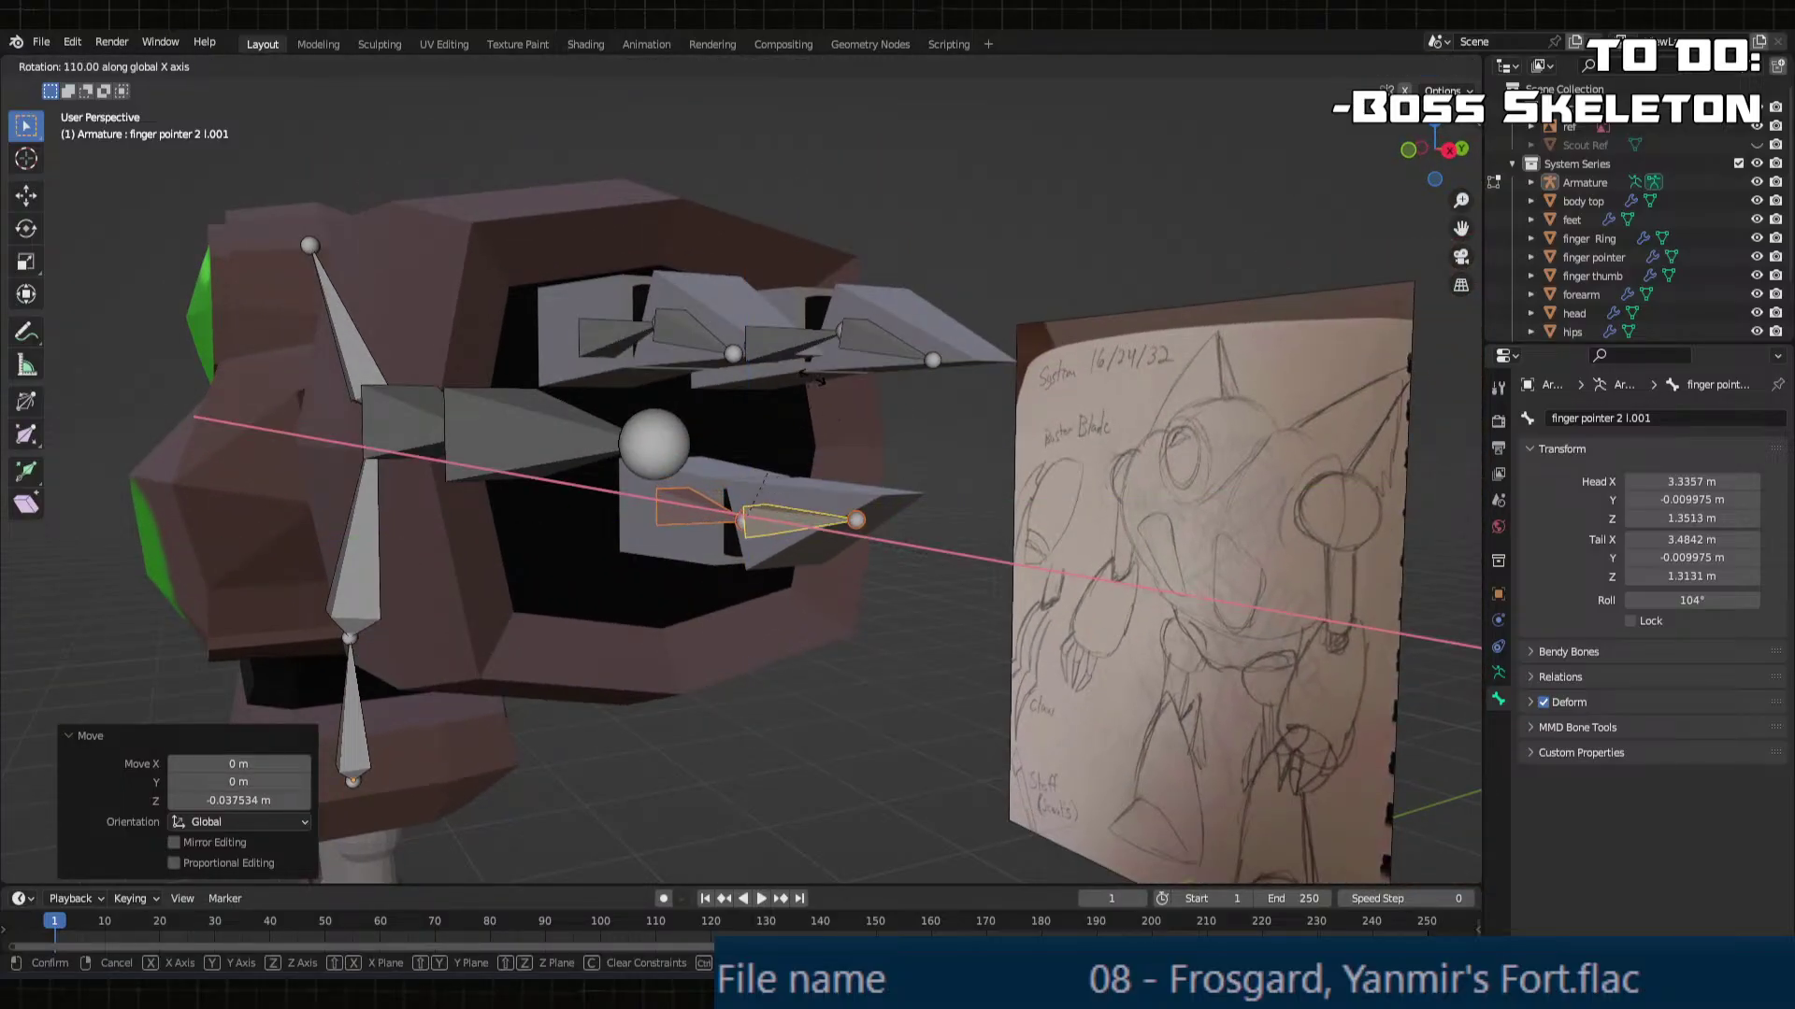
{"action": "left_click", "coordinate": [724, 481]}
{"action": "left_click", "coordinate": [255, 780]}
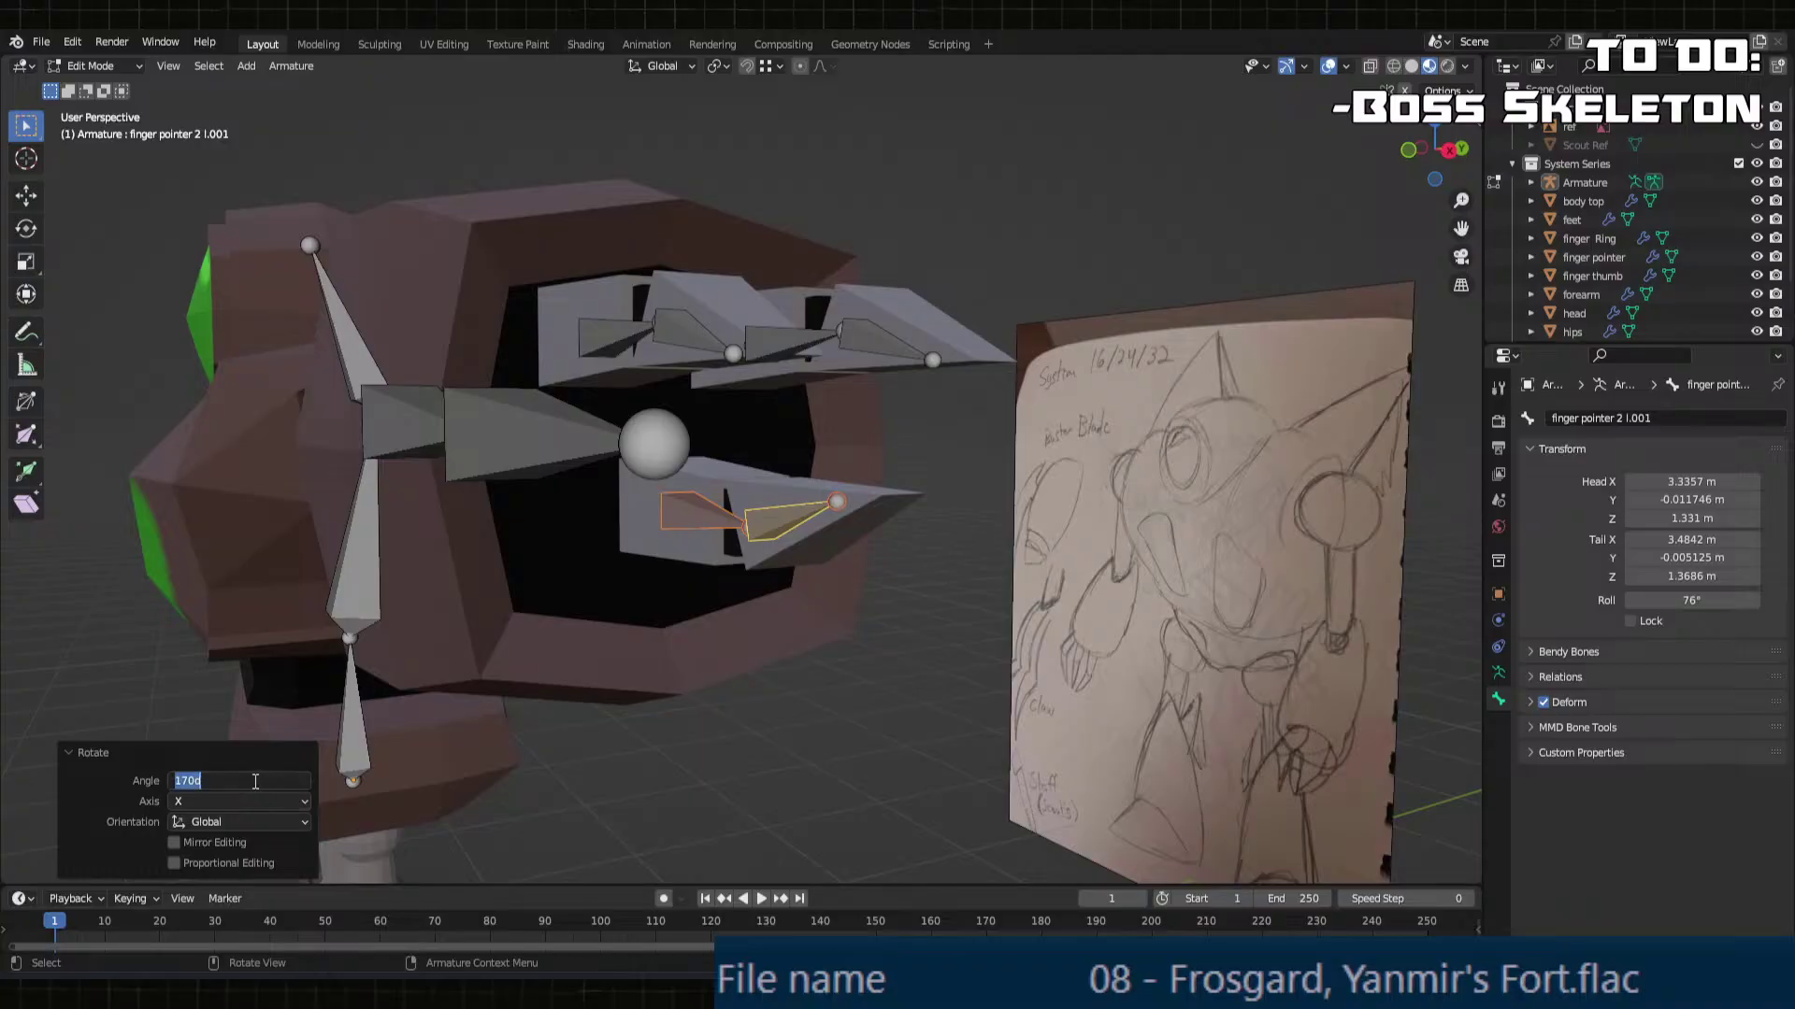
{"action": "key", "text": "Return"}
Step: Move the two thumb bones about 0.012 m along global Y to centre them in the thumb
{"action": "middle_click_drag", "start_coordinate": [407, 623], "coordinate": [997, 576]}
{"action": "key", "text": "g"}
{"action": "key", "text": "y"}
{"action": "left_click", "coordinate": [642, 621]}
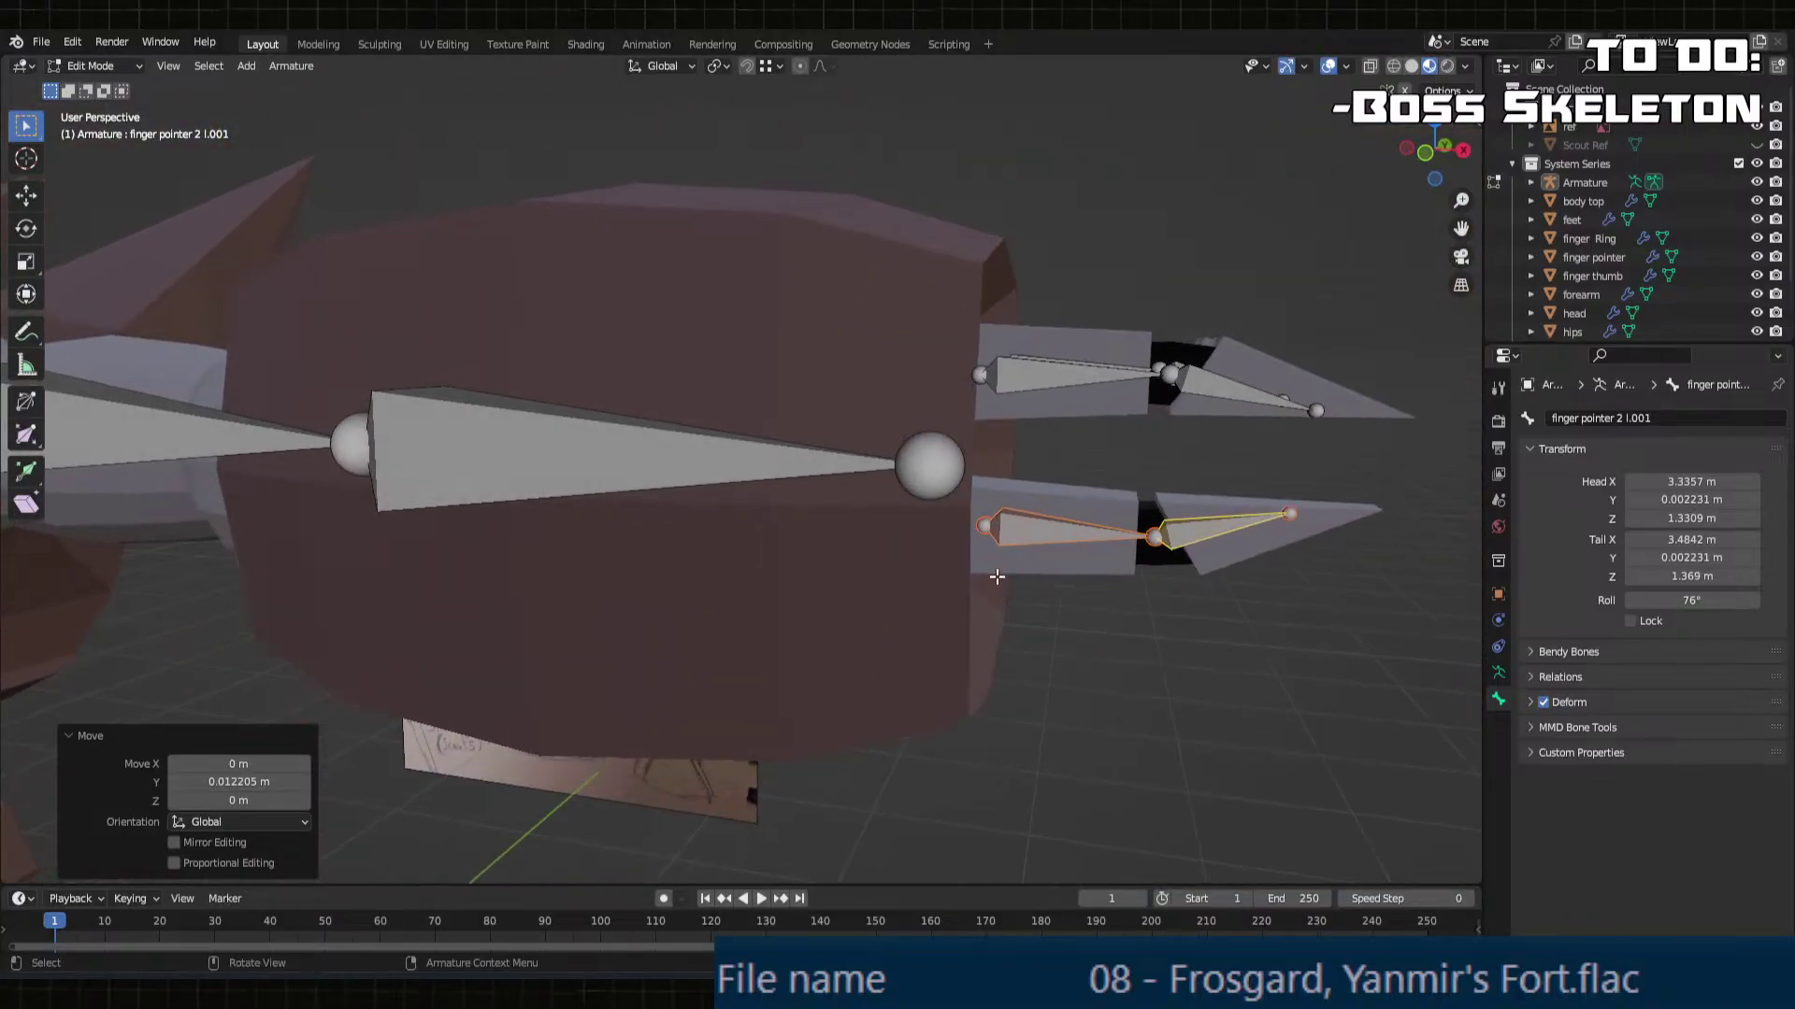
Step: Rename the thumb bones as finger thumb 1 L for the base and finger thumb 2 l for the tip
{"action": "middle_click_drag", "start_coordinate": [1158, 564], "coordinate": [1103, 552]}
{"action": "left_click", "coordinate": [1003, 505]}
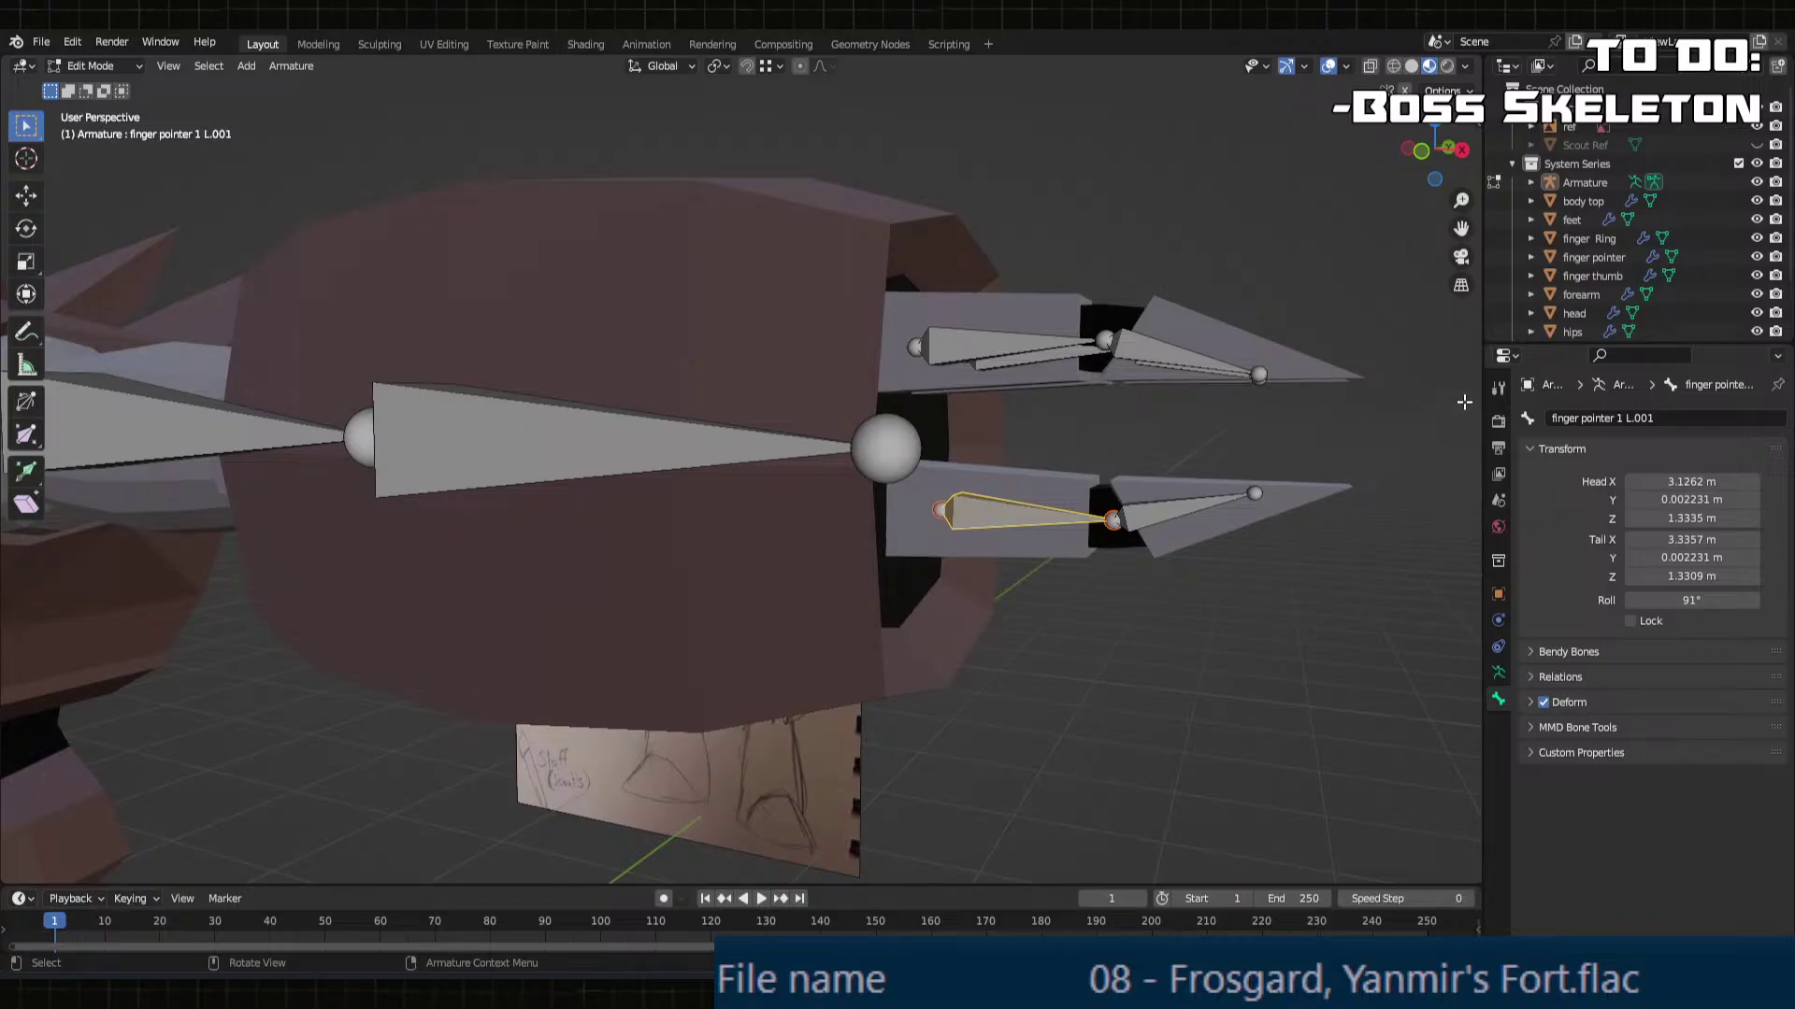
{"action": "left_click", "coordinate": [1614, 418]}
{"action": "key", "text": "Return"}
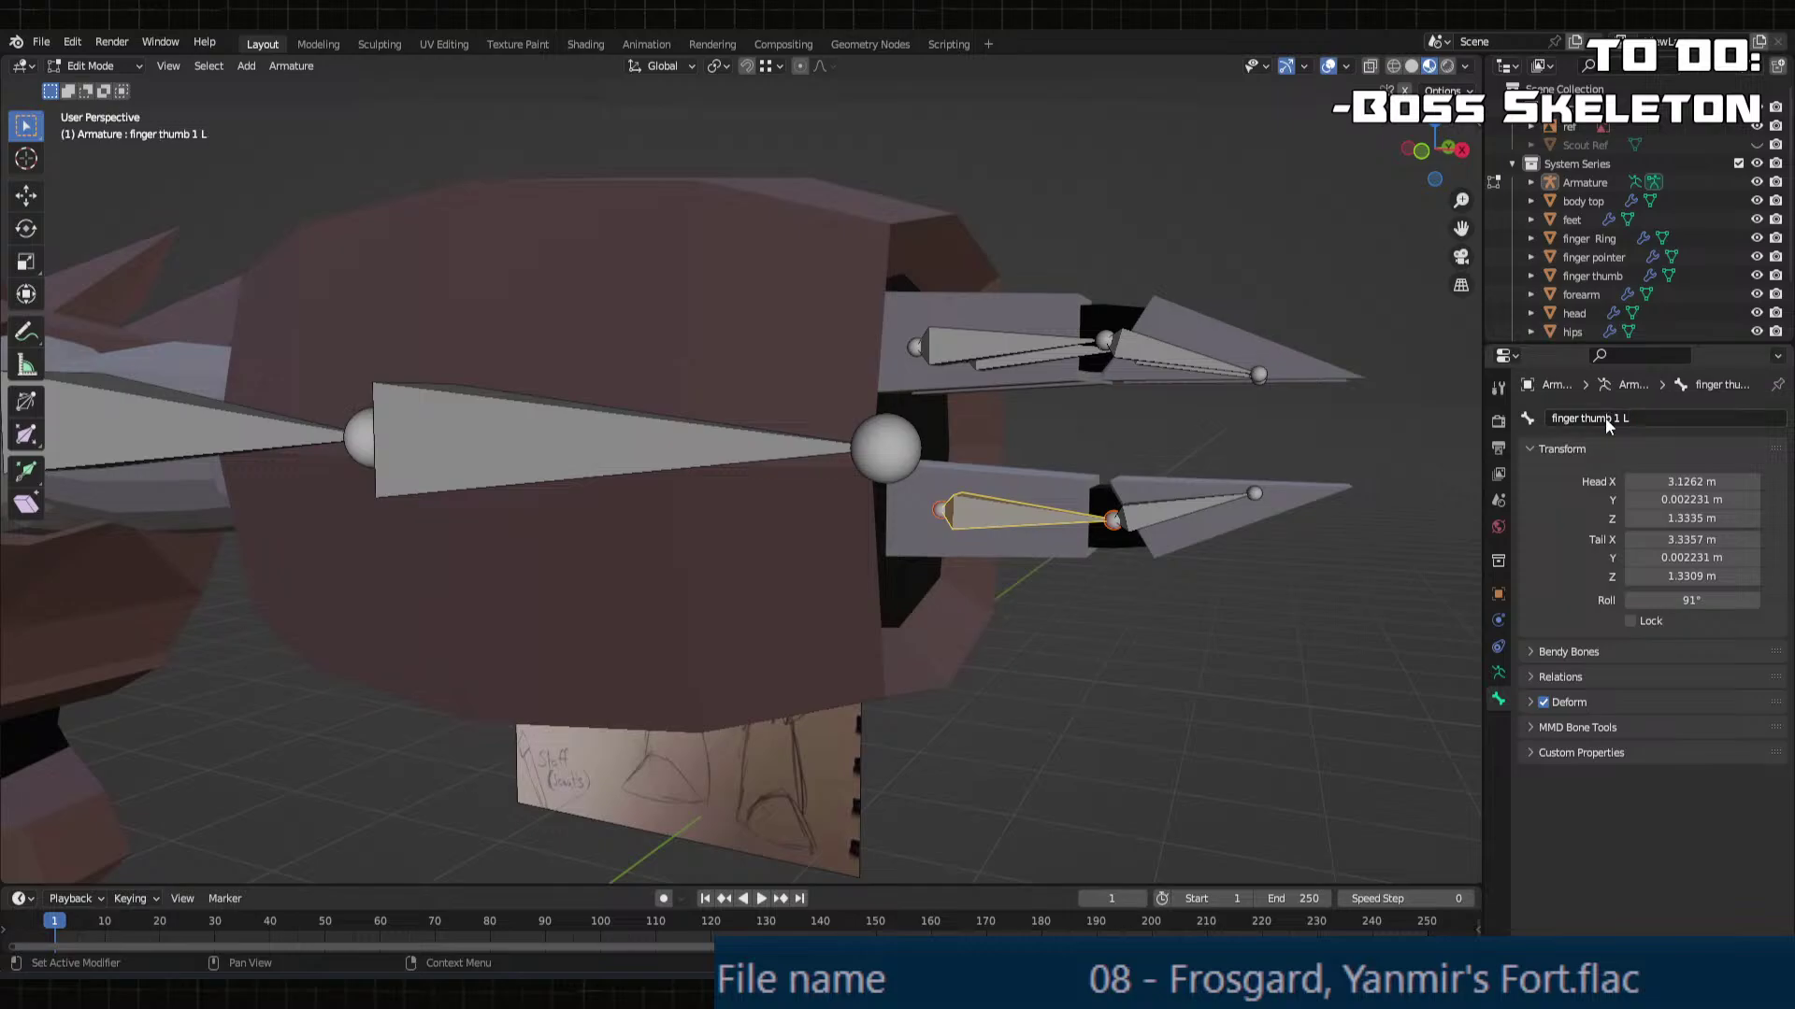
{"action": "left_click", "coordinate": [1148, 519]}
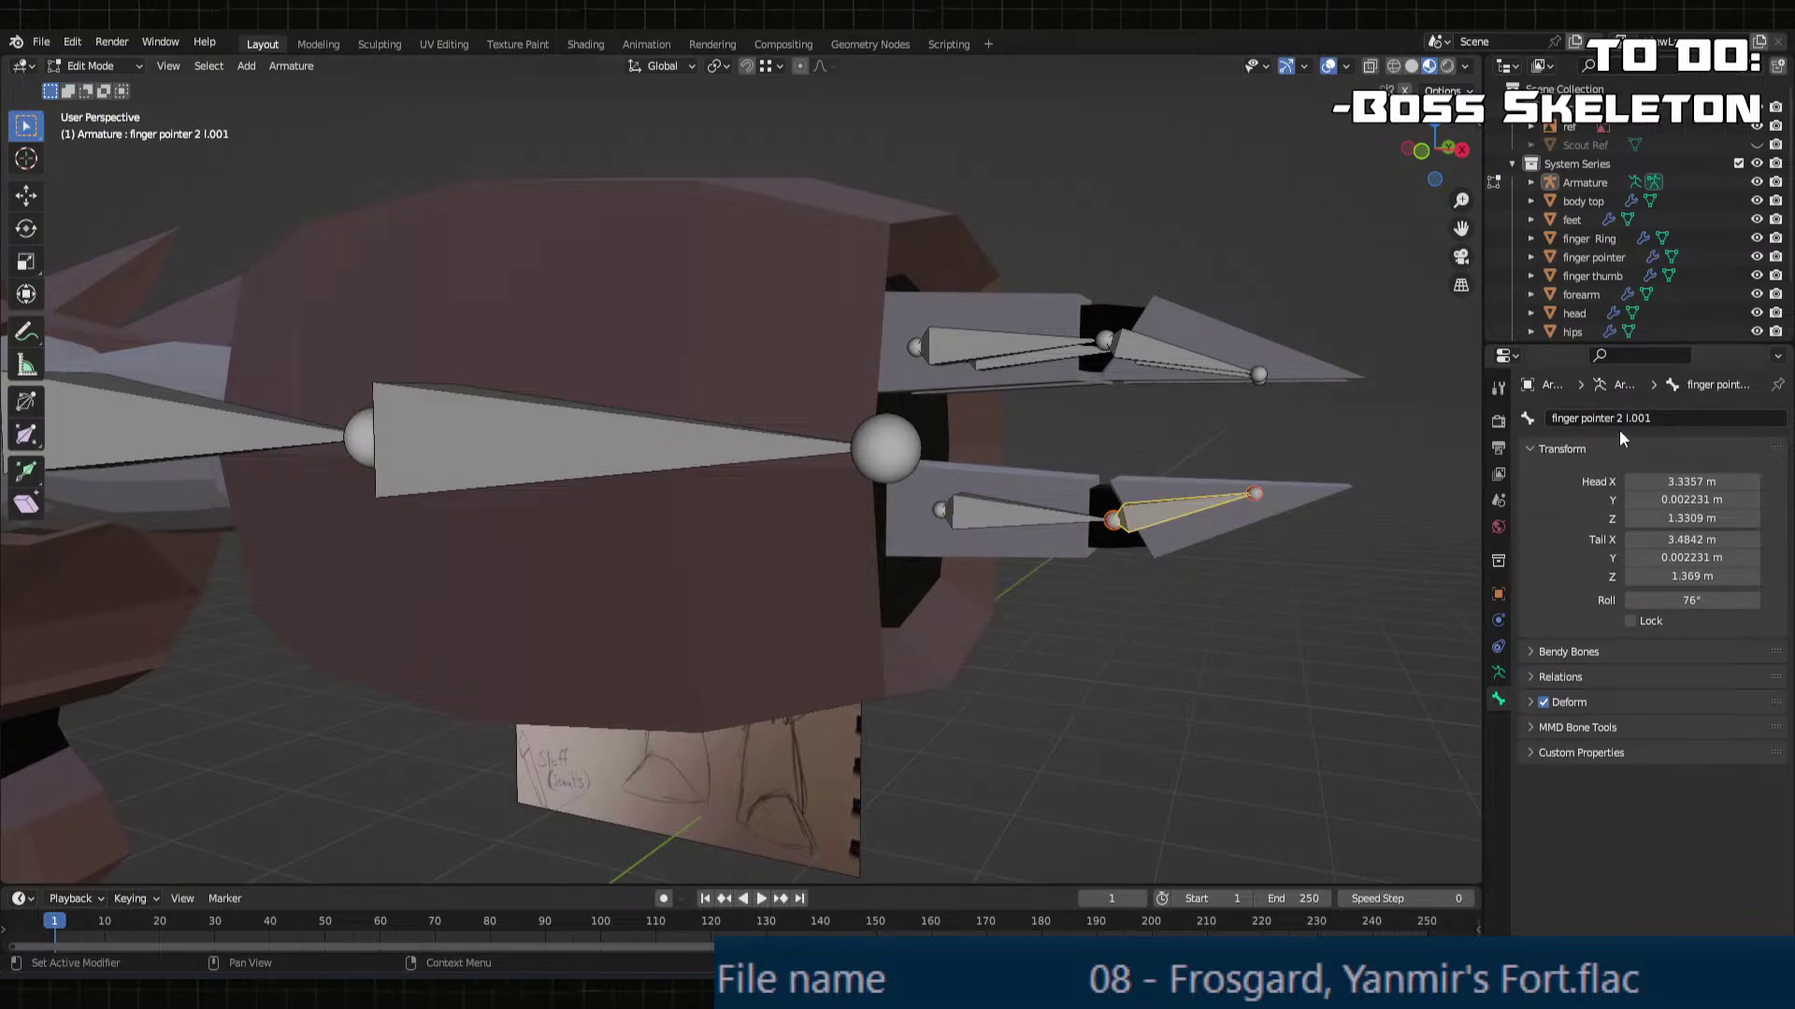
{"action": "left_click", "coordinate": [1596, 418]}
{"action": "left_click", "coordinate": [1673, 424]}
{"action": "left_click", "coordinate": [1694, 418]}
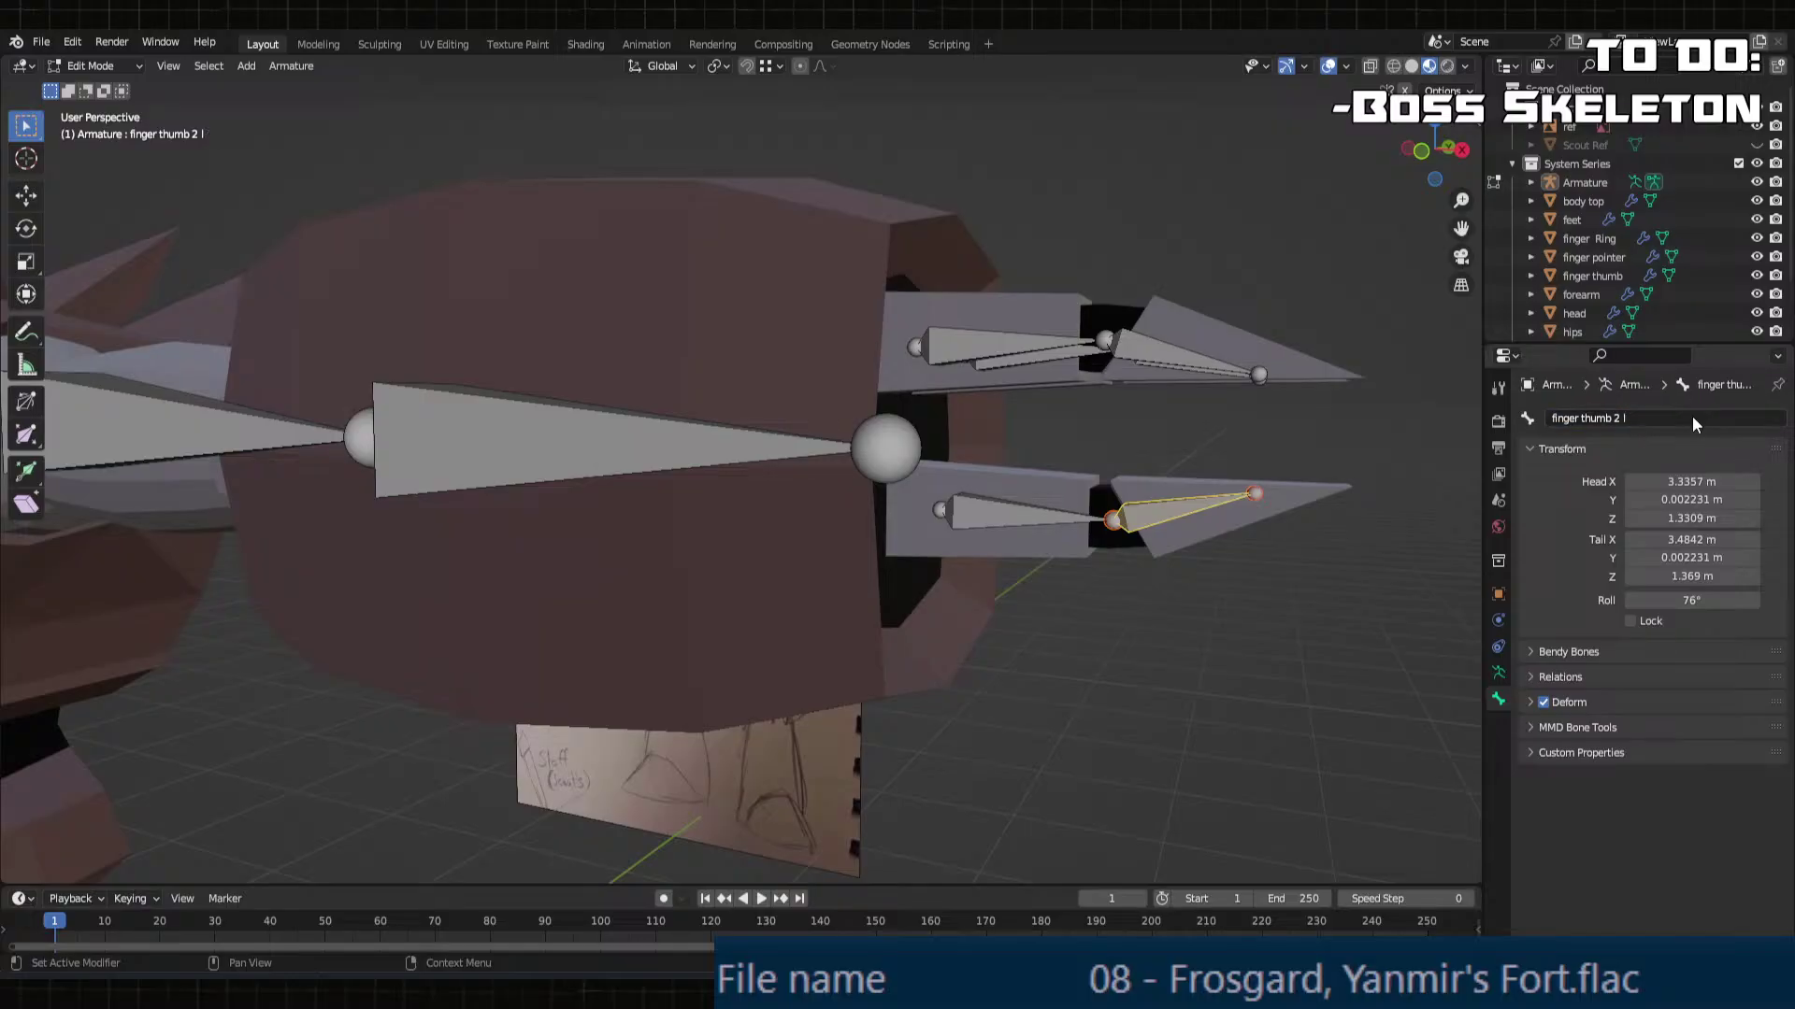
Step: Add a new bone at the 3D cursor between the robot's feet
{"action": "scroll", "coordinate": [1090, 533], "scroll_direction": "down", "scroll_amount": 5}
{"action": "mouse_move", "coordinate": [1090, 533]}
{"action": "middle_mouse_down"}
{"action": "mouse_move", "coordinate": [935, 579]}
{"action": "mouse_move", "coordinate": [1026, 549]}
{"action": "mouse_move", "coordinate": [641, 561]}
{"action": "mouse_move", "coordinate": [801, 552]}
{"action": "mouse_move", "coordinate": [834, 499]}
{"action": "middle_mouse_up"}
{"action": "scroll", "coordinate": [804, 493], "scroll_direction": "down", "scroll_amount": 4}
{"action": "scroll", "coordinate": [762, 433], "scroll_direction": "up", "scroll_amount": 10}
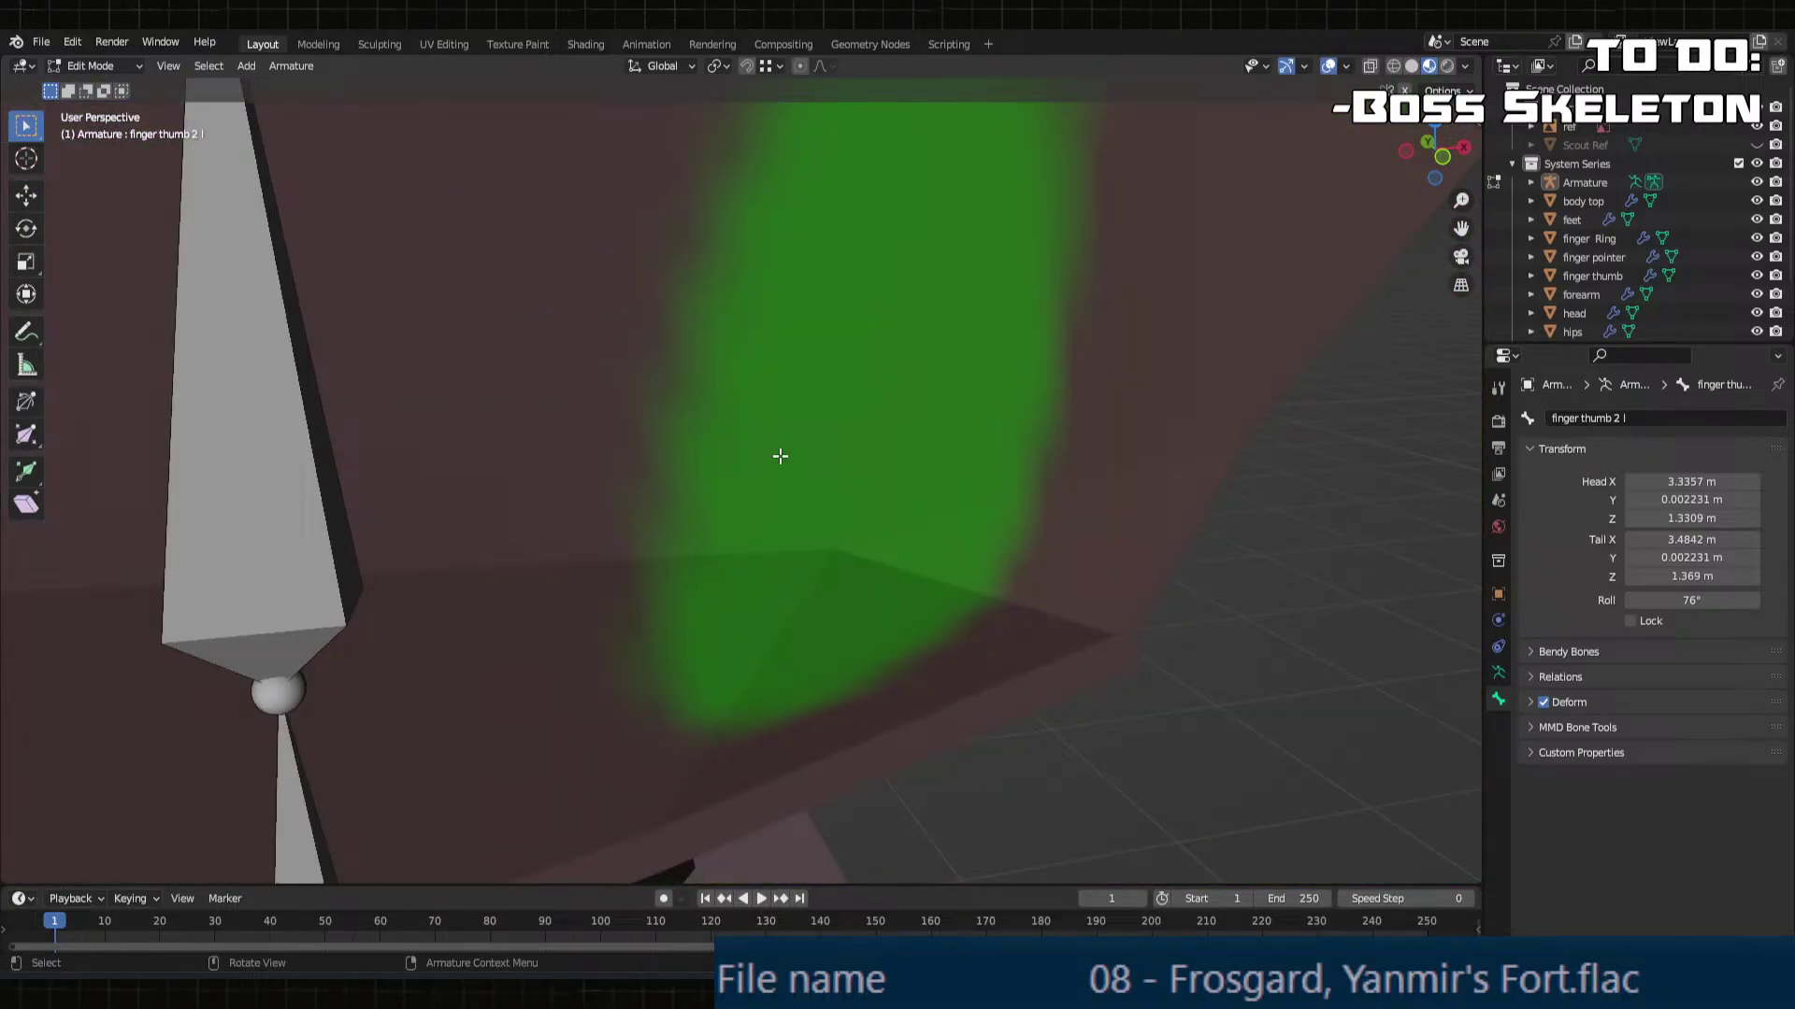
{"action": "mouse_move", "coordinate": [781, 456]}
{"action": "middle_mouse_down"}
{"action": "mouse_move", "coordinate": [754, 448]}
{"action": "mouse_move", "coordinate": [925, 441]}
{"action": "mouse_move", "coordinate": [962, 312]}
{"action": "mouse_move", "coordinate": [701, 513]}
{"action": "middle_mouse_up"}
{"action": "scroll", "coordinate": [901, 461], "scroll_direction": "down", "scroll_amount": 4}
{"action": "mouse_move", "coordinate": [977, 703]}
{"action": "middle_mouse_down"}
{"action": "mouse_move", "coordinate": [933, 501]}
{"action": "mouse_move", "coordinate": [922, 589]}
{"action": "middle_mouse_up"}
{"action": "key", "text": "shift+a"}
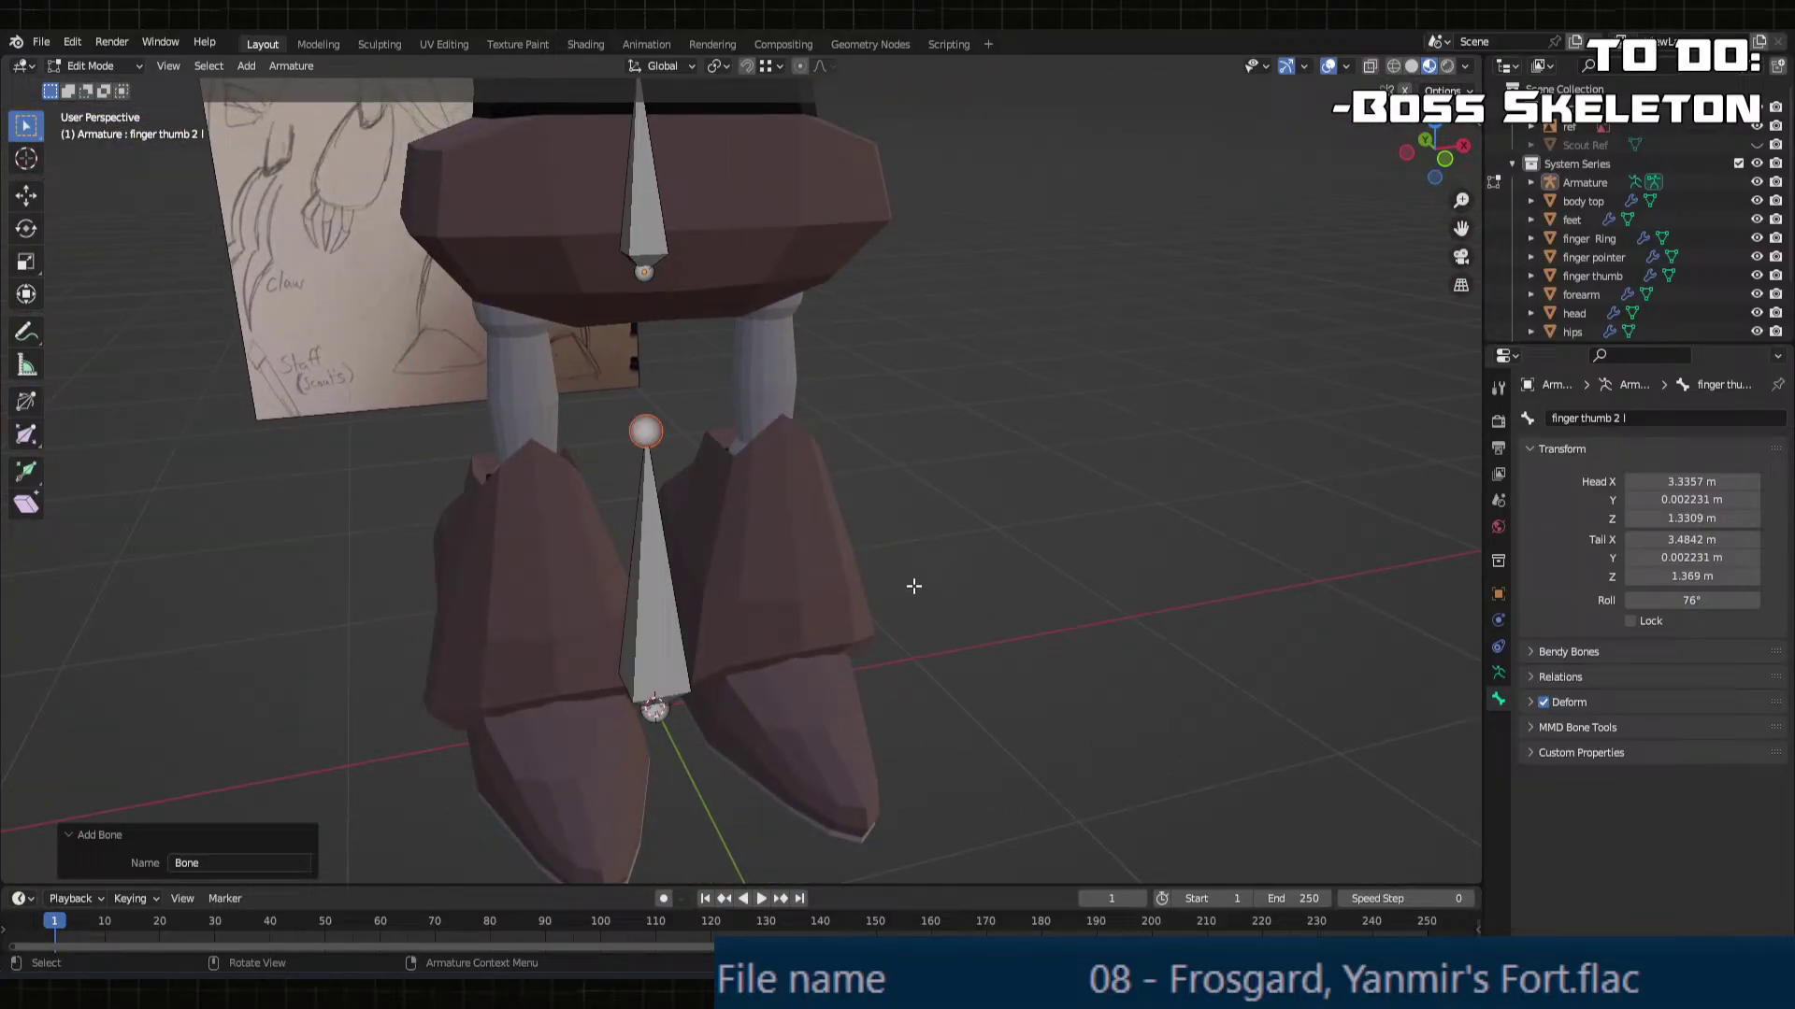
Step: Raise the new bone about 1.42 m along global Z and shift it about 0.406 m along global X over the leg
{"action": "left_click", "coordinate": [632, 586]}
{"action": "key", "text": "g"}
{"action": "key", "text": "z"}
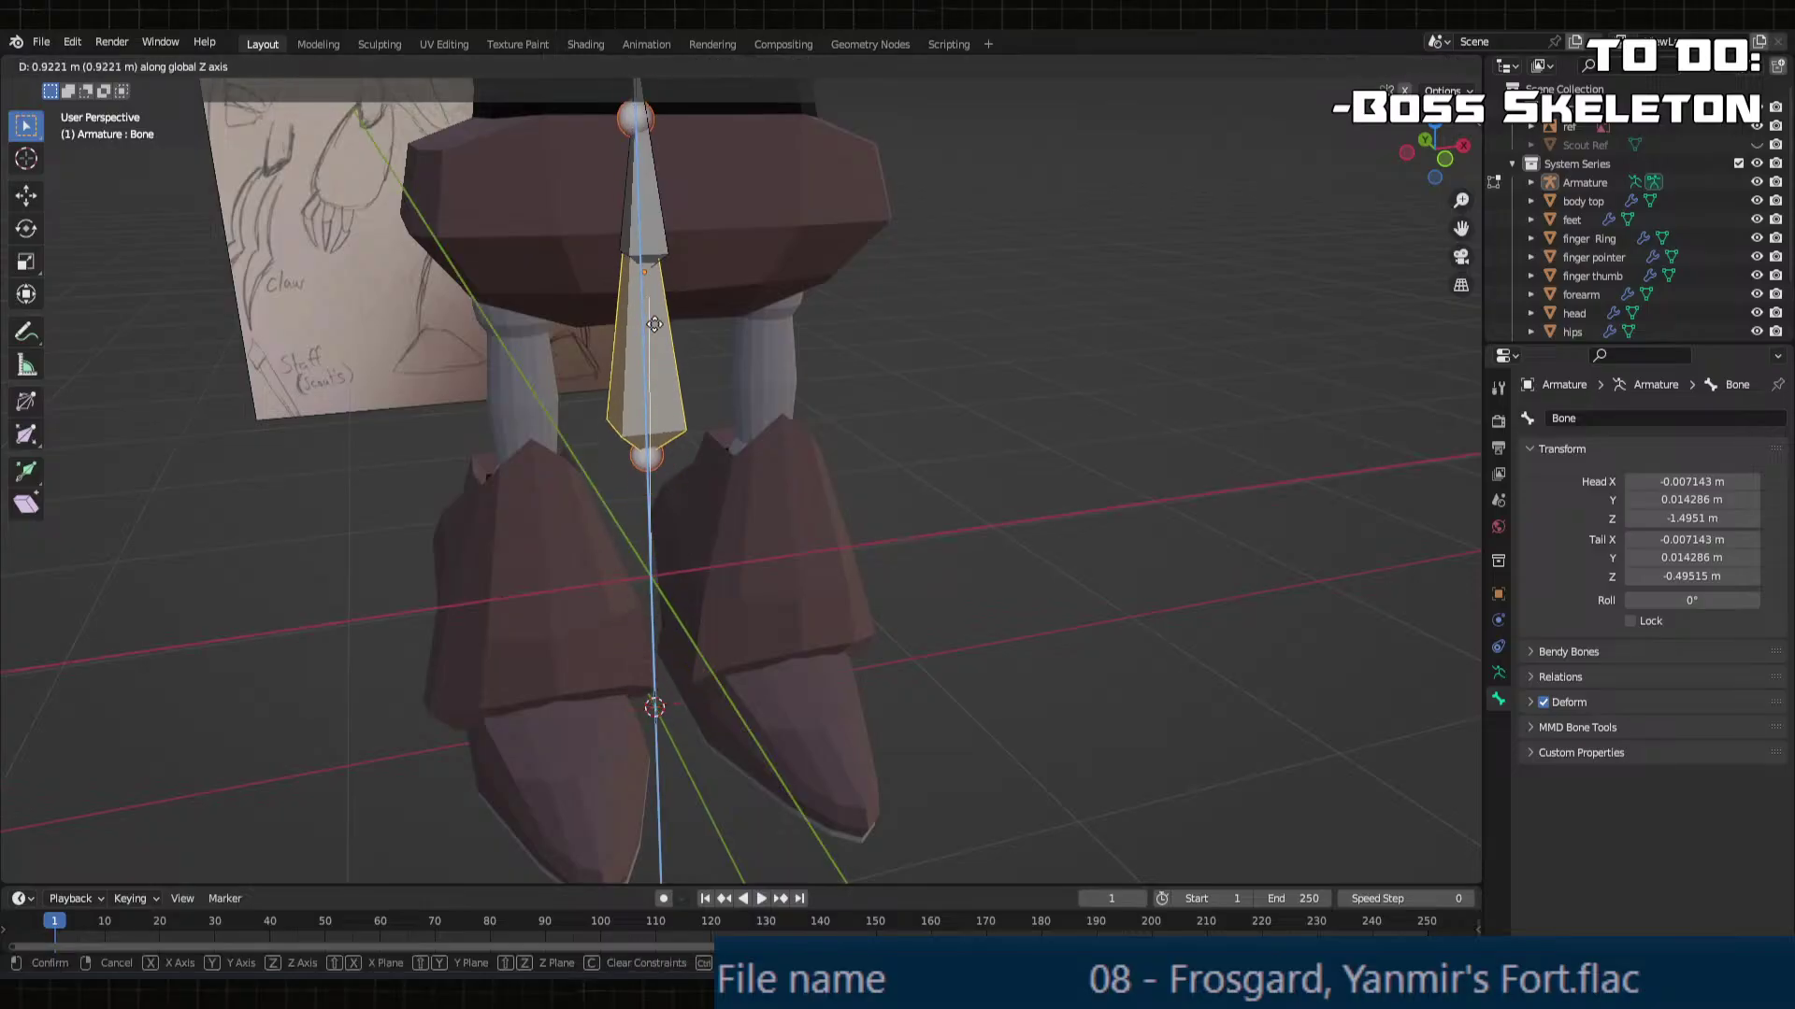
{"action": "left_click", "coordinate": [713, 240]}
{"action": "middle_click_drag", "start_coordinate": [714, 240], "coordinate": [790, 211]}
{"action": "key", "text": "g"}
{"action": "key", "text": "x"}
{"action": "left_click", "coordinate": [722, 261]}
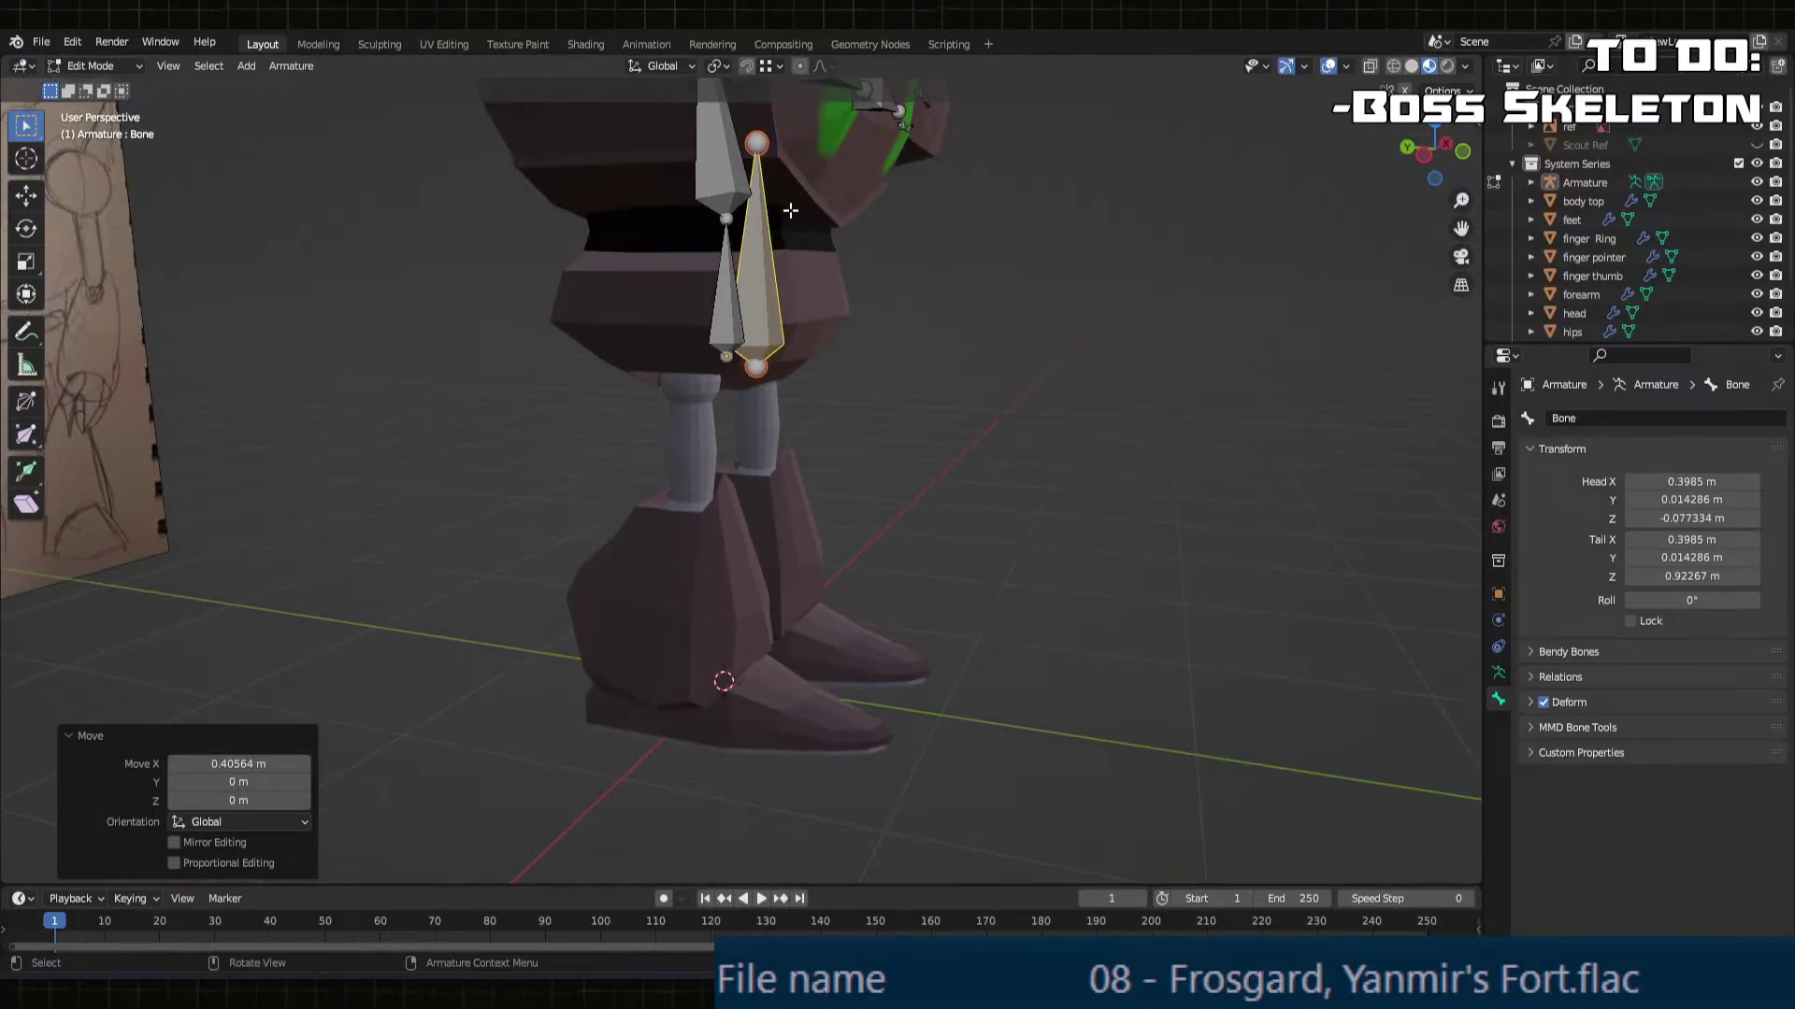
Step: Move the leg bone's tail down along global Z to the knee, at about Z -0.696 m
{"action": "key", "text": "g"}
{"action": "key", "text": "z"}
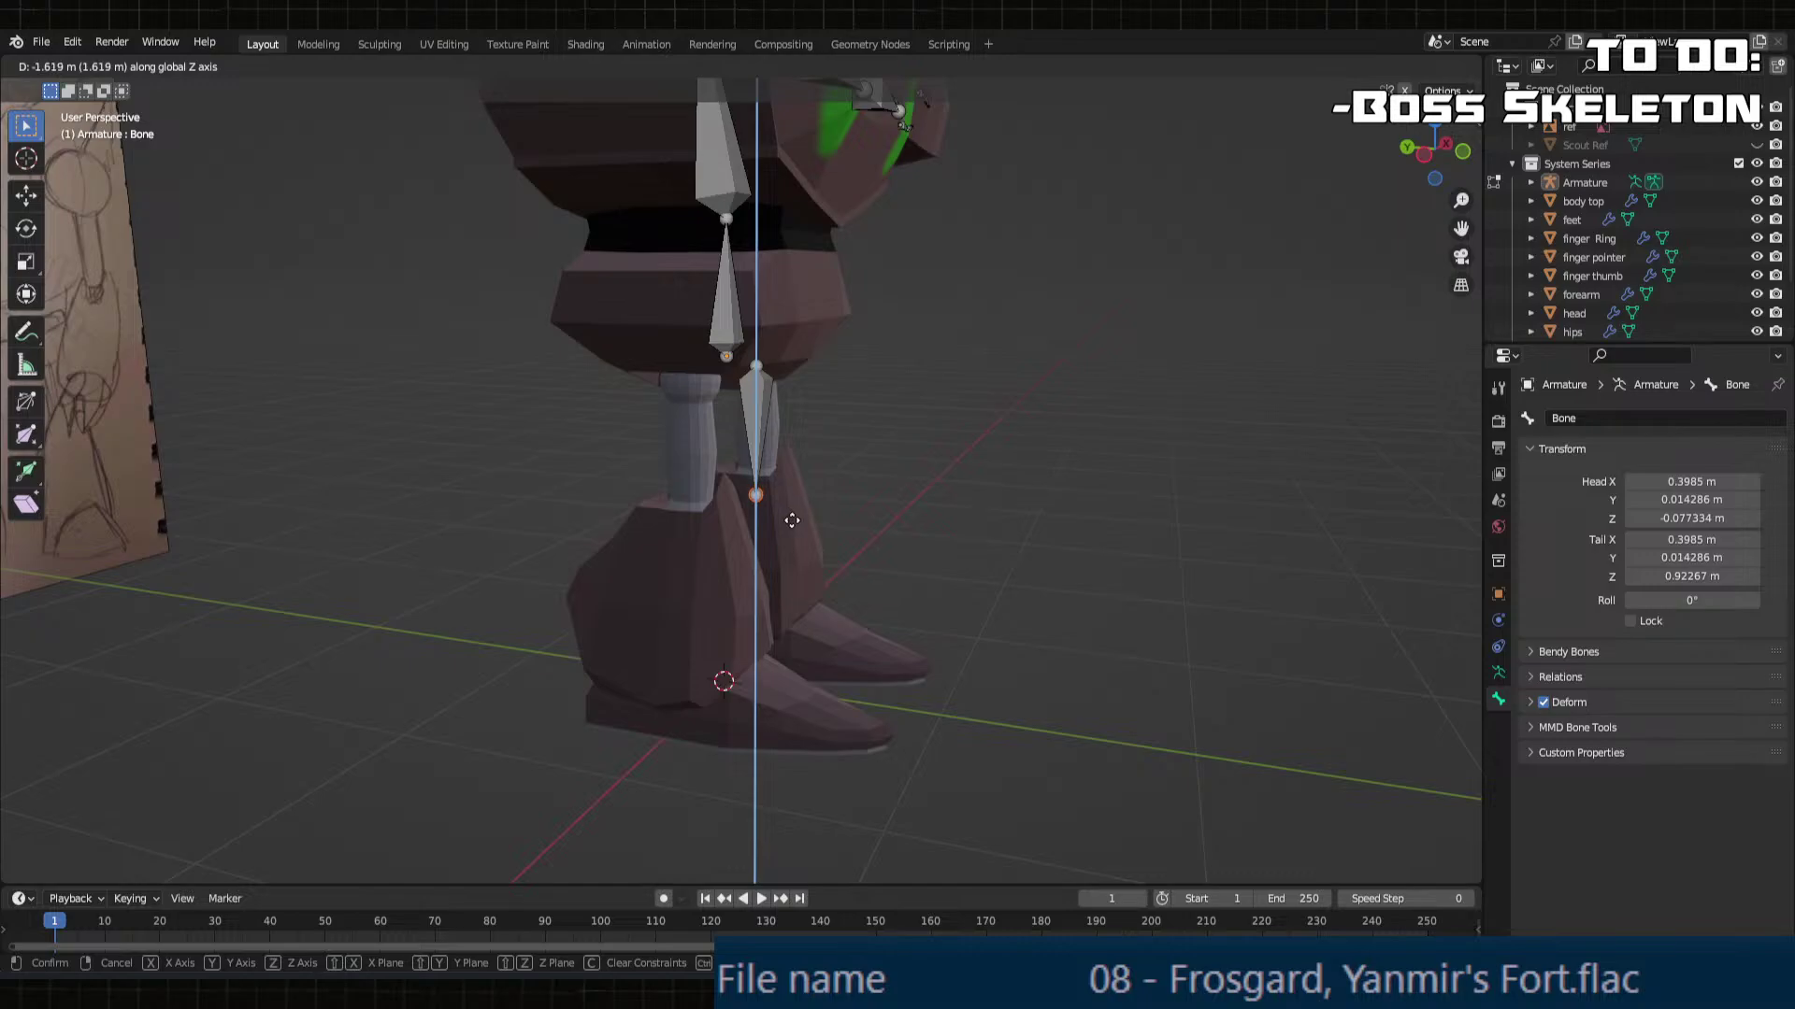
{"action": "left_click", "coordinate": [798, 520]}
{"action": "middle_click_drag", "start_coordinate": [798, 521], "coordinate": [622, 499]}
{"action": "left_click", "coordinate": [681, 438]}
{"action": "middle_click_drag", "start_coordinate": [681, 437], "coordinate": [639, 339]}
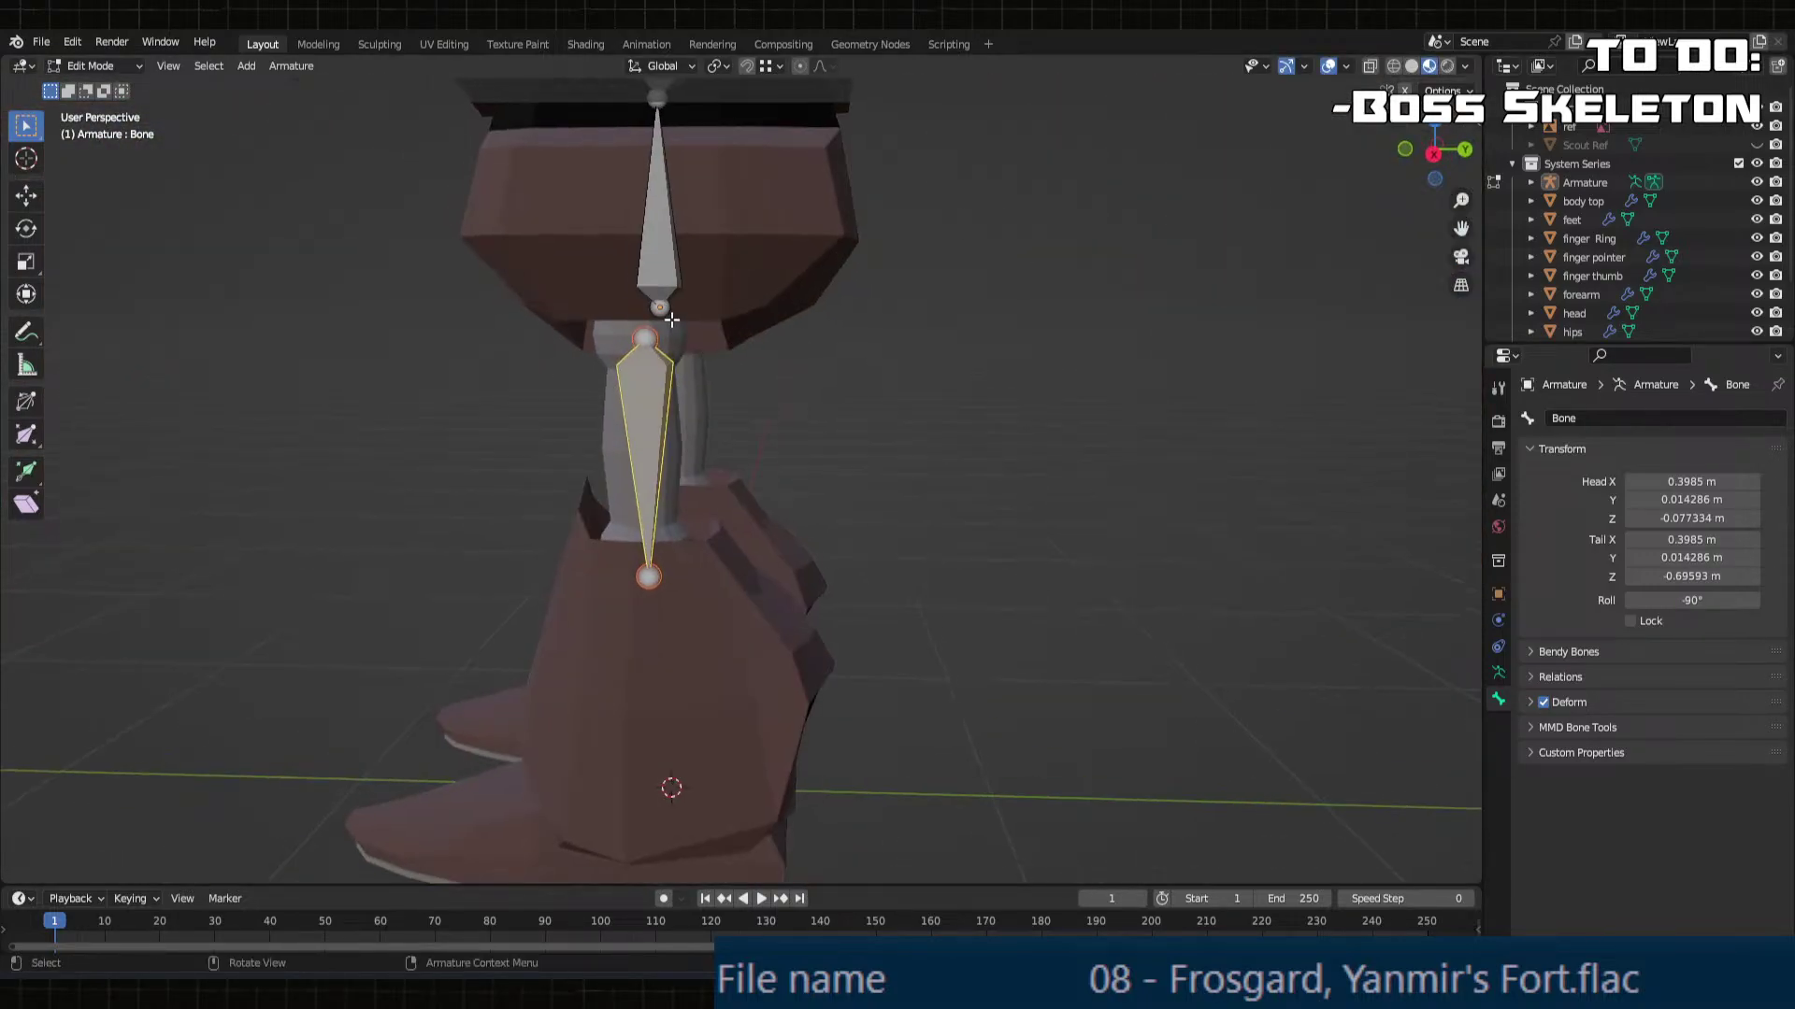
Step: Adjust the thigh bone's head in Y and Z at the hip joint, to about Y -0.019 m and Z 0.034 m
{"action": "left_click", "coordinate": [639, 338]}
{"action": "key", "text": "g"}
{"action": "key", "text": "z"}
{"action": "left_click", "coordinate": [641, 318]}
{"action": "key", "text": "g"}
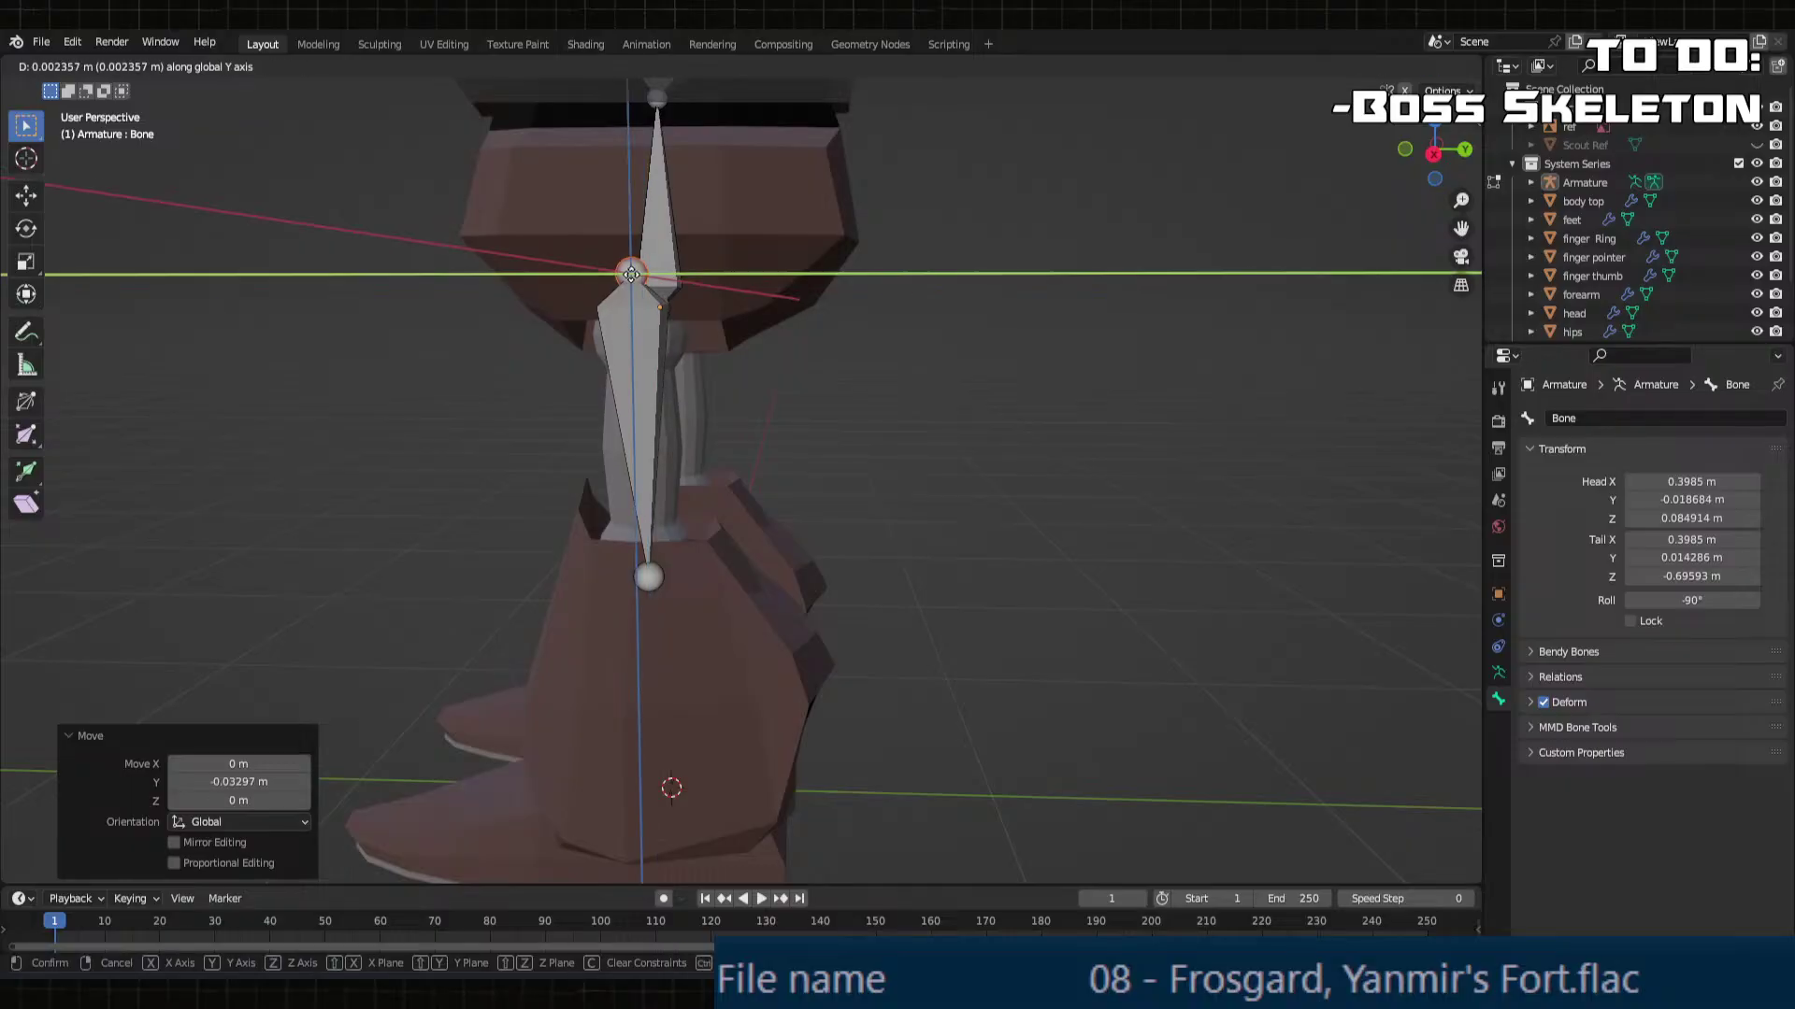
{"action": "left_click", "coordinate": [632, 295]}
Step: Rename the upper leg bone as thigh l
{"action": "mouse_move", "coordinate": [632, 294]}
{"action": "middle_mouse_down"}
{"action": "mouse_move", "coordinate": [673, 374]}
{"action": "mouse_move", "coordinate": [718, 598]}
{"action": "mouse_move", "coordinate": [697, 607]}
{"action": "mouse_move", "coordinate": [772, 601]}
{"action": "middle_mouse_up"}
{"action": "left_click", "coordinate": [719, 608]}
{"action": "scroll", "coordinate": [698, 610], "scroll_direction": "down", "scroll_amount": 5}
{"action": "middle_click_drag", "start_coordinate": [790, 774], "coordinate": [606, 584]}
{"action": "scroll", "coordinate": [715, 574], "scroll_direction": "up", "scroll_amount": 5}
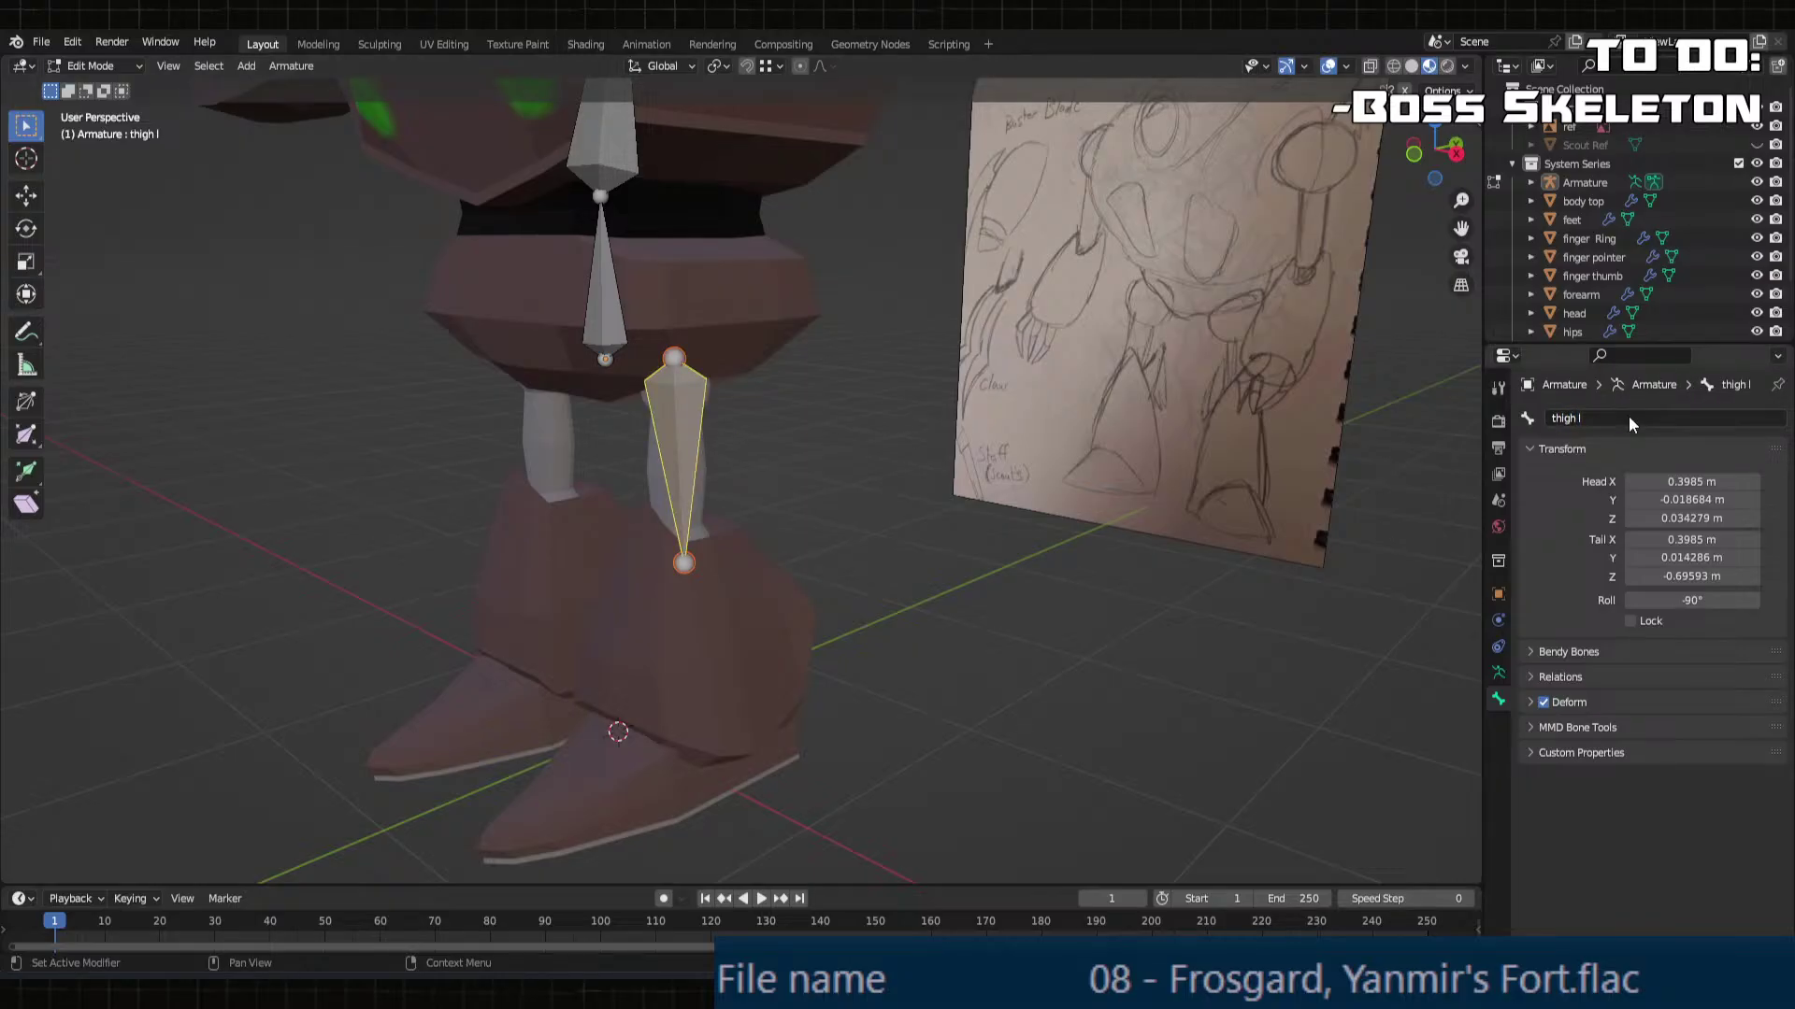
Step: Extrude a calf bone down from the knee to about Z -1.401 m and shift its ankle end about 0.054 m along global Y
{"action": "middle_click_drag", "start_coordinate": [729, 570], "coordinate": [746, 589]}
{"action": "key", "text": "e"}
{"action": "key", "text": "z"}
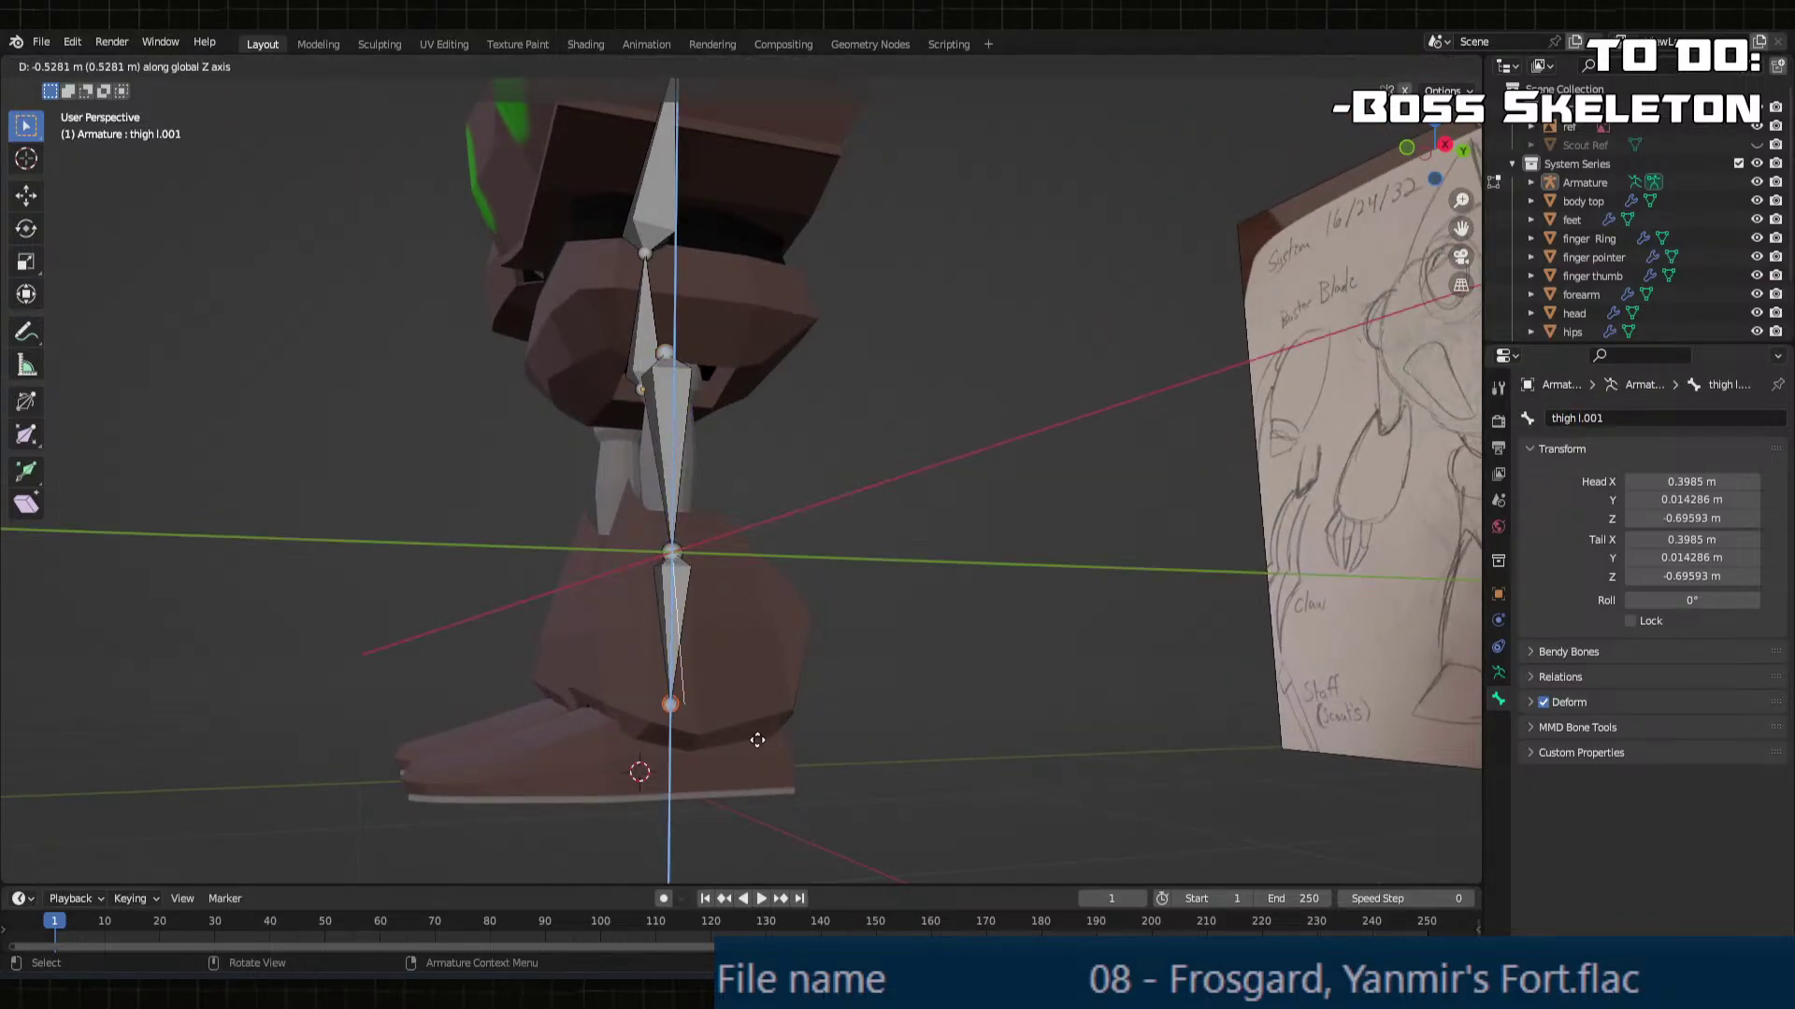
{"action": "left_click", "coordinate": [759, 752]}
{"action": "key", "text": "g"}
{"action": "key", "text": "y"}
{"action": "left_click", "coordinate": [764, 784]}
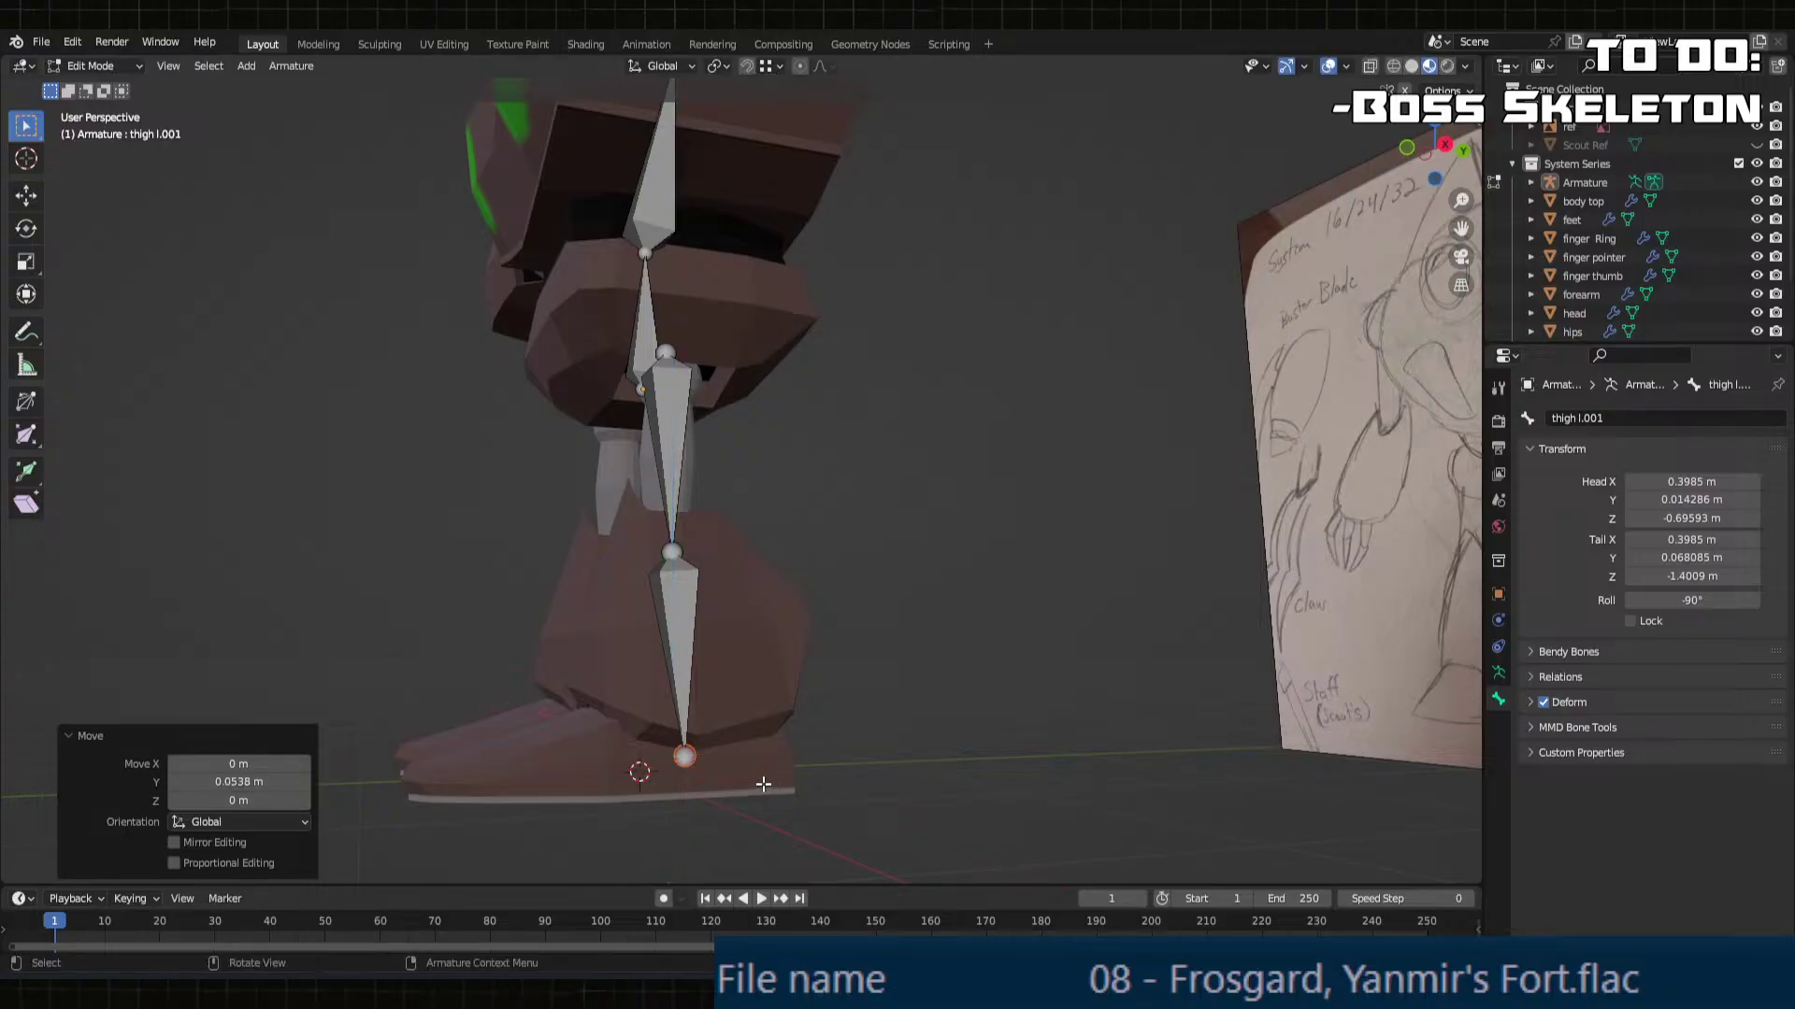
Step: Move the knee joint between the thigh and calf bones along global Y to about Y -0.023 m
{"action": "mouse_move", "coordinate": [764, 784]}
{"action": "middle_mouse_down"}
{"action": "mouse_move", "coordinate": [692, 561]}
{"action": "mouse_move", "coordinate": [749, 617]}
{"action": "mouse_move", "coordinate": [827, 607]}
{"action": "mouse_move", "coordinate": [682, 617]}
{"action": "mouse_move", "coordinate": [669, 561]}
{"action": "middle_mouse_up"}
{"action": "left_click", "coordinate": [678, 519]}
{"action": "key", "text": "g"}
{"action": "key", "text": "y"}
{"action": "left_click", "coordinate": [679, 585]}
{"action": "left_click", "coordinate": [670, 638]}
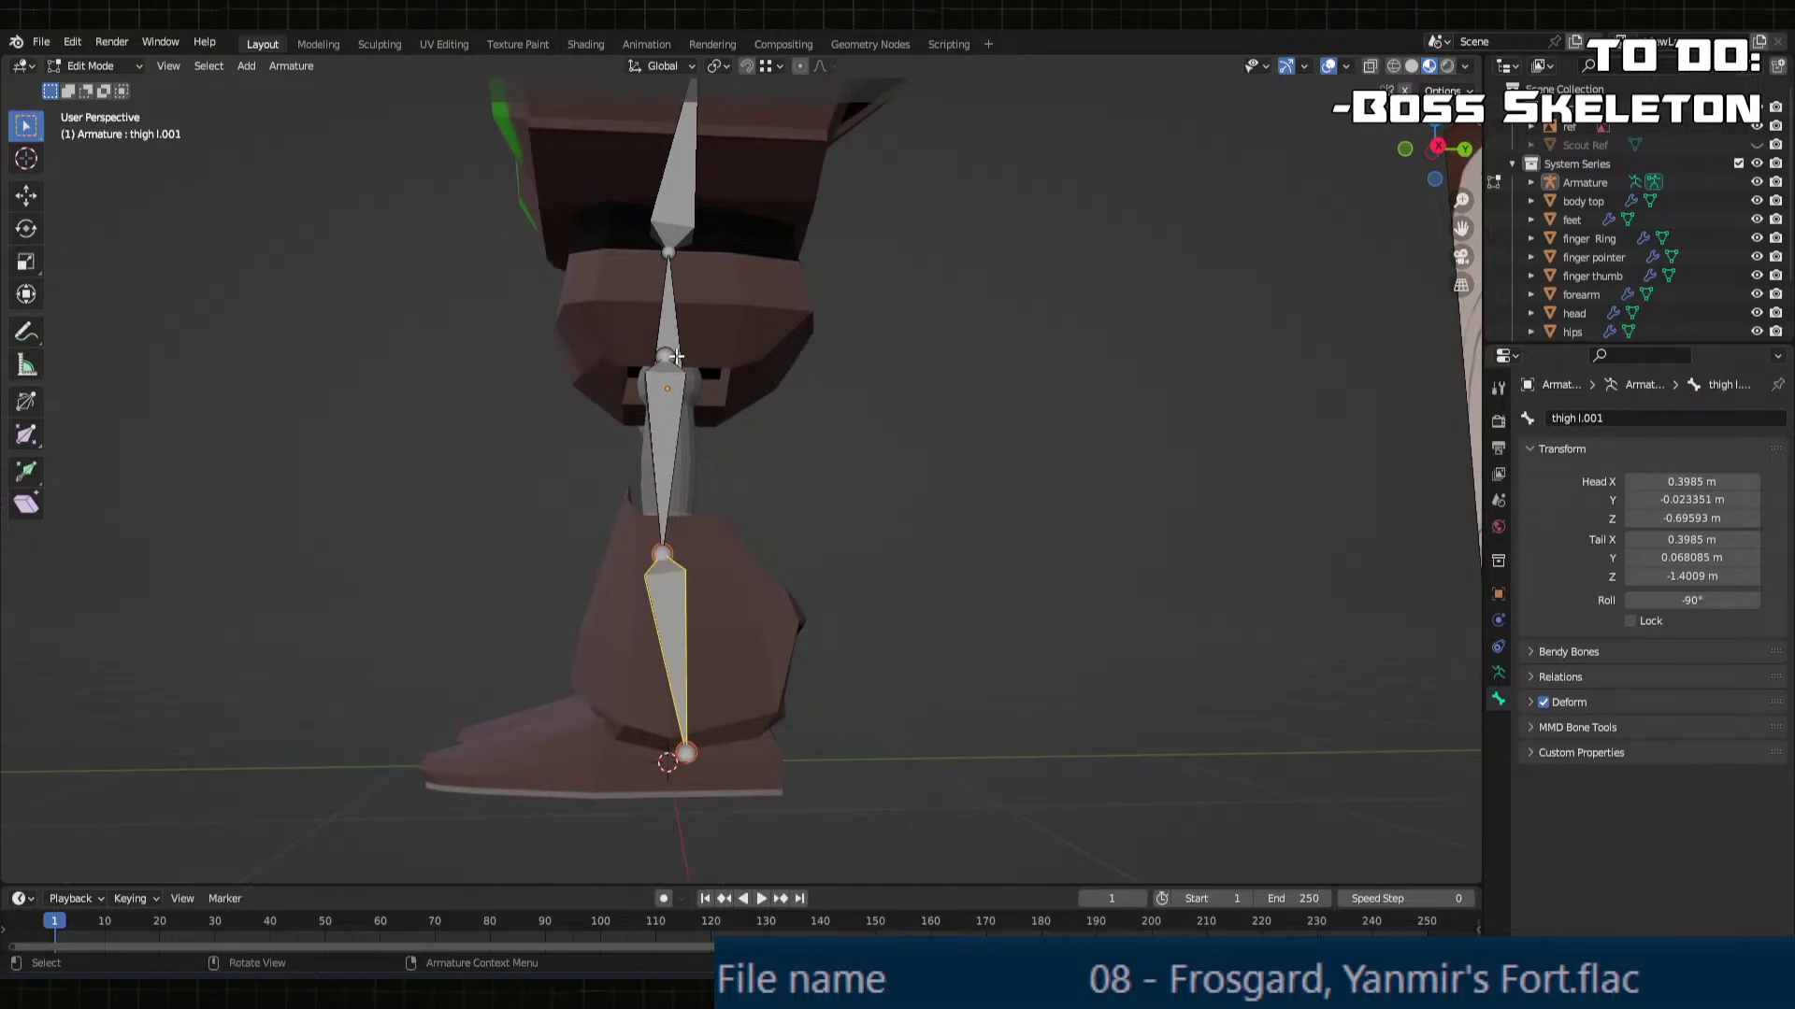
Step: Move the thigh bone's head along global Y to about Y 0.008 m, near the base of the hips bone
{"action": "left_click", "coordinate": [674, 354]}
{"action": "middle_click_drag", "start_coordinate": [674, 354], "coordinate": [664, 351]}
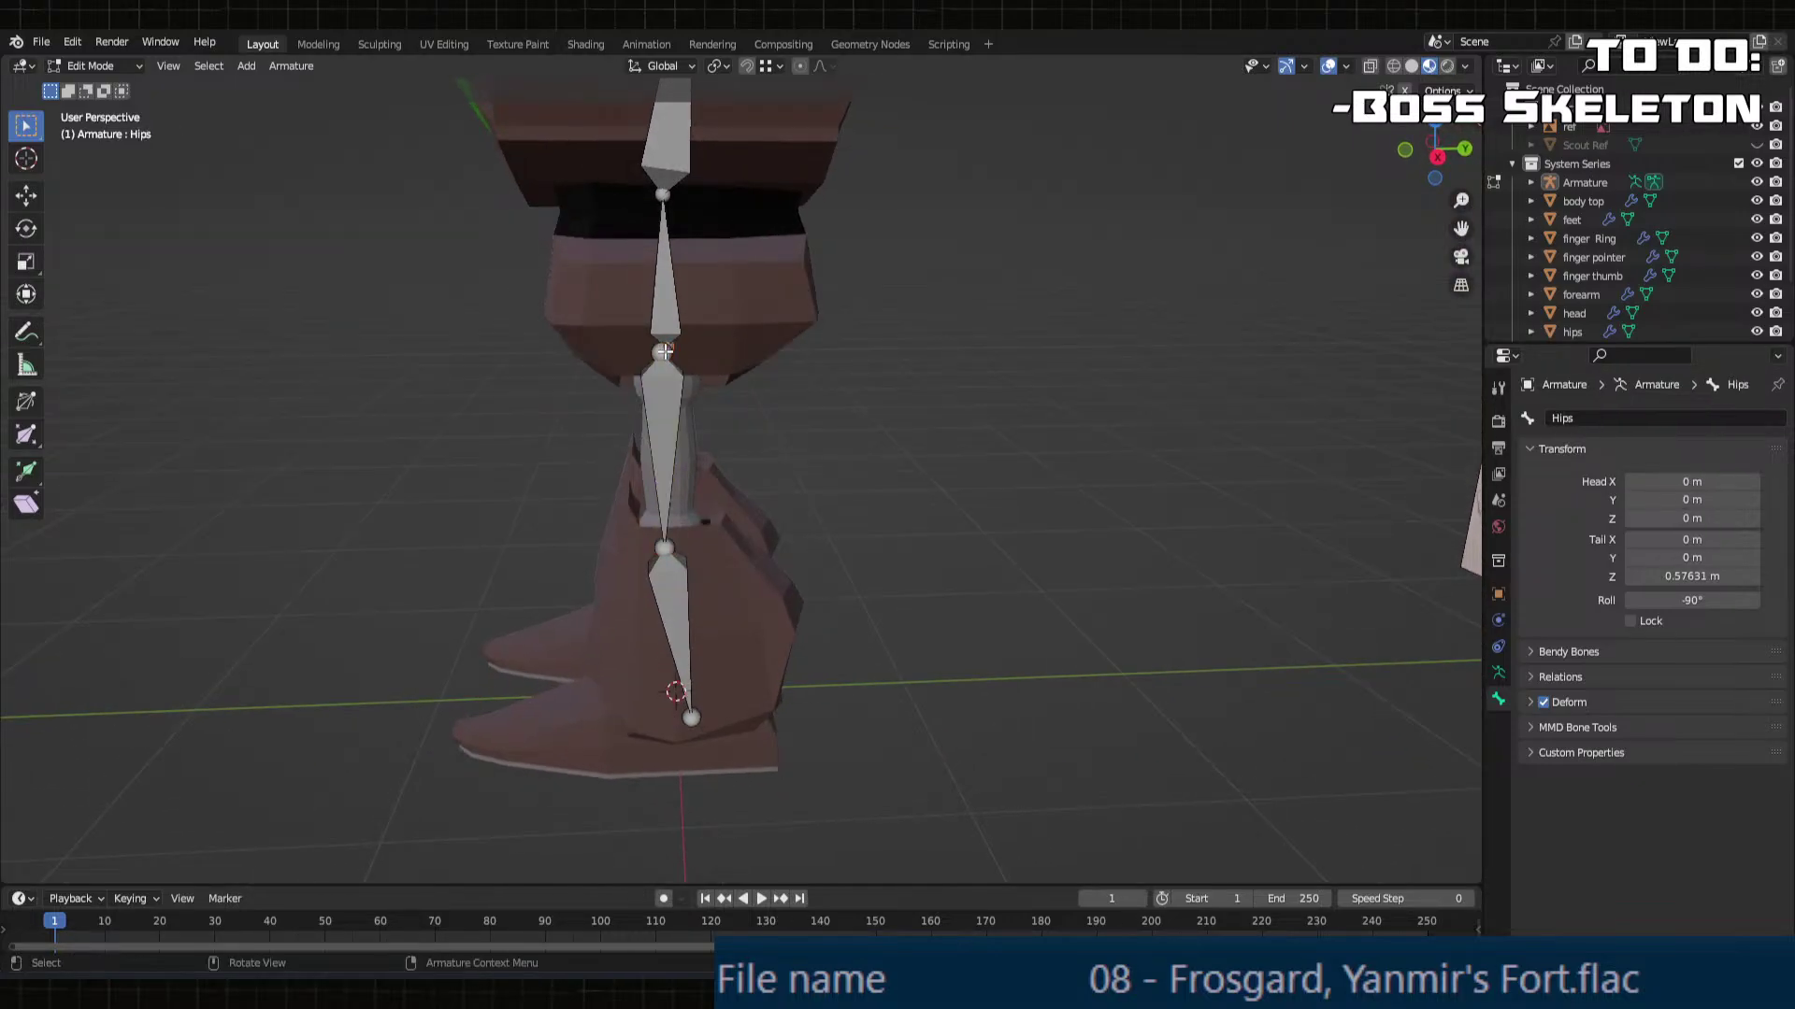
{"action": "left_click", "coordinate": [661, 352]}
{"action": "key", "text": "g"}
{"action": "key", "text": "y"}
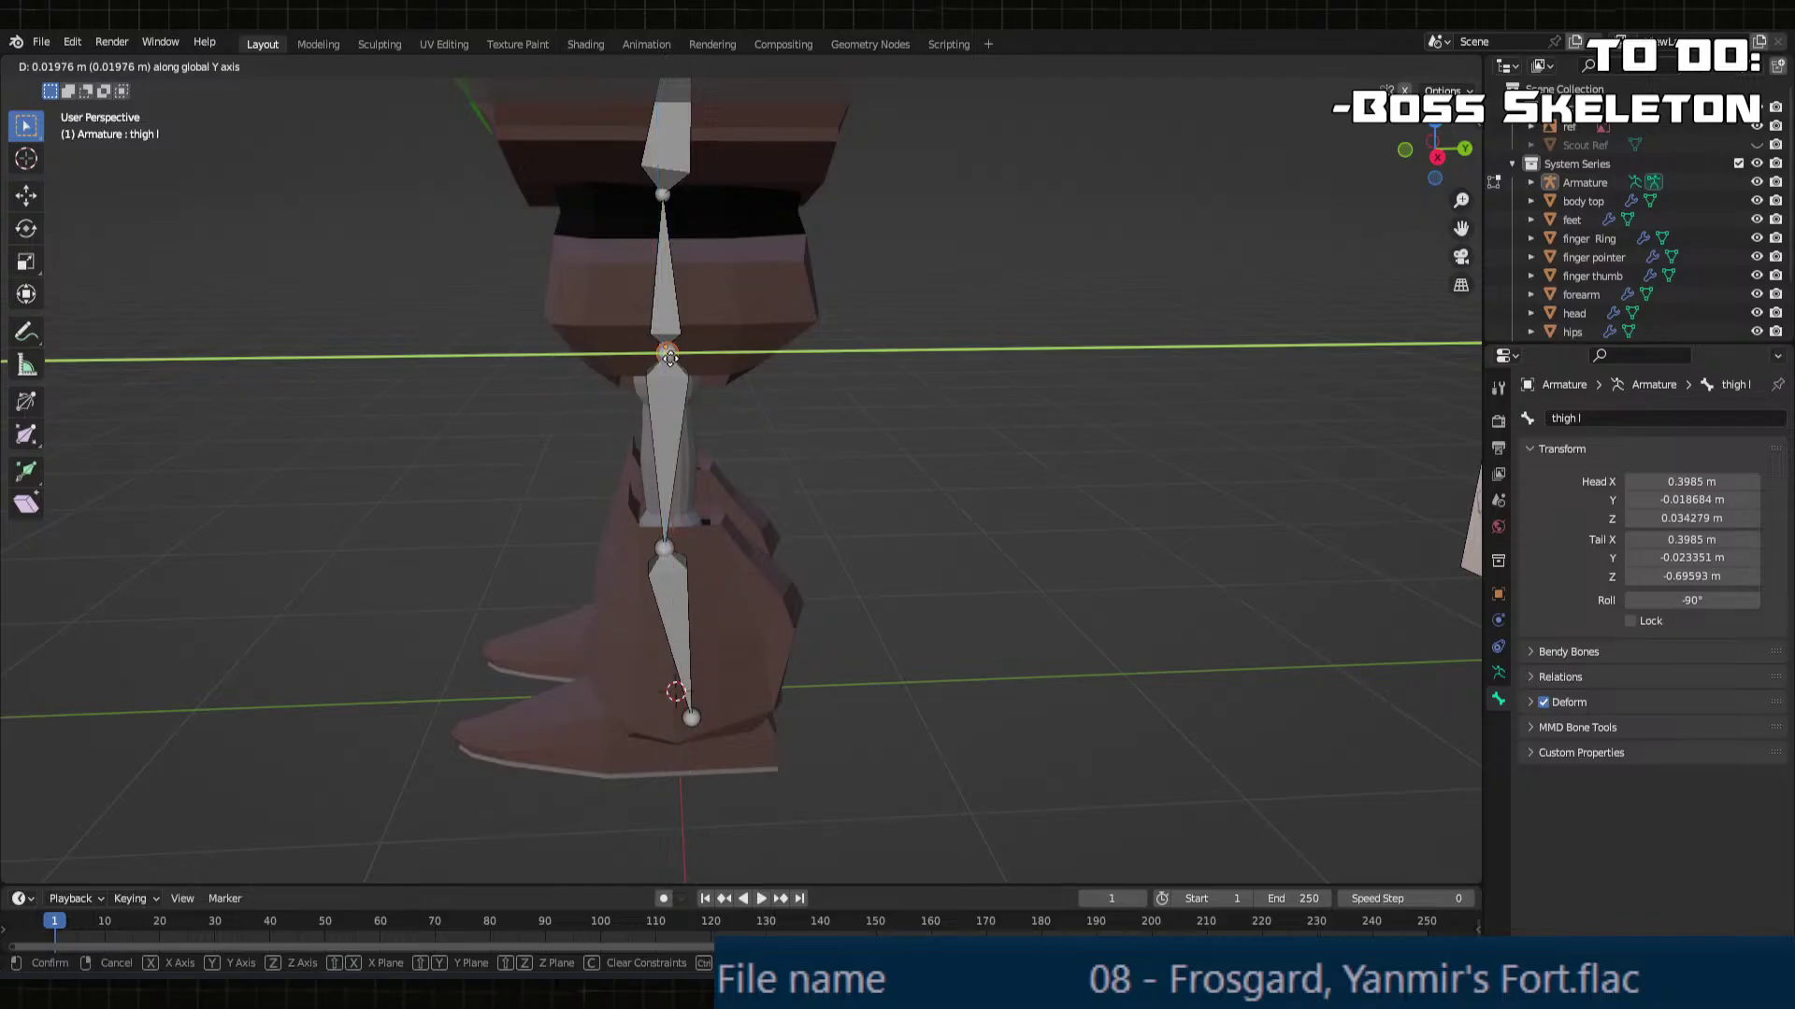
{"action": "left_click", "coordinate": [672, 358]}
Step: Rename the lower leg bone as calves L
{"action": "left_click", "coordinate": [678, 691]}
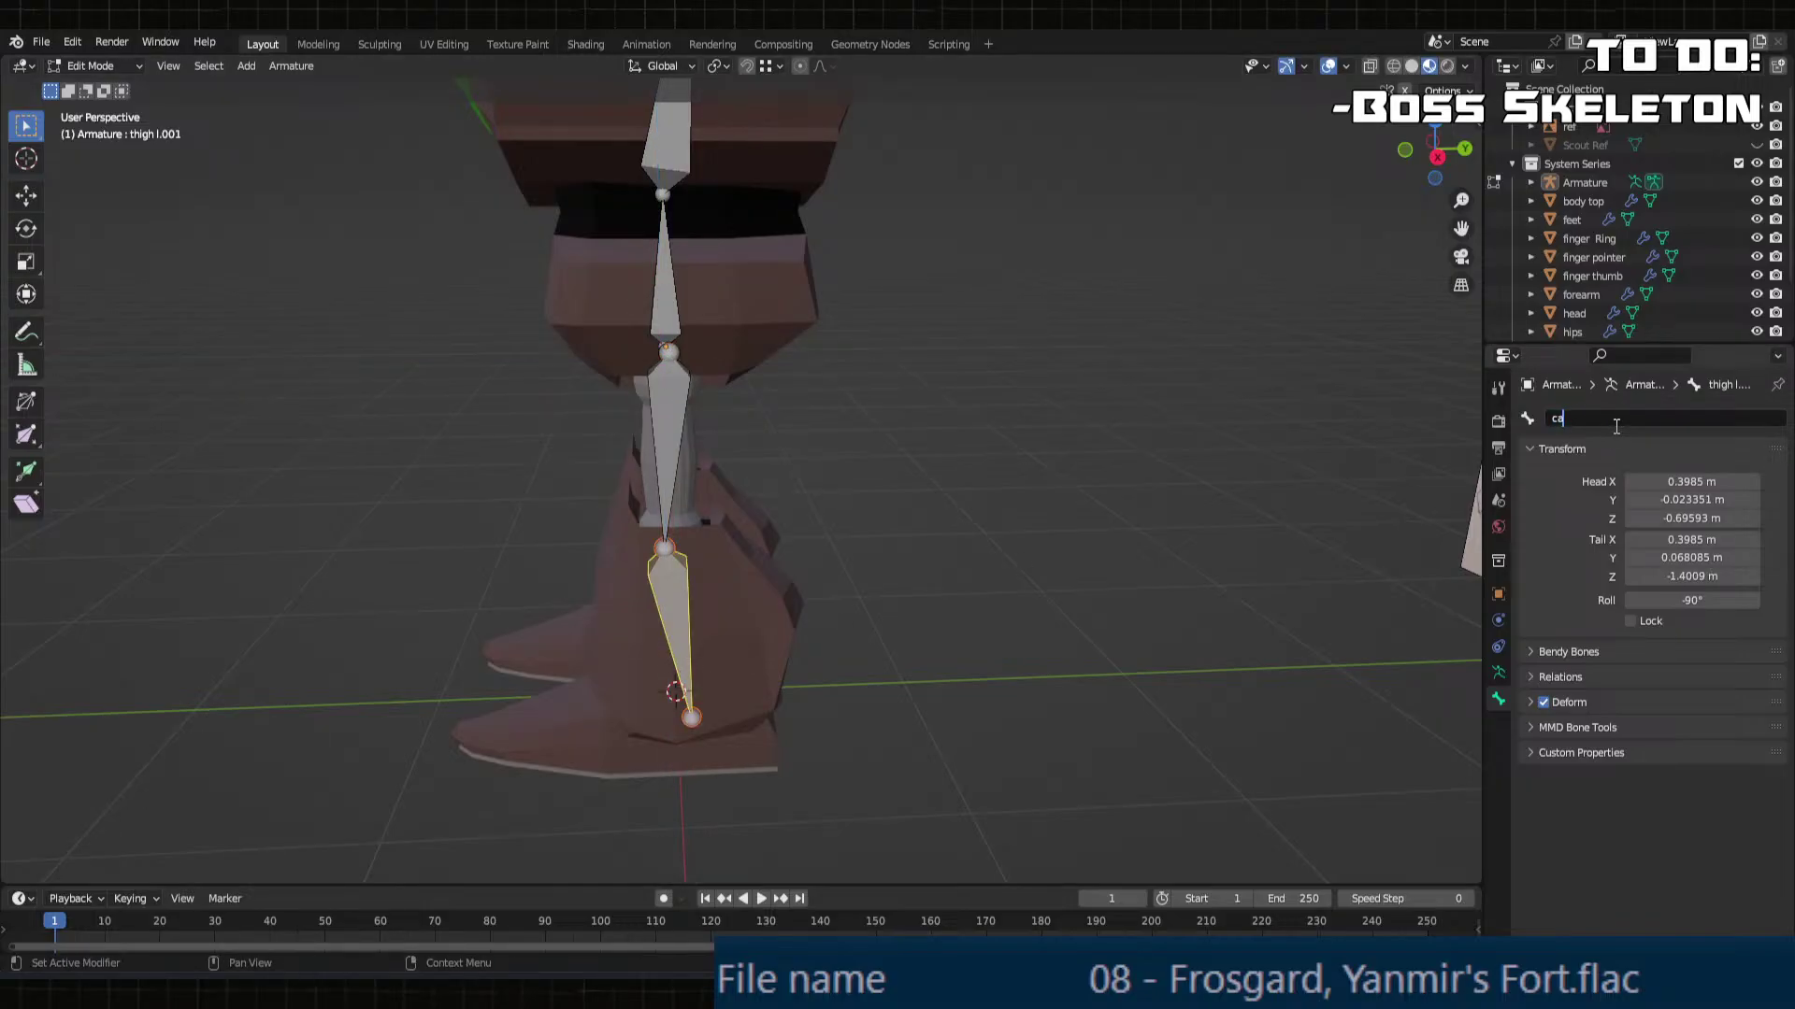
{"action": "key", "text": "Return"}
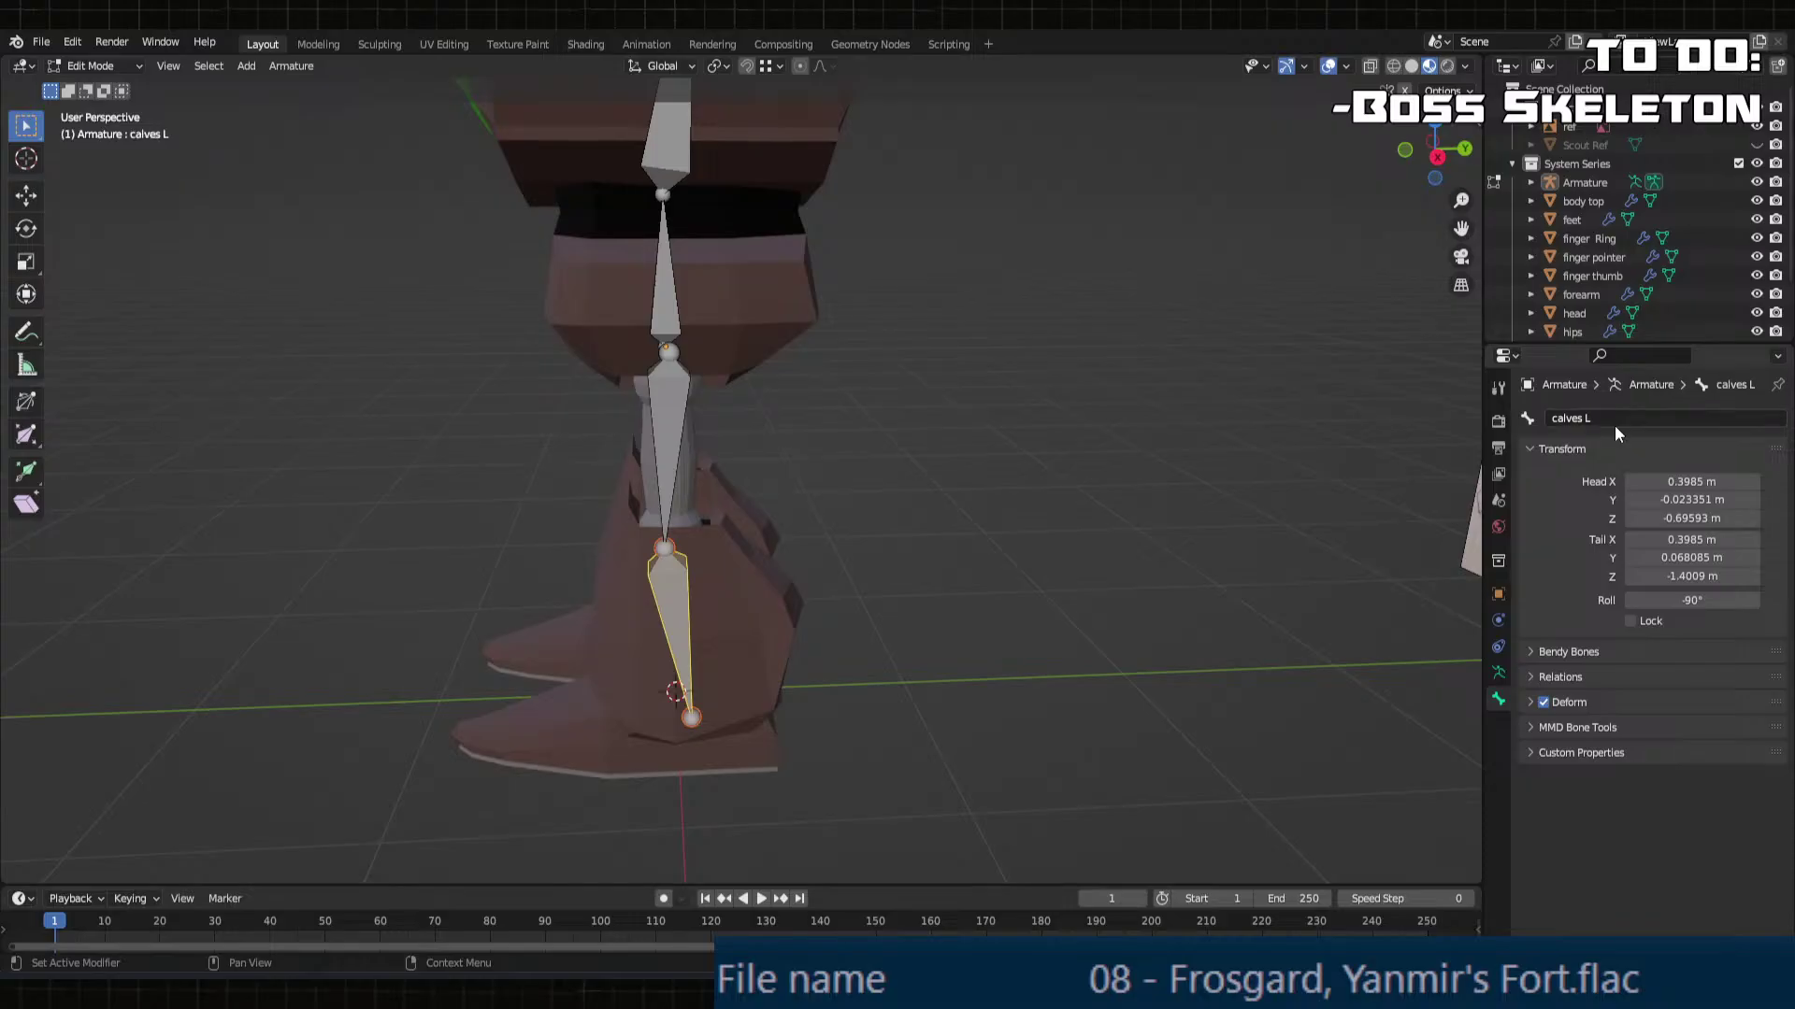
Step: Extrude a foot bone from the ankle along global Y toward the toe, ending at about Y -0.640 m
{"action": "middle_click_drag", "start_coordinate": [612, 712], "coordinate": [641, 573], "text": "shift"}
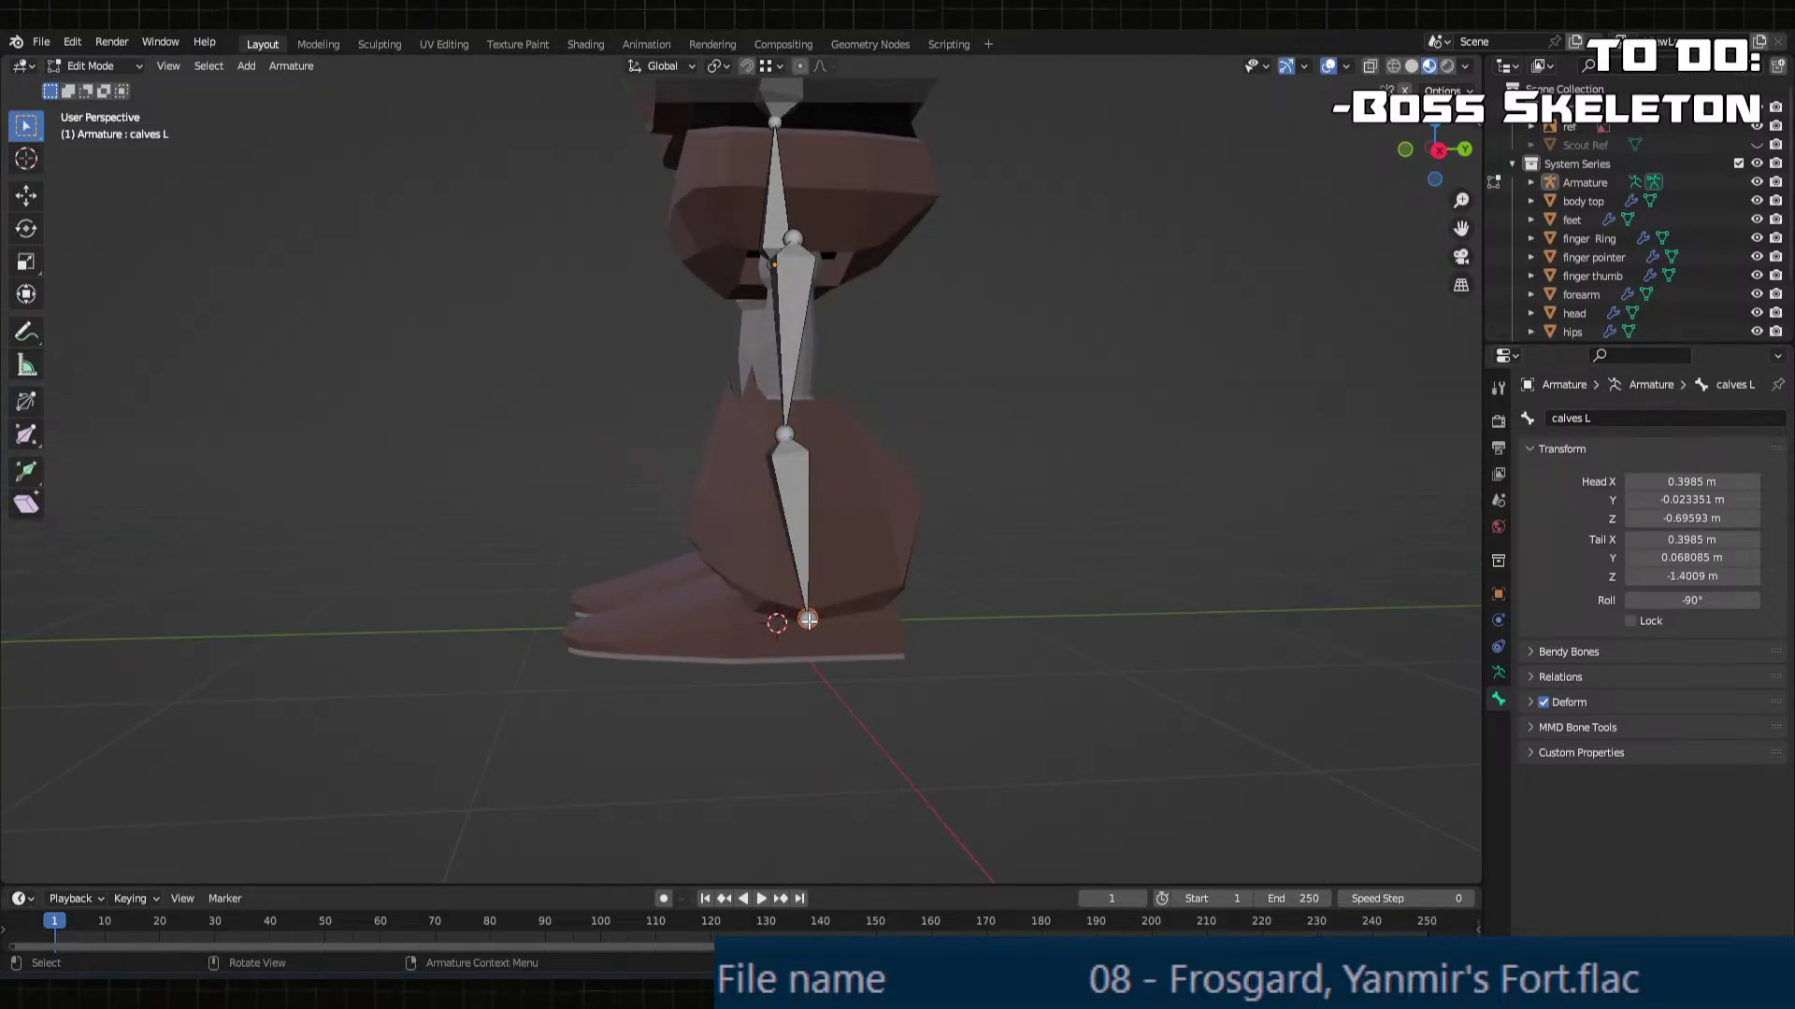
{"action": "key", "text": "e"}
{"action": "key", "text": "y"}
{"action": "left_click", "coordinate": [619, 624]}
{"action": "middle_click_drag", "start_coordinate": [618, 624], "coordinate": [825, 665]}
Step: Rename the extruded foot bone as Foot L and the calf bone as Calves L
{"action": "left_click", "coordinate": [696, 608]}
{"action": "middle_click_drag", "start_coordinate": [696, 608], "coordinate": [813, 648]}
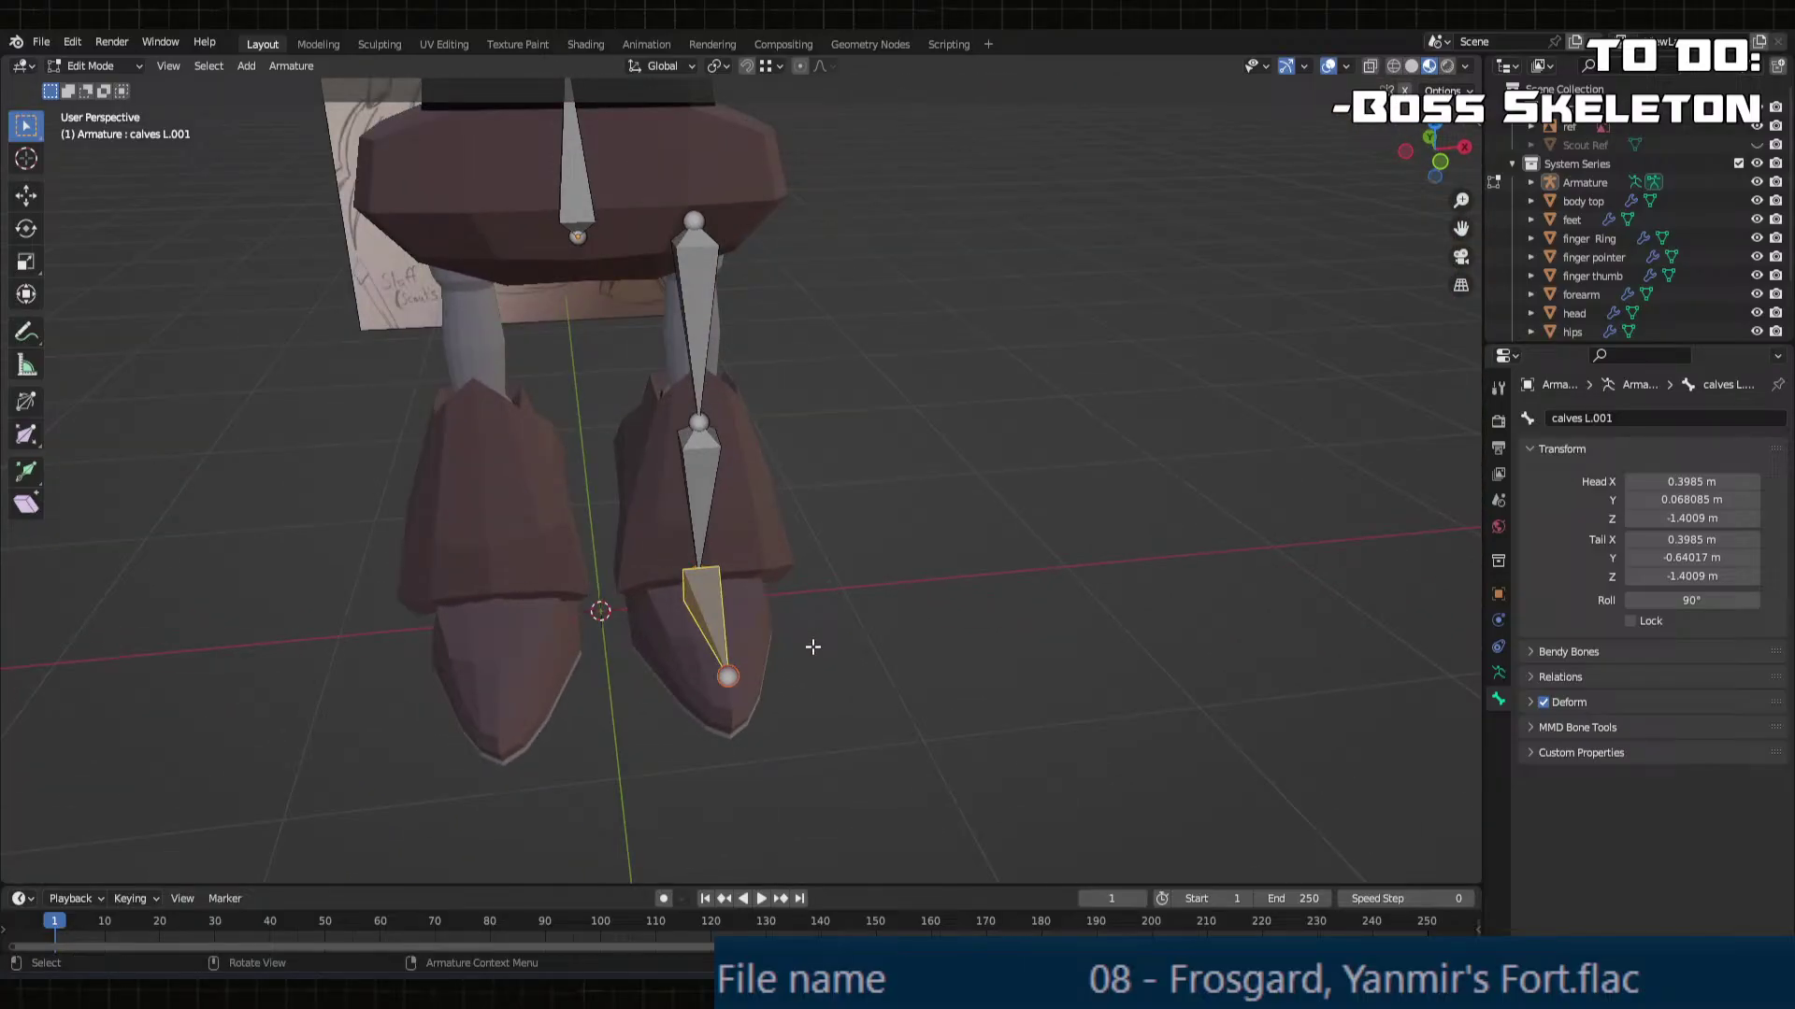
{"action": "left_click", "coordinate": [1603, 421]}
{"action": "type", "text": "Foot L"}
{"action": "key", "text": "Return"}
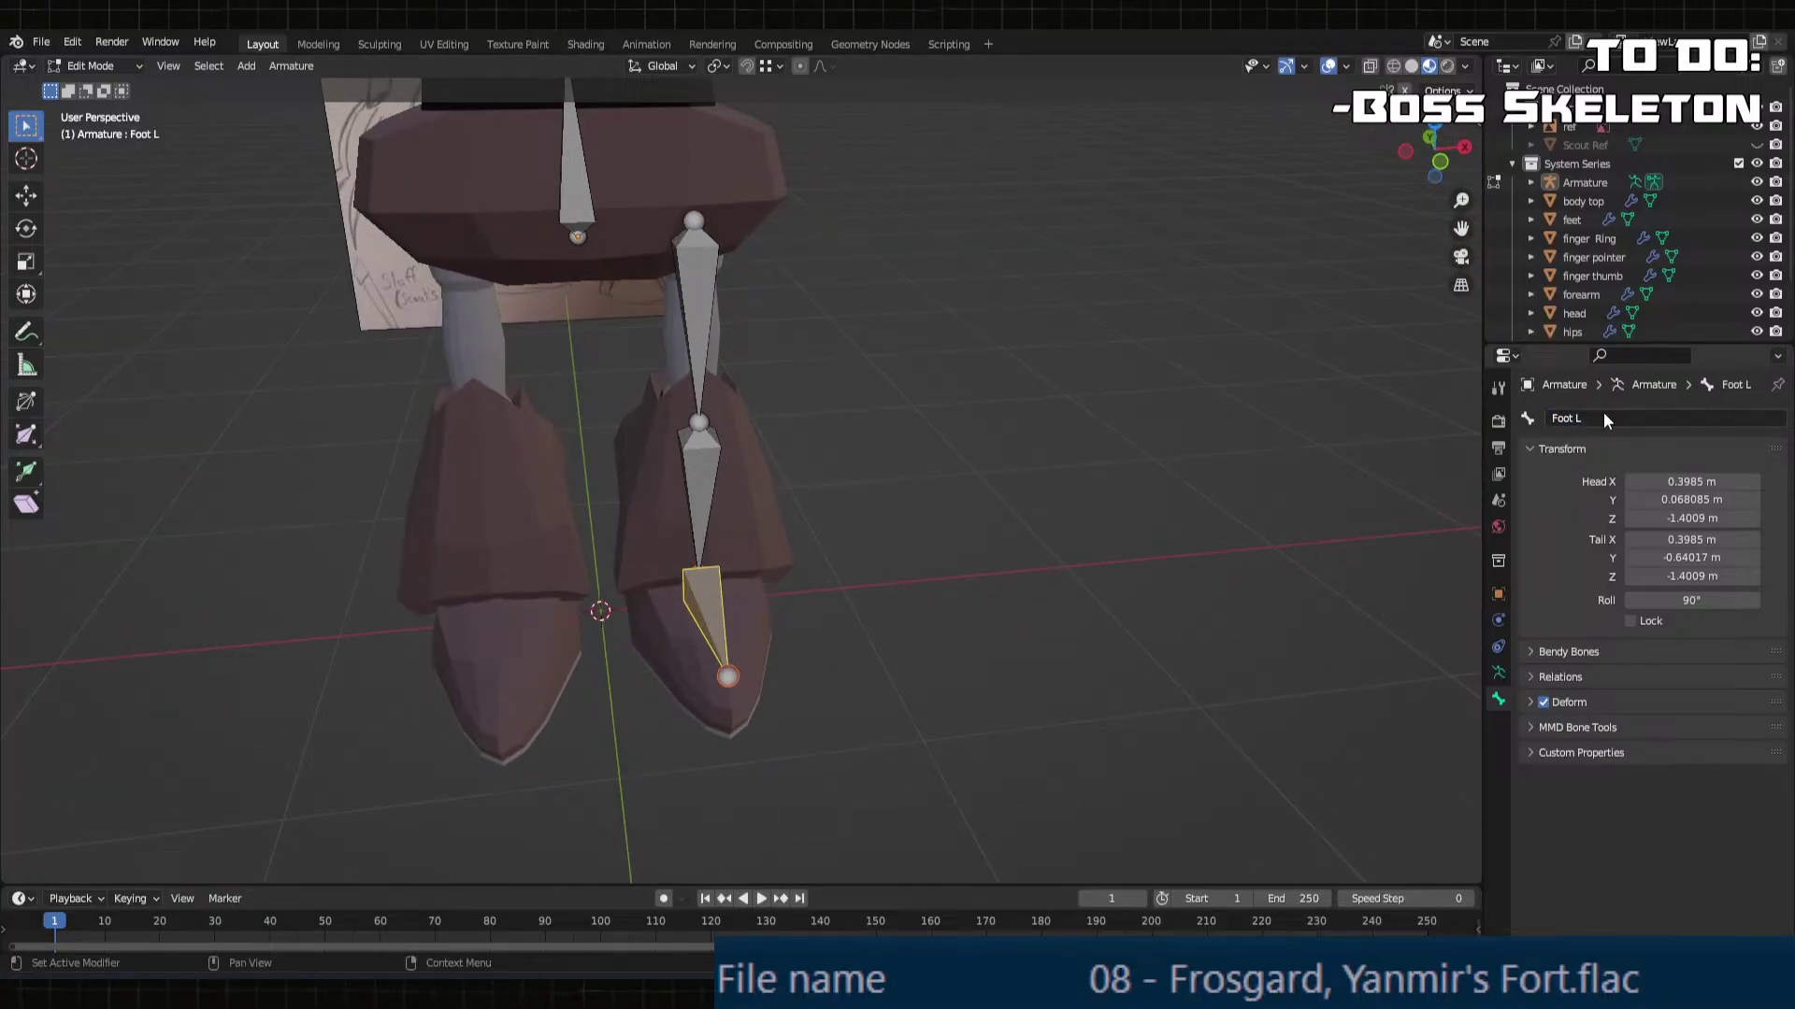
{"action": "left_click", "coordinate": [703, 477]}
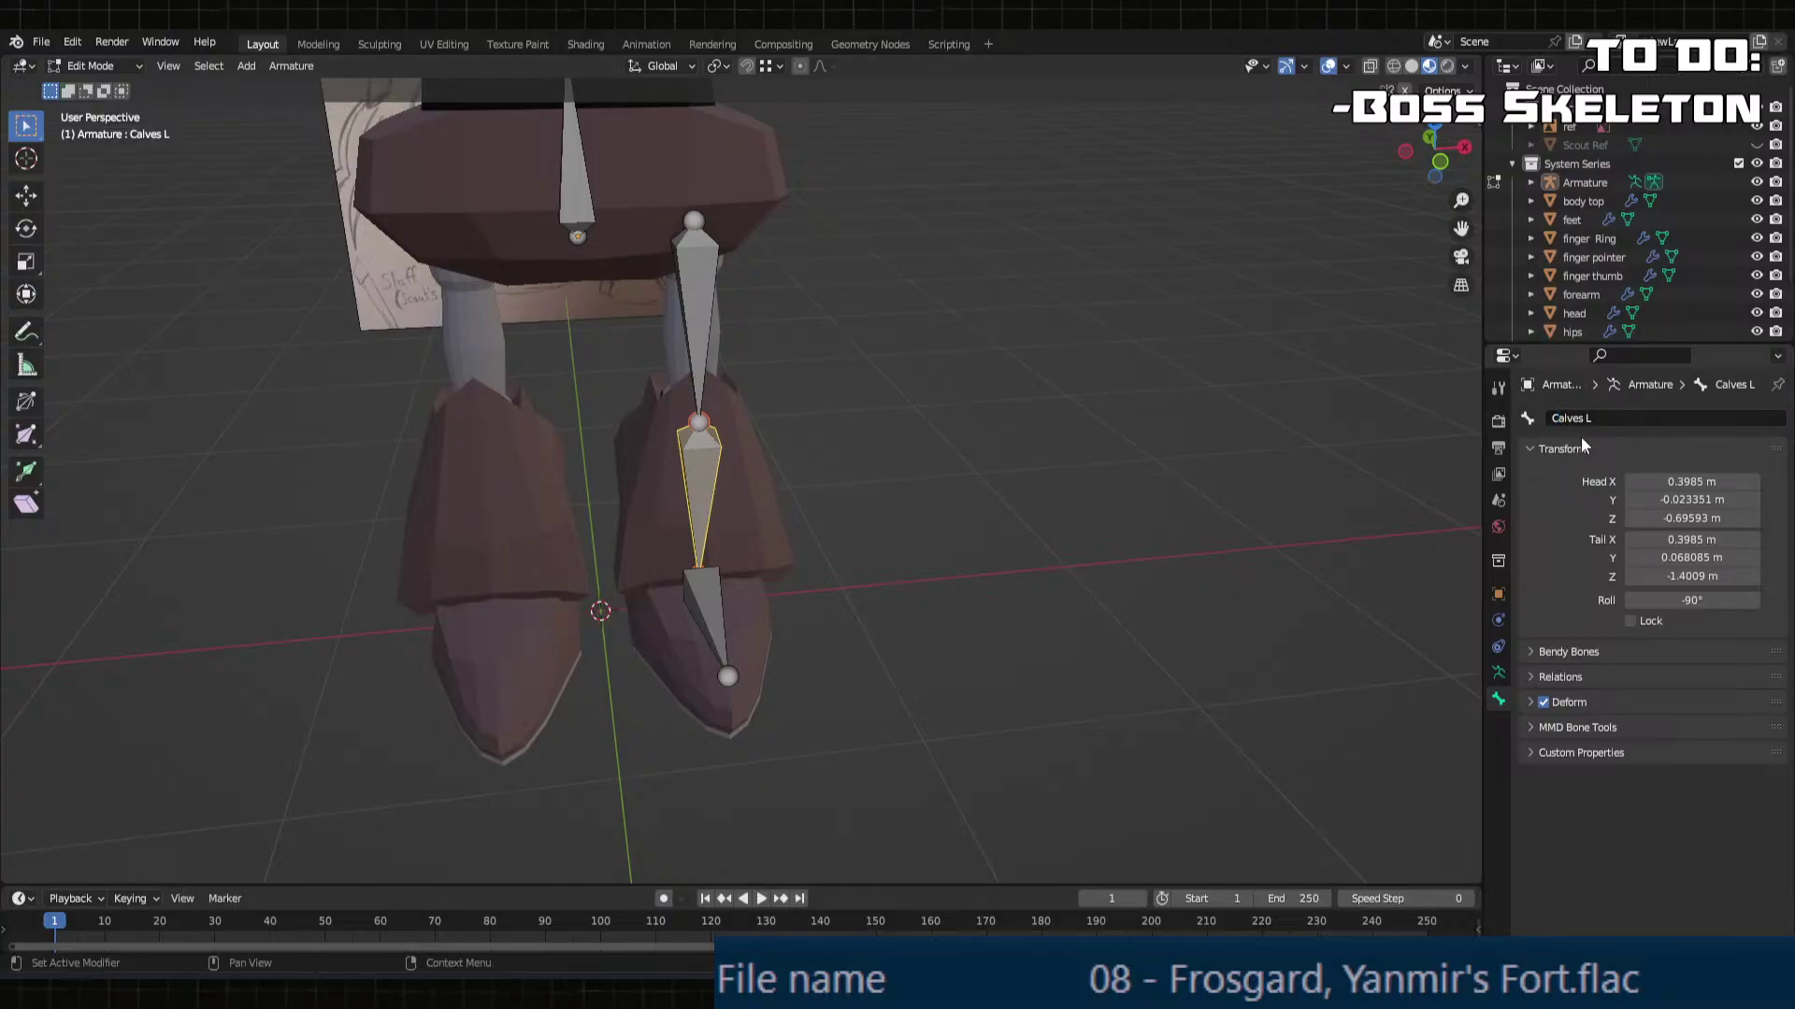
Step: Parent the thigh bone to the Hips bone without connecting them
{"action": "middle_click_drag", "start_coordinate": [705, 428], "coordinate": [570, 547]}
{"action": "middle_click_drag", "start_coordinate": [570, 547], "coordinate": [510, 537]}
{"action": "scroll", "coordinate": [807, 440], "scroll_direction": "up", "scroll_amount": 1}
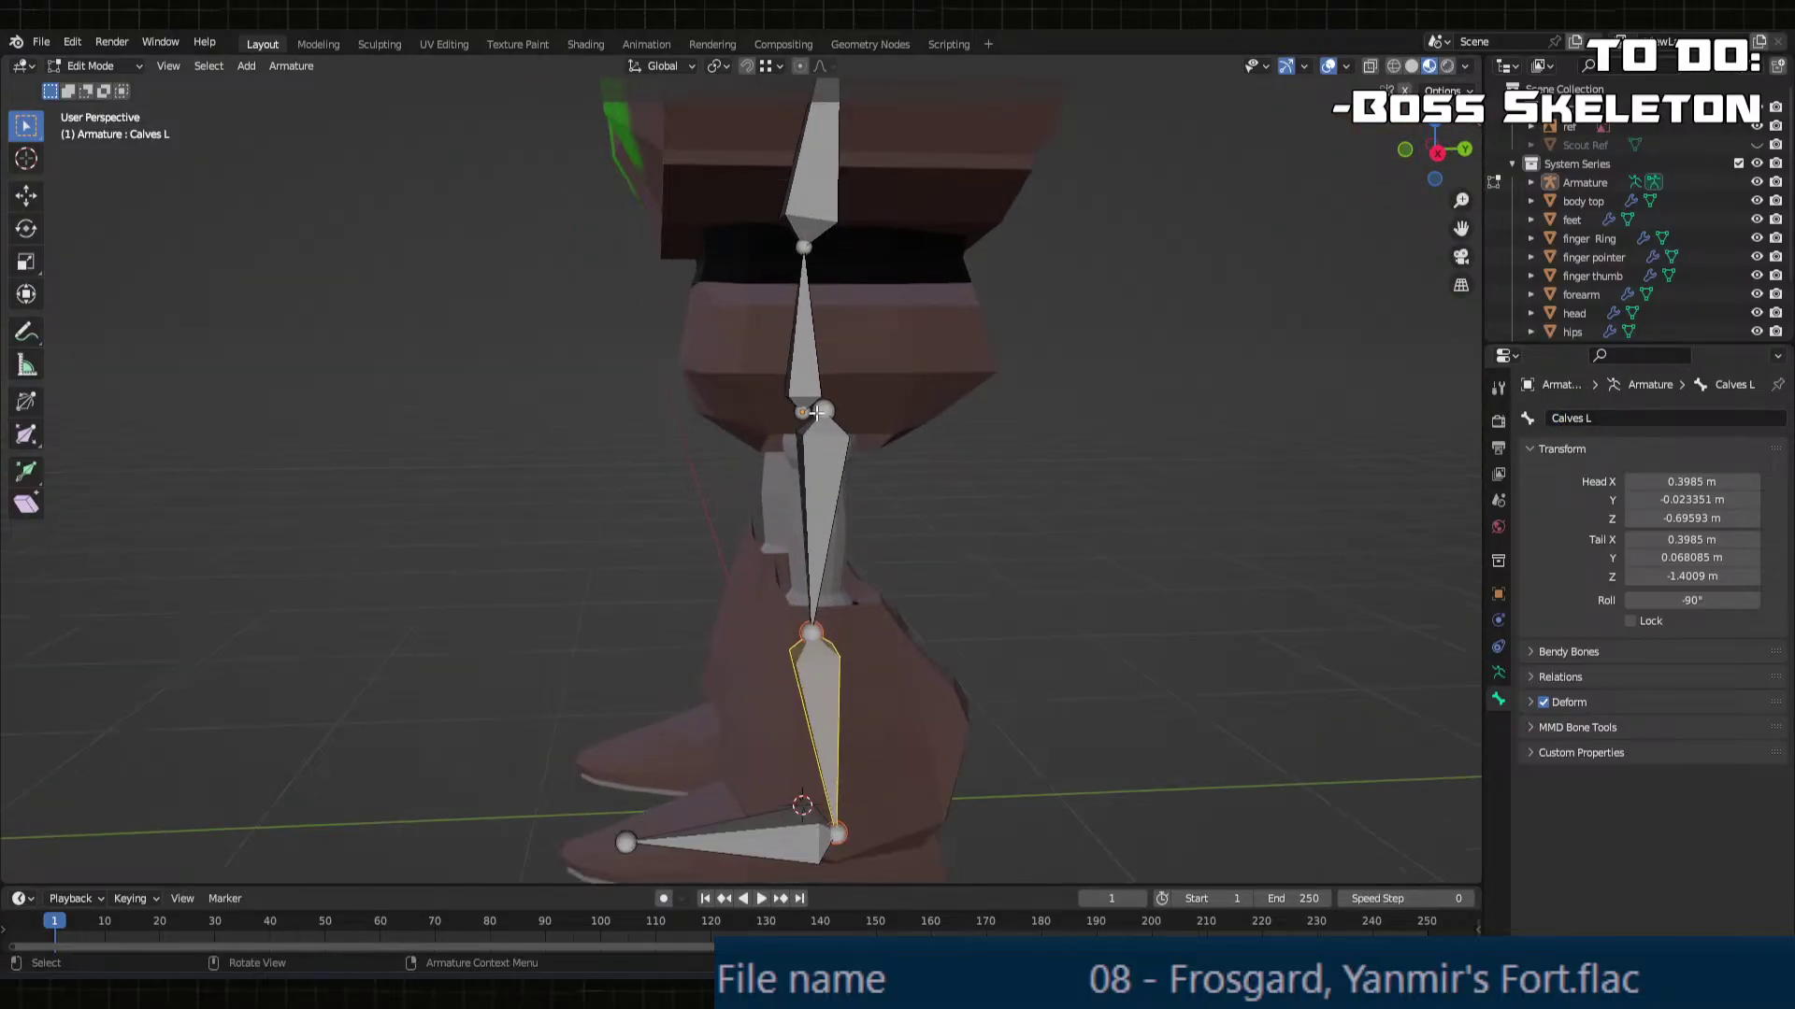
{"action": "left_click", "coordinate": [819, 423]}
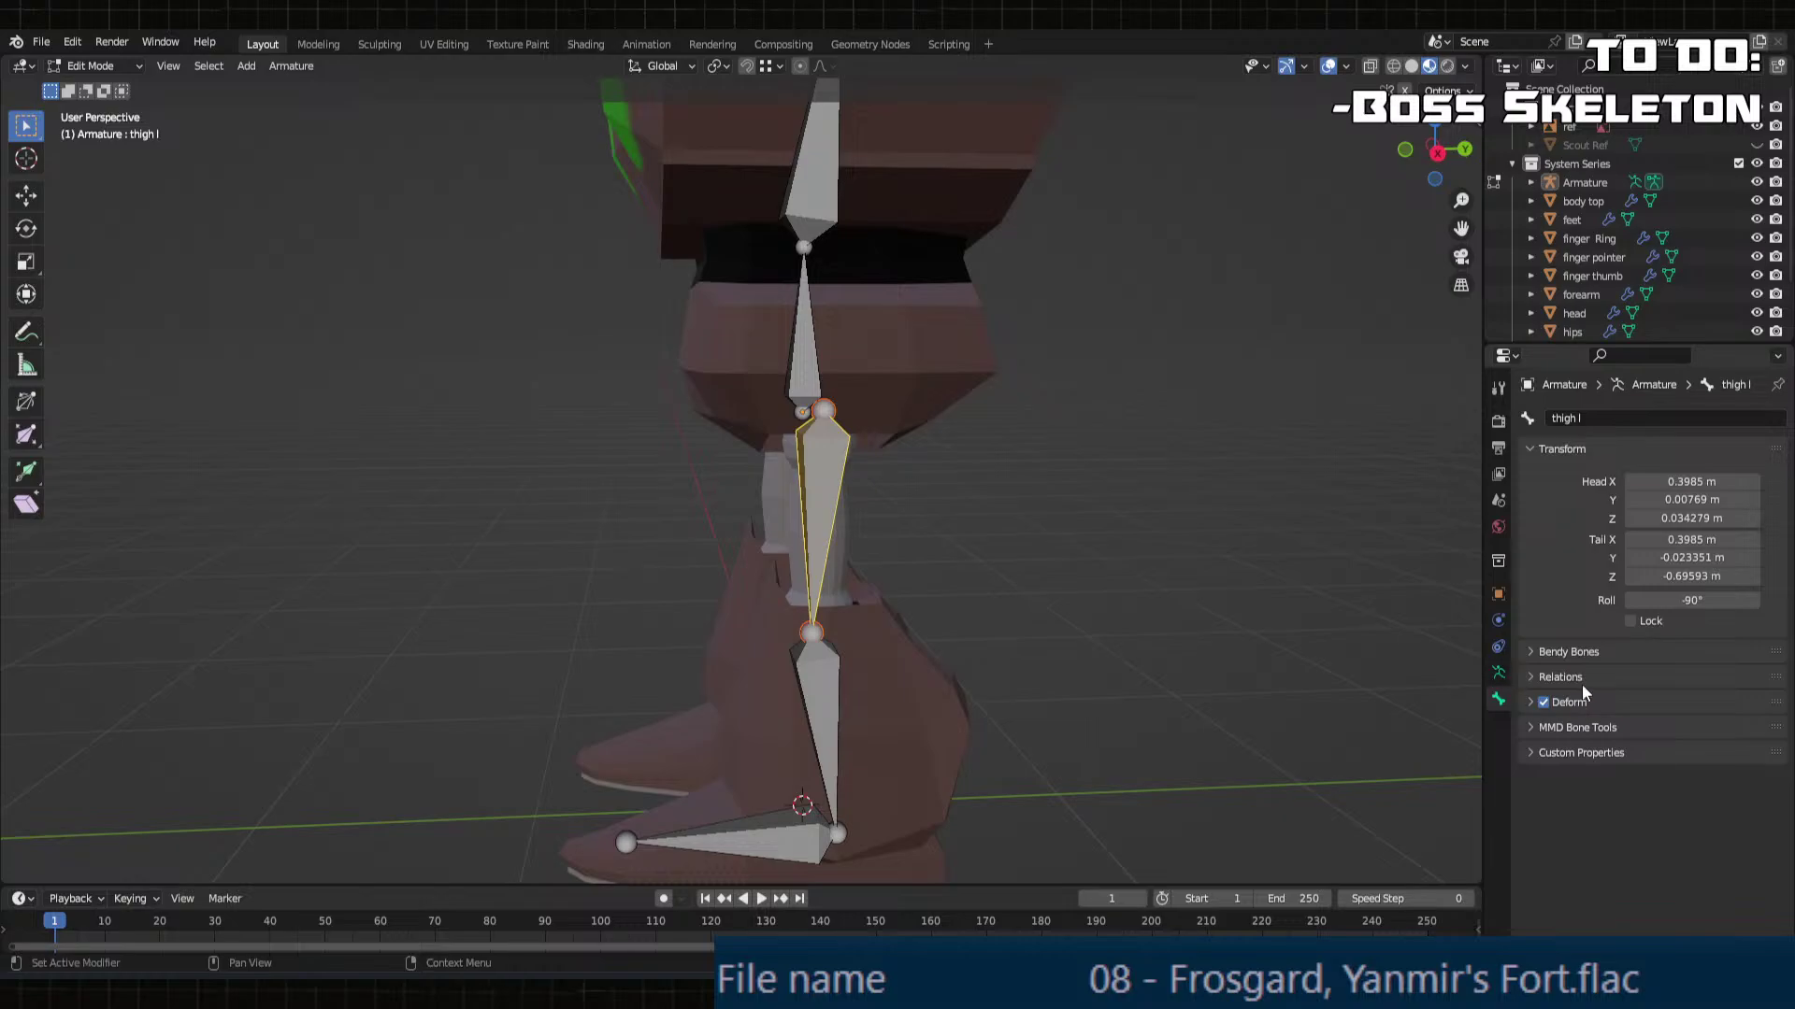
{"action": "left_click", "coordinate": [1605, 679]}
{"action": "left_click", "coordinate": [1694, 748]}
{"action": "left_click", "coordinate": [1650, 797]}
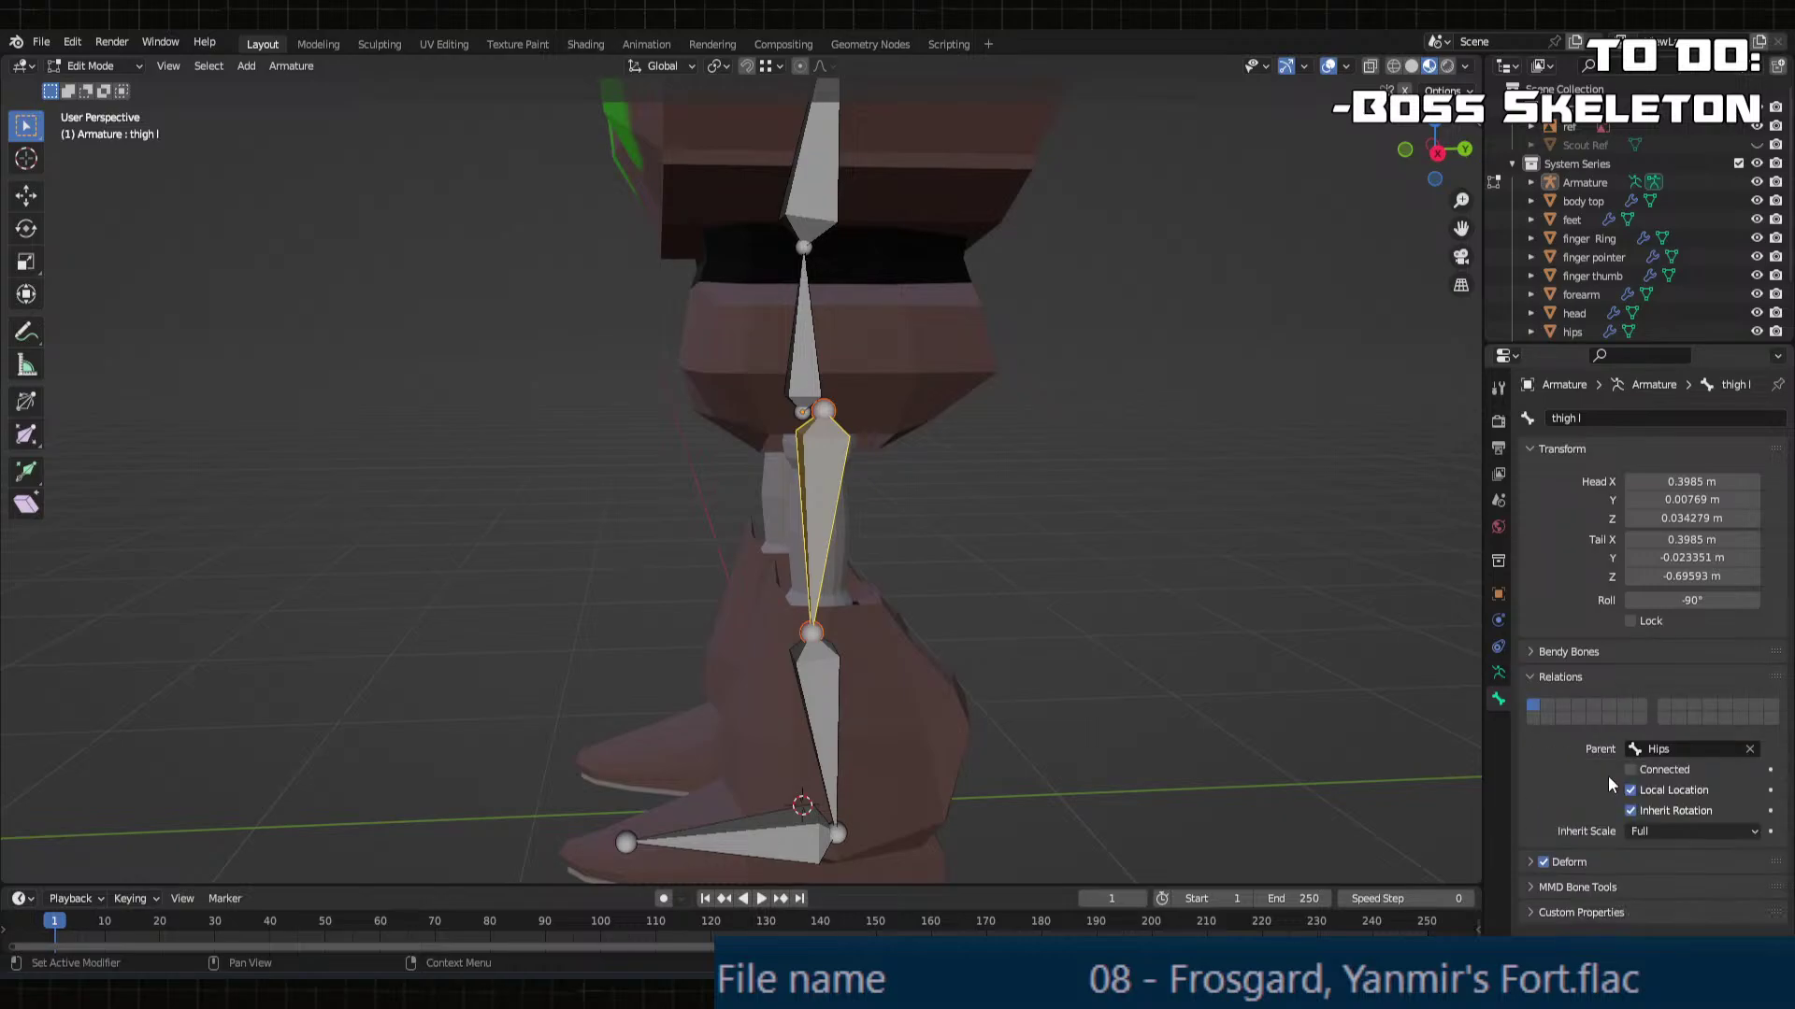
Step: Parent the Upper Arm L bone to the Torso bone without connecting them
{"action": "middle_click_drag", "start_coordinate": [961, 515], "coordinate": [1135, 516]}
{"action": "middle_click_drag", "start_coordinate": [905, 265], "coordinate": [917, 575], "text": "shift"}
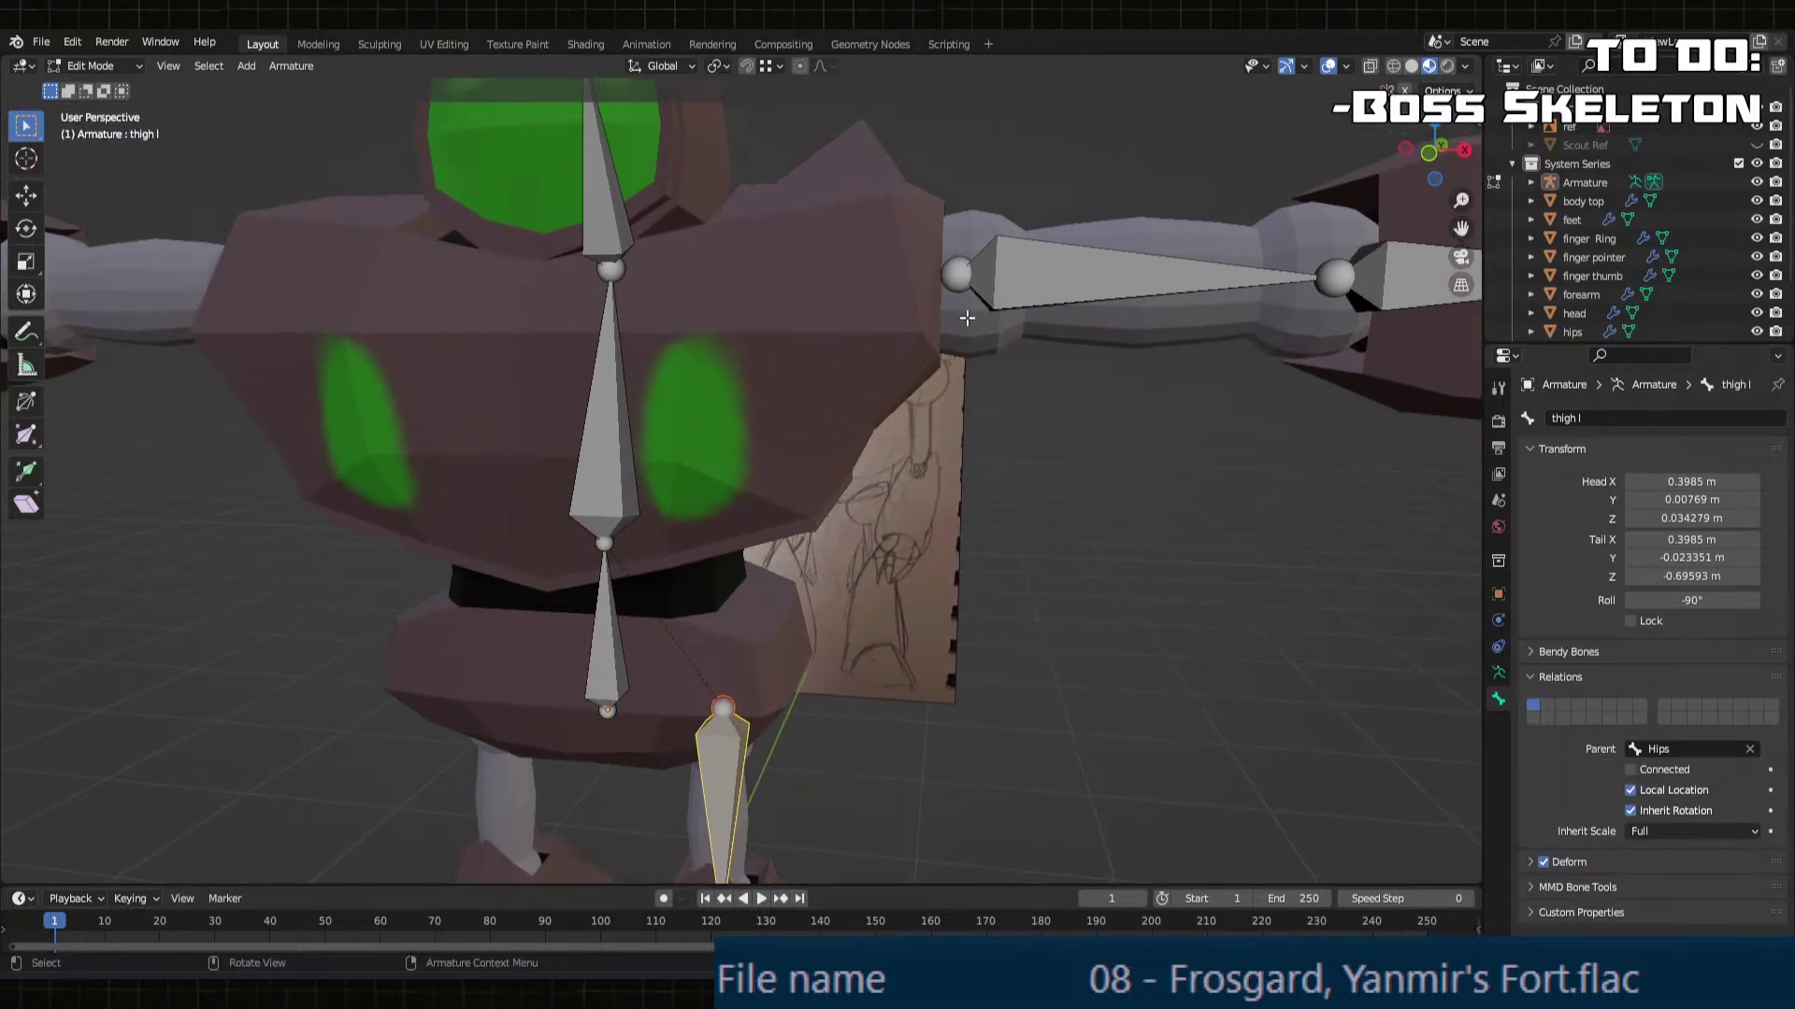
{"action": "left_click", "coordinate": [996, 290]}
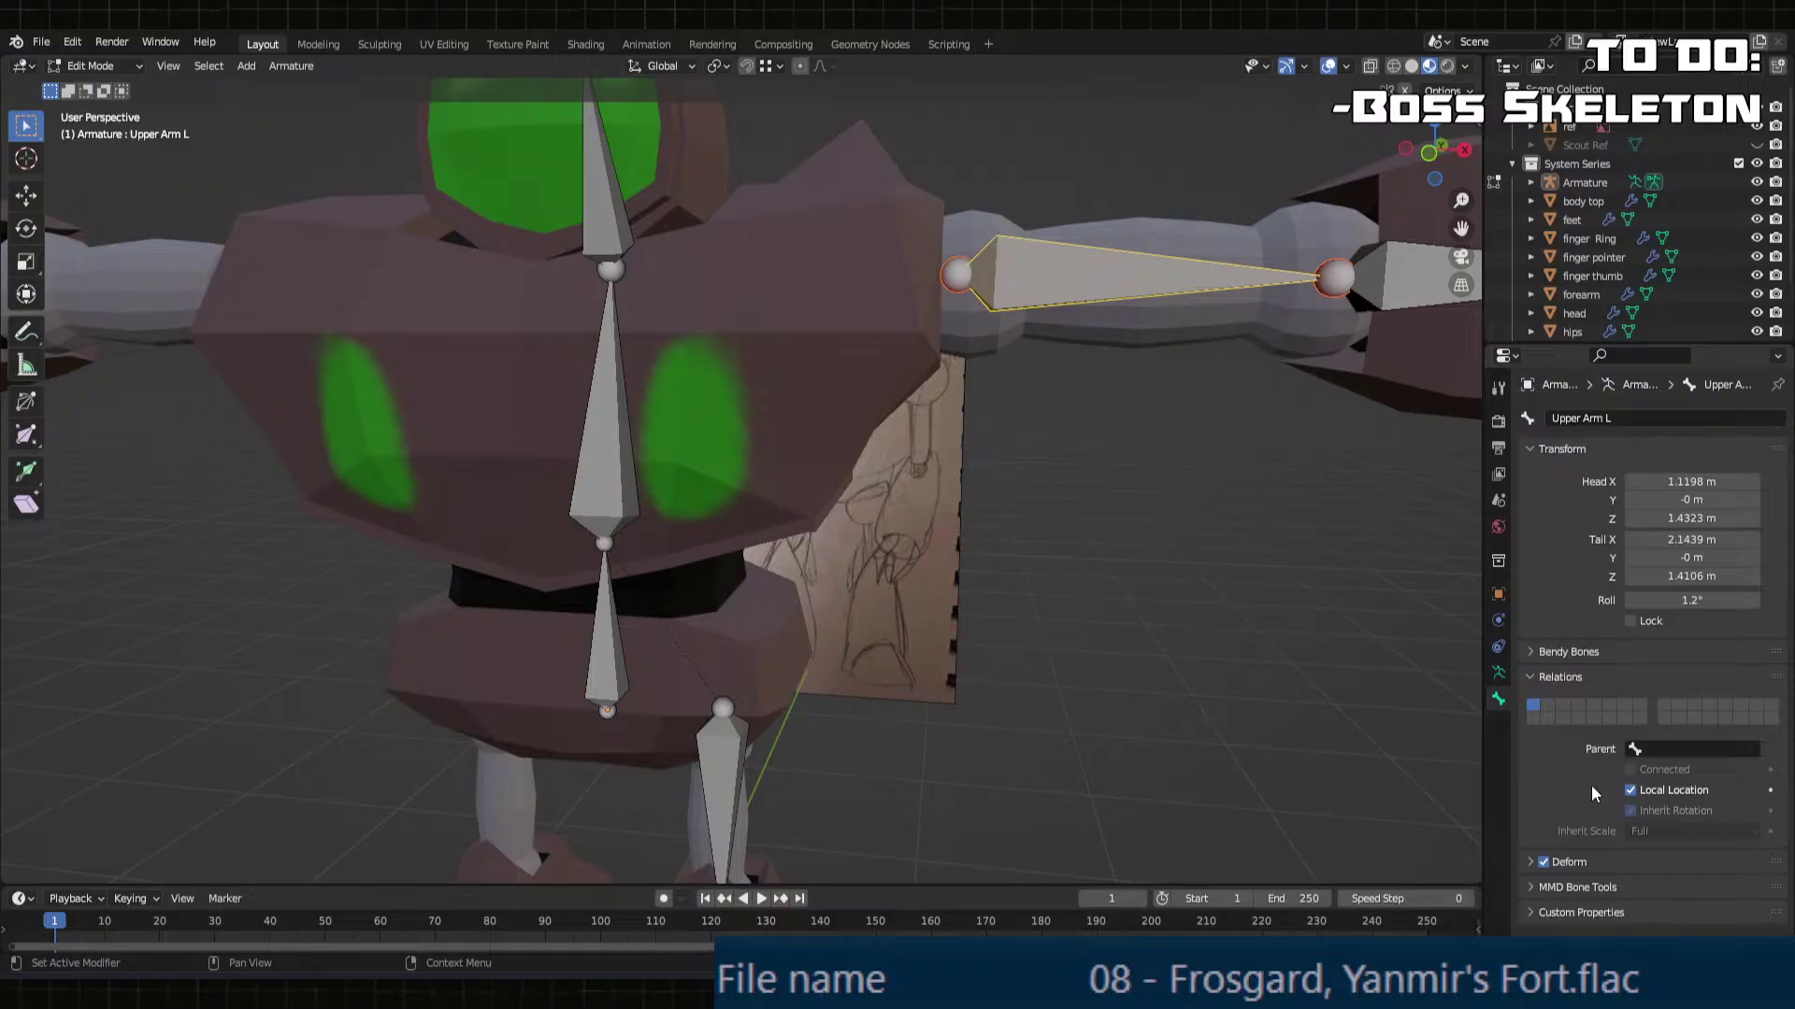
{"action": "left_click", "coordinate": [1694, 748]}
{"action": "left_click", "coordinate": [1620, 802]}
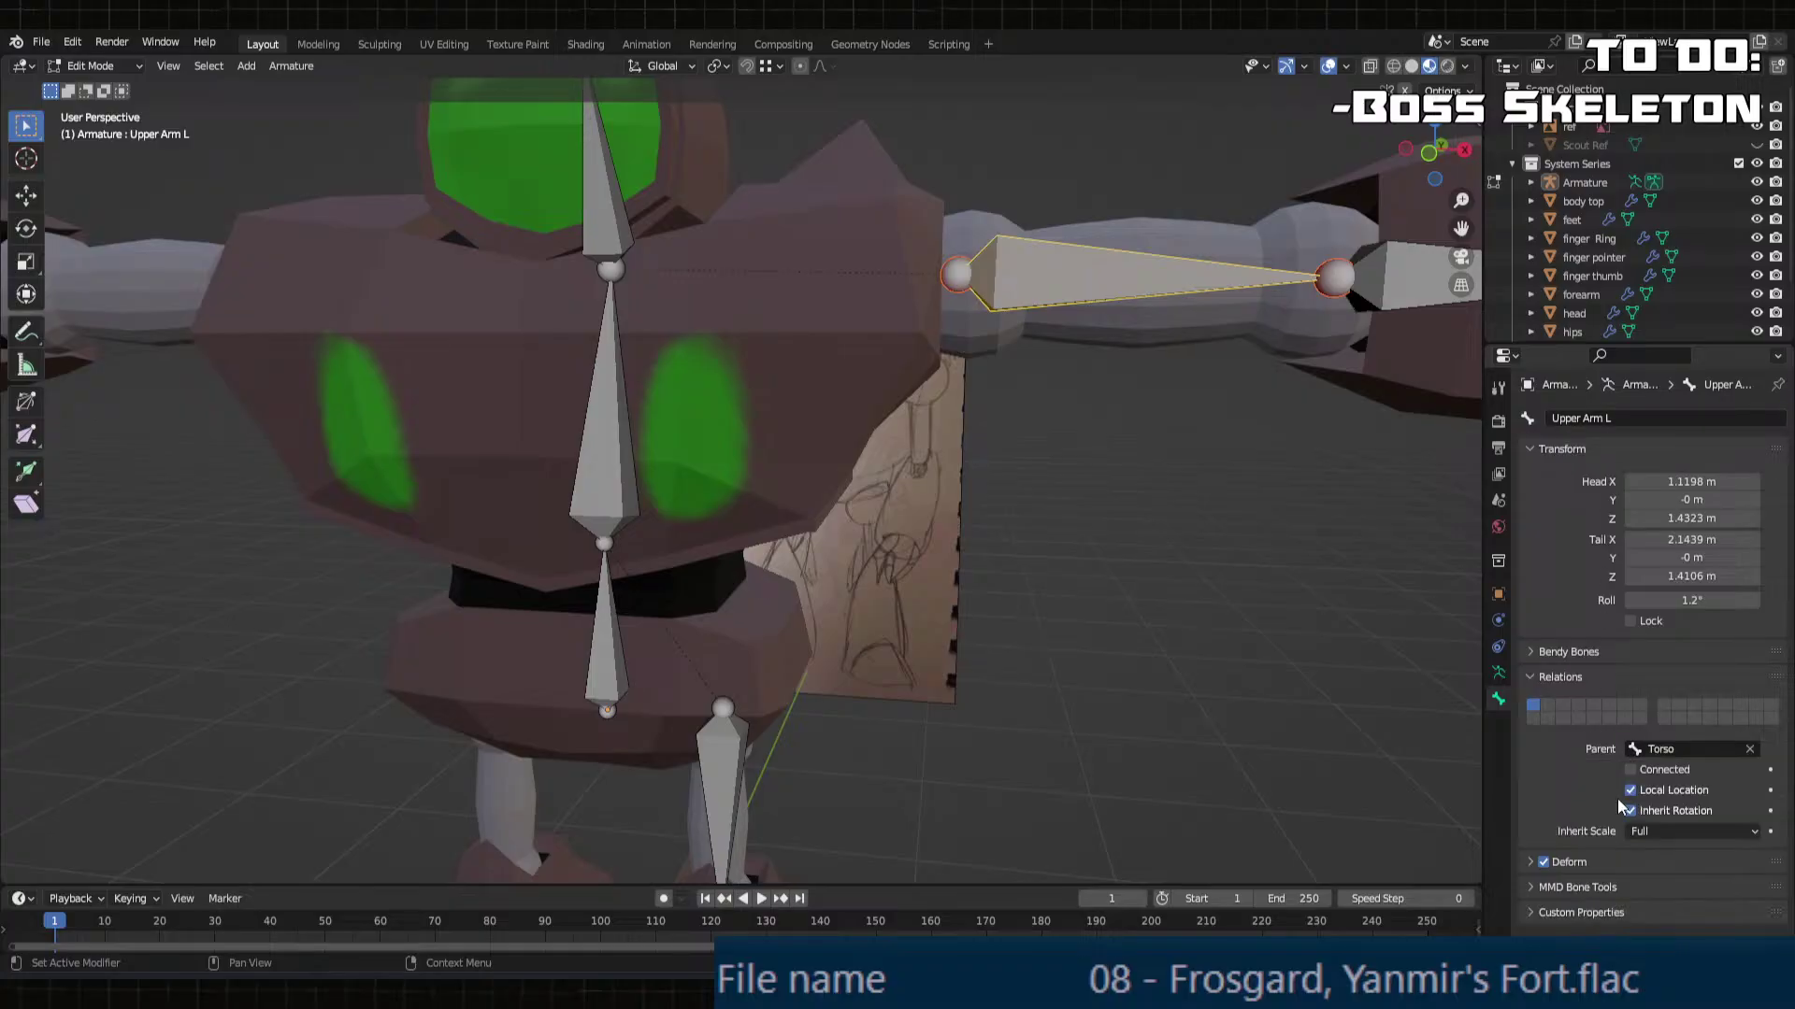
Step: Leave Edit Mode and put the armature into Pose Mode
{"action": "left_click", "coordinate": [624, 460]}
{"action": "scroll", "coordinate": [945, 561], "scroll_direction": "down", "scroll_amount": 5}
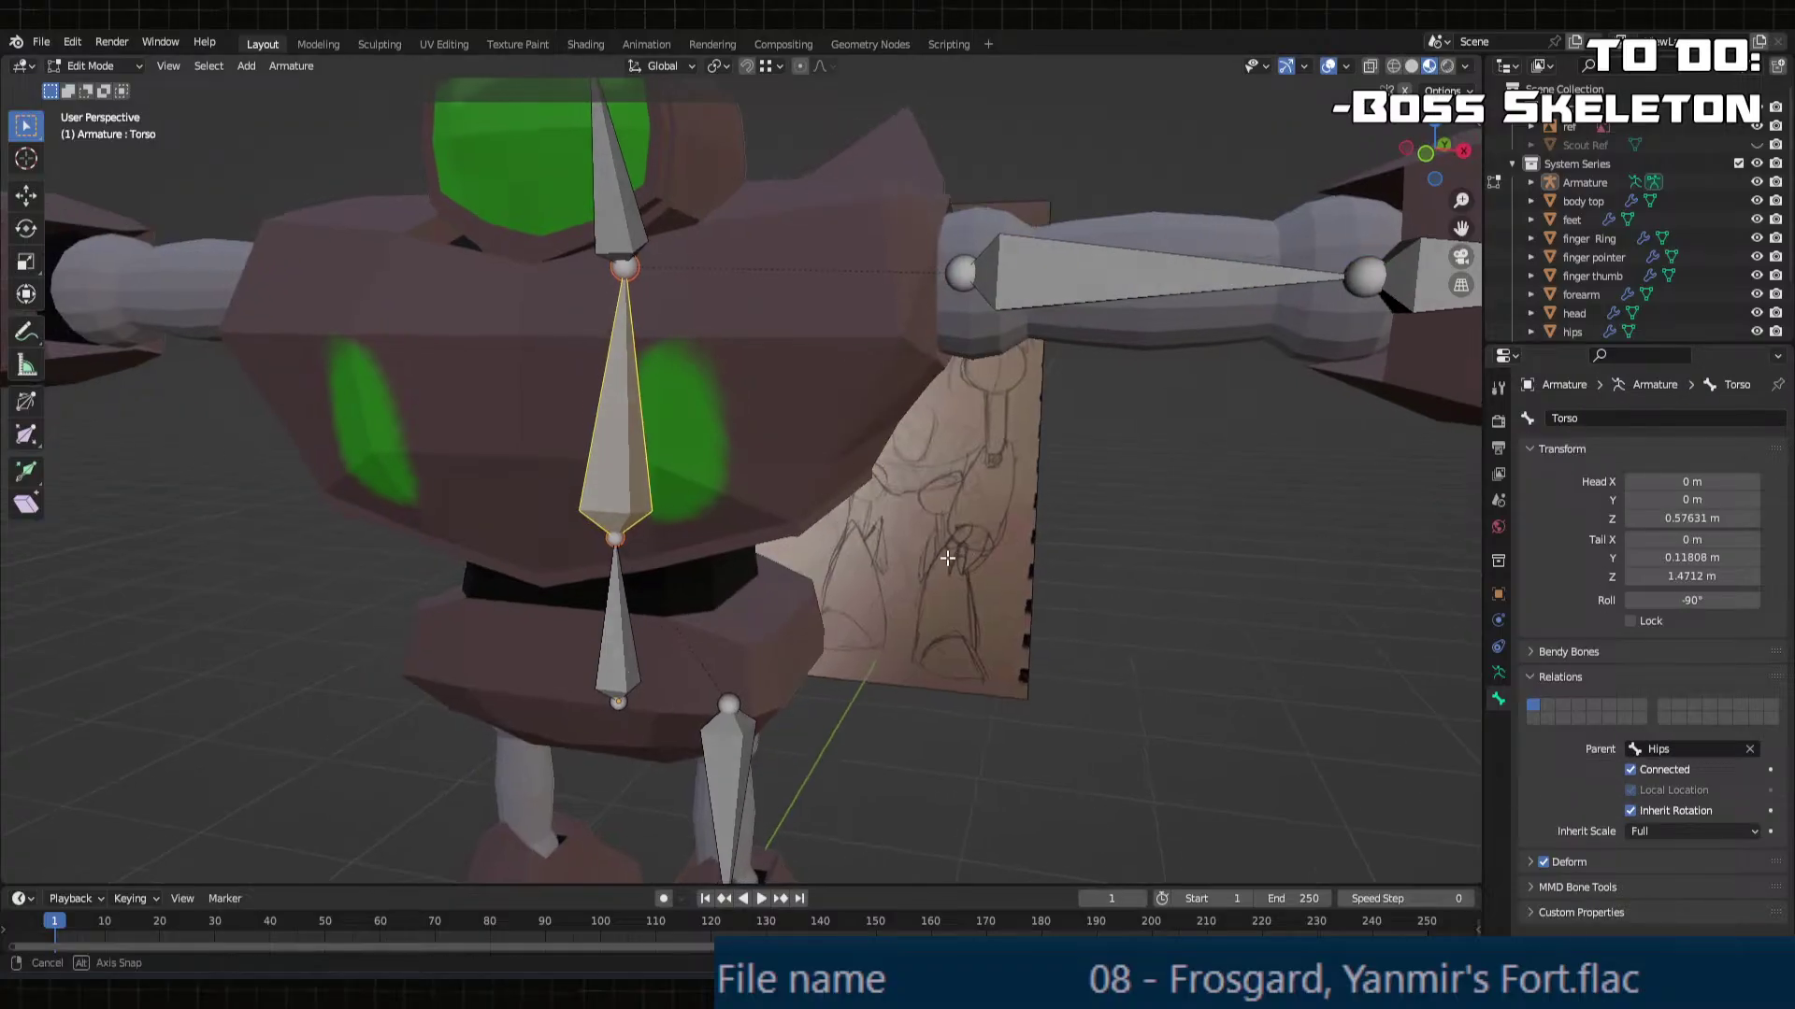
{"action": "key", "text": "Tab"}
{"action": "middle_click_drag", "start_coordinate": [1034, 625], "coordinate": [953, 660]}
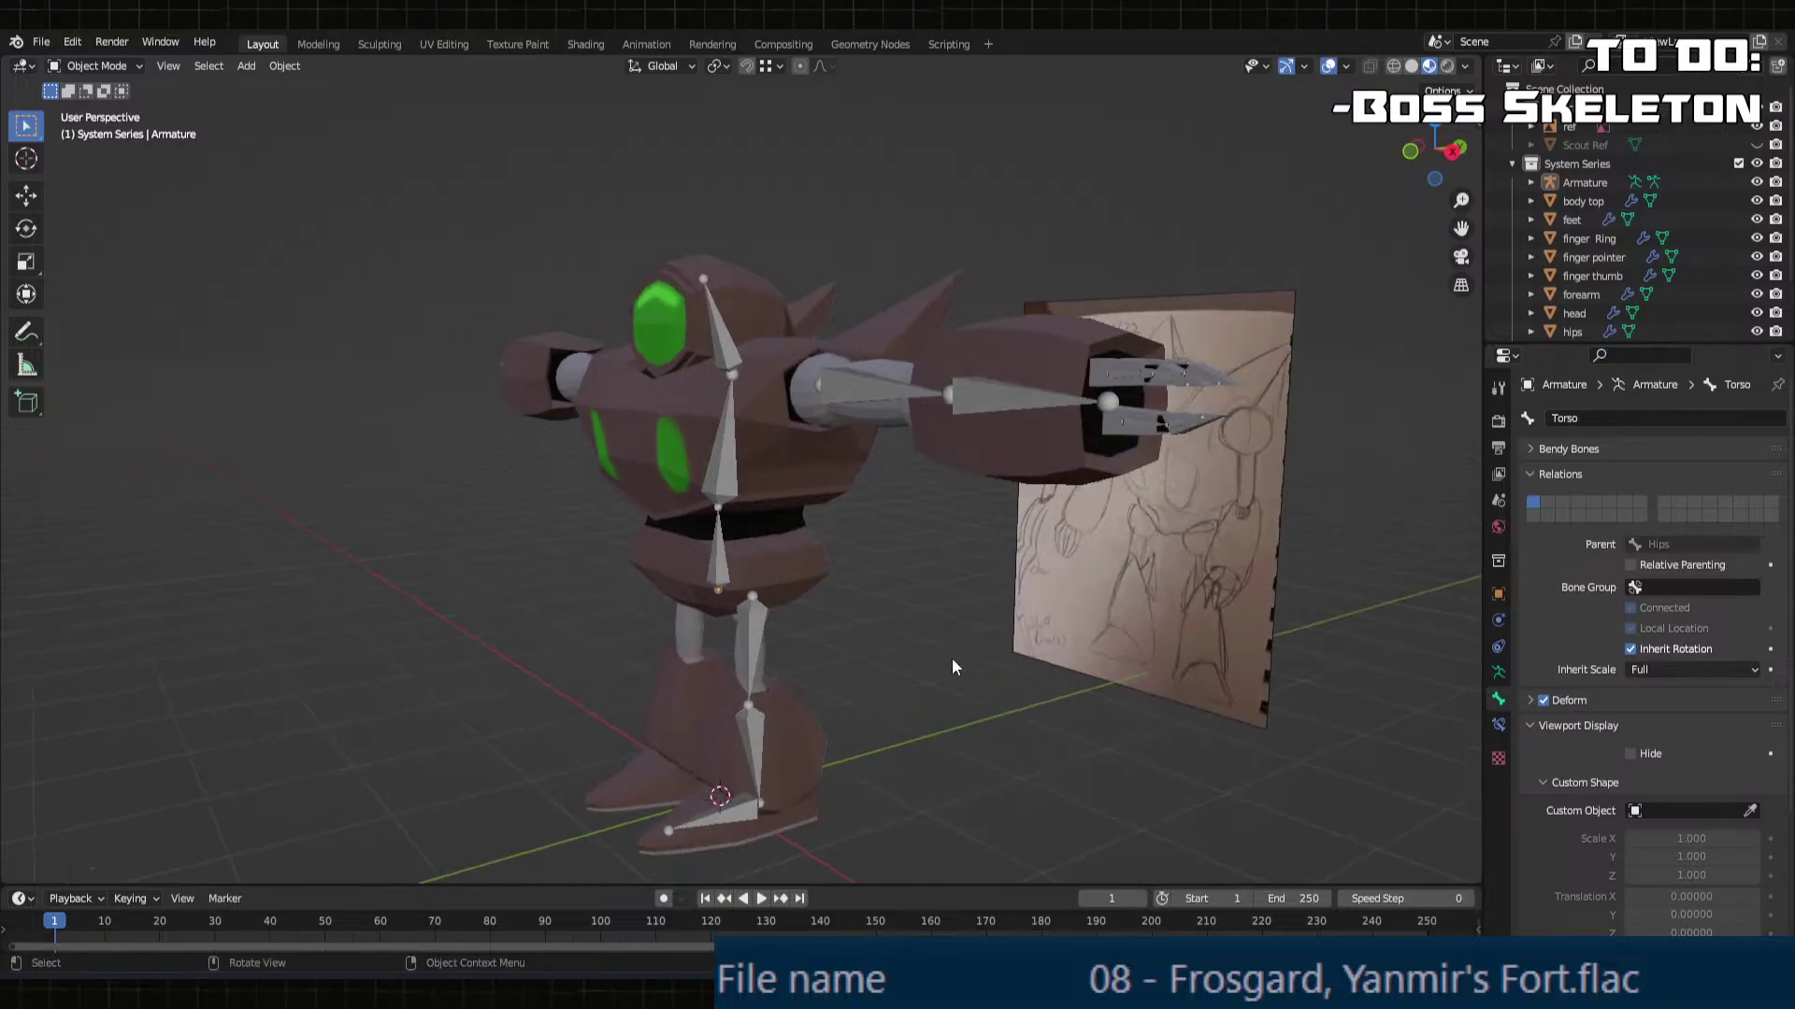
{"action": "left_click", "coordinate": [708, 555]}
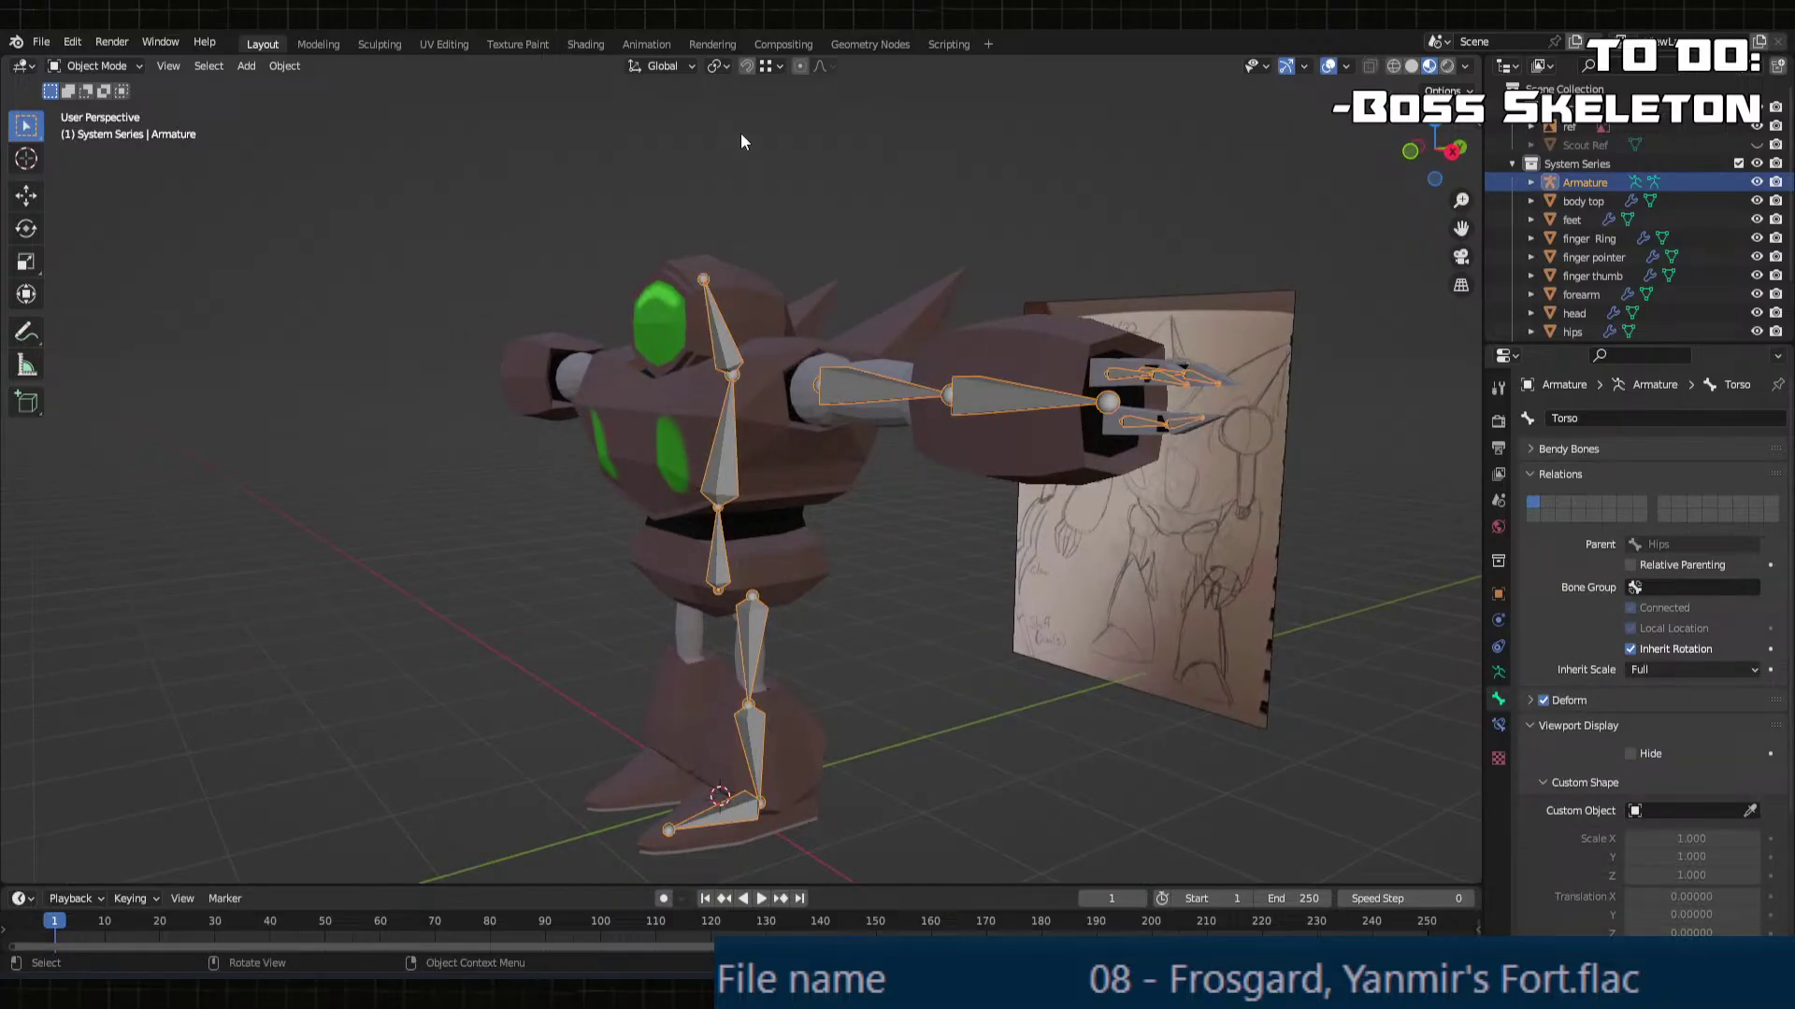
{"action": "left_click", "coordinate": [688, 65]}
{"action": "left_click", "coordinate": [468, 121]}
{"action": "left_click", "coordinate": [72, 42]}
{"action": "left_click", "coordinate": [92, 66]}
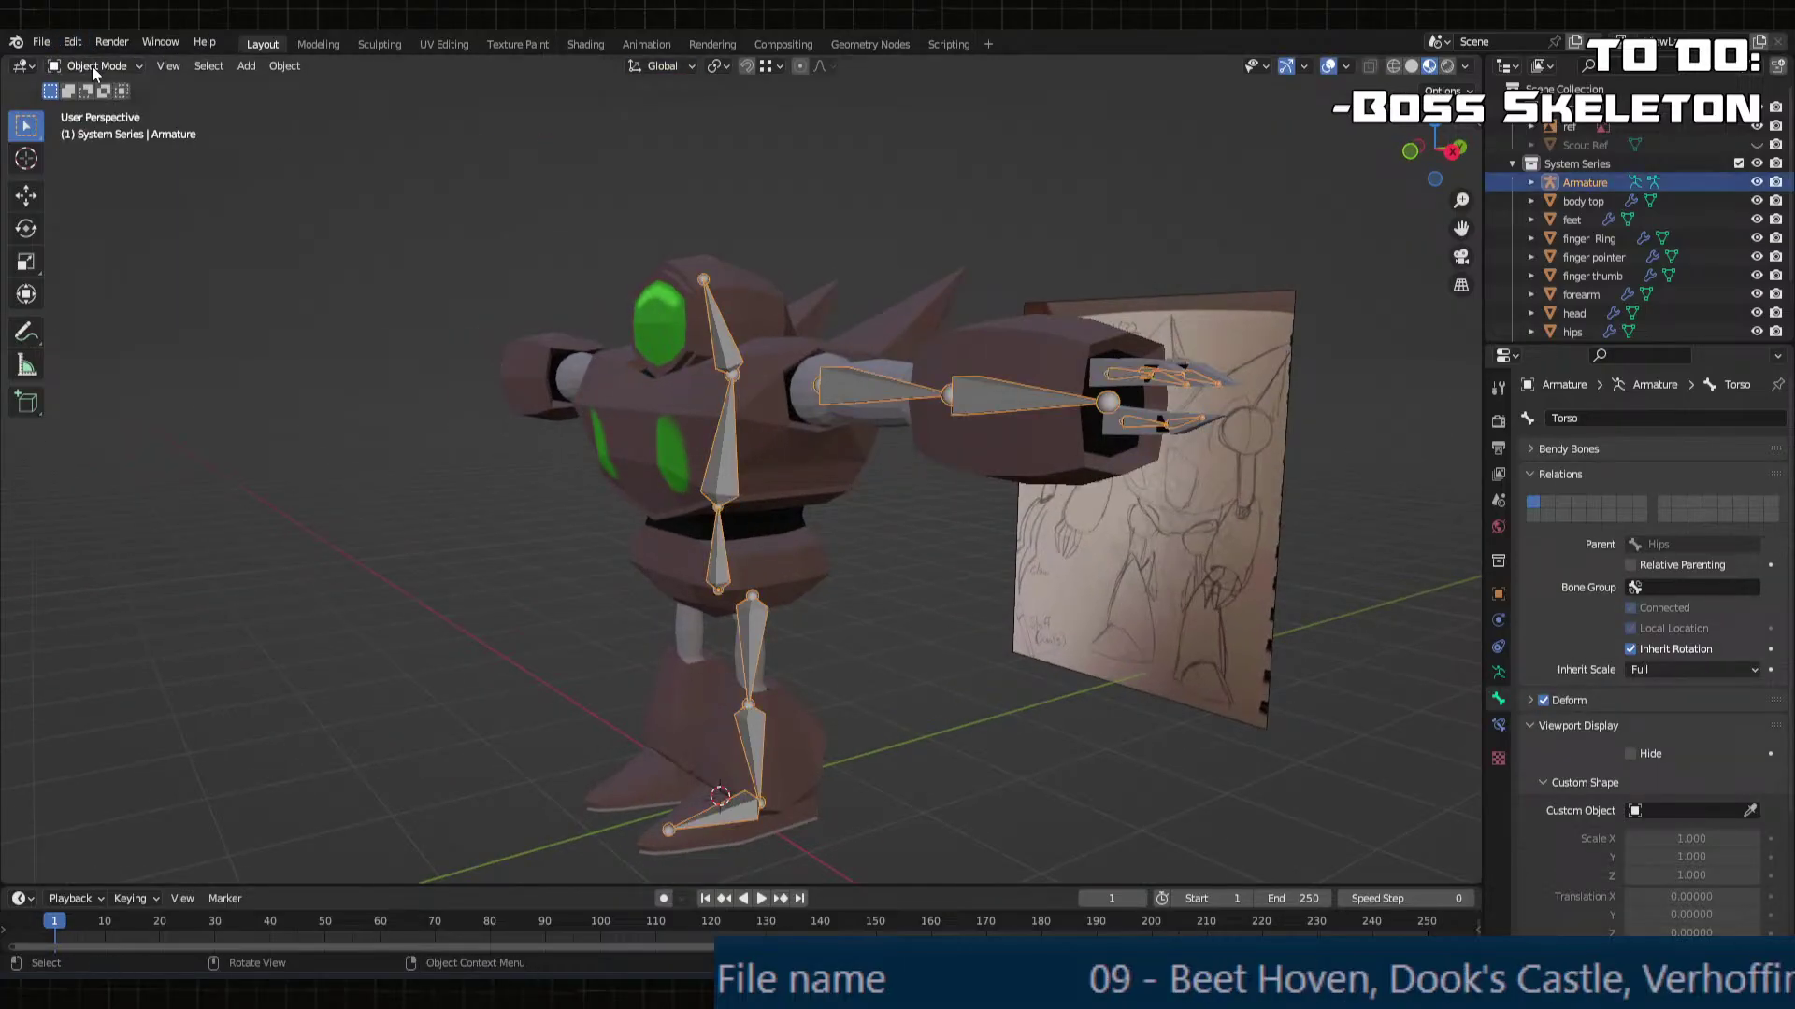
{"action": "left_click", "coordinate": [94, 128]}
Step: Test-rotate the torso bone to check that the head and arm follow, and undo the rotation
{"action": "left_click", "coordinate": [722, 452]}
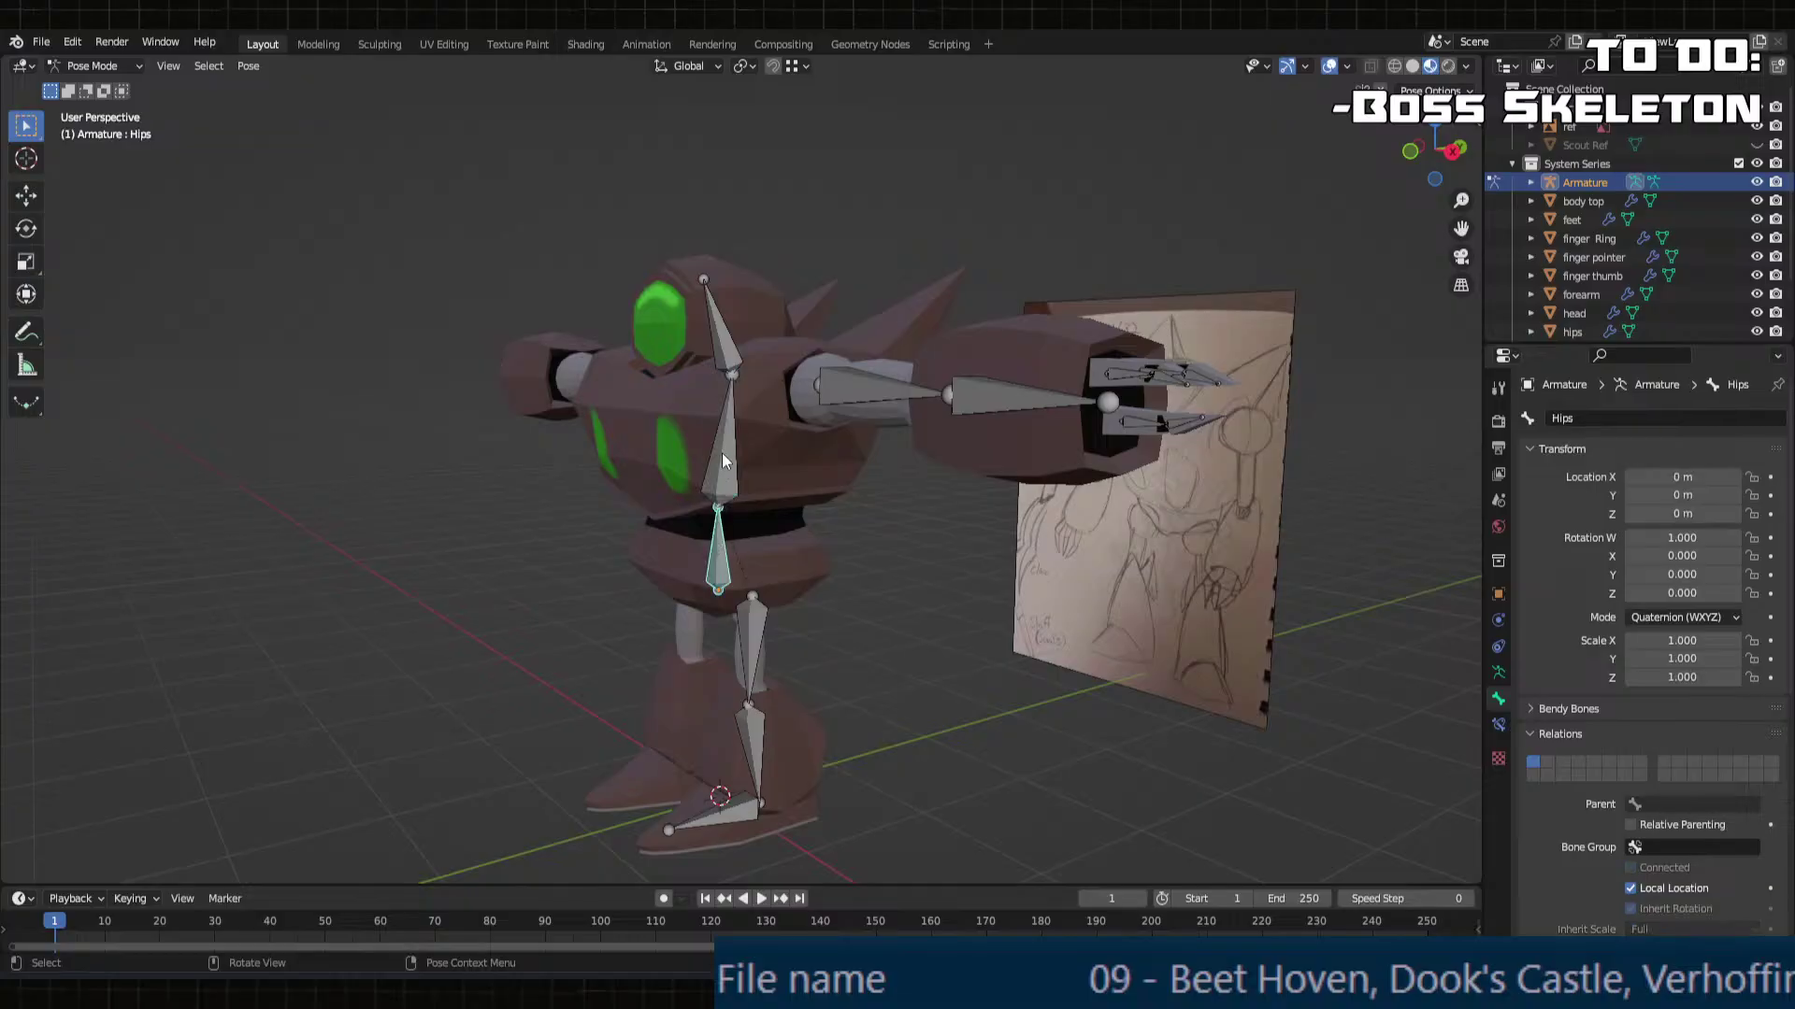
{"action": "key", "text": "r"}
{"action": "left_click", "coordinate": [759, 479]}
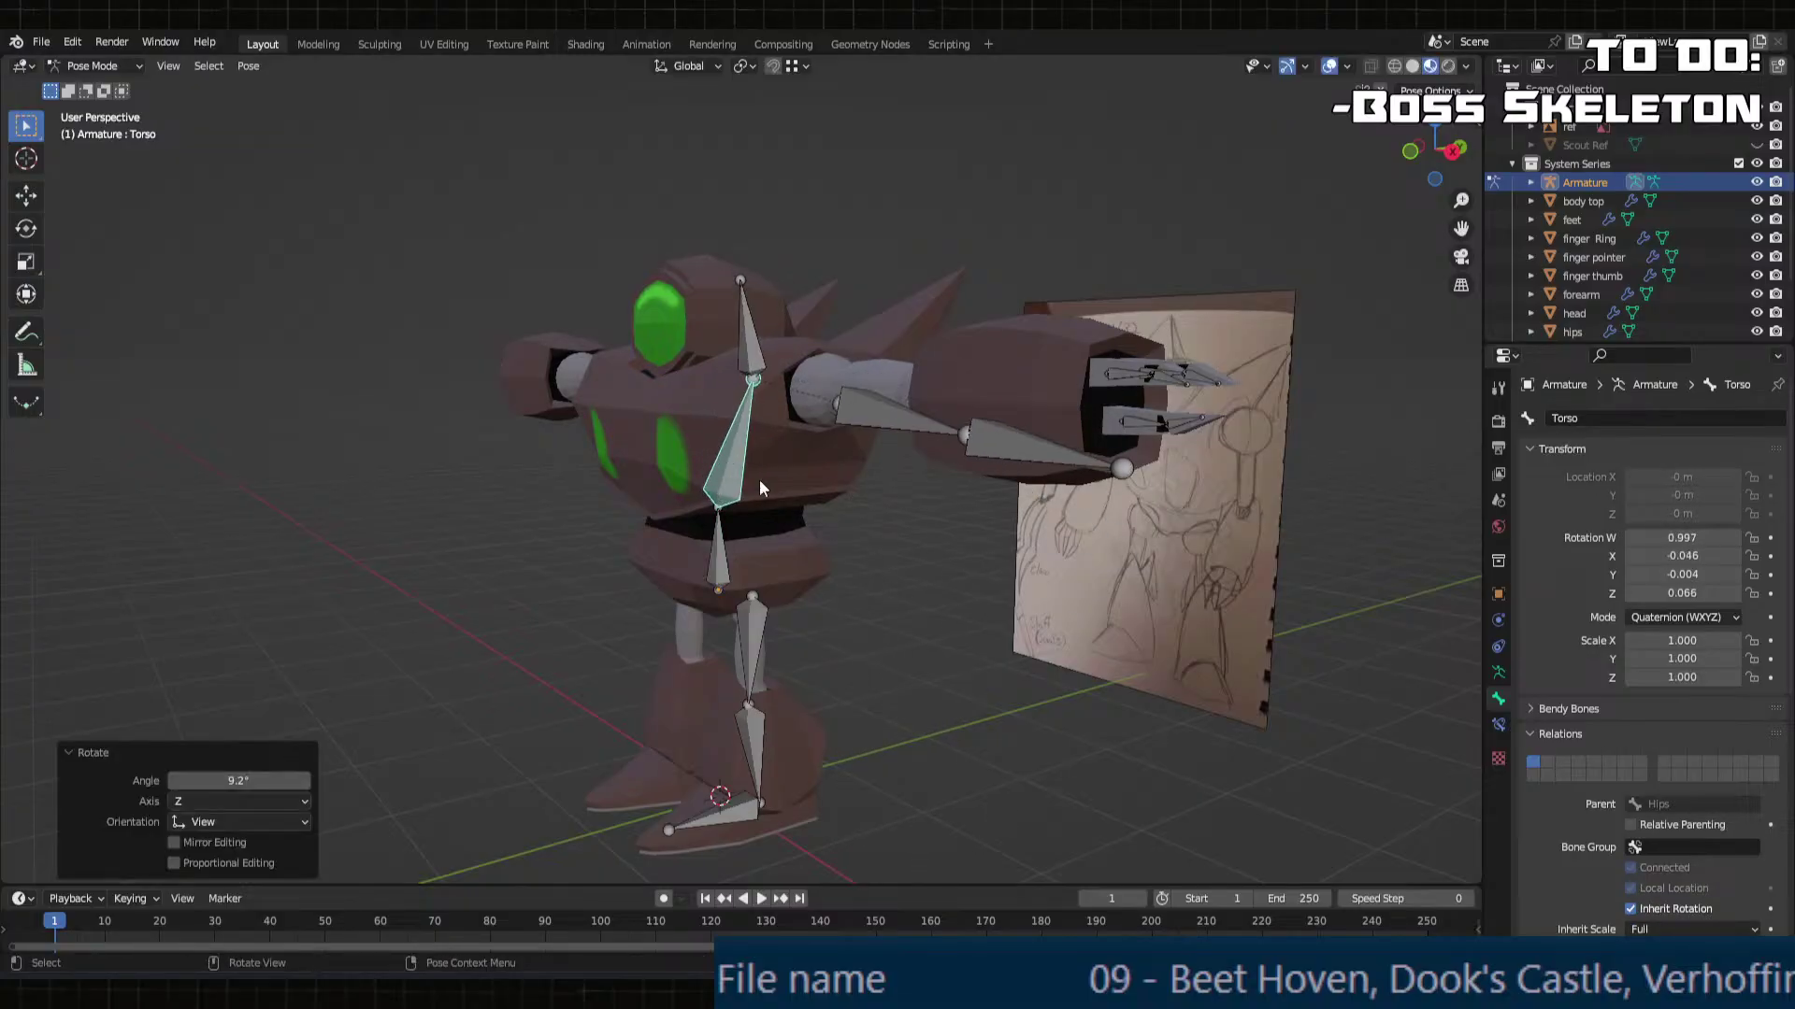
{"action": "key", "text": "ctrl+z"}
Step: Test-rotate the thigh and calf bones to check the leg hierarchy, undoing each rotation
{"action": "left_click", "coordinate": [750, 597]}
{"action": "left_click", "coordinate": [766, 715]}
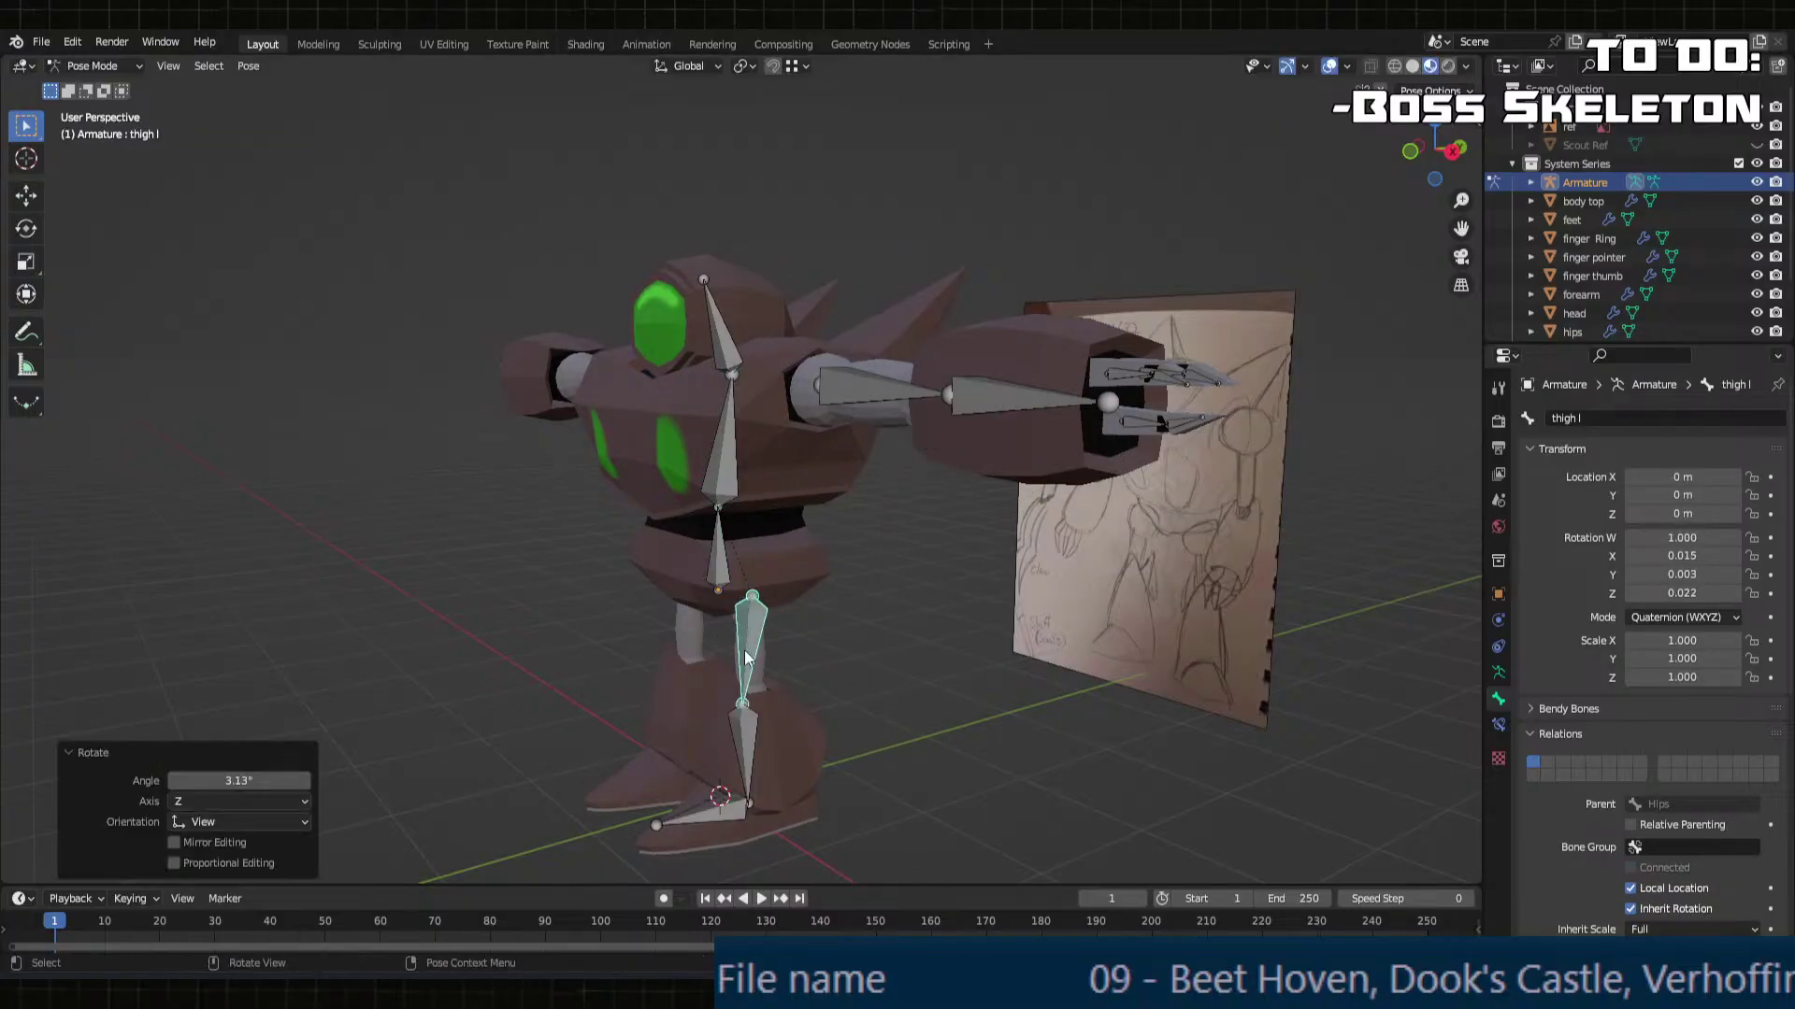
{"action": "key", "text": "ctrl+z"}
{"action": "left_click", "coordinate": [752, 743]}
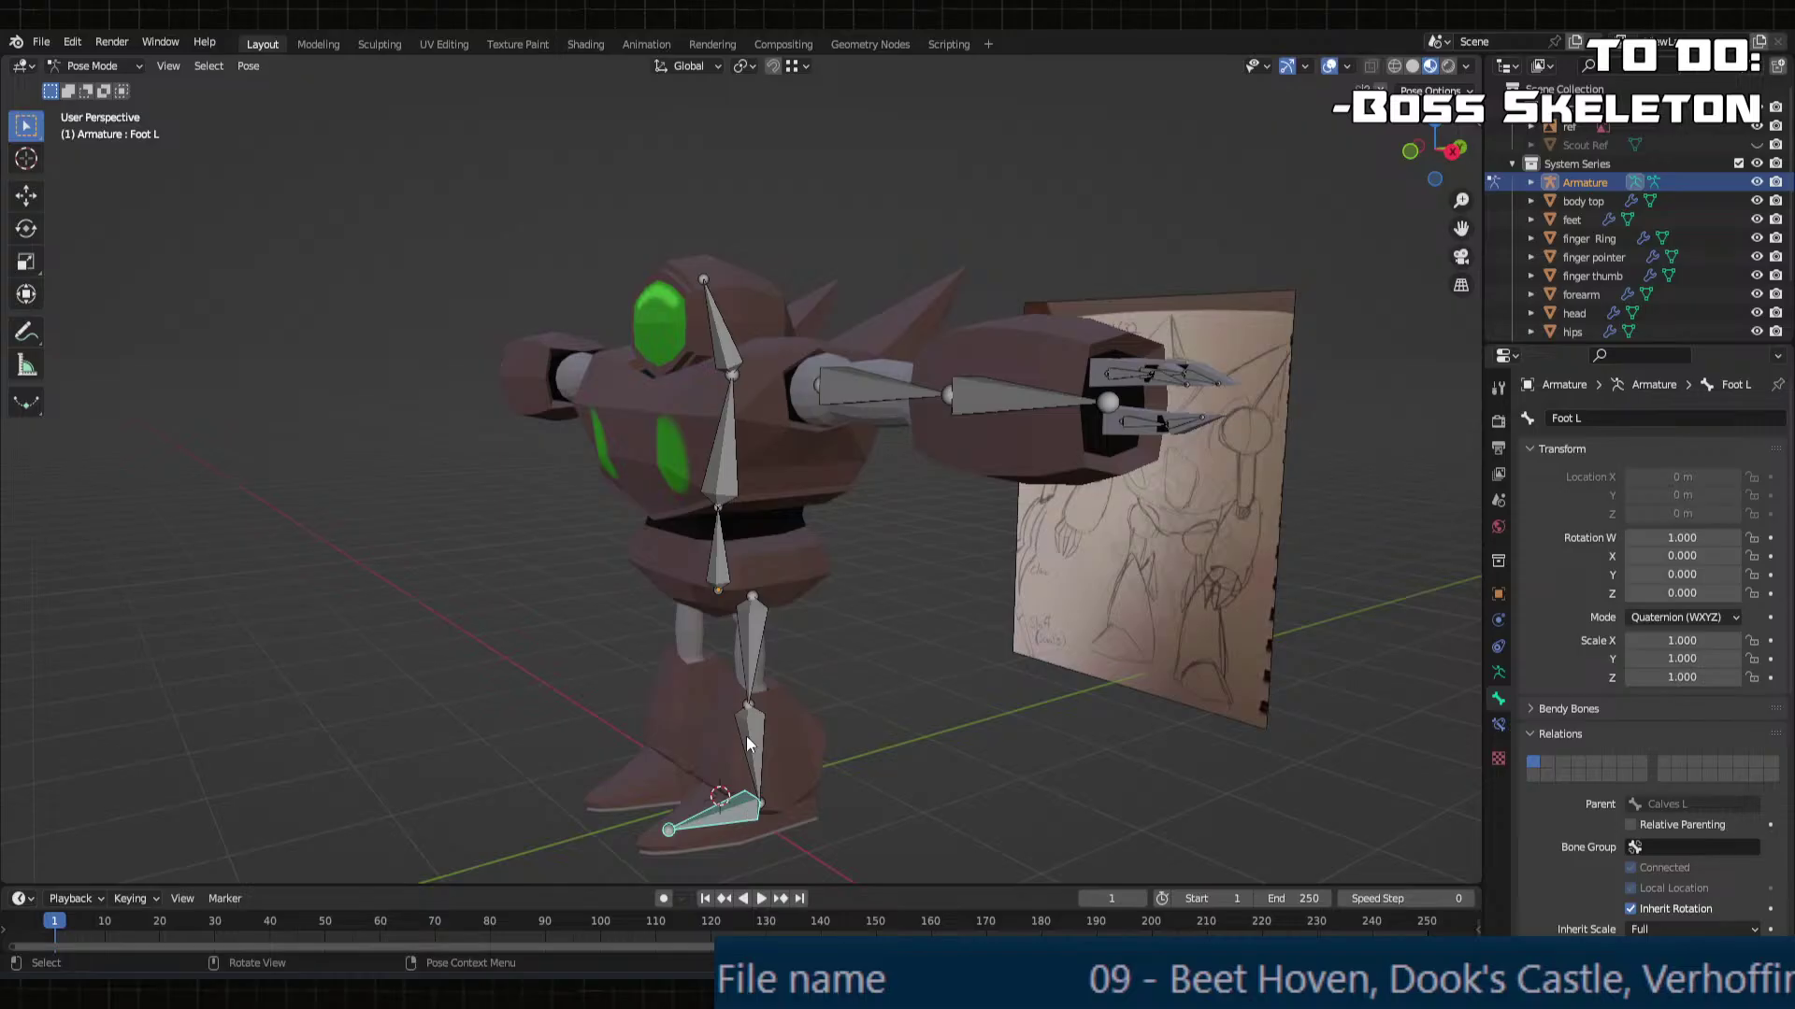
{"action": "key", "text": "r"}
{"action": "left_click", "coordinate": [837, 705]}
{"action": "key", "text": "ctrl+z"}
{"action": "middle_click_drag", "start_coordinate": [839, 703], "coordinate": [877, 410]}
{"action": "middle_click_drag", "start_coordinate": [1090, 392], "coordinate": [1183, 394]}
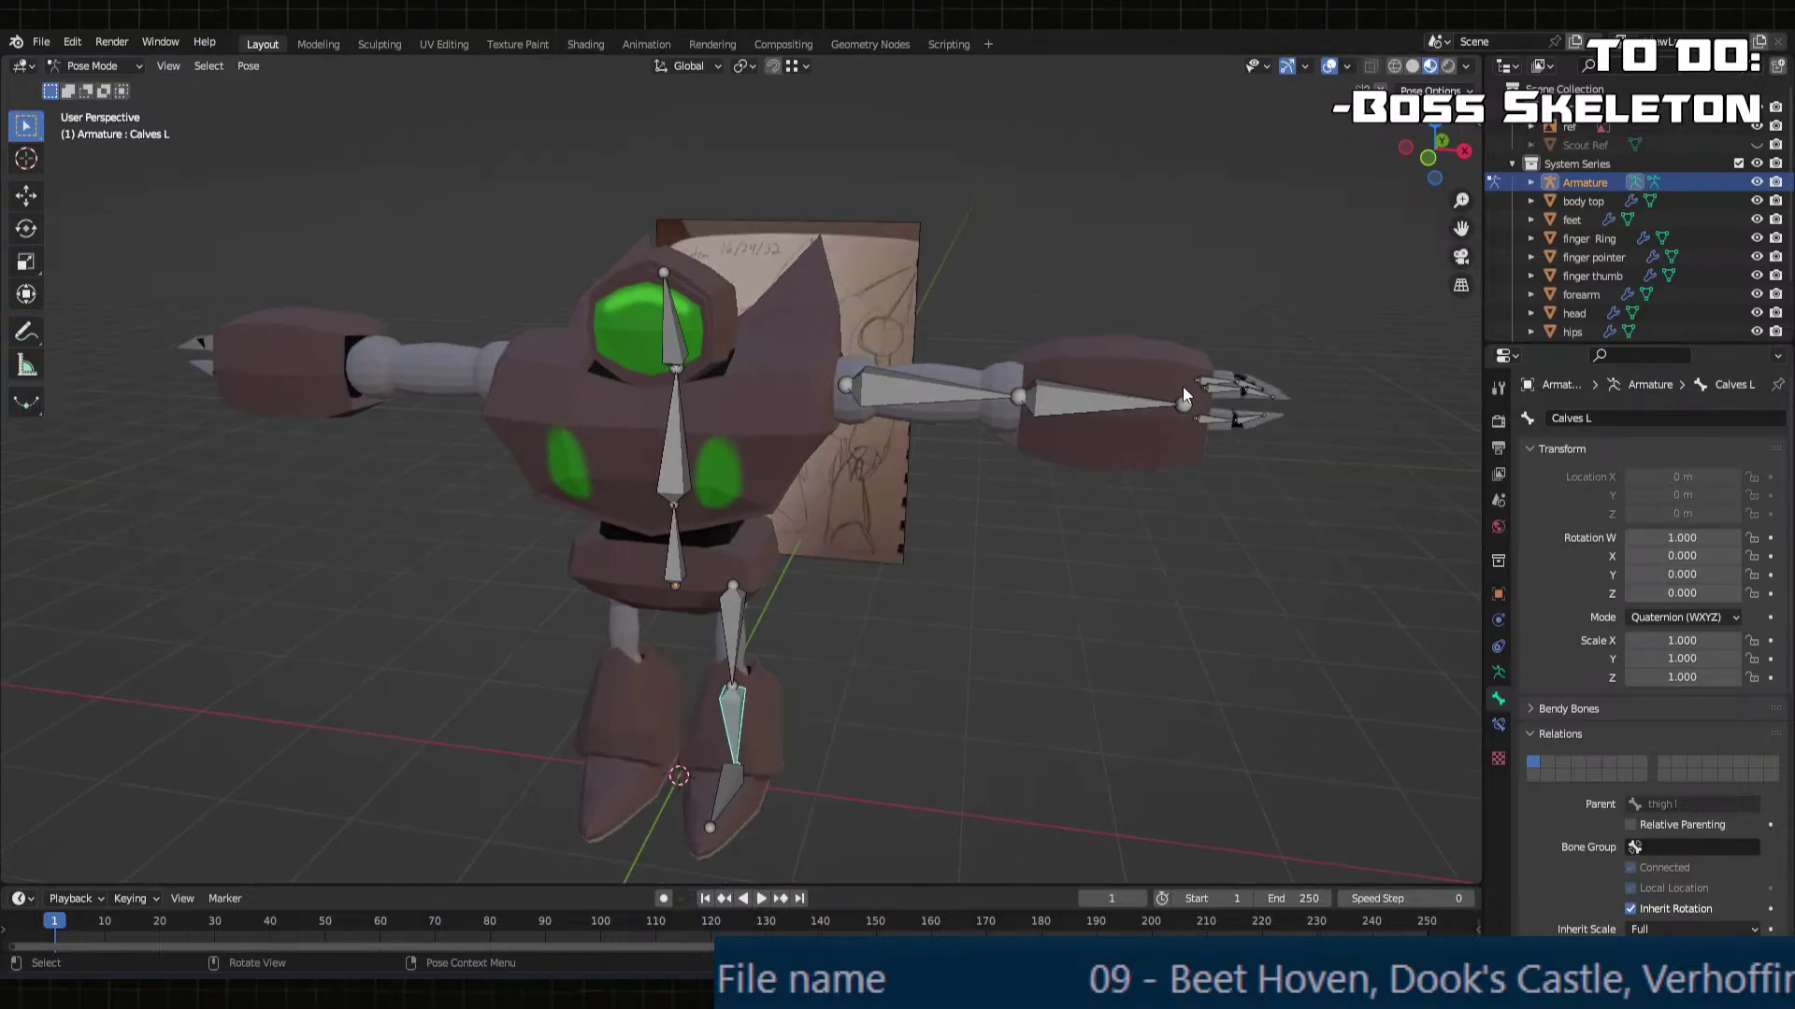
Step: Return the armature to Edit Mode and parent the finger pointer 1 L bone to Forearm L
{"action": "left_click", "coordinate": [102, 88]}
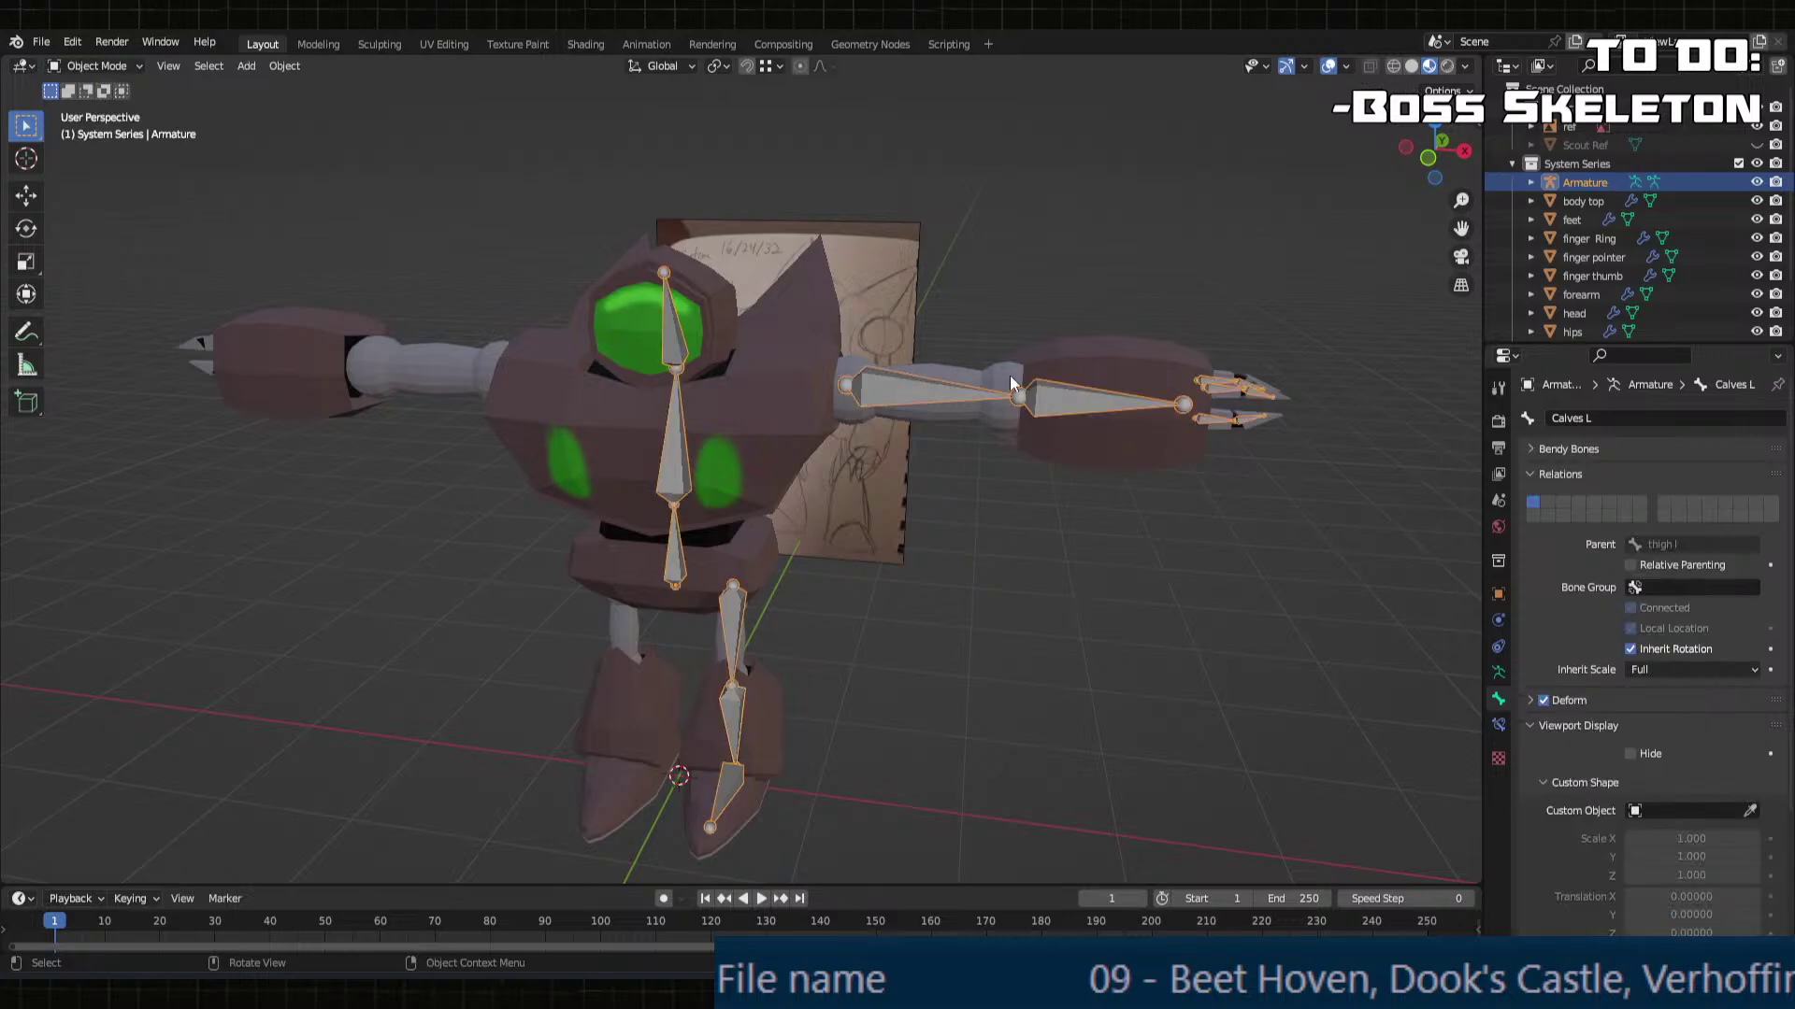
{"action": "key", "text": "Tab"}
{"action": "left_click", "coordinate": [1215, 388]}
{"action": "middle_click_drag", "start_coordinate": [1218, 390], "coordinate": [1010, 407], "text": "shift"}
{"action": "left_click", "coordinate": [1637, 749]}
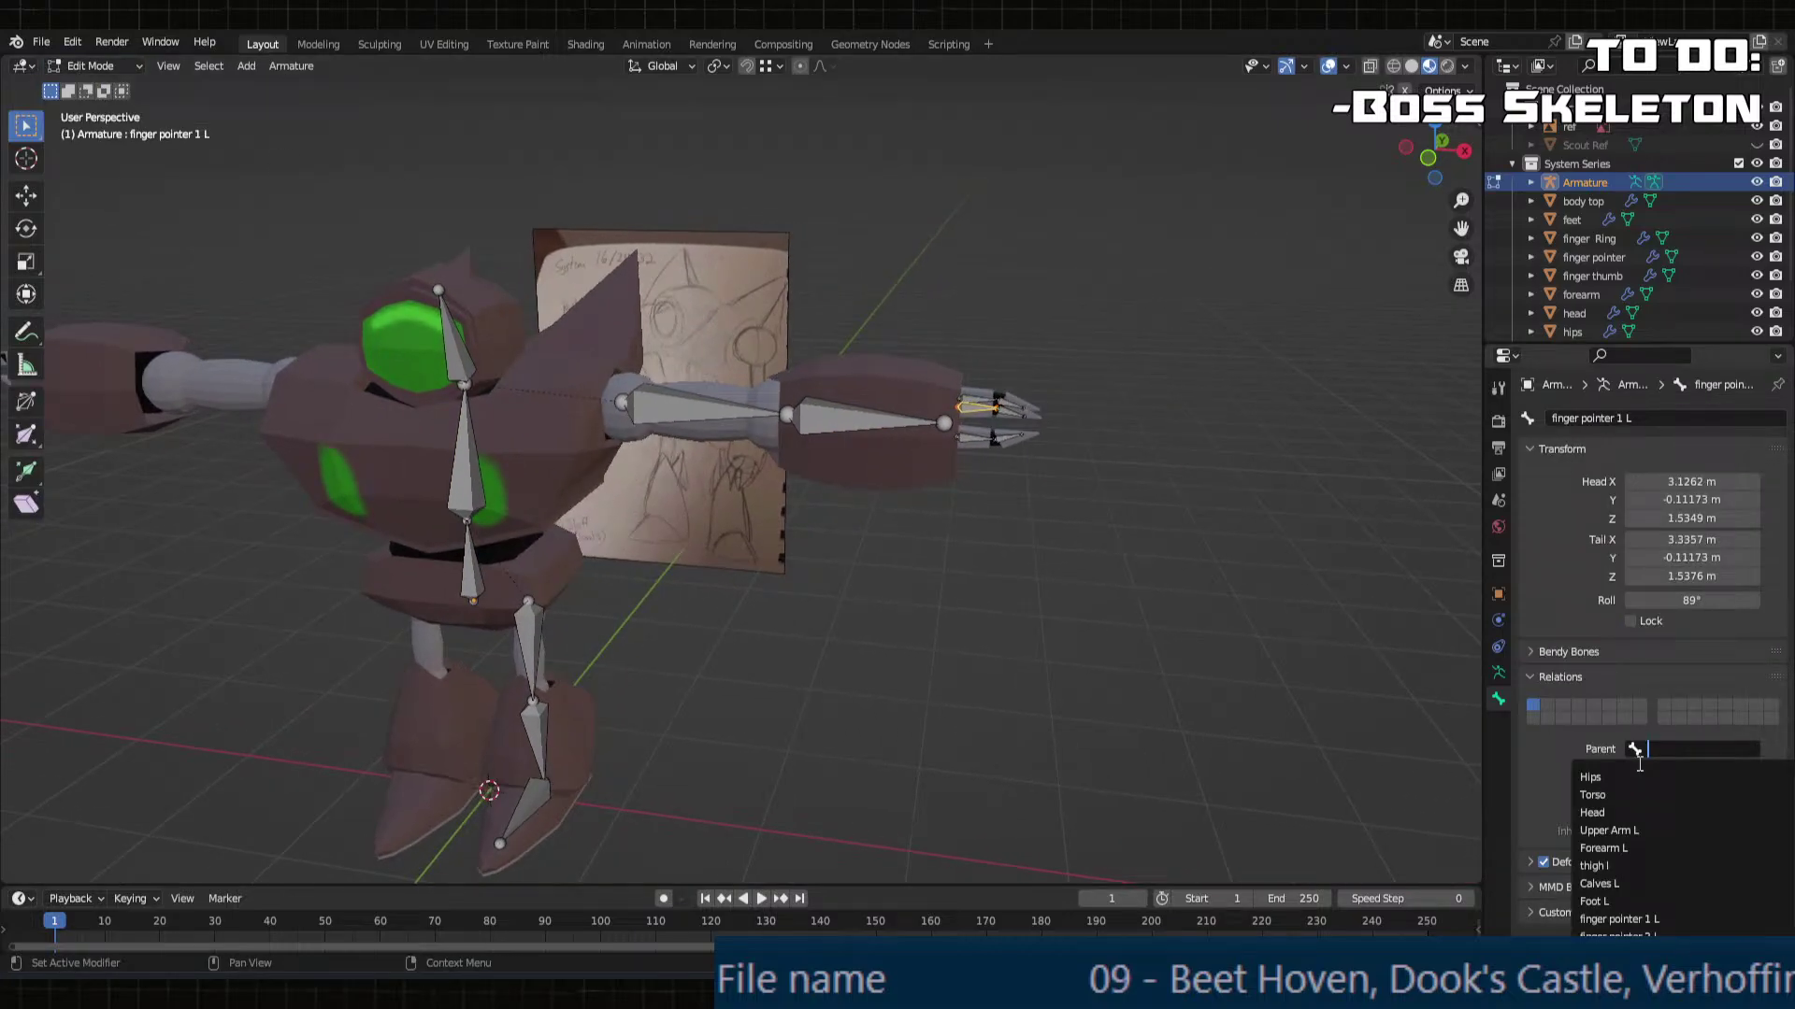
{"action": "left_click", "coordinate": [1646, 848]}
Step: Parent the finger thumb 1 L bone to Forearm L
{"action": "scroll", "coordinate": [990, 421], "scroll_direction": "up", "scroll_amount": 4}
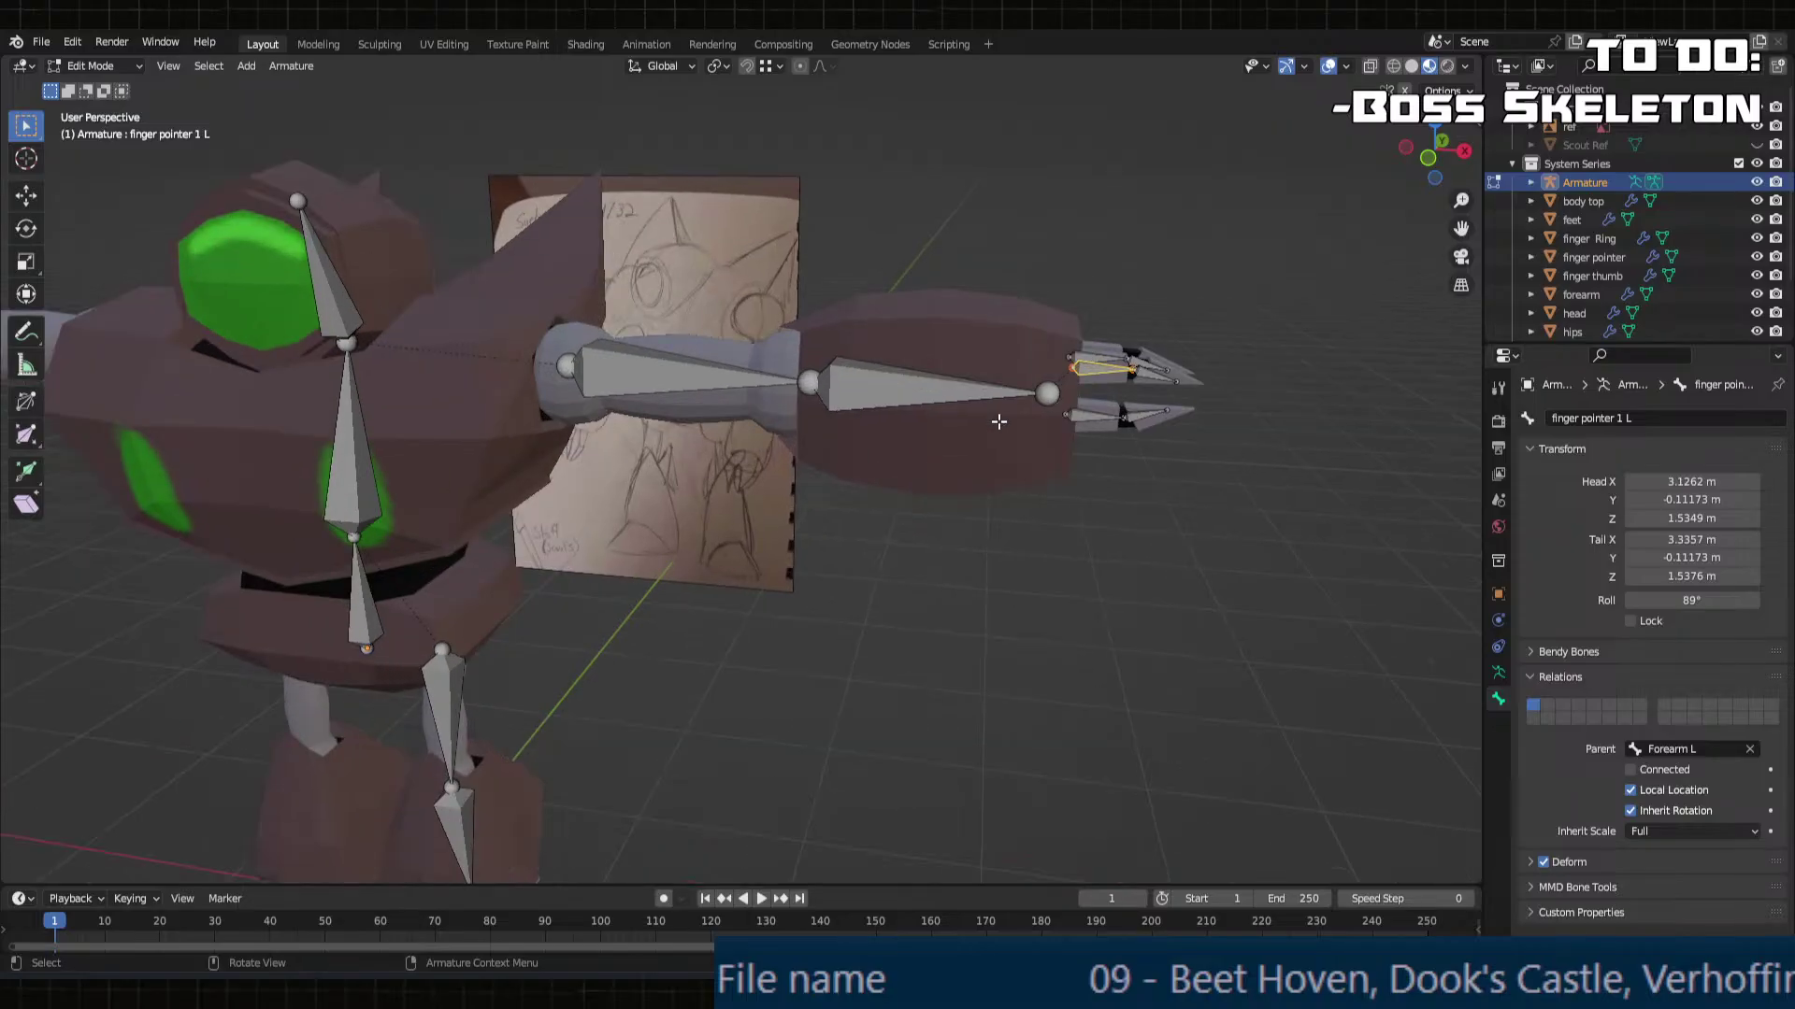
{"action": "left_click", "coordinate": [1019, 422]}
{"action": "left_click", "coordinate": [1645, 749]}
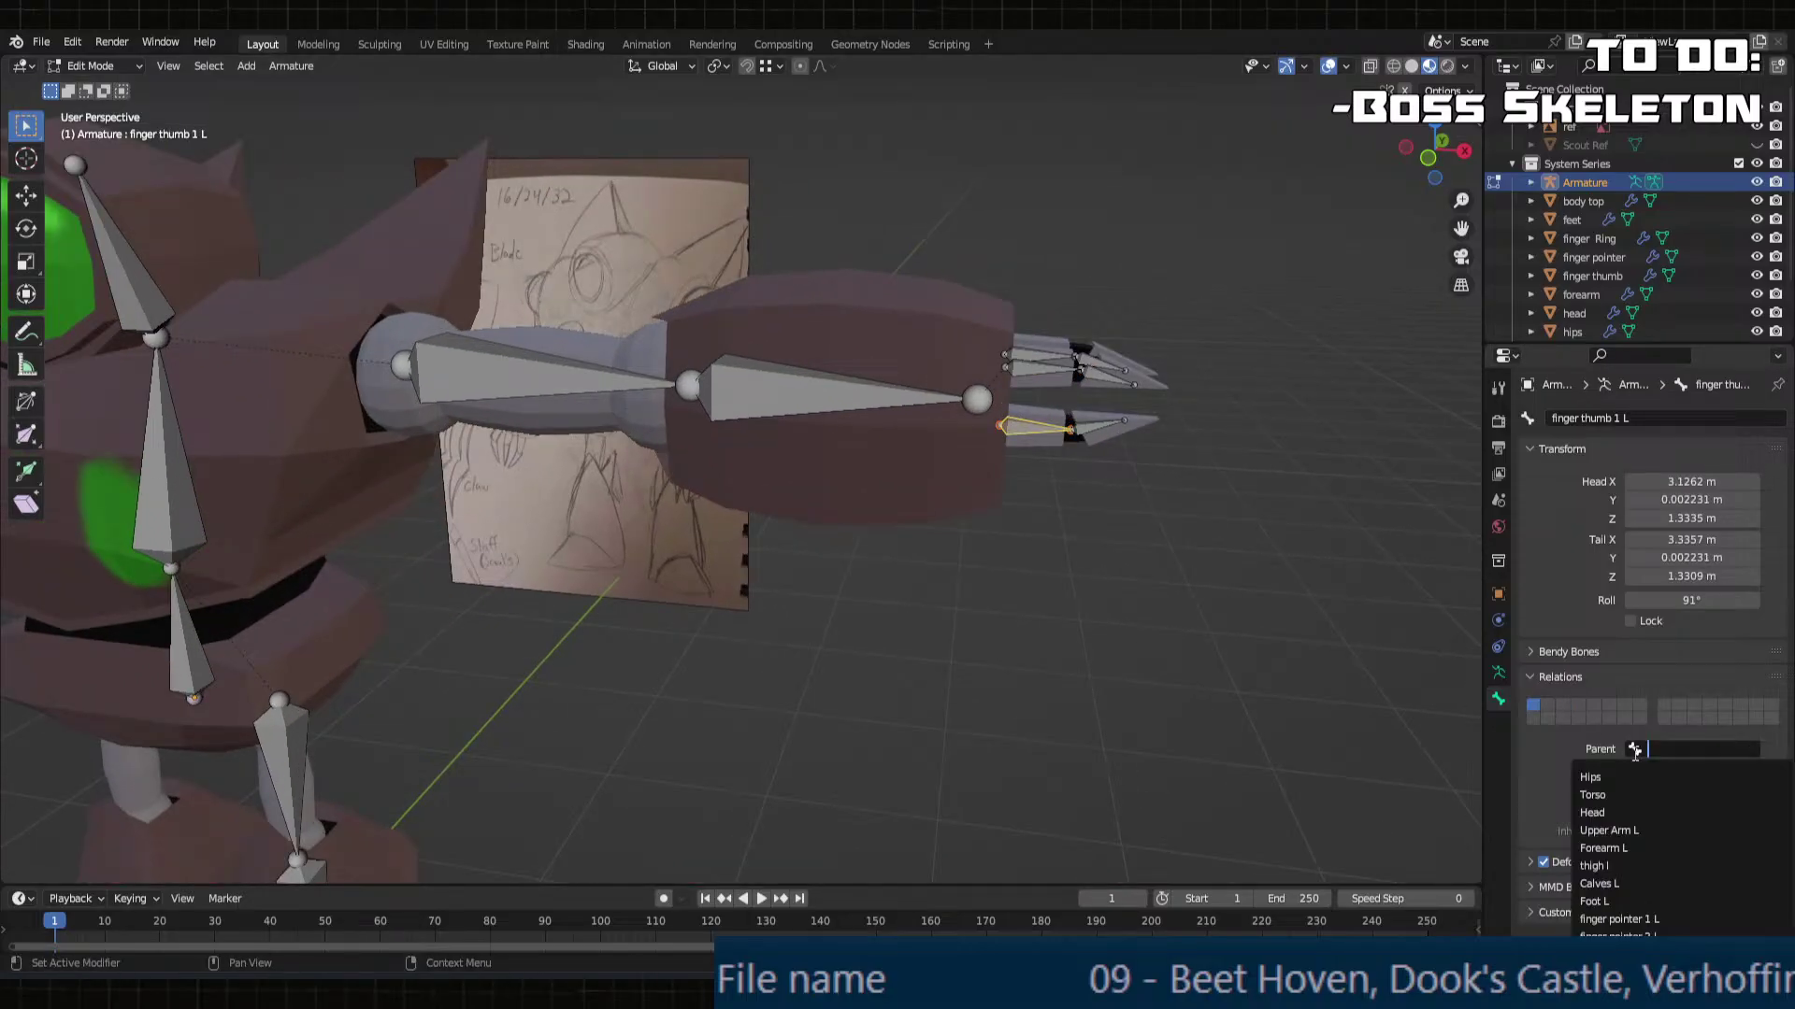
{"action": "left_click", "coordinate": [1646, 847]}
Step: Parent the finger Ring 1 L bone to Forearm L
{"action": "left_click", "coordinate": [1019, 354]}
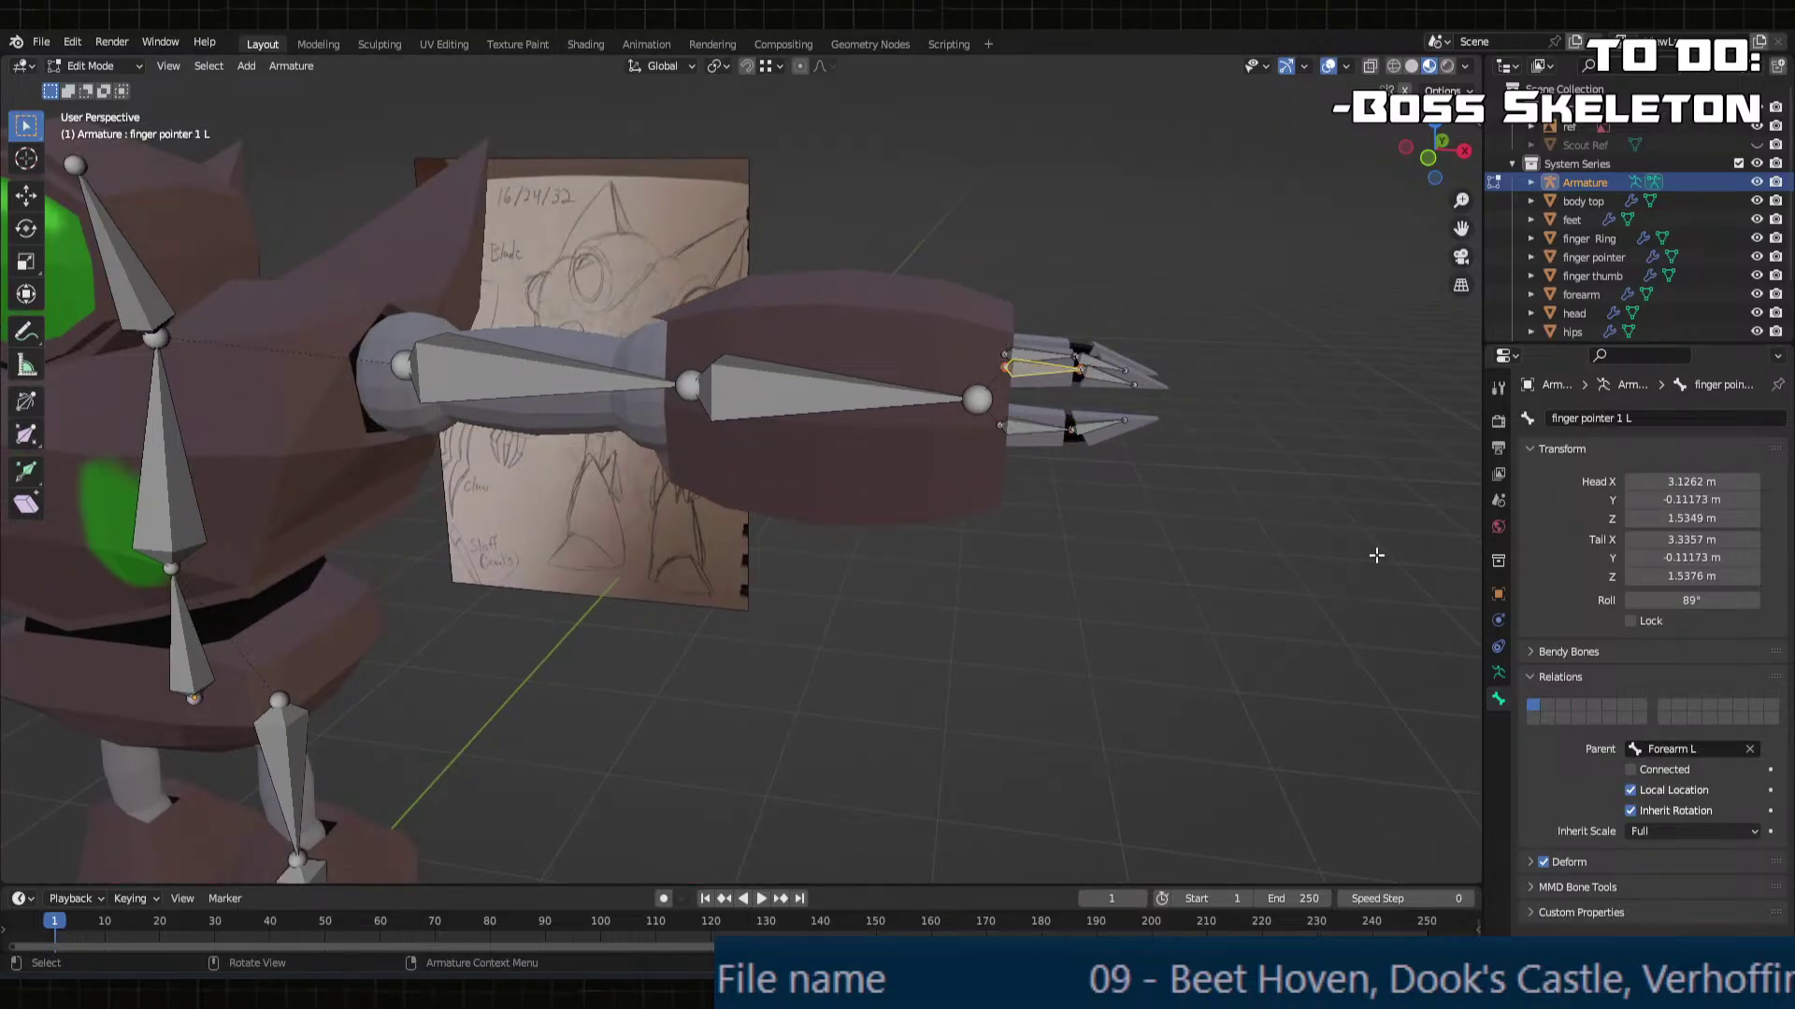
{"action": "left_click", "coordinate": [1021, 354]}
{"action": "left_click", "coordinate": [1645, 749]}
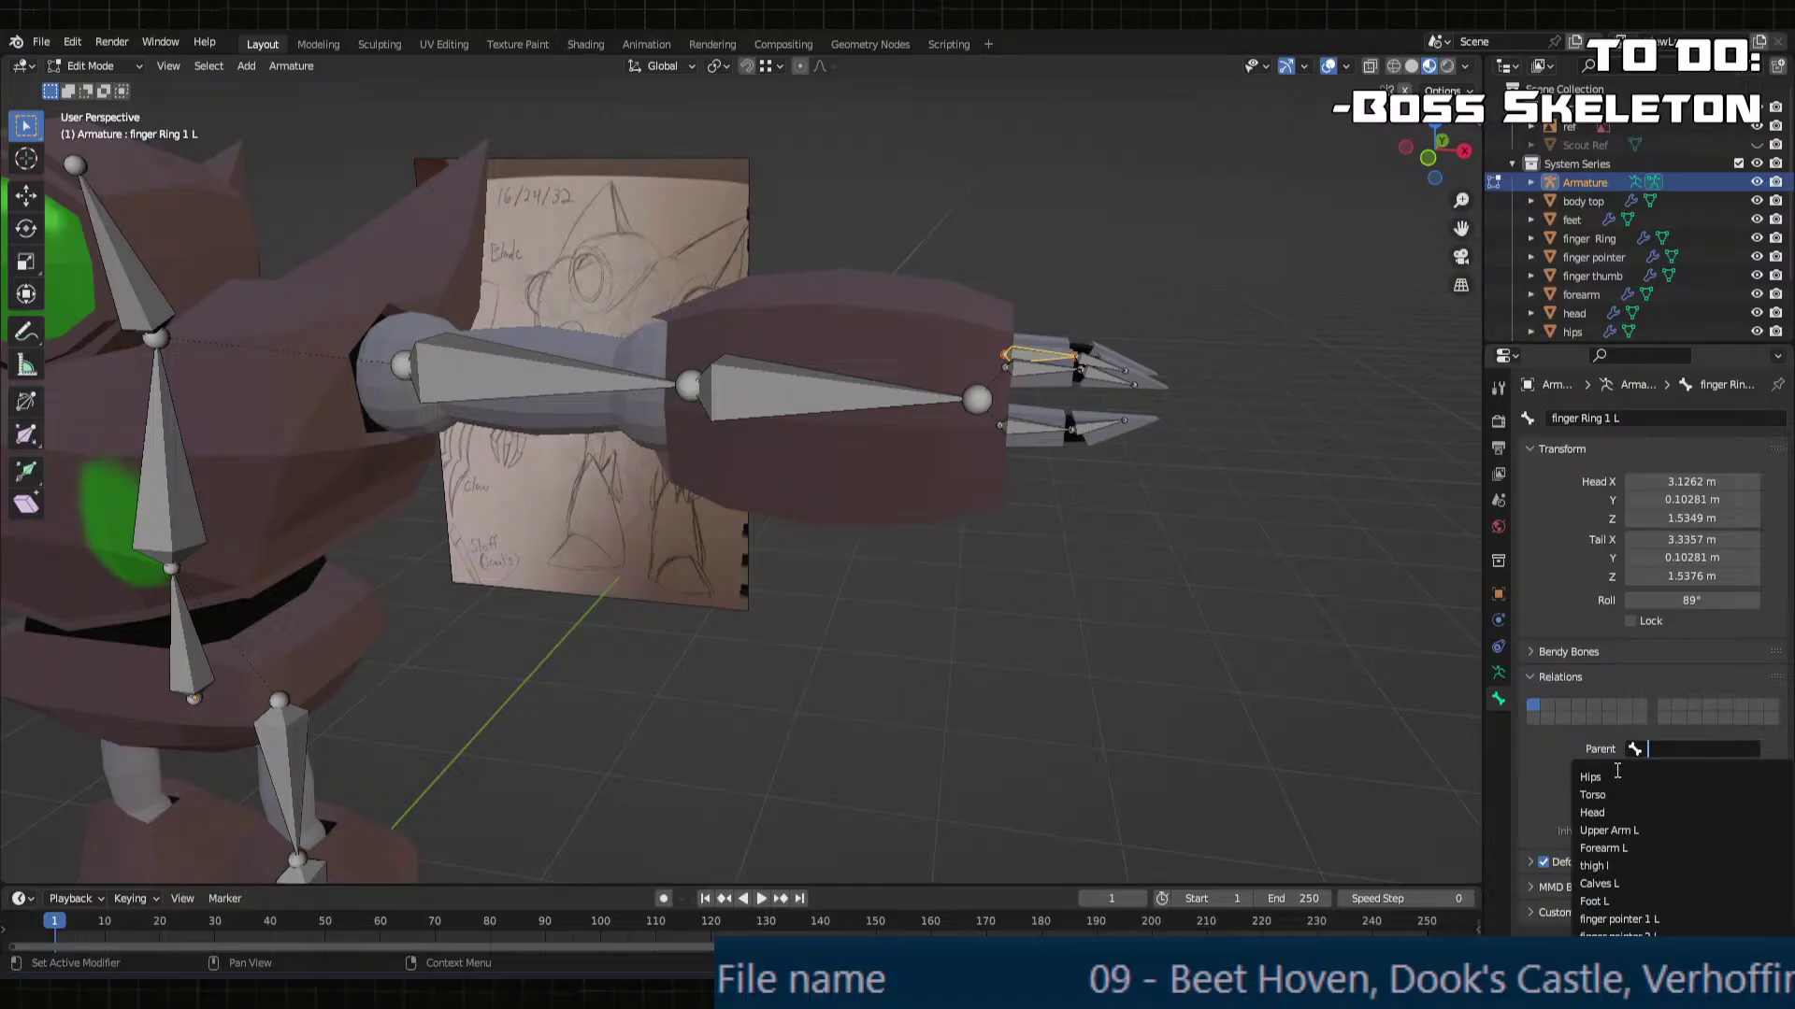
{"action": "left_click", "coordinate": [1646, 848]}
Step: Switch to Pose Mode and test-rotate the Upper Arm L bone to check that the fingers follow, cancelling the rotation
{"action": "middle_click_drag", "start_coordinate": [1122, 607], "coordinate": [865, 561]}
{"action": "middle_click_drag", "start_coordinate": [390, 491], "coordinate": [303, 480]}
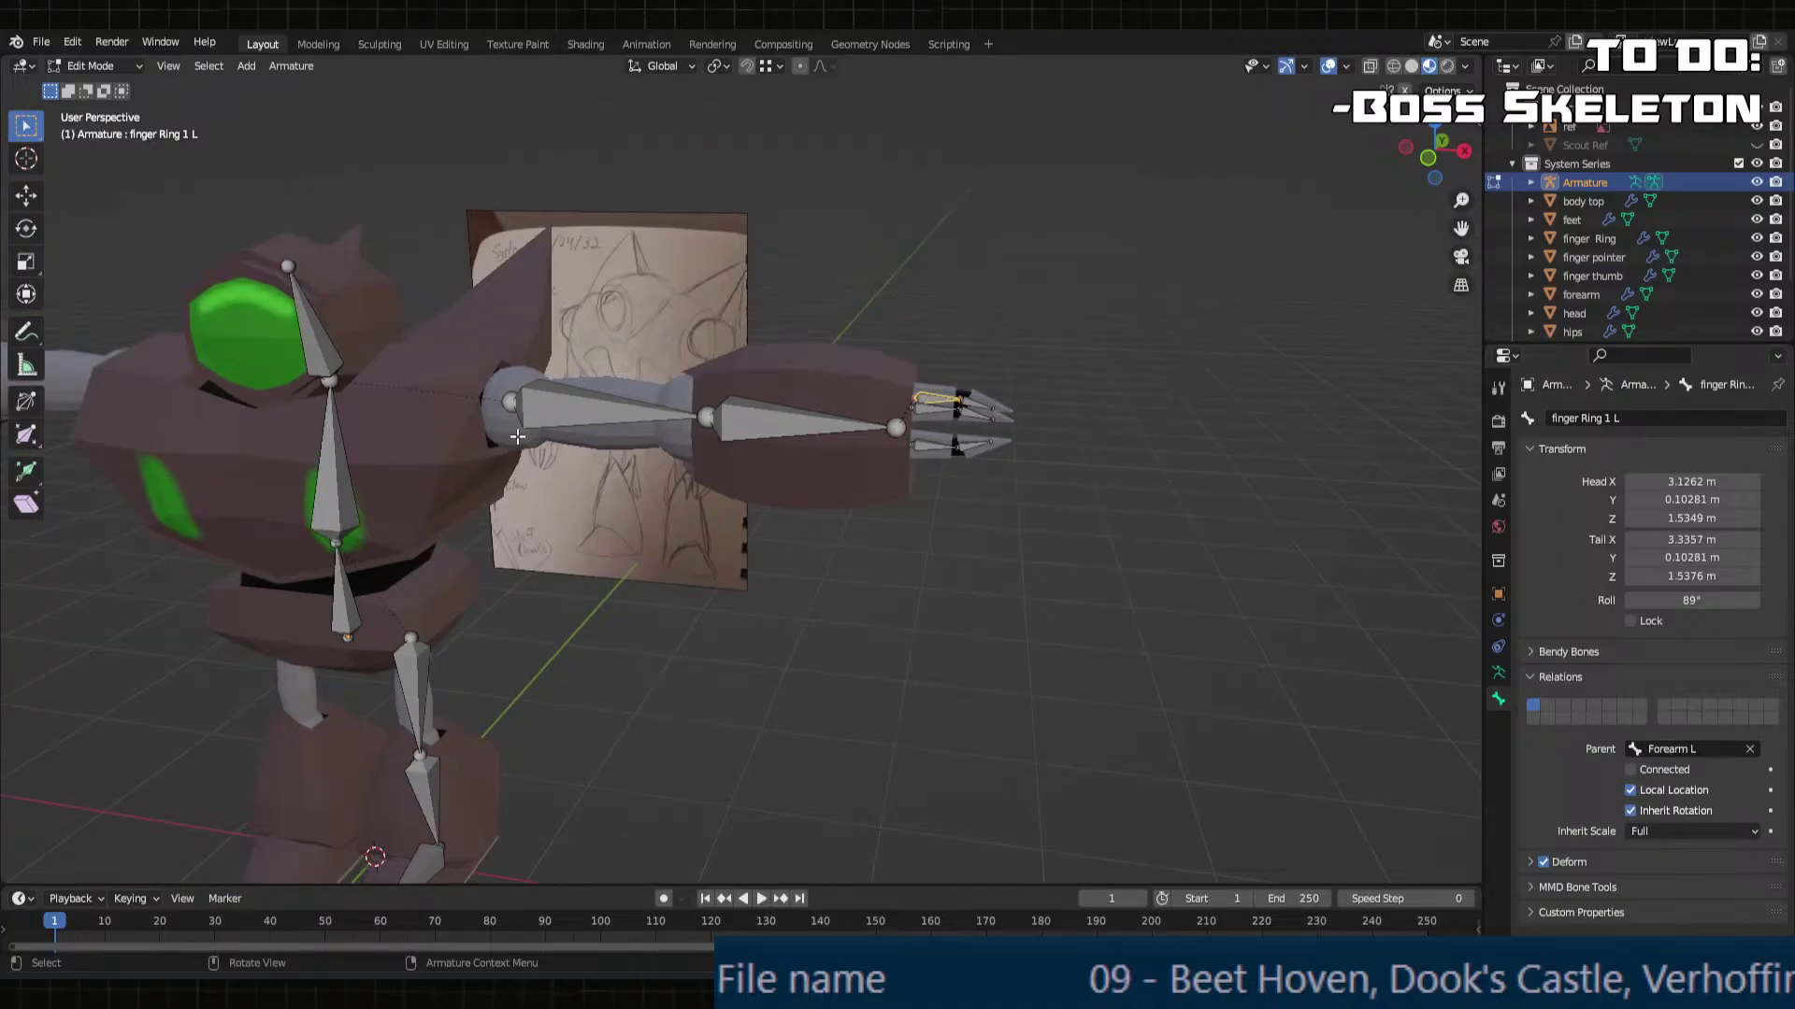
{"action": "left_click", "coordinate": [94, 65]}
{"action": "left_click", "coordinate": [103, 135]}
{"action": "left_click", "coordinate": [579, 412]}
{"action": "key", "text": "r"}
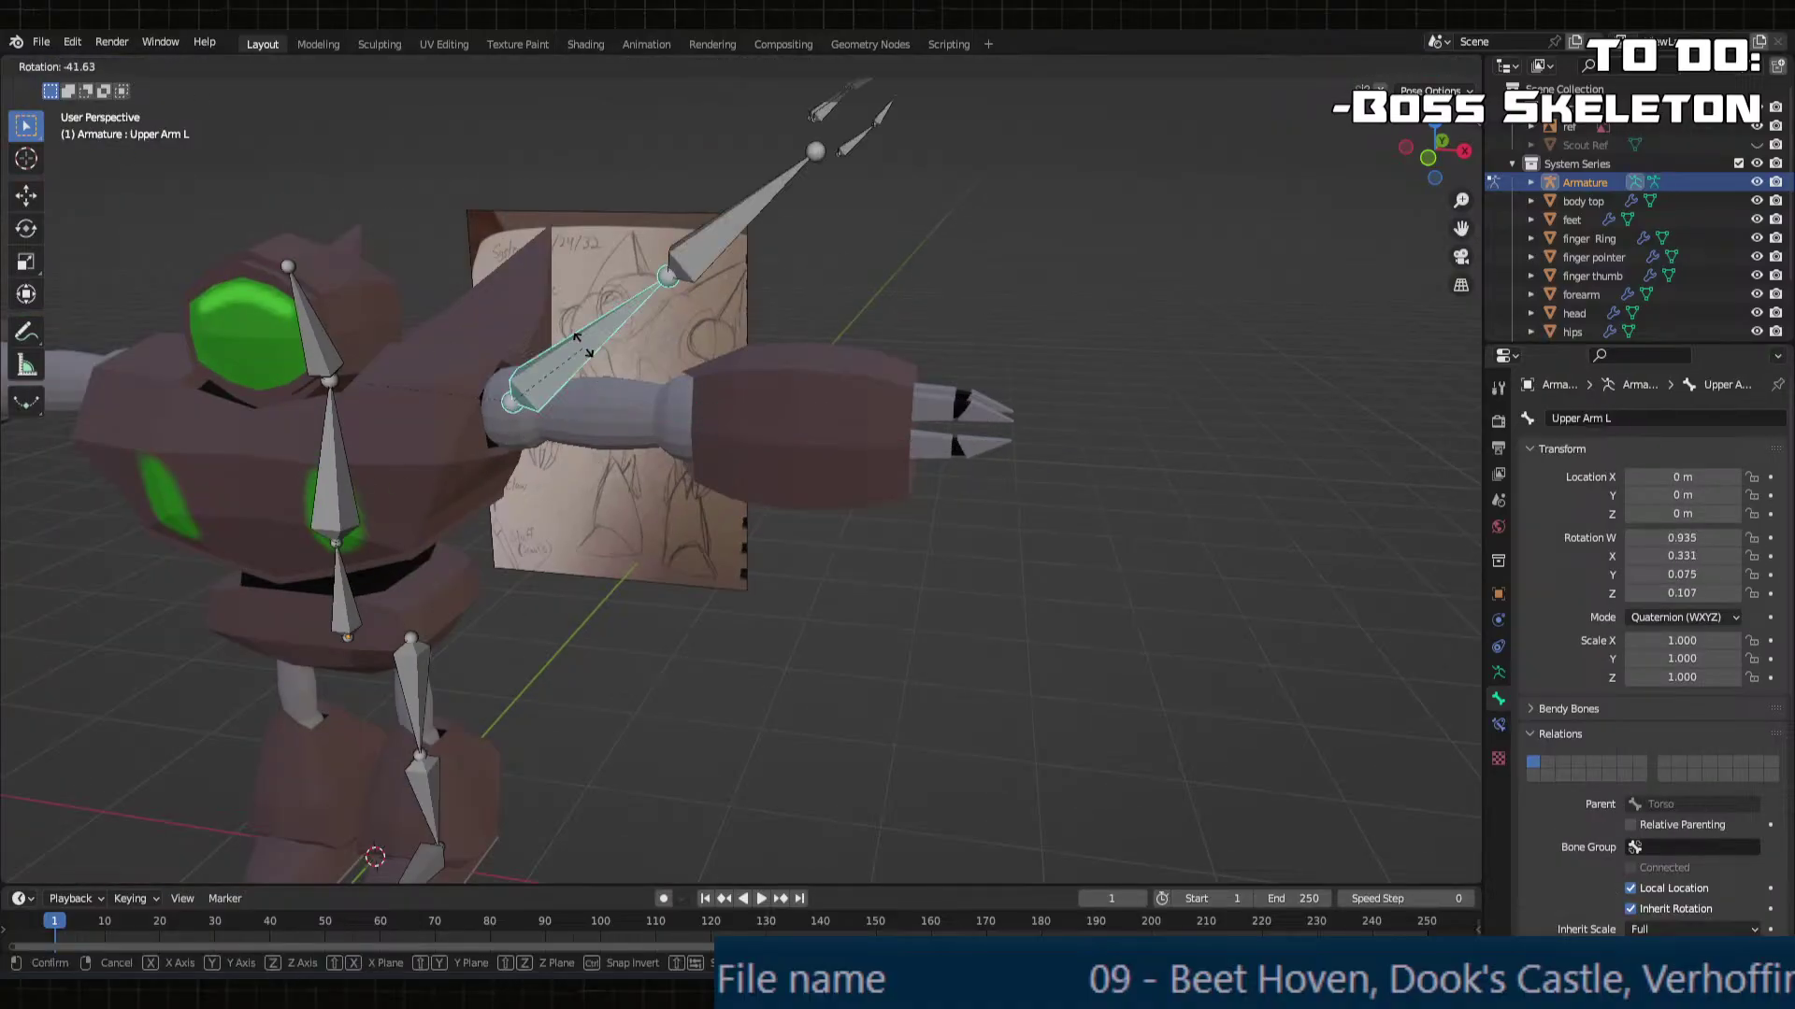
{"action": "right_click", "coordinate": [710, 477]}
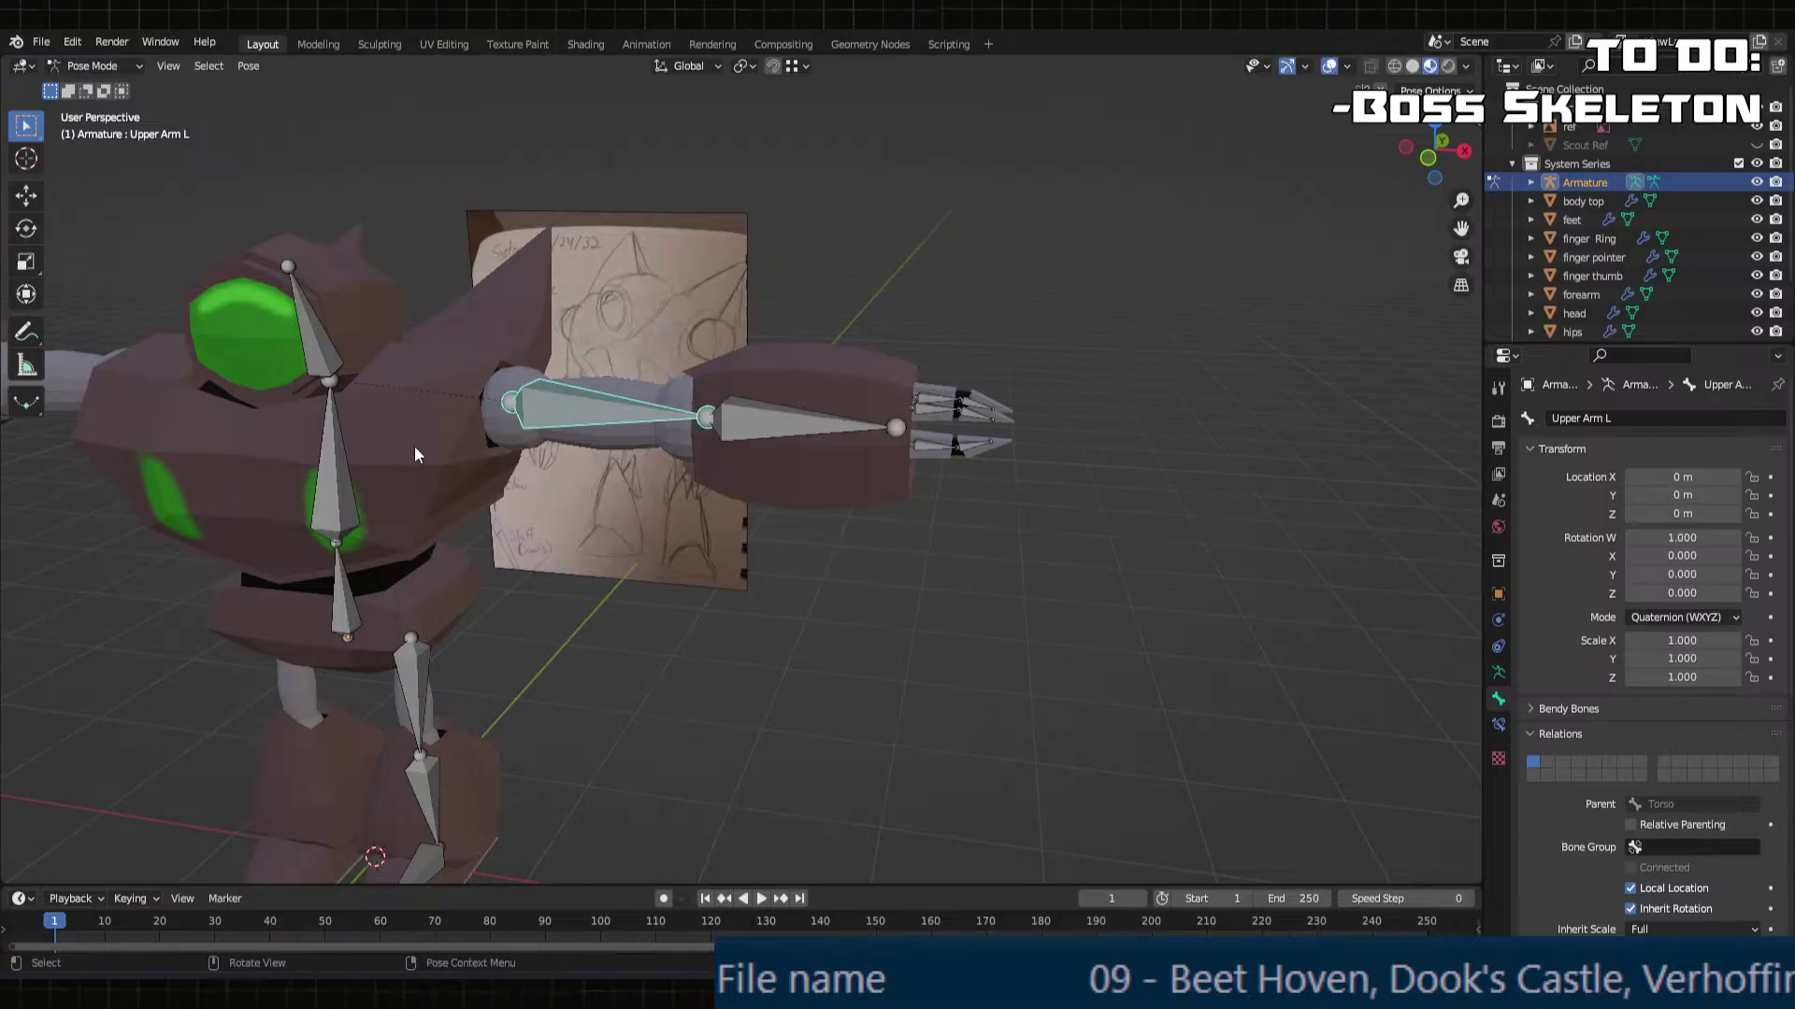
{"action": "left_click", "coordinate": [678, 430]}
{"action": "key", "text": "ctrl+z"}
Step: Swing the Upper Arm L bone up and down several times to test the arm hierarchy, reverting every rotation
{"action": "middle_click_drag", "start_coordinate": [772, 456], "coordinate": [804, 440]}
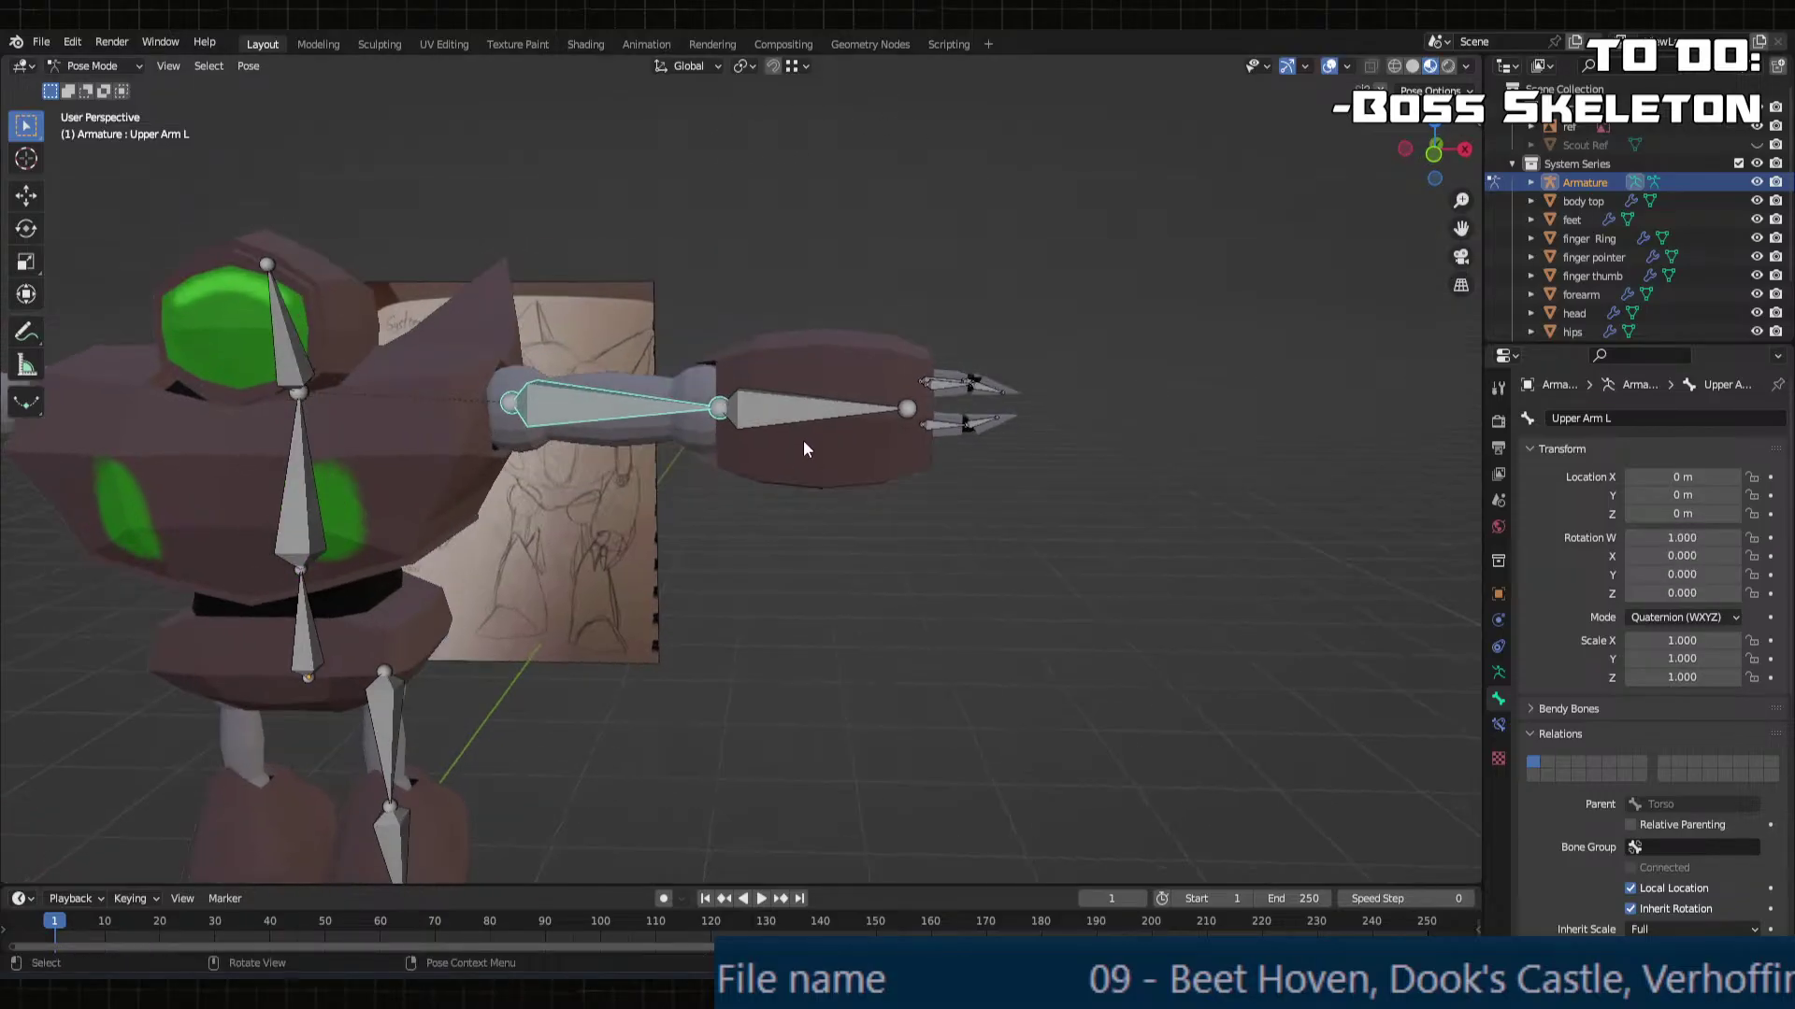
{"action": "key", "text": "r"}
{"action": "left_click", "coordinate": [744, 357]}
{"action": "key", "text": "ctrl+z"}
{"action": "key", "text": "r"}
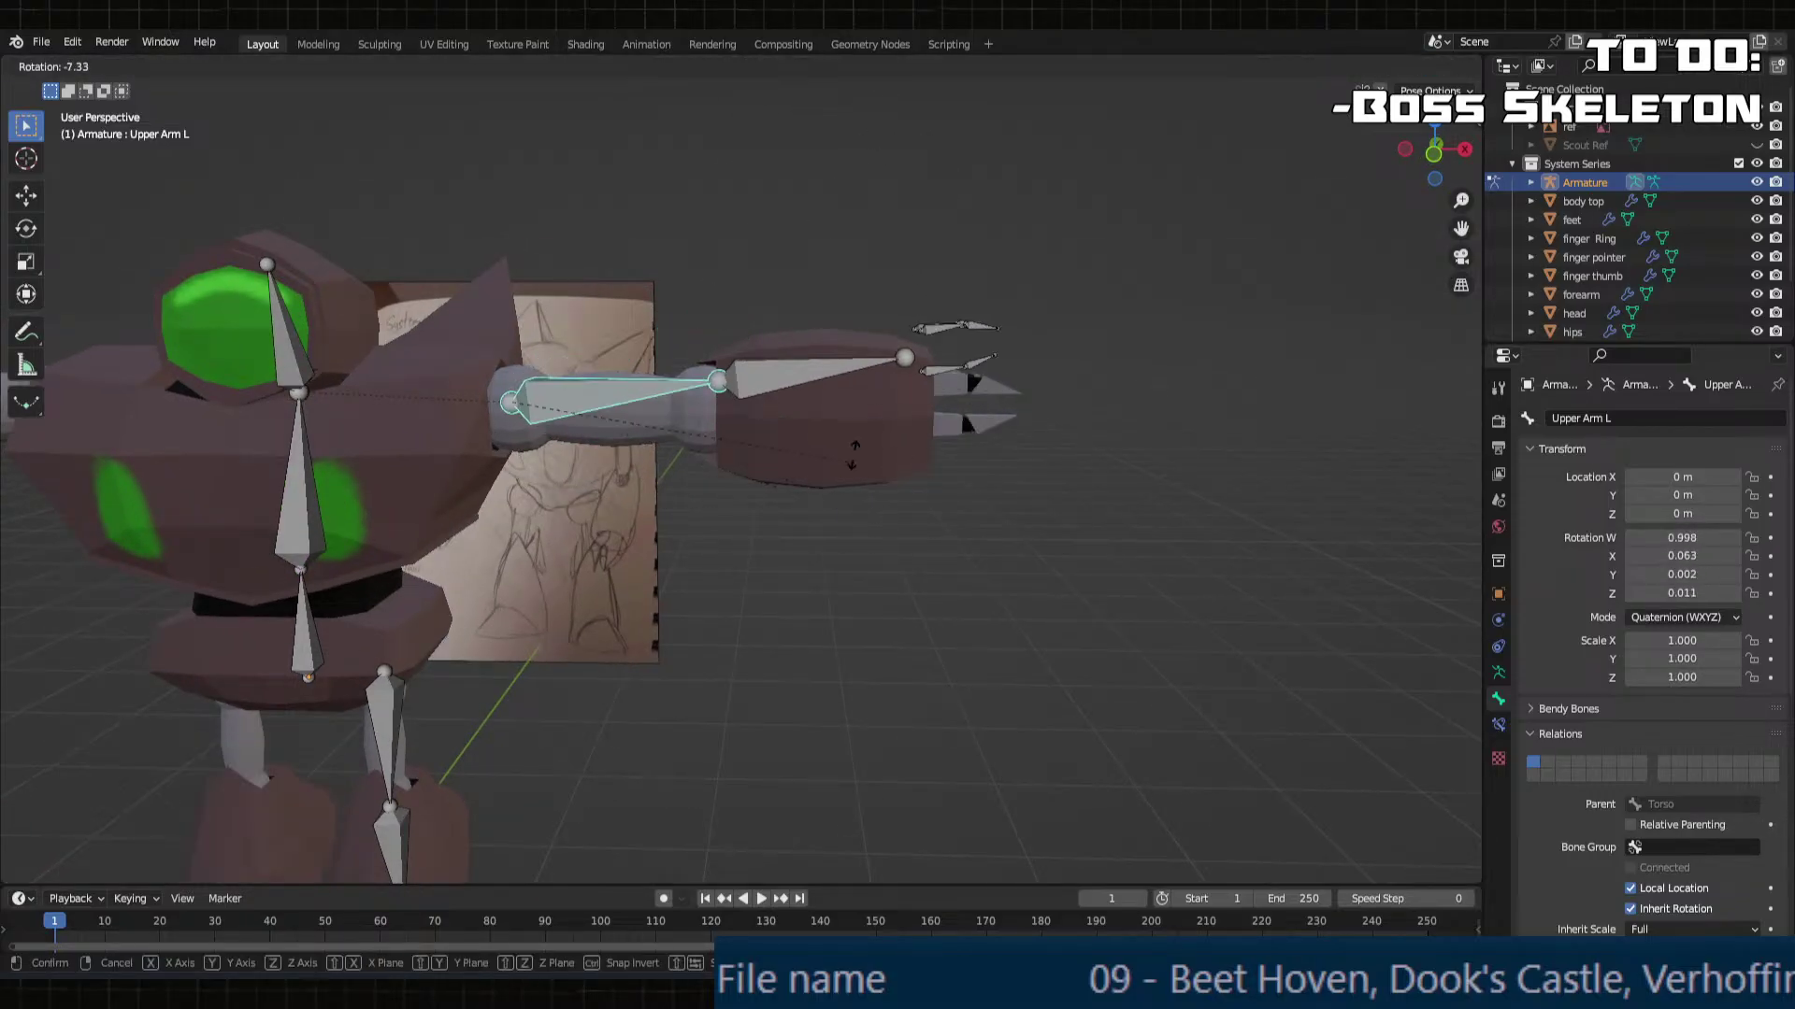
{"action": "left_click", "coordinate": [794, 370]}
{"action": "key", "text": "ctrl+z"}
{"action": "key", "text": "r"}
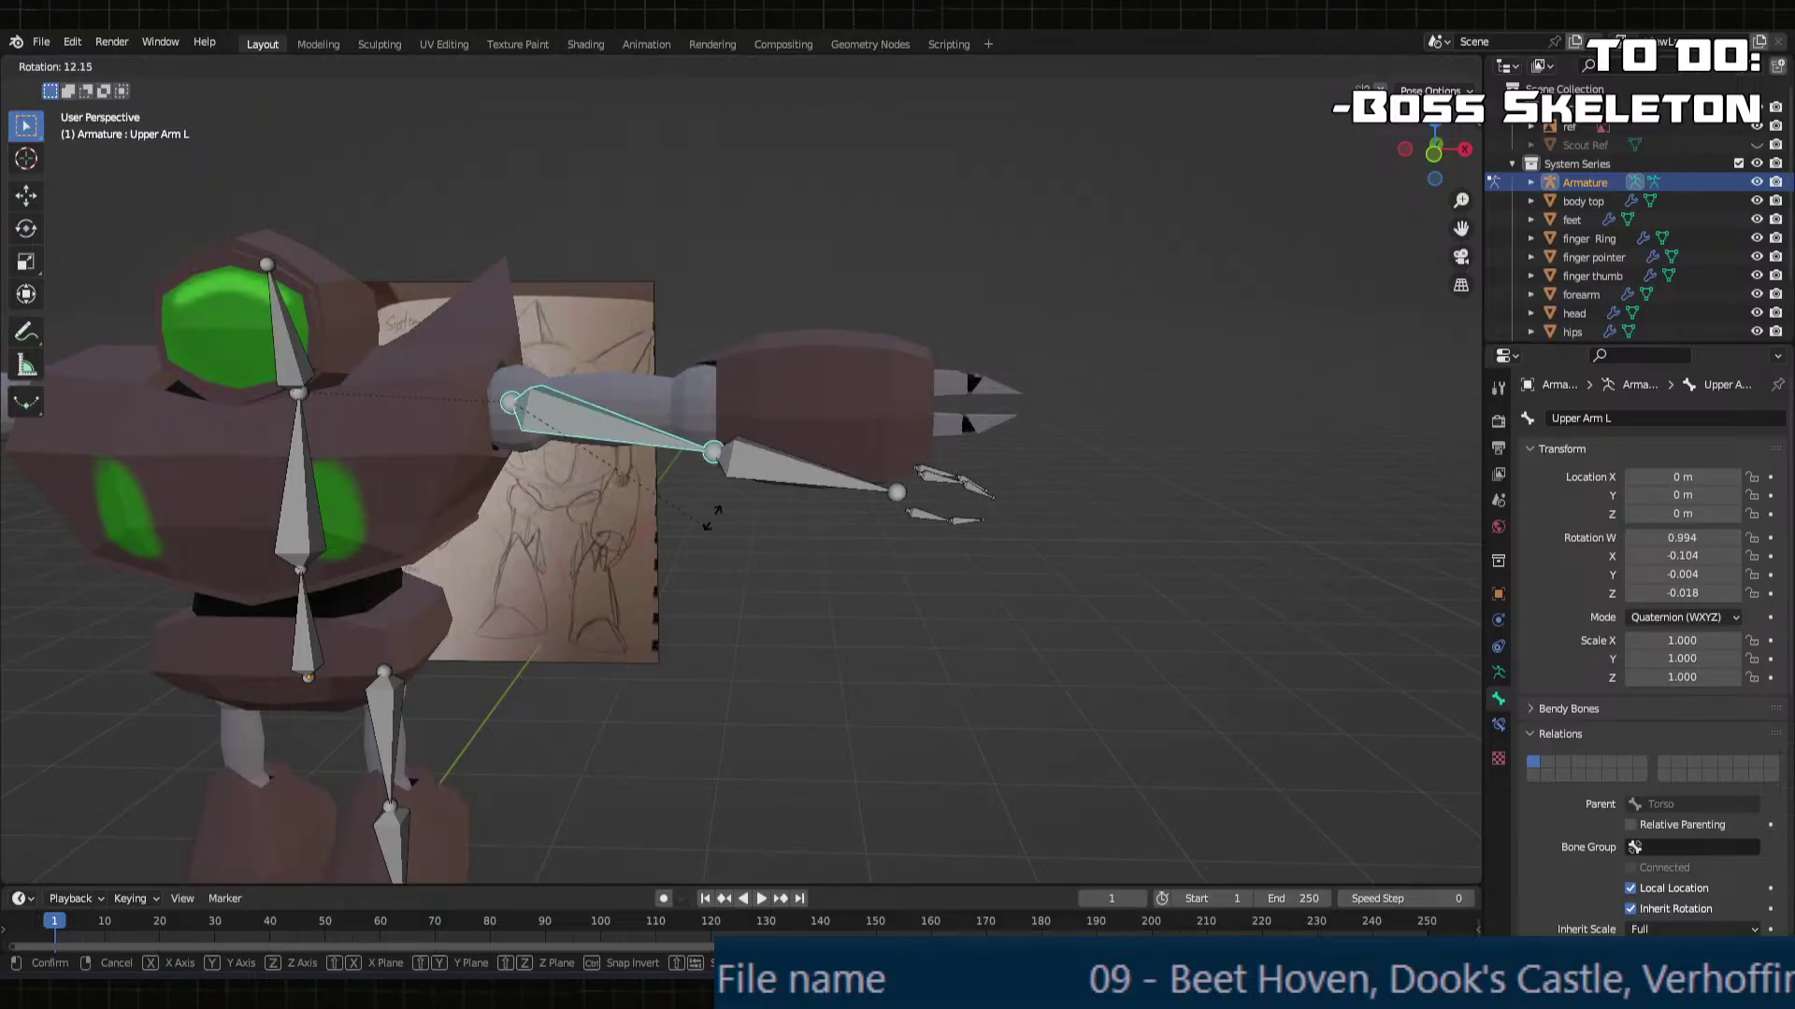
{"action": "left_click", "coordinate": [688, 469]}
{"action": "key", "text": "ctrl+z"}
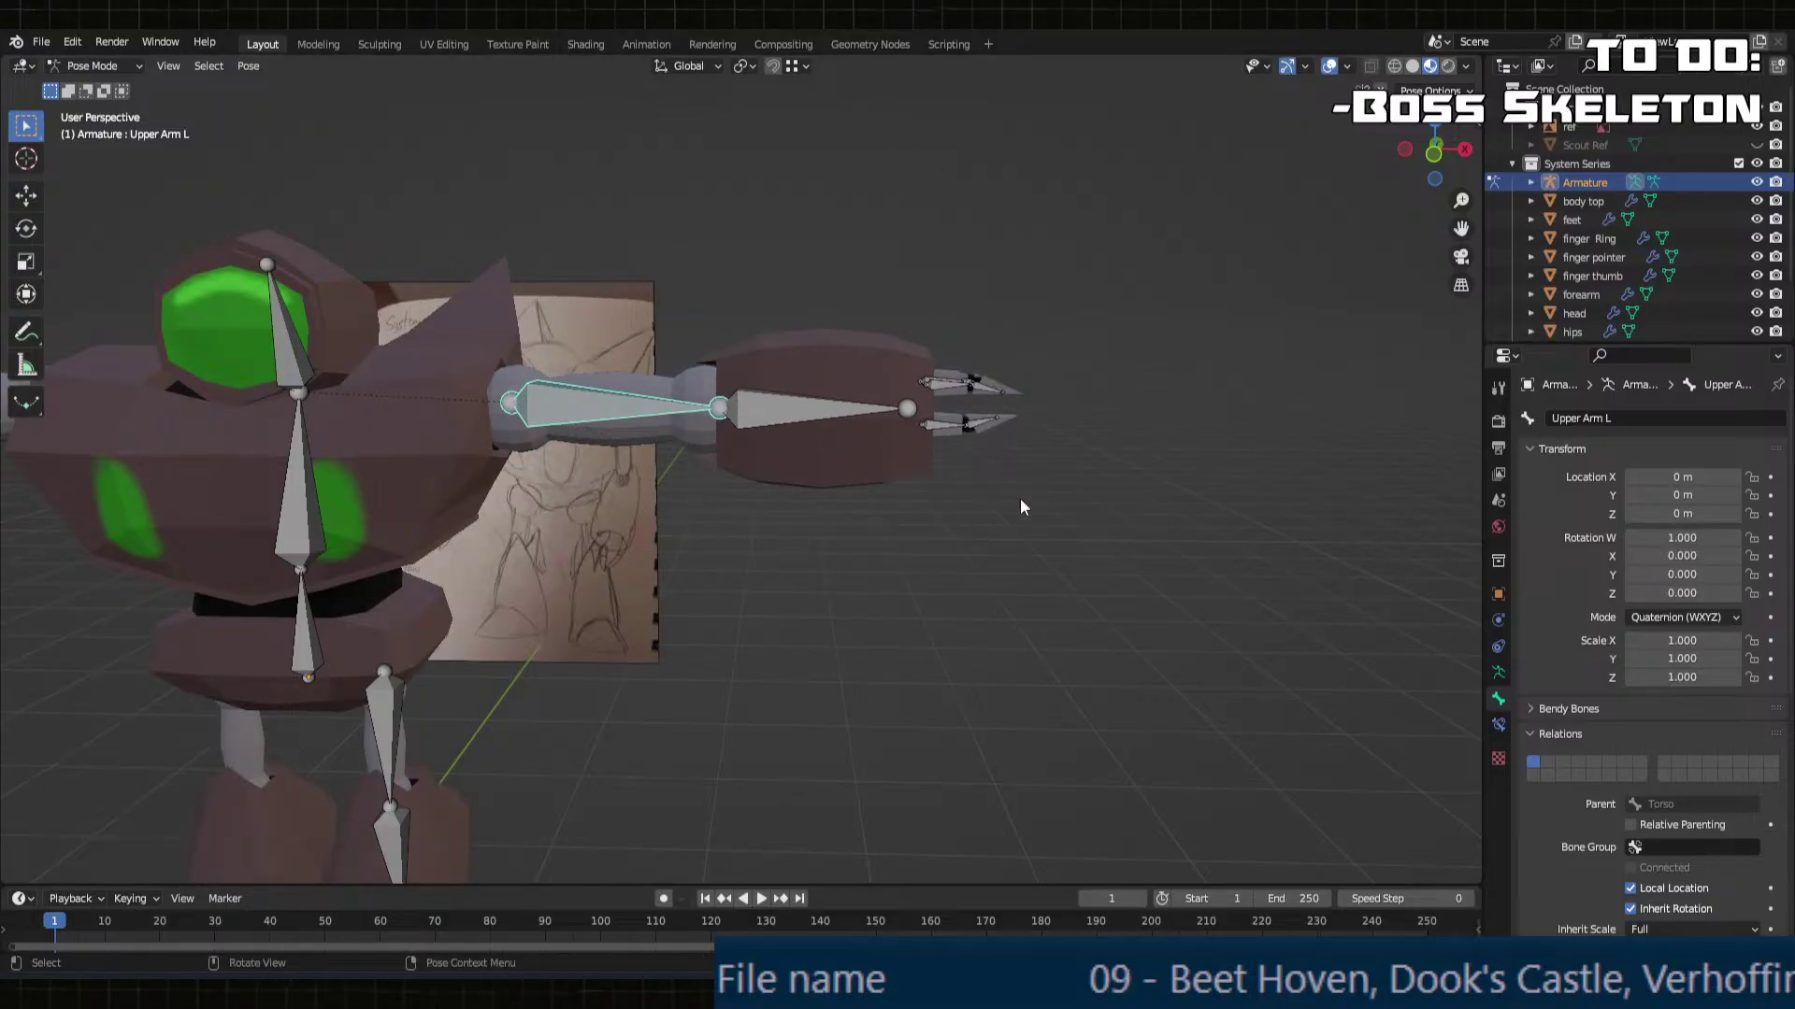
{"action": "middle_click_drag", "start_coordinate": [1021, 505], "coordinate": [842, 440]}
{"action": "key", "text": "r"}
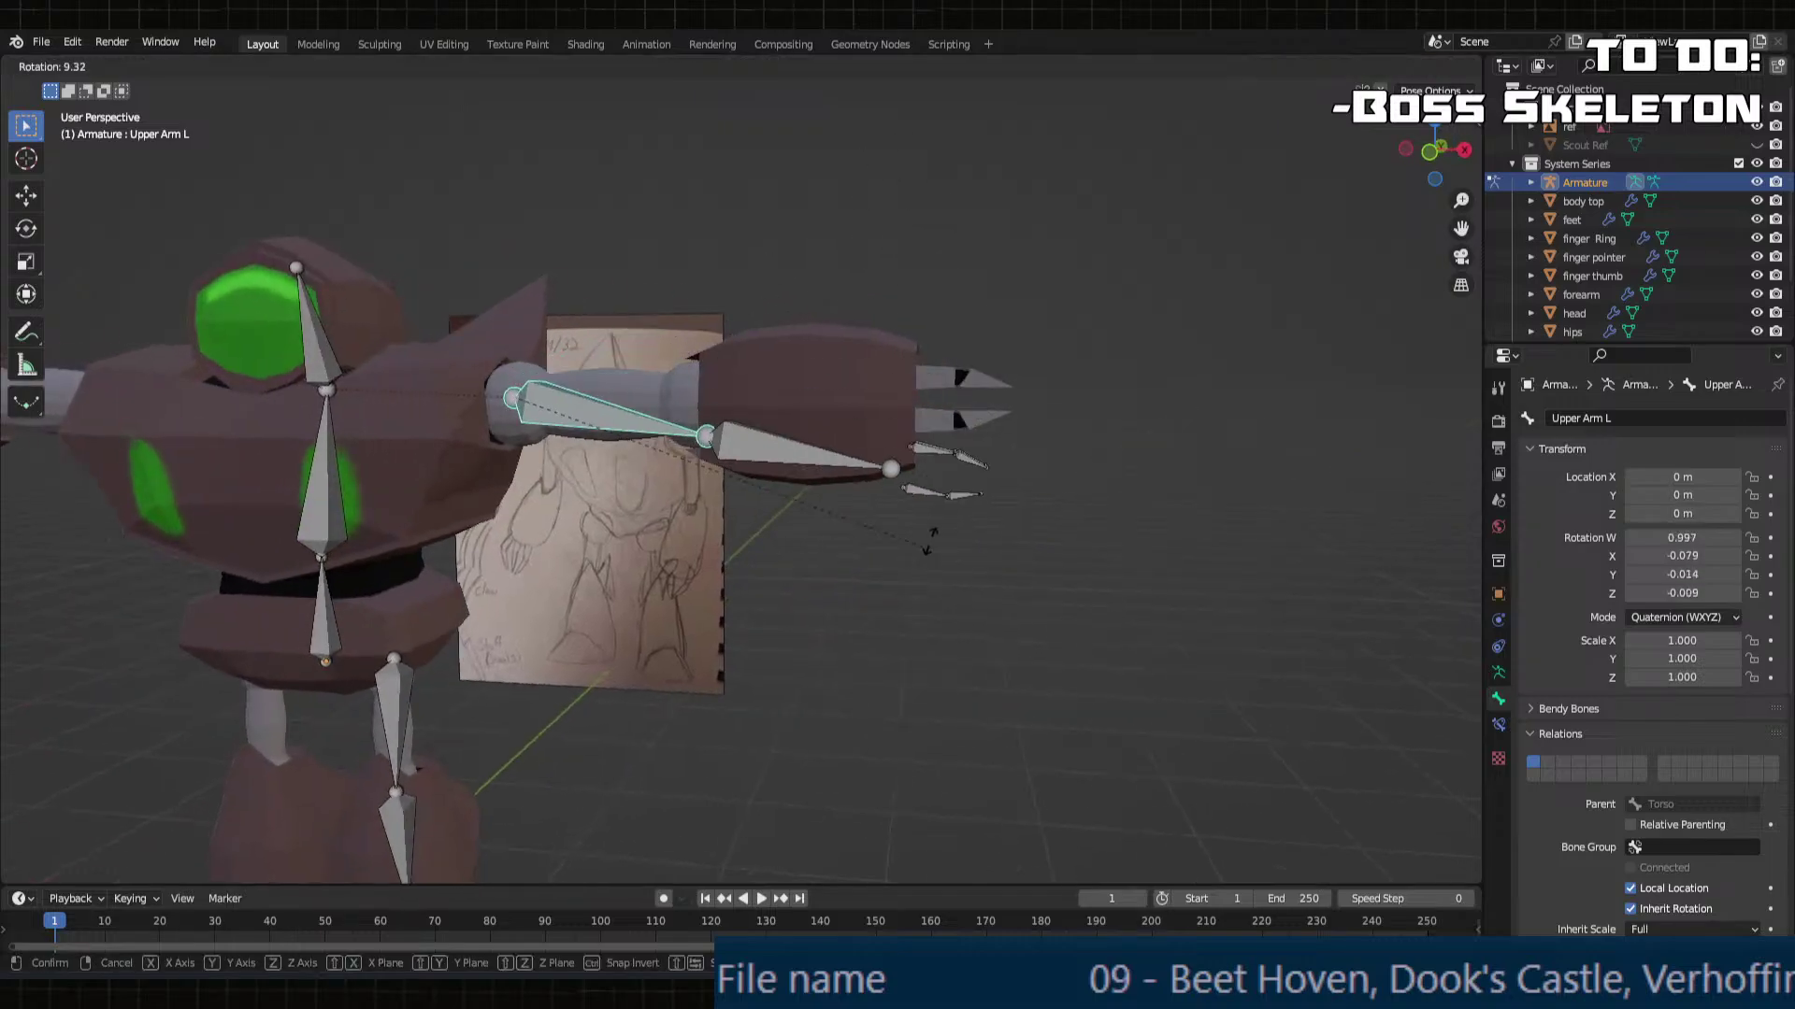
{"action": "left_click", "coordinate": [773, 448]}
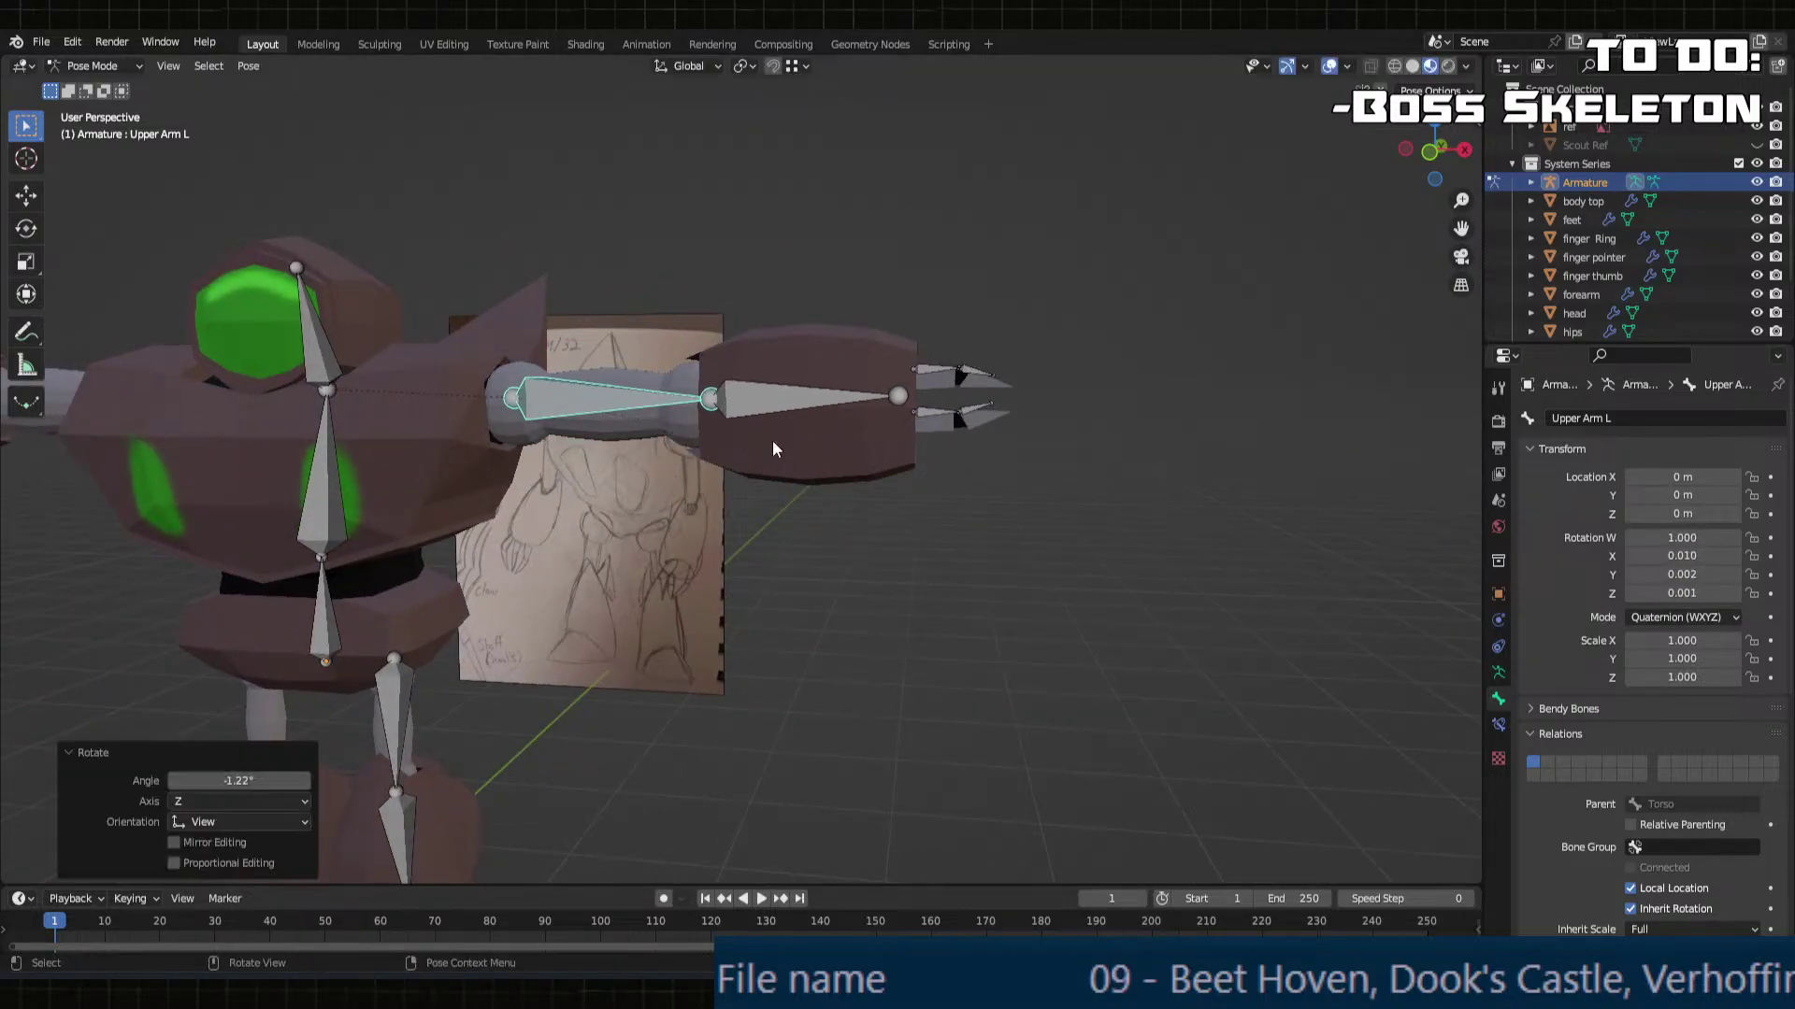
{"action": "key", "text": "ctrl+z"}
{"action": "key", "text": "r"}
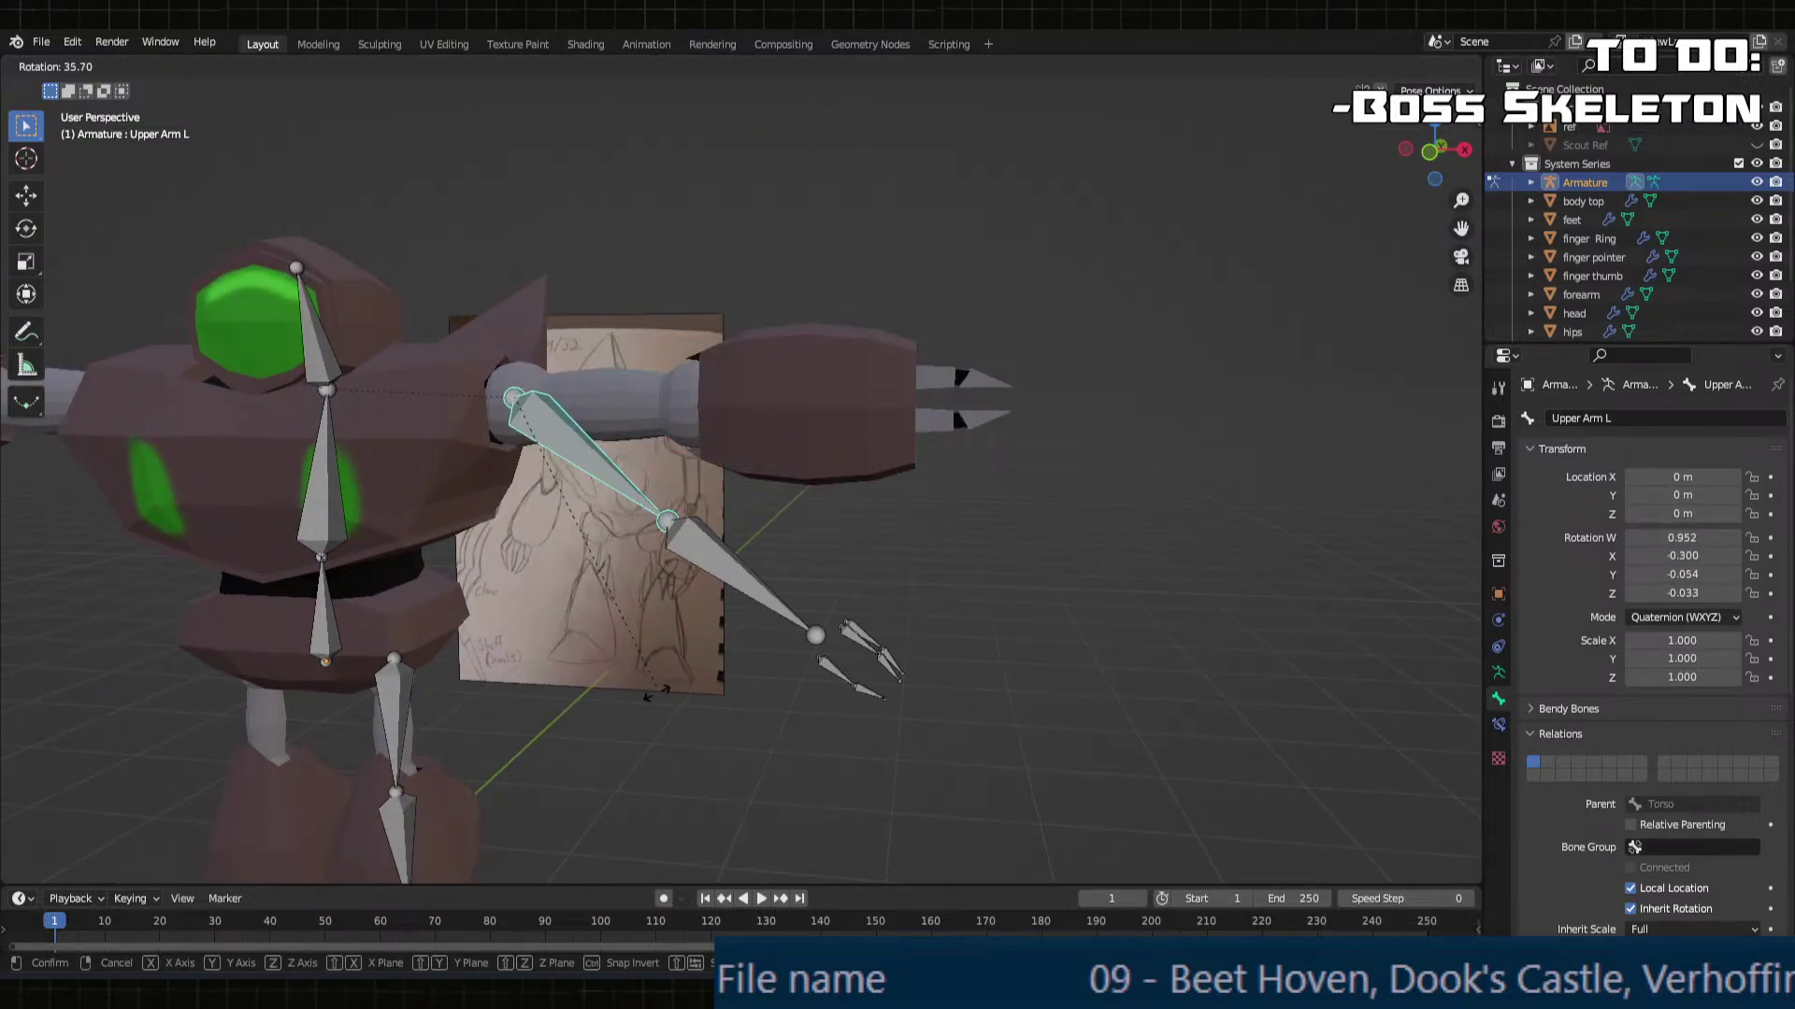
{"action": "right_click", "coordinate": [653, 479]}
Step: Test-rotate the torso bone and the head bone, reverting both rotations
{"action": "middle_click_drag", "start_coordinate": [653, 479], "coordinate": [862, 548]}
{"action": "left_click", "coordinate": [594, 407]}
{"action": "key", "text": "r"}
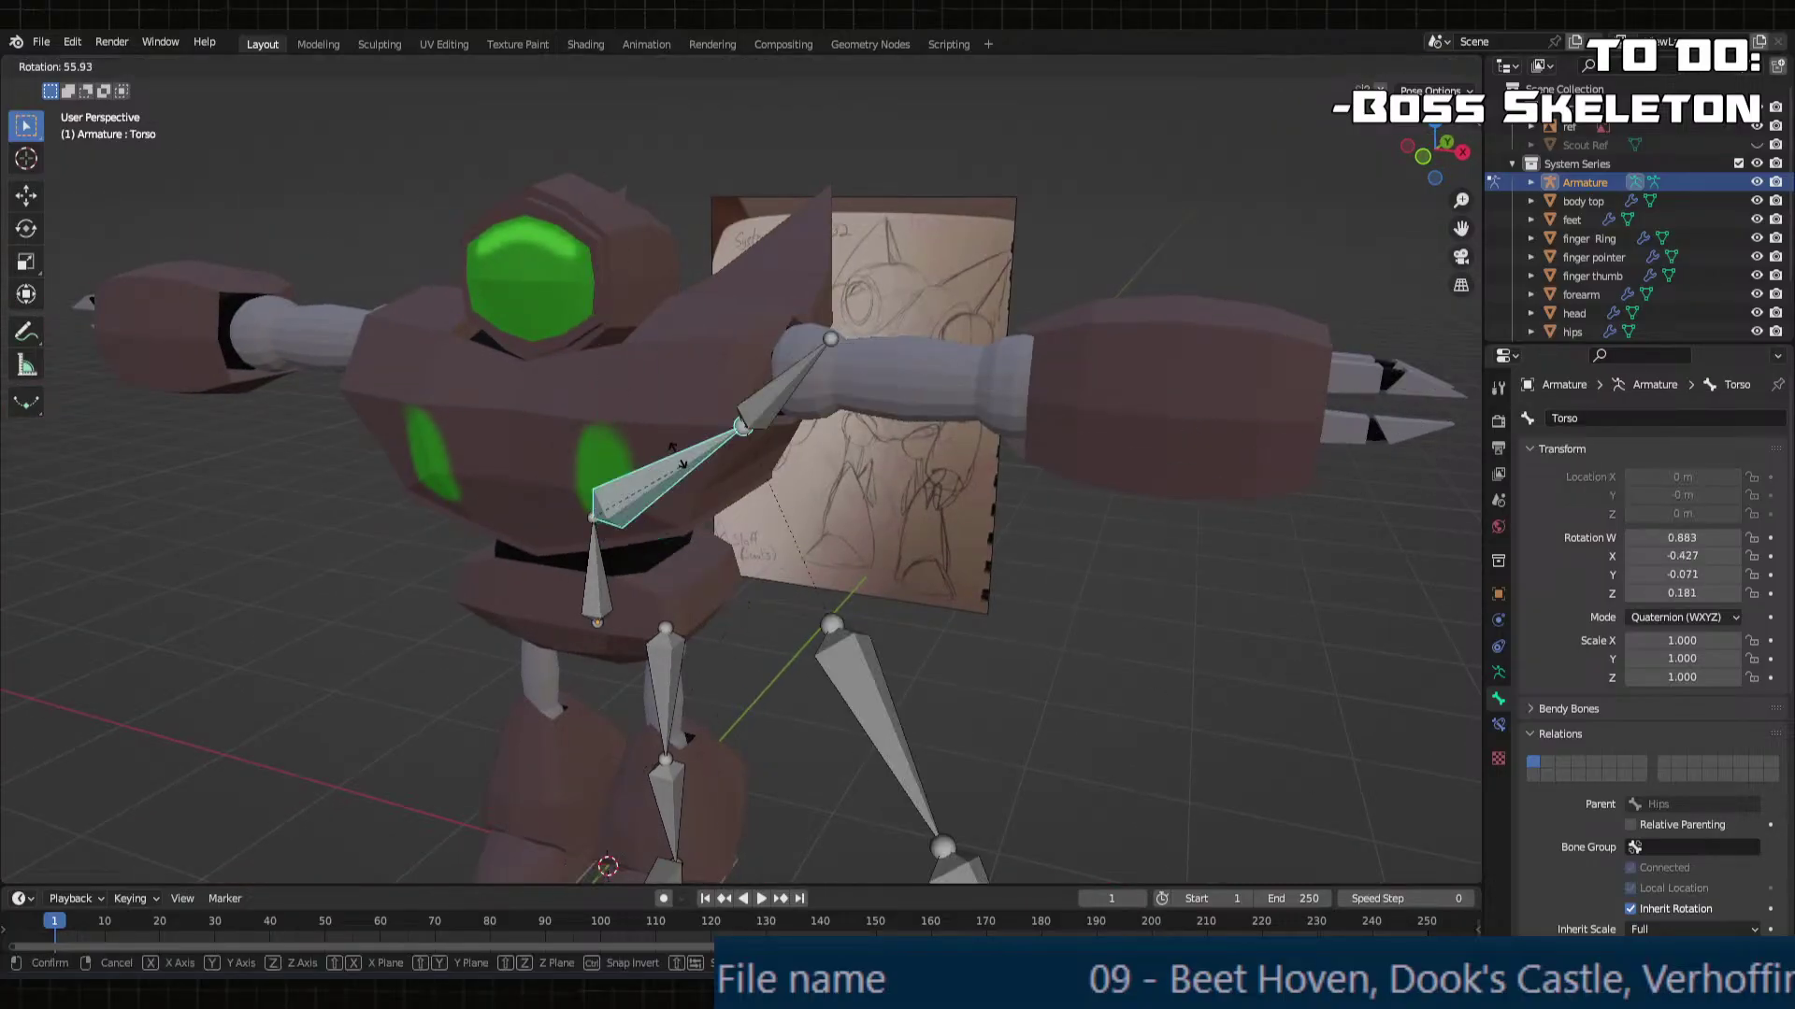
{"action": "right_click", "coordinate": [557, 312]}
{"action": "left_click", "coordinate": [579, 292]}
{"action": "key", "text": "r"}
{"action": "right_click", "coordinate": [605, 226]}
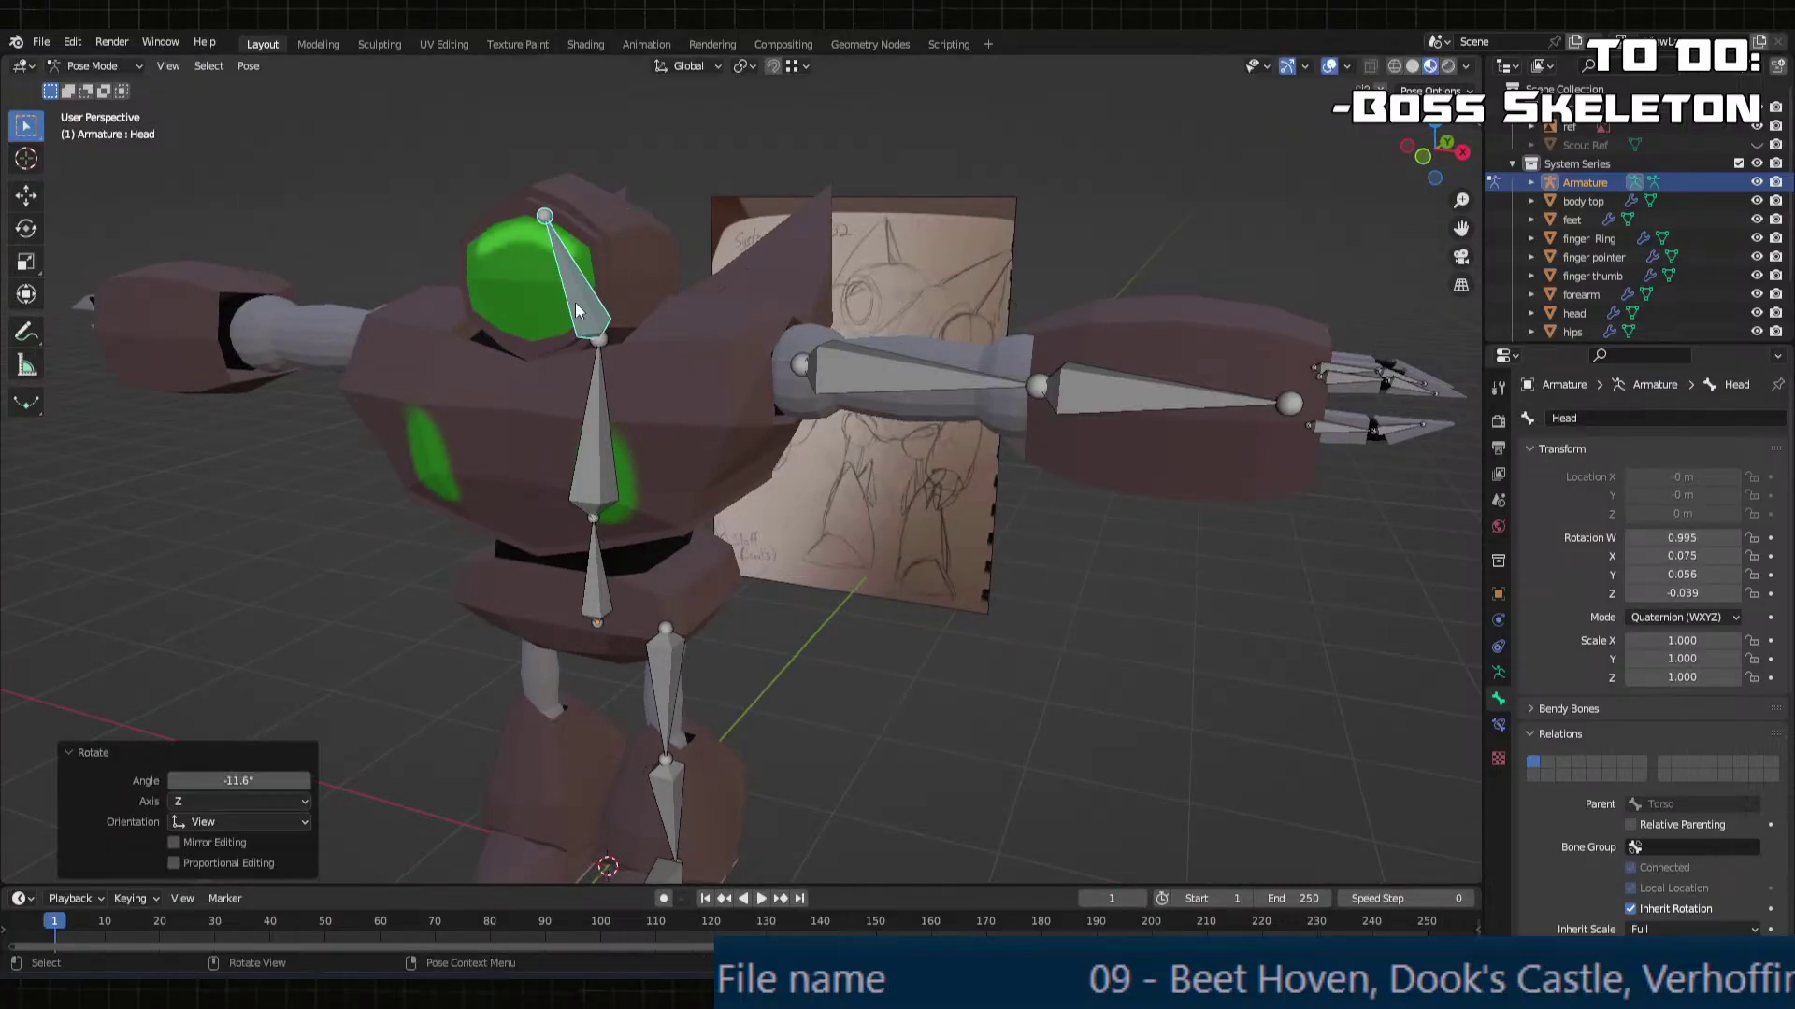
Step: Select the thigh bone to inspect the leg, and return the armature to Object Mode
{"action": "middle_click_drag", "start_coordinate": [606, 226], "coordinate": [695, 546]}
{"action": "left_click", "coordinate": [660, 509]}
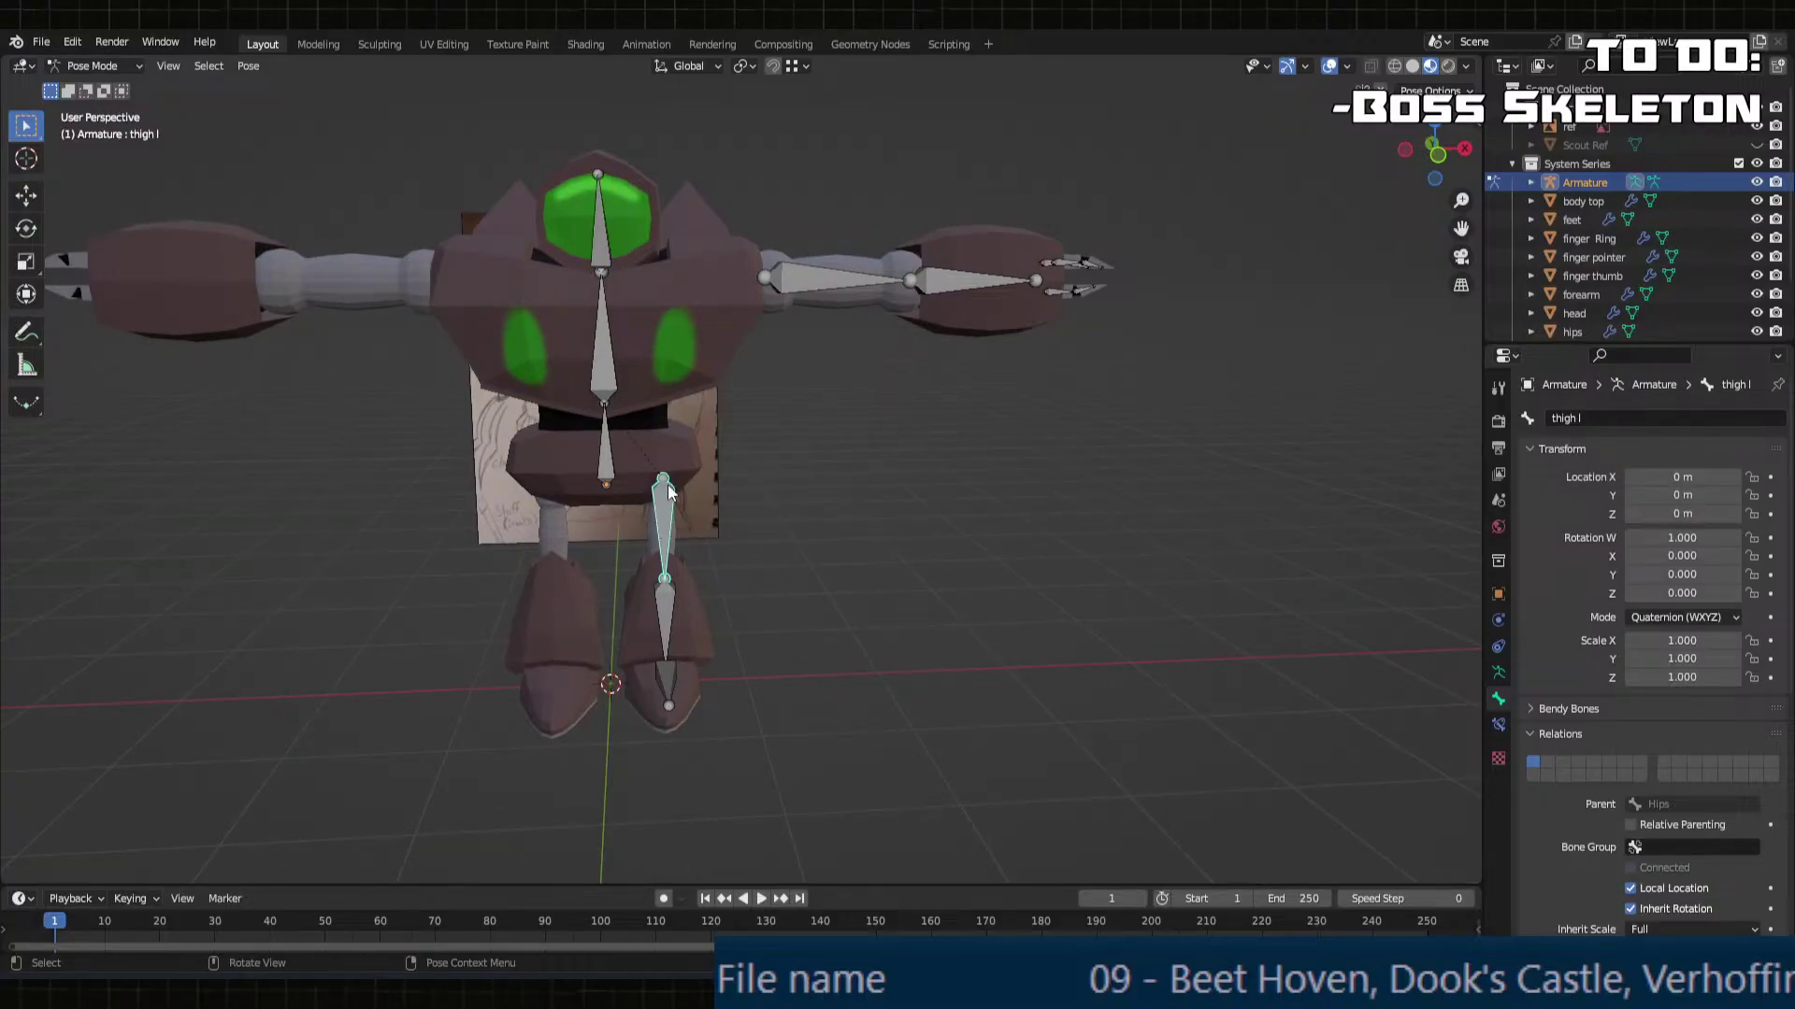
{"action": "middle_click_drag", "start_coordinate": [1181, 508], "coordinate": [725, 541]}
{"action": "middle_click_drag", "start_coordinate": [906, 371], "coordinate": [249, 137]}
{"action": "left_click", "coordinate": [106, 73]}
{"action": "left_click", "coordinate": [103, 88]}
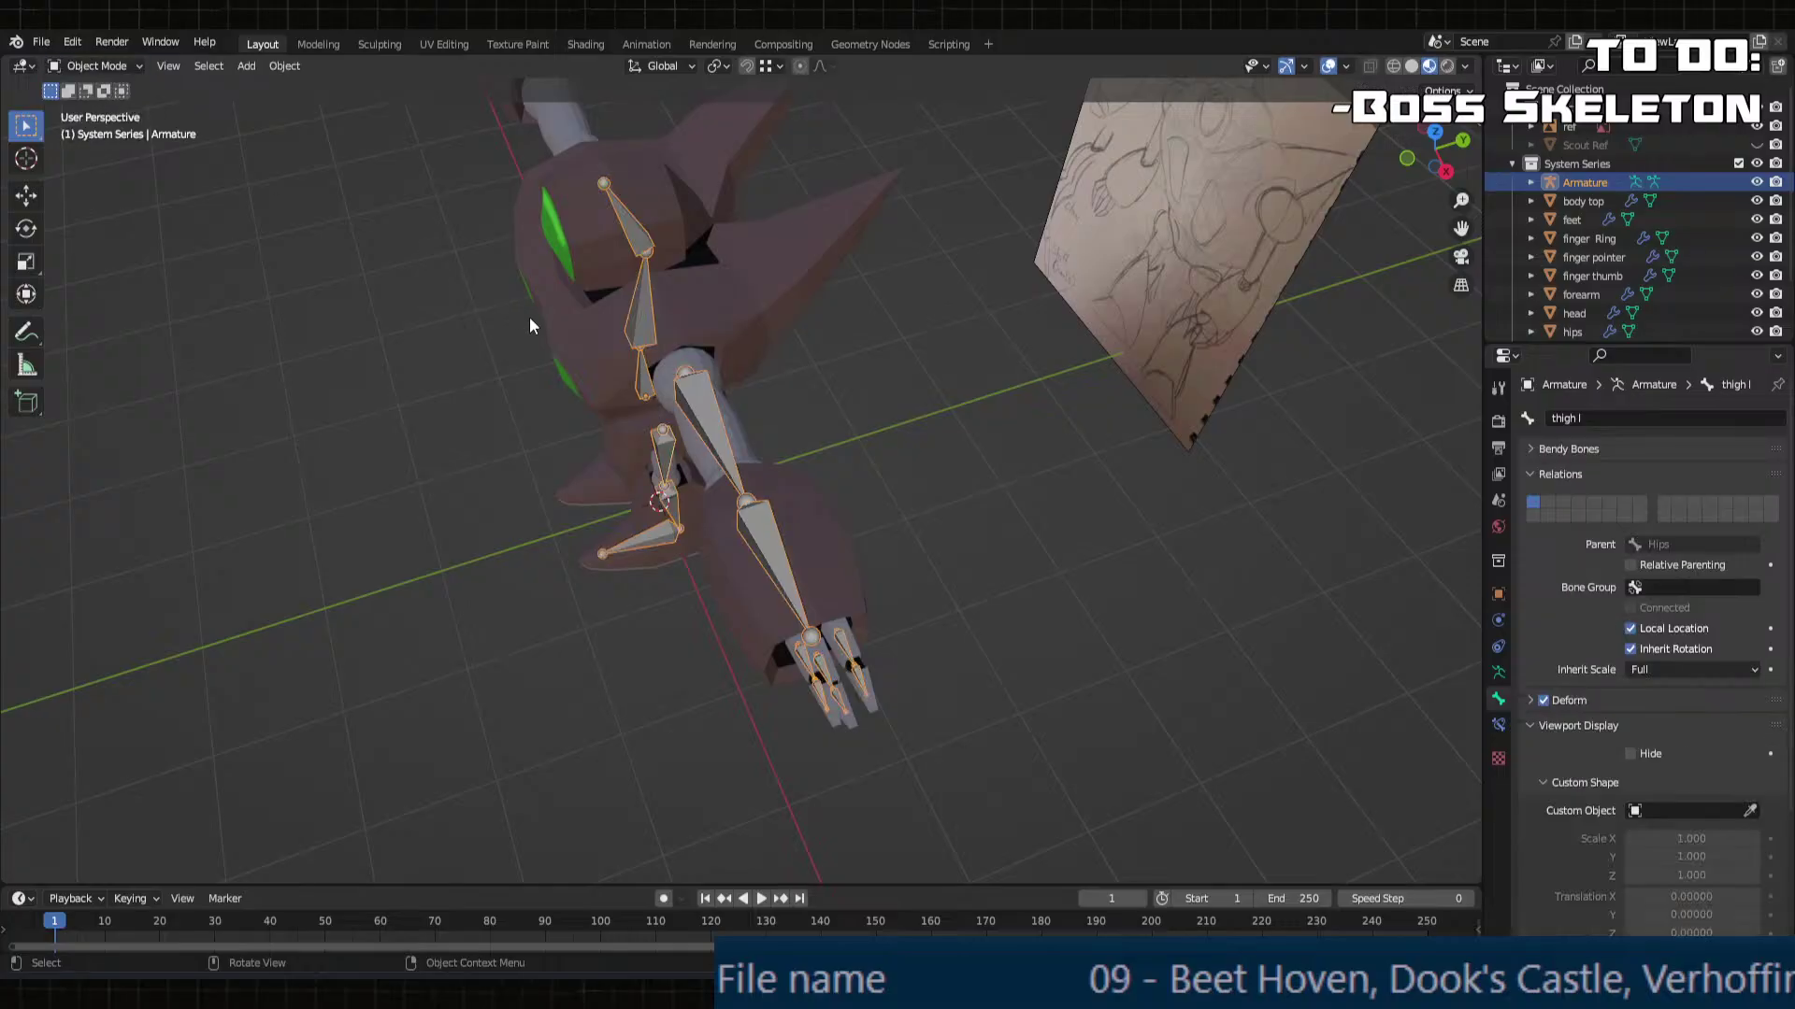
Step: Enter Edit Mode and move the elbow joint of Upper Arm L about 0.057 m along the global Y axis
{"action": "left_click", "coordinate": [107, 72]}
{"action": "left_click", "coordinate": [96, 108]}
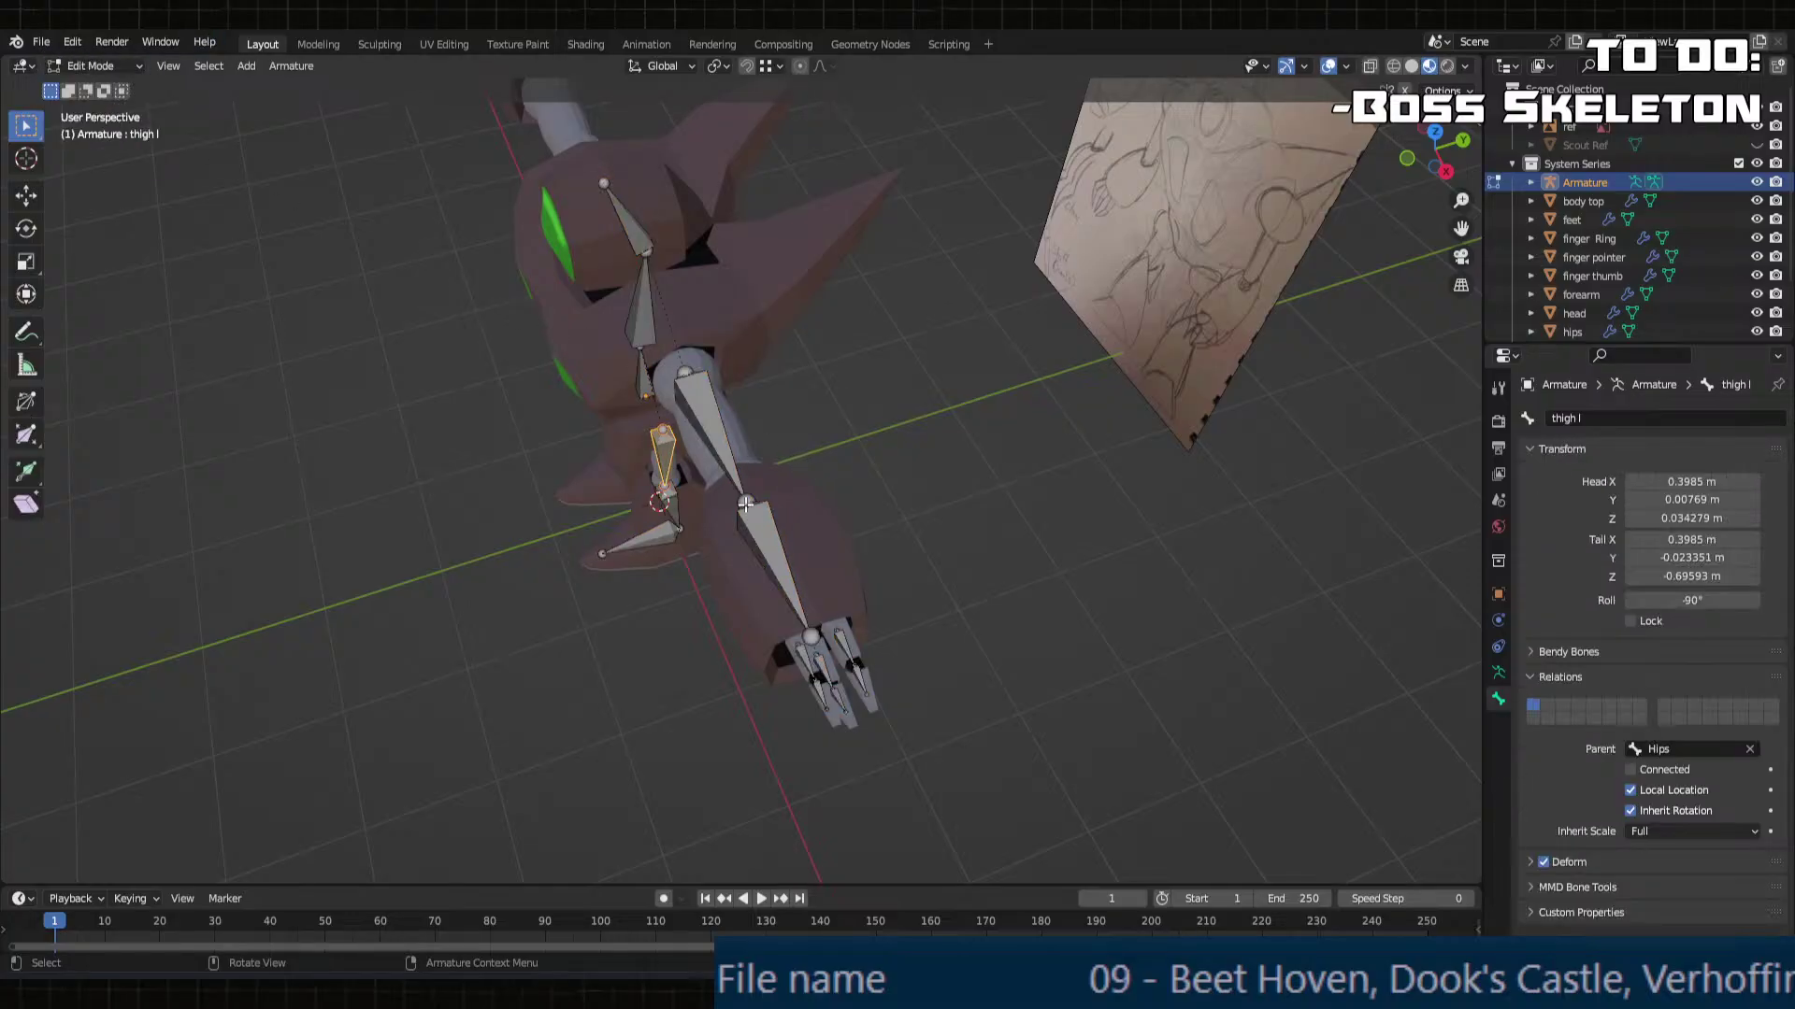
{"action": "left_click", "coordinate": [744, 488]}
{"action": "middle_click_drag", "start_coordinate": [744, 488], "coordinate": [727, 547]}
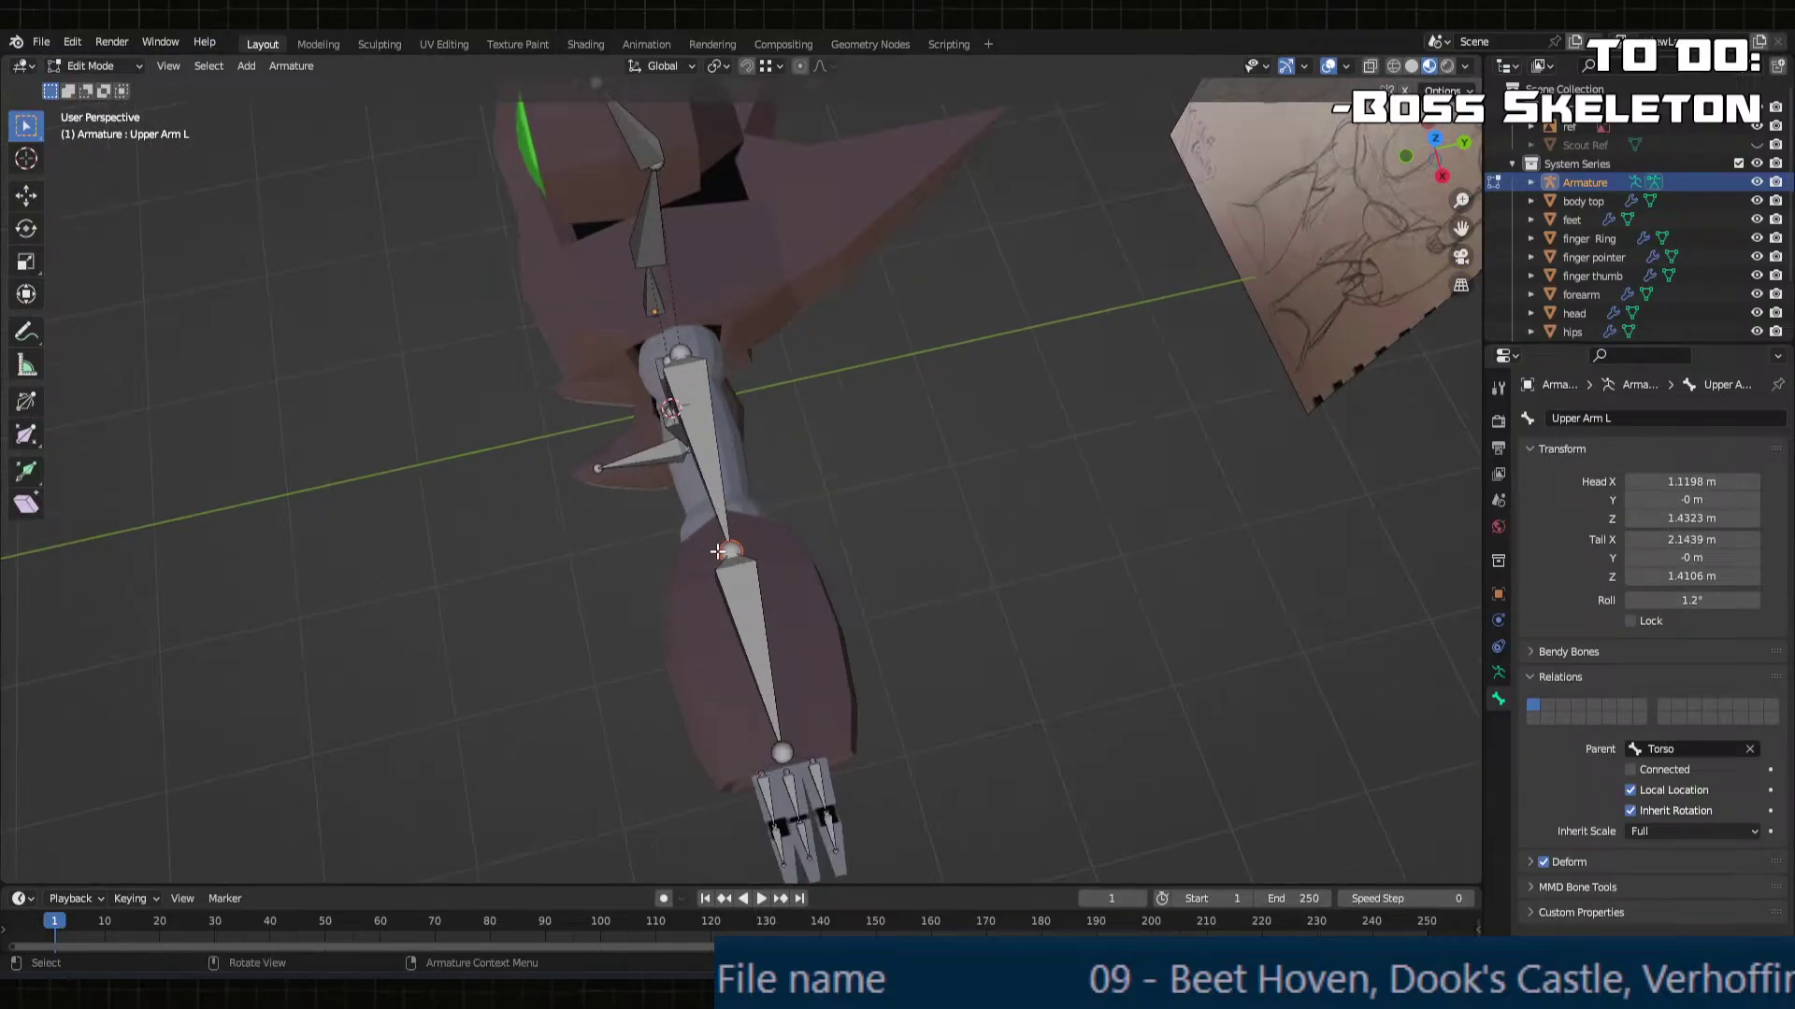
{"action": "key", "text": "g"}
{"action": "key", "text": "y"}
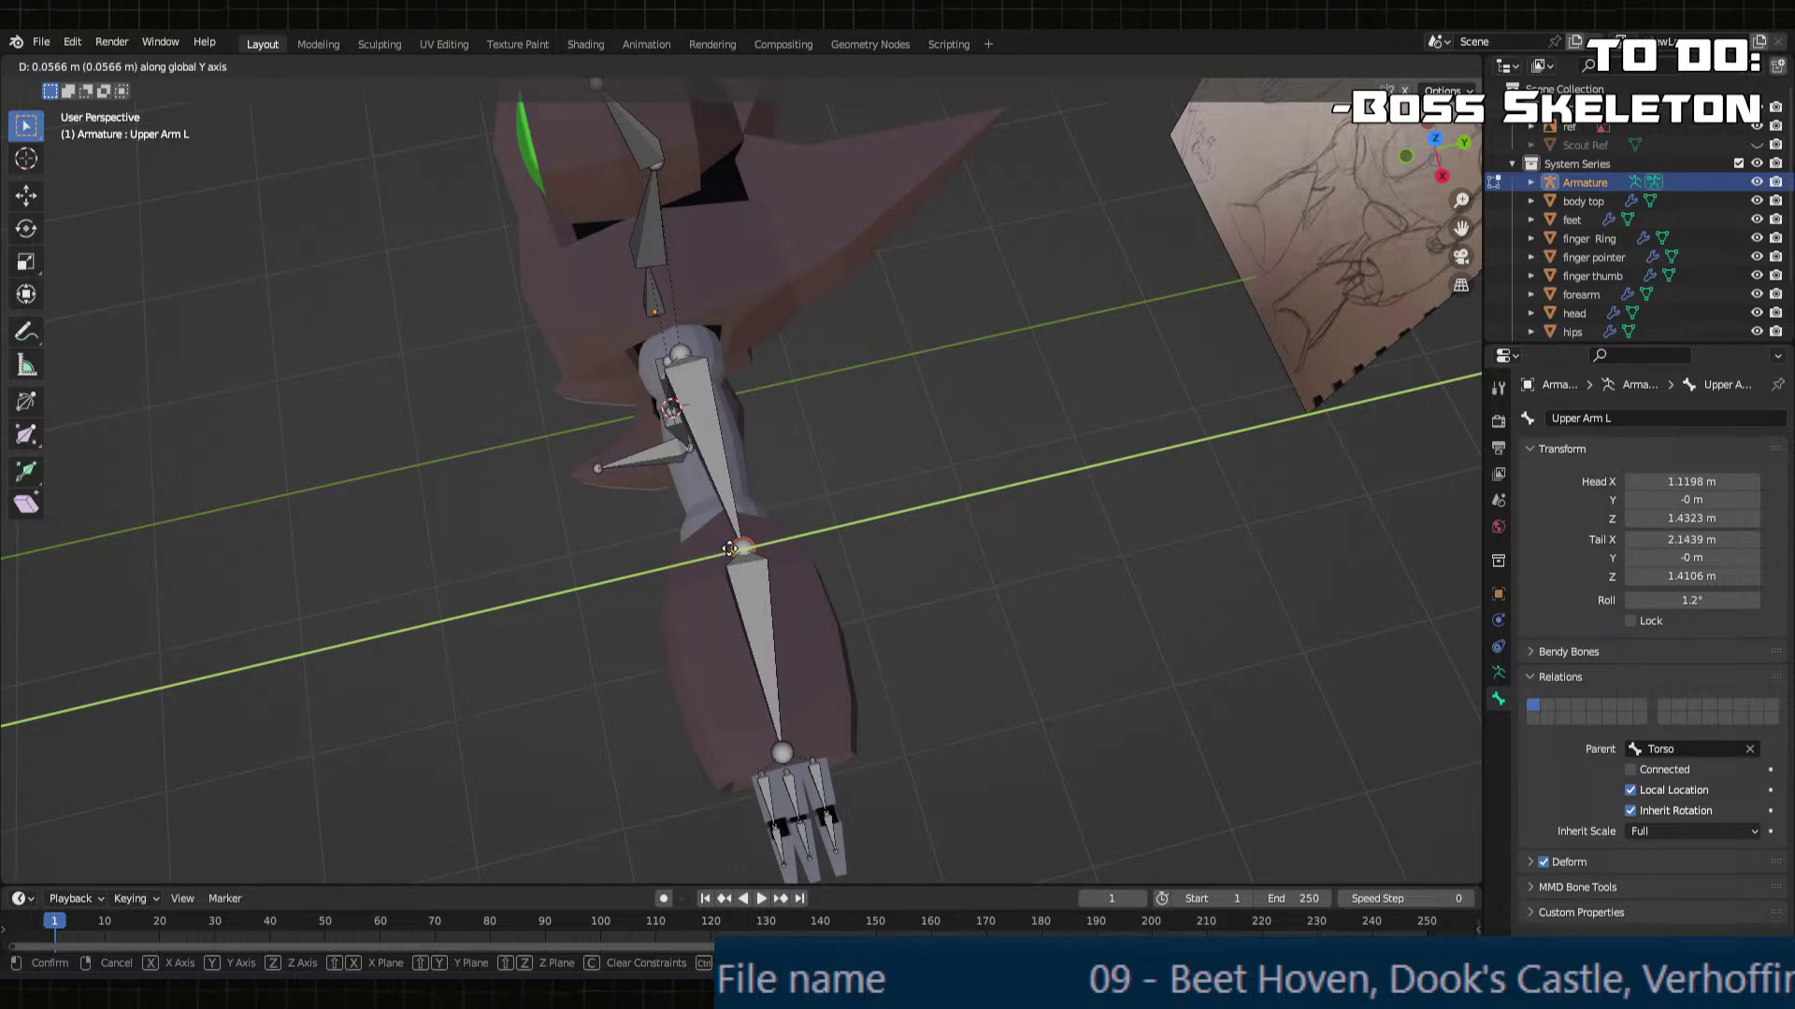
{"action": "left_click", "coordinate": [729, 548]}
{"action": "left_click", "coordinate": [673, 357]}
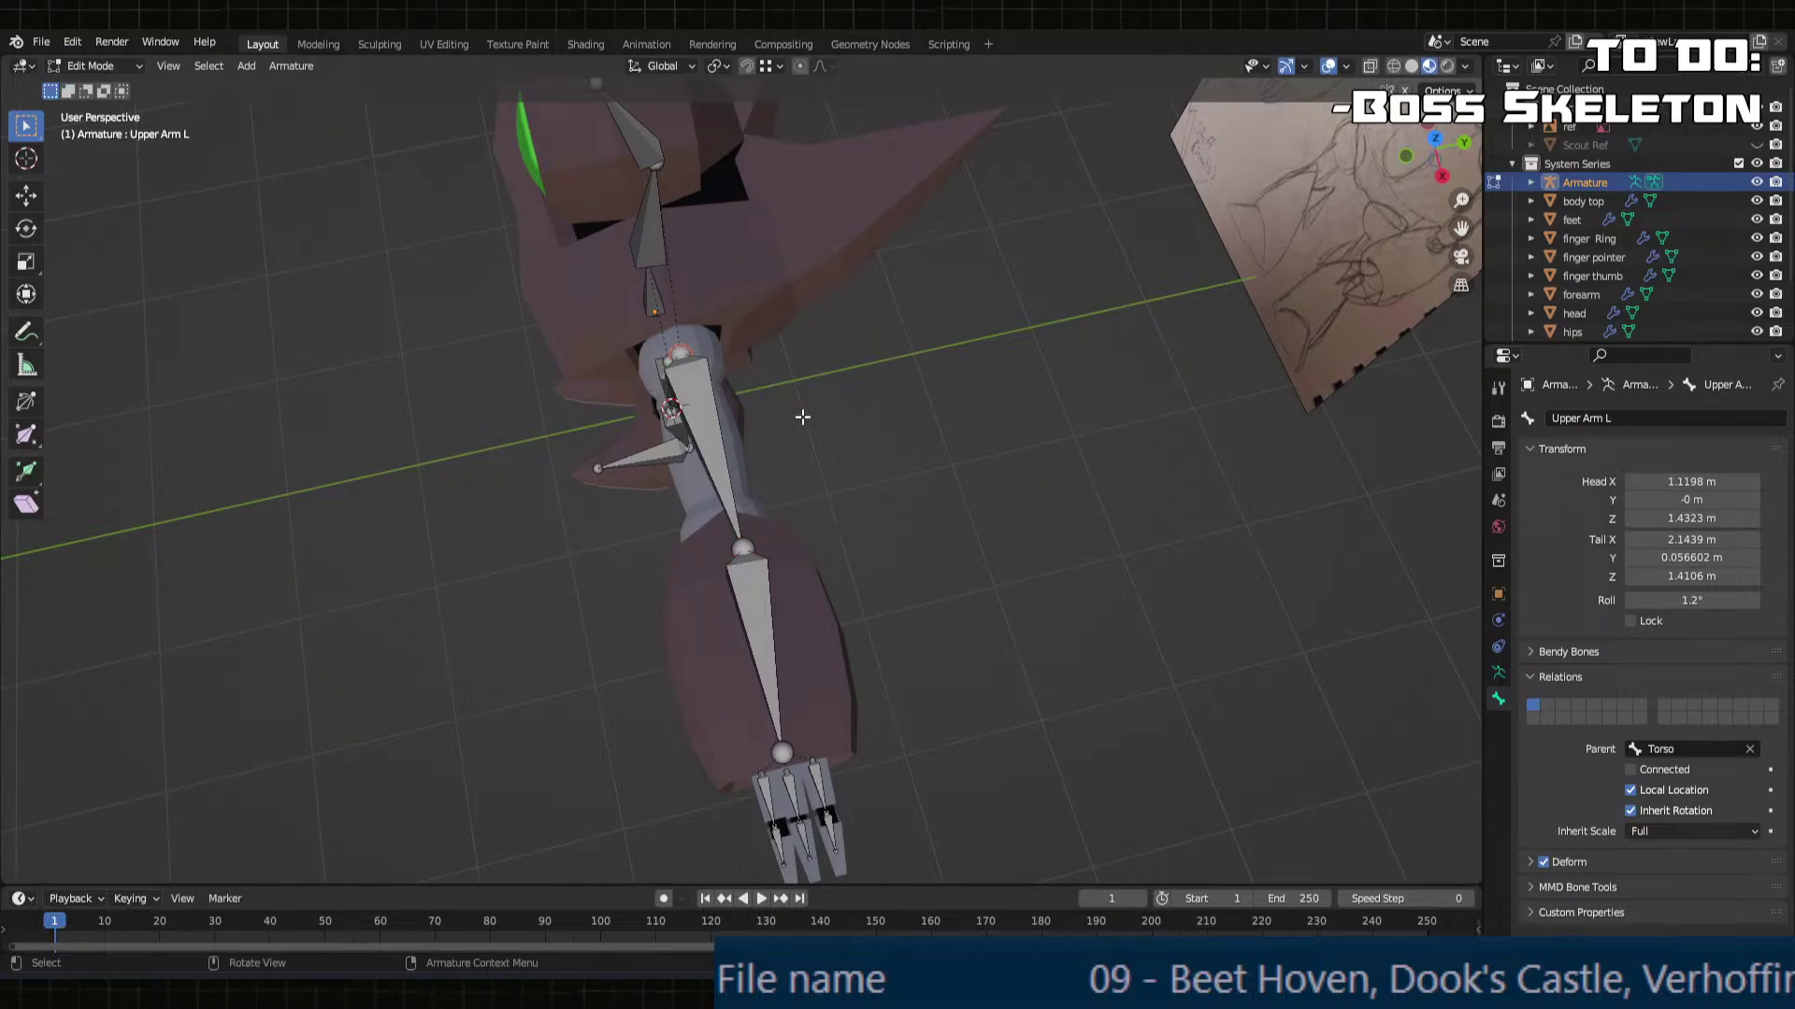
{"action": "middle_click_drag", "start_coordinate": [802, 417], "coordinate": [941, 458]}
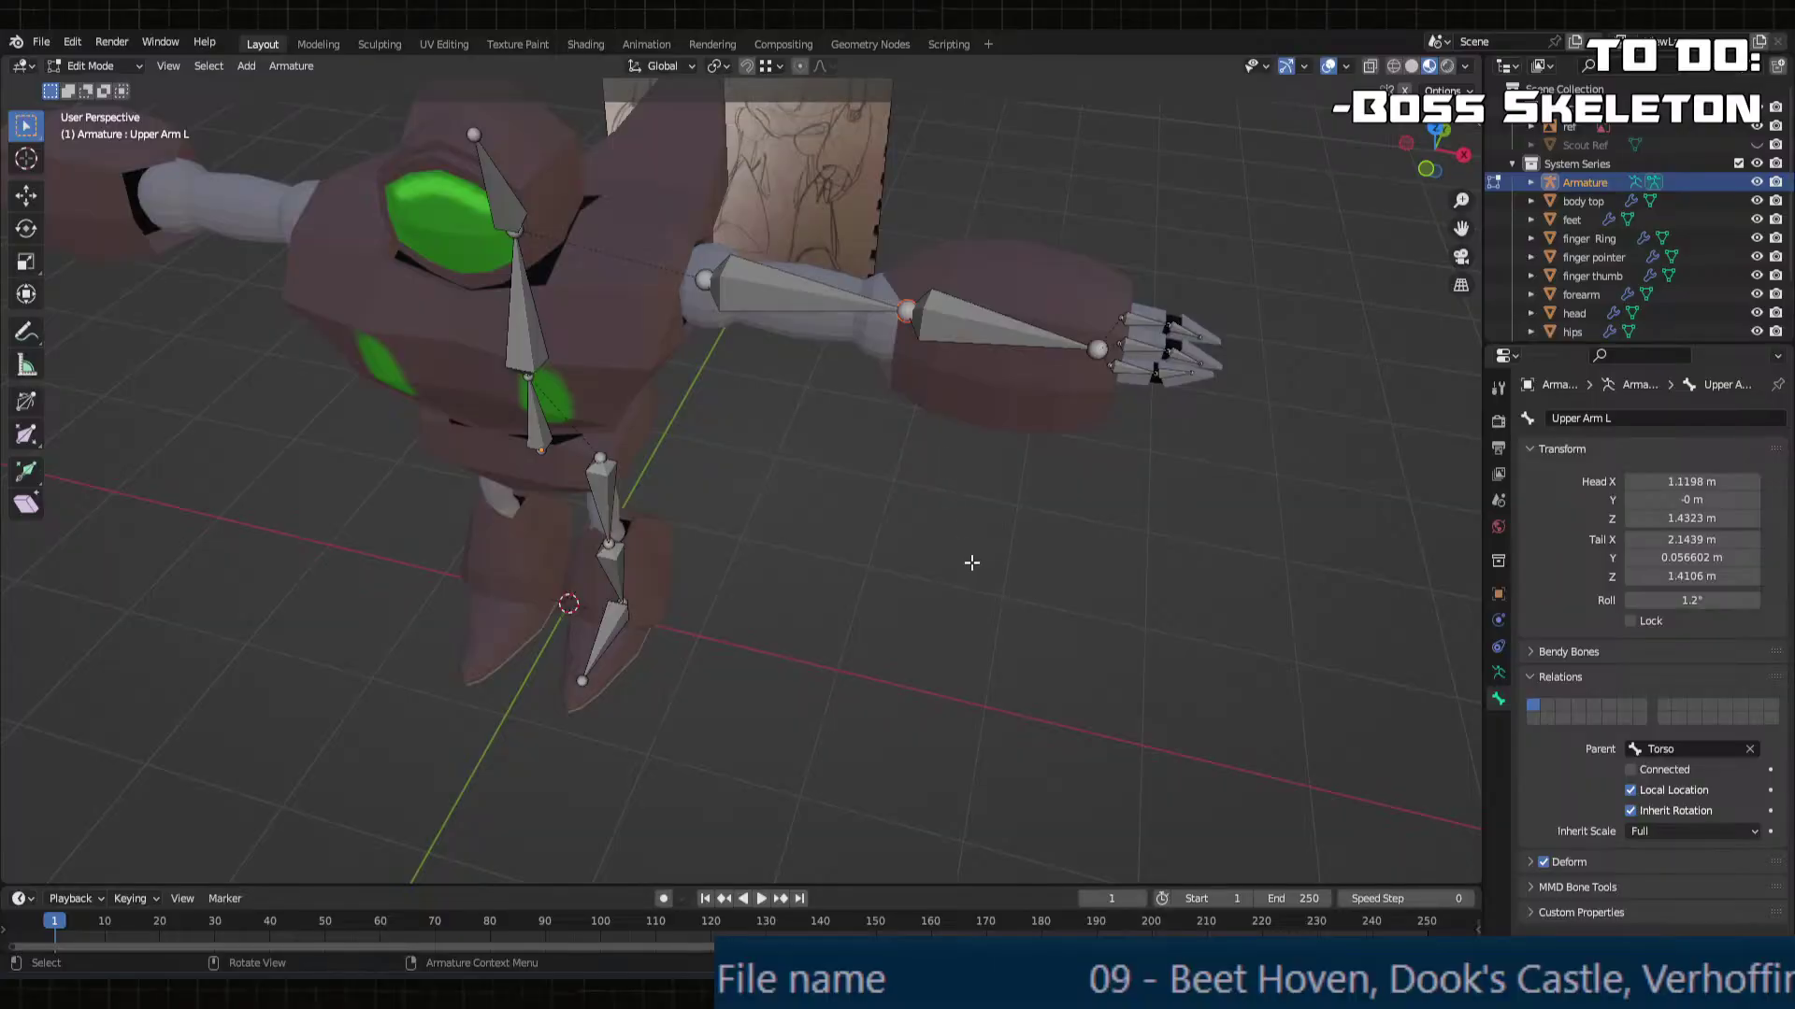
Step: Extrude a heel bone about 0.29 m backward along the Y axis from the ankle joint of Calves L
{"action": "middle_click_drag", "start_coordinate": [972, 563], "coordinate": [934, 539]}
{"action": "middle_click_drag", "start_coordinate": [882, 471], "coordinate": [551, 520]}
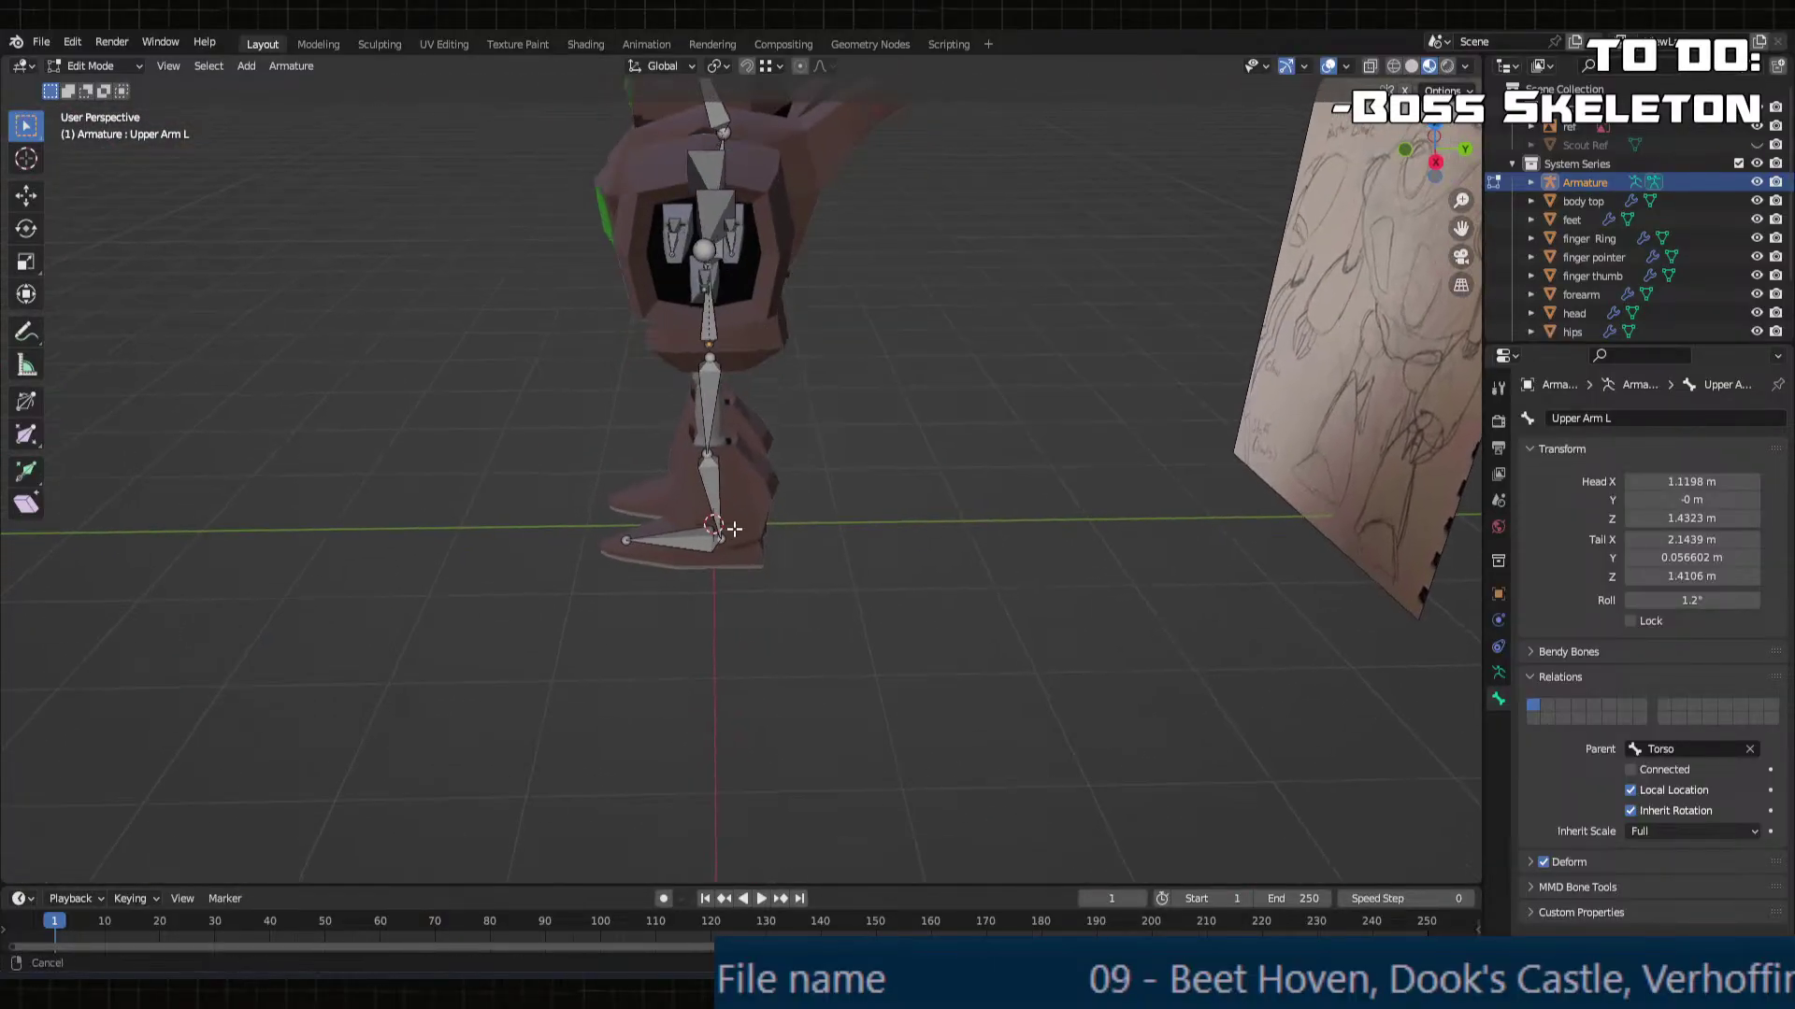
{"action": "scroll", "coordinate": [692, 458], "scroll_direction": "up", "scroll_amount": 6}
{"action": "left_click", "coordinate": [698, 456]}
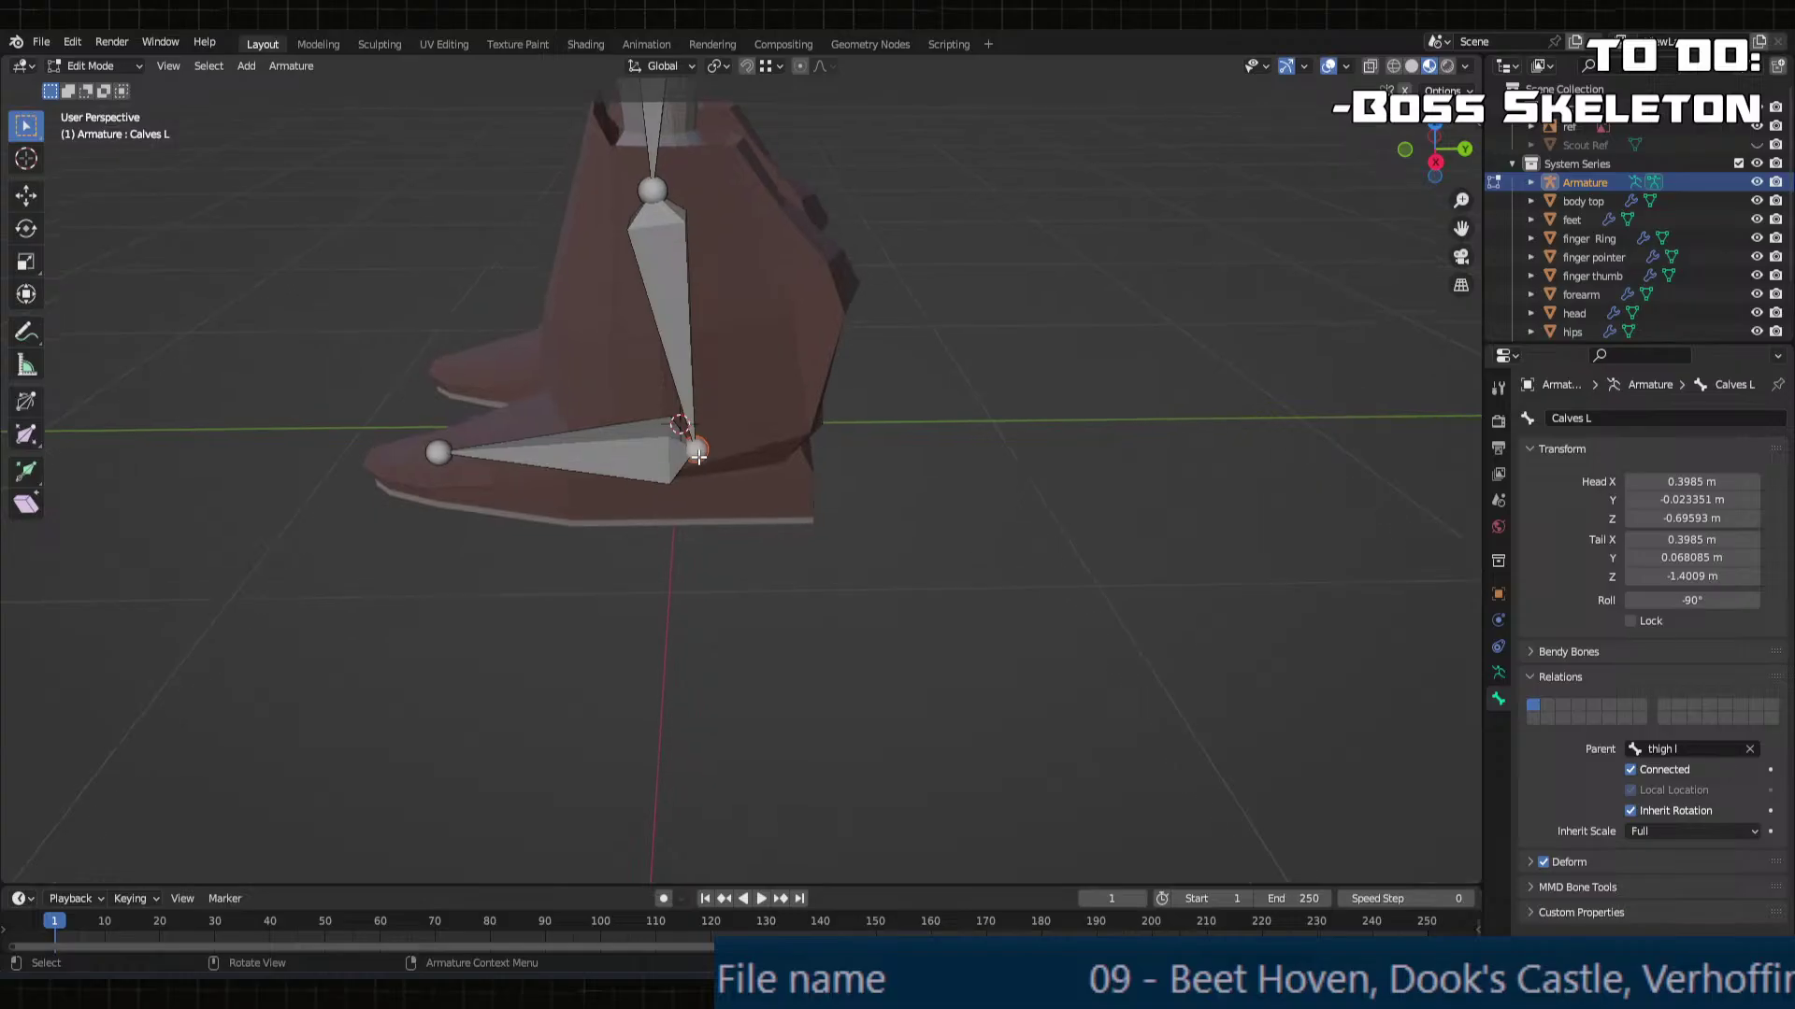
{"action": "scroll", "coordinate": [699, 456], "scroll_direction": "up", "scroll_amount": 10}
{"action": "scroll", "coordinate": [785, 467], "scroll_direction": "down", "scroll_amount": 4}
{"action": "middle_click_drag", "start_coordinate": [785, 468], "coordinate": [810, 466]}
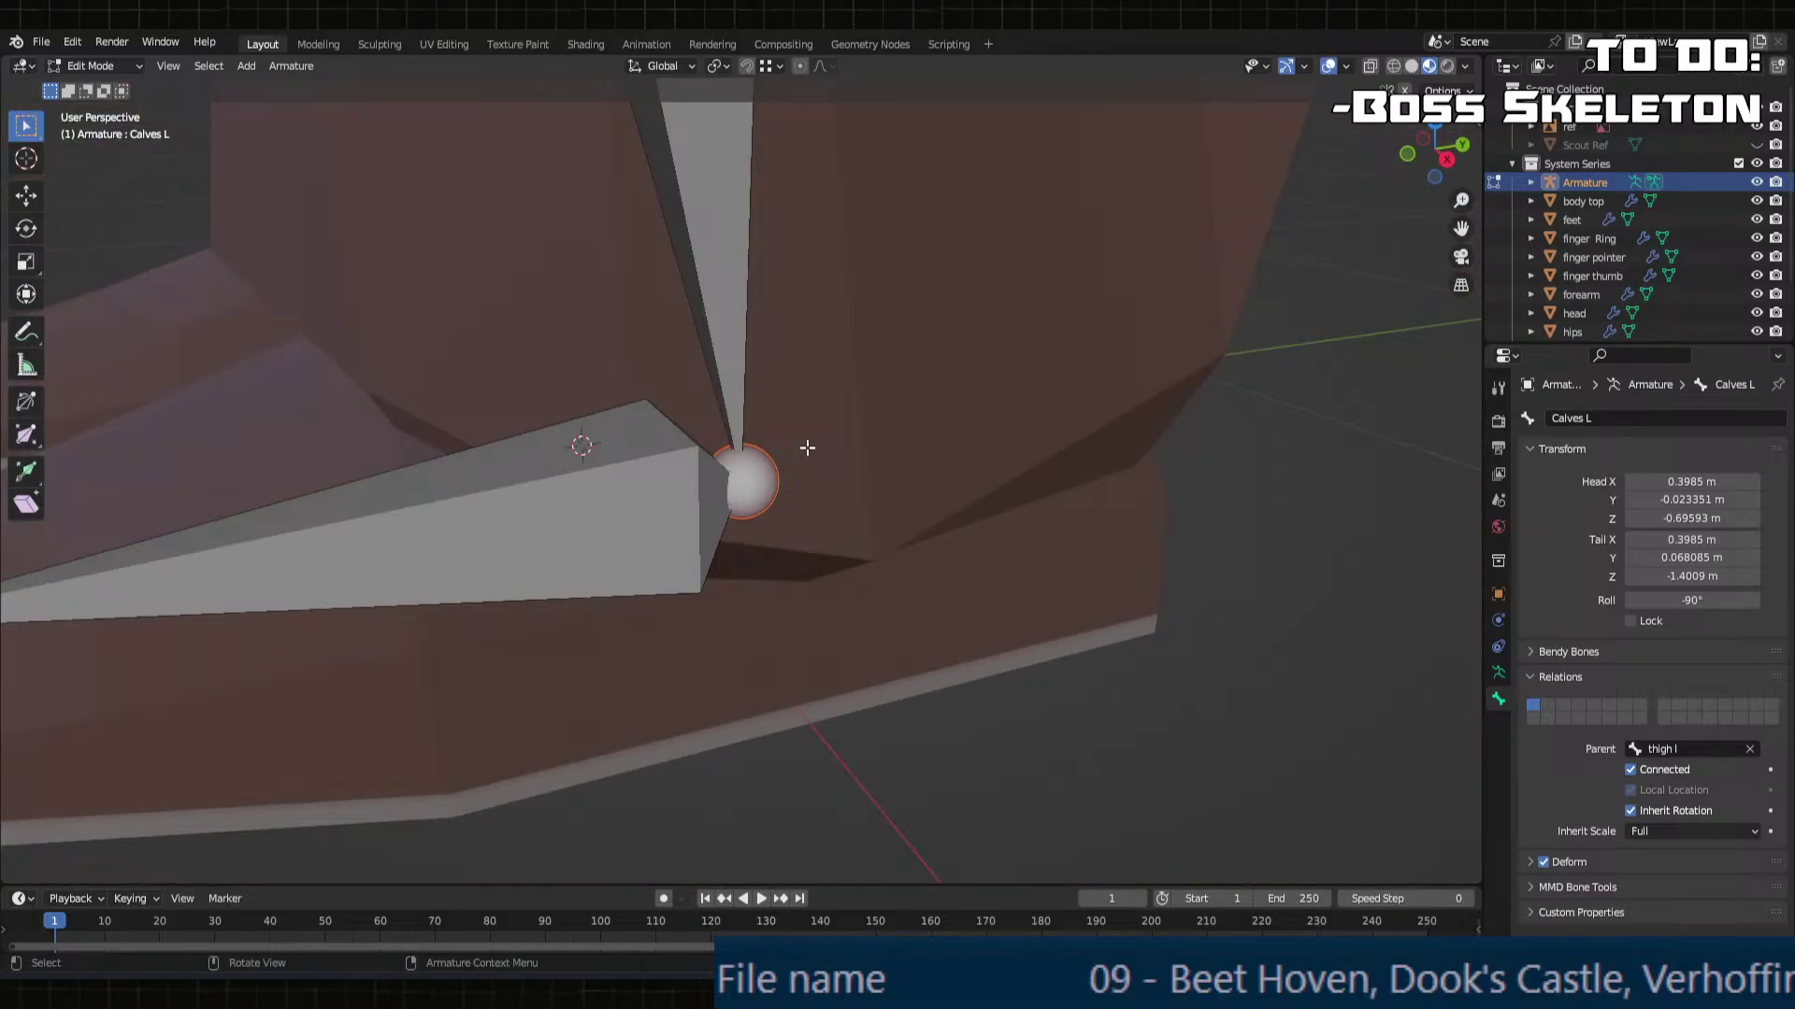
{"action": "scroll", "coordinate": [808, 447], "scroll_direction": "down", "scroll_amount": 6}
{"action": "middle_click_drag", "start_coordinate": [808, 448], "coordinate": [750, 452]}
{"action": "scroll", "coordinate": [750, 452], "scroll_direction": "up", "scroll_amount": 2}
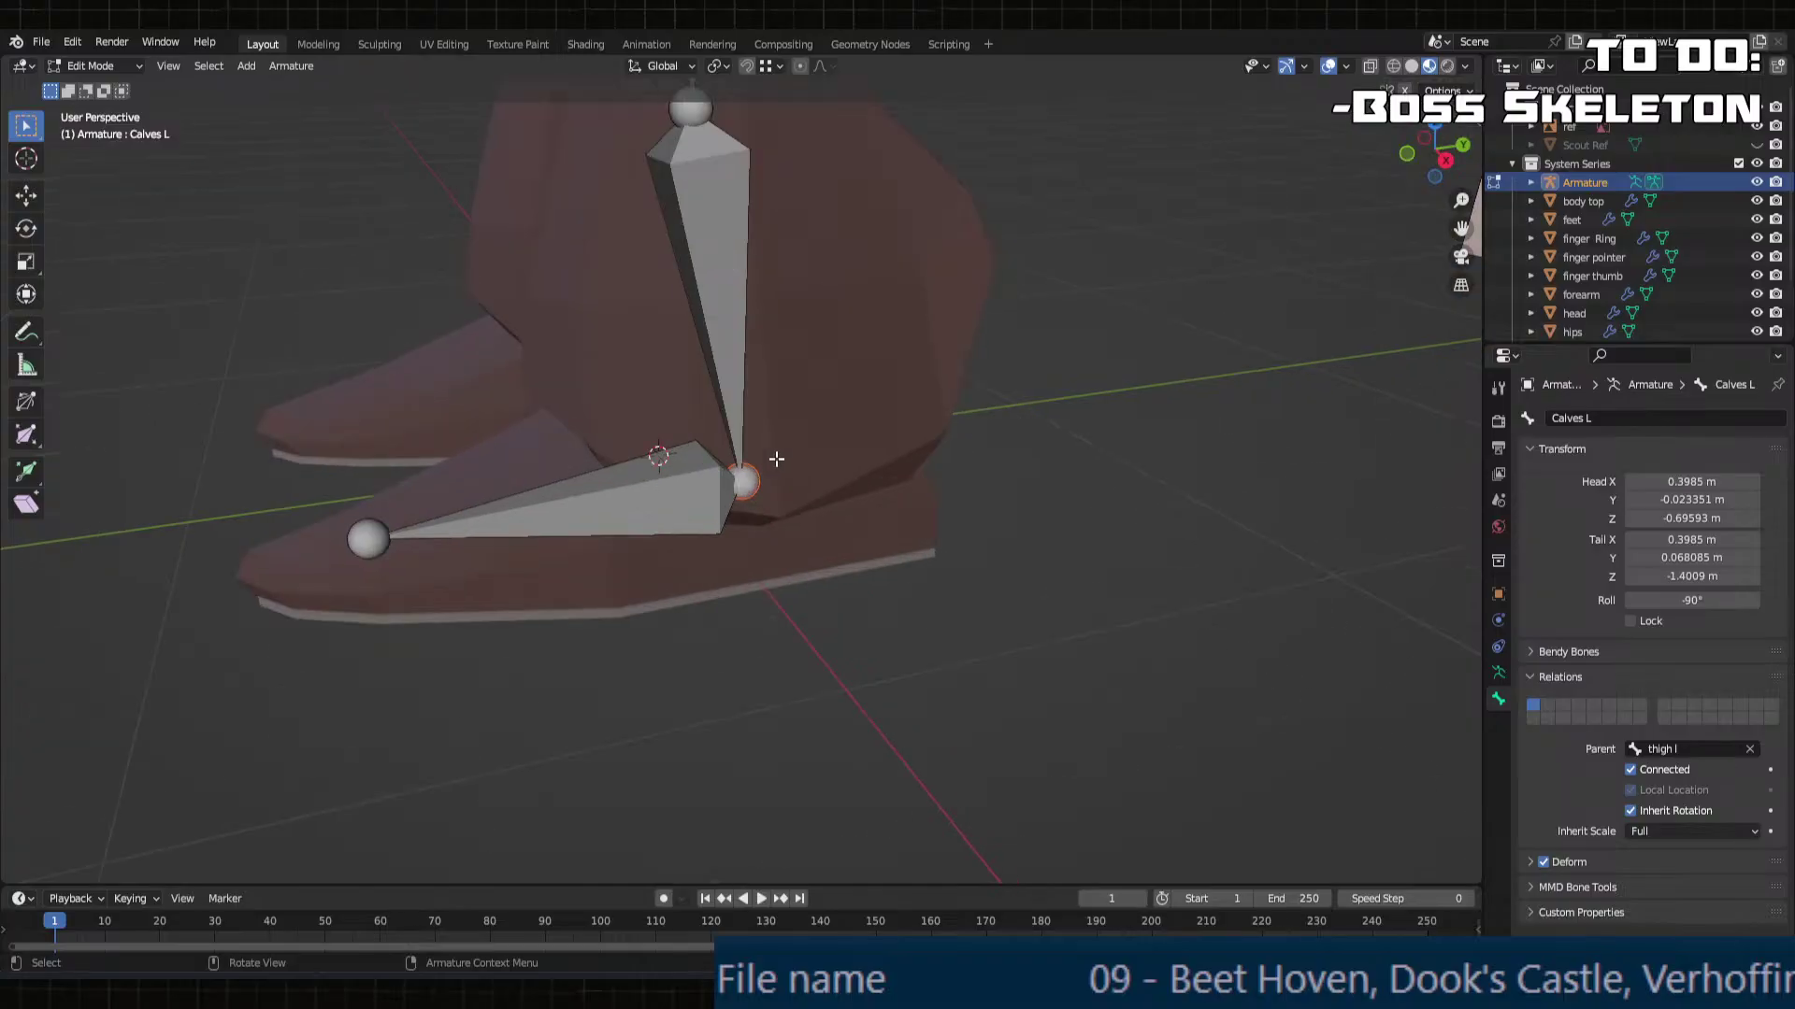
{"action": "key", "text": "e"}
{"action": "key", "text": "y"}
{"action": "left_click", "coordinate": [937, 417]}
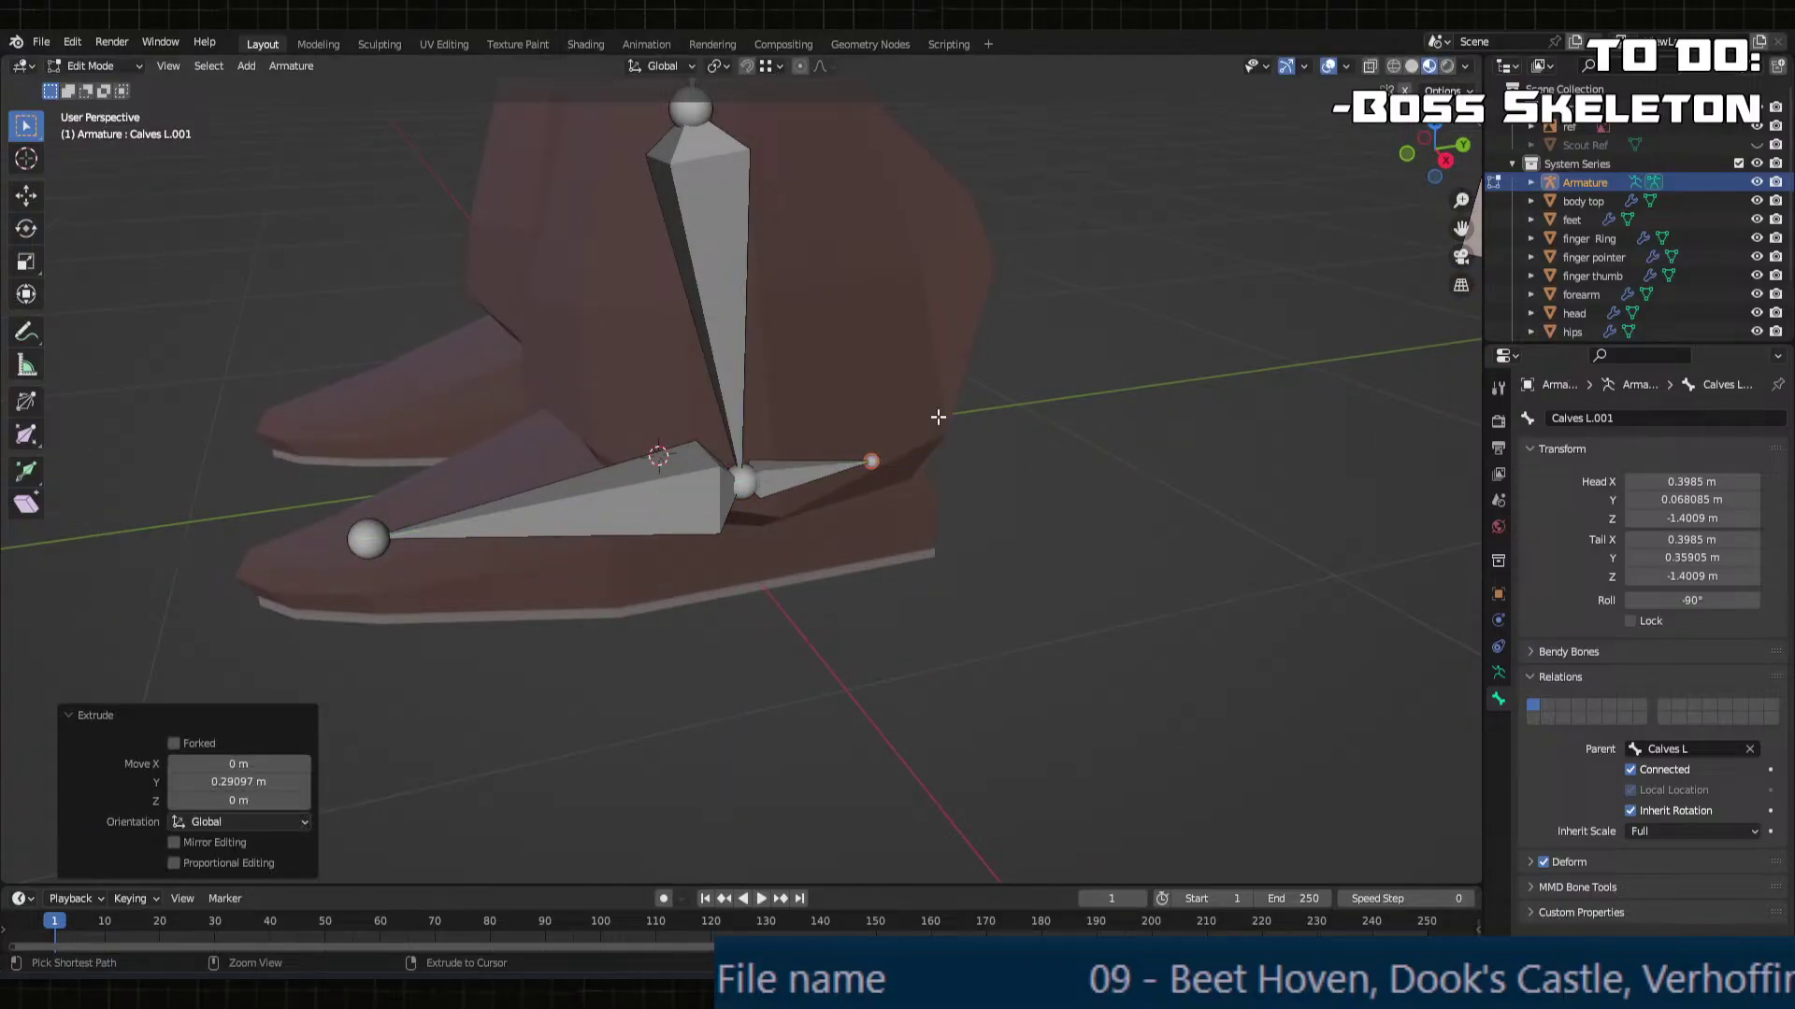
Step: Try an extrusion of 1 m for the heel bone, and settle its Y length at 0.5 m
{"action": "double_click", "coordinate": [248, 781]}
{"action": "type", "text": "1"}
{"action": "key", "text": "Return"}
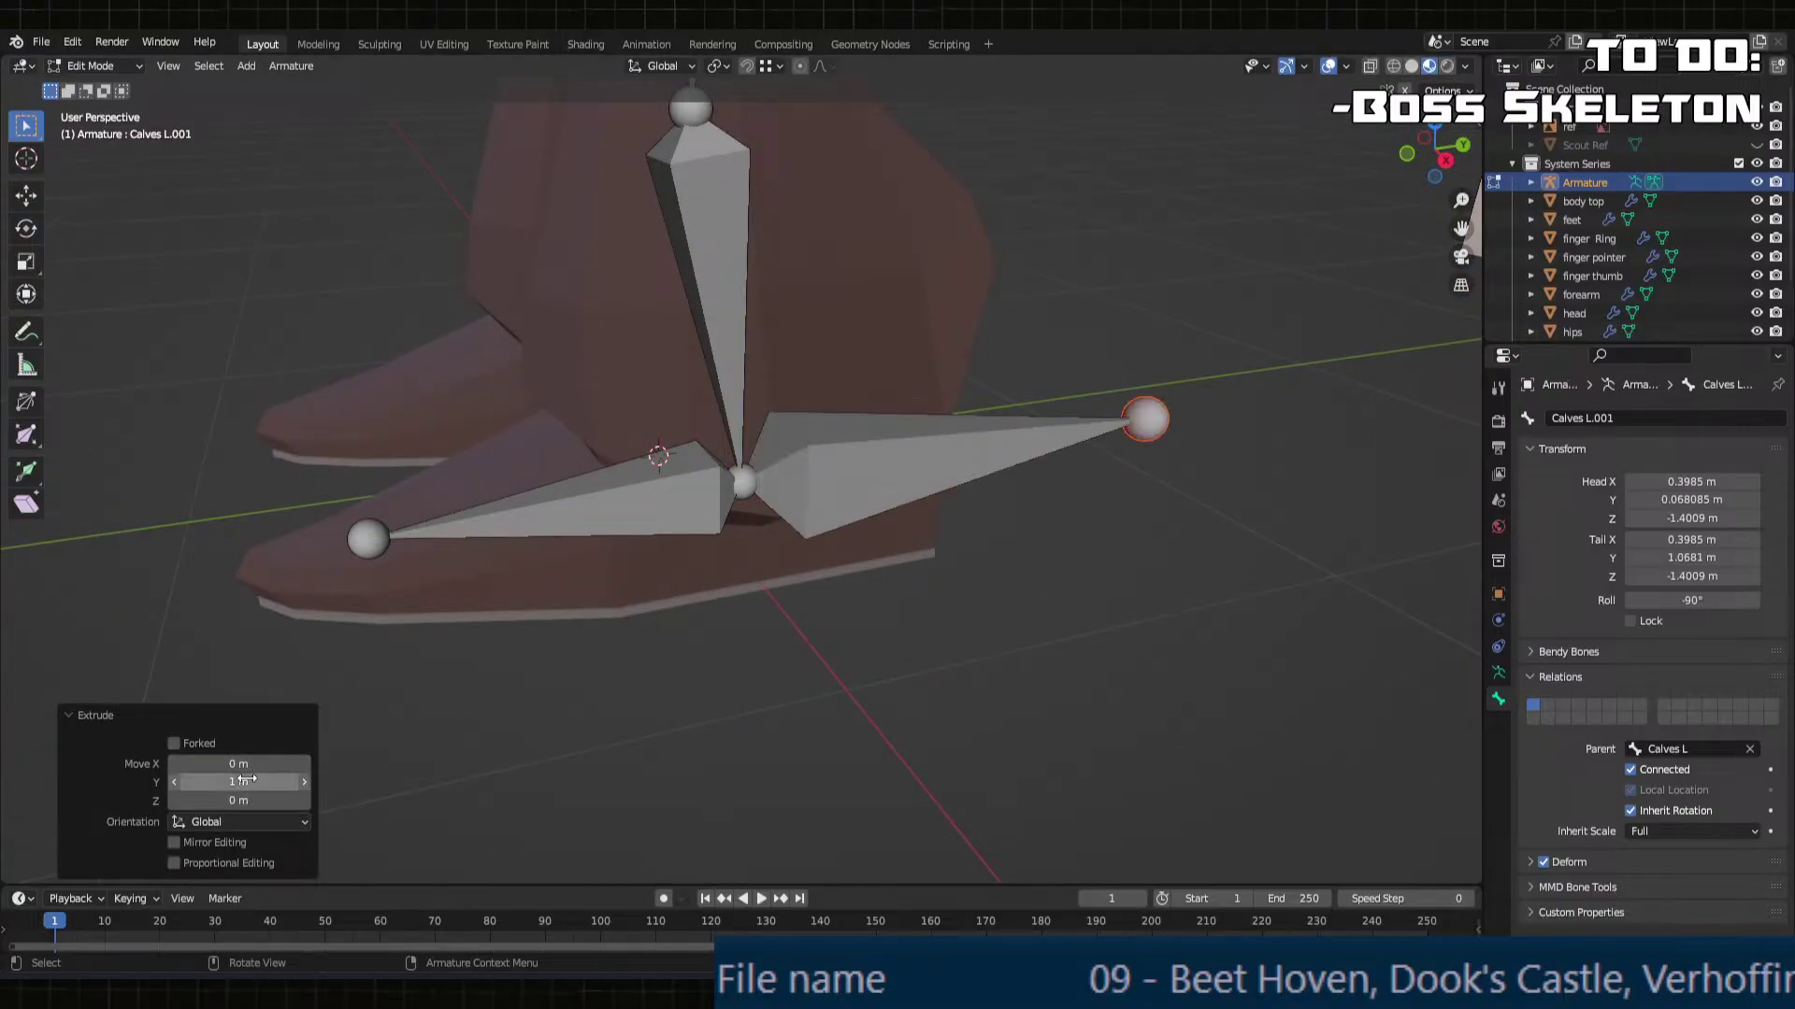
{"action": "scroll", "coordinate": [773, 573], "scroll_direction": "down", "scroll_amount": 4}
{"action": "mouse_move", "coordinate": [773, 573]}
{"action": "middle_mouse_down"}
{"action": "mouse_move", "coordinate": [794, 535]}
{"action": "mouse_move", "coordinate": [780, 551]}
{"action": "middle_mouse_up"}
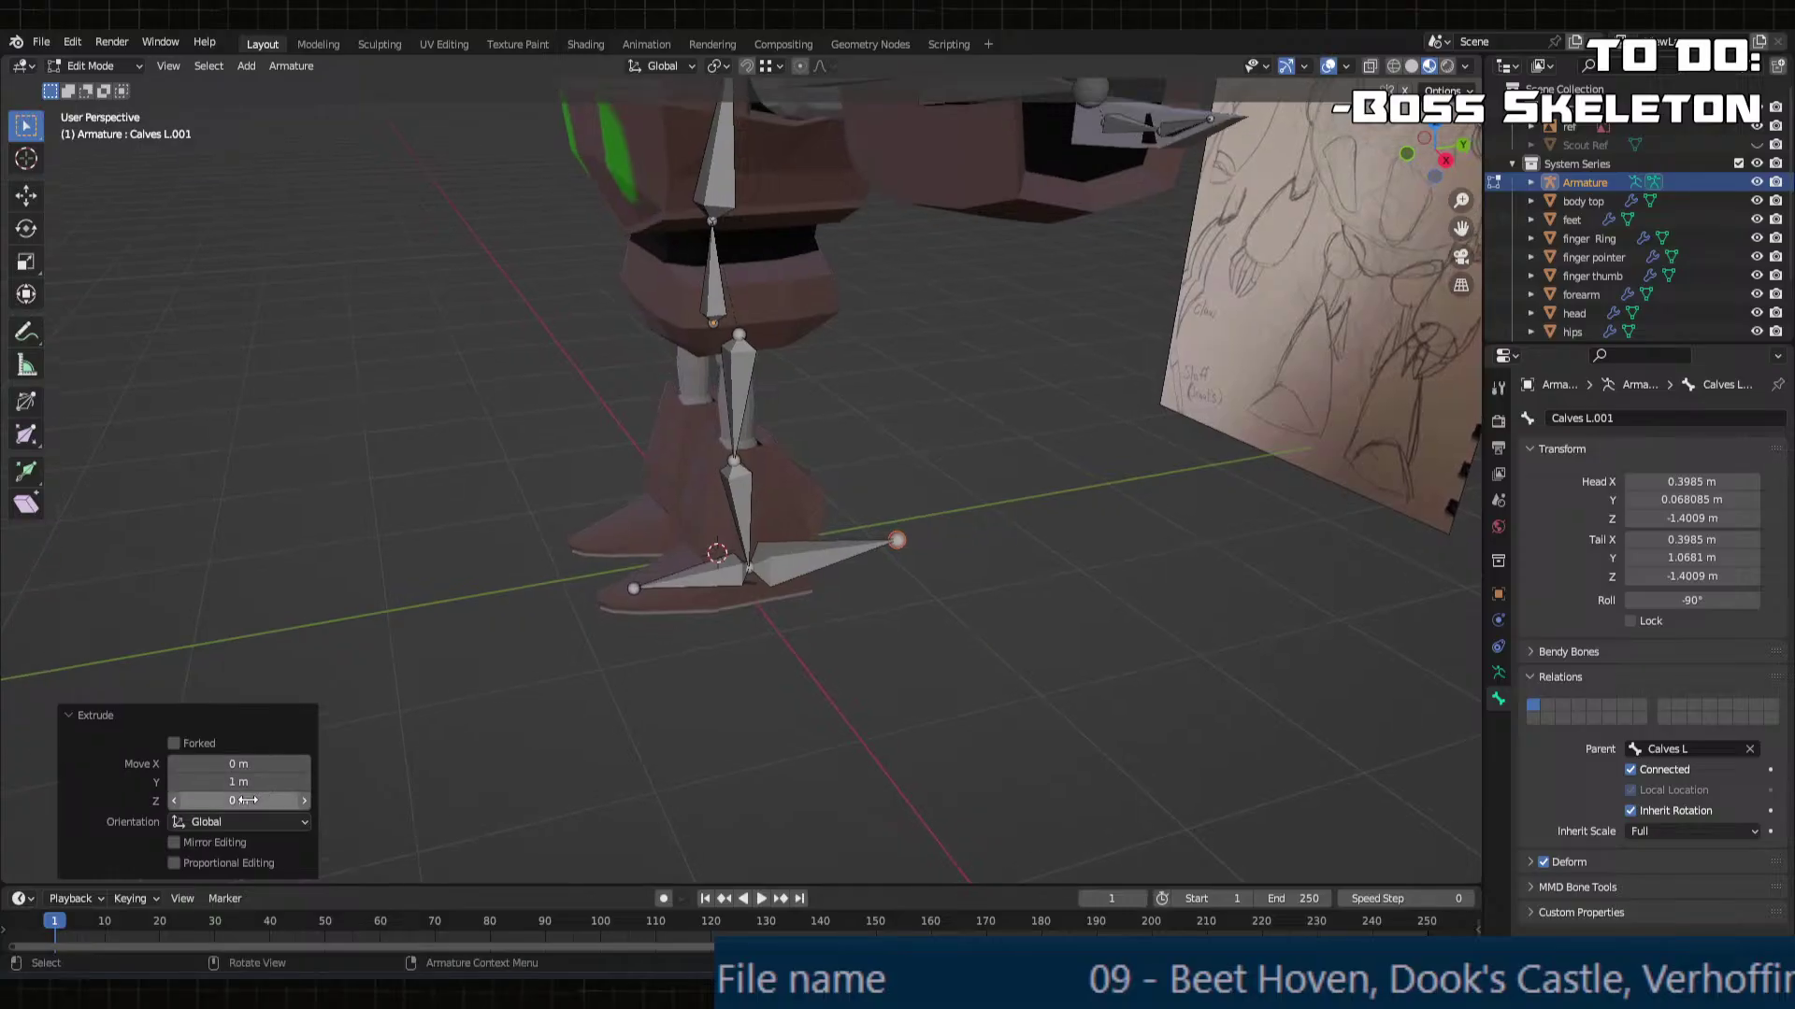
{"action": "double_click", "coordinate": [249, 782]}
{"action": "type", "text": "0.2"}
{"action": "key", "text": "Return"}
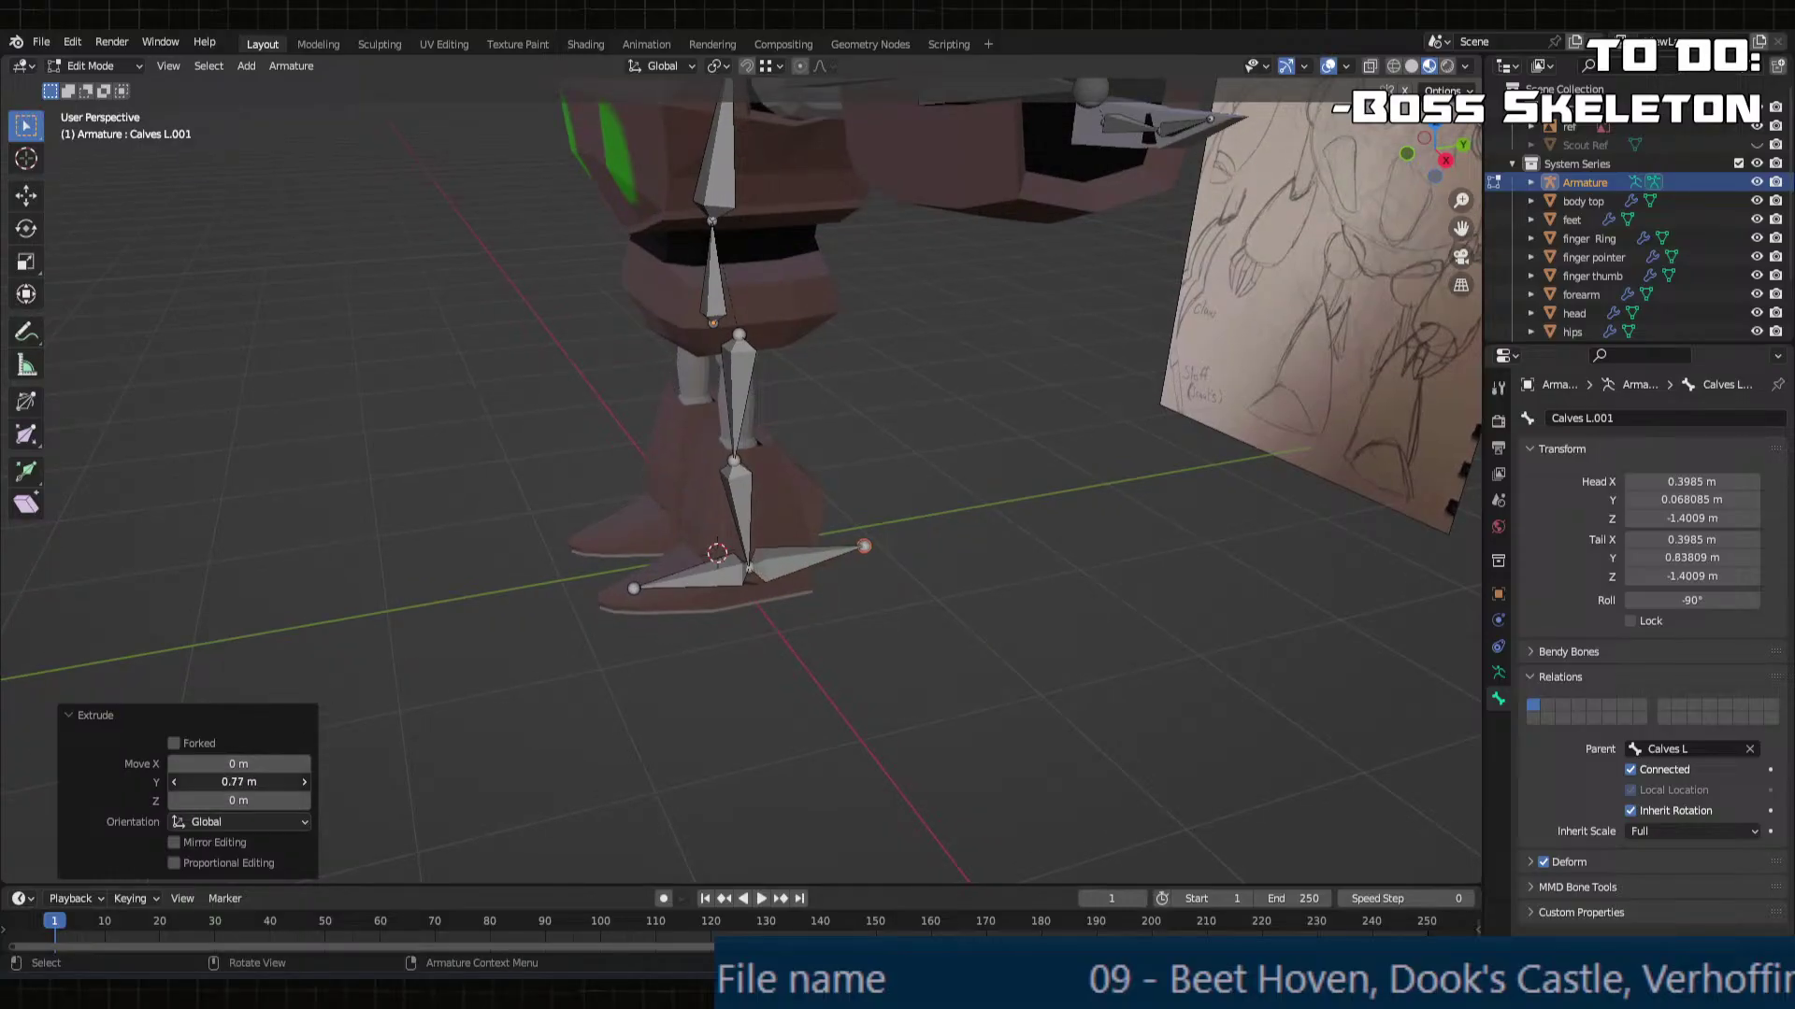
{"action": "left_click_drag", "start_coordinate": [234, 782], "coordinate": [235, 782]}
{"action": "double_click", "coordinate": [234, 783]}
{"action": "type", "text": "0"}
{"action": "key", "text": "Return"}
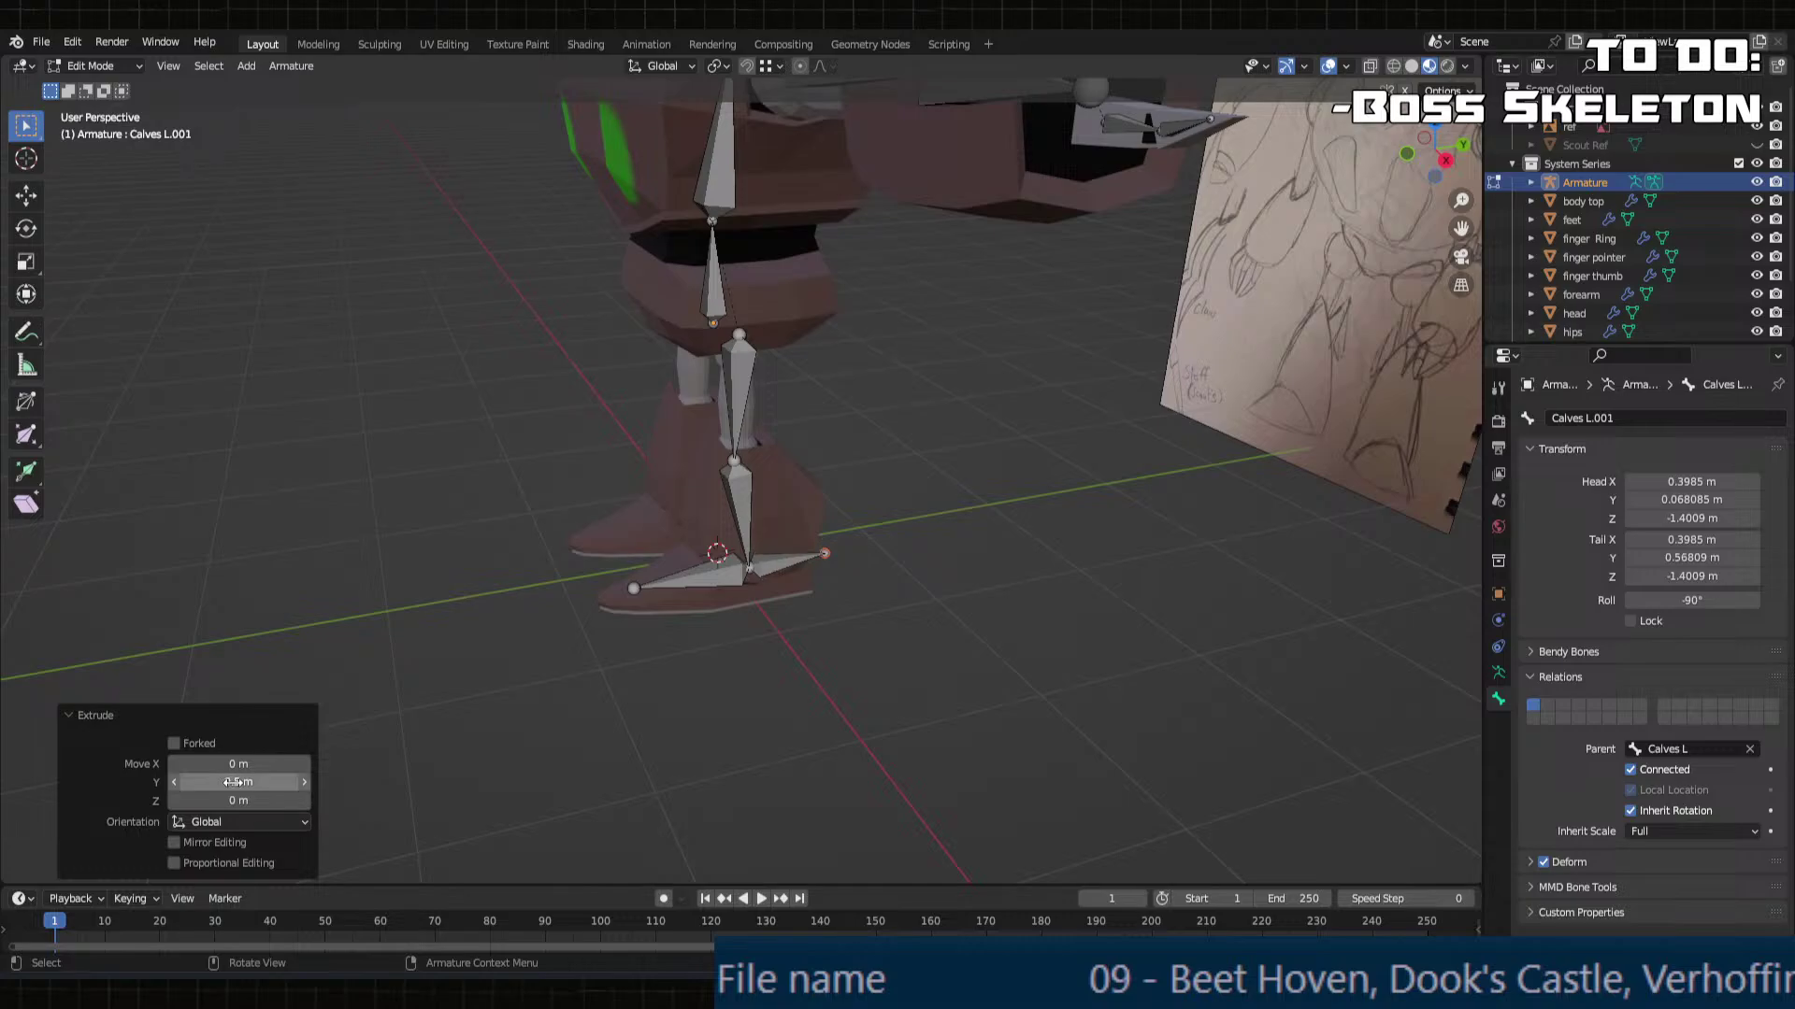
Step: Extrude a bone forward from the knee joint along the Y axis and set its Y move to -0.5 m
{"action": "scroll", "coordinate": [649, 621], "scroll_direction": "up", "scroll_amount": 2}
{"action": "left_click", "coordinate": [725, 449]}
{"action": "key", "text": "r"}
{"action": "key", "text": "y"}
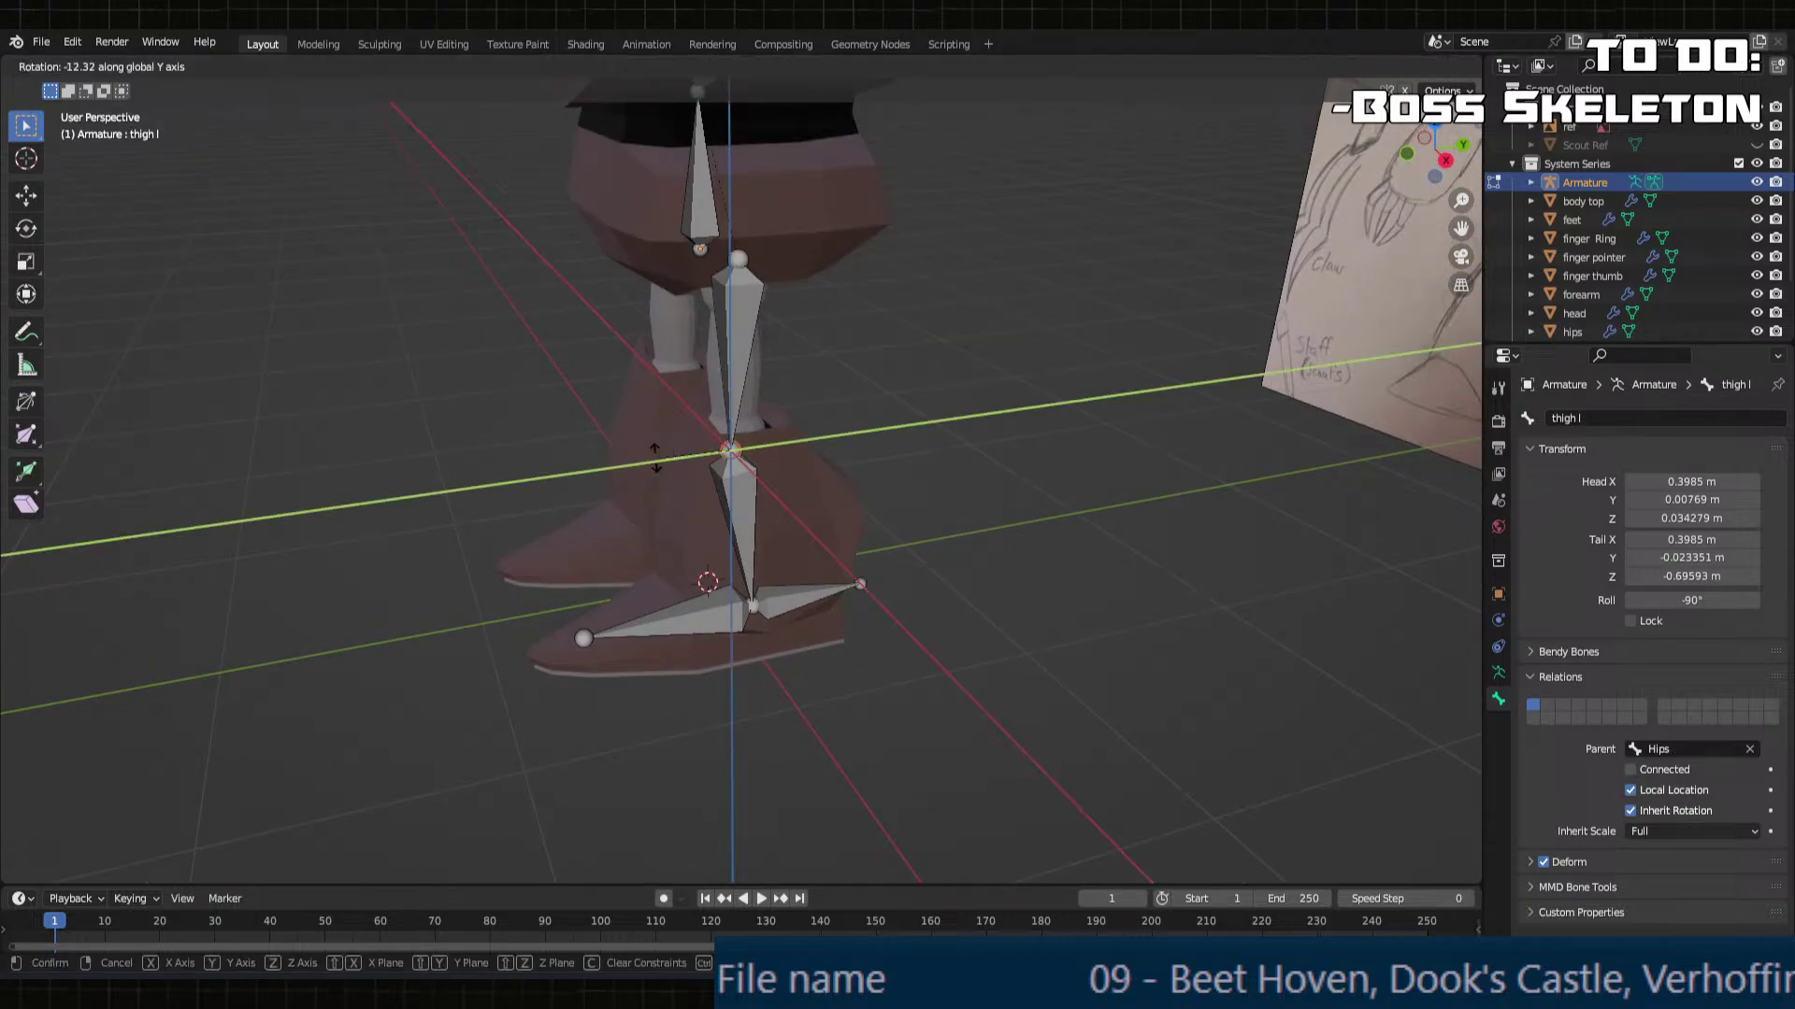
{"action": "left_click", "coordinate": [561, 491]}
{"action": "key", "text": "e"}
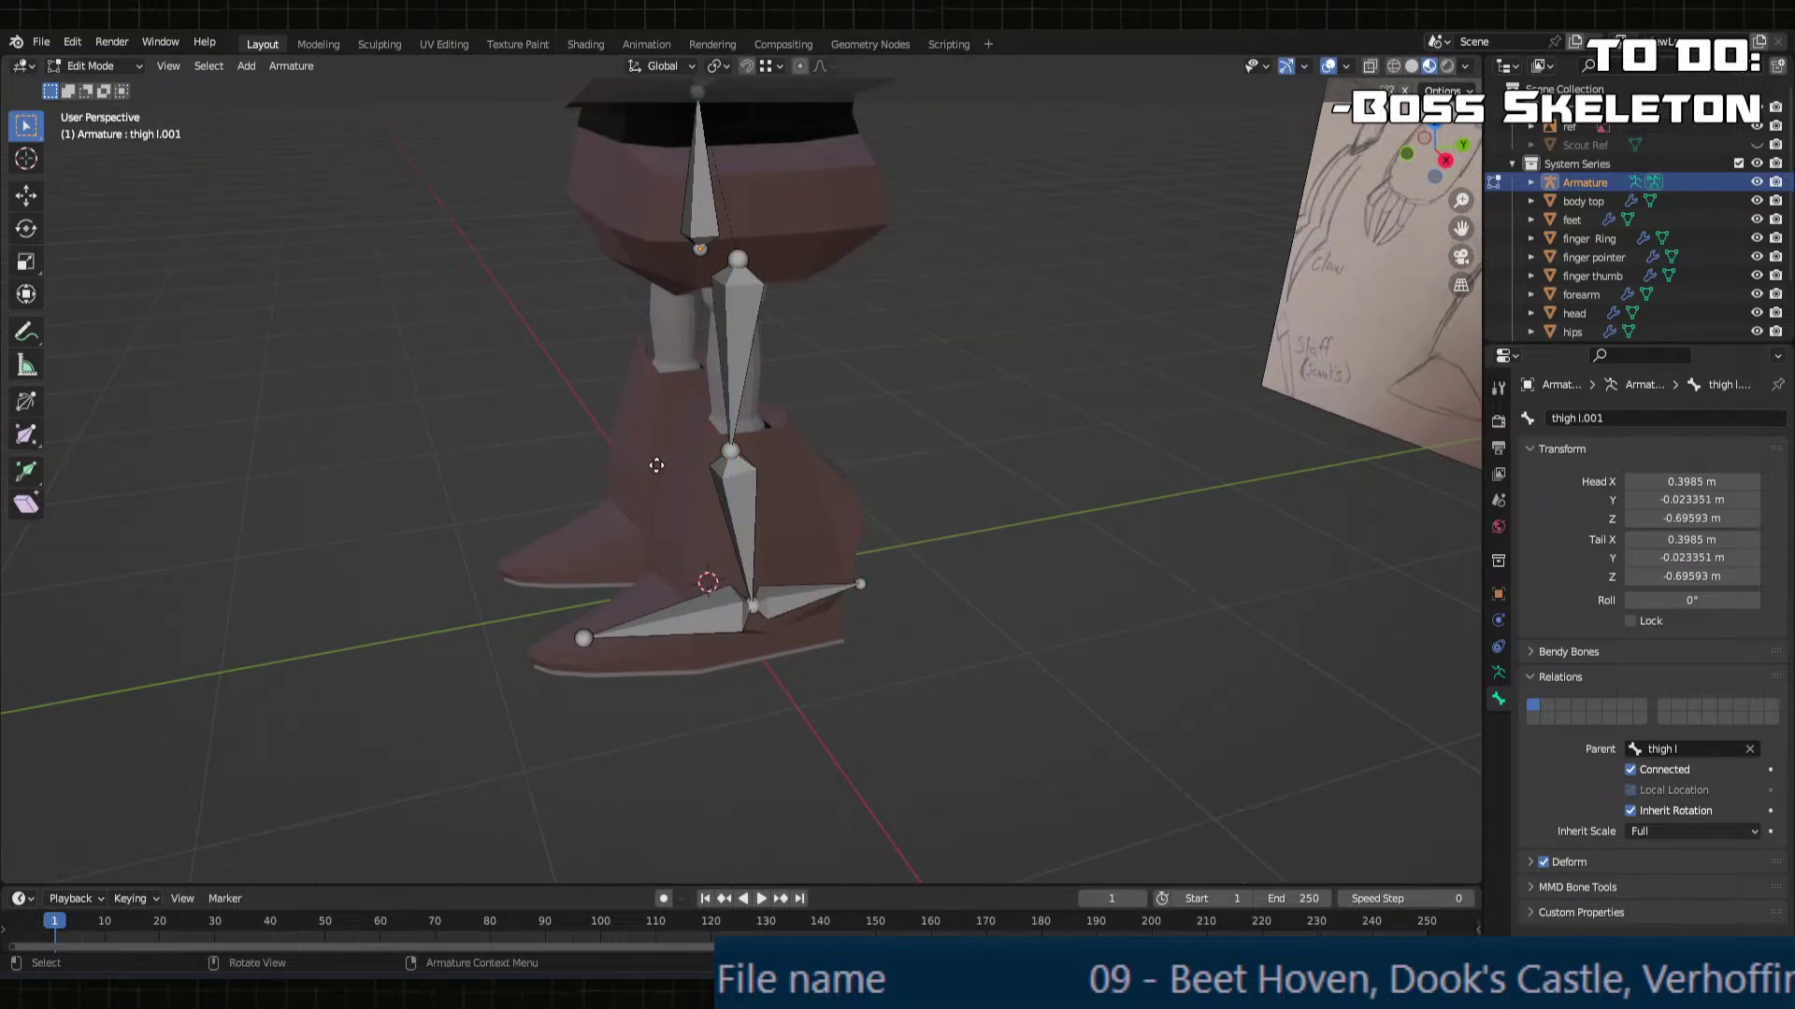
{"action": "key", "text": "y"}
{"action": "left_click", "coordinate": [511, 503]}
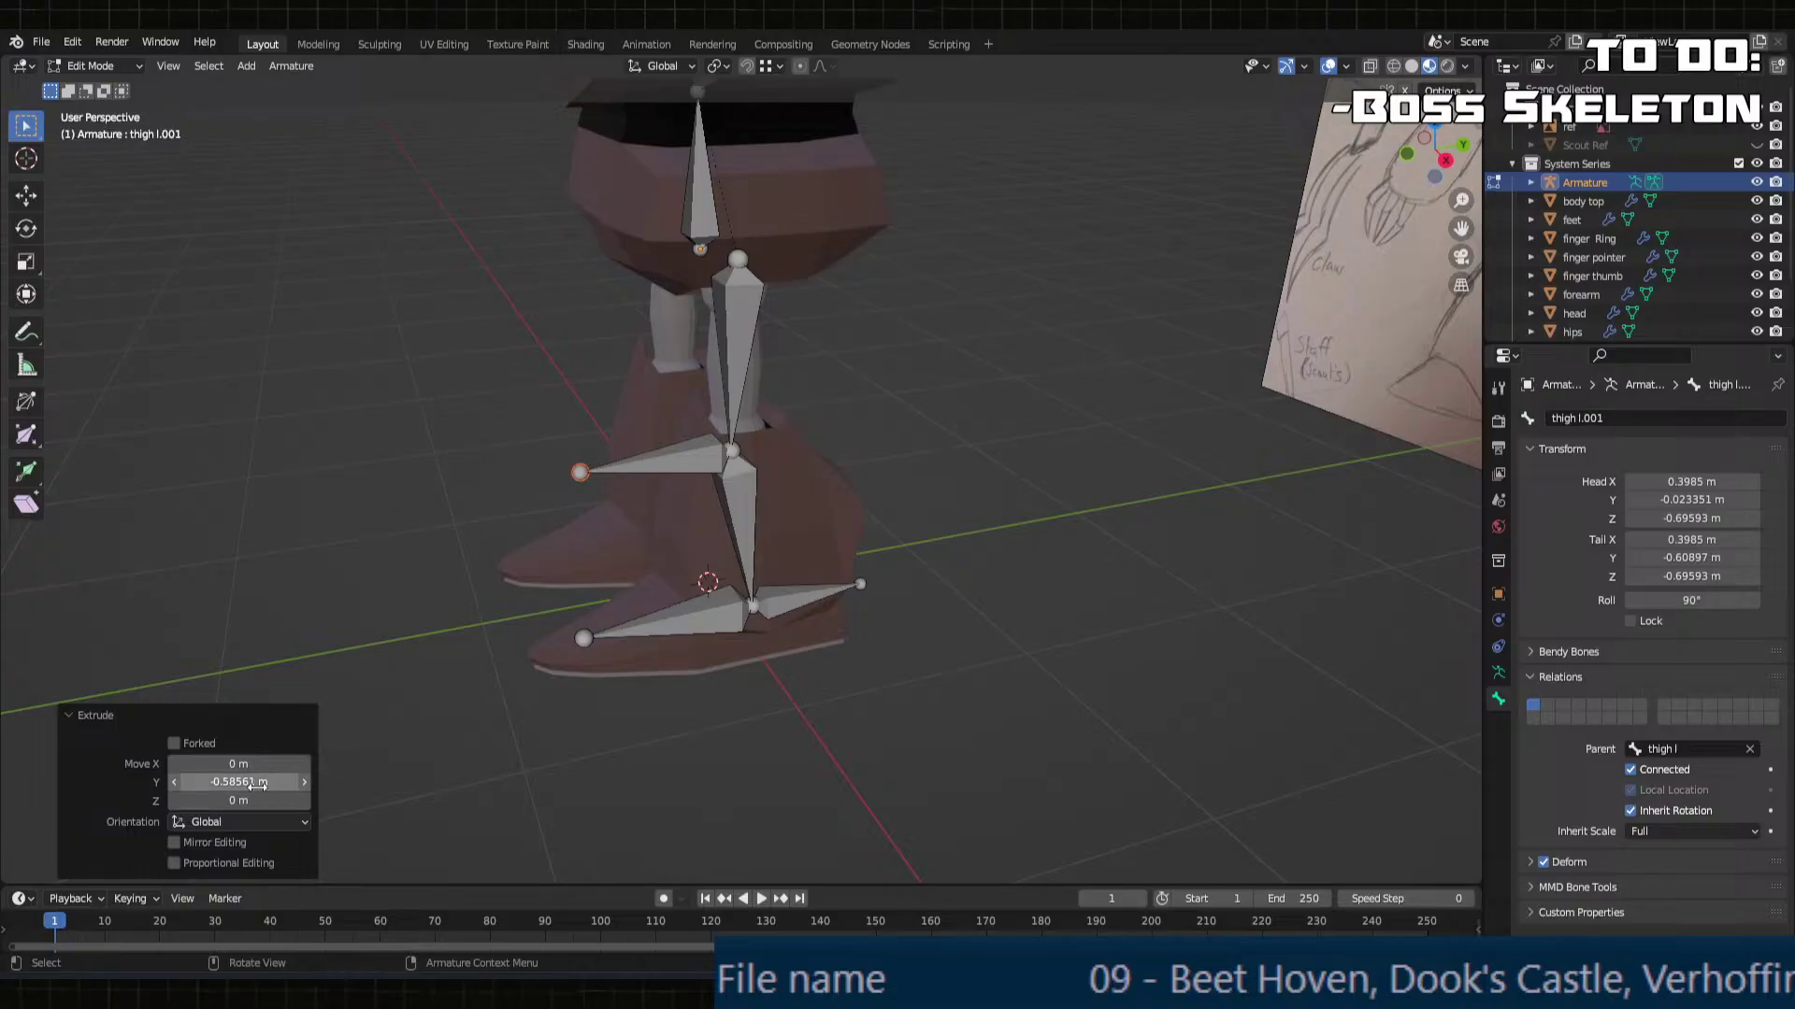
{"action": "left_click", "coordinate": [254, 782]}
{"action": "type", "text": "-0"}
{"action": "key", "text": "Return"}
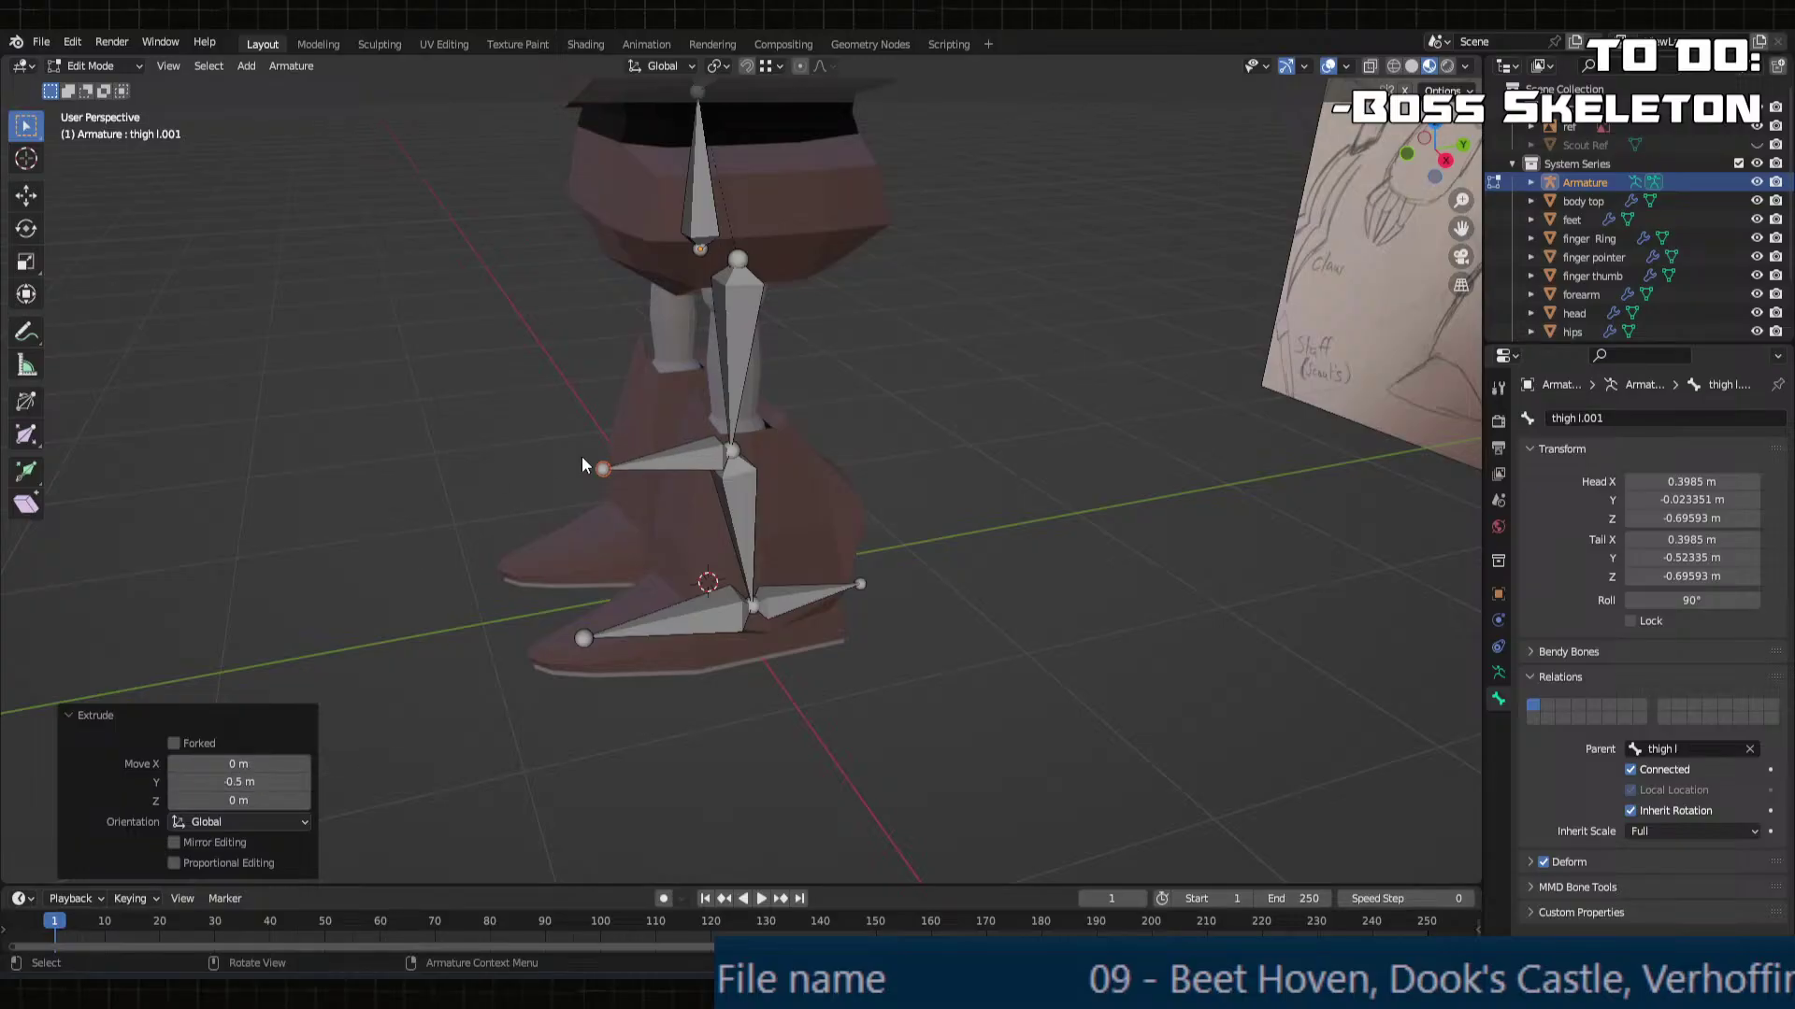
Step: In Edit Mode, clear the parent of both new bones, the one at the knee and the one at the heel
{"action": "key", "text": "Tab"}
{"action": "key", "text": "Tab"}
{"action": "key", "text": "Tab"}
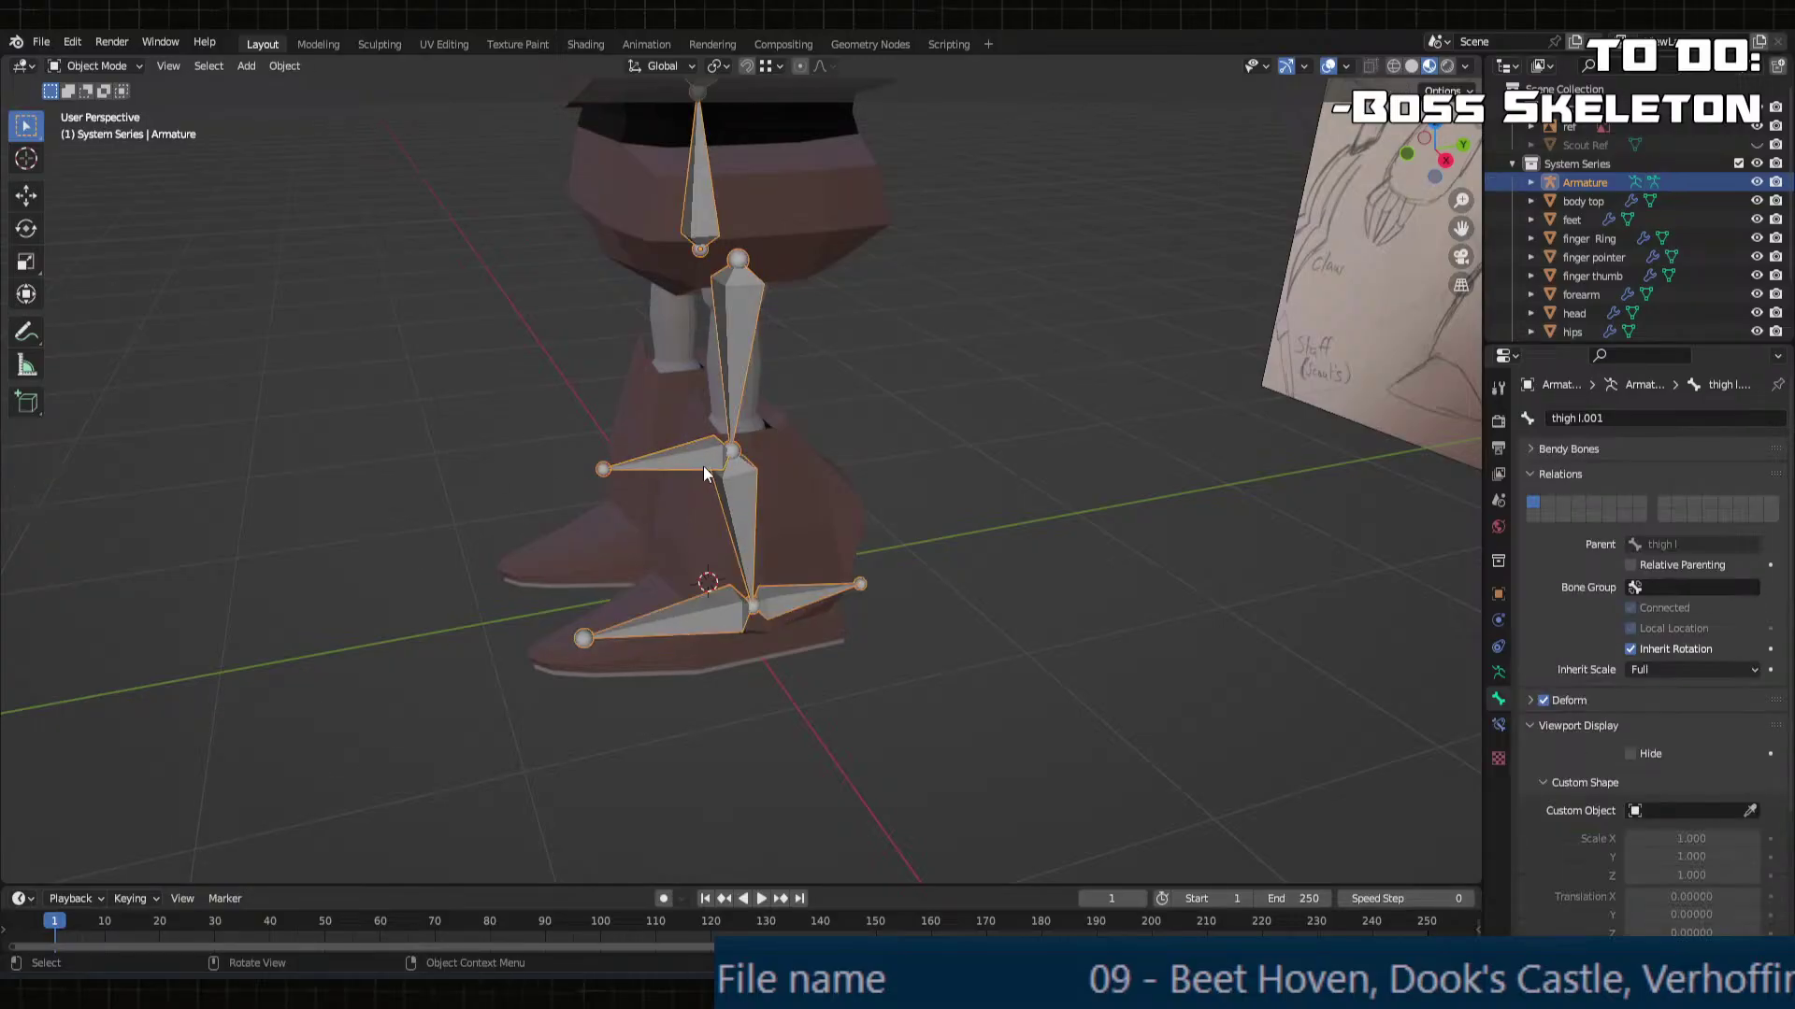
{"action": "key", "text": "Tab"}
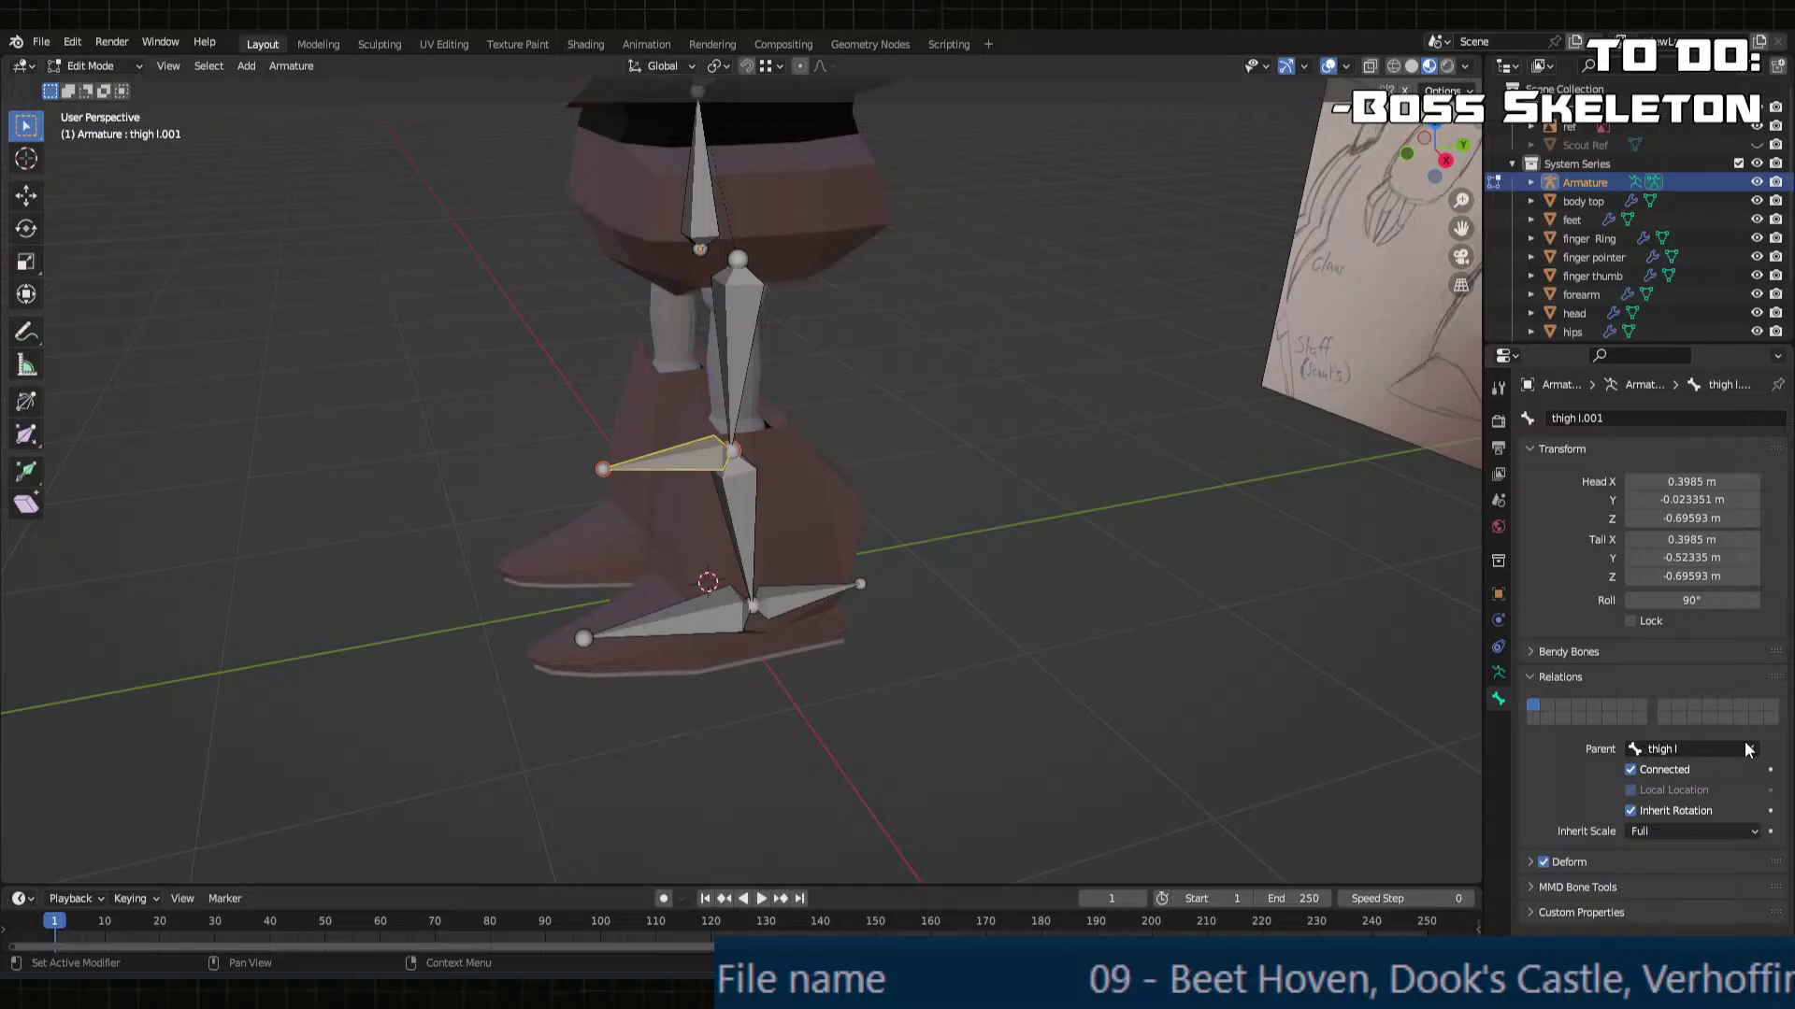
{"action": "left_click", "coordinate": [805, 606]}
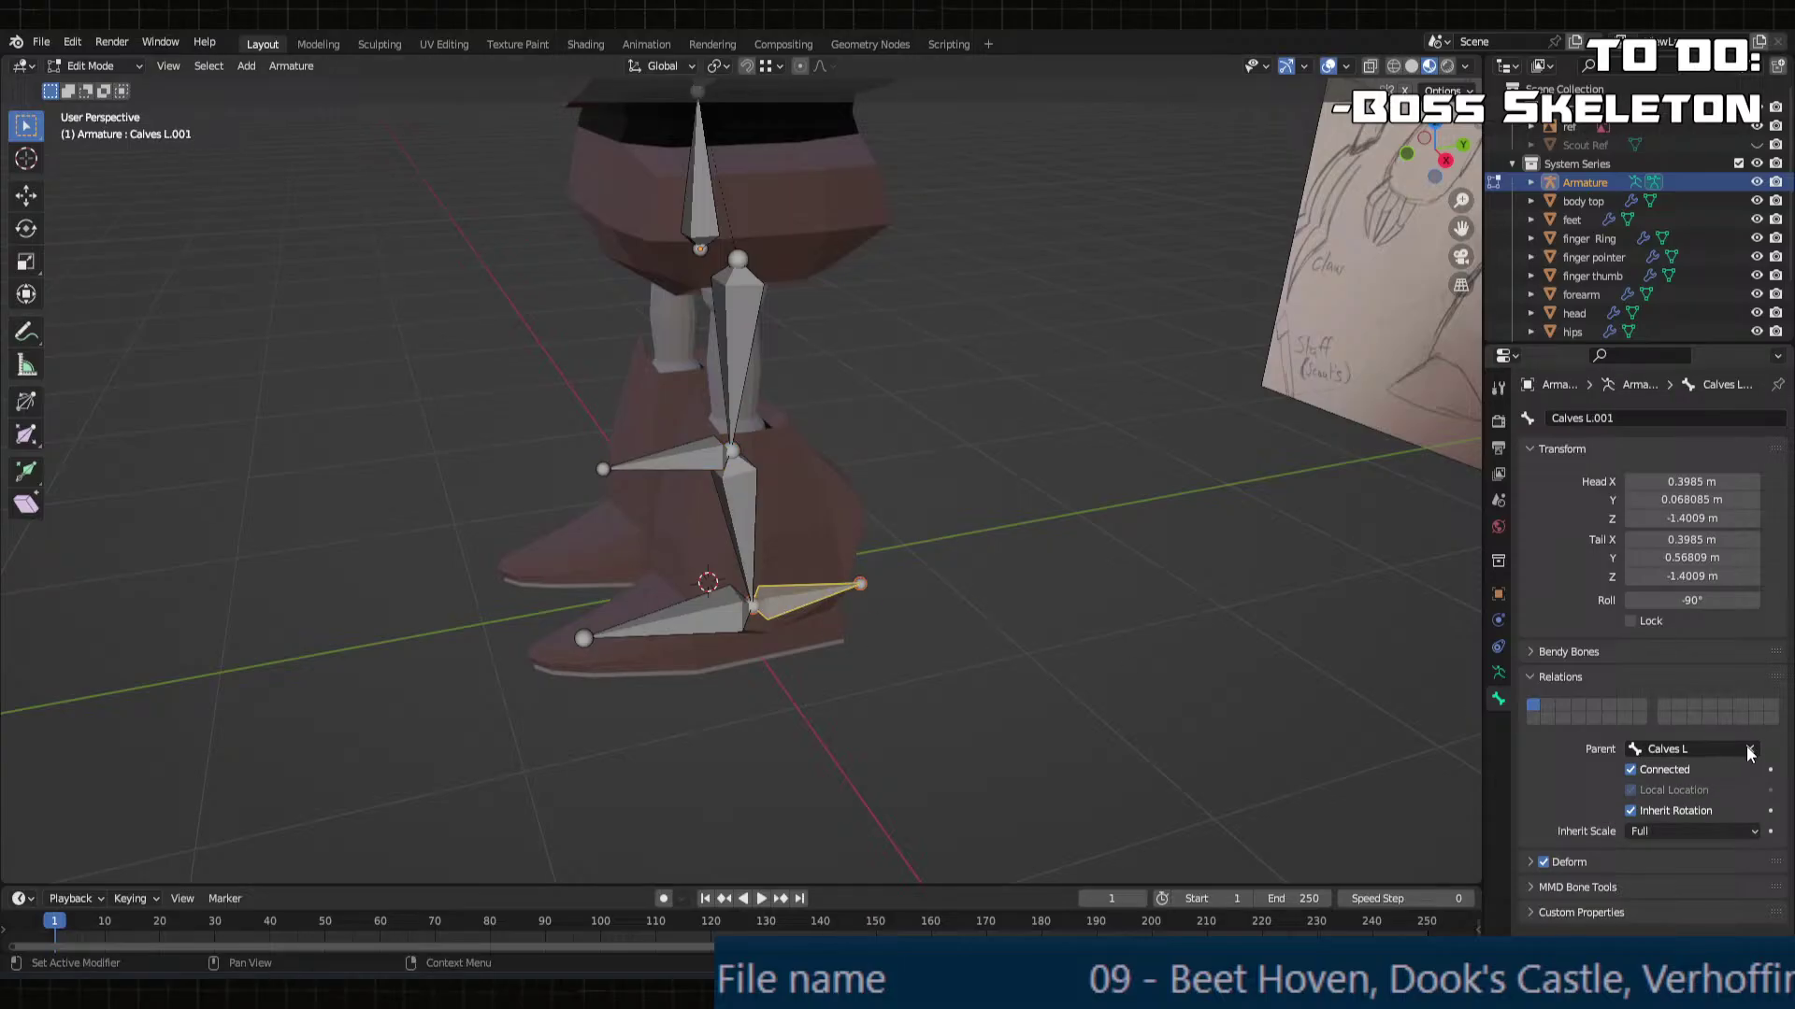
{"action": "left_click", "coordinate": [1749, 749]}
Step: Select the Calves L bone and switch the armature to Pose Mode to reach its bone constraints
{"action": "left_click", "coordinate": [740, 505]}
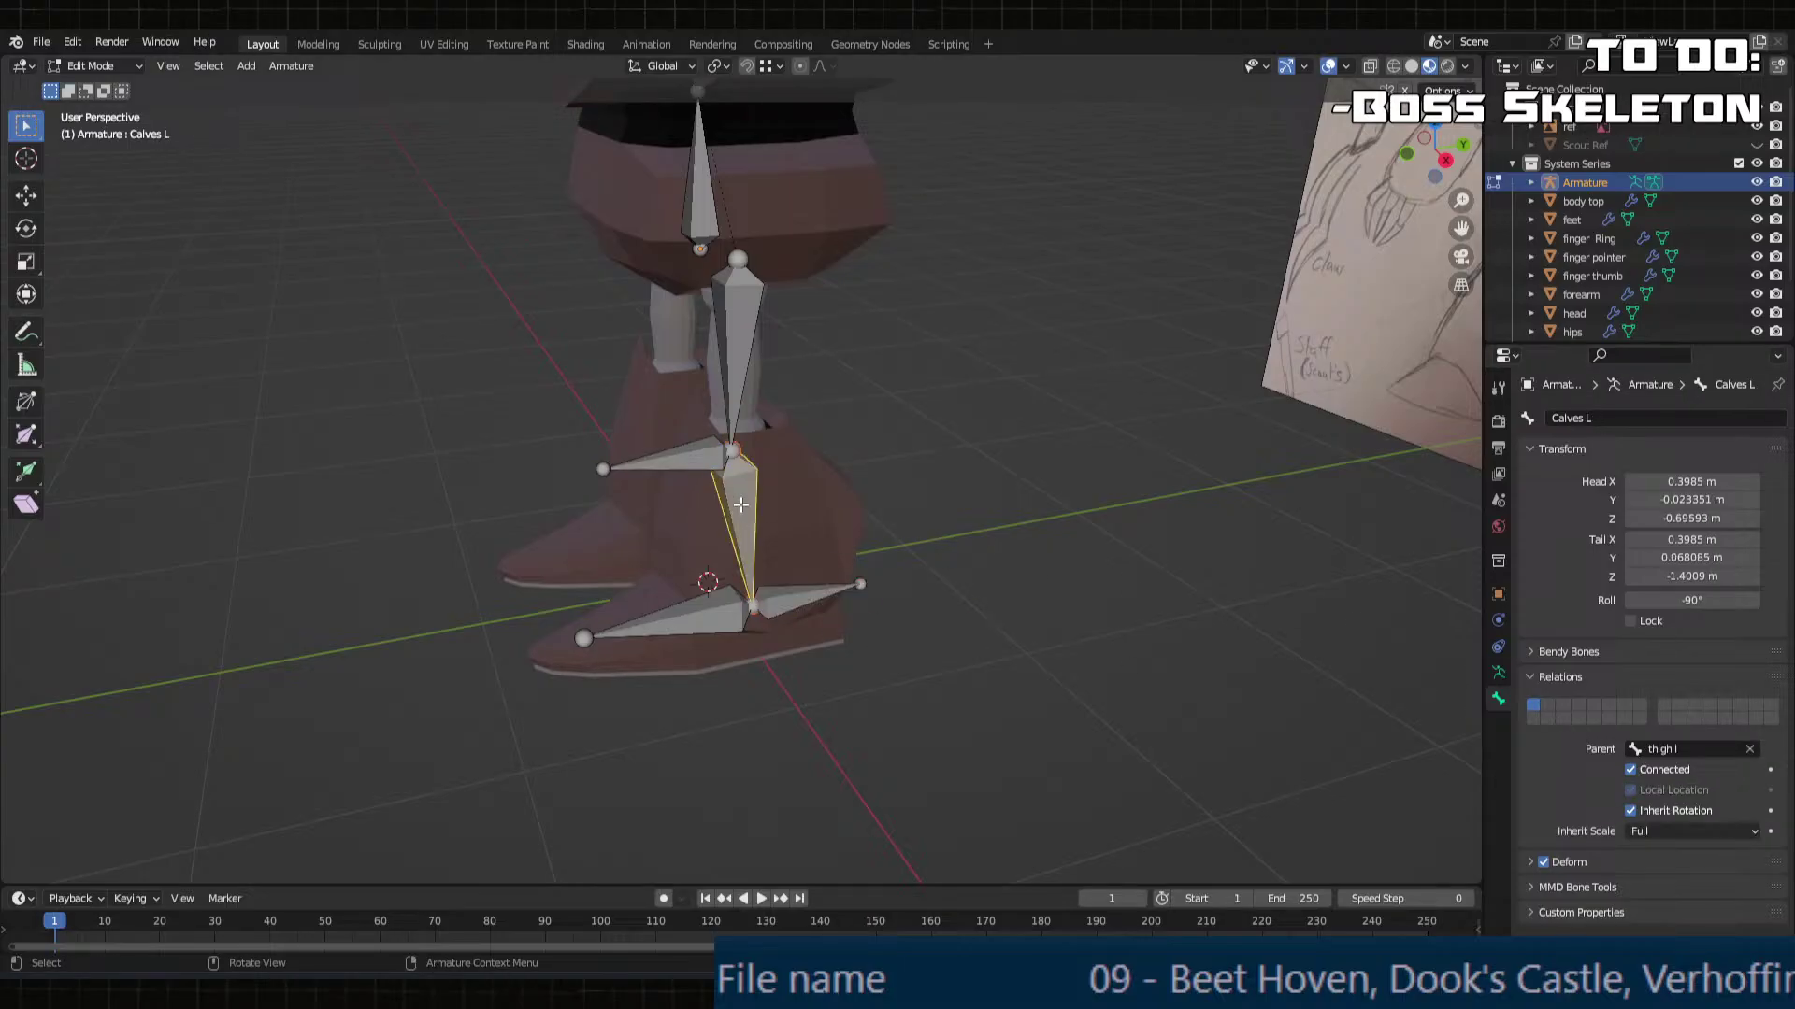
{"action": "left_click", "coordinate": [1499, 645]}
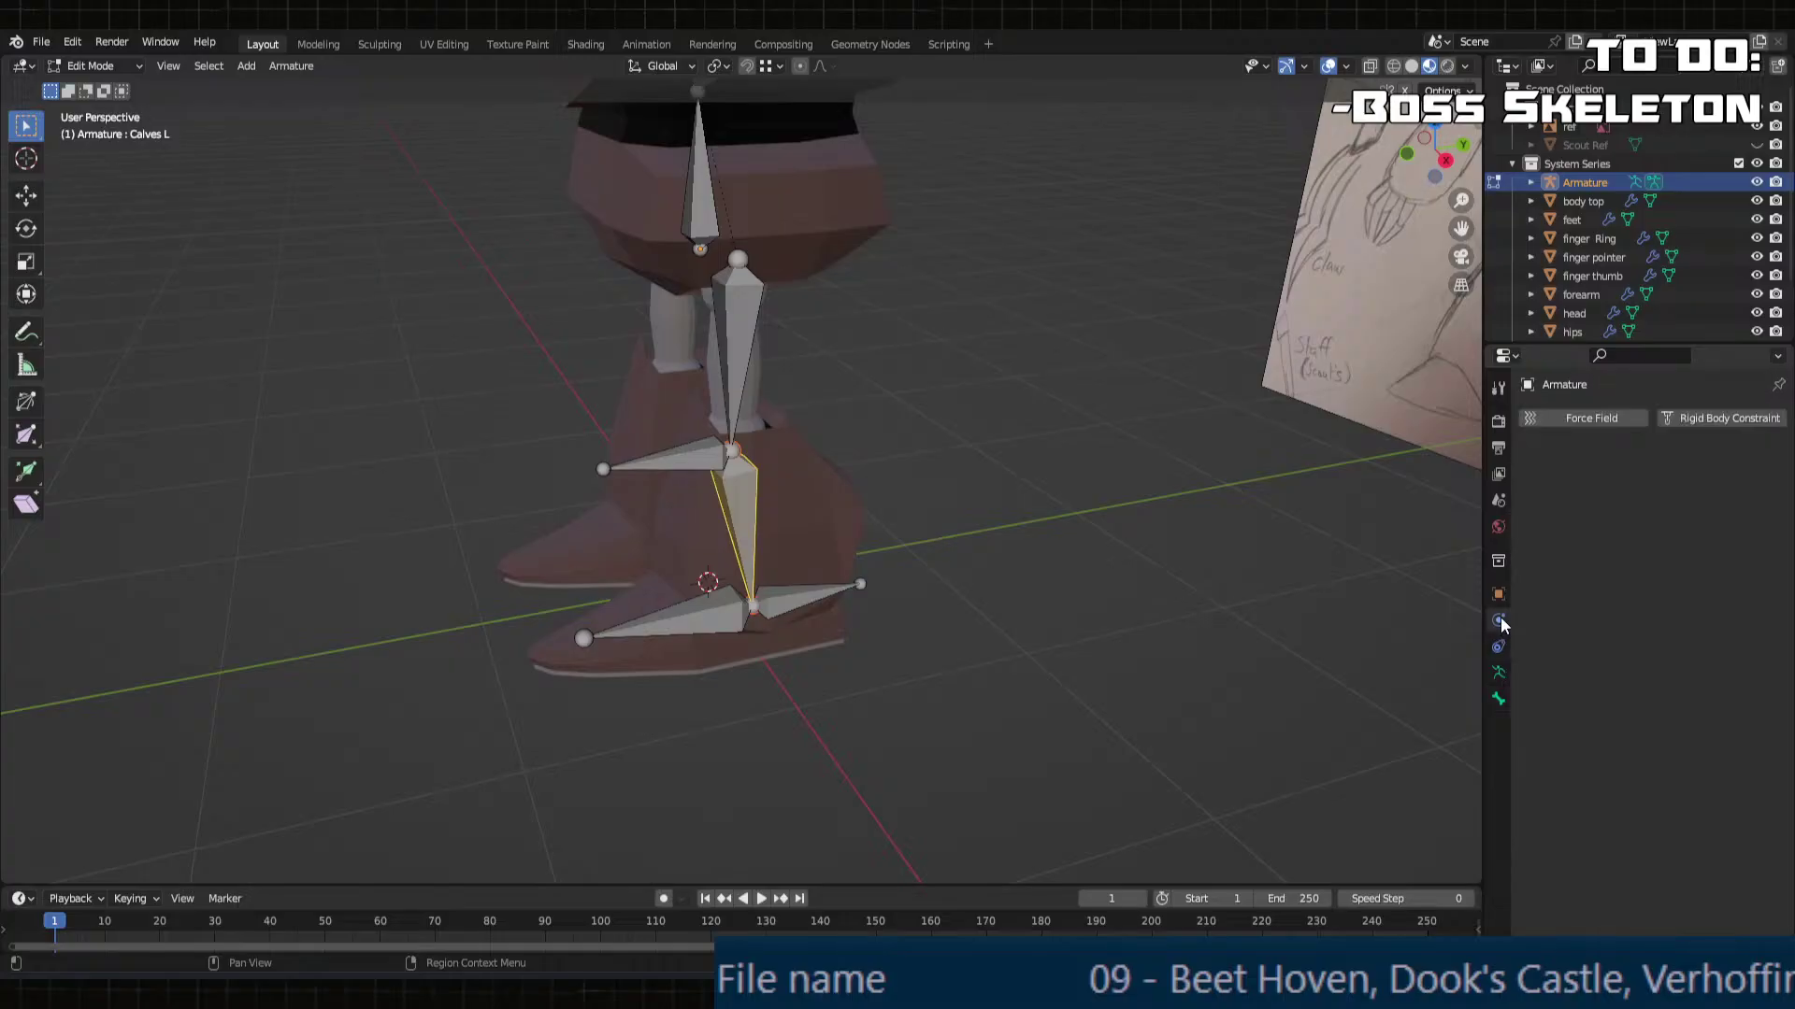
{"action": "left_click", "coordinate": [1568, 418]}
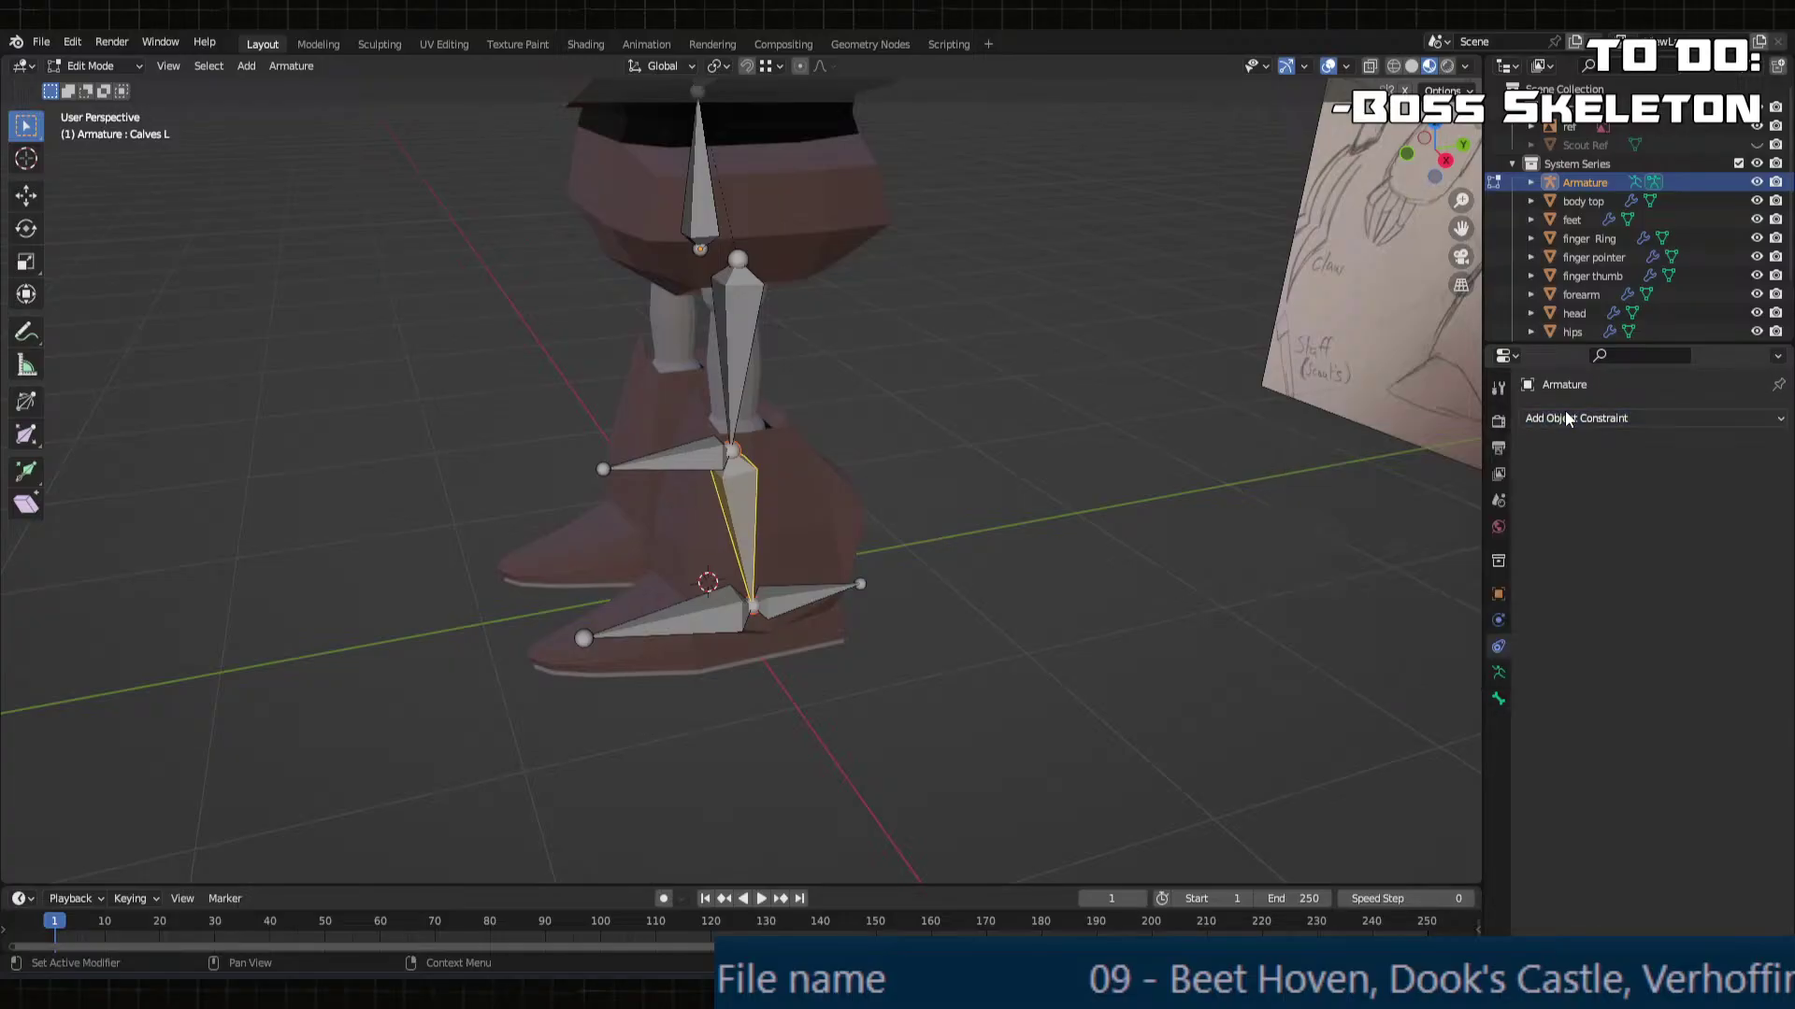
{"action": "left_click", "coordinate": [1498, 699]}
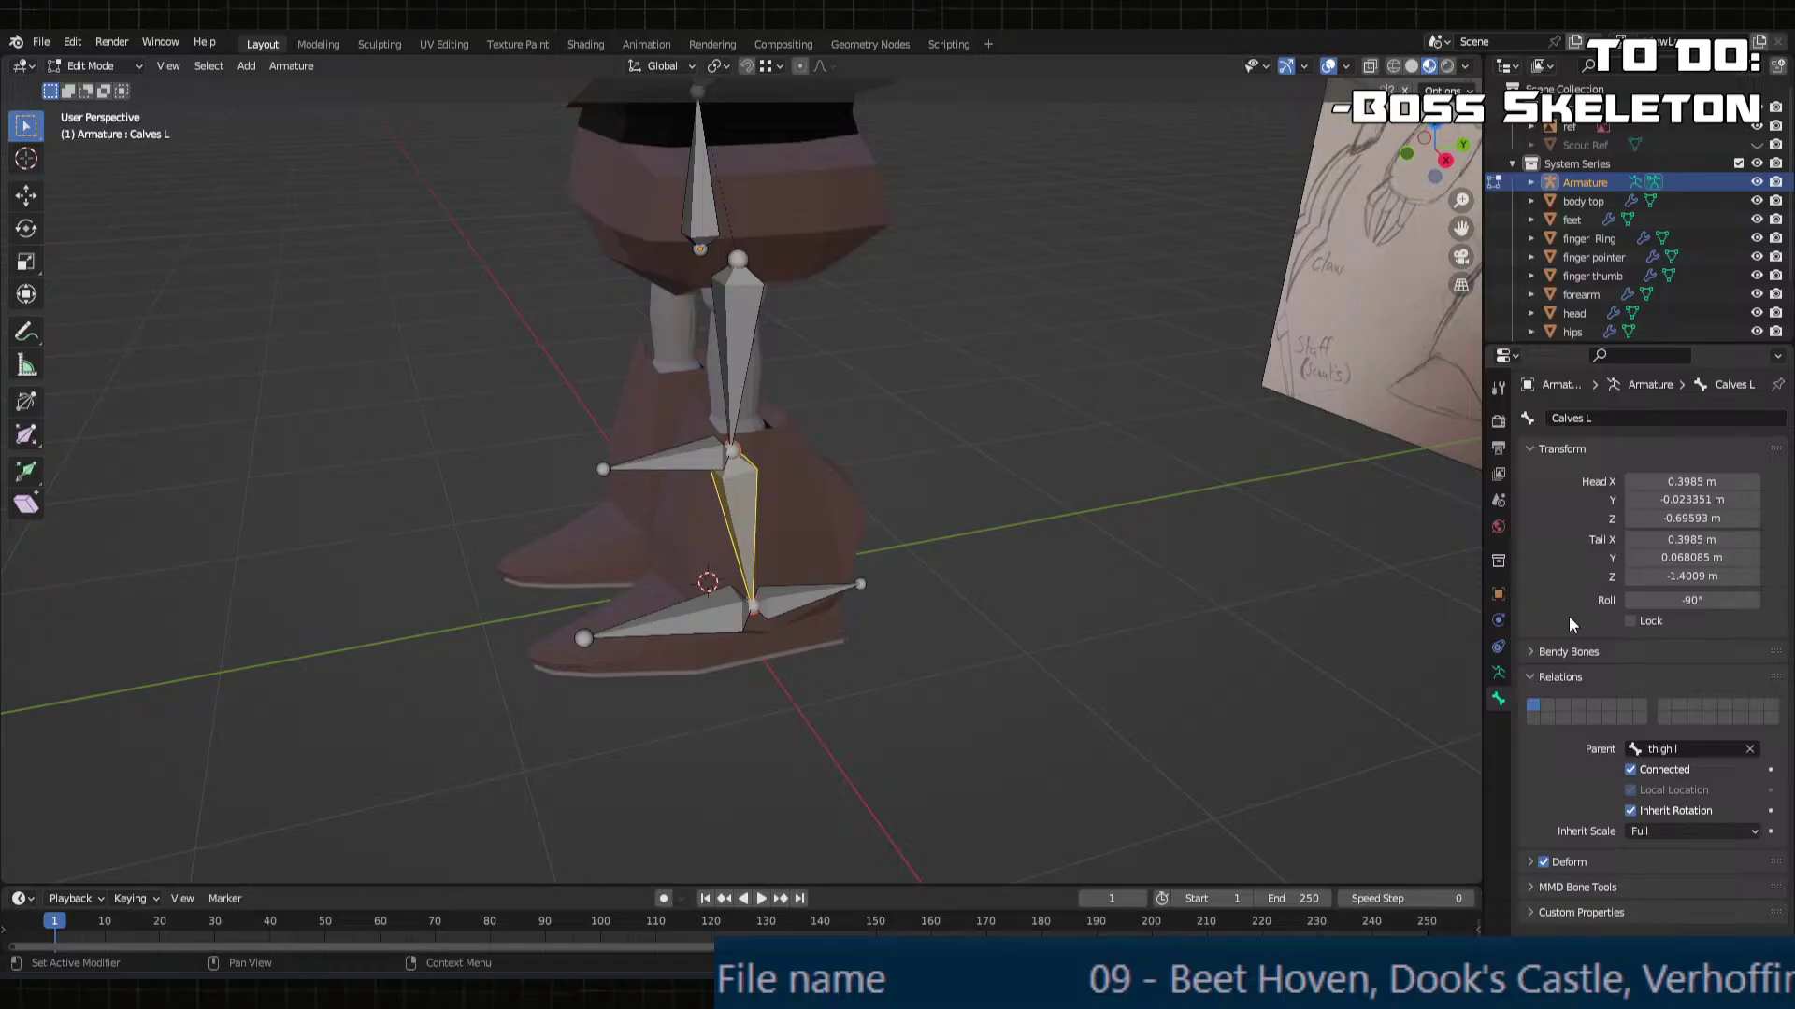
{"action": "left_click", "coordinate": [1499, 673]}
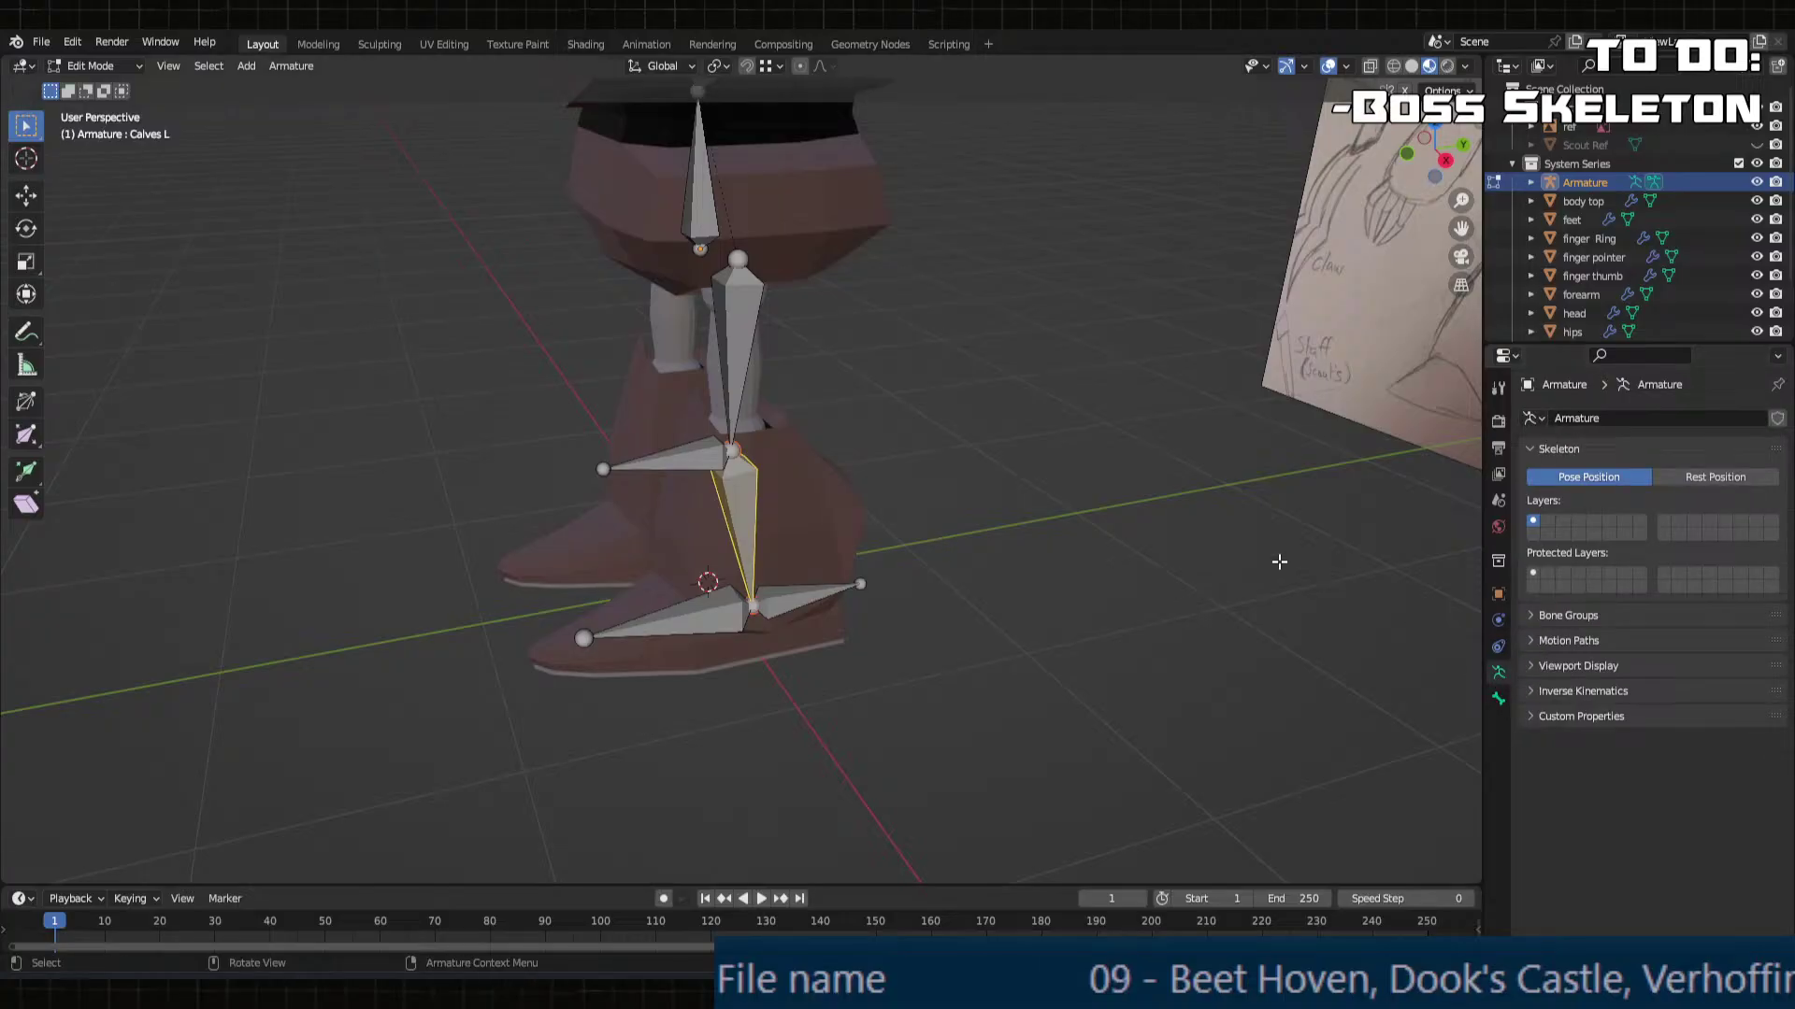
{"action": "middle_click_drag", "start_coordinate": [1105, 535], "coordinate": [1187, 531]}
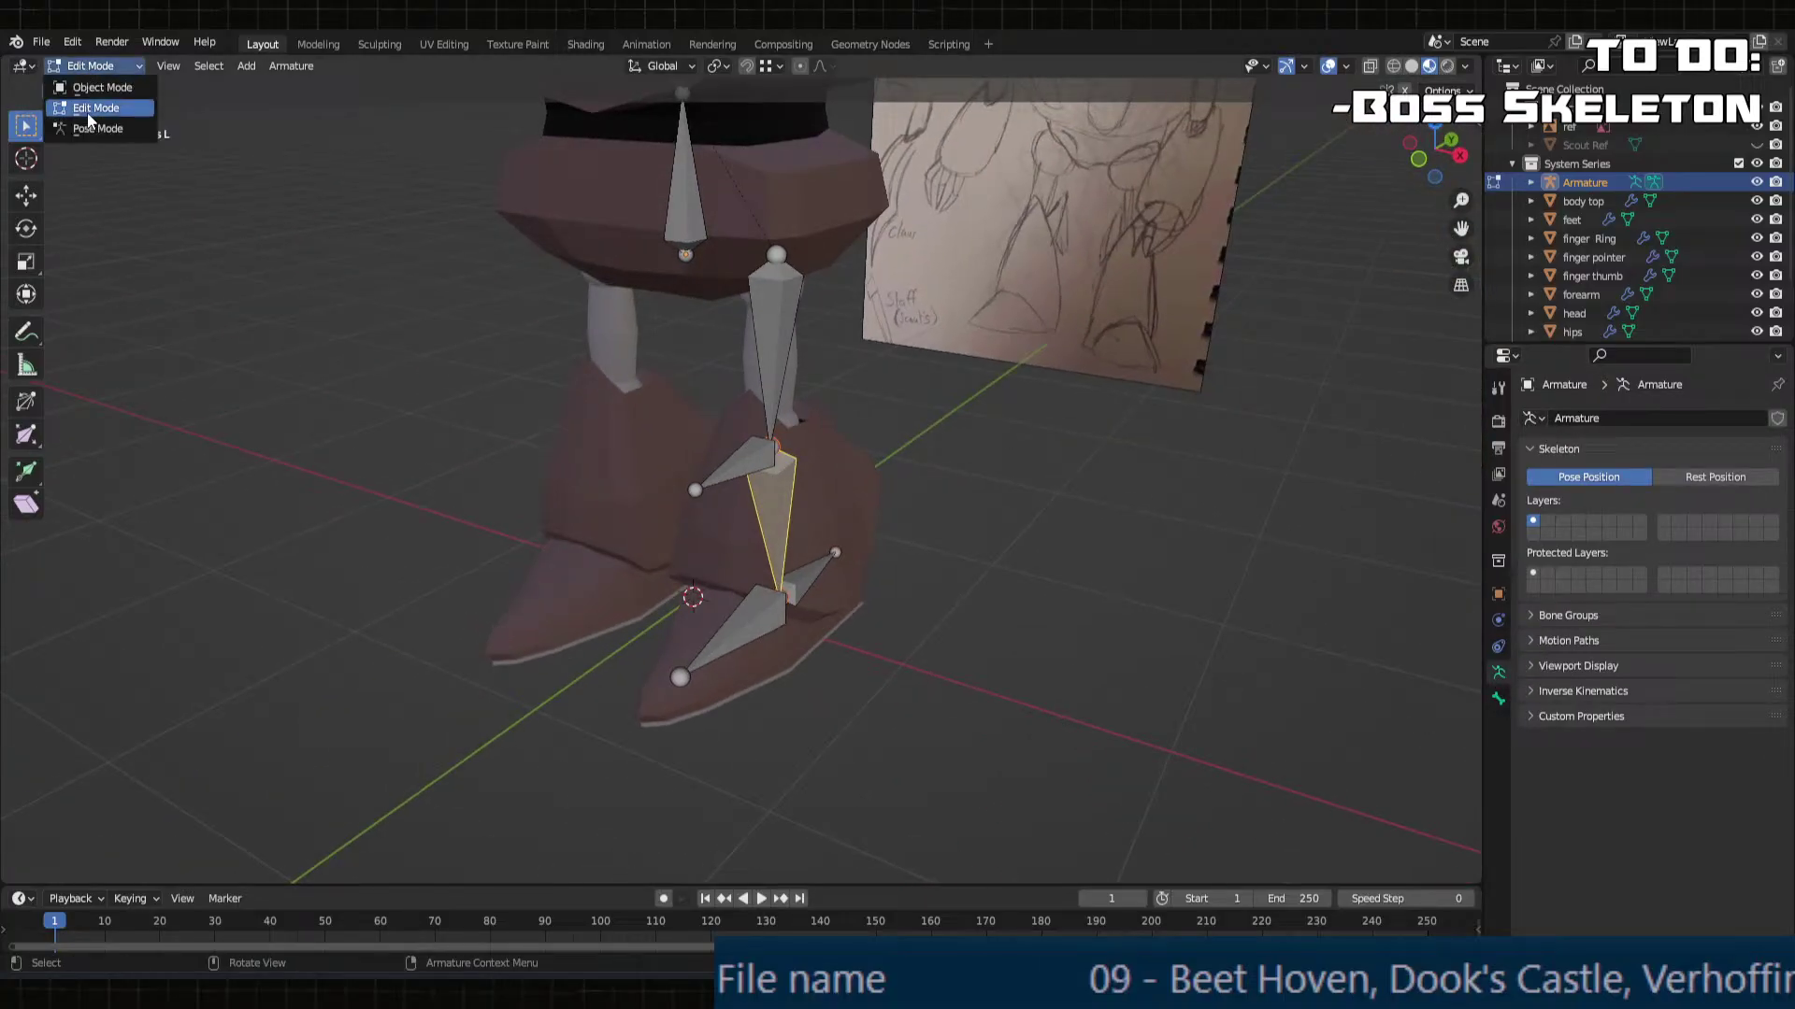
{"action": "left_click", "coordinate": [93, 128]}
Step: Add an Inverse Kinematics bone constraint to the Calves L bone
{"action": "left_click", "coordinate": [1498, 699]}
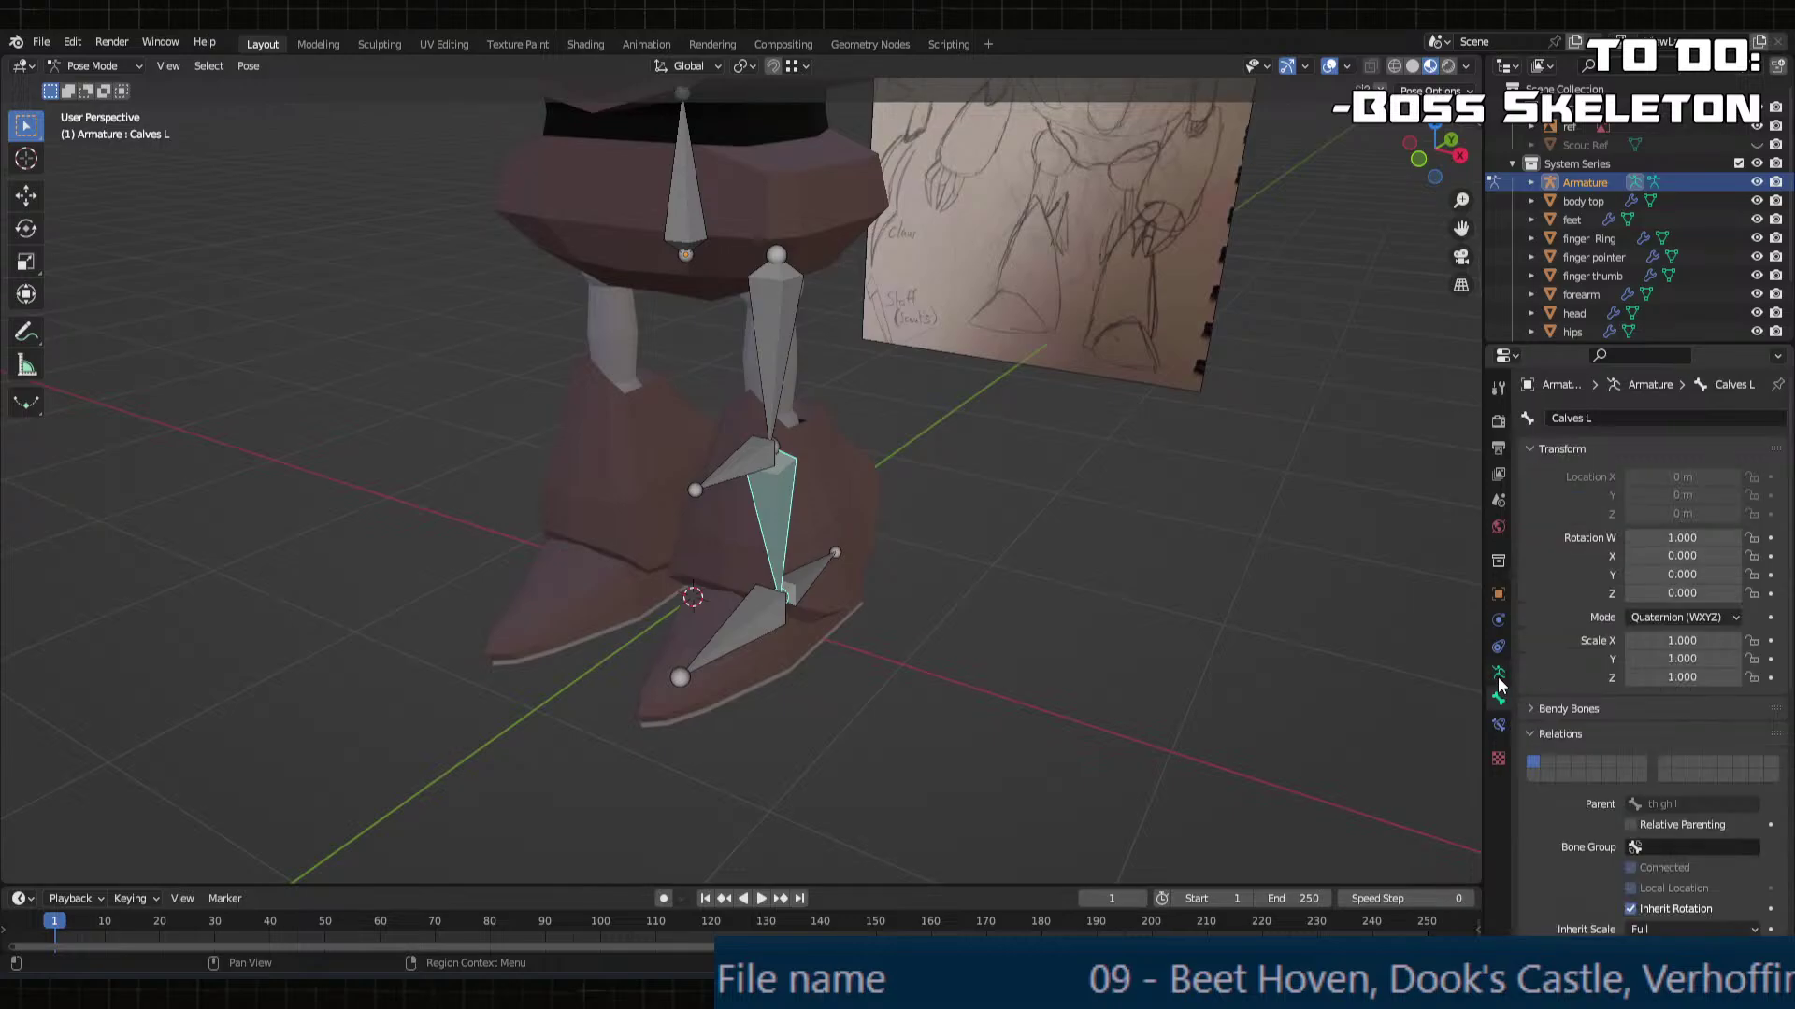
{"action": "left_click", "coordinate": [1498, 673]}
{"action": "left_click", "coordinate": [1499, 648]}
{"action": "left_click", "coordinate": [1594, 418]}
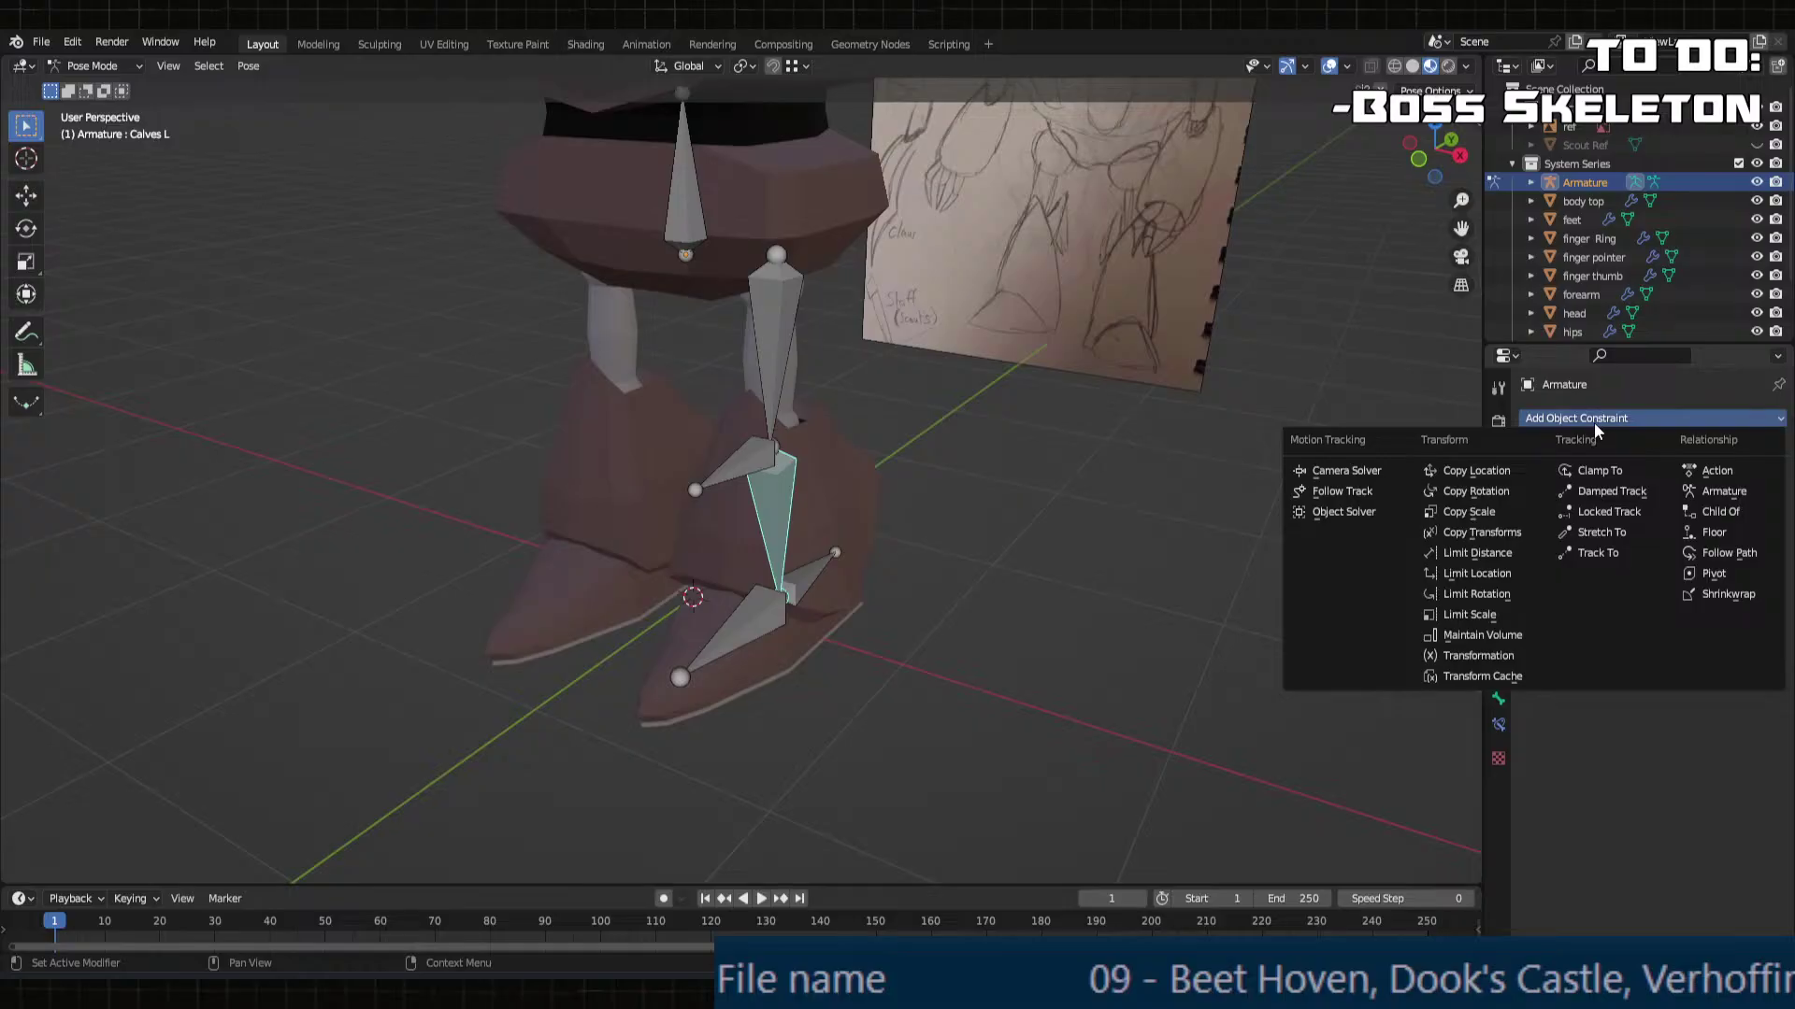
{"action": "left_click", "coordinate": [1594, 422]}
{"action": "left_click", "coordinate": [1497, 726]}
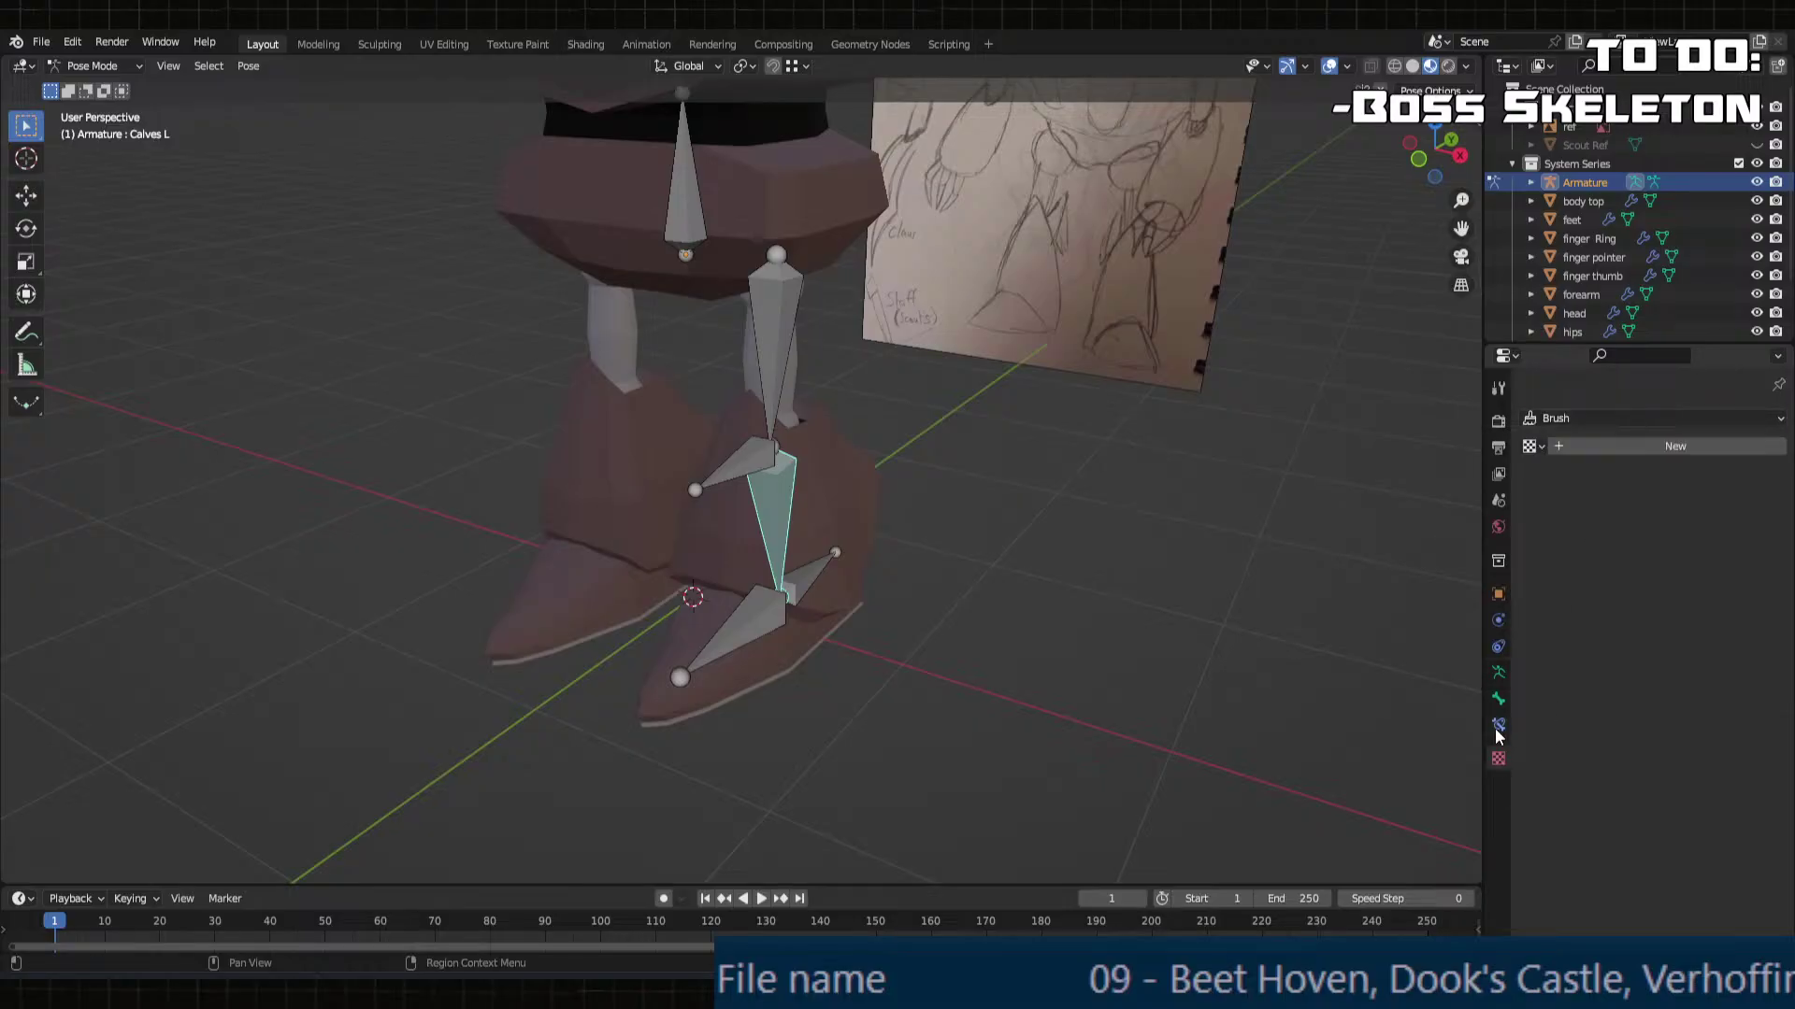
{"action": "left_click", "coordinate": [1586, 421]}
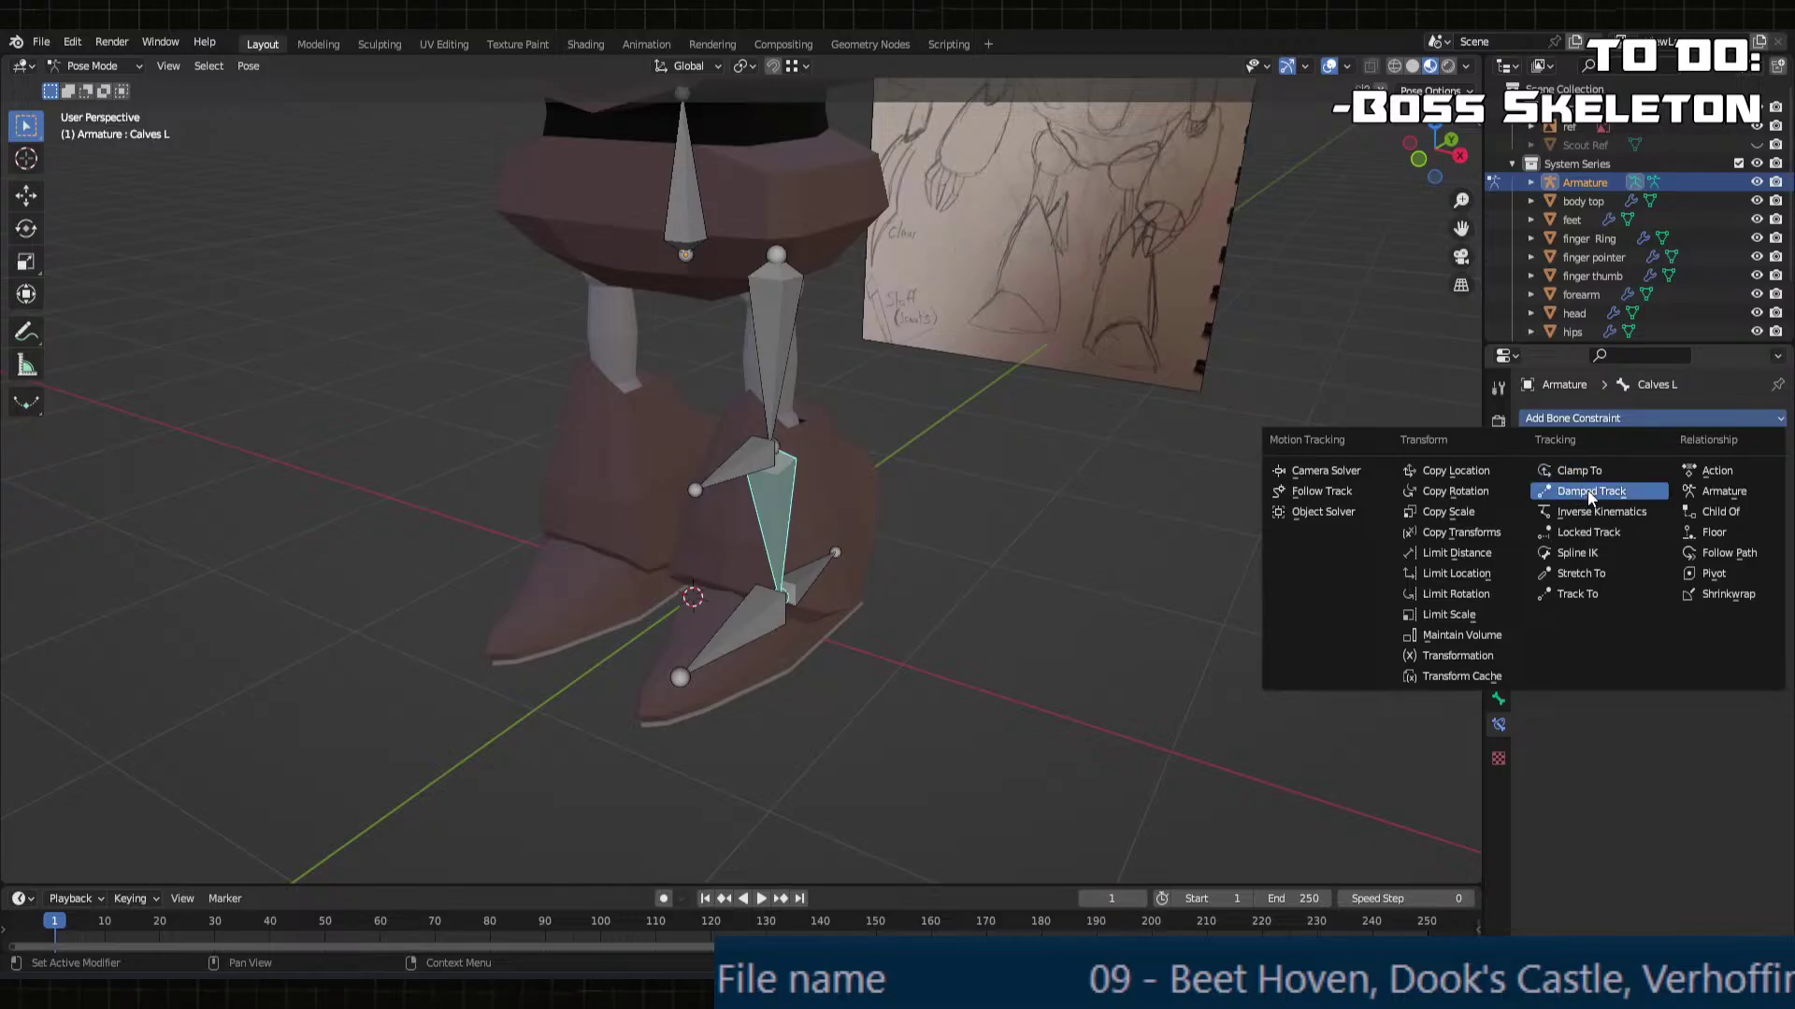
{"action": "left_click", "coordinate": [1588, 517]}
Step: Set the IK constraint's target to Armature and its target bone to thigh l
{"action": "mouse_move", "coordinate": [1330, 497]}
{"action": "middle_mouse_down"}
{"action": "mouse_move", "coordinate": [1290, 489]}
{"action": "mouse_move", "coordinate": [1318, 479]}
{"action": "middle_mouse_up"}
{"action": "left_click", "coordinate": [1651, 479]}
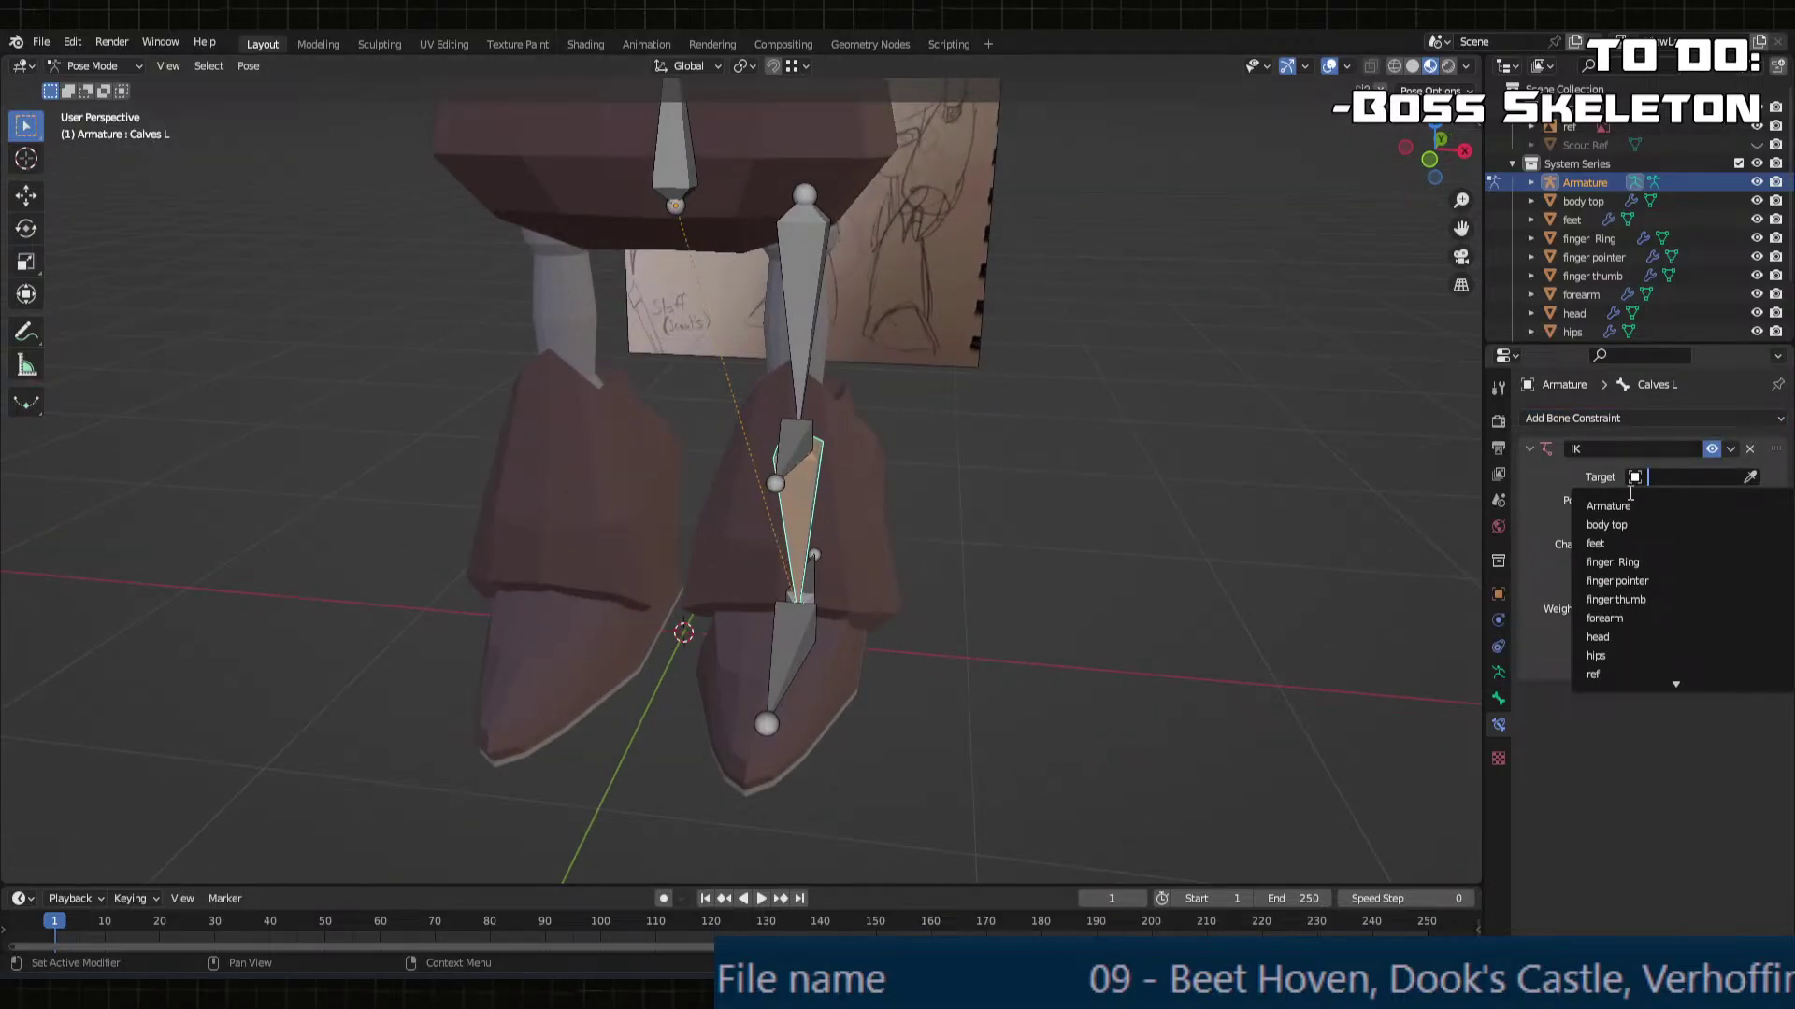
{"action": "left_click", "coordinate": [1630, 506]}
{"action": "left_click", "coordinate": [1639, 499]}
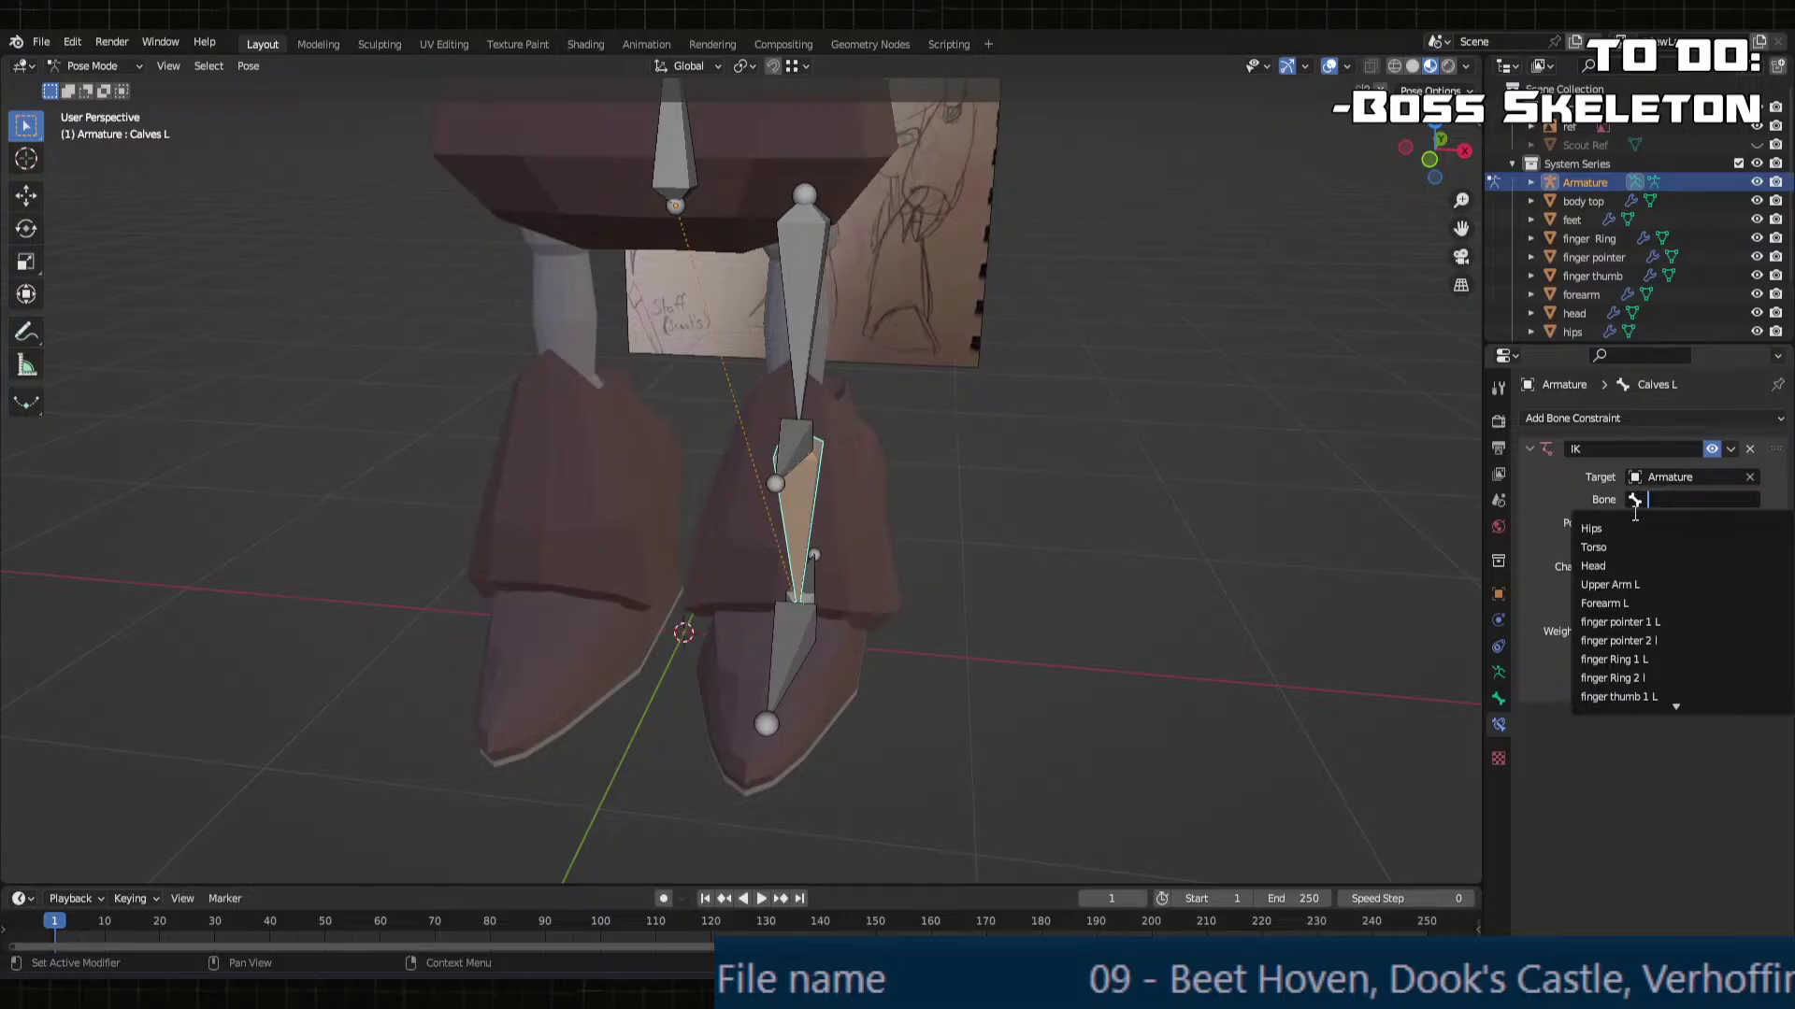
{"action": "key", "text": "Down"}
{"action": "key", "text": "Down"}
{"action": "key", "text": "Down"}
{"action": "key", "text": "Down"}
{"action": "key", "text": "Down"}
{"action": "key", "text": "Down"}
{"action": "key", "text": "Down"}
{"action": "key", "text": "Down"}
{"action": "key", "text": "Down"}
{"action": "key", "text": "Down"}
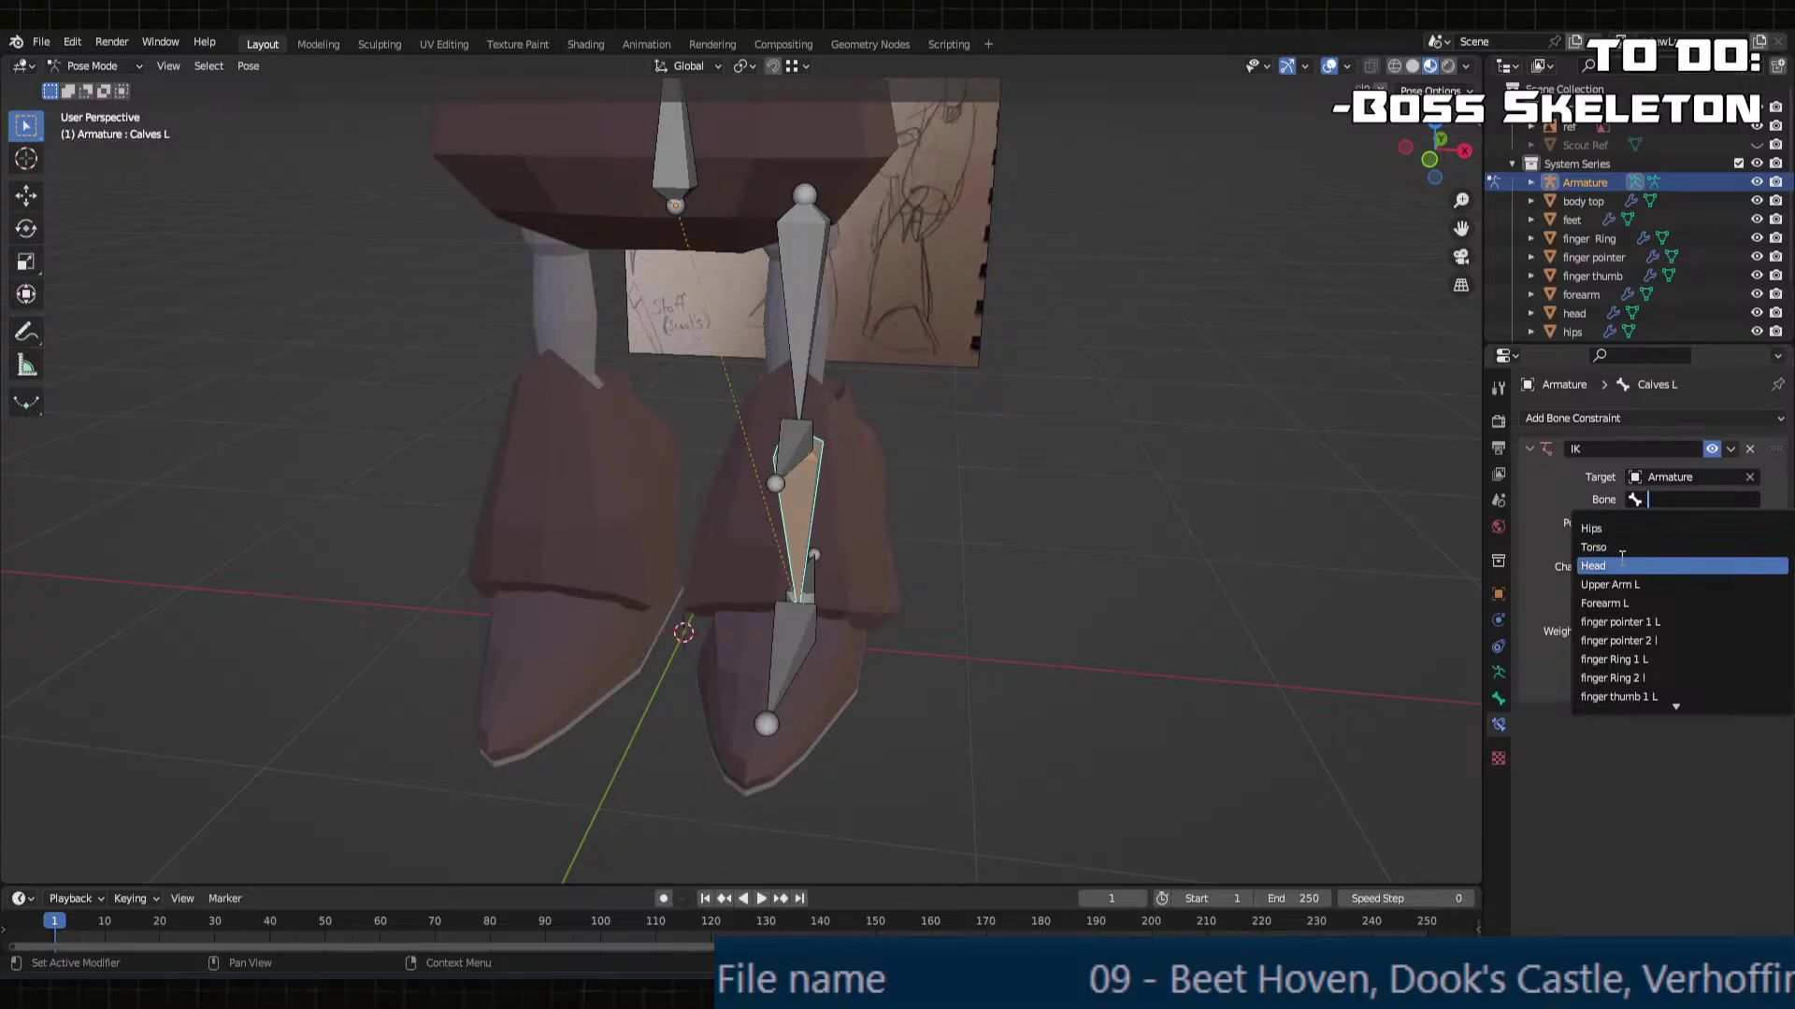
{"action": "key", "text": "Down"}
{"action": "key", "text": "Down"}
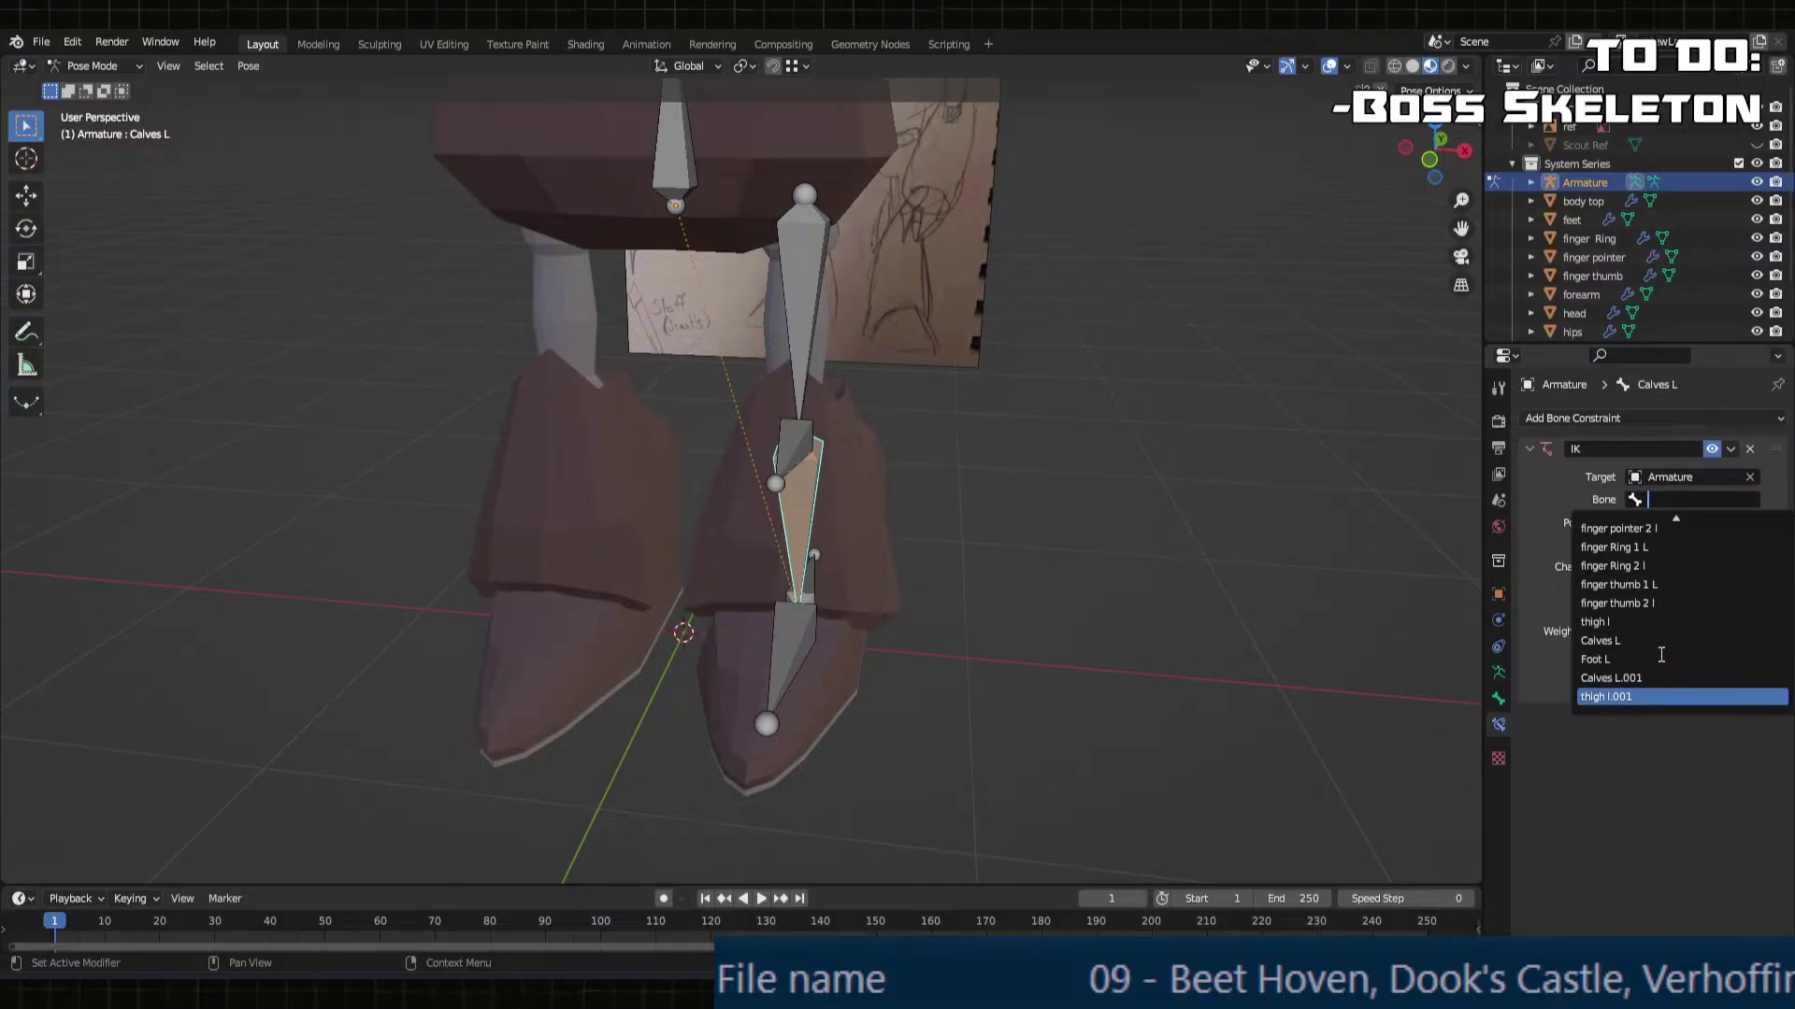
{"action": "left_click", "coordinate": [1595, 619]}
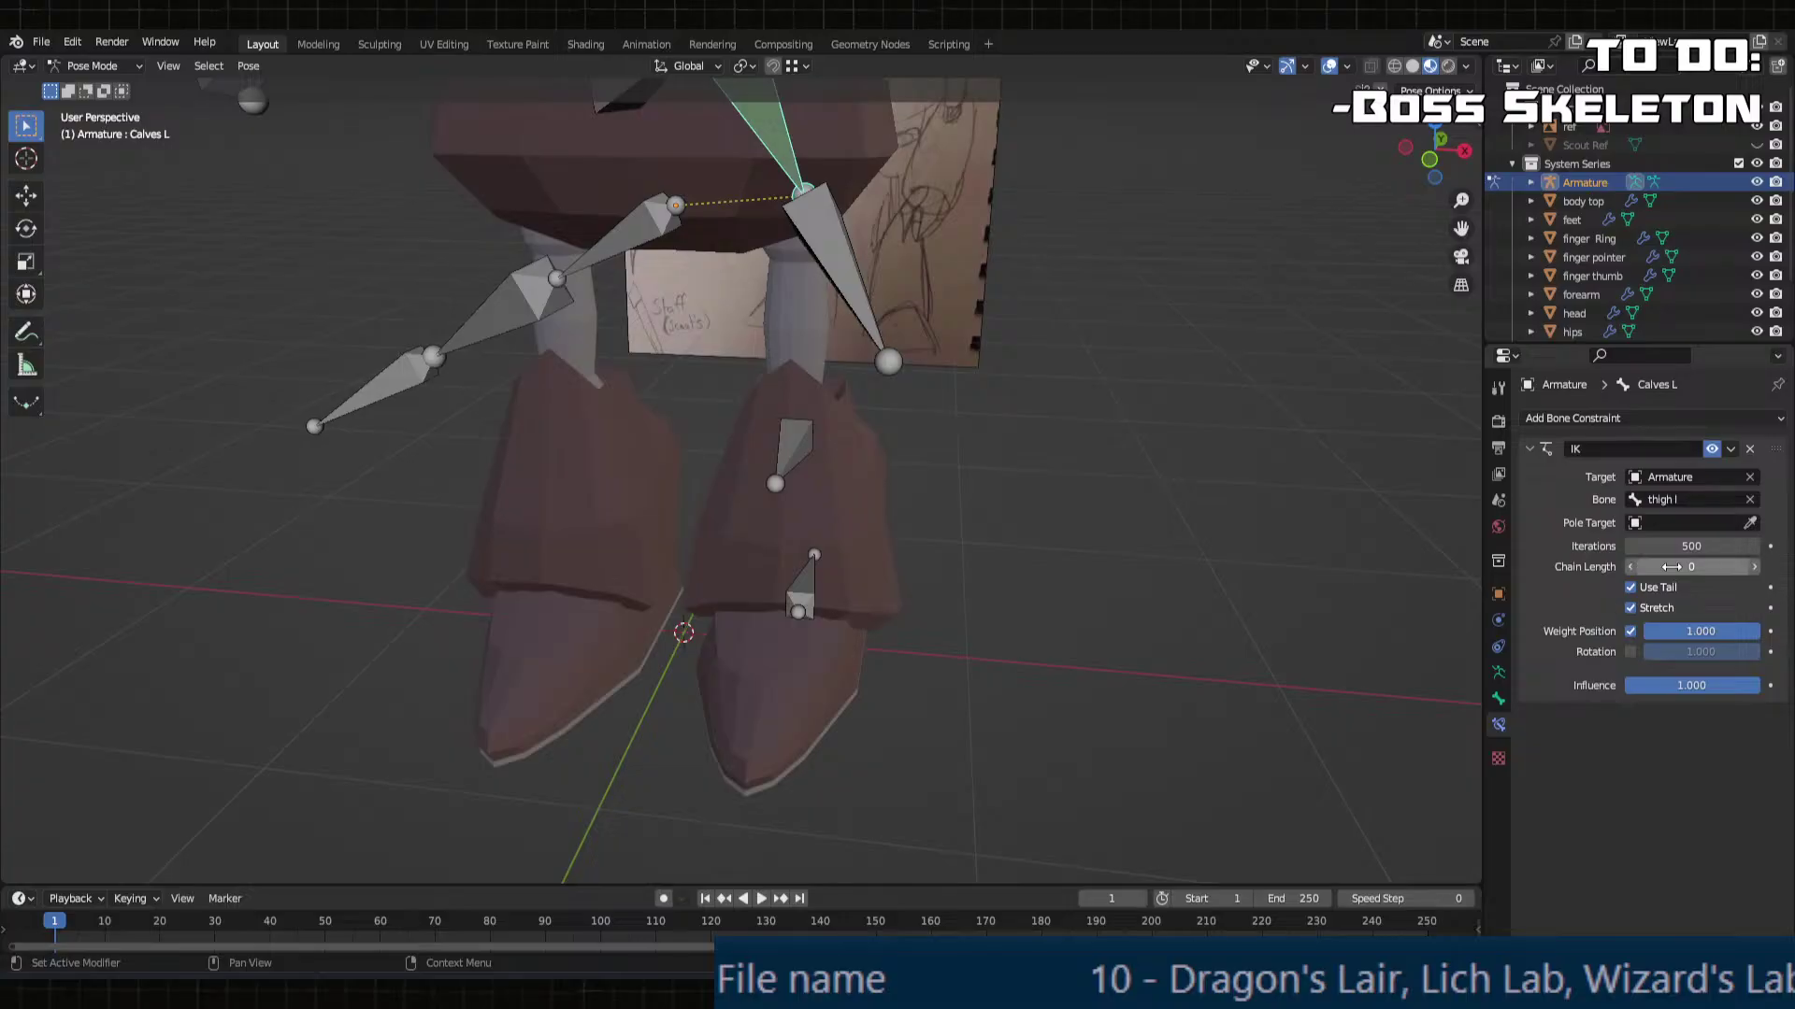
Step: Set the IK constraint's chain length to 2 and clear its Armature target
{"action": "left_click", "coordinate": [1755, 567]}
{"action": "left_click", "coordinate": [1754, 567]}
{"action": "middle_click_drag", "start_coordinate": [869, 364], "coordinate": [781, 368]}
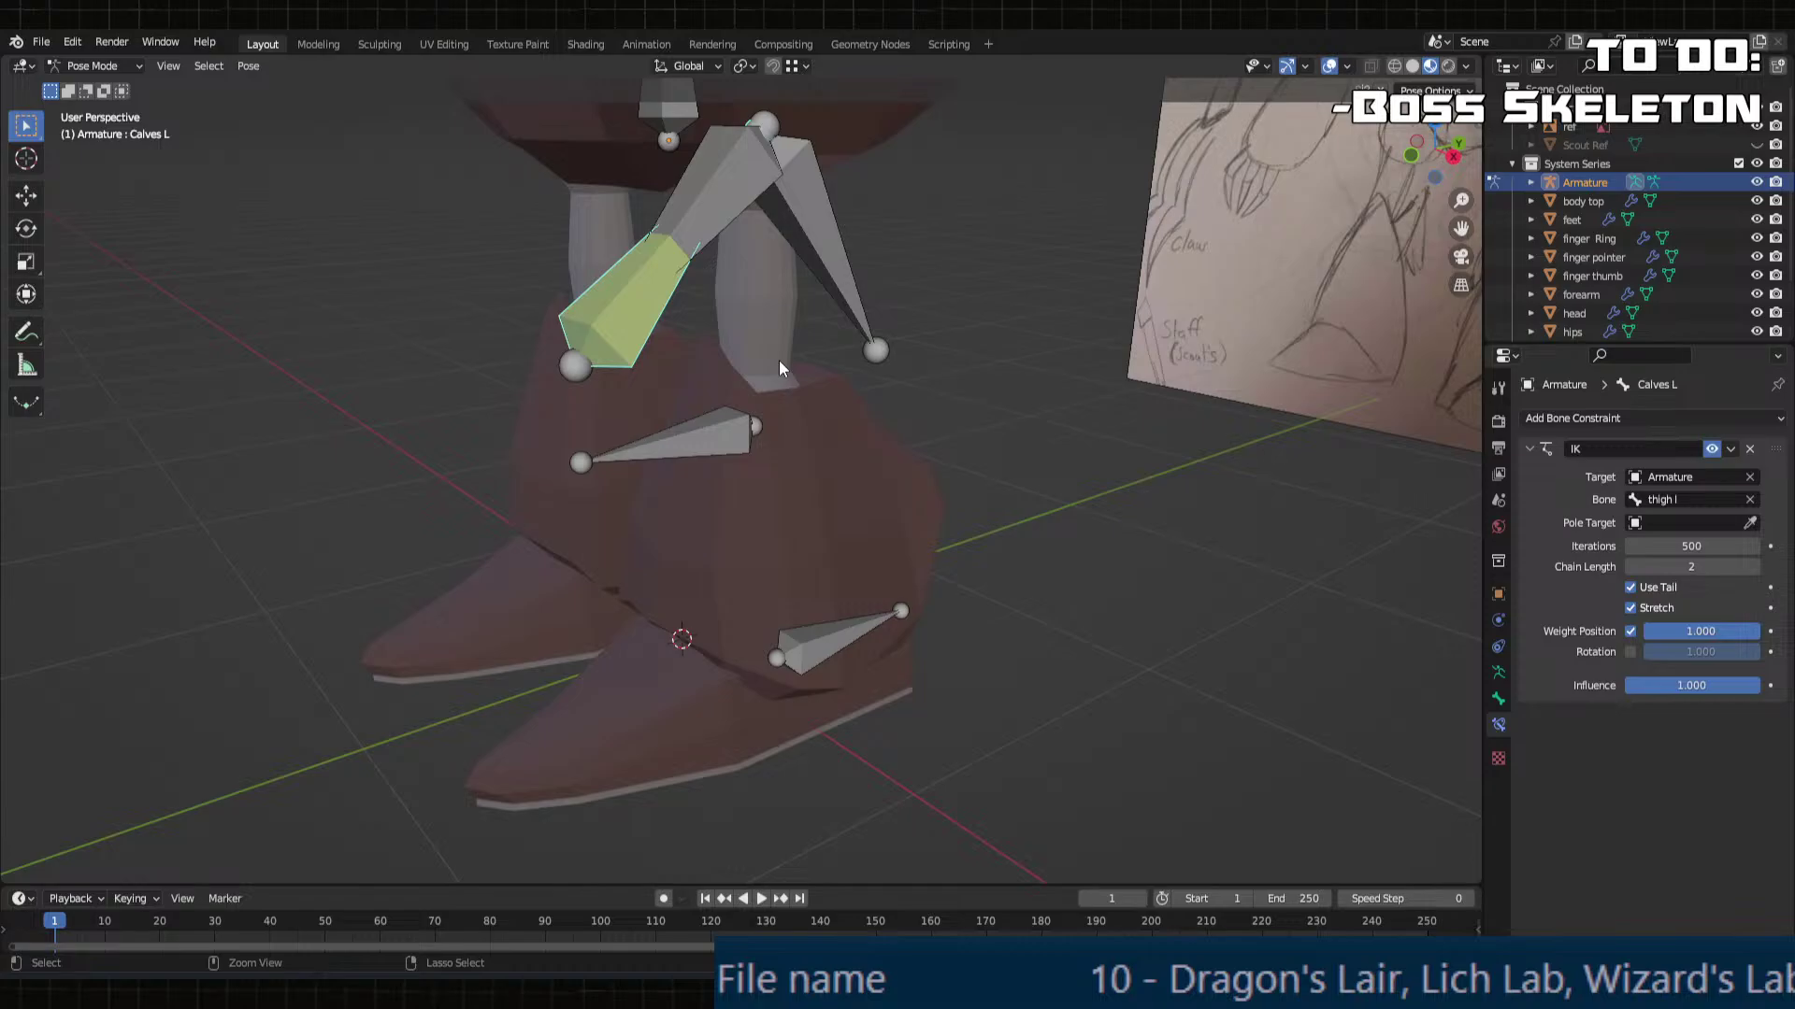
{"action": "left_click", "coordinate": [1749, 478]}
{"action": "middle_click_drag", "start_coordinate": [897, 505], "coordinate": [772, 478]}
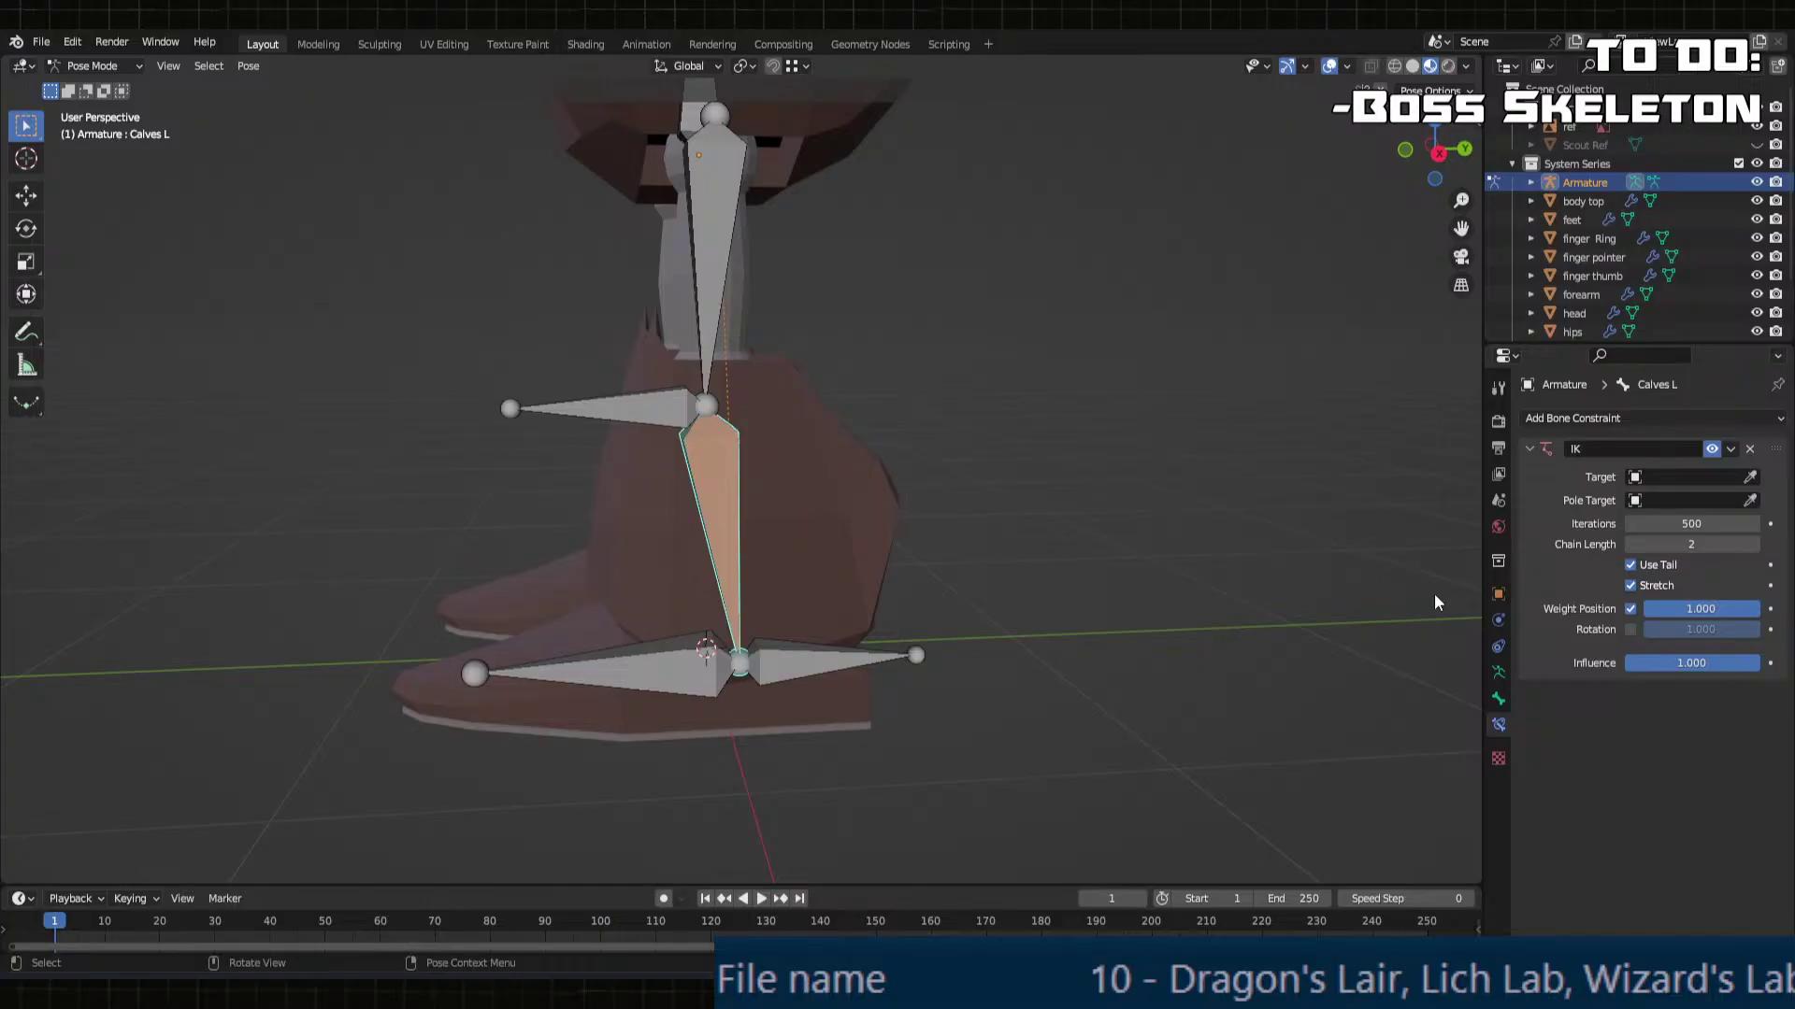
Step: Rename the unparented bone behind the heel as Foot IK L
{"action": "left_click", "coordinate": [1637, 478]}
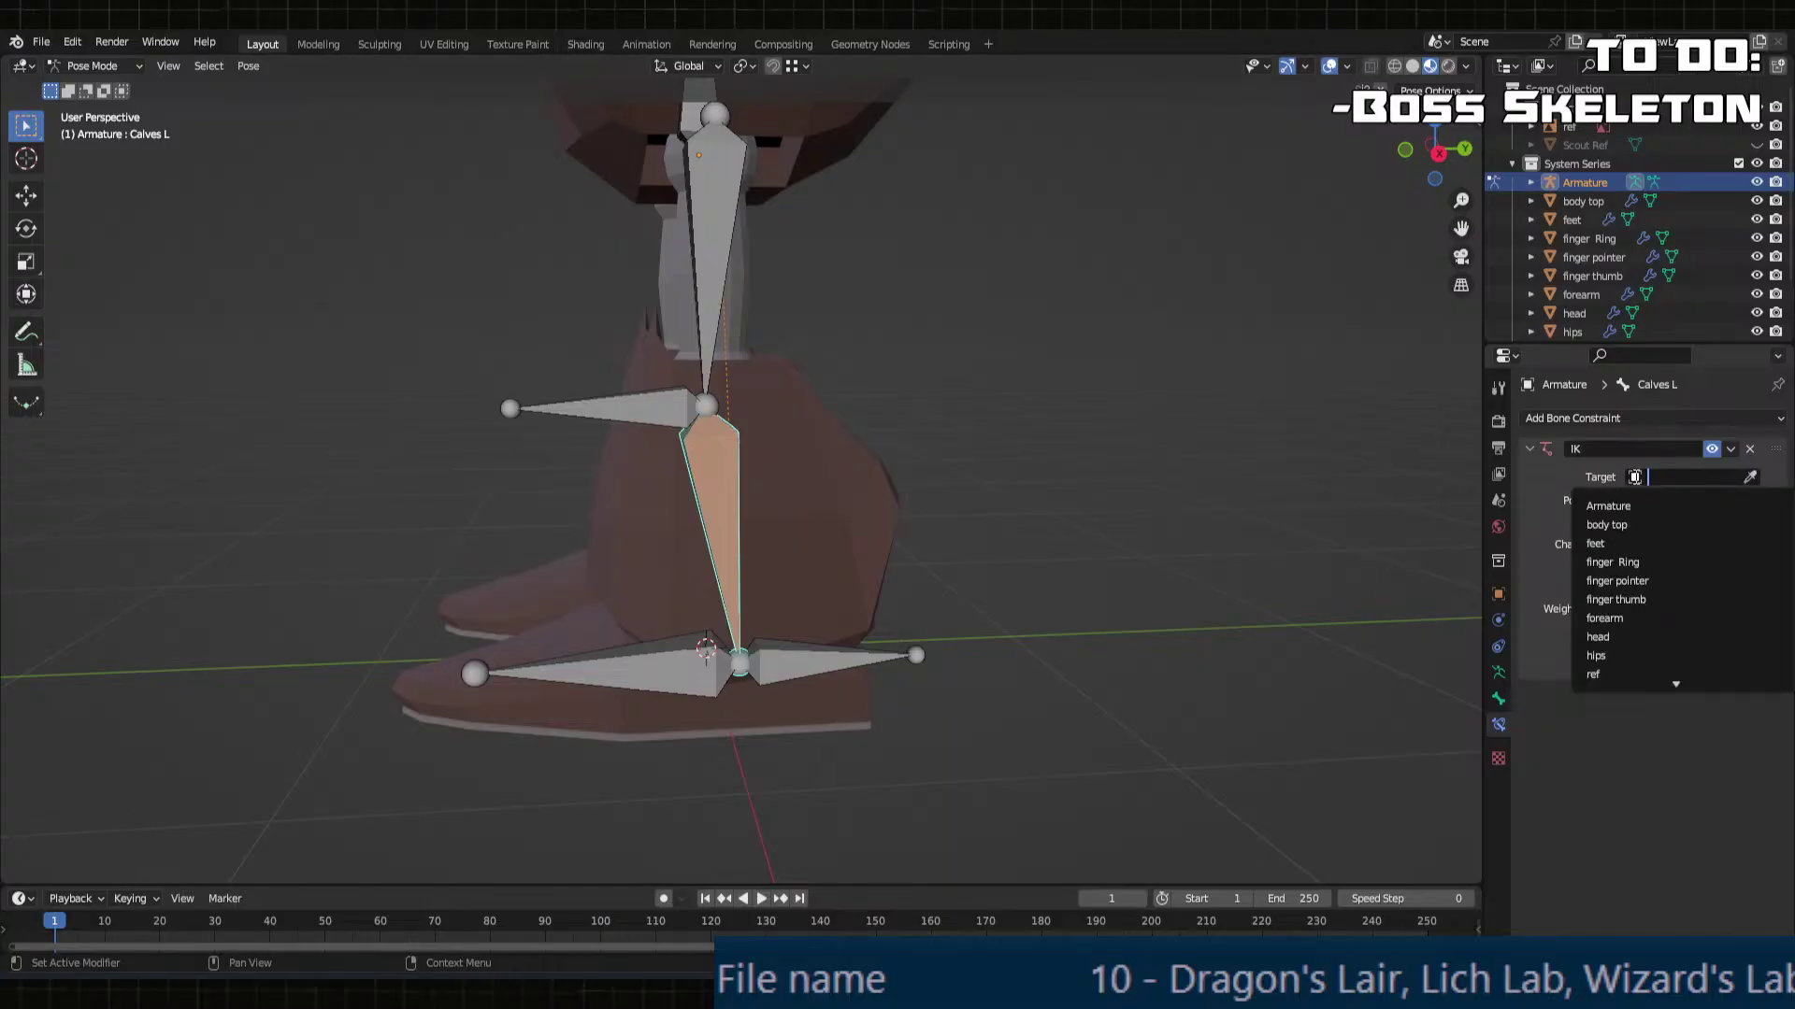
{"action": "left_click", "coordinate": [793, 666]}
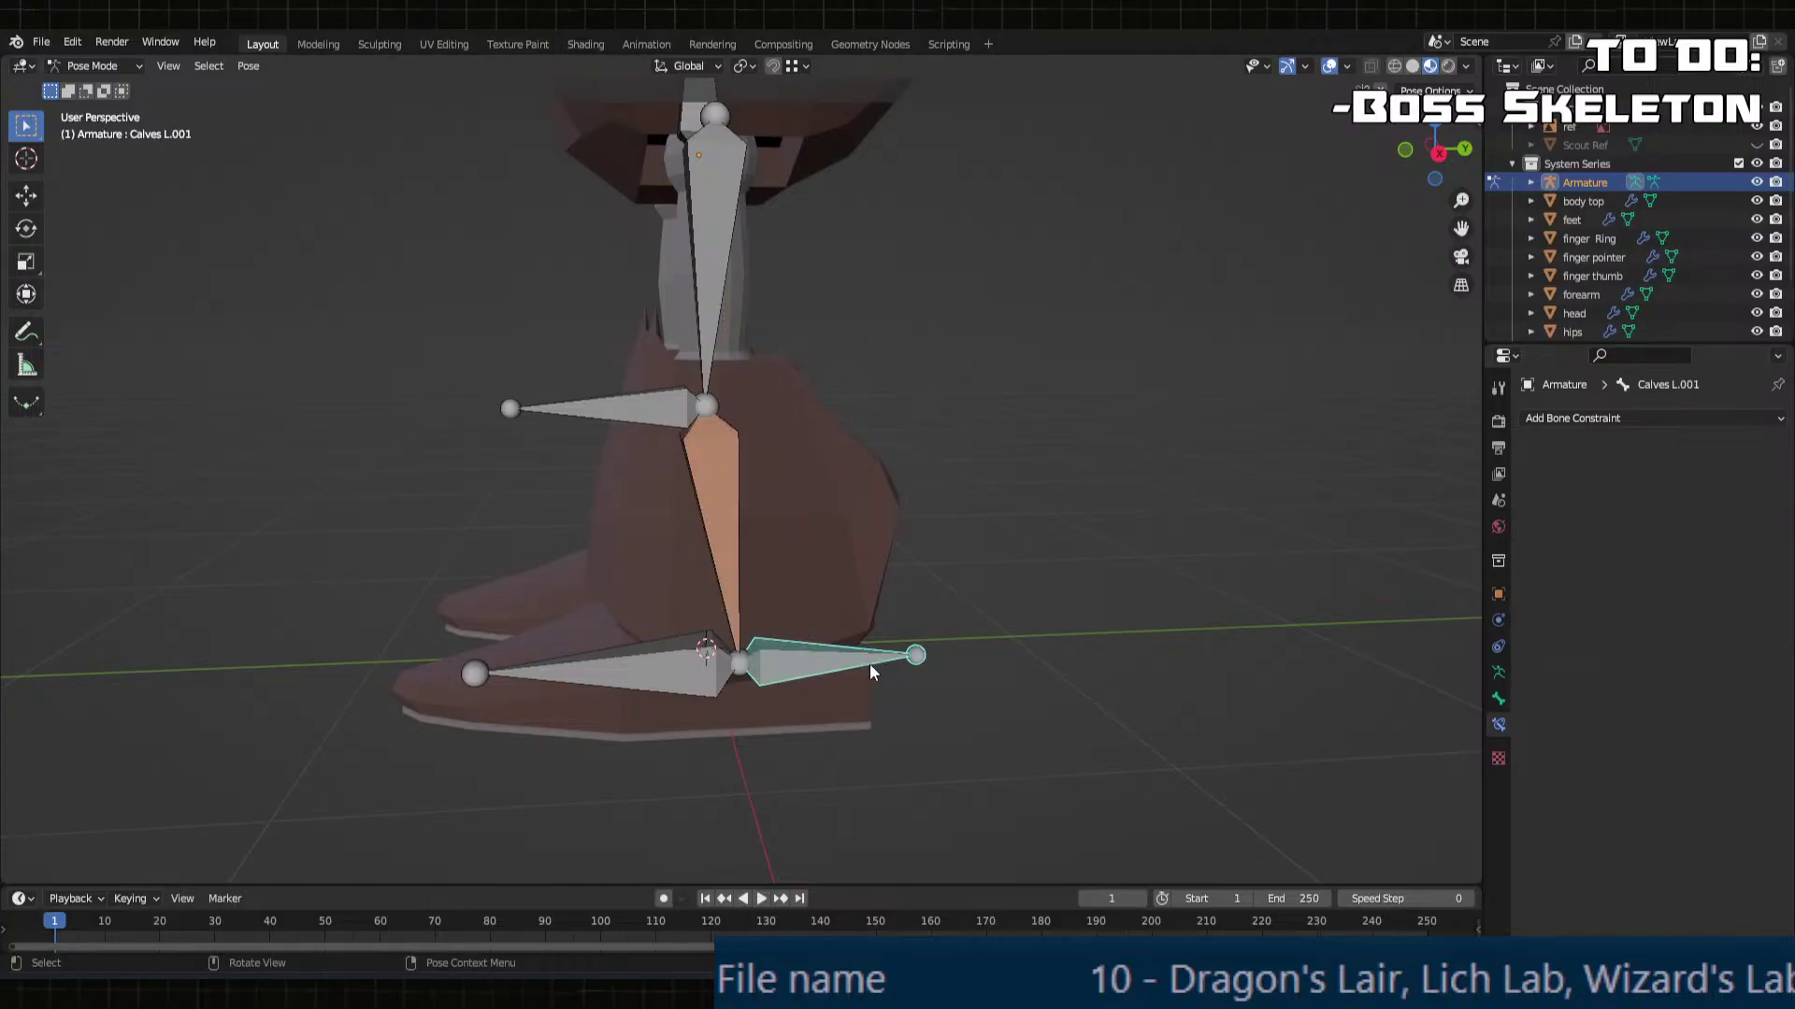
{"action": "left_click", "coordinate": [1500, 699]}
{"action": "double_click", "coordinate": [1625, 420]}
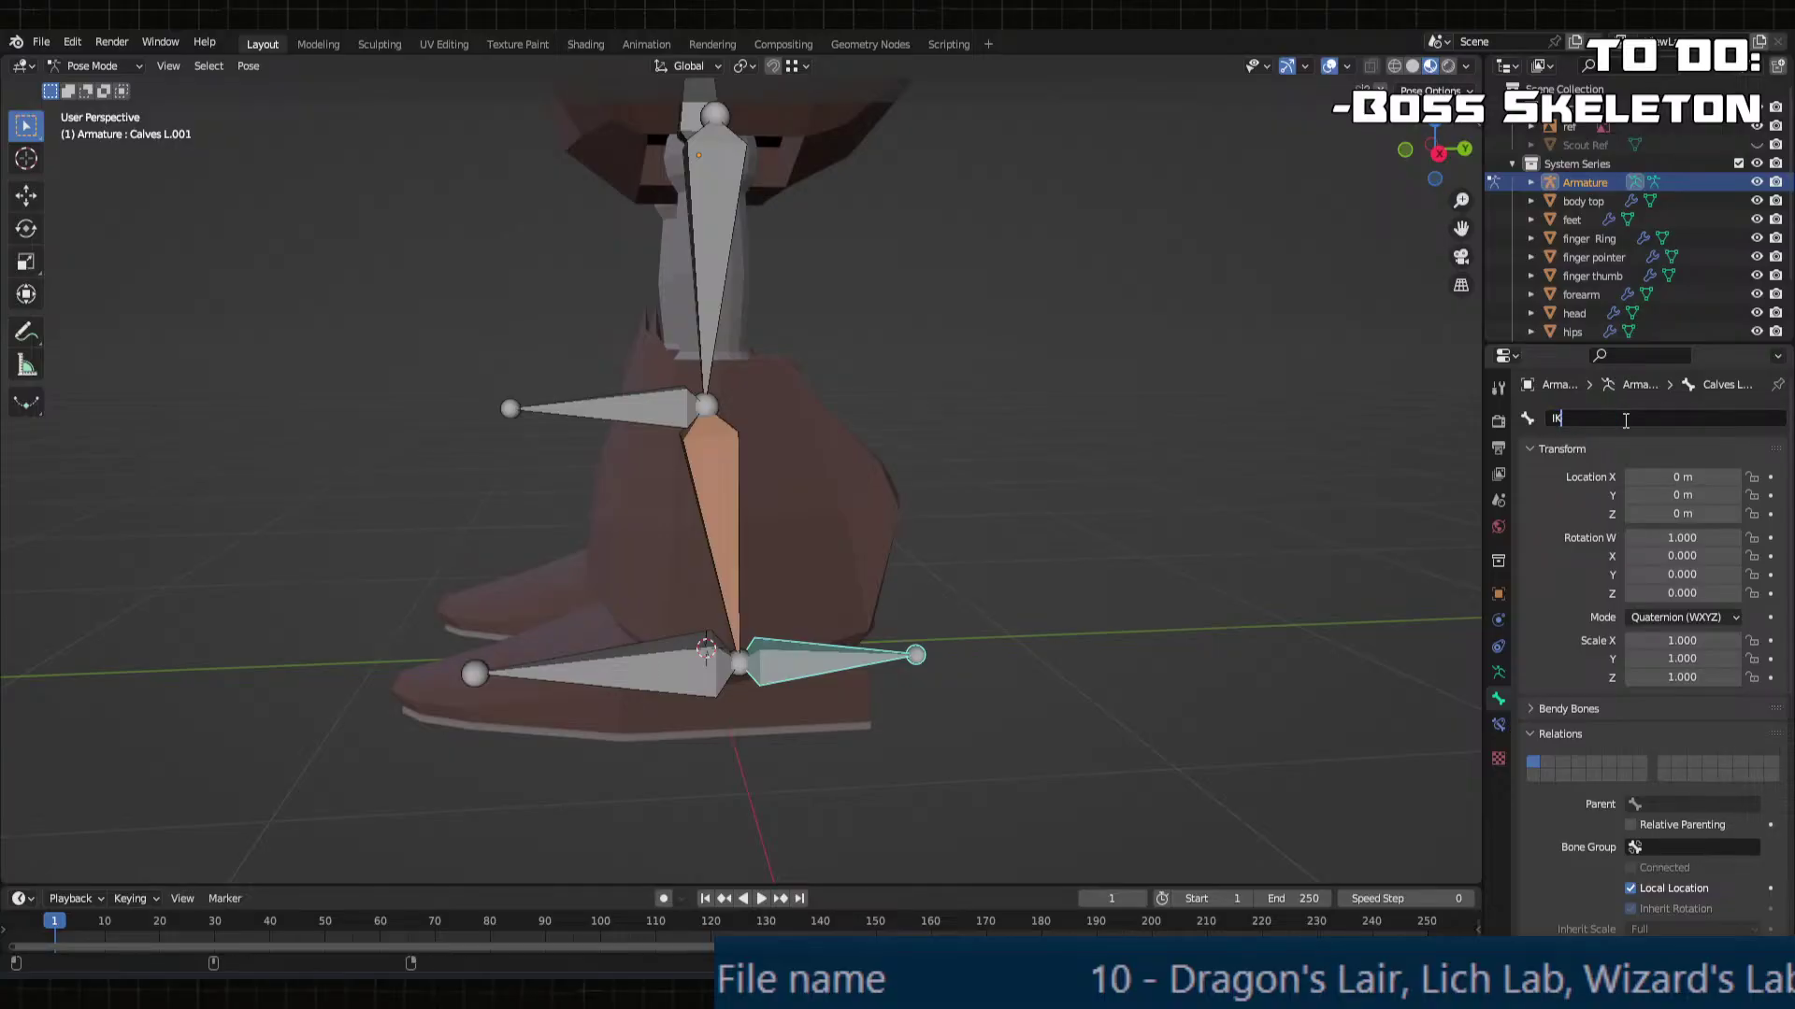
{"action": "type", "text": "Foot L"}
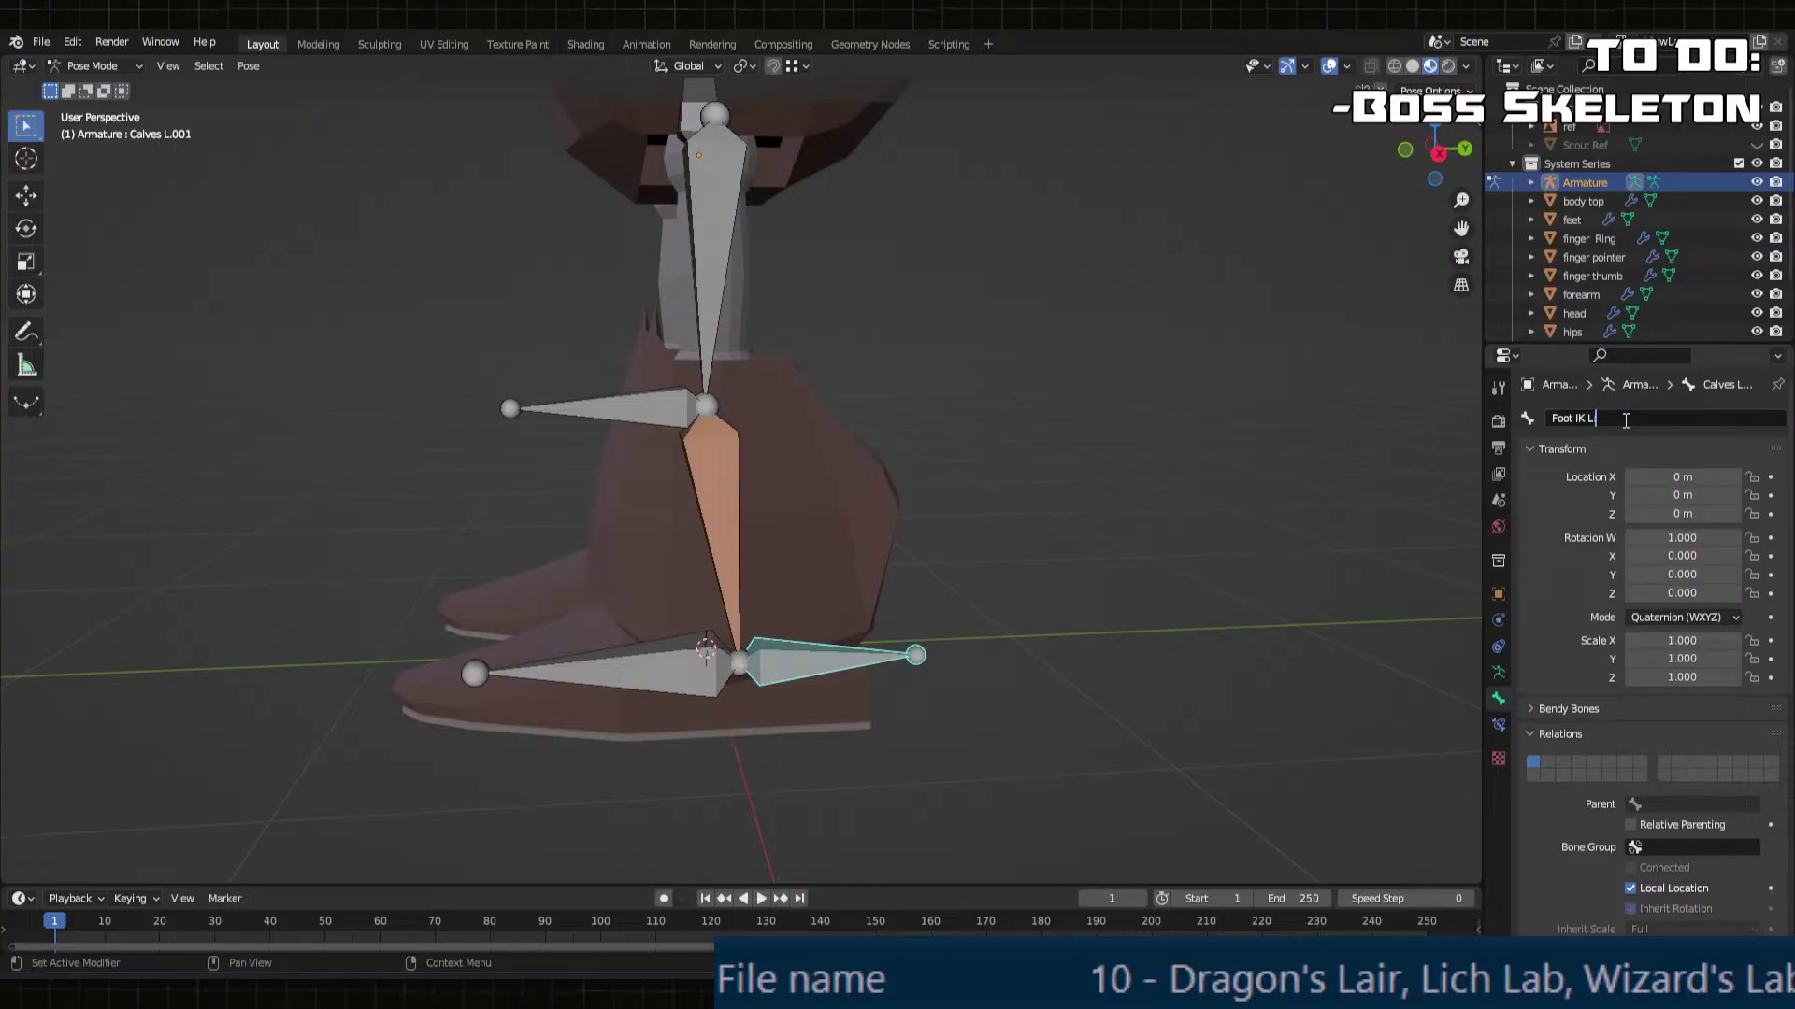
{"action": "type", "text": " IK L"}
{"action": "key", "text": "Return"}
Step: Rename the unparented bone in front of the knee as Knee IK L
{"action": "left_click", "coordinate": [674, 417]}
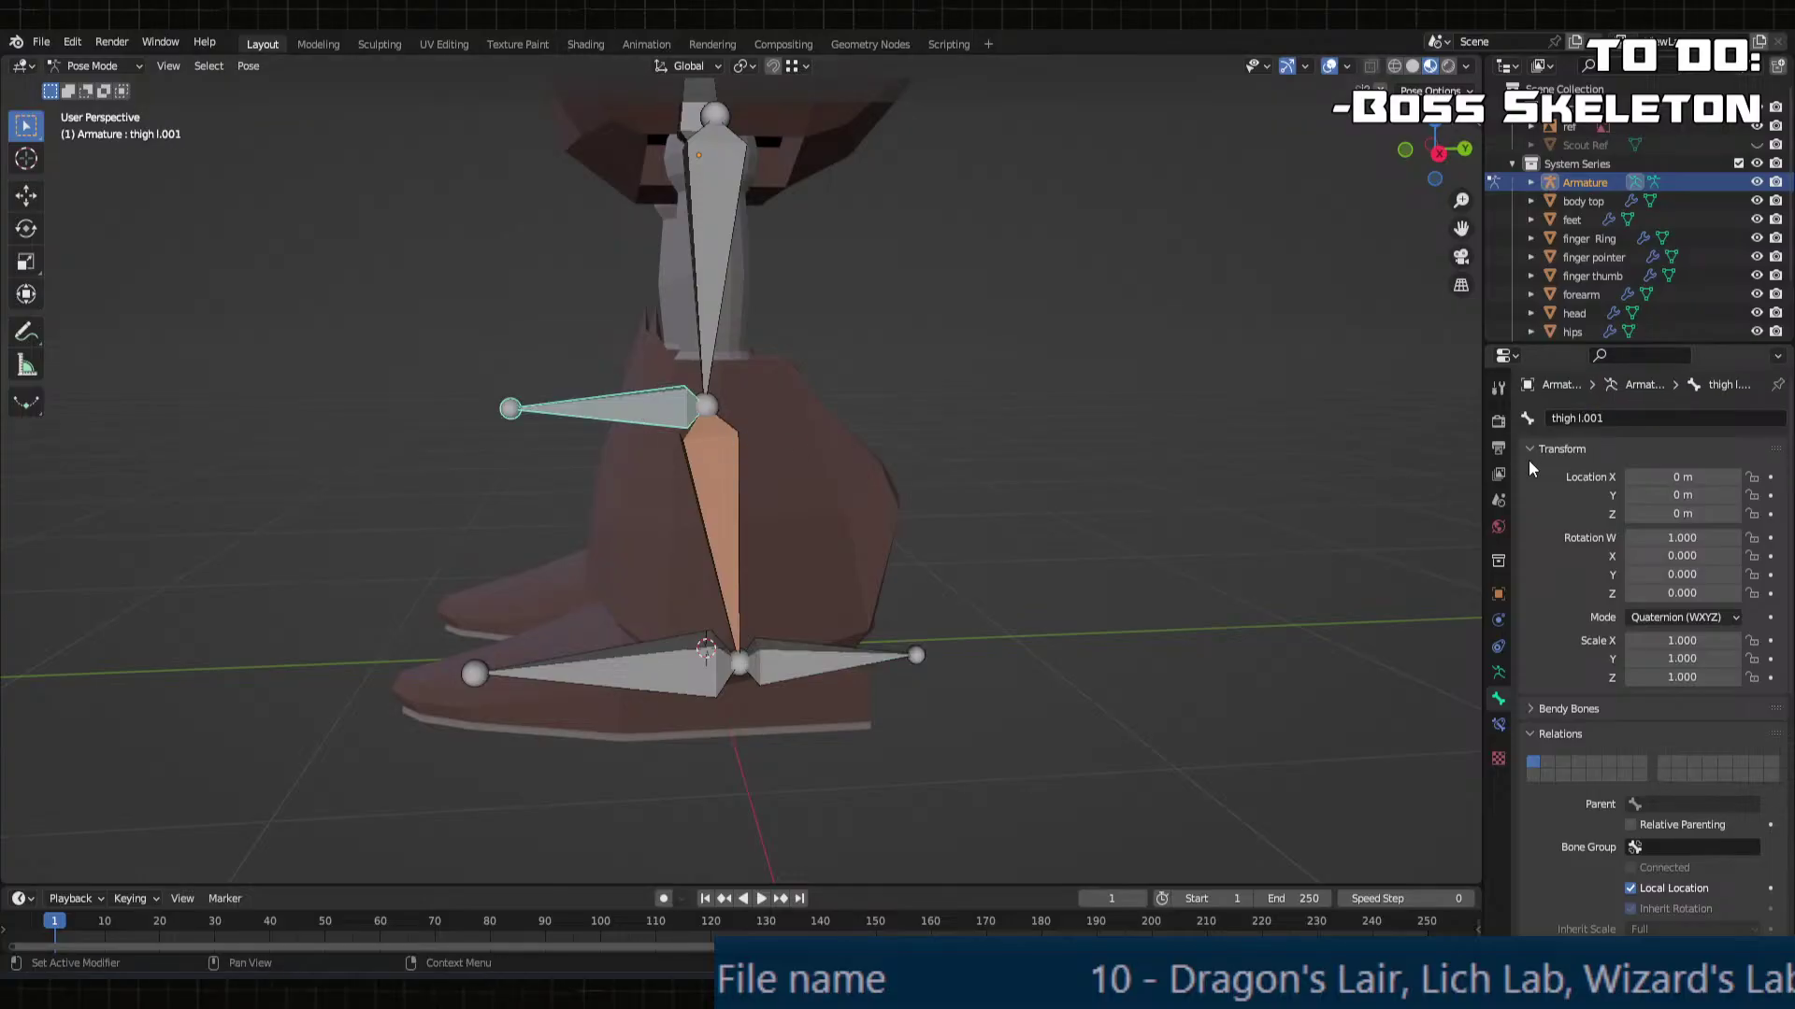
{"action": "double_click", "coordinate": [1575, 418]}
{"action": "type", "text": "Knee"}
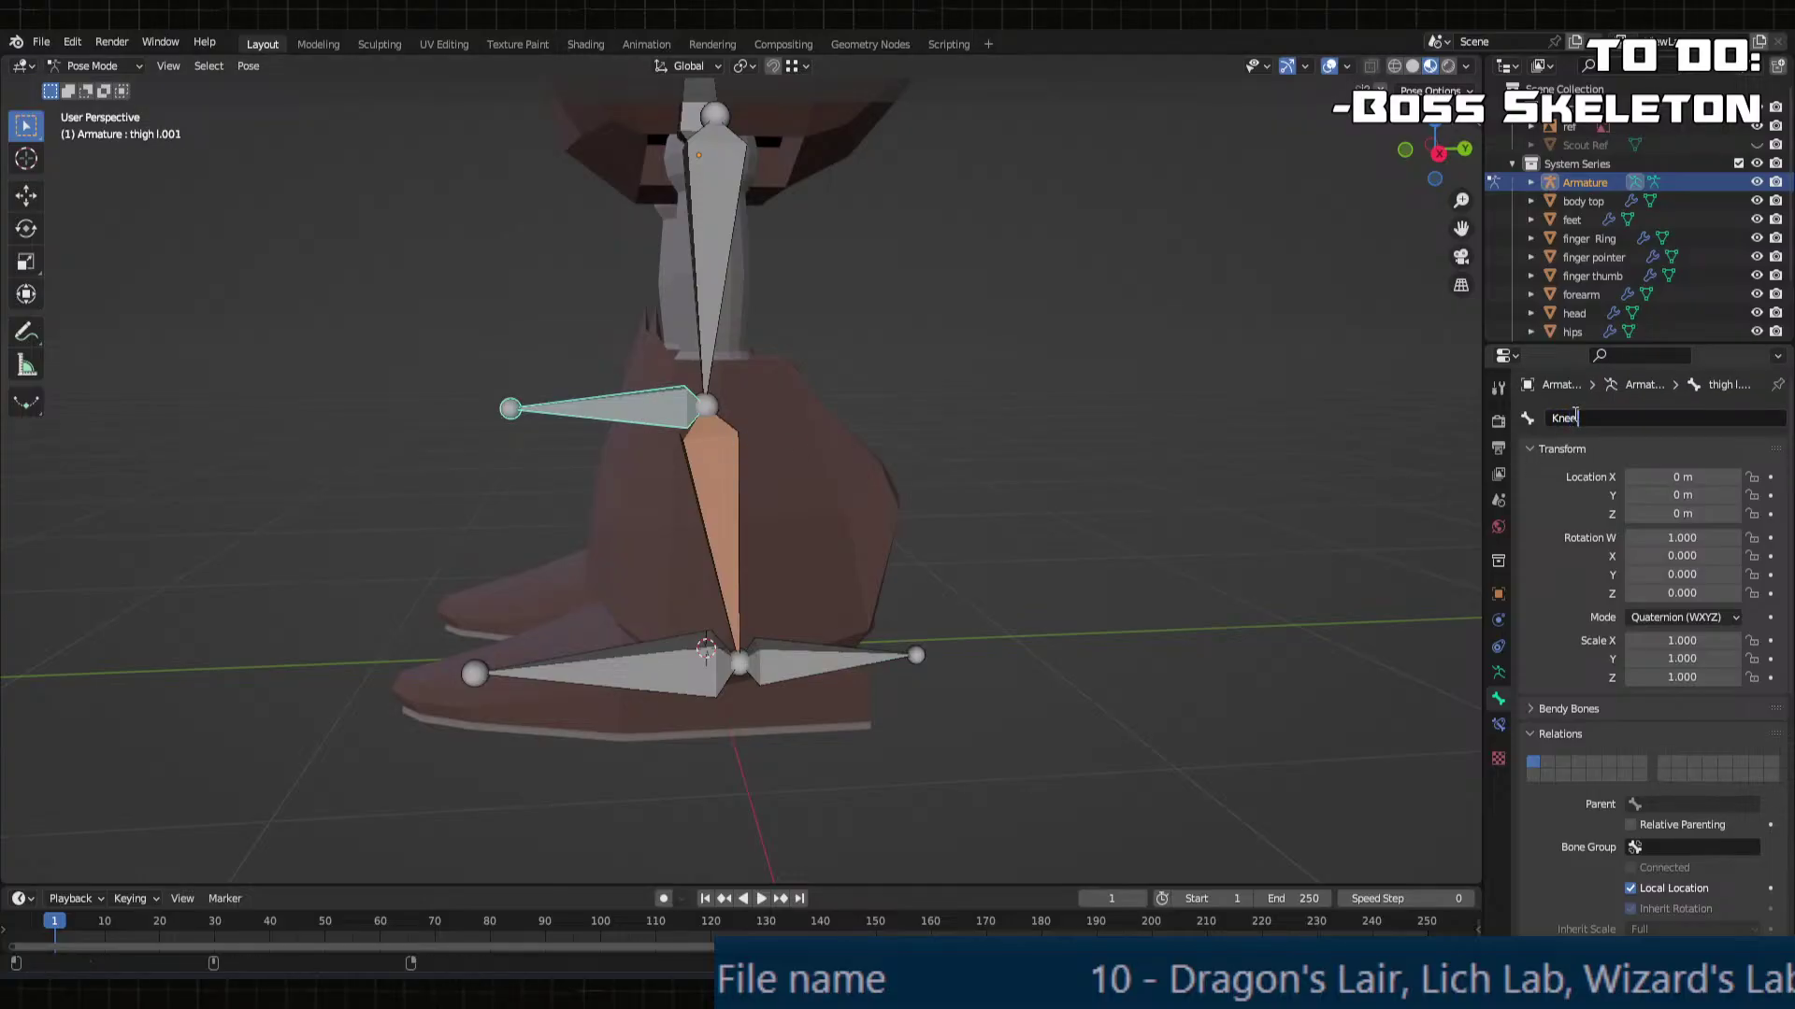
{"action": "type", "text": " IK L"}
{"action": "key", "text": "Return"}
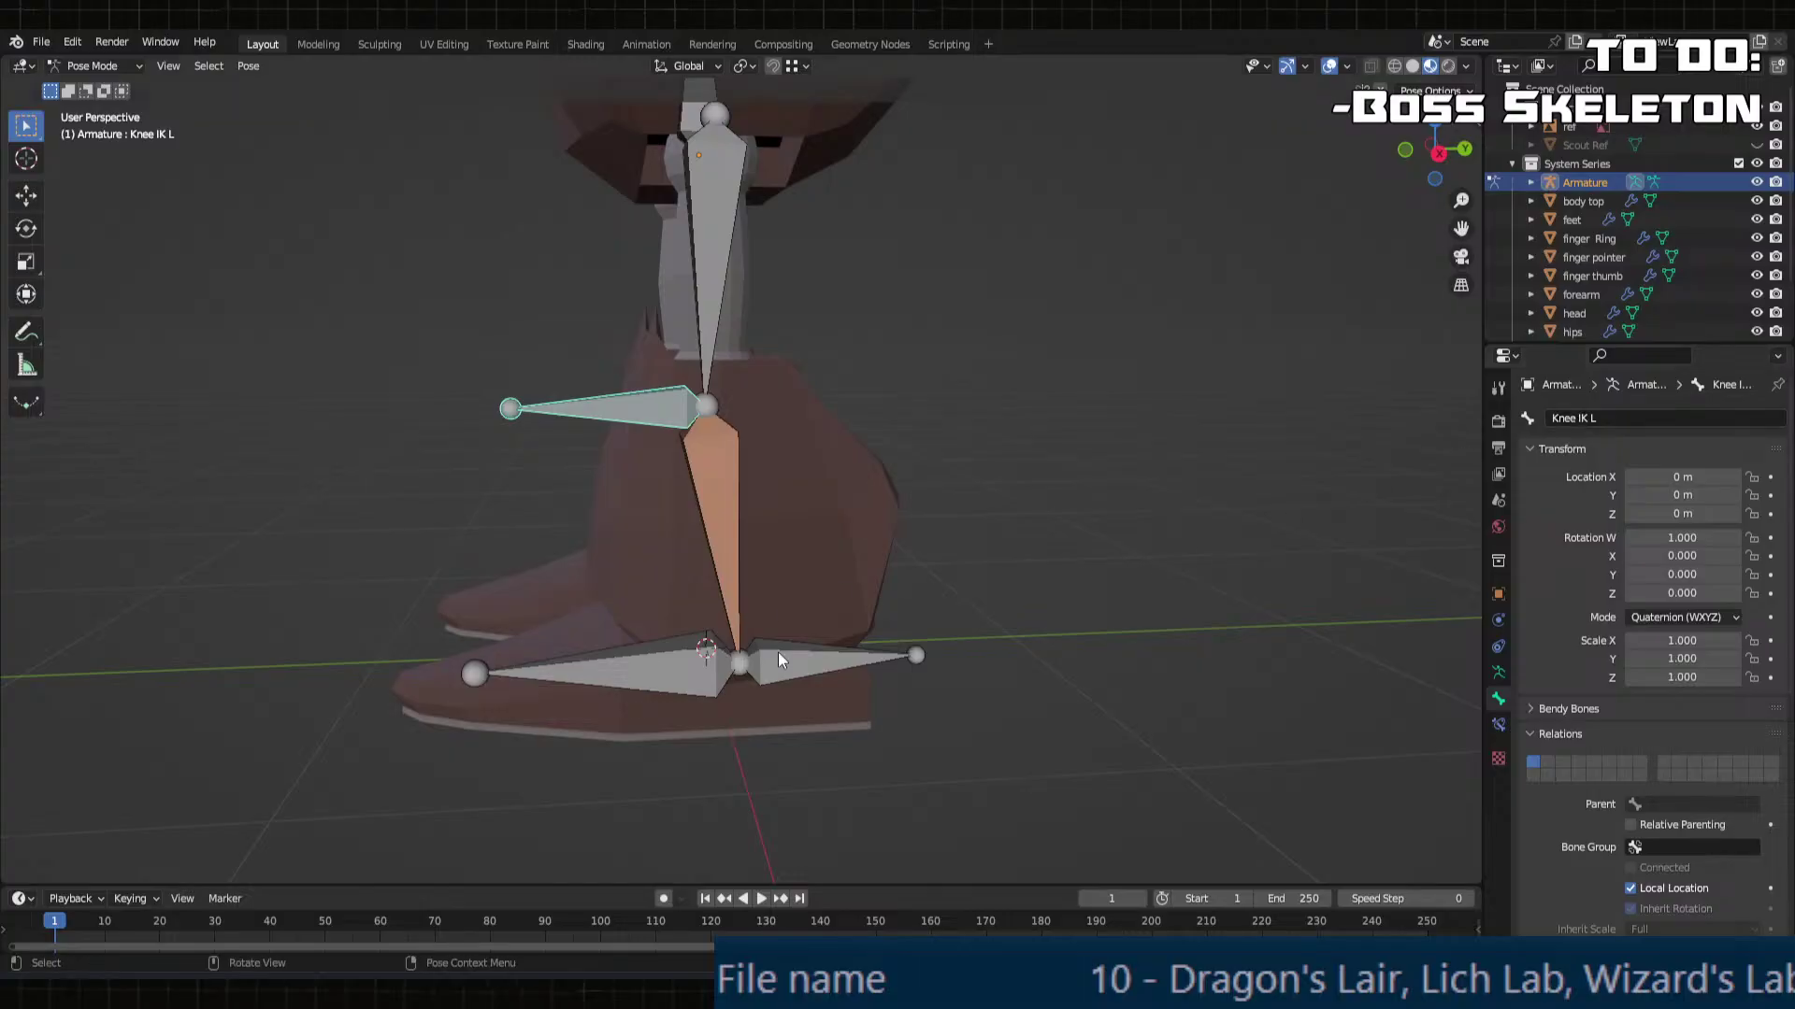
Step: Select the Calves L bone and set its IK constraint's target to Armature with Foot IK L as the bone
{"action": "left_click", "coordinate": [729, 540]}
{"action": "left_click", "coordinate": [1498, 725]}
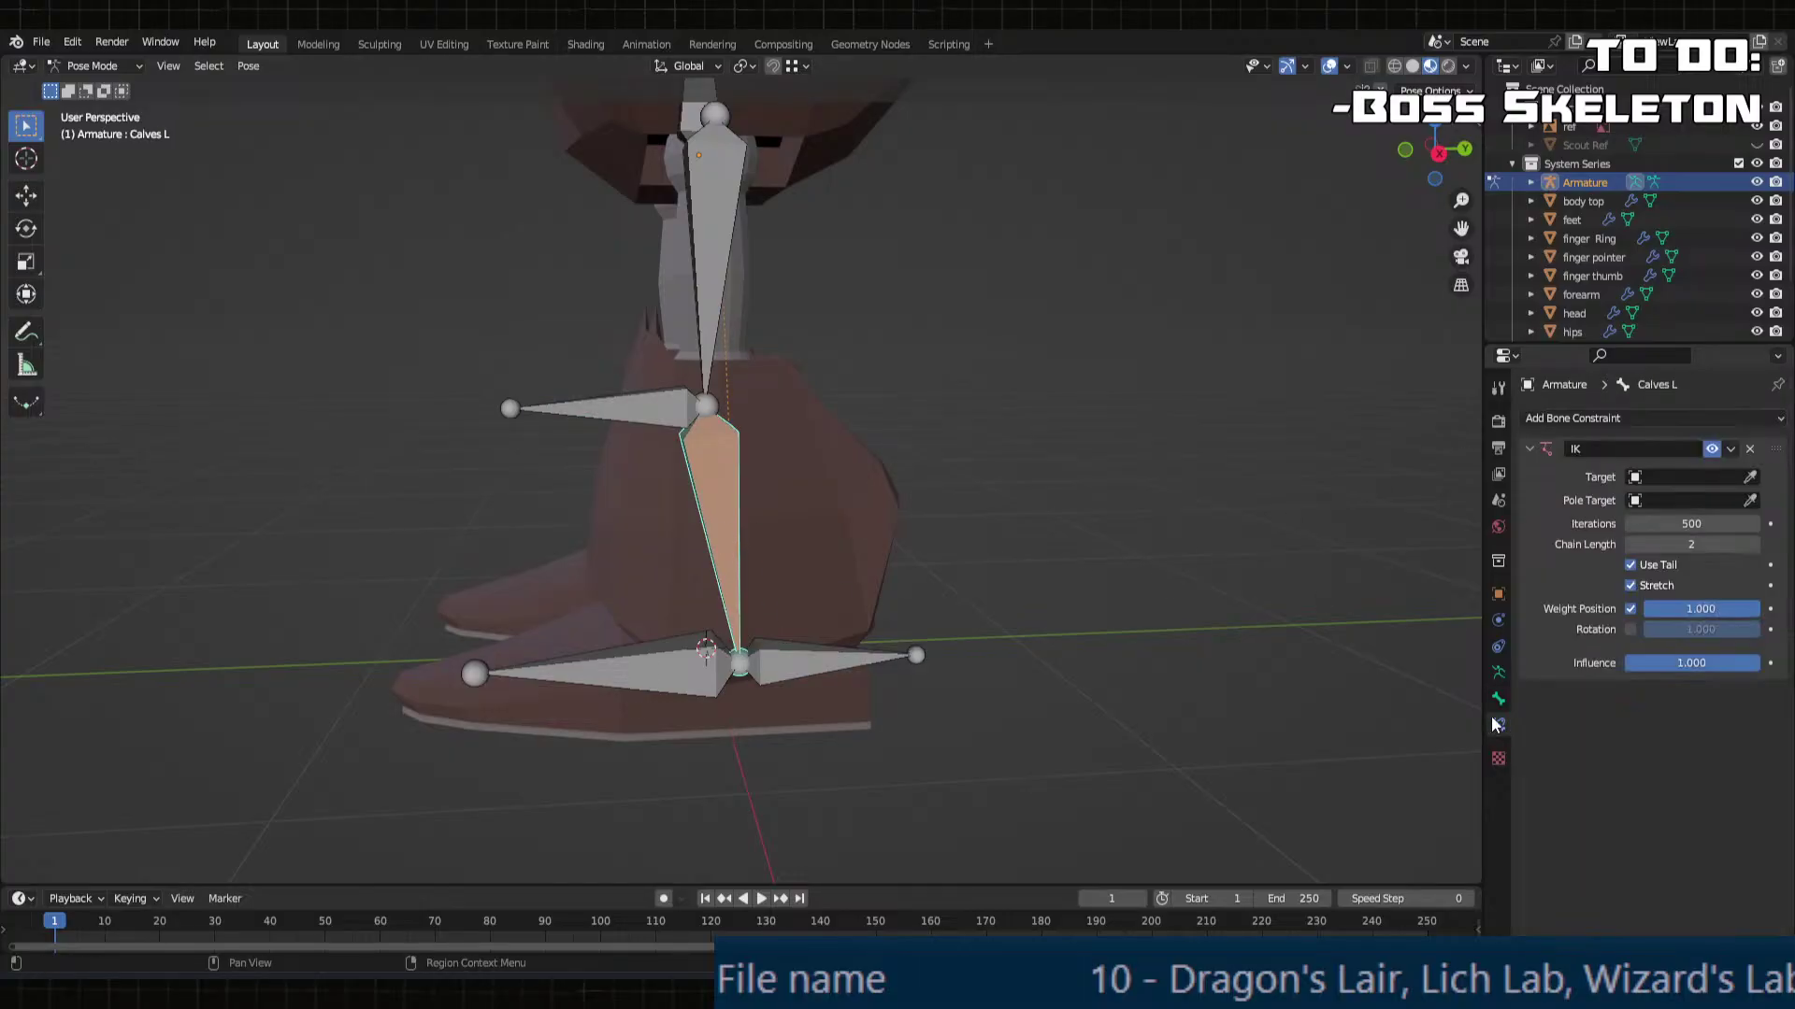
{"action": "key", "text": "Tab"}
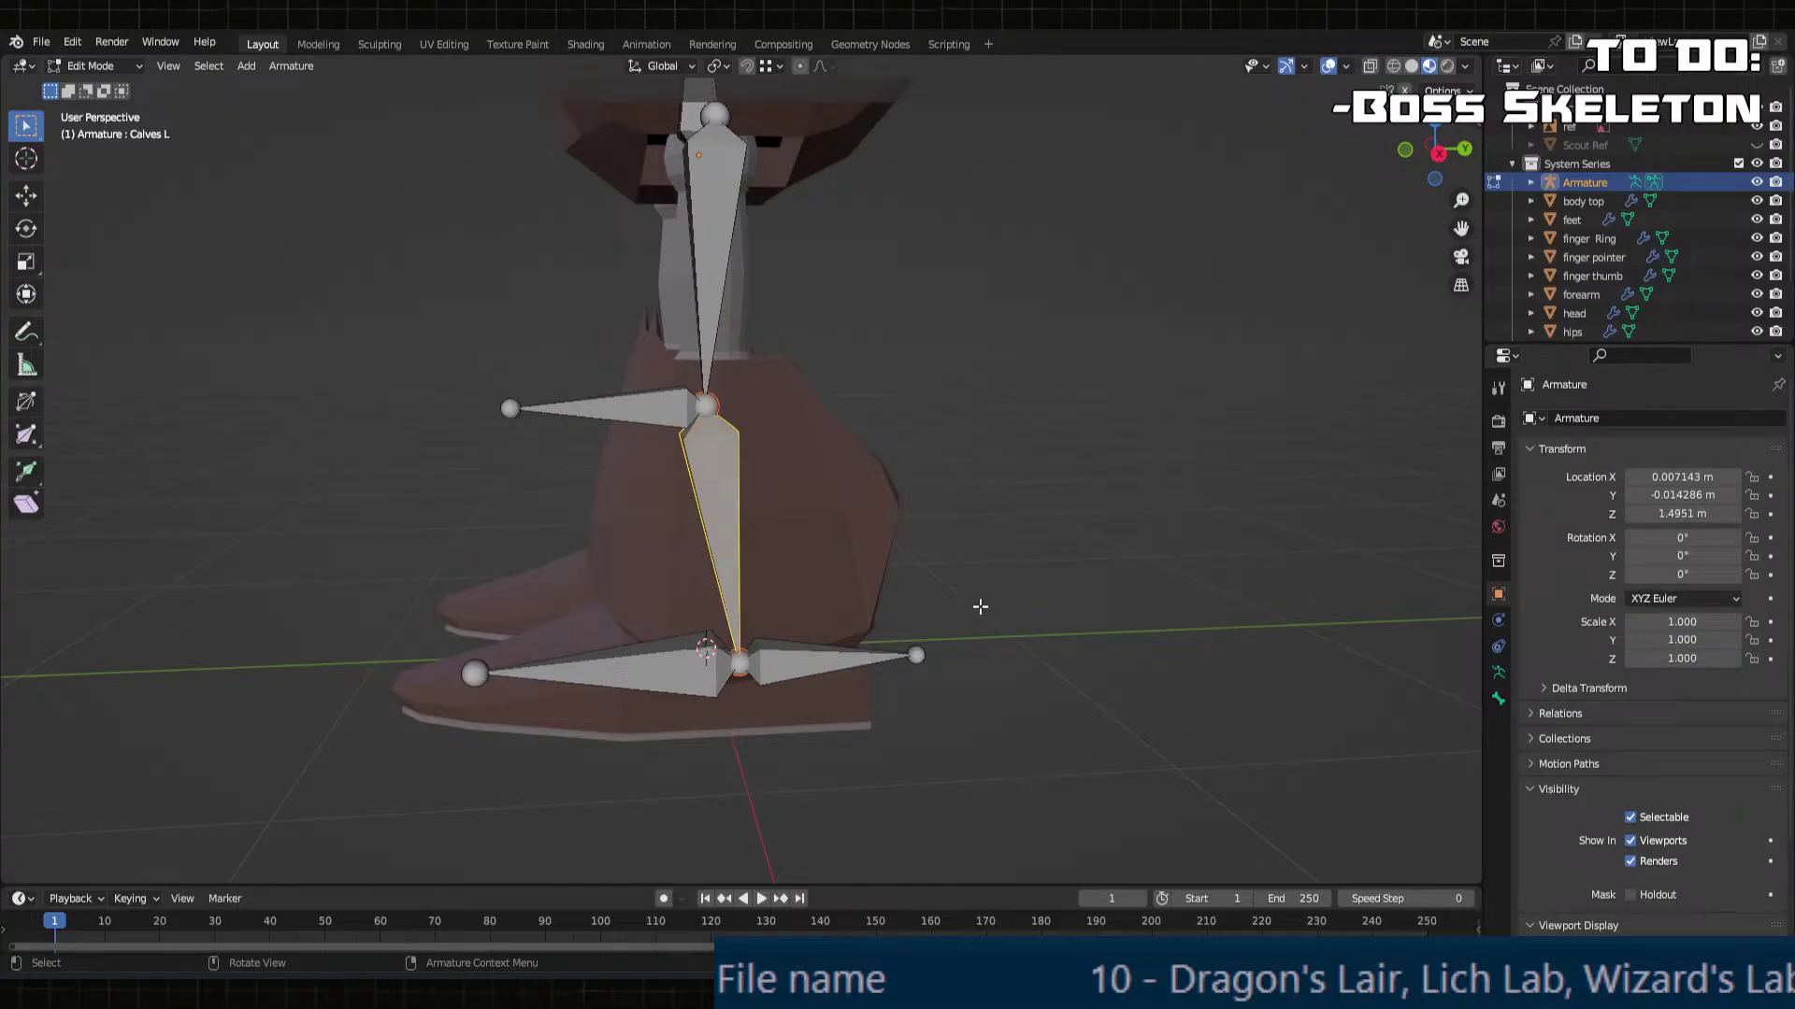
{"action": "key", "text": "Tab"}
{"action": "left_click", "coordinate": [1638, 474]}
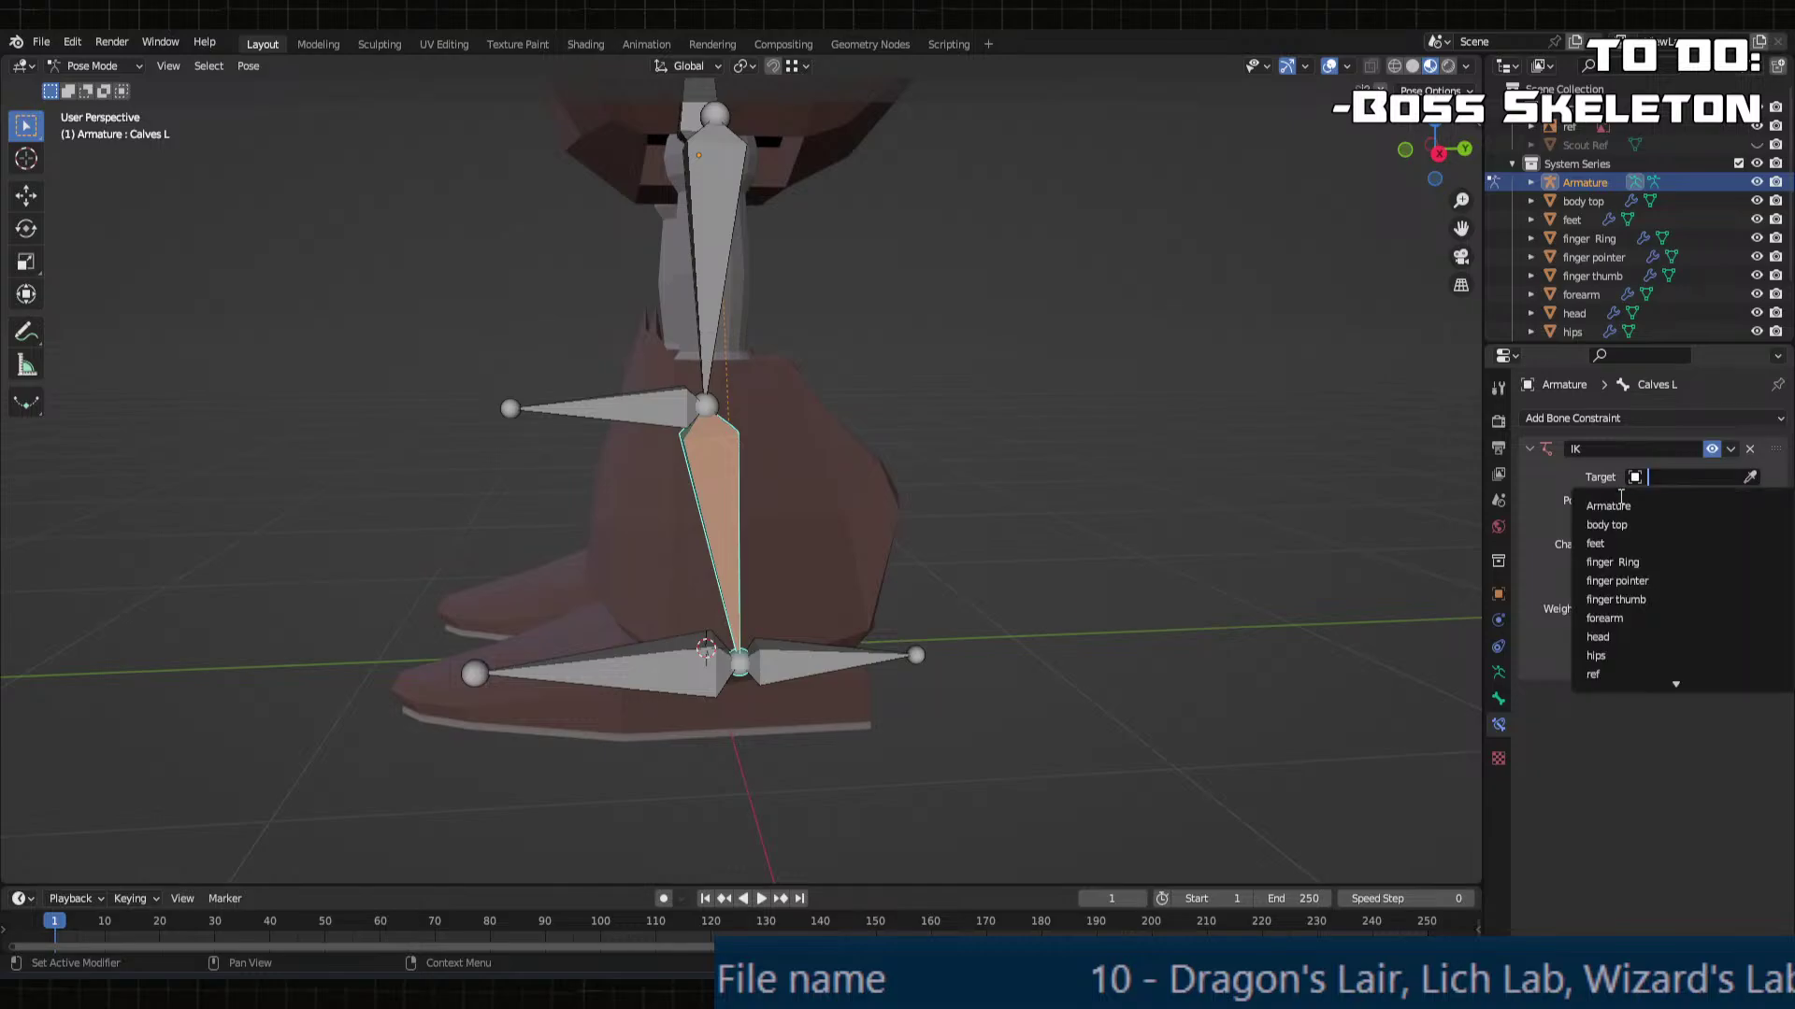
{"action": "left_click", "coordinate": [1620, 506]}
{"action": "left_click", "coordinate": [1753, 501]}
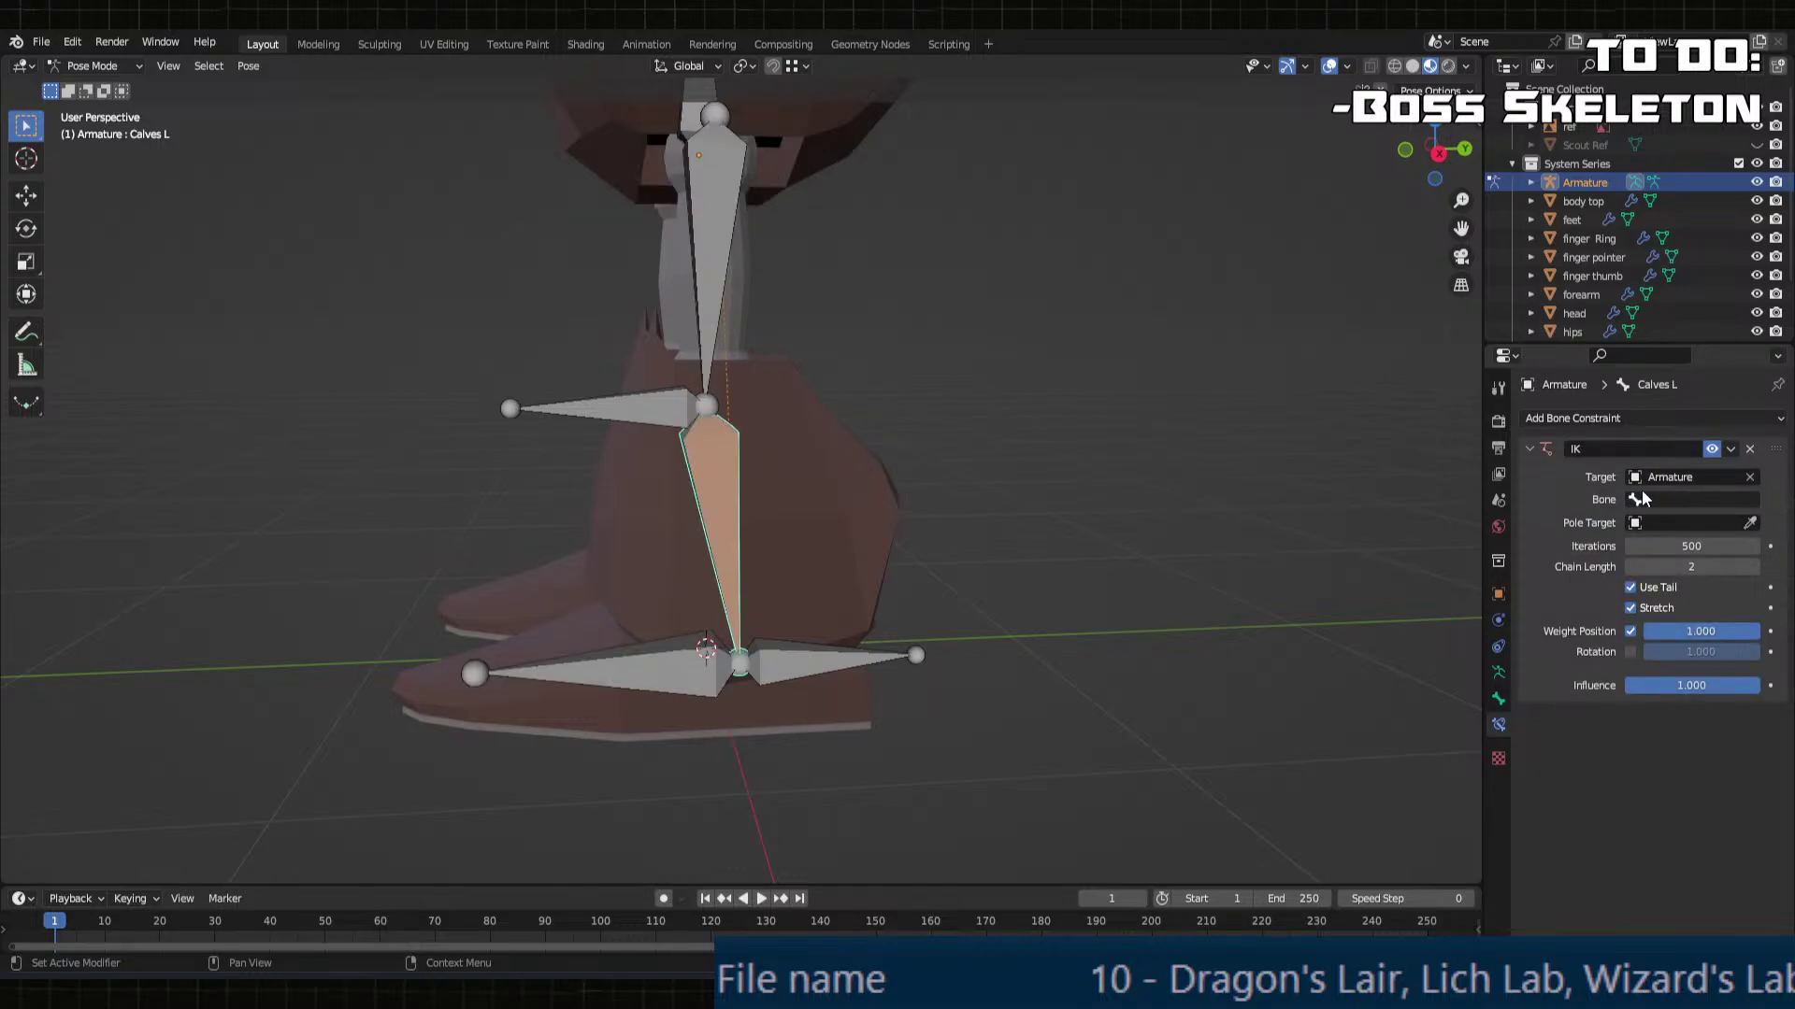
{"action": "left_click", "coordinate": [1643, 500]}
{"action": "scroll", "coordinate": [1622, 617], "scroll_direction": "down", "scroll_amount": 5}
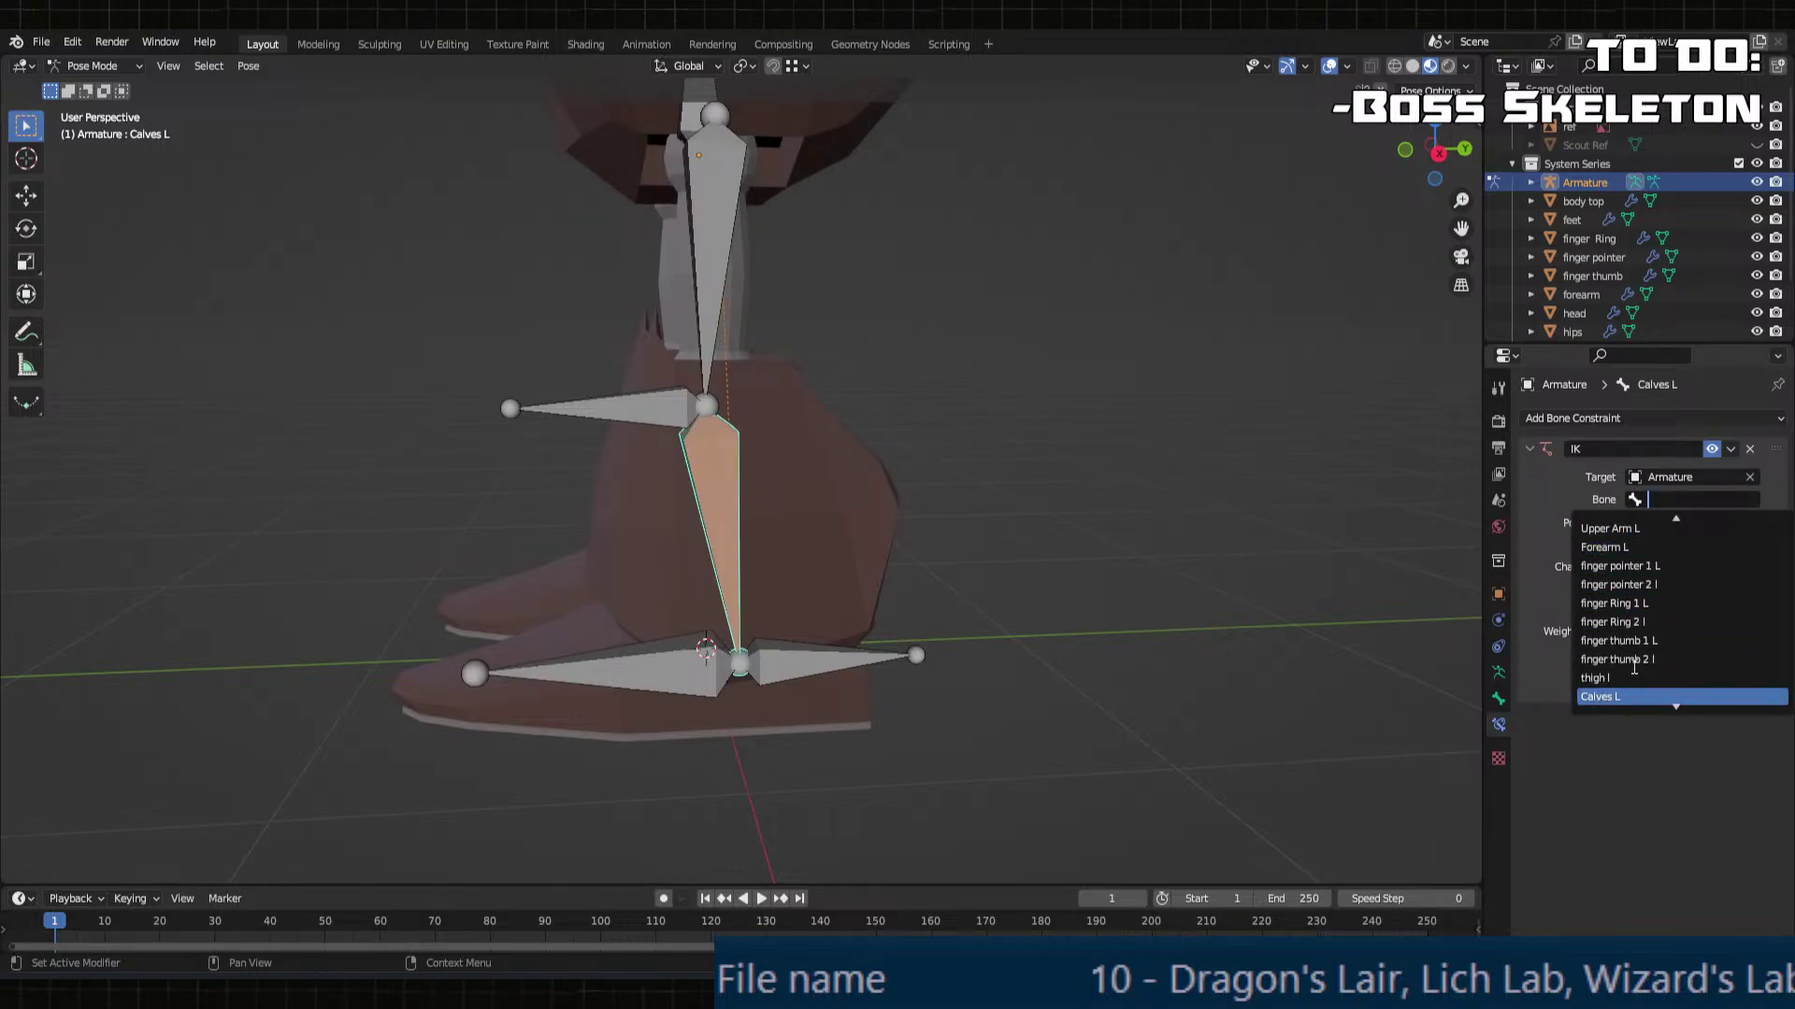
{"action": "left_click", "coordinate": [1612, 696]}
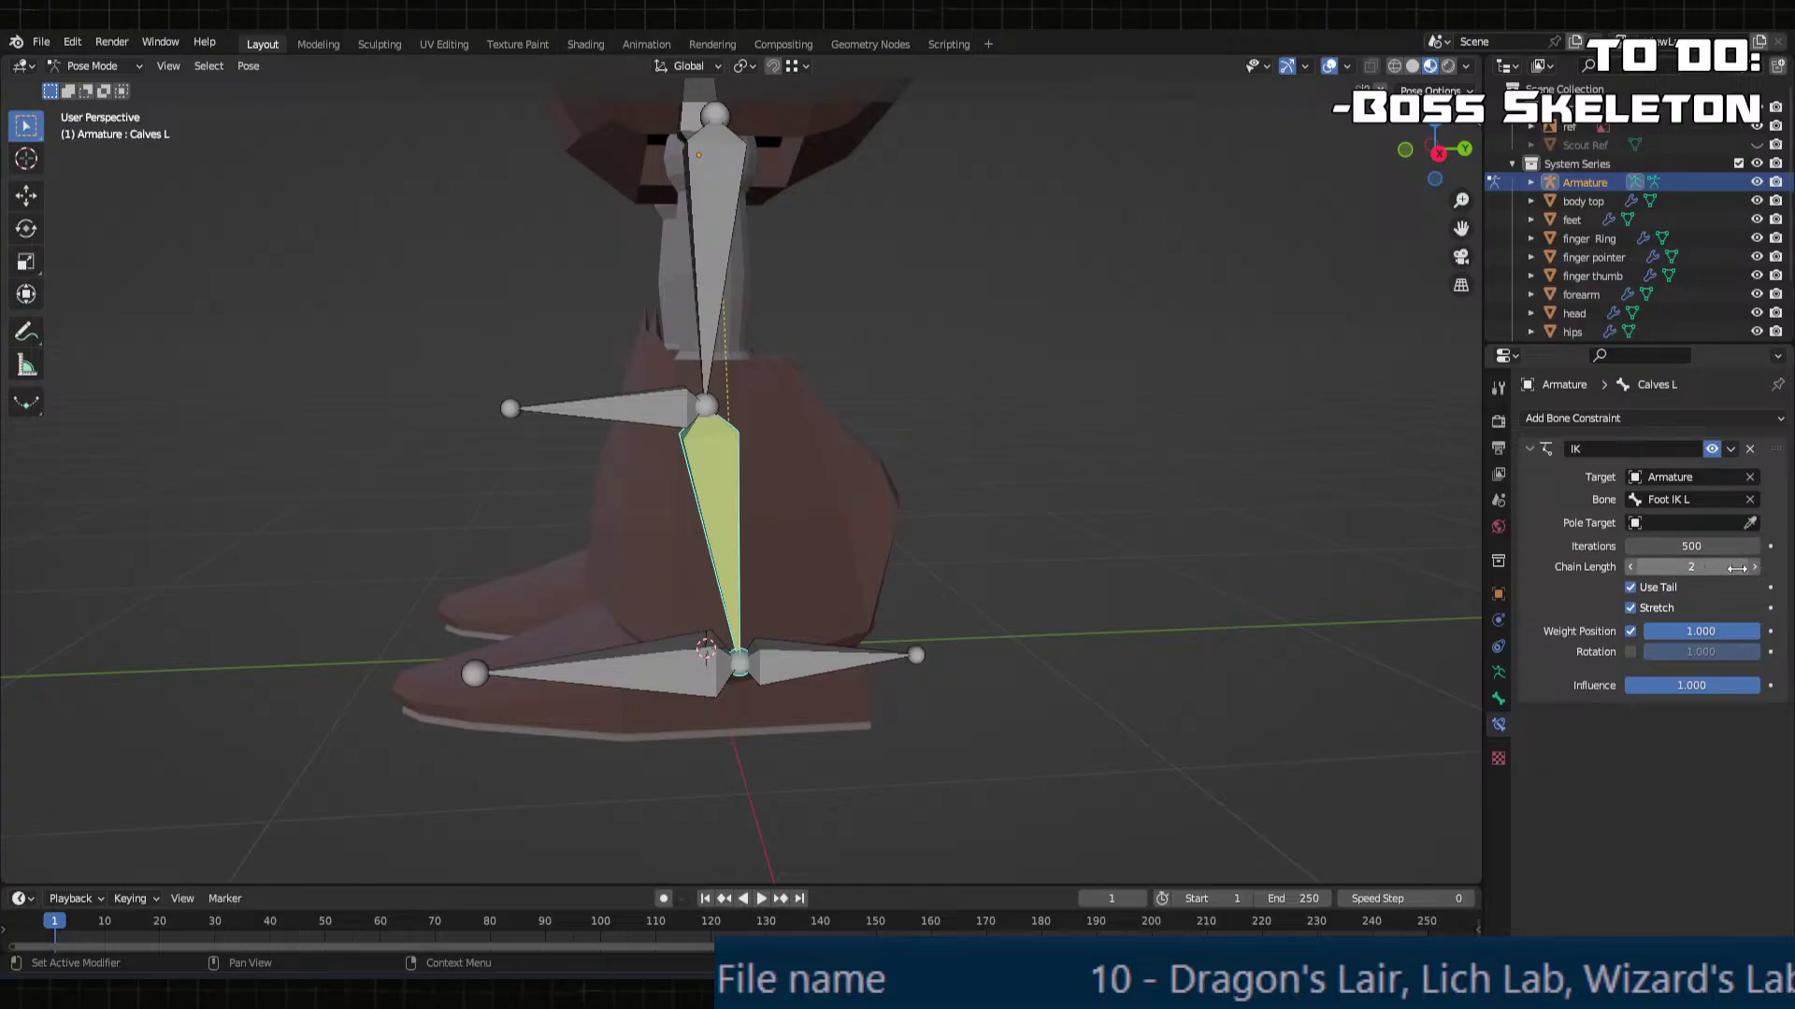
Step: Set the IK constraint's pole target to Armature with Knee IK L as the pole bone
{"action": "middle_click_drag", "start_coordinate": [692, 547], "coordinate": [804, 658]}
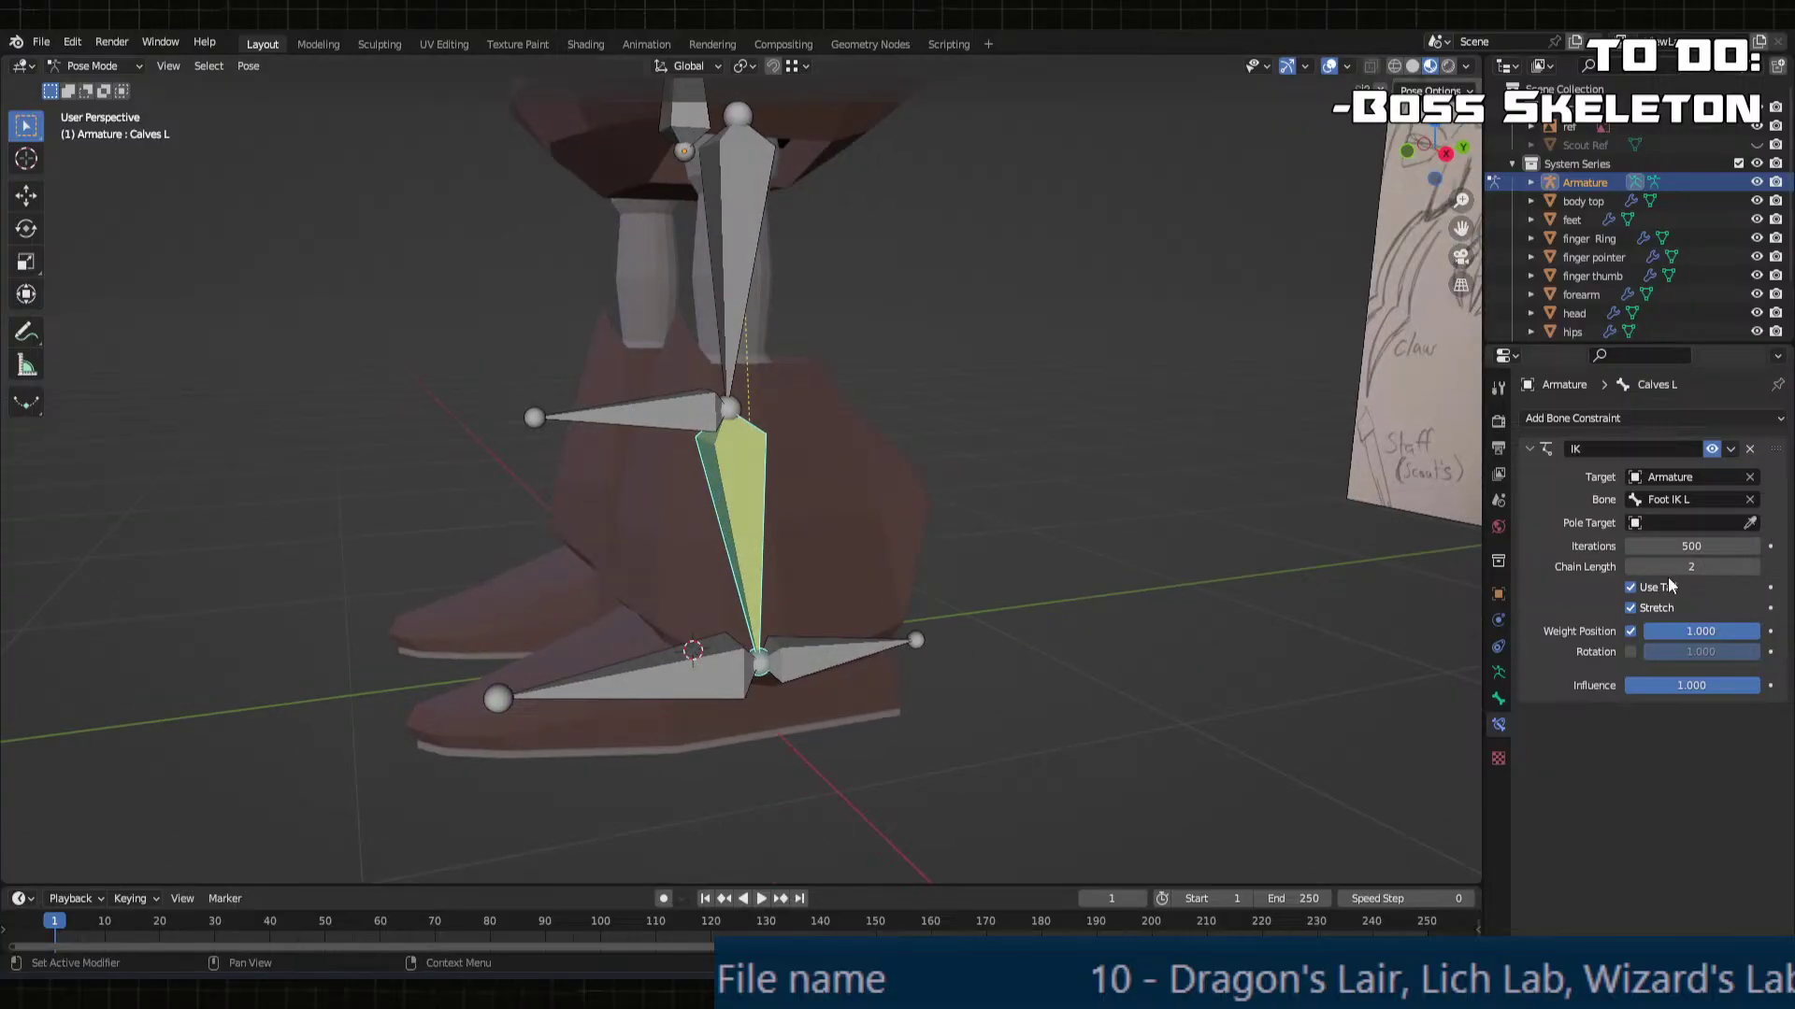
{"action": "left_click", "coordinate": [1647, 528]}
{"action": "left_click", "coordinate": [1641, 546]}
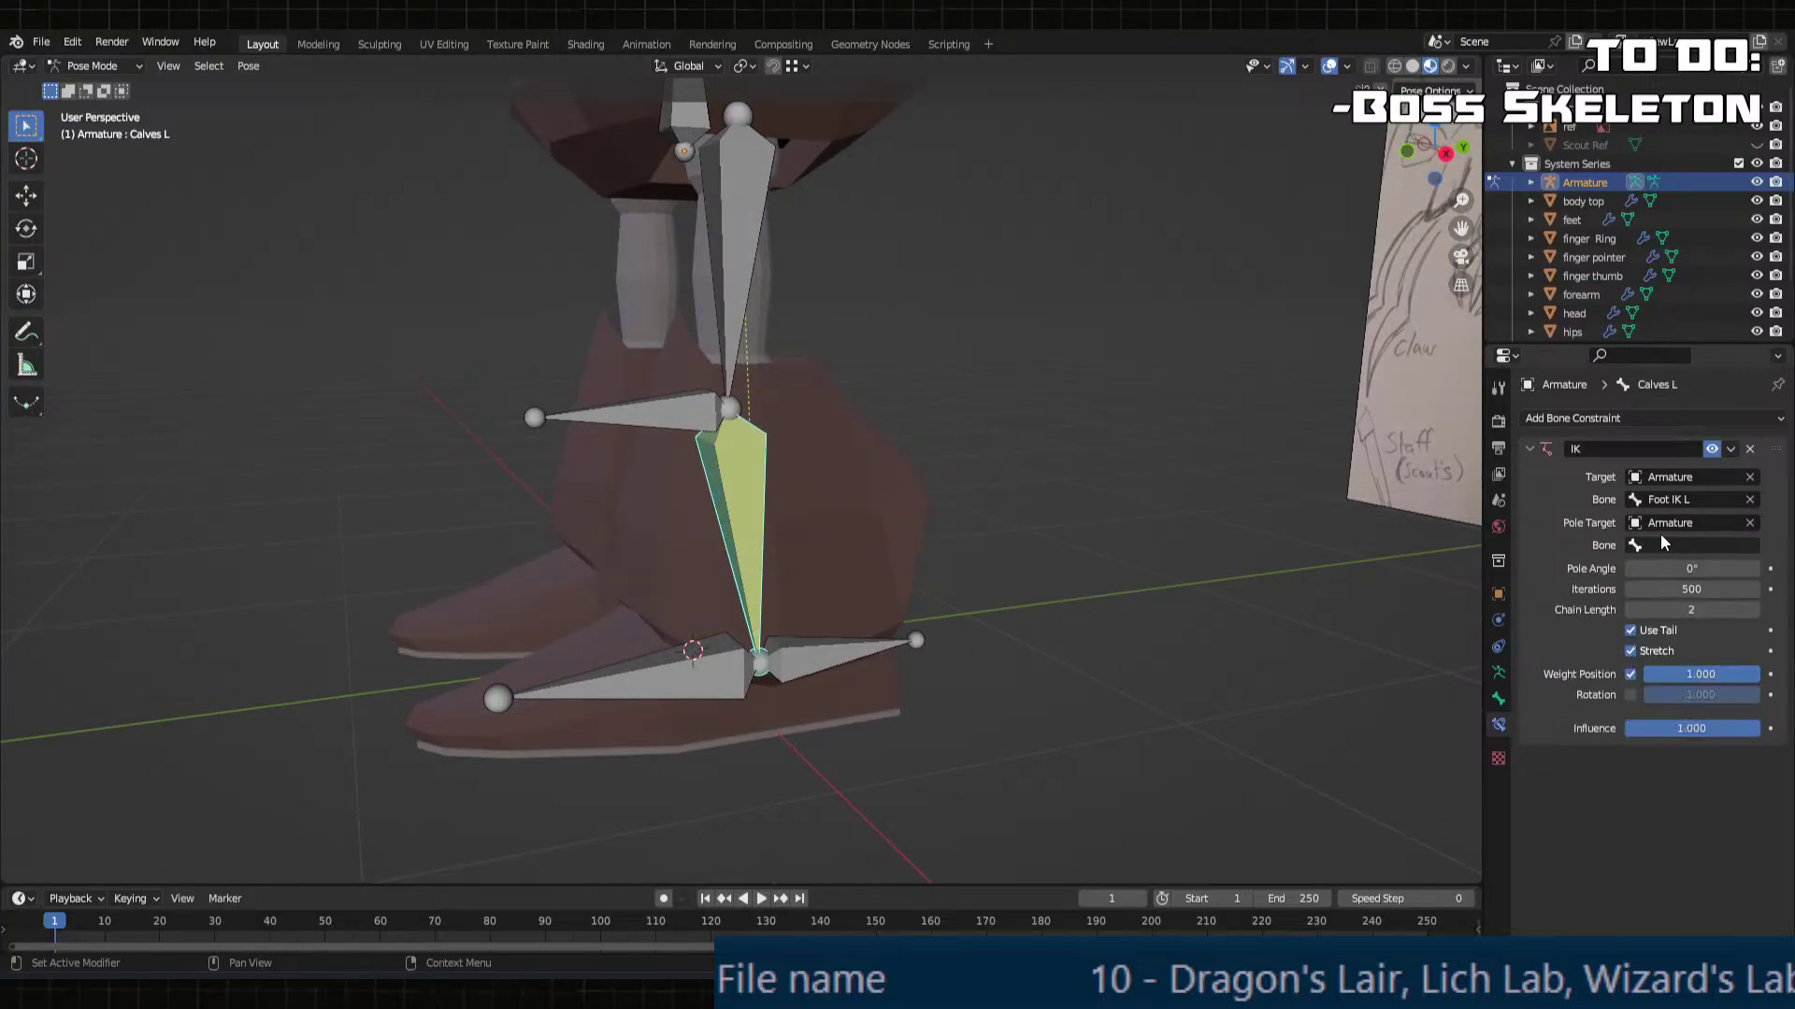
{"action": "left_click", "coordinate": [1637, 546]}
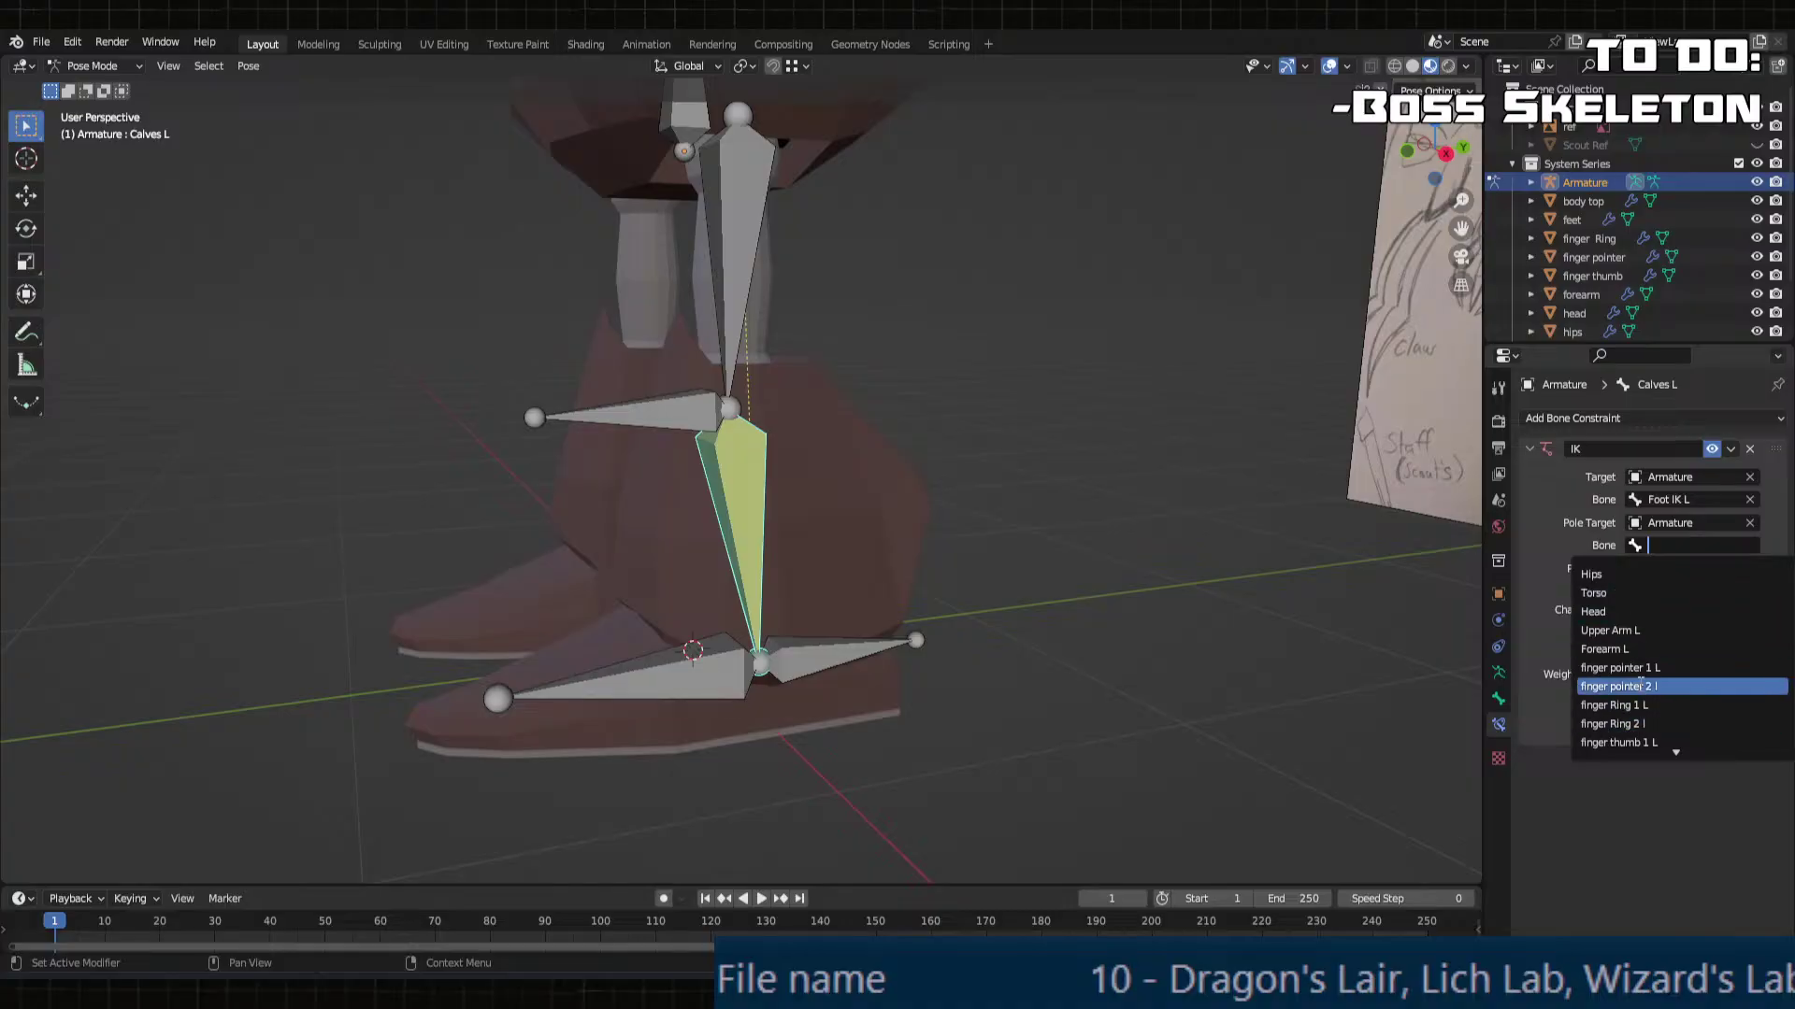
{"action": "scroll", "coordinate": [1640, 716], "scroll_direction": "down", "scroll_amount": 5}
{"action": "scroll", "coordinate": [1641, 718], "scroll_direction": "down", "scroll_amount": 2}
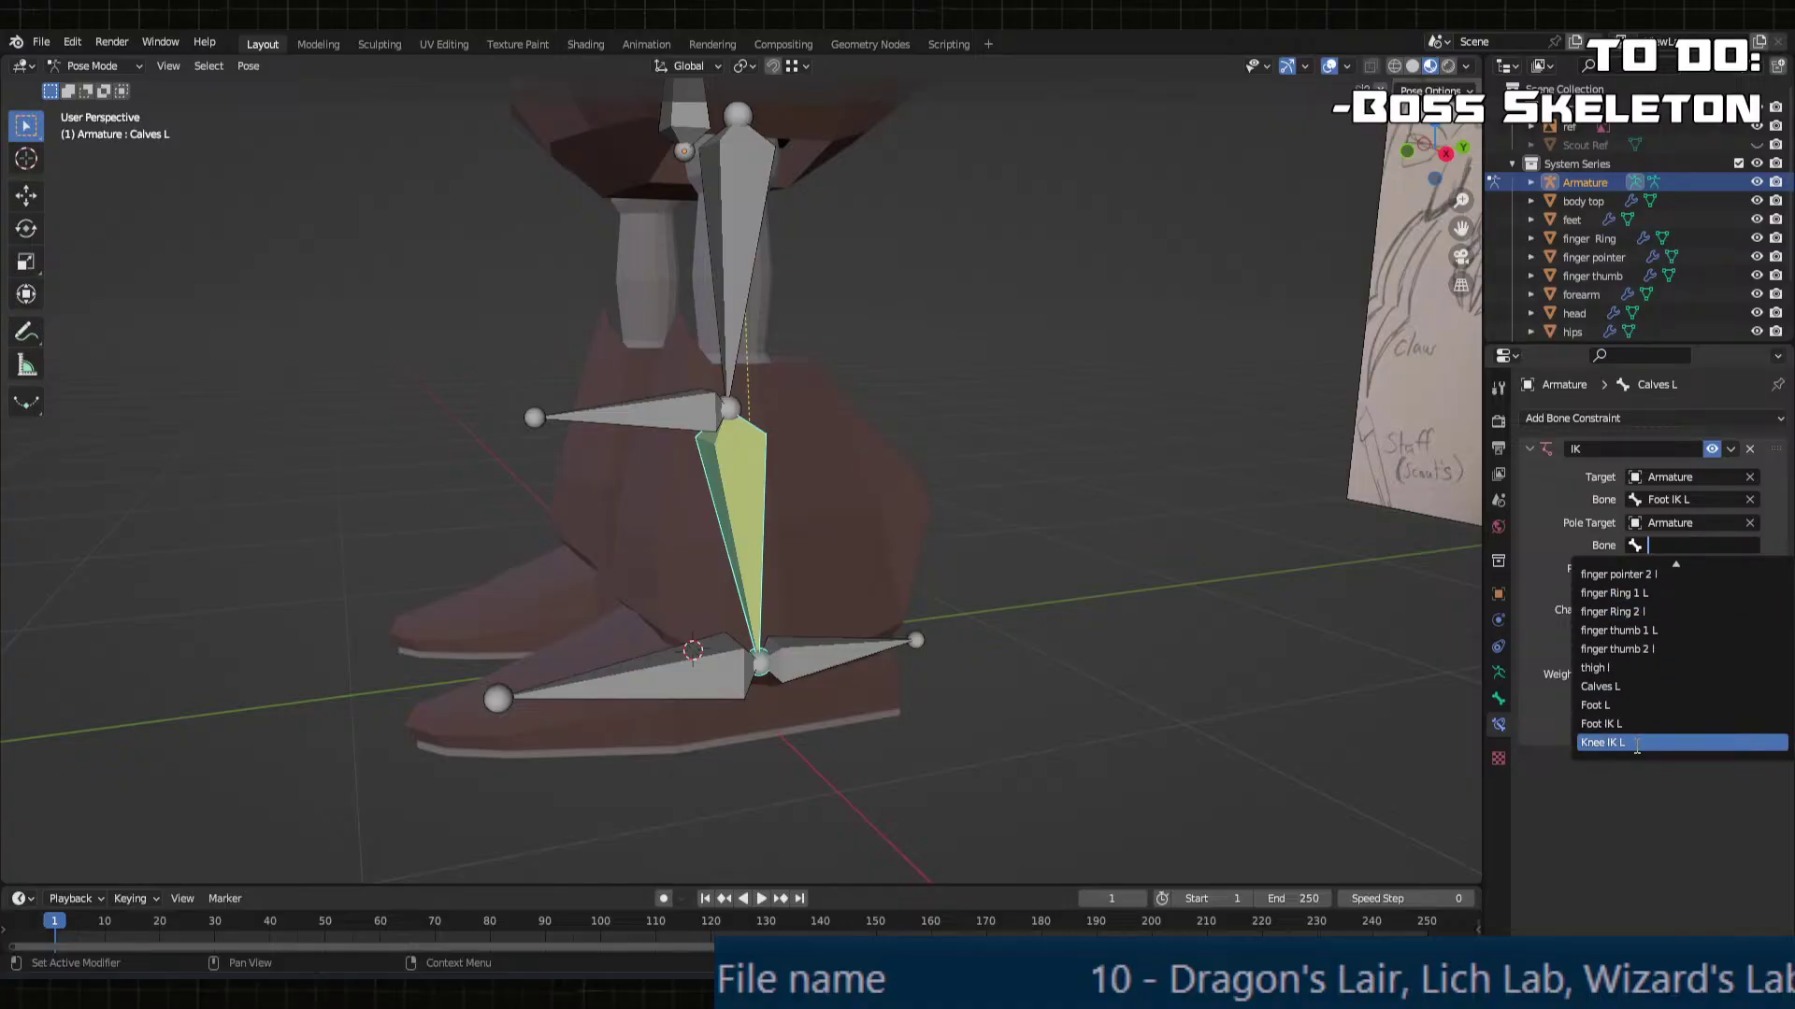
{"action": "left_click", "coordinate": [1636, 744]}
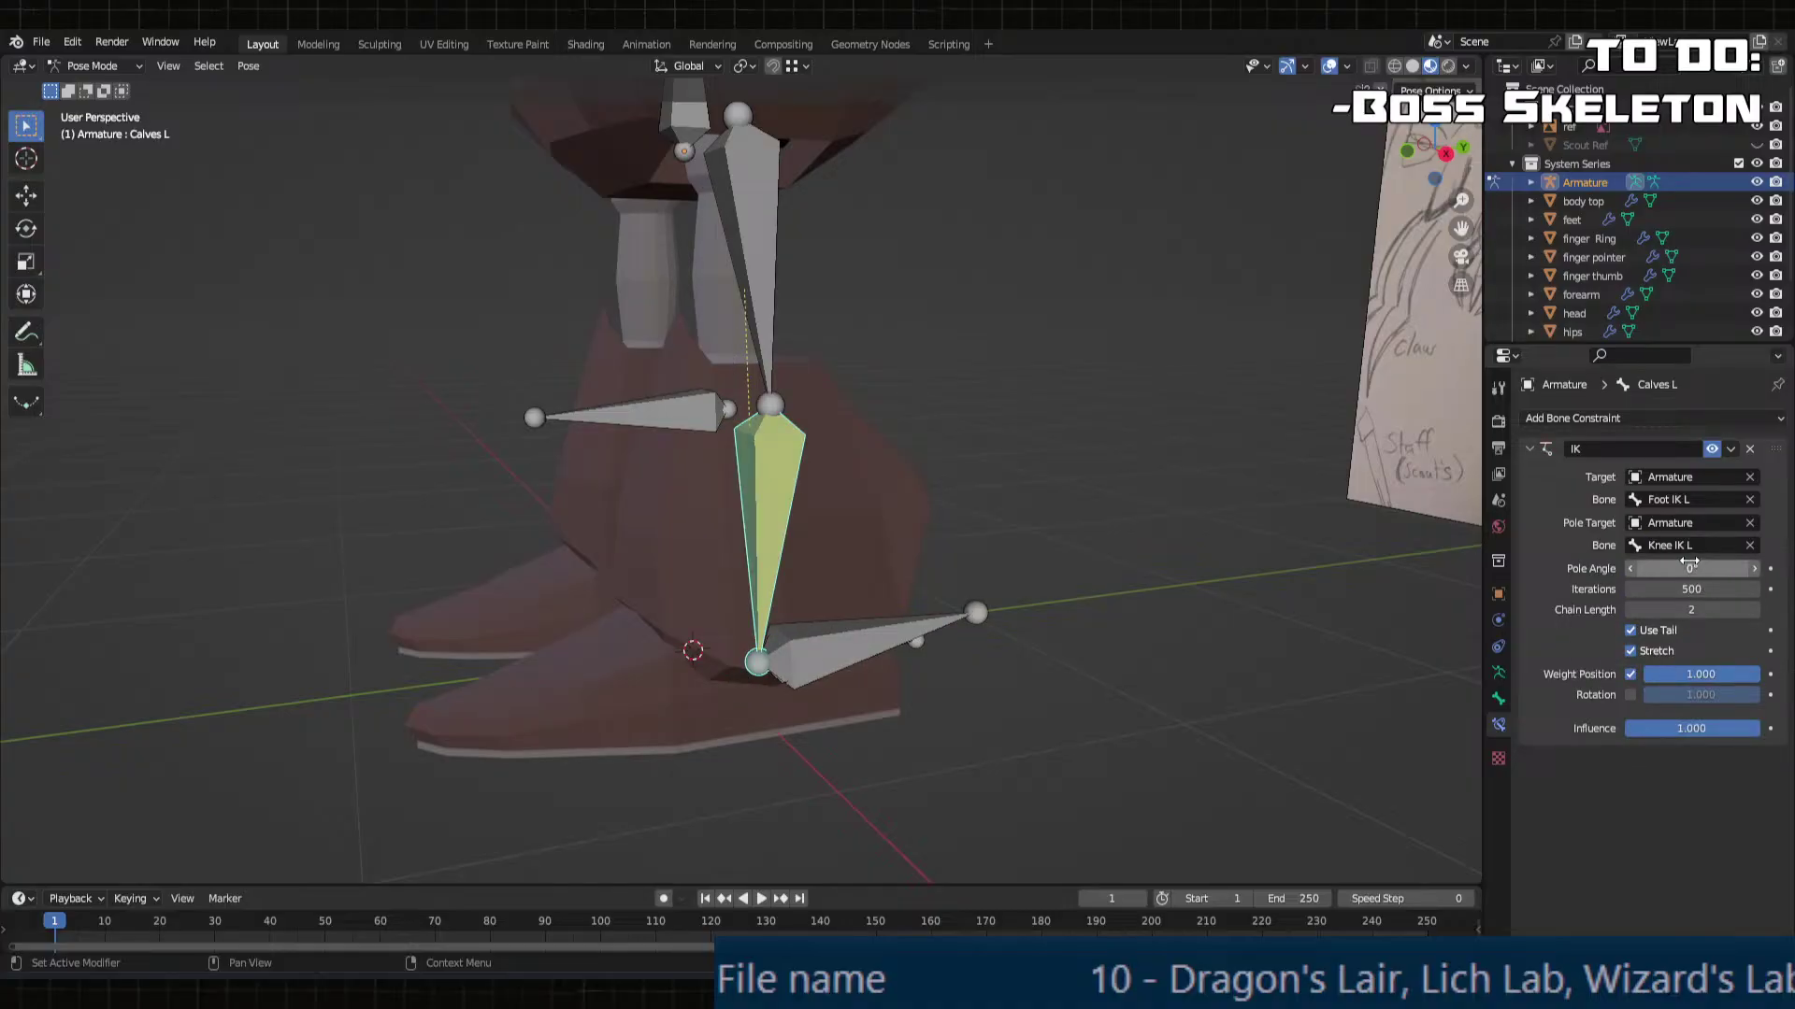
Step: Set the IK constraint's pole angle to 180°
{"action": "left_click_drag", "start_coordinate": [1692, 568], "coordinate": [1698, 568]}
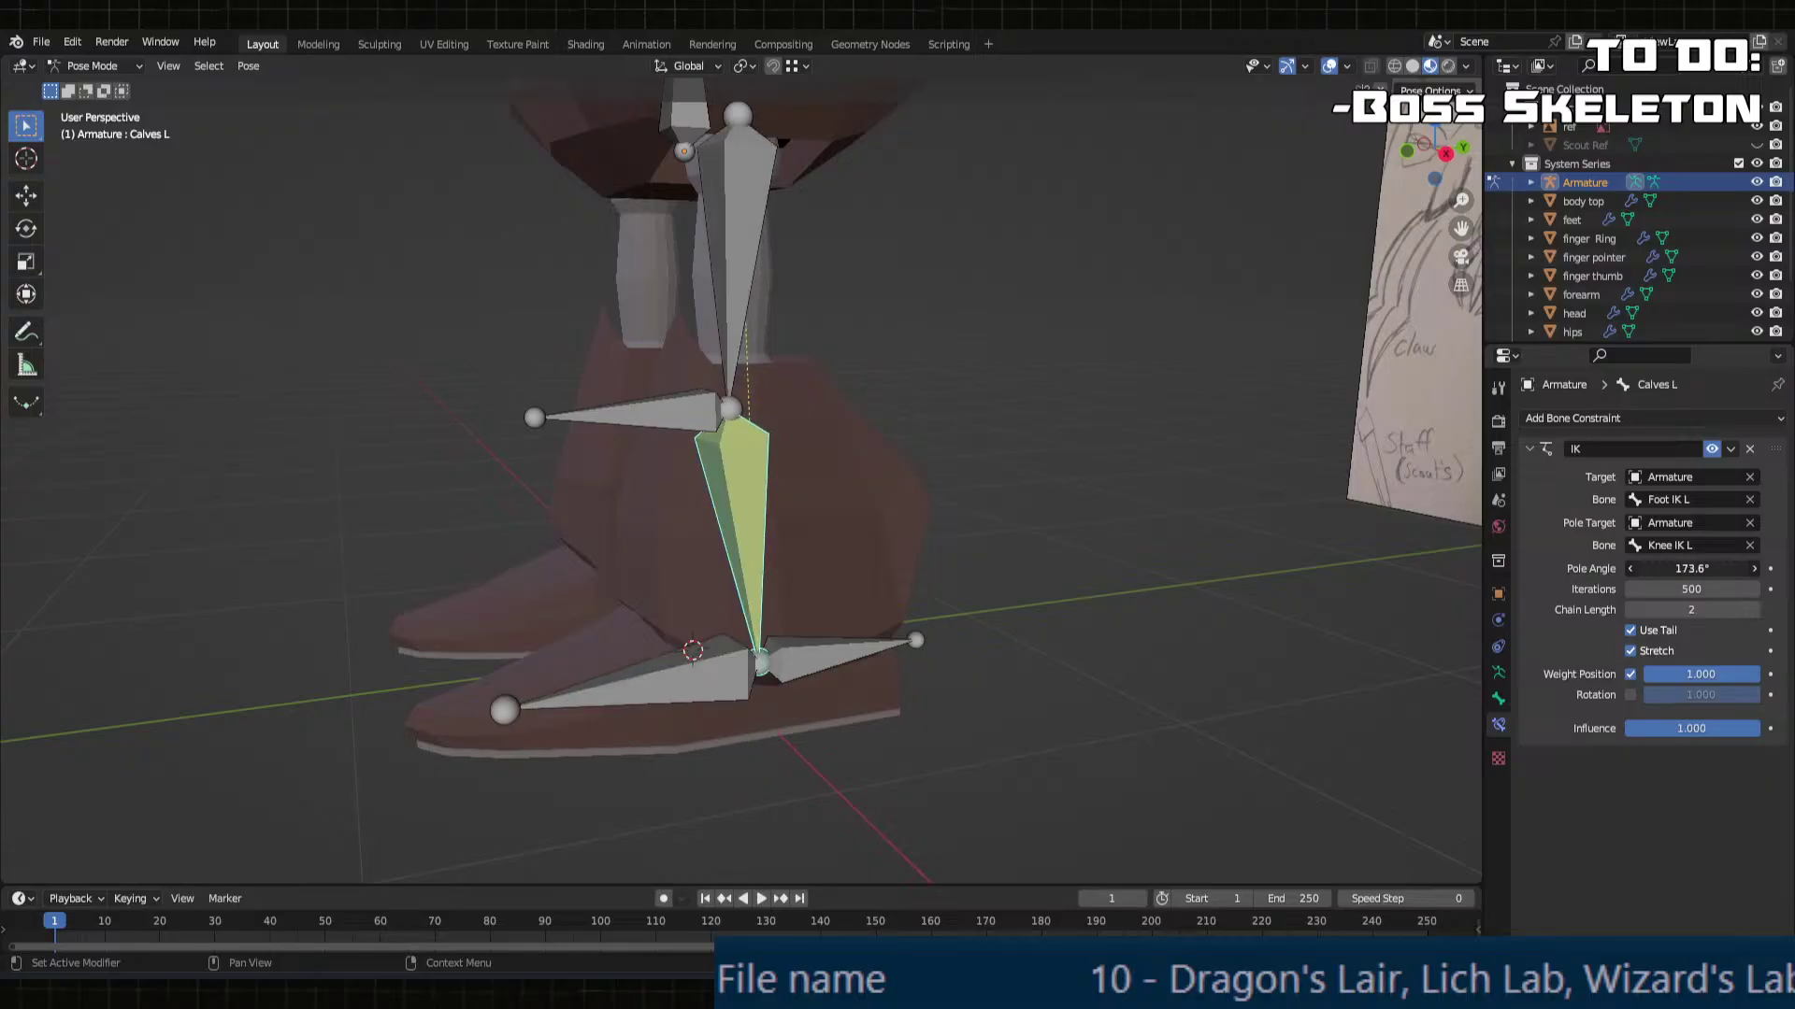
{"action": "left_click", "coordinate": [1687, 568]}
{"action": "type", "text": "180"}
{"action": "key", "text": "Return"}
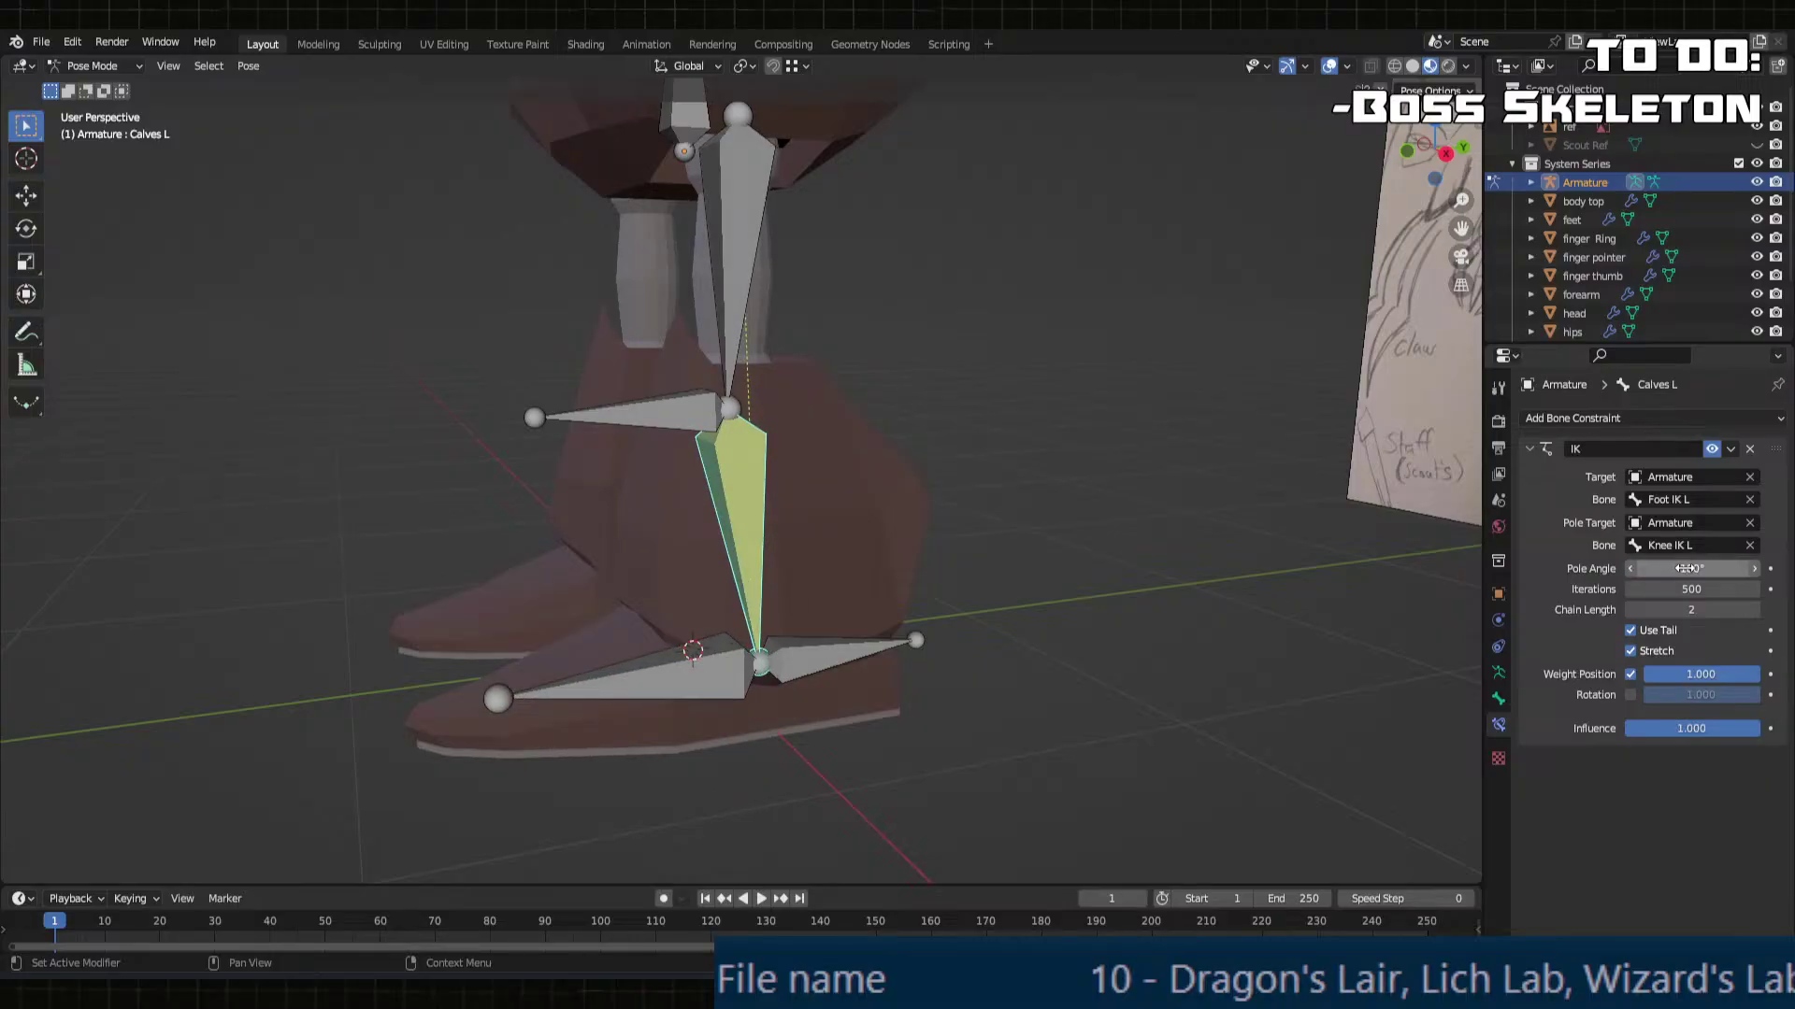
Step: Test how the leg bends by moving the Foot IK L bone around, and cancel the move
{"action": "left_click", "coordinate": [846, 654]}
{"action": "key", "text": "g"}
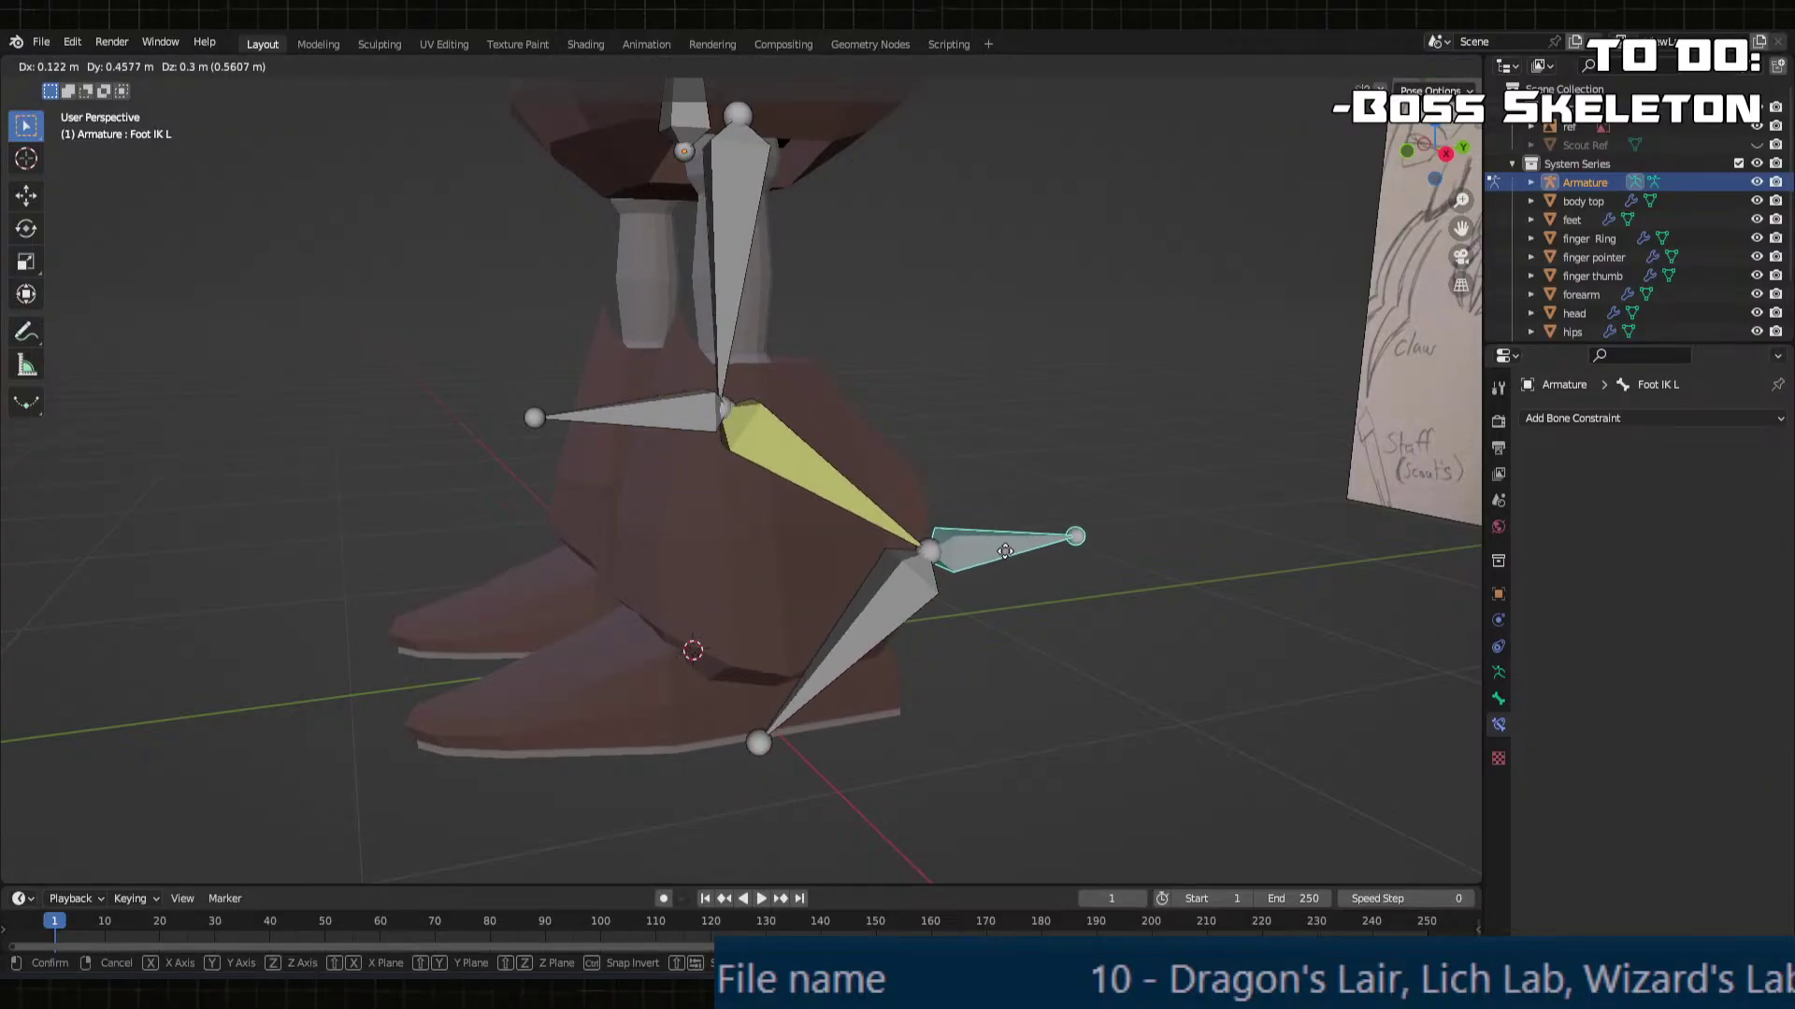
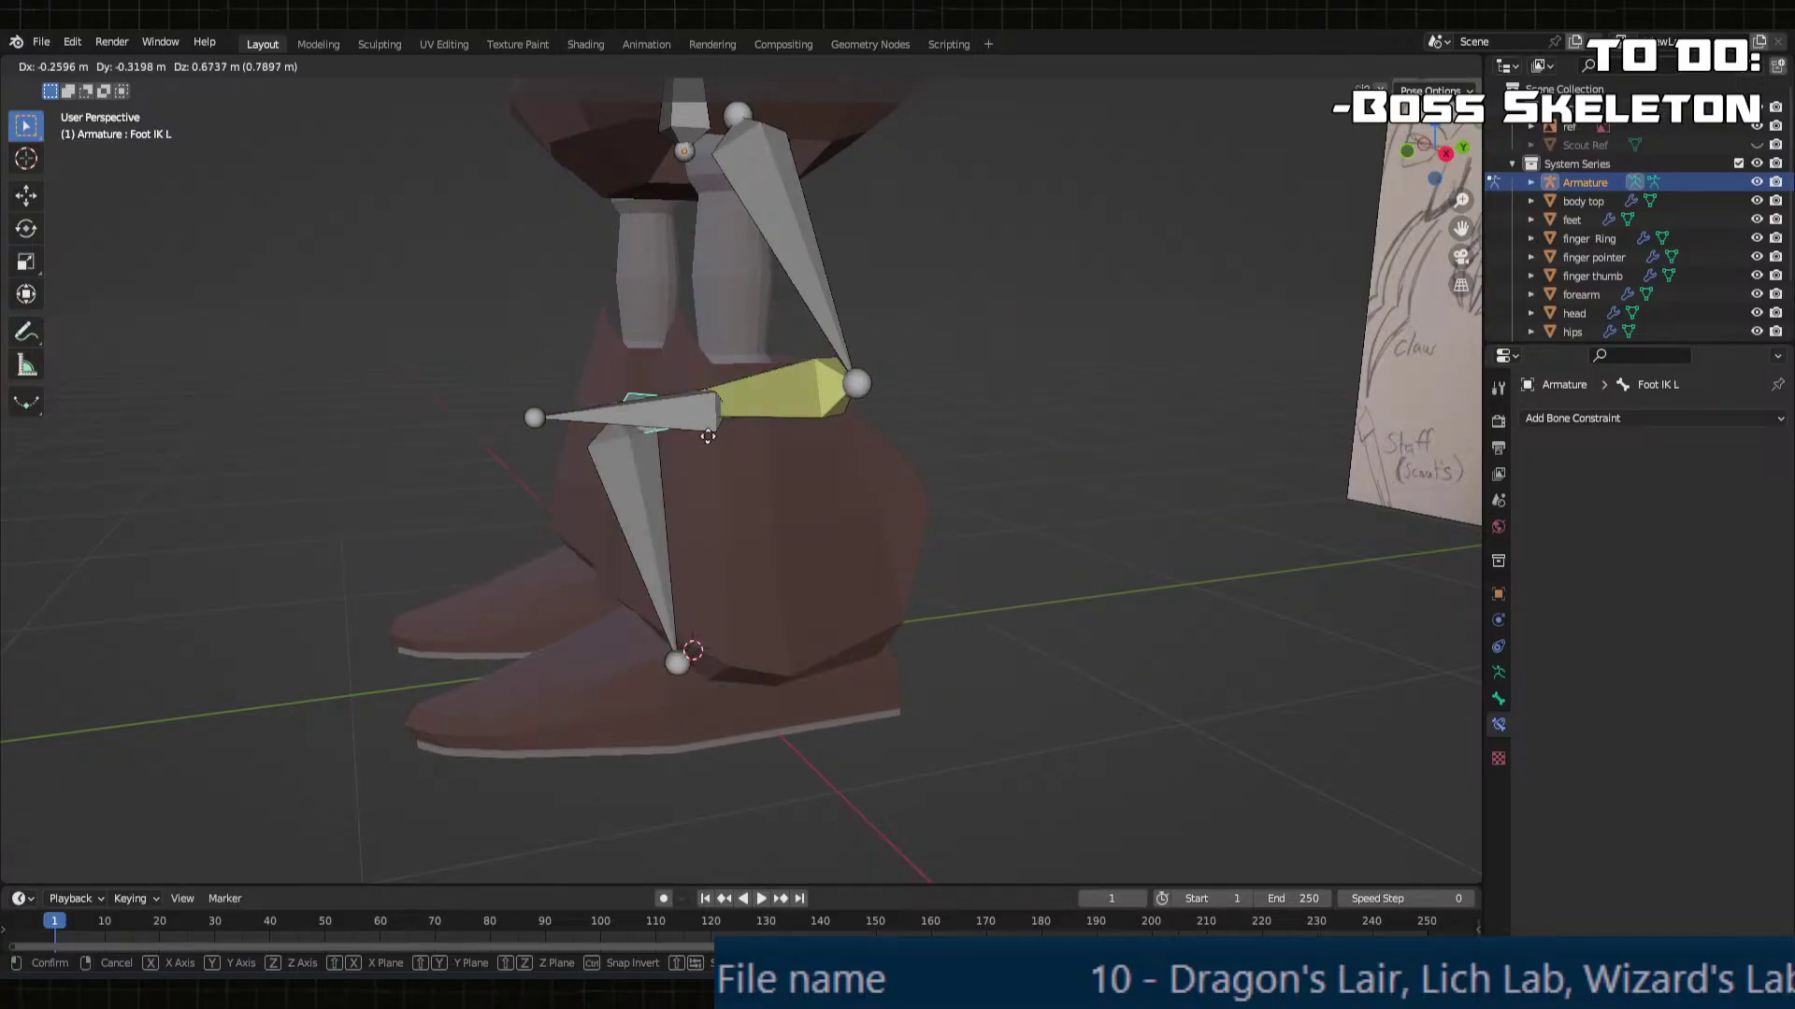
{"action": "left_click", "coordinate": [840, 503]}
{"action": "mouse_move", "coordinate": [839, 503]}
{"action": "middle_mouse_down"}
{"action": "mouse_move", "coordinate": [870, 569]}
{"action": "mouse_move", "coordinate": [962, 580]}
{"action": "middle_mouse_up"}
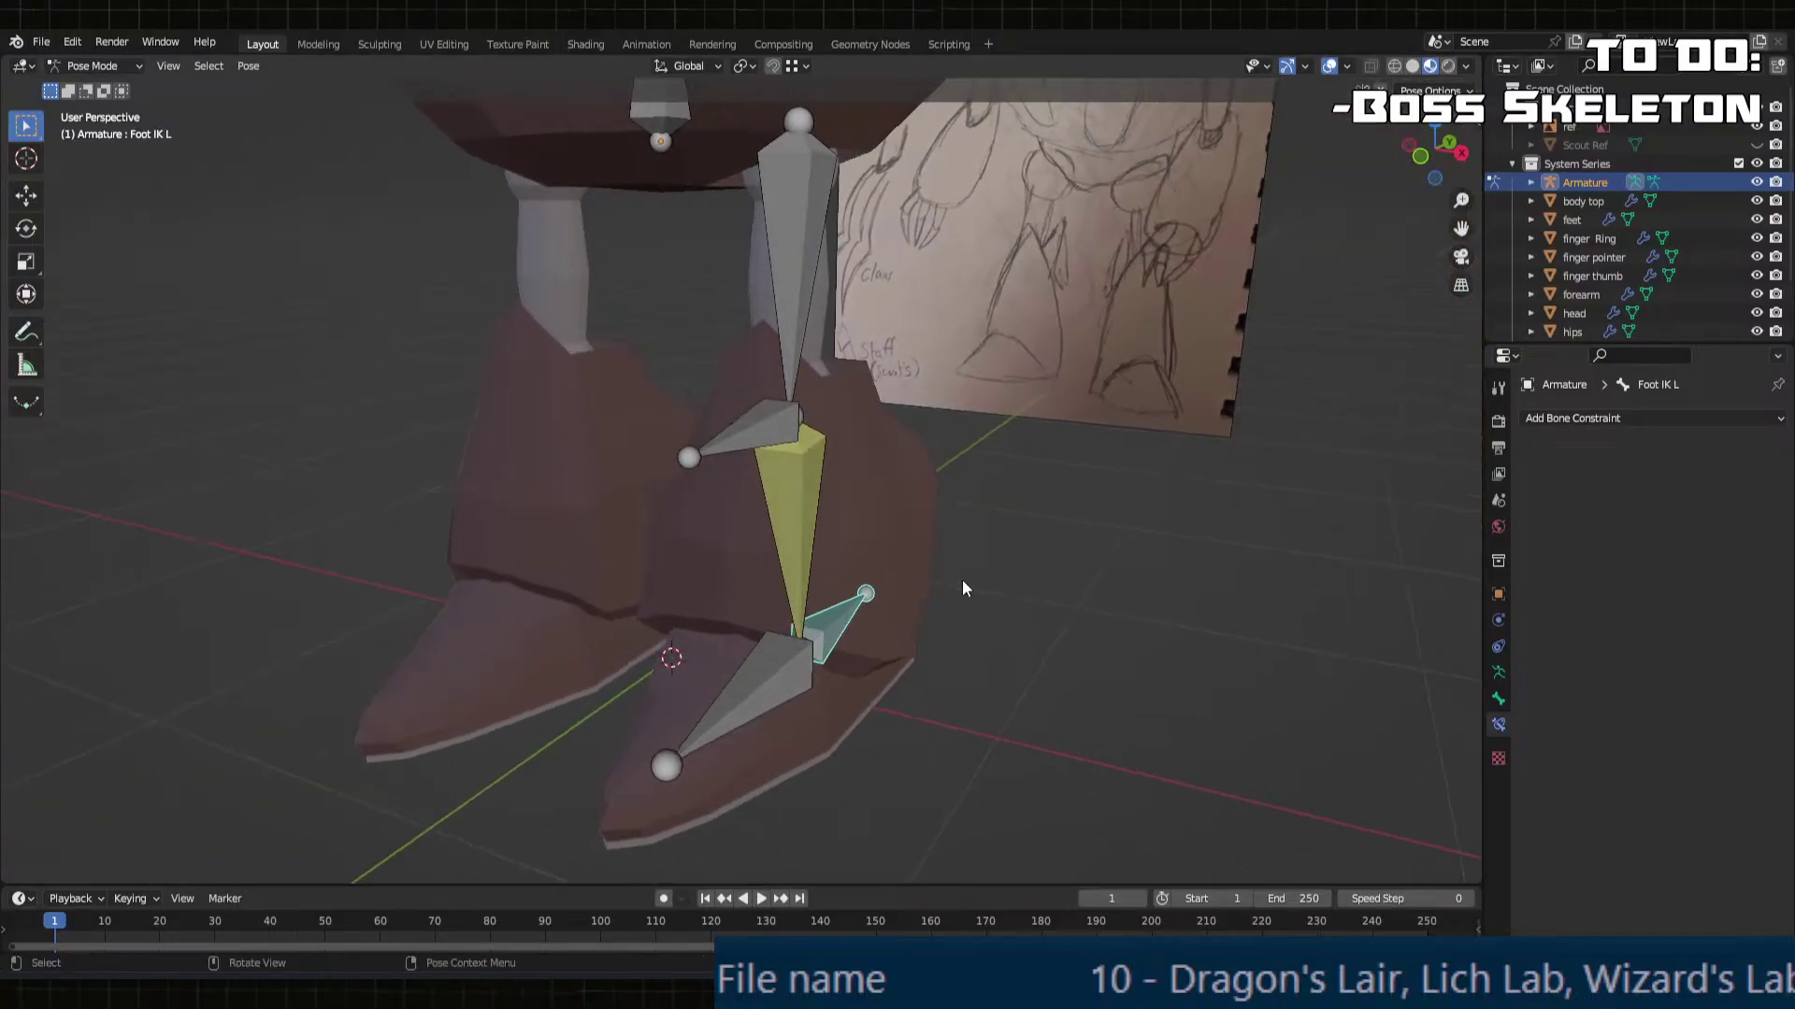
Step: In Edit Mode, extrude a bone backward from the wrist end of Forearm L along the Y axis by 0.5 m
{"action": "scroll", "coordinate": [966, 584], "scroll_direction": "down", "scroll_amount": 1}
{"action": "left_click", "coordinate": [1064, 665]}
{"action": "middle_click_drag", "start_coordinate": [1019, 659], "coordinate": [956, 653]}
{"action": "scroll", "coordinate": [944, 636], "scroll_direction": "down", "scroll_amount": 3}
{"action": "middle_click_drag", "start_coordinate": [862, 525], "coordinate": [811, 687], "text": "shift"}
{"action": "mouse_move", "coordinate": [811, 687]}
{"action": "middle_mouse_down"}
{"action": "mouse_move", "coordinate": [788, 658]}
{"action": "mouse_move", "coordinate": [823, 656]}
{"action": "middle_mouse_up"}
{"action": "left_click_drag", "start_coordinate": [1024, 516], "coordinate": [1112, 366]}
{"action": "mouse_move", "coordinate": [1191, 379]}
{"action": "middle_mouse_down"}
{"action": "mouse_move", "coordinate": [1142, 411]}
{"action": "mouse_move", "coordinate": [1041, 668]}
{"action": "middle_mouse_up"}
{"action": "middle_click_drag", "start_coordinate": [1019, 748], "coordinate": [620, 701]}
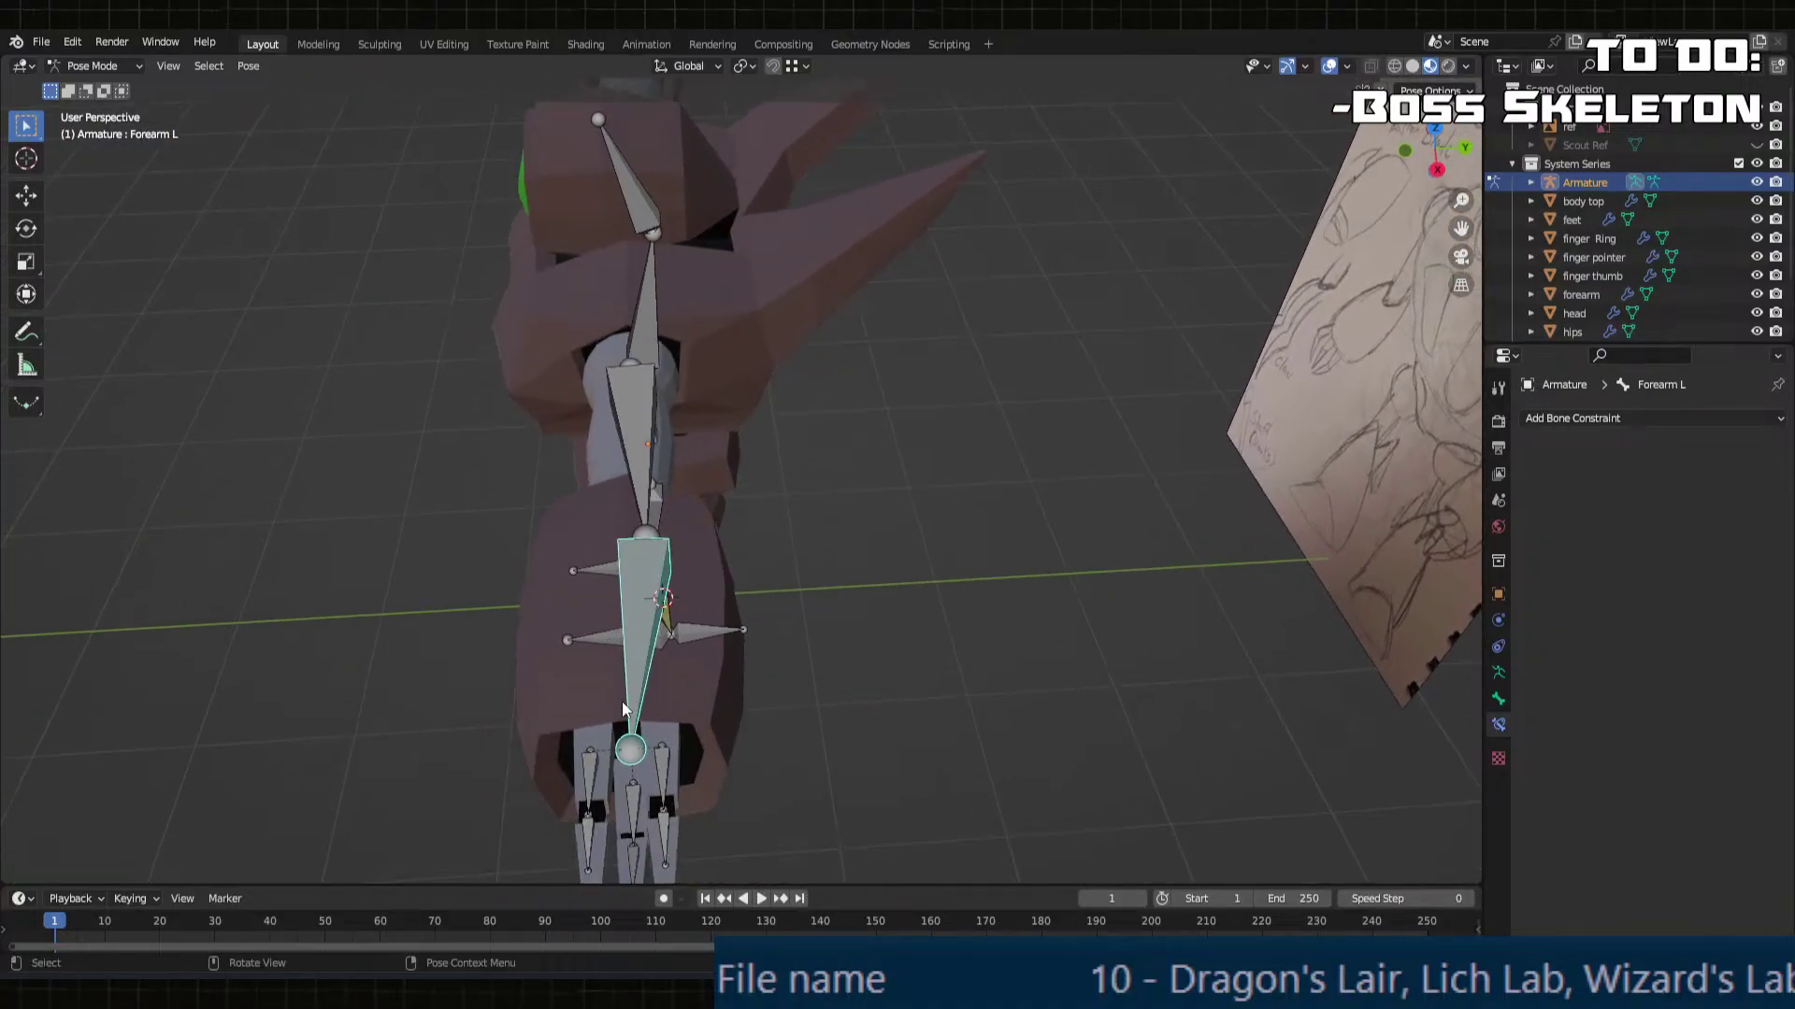
{"action": "key", "text": "Tab"}
{"action": "key", "text": "g"}
{"action": "key", "text": "y"}
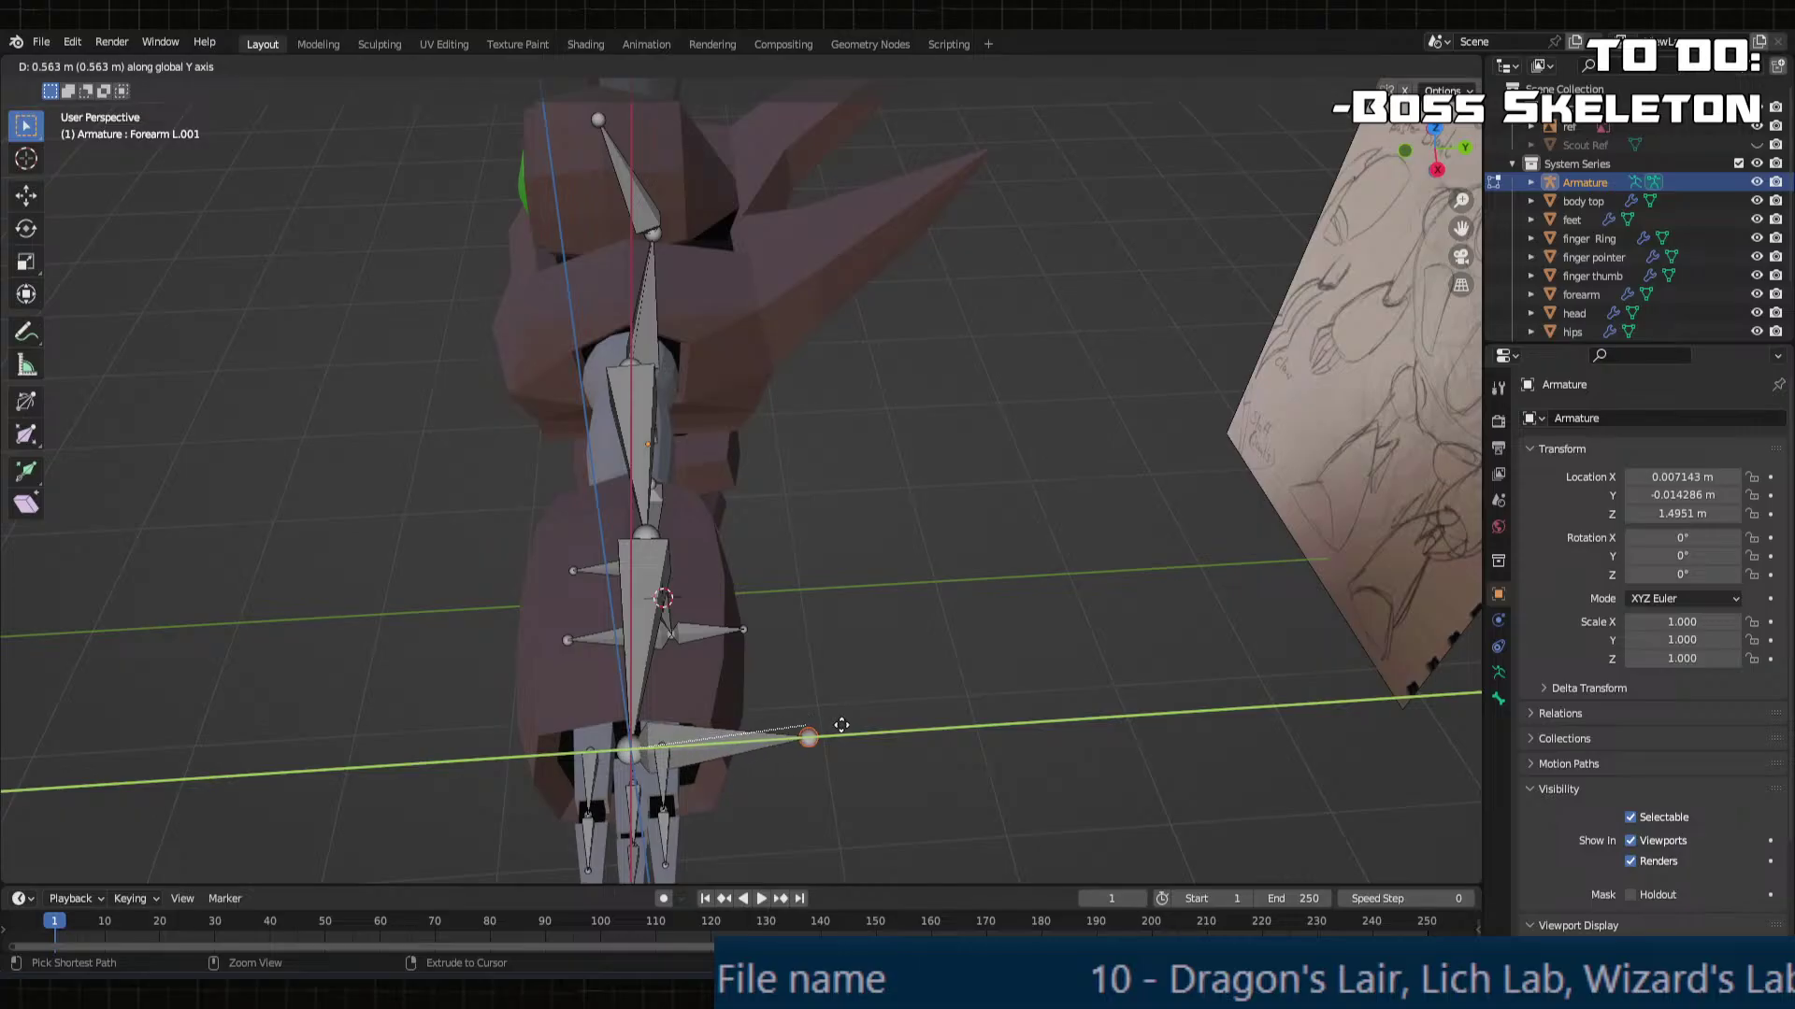
{"action": "left_click", "coordinate": [816, 737]}
{"action": "left_click", "coordinate": [256, 781]}
{"action": "type", "text": "0.5"}
{"action": "key", "text": "Return"}
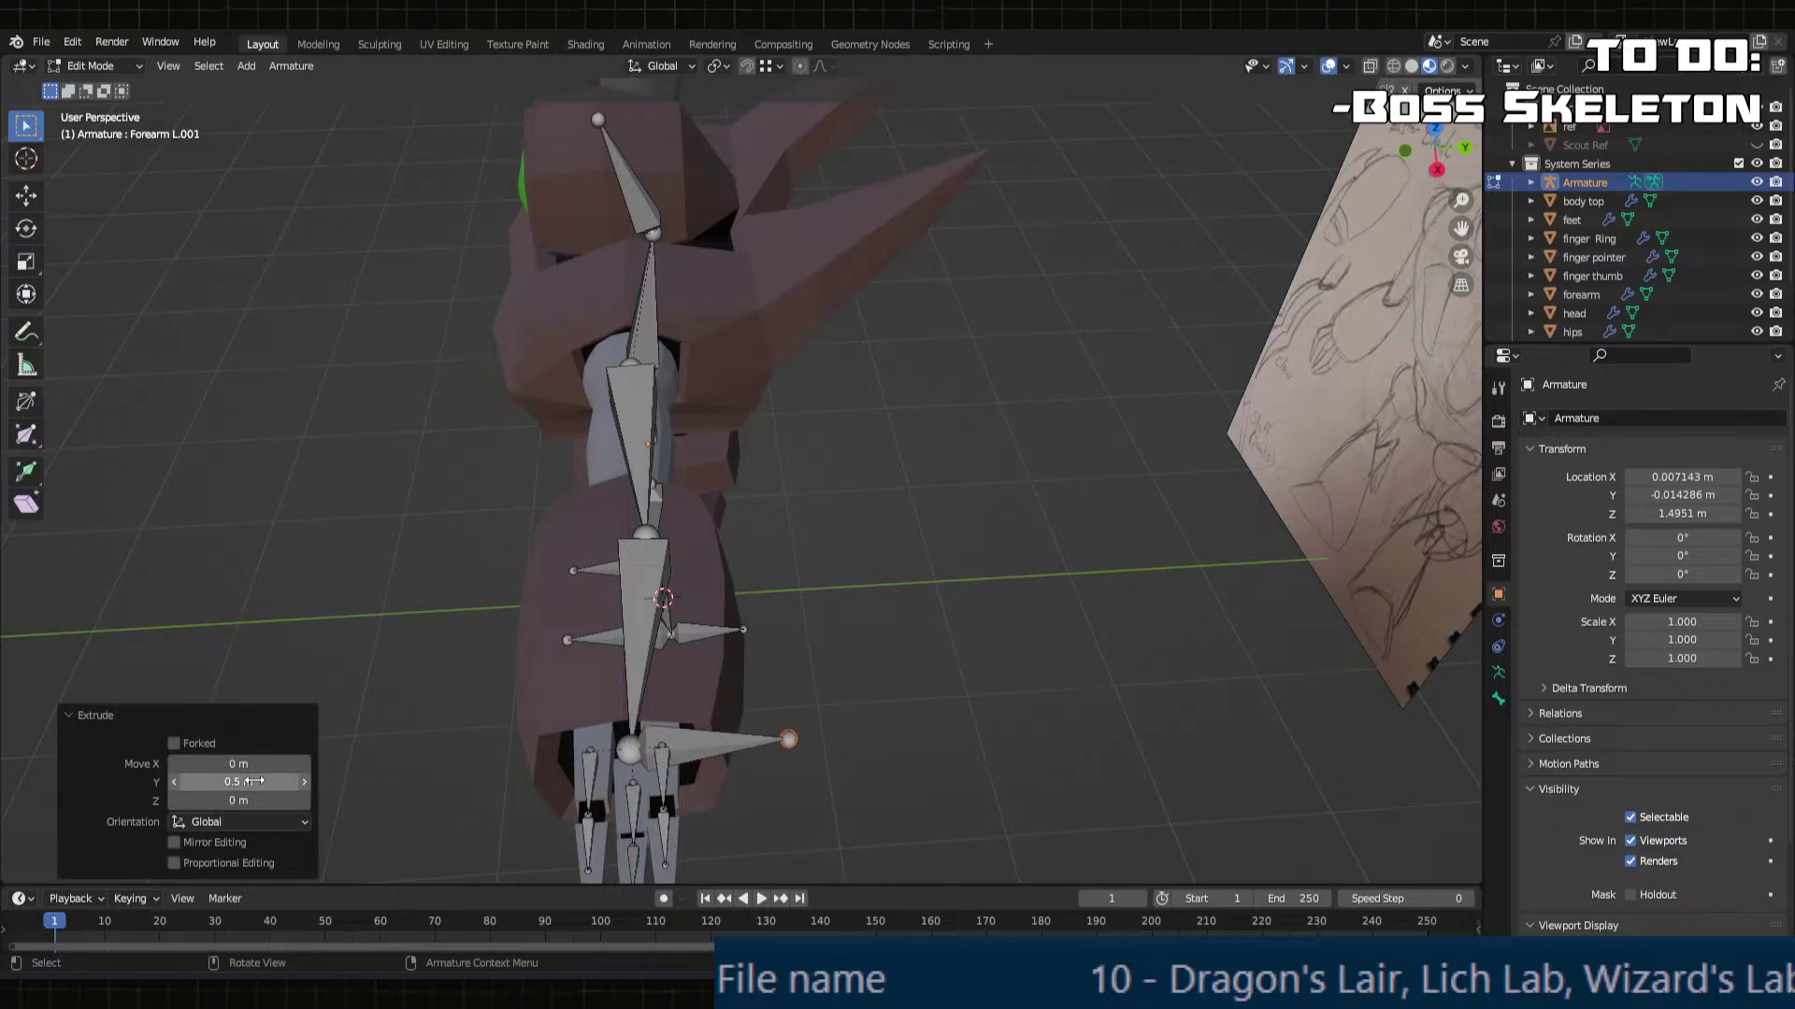
Step: Extrude a bone forward from the elbow joint between Upper Arm L and Forearm L, -0.5 m along the Y axis
{"action": "left_click", "coordinate": [637, 538]}
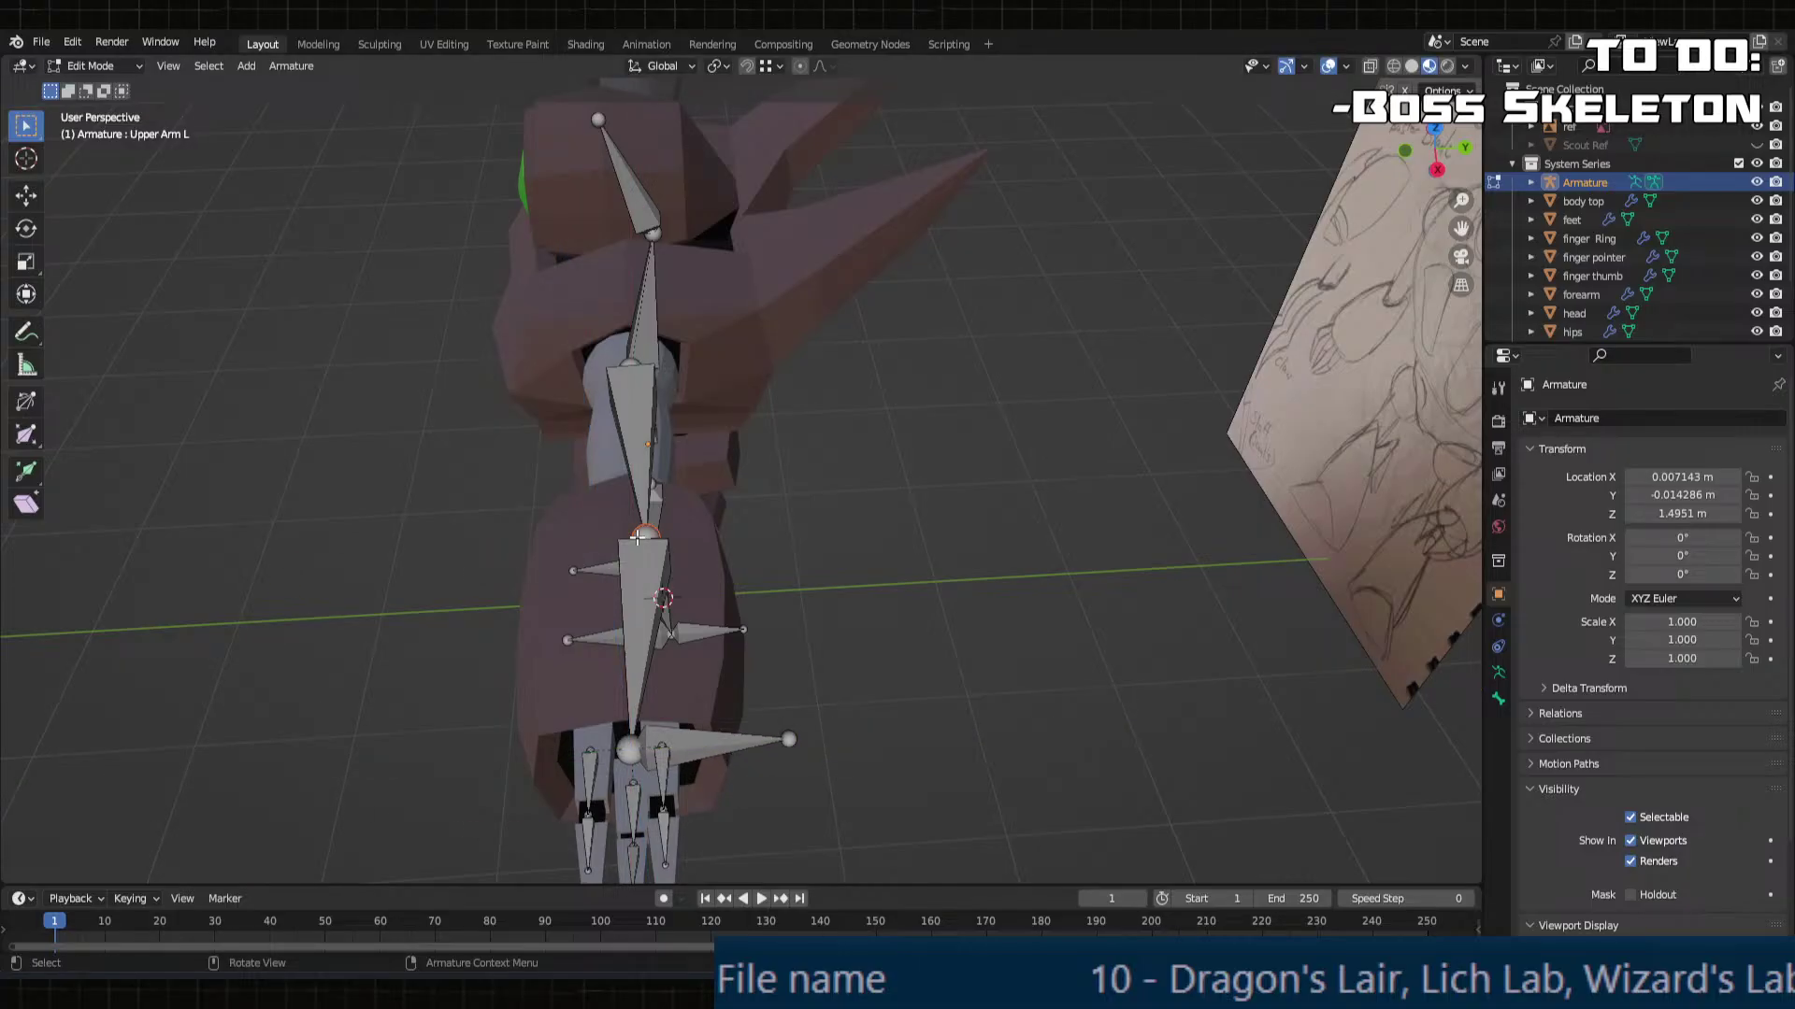
{"action": "key", "text": "e"}
{"action": "left_click", "coordinate": [476, 548]}
{"action": "left_click", "coordinate": [234, 781]}
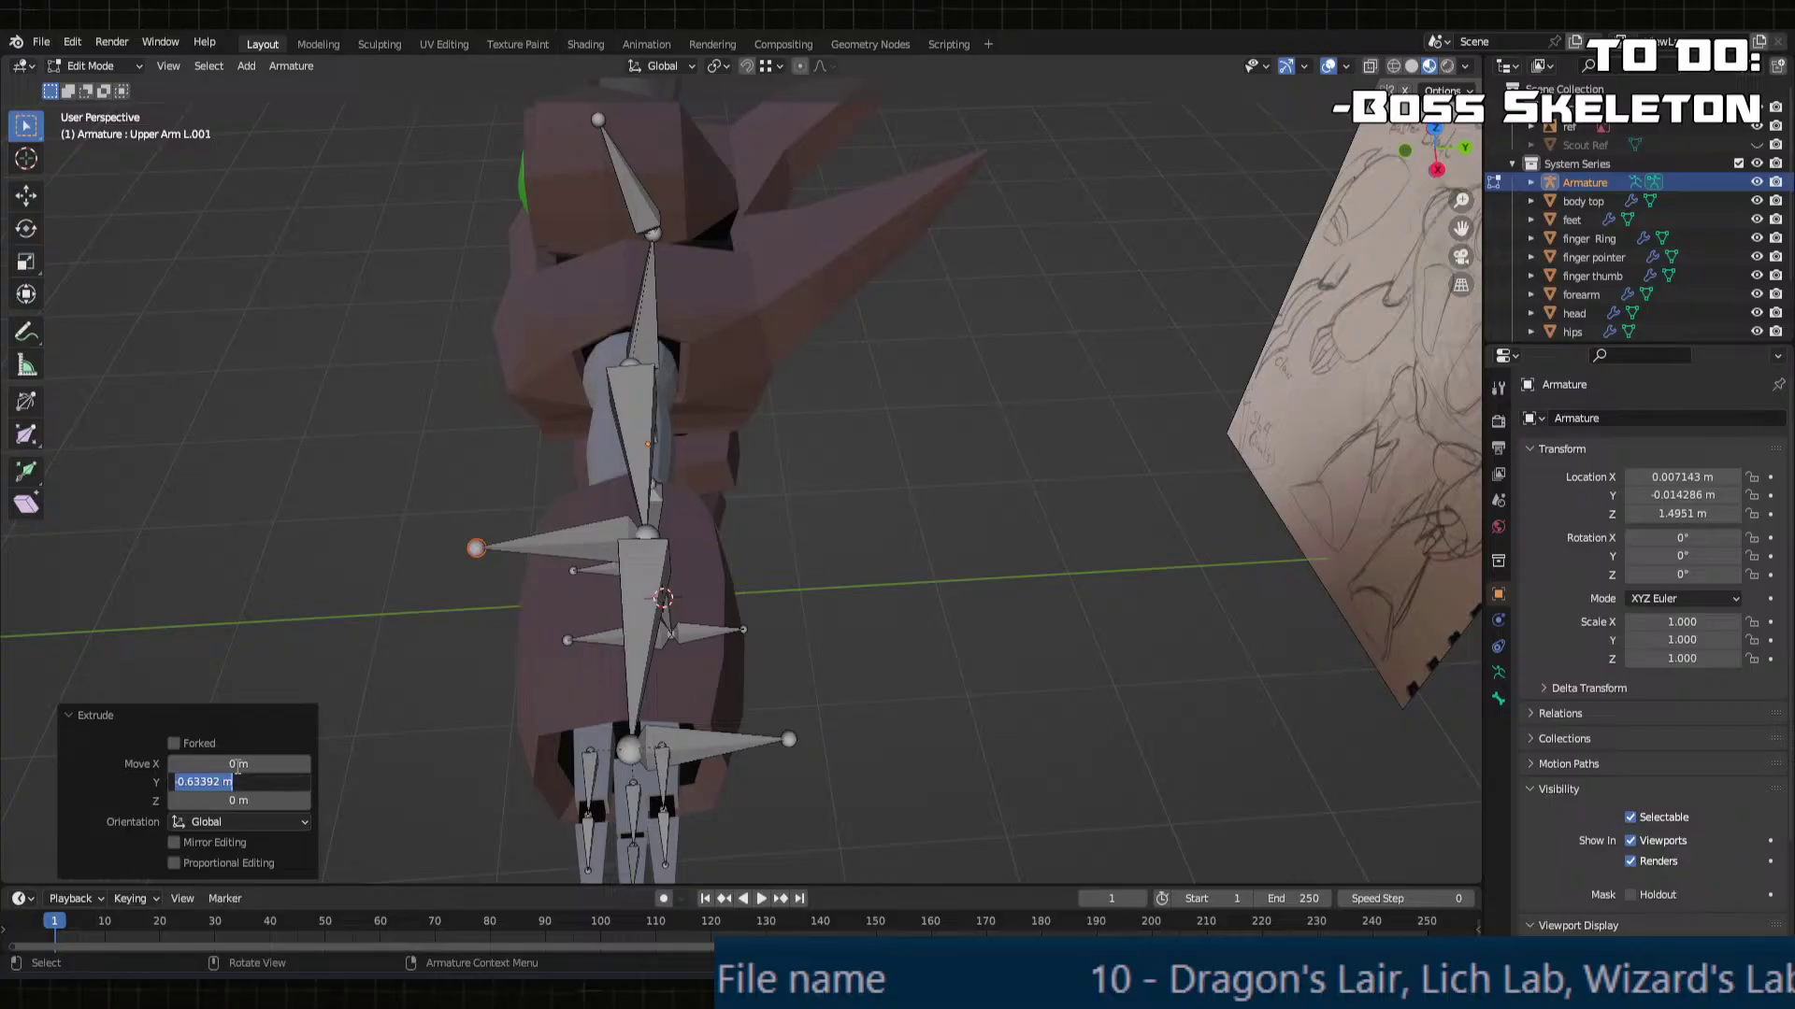
{"action": "type", "text": "-0.5"}
{"action": "key", "text": "Return"}
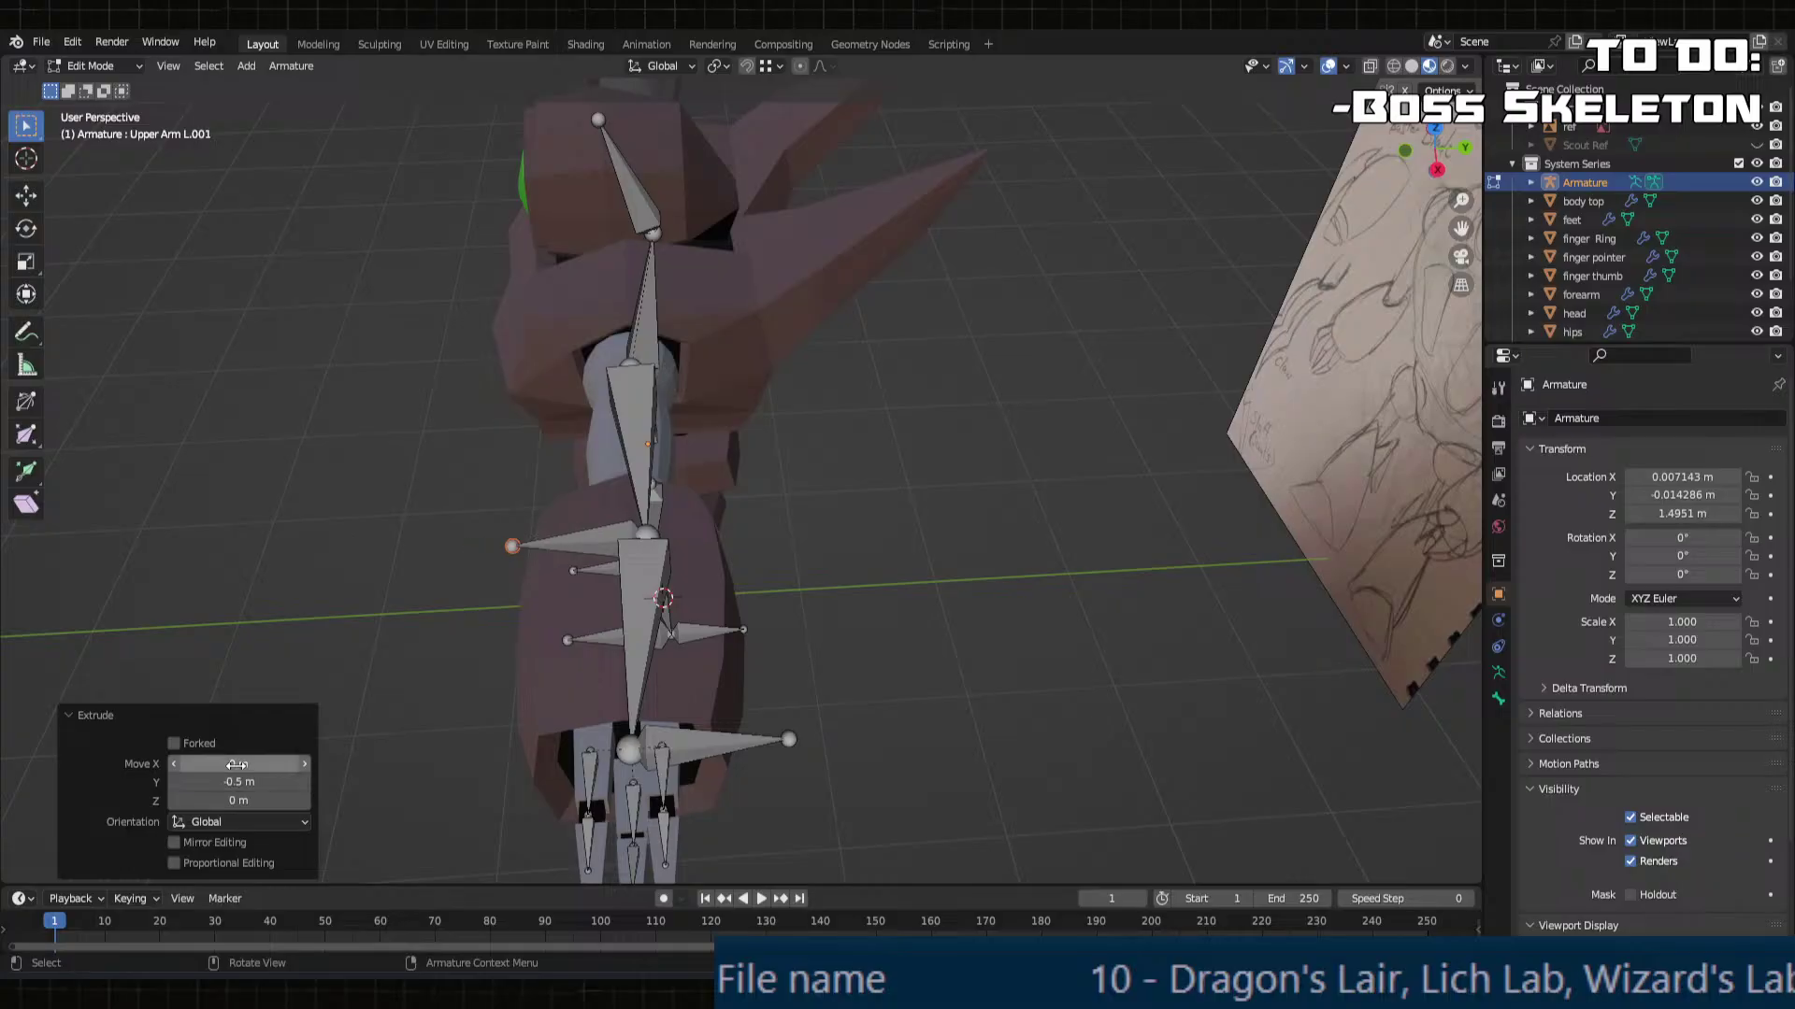
Step: Clear the parents of the two bones extruded from the wrist and elbow, and check their parent relation in the bone properties
{"action": "left_click", "coordinate": [695, 741]}
{"action": "left_click", "coordinate": [593, 537], "text": "shift"}
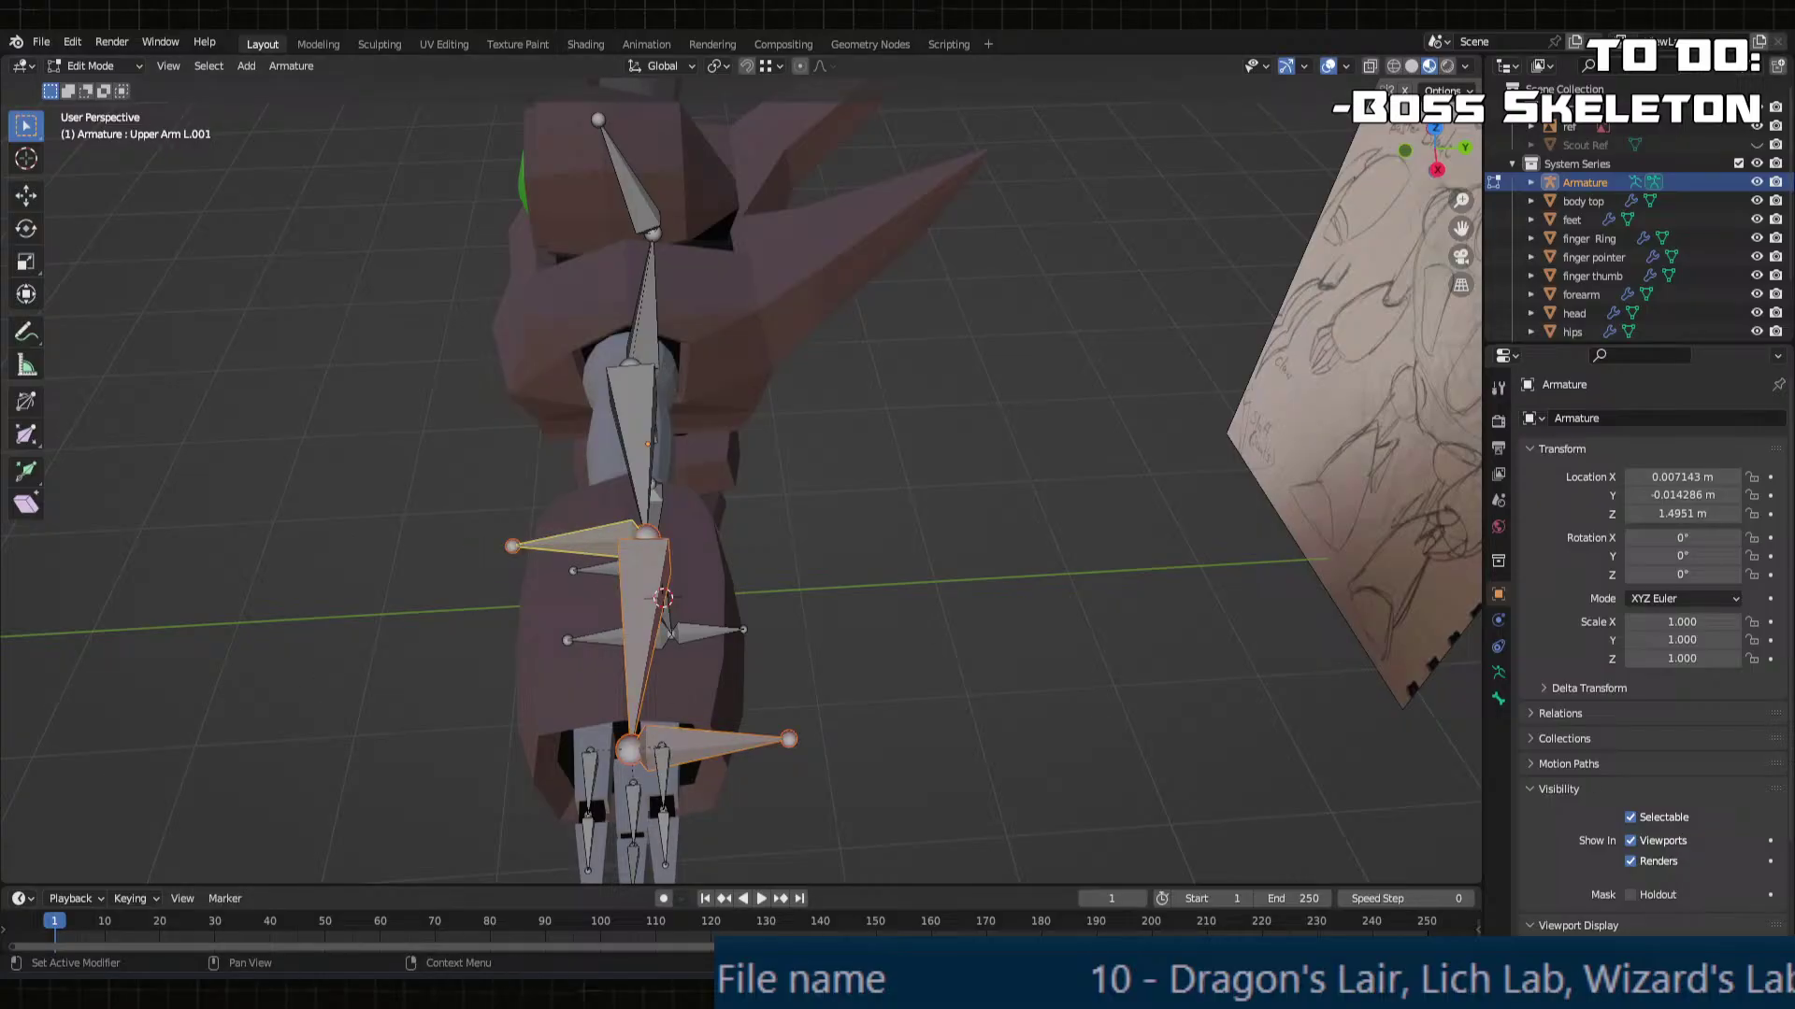
{"action": "left_click", "coordinate": [1500, 699]}
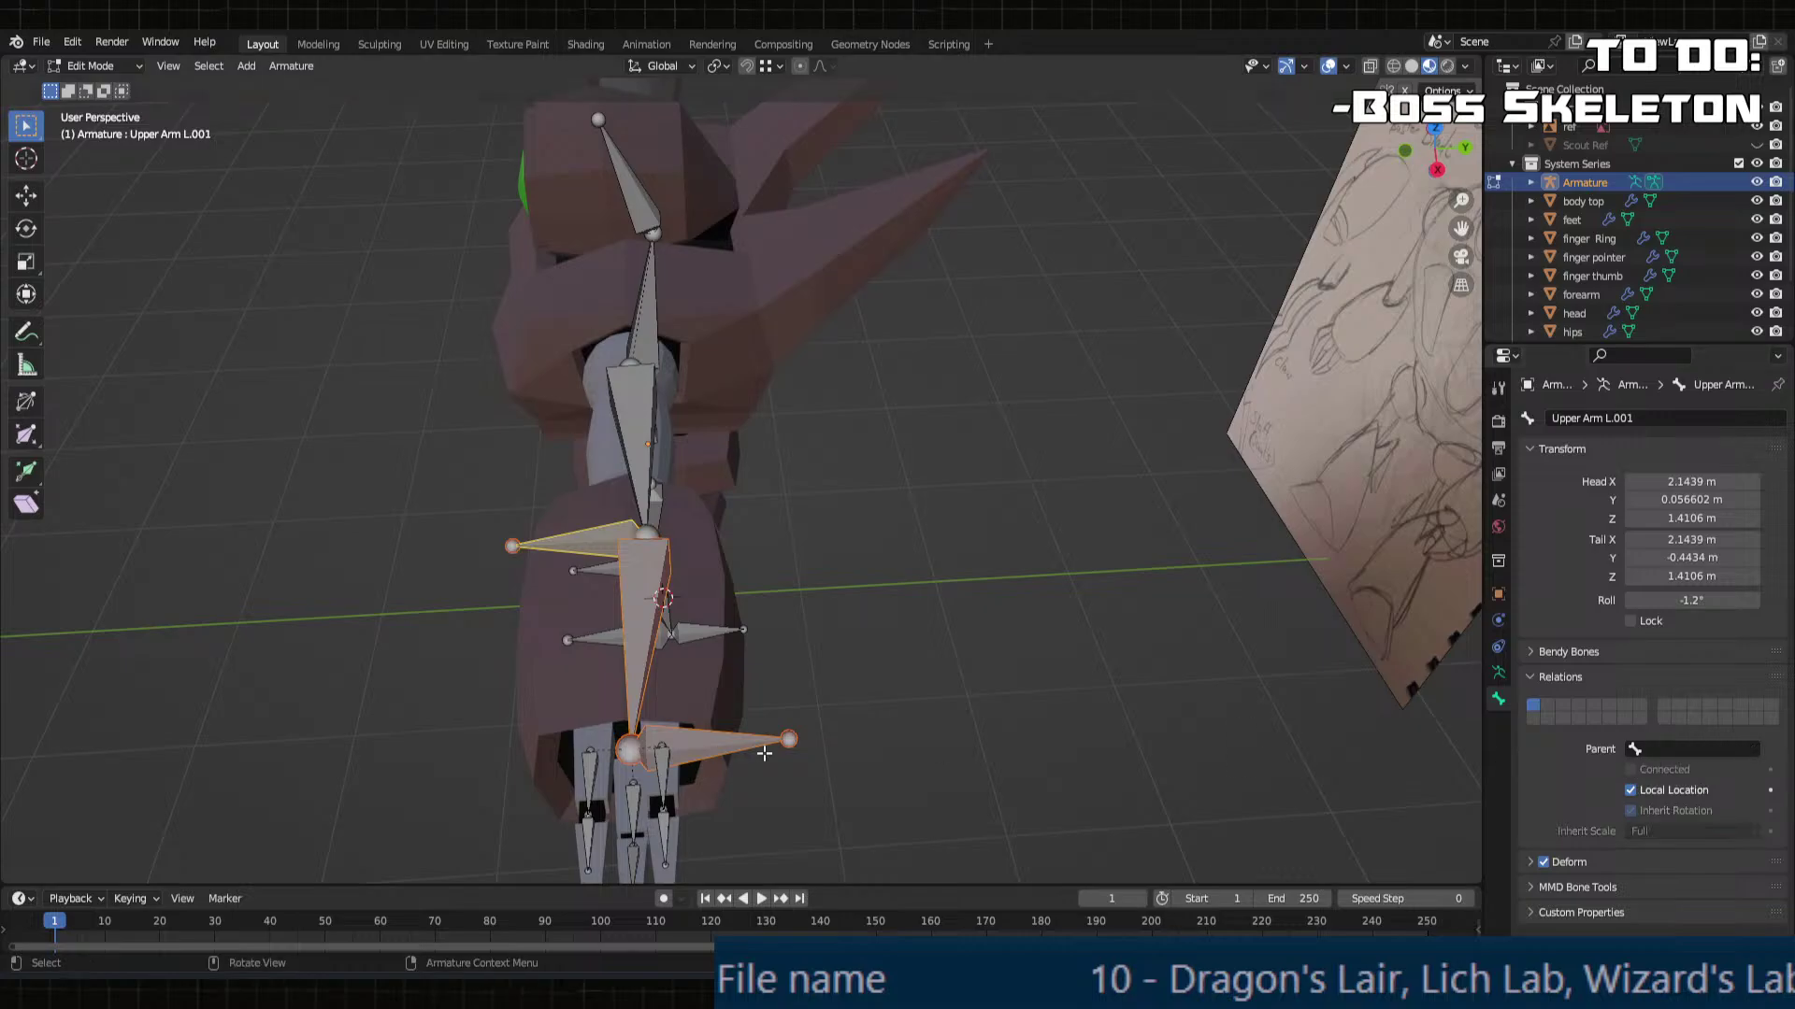
{"action": "left_click", "coordinate": [710, 744]}
{"action": "left_click", "coordinate": [1749, 750]}
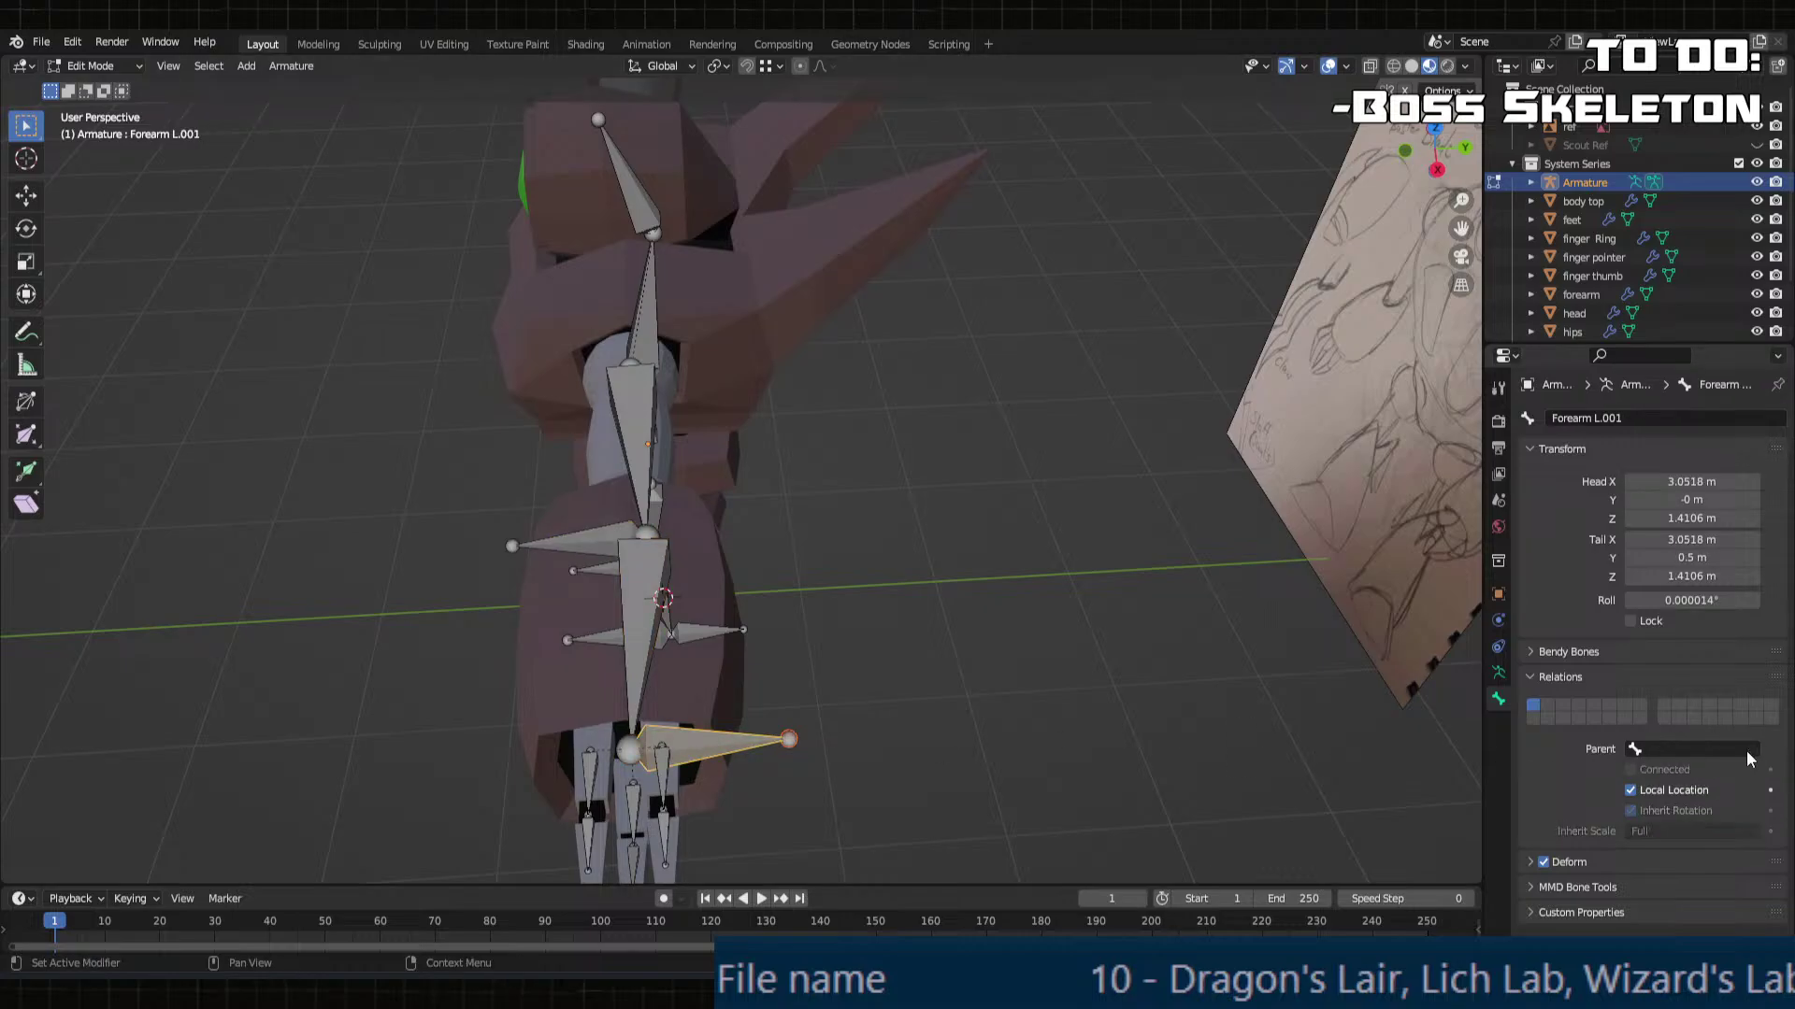
{"action": "middle_click_drag", "start_coordinate": [763, 637], "coordinate": [854, 525]}
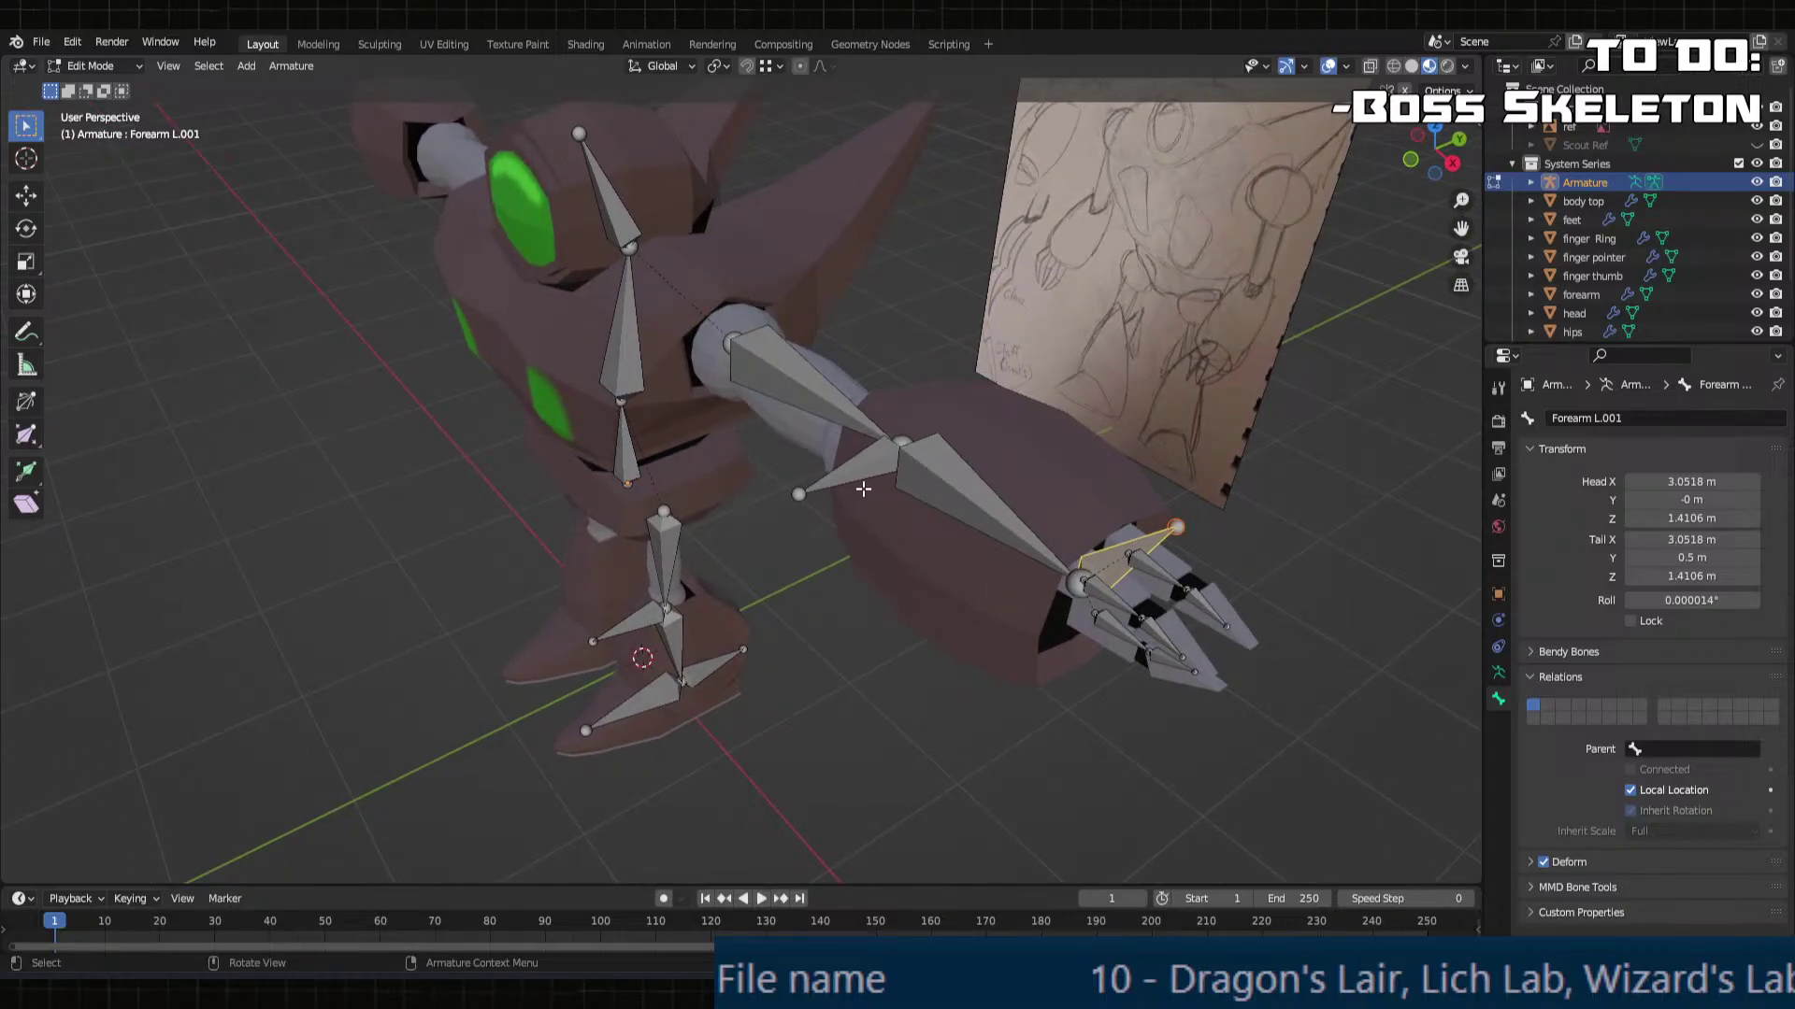
{"action": "key", "text": "ctrl+Tab"}
{"action": "key", "text": "ctrl+Tab"}
{"action": "key", "text": "ctrl+Tab"}
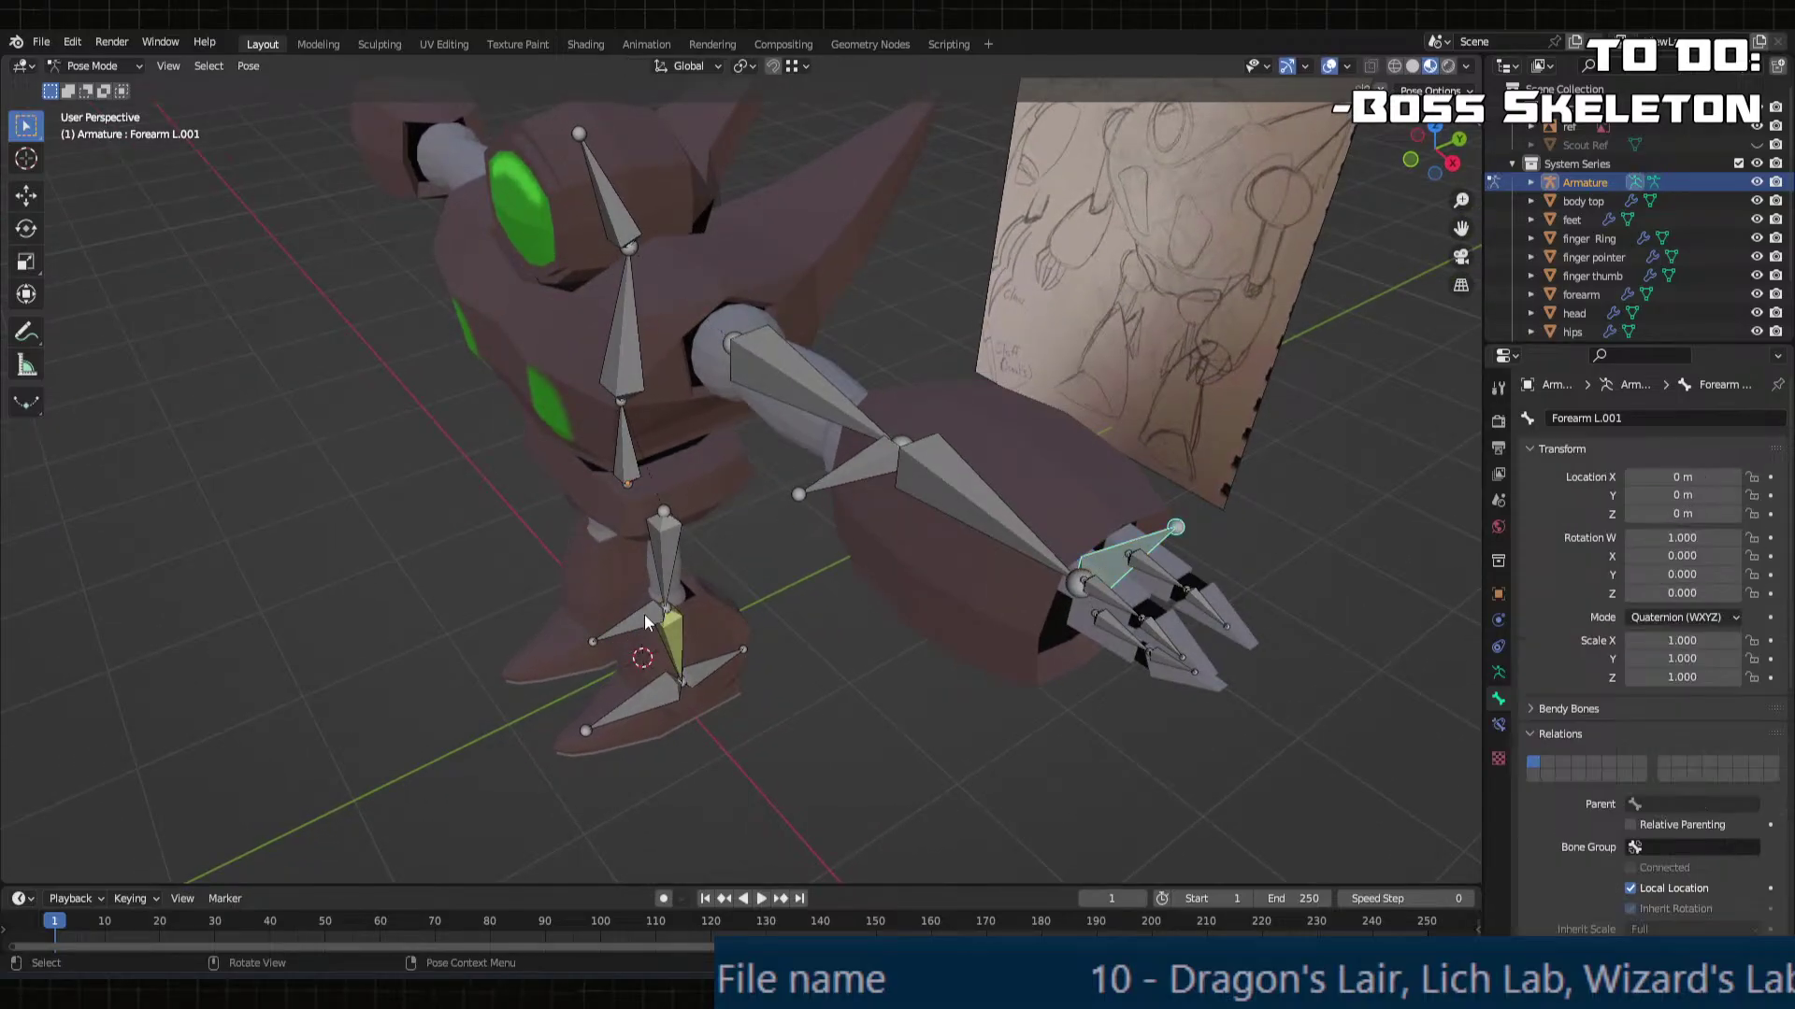
{"action": "left_click", "coordinate": [643, 615]}
{"action": "middle_click_drag", "start_coordinate": [645, 623], "coordinate": [620, 631]}
{"action": "key", "text": "g"}
{"action": "key", "text": "y"}
{"action": "left_click", "coordinate": [529, 676]}
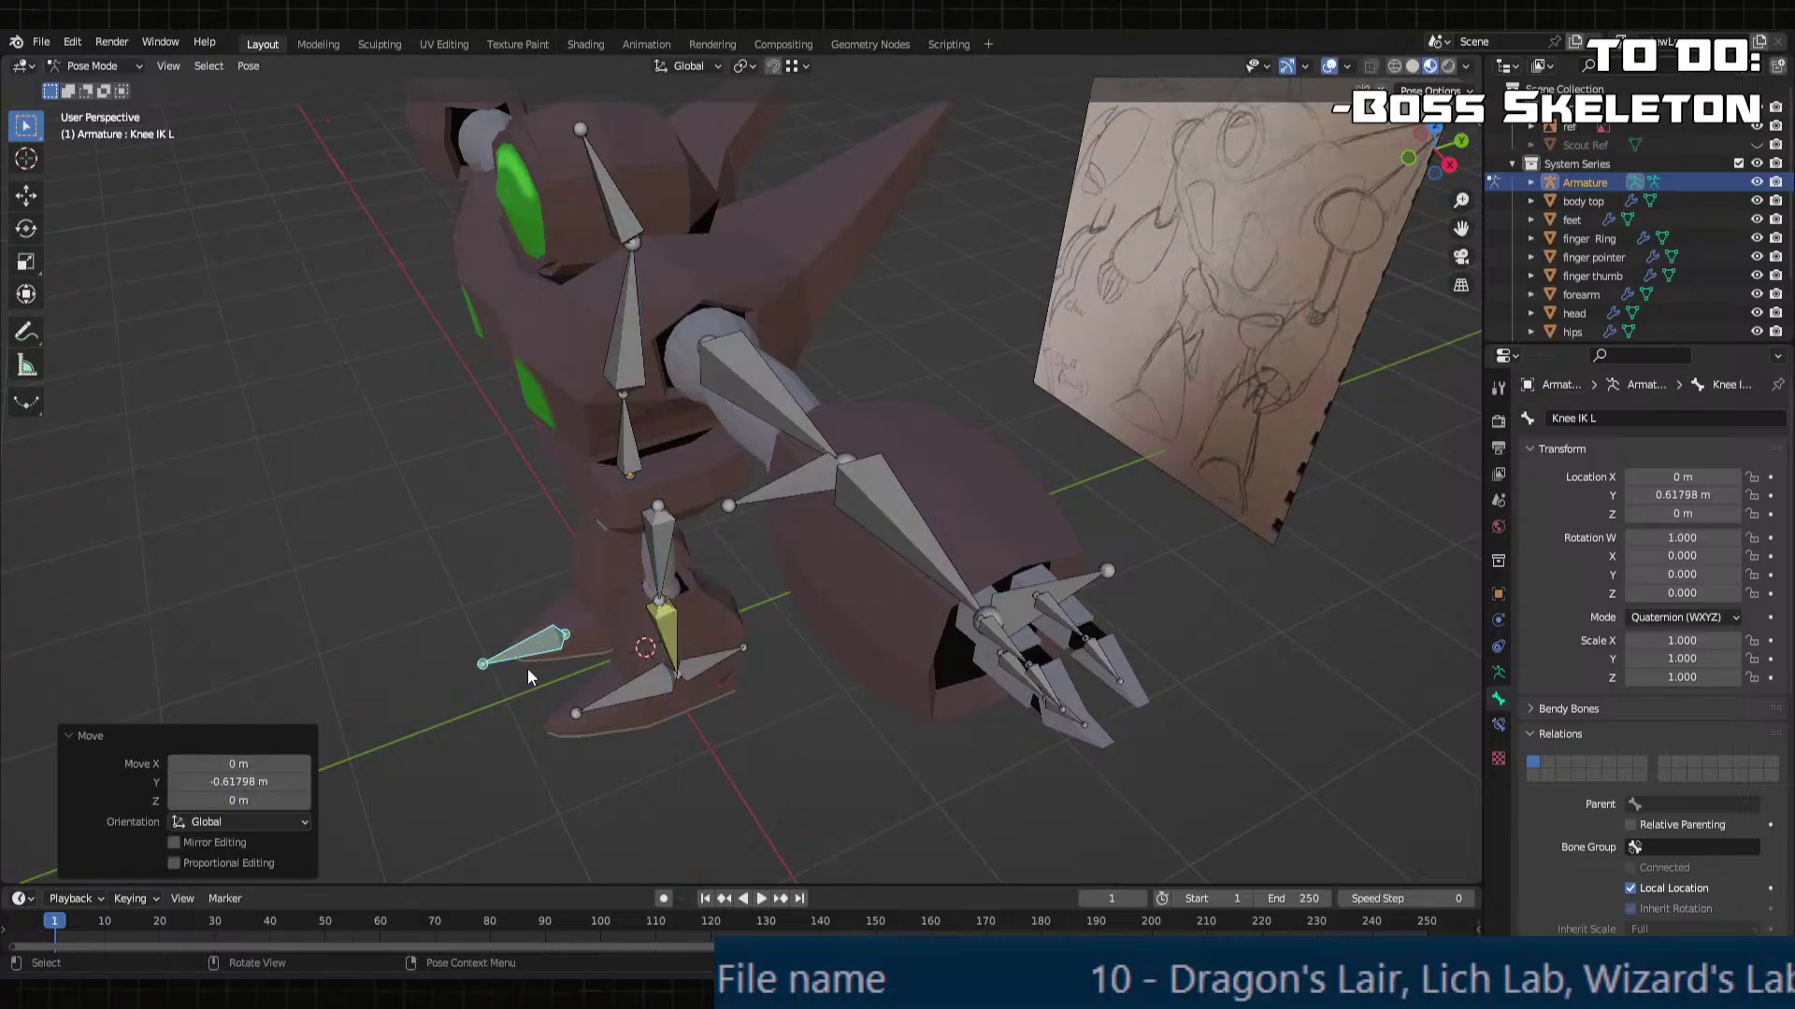
{"action": "key", "text": "ctrl+z"}
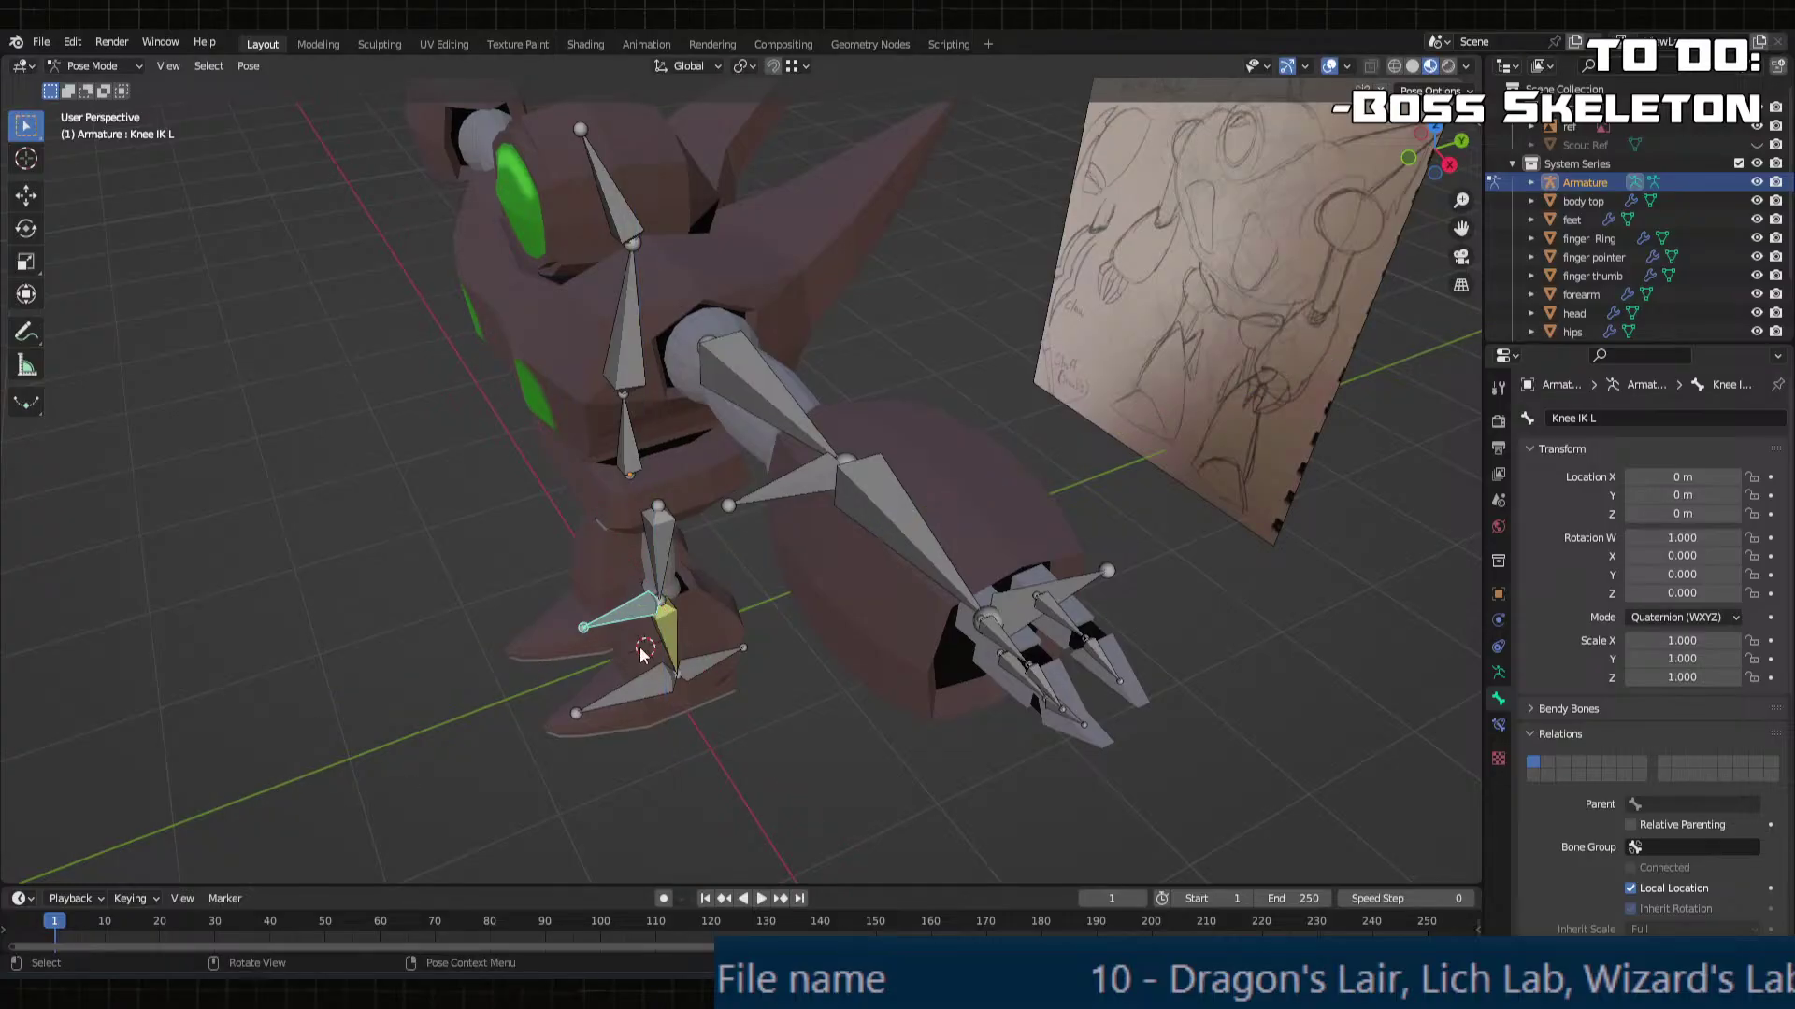
Step: In Edit Mode, move the Knee IK L bone forward by -1 m along the Y axis
{"action": "key", "text": "ctrl+Tab"}
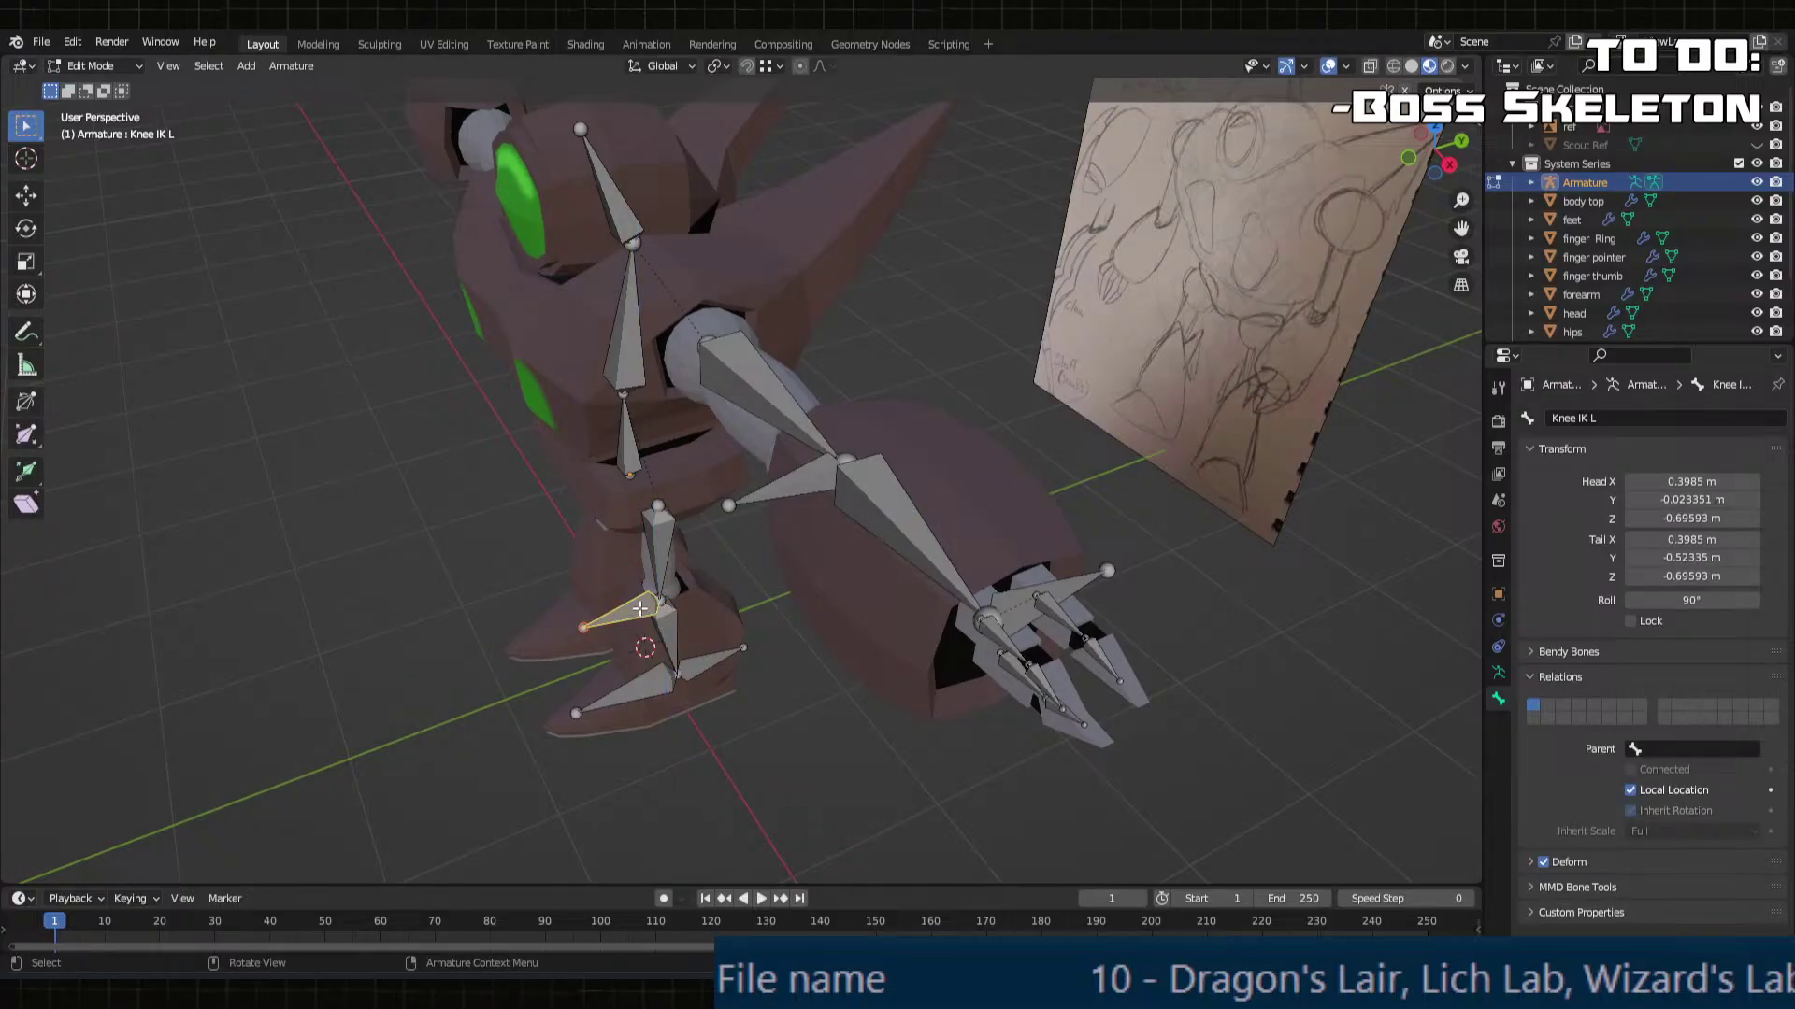
{"action": "key", "text": "g"}
{"action": "key", "text": "y"}
{"action": "left_click", "coordinate": [445, 676]}
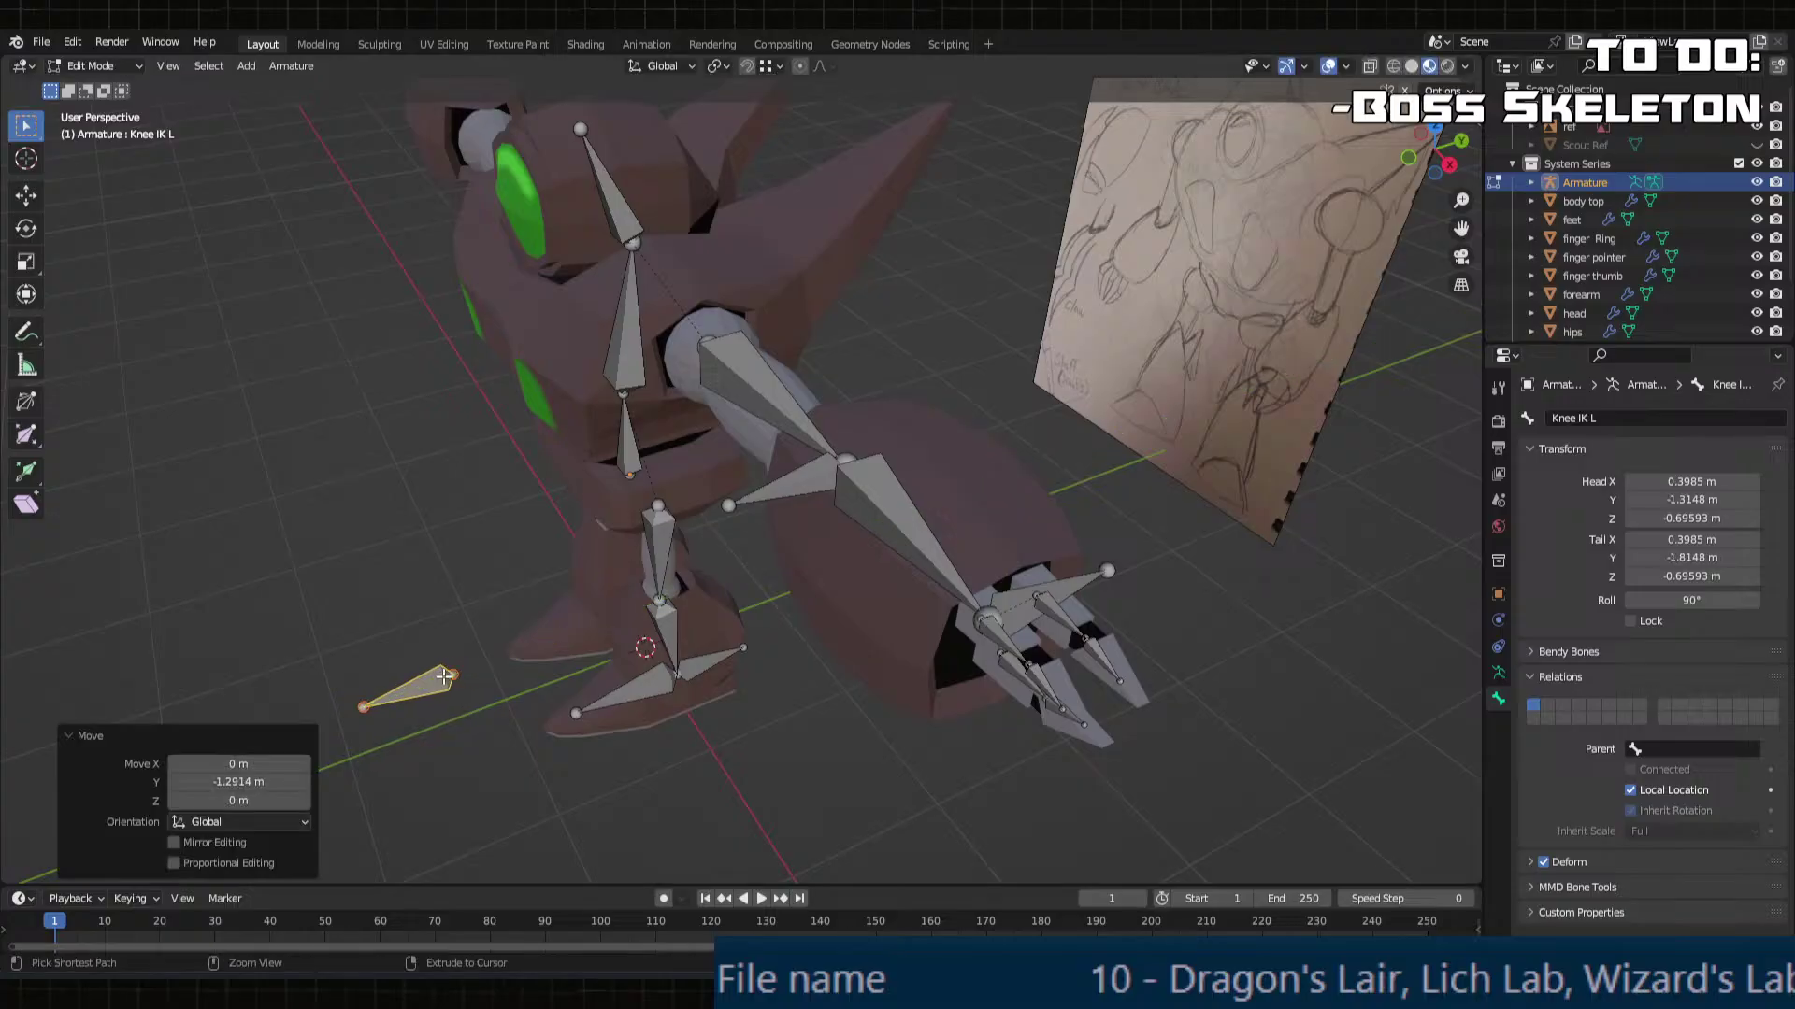
{"action": "left_click", "coordinate": [224, 778]}
{"action": "type", "text": "-1"}
{"action": "key", "text": "Return"}
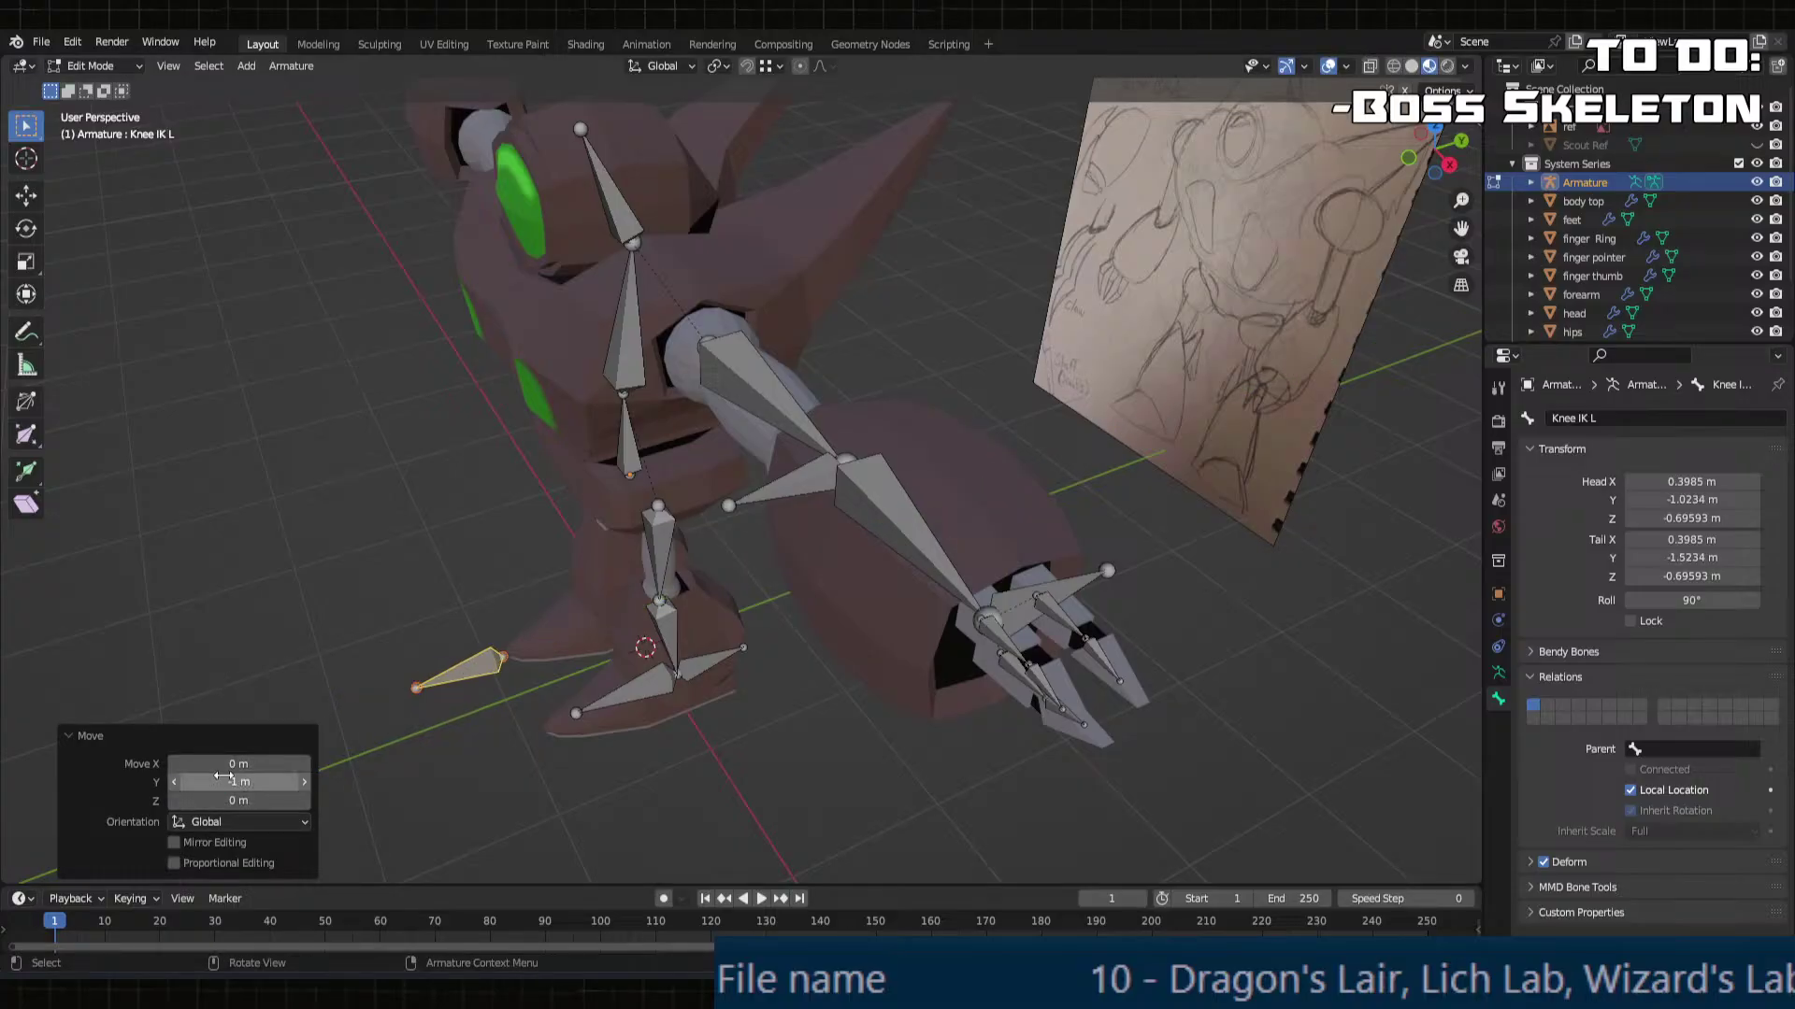
Step: In Pose Mode, test how the leg follows by moving Foot IK L around freely, and clear the bone's location
{"action": "middle_click_drag", "start_coordinate": [696, 598], "coordinate": [752, 718]}
{"action": "key", "text": "ctrl+Tab"}
{"action": "left_click", "coordinate": [714, 717]}
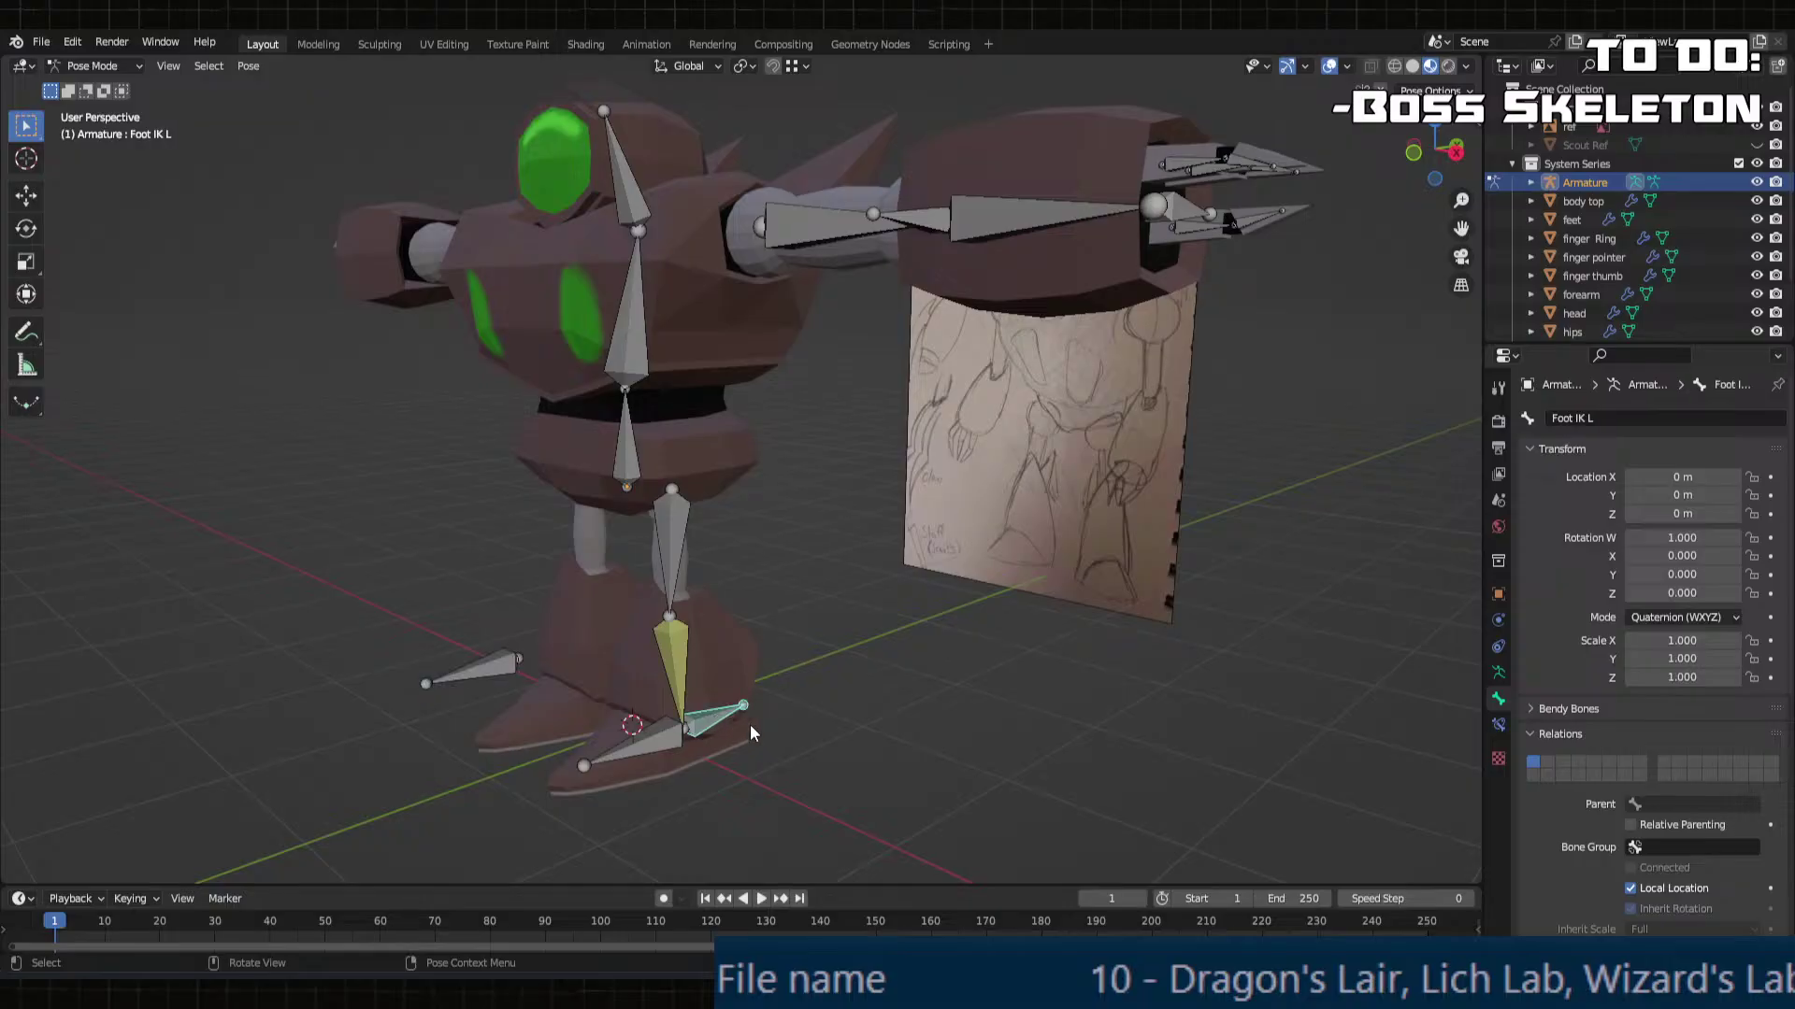
{"action": "key", "text": "g"}
{"action": "left_click", "coordinate": [929, 673]}
{"action": "mouse_move", "coordinate": [929, 673]}
{"action": "middle_mouse_down"}
{"action": "mouse_move", "coordinate": [1024, 659]}
{"action": "mouse_move", "coordinate": [922, 653]}
{"action": "middle_mouse_up"}
{"action": "key", "text": "g"}
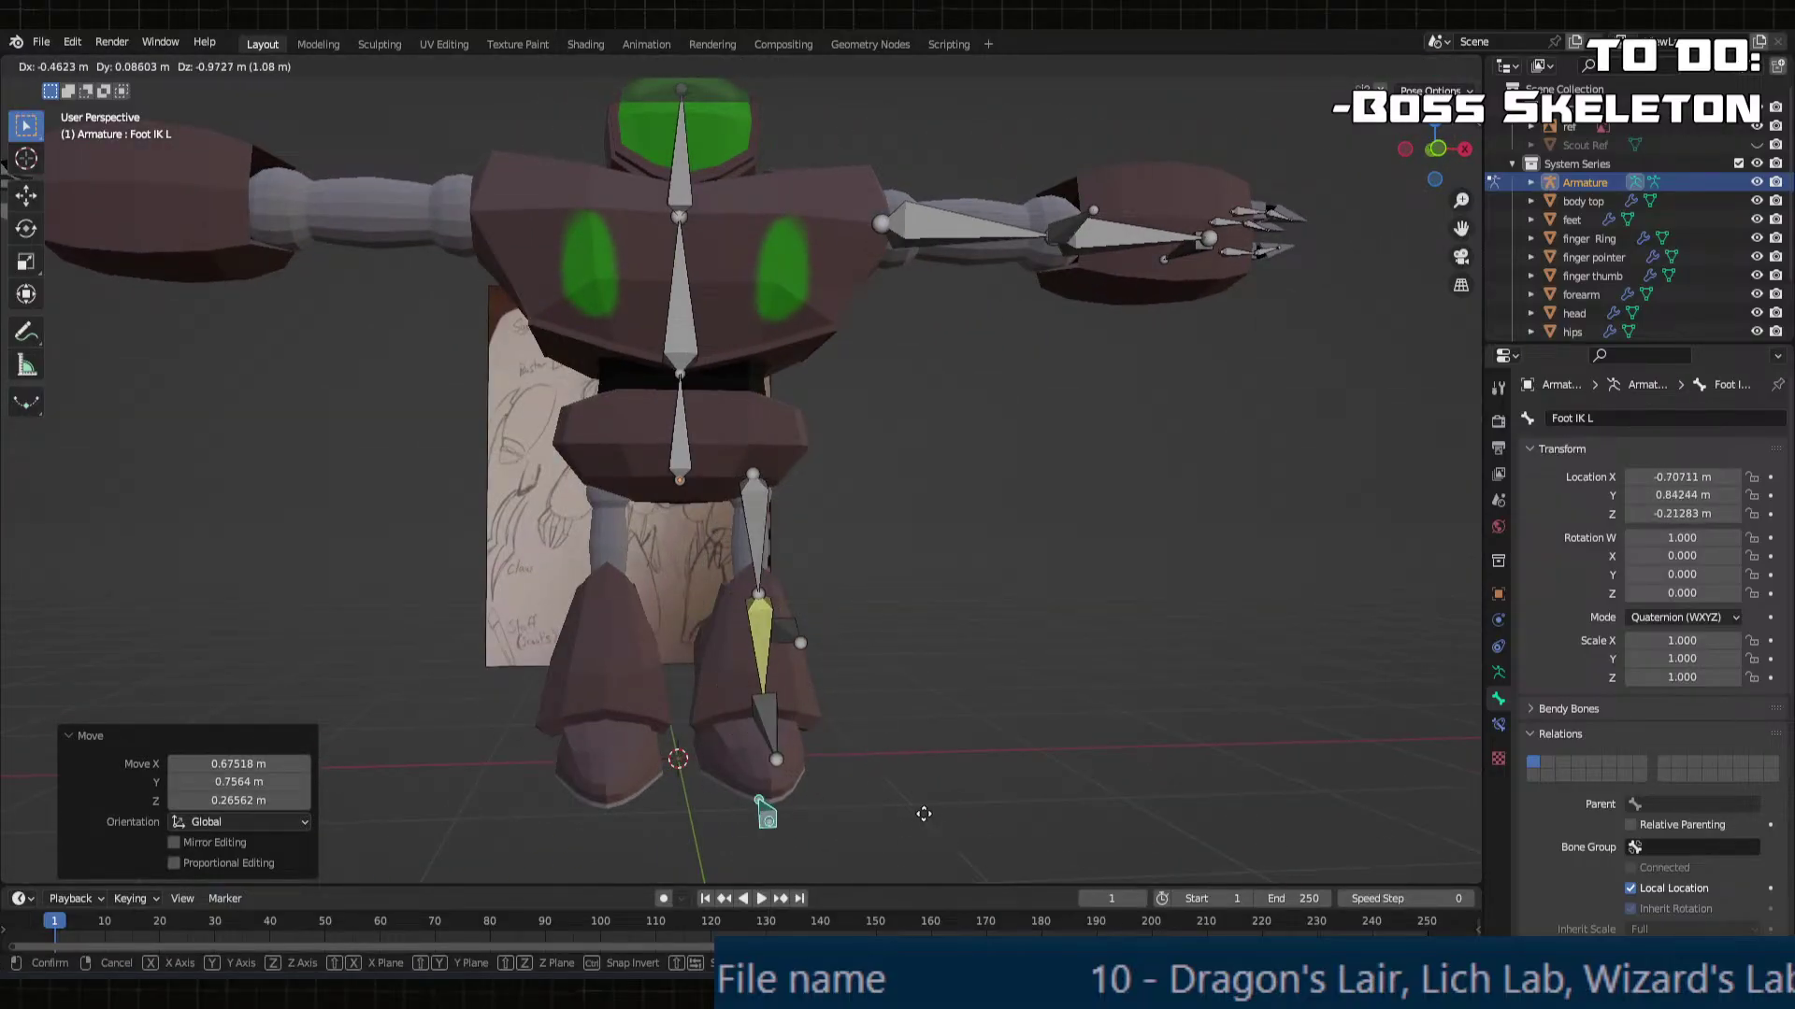
{"action": "key", "text": "Escape"}
{"action": "key", "text": "alt+g"}
Step: Test the knee bend from the side by moving Foot IK L along the Y axis, and cancel the move
{"action": "middle_click_drag", "start_coordinate": [874, 761], "coordinate": [1069, 809]}
{"action": "key", "text": "g"}
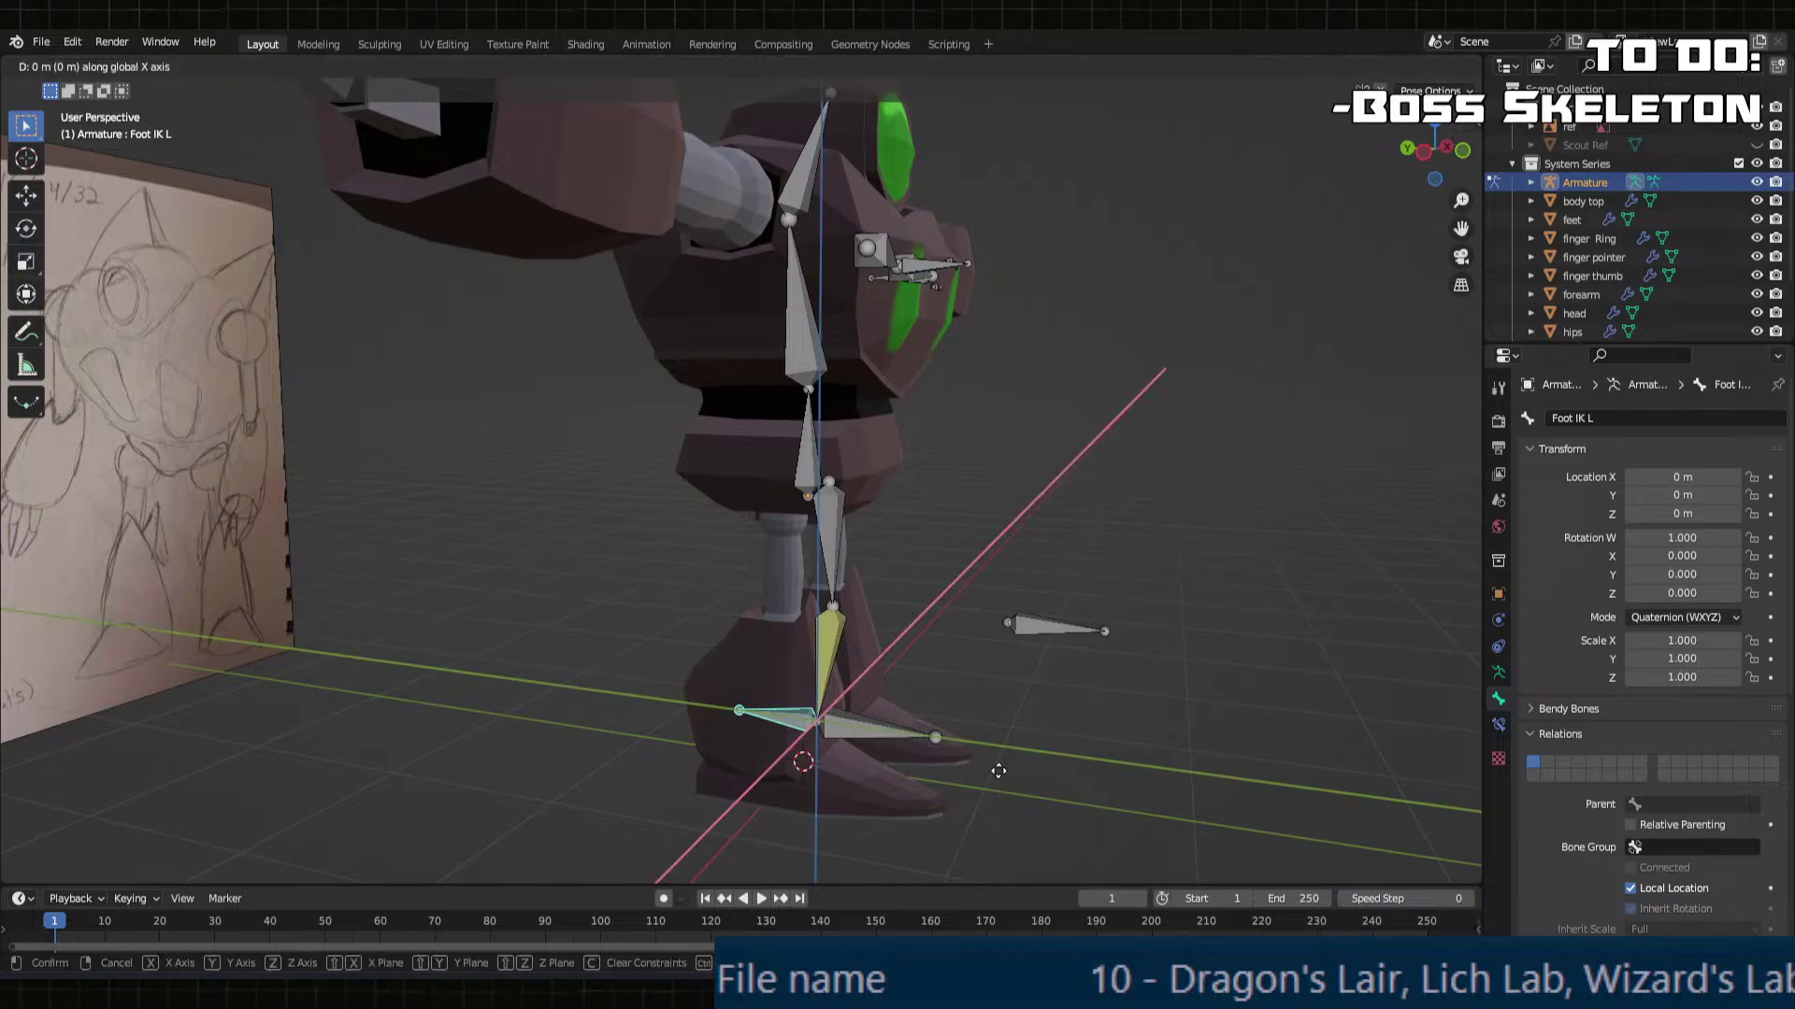
{"action": "key", "text": "y"}
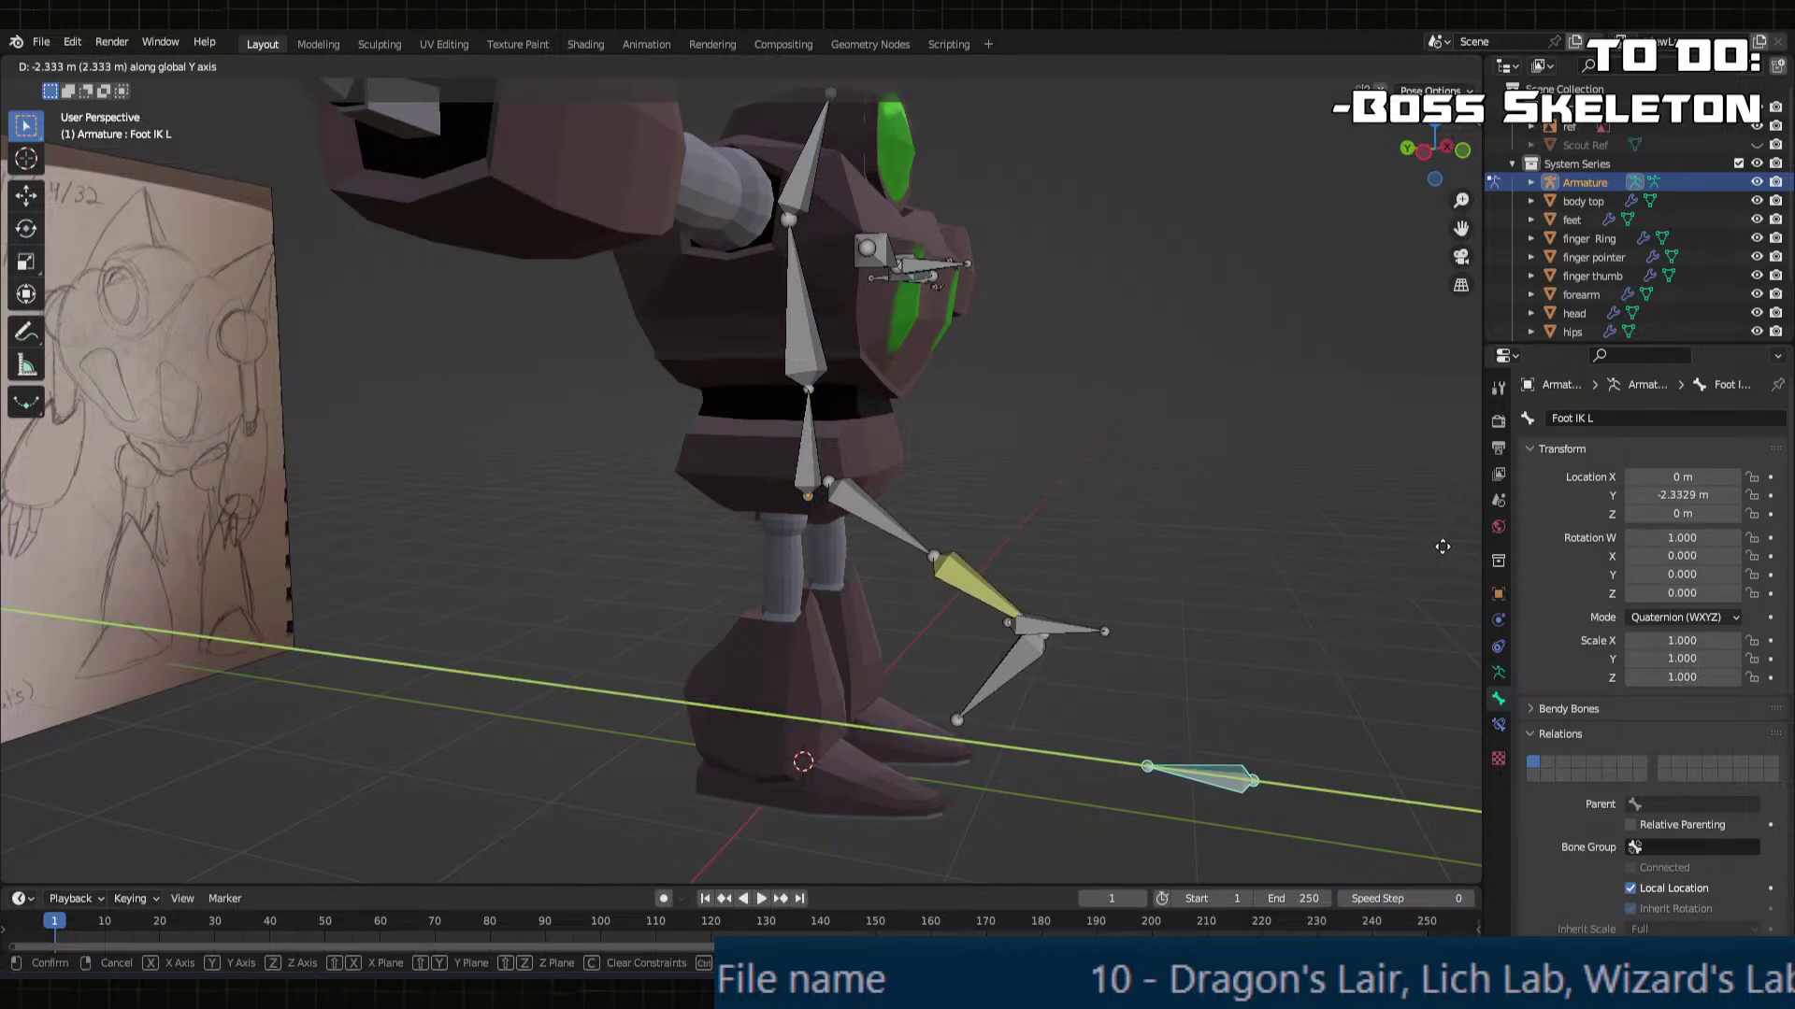
{"action": "key", "text": "Escape"}
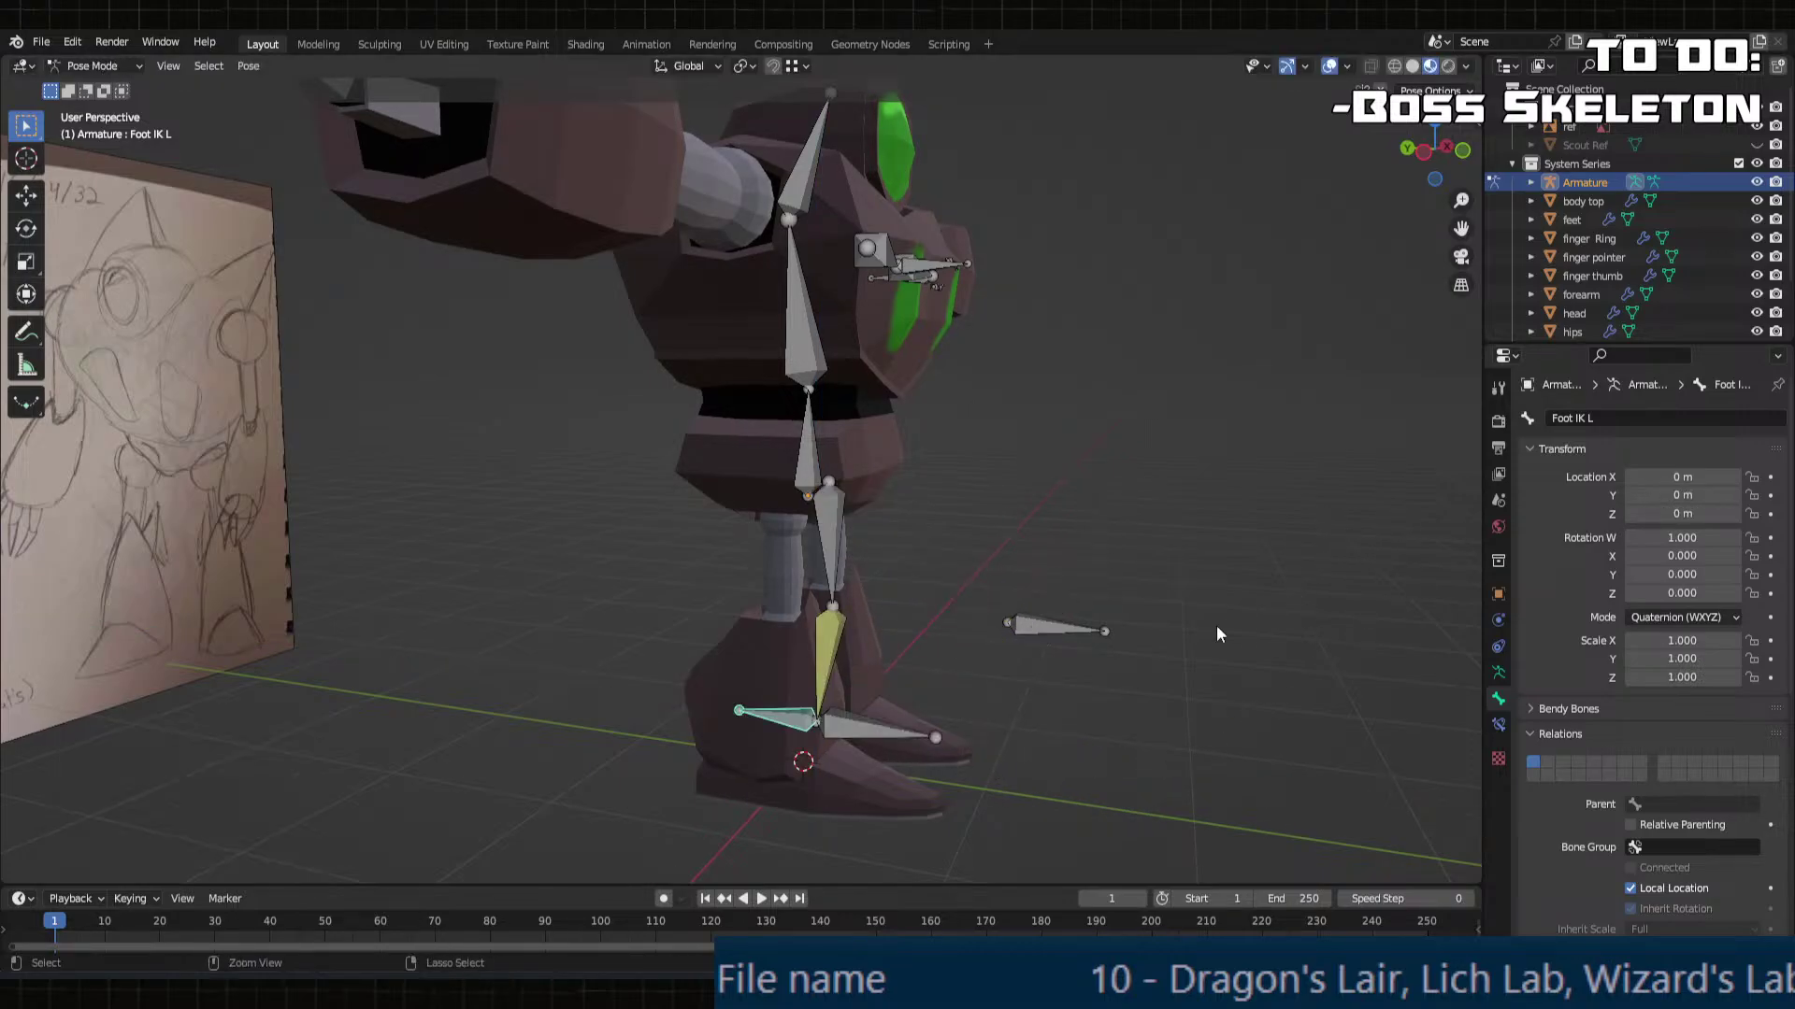
Step: In Edit Mode, move the Knee IK L bone a further -0.5 m along the Y axis
{"action": "middle_click_drag", "start_coordinate": [1215, 626], "coordinate": [528, 668]}
{"action": "key", "text": "Tab"}
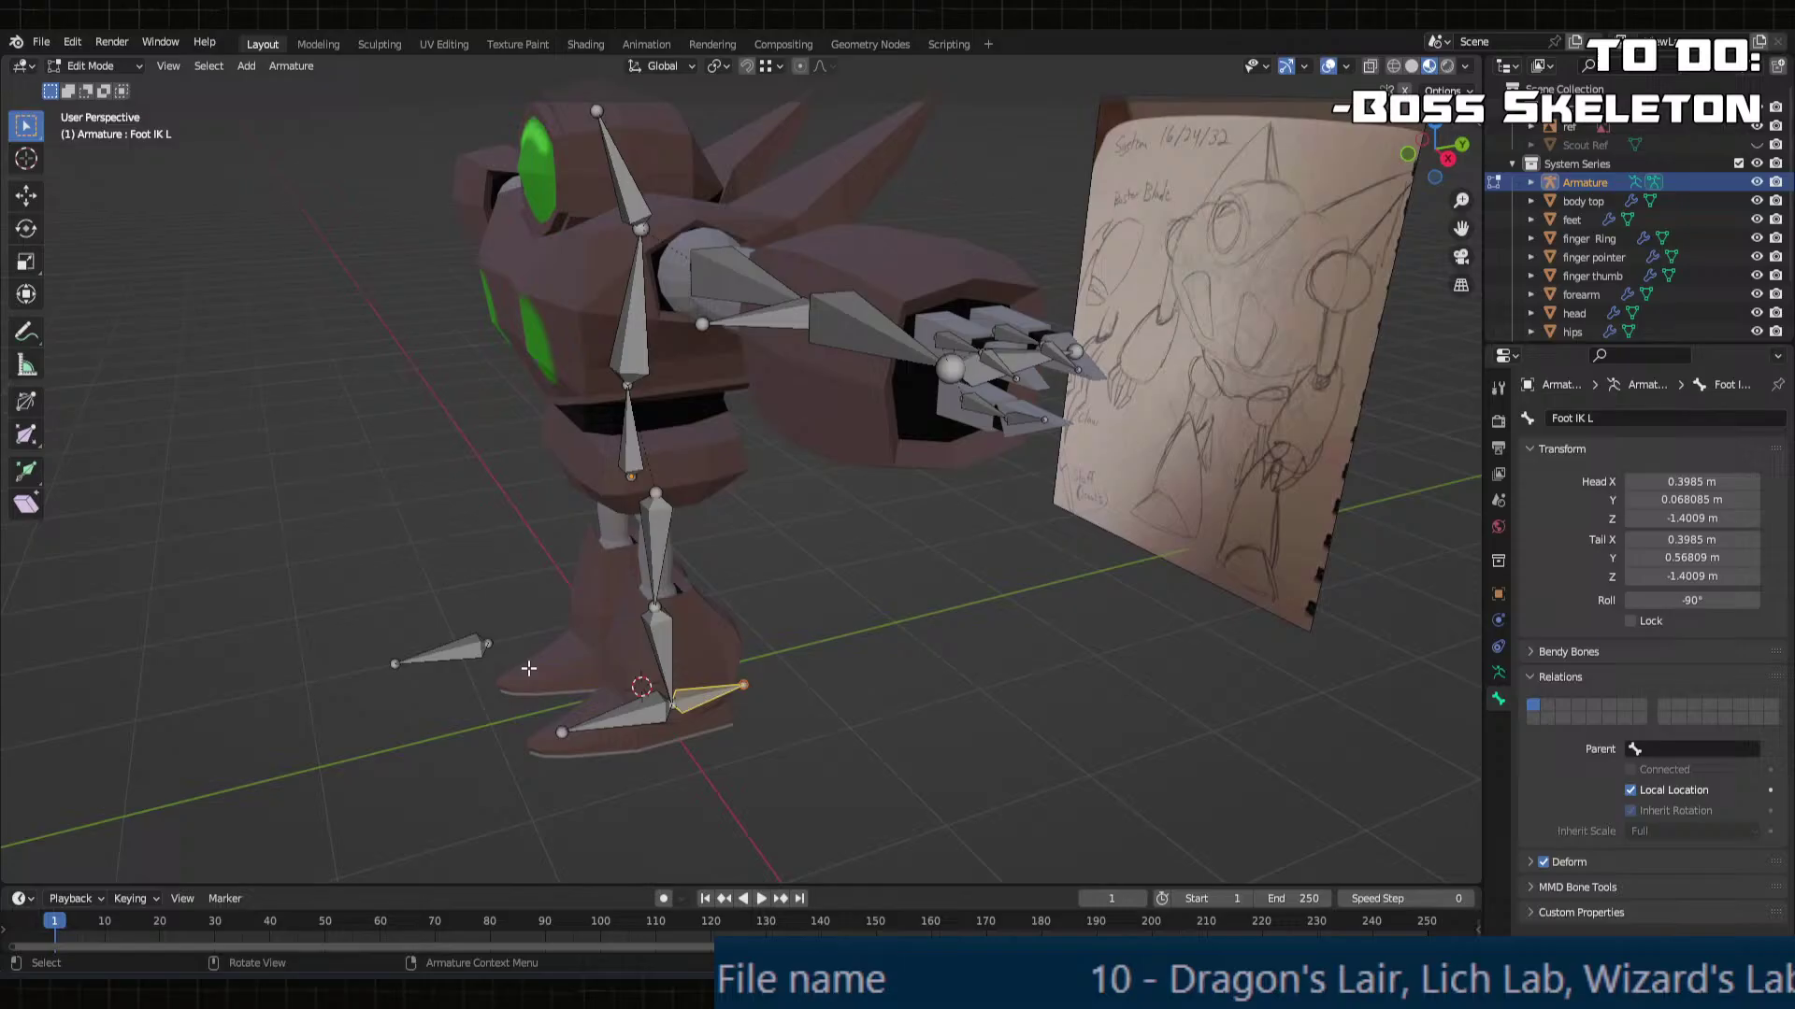
{"action": "left_click", "coordinate": [459, 649]}
{"action": "key", "text": "g"}
{"action": "key", "text": "y"}
{"action": "left_click", "coordinate": [333, 733]}
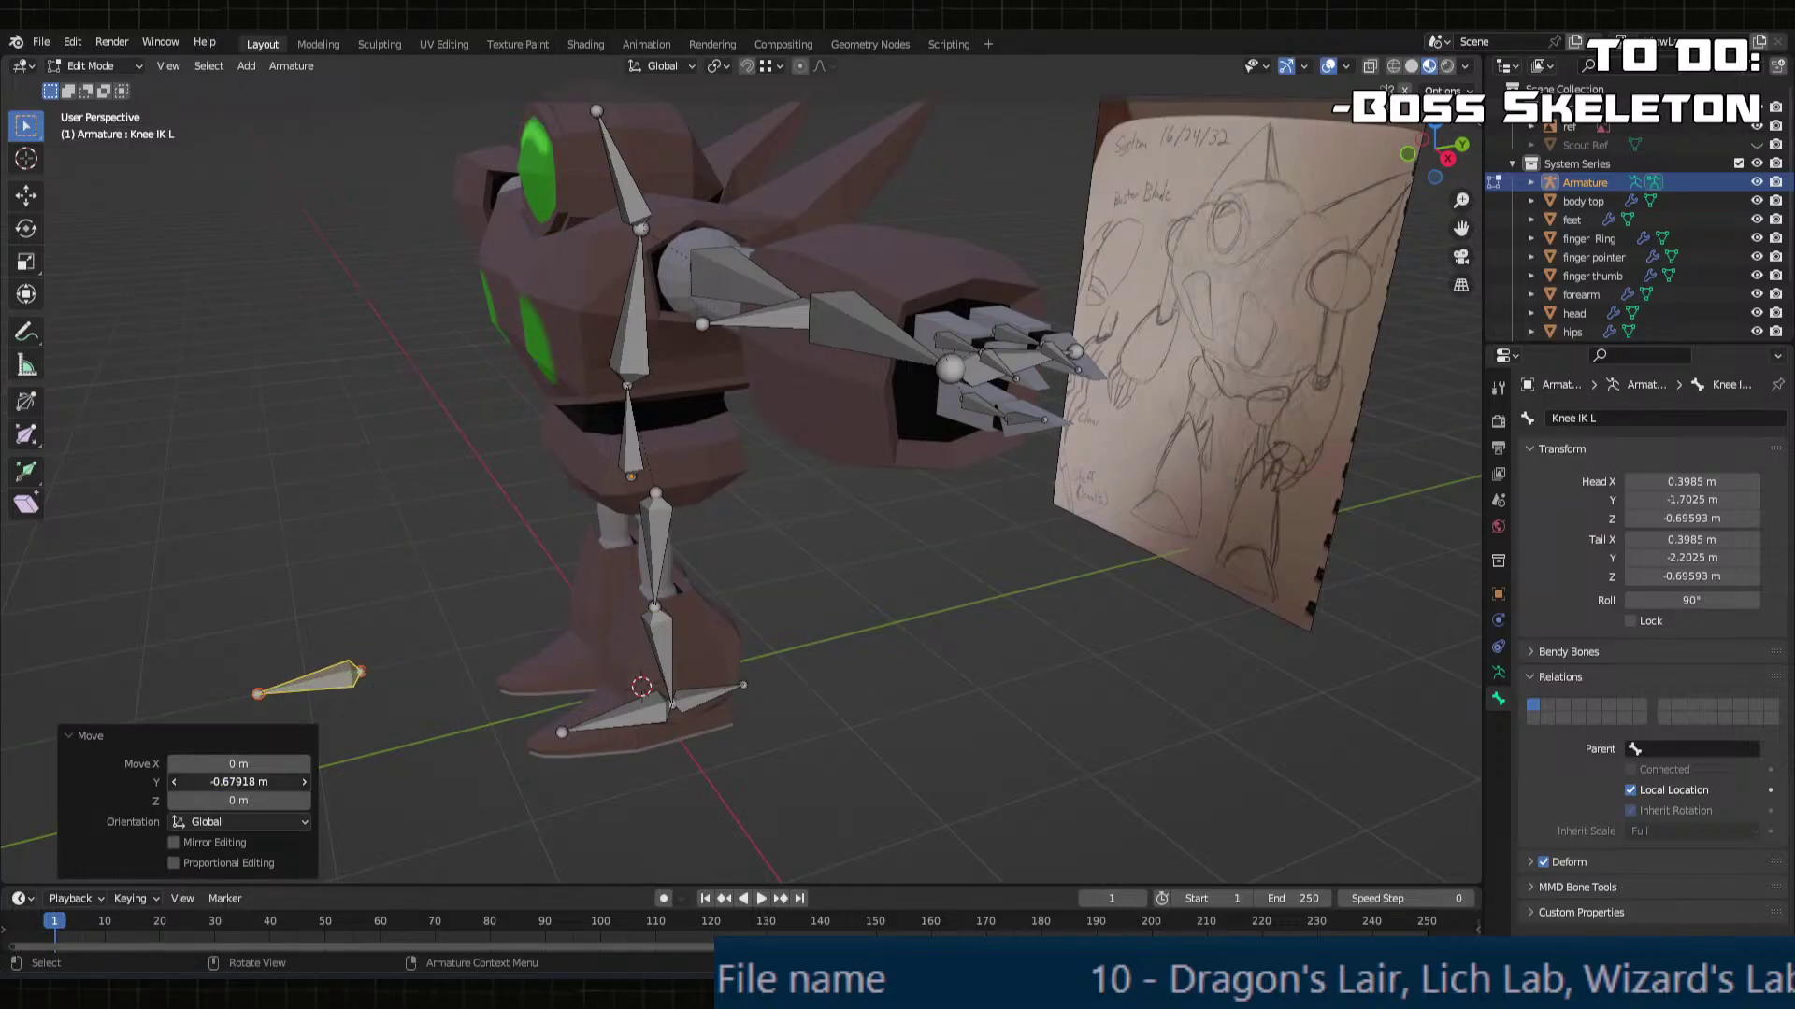
{"action": "left_click", "coordinate": [248, 782]}
{"action": "type", "text": "-0.6"}
{"action": "key", "text": "Return"}
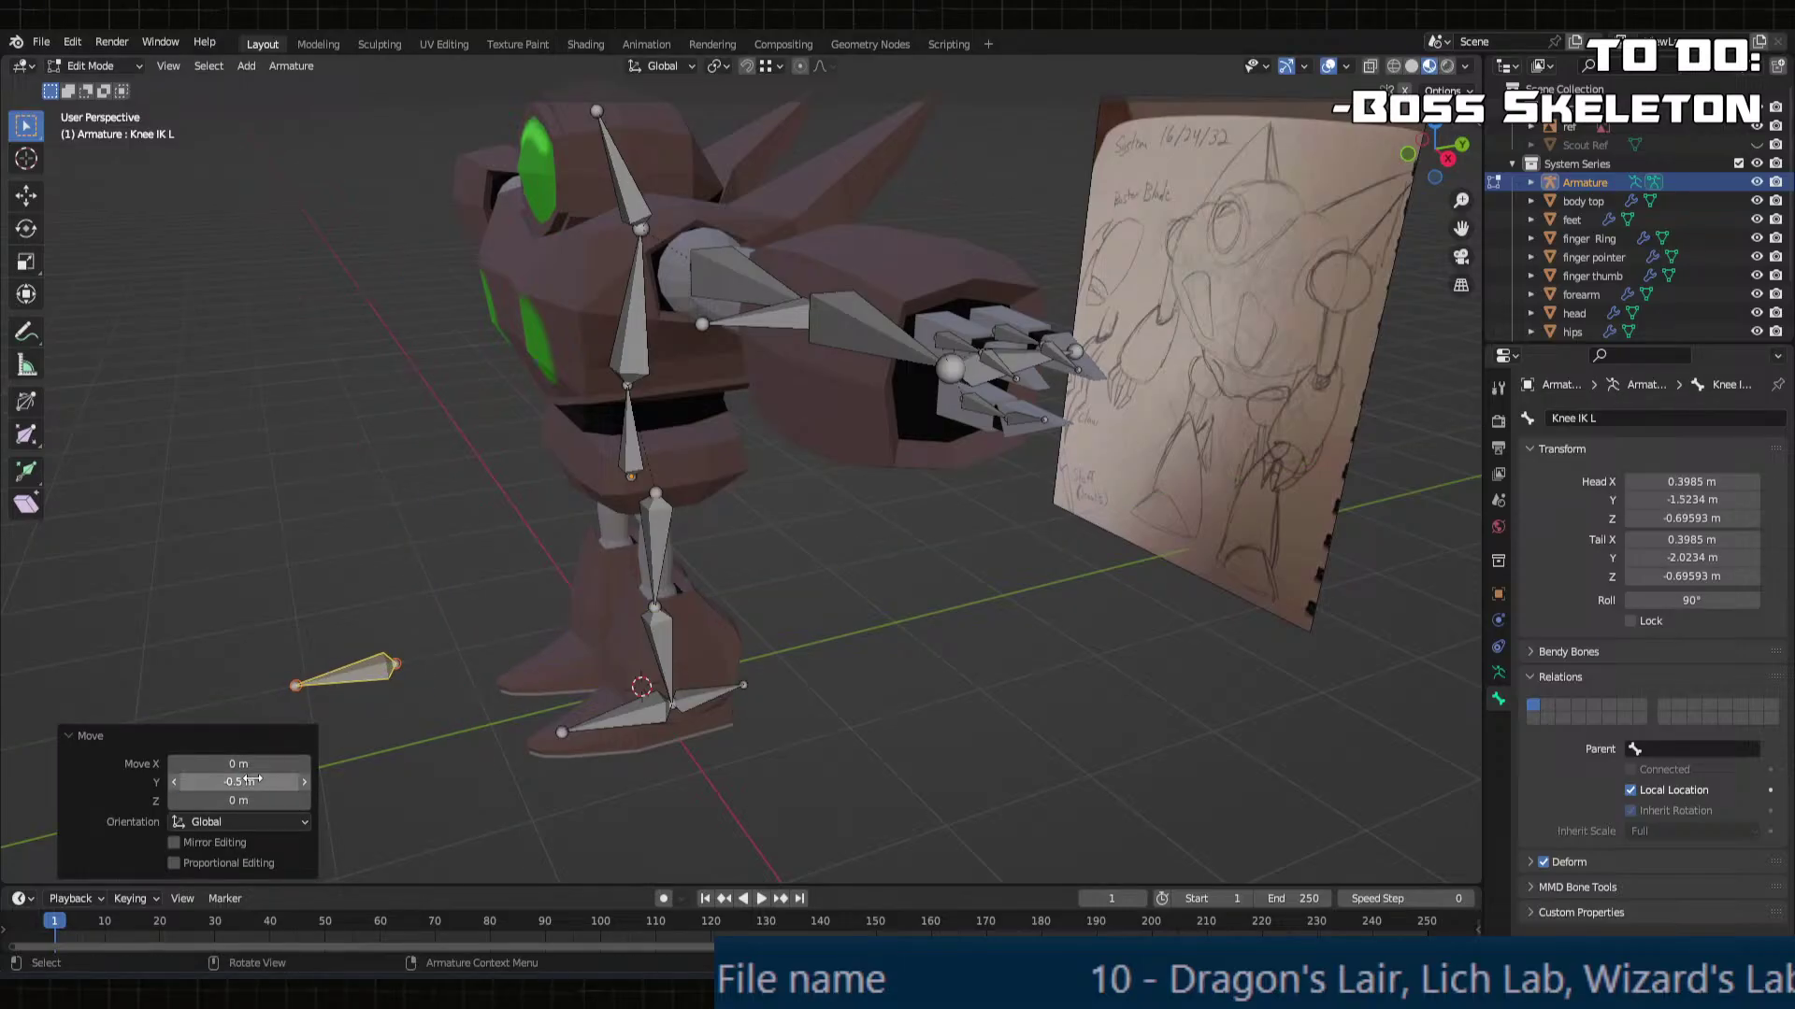
Step: Test the leg again in Pose Mode by moving Foot IK L forward along the Y axis, and reset its location
{"action": "key", "text": "Tab"}
{"action": "left_click", "coordinate": [716, 694]}
{"action": "key", "text": "g"}
{"action": "key", "text": "y"}
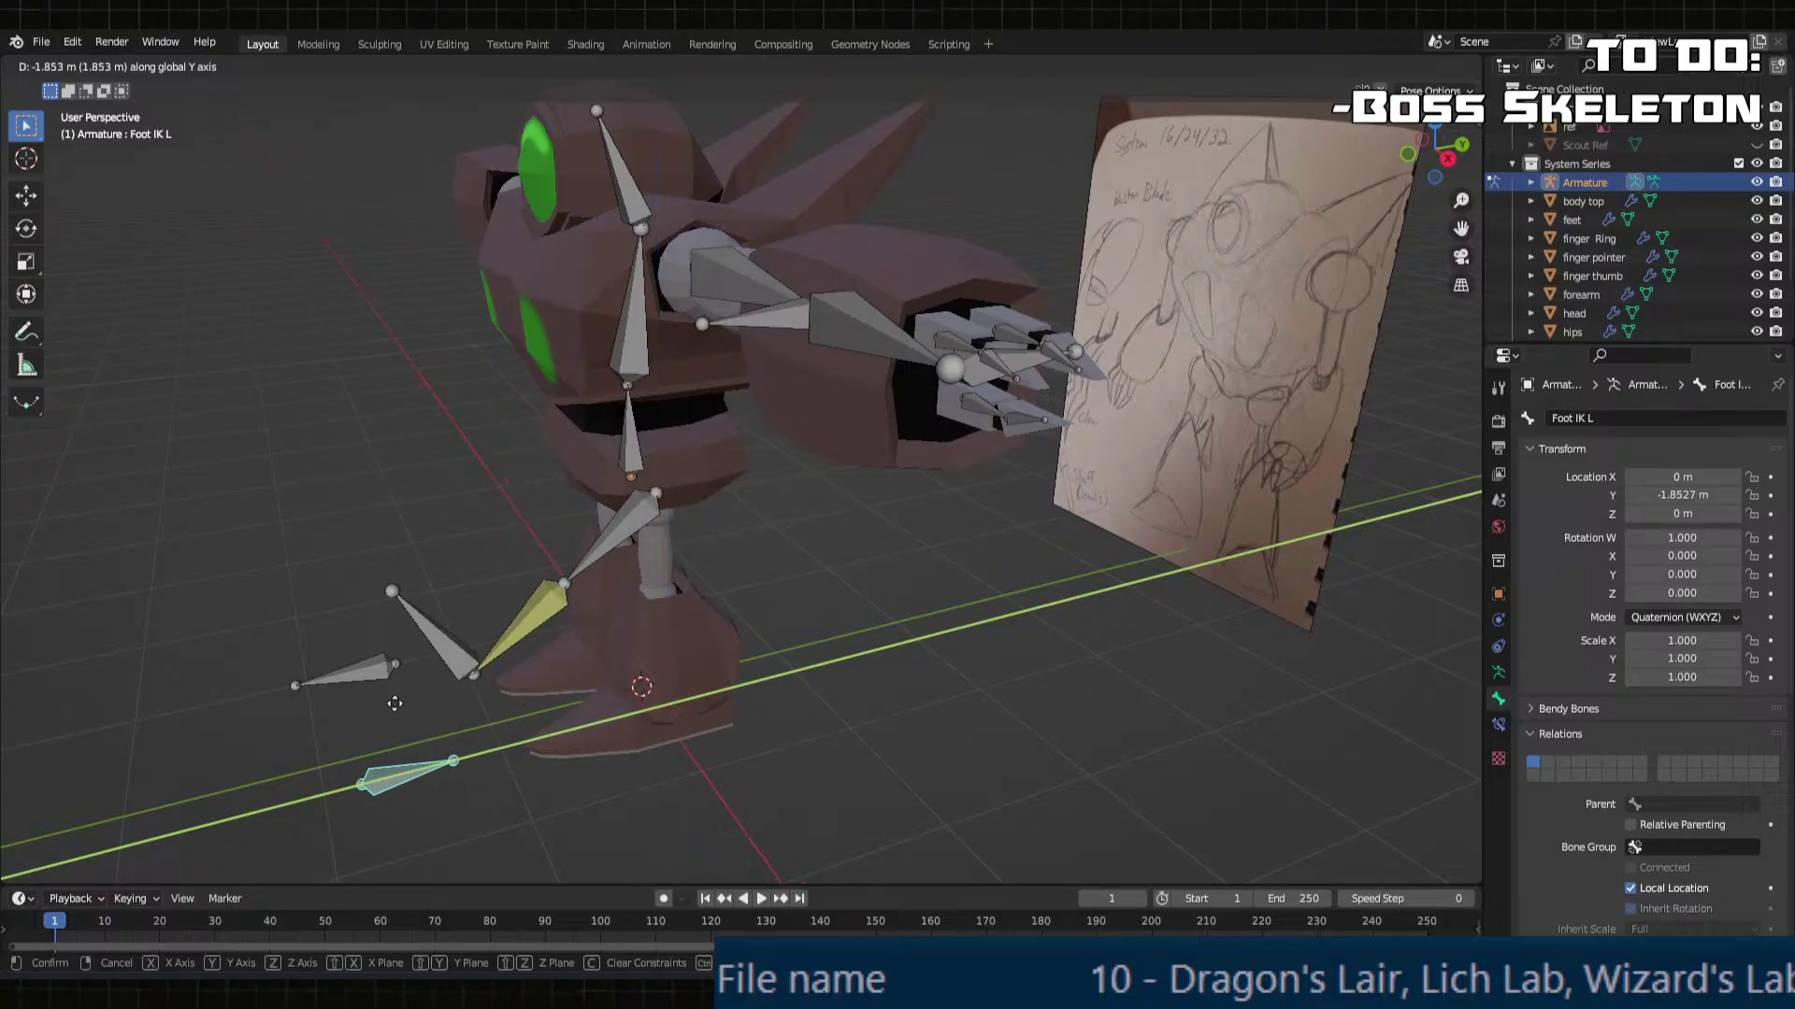
{"action": "left_click", "coordinate": [389, 707]}
{"action": "middle_click_drag", "start_coordinate": [389, 706], "coordinate": [709, 502]}
{"action": "key", "text": "alt+g"}
Step: Add an Inverse Kinematics constraint to the Forearm L bone with Armature as its target
{"action": "left_click", "coordinate": [757, 549]}
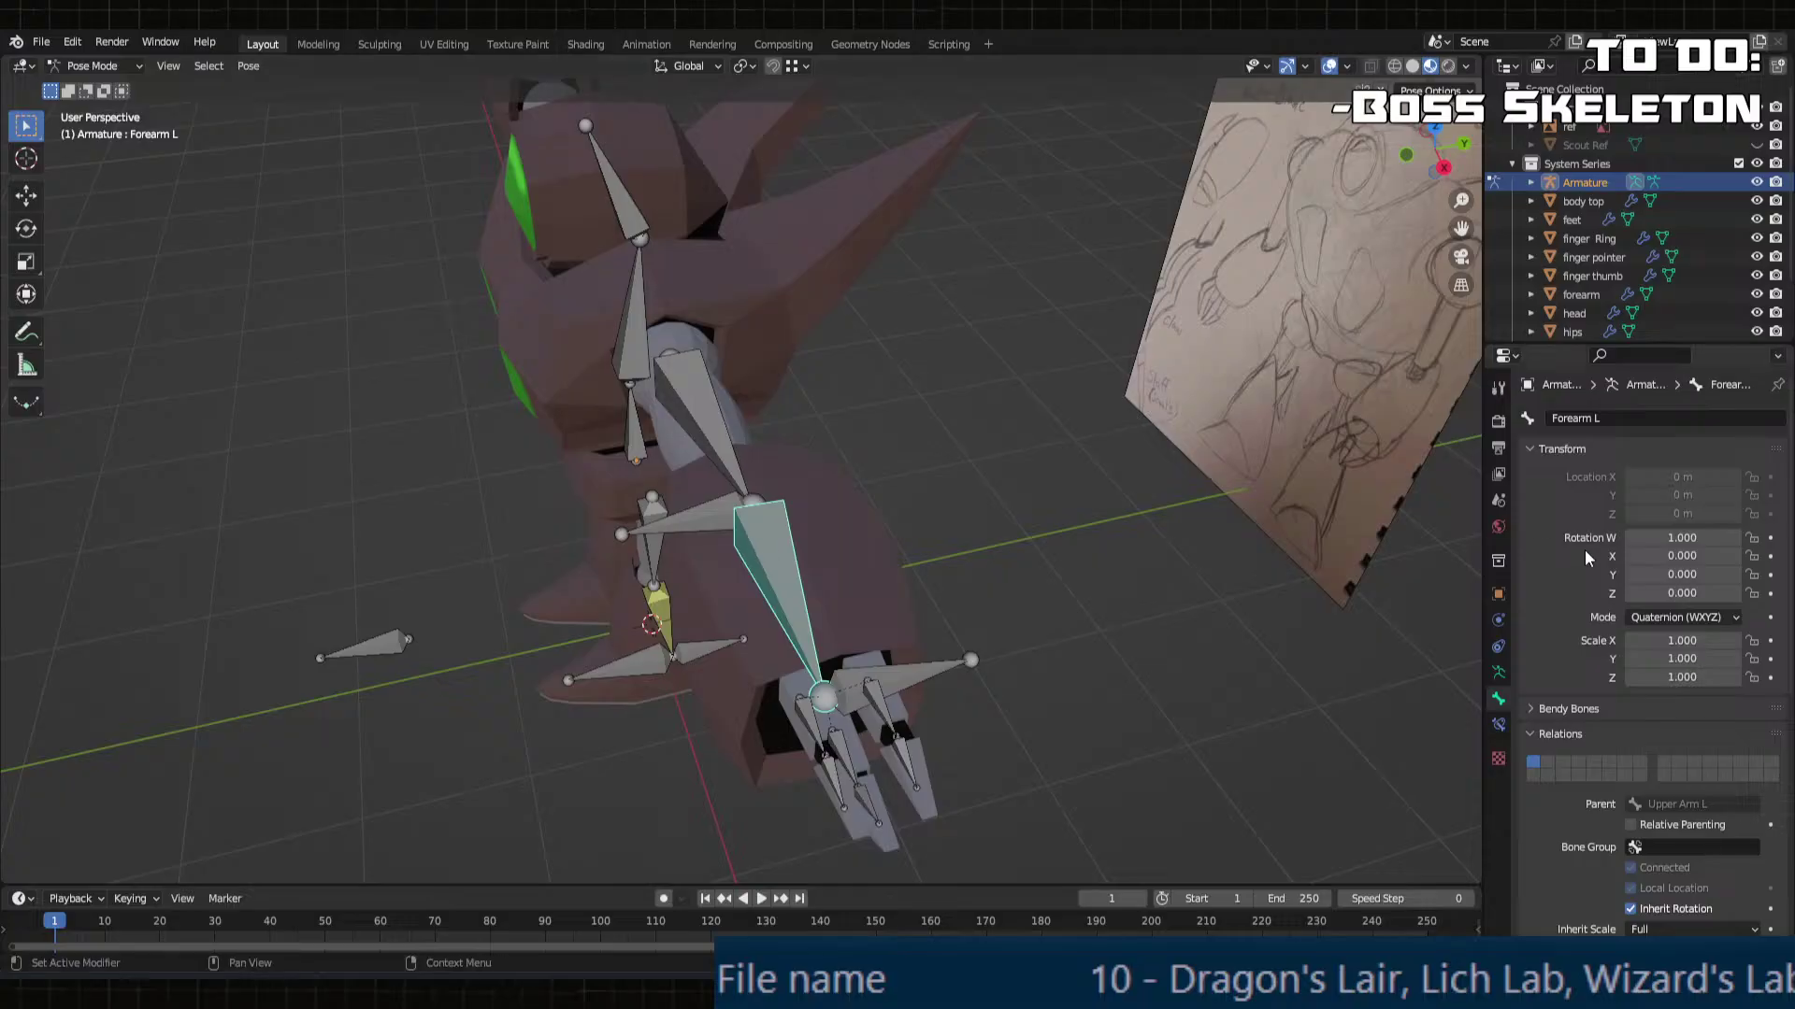
{"action": "left_click", "coordinate": [1498, 725]}
{"action": "left_click", "coordinate": [1614, 418]}
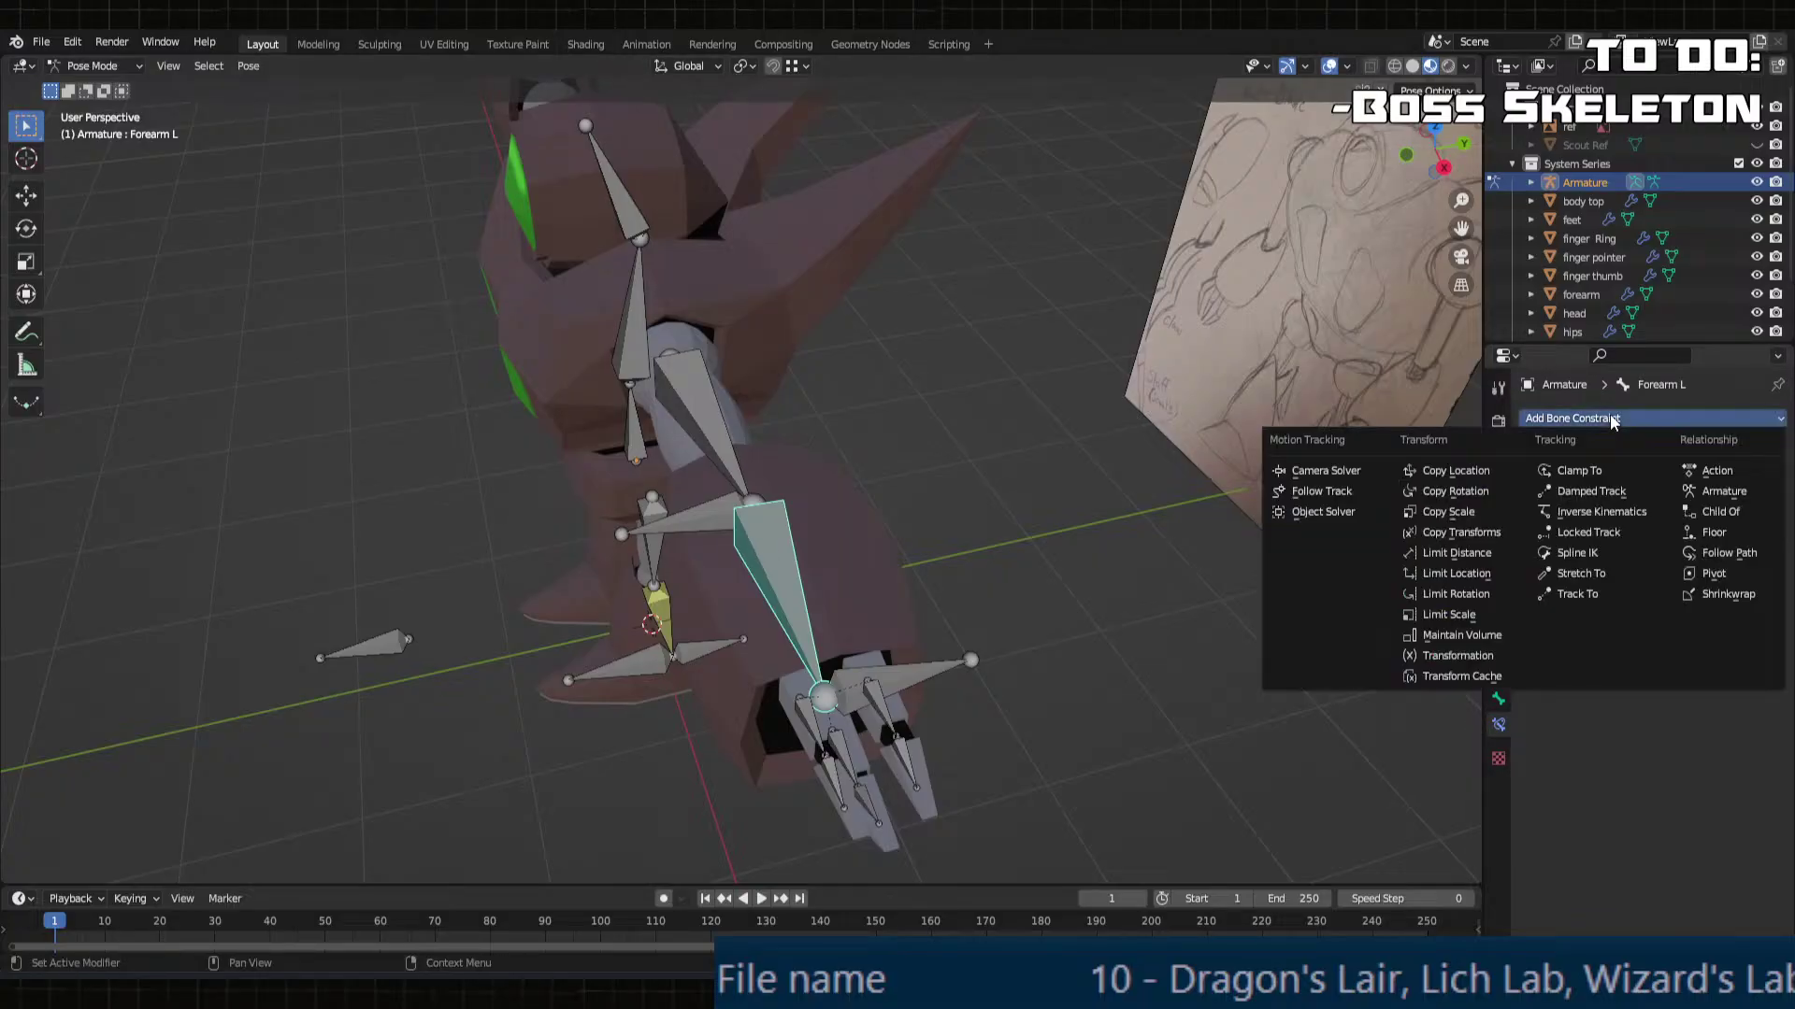
{"action": "left_click", "coordinate": [1585, 518]}
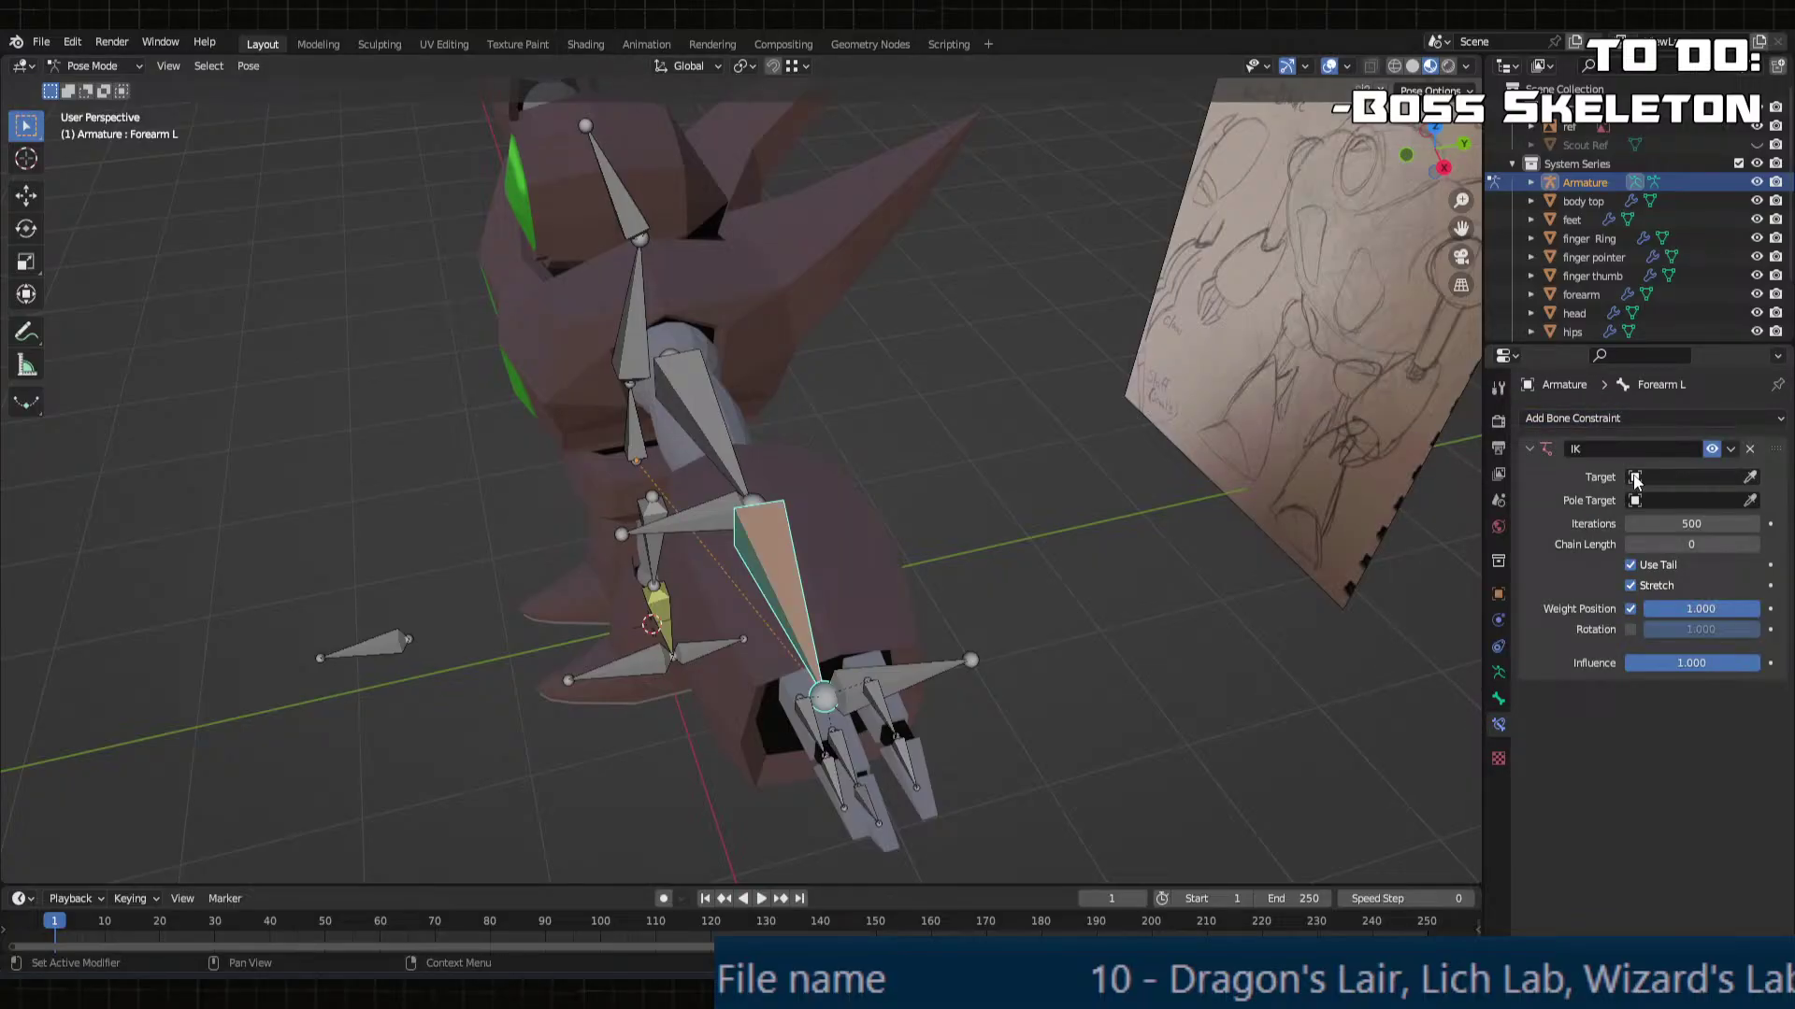
{"action": "left_click", "coordinate": [1642, 477]}
{"action": "left_click", "coordinate": [1613, 506]}
{"action": "left_click", "coordinate": [1673, 500]}
{"action": "scroll", "coordinate": [1644, 641], "scroll_direction": "down", "scroll_amount": 12}
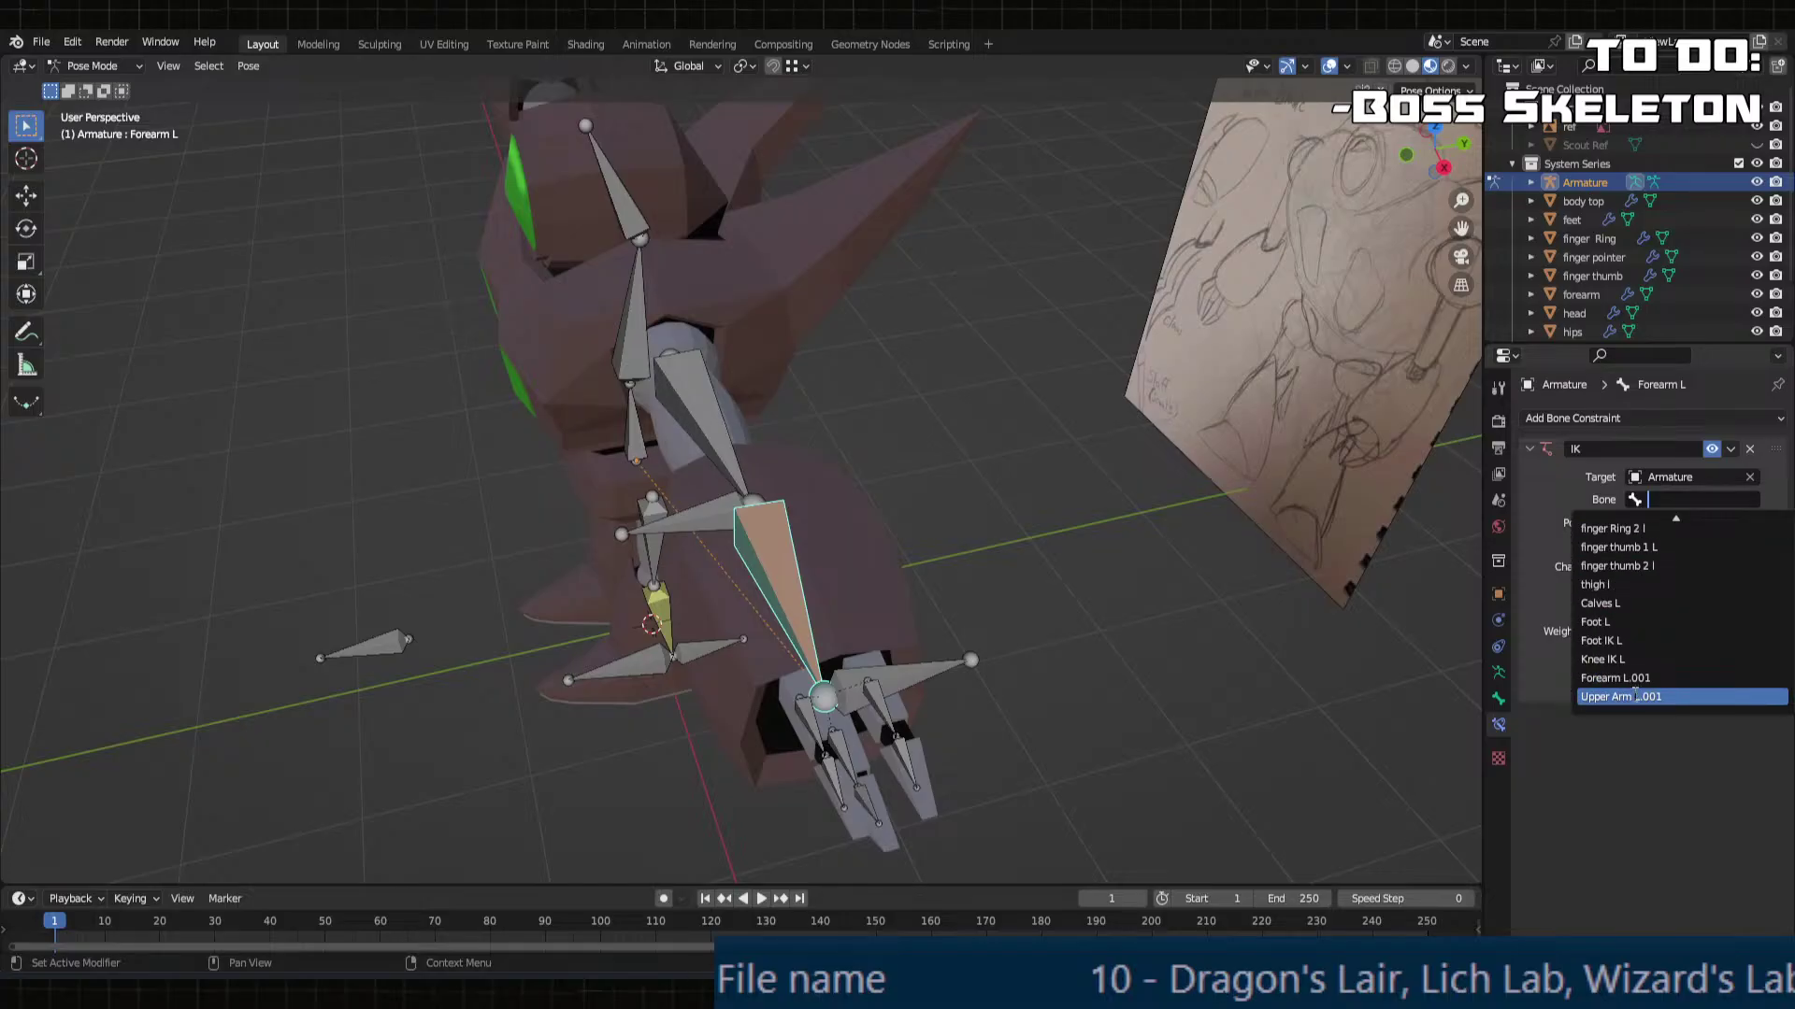
Step: Rename the bone extruded backward from the wrist as Wrist IK L
{"action": "left_click", "coordinate": [916, 686]}
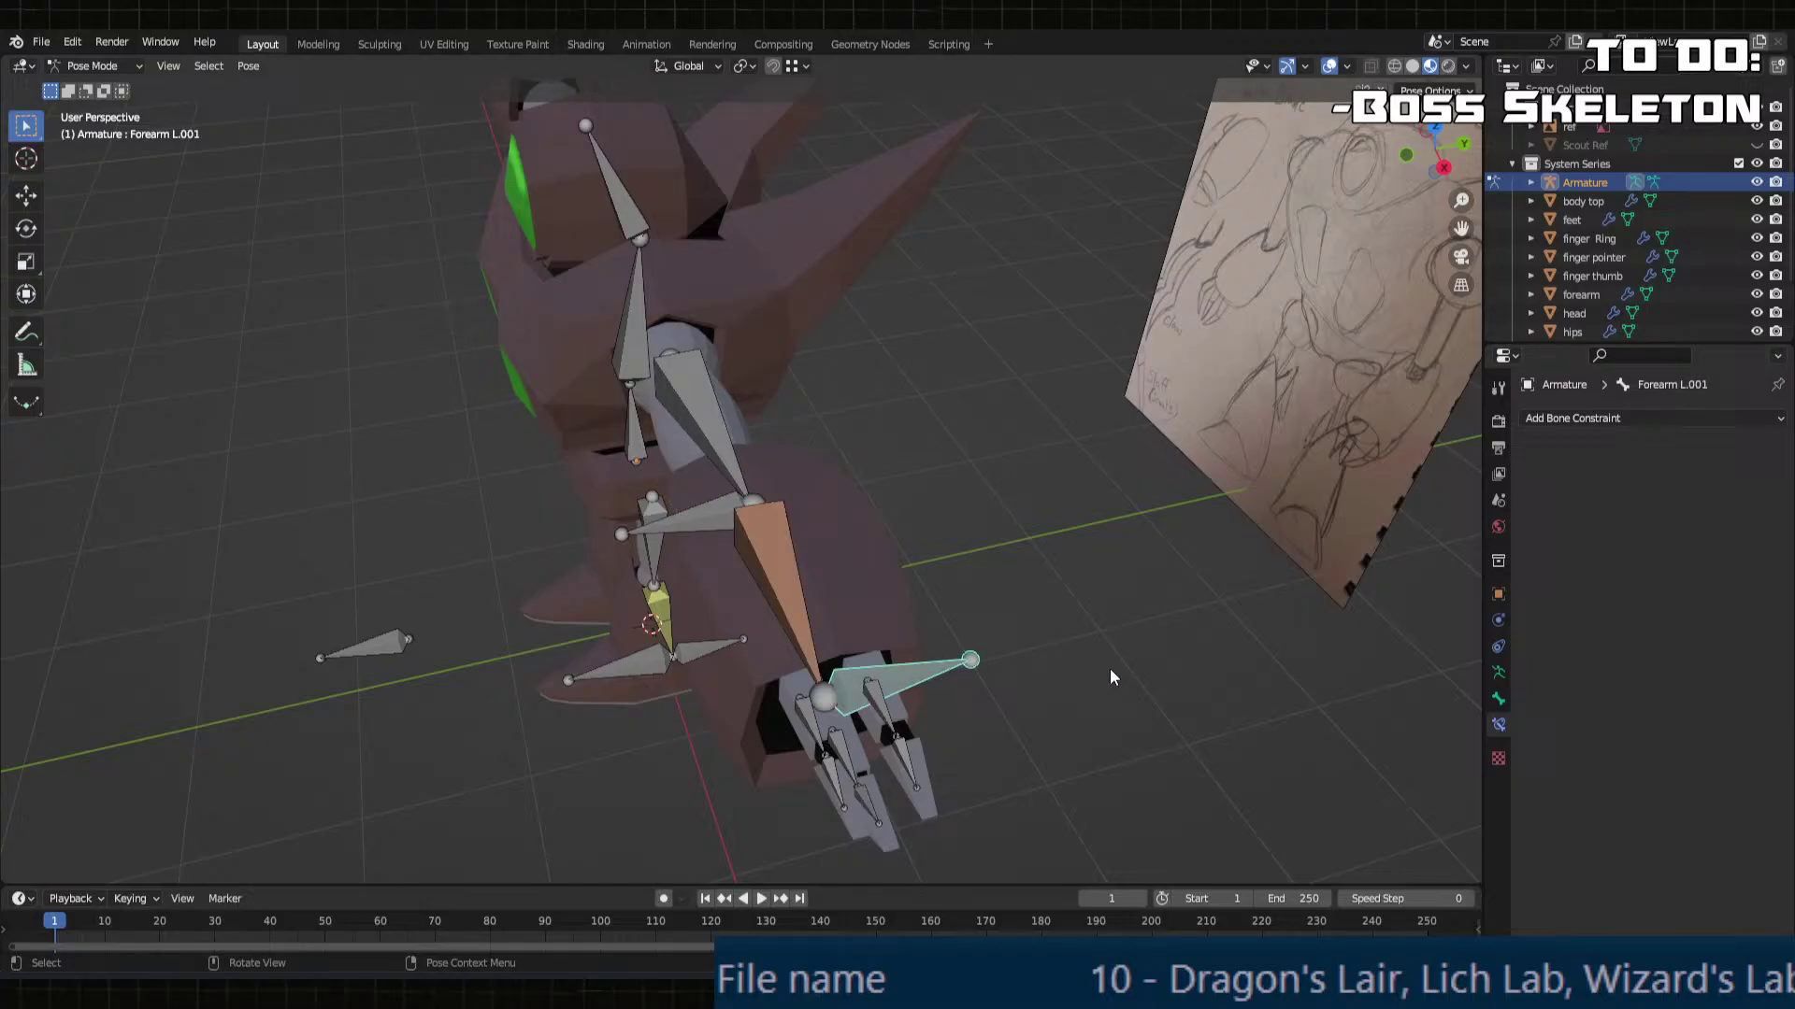
{"action": "left_click", "coordinate": [1498, 700]}
{"action": "double_click", "coordinate": [1660, 420]}
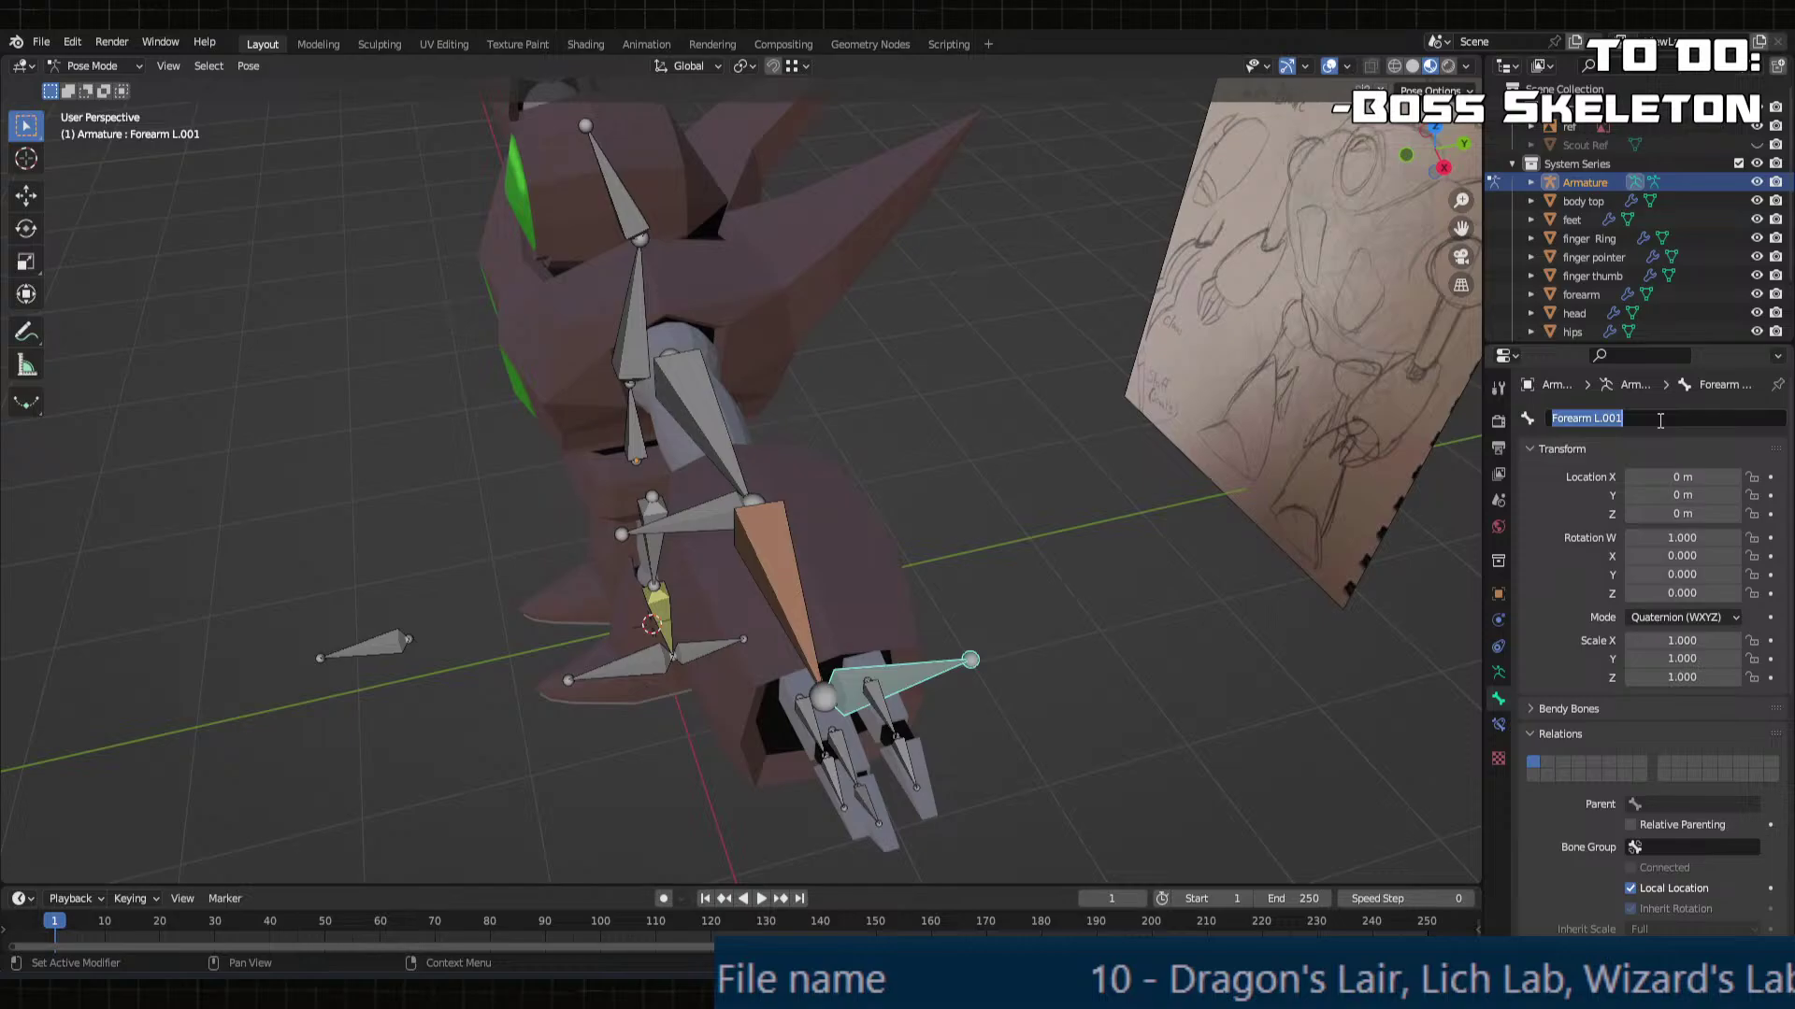
{"action": "type", "text": "Wrist"}
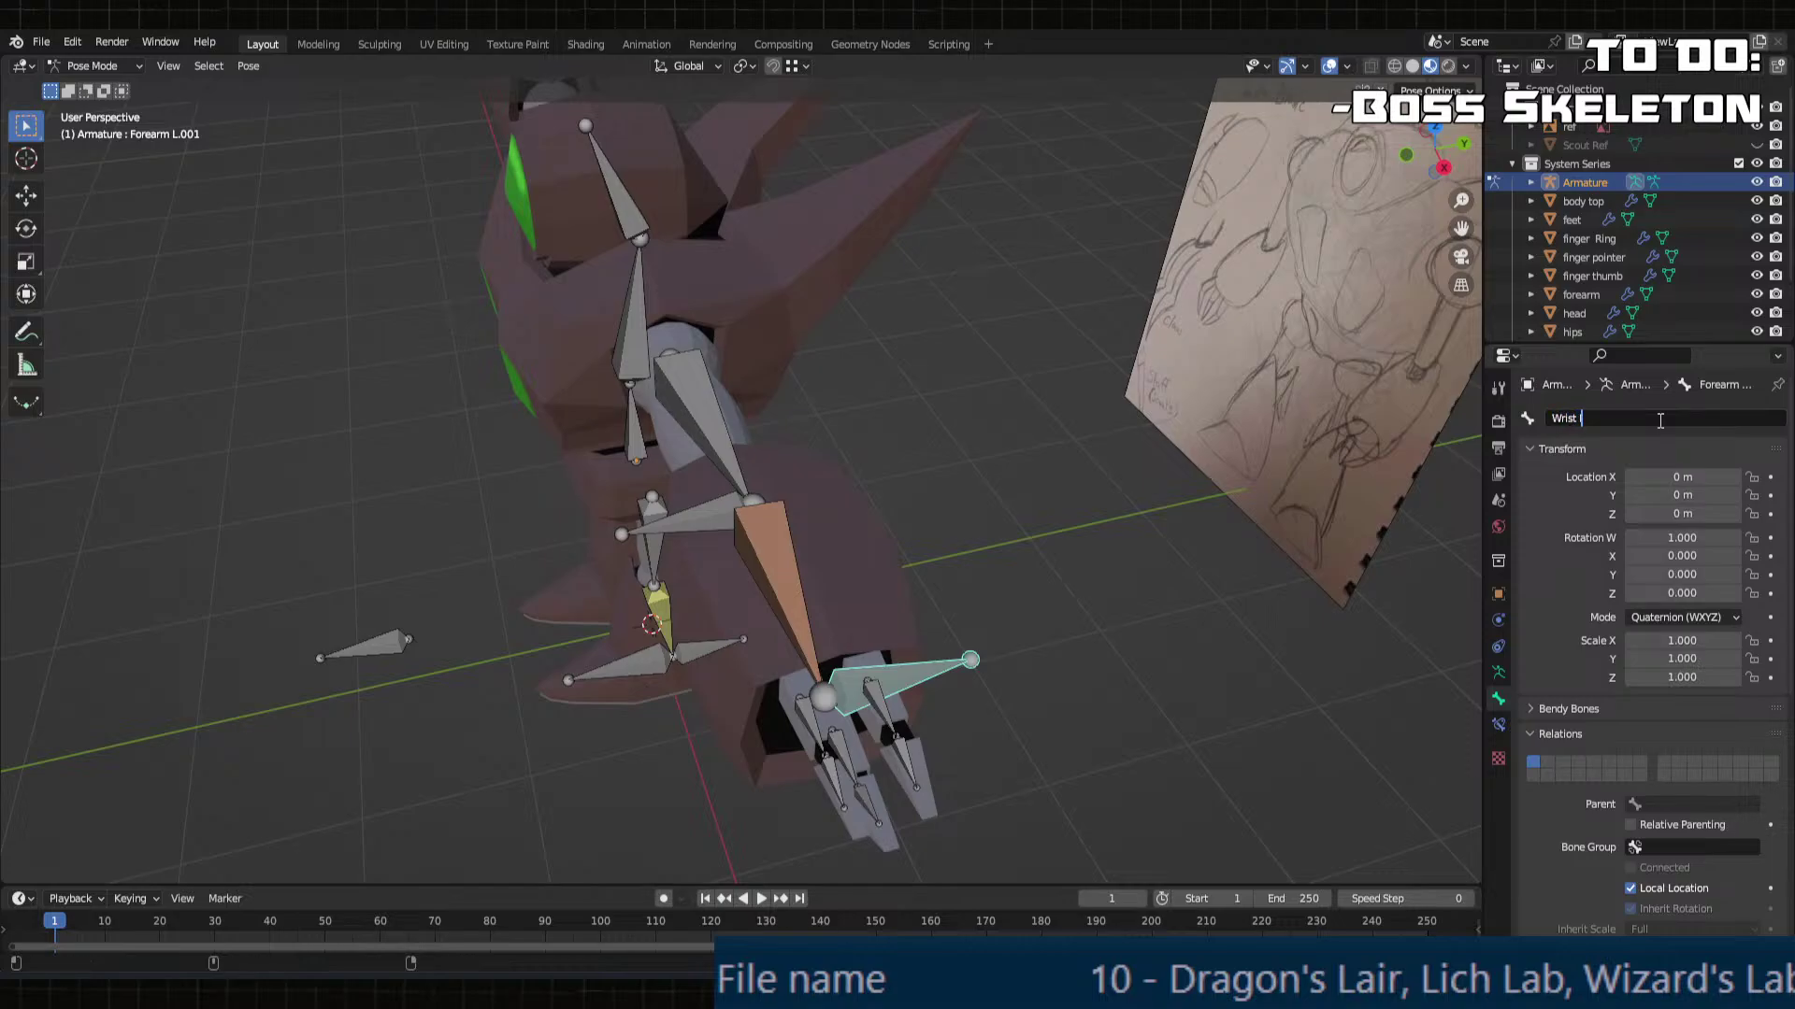
{"action": "type", "text": " IK L"}
{"action": "key", "text": "Return"}
Step: Rename the bone extruded forward from the elbow as Elbow IK L
{"action": "left_click", "coordinate": [688, 520]}
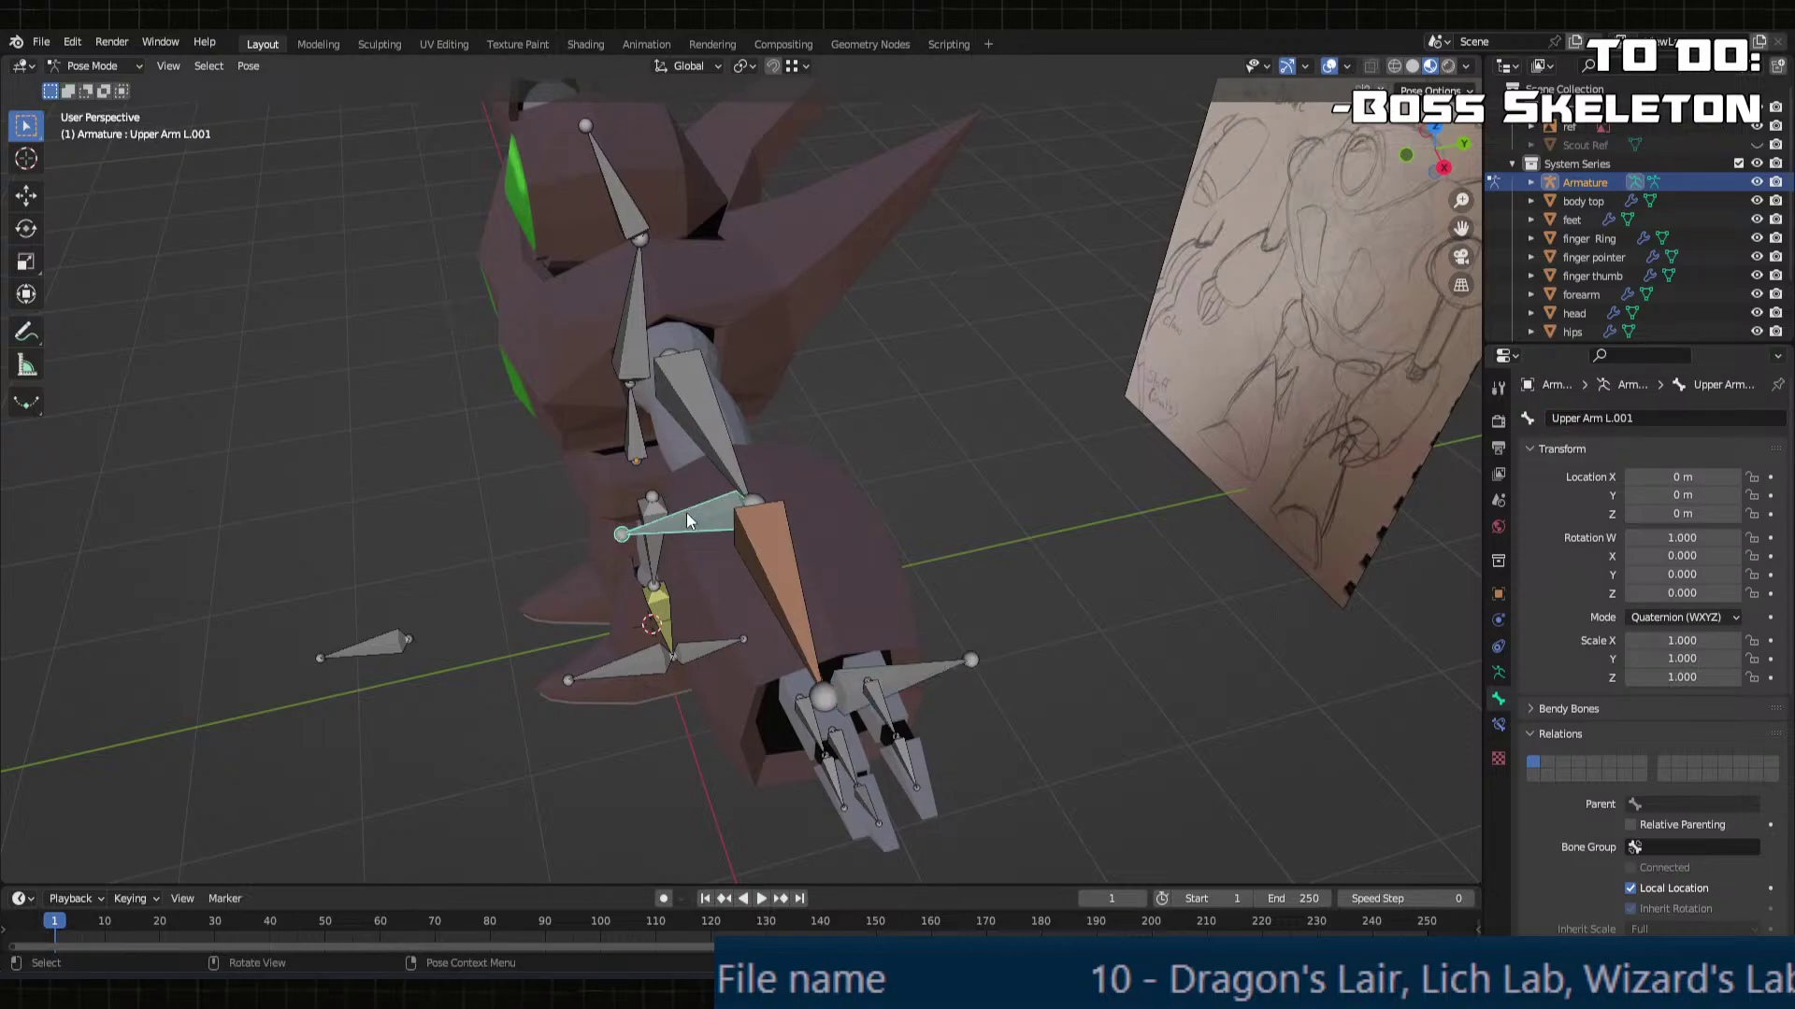
{"action": "left_click", "coordinate": [1589, 418]}
{"action": "type", "text": "elbow"}
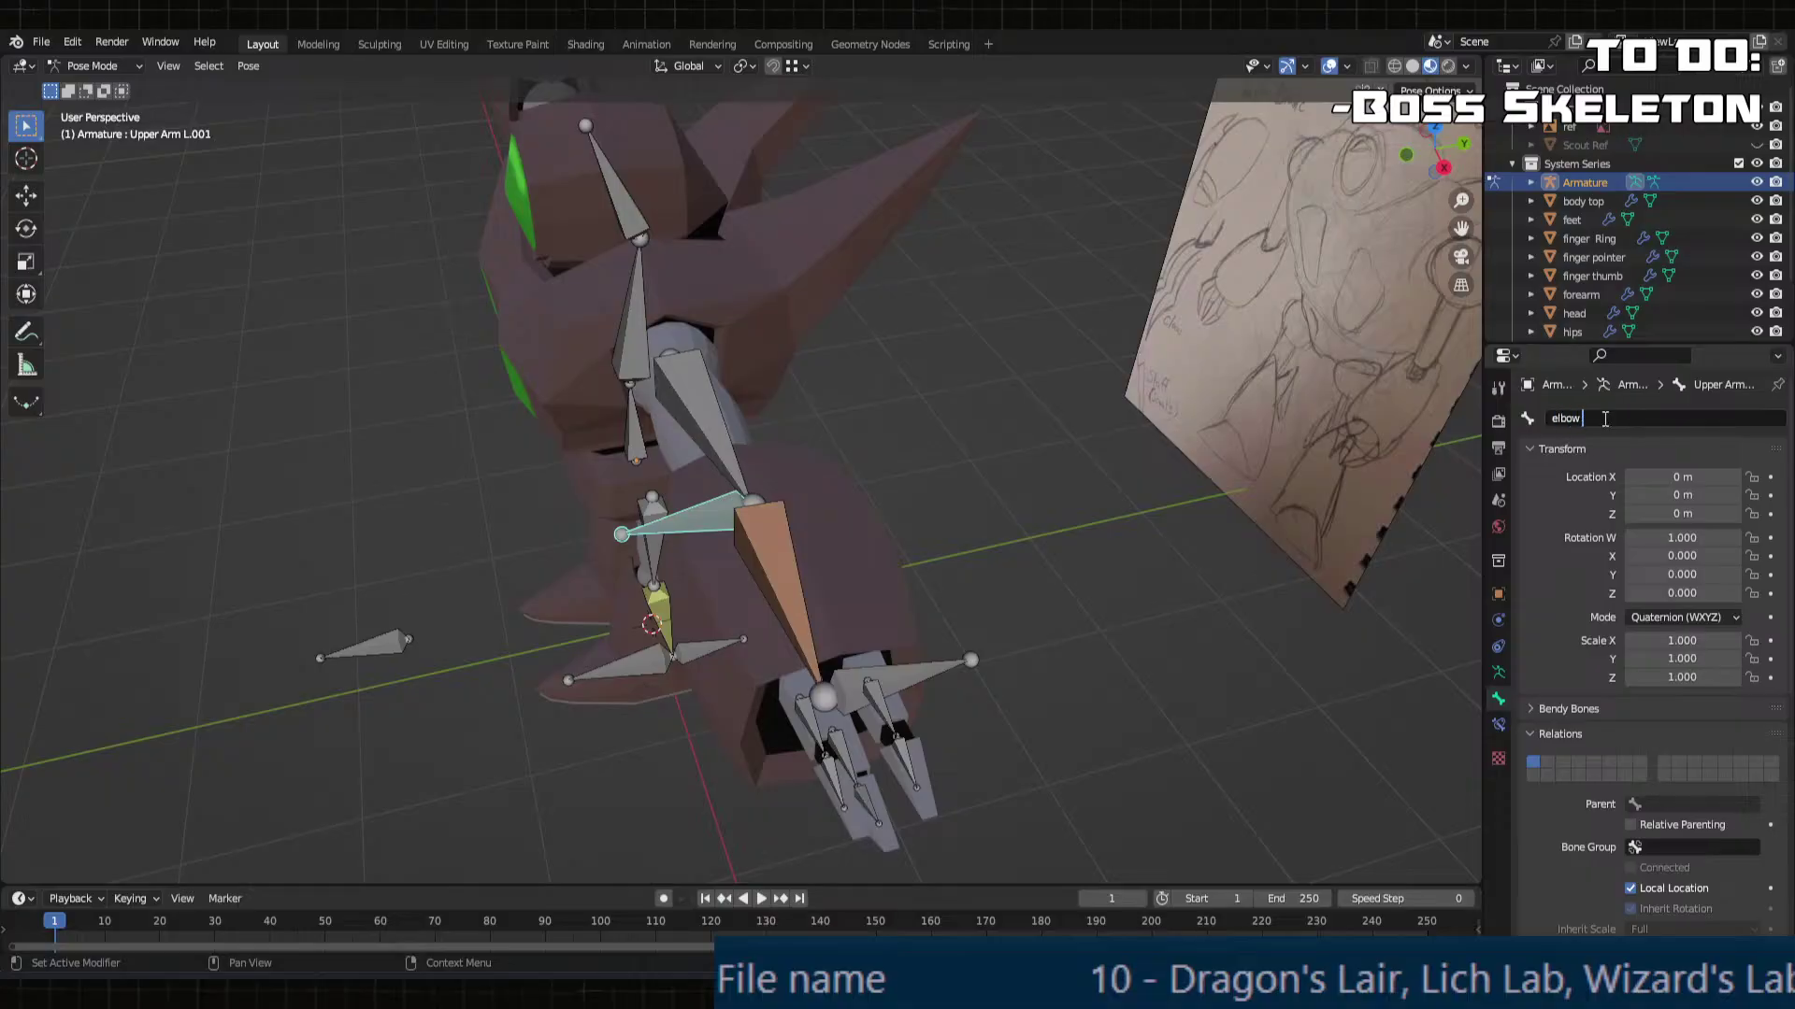
{"action": "type", "text": " IK L"}
{"action": "key", "text": "Return"}
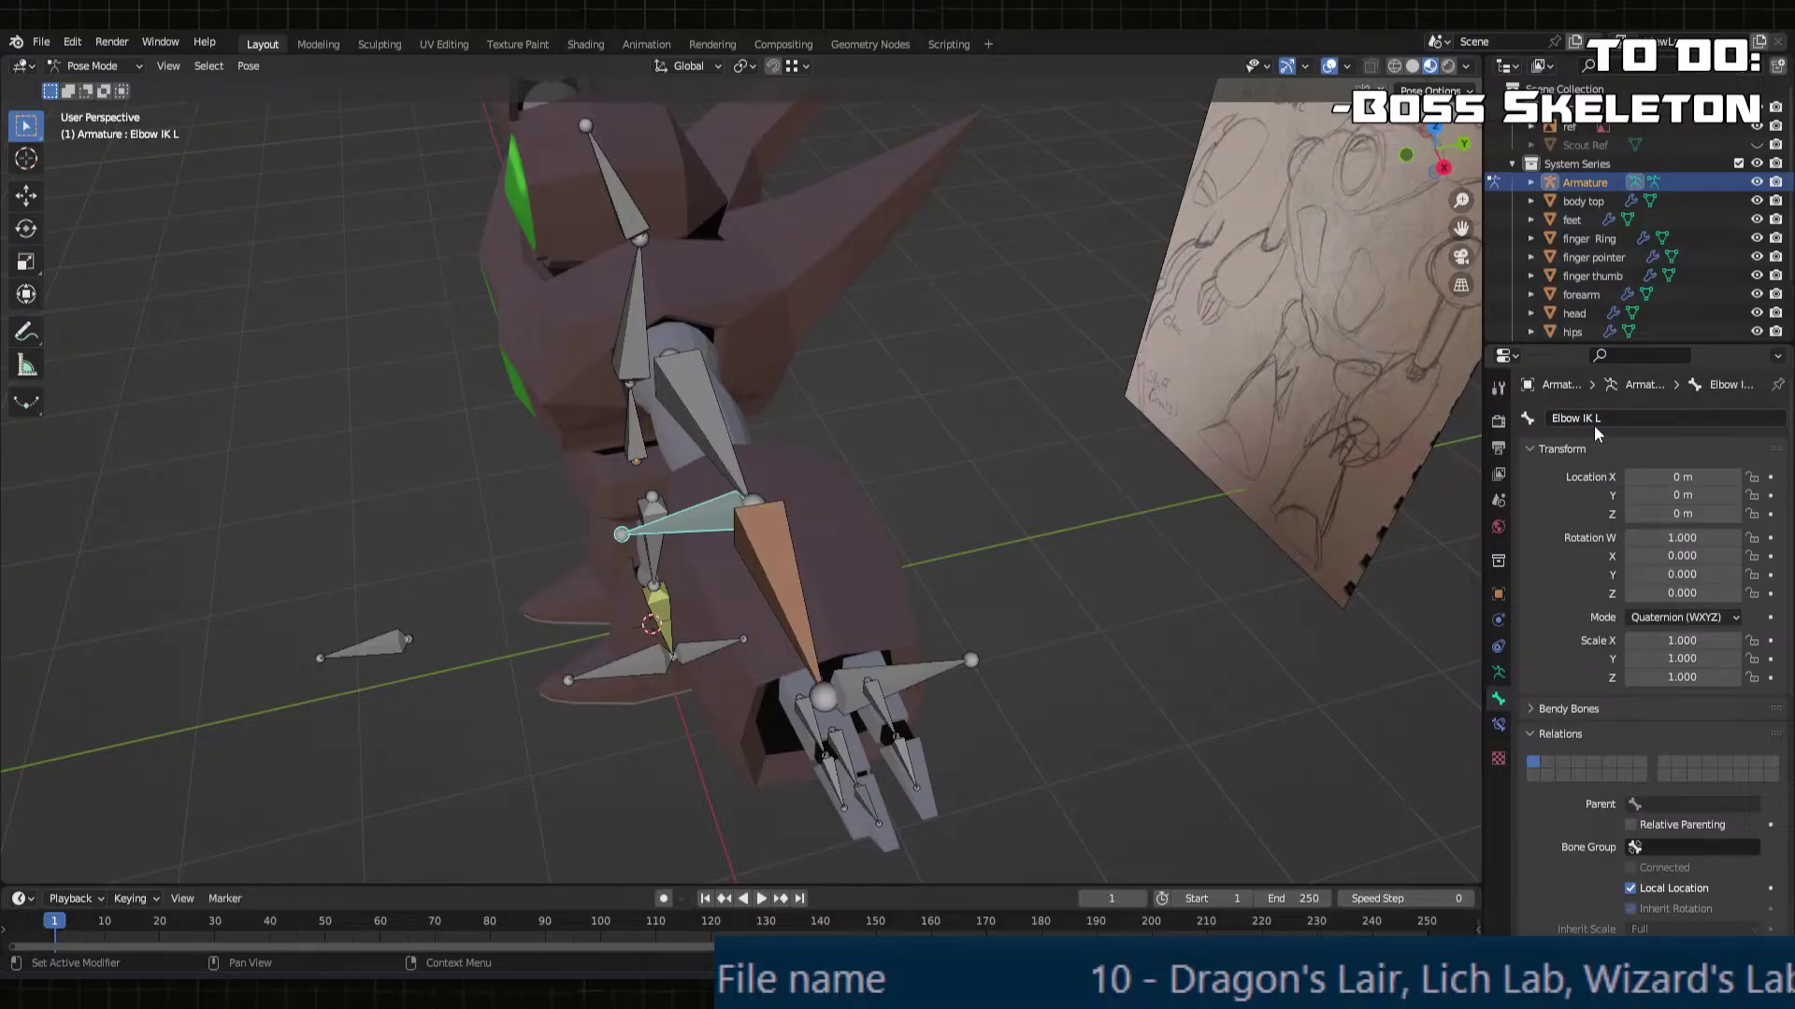
Step: Set the Forearm L IK constraint's target bone to Wrist IK L and its chain length to 2
{"action": "left_click", "coordinate": [745, 550]}
{"action": "left_click", "coordinate": [1498, 725]}
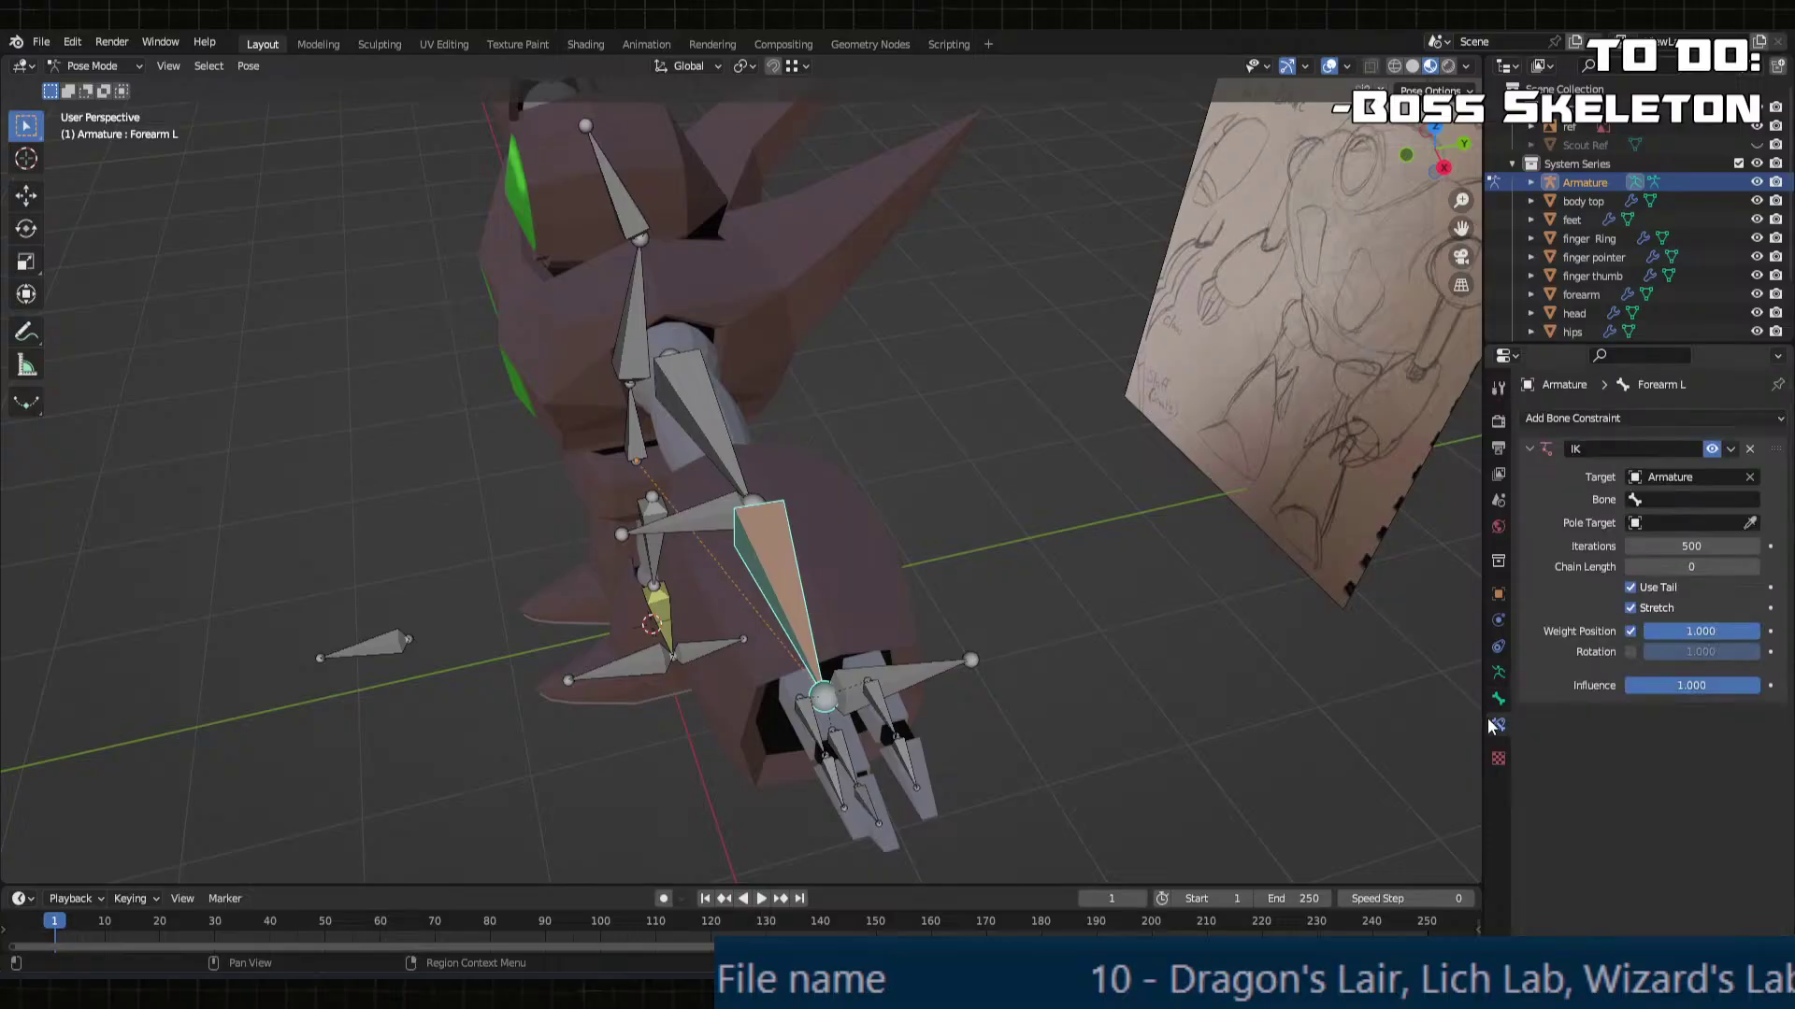
{"action": "left_click", "coordinate": [1649, 502]}
{"action": "scroll", "coordinate": [1643, 622], "scroll_direction": "down", "scroll_amount": 7}
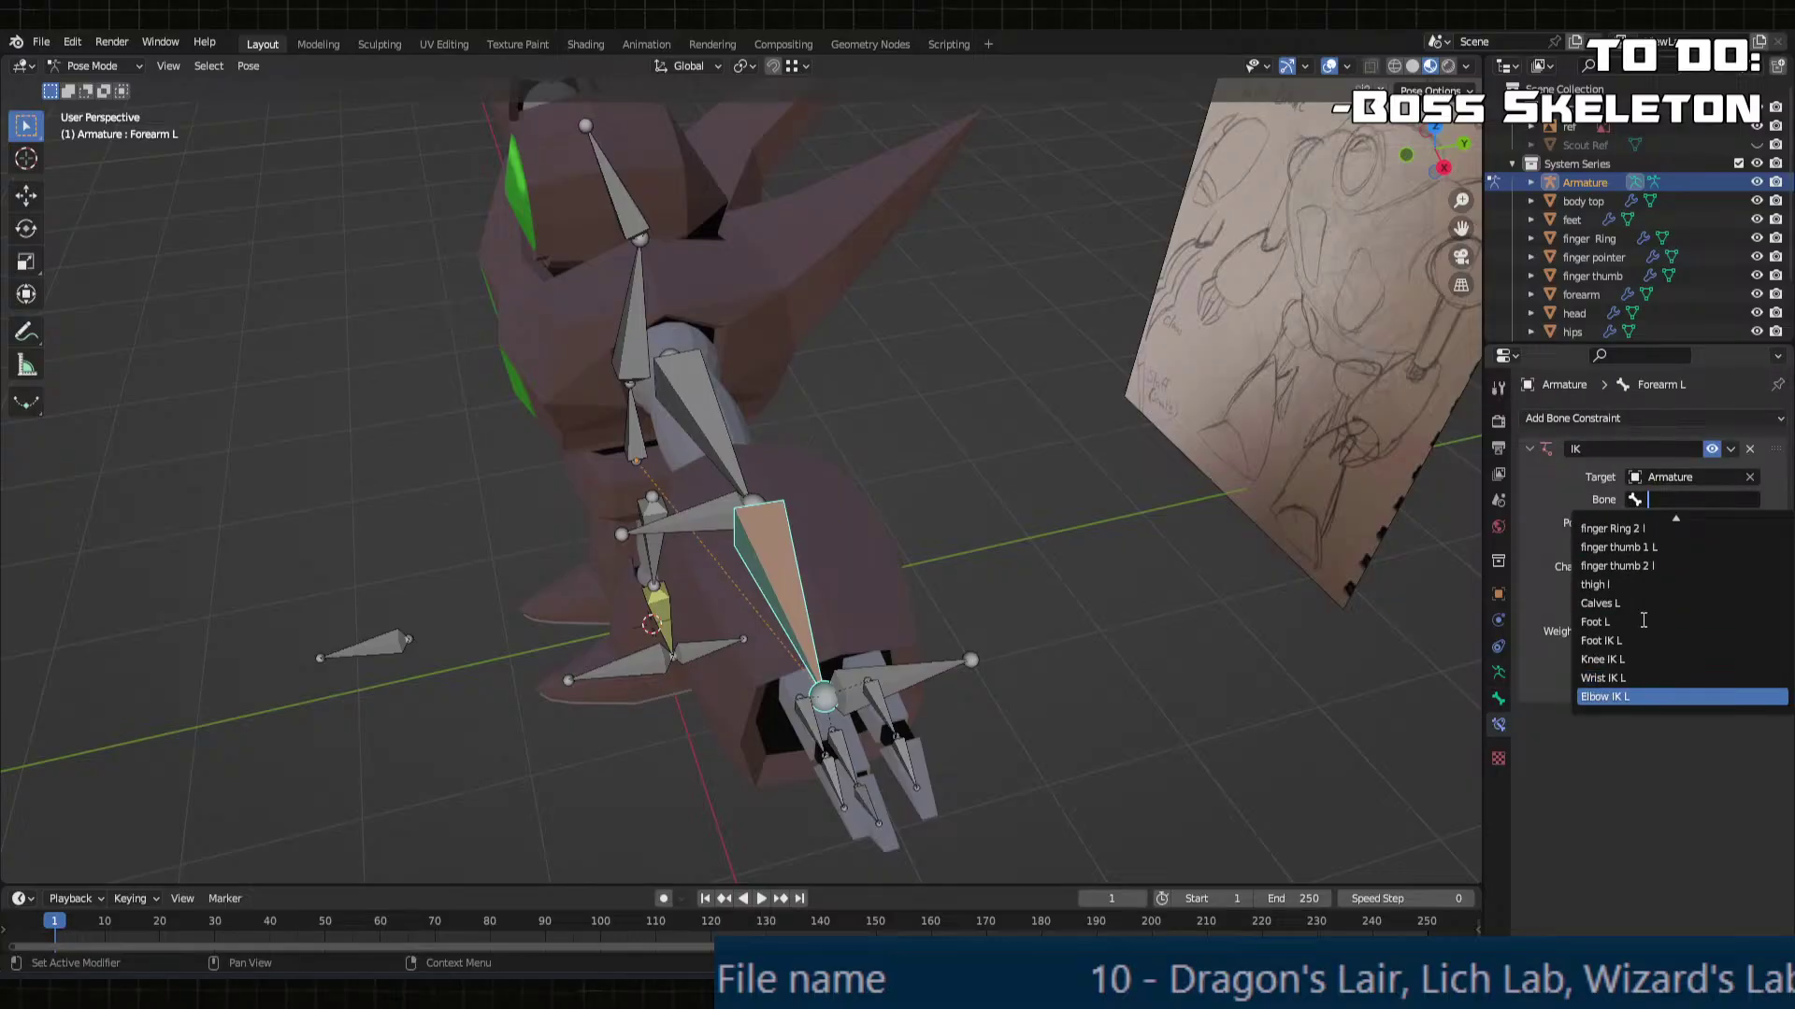
{"action": "left_click", "coordinate": [1639, 677]}
{"action": "left_click", "coordinate": [1757, 567]}
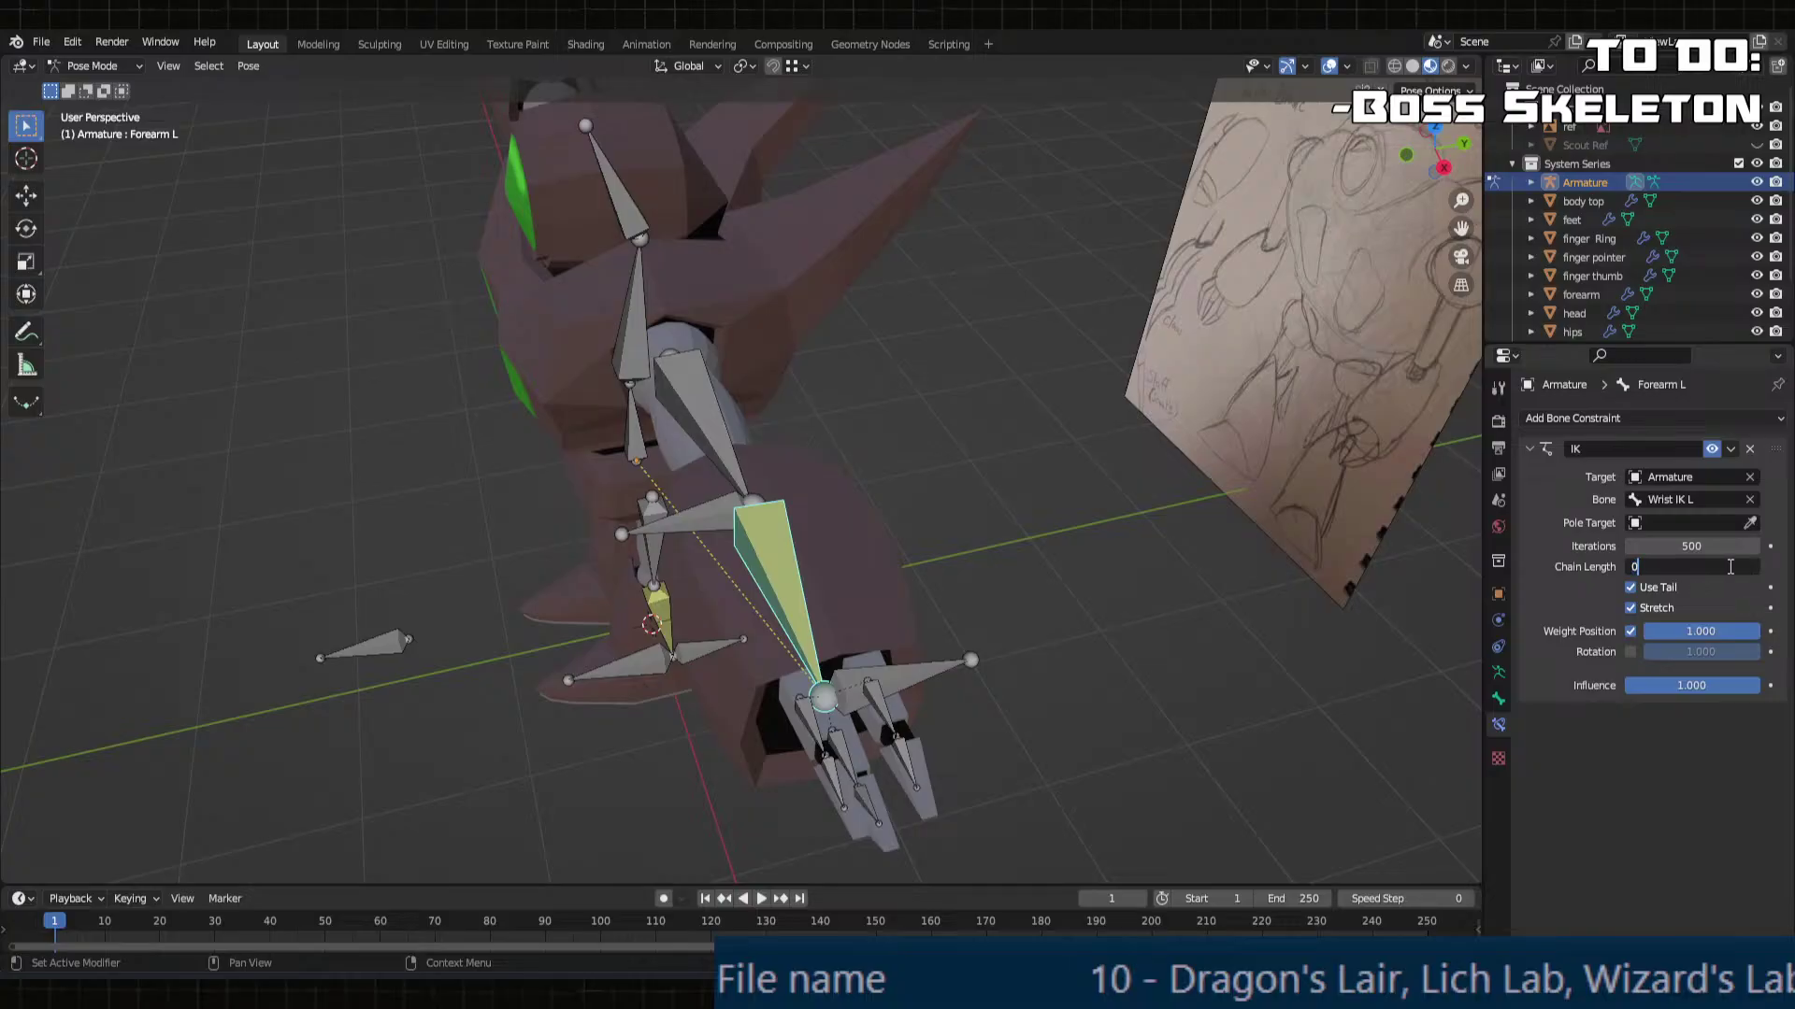
{"action": "type", "text": "2"}
{"action": "key", "text": "Return"}
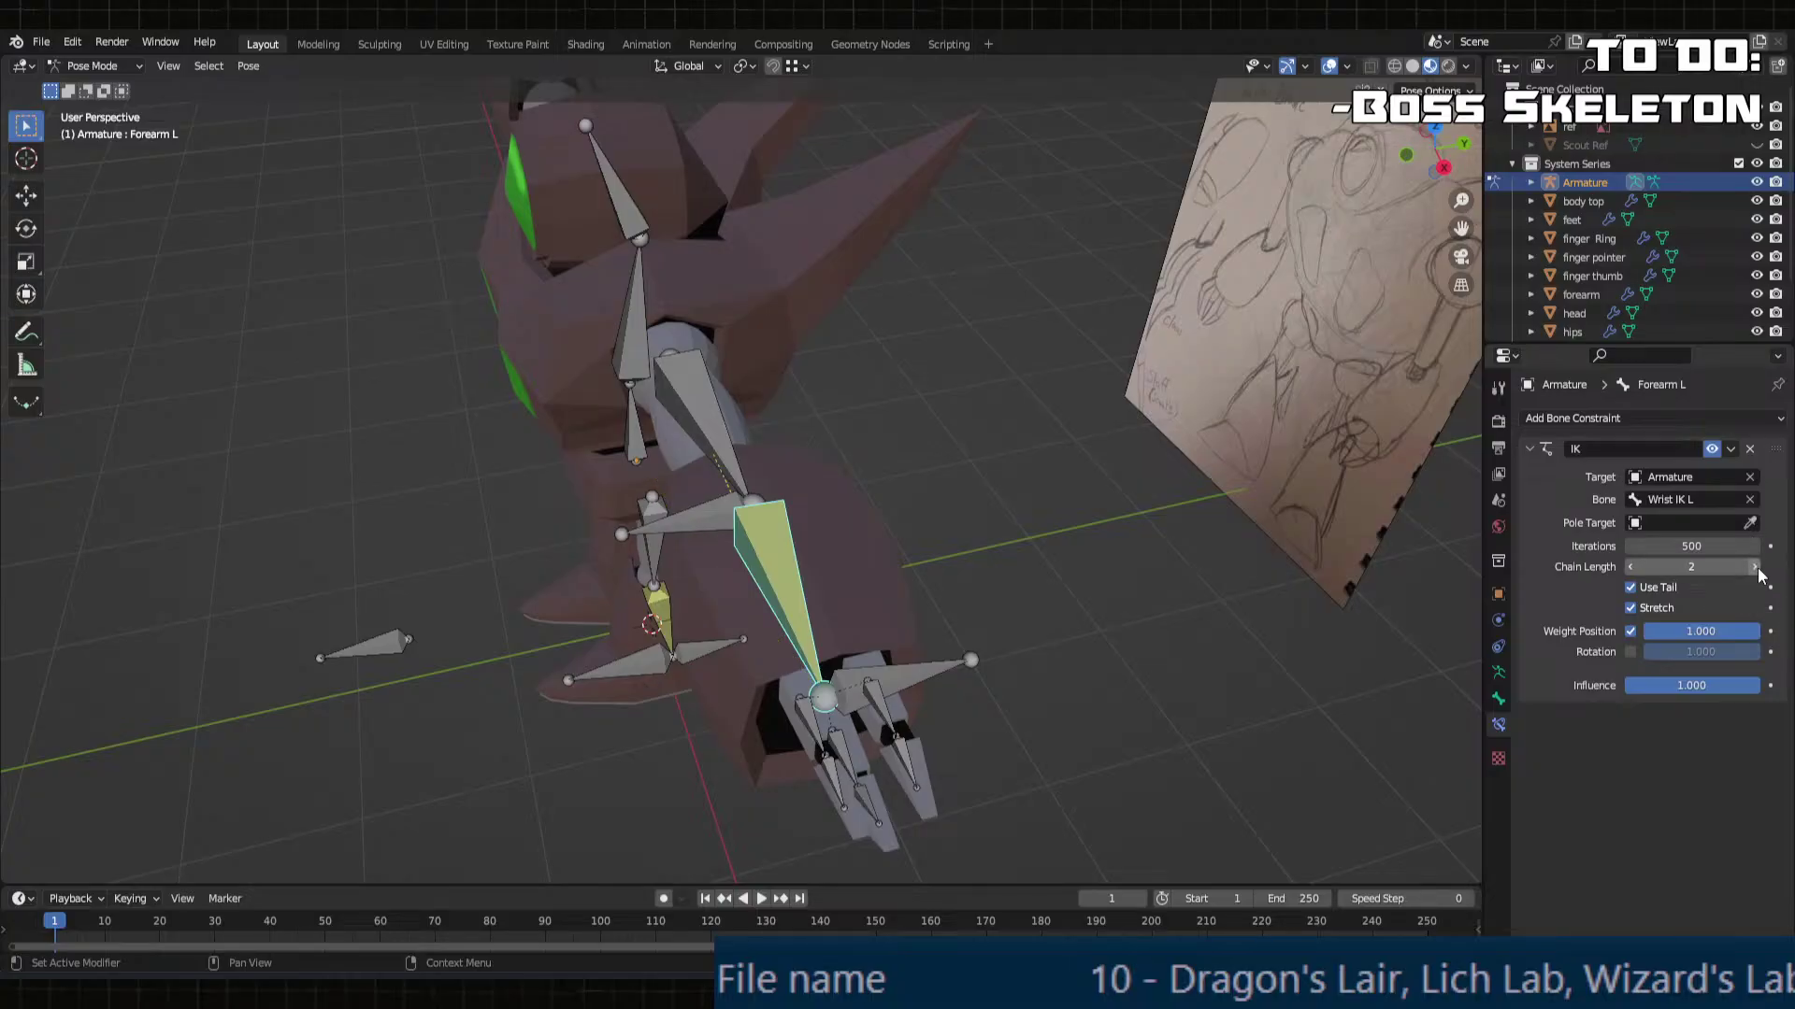
{"action": "left_click", "coordinate": [1632, 569]}
{"action": "middle_click_drag", "start_coordinate": [854, 522], "coordinate": [939, 507]}
{"action": "middle_click_drag", "start_coordinate": [1078, 482], "coordinate": [1120, 482]}
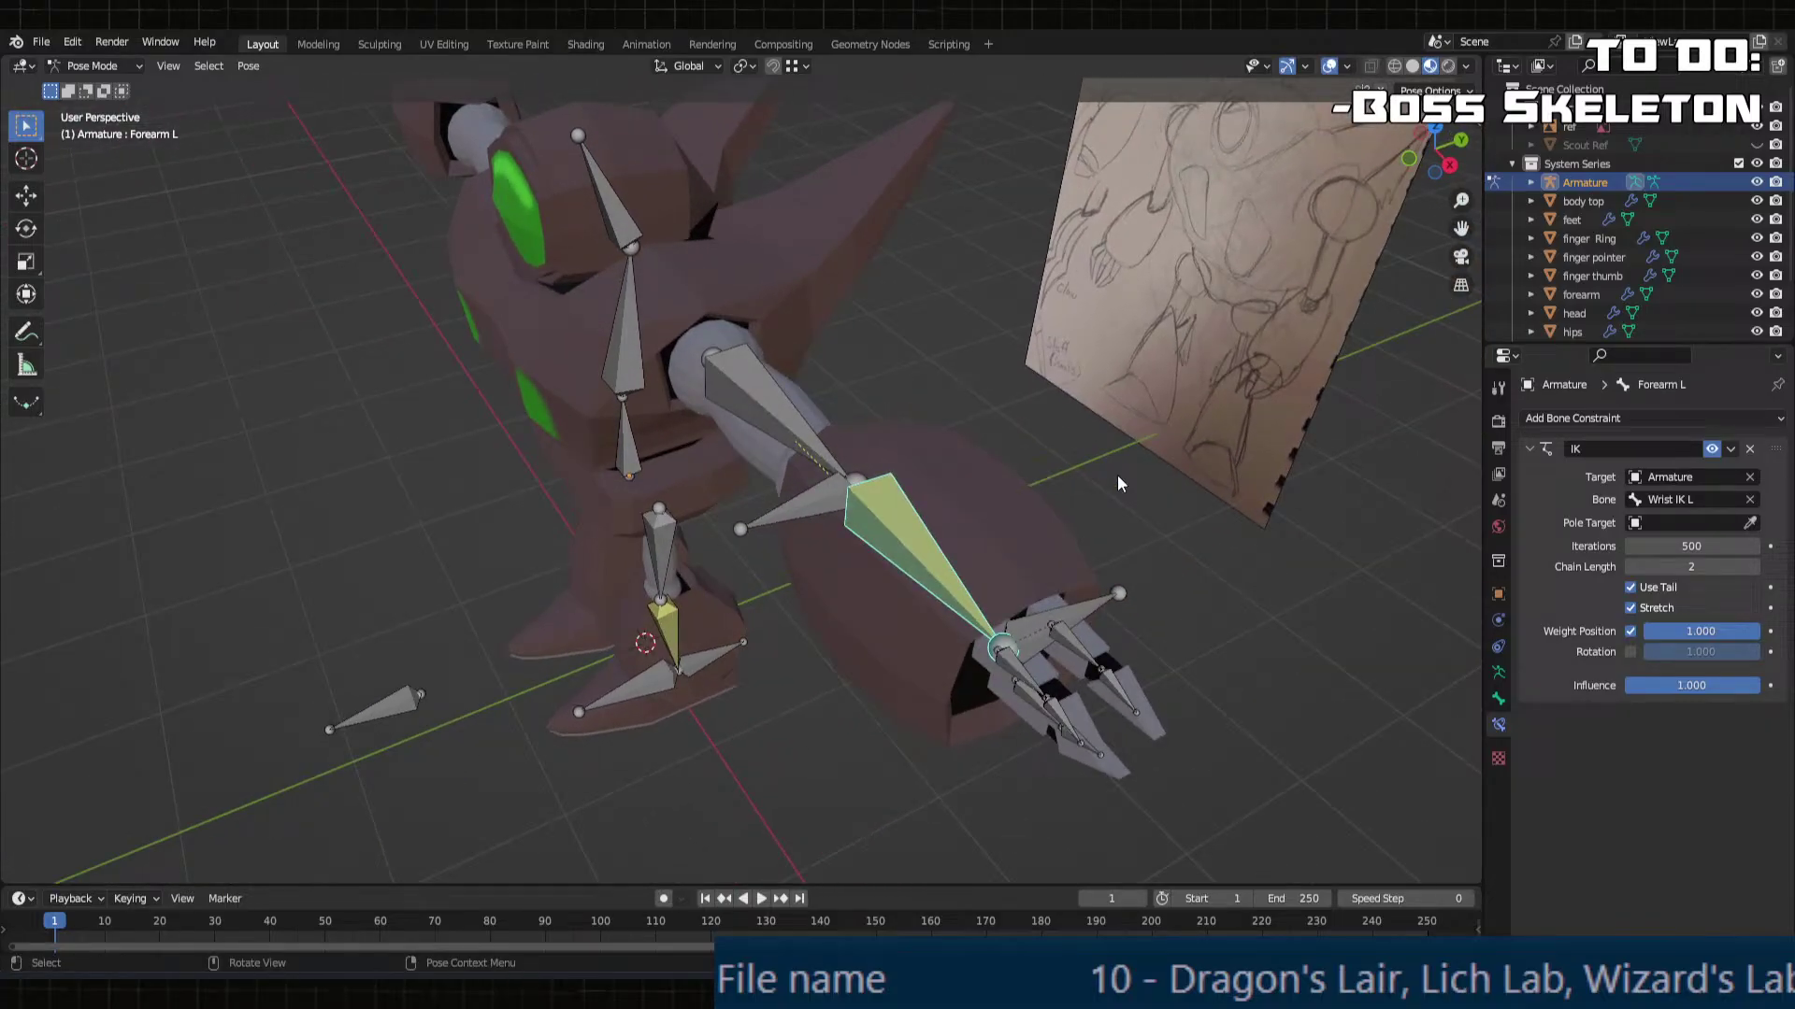
Step: Assign Armature as the Forearm L constraint's pole target, with Elbow IK L as the pole bone
{"action": "left_click", "coordinate": [1638, 522]}
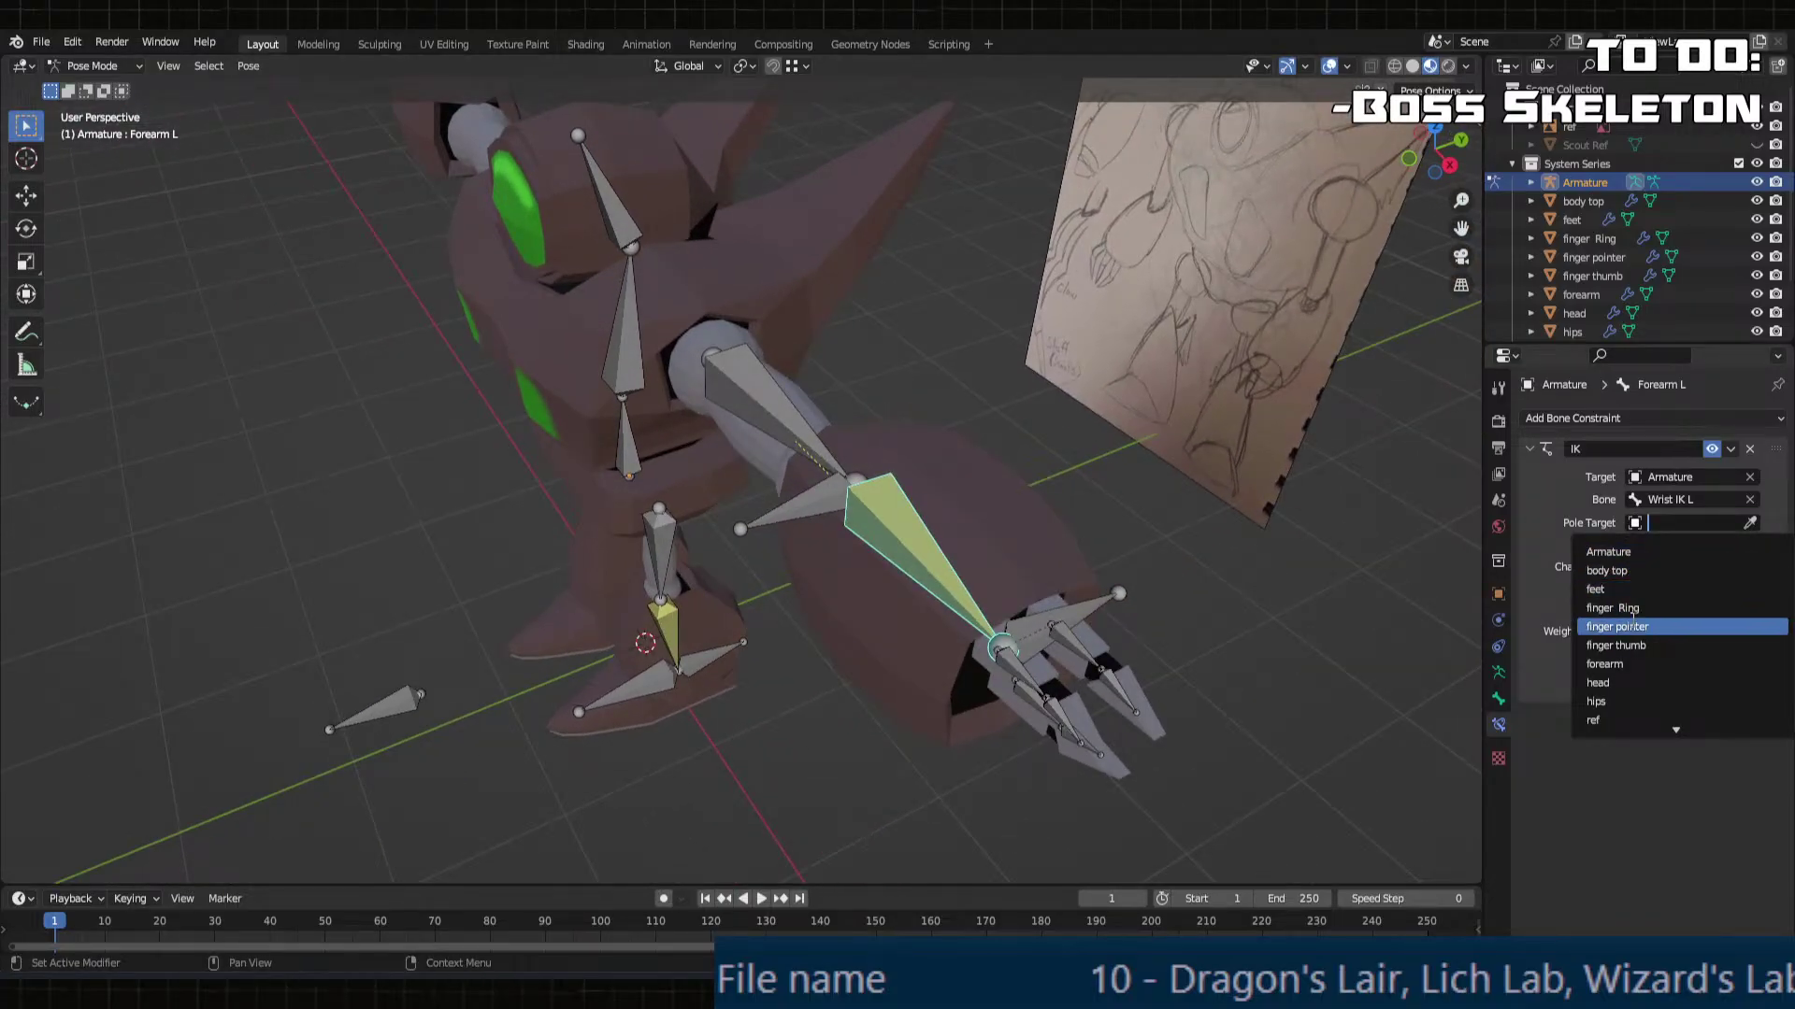
{"action": "left_click", "coordinate": [1625, 553]}
{"action": "left_click", "coordinate": [1637, 544]}
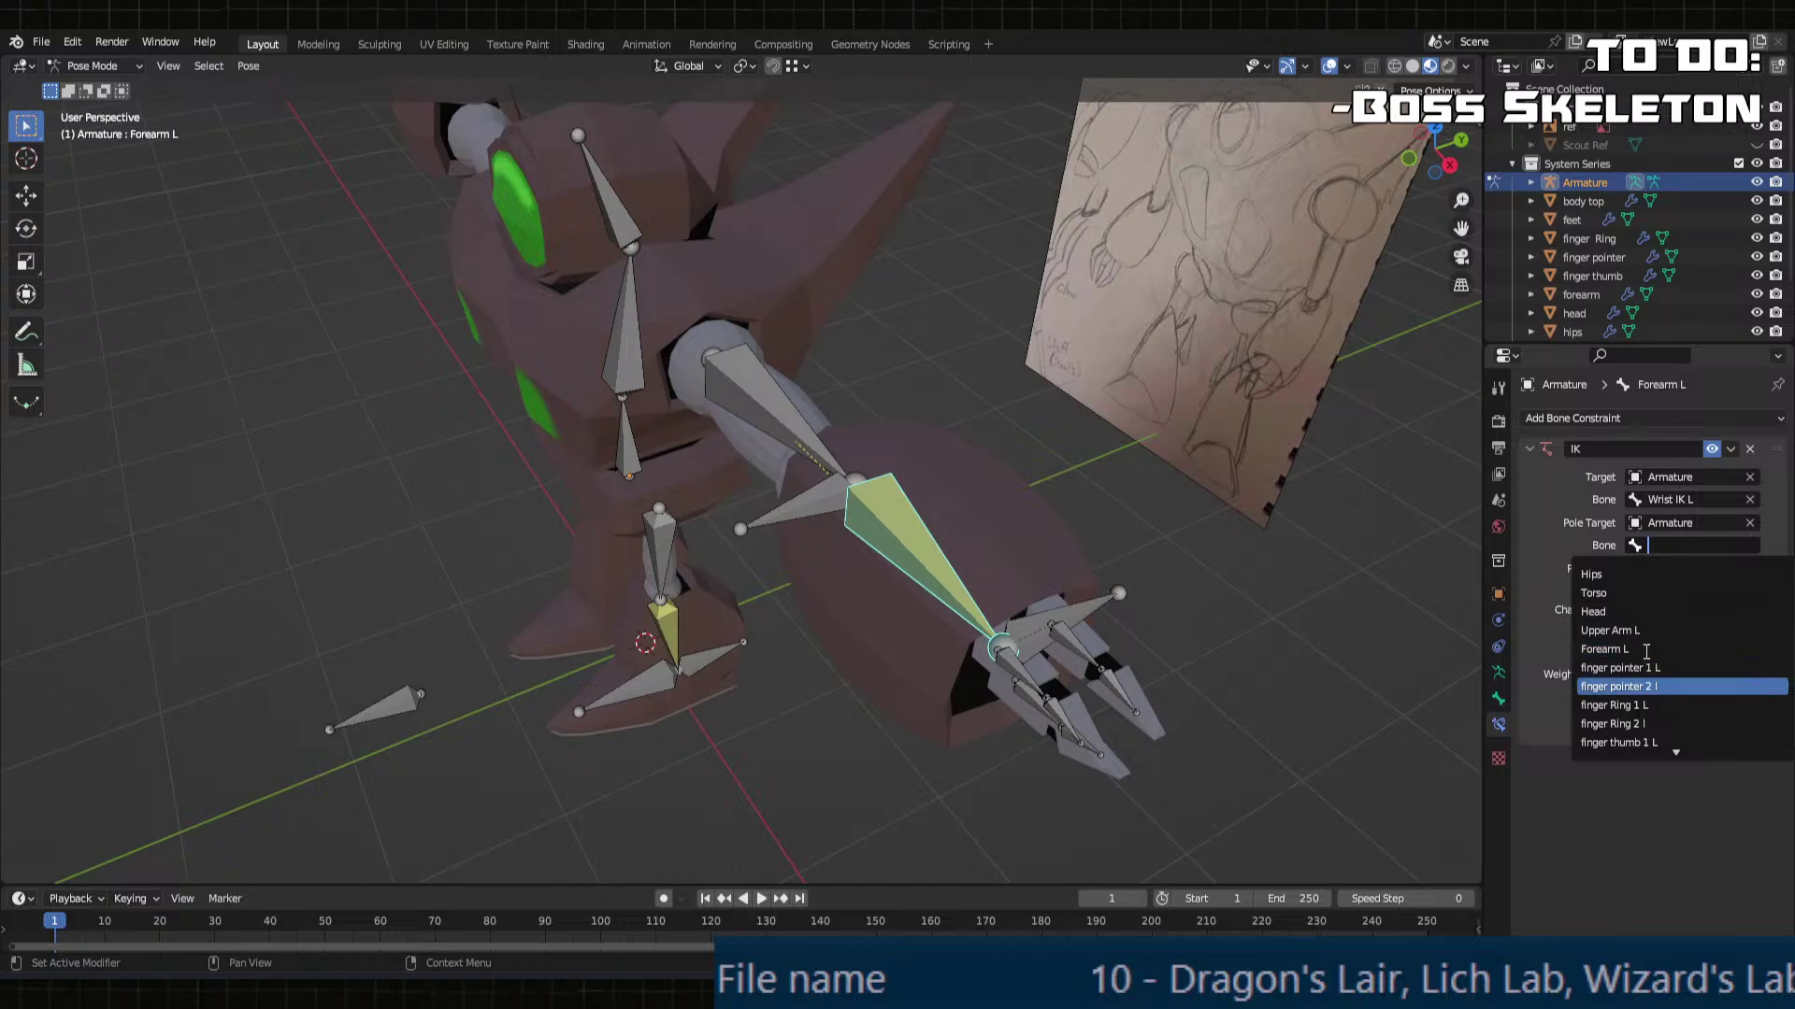
{"action": "scroll", "coordinate": [1624, 715], "scroll_direction": "down", "scroll_amount": 10}
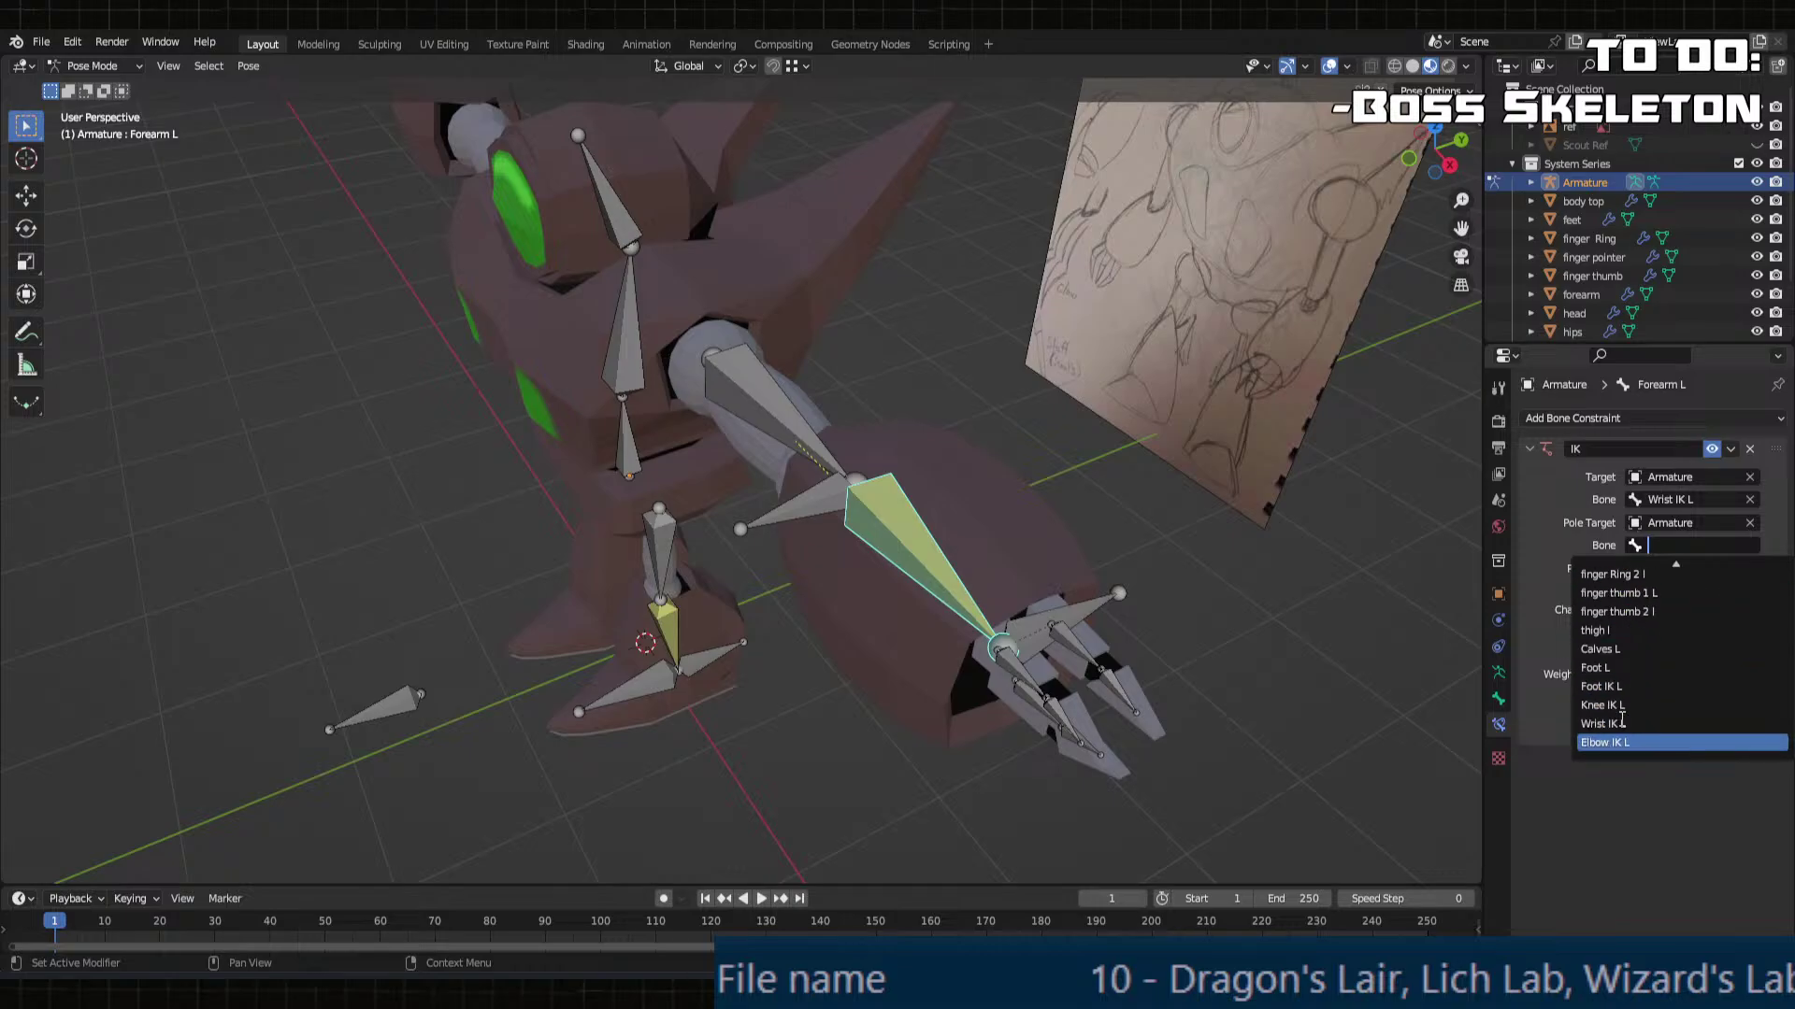
{"action": "left_click", "coordinate": [1620, 743]}
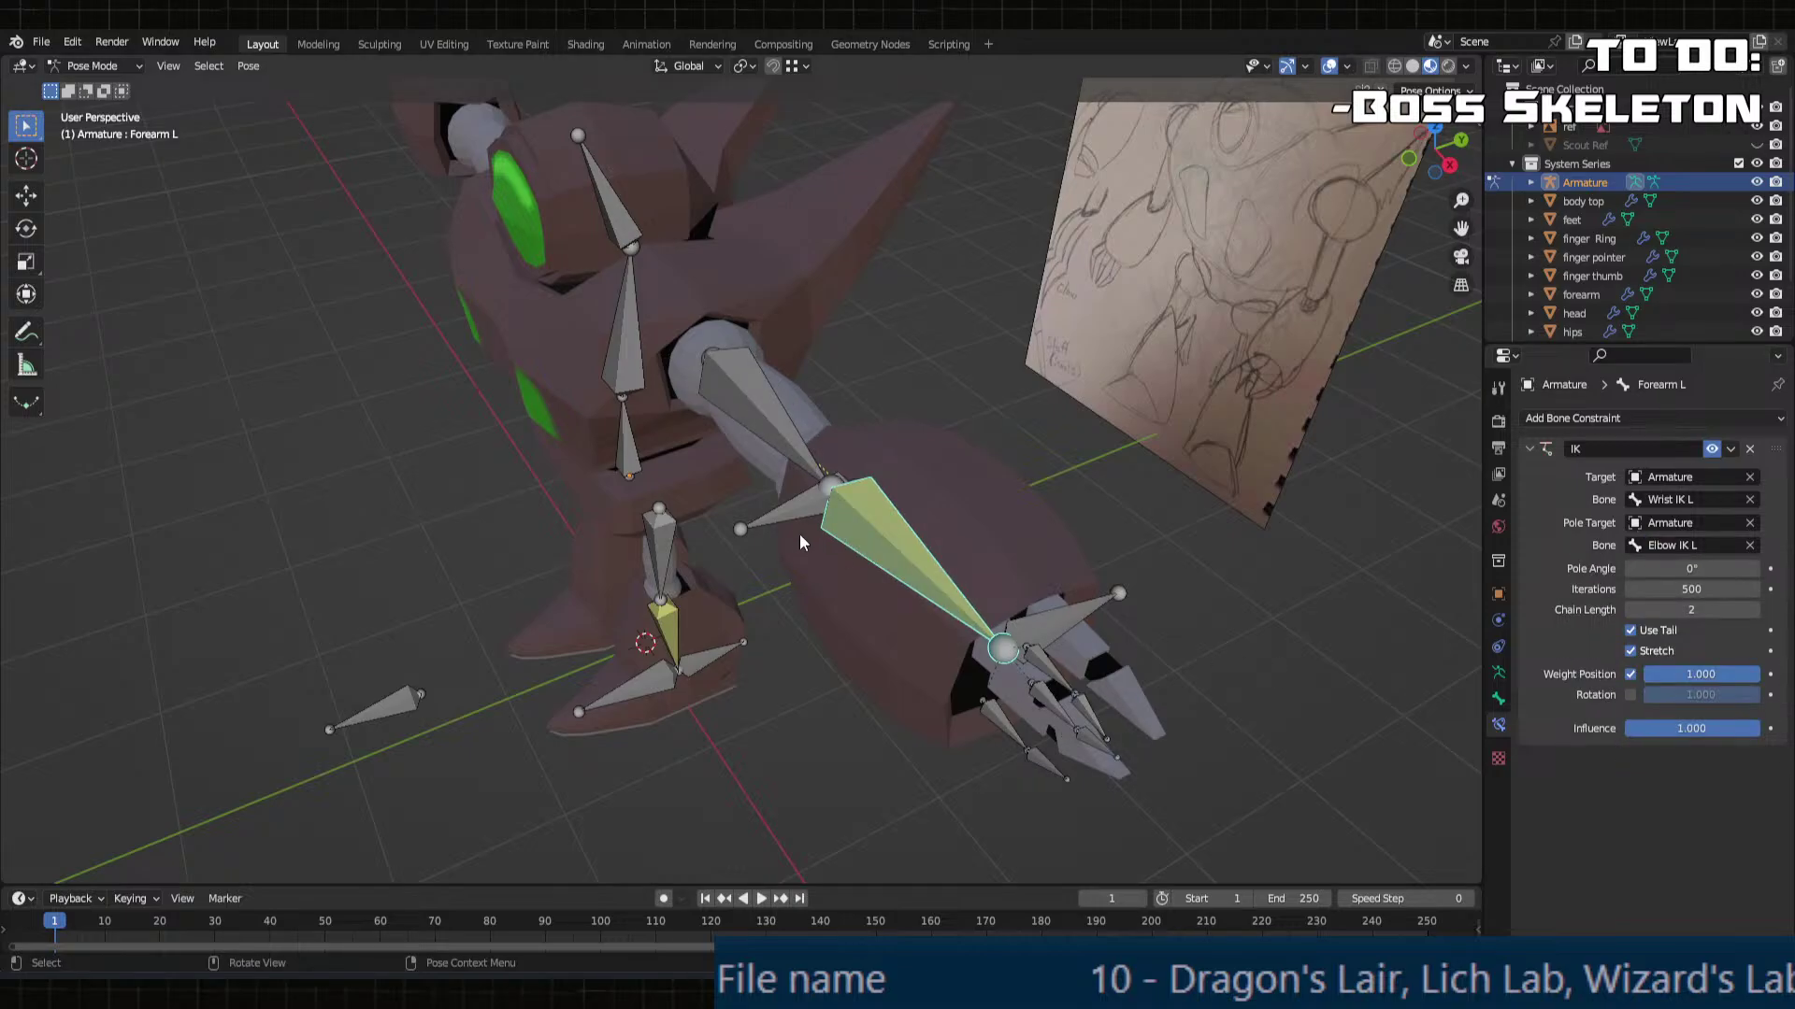
Step: Compare the left arm's rest position in Edit Mode with its IK-driven position in Pose Mode
{"action": "middle_click_drag", "start_coordinate": [787, 518], "coordinate": [928, 479]}
{"action": "scroll", "coordinate": [1096, 450], "scroll_direction": "up", "scroll_amount": 5}
{"action": "scroll", "coordinate": [955, 479], "scroll_direction": "up", "scroll_amount": 2}
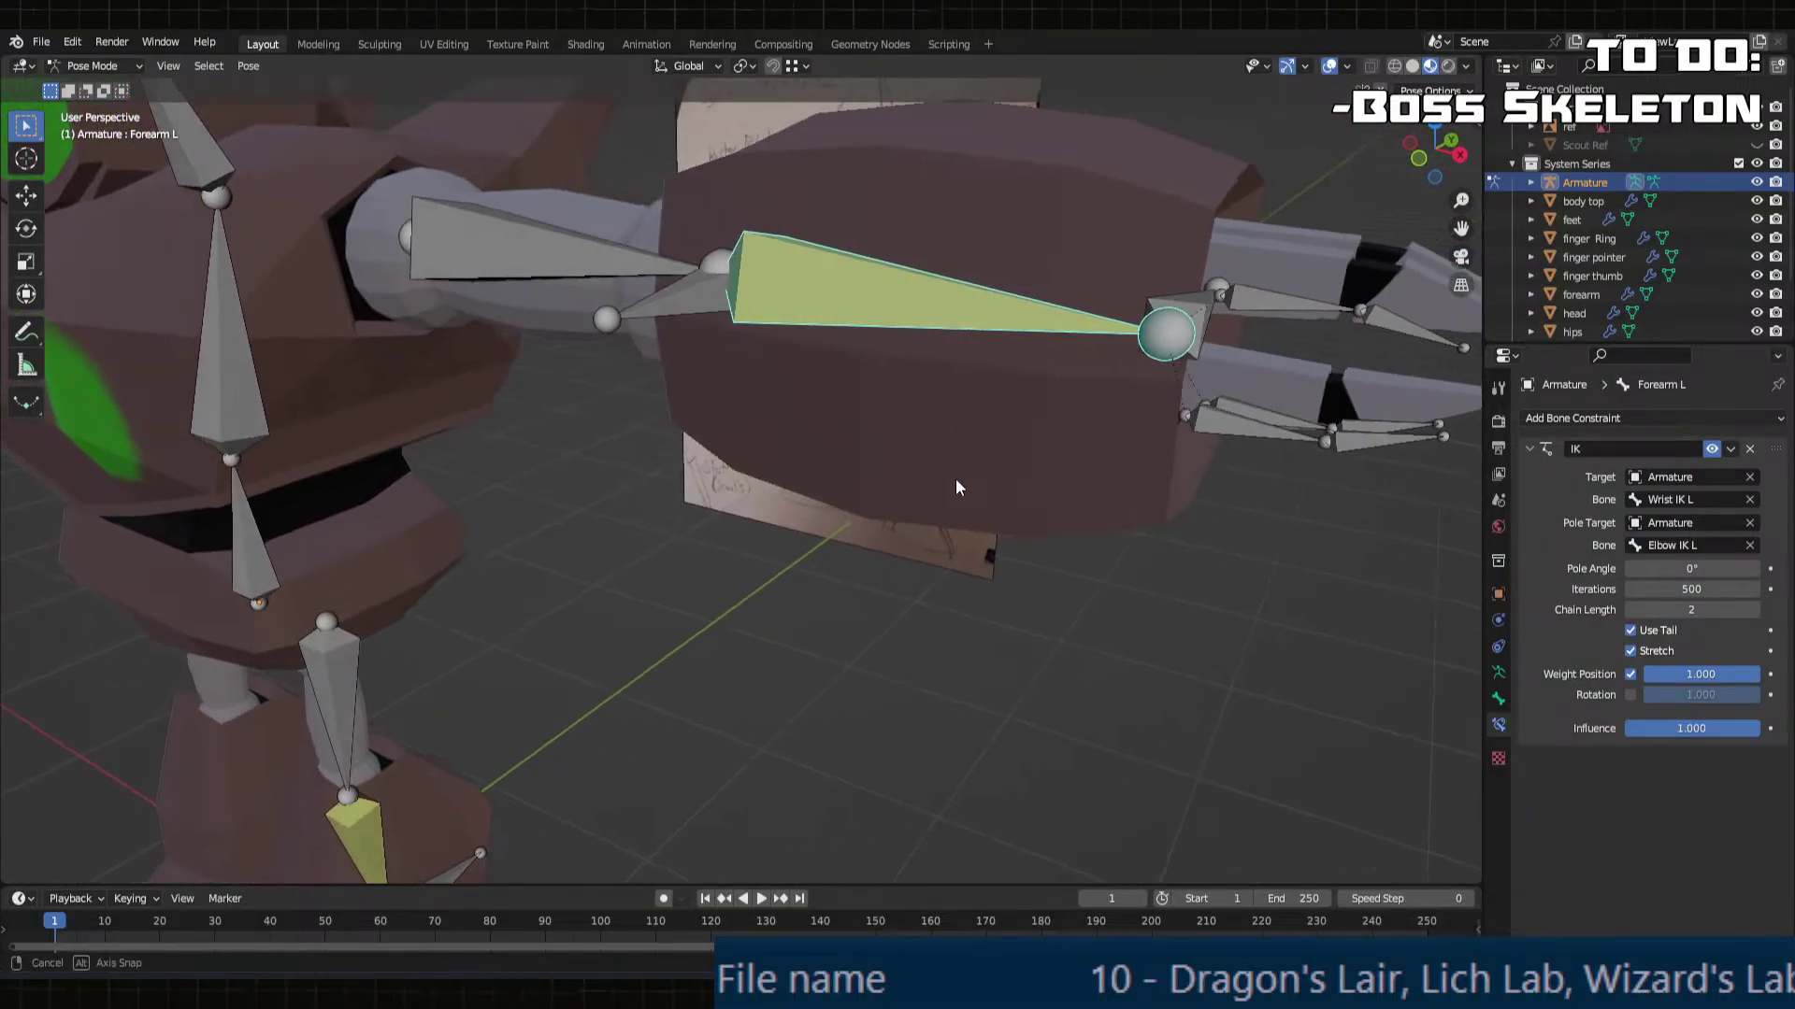
{"action": "key", "text": "Tab"}
{"action": "key", "text": "Tab"}
{"action": "key", "text": "Tab"}
{"action": "key", "text": "Tab"}
{"action": "key", "text": "Tab"}
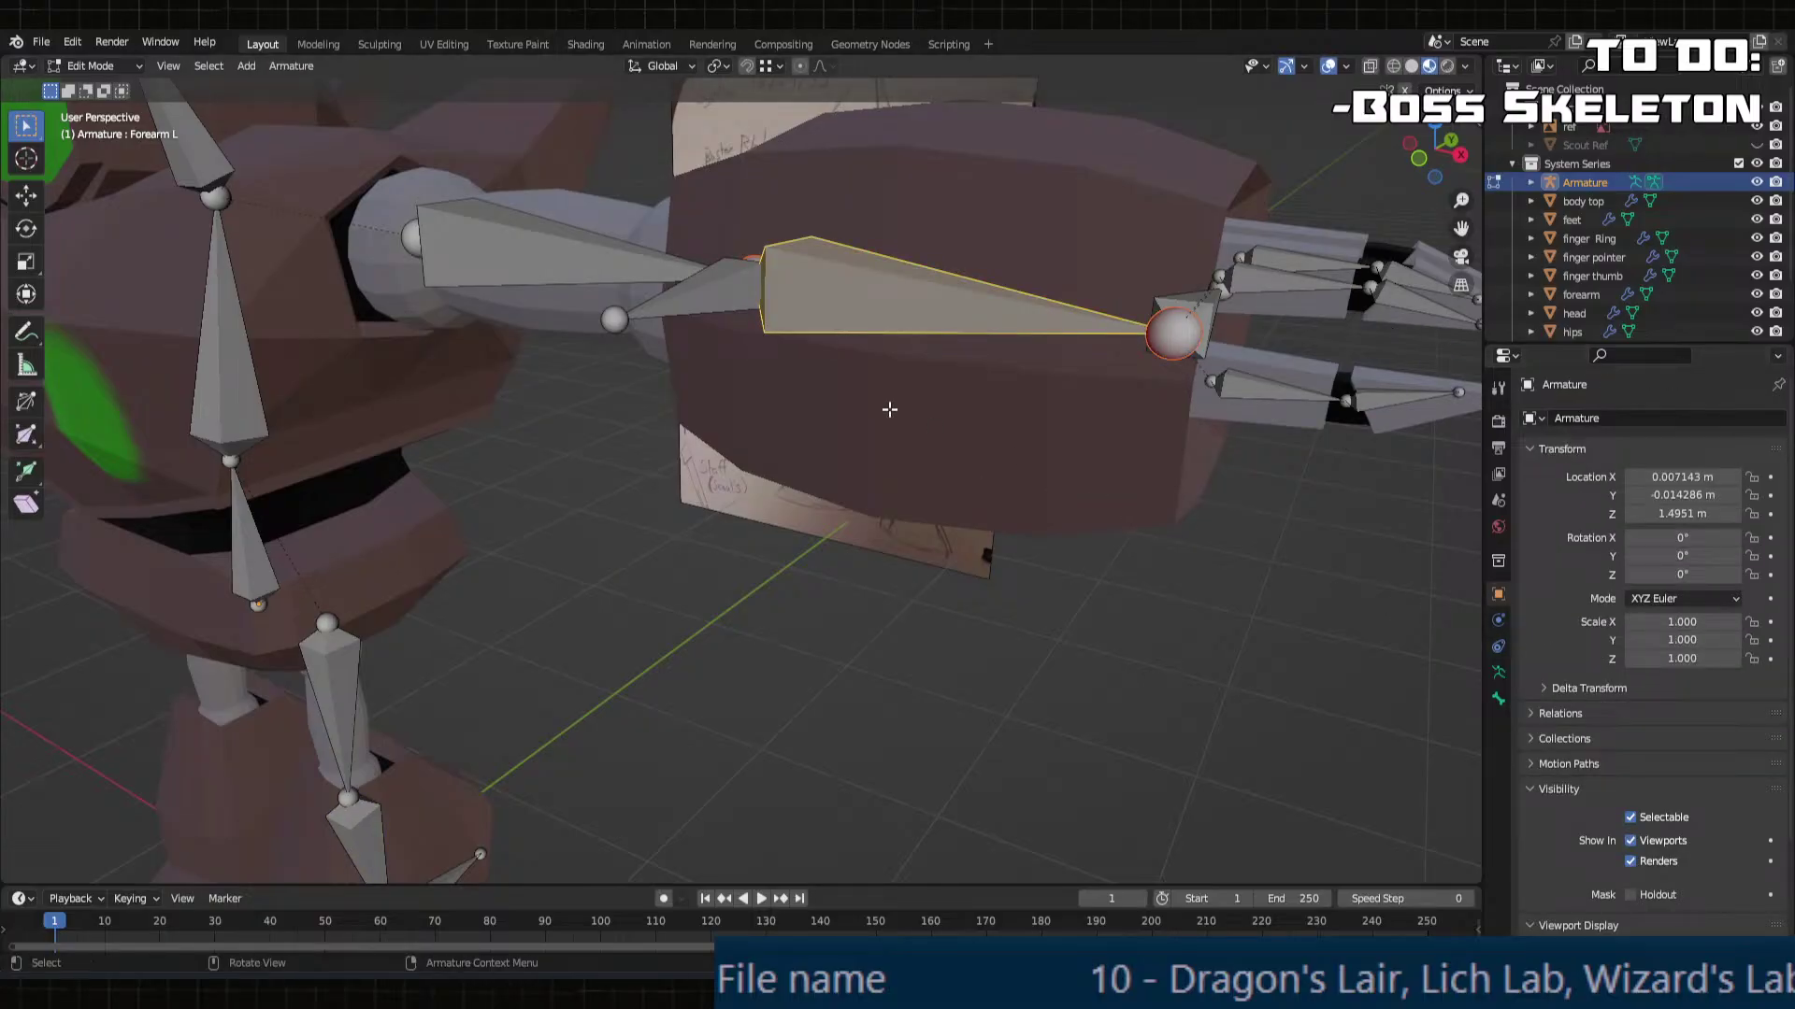
{"action": "key", "text": "Tab"}
{"action": "key", "text": "Tab"}
Step: In Edit Mode, move the Elbow IK L bone along the Y axis well forward of the elbow, and return to Pose Mode
{"action": "left_click", "coordinate": [725, 295]}
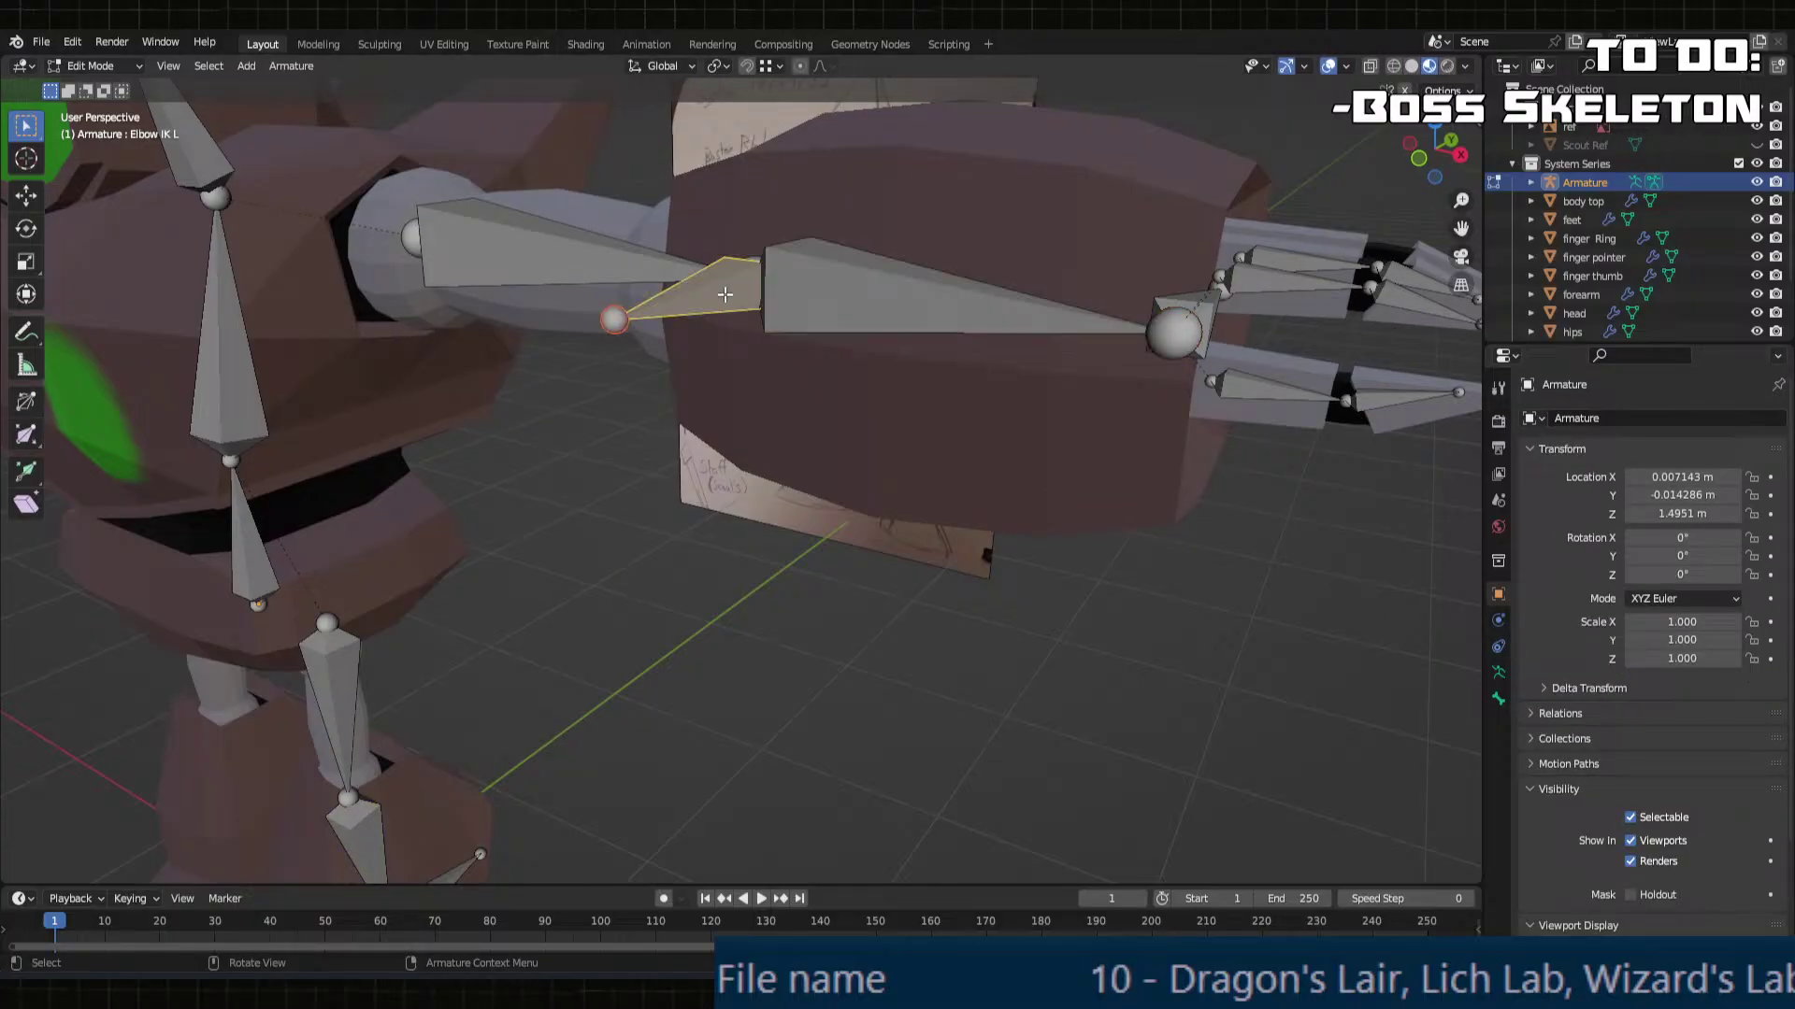
{"action": "middle_click_drag", "start_coordinate": [725, 294], "coordinate": [649, 452]}
{"action": "key", "text": "g"}
{"action": "key", "text": "y"}
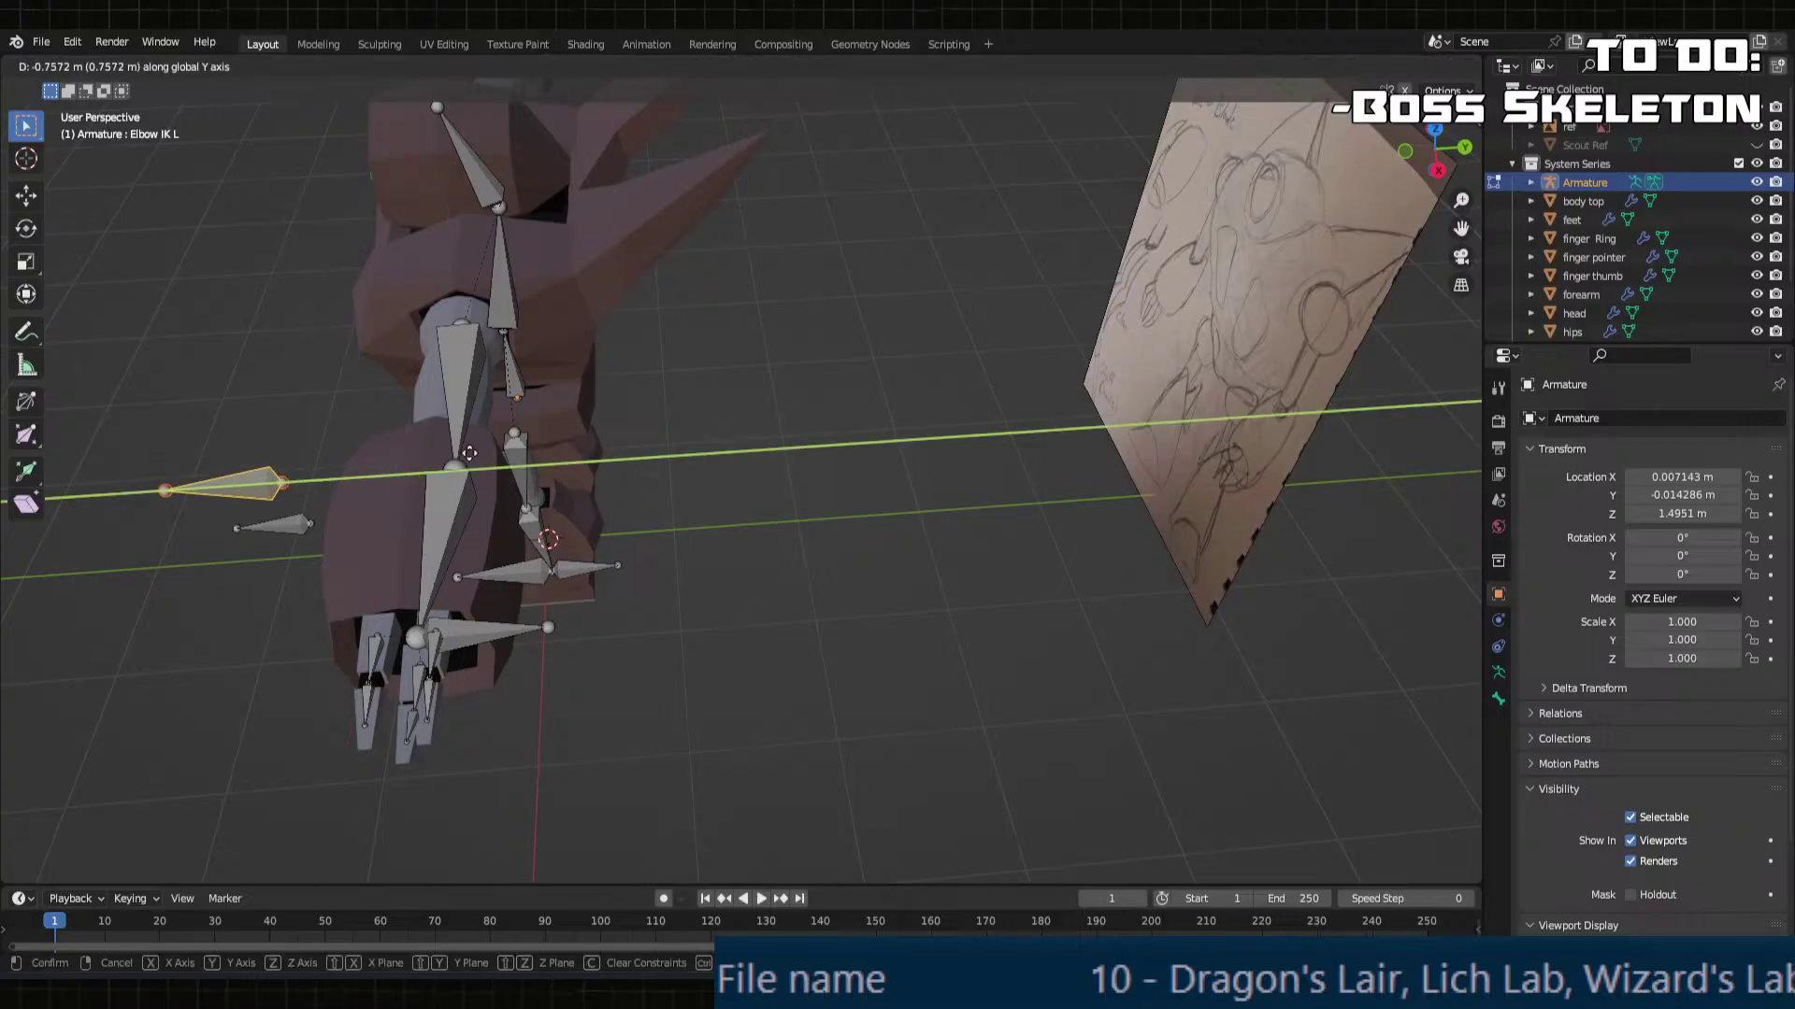
{"action": "left_click", "coordinate": [220, 490]}
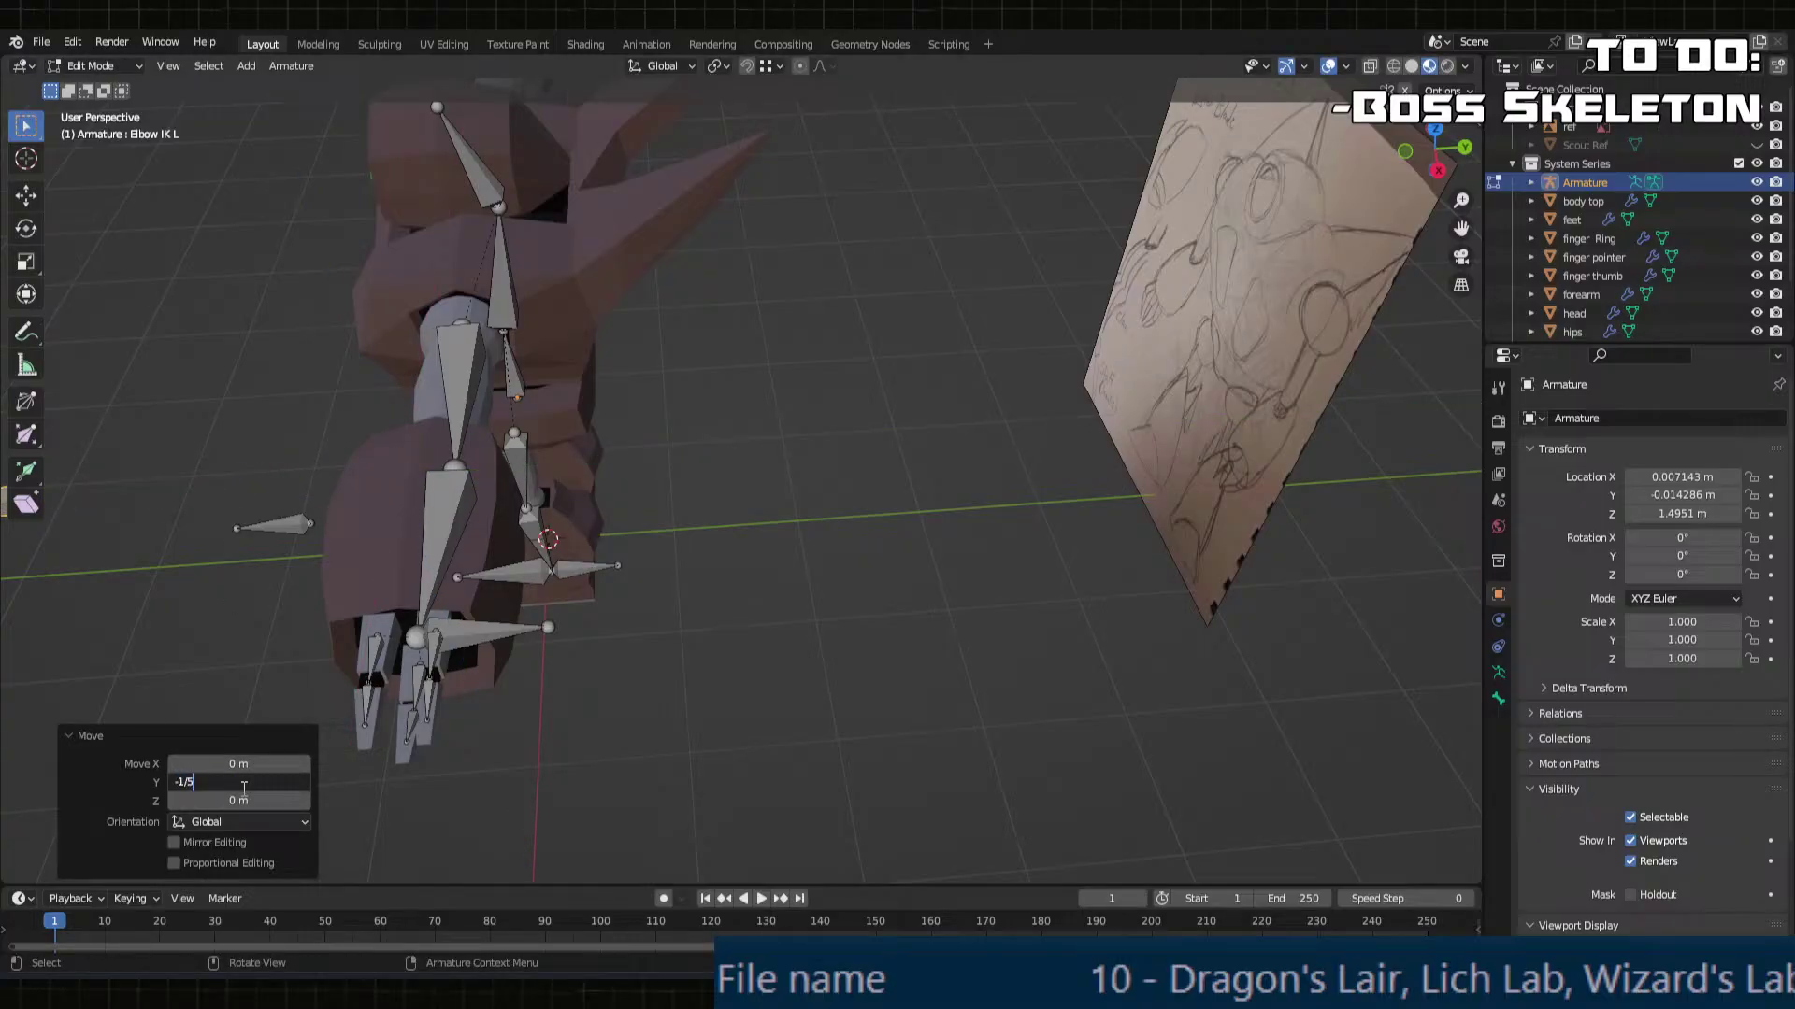
{"action": "middle_click_drag", "start_coordinate": [495, 523], "coordinate": [791, 454]}
{"action": "key", "text": "Tab"}
Step: Test the left arm's IK by moving Wrist IK L freely, and undo the move
{"action": "middle_click_drag", "start_coordinate": [1008, 400], "coordinate": [912, 429]}
{"action": "left_click", "coordinate": [888, 411]}
{"action": "left_click", "coordinate": [914, 437]}
{"action": "key", "text": "g"}
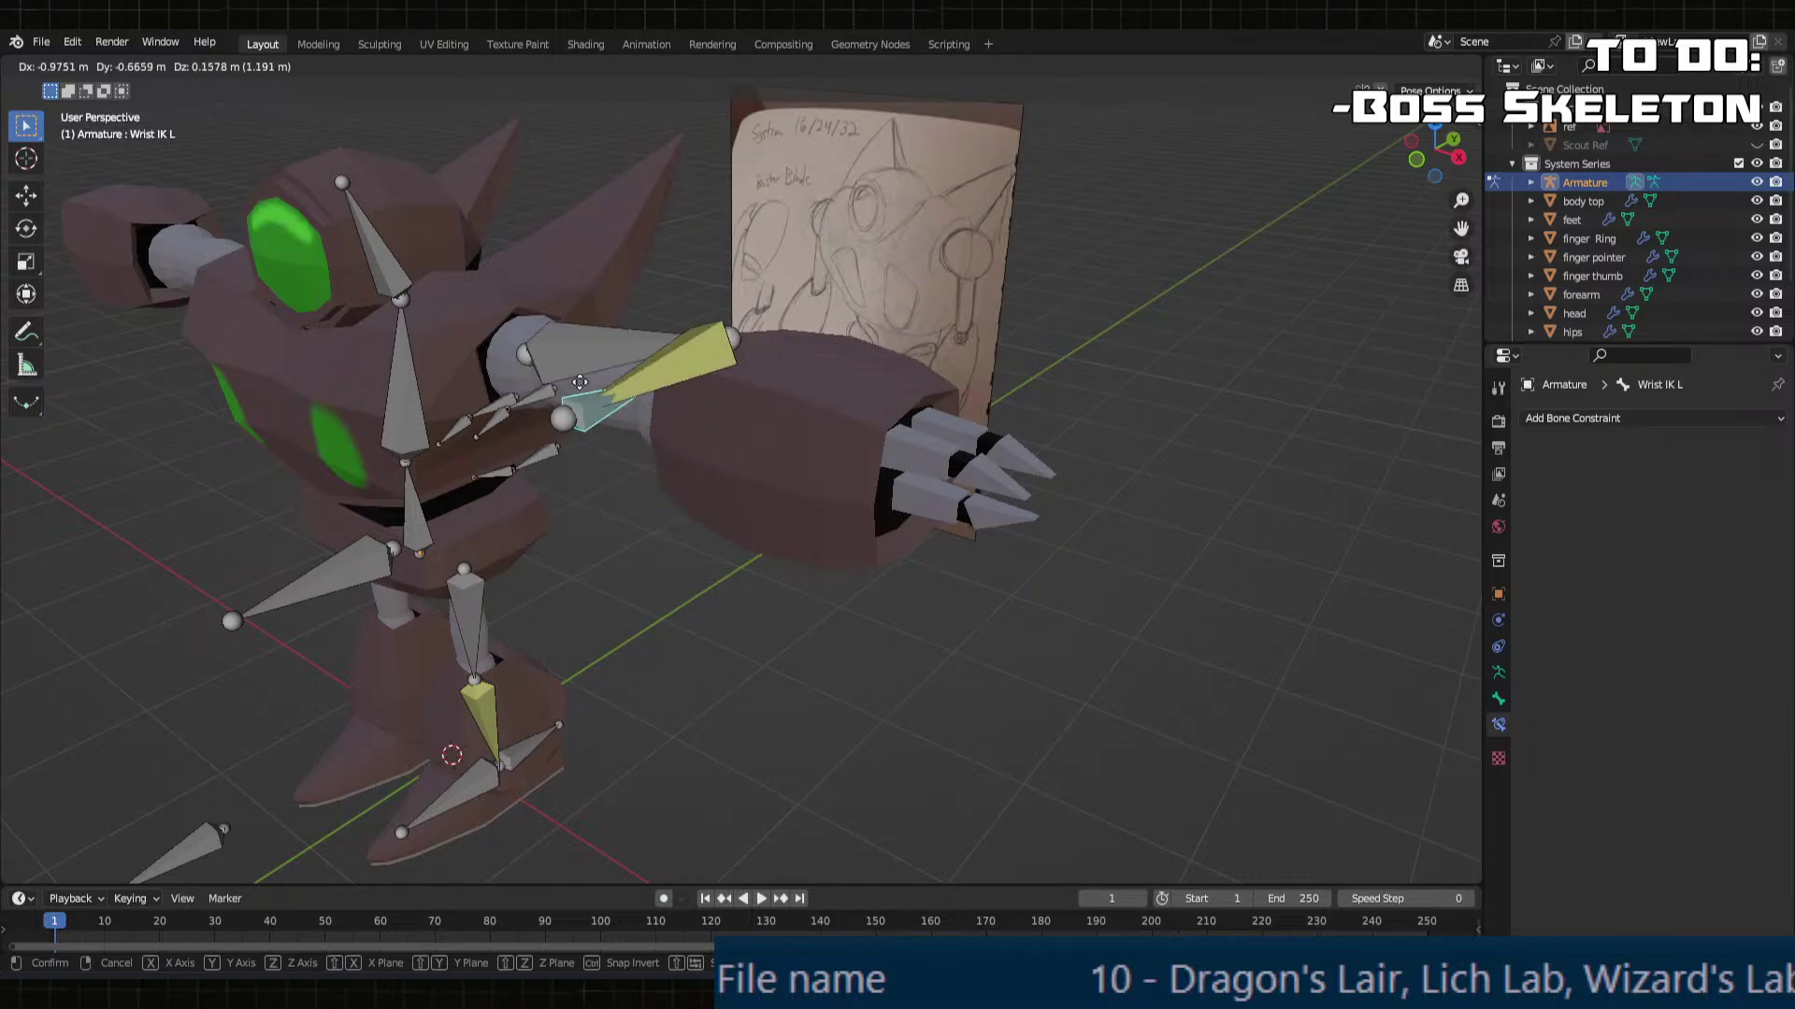
{"action": "left_click", "coordinate": [848, 376]}
{"action": "middle_click_drag", "start_coordinate": [946, 396], "coordinate": [901, 419]}
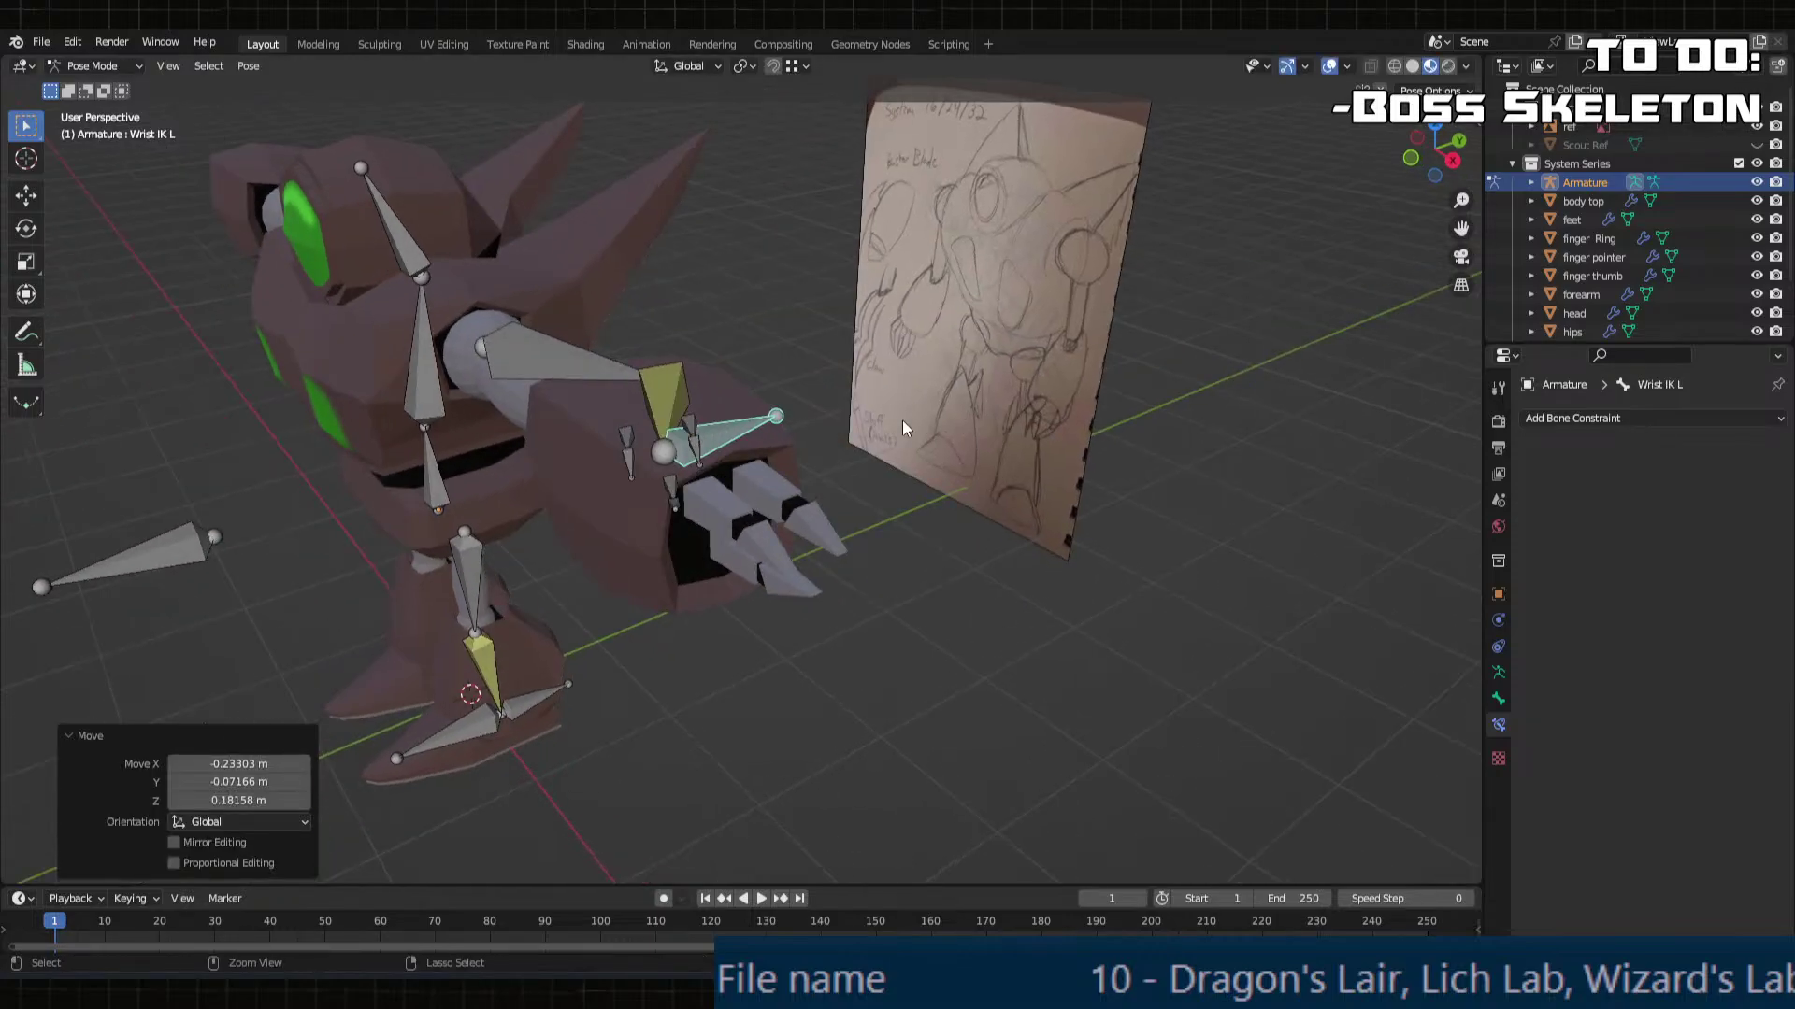
{"action": "key", "text": "ctrl+z"}
Step: Test the elbow bend again from the front and back by moving Wrist IK L, and compare with Edit Mode
{"action": "middle_click_drag", "start_coordinate": [692, 406], "coordinate": [794, 410]}
{"action": "scroll", "coordinate": [810, 406], "scroll_direction": "down", "scroll_amount": 2}
{"action": "scroll", "coordinate": [759, 411], "scroll_direction": "up", "scroll_amount": 3}
{"action": "key", "text": "g"}
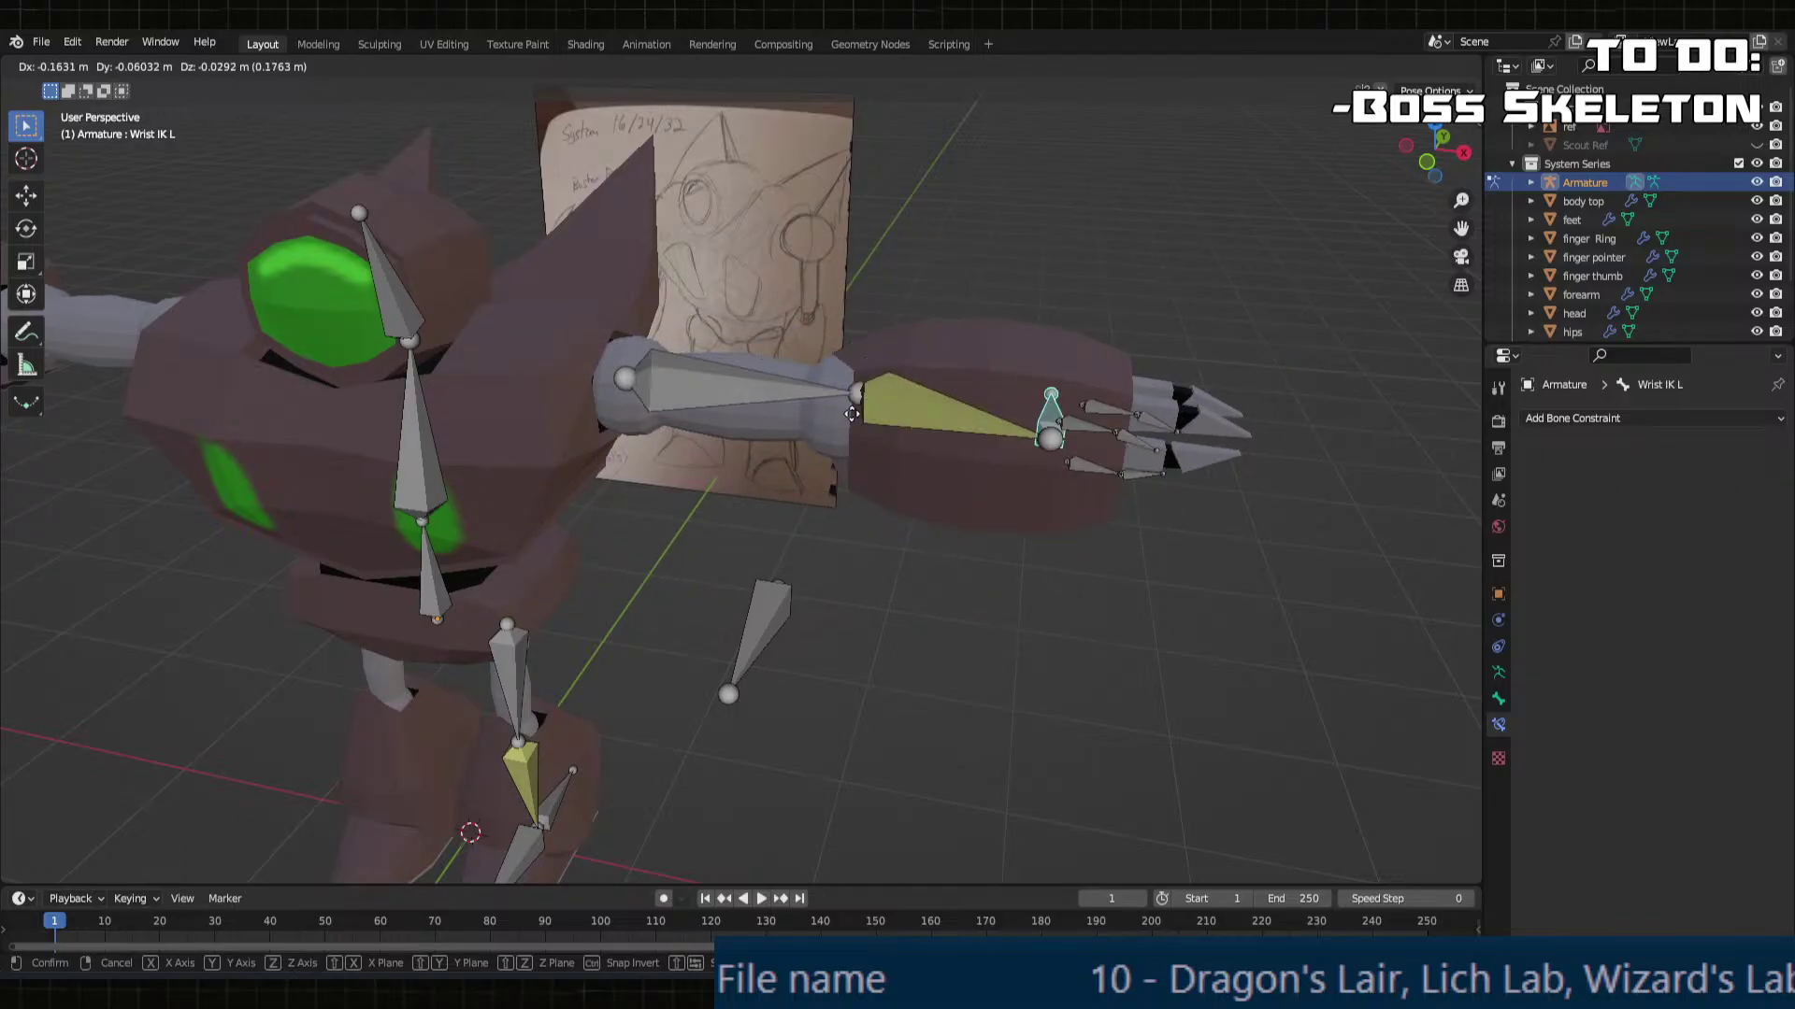
{"action": "left_click", "coordinate": [877, 404]}
{"action": "mouse_move", "coordinate": [877, 405]}
{"action": "middle_mouse_down"}
{"action": "mouse_move", "coordinate": [748, 447]}
{"action": "mouse_move", "coordinate": [619, 425]}
{"action": "middle_mouse_up"}
{"action": "key", "text": "g"}
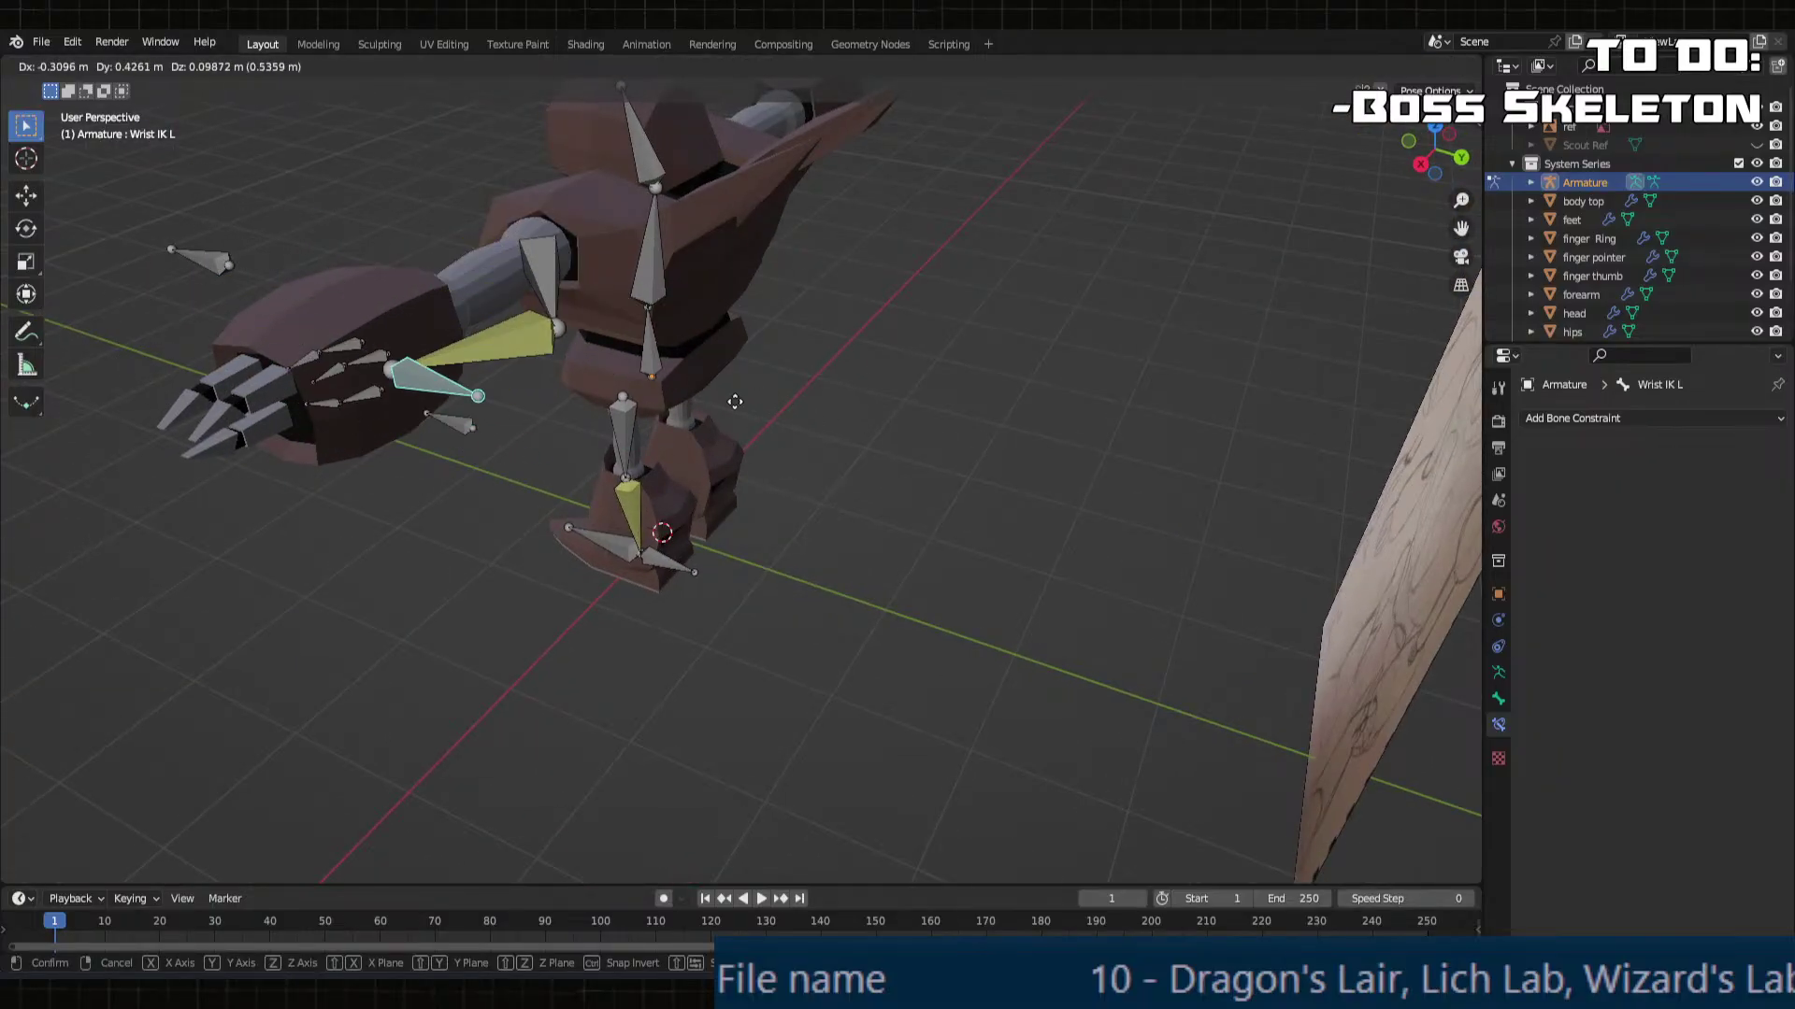
{"action": "left_click", "coordinate": [587, 368]}
{"action": "mouse_move", "coordinate": [537, 385]}
{"action": "middle_mouse_down"}
{"action": "mouse_move", "coordinate": [809, 356]}
{"action": "mouse_move", "coordinate": [768, 564]}
{"action": "mouse_move", "coordinate": [735, 535]}
{"action": "mouse_move", "coordinate": [755, 533]}
{"action": "mouse_move", "coordinate": [654, 574]}
{"action": "mouse_move", "coordinate": [743, 535]}
{"action": "mouse_move", "coordinate": [724, 571]}
{"action": "middle_mouse_up"}
{"action": "key", "text": "Tab"}
{"action": "key", "text": "Tab"}
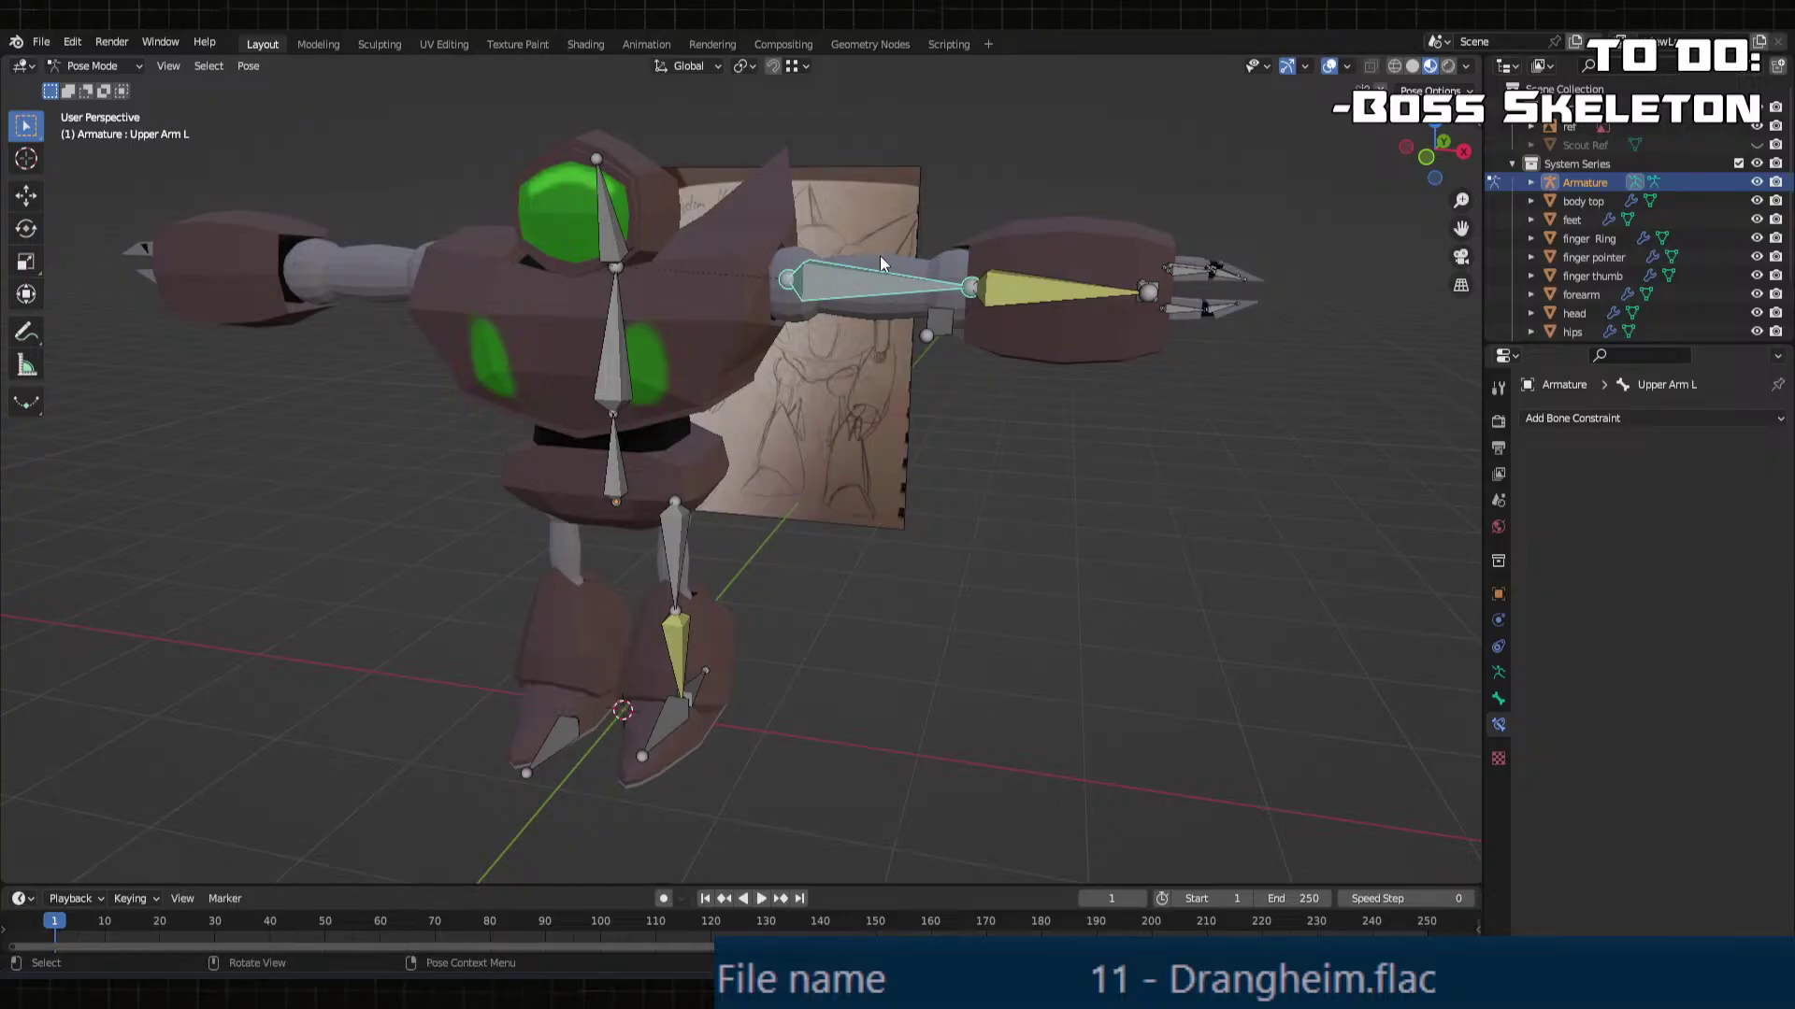
Step: Turn off Lock Object Modes
{"action": "left_click", "coordinate": [76, 47]}
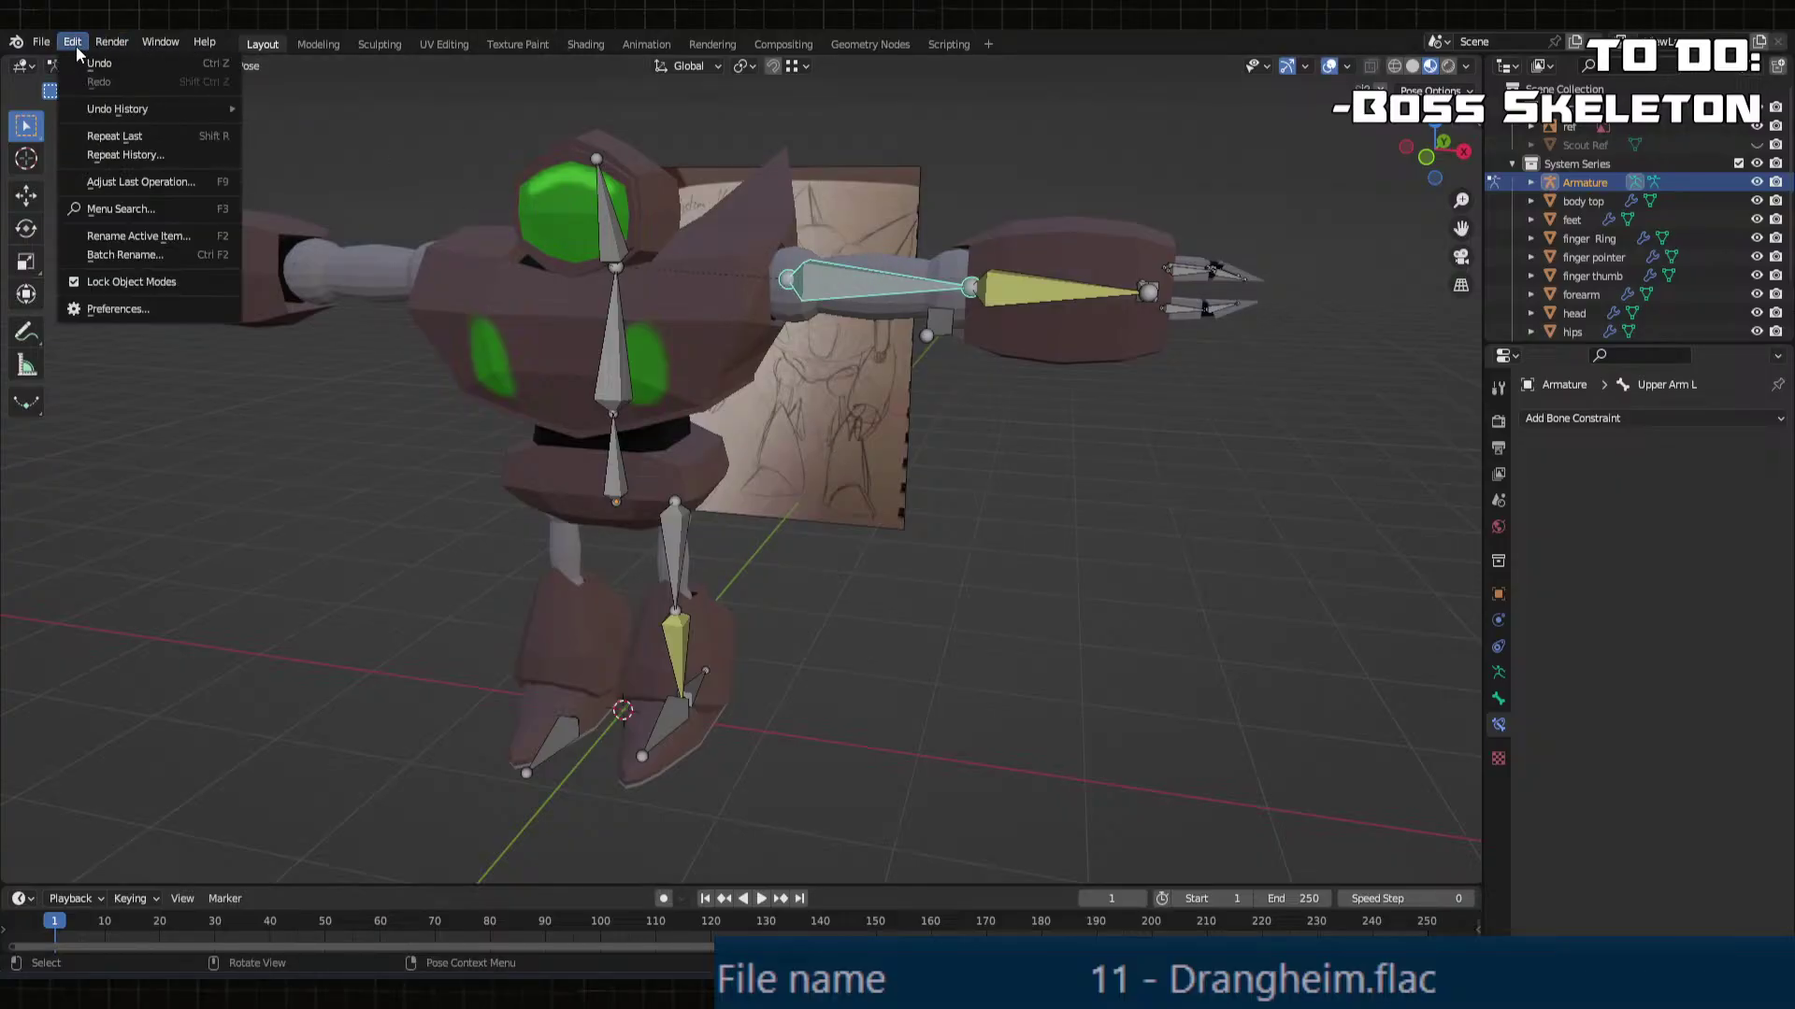
{"action": "left_click", "coordinate": [126, 283]}
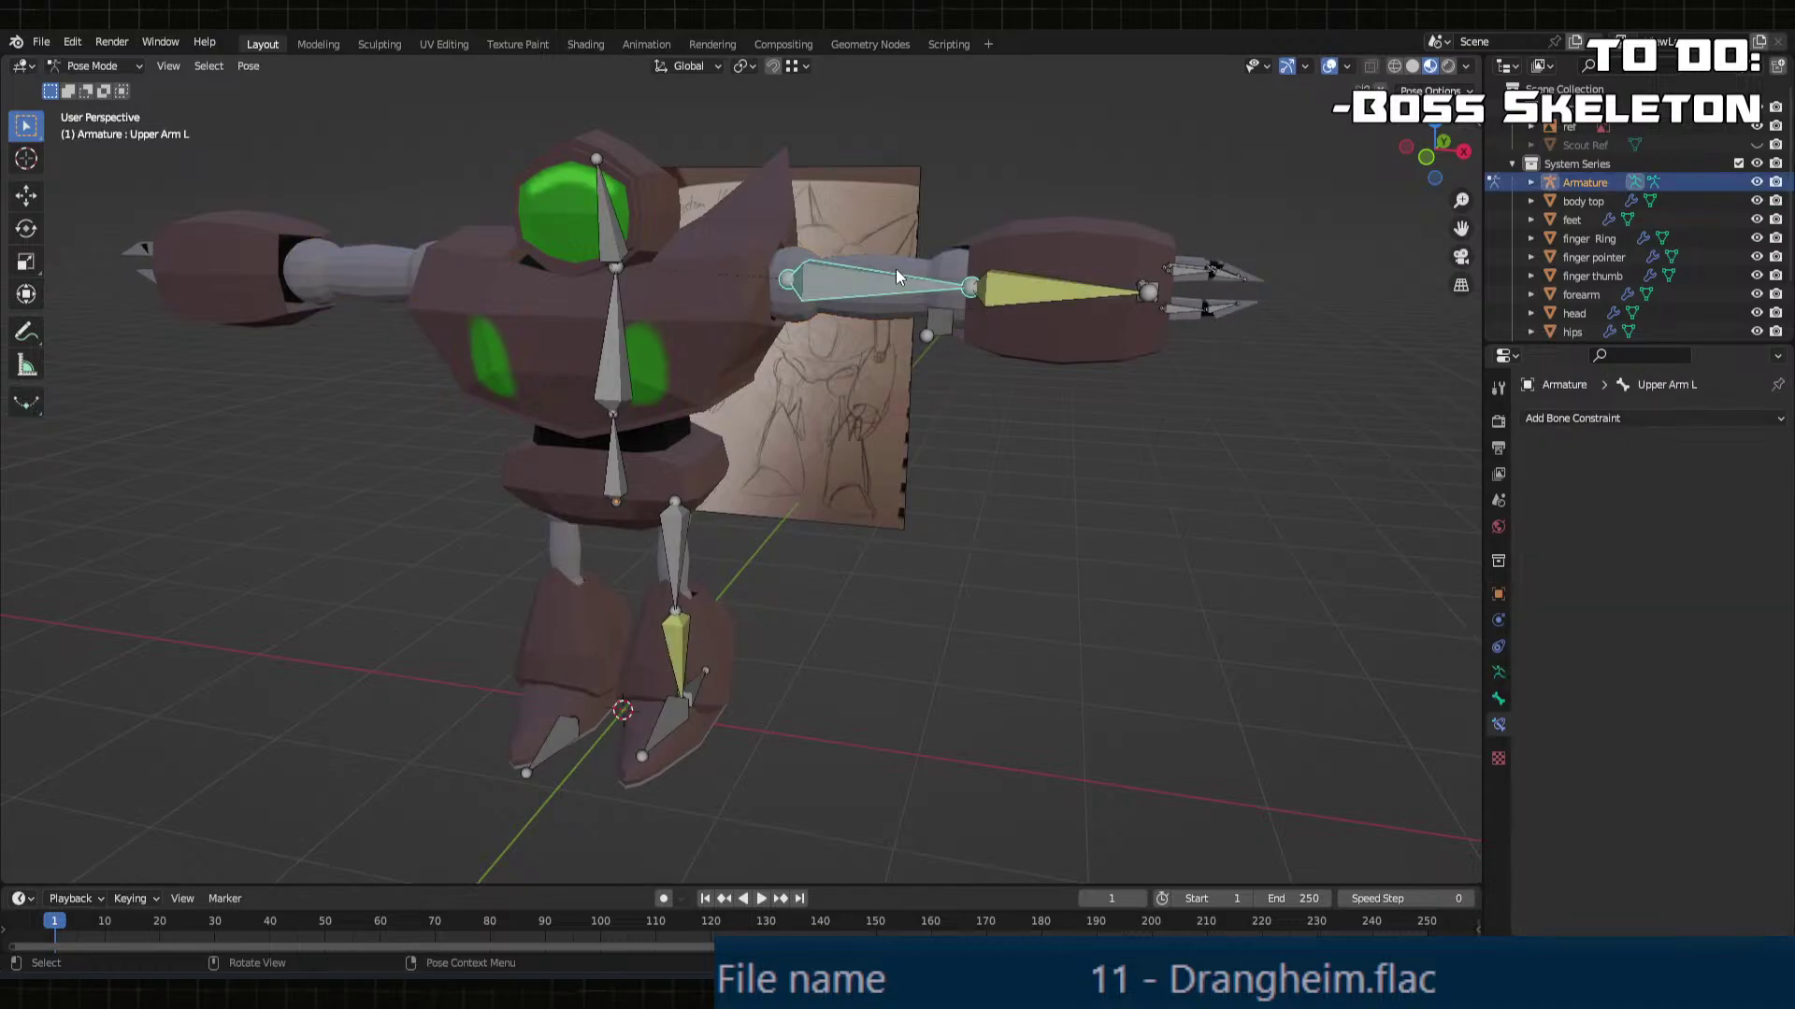
Step: Parent the upper arm mesh to the Upper Arm L bone using Bone parenting, and test it by rotating the bone
{"action": "left_click", "coordinate": [895, 267]}
{"action": "middle_click_drag", "start_coordinate": [913, 256], "coordinate": [804, 441]}
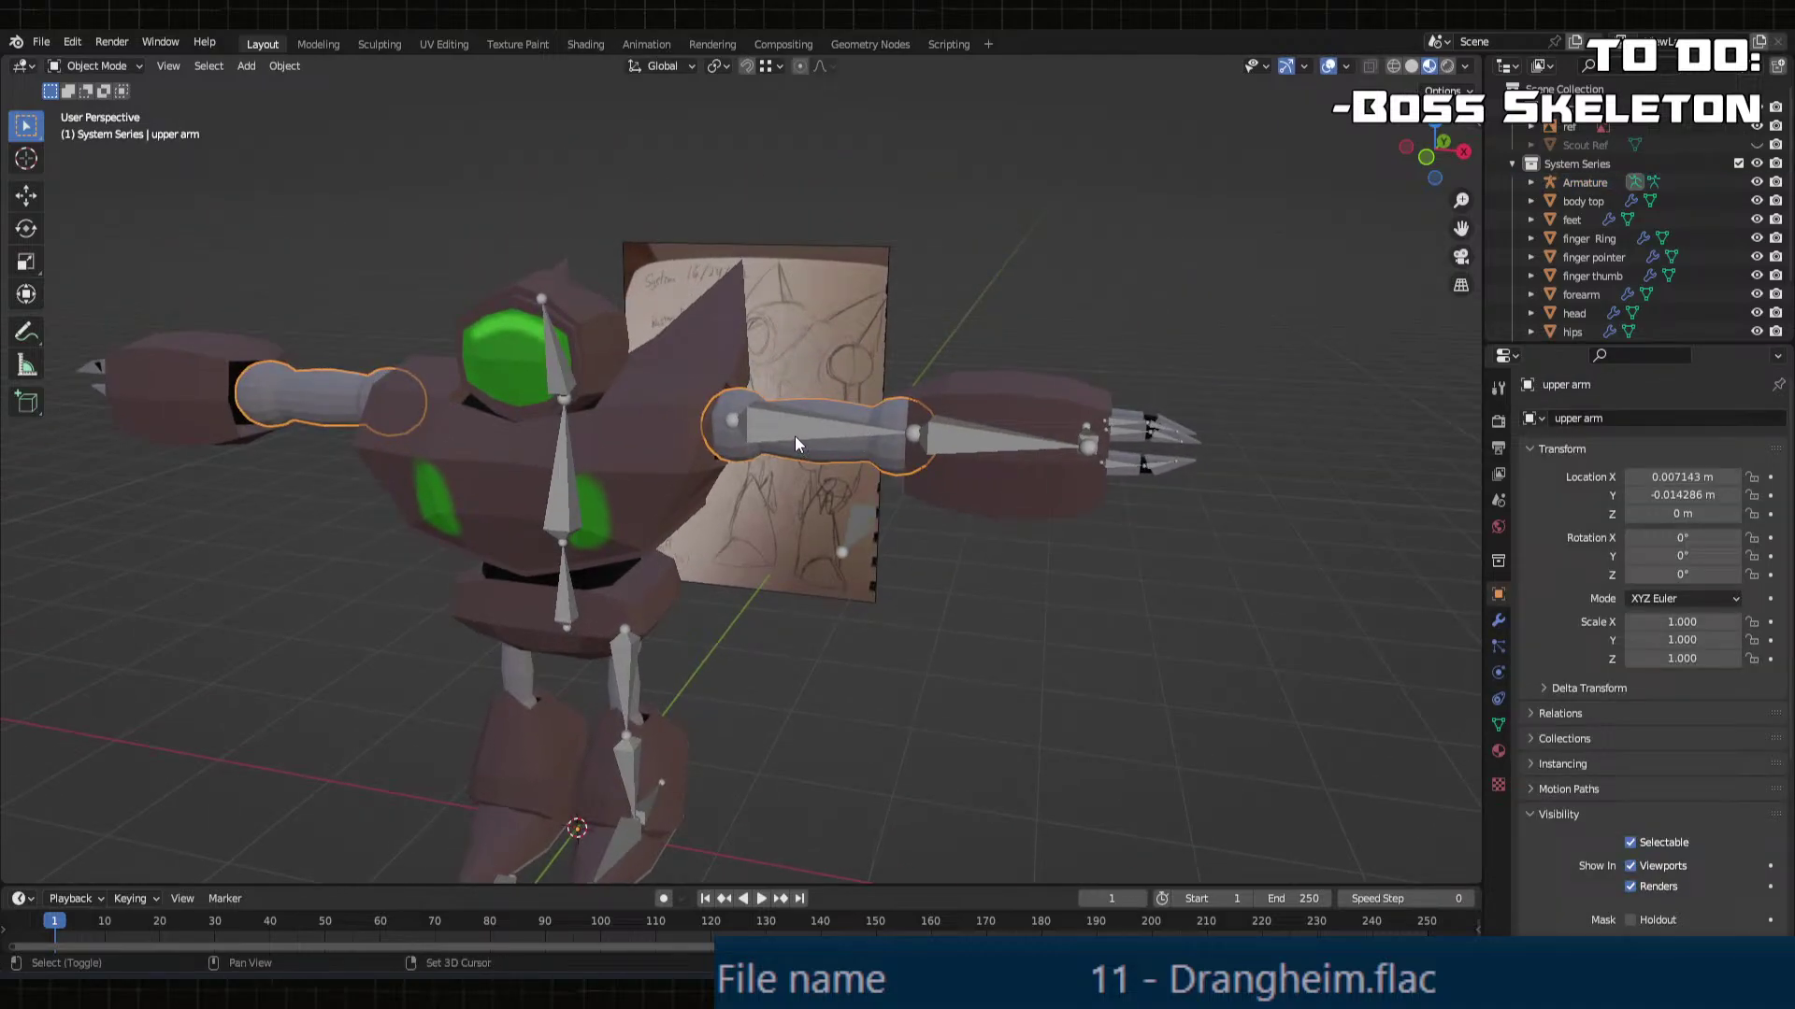
{"action": "left_click", "coordinate": [794, 436], "text": "shift"}
{"action": "key", "text": "ctrl+p"}
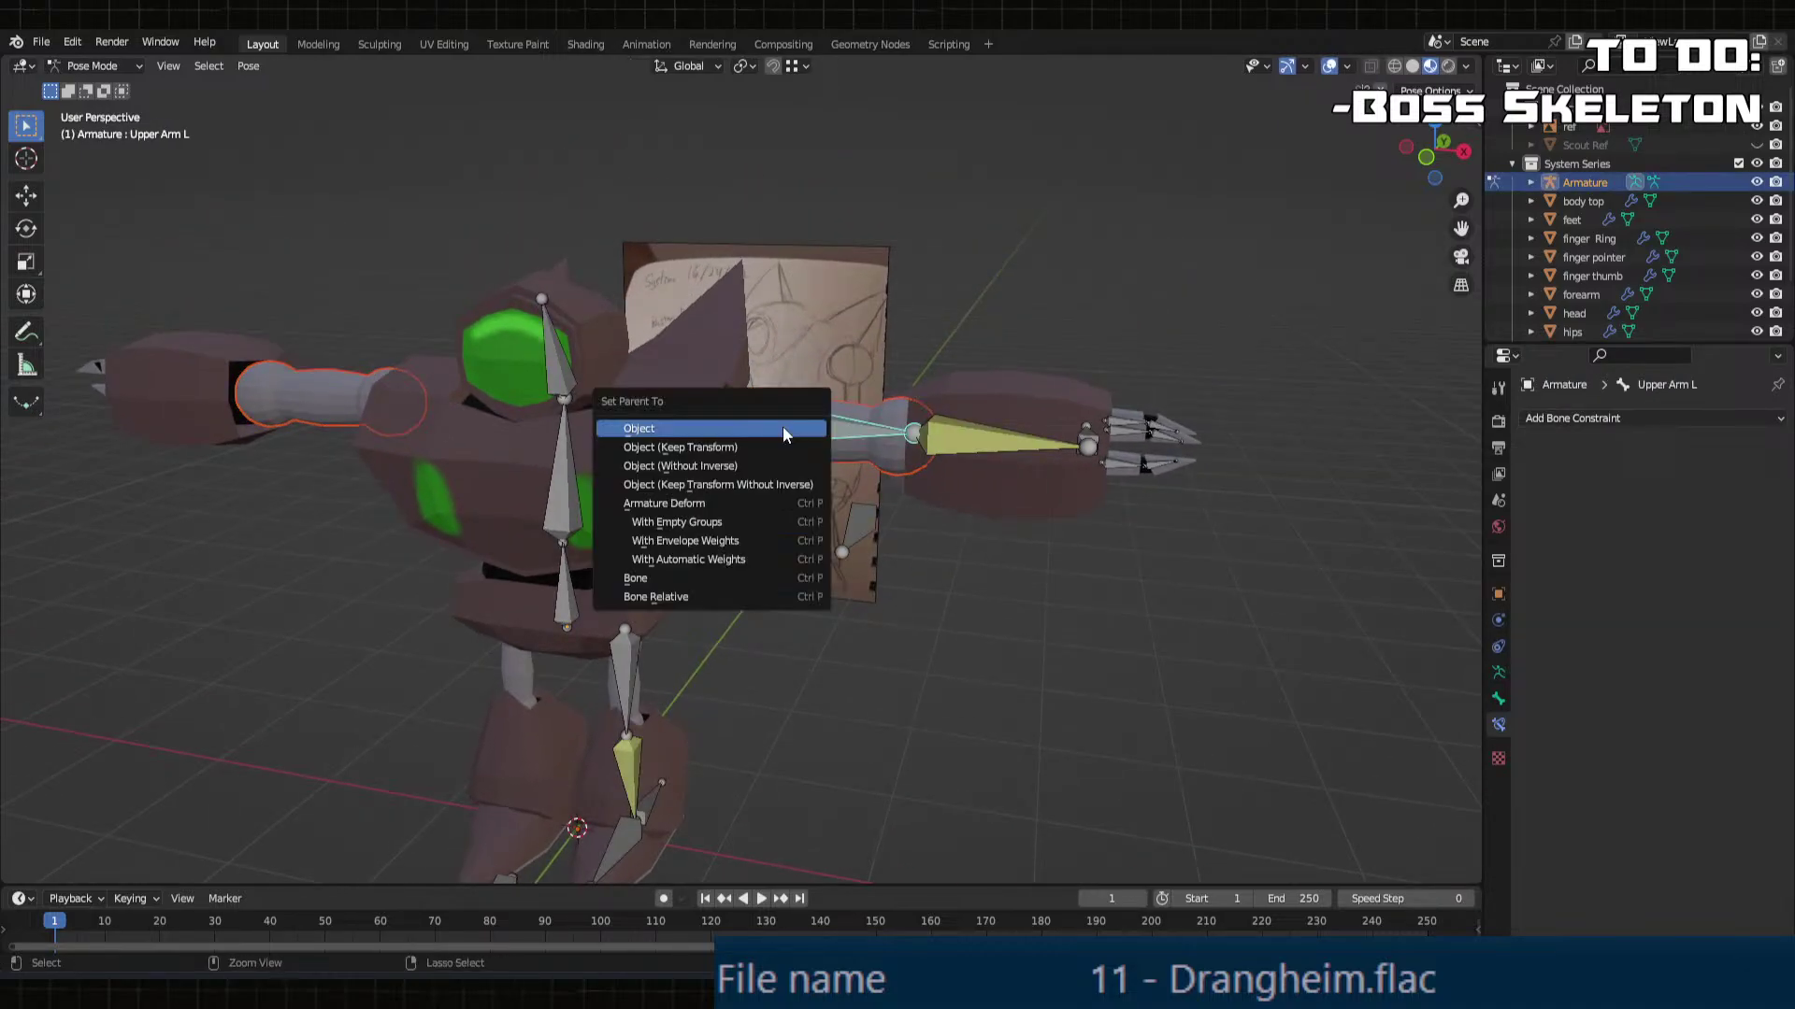
{"action": "left_click", "coordinate": [705, 579]}
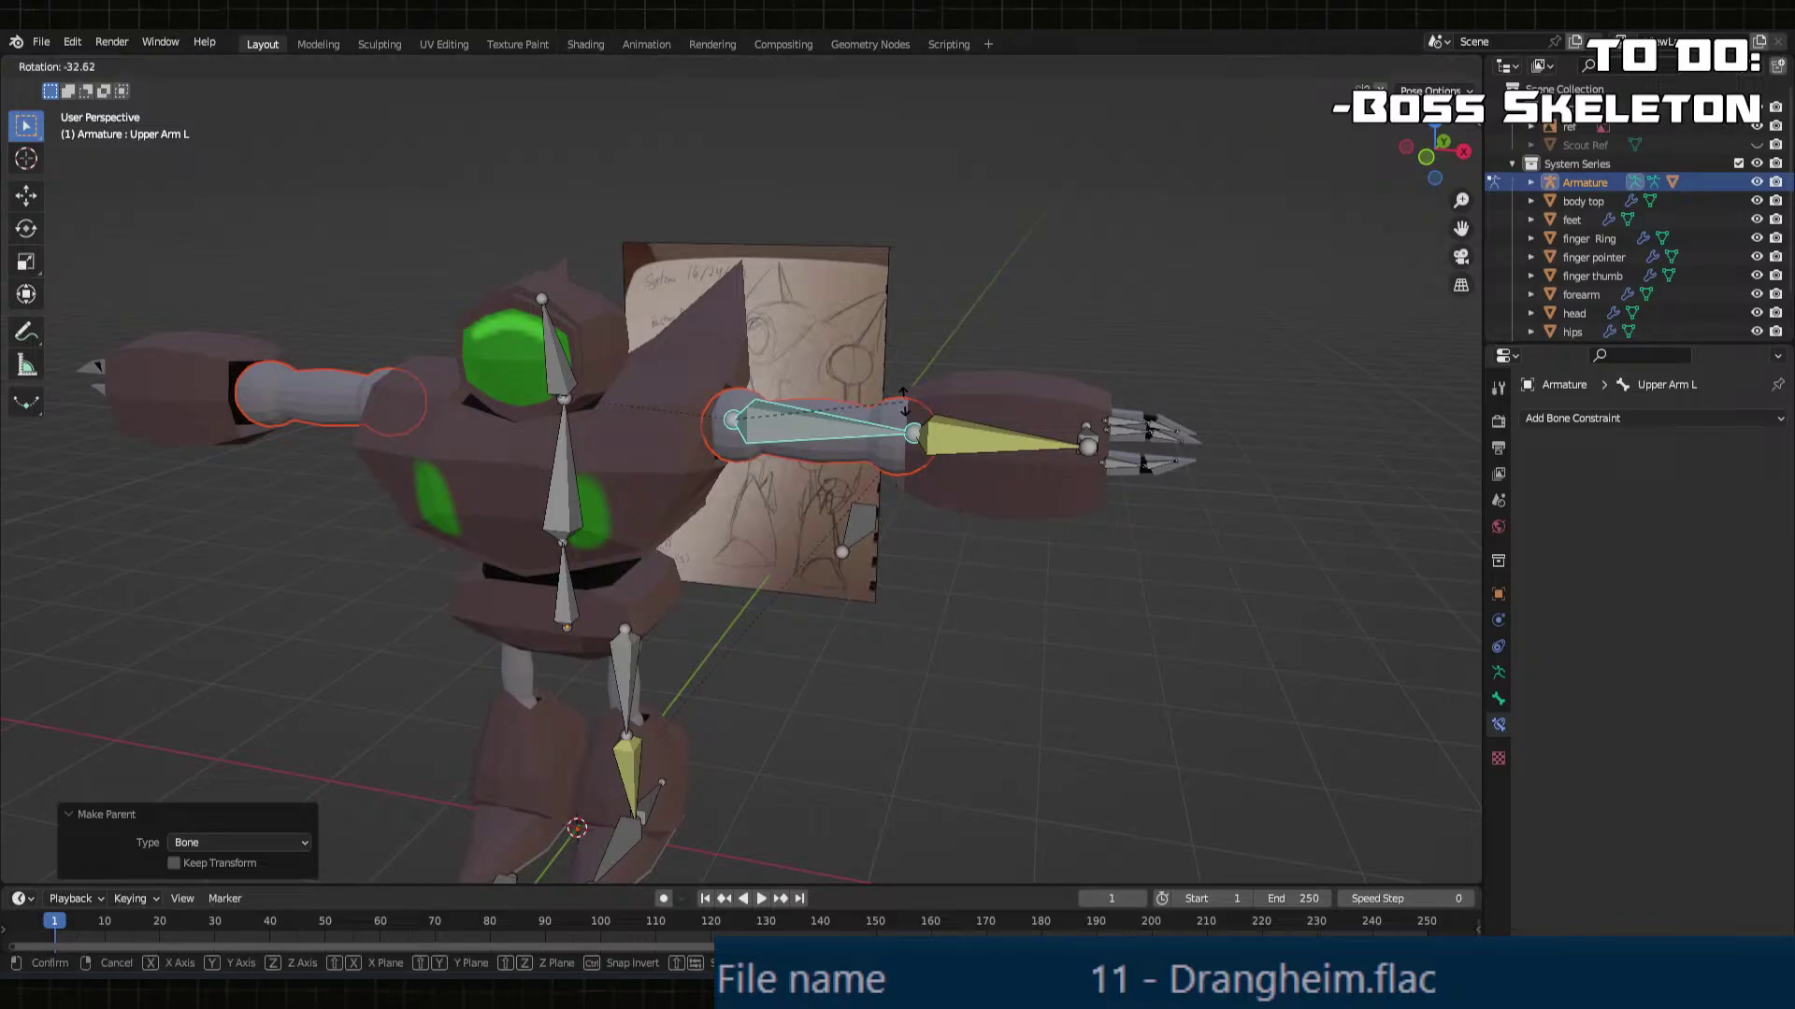
{"action": "left_click", "coordinate": [894, 551]}
{"action": "middle_click_drag", "start_coordinate": [960, 445], "coordinate": [923, 471]}
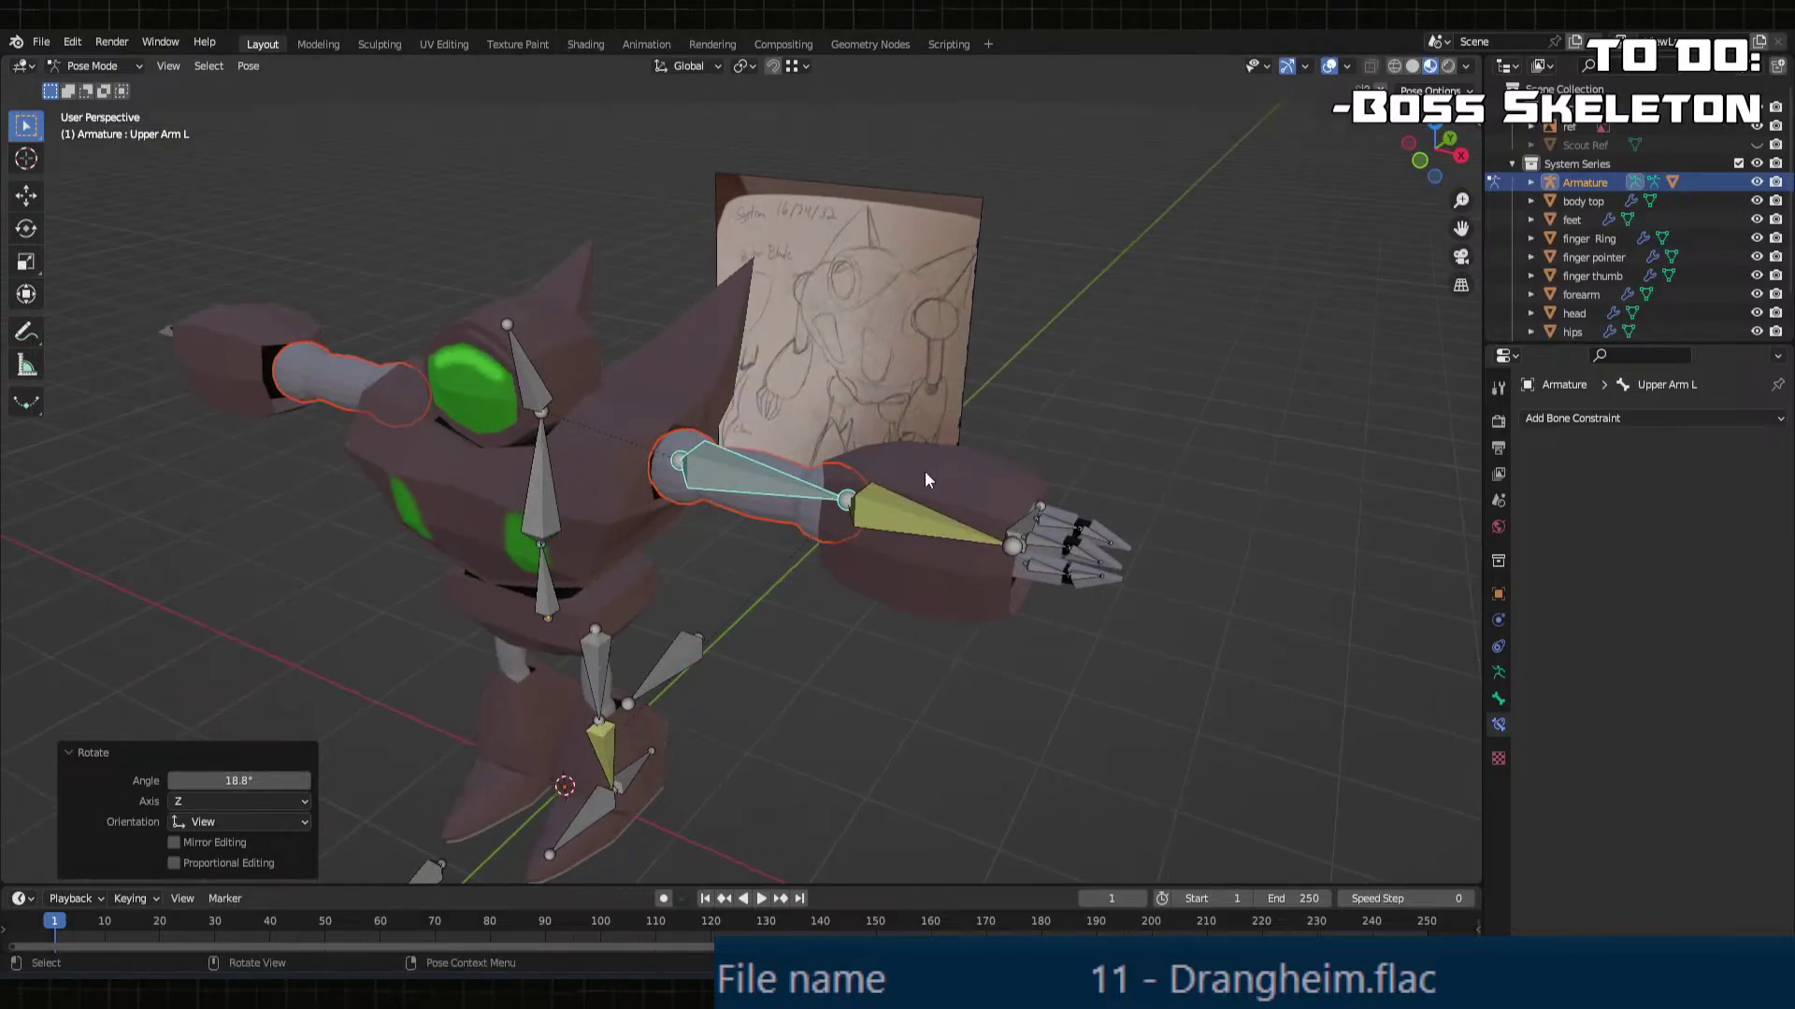
Step: Parent the forearm mesh to the Forearm L bone using Bone parenting
{"action": "key", "text": "ctrl+Tab"}
{"action": "left_click", "coordinate": [927, 495]}
{"action": "left_click", "coordinate": [903, 518]}
{"action": "left_click", "coordinate": [933, 492]}
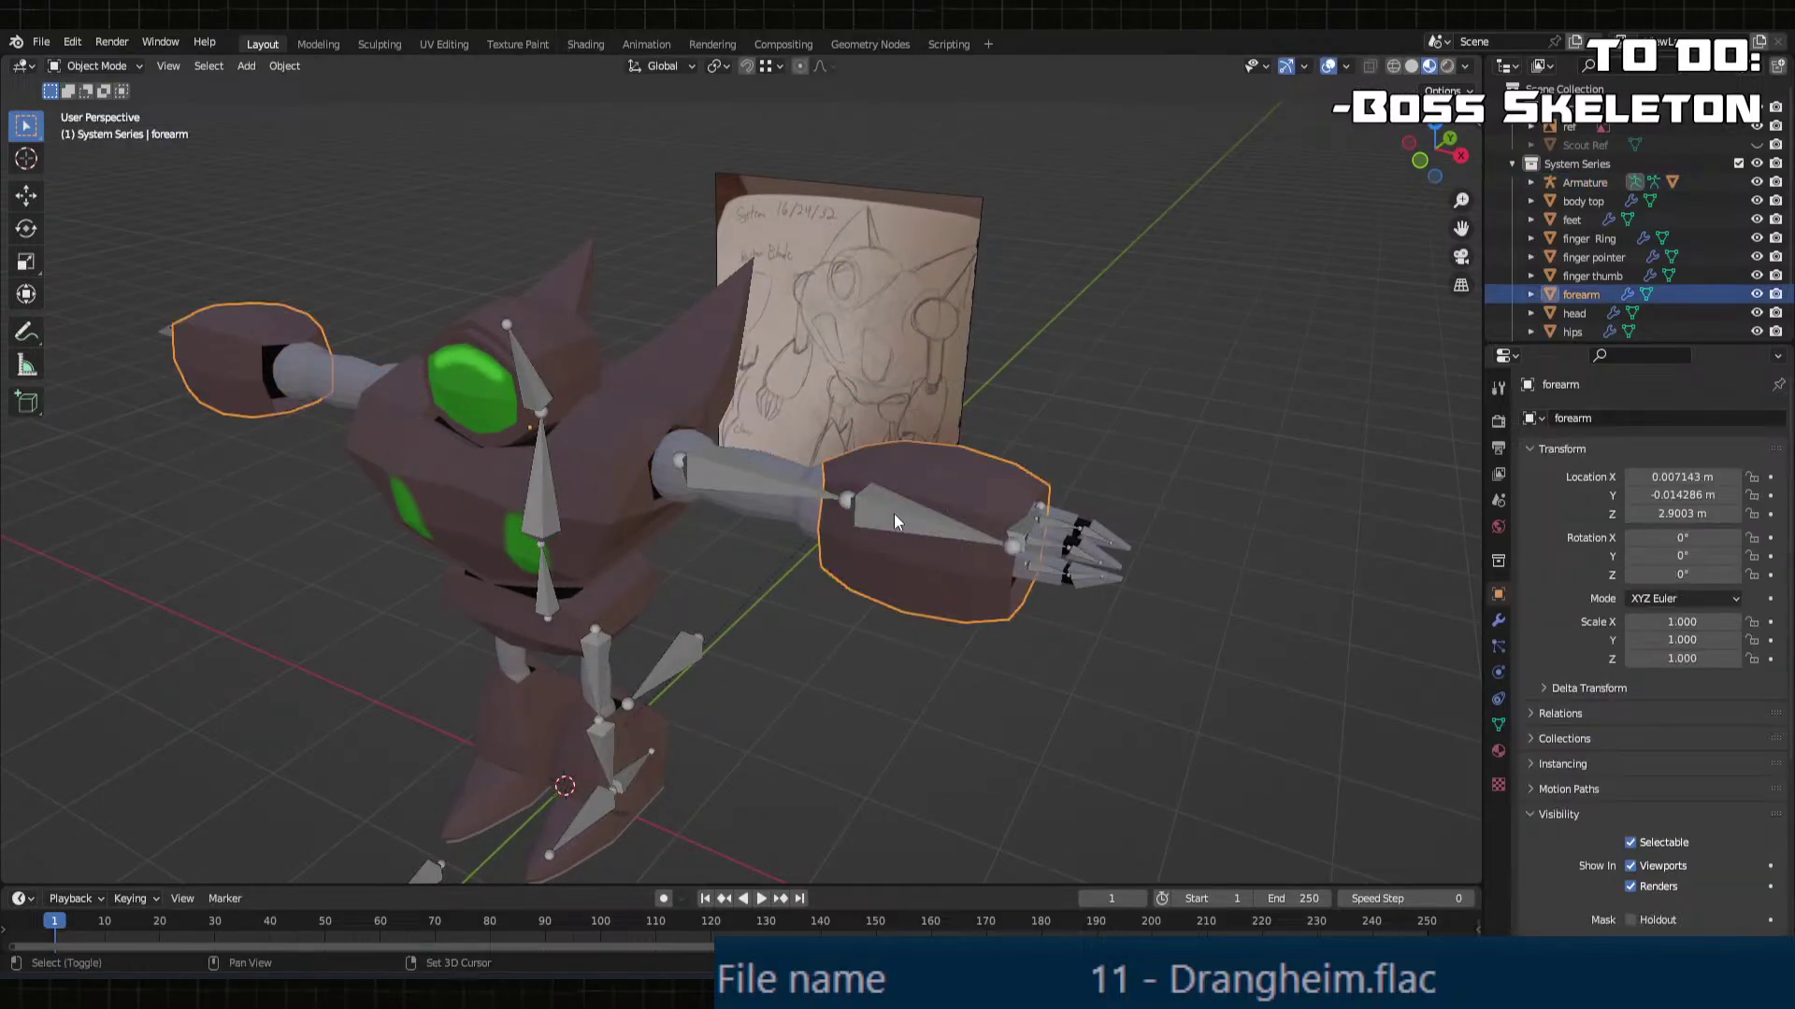
{"action": "left_click", "coordinate": [892, 513], "text": "shift"}
{"action": "left_click", "coordinate": [889, 510], "text": "shift"}
{"action": "key", "text": "ctrl+p"}
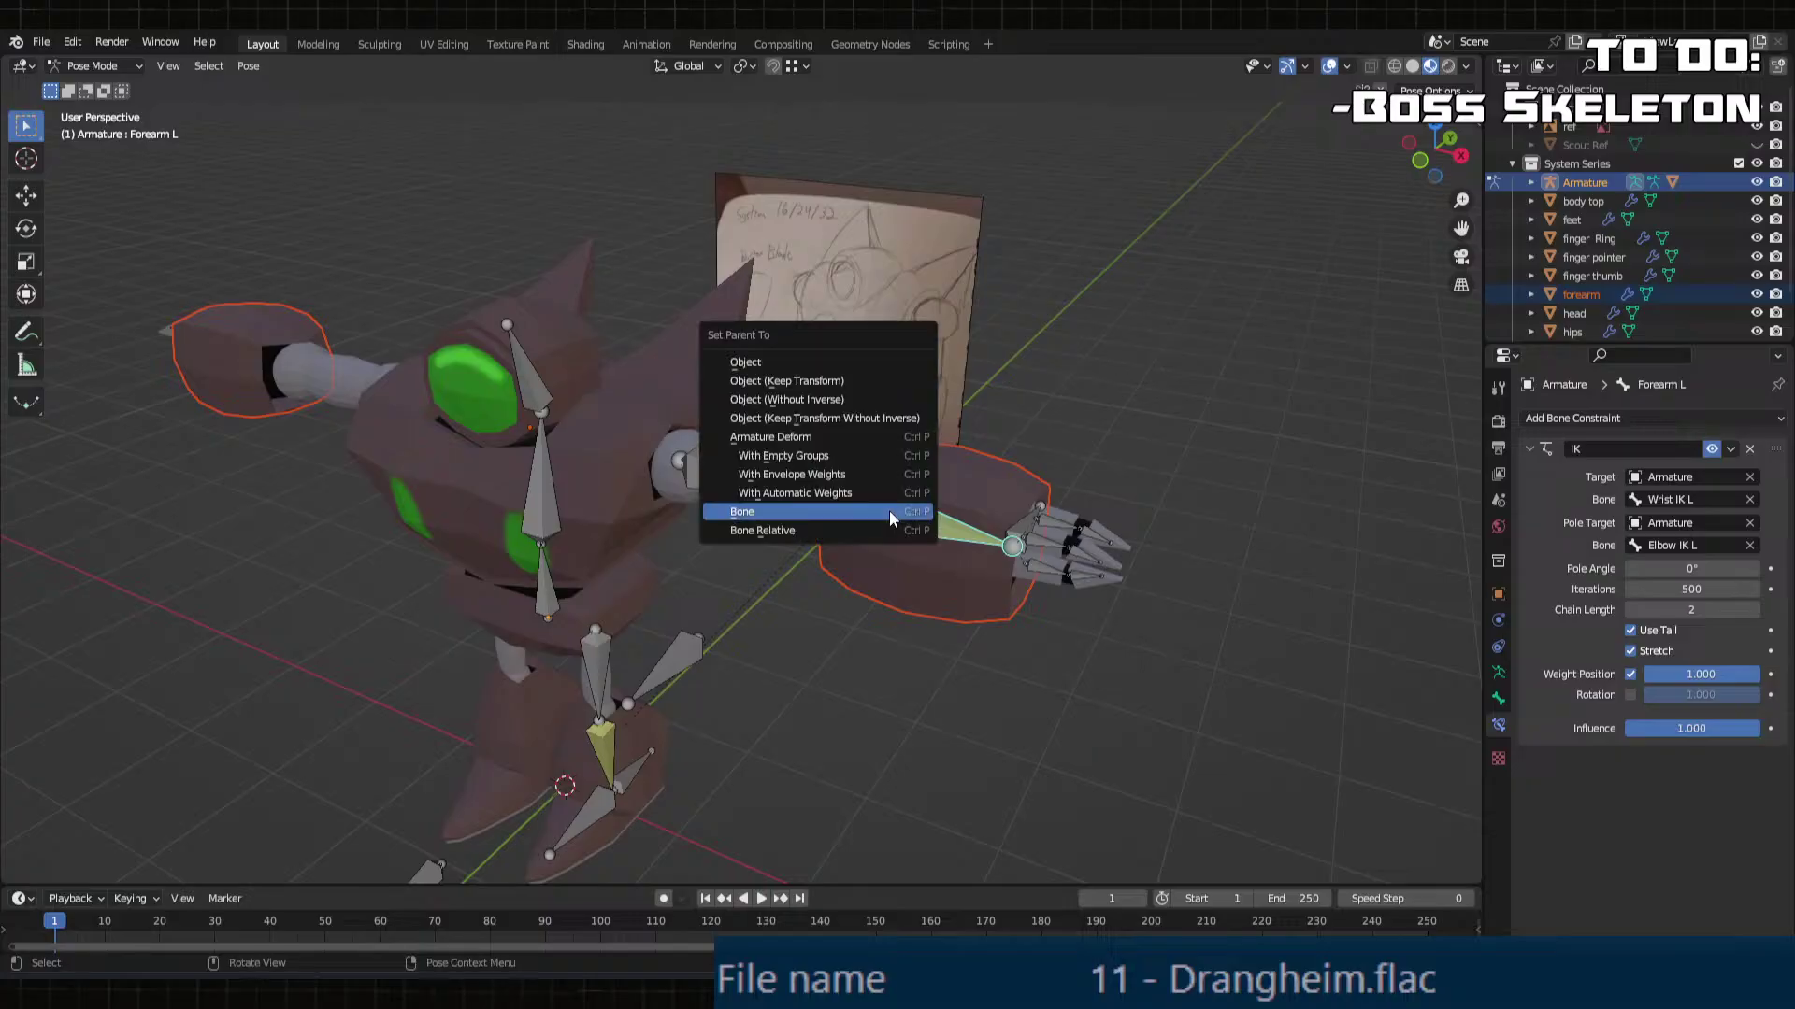
{"action": "left_click", "coordinate": [888, 511]}
Step: Test the forearm mesh's attachment by rotating and moving the Wrist IK L bone
{"action": "left_click", "coordinate": [1031, 513]}
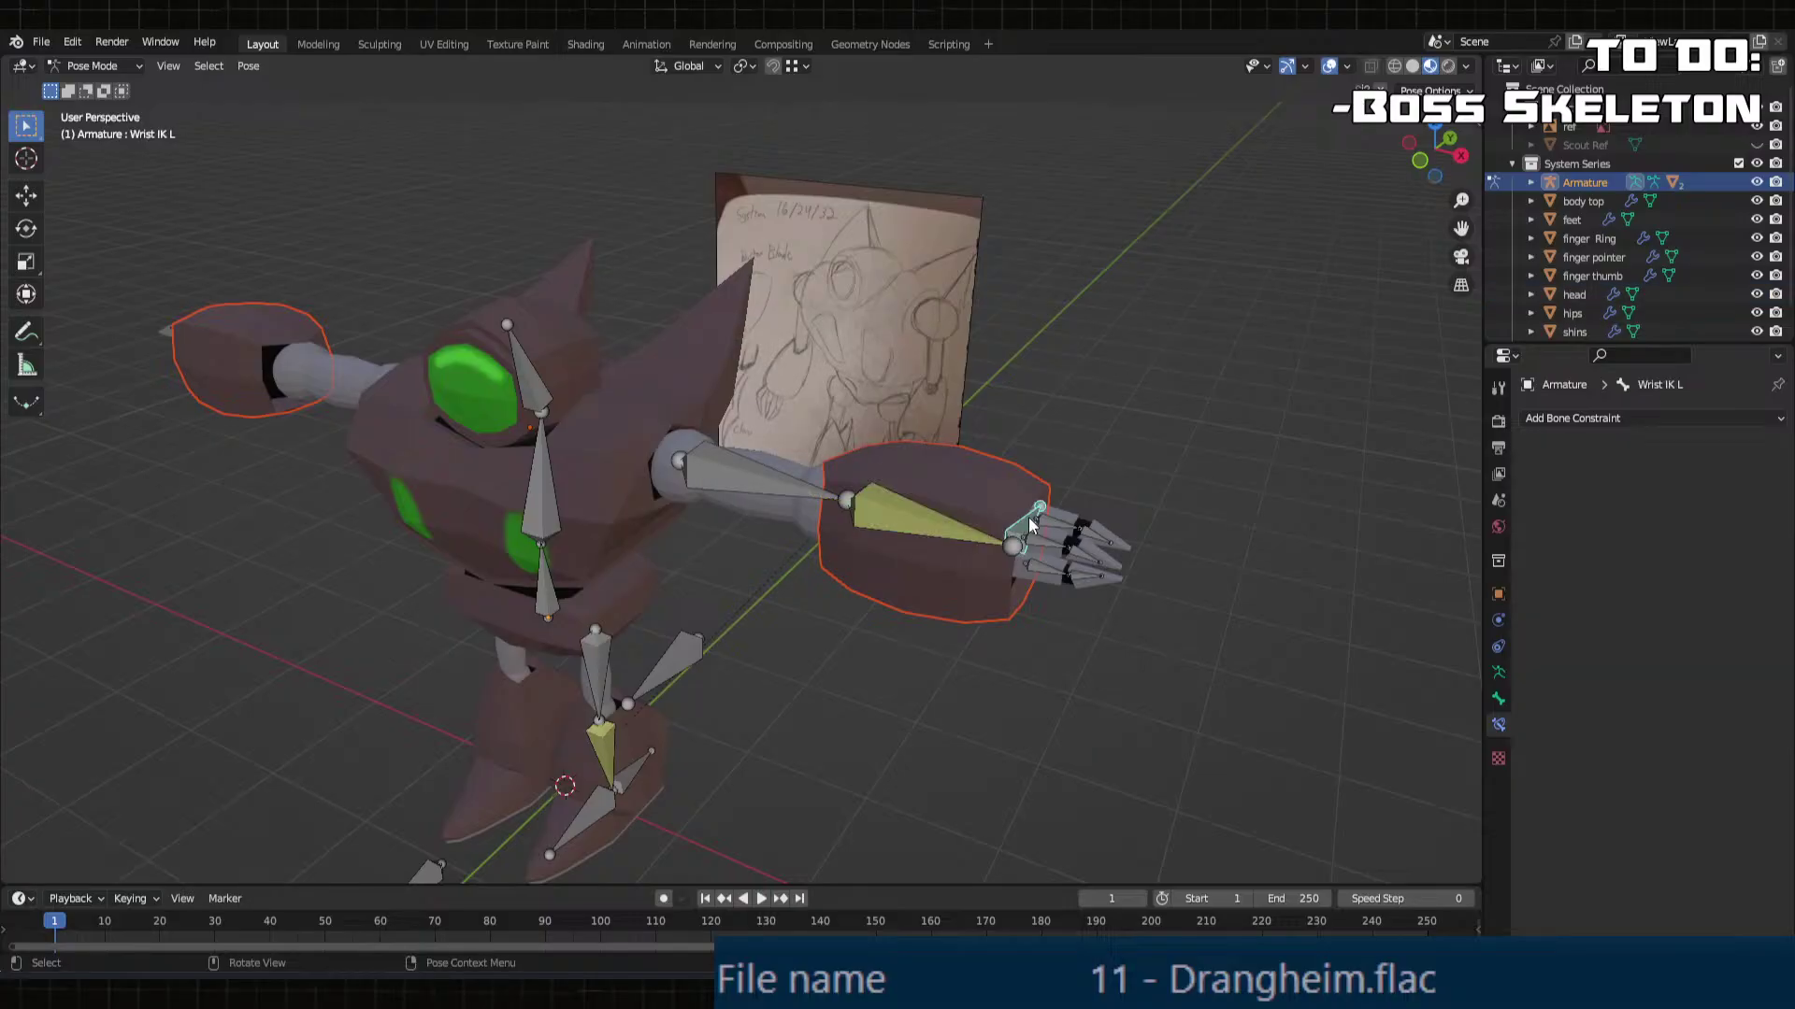
{"action": "key", "text": "r"}
{"action": "left_click", "coordinate": [1030, 521]}
{"action": "key", "text": "g"}
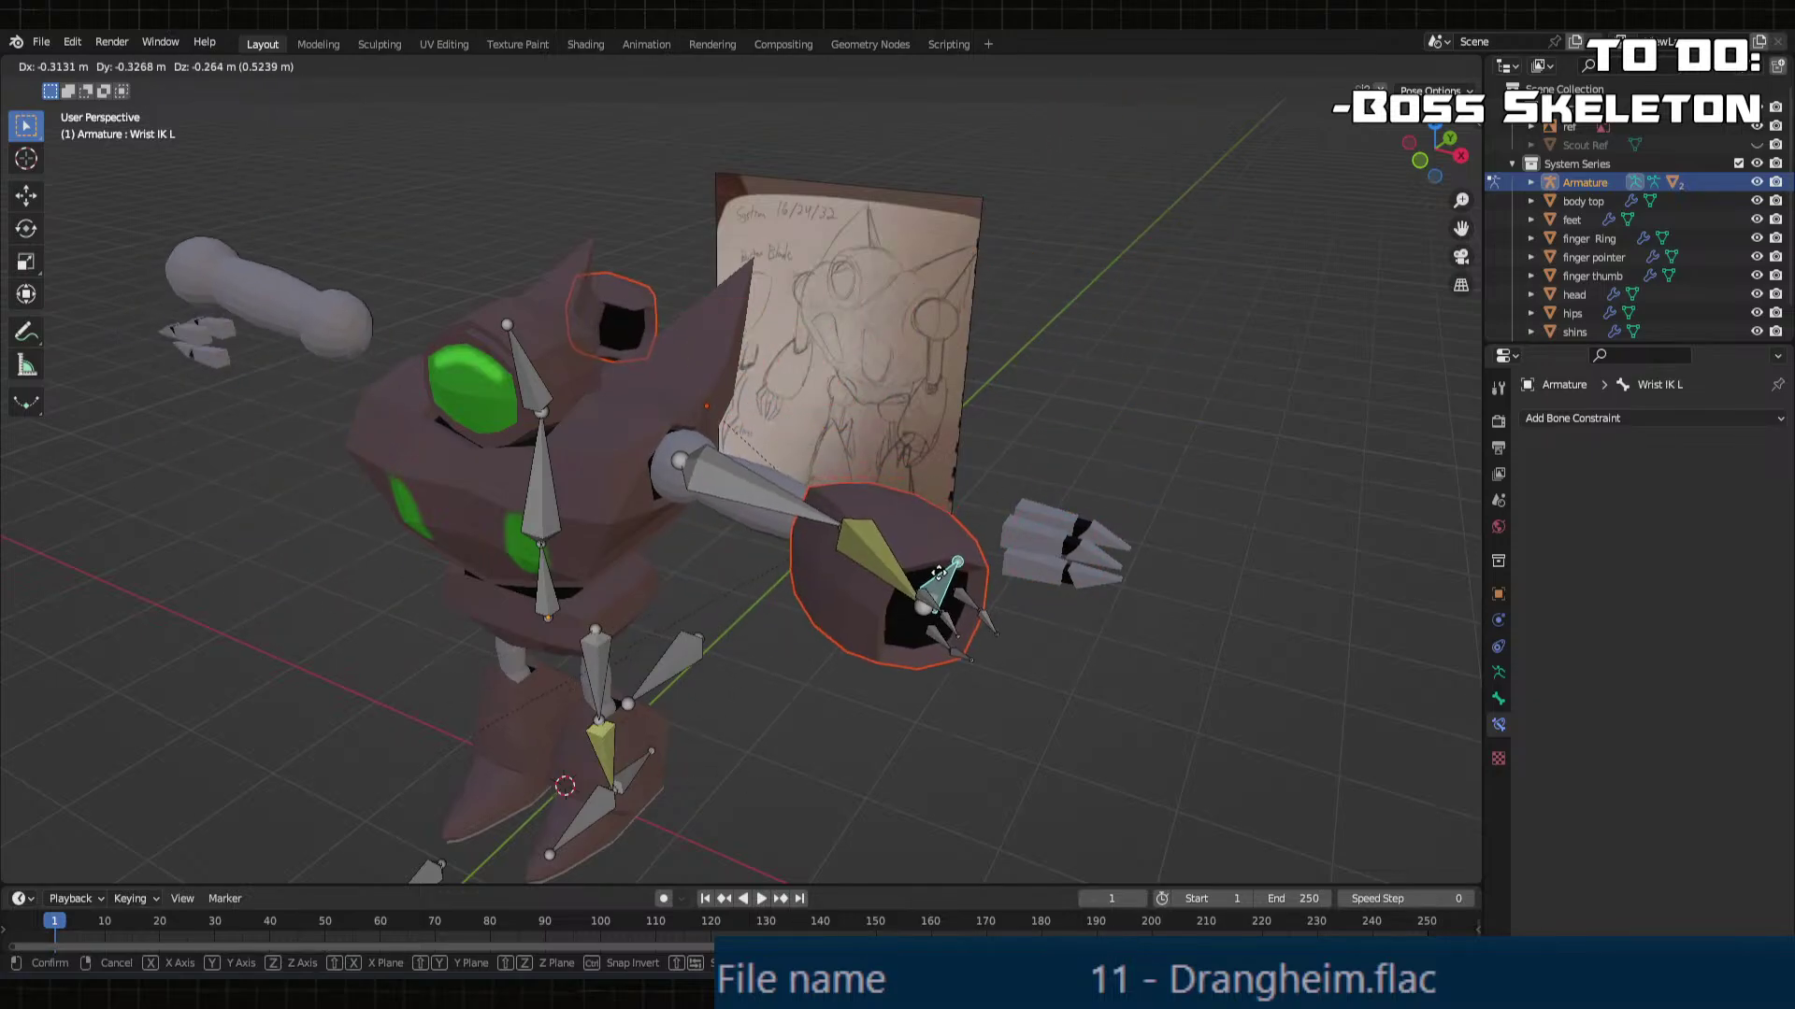
{"action": "left_click", "coordinate": [938, 570]}
Step: Parent the finger pointer, finger Ring and finger thumb meshes to the armature with automatic weights, with all the left finger bones selected
{"action": "middle_click_drag", "start_coordinate": [938, 570], "coordinate": [884, 406]}
{"action": "scroll", "coordinate": [940, 348], "scroll_direction": "up", "scroll_amount": 3}
{"action": "scroll", "coordinate": [884, 406], "scroll_direction": "up", "scroll_amount": 3}
{"action": "left_click", "coordinate": [906, 262]}
{"action": "middle_click_drag", "start_coordinate": [906, 259], "coordinate": [1030, 283]}
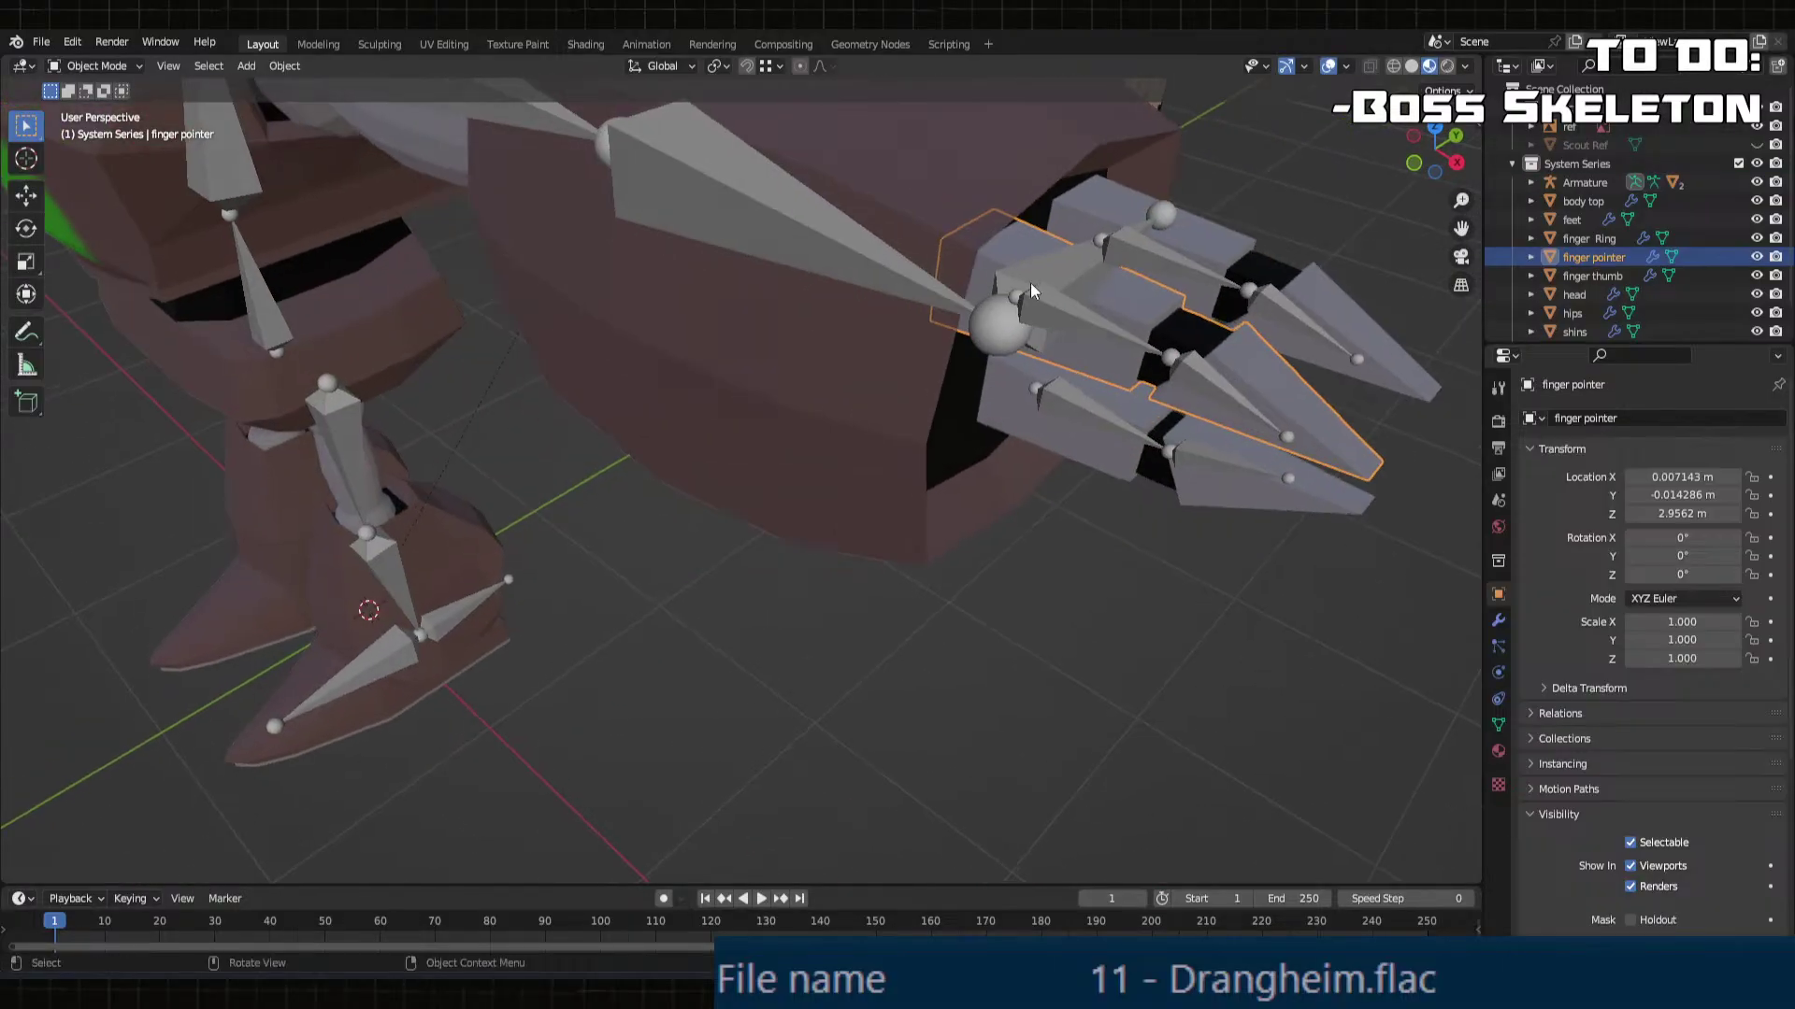
{"action": "left_click", "coordinate": [1202, 298], "text": "shift"}
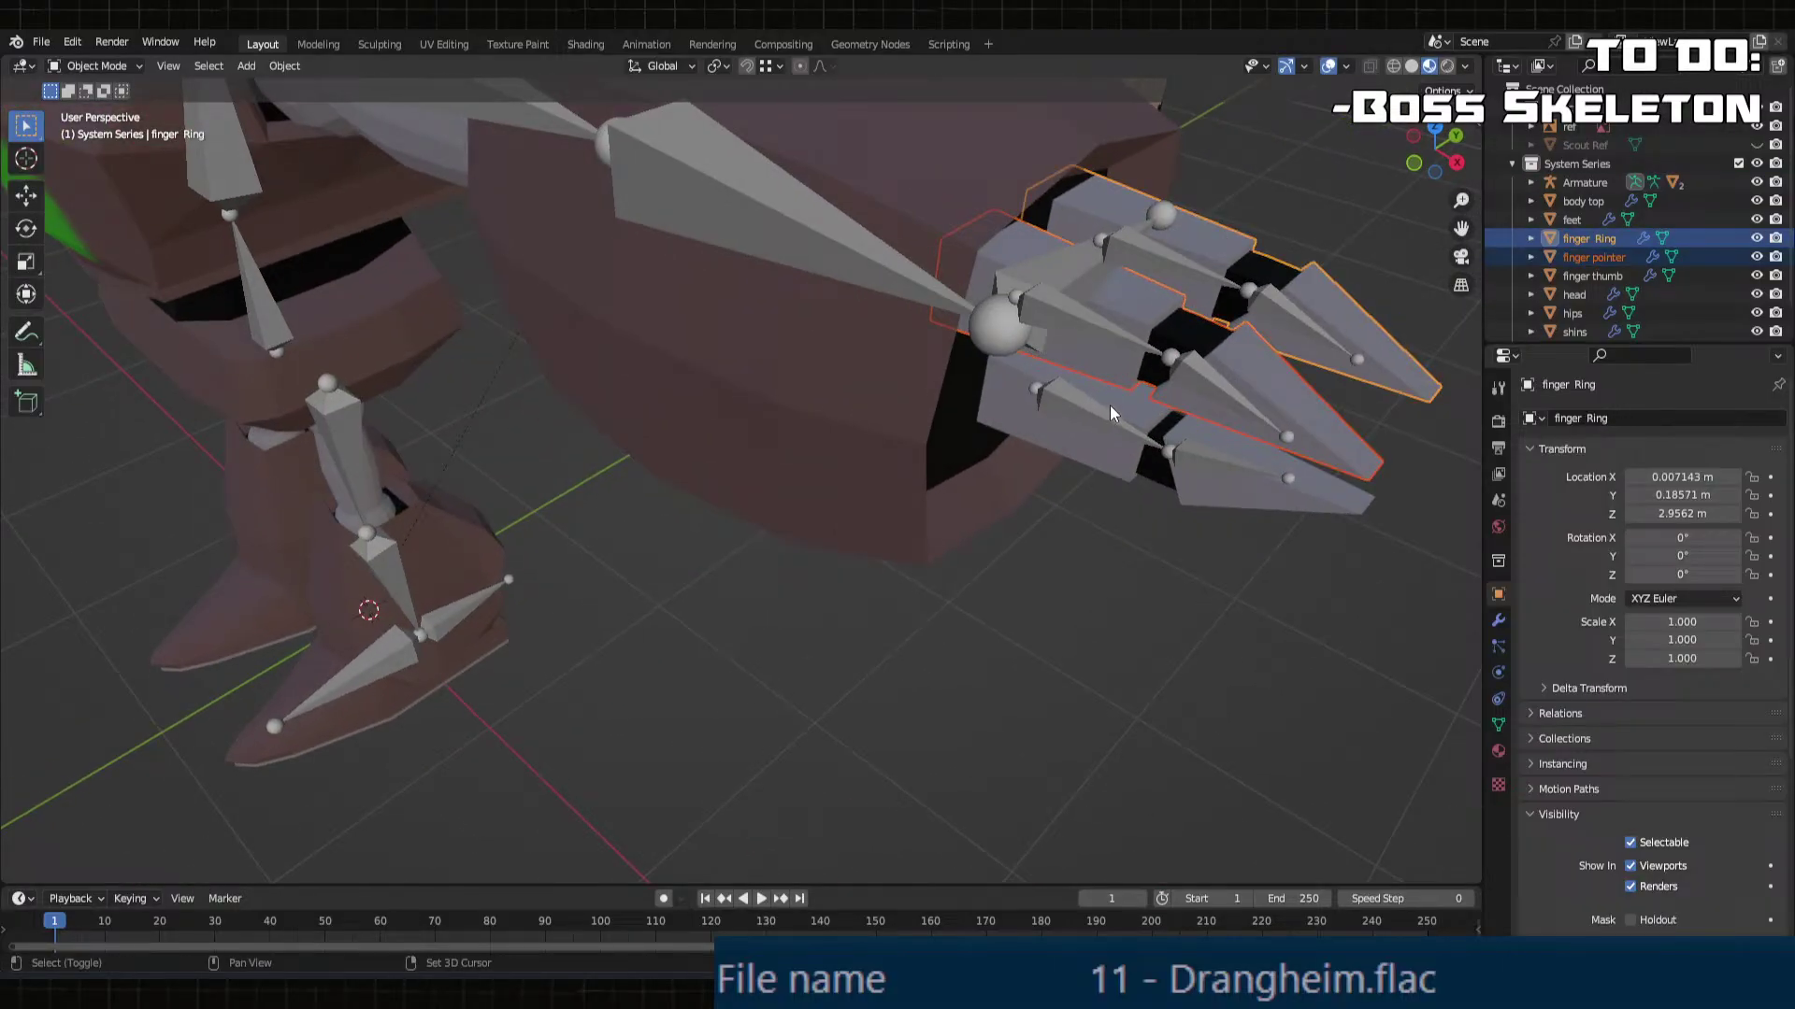
{"action": "left_click", "coordinate": [1135, 408], "text": "shift"}
{"action": "left_click", "coordinate": [1082, 419], "text": "shift"}
{"action": "key", "text": "ctrl+Tab"}
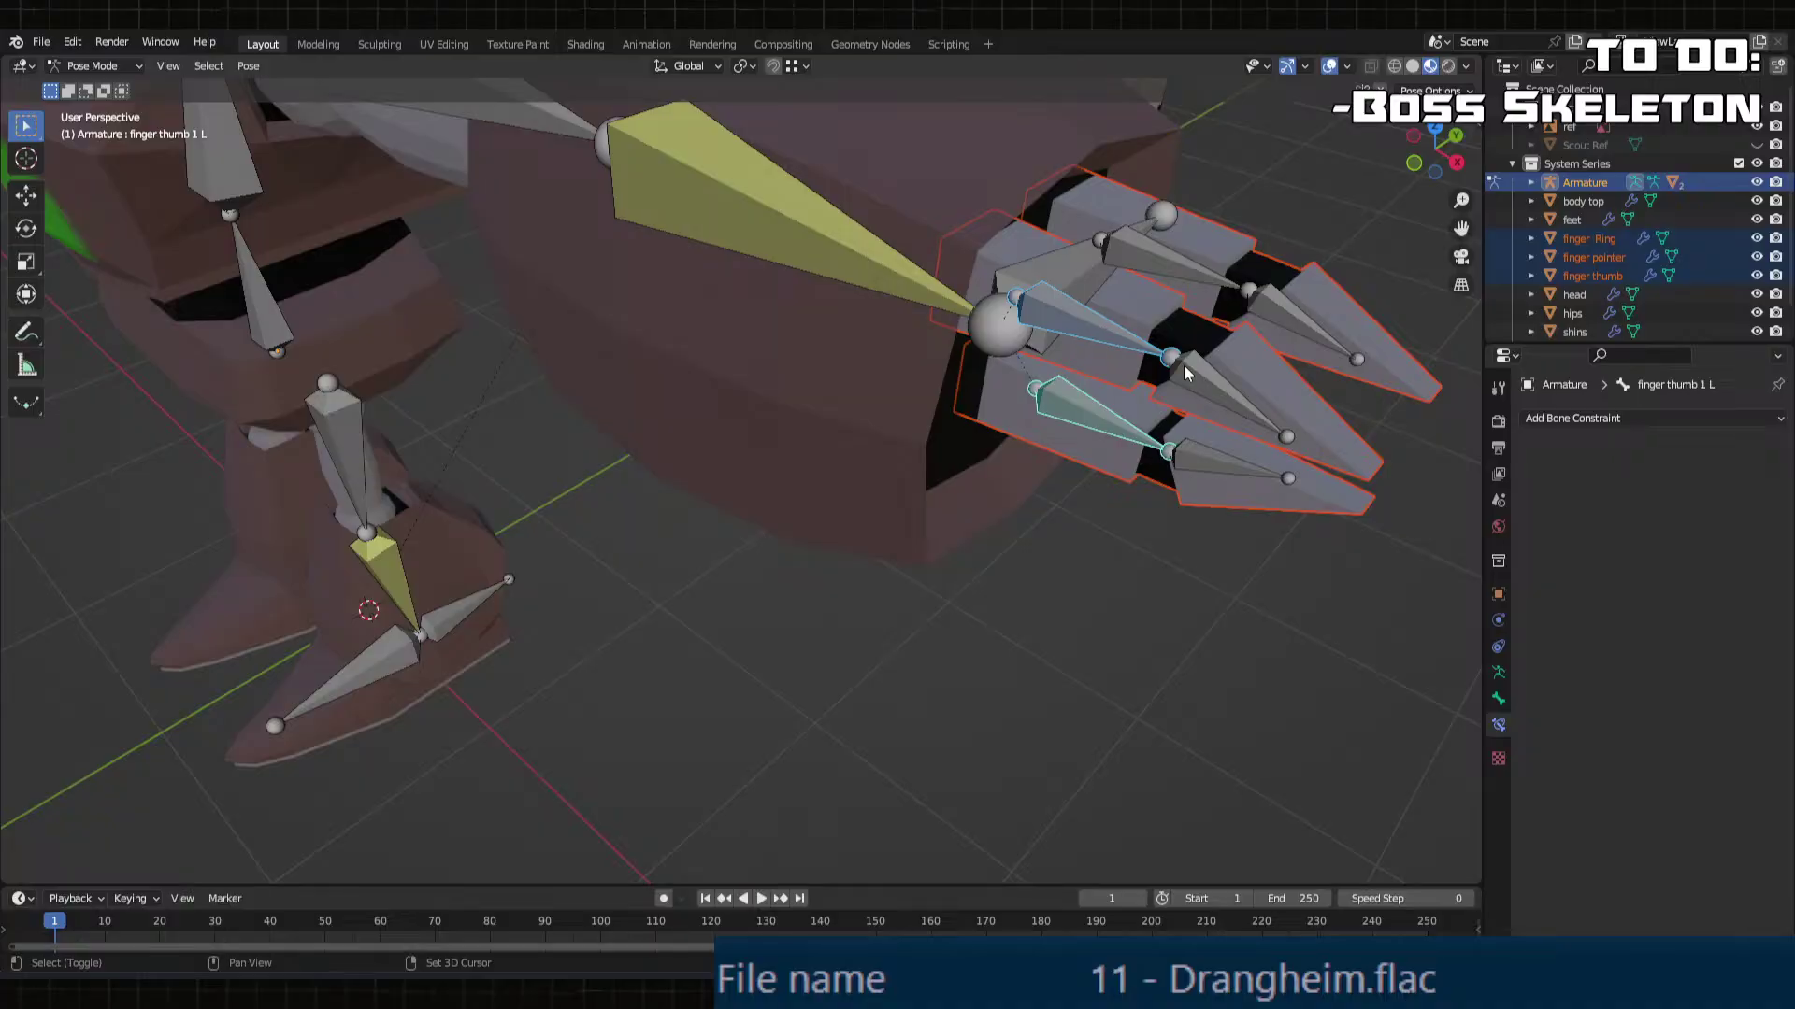
{"action": "left_click", "coordinate": [1169, 259], "text": "shift"}
{"action": "middle_click_drag", "start_coordinate": [1168, 259], "coordinate": [1090, 352]}
{"action": "right_click", "coordinate": [1090, 353]}
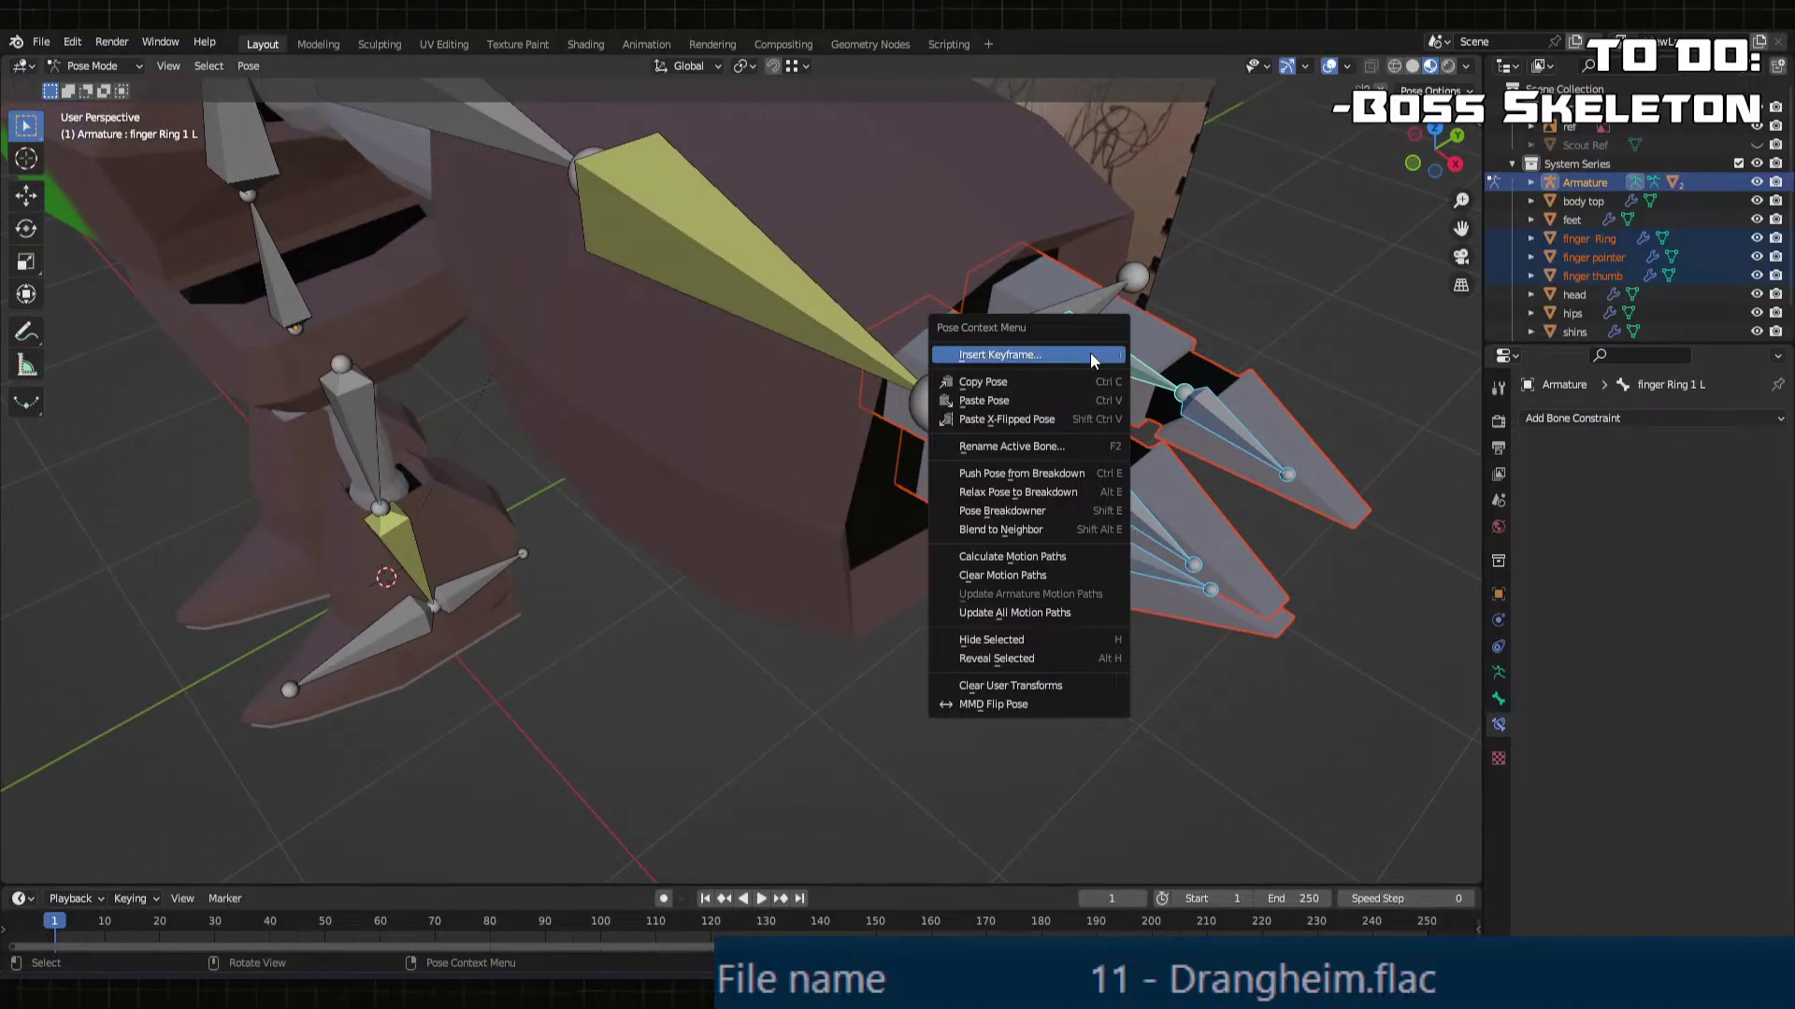
{"action": "key", "text": "ctrl+p"}
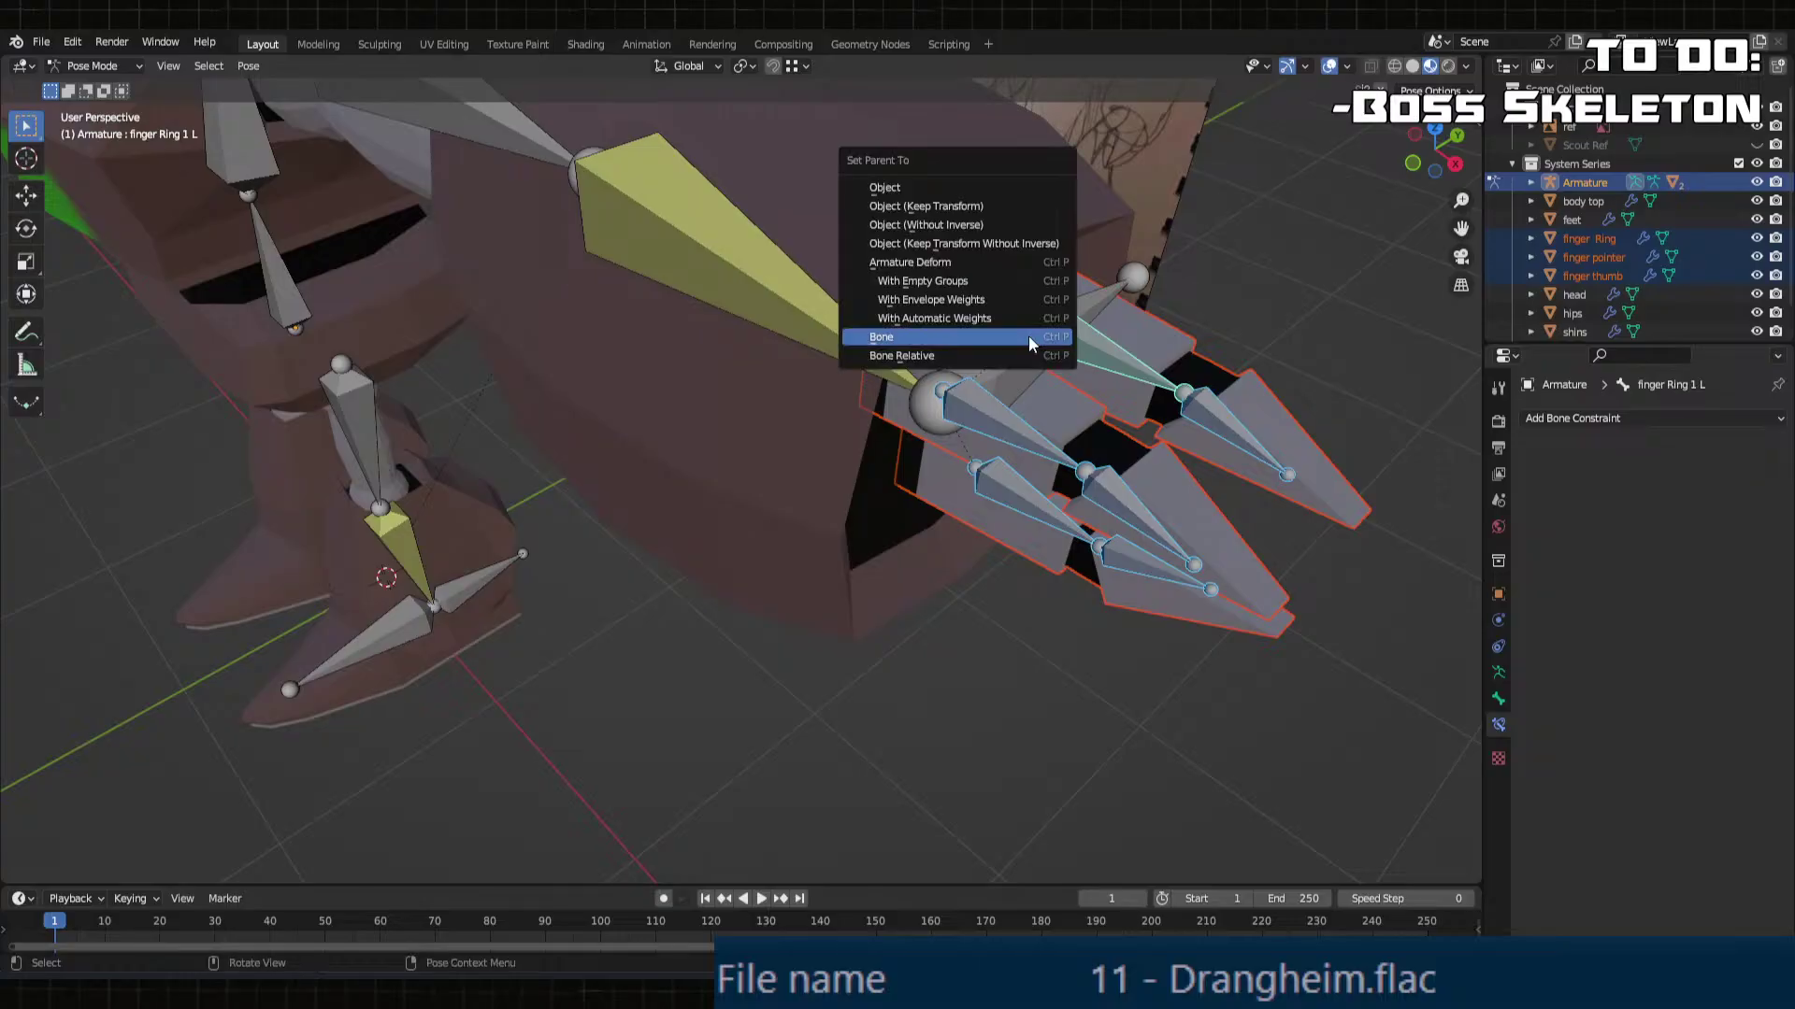
{"action": "left_click", "coordinate": [982, 318]}
Step: Test the finger pointer mesh's deformation by freely rotating its tip bone, finger pointer 2 l
{"action": "middle_click_drag", "start_coordinate": [984, 320], "coordinate": [1252, 234]}
{"action": "left_click", "coordinate": [1254, 228]}
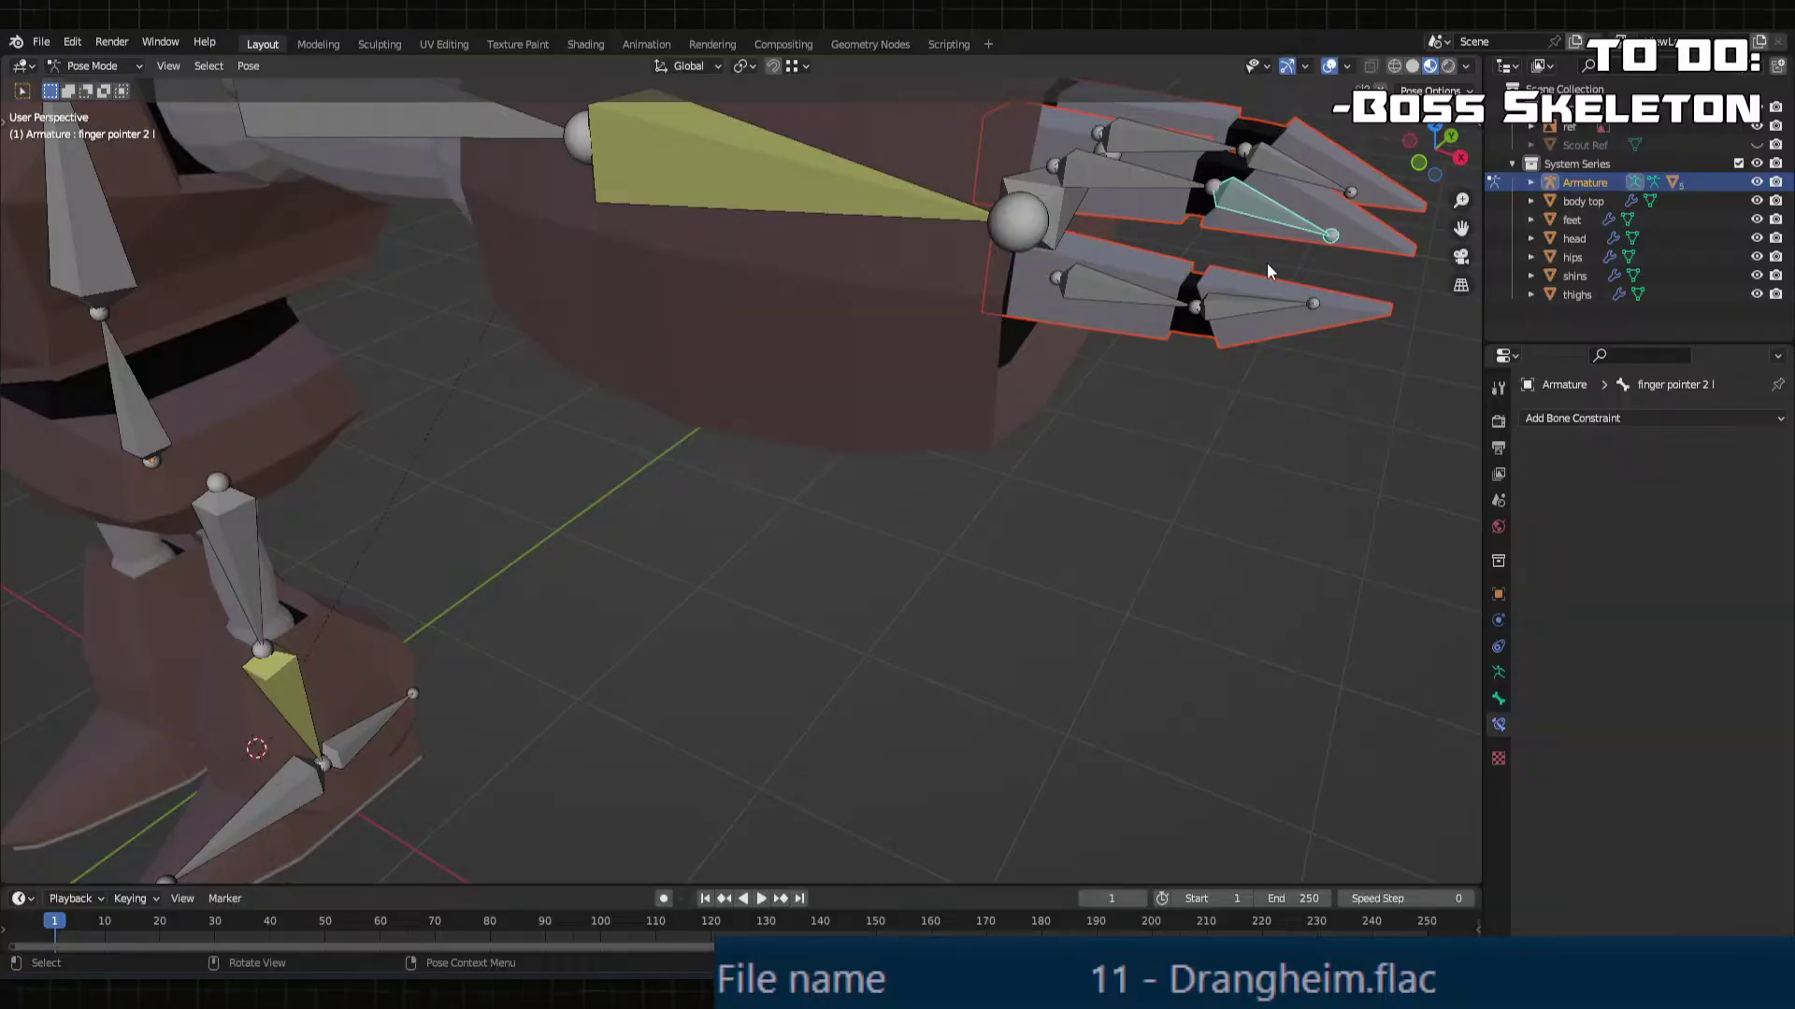
{"action": "key", "text": "r"}
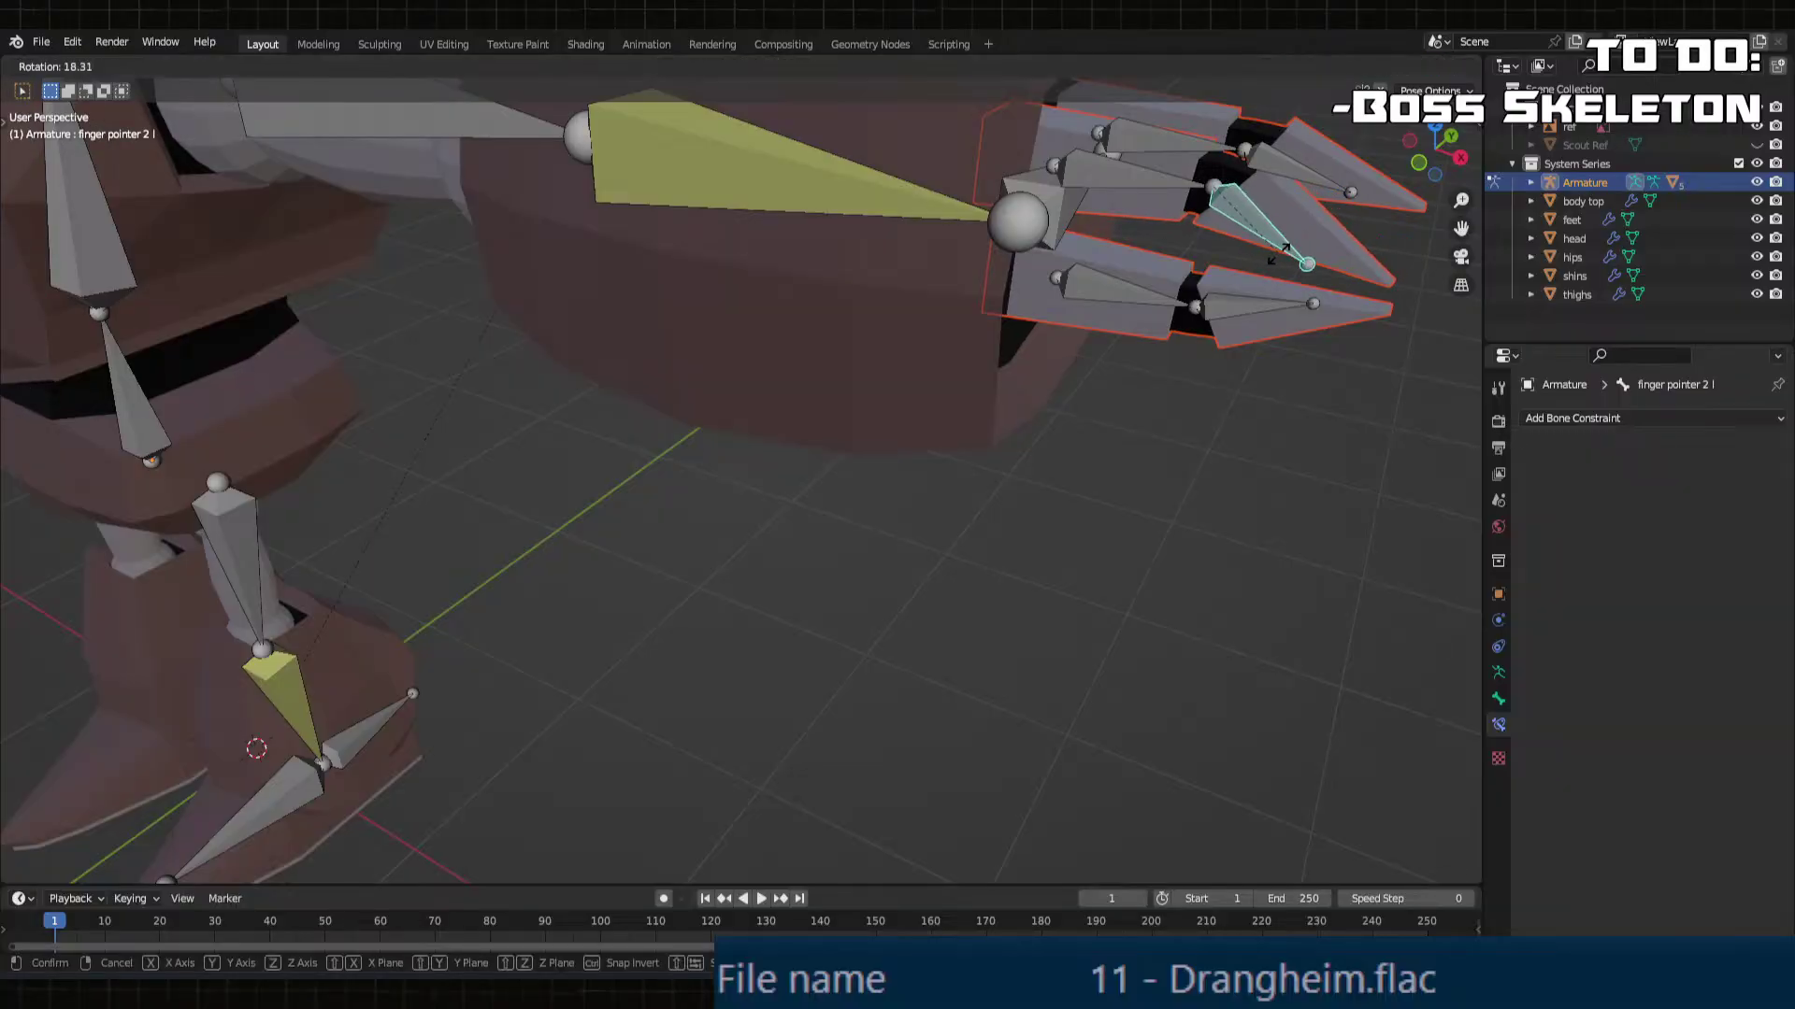
{"action": "left_click", "coordinate": [1260, 228]}
{"action": "middle_click_drag", "start_coordinate": [1260, 228], "coordinate": [1017, 468]}
{"action": "scroll", "coordinate": [1096, 490], "scroll_direction": "up", "scroll_amount": 4}
{"action": "key", "text": "t"}
{"action": "scroll", "coordinate": [1282, 498], "scroll_direction": "up", "scroll_amount": 2}
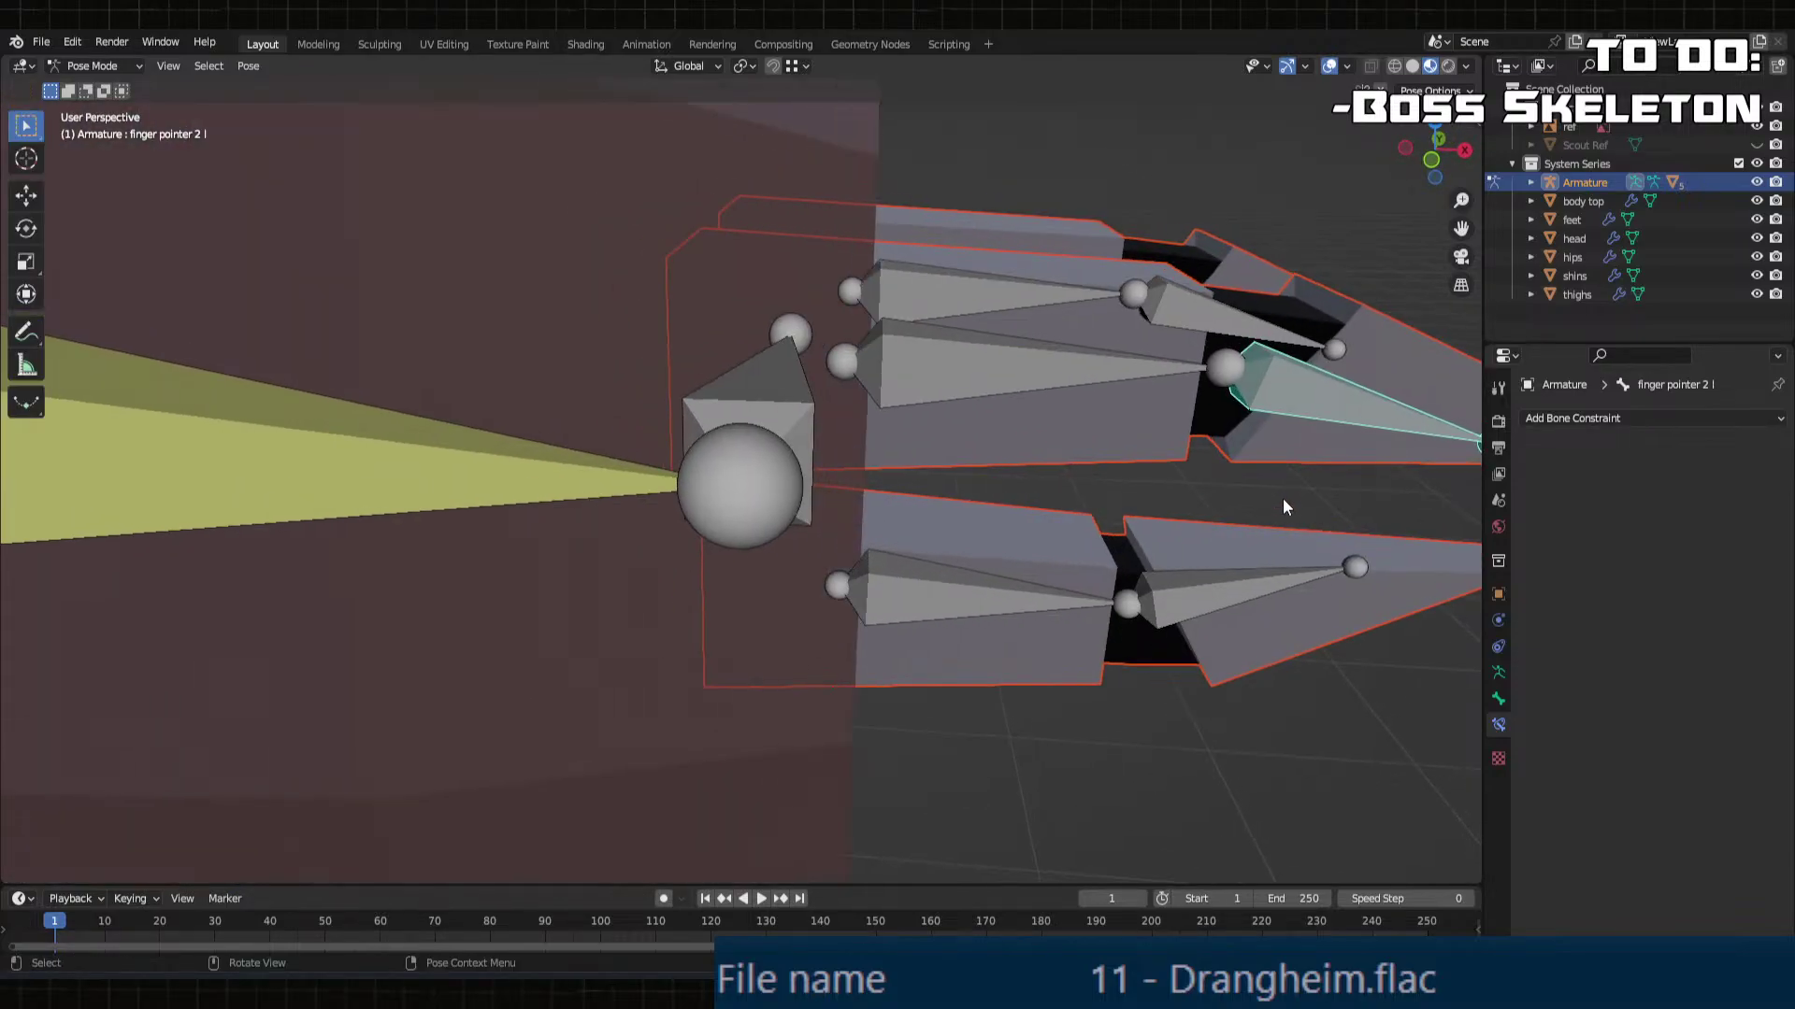
Step: Rotate the finger pointer 2 l bone around the global Y axis to test the finger's bend, and undo the rotation
{"action": "key", "text": "r"}
{"action": "key", "text": "z"}
{"action": "key", "text": "y"}
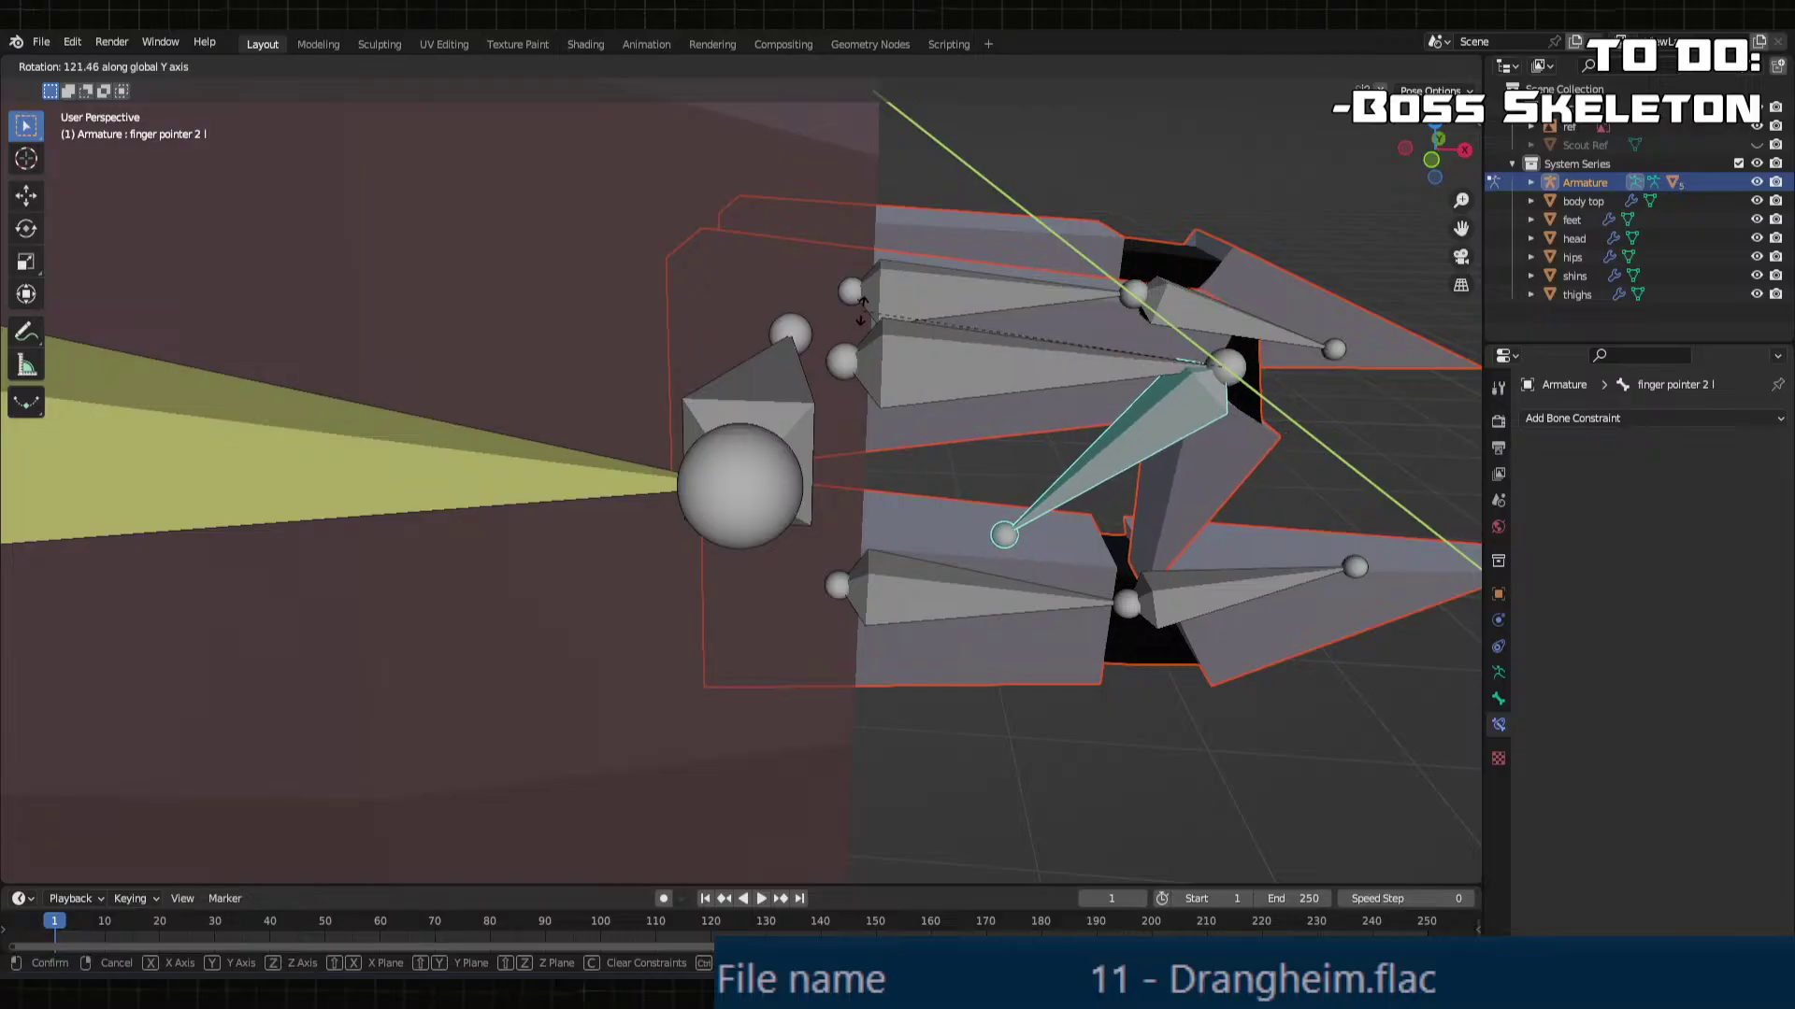
{"action": "left_click", "coordinate": [1376, 486]}
{"action": "middle_click_drag", "start_coordinate": [1376, 486], "coordinate": [967, 322]}
{"action": "scroll", "coordinate": [982, 423], "scroll_direction": "down", "scroll_amount": 1}
{"action": "key", "text": "ctrl+z"}
Step: Rotate the finger Ring 2 l bone 95.2° around the global Y axis and inspect how the ring finger mesh bends
{"action": "scroll", "coordinate": [967, 322], "scroll_direction": "up", "scroll_amount": 2}
{"action": "left_click", "coordinate": [873, 423]}
{"action": "middle_click_drag", "start_coordinate": [873, 423], "coordinate": [899, 432]}
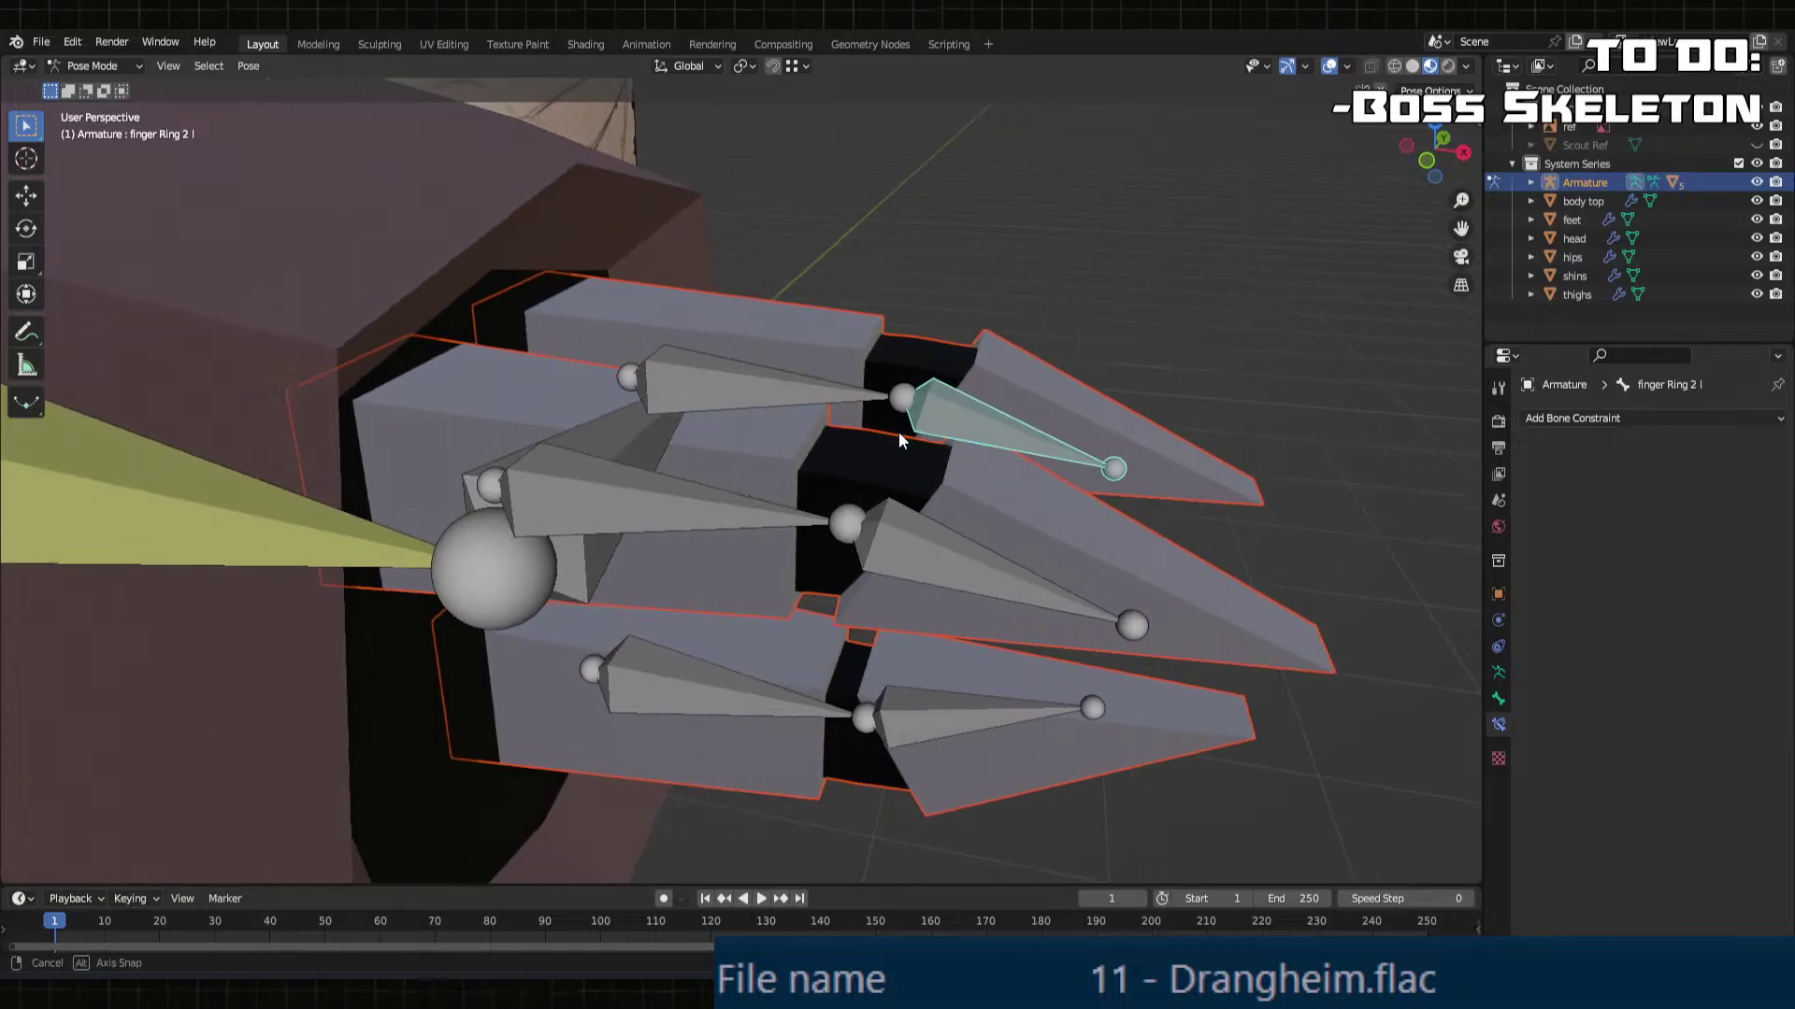
{"action": "key", "text": "r"}
{"action": "key", "text": "z"}
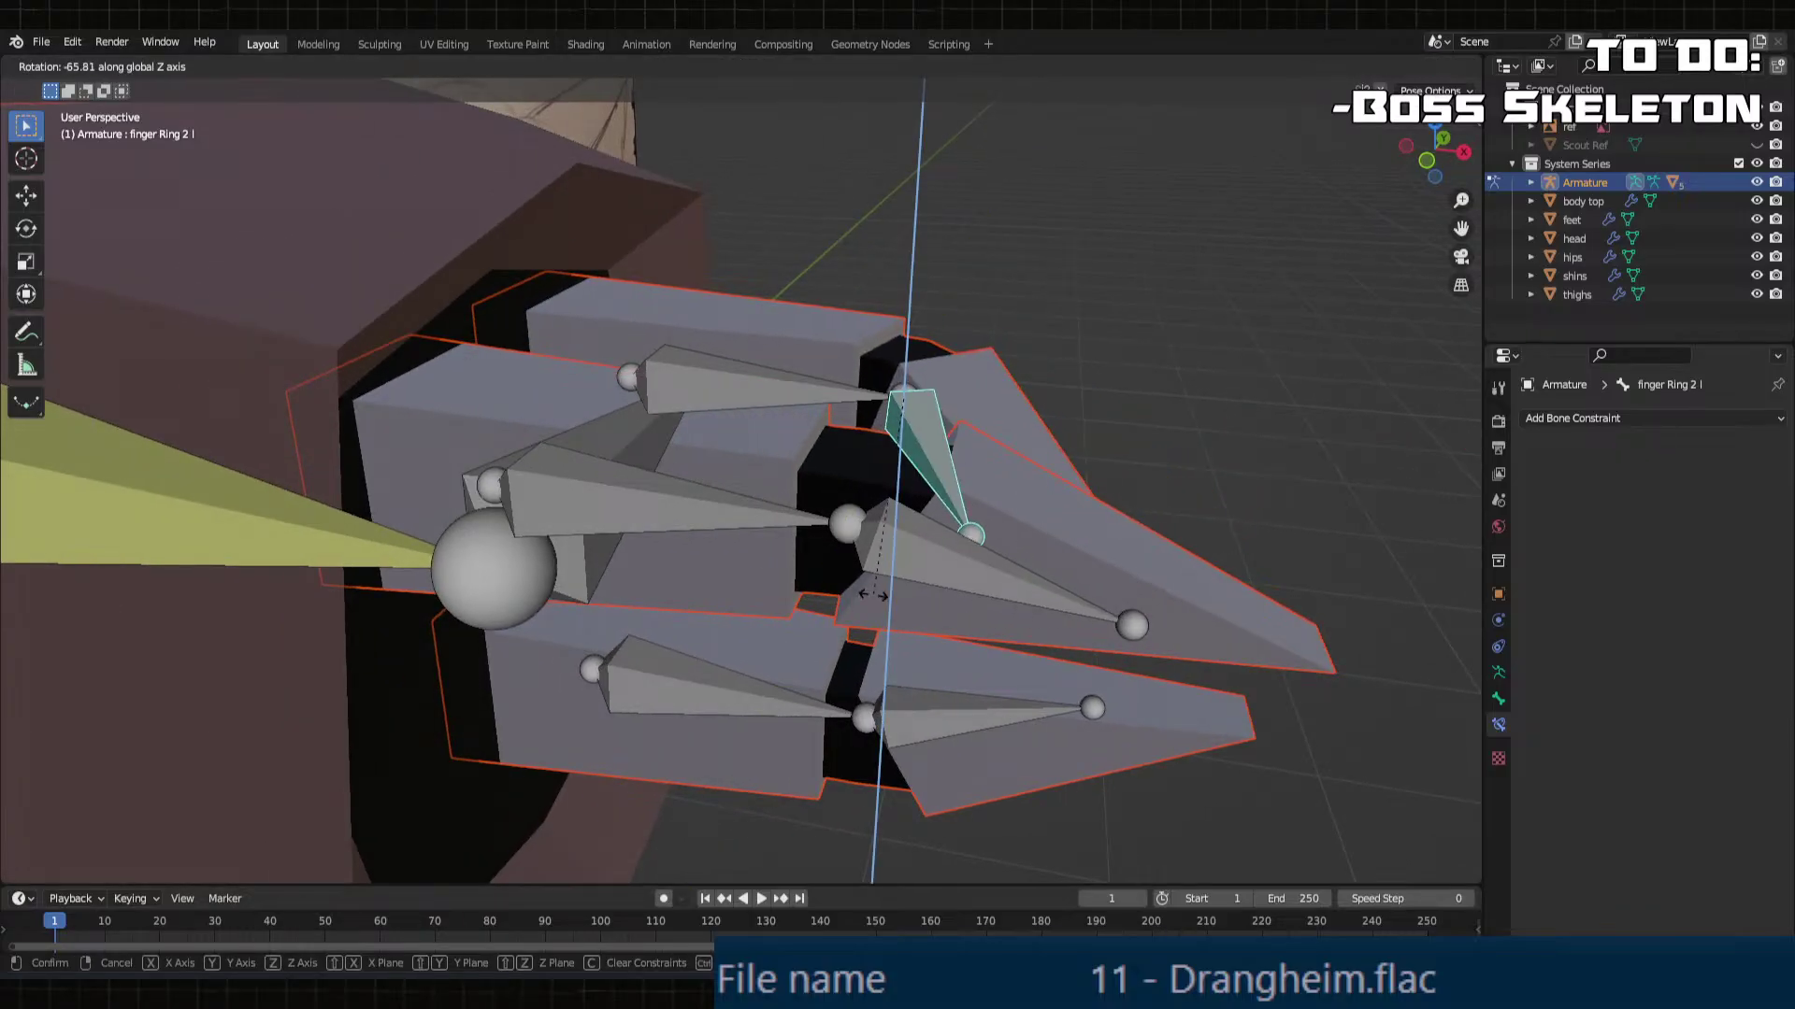
{"action": "key", "text": "y"}
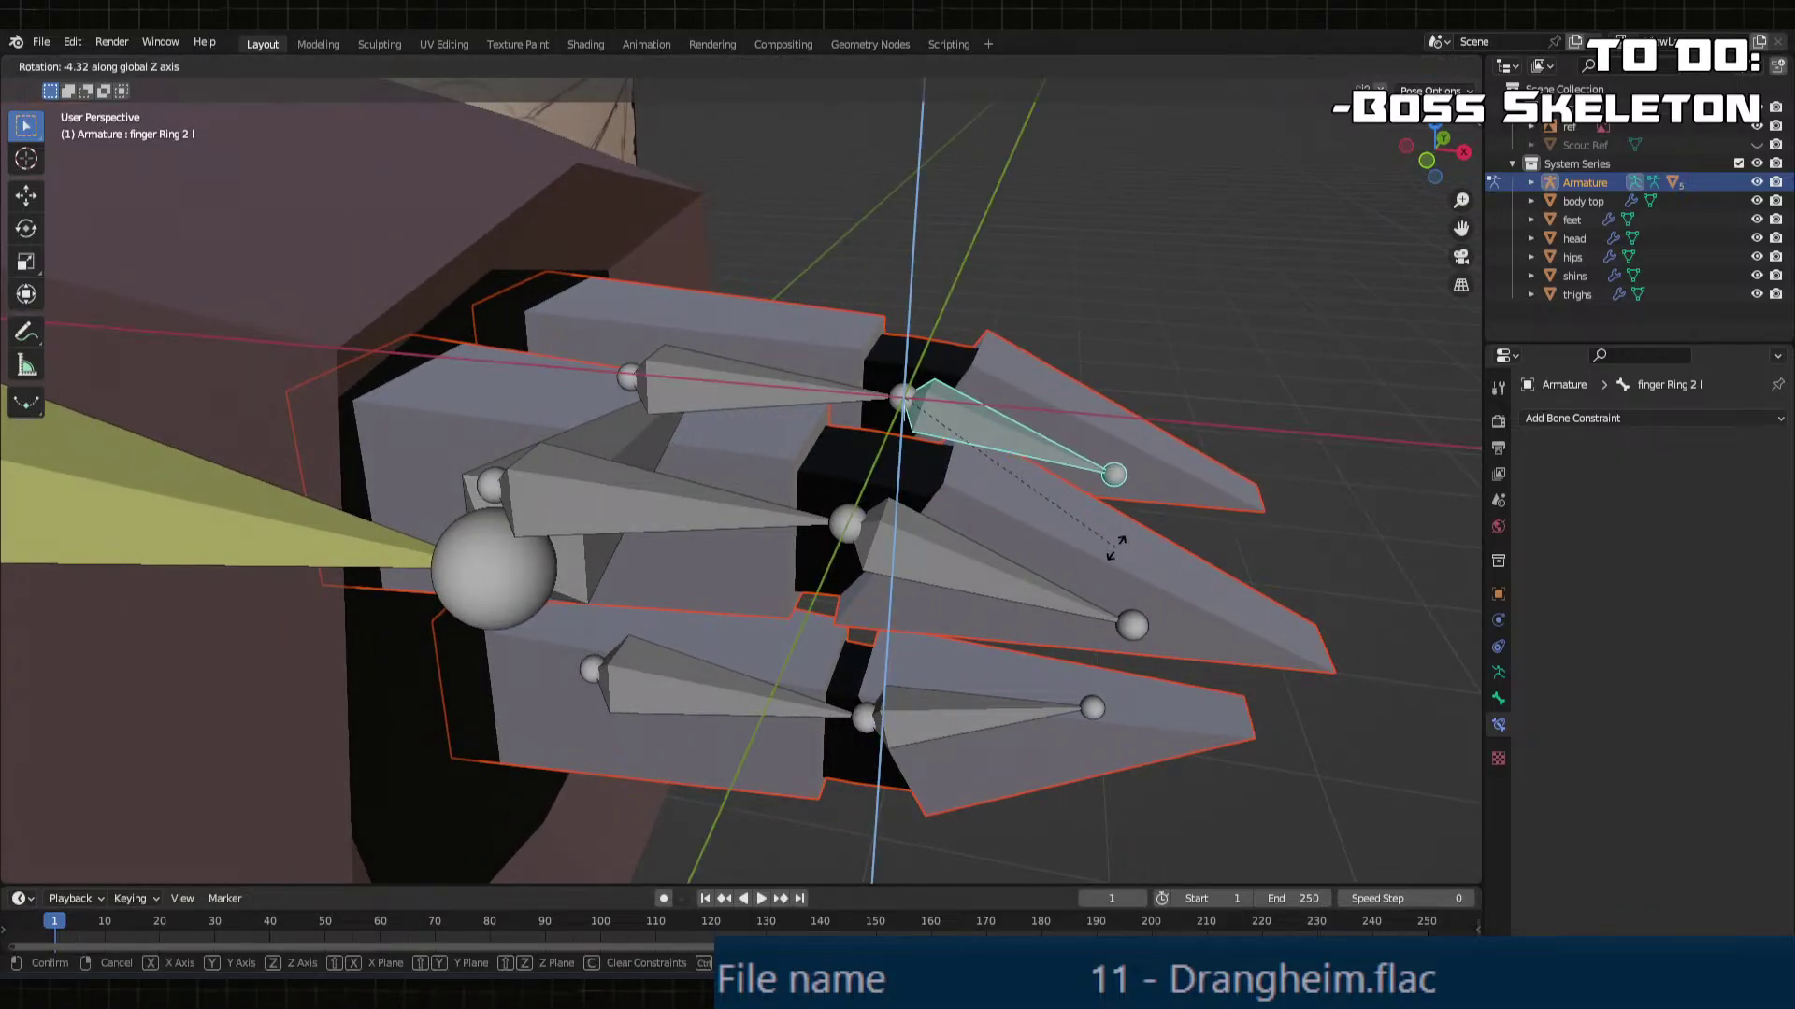
{"action": "left_click", "coordinate": [941, 505]}
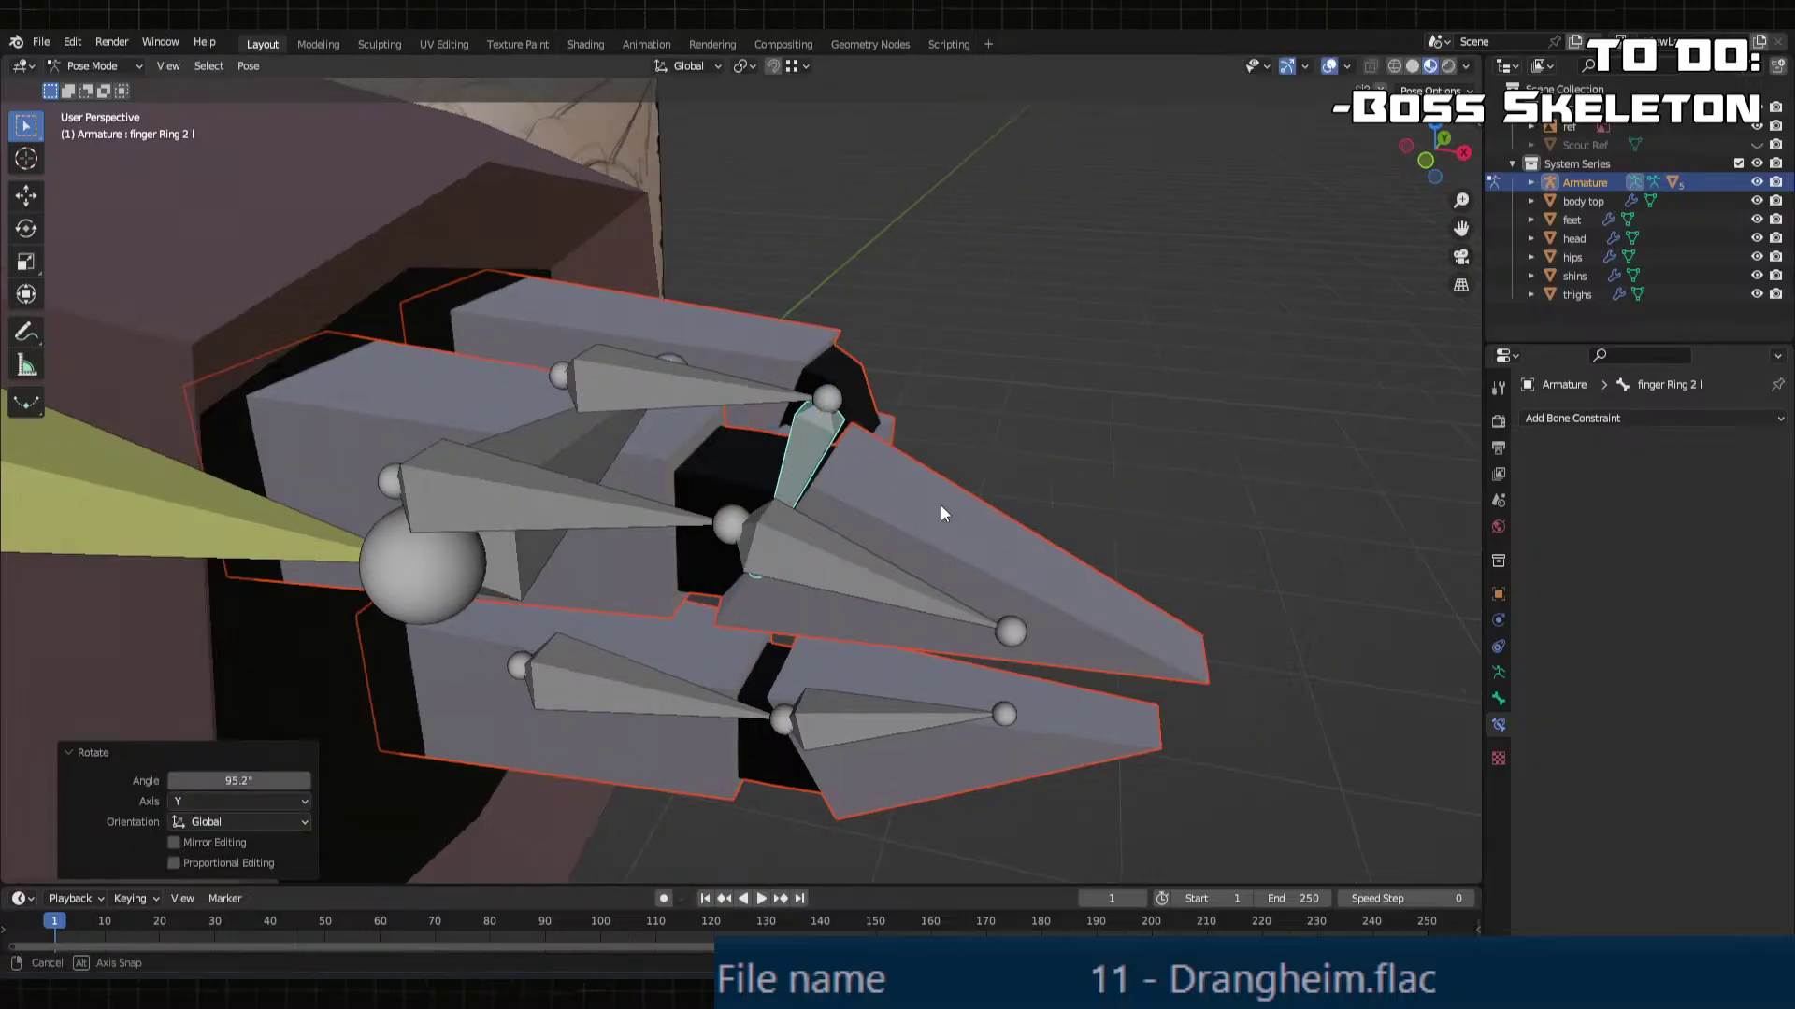
{"action": "mouse_move", "coordinate": [940, 505]}
{"action": "middle_mouse_down"}
{"action": "mouse_move", "coordinate": [563, 486]}
{"action": "mouse_move", "coordinate": [699, 464]}
{"action": "middle_mouse_up"}
{"action": "scroll", "coordinate": [700, 464], "scroll_direction": "up", "scroll_amount": 5}
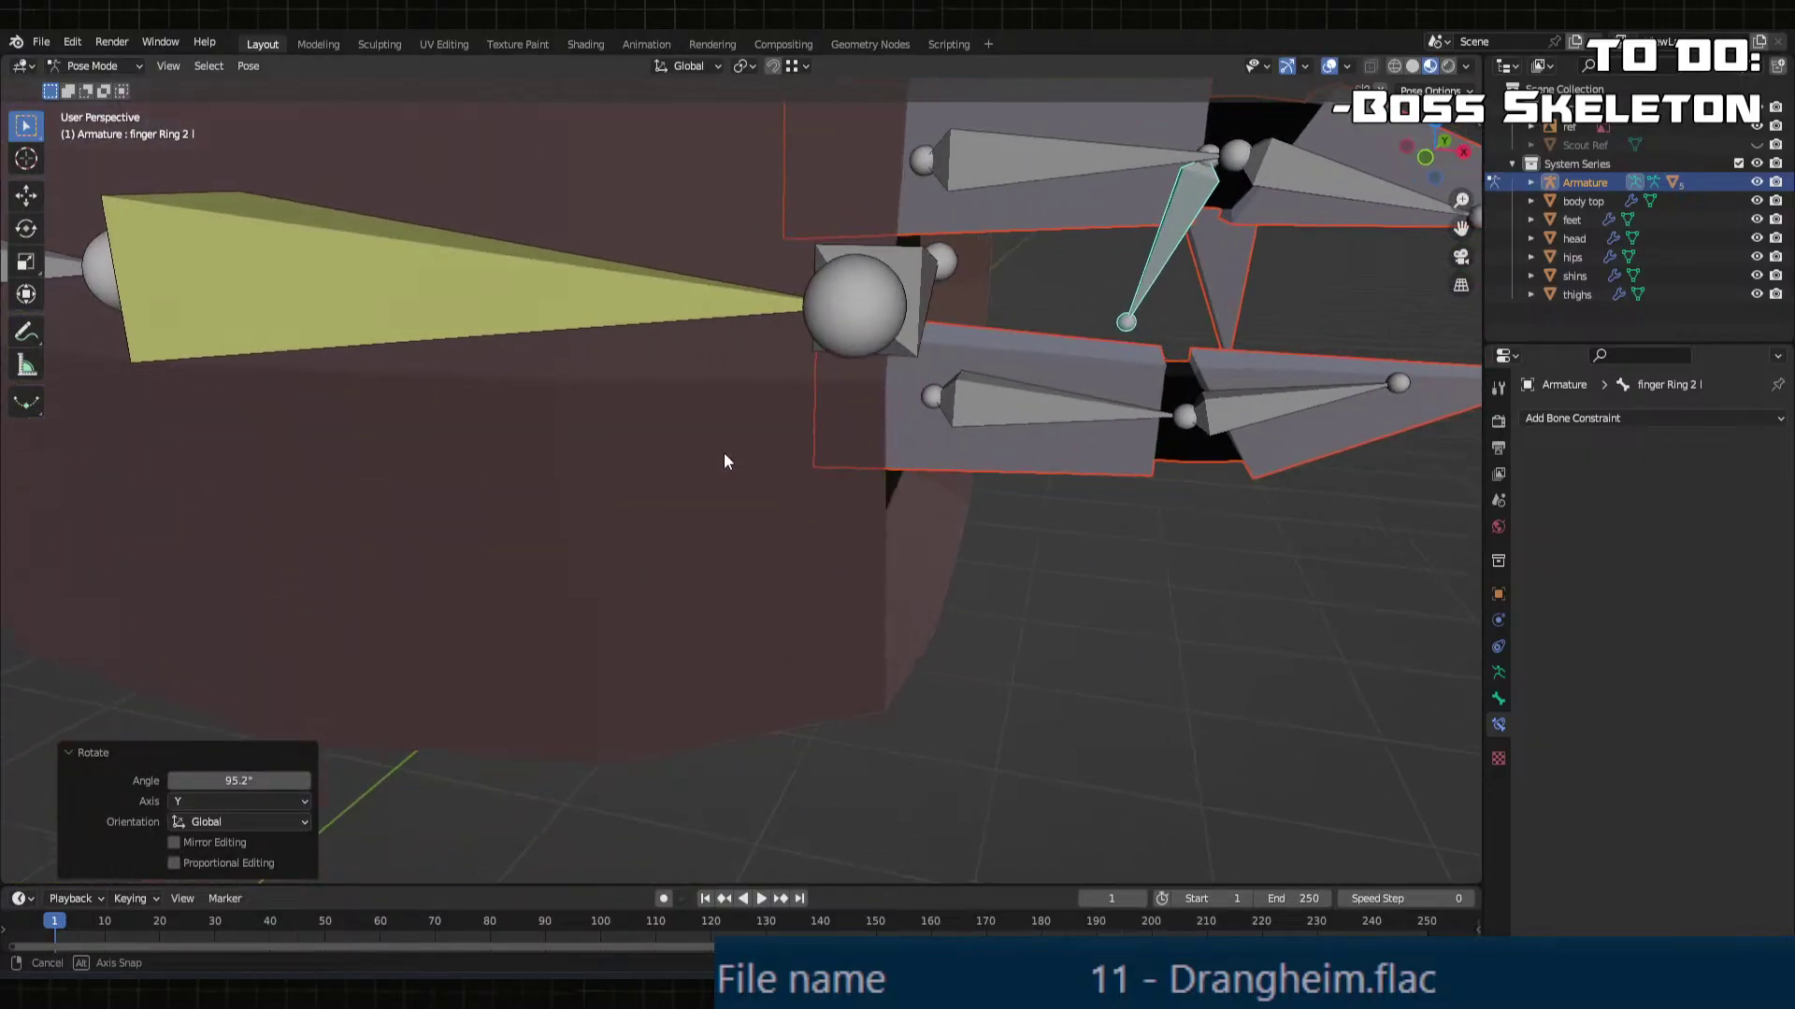
Step: Rotate the finger thumb 2 l bone -74.3° around the global Y axis to test the thumb's bend, and undo the finger test rotations
{"action": "left_click", "coordinate": [1138, 388]}
{"action": "key", "text": "r"}
{"action": "key", "text": "y"}
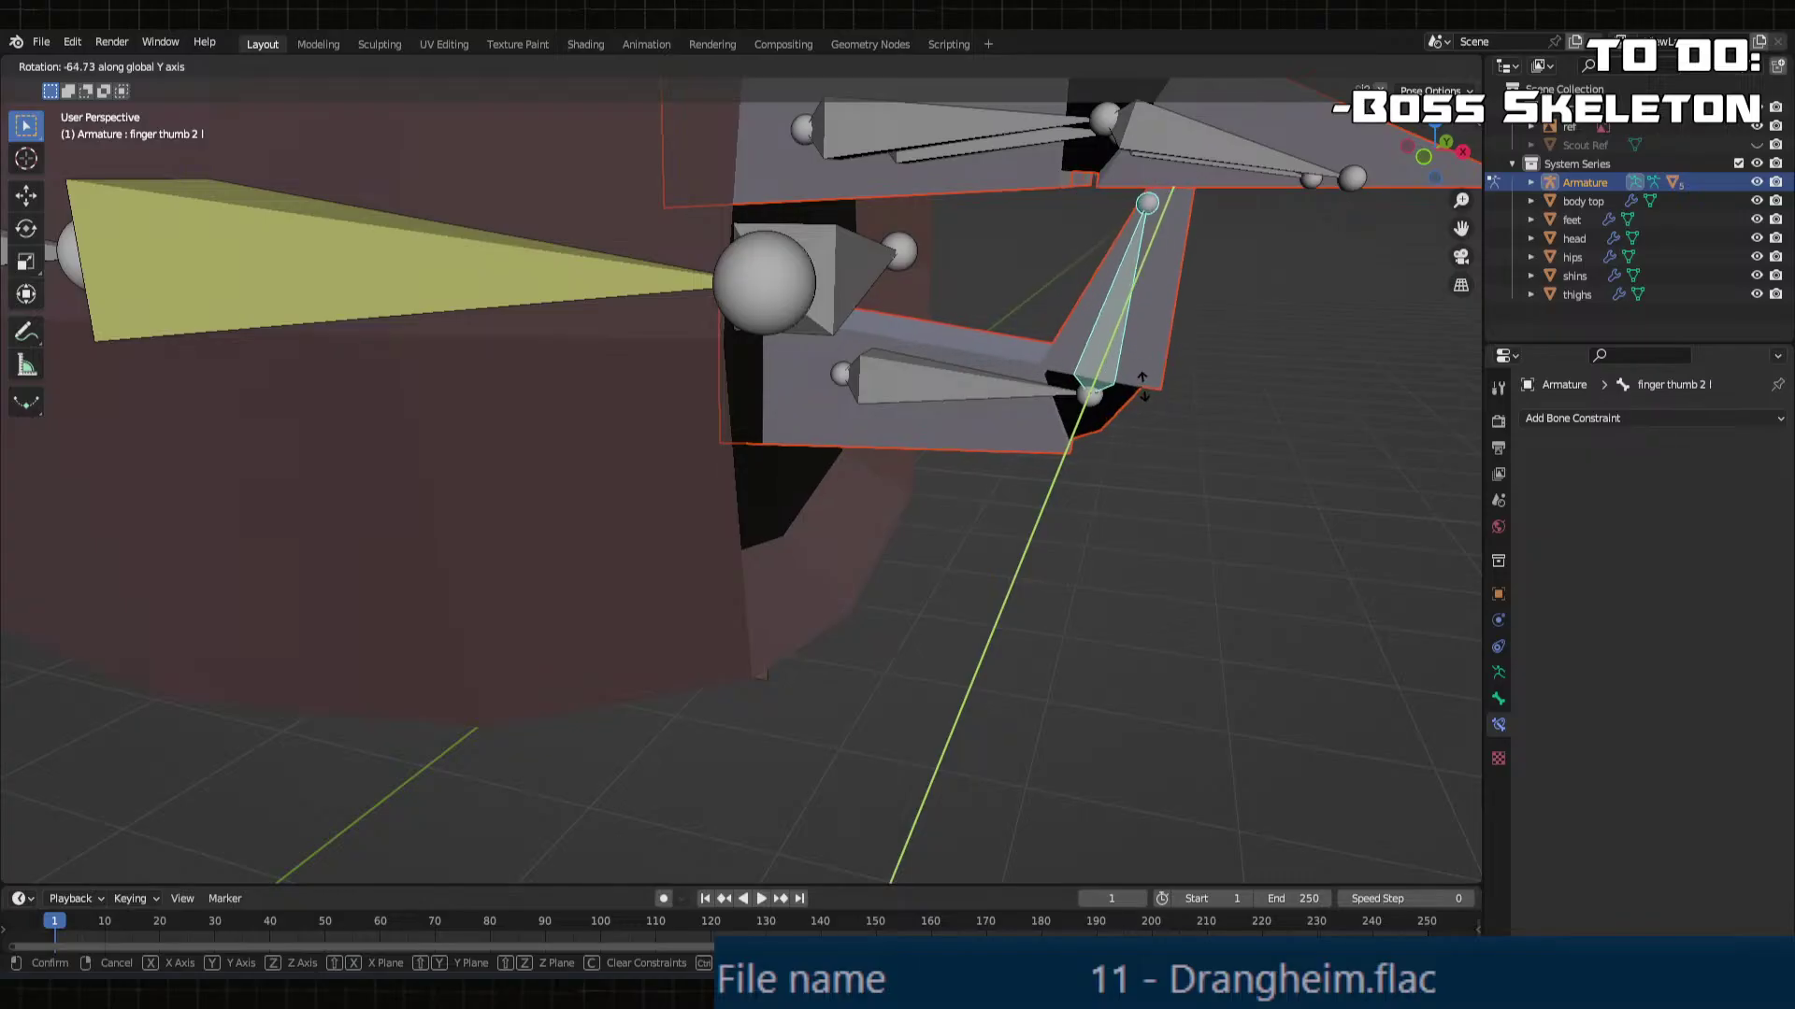
{"action": "left_click", "coordinate": [1140, 381]}
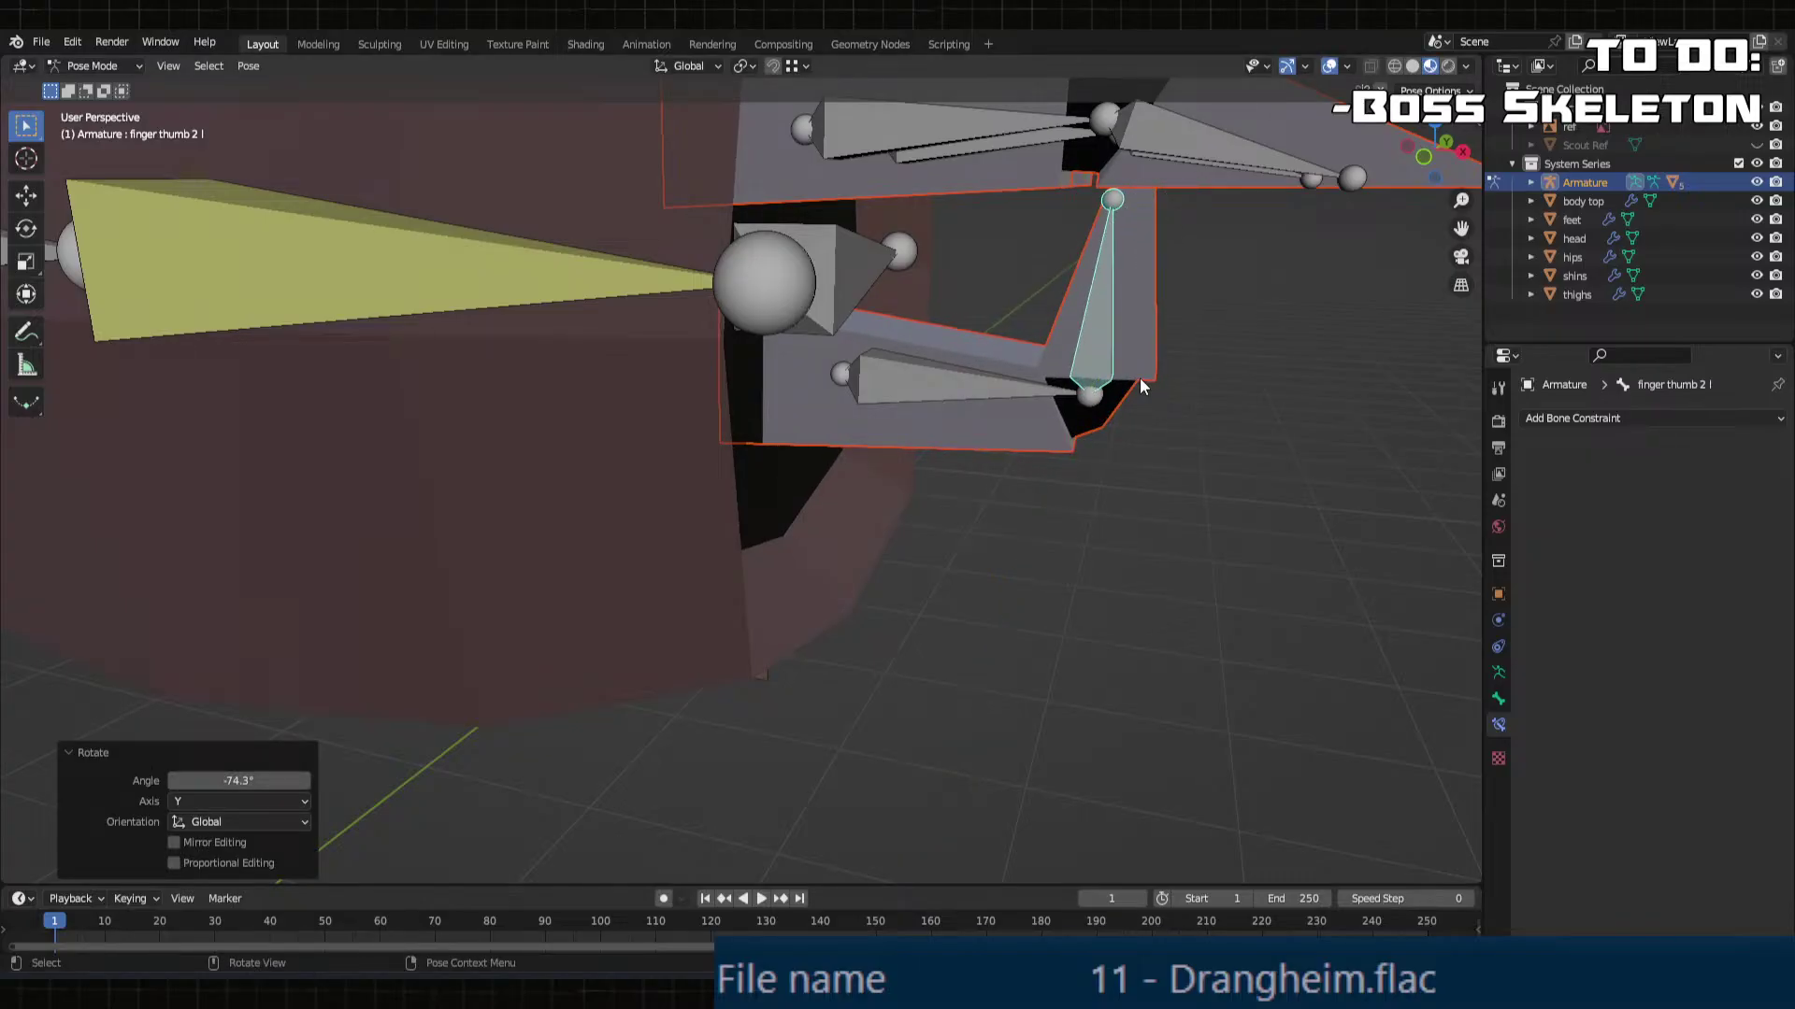
{"action": "middle_click_drag", "start_coordinate": [1140, 377], "coordinate": [991, 445]}
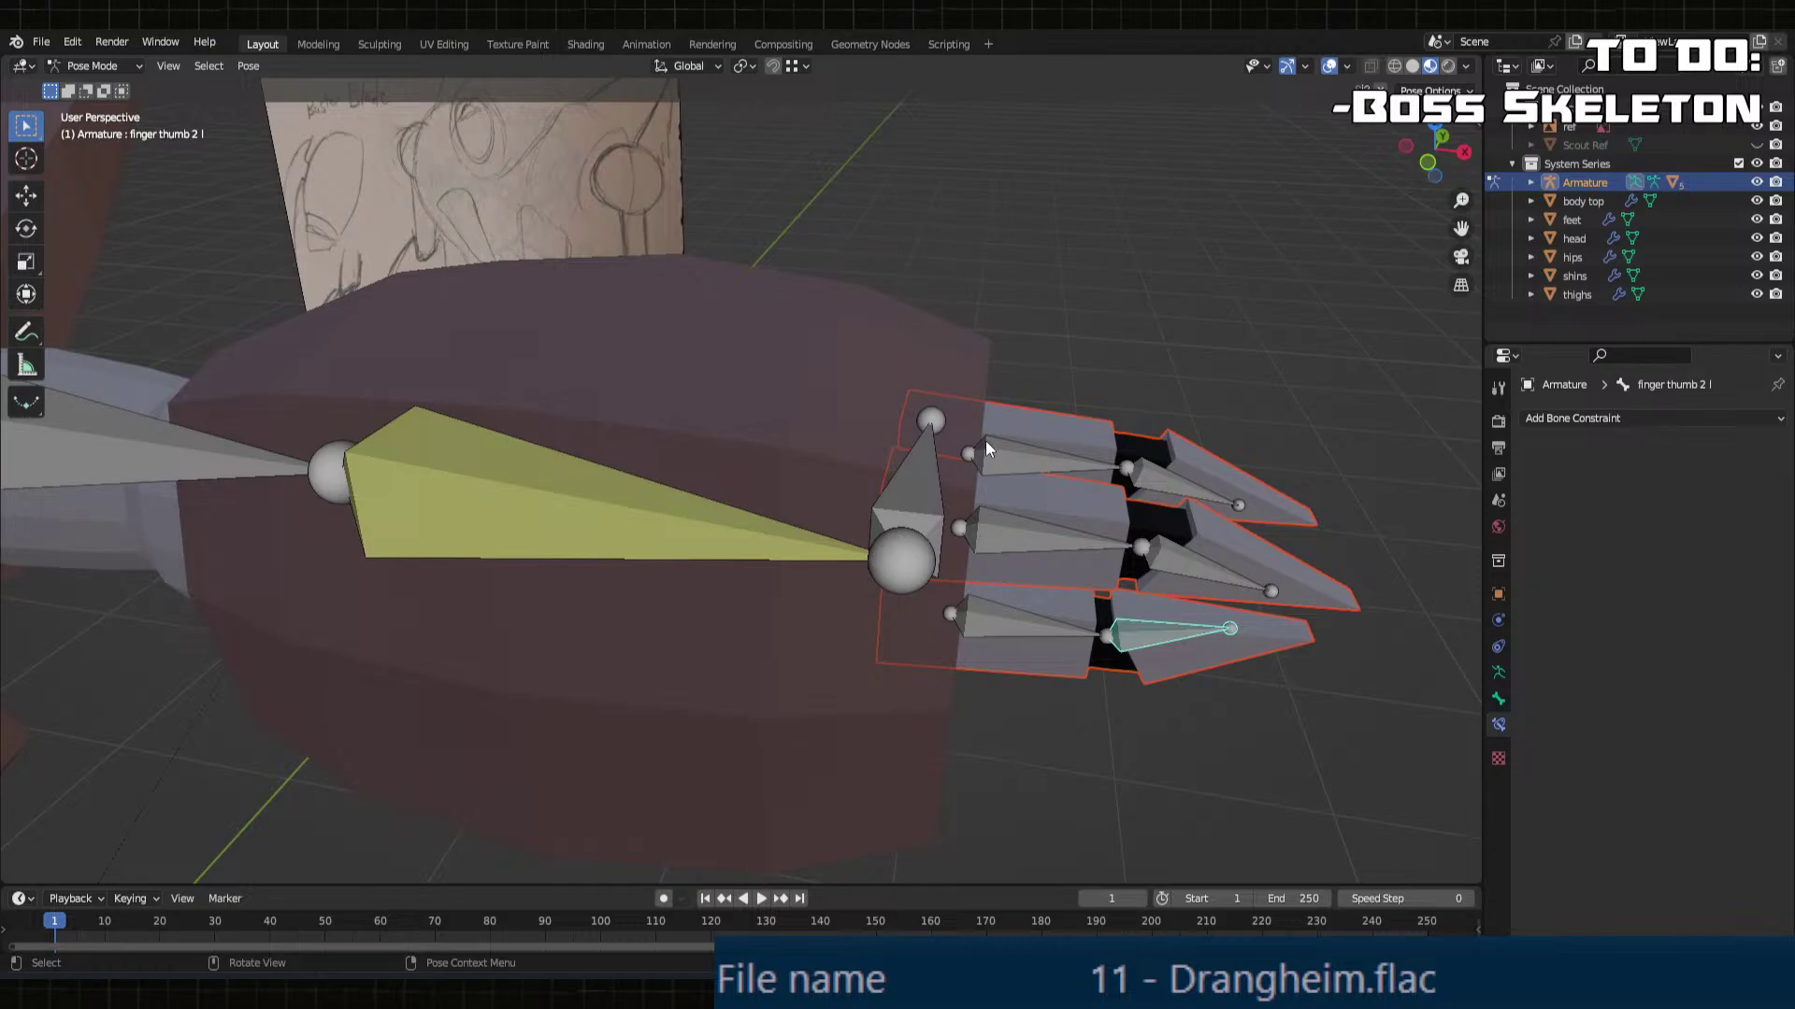
Step: Switch the armature from pose editing to Object Mode and deselect everything
{"action": "left_click", "coordinate": [1057, 327]}
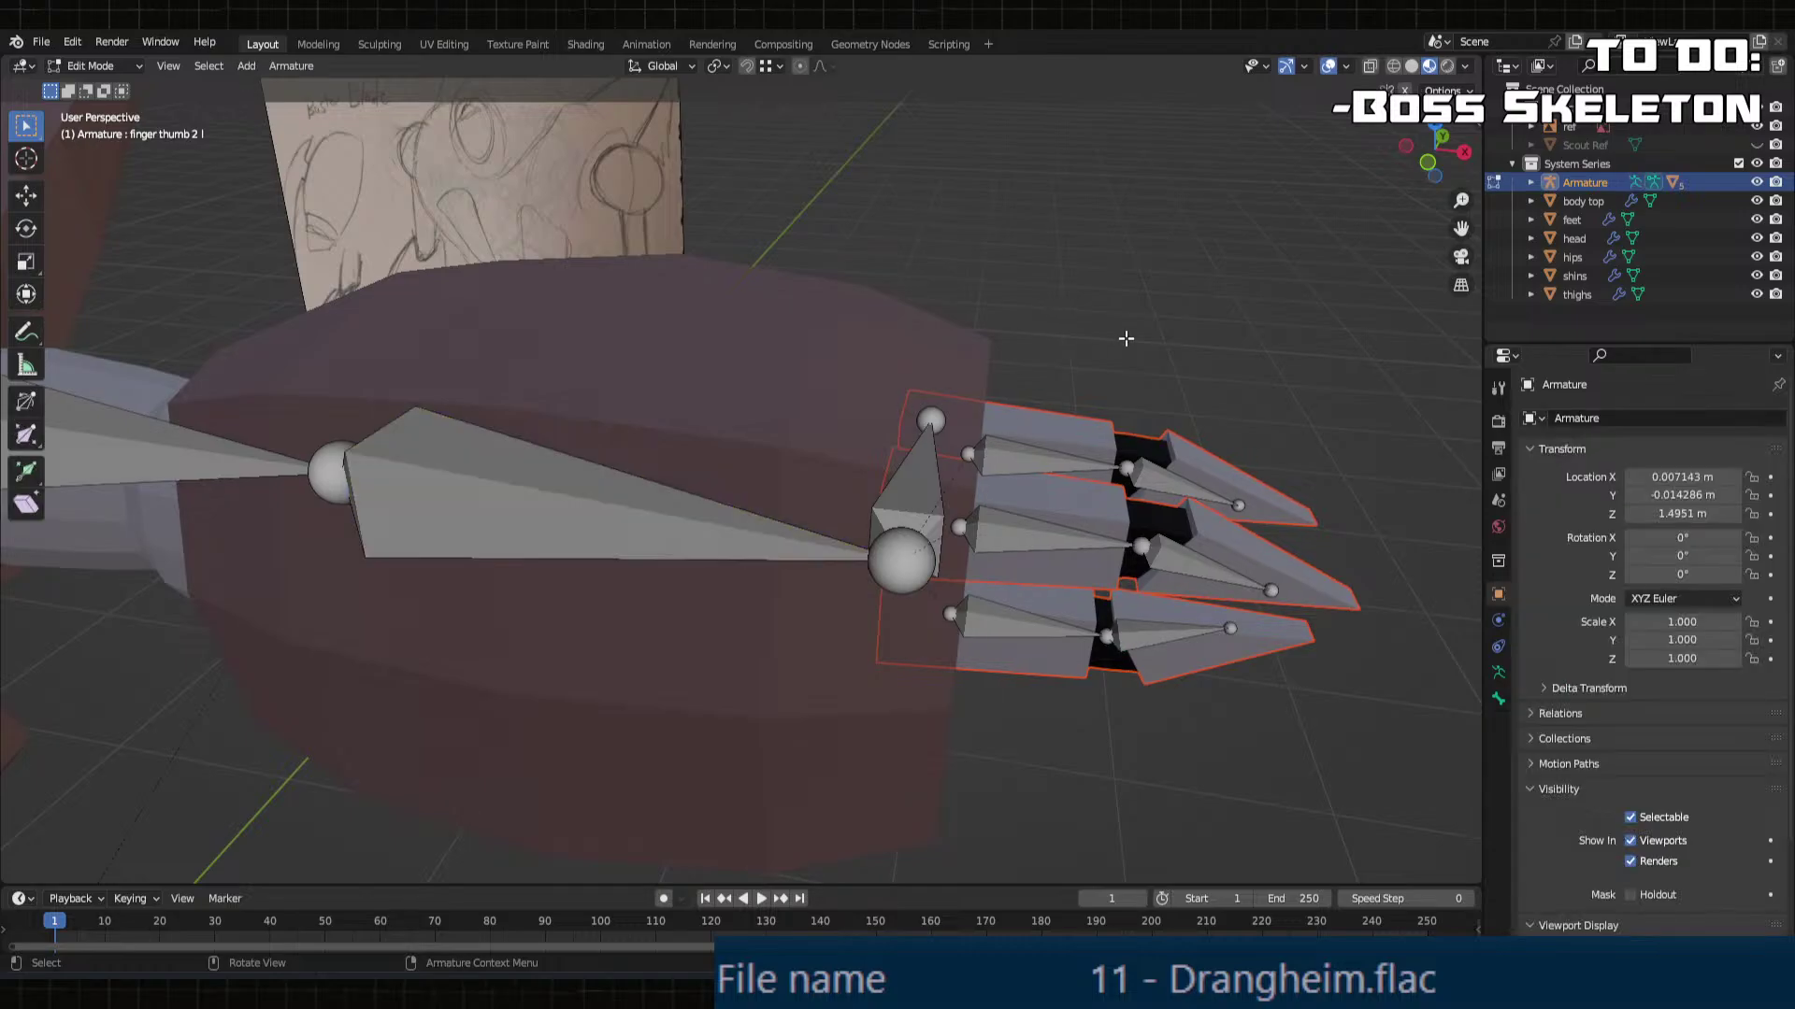
{"action": "middle_click_drag", "start_coordinate": [1122, 337], "coordinate": [1046, 389]}
{"action": "key", "text": "ctrl+Tab"}
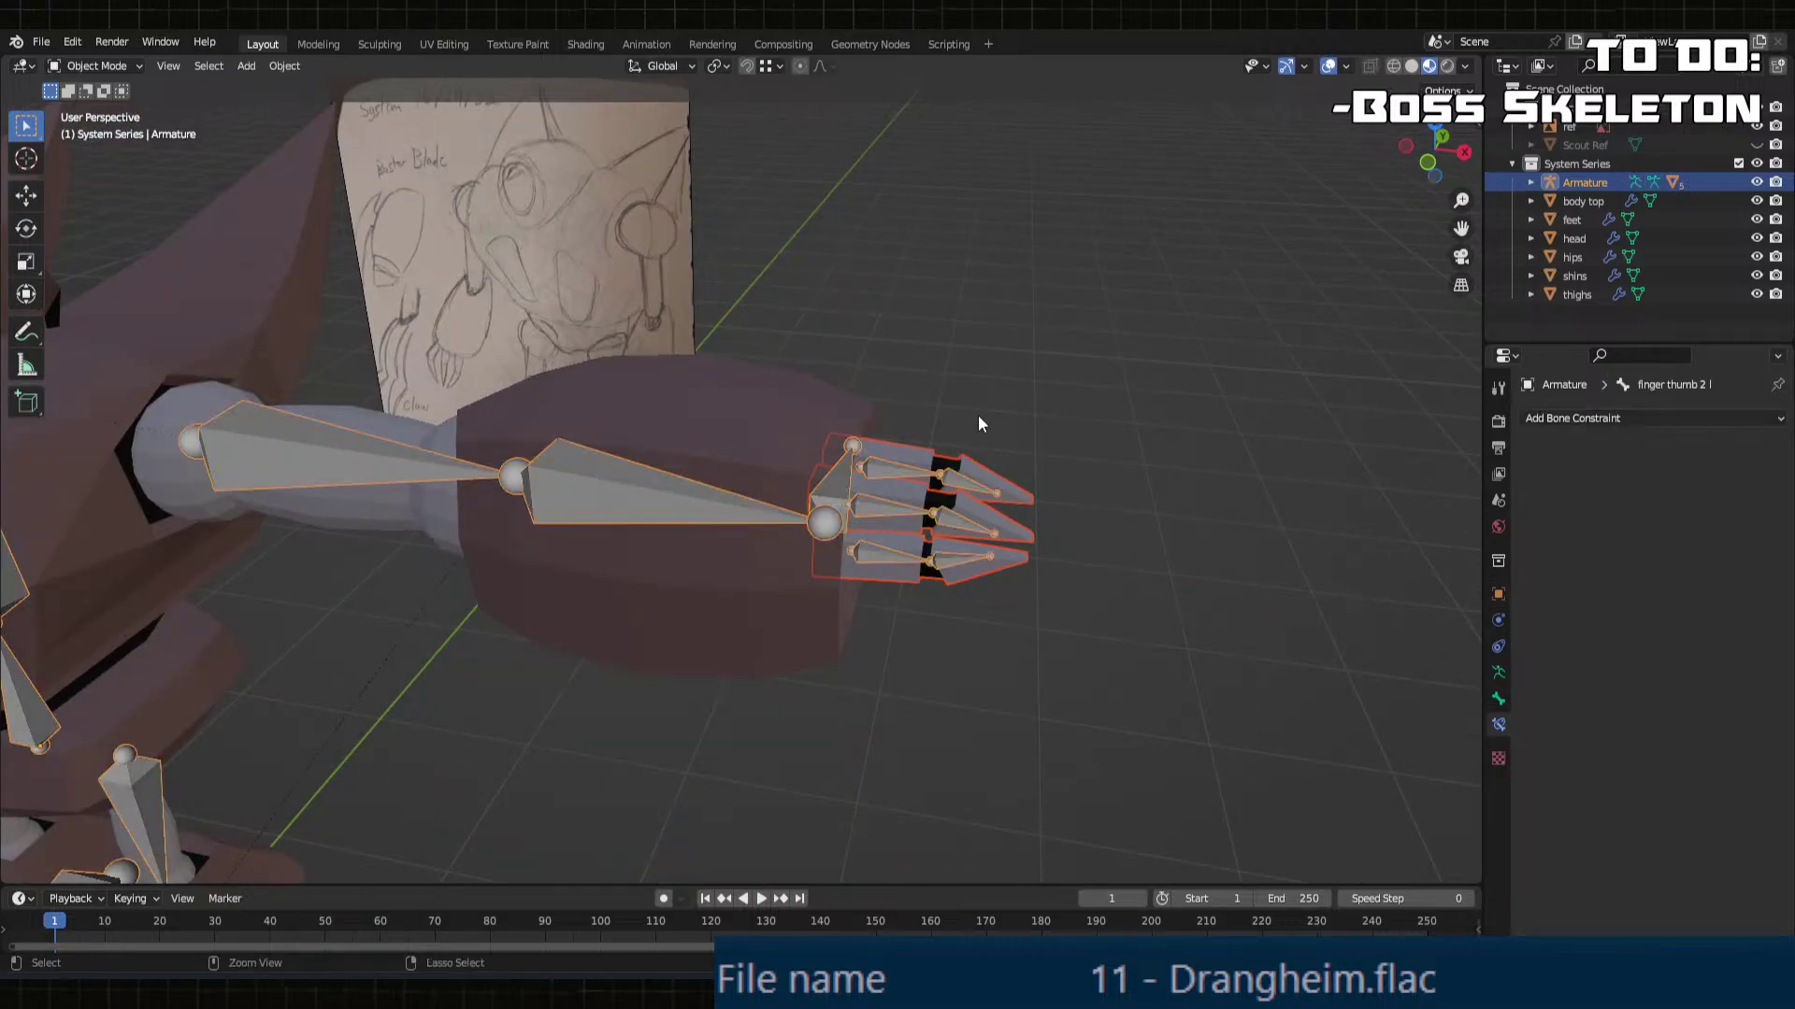
{"action": "left_click", "coordinate": [978, 424]}
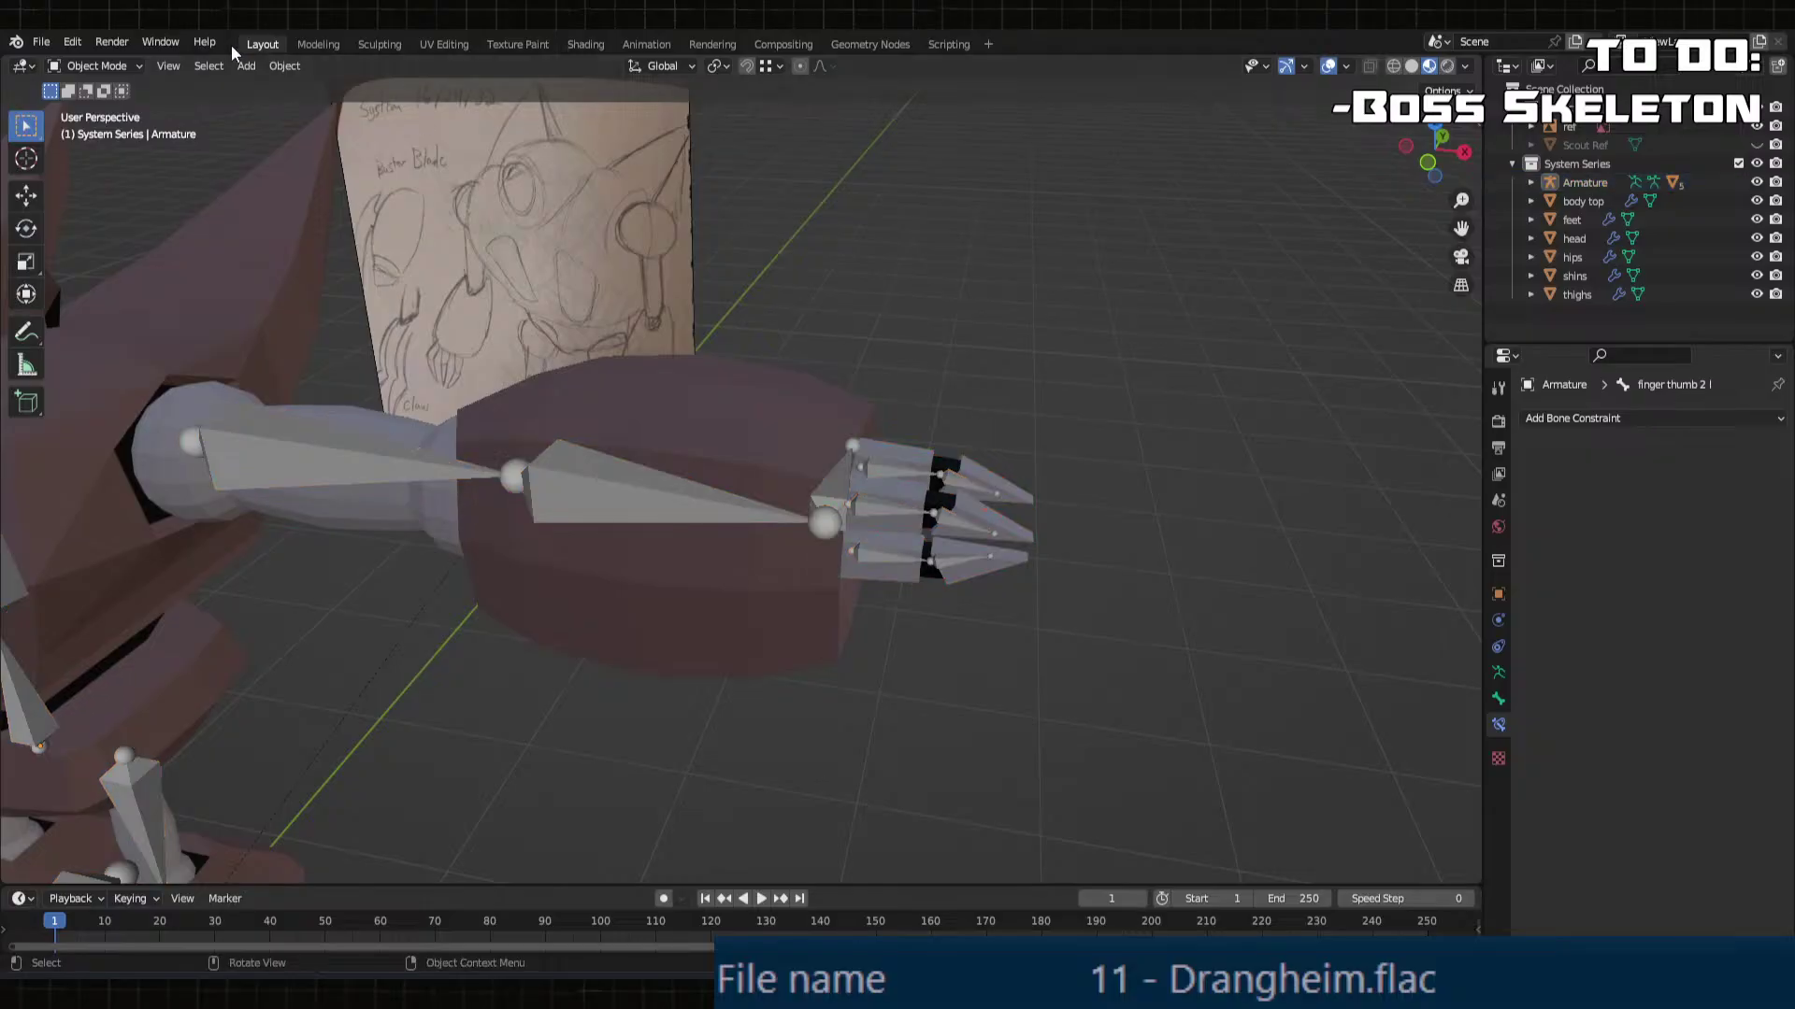
Step: Open the recent file WackyWaterways.blend without saving the current changes, and reopen System.blend in its last saved state
{"action": "left_click", "coordinate": [43, 44]}
{"action": "mouse_move", "coordinate": [109, 101]}
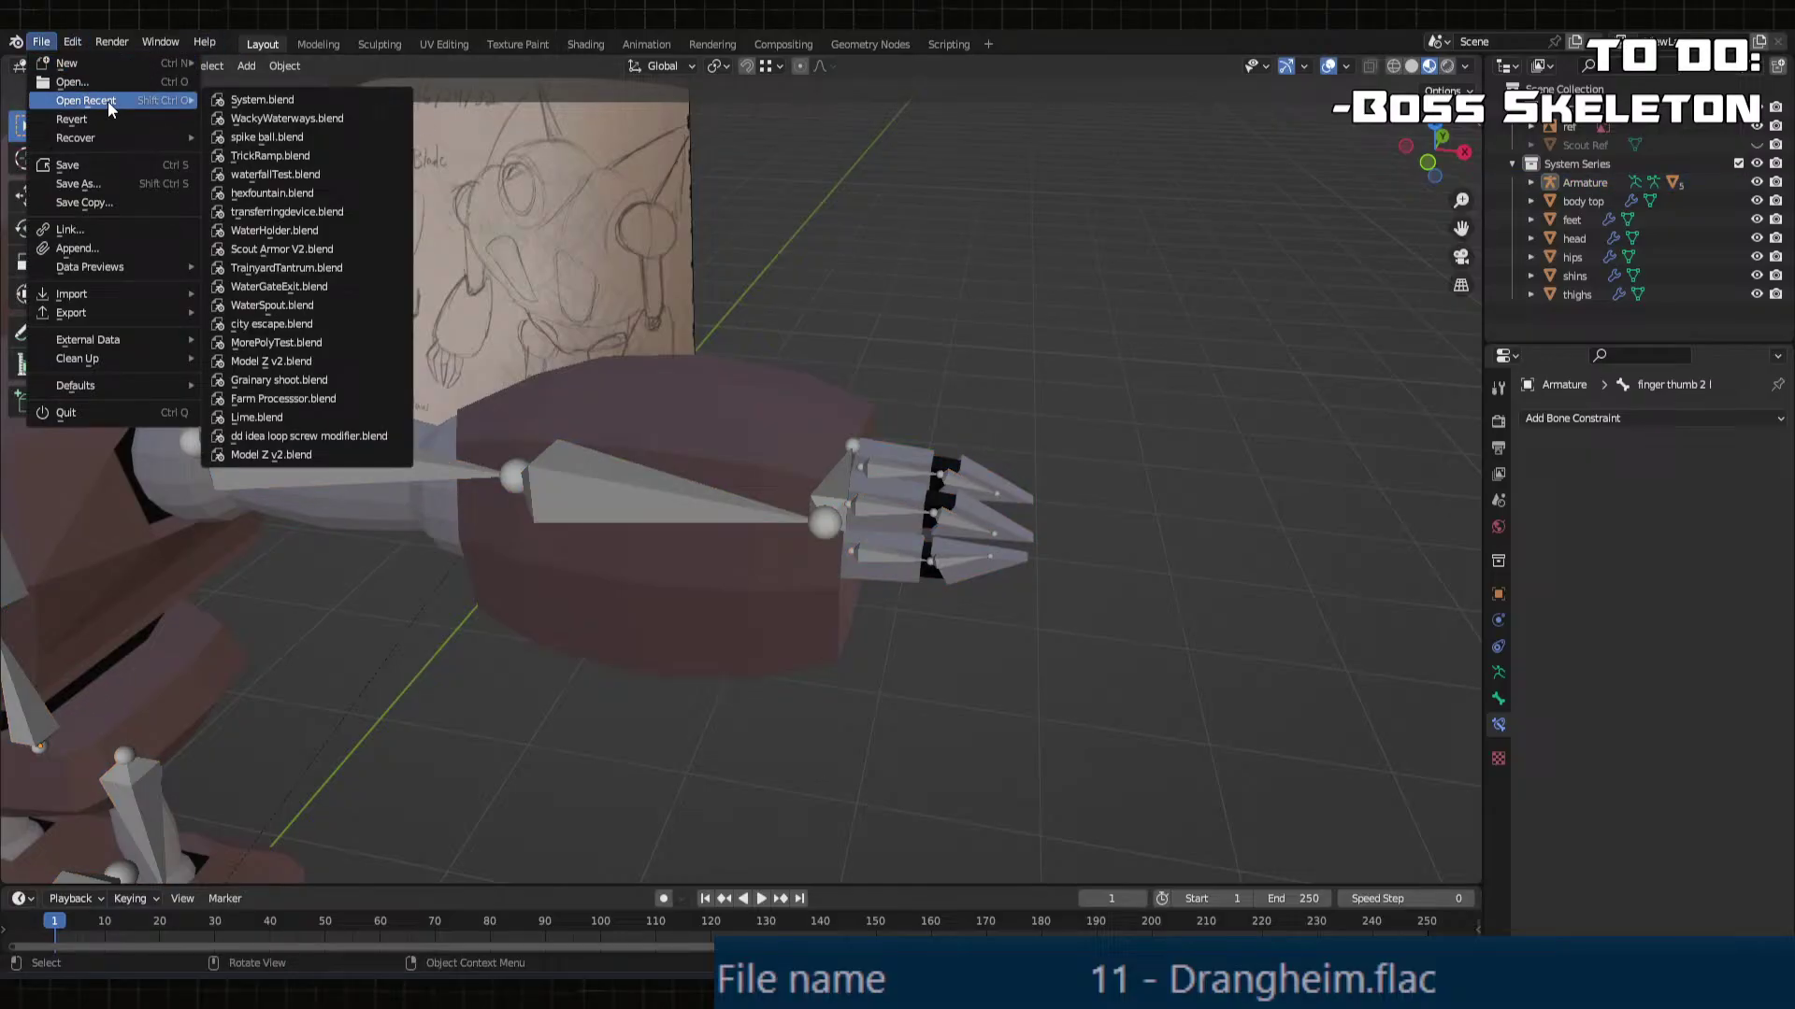
{"action": "left_click", "coordinate": [280, 118]}
{"action": "left_click", "coordinate": [914, 543]}
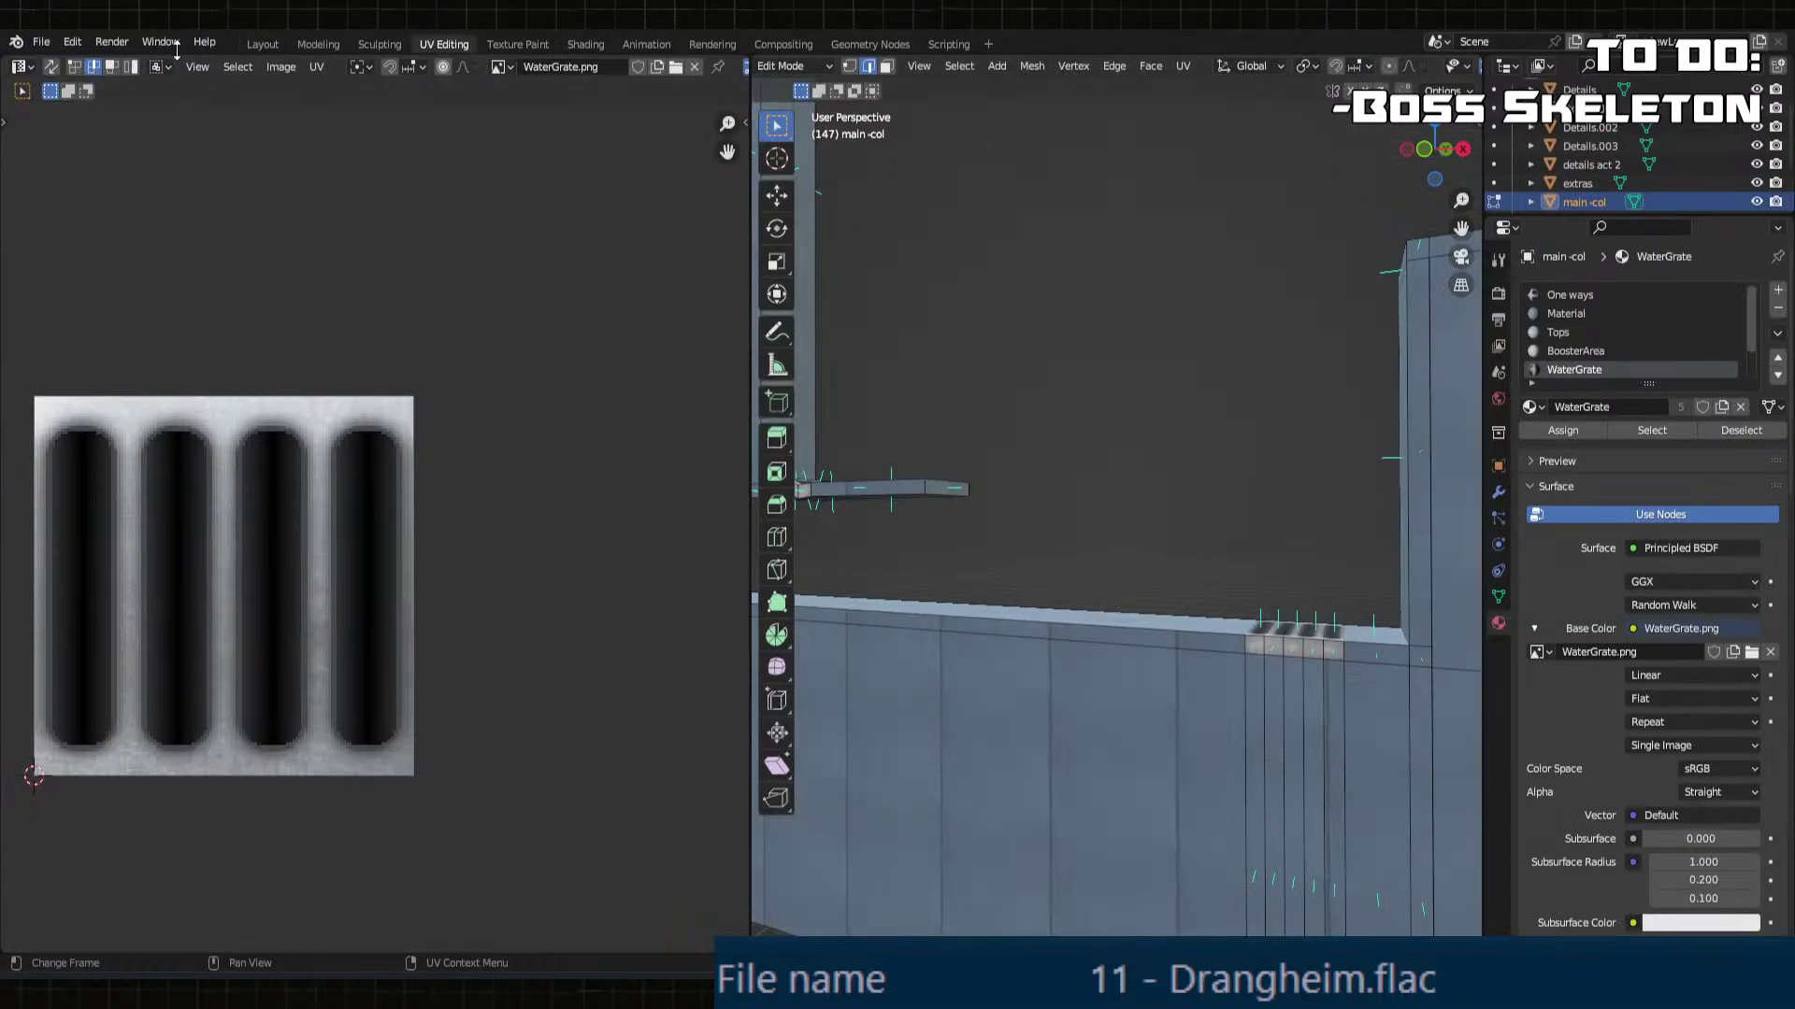
{"action": "left_click", "coordinate": [72, 42]}
{"action": "left_click", "coordinate": [52, 47]}
{"action": "mouse_move", "coordinate": [191, 107]}
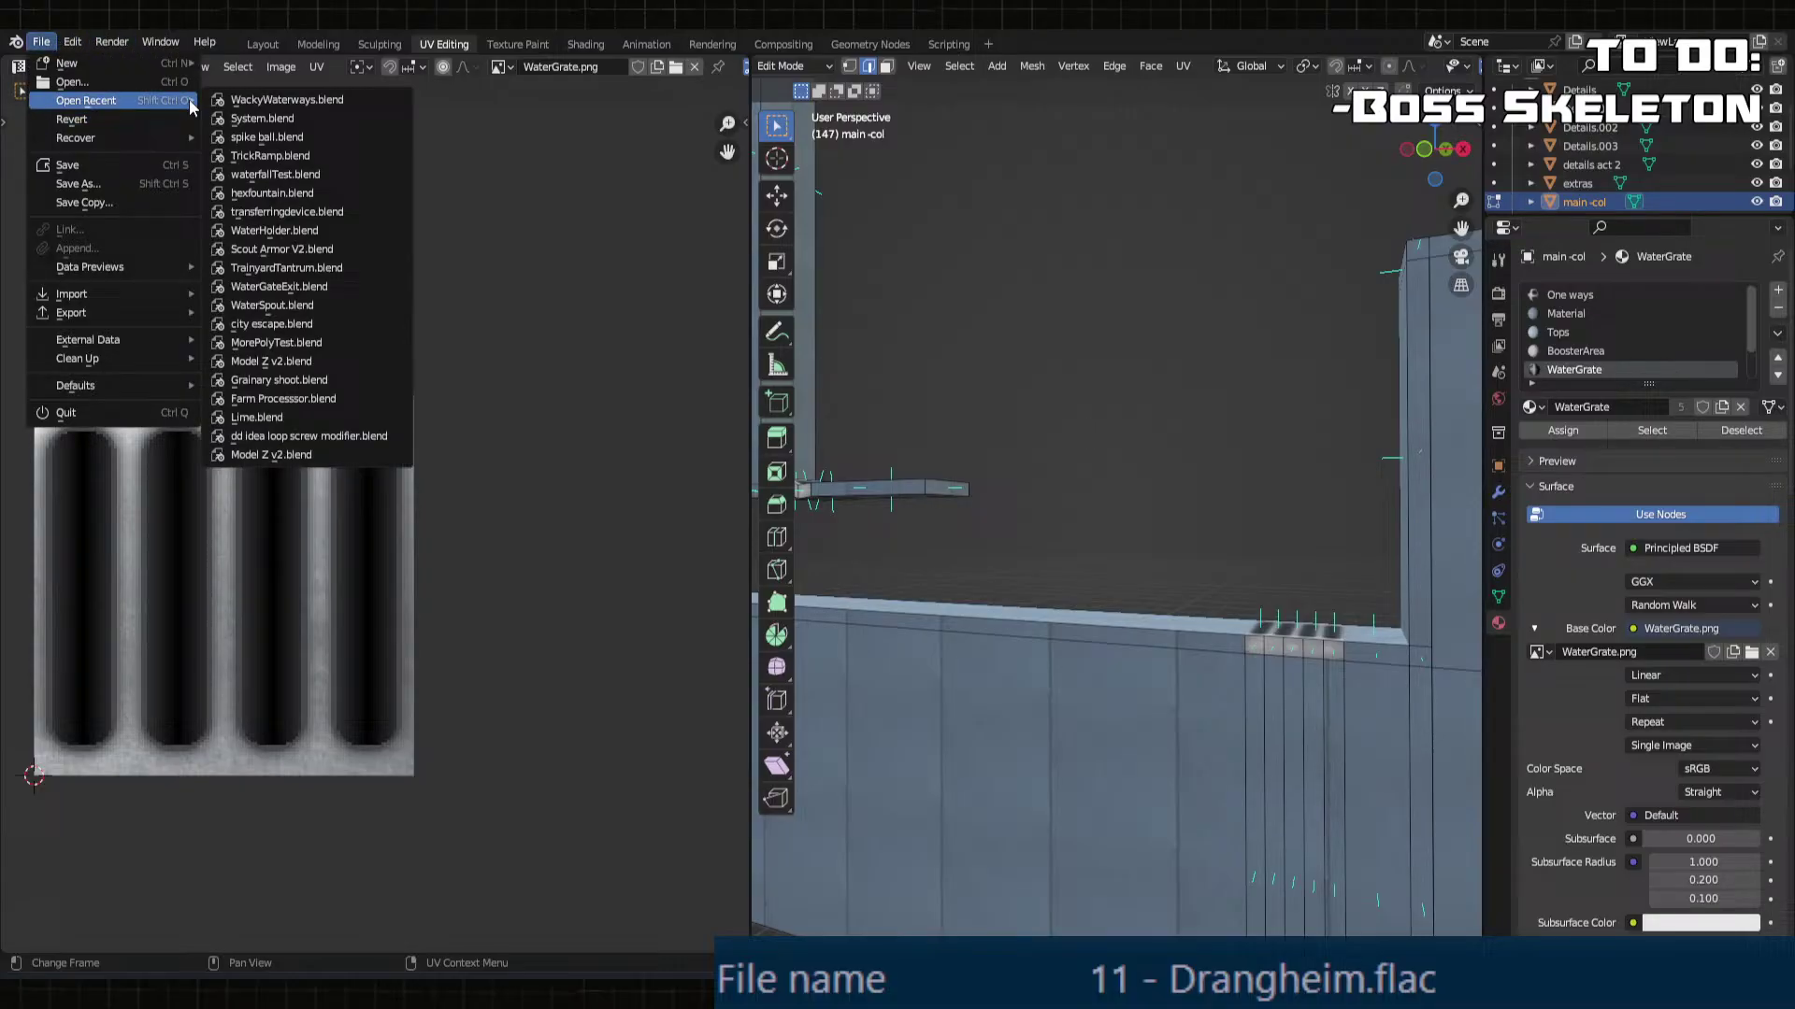
{"action": "left_click", "coordinate": [326, 118]}
{"action": "scroll", "coordinate": [1176, 346], "scroll_direction": "up", "scroll_amount": 8}
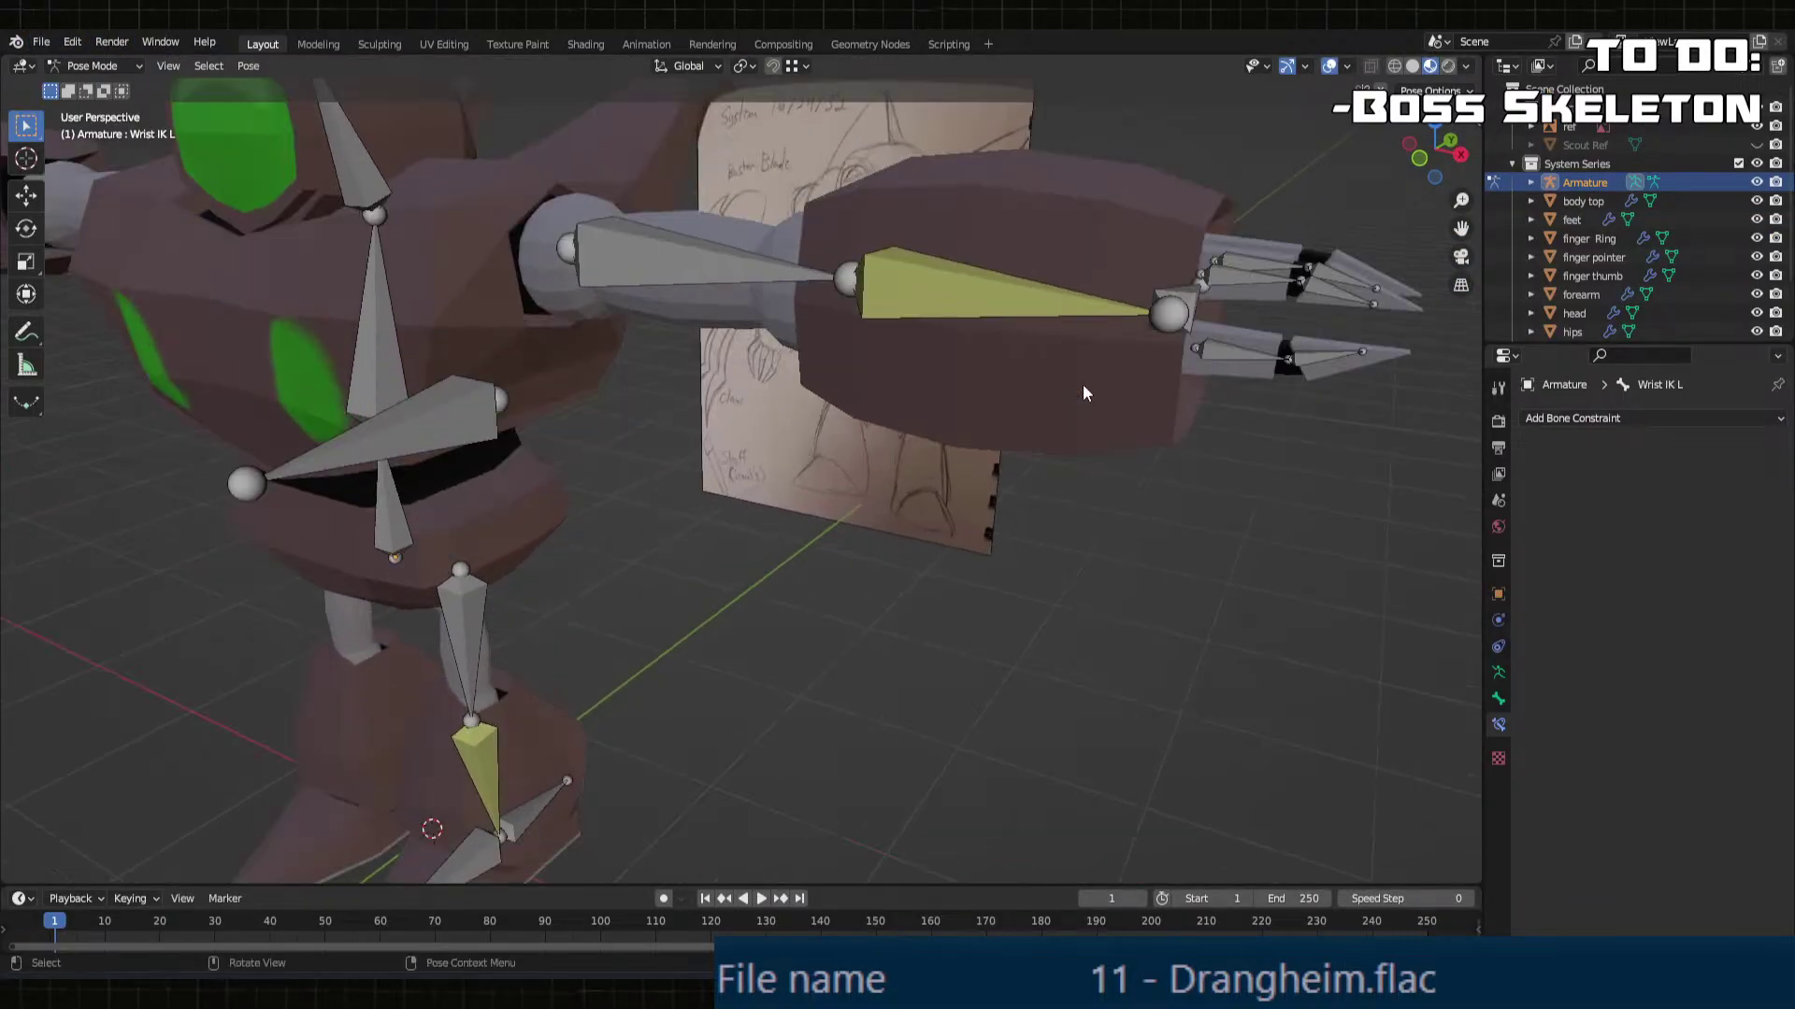
{"action": "key", "text": "Tab"}
{"action": "key", "text": "Tab"}
{"action": "left_click", "coordinate": [1240, 344]}
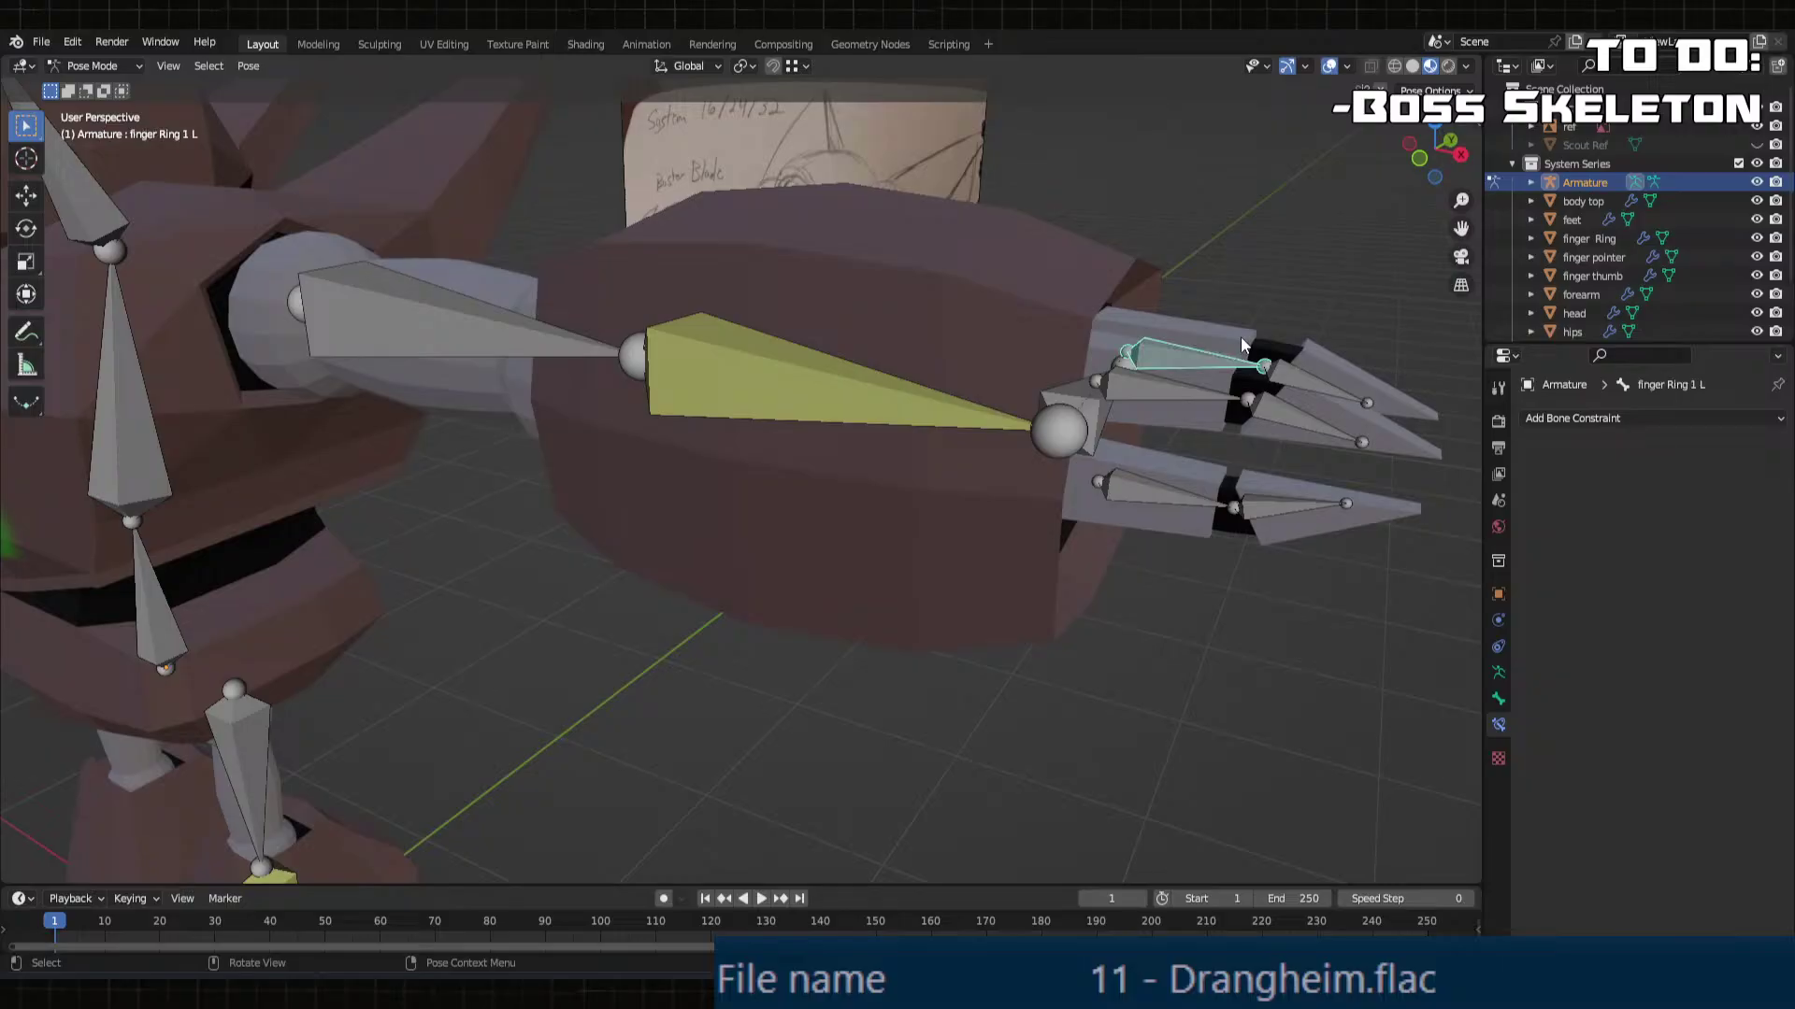
{"action": "left_click", "coordinate": [1238, 394]}
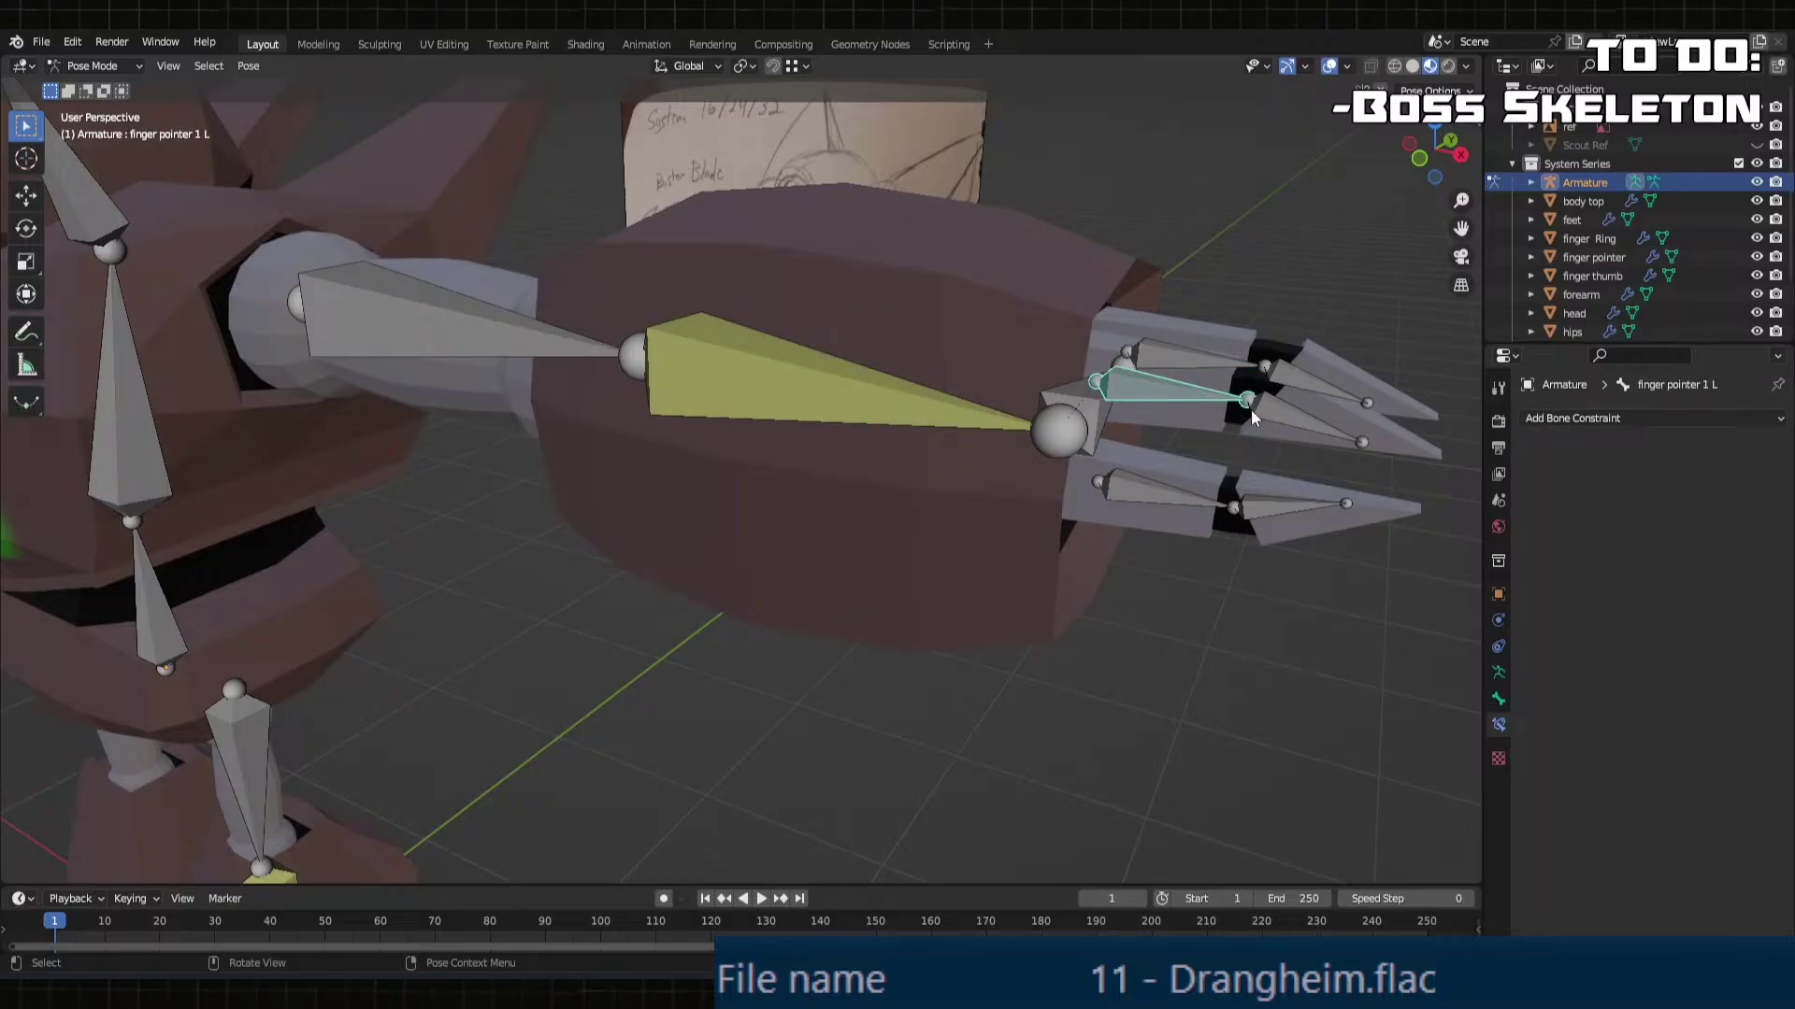
Step: Leave the armature for Object Mode and open the finger pointer mesh in Edit Mode at the joint between its two segments
{"action": "key", "text": "Tab"}
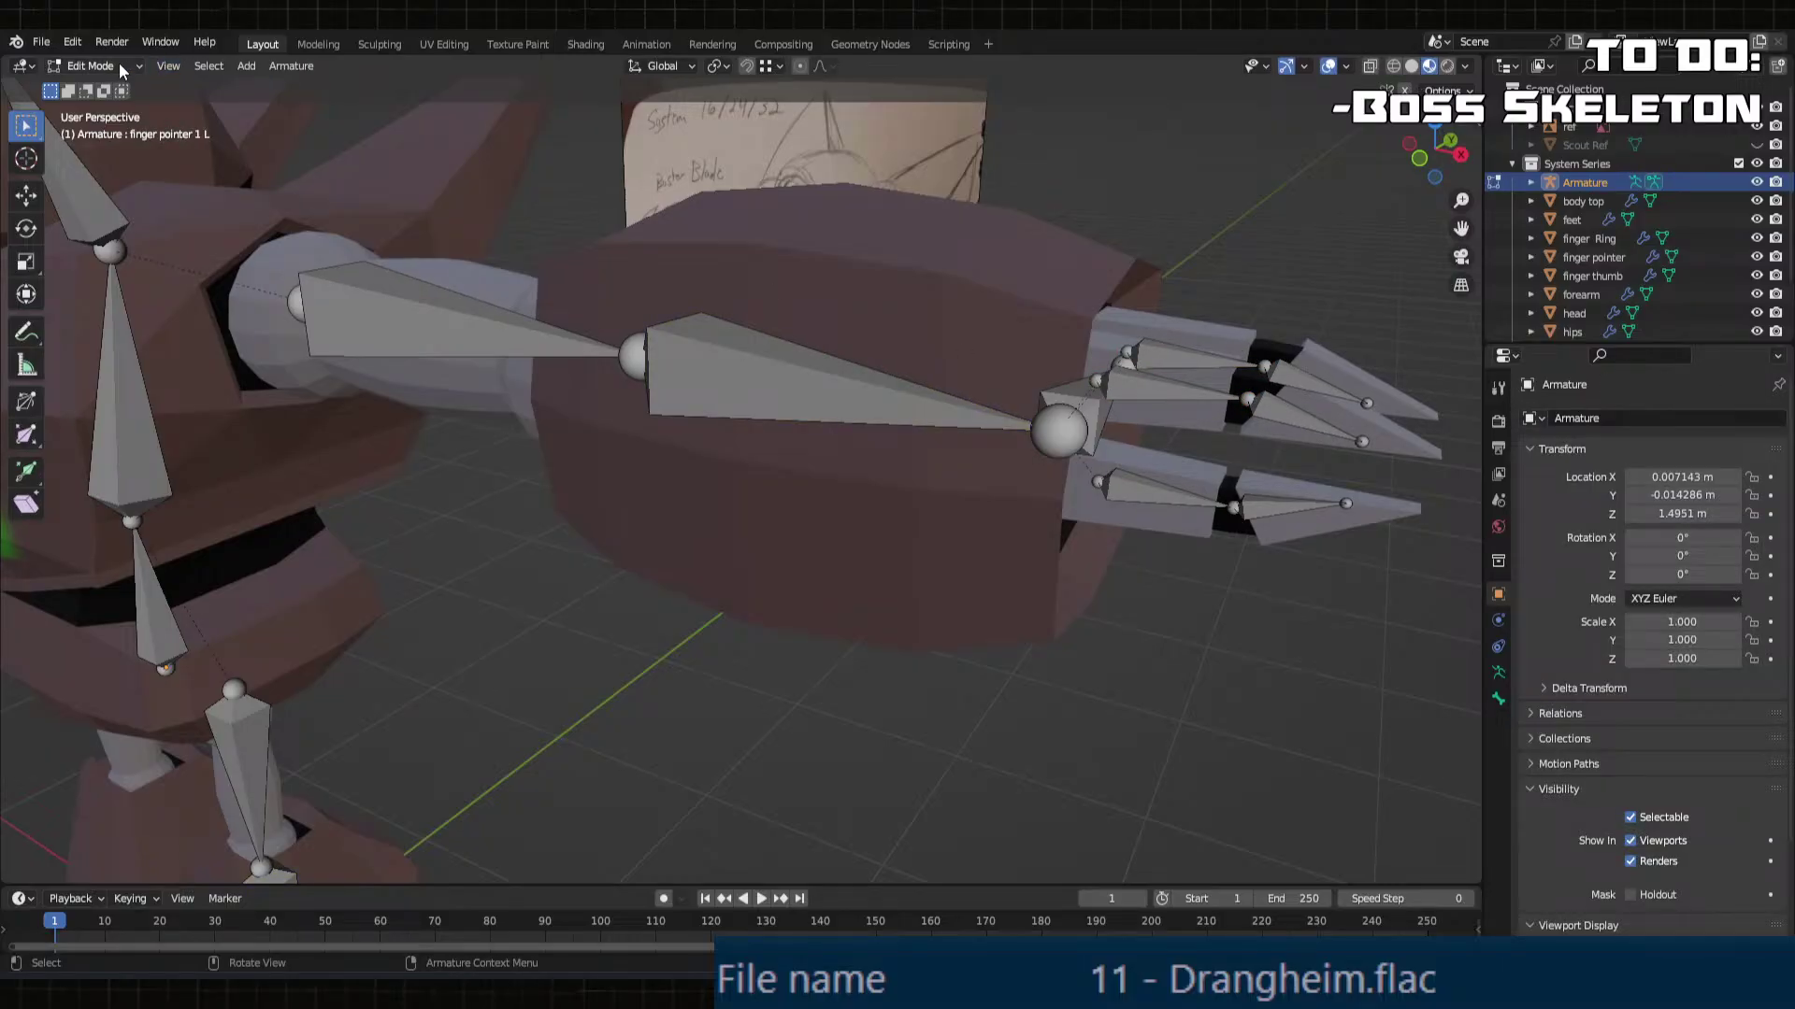
{"action": "left_click", "coordinate": [121, 68]}
{"action": "left_click", "coordinate": [89, 86]}
{"action": "left_click", "coordinate": [1219, 422]}
{"action": "scroll", "coordinate": [1176, 441], "scroll_direction": "up", "scroll_amount": 2}
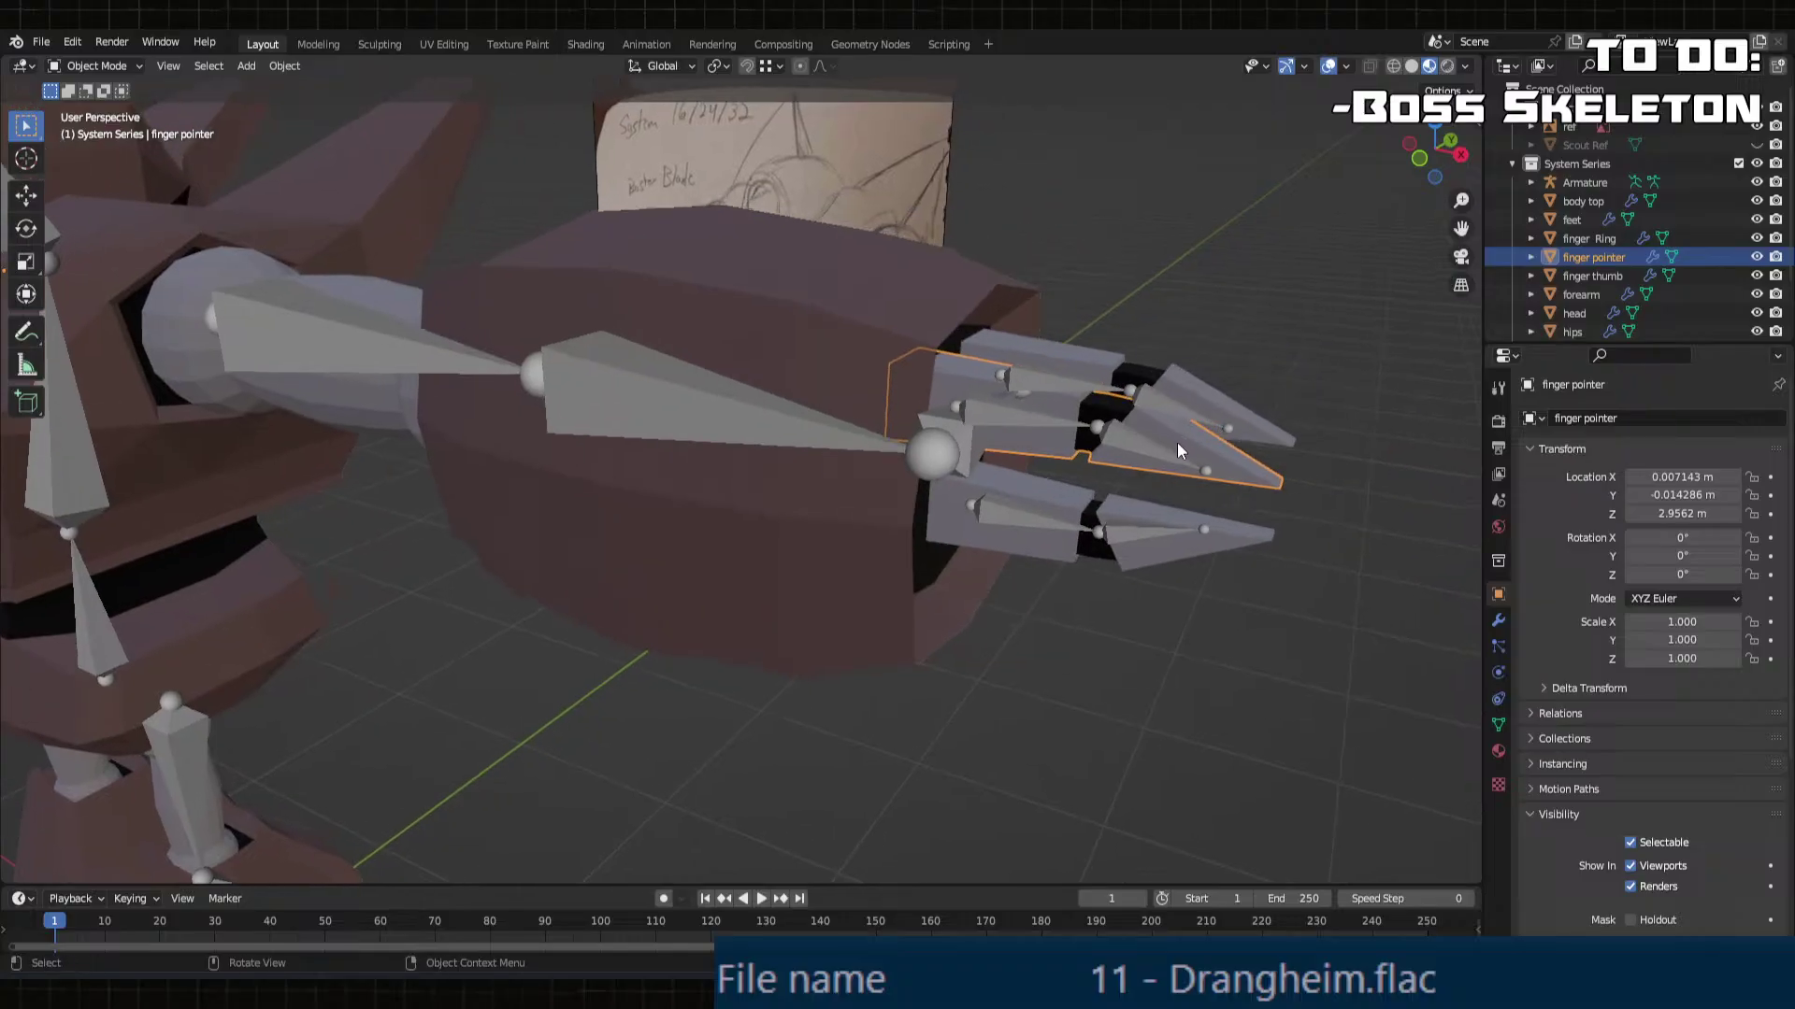
{"action": "key", "text": "Tab"}
{"action": "scroll", "coordinate": [1150, 458], "scroll_direction": "up", "scroll_amount": 6}
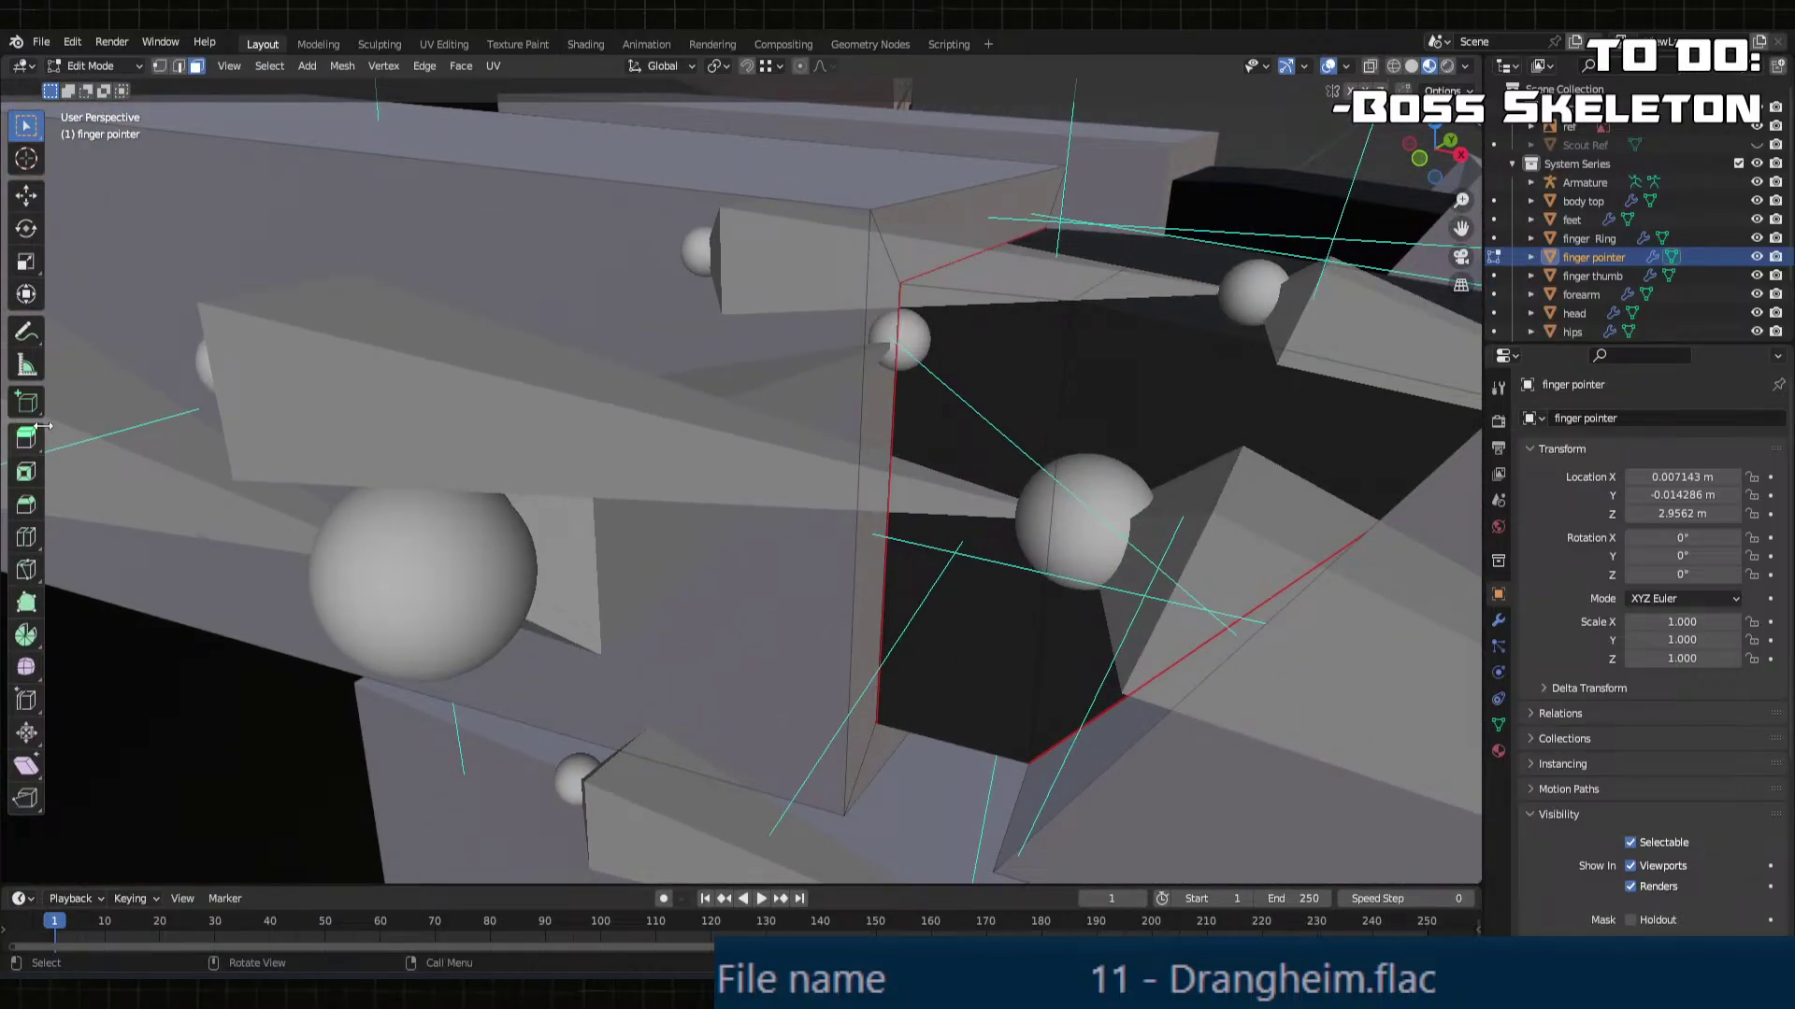
Step: Add a single loop cut around the black joint section of the finger pointer mesh and return to Object Mode
{"action": "left_click", "coordinate": [968, 348]}
{"action": "key", "text": "Tab"}
{"action": "scroll", "coordinate": [894, 411], "scroll_direction": "down", "scroll_amount": 6}
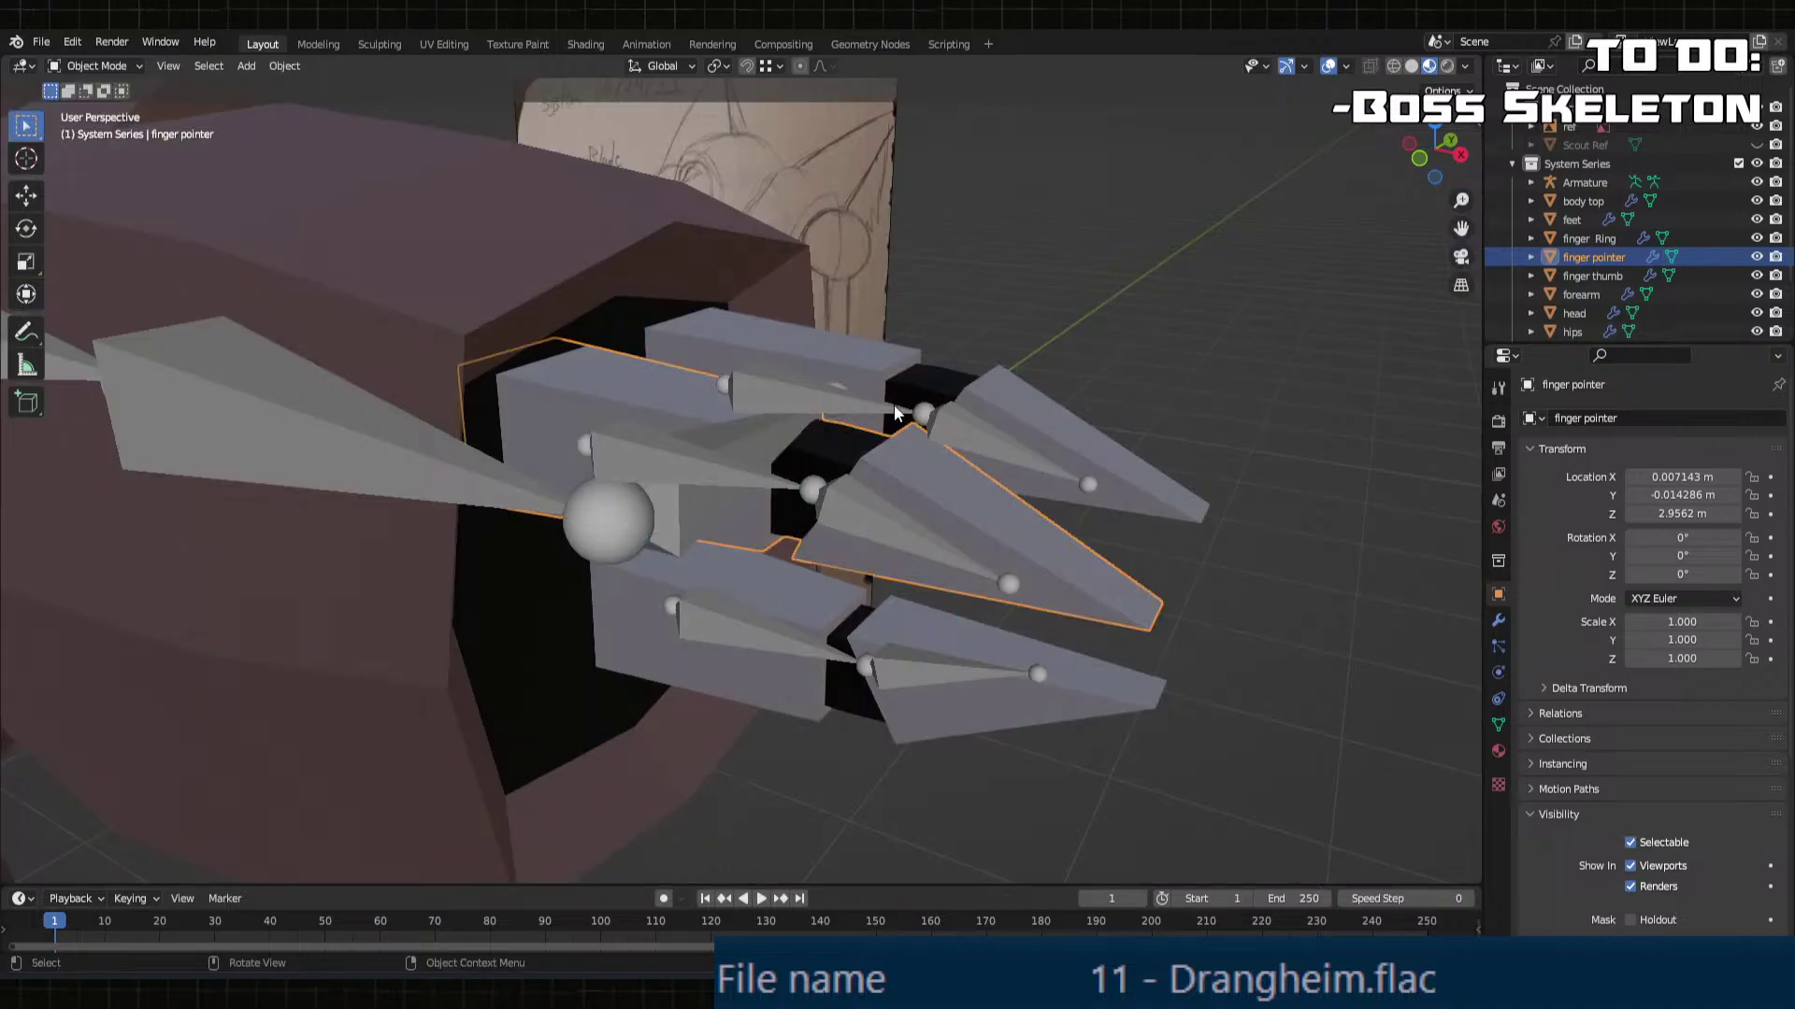
Step: Add a single loop cut around the black joint section of the finger Ring mesh
{"action": "left_click", "coordinate": [918, 368]}
{"action": "key", "text": "Tab"}
{"action": "scroll", "coordinate": [911, 374], "scroll_direction": "up", "scroll_amount": 6}
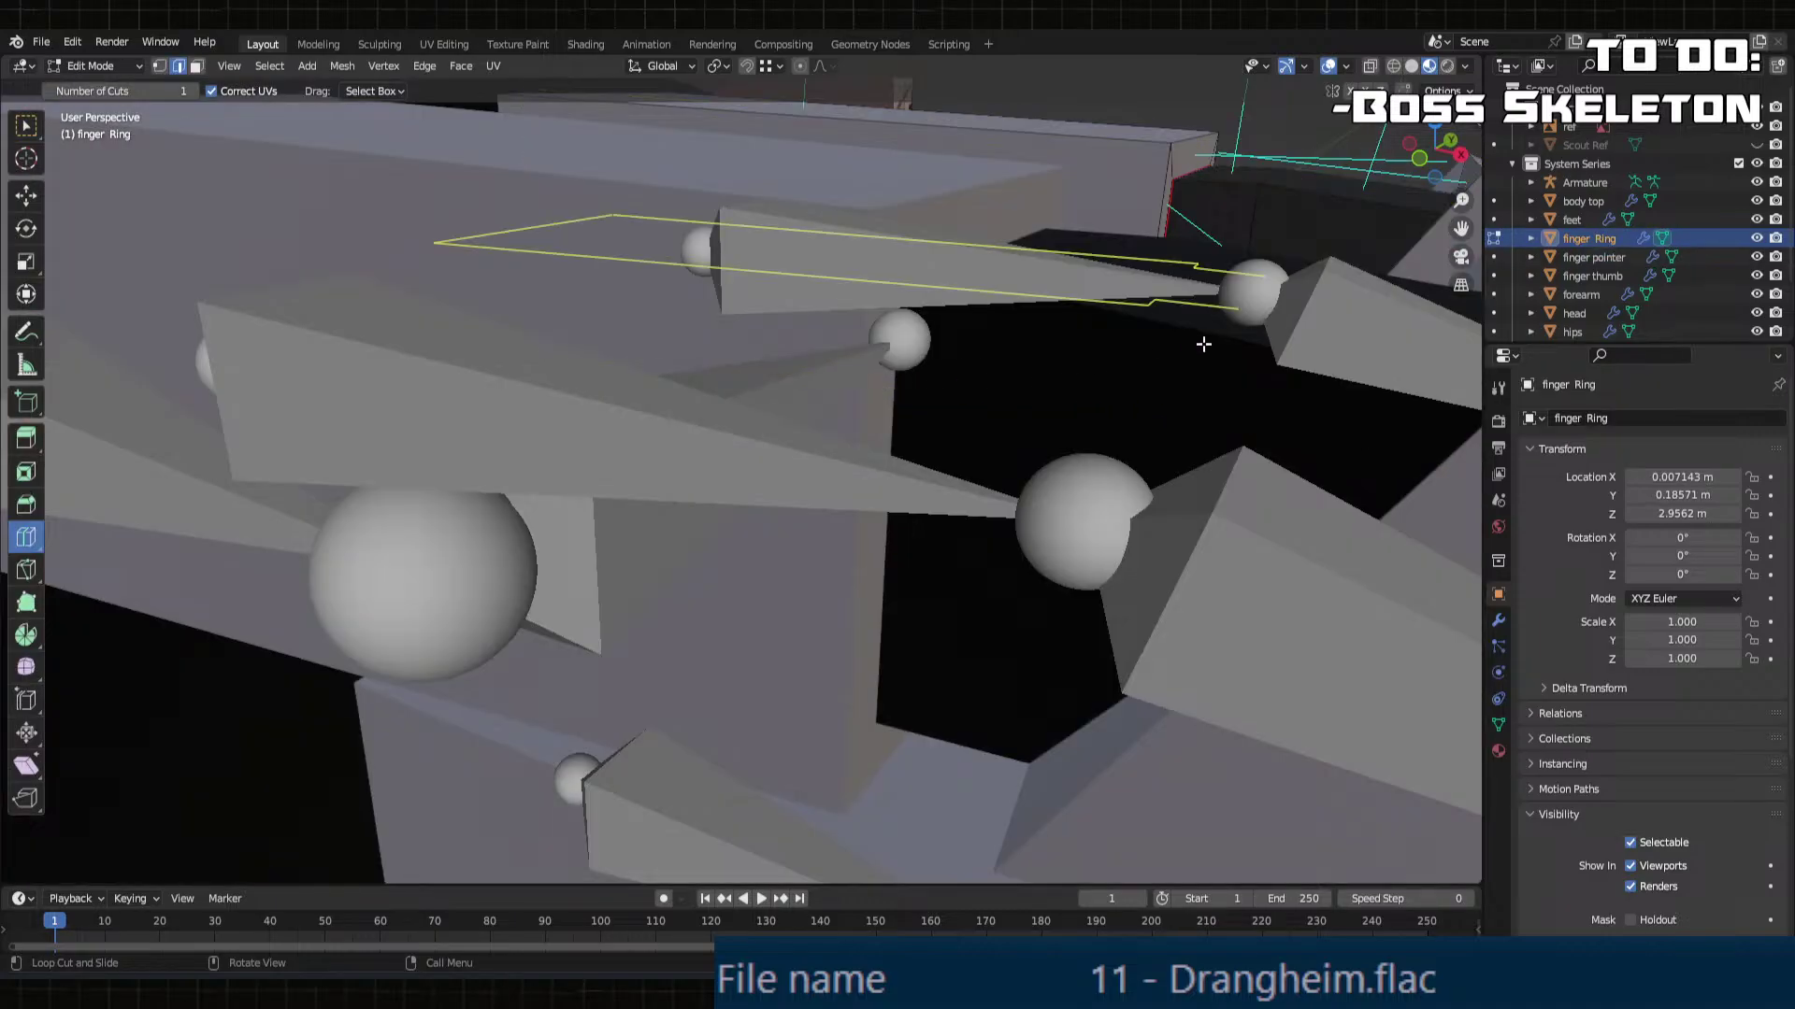
{"action": "left_click", "coordinate": [1243, 215]}
{"action": "key", "text": "Tab"}
{"action": "scroll", "coordinate": [862, 529], "scroll_direction": "down", "scroll_amount": 6}
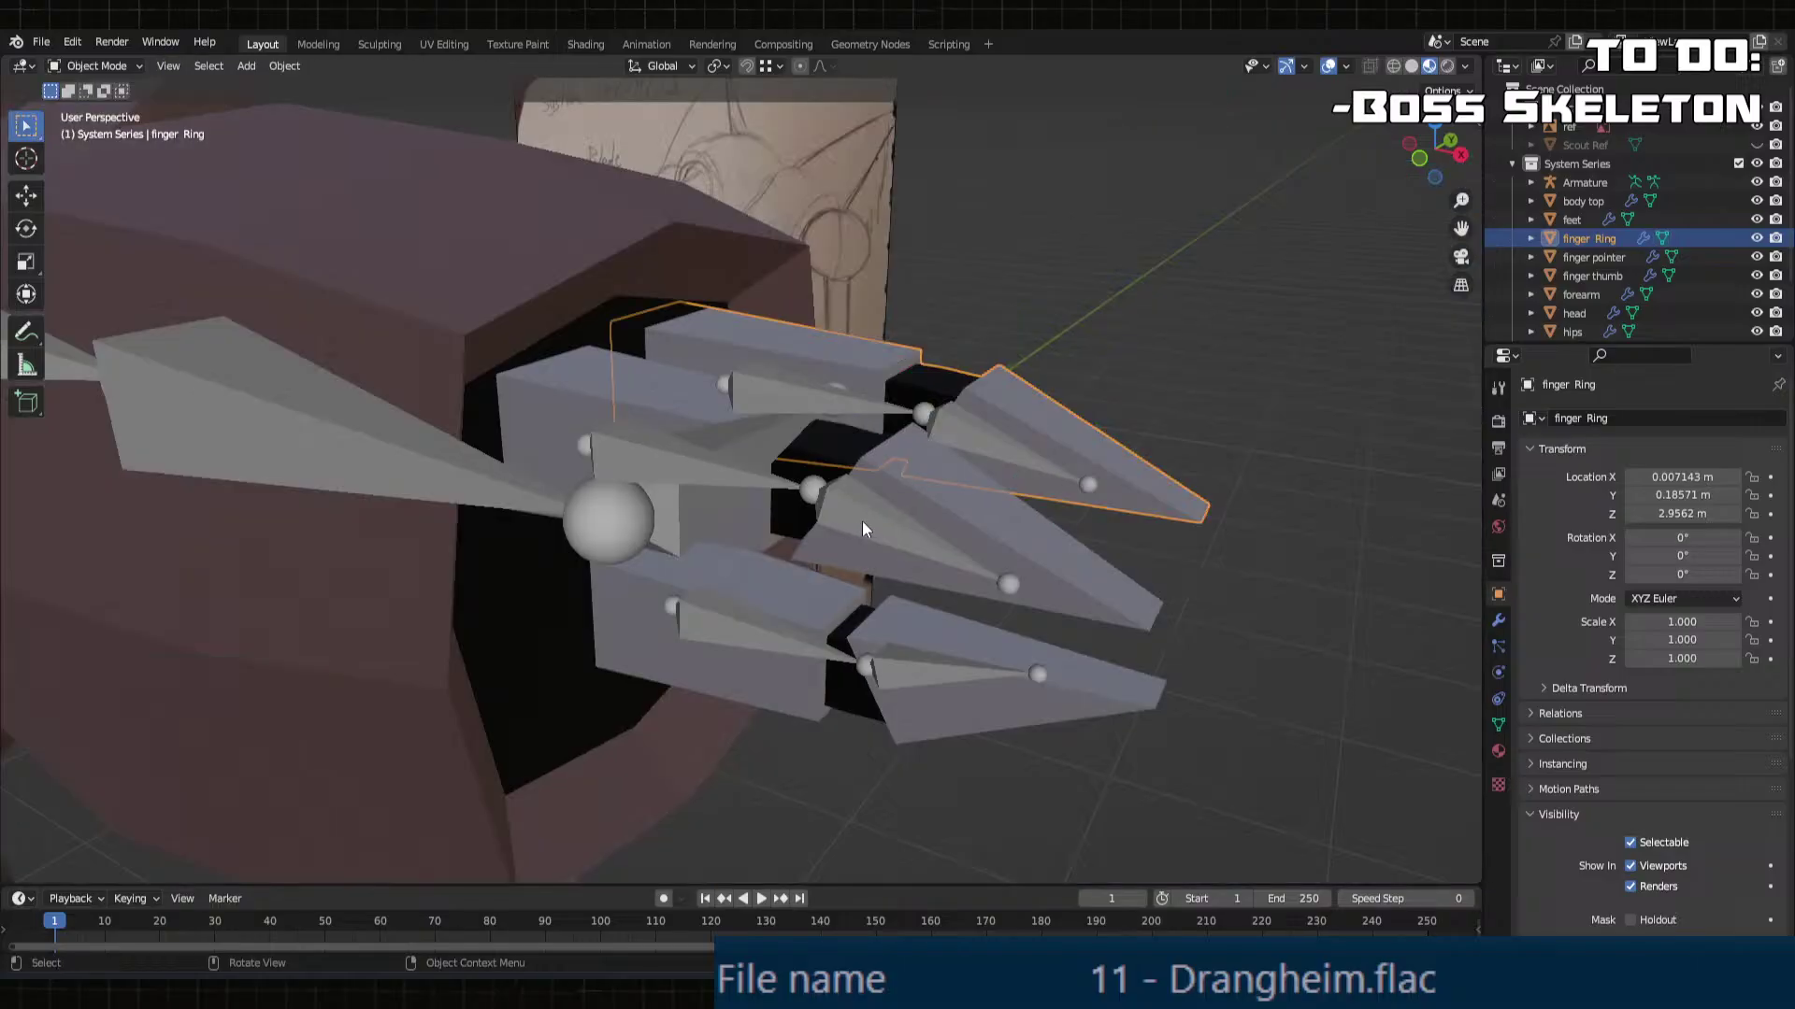
Step: Add a single loop cut around the black joint section of the finger thumb mesh
{"action": "left_click", "coordinate": [783, 615]}
{"action": "key", "text": "Tab"}
{"action": "scroll", "coordinate": [1118, 564], "scroll_direction": "up", "scroll_amount": 6}
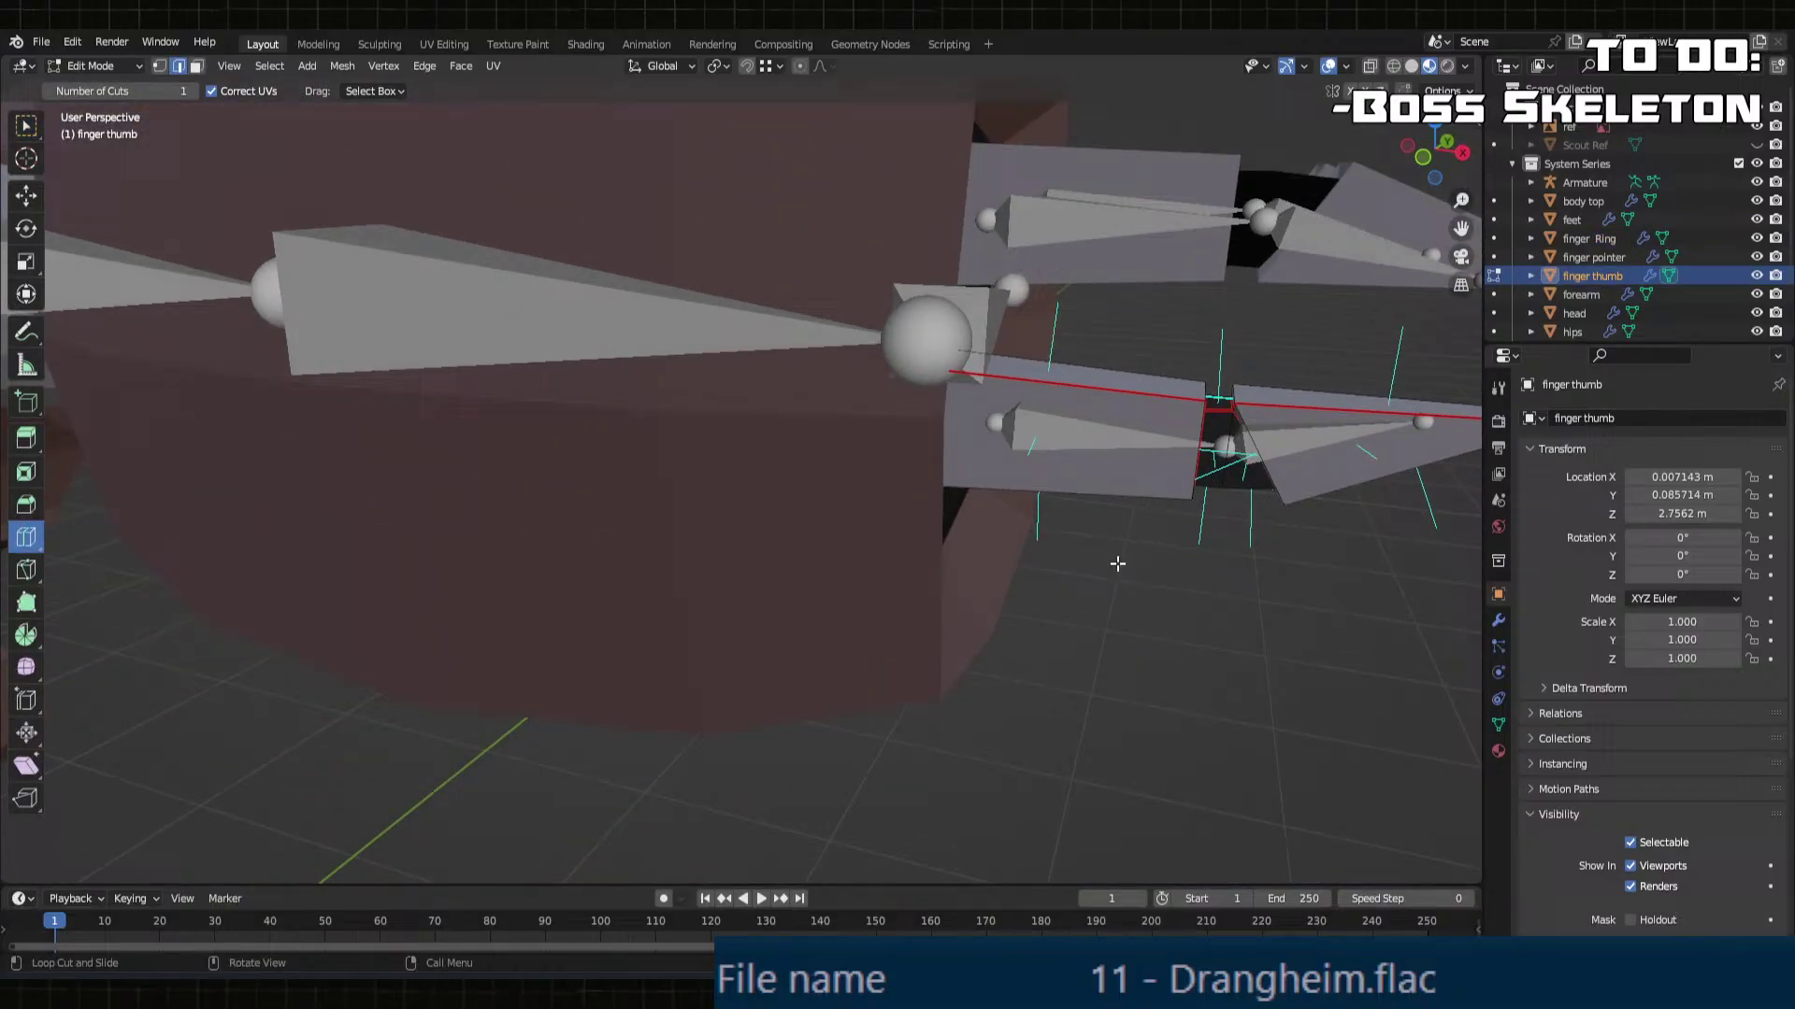
{"action": "left_click", "coordinate": [1218, 406]}
{"action": "key", "text": "Tab"}
{"action": "scroll", "coordinate": [1057, 384], "scroll_direction": "down", "scroll_amount": 5}
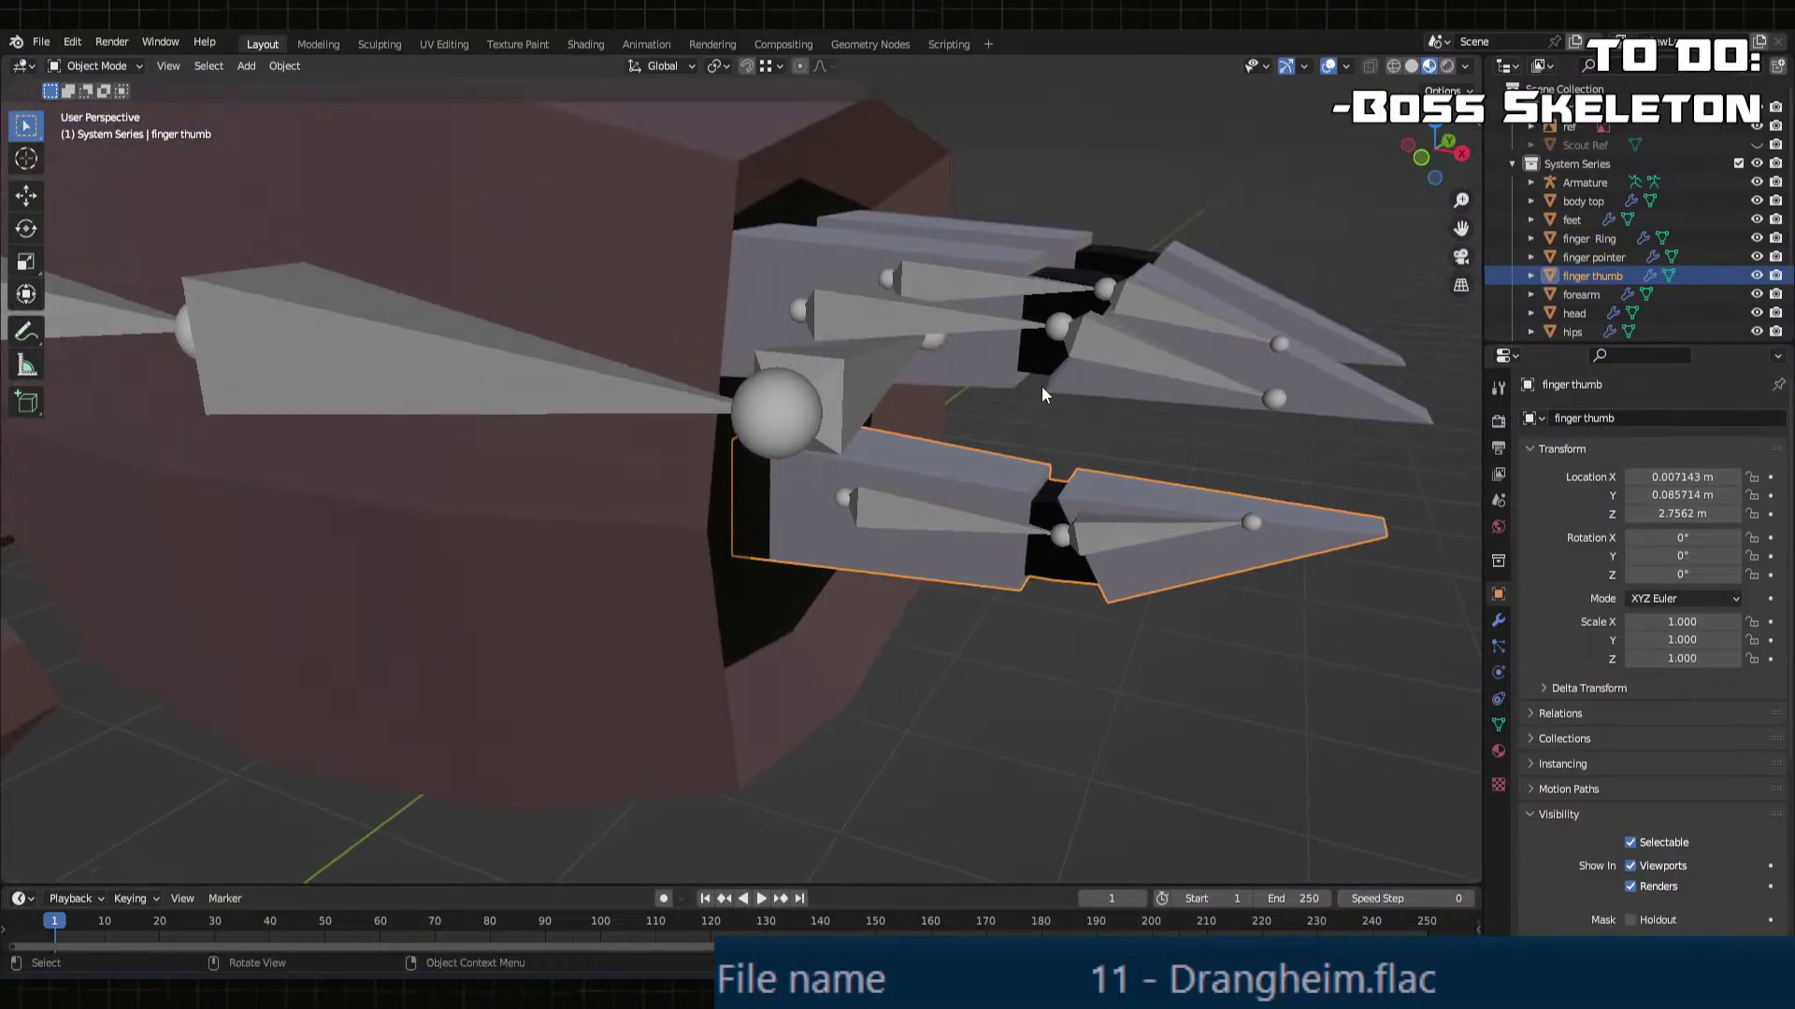
Step: Turn off Lock Object Modes and select the armature at the hand
{"action": "left_click", "coordinate": [901, 328]}
{"action": "left_click", "coordinate": [73, 42]}
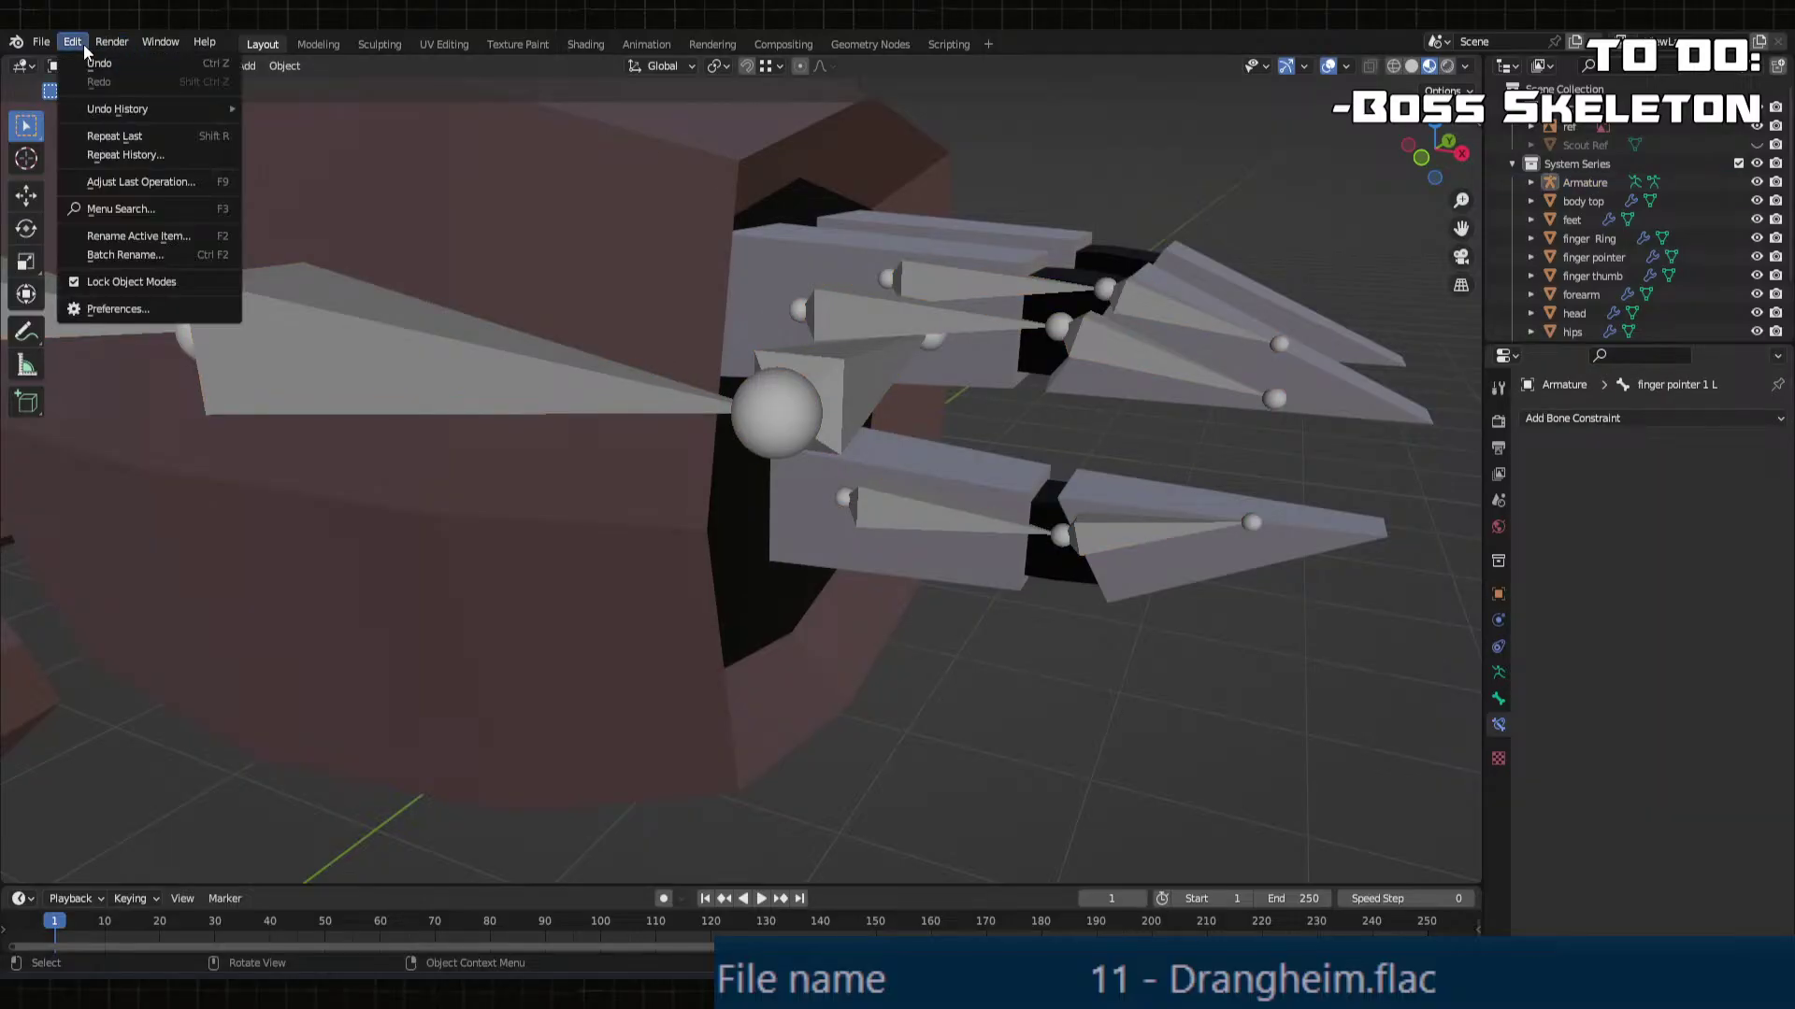
{"action": "left_click", "coordinate": [145, 283]}
{"action": "left_click", "coordinate": [967, 301]}
{"action": "middle_click_drag", "start_coordinate": [1017, 256], "coordinate": [1058, 518]}
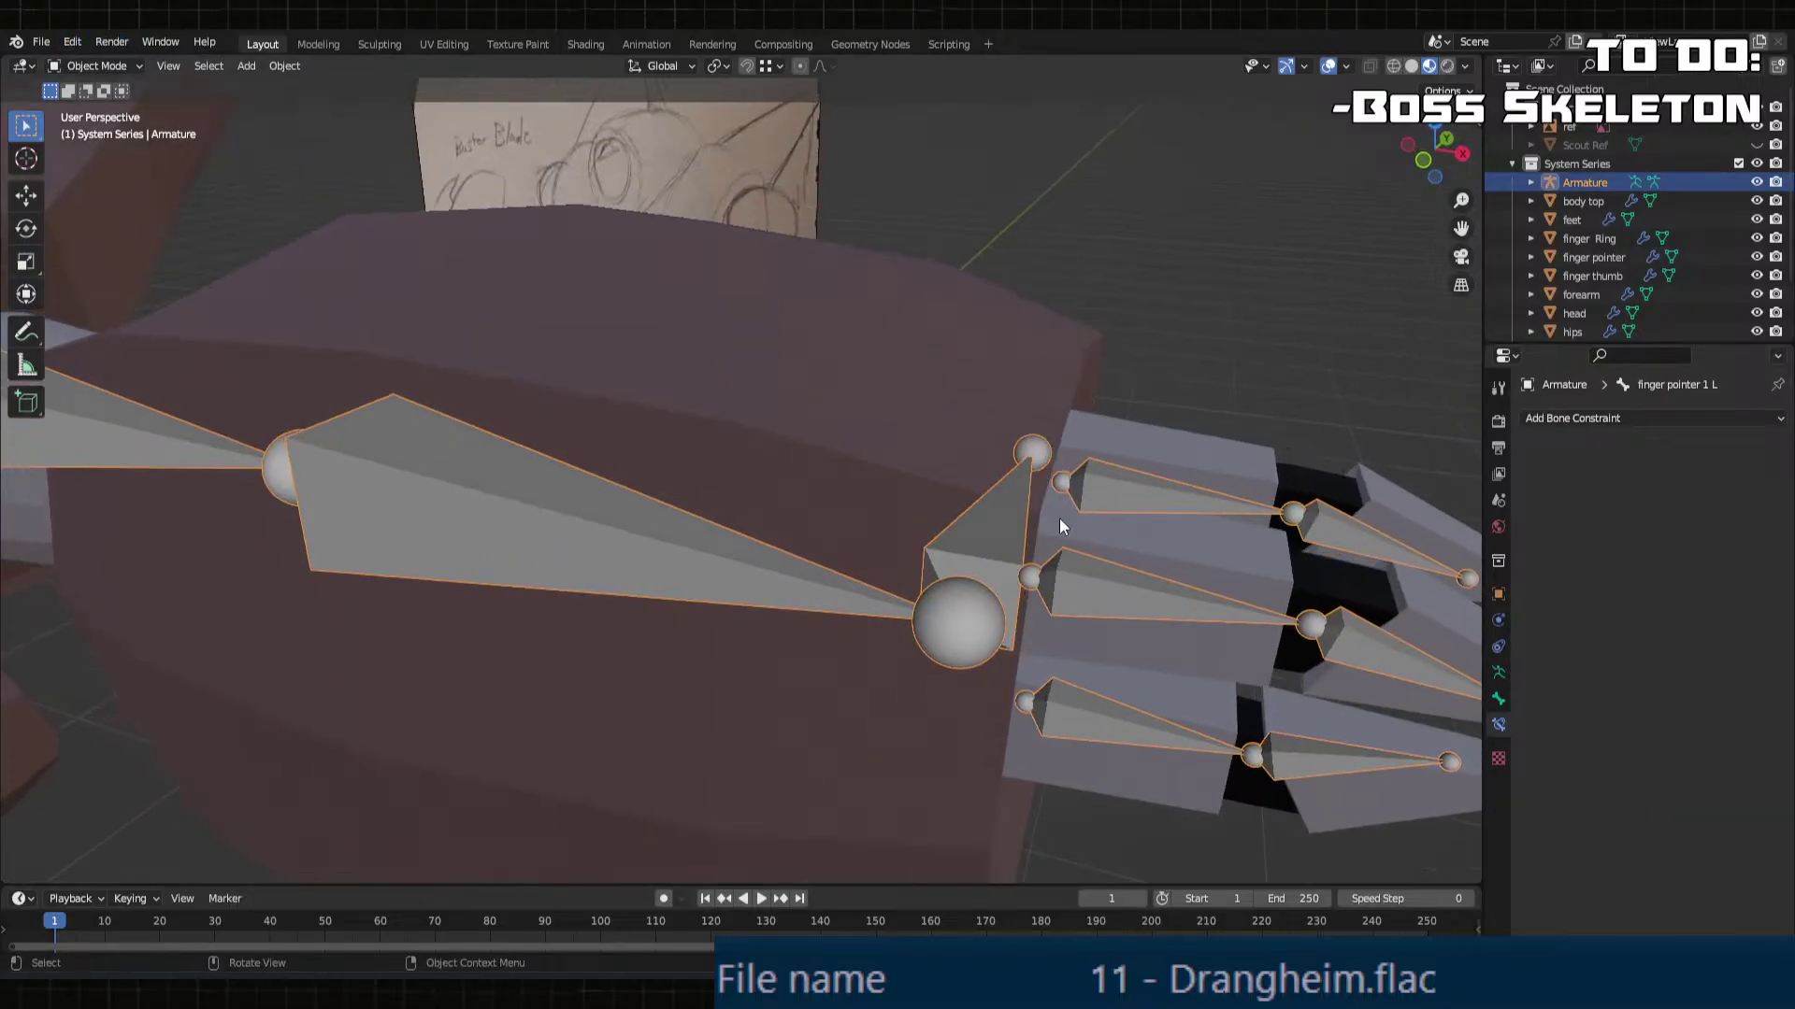
{"action": "left_click", "coordinate": [1154, 527]}
{"action": "left_click", "coordinate": [1202, 451], "text": "shift"}
{"action": "left_click", "coordinate": [1231, 711], "text": "shift"}
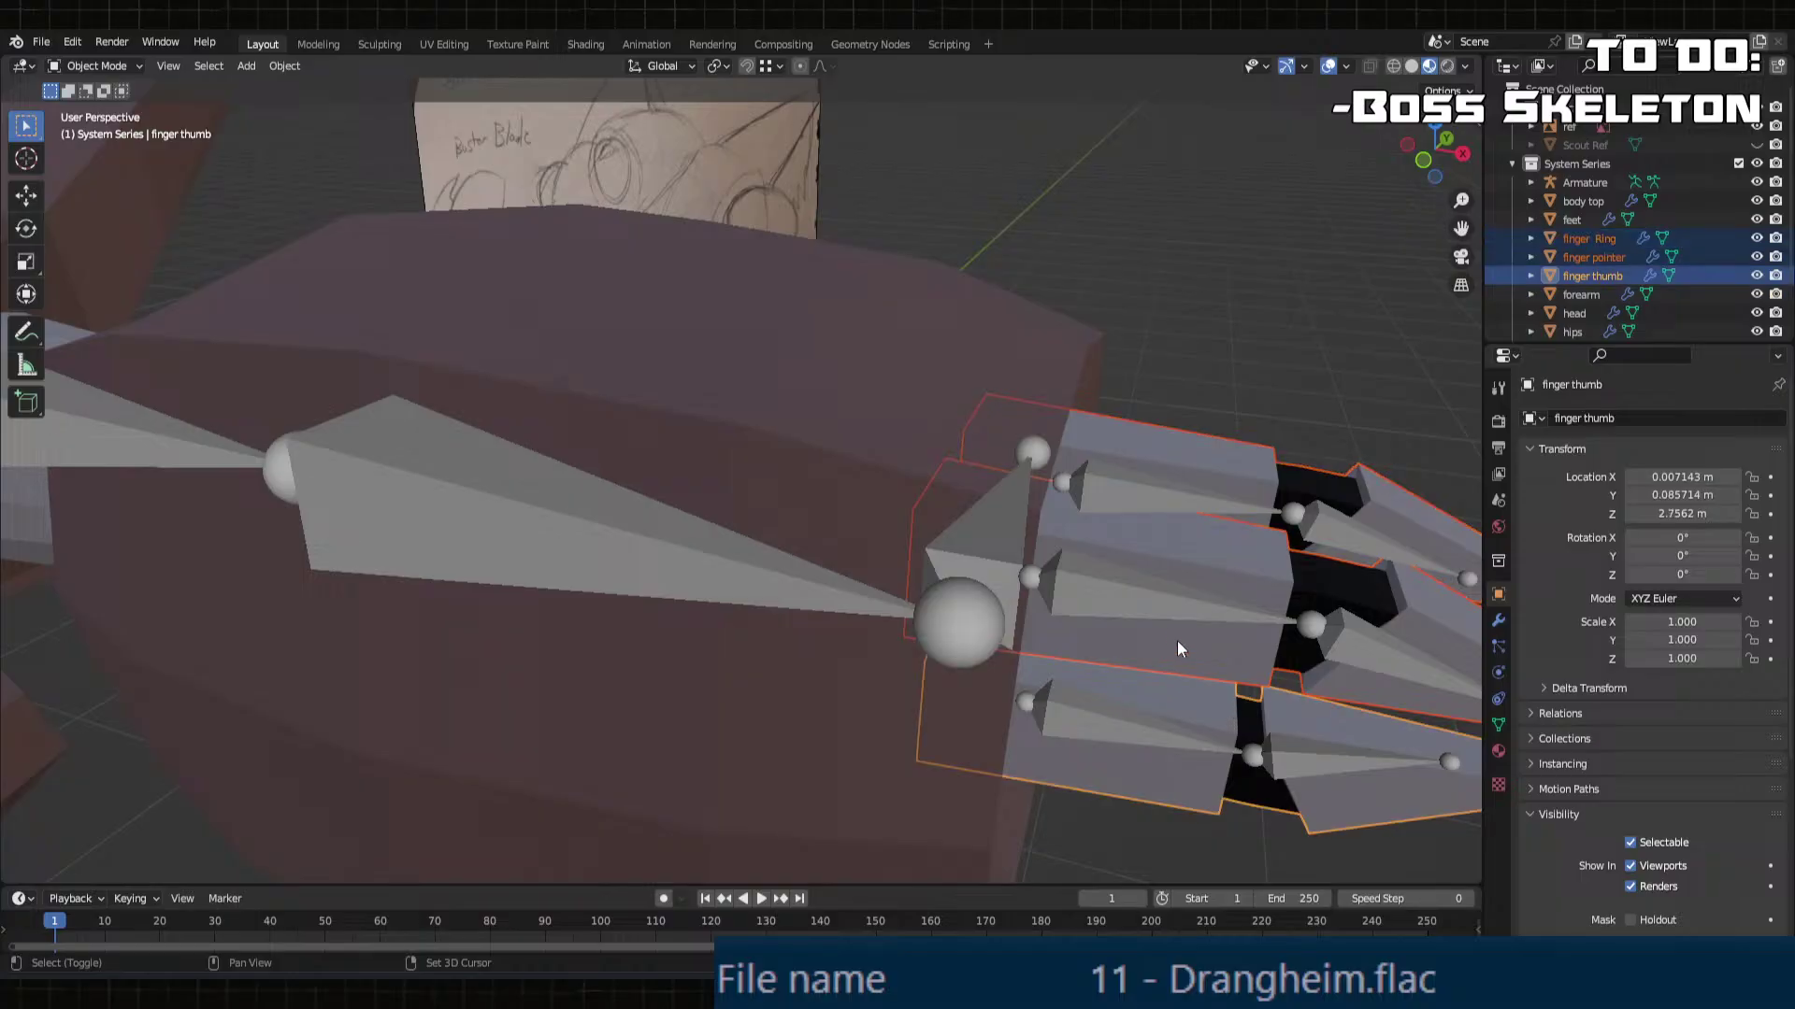
{"action": "left_click", "coordinate": [1149, 600], "text": "shift"}
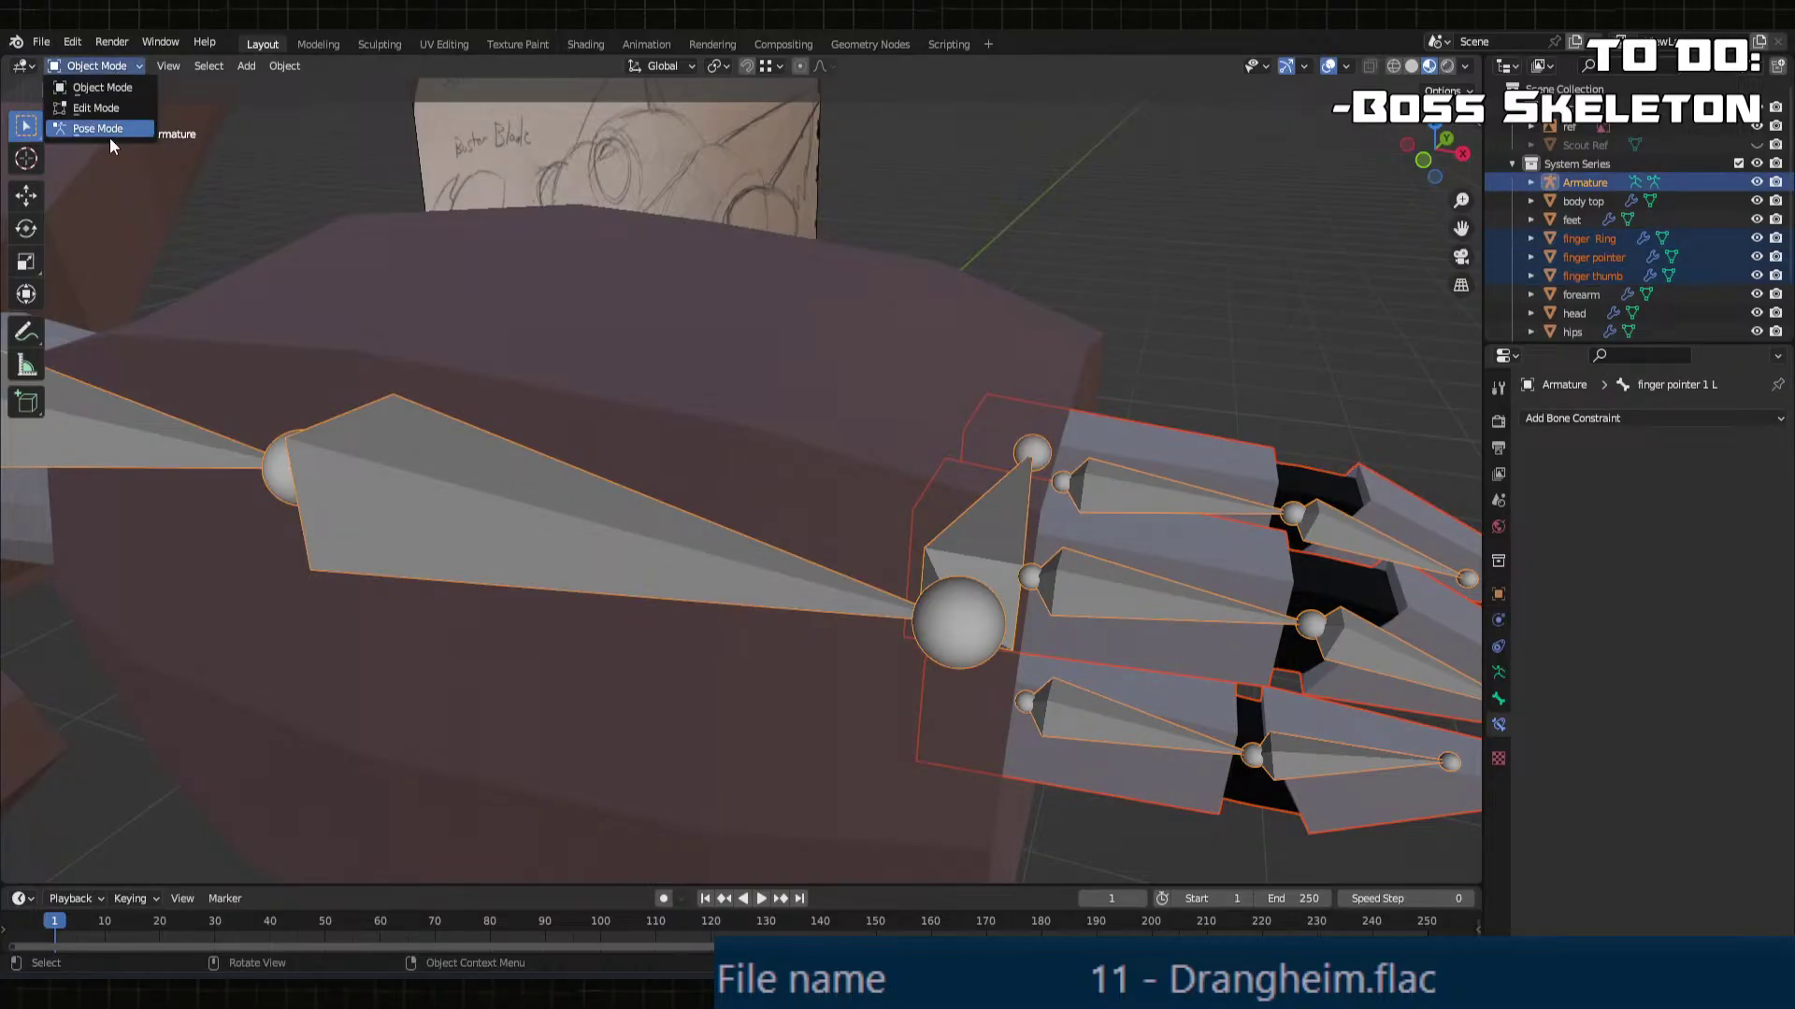
{"action": "left_click", "coordinate": [110, 130]}
Step: Parent the three finger meshes to the armature with automatic weights, with all six finger bones selected in Pose Mode
{"action": "left_click", "coordinate": [1141, 464]}
{"action": "left_click", "coordinate": [1191, 467]}
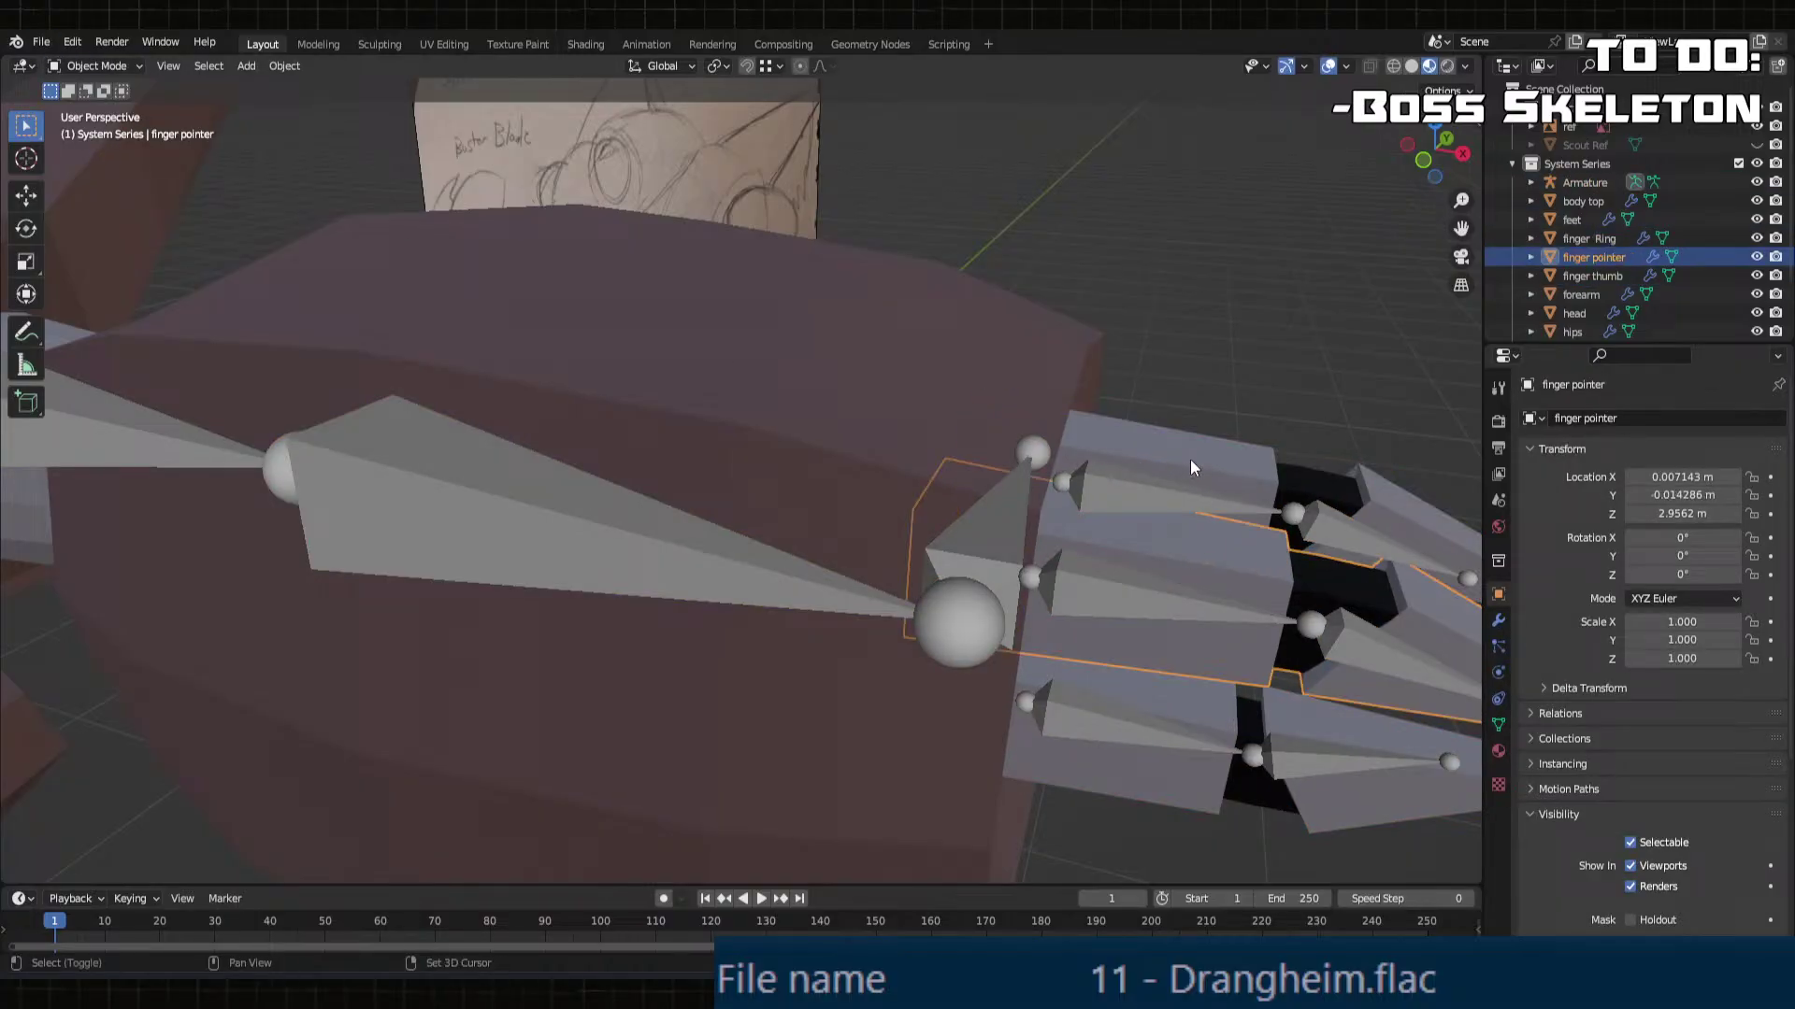
{"action": "left_click", "coordinate": [1192, 460], "text": "shift"}
{"action": "left_click", "coordinate": [1210, 694], "text": "shift"}
{"action": "left_click", "coordinate": [1139, 603], "text": "shift"}
{"action": "left_click", "coordinate": [1167, 504], "text": "shift"}
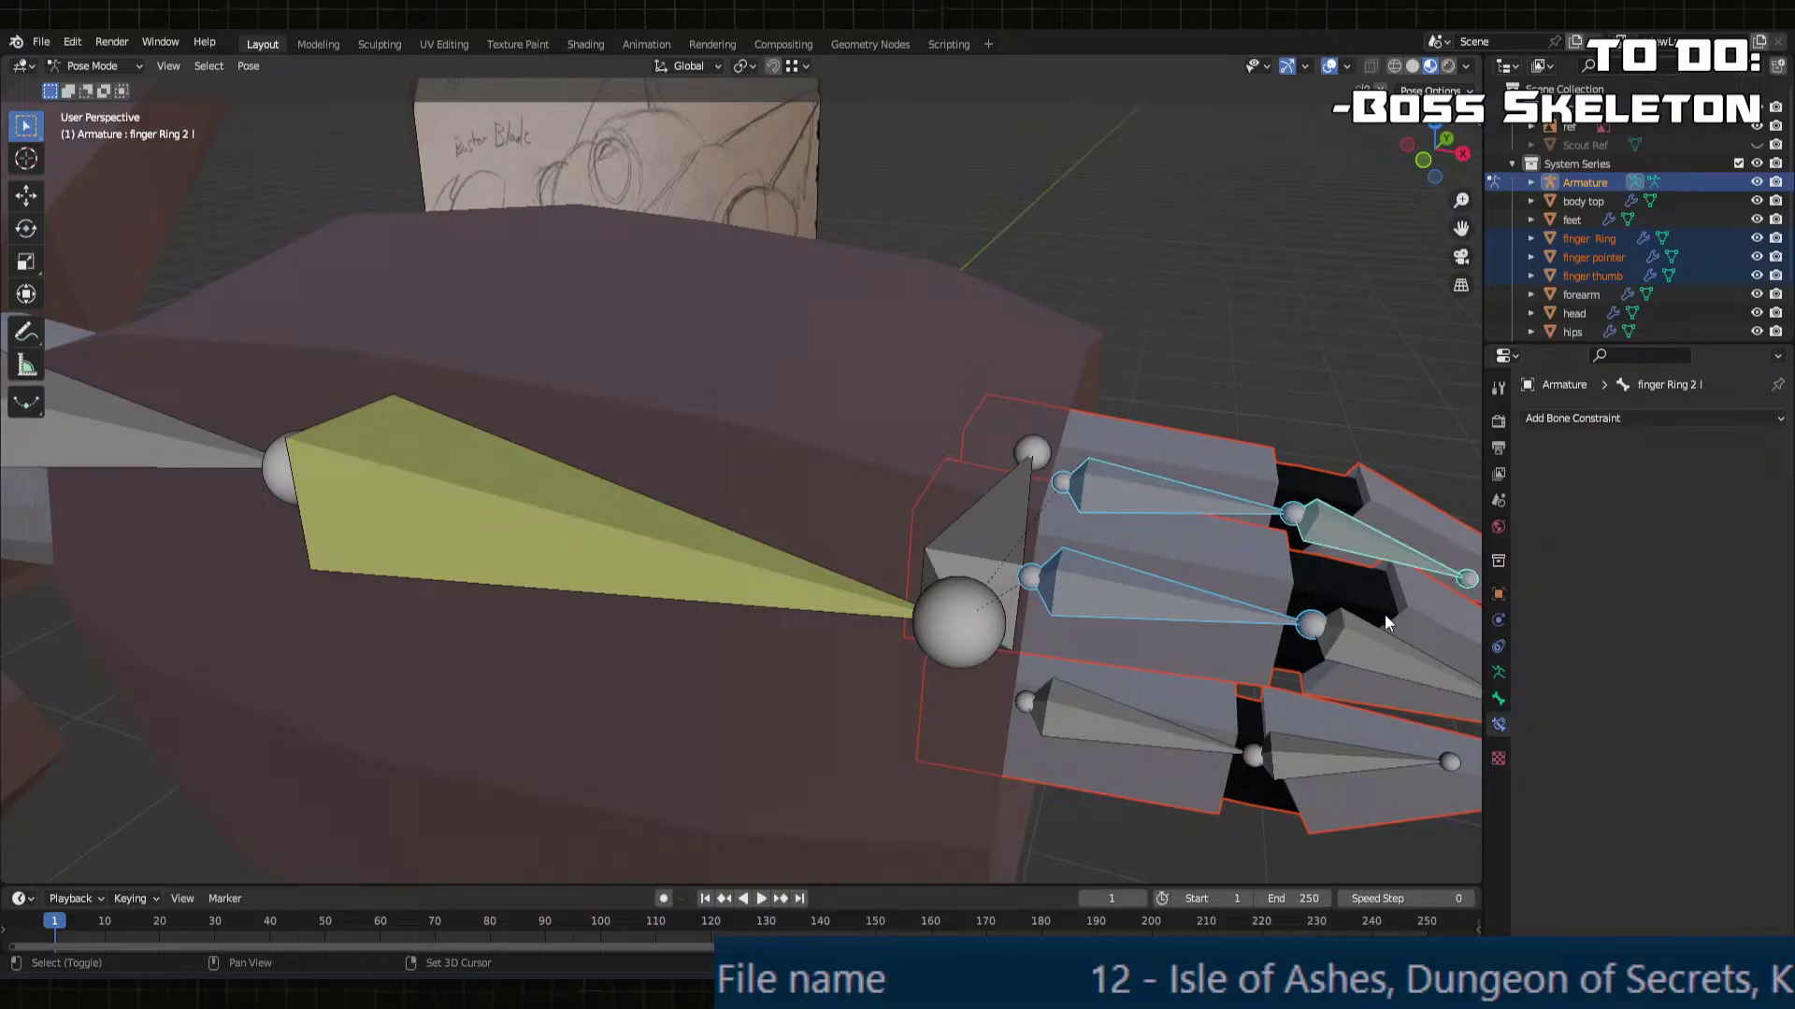
{"action": "left_click", "coordinate": [1298, 766], "text": "shift"}
{"action": "right_click", "coordinate": [1287, 752]}
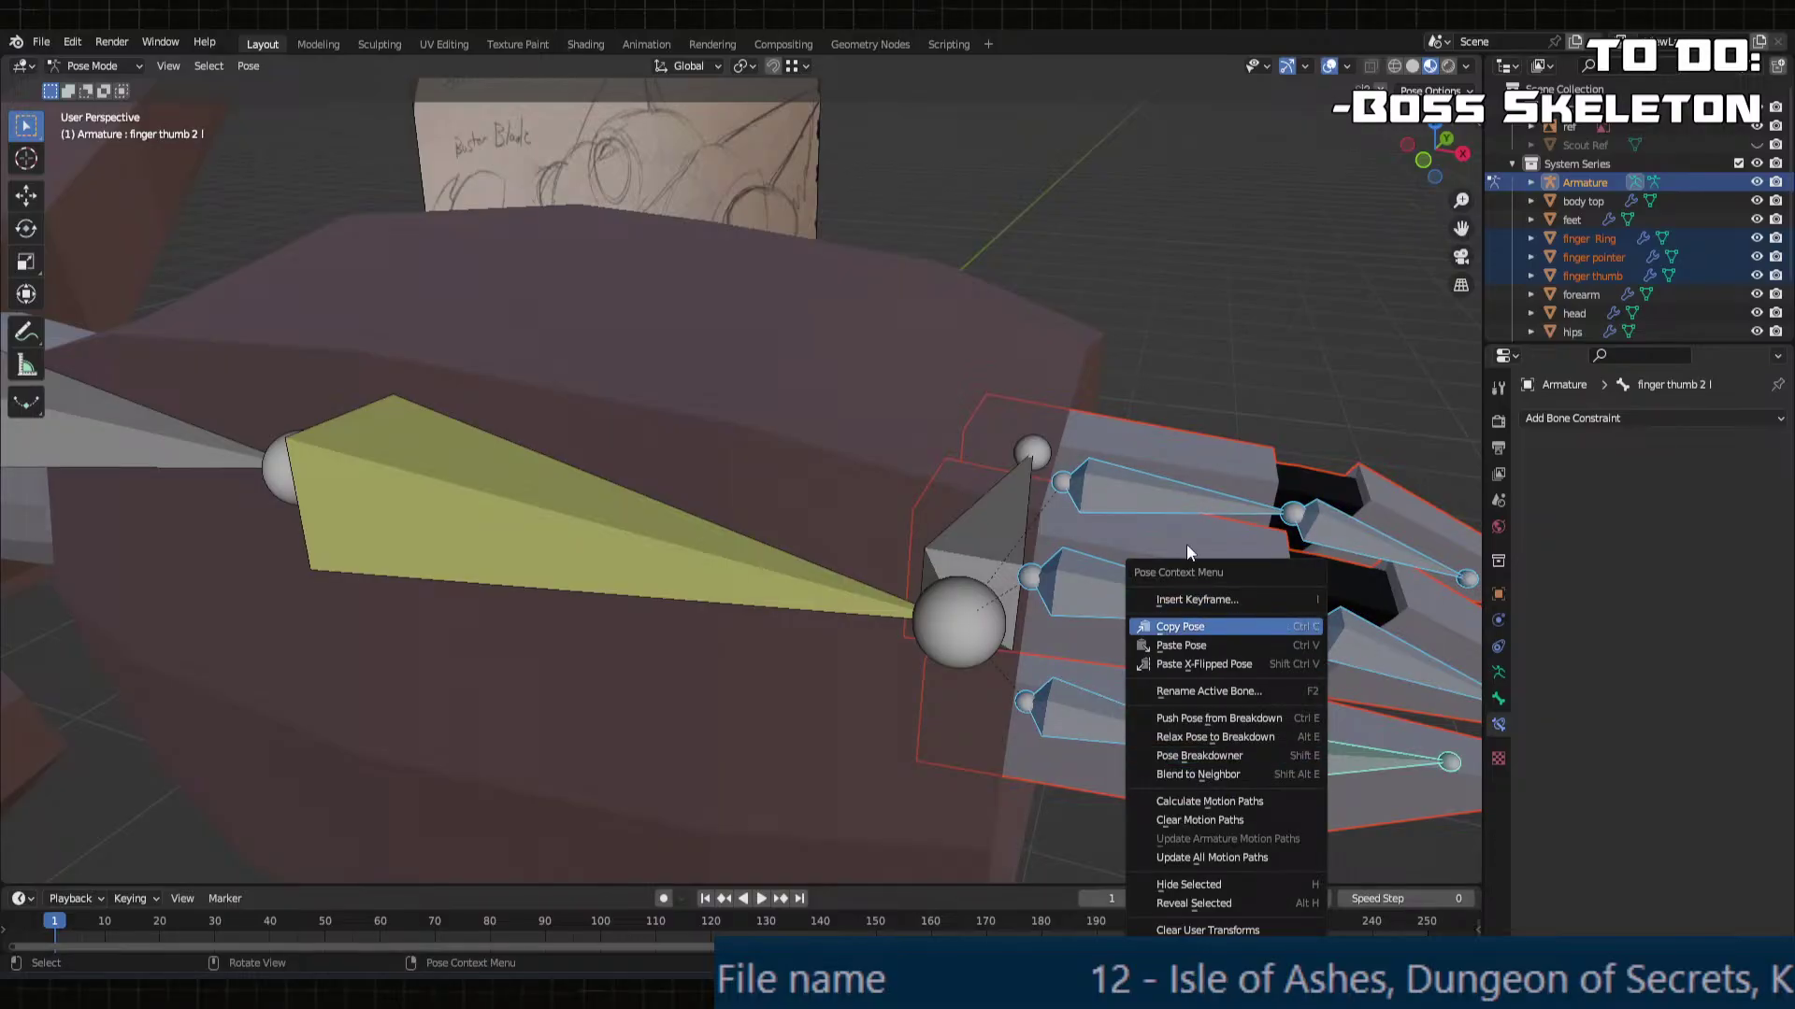
{"action": "right_click", "coordinate": [1152, 463]}
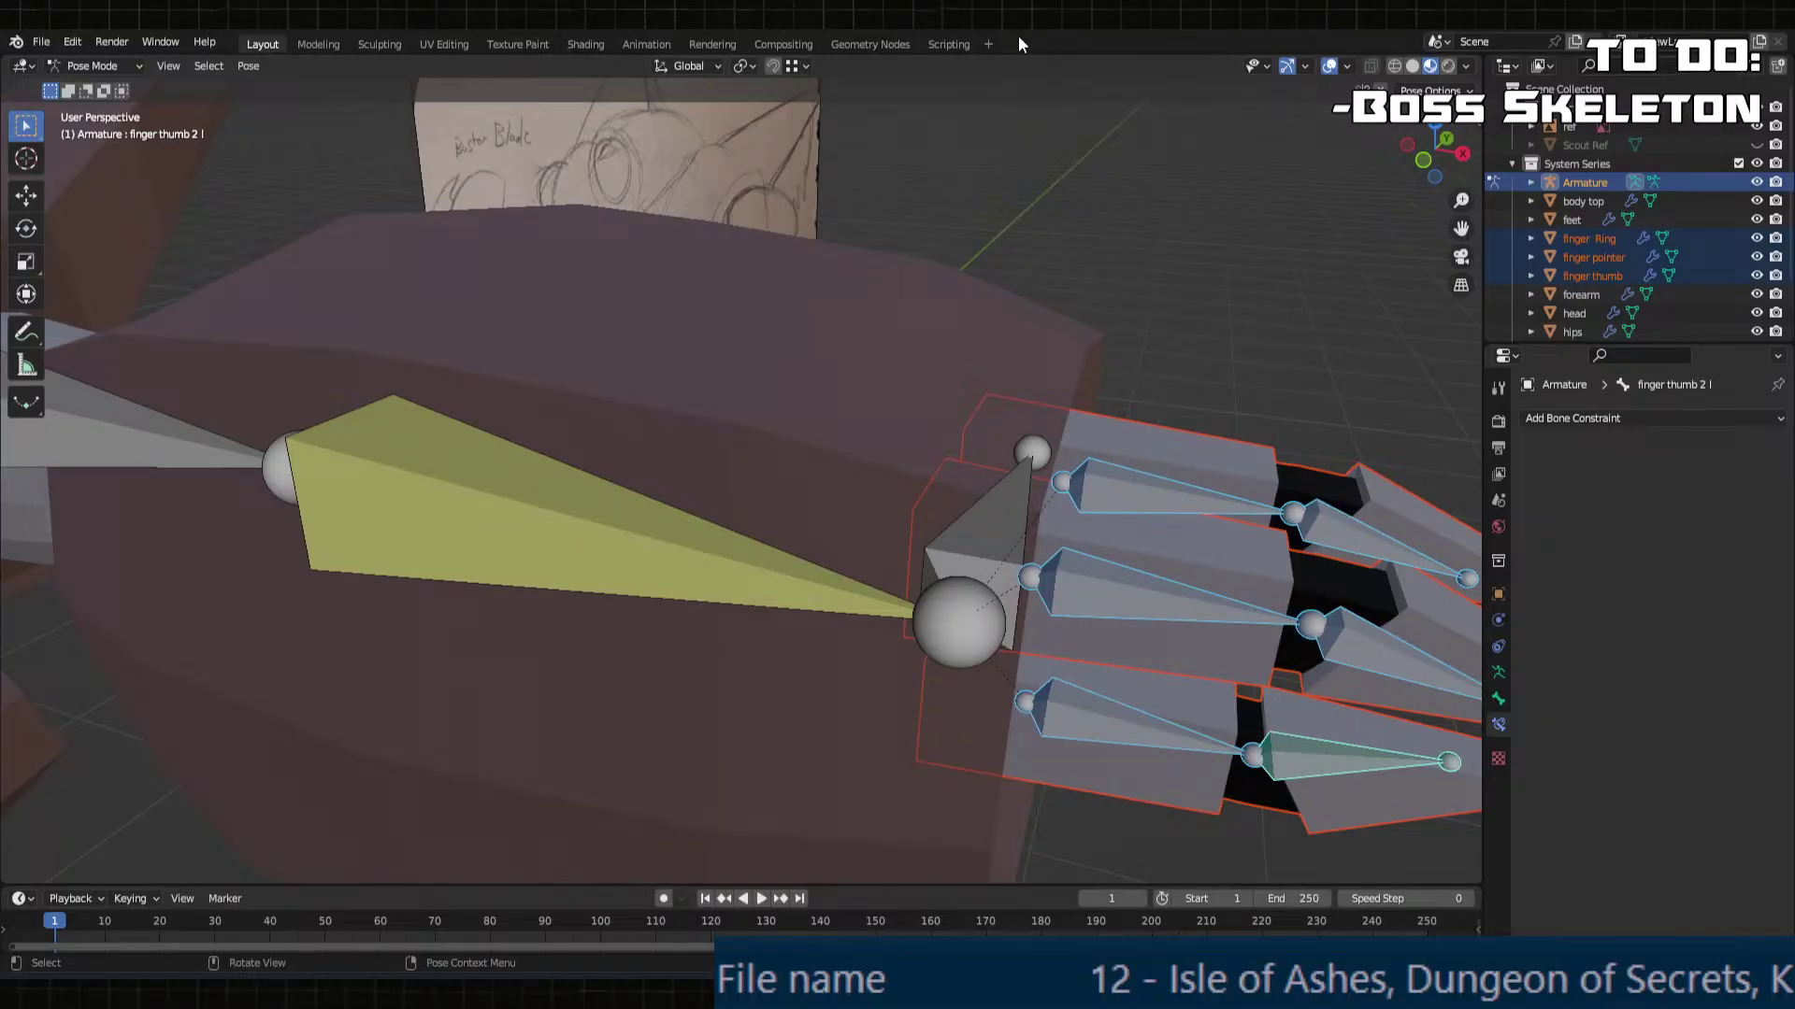
{"action": "key", "text": "ctrl+p"}
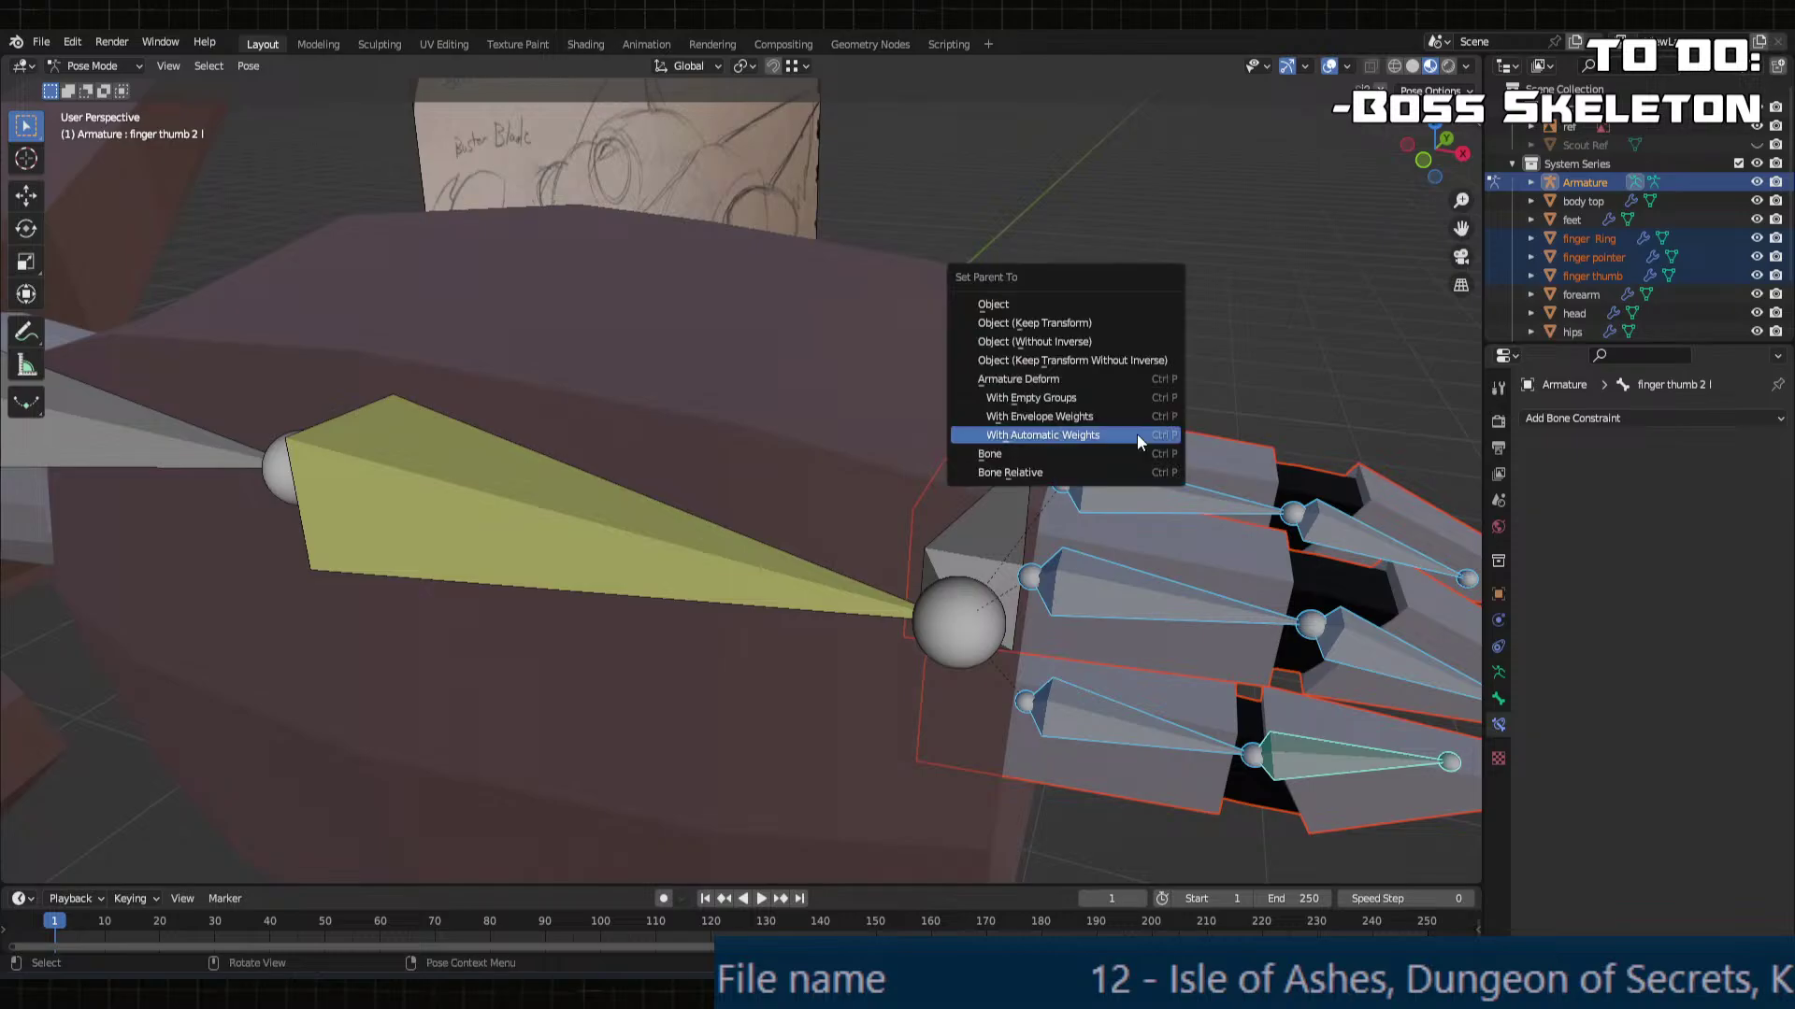
{"action": "left_click", "coordinate": [1138, 435]}
Step: Test the ring fingertip deformation by rotating the finger Ring 2 l bone about 111° around the global Y axis
{"action": "middle_click_drag", "start_coordinate": [1138, 436], "coordinate": [1202, 415]}
{"action": "left_click", "coordinate": [1202, 415]}
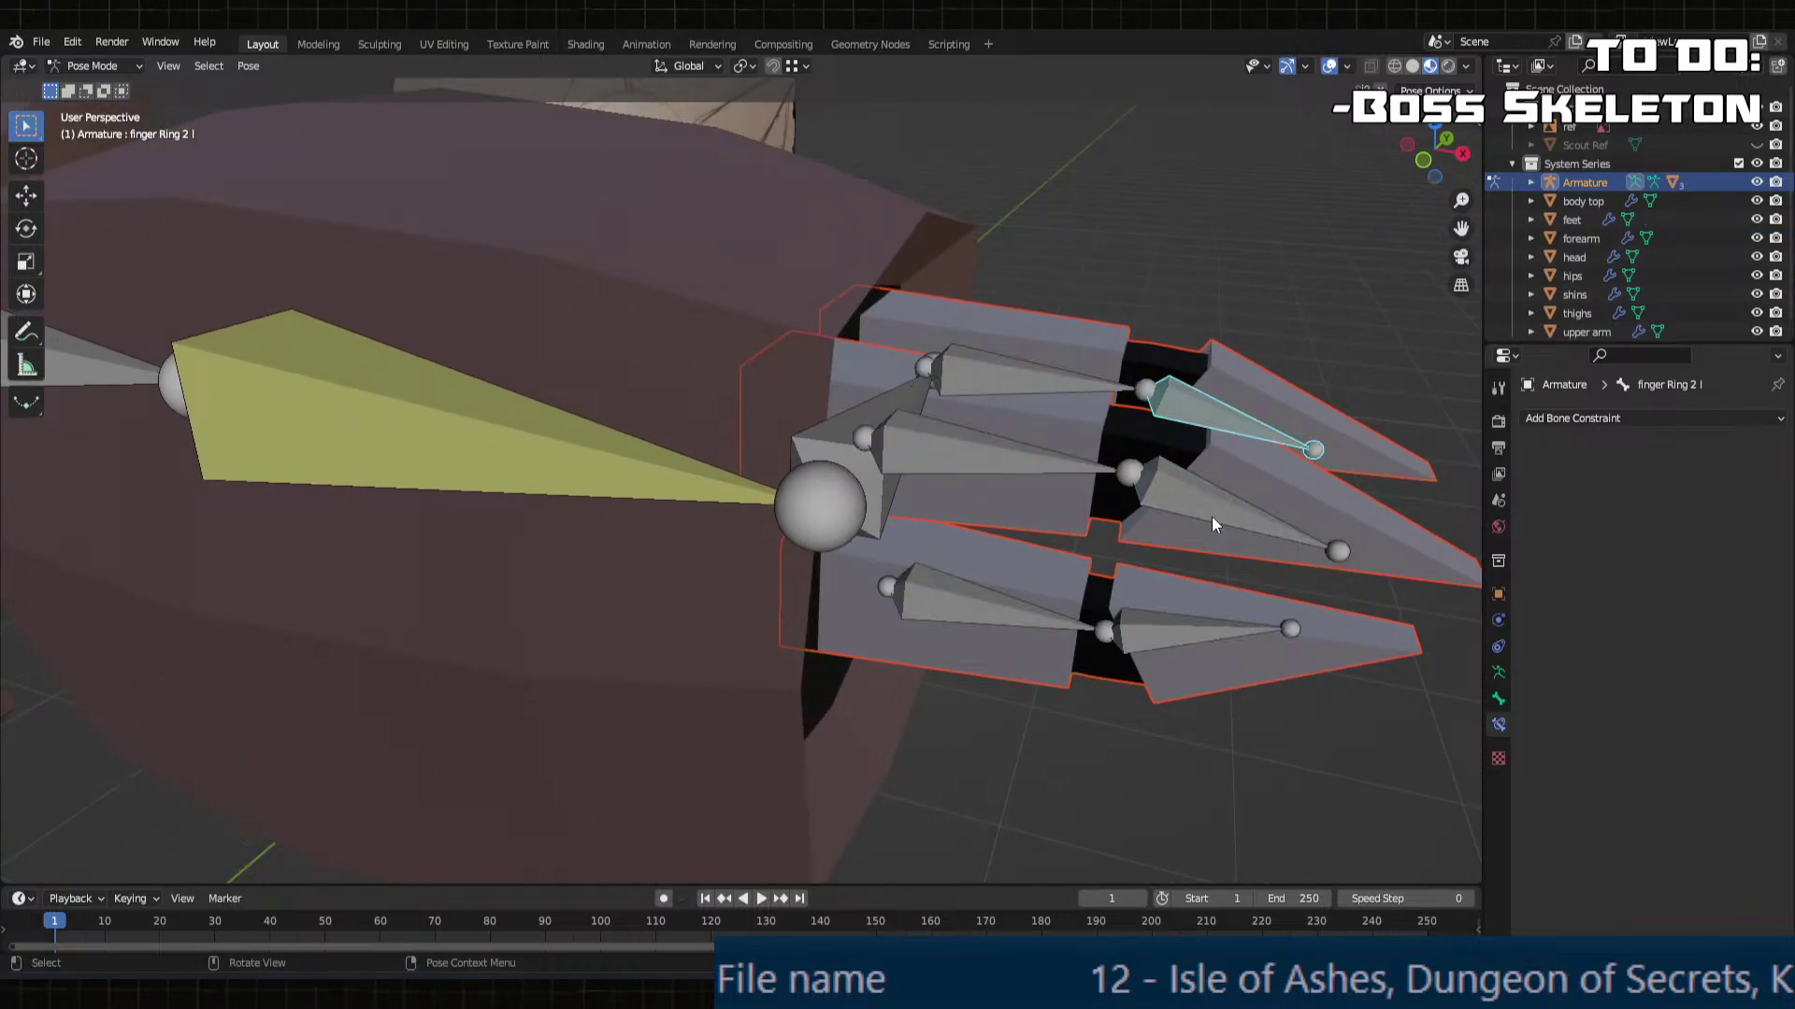
{"action": "key", "text": "r"}
{"action": "key", "text": "y"}
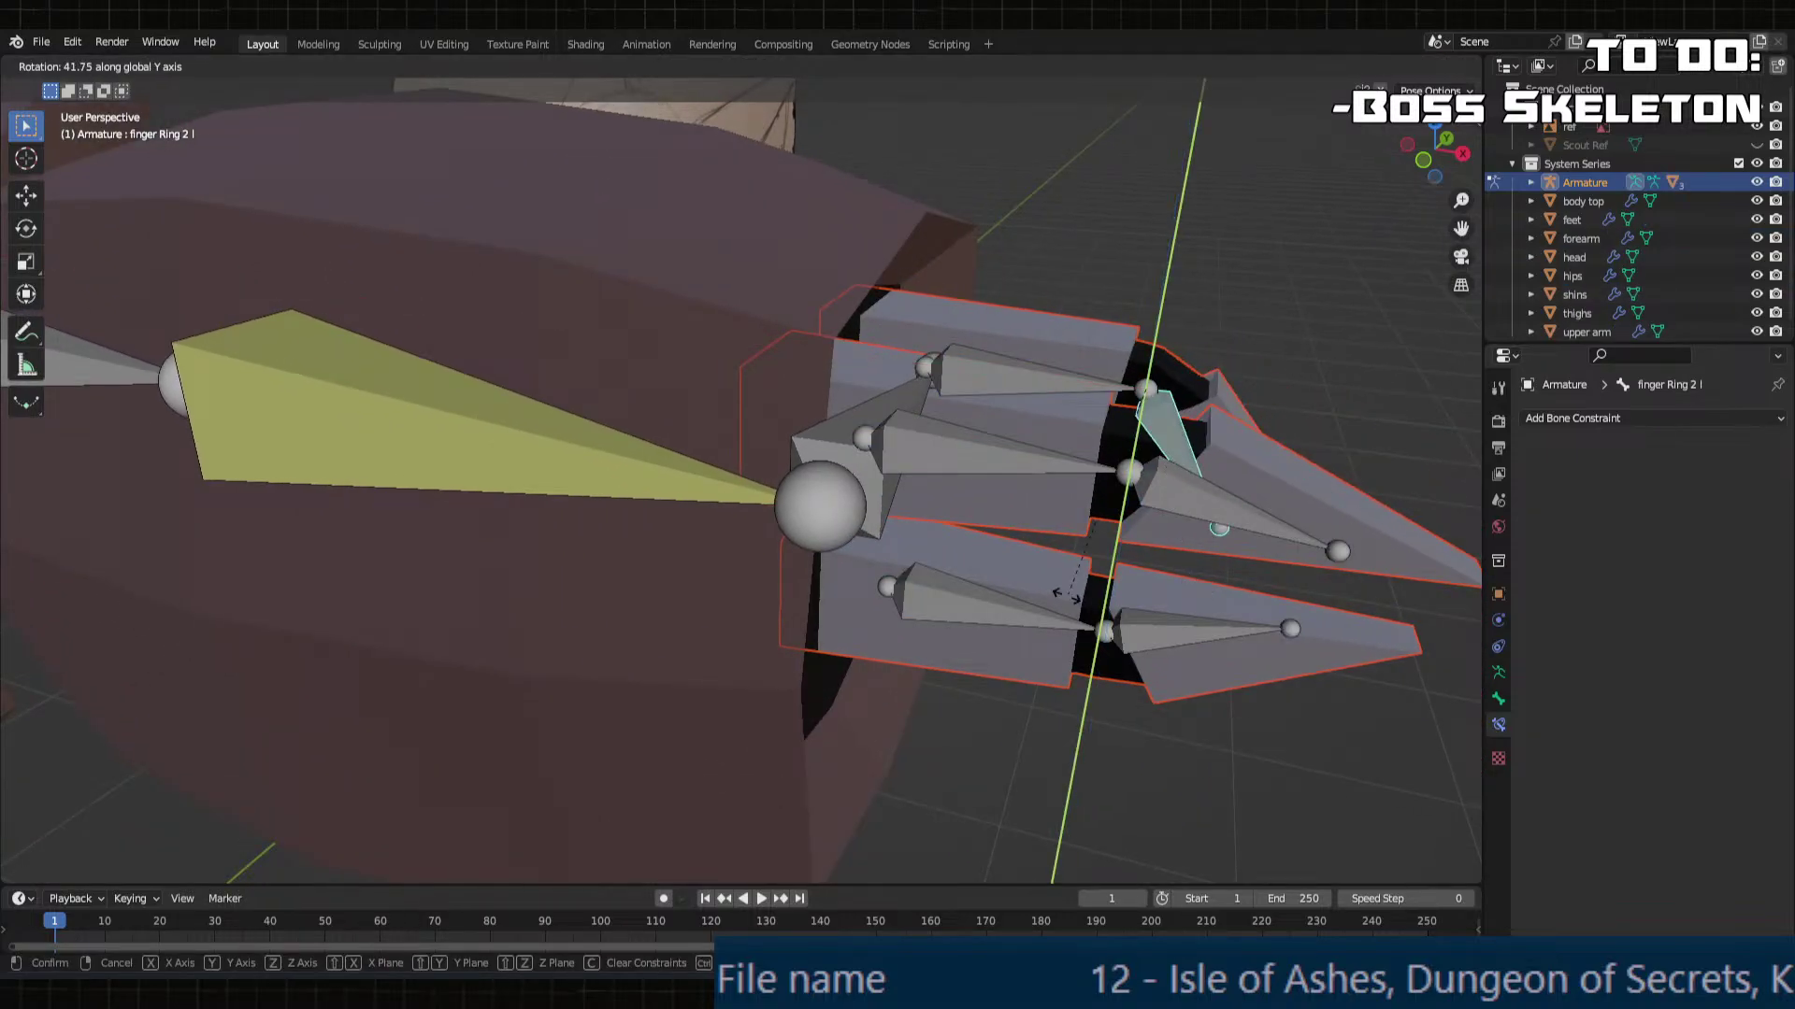
{"action": "left_click", "coordinate": [811, 400]}
Step: Try rotating the finger Ring 1 L base bone
{"action": "mouse_move", "coordinate": [1219, 458]}
{"action": "middle_mouse_down"}
{"action": "mouse_move", "coordinate": [1202, 429]}
{"action": "mouse_move", "coordinate": [997, 419]}
{"action": "middle_mouse_up"}
{"action": "middle_click_drag", "start_coordinate": [561, 432], "coordinate": [720, 436], "text": "shift"}
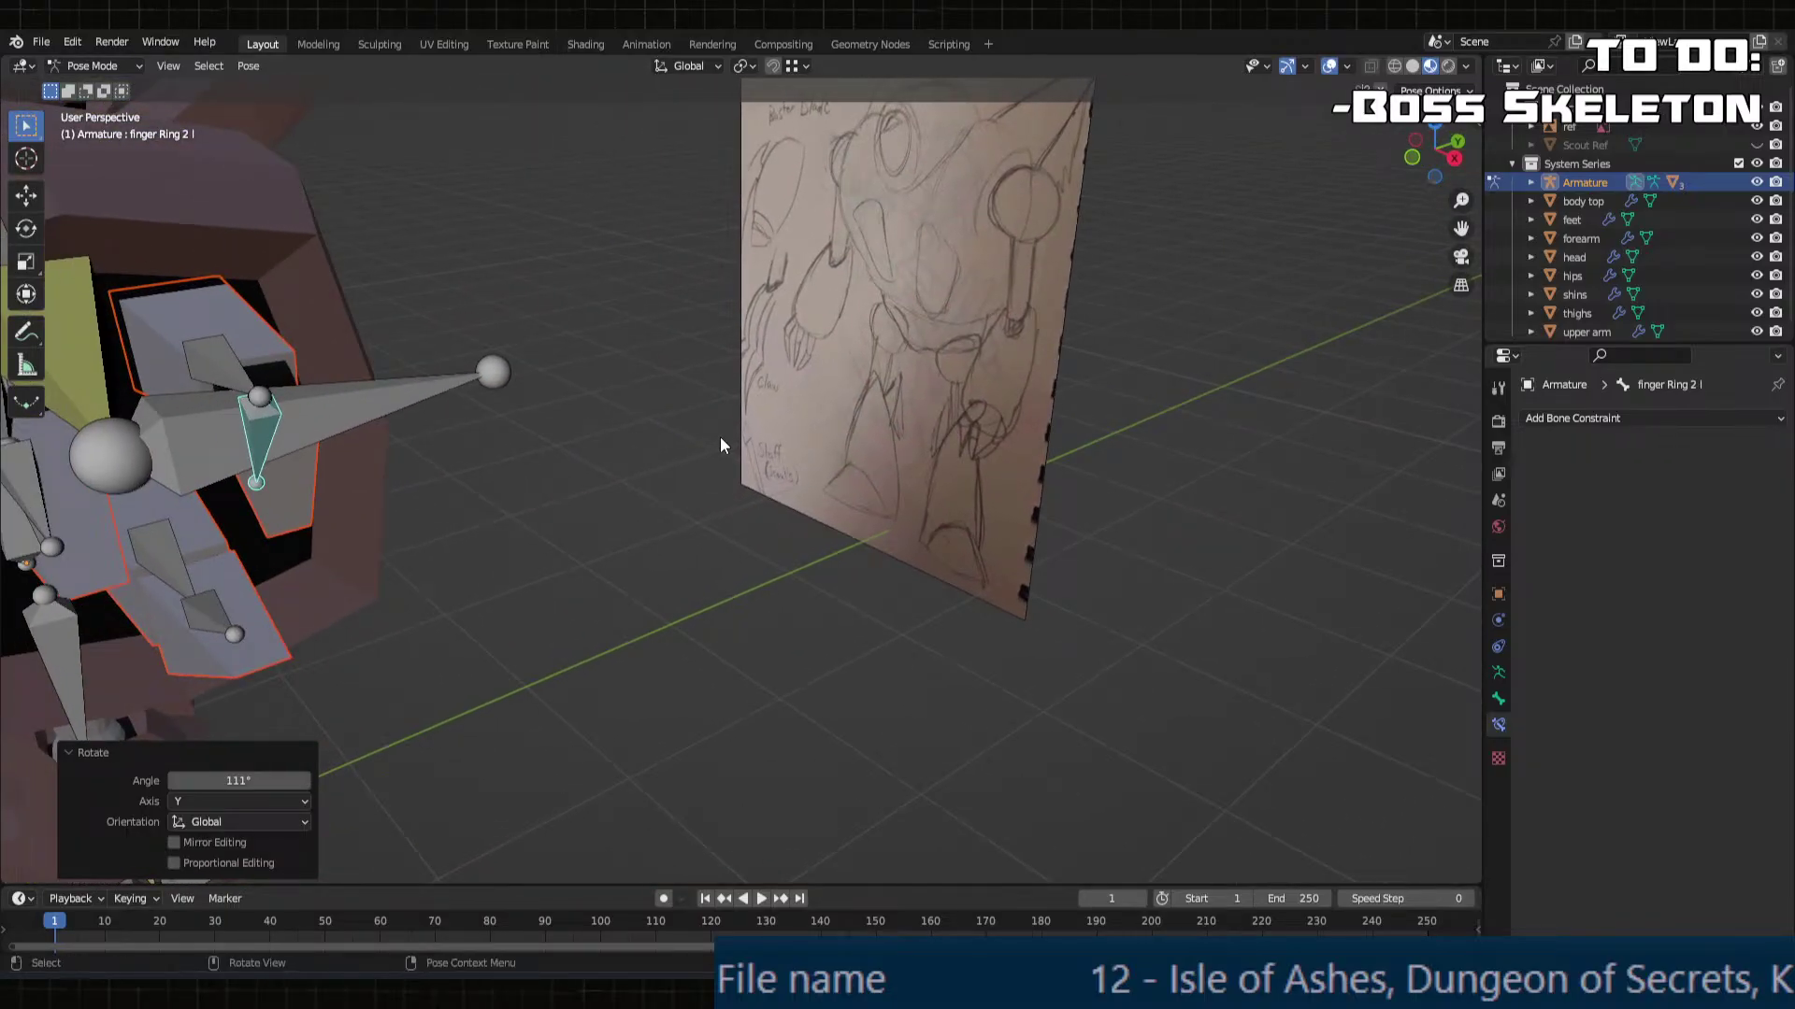
{"action": "key", "text": "KP_Decimal"}
{"action": "scroll", "coordinate": [719, 436], "scroll_direction": "down", "scroll_amount": 3}
{"action": "mouse_move", "coordinate": [954, 438]}
{"action": "middle_mouse_down"}
{"action": "mouse_move", "coordinate": [698, 400]}
{"action": "mouse_move", "coordinate": [647, 372]}
{"action": "mouse_move", "coordinate": [662, 353]}
{"action": "mouse_move", "coordinate": [700, 414]}
{"action": "mouse_move", "coordinate": [688, 441]}
{"action": "mouse_move", "coordinate": [725, 426]}
{"action": "mouse_move", "coordinate": [903, 458]}
{"action": "mouse_move", "coordinate": [761, 475]}
{"action": "mouse_move", "coordinate": [677, 458]}
{"action": "mouse_move", "coordinate": [882, 429]}
{"action": "mouse_move", "coordinate": [905, 396]}
{"action": "middle_mouse_up"}
{"action": "left_click", "coordinate": [908, 392]}
{"action": "key", "text": "r"}
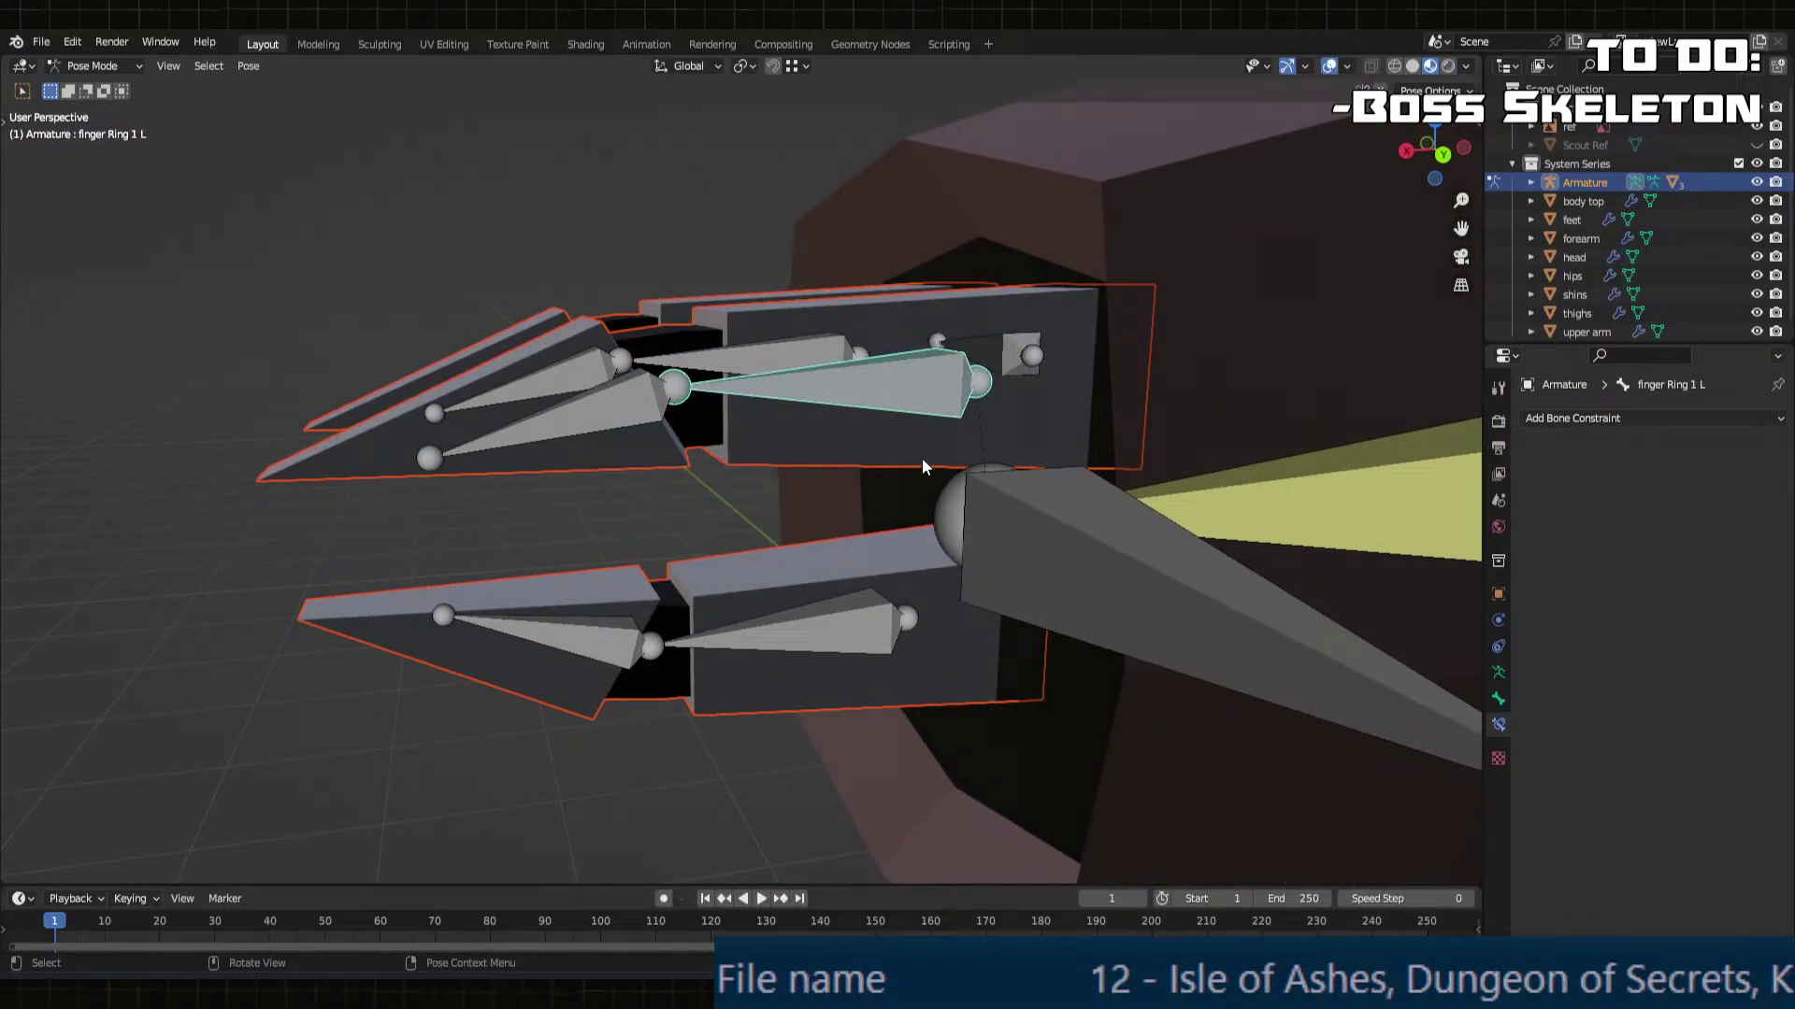
{"action": "left_click", "coordinate": [925, 370]}
{"action": "middle_click_drag", "start_coordinate": [925, 374], "coordinate": [573, 471]}
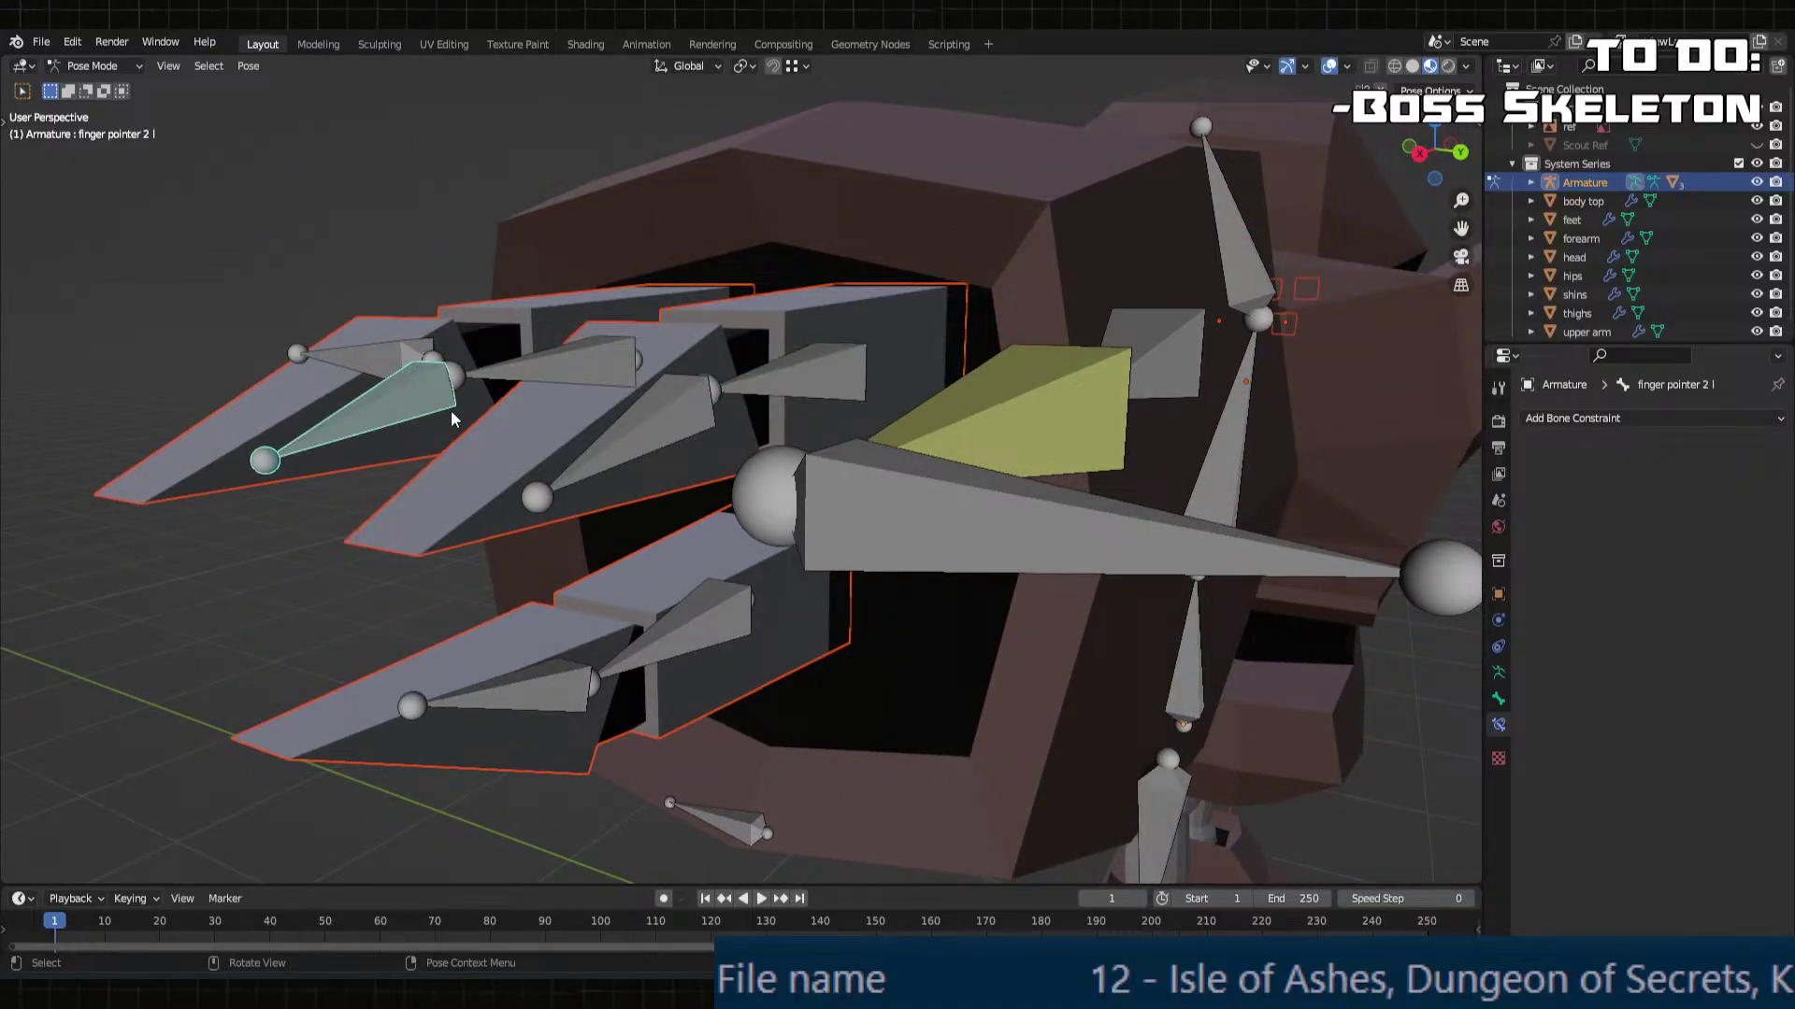
Step: Test-rotate the finger pointer 2 l bone about 111° around the global Y axis and undo the rotation
{"action": "mouse_move", "coordinate": [453, 419]}
{"action": "middle_mouse_down"}
{"action": "mouse_move", "coordinate": [709, 445]}
{"action": "mouse_move", "coordinate": [872, 569]}
{"action": "mouse_move", "coordinate": [798, 546]}
{"action": "mouse_move", "coordinate": [866, 468]}
{"action": "mouse_move", "coordinate": [851, 506]}
{"action": "middle_mouse_up"}
{"action": "key", "text": "r"}
{"action": "key", "text": "y"}
{"action": "left_click", "coordinate": [815, 523]}
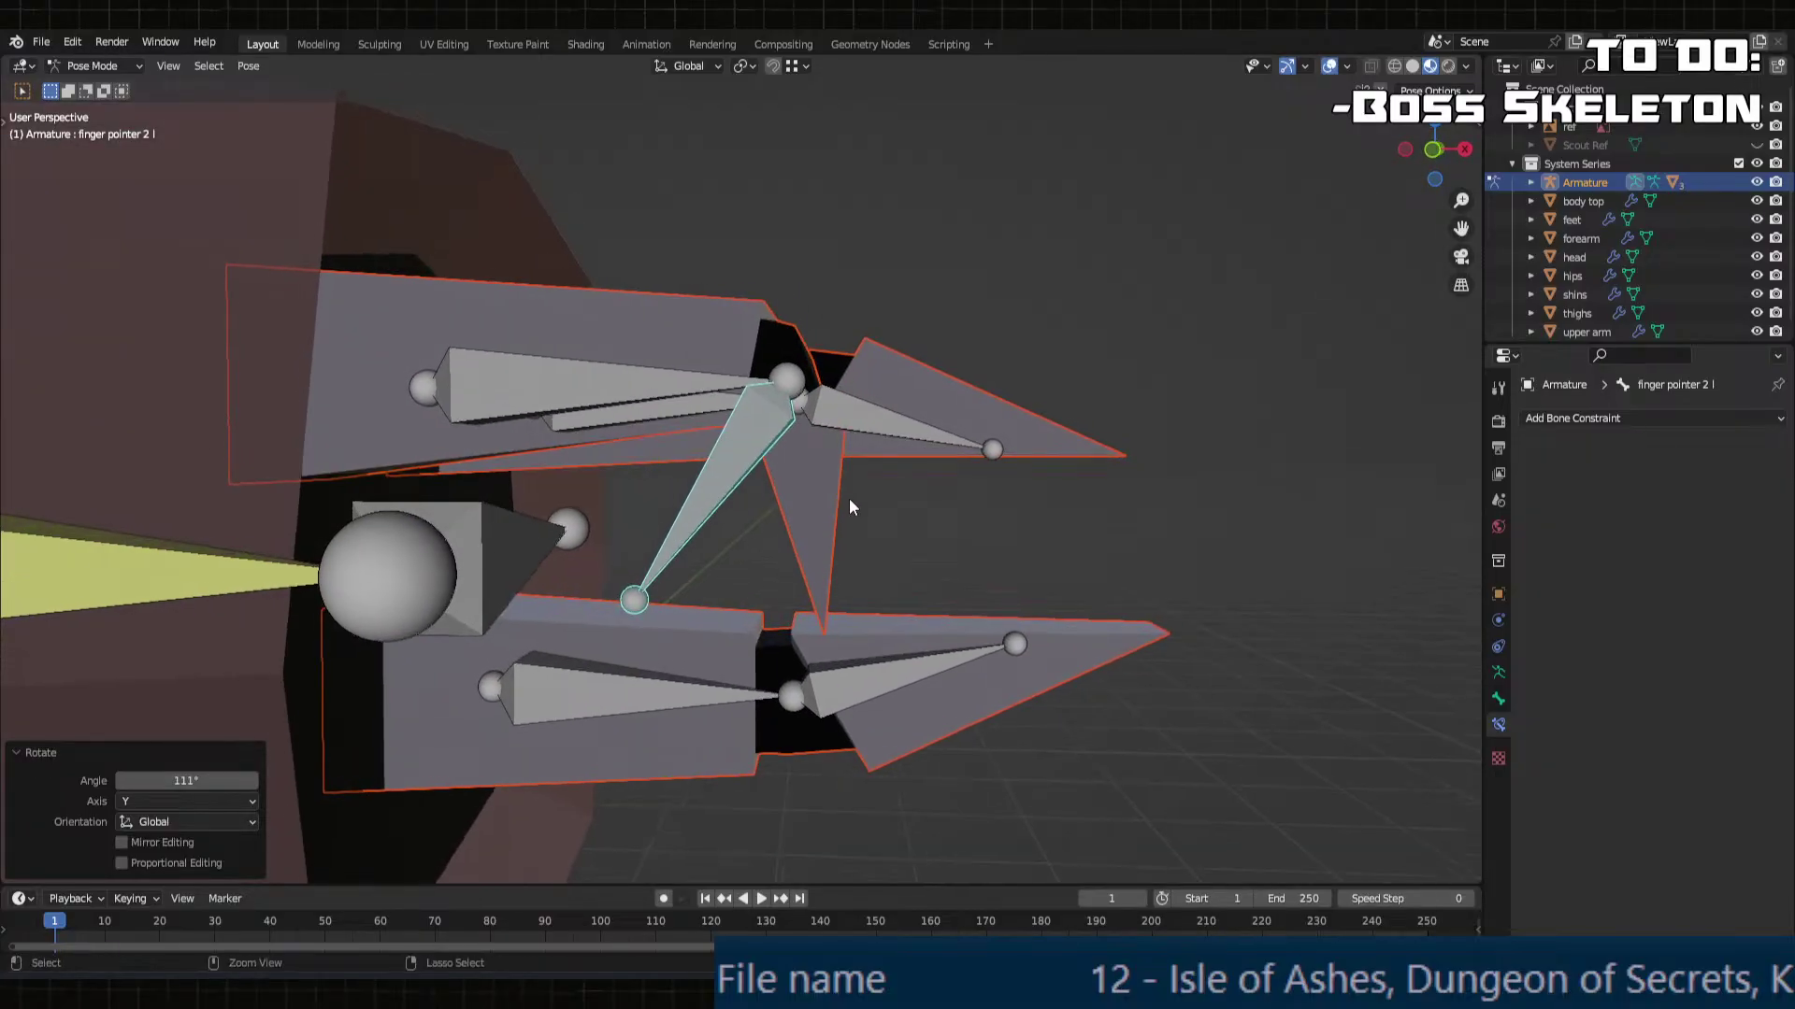
{"action": "key", "text": "ctrl+z"}
Step: Try bending the finger pointer 2 l bone again, rotating it about 92.3° around the global Y axis
{"action": "key", "text": "r"}
{"action": "key", "text": "y"}
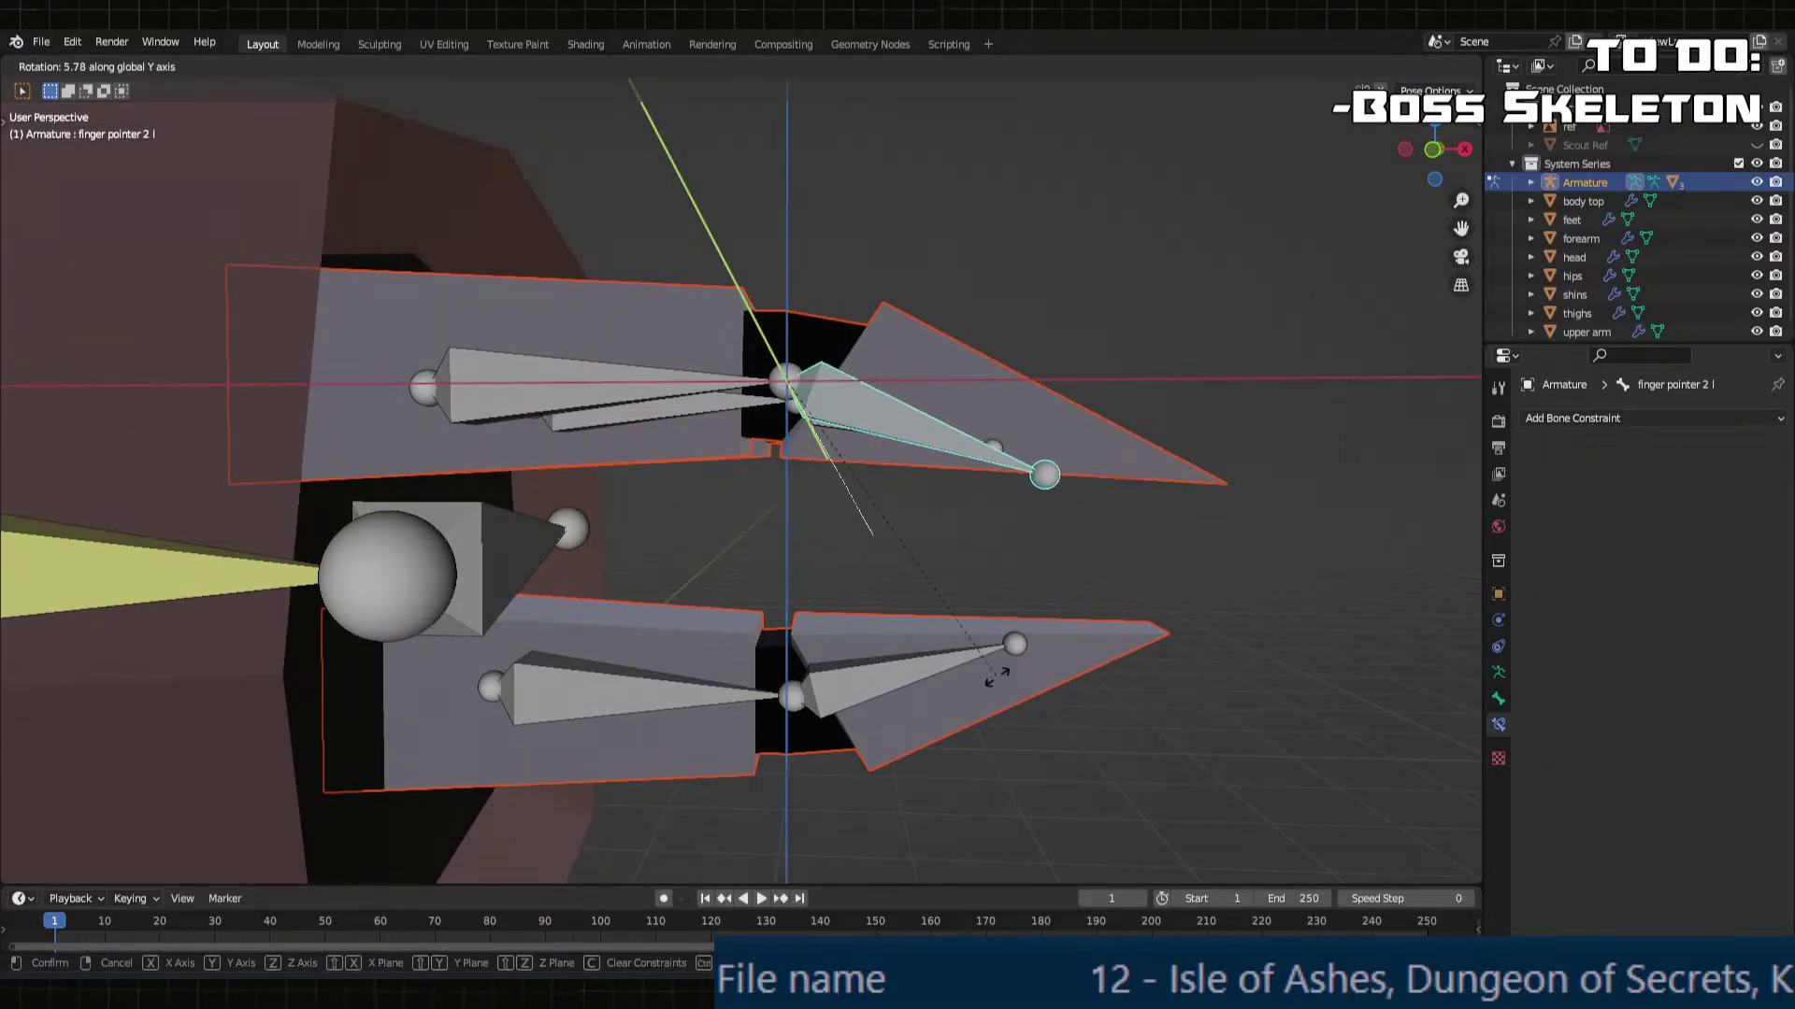
{"action": "left_click", "coordinate": [272, 509]}
{"action": "middle_click_drag", "start_coordinate": [888, 531], "coordinate": [1169, 559]}
{"action": "key", "text": "r"}
{"action": "key", "text": "x"}
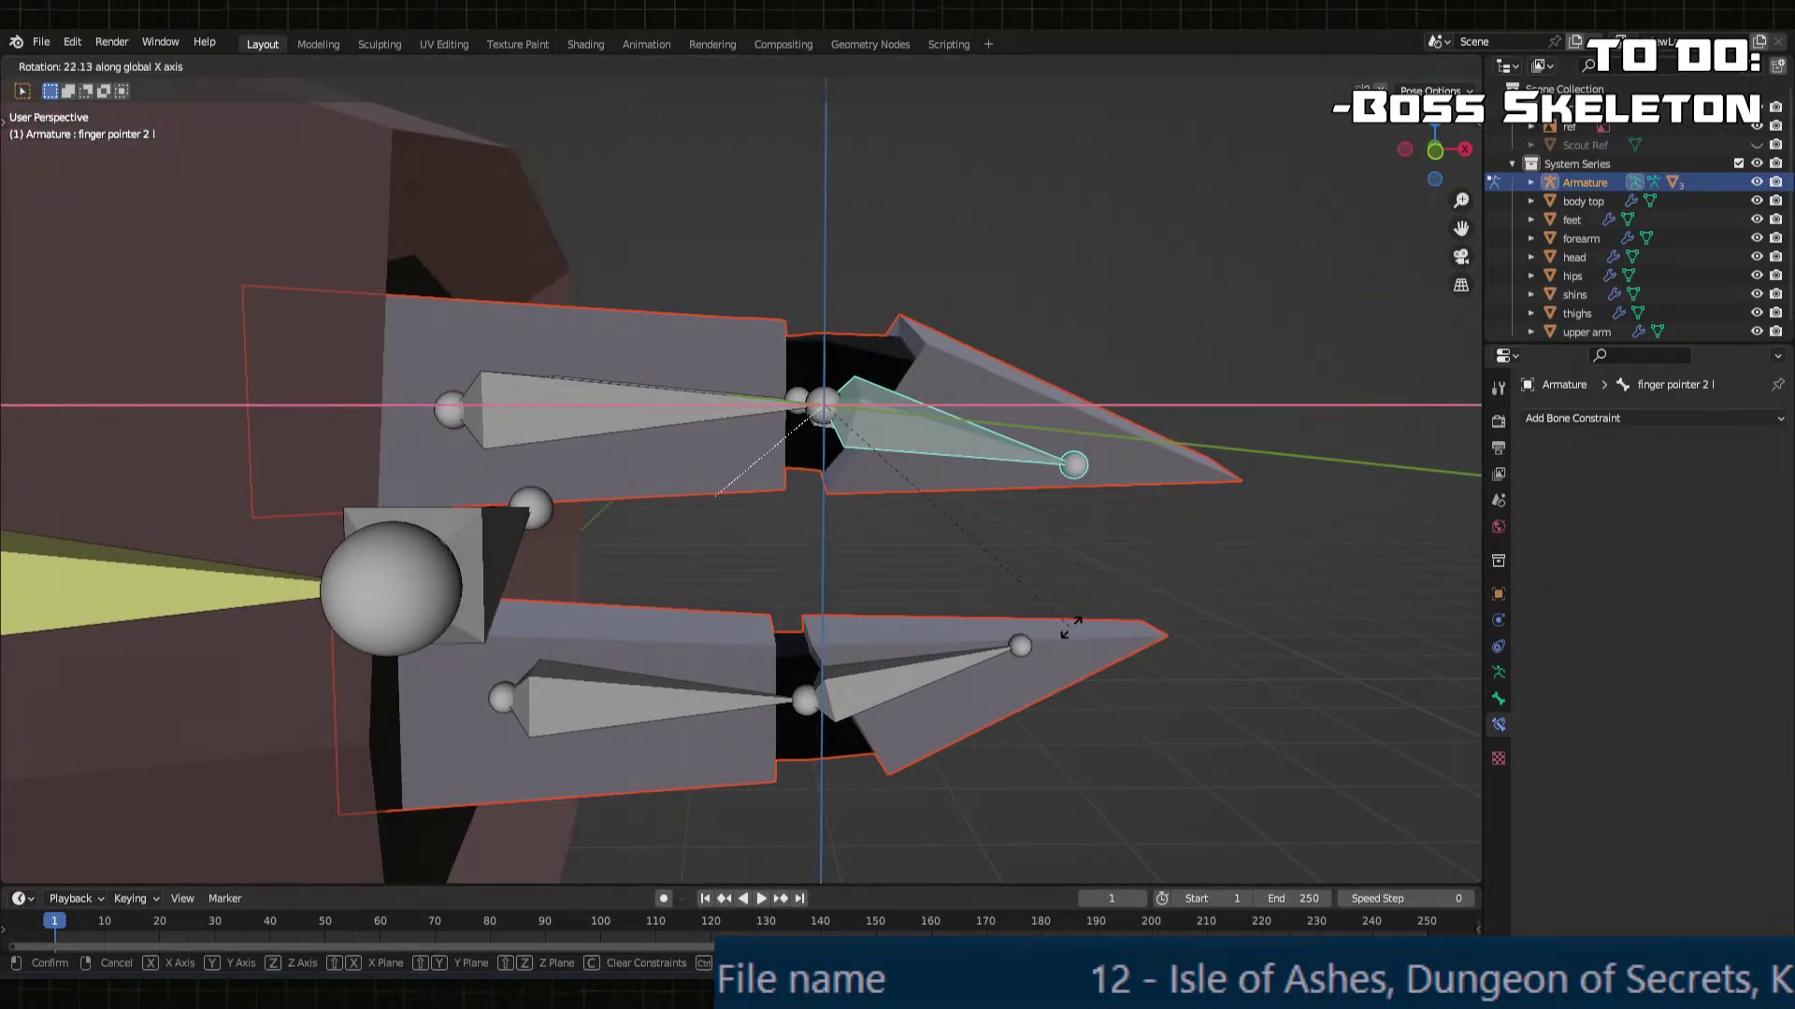
{"action": "key", "text": "y"}
{"action": "left_click", "coordinate": [854, 530]}
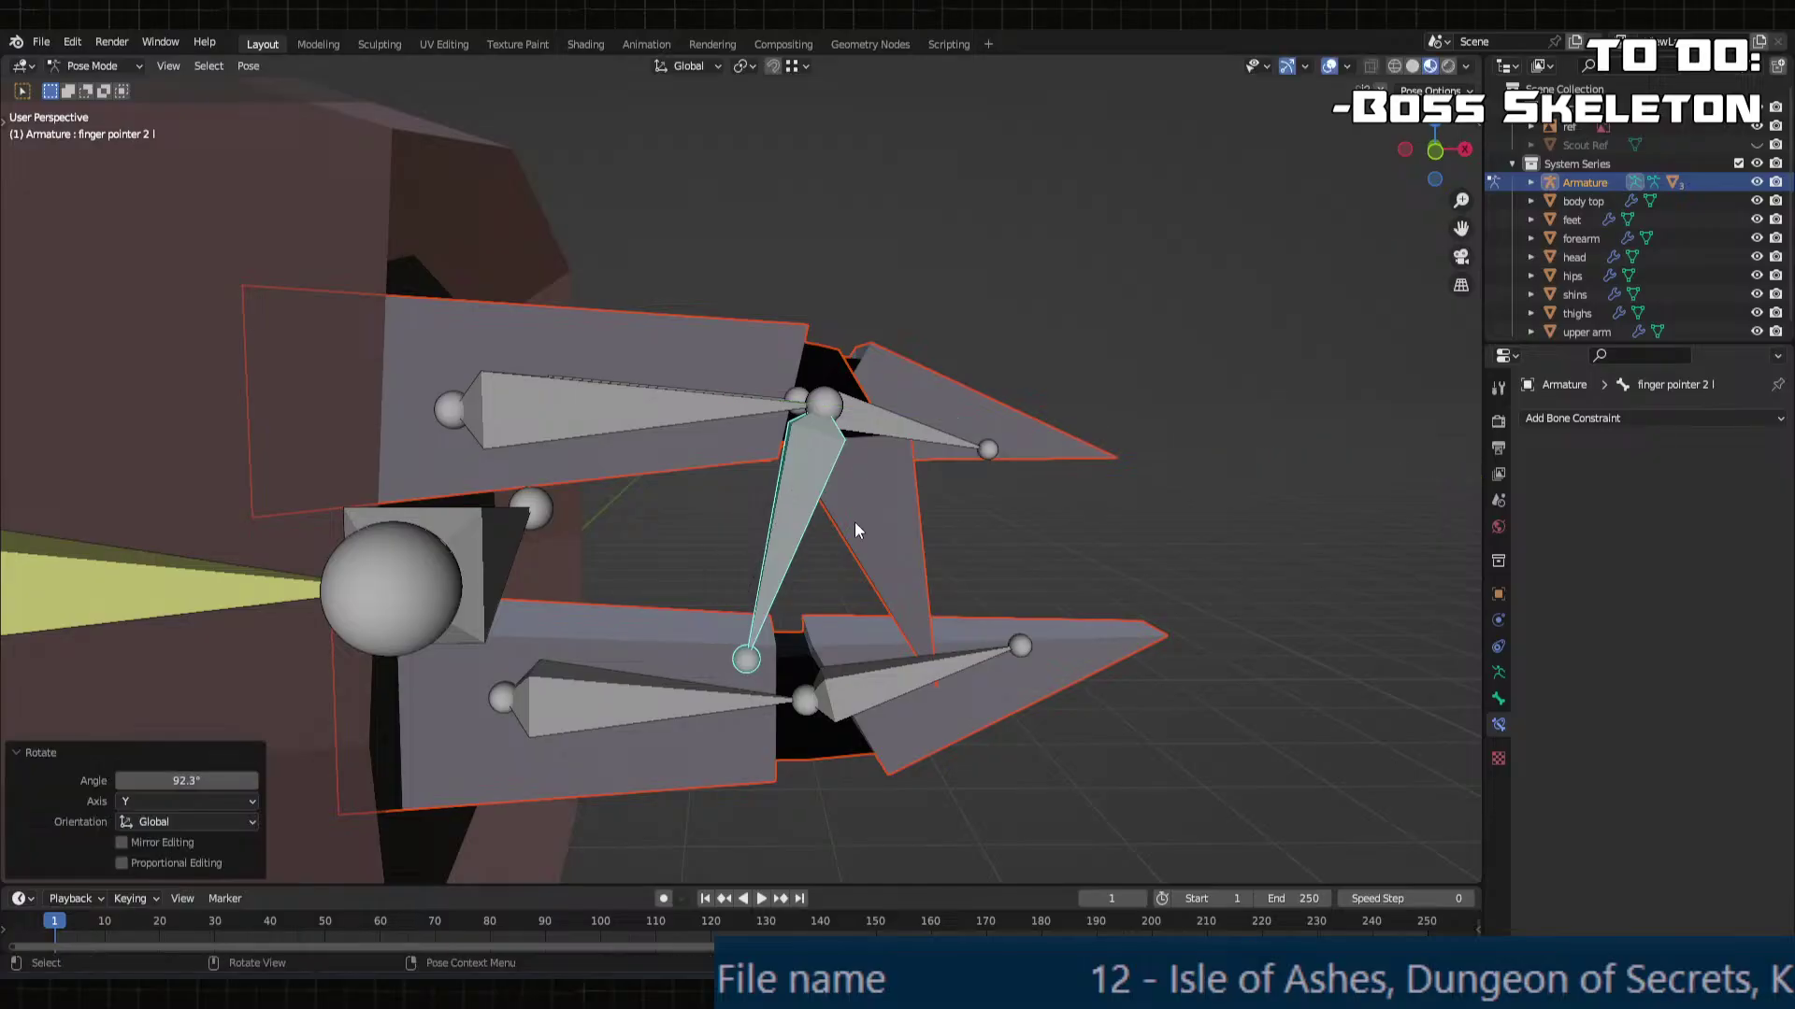
Step: Undo the test rotations and the automatic-weights parenting of the three finger meshes
{"action": "middle_click_drag", "start_coordinate": [855, 521], "coordinate": [837, 539]}
{"action": "key", "text": "ctrl+z"}
{"action": "key", "text": "ctrl+z"}
{"action": "key", "text": "ctrl+z"}
{"action": "key", "text": "ctrl+z"}
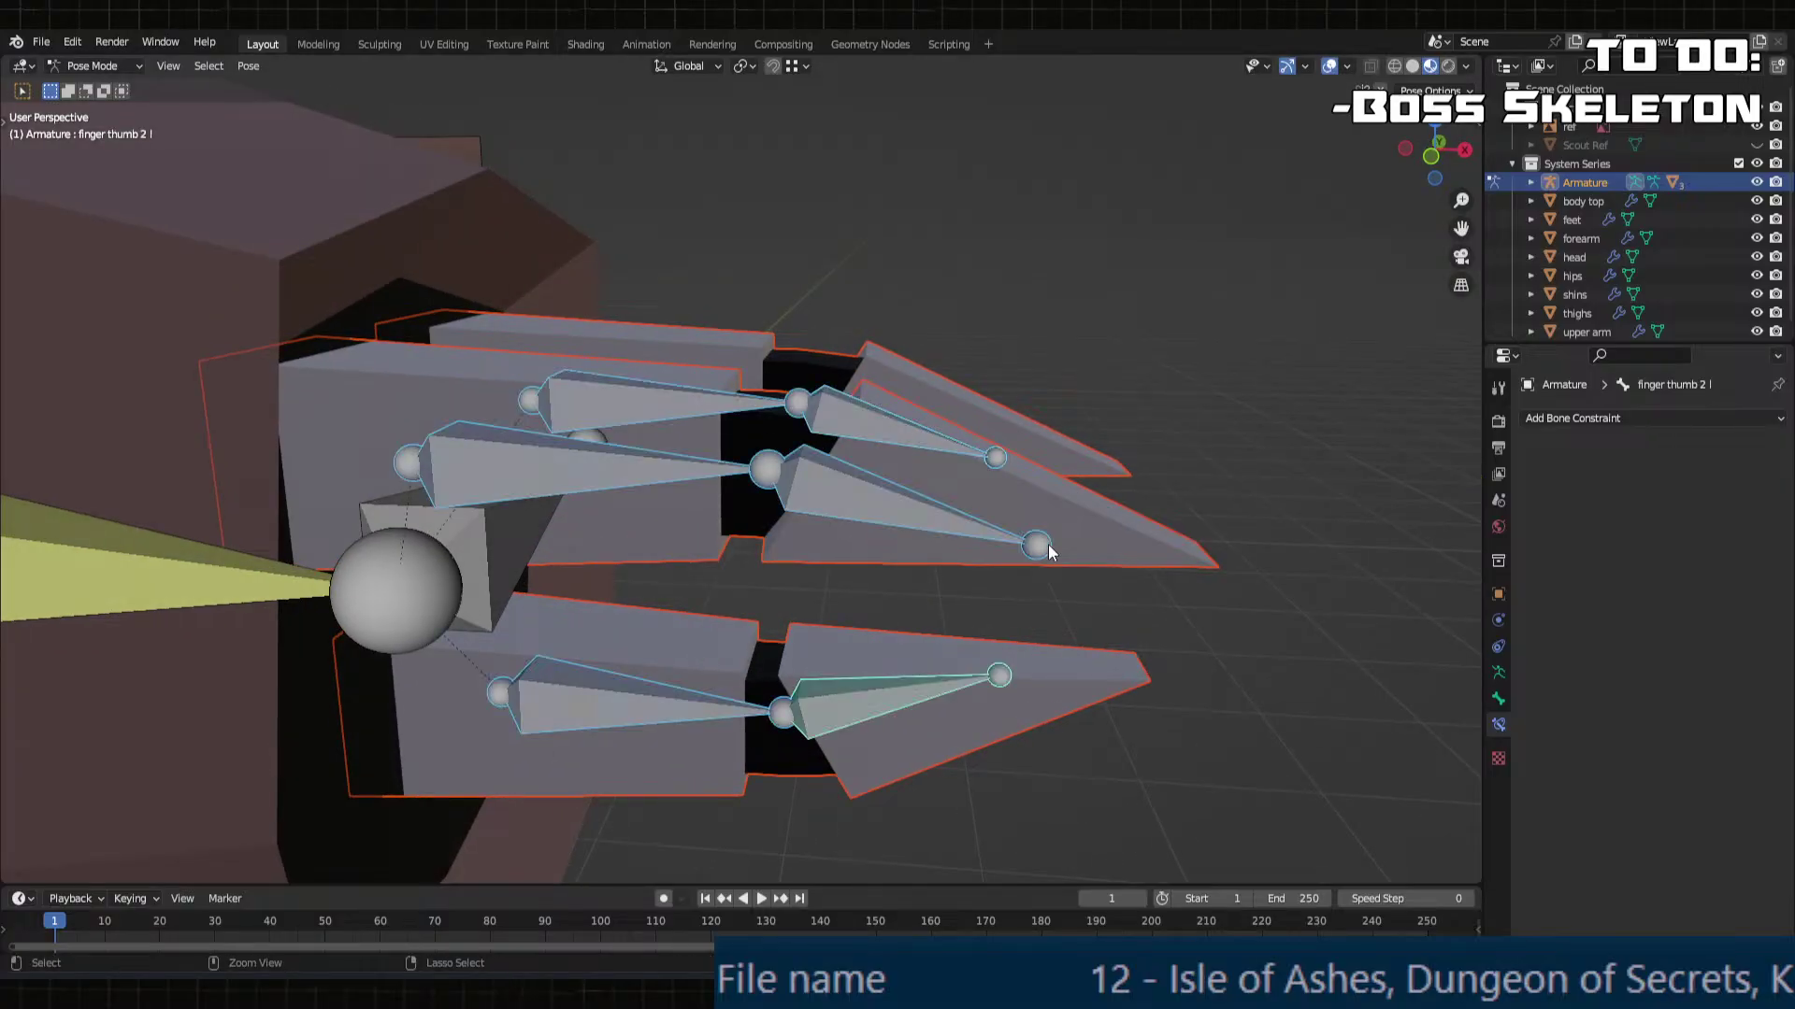
Step: Test-rotate the finger pointer 2 l bone without any mesh parenting and undo the rotation
{"action": "left_click", "coordinate": [806, 450]}
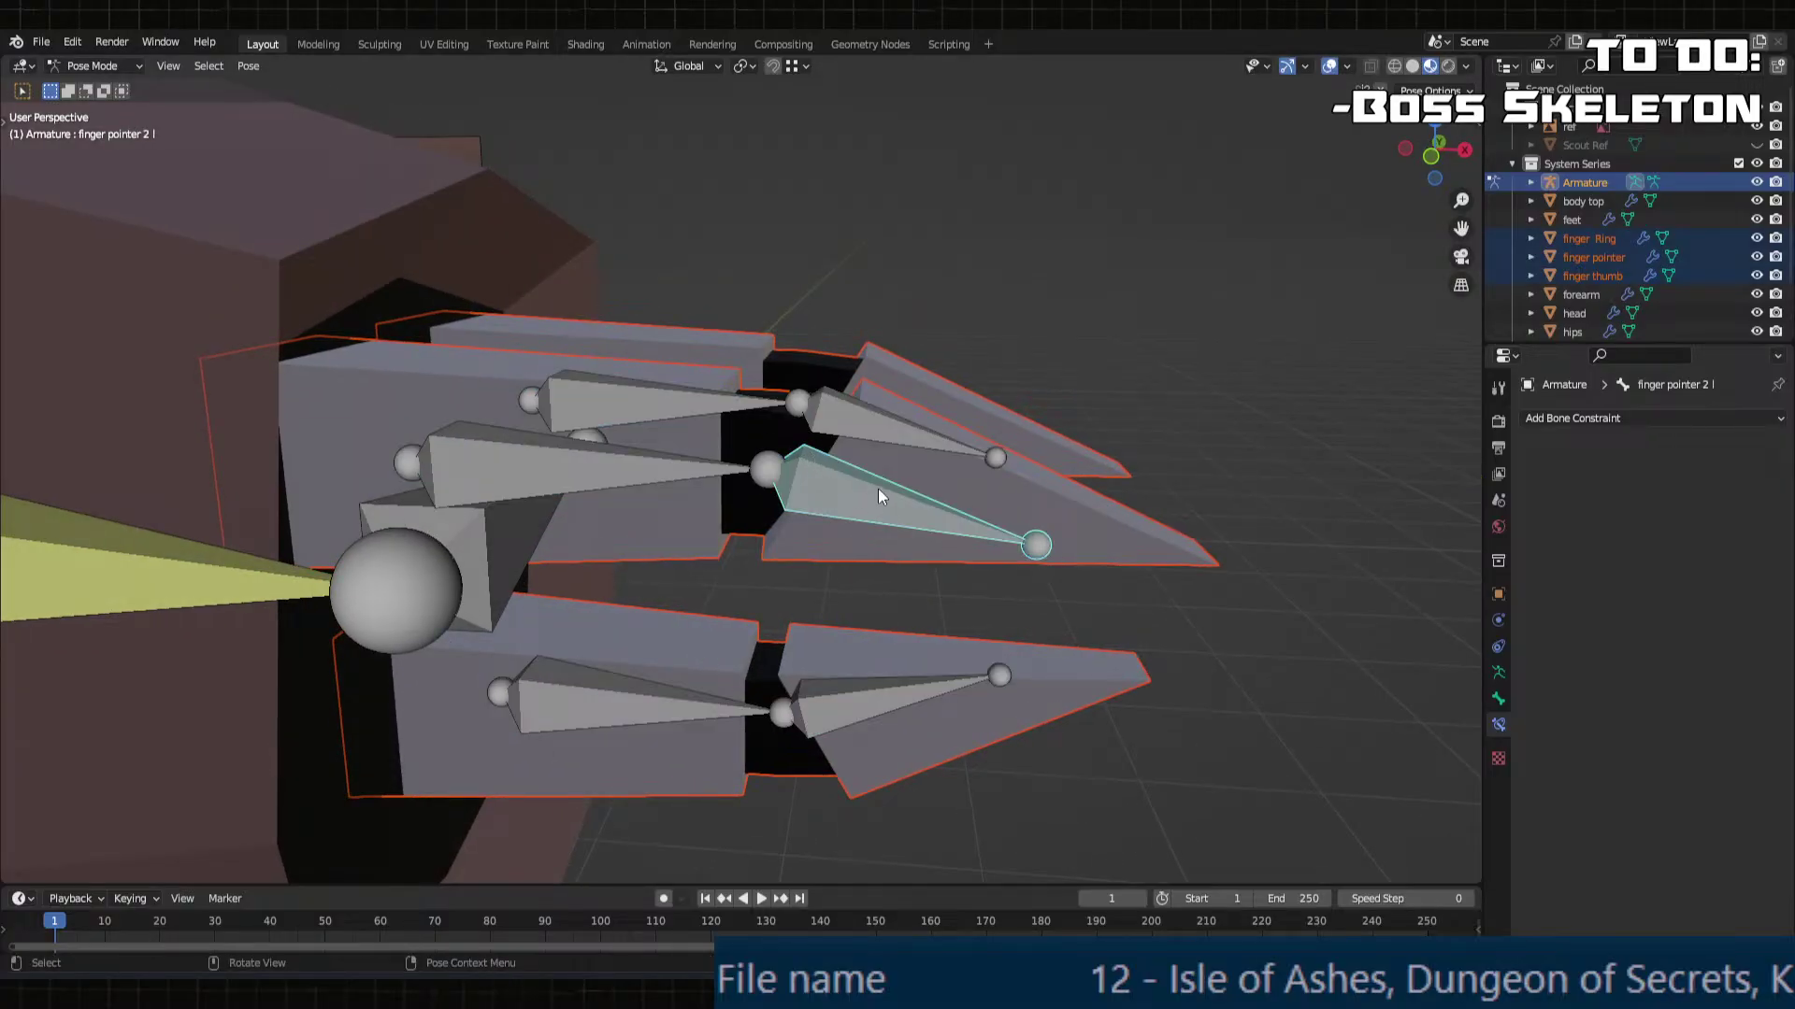
{"action": "key", "text": "r"}
{"action": "left_click", "coordinate": [891, 540]}
{"action": "key", "text": "ctrl+z"}
Step: Move the three fingertip bones about 0.044 m along global X in the armature's Edit Mode and return to Pose Mode
{"action": "middle_click_drag", "start_coordinate": [889, 529], "coordinate": [888, 544]}
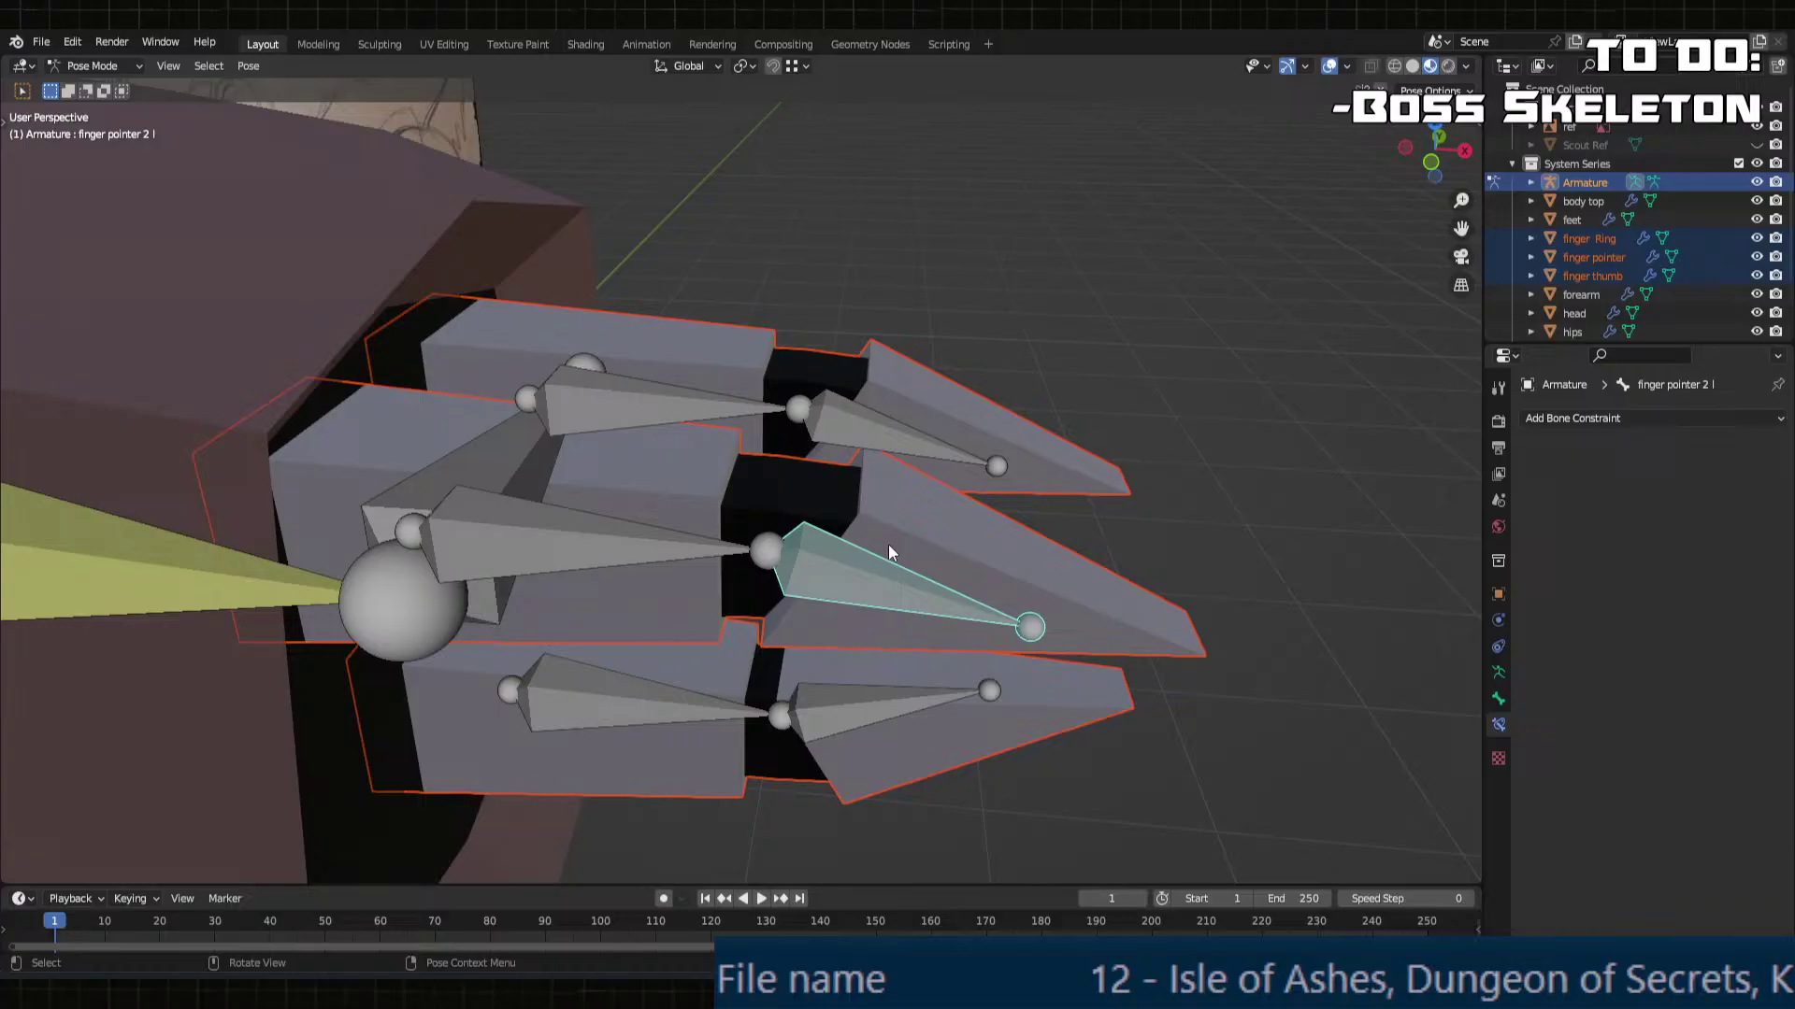
{"action": "left_click", "coordinate": [827, 420], "text": "shift"}
{"action": "key", "text": "Tab"}
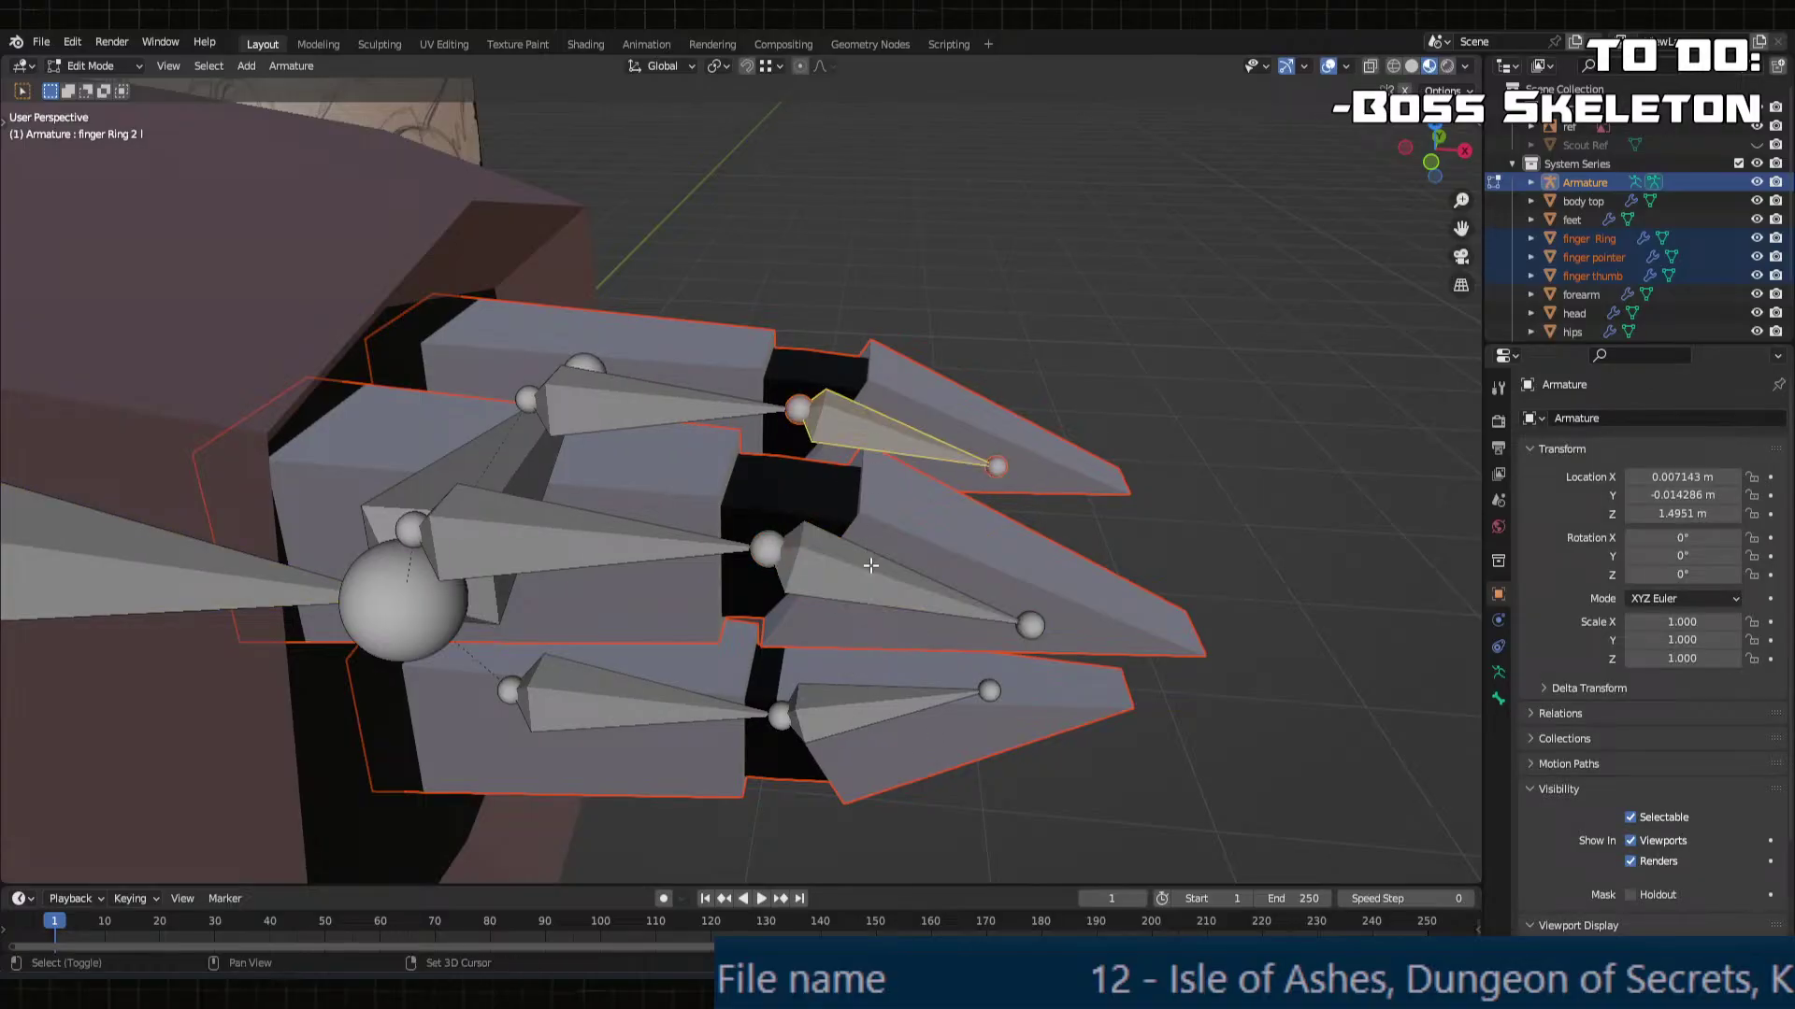
{"action": "key", "text": "g"}
{"action": "key", "text": "x"}
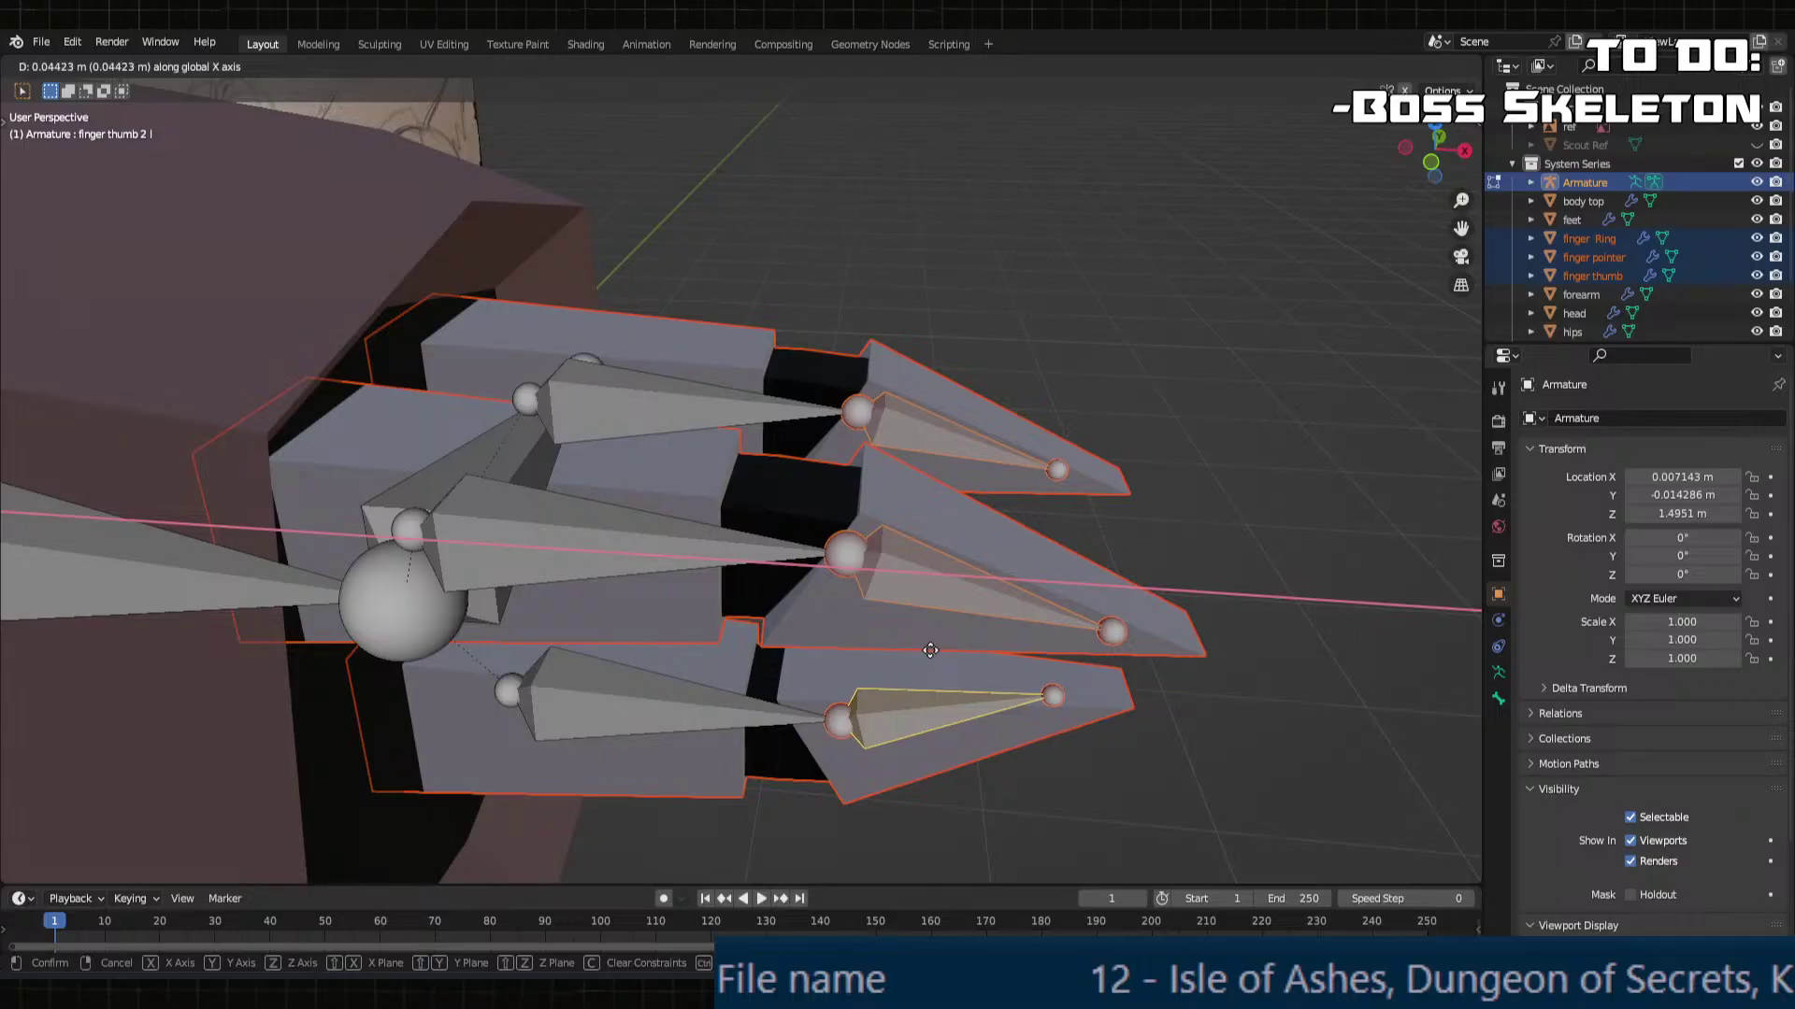
{"action": "left_click", "coordinate": [930, 651]}
{"action": "middle_click_drag", "start_coordinate": [930, 649], "coordinate": [853, 593]}
{"action": "key", "text": "Tab"}
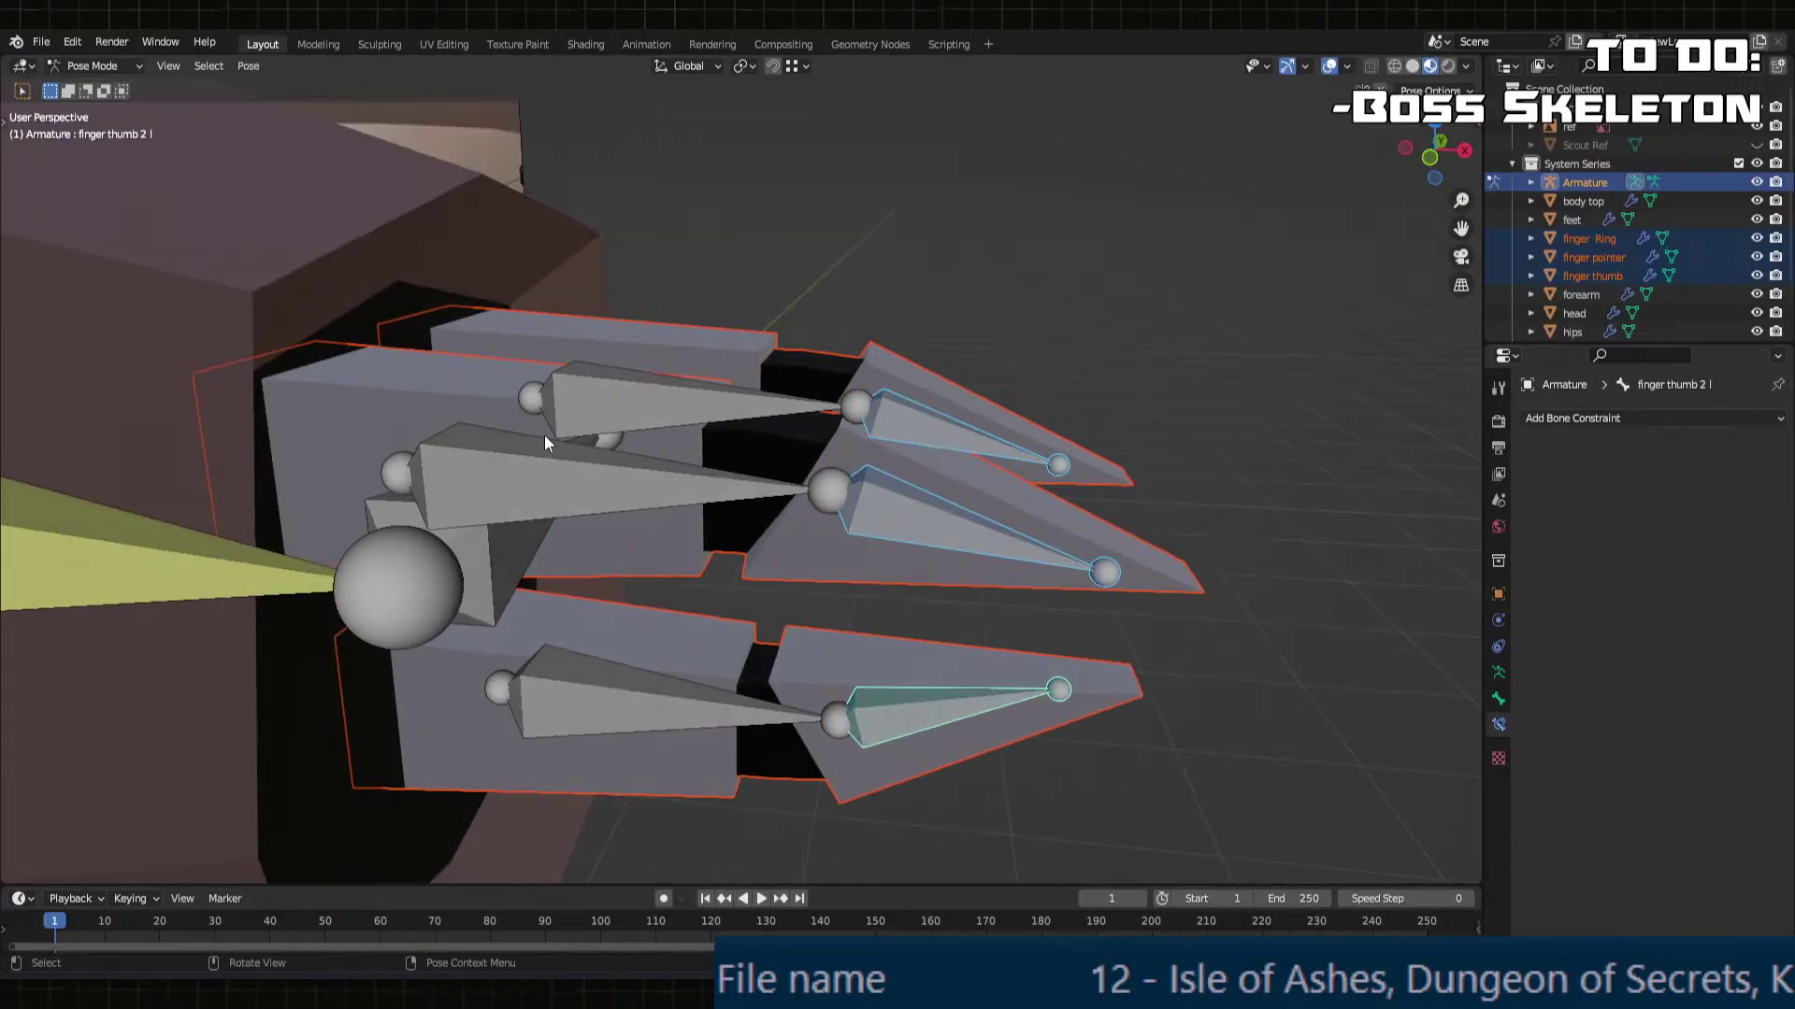
{"action": "left_click", "coordinate": [544, 431]}
{"action": "key", "text": "Tab"}
{"action": "left_click", "coordinate": [386, 380]}
{"action": "key", "text": "Tab"}
Step: Parent the ring, pointer and thumb finger meshes to the armature again, with their six finger bones selected
{"action": "left_click", "coordinate": [386, 379]}
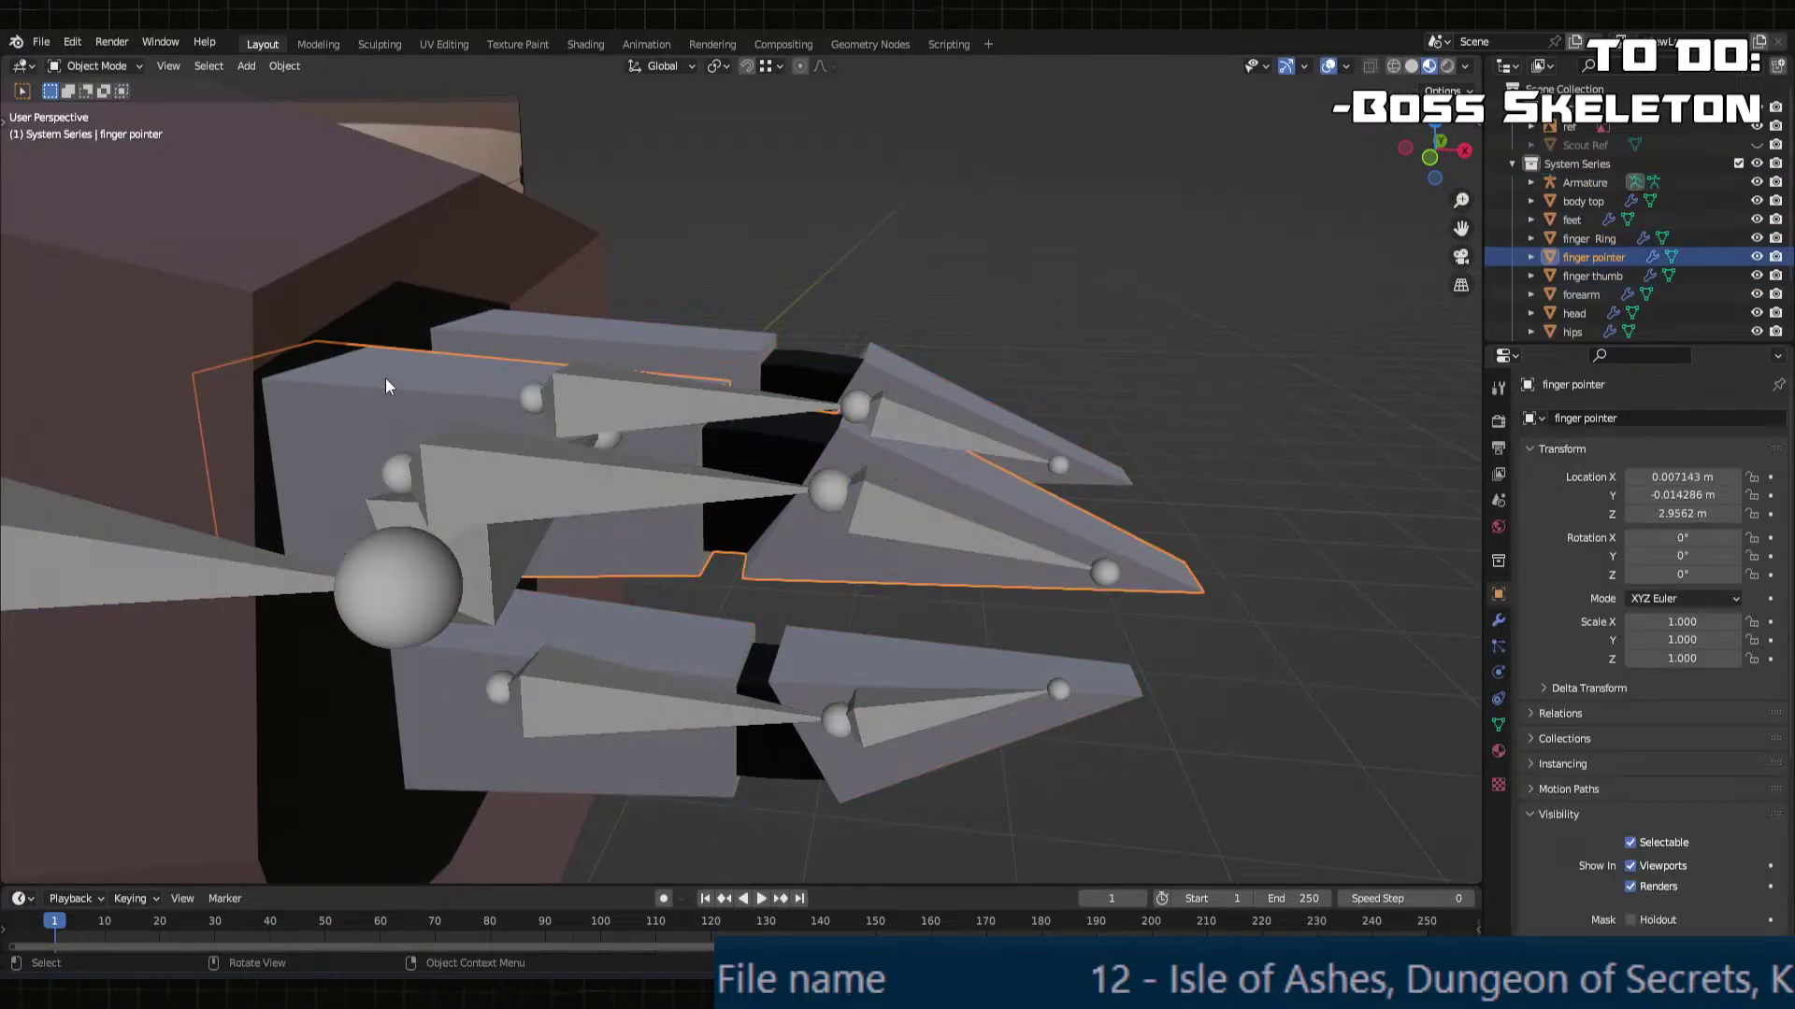
{"action": "middle_click_drag", "start_coordinate": [385, 377], "coordinate": [389, 398]}
{"action": "left_click", "coordinate": [656, 340], "text": "shift"}
{"action": "left_click", "coordinate": [658, 645], "text": "shift"}
{"action": "left_click", "coordinate": [583, 516], "text": "shift"}
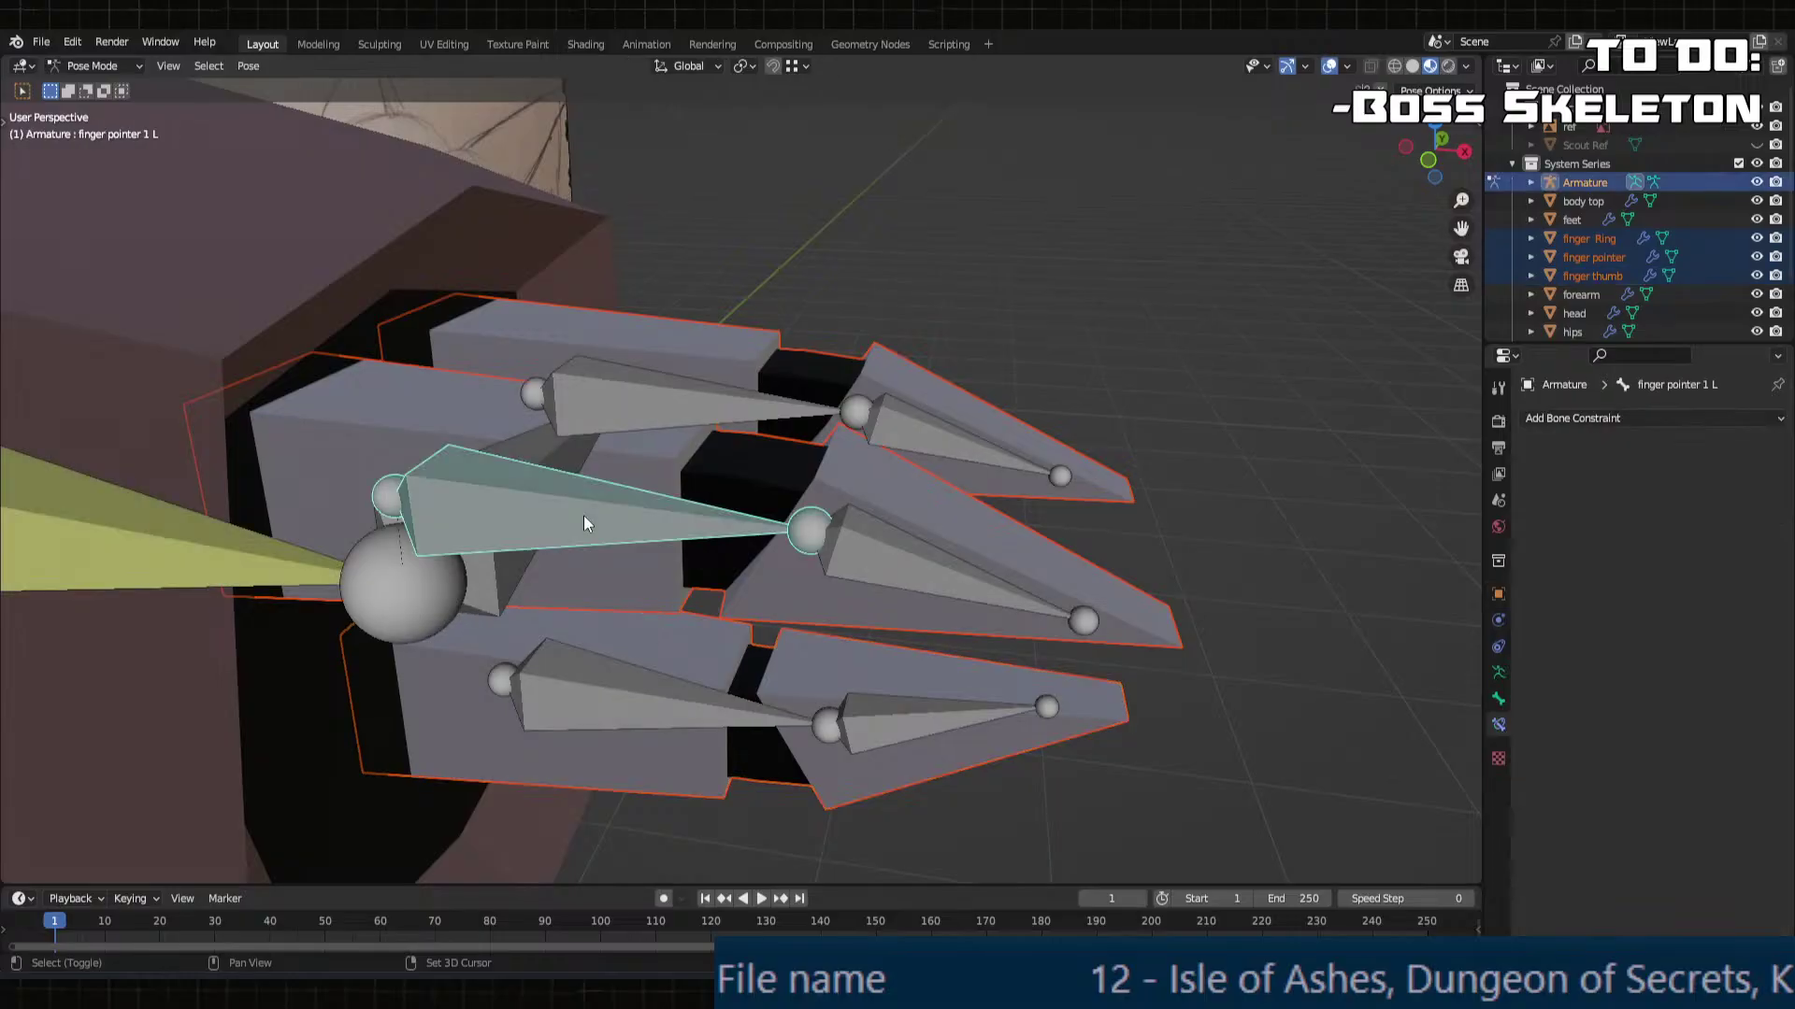
{"action": "left_click", "coordinate": [636, 406], "text": "shift"}
{"action": "left_click", "coordinate": [905, 463], "text": "shift"}
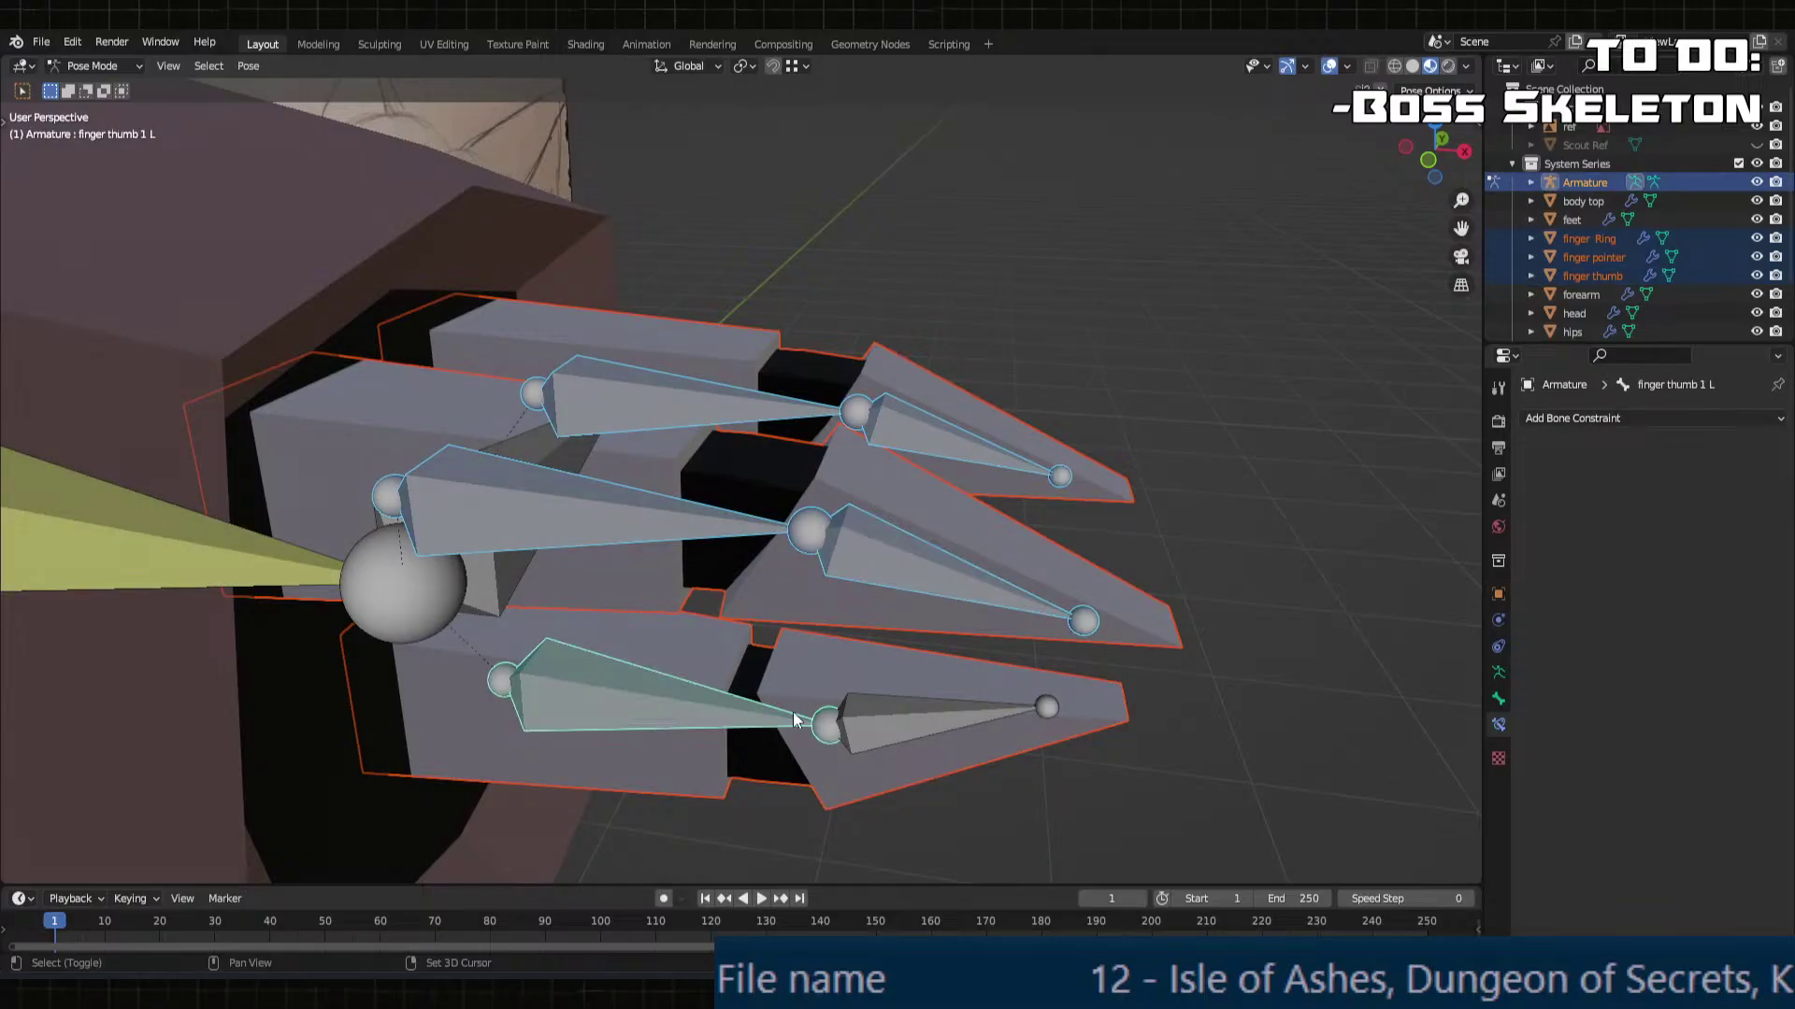
{"action": "mouse_move", "coordinate": [865, 657]}
{"action": "middle_mouse_down"}
{"action": "mouse_move", "coordinate": [881, 562]}
{"action": "mouse_move", "coordinate": [775, 519]}
{"action": "mouse_move", "coordinate": [690, 555]}
{"action": "mouse_move", "coordinate": [807, 540]}
{"action": "middle_mouse_up"}
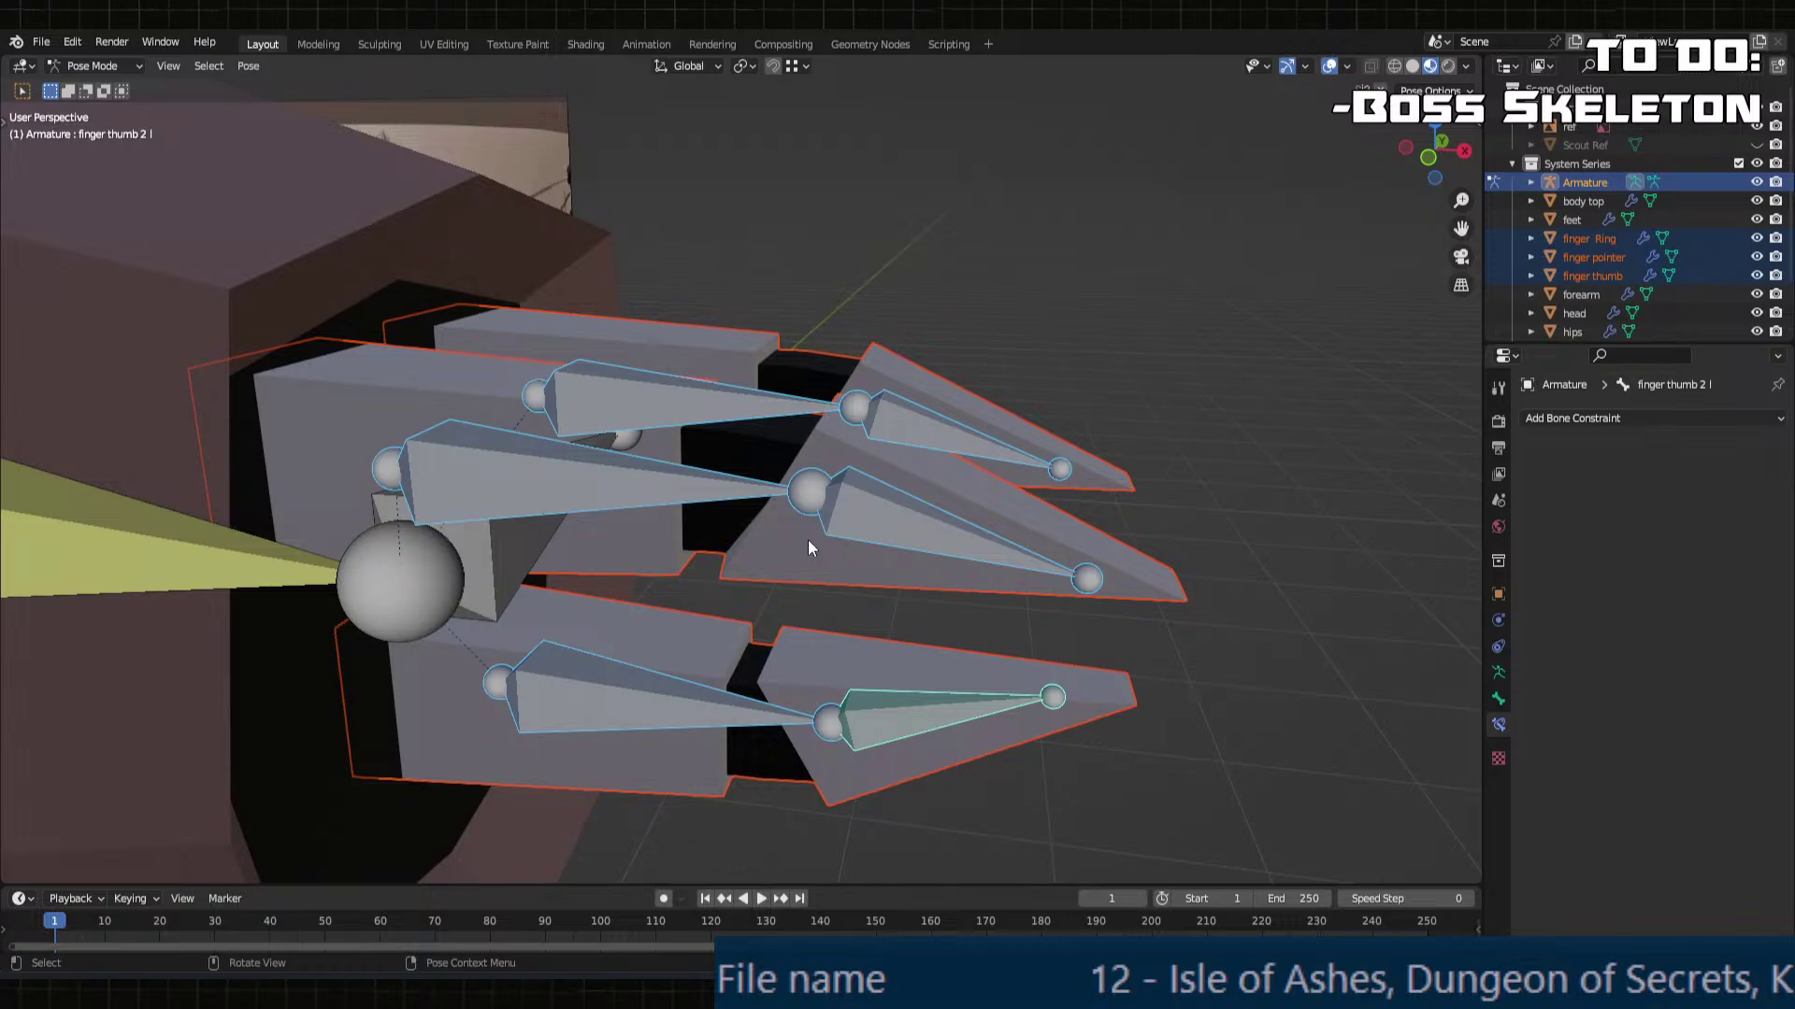
{"action": "key", "text": "ctrl+p"}
{"action": "left_click", "coordinate": [863, 505]}
Step: Test-rotate the finger pointer 2 l bone, and undo both the rotation and the finger mesh parenting
{"action": "left_click", "coordinate": [903, 513]}
{"action": "middle_click_drag", "start_coordinate": [903, 512], "coordinate": [935, 553]}
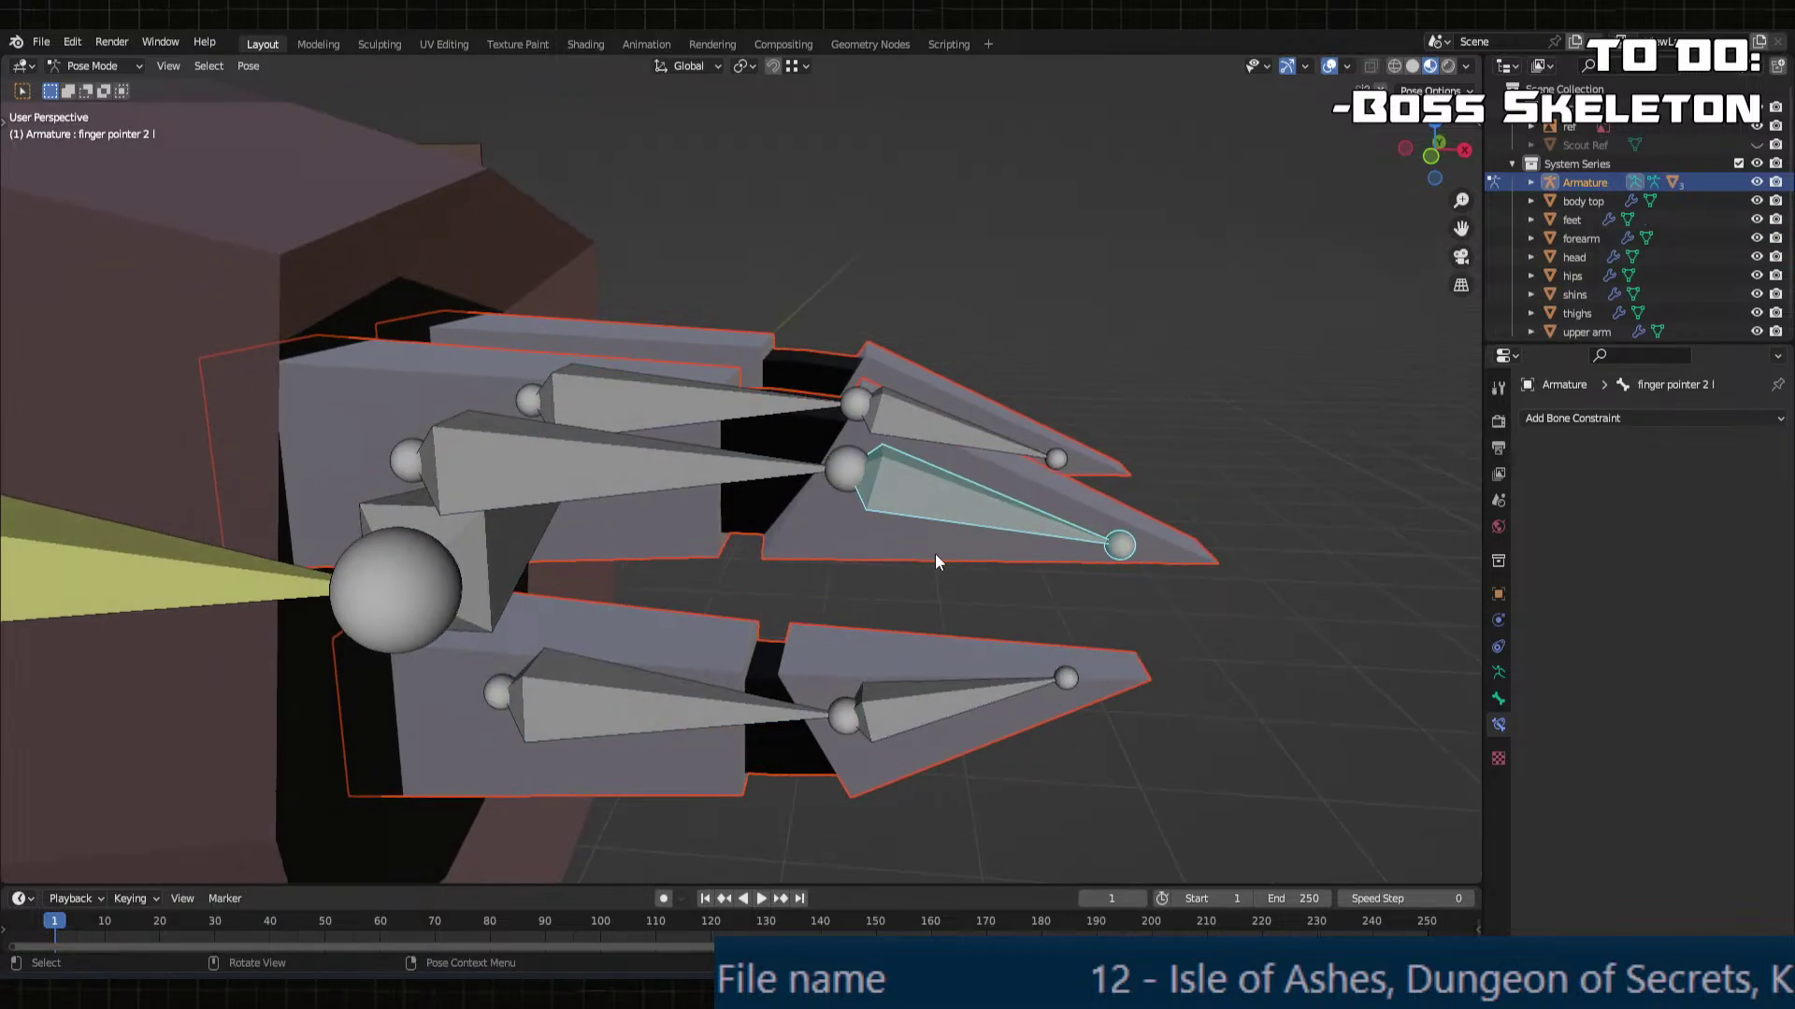
{"action": "key", "text": "r"}
{"action": "left_click", "coordinate": [720, 528]}
{"action": "middle_click_drag", "start_coordinate": [720, 529], "coordinate": [967, 558]}
{"action": "key", "text": "ctrl+z"}
{"action": "key", "text": "ctrl+z"}
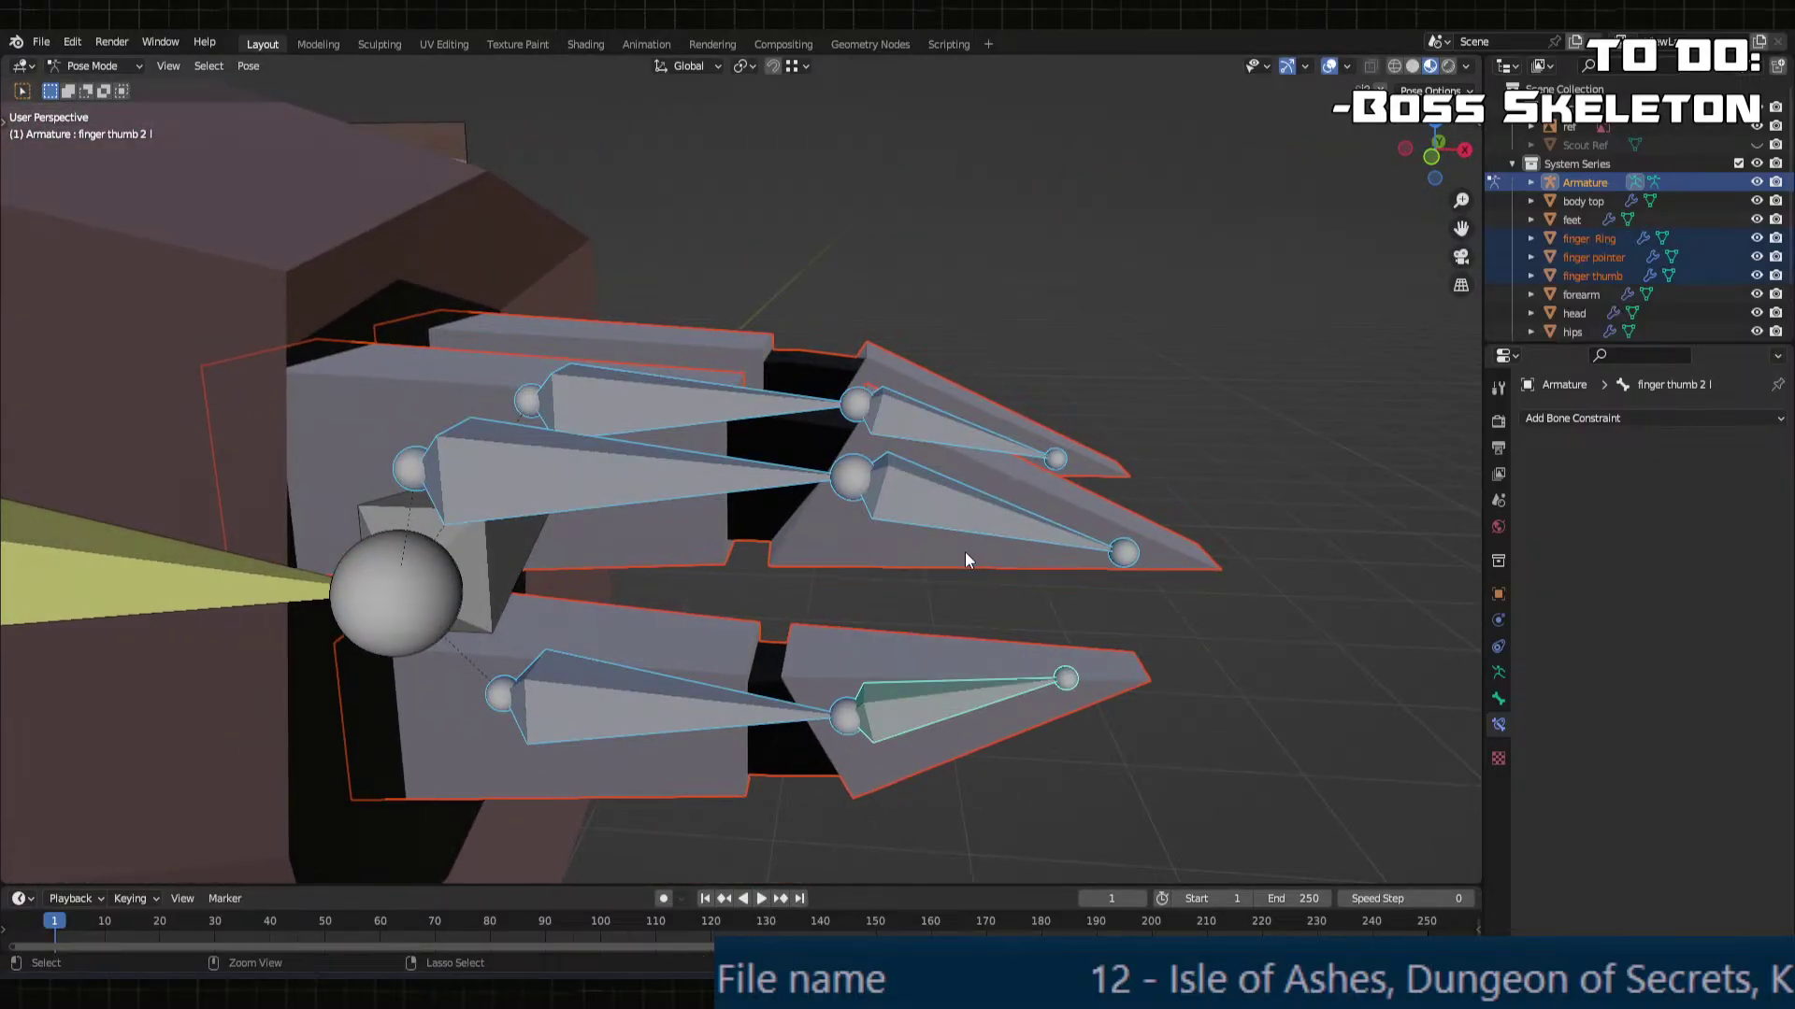
Step: Move the three fingertip bones about -0.072 m along global X in the armature's Edit Mode
{"action": "key", "text": "Tab"}
{"action": "left_click", "coordinate": [922, 501]}
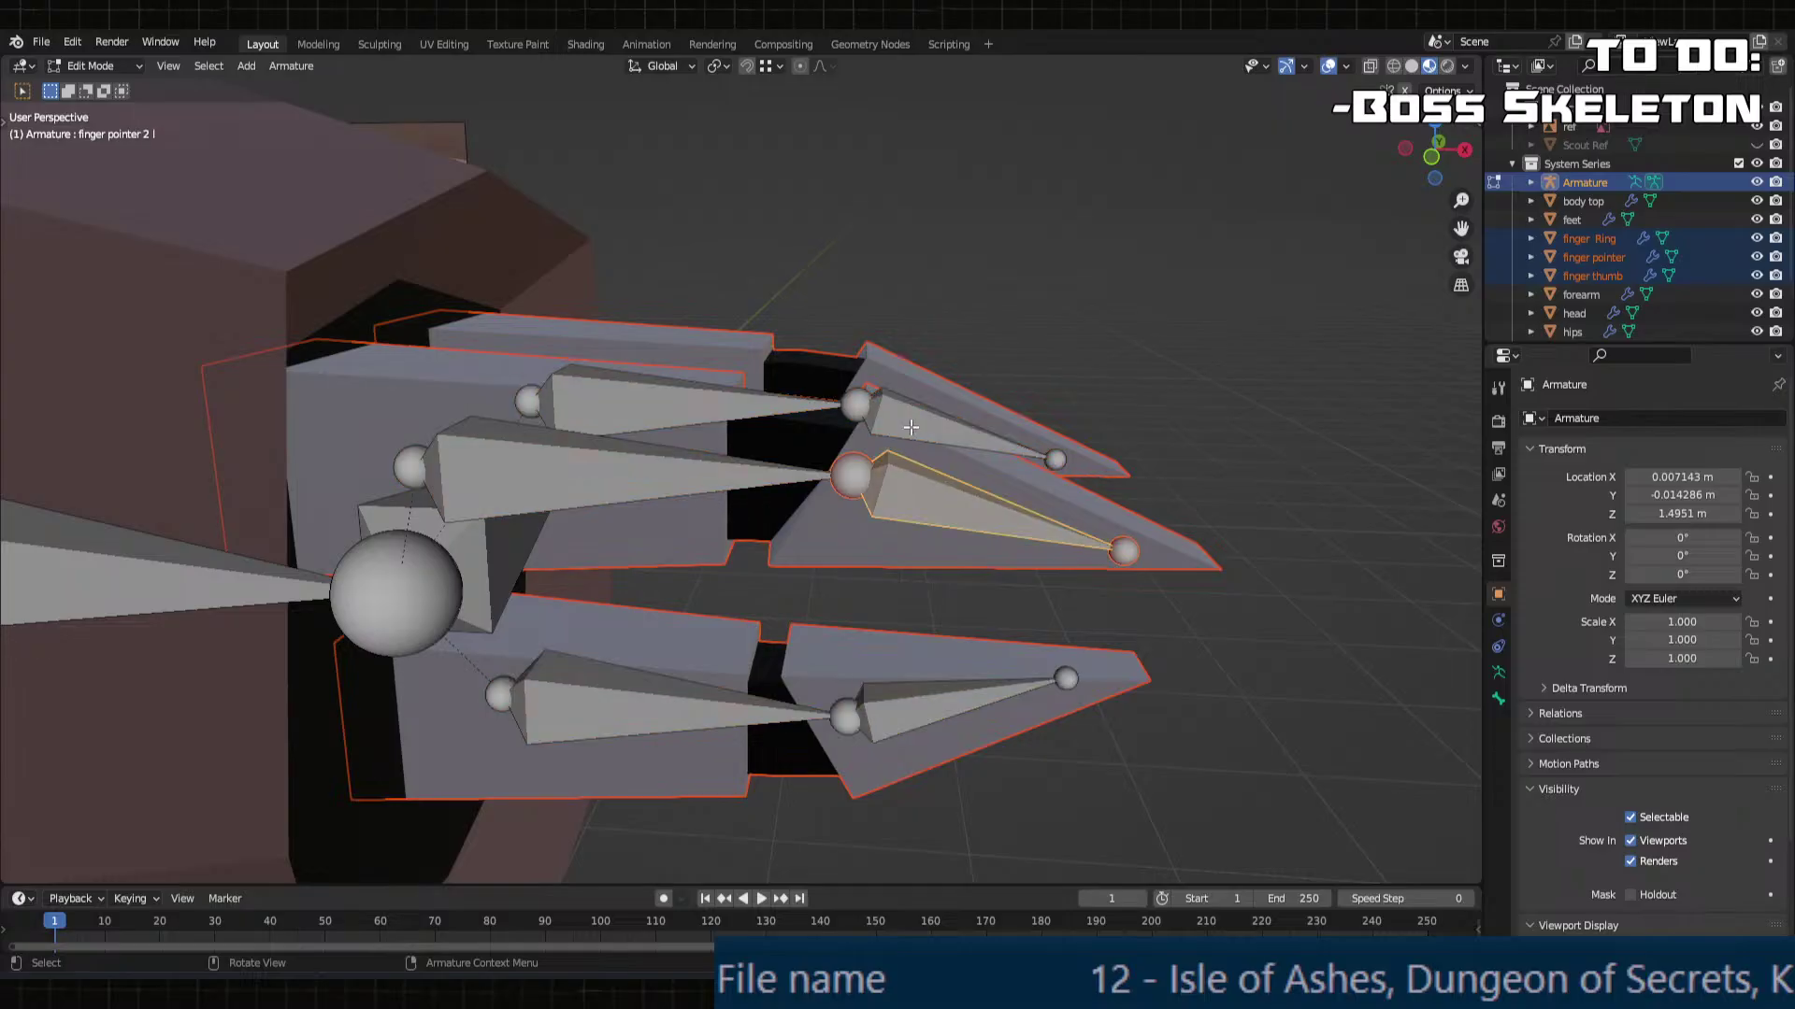
{"action": "key", "text": "g"}
{"action": "key", "text": "x"}
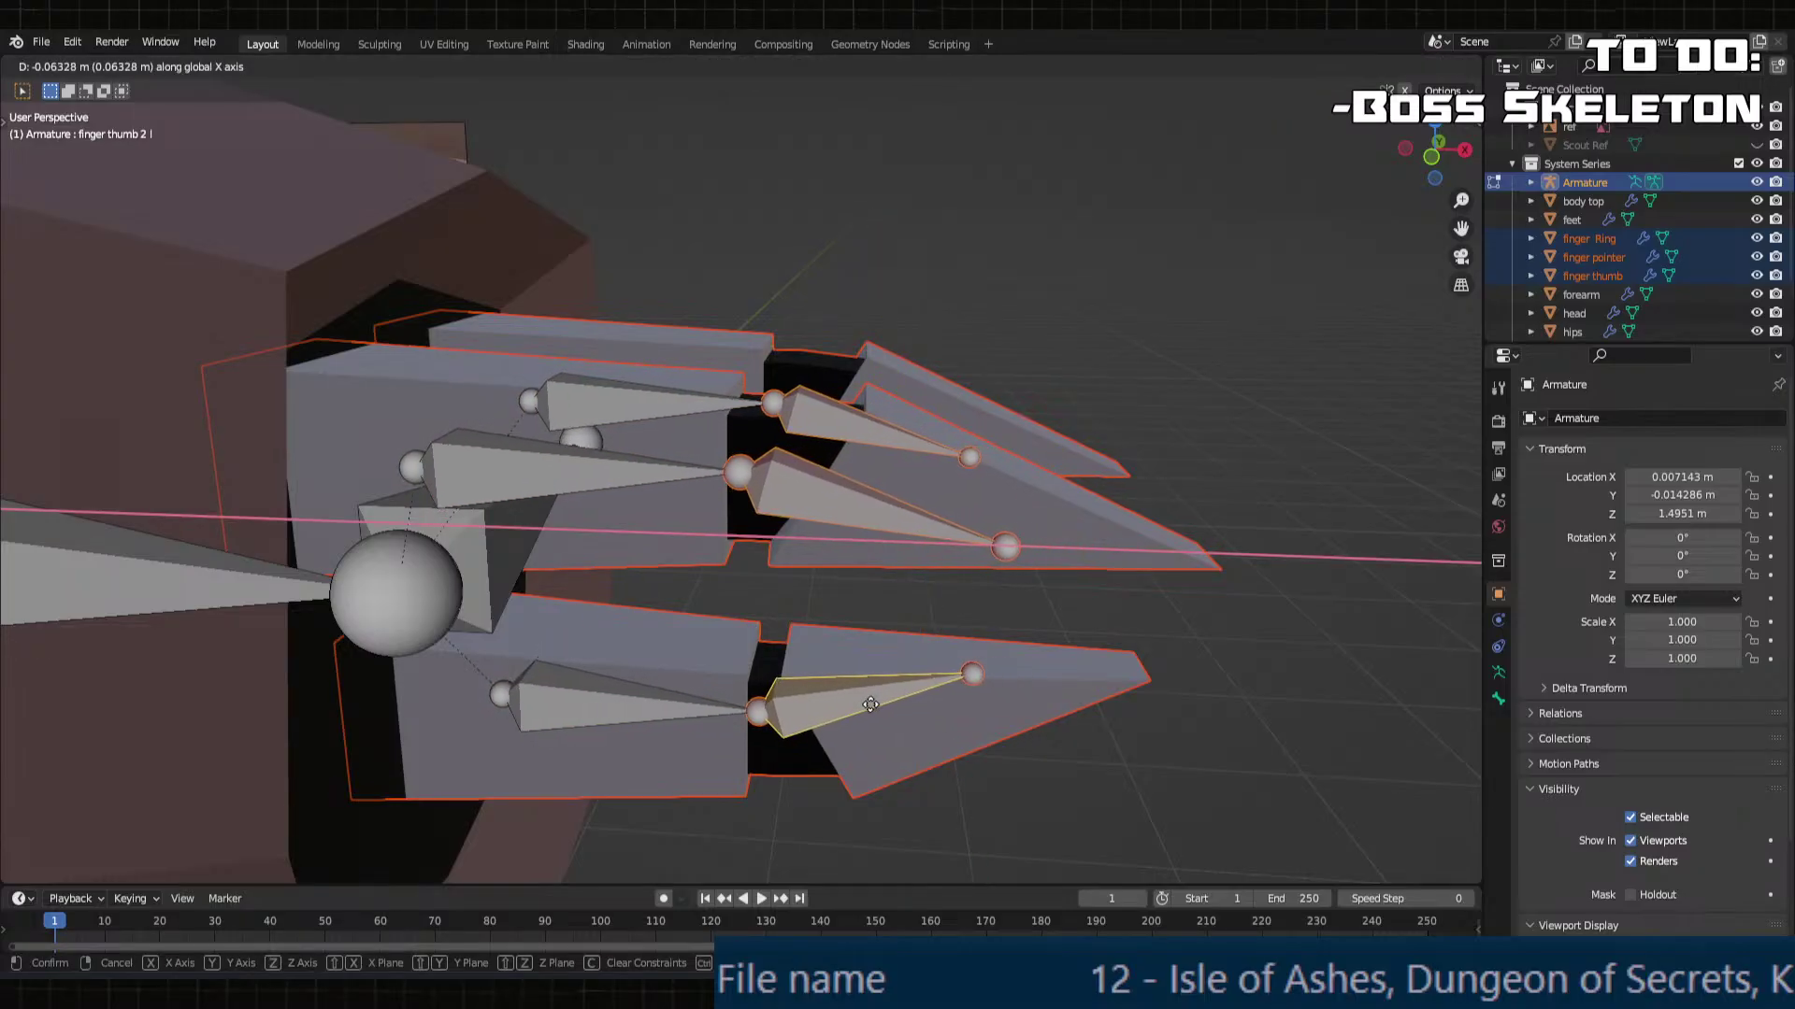
{"action": "left_click", "coordinate": [859, 709]}
{"action": "middle_click_drag", "start_coordinate": [859, 710], "coordinate": [895, 660]}
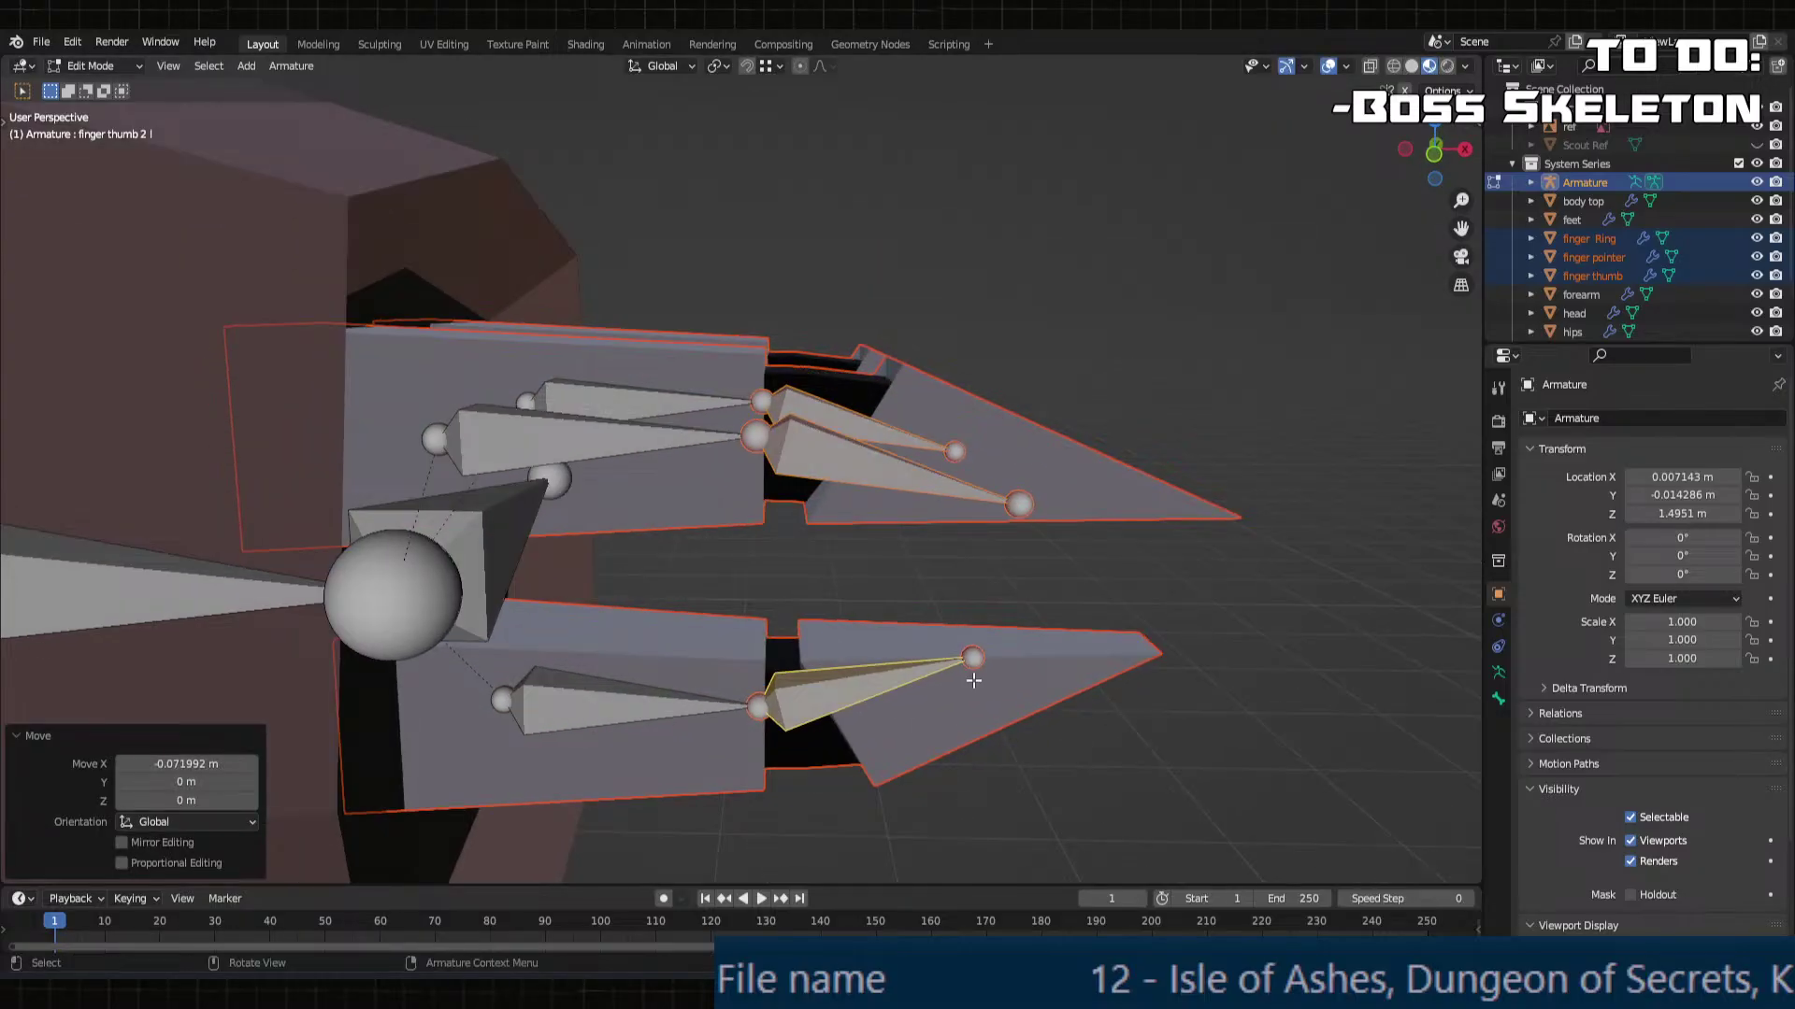
Step: Extend the tail ends of the three fingertip bones about 0.0727 m along global X
{"action": "left_click", "coordinate": [1016, 555]}
{"action": "middle_click_drag", "start_coordinate": [972, 472], "coordinate": [1063, 479]}
{"action": "key", "text": "g"}
{"action": "key", "text": "x"}
{"action": "left_click", "coordinate": [1042, 511]}
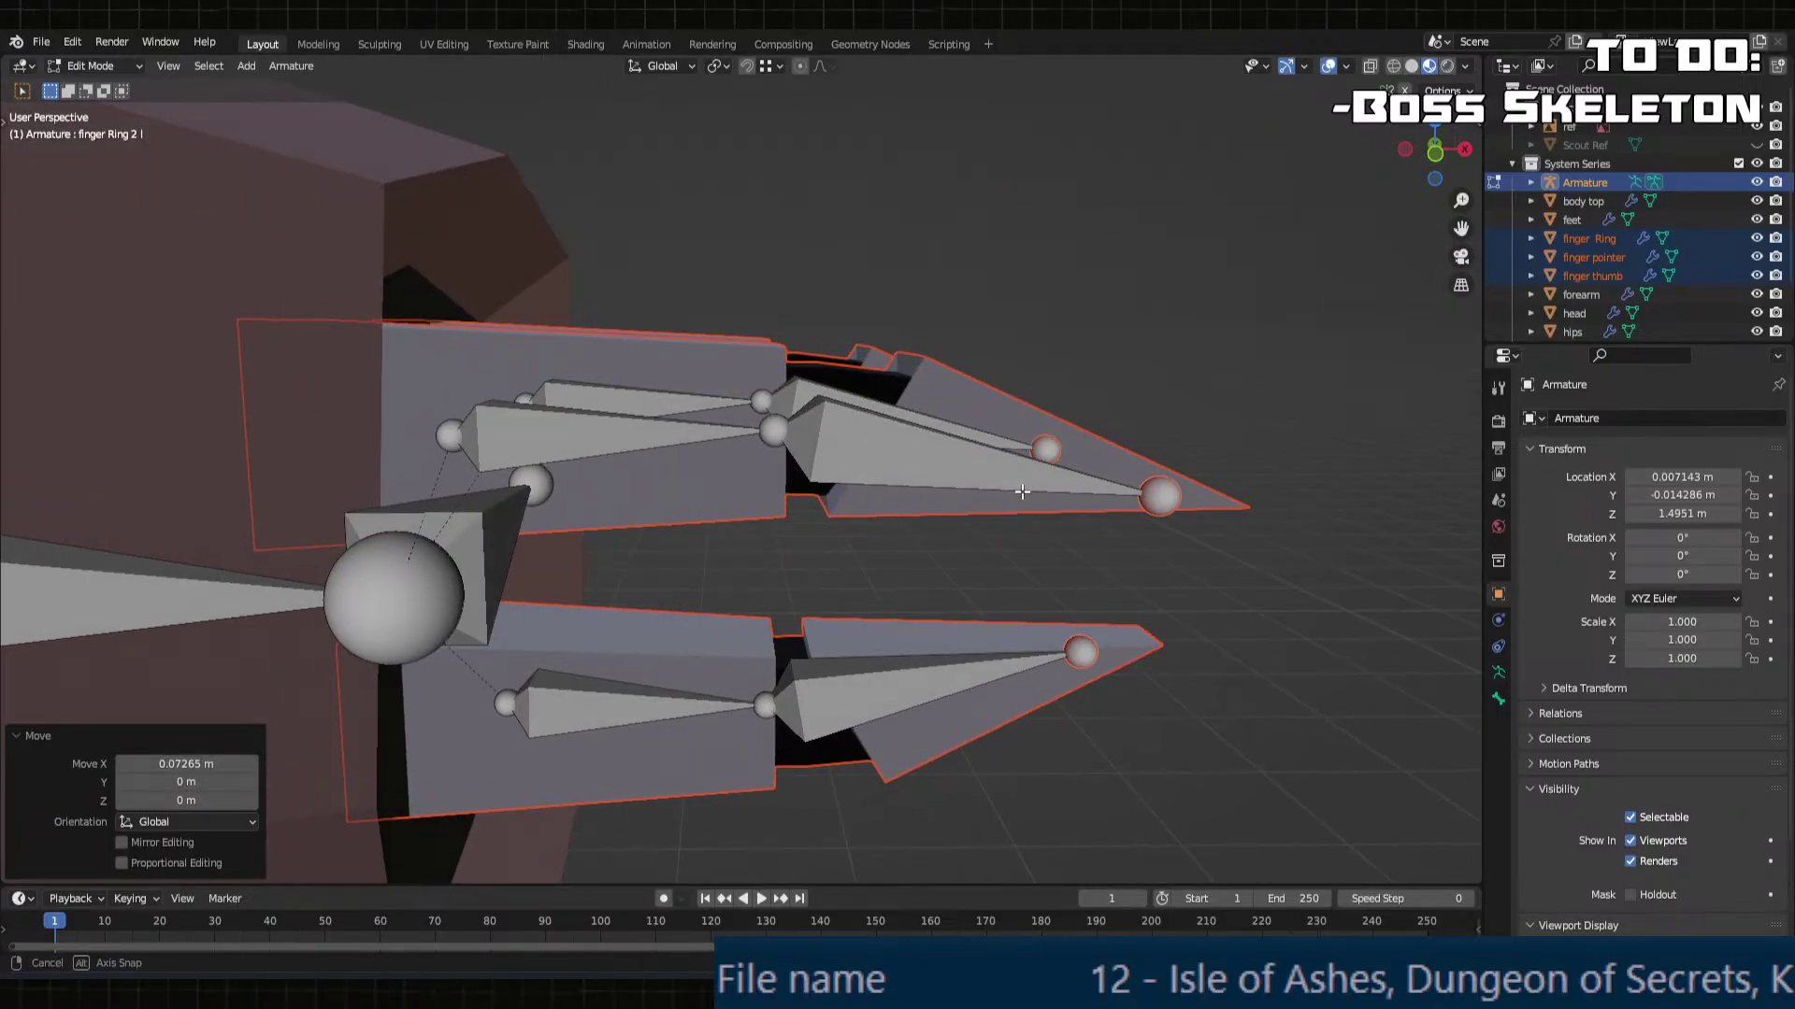
{"action": "middle_click_drag", "start_coordinate": [924, 505], "coordinate": [903, 532]}
Step: Parent the ring, pointer and thumb finger meshes to the armature with automatic weights, with all six finger bones selected in Pose Mode
{"action": "key", "text": "Tab"}
{"action": "left_click", "coordinate": [647, 386]}
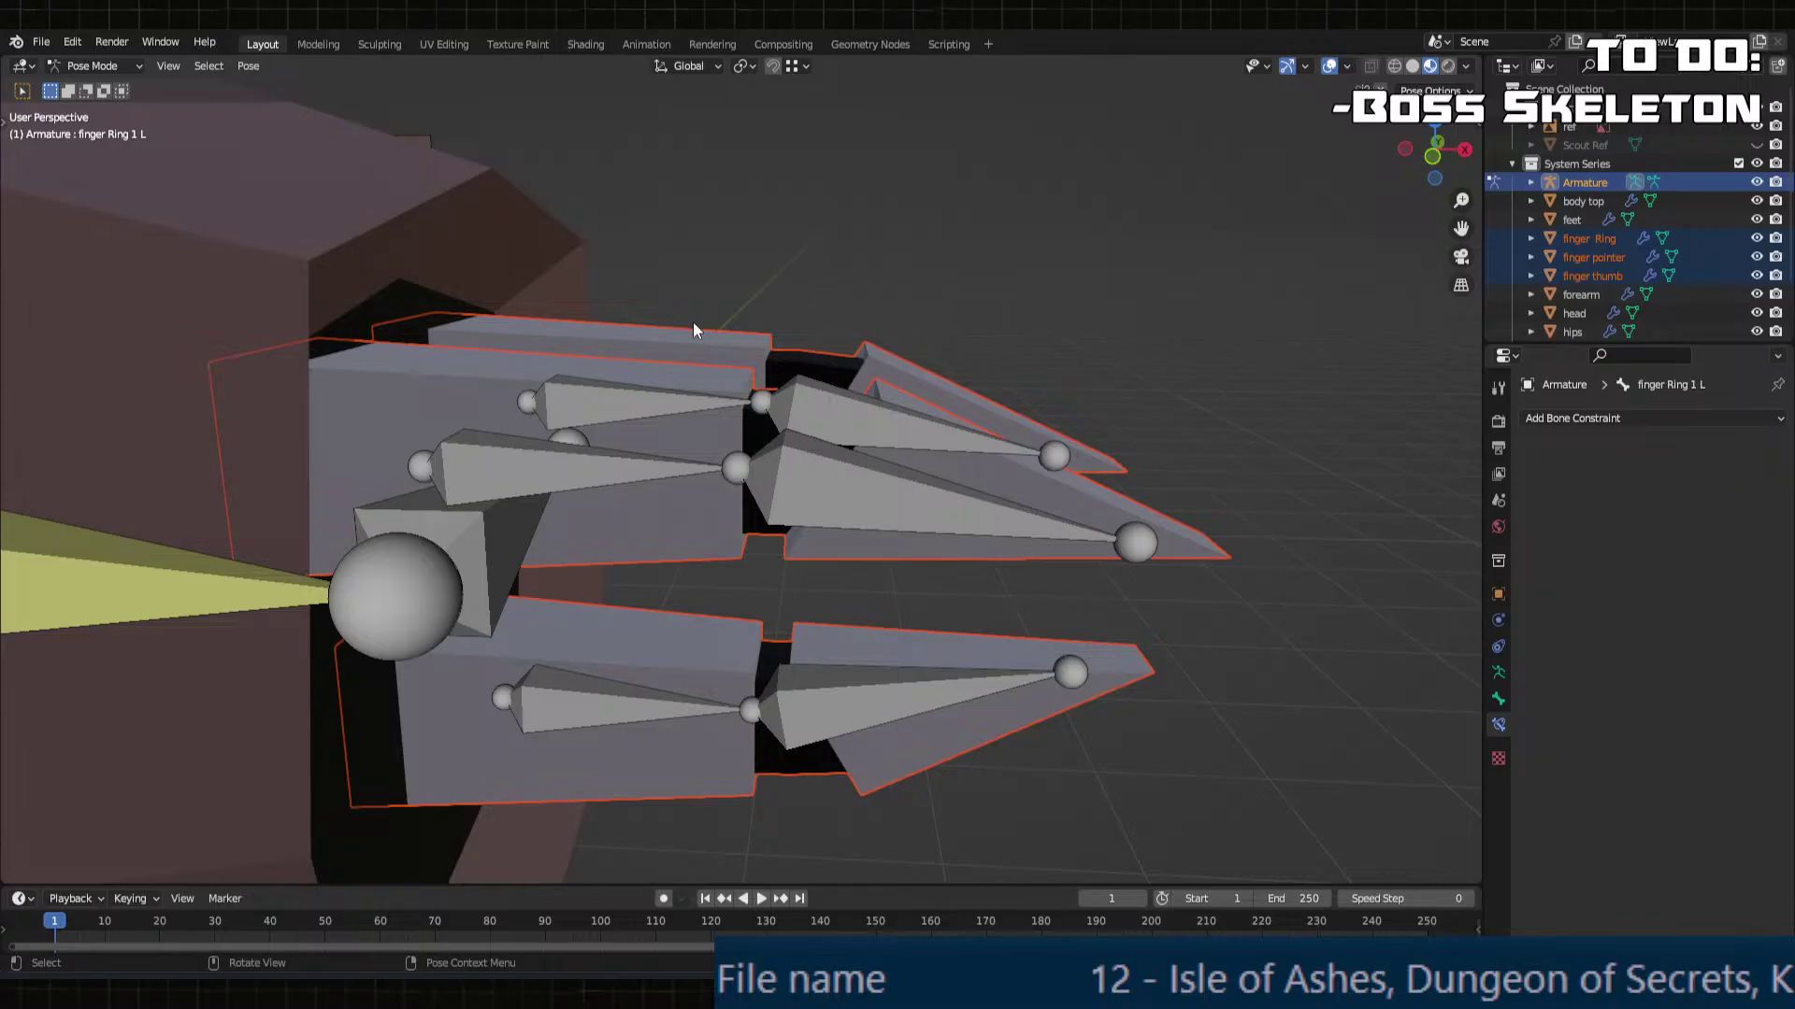
{"action": "key", "text": "ctrl+Tab"}
{"action": "left_click", "coordinate": [689, 416], "text": "shift"}
{"action": "left_click", "coordinate": [707, 672], "text": "shift"}
{"action": "key", "text": "Tab"}
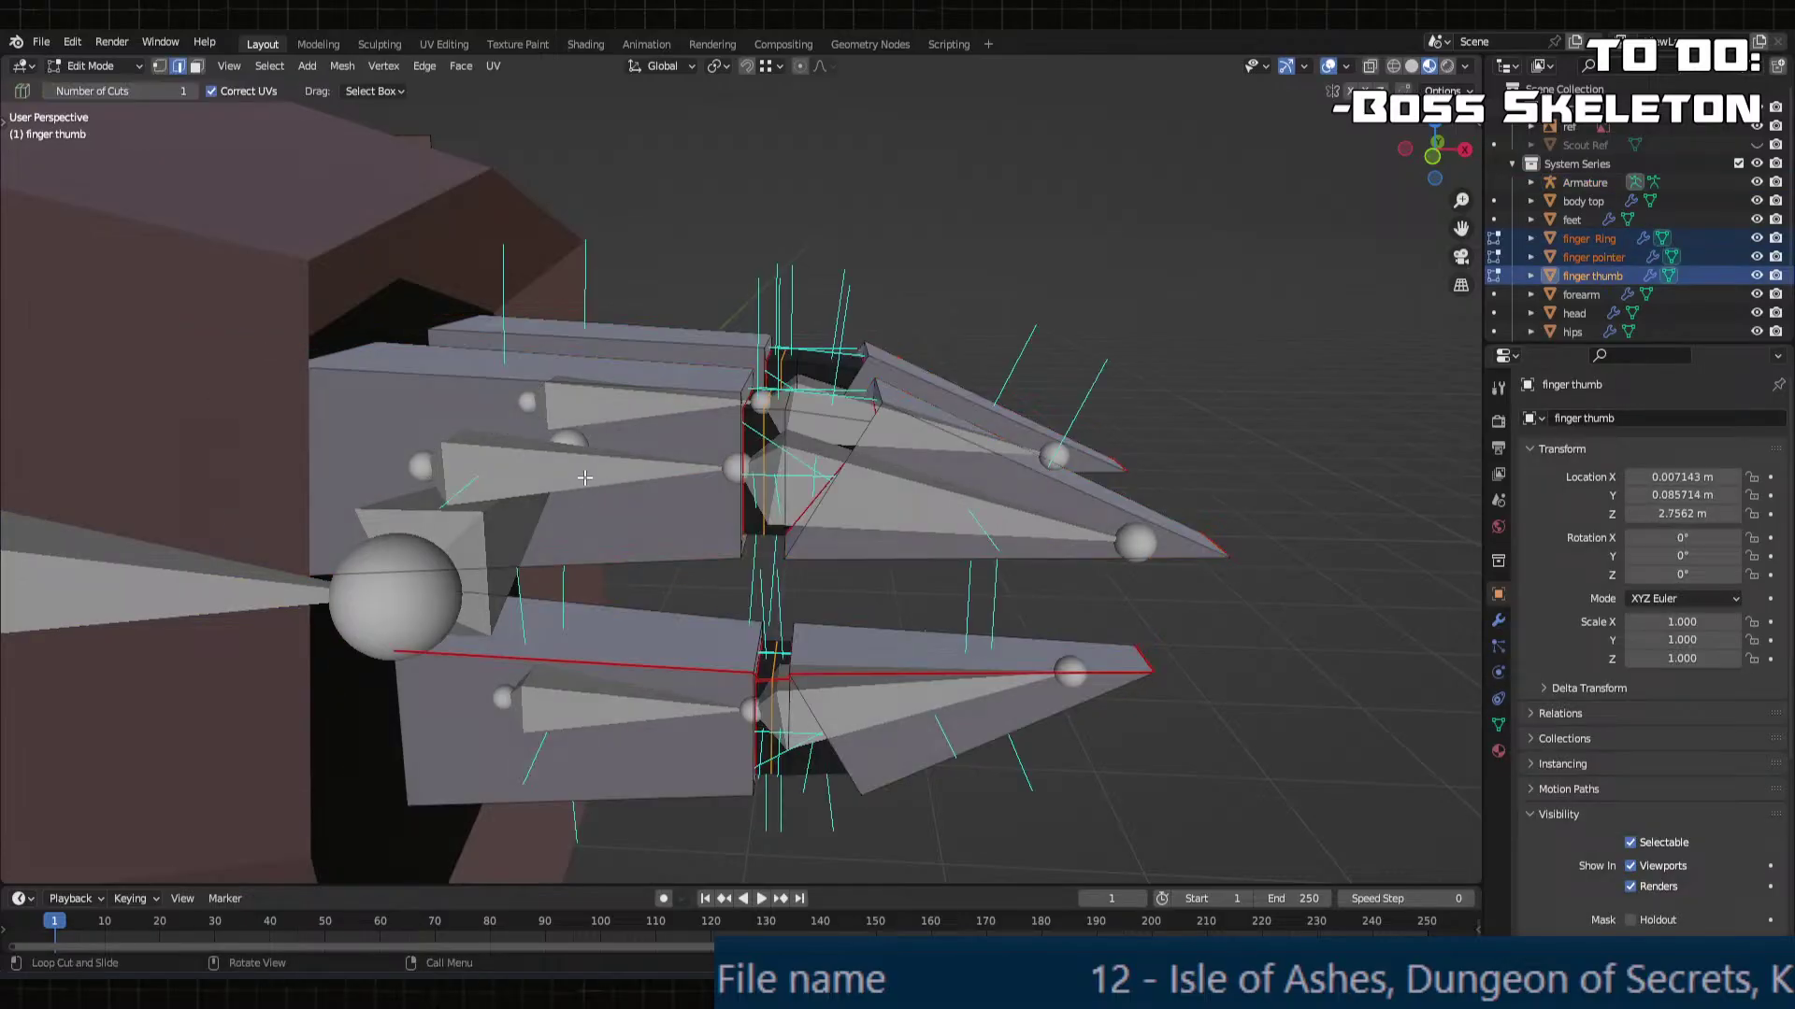
{"action": "key", "text": "Tab"}
{"action": "left_click", "coordinate": [586, 481], "text": "shift"}
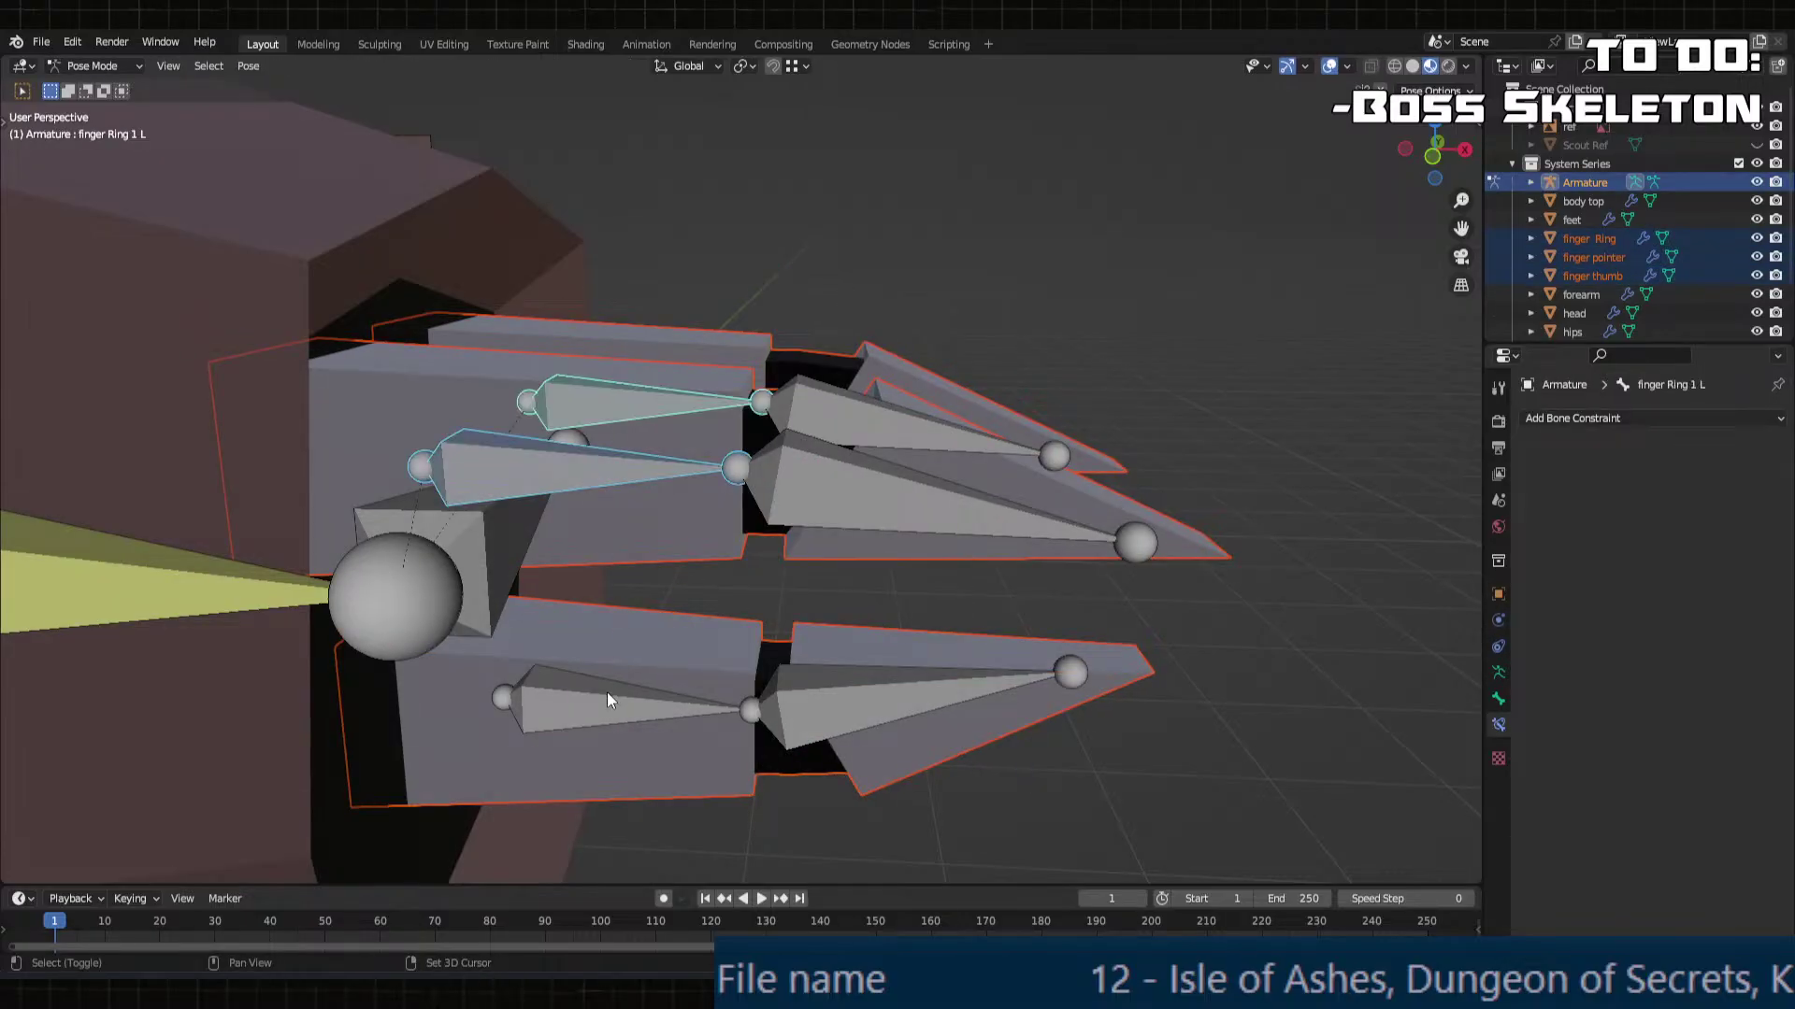
{"action": "key", "text": "ctrl+p"}
{"action": "left_click", "coordinate": [877, 492]}
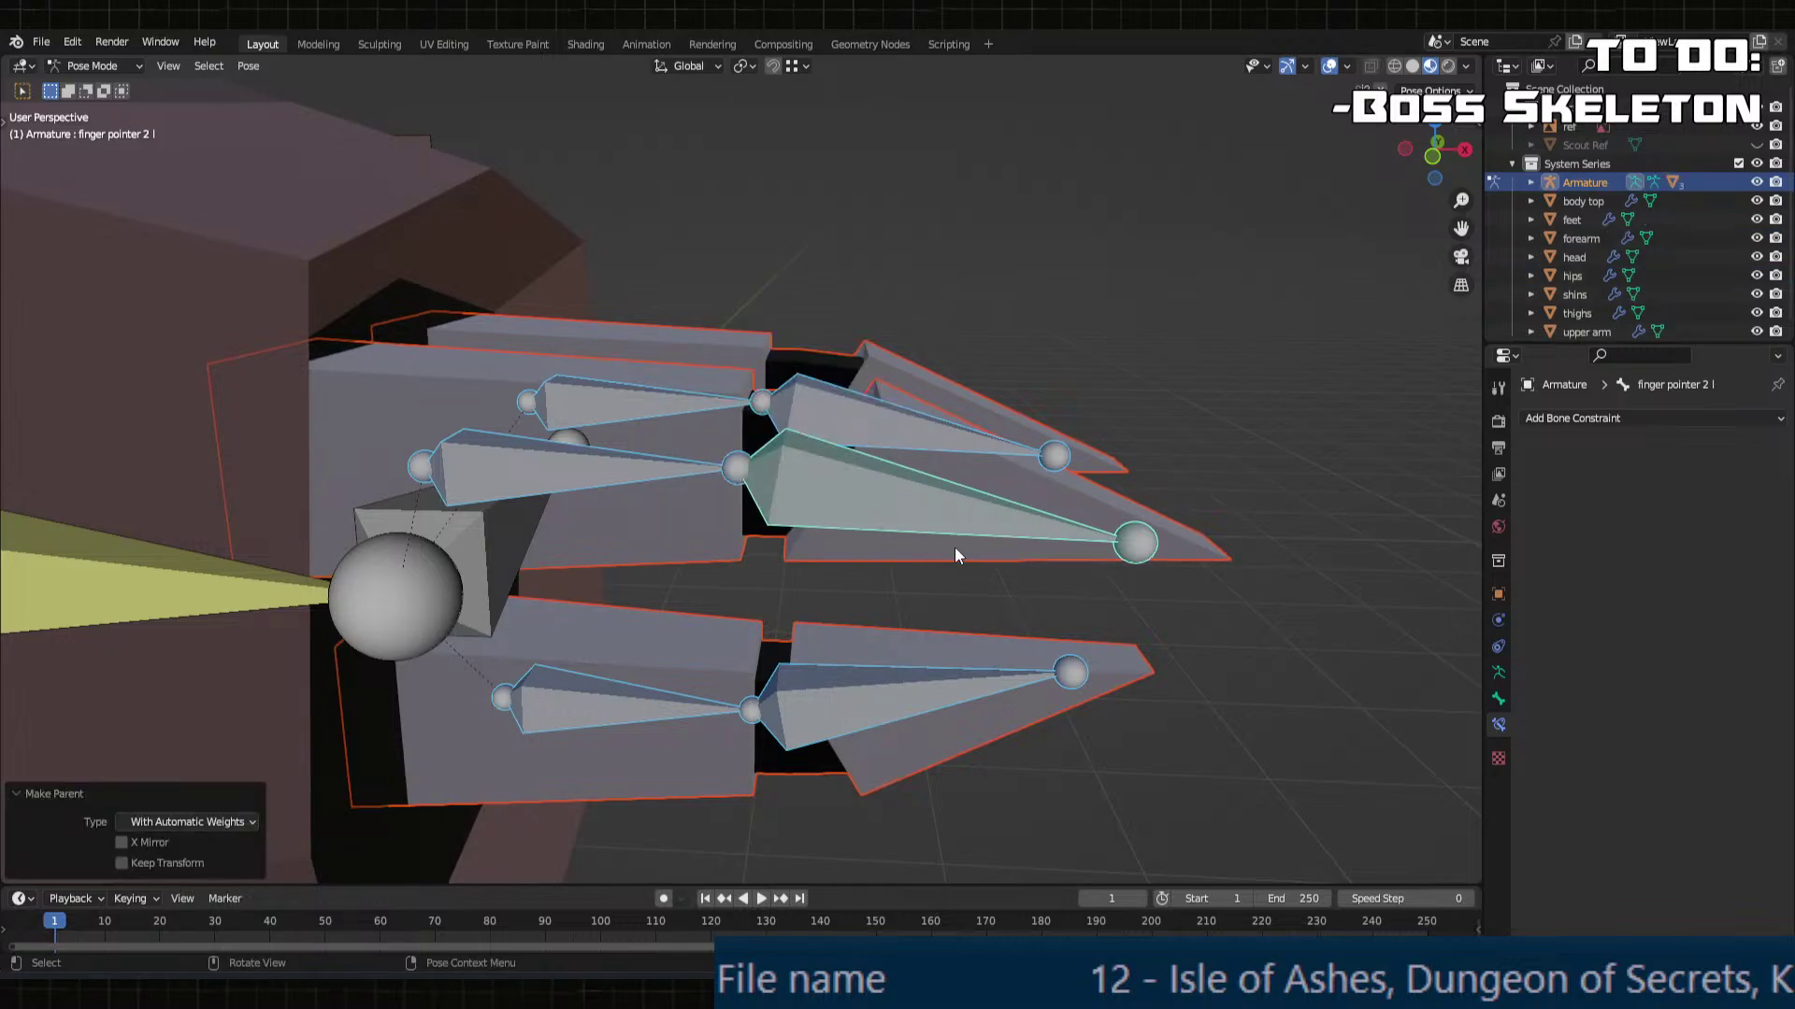
Step: Test-rotate the finger pointer 2 l bone, ending with a 78.2° rotation about global Y
{"action": "key", "text": "r"}
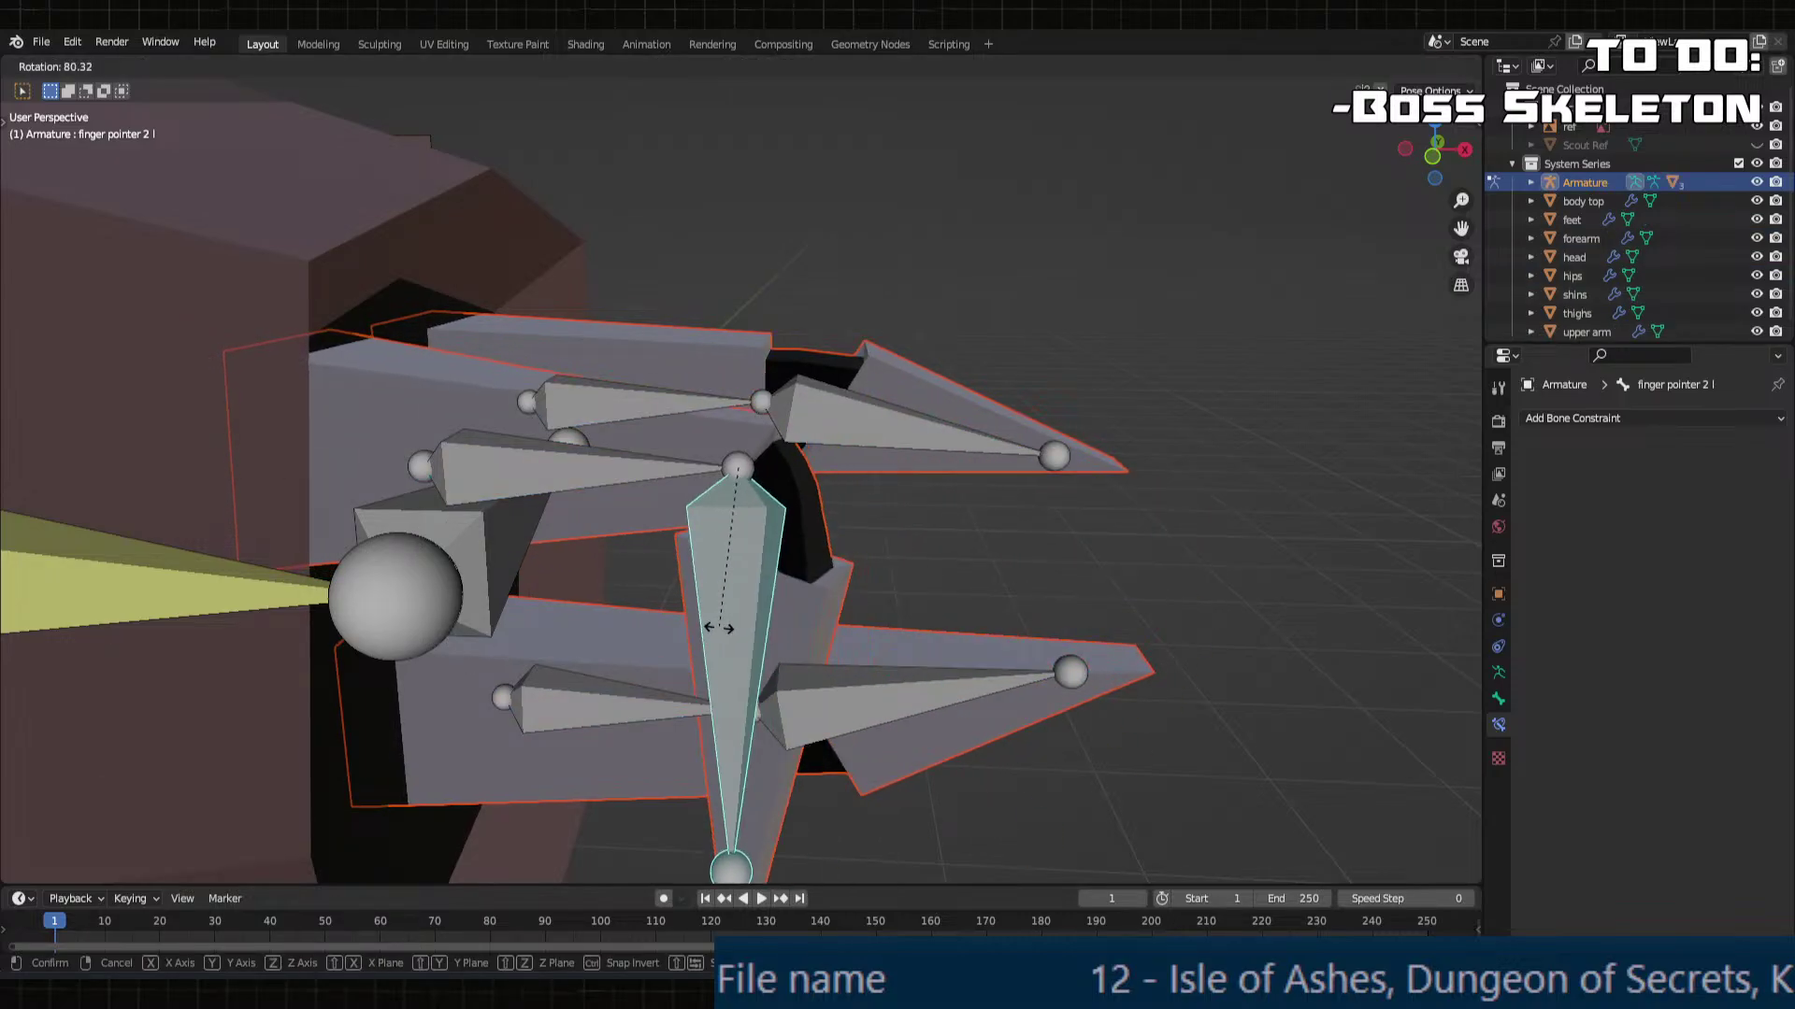
{"action": "left_click", "coordinate": [666, 617]}
{"action": "middle_click_drag", "start_coordinate": [850, 621], "coordinate": [866, 584]}
{"action": "key", "text": "r"}
{"action": "key", "text": "y"}
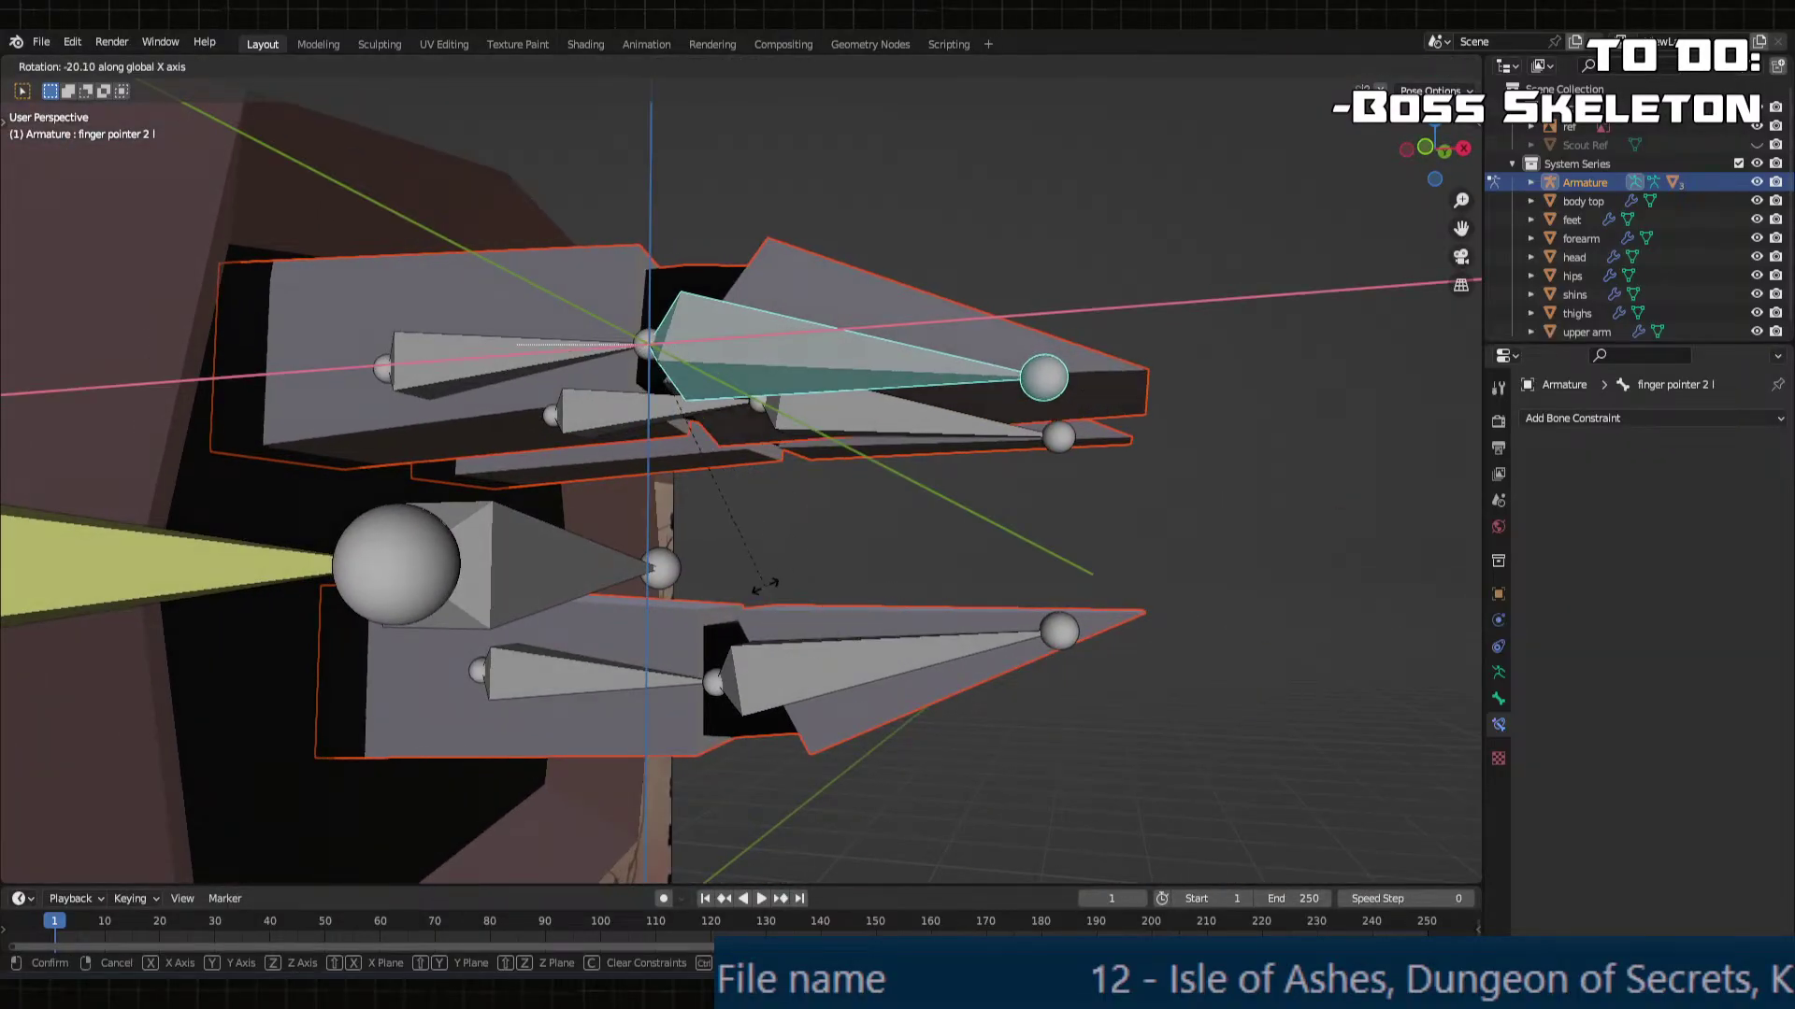
{"action": "left_click", "coordinate": [524, 538]}
{"action": "middle_click_drag", "start_coordinate": [524, 539], "coordinate": [838, 614]}
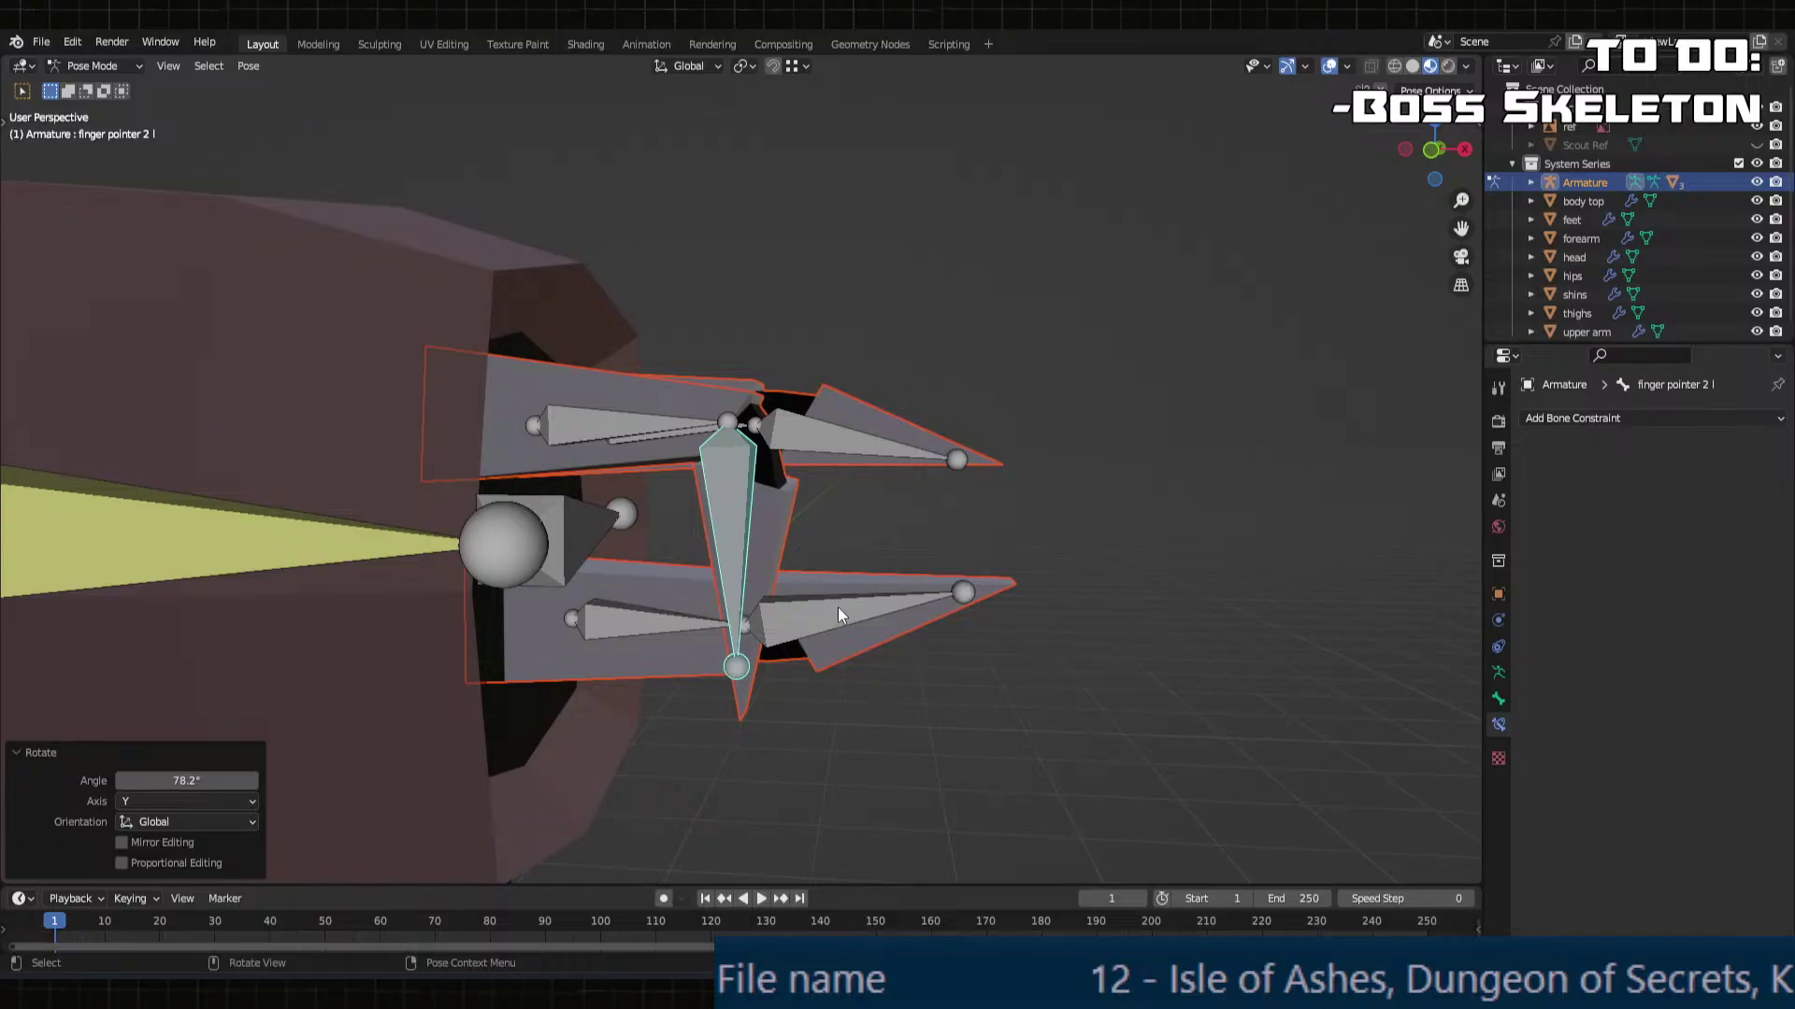
Step: Test-rotate the finger thumb 2 l bone about -74° around global Y
{"action": "middle_click_drag", "start_coordinate": [837, 612], "coordinate": [821, 694]}
{"action": "left_click", "coordinate": [748, 645]}
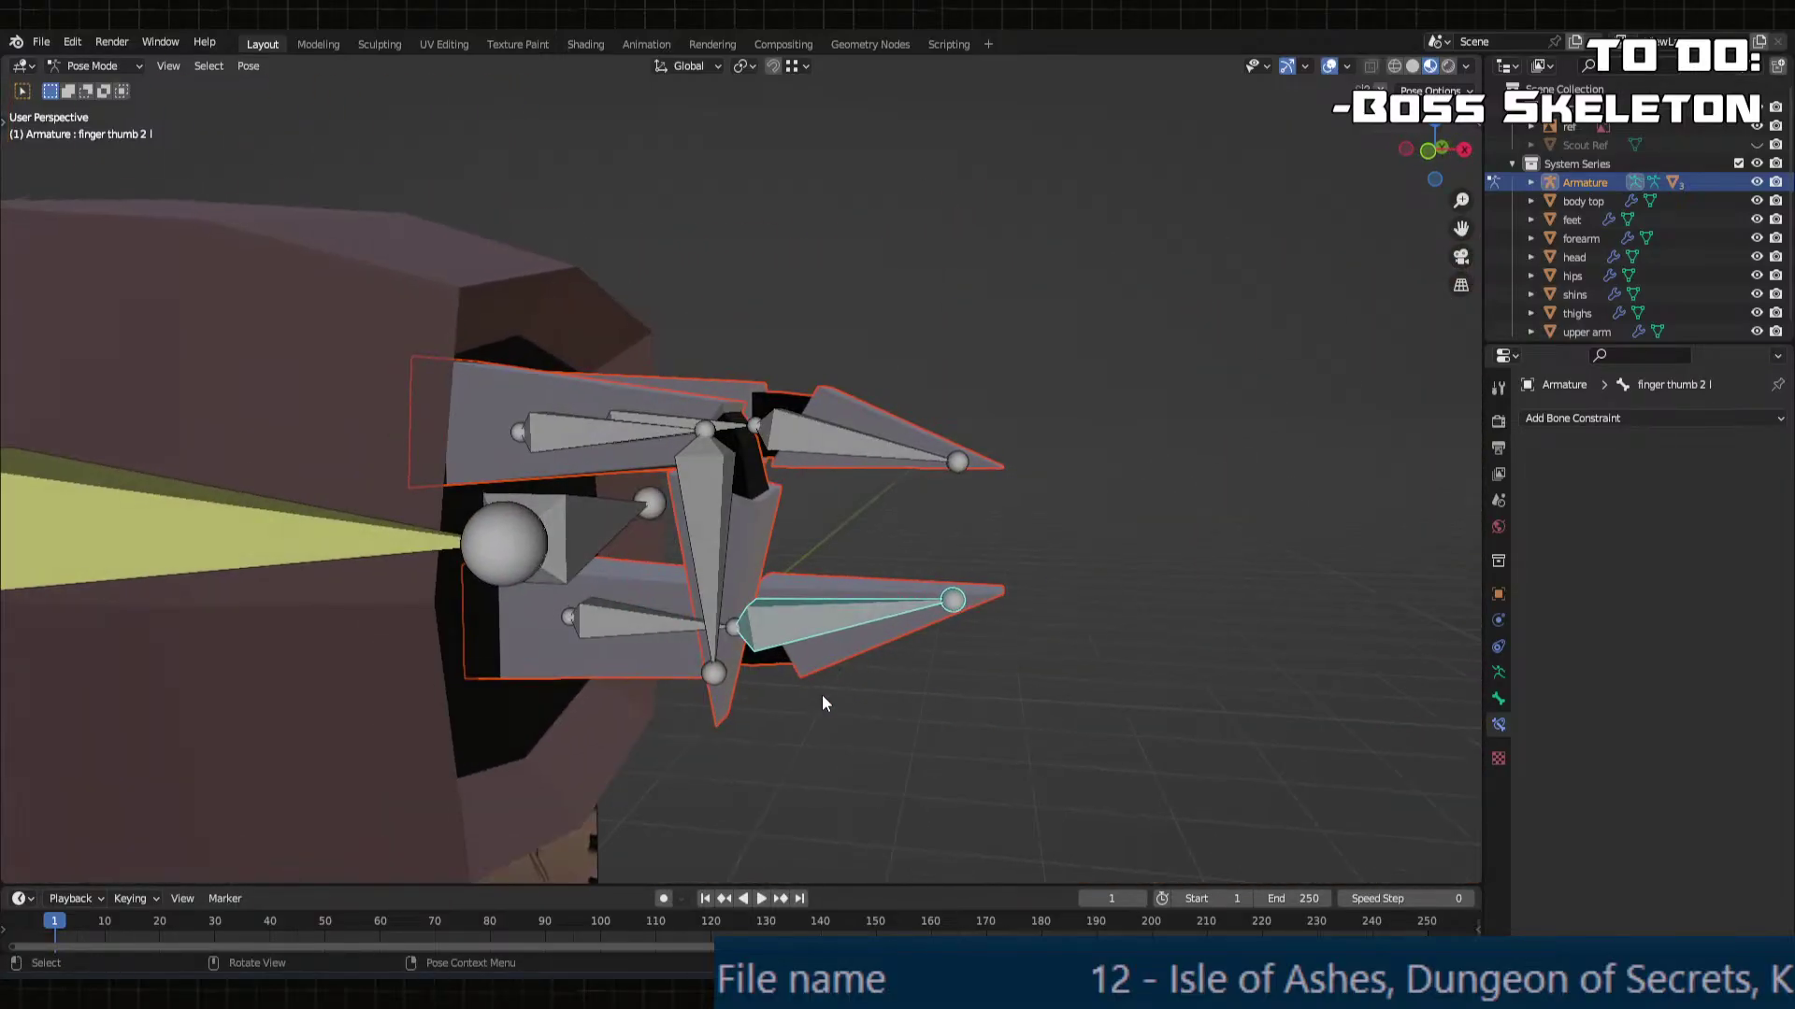
{"action": "key", "text": "r"}
{"action": "key", "text": "x"}
{"action": "key", "text": "y"}
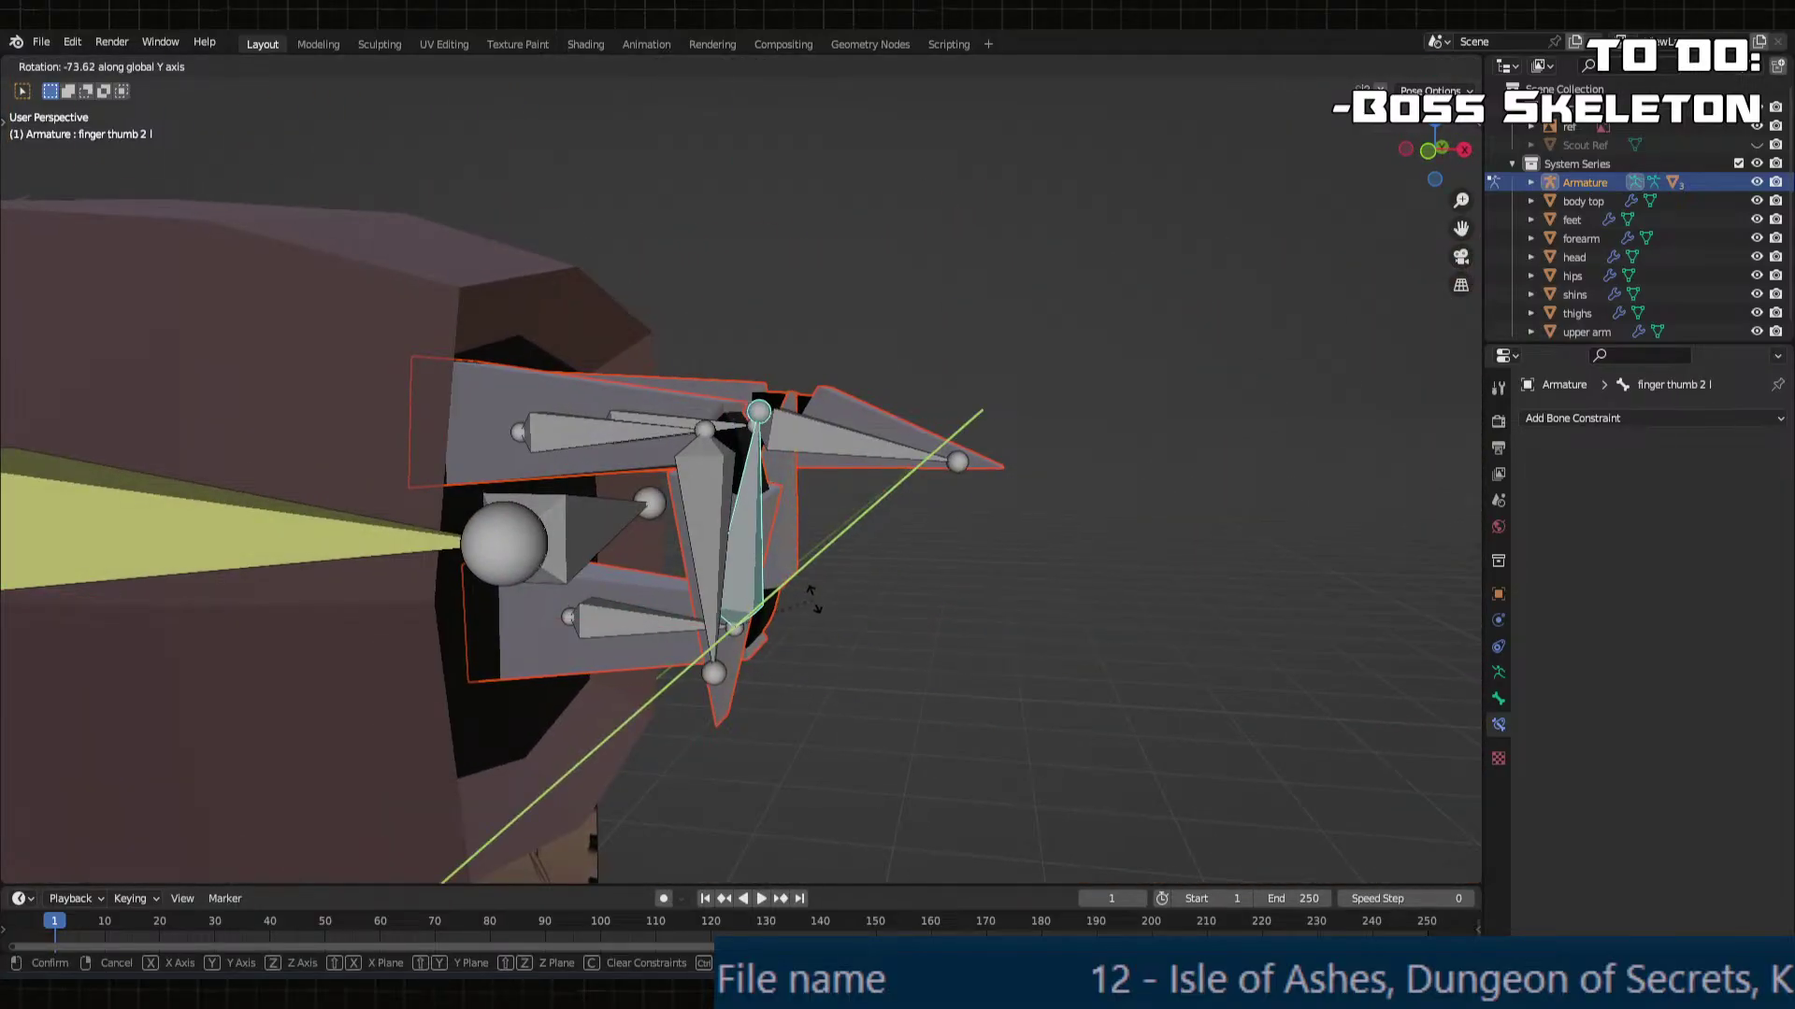
{"action": "left_click", "coordinate": [811, 598]}
Step: Test-rotate the finger Ring 2 l bone around global Y to close the hand
{"action": "middle_click_drag", "start_coordinate": [783, 497], "coordinate": [804, 452]}
{"action": "left_click", "coordinate": [804, 452]}
{"action": "key", "text": "r"}
{"action": "key", "text": "y"}
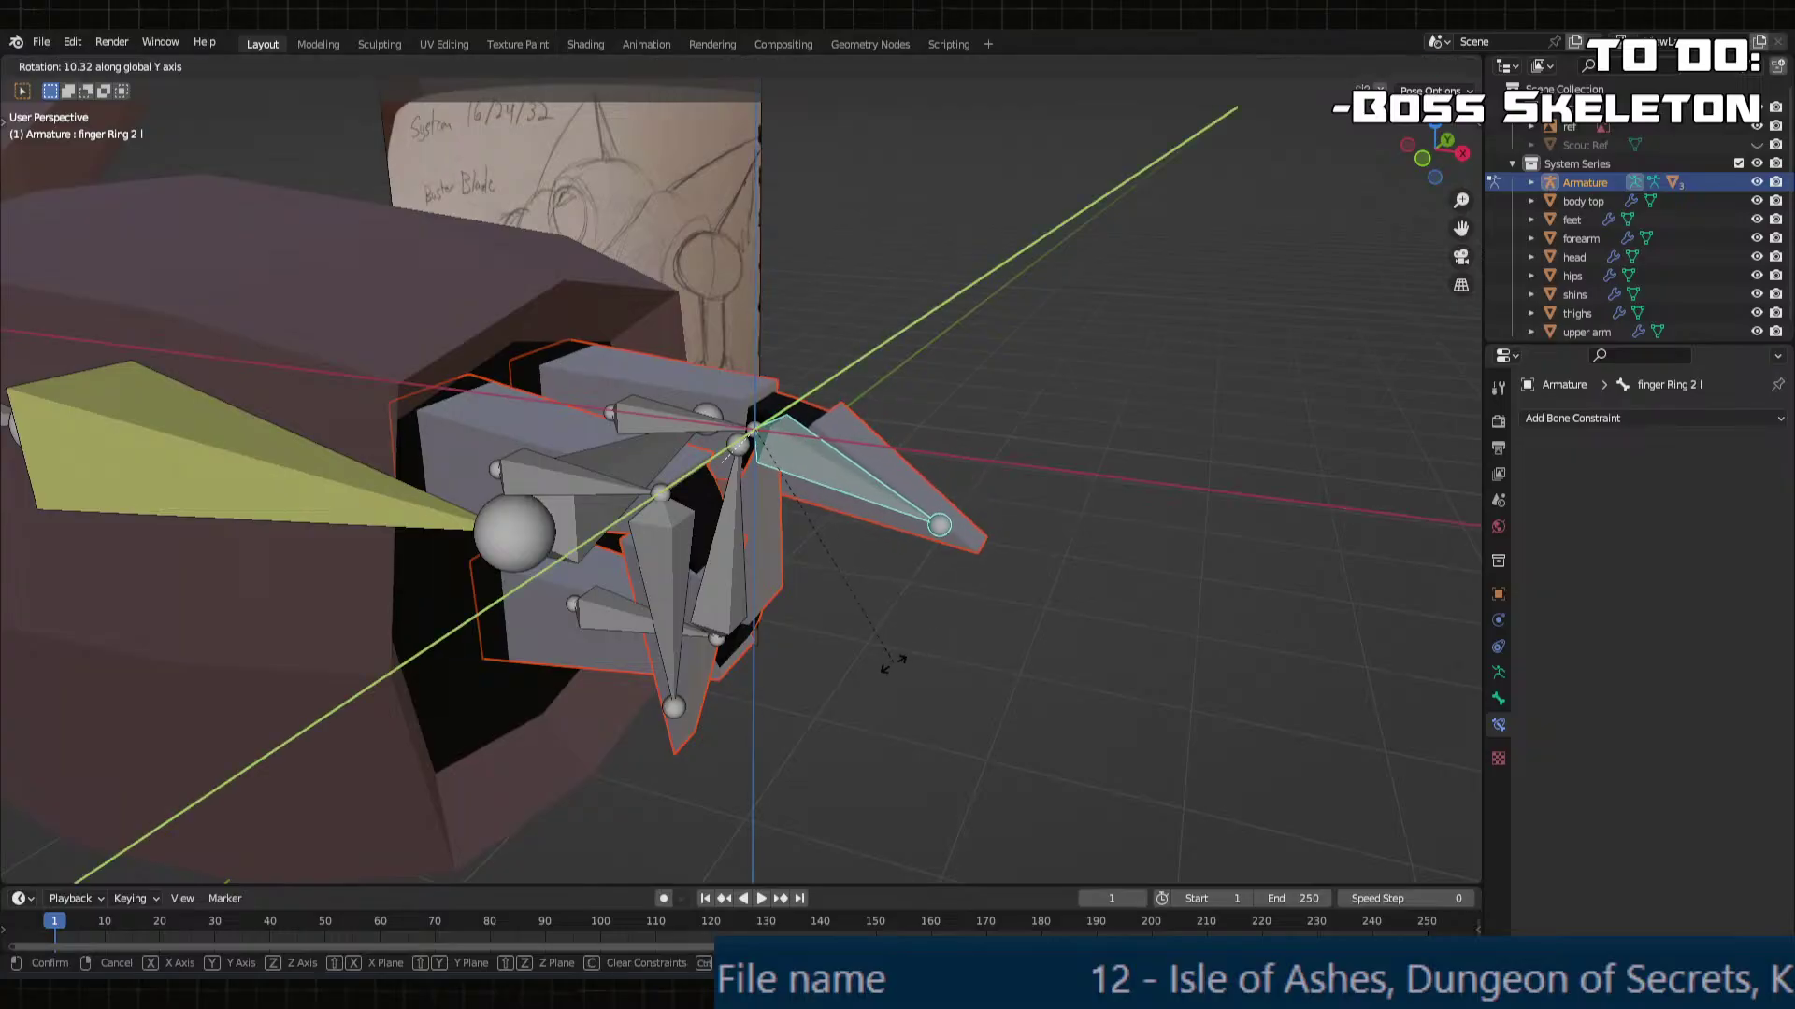
{"action": "left_click", "coordinate": [611, 632]}
{"action": "mouse_move", "coordinate": [611, 631]}
{"action": "middle_mouse_down"}
{"action": "mouse_move", "coordinate": [787, 564]}
{"action": "mouse_move", "coordinate": [819, 587]}
{"action": "mouse_move", "coordinate": [526, 582]}
{"action": "mouse_move", "coordinate": [635, 578]}
{"action": "middle_mouse_up"}
{"action": "middle_click_drag", "start_coordinate": [1054, 740], "coordinate": [885, 657]}
Step: Hide the armature to examine the bent finger meshes from several angles, and show it again
{"action": "left_click", "coordinate": [1756, 183]}
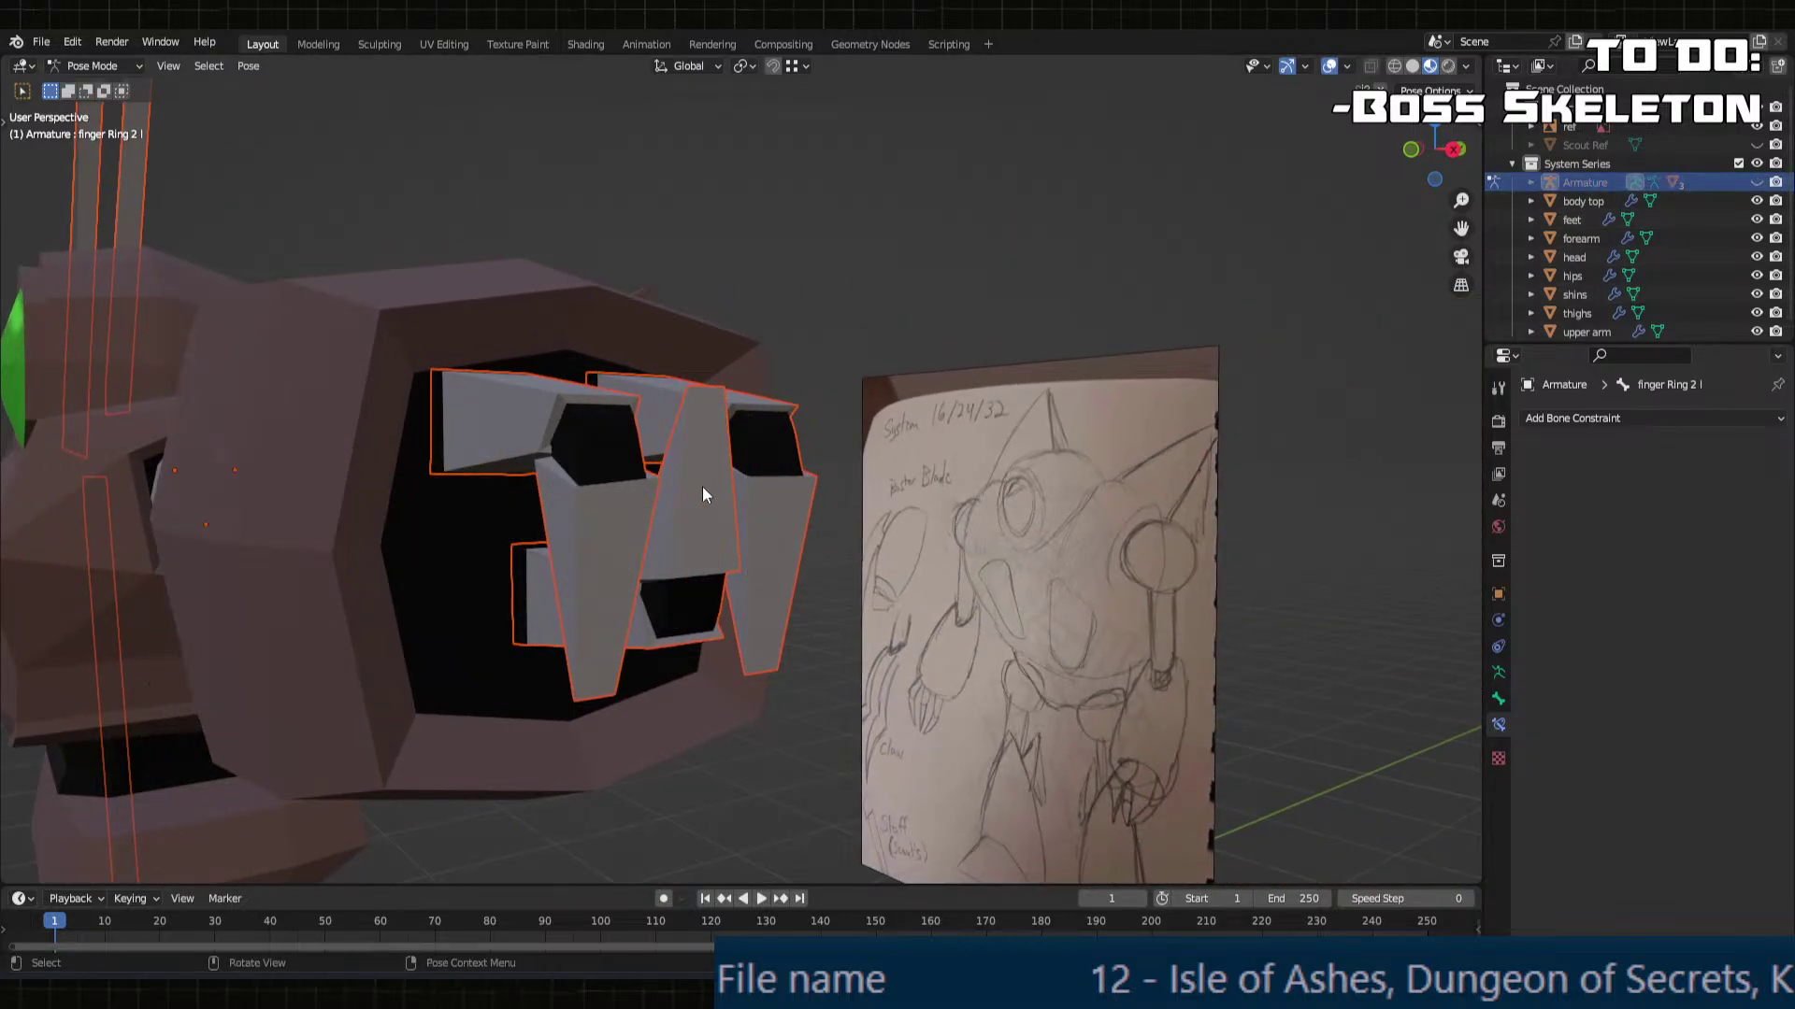
{"action": "mouse_move", "coordinate": [703, 488]}
{"action": "middle_mouse_down"}
{"action": "mouse_move", "coordinate": [624, 506]}
{"action": "mouse_move", "coordinate": [813, 496]}
{"action": "mouse_move", "coordinate": [614, 507]}
{"action": "mouse_move", "coordinate": [608, 458]}
{"action": "mouse_move", "coordinate": [722, 456]}
{"action": "mouse_move", "coordinate": [621, 495]}
{"action": "mouse_move", "coordinate": [686, 446]}
{"action": "mouse_move", "coordinate": [645, 497]}
{"action": "mouse_move", "coordinate": [704, 452]}
{"action": "mouse_move", "coordinate": [850, 444]}
{"action": "mouse_move", "coordinate": [679, 504]}
{"action": "mouse_move", "coordinate": [614, 481]}
{"action": "mouse_move", "coordinate": [735, 495]}
{"action": "middle_mouse_up"}
{"action": "scroll", "coordinate": [686, 447], "scroll_direction": "down", "scroll_amount": 8}
{"action": "scroll", "coordinate": [704, 452], "scroll_direction": "up", "scroll_amount": 3}
{"action": "scroll", "coordinate": [731, 492], "scroll_direction": "up", "scroll_amount": 6}
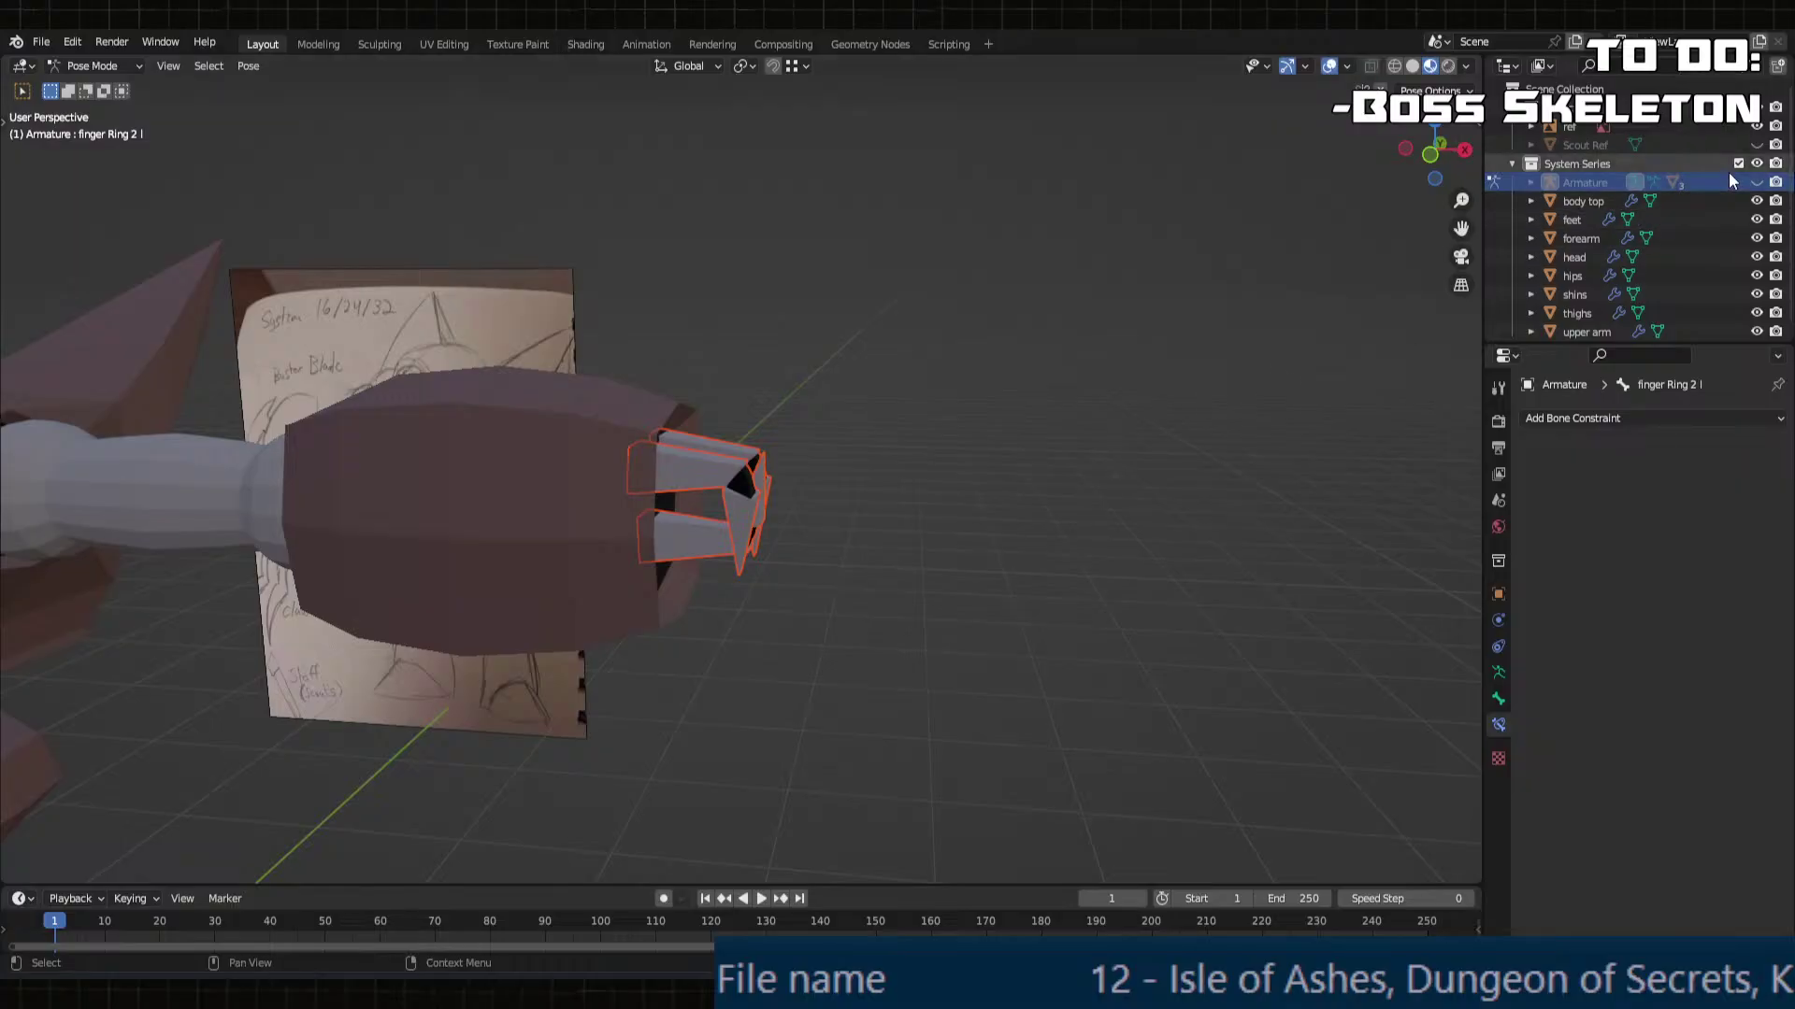
{"action": "left_click", "coordinate": [1756, 182]}
Step: Undo the three fingertip test rotations and the finger mesh parenting
{"action": "key", "text": "ctrl+z"}
{"action": "key", "text": "ctrl+shift+z"}
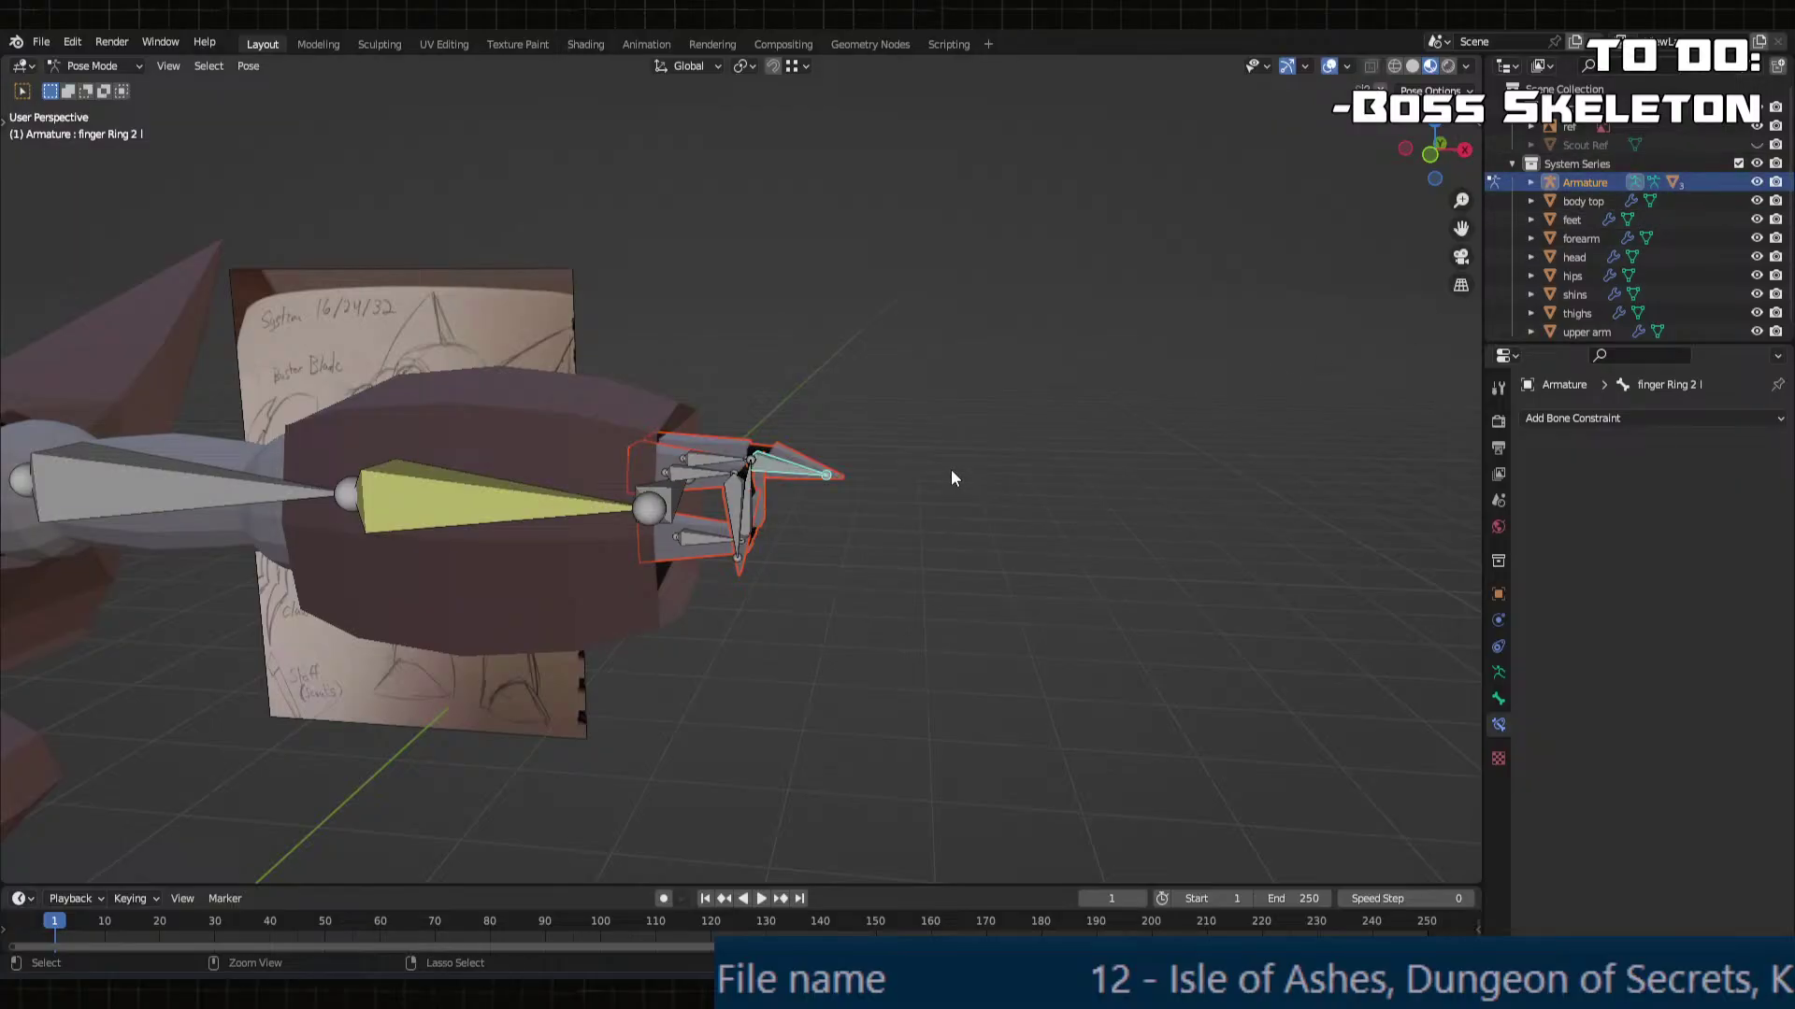
{"action": "key", "text": "ctrl+z"}
{"action": "key", "text": "ctrl+z"}
{"action": "key", "text": "ctrl+z"}
{"action": "key", "text": "ctrl+z"}
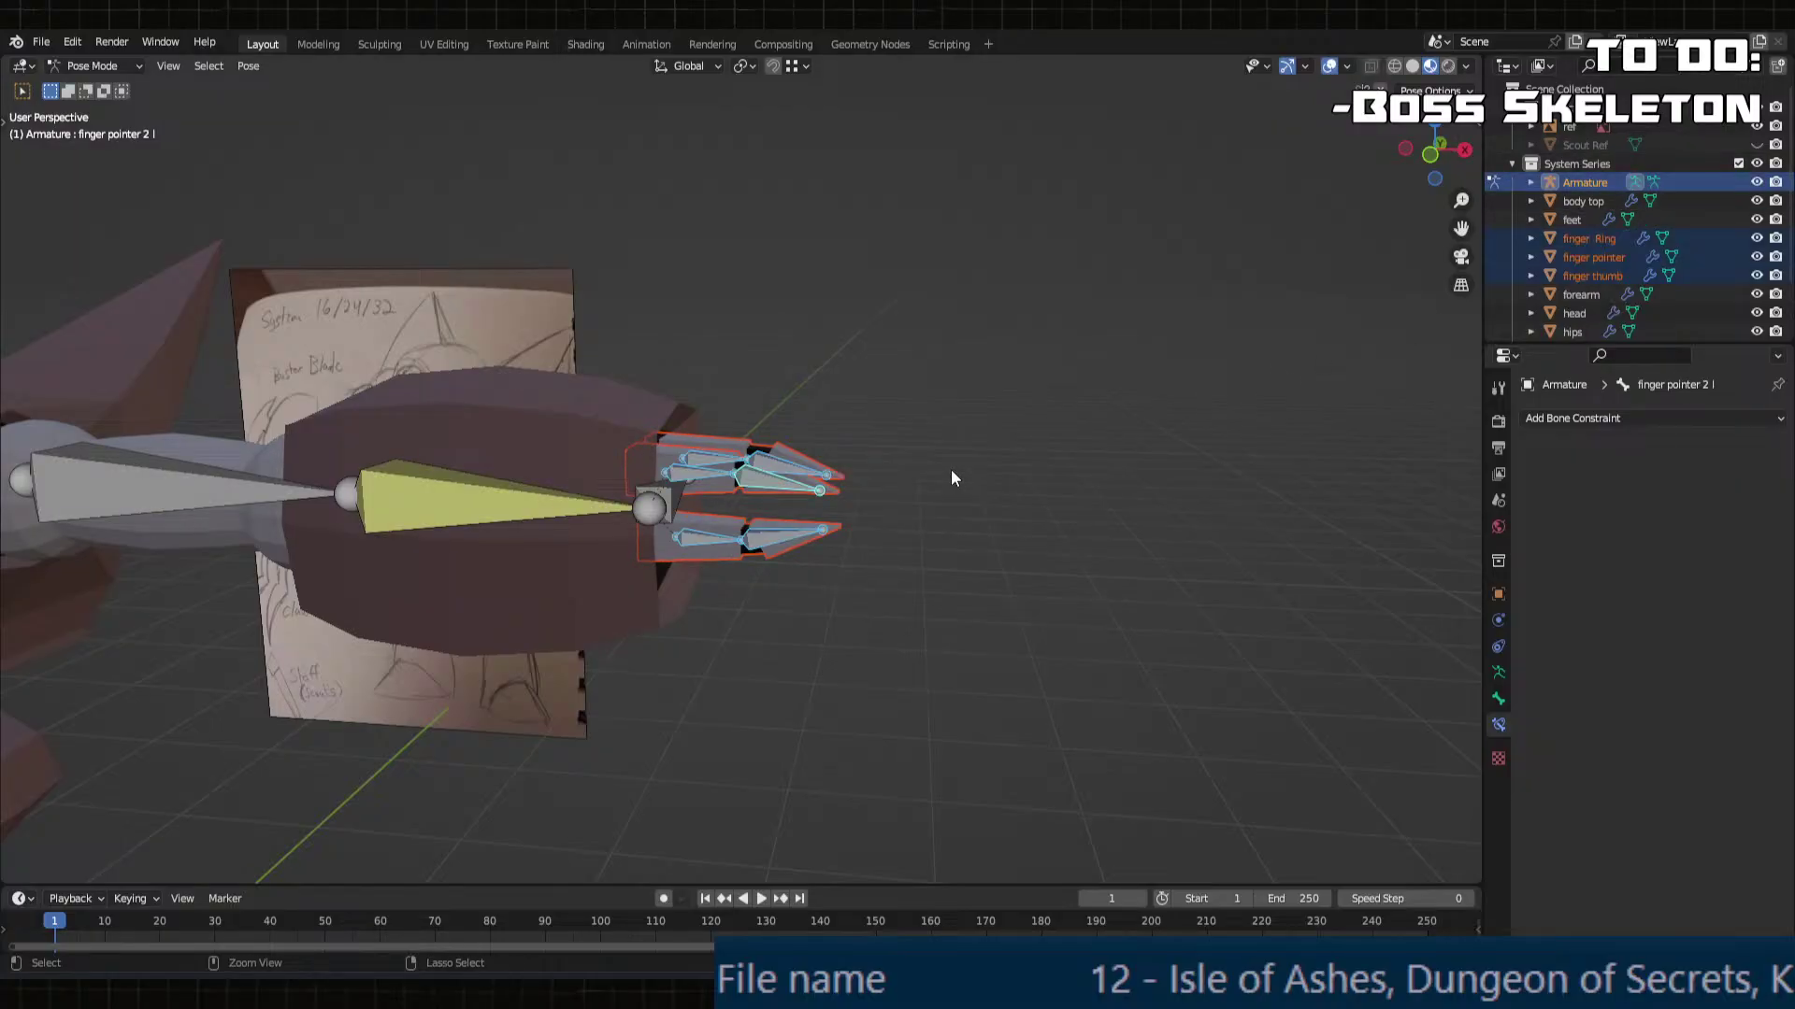
{"action": "key", "text": "ctrl+z"}
{"action": "key", "text": "ctrl+z"}
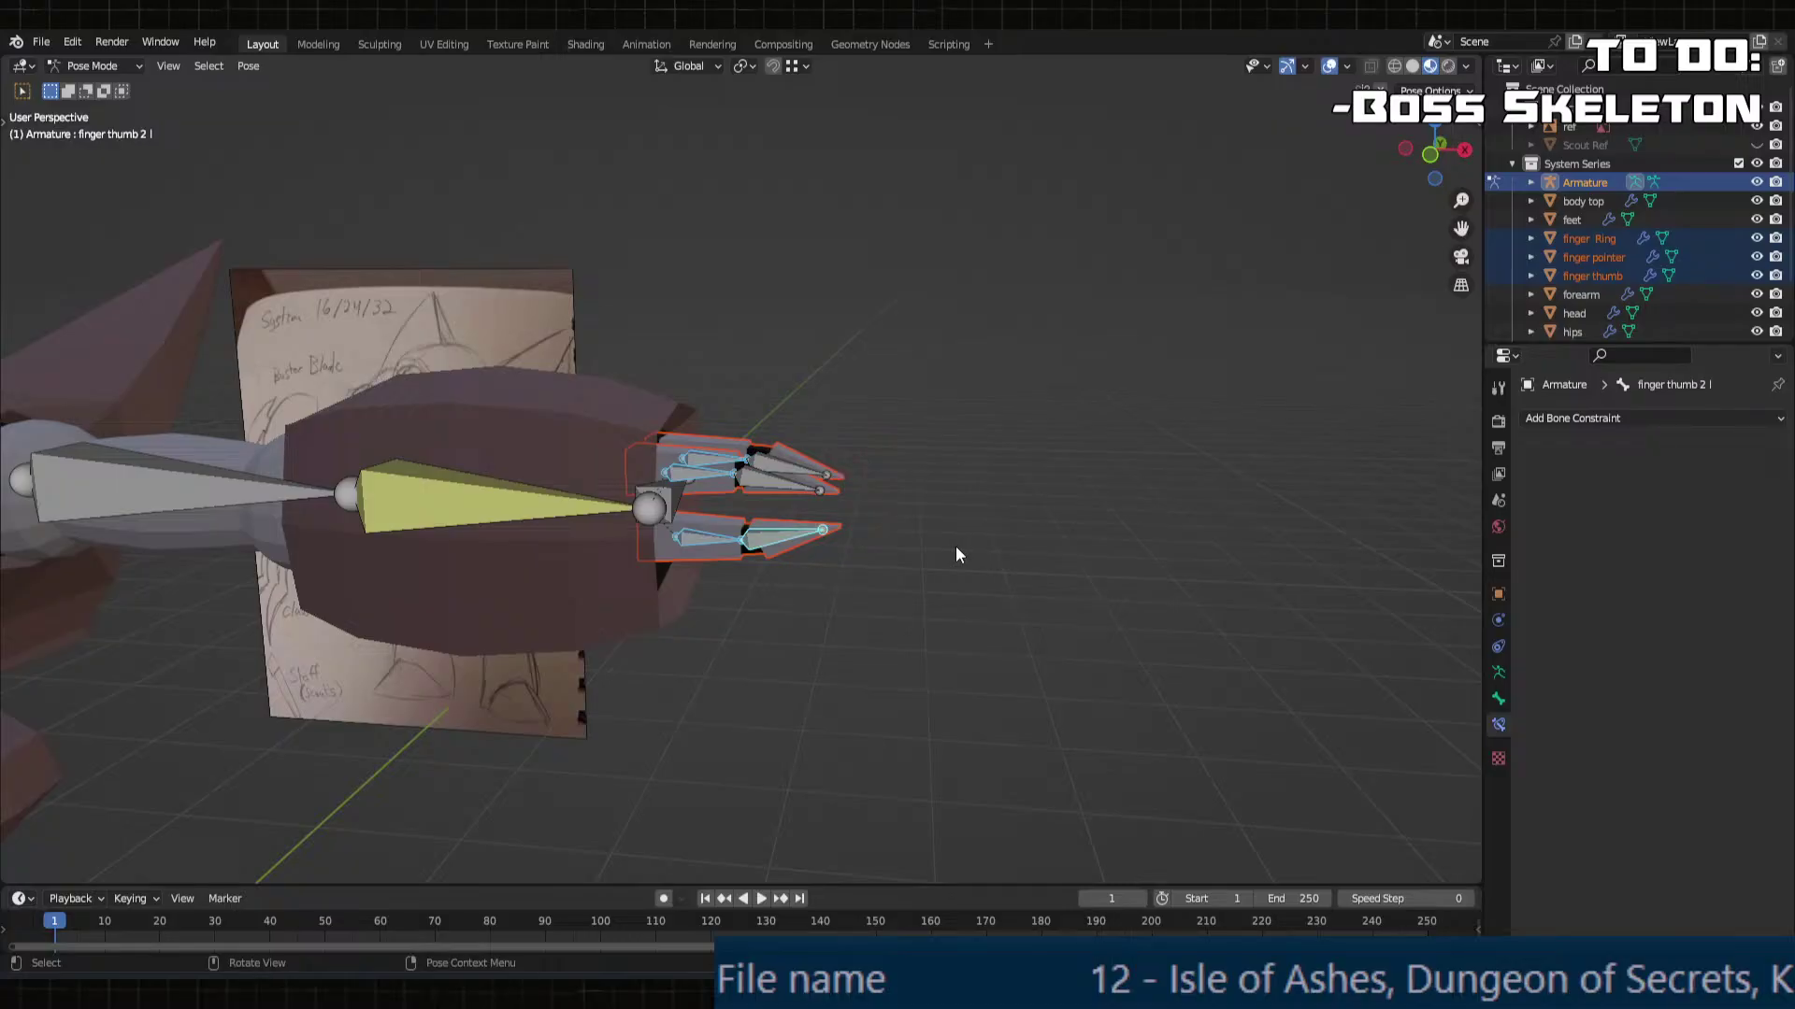
Step: Return the armature to Pose Mode and test-rotate the Upper Arm L bone 10.6° about the view's Z axis
{"action": "key", "text": "ctrl+z"}
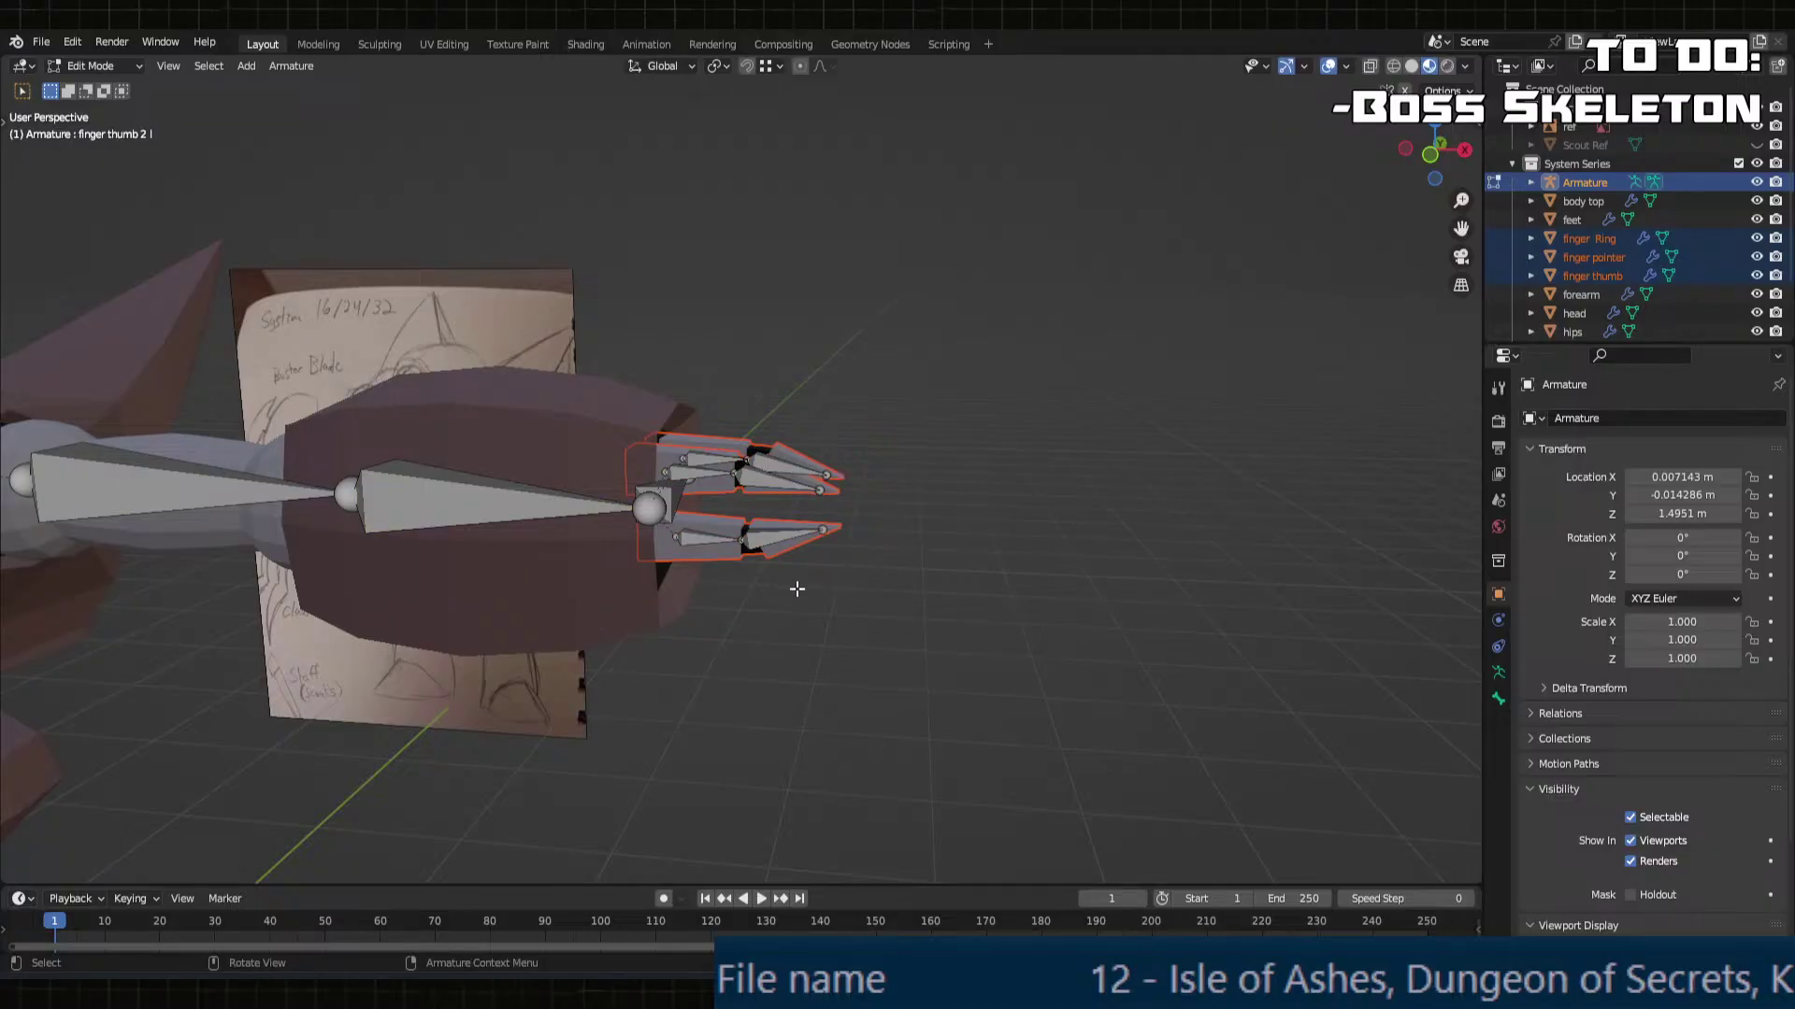
{"action": "key", "text": "ctrl+z"}
{"action": "key", "text": "ctrl+z"}
{"action": "key", "text": "ctrl+z"}
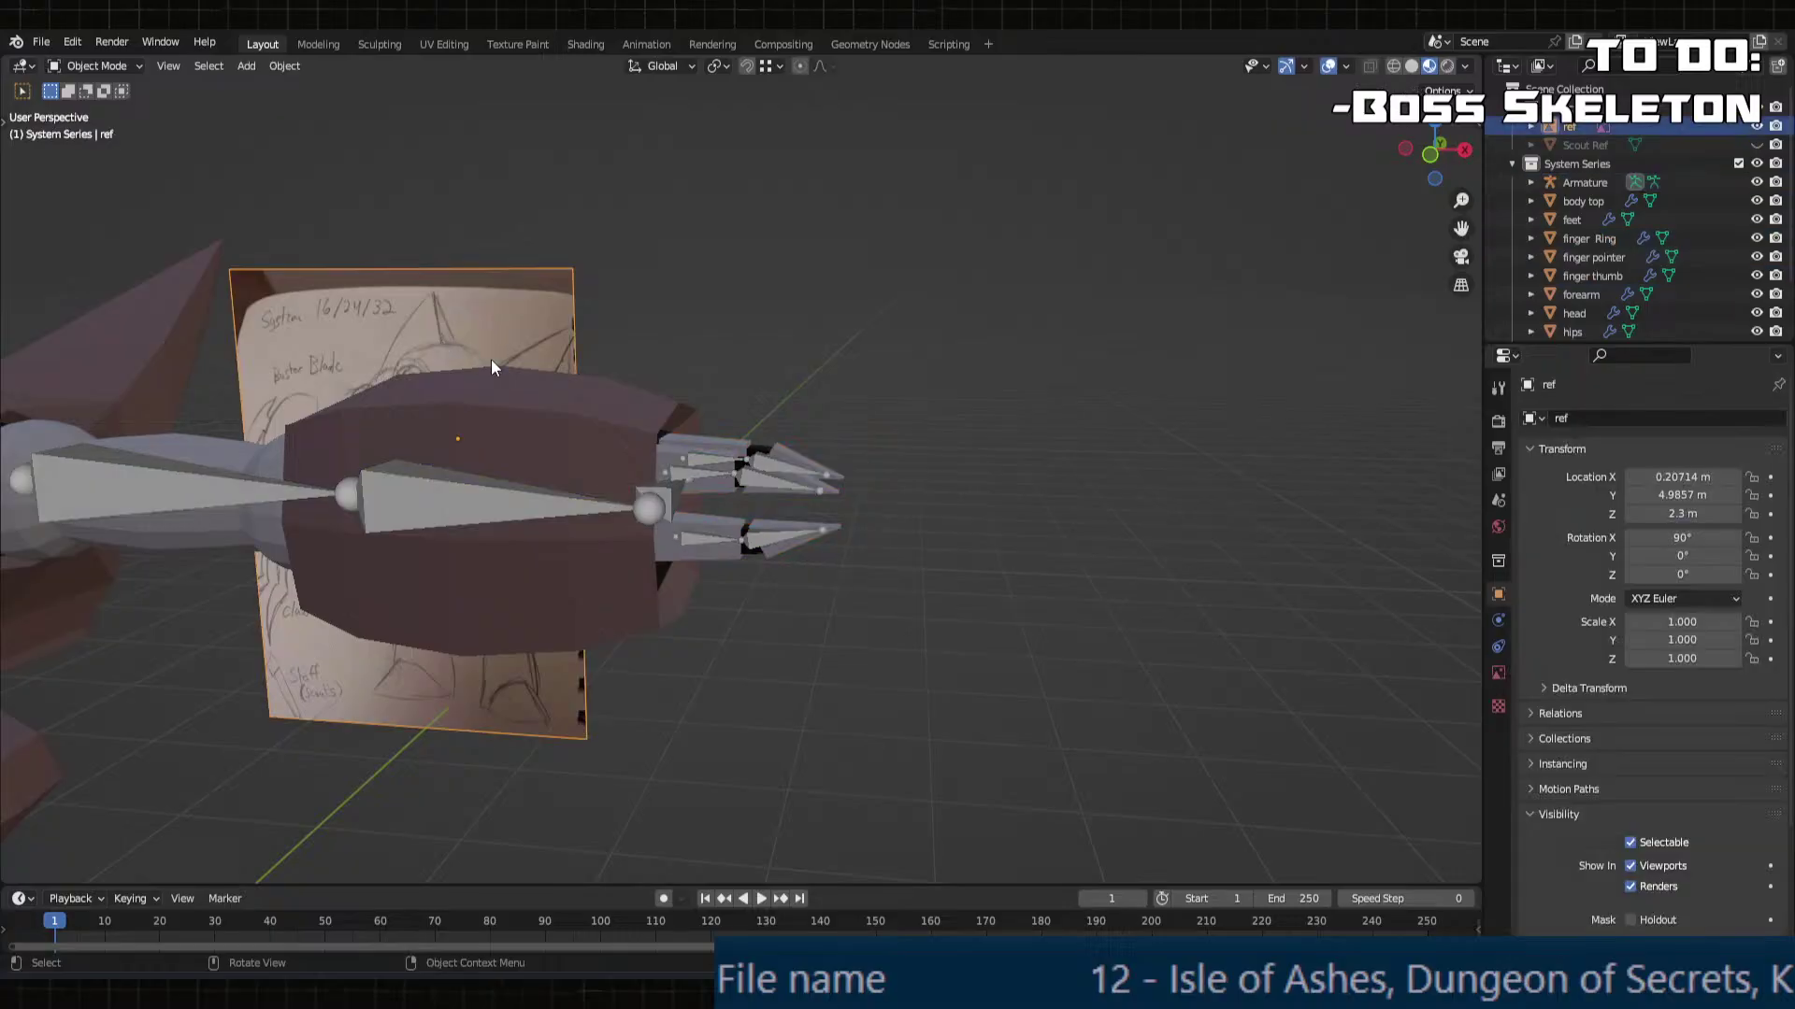
{"action": "key", "text": "ctrl+z"}
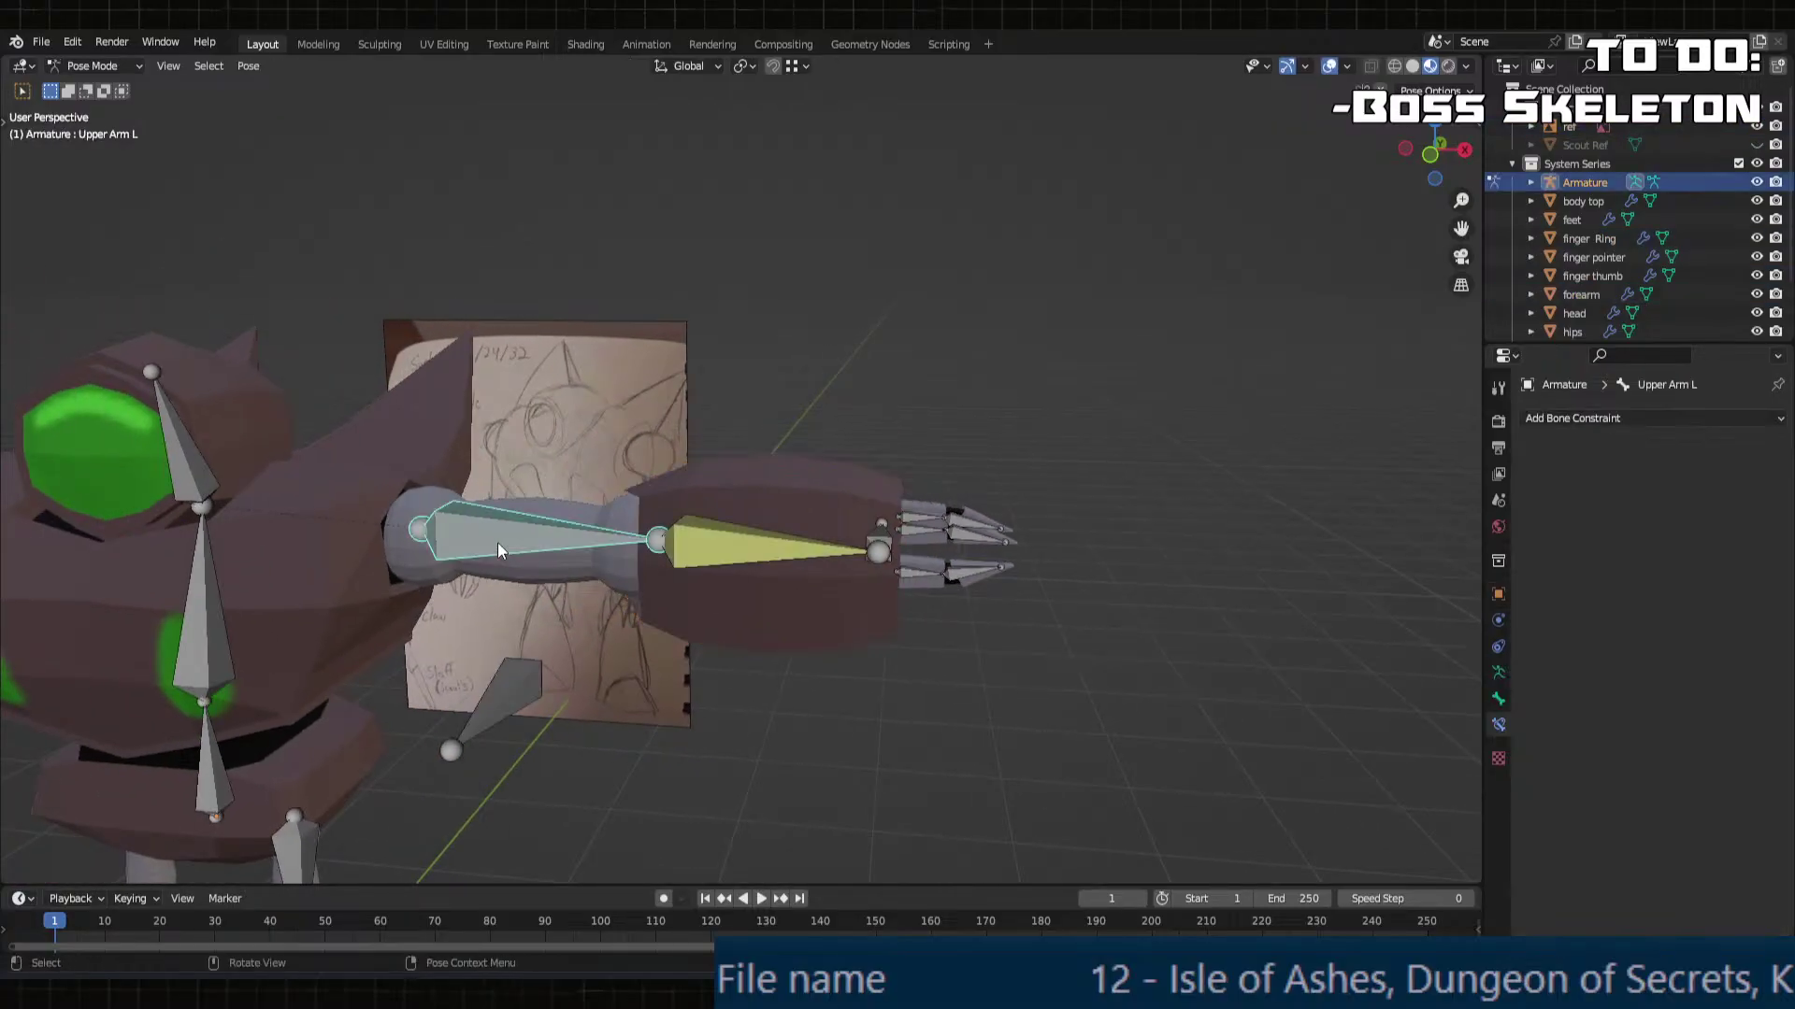
{"action": "left_click", "coordinate": [635, 598]}
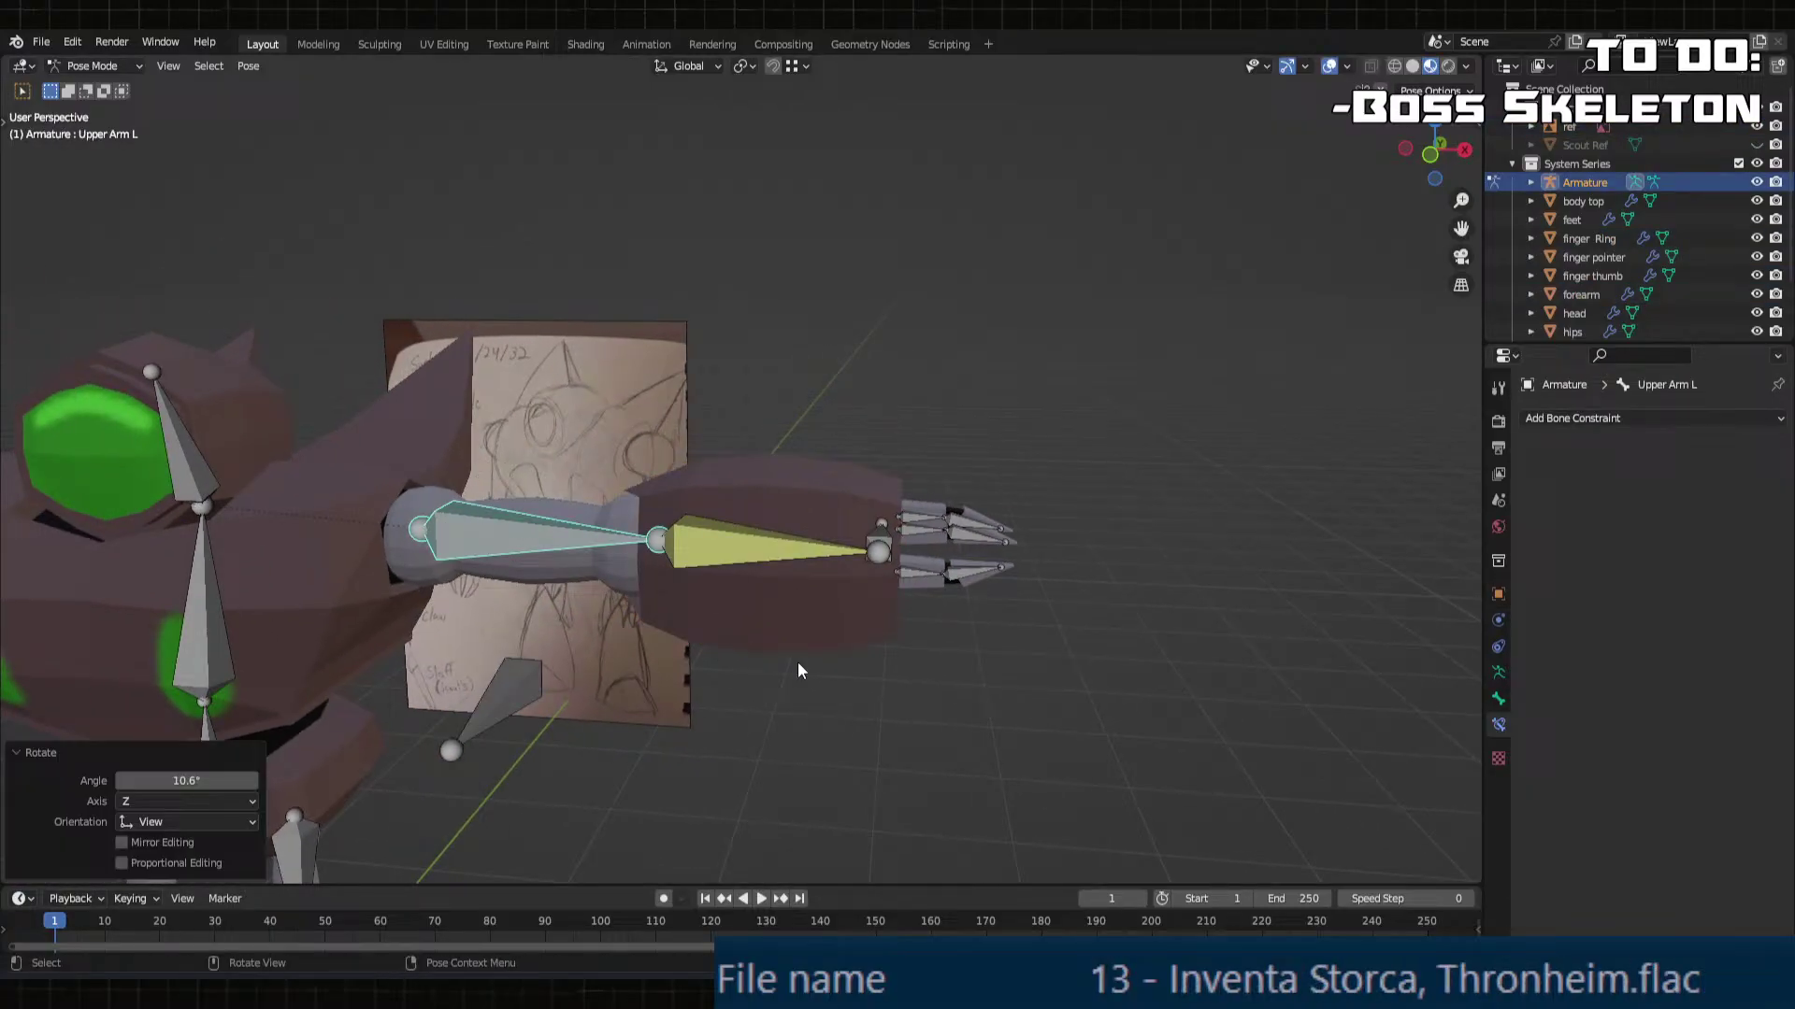
Step: Test the left arm's IK by moving the Wrist IK L bone freely and about -2.31 m along global Y
{"action": "left_click", "coordinate": [888, 531]}
{"action": "key", "text": "g"}
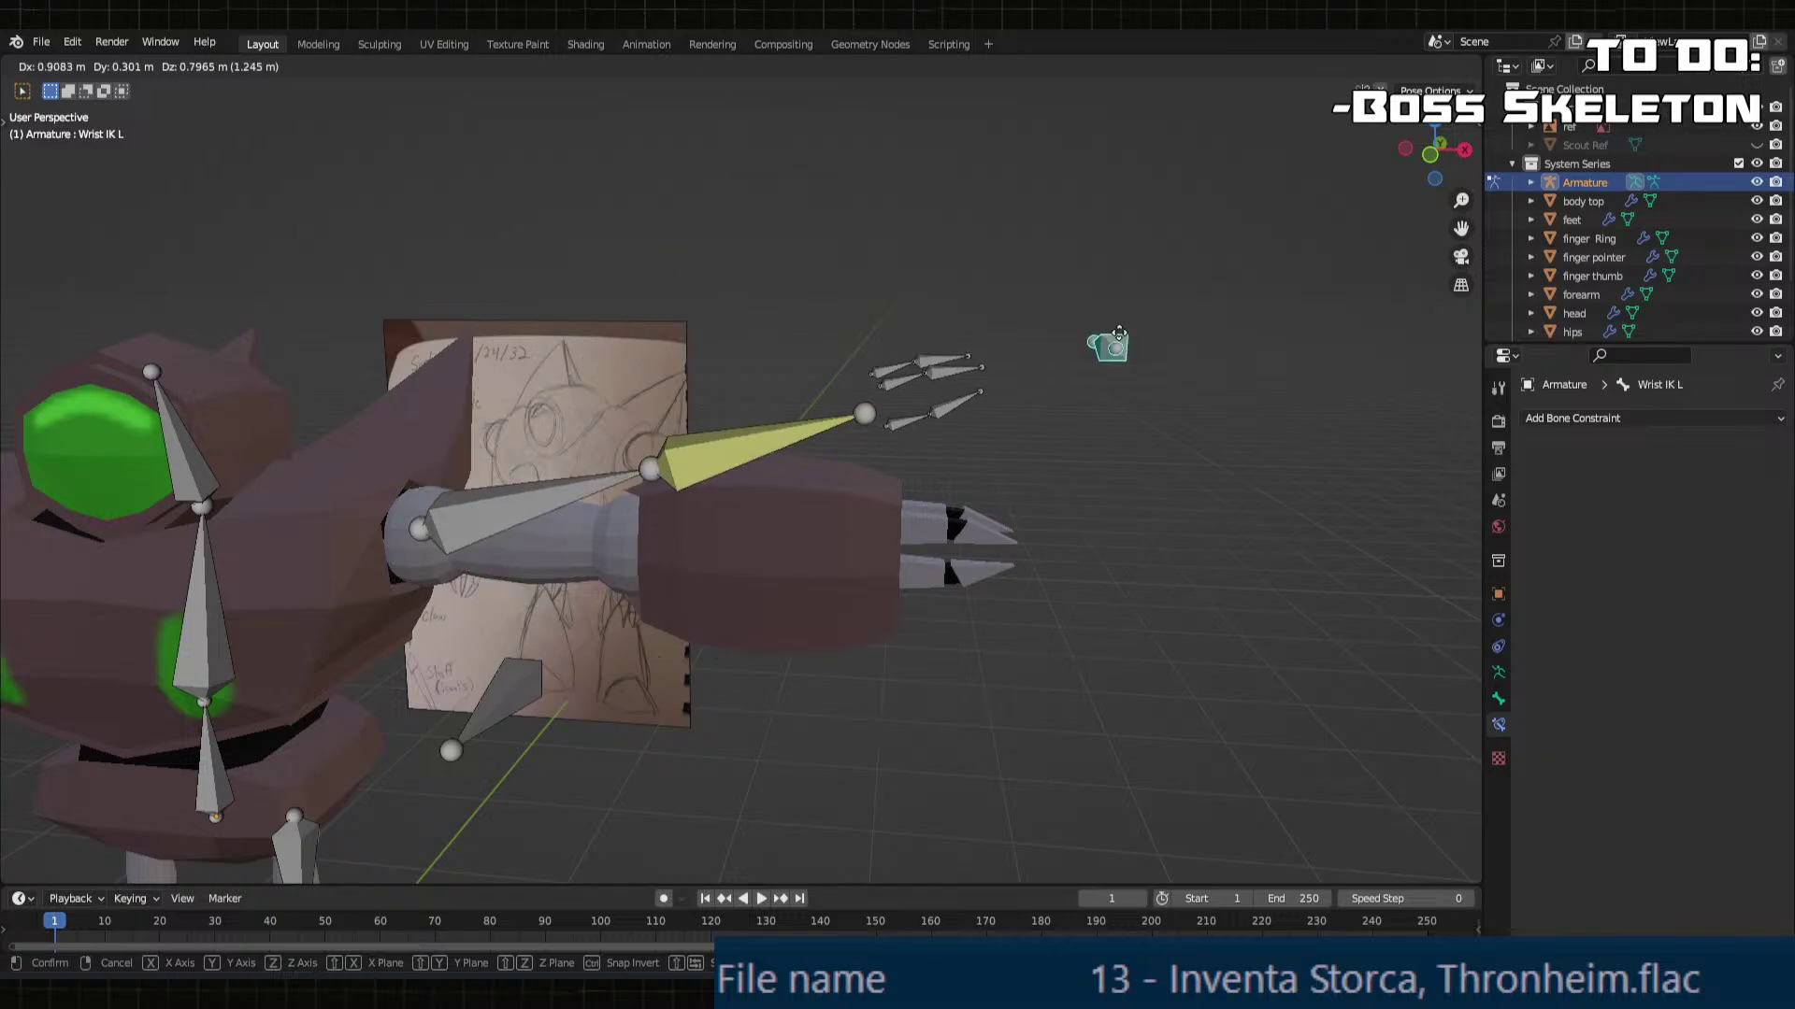
{"action": "left_click", "coordinate": [878, 473]}
{"action": "middle_click_drag", "start_coordinate": [879, 473], "coordinate": [804, 542]}
{"action": "key", "text": "g"}
{"action": "key", "text": "y"}
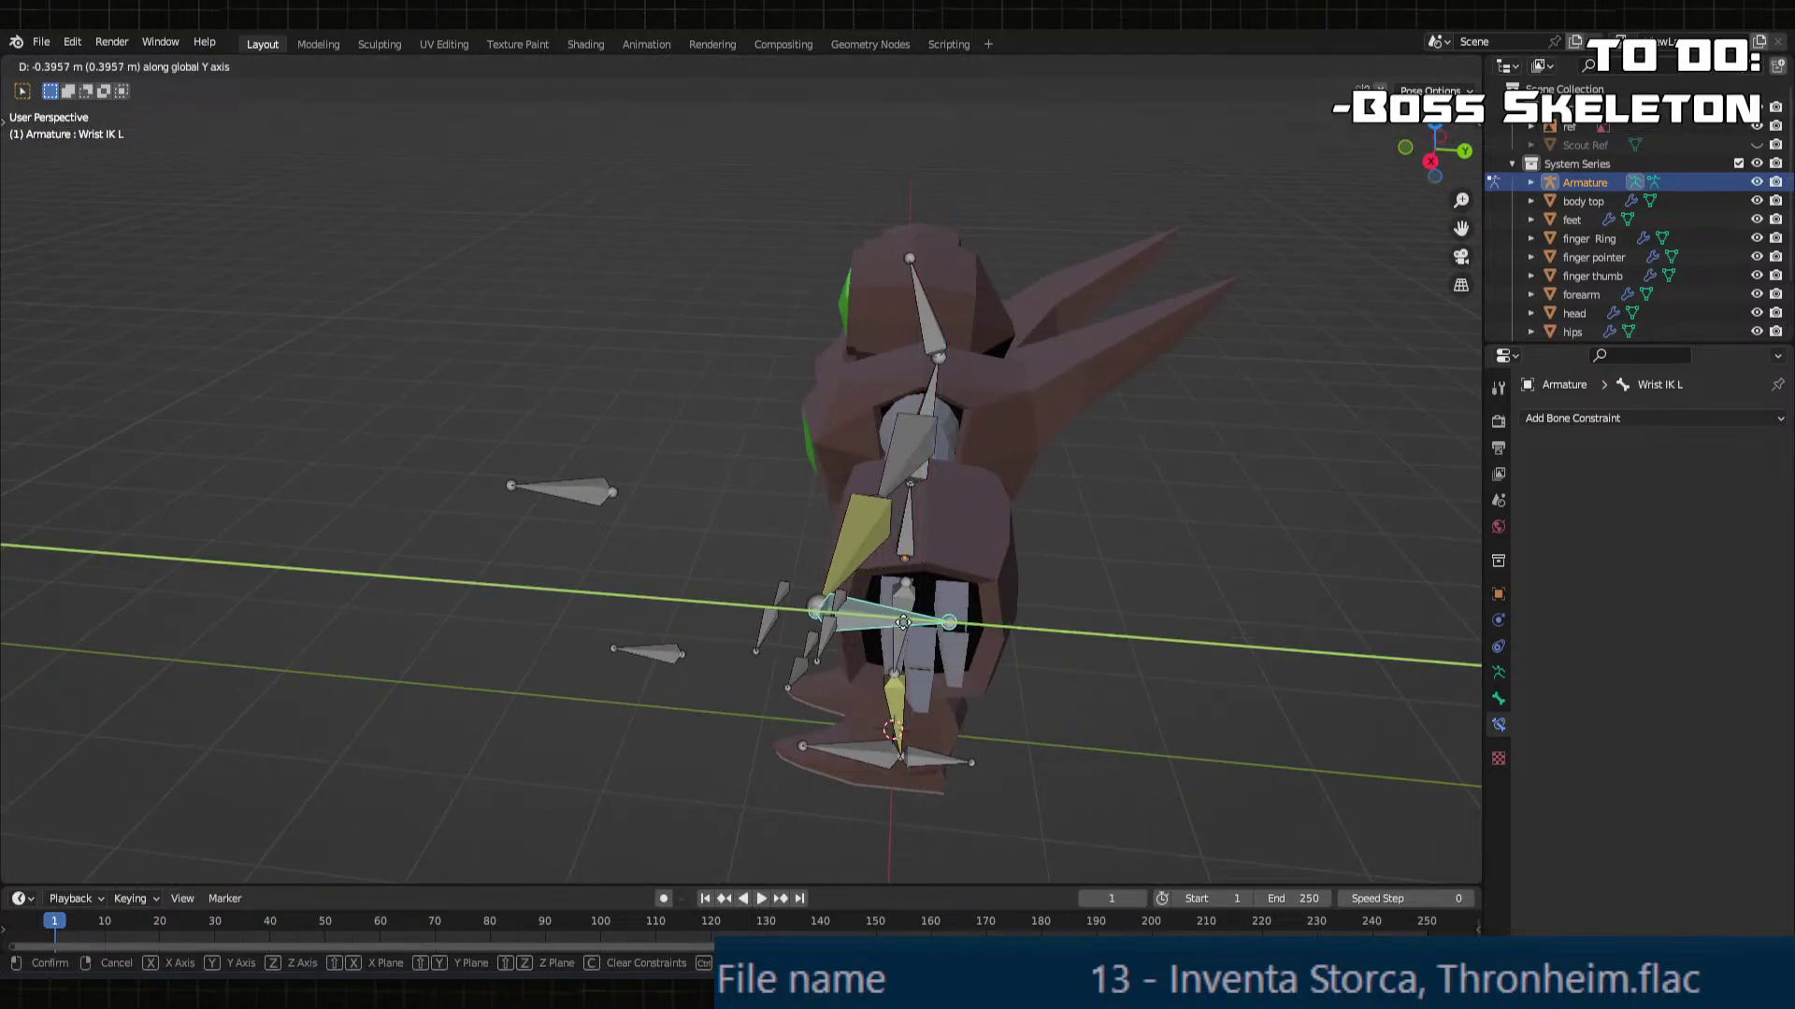
{"action": "left_click", "coordinate": [461, 518]}
{"action": "middle_click_drag", "start_coordinate": [461, 518], "coordinate": [740, 613]}
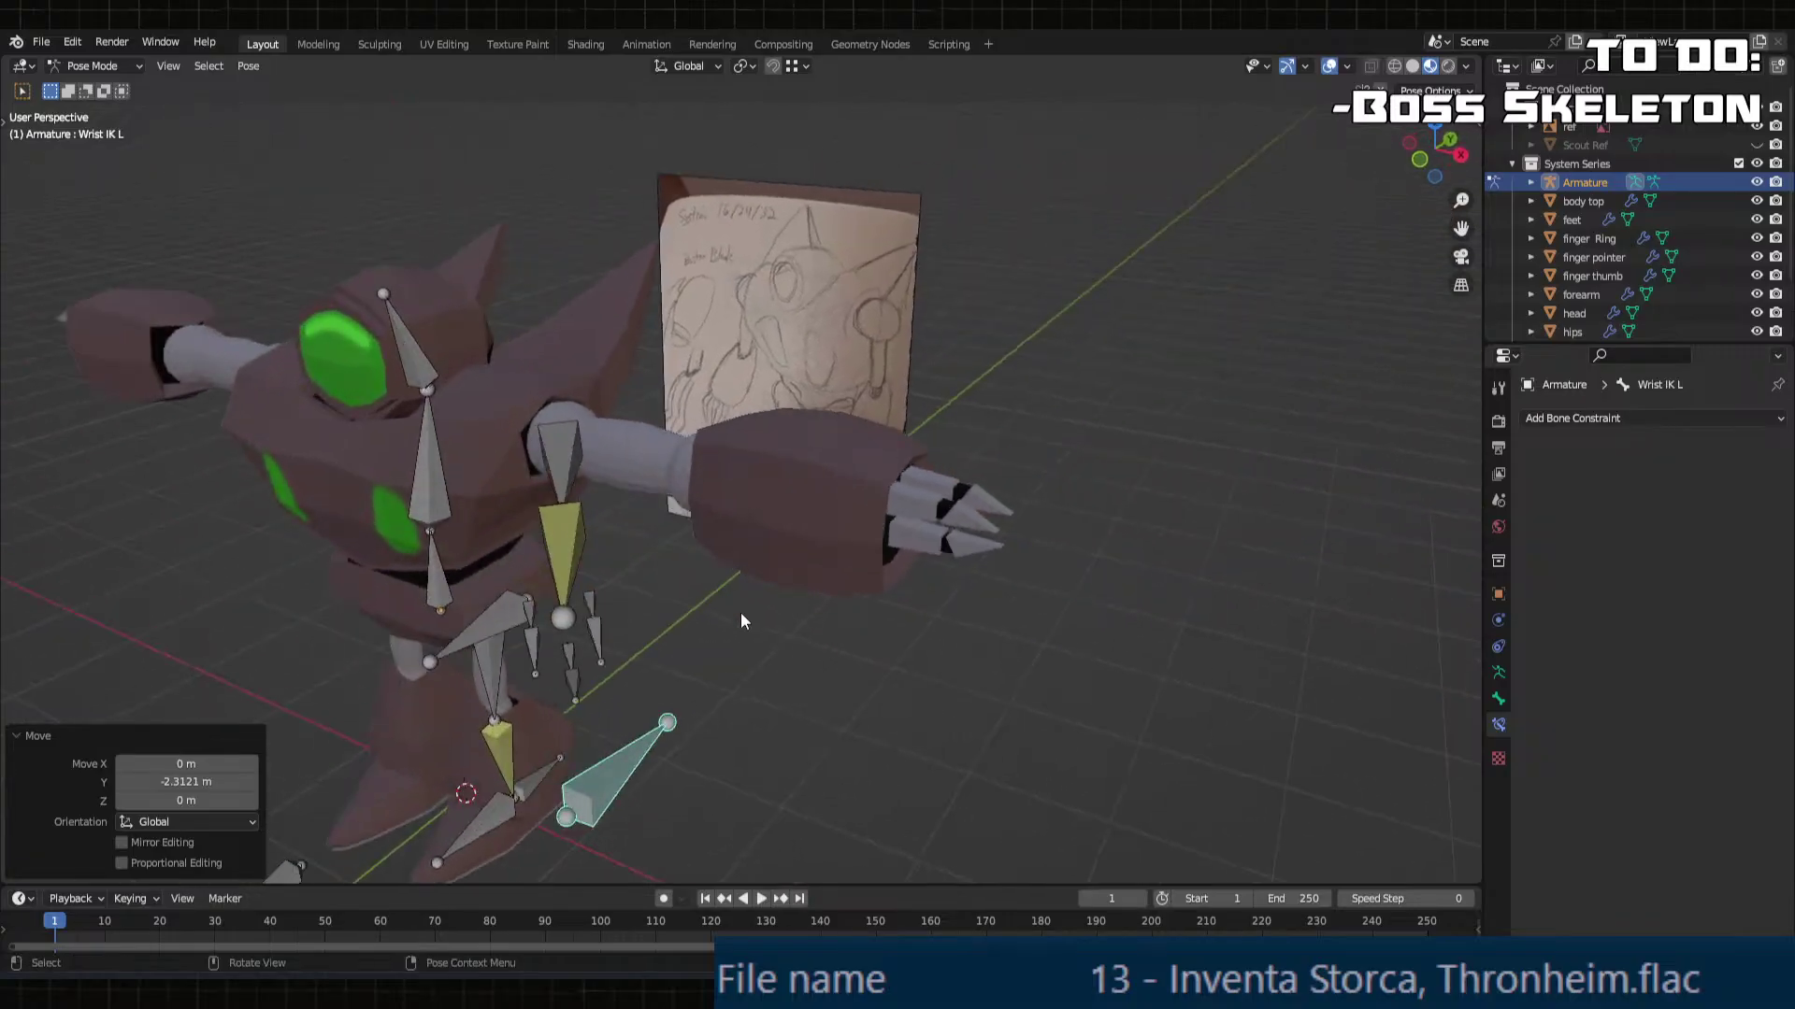
Step: Move the Wrist IK L bone about -1.24 m along global X, and undo the wrist test moves
{"action": "key", "text": "g"}
{"action": "key", "text": "x"}
{"action": "left_click", "coordinate": [411, 551]}
{"action": "middle_click_drag", "start_coordinate": [411, 551], "coordinate": [520, 536]}
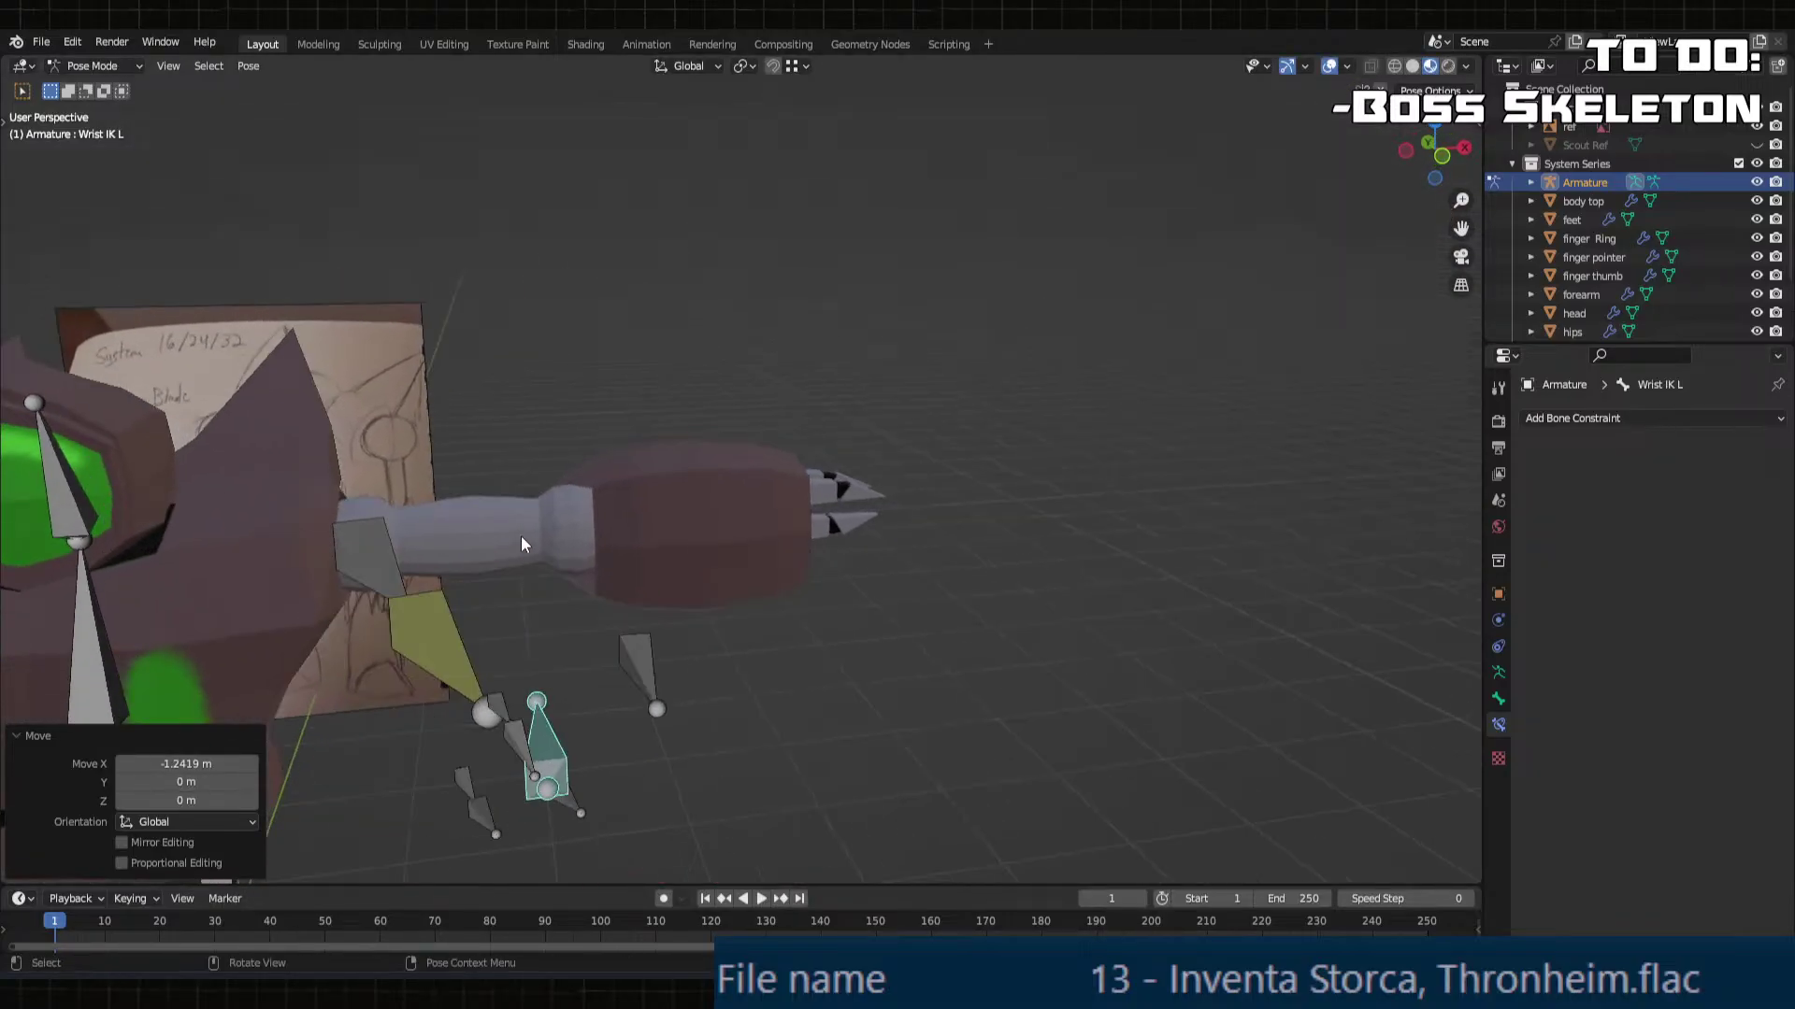
{"action": "key", "text": "ctrl+z"}
{"action": "key", "text": "ctrl+z"}
Step: Select all bones linked to the Torso bone in Edit Mode and symmetrize them to the other side of the body
{"action": "middle_click_drag", "start_coordinate": [630, 645], "coordinate": [641, 529]}
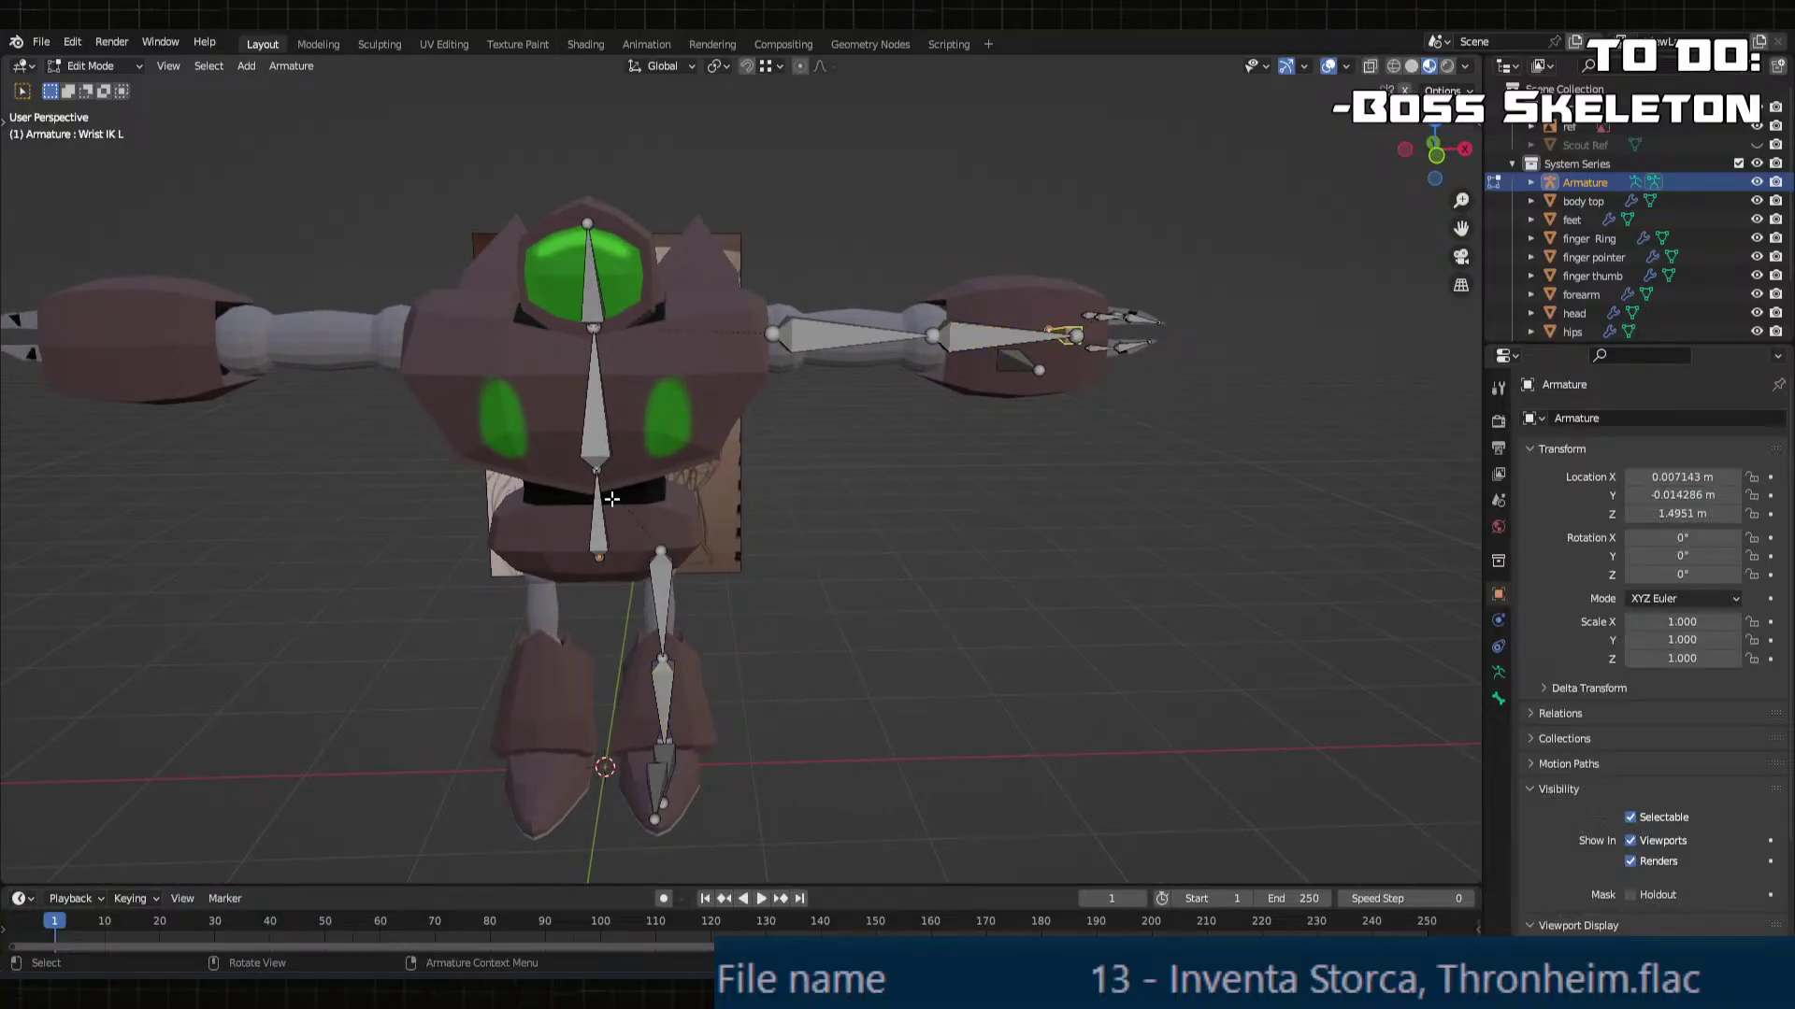
{"action": "left_click", "coordinate": [596, 430]}
{"action": "key", "text": "Tab"}
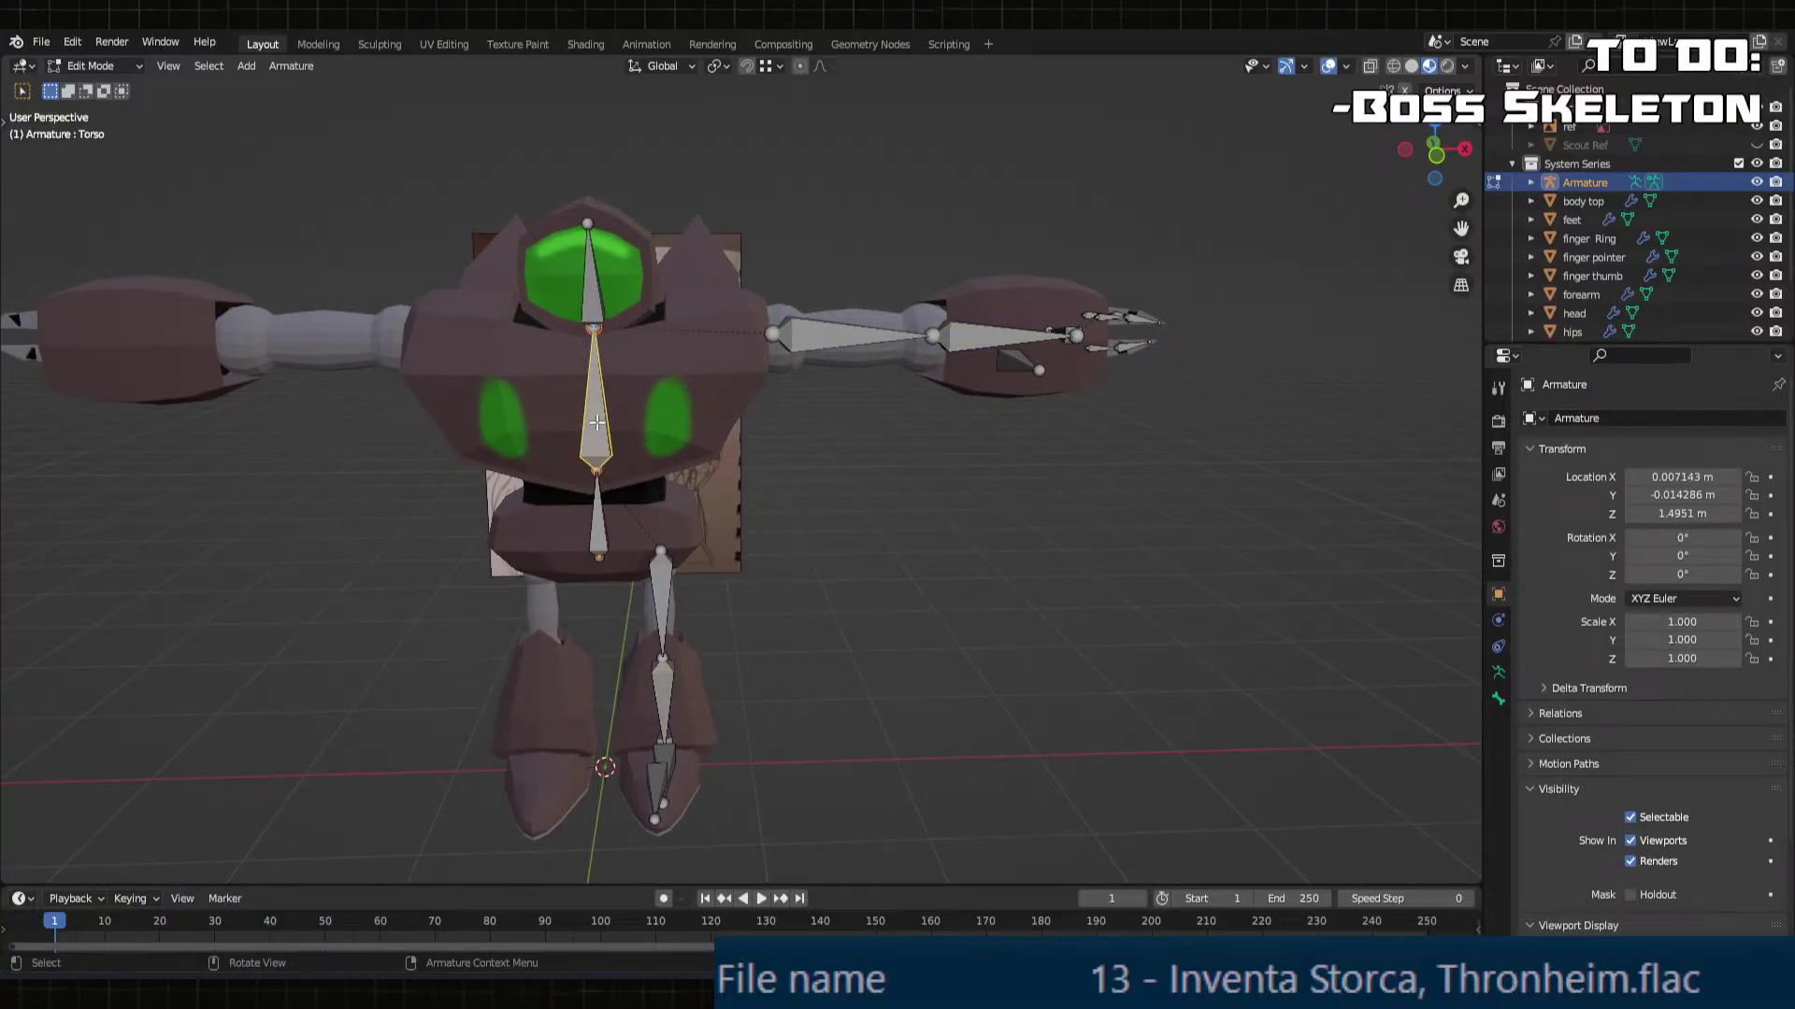
{"action": "key", "text": "ctrl+l"}
{"action": "right_click", "coordinate": [596, 423]}
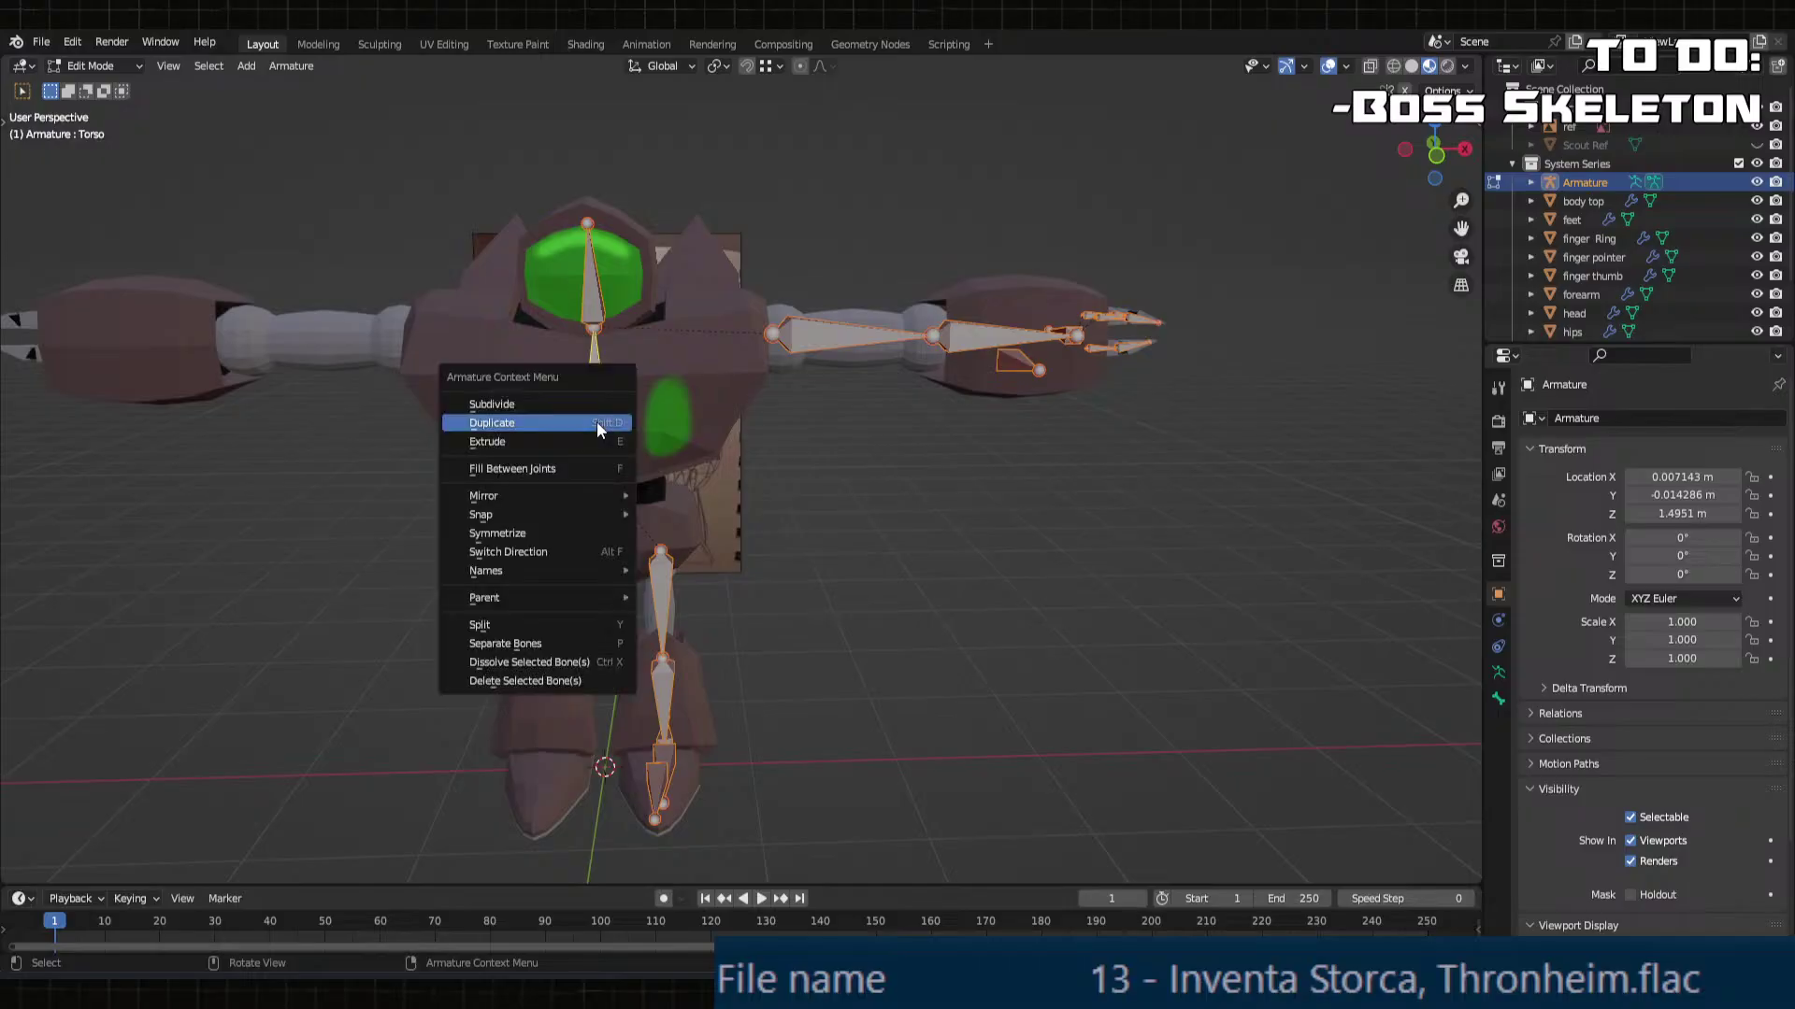
{"action": "left_click", "coordinate": [592, 533]}
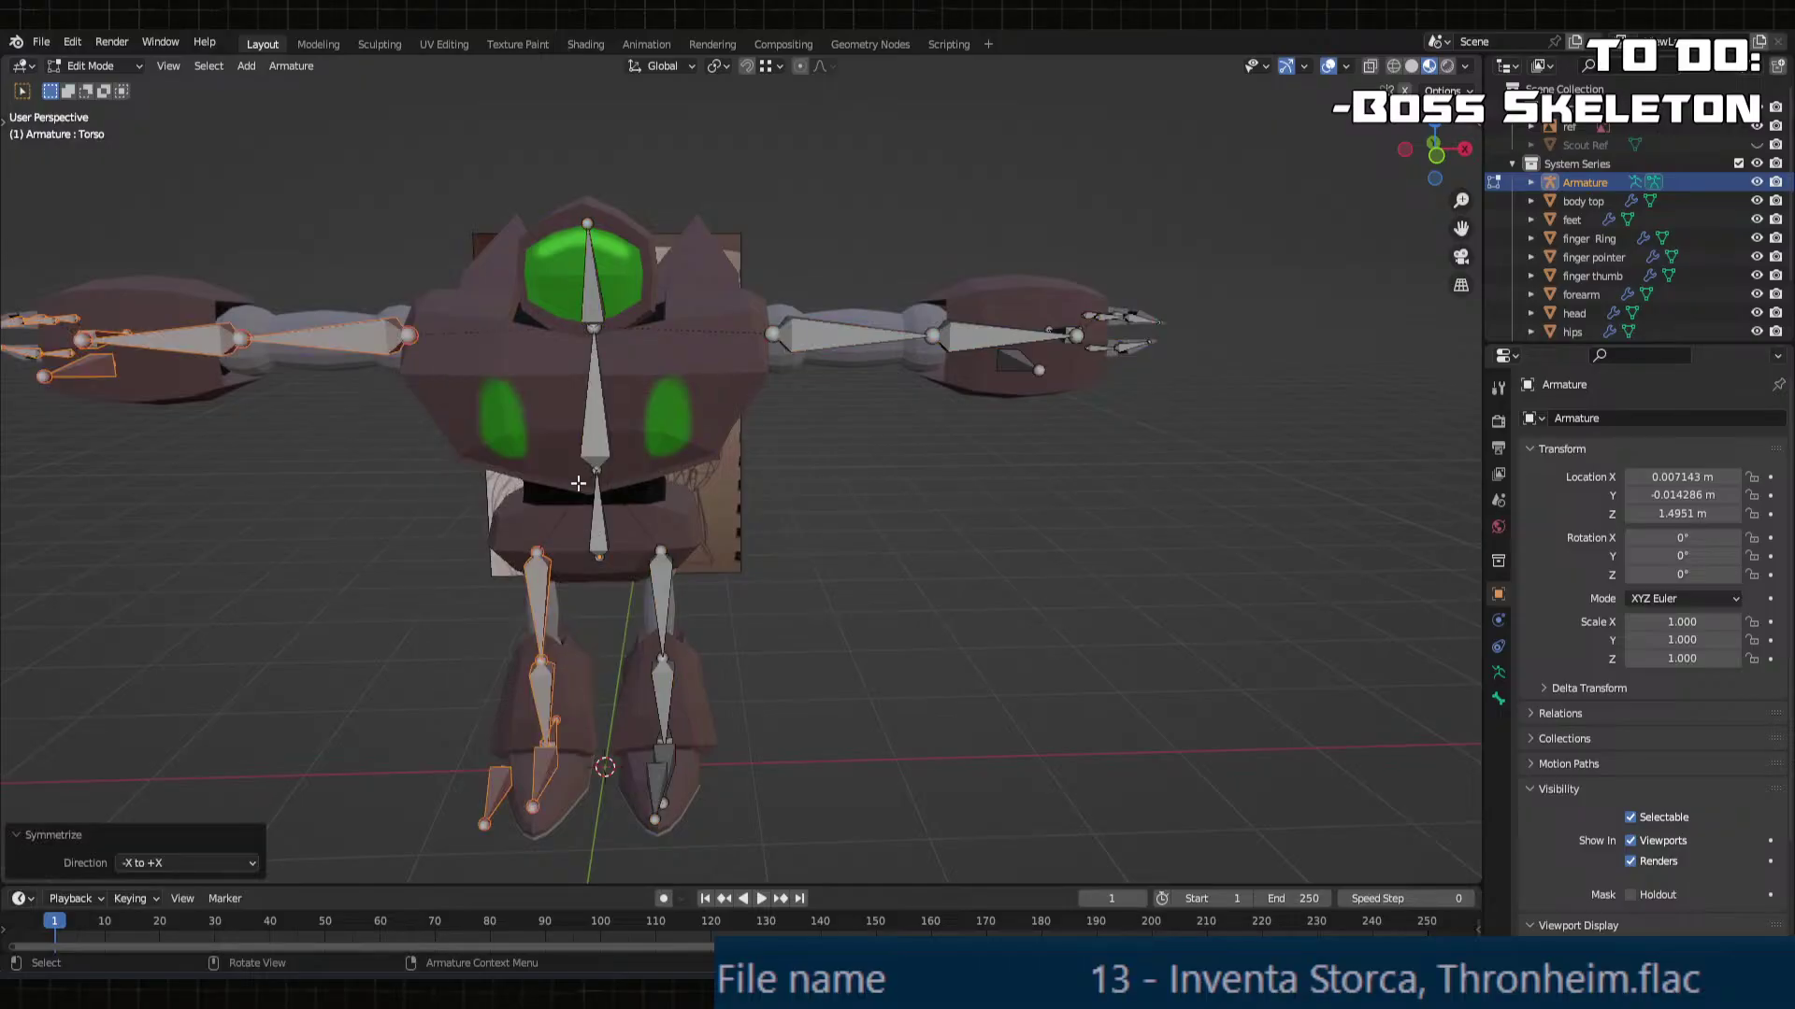
Step: Select the mirrored Wrist IK R bone in Pose Mode
{"action": "middle_click_drag", "start_coordinate": [578, 483], "coordinate": [653, 594]}
{"action": "scroll", "coordinate": [898, 584], "scroll_direction": "up", "scroll_amount": 3}
{"action": "key", "text": "ctrl+Tab"}
{"action": "key", "text": "ctrl+Tab"}
{"action": "left_click", "coordinate": [653, 594]}
{"action": "left_click", "coordinate": [821, 688]}
{"action": "key", "text": "ctrl+Tab"}
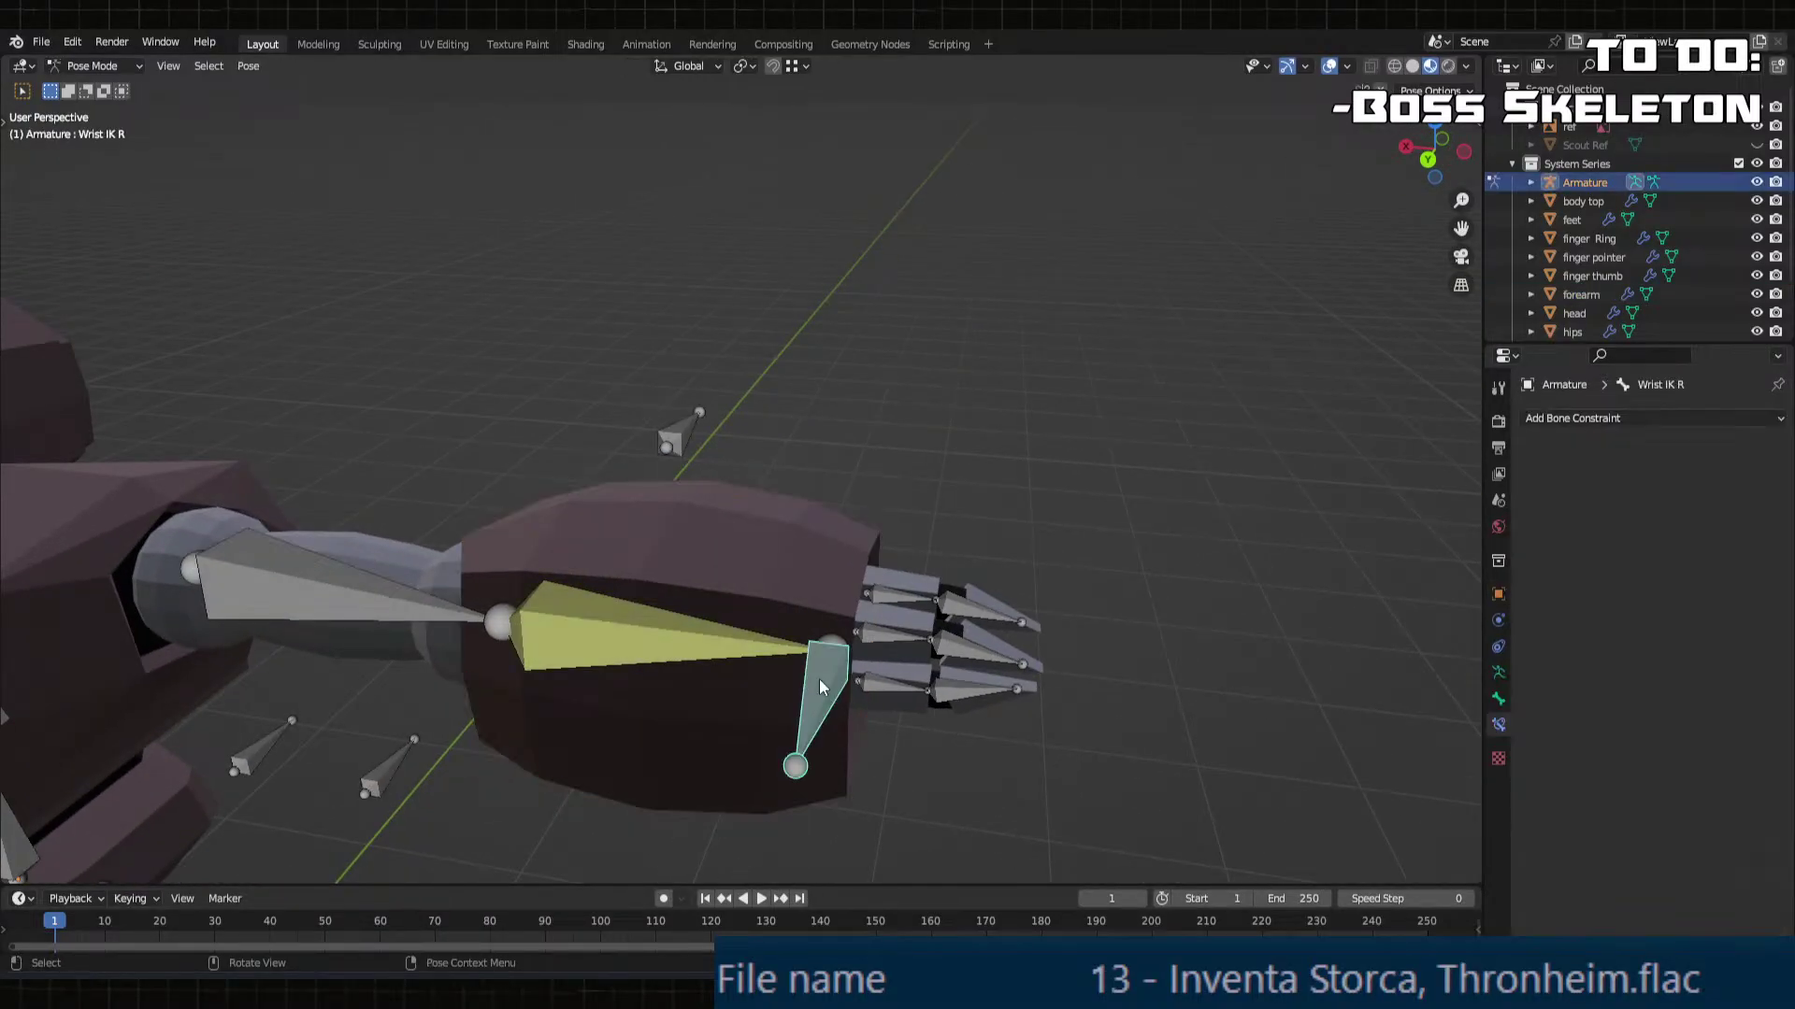
Step: Examine the bone properties of the mirrored Upper Arm R, Elbow IK R and Knee IK R bones
{"action": "left_click", "coordinate": [1498, 699]}
{"action": "left_click", "coordinate": [365, 603]}
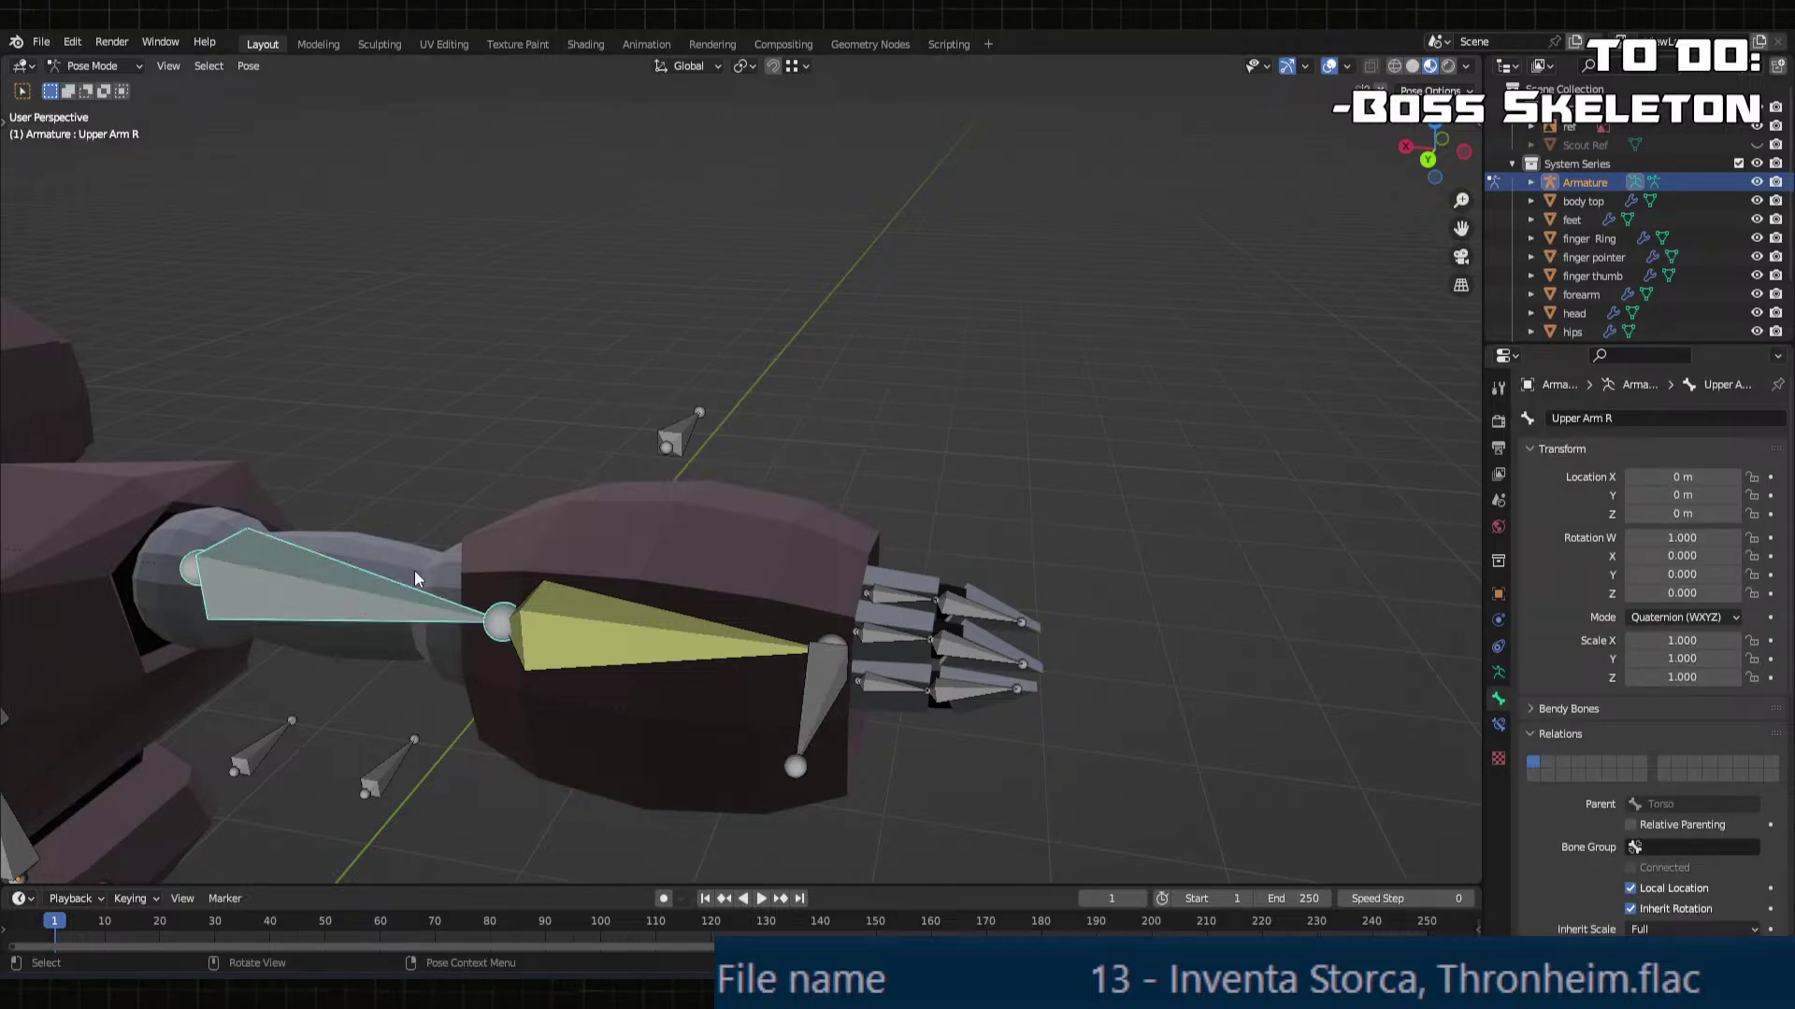
{"action": "left_click", "coordinate": [687, 439]}
{"action": "middle_click_drag", "start_coordinate": [731, 462], "coordinate": [360, 489]}
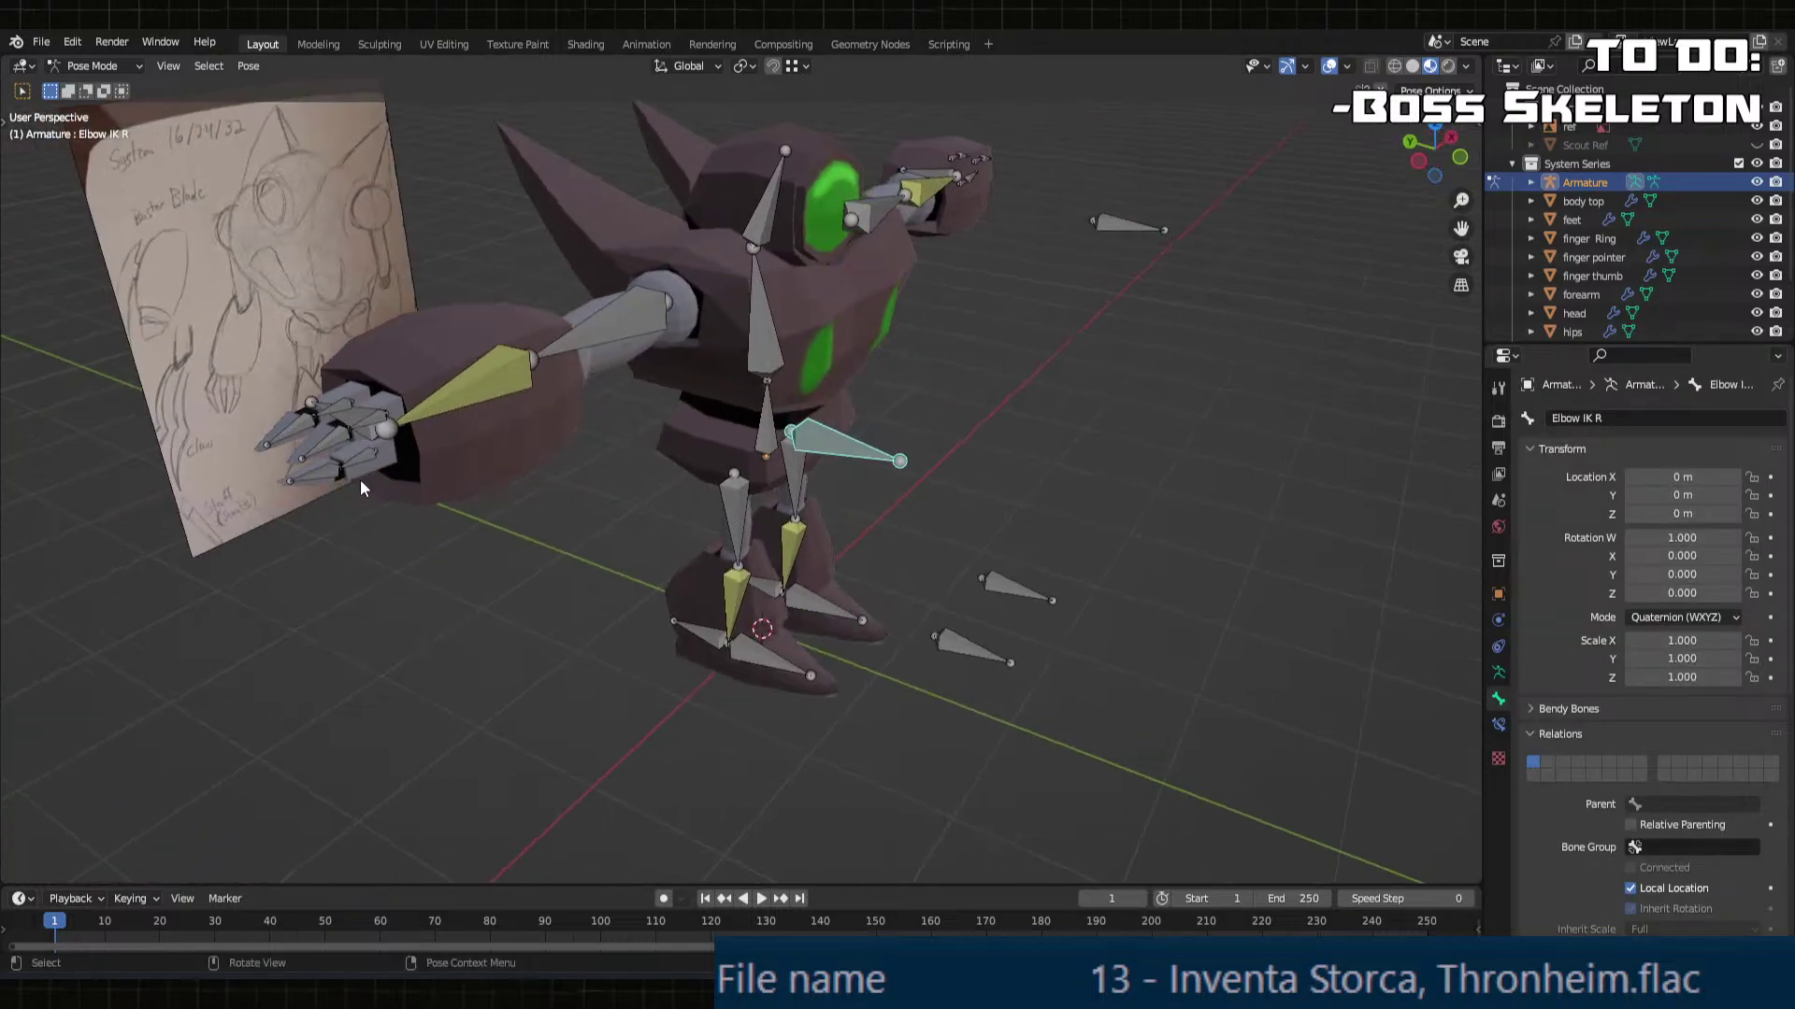
{"action": "left_click", "coordinate": [974, 647]}
{"action": "middle_click_drag", "start_coordinate": [993, 653], "coordinate": [897, 640]}
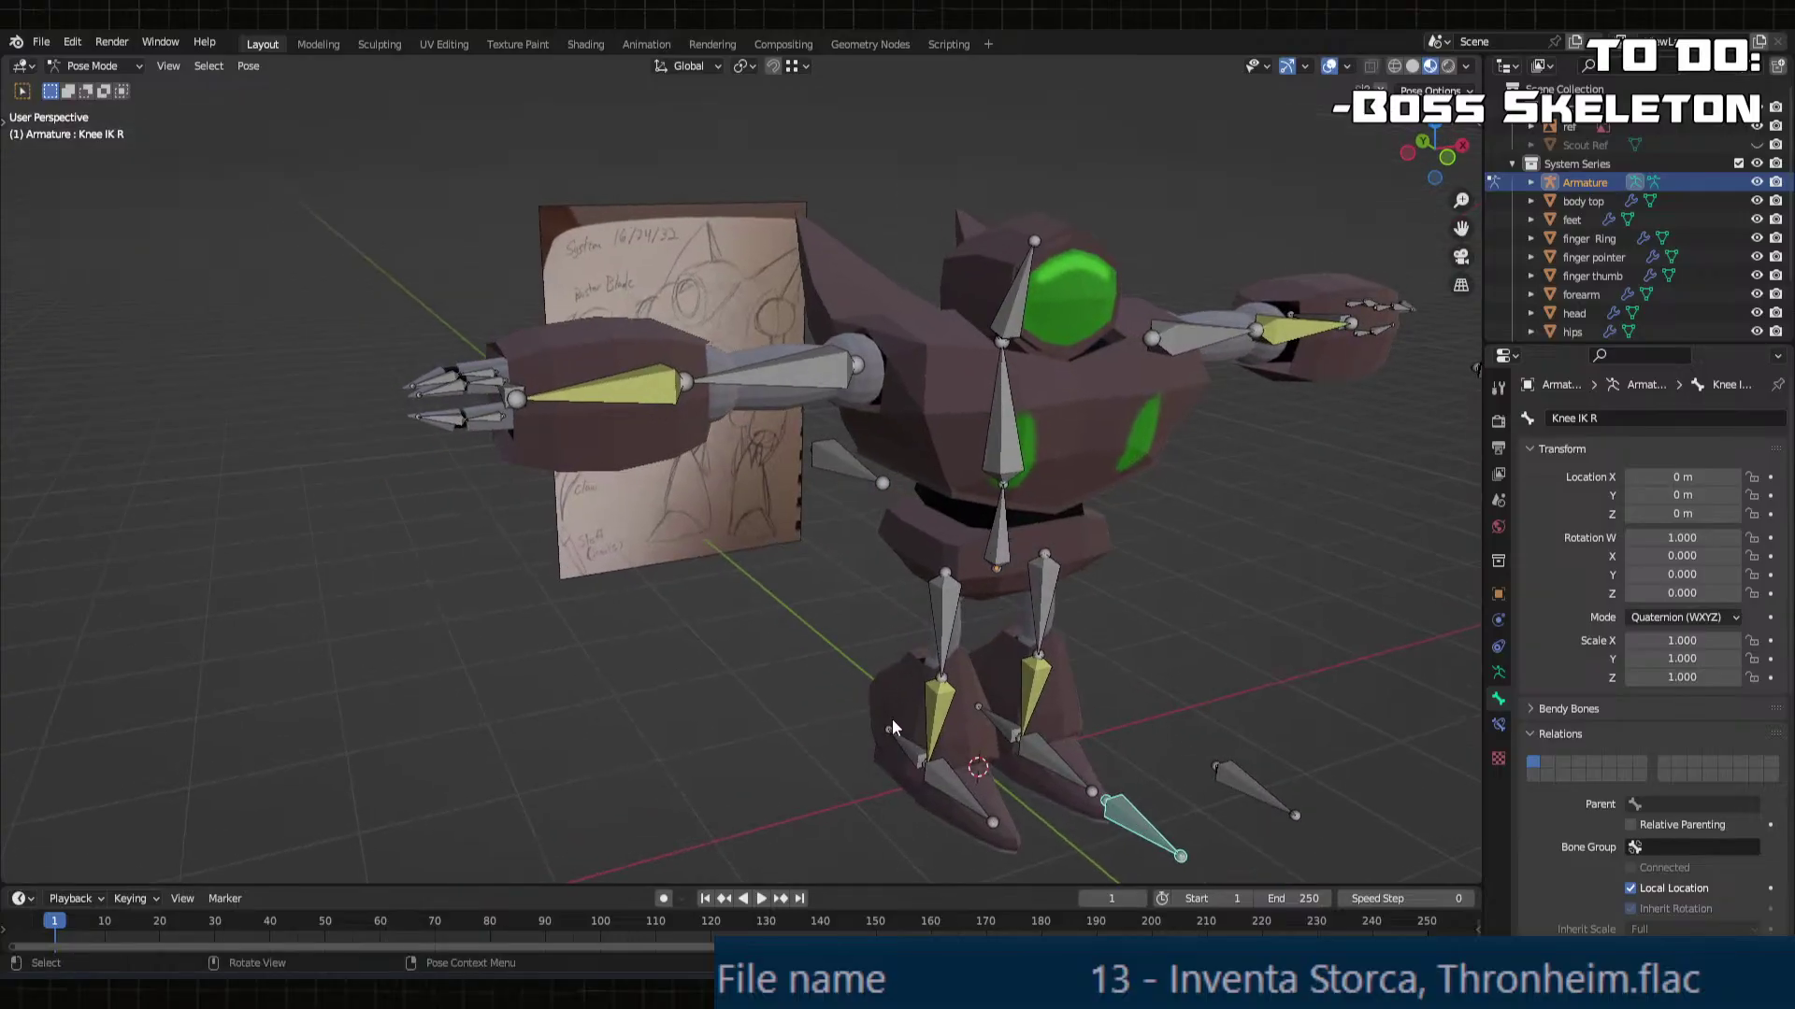
Step: Test the right leg's IK by moving the Foot IK R bone up and outward, and clear its location
{"action": "left_click", "coordinate": [890, 733]}
{"action": "key", "text": "g"}
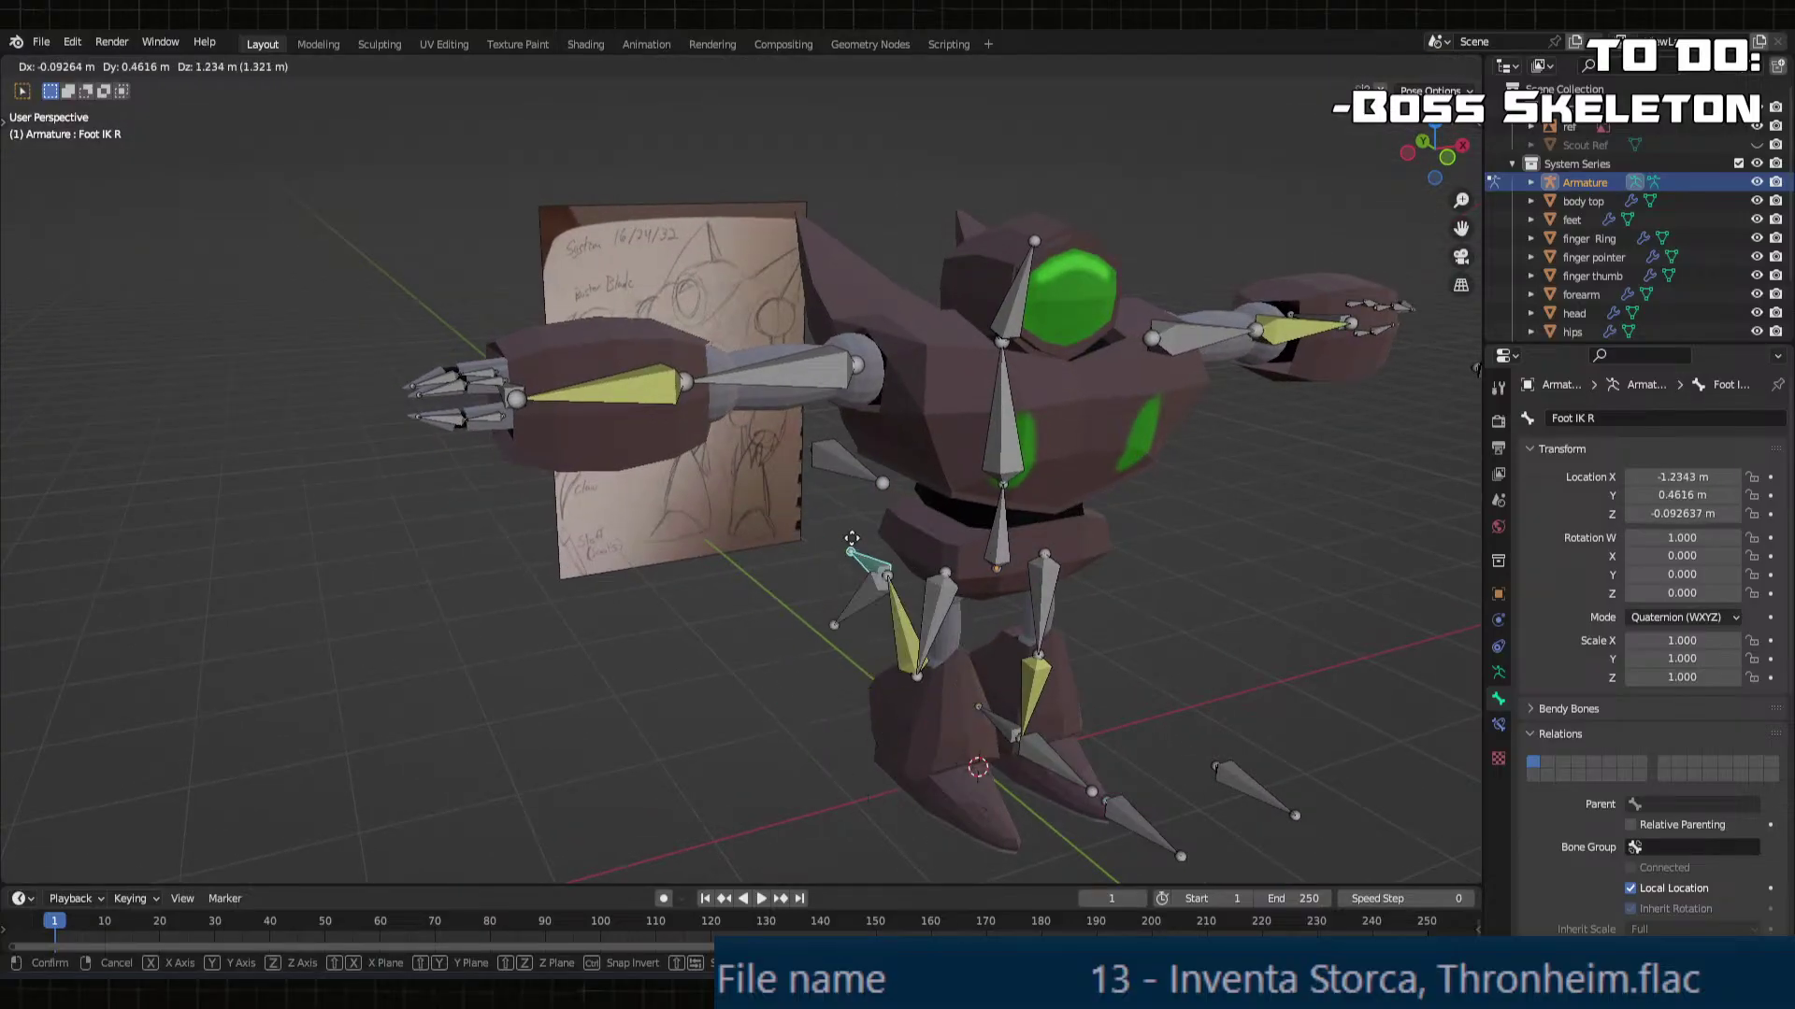
{"action": "left_click", "coordinate": [842, 665]}
{"action": "key", "text": "alt+g"}
{"action": "middle_click_drag", "start_coordinate": [1151, 647], "coordinate": [908, 629]}
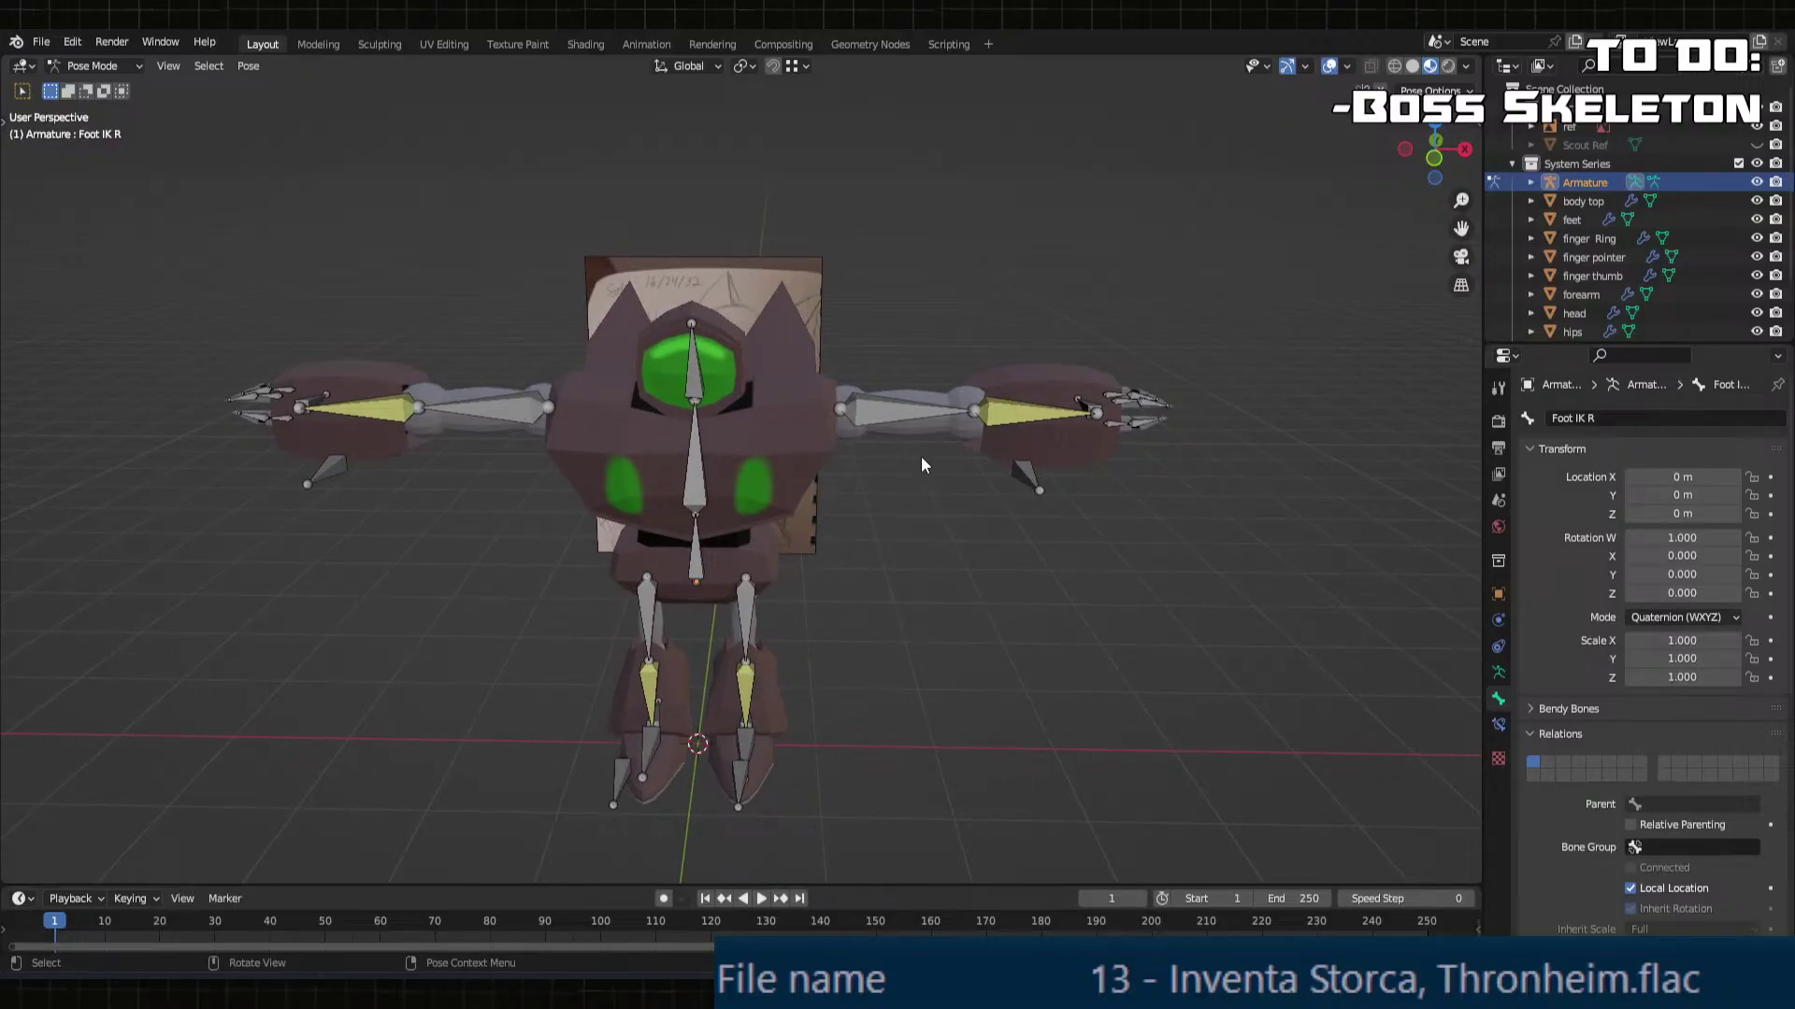
Step: Select the body top mesh in Object Mode and apply its Mirror modifier
{"action": "left_click", "coordinate": [789, 411]}
{"action": "middle_click_drag", "start_coordinate": [789, 411], "coordinate": [764, 445]}
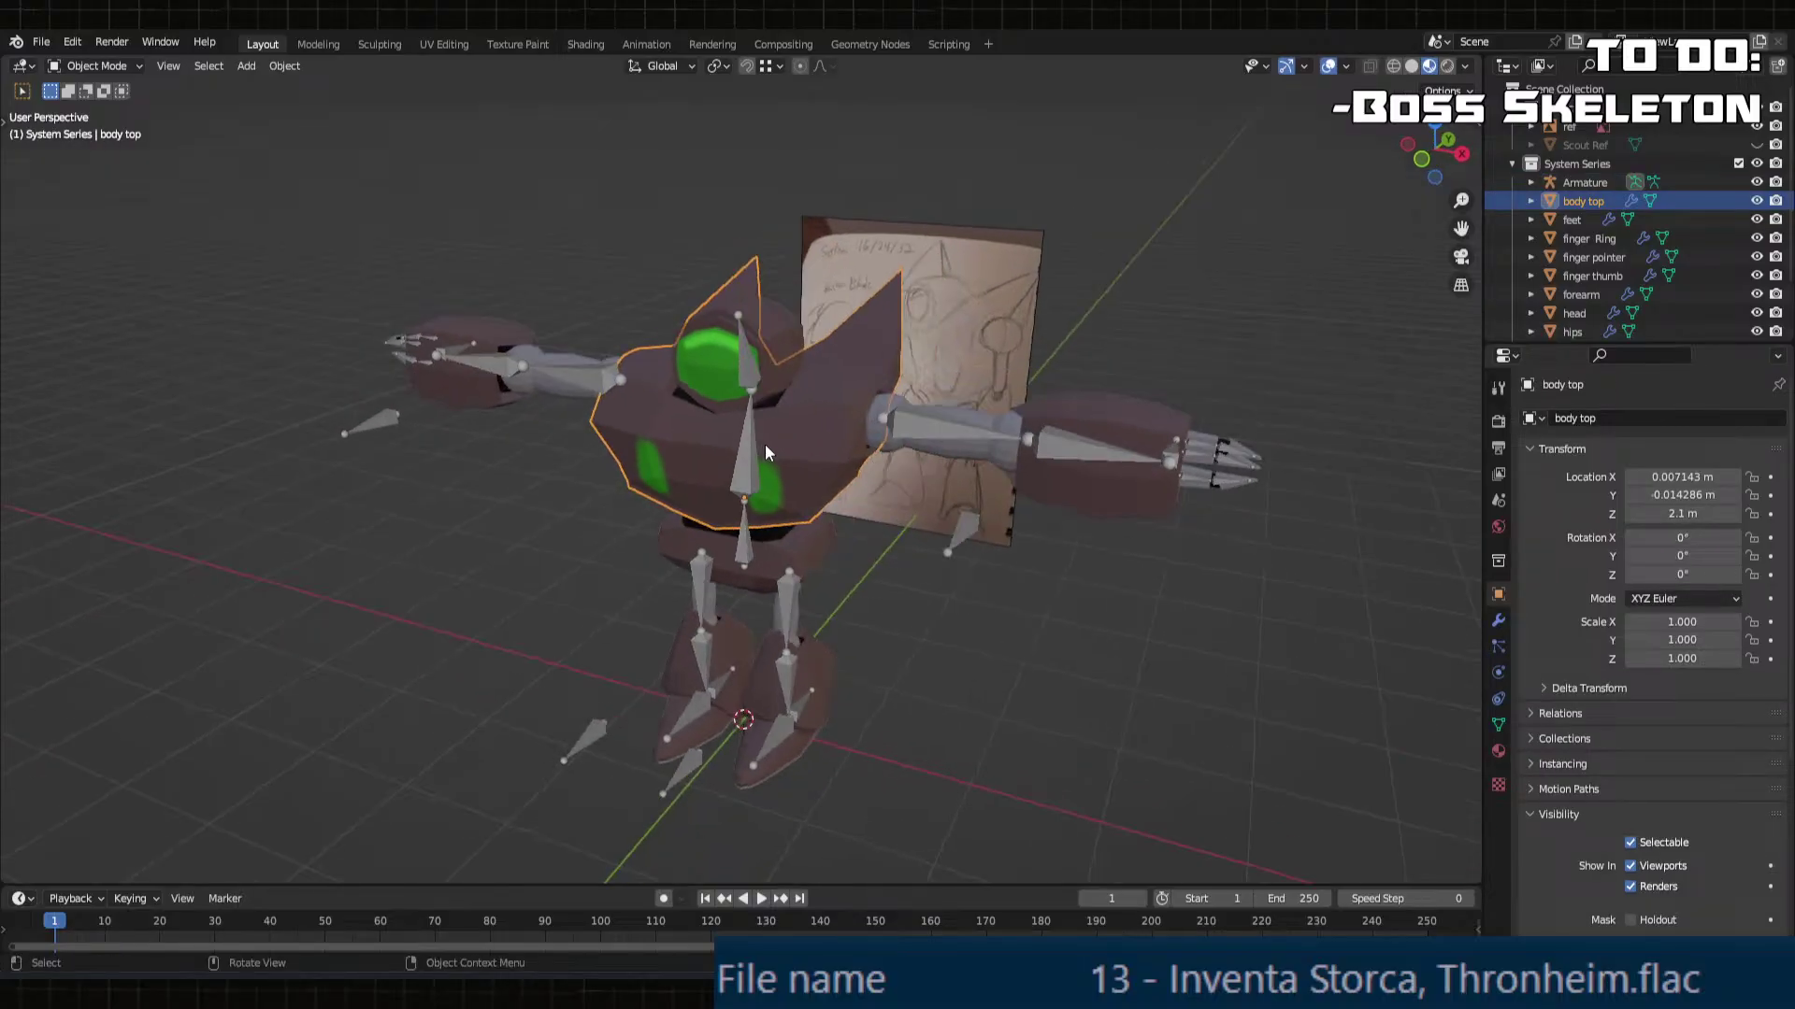
{"action": "left_click", "coordinate": [1498, 619]}
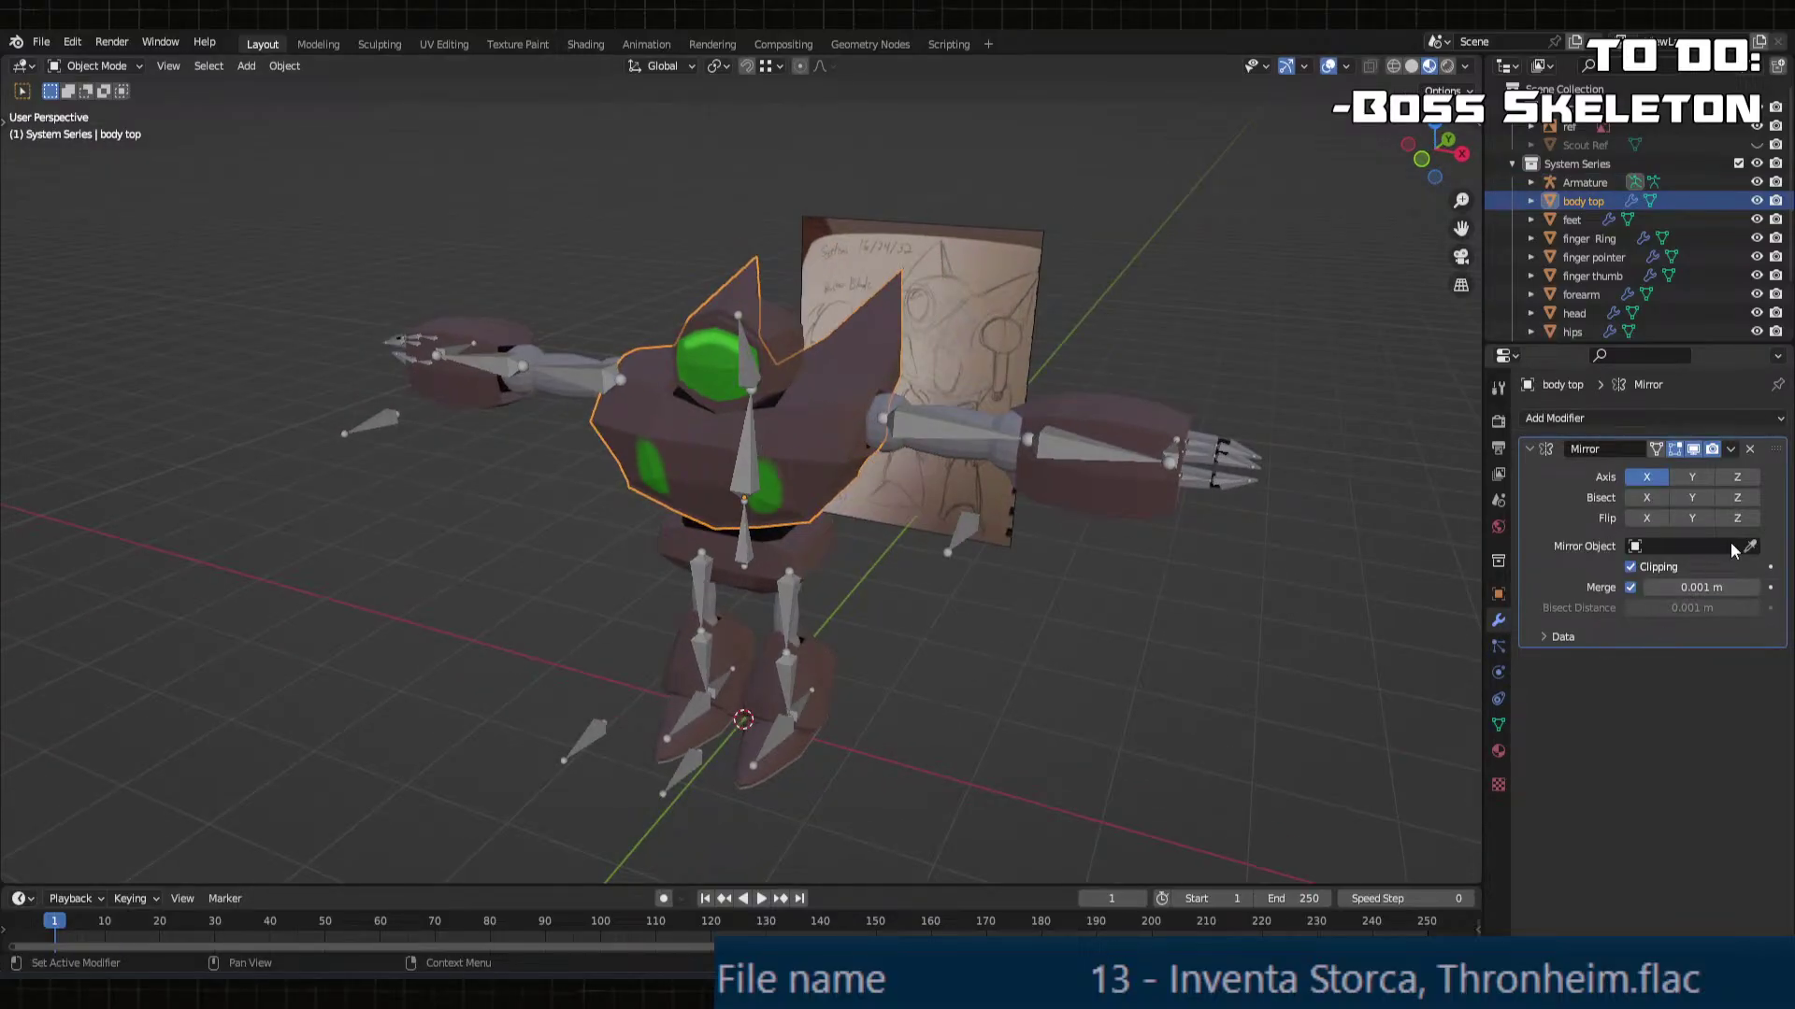
{"action": "left_click", "coordinate": [1730, 449]}
{"action": "left_click", "coordinate": [1645, 467]}
Step: Select the head mesh and apply its Mirror modifier
{"action": "left_click", "coordinate": [783, 323]}
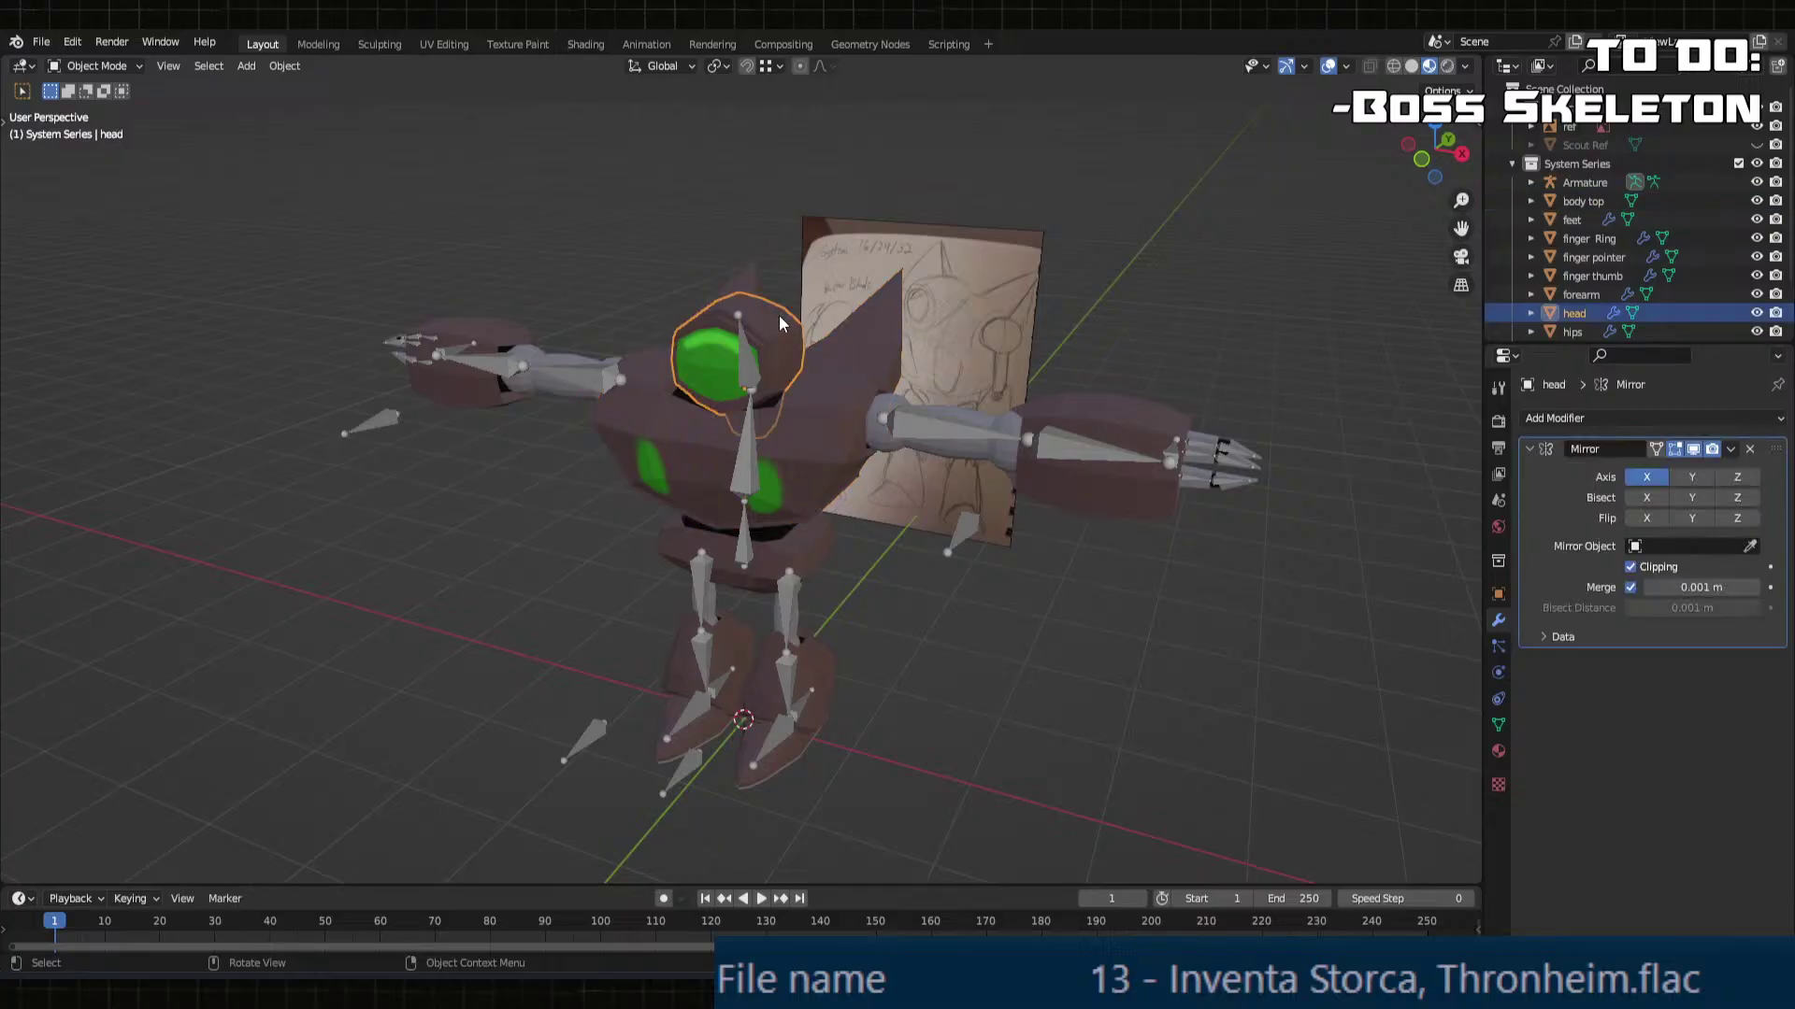
{"action": "double_click", "coordinate": [1635, 450]}
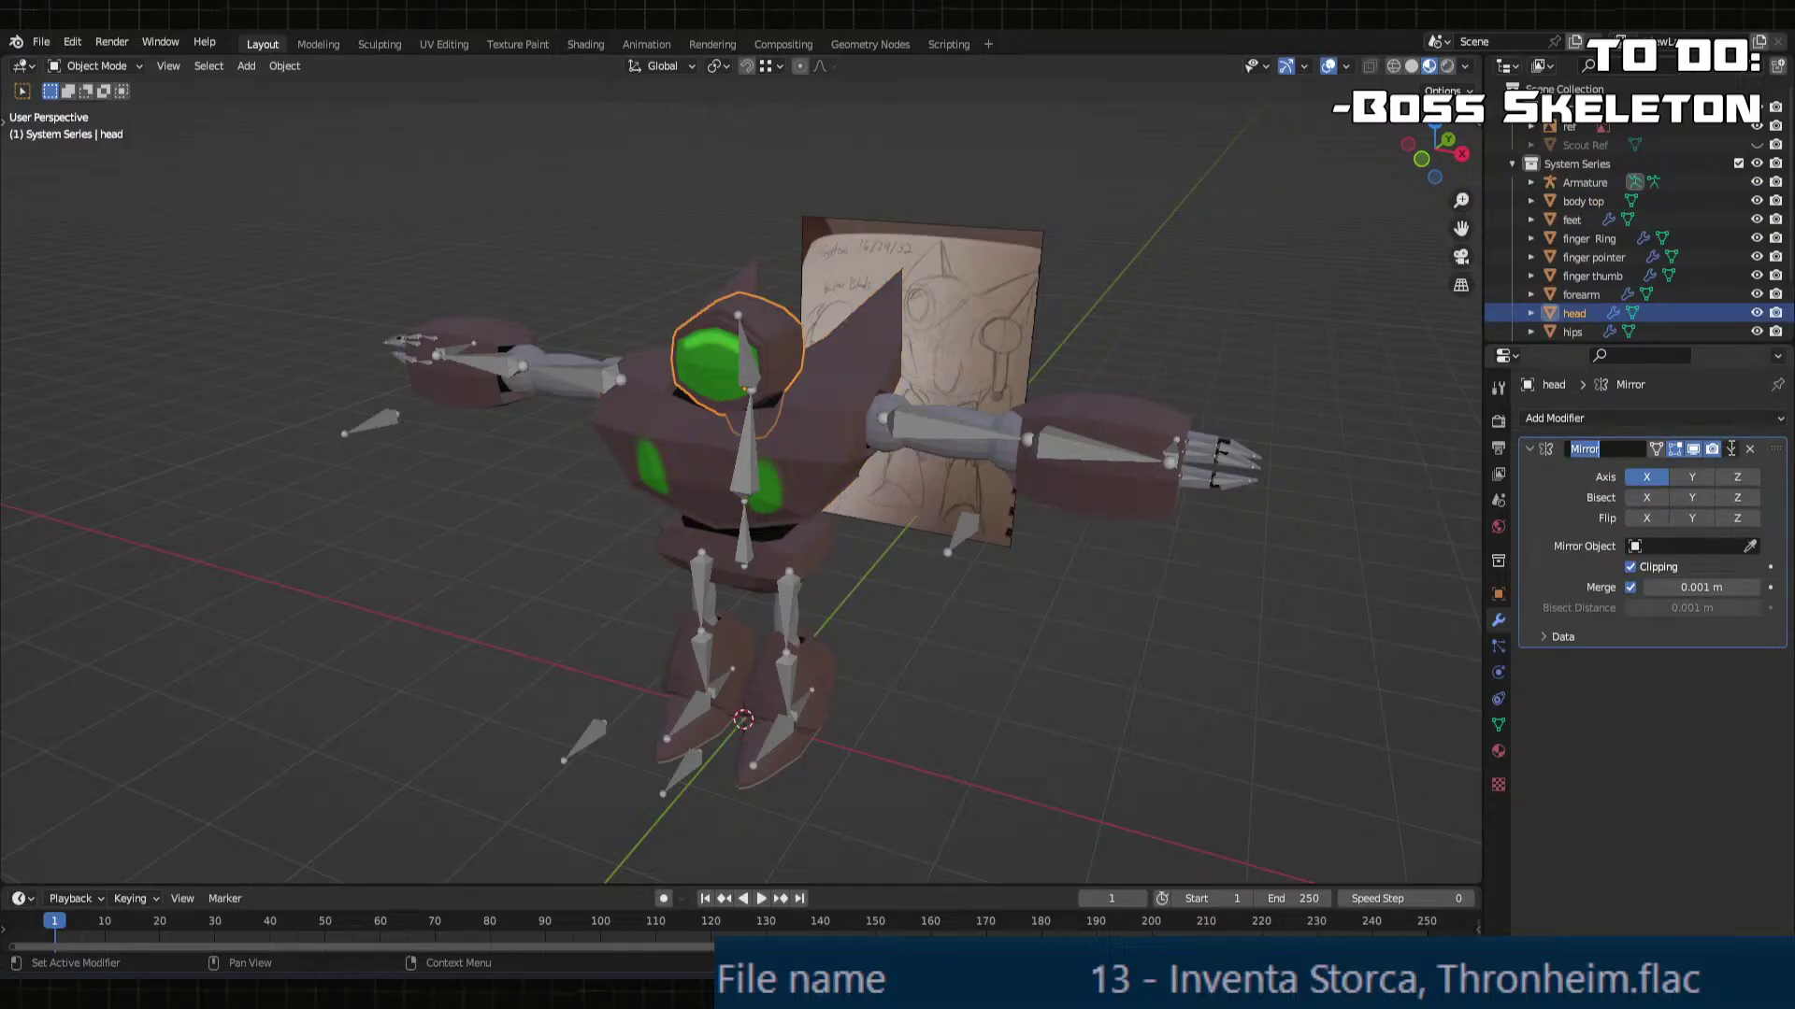
{"action": "left_click", "coordinate": [1731, 449]}
{"action": "left_click", "coordinate": [1731, 448]}
{"action": "left_click", "coordinate": [1682, 471]}
Step: Apply the Mirror modifiers of the upper arm mesh and the forearm mesh
{"action": "left_click", "coordinate": [970, 418]}
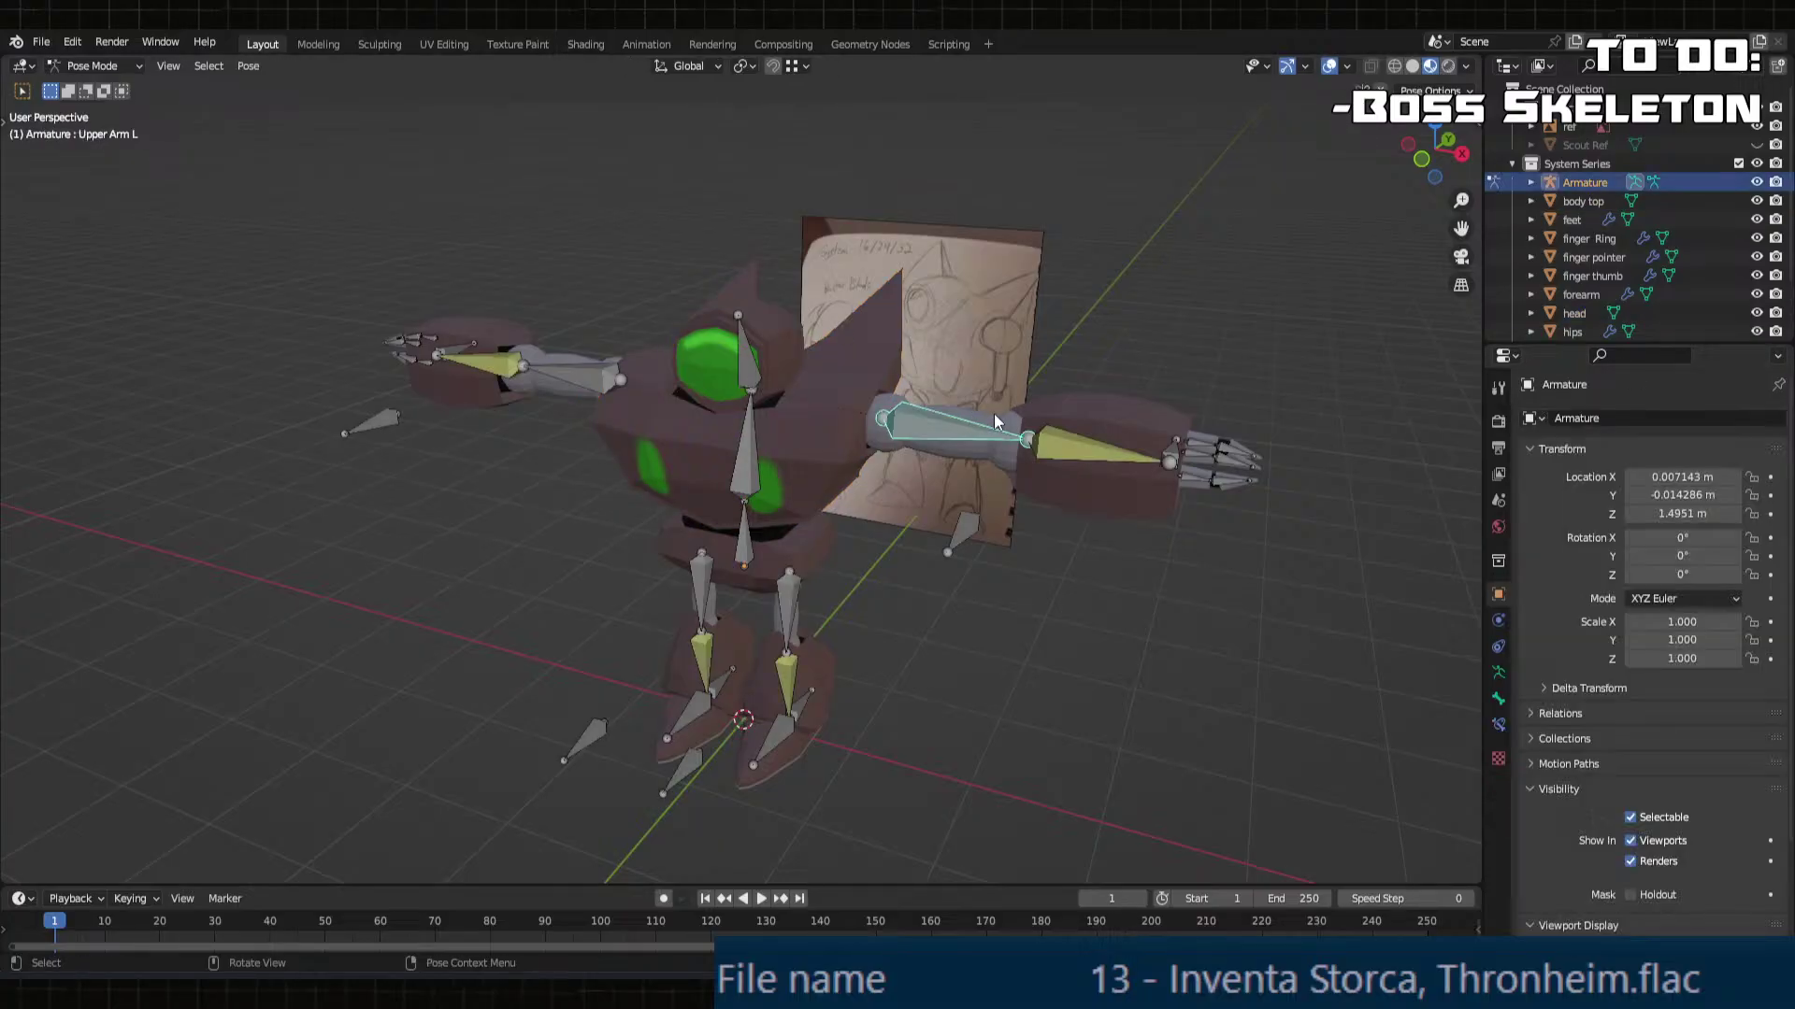
{"action": "key", "text": "ctrl+Tab"}
{"action": "left_click", "coordinate": [997, 452]}
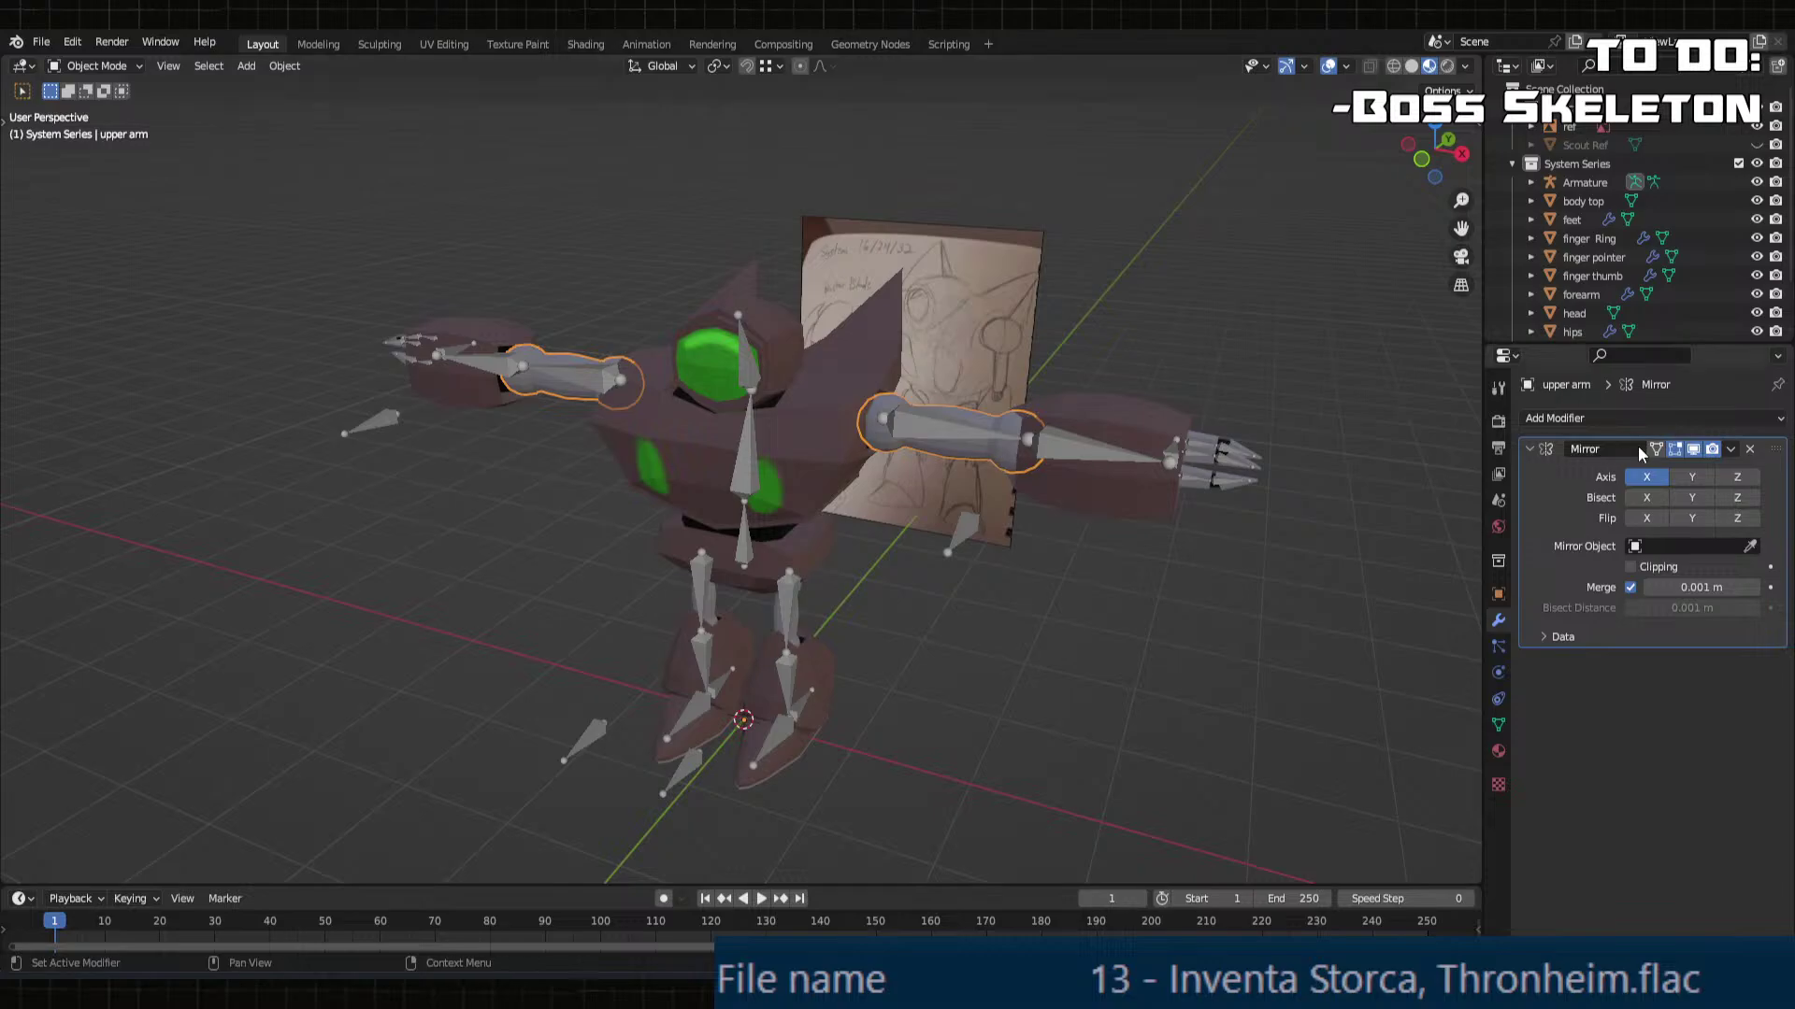
{"action": "left_click", "coordinate": [1735, 451]}
{"action": "left_click", "coordinate": [1691, 470]}
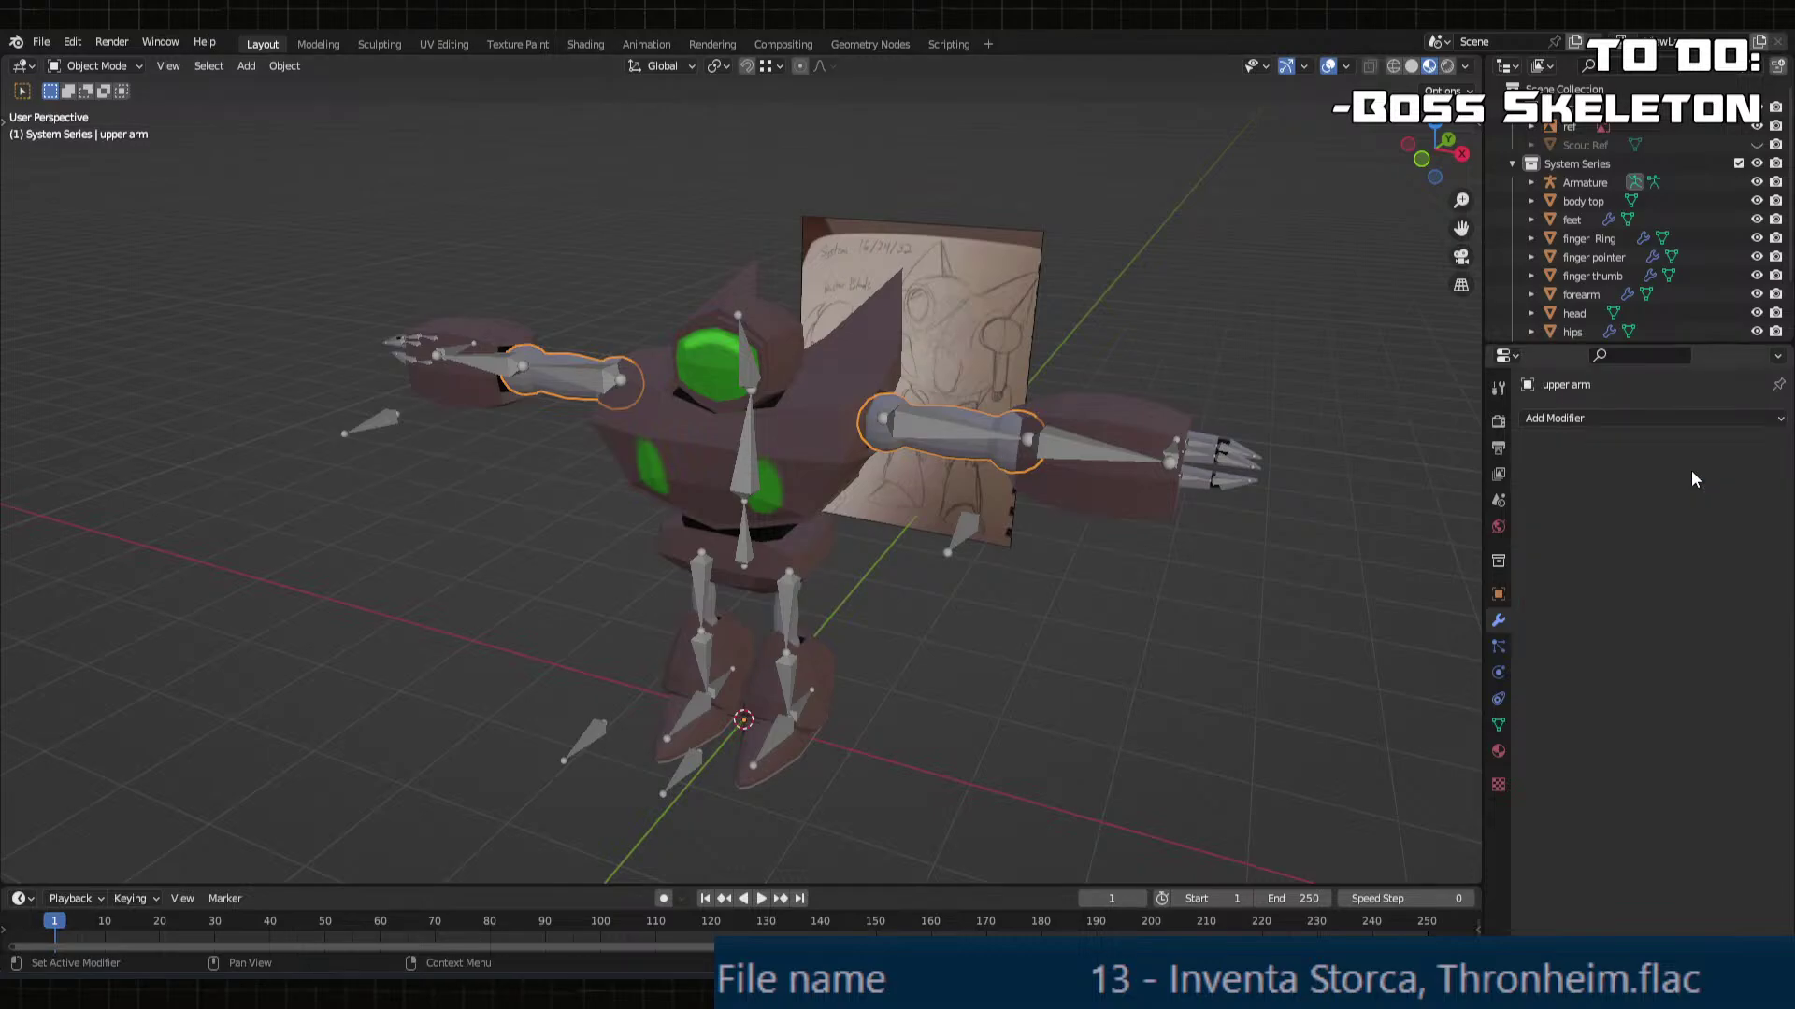
{"action": "left_click", "coordinate": [1042, 471]}
{"action": "left_click", "coordinate": [1731, 449]}
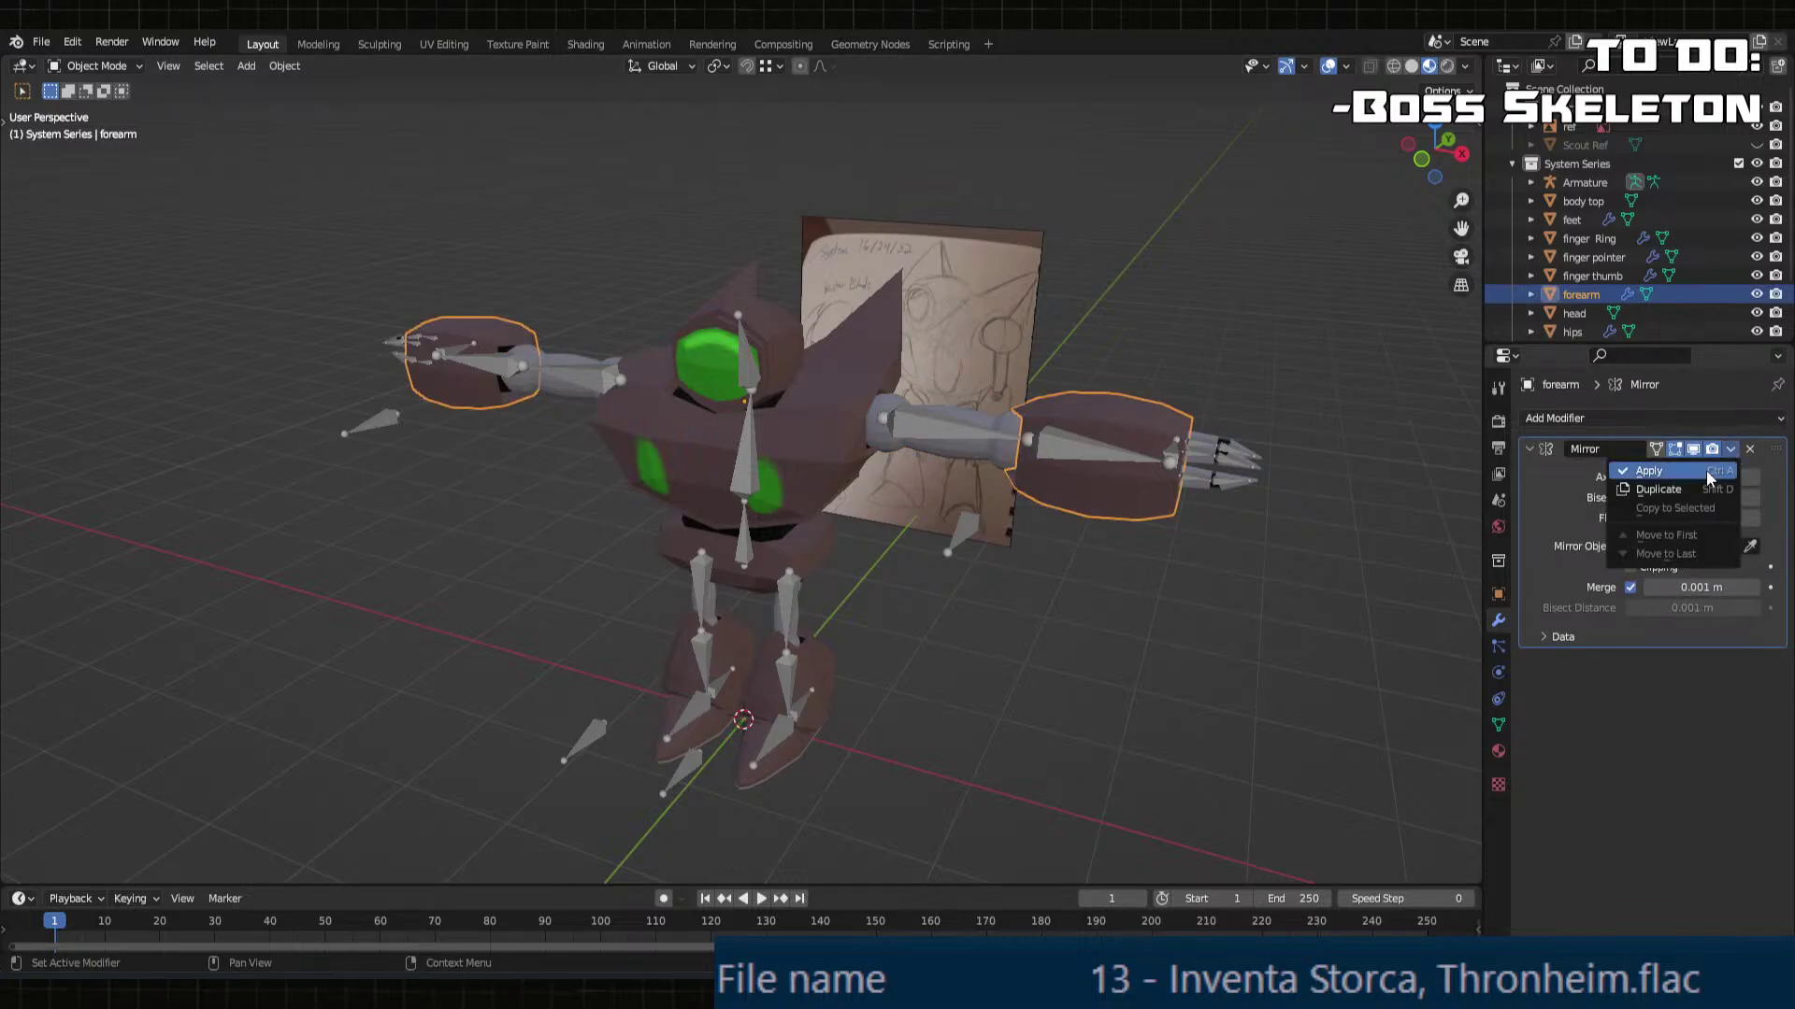
{"action": "left_click", "coordinate": [1697, 469]}
Step: Select the finger Ring mesh and apply its Mirror modifier
{"action": "left_click", "coordinate": [1219, 433]}
{"action": "left_click", "coordinate": [1219, 434]}
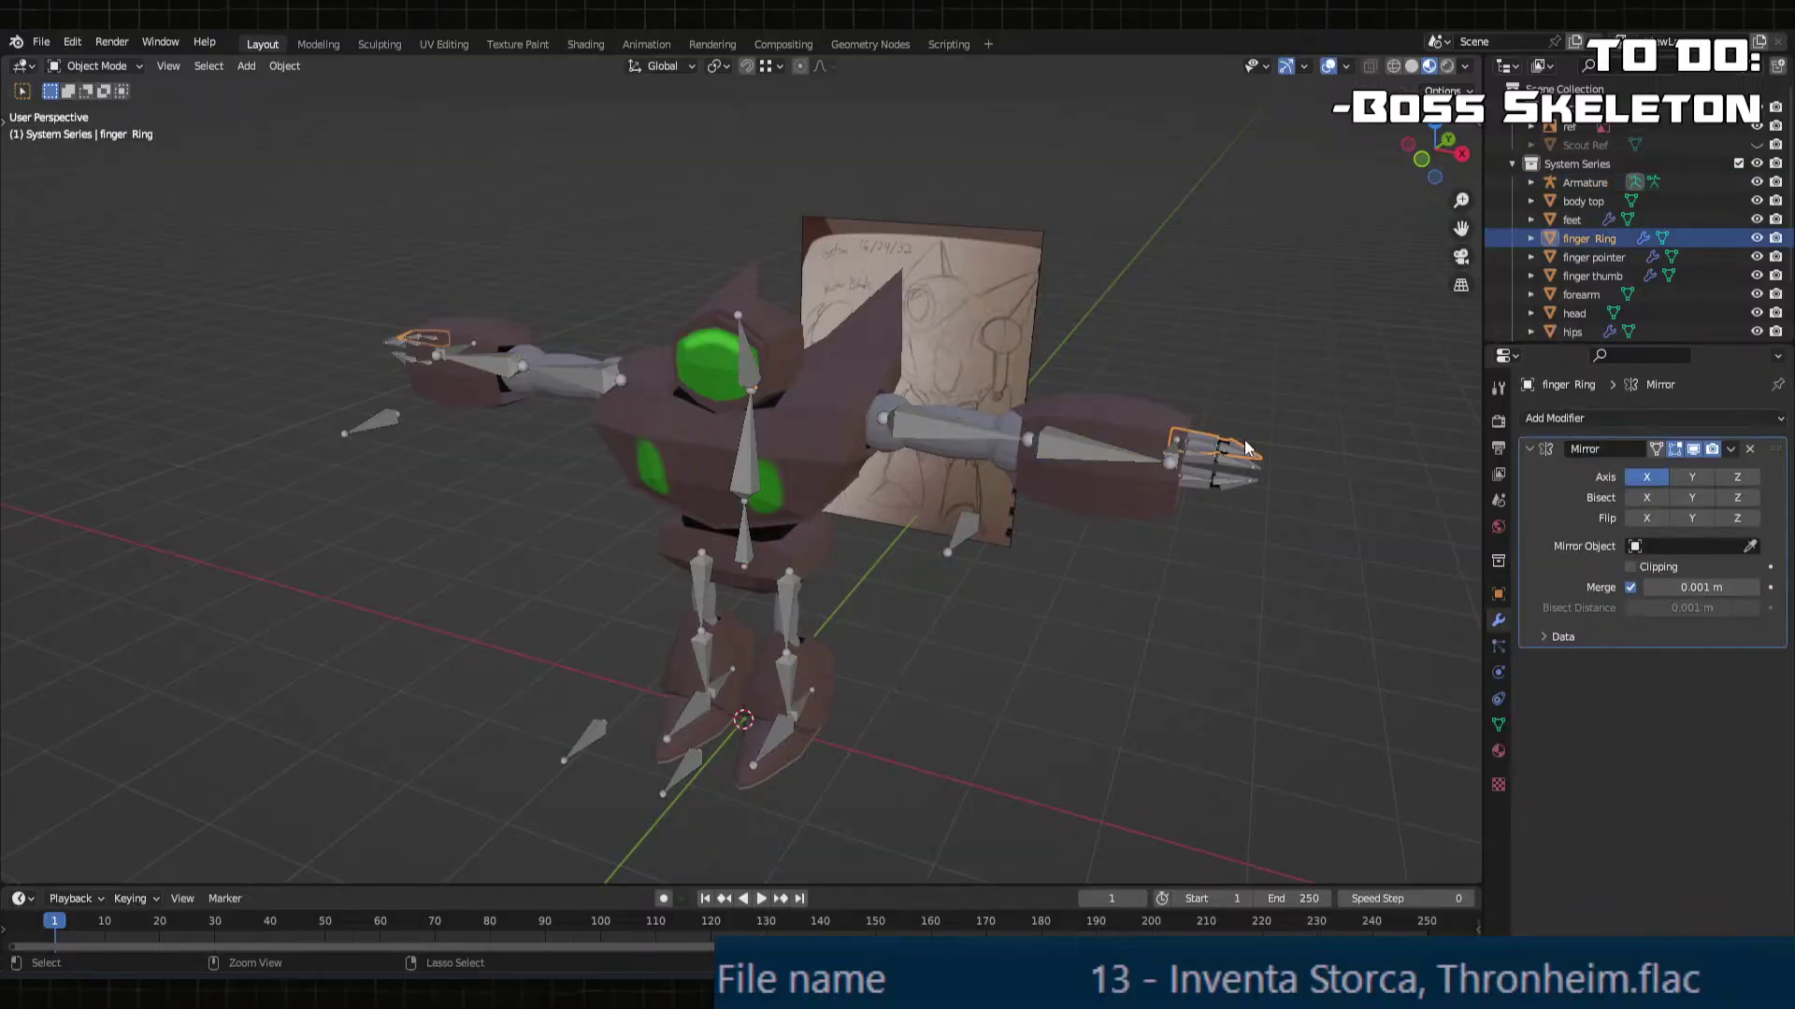
{"action": "scroll", "coordinate": [1215, 458], "scroll_direction": "down", "scroll_amount": 2}
{"action": "scroll", "coordinate": [1249, 492], "scroll_direction": "down", "scroll_amount": 3}
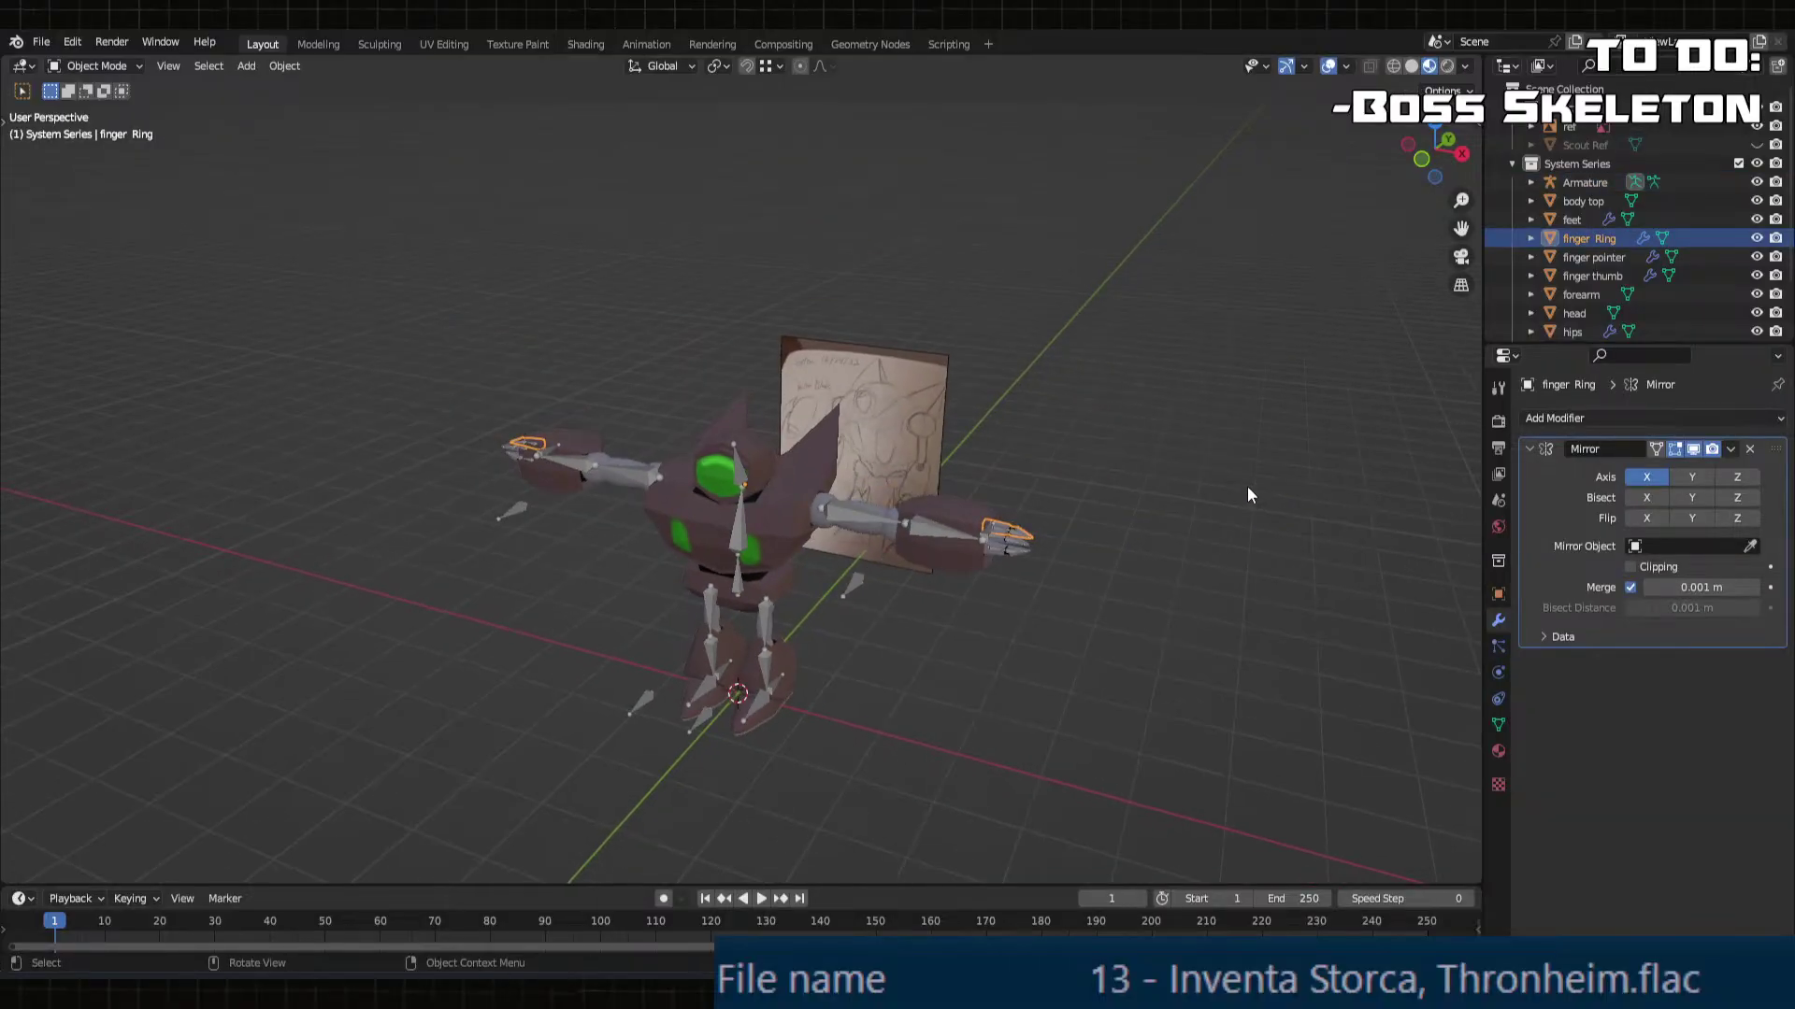
{"action": "scroll", "coordinate": [1247, 487], "scroll_direction": "up", "scroll_amount": 4}
{"action": "left_click", "coordinate": [1731, 448]}
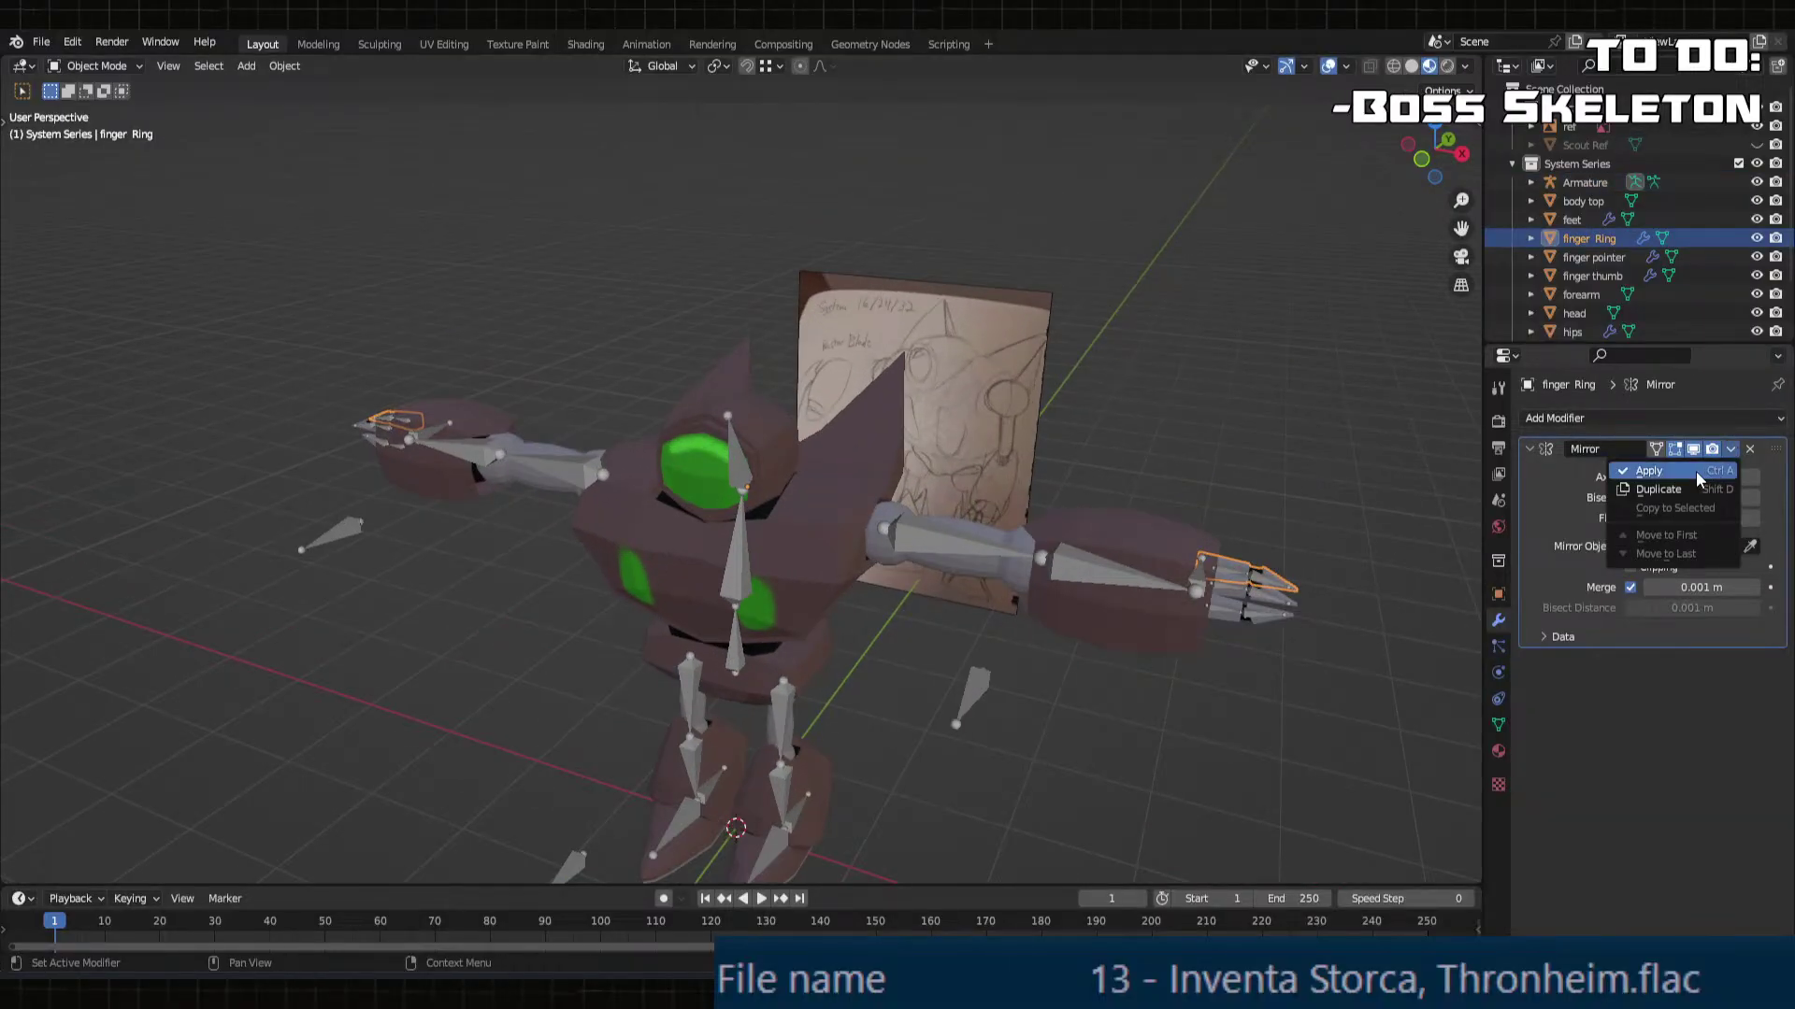
{"action": "left_click", "coordinate": [1696, 469]}
Step: Select the finger pointer mesh in Object Mode and apply its Mirror modifier
{"action": "middle_click_drag", "start_coordinate": [1216, 504], "coordinate": [1068, 570]}
{"action": "left_click", "coordinate": [1138, 629]}
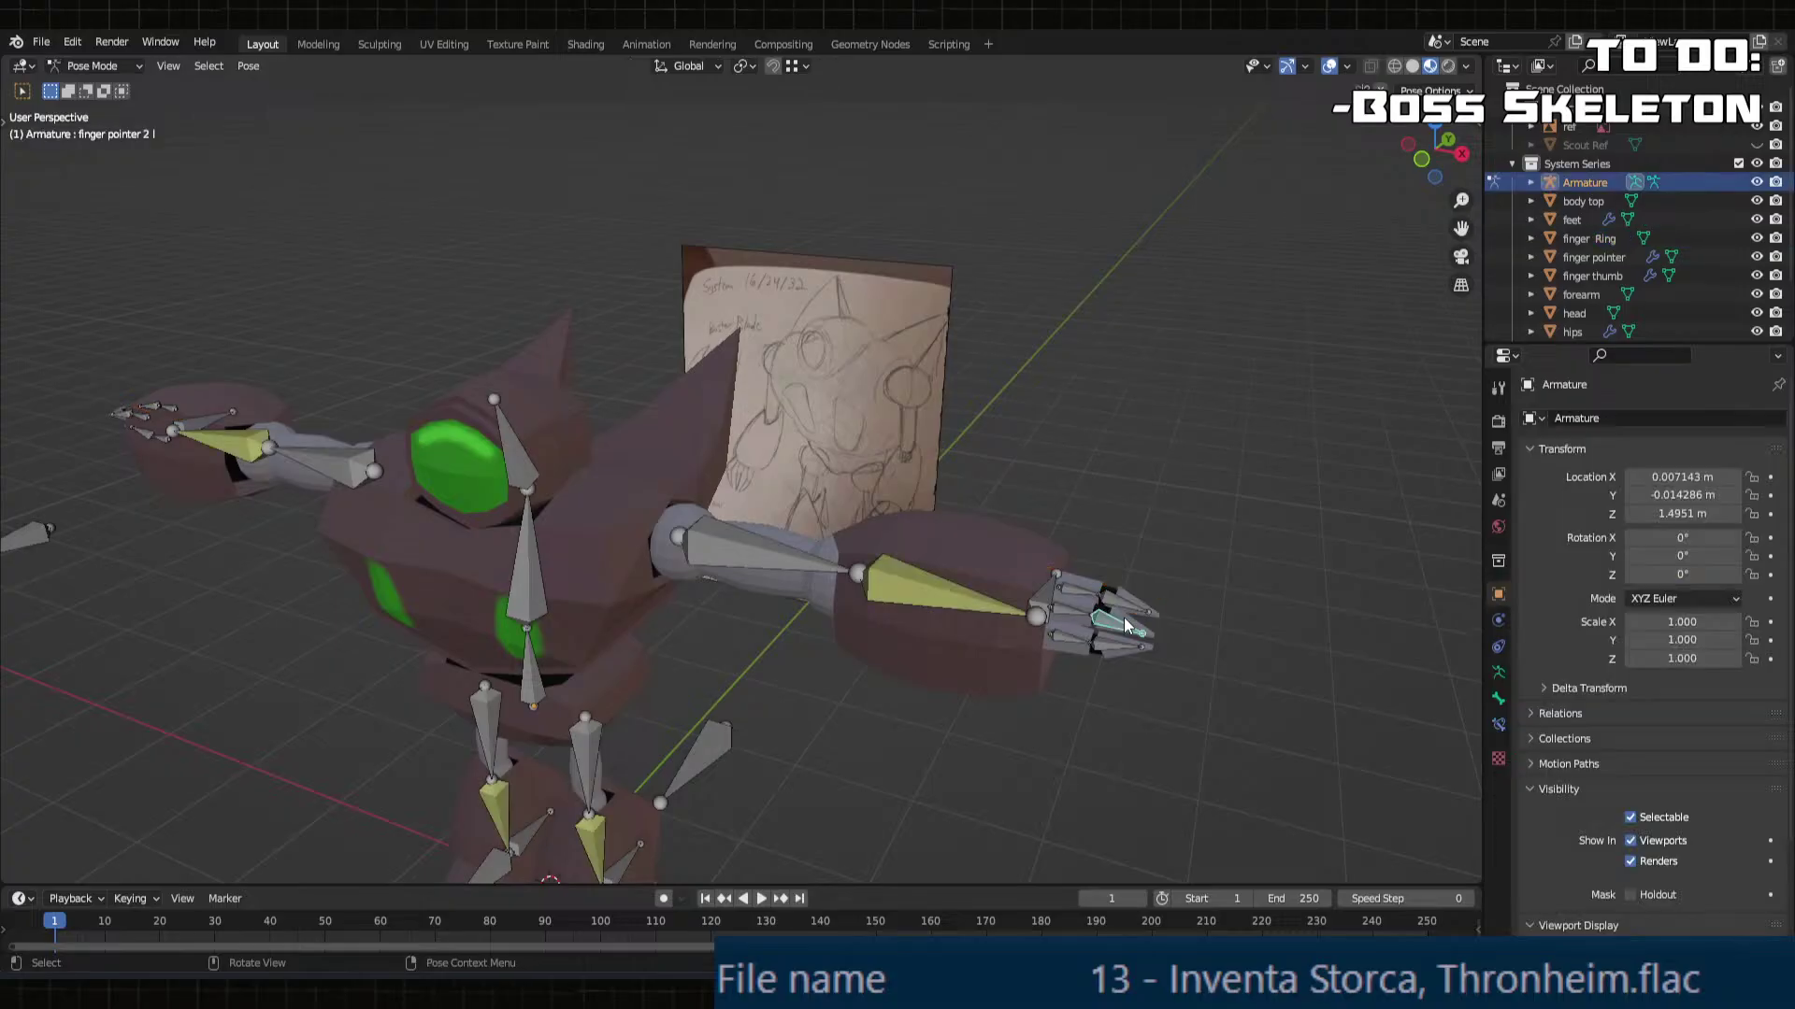
{"action": "left_click", "coordinate": [1144, 631]}
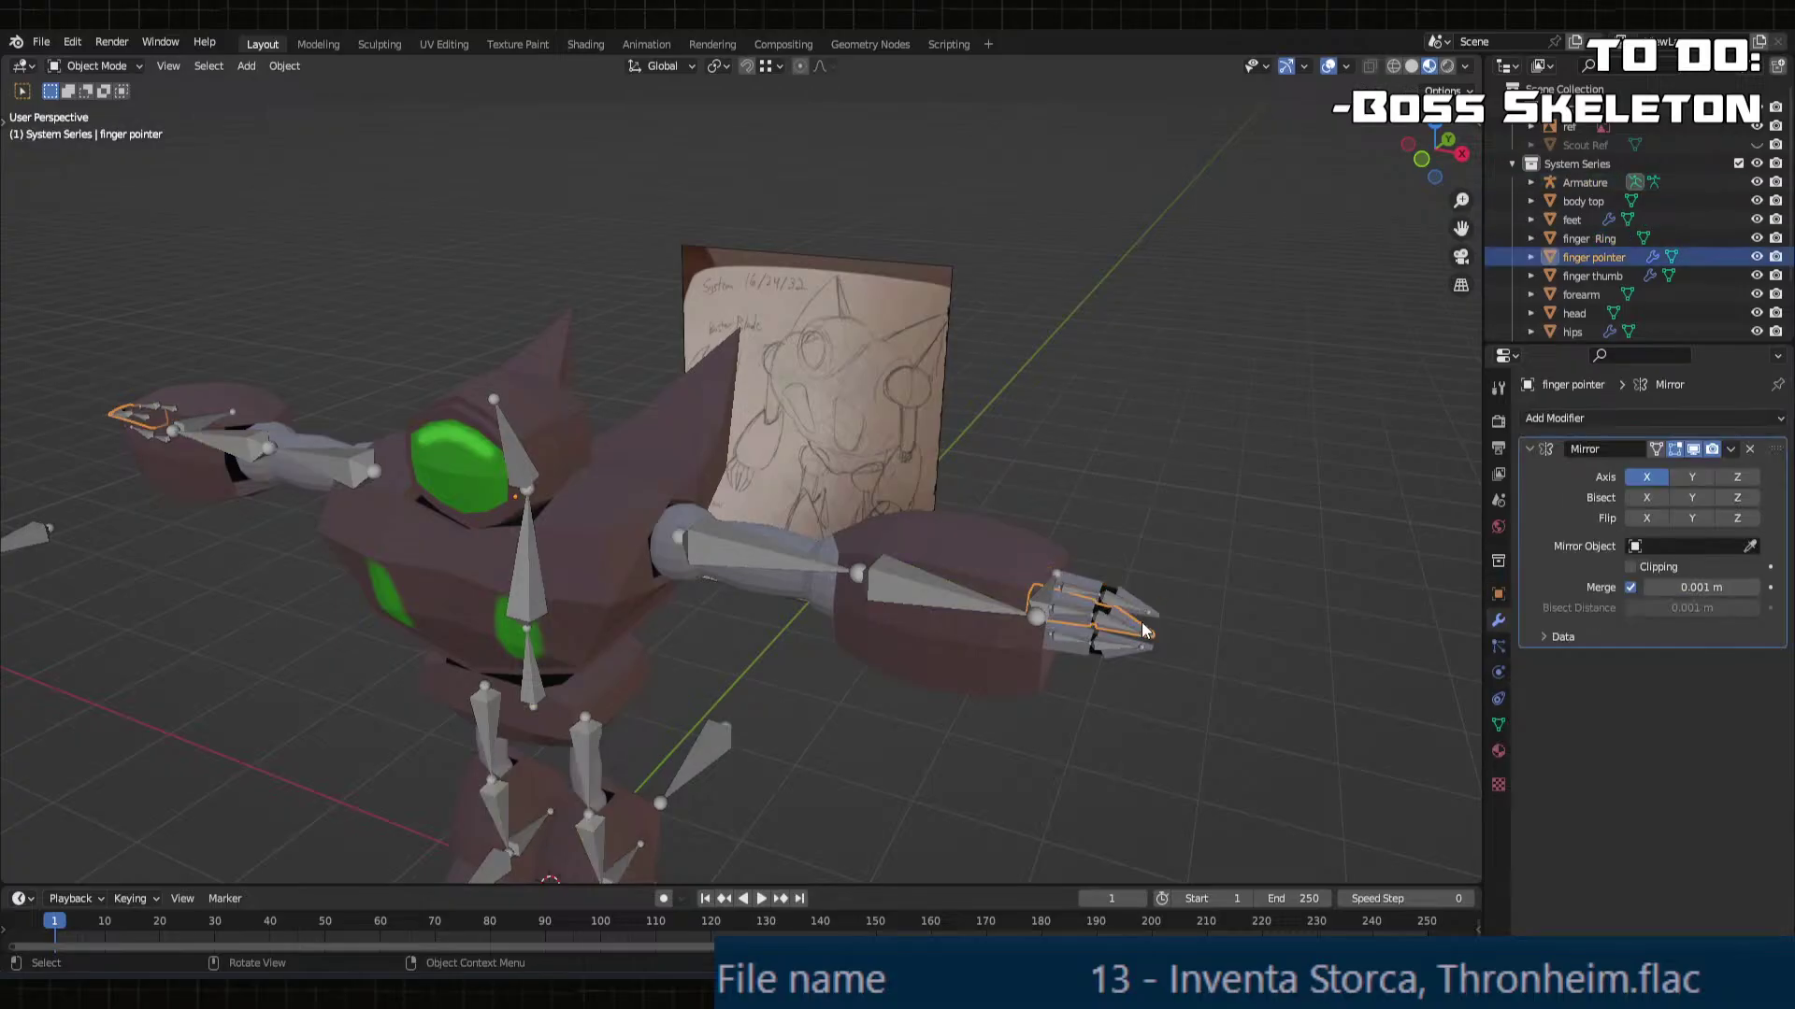
{"action": "left_click", "coordinate": [1731, 449]}
{"action": "left_click", "coordinate": [1701, 470]}
Step: Select the finger thumb mesh in Object Mode and apply its Mirror modifier
{"action": "left_click", "coordinate": [1105, 647]}
{"action": "key", "text": "ctrl+Tab"}
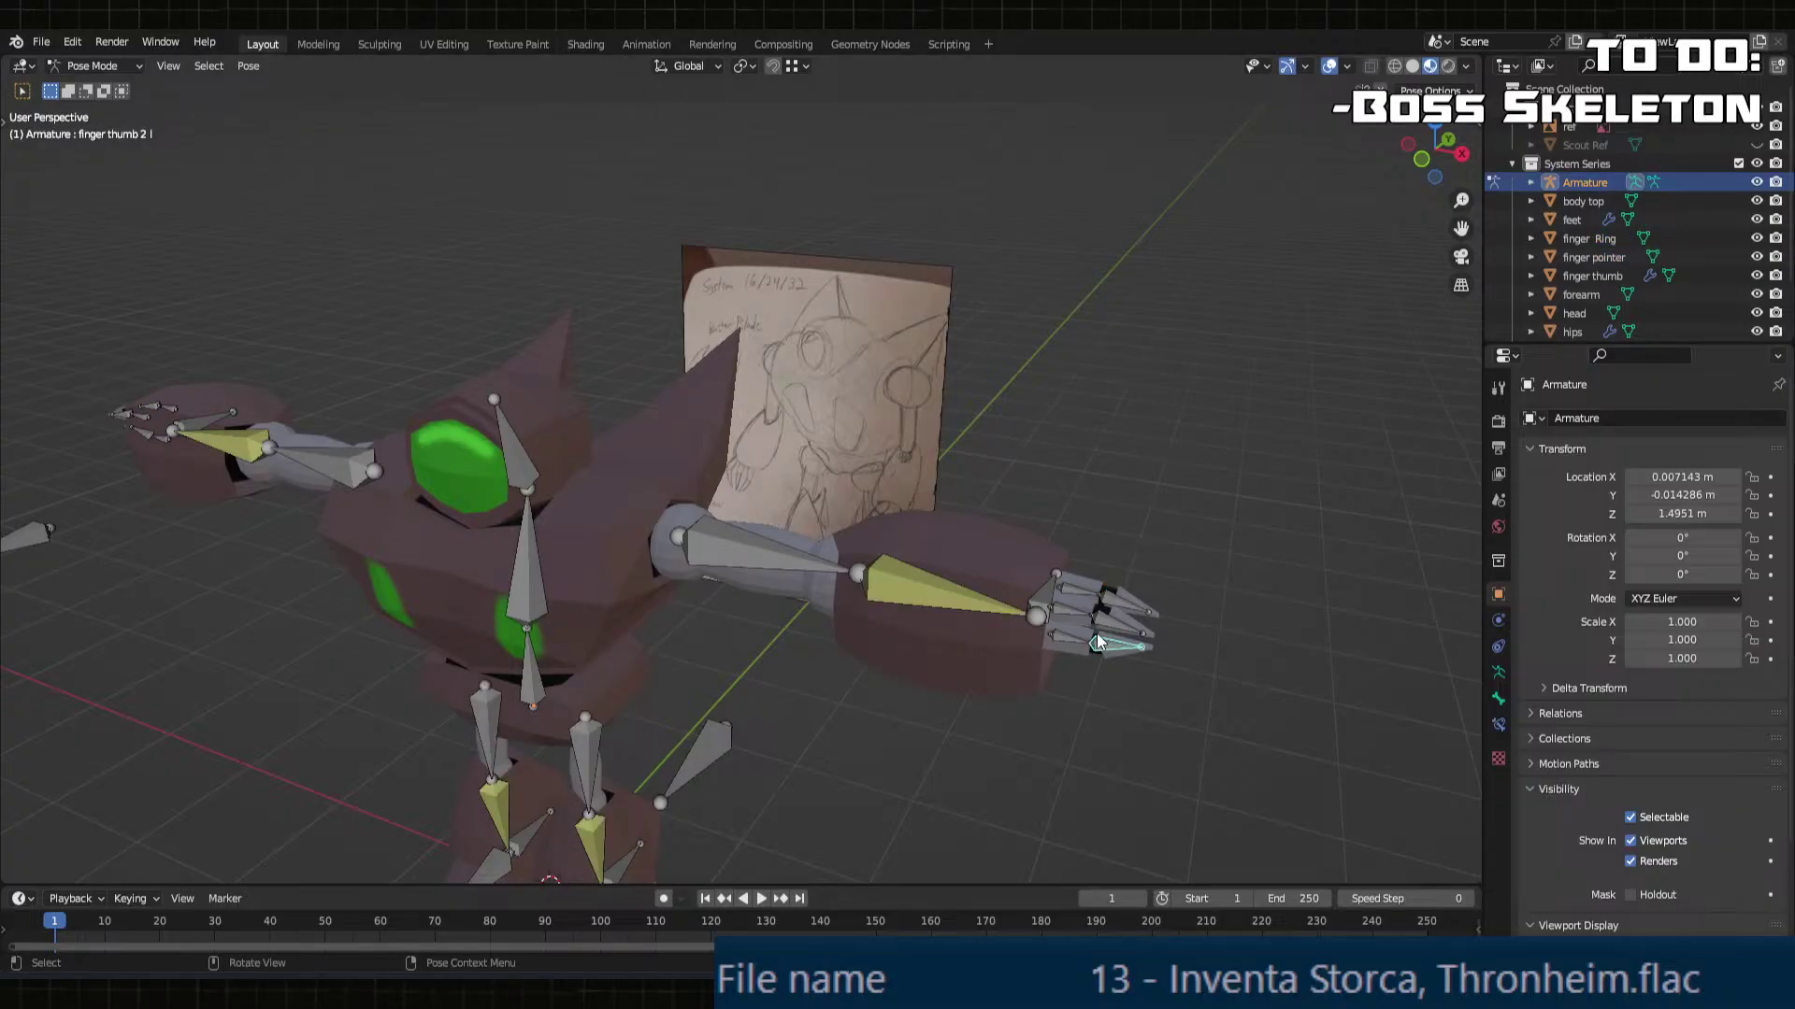
{"action": "key", "text": "ctrl+Tab"}
{"action": "left_click", "coordinate": [1080, 631]}
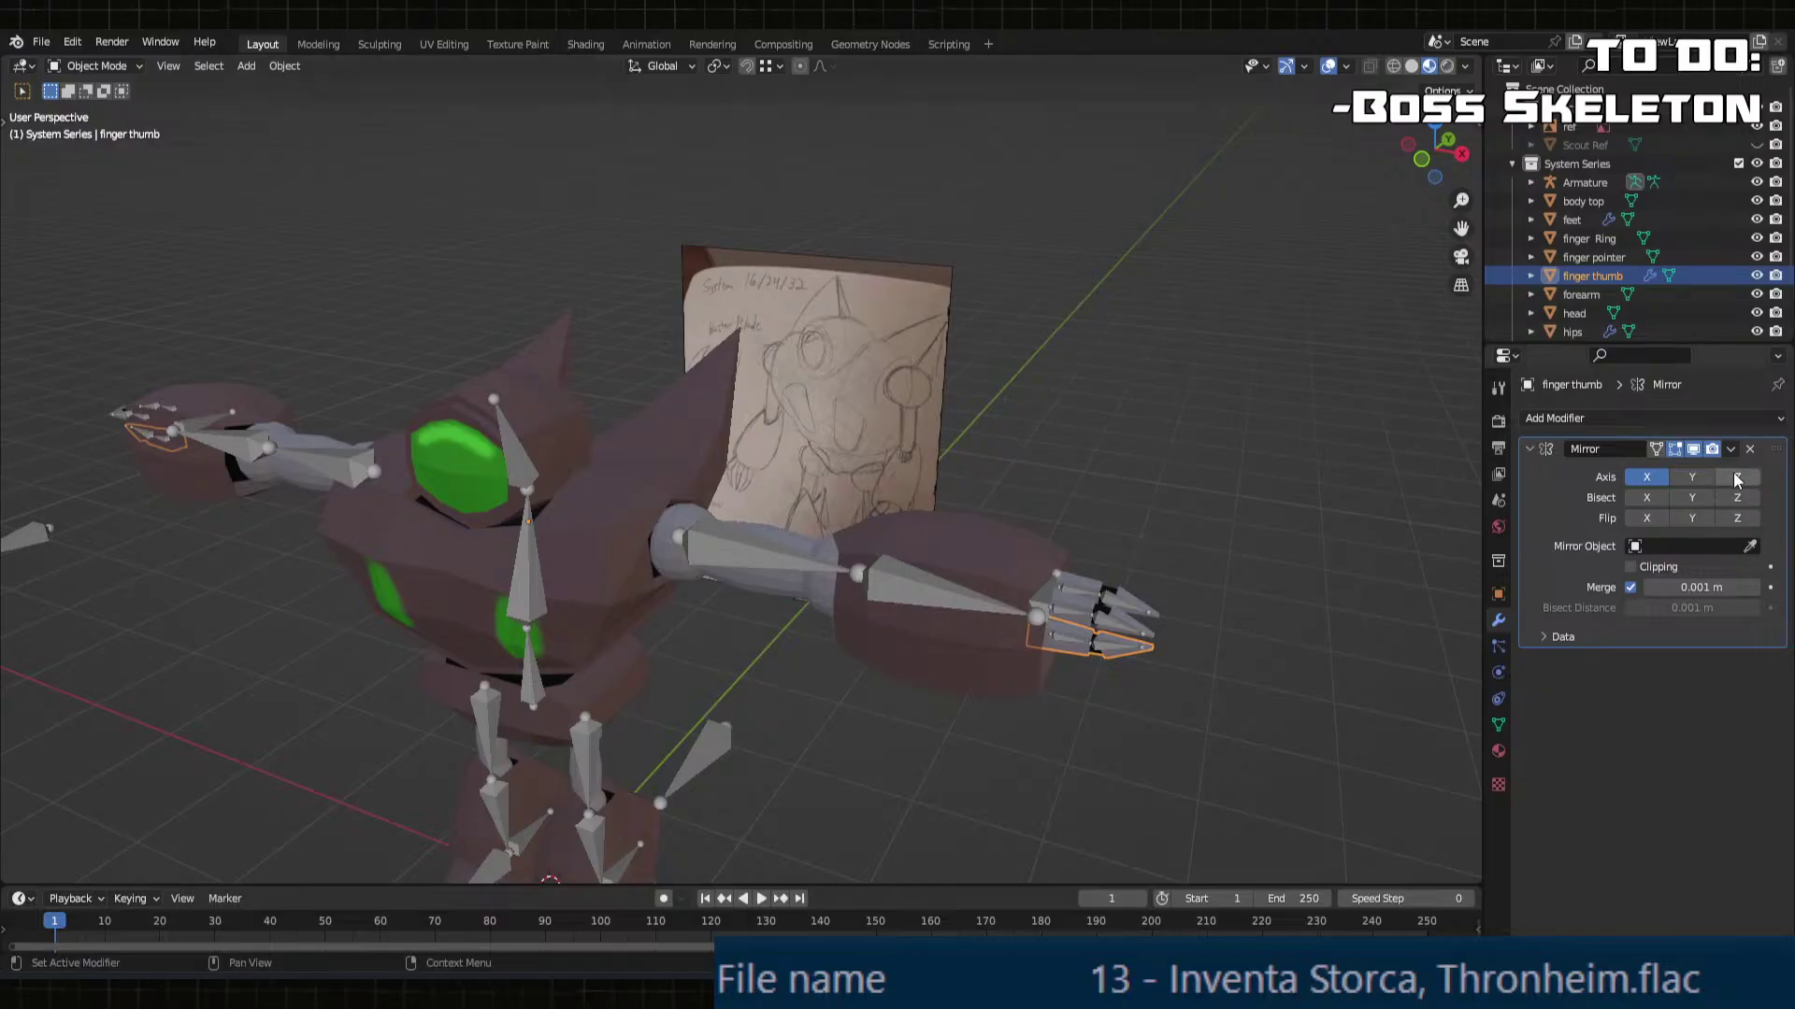
{"action": "left_click", "coordinate": [1731, 449]}
{"action": "left_click", "coordinate": [1701, 470]}
Step: Select the thighs mesh below the hips and apply its Mirror modifier
{"action": "middle_click_drag", "start_coordinate": [832, 662], "coordinate": [918, 450]}
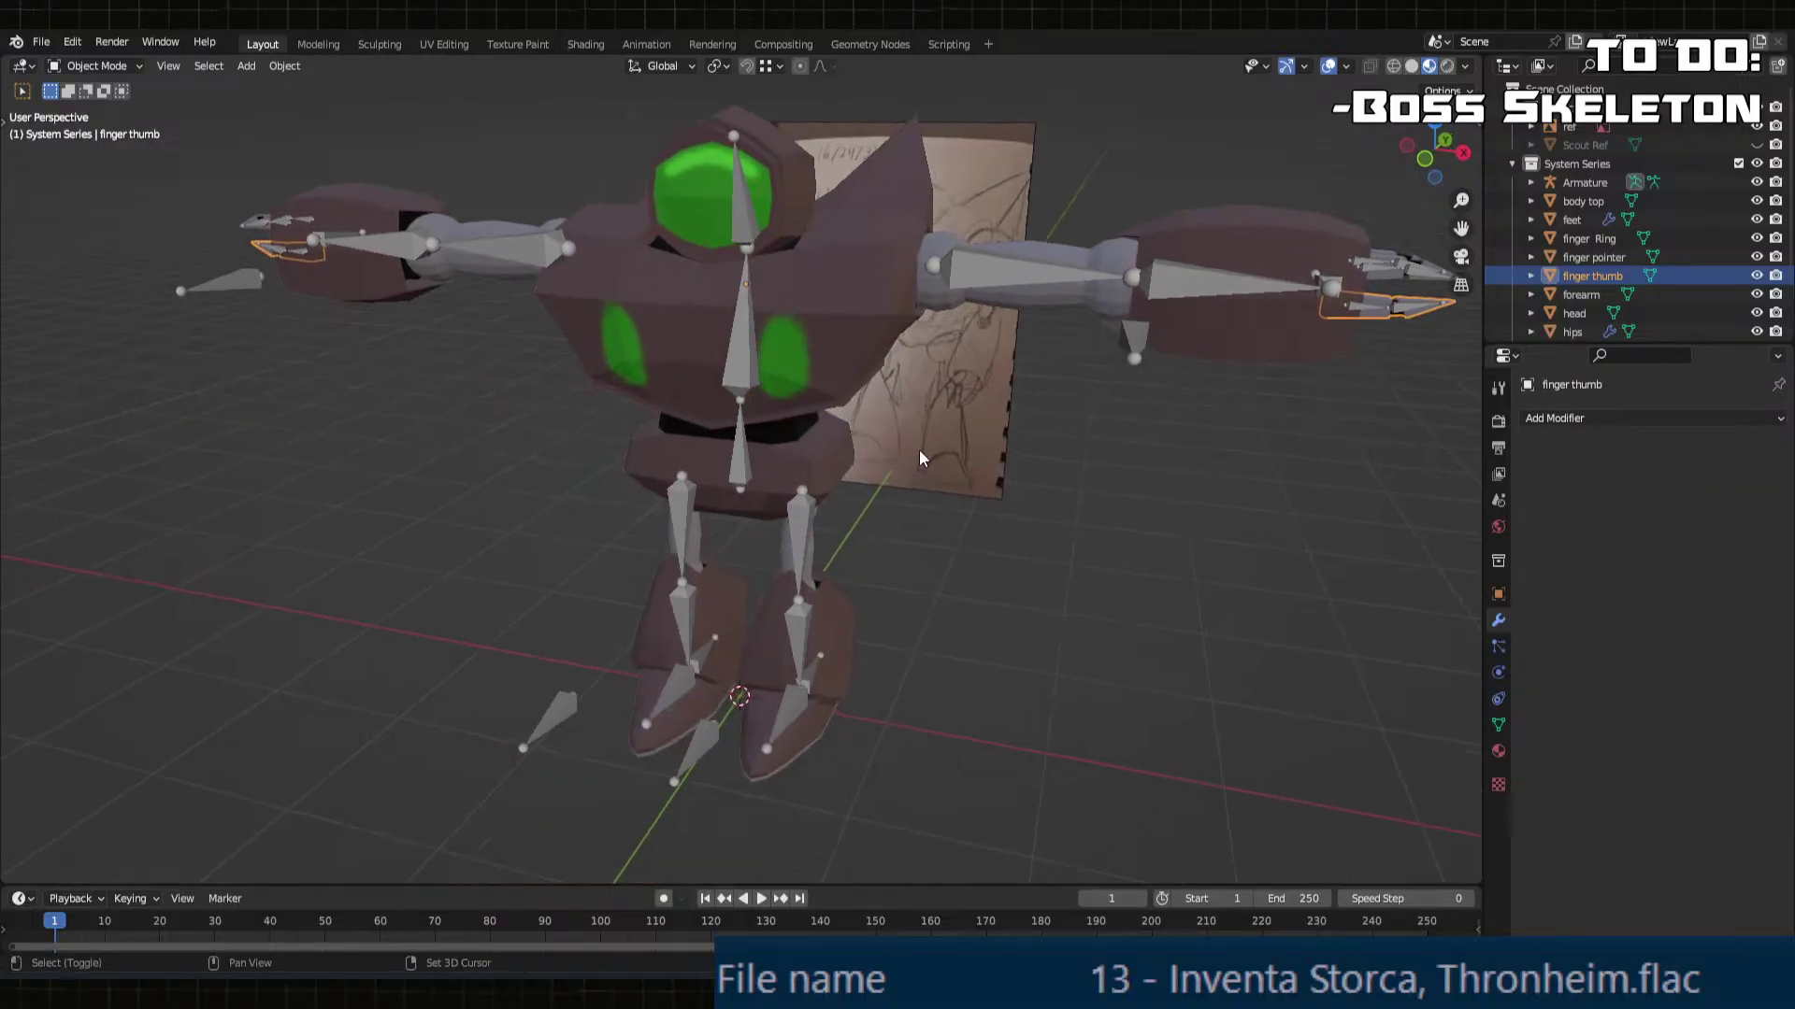
{"action": "scroll", "coordinate": [920, 452], "scroll_direction": "up", "scroll_amount": 5}
{"action": "middle_click_drag", "start_coordinate": [850, 560], "coordinate": [881, 471]}
{"action": "left_click", "coordinate": [900, 430]}
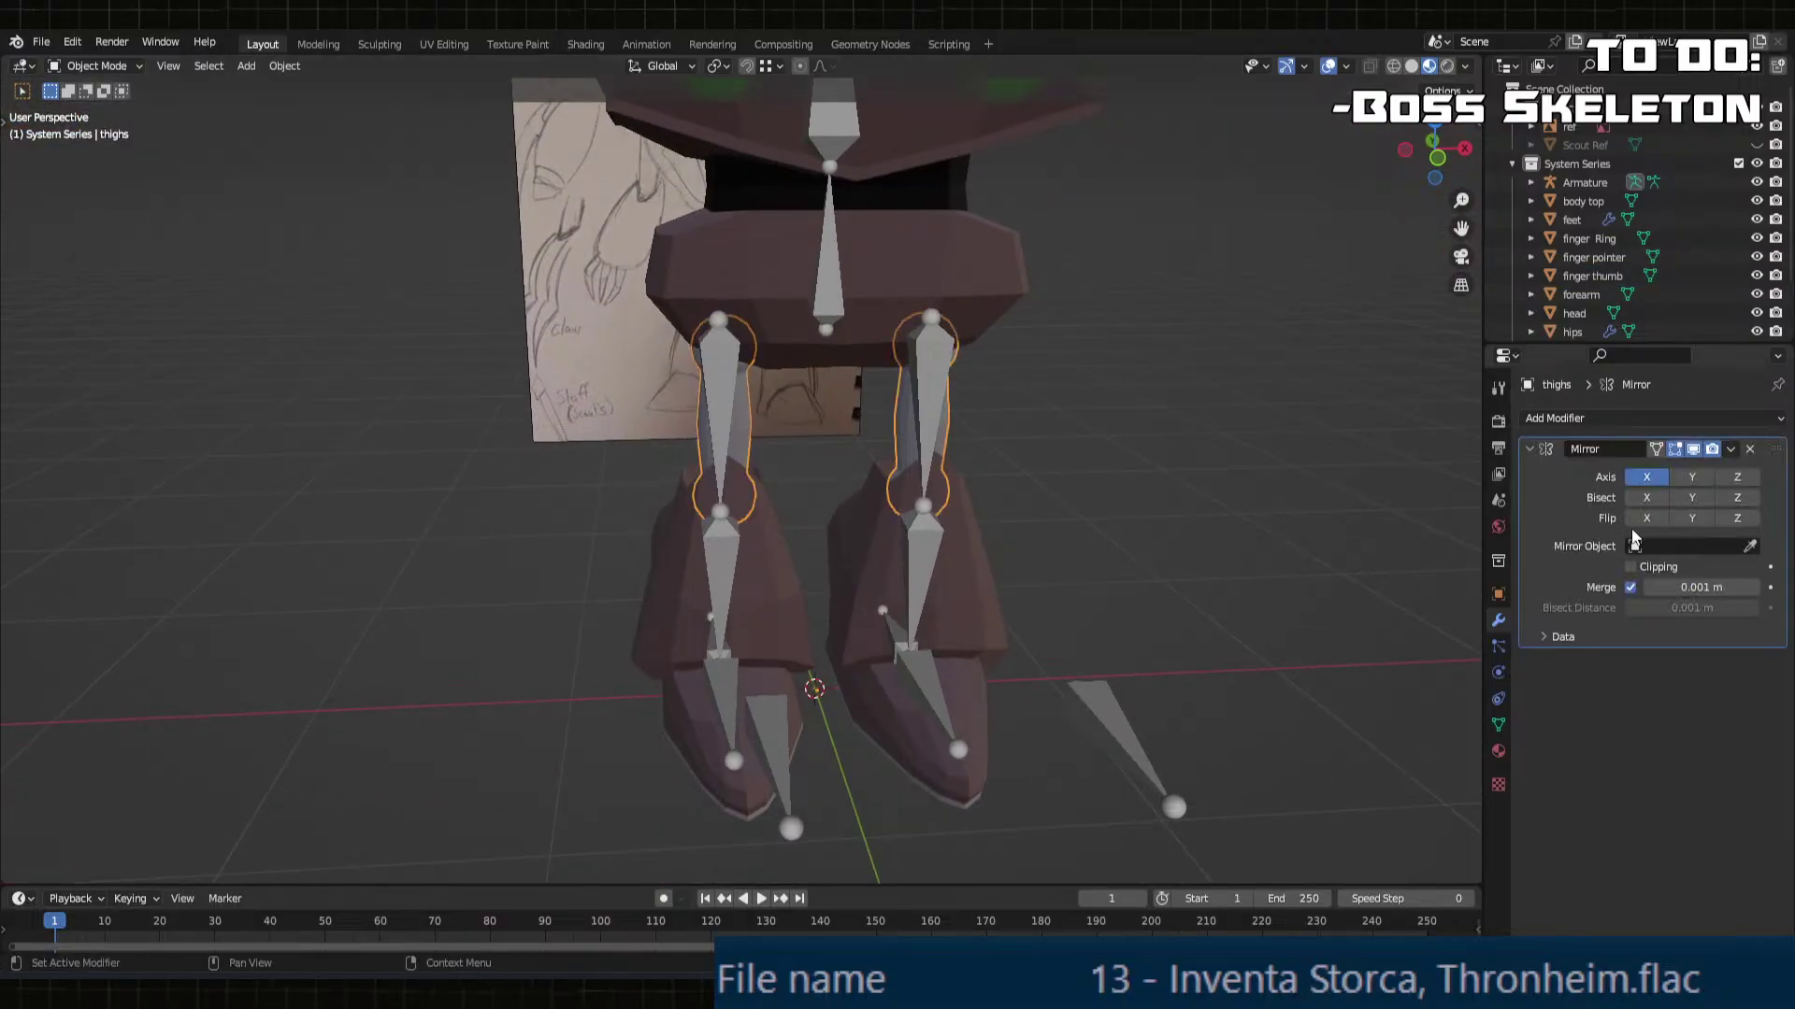
{"action": "left_click", "coordinate": [1731, 450]}
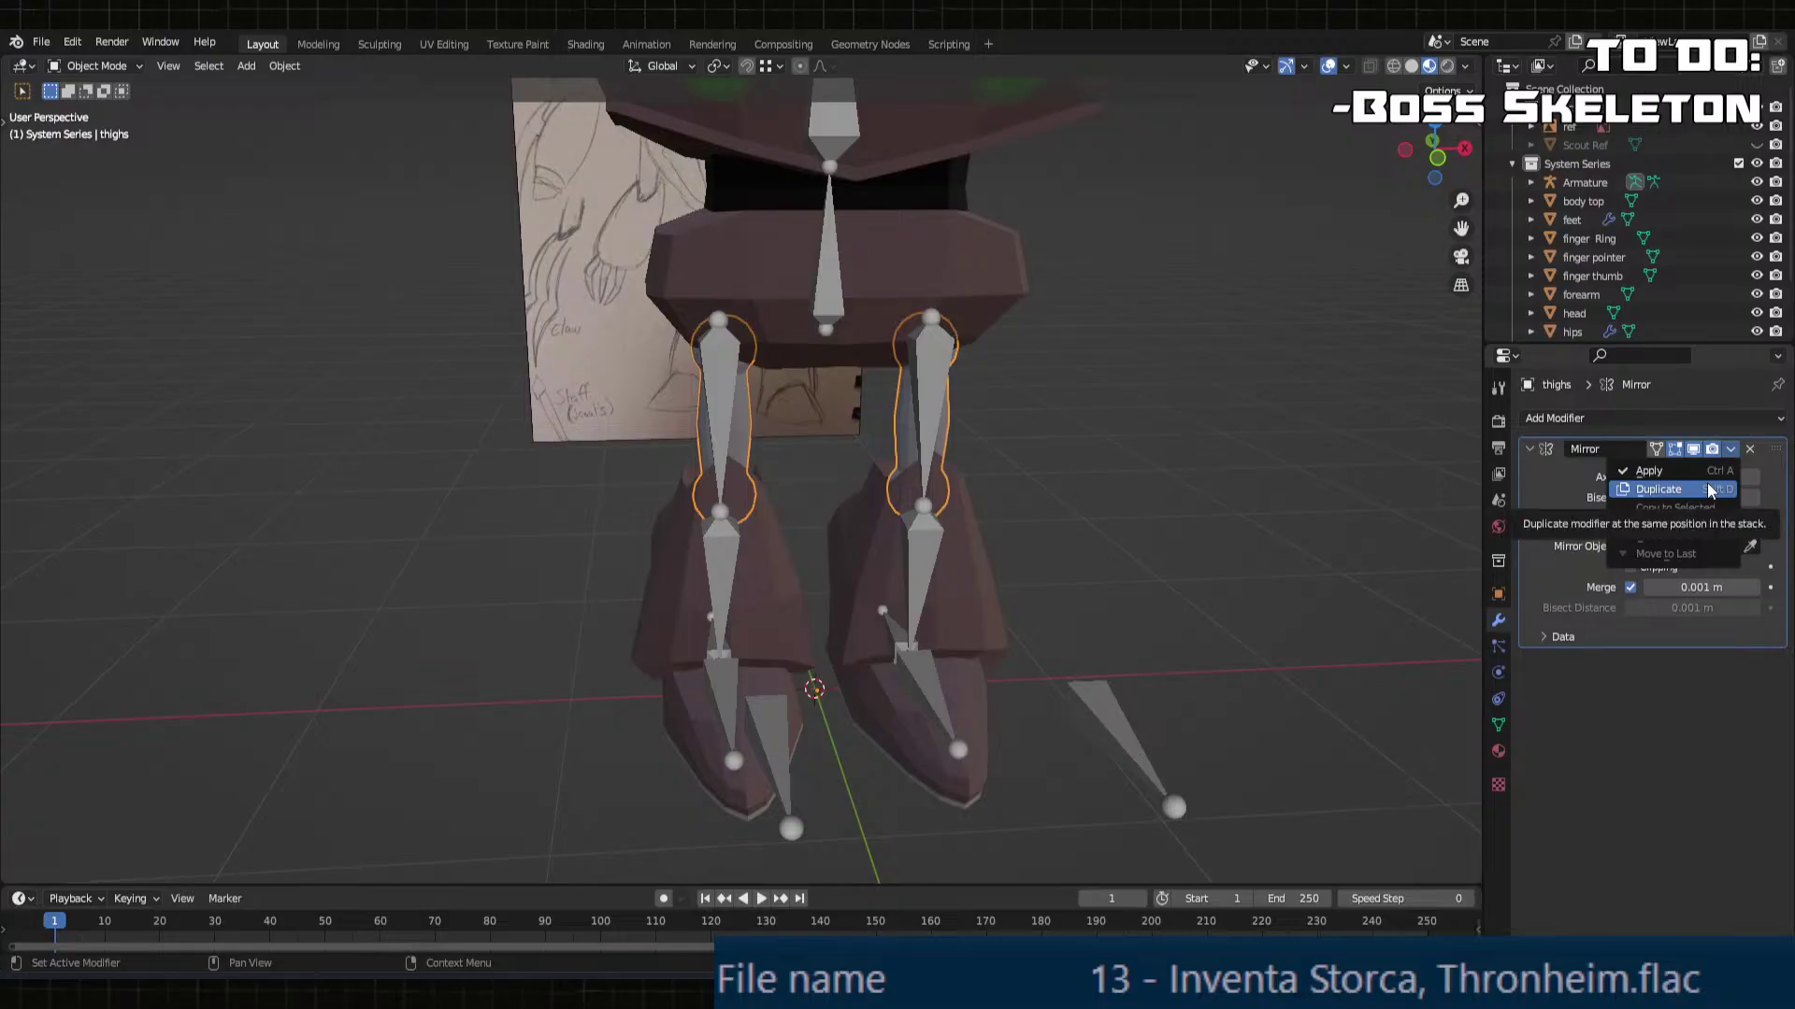
{"action": "left_click", "coordinate": [1731, 449]}
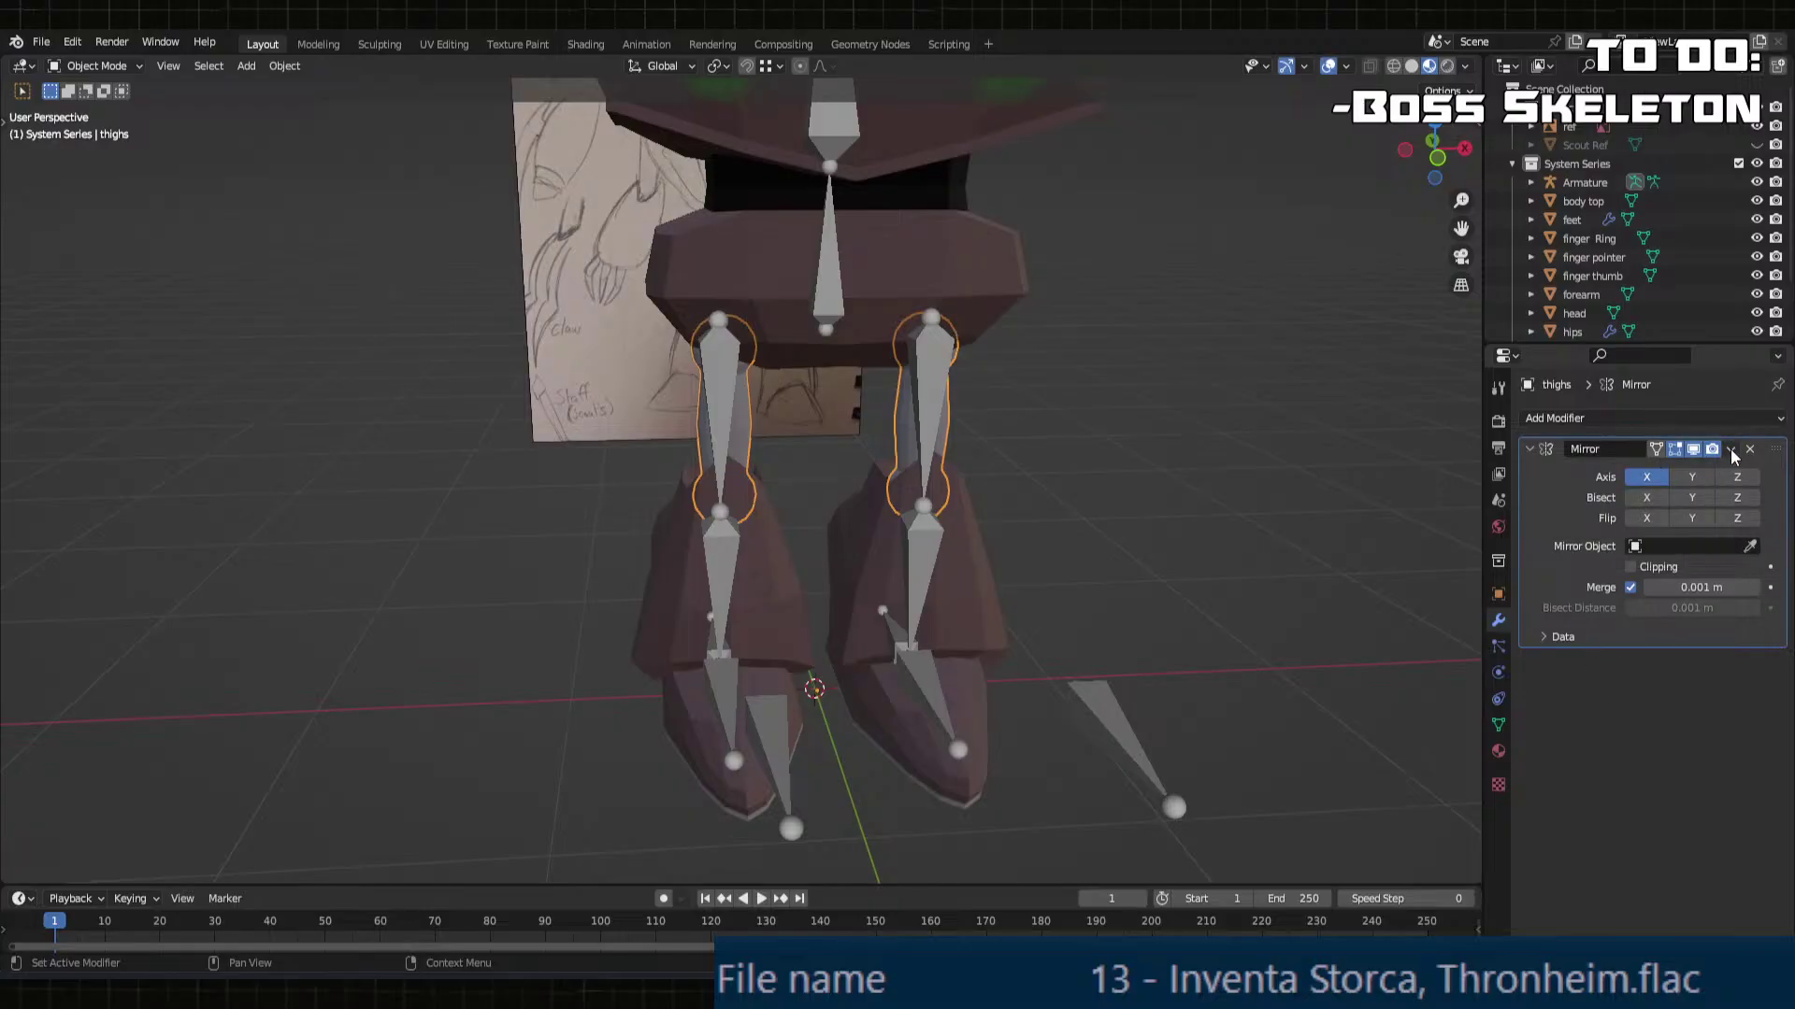
{"action": "left_click", "coordinate": [1731, 450]}
{"action": "left_click", "coordinate": [1696, 472]}
Step: Select the shins mesh and apply its Mirror modifier
{"action": "left_click", "coordinate": [958, 551]}
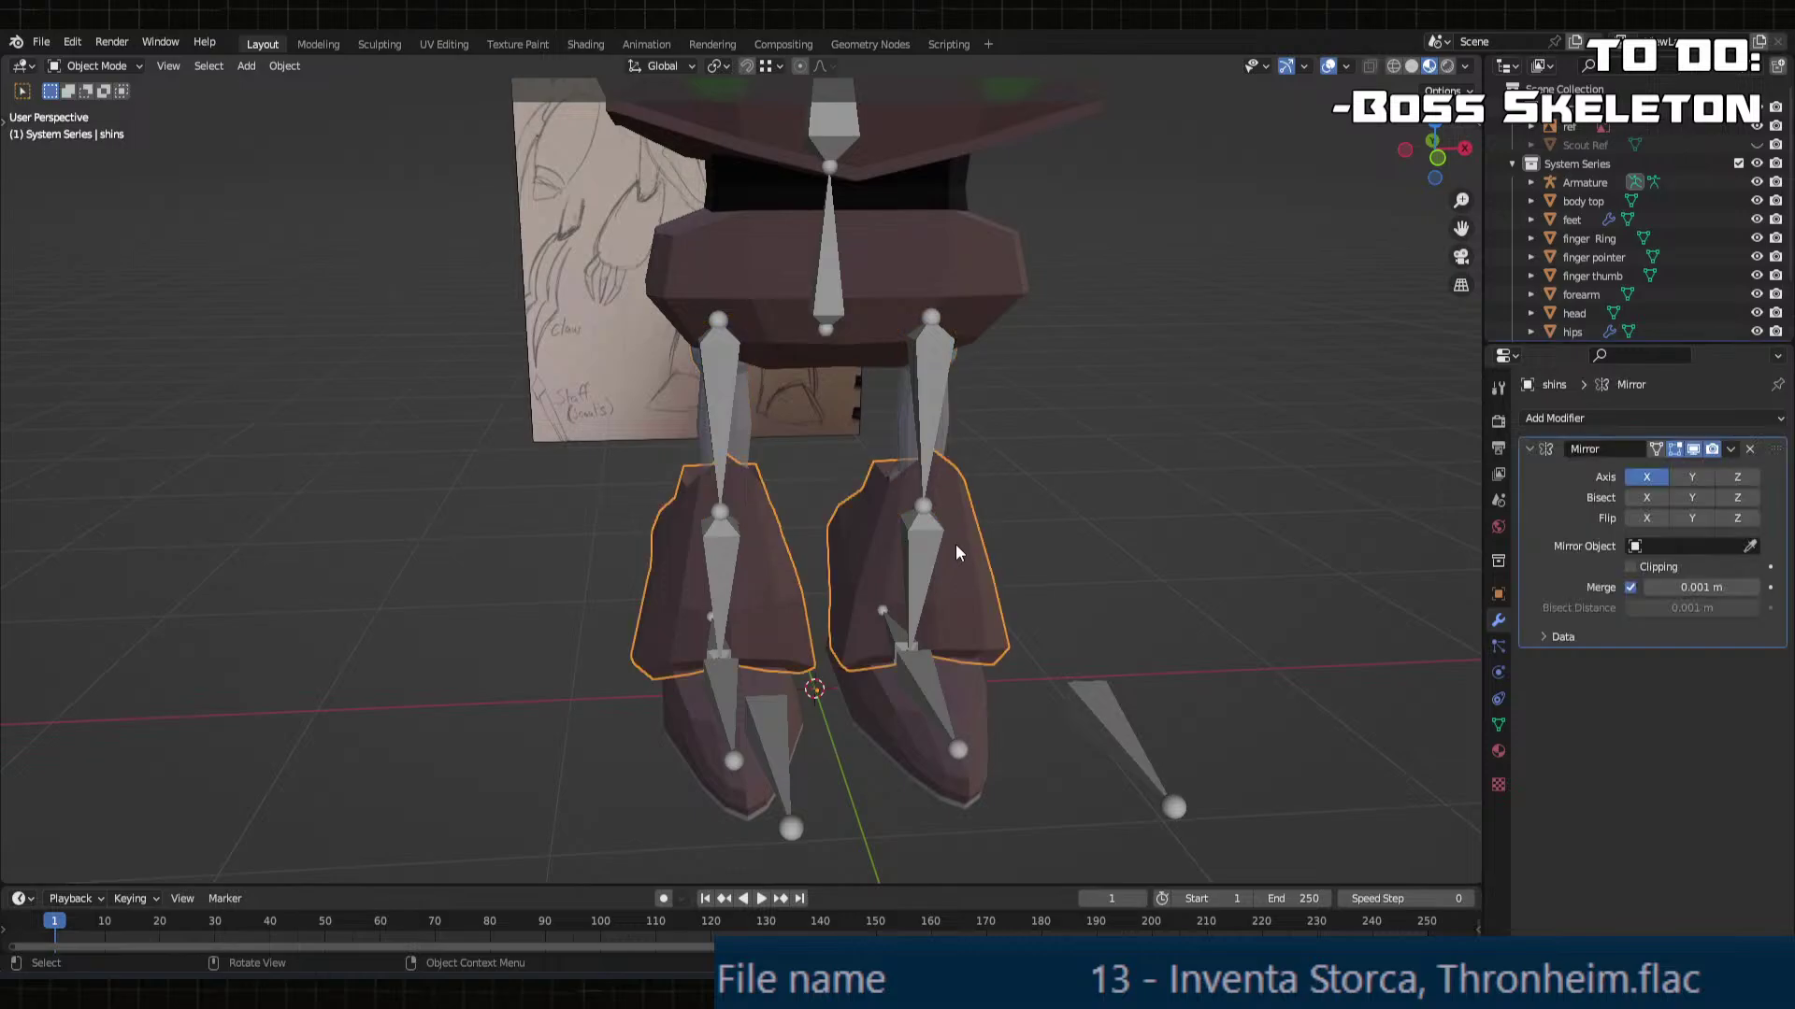
{"action": "key", "text": "ctrl+a"}
{"action": "key", "text": "Escape"}
{"action": "left_click", "coordinate": [1731, 450]}
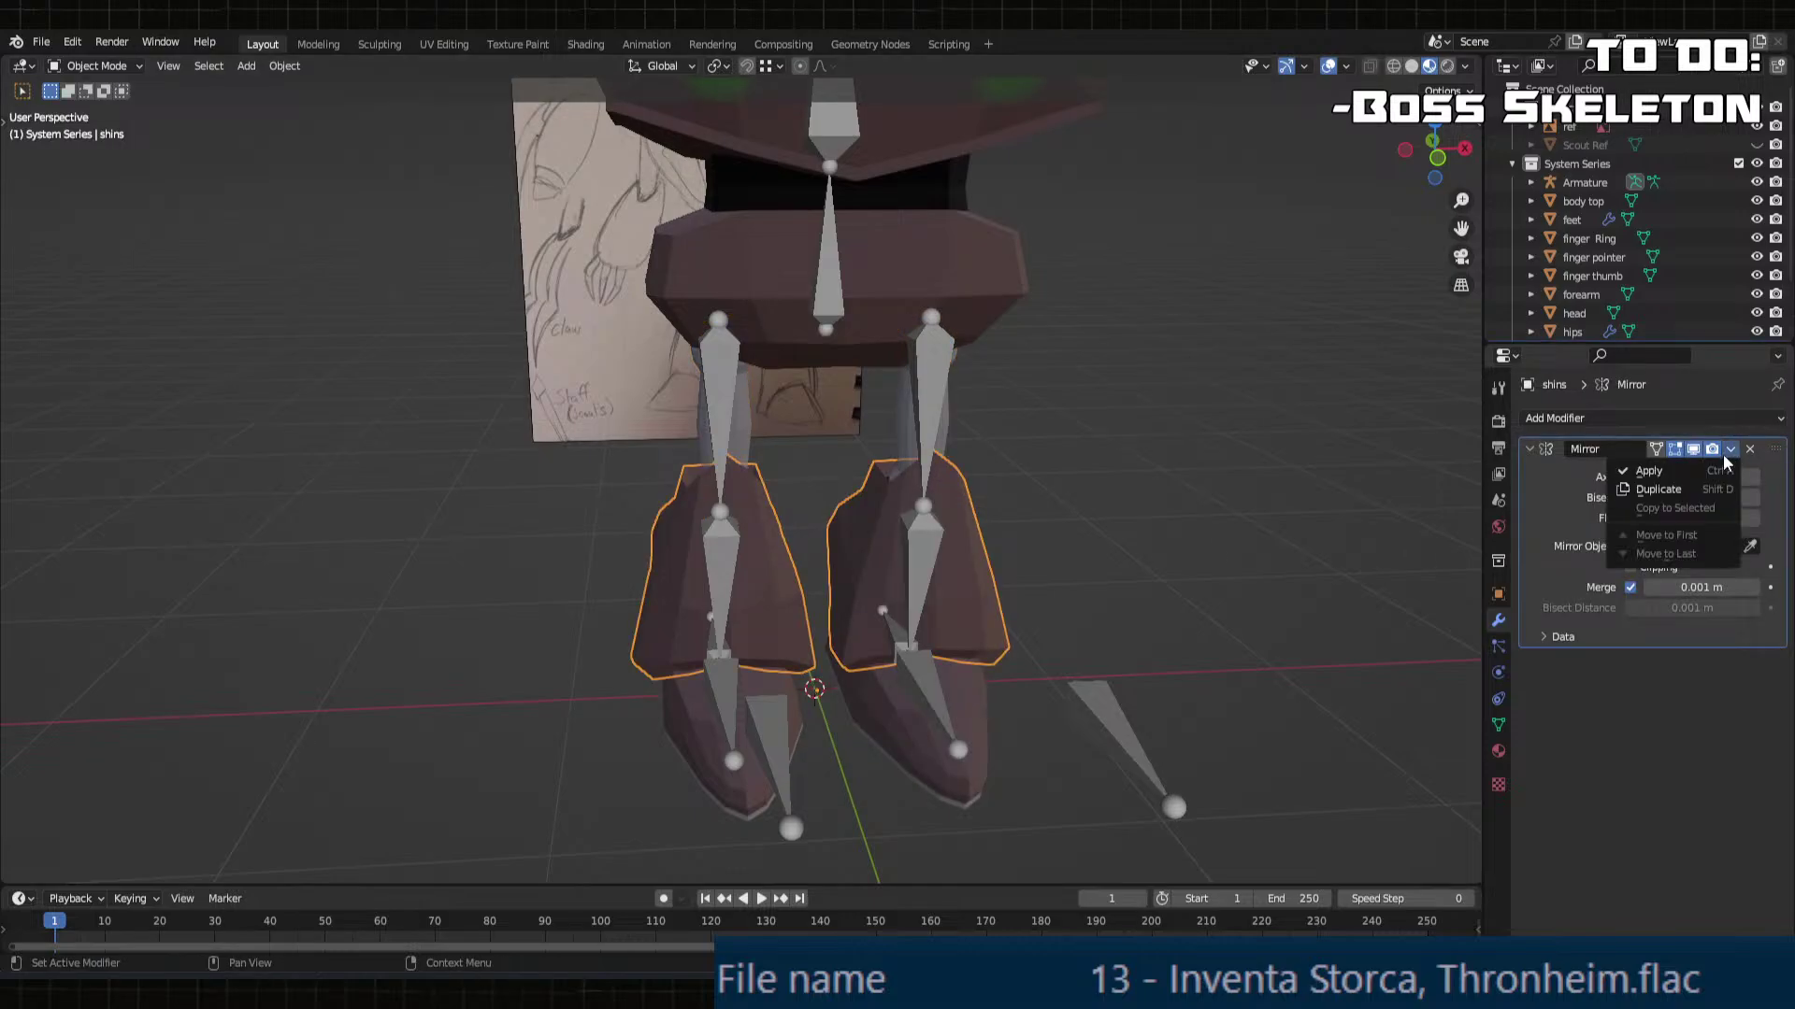
{"action": "left_click", "coordinate": [1696, 471]}
Step: Select the feet mesh and apply its Mirror modifier
{"action": "left_click", "coordinate": [965, 699]}
{"action": "left_click", "coordinate": [1732, 450]}
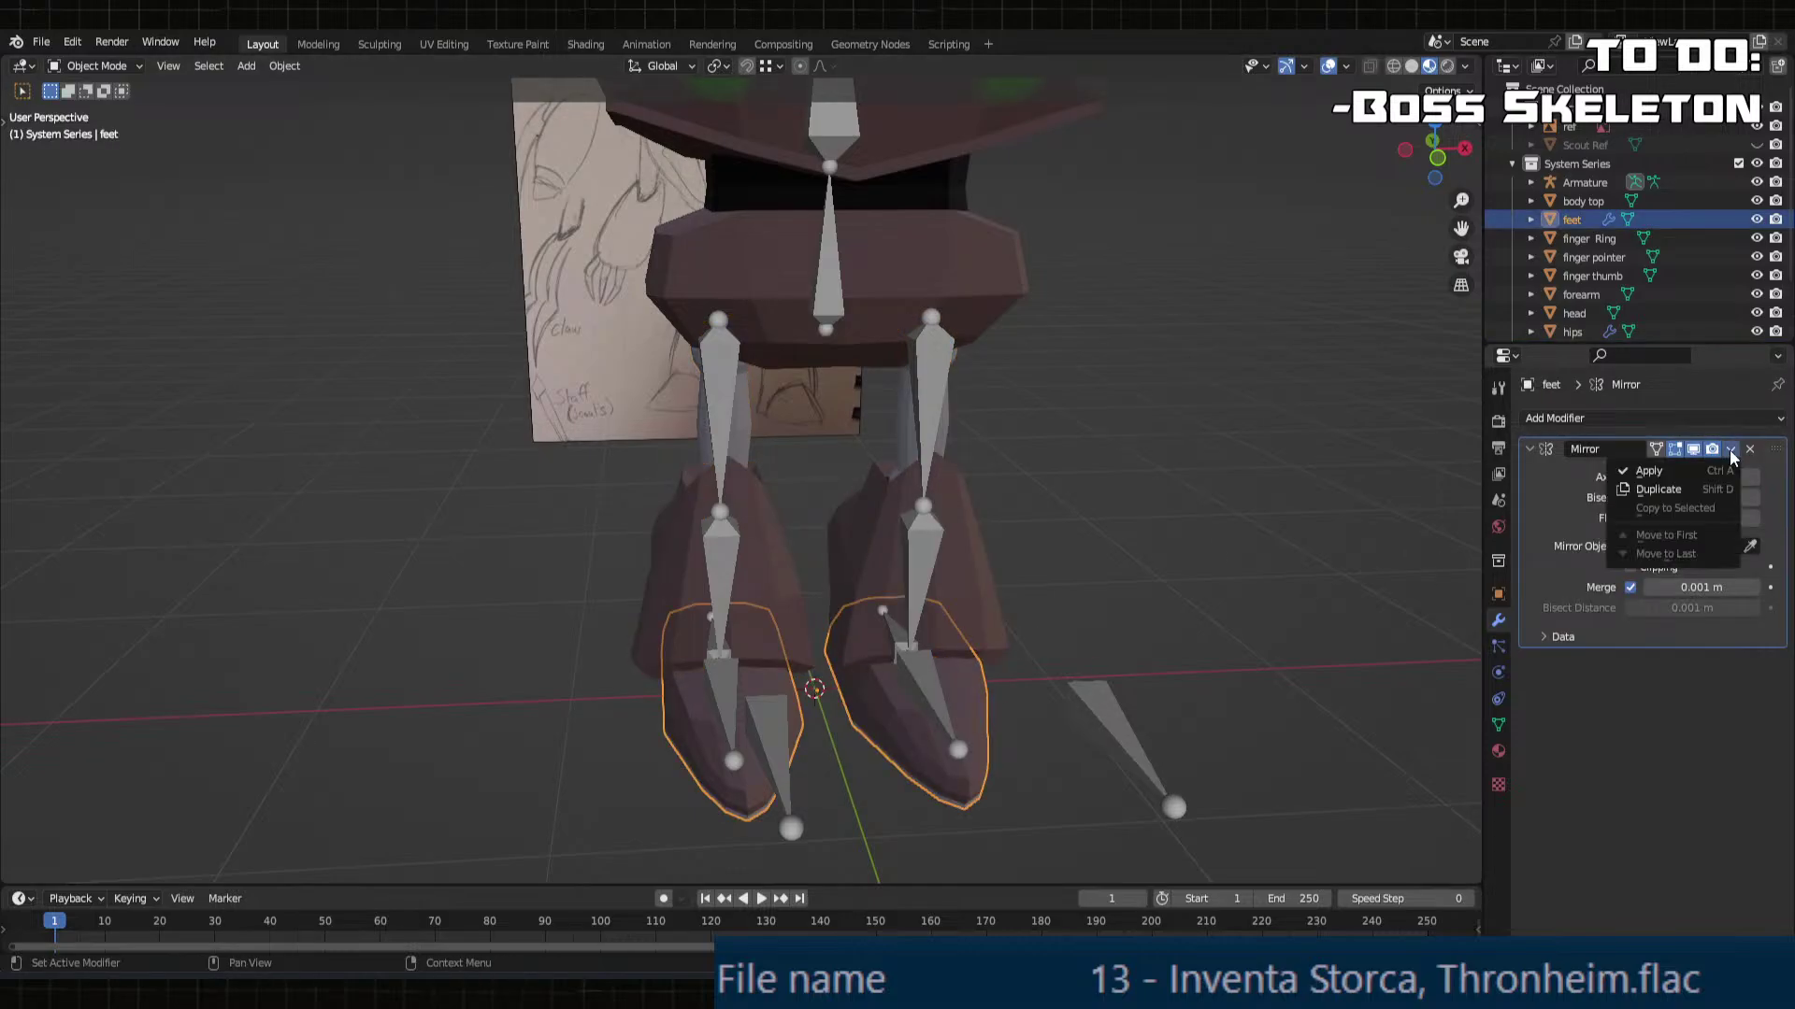
{"action": "left_click", "coordinate": [1697, 471]}
{"action": "key", "text": "Tab"}
{"action": "key", "text": "Tab"}
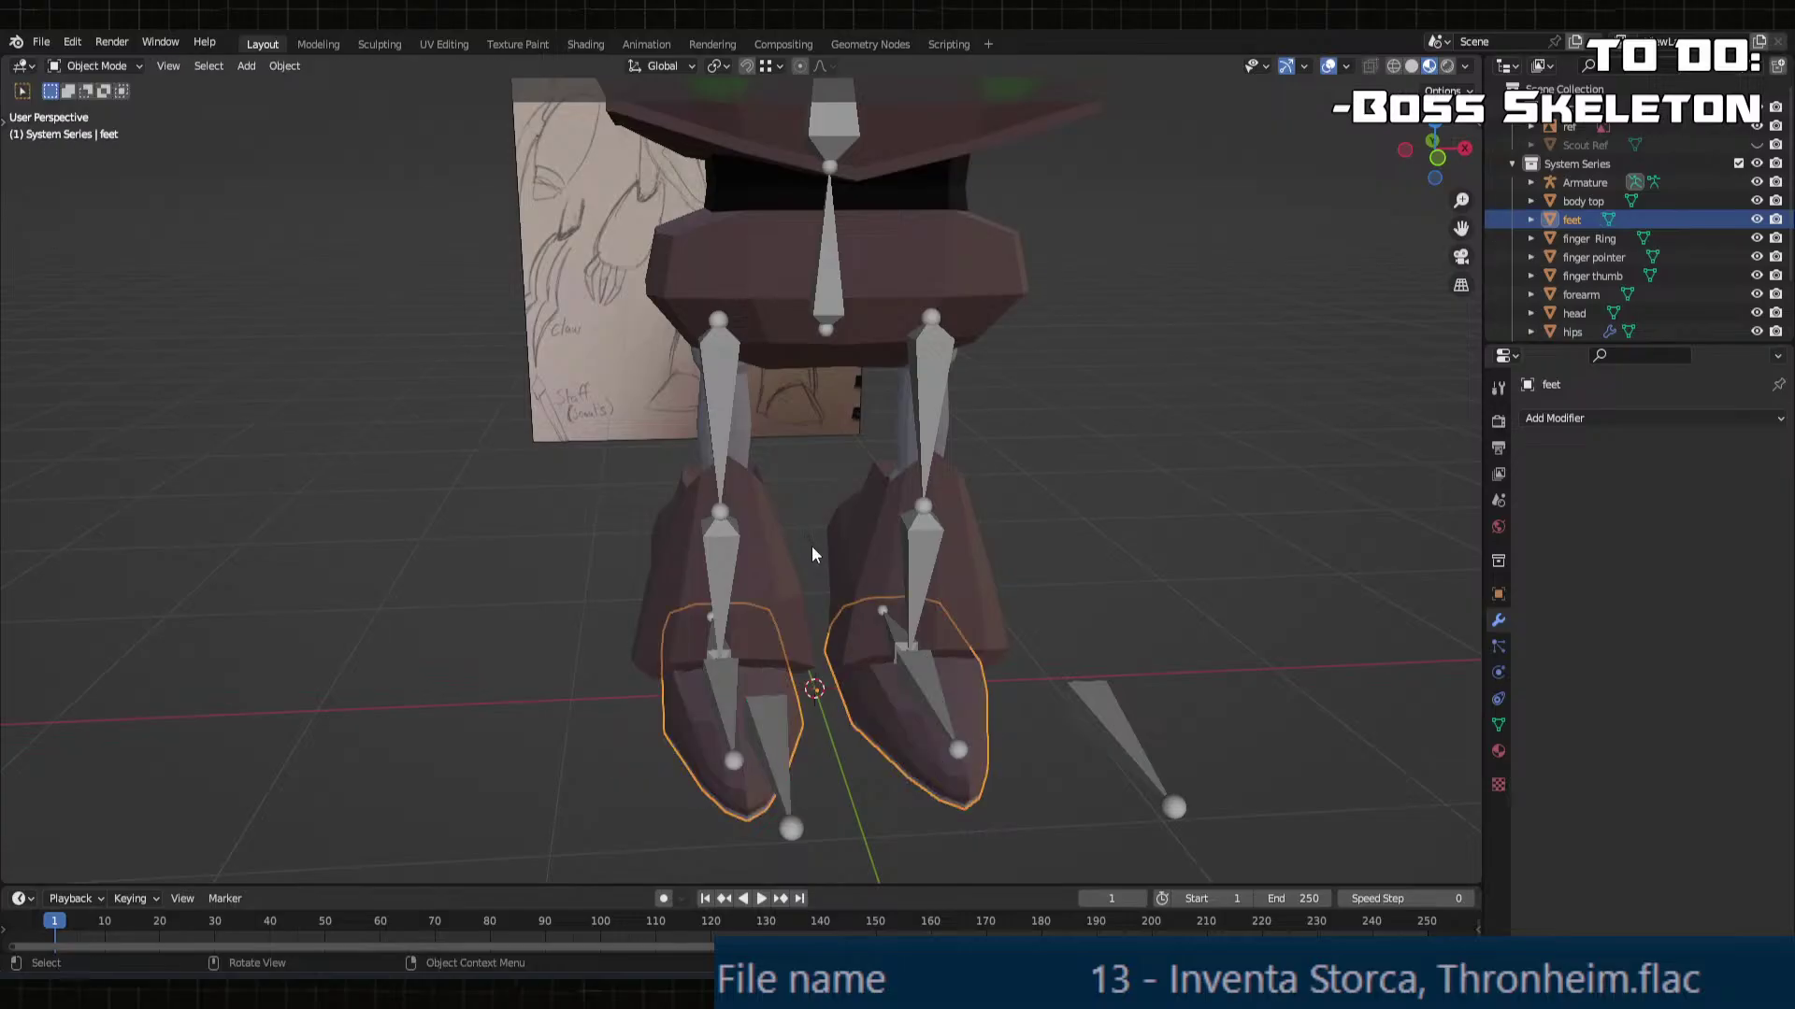
{"action": "middle_click_drag", "start_coordinate": [810, 645], "coordinate": [755, 671]}
{"action": "scroll", "coordinate": [928, 477], "scroll_direction": "down", "scroll_amount": 3}
{"action": "middle_click_drag", "start_coordinate": [929, 474], "coordinate": [840, 734], "text": "shift"}
{"action": "key", "text": "Tab"}
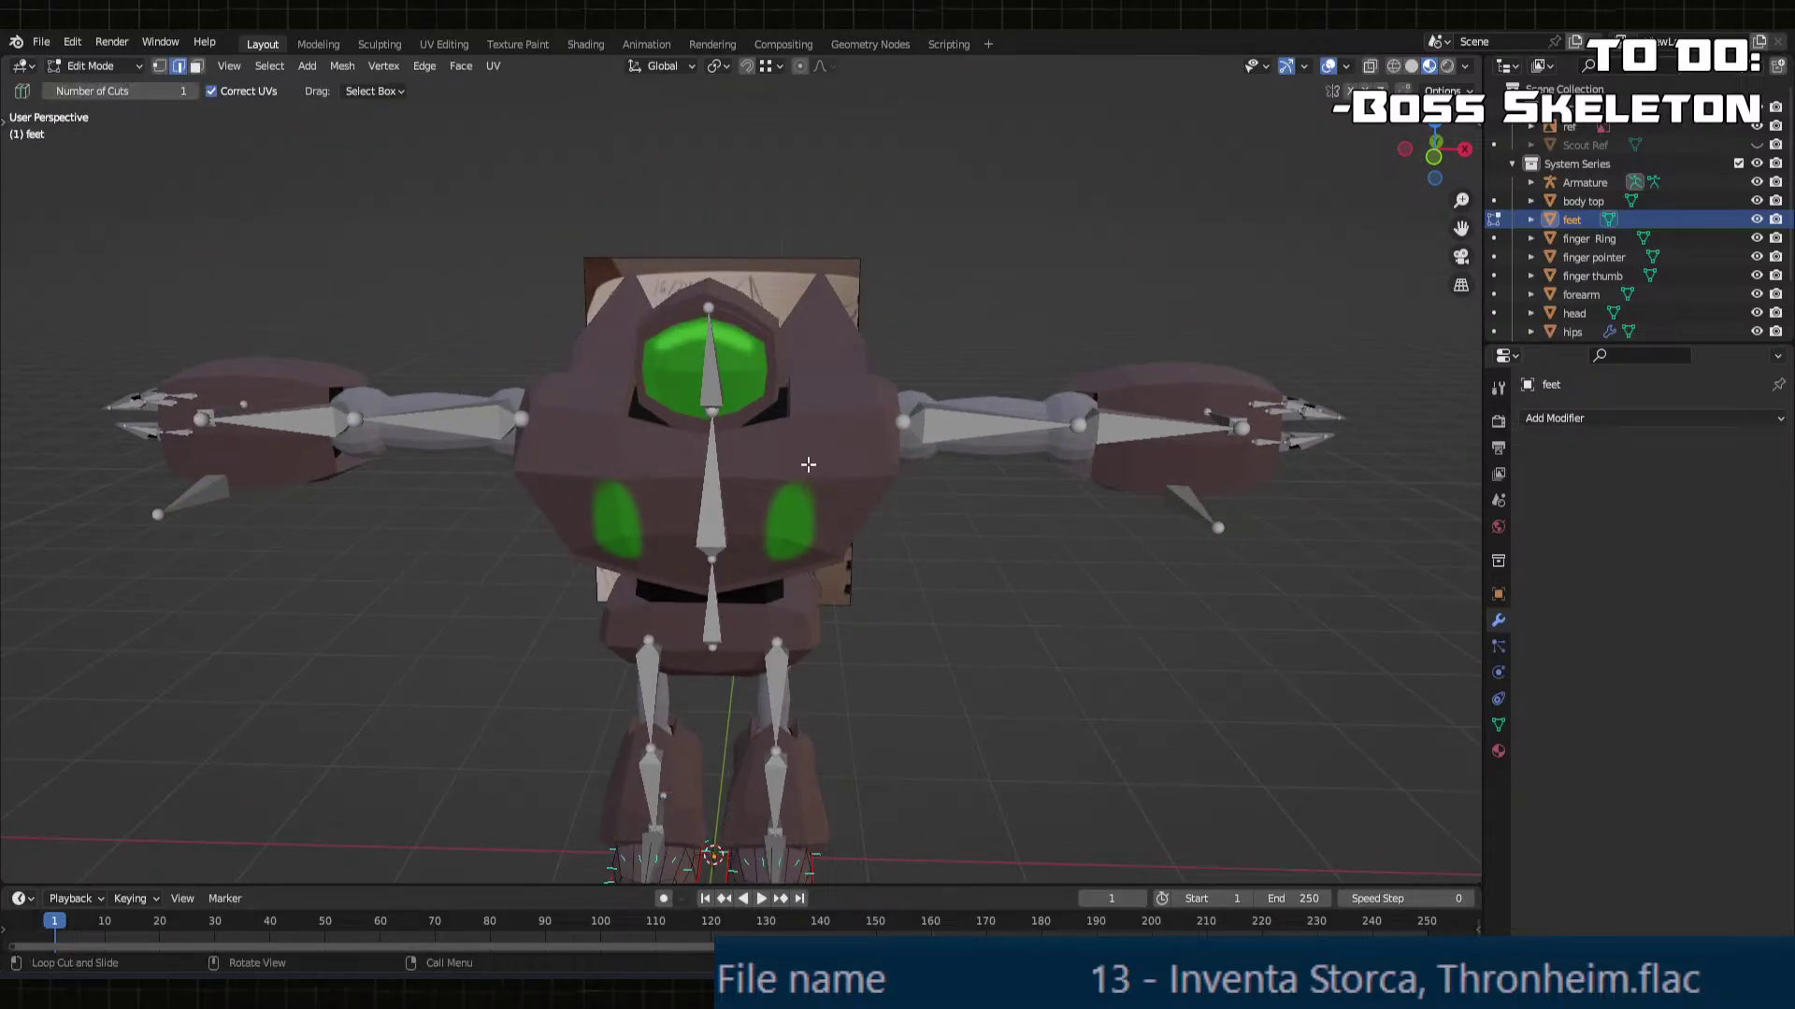
{"action": "middle_click_drag", "start_coordinate": [806, 469], "coordinate": [807, 545]}
{"action": "key", "text": "Tab"}
Step: Open the upper arm mesh in Edit Mode and switch to the Select Box tool
{"action": "left_click", "coordinate": [994, 402]}
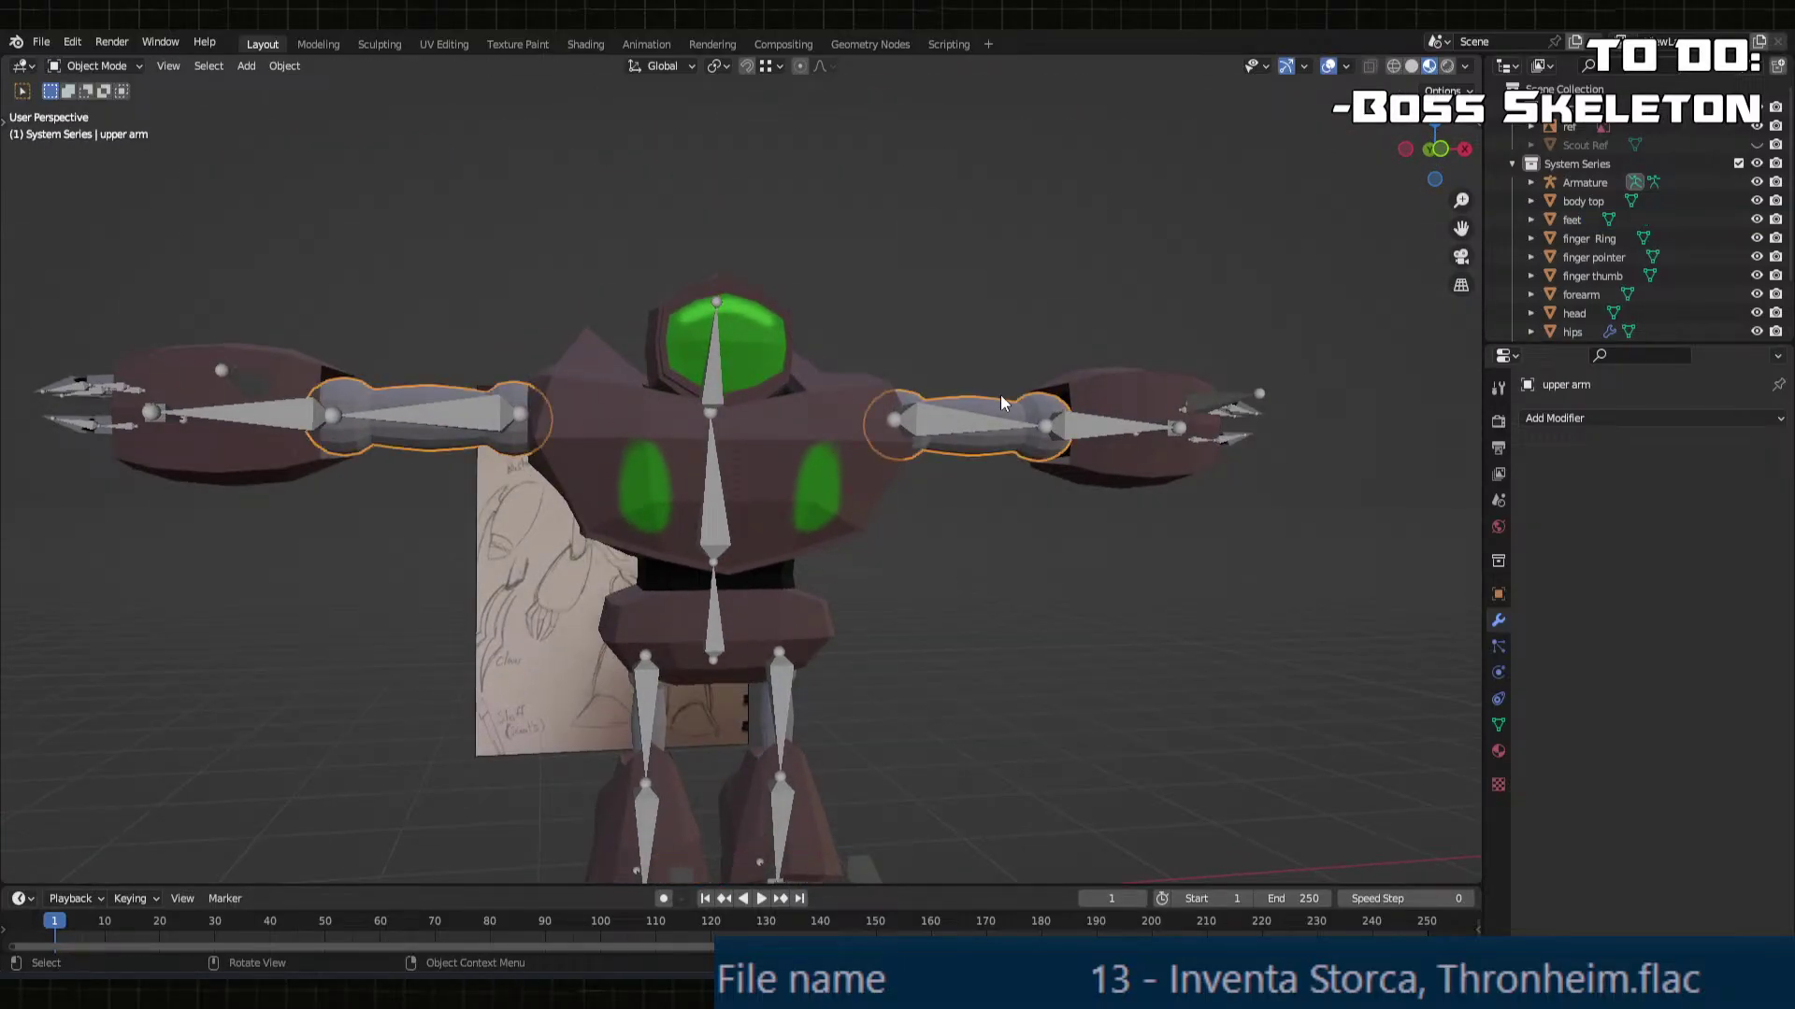
{"action": "key", "text": "Tab"}
{"action": "middle_click_drag", "start_coordinate": [1000, 394], "coordinate": [972, 449]}
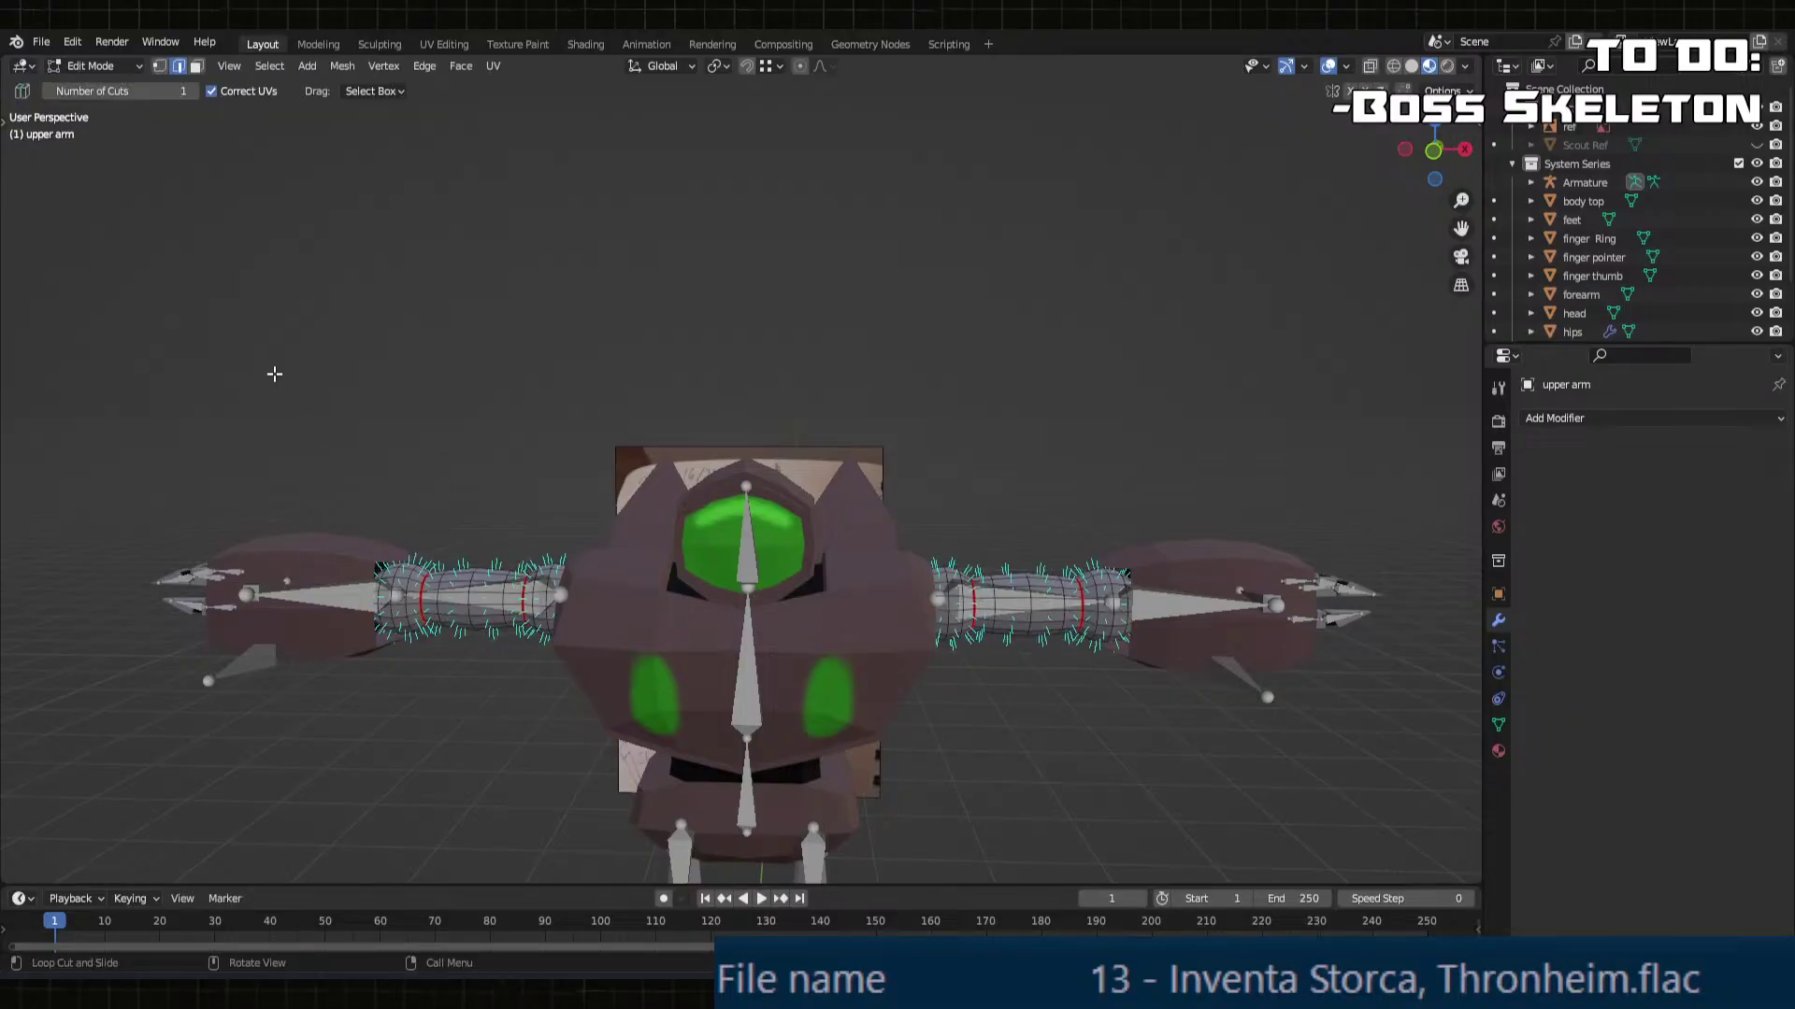
{"action": "key", "text": "t"}
{"action": "left_click", "coordinate": [26, 126]}
{"action": "middle_click_drag", "start_coordinate": [460, 605], "coordinate": [483, 630]}
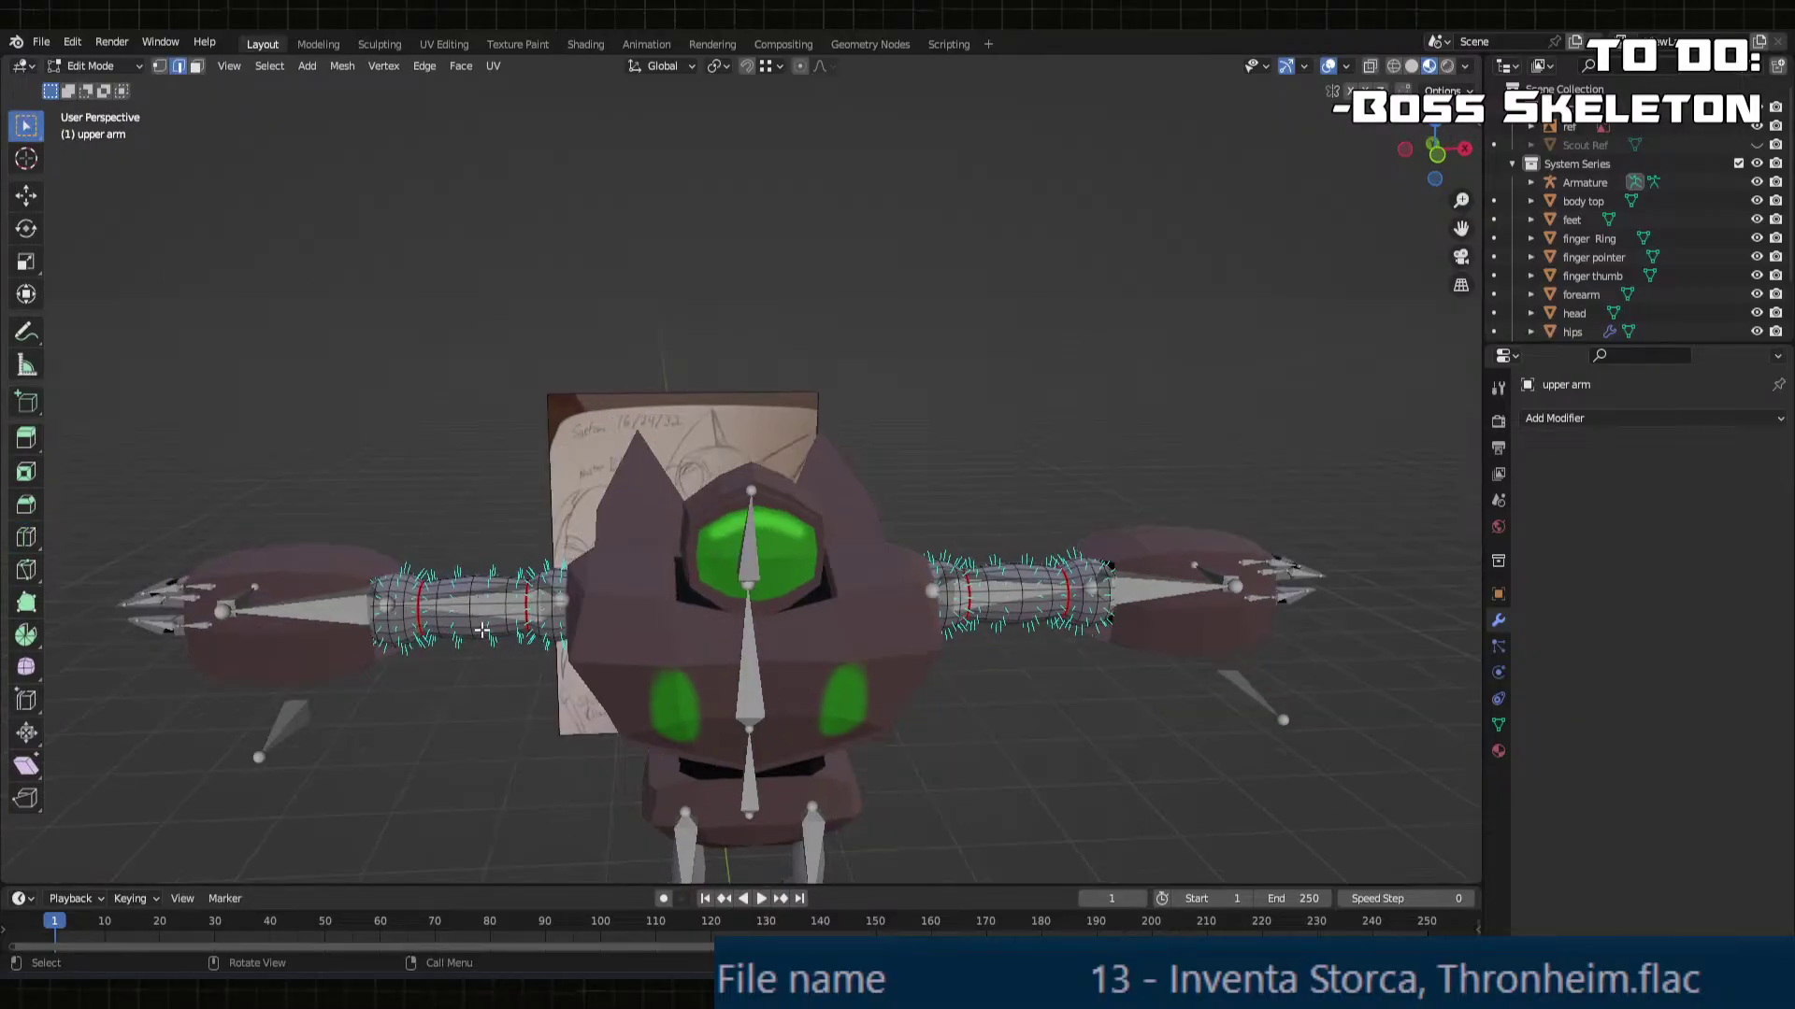
Step: Select all linked faces of the character's right upper arm in face mode and separate them into their own object
{"action": "scroll", "coordinate": [458, 589], "scroll_direction": "up", "scroll_amount": 8}
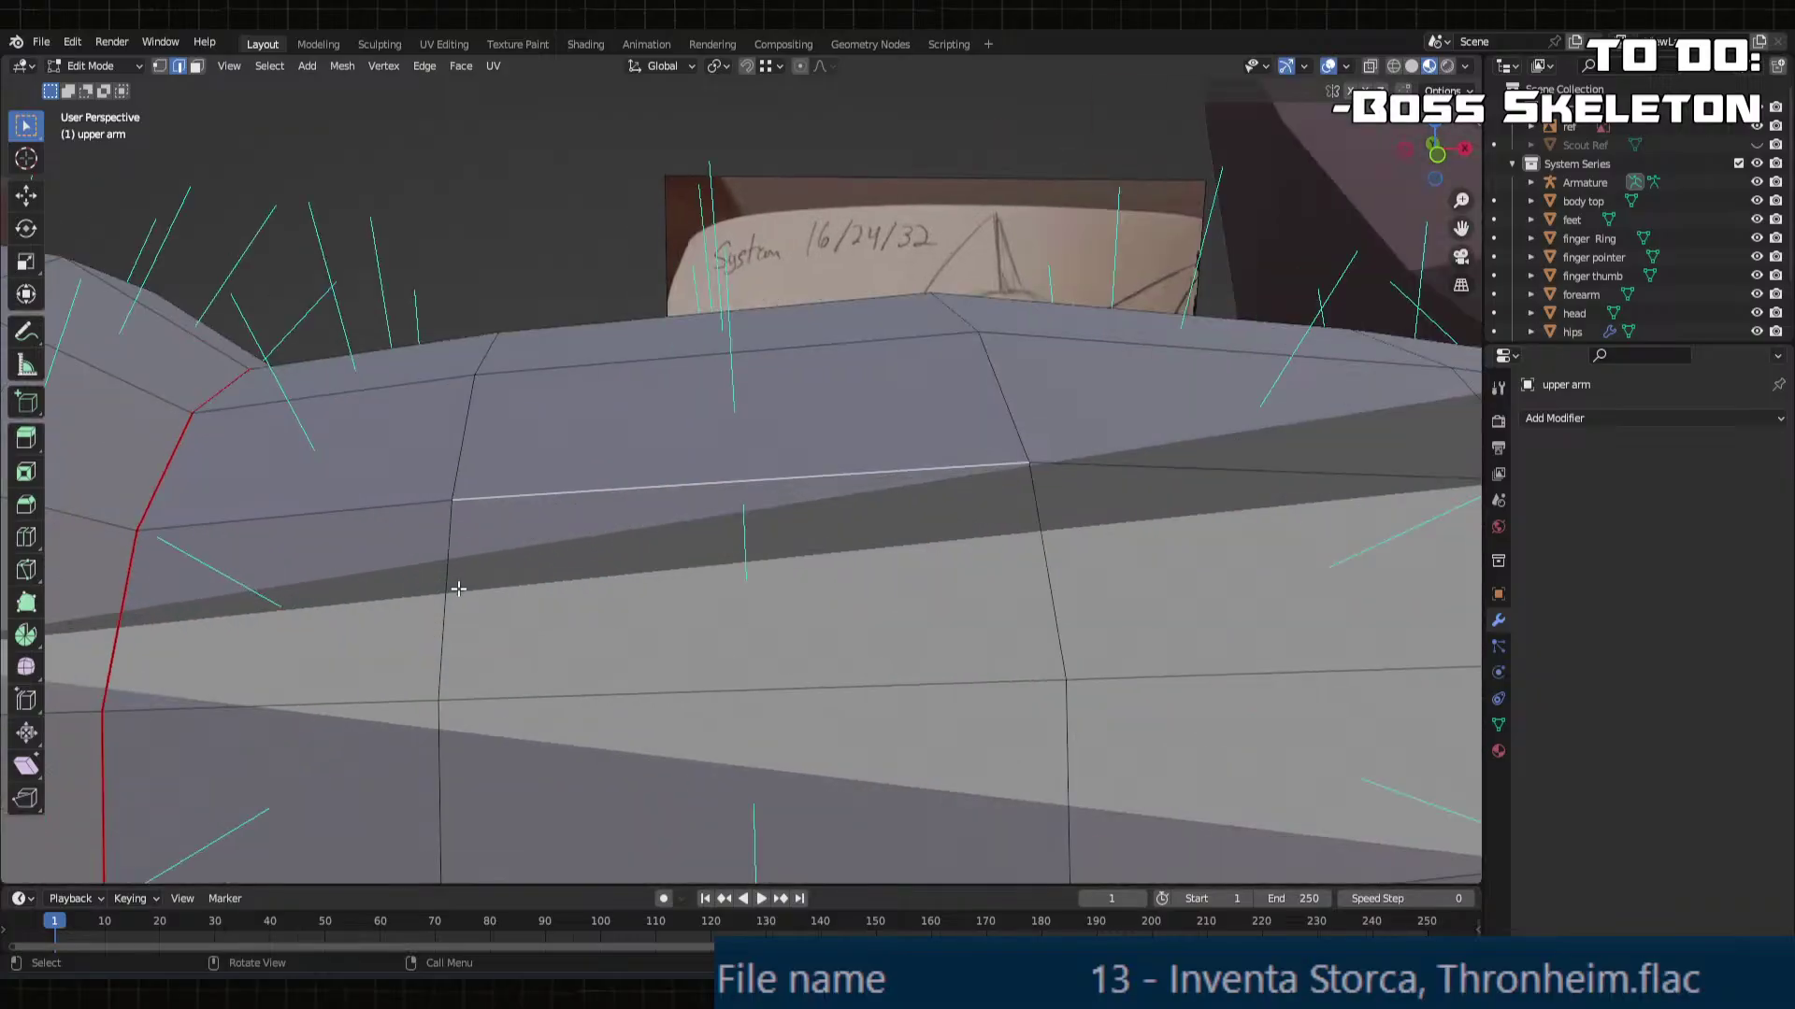
{"action": "scroll", "coordinate": [755, 434], "scroll_direction": "down", "scroll_amount": 4}
{"action": "key", "text": "3"}
{"action": "left_click", "coordinate": [755, 434]}
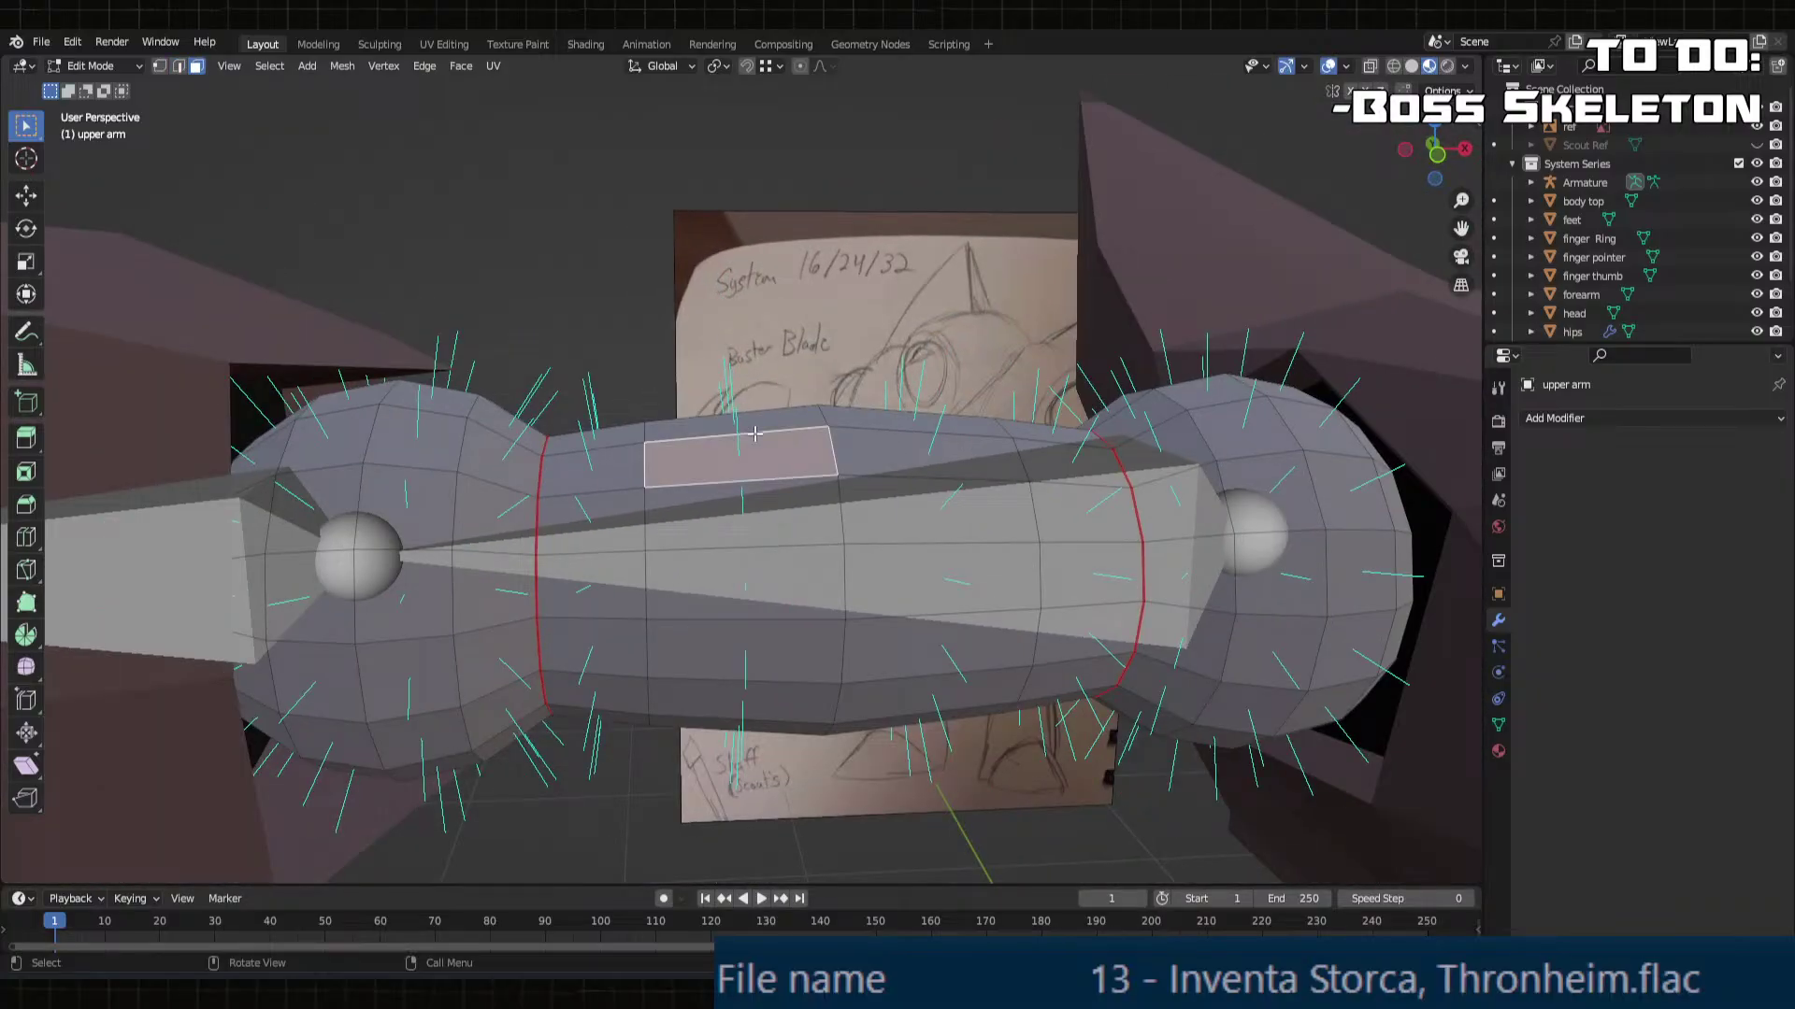
{"action": "key", "text": "l"}
{"action": "scroll", "coordinate": [755, 434], "scroll_direction": "down", "scroll_amount": 4}
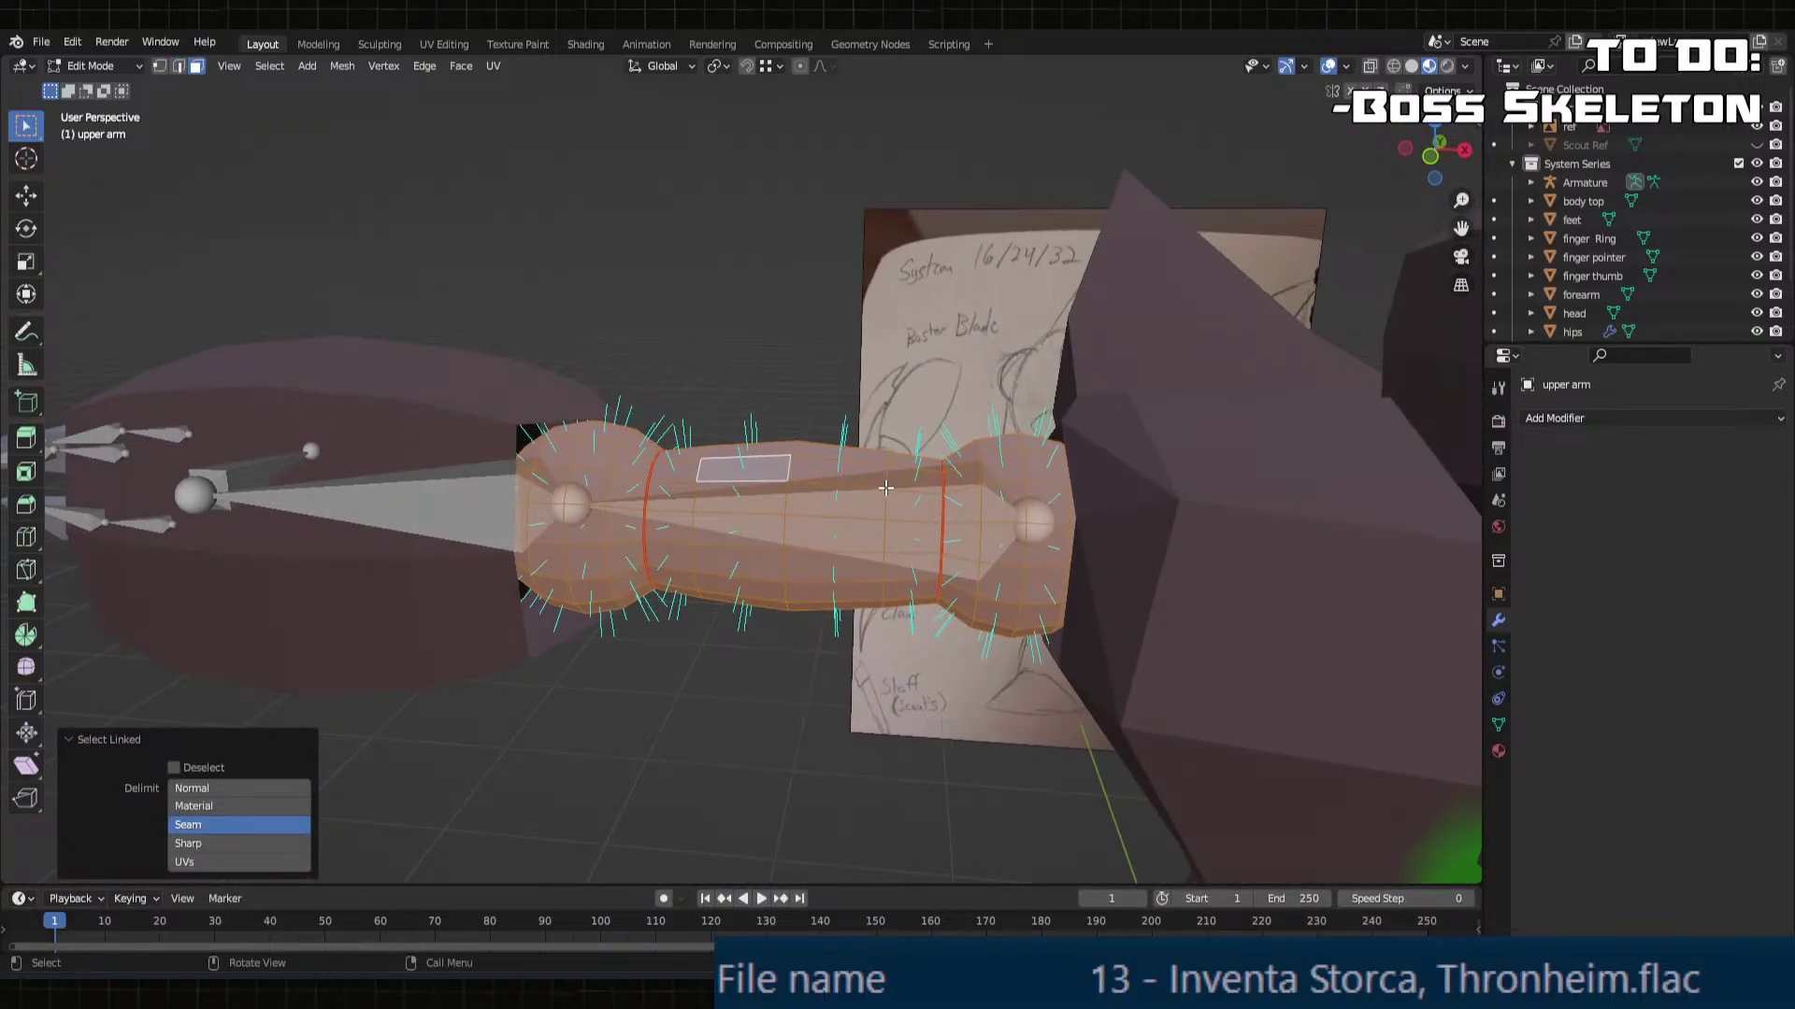
{"action": "key", "text": "p"}
{"action": "left_click", "coordinate": [886, 496]}
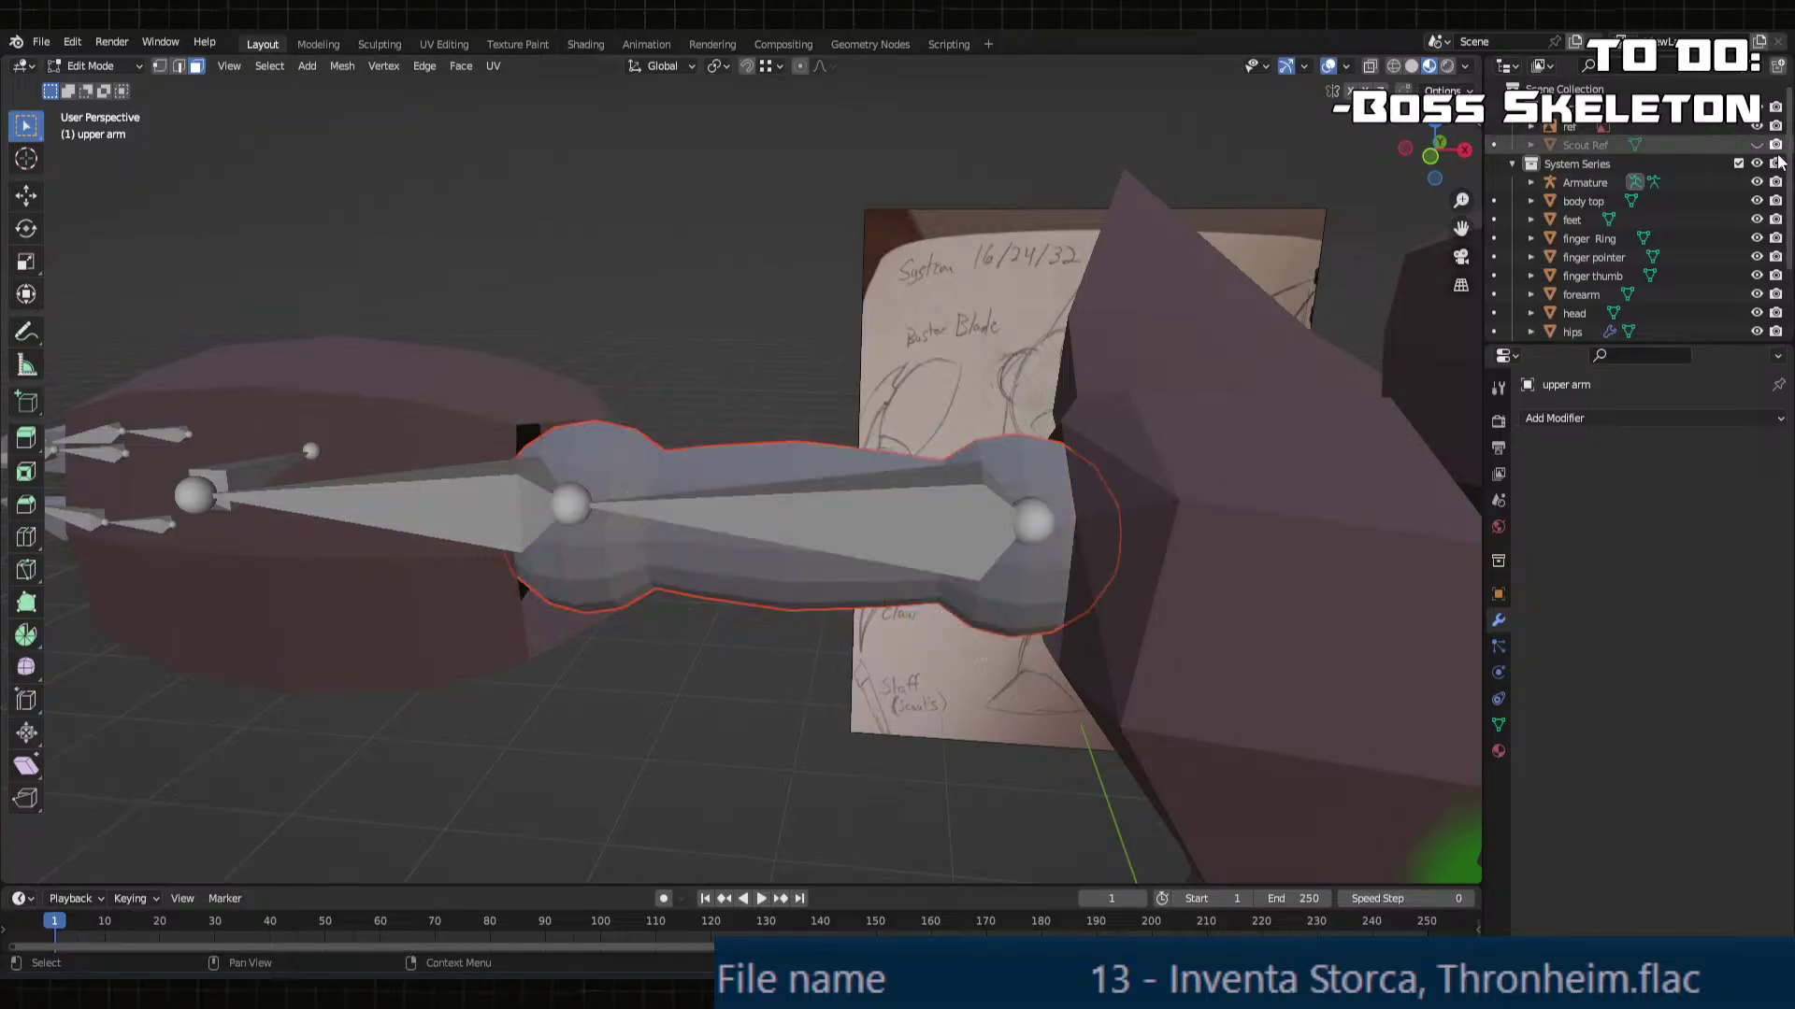
Step: Rename the remaining upper arm object in the System Series collection to "upper arm L"
{"action": "scroll", "coordinate": [1626, 319], "scroll_direction": "down", "scroll_amount": 3}
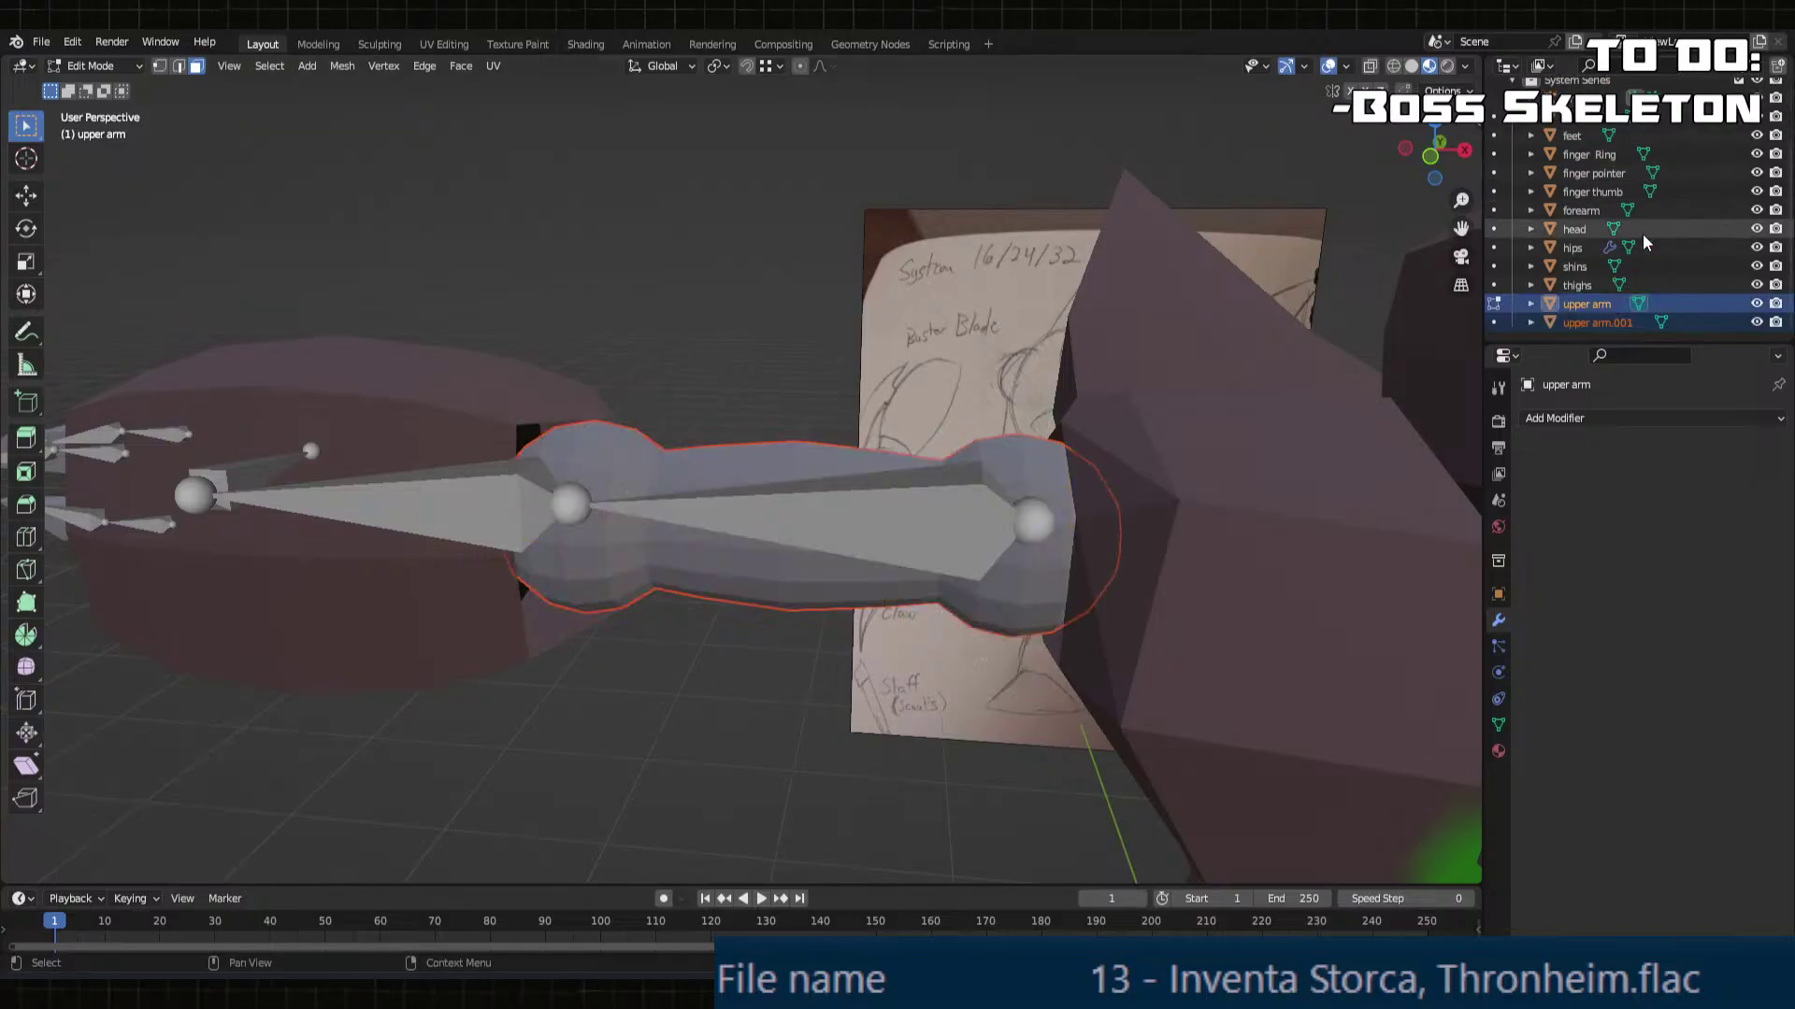
{"action": "double_click", "coordinate": [1617, 303]}
{"action": "left_click", "coordinate": [1620, 304]}
{"action": "type", "text": "L"}
{"action": "key", "text": "Return"}
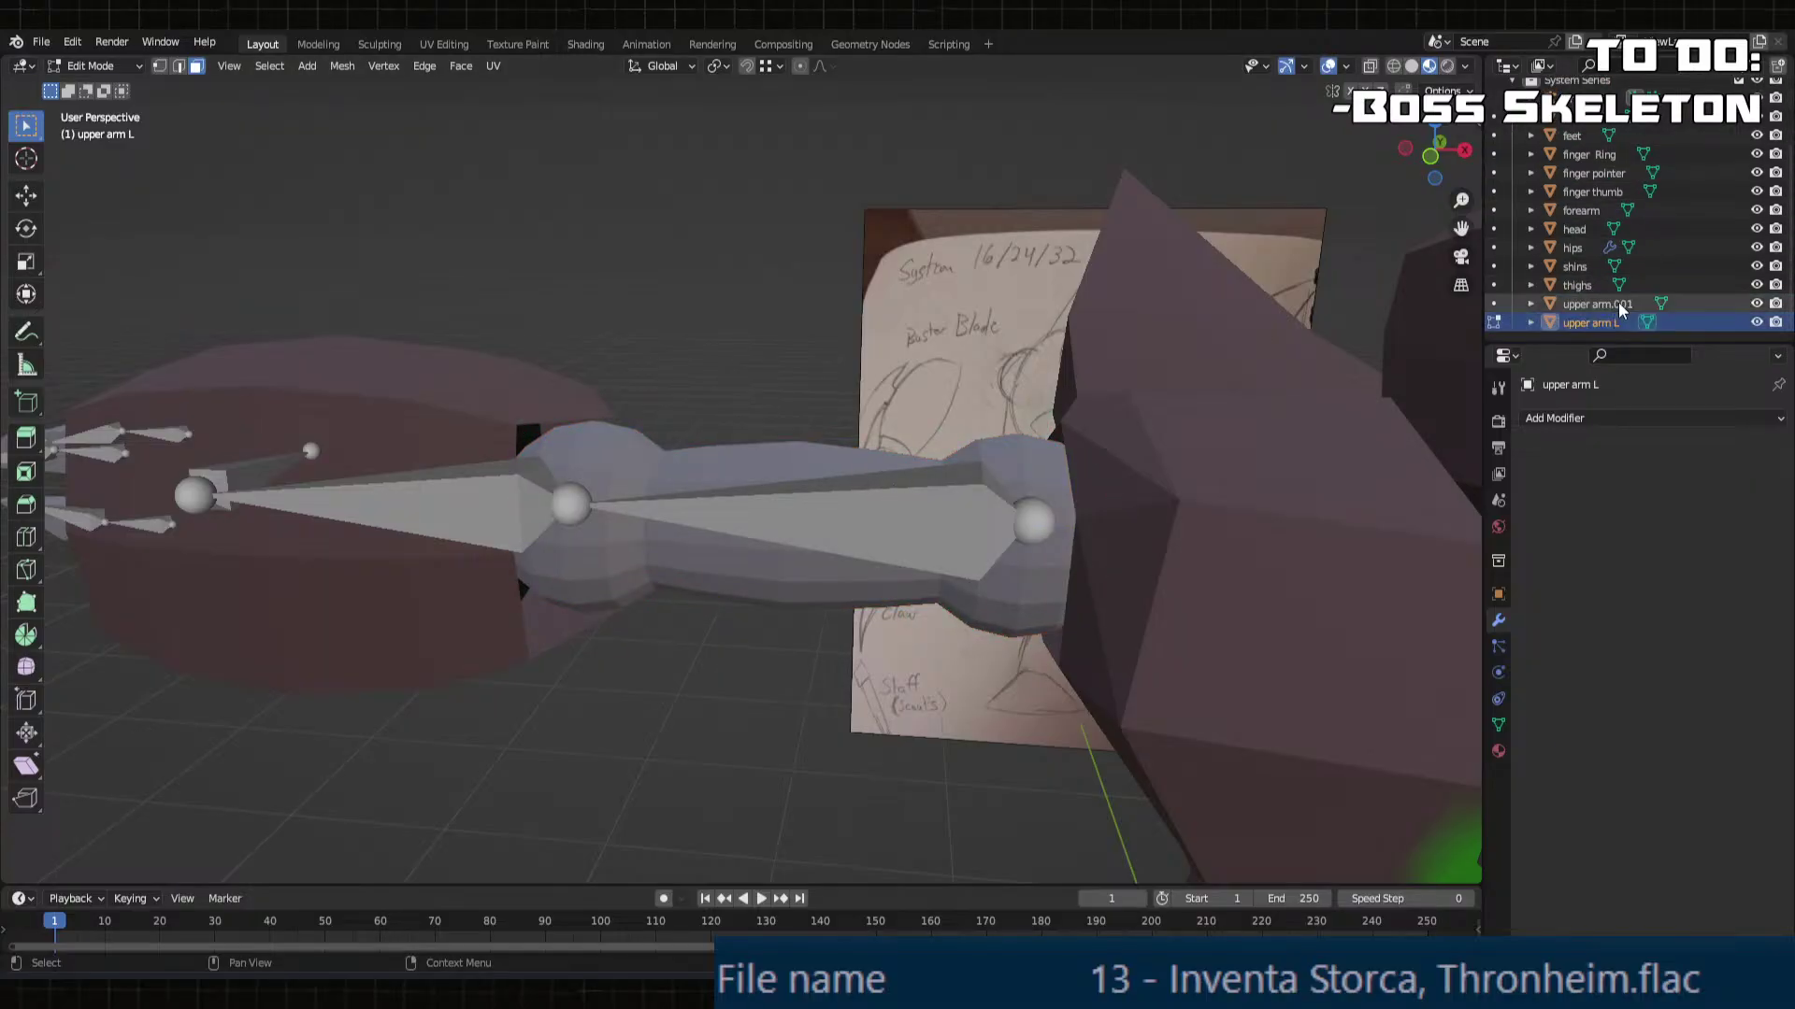
Step: Rename the separated right upper arm object to "upper arm R"
{"action": "double_click", "coordinate": [1631, 304]}
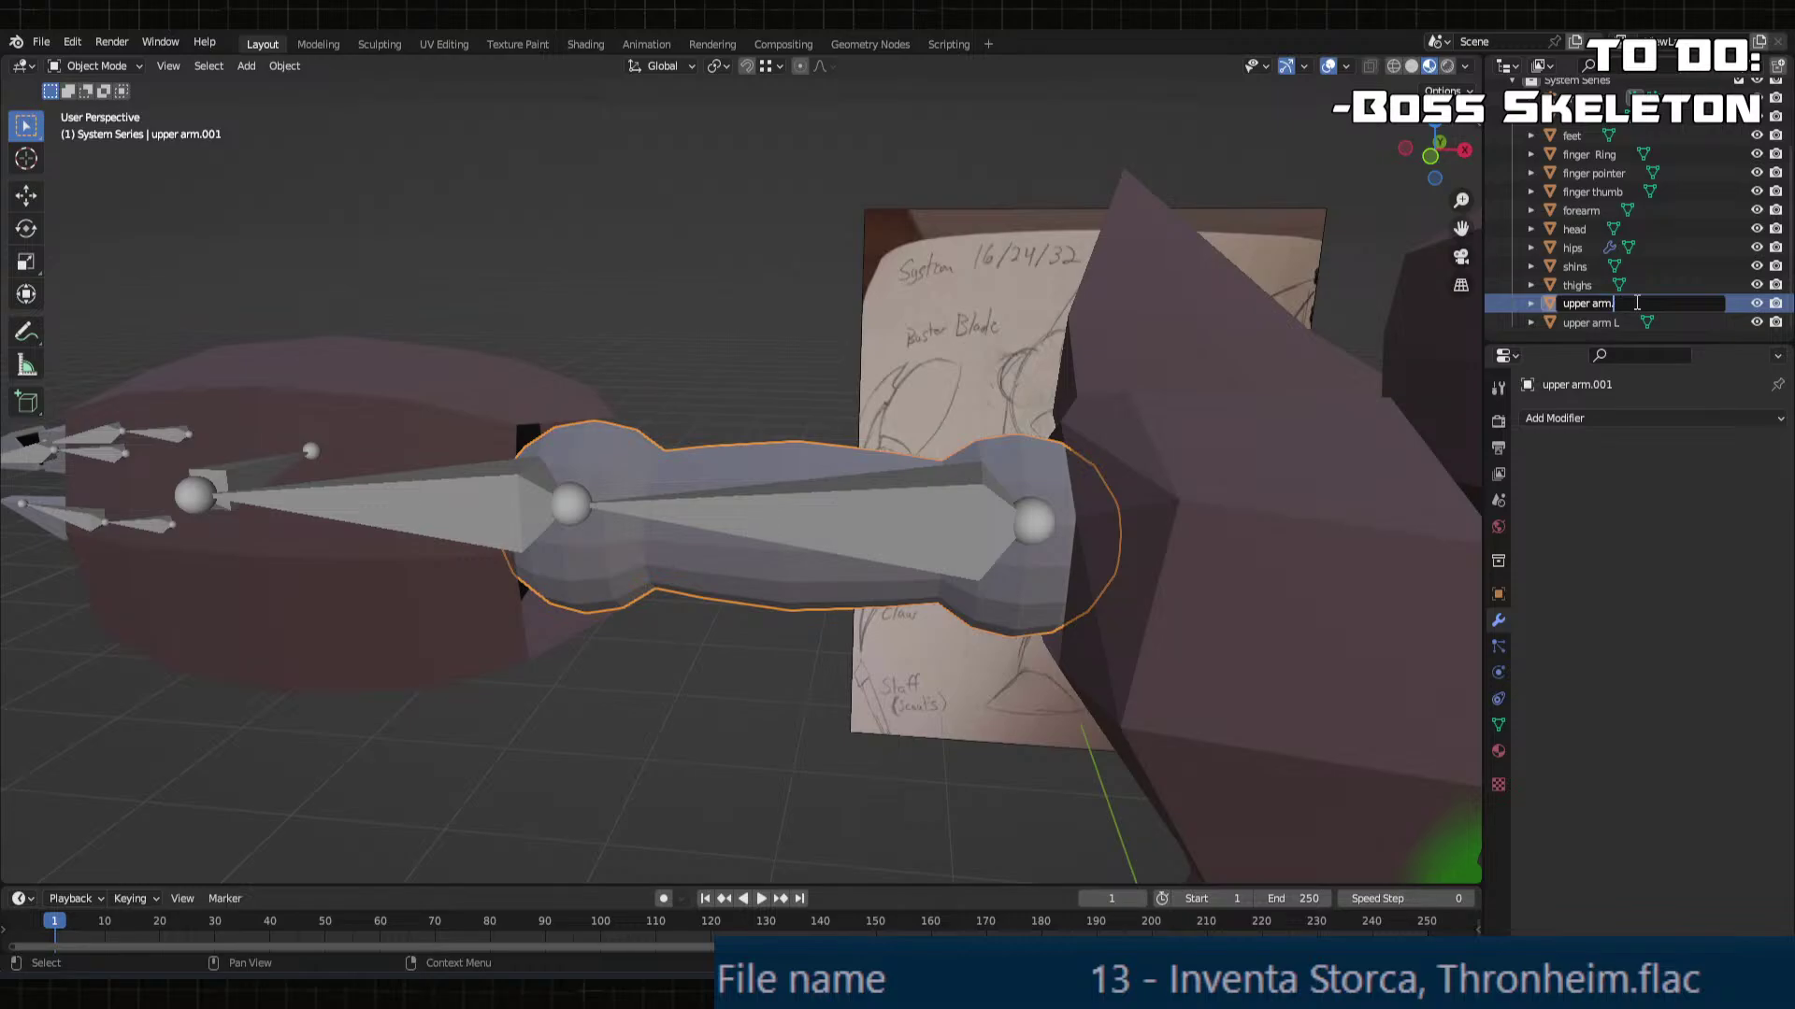
{"action": "type", "text": "R"}
{"action": "key", "text": "Return"}
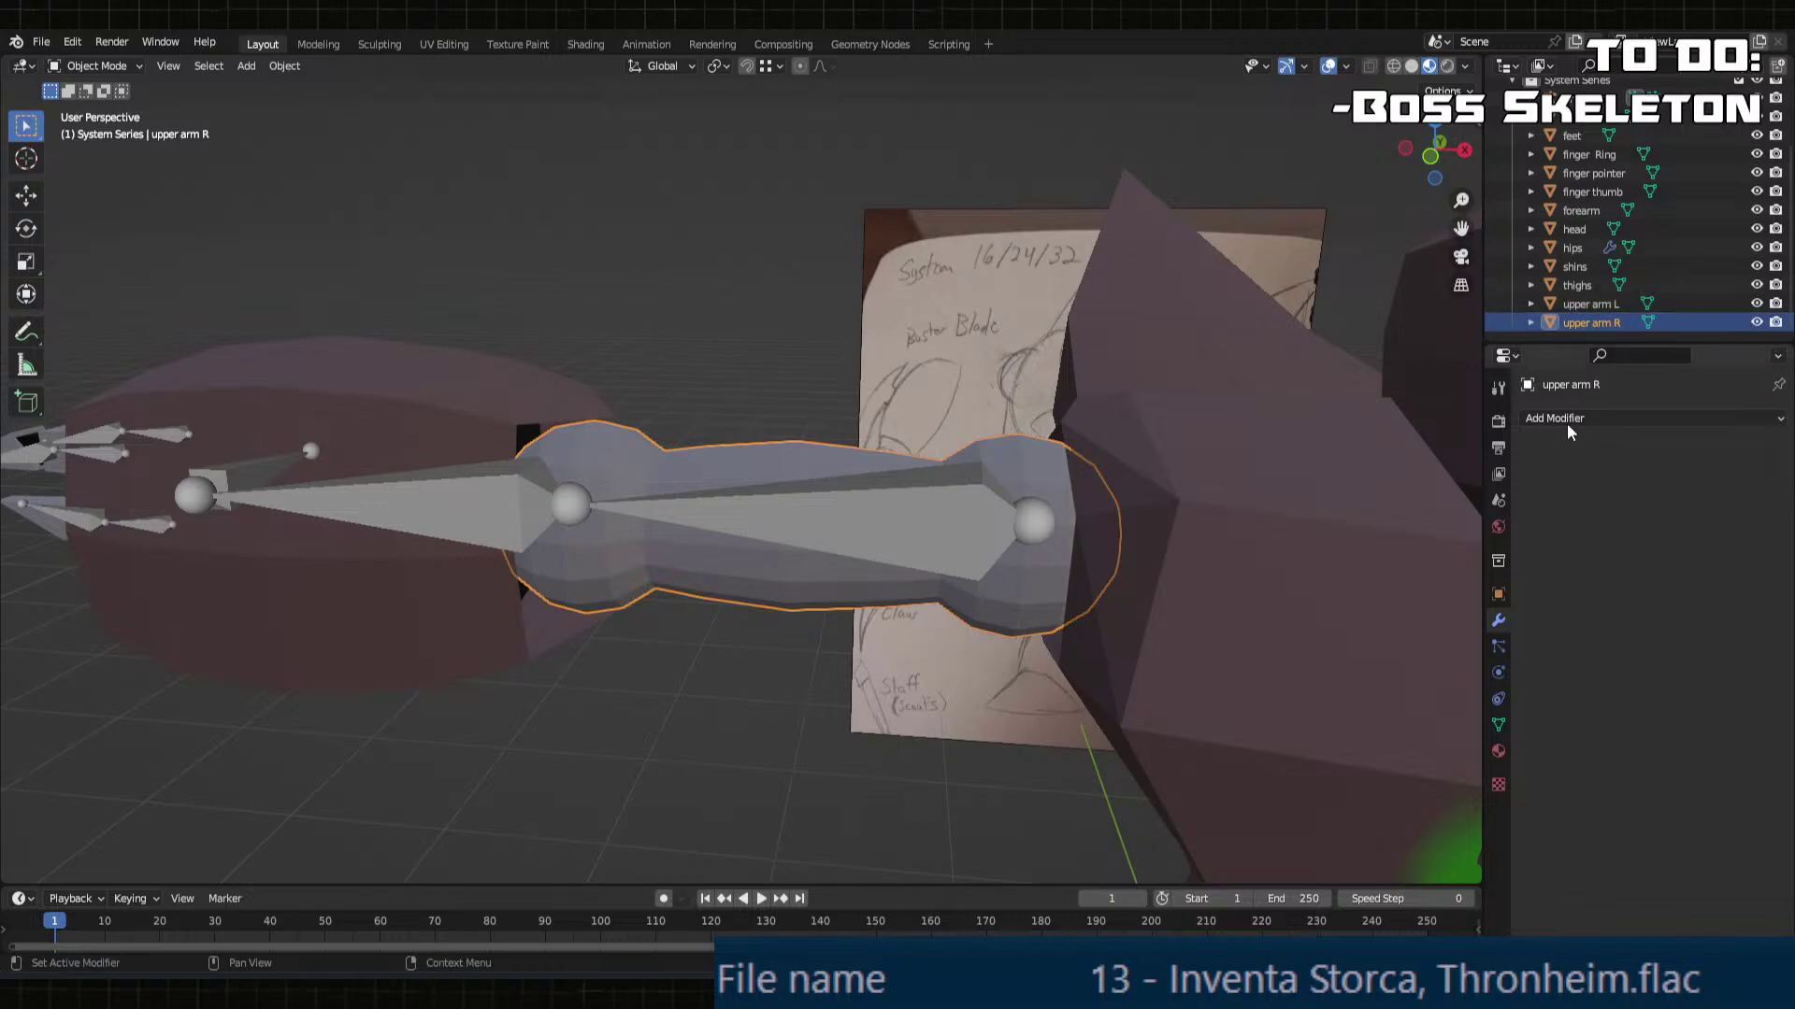
Step: Select all linked faces of the right forearm in the forearm mesh and separate them into their own object
{"action": "left_click", "coordinate": [510, 403]}
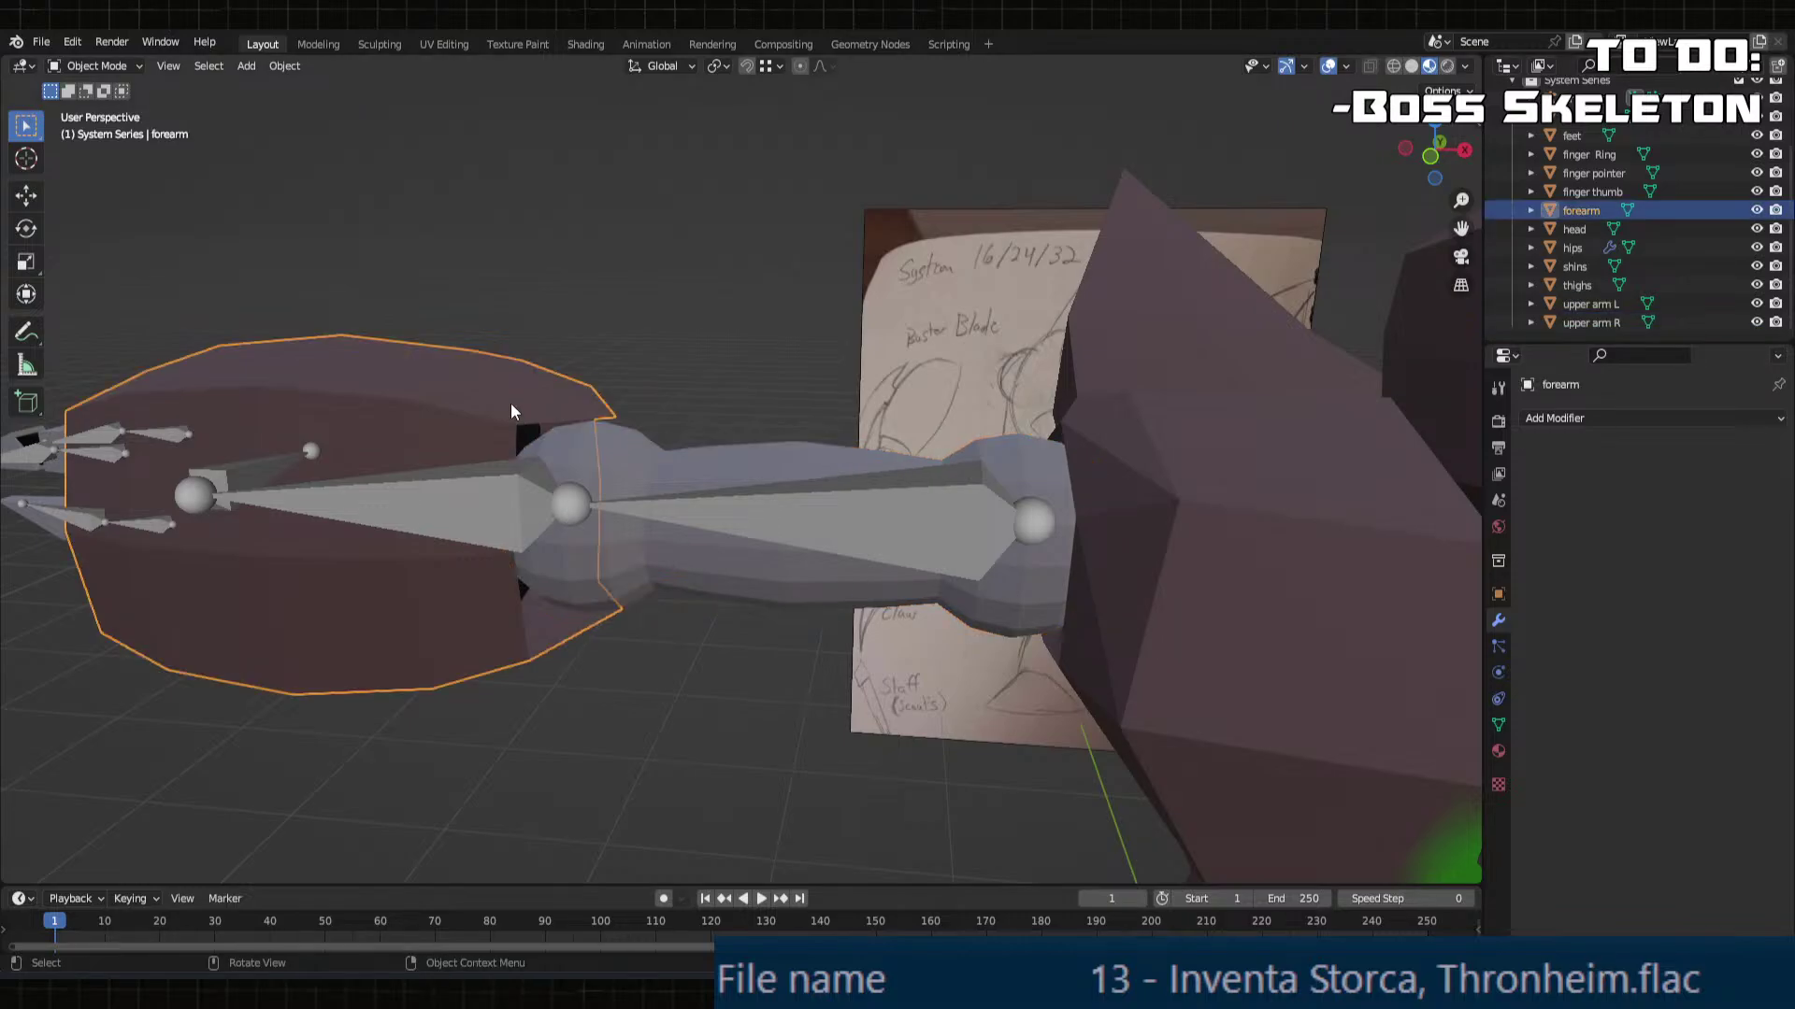
{"action": "key", "text": "Tab"}
{"action": "left_click", "coordinate": [510, 403]}
{"action": "key", "text": "l"}
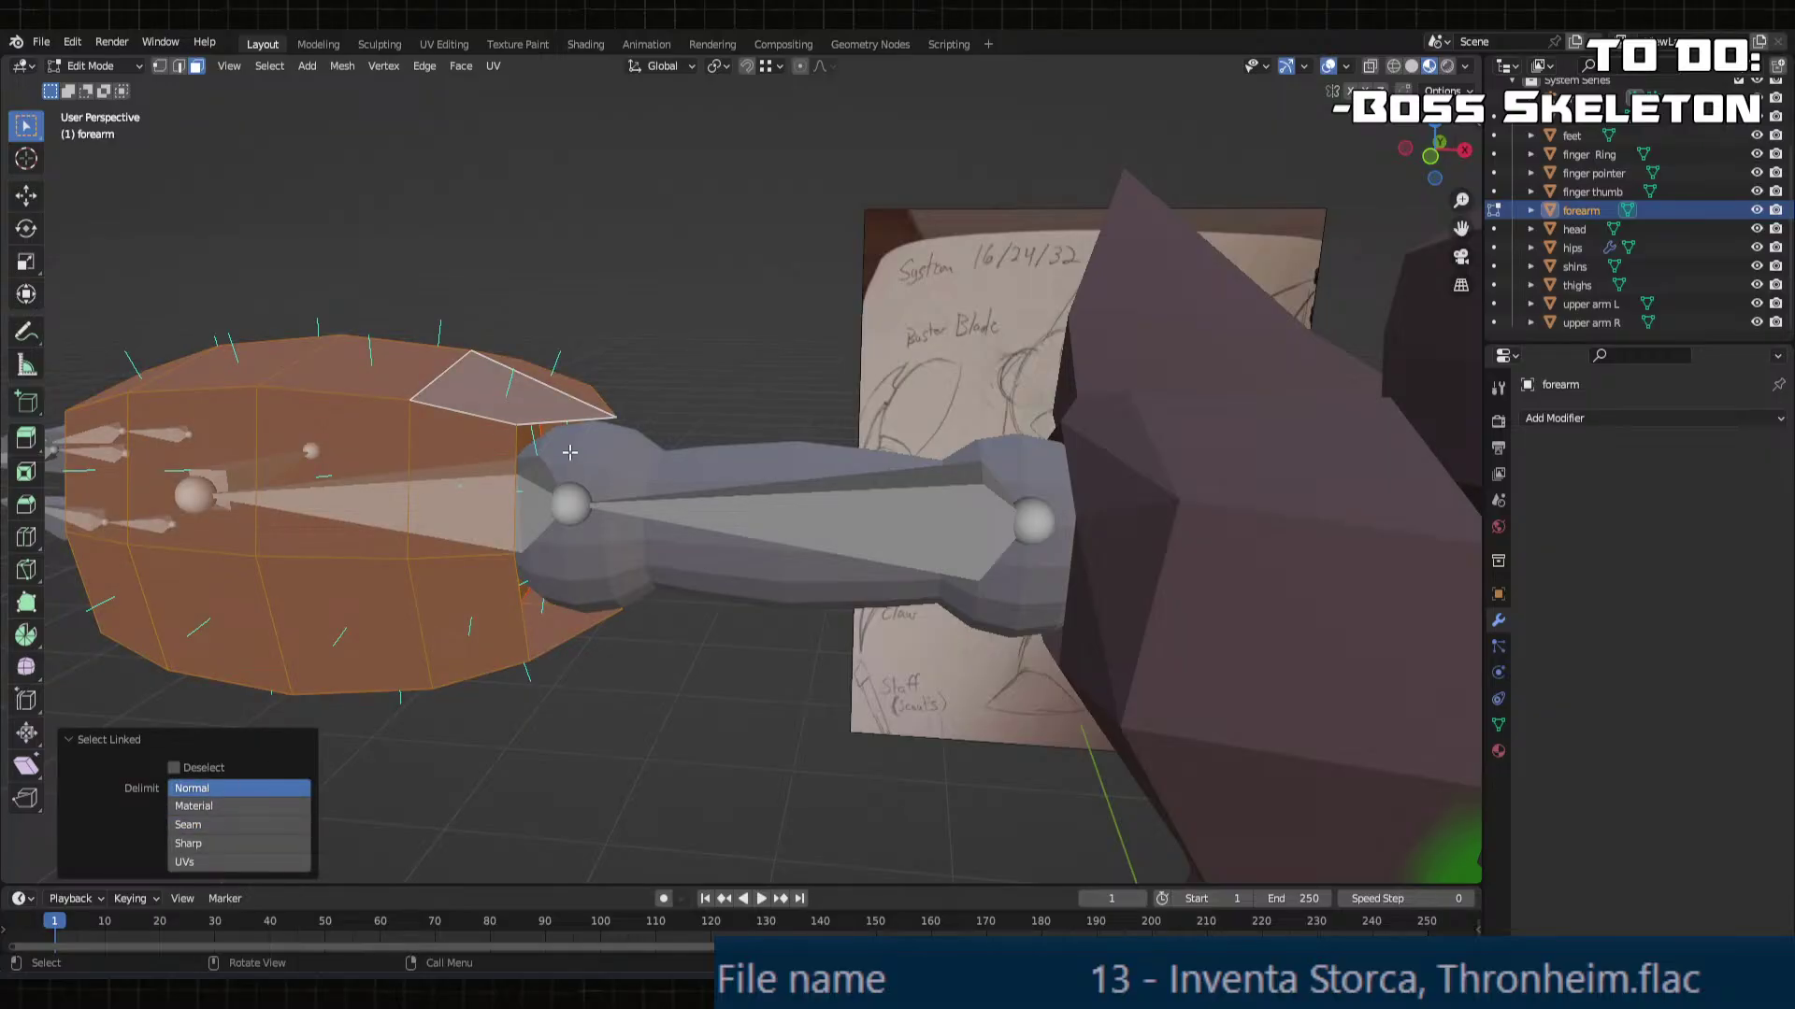
{"action": "key", "text": "p"}
{"action": "left_click", "coordinate": [537, 442]}
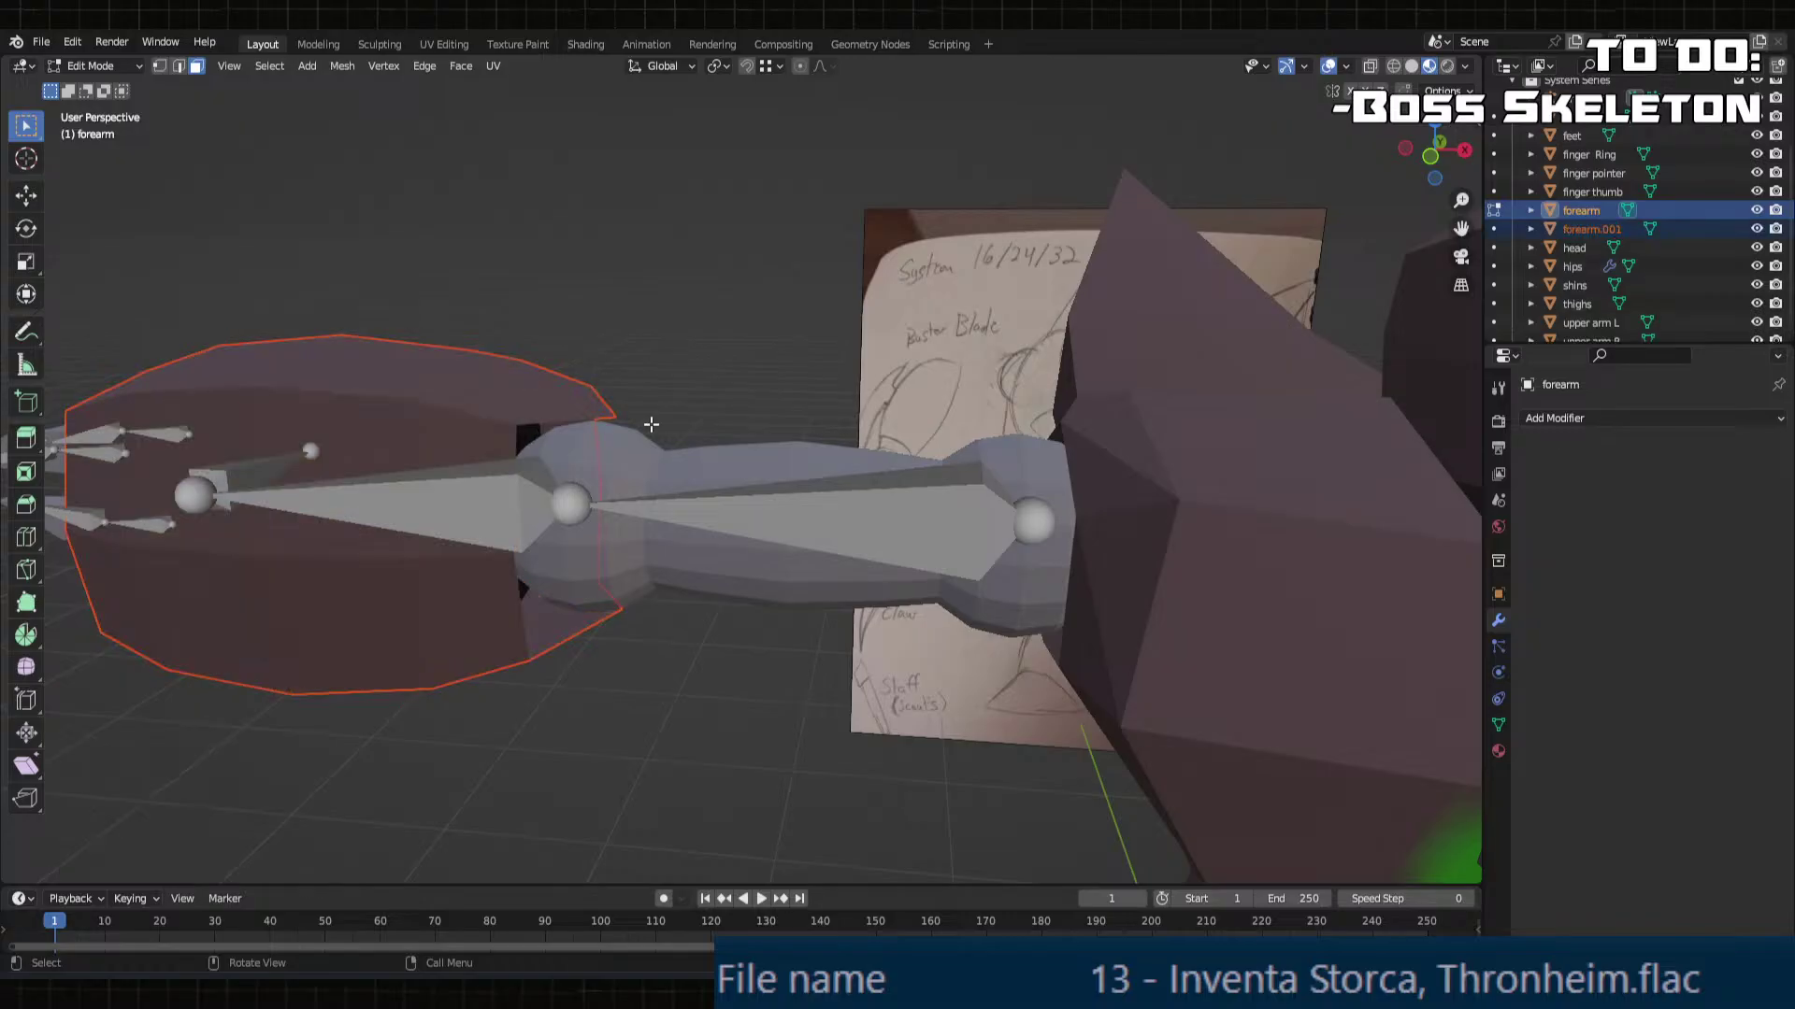
Step: Select the separated right forearm object and rename it to "forearm R"
{"action": "key", "text": "Tab"}
{"action": "left_click", "coordinate": [645, 397]}
{"action": "left_click", "coordinate": [494, 419]}
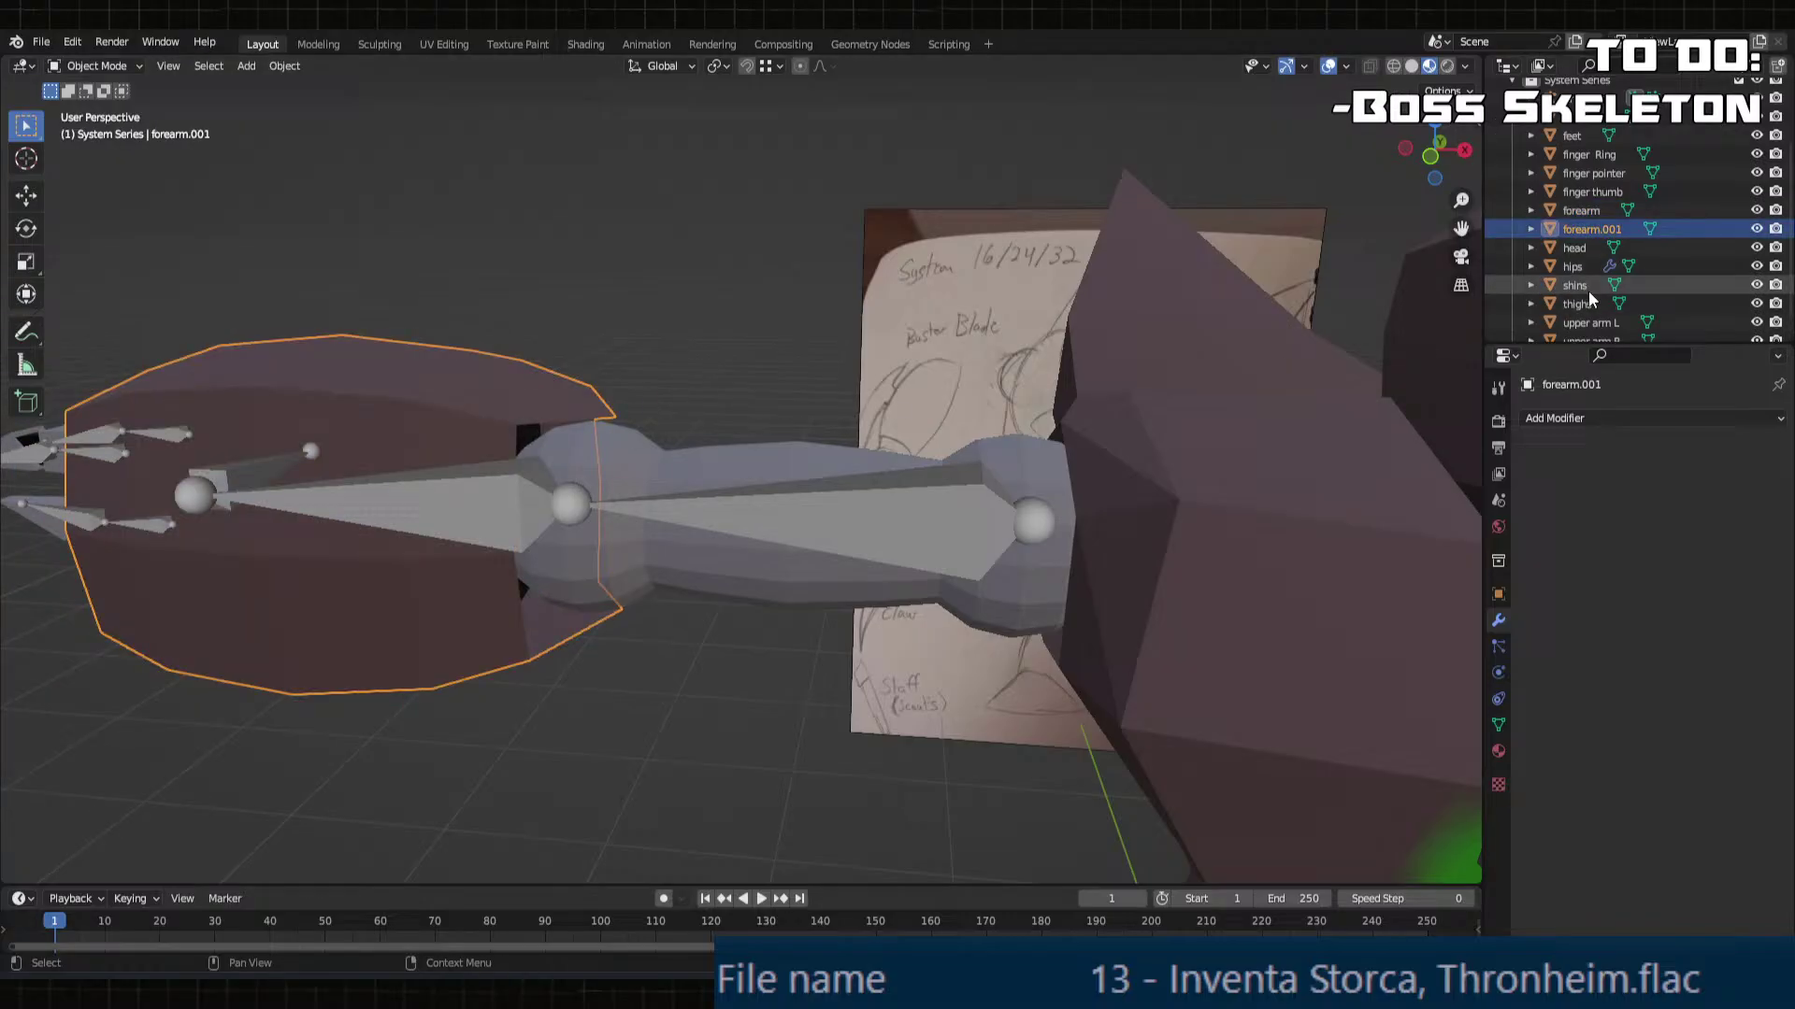
{"action": "double_click", "coordinate": [1605, 233]}
{"action": "left_click", "coordinate": [1624, 224]}
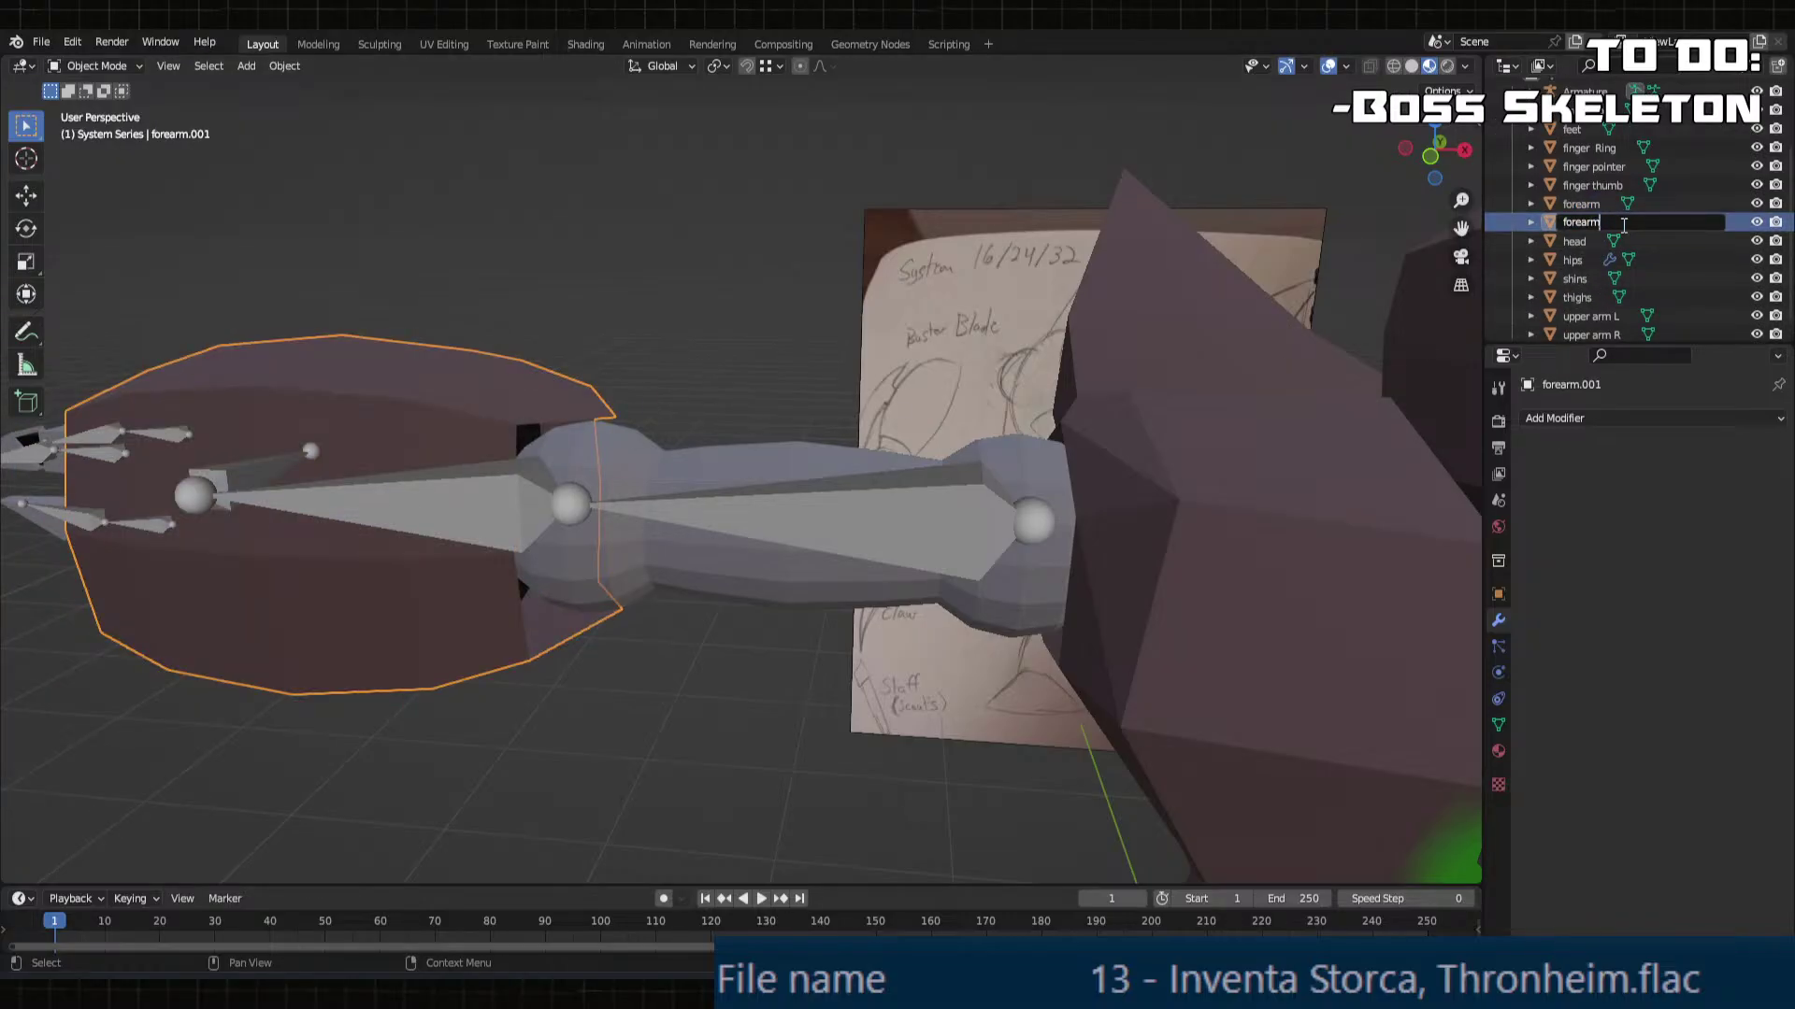
{"action": "type", "text": "R"}
{"action": "key", "text": "Return"}
Step: Rename the remaining forearm object to "forearm L"
{"action": "double_click", "coordinate": [1613, 207]}
{"action": "left_click", "coordinate": [1613, 206]}
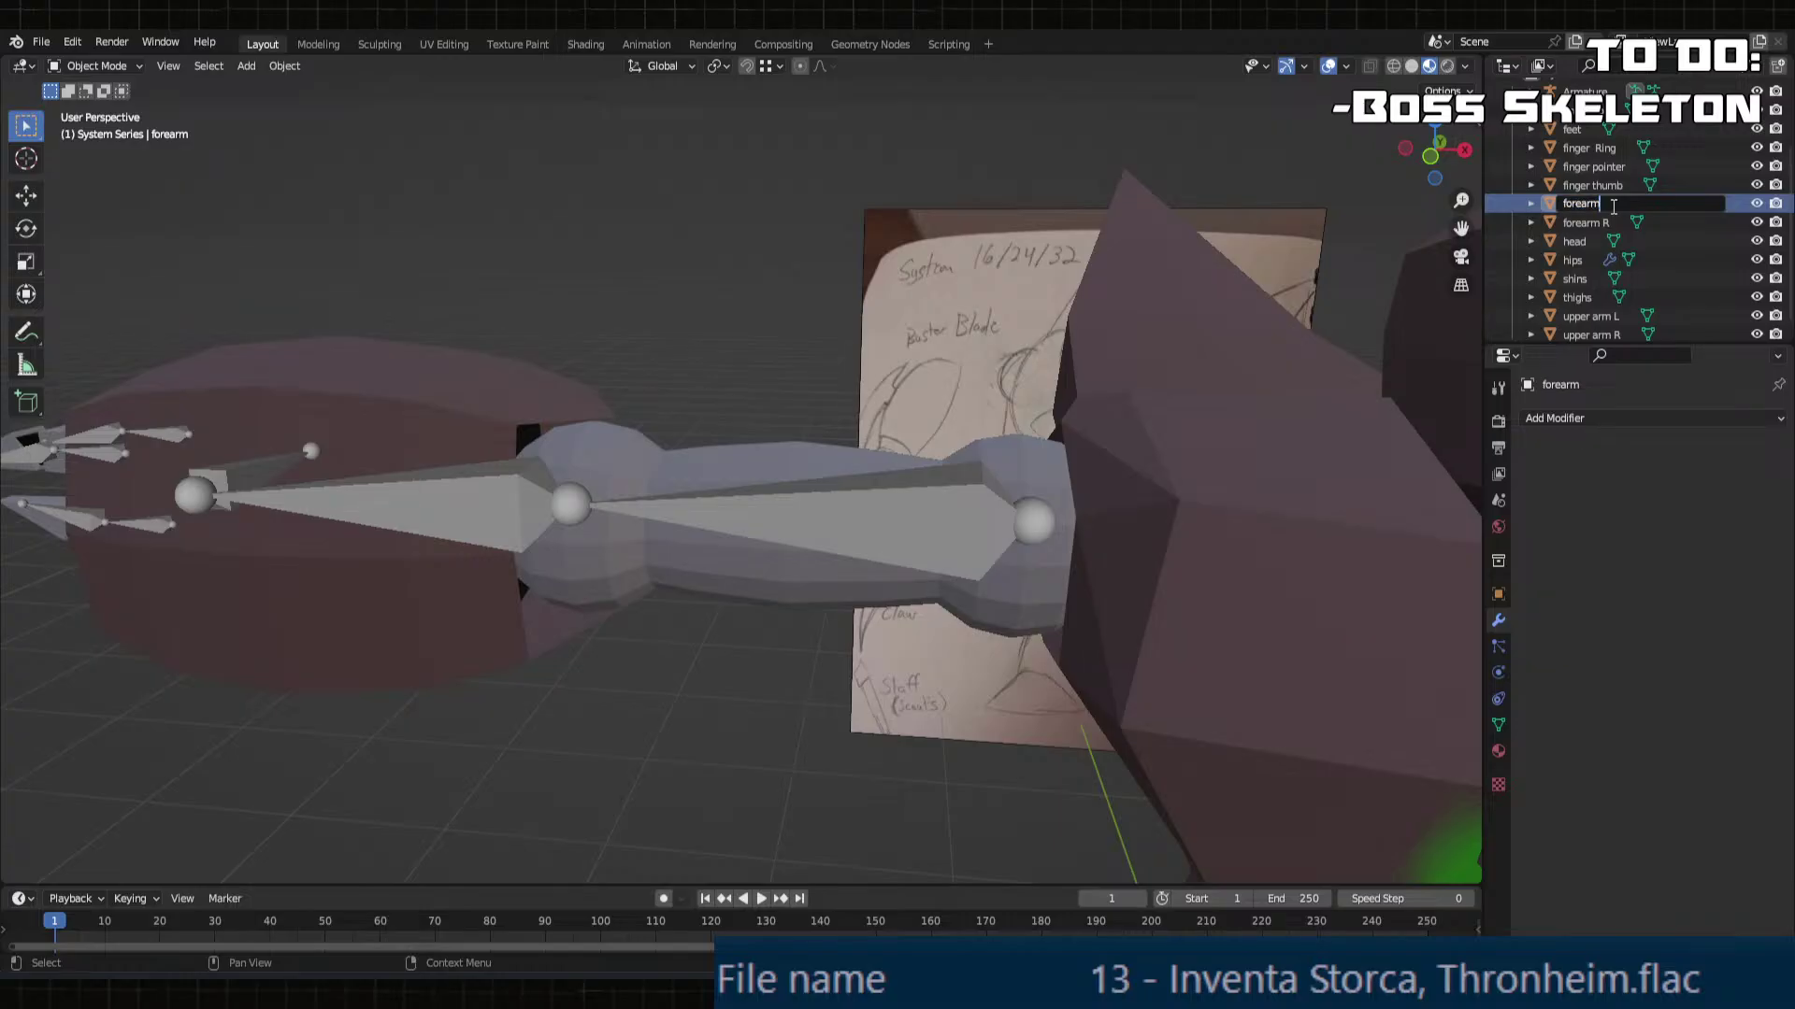
{"action": "type", "text": "L"}
{"action": "key", "text": "Return"}
Step: Select all linked faces of the right pointer finger in the finger pointer mesh and separate them into their own object
{"action": "middle_click_drag", "start_coordinate": [748, 580], "coordinate": [748, 493], "text": "shift"}
{"action": "left_click", "coordinate": [716, 483]}
{"action": "key", "text": "Tab"}
{"action": "key", "text": "l"}
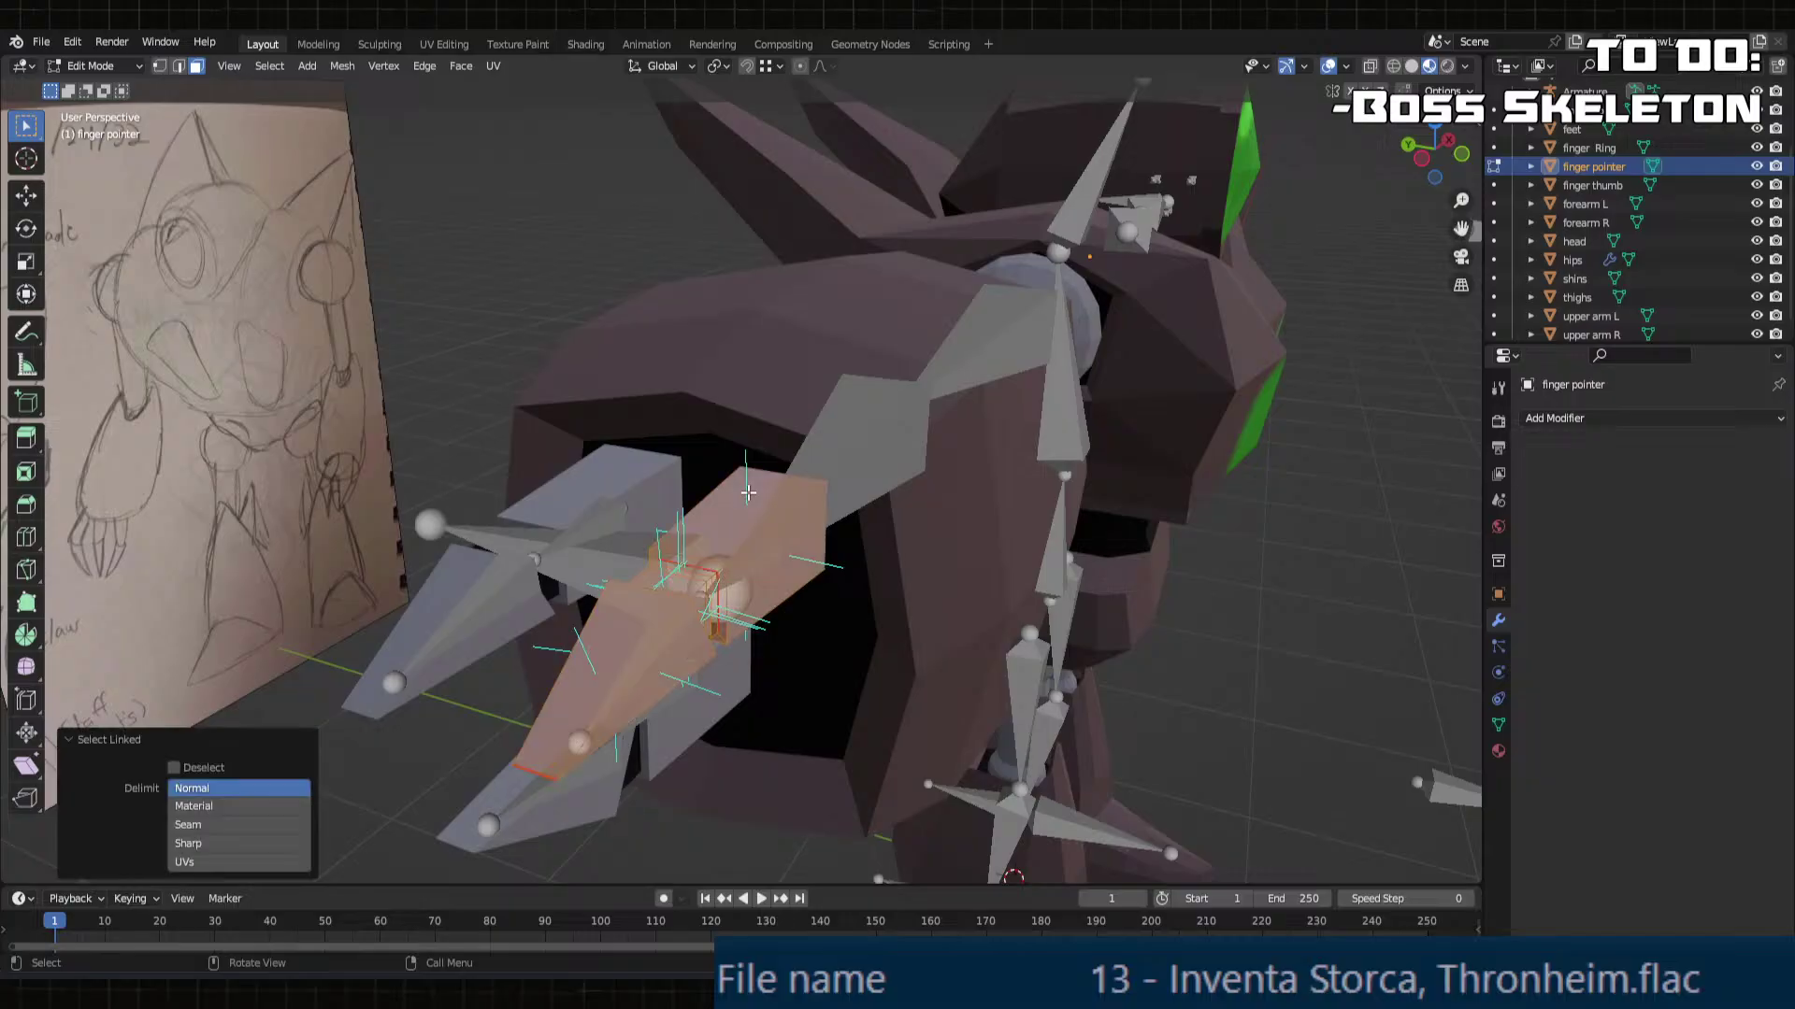
{"action": "key", "text": "p"}
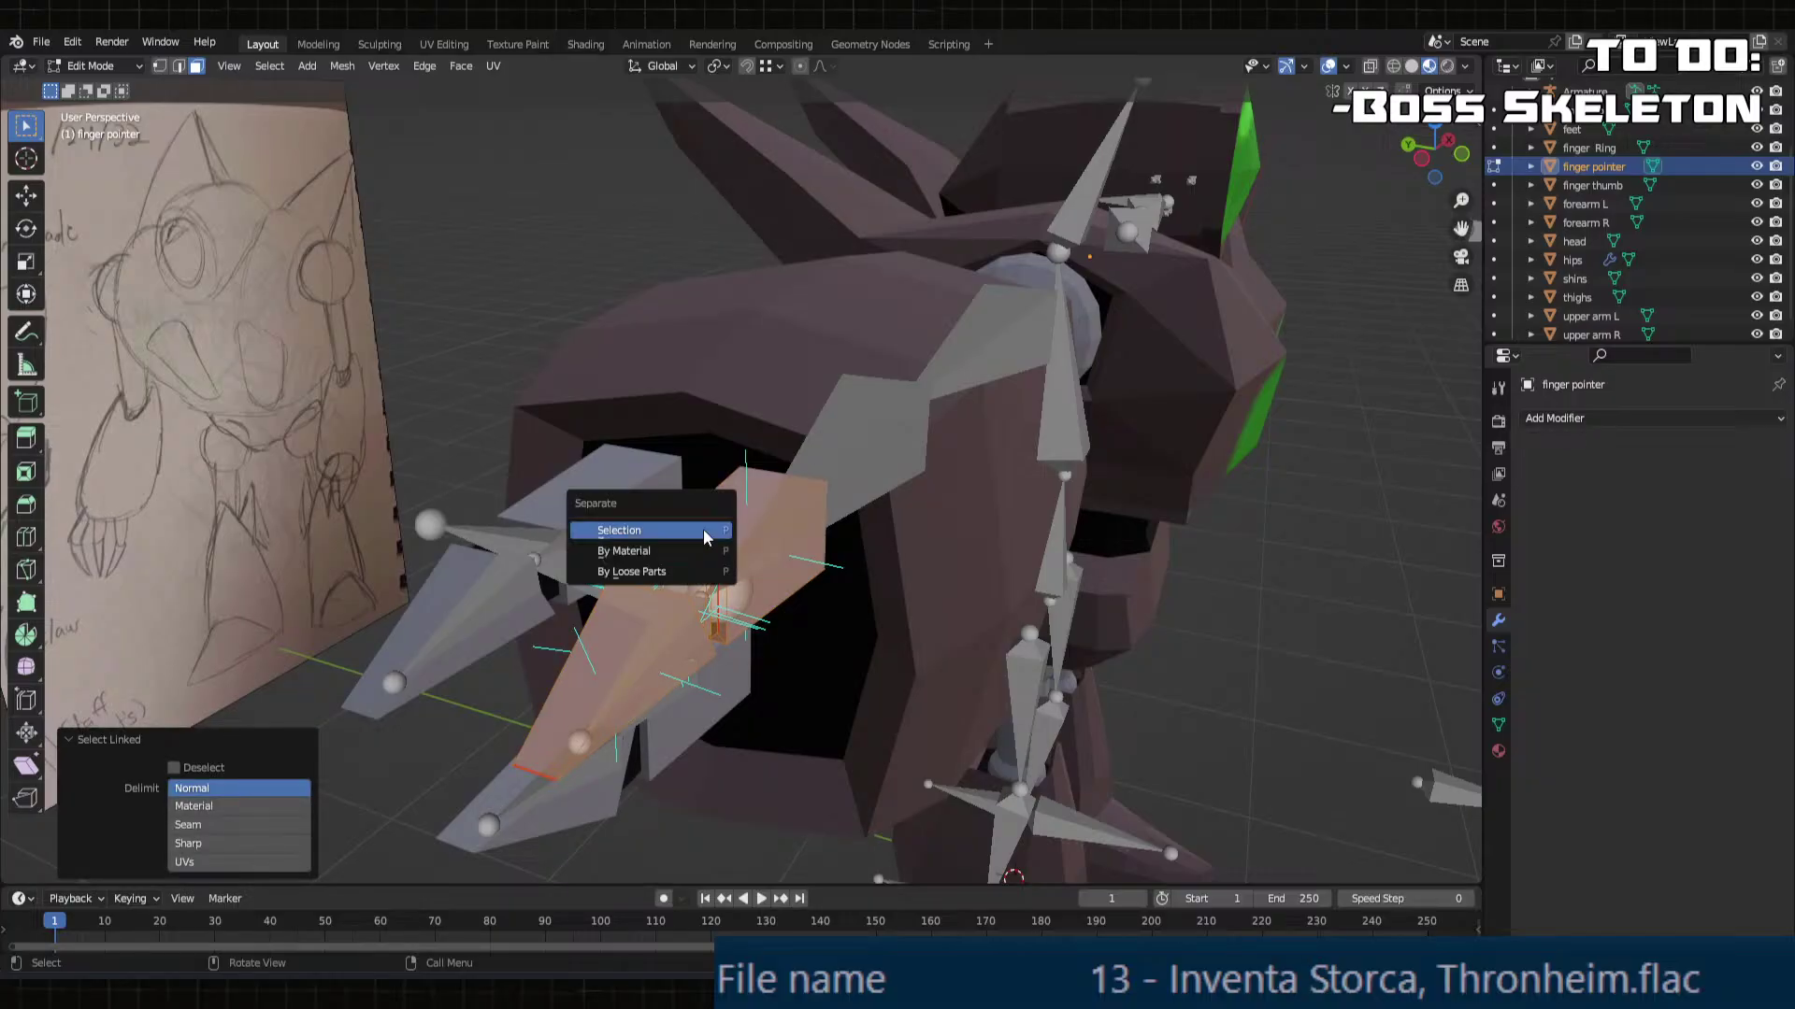
{"action": "left_click", "coordinate": [704, 530]}
Step: Select the separated right pointer finger object and rename it to "finger pointer R"
{"action": "key", "text": "Tab"}
{"action": "left_click", "coordinate": [747, 495]}
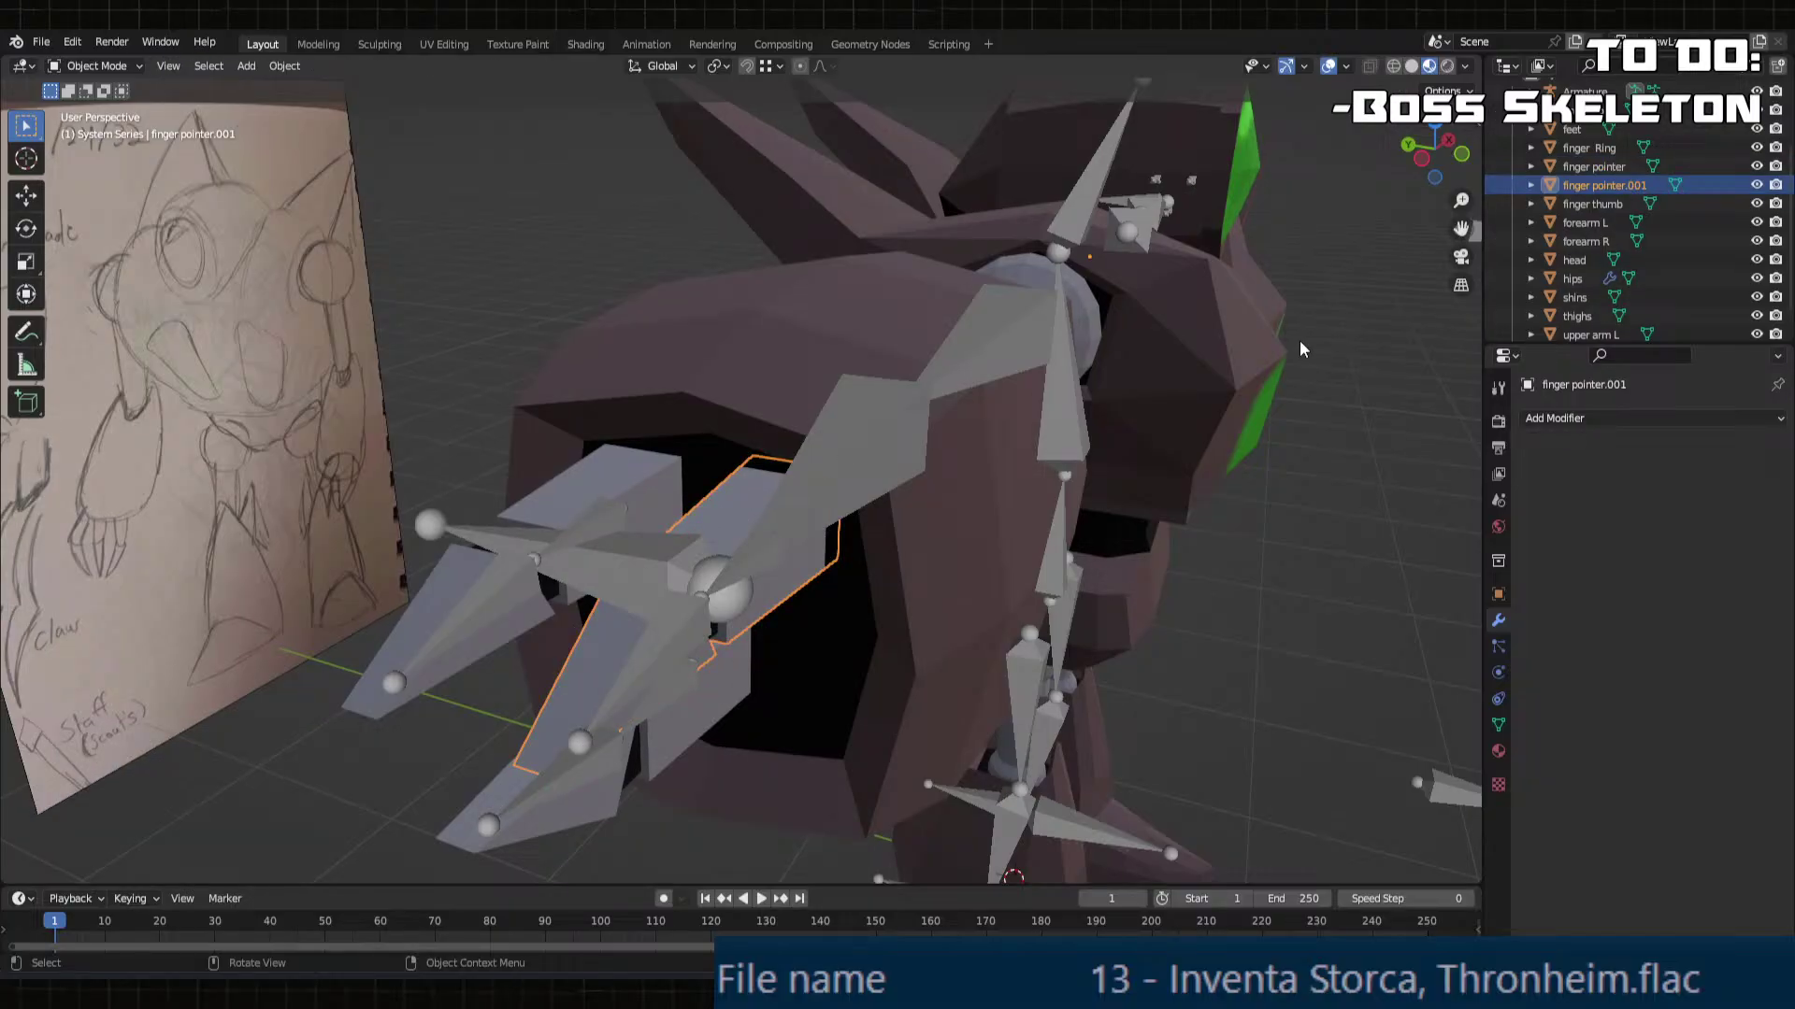
{"action": "scroll", "coordinate": [1662, 200], "scroll_direction": "up", "scroll_amount": 1}
{"action": "double_click", "coordinate": [1662, 200]}
{"action": "left_click", "coordinate": [1662, 200]}
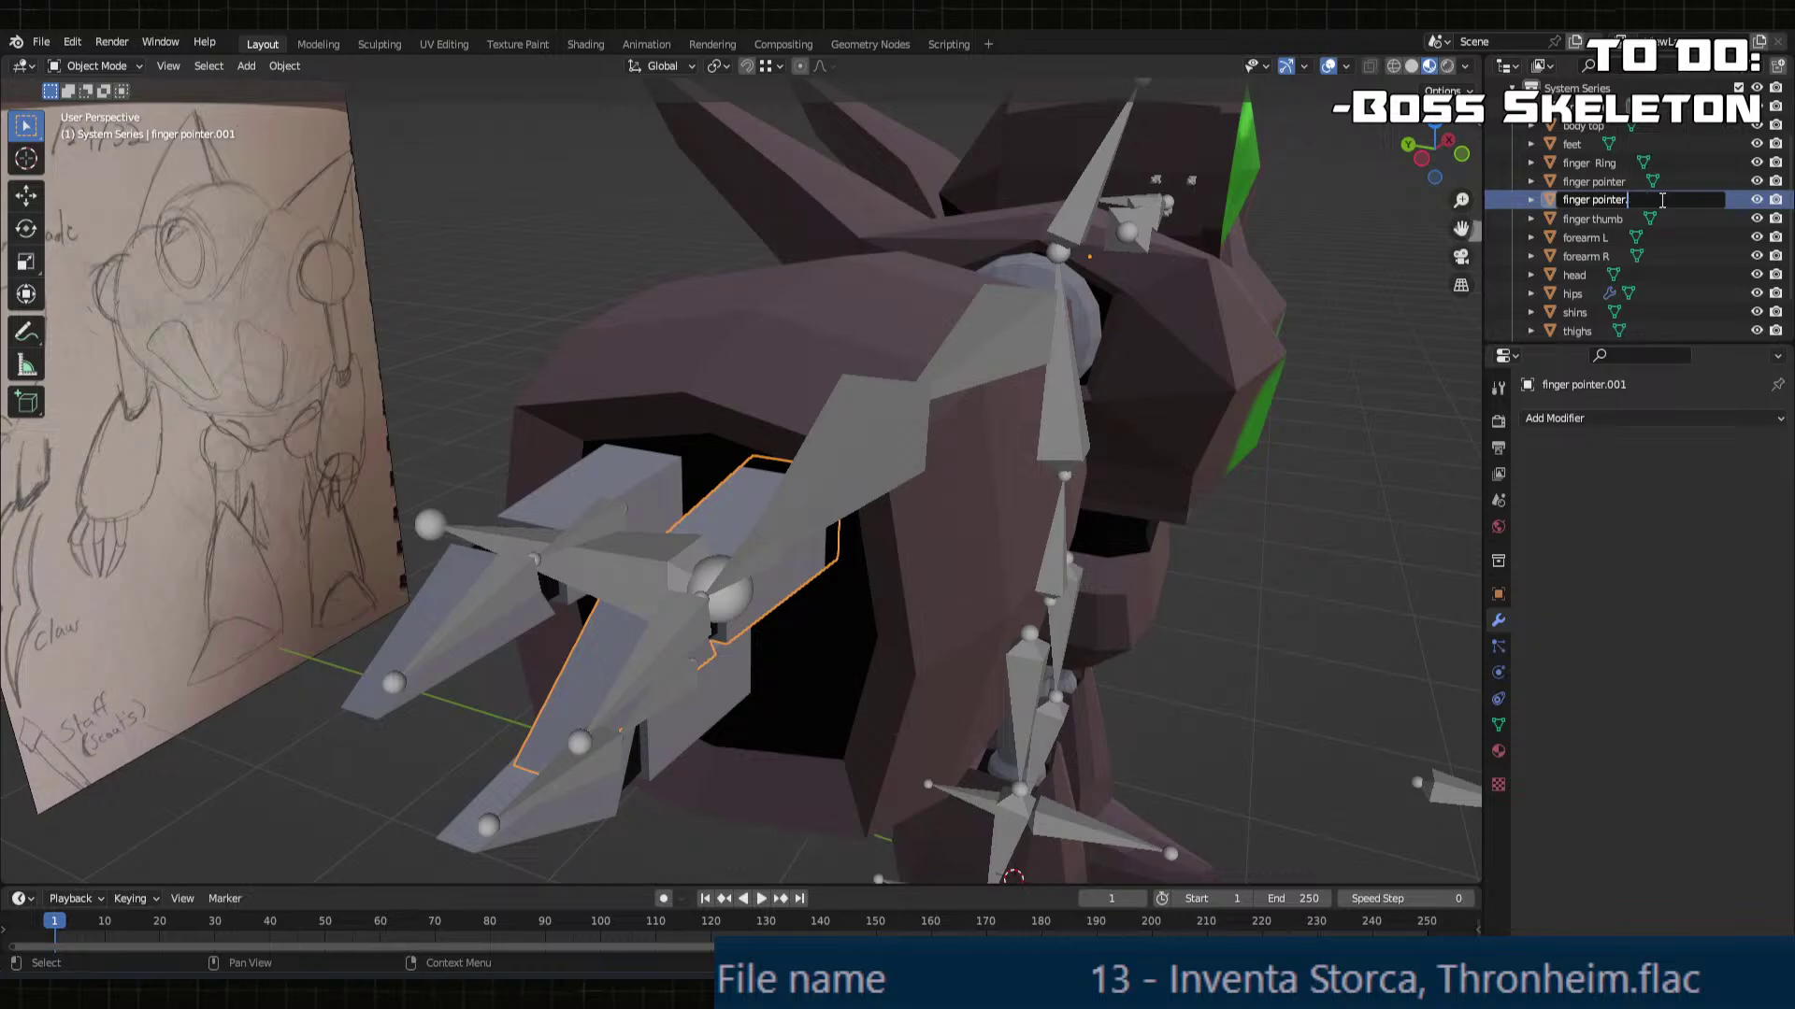
{"action": "type", "text": "R"}
{"action": "key", "text": "Return"}
Step: Rename the remaining pointer finger object to "finger pointer L"
{"action": "left_click", "coordinate": [1655, 185]}
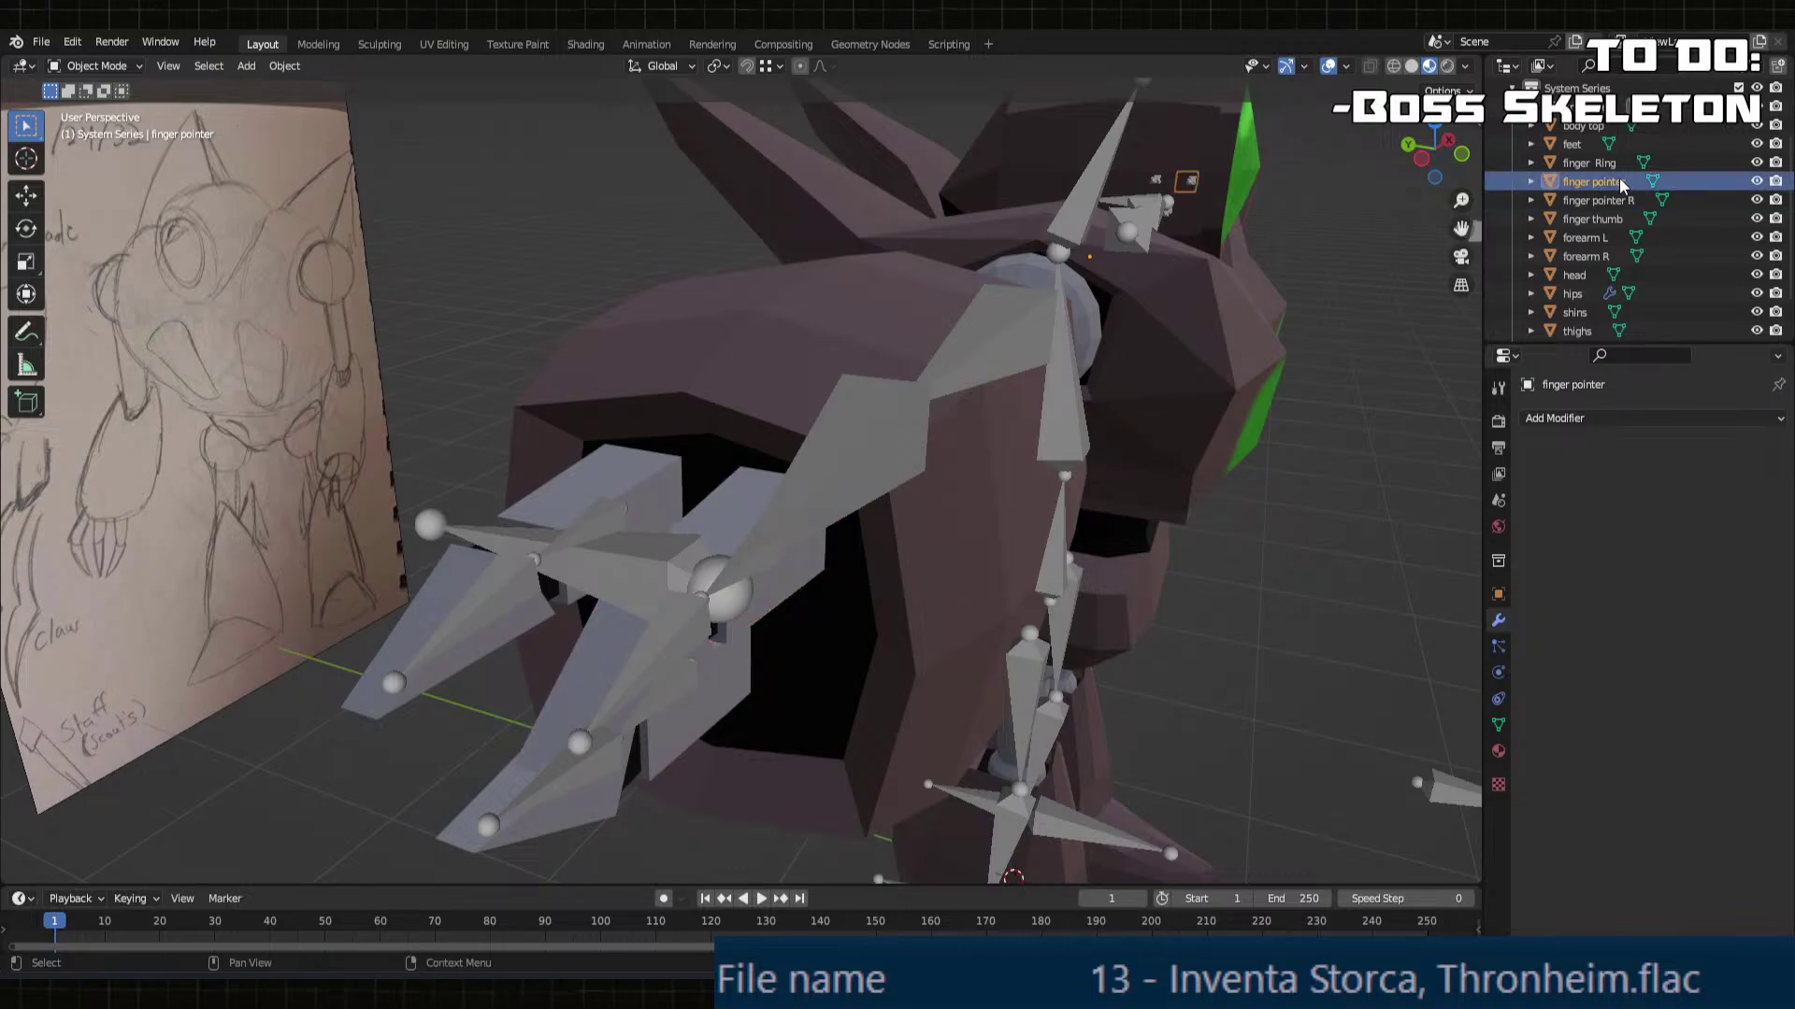
{"action": "scroll", "coordinate": [1652, 186], "scroll_direction": "up", "scroll_amount": 1}
{"action": "double_click", "coordinate": [1652, 199]}
{"action": "left_click", "coordinate": [1652, 199]}
{"action": "type", "text": "L"}
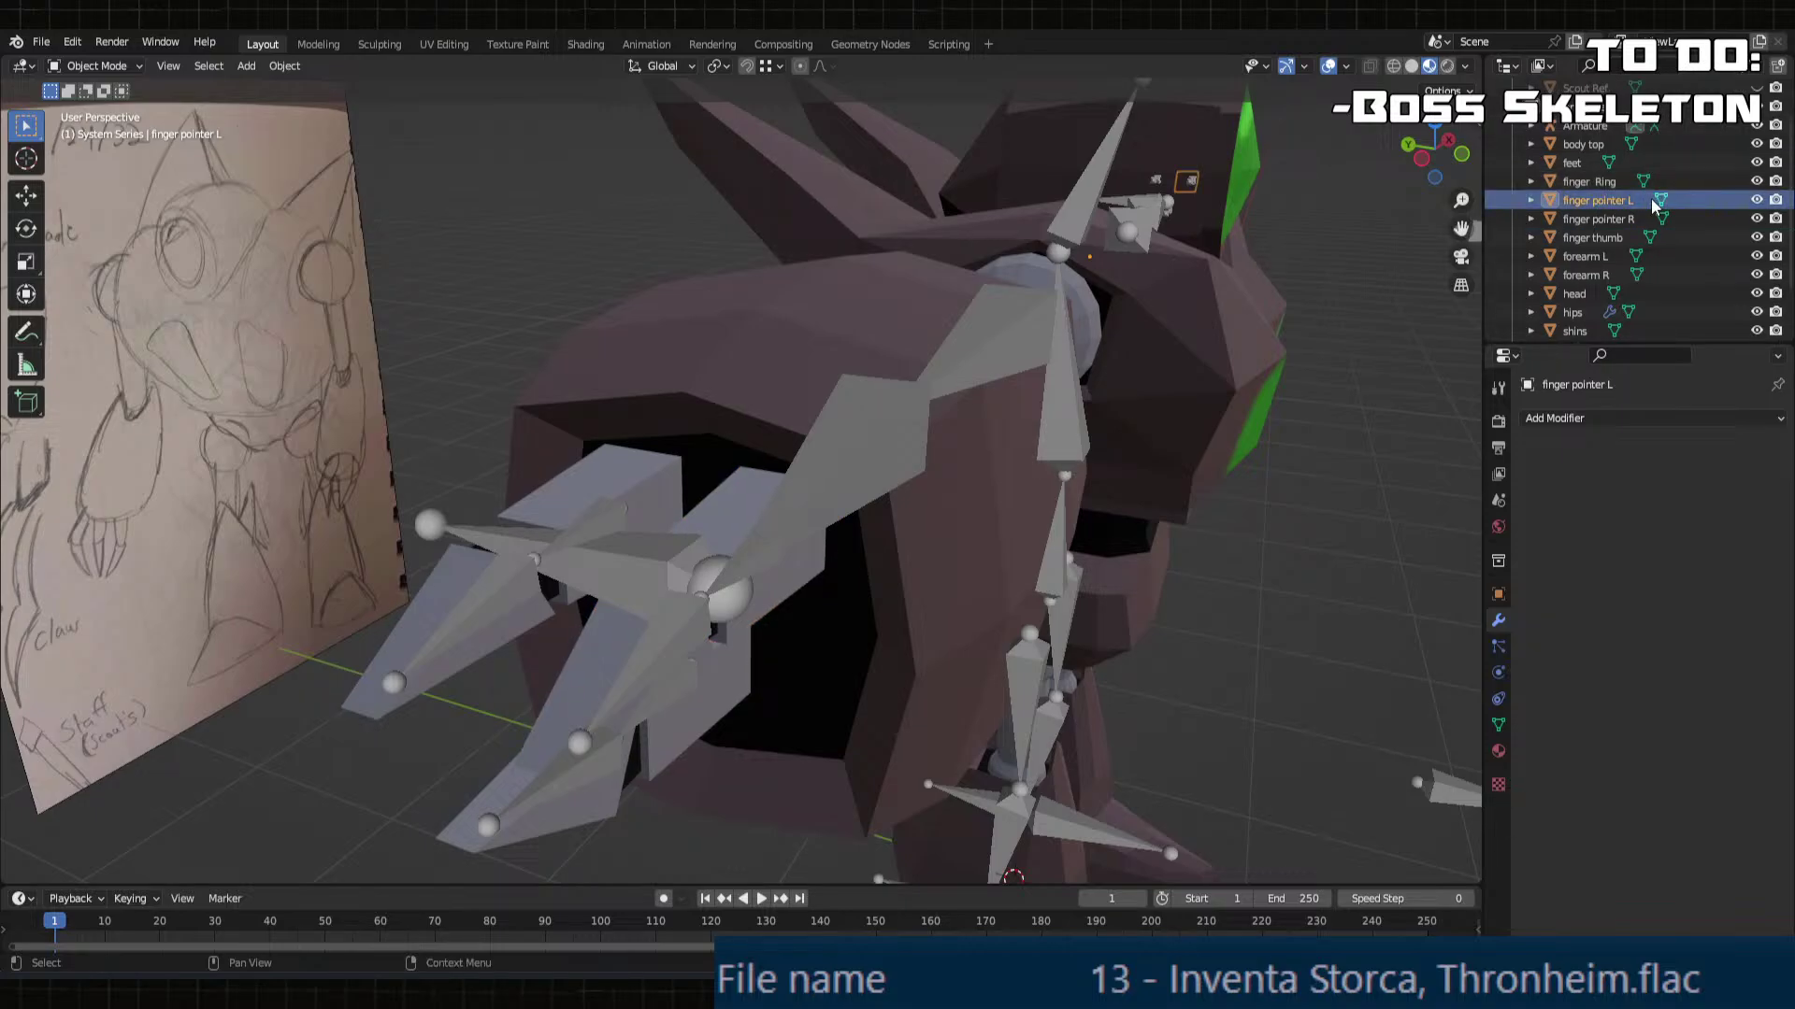
{"action": "key", "text": "Return"}
Step: Select all linked faces of the right ring finger in the finger Ring mesh and separate them into their own object
{"action": "left_click", "coordinate": [591, 482]}
{"action": "key", "text": "Tab"}
{"action": "left_click", "coordinate": [643, 471]}
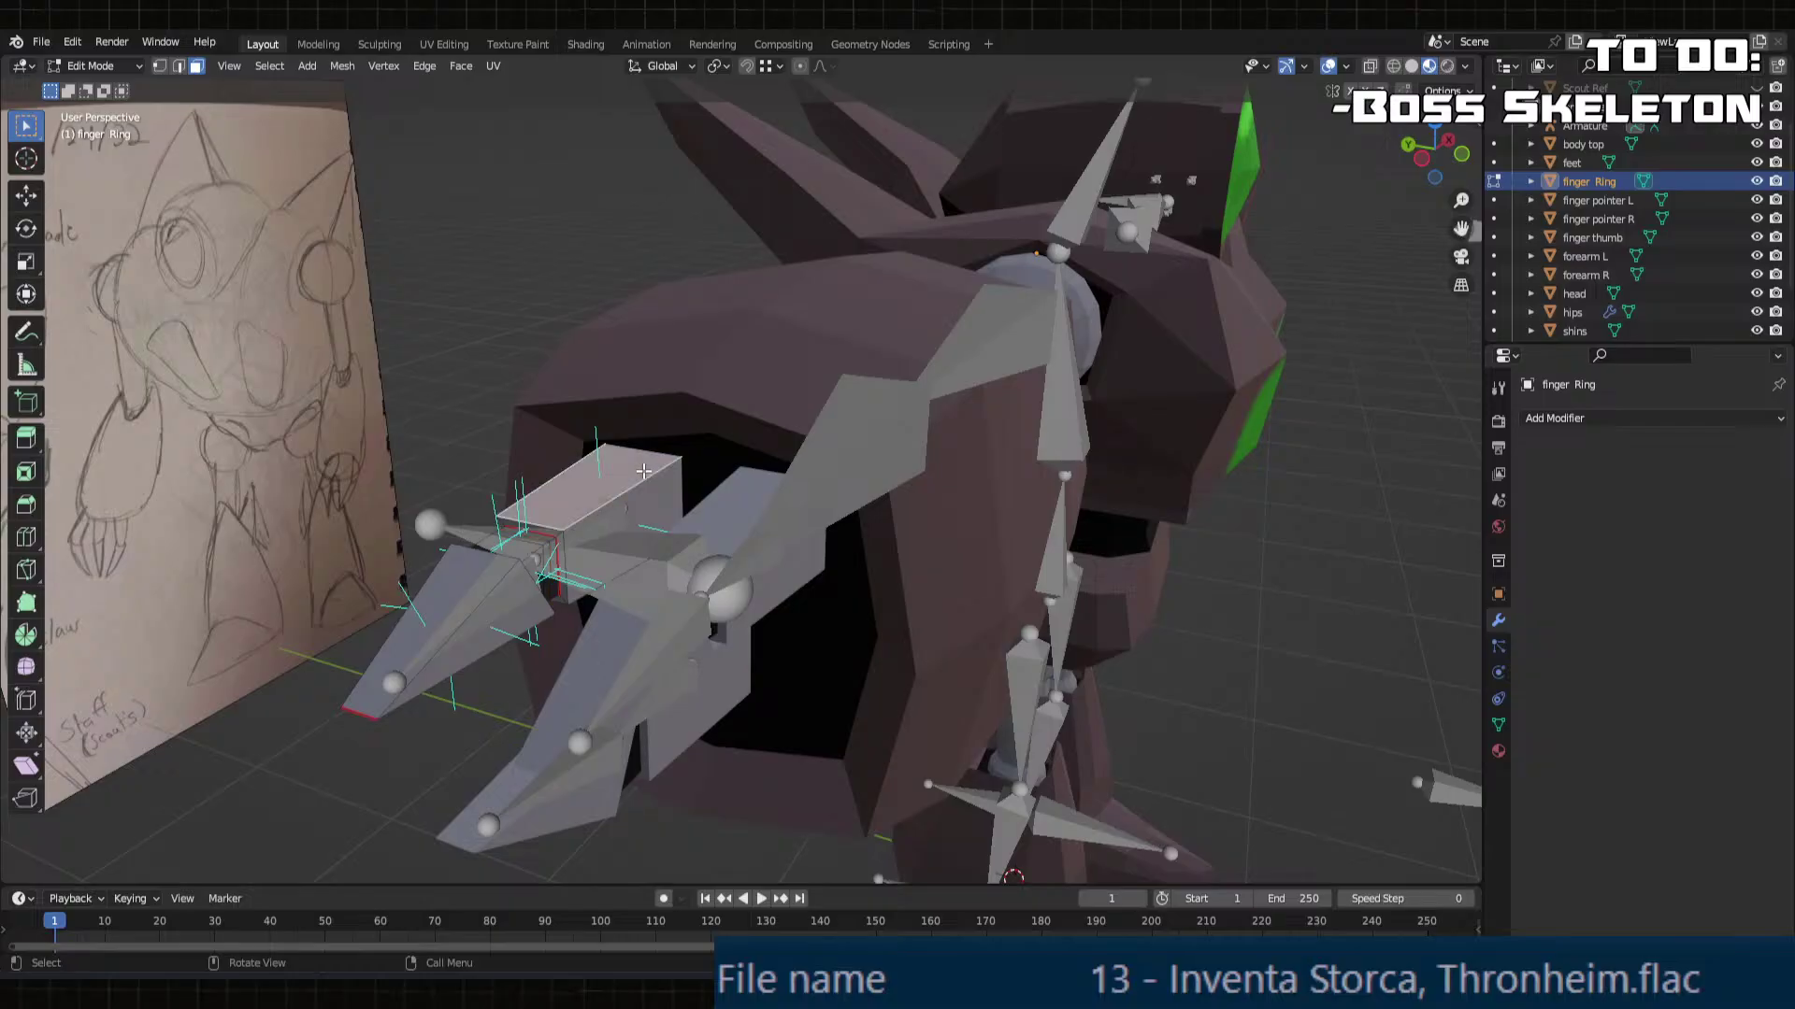
{"action": "key", "text": "l"}
{"action": "key", "text": "p"}
{"action": "left_click", "coordinate": [643, 471]}
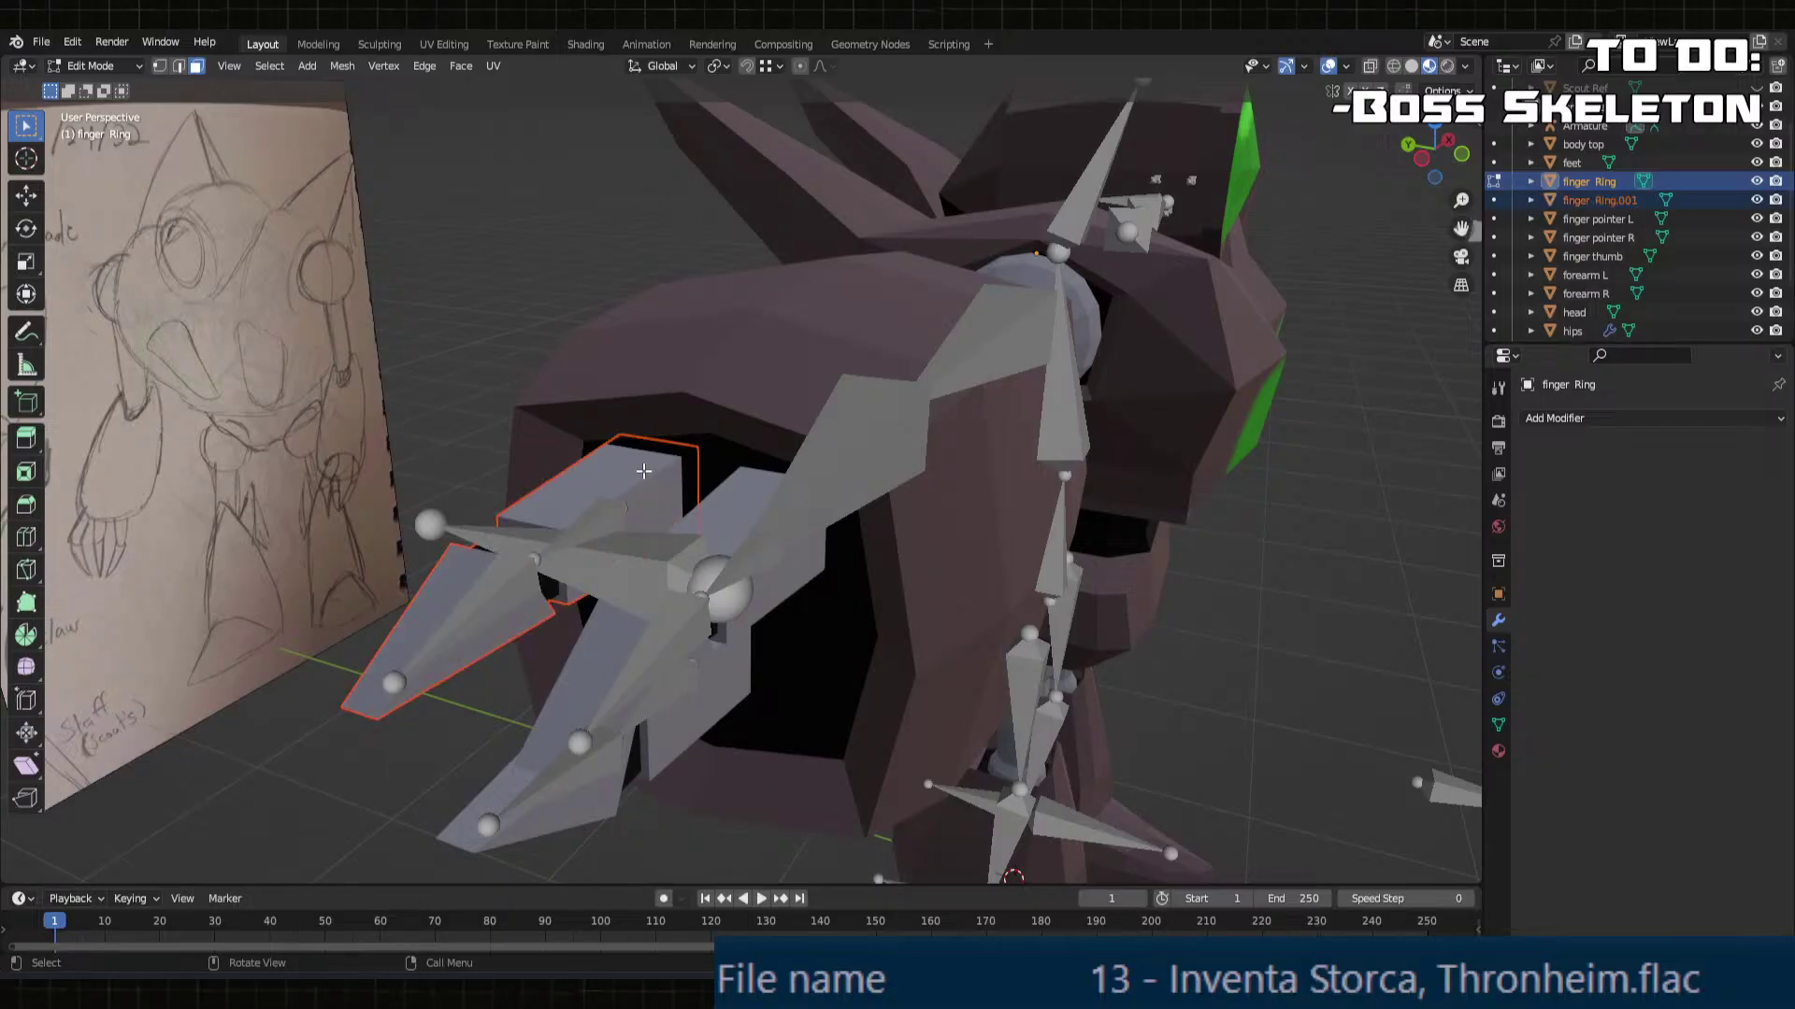
Step: Select the separated right ring finger object and rename it to "finger Ring R", removing the extra space
{"action": "key", "text": "Tab"}
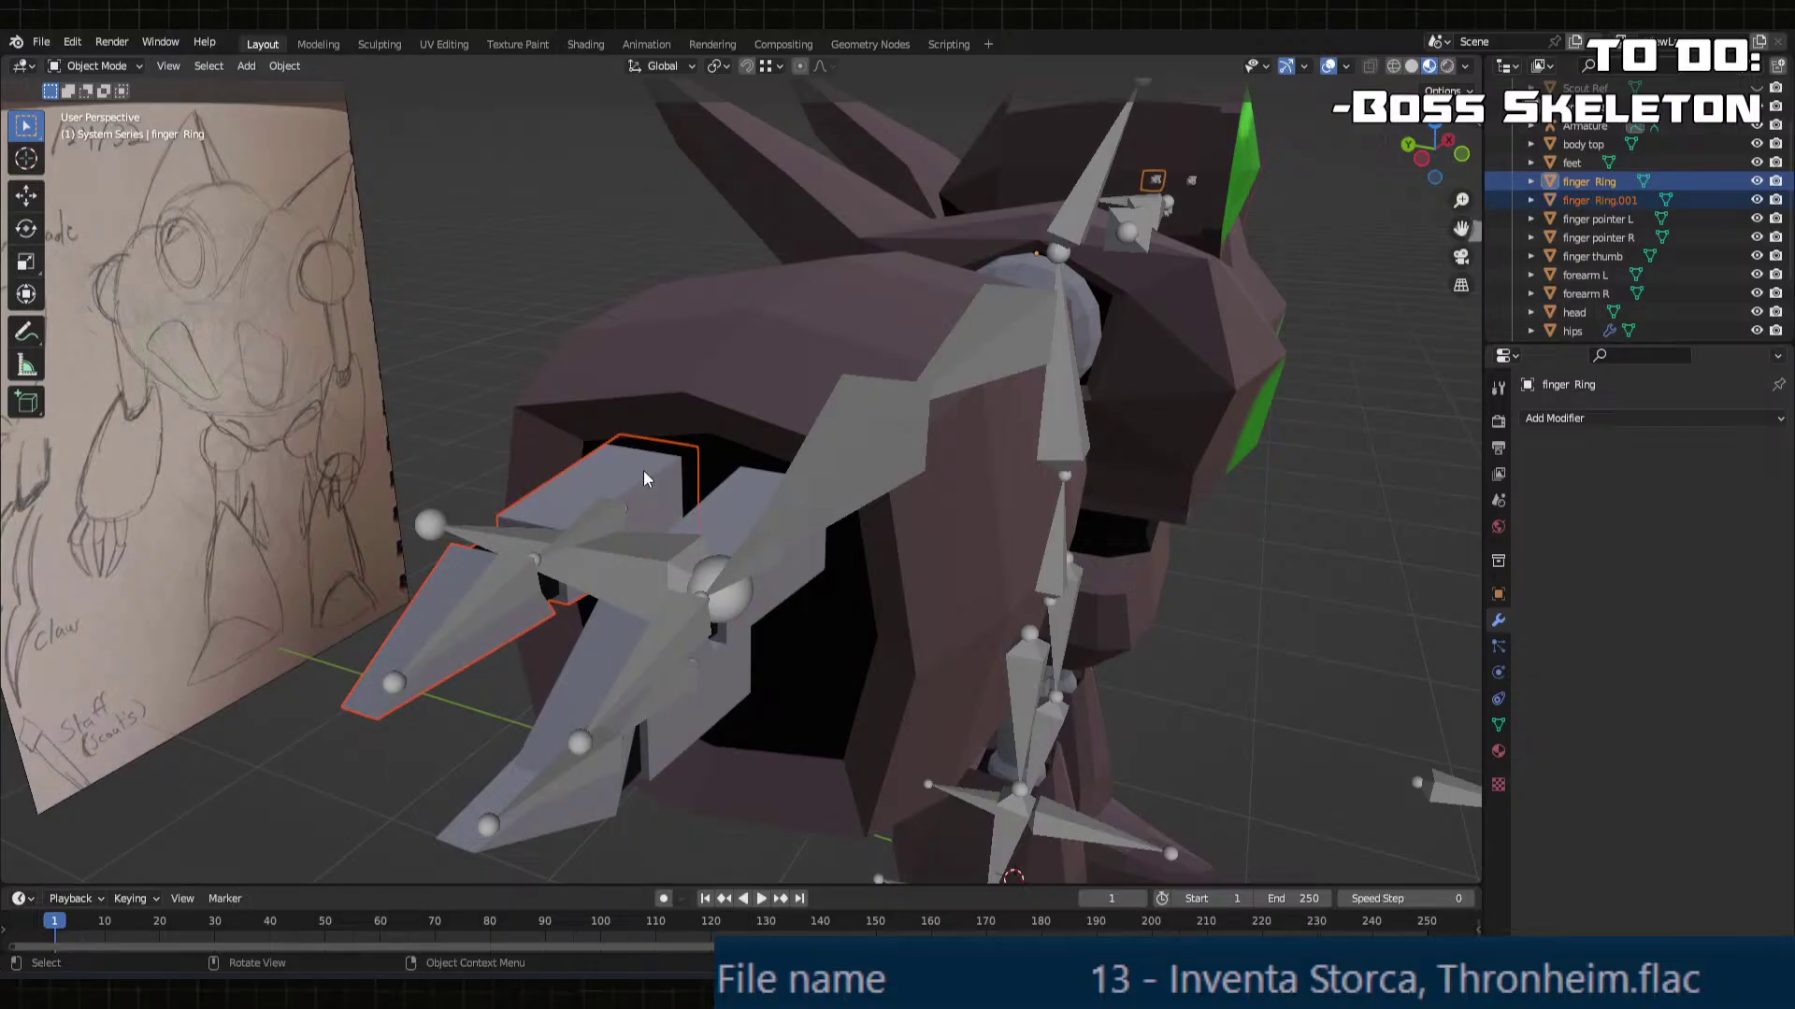
{"action": "left_click", "coordinate": [627, 472]}
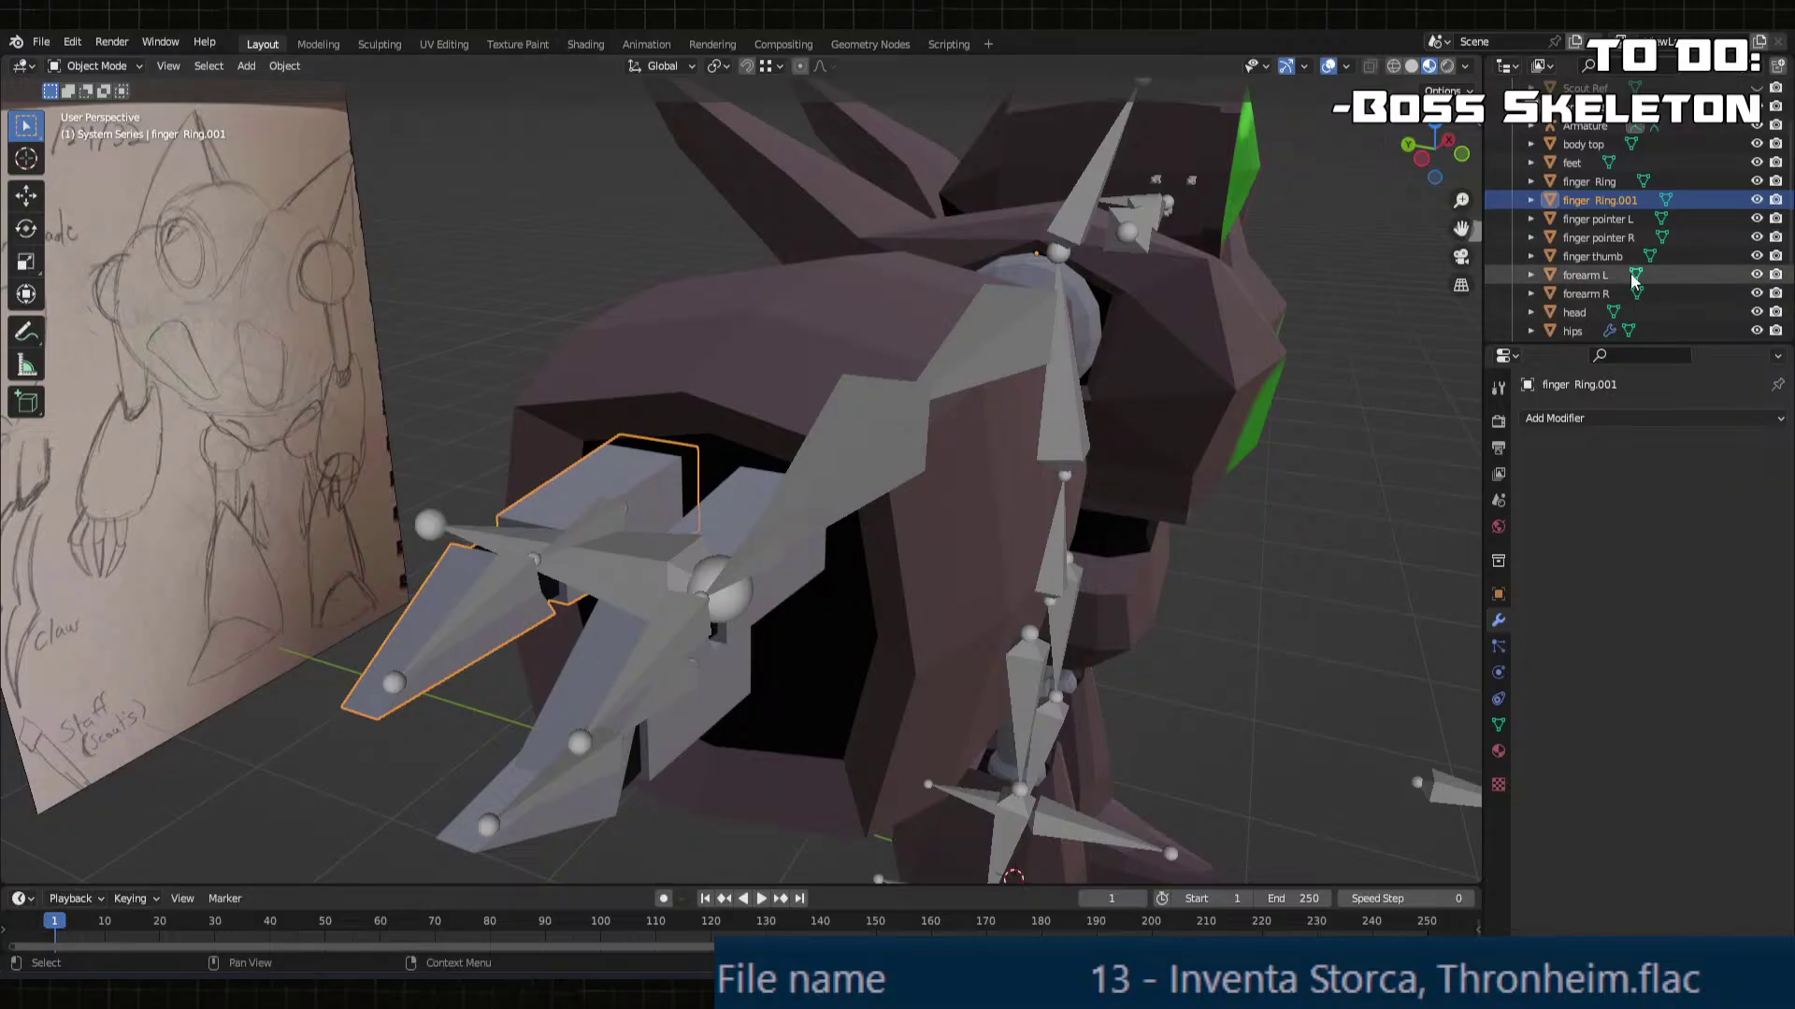
{"action": "double_click", "coordinate": [1645, 200]}
{"action": "left_click", "coordinate": [1646, 199]}
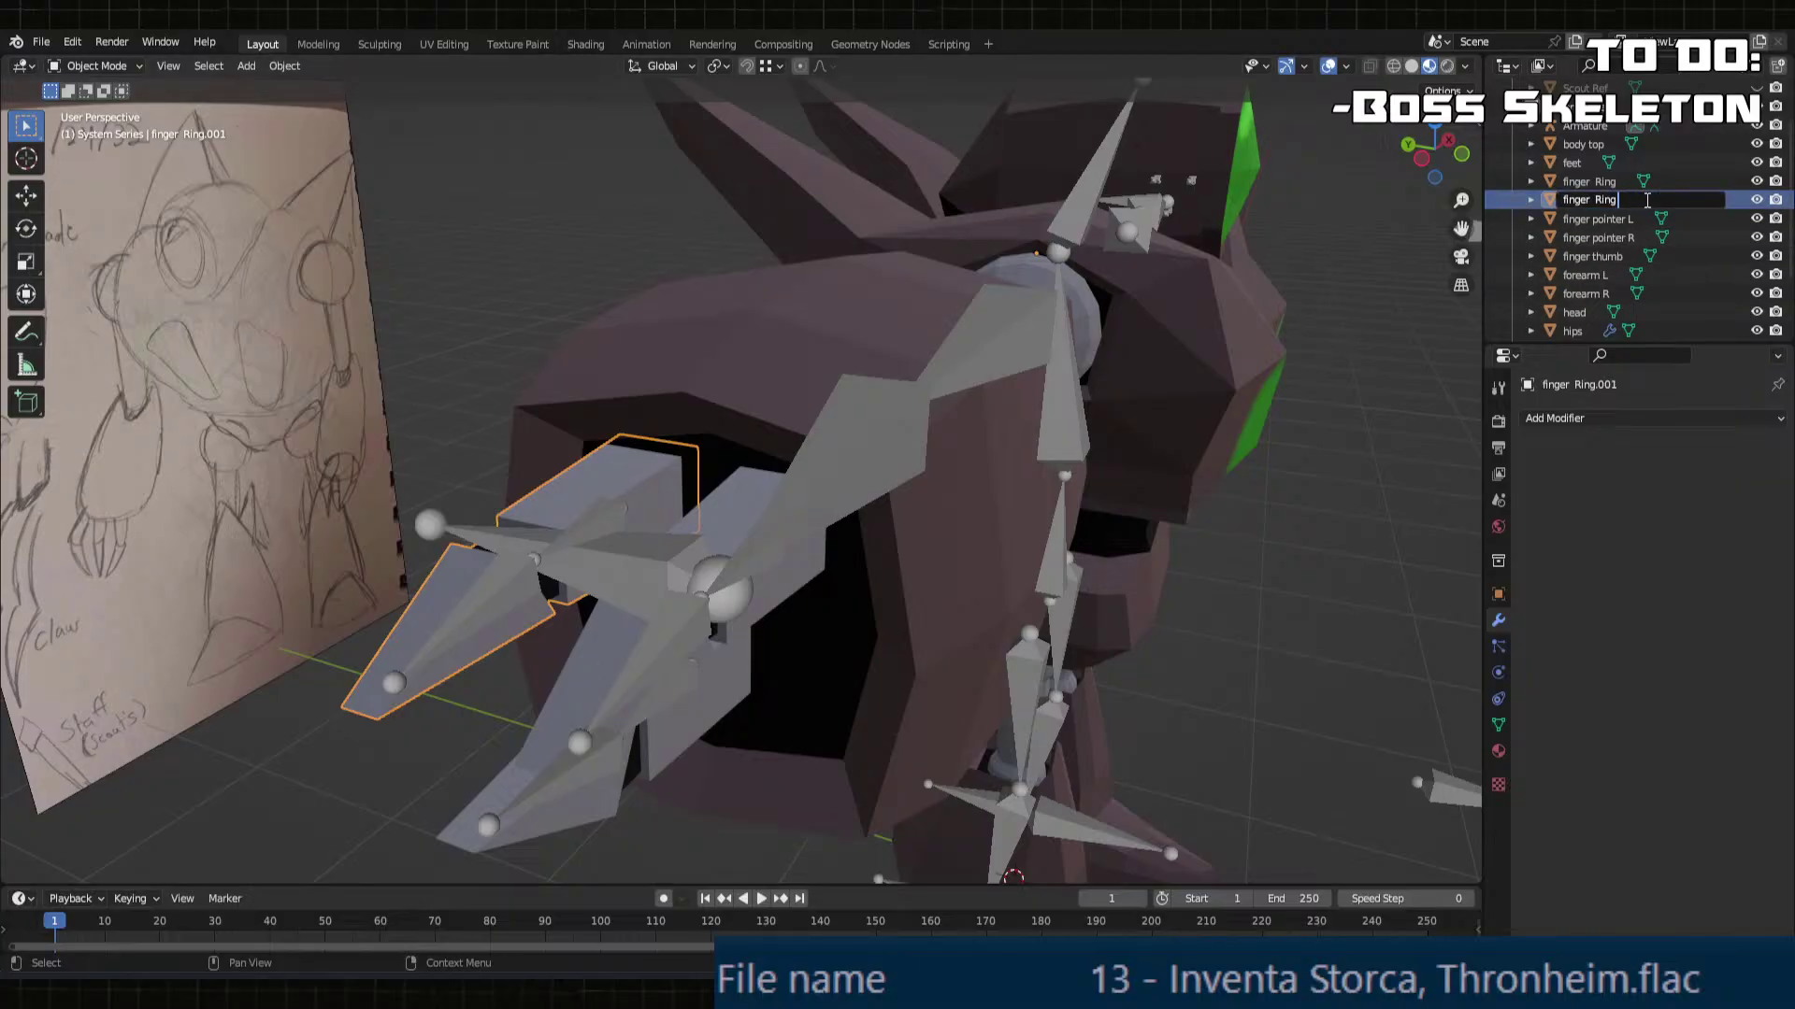
{"action": "key", "text": "Left"}
{"action": "key", "text": "BackSpace"}
{"action": "key", "text": "Return"}
Step: Rename the remaining ring finger object to "finger Ring L", removing the extra space
{"action": "double_click", "coordinate": [1615, 182]}
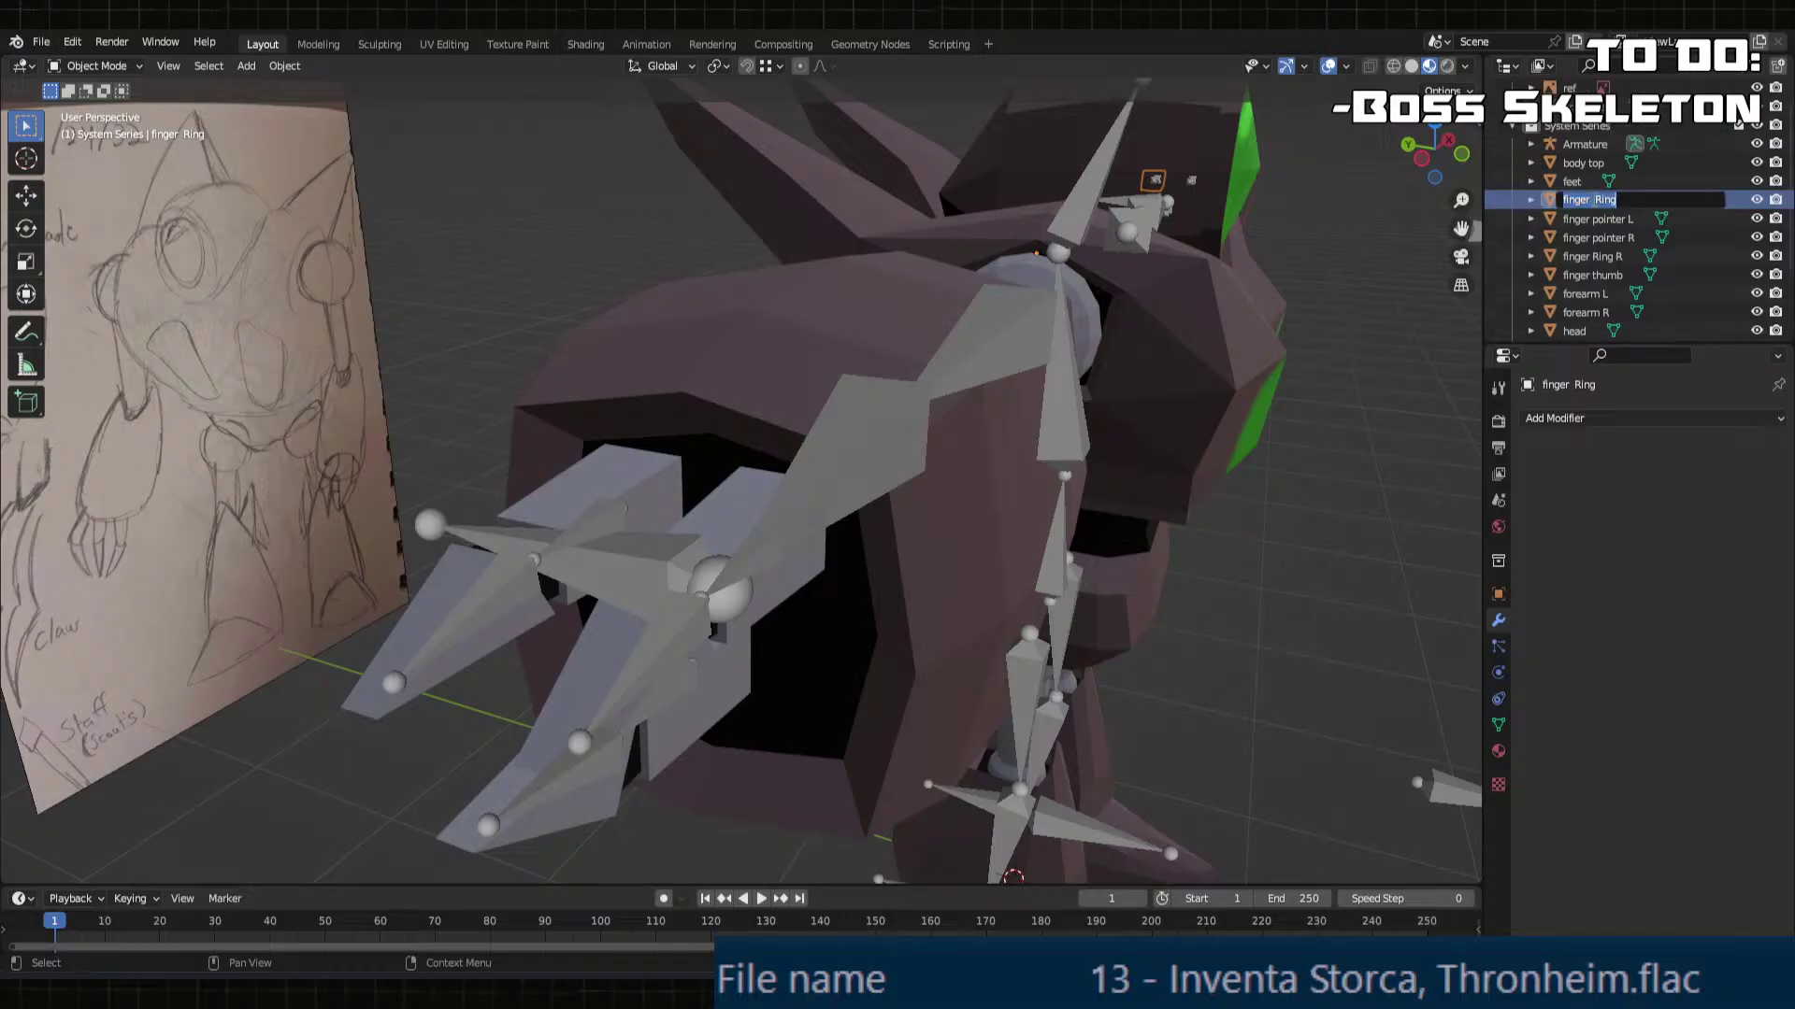
{"action": "left_click", "coordinate": [1594, 200]}
{"action": "key", "text": "BackSpace"}
{"action": "type", "text": "L"}
{"action": "key", "text": "Return"}
Step: Select all linked faces of the right thumb in the finger thumb mesh and separate them into their own object
{"action": "left_click", "coordinate": [686, 684]}
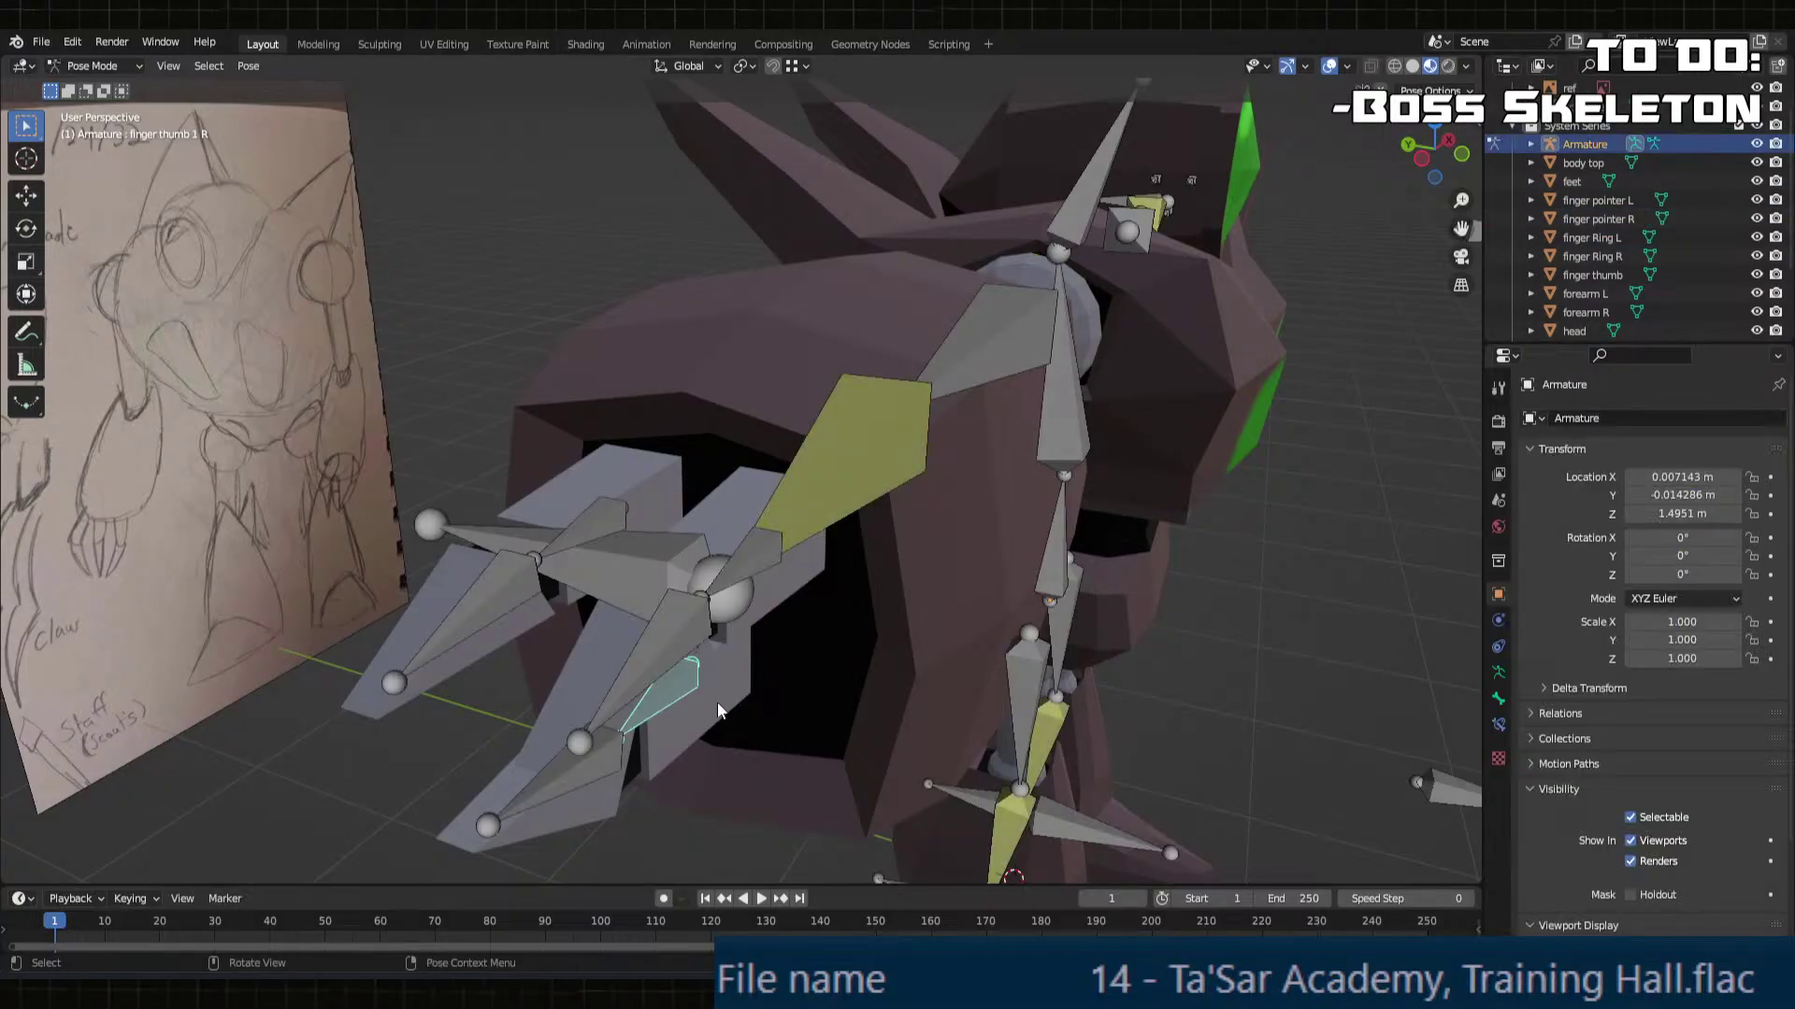
{"action": "left_click", "coordinate": [716, 702]}
{"action": "key", "text": "Tab"}
{"action": "left_click", "coordinate": [694, 727]}
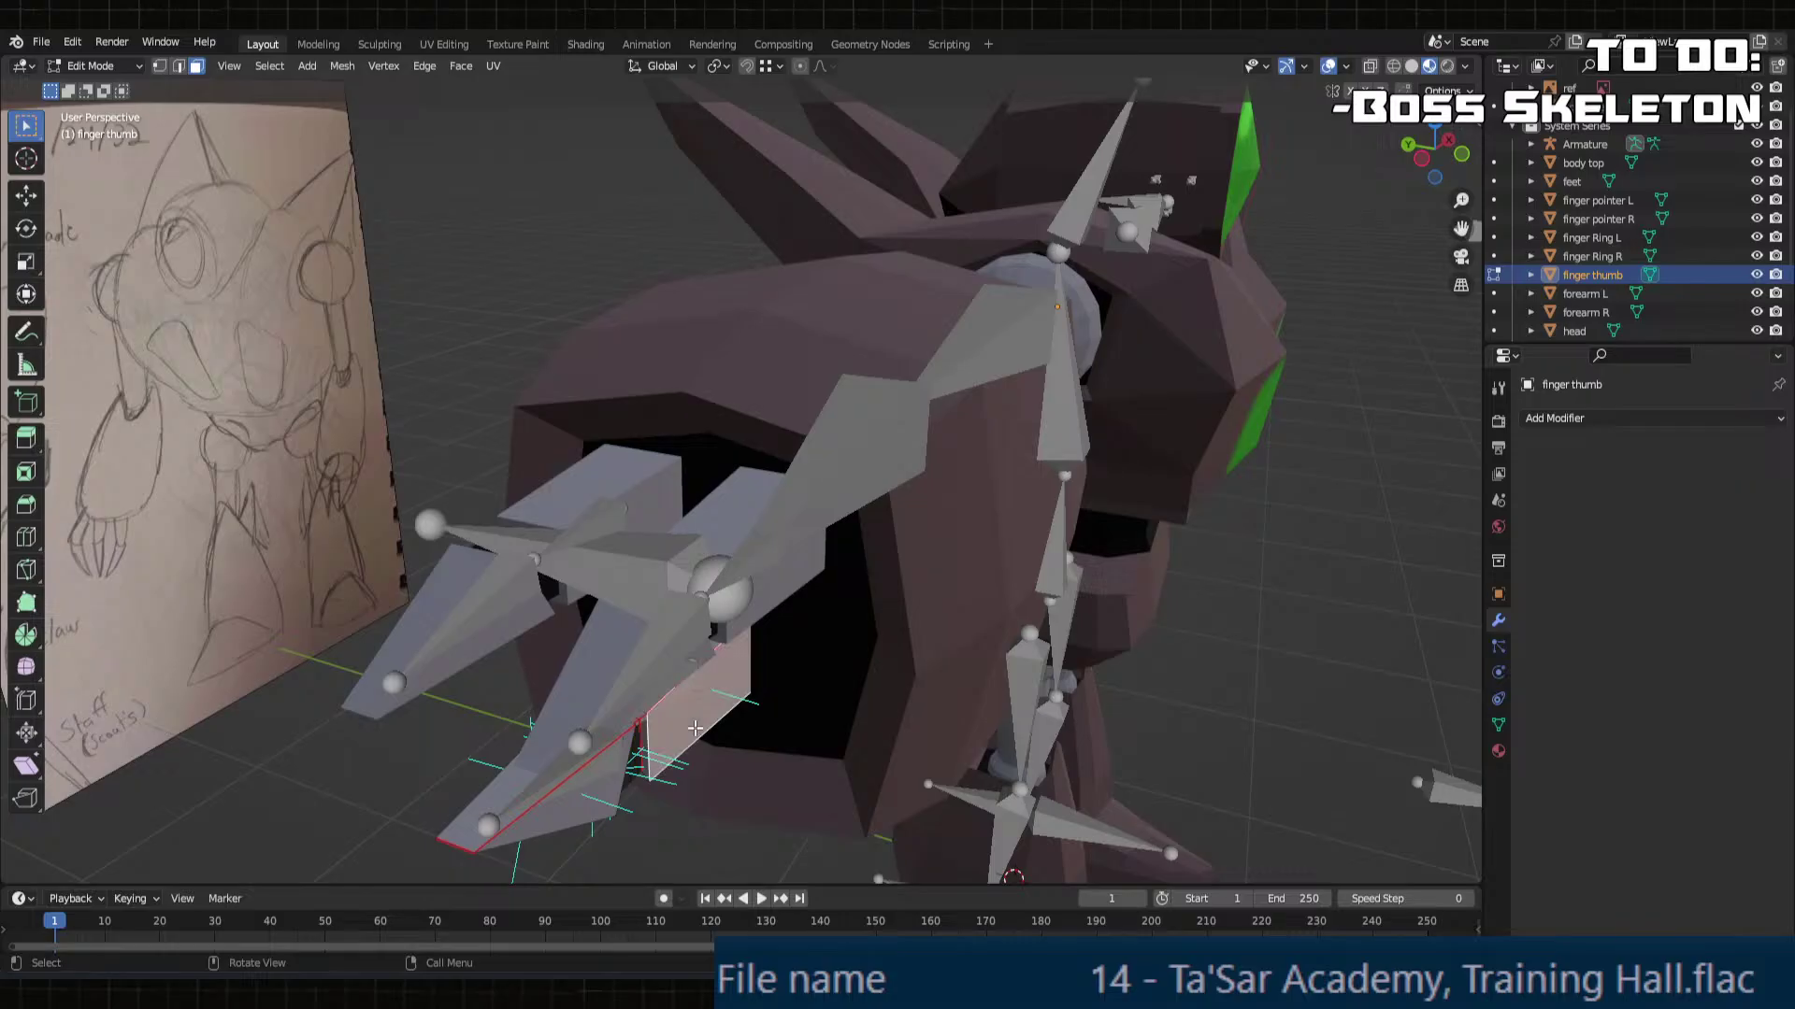
{"action": "key", "text": "ctrl+l"}
{"action": "key", "text": "p"}
{"action": "left_click", "coordinate": [673, 728]}
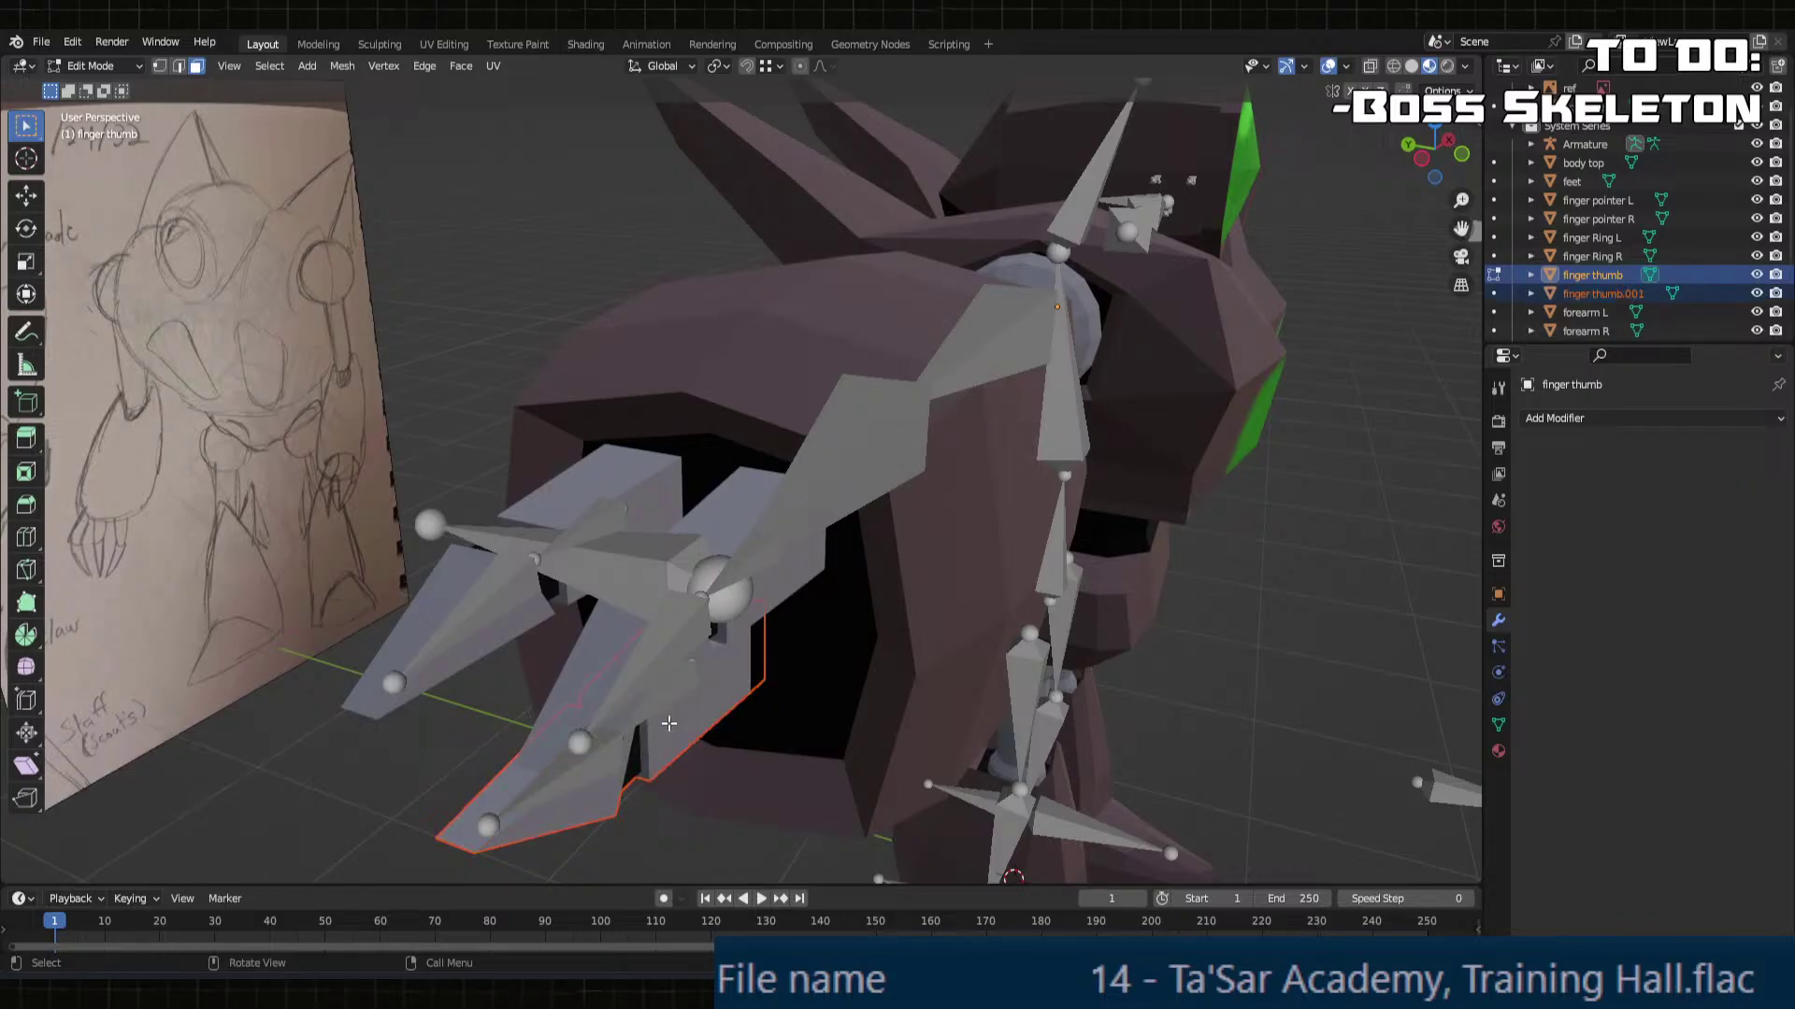
Step: Leave Edit Mode and rename the separated right thumb object to "finger thumb R"
{"action": "key", "text": "Tab"}
{"action": "double_click", "coordinate": [1602, 293]}
{"action": "scroll", "coordinate": [1614, 294], "scroll_direction": "down", "scroll_amount": 2}
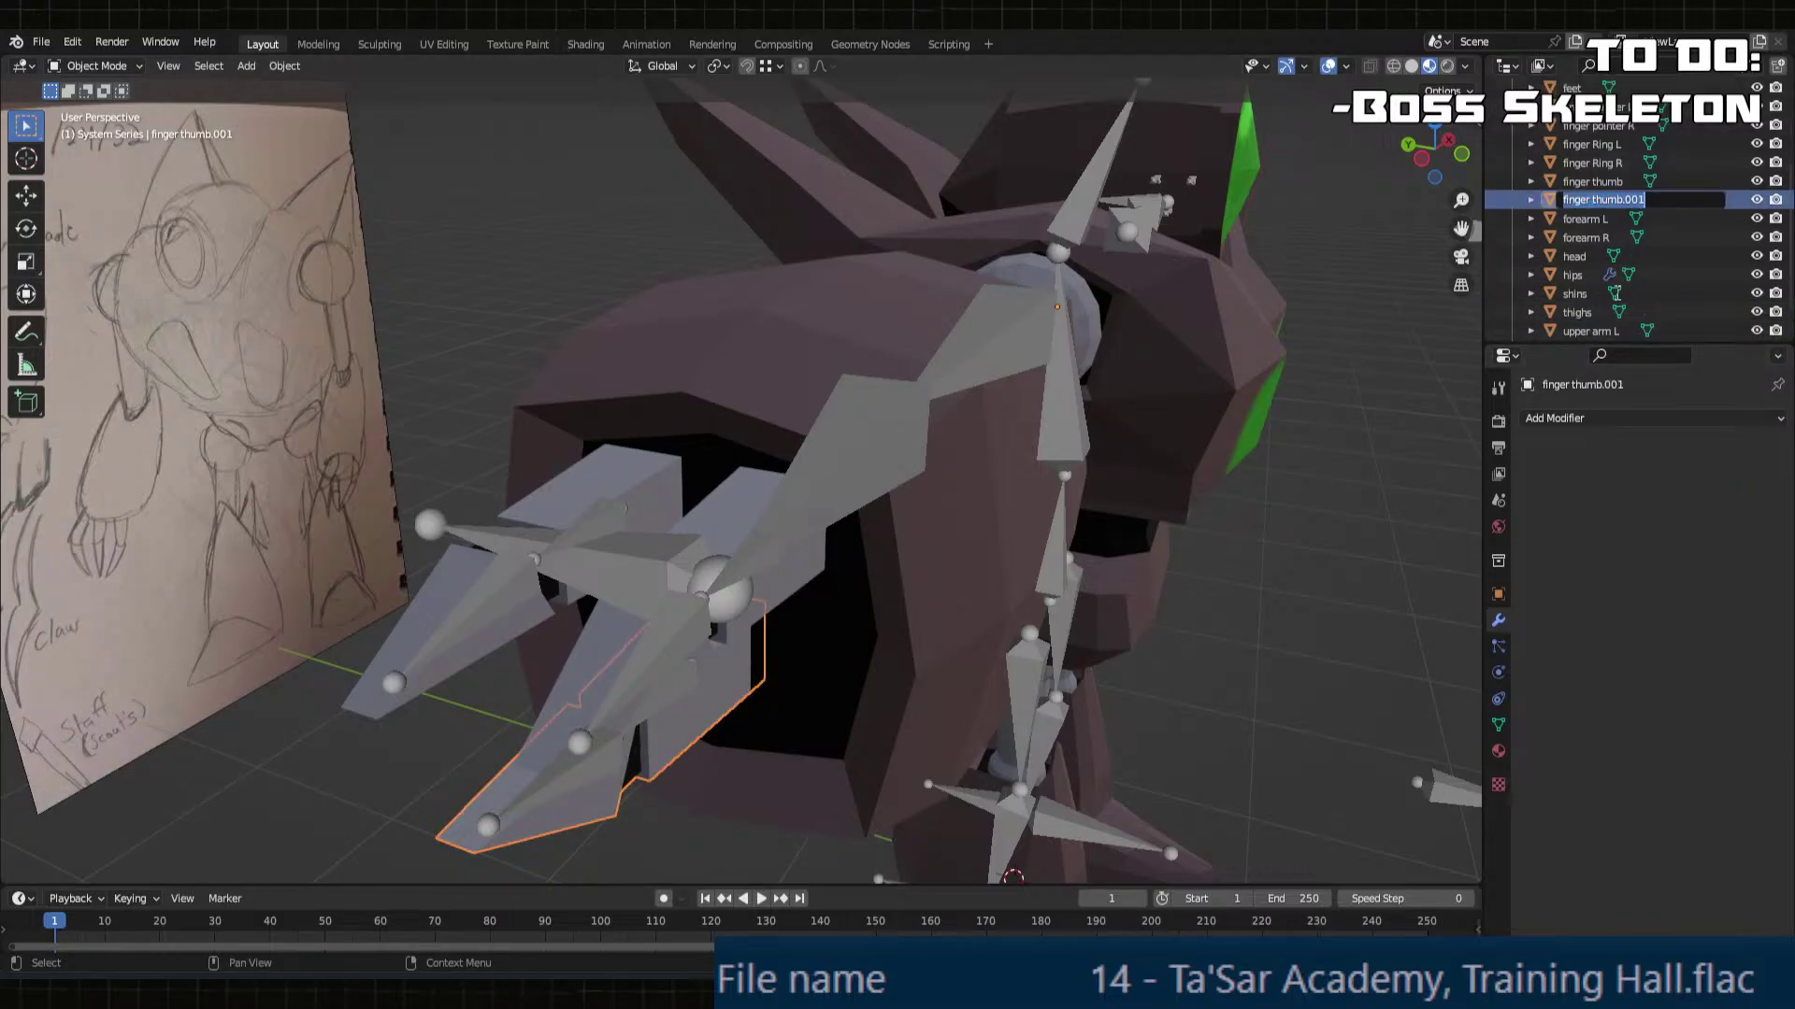
{"action": "left_click", "coordinate": [1676, 204]}
{"action": "key", "text": "BackSpace"}
{"action": "type", "text": "R"}
{"action": "key", "text": "Return"}
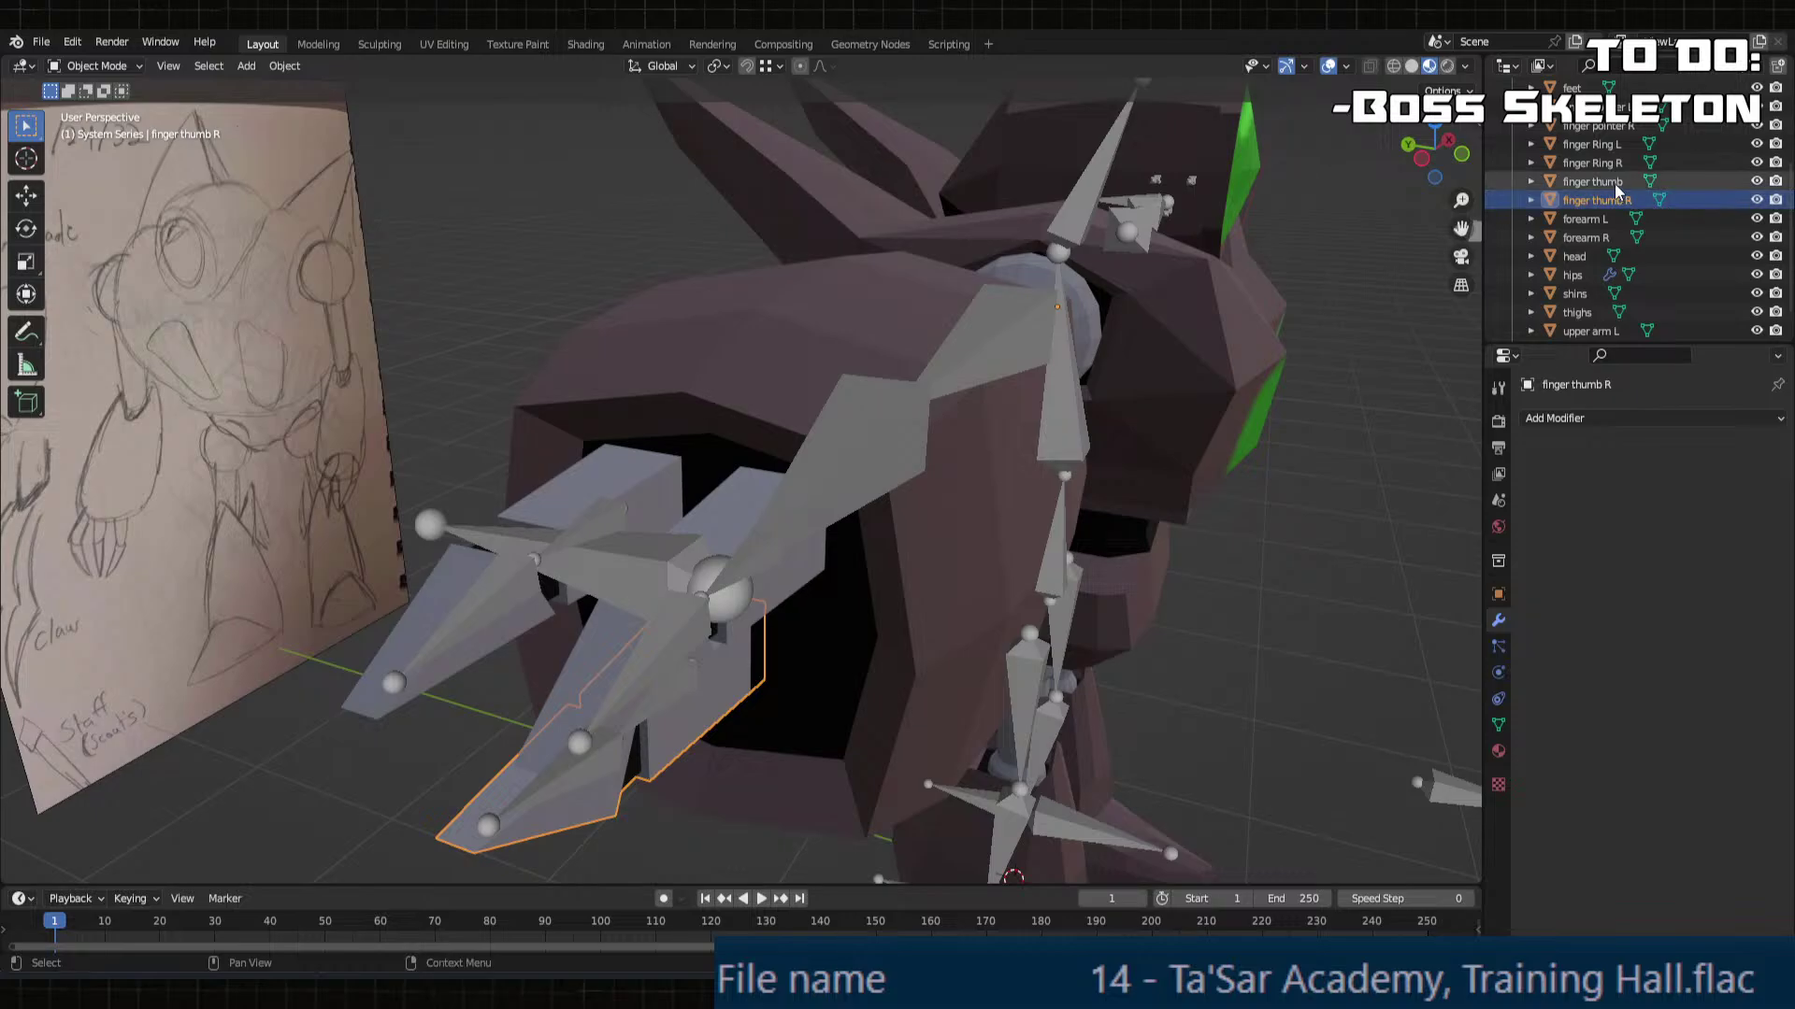
Step: Rename the remaining thumb object to "finger thumb L"
{"action": "left_click", "coordinate": [1615, 187]}
{"action": "scroll", "coordinate": [1615, 187], "scroll_direction": "up", "scroll_amount": 1}
{"action": "double_click", "coordinate": [1623, 200]}
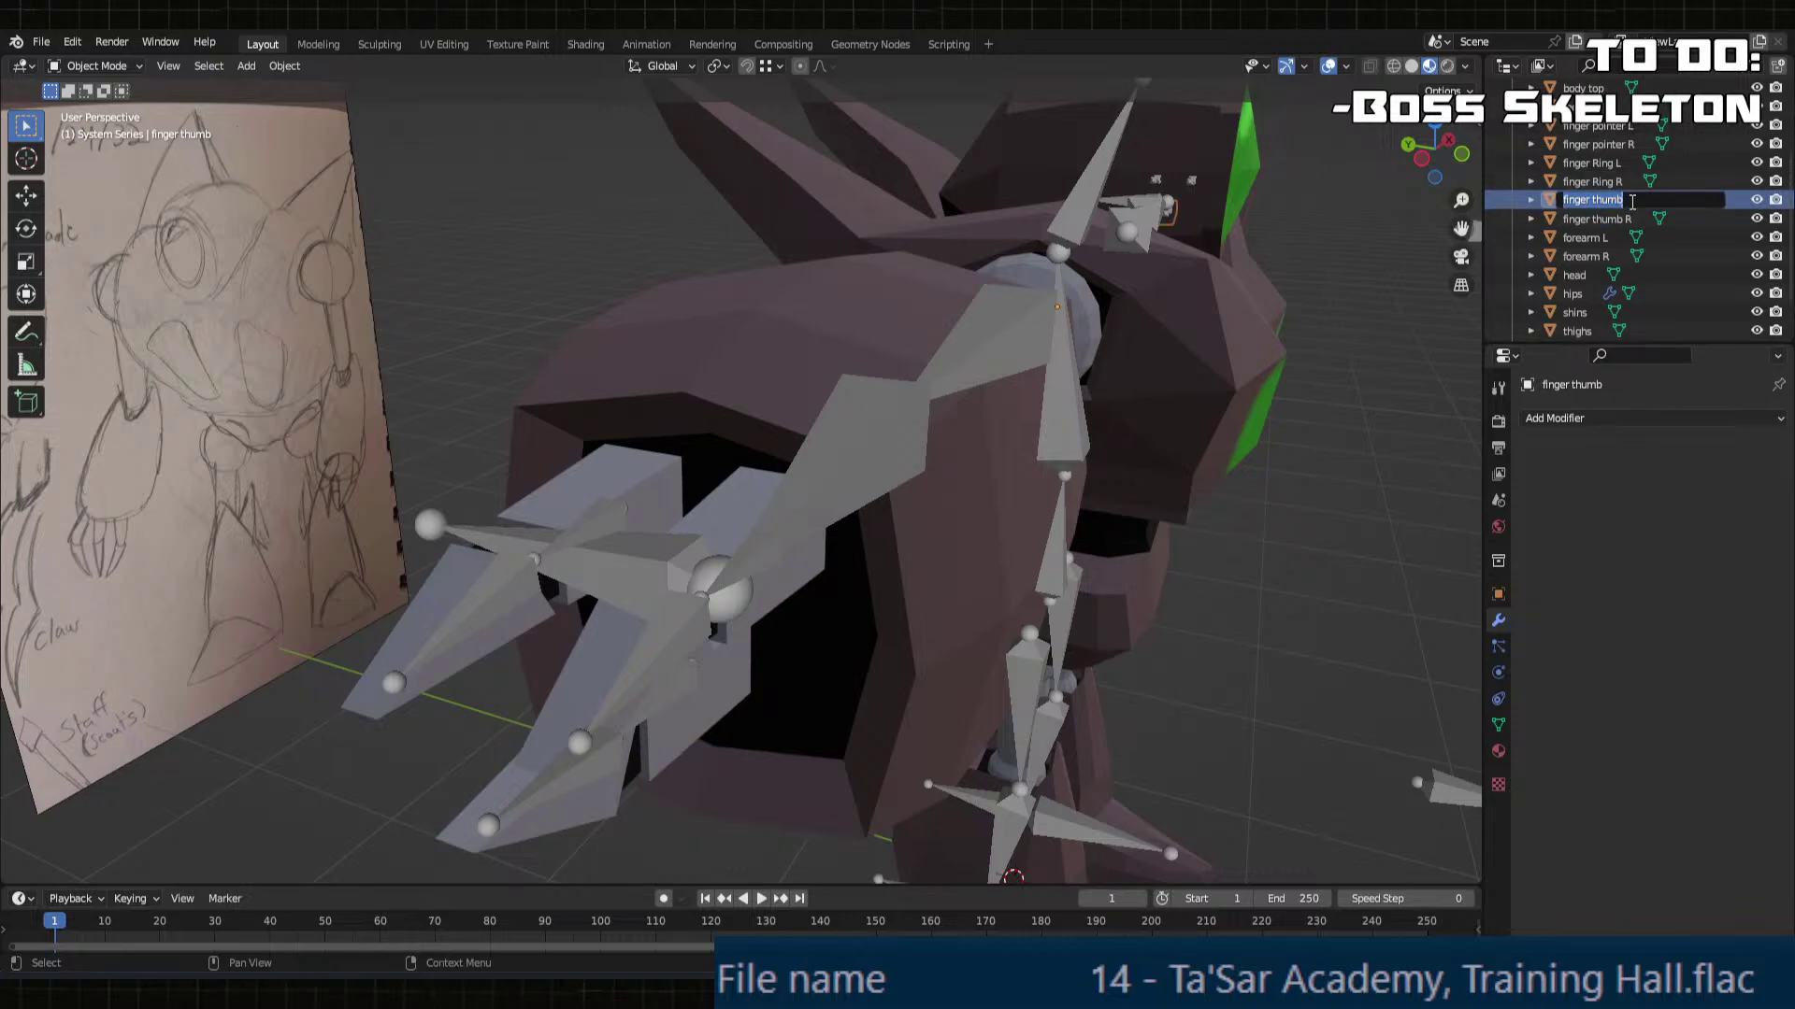
{"action": "left_click", "coordinate": [1632, 200]}
{"action": "type", "text": "L"}
{"action": "key", "text": "Return"}
Step: Check which body parts are separate objects by selecting the forearm, upper arm, torso, head and hips meshes one at a time
{"action": "middle_click_drag", "start_coordinate": [841, 430], "coordinate": [821, 460]}
{"action": "left_click", "coordinate": [894, 585]}
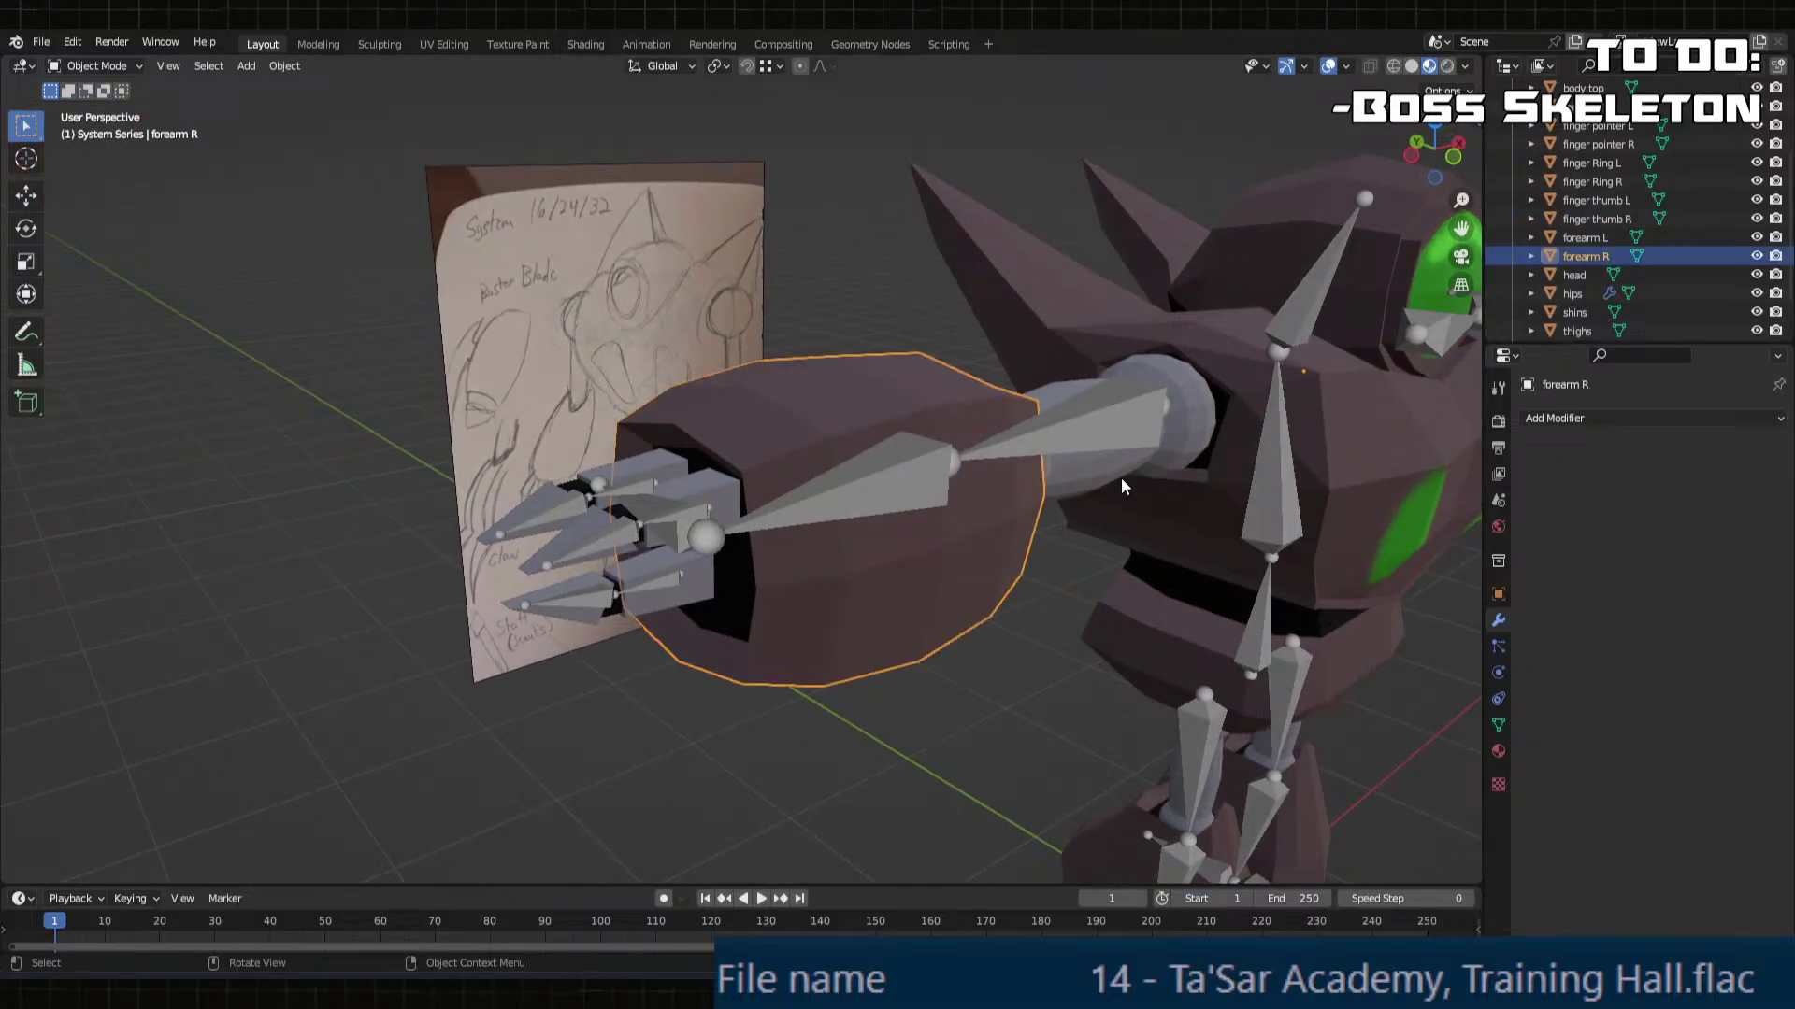
{"action": "left_click", "coordinate": [1131, 467]}
{"action": "scroll", "coordinate": [1183, 417], "scroll_direction": "down", "scroll_amount": 4}
{"action": "middle_click_drag", "start_coordinate": [886, 491], "coordinate": [852, 496]}
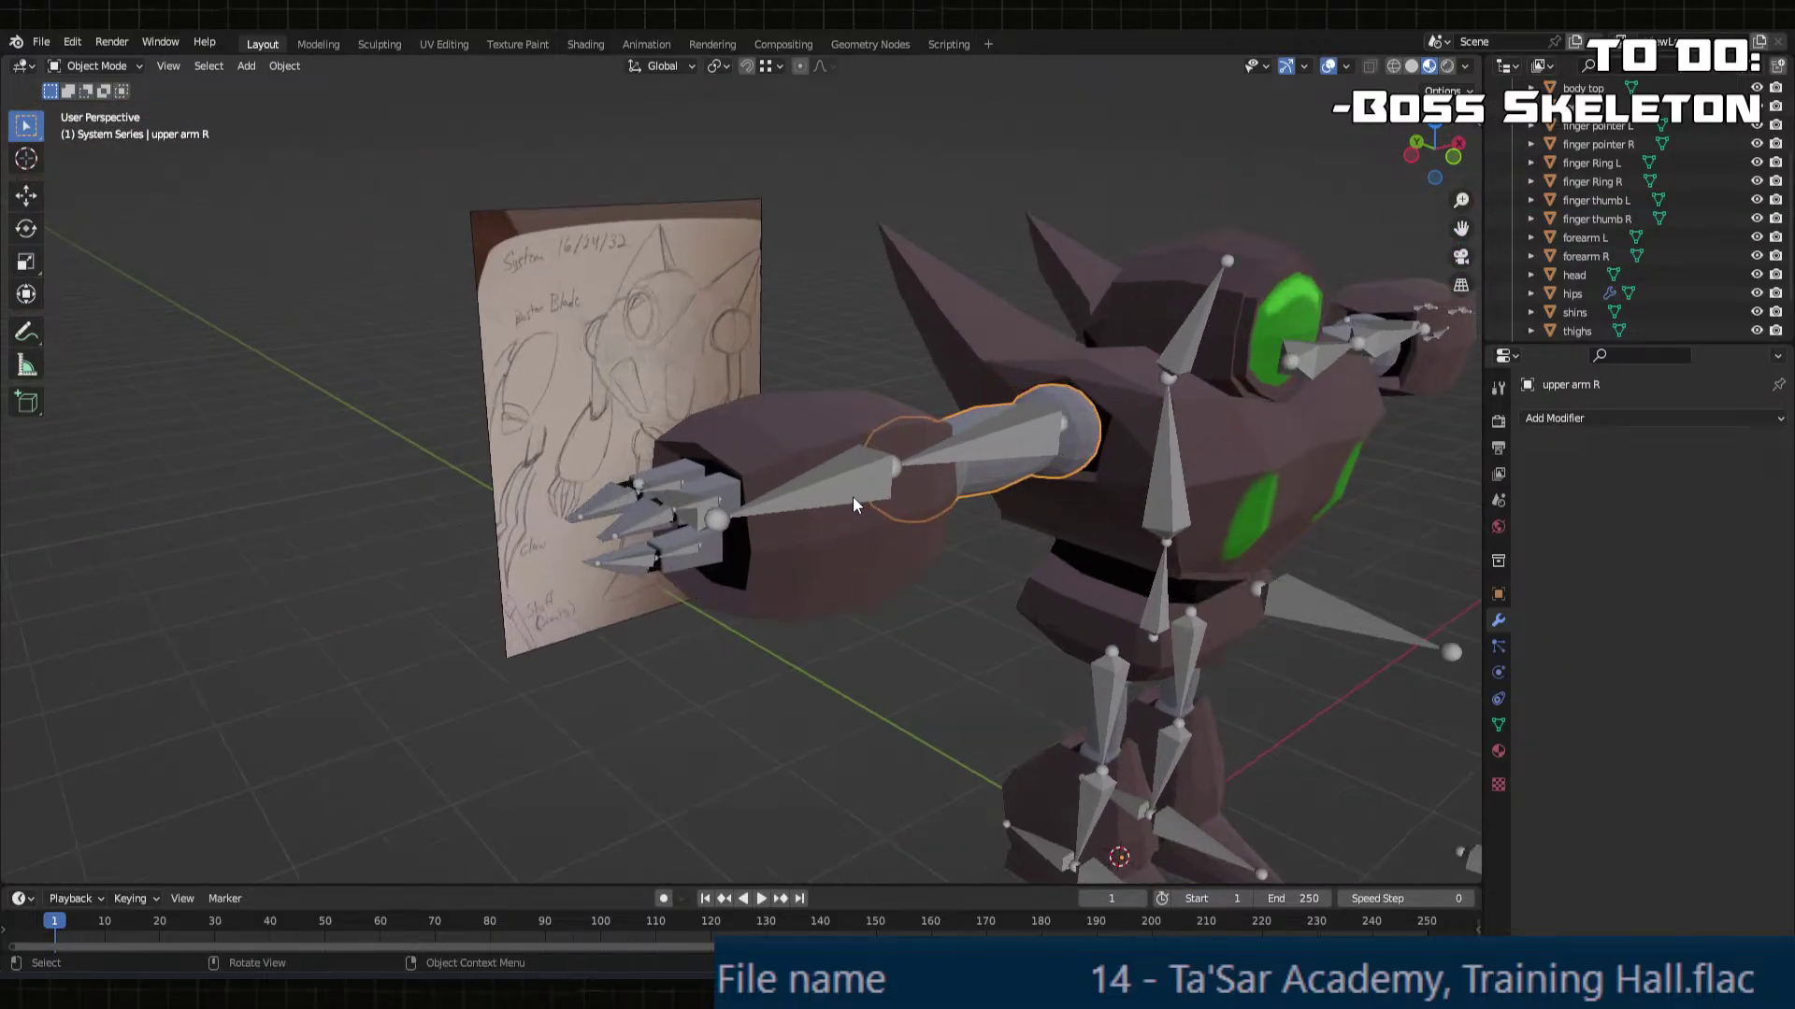
{"action": "scroll", "coordinate": [841, 533], "scroll_direction": "up", "scroll_amount": 4}
{"action": "left_click", "coordinate": [829, 573]}
{"action": "left_click", "coordinate": [1019, 465]}
{"action": "scroll", "coordinate": [1019, 463], "scroll_direction": "down", "scroll_amount": 4}
{"action": "middle_click_drag", "start_coordinate": [1019, 463], "coordinate": [910, 365]}
{"action": "left_click", "coordinate": [1050, 480]}
{"action": "left_click", "coordinate": [1050, 479]}
{"action": "left_click", "coordinate": [1103, 480]}
{"action": "left_click", "coordinate": [837, 411]}
{"action": "middle_click_drag", "start_coordinate": [837, 411], "coordinate": [855, 404]}
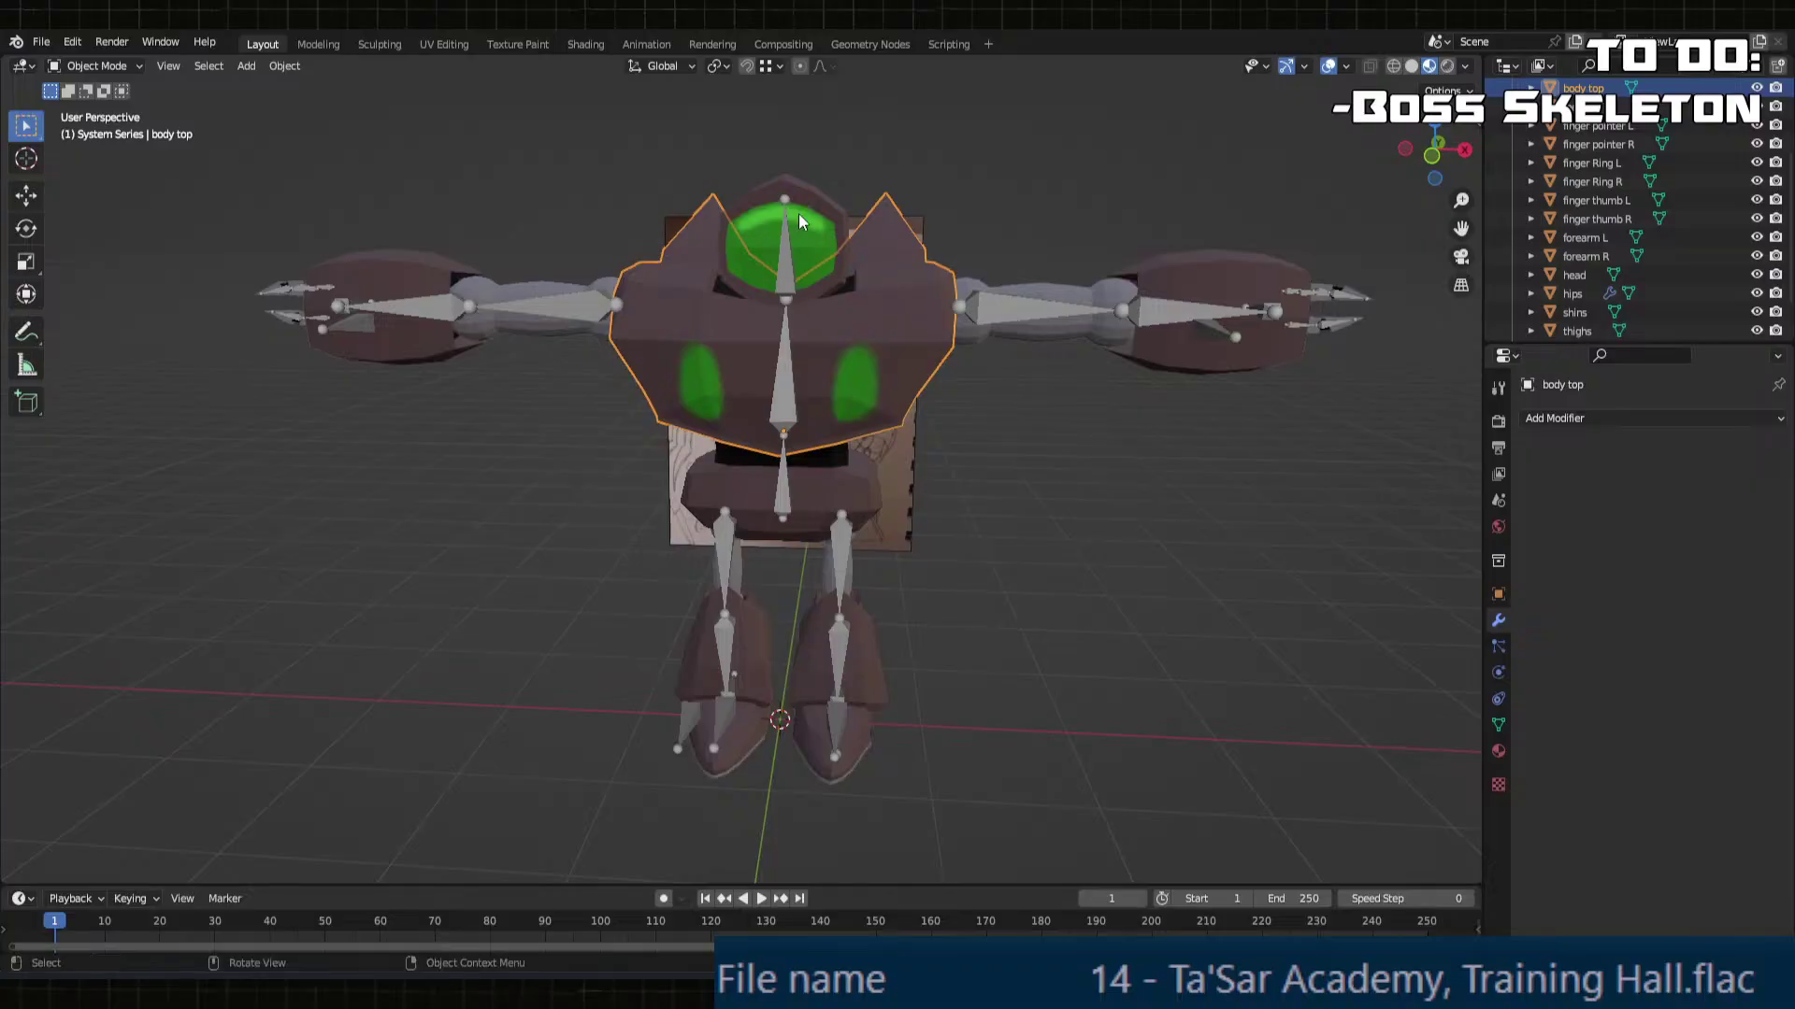
{"action": "left_click", "coordinate": [798, 213]}
{"action": "left_click", "coordinate": [811, 211]}
{"action": "left_click", "coordinate": [883, 402]}
{"action": "left_click", "coordinate": [833, 484]}
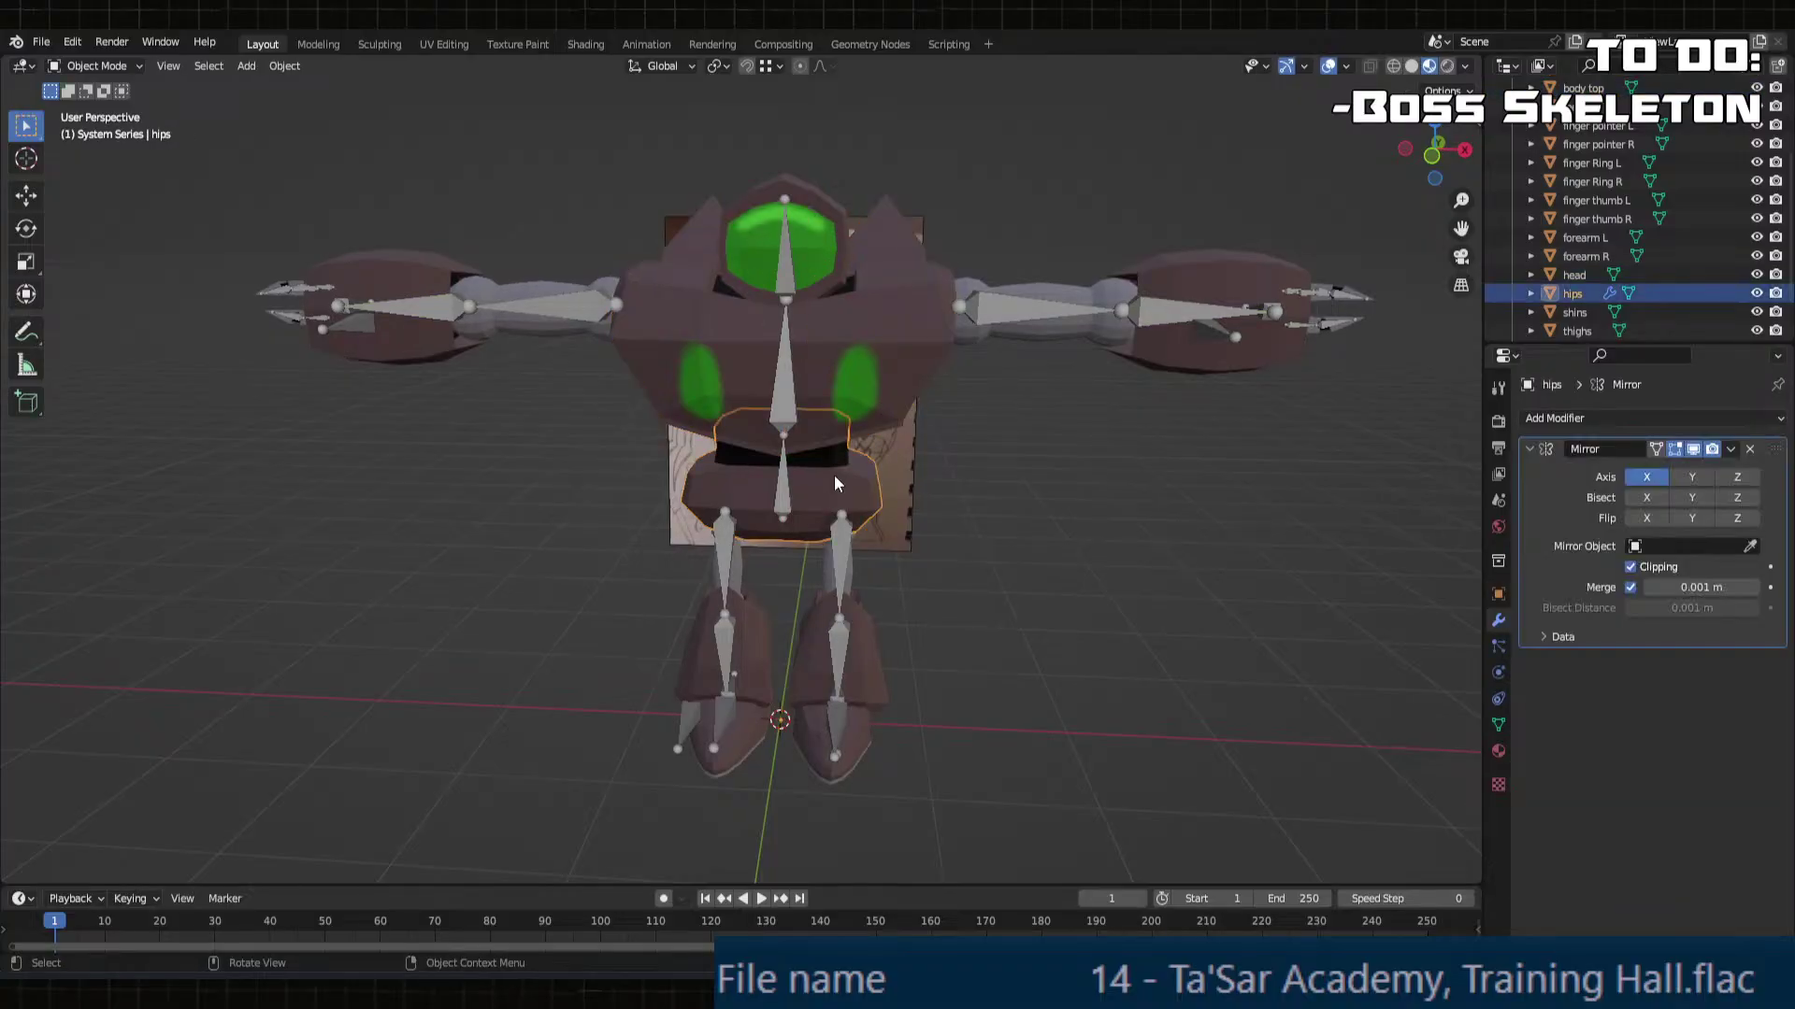
Step: Select all linked faces of the right thigh in the thighs mesh and separate them into their own object
{"action": "scroll", "coordinate": [732, 513], "scroll_direction": "up", "scroll_amount": 3}
{"action": "left_click", "coordinate": [756, 557]}
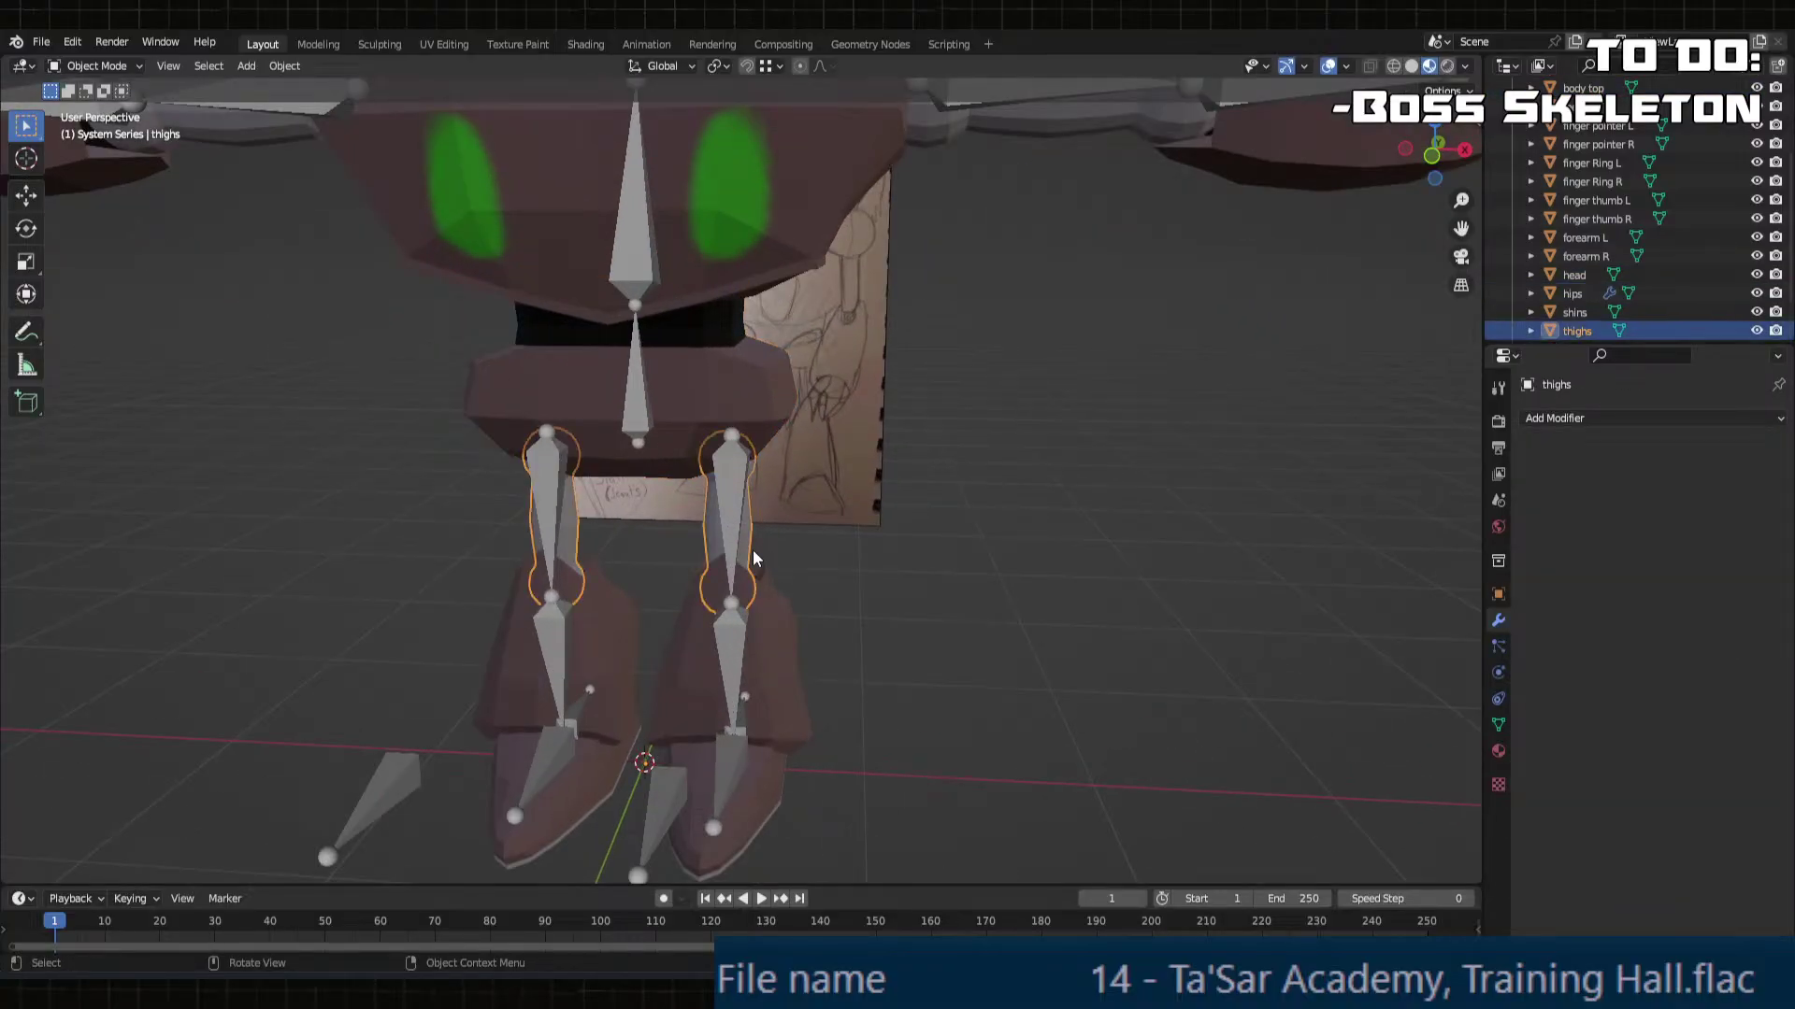
{"action": "middle_click_drag", "start_coordinate": [757, 557], "coordinate": [821, 557]}
{"action": "scroll", "coordinate": [613, 580], "scroll_direction": "up", "scroll_amount": 3}
{"action": "key", "text": "Tab"}
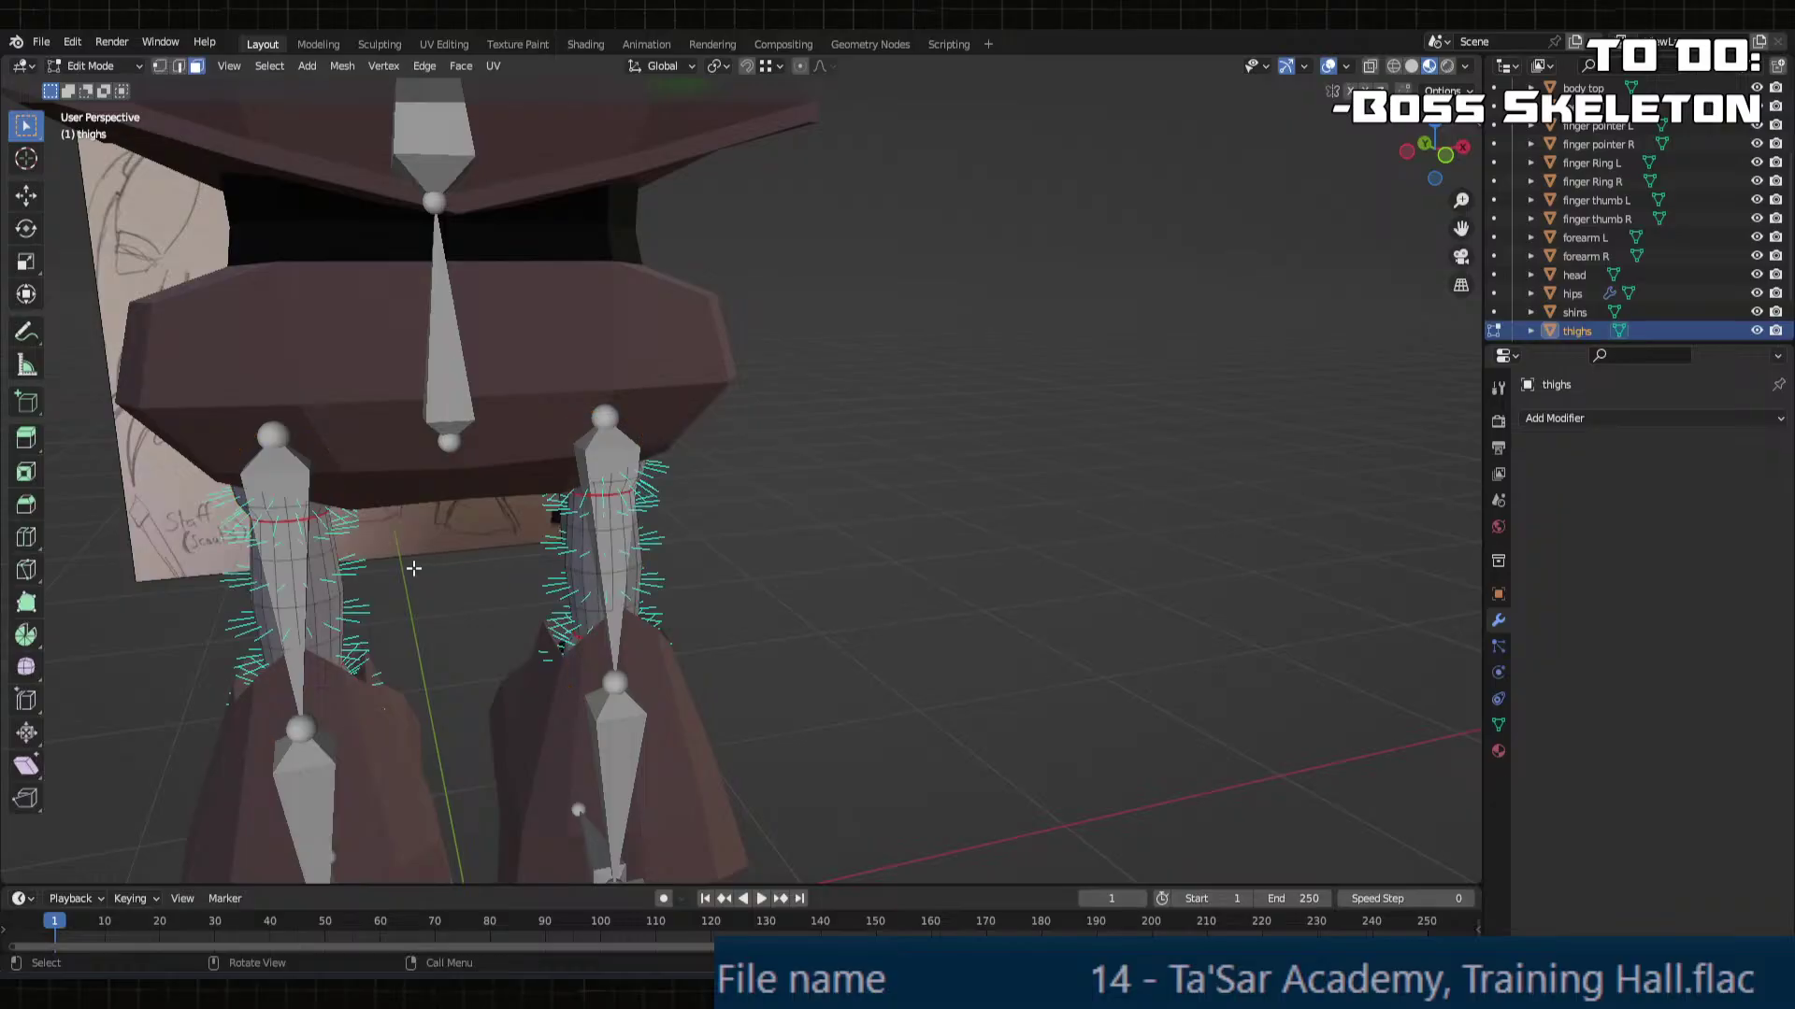
{"action": "key", "text": "l"}
{"action": "key", "text": "p"}
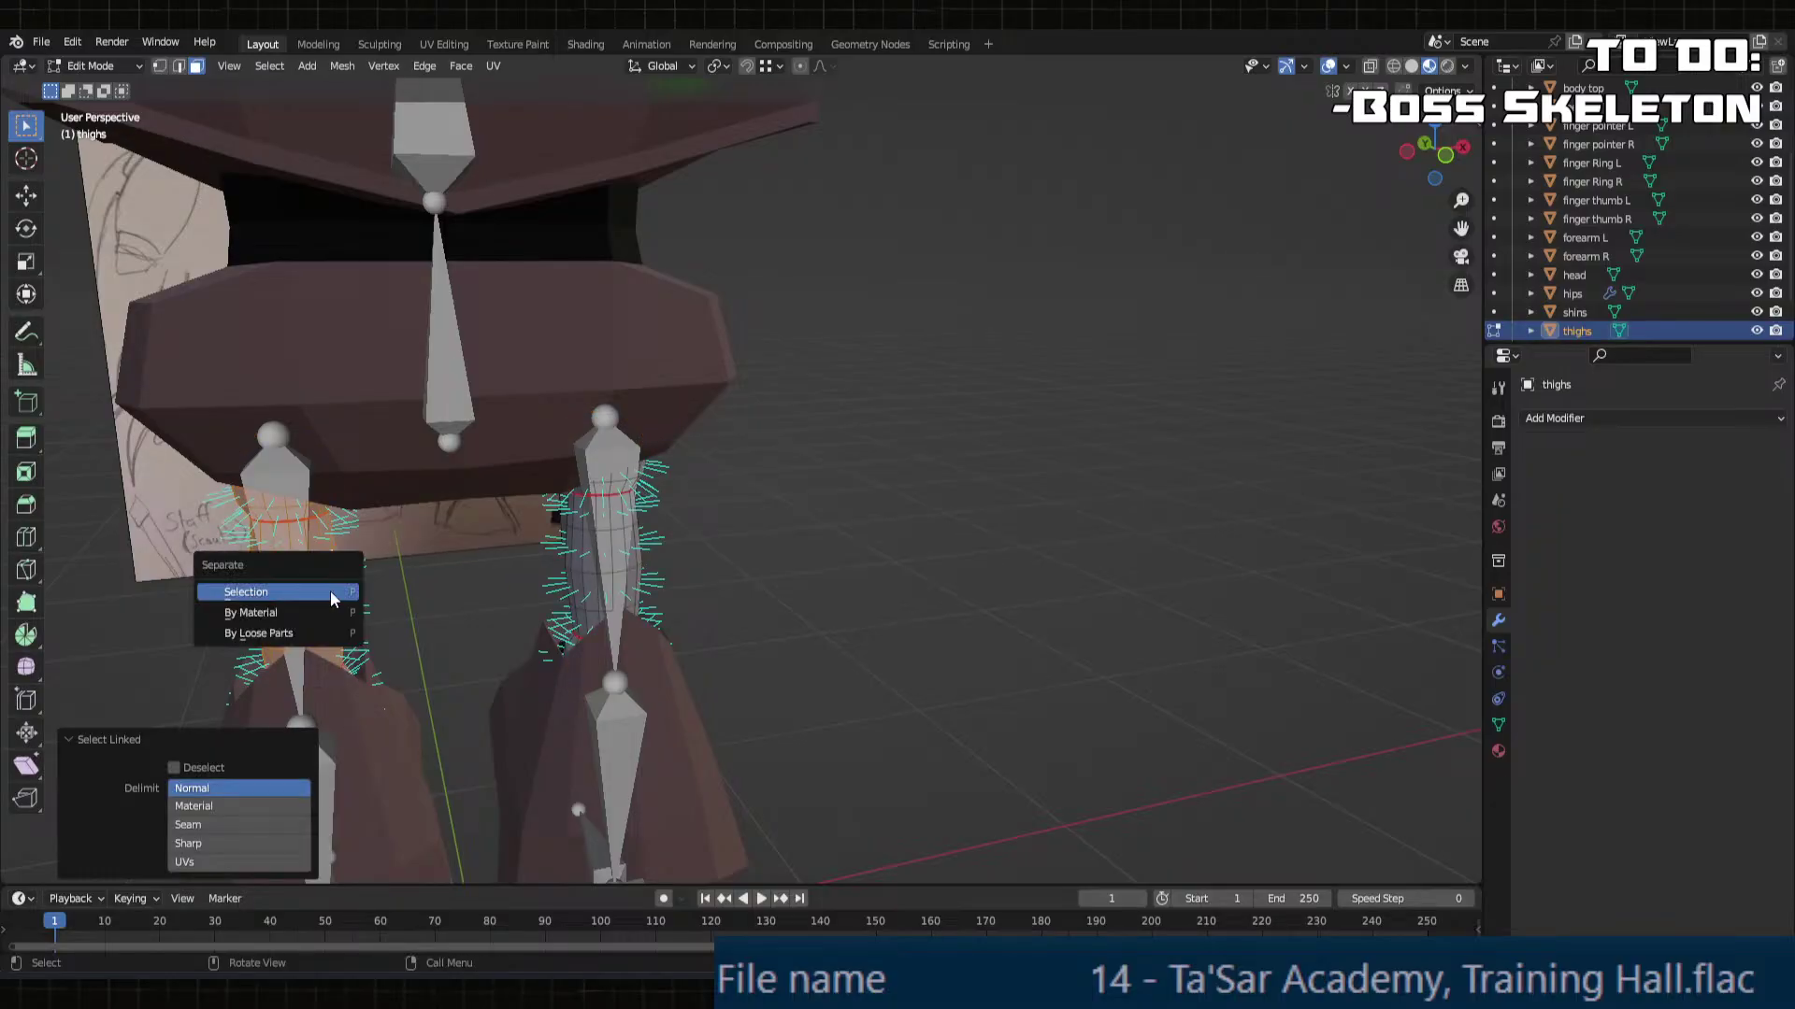
{"action": "left_click", "coordinate": [330, 593]}
Step: Finish separating the selected right thigh, return to Object Mode, and rename the new object to "thighs R"
{"action": "key", "text": "Tab"}
{"action": "left_click", "coordinate": [331, 596]}
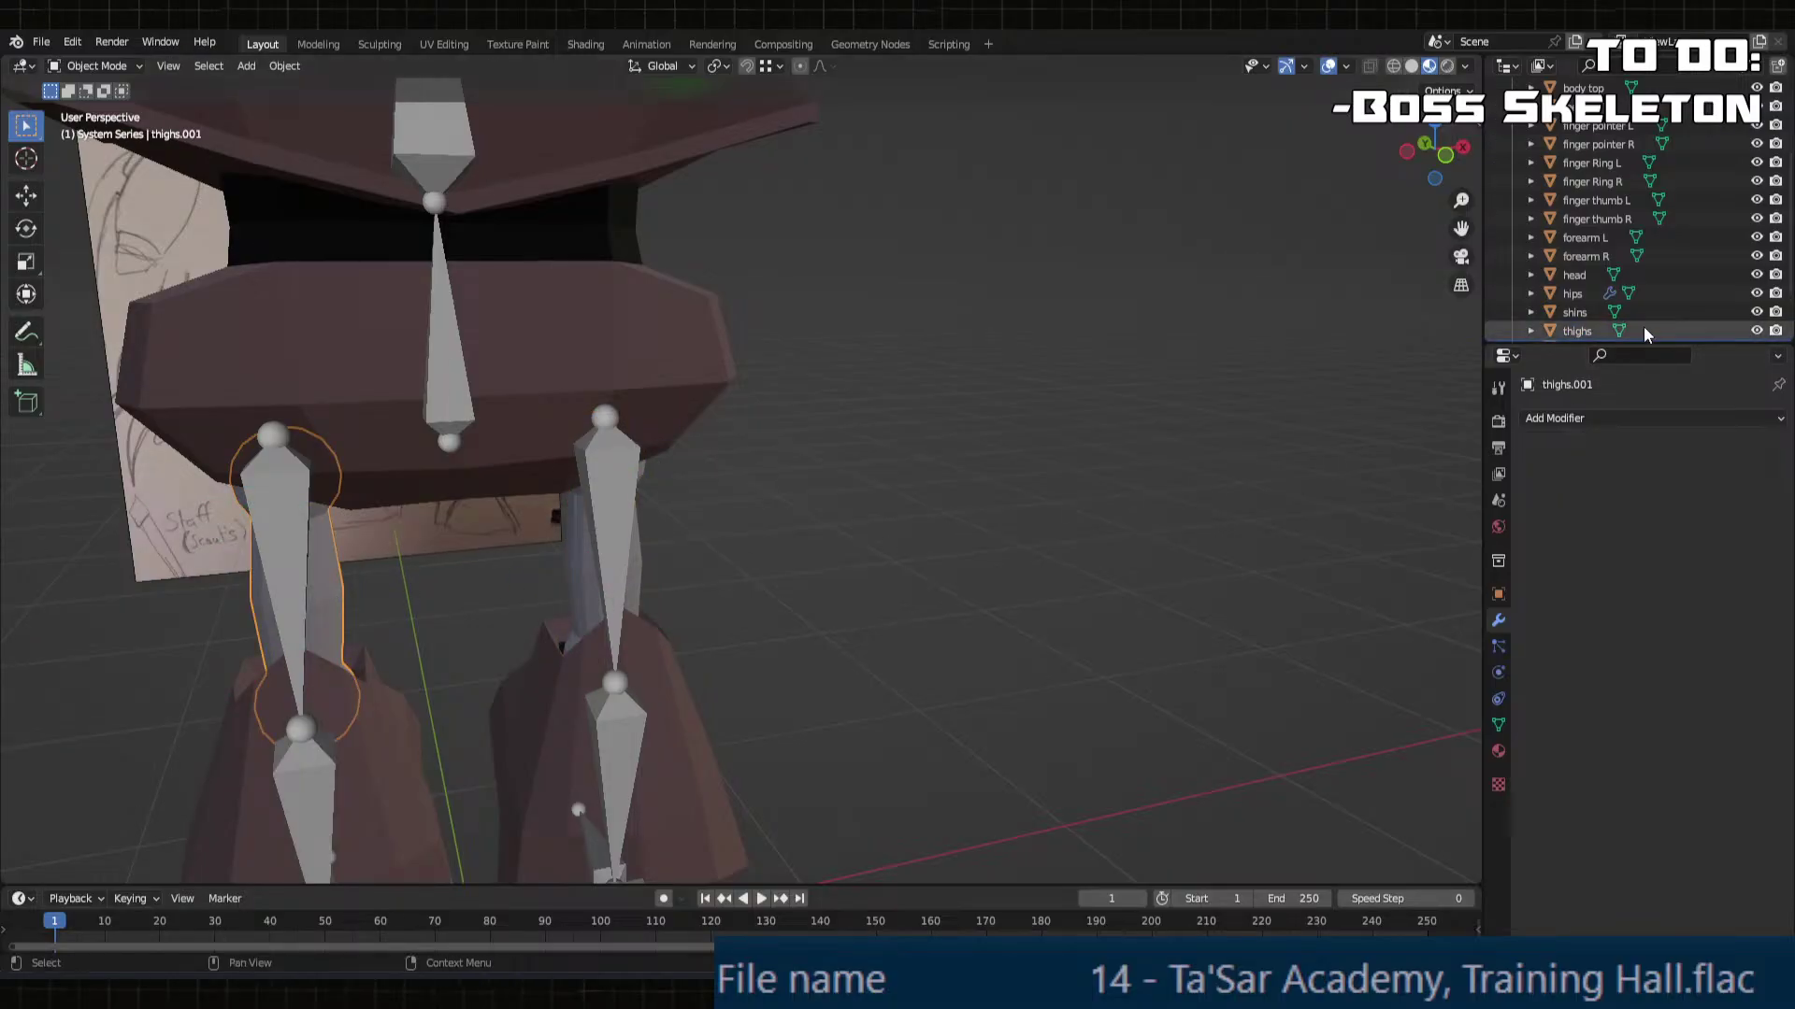
{"action": "scroll", "coordinate": [1626, 313], "scroll_direction": "down", "scroll_amount": 3}
{"action": "double_click", "coordinate": [1610, 285]}
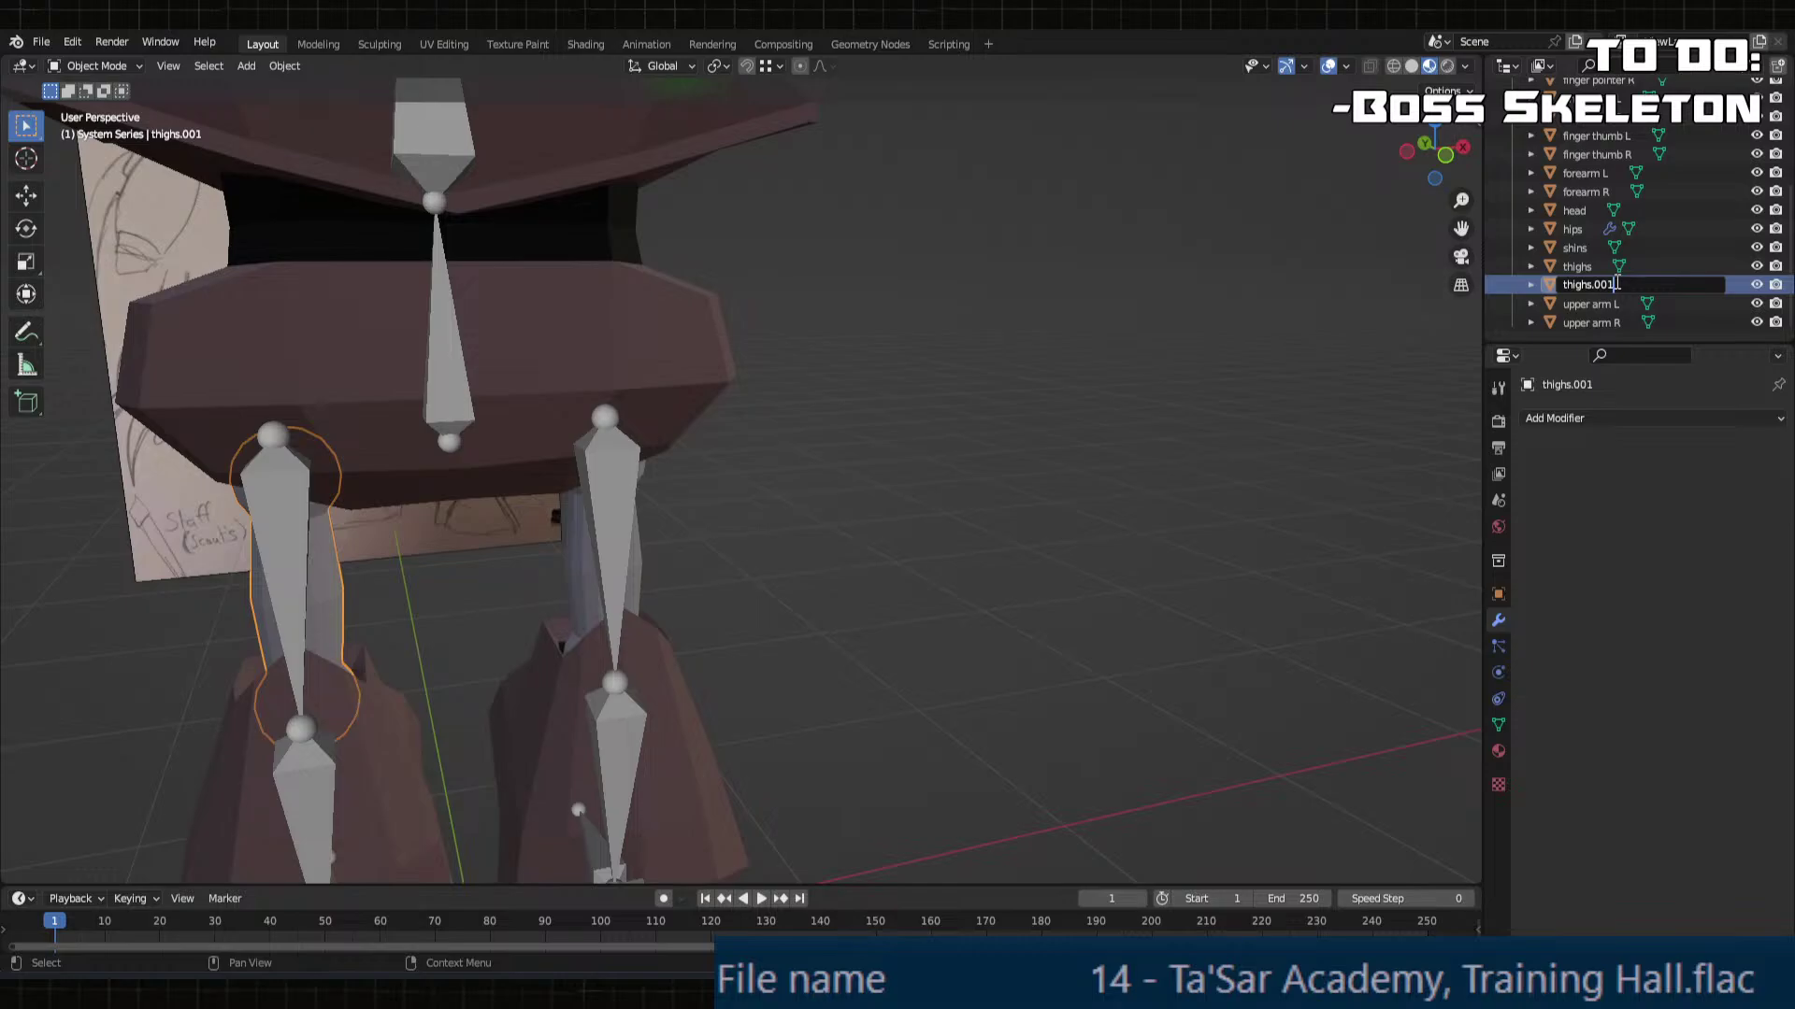
{"action": "type", "text": "R"}
{"action": "key", "text": "Return"}
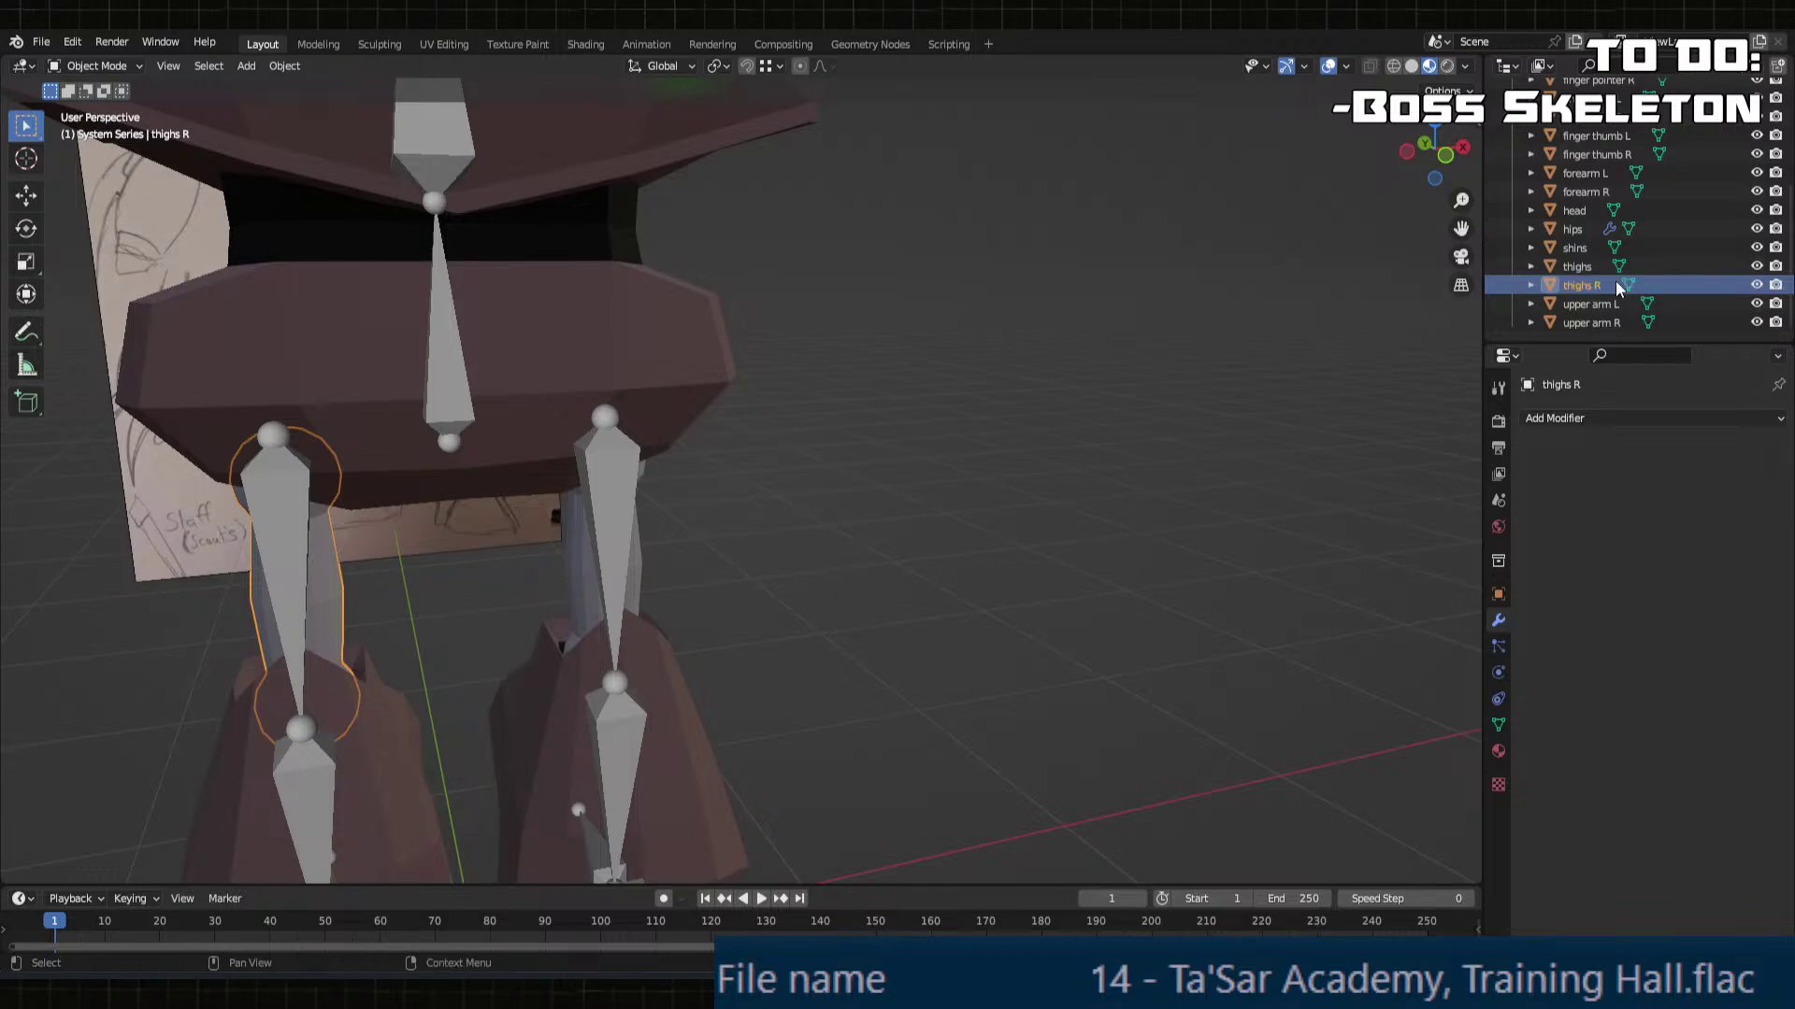
Step: Rename the remaining thigh object to "thighs L"
{"action": "left_click", "coordinate": [1618, 266]}
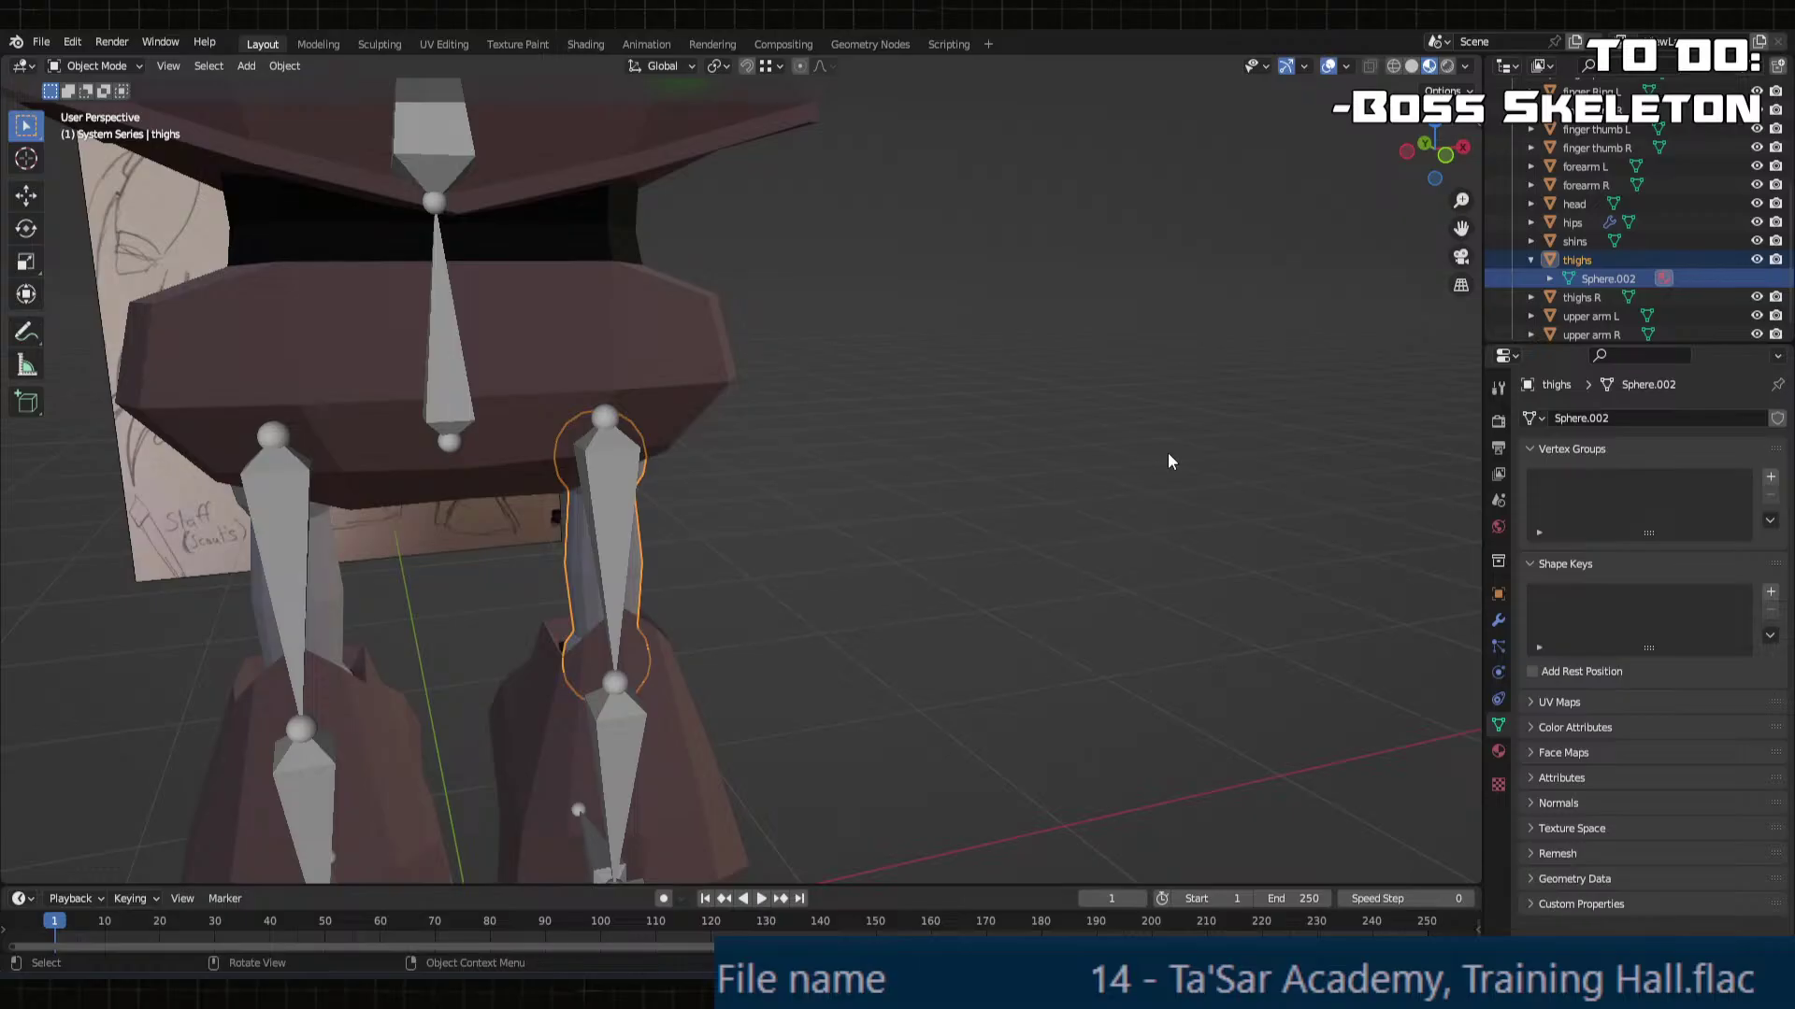
{"action": "left_click", "coordinate": [1549, 278]}
{"action": "left_click", "coordinate": [1549, 277]}
{"action": "left_click", "coordinate": [1529, 266]}
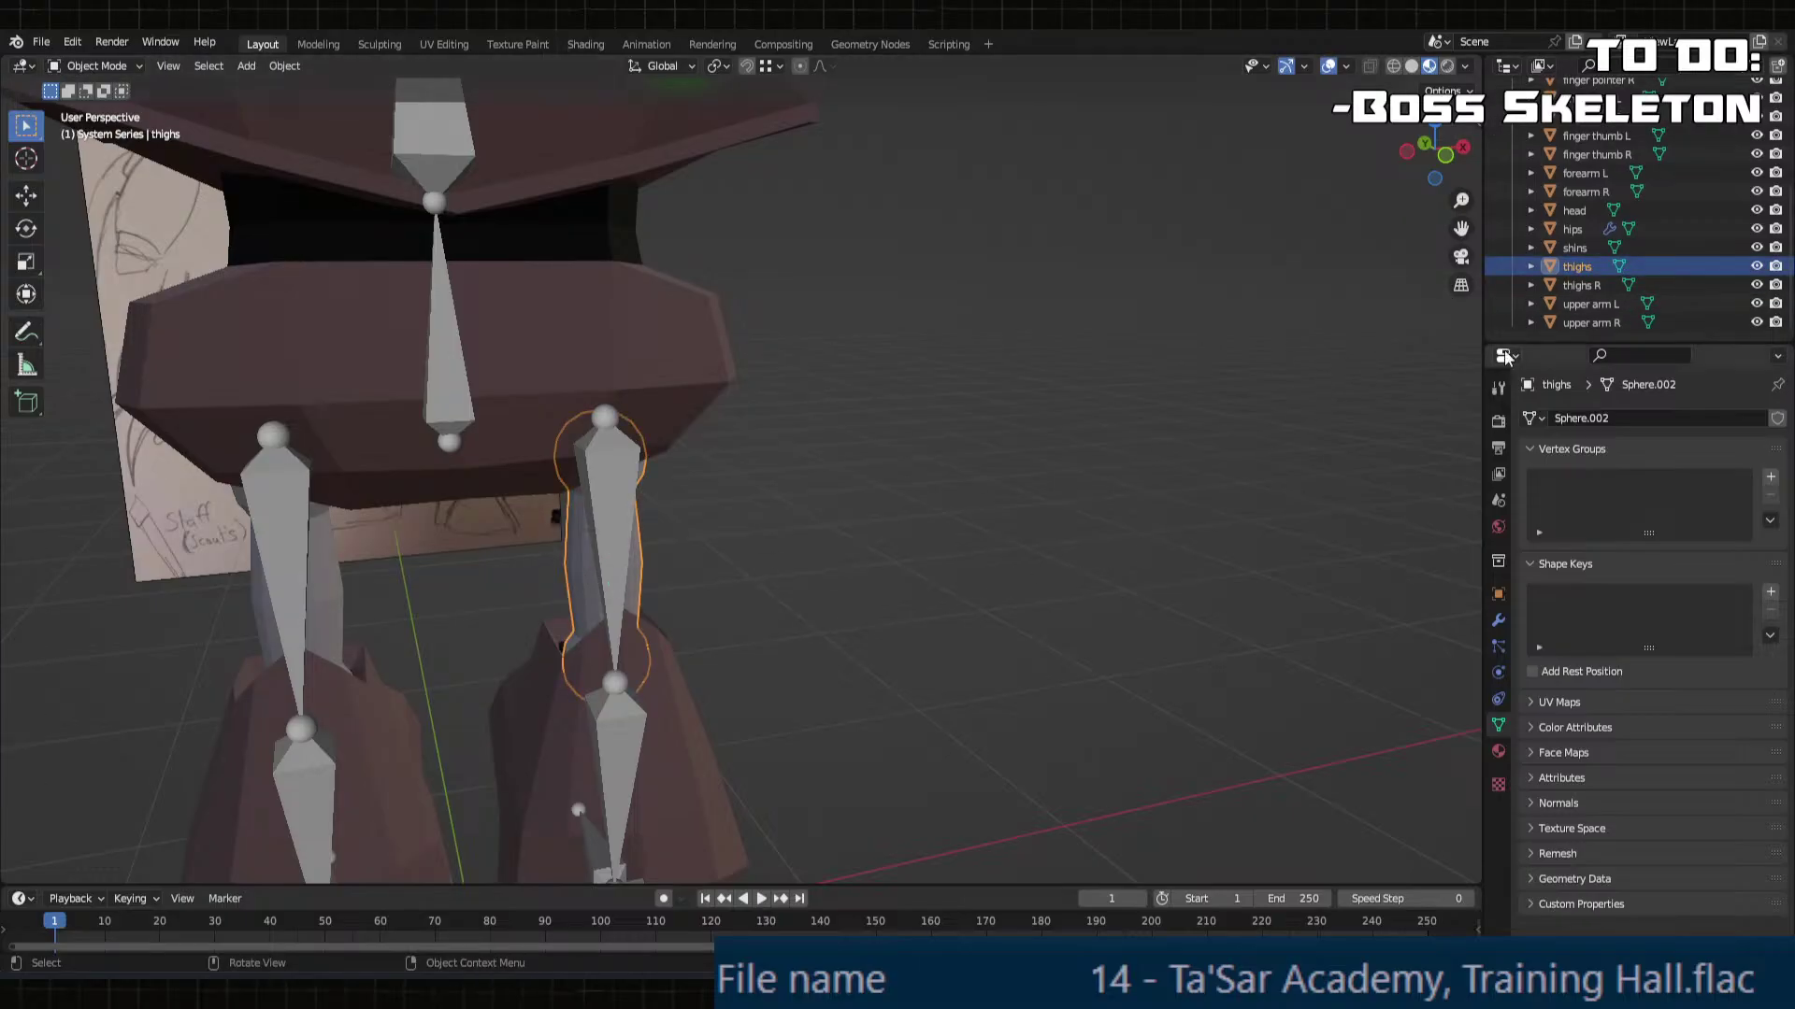
{"action": "double_click", "coordinate": [1604, 265]}
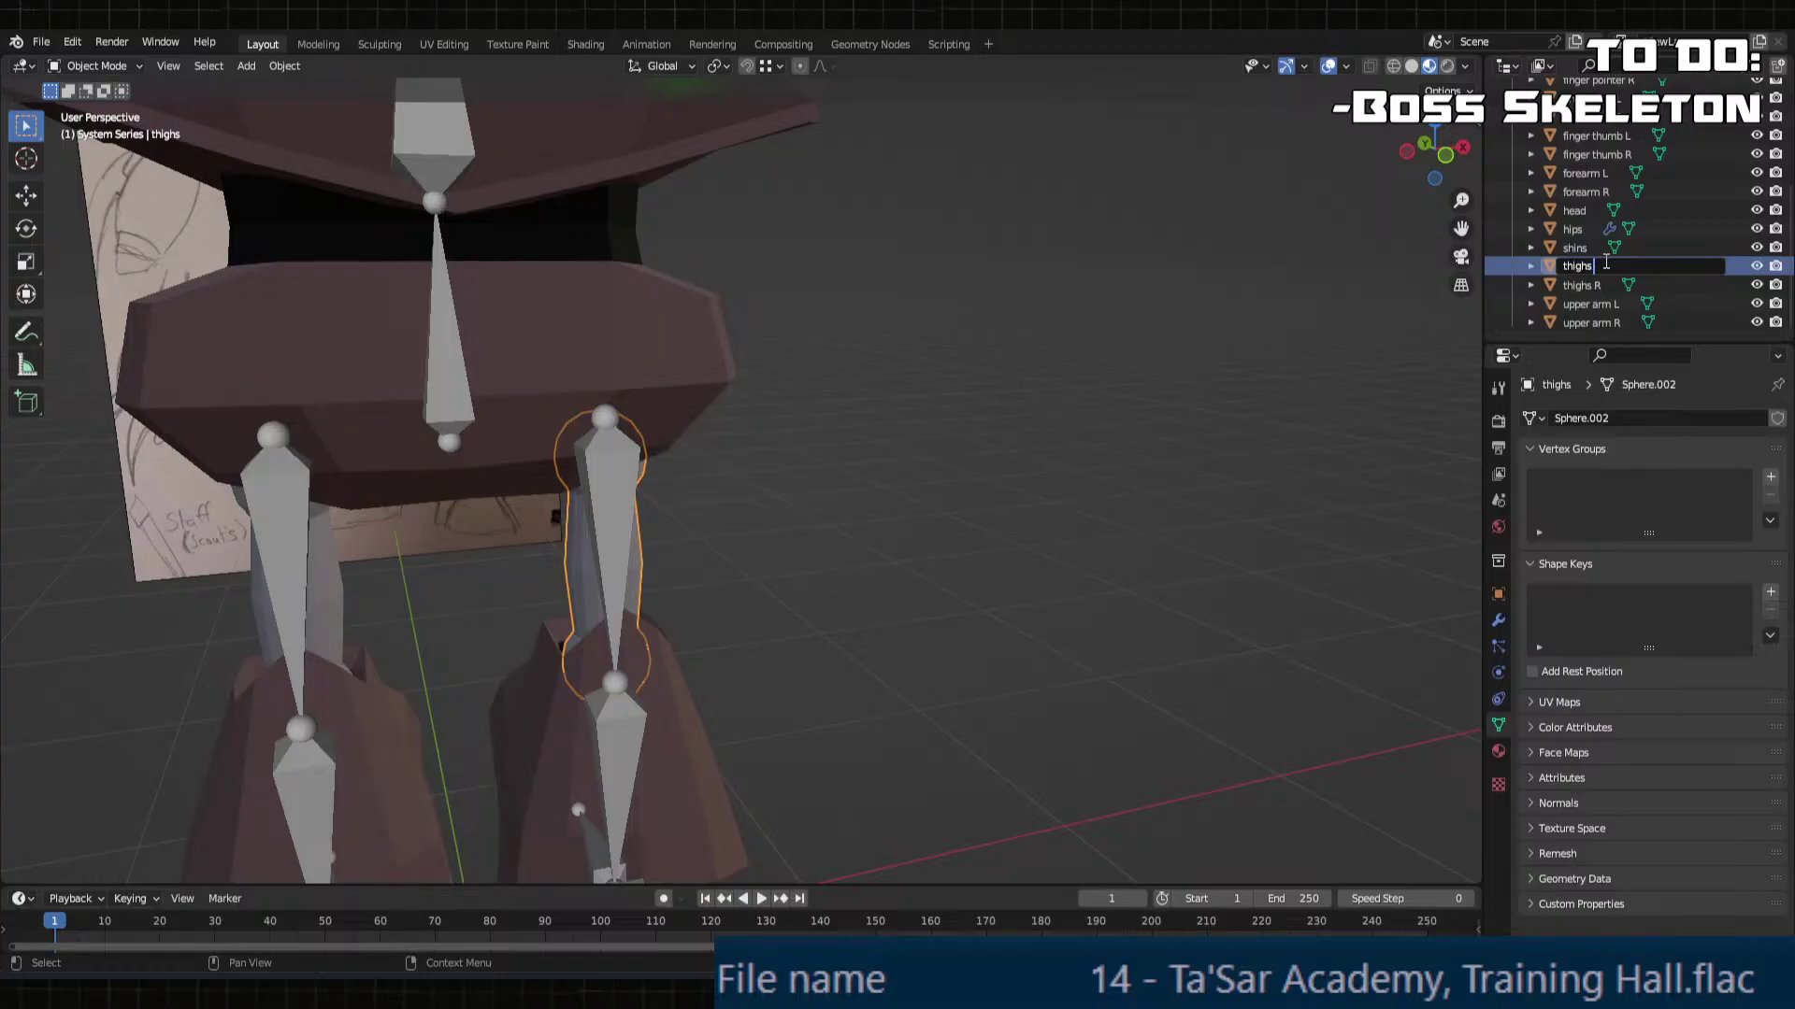
{"action": "type", "text": "L"}
{"action": "key", "text": "Return"}
Step: Select all linked faces of the right shin in the shins mesh and separate them into their own object
{"action": "scroll", "coordinate": [1157, 440], "scroll_direction": "down", "scroll_amount": 4, "text": "shift"}
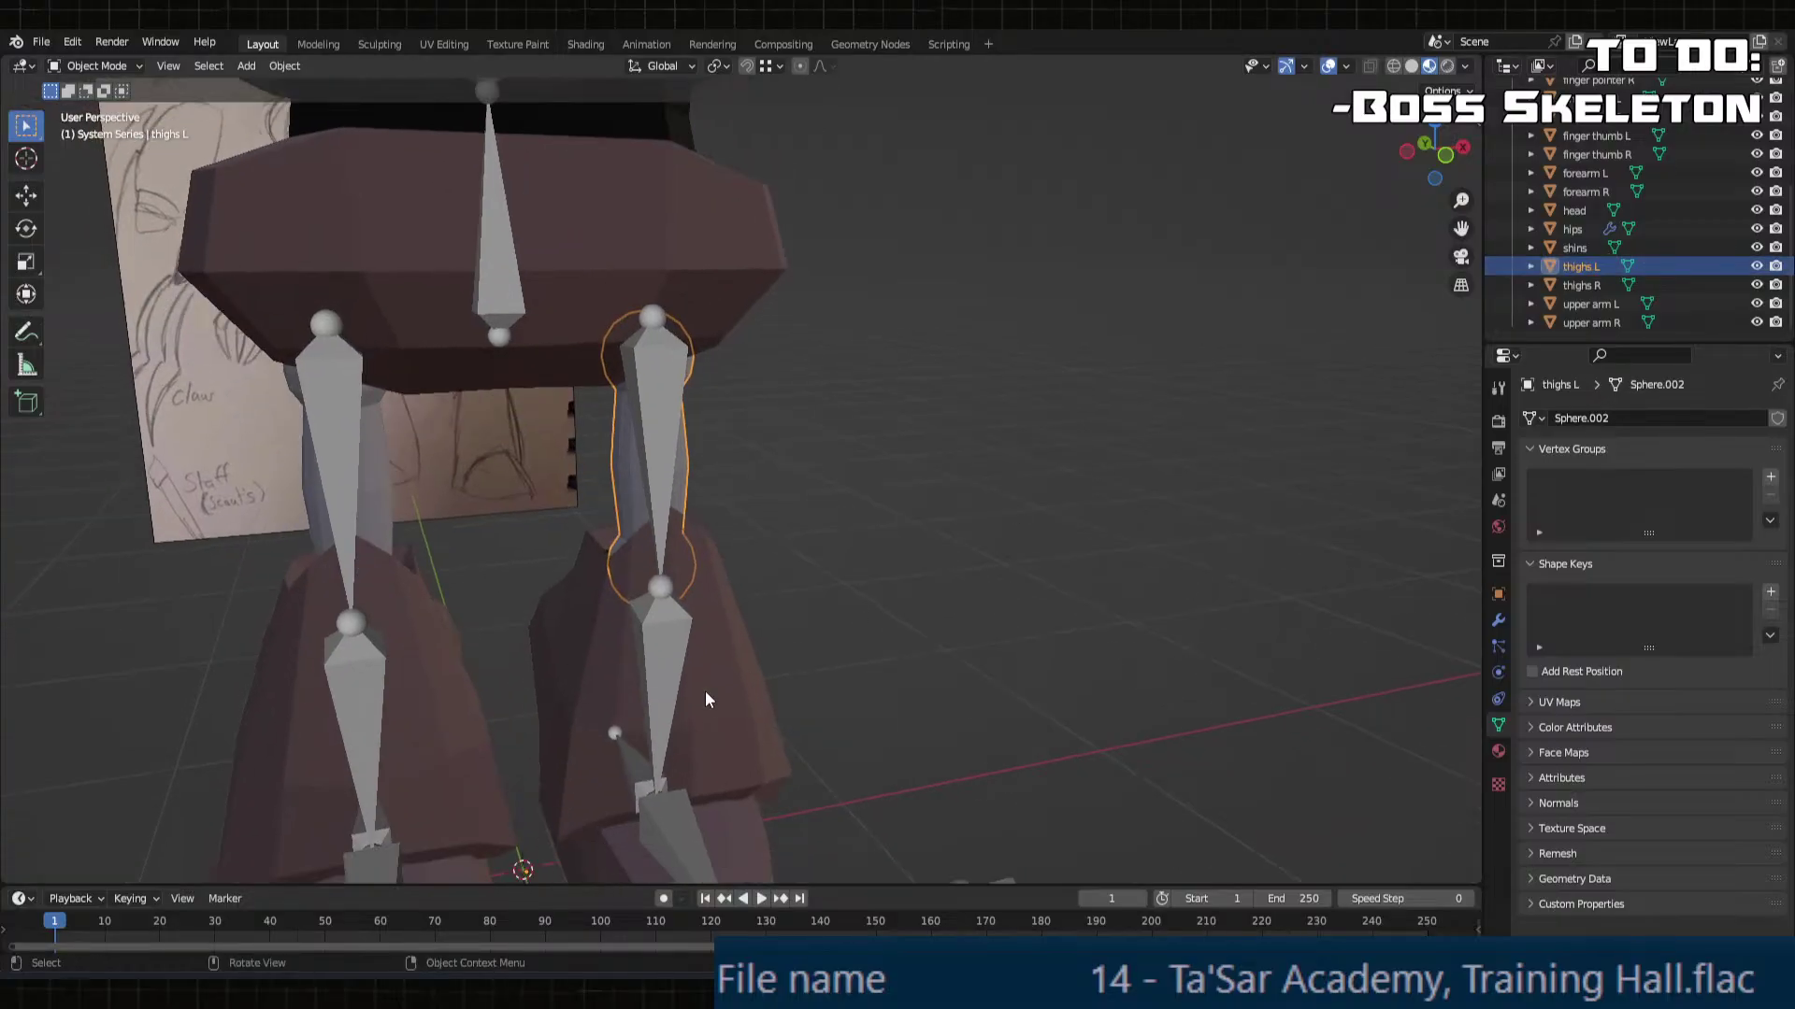
{"action": "left_click", "coordinate": [720, 699]}
{"action": "key", "text": "Tab"}
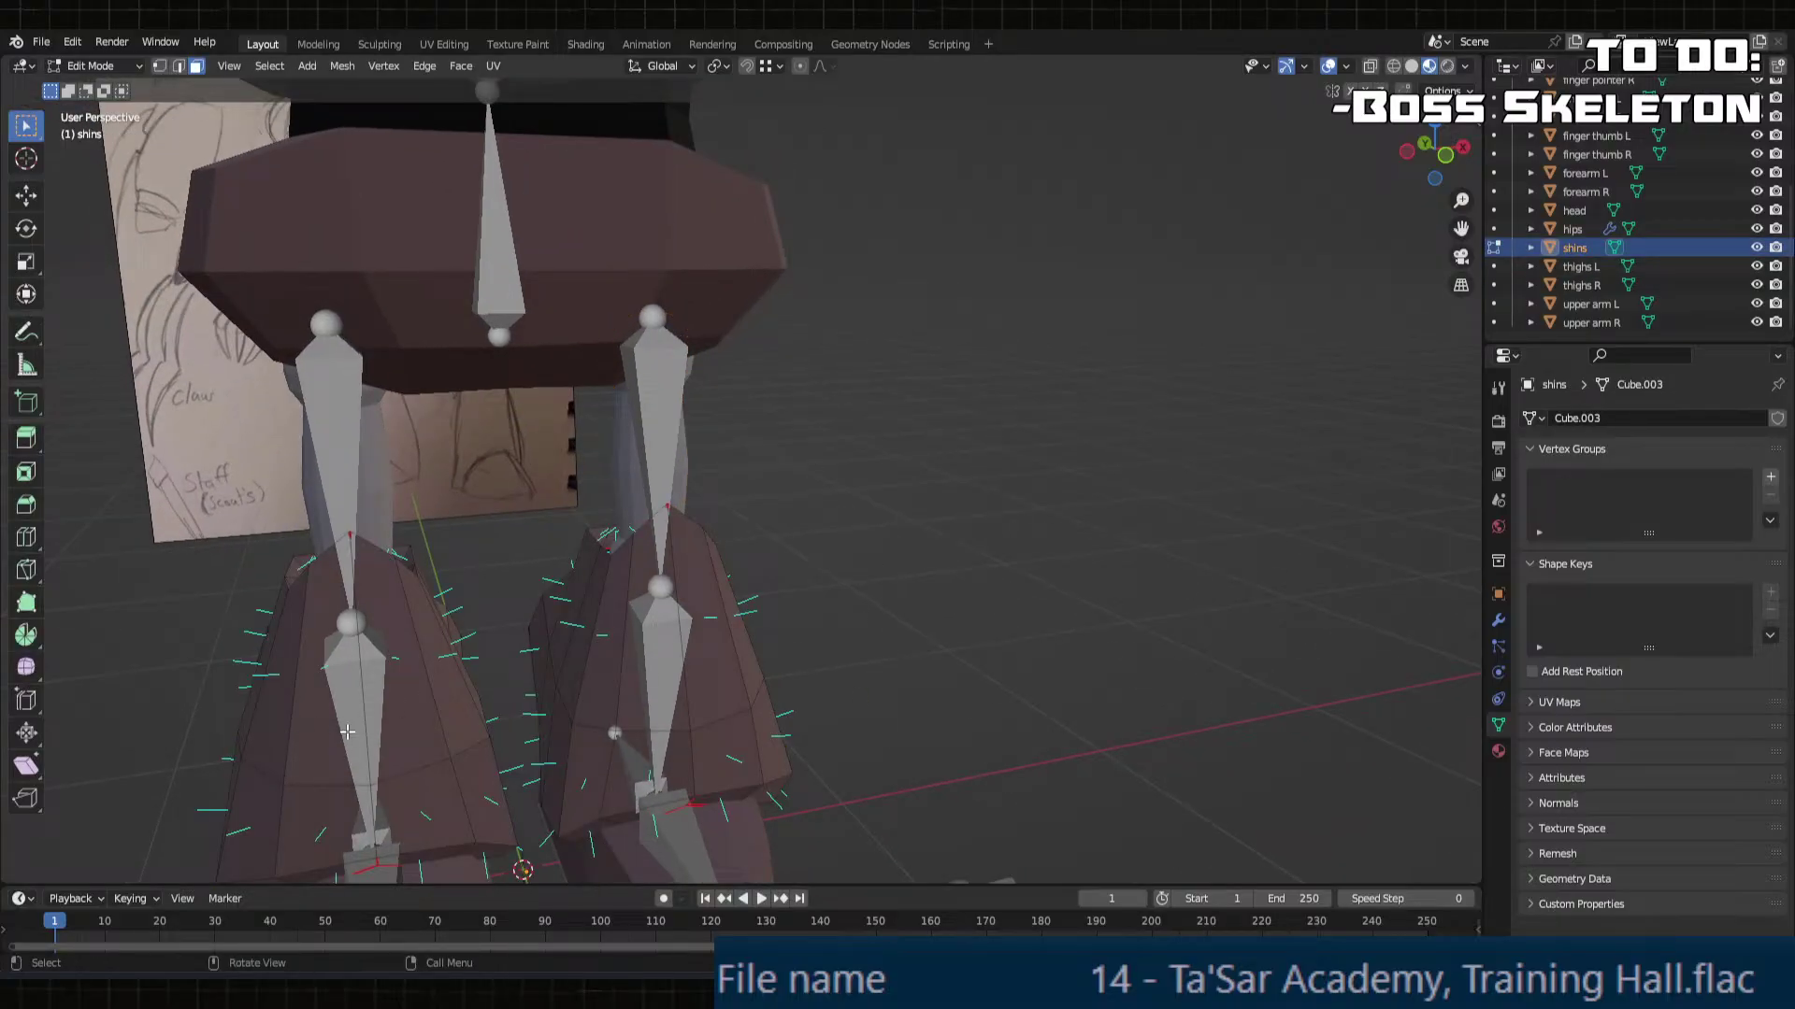
{"action": "left_click", "coordinate": [417, 740]}
{"action": "key", "text": "l"}
{"action": "key", "text": "p"}
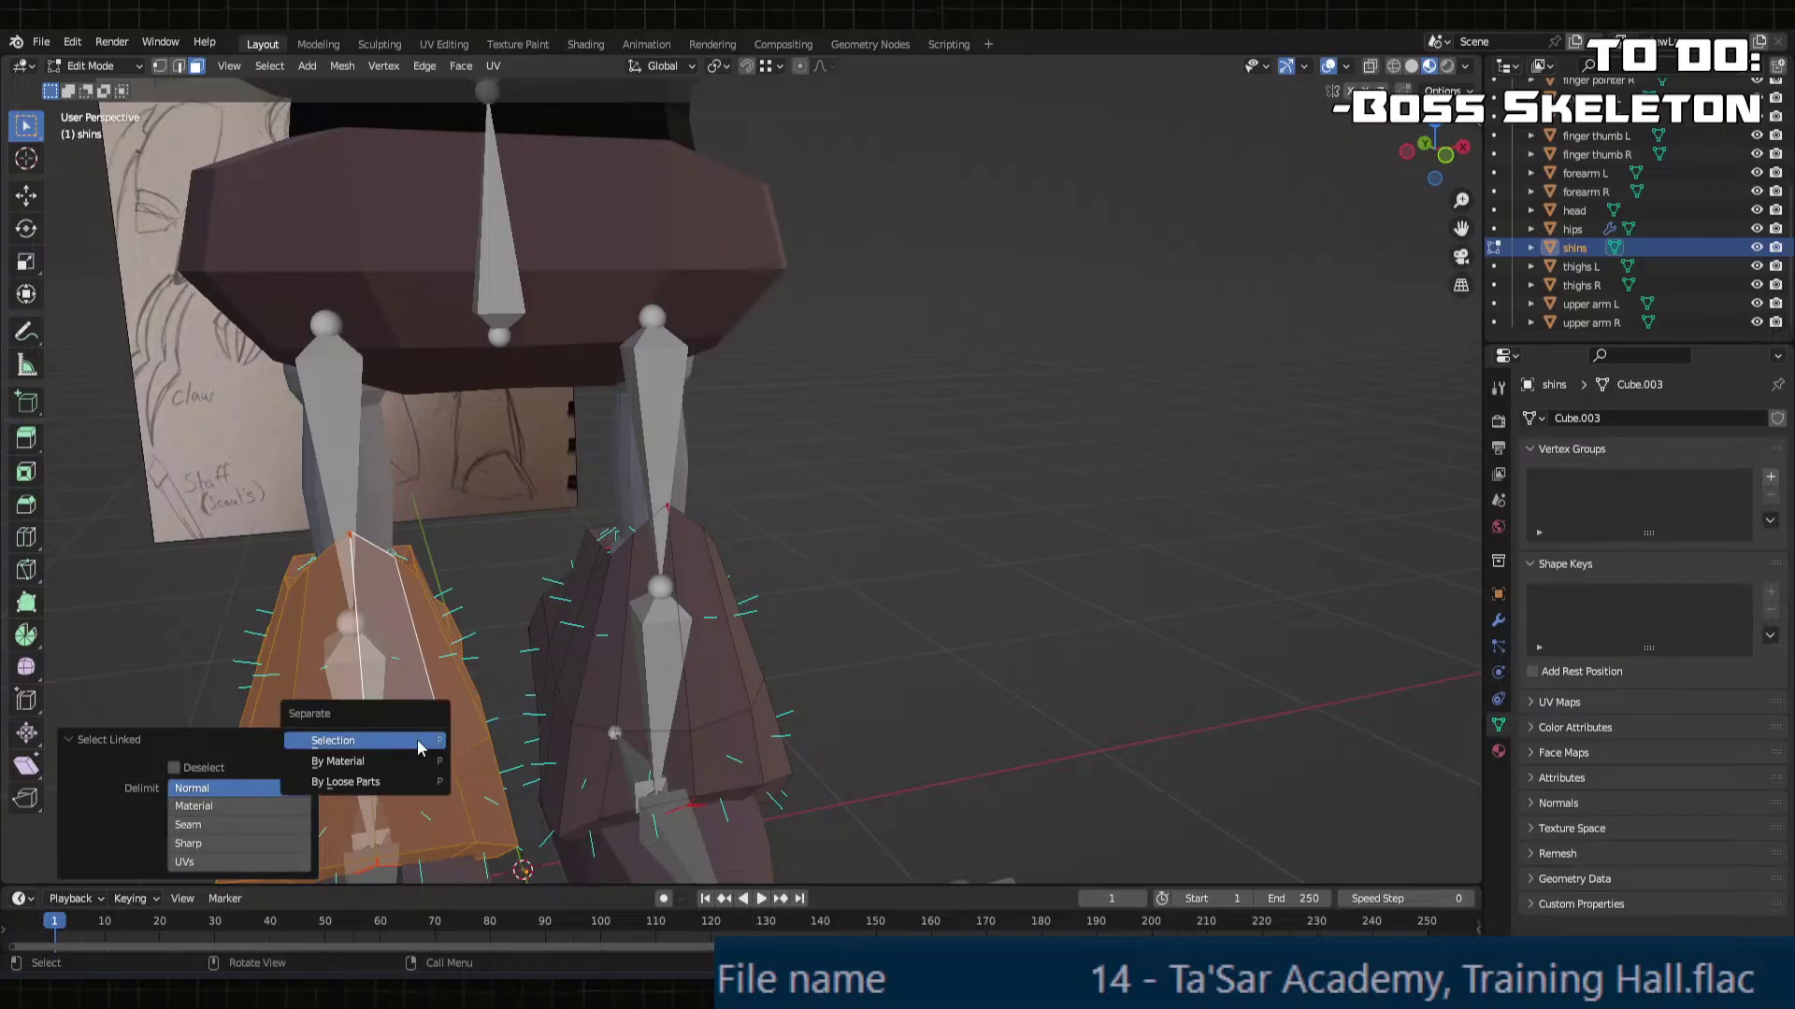
{"action": "left_click", "coordinate": [418, 741]}
{"action": "key", "text": "Tab"}
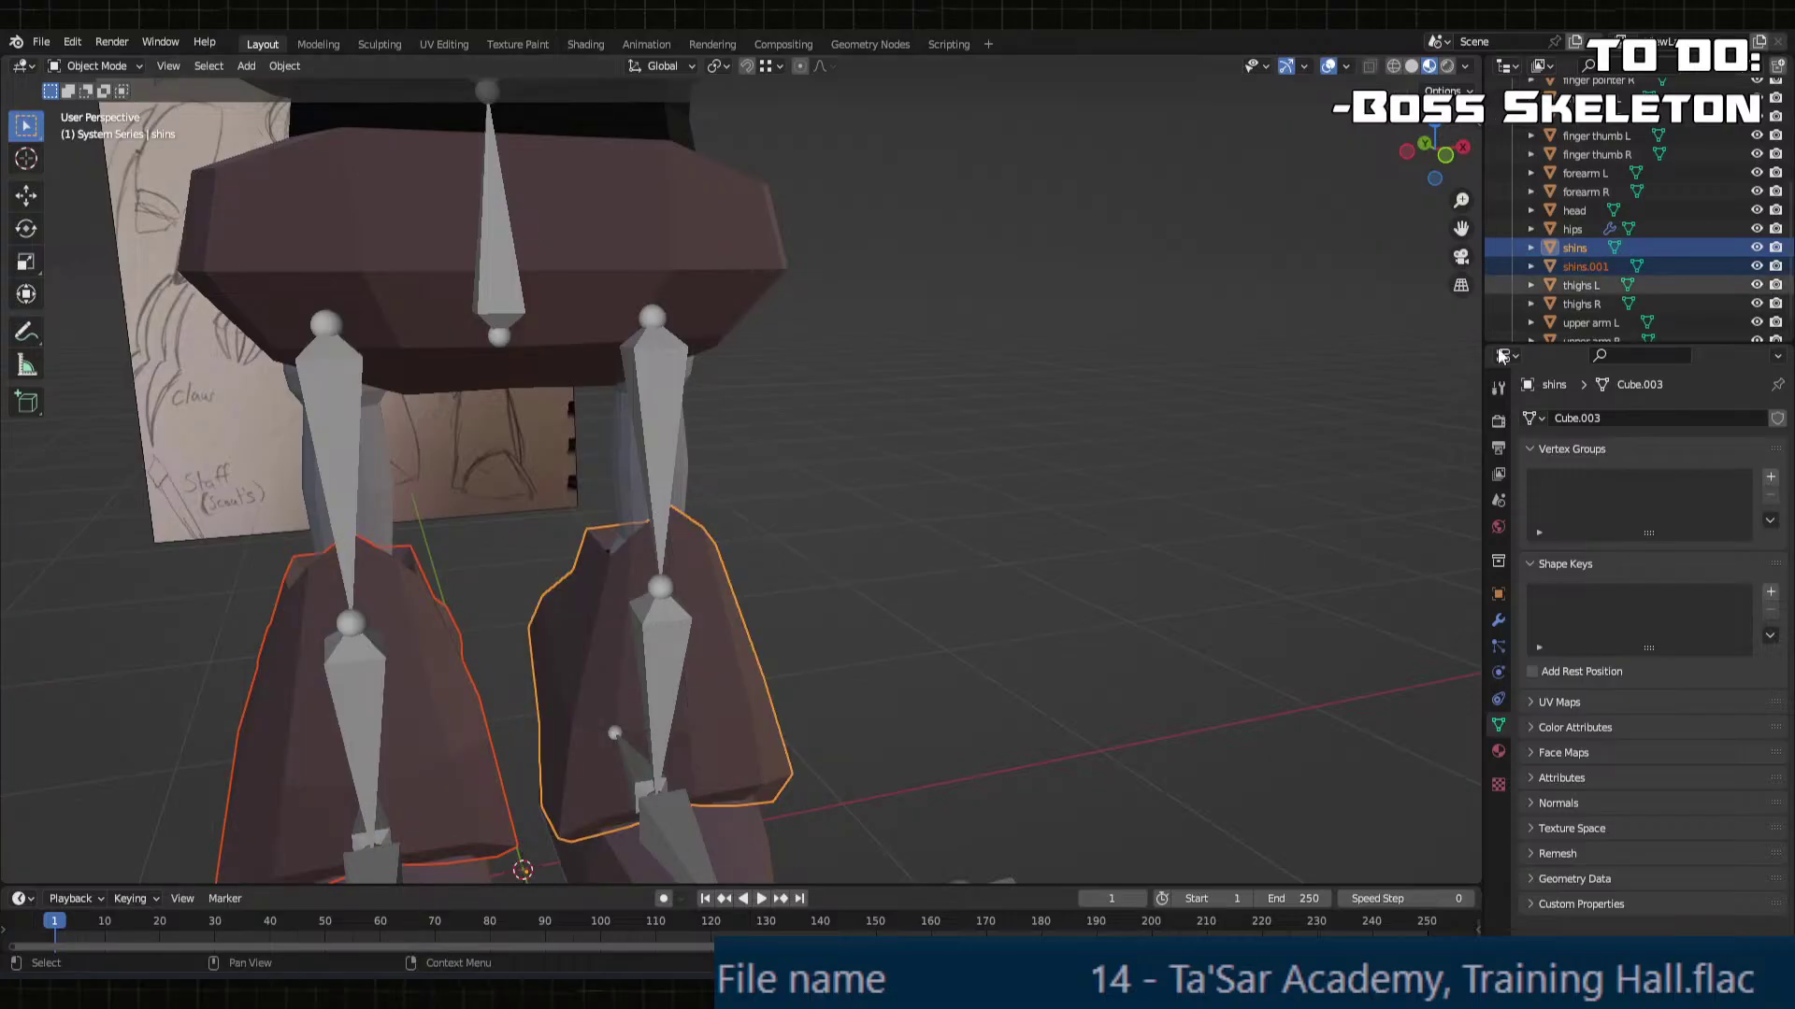
Step: Move the separated right shin along the Y axis as a test and undo the move
{"action": "left_click", "coordinate": [464, 688]}
{"action": "middle_click_drag", "start_coordinate": [594, 660], "coordinate": [517, 665]}
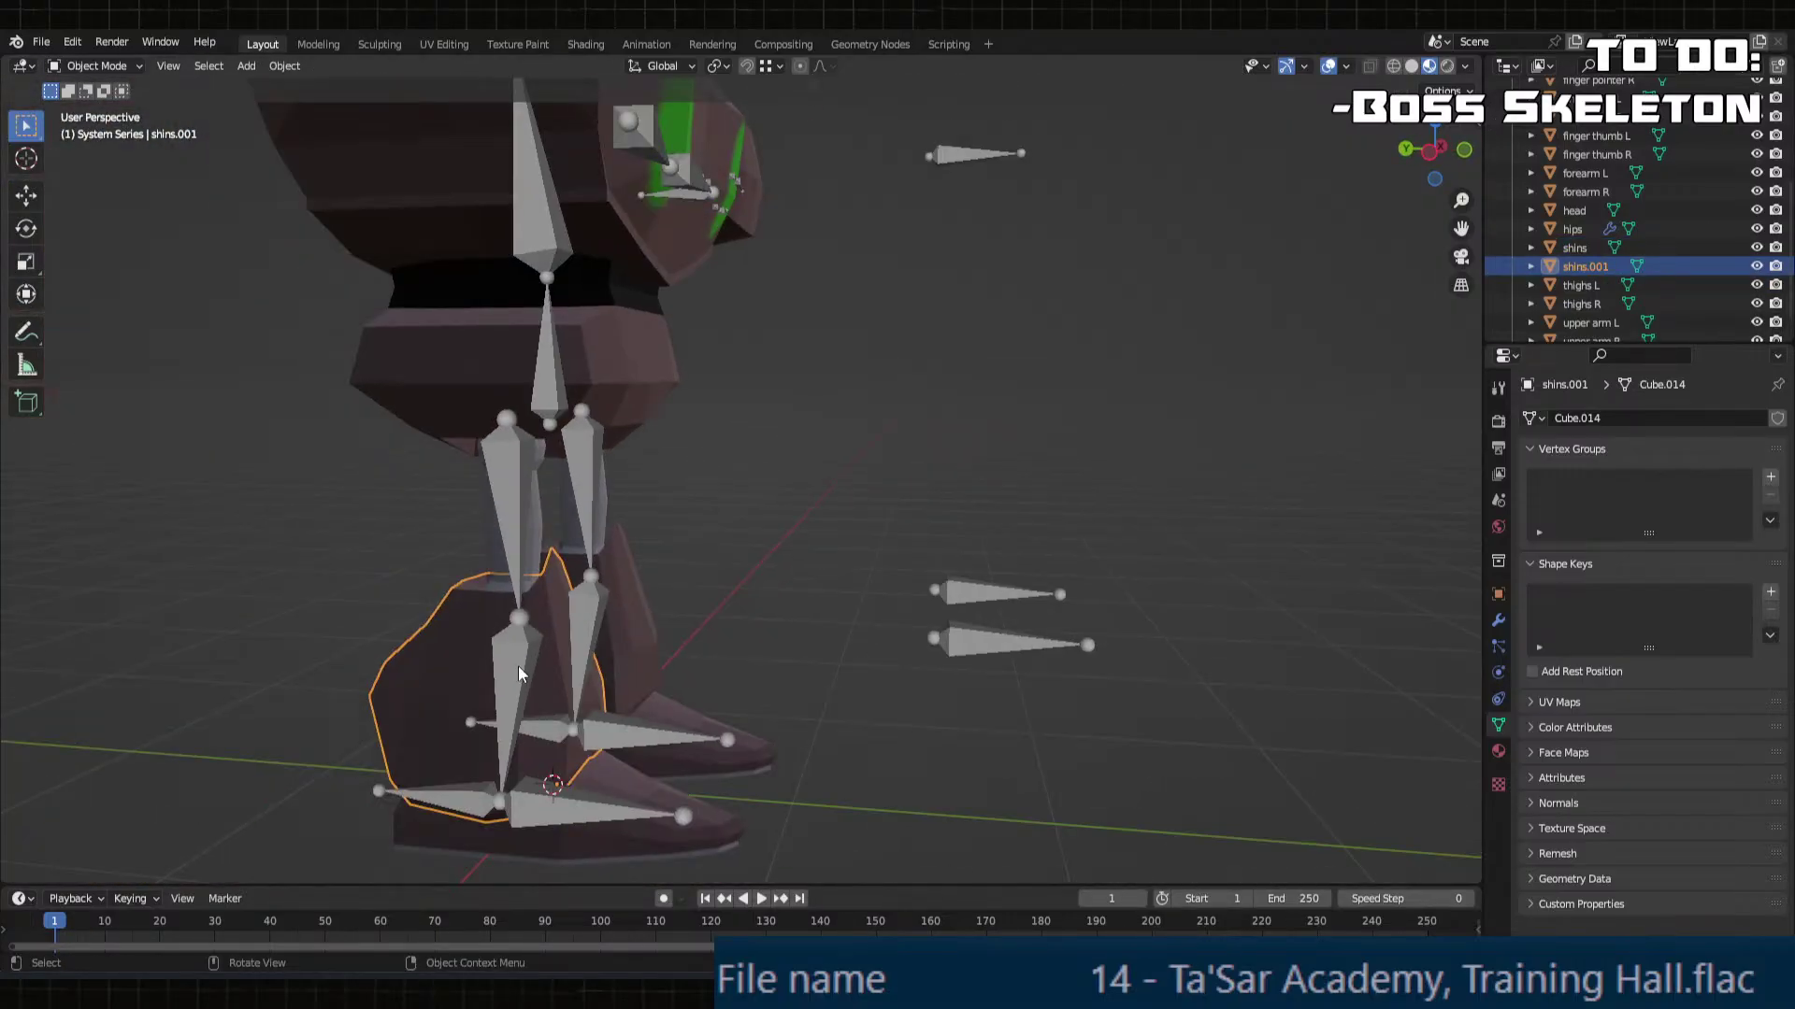
{"action": "key", "text": "g"}
{"action": "key", "text": "y"}
{"action": "left_click", "coordinate": [943, 691]}
{"action": "key", "text": "ctrl+z"}
Step: Rename the separated right shin object to "shins R" and the remaining shin object to "shins L"
{"action": "double_click", "coordinate": [1586, 266]}
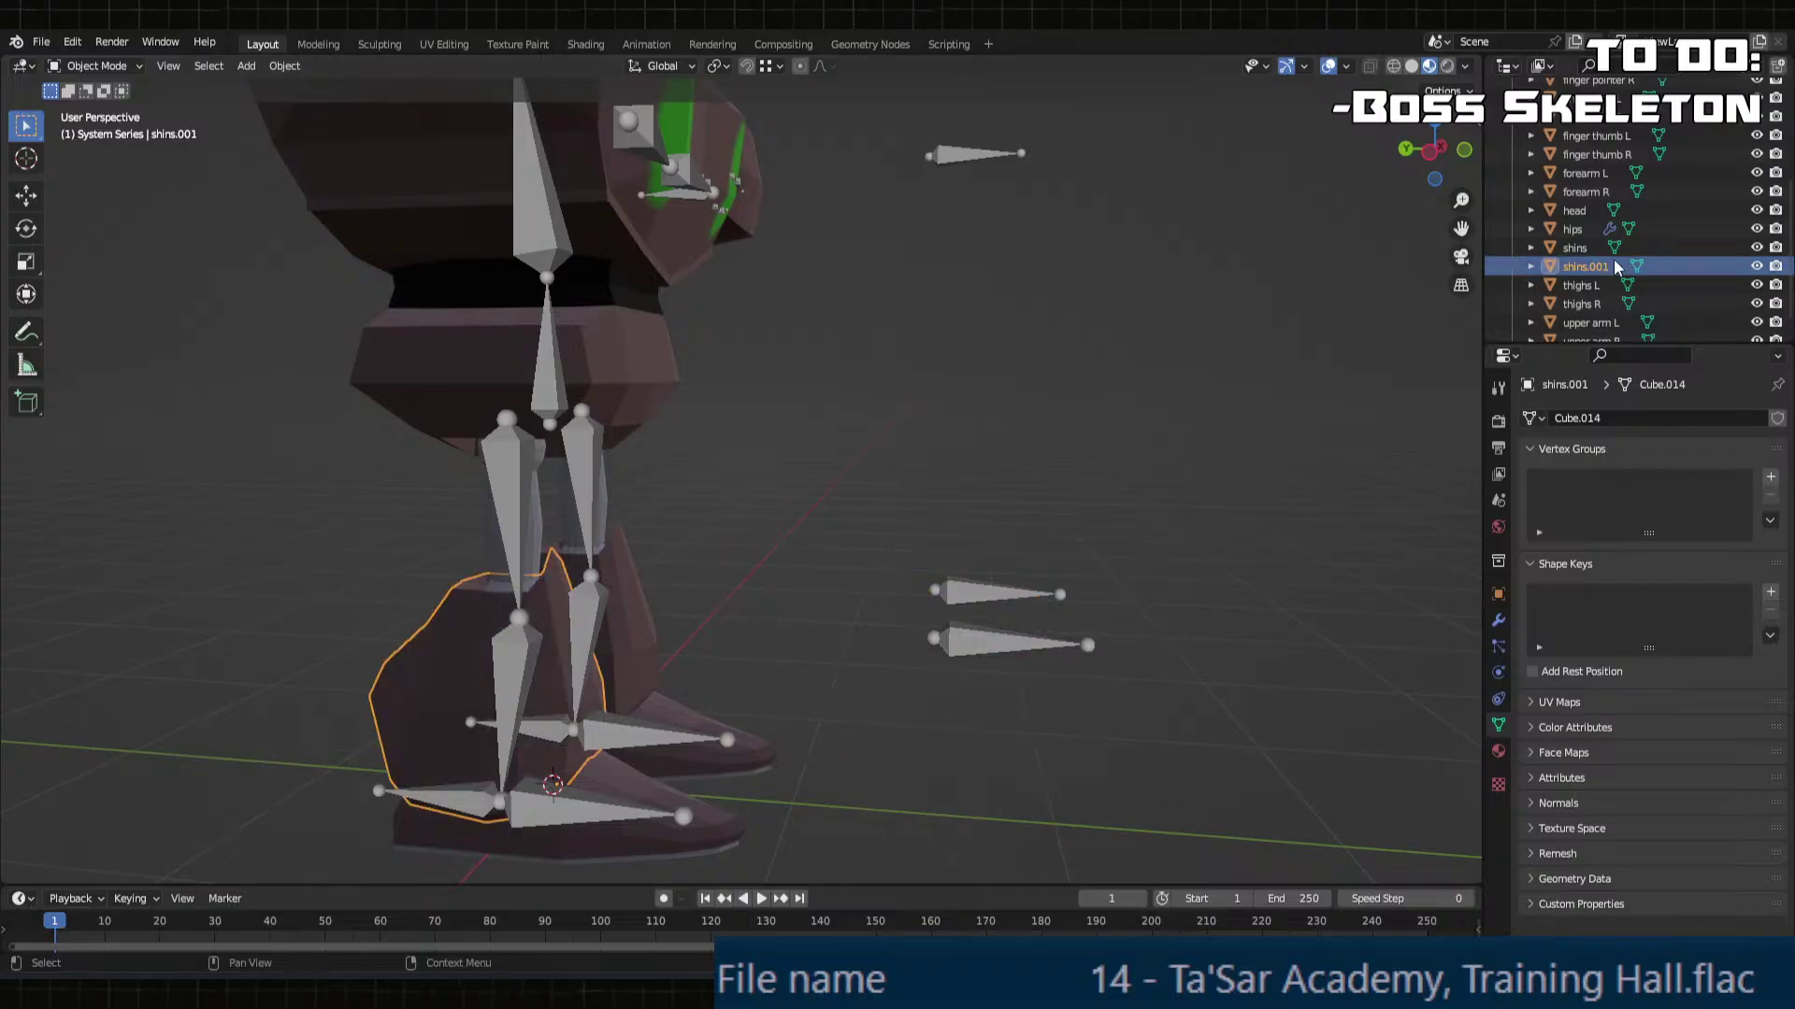
{"action": "scroll", "coordinate": [1587, 266], "scroll_direction": "down", "scroll_amount": 1}
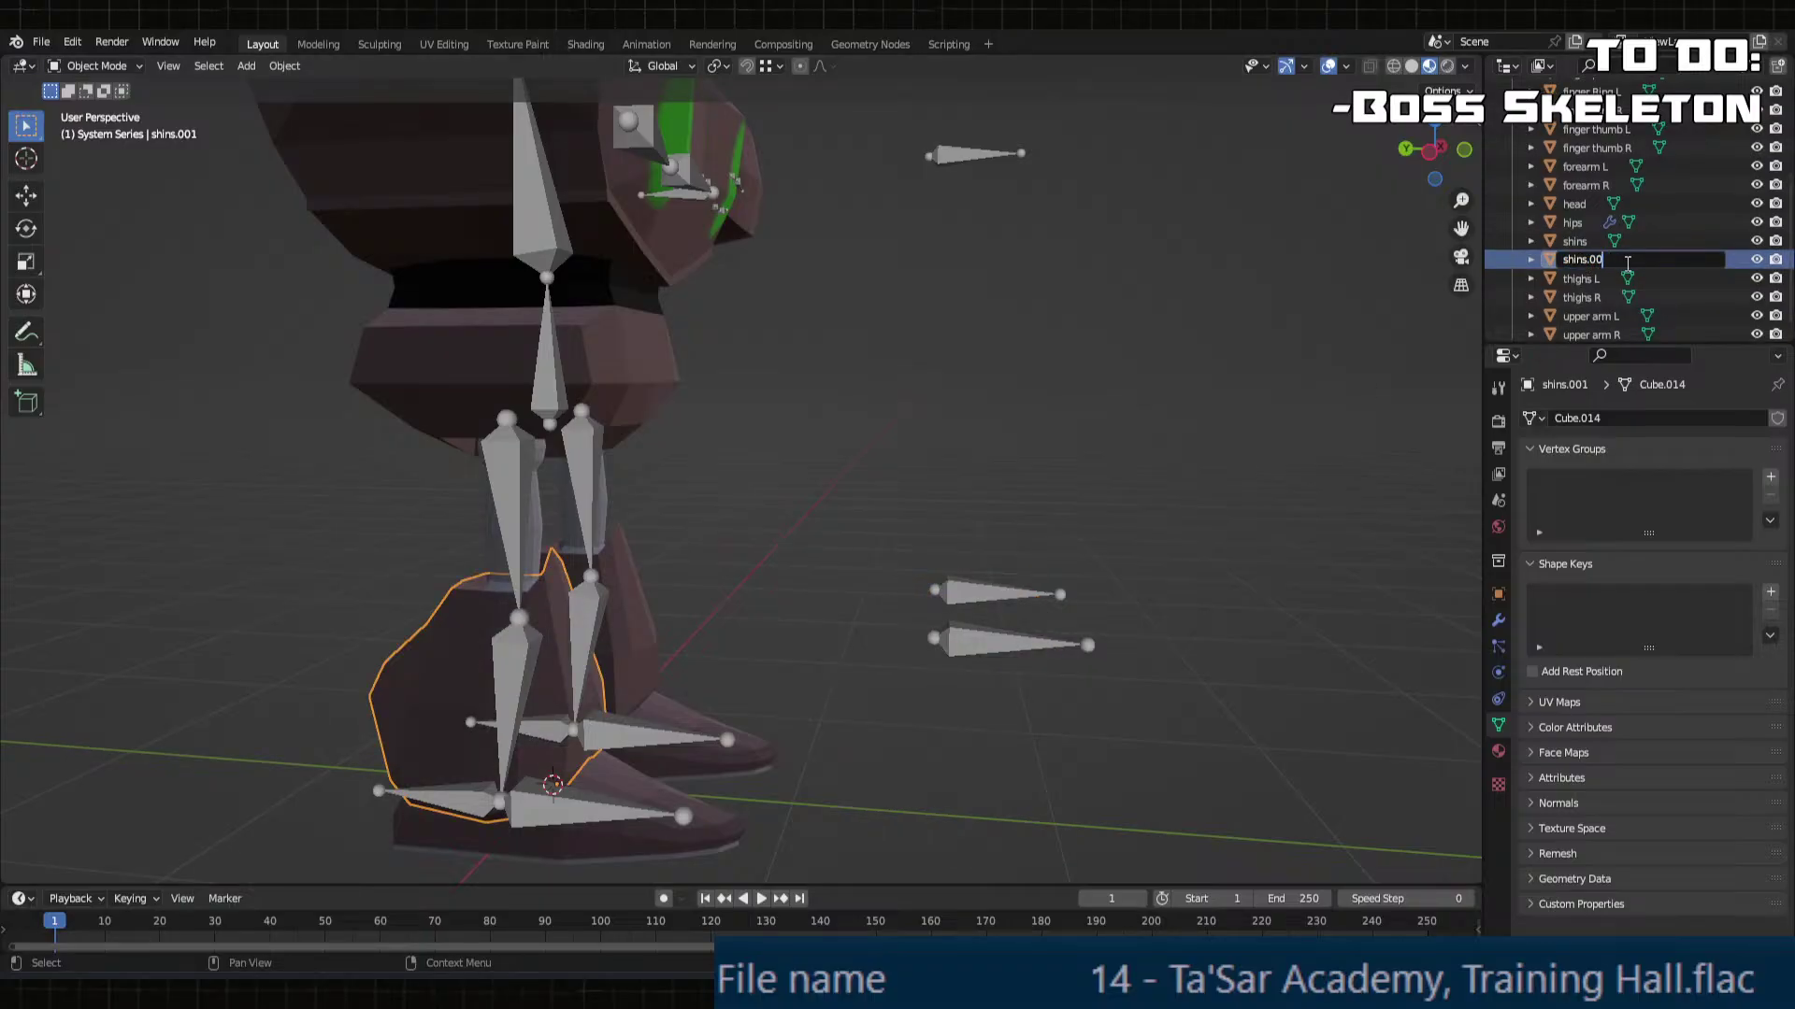
{"action": "key", "text": "BackSpace"}
{"action": "key", "text": "Return"}
{"action": "left_click", "coordinate": [1601, 241]}
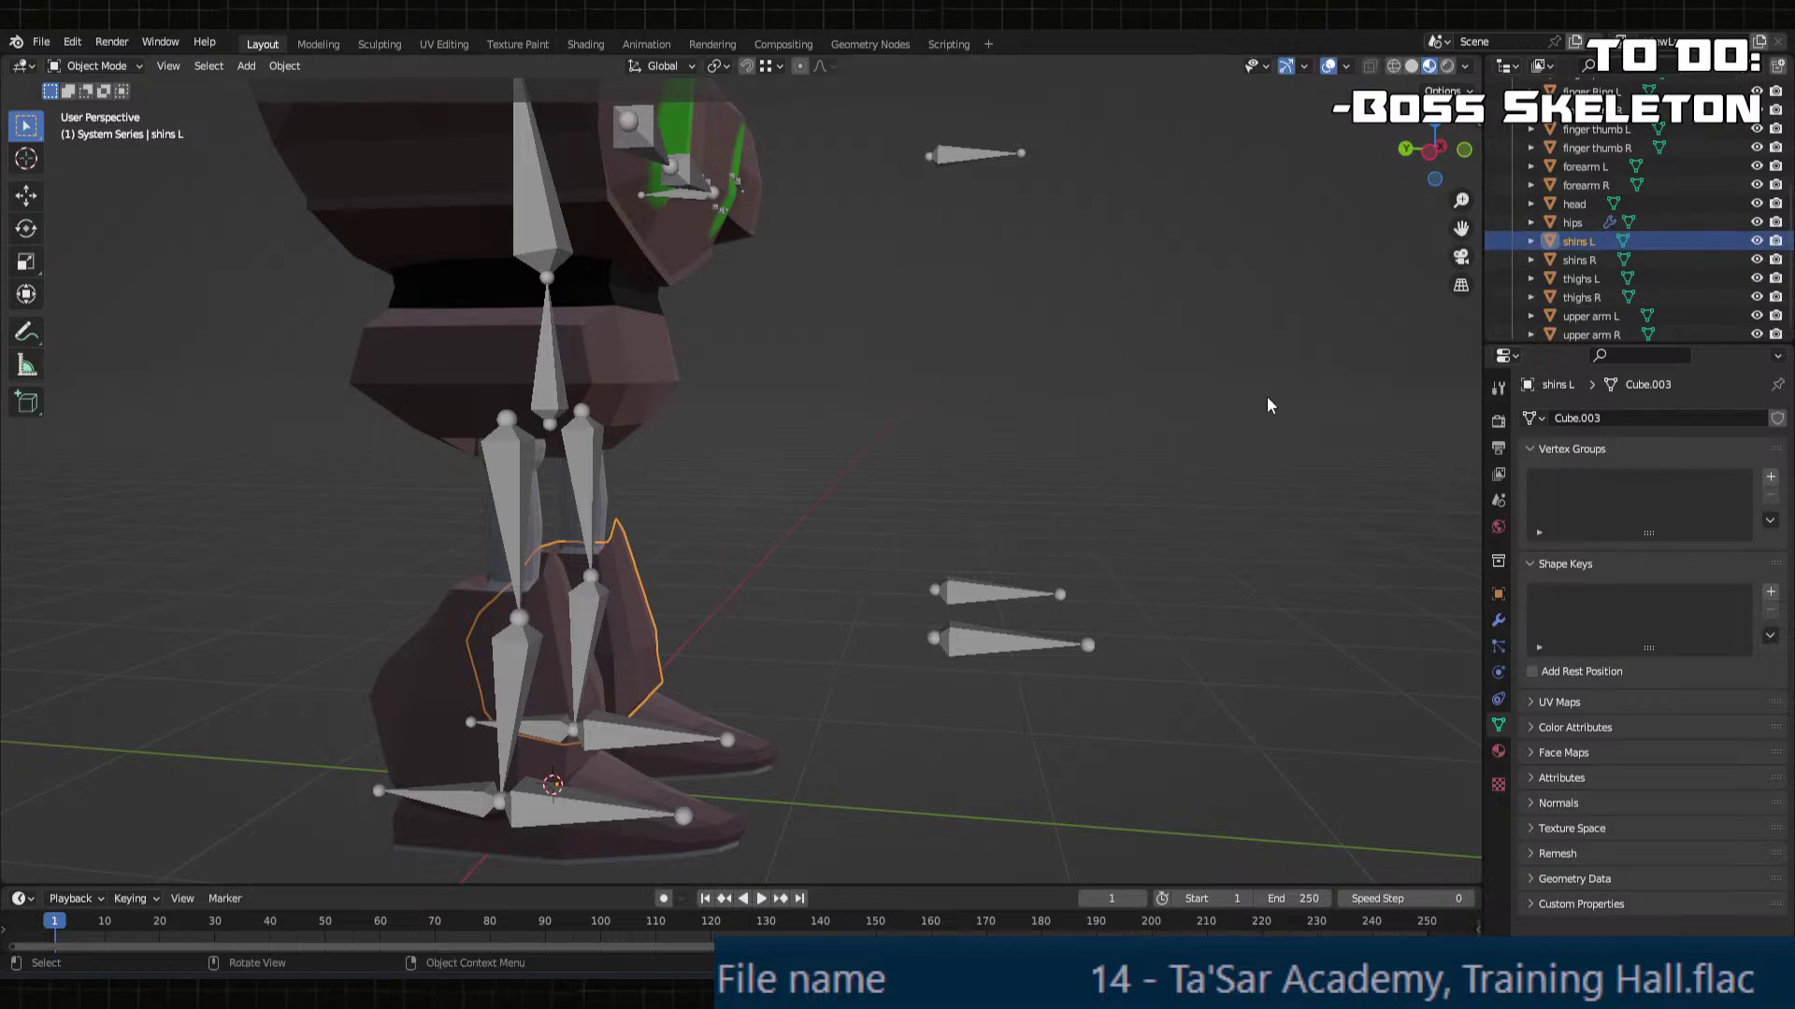
Step: Select all linked faces of the right foot in the feet mesh and separate them into their own object
{"action": "left_click", "coordinate": [699, 805]}
{"action": "key", "text": "Tab"}
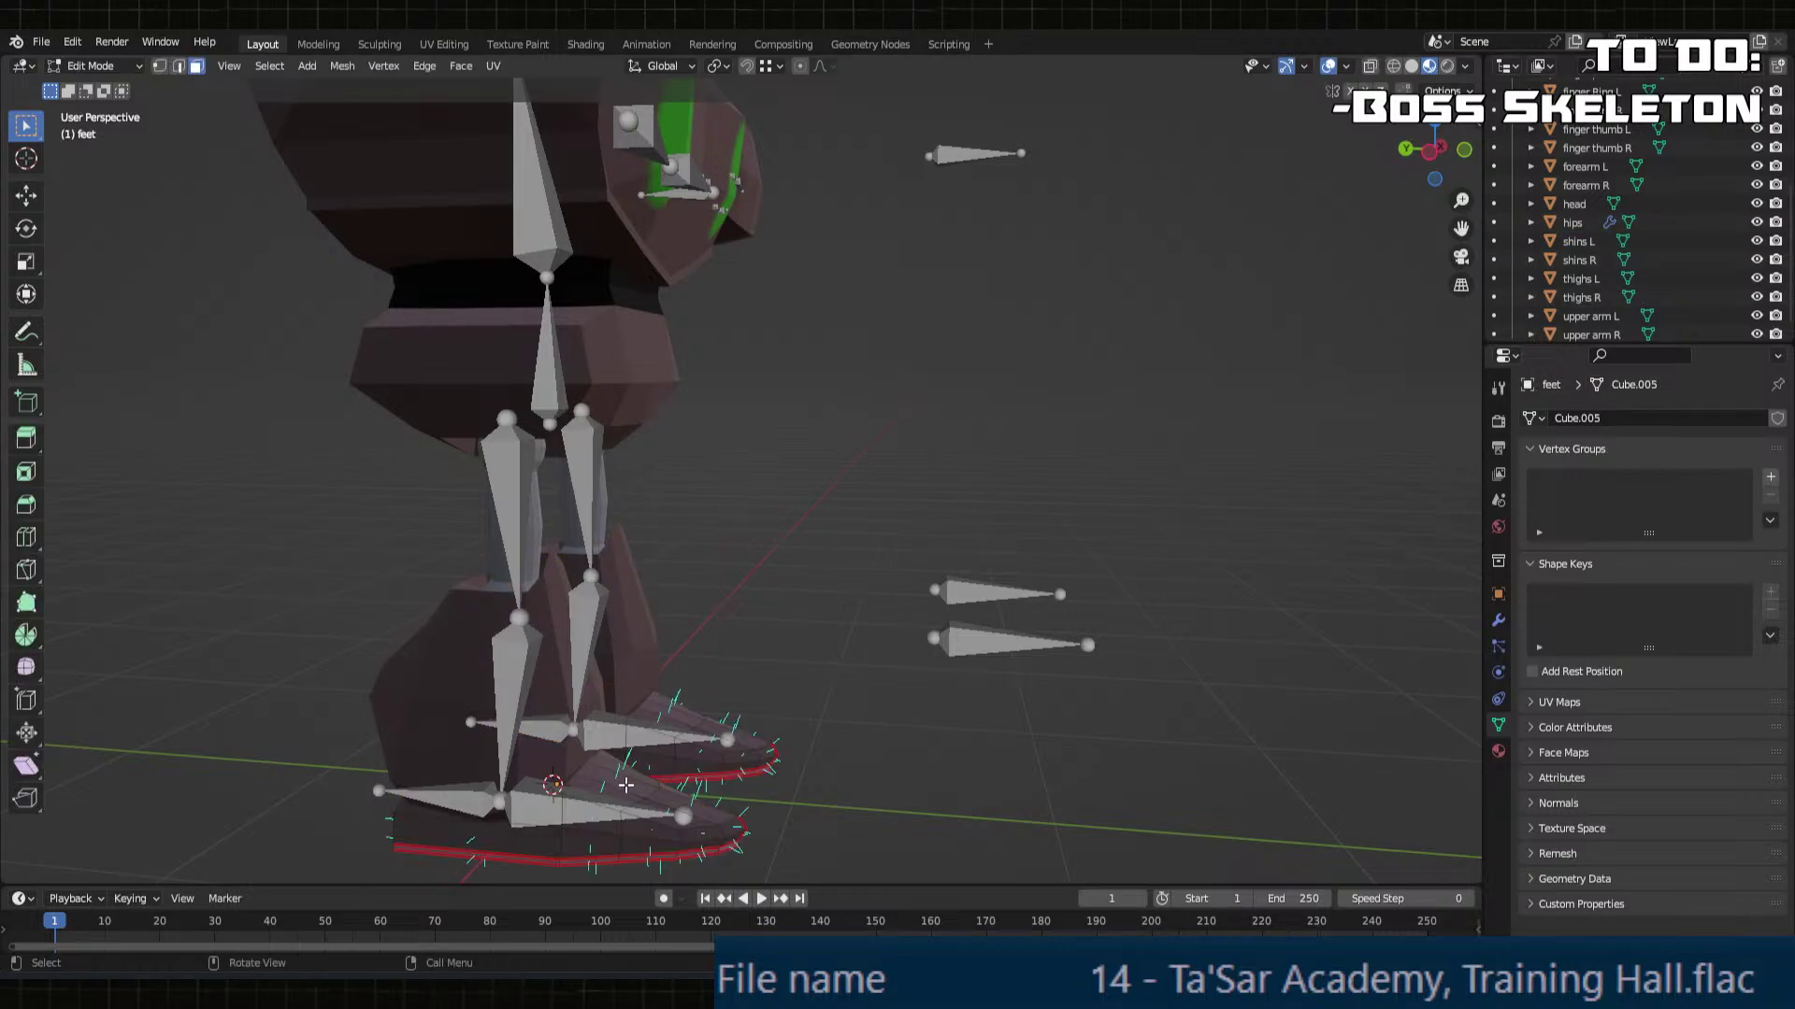
{"action": "key", "text": "l"}
{"action": "middle_click_drag", "start_coordinate": [625, 785], "coordinate": [617, 707]}
{"action": "key", "text": "p"}
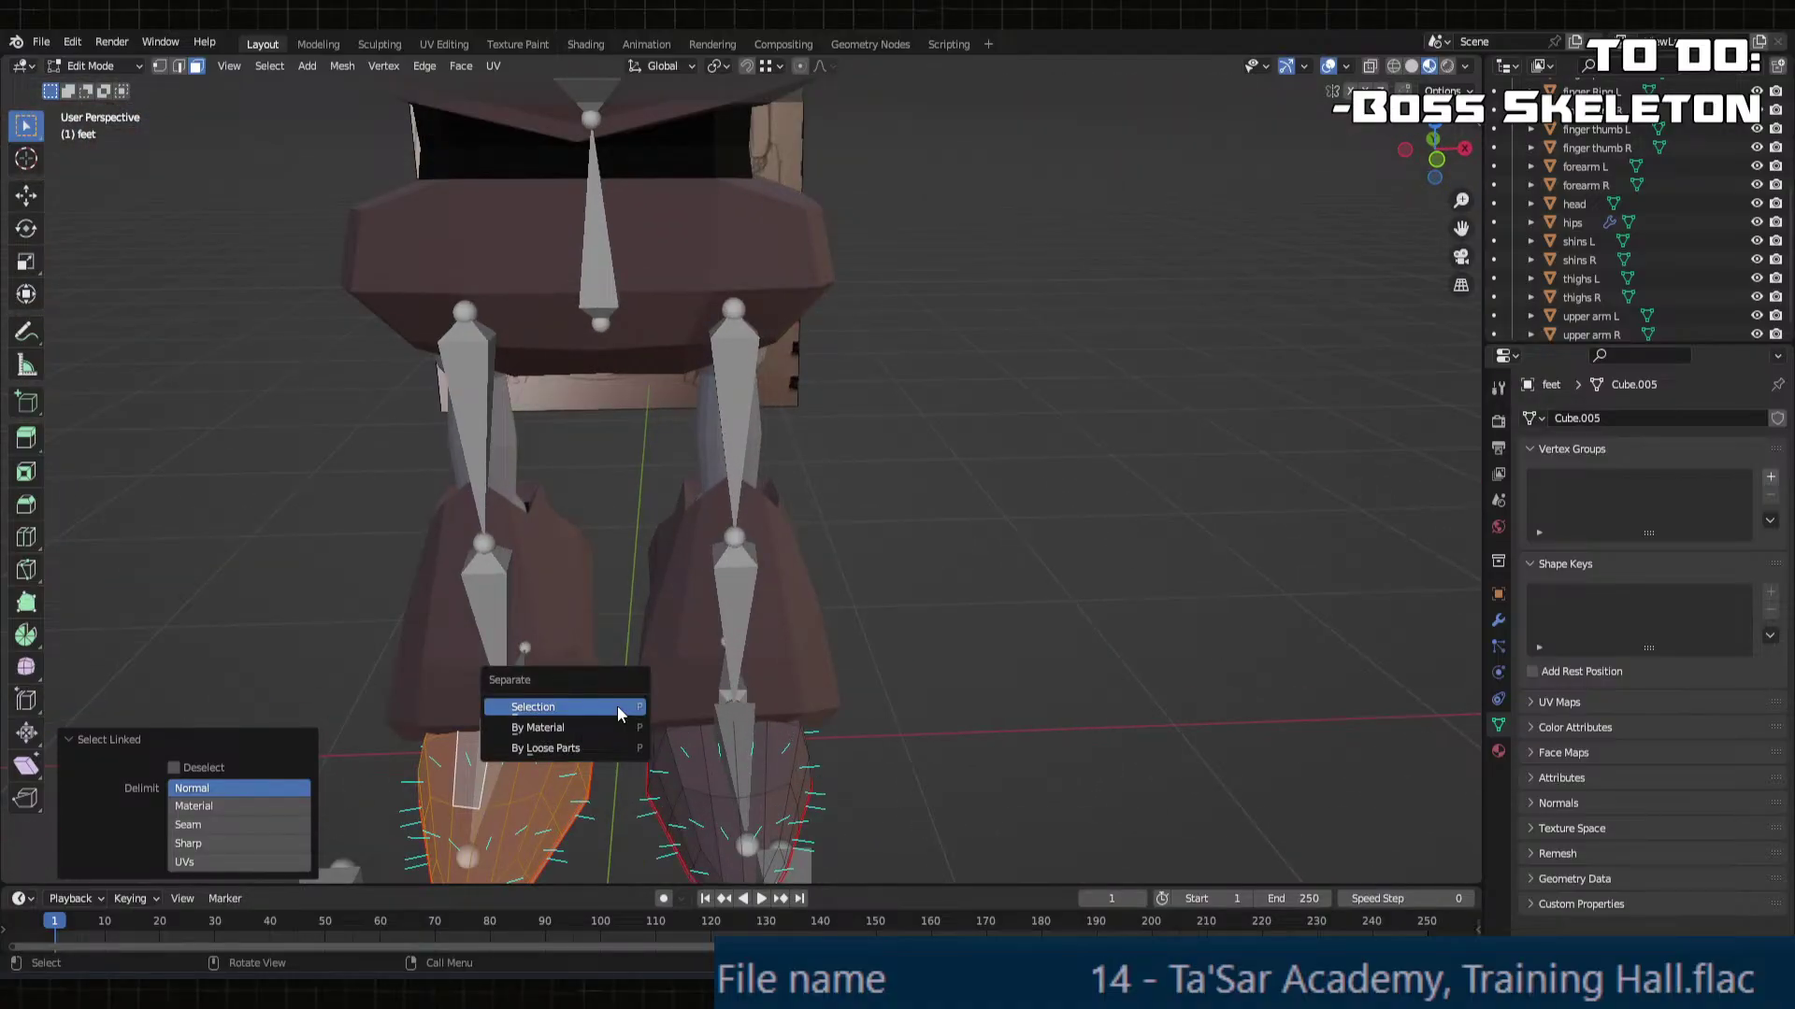
{"action": "left_click", "coordinate": [617, 704]}
{"action": "key", "text": "Tab"}
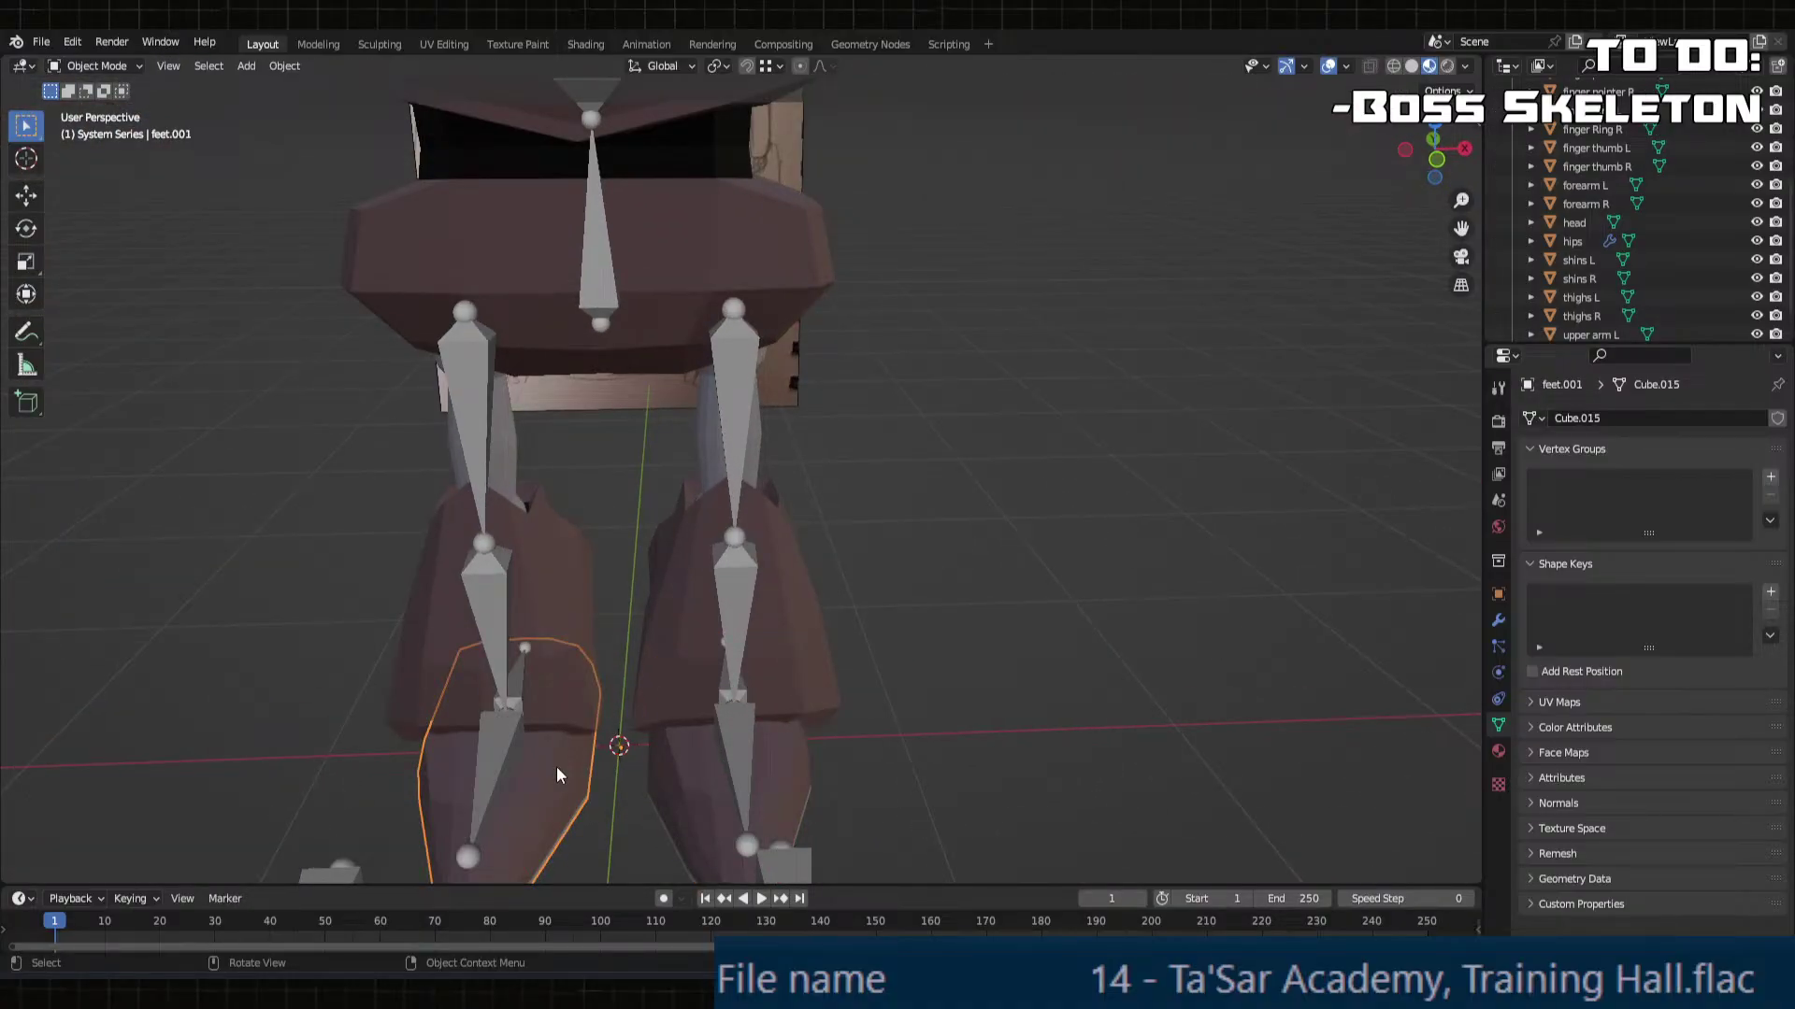
Step: Rename the separated right foot object to "feet R"
{"action": "scroll", "coordinate": [1691, 277], "scroll_direction": "up", "scroll_amount": 5}
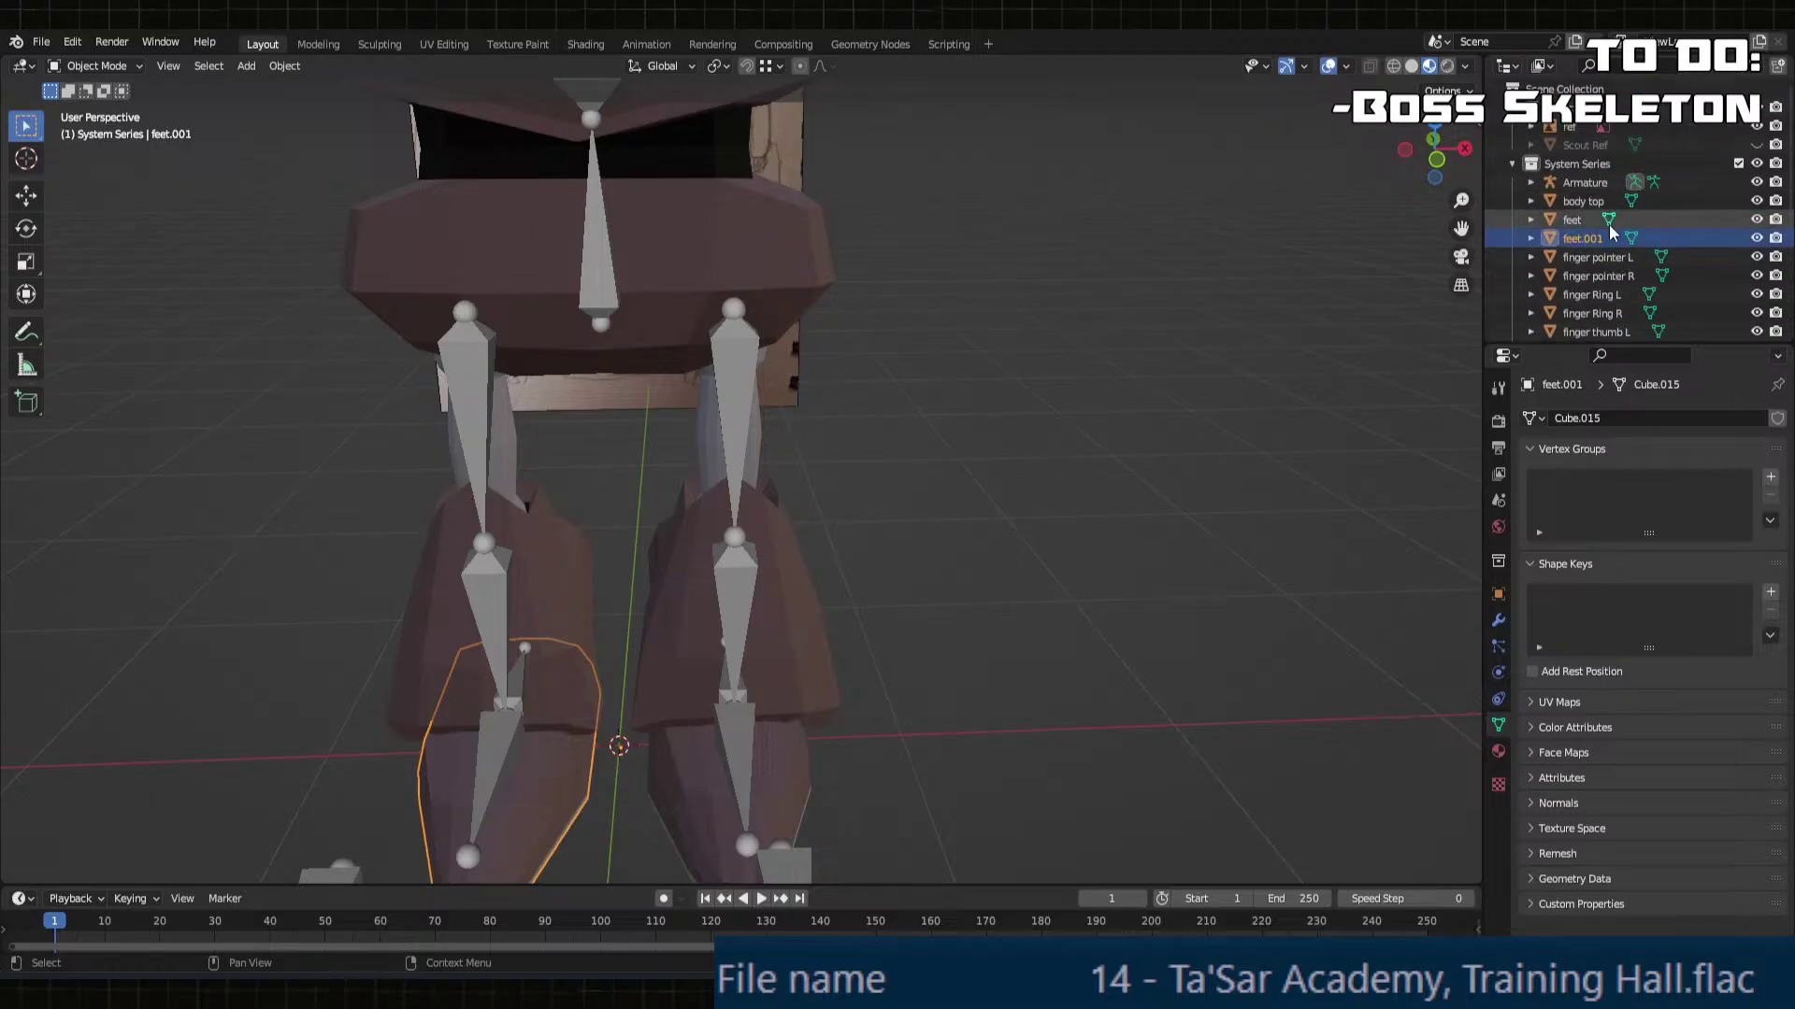
{"action": "scroll", "coordinate": [1608, 225], "scroll_direction": "down", "scroll_amount": 2}
{"action": "double_click", "coordinate": [1604, 199]}
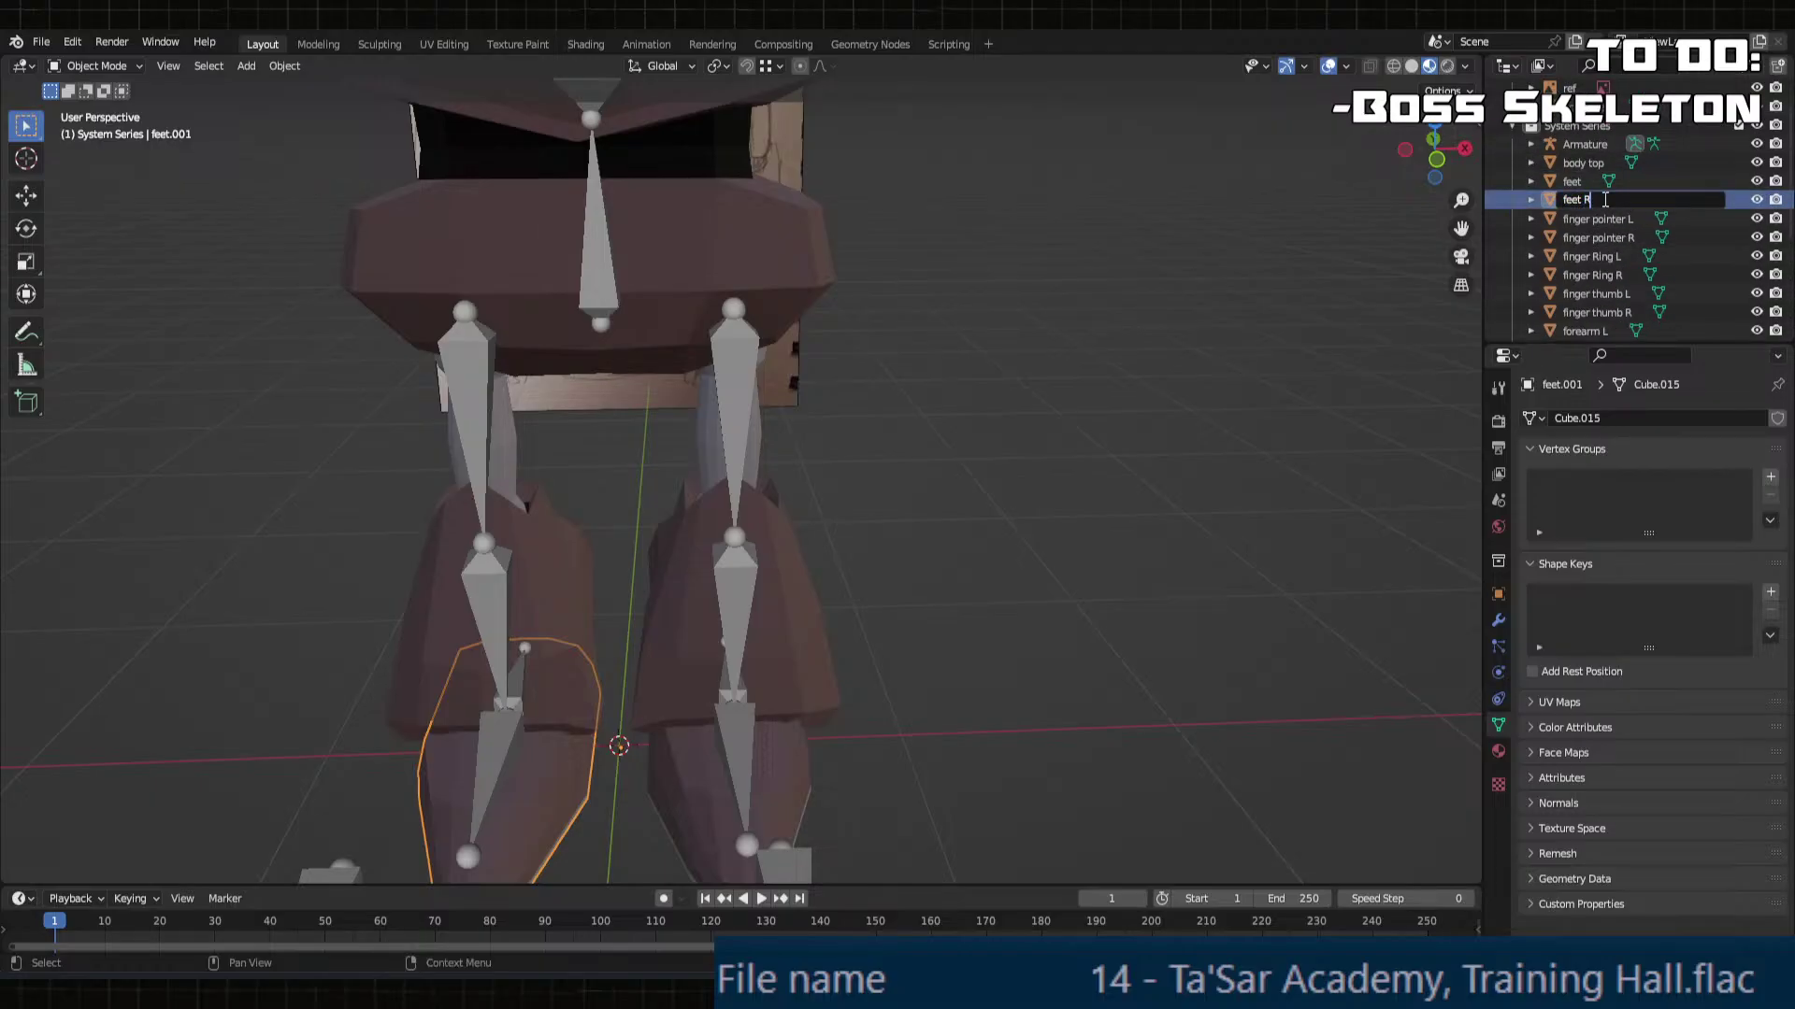
{"action": "key", "text": "Return"}
Step: Rename the remaining foot object to "feet L"
{"action": "left_click", "coordinate": [1580, 180]}
{"action": "scroll", "coordinate": [1579, 178], "scroll_direction": "up", "scroll_amount": 1}
{"action": "double_click", "coordinate": [1611, 199]}
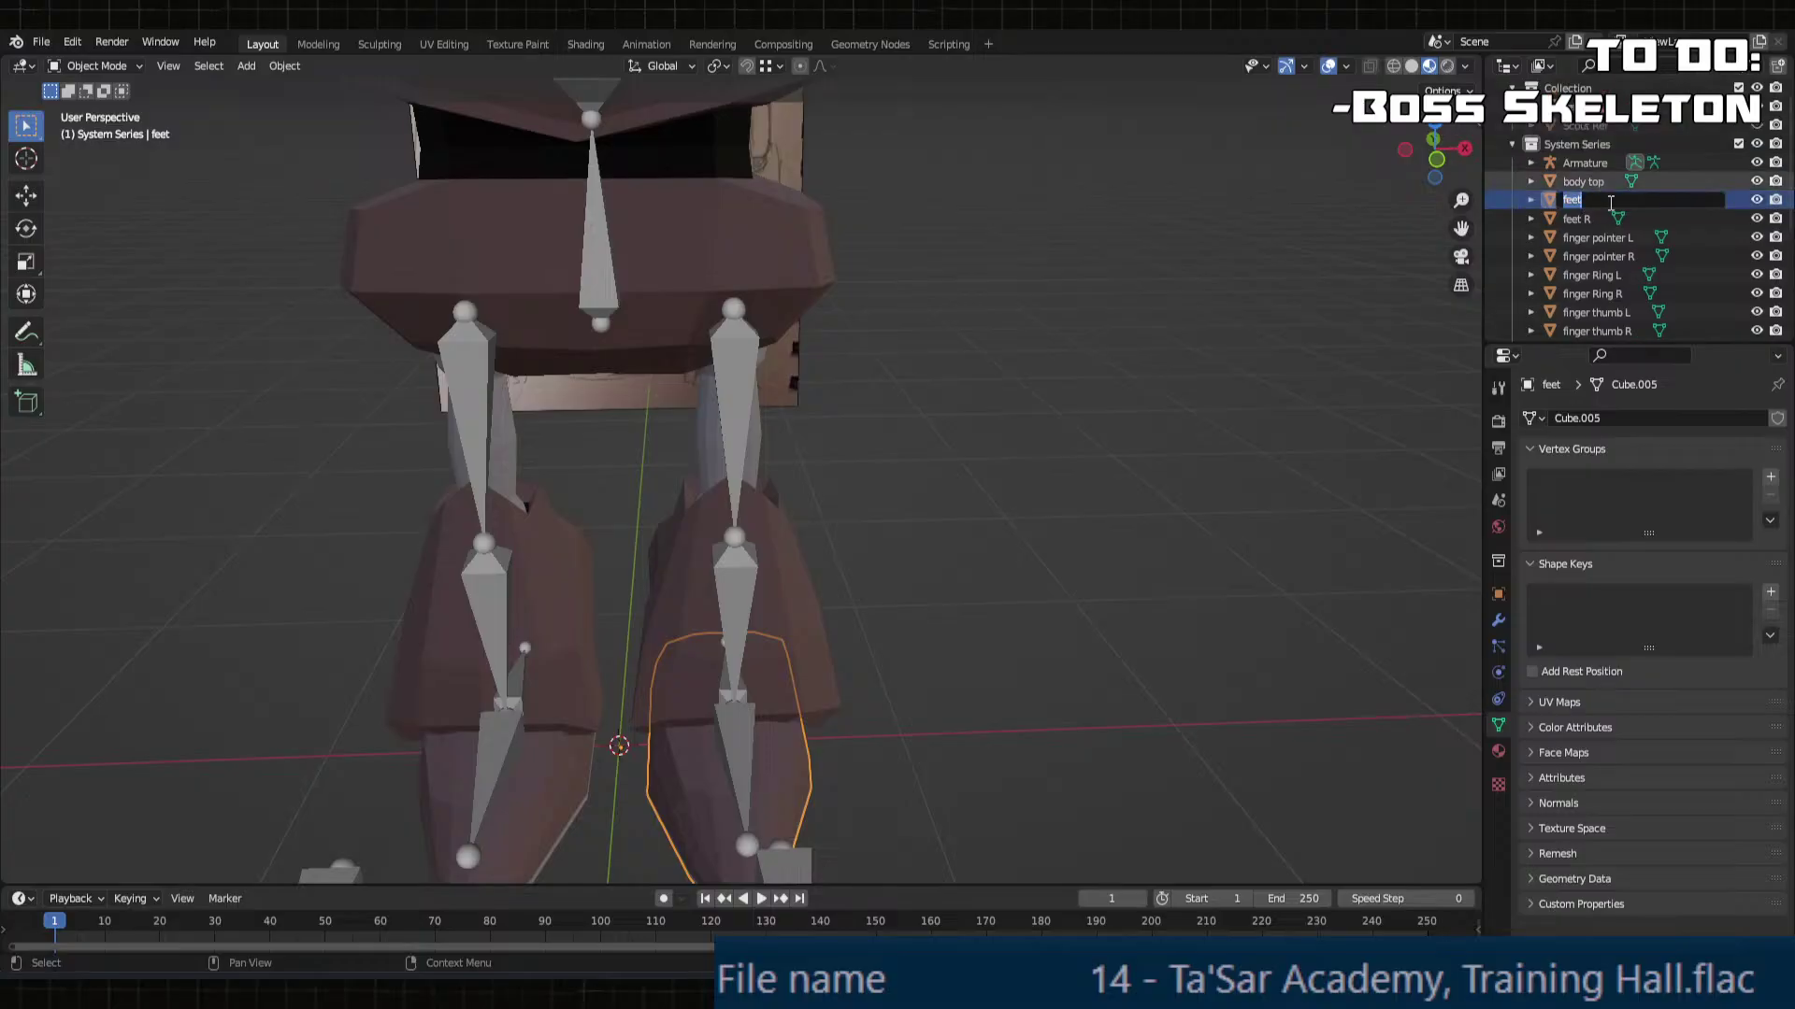
{"action": "left_click", "coordinate": [1611, 201]}
{"action": "key", "text": "Return"}
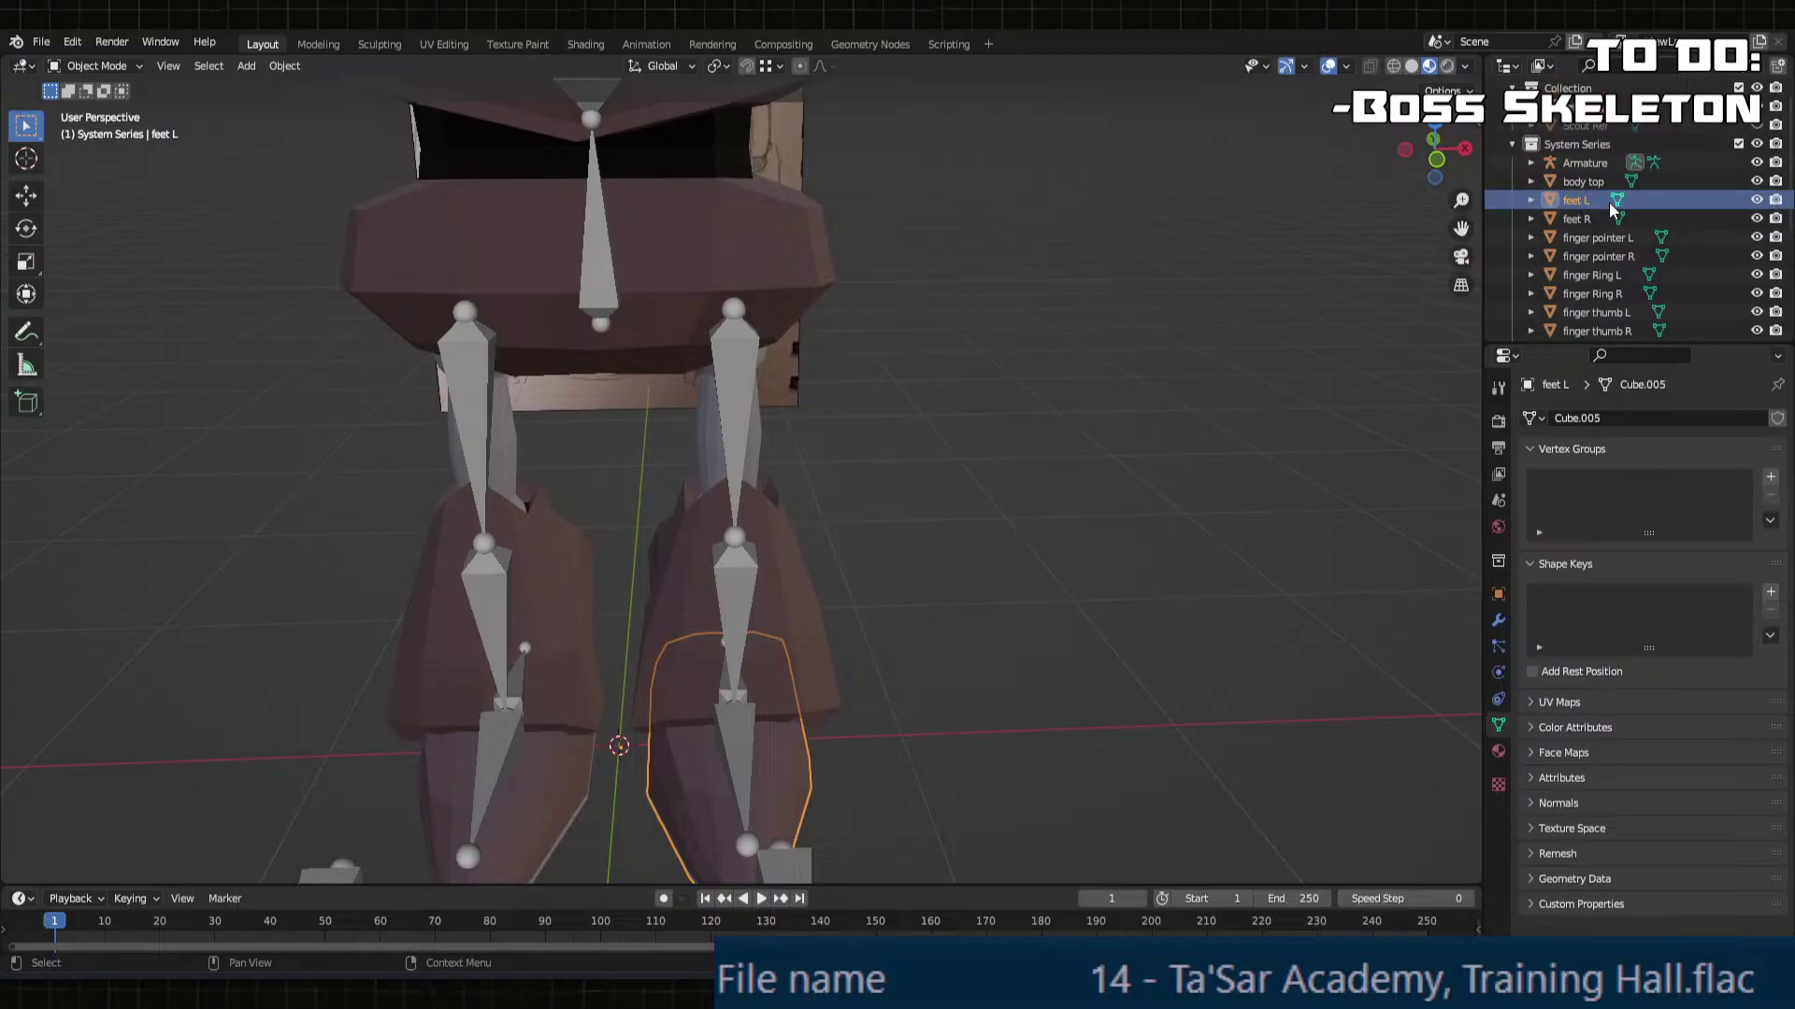
Step: Switch the armature to Pose Mode and select the torso bone
{"action": "left_click", "coordinate": [1174, 489]}
{"action": "scroll", "coordinate": [993, 530], "scroll_direction": "down", "scroll_amount": 3}
{"action": "middle_click_drag", "start_coordinate": [992, 530], "coordinate": [660, 514]}
{"action": "scroll", "coordinate": [877, 502], "scroll_direction": "down", "scroll_amount": 2}
{"action": "scroll", "coordinate": [830, 557], "scroll_direction": "up", "scroll_amount": 1}
{"action": "key", "text": "KP_1"}
{"action": "key", "text": "Tab"}
{"action": "middle_click_drag", "start_coordinate": [941, 505], "coordinate": [986, 556], "text": "shift"}
{"action": "scroll", "coordinate": [991, 551], "scroll_direction": "up", "scroll_amount": 1}
{"action": "key", "text": "Tab"}
{"action": "left_click", "coordinate": [746, 441]}
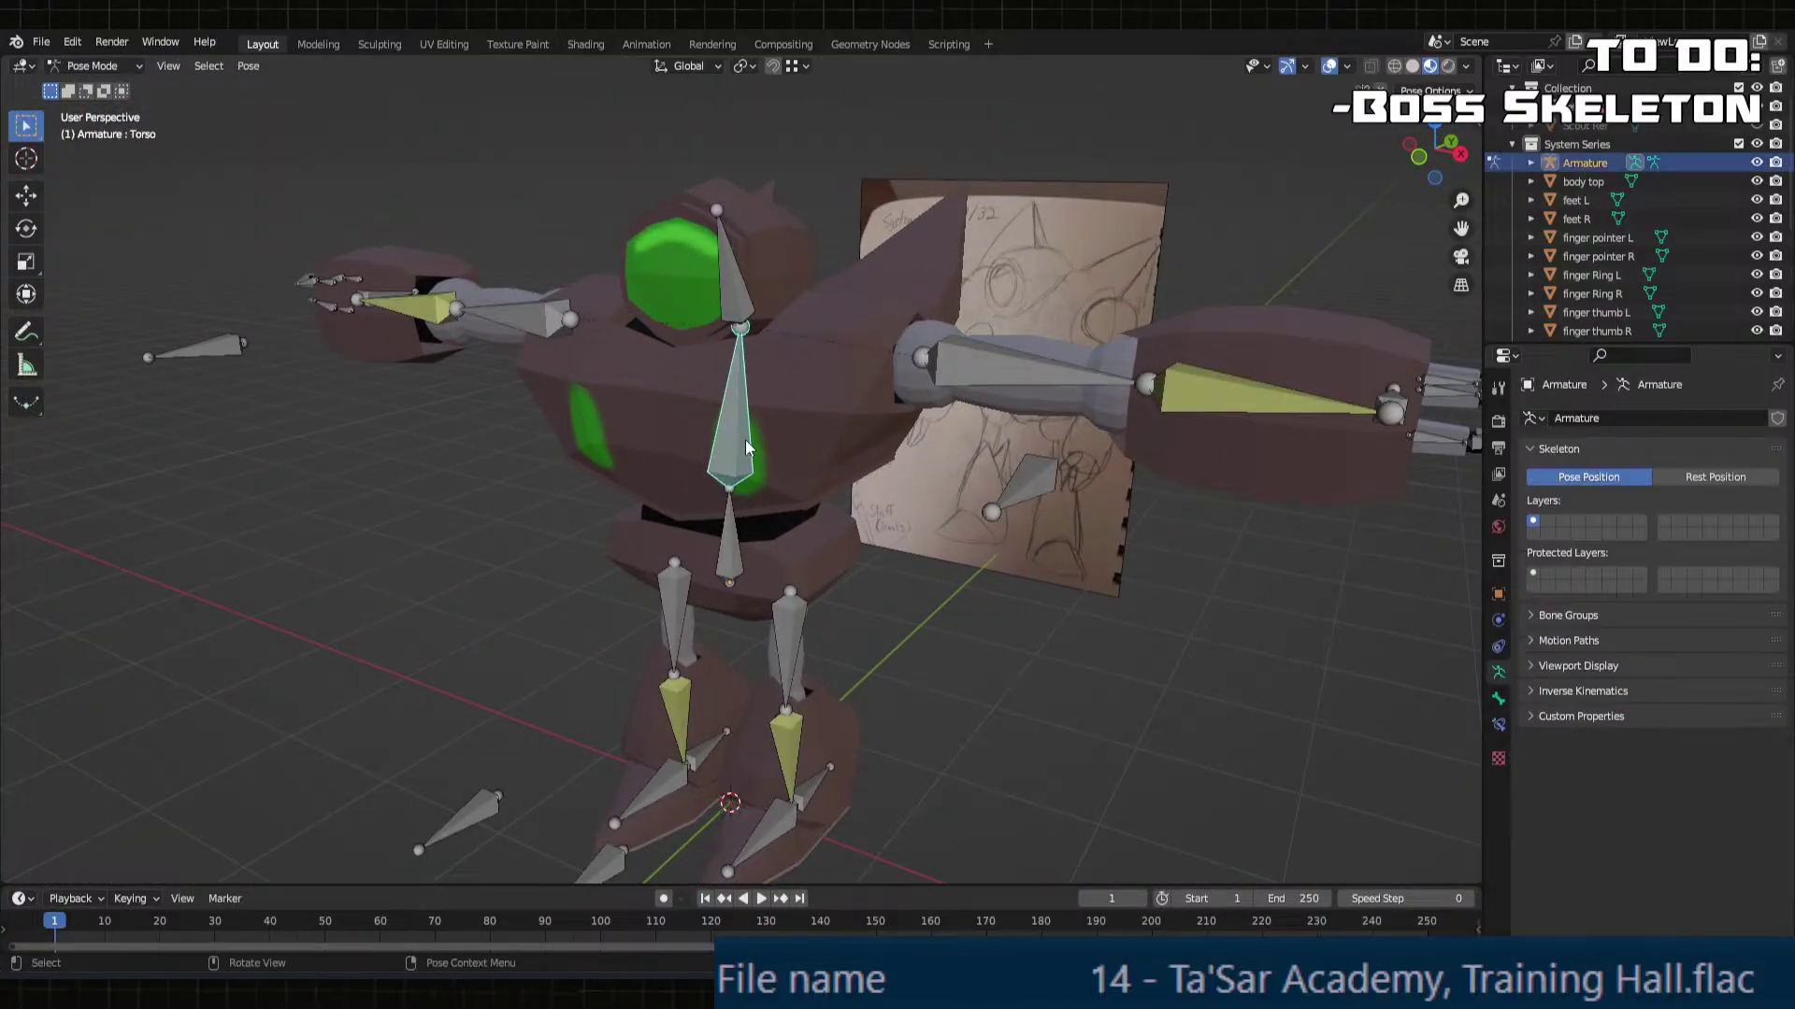
Step: Parent the hips mesh to the armature's hips bone using the Bone parent type
{"action": "scroll", "coordinate": [744, 440], "scroll_direction": "up", "scroll_amount": 1}
{"action": "middle_click_drag", "start_coordinate": [744, 440], "coordinate": [716, 460]}
{"action": "left_click", "coordinate": [748, 582]}
{"action": "key", "text": "Tab"}
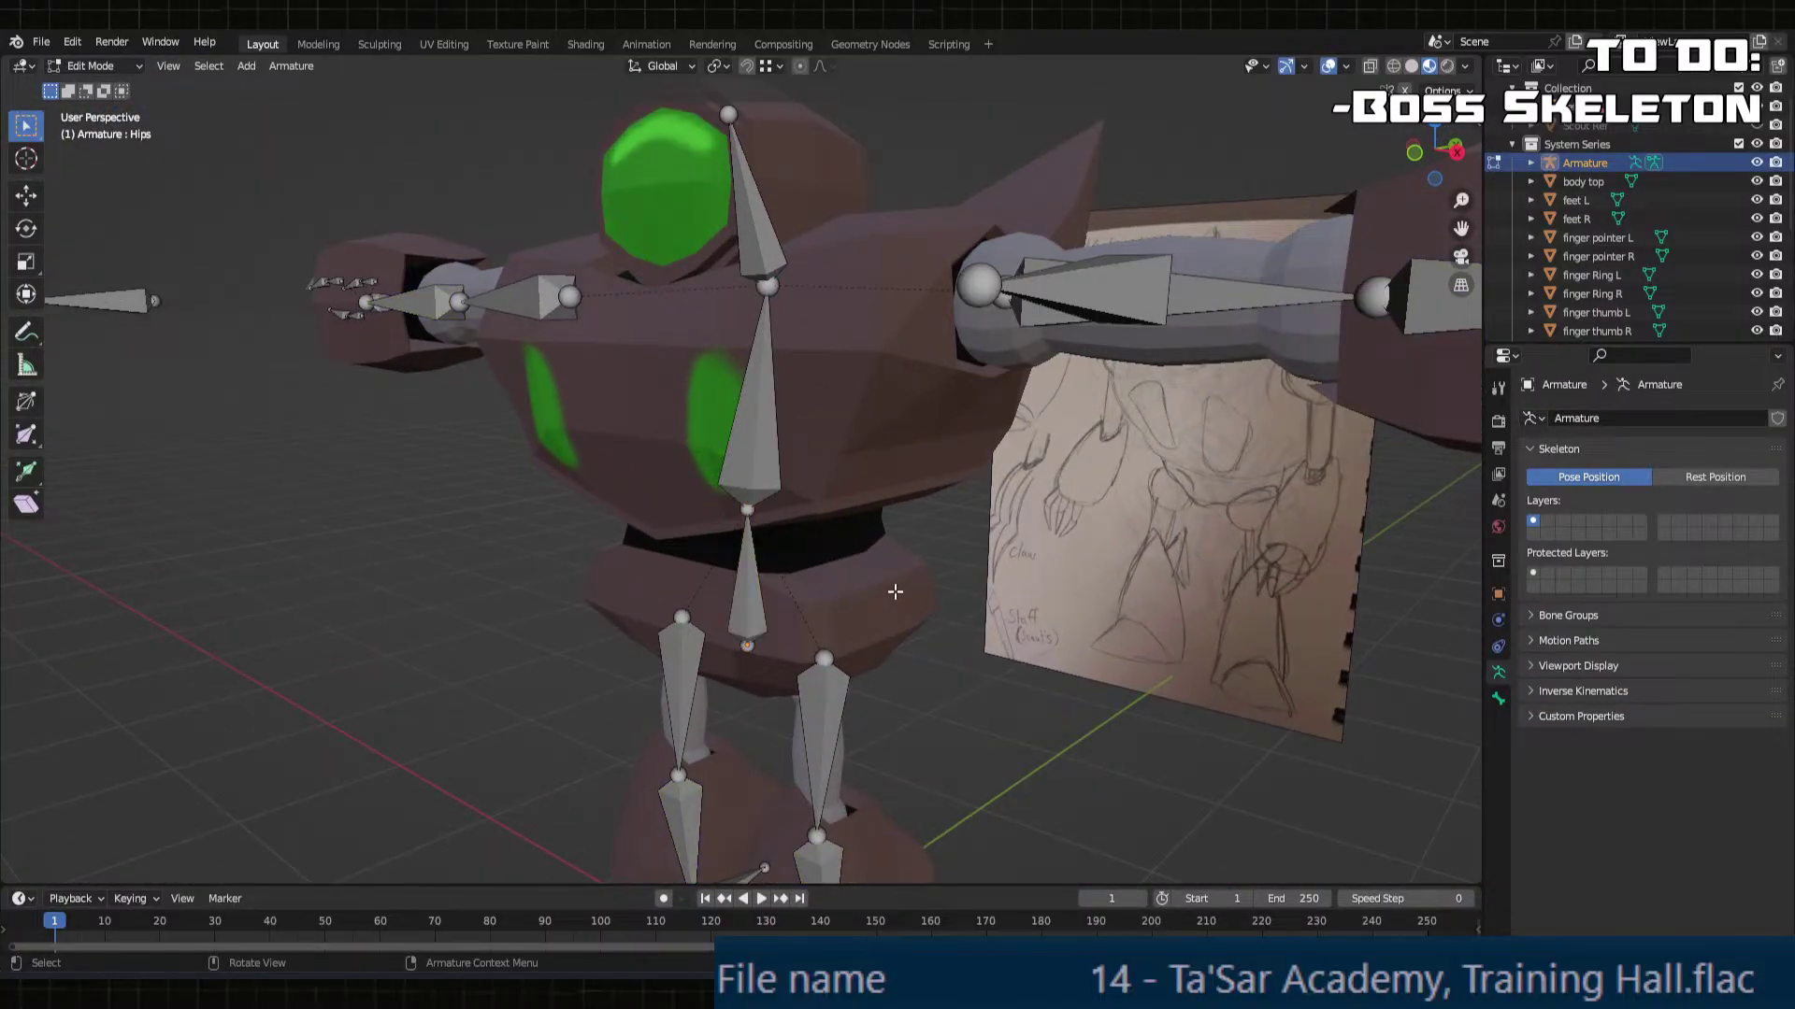
{"action": "key", "text": "Tab"}
{"action": "left_click", "coordinate": [860, 591]}
{"action": "left_click", "coordinate": [743, 593], "text": "shift"}
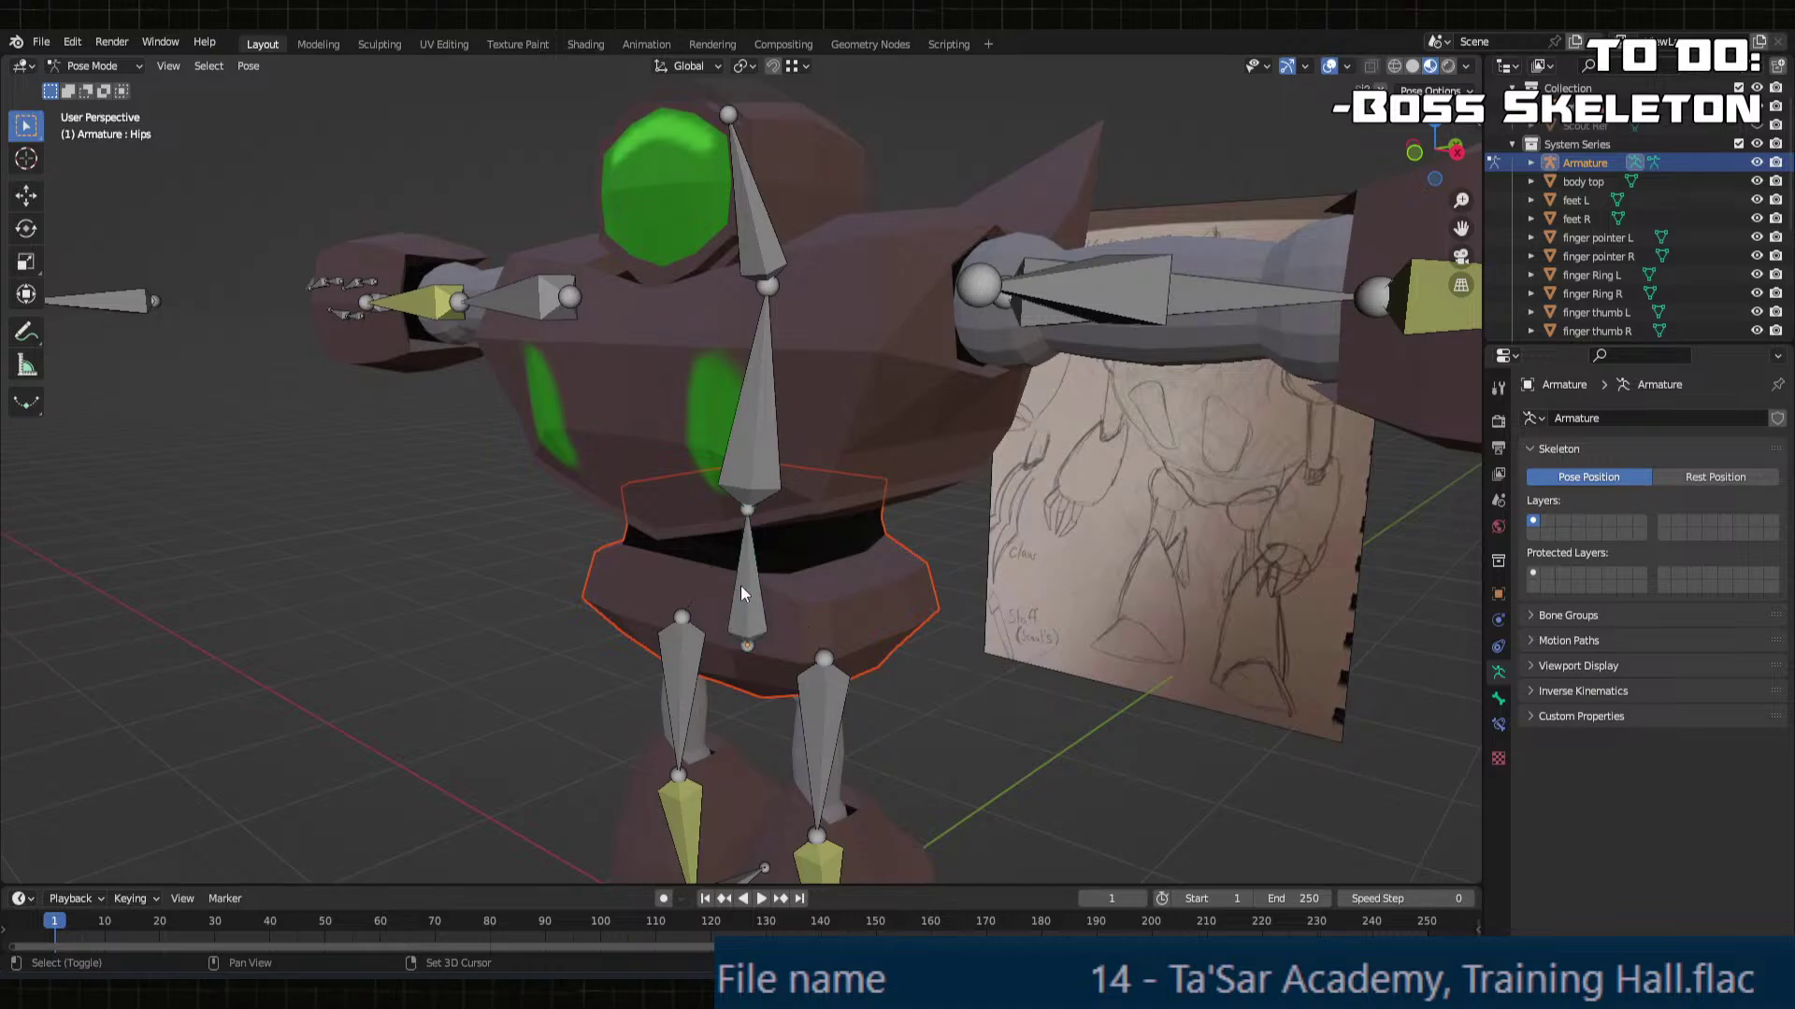
{"action": "key", "text": "ctrl+p"}
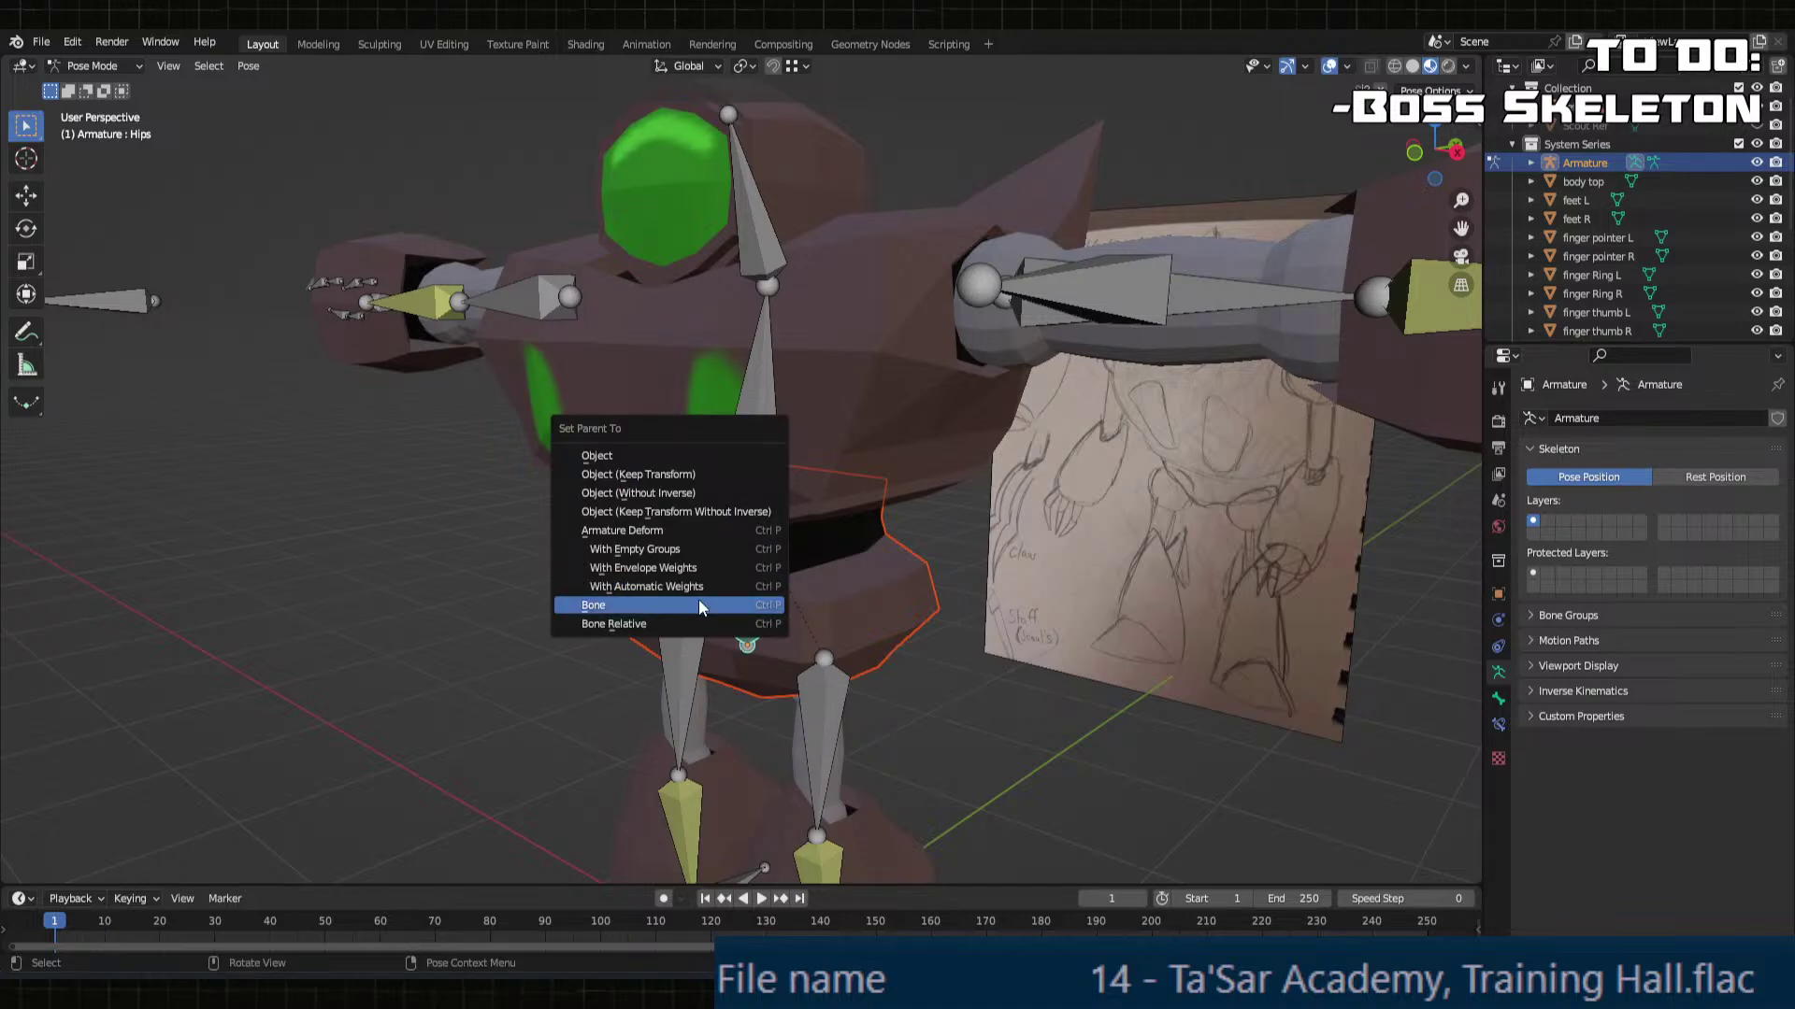
{"action": "left_click", "coordinate": [701, 608]}
Step: Rotate the hips bone to test its parenting and undo the rotation
{"action": "key", "text": "r"}
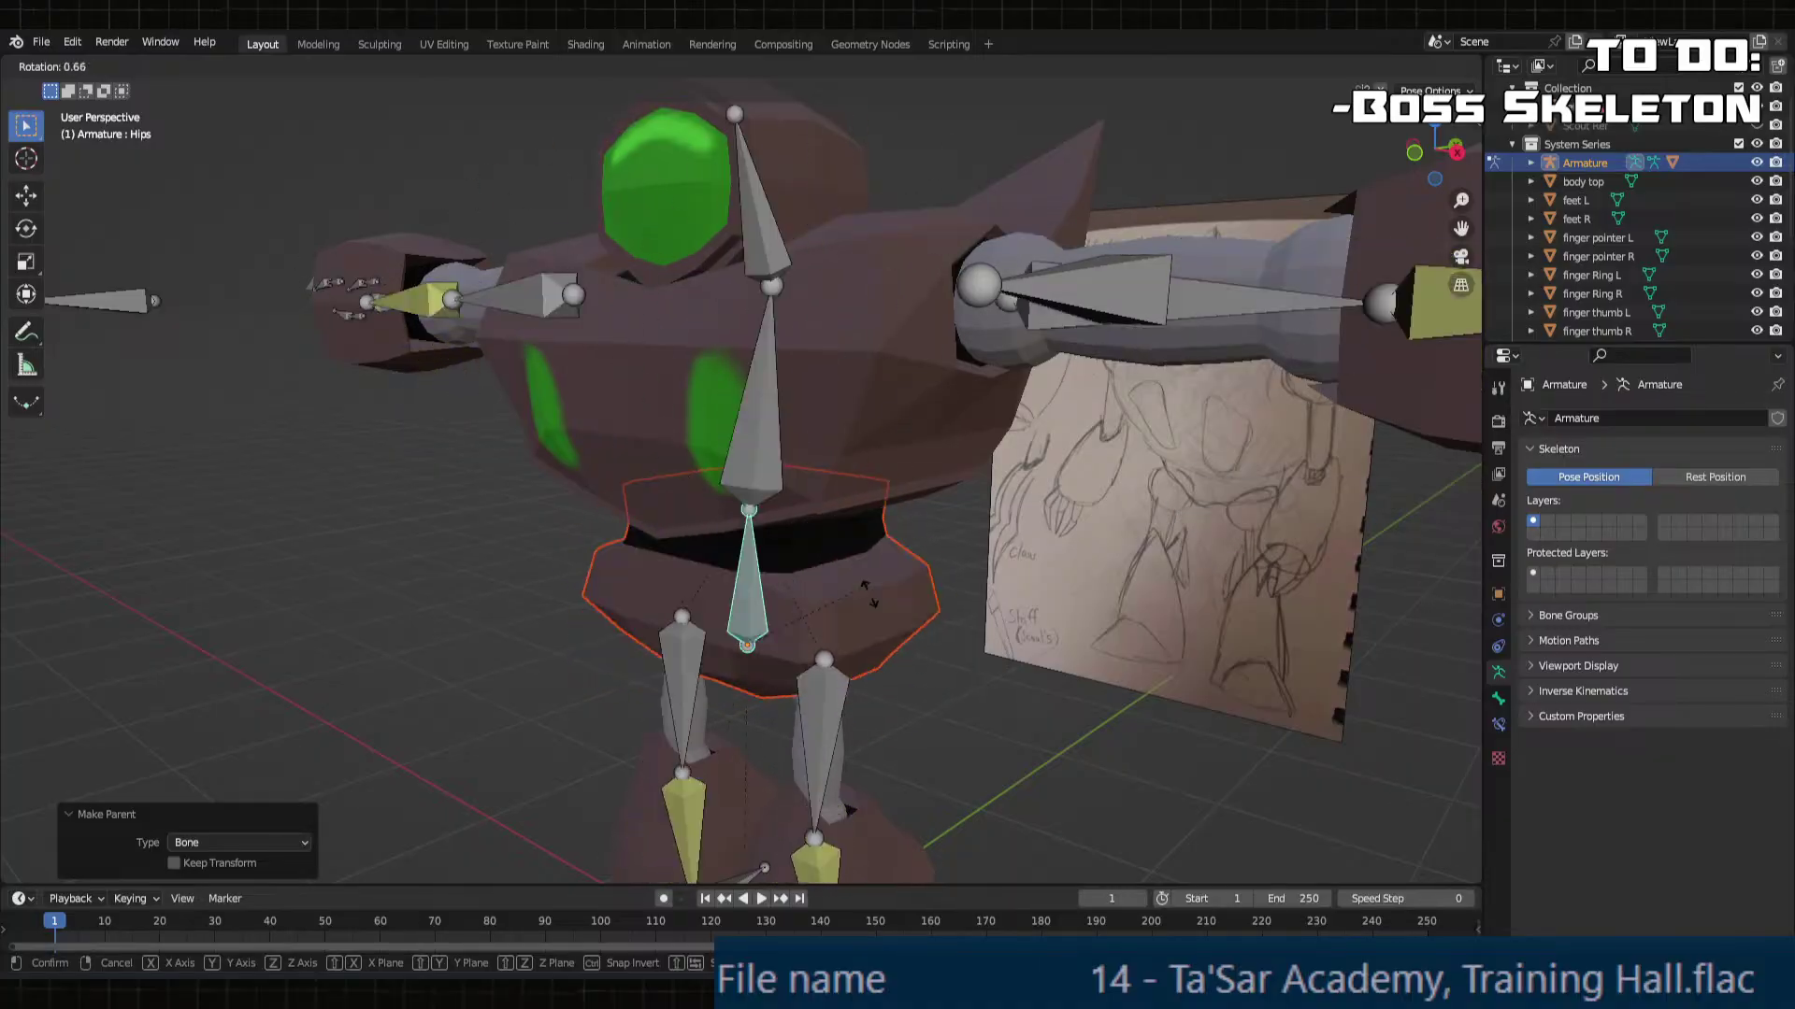
{"action": "left_click", "coordinate": [819, 594]}
{"action": "key", "text": "ctrl+z"}
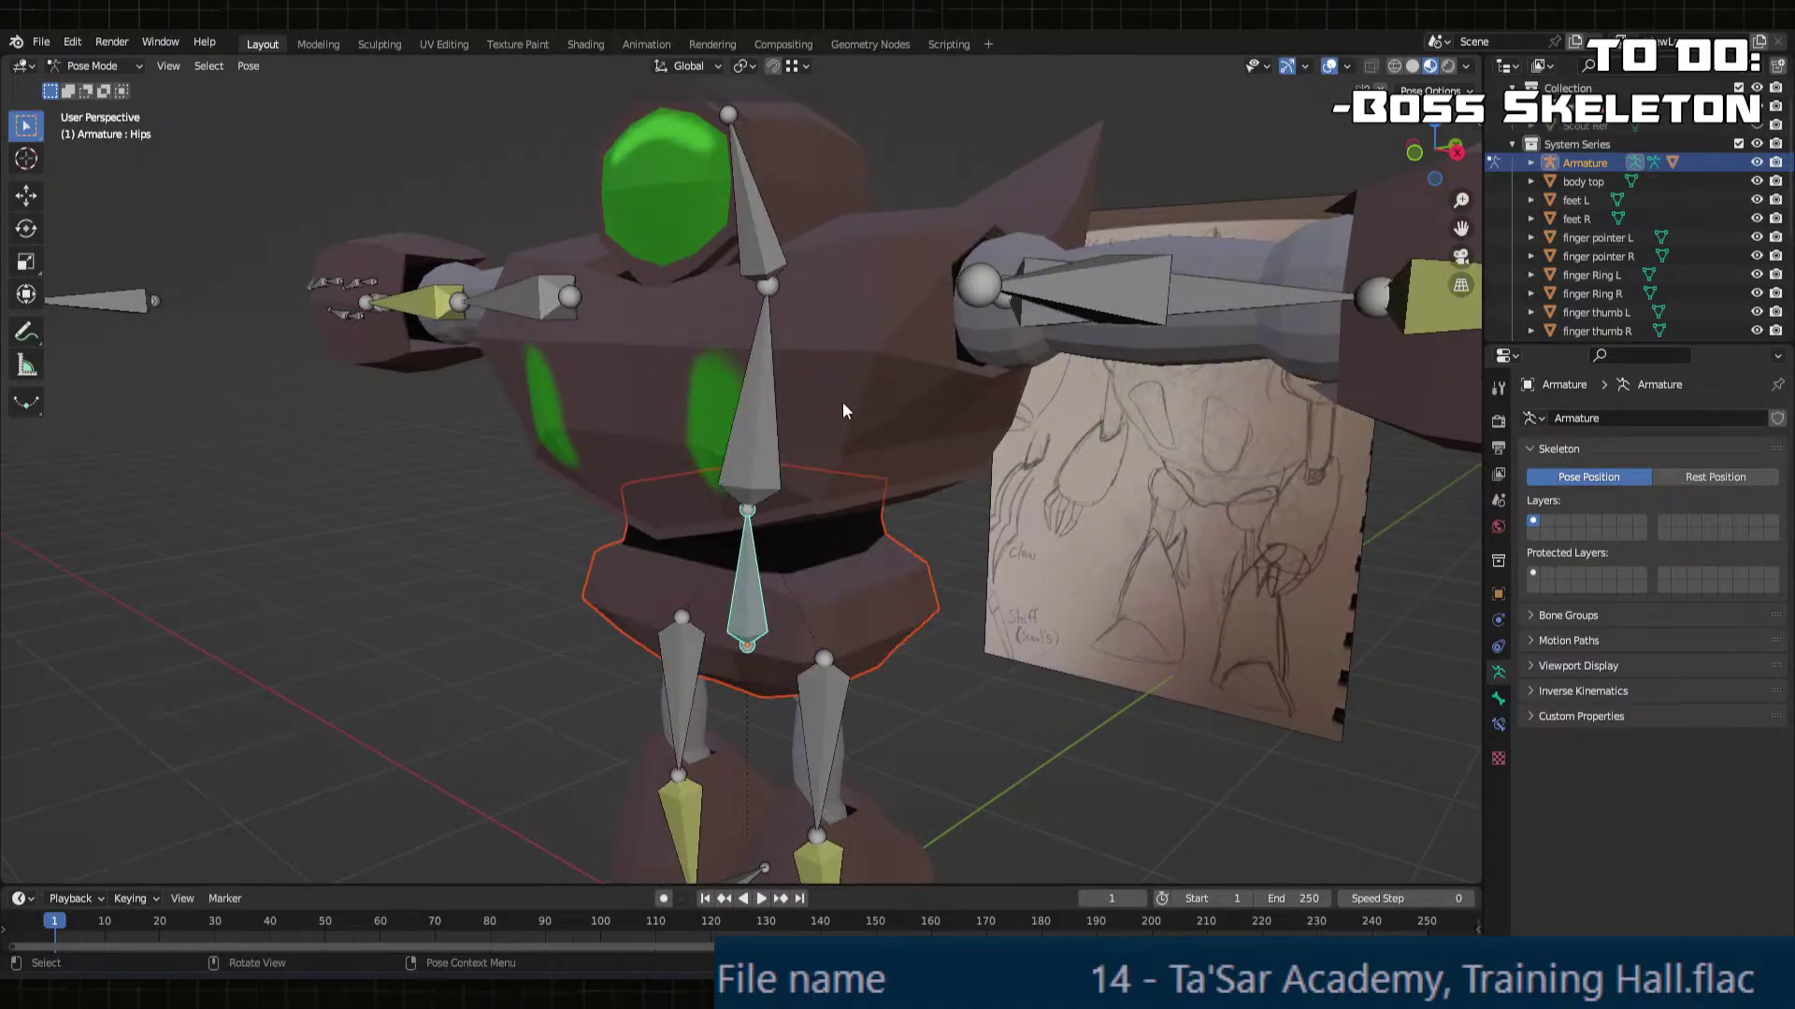
Step: Parent the upper body mesh to the torso bone using the Bone parent type
{"action": "left_click", "coordinate": [734, 421]}
{"action": "left_click", "coordinate": [861, 412]}
{"action": "left_click", "coordinate": [764, 413], "text": "shift"}
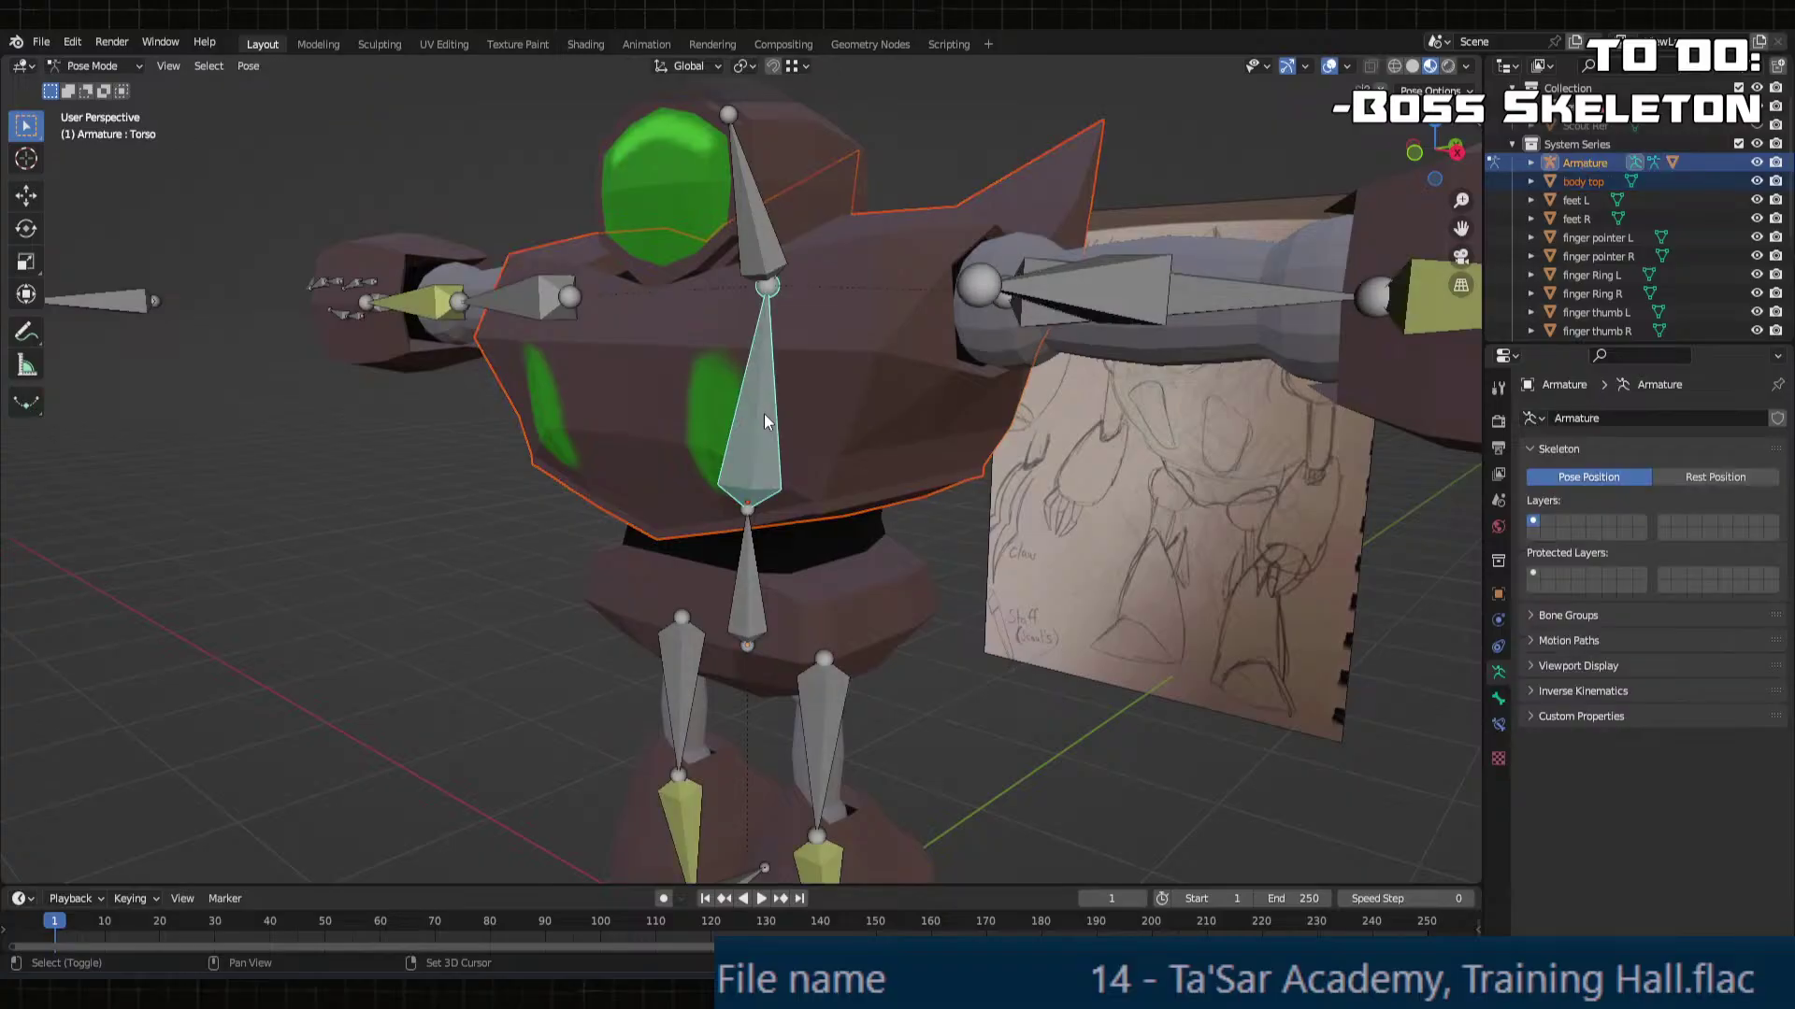
{"action": "key", "text": "ctrl+p"}
{"action": "left_click", "coordinate": [765, 413]}
Step: Rotate the torso bone and the hips bone in turn to test the parented meshes, undoing each rotation
{"action": "key", "text": "r"}
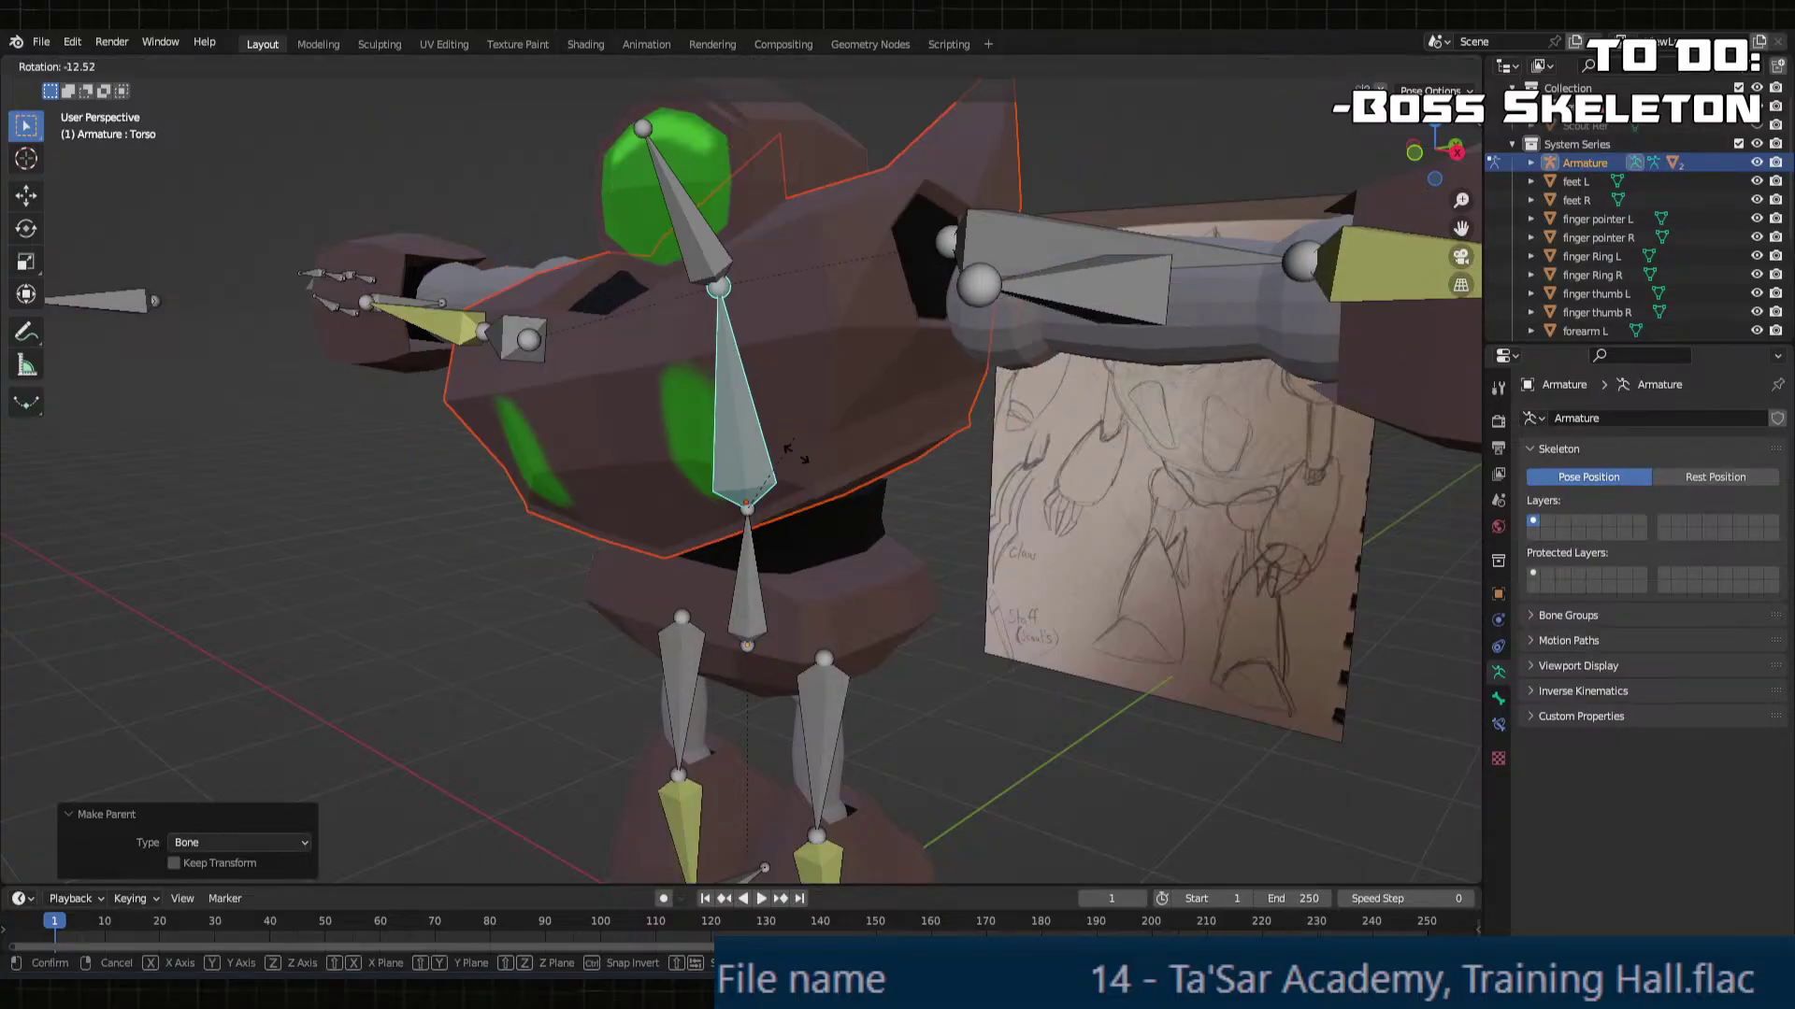
{"action": "left_click", "coordinate": [766, 574]}
{"action": "key", "text": "ctrl+z"}
{"action": "left_click", "coordinate": [755, 585]}
{"action": "key", "text": "r"}
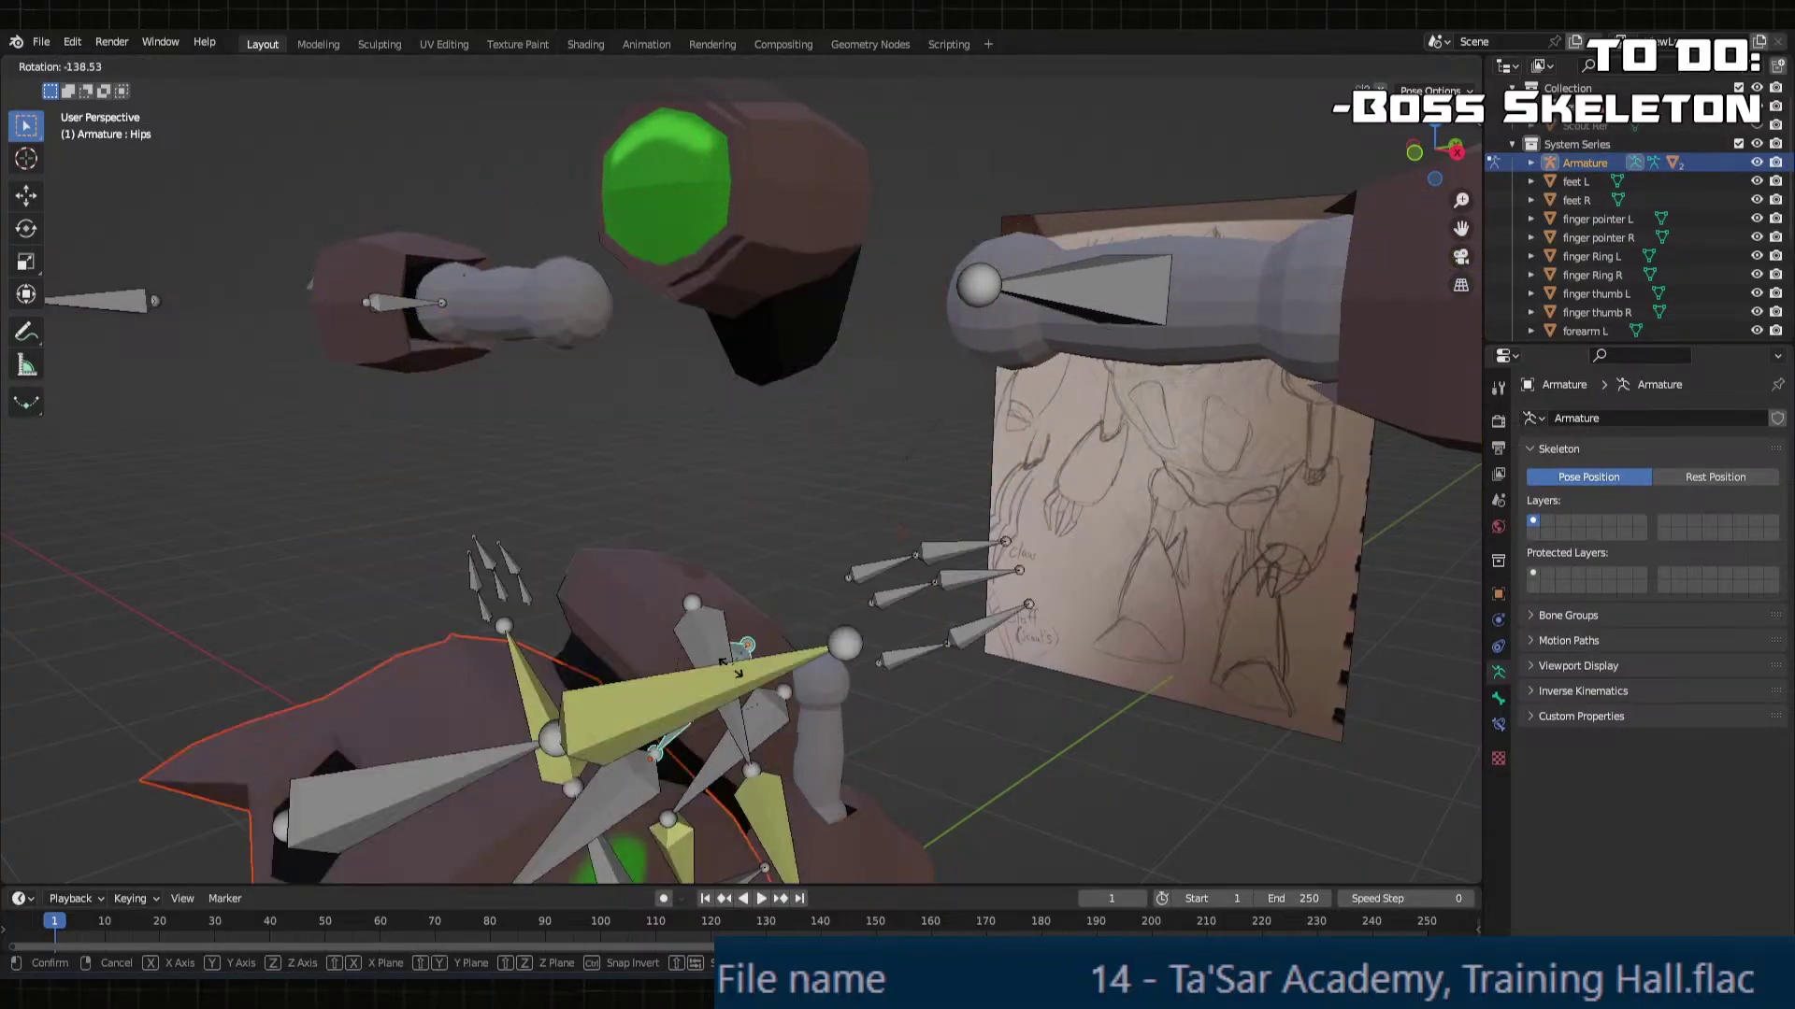
{"action": "left_click", "coordinate": [826, 337]}
{"action": "key", "text": "ctrl+z"}
Step: Parent the head mesh to the head bone using the Bone parent type
{"action": "left_click", "coordinate": [776, 157]}
{"action": "left_click", "coordinate": [768, 229], "text": "shift"}
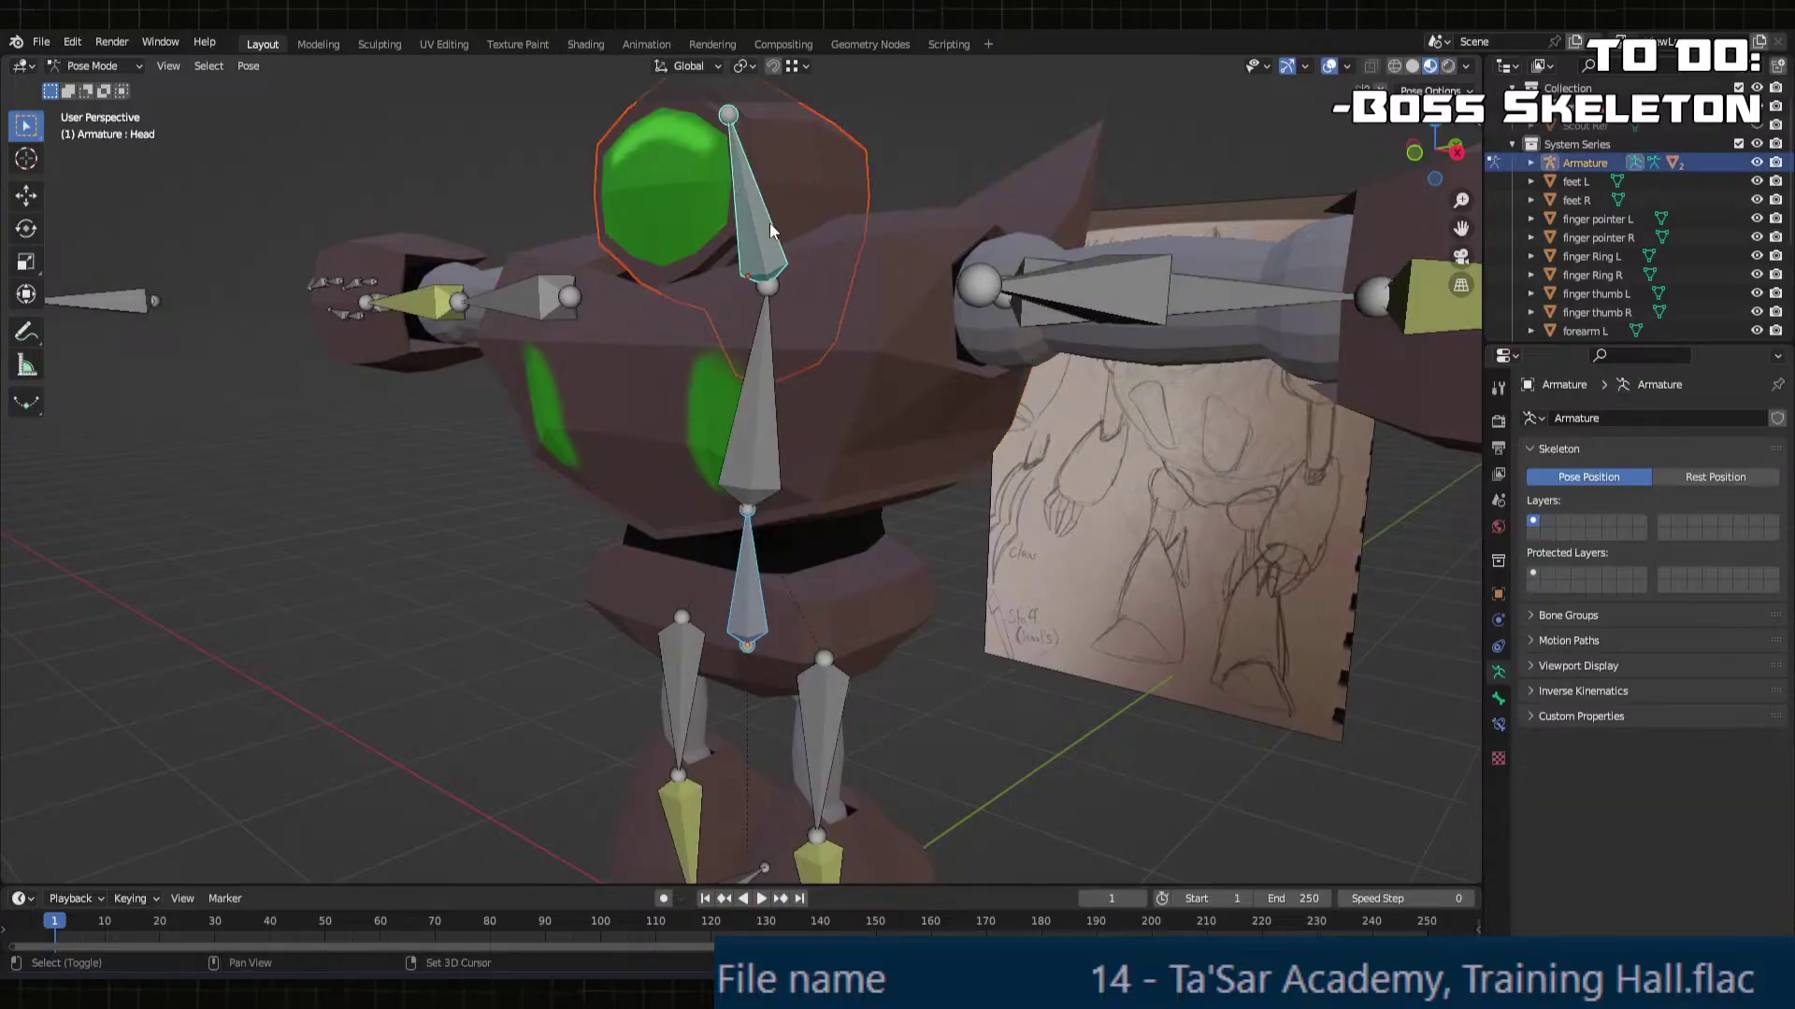
{"action": "key", "text": "ctrl+p"}
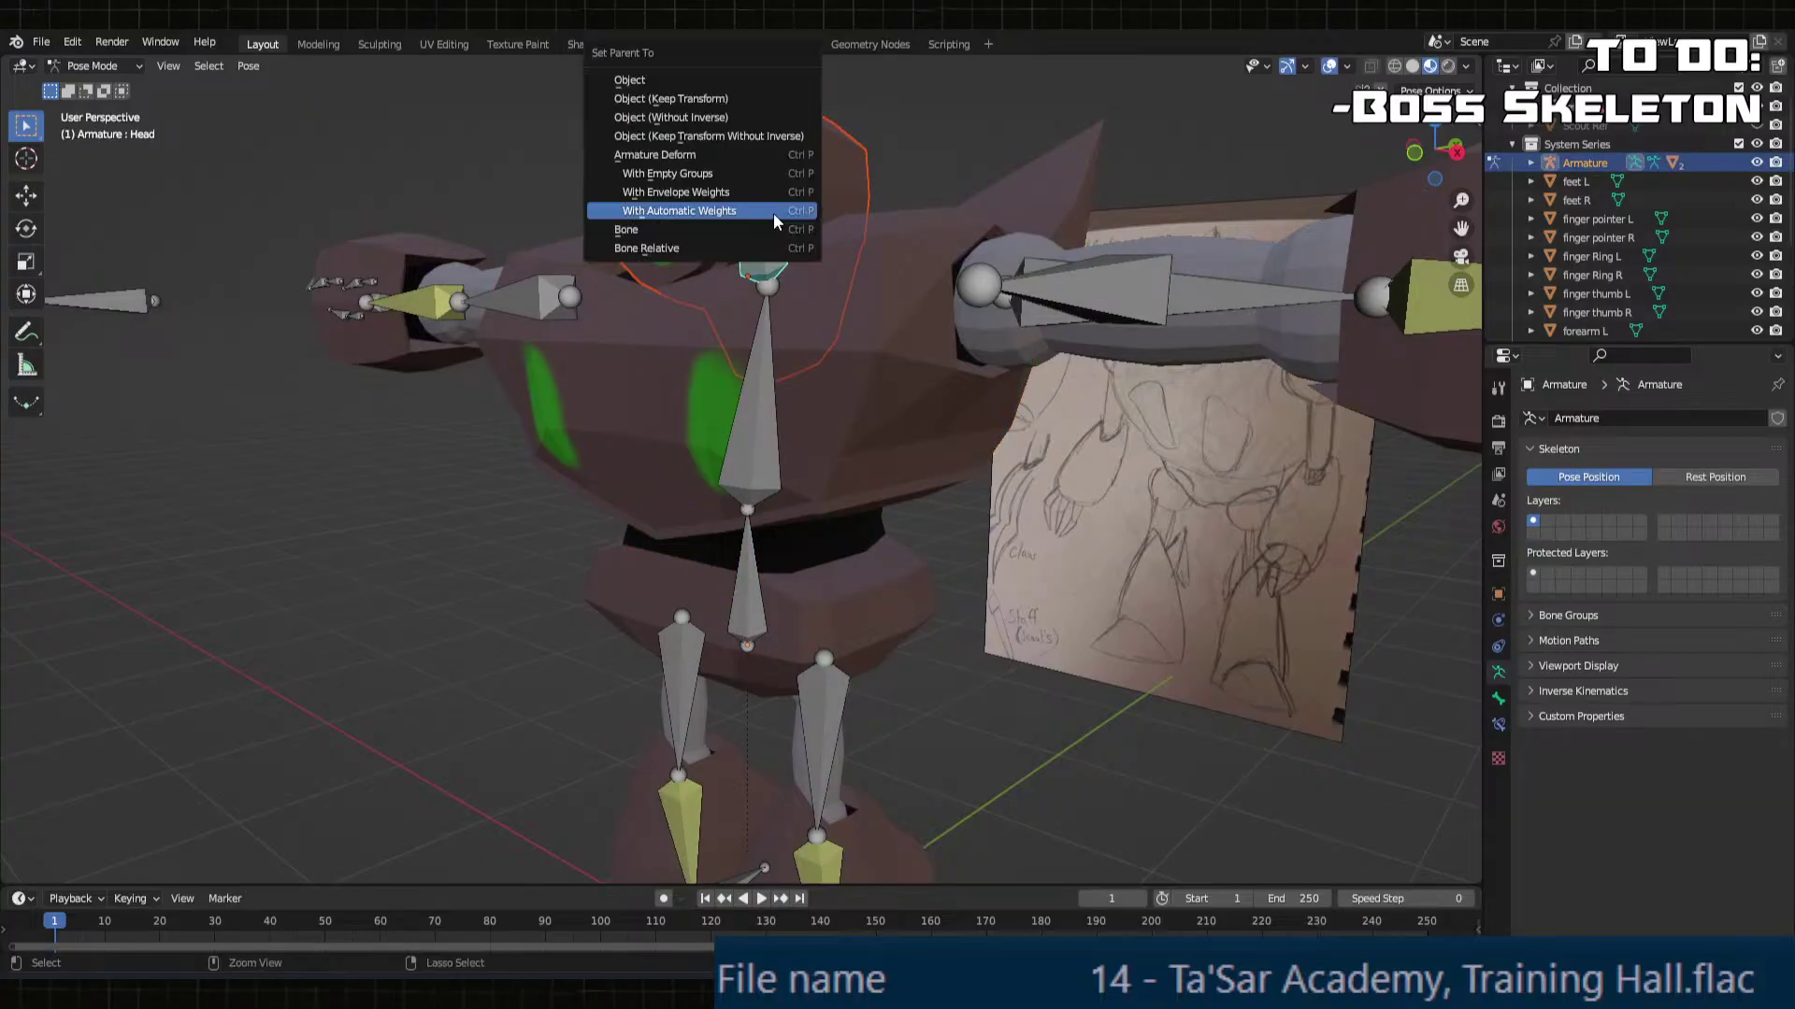
{"action": "left_click", "coordinate": [760, 228]}
Step: Rotate the head bone freely from two viewing angles to test the head mesh's parenting, reverting each rotation
{"action": "key", "text": "r"}
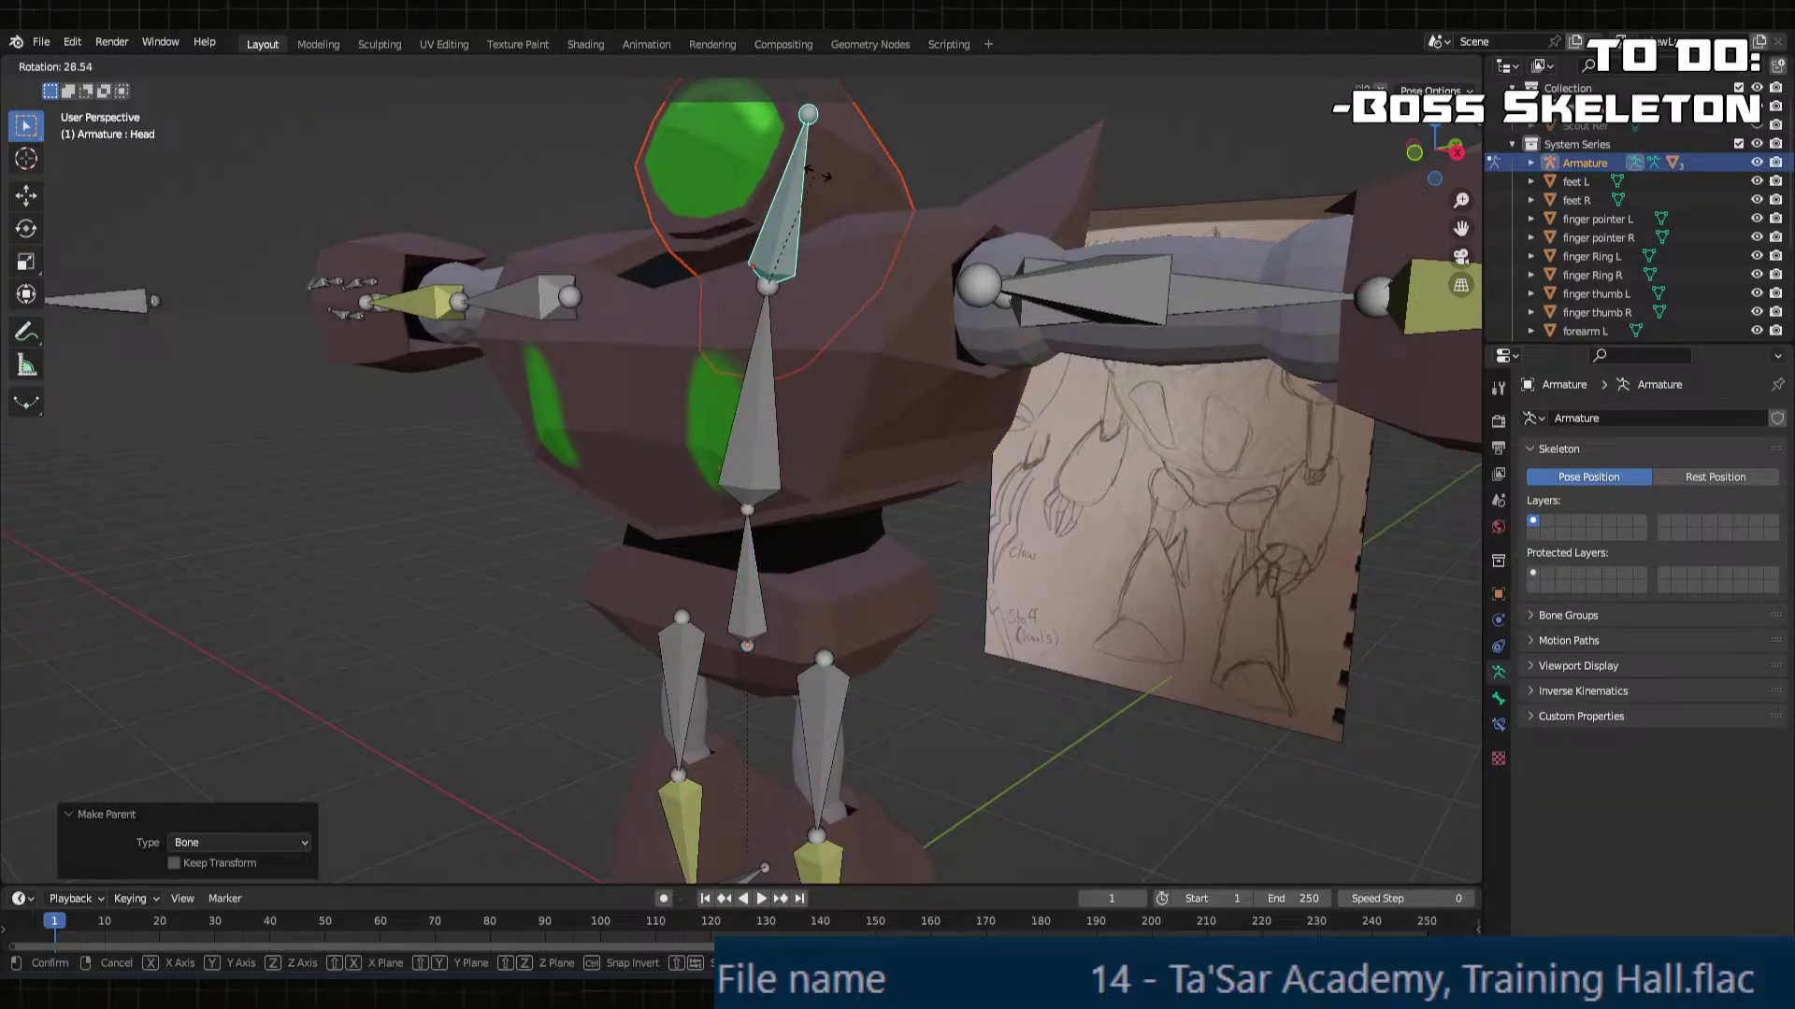
{"action": "left_click", "coordinate": [766, 183]}
{"action": "middle_click_drag", "start_coordinate": [767, 183], "coordinate": [888, 273]}
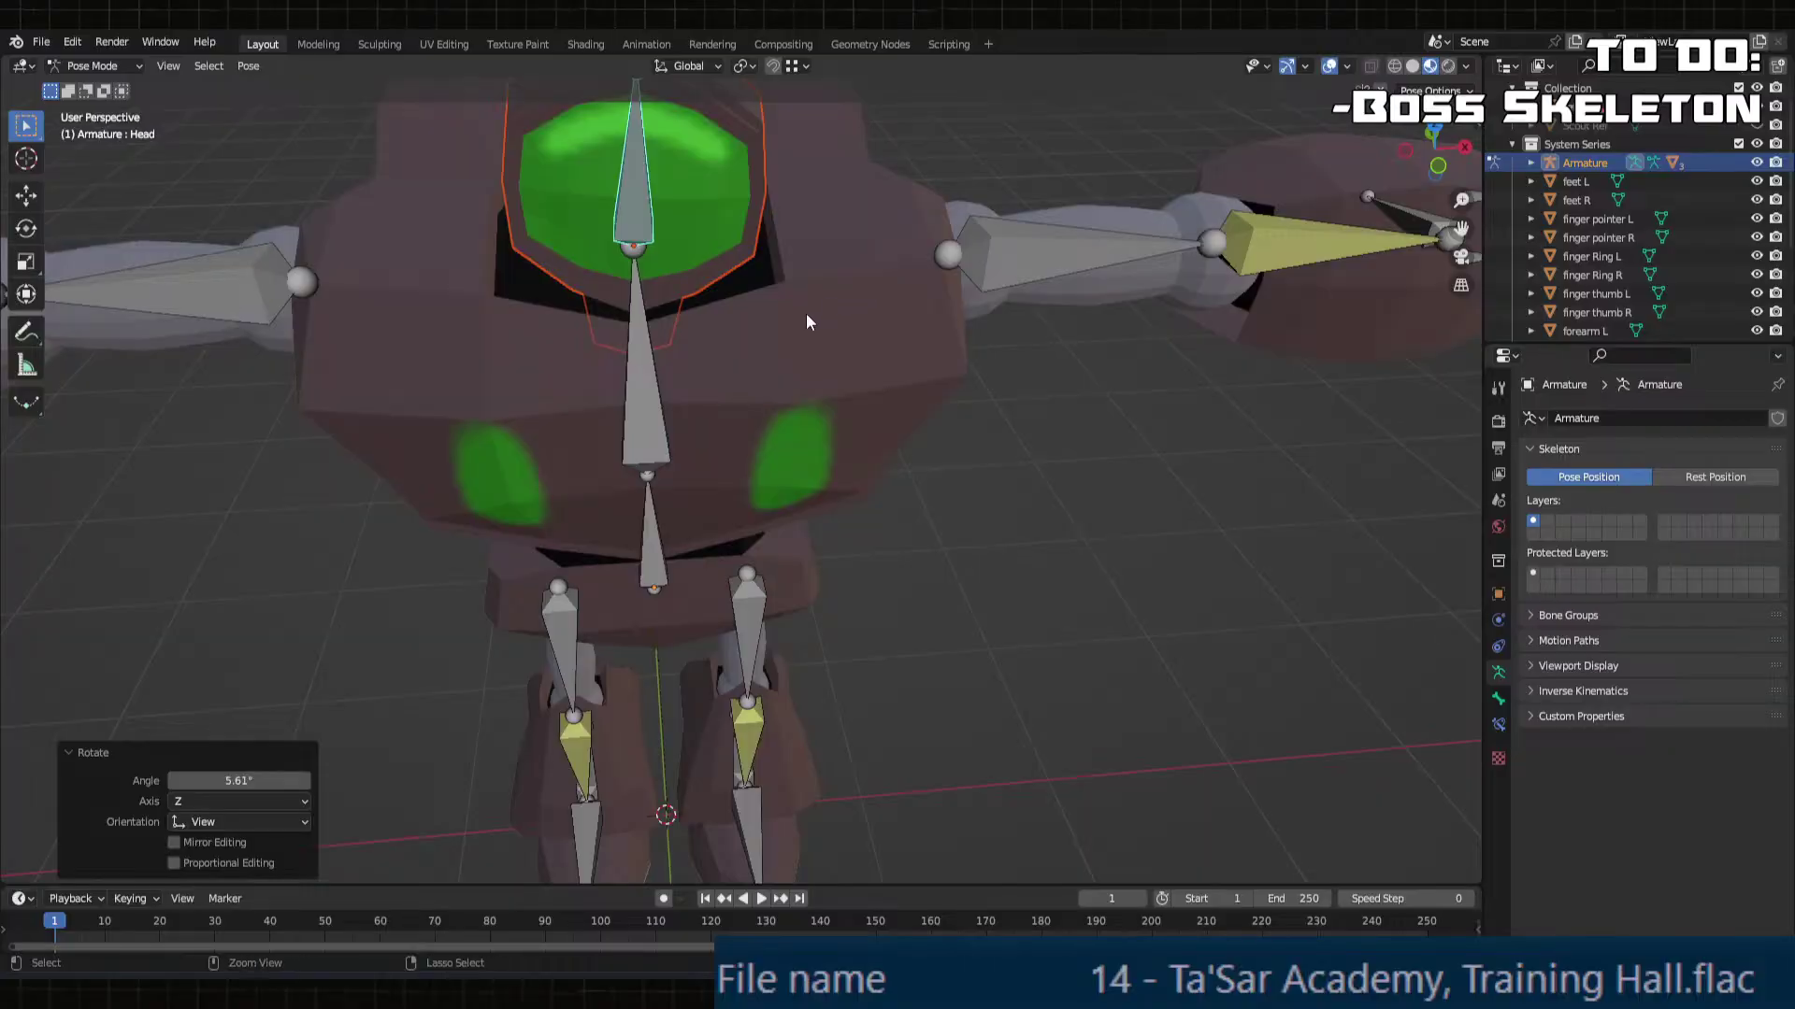
{"action": "middle_click_drag", "start_coordinate": [810, 322], "coordinate": [748, 206]}
{"action": "key", "text": "r"}
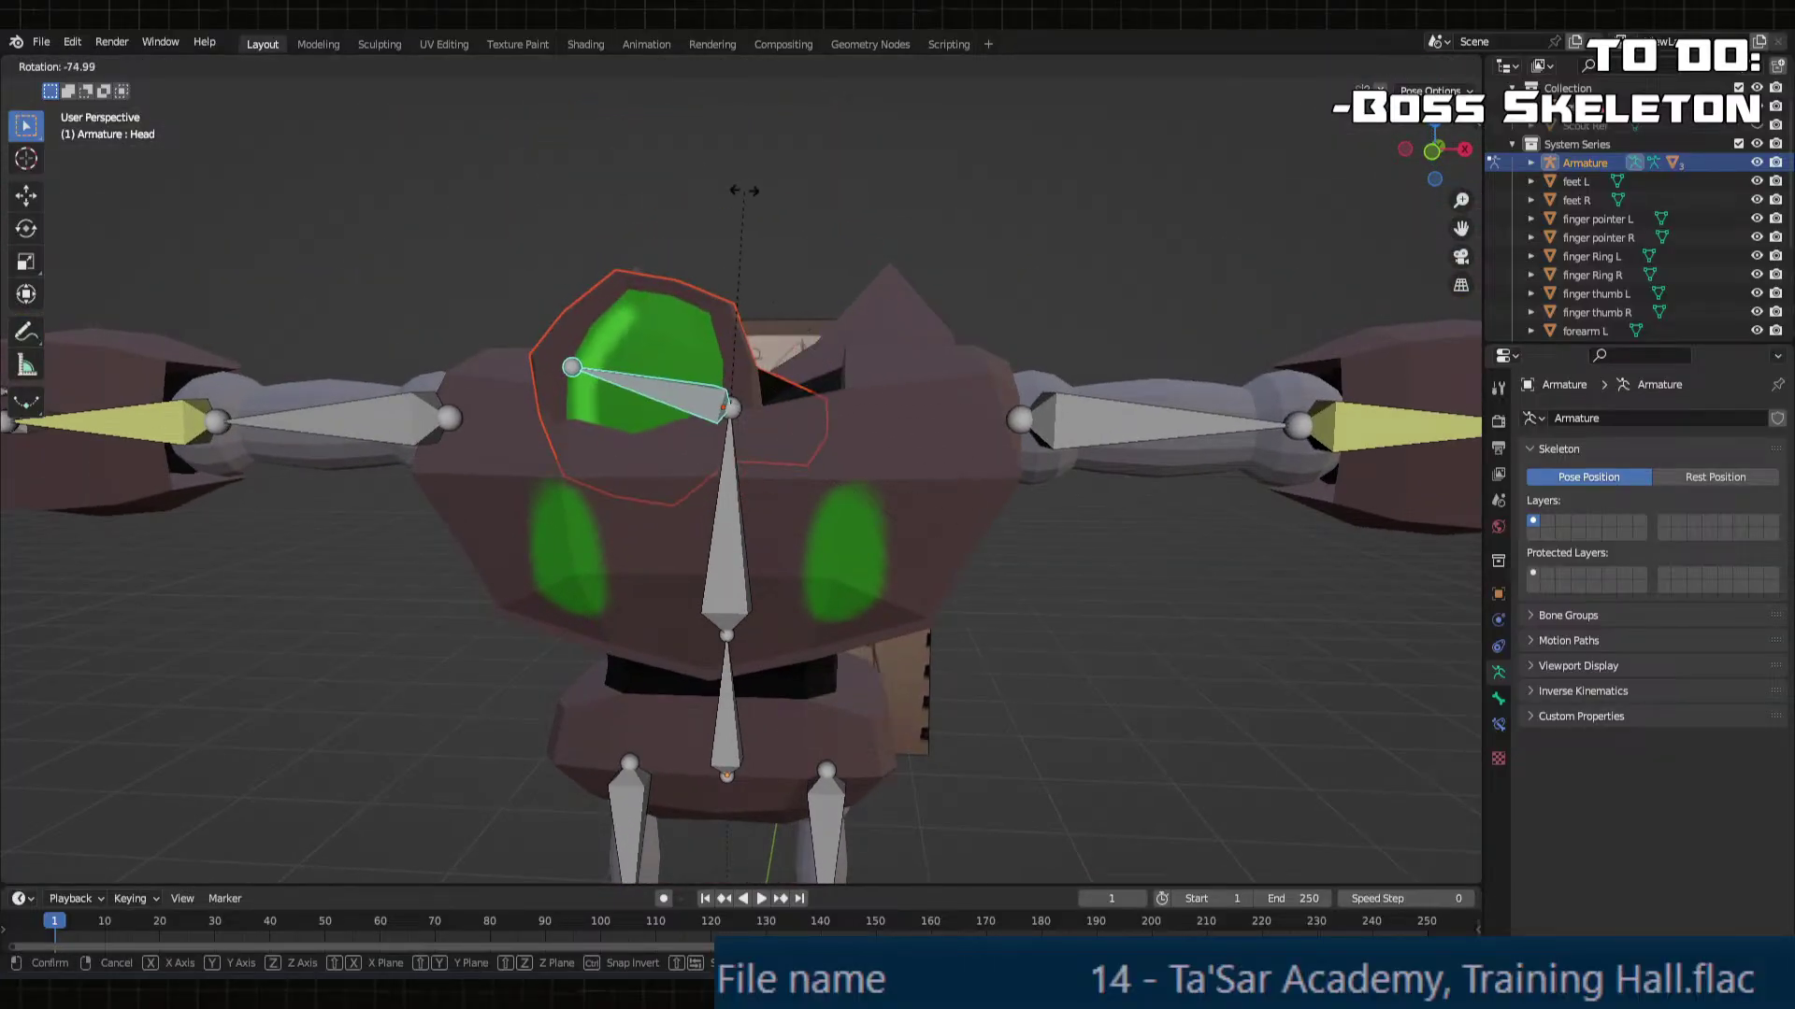
{"action": "left_click", "coordinate": [918, 328]}
Step: Rotate the head bone about the global X axis and the global Z axis in turn to test its movement, reverting each rotation
{"action": "middle_click_drag", "start_coordinate": [918, 328], "coordinate": [979, 344]}
{"action": "key", "text": "r"}
{"action": "key", "text": "x"}
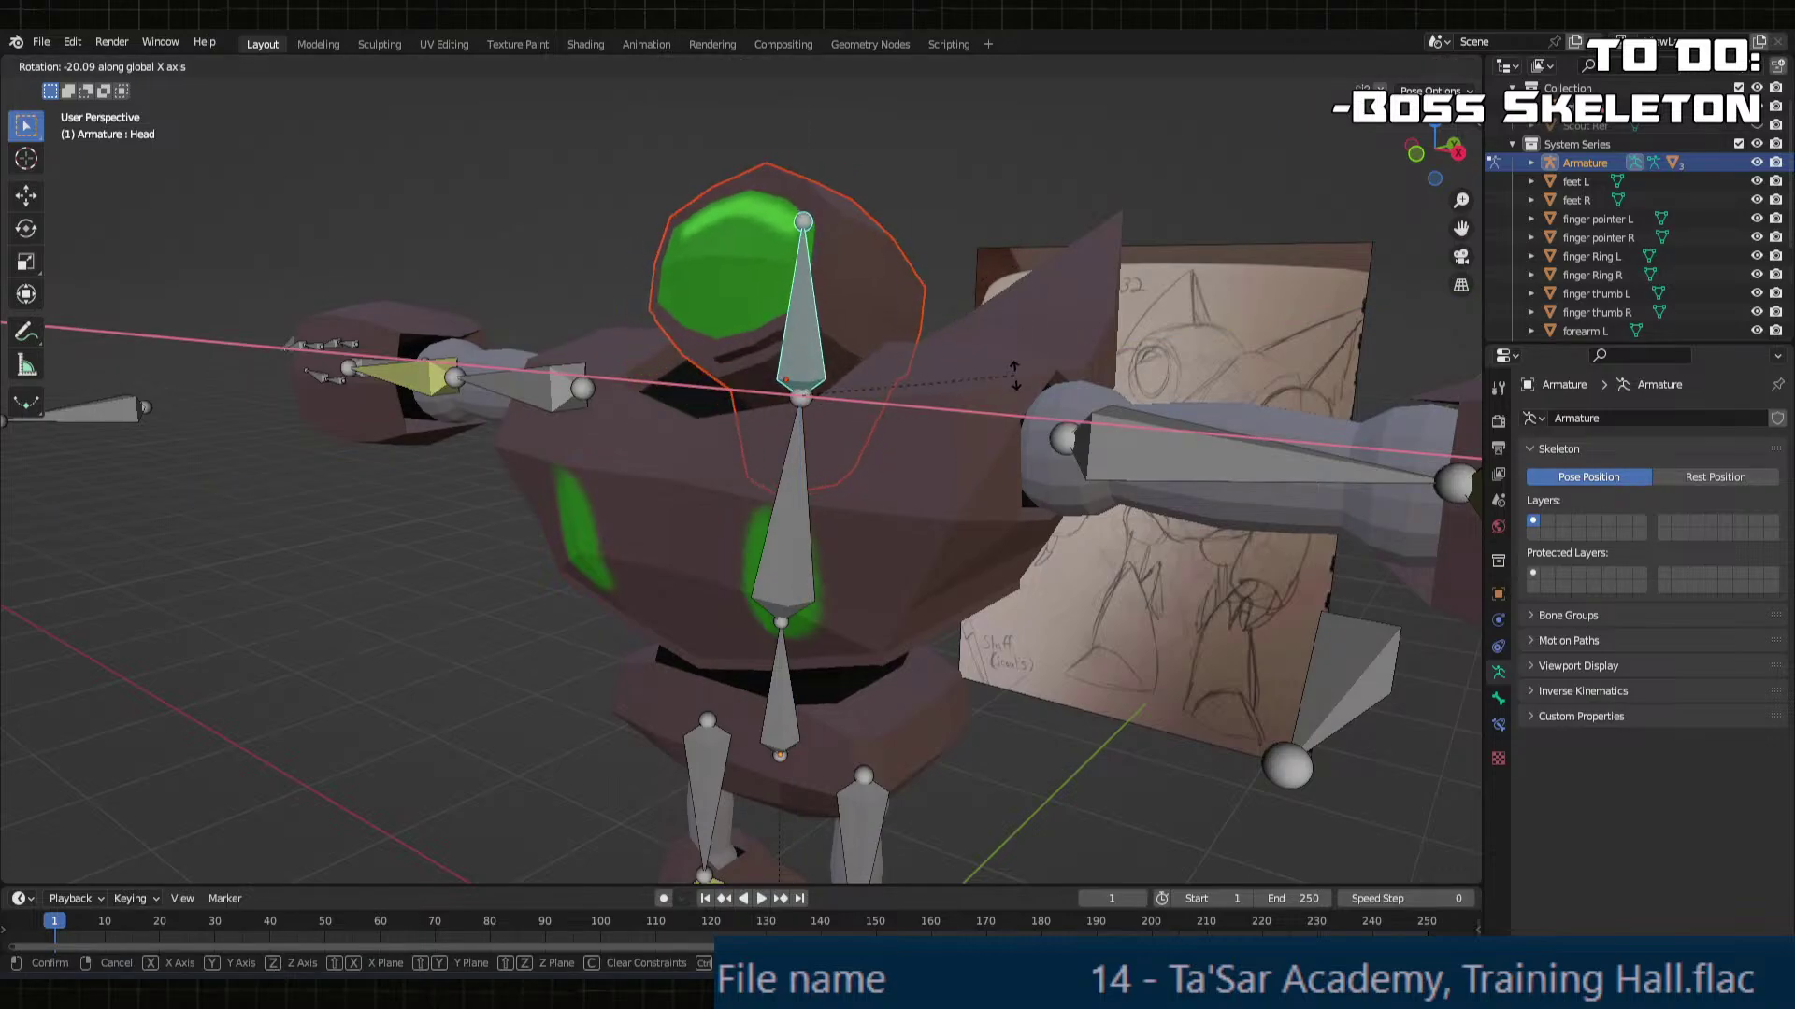
{"action": "left_click", "coordinate": [1096, 279]}
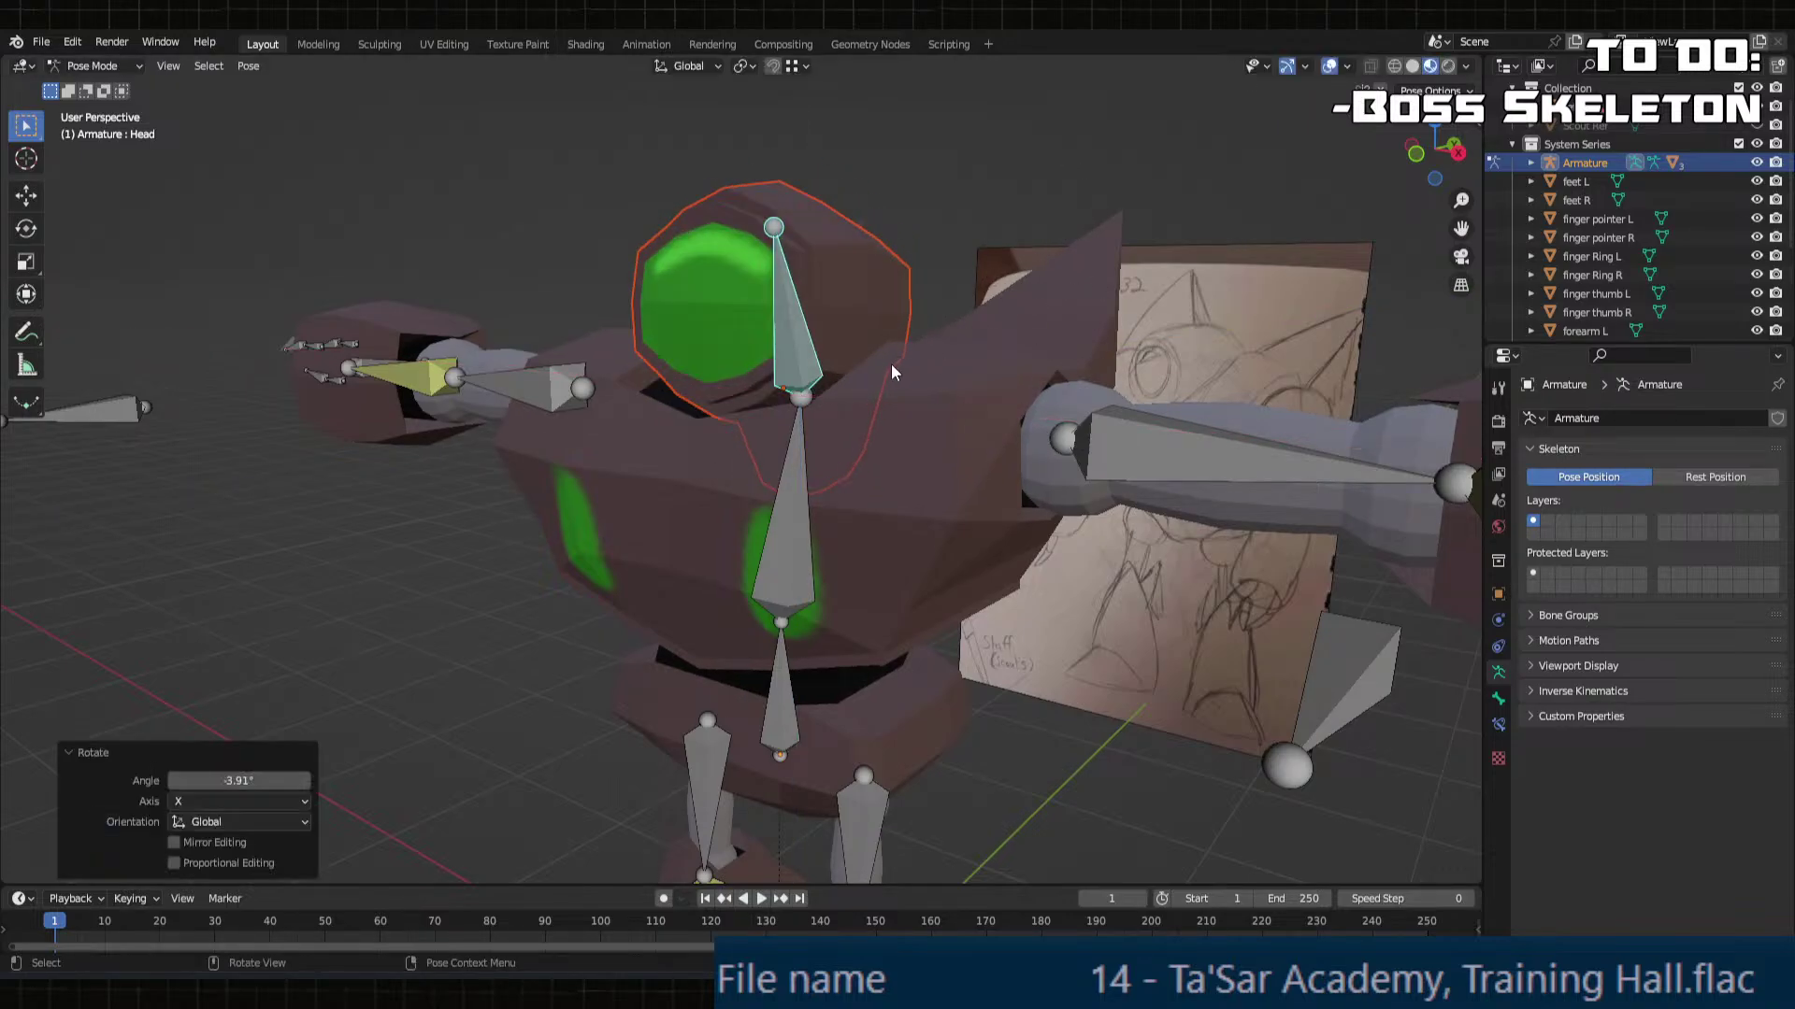
{"action": "middle_click_drag", "start_coordinate": [890, 363], "coordinate": [993, 391]}
{"action": "key", "text": "r"}
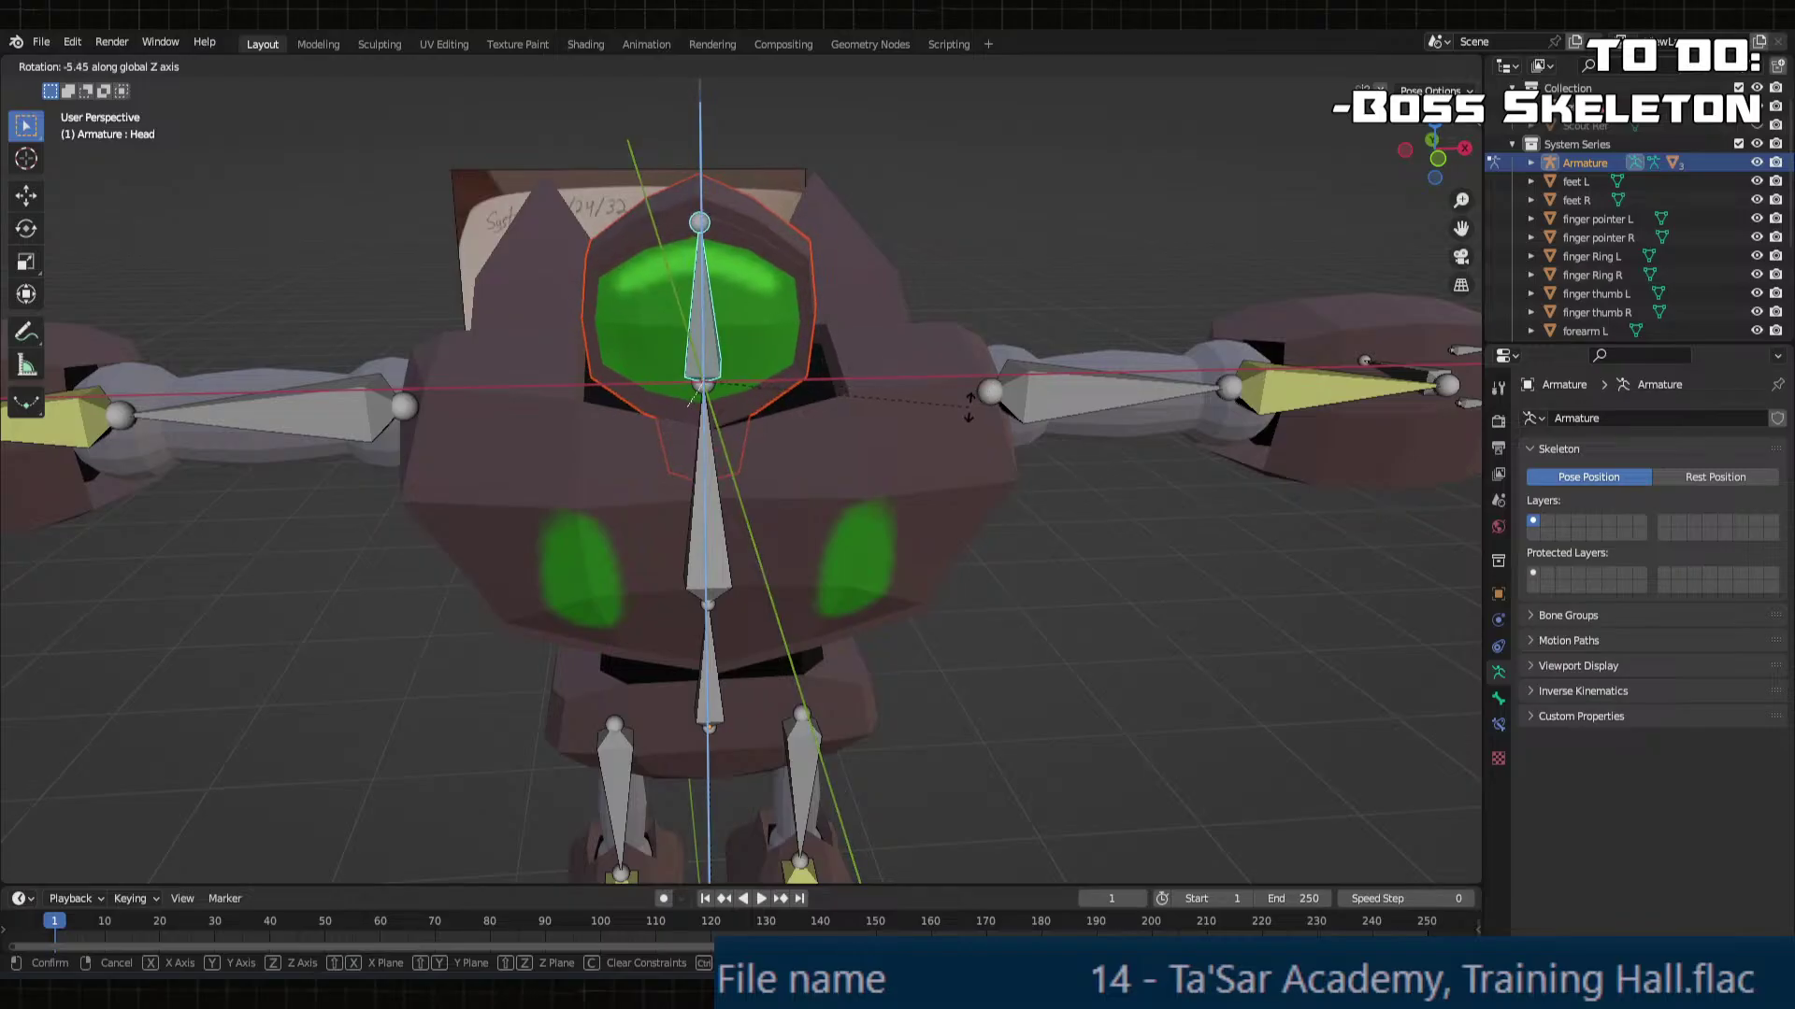
{"action": "key", "text": "z"}
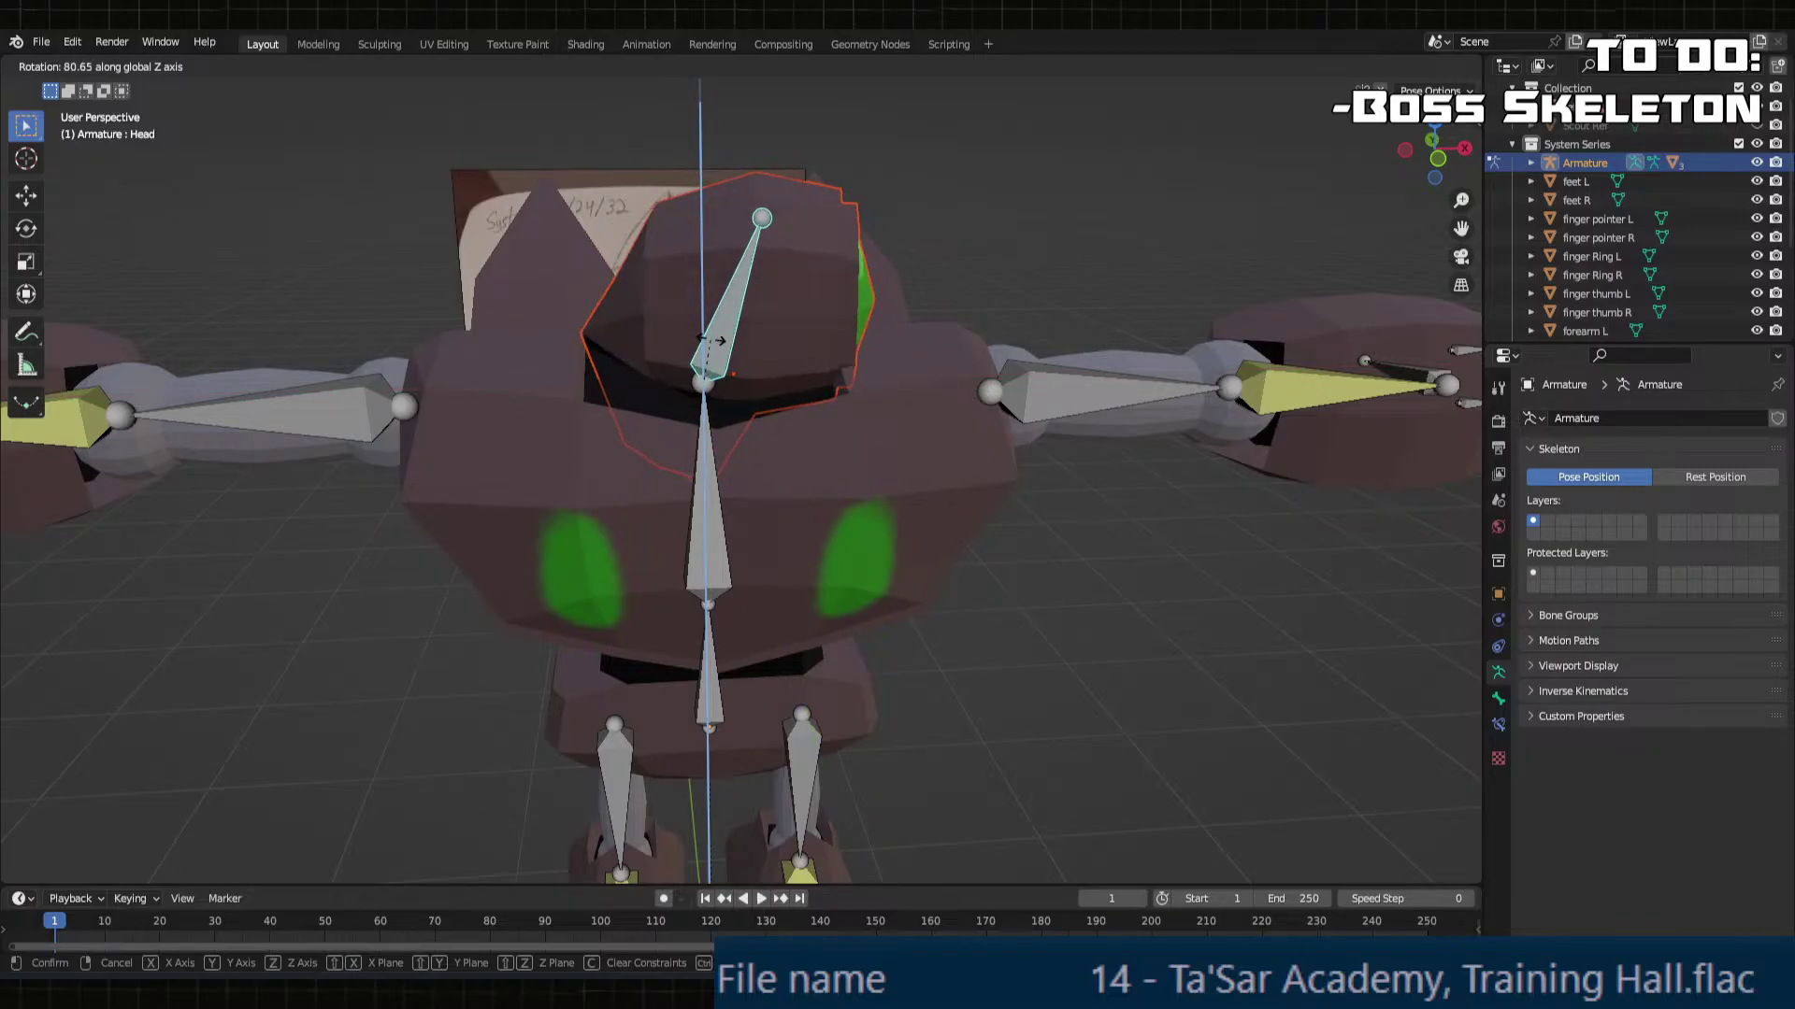
{"action": "left_click", "coordinate": [764, 350]}
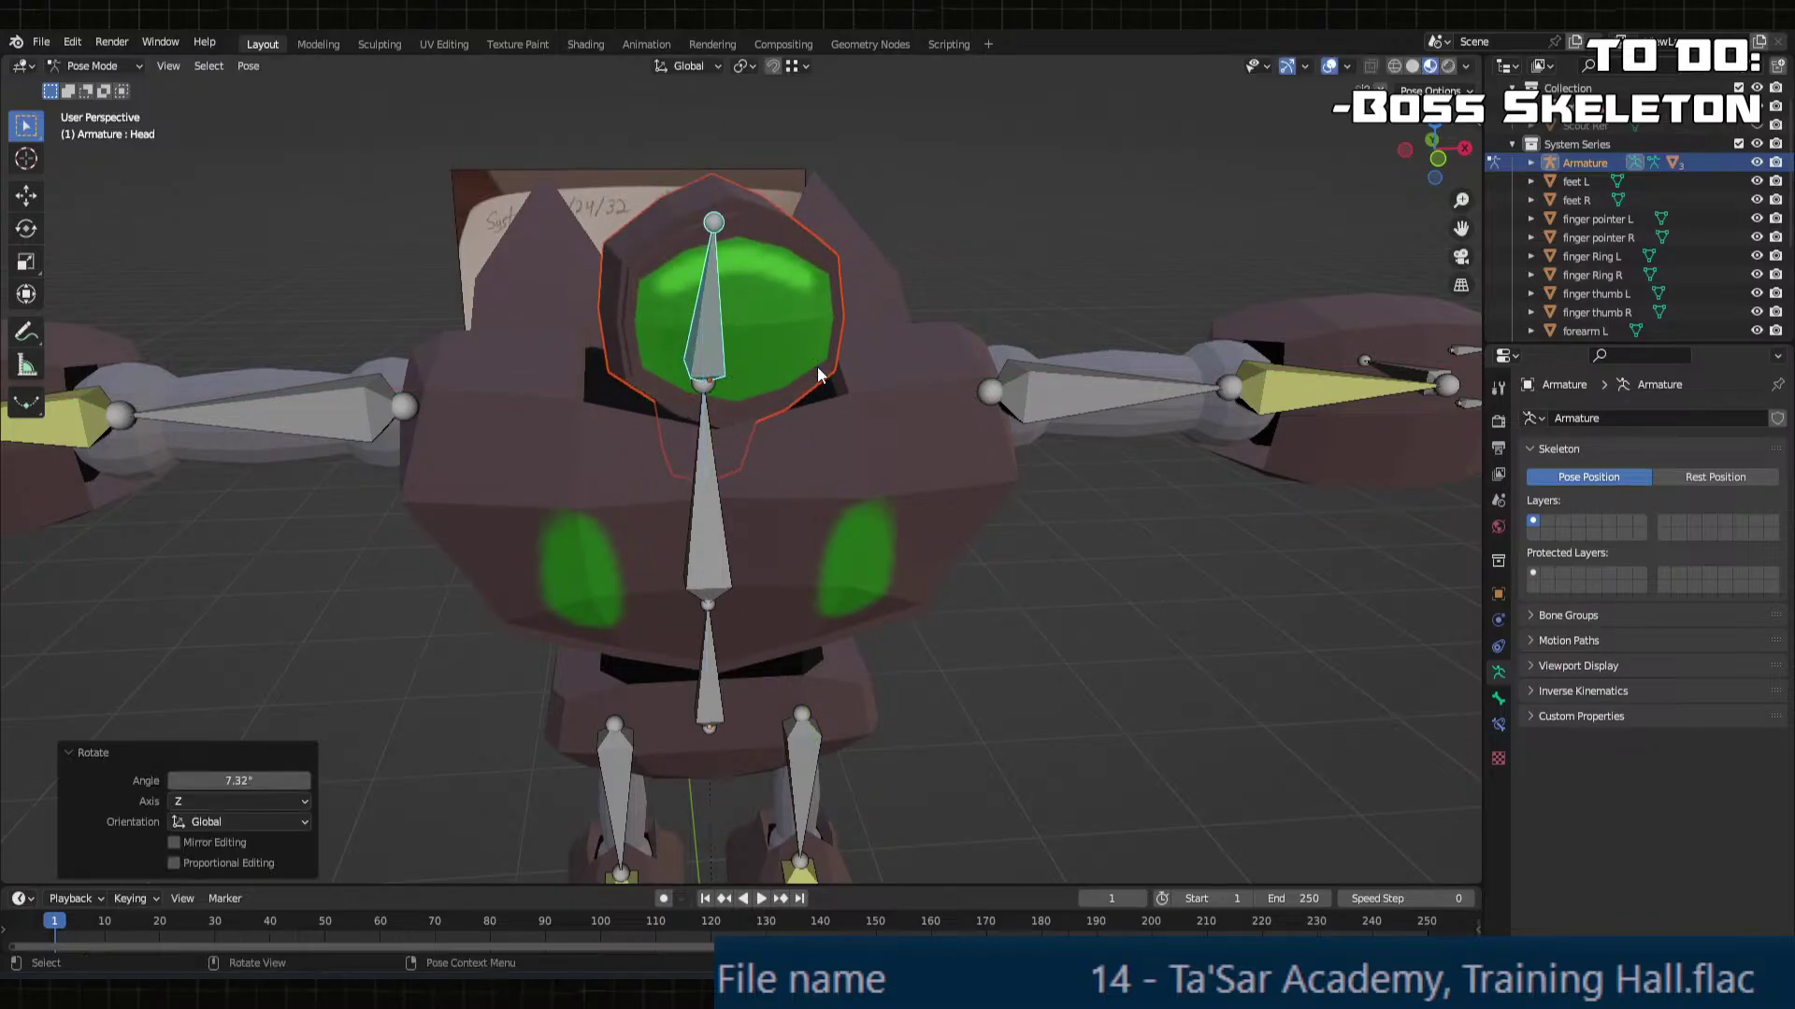
Step: Widen the neck opening of the upper body mesh by scaling its two inner side faces to 1.4 along the X axis
{"action": "key", "text": "Tab"}
{"action": "key", "text": "Tab"}
{"action": "left_click", "coordinate": [864, 359]}
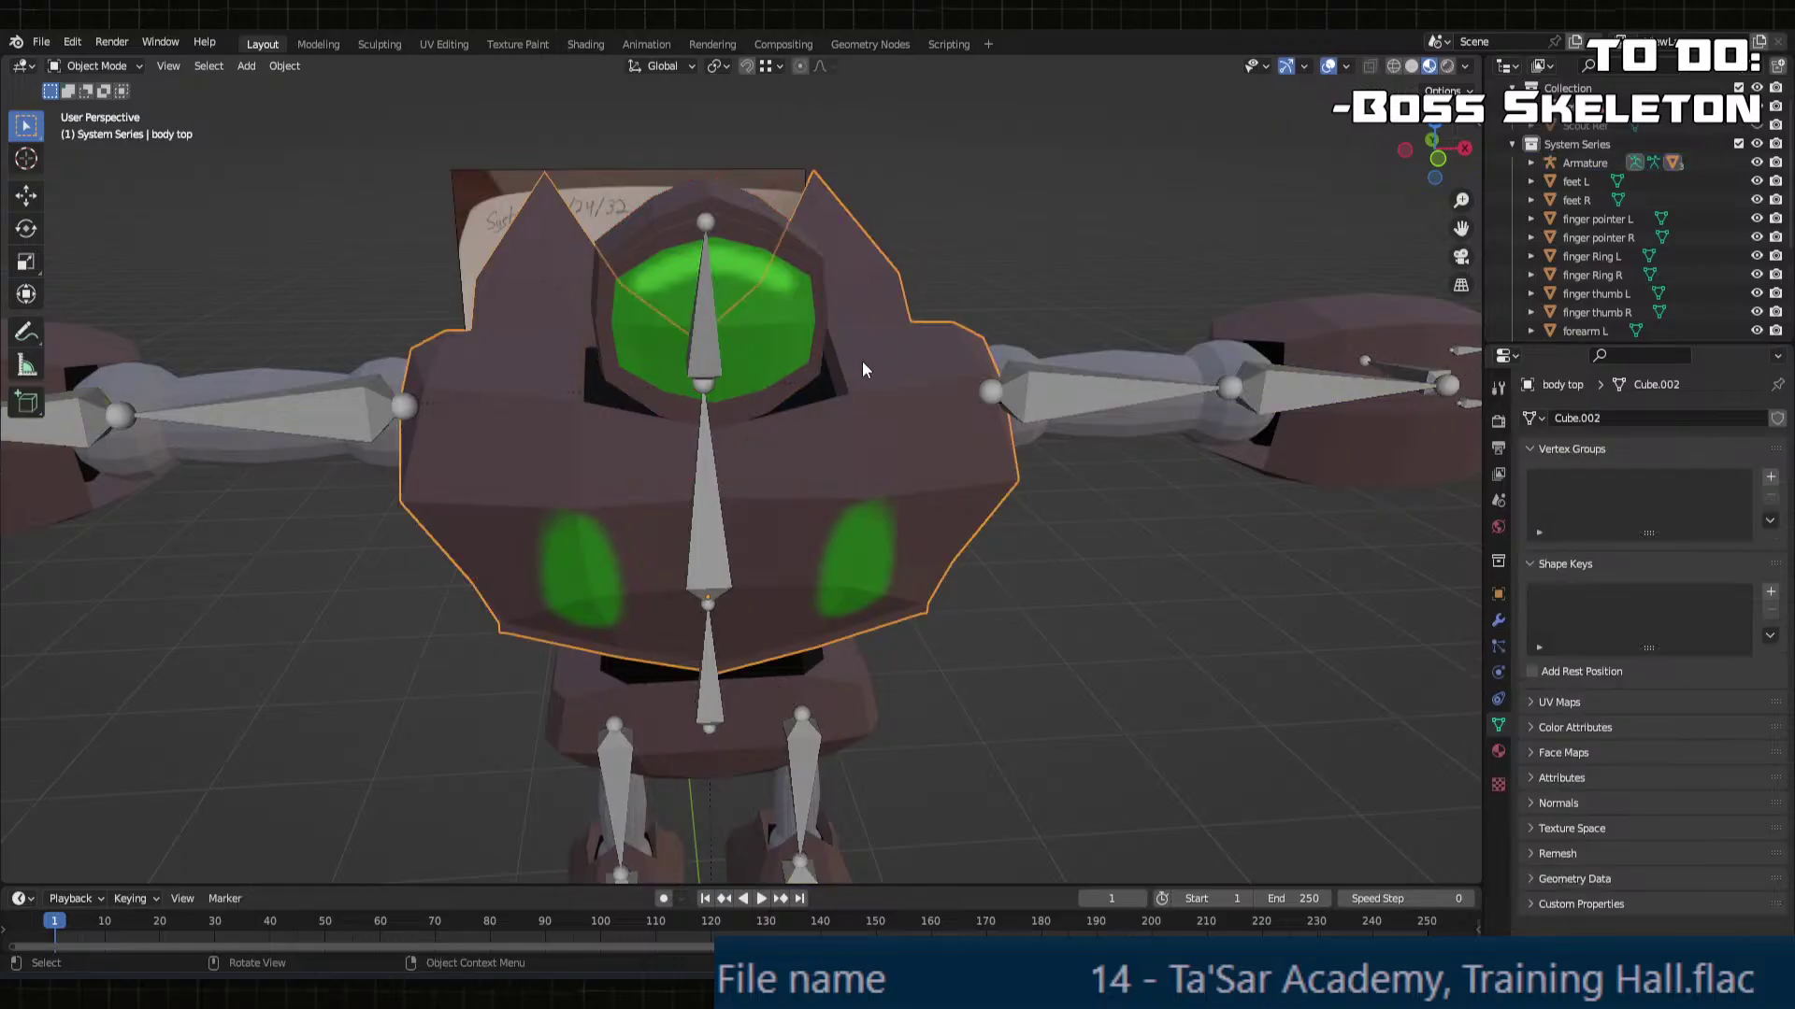
{"action": "key", "text": "Tab"}
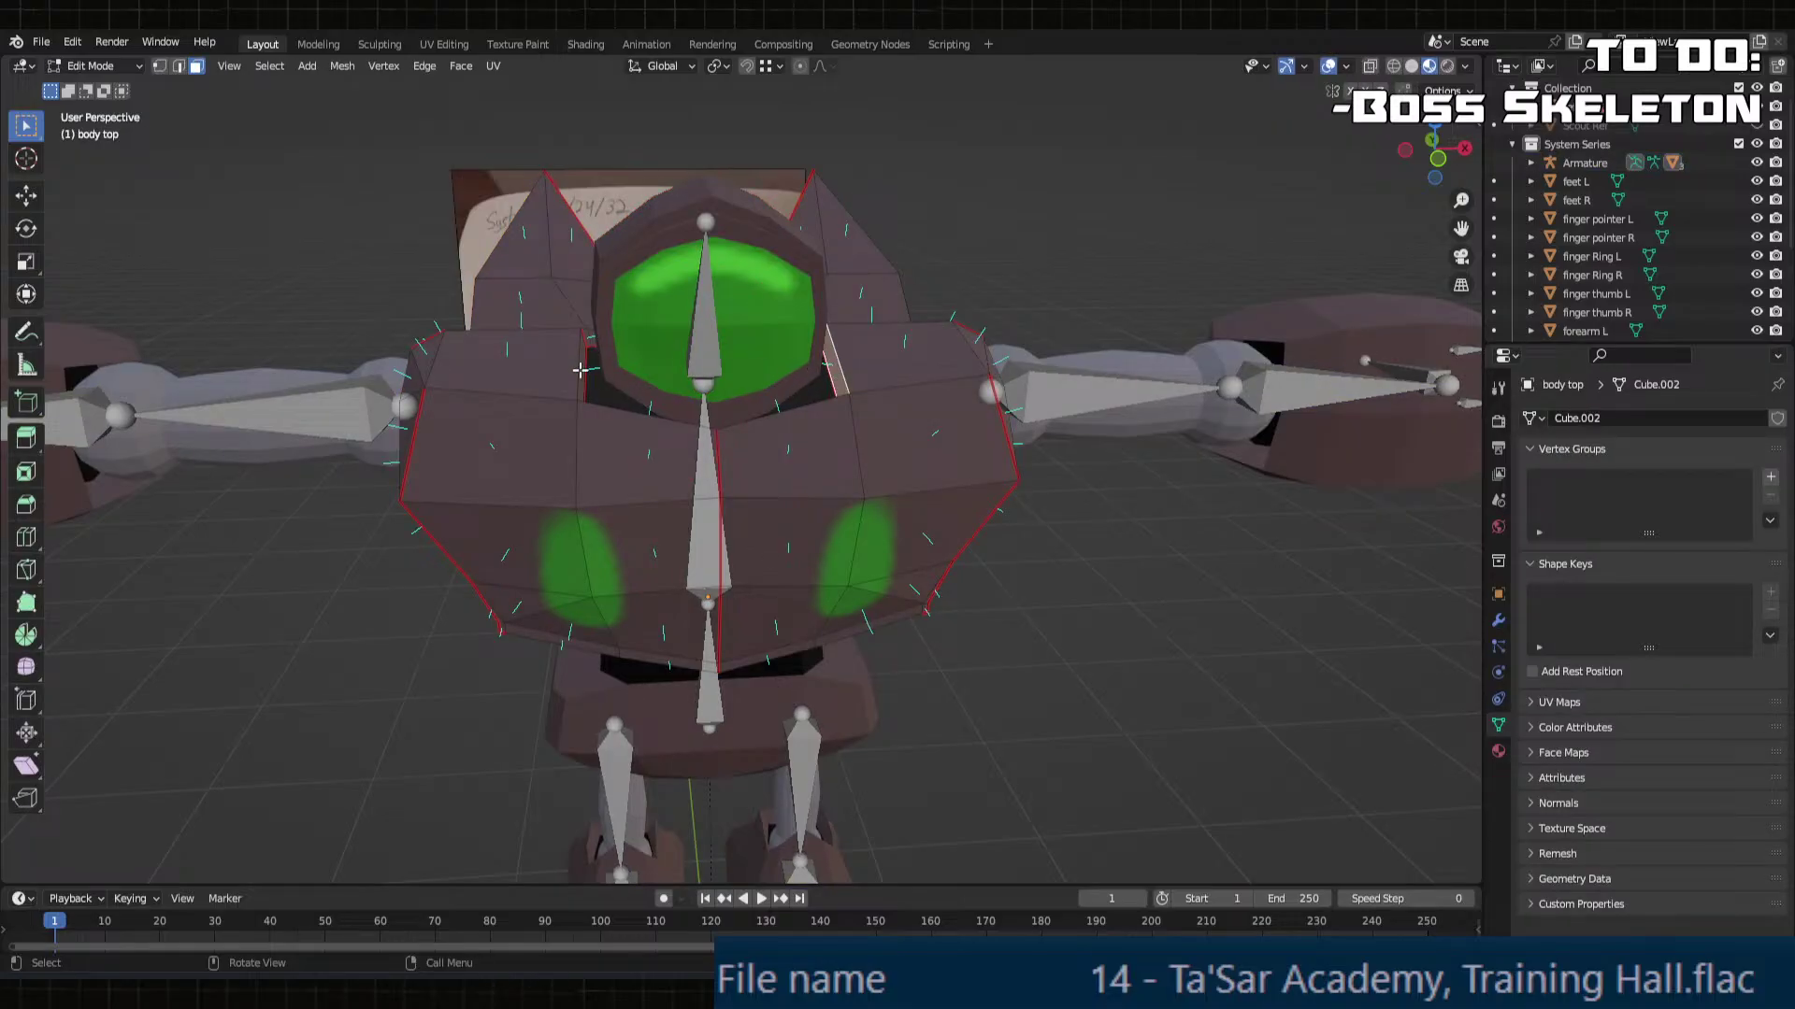
{"action": "key", "text": "s"}
{"action": "key", "text": "x"}
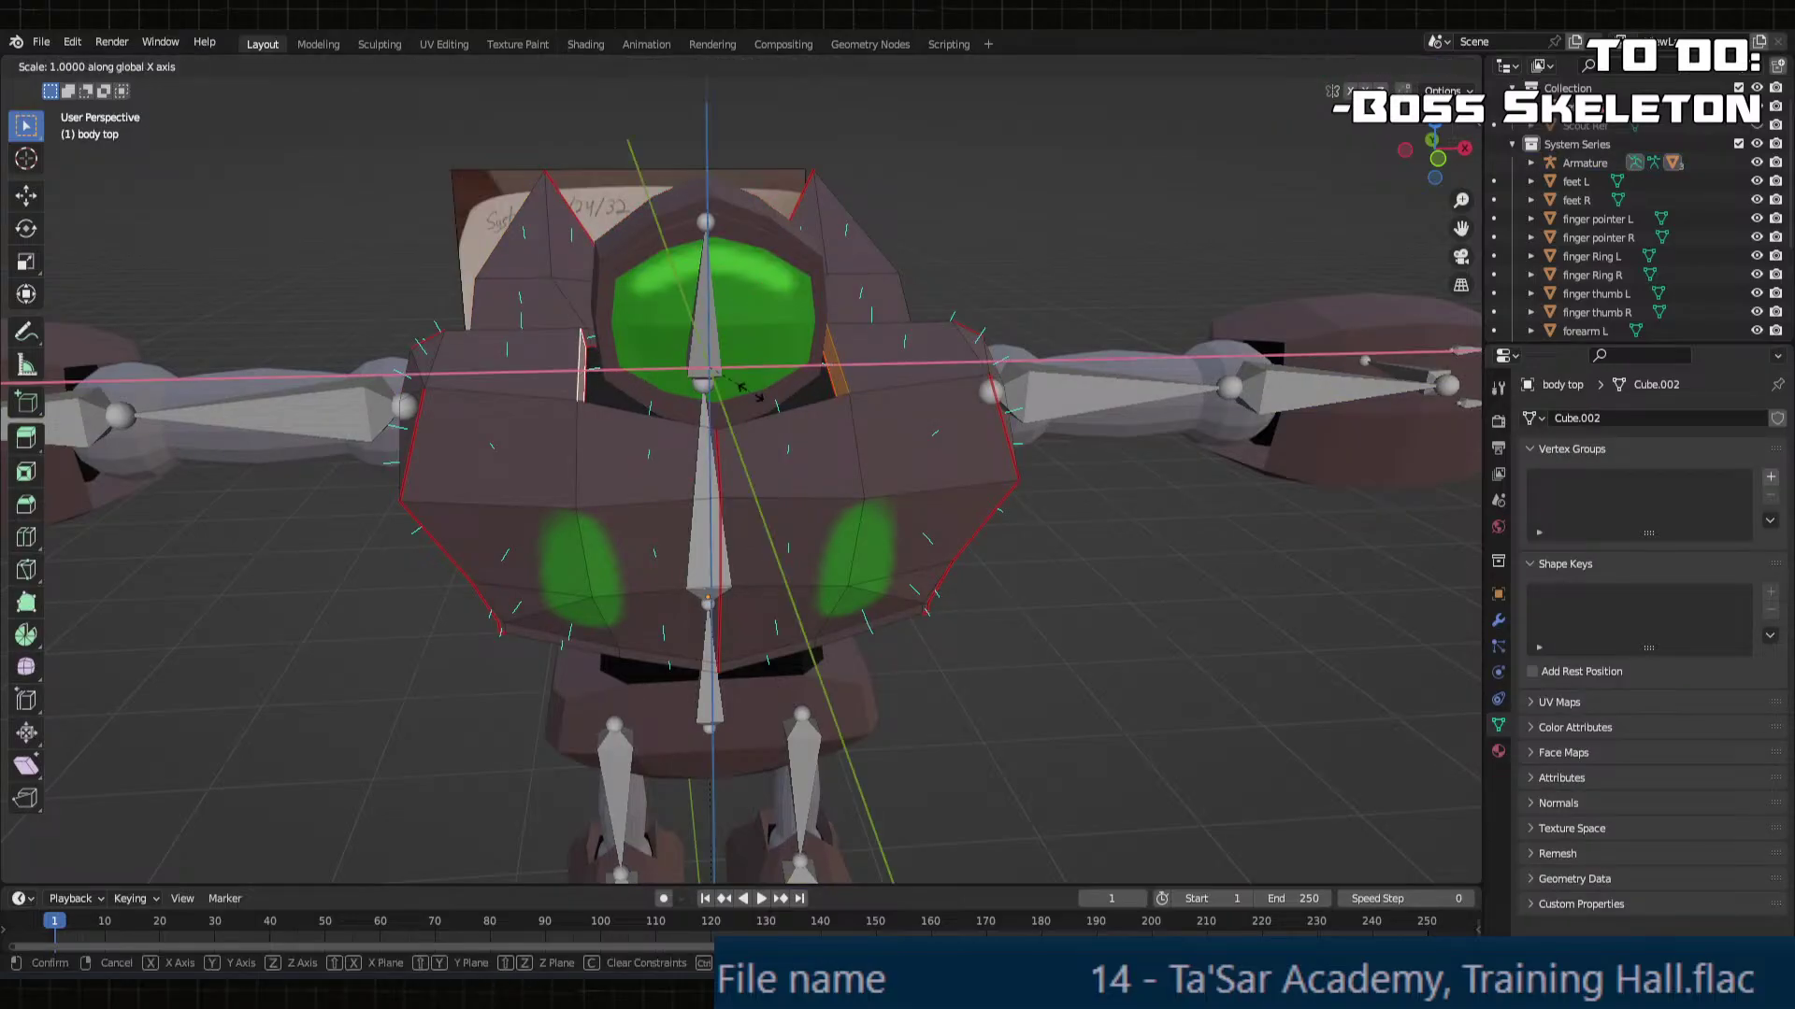
{"action": "left_click", "coordinate": [773, 392]}
{"action": "middle_click_drag", "start_coordinate": [773, 391], "coordinate": [738, 391]}
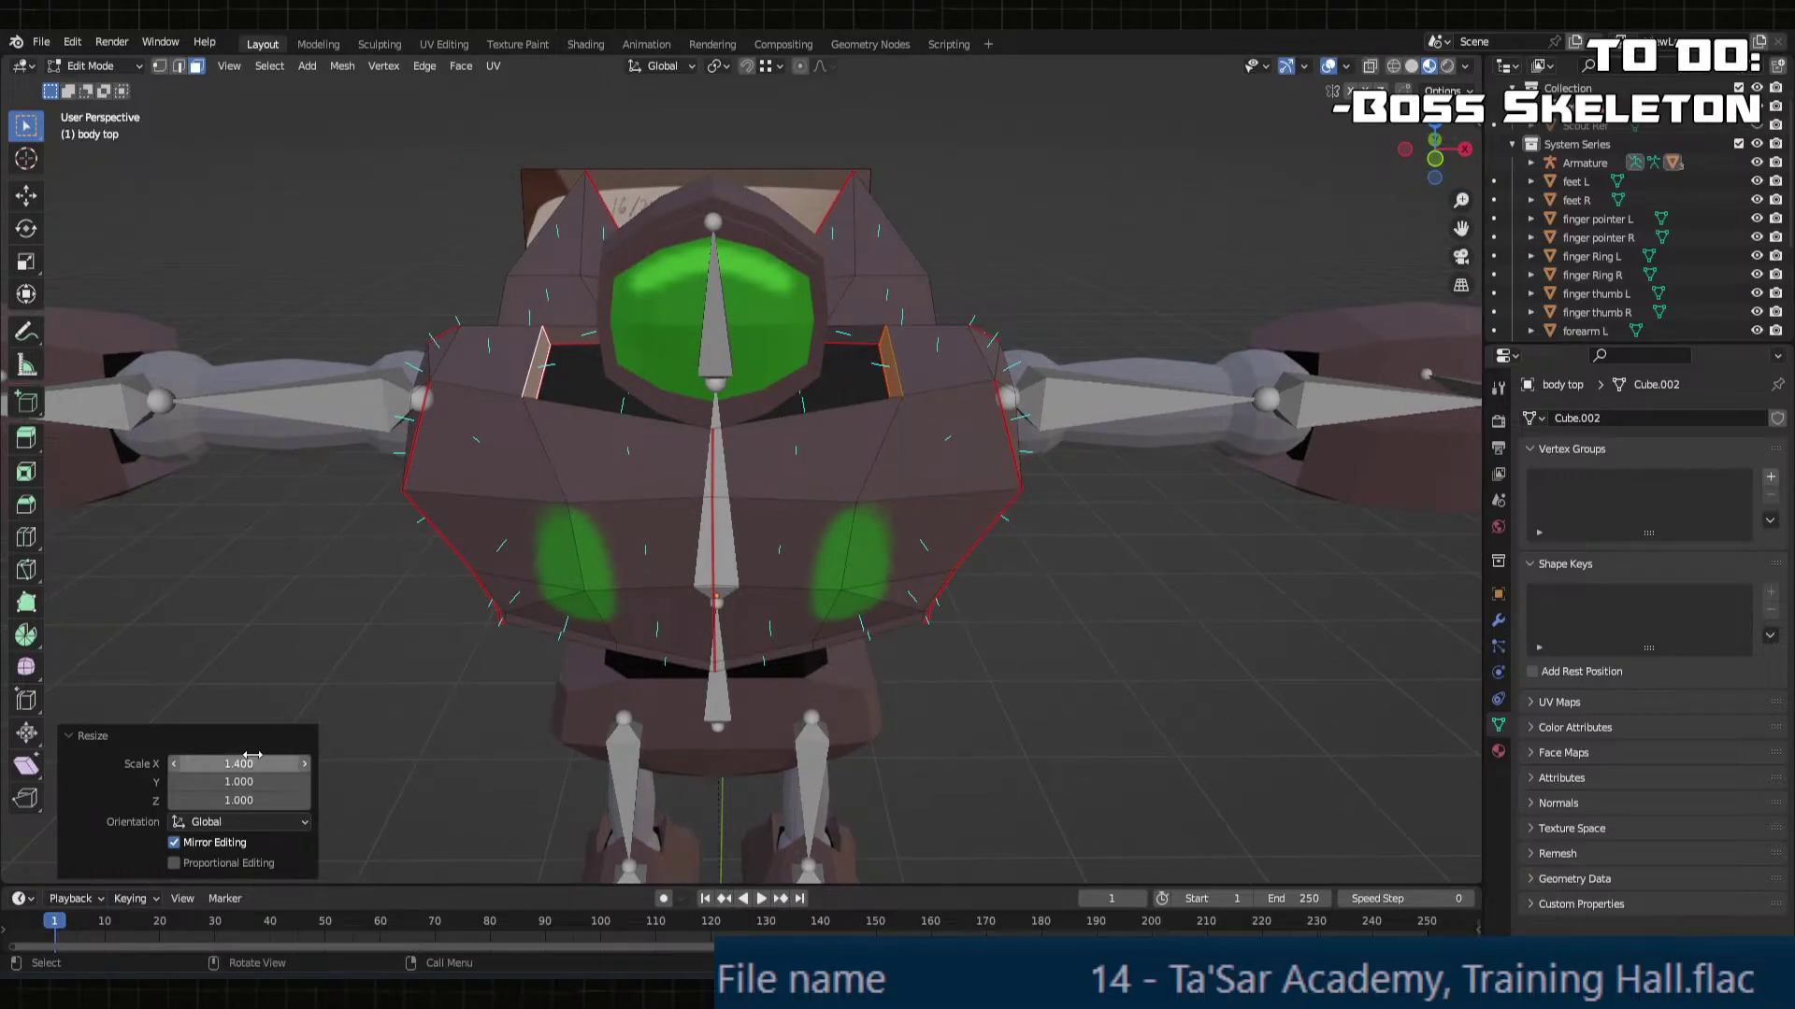
{"action": "key", "text": "Tab"}
Step: Return to posing the armature and test-rotate the head bone about the global Y and Z axes within the widened neck opening
{"action": "left_click", "coordinate": [733, 346]}
{"action": "key", "text": "Tab"}
{"action": "key", "text": "Tab"}
{"action": "middle_click_drag", "start_coordinate": [723, 347], "coordinate": [764, 401]}
{"action": "key", "text": "r"}
{"action": "key", "text": "y"}
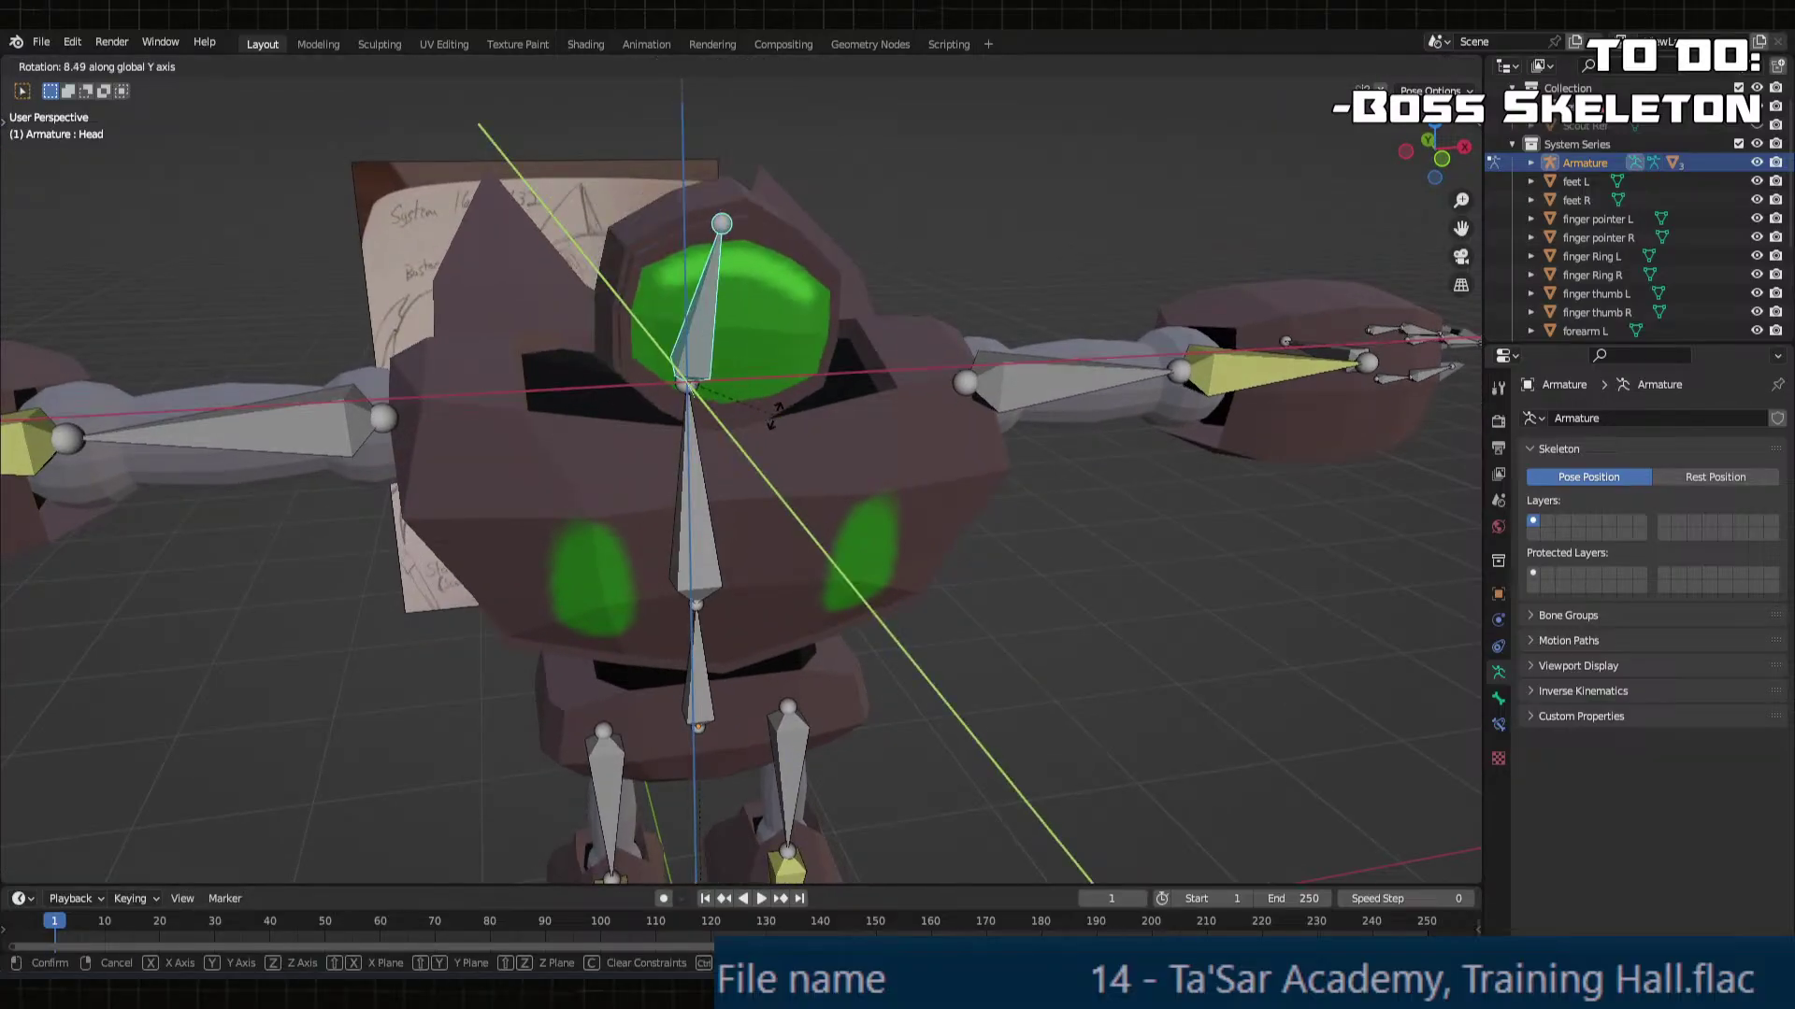
{"action": "key", "text": "z"}
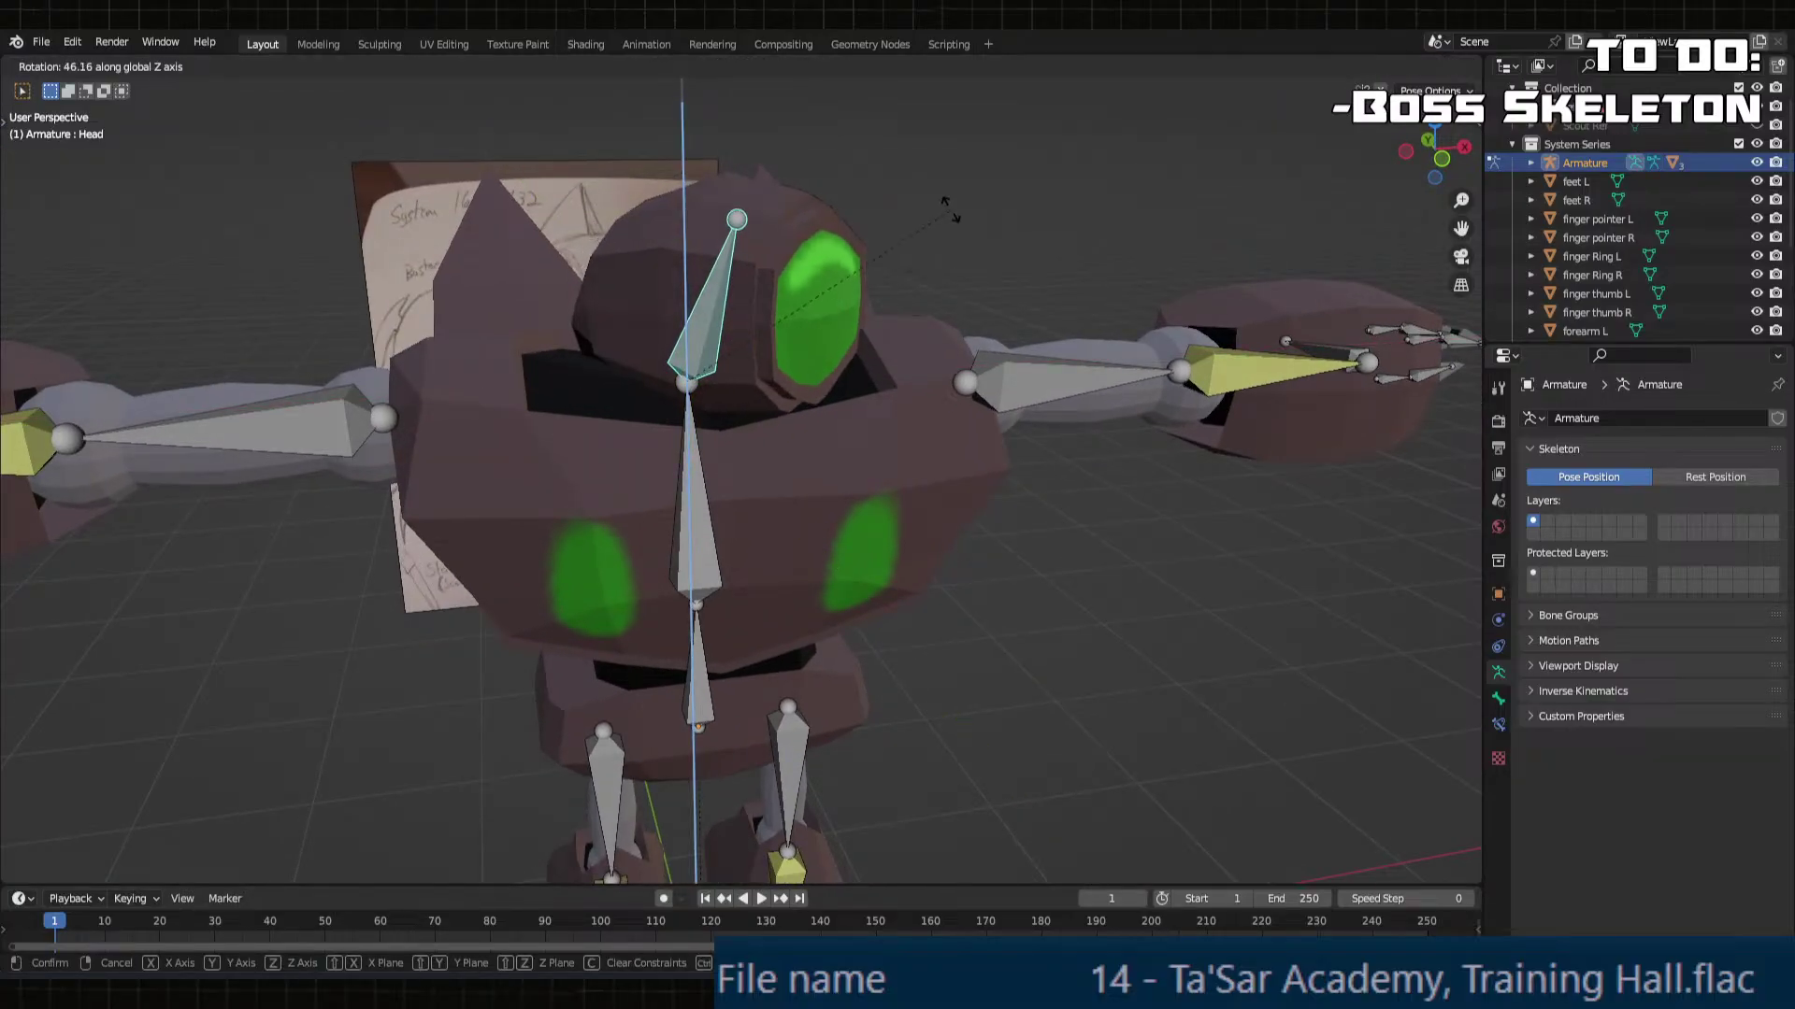
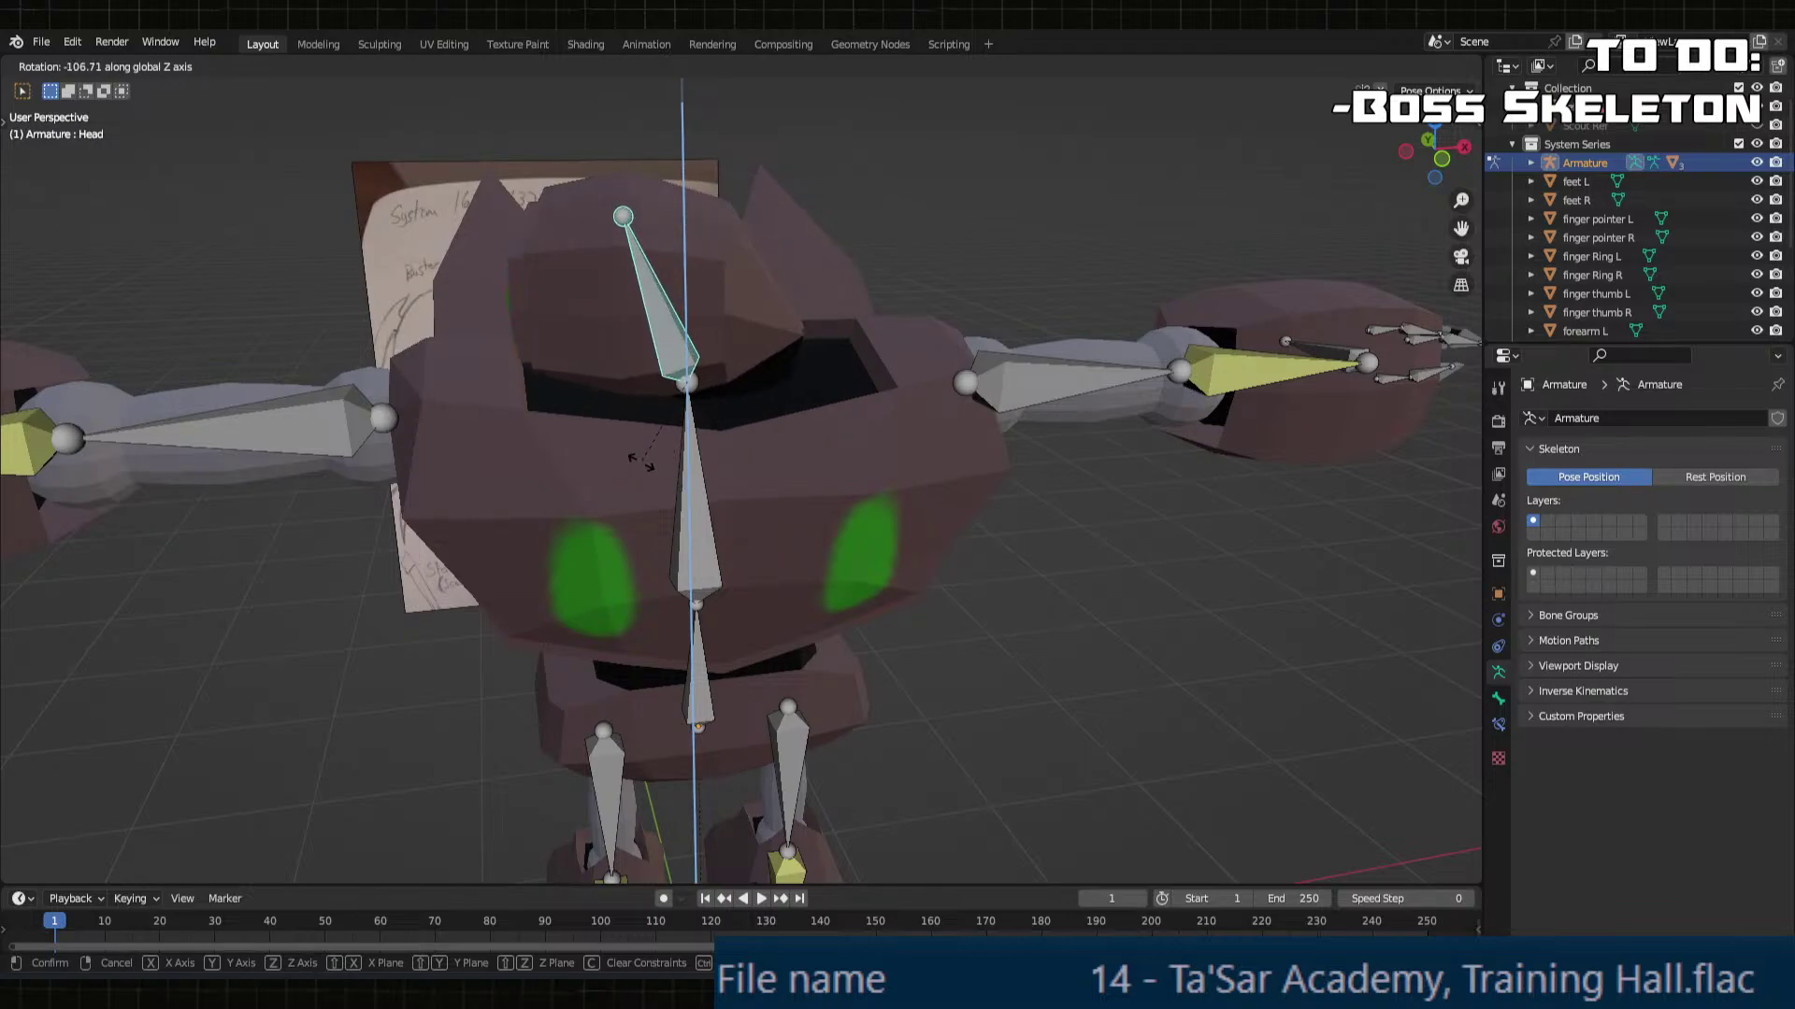
{"action": "left_click", "coordinate": [635, 456]}
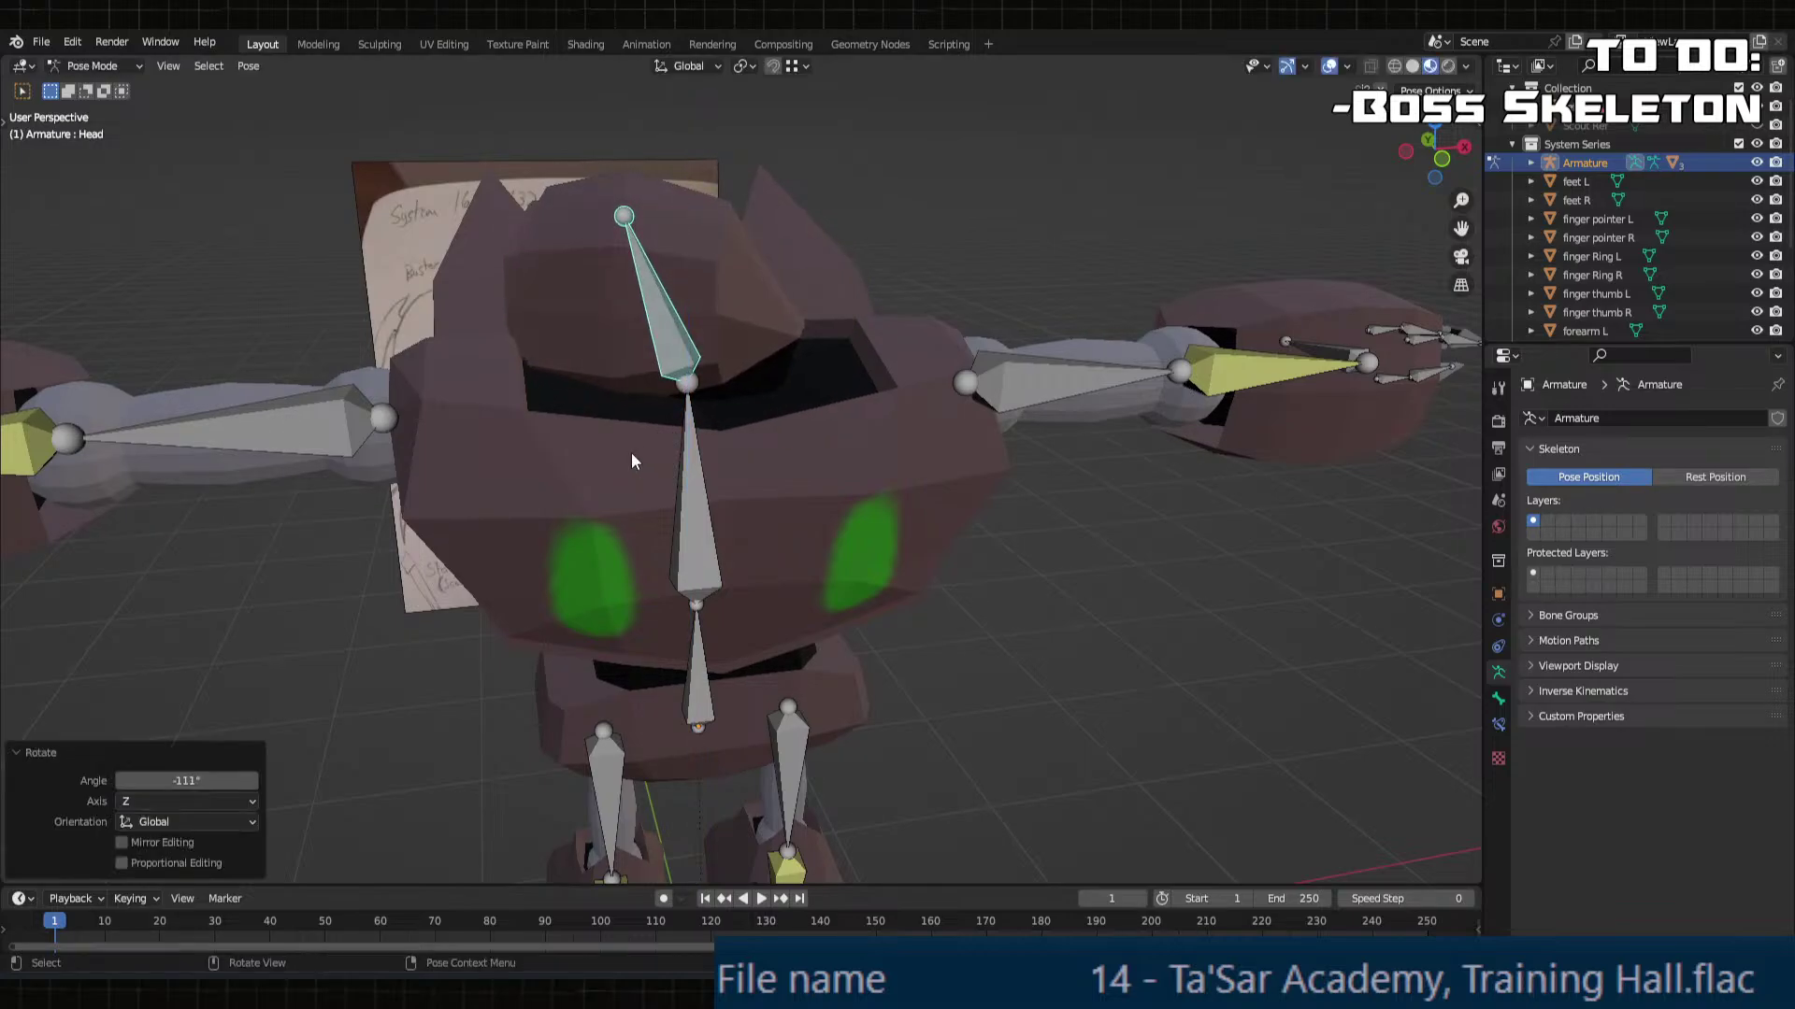
Step: Parent the left upper arm mesh to the left upper arm bone using the Bone parent type
{"action": "middle_click_drag", "start_coordinate": [631, 452], "coordinate": [773, 426]}
{"action": "scroll", "coordinate": [884, 609], "scroll_direction": "down", "scroll_amount": 3}
{"action": "middle_click_drag", "start_coordinate": [885, 609], "coordinate": [780, 480]}
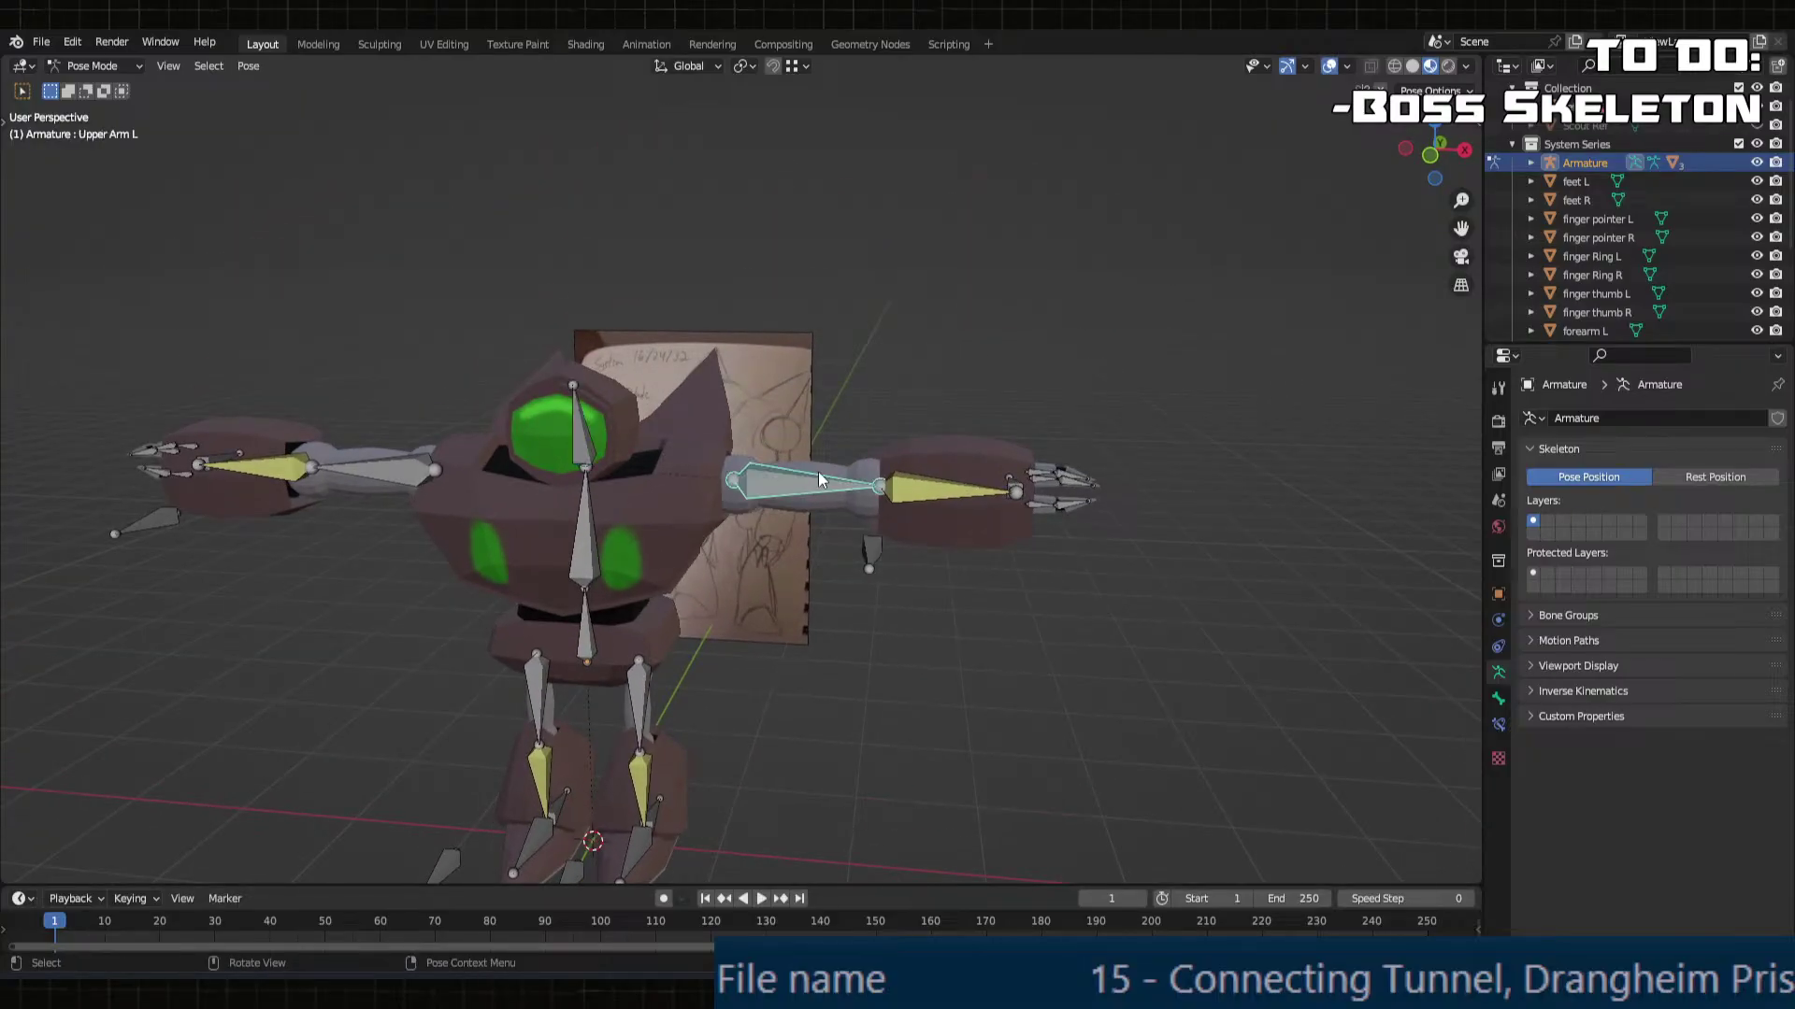
{"action": "left_click", "coordinate": [835, 469]}
{"action": "left_click", "coordinate": [802, 481], "text": "shift"}
{"action": "left_click", "coordinate": [791, 484], "text": "shift"}
{"action": "right_click", "coordinate": [789, 482]}
{"action": "left_click", "coordinate": [789, 482]}
Step: Rotate the left upper arm bone to test its parenting and undo the rotation
{"action": "key", "text": "r"}
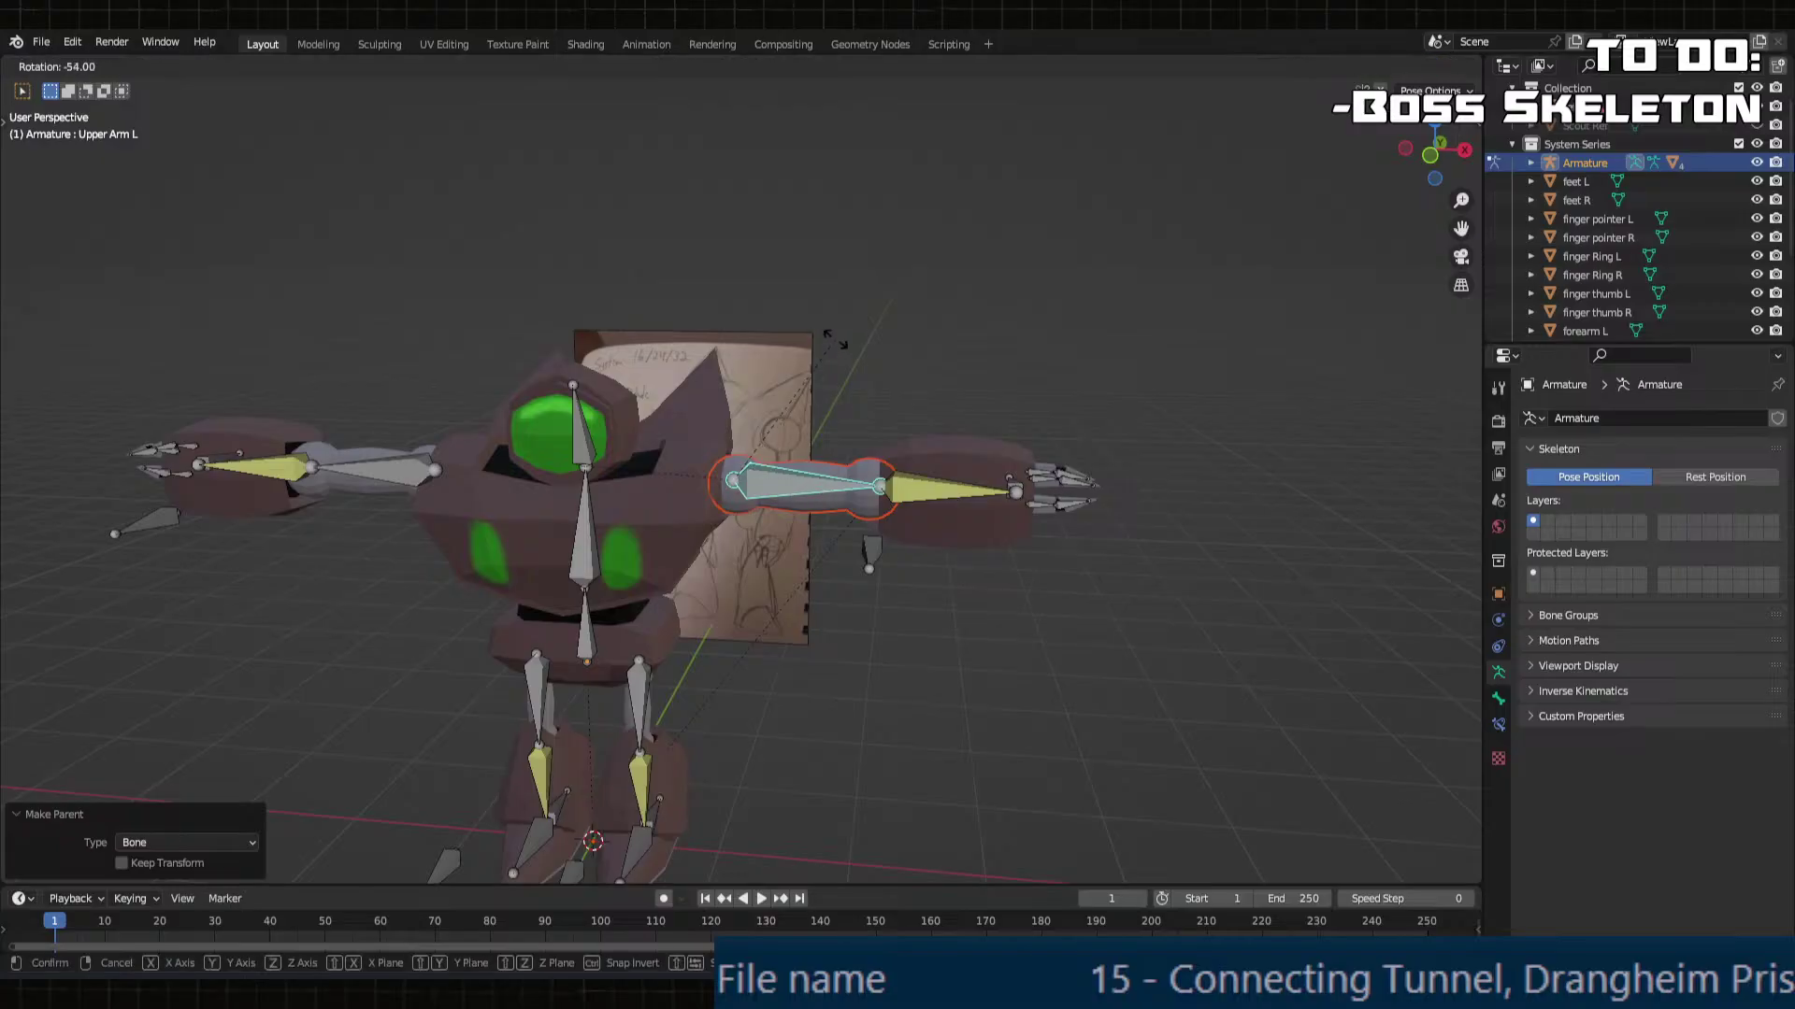
{"action": "left_click", "coordinate": [861, 509]}
{"action": "key", "text": "ctrl+z"}
Step: Parent the left forearm mesh to the left forearm bone using the Bone parent type
{"action": "left_click", "coordinate": [935, 457]}
{"action": "left_click", "coordinate": [933, 489], "text": "shift"}
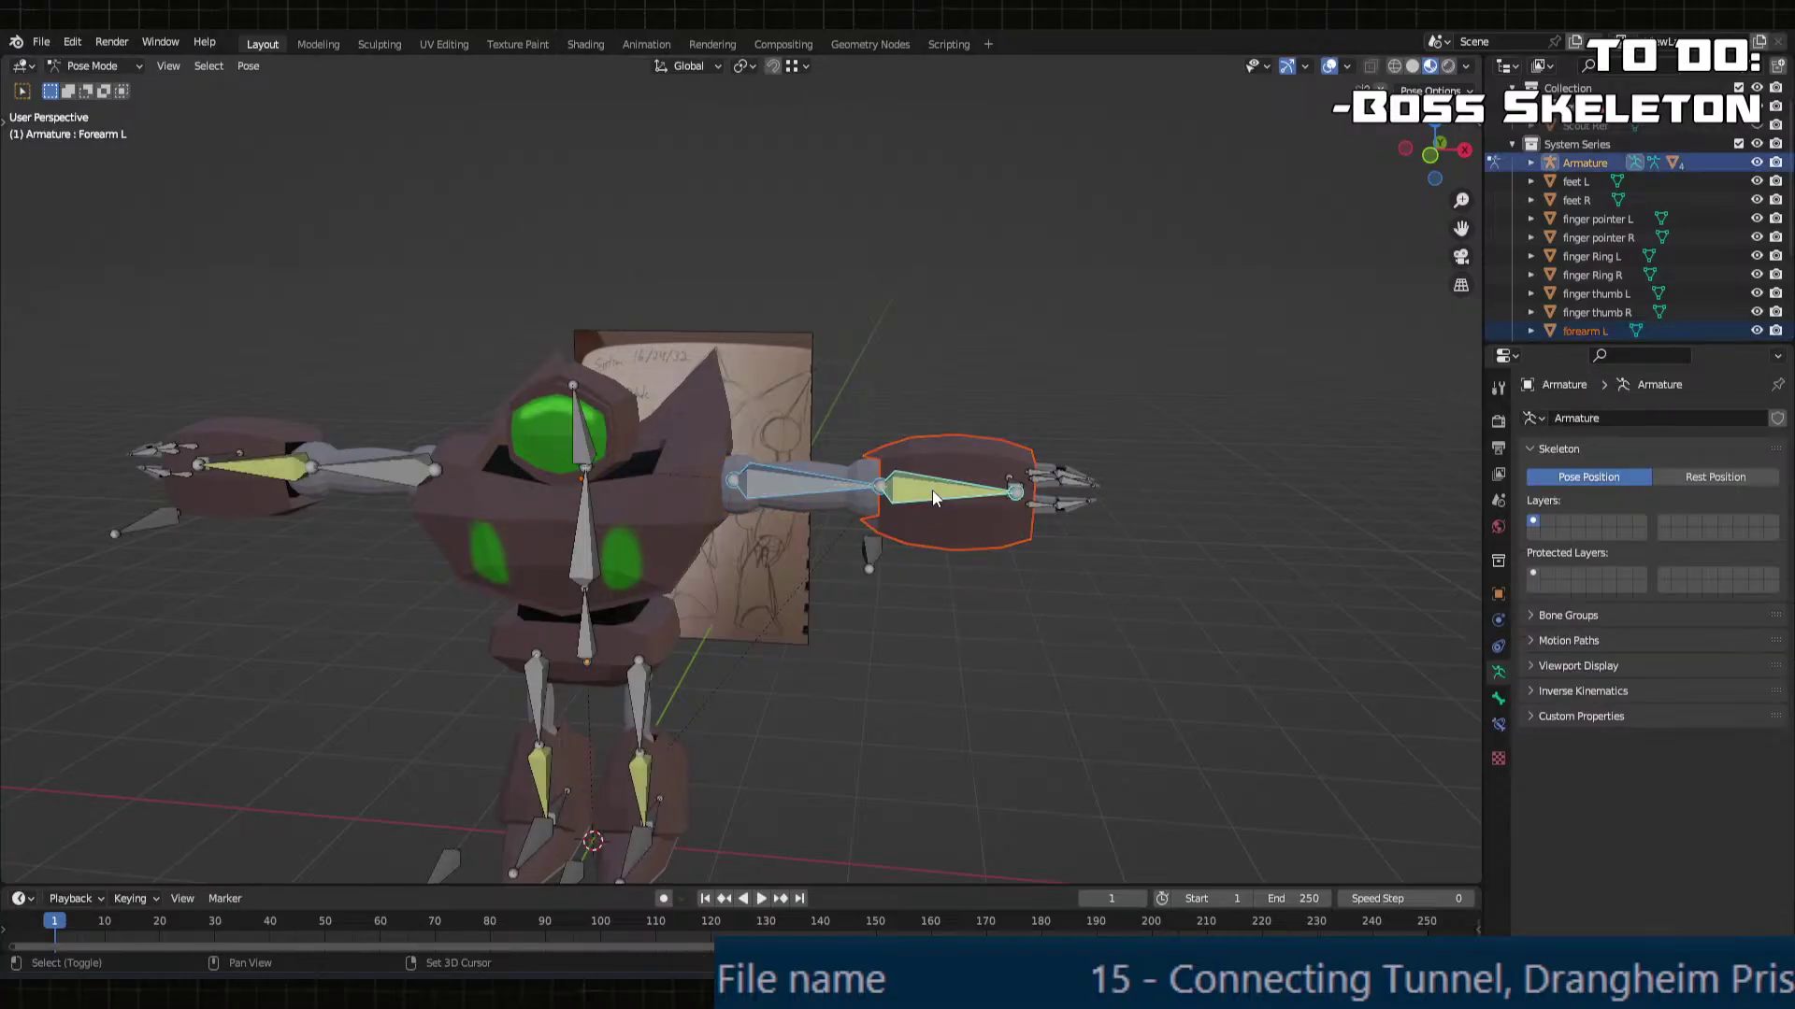
{"action": "left_click", "coordinate": [801, 491], "text": "shift"}
{"action": "left_click", "coordinate": [856, 485], "text": "shift"}
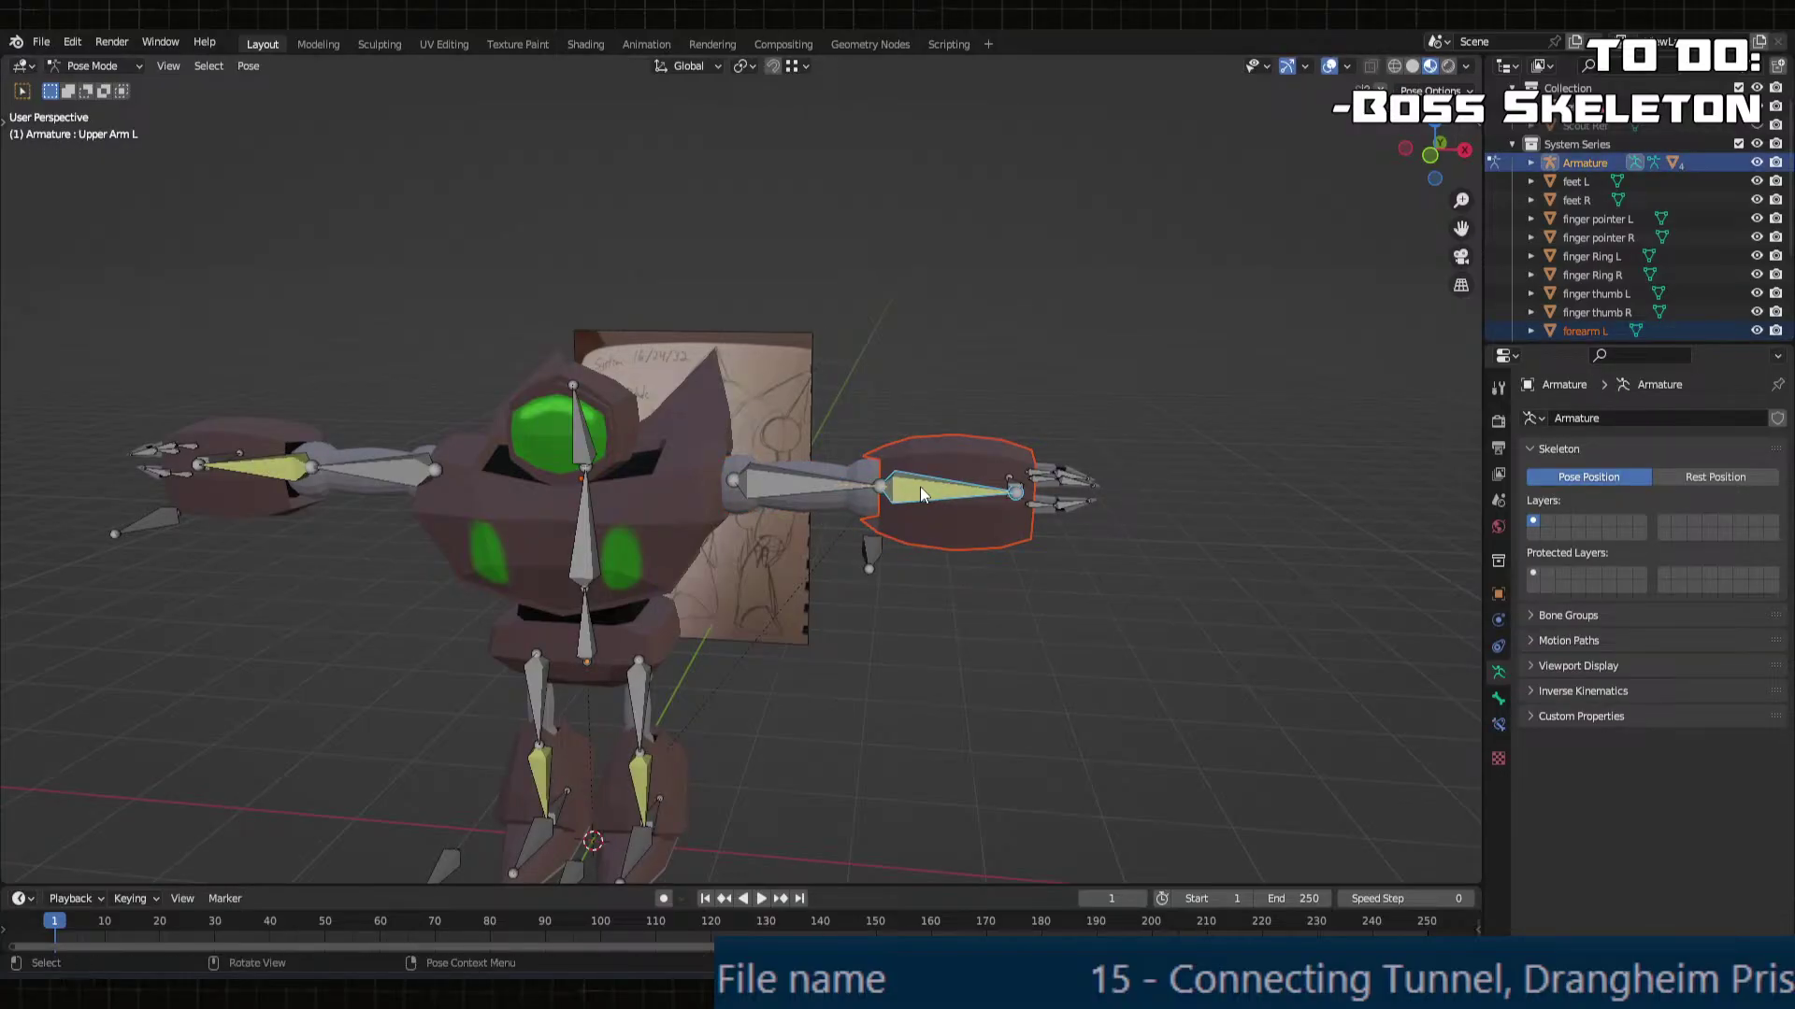
{"action": "left_click", "coordinate": [928, 487], "text": "shift"}
{"action": "key", "text": "ctrl+p"}
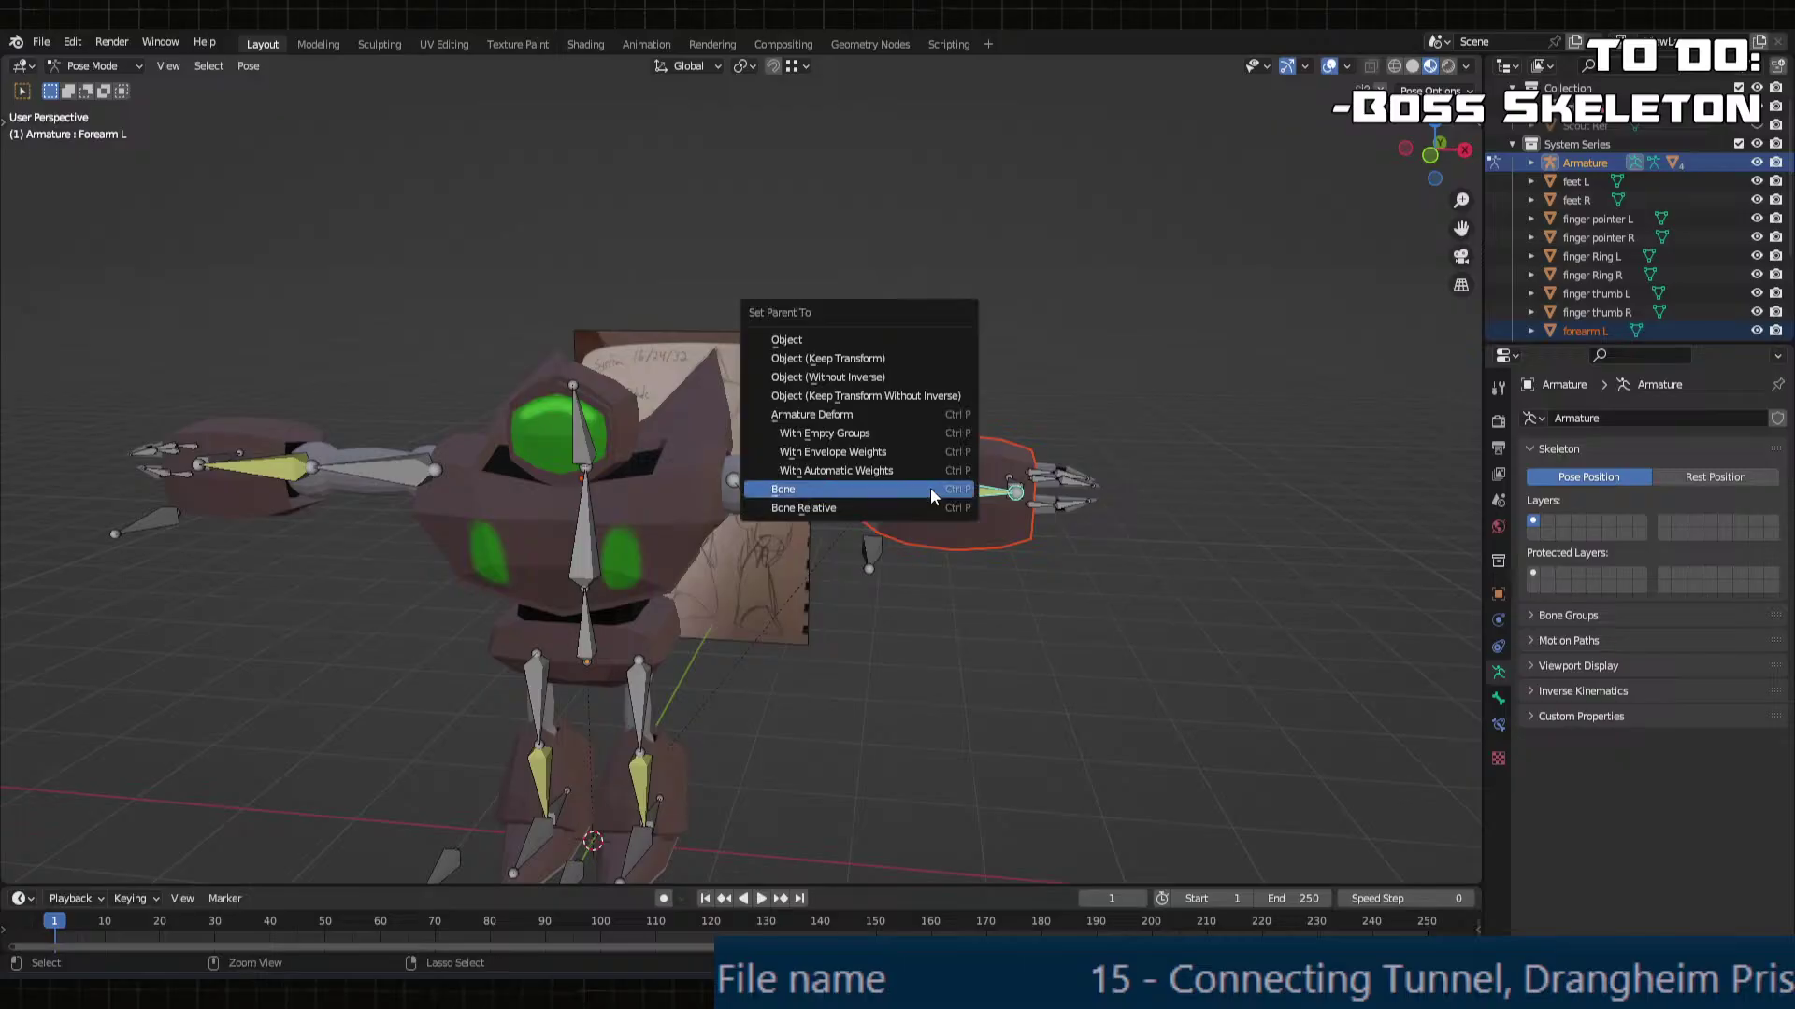
{"action": "left_click", "coordinate": [930, 488]}
Step: Move the left wrist IK bone to test how the parented forearm follows, restoring its original position
{"action": "scroll", "coordinate": [1051, 514], "scroll_direction": "up", "scroll_amount": 2}
{"action": "middle_click_drag", "start_coordinate": [1051, 514], "coordinate": [796, 514], "text": "shift"}
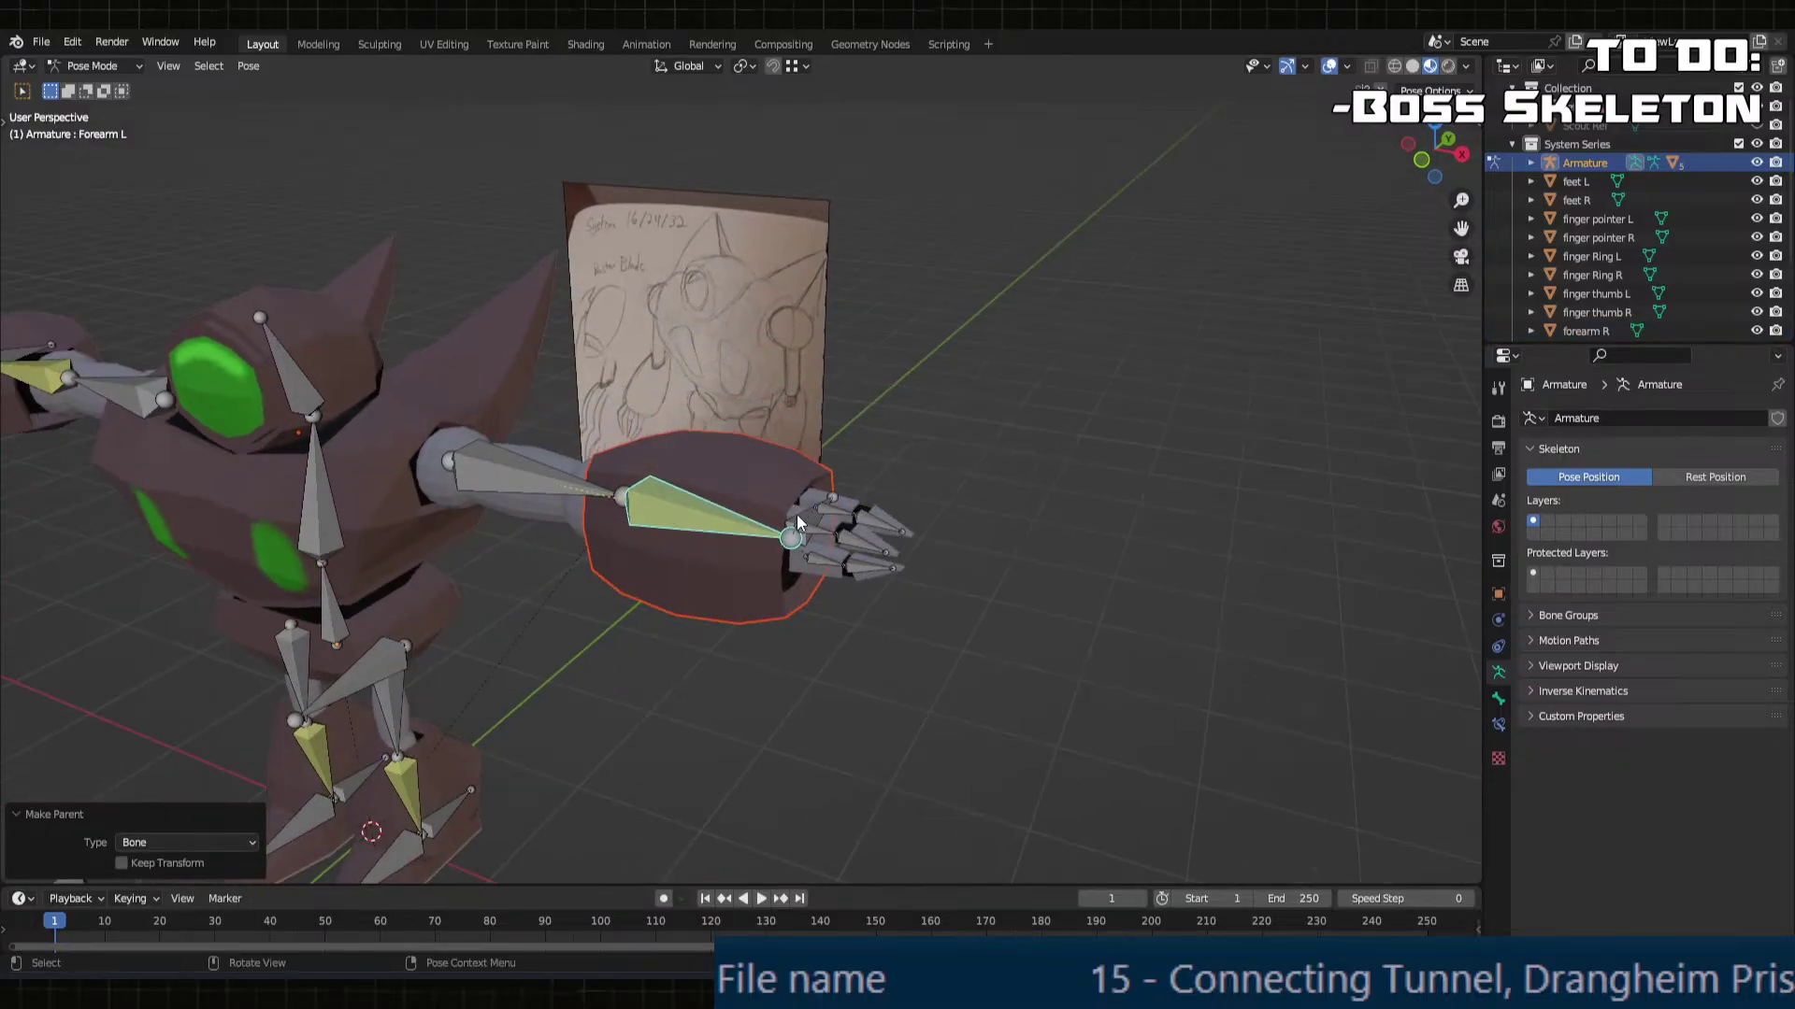
{"action": "left_click", "coordinate": [796, 514]}
{"action": "key", "text": "r"}
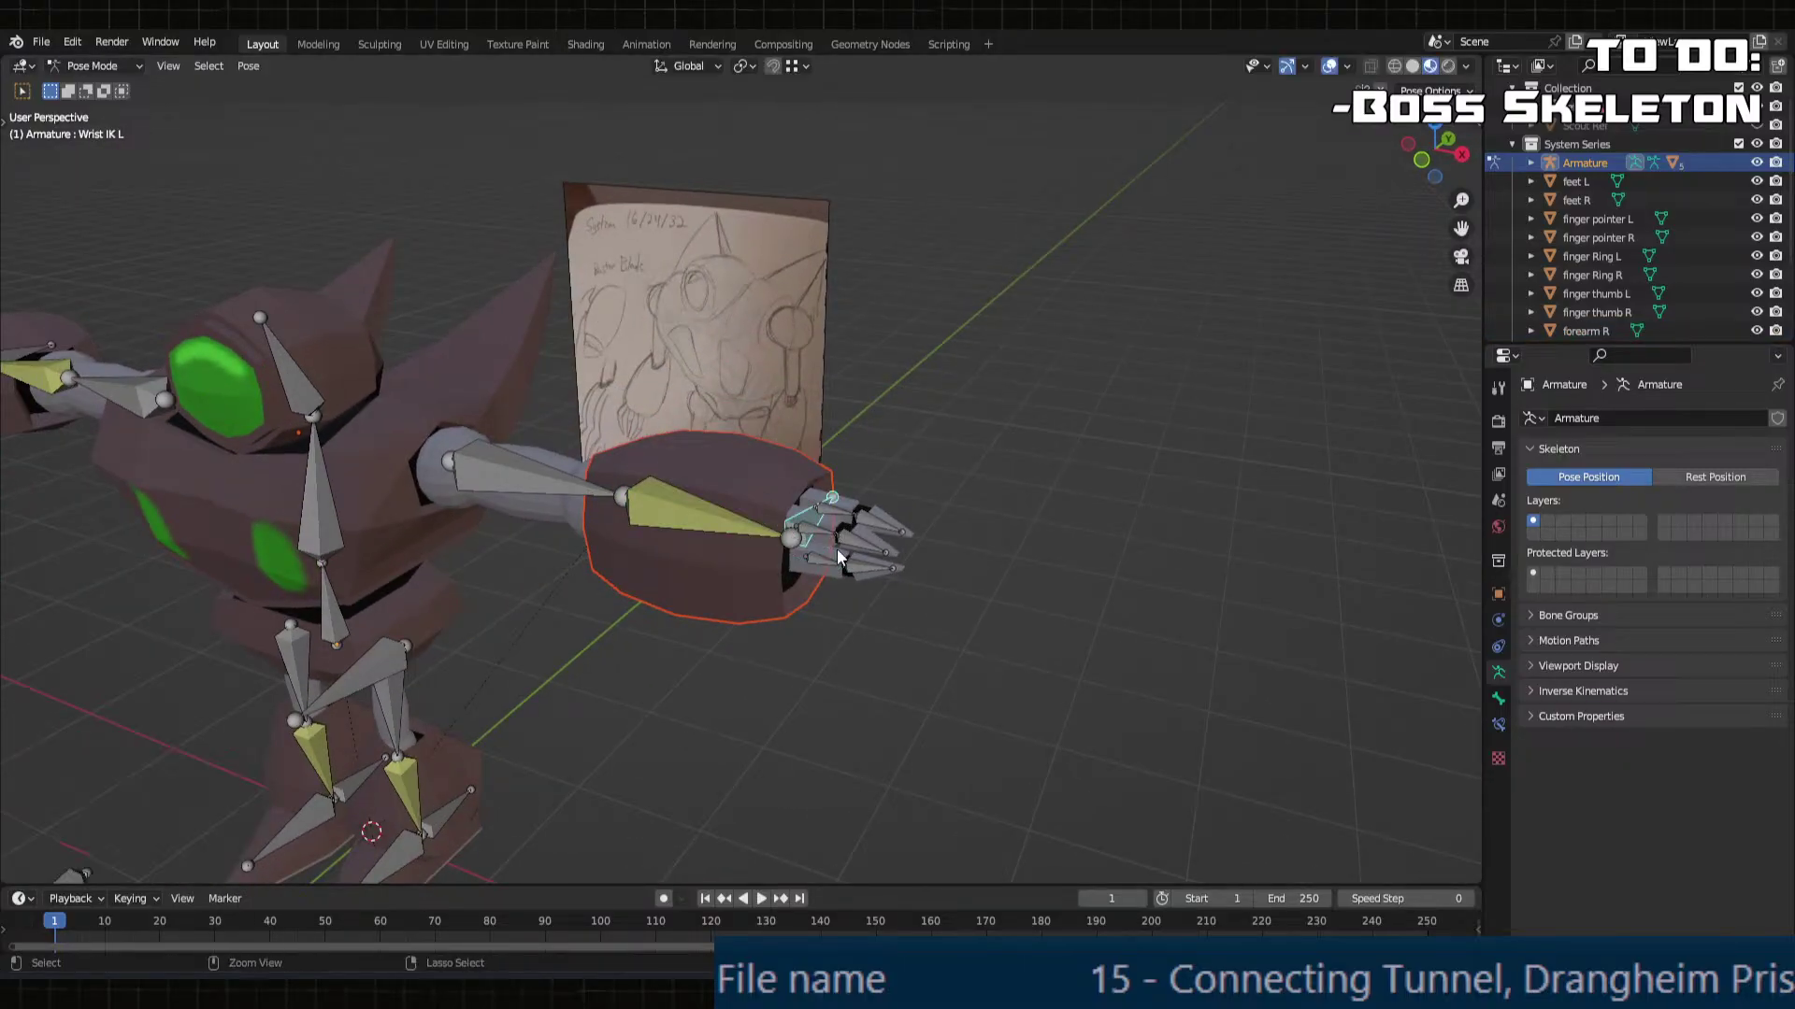
{"action": "key", "text": "g"}
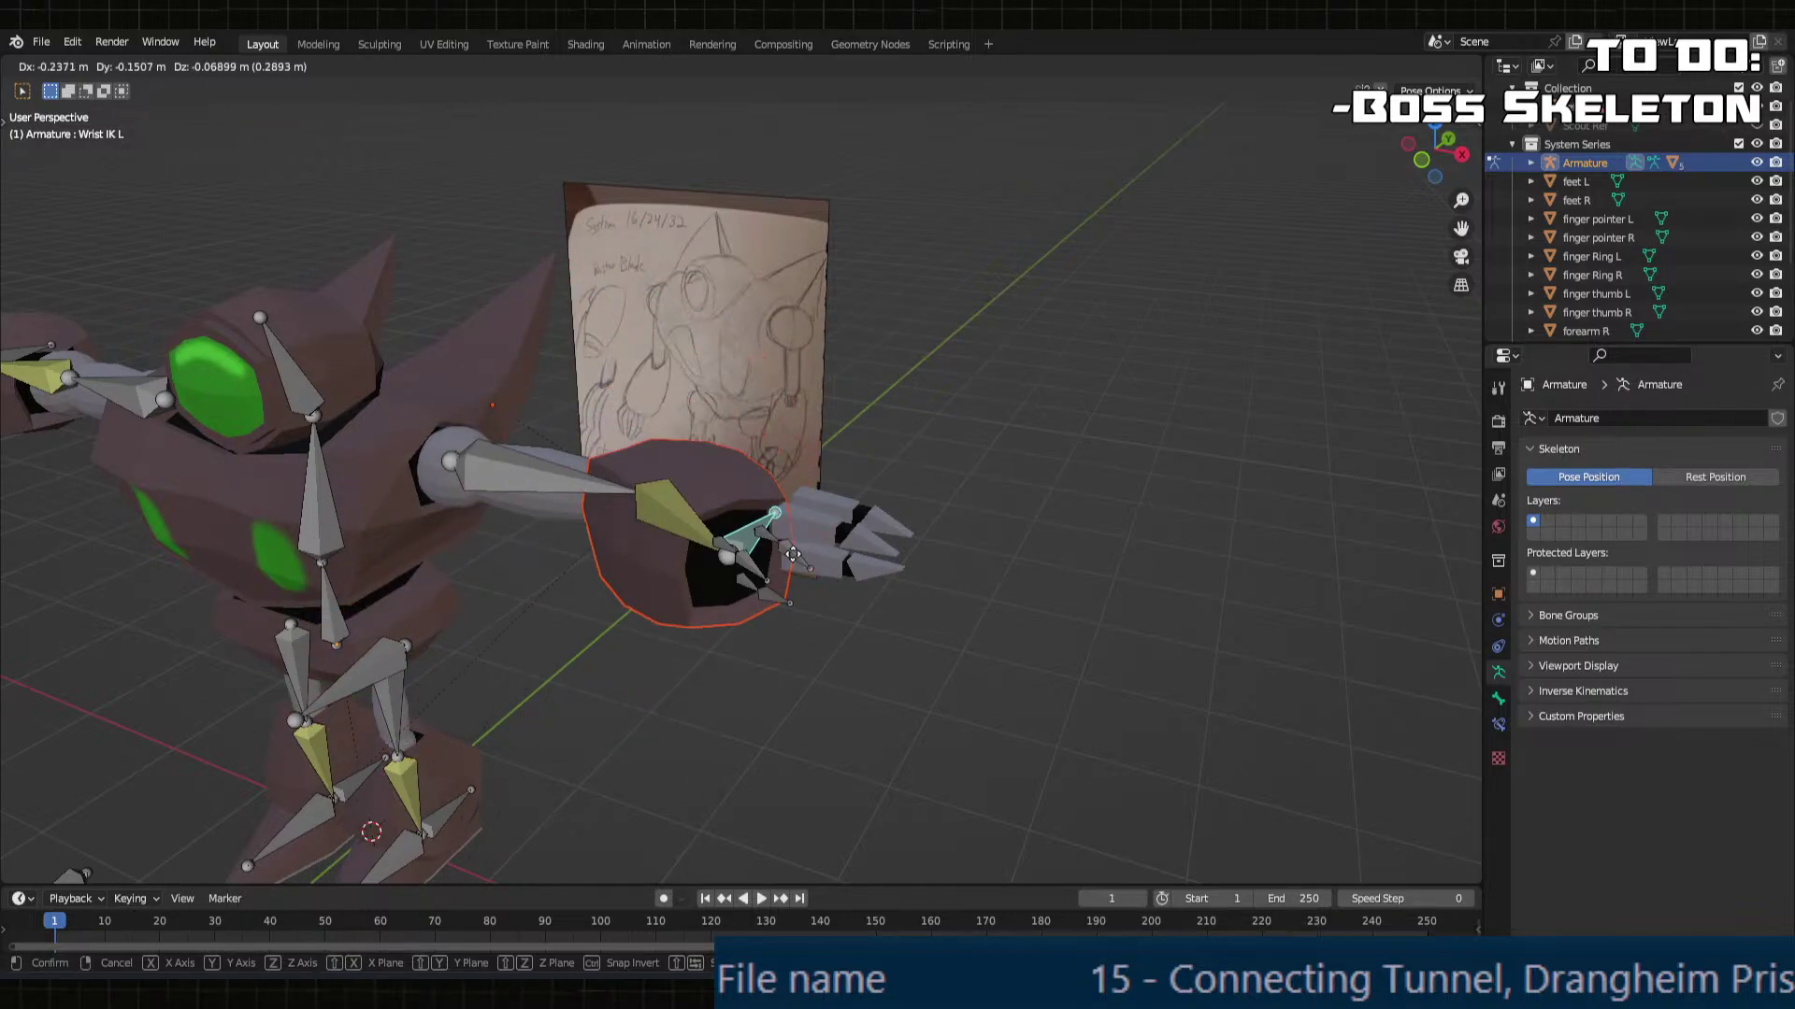
{"action": "left_click", "coordinate": [938, 514]}
Step: Select the left pointer, ring and thumb finger meshes together with their three first-segment finger bones
{"action": "scroll", "coordinate": [849, 539], "scroll_direction": "up", "scroll_amount": 4}
{"action": "left_click", "coordinate": [926, 544]}
{"action": "middle_click_drag", "start_coordinate": [928, 546], "coordinate": [895, 591]}
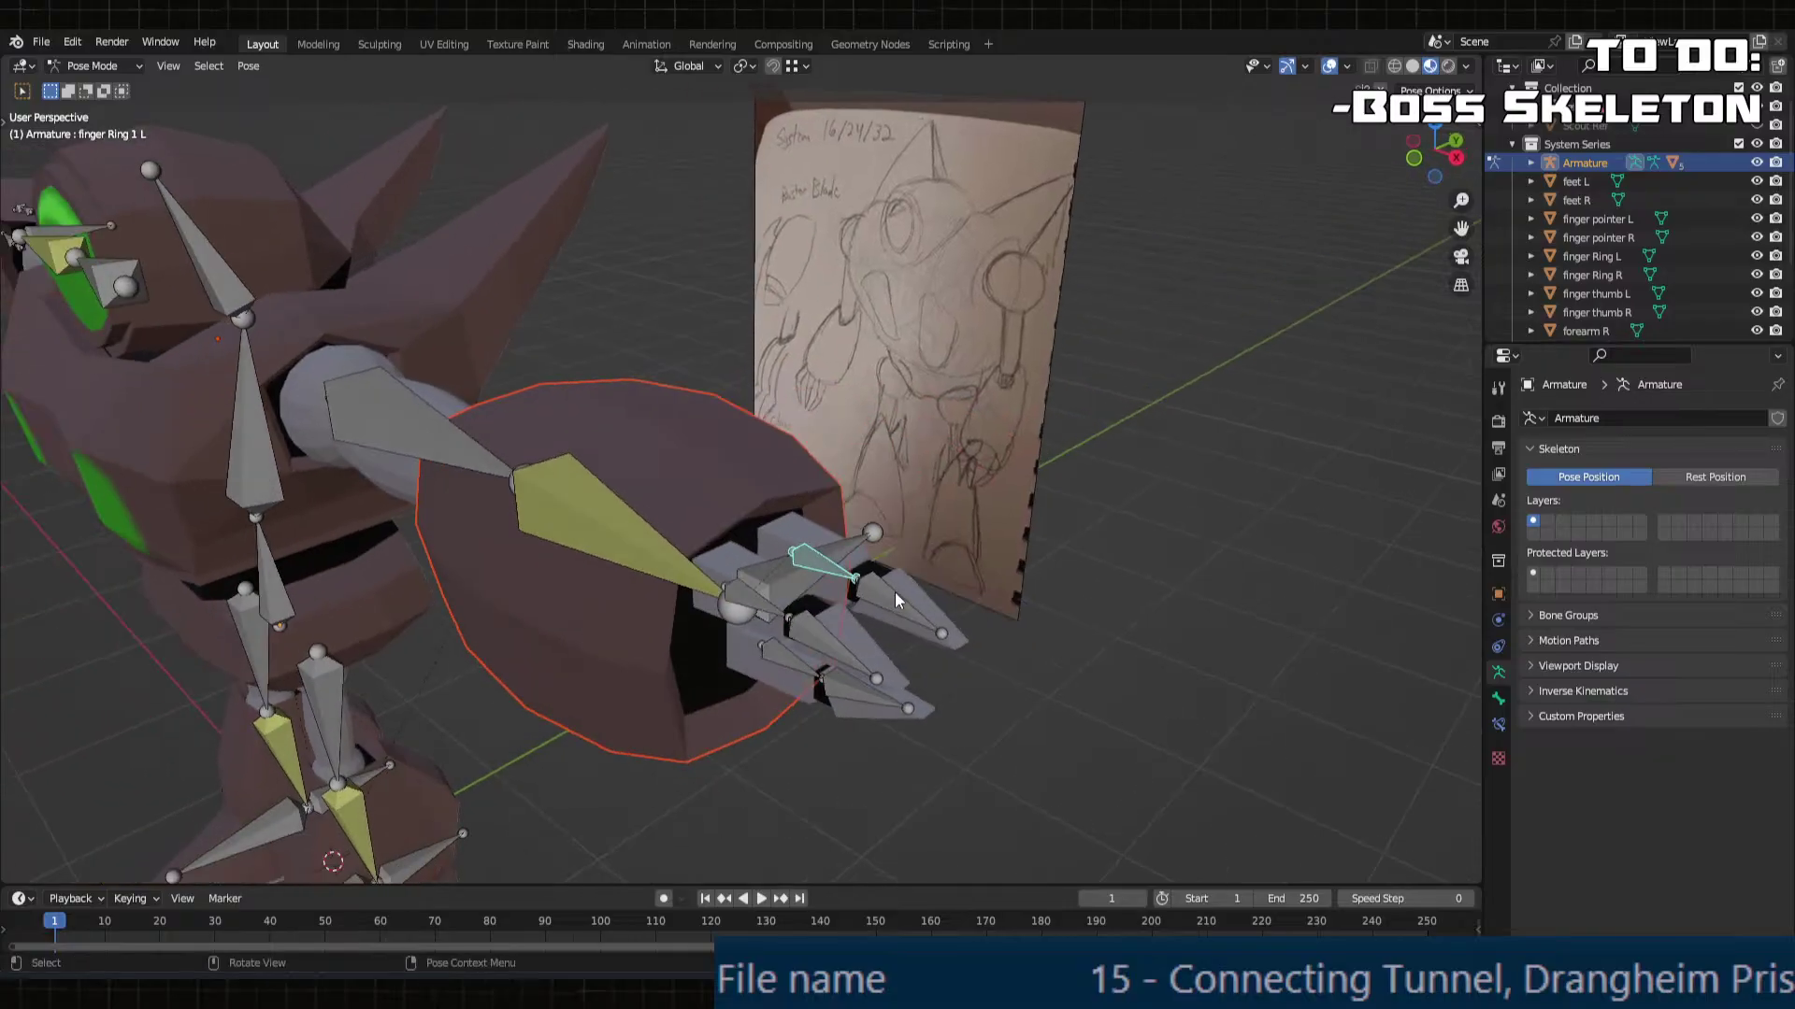
{"action": "scroll", "coordinate": [841, 613], "scroll_direction": "up", "scroll_amount": 2}
{"action": "left_click", "coordinate": [675, 574]}
{"action": "middle_click_drag", "start_coordinate": [810, 631], "coordinate": [839, 467], "text": "shift"}
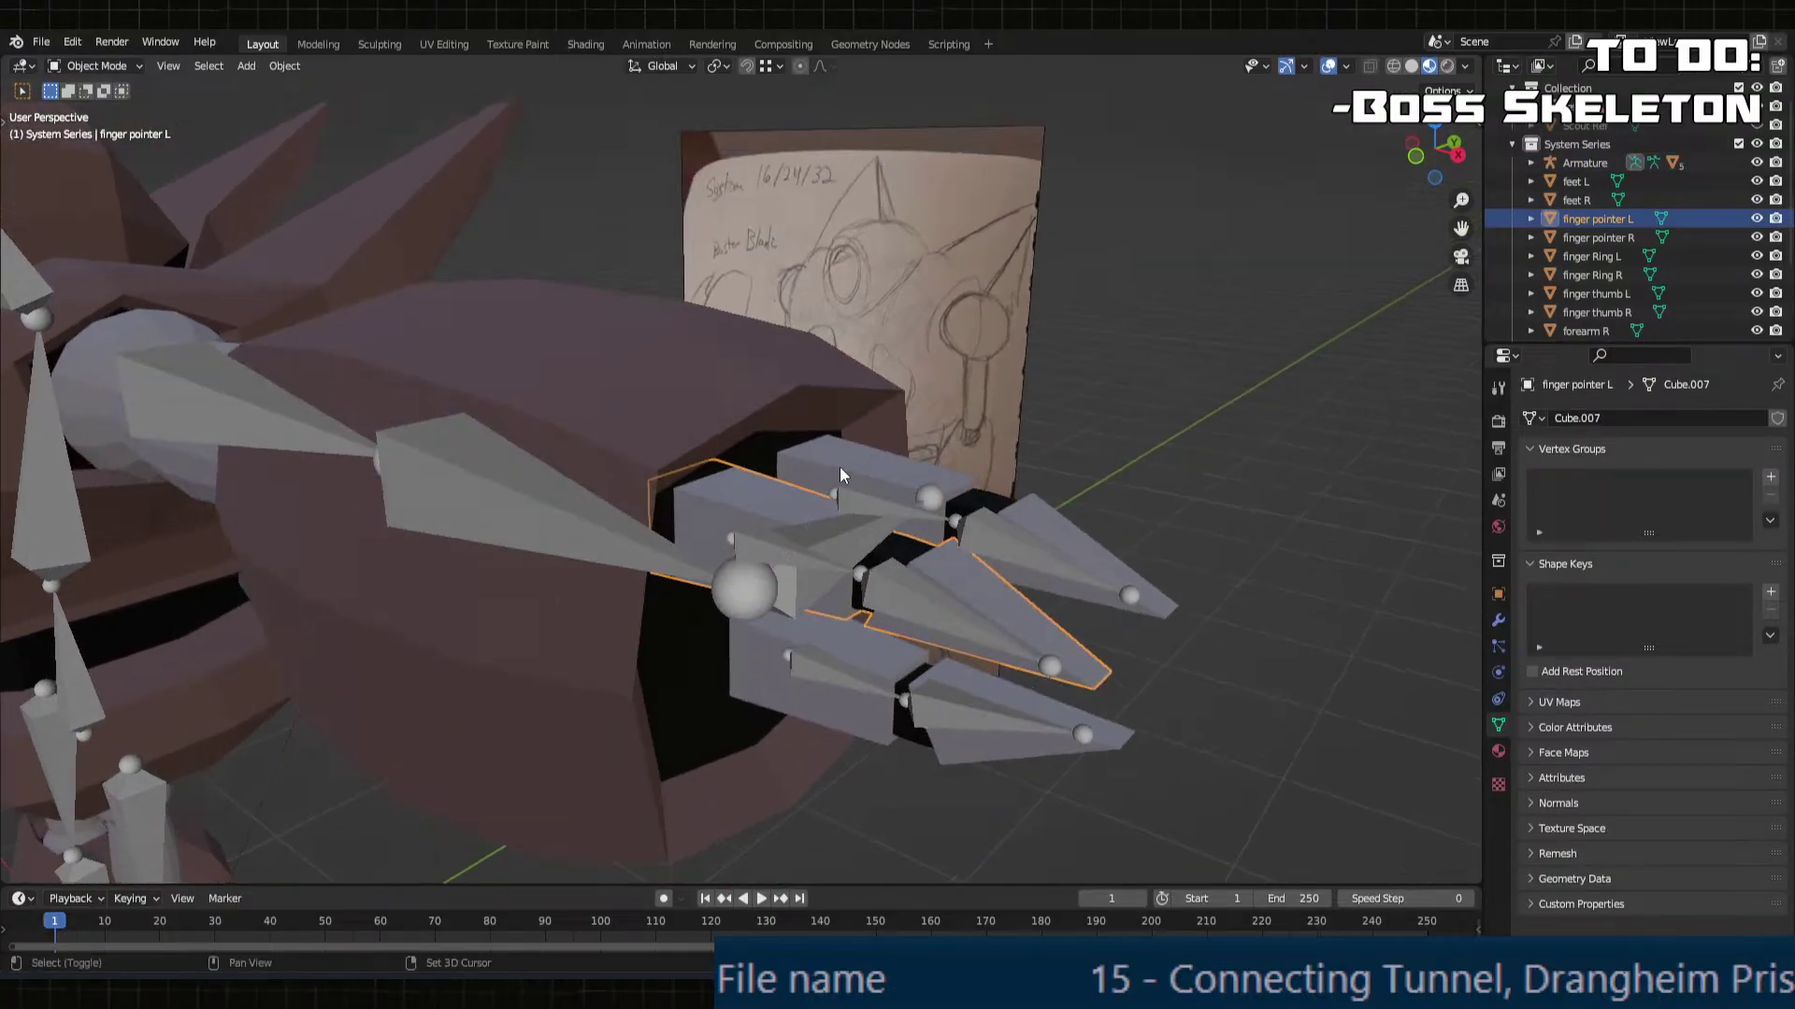
{"action": "left_click", "coordinate": [824, 591], "text": "shift"}
{"action": "left_click", "coordinate": [811, 580], "text": "shift"}
{"action": "key", "text": "ctrl+Tab"}
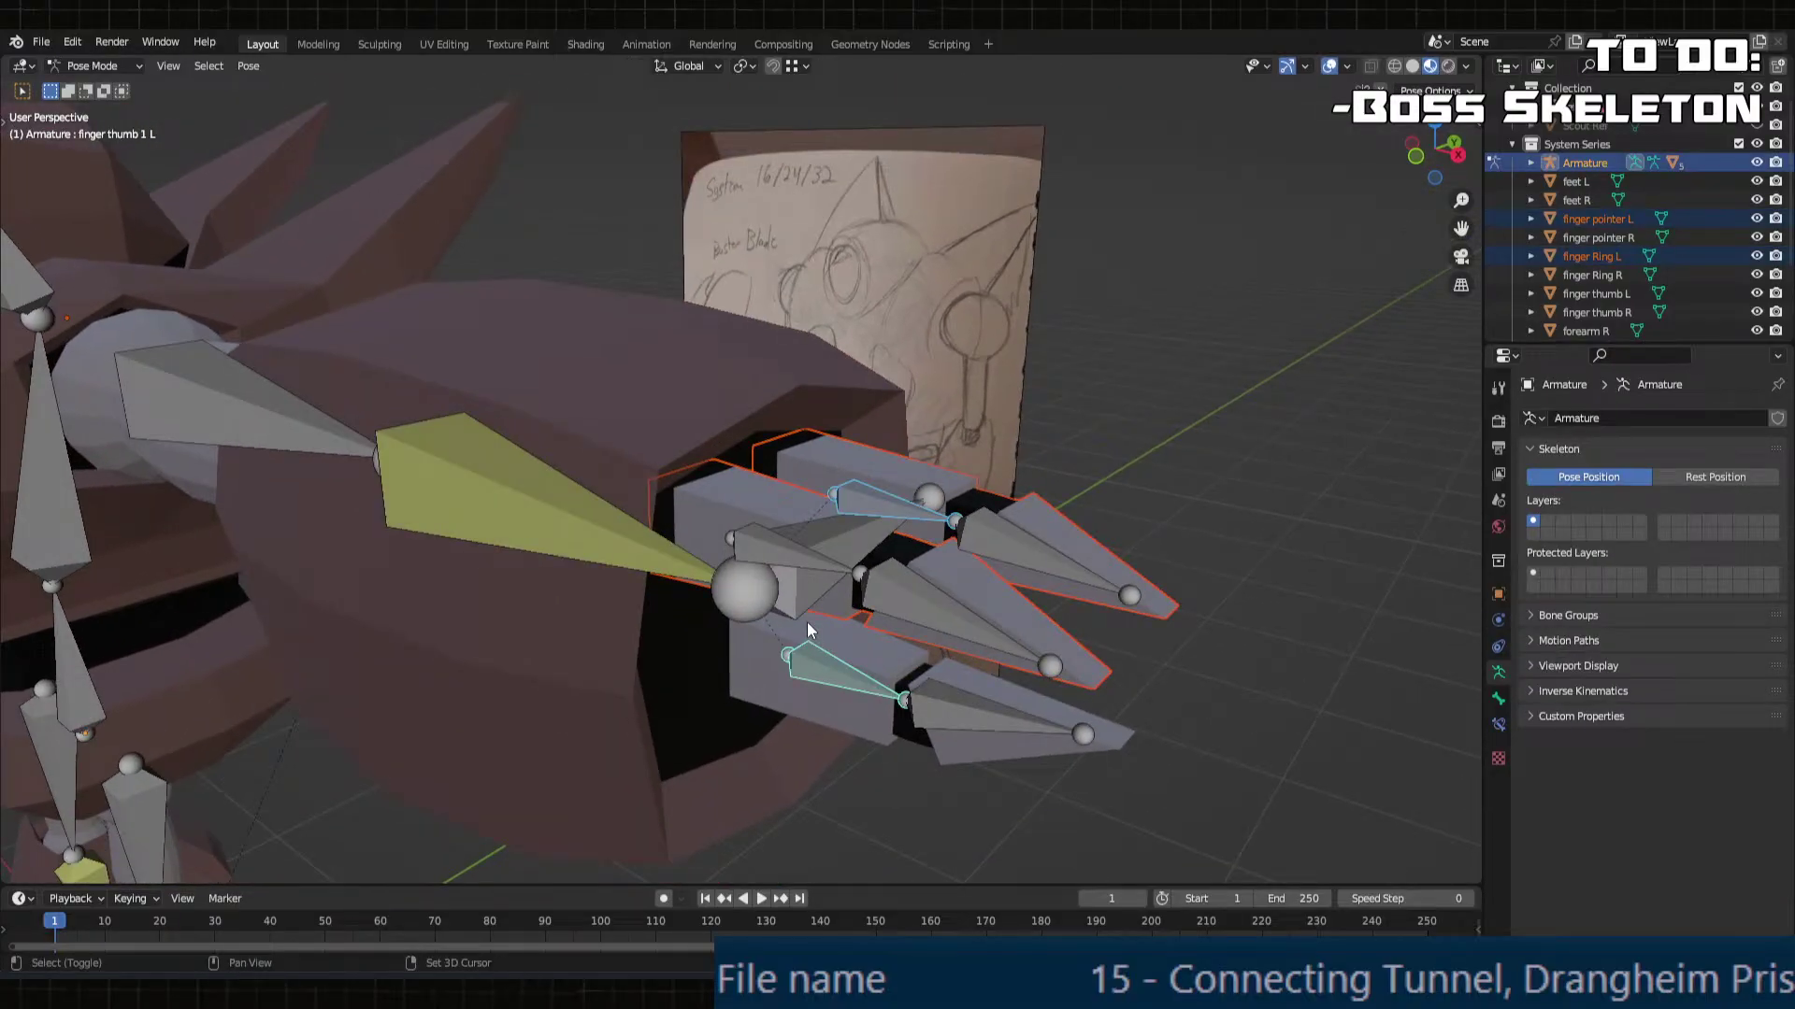
{"action": "key", "text": "ctrl+Tab"}
{"action": "left_click", "coordinate": [862, 658], "text": "shift"}
{"action": "left_click", "coordinate": [784, 542], "text": "shift"}
{"action": "key", "text": "ctrl+Tab"}
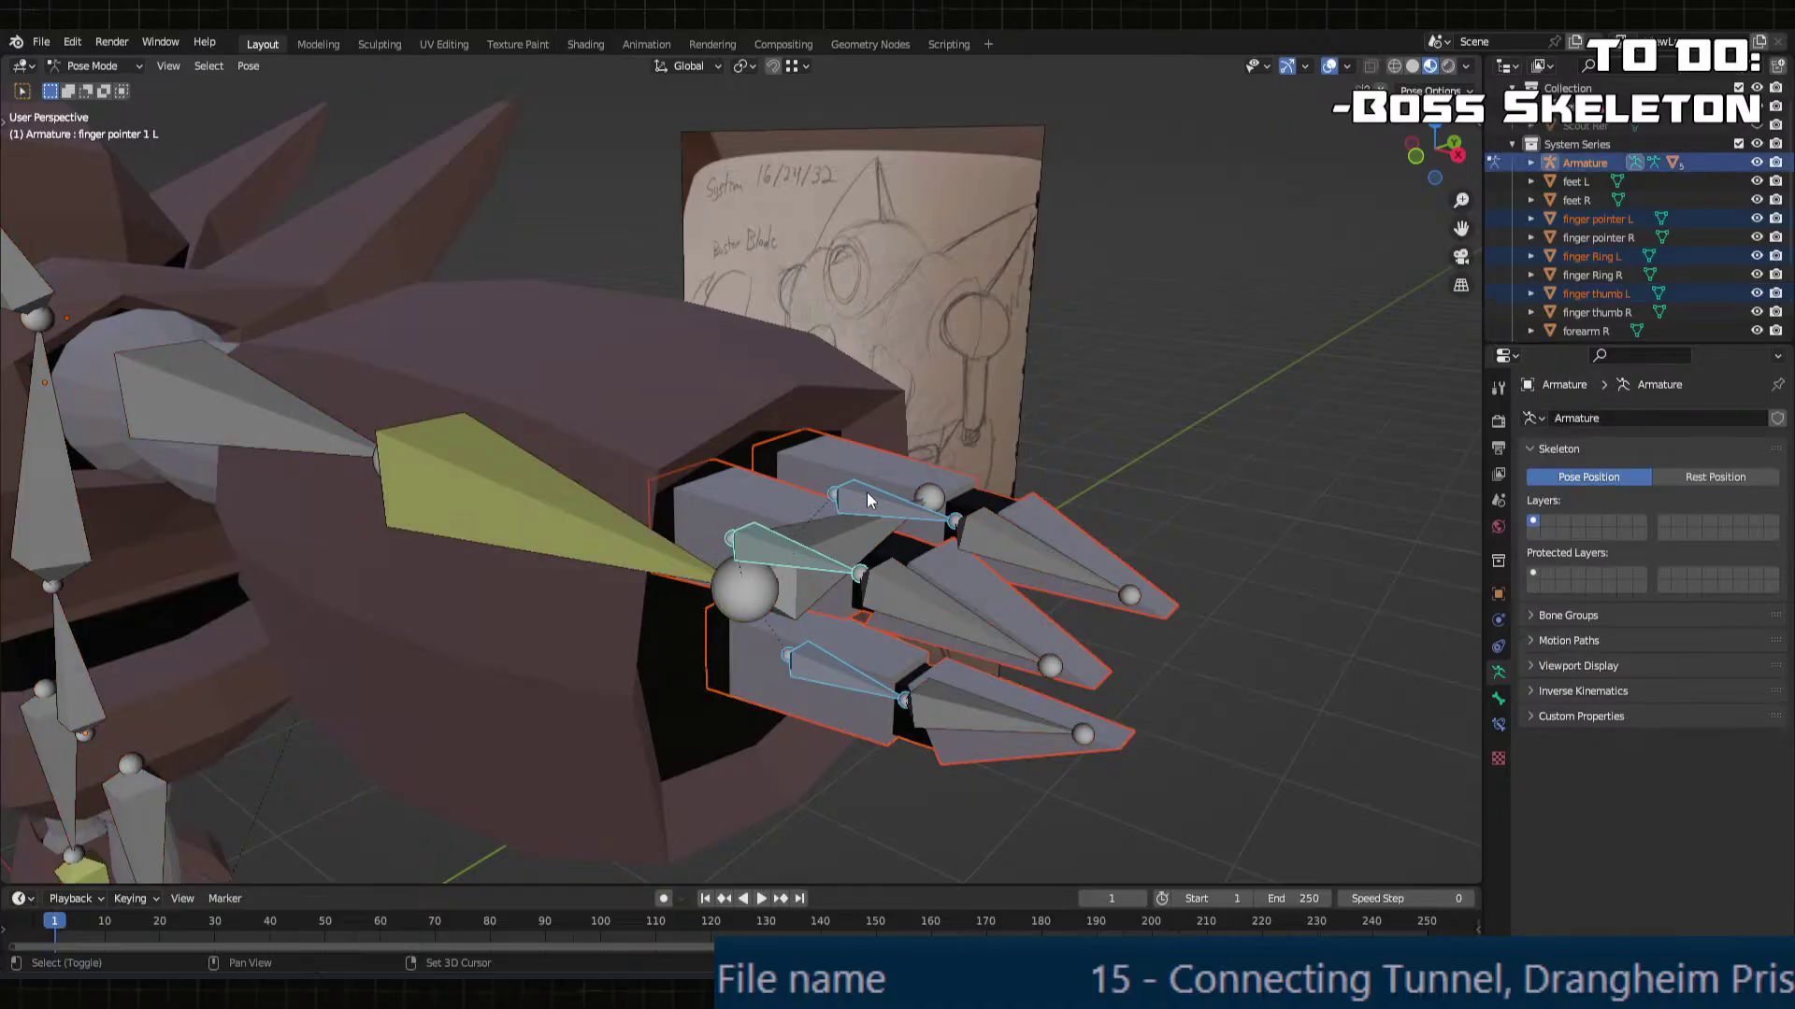
Step: Add the three second-segment left finger bones to the selection and parent the finger meshes to the armature
{"action": "key", "text": "ctrl+Tab"}
{"action": "left_click", "coordinate": [1025, 554], "text": "shift"}
{"action": "left_click", "coordinate": [1034, 517], "text": "shift"}
{"action": "key", "text": "ctrl+Tab"}
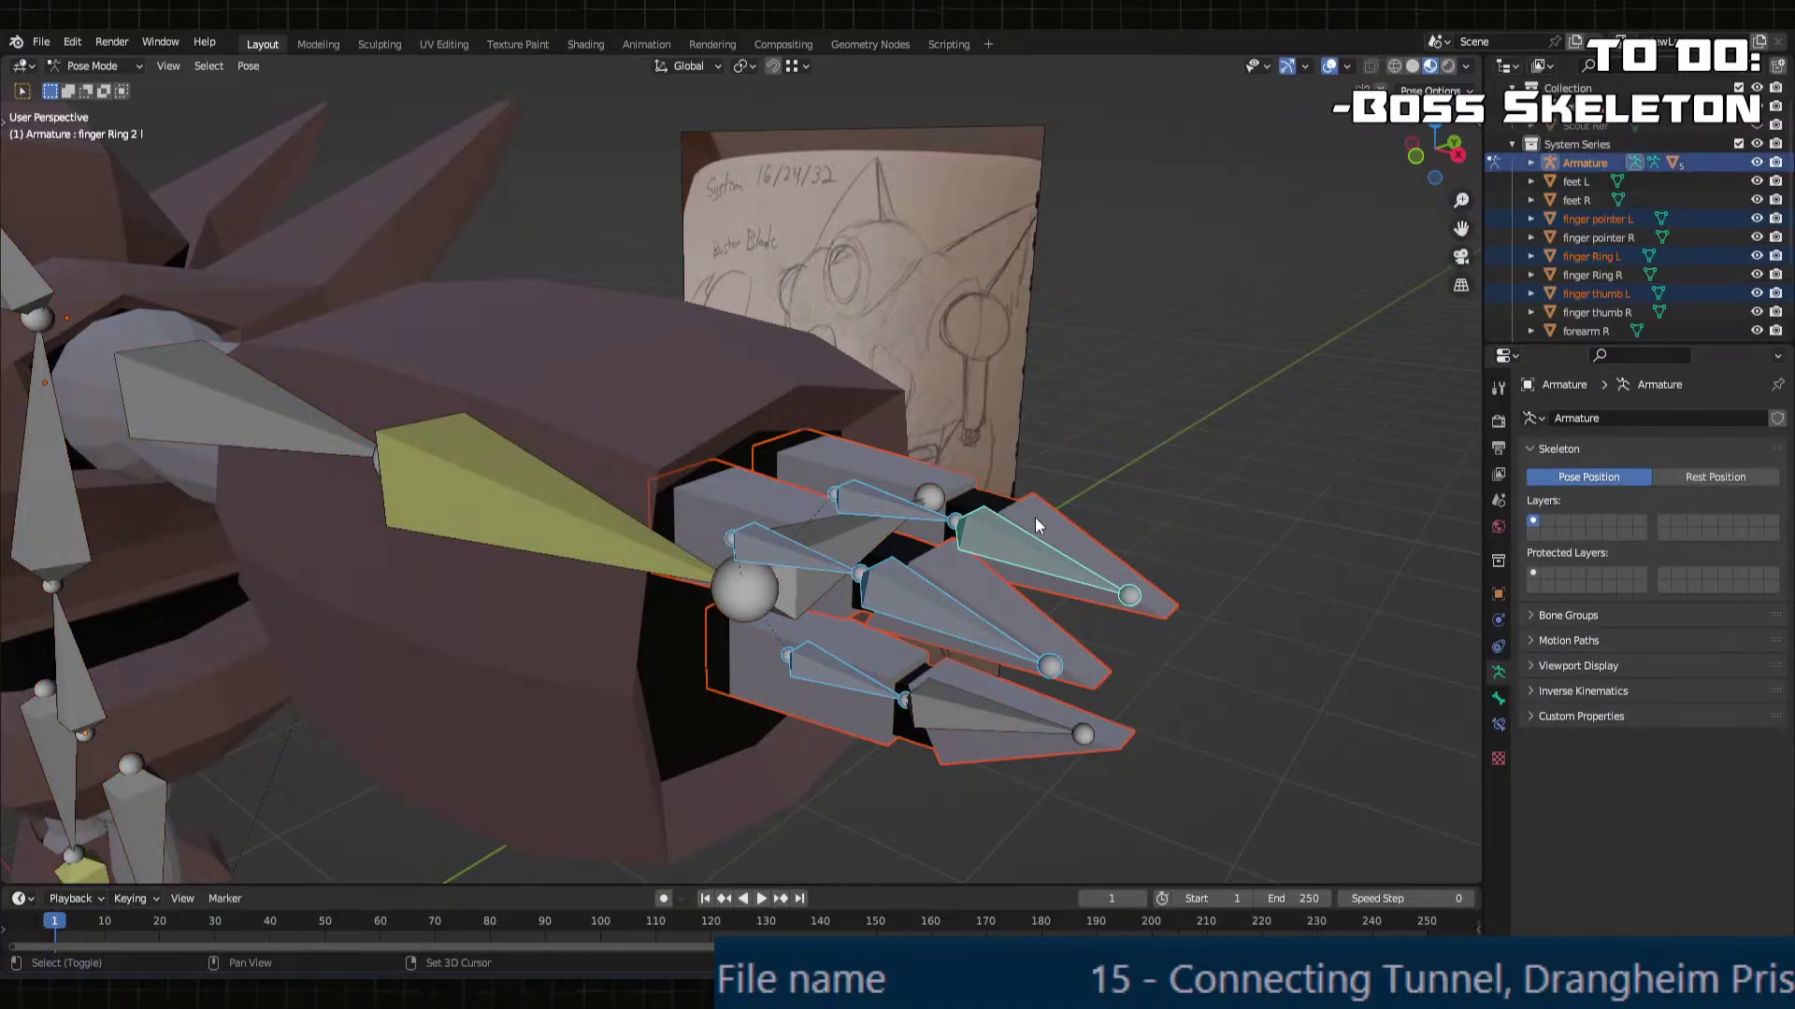
{"action": "left_click", "coordinate": [974, 719], "text": "shift"}
{"action": "middle_click_drag", "start_coordinate": [973, 720], "coordinate": [1011, 572]}
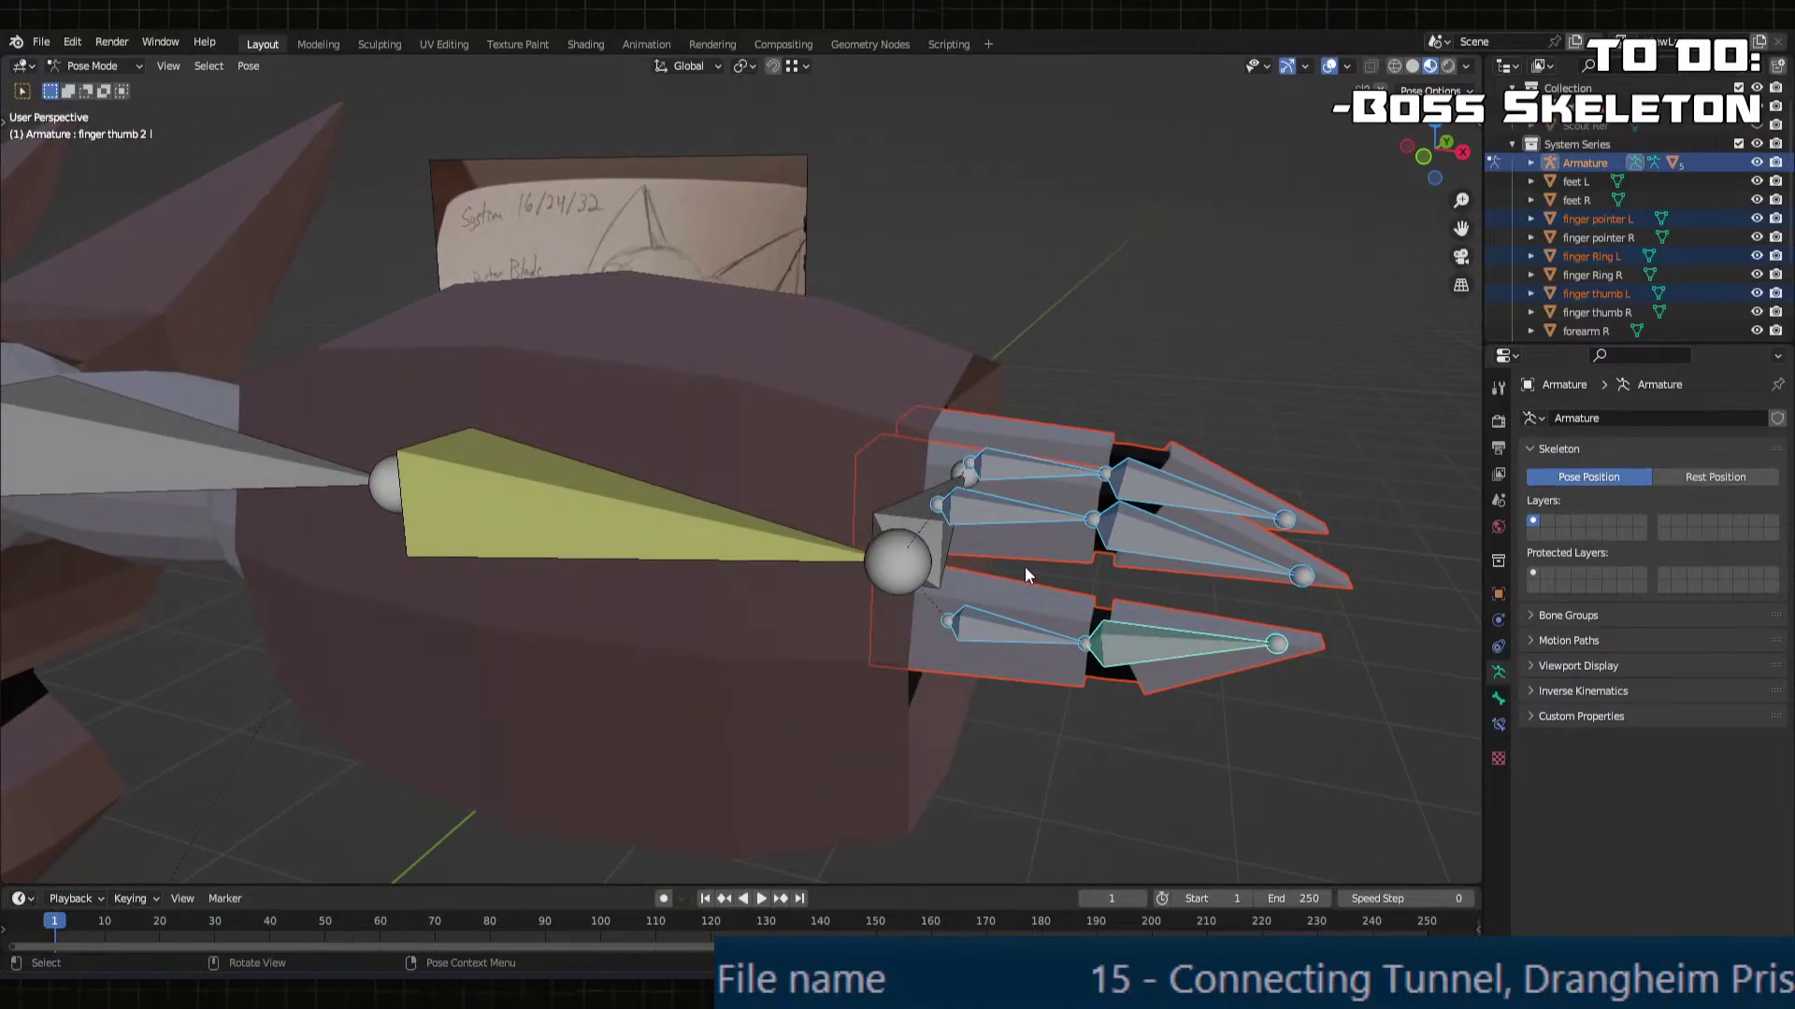
{"action": "key", "text": "ctrl+p"}
{"action": "left_click", "coordinate": [1024, 566]}
Step: Rotate the left pointer finger's second bone freely and about the global Y axis to test its mesh, undoing the rotations
{"action": "left_click", "coordinate": [1147, 520]}
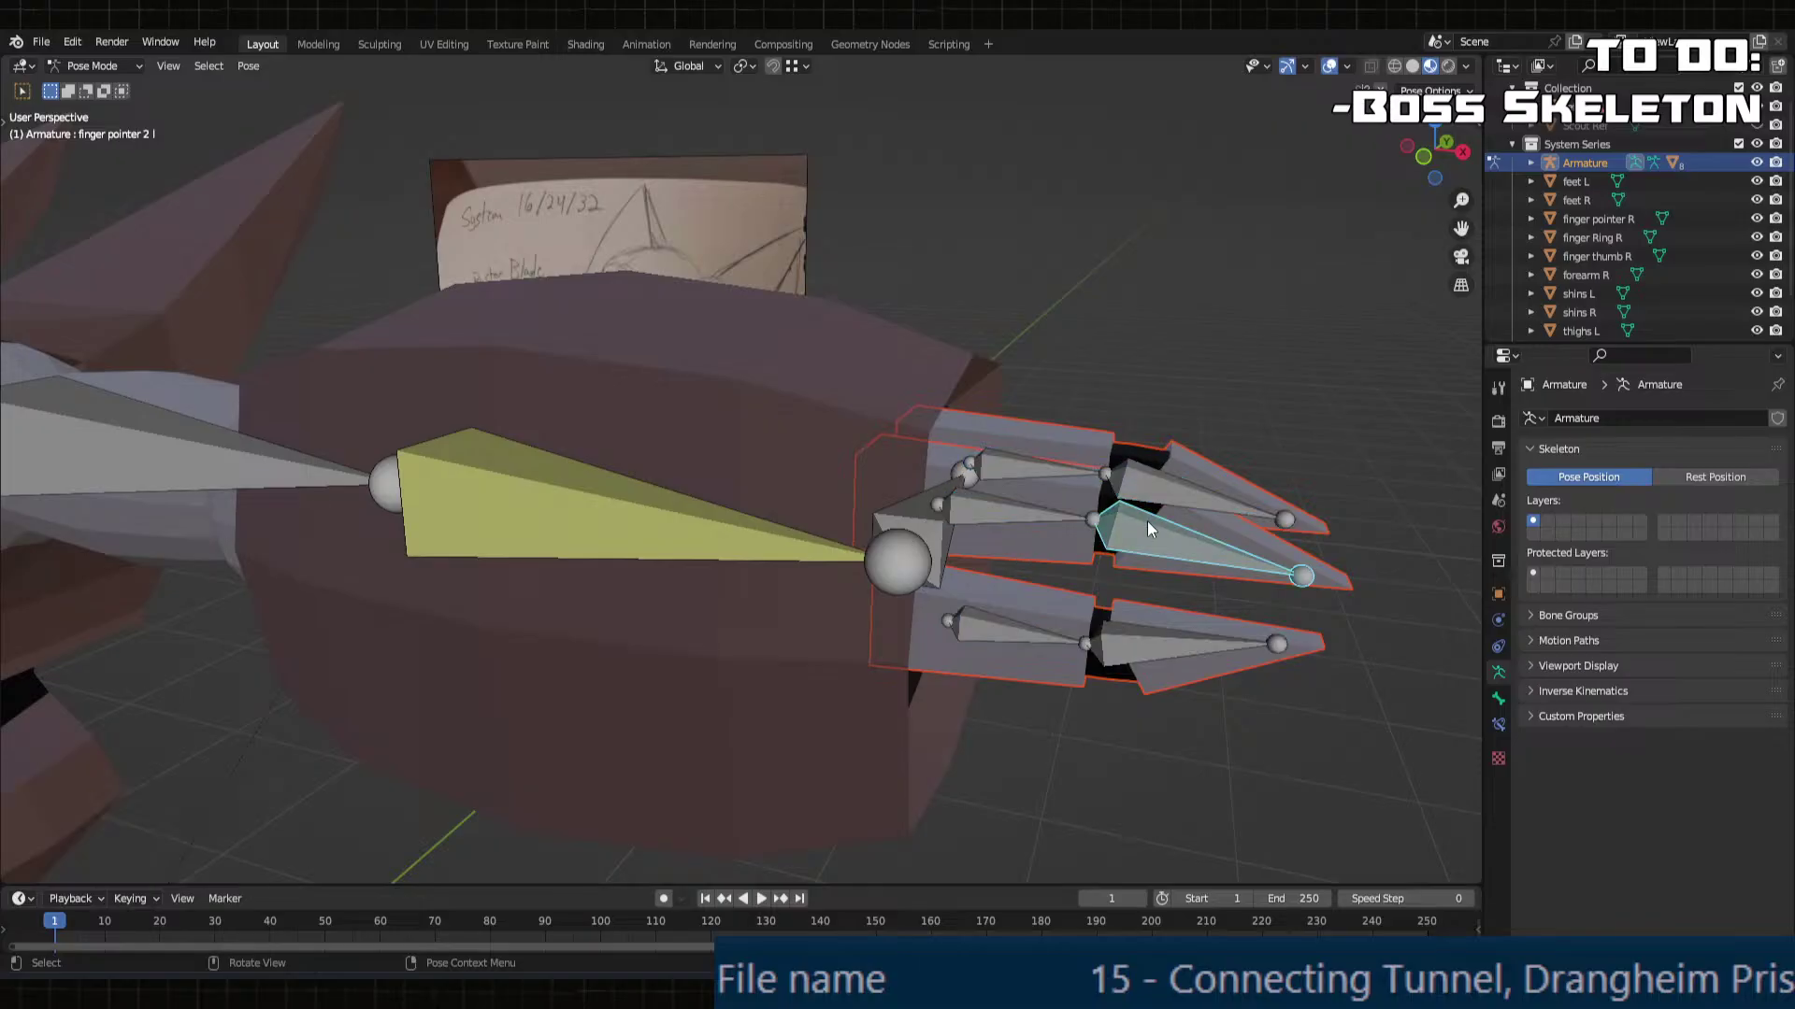
{"action": "key", "text": "r"}
{"action": "left_click", "coordinate": [1075, 599]}
{"action": "middle_click_drag", "start_coordinate": [1075, 599], "coordinate": [989, 546]}
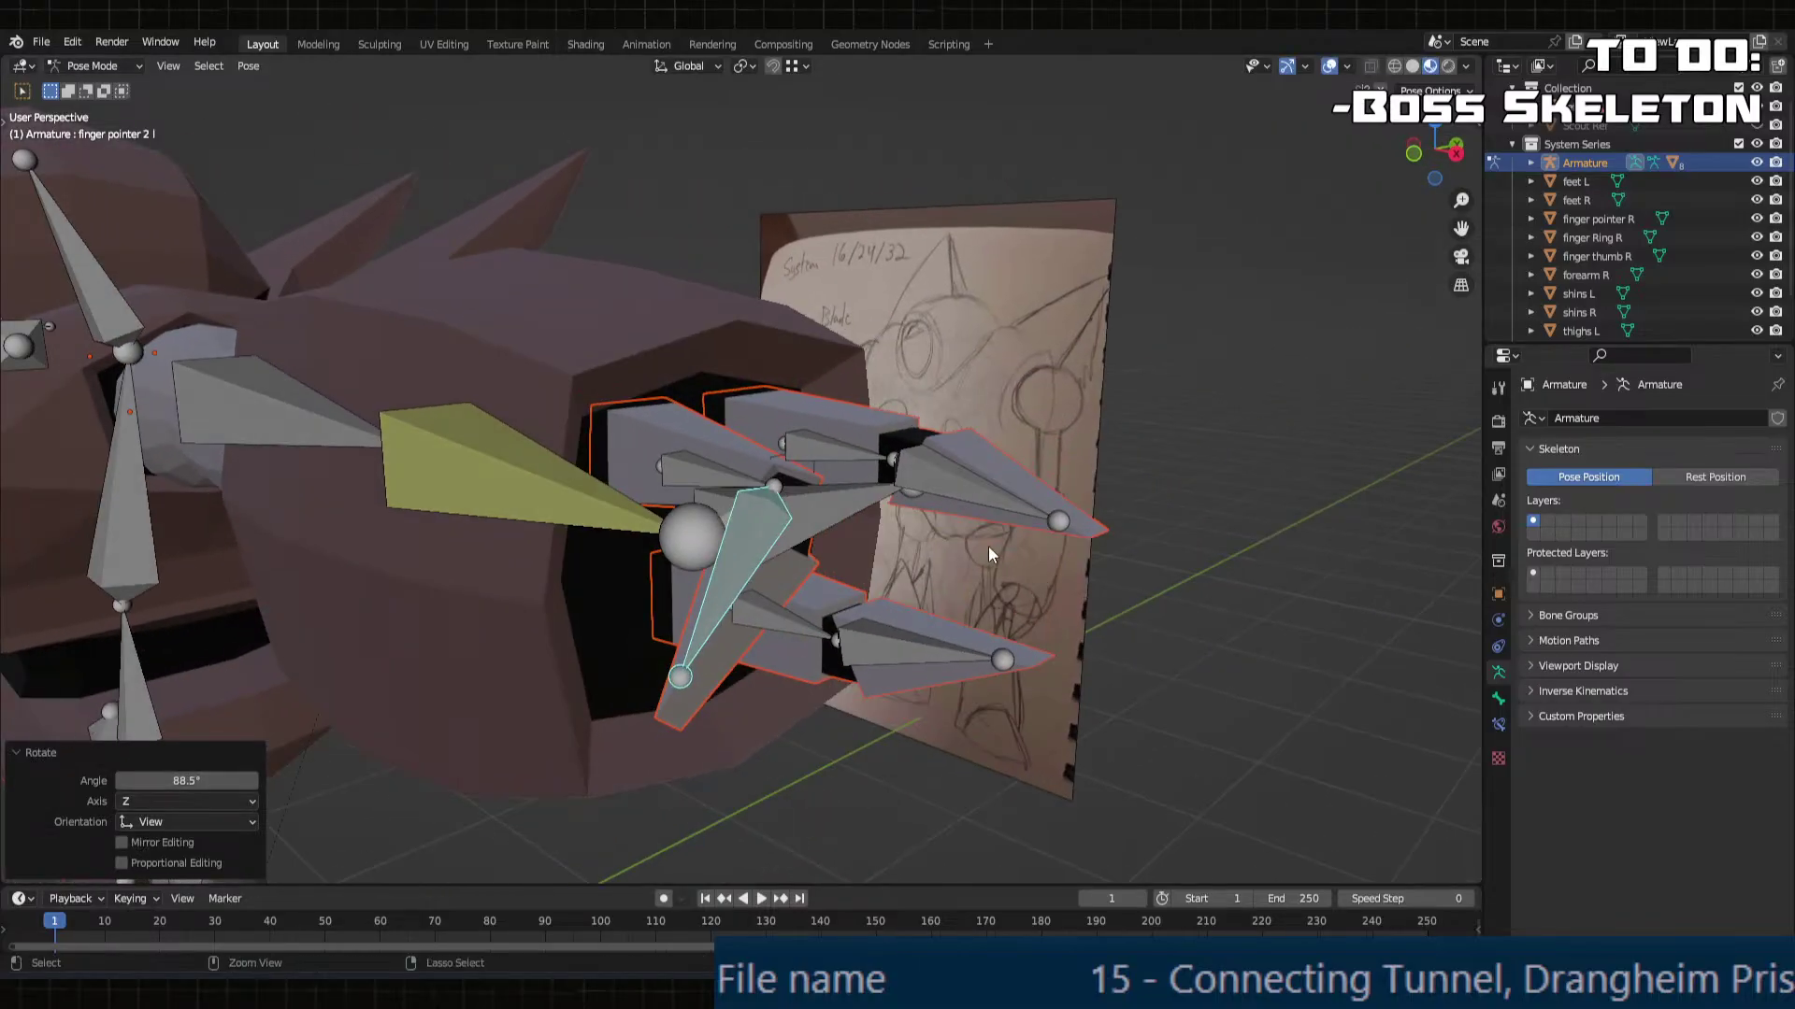
{"action": "key", "text": "r"}
{"action": "key", "text": "x"}
{"action": "key", "text": "y"}
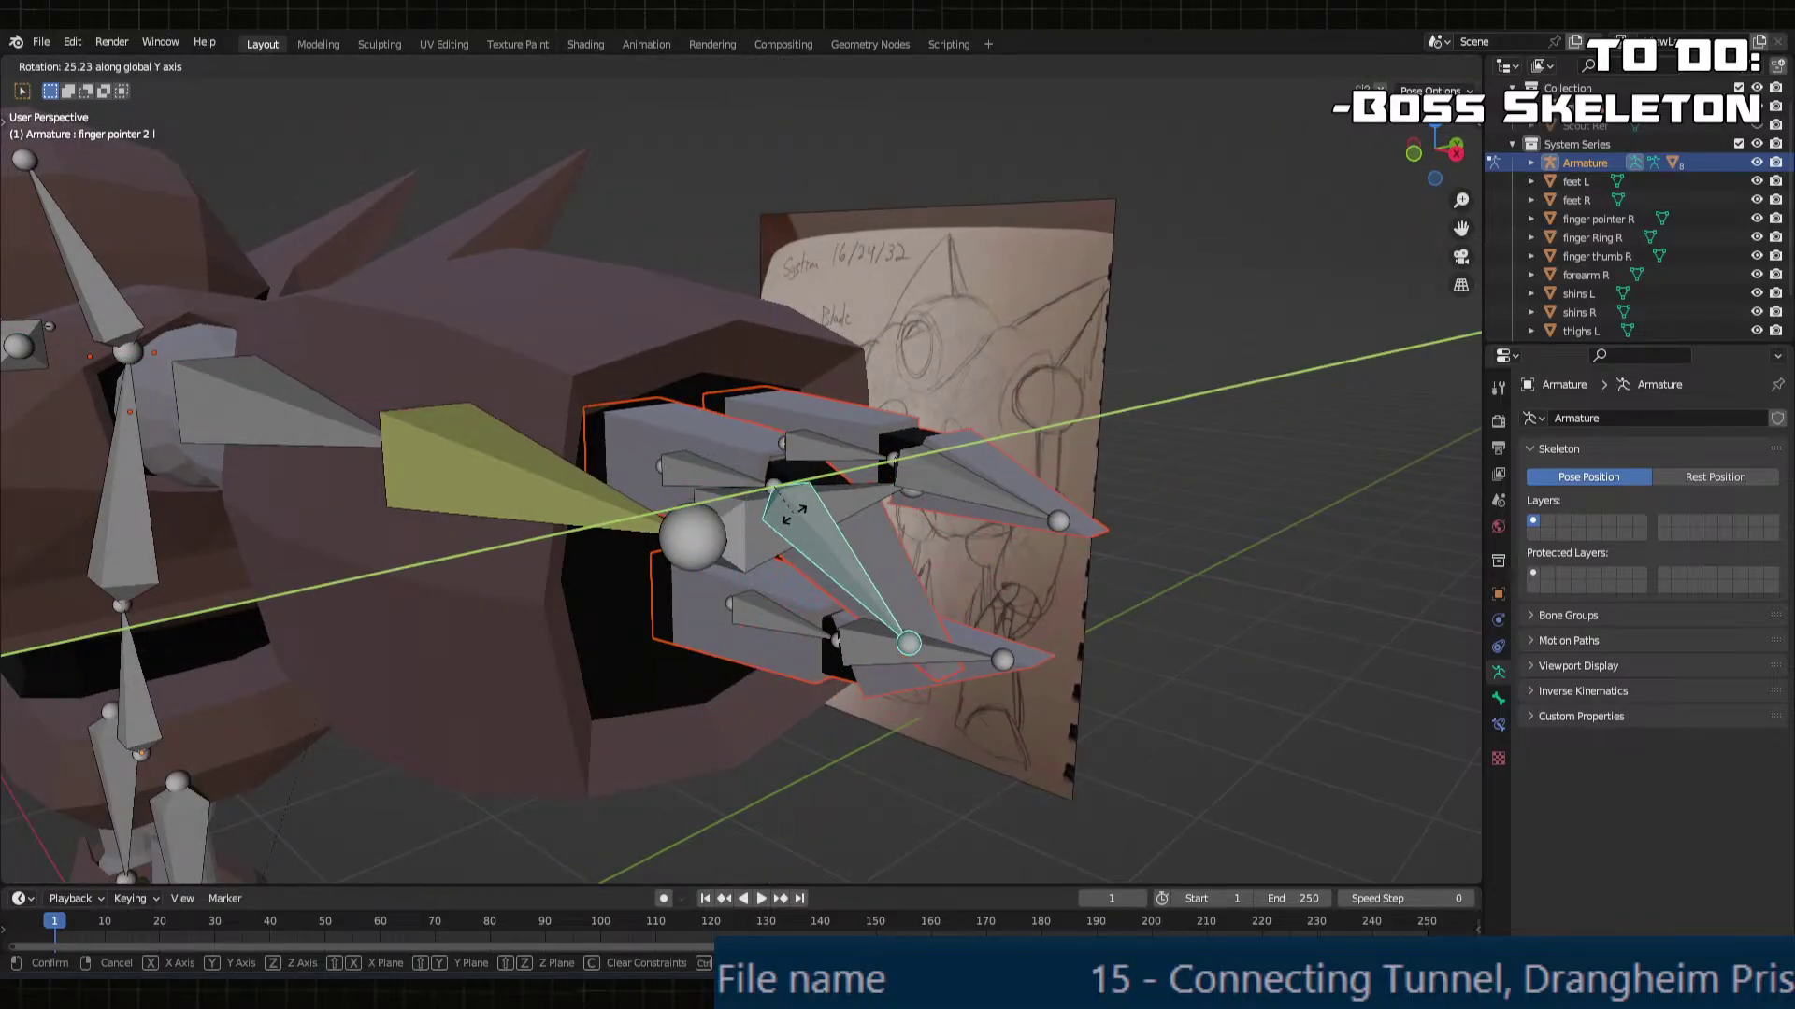
{"action": "left_click", "coordinate": [846, 493]}
{"action": "key", "text": "ctrl+z"}
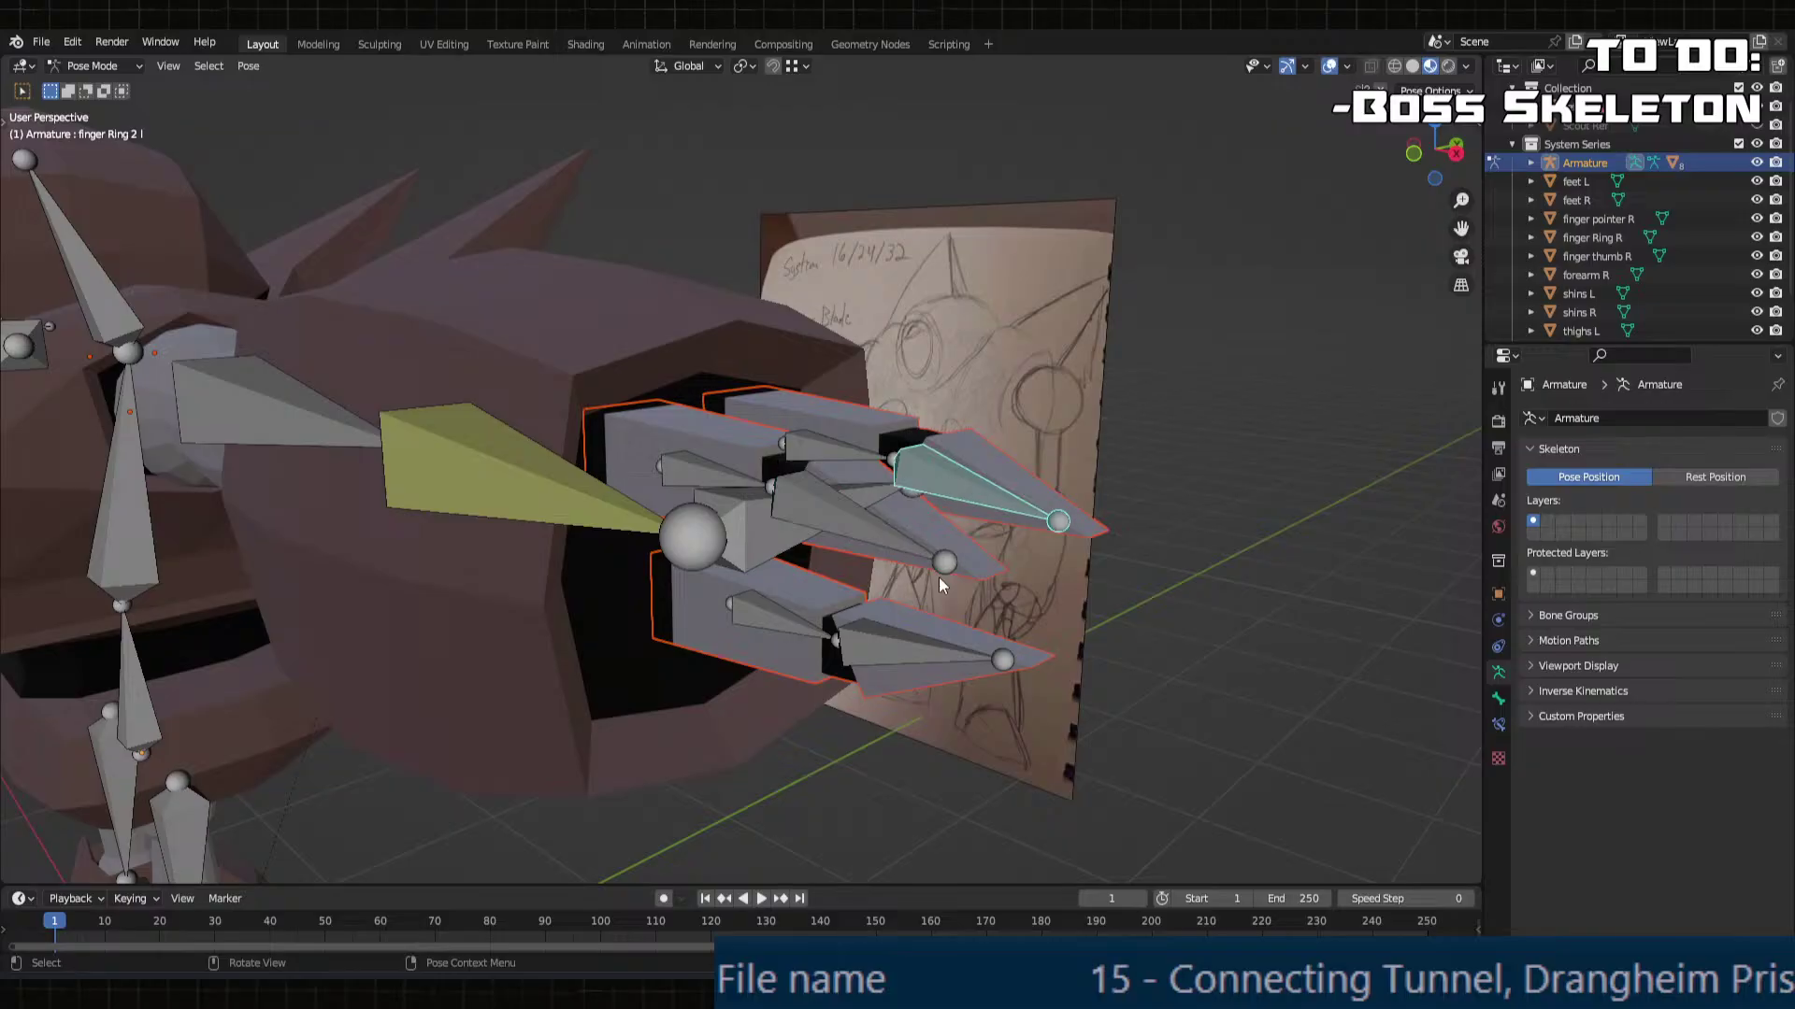
Step: Rotate the left ring finger's second bone about the Y axis to test its mesh and undo the rotation
{"action": "key", "text": "r"}
{"action": "key", "text": "y"}
{"action": "left_click", "coordinate": [797, 512]}
{"action": "key", "text": "ctrl+z"}
Step: Move the left wrist IK bone freely to test how the arm and finger meshes follow
{"action": "middle_click_drag", "start_coordinate": [796, 512], "coordinate": [599, 523]}
{"action": "key", "text": "g"}
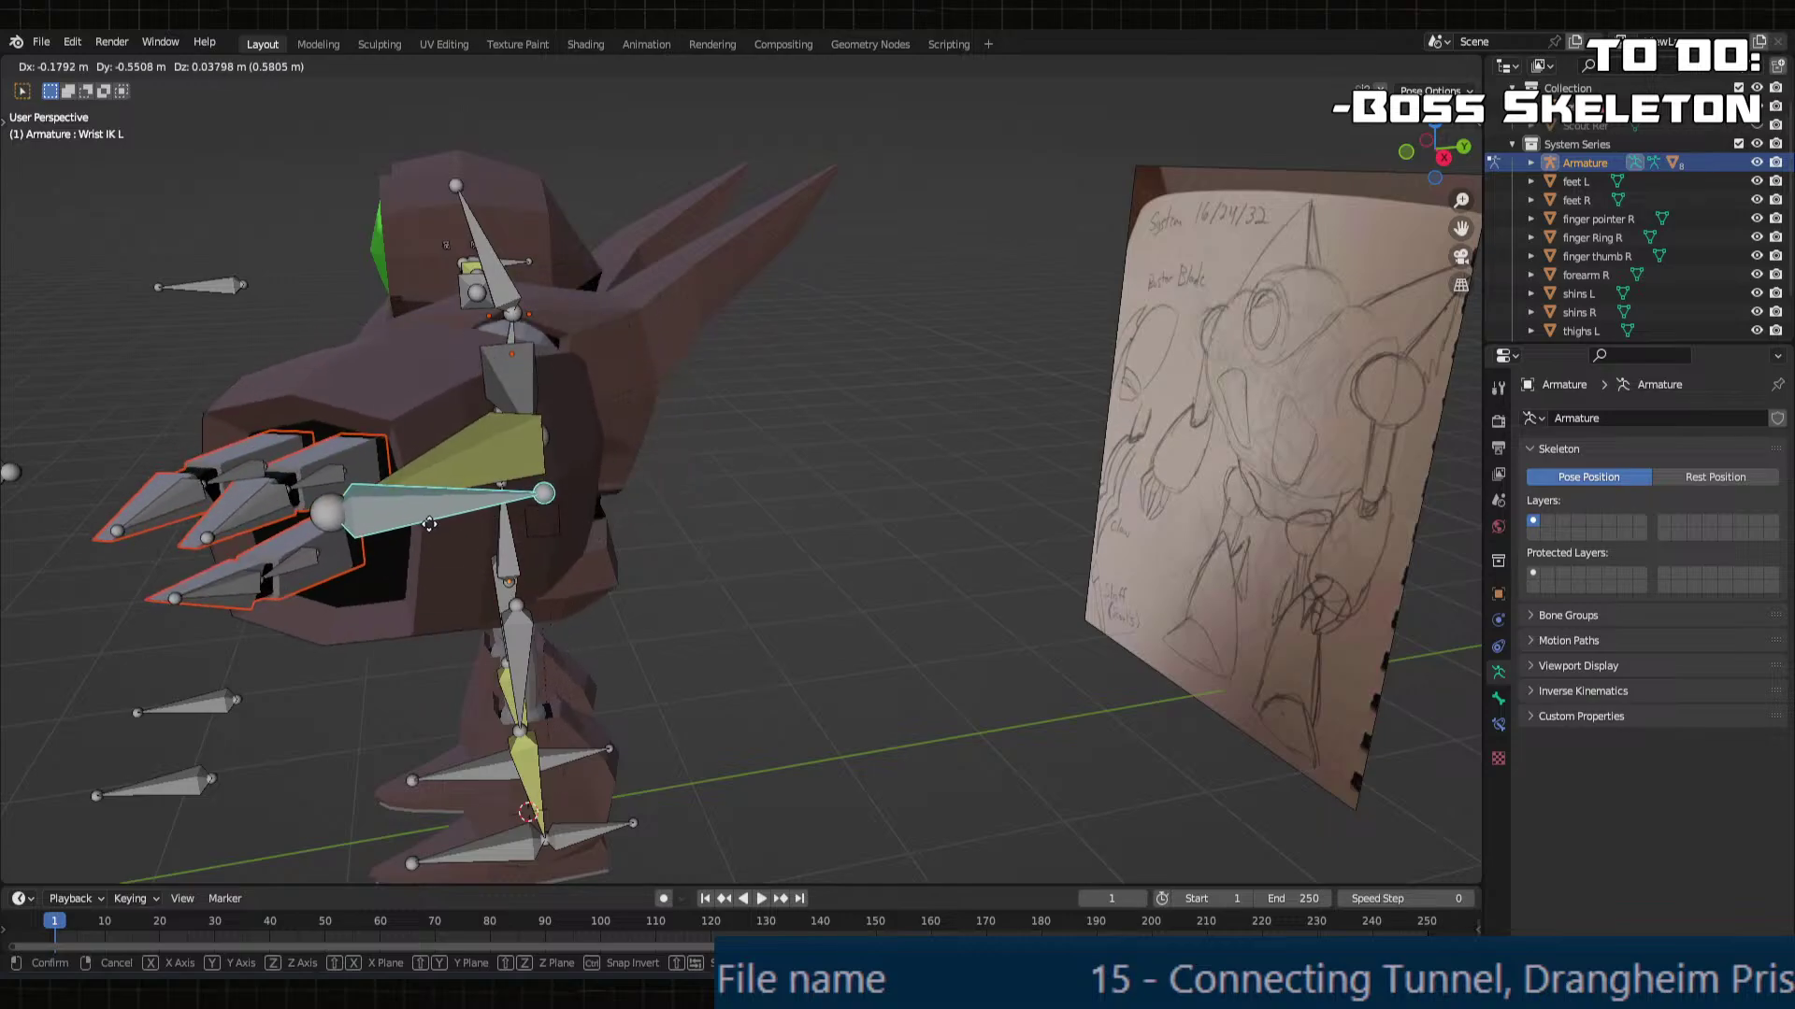
{"action": "left_click", "coordinate": [452, 329]}
{"action": "middle_click_drag", "start_coordinate": [451, 329], "coordinate": [776, 350]}
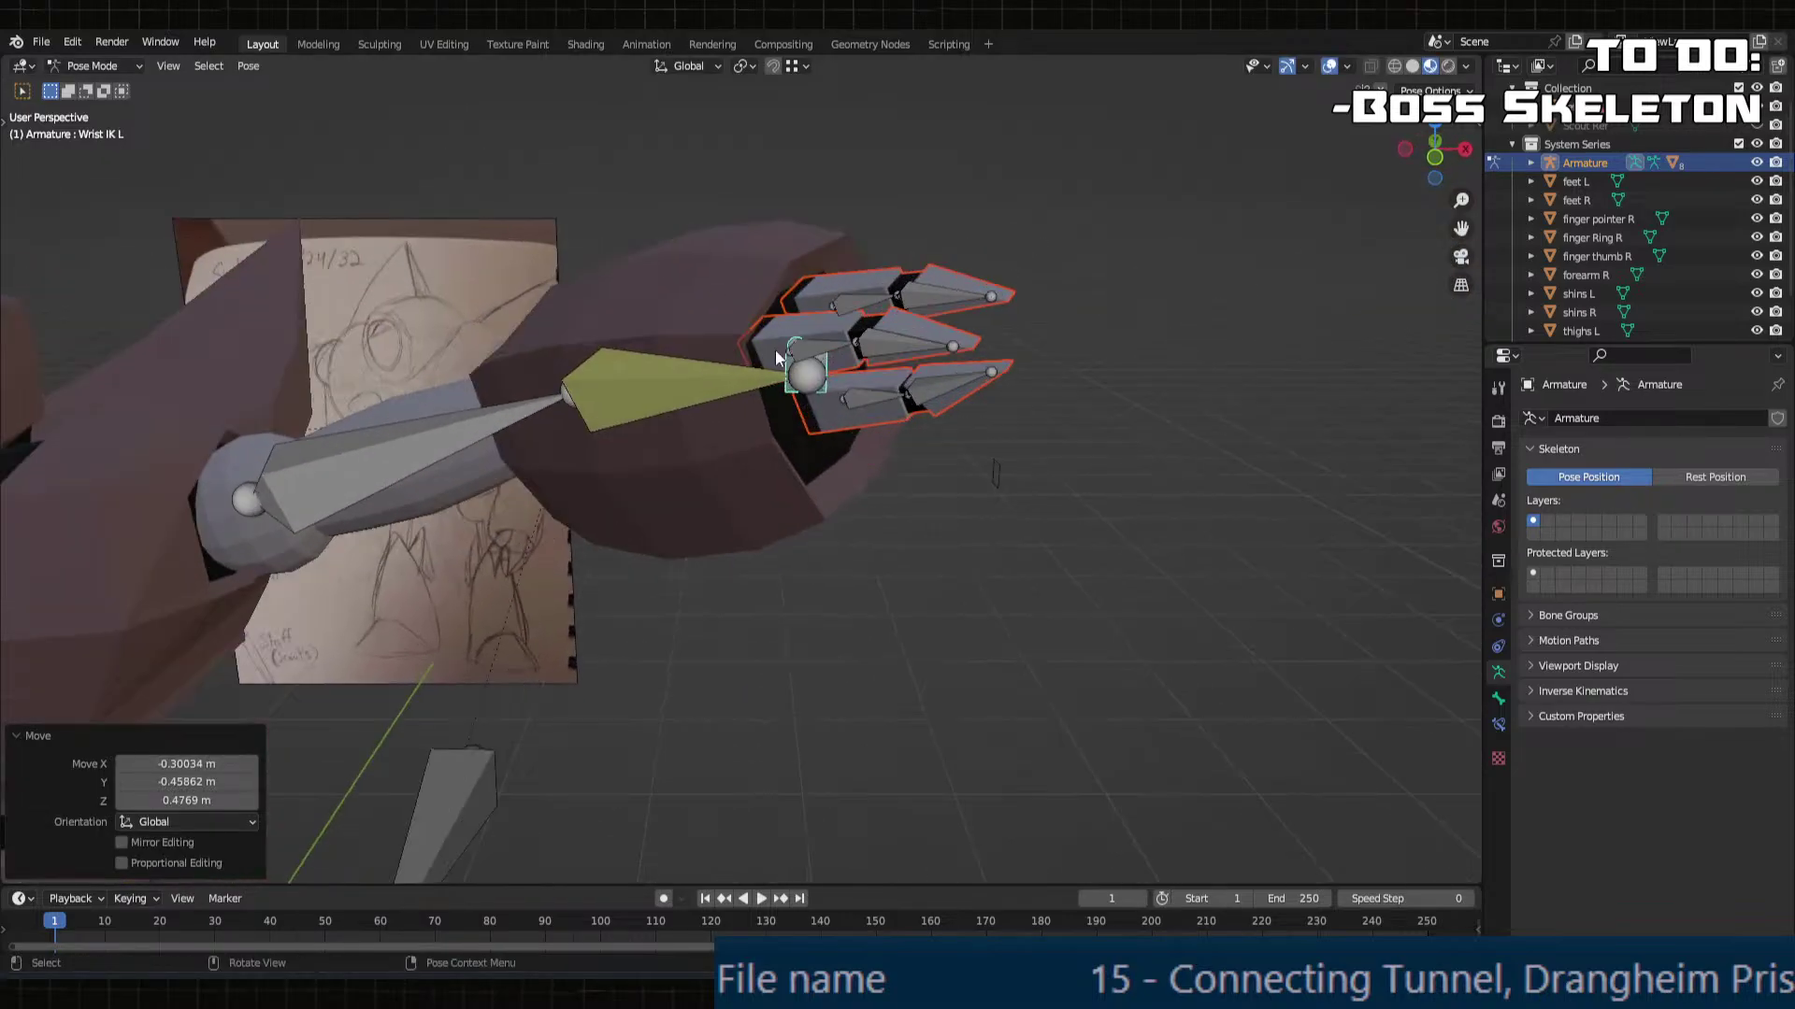
Step: Rotate the left pointer finger's second bone about the global Z and X axes to test its mesh
{"action": "left_click", "coordinate": [937, 397]}
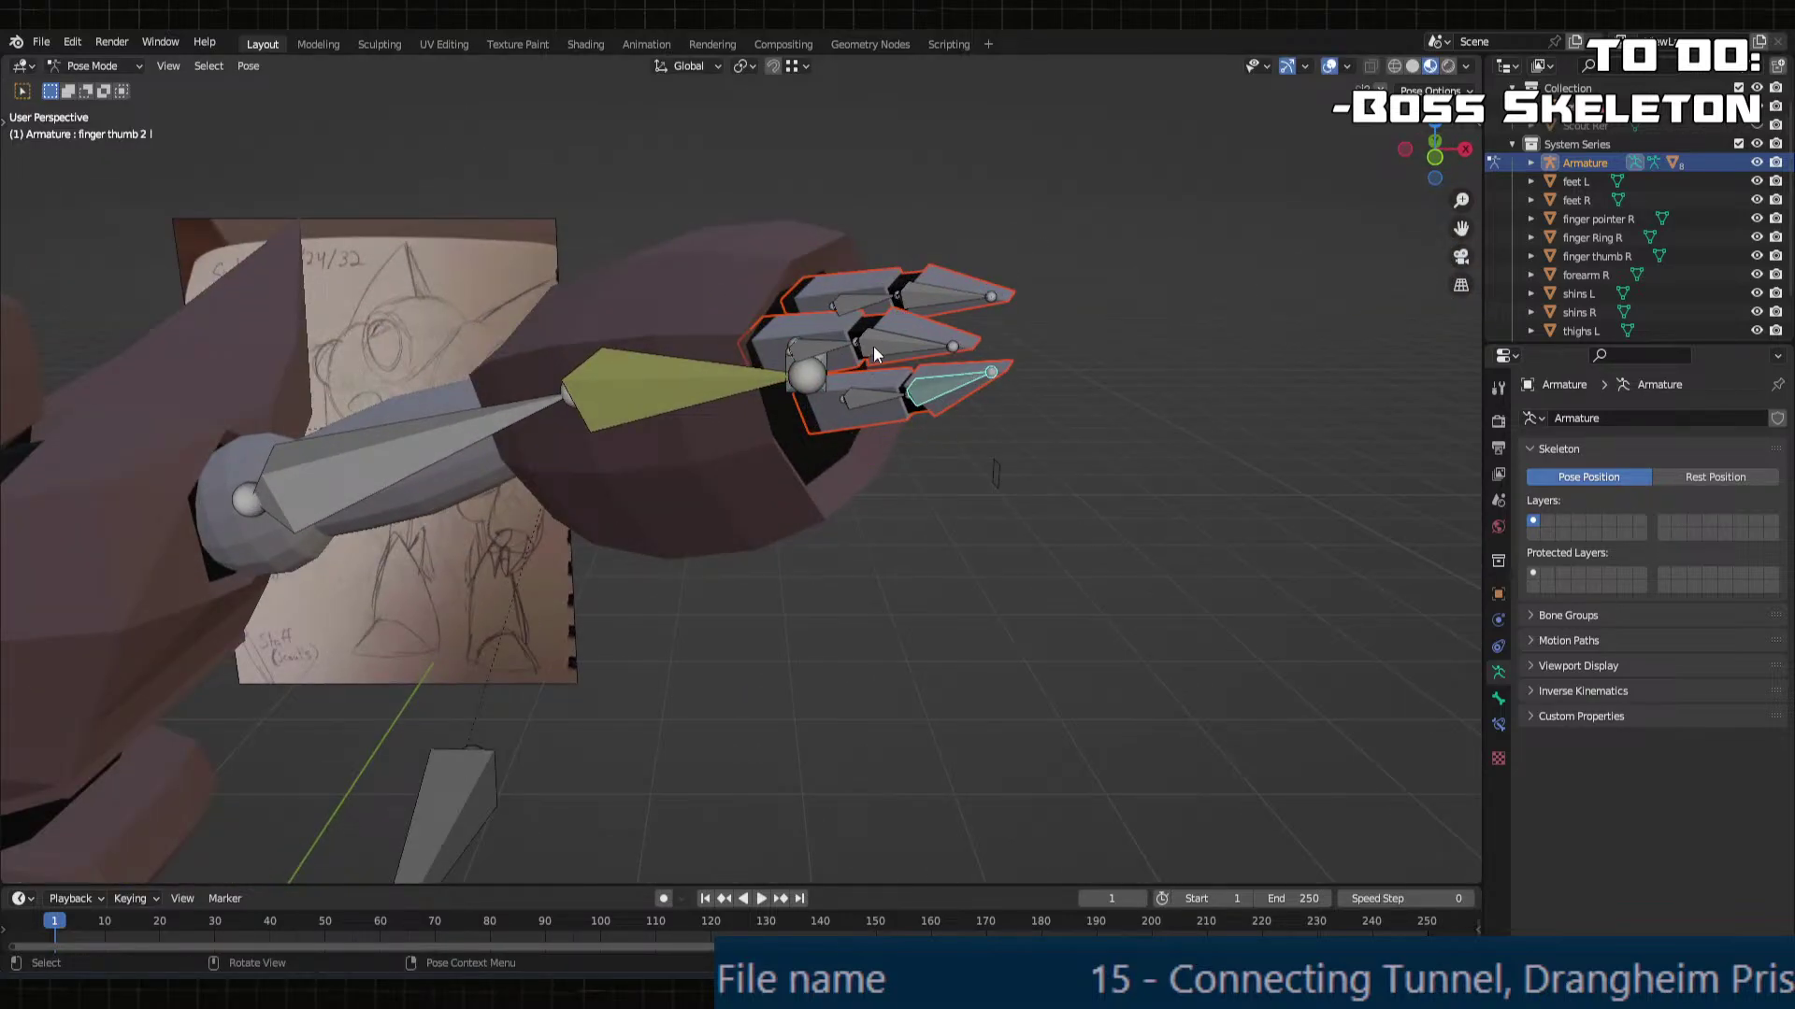
{"action": "key", "text": "r"}
{"action": "key", "text": "z"}
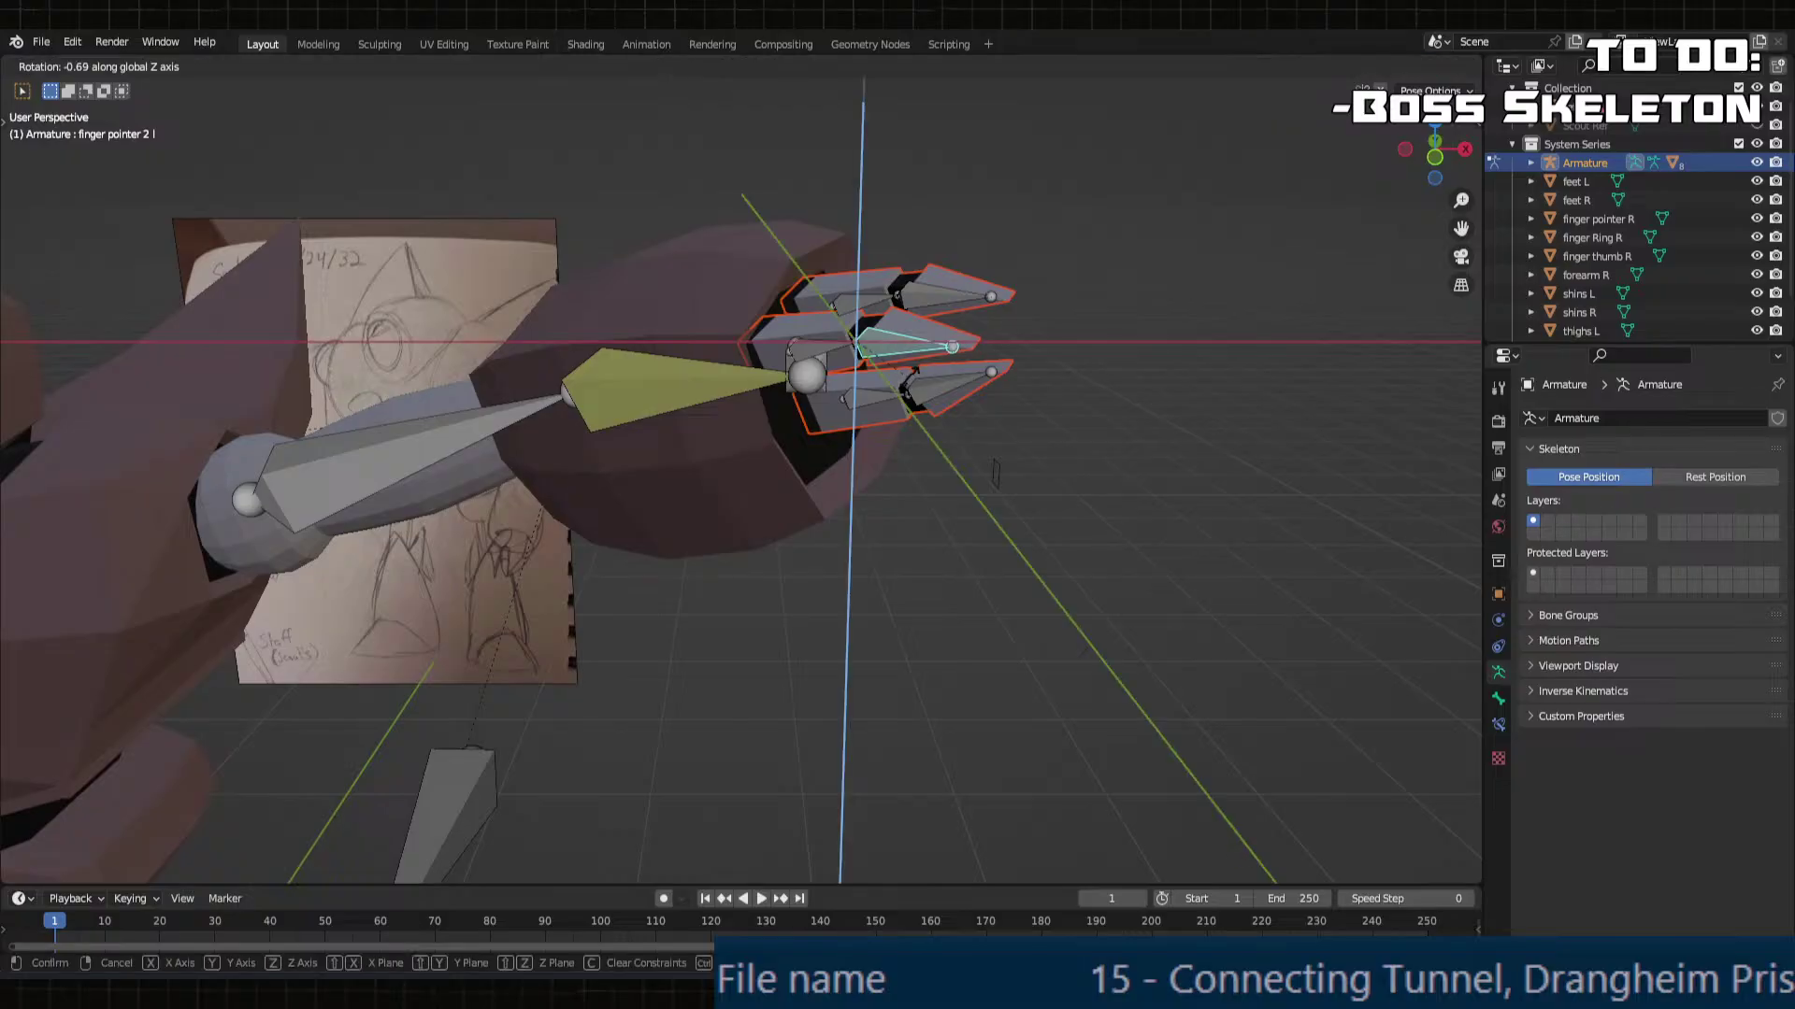
{"action": "key", "text": "x"}
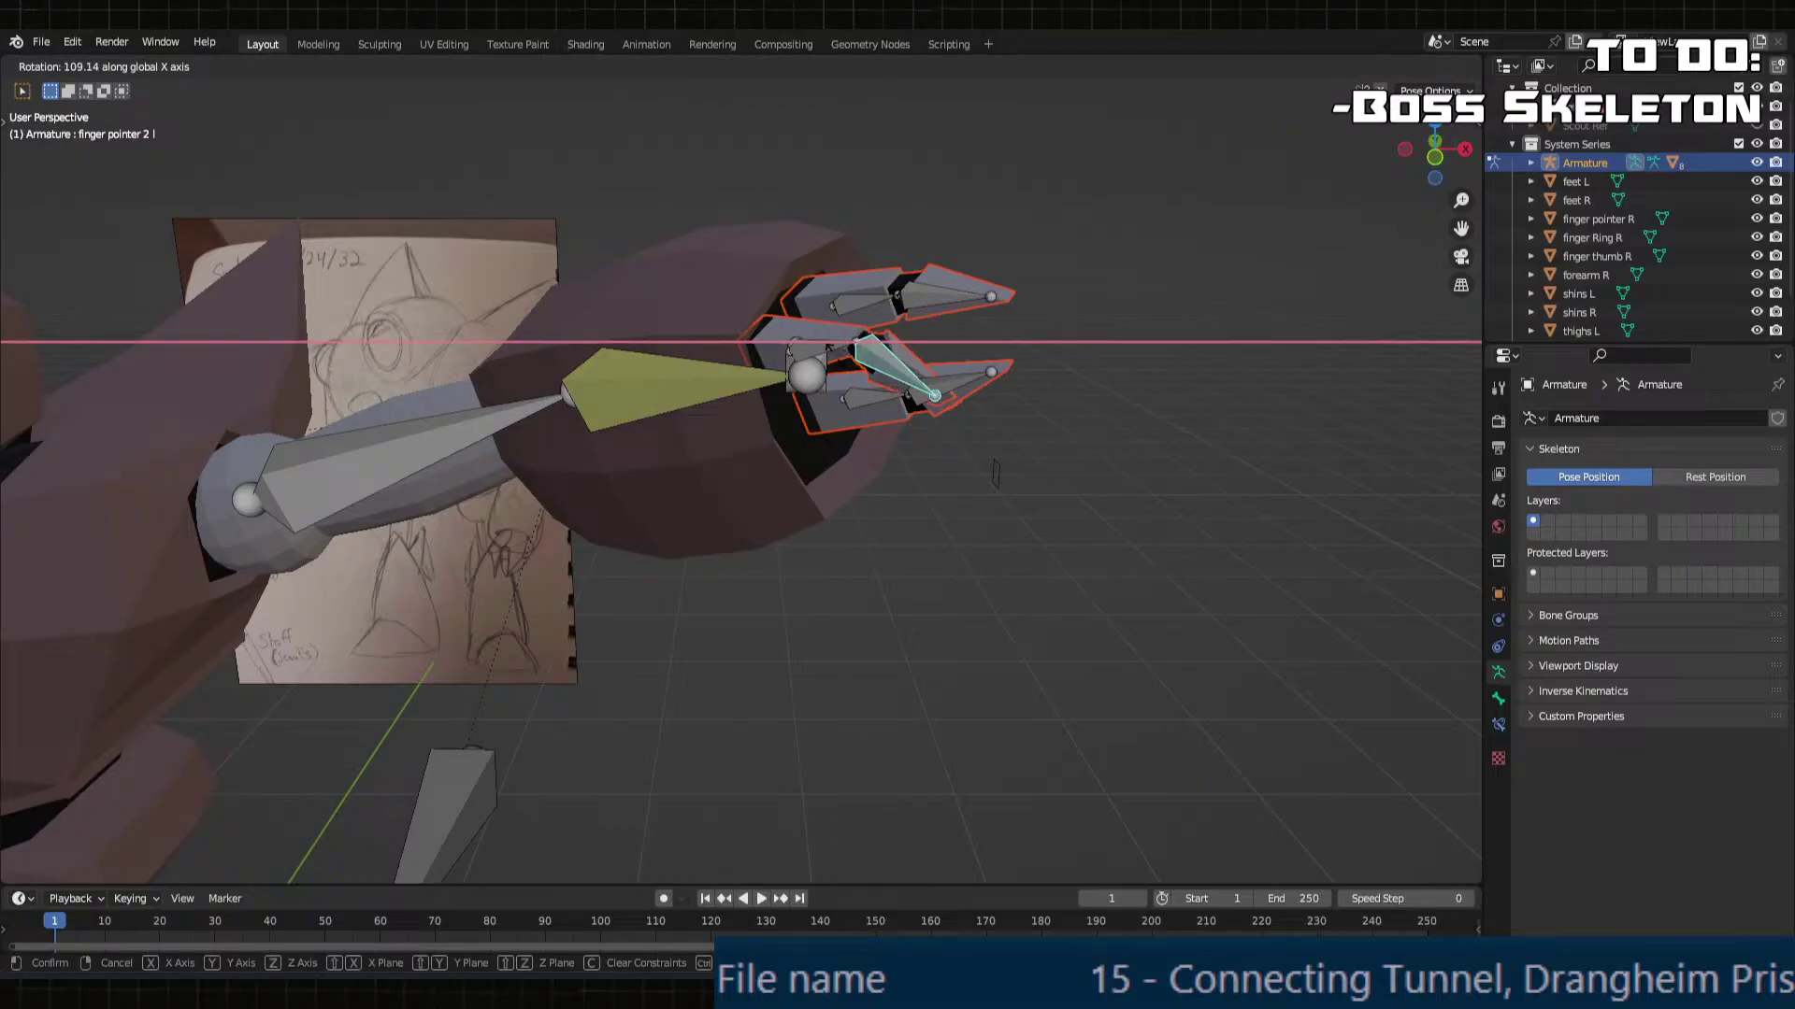
{"action": "left_click", "coordinate": [846, 448]}
Step: Move the left wrist IK bone again to check the hand while watching the stray geometry near it
{"action": "middle_click_drag", "start_coordinate": [846, 449], "coordinate": [856, 407]}
{"action": "key", "text": "KP_Decimal"}
{"action": "key", "text": "g"}
{"action": "left_click", "coordinate": [689, 509]}
Step: Select the stray outline floating near the left hand in Object Mode to identify its mesh, and undo the selection change
{"action": "key", "text": "ctrl+Tab"}
{"action": "left_click", "coordinate": [792, 400]}
{"action": "scroll", "coordinate": [857, 407], "scroll_direction": "up", "scroll_amount": 5}
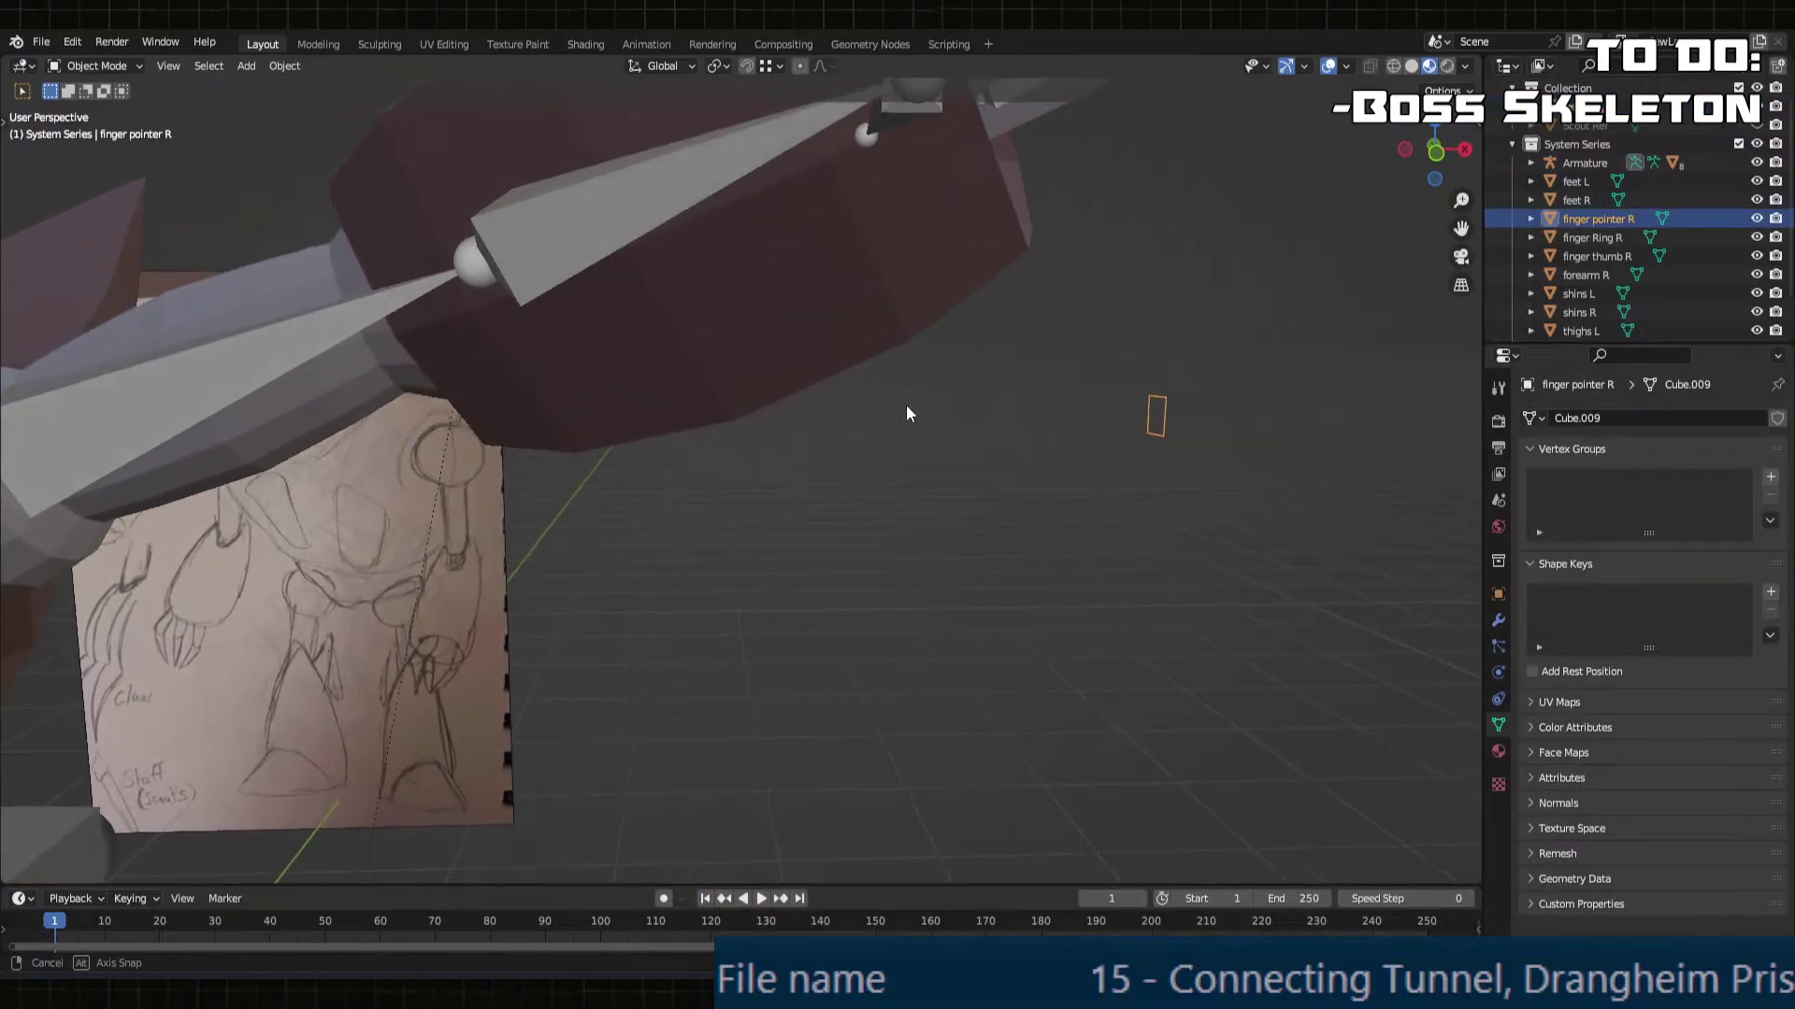
{"action": "middle_click_drag", "start_coordinate": [1046, 359], "coordinate": [921, 427]}
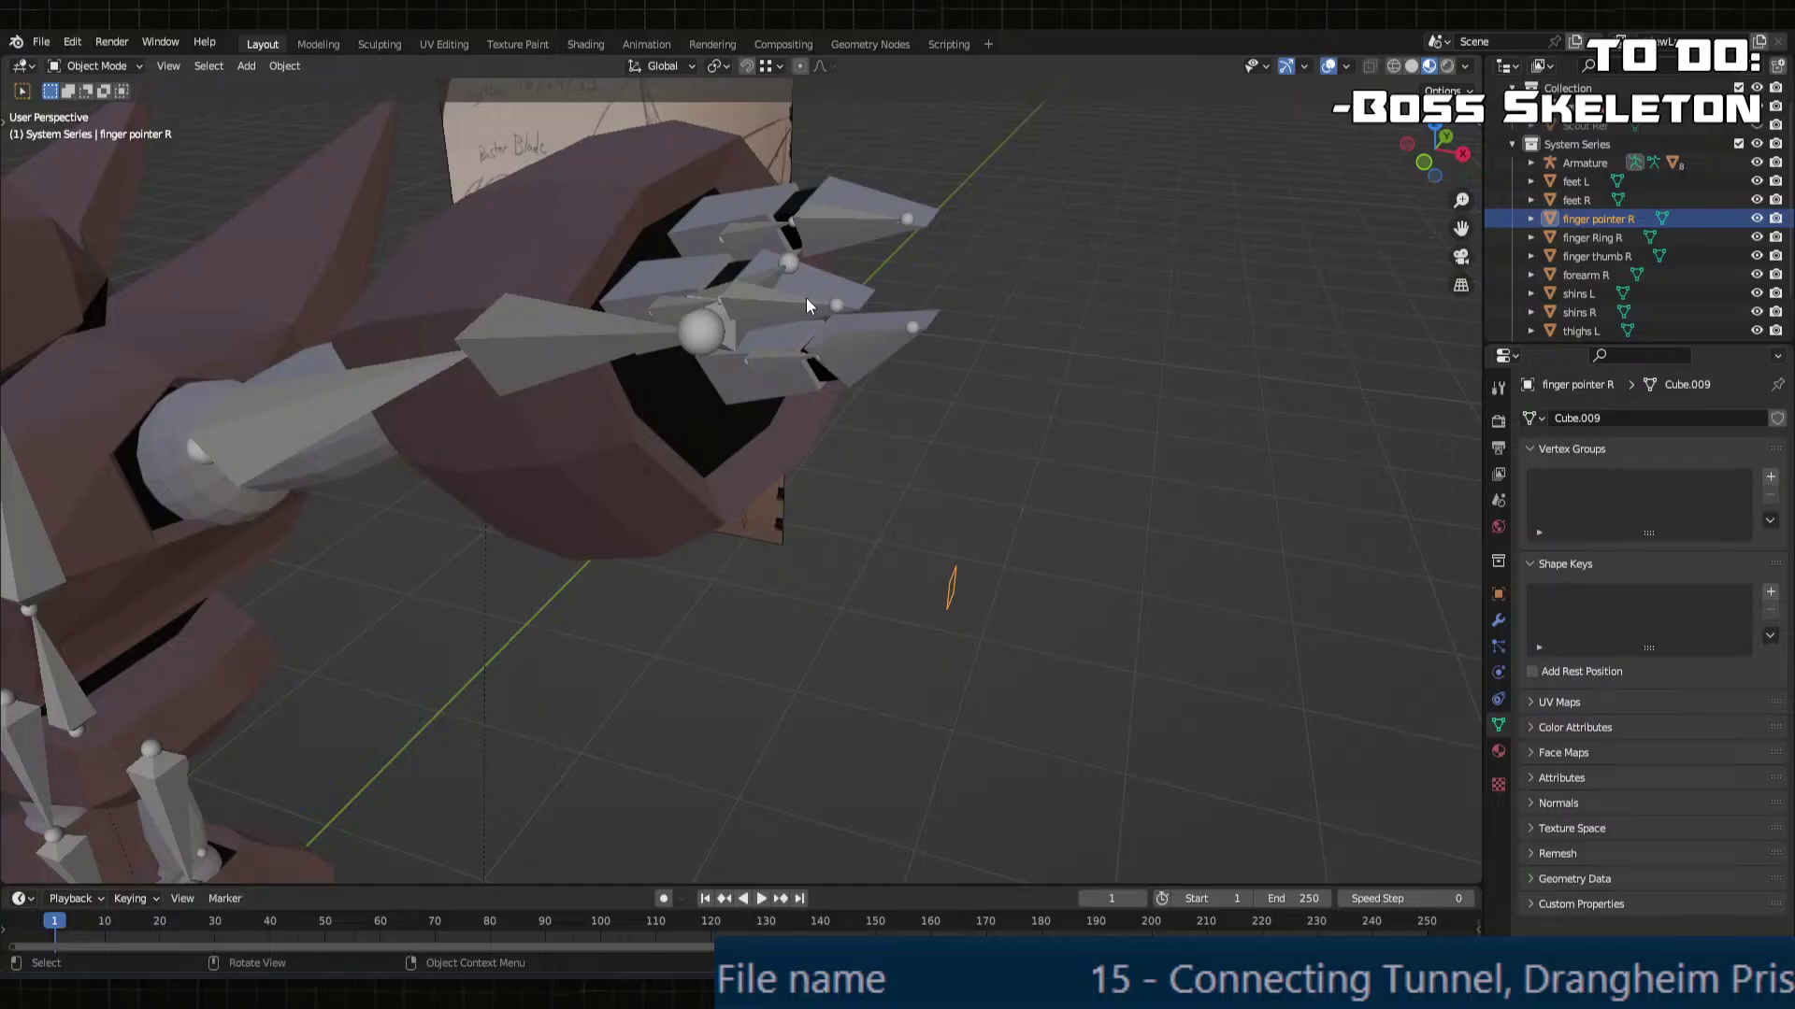
{"action": "left_click", "coordinate": [1045, 552], "text": "ctrl"}
{"action": "left_click", "coordinate": [1052, 554], "text": "ctrl"}
{"action": "key", "text": "ctrl+z"}
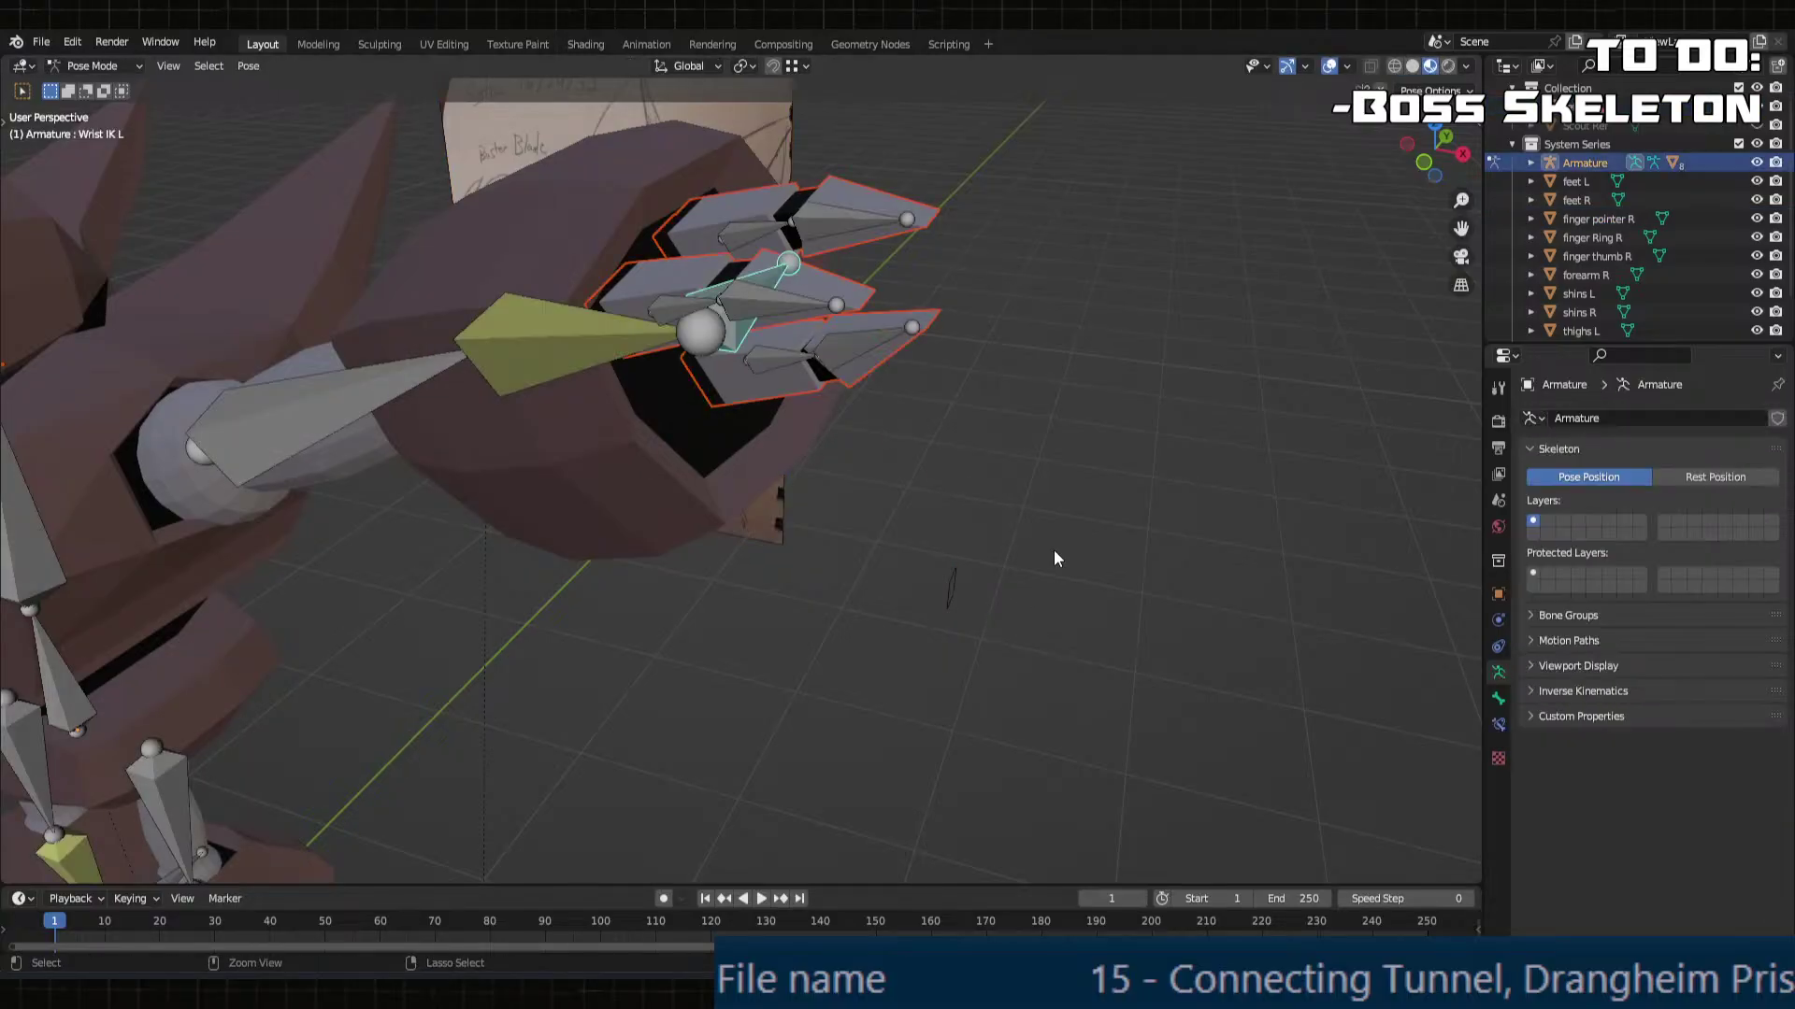
Step: Select the left pointer finger mesh, inspect it in Edit Mode and locate it in the object hierarchy
{"action": "middle_click_drag", "start_coordinate": [1053, 558], "coordinate": [879, 411]}
{"action": "left_click", "coordinate": [755, 394]}
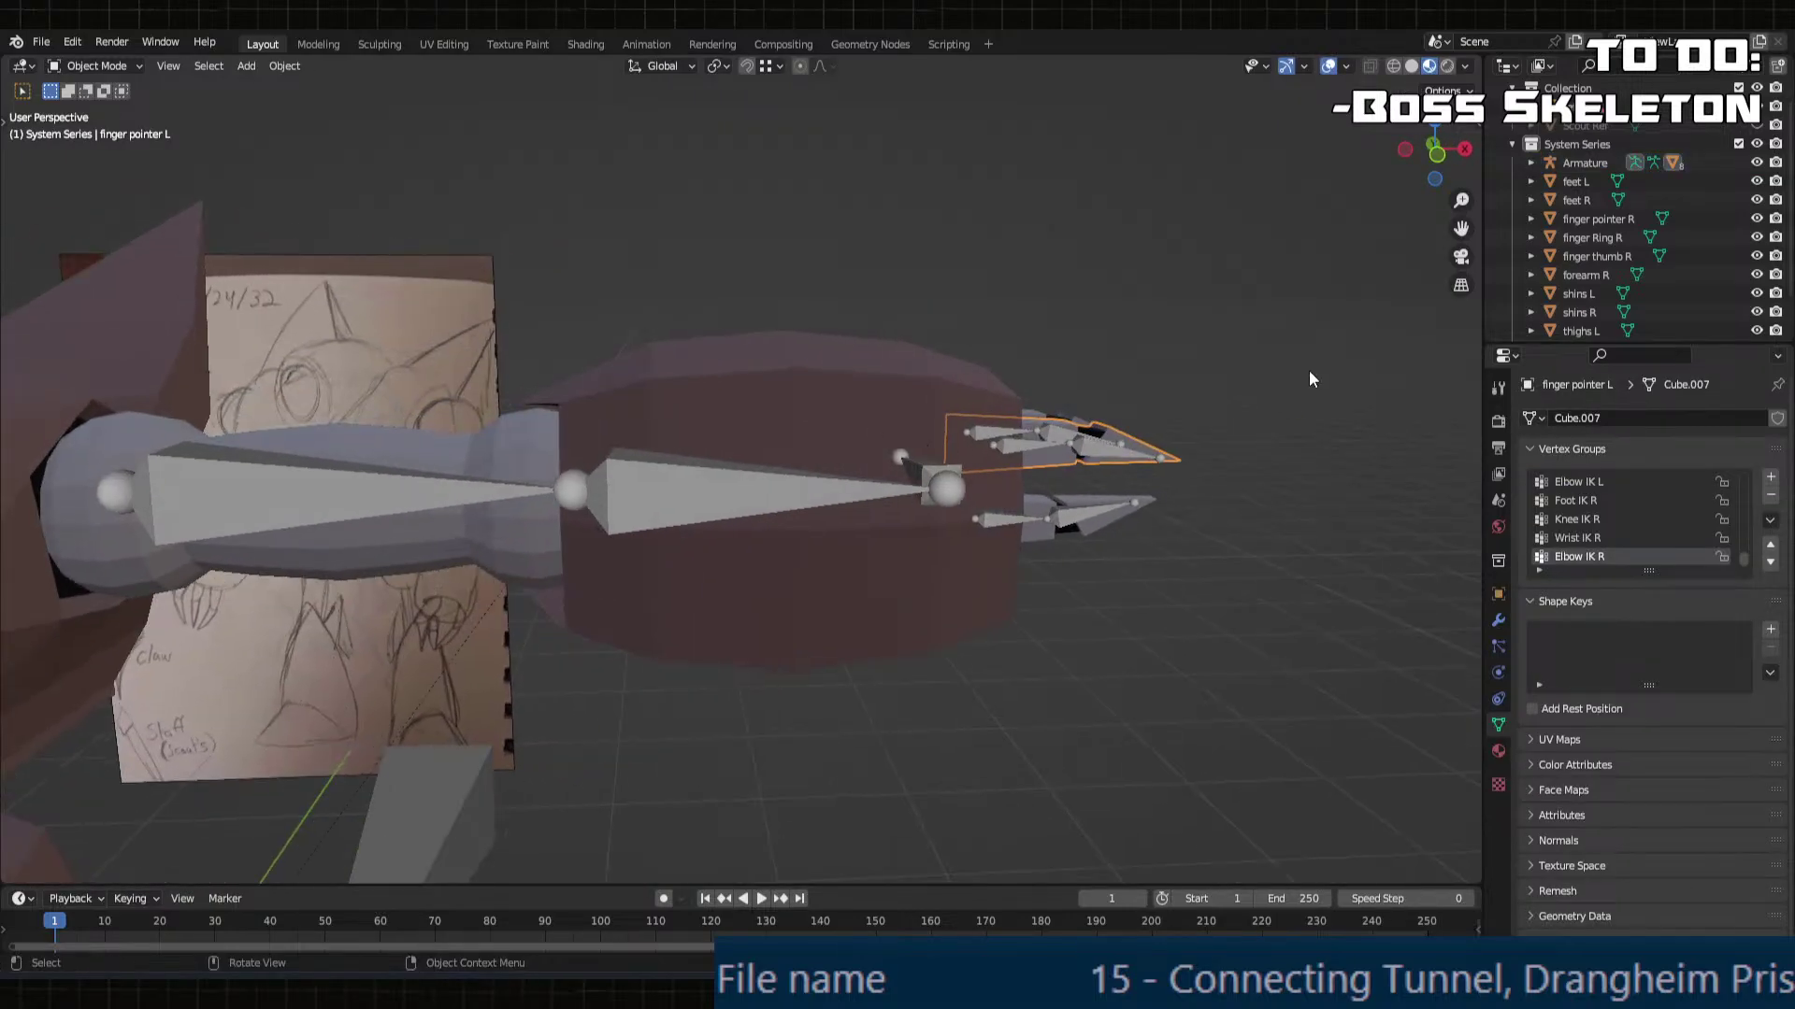
{"action": "scroll", "coordinate": [1673, 290], "scroll_direction": "down", "scroll_amount": 2}
{"action": "scroll", "coordinate": [1666, 311], "scroll_direction": "up", "scroll_amount": 2}
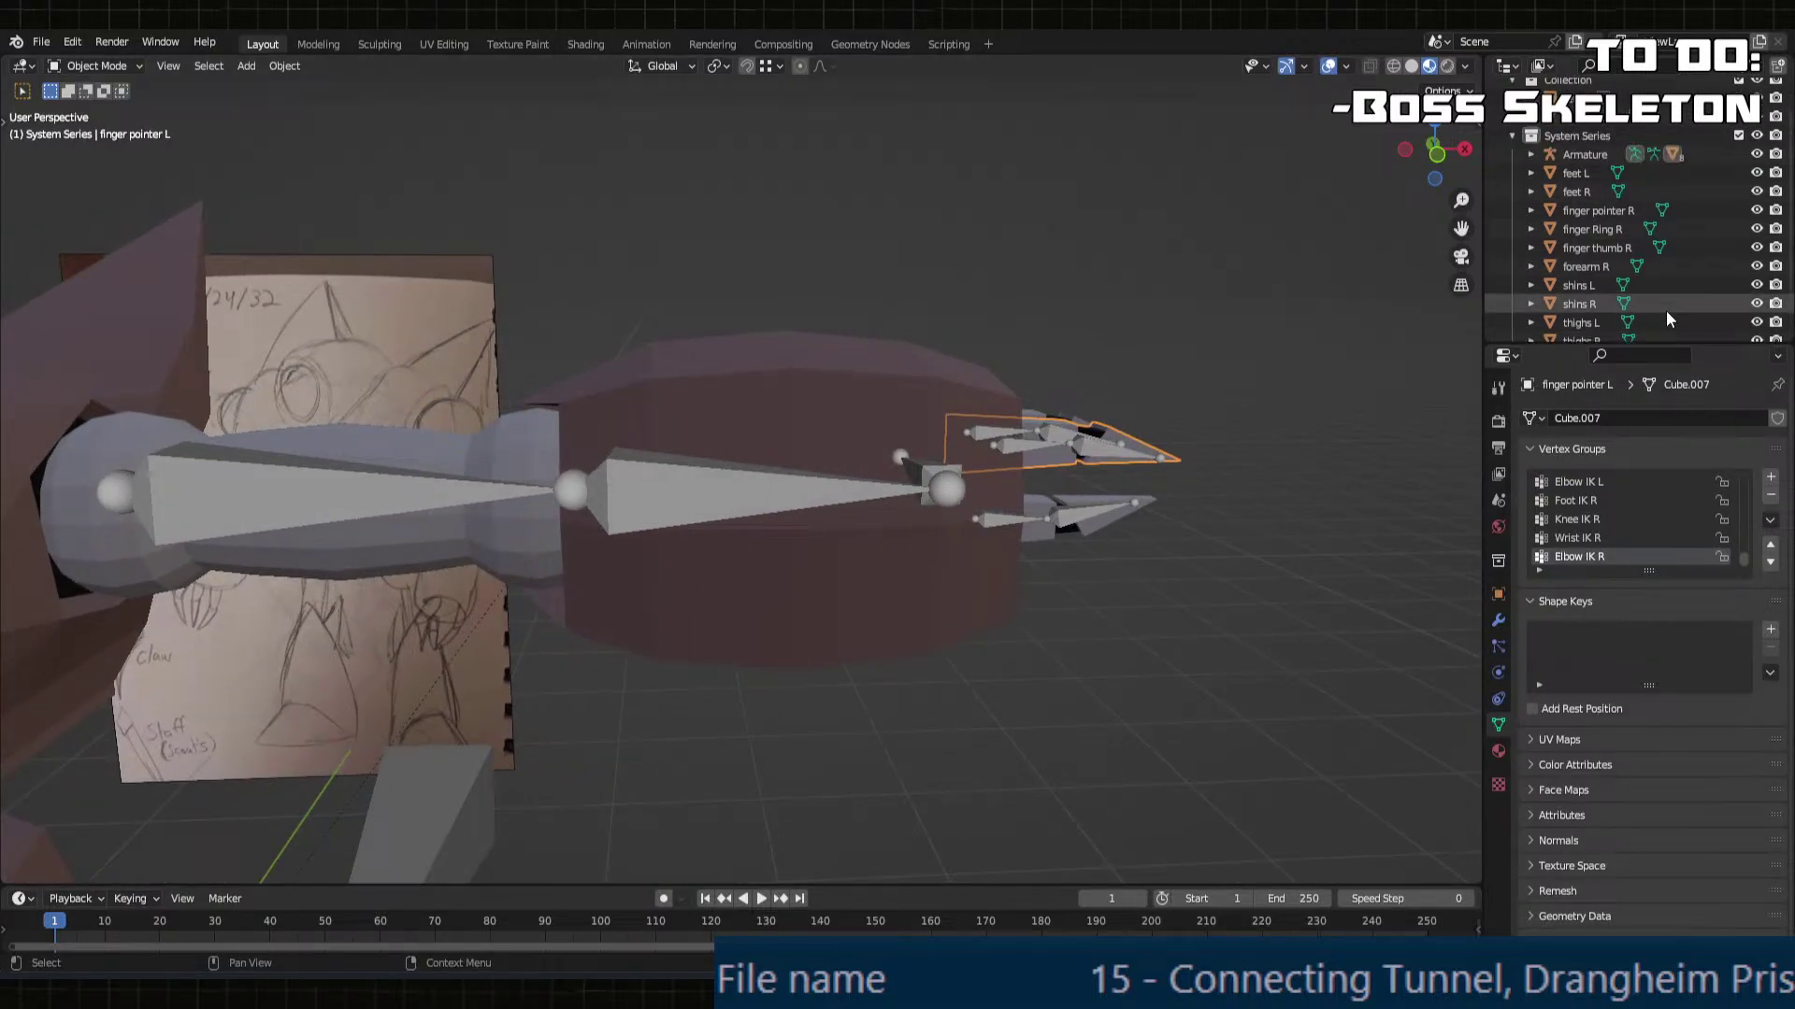
{"action": "scroll", "coordinate": [1628, 232], "scroll_direction": "down", "scroll_amount": 2}
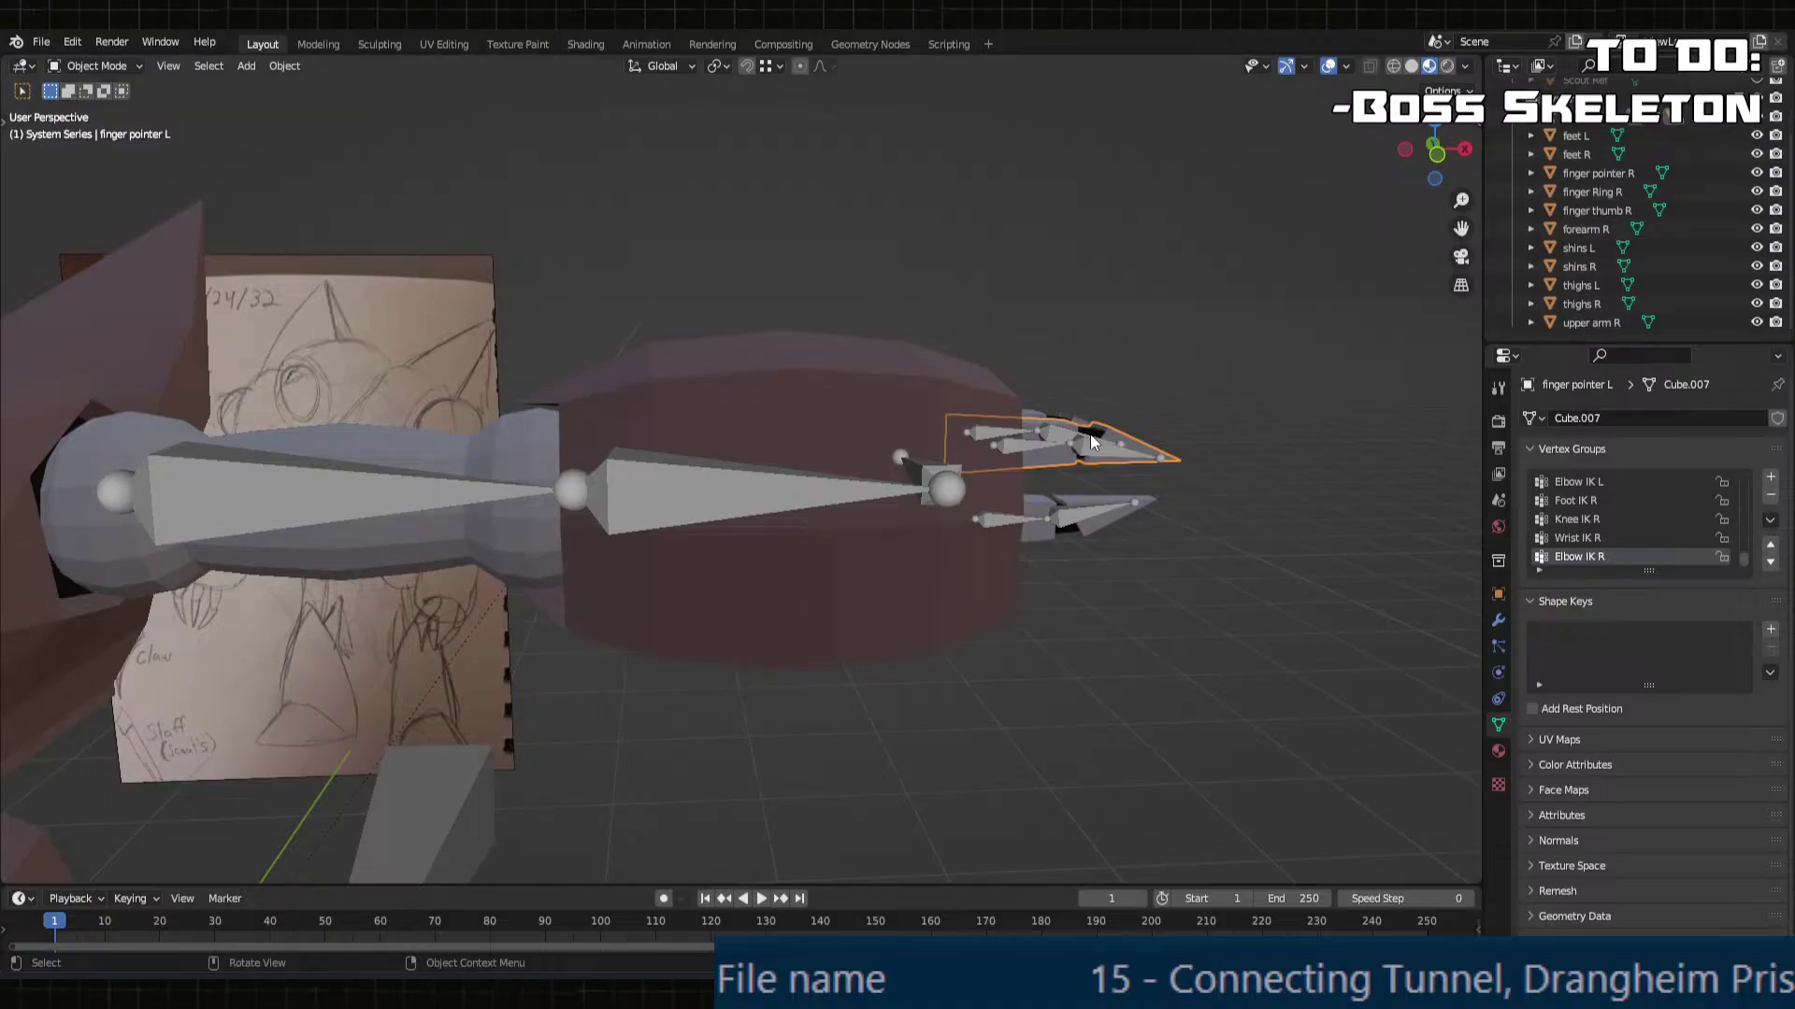
{"action": "key", "text": "Tab"}
{"action": "middle_click_drag", "start_coordinate": [897, 439], "coordinate": [733, 507]}
{"action": "scroll", "coordinate": [801, 486], "scroll_direction": "up", "scroll_amount": 3}
{"action": "key", "text": "Tab"}
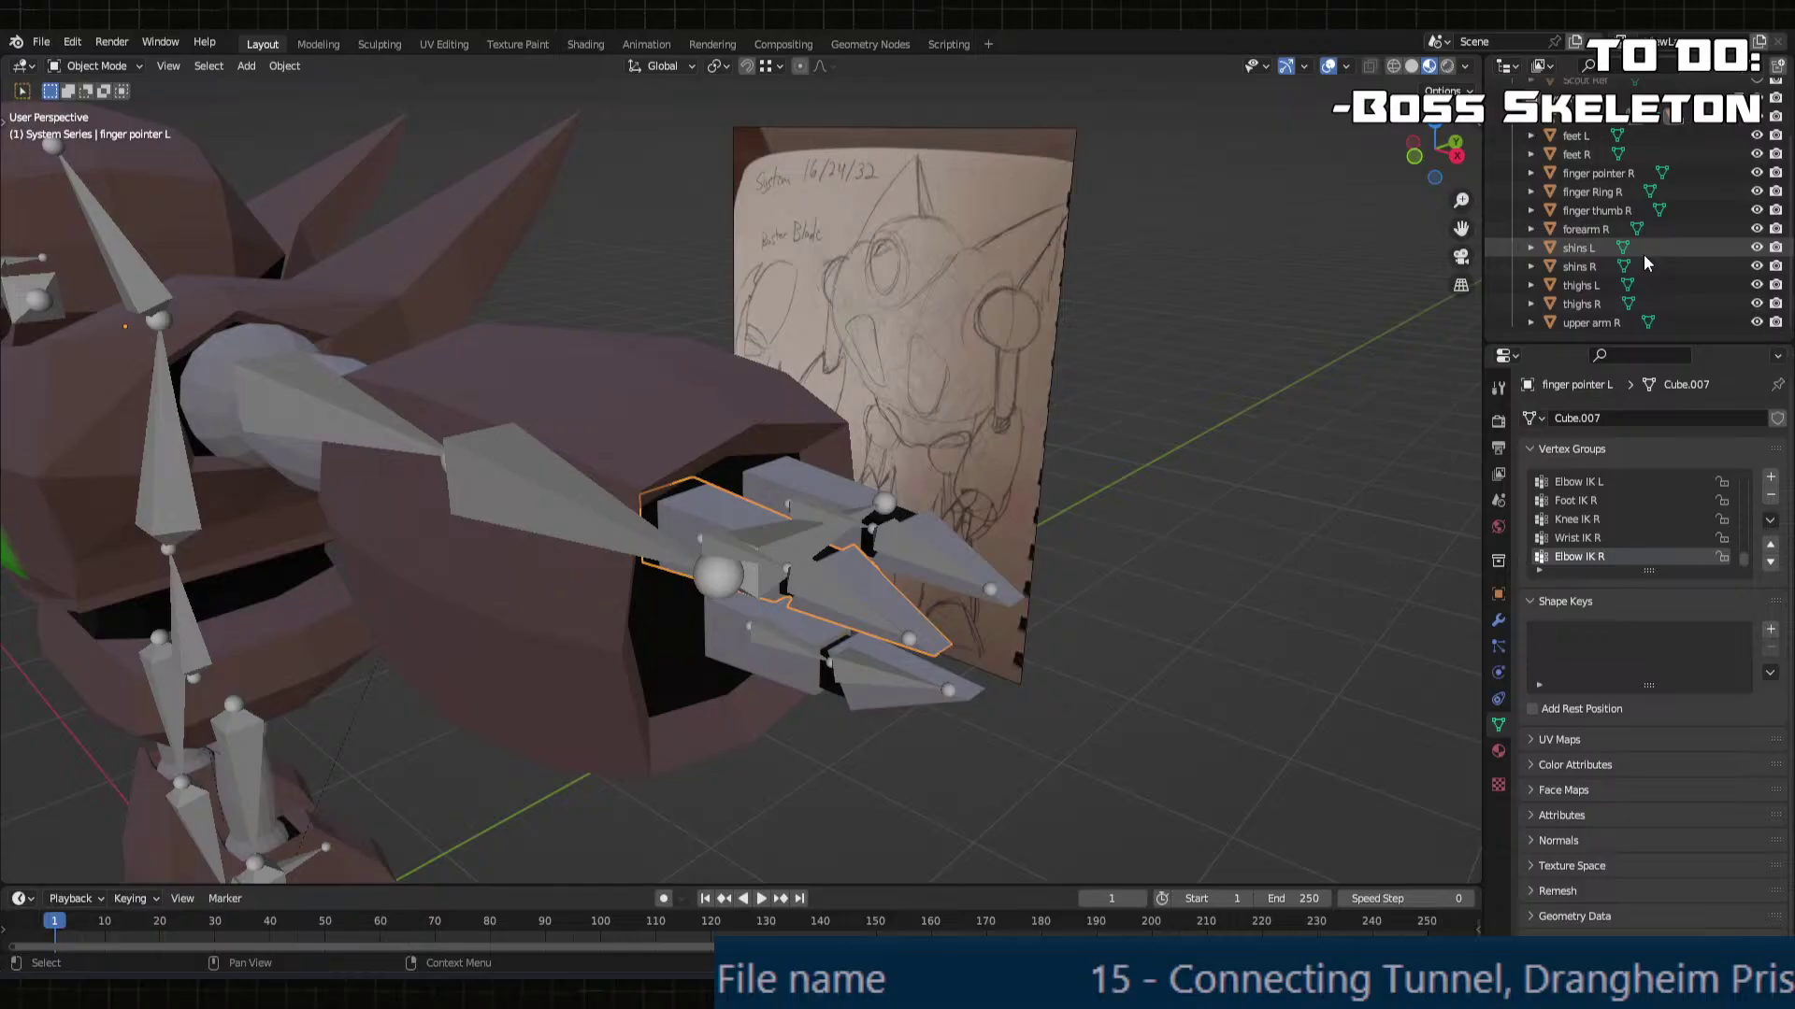
{"action": "key", "text": "KP_Decimal"}
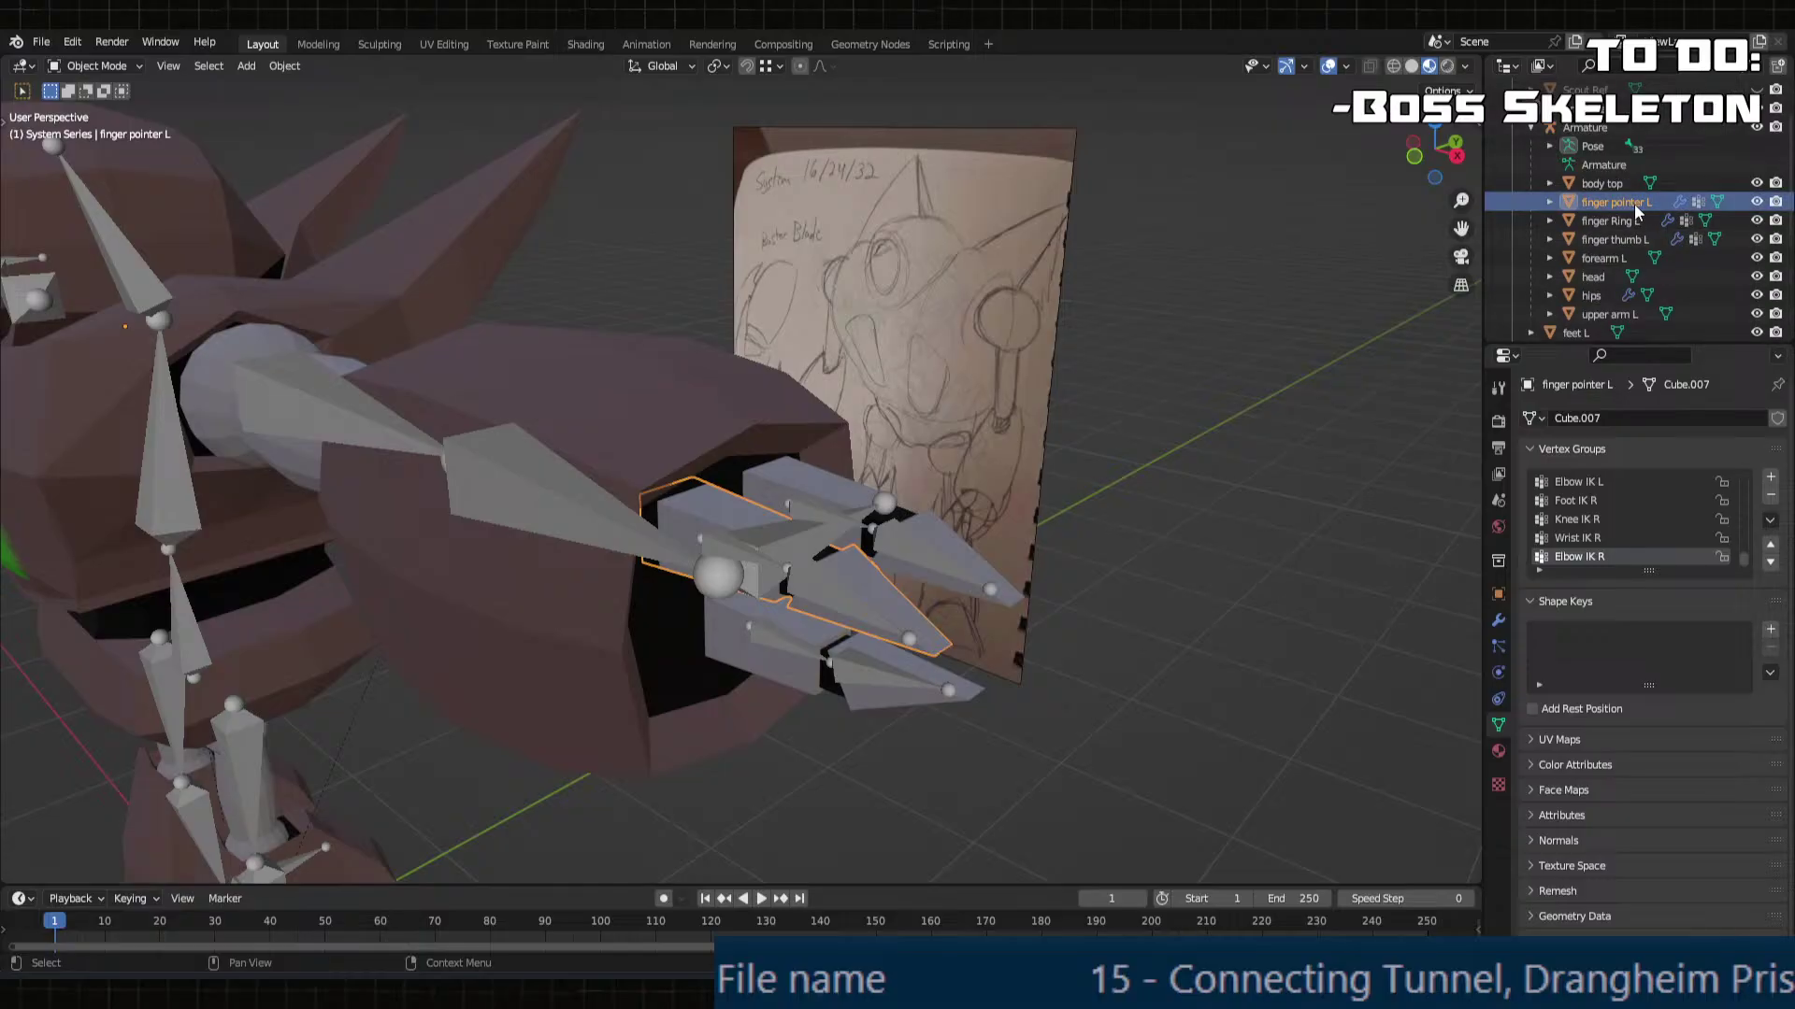
{"action": "middle_click_drag", "start_coordinate": [692, 402], "coordinate": [643, 456]}
Step: Select the right pointer finger mesh, move it to check which geometry belongs to it, and undo the move
{"action": "left_click", "coordinate": [549, 444]}
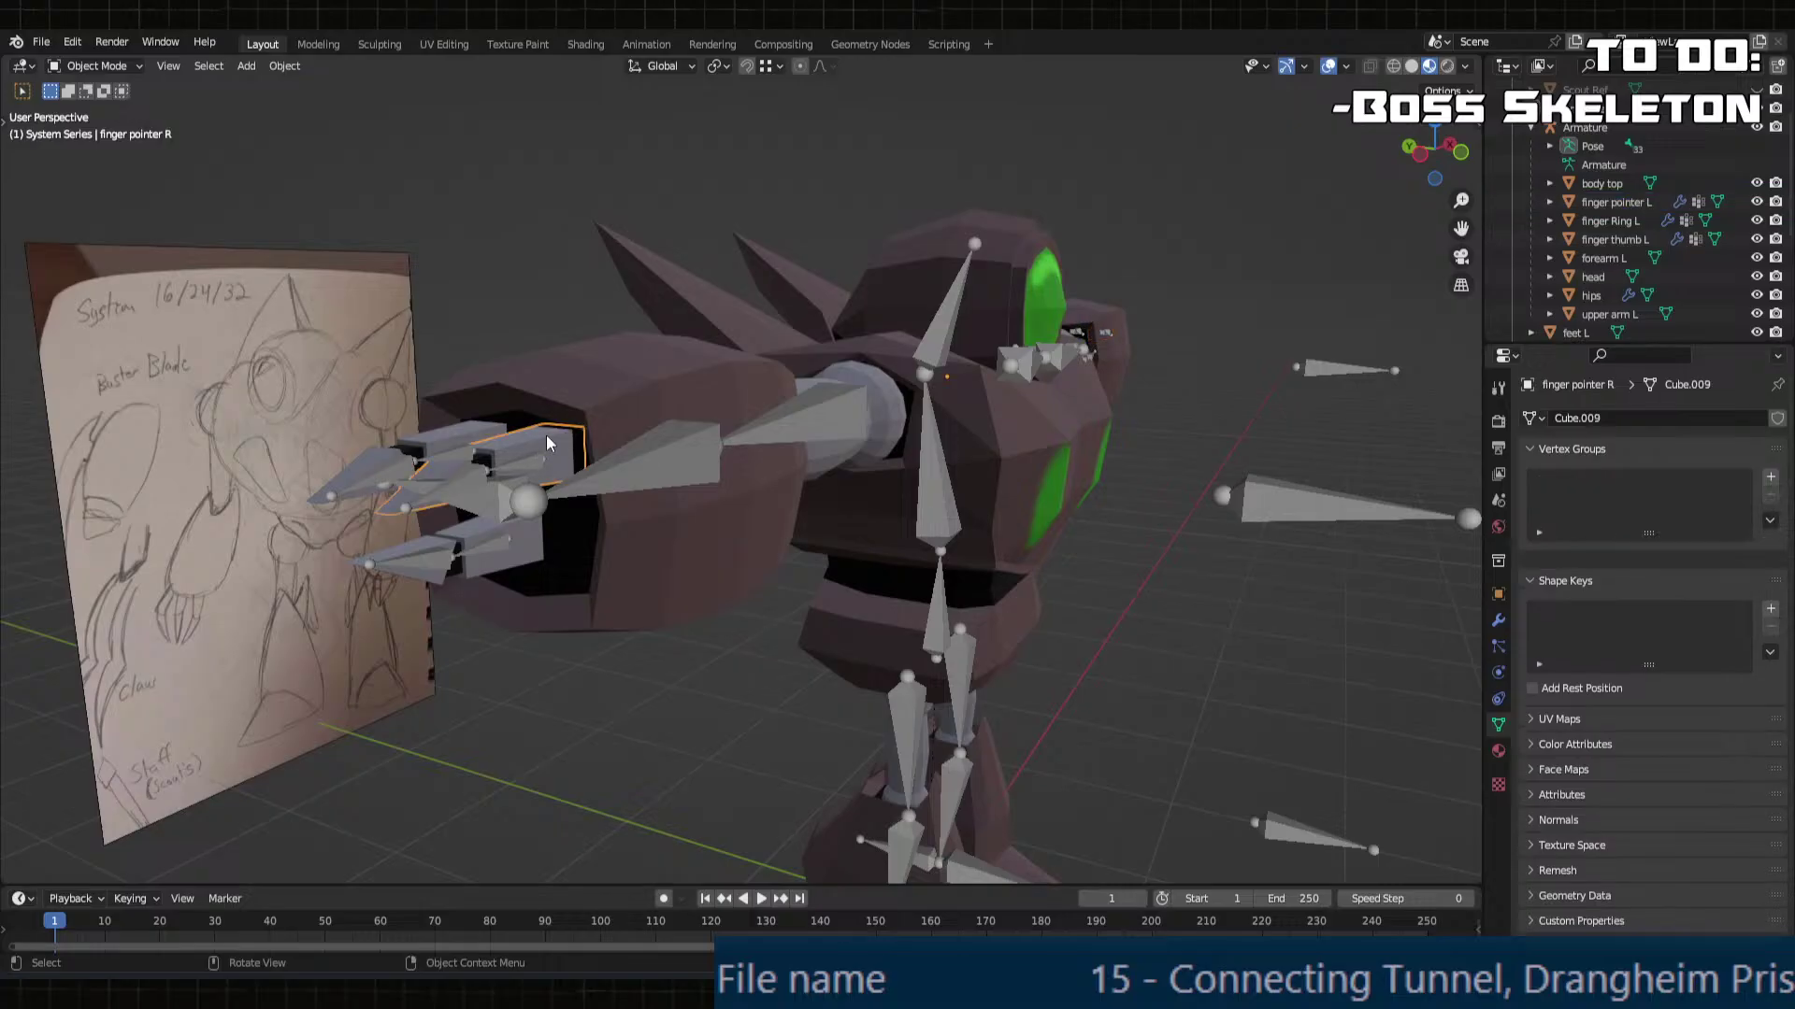
{"action": "scroll", "coordinate": [1650, 224], "scroll_direction": "down", "scroll_amount": 5}
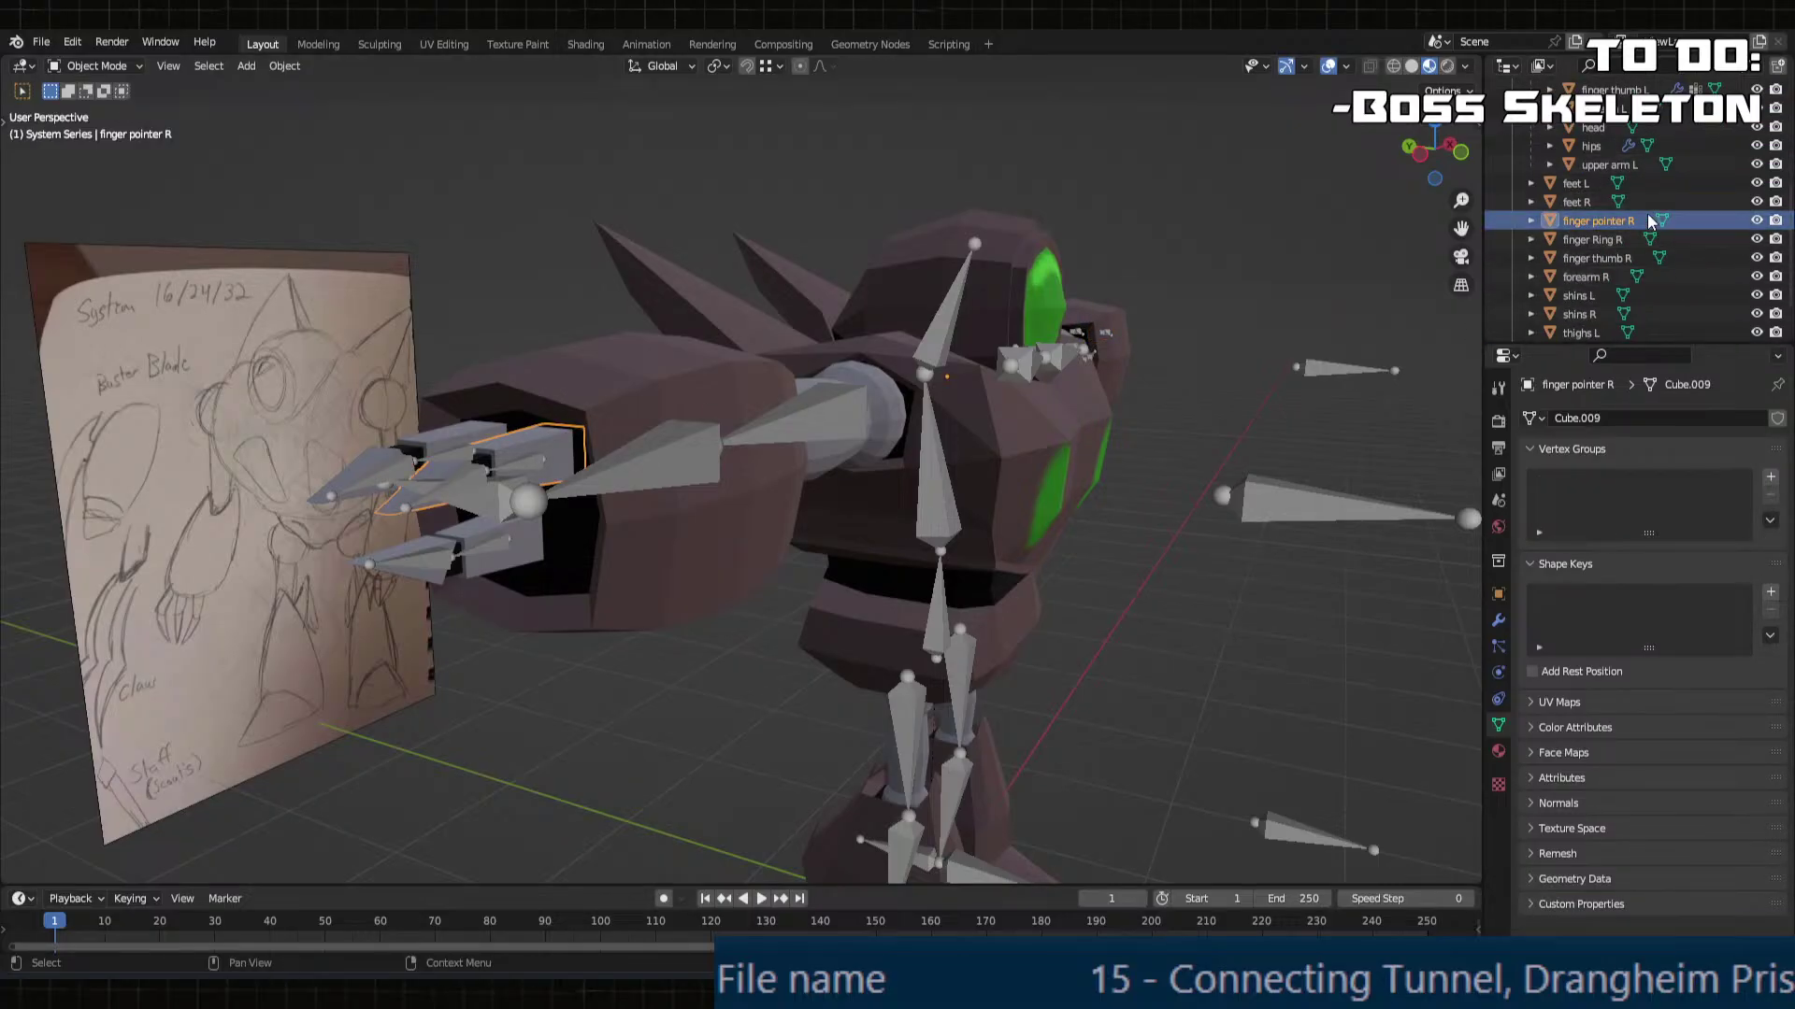
{"action": "key", "text": "g"}
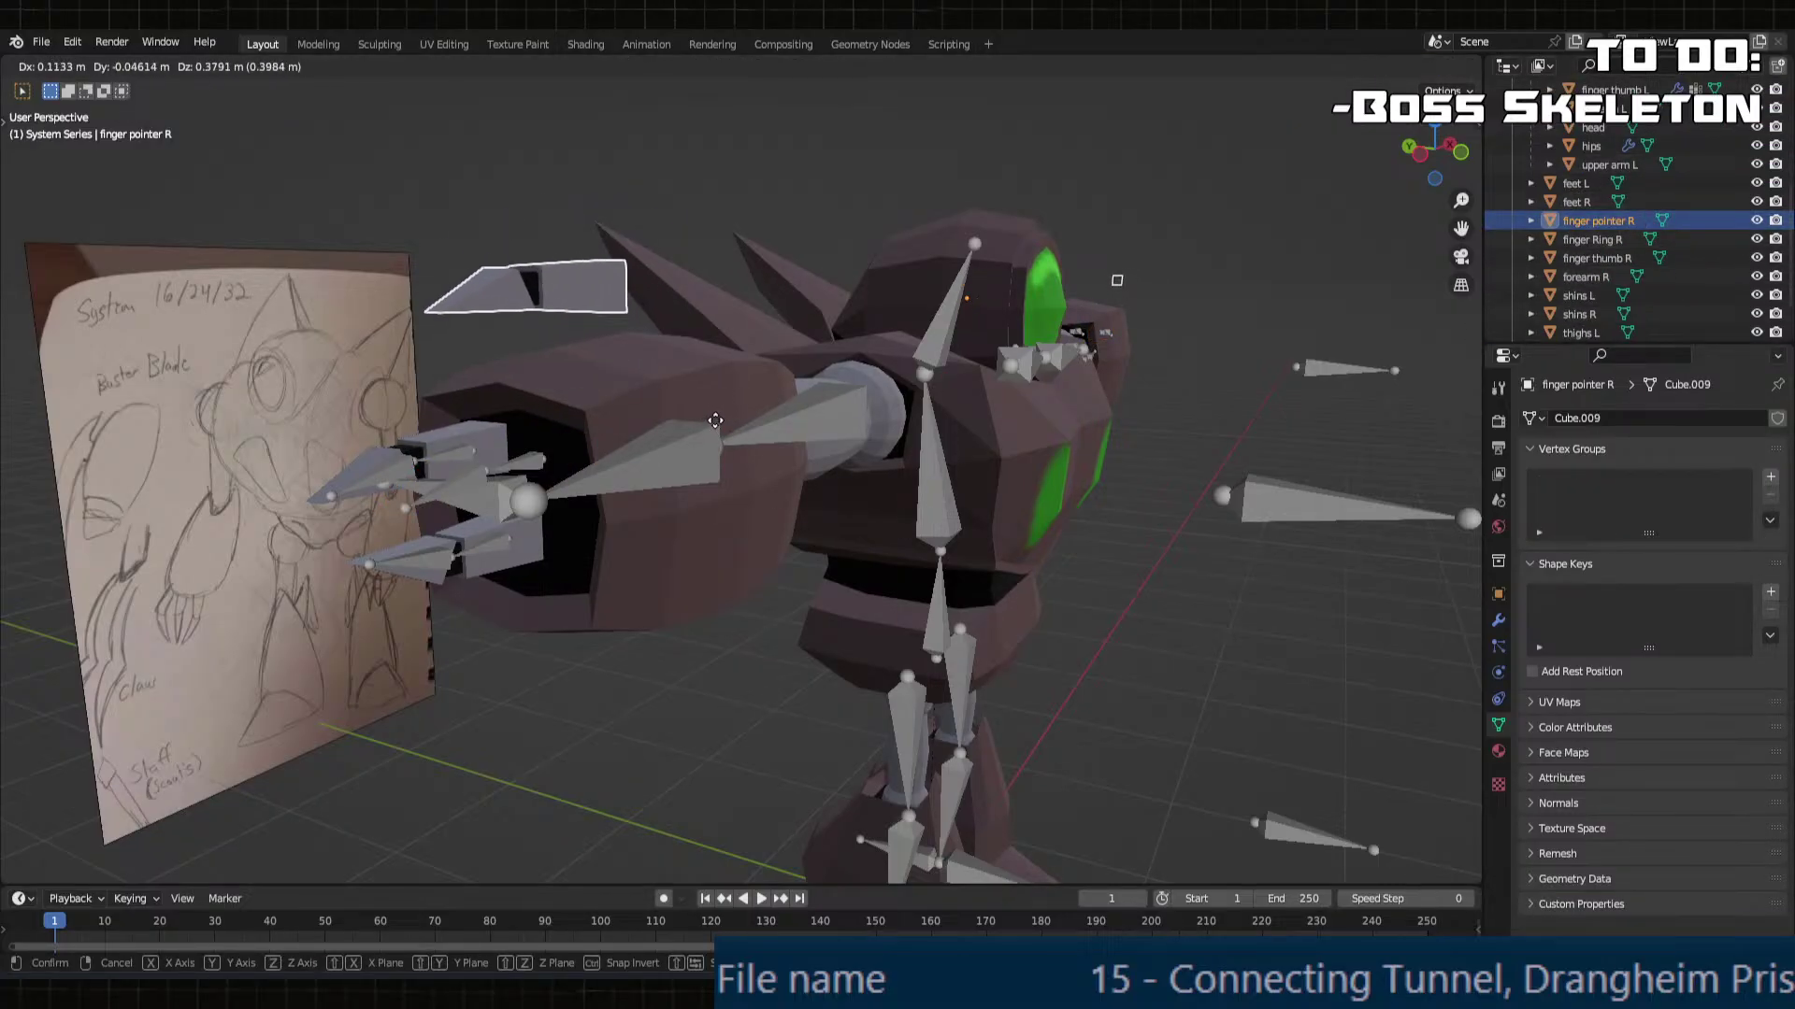
{"action": "left_click", "coordinate": [715, 421]}
{"action": "key", "text": "ctrl+z"}
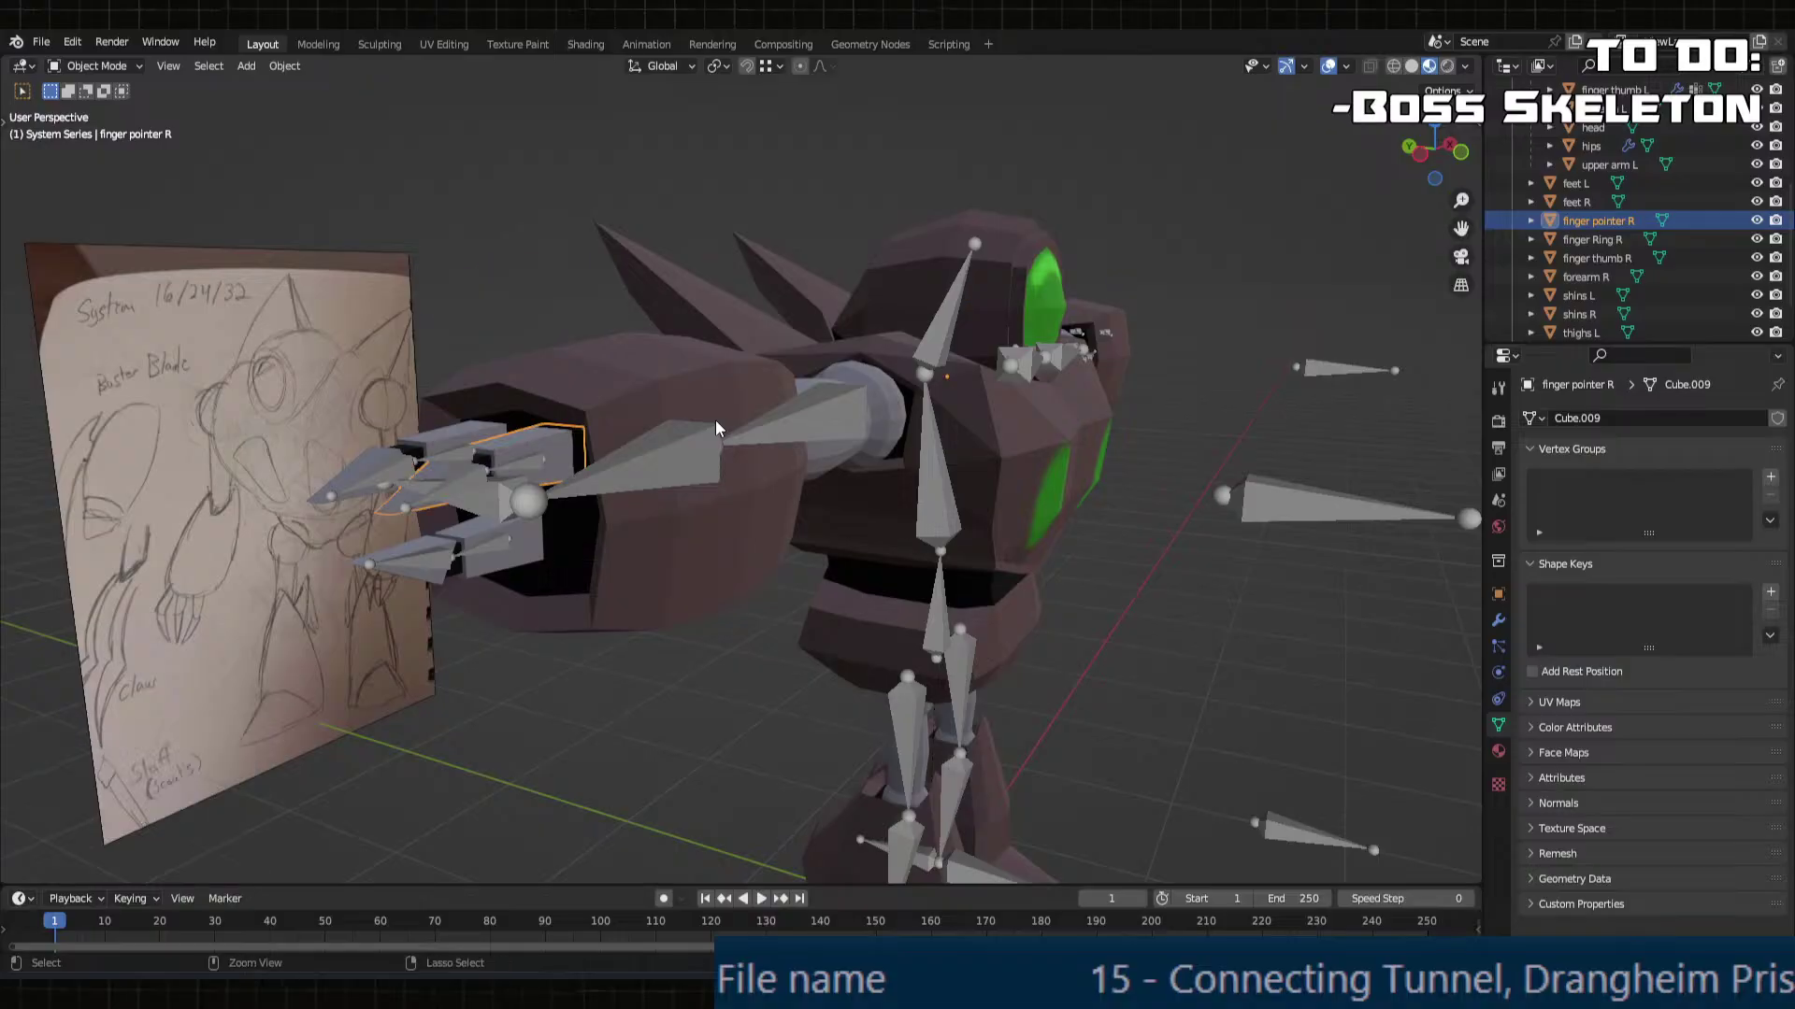
Step: Hide the left pointer finger mesh and delete the right pointer mesh's stray edges lying near the left hand
{"action": "mouse_move", "coordinate": [715, 419]}
{"action": "middle_mouse_down"}
{"action": "mouse_move", "coordinate": [1126, 308]}
{"action": "mouse_move", "coordinate": [929, 348]}
{"action": "mouse_move", "coordinate": [953, 399]}
{"action": "mouse_move", "coordinate": [778, 379]}
{"action": "mouse_move", "coordinate": [787, 363]}
{"action": "mouse_move", "coordinate": [688, 340]}
{"action": "middle_mouse_up"}
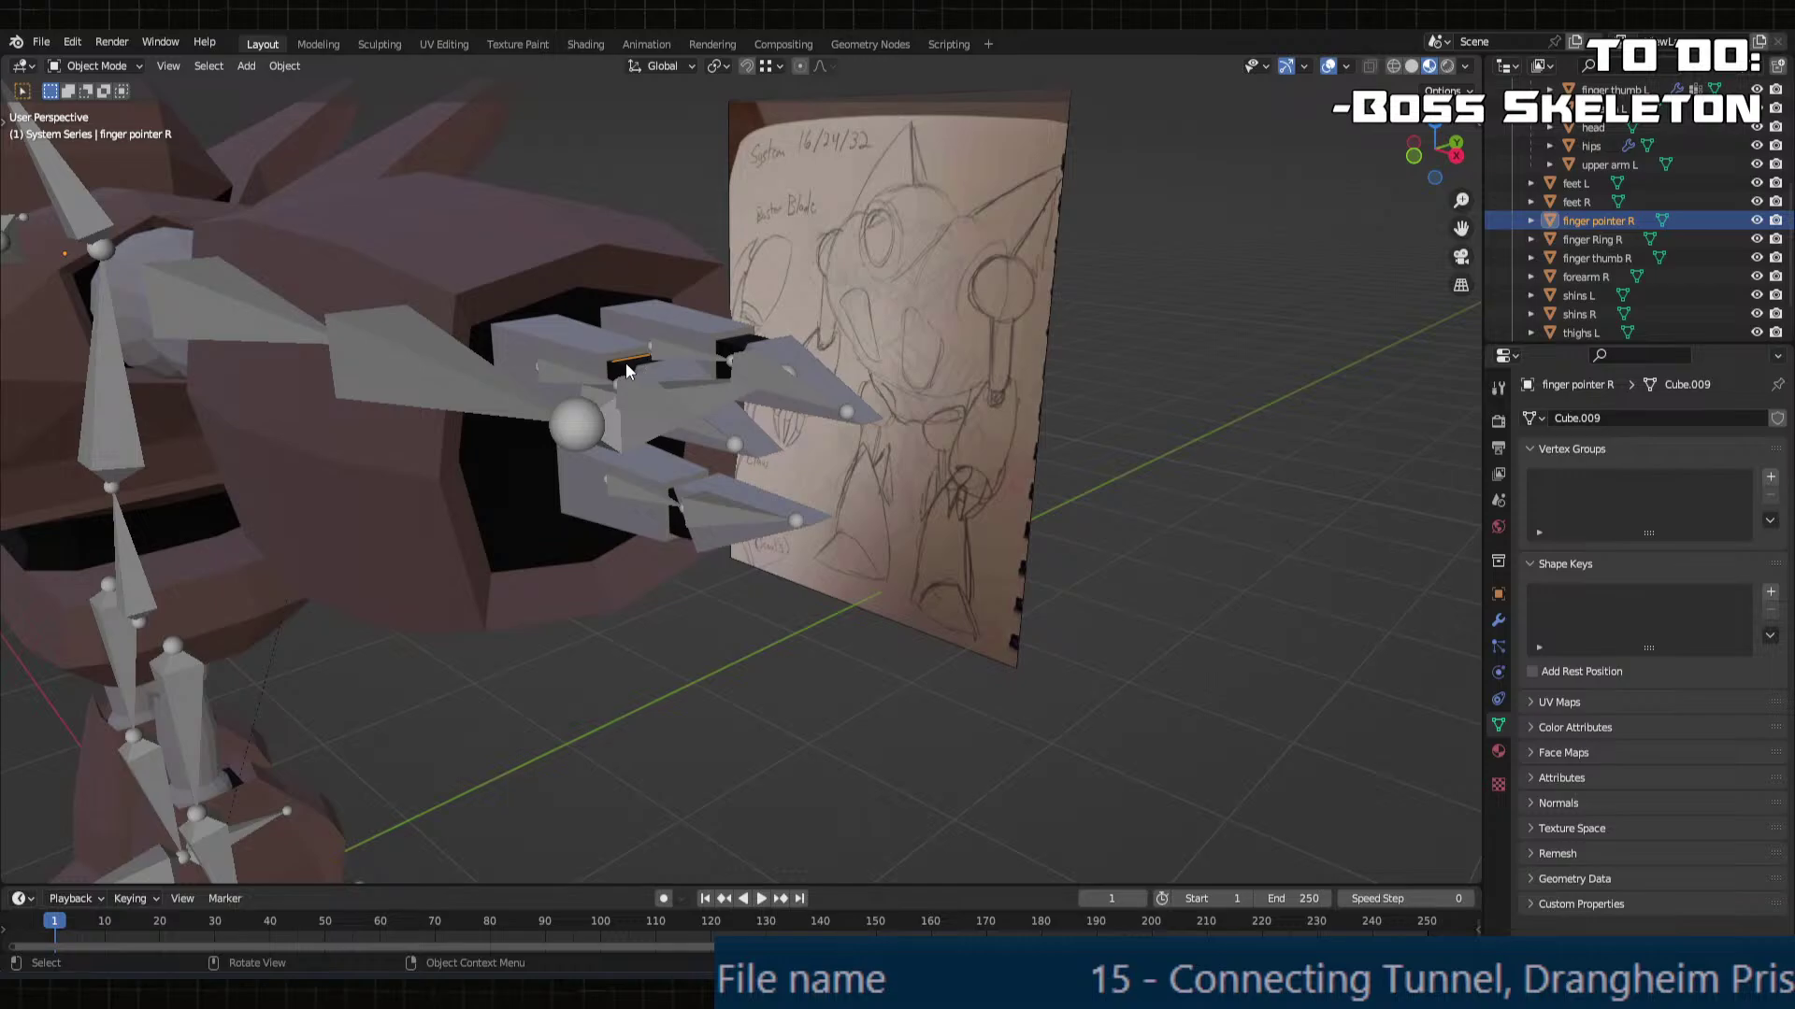
{"action": "key", "text": "Tab"}
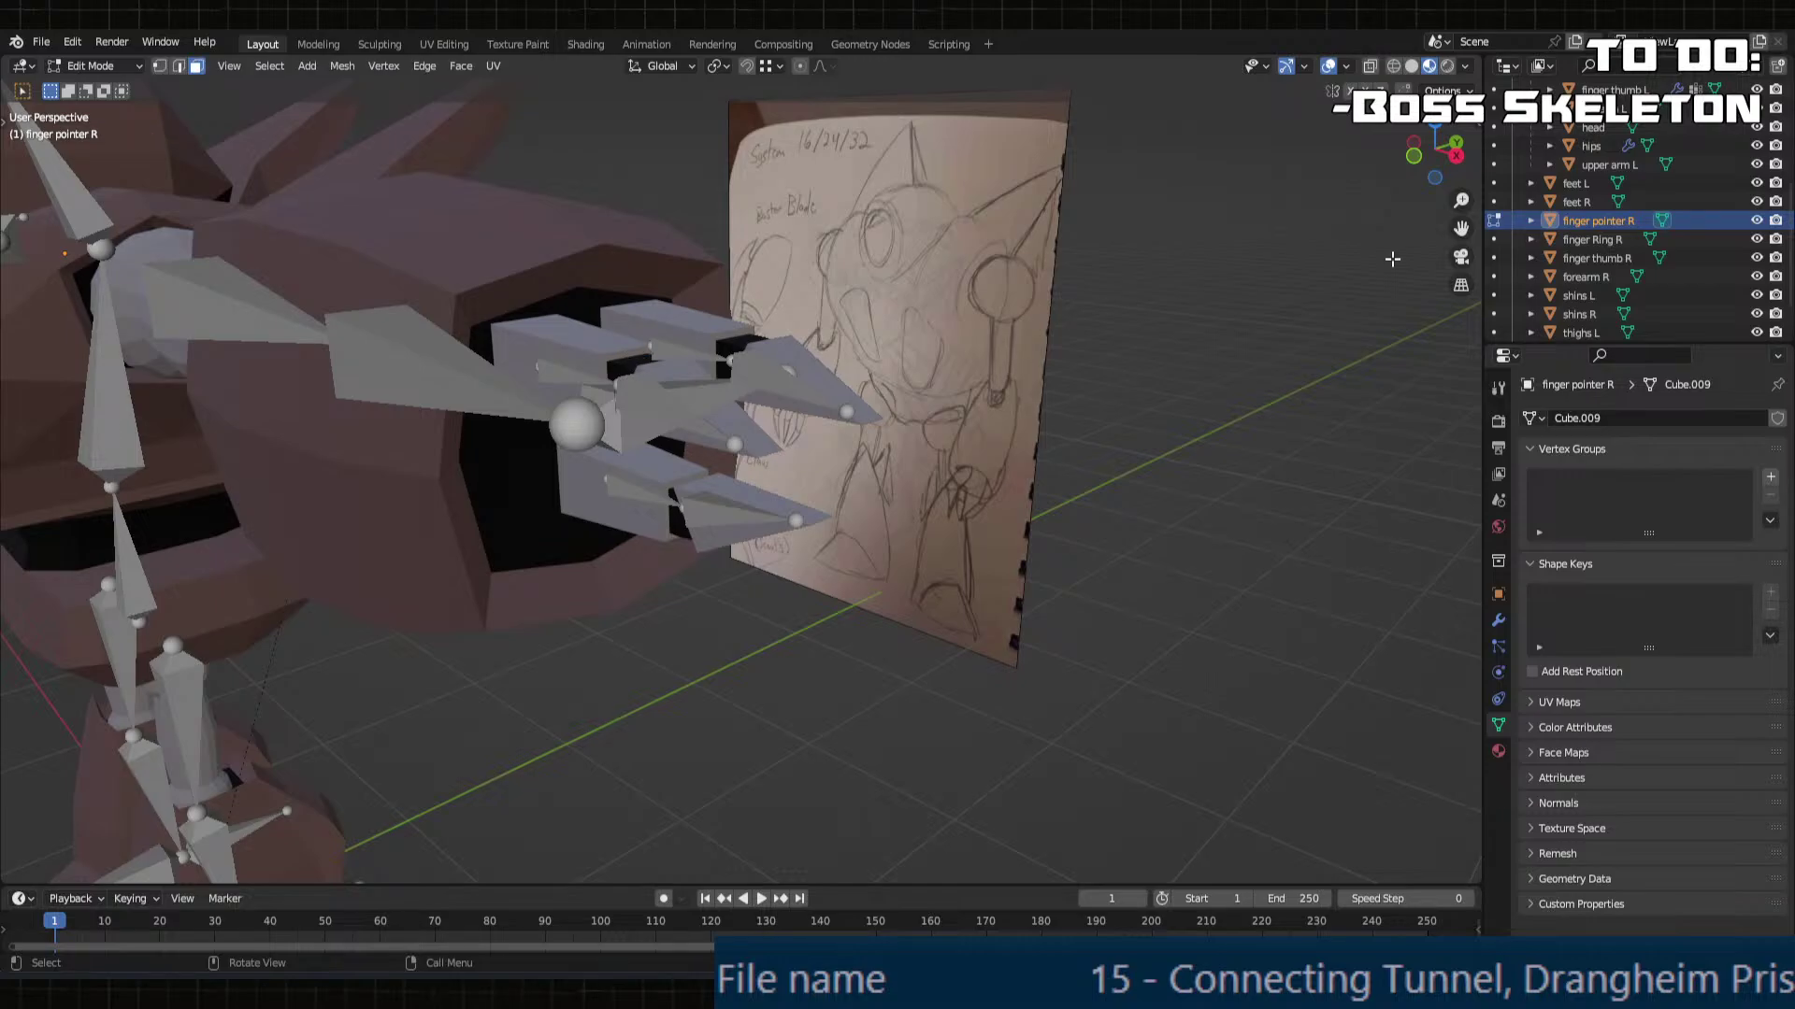
{"action": "scroll", "coordinate": [1733, 225], "scroll_direction": "up", "scroll_amount": 2}
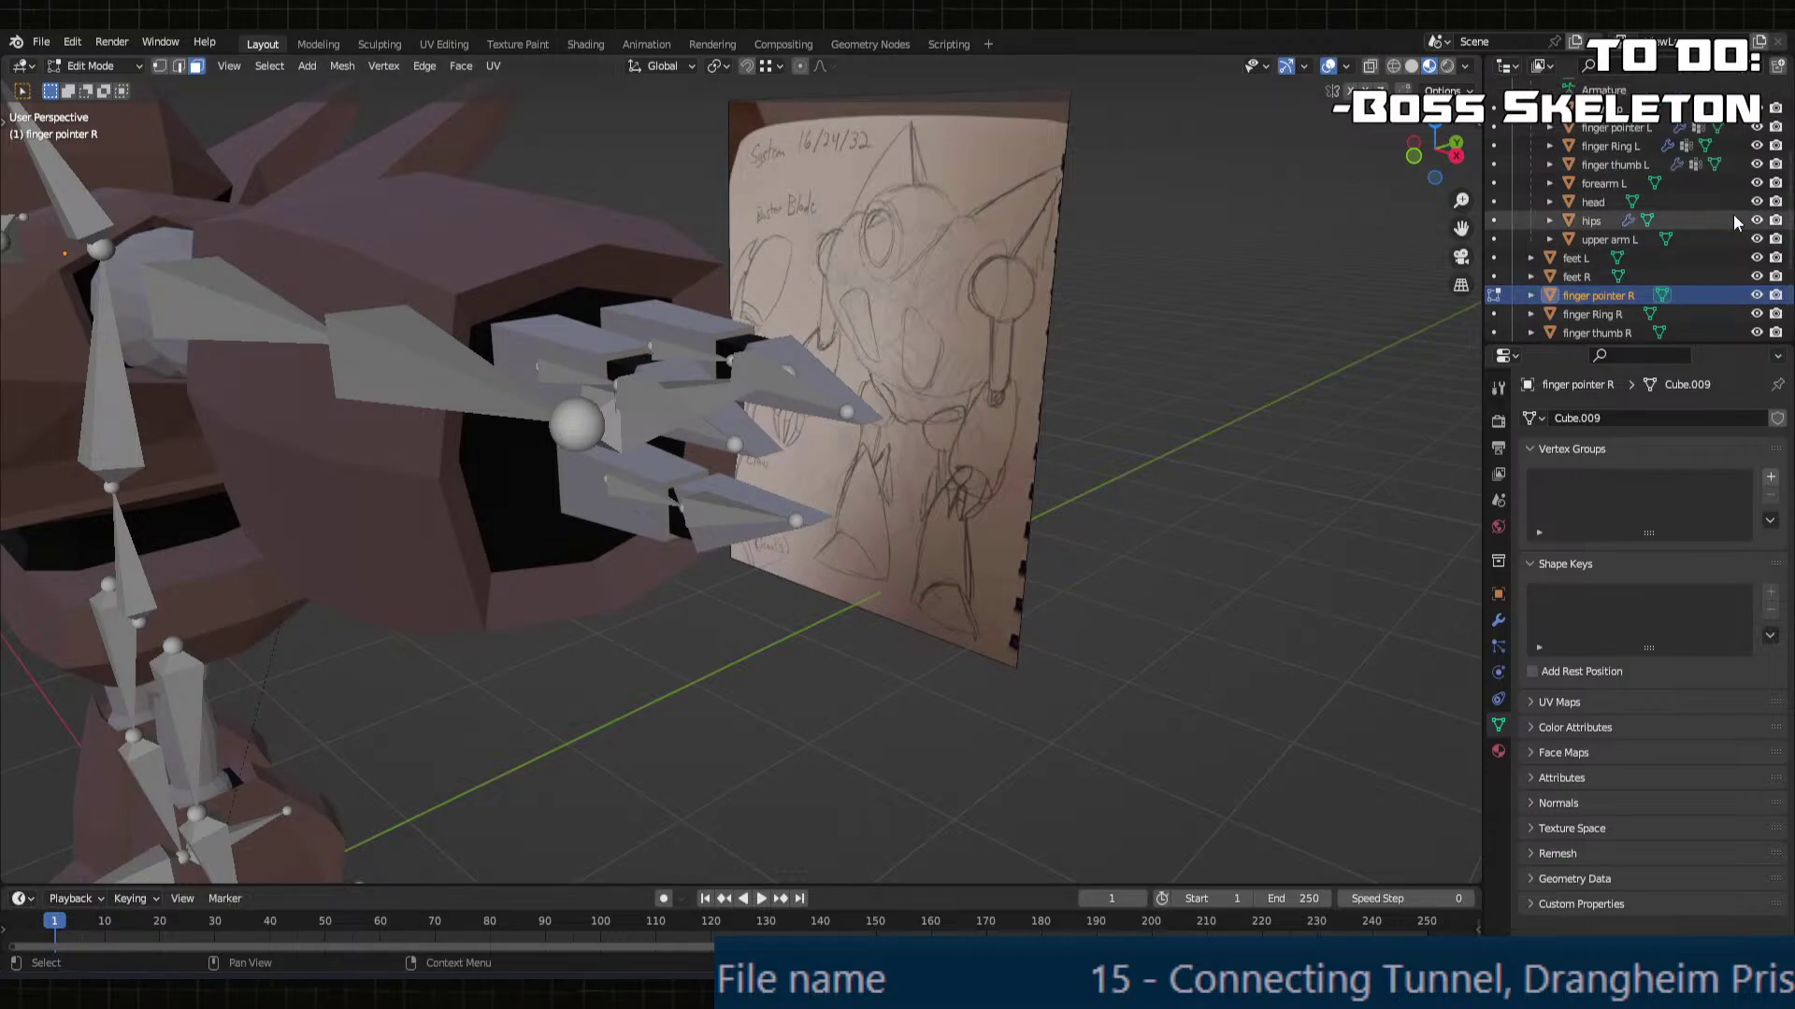
{"action": "left_click", "coordinate": [1757, 127]}
{"action": "middle_click_drag", "start_coordinate": [618, 363], "coordinate": [737, 365]}
{"action": "middle_click_drag", "start_coordinate": [1284, 366], "coordinate": [1273, 464]}
{"action": "scroll", "coordinate": [1273, 463], "scroll_direction": "up", "scroll_amount": 5}
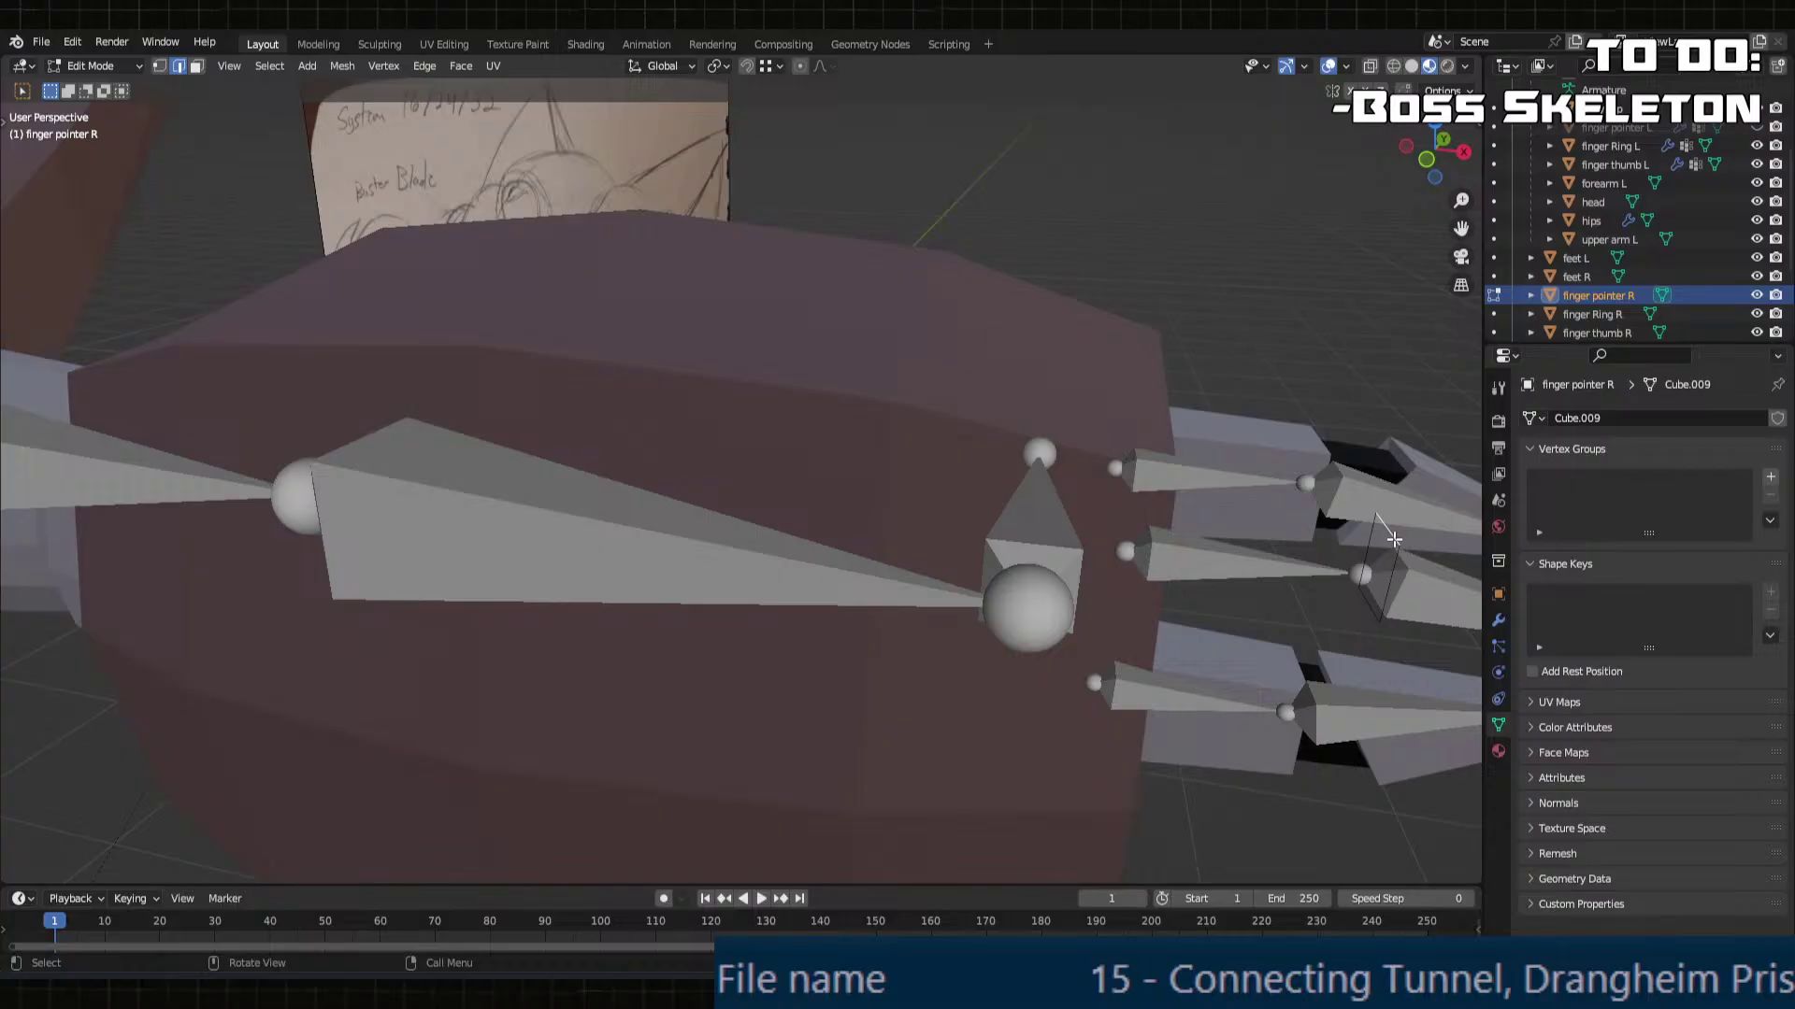
{"action": "key", "text": "x"}
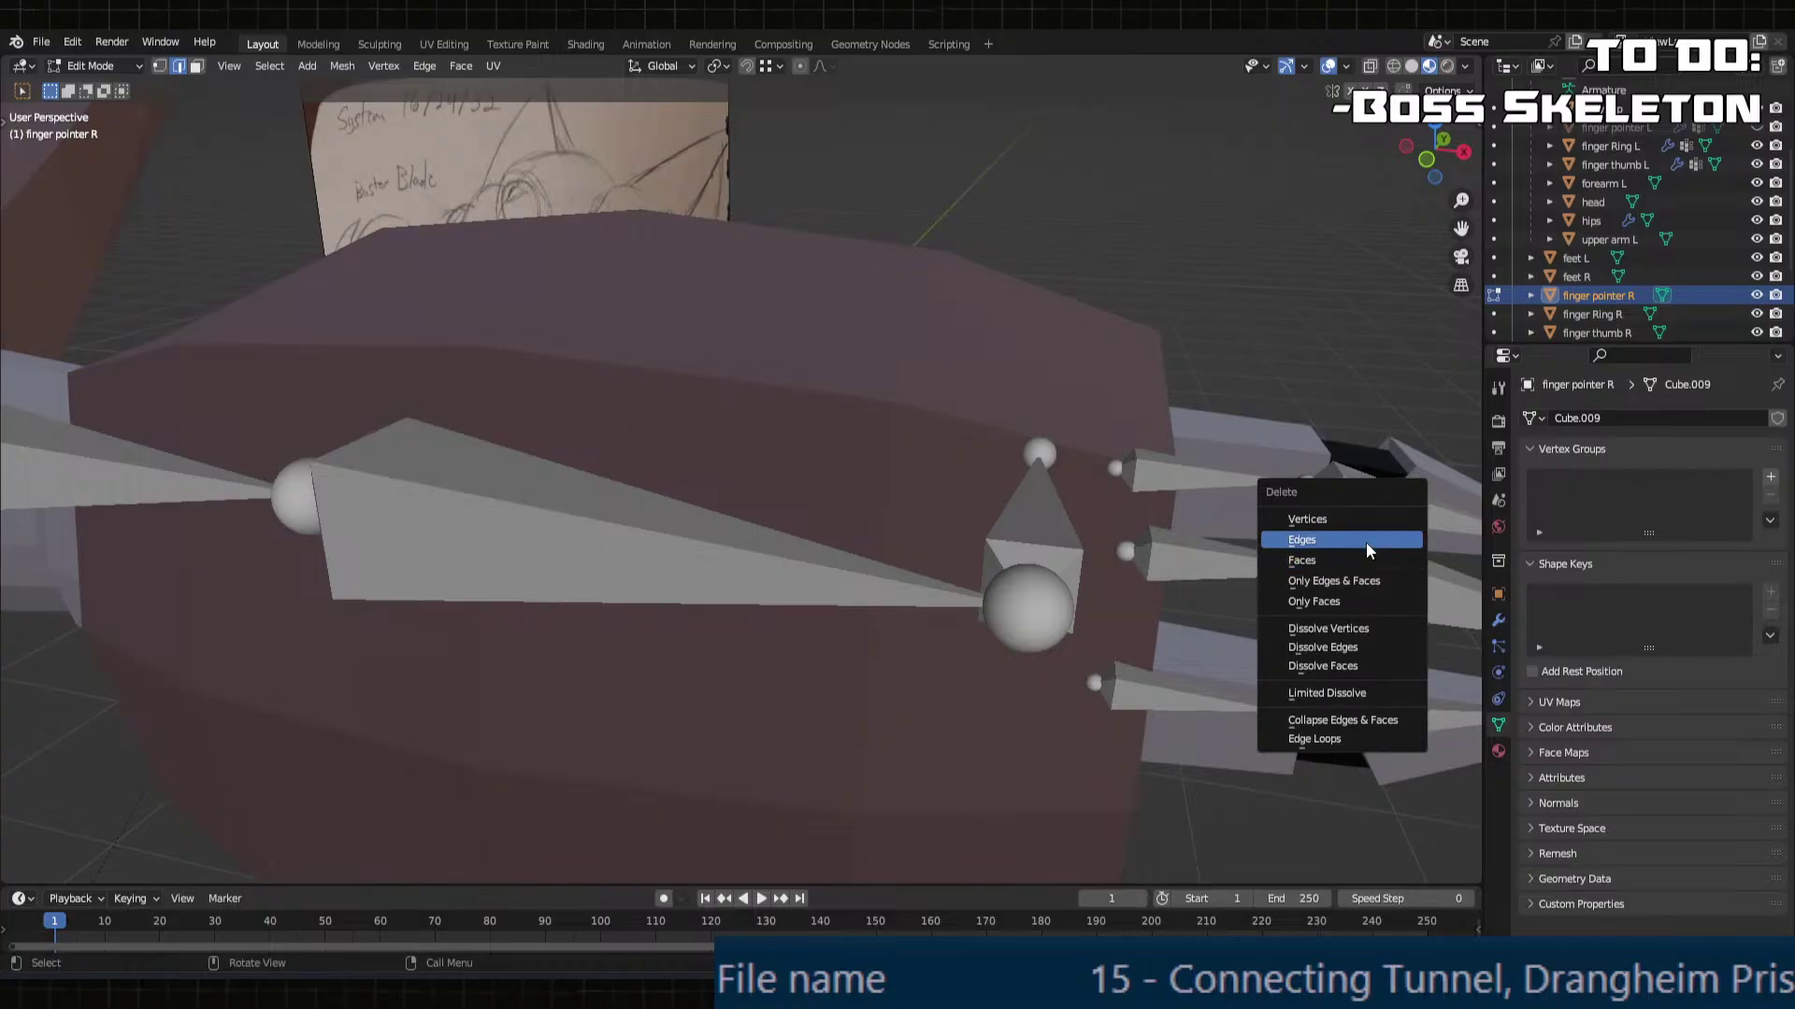
{"action": "left_click", "coordinate": [1366, 542]}
Step: Return to Object Mode and unhide the left pointer finger mesh
{"action": "scroll", "coordinate": [1366, 542], "scroll_direction": "down", "scroll_amount": 10}
{"action": "key", "text": "Tab"}
{"action": "middle_click_drag", "start_coordinate": [1034, 518], "coordinate": [974, 494]}
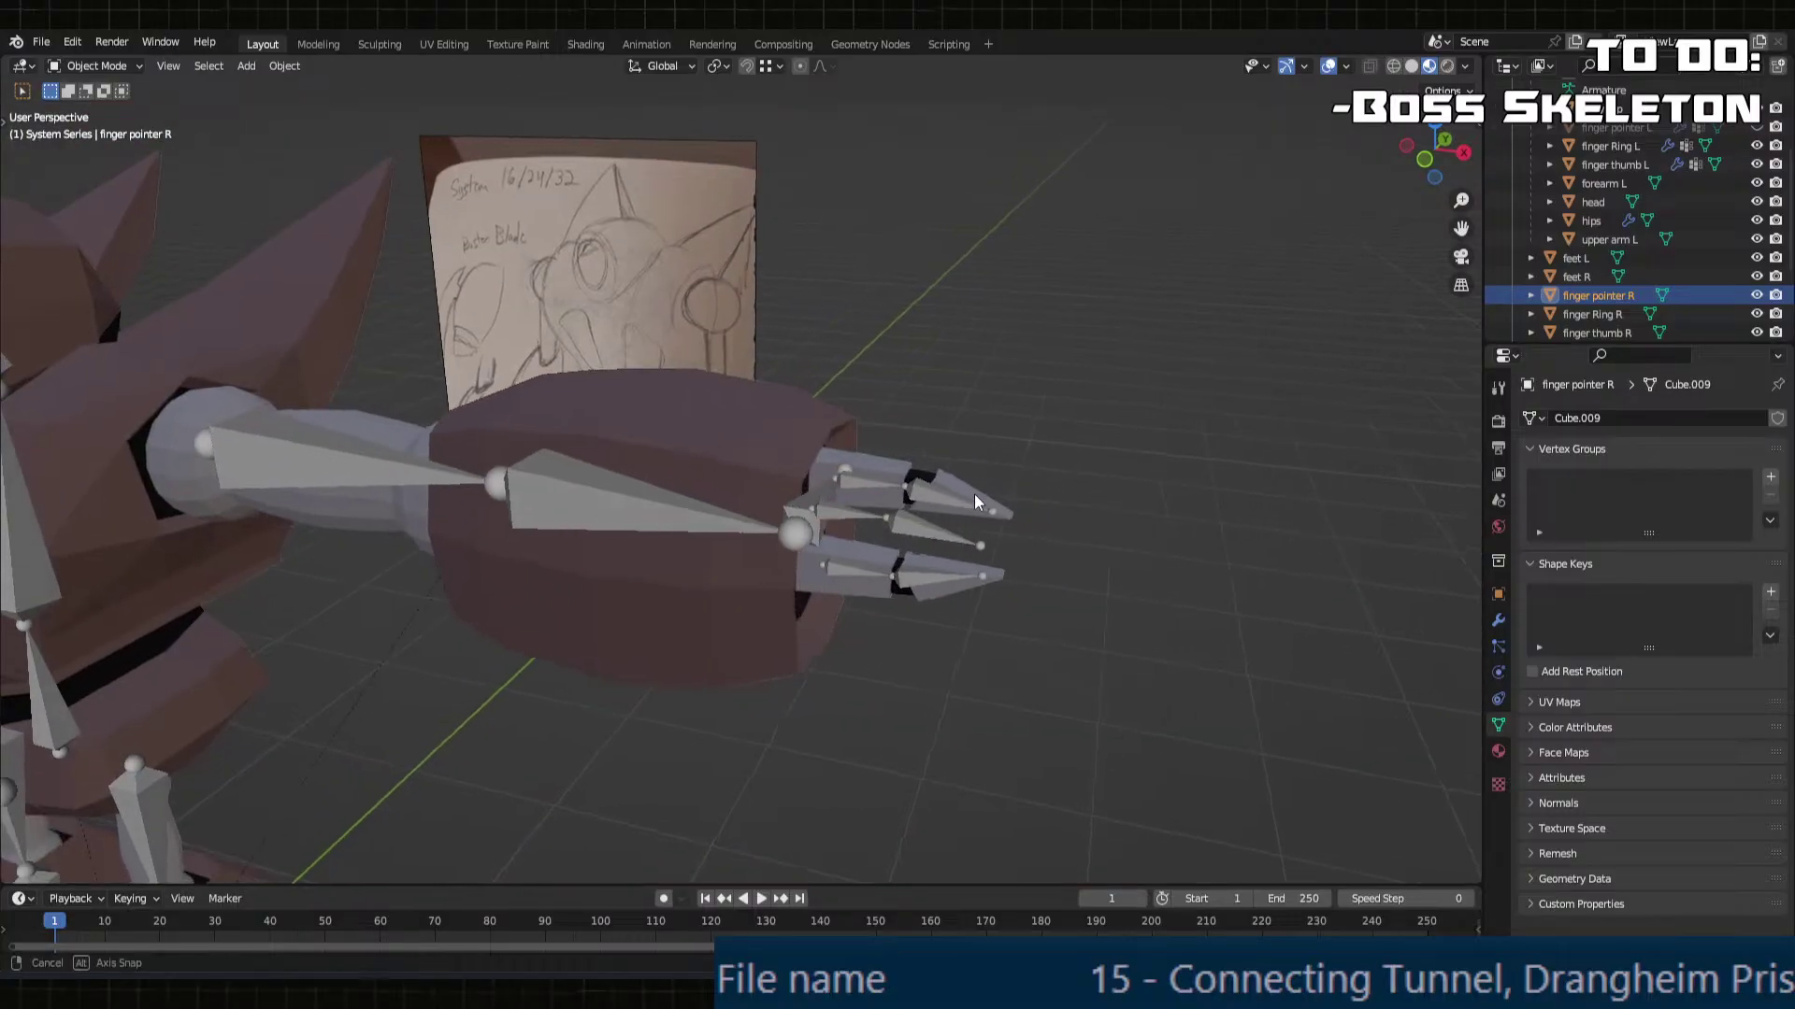
{"action": "mouse_move", "coordinate": [981, 393]}
{"action": "middle_mouse_down"}
{"action": "mouse_move", "coordinate": [567, 374]}
{"action": "mouse_move", "coordinate": [682, 354]}
{"action": "middle_mouse_up"}
{"action": "scroll", "coordinate": [738, 355], "scroll_direction": "up", "scroll_amount": 8}
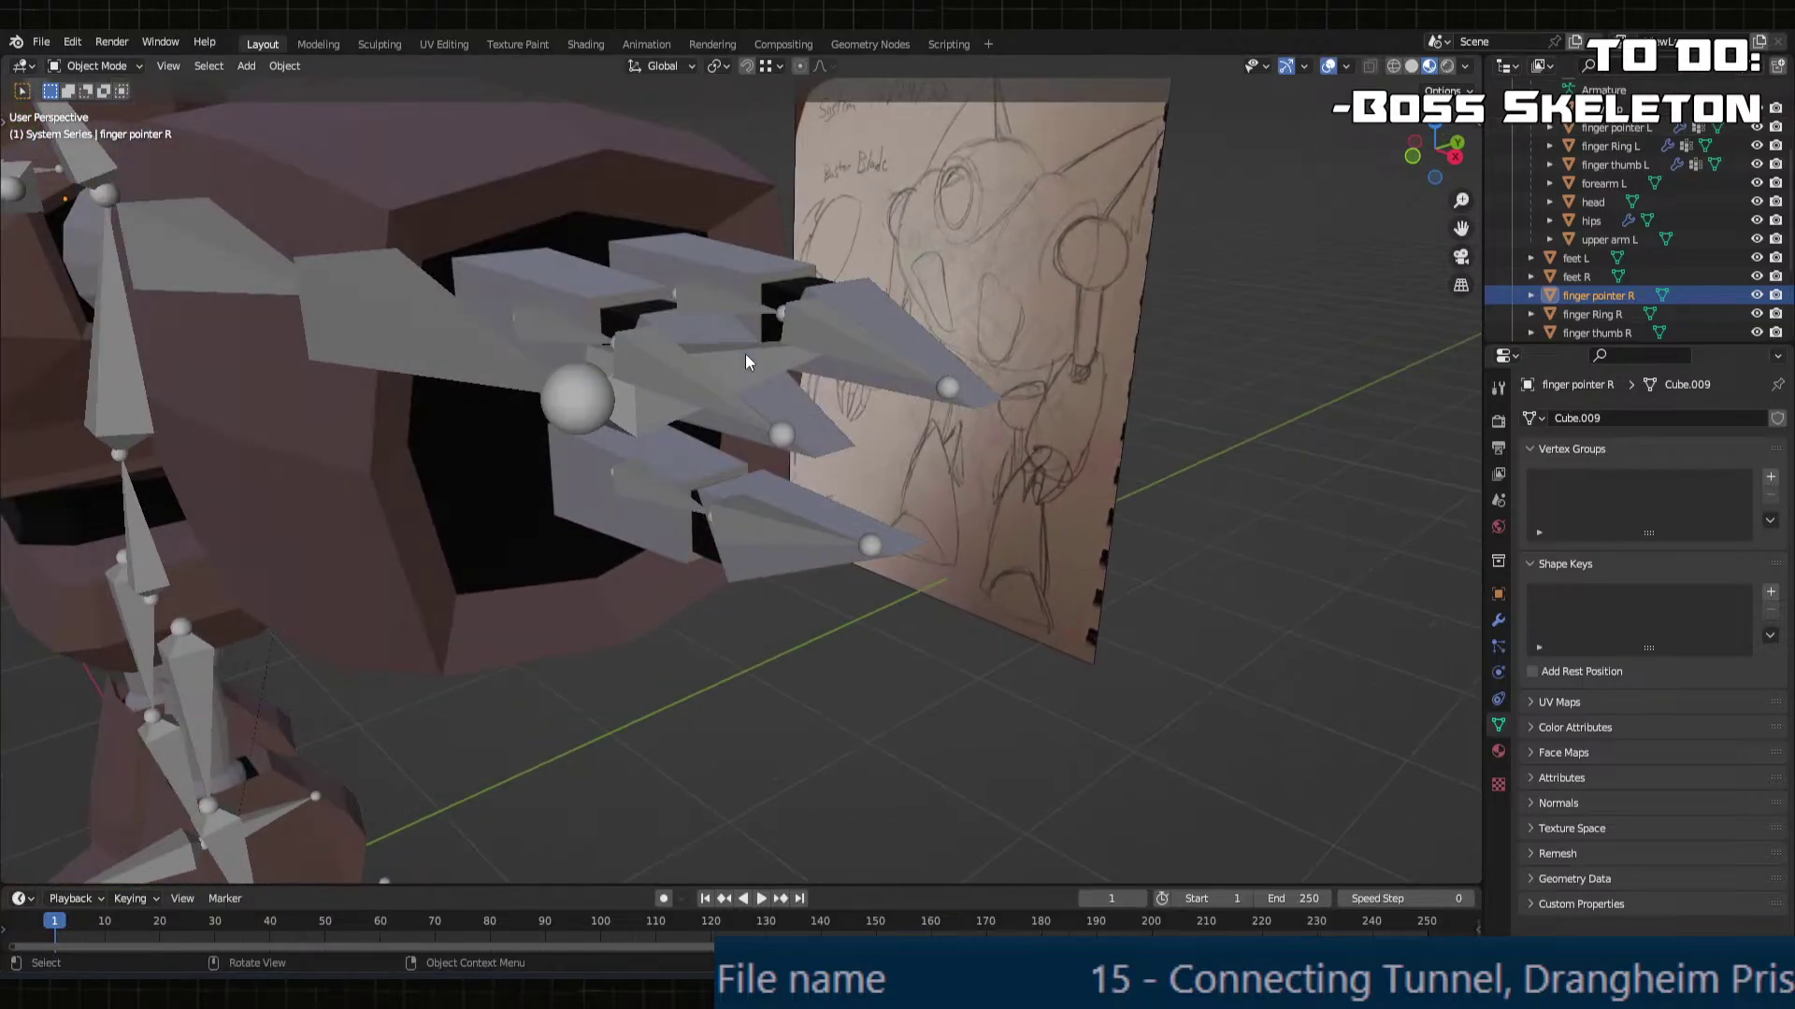
{"action": "scroll", "coordinate": [787, 357], "scroll_direction": "down", "scroll_amount": 8}
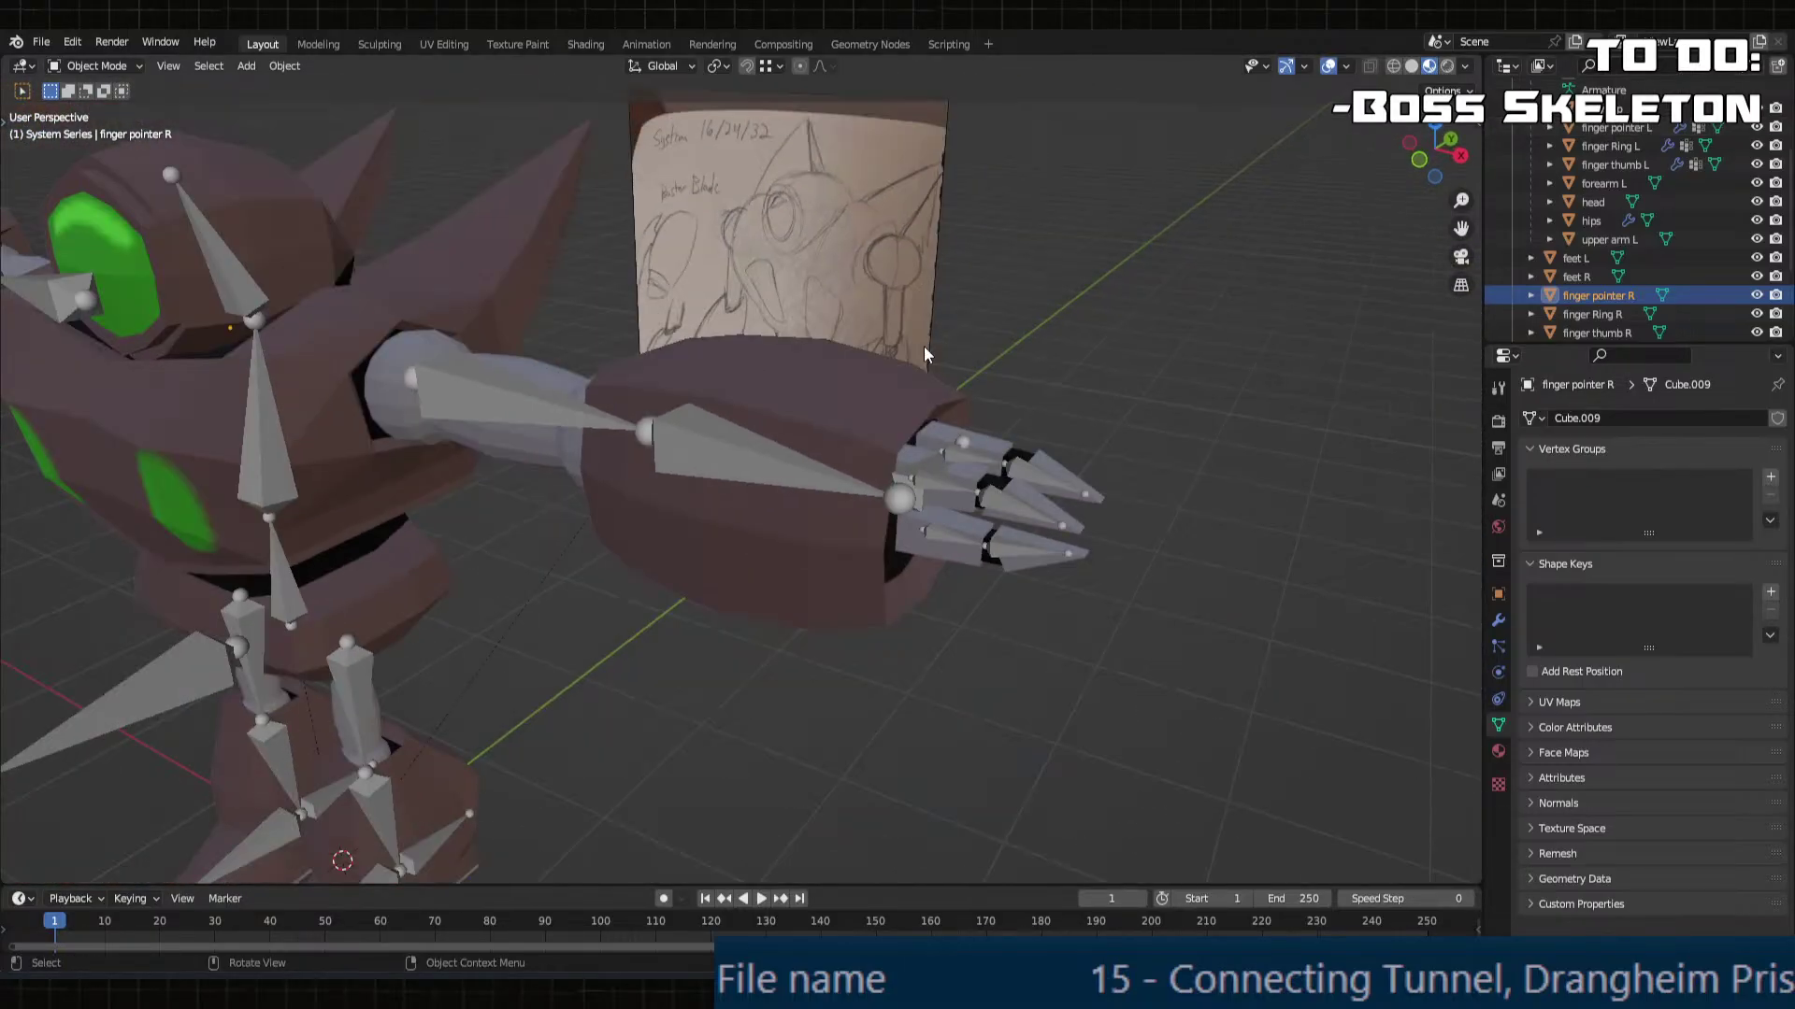
Step: Select the right upper arm mesh with the Upper Arm R bone and parent the mesh using the Bone type
{"action": "scroll", "coordinate": [598, 347], "scroll_direction": "down", "scroll_amount": 6}
{"action": "middle_click_drag", "start_coordinate": [473, 366], "coordinate": [993, 520], "text": "shift"}
{"action": "middle_click_drag", "start_coordinate": [992, 520], "coordinate": [582, 597], "text": "shift"}
{"action": "scroll", "coordinate": [1007, 462], "scroll_direction": "up", "scroll_amount": 3}
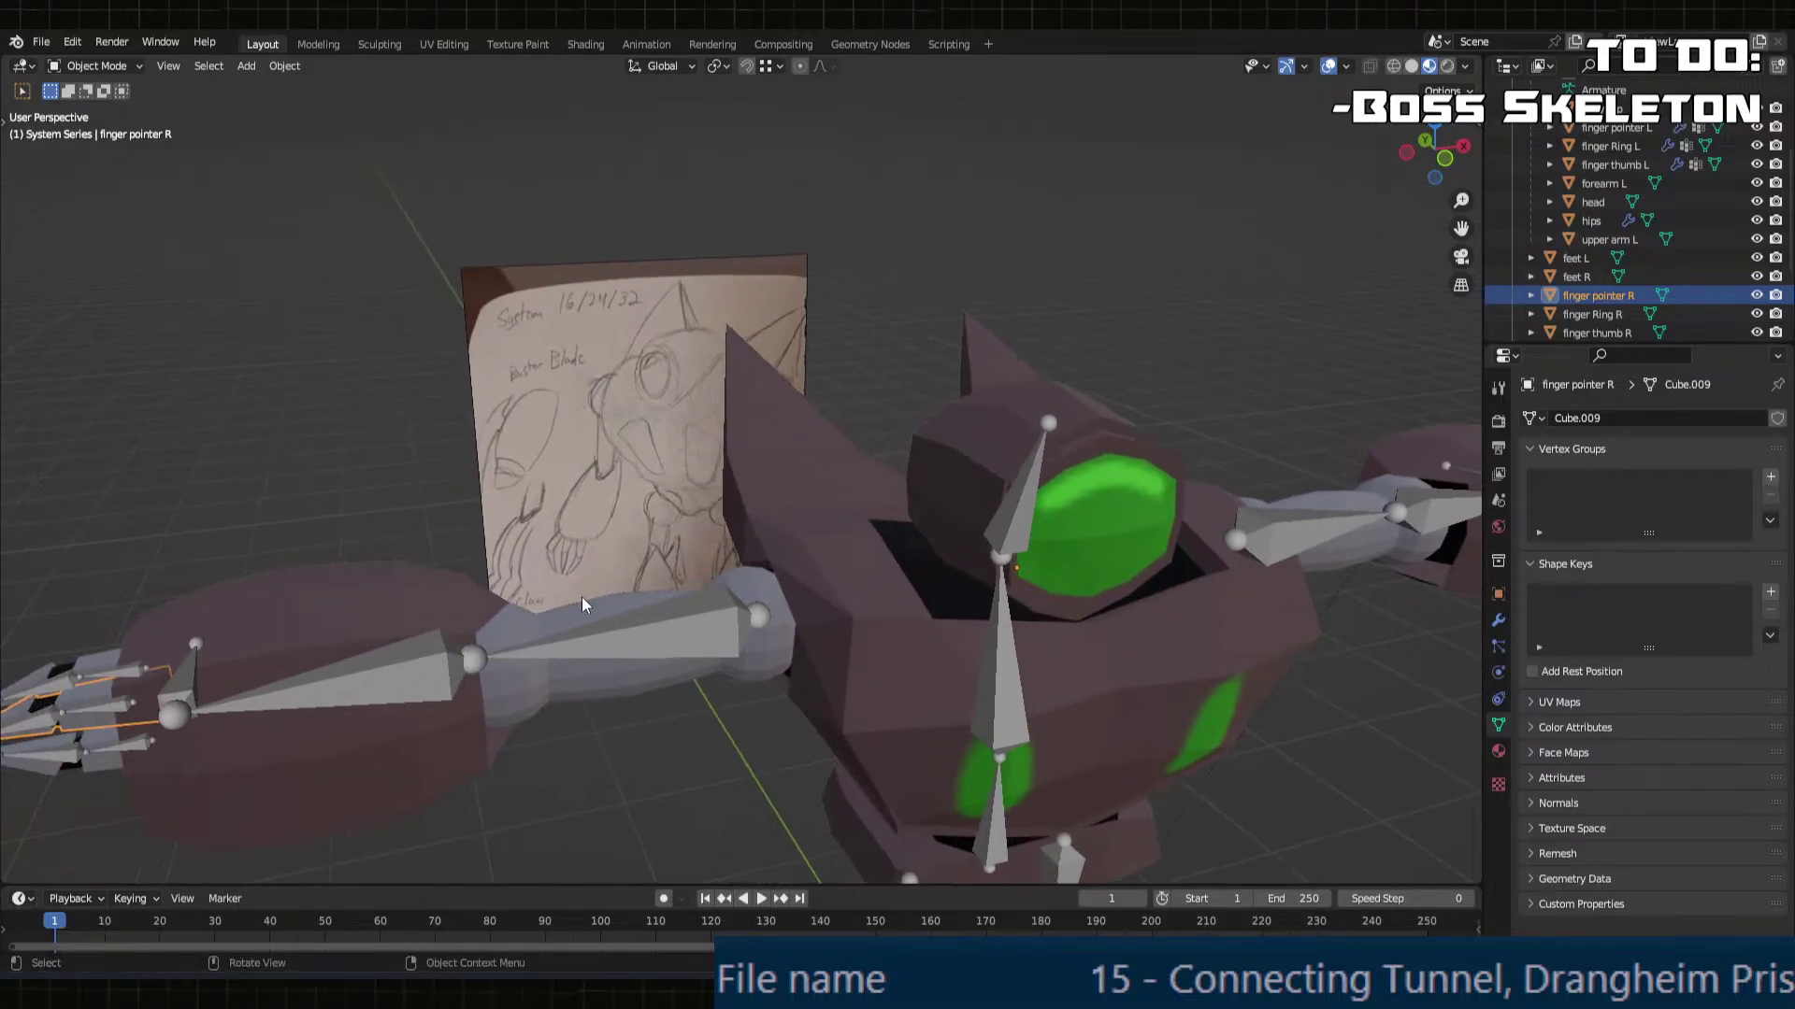
{"action": "left_click", "coordinate": [590, 606]}
{"action": "left_click", "coordinate": [641, 647]}
{"action": "left_click", "coordinate": [586, 607]}
{"action": "left_click", "coordinate": [630, 631], "text": "shift"}
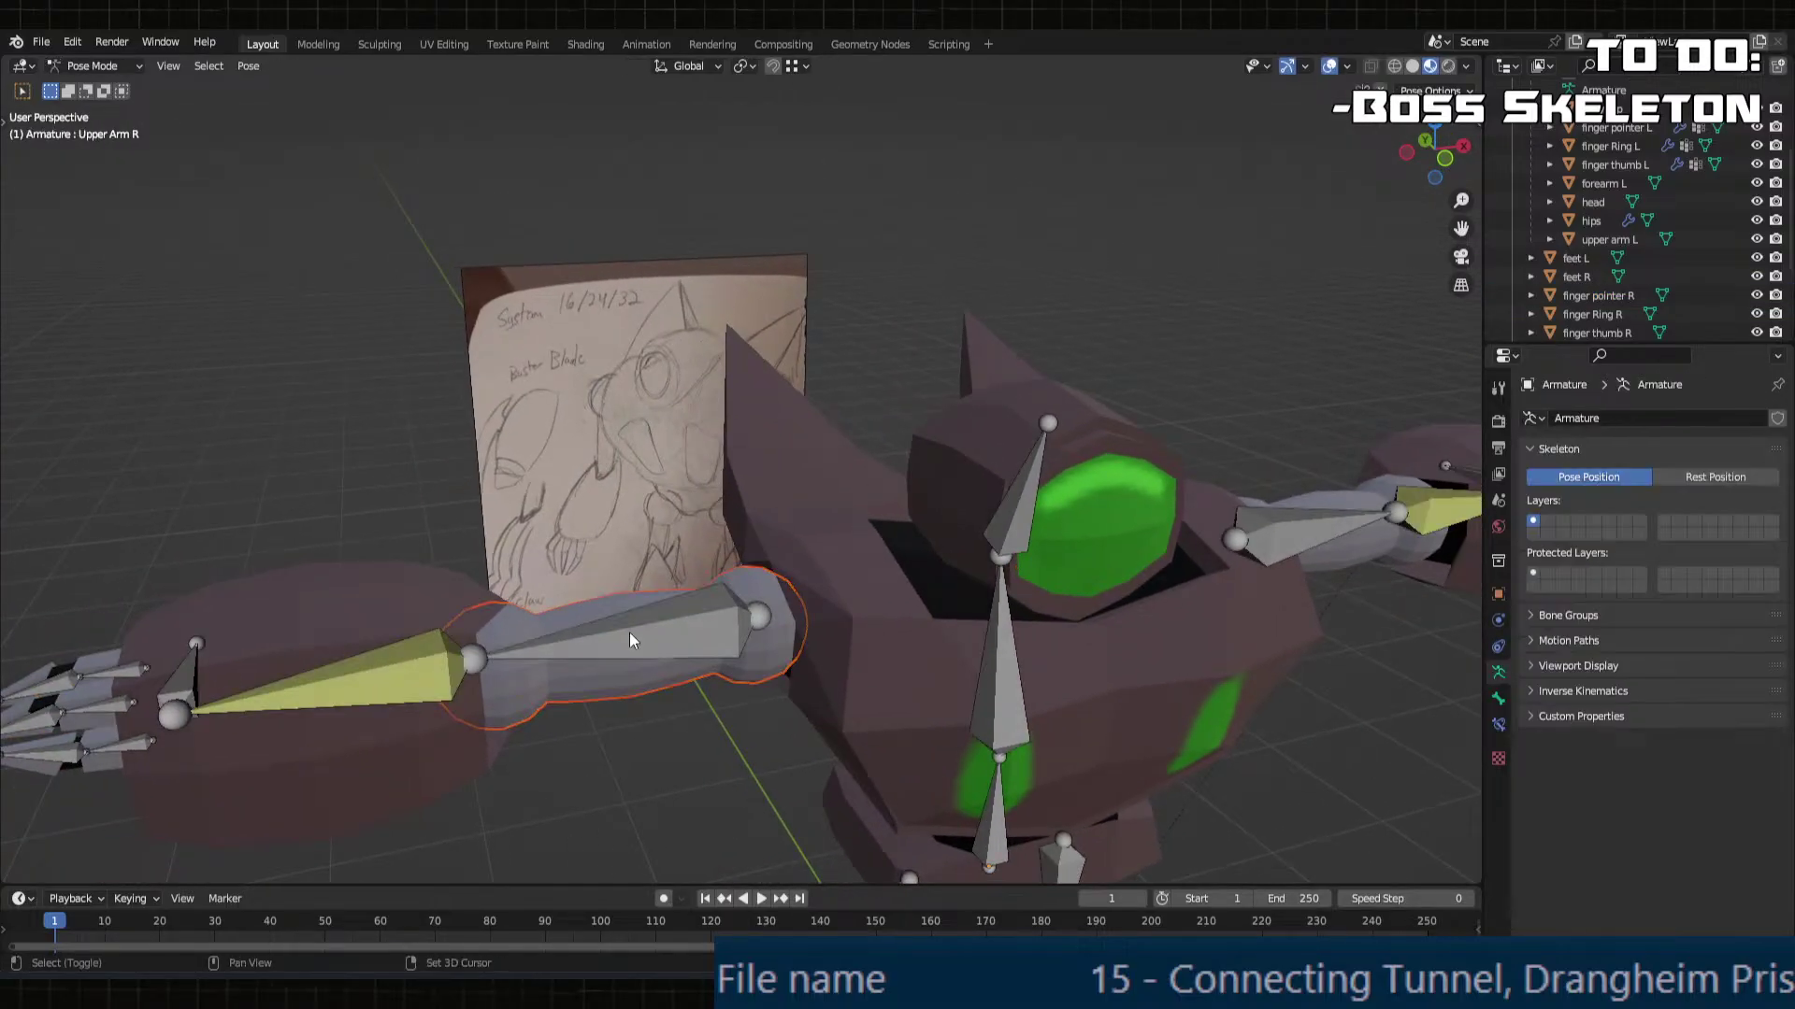
{"action": "left_click", "coordinate": [668, 633], "text": "shift"}
{"action": "scroll", "coordinate": [731, 626], "scroll_direction": "down", "scroll_amount": 3}
{"action": "scroll", "coordinate": [731, 626], "scroll_direction": "up", "scroll_amount": 3}
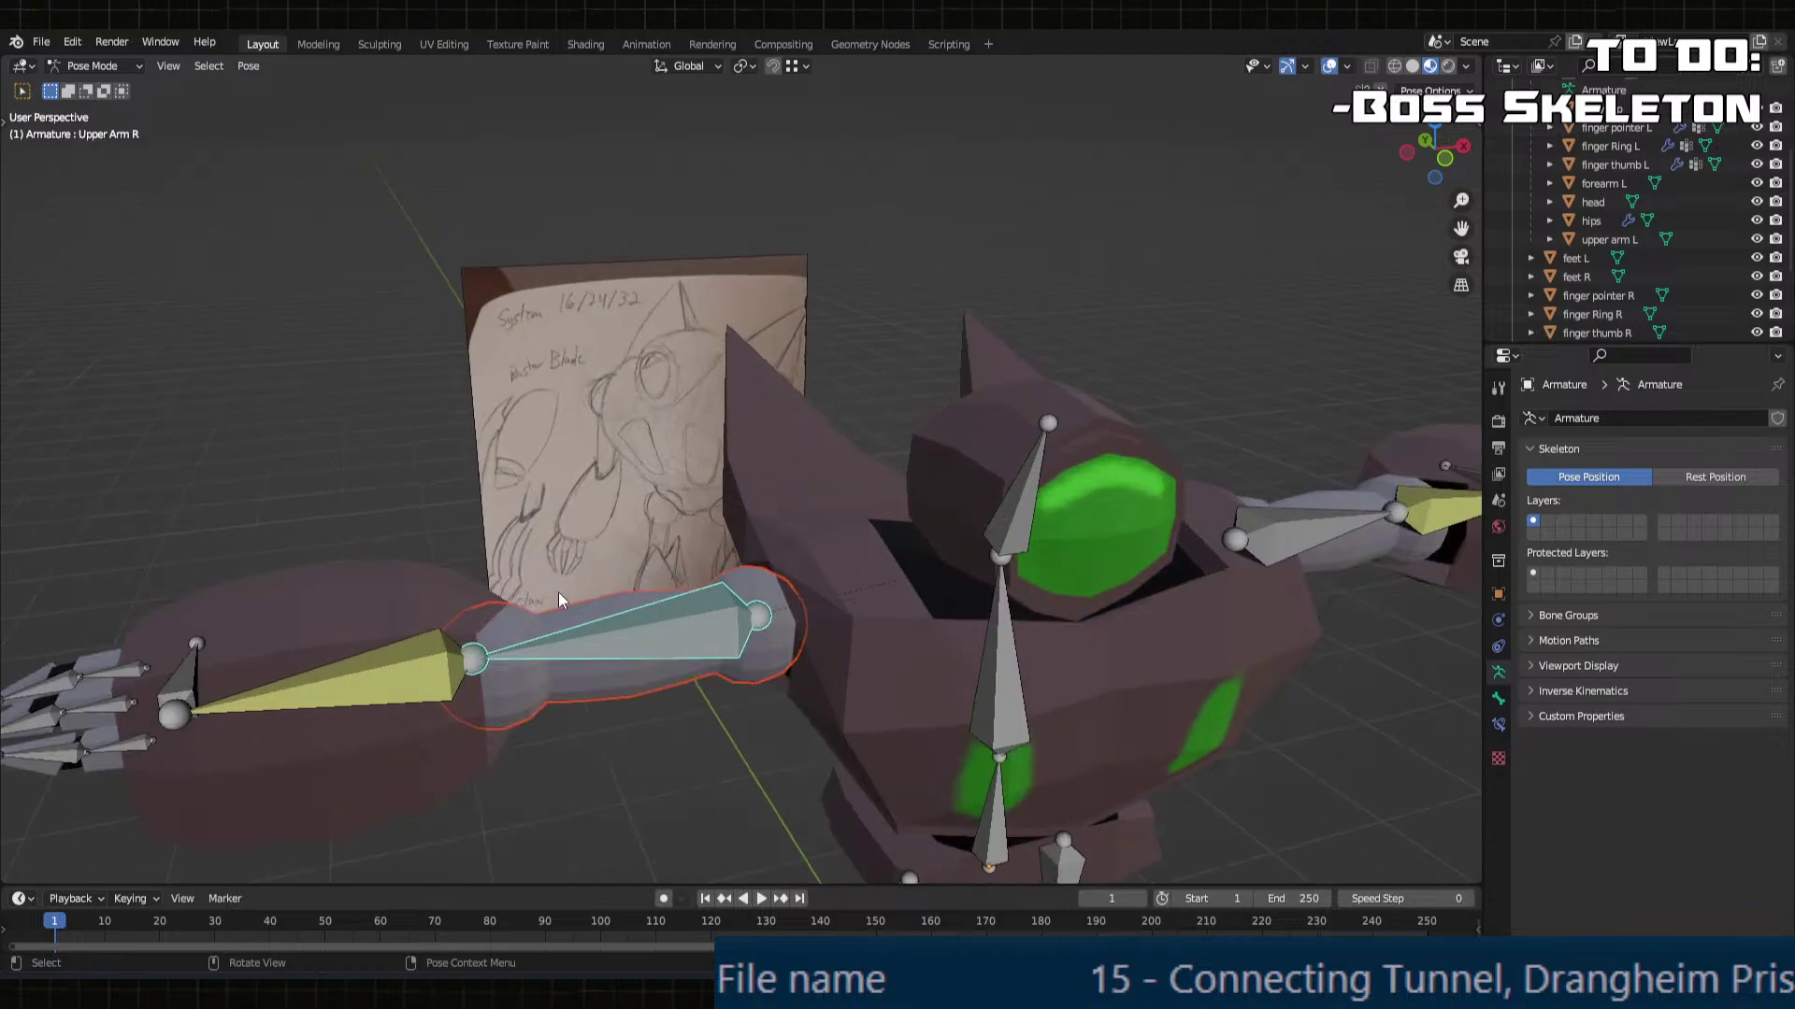
{"action": "key", "text": "ctrl+p"}
{"action": "left_click", "coordinate": [530, 615]}
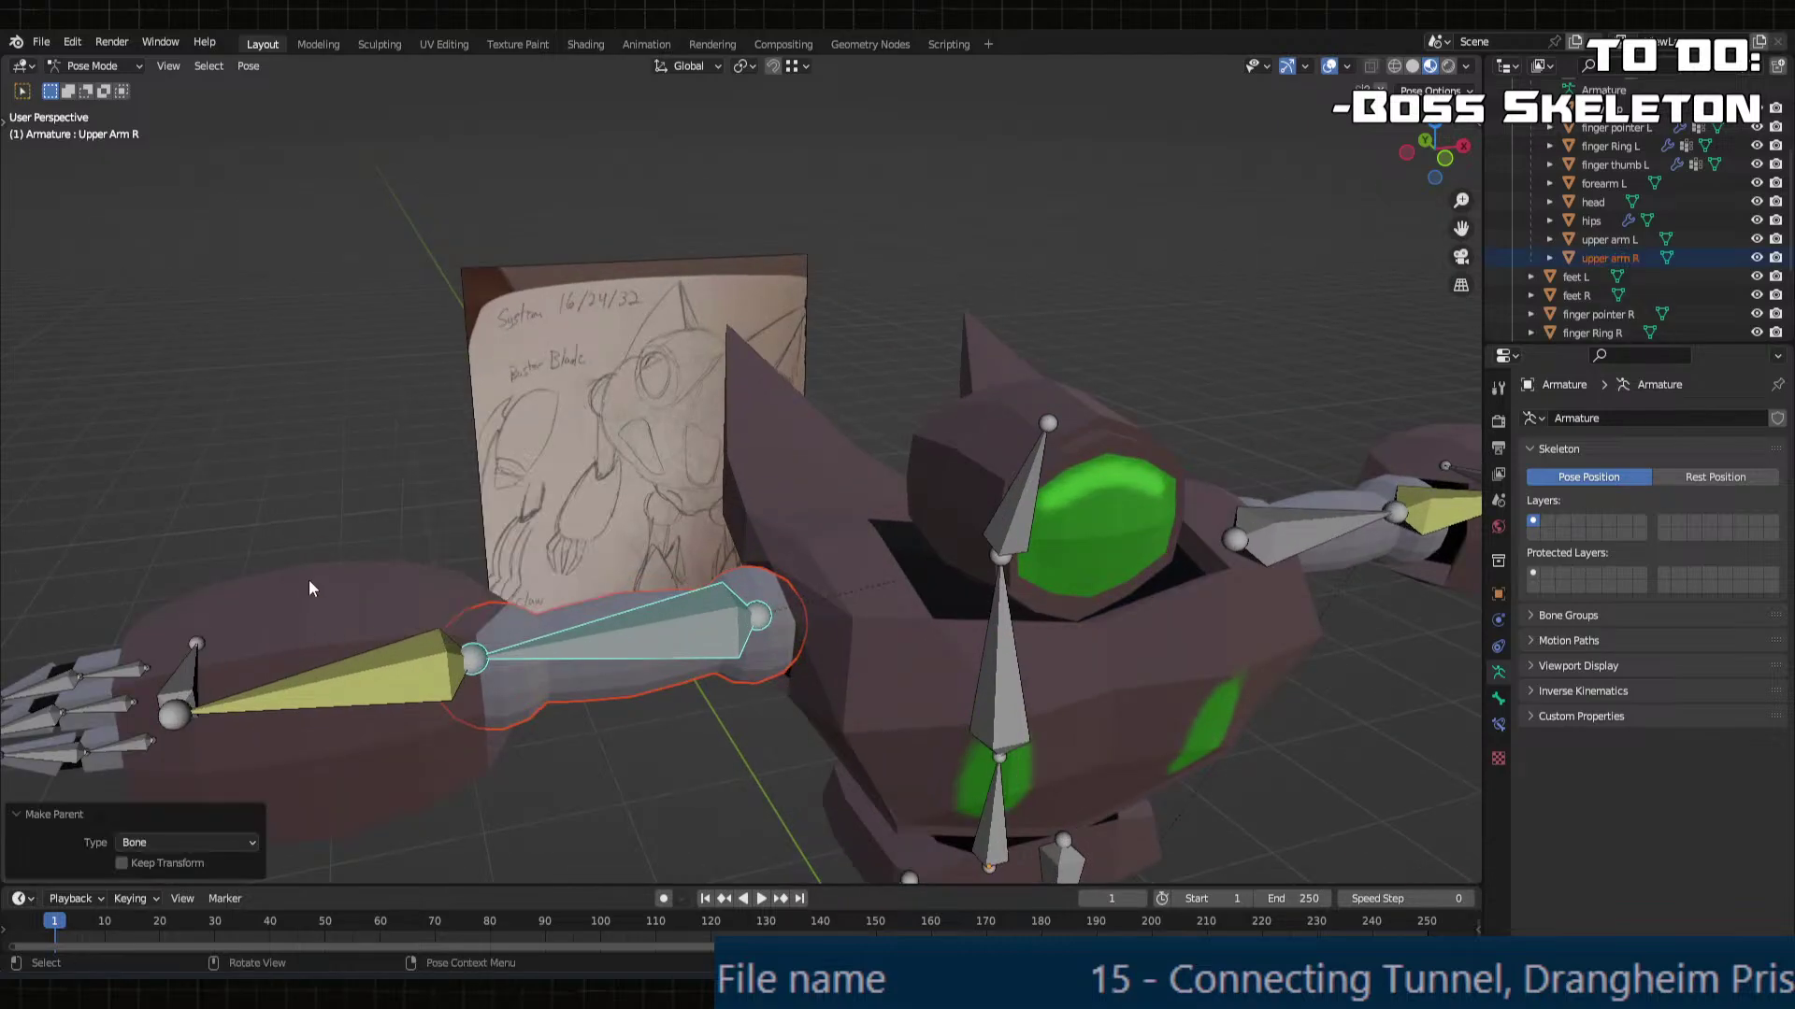
Step: Select the right forearm mesh with the Forearm R bone and parent the mesh using the Bone type
{"action": "left_click", "coordinate": [368, 677]}
{"action": "left_click", "coordinate": [387, 680]}
{"action": "left_click", "coordinate": [384, 653]}
{"action": "left_click", "coordinate": [383, 665], "text": "shift"}
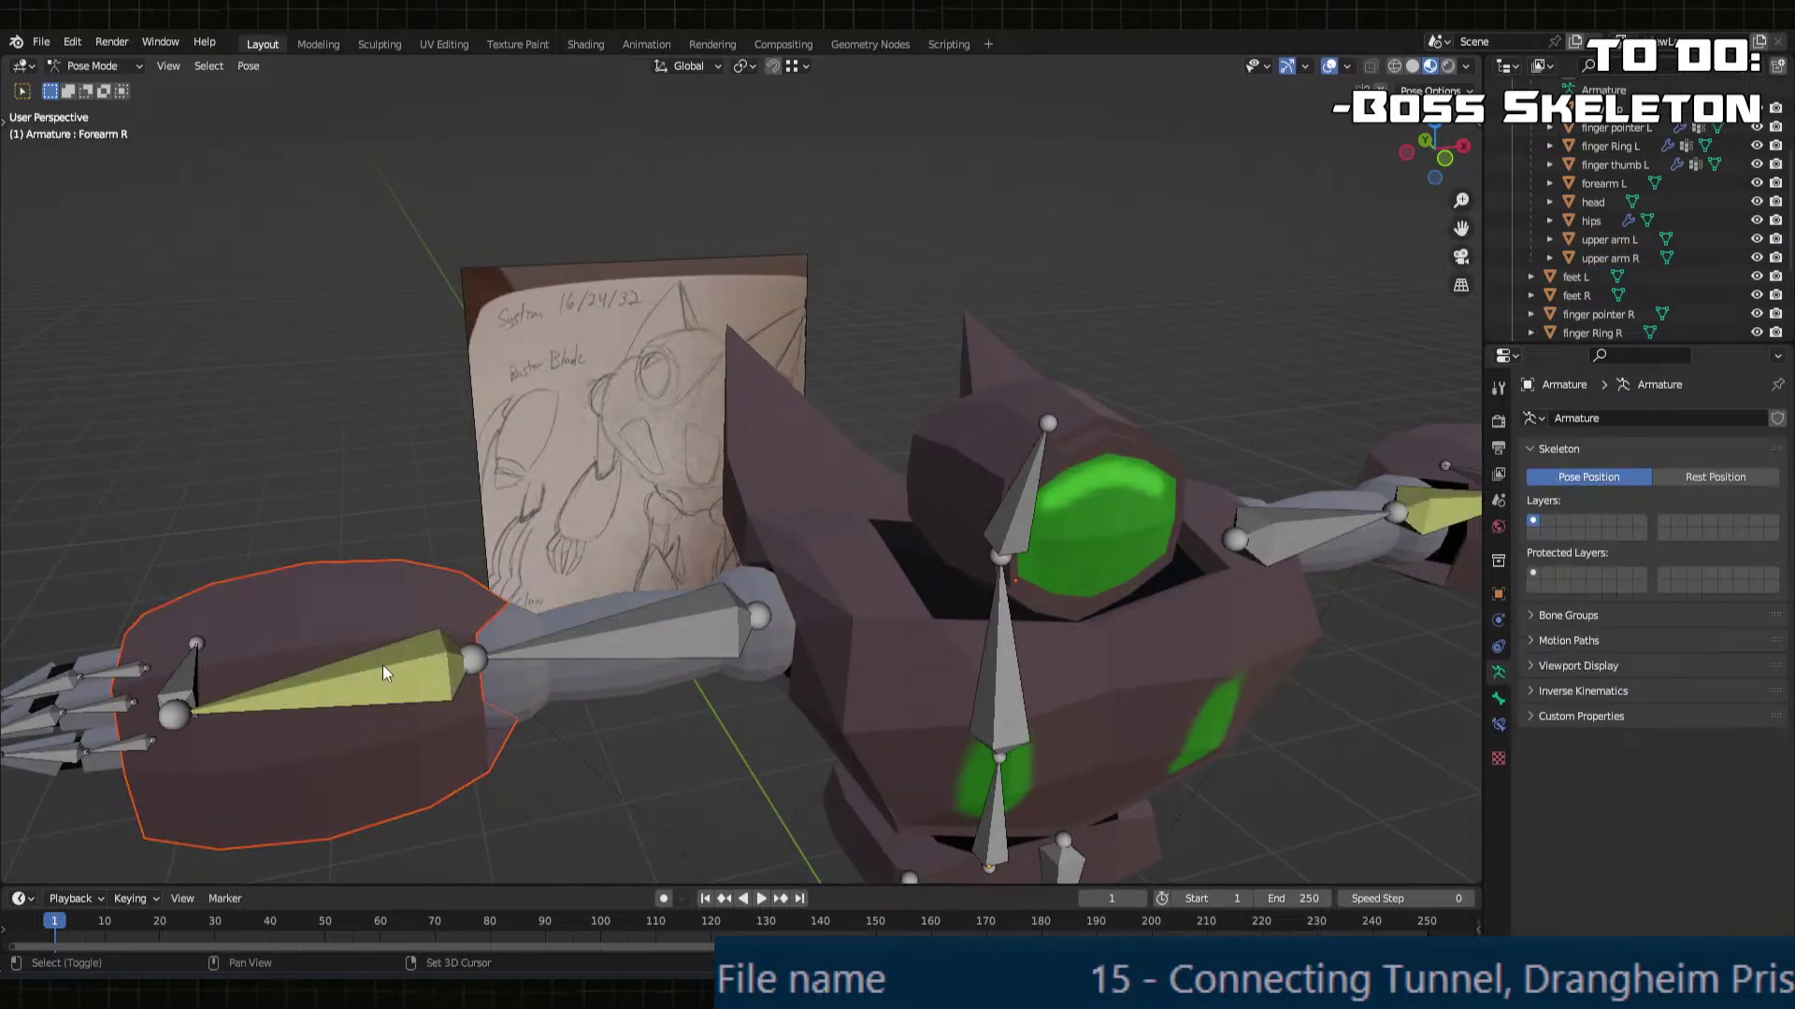
{"action": "left_click", "coordinate": [383, 664], "text": "shift"}
{"action": "key", "text": "ctrl+p"}
{"action": "left_click", "coordinate": [383, 665]}
{"action": "middle_click_drag", "start_coordinate": [380, 664], "coordinate": [737, 610], "text": "shift"}
{"action": "scroll", "coordinate": [604, 710], "scroll_direction": "up", "scroll_amount": 1}
{"action": "middle_click_drag", "start_coordinate": [604, 709], "coordinate": [1103, 712]}
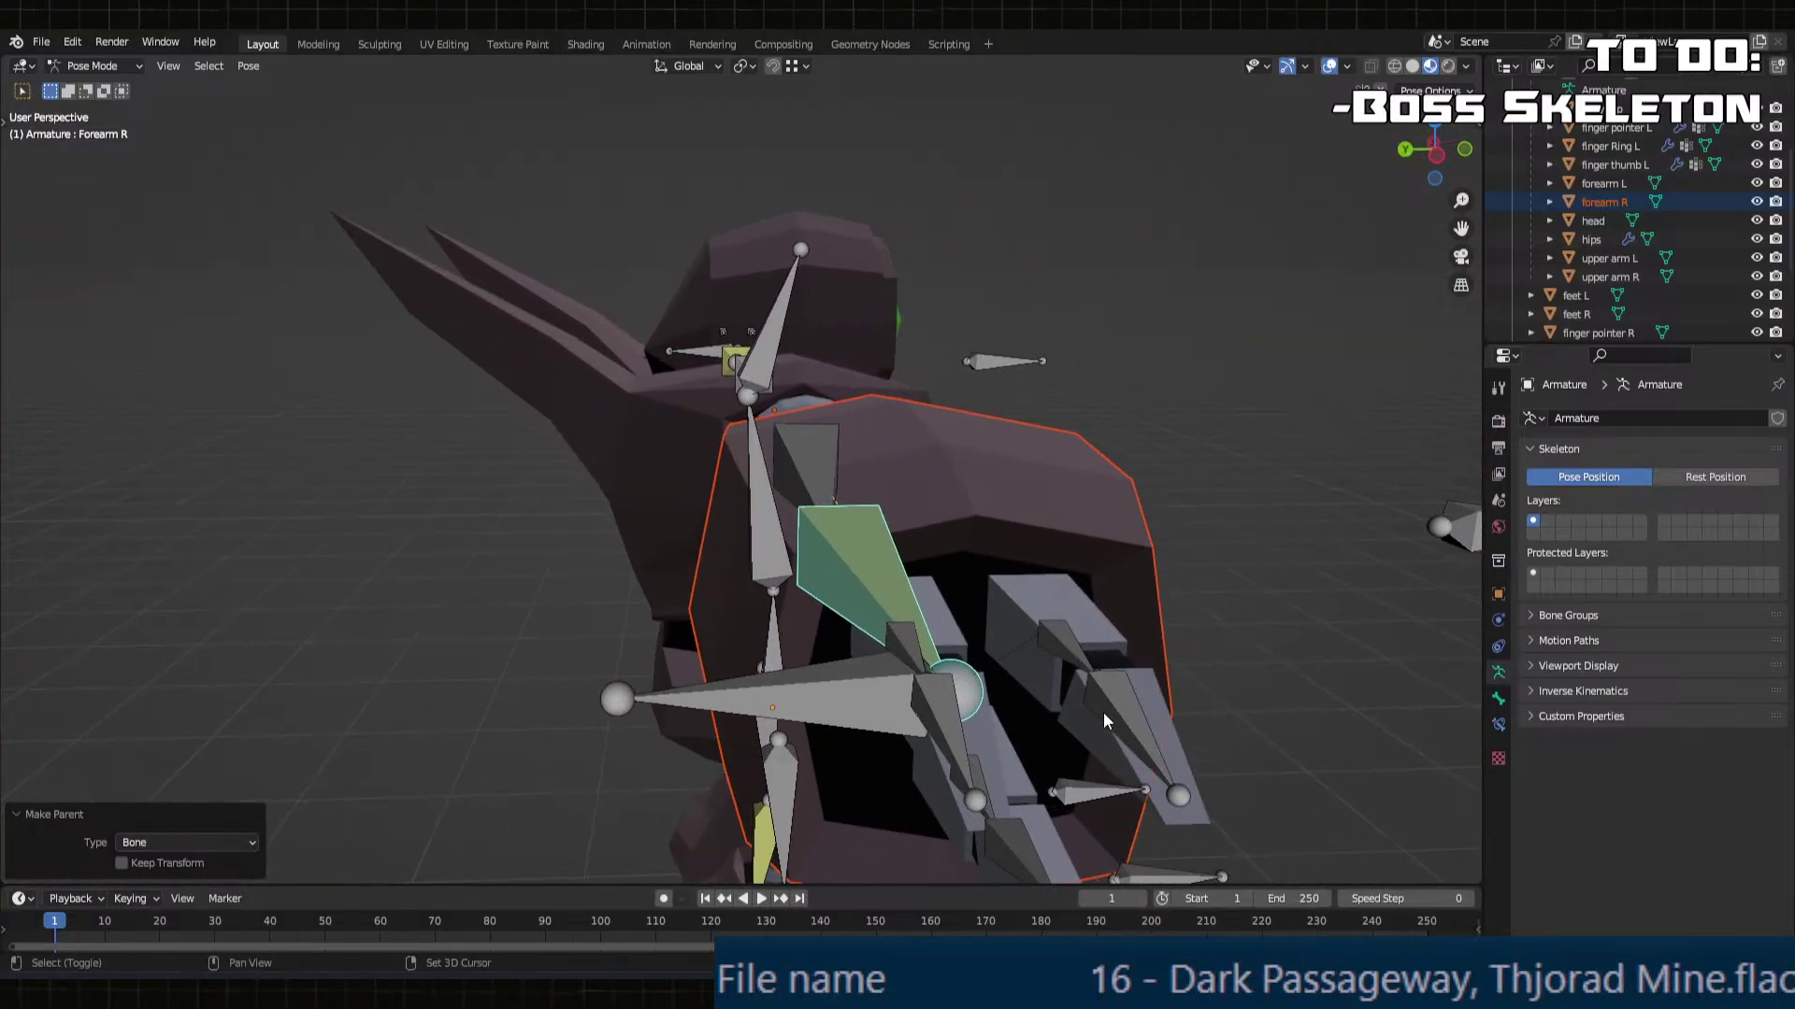
{"action": "key", "text": "ctrl+Tab"}
{"action": "left_click", "coordinate": [1043, 600]}
{"action": "left_click", "coordinate": [936, 609], "text": "shift"}
{"action": "key", "text": "ctrl+Tab"}
{"action": "key", "text": "ctrl+Tab"}
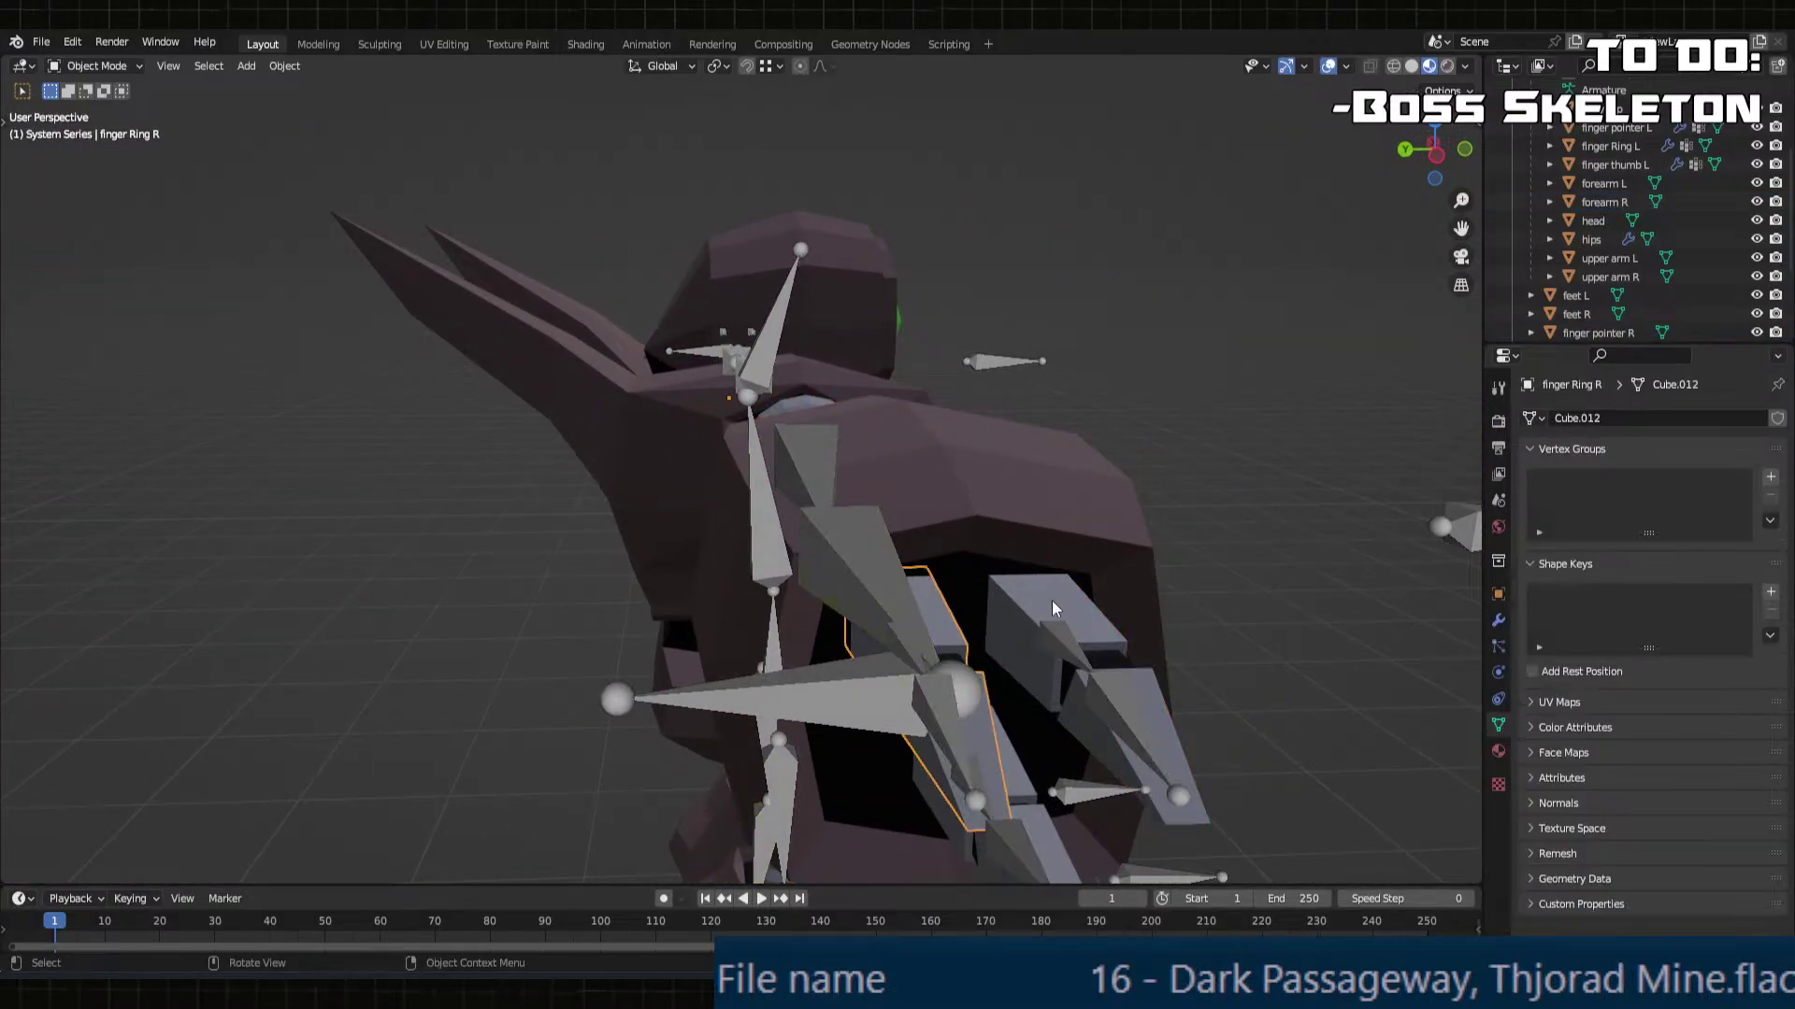
{"action": "left_click", "coordinate": [1064, 599]}
{"action": "middle_click_drag", "start_coordinate": [1063, 598], "coordinate": [1034, 642]}
{"action": "left_click", "coordinate": [1039, 611], "text": "shift"}
{"action": "key", "text": "ctrl+Tab"}
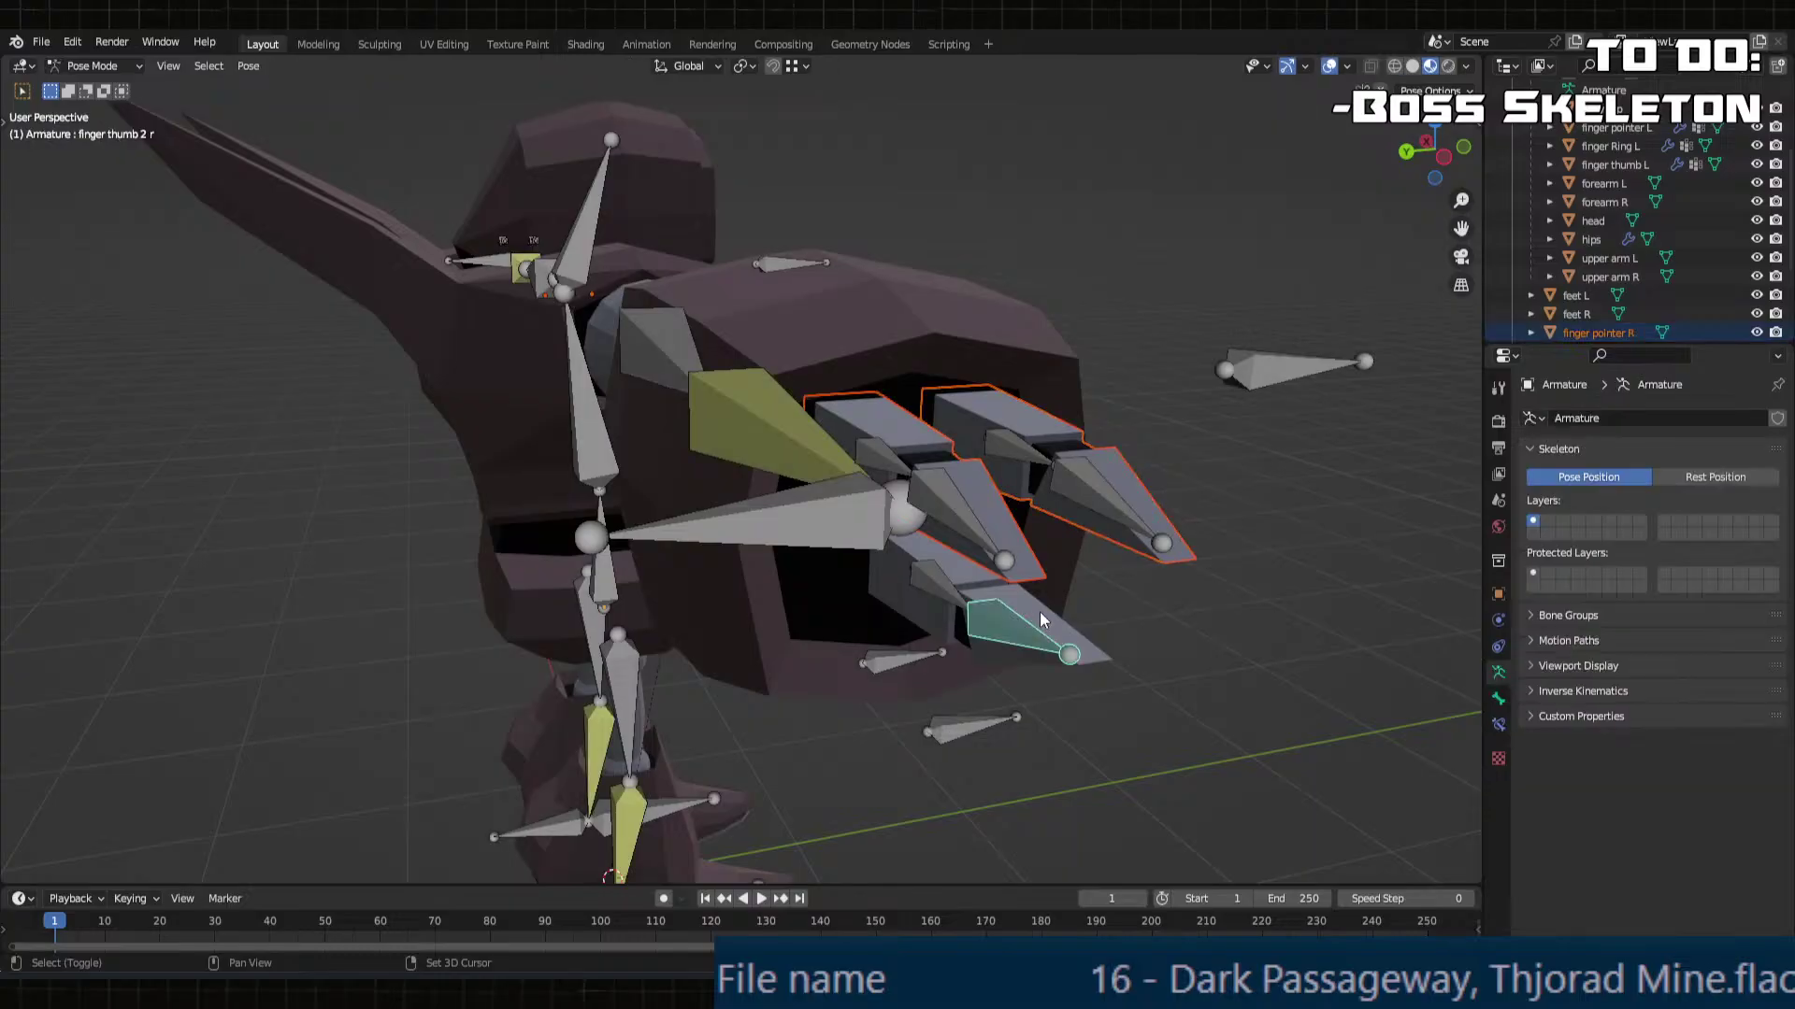
Step: Select the right thumb, ring and pointer finger meshes with all their finger bones and parent them With Automatic Weights
{"action": "middle_click_drag", "start_coordinate": [965, 570], "coordinate": [1002, 533], "text": "shift"}
{"action": "left_click", "coordinate": [956, 562]}
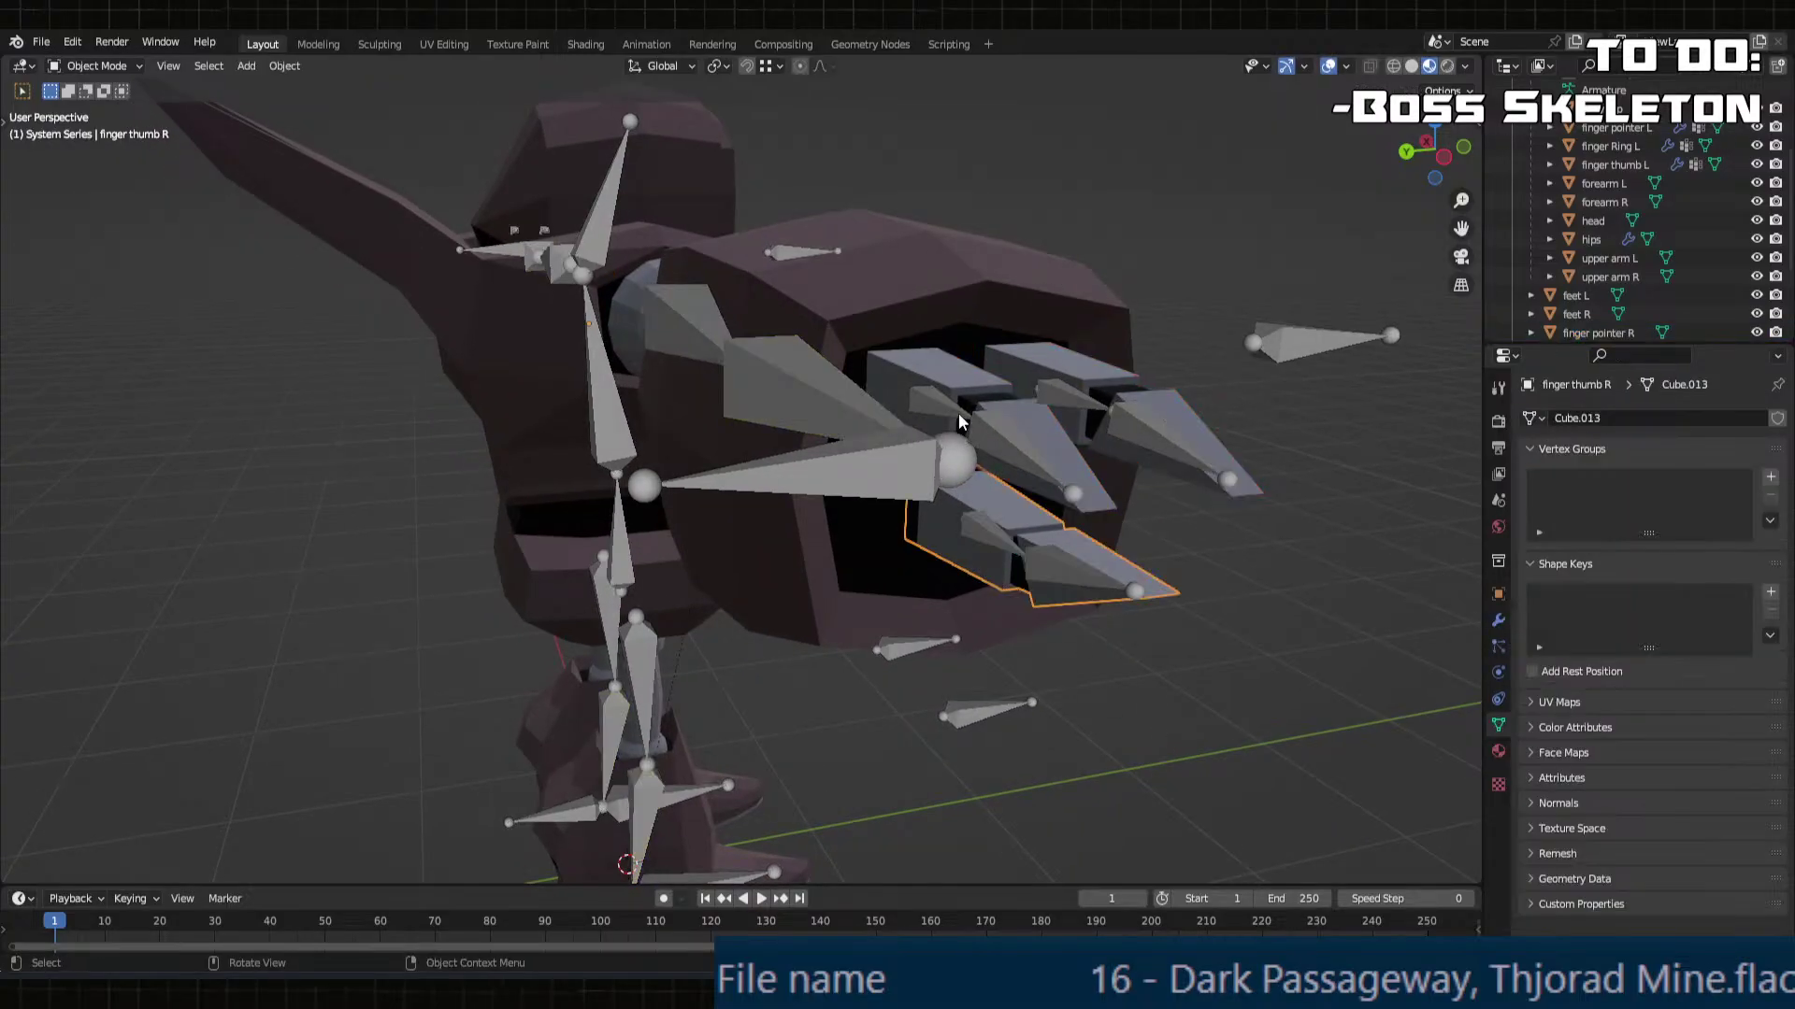
{"action": "left_click", "coordinate": [946, 354], "text": "shift"}
{"action": "left_click", "coordinate": [1057, 354], "text": "shift"}
{"action": "left_click", "coordinate": [1058, 396], "text": "shift"}
{"action": "key", "text": "ctrl+Tab"}
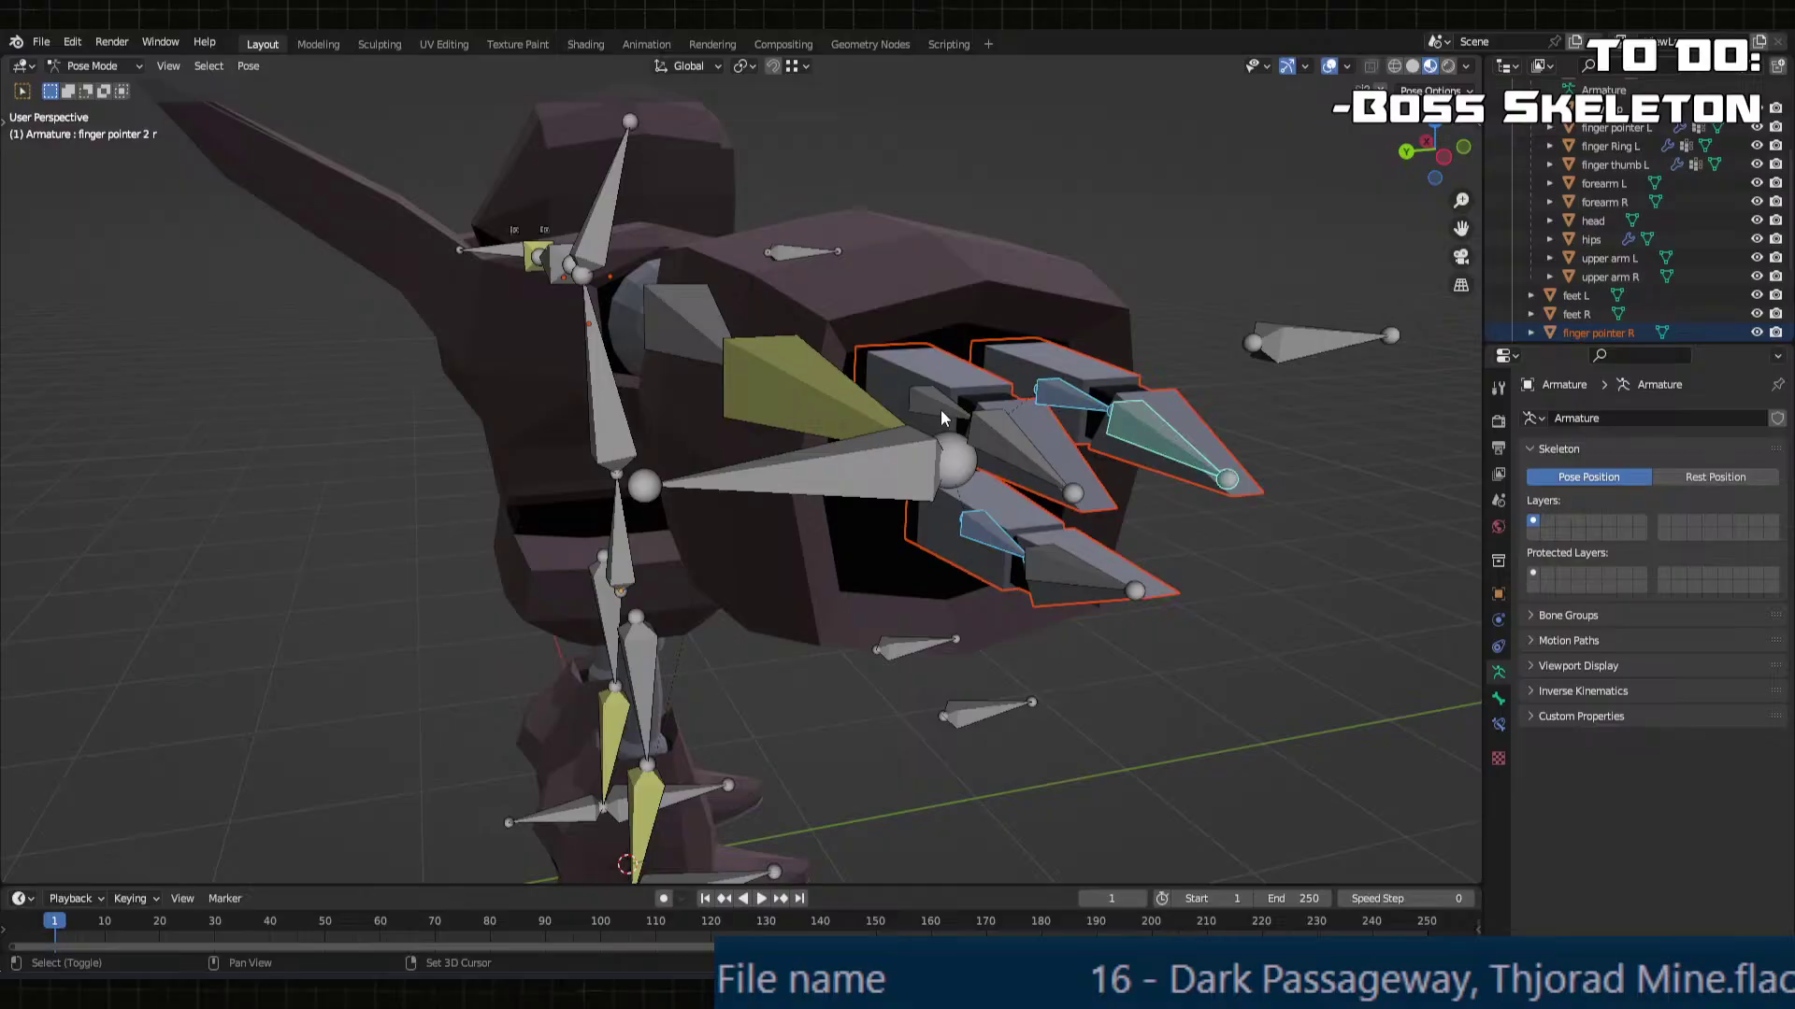
{"action": "left_click", "coordinate": [938, 407], "text": "shift"}
{"action": "left_click", "coordinate": [1049, 581], "text": "shift"}
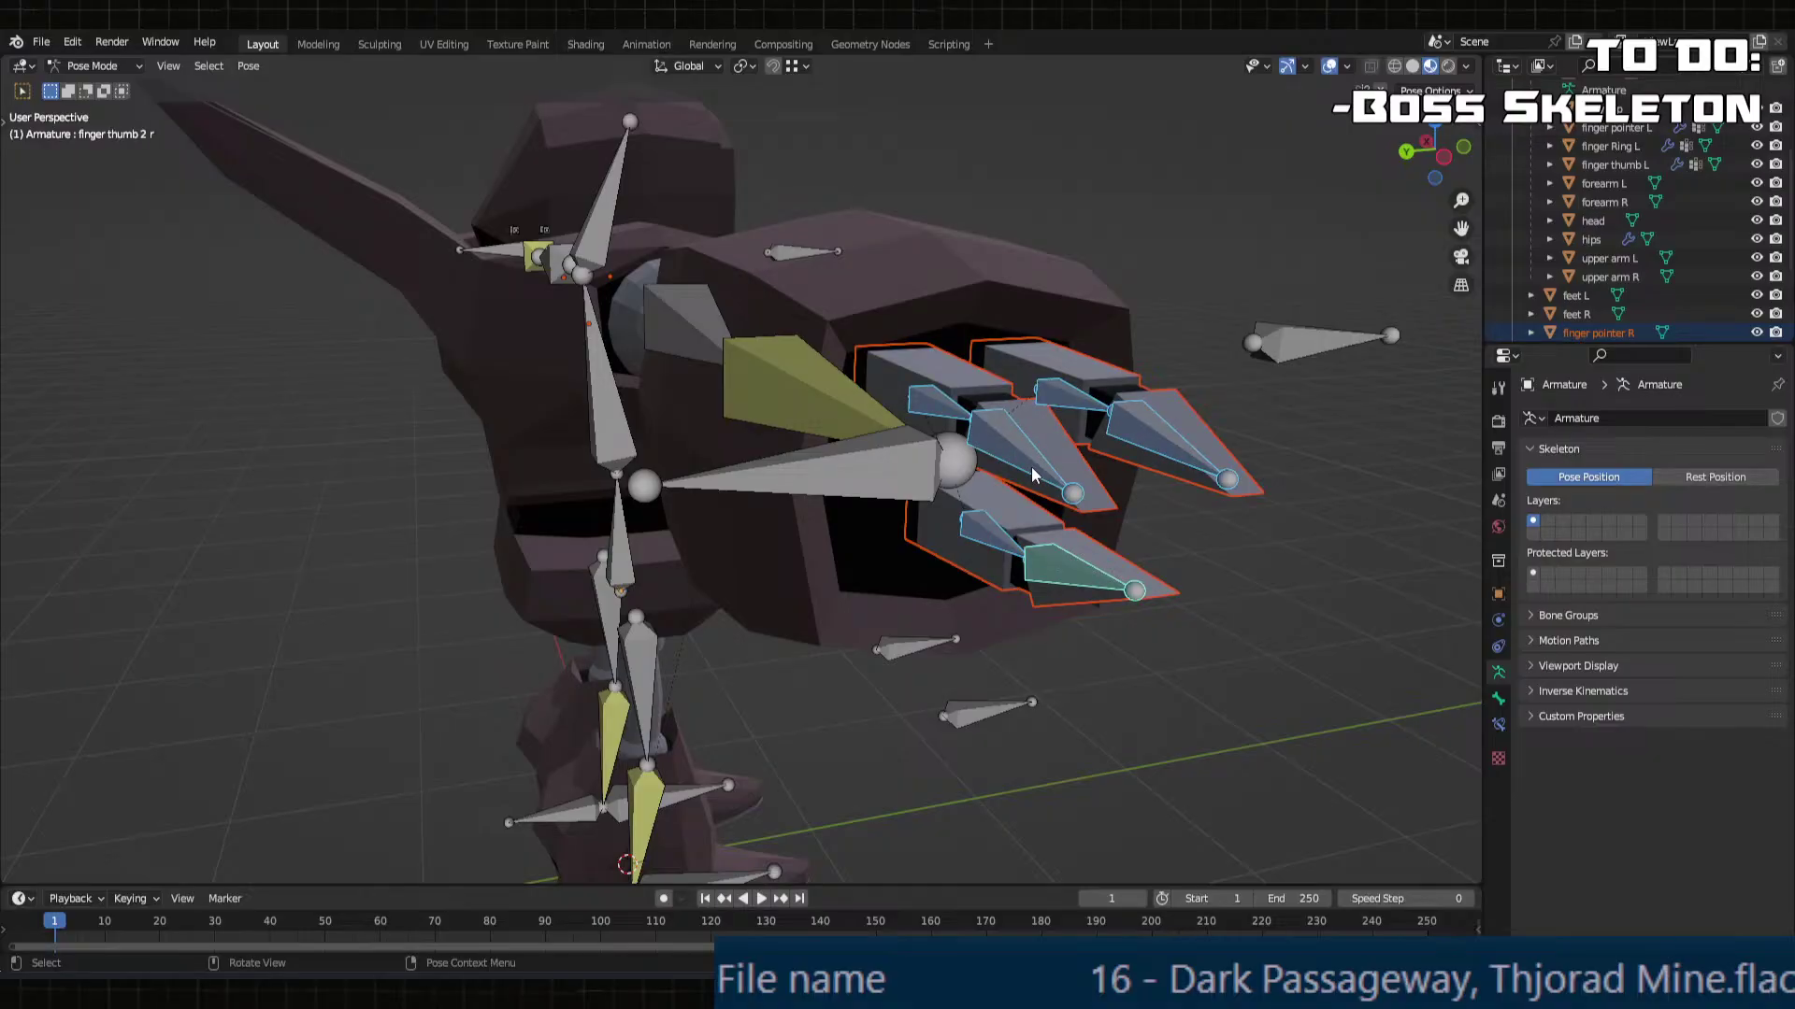
{"action": "key", "text": "ctrl+p"}
{"action": "left_click", "coordinate": [980, 455]}
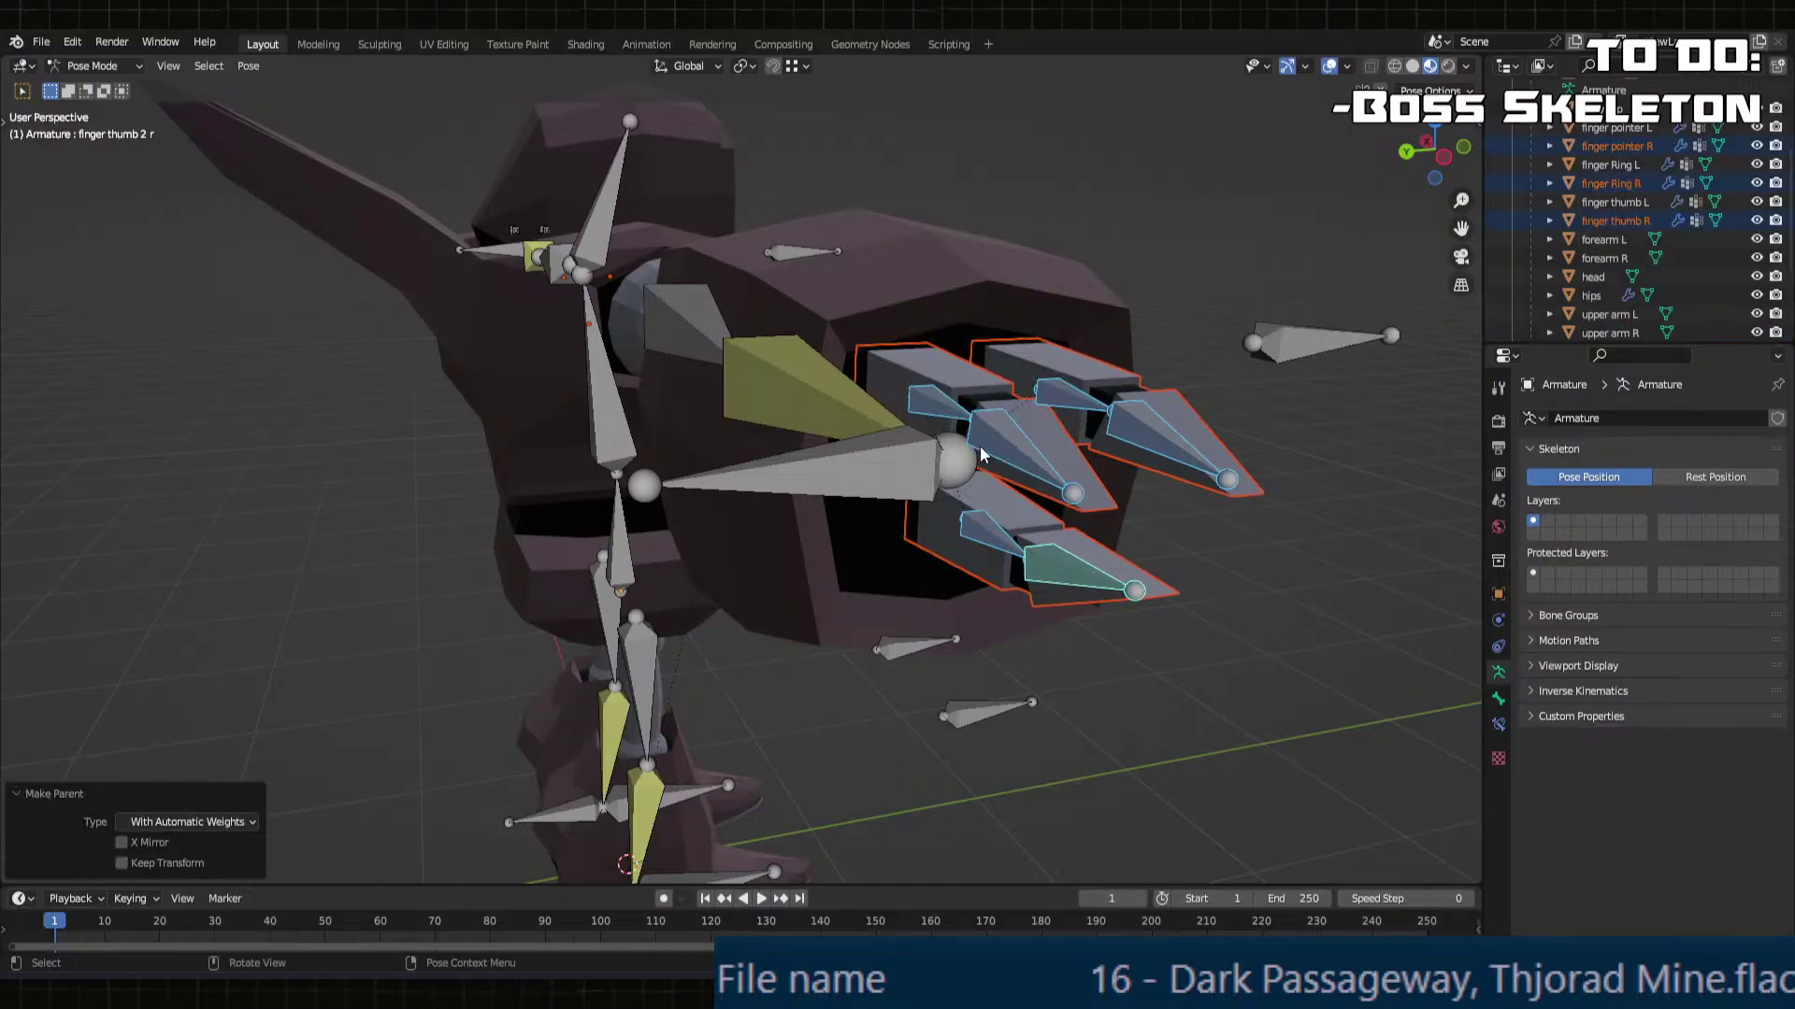
Step: Test the right ring finger's tip bone by rotating it about the global Y axis, and undo the rotation
{"action": "left_click", "coordinate": [983, 454]}
{"action": "key", "text": "r"}
{"action": "key", "text": "y"}
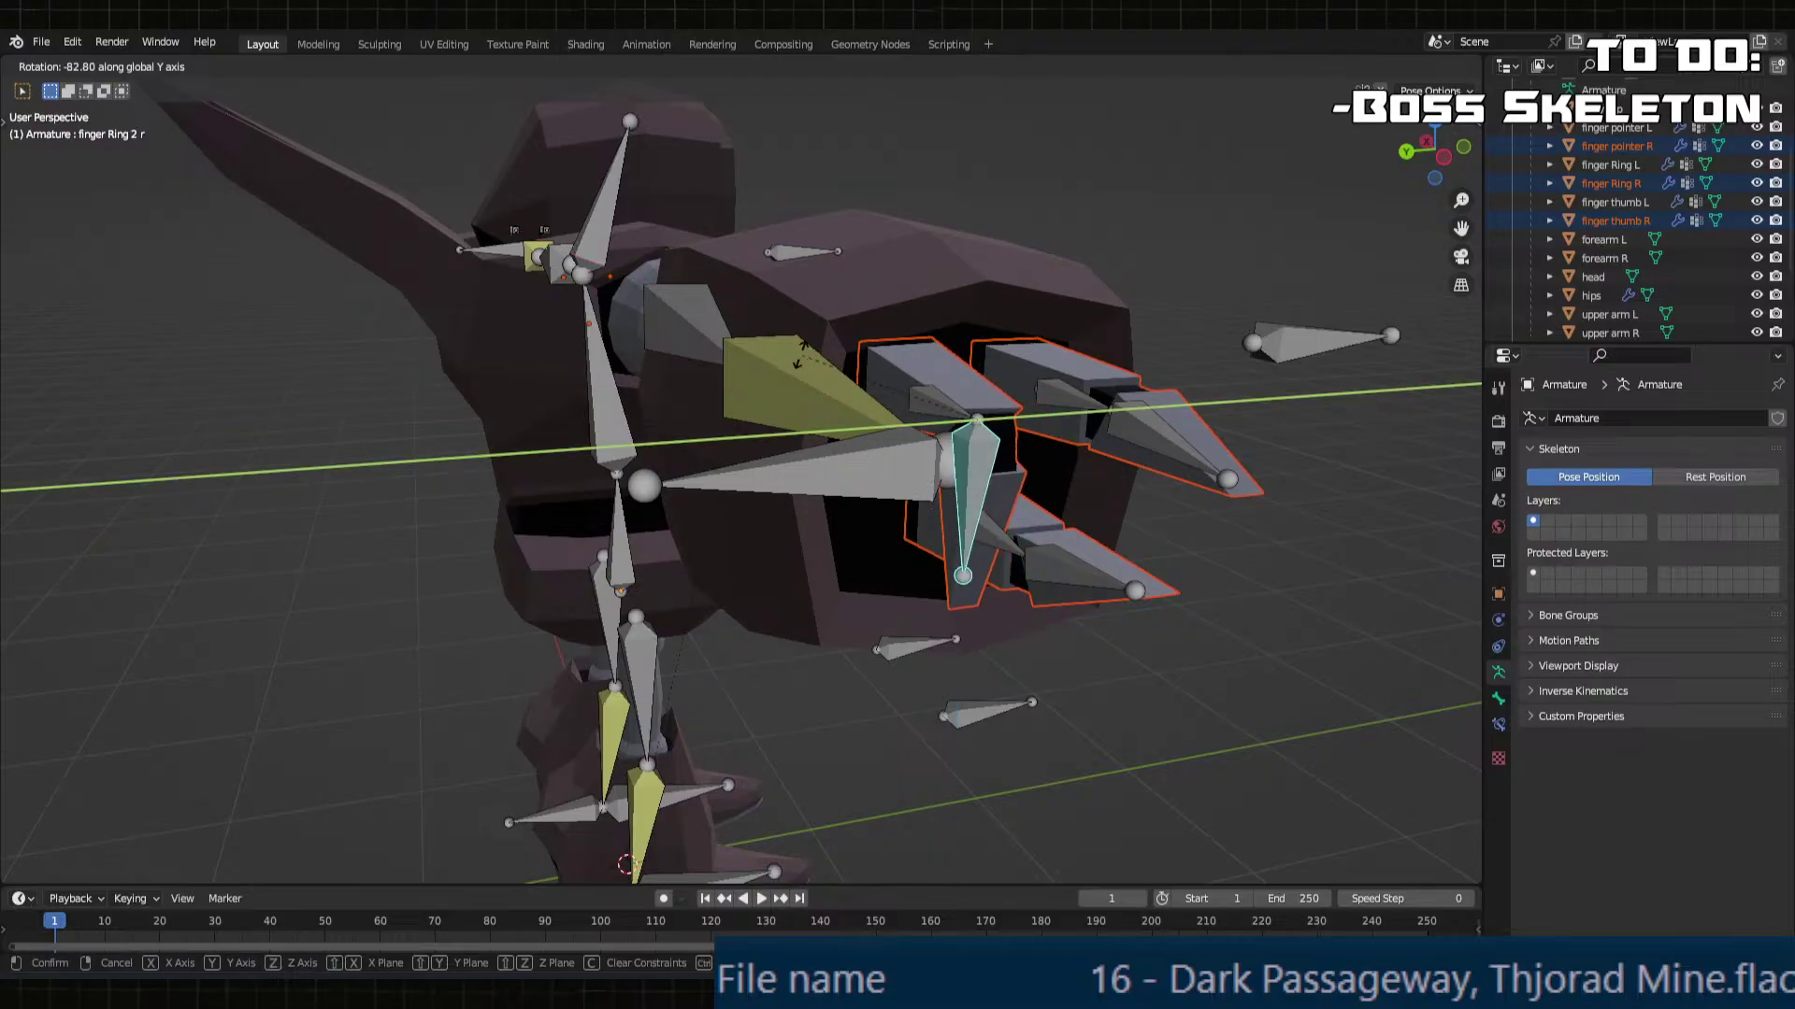
{"action": "left_click", "coordinate": [823, 318]}
{"action": "middle_click_drag", "start_coordinate": [1089, 454], "coordinate": [939, 520]}
{"action": "key", "text": "ctrl+z"}
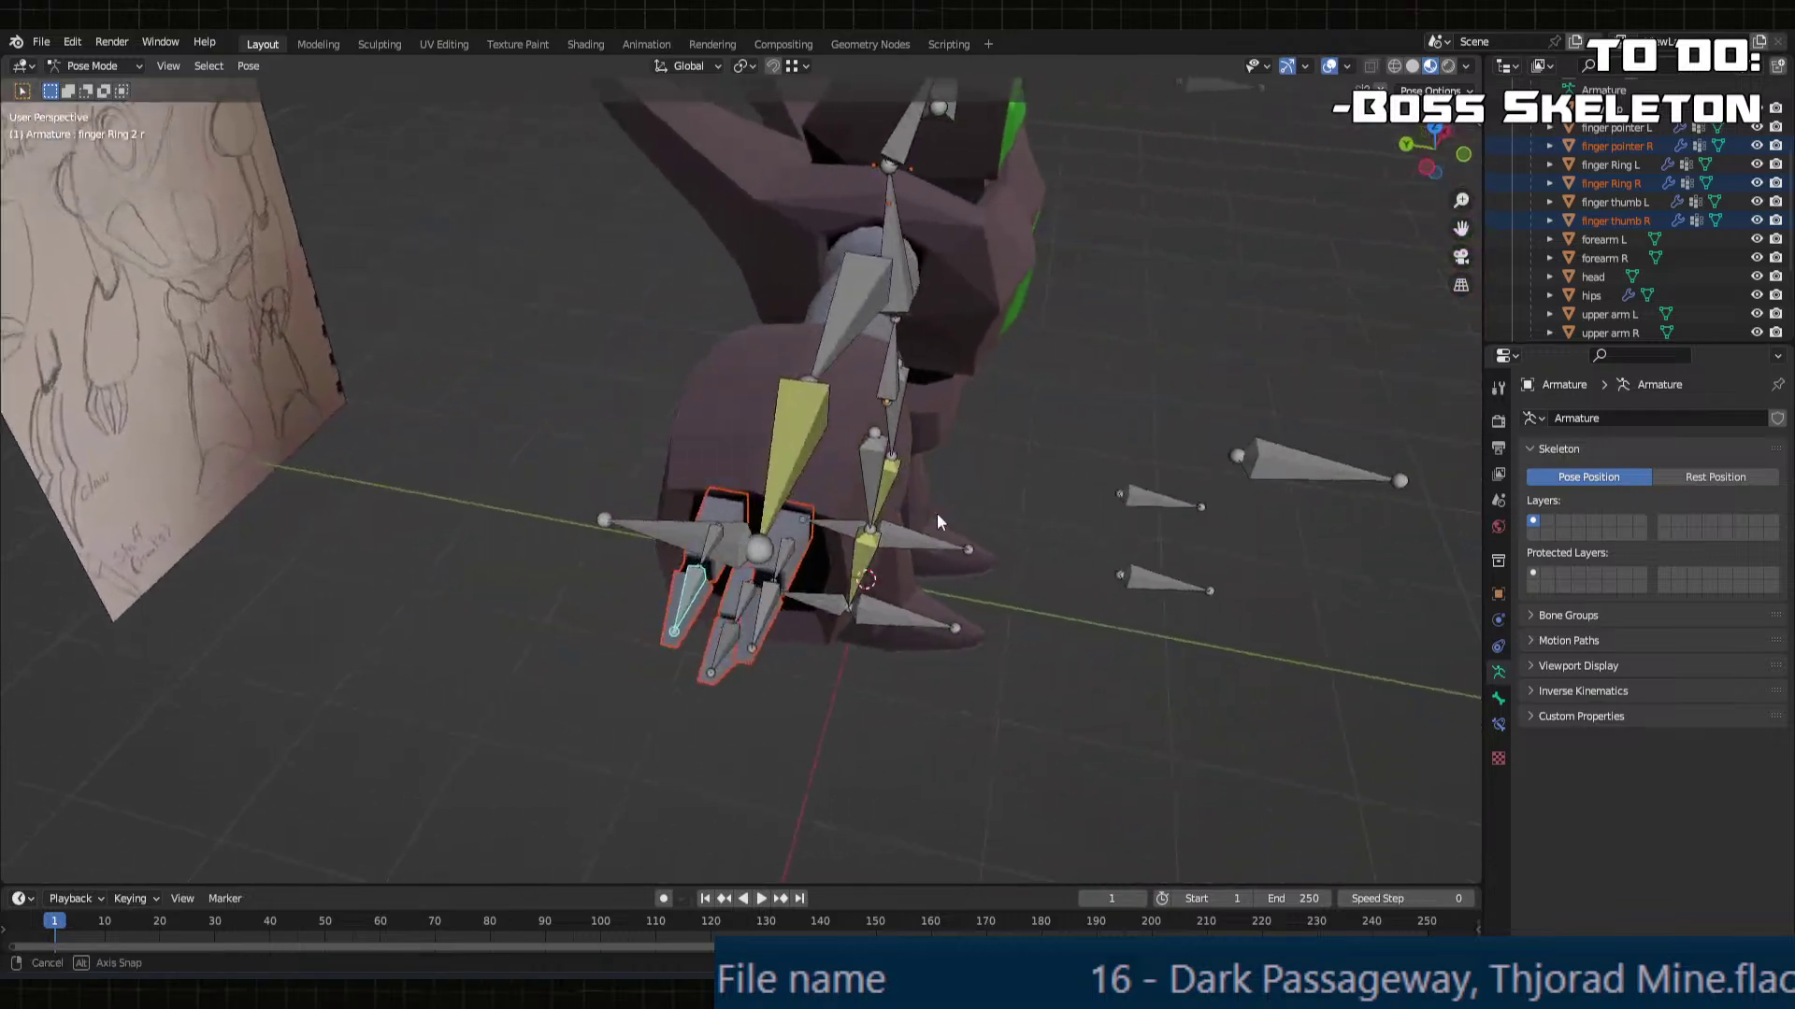
Step: Move the right wrist IK bone freely to test the arm and finger deformation, and undo the last move
{"action": "left_click", "coordinate": [669, 532]}
{"action": "middle_click_drag", "start_coordinate": [669, 533], "coordinate": [722, 445]}
{"action": "key", "text": "g"}
{"action": "middle_click_drag", "start_coordinate": [722, 445], "coordinate": [860, 583]}
{"action": "left_click", "coordinate": [1104, 465]}
{"action": "key", "text": "g"}
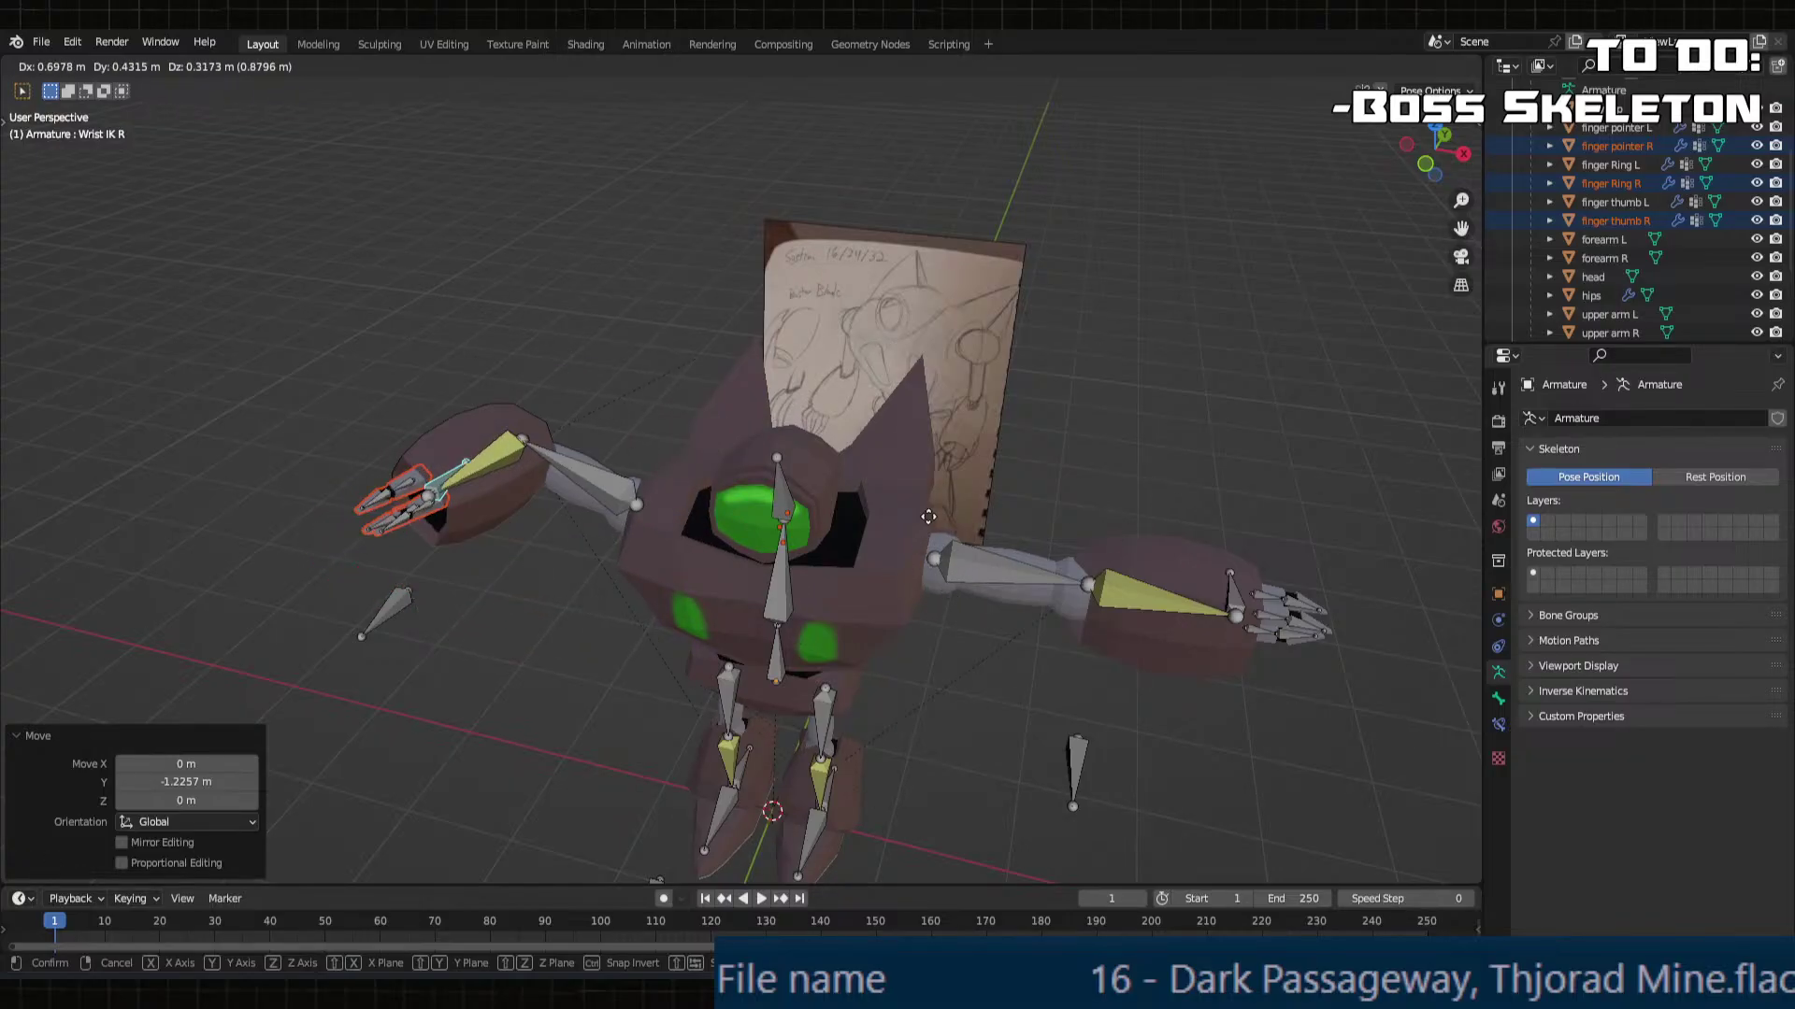
{"action": "left_click", "coordinate": [783, 534]}
{"action": "middle_click_drag", "start_coordinate": [783, 535], "coordinate": [691, 461]}
{"action": "key", "text": "ctrl+z"}
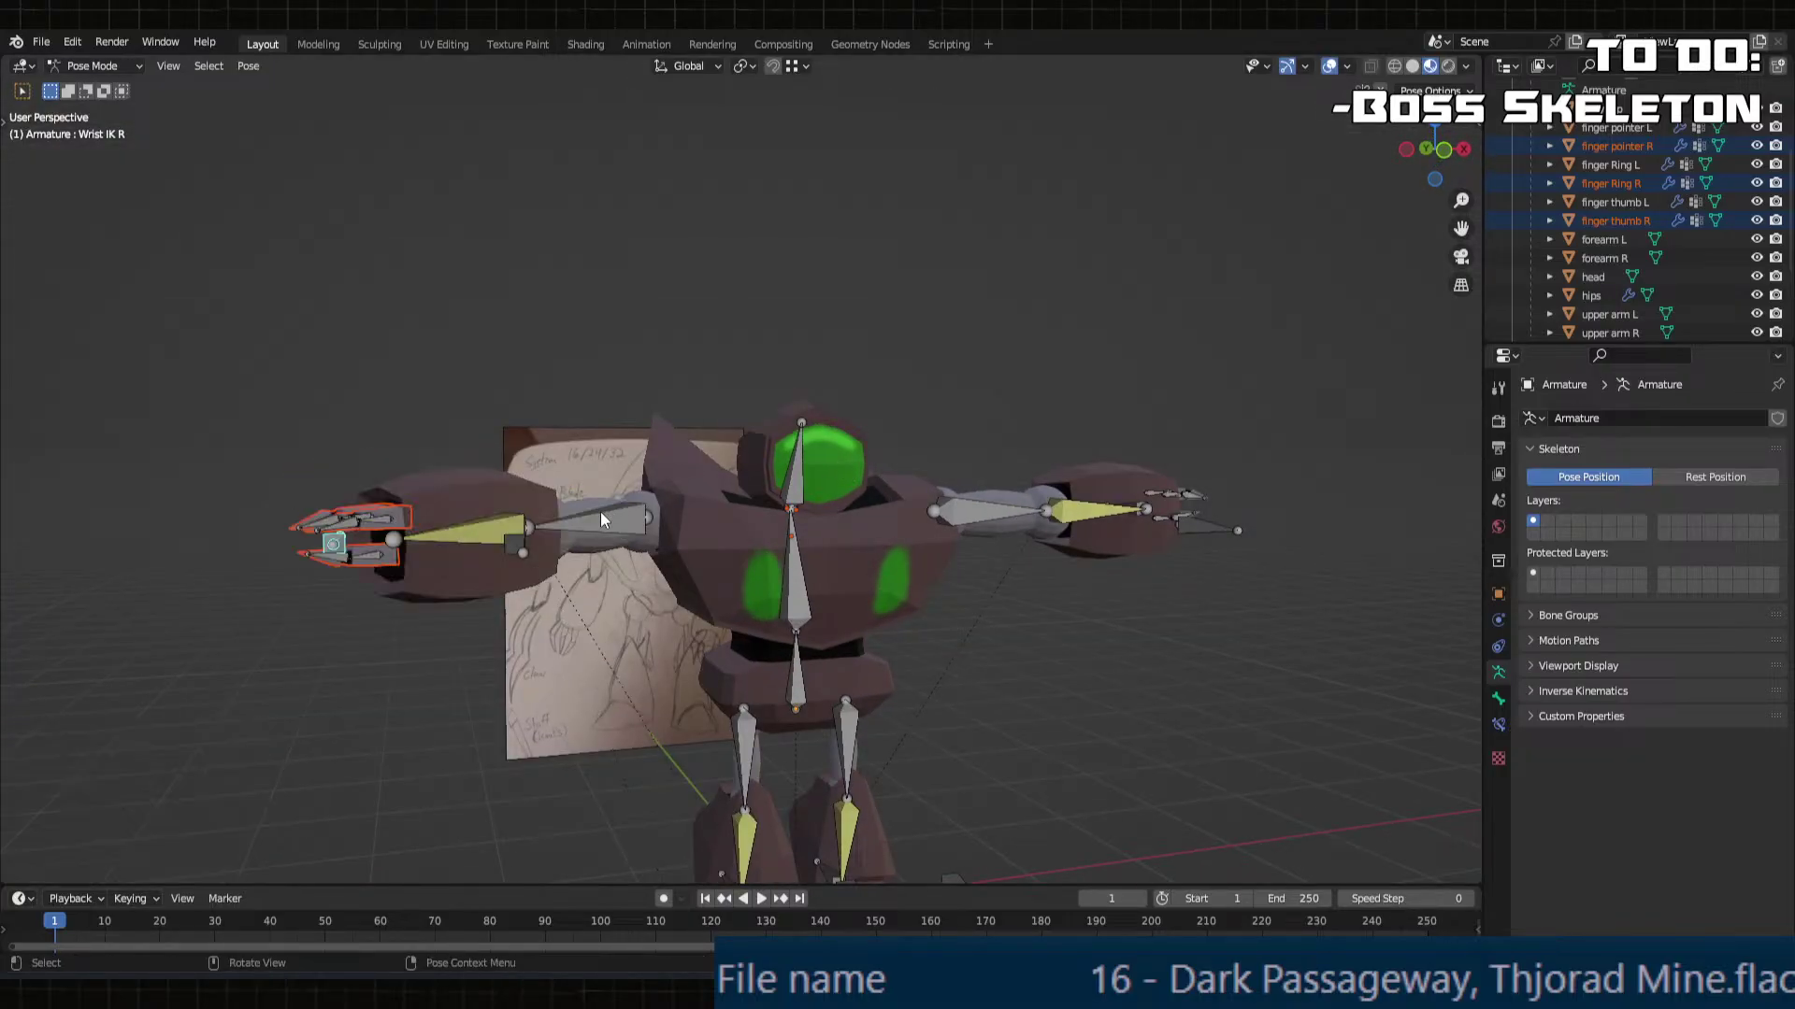
Step: Try moving the Wrist IK R bone along the global Z, X and Y axes, and undo the move
{"action": "key", "text": "g"}
{"action": "key", "text": "z"}
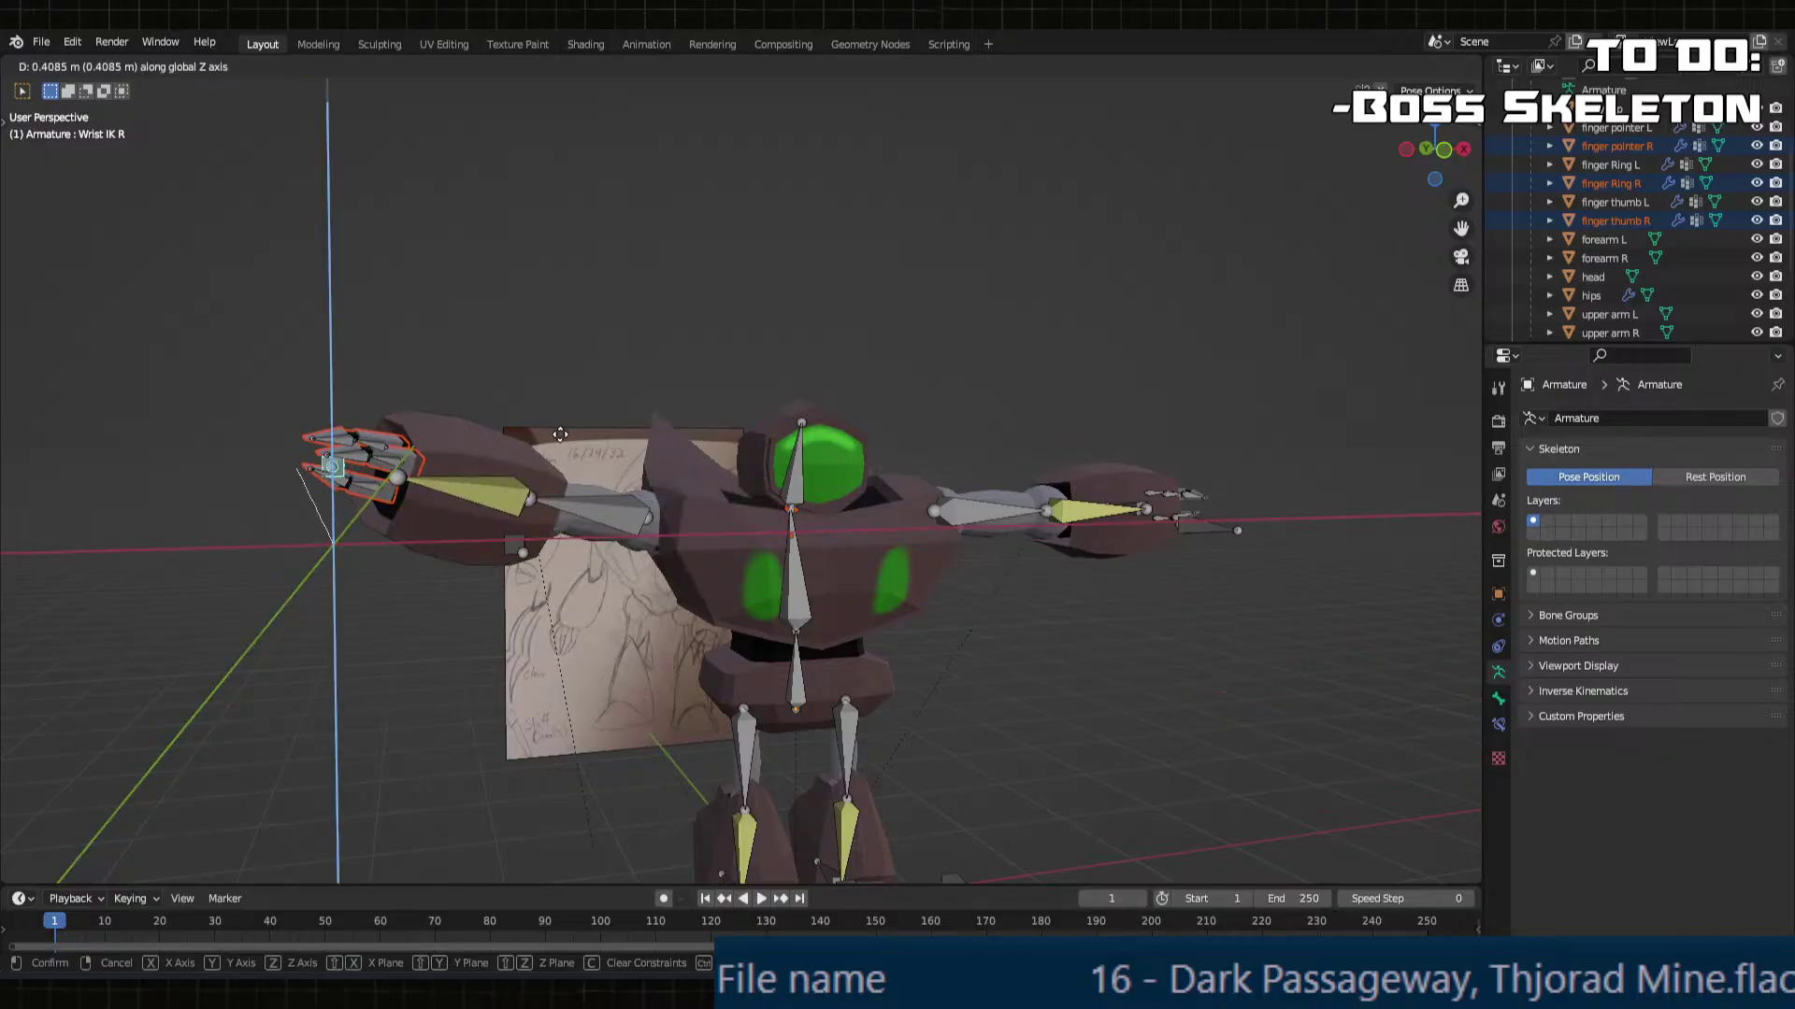
{"action": "key", "text": "x"}
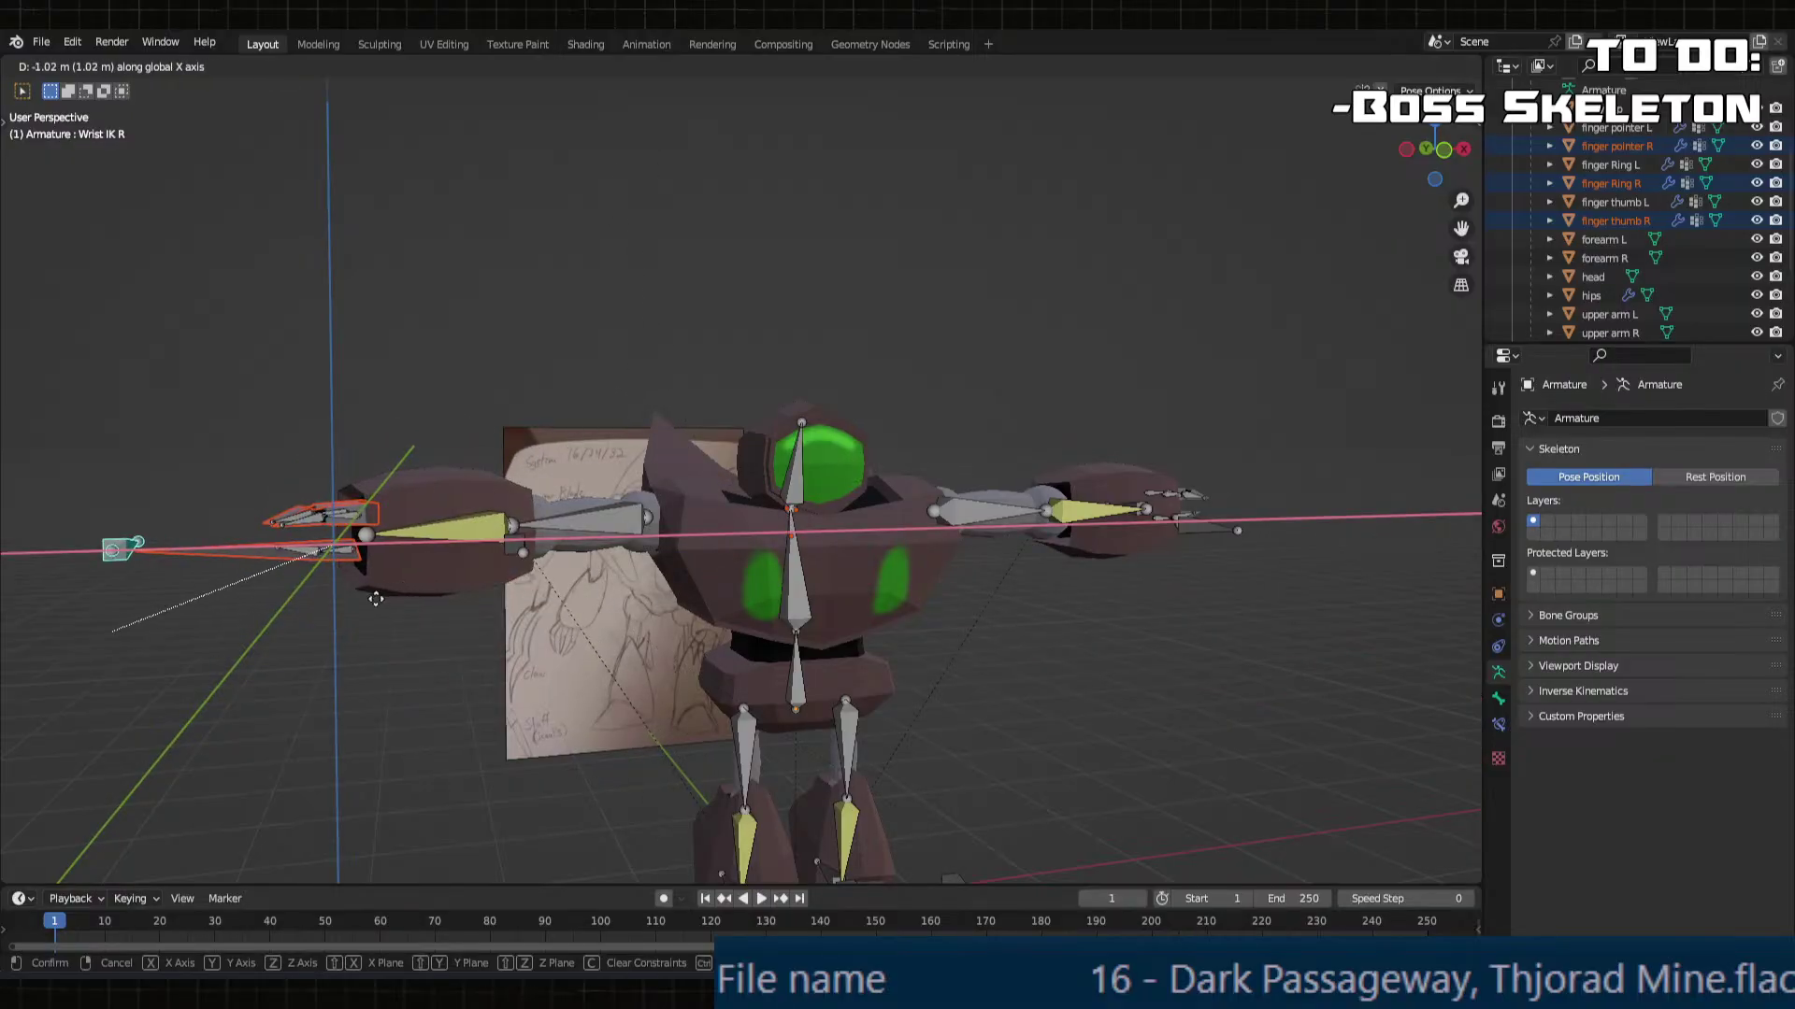
{"action": "key", "text": "y"}
{"action": "left_click", "coordinate": [202, 727]}
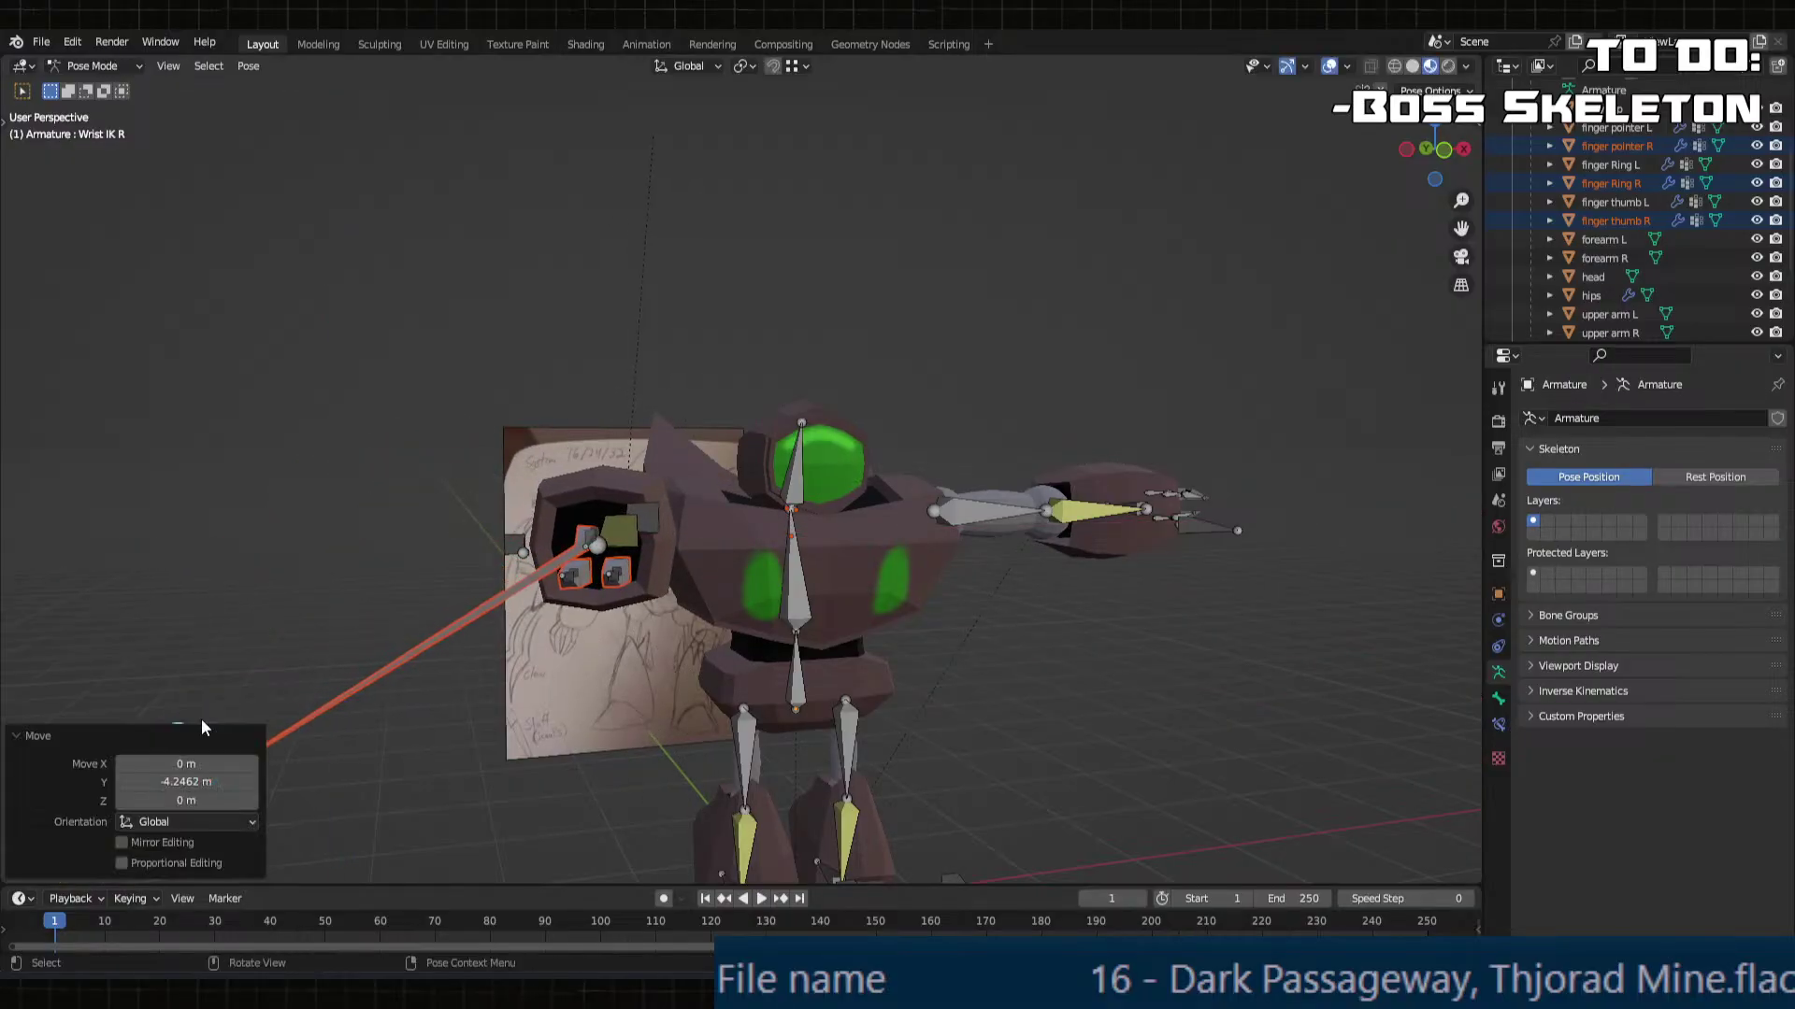
{"action": "middle_click_drag", "start_coordinate": [203, 727], "coordinate": [703, 671]}
{"action": "key", "text": "ctrl+z"}
Step: Pull the Wrist IK R bone about 2.7 m forward along global Y to test the fingers, and undo it
{"action": "key", "text": "g"}
{"action": "key", "text": "y"}
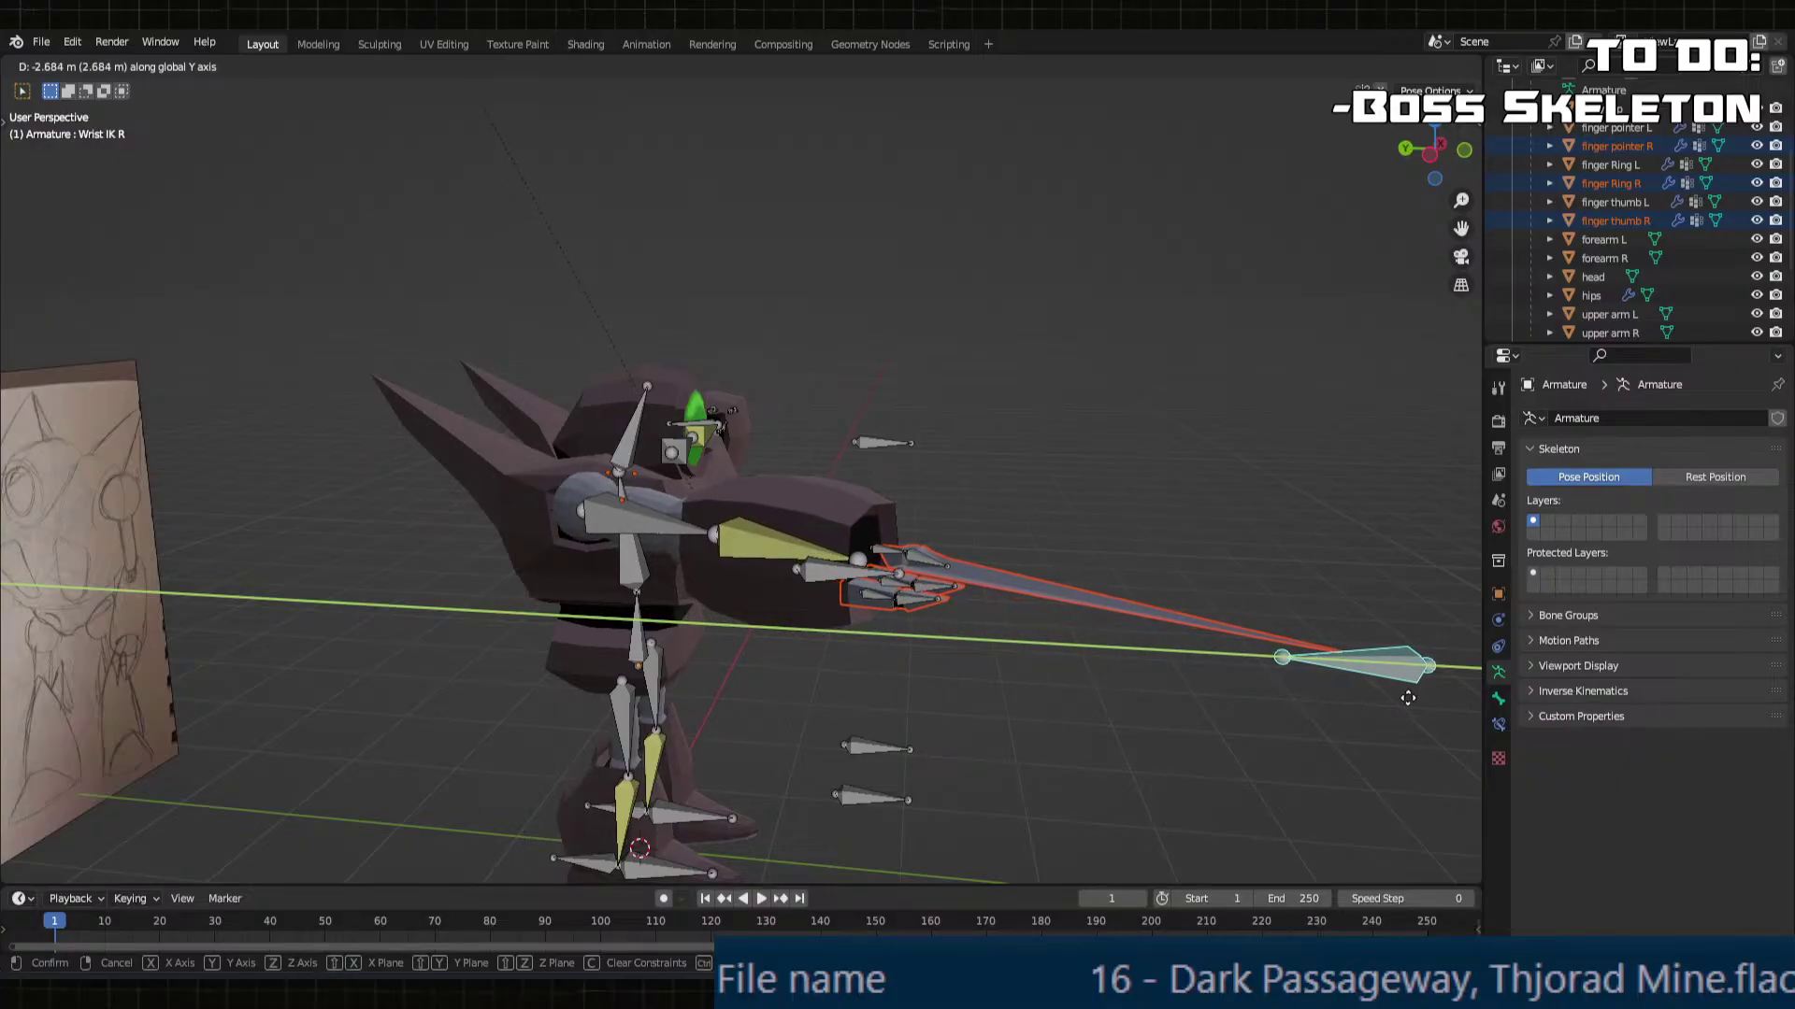
{"action": "left_click", "coordinate": [1408, 698]}
{"action": "middle_click_drag", "start_coordinate": [1095, 665], "coordinate": [1038, 679]}
{"action": "key", "text": "ctrl+z"}
{"action": "scroll", "coordinate": [980, 652], "scroll_direction": "up", "scroll_amount": 3}
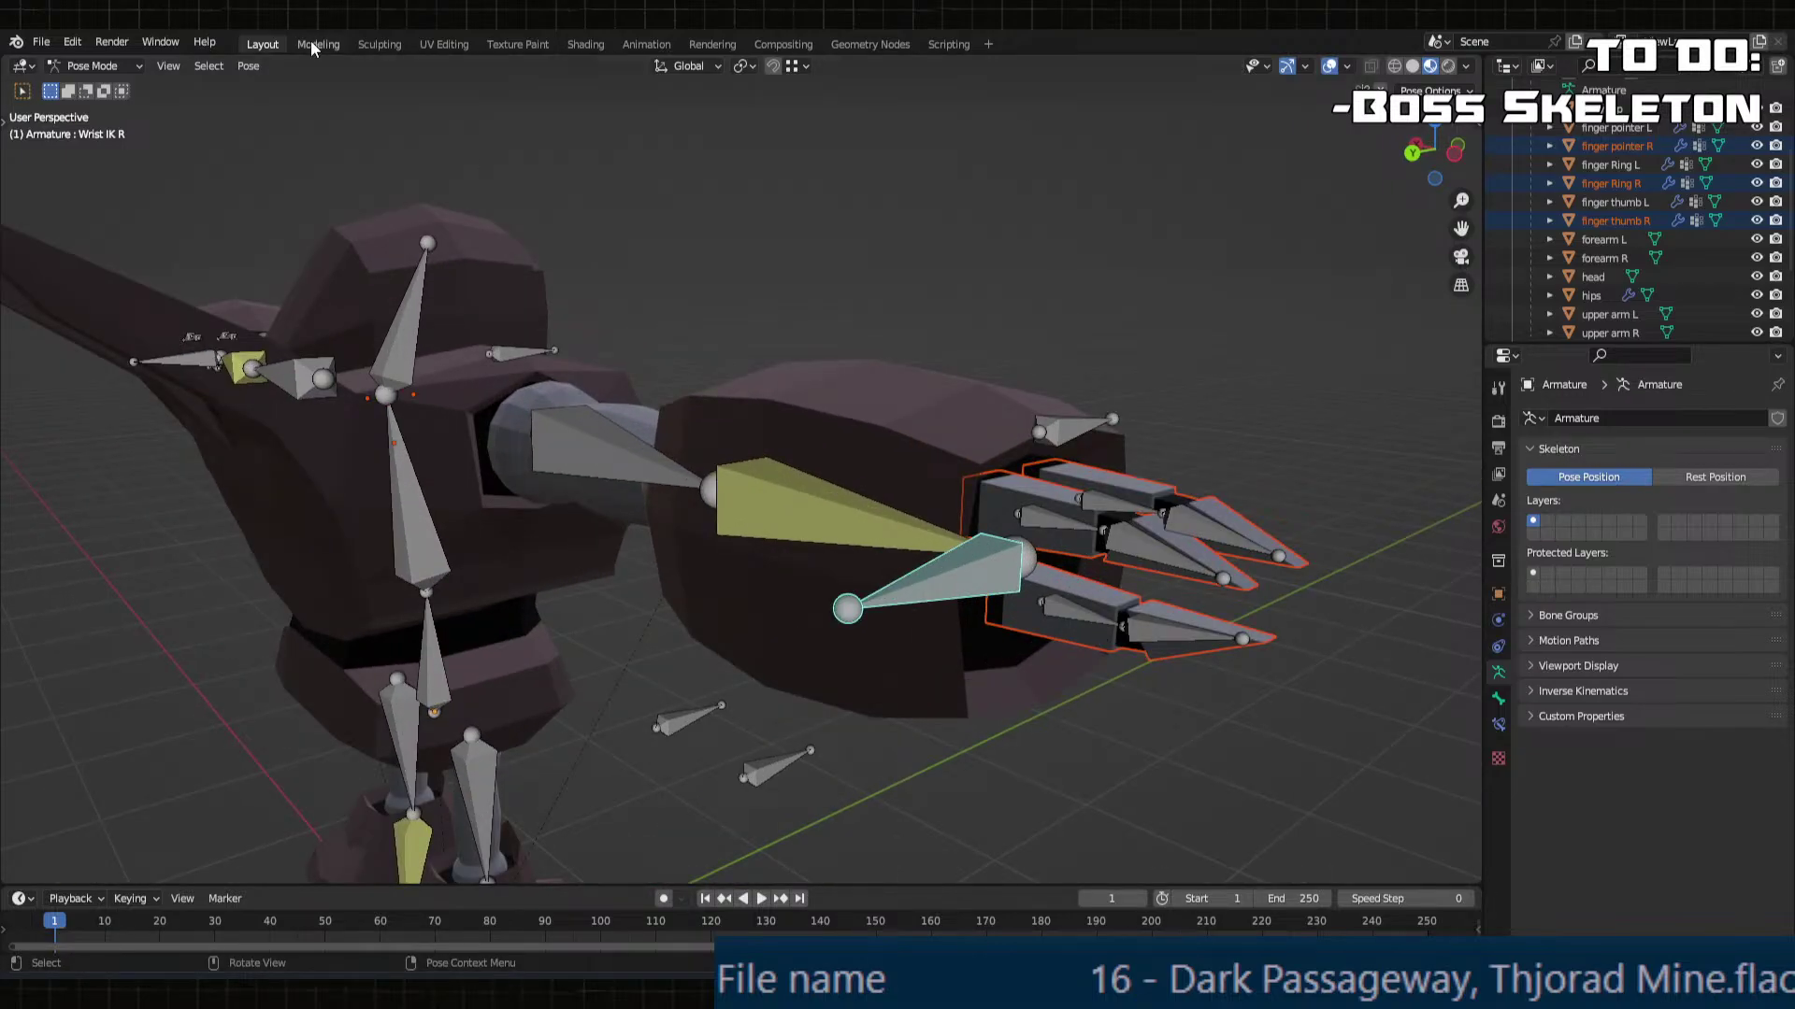
Step: Put the right thumb finger mesh into Weight Paint mode and display the weights of the Wrist IK R bone
{"action": "left_click", "coordinate": [102, 72]}
{"action": "left_click", "coordinate": [100, 64]}
{"action": "key", "text": "Tab"}
{"action": "key", "text": "Tab"}
{"action": "left_click", "coordinate": [1105, 593]}
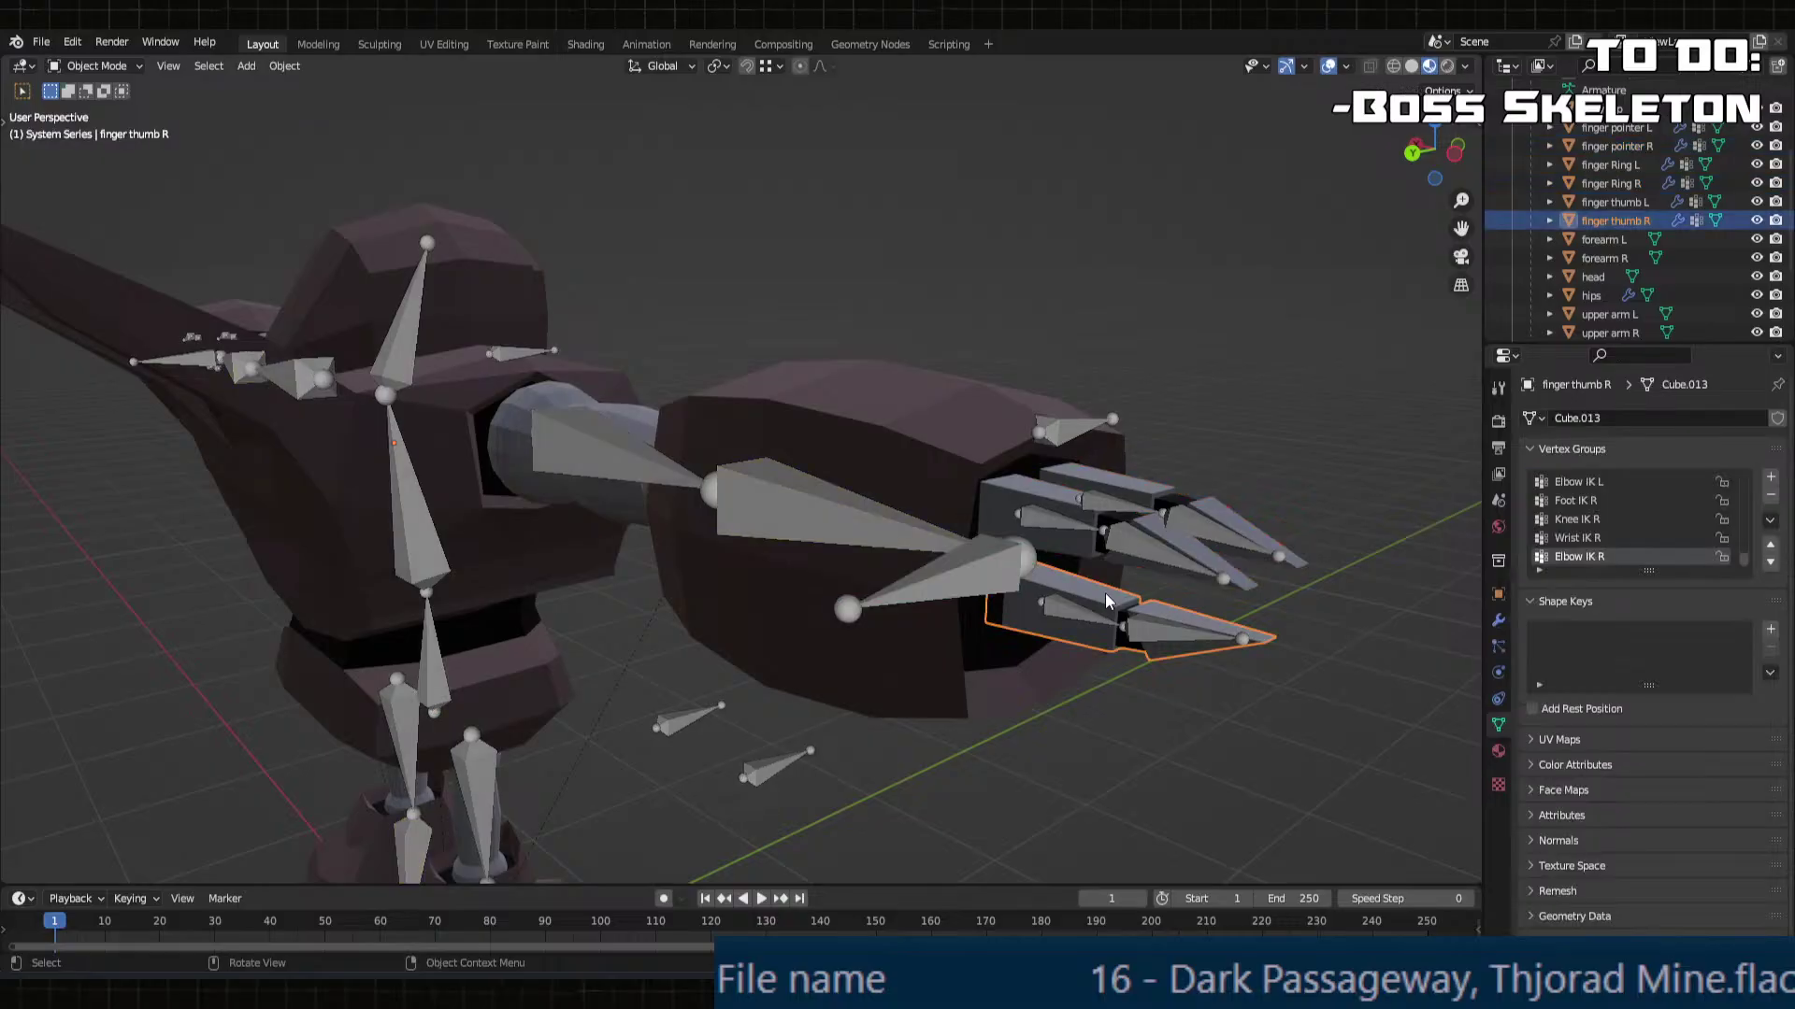
{"action": "key", "text": "Tab"}
{"action": "key", "text": "Tab"}
{"action": "left_click", "coordinate": [94, 65]}
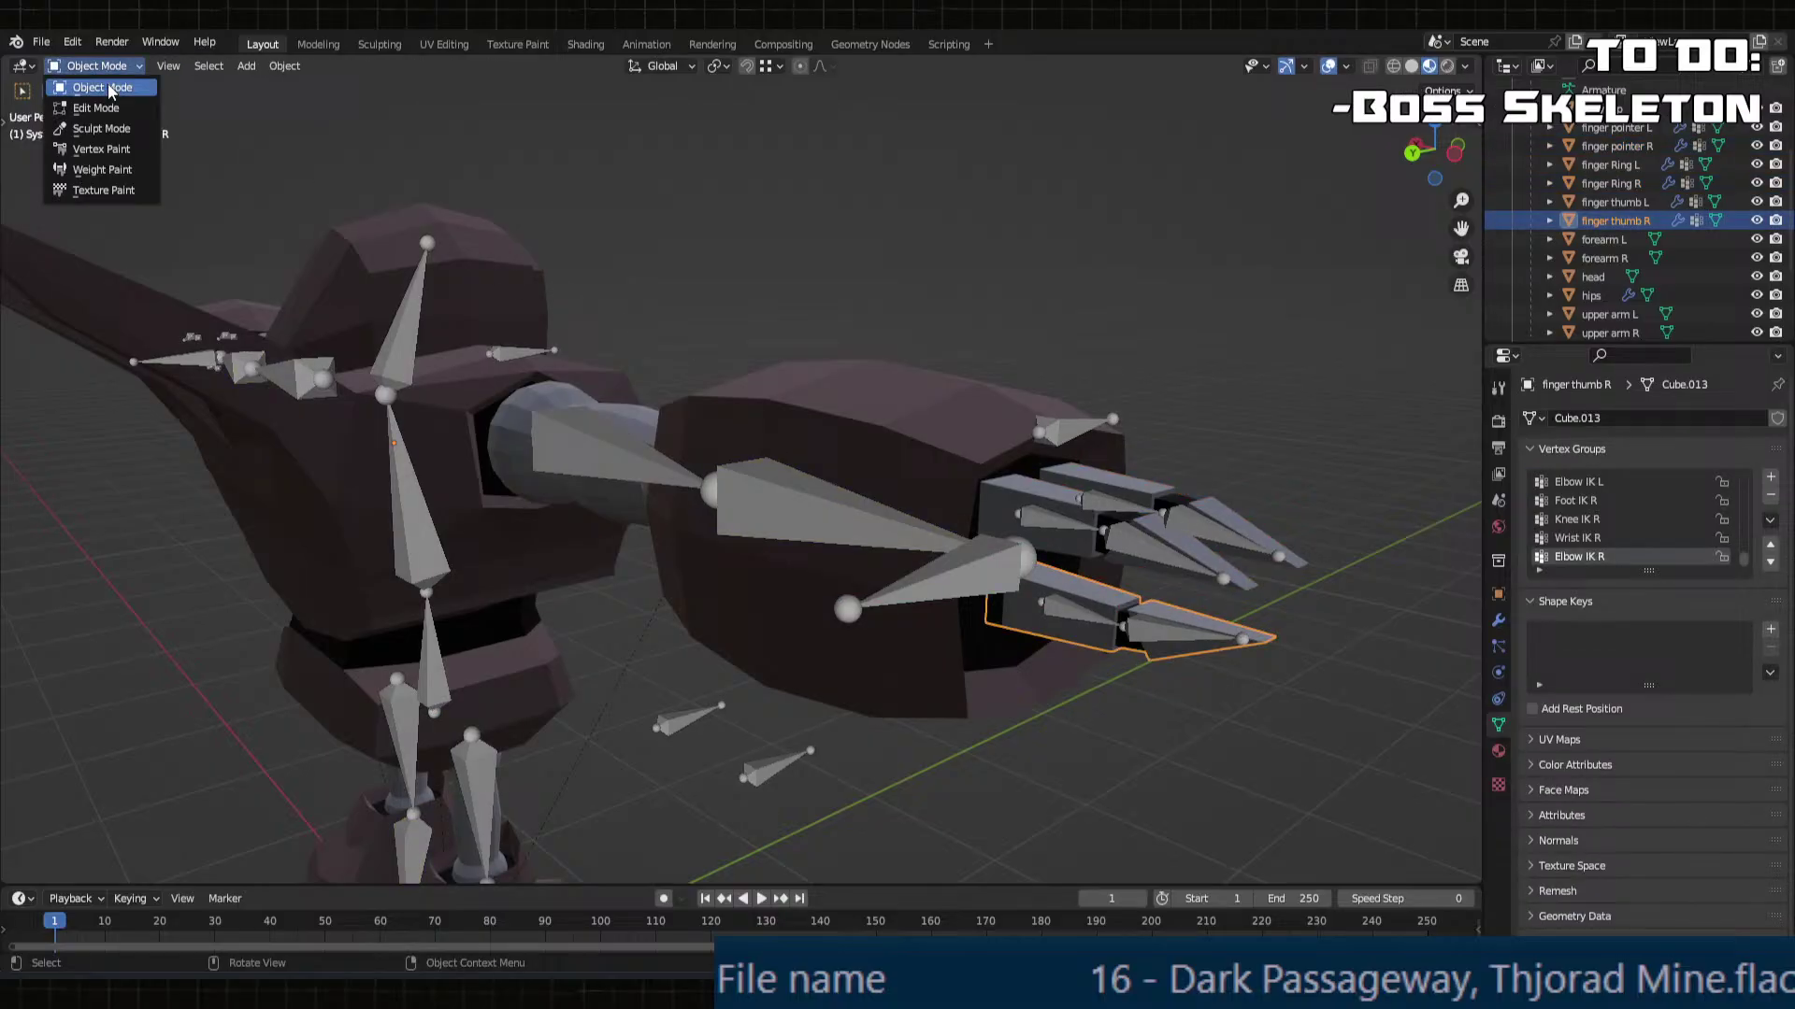
{"action": "left_click", "coordinate": [102, 171]}
{"action": "middle_click_drag", "start_coordinate": [983, 591], "coordinate": [963, 588]}
{"action": "scroll", "coordinate": [881, 558], "scroll_direction": "up", "scroll_amount": 3}
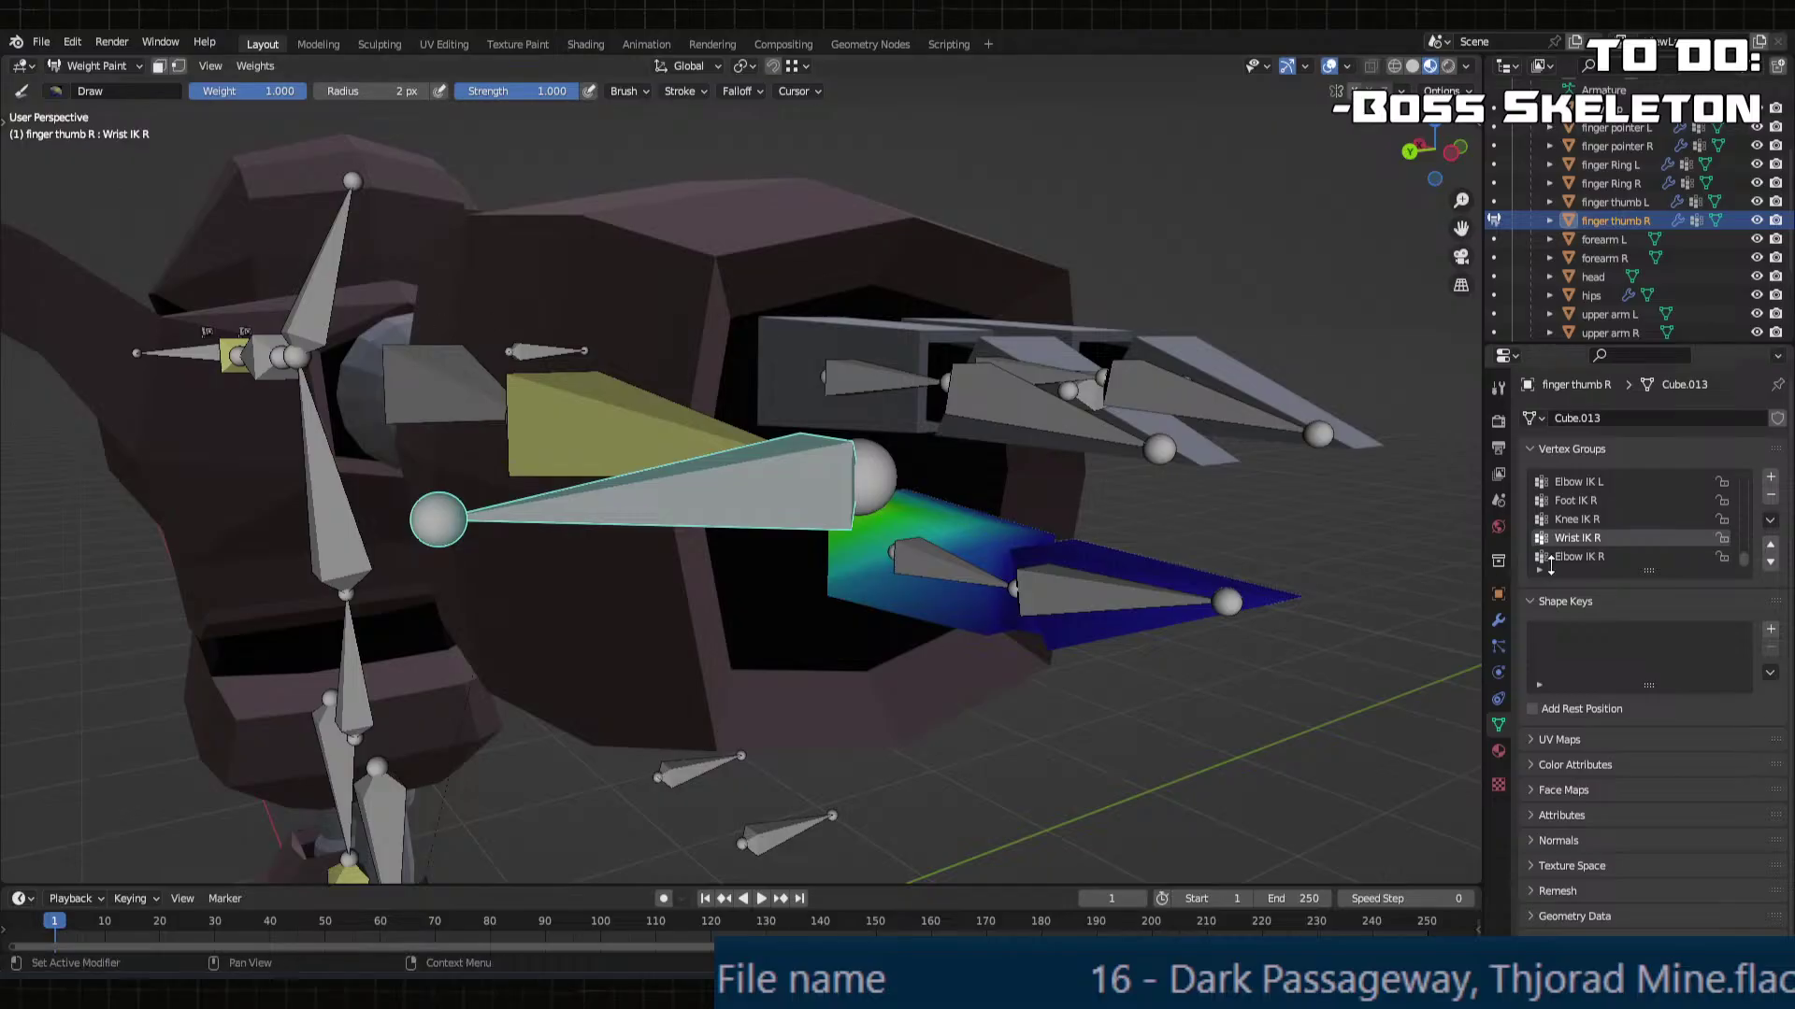
Step: Check the right thumb mesh's Armature modifier and vertex groups, and set the Draw brush's weight to 0
{"action": "left_click", "coordinate": [1499, 622]}
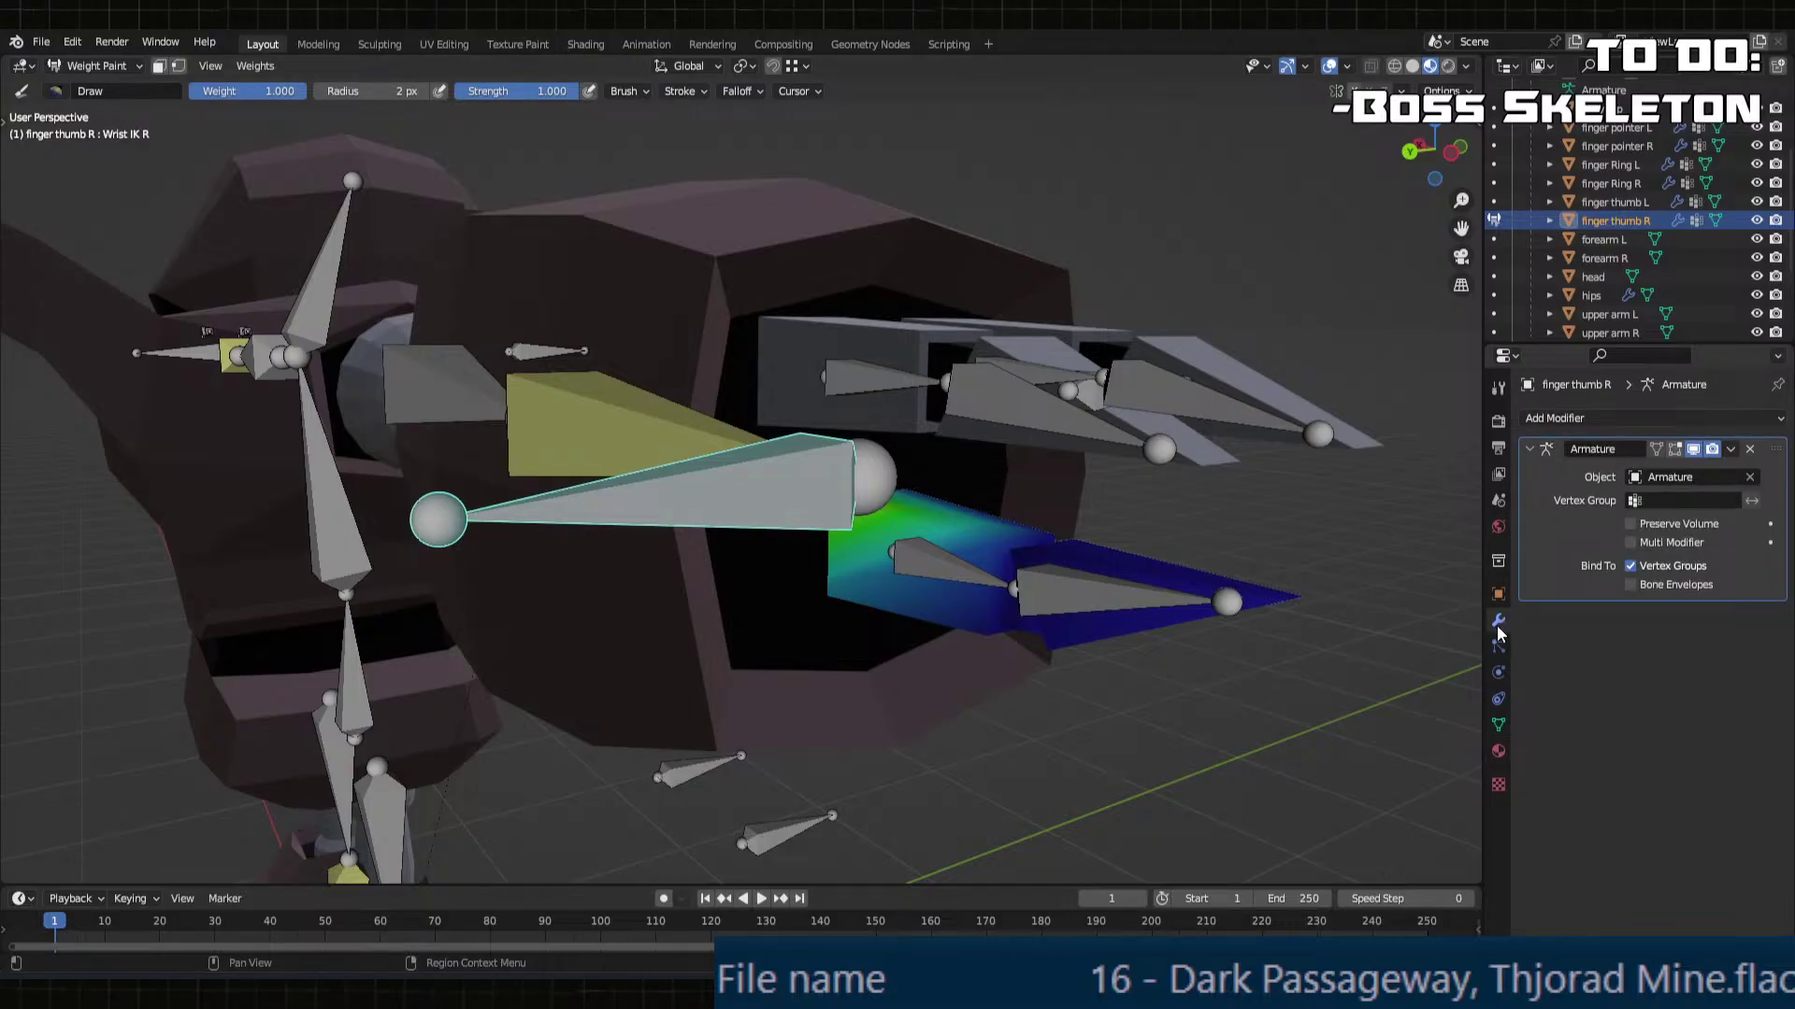
{"action": "middle_click_drag", "start_coordinate": [1191, 589], "coordinate": [1168, 588]}
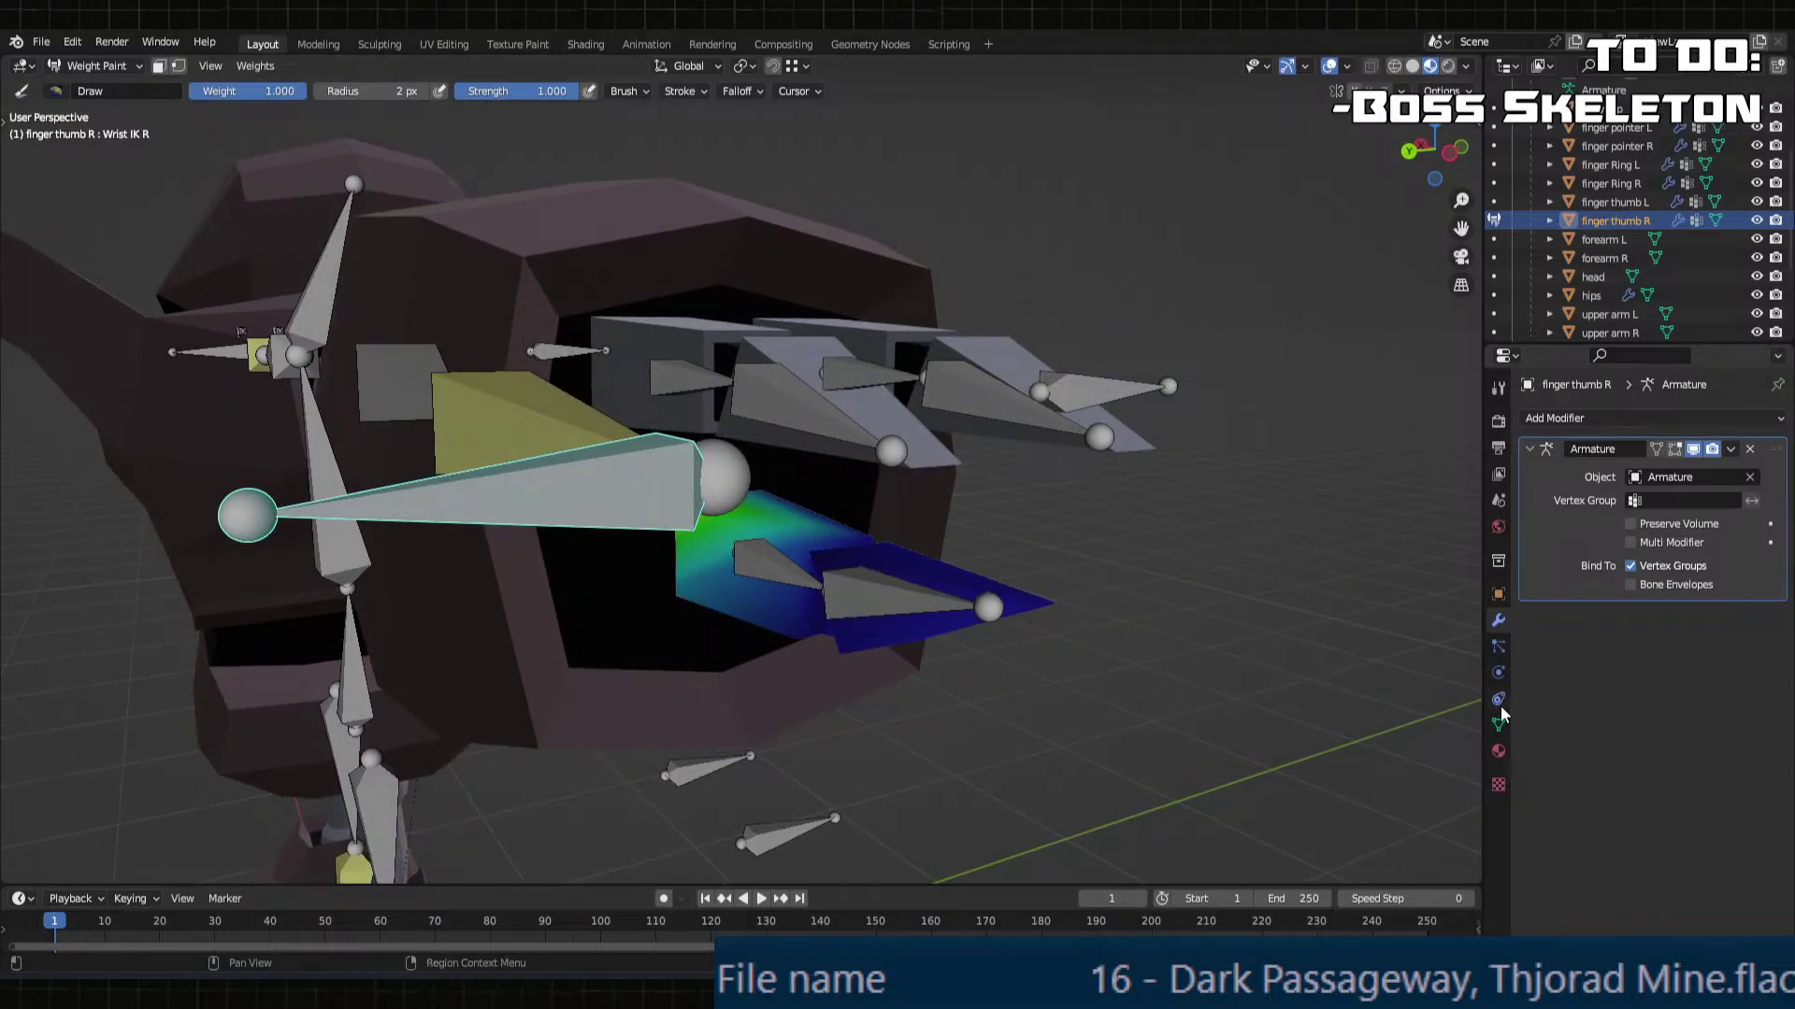
{"action": "left_click", "coordinate": [1501, 731]}
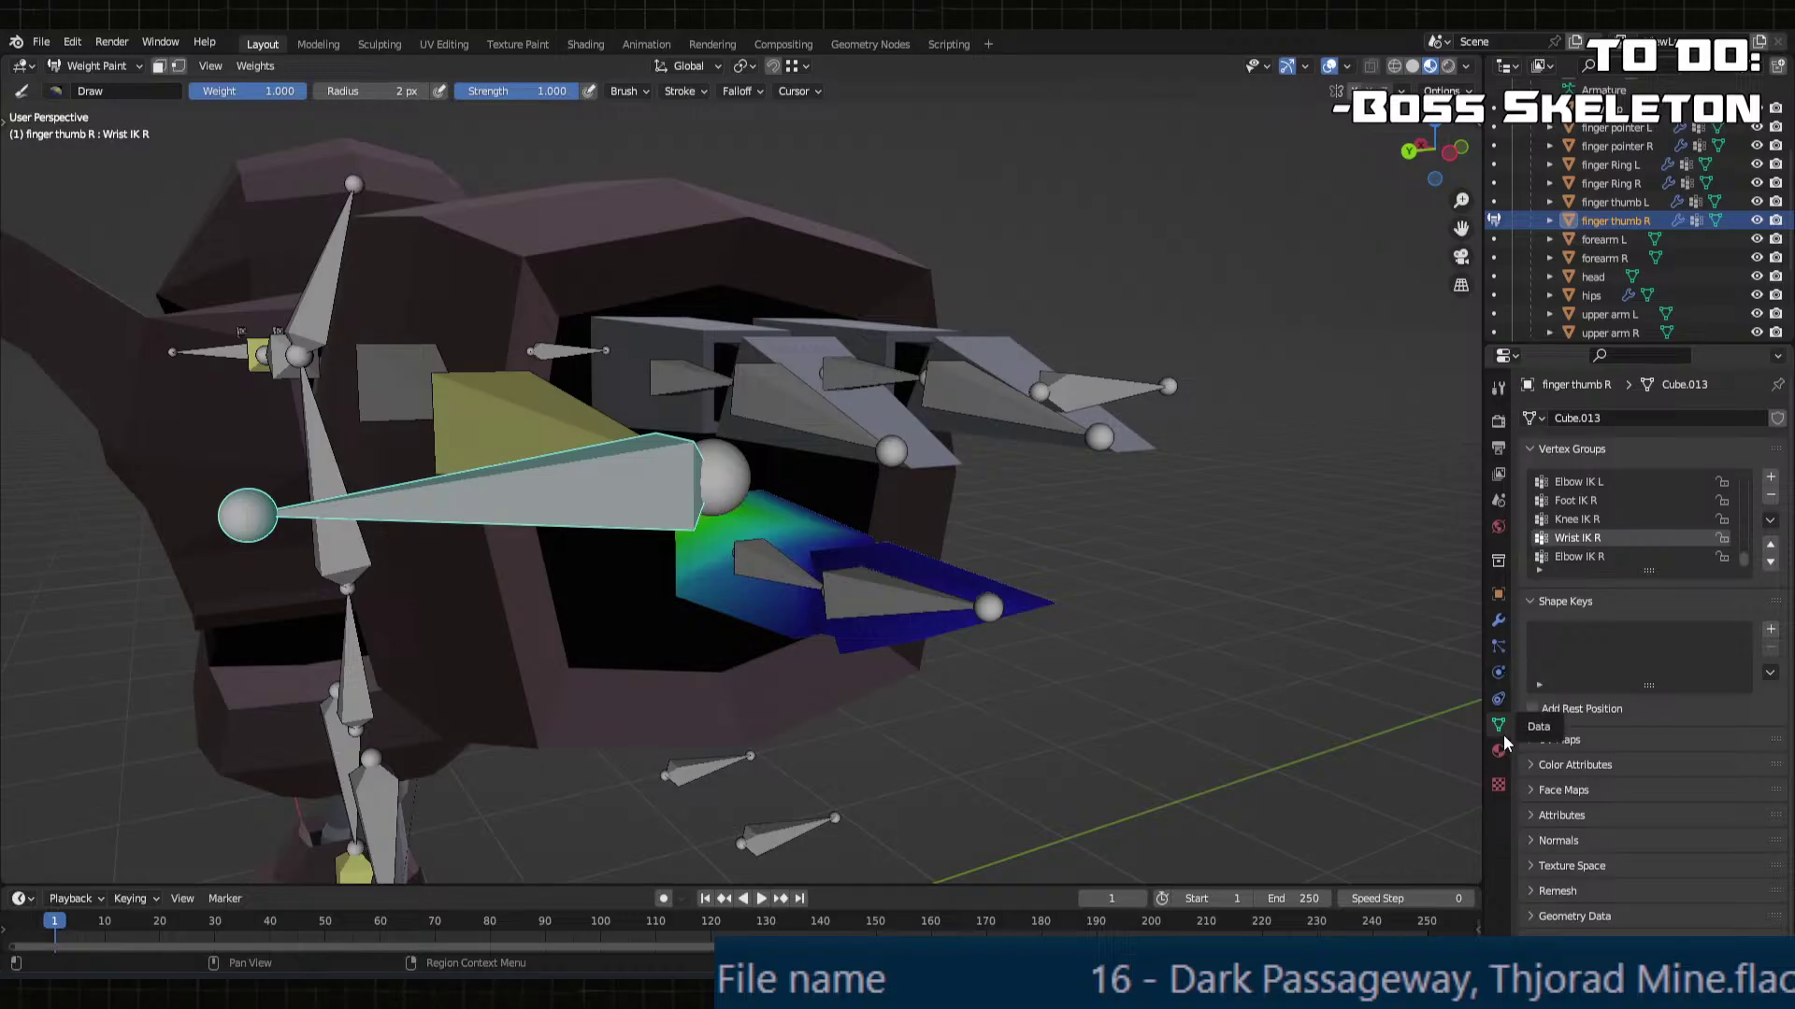
{"action": "left_click", "coordinate": [1498, 388]}
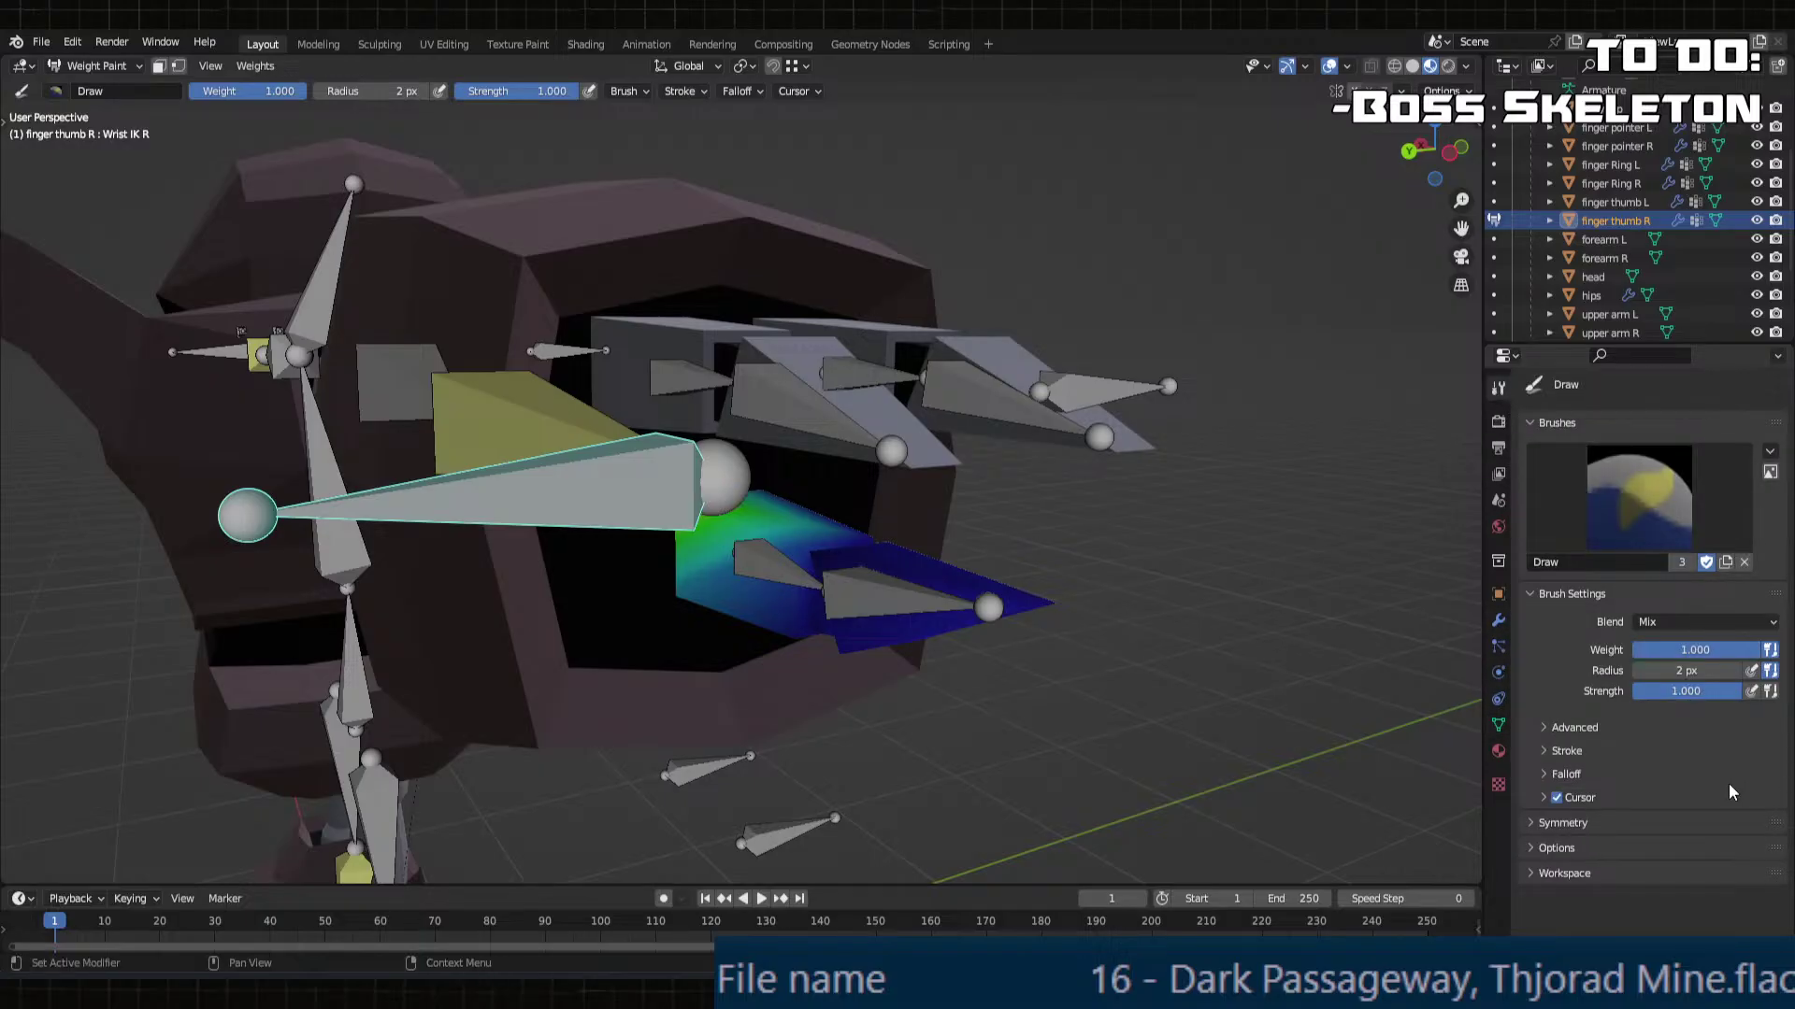
{"action": "key", "text": "BackSpace"}
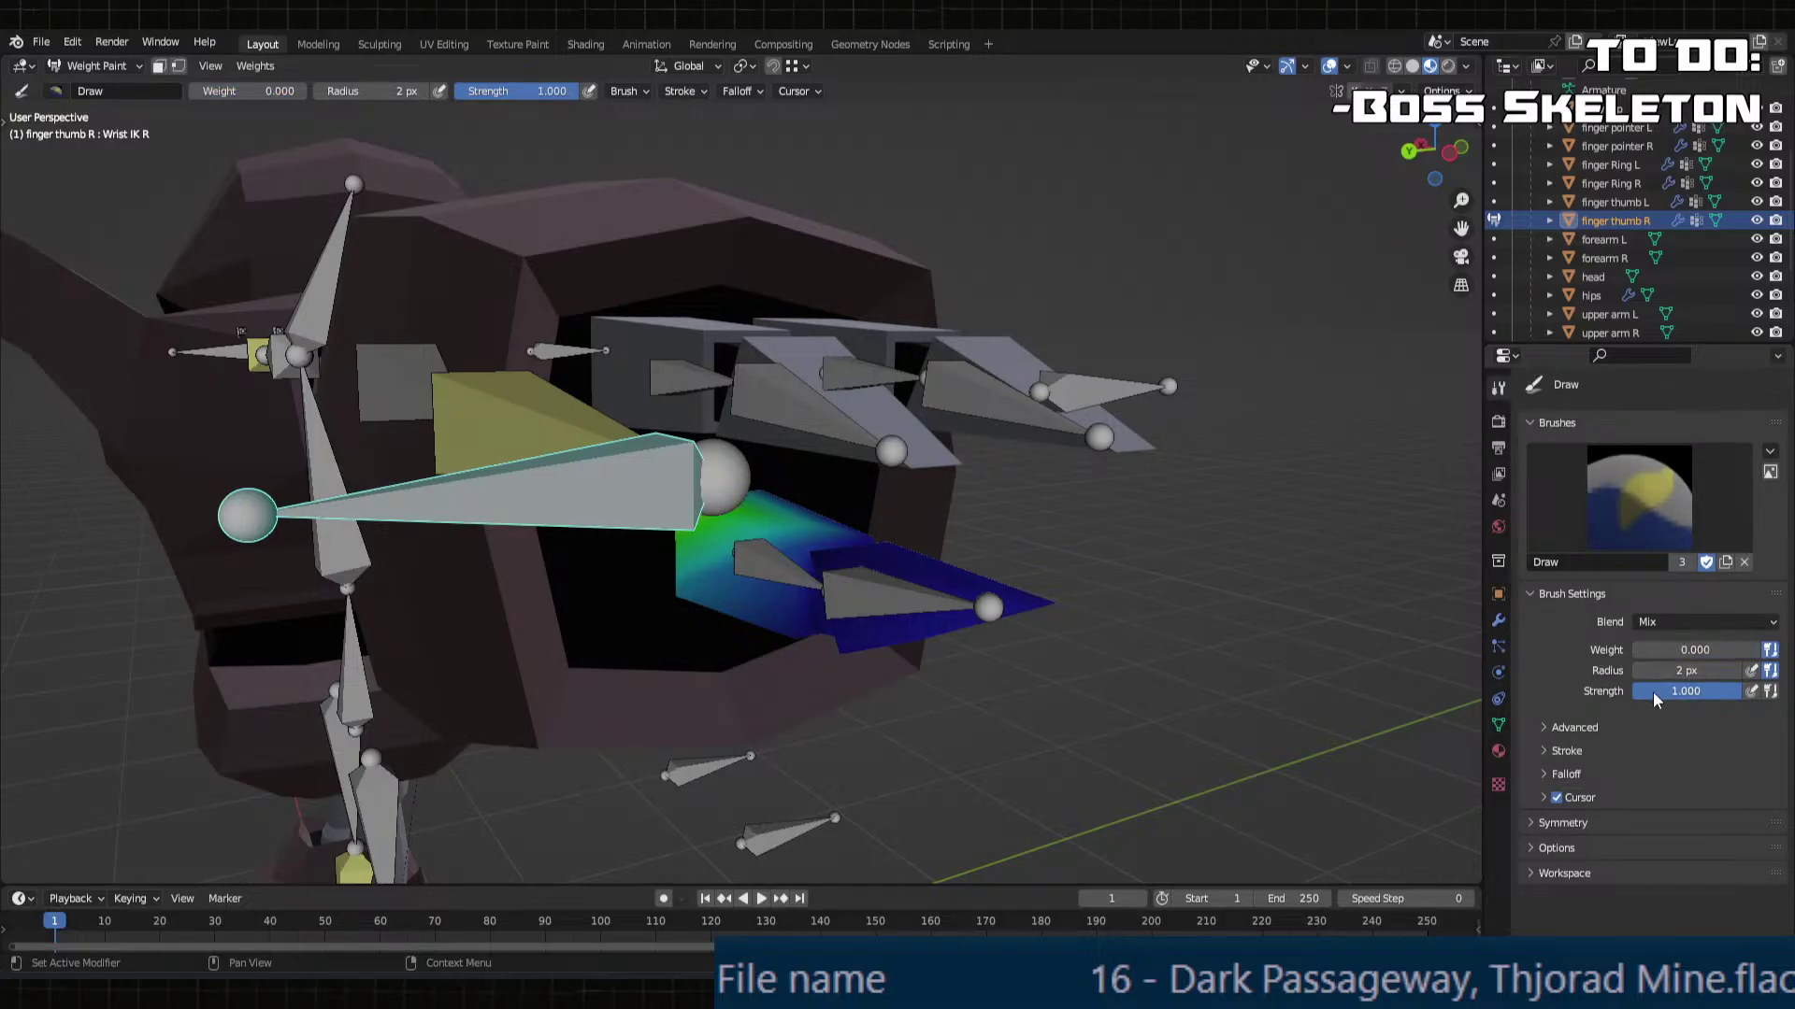
Step: Clear the Wrist IK R weights from the right thumb mesh with a linear weight gradient and leave Weight Paint mode
{"action": "left_click", "coordinate": [784, 584], "text": "ctrl"}
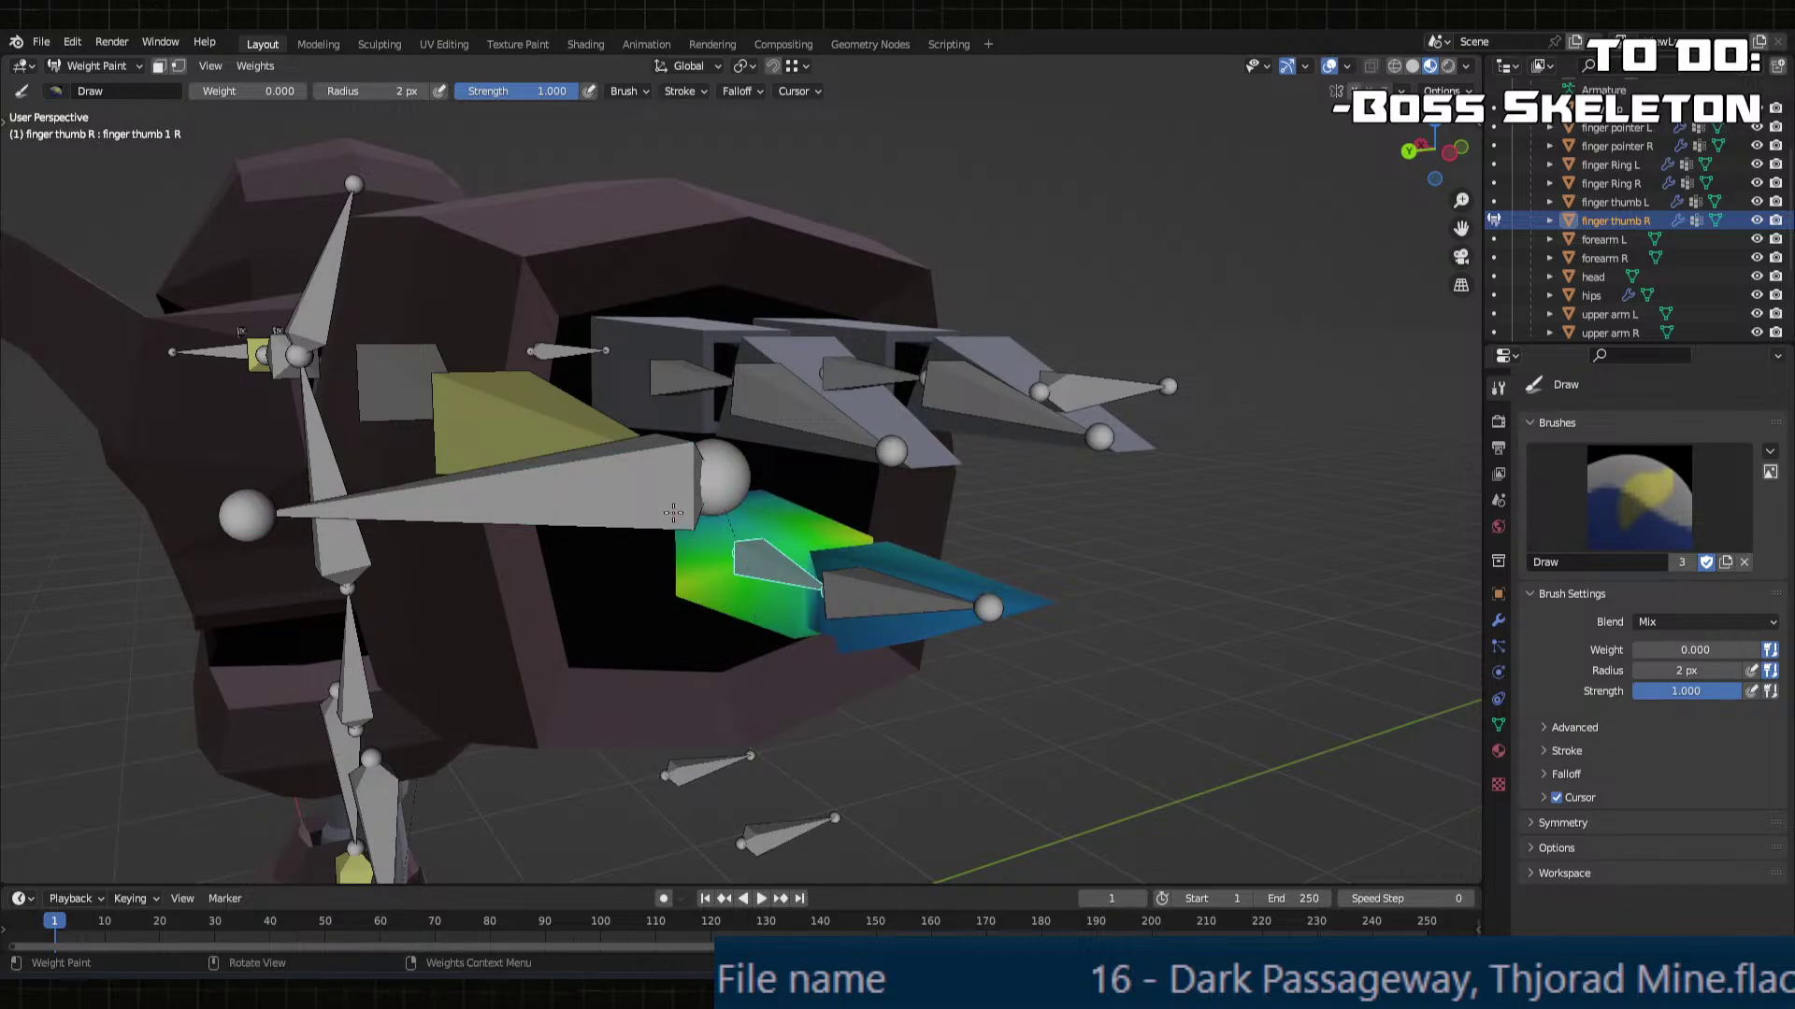
{"action": "left_click", "coordinate": [643, 484], "text": "ctrl"}
{"action": "key", "text": "alt+a"}
{"action": "left_click_drag", "start_coordinate": [643, 483], "coordinate": [799, 510]}
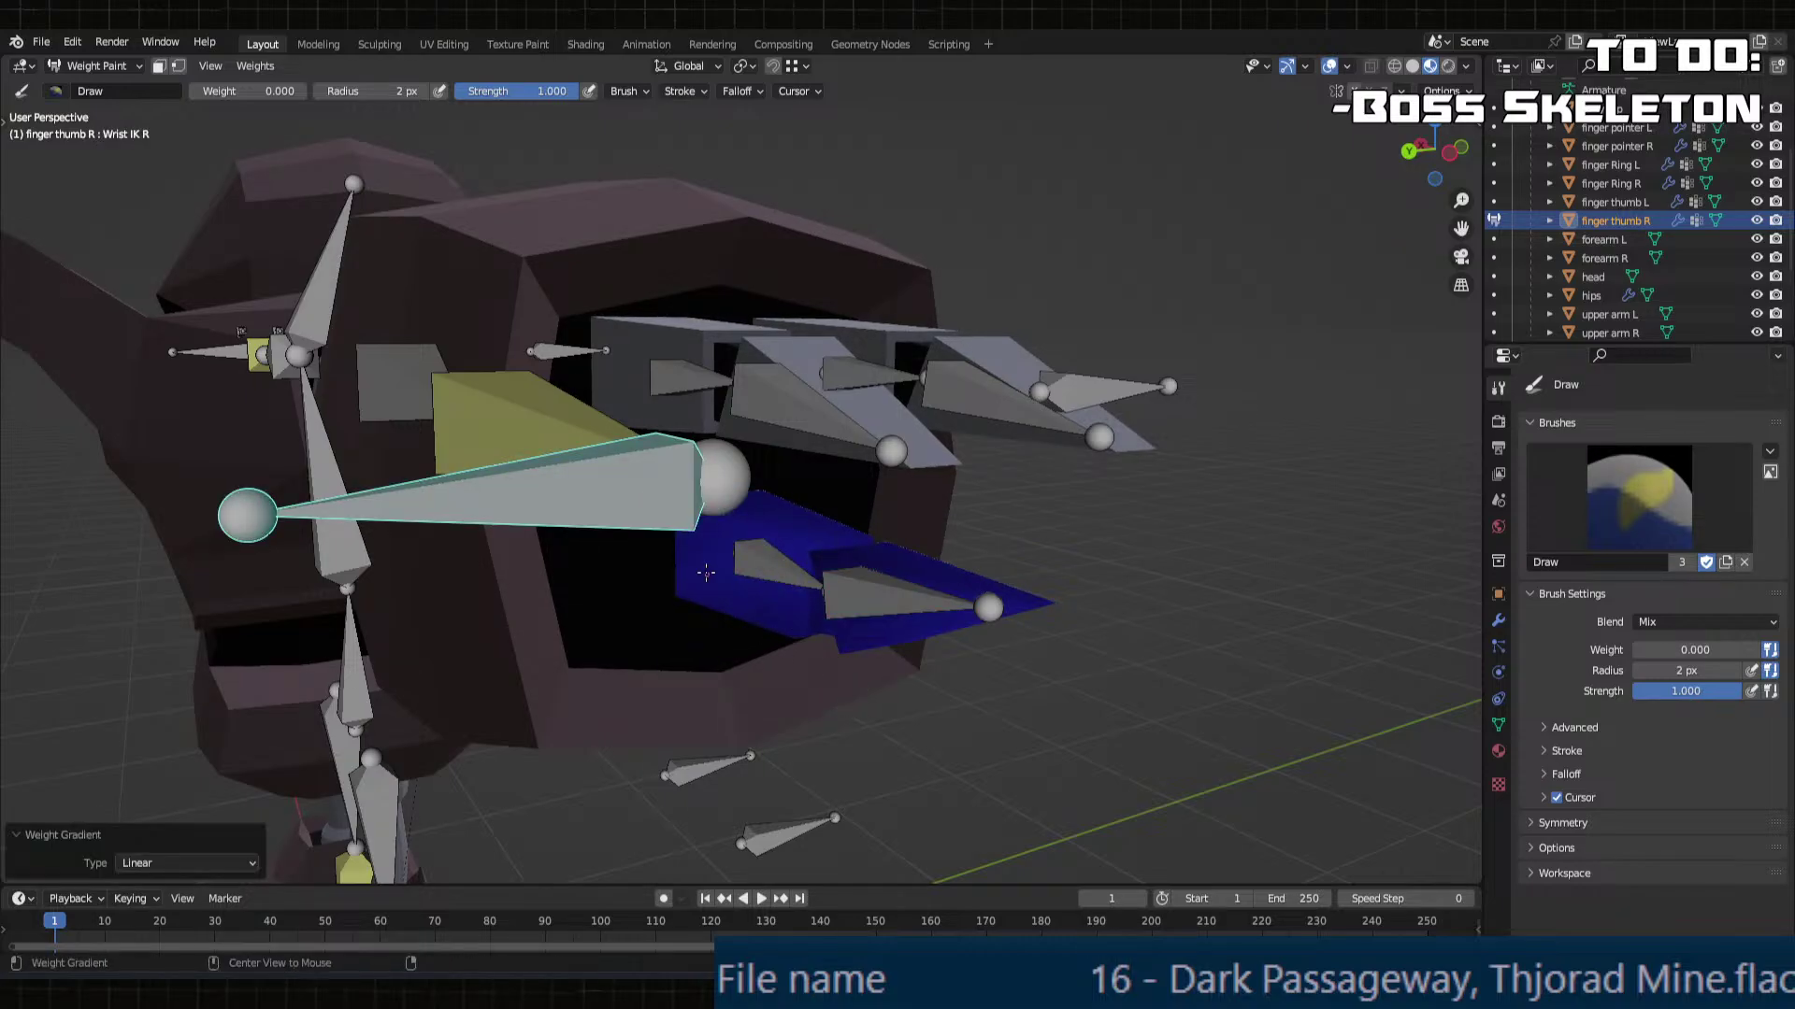
{"action": "key", "text": "ctrl+Tab"}
Step: Select the right ring finger mesh and switch it to Weight Paint mode to check its Wrist IK R weights
{"action": "left_click", "coordinate": [635, 321]}
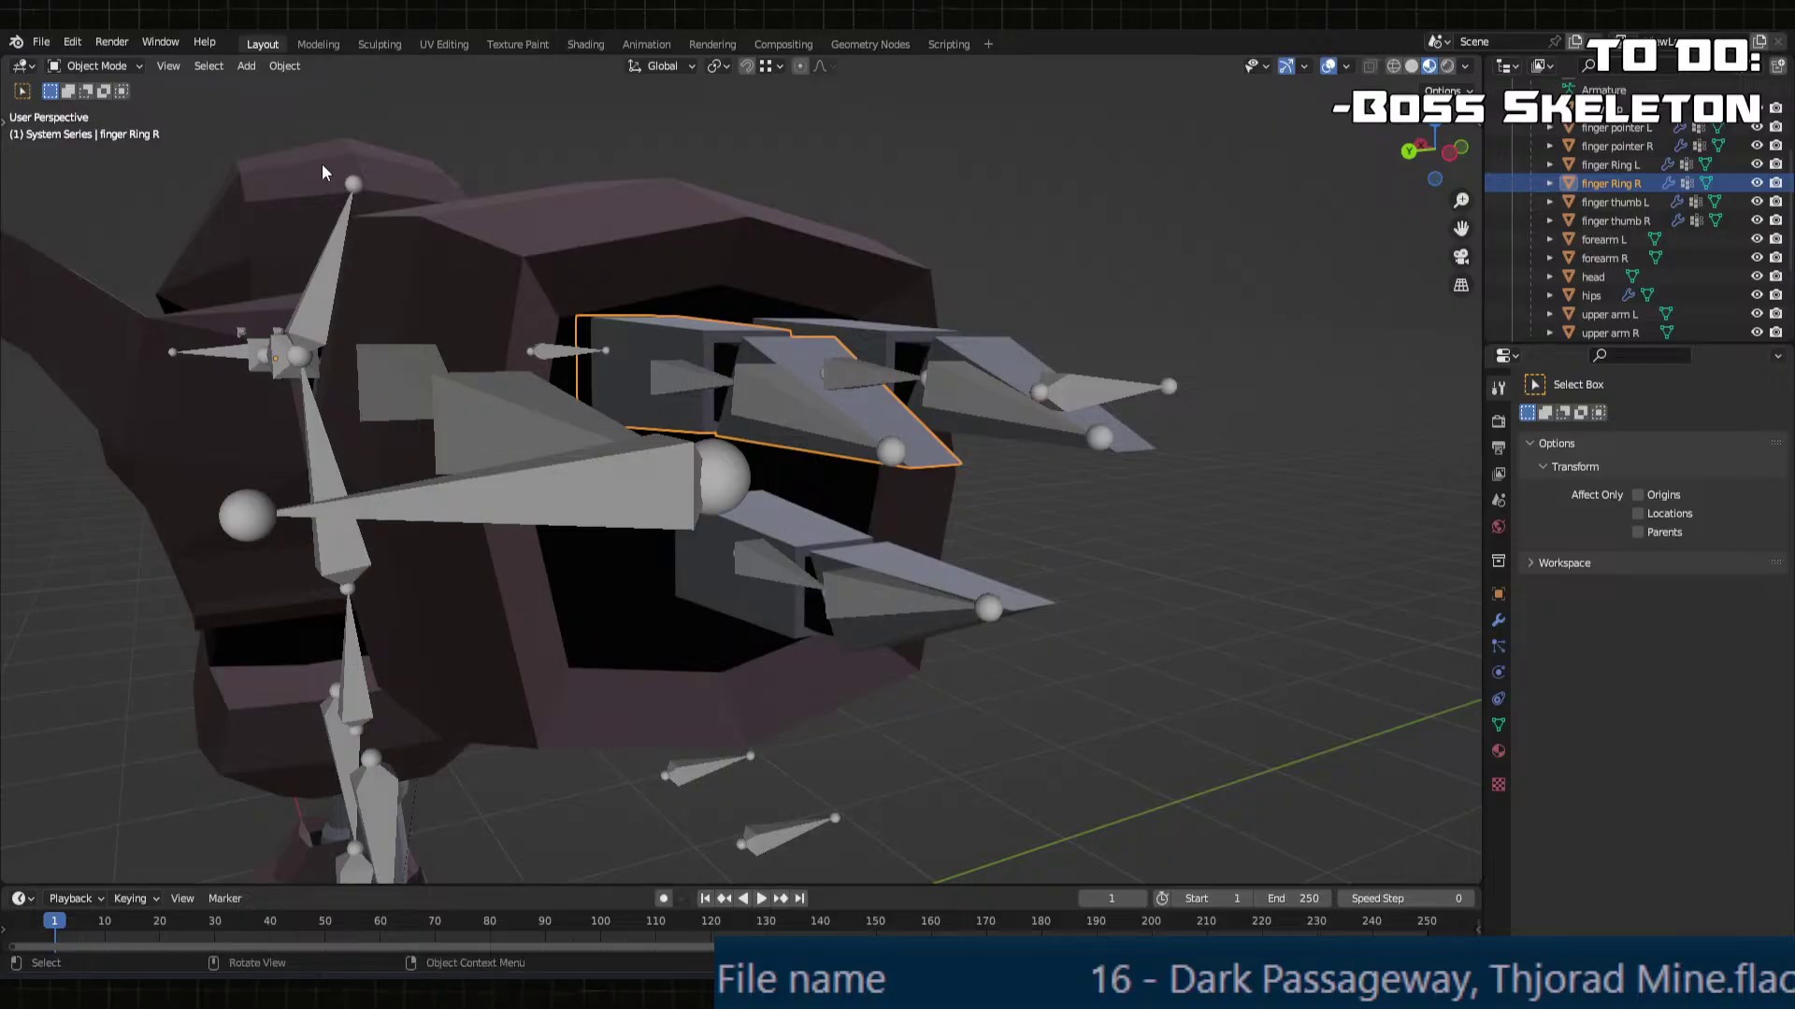
{"action": "left_click", "coordinate": [122, 72]}
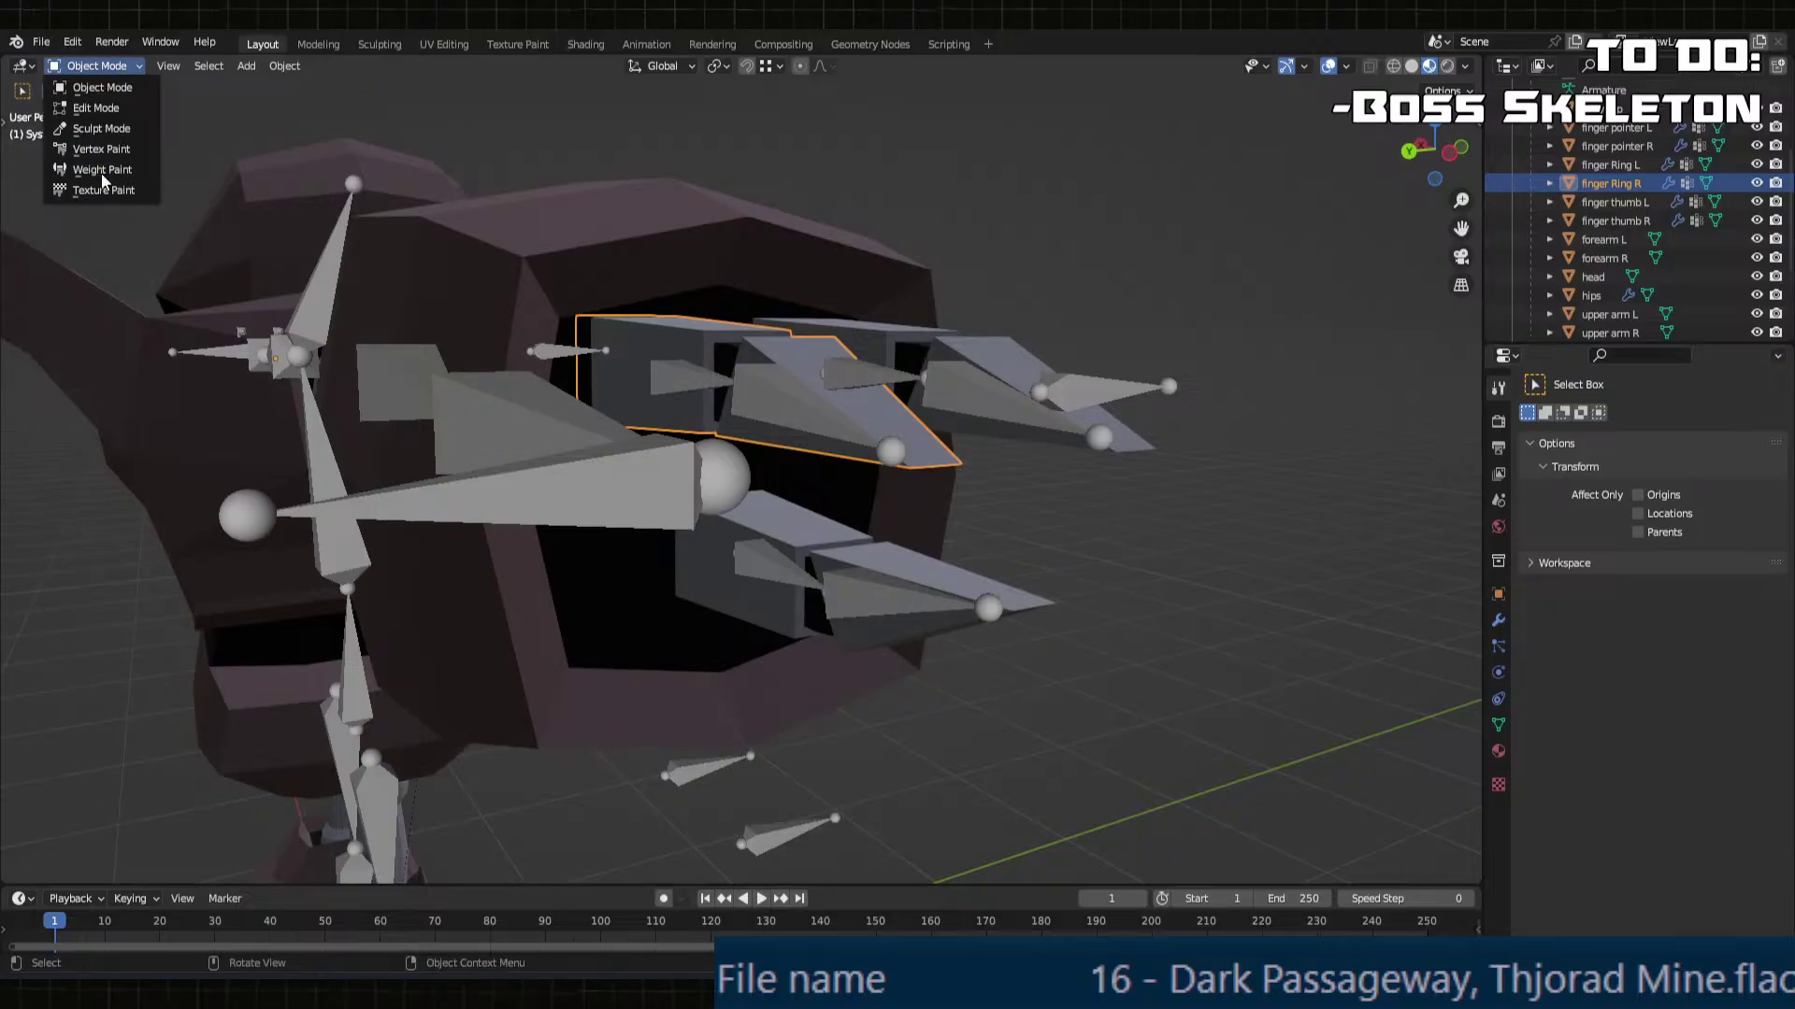
{"action": "left_click", "coordinate": [102, 170]}
{"action": "middle_click_drag", "start_coordinate": [617, 358], "coordinate": [654, 355]}
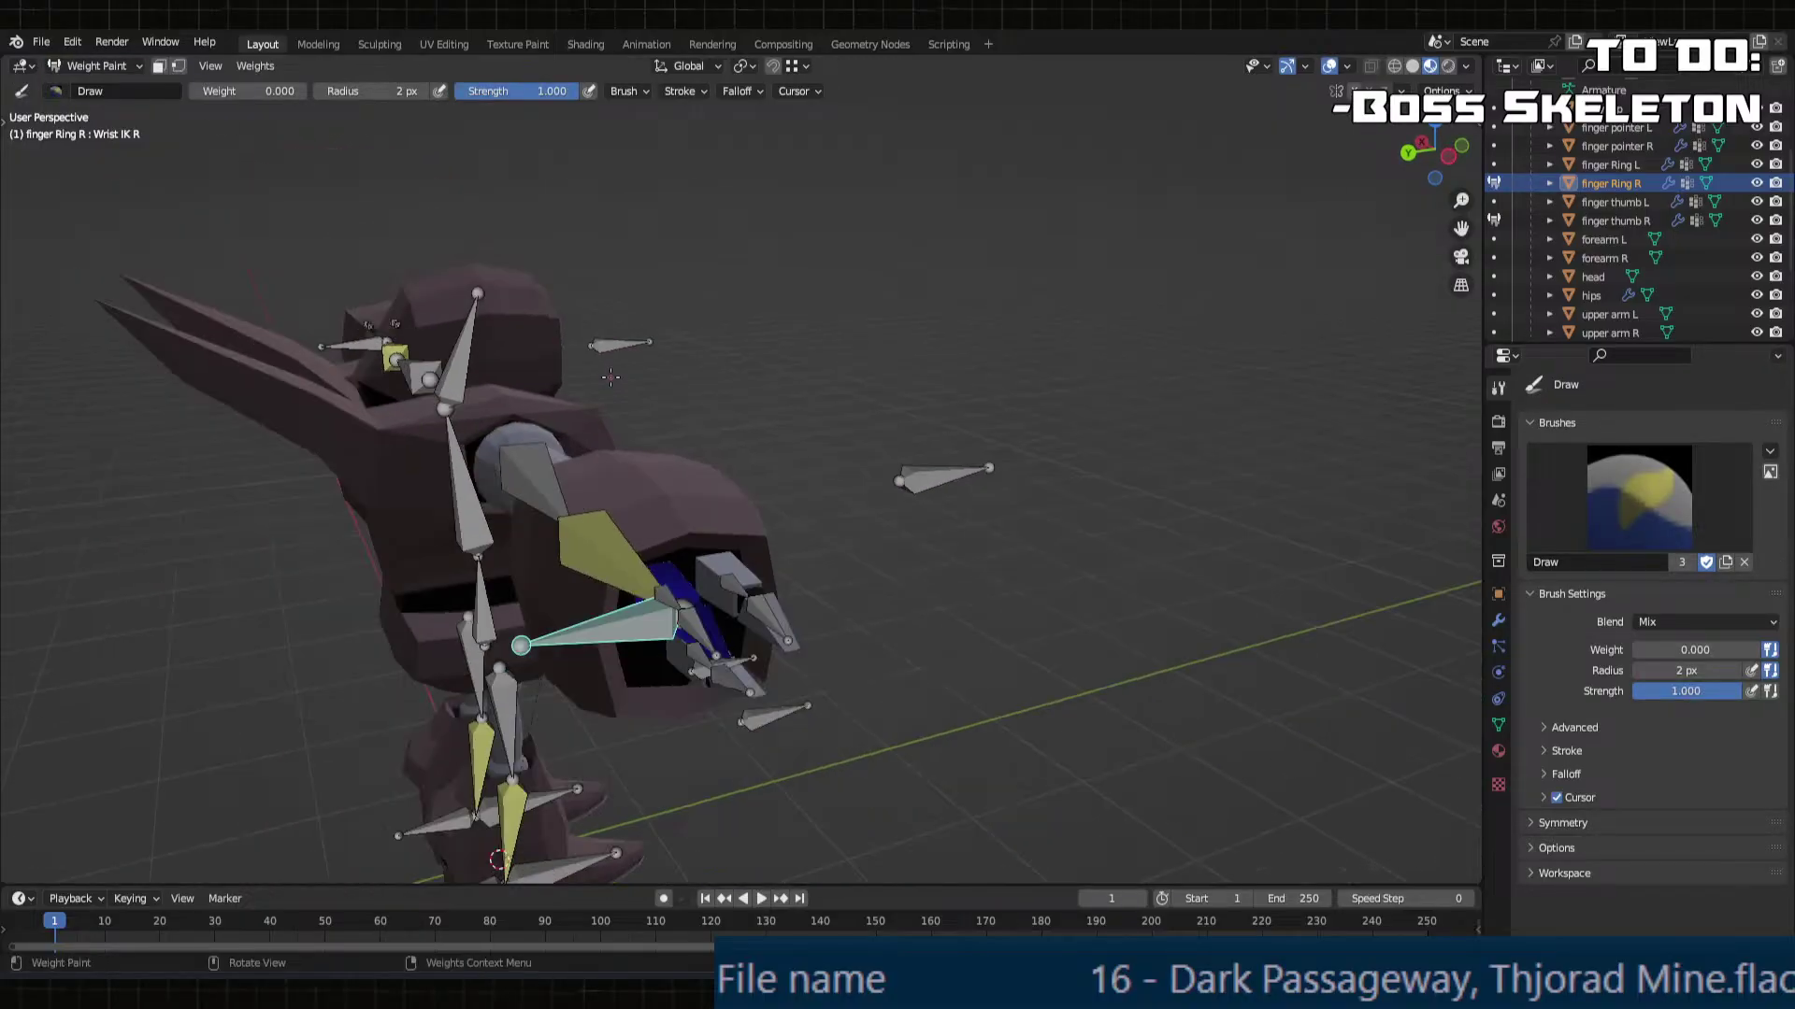
Step: Move the Wrist IK R bone in Weight Paint mode to test the right fingers, and undo the move
{"action": "key", "text": "g"}
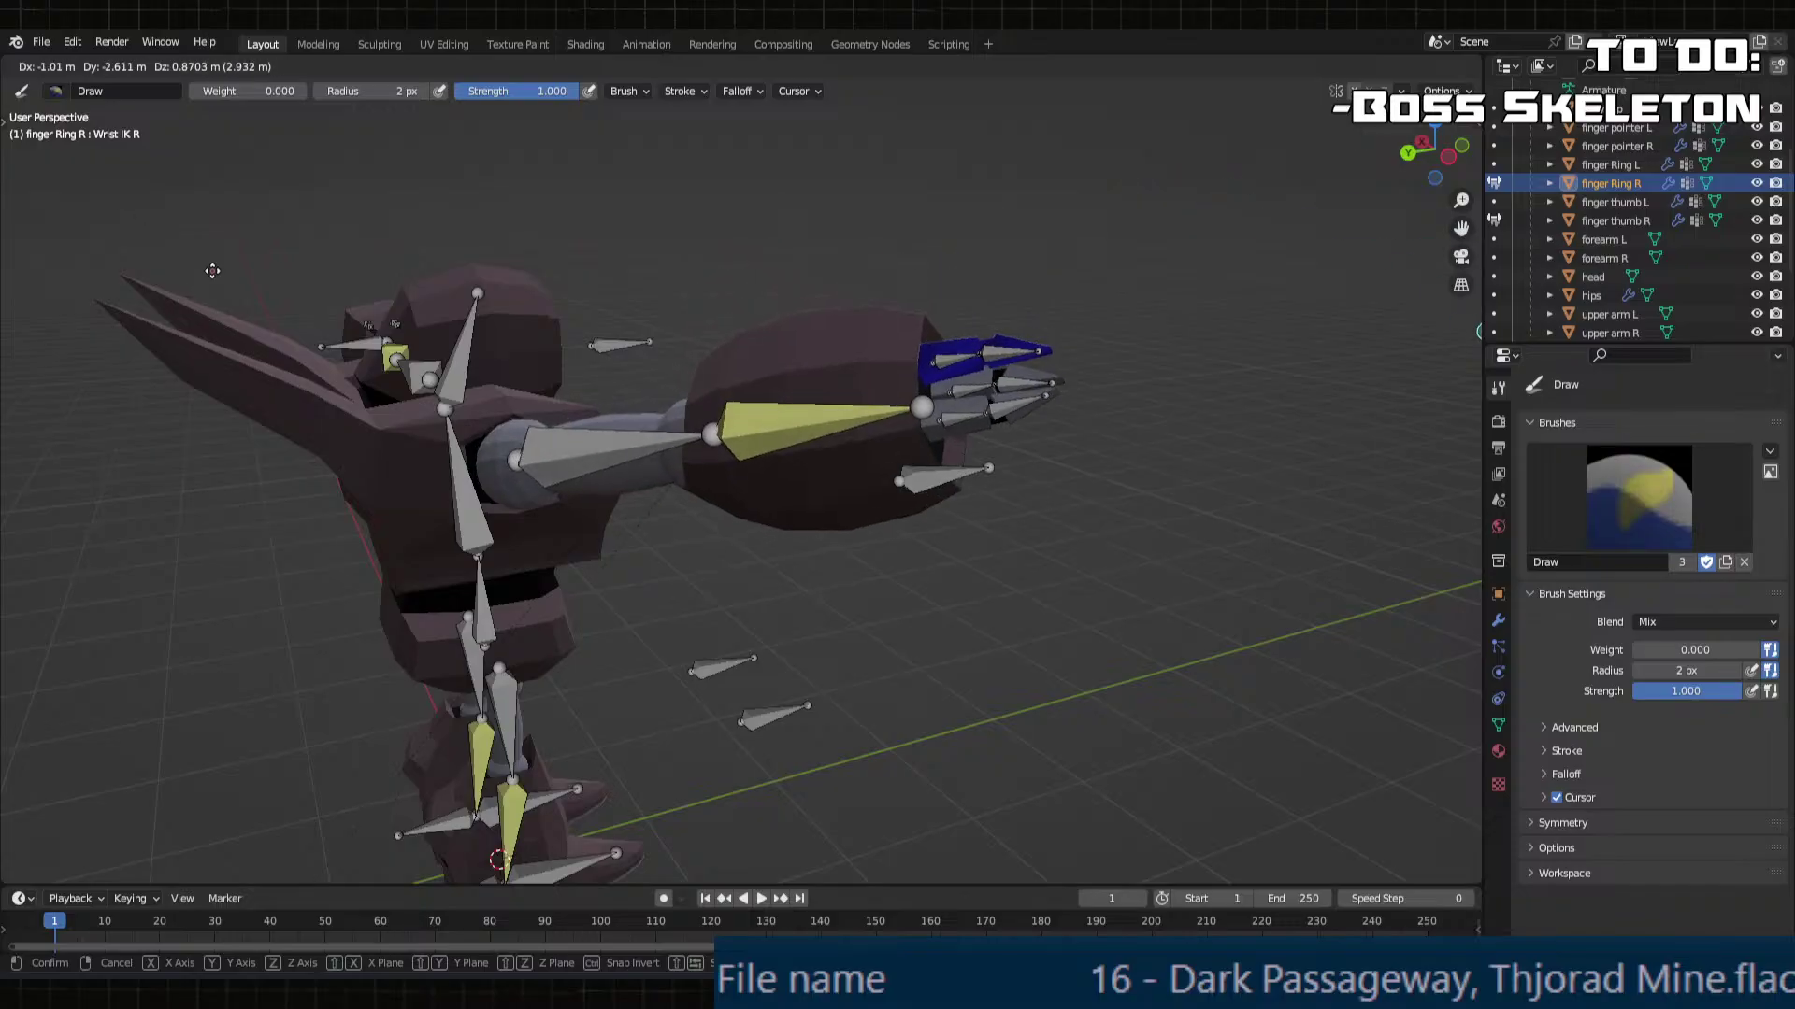
{"action": "left_click", "coordinate": [103, 559]}
{"action": "scroll", "coordinate": [103, 559], "scroll_direction": "down", "scroll_amount": 3}
{"action": "key", "text": "ctrl+z"}
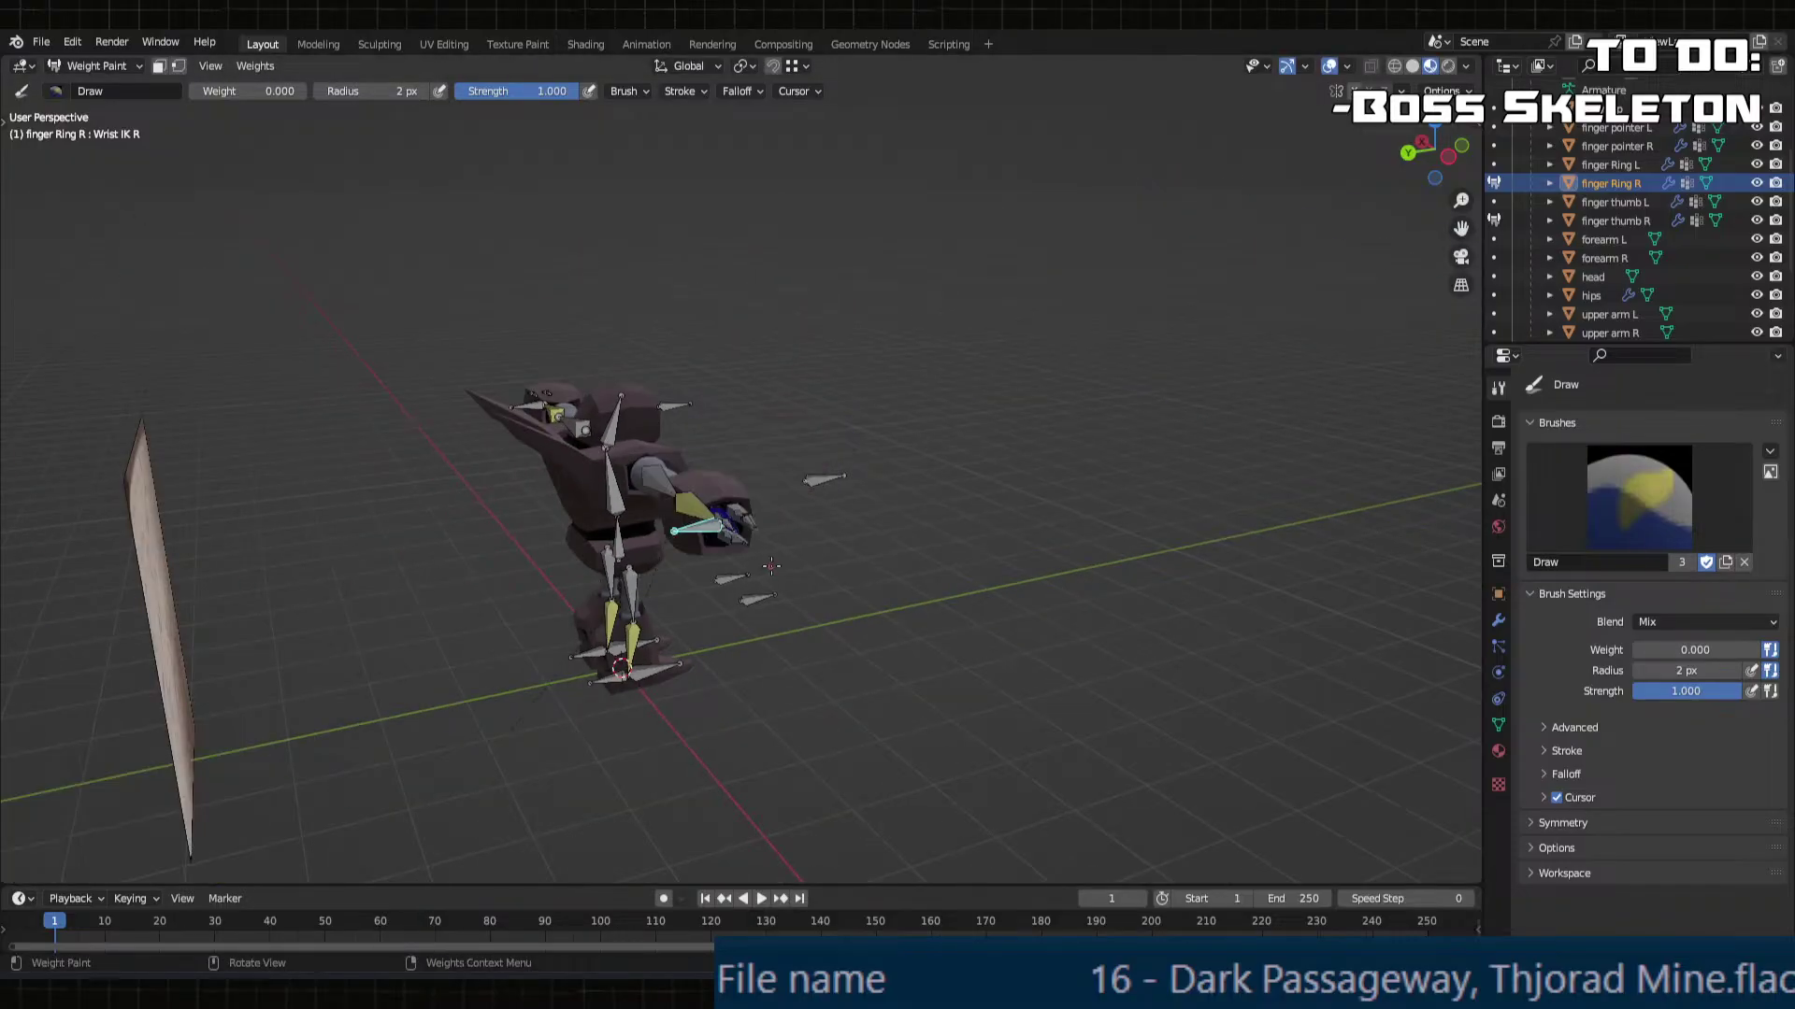
Step: Return to Object Mode, select the armature and switch it to Pose Mode
{"action": "mouse_move", "coordinate": [685, 378]}
{"action": "middle_mouse_down"}
{"action": "mouse_move", "coordinate": [673, 365]}
{"action": "mouse_move", "coordinate": [686, 374]}
{"action": "mouse_move", "coordinate": [654, 392]}
{"action": "middle_mouse_up"}
{"action": "left_click", "coordinate": [96, 66]}
{"action": "left_click", "coordinate": [79, 105]}
{"action": "scroll", "coordinate": [692, 303], "scroll_direction": "up", "scroll_amount": 2}
{"action": "left_click", "coordinate": [94, 66]}
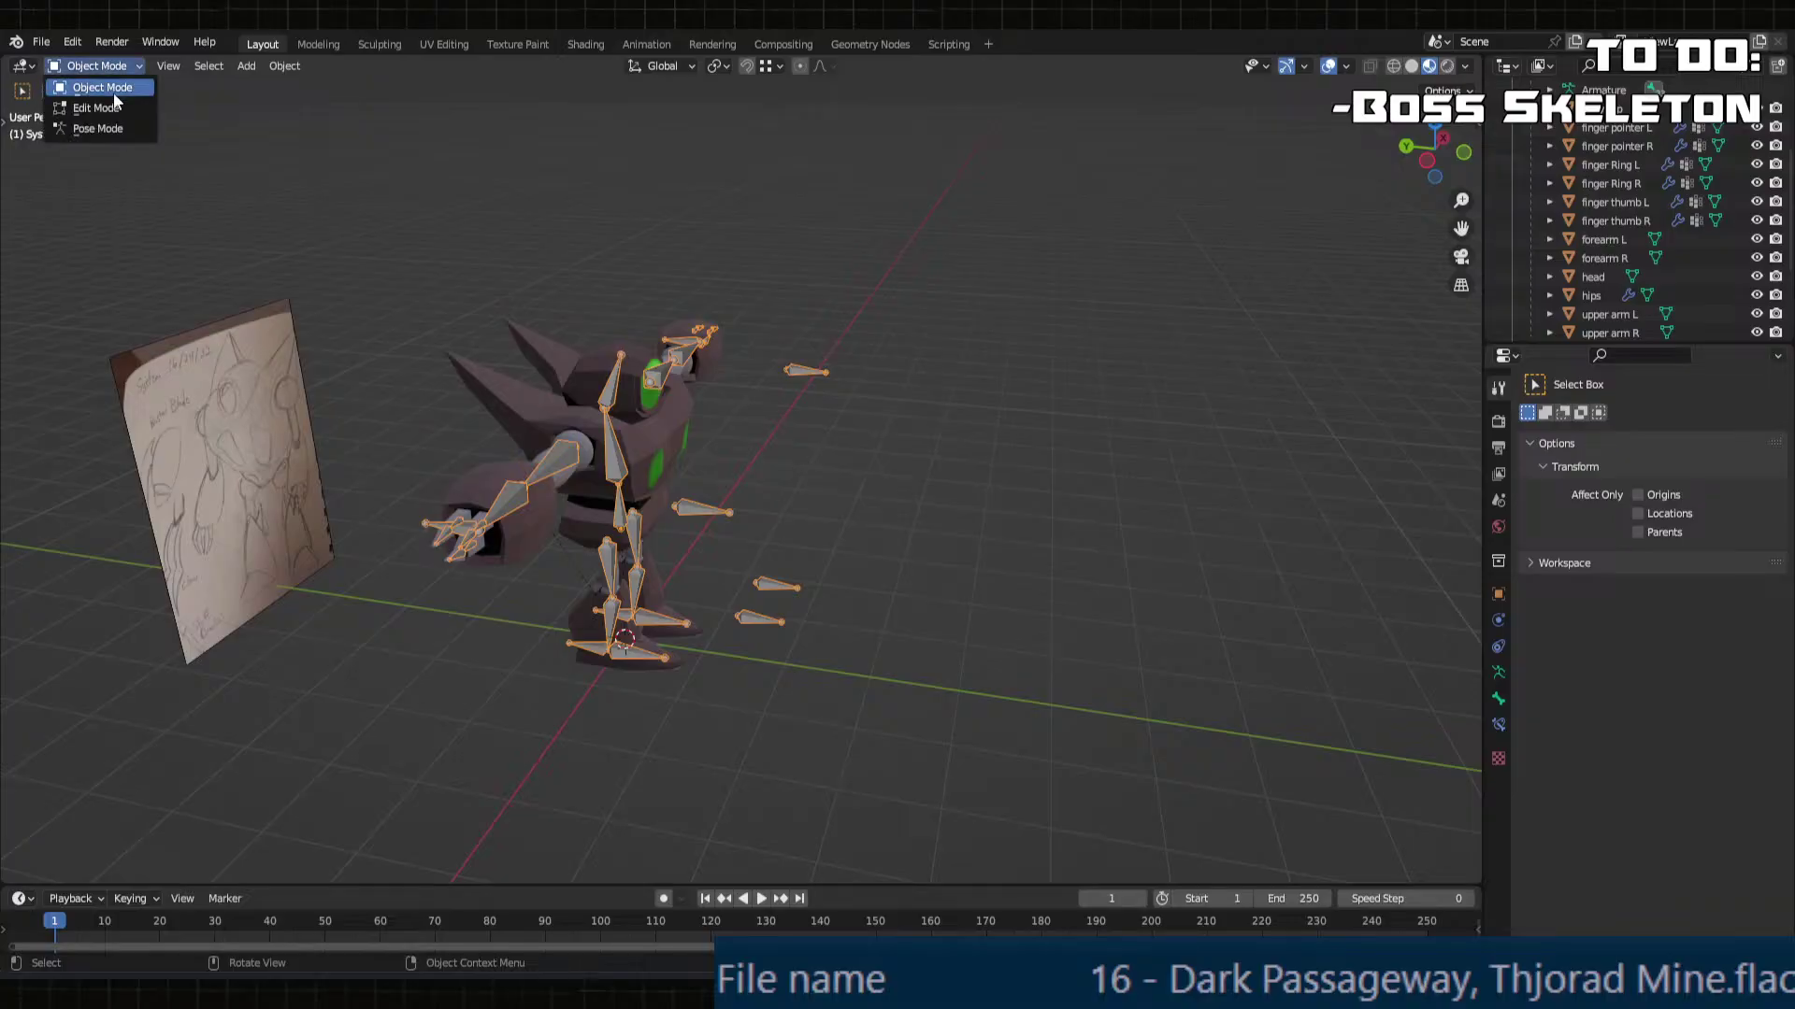
{"action": "left_click", "coordinate": [80, 131]}
Step: Move the Wrist IK L bone to test the left arm and fingers, and undo the move
{"action": "left_click", "coordinate": [791, 369]}
{"action": "middle_click_drag", "start_coordinate": [731, 334], "coordinate": [645, 463]}
{"action": "key", "text": "g"}
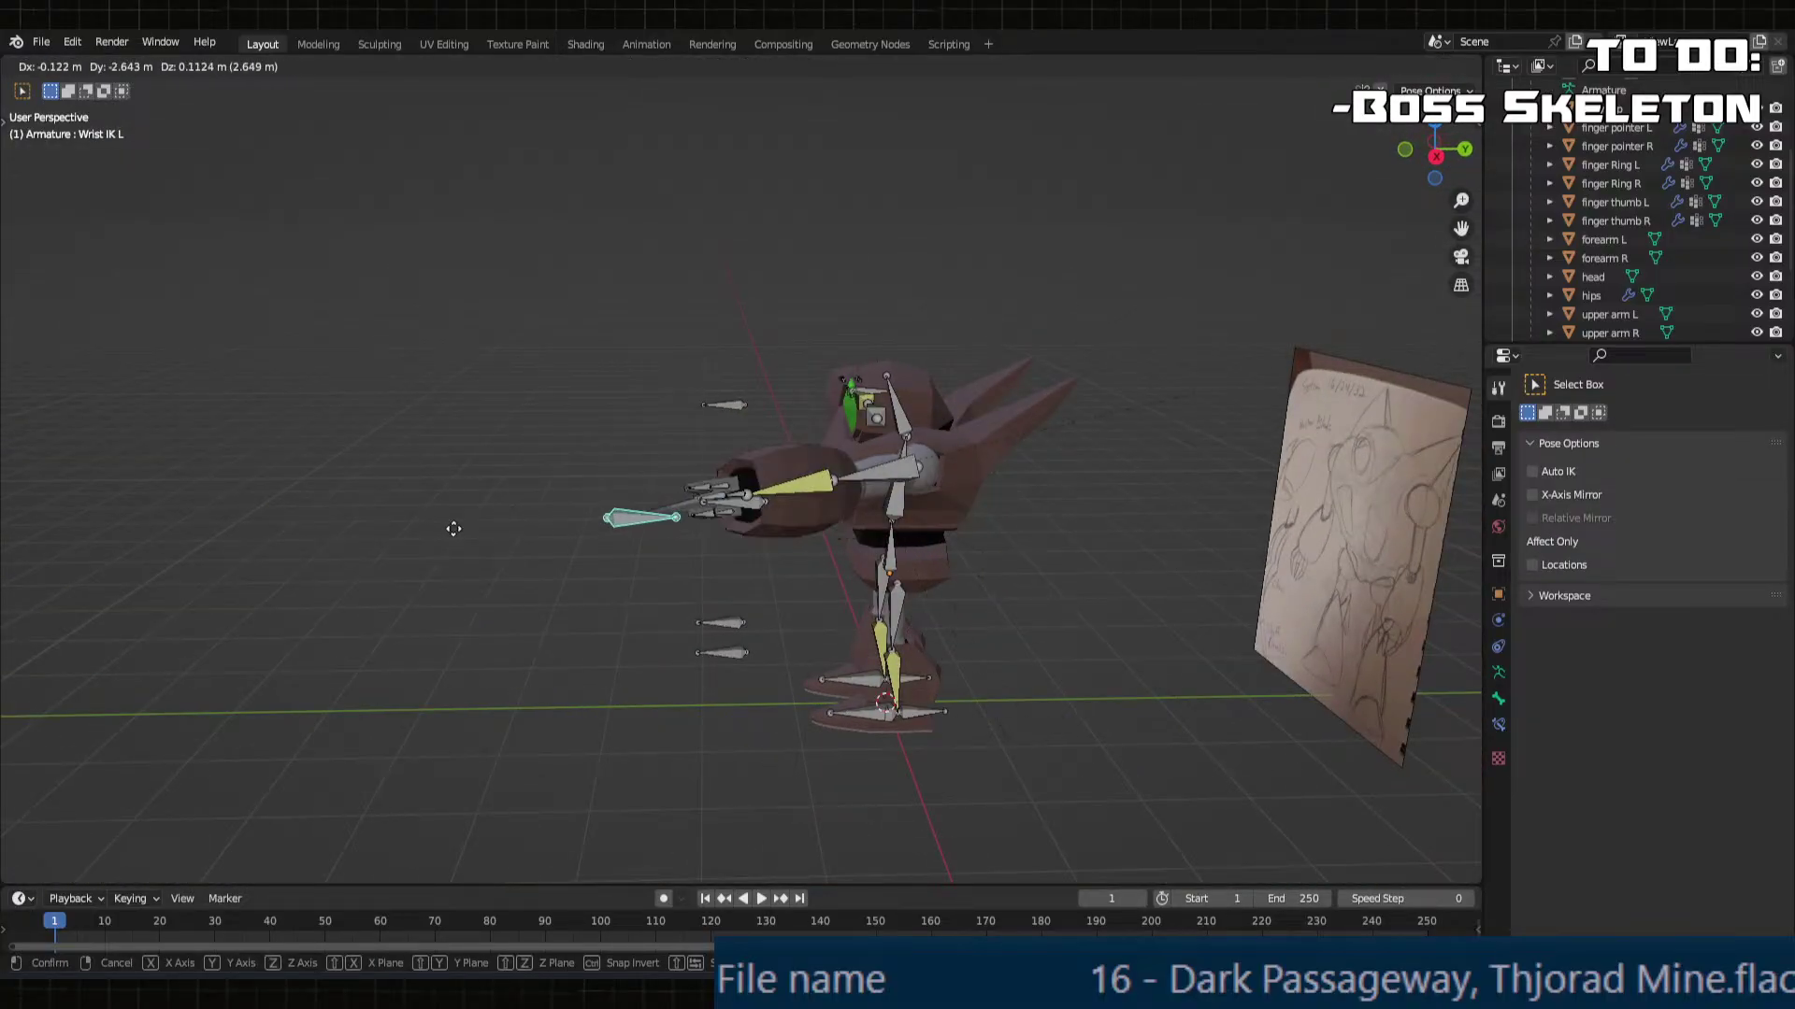
{"action": "left_click", "coordinate": [273, 519]}
{"action": "key", "text": "ctrl+z"}
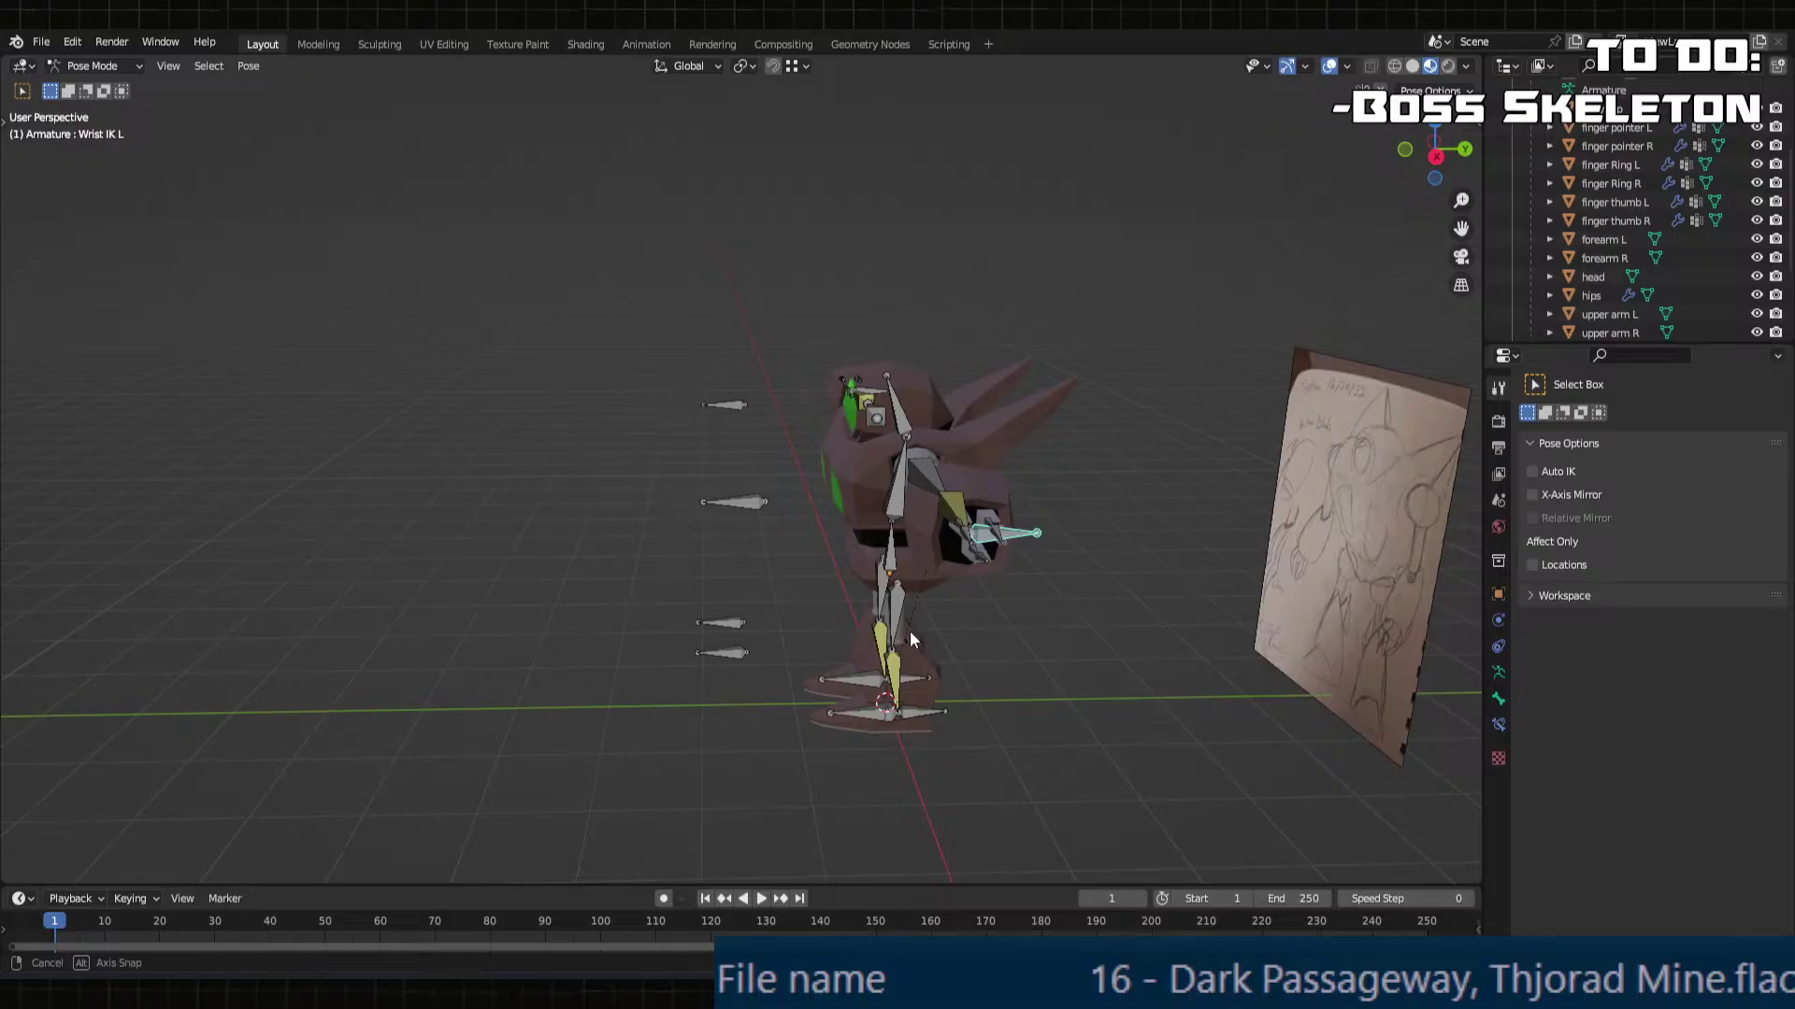
Step: Put the left thumb finger mesh into Weight Paint mode and display the weights of the Wrist IK L bone
{"action": "middle_click_drag", "start_coordinate": [910, 631], "coordinate": [845, 617]}
{"action": "scroll", "coordinate": [844, 617], "scroll_direction": "up", "scroll_amount": 8}
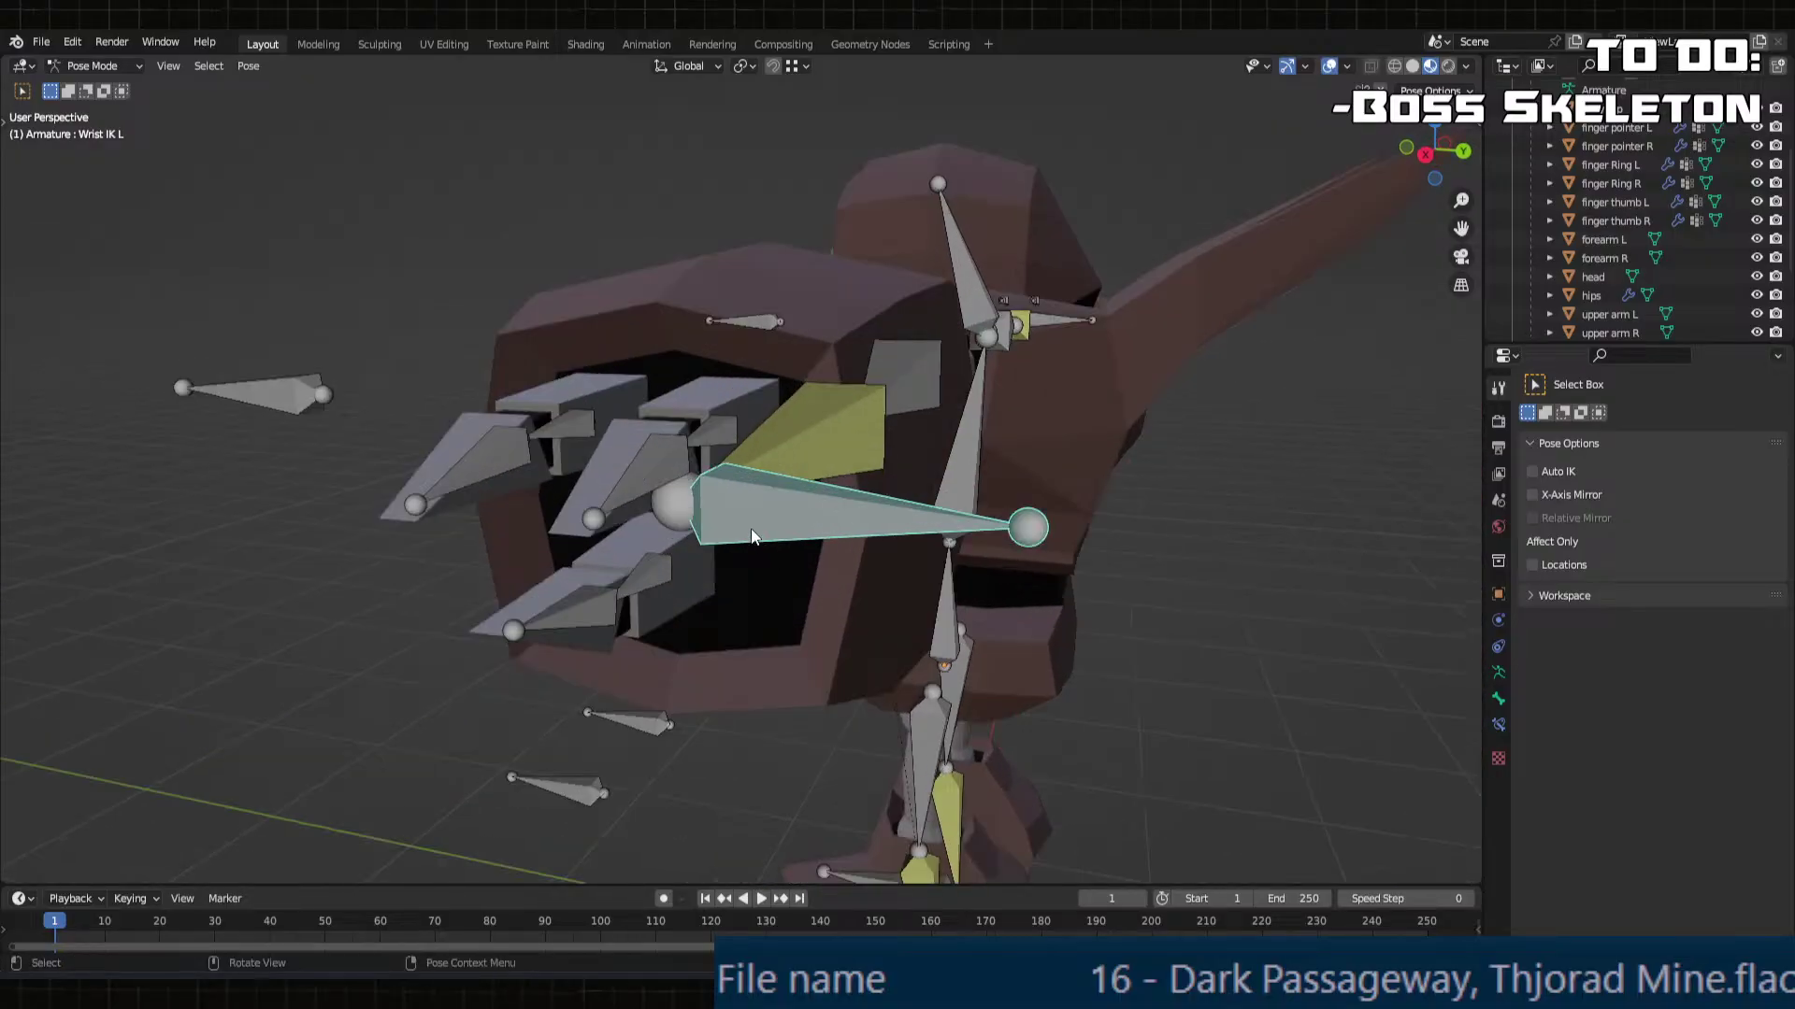
{"action": "middle_click_drag", "start_coordinate": [752, 536], "coordinate": [767, 522]}
{"action": "key", "text": "ctrl+Tab"}
{"action": "left_click", "coordinate": [888, 542]}
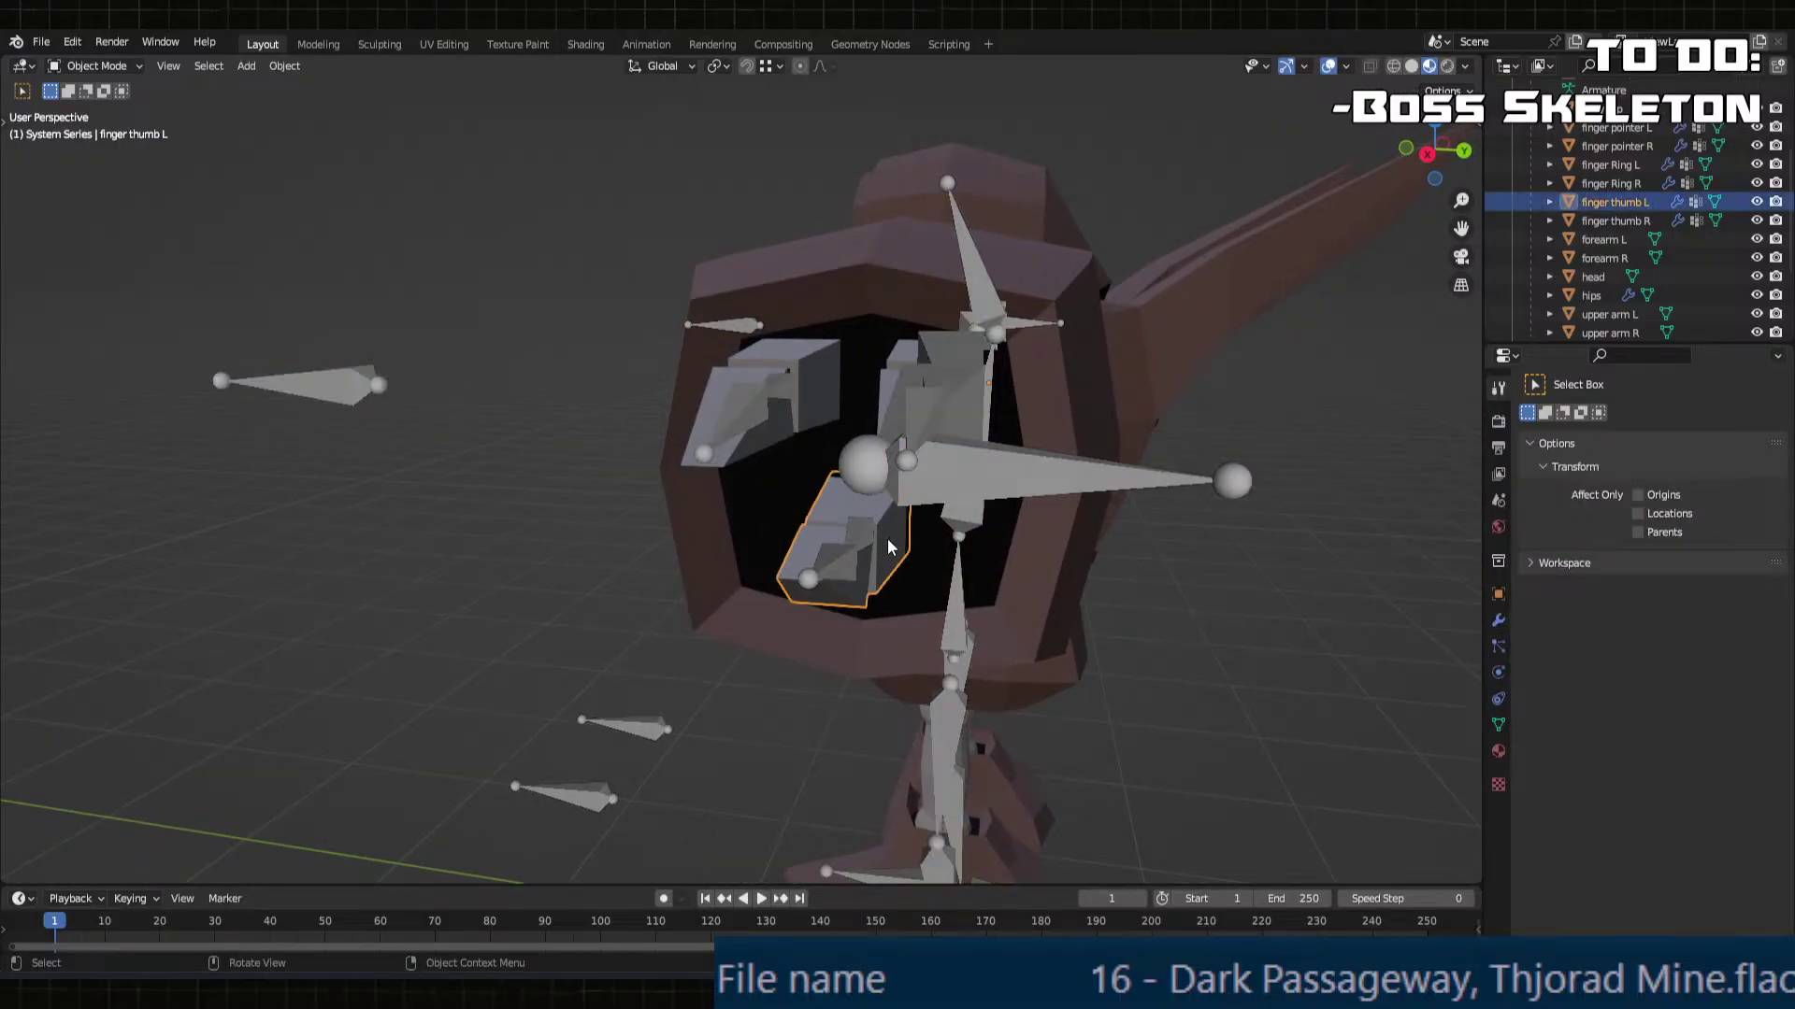
{"action": "left_click", "coordinate": [98, 65]}
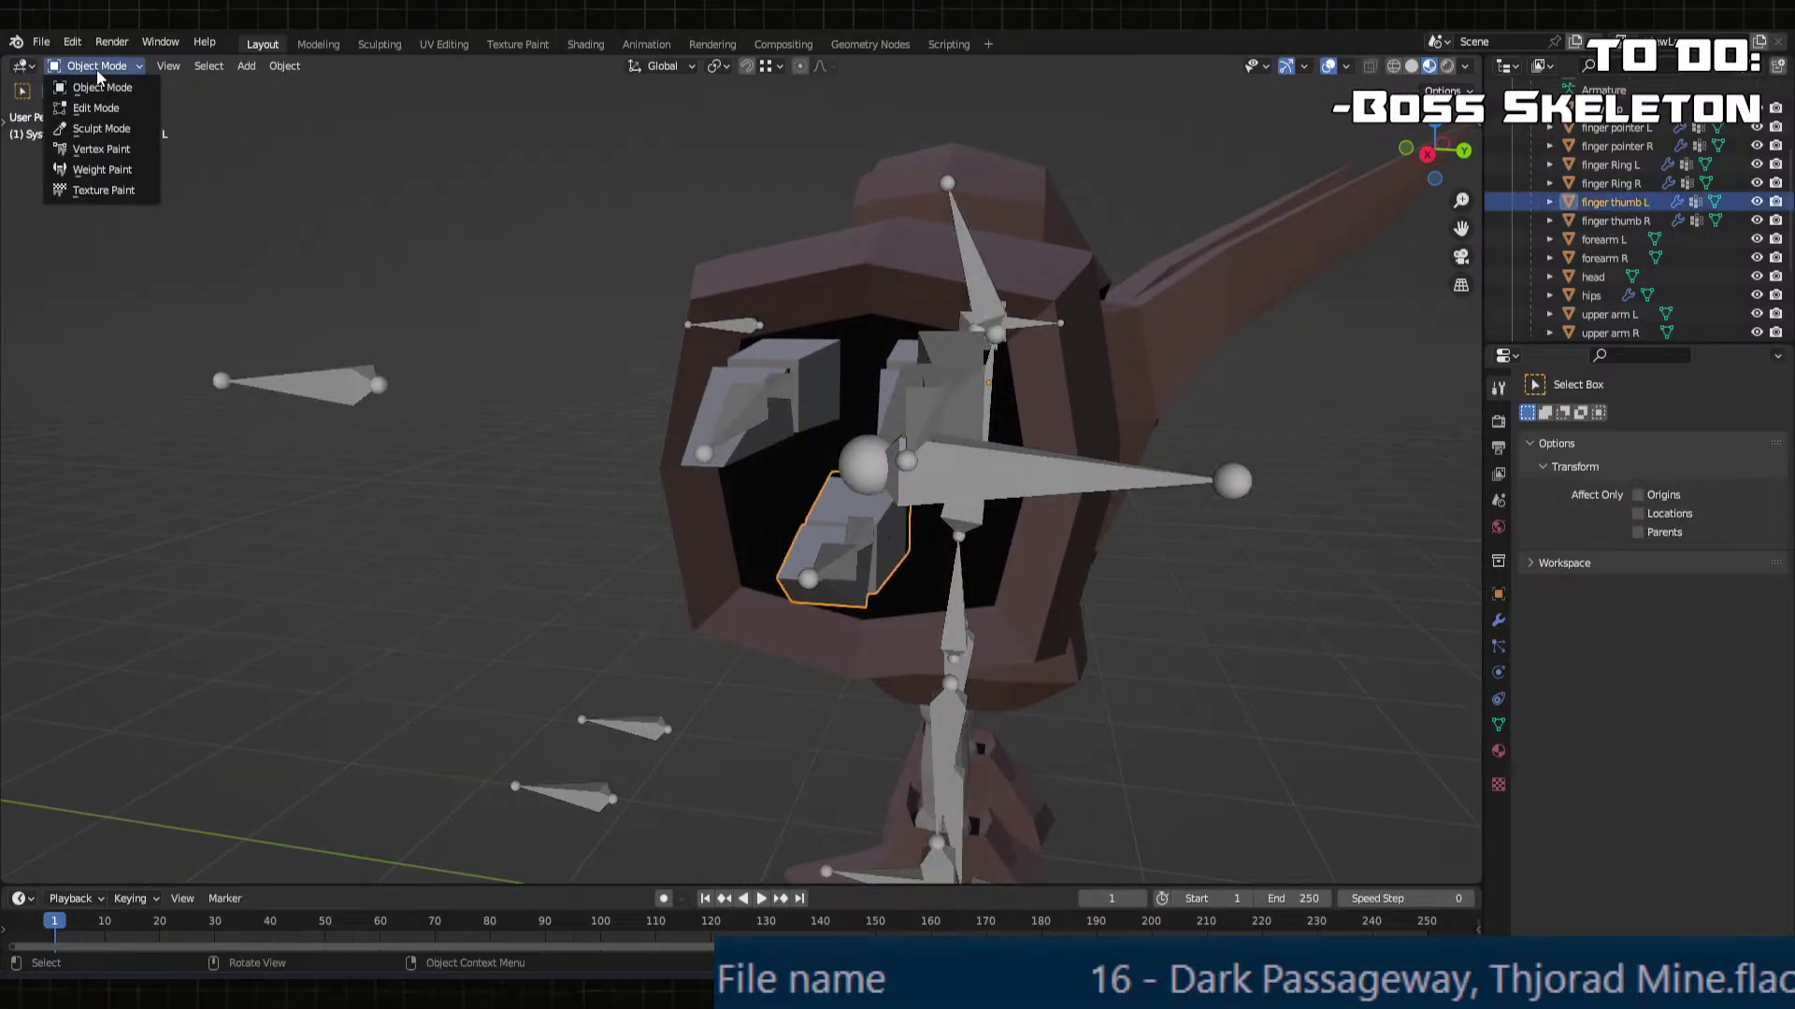
{"action": "left_click", "coordinate": [105, 163]}
{"action": "middle_click_drag", "start_coordinate": [107, 166], "coordinate": [811, 483]}
{"action": "left_click", "coordinate": [811, 484], "text": "ctrl"}
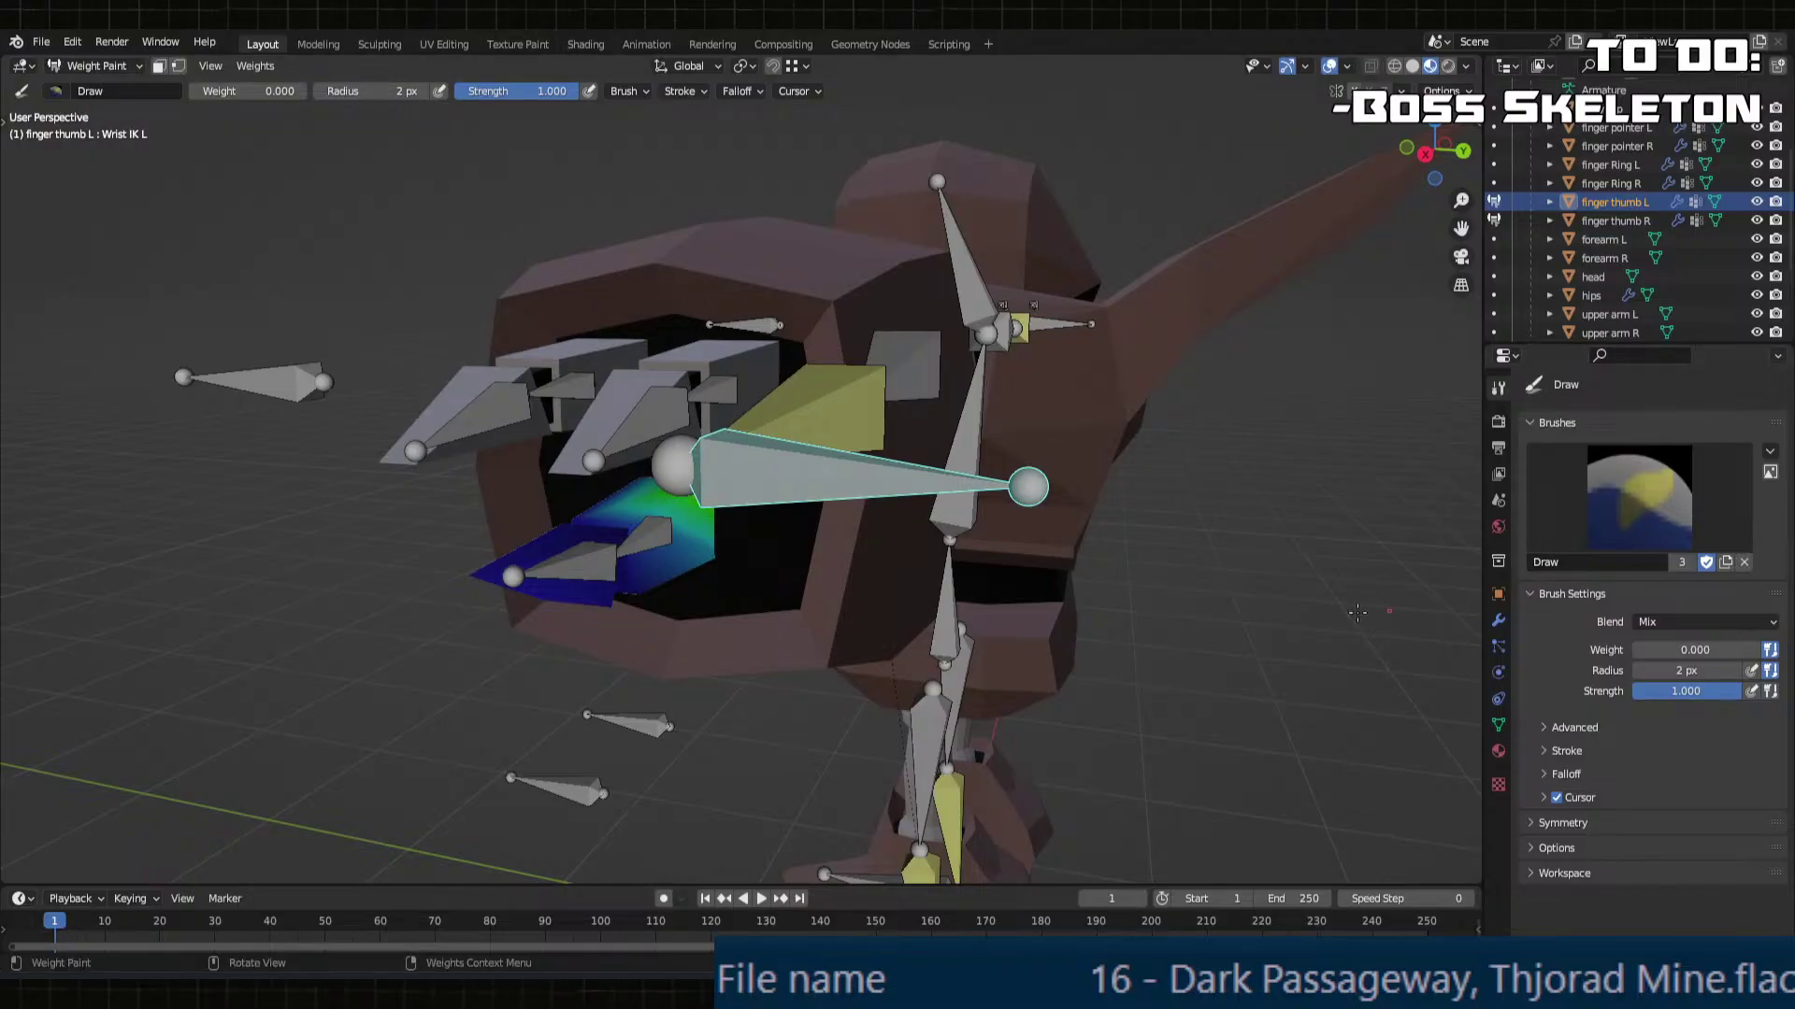
Step: Compare the left thumb mesh's weights for the finger thumb 1 L bone and the Wrist IK L bone from several angles
{"action": "left_click", "coordinate": [606, 529], "text": "ctrl"}
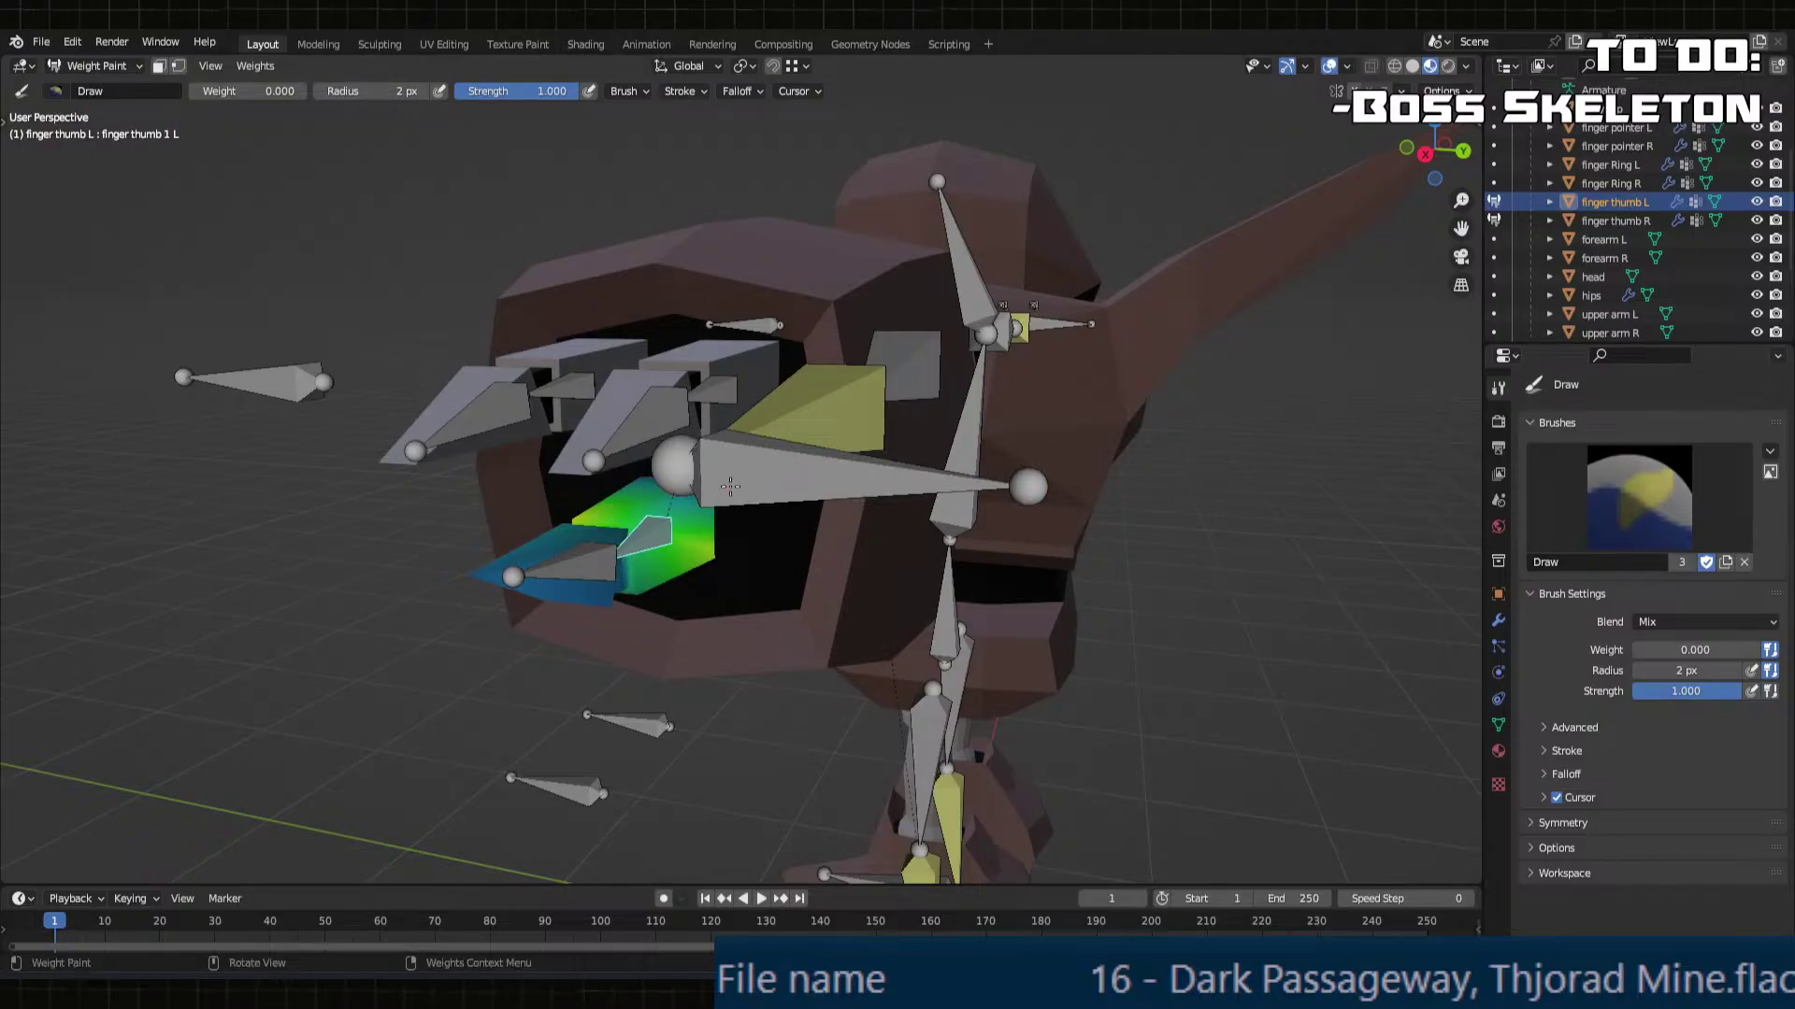
{"action": "left_click", "coordinate": [730, 485], "text": "ctrl"}
{"action": "middle_click_drag", "start_coordinate": [678, 506], "coordinate": [1121, 393]}
{"action": "scroll", "coordinate": [1642, 213], "scroll_direction": "down", "scroll_amount": 4}
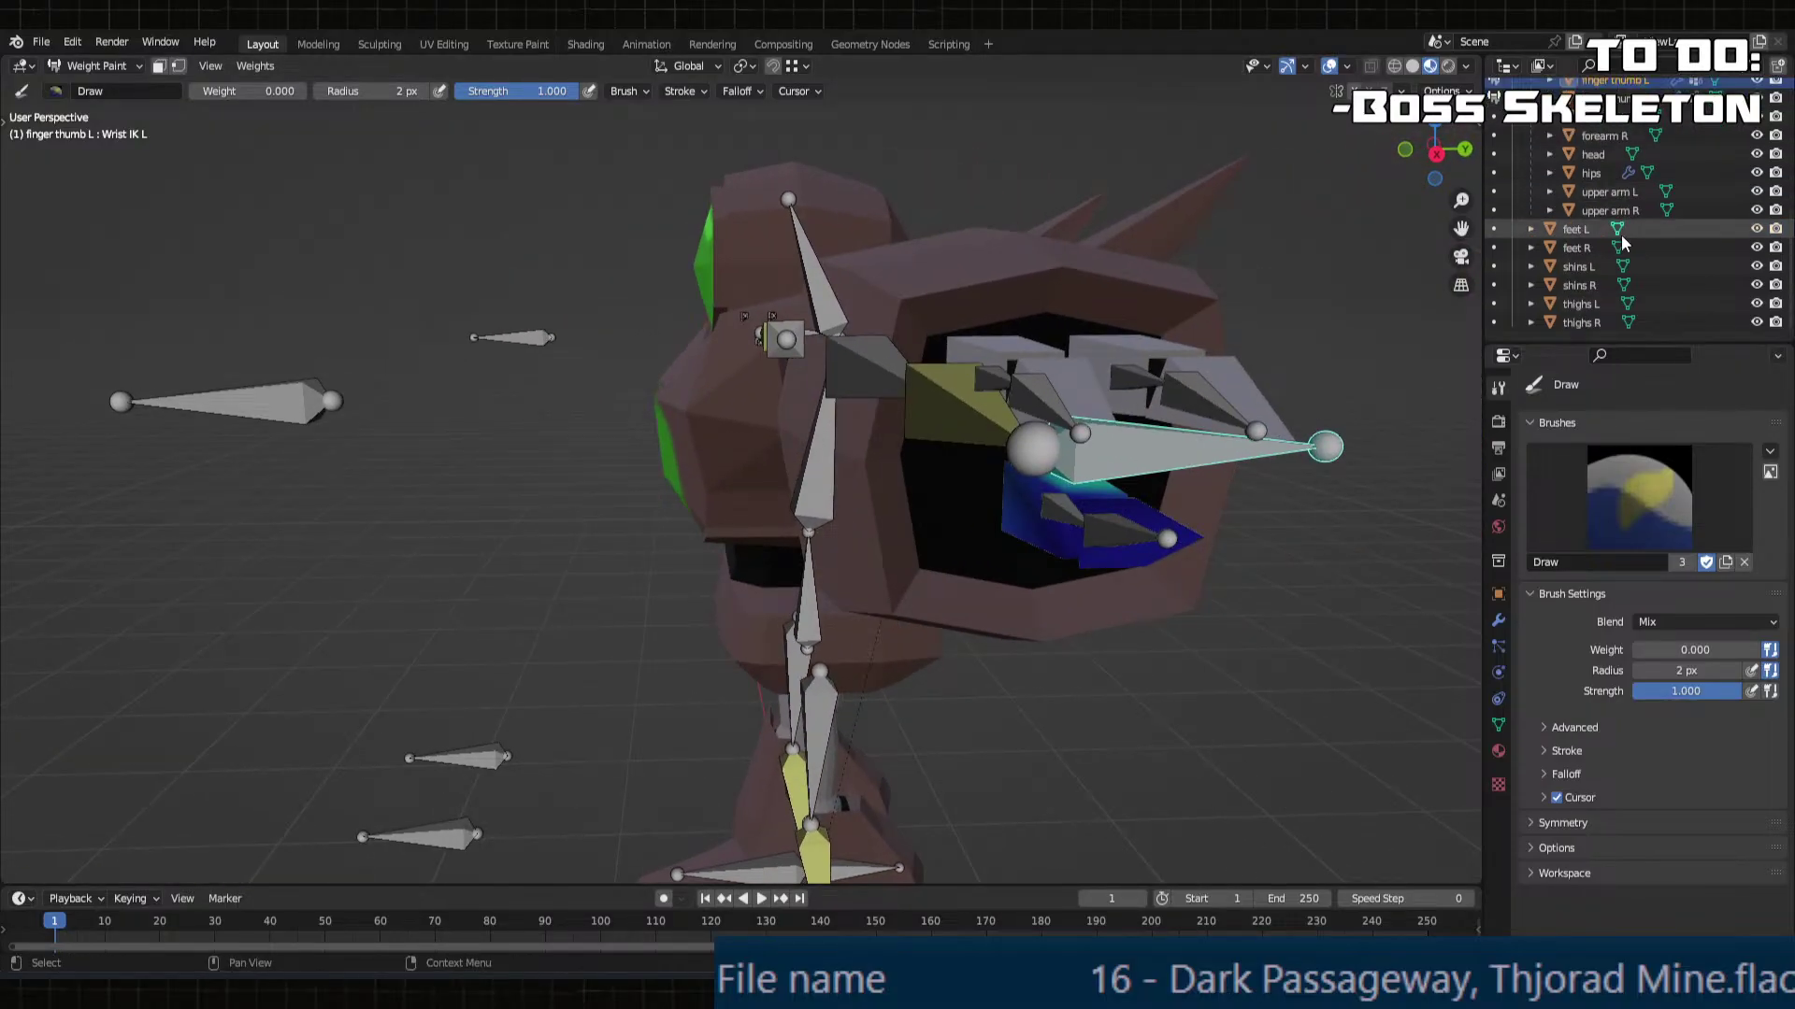
{"action": "scroll", "coordinate": [1642, 213], "scroll_direction": "up", "scroll_amount": 1}
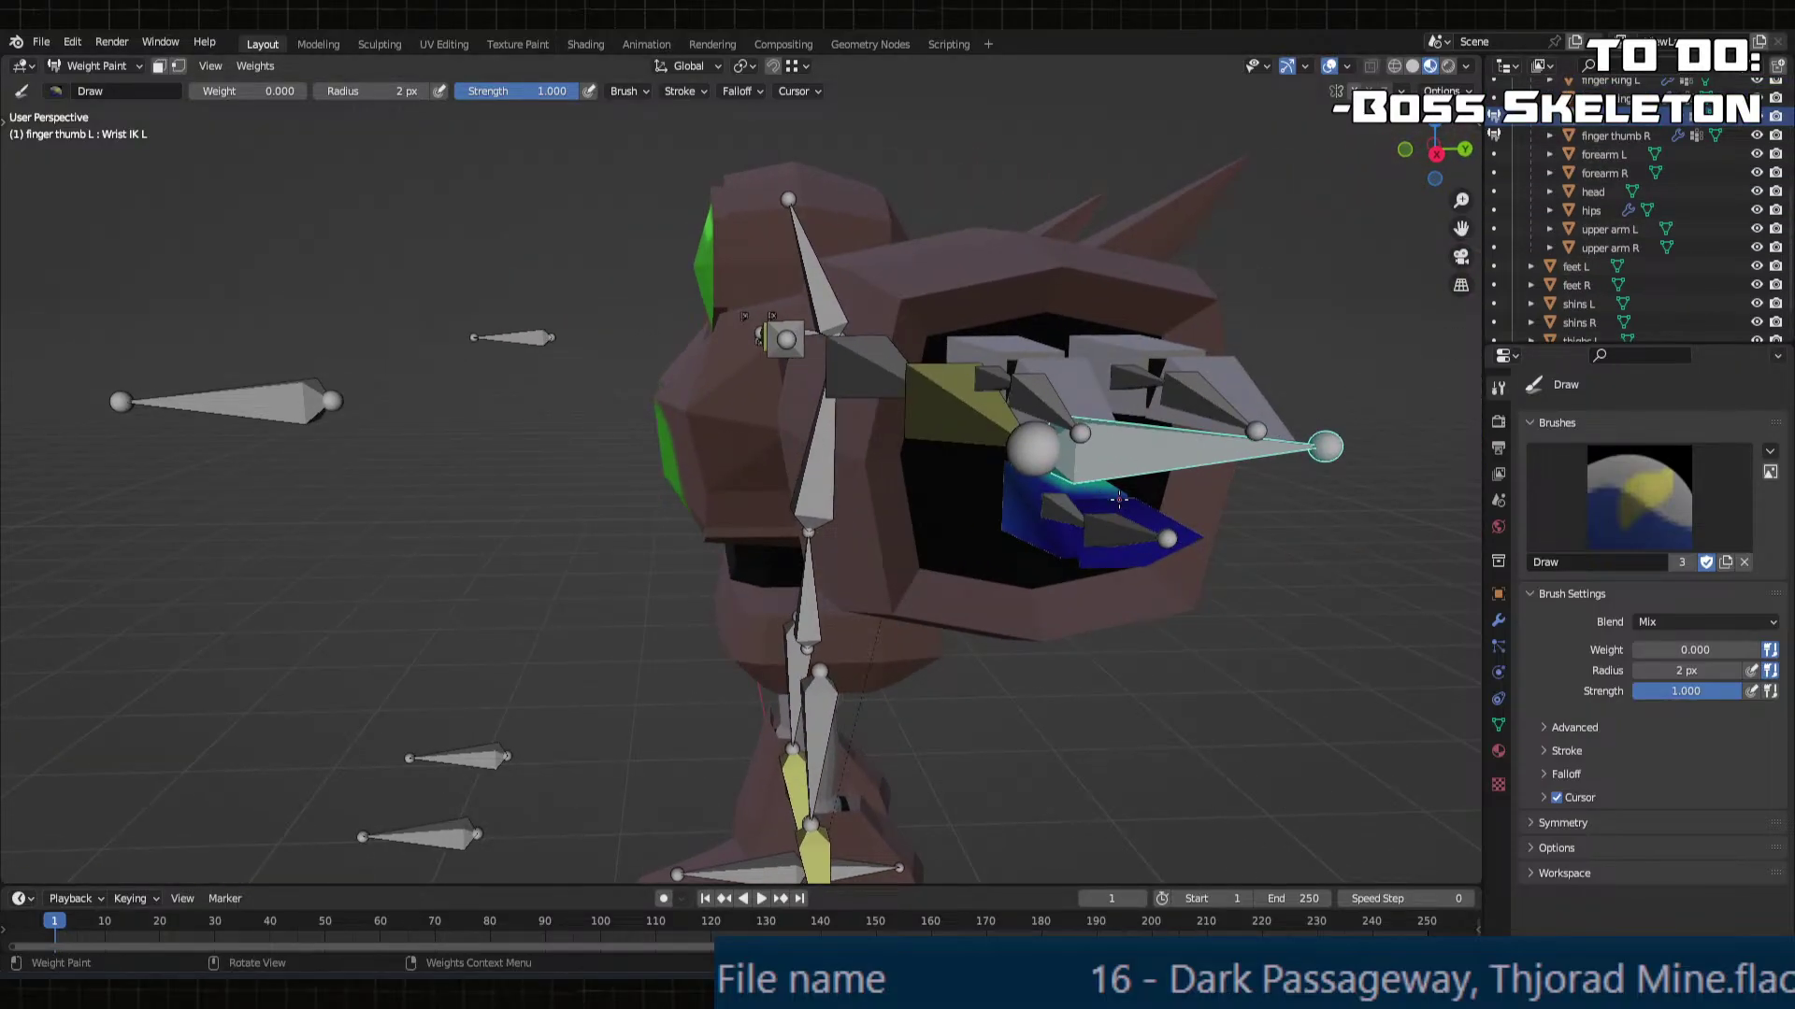
{"action": "middle_click_drag", "start_coordinate": [1119, 500], "coordinate": [664, 461]}
{"action": "middle_click_drag", "start_coordinate": [524, 458], "coordinate": [673, 472]}
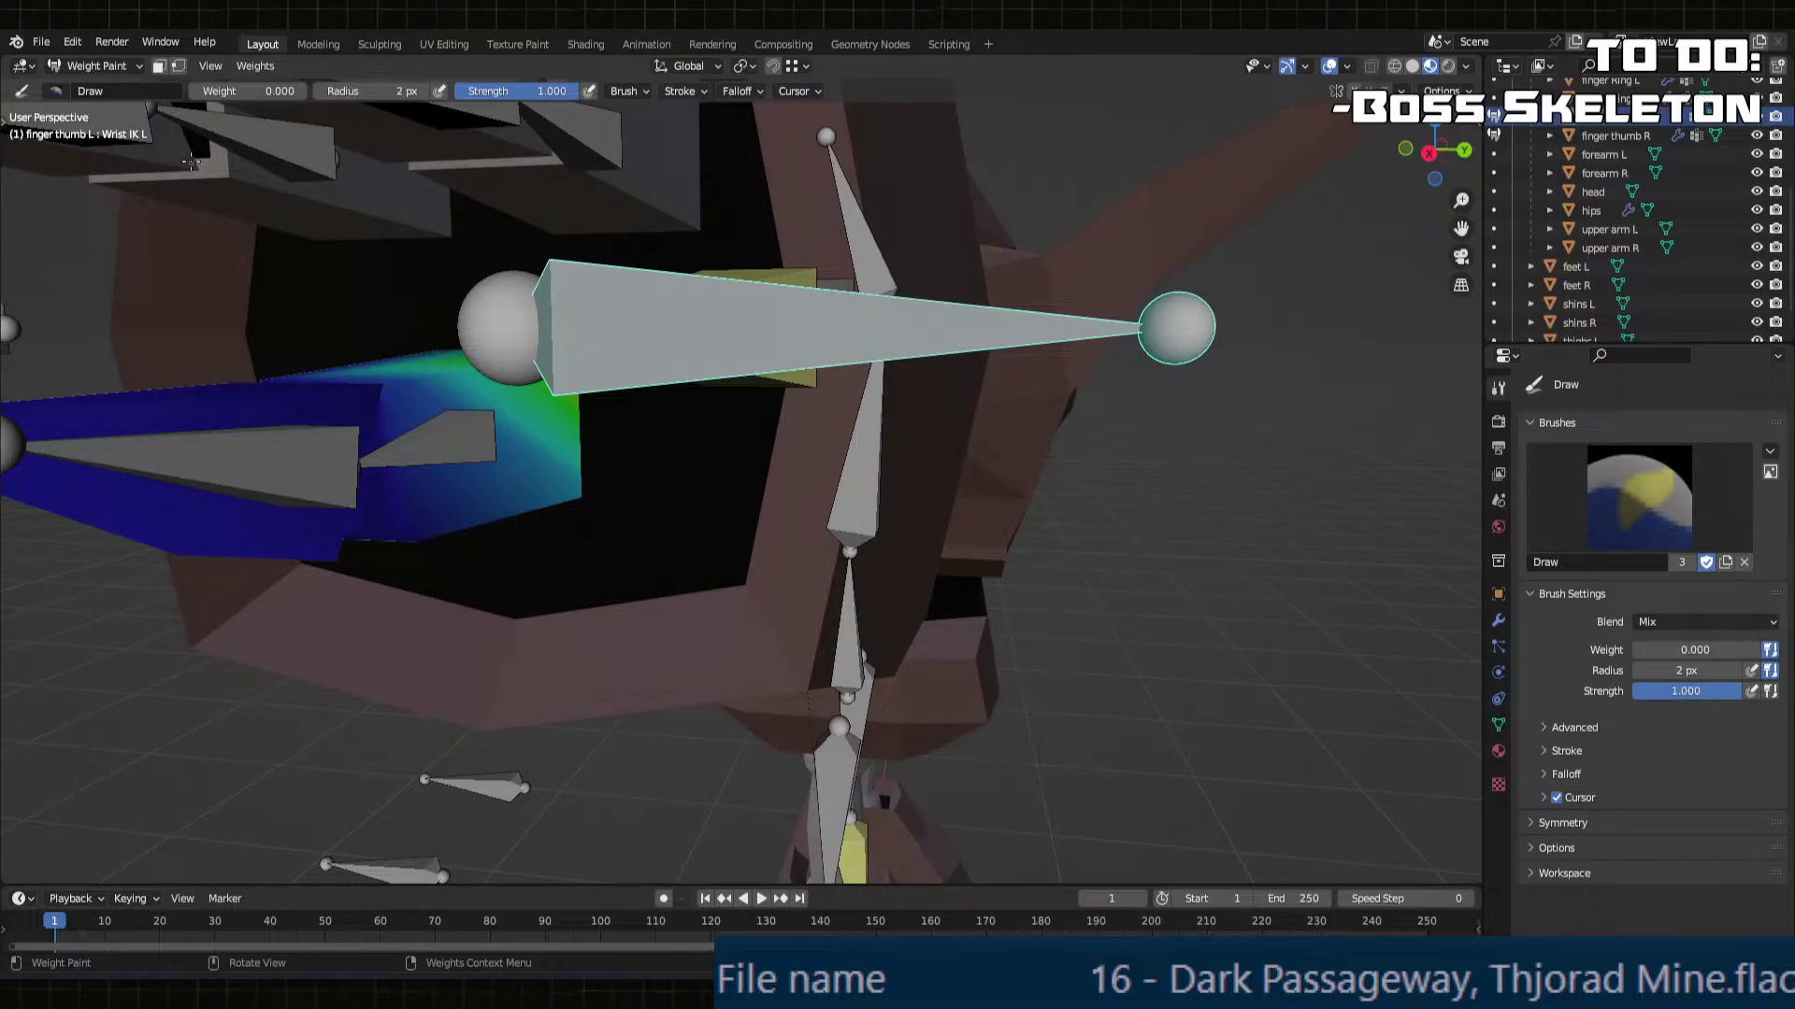
{"action": "middle_click_drag", "start_coordinate": [535, 468], "coordinate": [772, 535]}
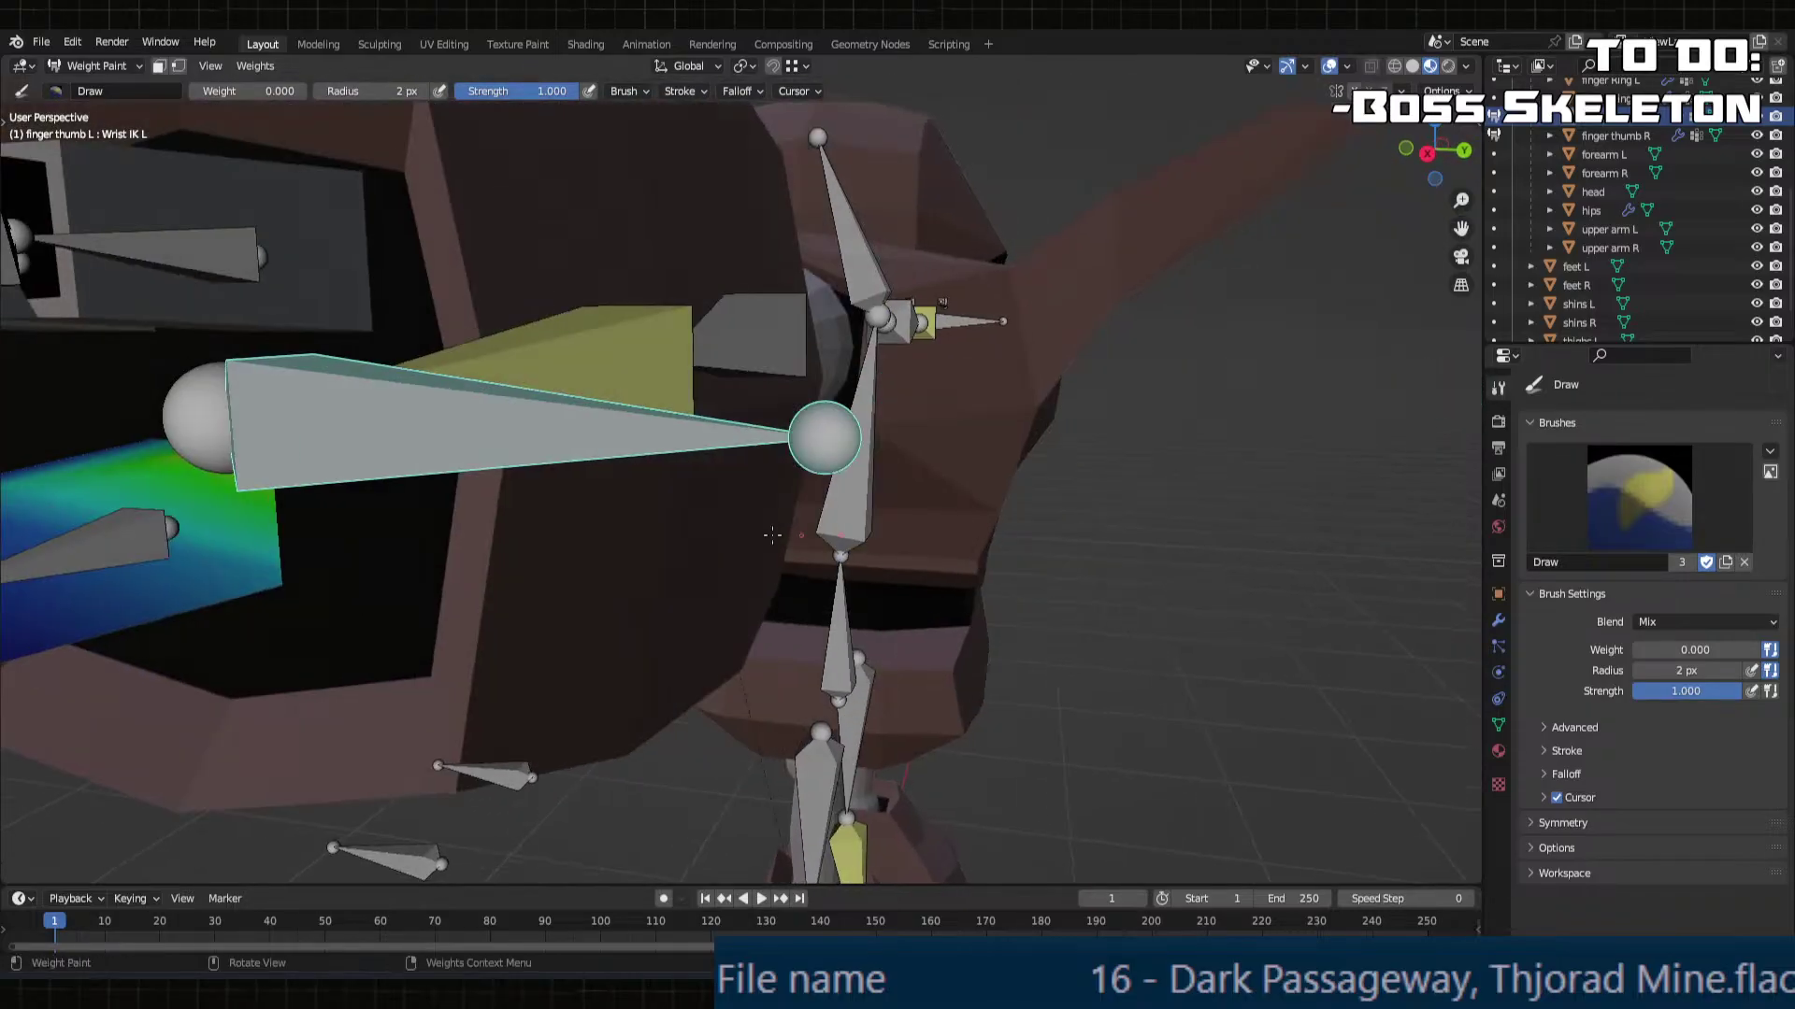
{"action": "scroll", "coordinate": [204, 507], "scroll_direction": "down", "scroll_amount": 2}
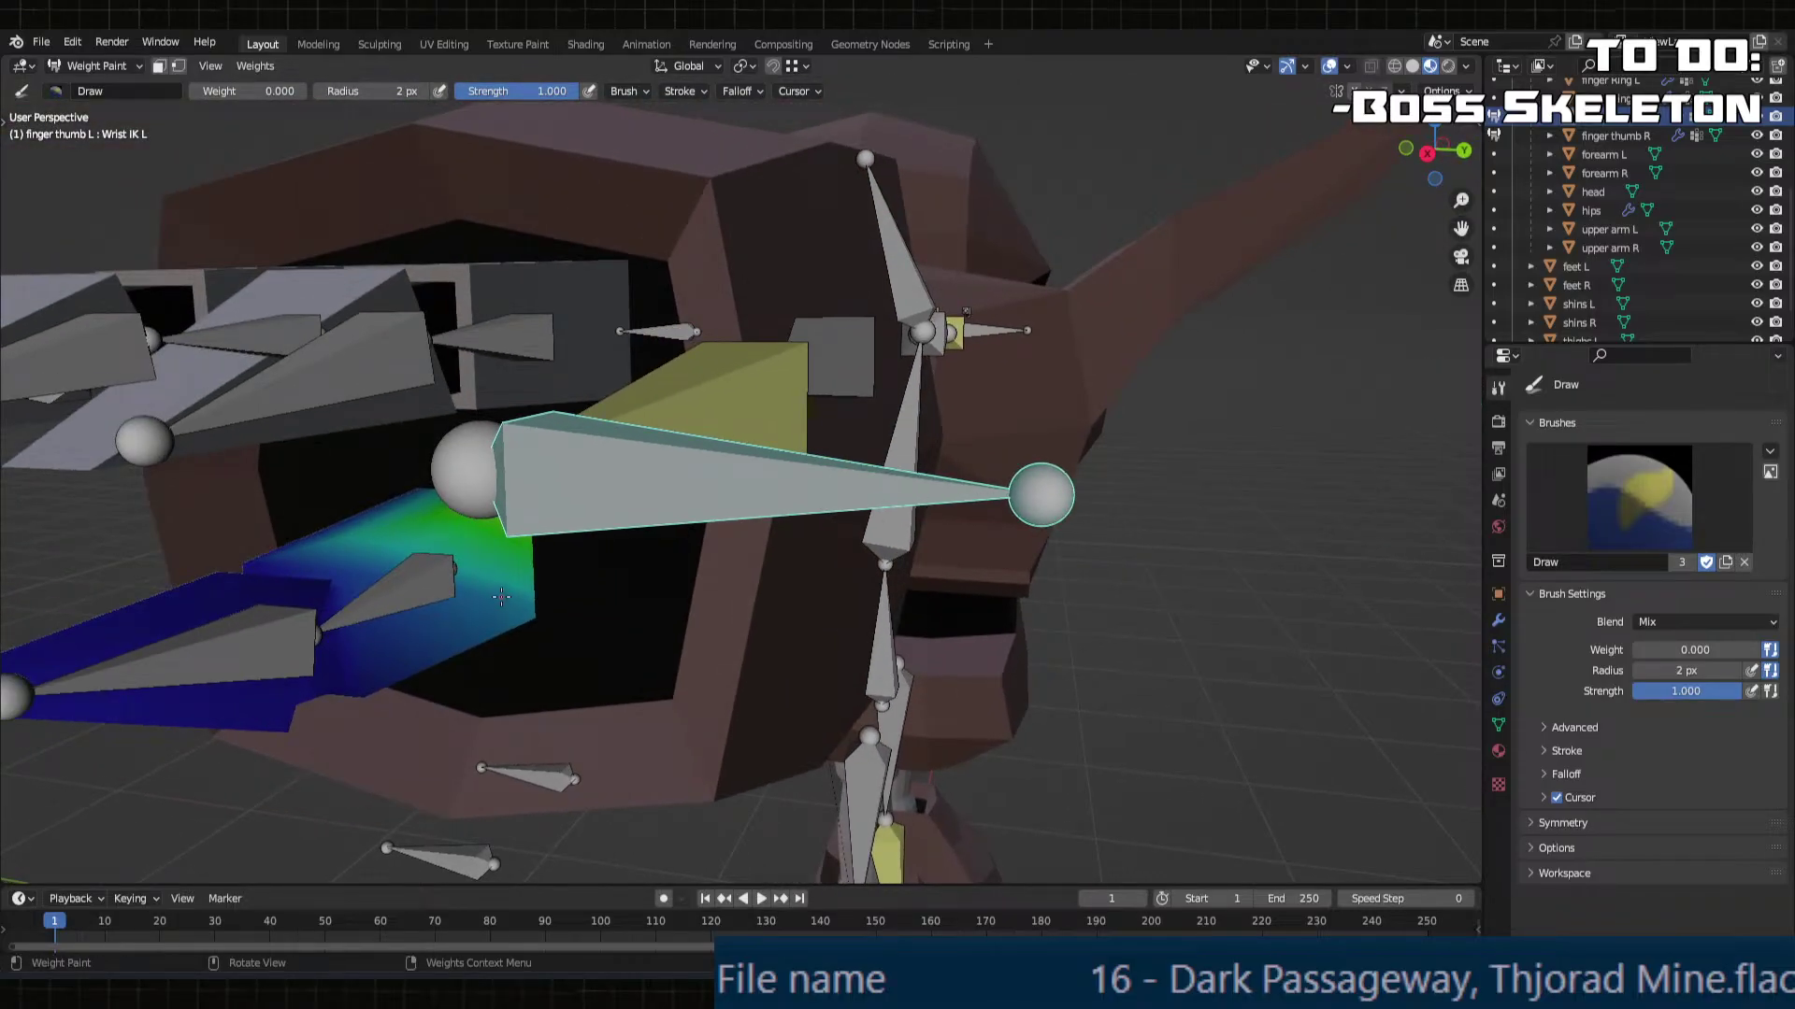
{"action": "left_click_drag", "start_coordinate": [1683, 650], "coordinate": [1705, 651]}
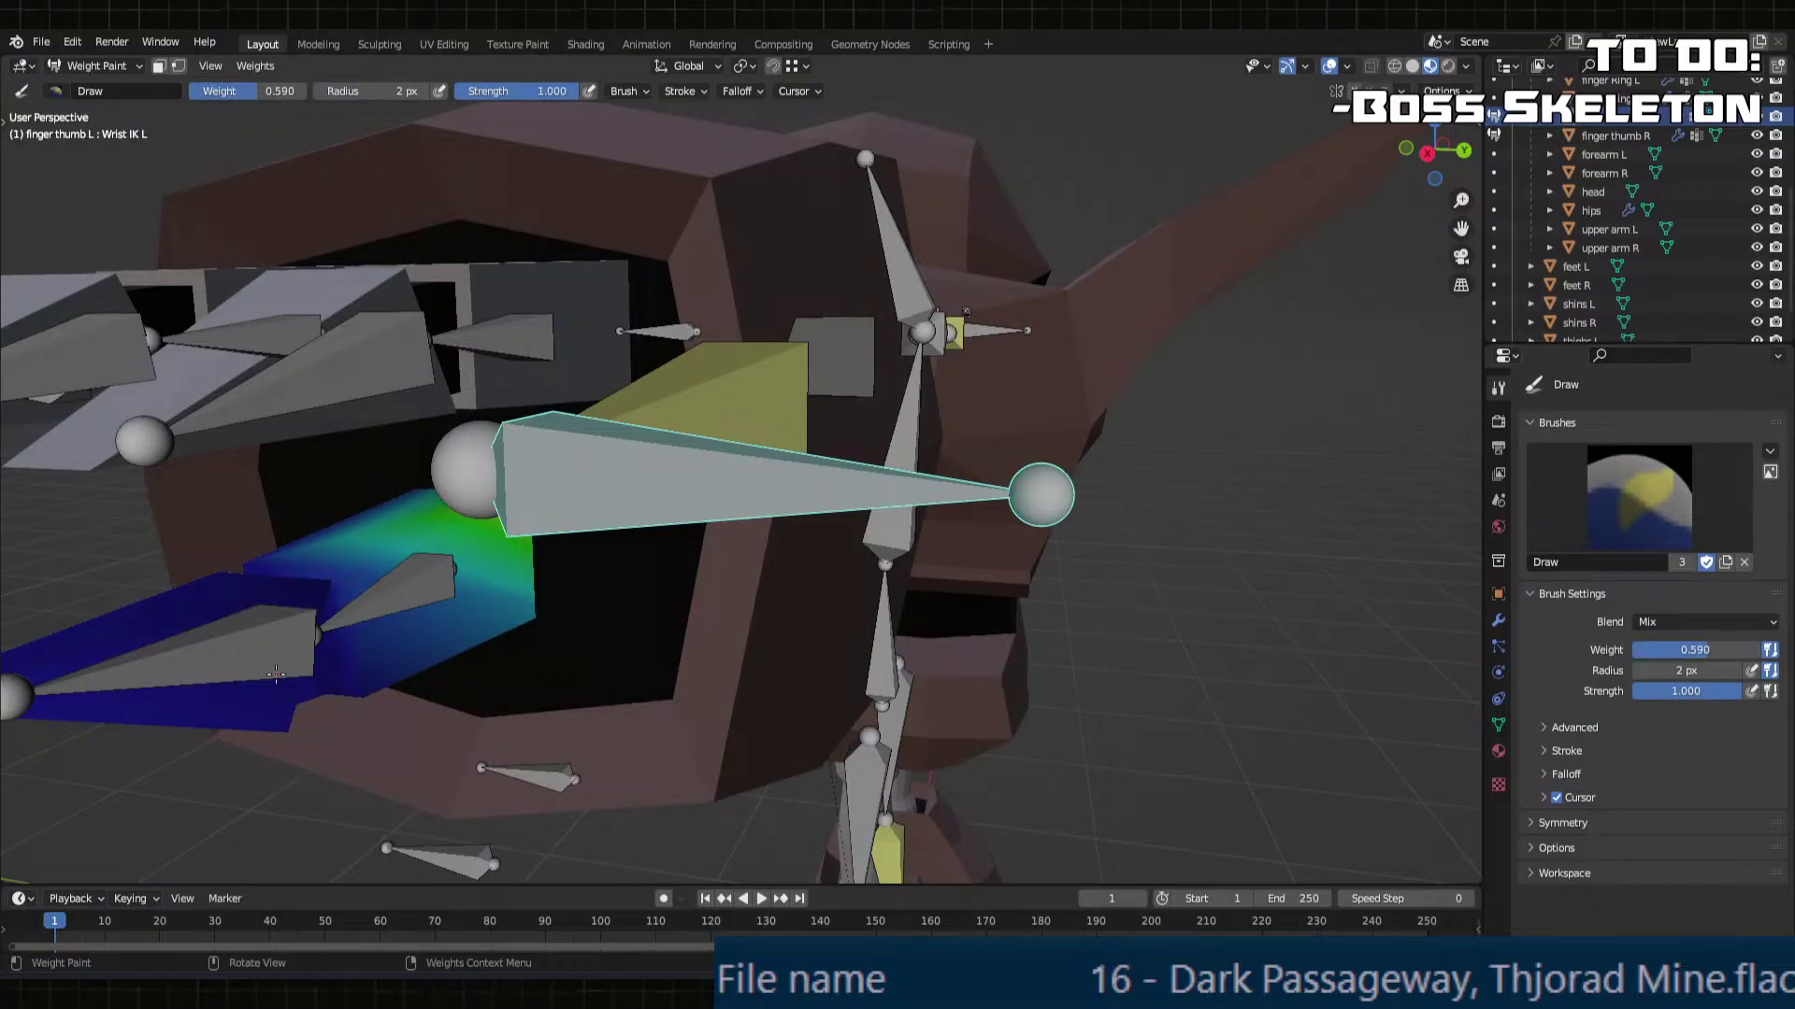
{"action": "key", "text": "BackSpace"}
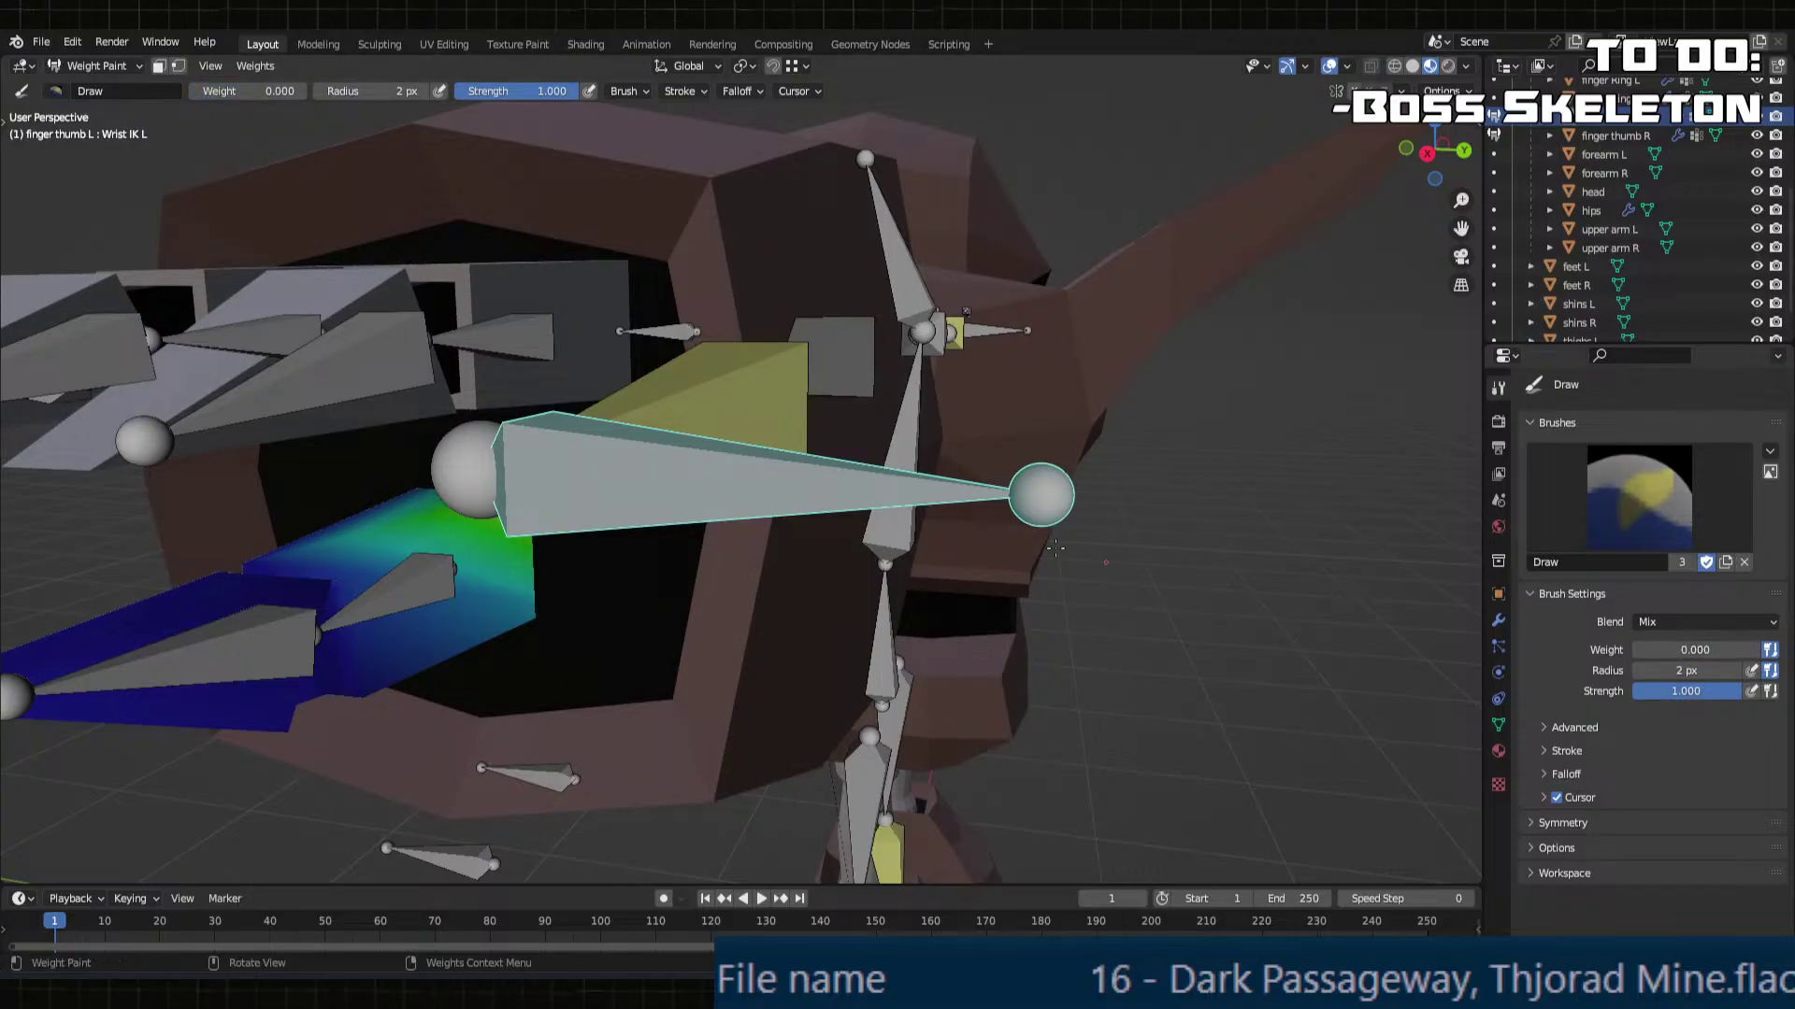
{"action": "key", "text": "Tab"}
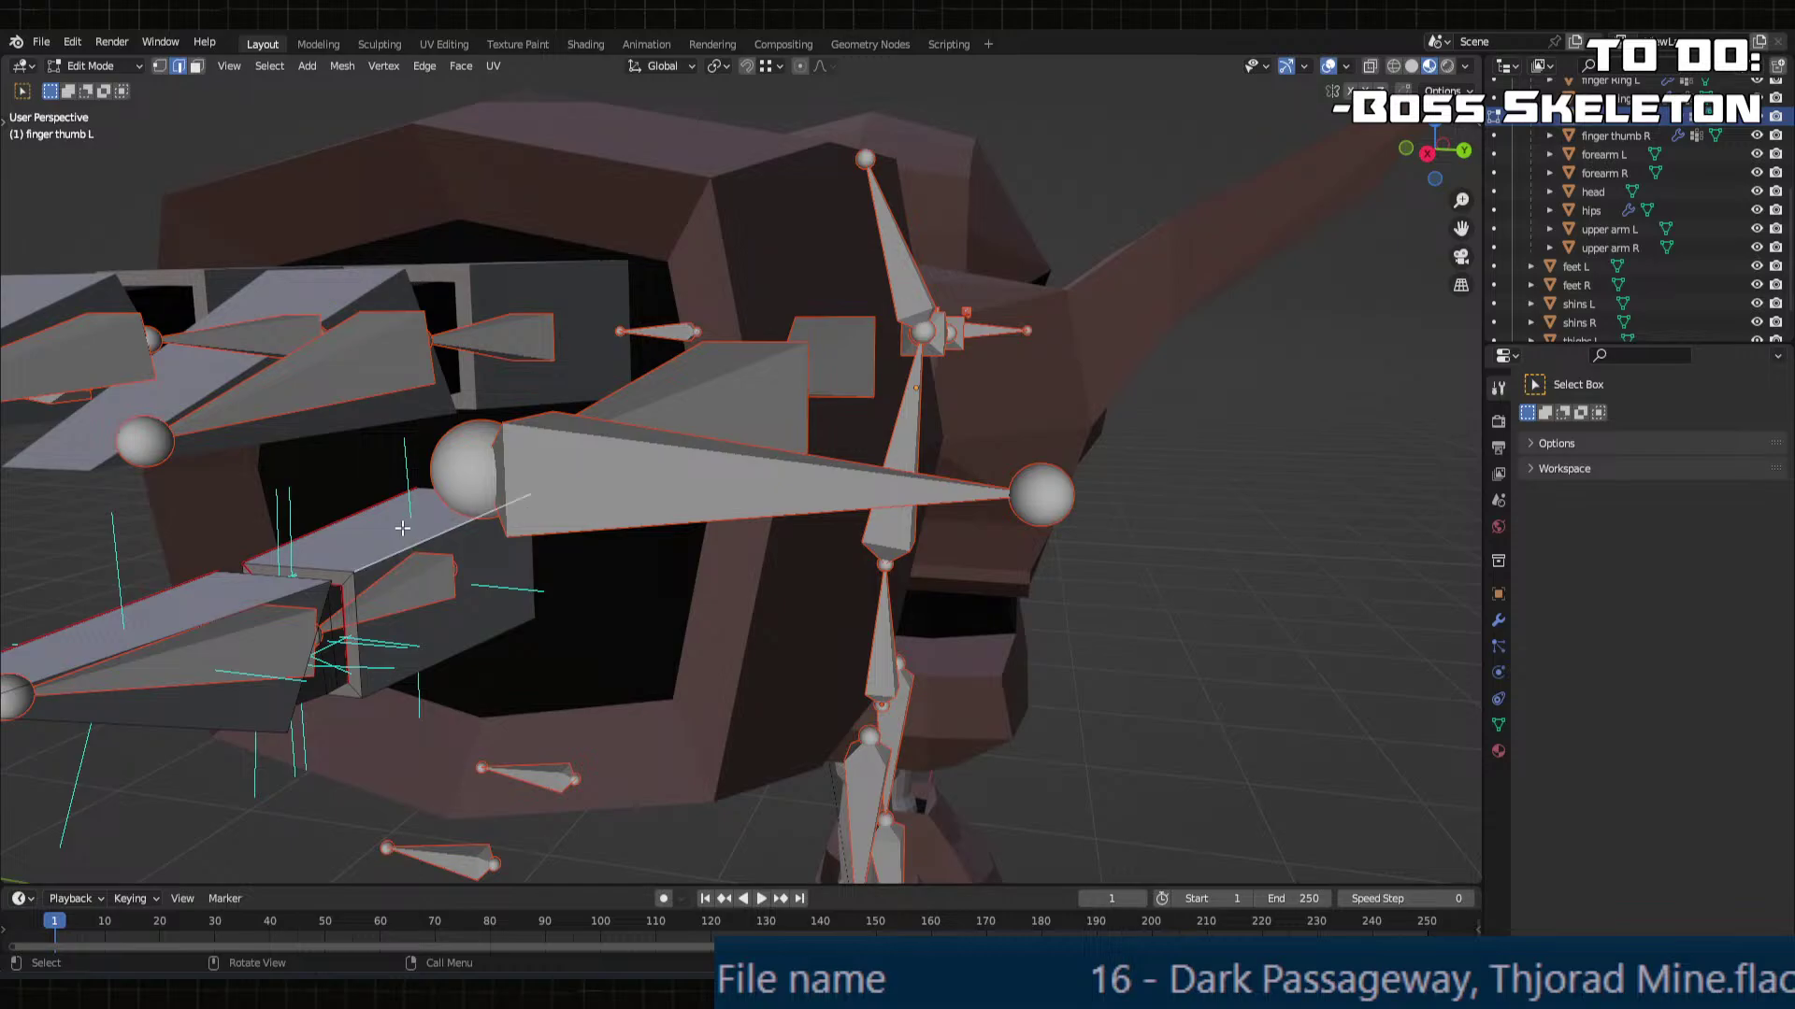
{"action": "key", "text": "Tab"}
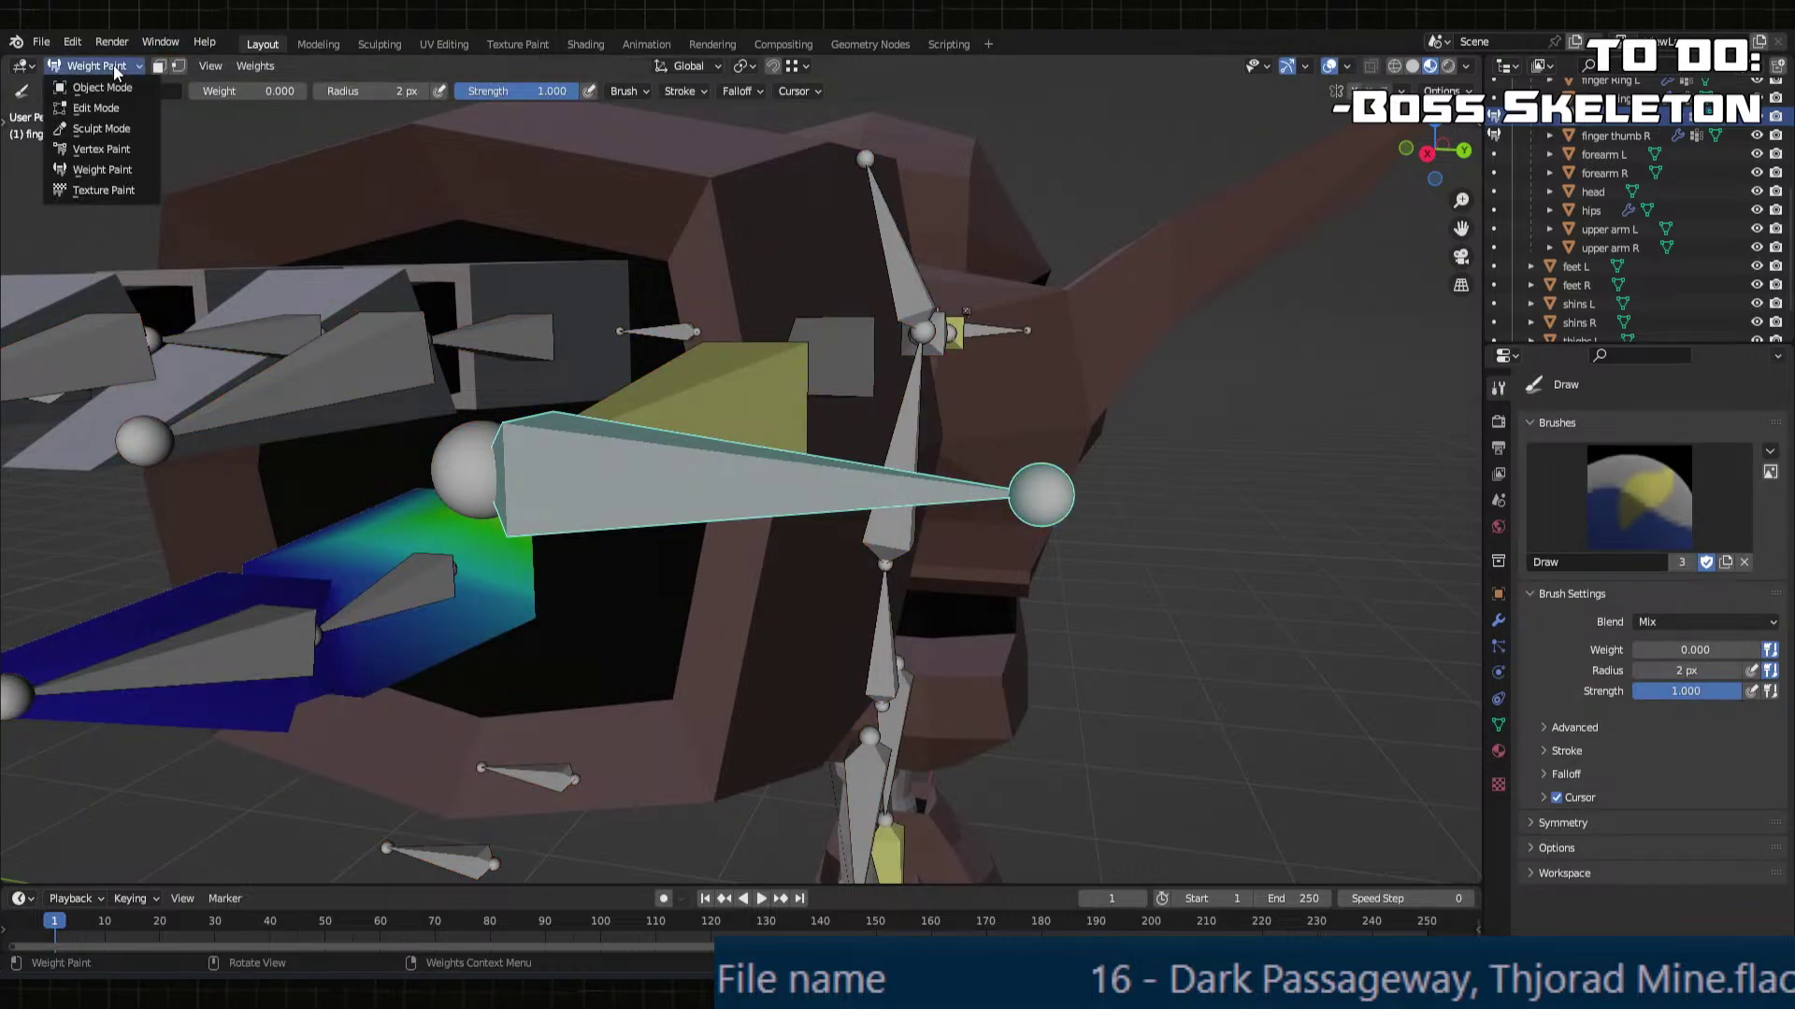
Step: Re-enter Weight Paint mode through Object Mode and clear the left thumb's wrist weights with a linear gradient at weight 0
{"action": "left_click", "coordinate": [104, 87]}
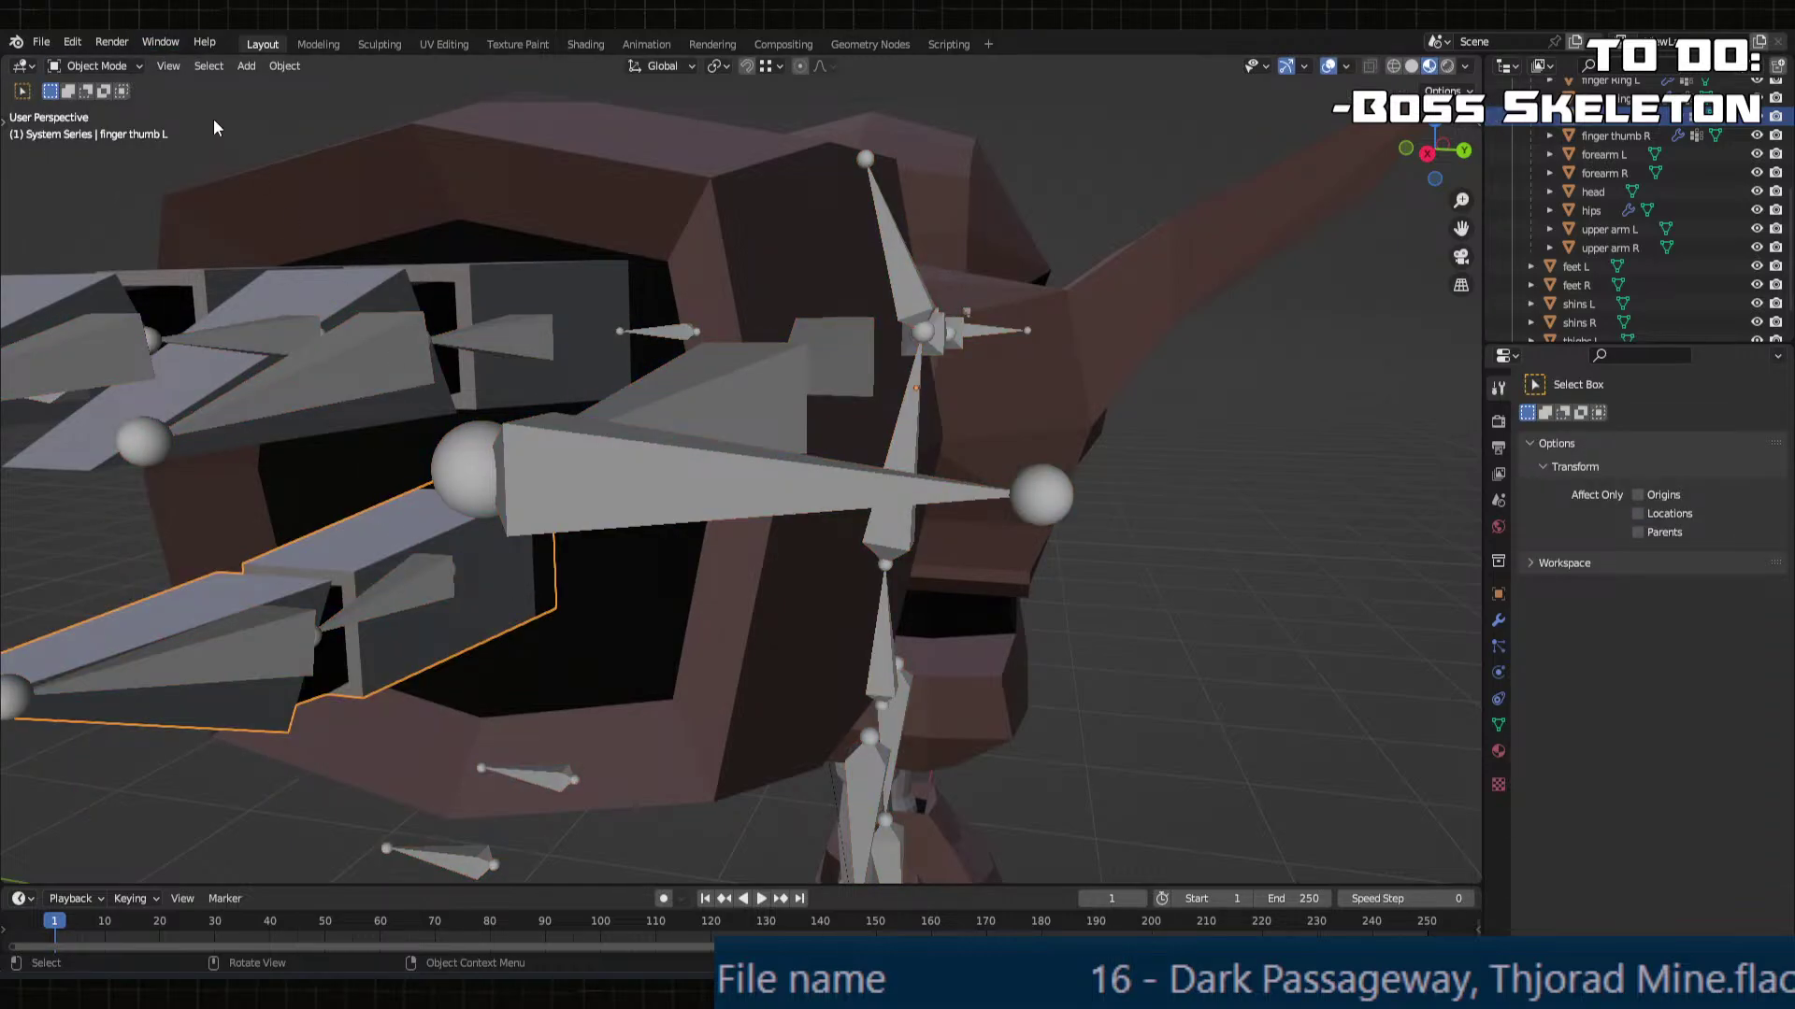
{"action": "left_click", "coordinate": [103, 170]}
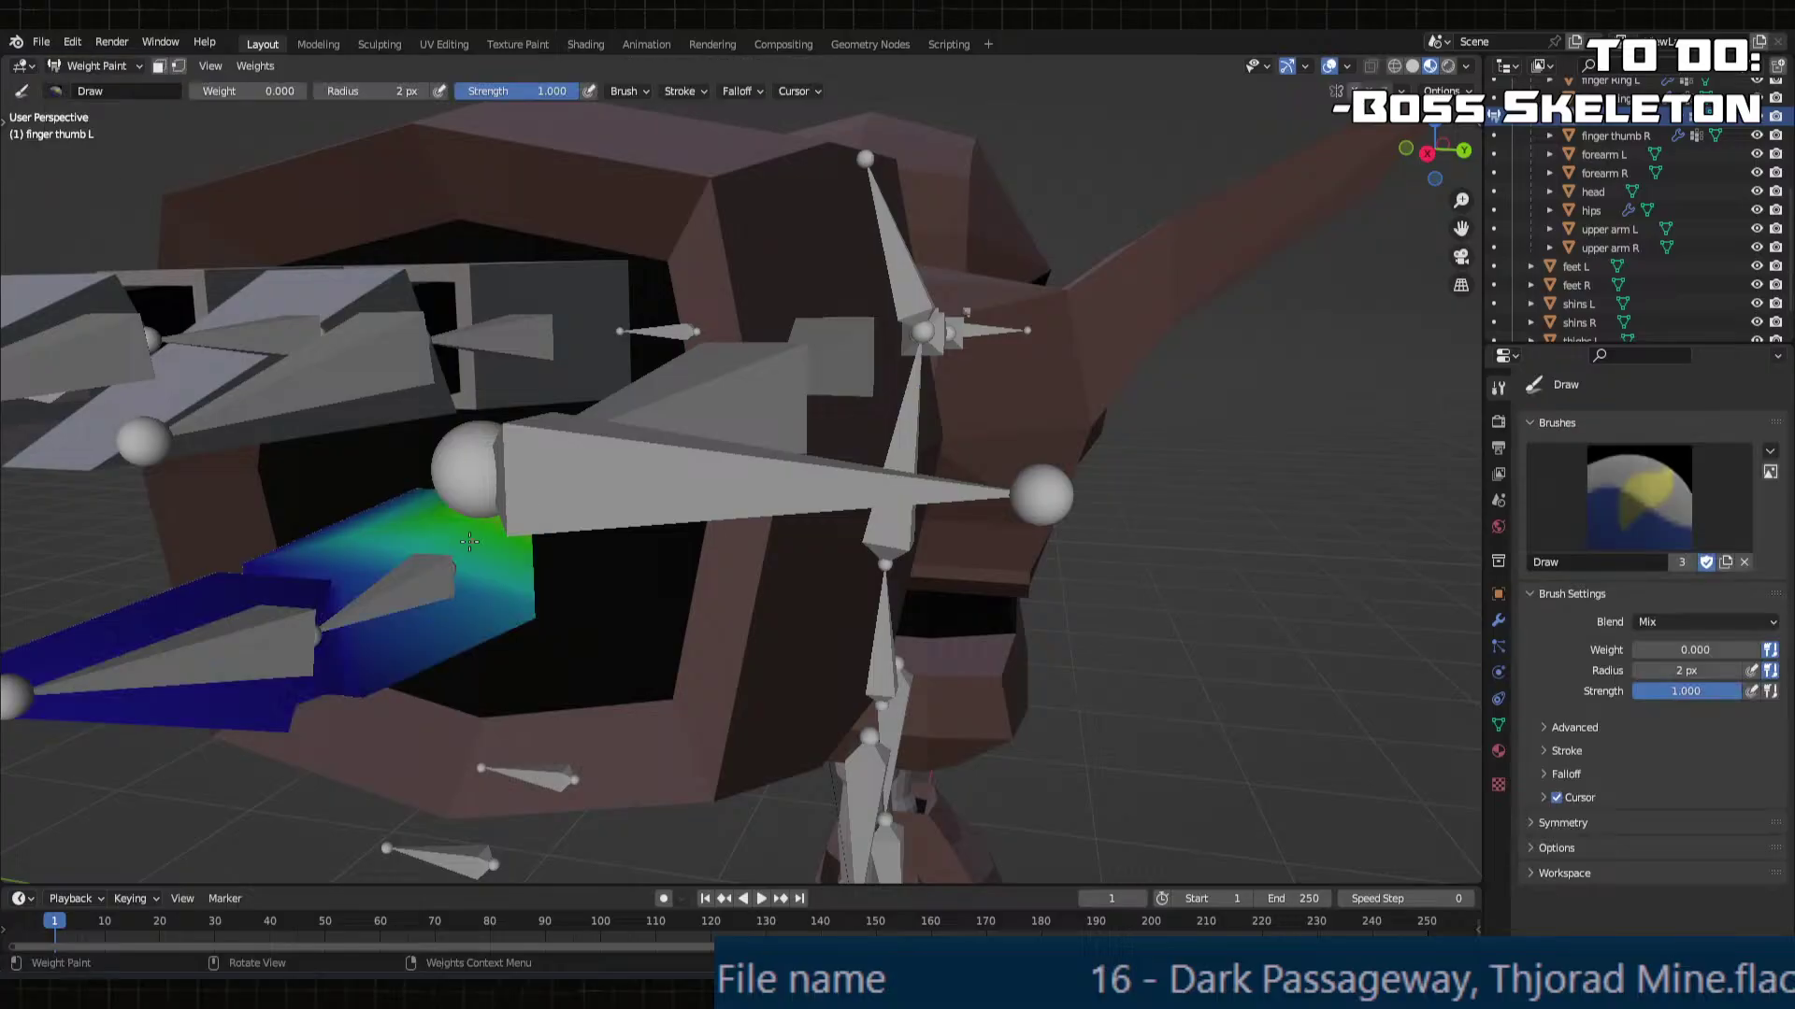
{"action": "middle_click_drag", "start_coordinate": [576, 564], "coordinate": [403, 534]}
{"action": "scroll", "coordinate": [823, 523], "scroll_direction": "down", "scroll_amount": 5}
{"action": "scroll", "coordinate": [841, 575], "scroll_direction": "up", "scroll_amount": 8}
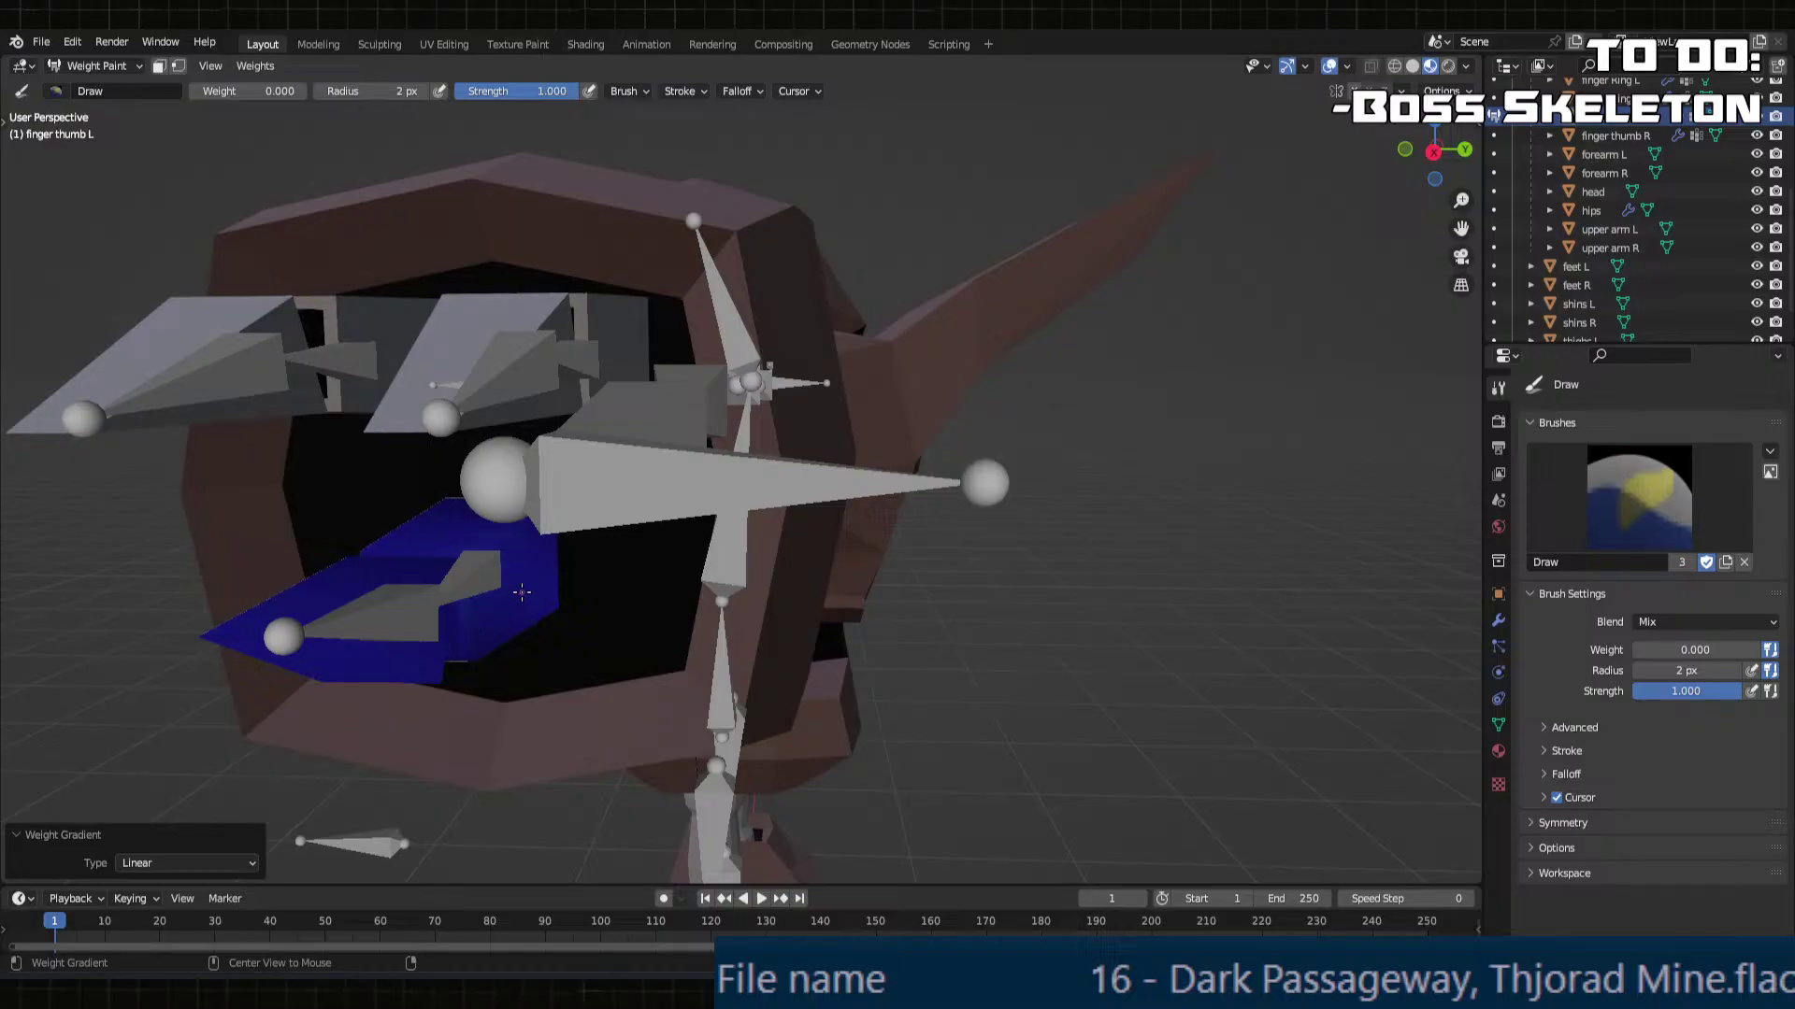
{"action": "middle_click_drag", "start_coordinate": [469, 633], "coordinate": [446, 532]}
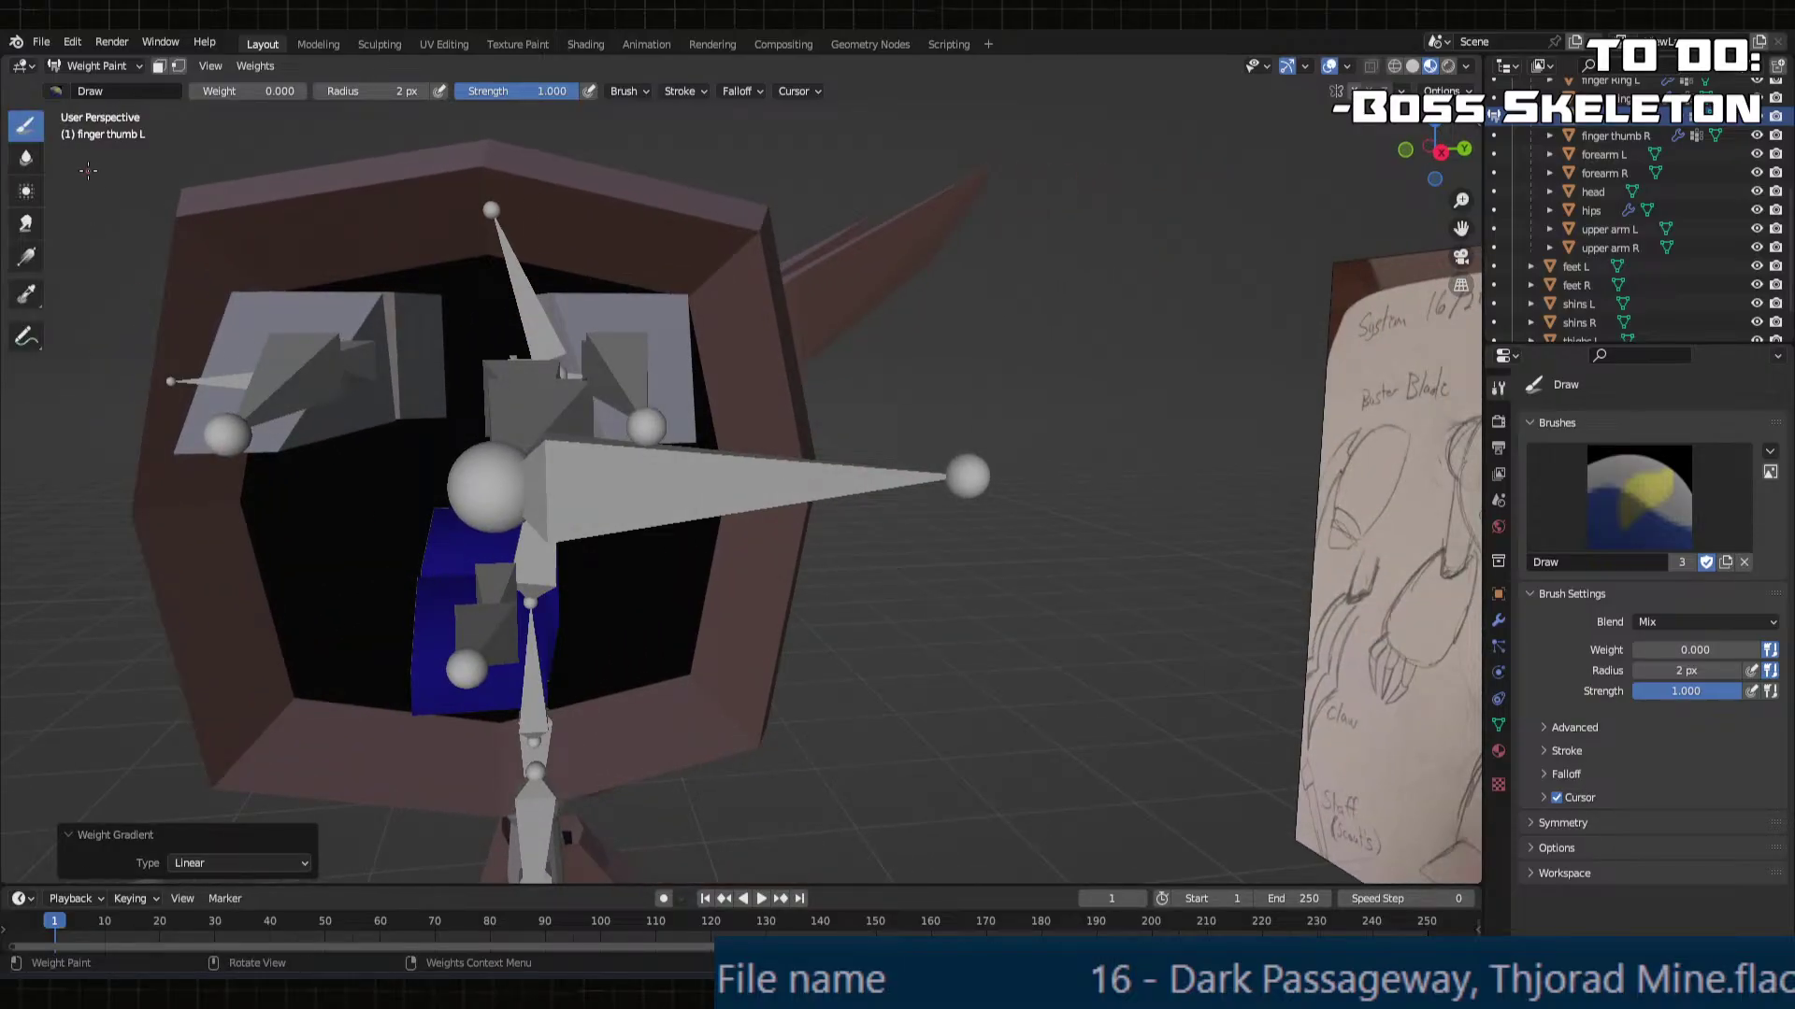
Step: Try a weight stroke on the left thumb mesh with a 45 px brush, and undo it
{"action": "middle_click_drag", "start_coordinate": [531, 507], "coordinate": [687, 584]}
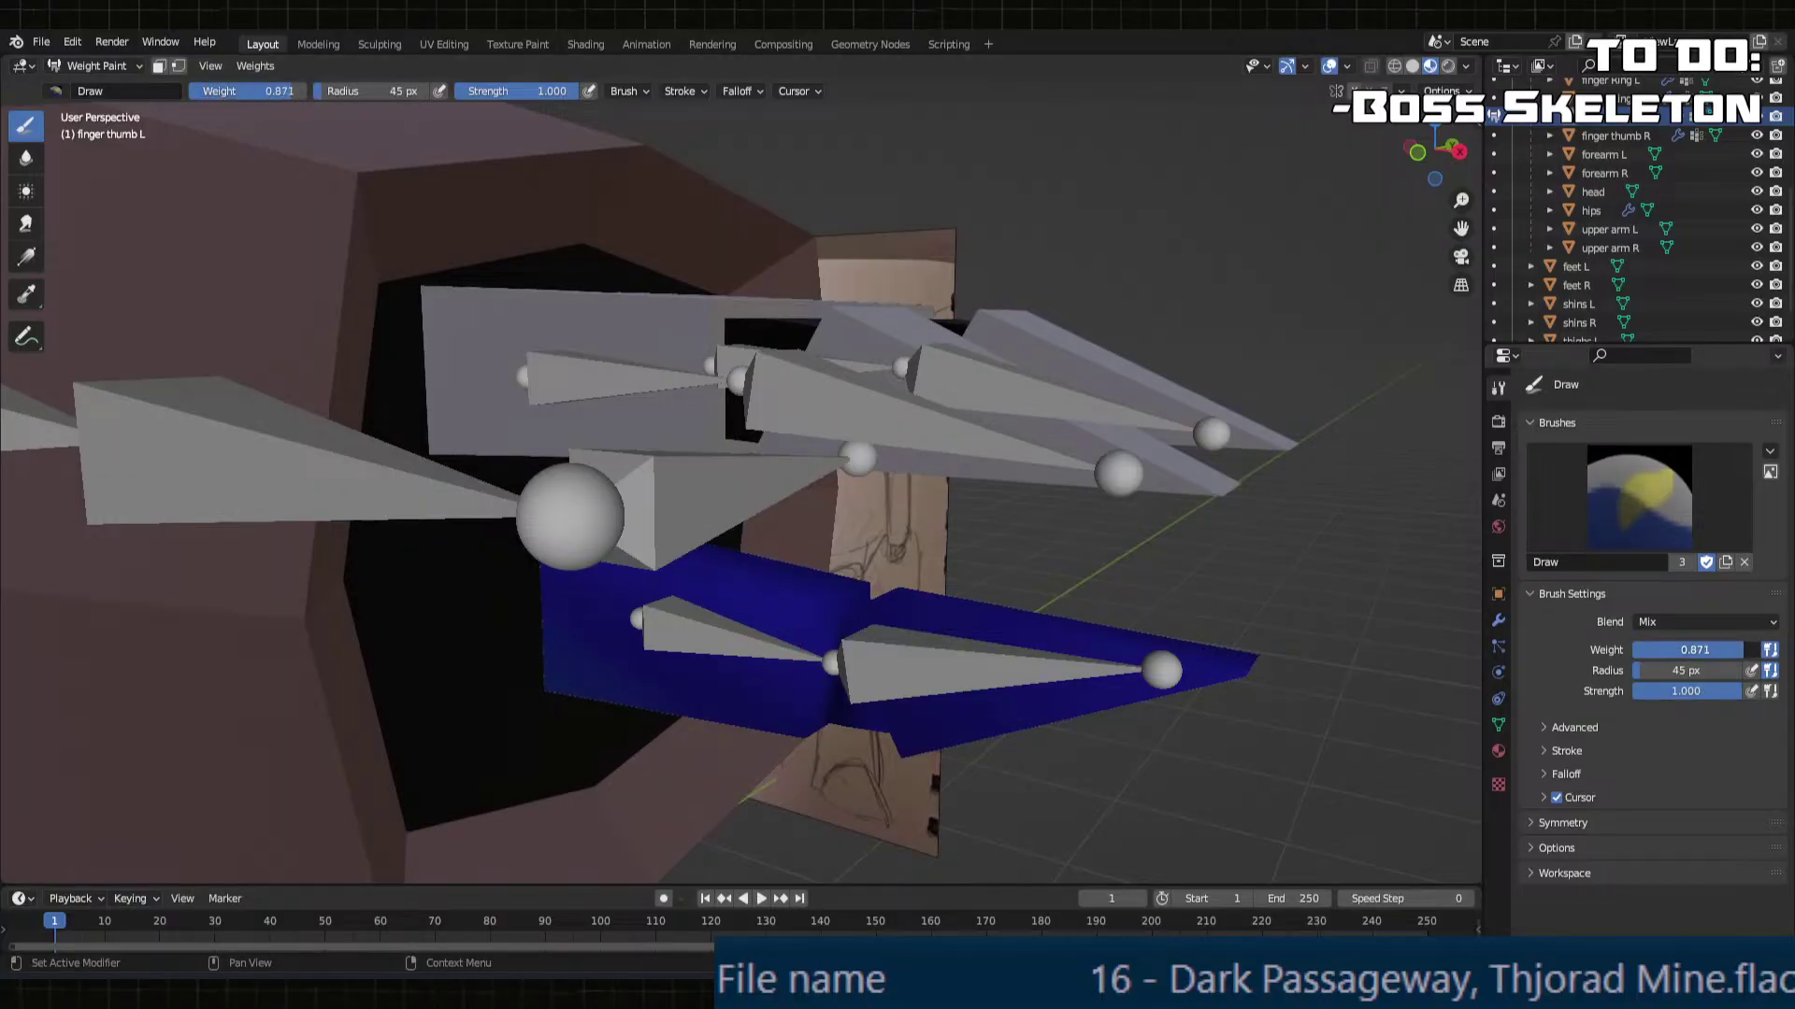
{"action": "left_click_drag", "start_coordinate": [874, 648], "coordinate": [824, 617]}
{"action": "key", "text": "ctrl+z"}
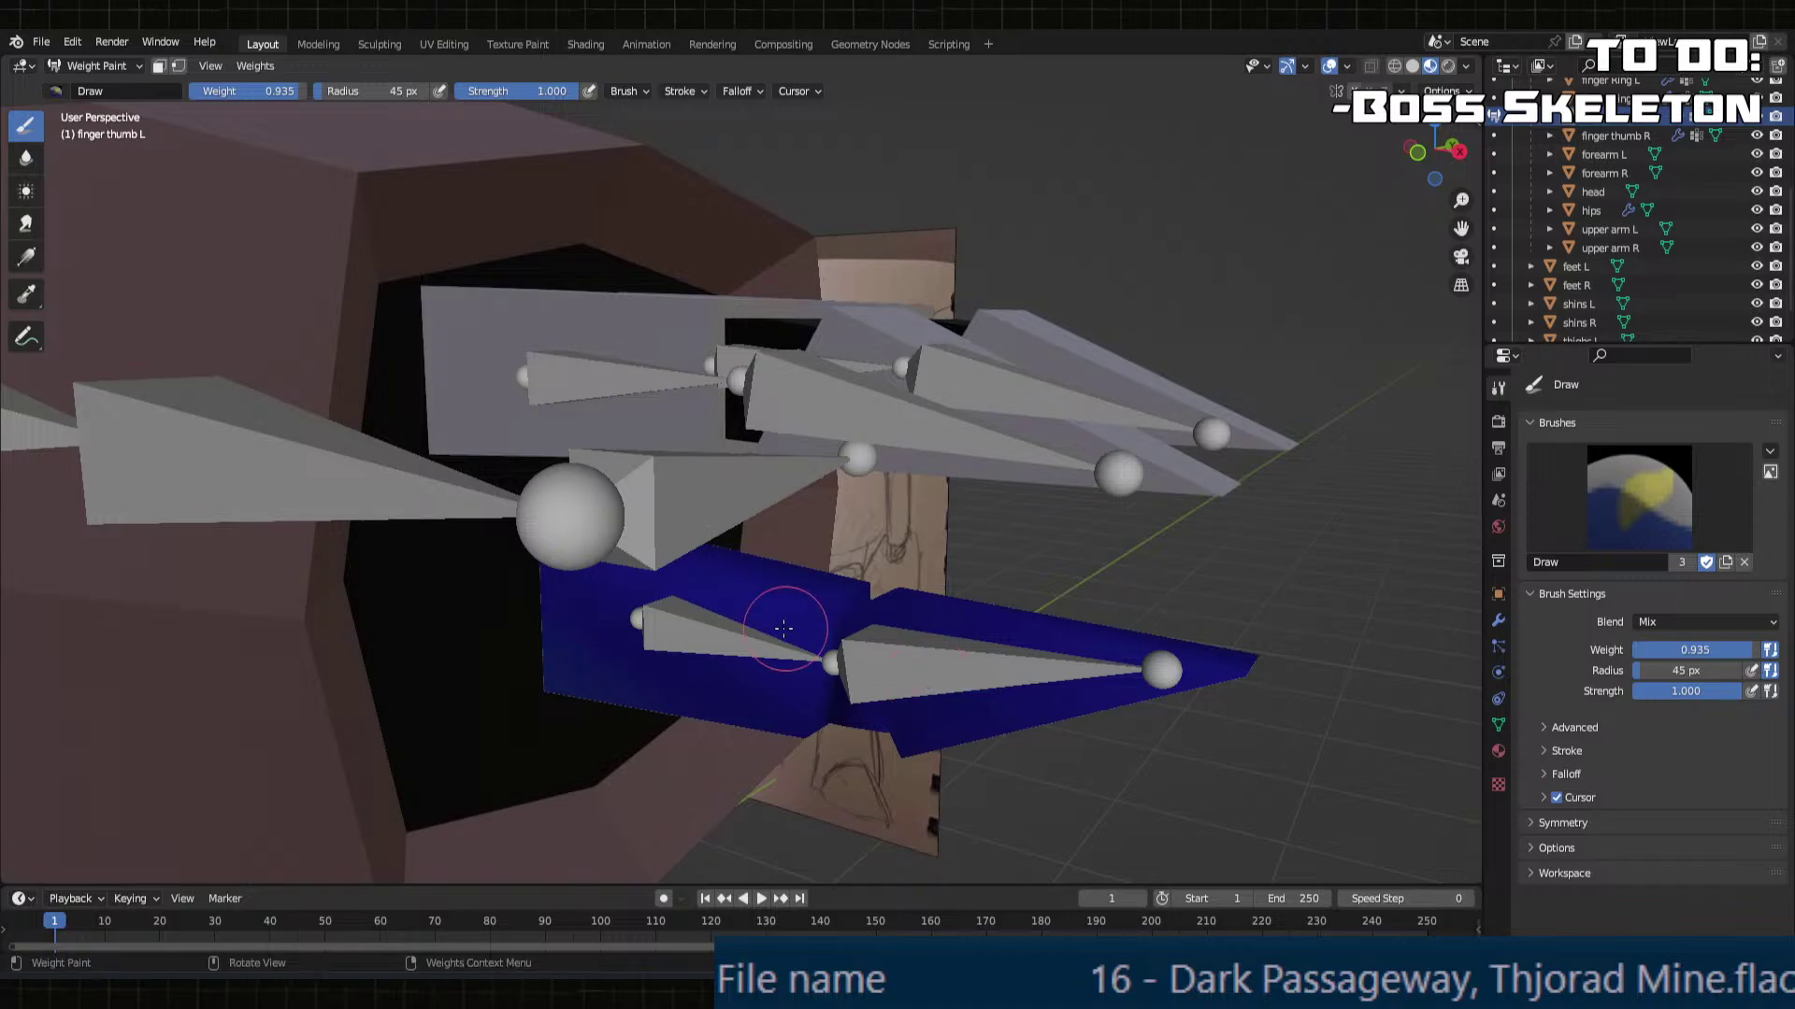
Step: Set the brush weight to 0 and apply another linear weight gradient across the left thumb mesh
{"action": "middle_click_drag", "start_coordinate": [783, 627], "coordinate": [828, 632]}
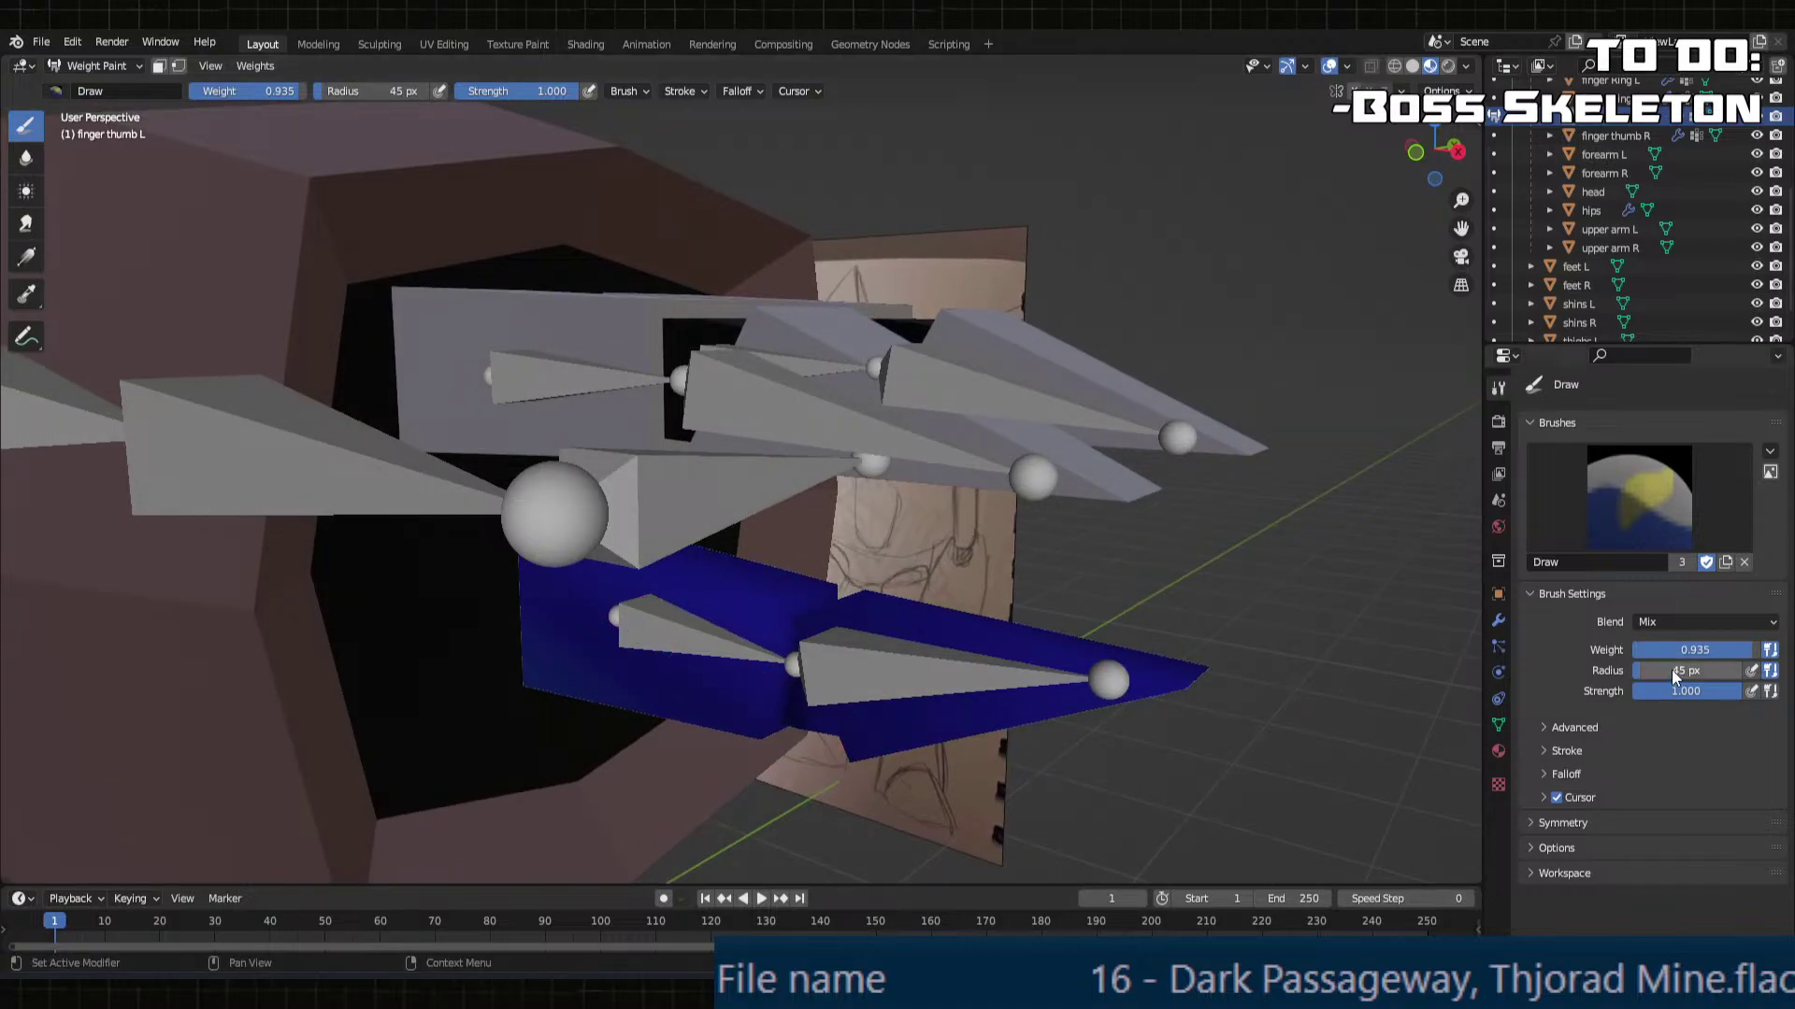
{"action": "left_click_drag", "start_coordinate": [704, 579], "coordinate": [898, 647]}
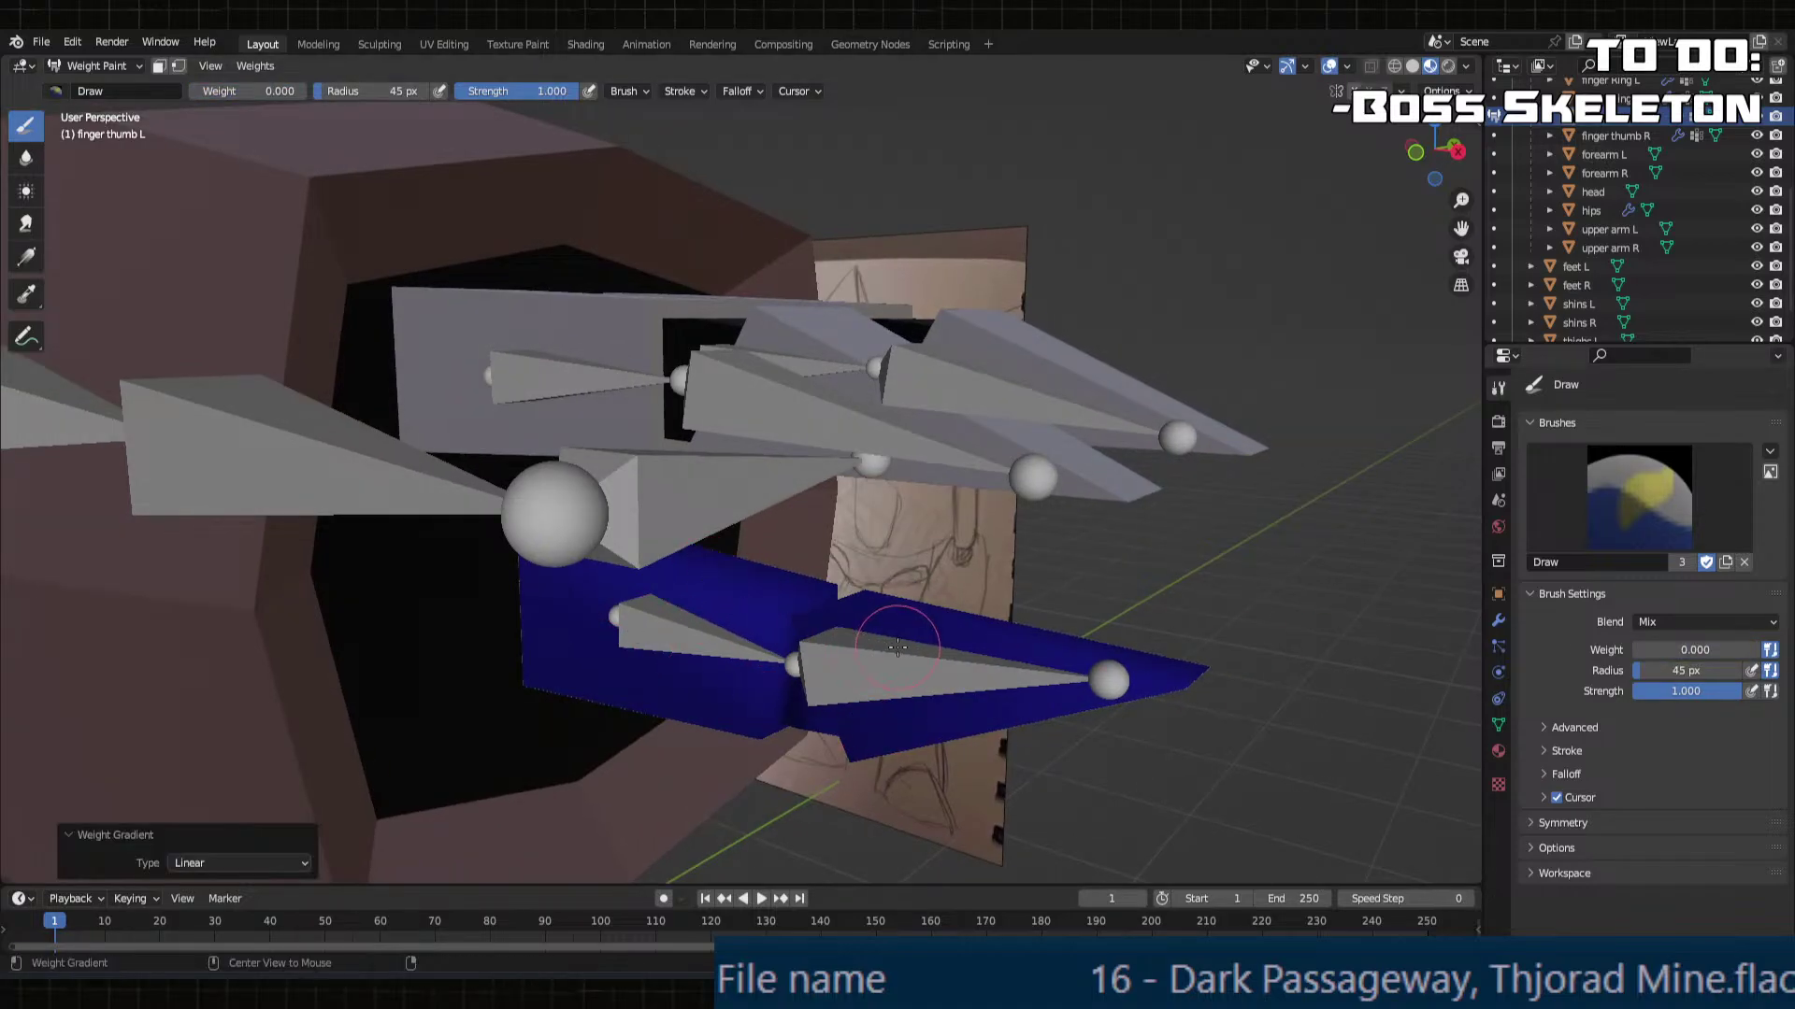
Step: Leave Weight Paint for Object Mode, select the armature and switch it to Pose Mode
{"action": "middle_click_drag", "start_coordinate": [893, 648], "coordinate": [758, 500]}
{"action": "key", "text": "Tab"}
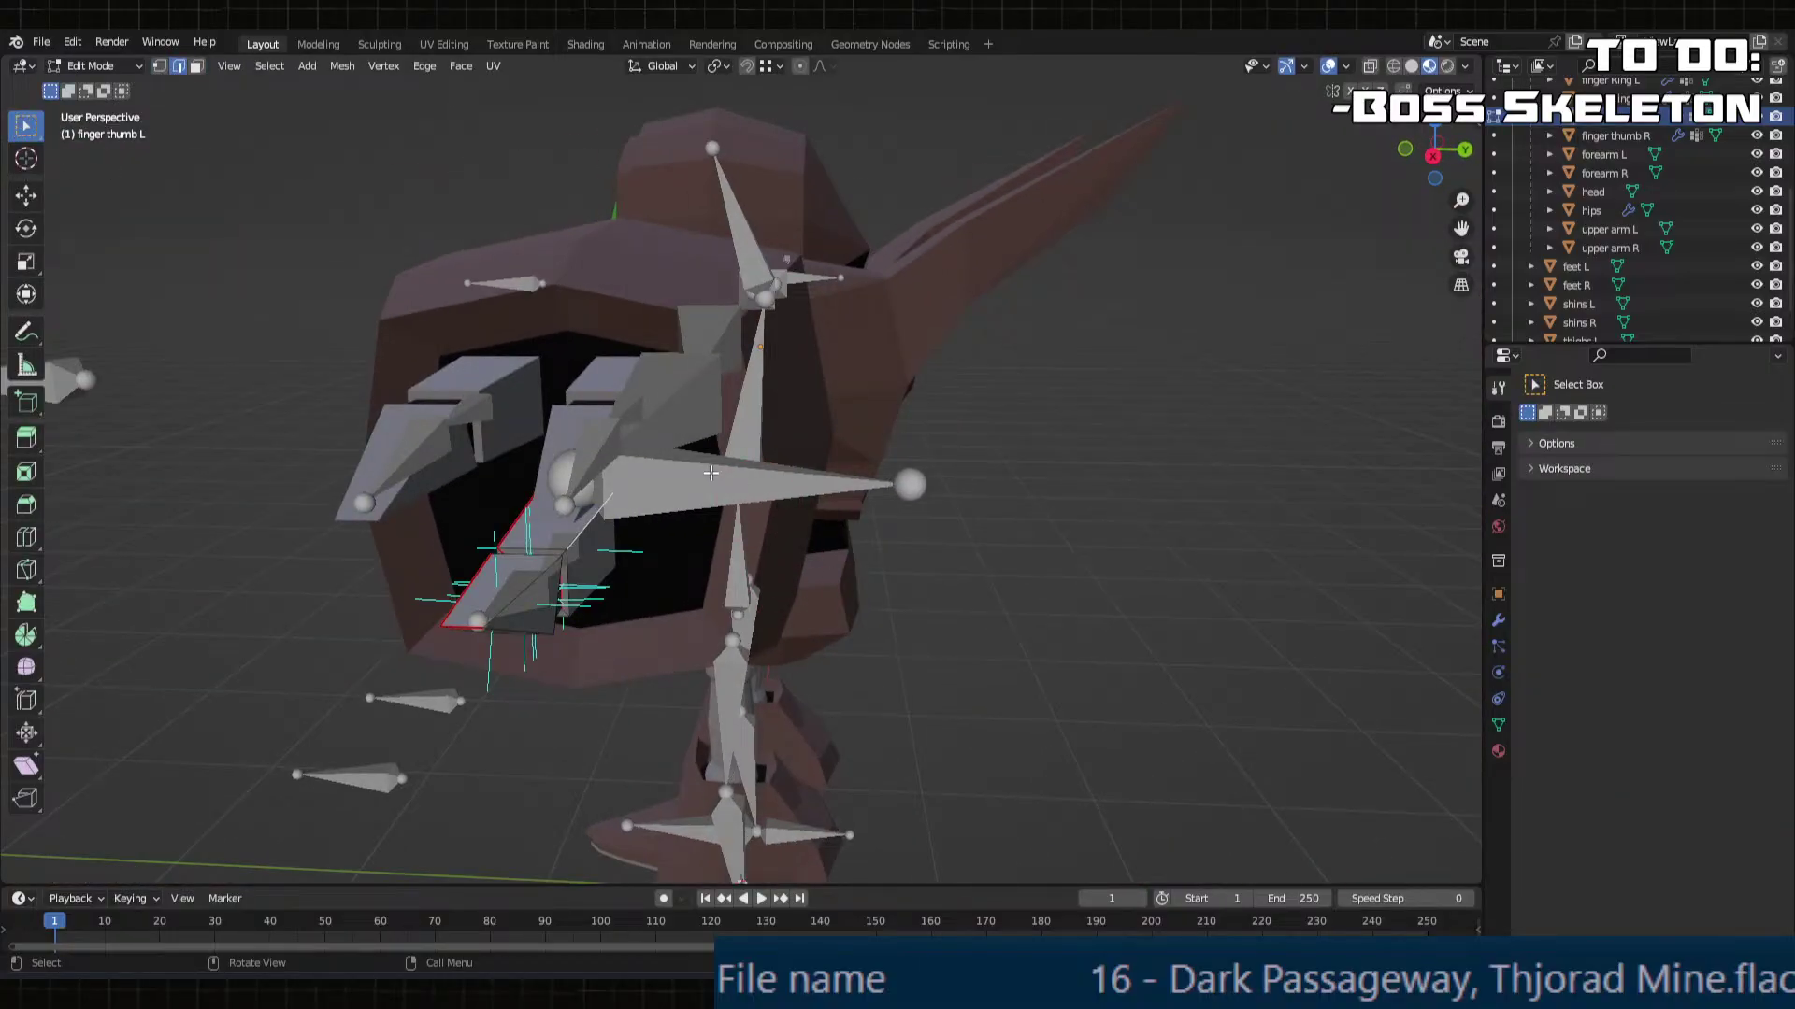
{"action": "key", "text": "Tab"}
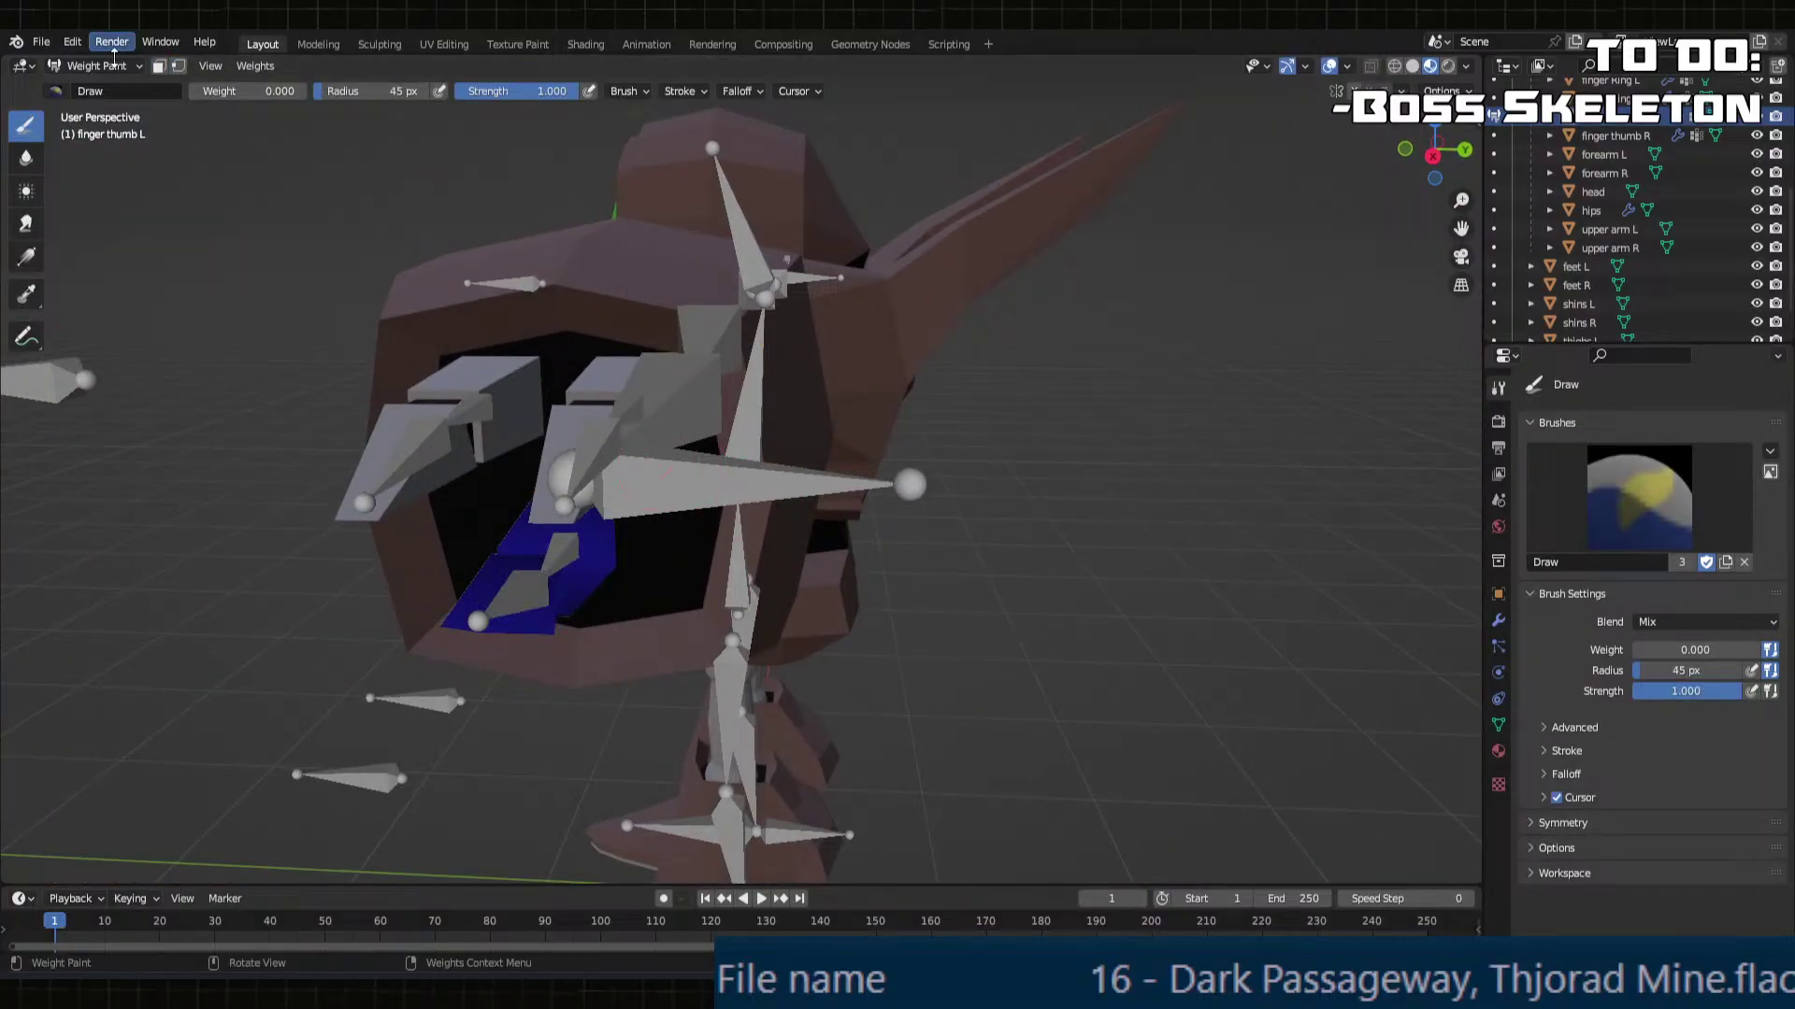
{"action": "left_click", "coordinate": [95, 89]}
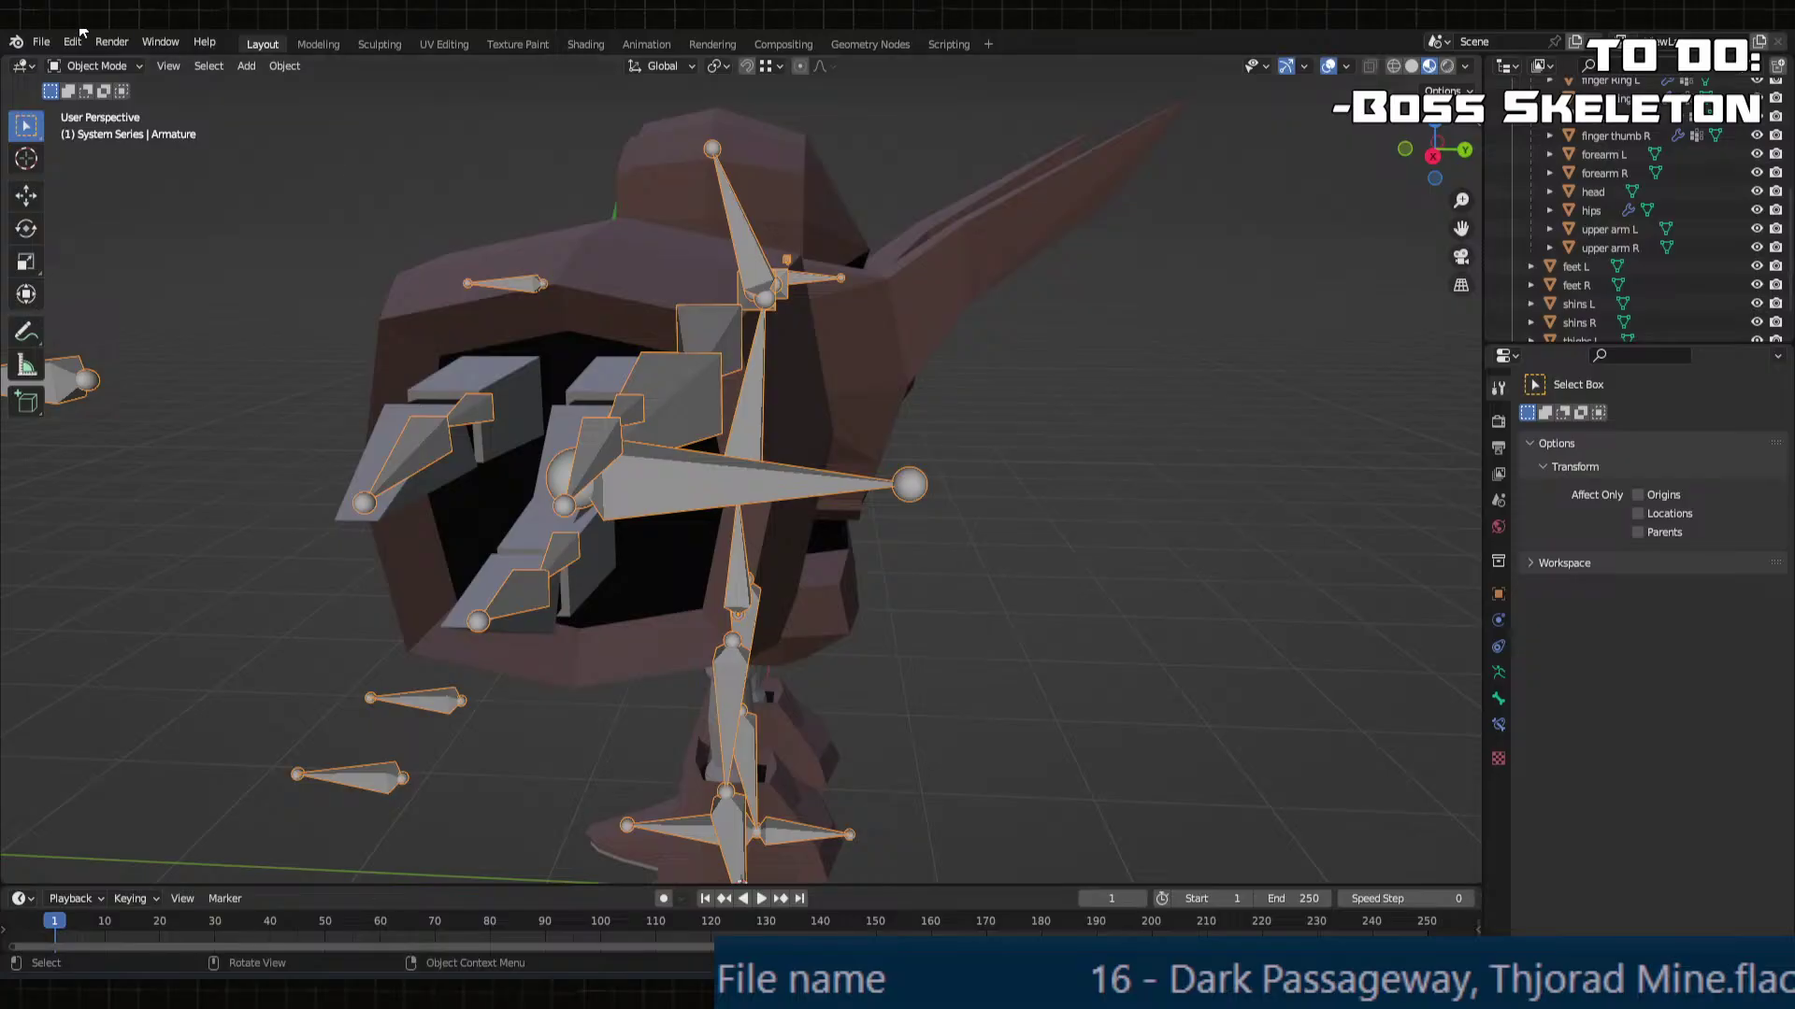
{"action": "left_click", "coordinate": [103, 131]}
Step: Move the Wrist IK L bone along the Y axis to test the left thumb, and undo the move
{"action": "key", "text": "g"}
{"action": "key", "text": "y"}
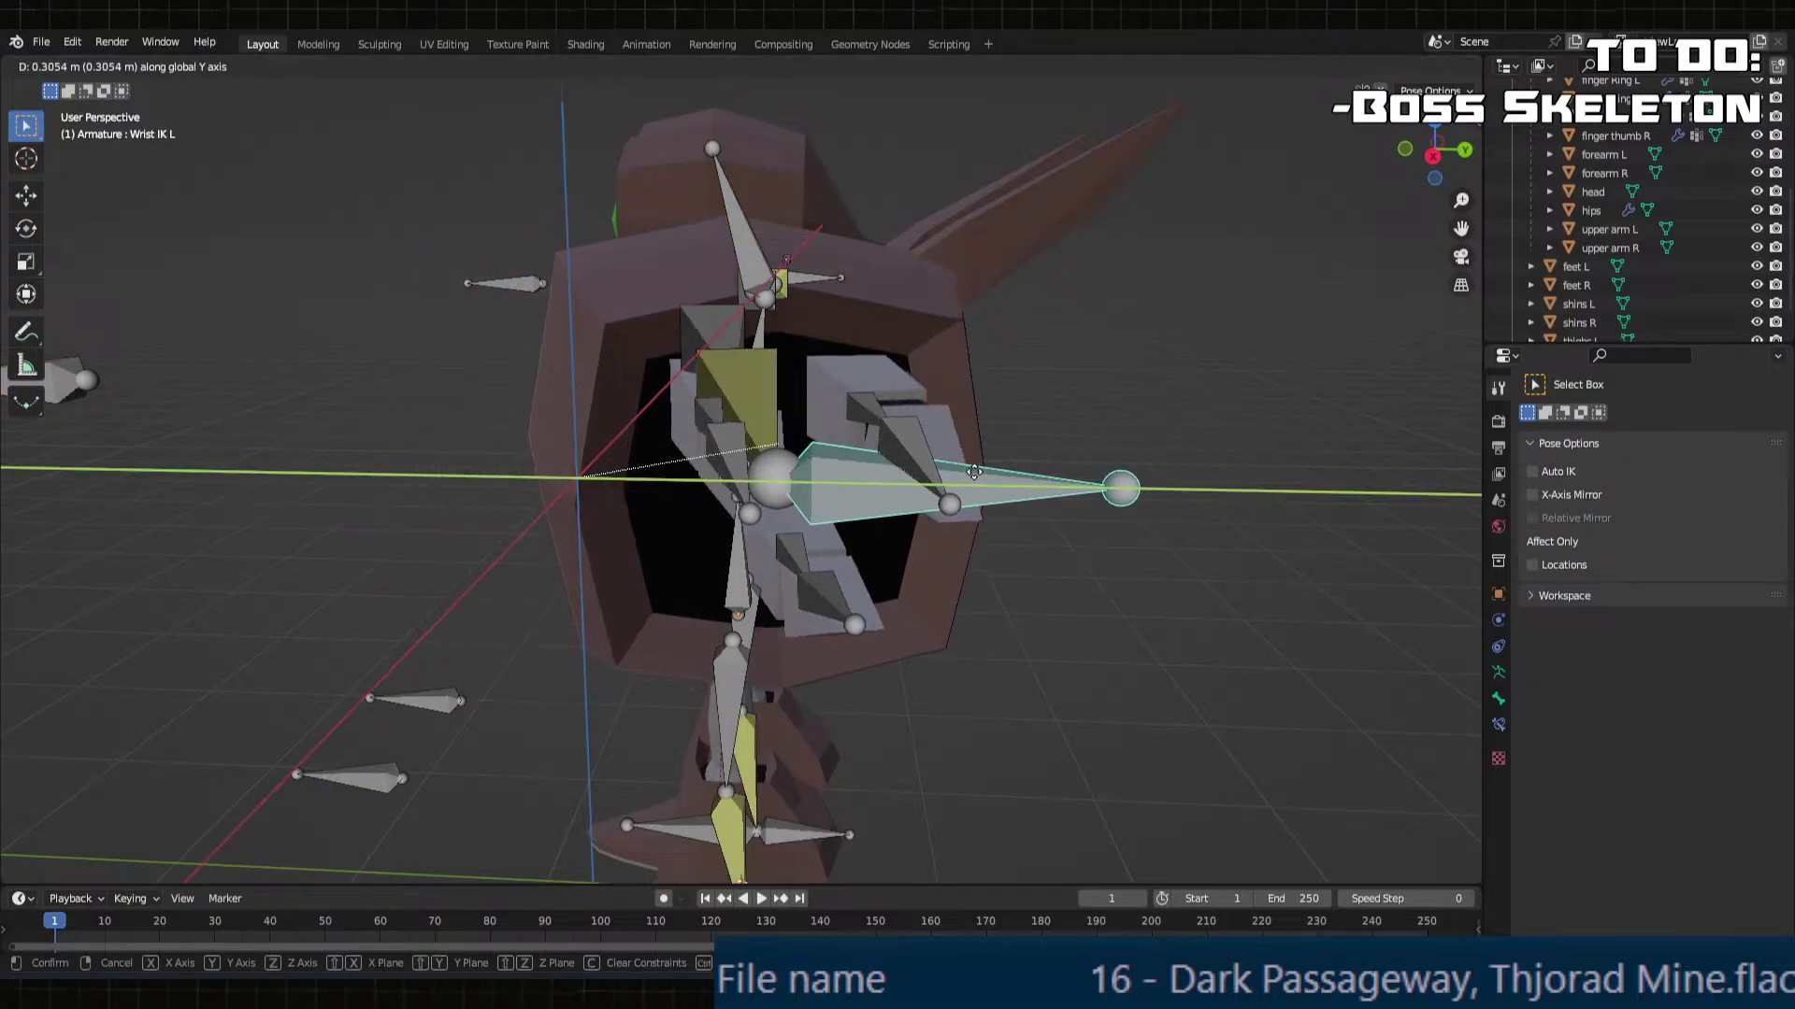
{"action": "left_click", "coordinate": [1118, 442]}
{"action": "scroll", "coordinate": [1012, 518], "scroll_direction": "down", "scroll_amount": 5}
{"action": "key", "text": "ctrl+z"}
Step: Test the left arm by moving the Wrist IK L bone freely and along the X axis, and undo the last move
{"action": "middle_click_drag", "start_coordinate": [841, 552], "coordinate": [982, 610]}
{"action": "key", "text": "g"}
{"action": "middle_click_drag", "start_coordinate": [982, 609], "coordinate": [693, 608]}
{"action": "left_click", "coordinate": [596, 721]}
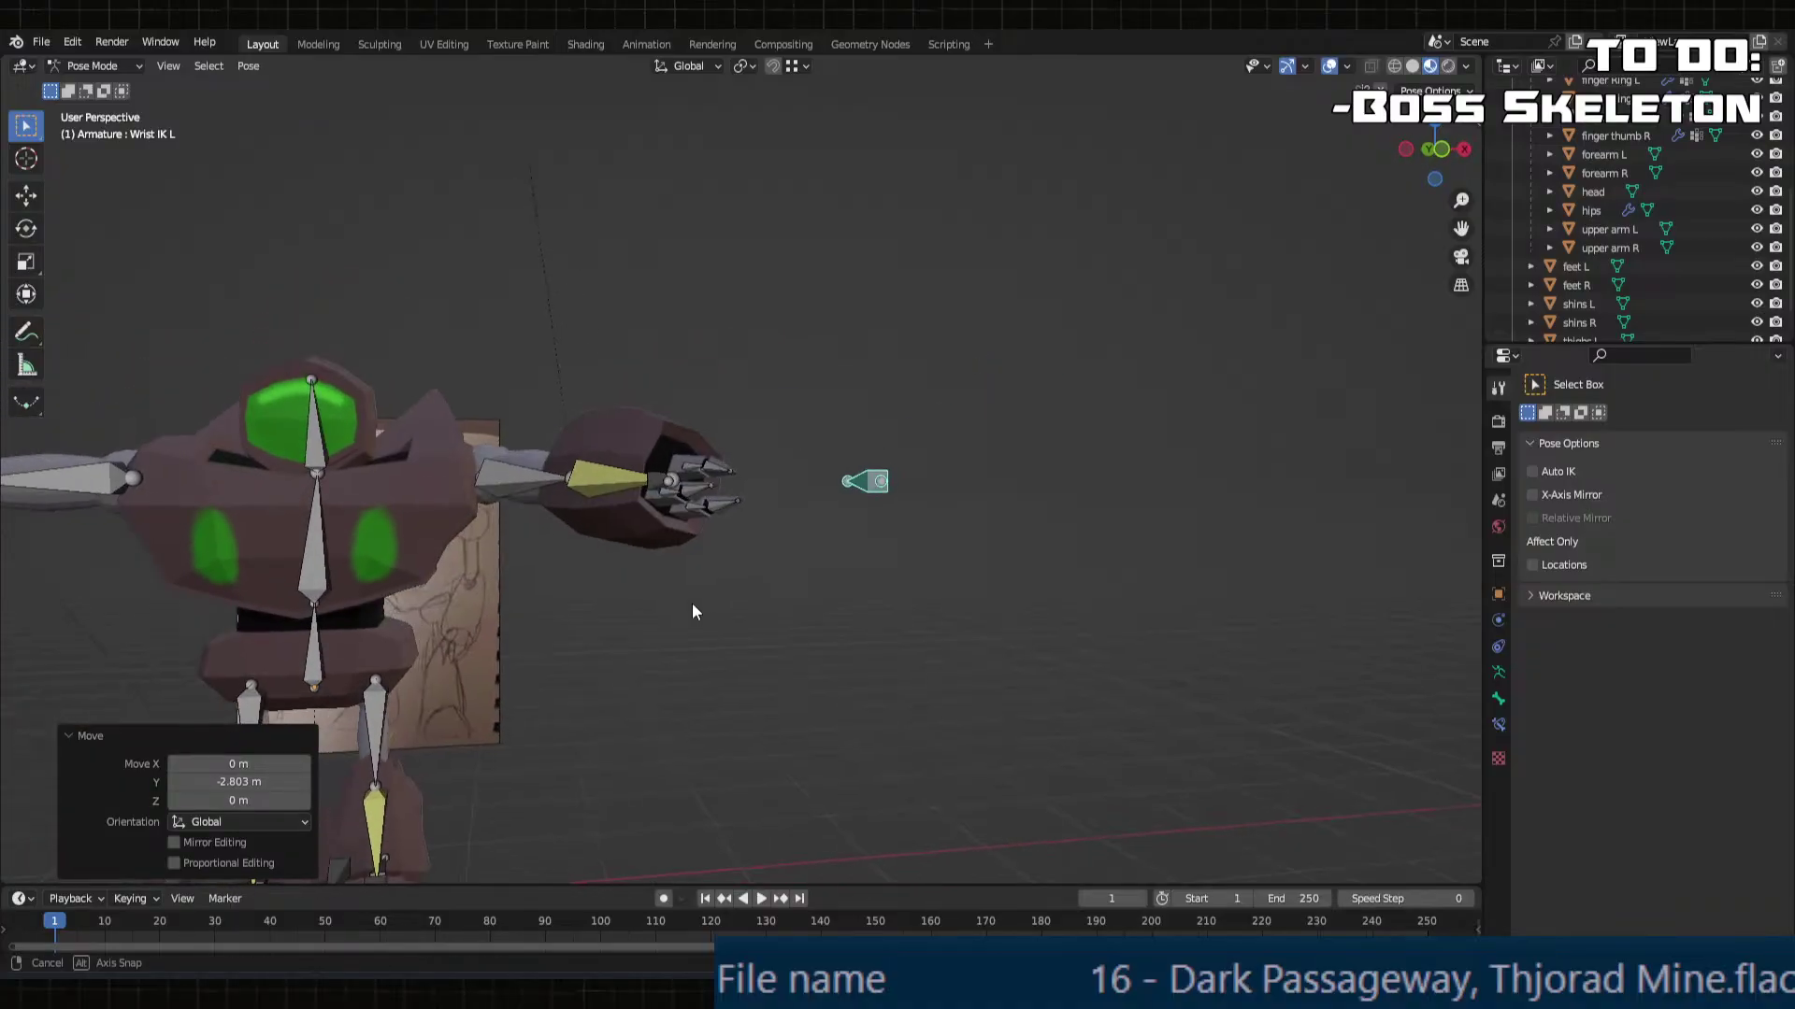
{"action": "key", "text": "g"}
{"action": "key", "text": "x"}
{"action": "left_click", "coordinate": [493, 610]}
{"action": "key", "text": "ctrl+z"}
{"action": "middle_click_drag", "start_coordinate": [597, 464], "coordinate": [574, 538]}
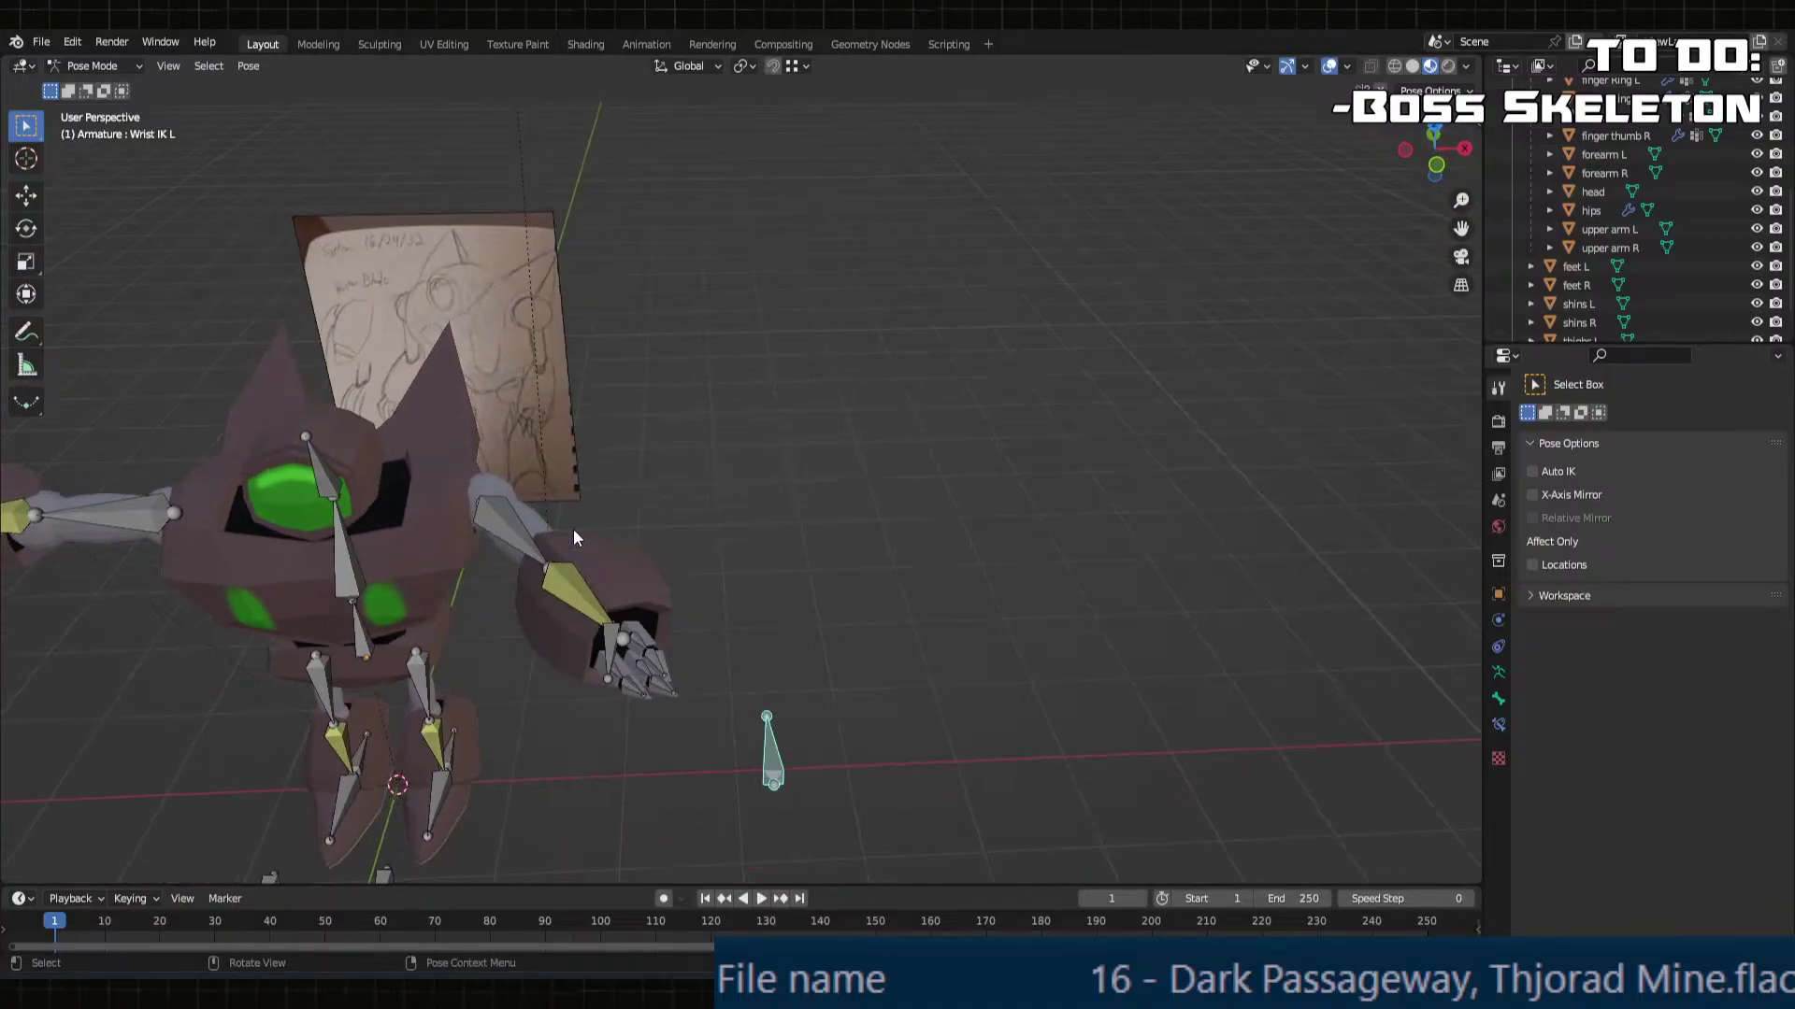
Step: Raise the left hand by moving the Wrist IK L bone along Y, about 1.39 m along Z and -0.96 m along X, and adjust its height
{"action": "key", "text": "g"}
{"action": "key", "text": "y"}
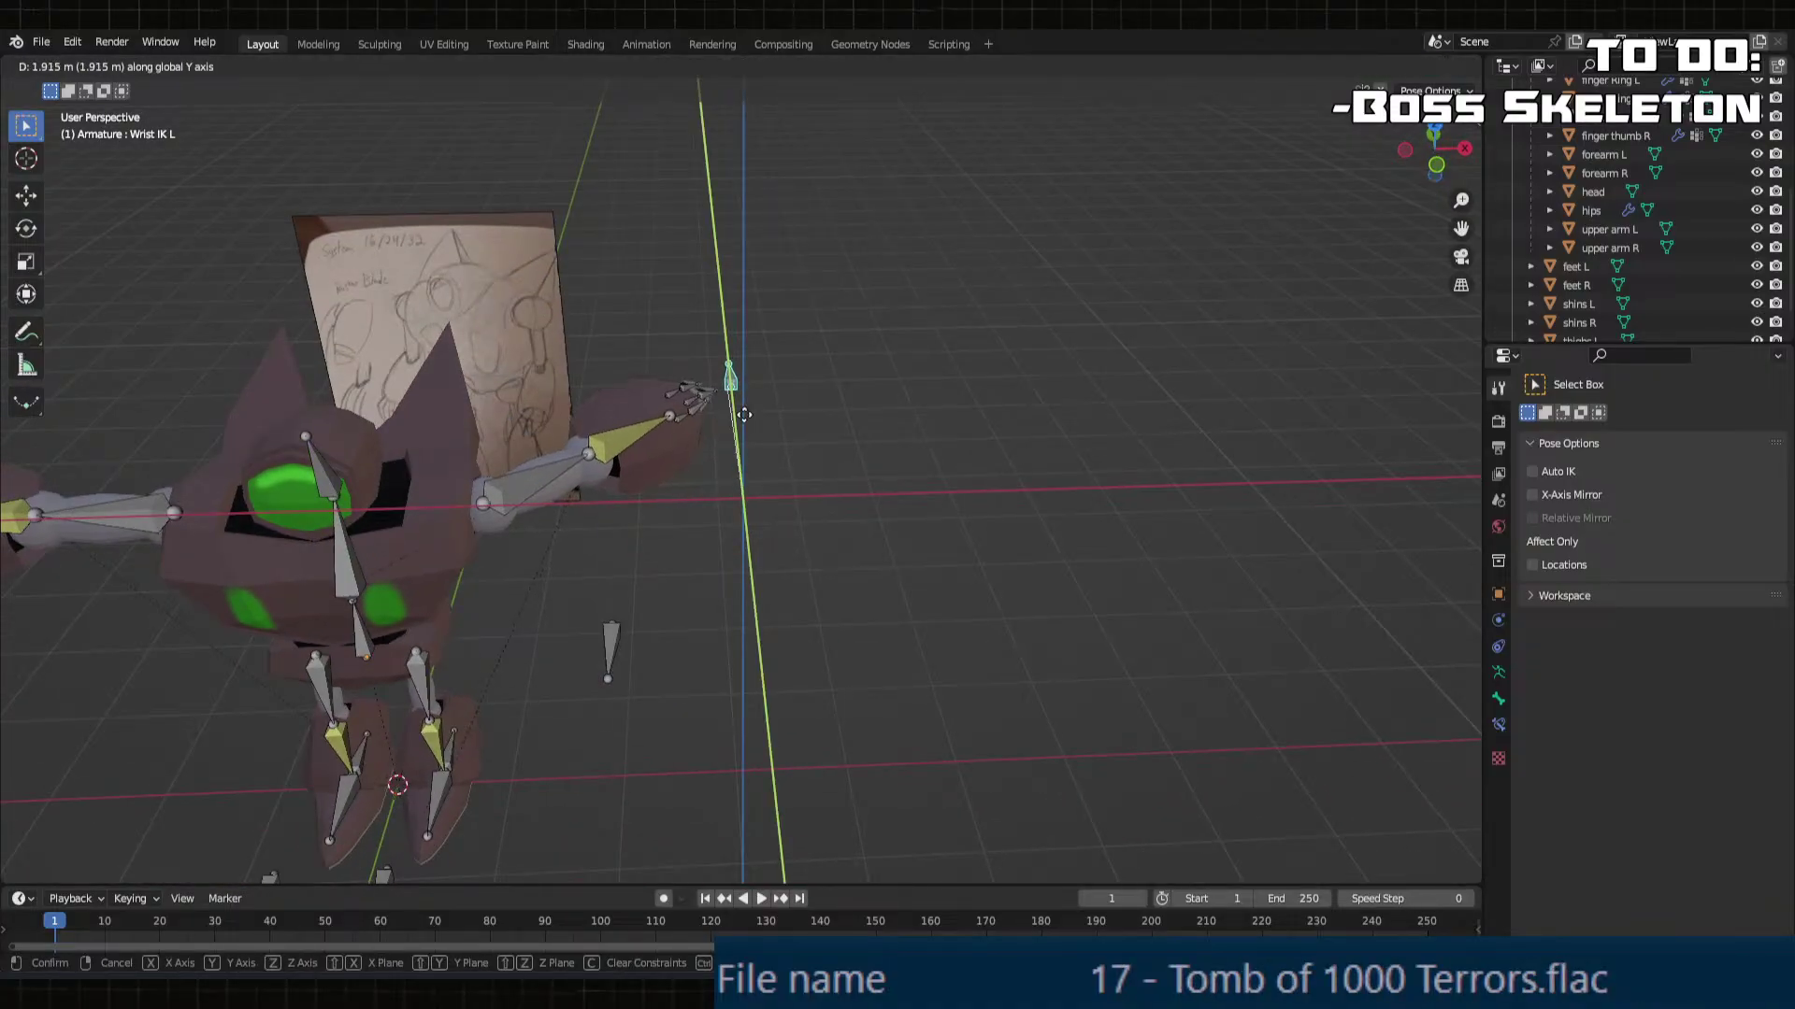
{"action": "left_click", "coordinate": [743, 352]}
{"action": "key", "text": "g"}
{"action": "key", "text": "x"}
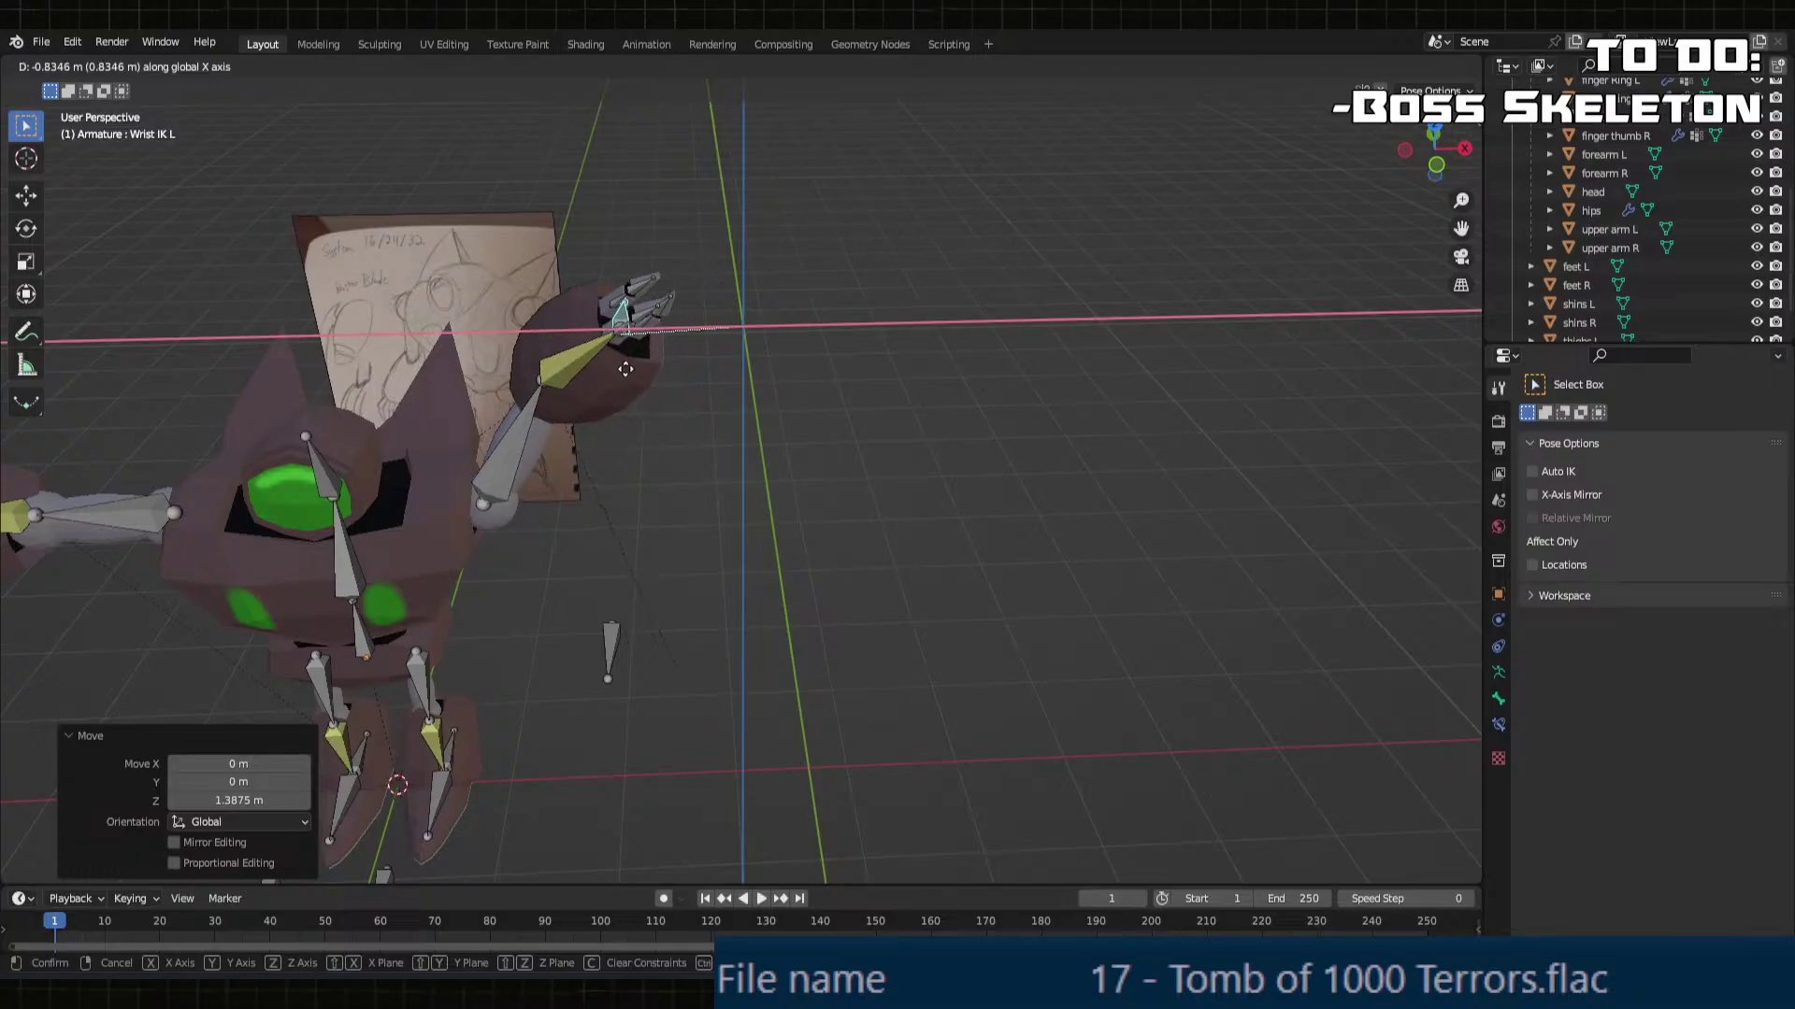
{"action": "left_click", "coordinate": [625, 369]}
{"action": "middle_click_drag", "start_coordinate": [625, 369], "coordinate": [614, 343]}
{"action": "key", "text": "g"}
{"action": "key", "text": "z"}
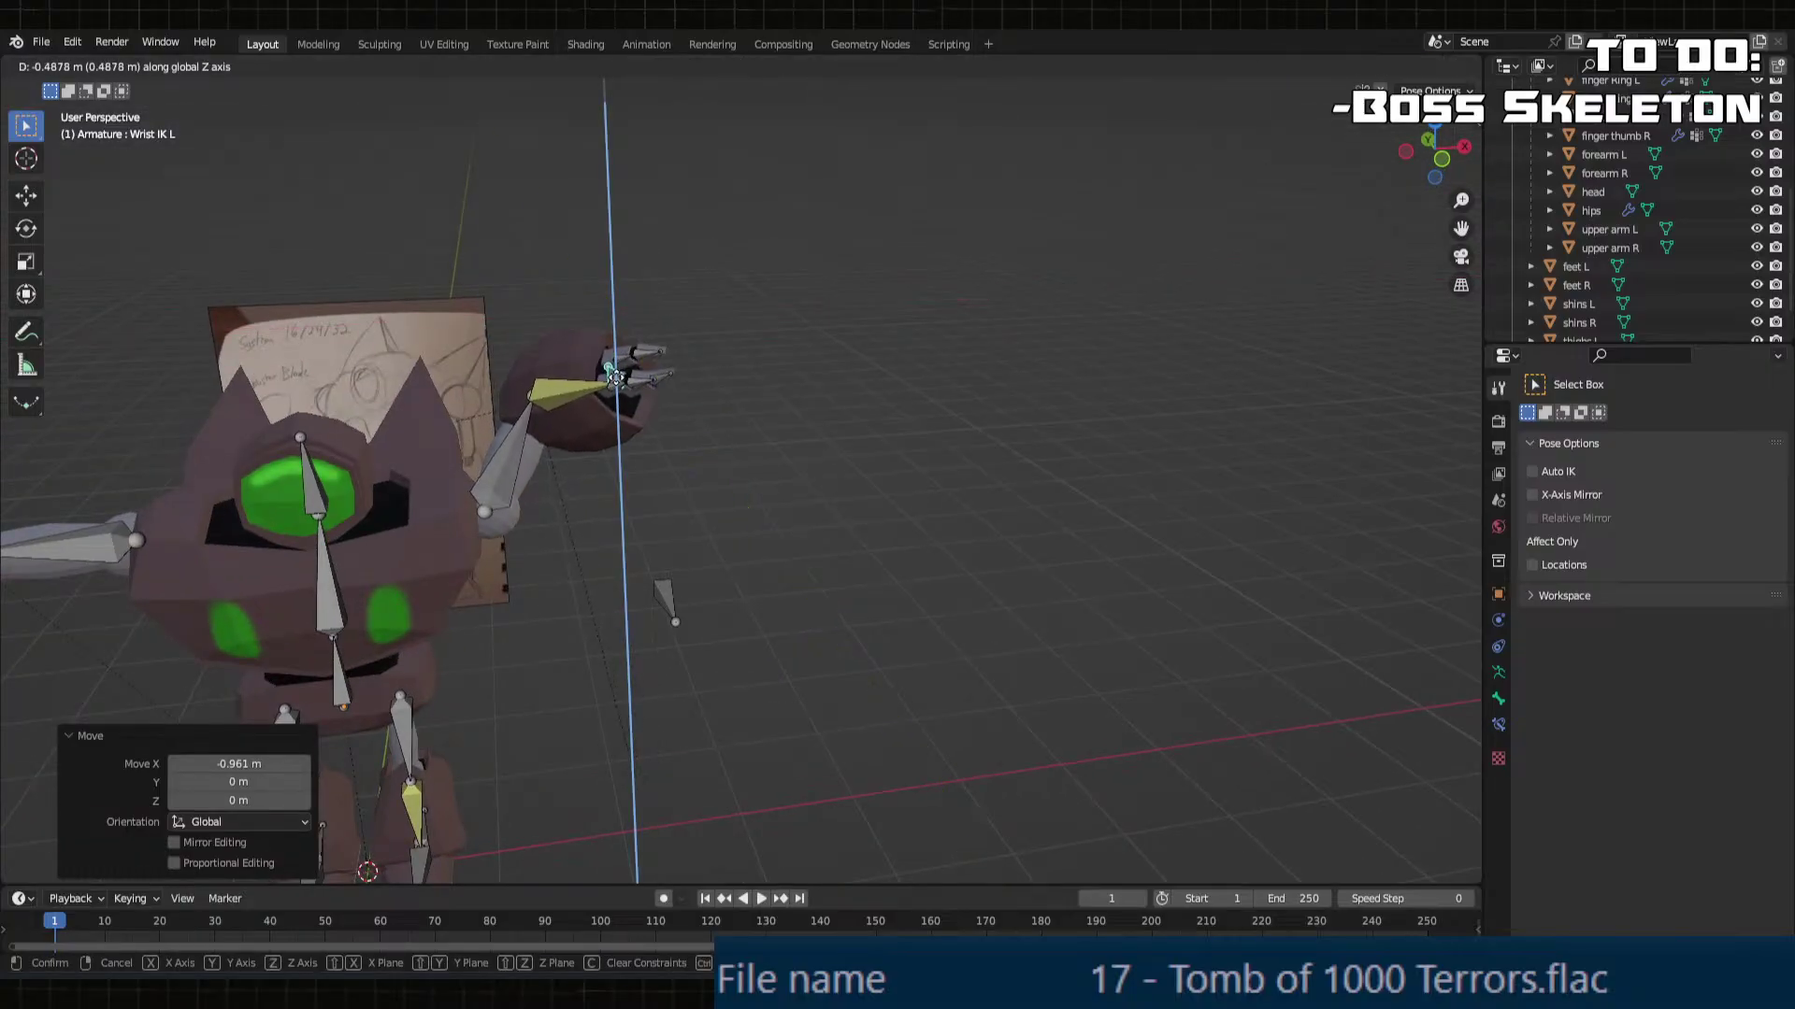
Step: Move the Elbow IK L bone about -1.1 m along X, 1.28 m along Y and another -1.66 m along X
{"action": "left_click", "coordinate": [665, 607]}
{"action": "key", "text": "g"}
{"action": "key", "text": "x"}
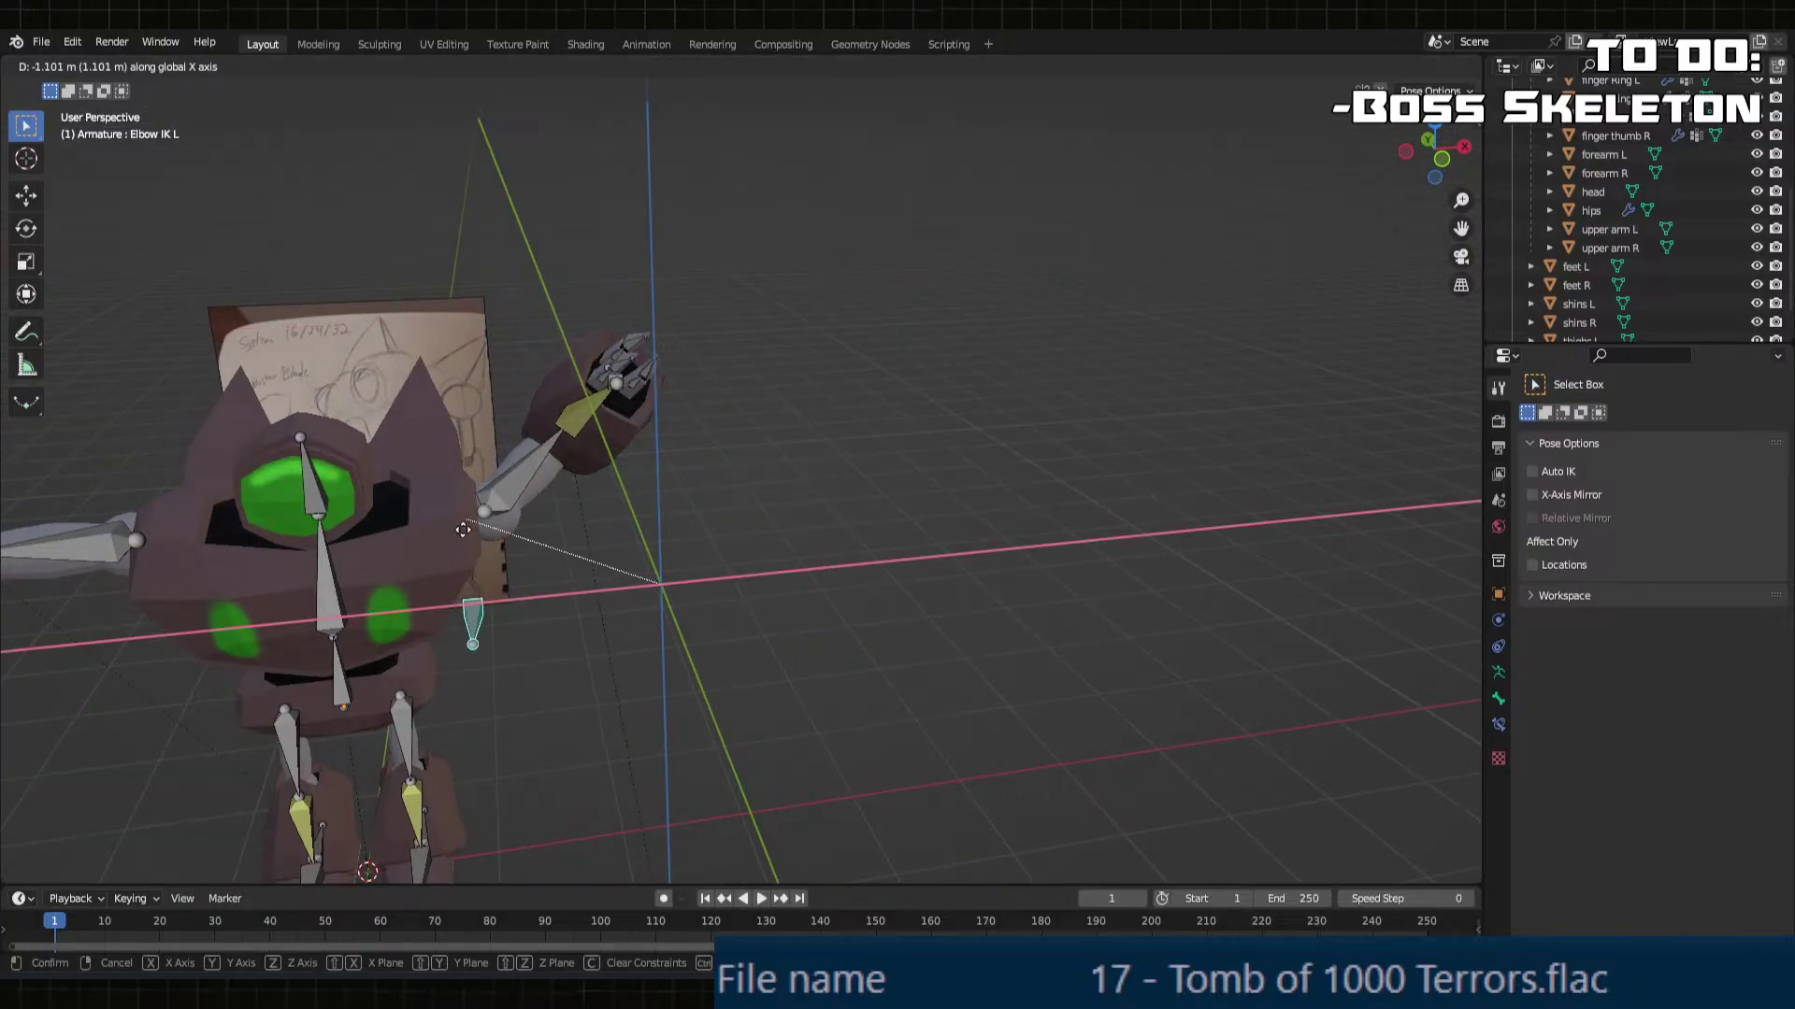
{"action": "left_click", "coordinate": [462, 530]}
{"action": "middle_click_drag", "start_coordinate": [580, 539], "coordinate": [617, 551]}
{"action": "key", "text": "g"}
{"action": "key", "text": "y"}
{"action": "left_click", "coordinate": [646, 530]}
{"action": "key", "text": "g"}
{"action": "key", "text": "x"}
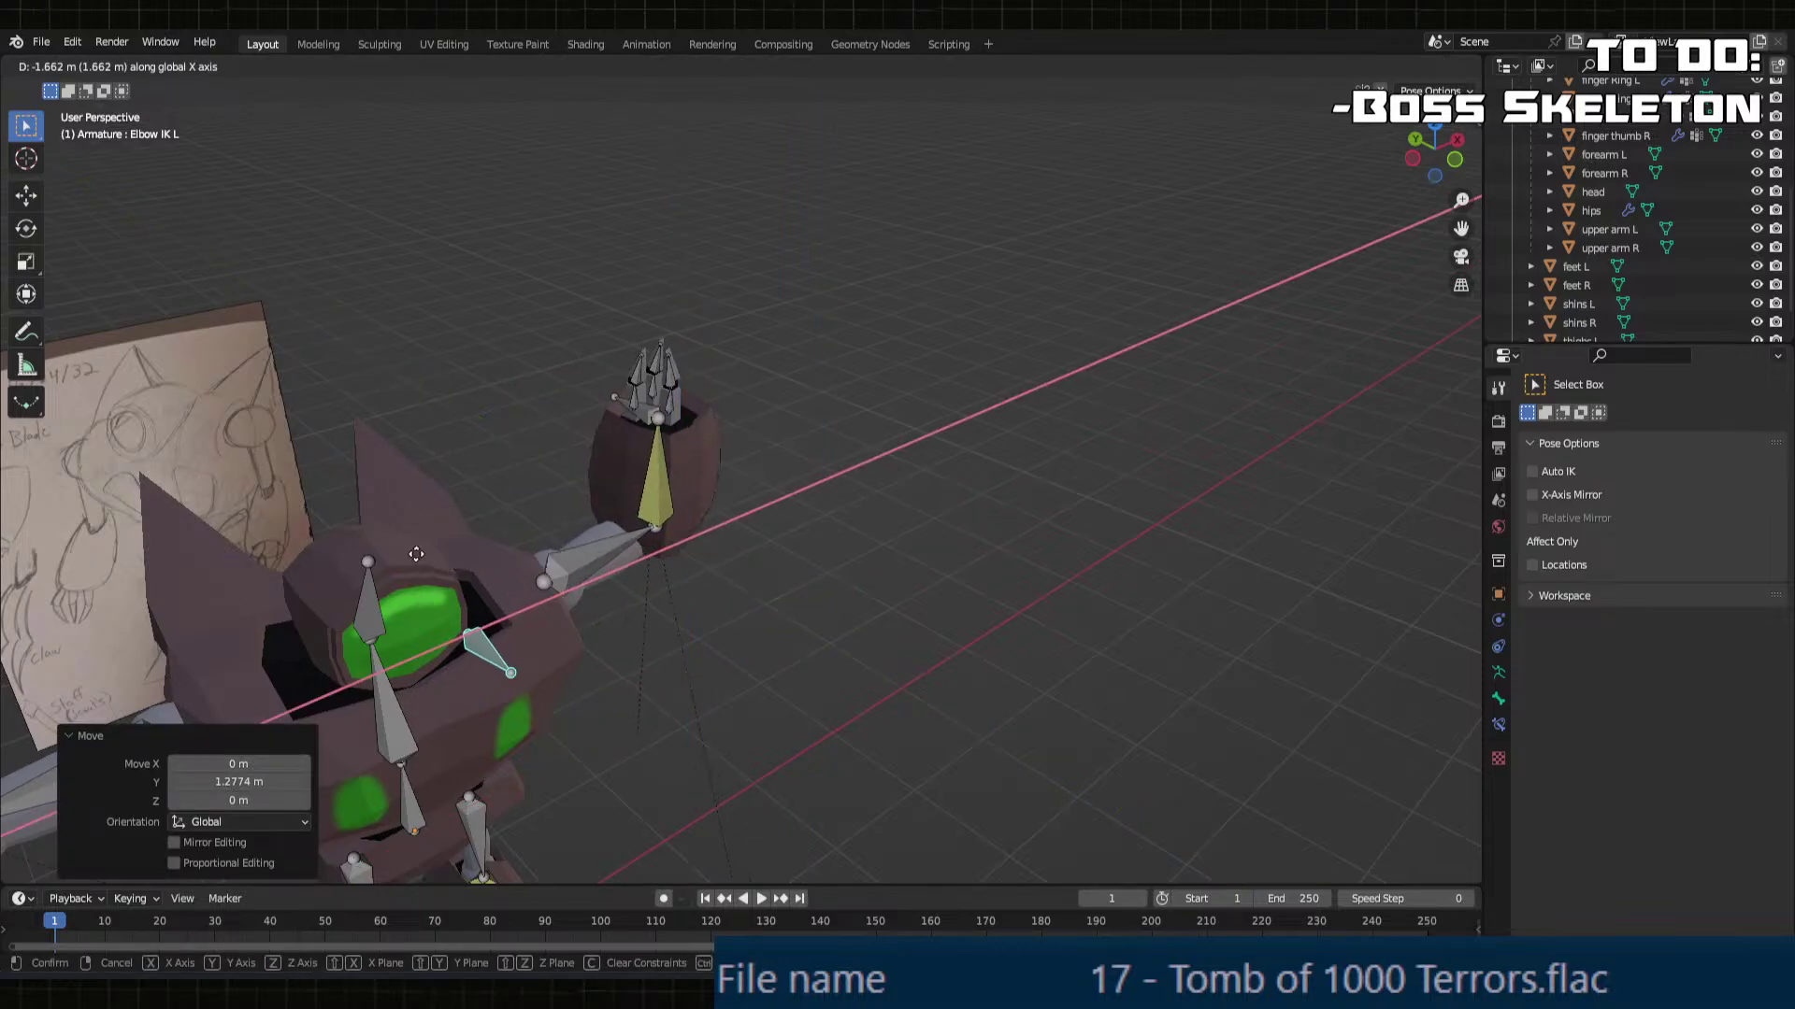
{"action": "left_click", "coordinate": [418, 551]}
{"action": "middle_click_drag", "start_coordinate": [418, 550], "coordinate": [707, 473]}
Step: Select the Wrist IK L bone and shift it slightly along the X axis to test the raised left hand
{"action": "left_click", "coordinate": [913, 329]}
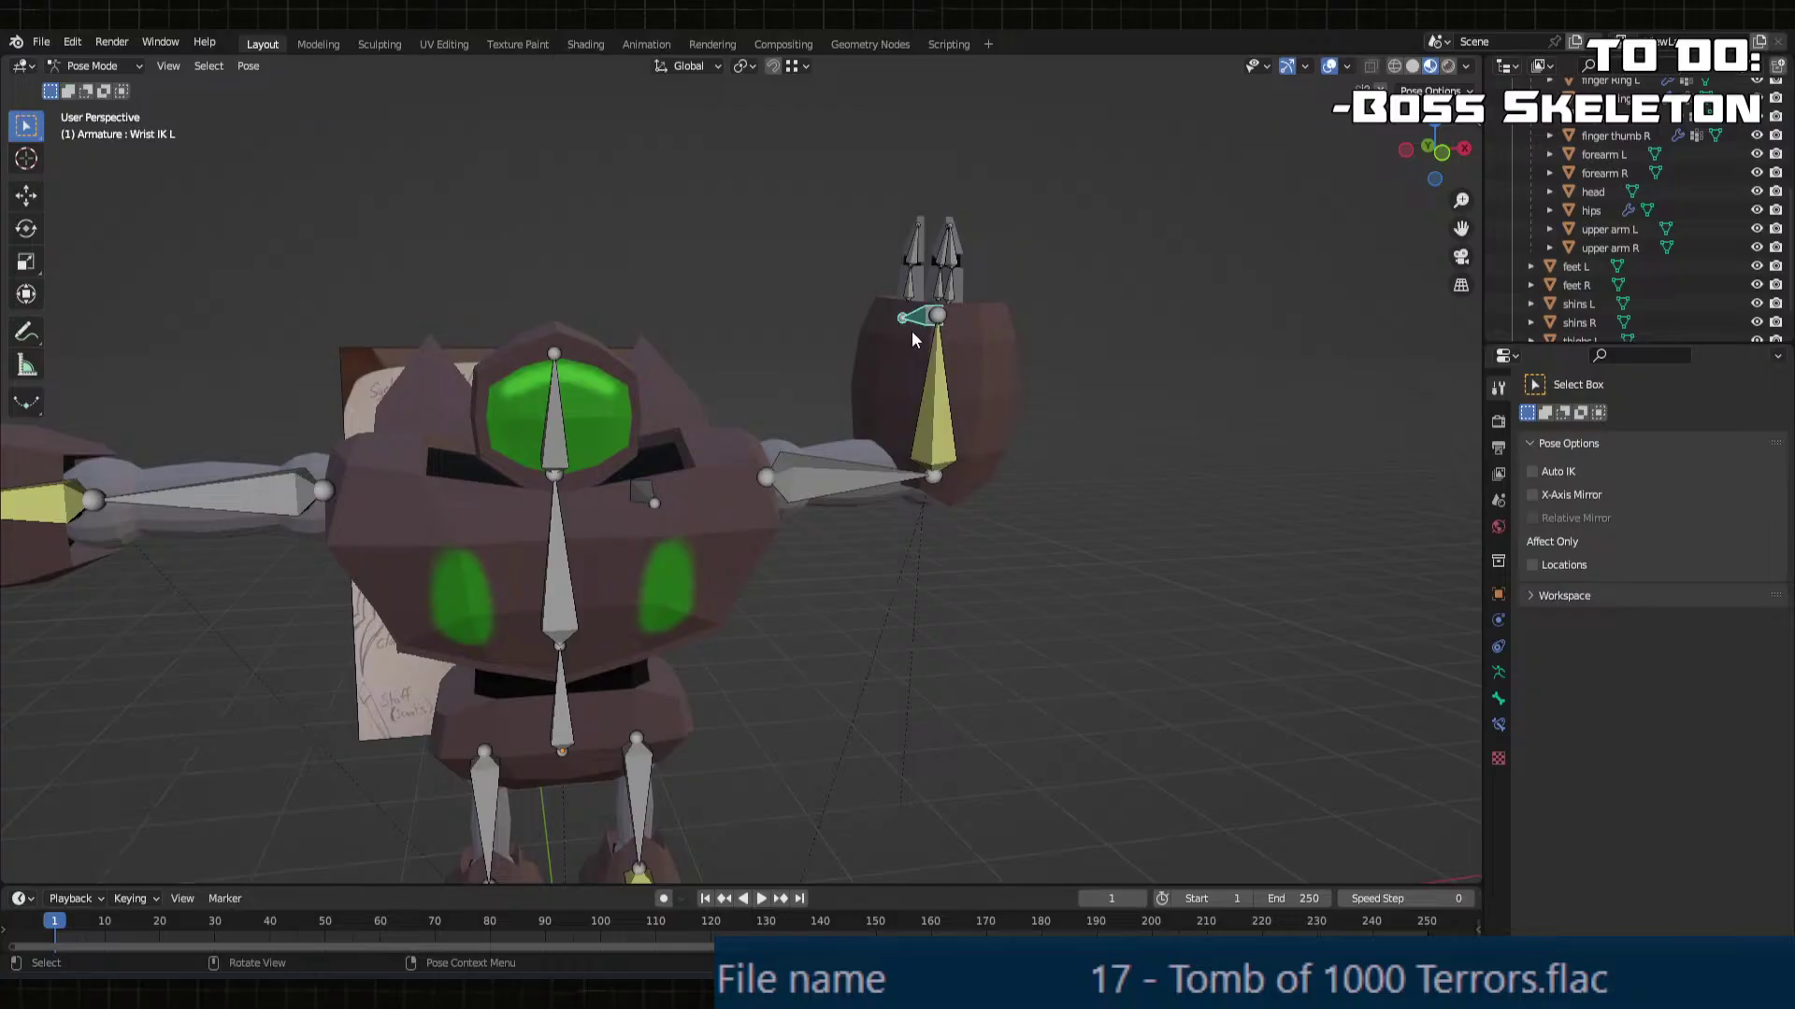
{"action": "middle_click_drag", "start_coordinate": [913, 333], "coordinate": [876, 338]}
{"action": "key", "text": "g"}
{"action": "key", "text": "x"}
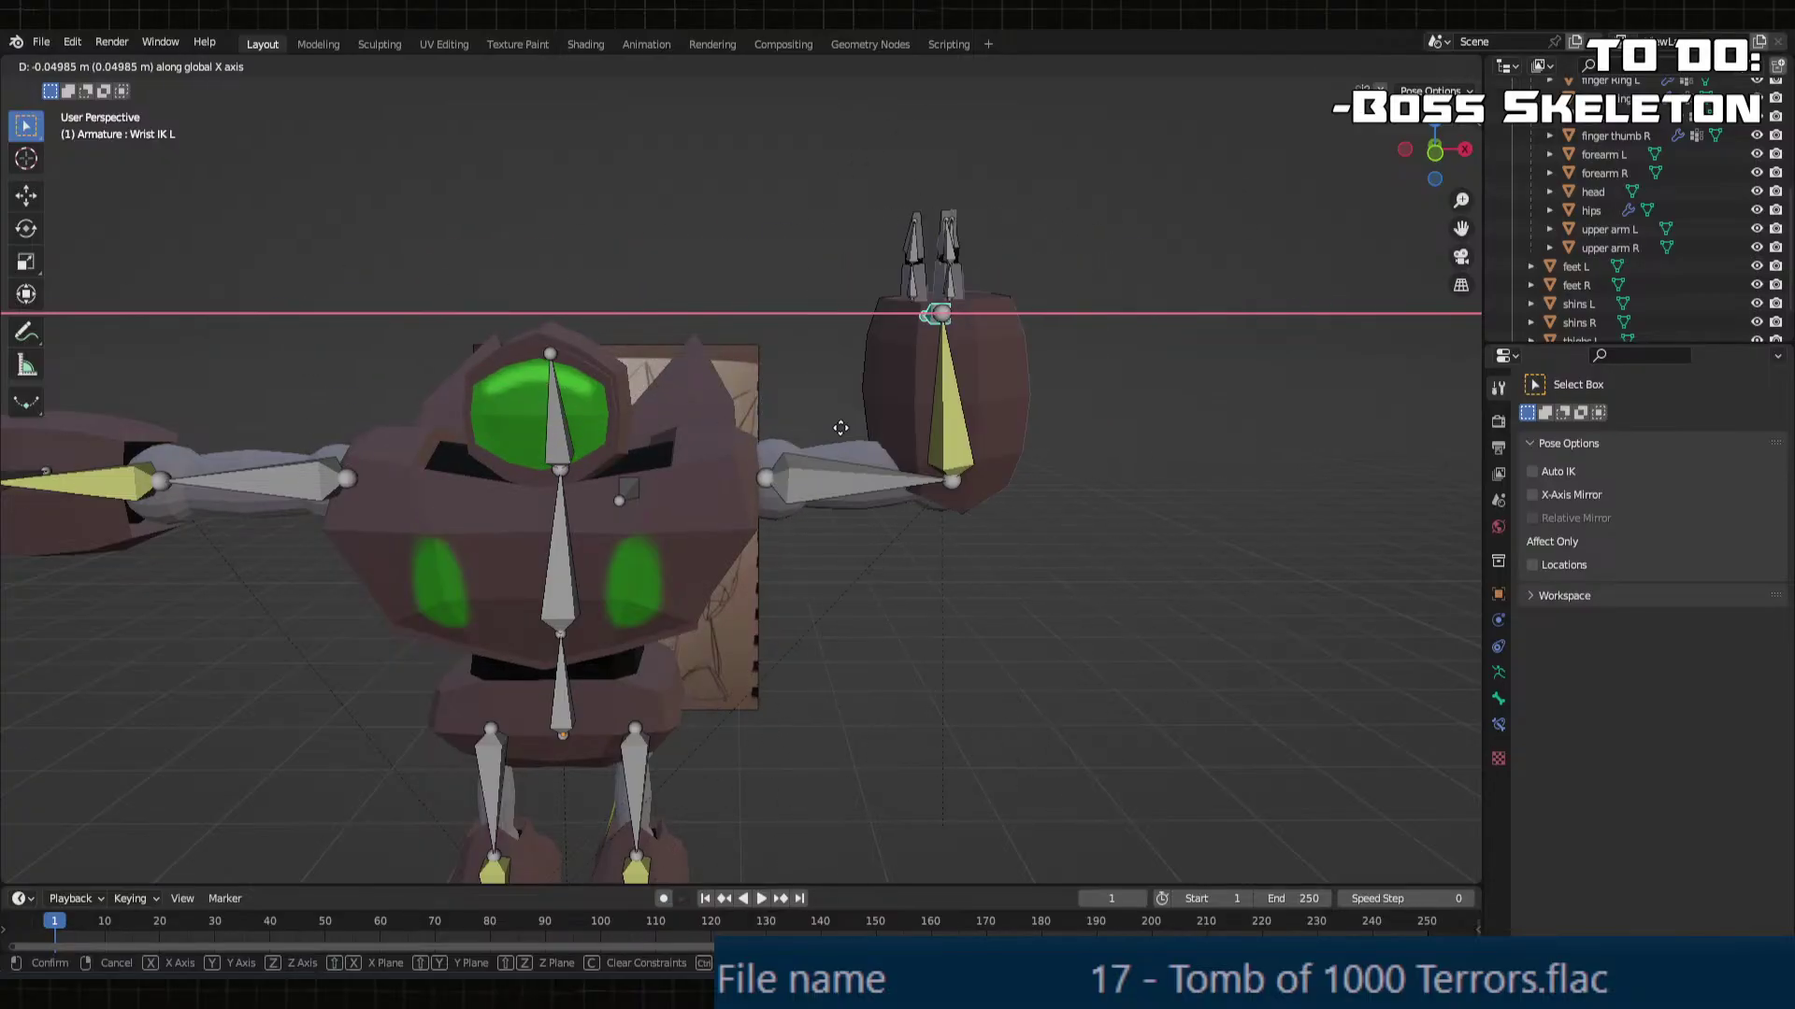
{"action": "left_click", "coordinate": [845, 426]}
Step: Undo all the test moves of the left wrist and elbow IK bones back to the outstretched arm pose
{"action": "key", "text": "ctrl+z"}
{"action": "key", "text": "ctrl+z"}
{"action": "key", "text": "ctrl+z"}
{"action": "key", "text": "ctrl+z"}
{"action": "key", "text": "ctrl+z"}
{"action": "key", "text": "ctrl+z"}
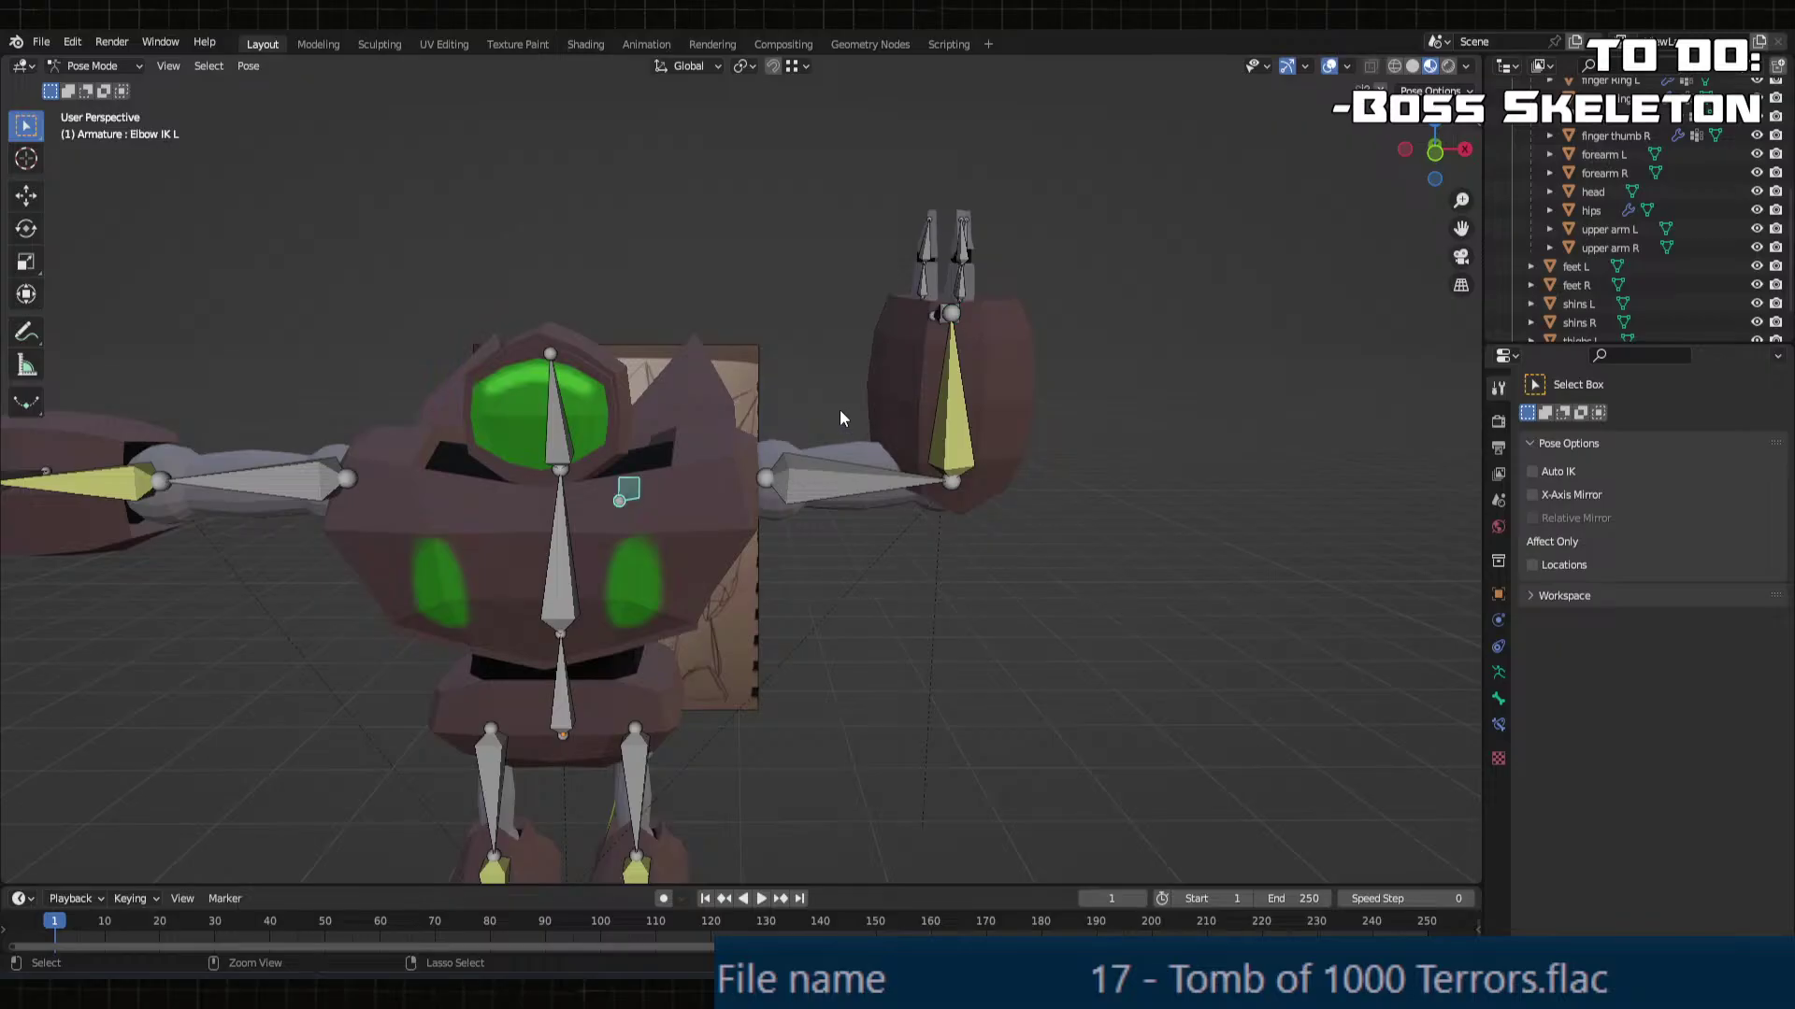
{"action": "key", "text": "ctrl+z"}
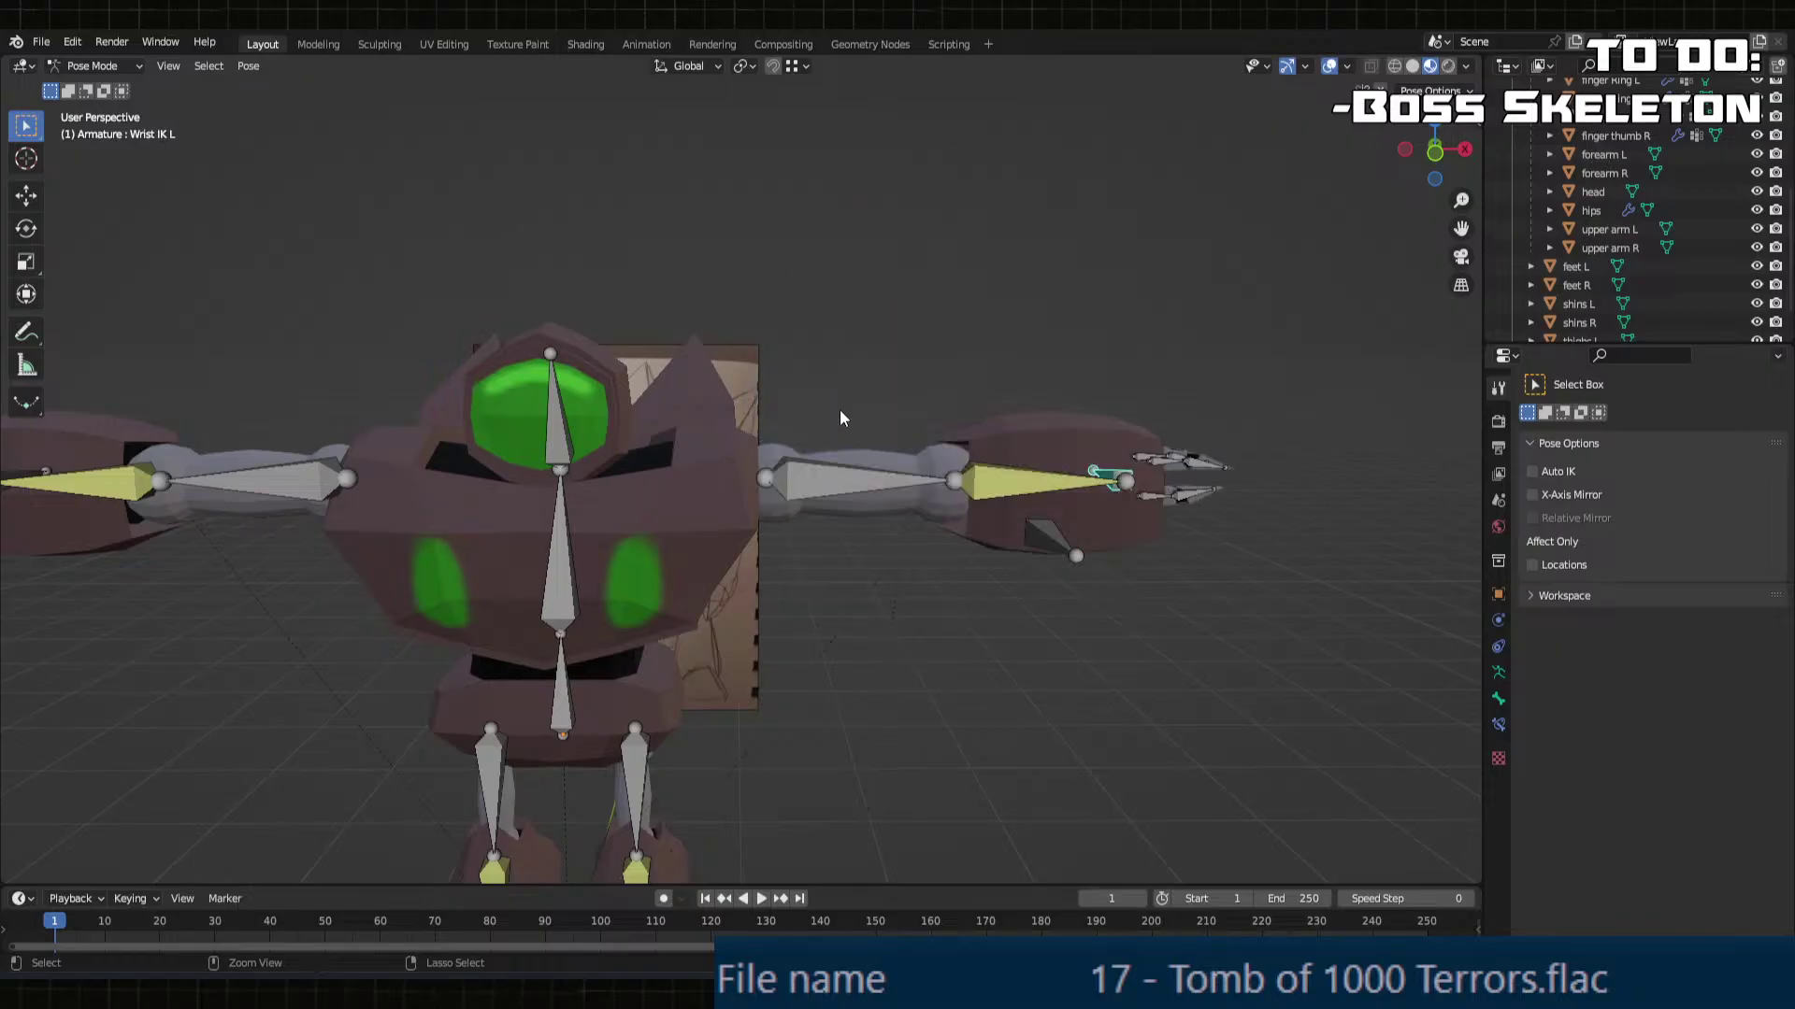
Step: Parent the left thigh mesh to the left thigh bone using the Bone parent type
{"action": "middle_click_drag", "start_coordinate": [839, 409], "coordinate": [822, 556]}
{"action": "middle_click_drag", "start_coordinate": [822, 556], "coordinate": [795, 449], "text": "shift"}
{"action": "middle_click_drag", "start_coordinate": [776, 477], "coordinate": [813, 449]}
{"action": "left_click", "coordinate": [745, 516]}
{"action": "mouse_move", "coordinate": [745, 519]}
{"action": "middle_mouse_down"}
{"action": "mouse_move", "coordinate": [561, 529]}
{"action": "mouse_move", "coordinate": [707, 499]}
{"action": "mouse_move", "coordinate": [802, 514]}
{"action": "mouse_move", "coordinate": [875, 574]}
{"action": "mouse_move", "coordinate": [823, 466]}
{"action": "middle_mouse_up"}
{"action": "scroll", "coordinate": [793, 529], "scroll_direction": "up", "scroll_amount": 1}
{"action": "left_click", "coordinate": [699, 506]}
{"action": "scroll", "coordinate": [802, 514], "scroll_direction": "up", "scroll_amount": 4}
{"action": "left_click", "coordinate": [781, 522]}
{"action": "key", "text": "ctrl+Tab"}
{"action": "left_click", "coordinate": [765, 522]}
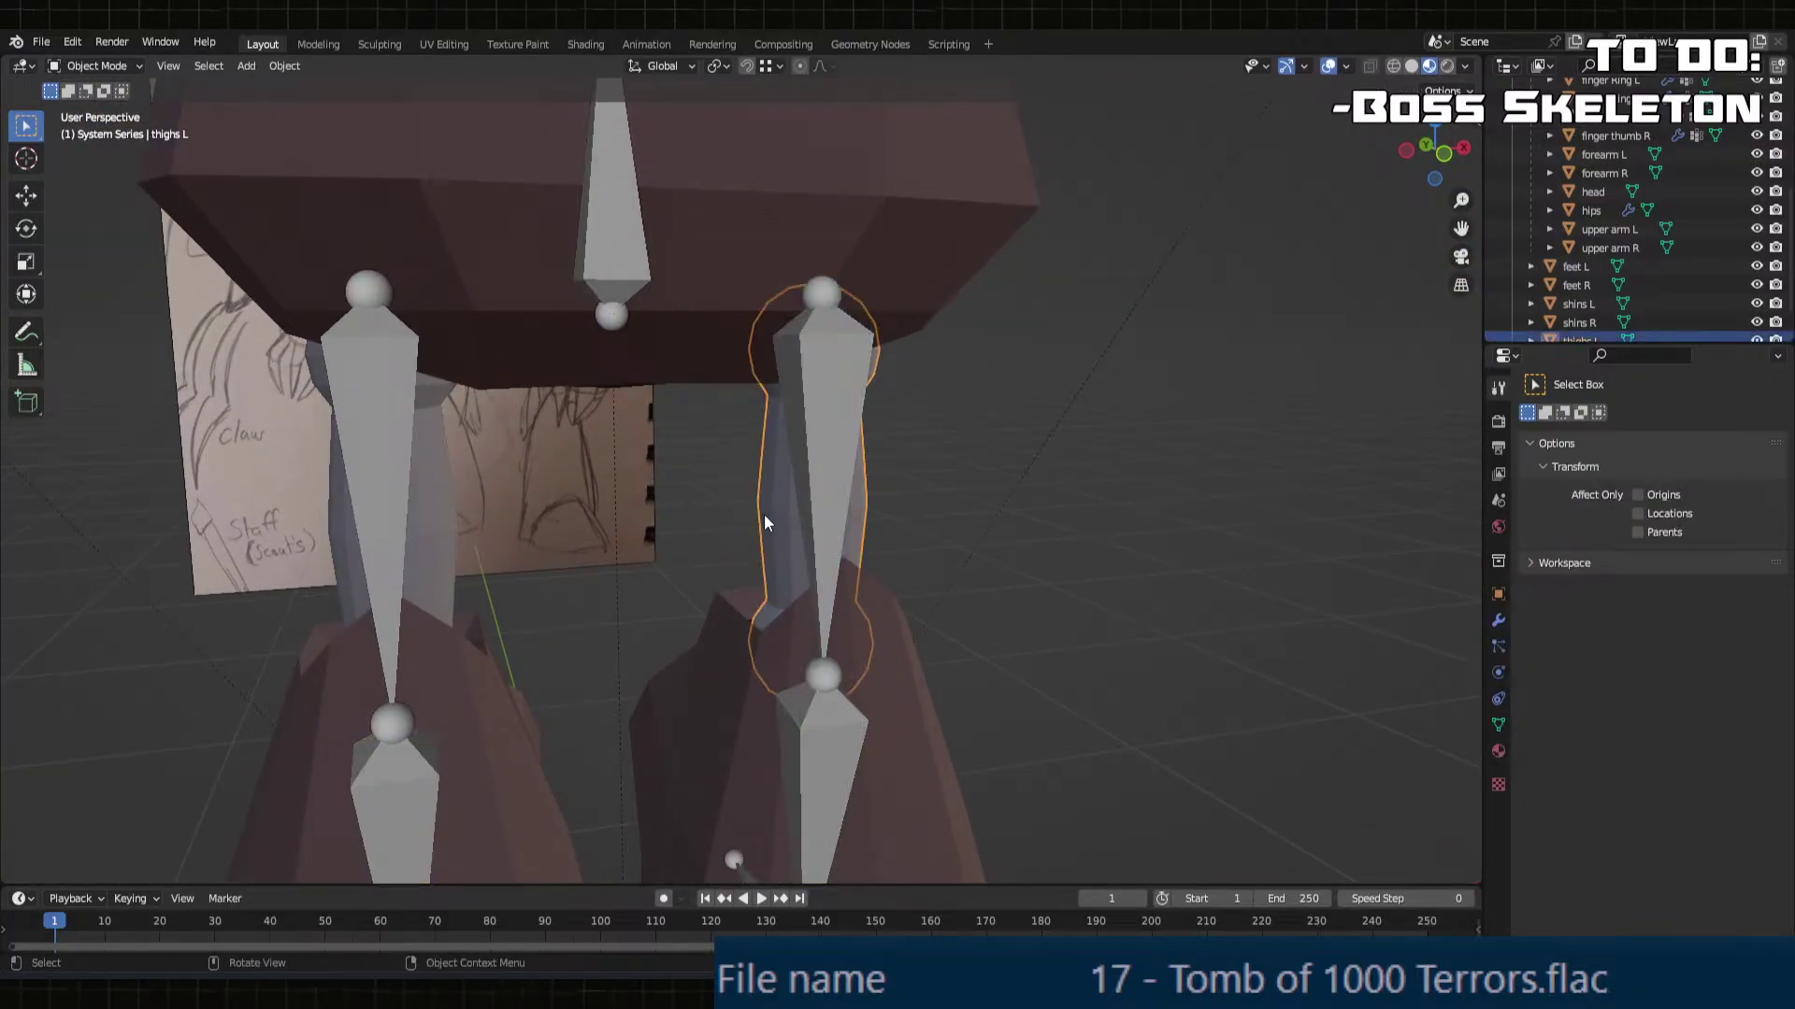
{"action": "left_click", "coordinate": [824, 469], "text": "shift"}
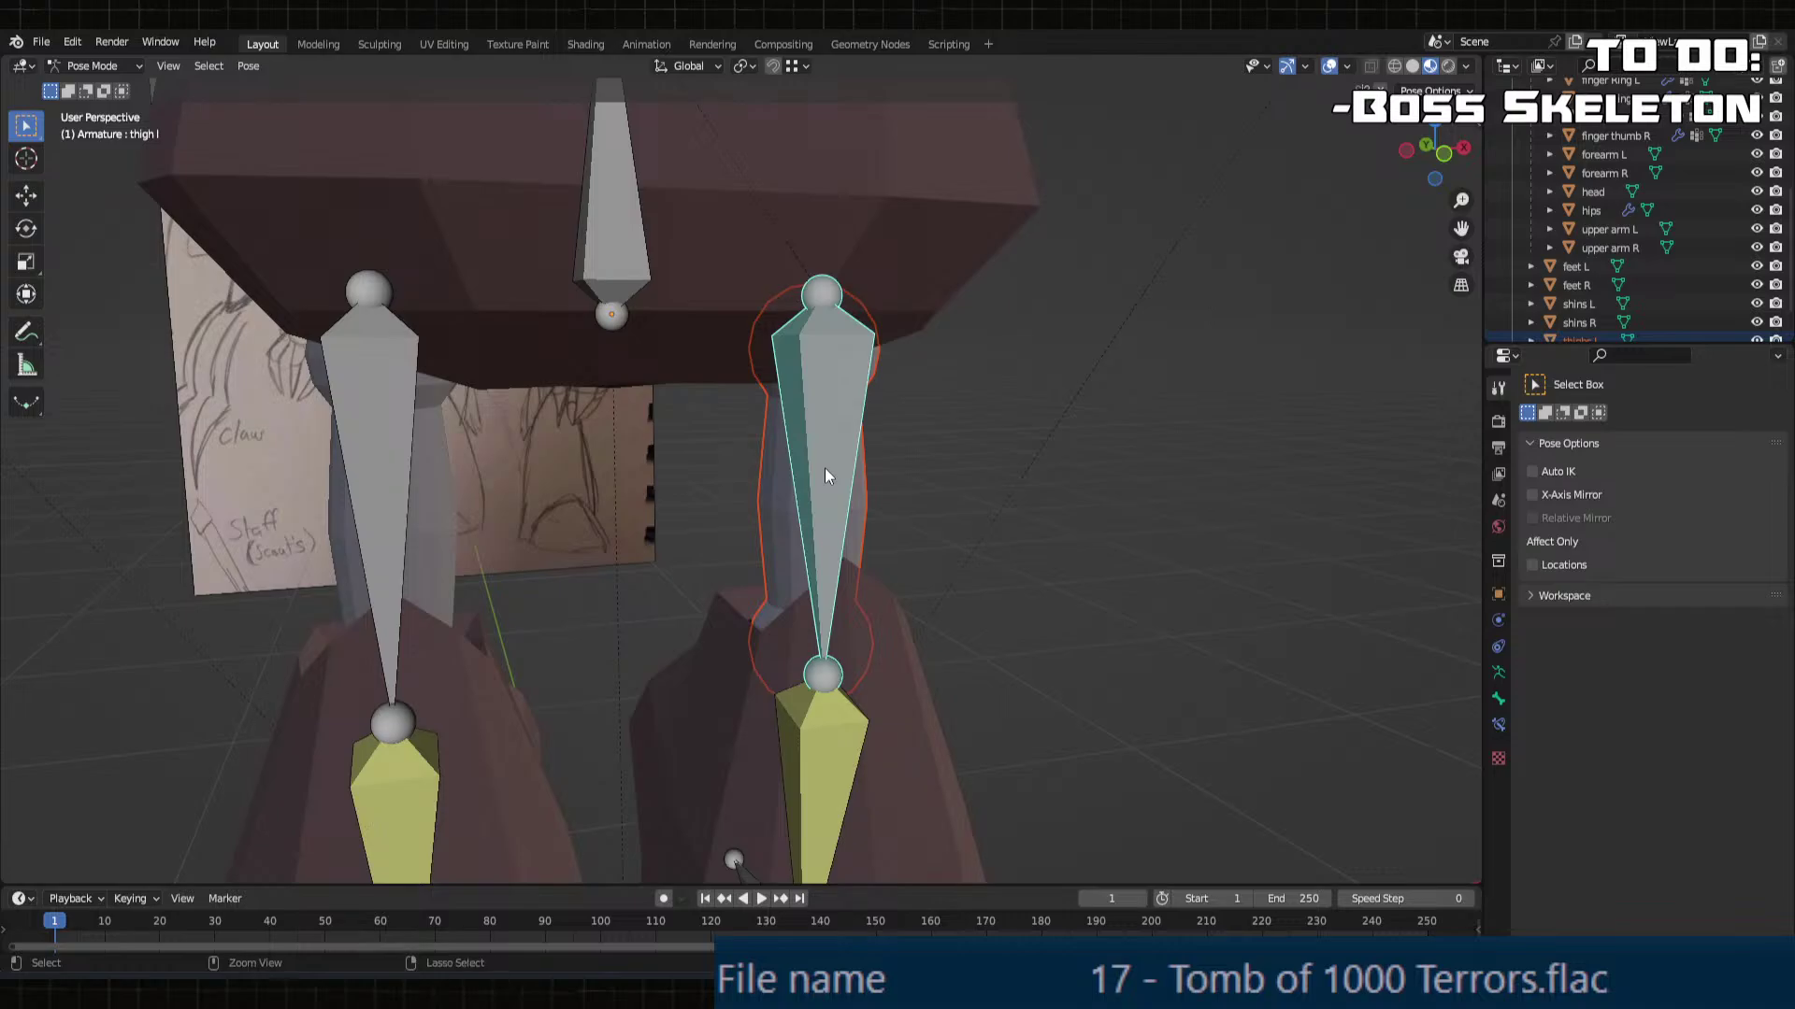
{"action": "key", "text": "ctrl+p"}
{"action": "left_click", "coordinate": [798, 488]}
{"action": "middle_click_drag", "start_coordinate": [799, 487], "coordinate": [777, 508]}
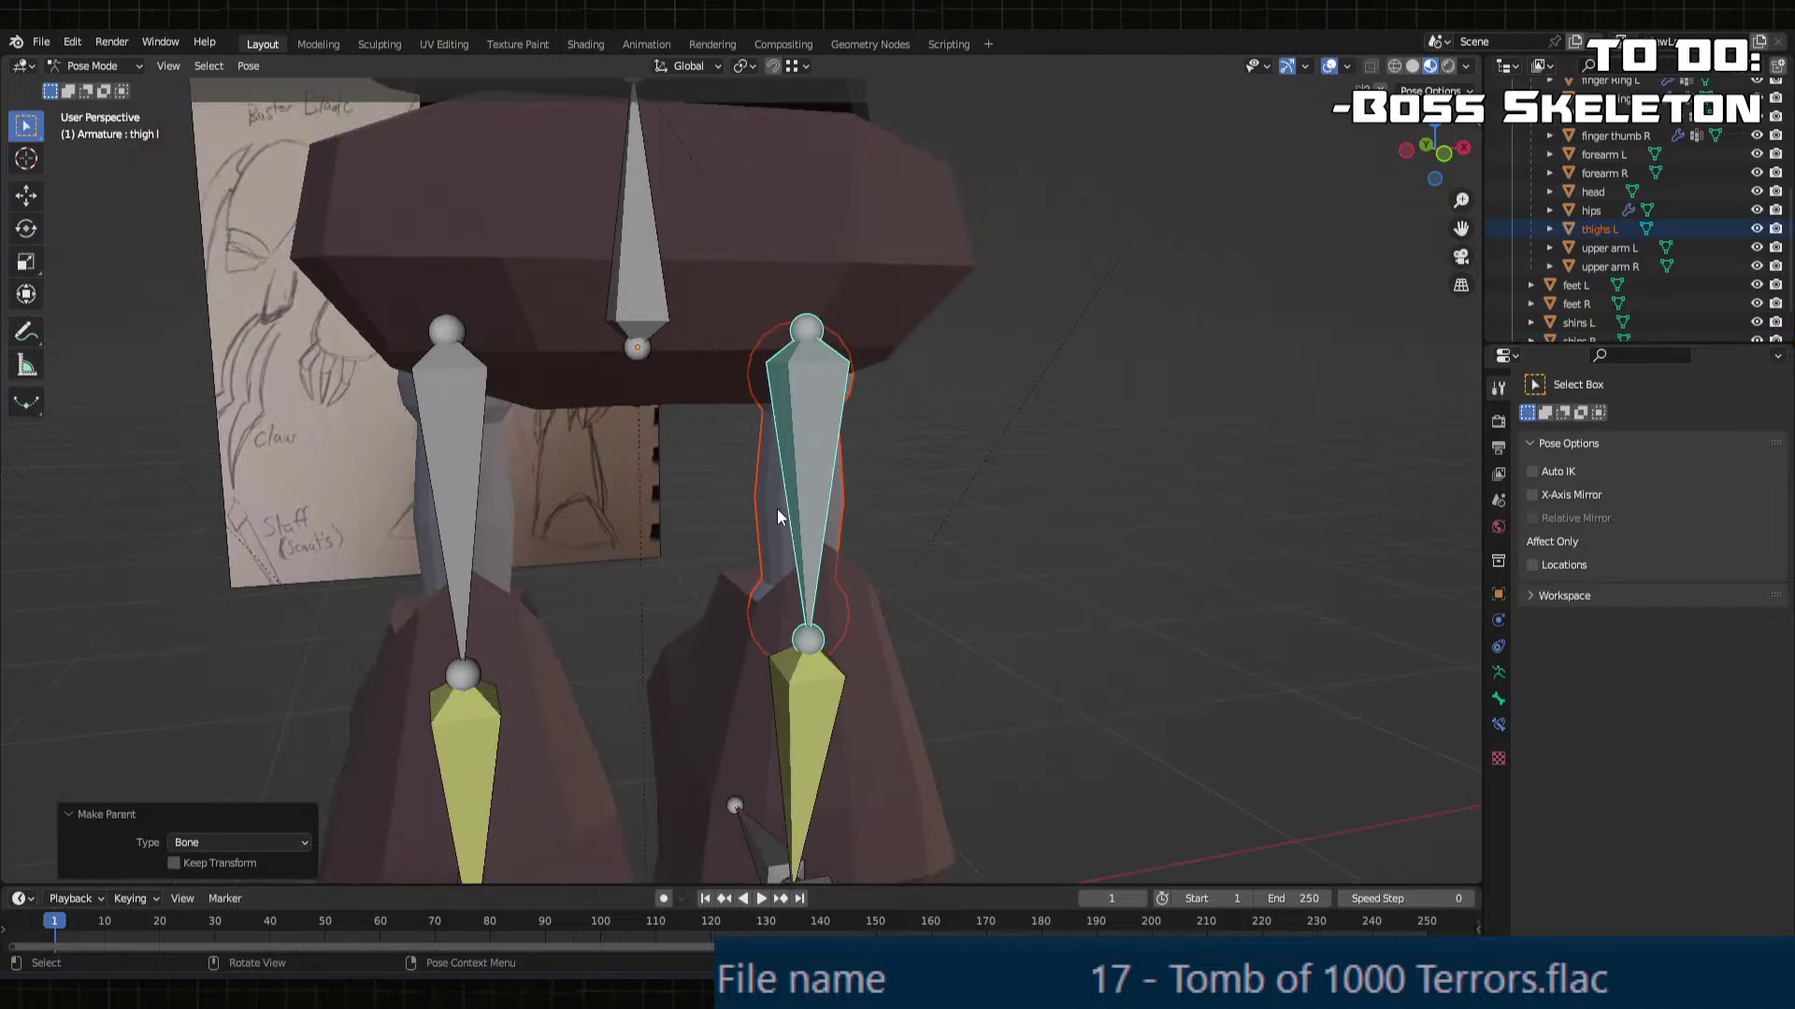
Step: Parent the left shin mesh to the Calves L bone using the Bone parent type
{"action": "left_click", "coordinate": [716, 720]}
{"action": "left_click", "coordinate": [812, 744], "text": "shift"}
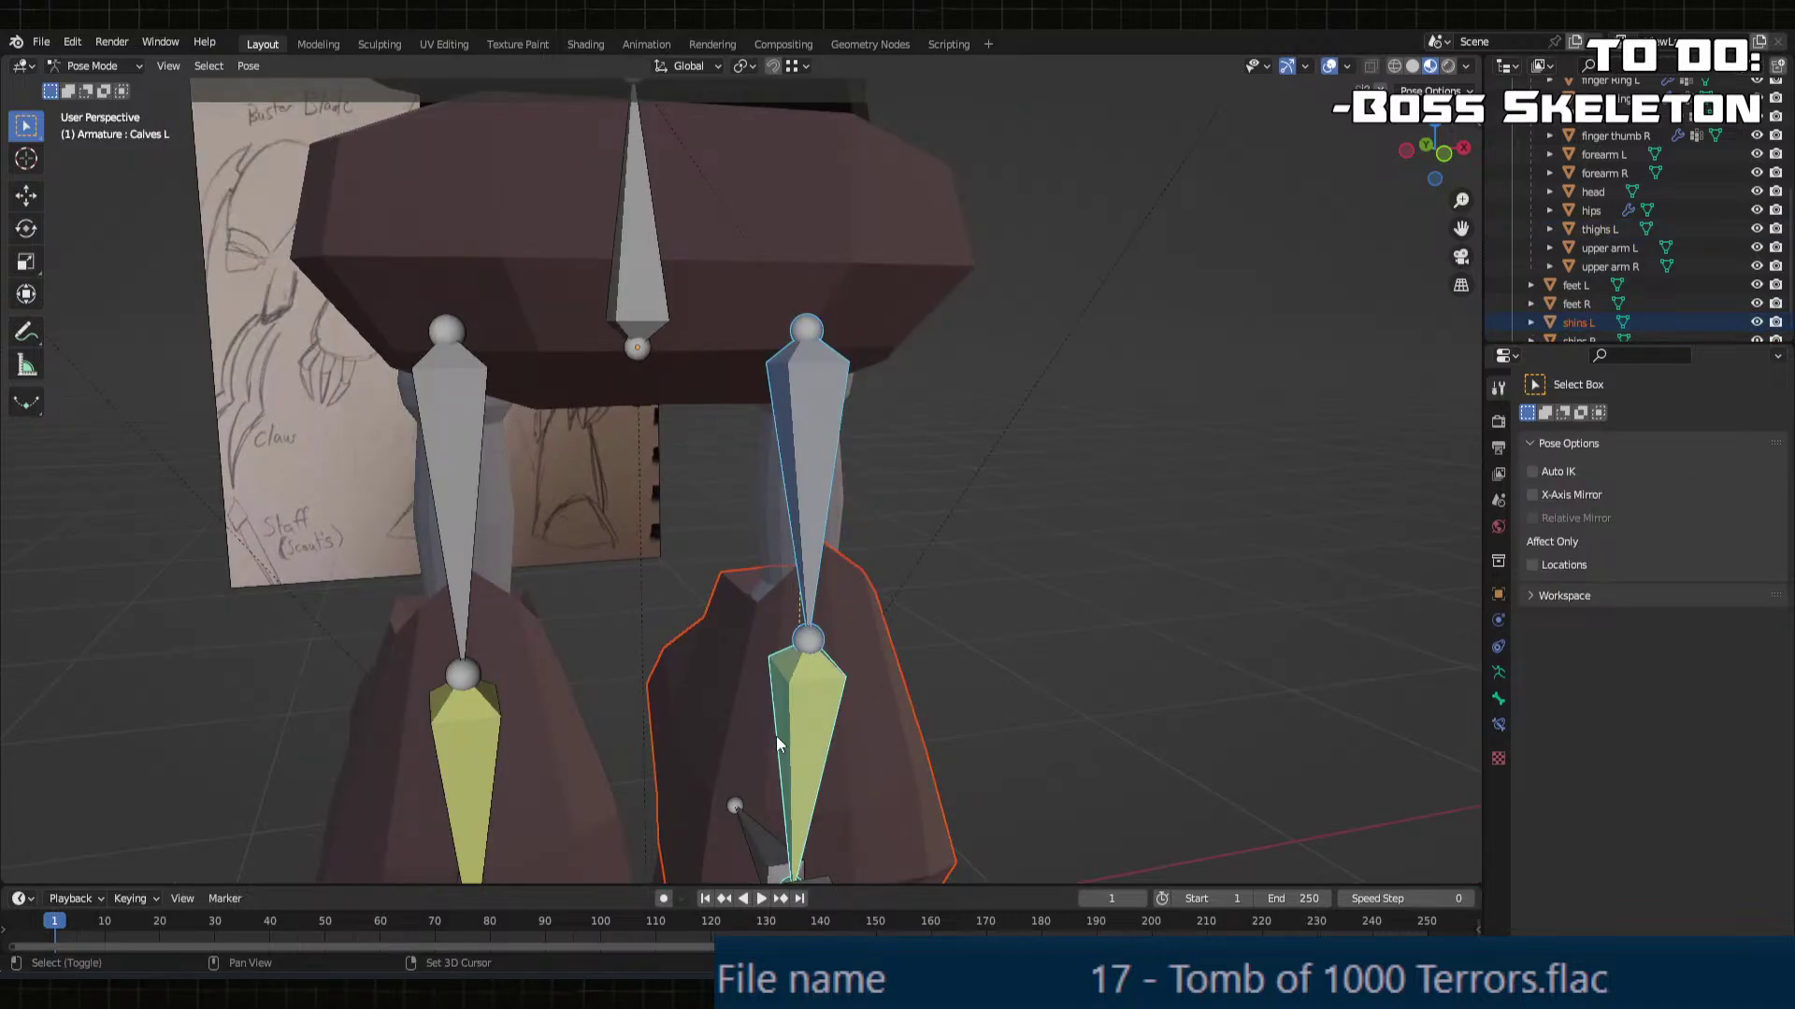
{"action": "left_click", "coordinate": [821, 468], "text": "shift"}
{"action": "left_click", "coordinate": [820, 467], "text": "shift"}
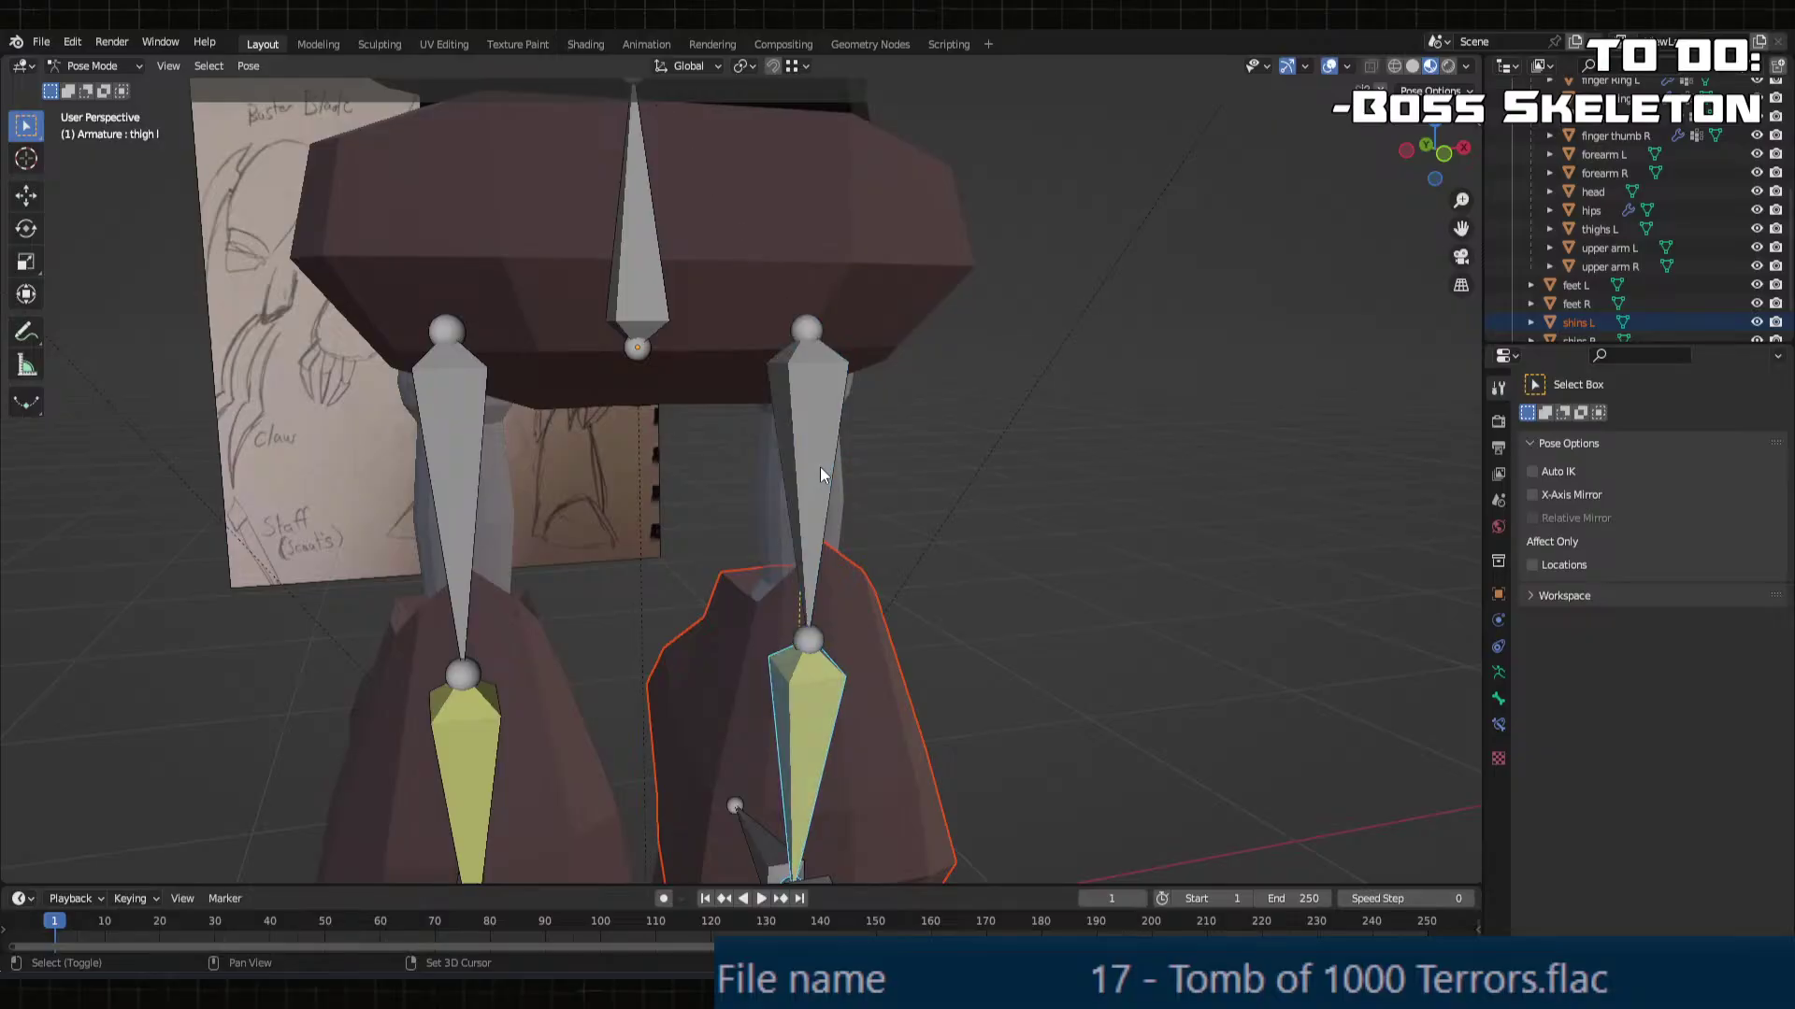
{"action": "left_click", "coordinate": [820, 759], "text": "shift"}
{"action": "left_click", "coordinate": [810, 737], "text": "shift"}
{"action": "left_click", "coordinate": [811, 737], "text": "shift"}
{"action": "key", "text": "ctrl+p"}
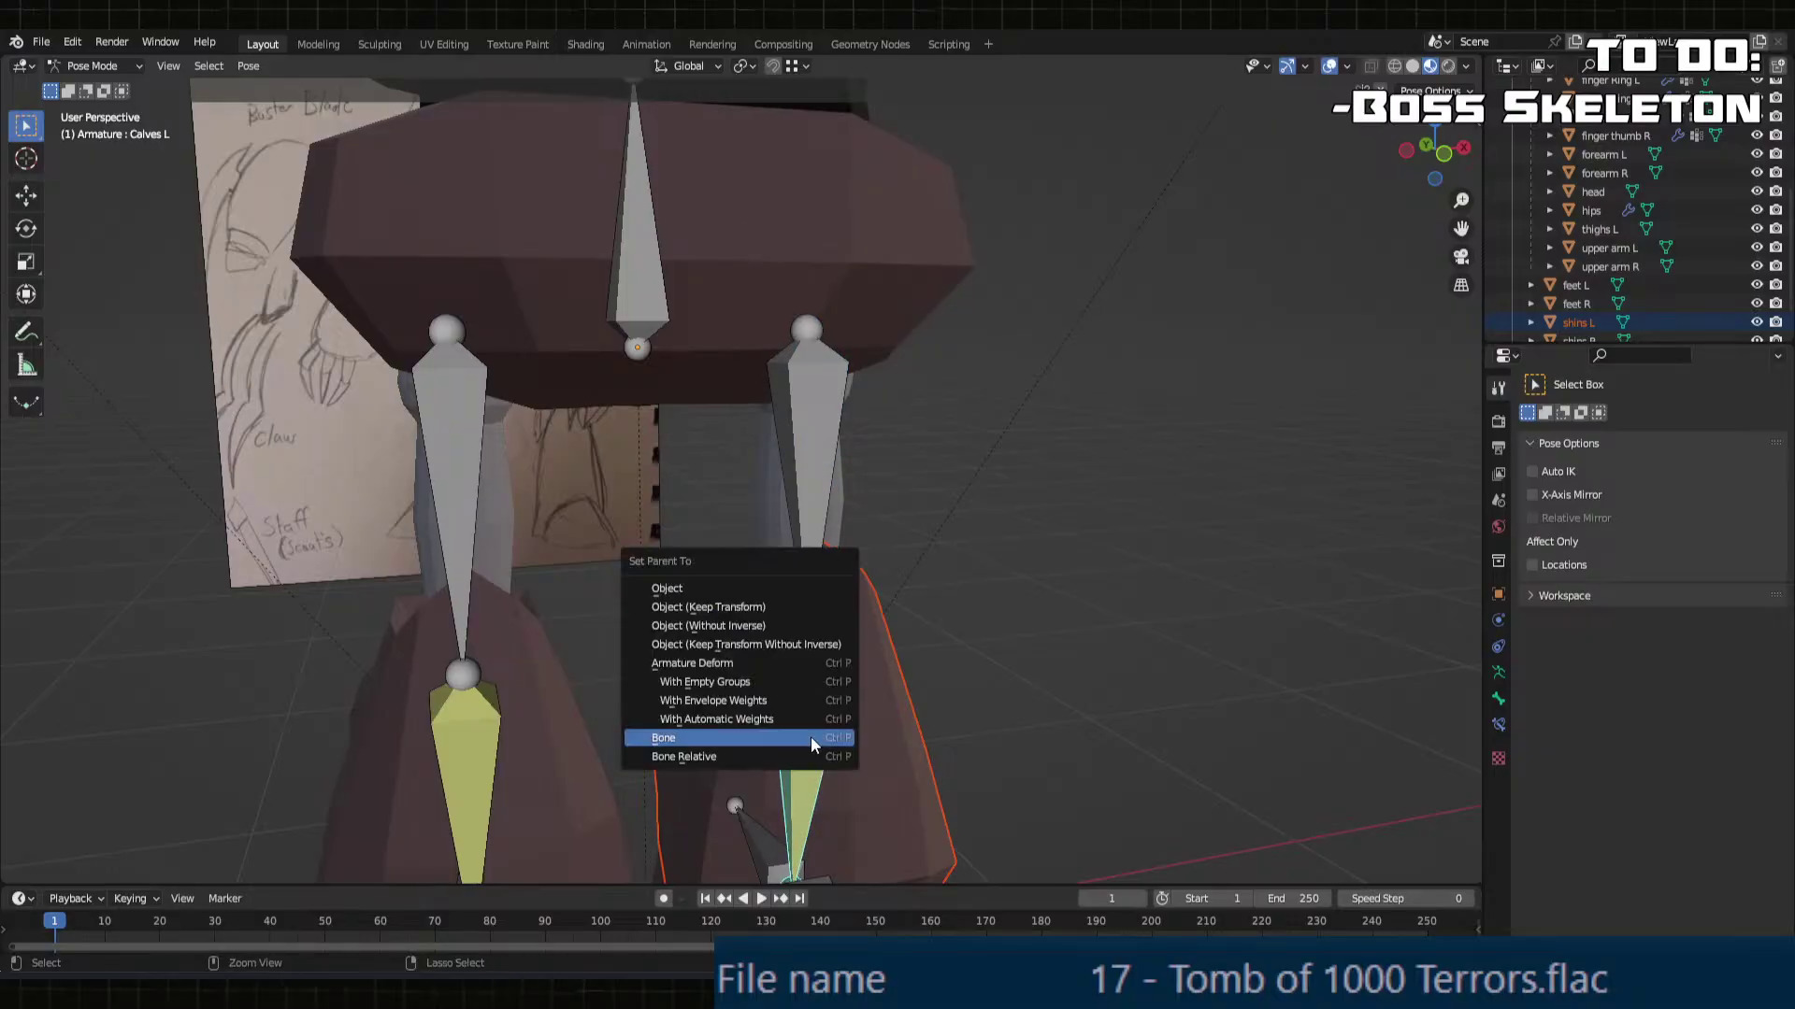
{"action": "left_click", "coordinate": [810, 736]}
Step: Try to parent the left foot mesh with the Bone parent type while Calves L is the active bone
{"action": "middle_click_drag", "start_coordinate": [810, 737], "coordinate": [703, 659]}
{"action": "key", "text": "ctrl+Tab"}
{"action": "left_click", "coordinate": [641, 737]}
{"action": "left_click", "coordinate": [703, 659], "text": "shift"}
{"action": "key", "text": "ctrl+Tab"}
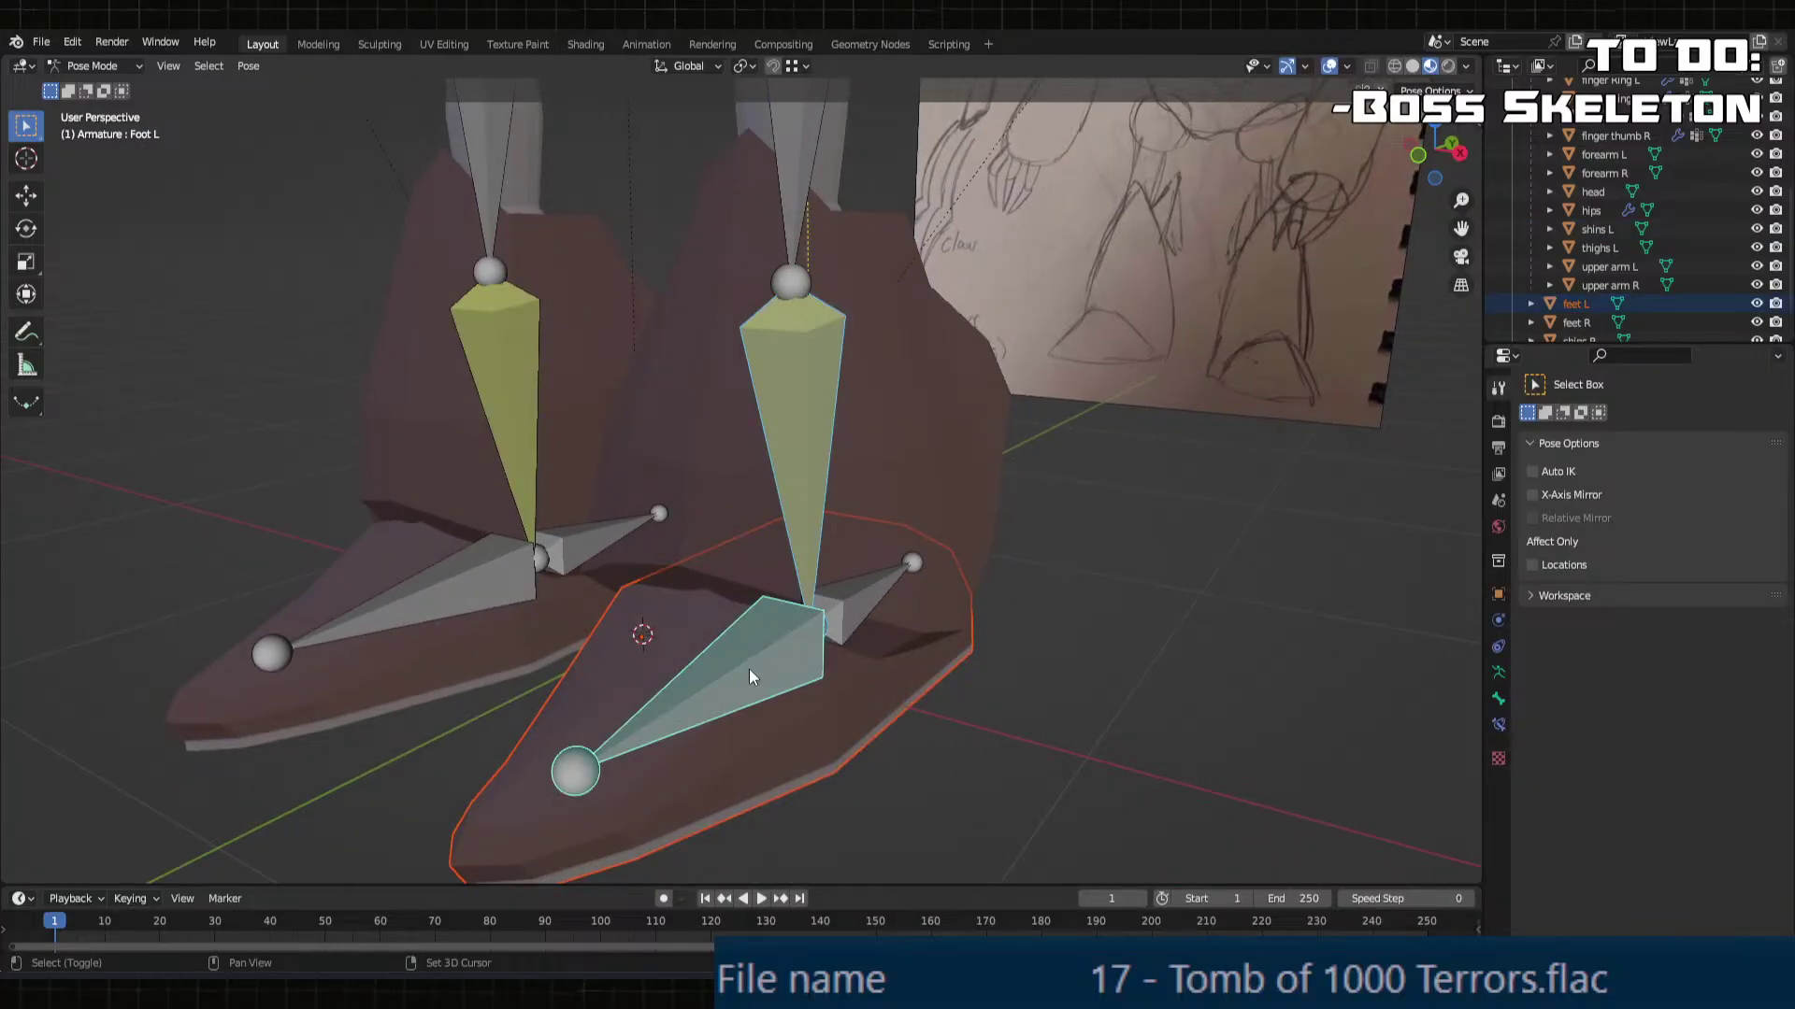
{"action": "left_click", "coordinate": [749, 669], "text": "shift"}
{"action": "left_click", "coordinate": [753, 672], "text": "shift"}
{"action": "left_click", "coordinate": [800, 439], "text": "shift"}
{"action": "left_click", "coordinate": [800, 440], "text": "shift"}
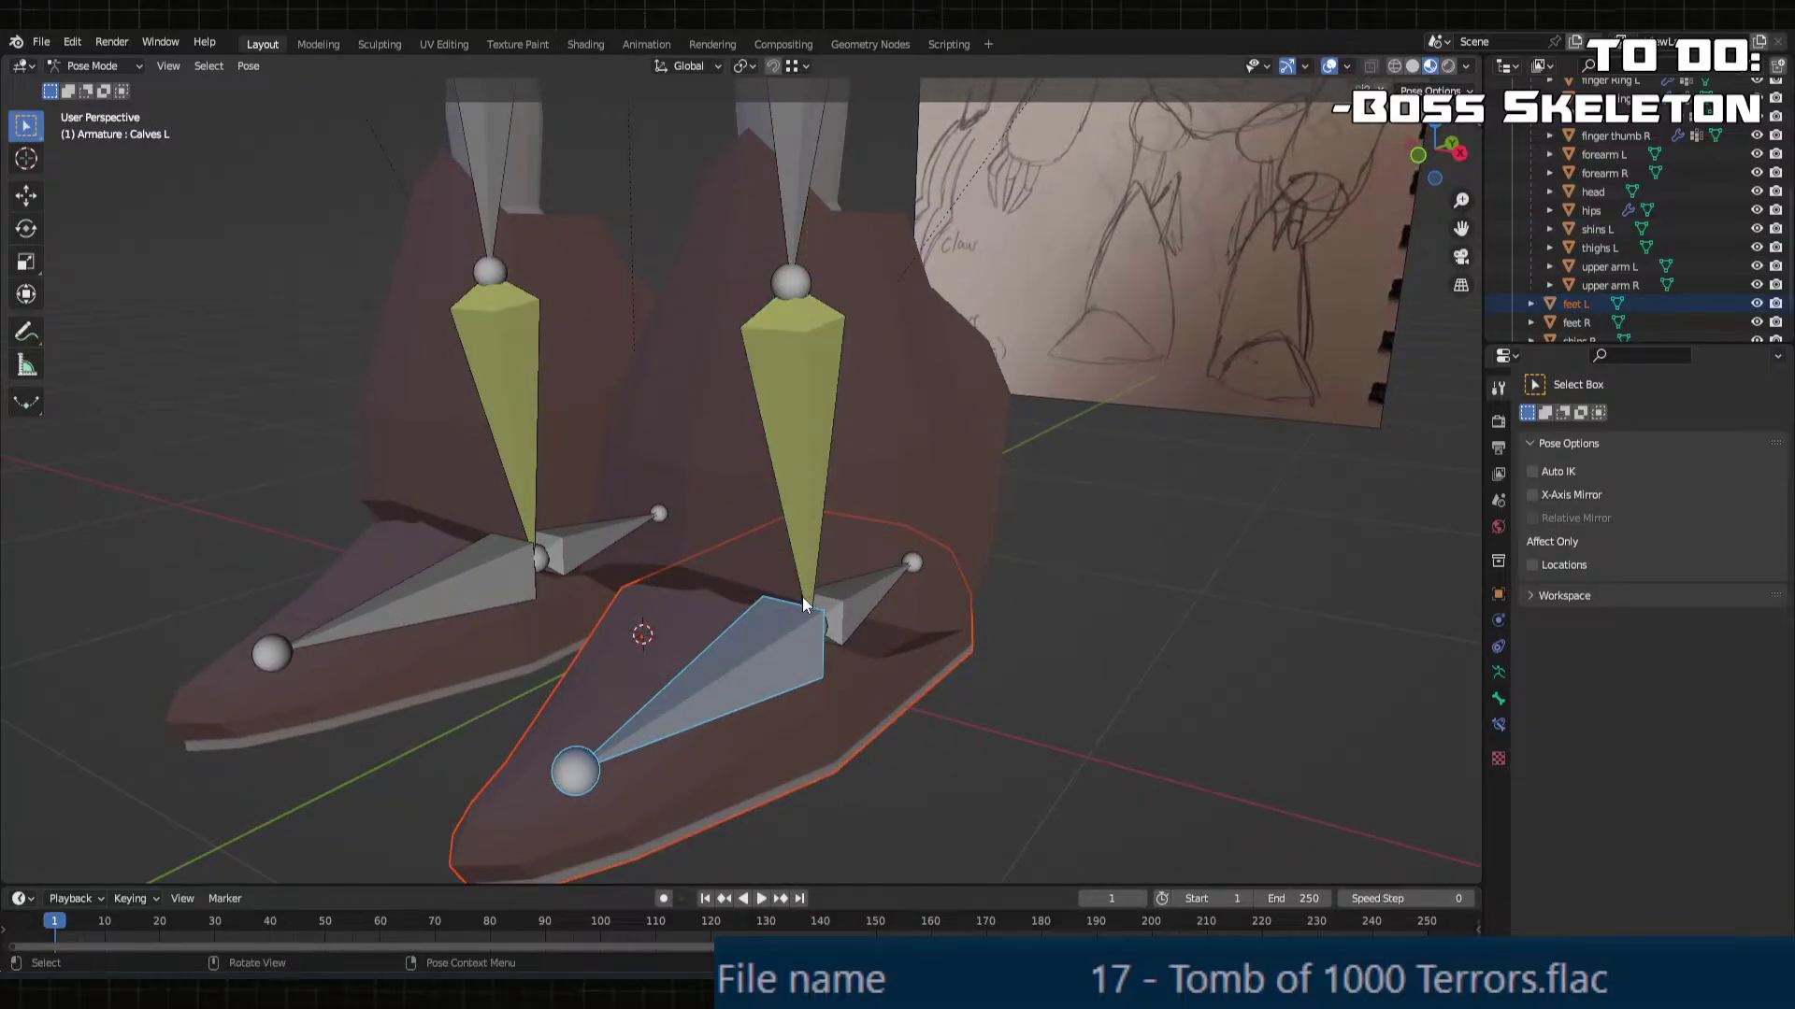
{"action": "middle_click_drag", "start_coordinate": [802, 596], "coordinate": [703, 595]}
{"action": "key", "text": "ctrl+p"}
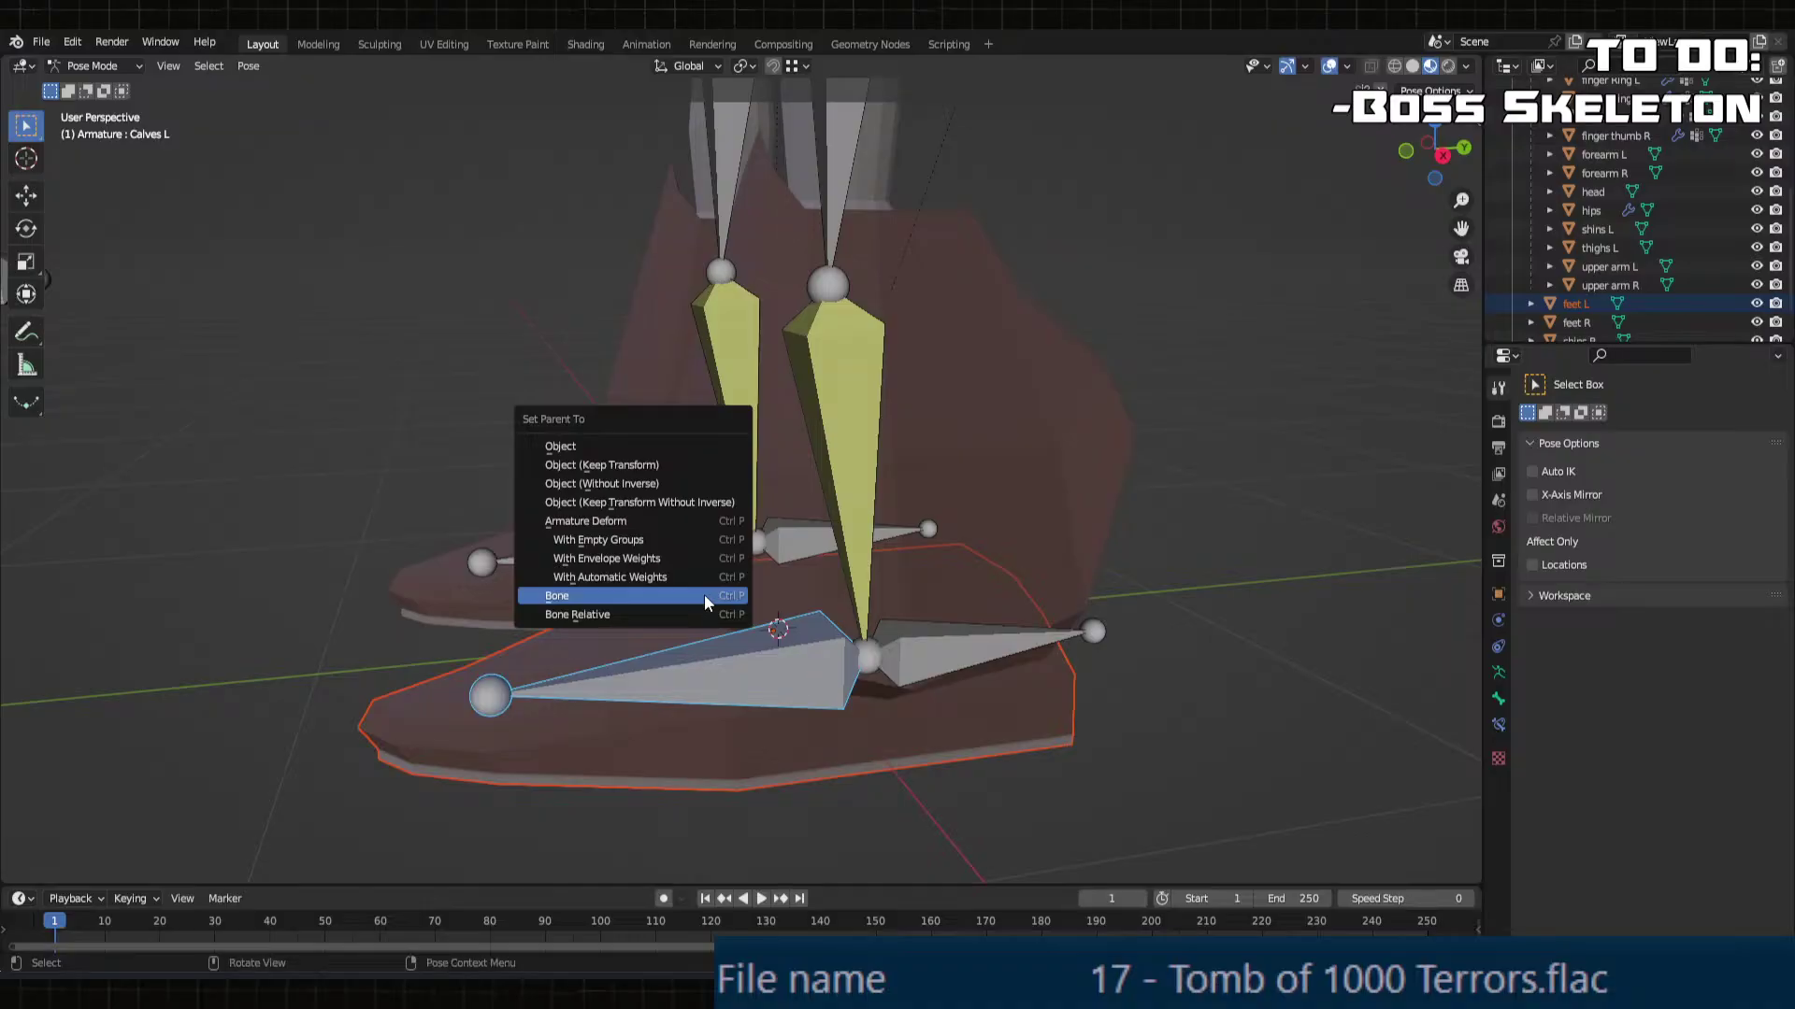
{"action": "left_click", "coordinate": [704, 595]}
Step: Test the left foot by rotating the Foot L bone and moving Foot IK L, and undo the tests and the foot parenting
{"action": "key", "text": "r"}
{"action": "left_click", "coordinate": [743, 676]}
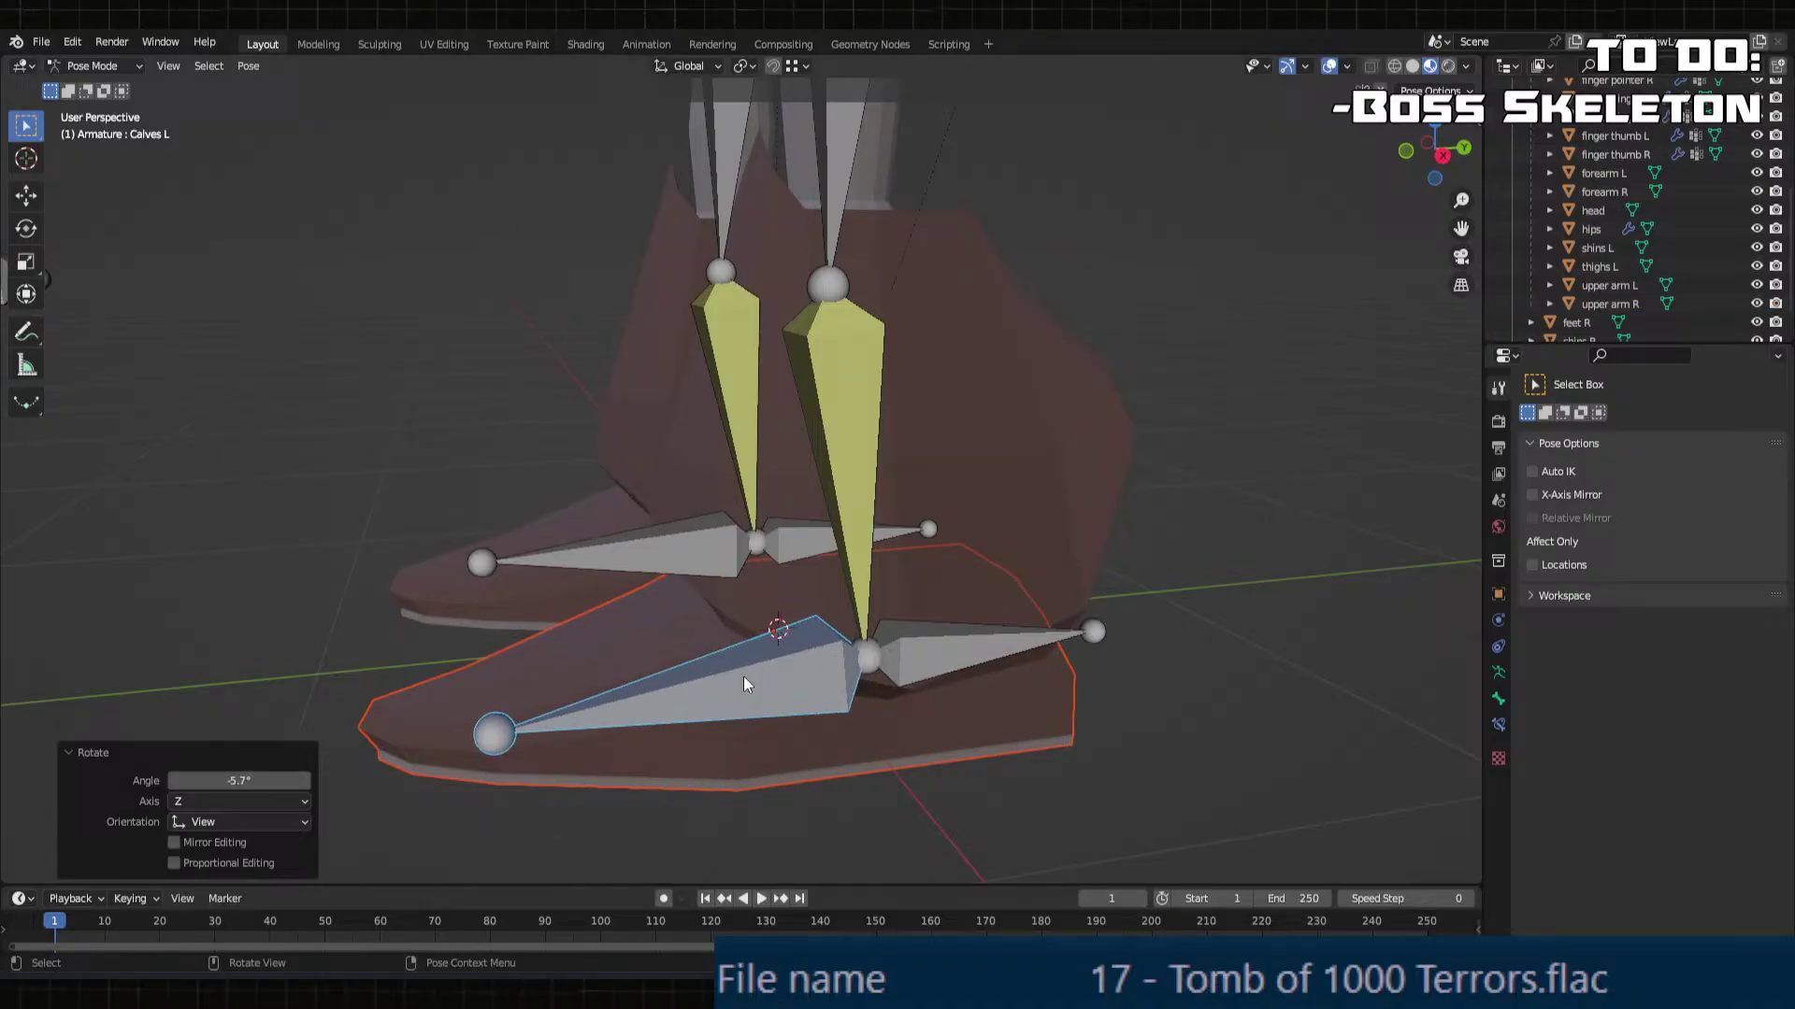
{"action": "left_click", "coordinate": [1000, 636]}
{"action": "key", "text": "g"}
{"action": "left_click", "coordinate": [911, 559]}
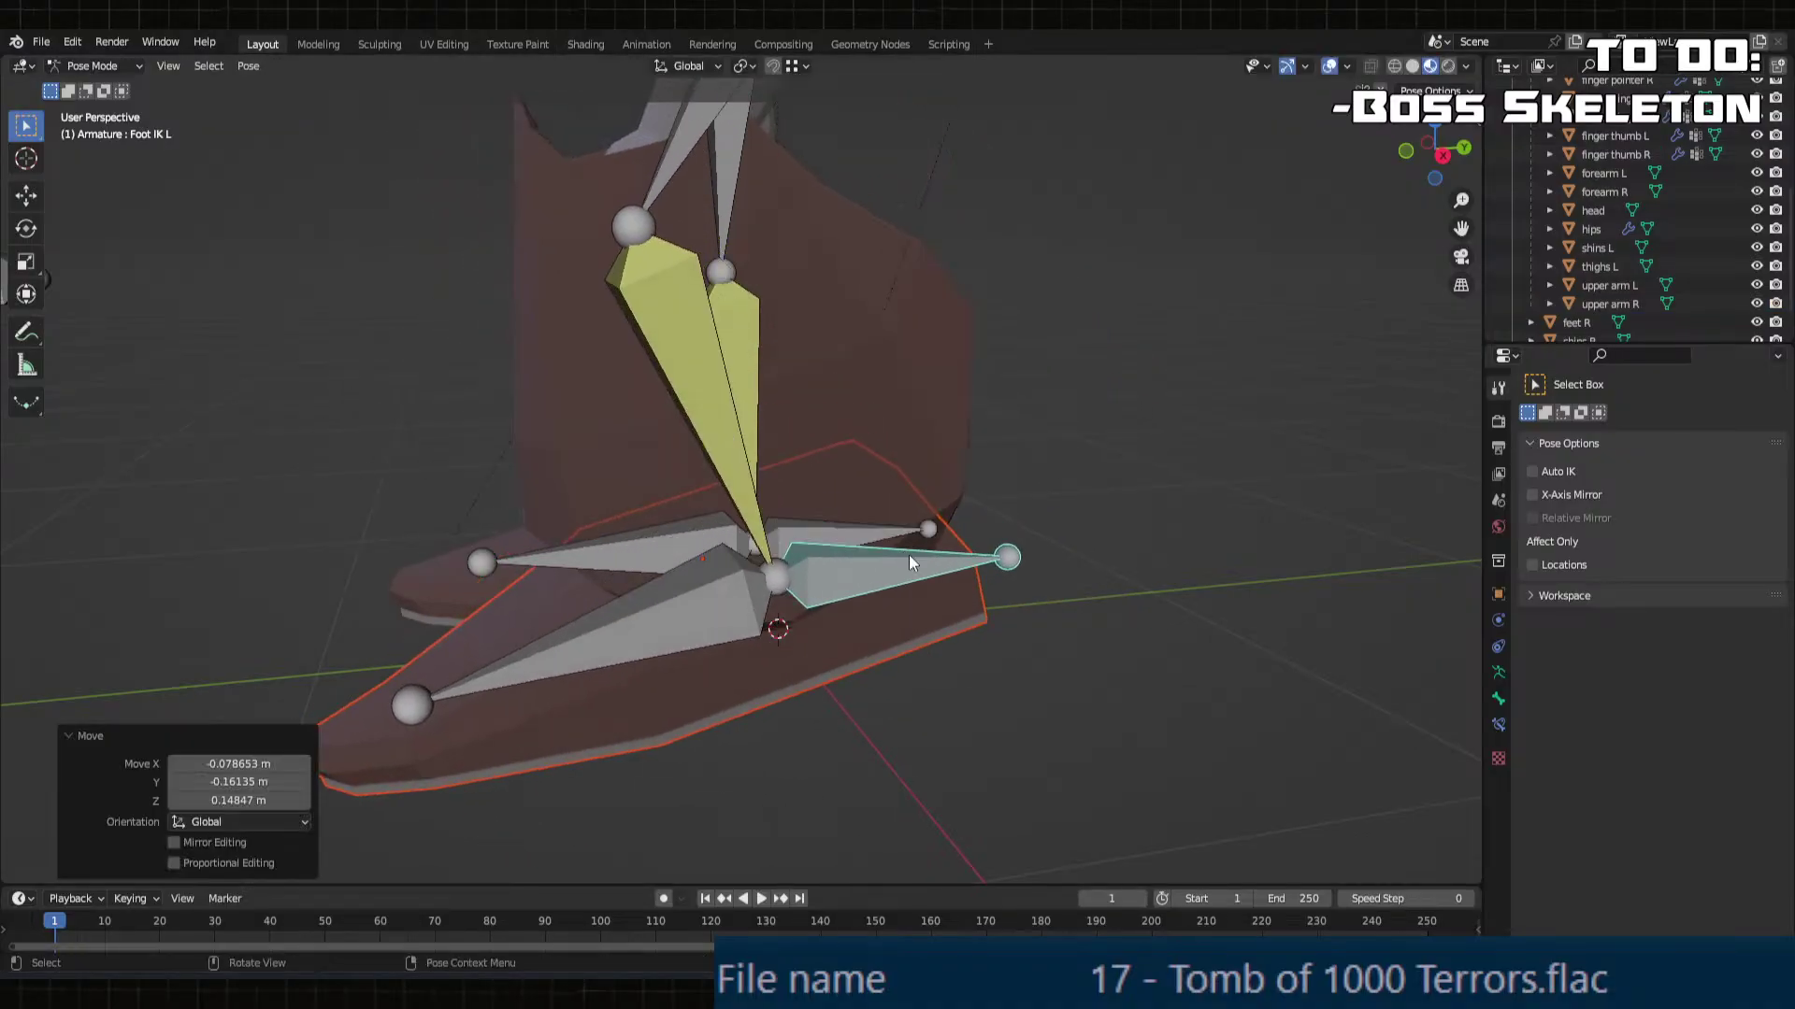
{"action": "key", "text": "ctrl+z"}
{"action": "left_click", "coordinate": [835, 678]}
{"action": "key", "text": "r"}
{"action": "left_click", "coordinate": [809, 688]}
{"action": "middle_click_drag", "start_coordinate": [809, 688], "coordinate": [931, 699]}
{"action": "key", "text": "ctrl+z"}
{"action": "key", "text": "ctrl+z"}
{"action": "key", "text": "ctrl+z"}
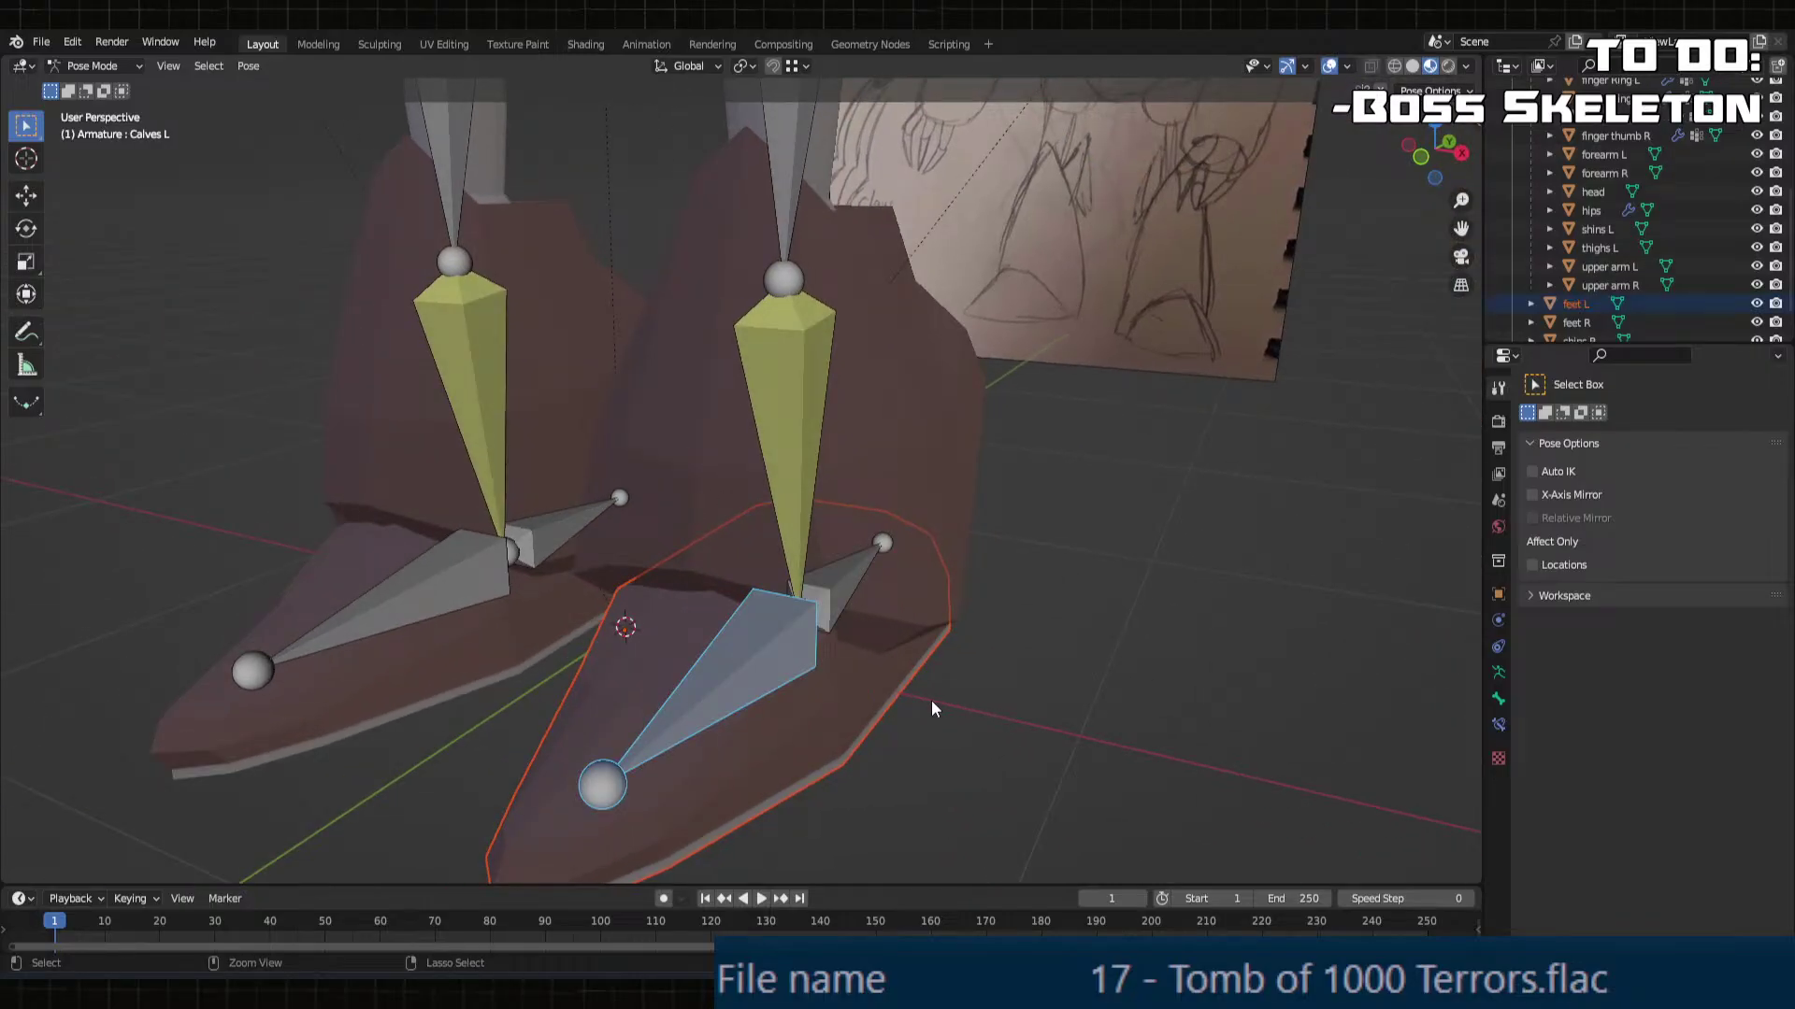
Step: Parent the left foot mesh to the Foot L bone using the Bone parent type
{"action": "left_click", "coordinate": [835, 689]}
{"action": "left_click", "coordinate": [745, 686]}
{"action": "left_click", "coordinate": [783, 737]}
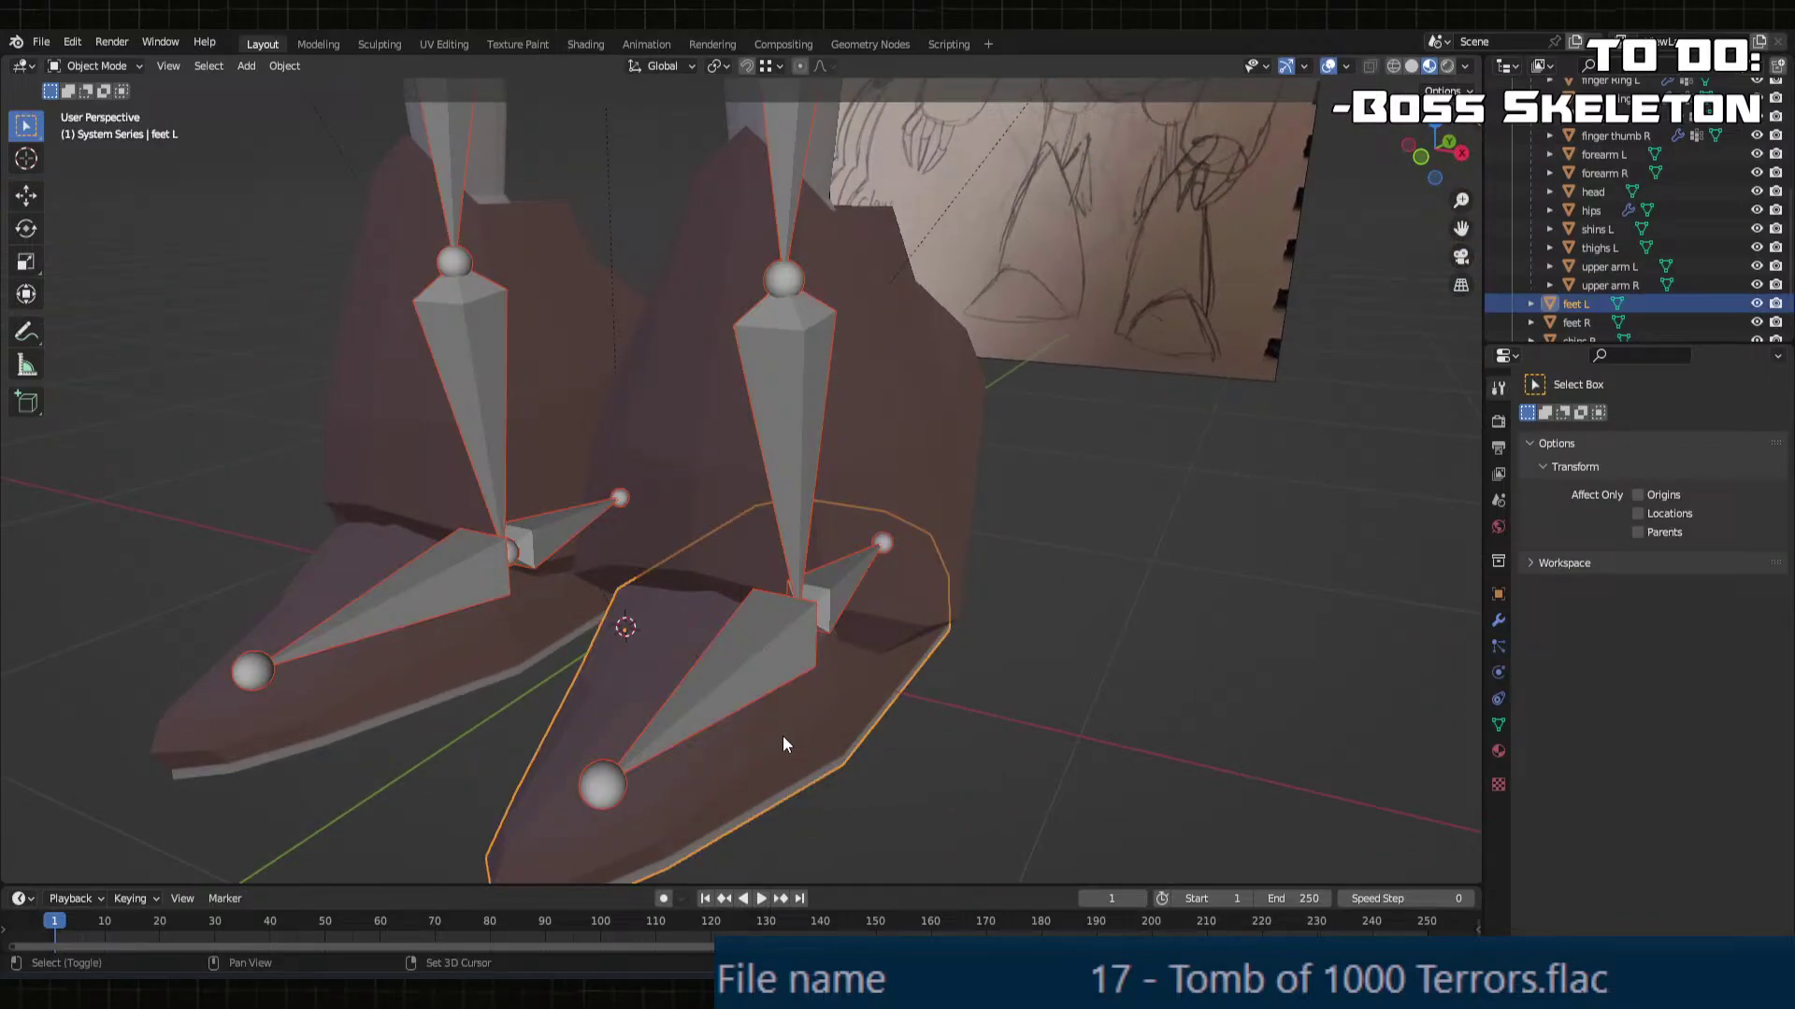
{"action": "left_click", "coordinate": [763, 651], "text": "shift"}
{"action": "middle_click_drag", "start_coordinate": [765, 652], "coordinate": [742, 645]}
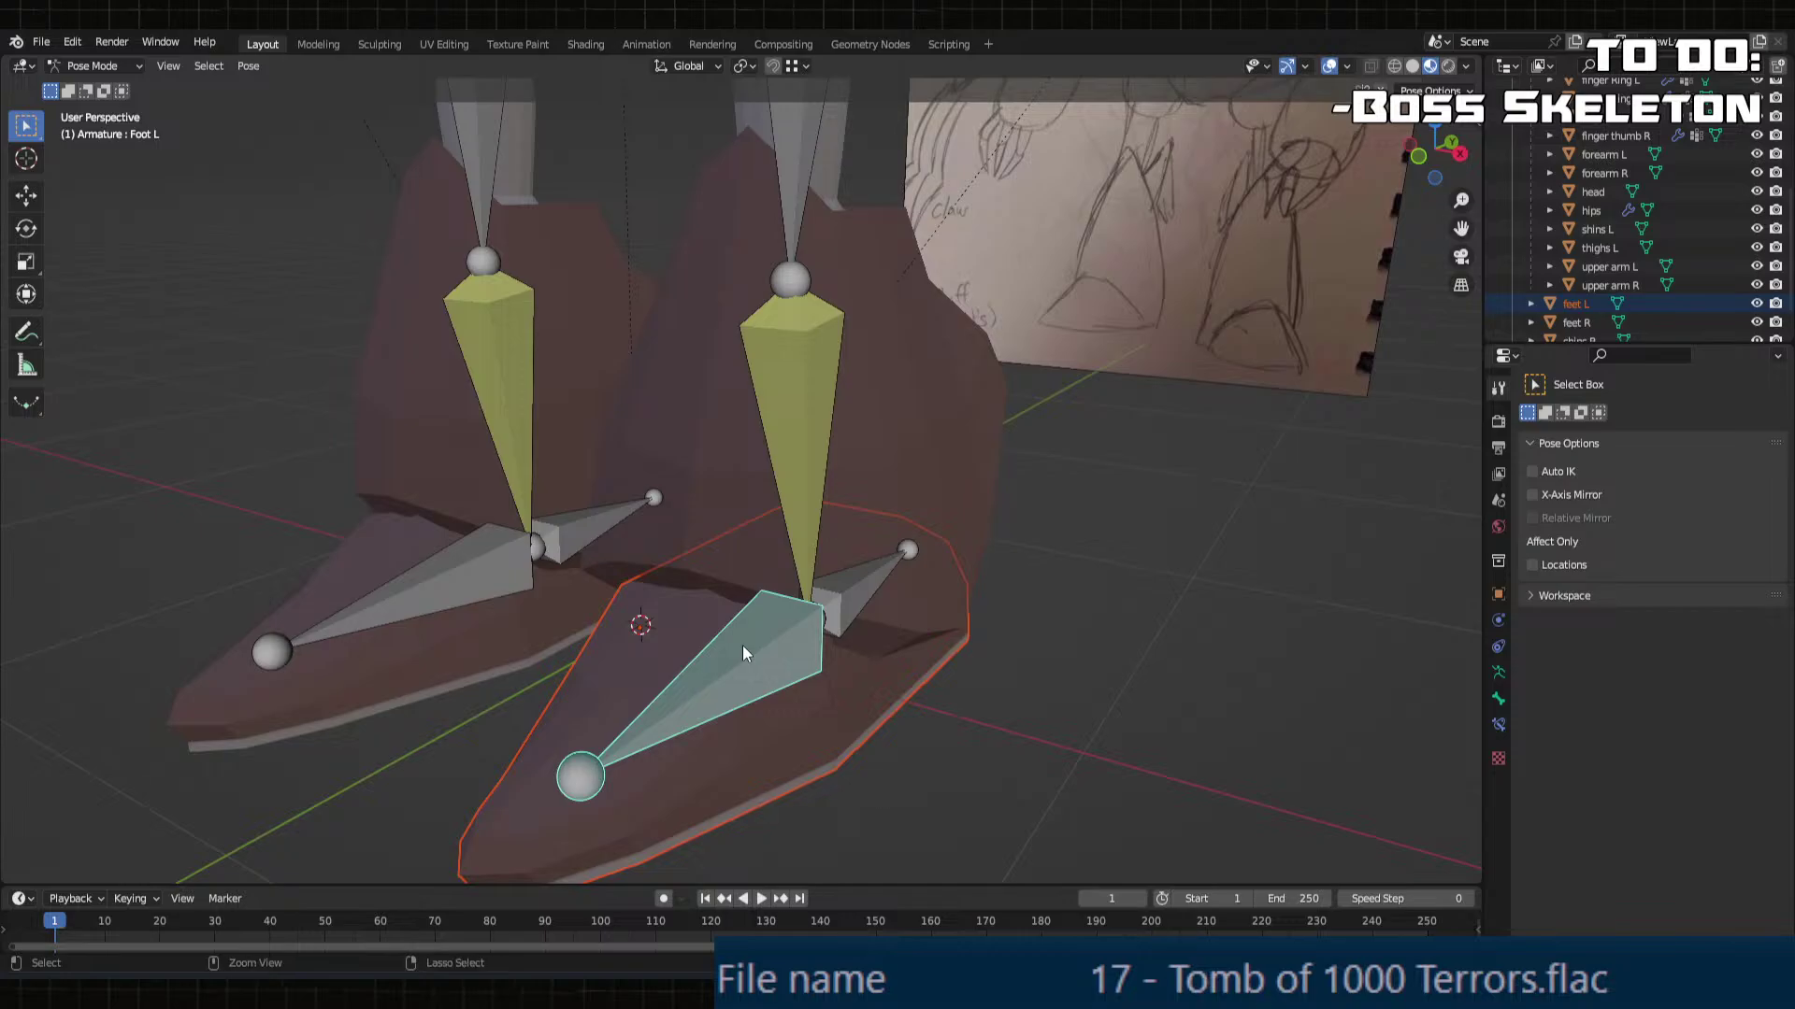
{"action": "key", "text": "ctrl+p"}
{"action": "left_click", "coordinate": [743, 645]}
Step: Rotate the Foot L bone about 35° to test the left foot, and undo the rotation
{"action": "key", "text": "r"}
{"action": "left_click", "coordinate": [747, 612]}
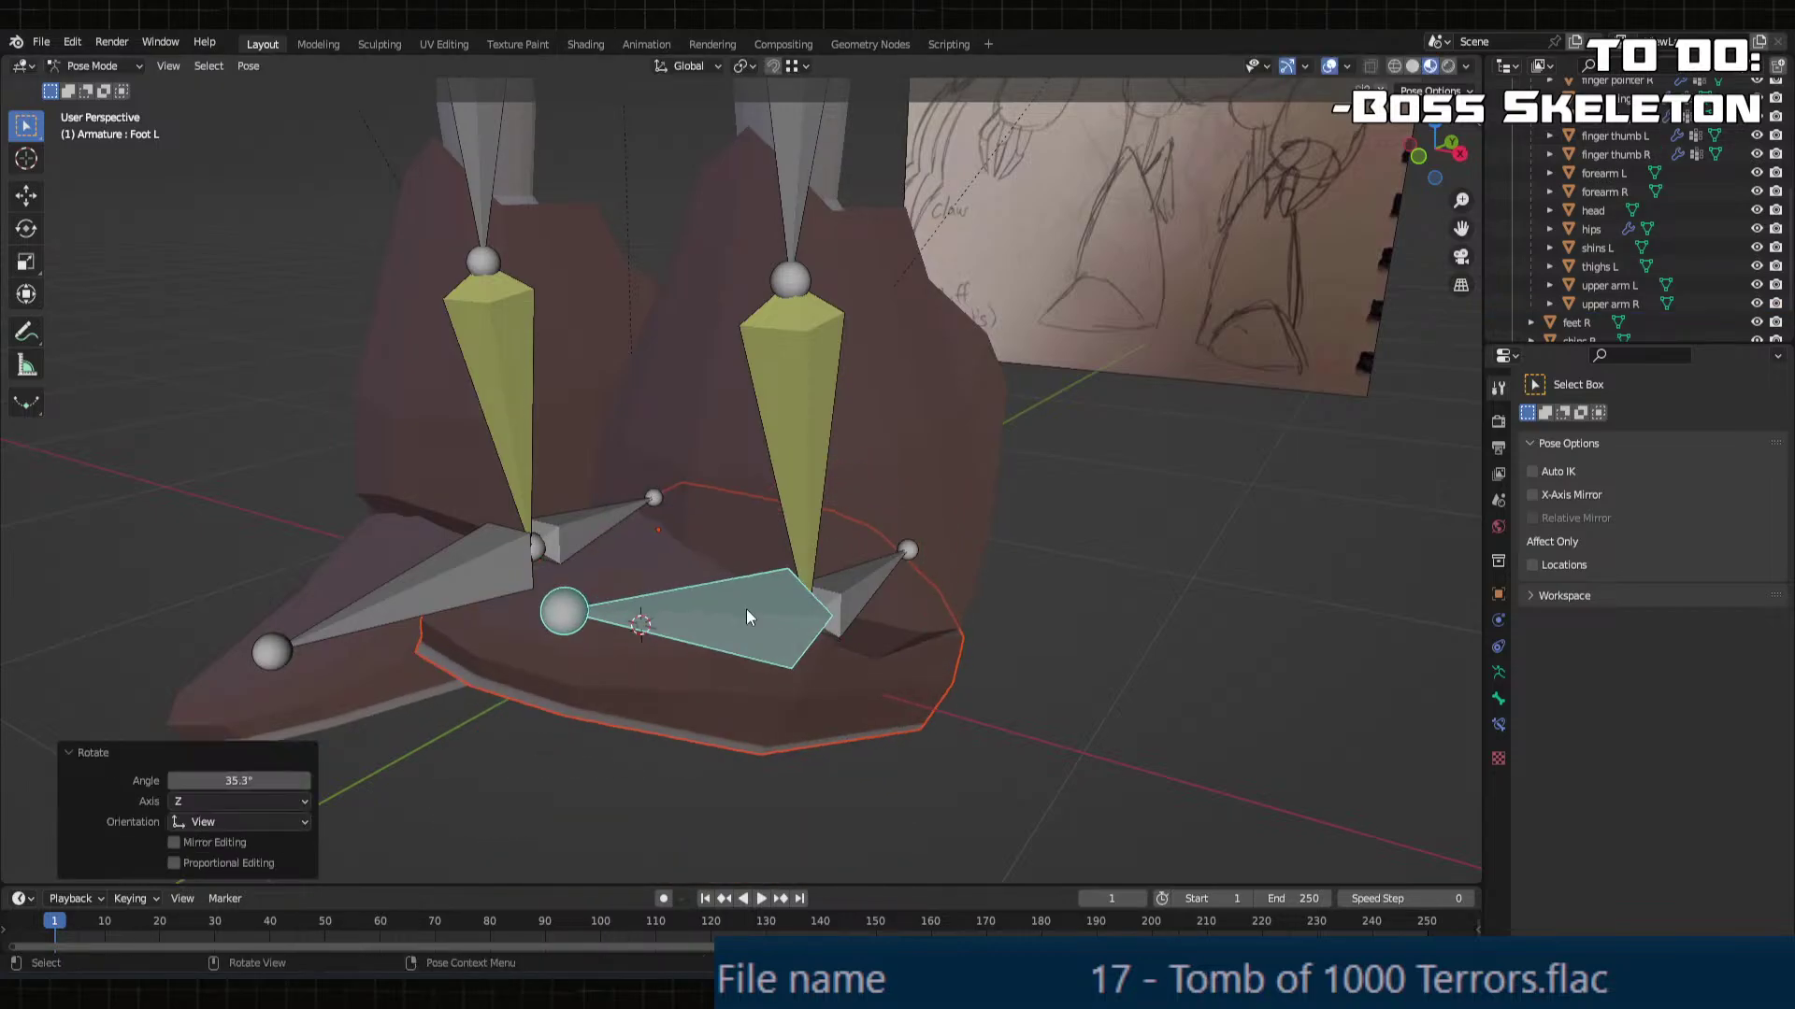
{"action": "key", "text": "ctrl+z"}
Step: Test the left leg by moving the Foot IK L bone outward and raising it about 0.8 m
{"action": "left_click", "coordinate": [868, 591]}
{"action": "key", "text": "g"}
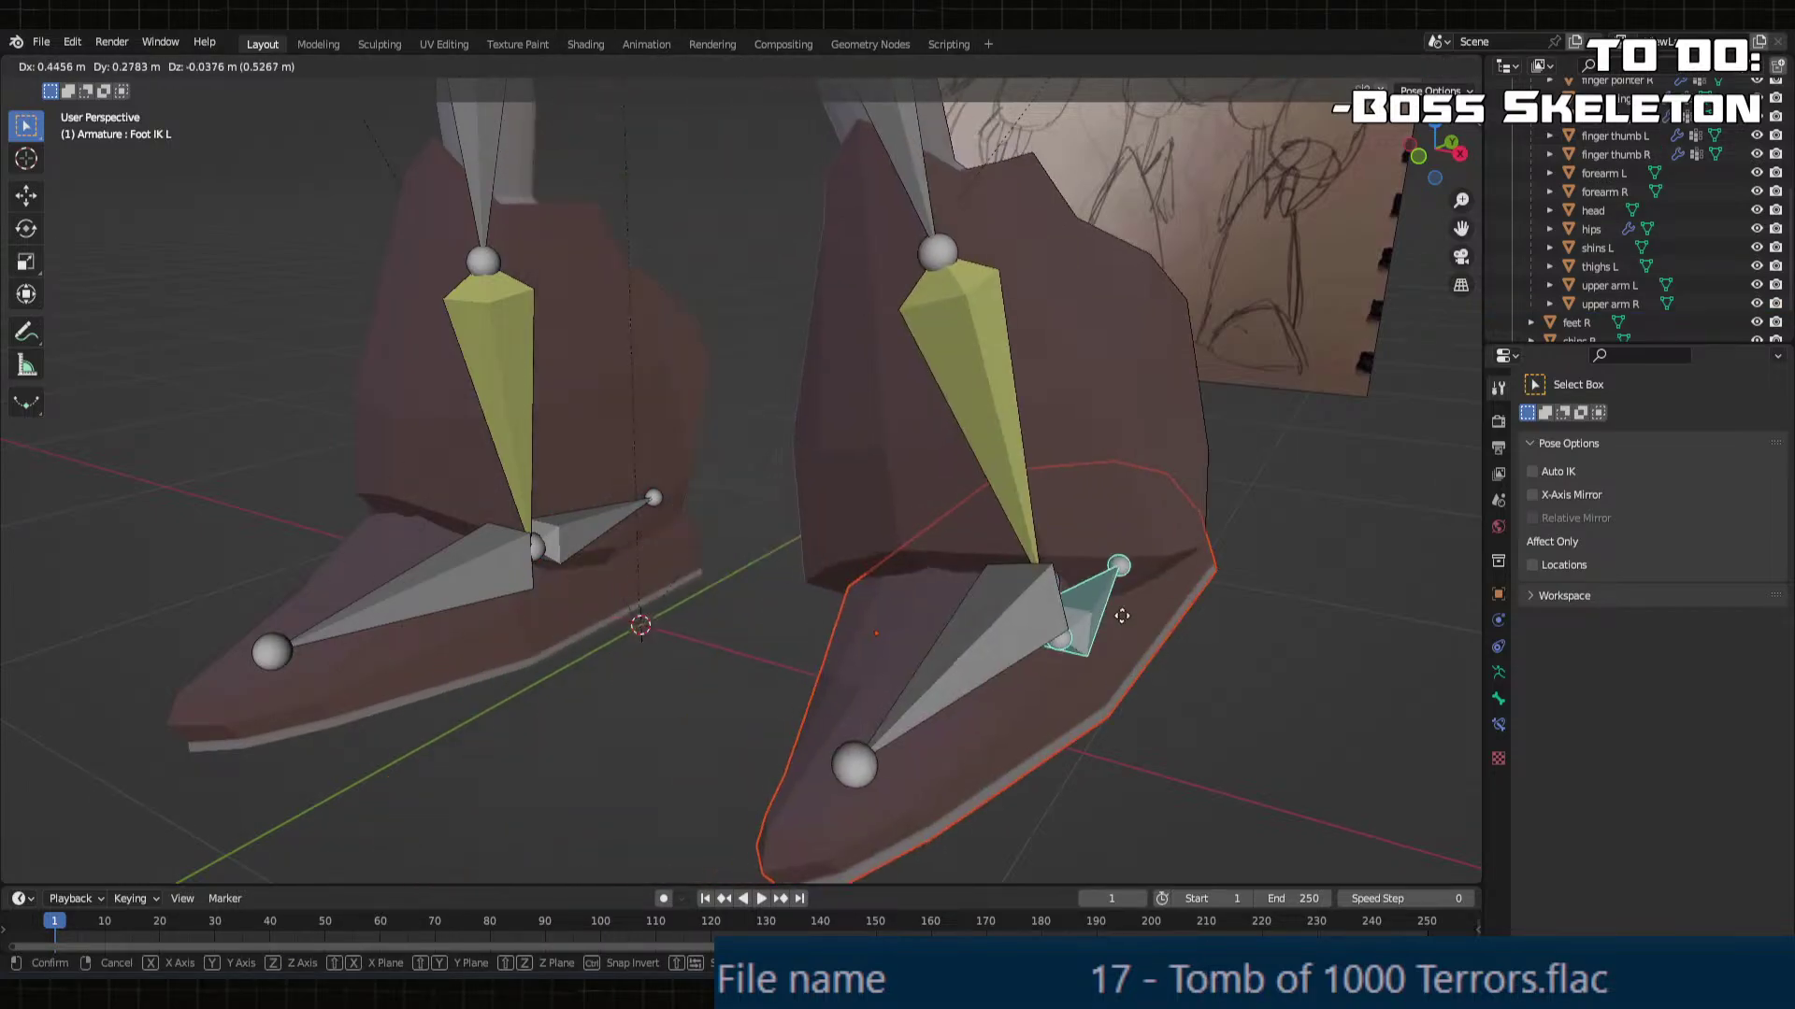
{"action": "left_click", "coordinate": [989, 547]}
{"action": "scroll", "coordinate": [989, 547], "scroll_direction": "down", "scroll_amount": 3}
{"action": "middle_click_drag", "start_coordinate": [989, 547], "coordinate": [1045, 535]}
{"action": "key", "text": "g"}
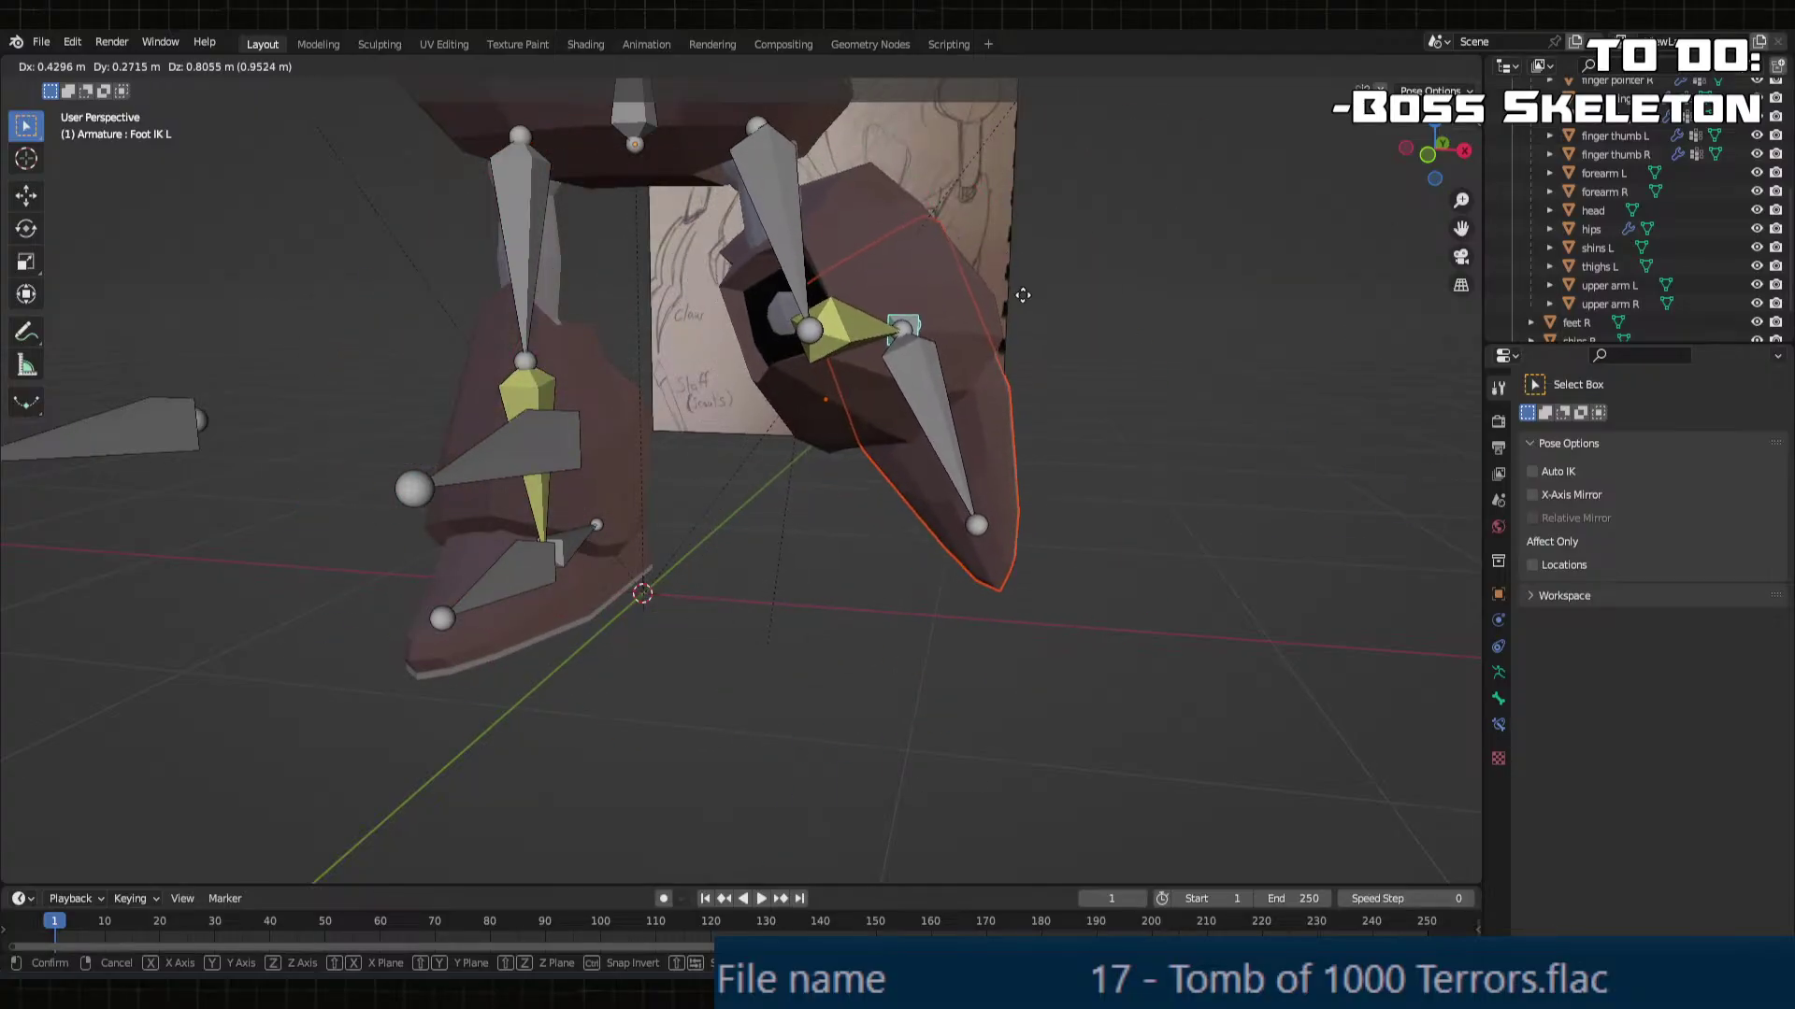
{"action": "left_click", "coordinate": [1022, 289]}
Step: Open the left shin mesh for editing in edge selection mode
{"action": "middle_click_drag", "start_coordinate": [867, 298], "coordinate": [783, 433]}
{"action": "scroll", "coordinate": [838, 435], "scroll_direction": "up", "scroll_amount": 3}
{"action": "key", "text": "Tab"}
{"action": "middle_click_drag", "start_coordinate": [970, 596], "coordinate": [829, 585]}
{"action": "key", "text": "Tab"}
{"action": "left_click", "coordinate": [938, 577]}
{"action": "key", "text": "Tab"}
{"action": "key", "text": "3"}
{"action": "scroll", "coordinate": [874, 584], "scroll_direction": "up", "scroll_amount": 4}
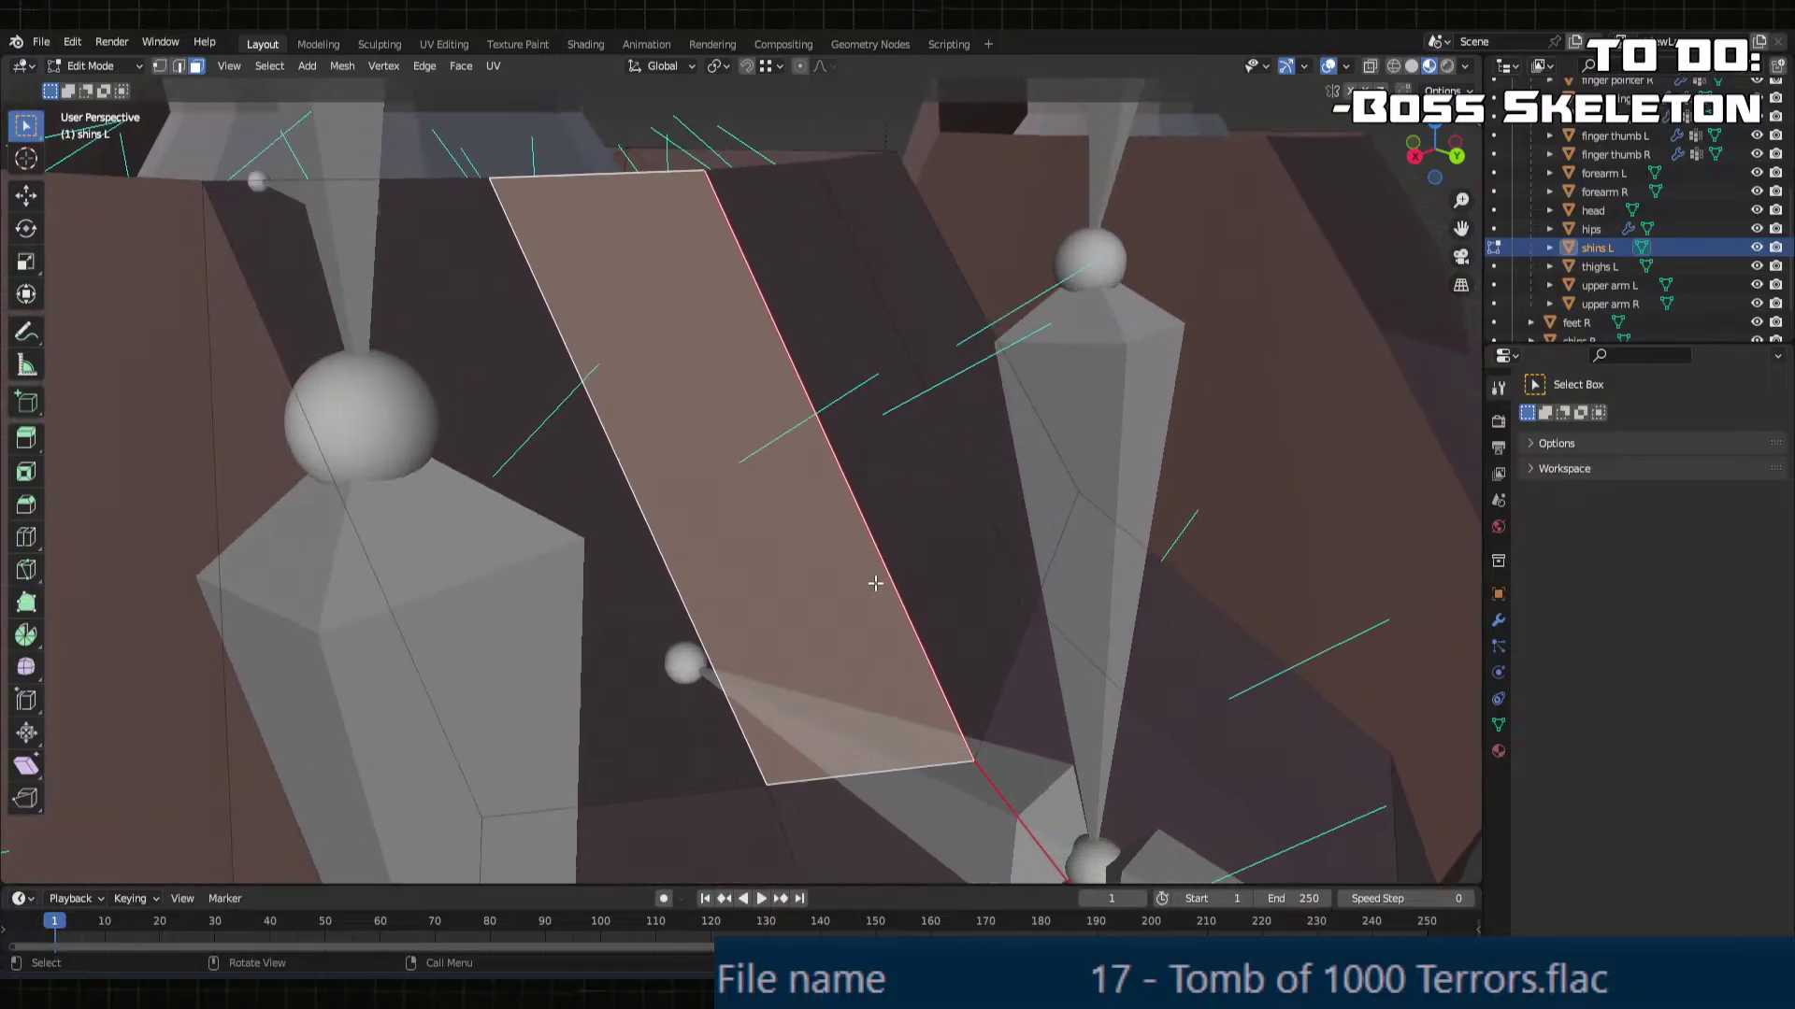
{"action": "scroll", "coordinate": [874, 584], "scroll_direction": "down", "scroll_amount": 2}
{"action": "key", "text": "2"}
{"action": "scroll", "coordinate": [589, 327], "scroll_direction": "up", "scroll_amount": 2}
{"action": "key", "text": "alt+a"}
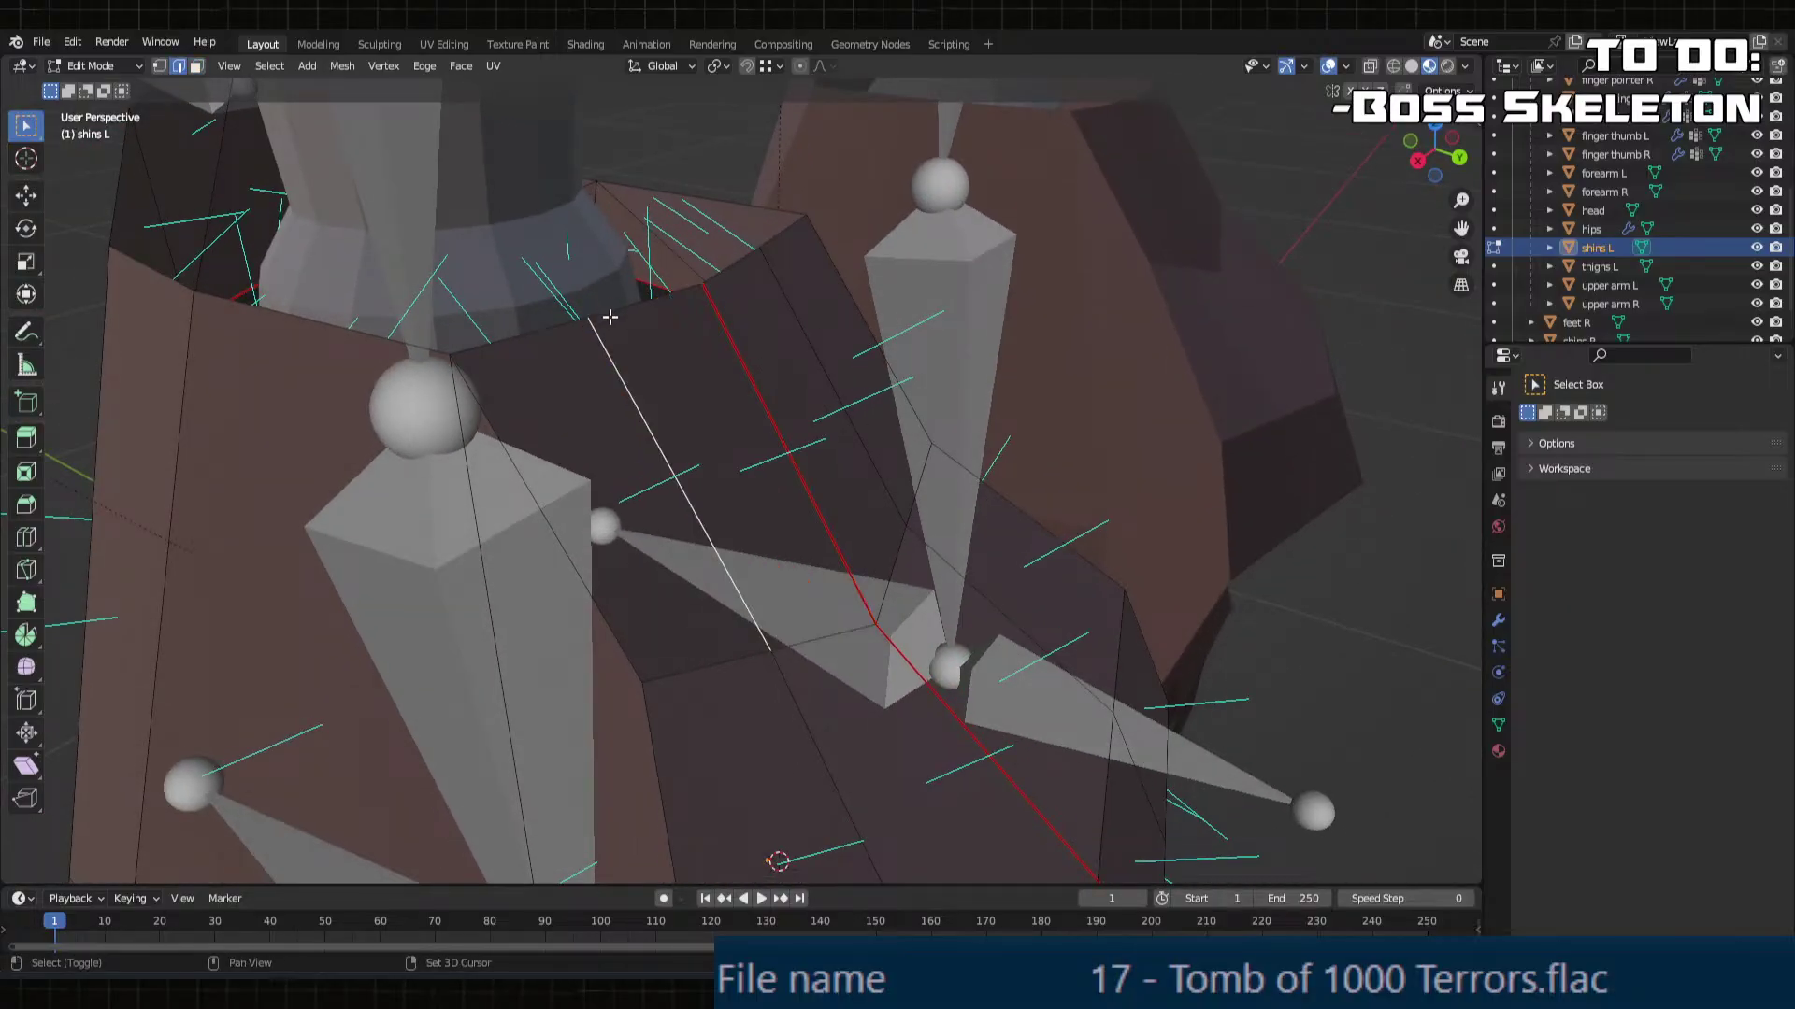
Step: Select the upper rear rim edges of the left shin mesh and move them -0.08 m along Z
{"action": "middle_click_drag", "start_coordinate": [589, 327], "coordinate": [579, 400]}
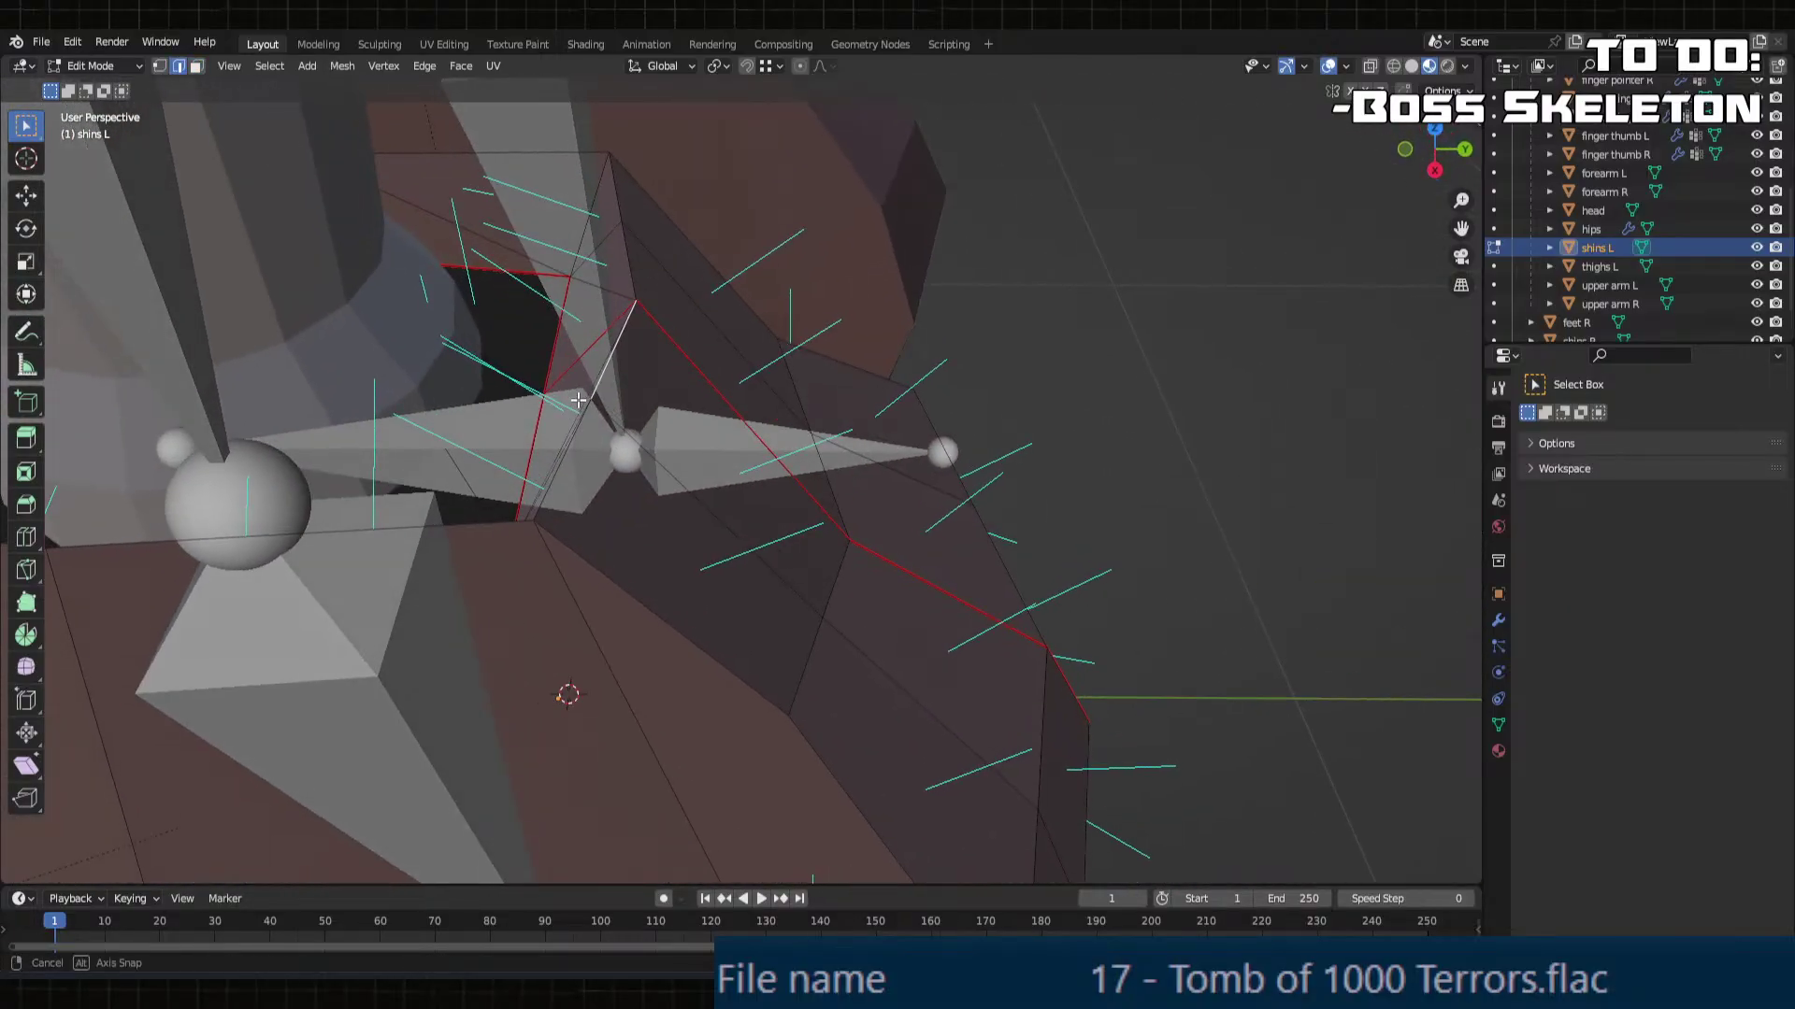
{"action": "left_click", "coordinate": [576, 431]}
{"action": "key", "text": "KP_Decimal"}
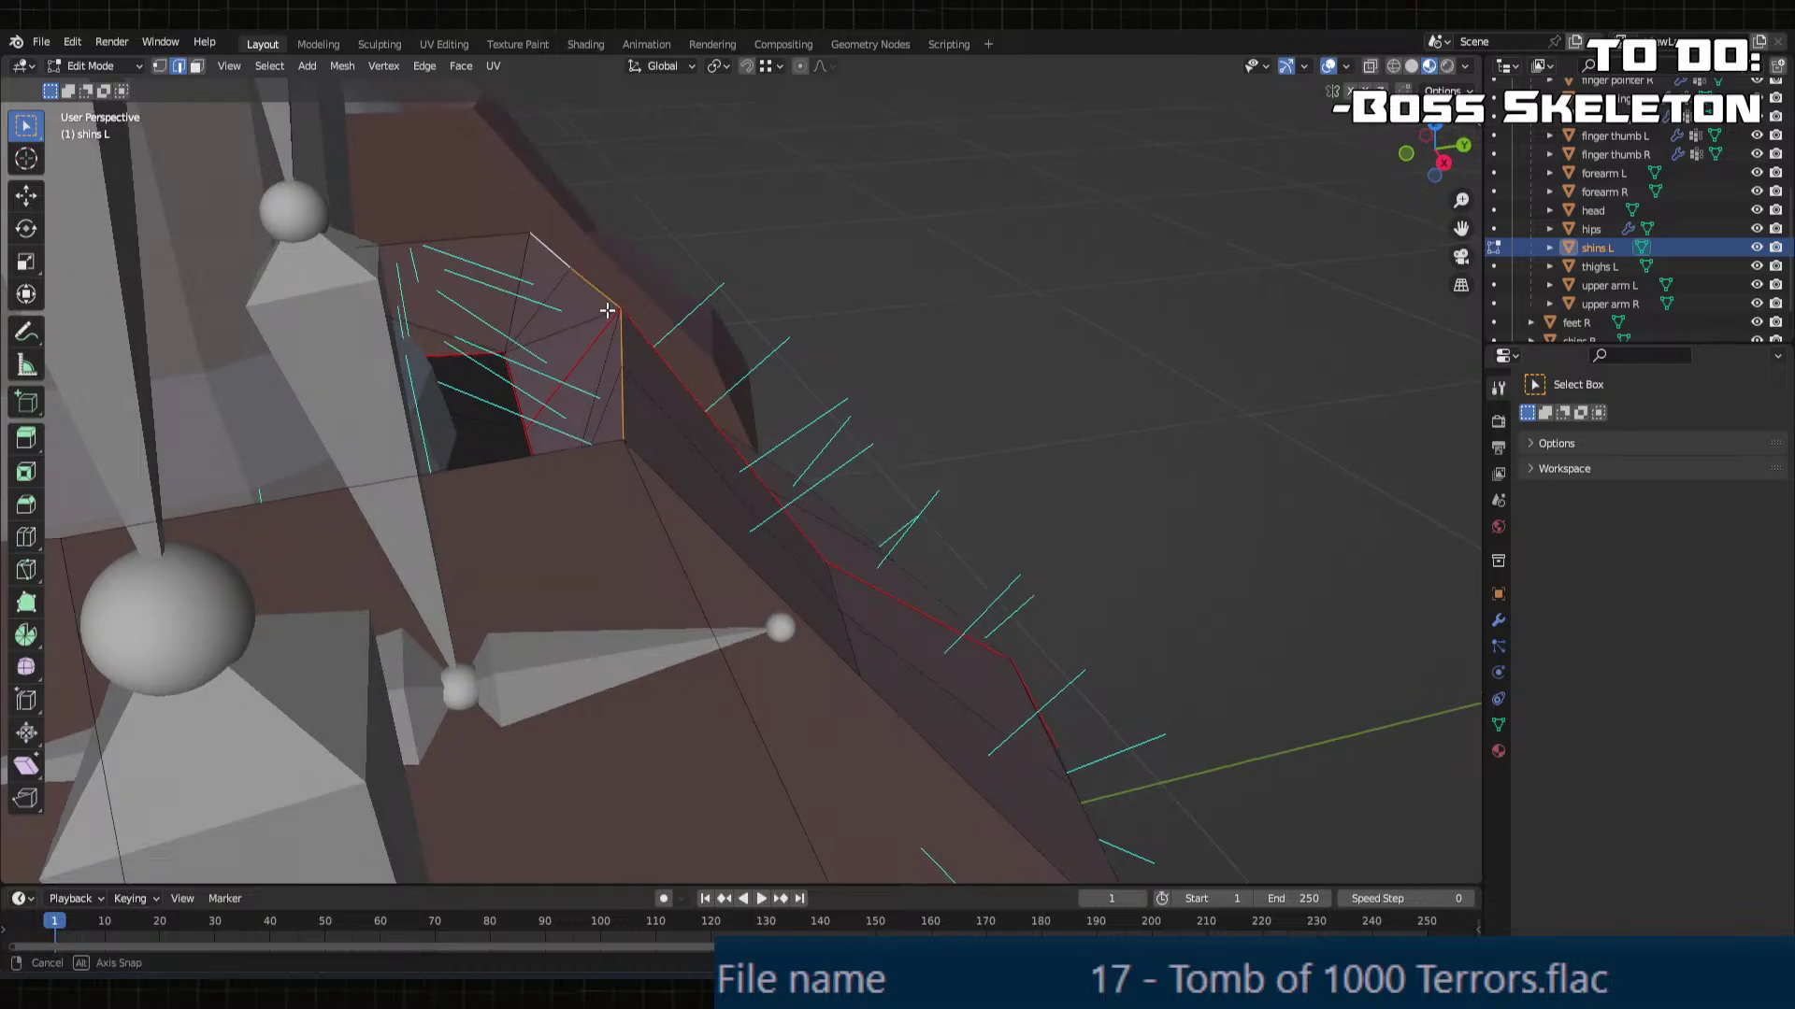
{"action": "middle_click_drag", "start_coordinate": [609, 305], "coordinate": [781, 330]}
{"action": "key", "text": "g"}
{"action": "key", "text": "z"}
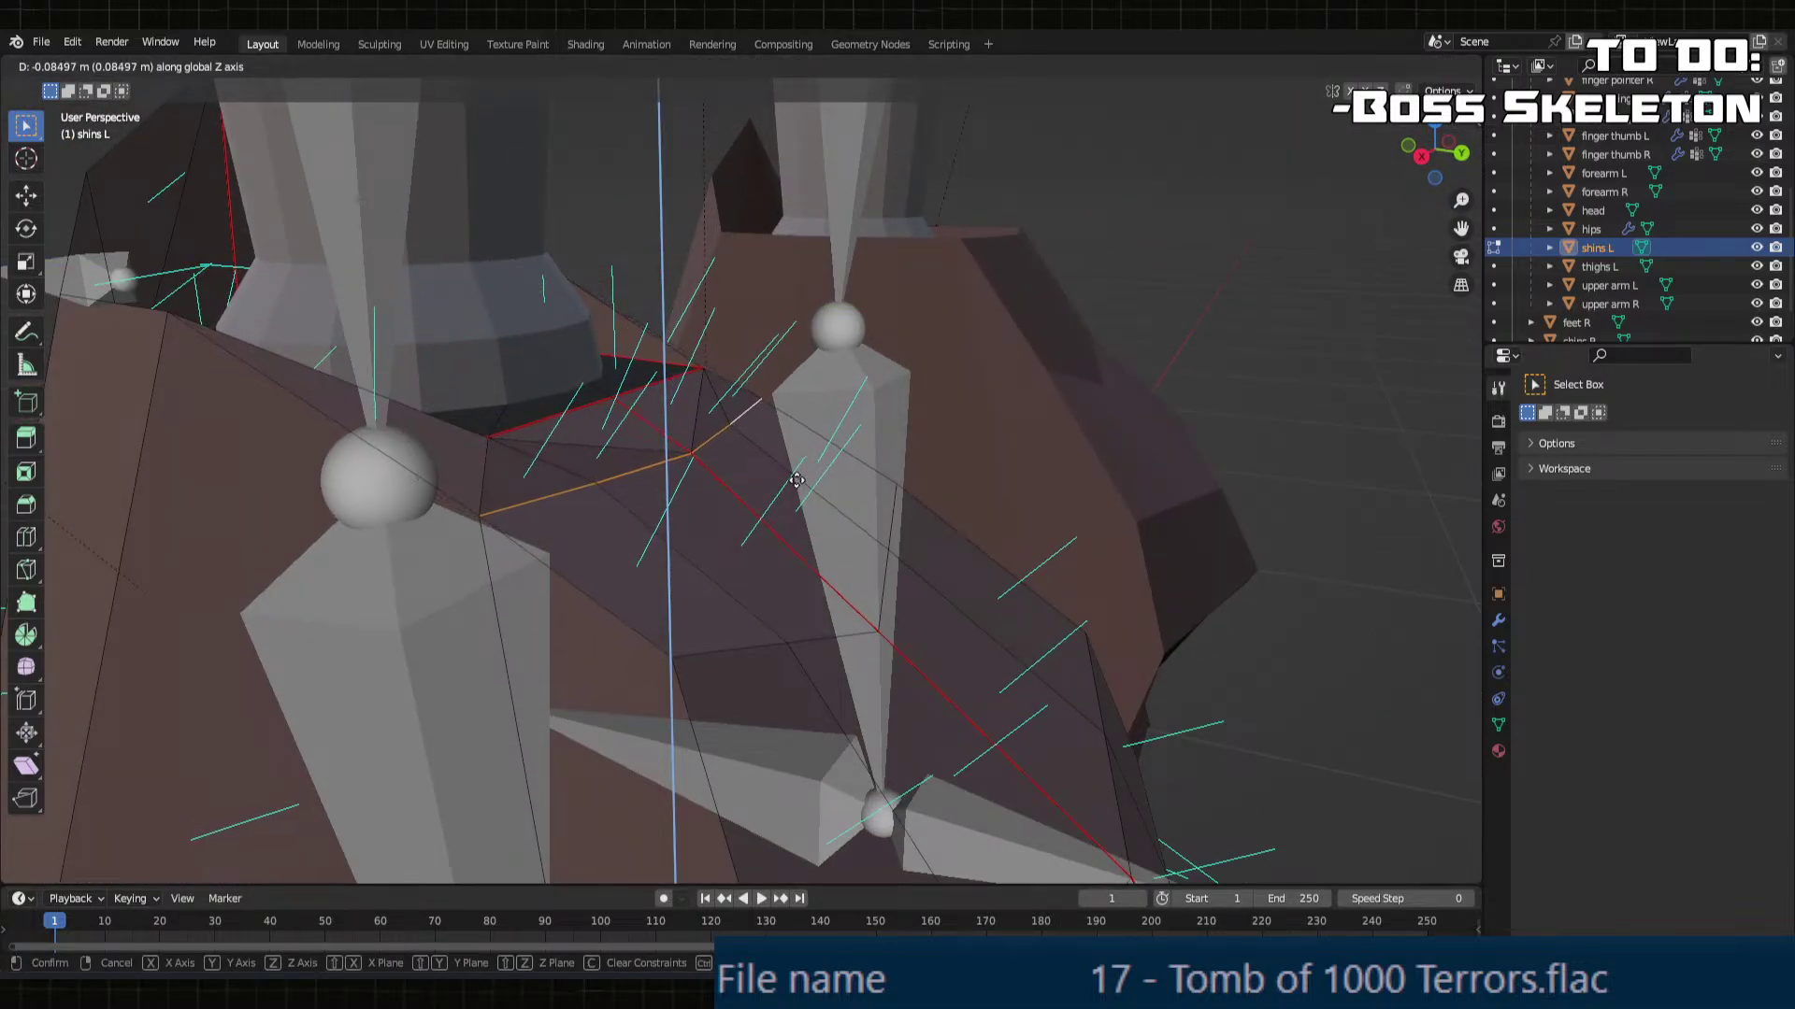
{"action": "left_click", "coordinate": [797, 481]}
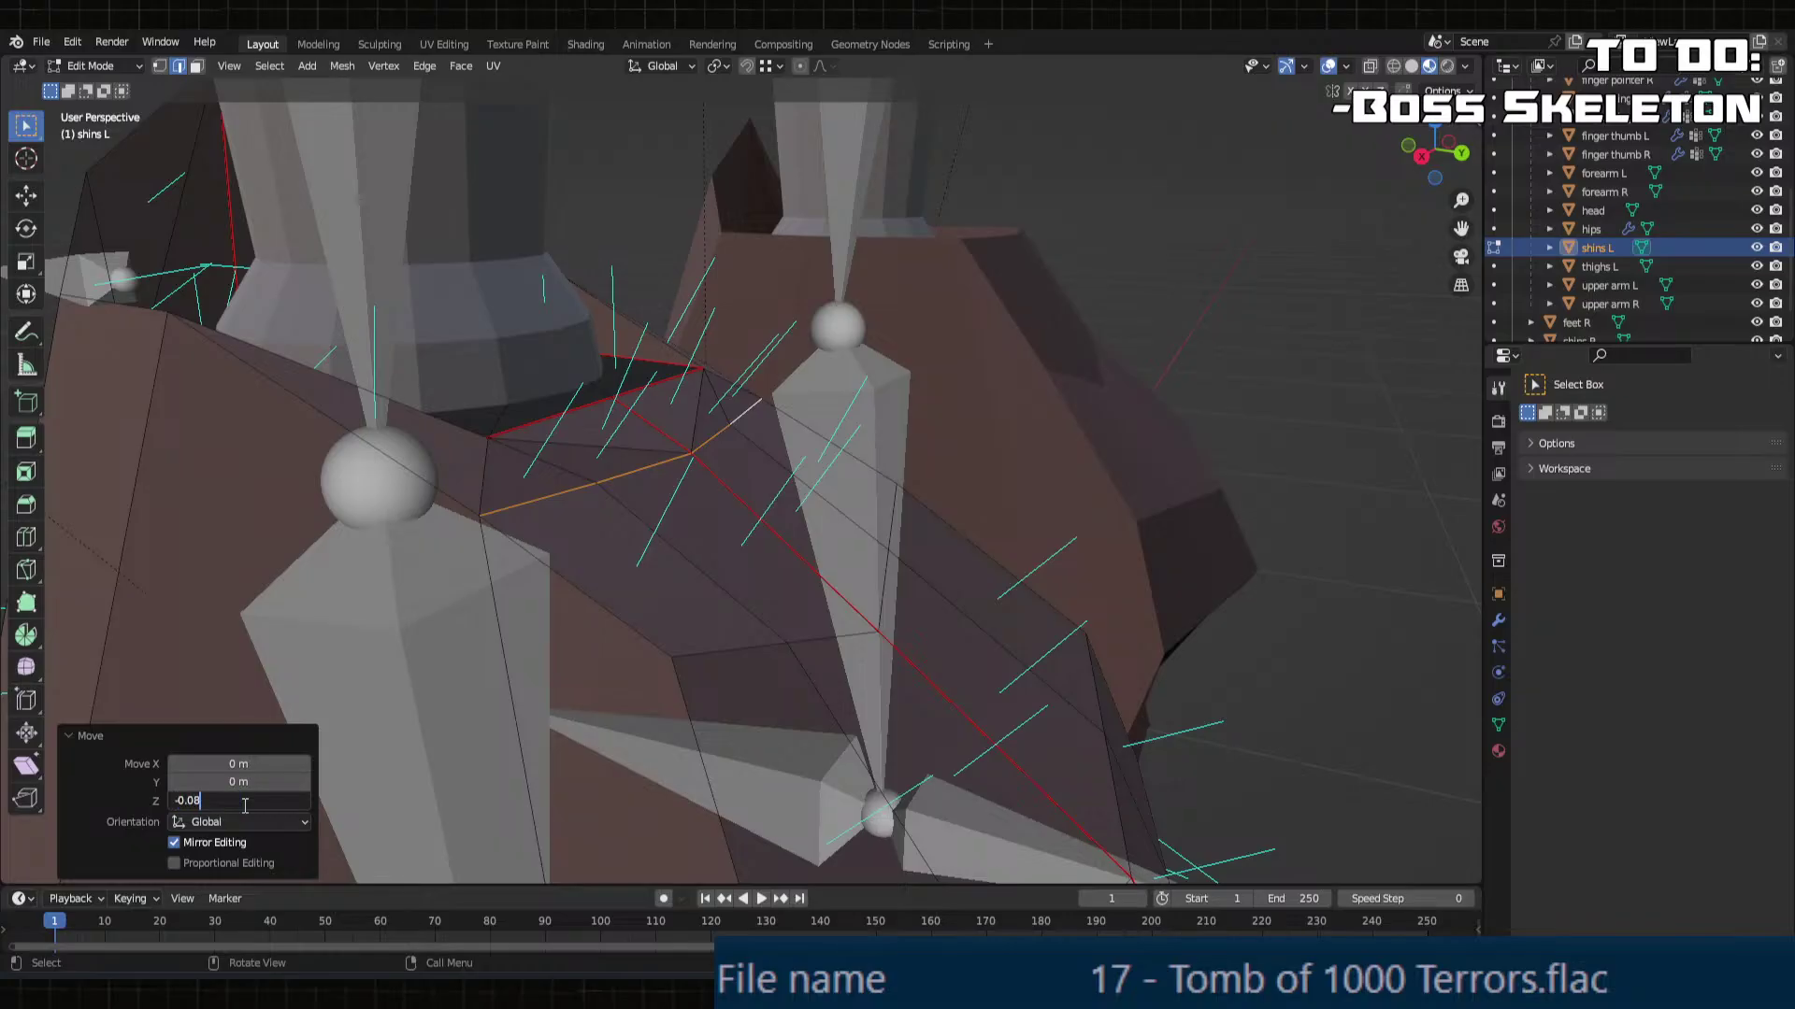
Step: Test the left knee bend by moving the Foot IK L bone backward and about 0.95 m upward
{"action": "middle_click_drag", "start_coordinate": [503, 540], "coordinate": [810, 740]}
{"action": "key", "text": "ctrl+Tab"}
{"action": "left_click", "coordinate": [787, 748]}
{"action": "key", "text": "g"}
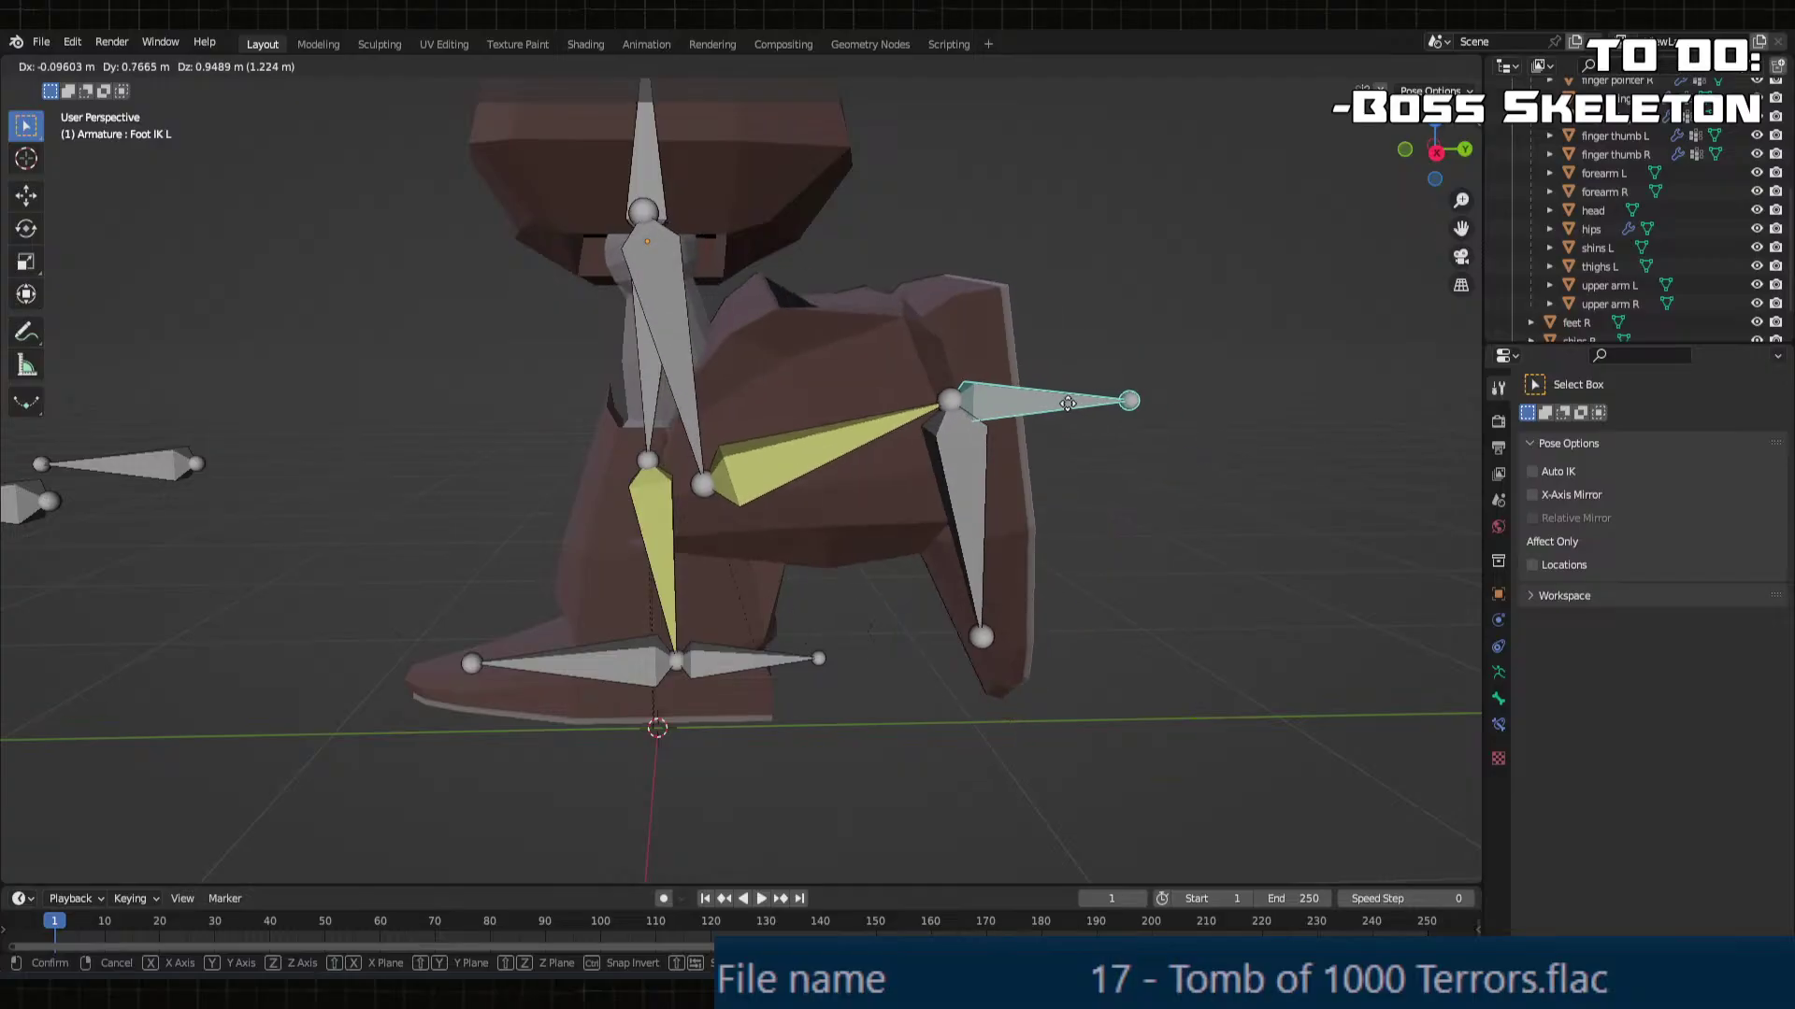
{"action": "left_click", "coordinate": [1004, 397]}
{"action": "middle_click_drag", "start_coordinate": [1005, 397], "coordinate": [846, 537]}
Step: Select the strip of faces on the upper back of the left shin mesh and move it -0.08 m along Z
{"action": "left_click", "coordinate": [794, 552]}
{"action": "key", "text": "Tab"}
{"action": "left_click", "coordinate": [819, 479], "text": "ctrl"}
{"action": "key", "text": "g"}
{"action": "key", "text": "z"}
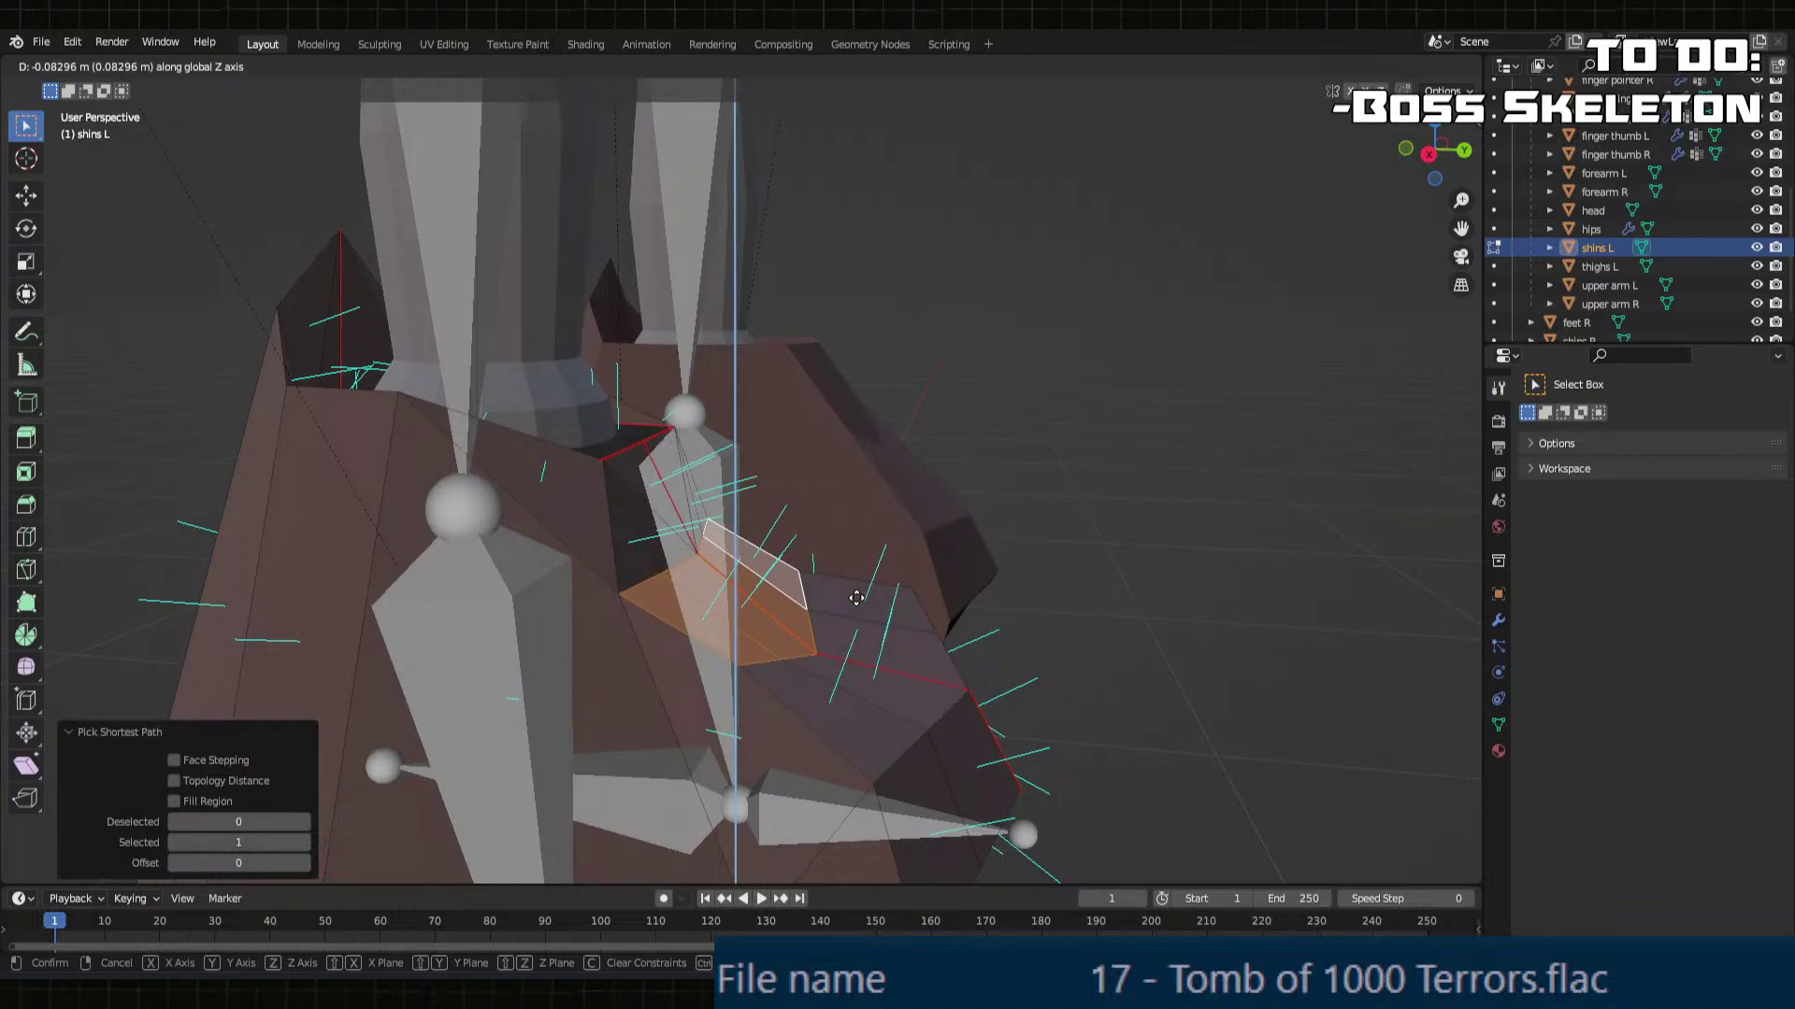
{"action": "left_click", "coordinate": [856, 598]}
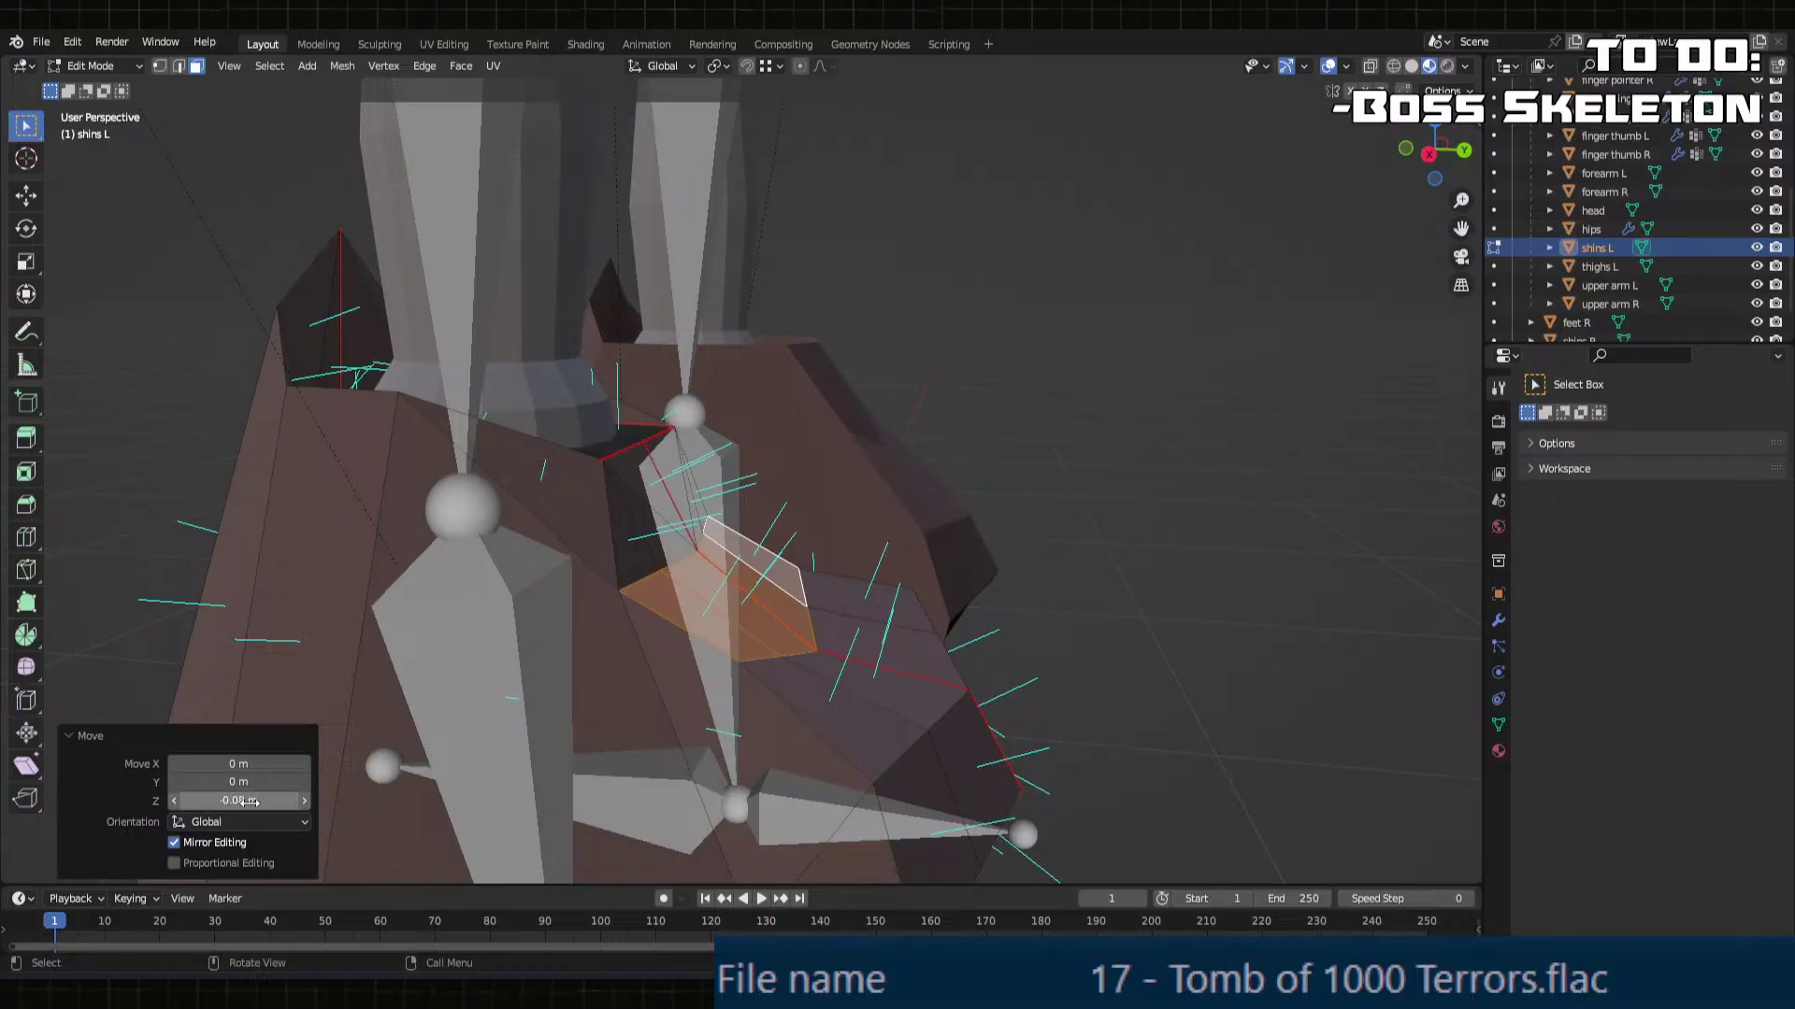
{"action": "key", "text": "Tab"}
Step: Raise the Foot IK L bone about 0.4 m along Z to test the left leg, and undo the move
{"action": "middle_click_drag", "start_coordinate": [849, 613], "coordinate": [811, 726]}
{"action": "left_click", "coordinate": [811, 725]}
{"action": "key", "text": "ctrl+Tab"}
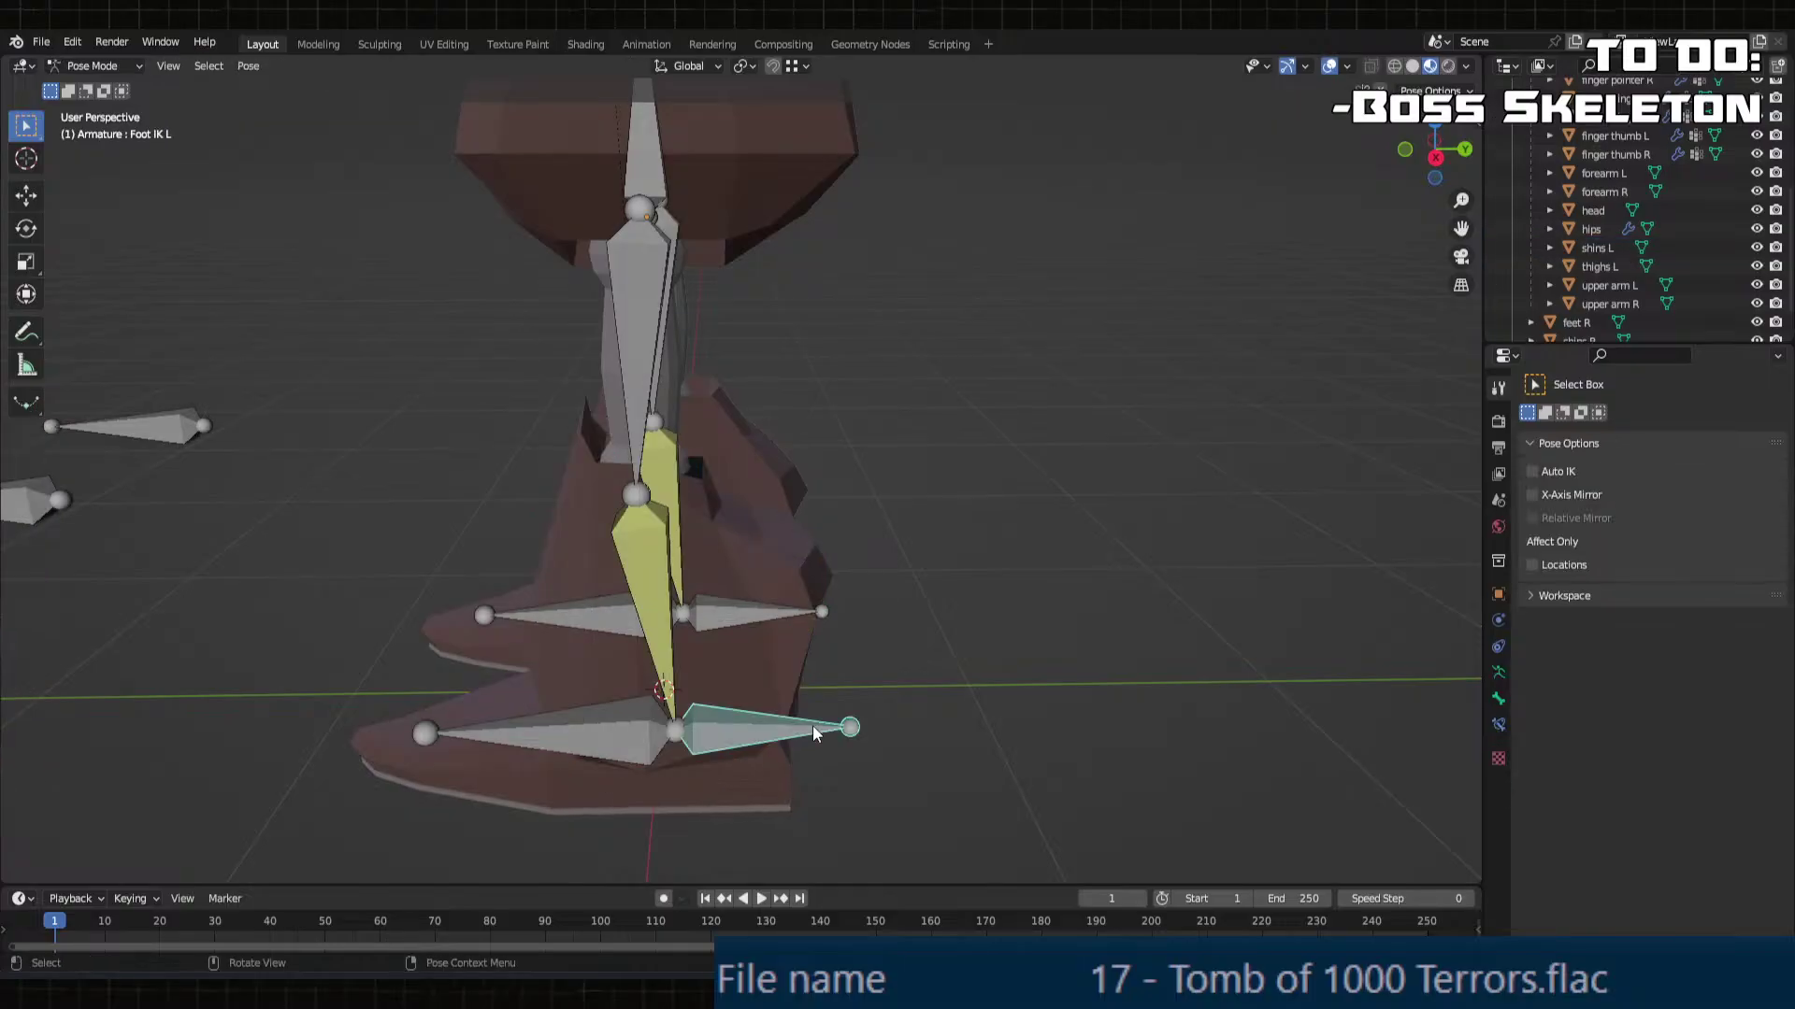
{"action": "key", "text": "g"}
{"action": "key", "text": "x"}
{"action": "key", "text": "z"}
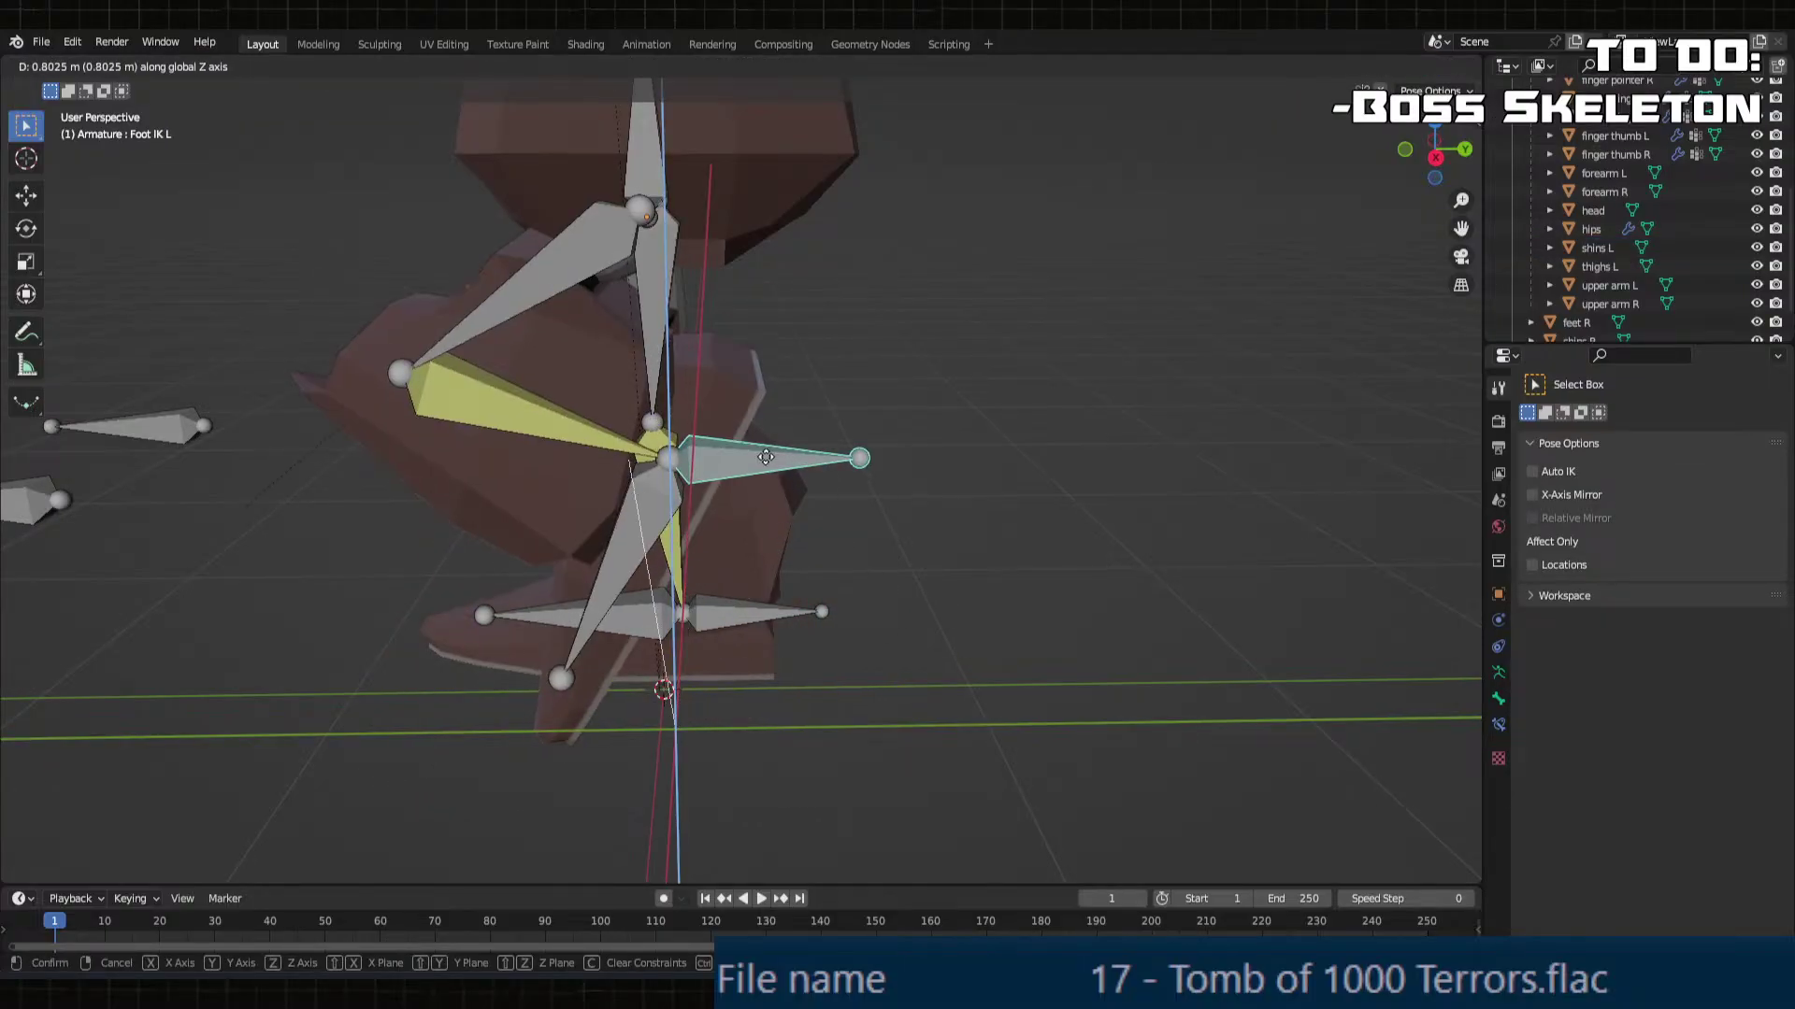
{"action": "left_click", "coordinate": [791, 596]}
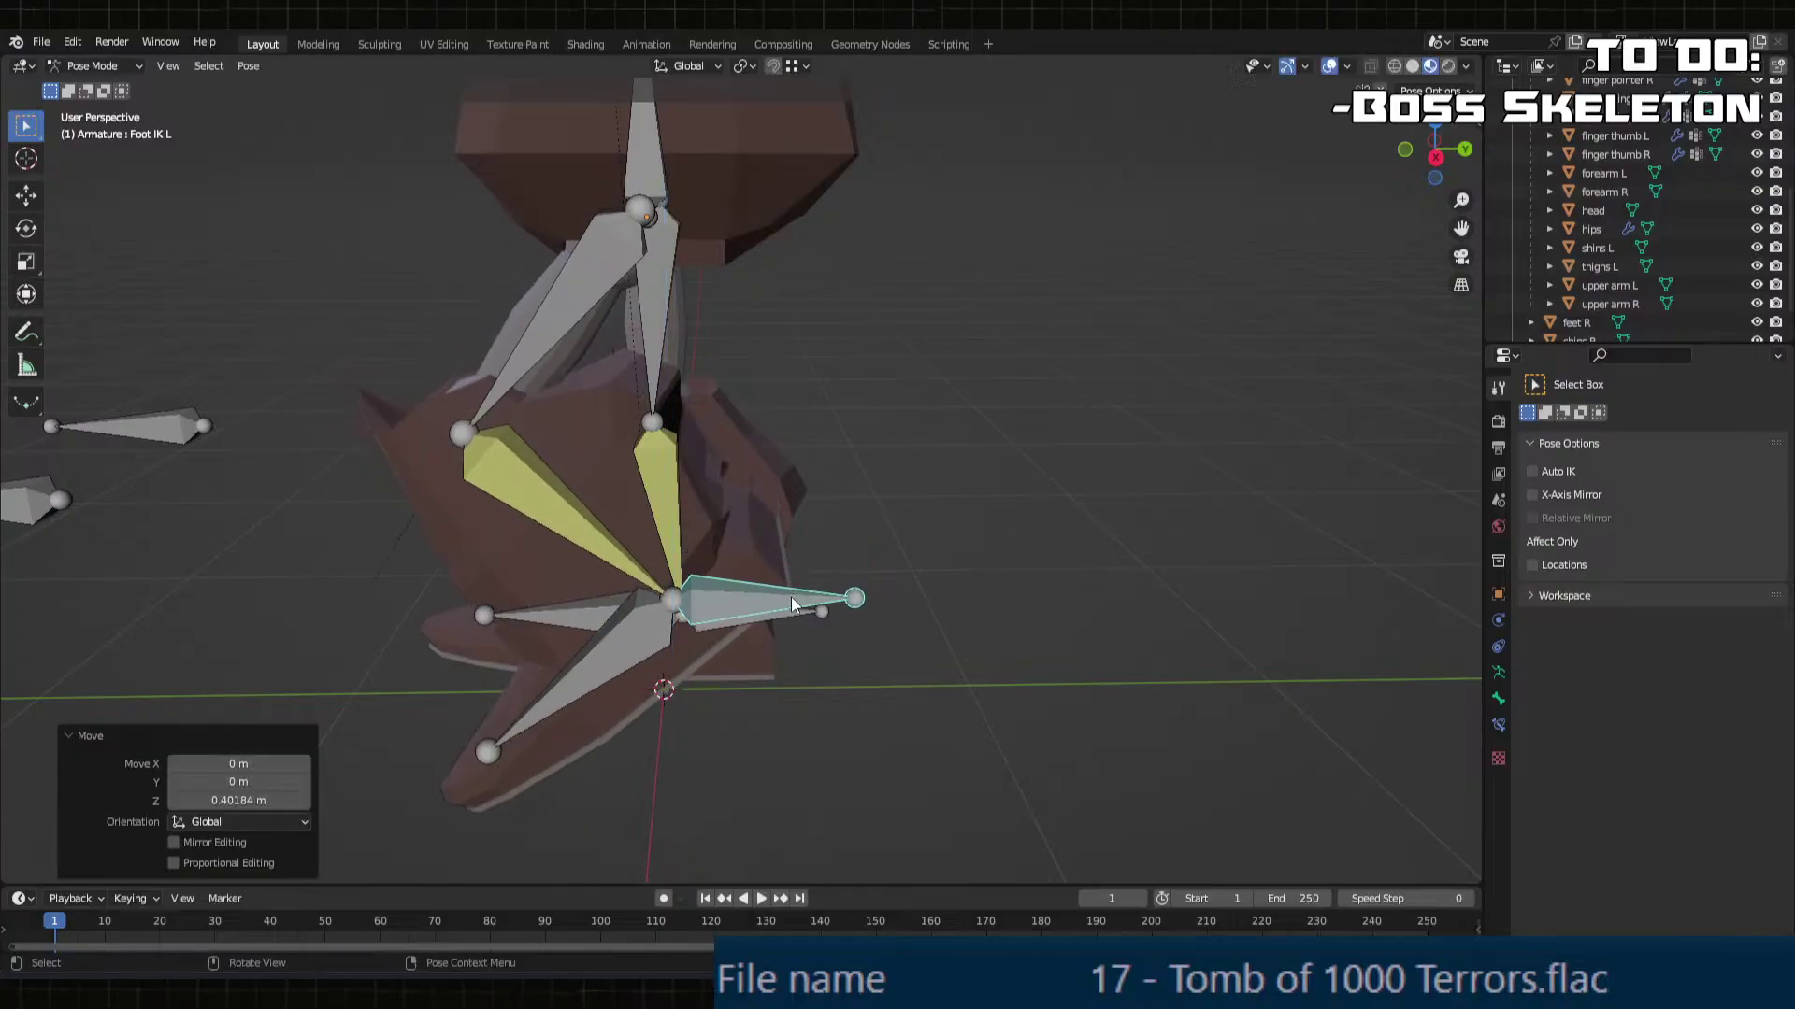
{"action": "mouse_move", "coordinate": [791, 596]}
{"action": "middle_mouse_down"}
{"action": "mouse_move", "coordinate": [834, 575]}
{"action": "mouse_move", "coordinate": [935, 579]}
{"action": "mouse_move", "coordinate": [787, 574]}
{"action": "middle_mouse_up"}
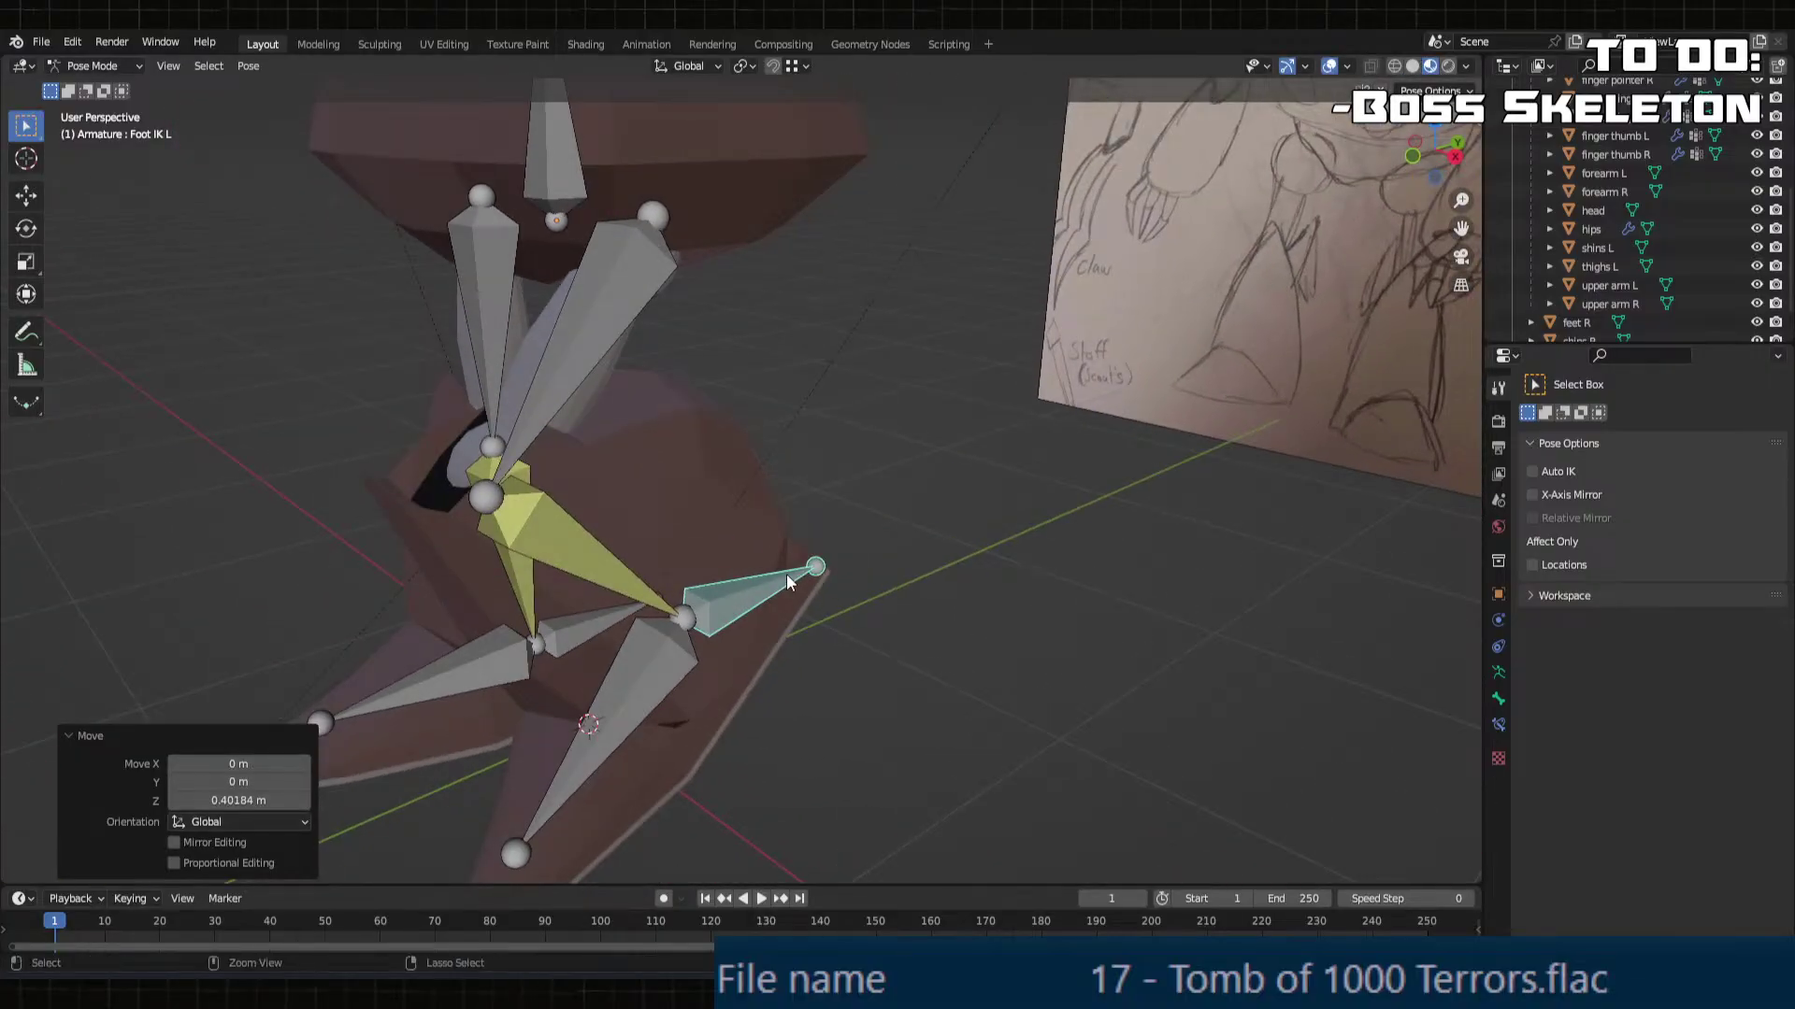
{"action": "key", "text": "ctrl+z"}
Step: Open the right shin mesh for editing in edge selection mode
{"action": "middle_click_drag", "start_coordinate": [614, 574], "coordinate": [791, 538]}
{"action": "key", "text": "Tab"}
{"action": "key", "text": "Tab"}
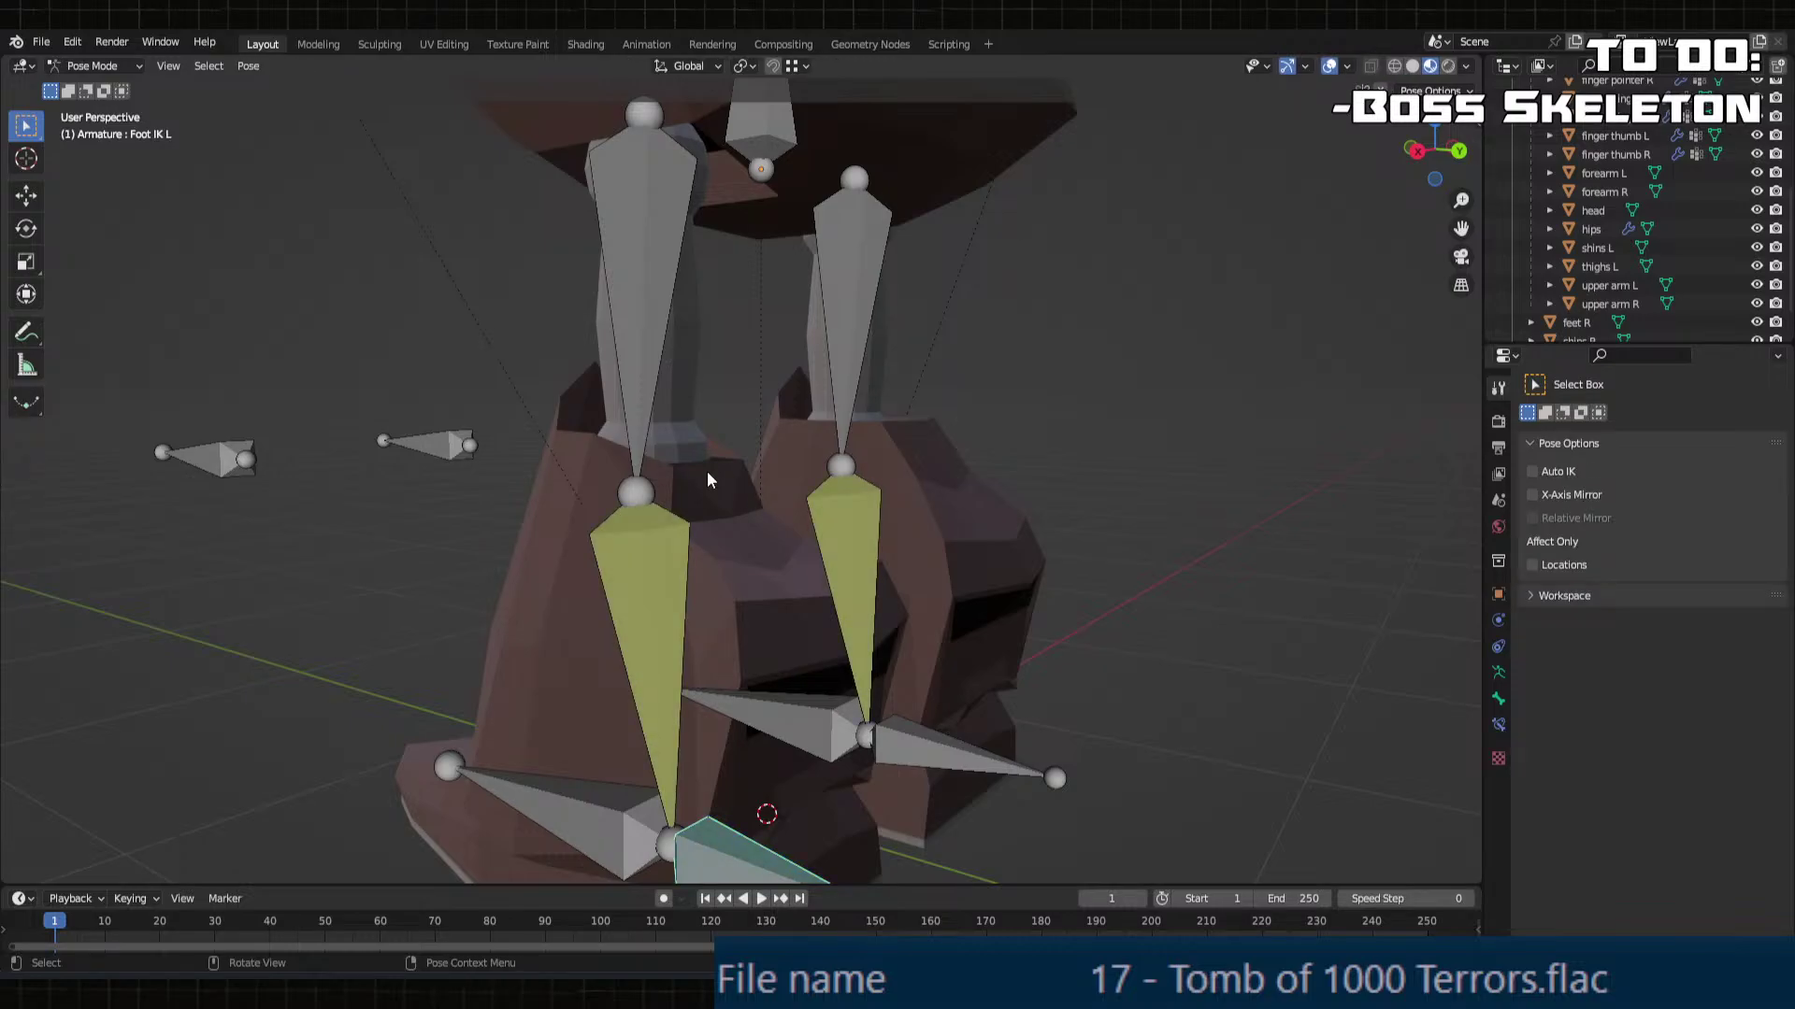
{"action": "middle_click_drag", "start_coordinate": [706, 471], "coordinate": [1195, 354]}
{"action": "left_click", "coordinate": [1070, 382]}
{"action": "key", "text": "Tab"}
{"action": "left_click", "coordinate": [1193, 321]}
{"action": "key", "text": "2"}
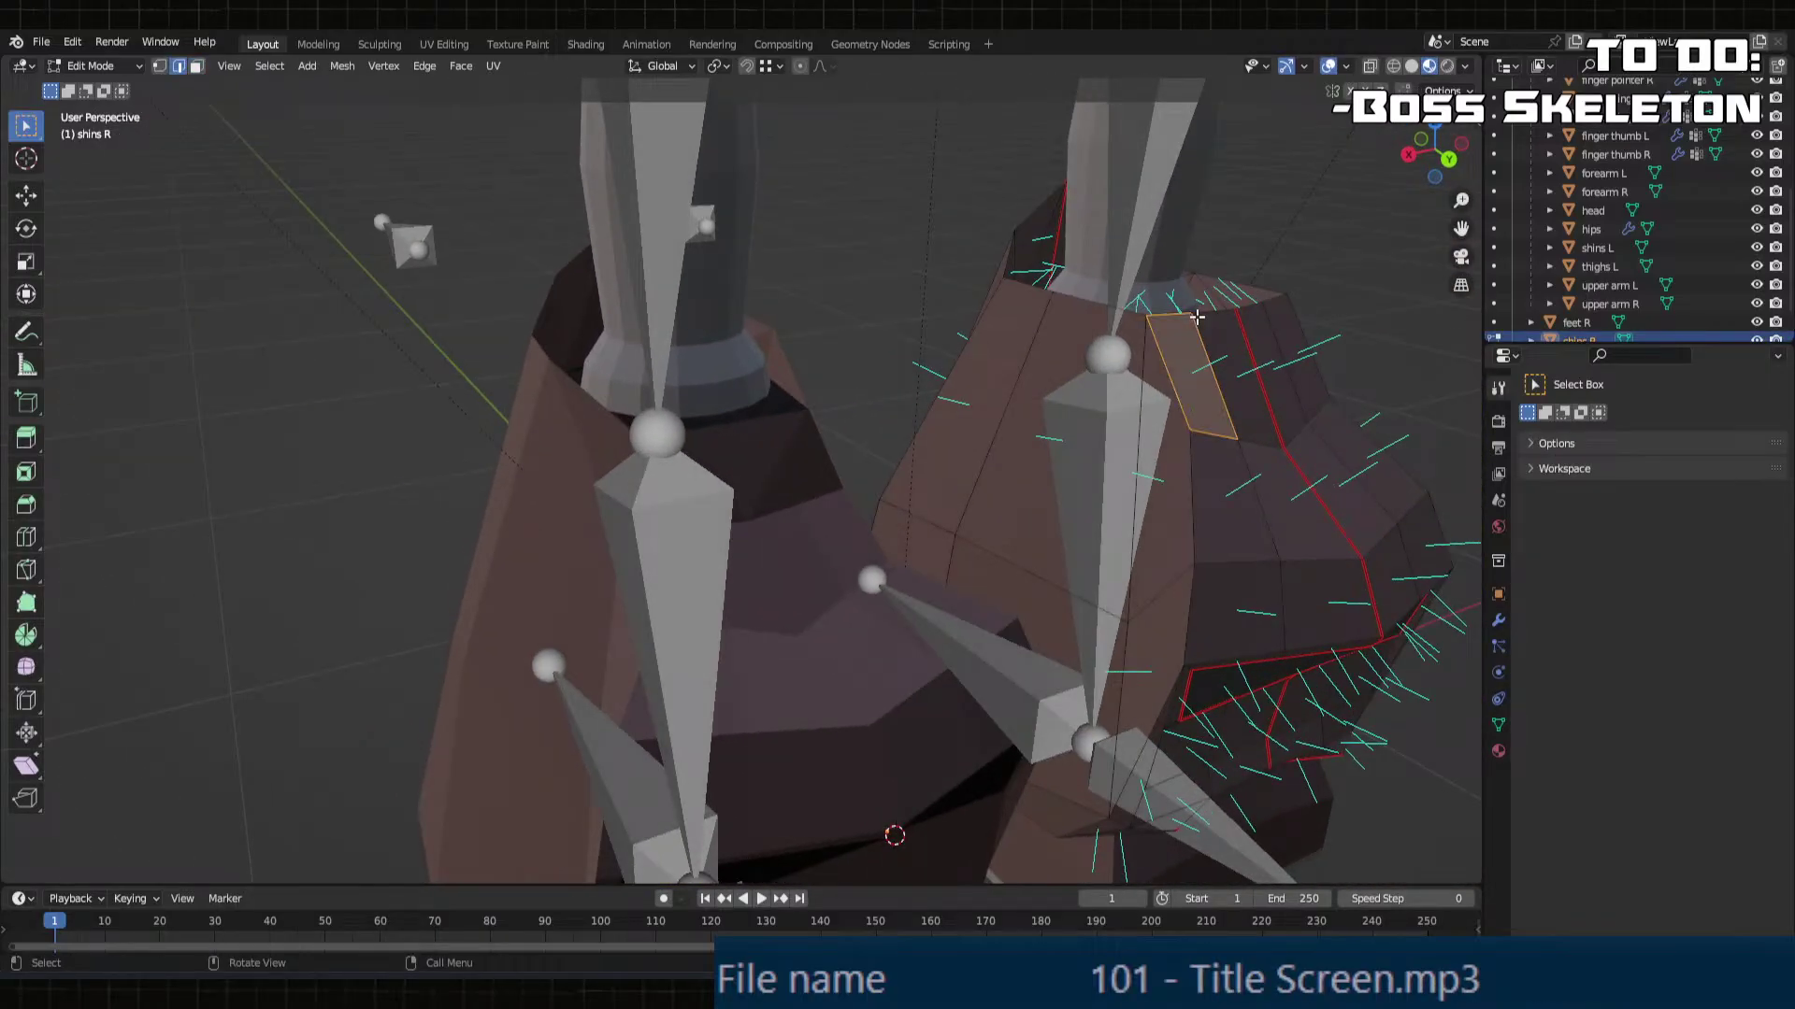
Step: Select the upper rear rim edges of the right shin mesh and move them -0.08 m along Z
{"action": "left_click", "coordinate": [1187, 318], "text": "alt"}
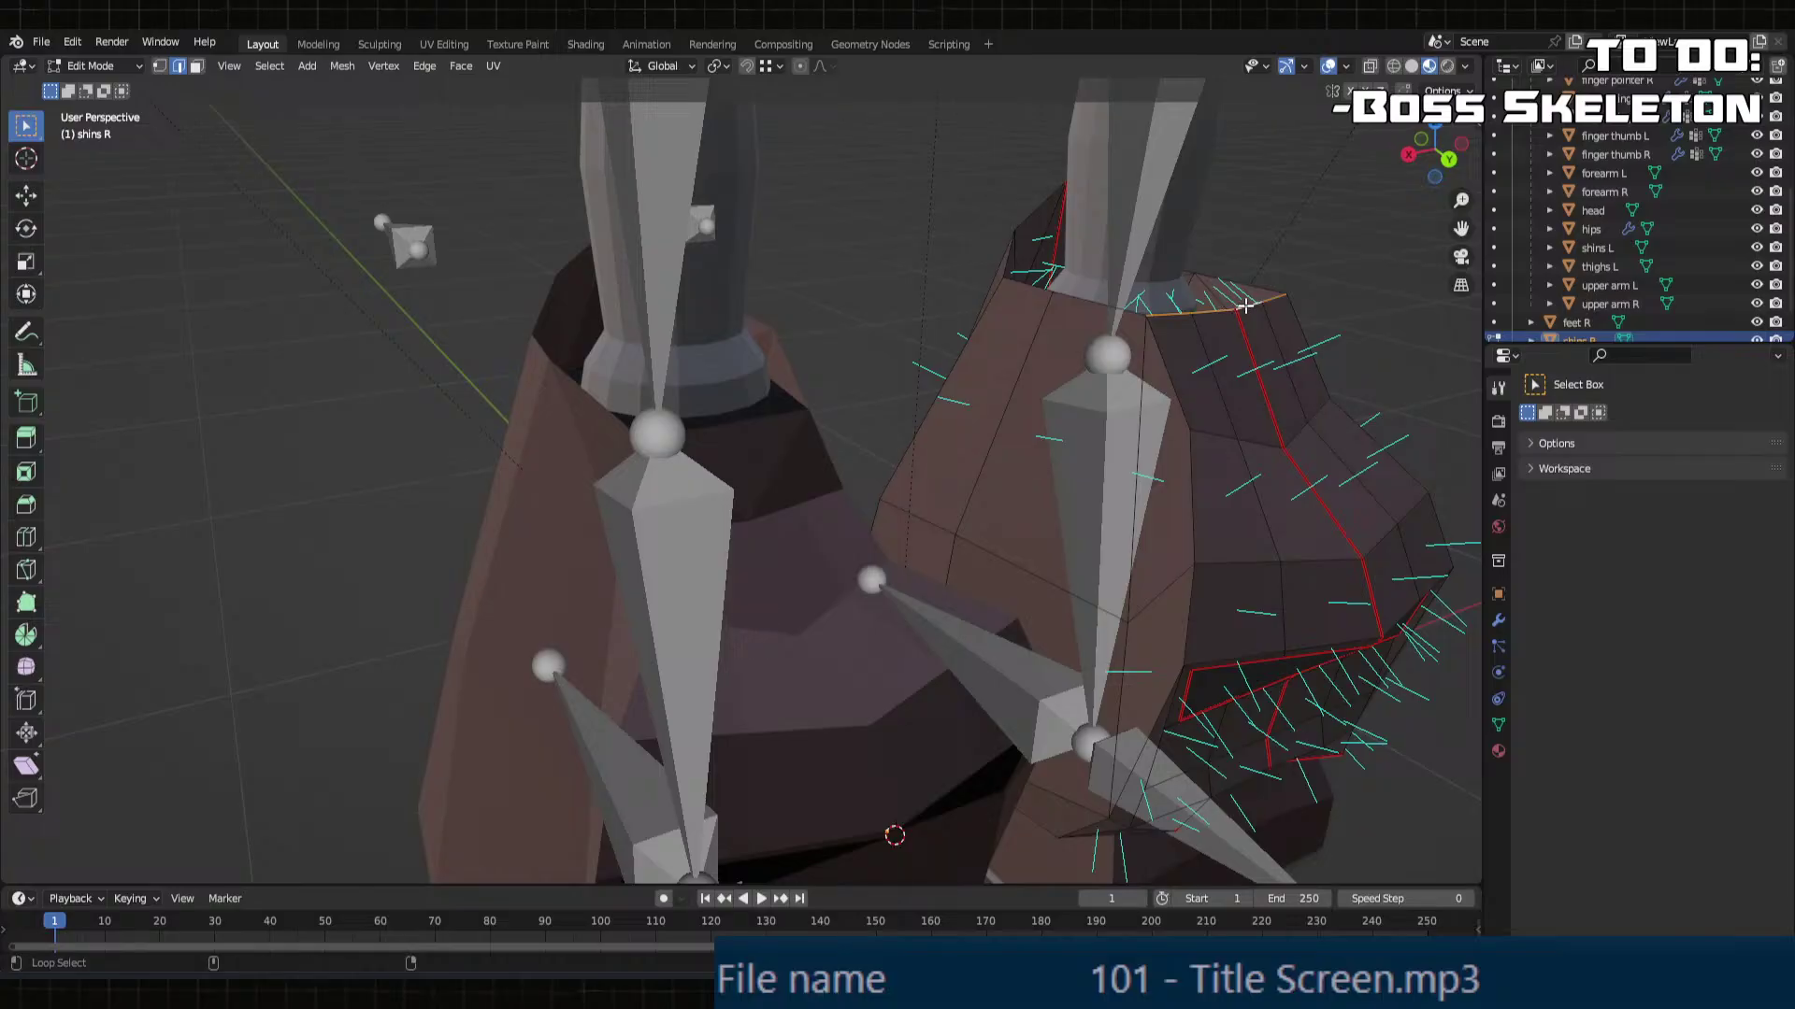
{"action": "middle_click_drag", "start_coordinate": [1211, 310], "coordinate": [1258, 336]}
{"action": "key", "text": "g"}
{"action": "key", "text": "x"}
{"action": "key", "text": "z"}
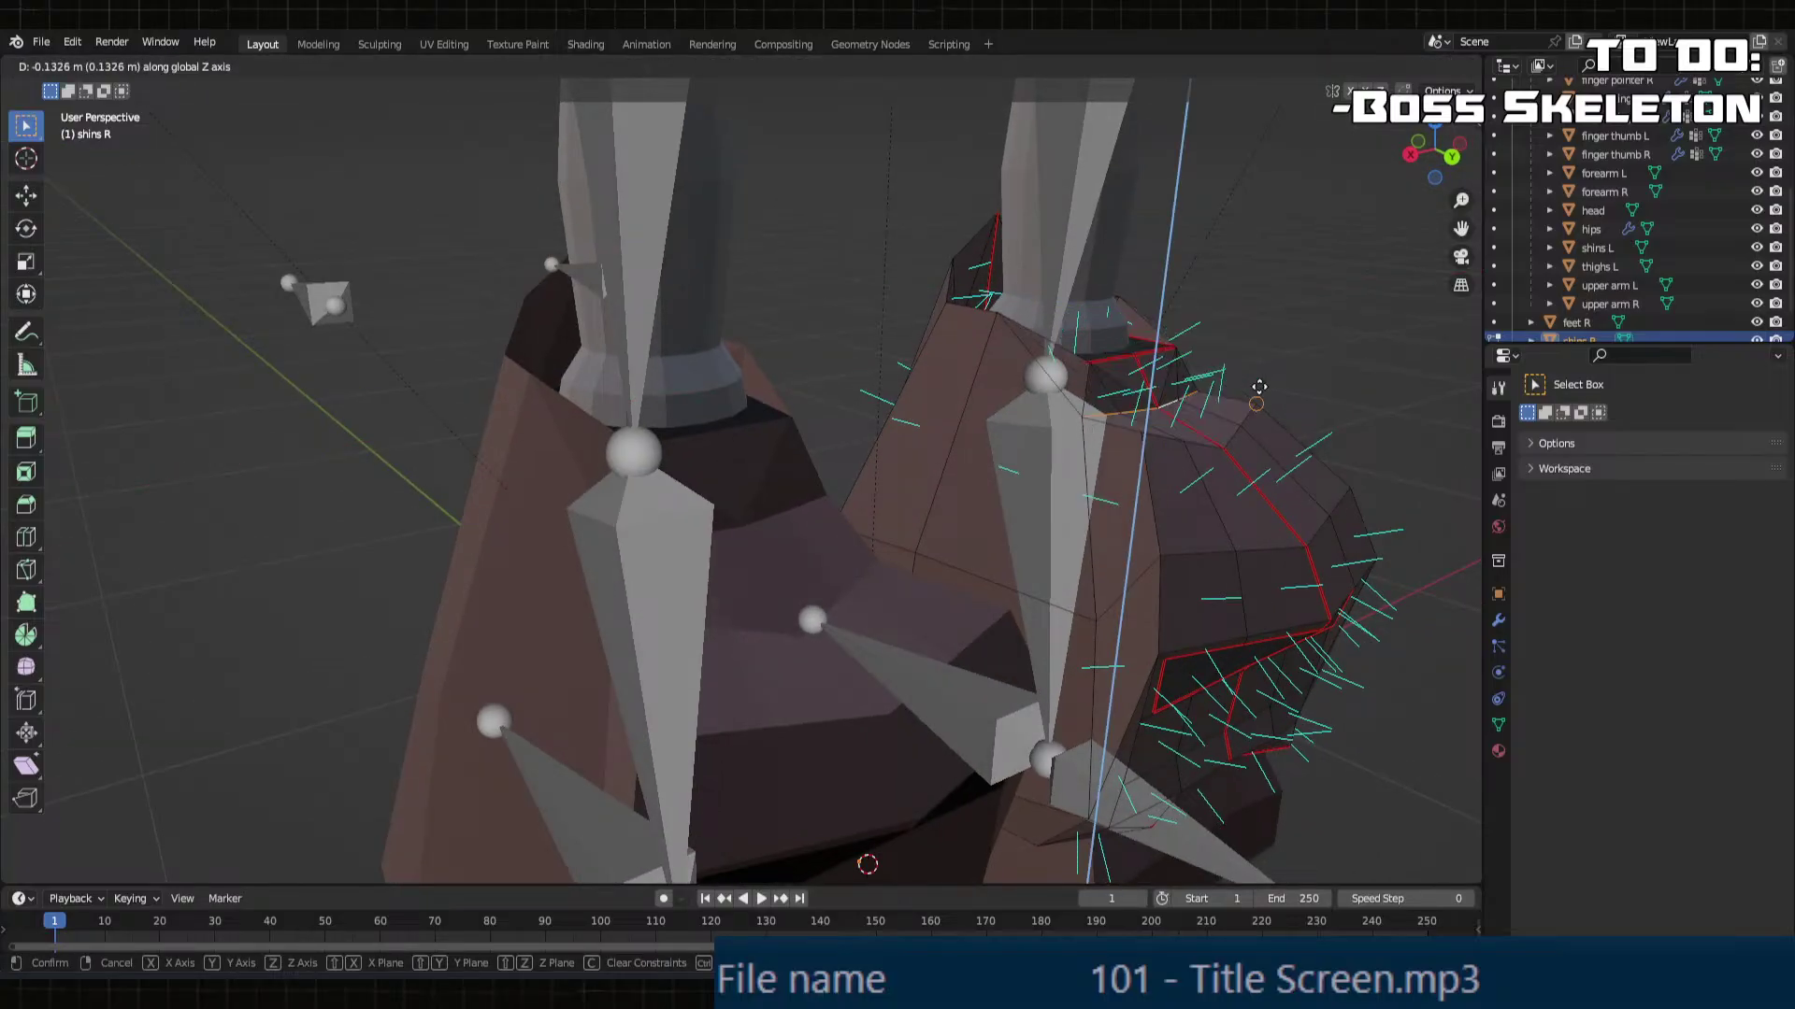
{"action": "left_click", "coordinate": [1259, 389]}
{"action": "double_click", "coordinate": [238, 801]}
{"action": "type", "text": "-0.08"}
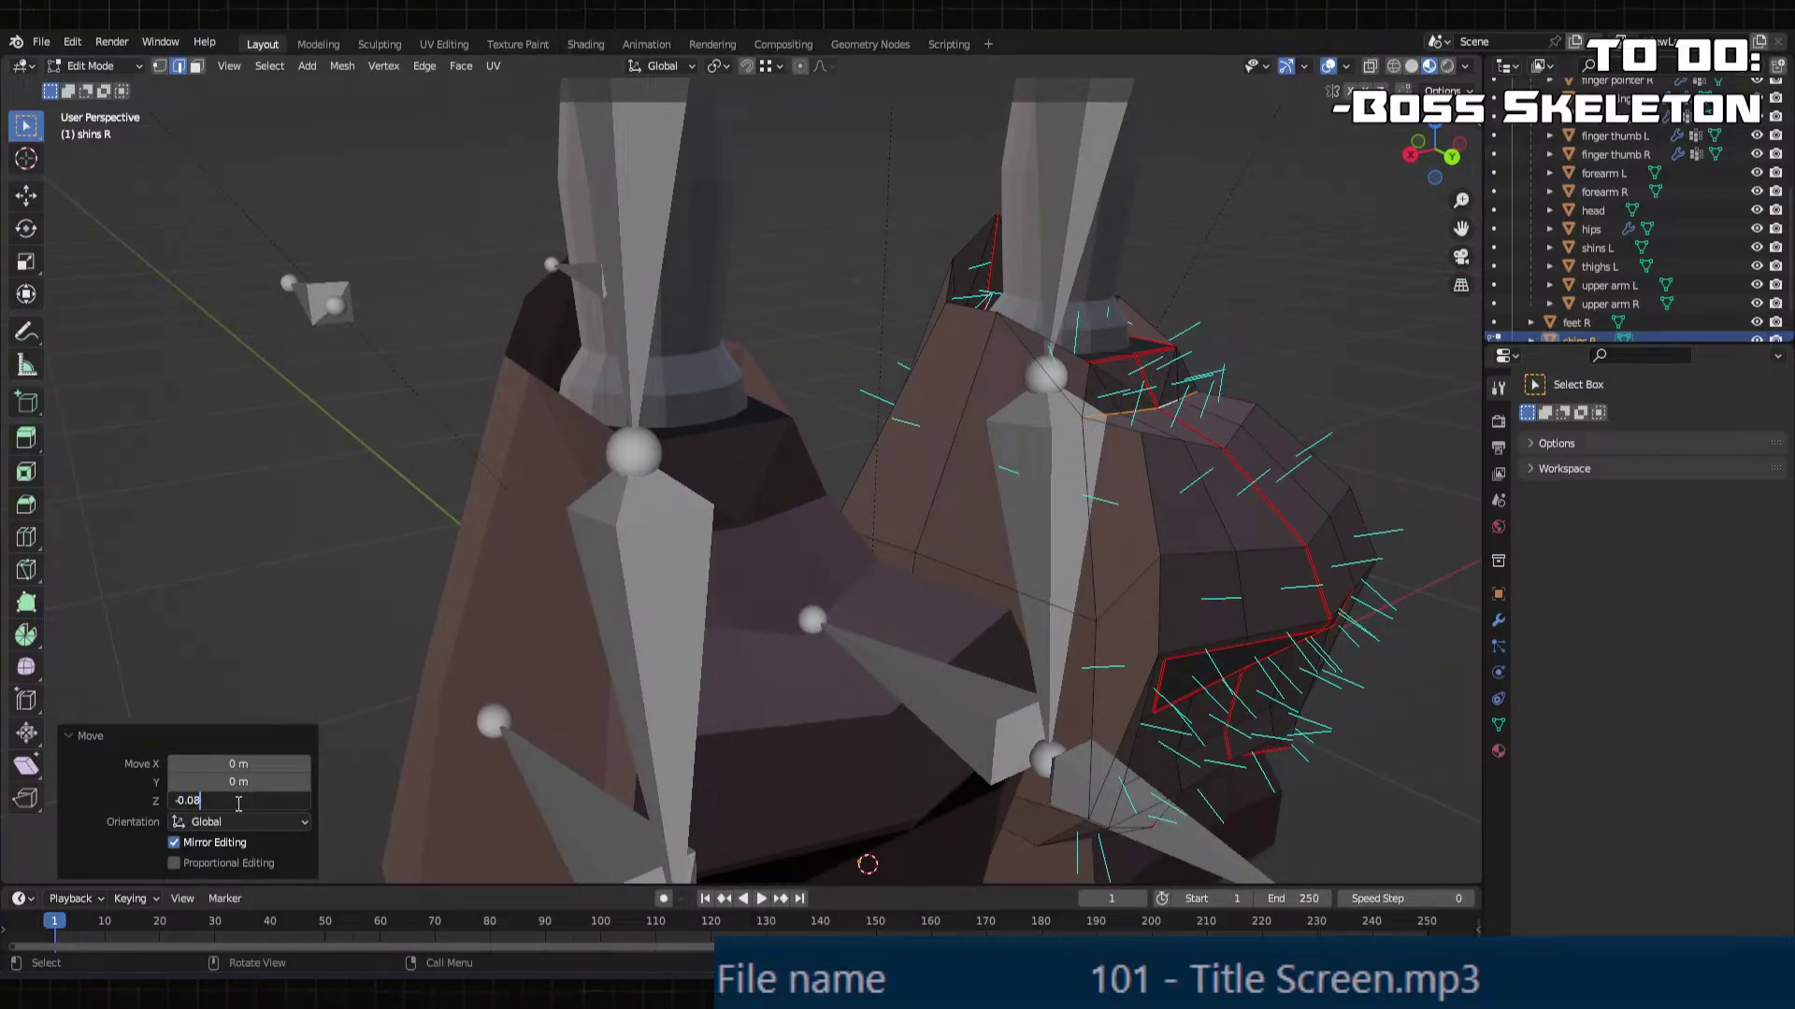
Step: Select the strip of faces on the upper back of the right shin mesh and move it -0.08 m along Z
{"action": "key", "text": "Return"}
{"action": "key", "text": "3"}
{"action": "left_click", "coordinate": [1142, 419]}
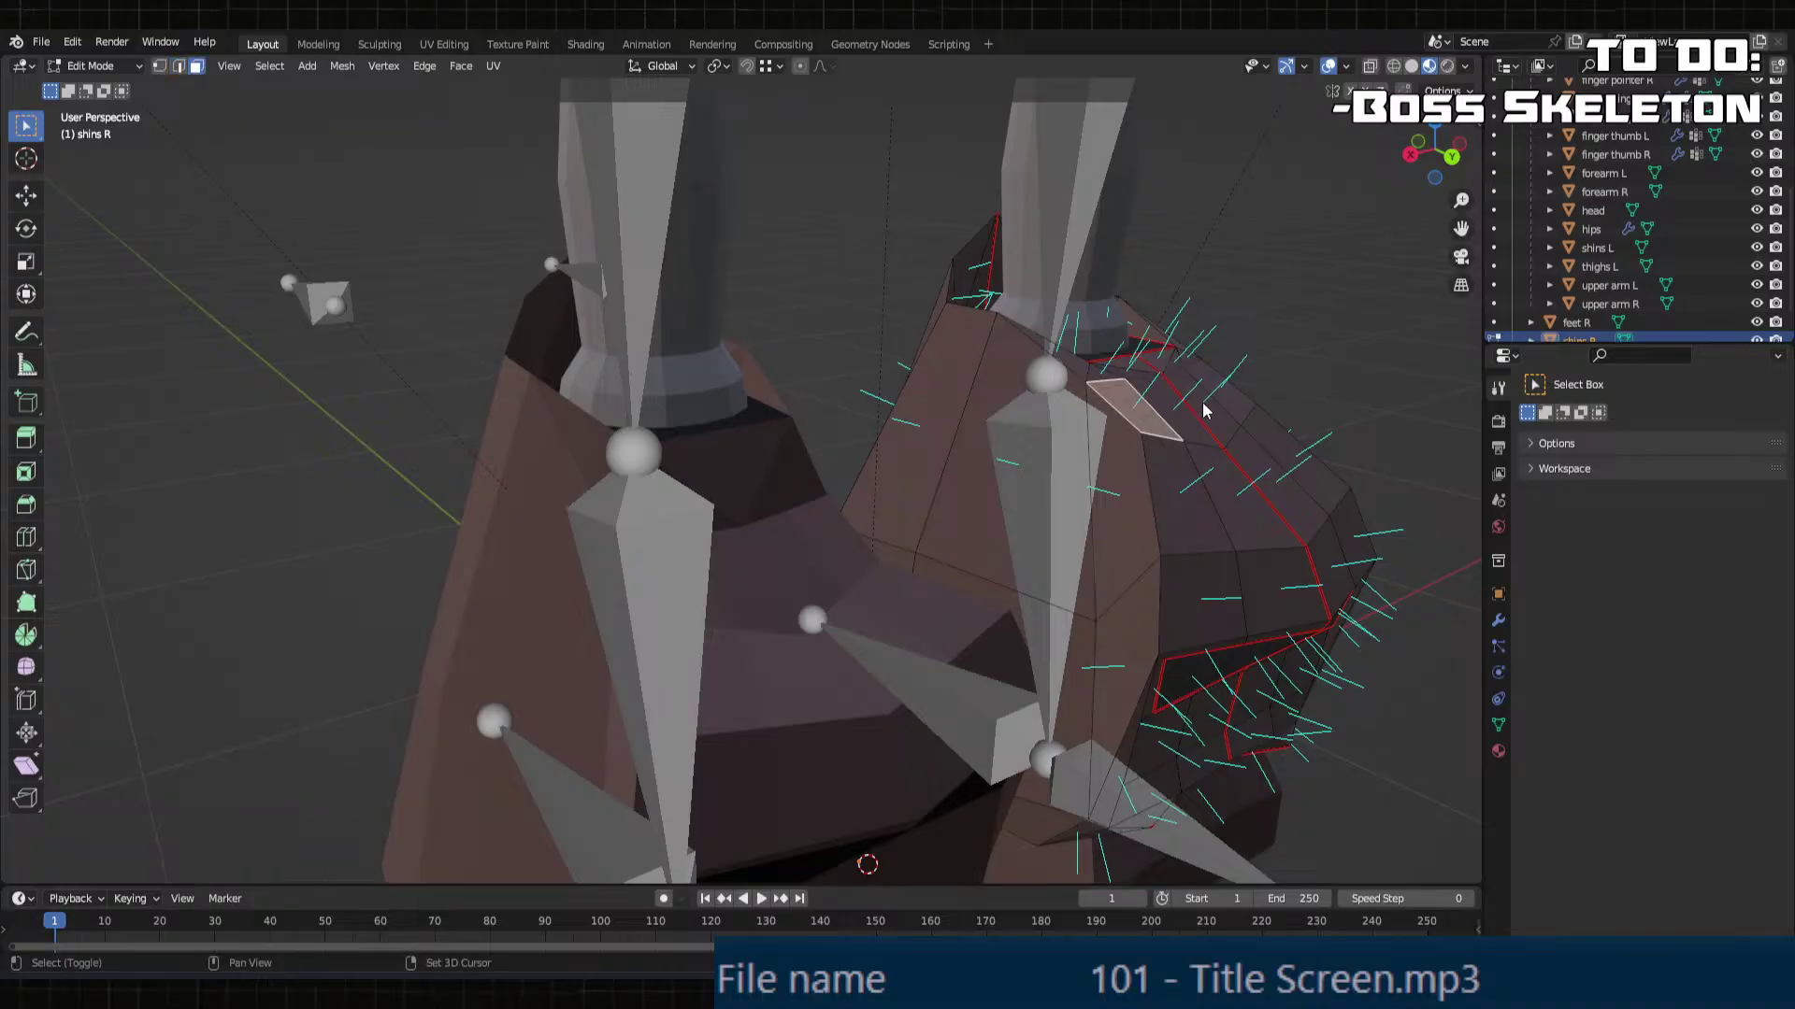
{"action": "left_click", "coordinate": [1215, 390], "text": "shift"}
{"action": "left_click", "coordinate": [1168, 402], "text": "shift"}
{"action": "left_click", "coordinate": [1192, 390], "text": "shift"}
{"action": "middle_click_drag", "start_coordinate": [1191, 398], "coordinate": [1202, 381]}
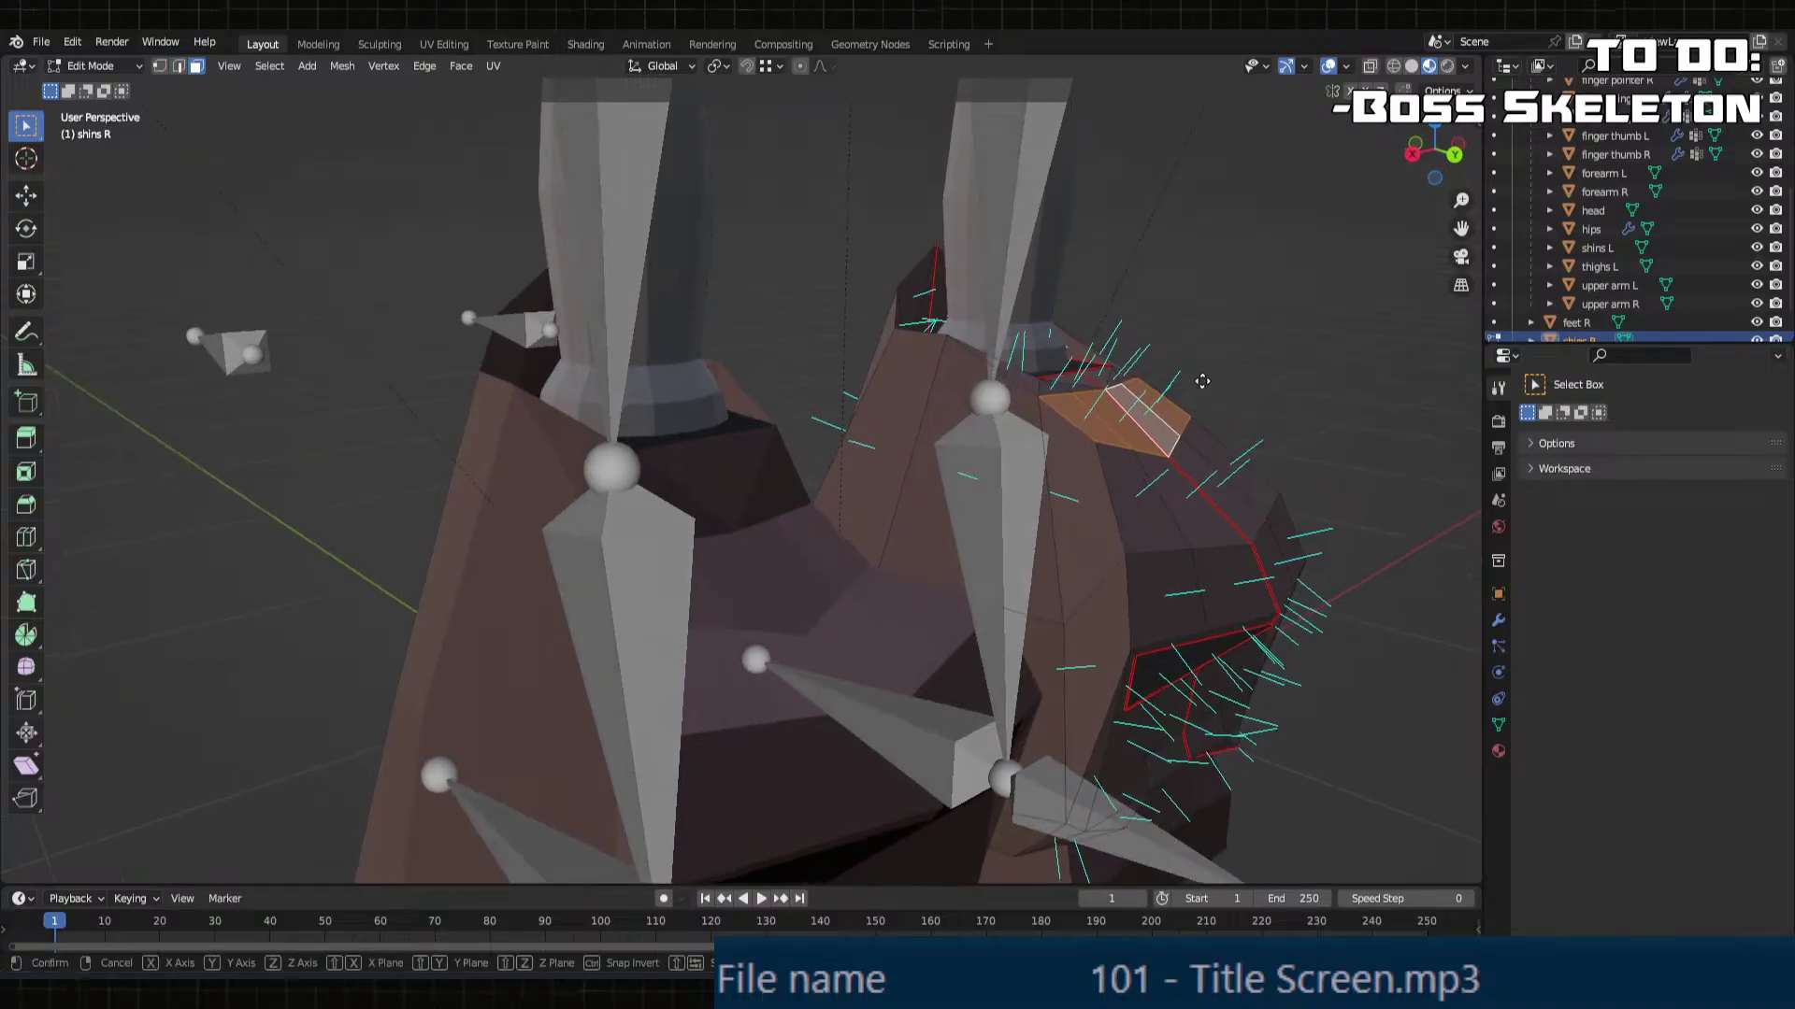
{"action": "key", "text": "g"}
{"action": "key", "text": "z"}
{"action": "left_click", "coordinate": [1194, 435]}
{"action": "double_click", "coordinate": [241, 801]}
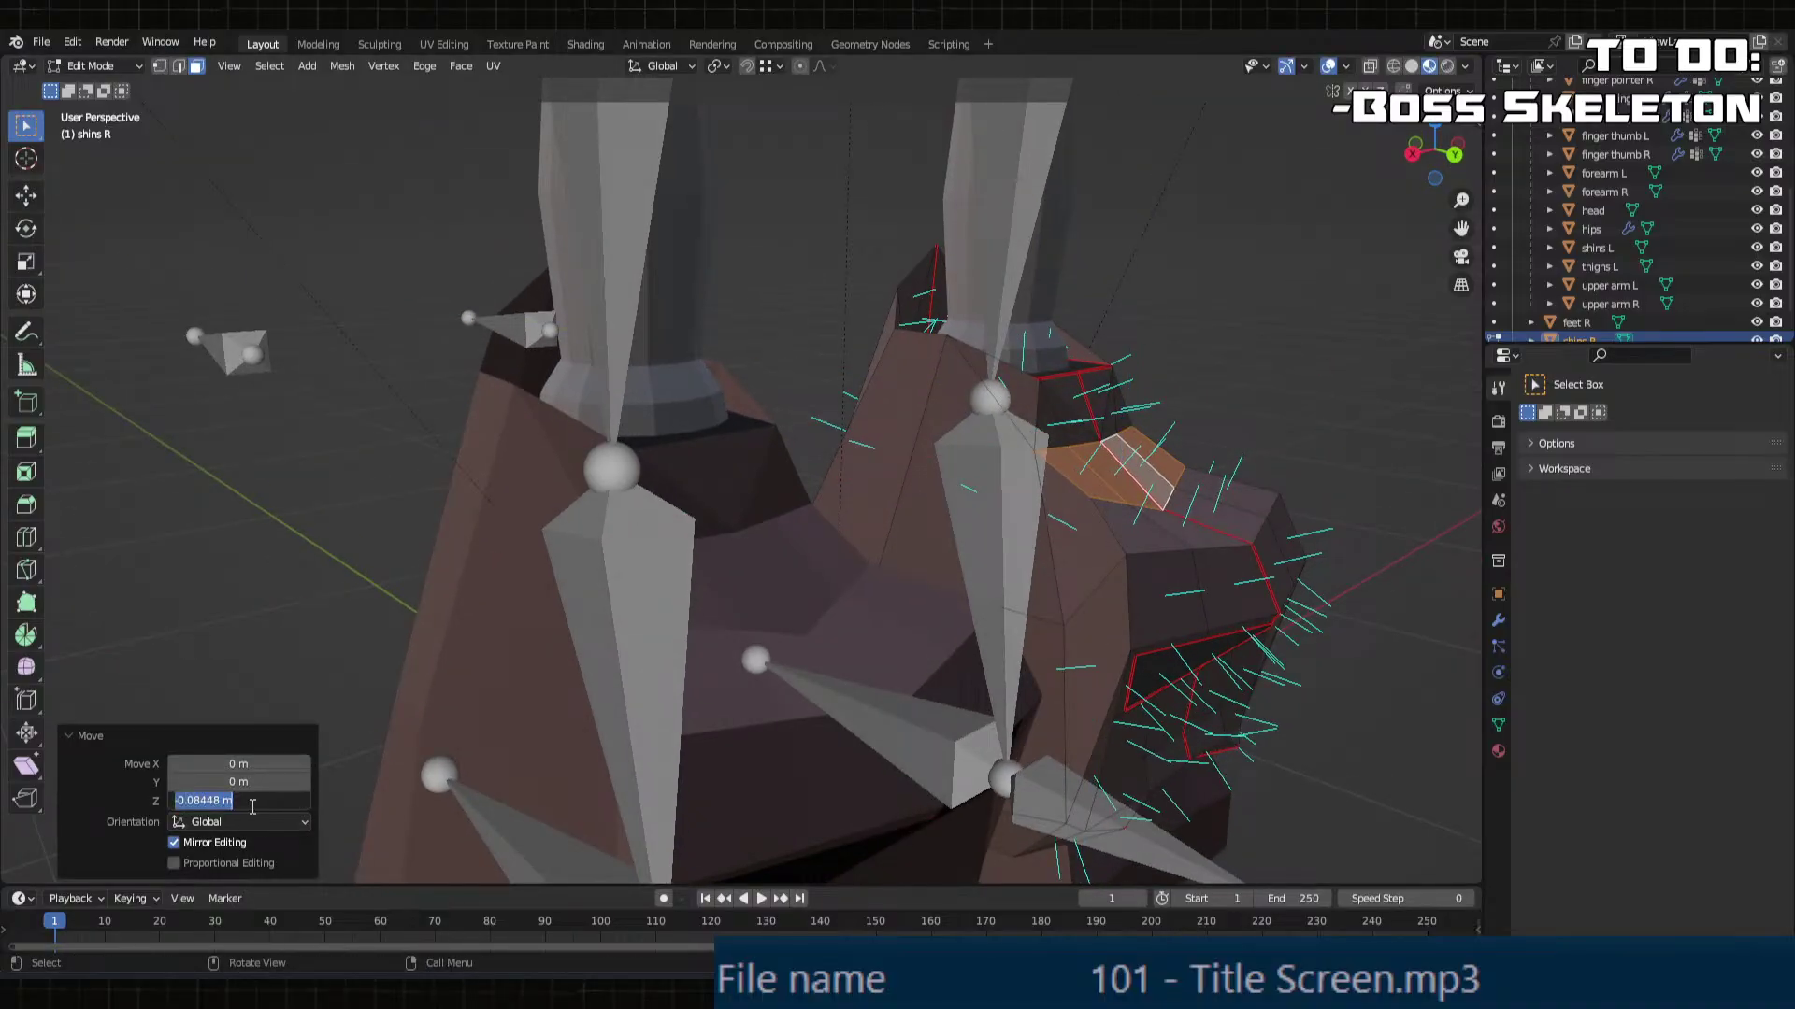
{"action": "type", "text": "-0.08"}
{"action": "key", "text": "Return"}
{"action": "middle_click_drag", "start_coordinate": [699, 476], "coordinate": [597, 632]}
{"action": "key", "text": "Tab"}
{"action": "scroll", "coordinate": [859, 556], "scroll_direction": "down", "scroll_amount": 5}
{"action": "scroll", "coordinate": [755, 606], "scroll_direction": "up", "scroll_amount": 4}
{"action": "middle_click_drag", "start_coordinate": [757, 609], "coordinate": [742, 569]}
{"action": "middle_click_drag", "start_coordinate": [594, 578], "coordinate": [733, 436]}
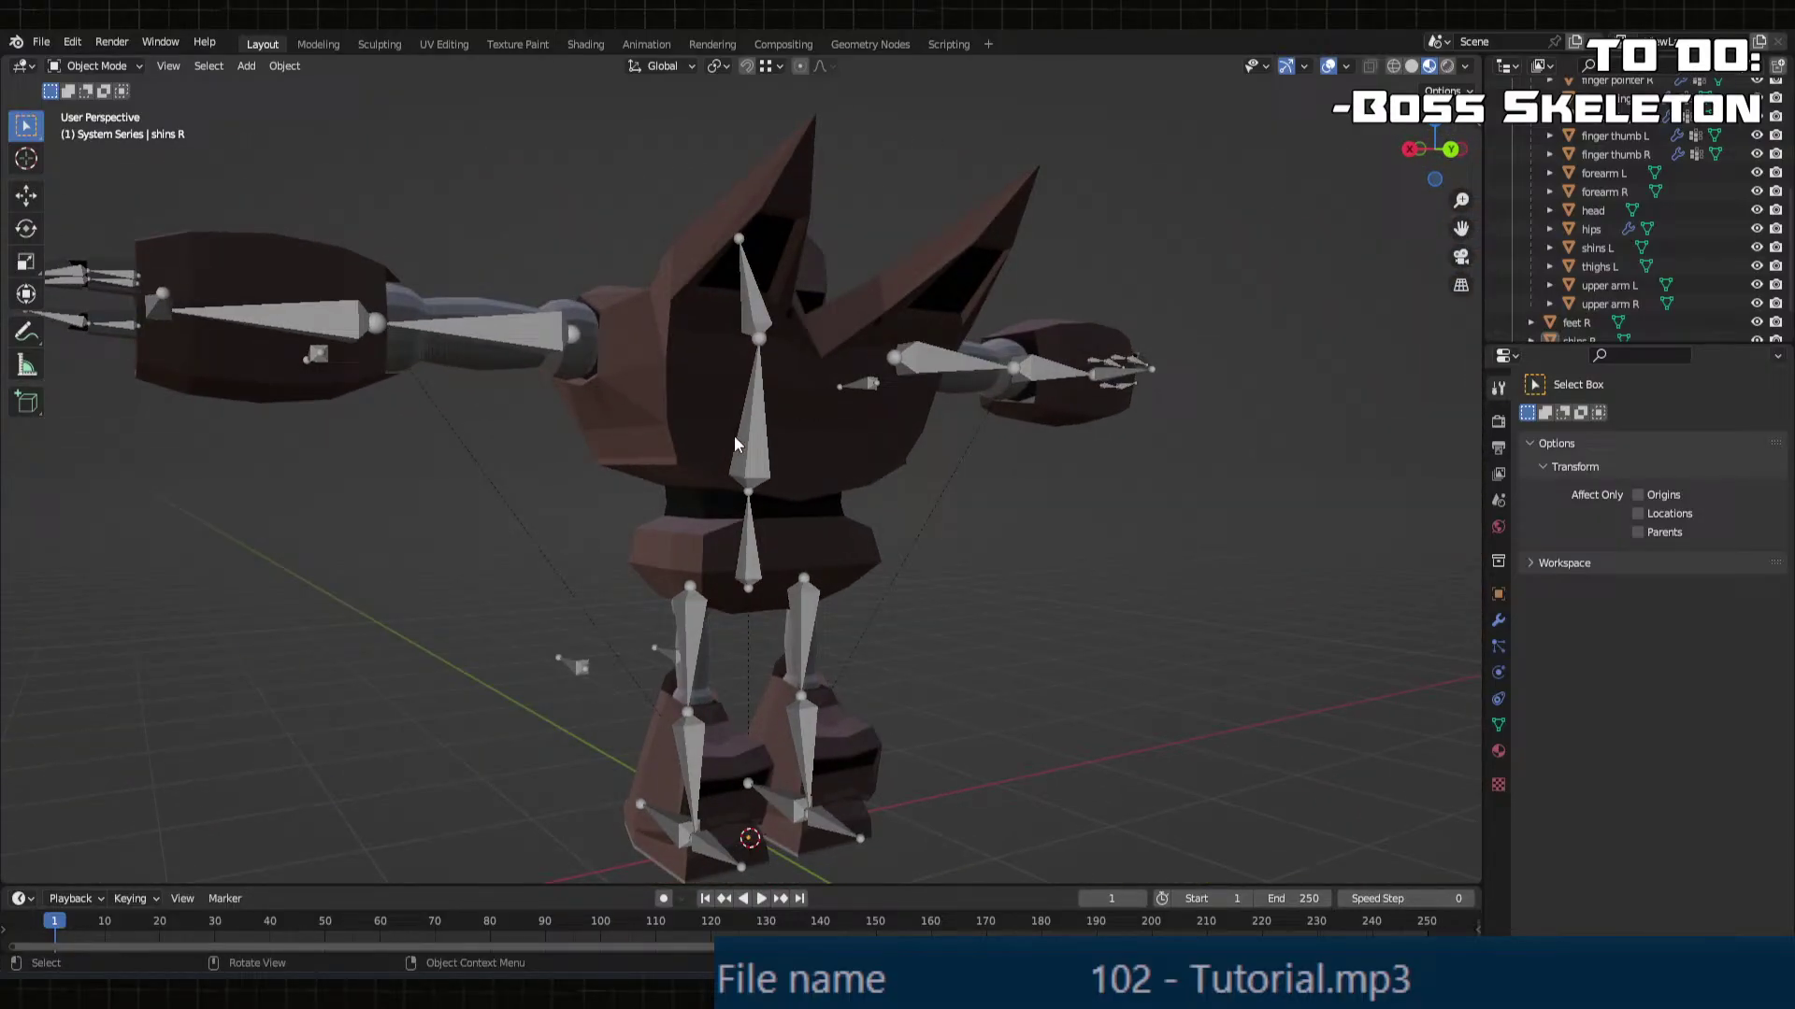
{"action": "left_click", "coordinate": [757, 258]}
{"action": "left_click", "coordinate": [763, 245]}
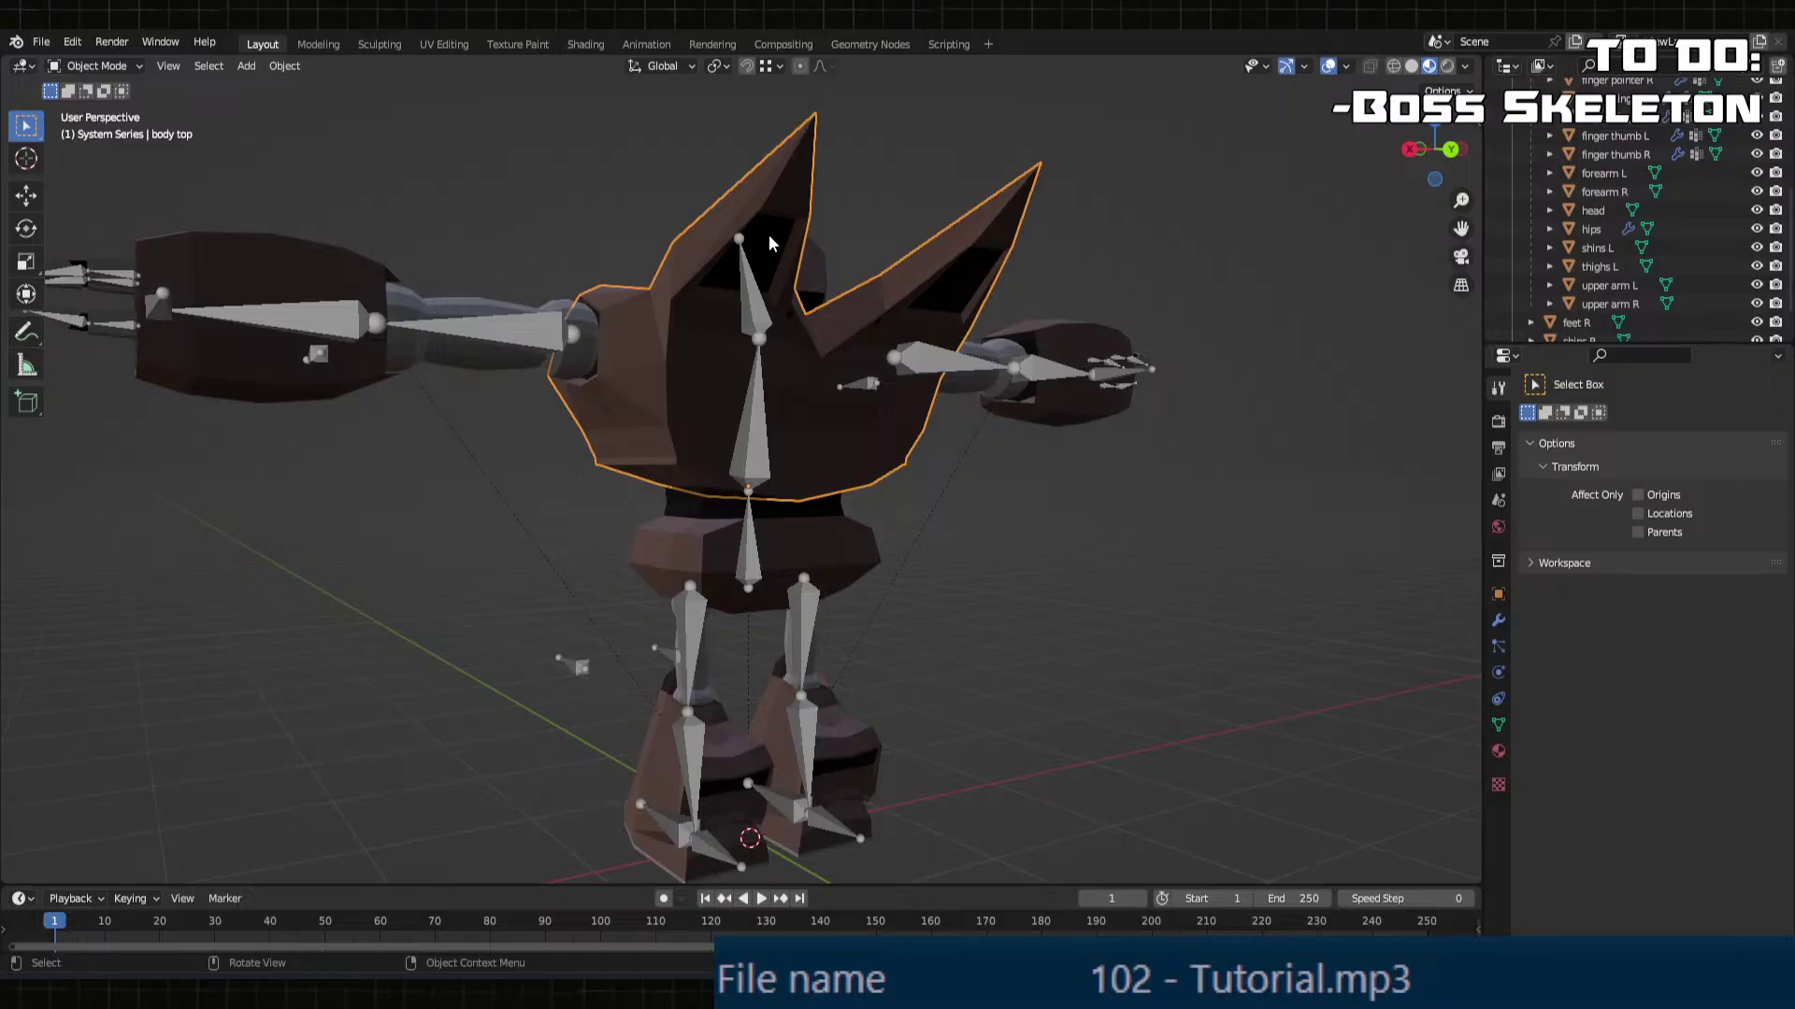
{"action": "middle_click_drag", "start_coordinate": [767, 495], "coordinate": [987, 541]}
{"action": "key", "text": "Tab"}
{"action": "key", "text": "Tab"}
{"action": "left_click", "coordinate": [788, 692]}
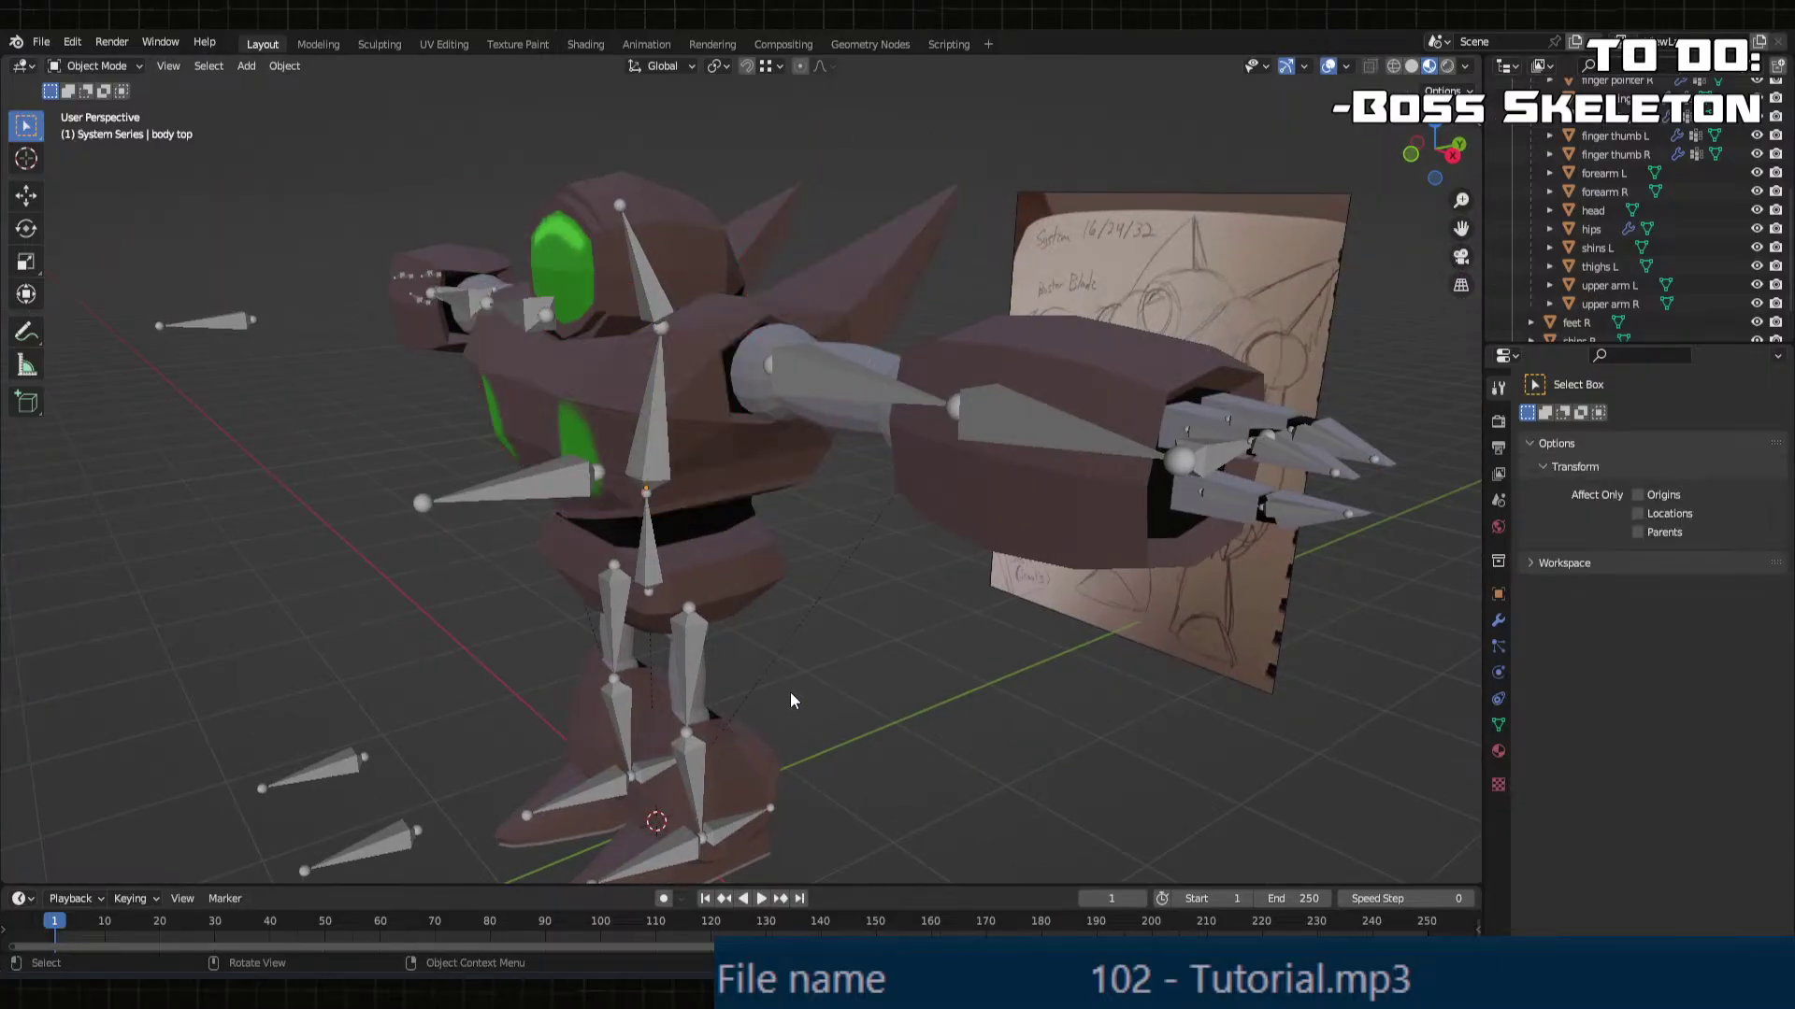
Step: Put the armature into Pose Mode, try moving a leg bone, and undo the move
{"action": "middle_click_drag", "start_coordinate": [791, 701], "coordinate": [682, 542]}
{"action": "left_click", "coordinate": [675, 678]}
{"action": "key", "text": "ctrl+Tab"}
{"action": "key", "text": "g"}
{"action": "left_click", "coordinate": [682, 671]}
{"action": "key", "text": "ctrl+z"}
Step: Parent the right thigh mesh to the thigh r bone using the Bone option
{"action": "scroll", "coordinate": [733, 564], "scroll_direction": "up", "scroll_amount": 6}
{"action": "left_click", "coordinate": [686, 542]}
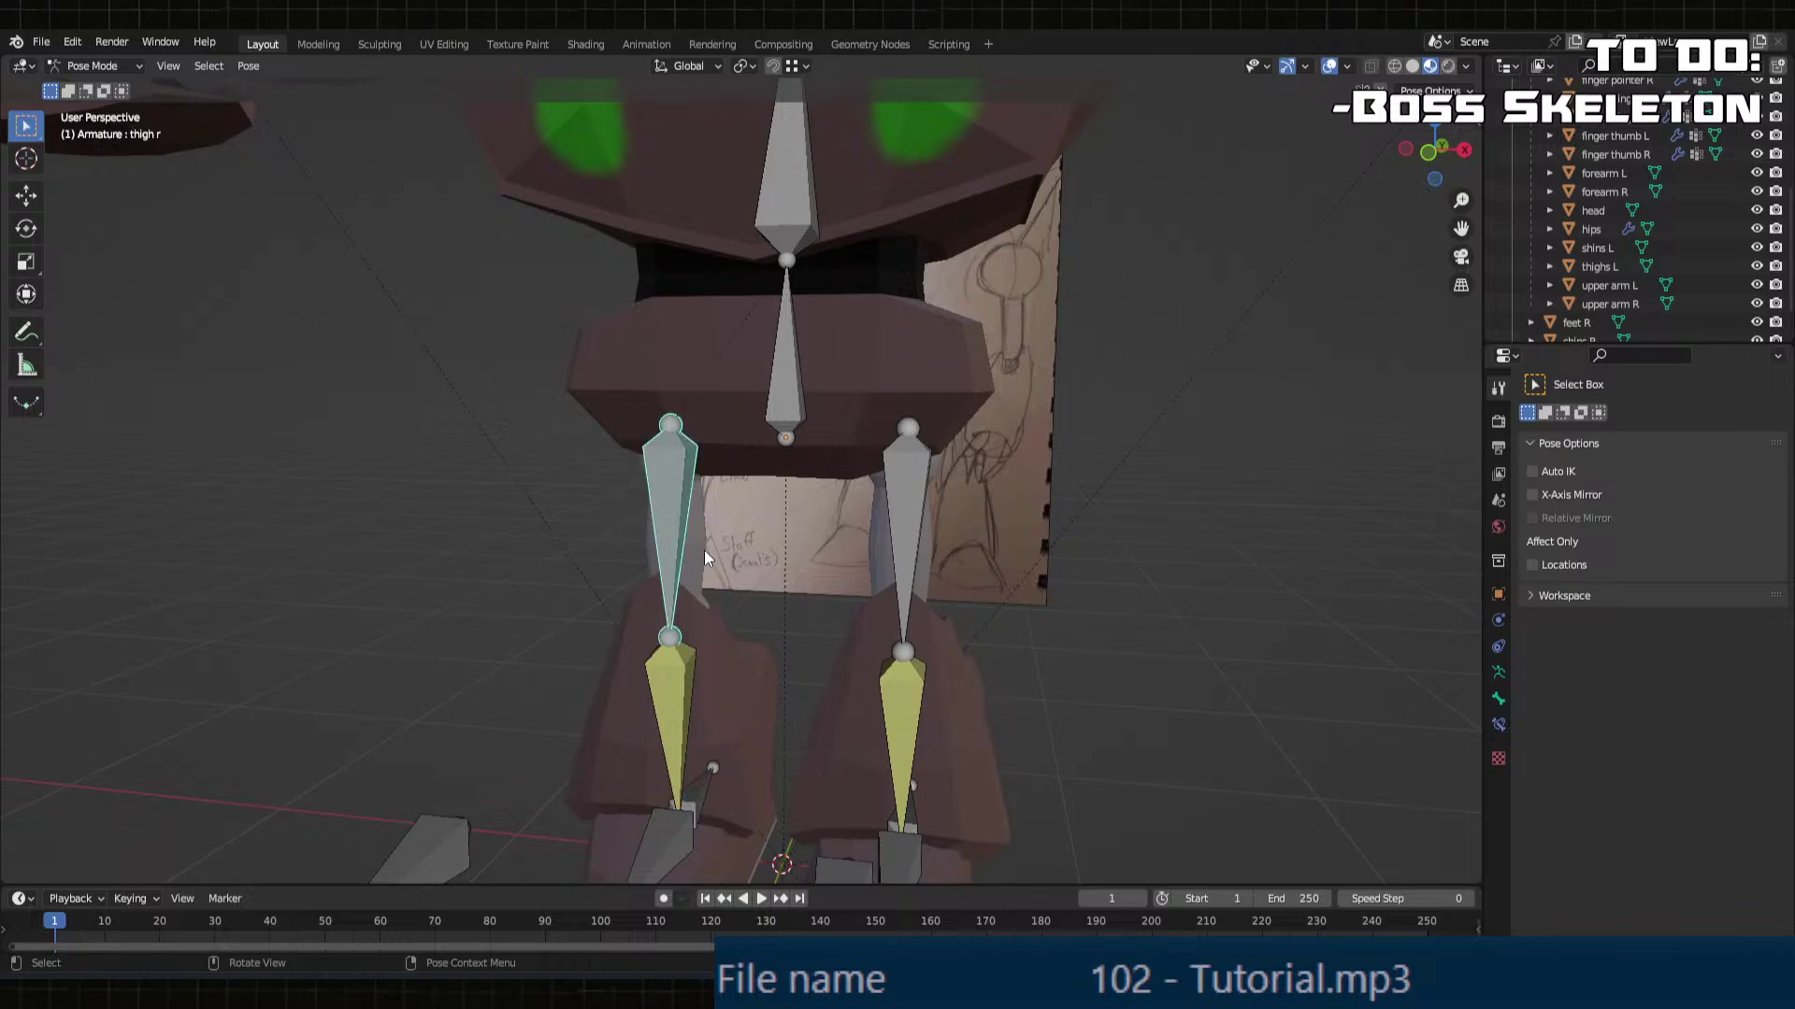
{"action": "left_click", "coordinate": [671, 529]}
{"action": "key", "text": "ctrl+p"}
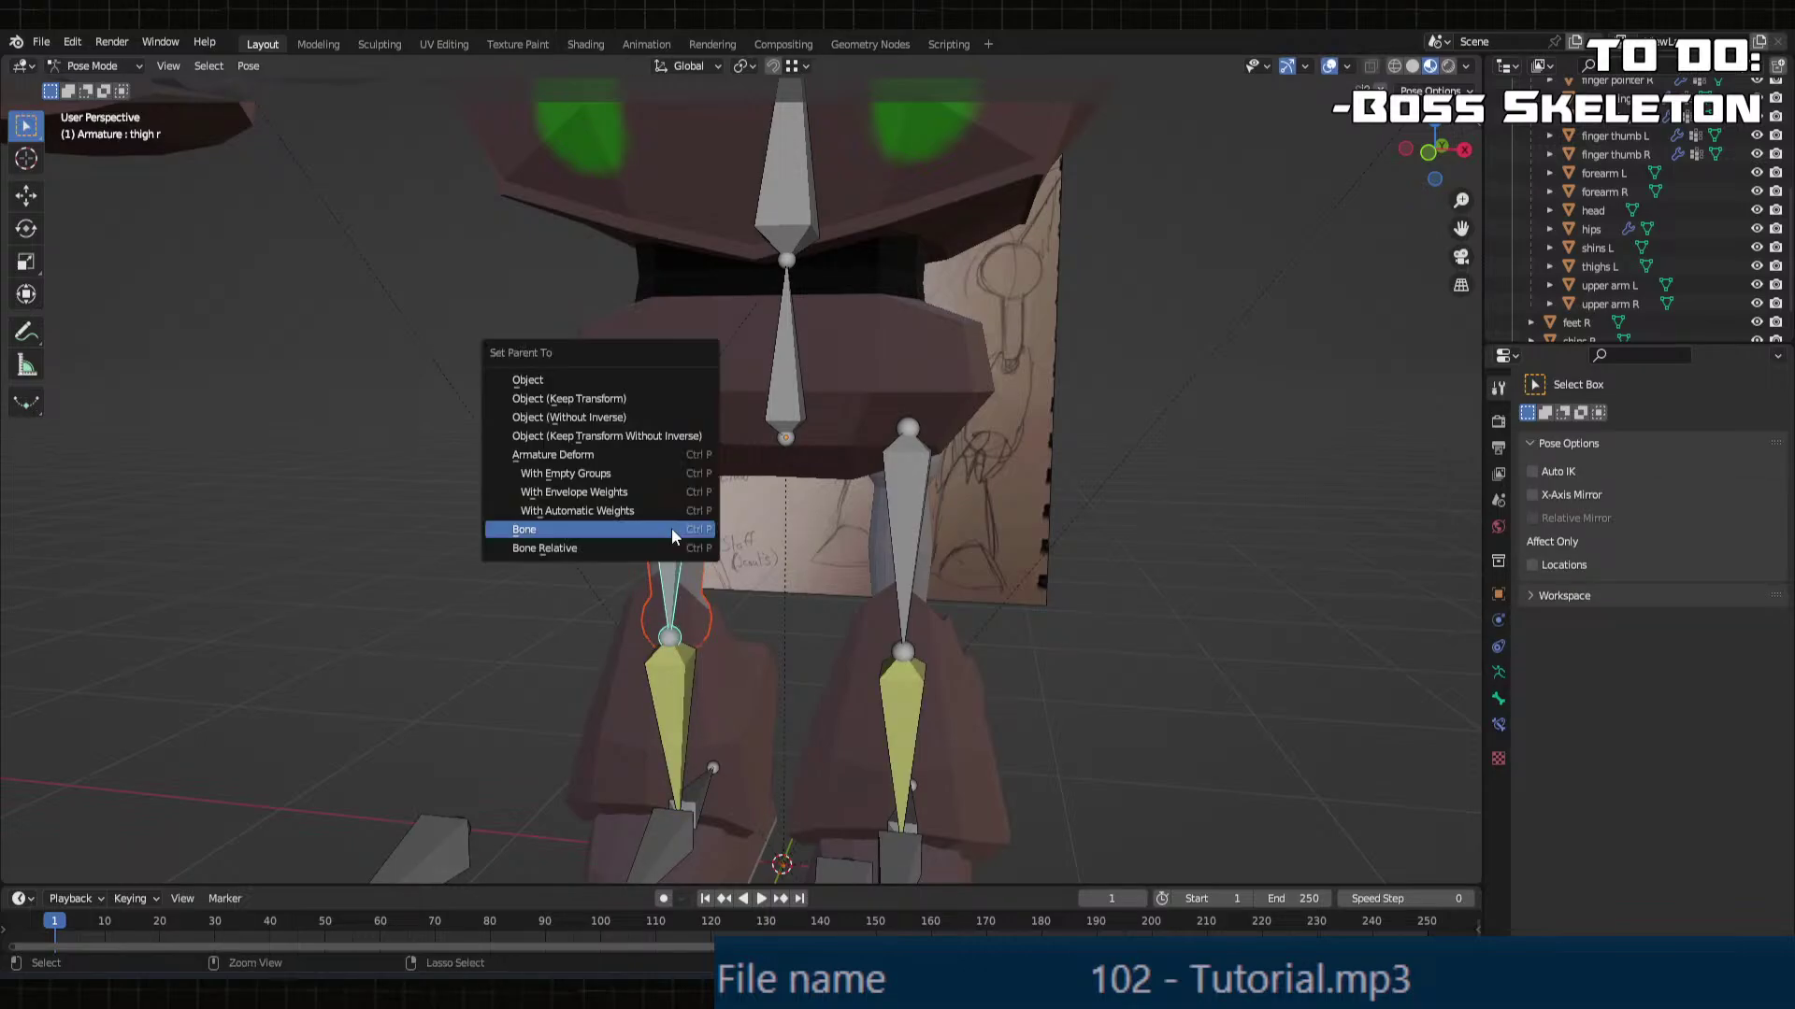
{"action": "left_click", "coordinate": [654, 589]}
Step: Parent the right shin mesh to the Calves R bone using the Bone option
{"action": "left_click", "coordinate": [677, 693]}
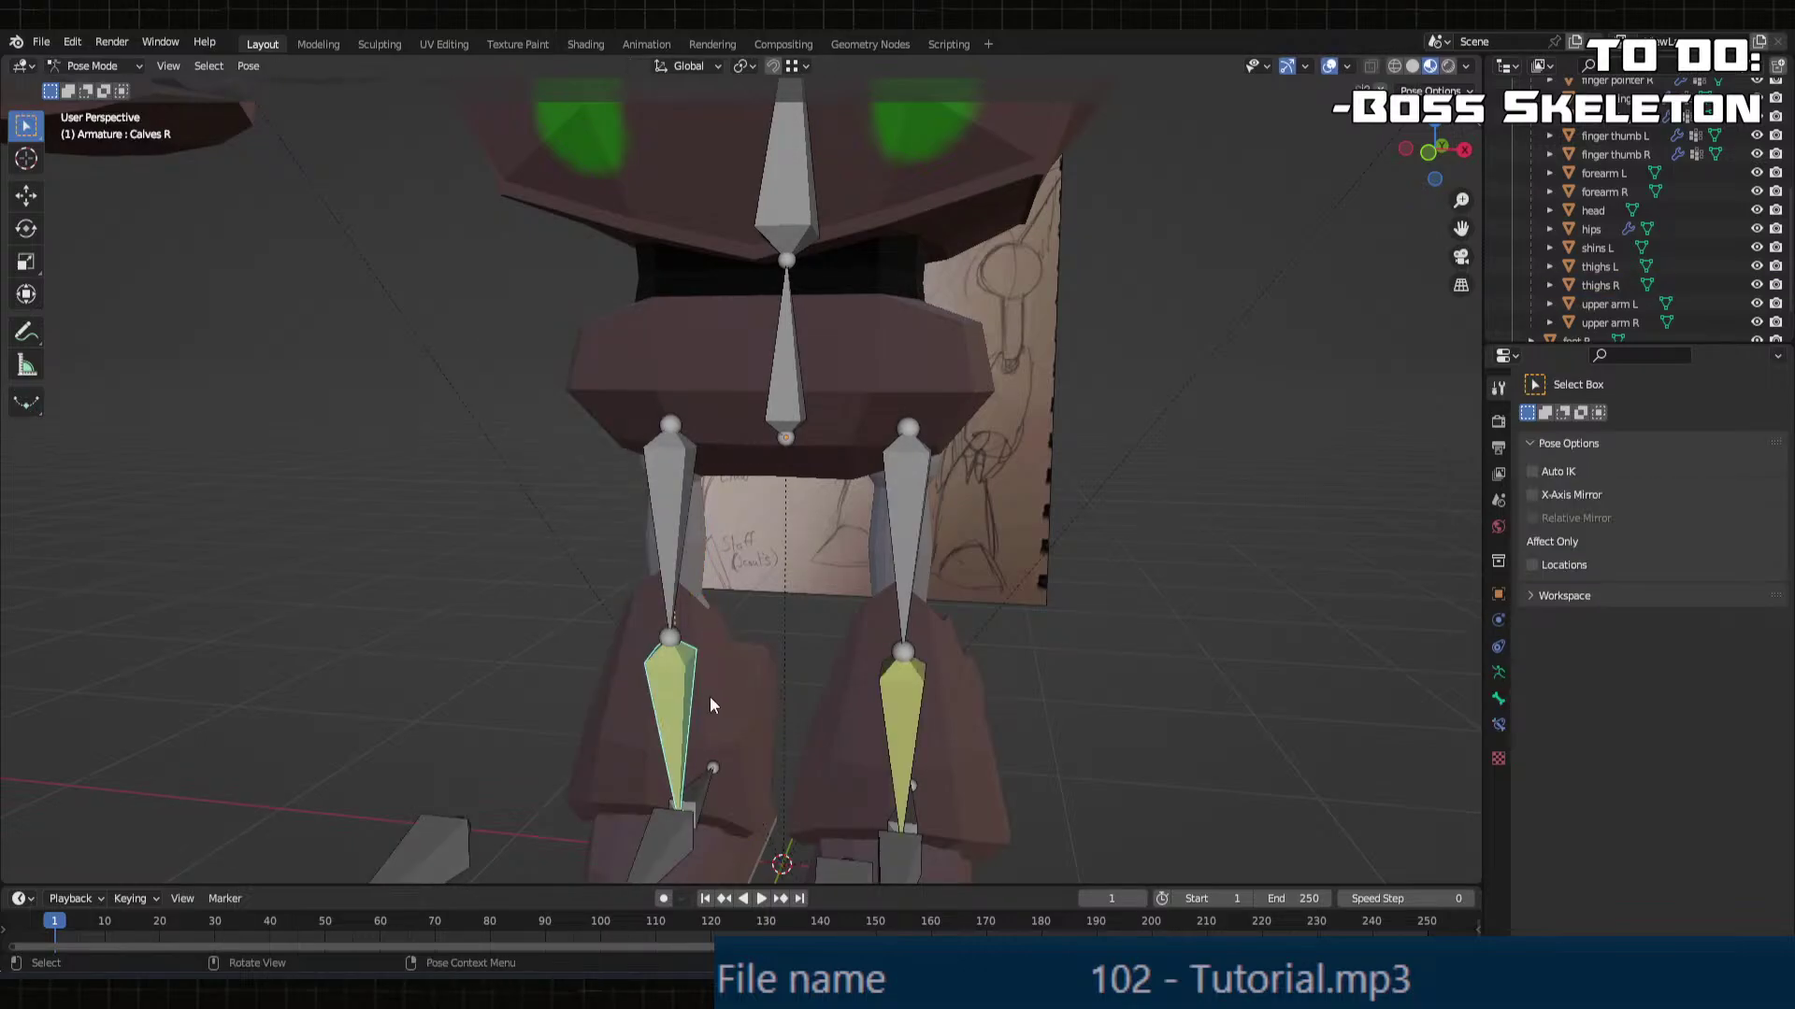
{"action": "key", "text": "ctrl+p"}
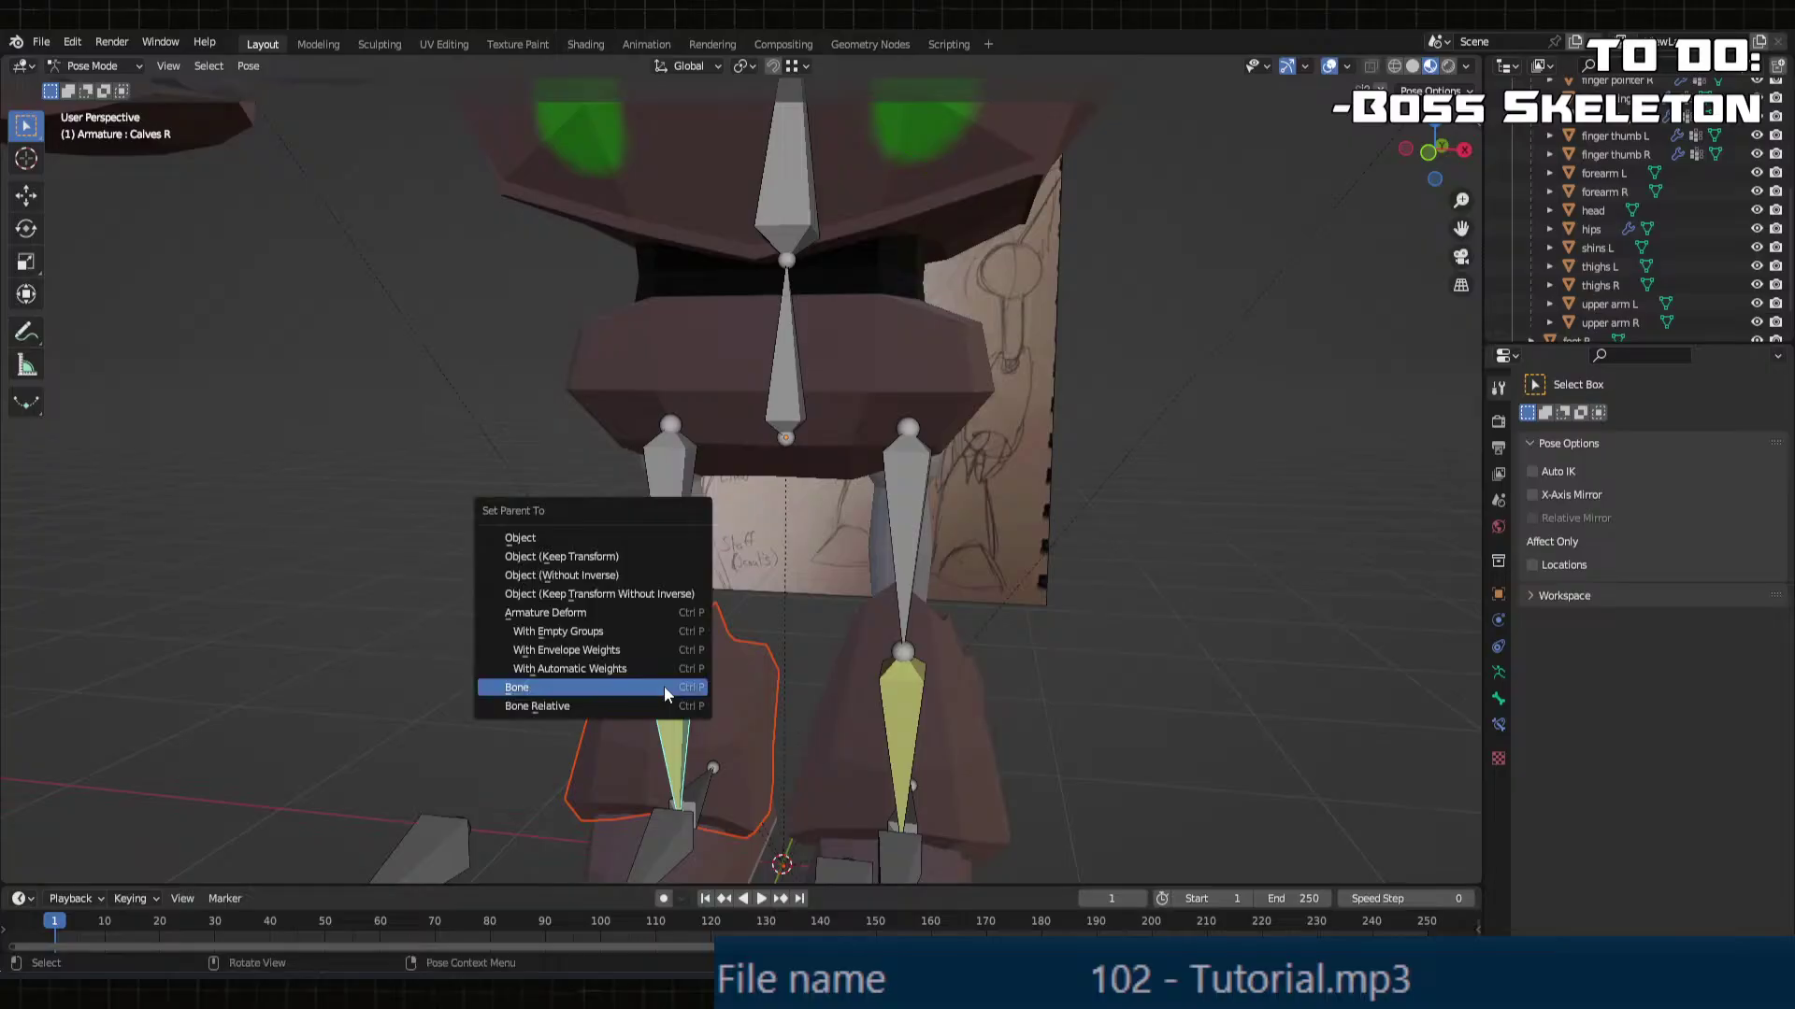
{"action": "left_click", "coordinate": [662, 689]}
{"action": "middle_click_drag", "start_coordinate": [654, 699], "coordinate": [731, 698]}
{"action": "left_click", "coordinate": [731, 698]}
{"action": "left_click", "coordinate": [690, 654], "text": "shift"}
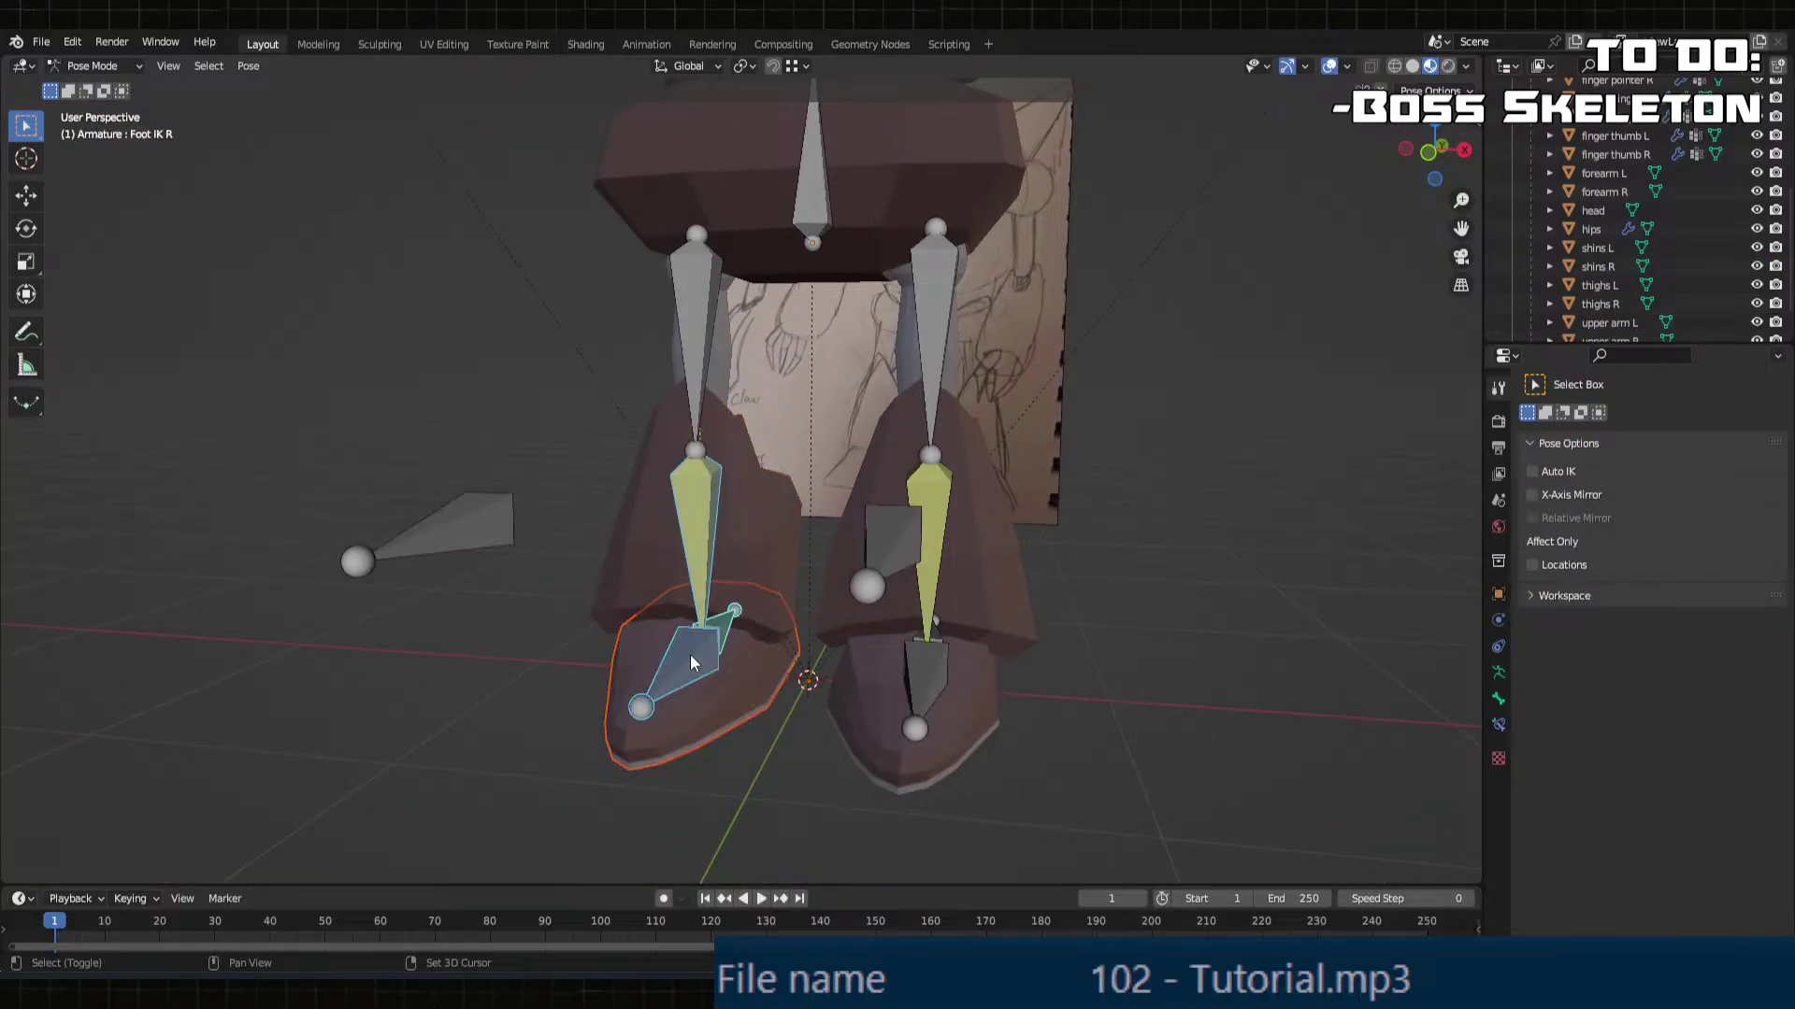
{"action": "left_click", "coordinate": [699, 547], "text": "shift"}
{"action": "left_click", "coordinate": [746, 694]}
{"action": "left_click", "coordinate": [754, 783]}
Step: Select the right foot mesh with only the Foot R bone and parent the mesh to that bone
{"action": "left_click", "coordinate": [751, 697]}
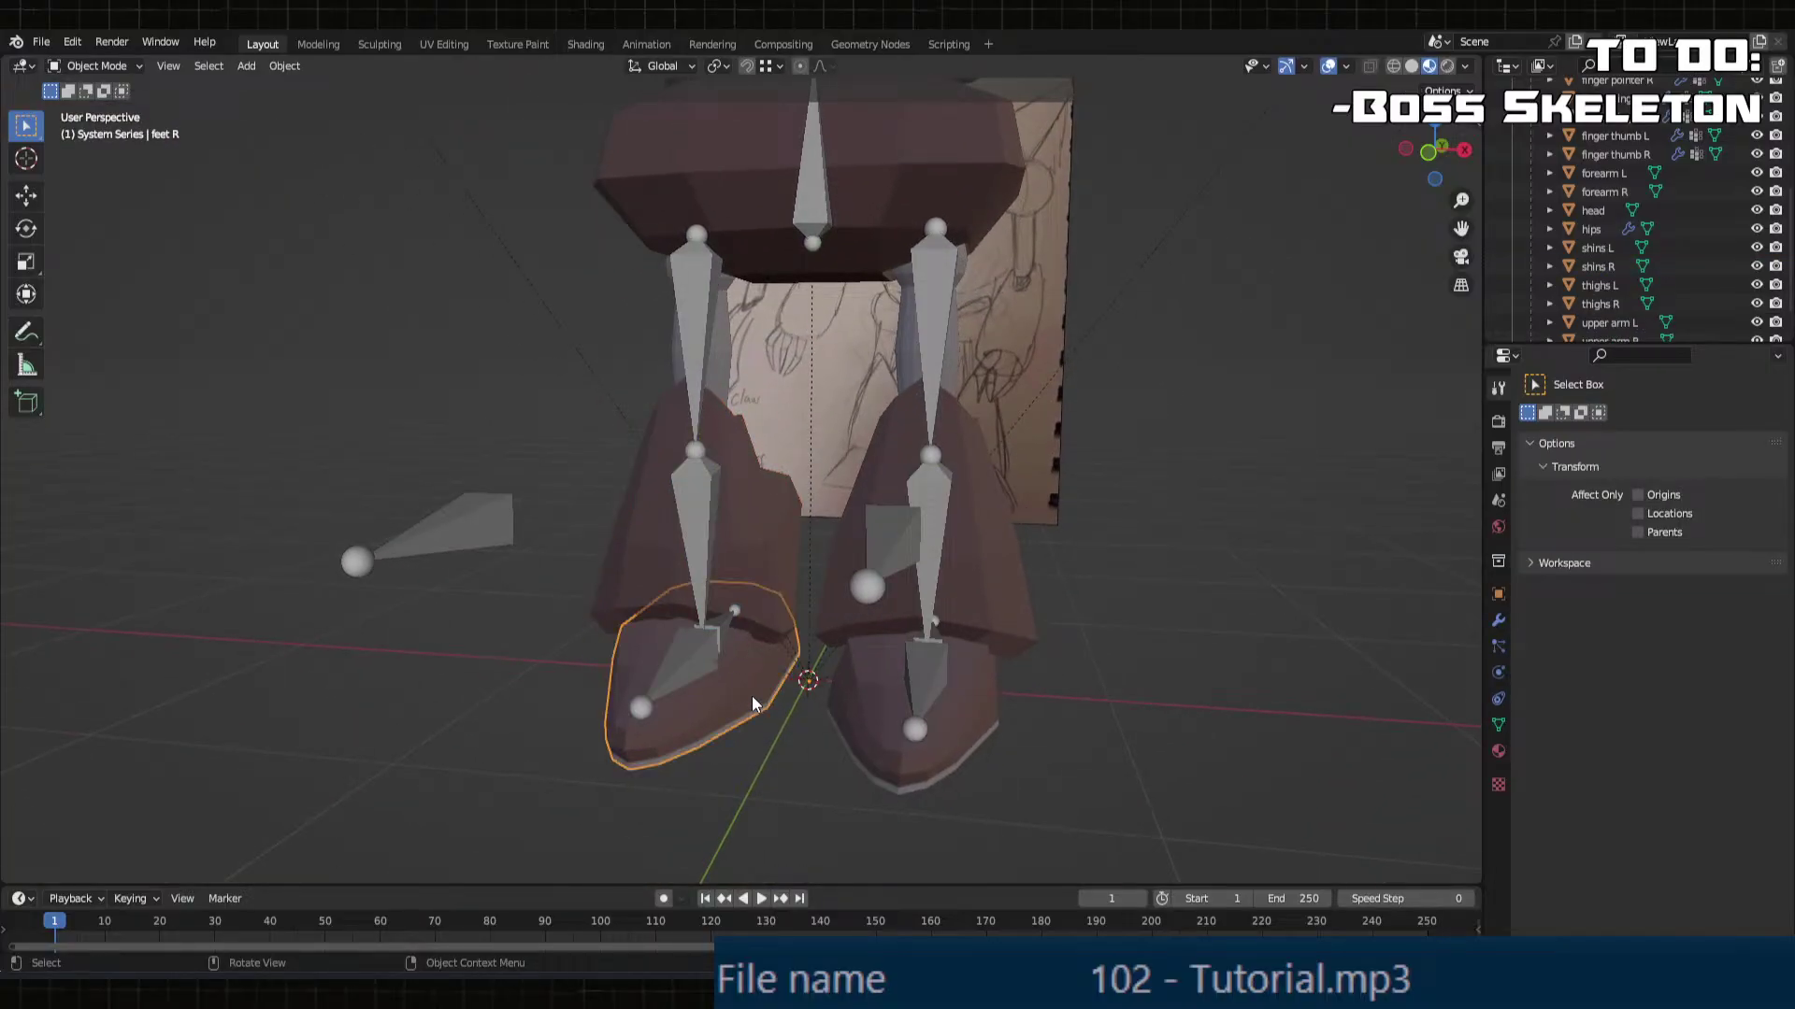
{"action": "left_click", "coordinate": [690, 658], "text": "shift"}
{"action": "left_click", "coordinate": [688, 662], "text": "shift"}
{"action": "left_click", "coordinate": [688, 660], "text": "shift"}
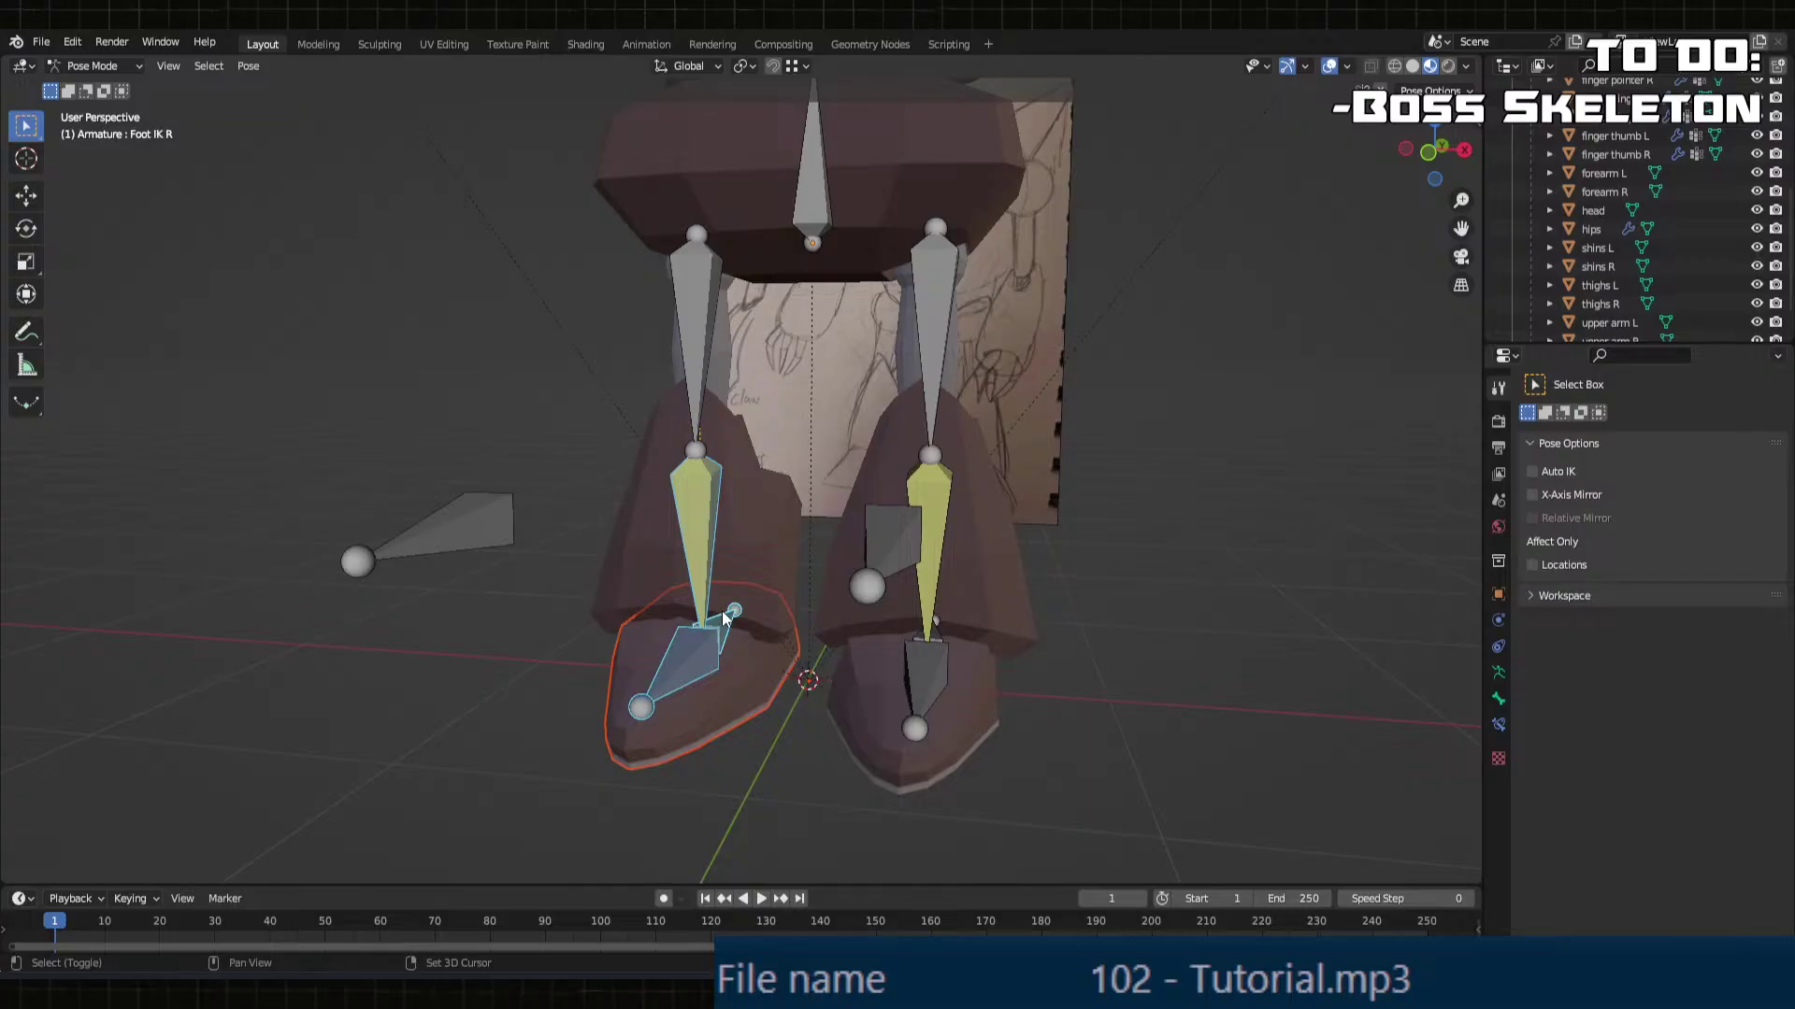
{"action": "left_click", "coordinate": [700, 548], "text": "shift"}
{"action": "left_click", "coordinate": [694, 540], "text": "shift"}
{"action": "left_click", "coordinate": [690, 654], "text": "shift"}
{"action": "left_click", "coordinate": [690, 654], "text": "shift"}
{"action": "left_click", "coordinate": [690, 654], "text": "shift"}
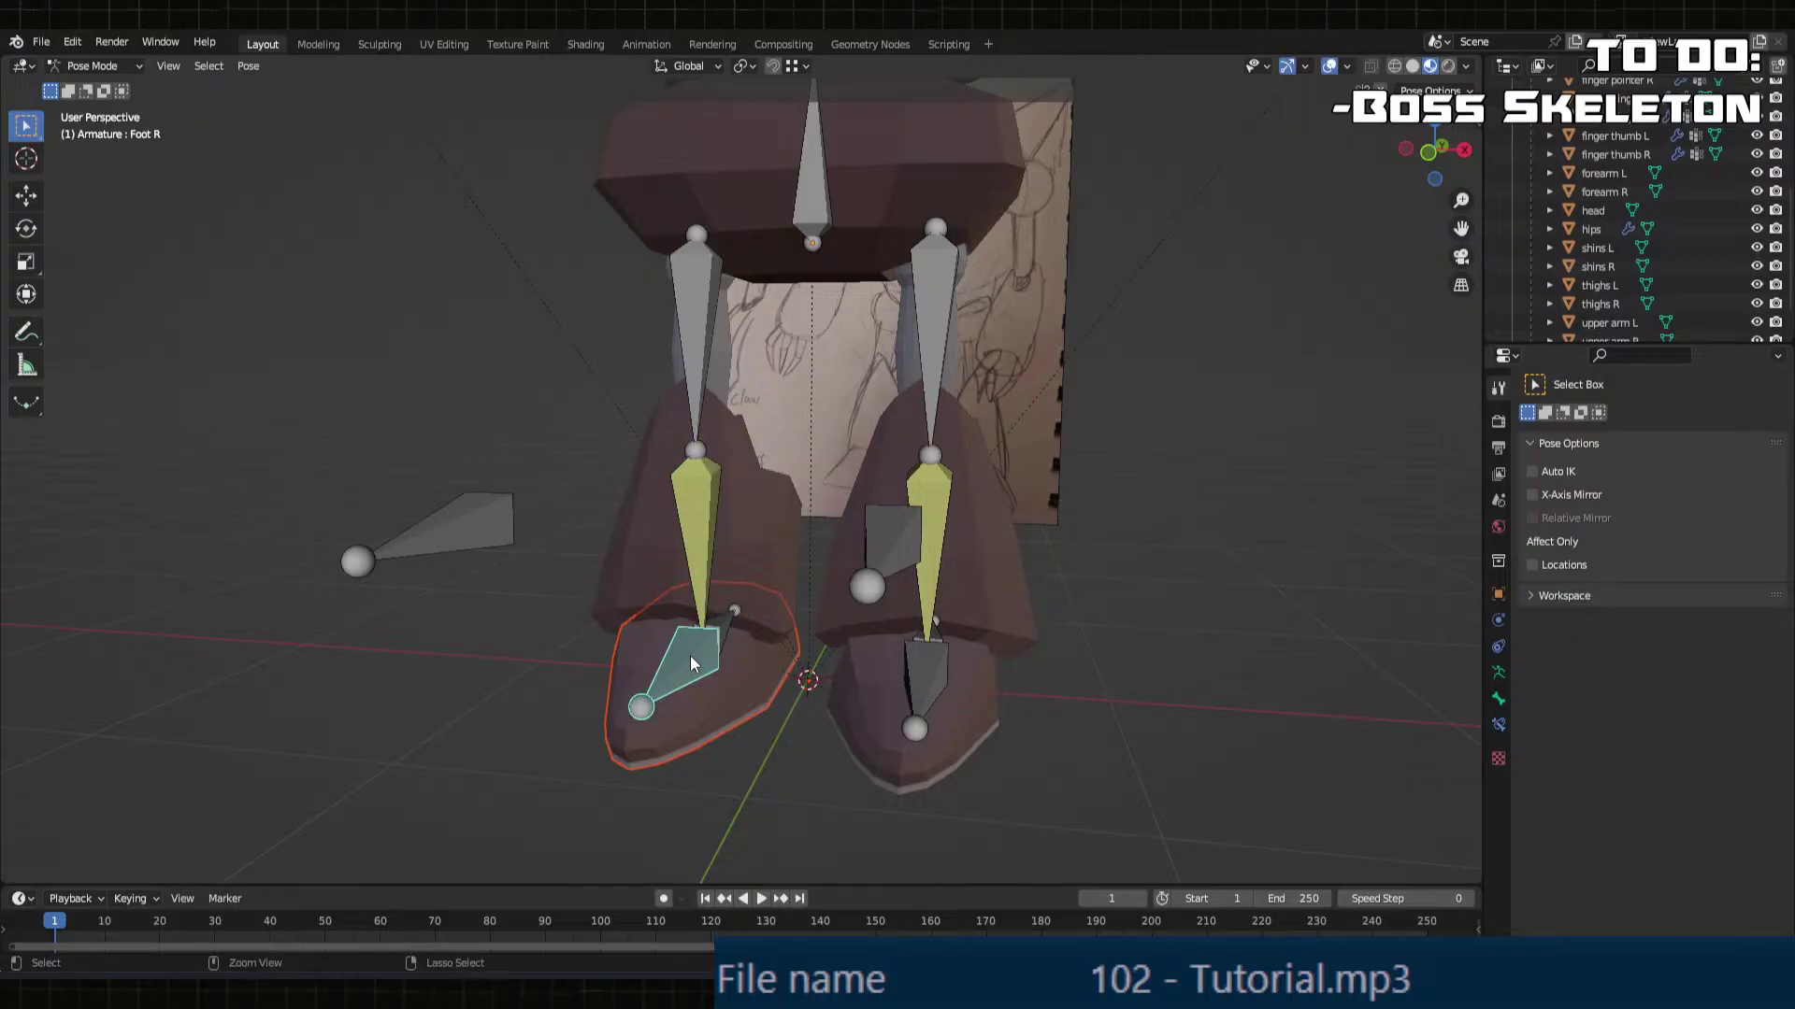
{"action": "key", "text": "ctrl+p"}
{"action": "left_click", "coordinate": [689, 654]}
Step: Test the right leg by rotating the Foot R bone about -37° and raising the Foot IK R bone about 0.7 m, and restore the pose
{"action": "key", "text": "r"}
{"action": "left_click", "coordinate": [724, 691]}
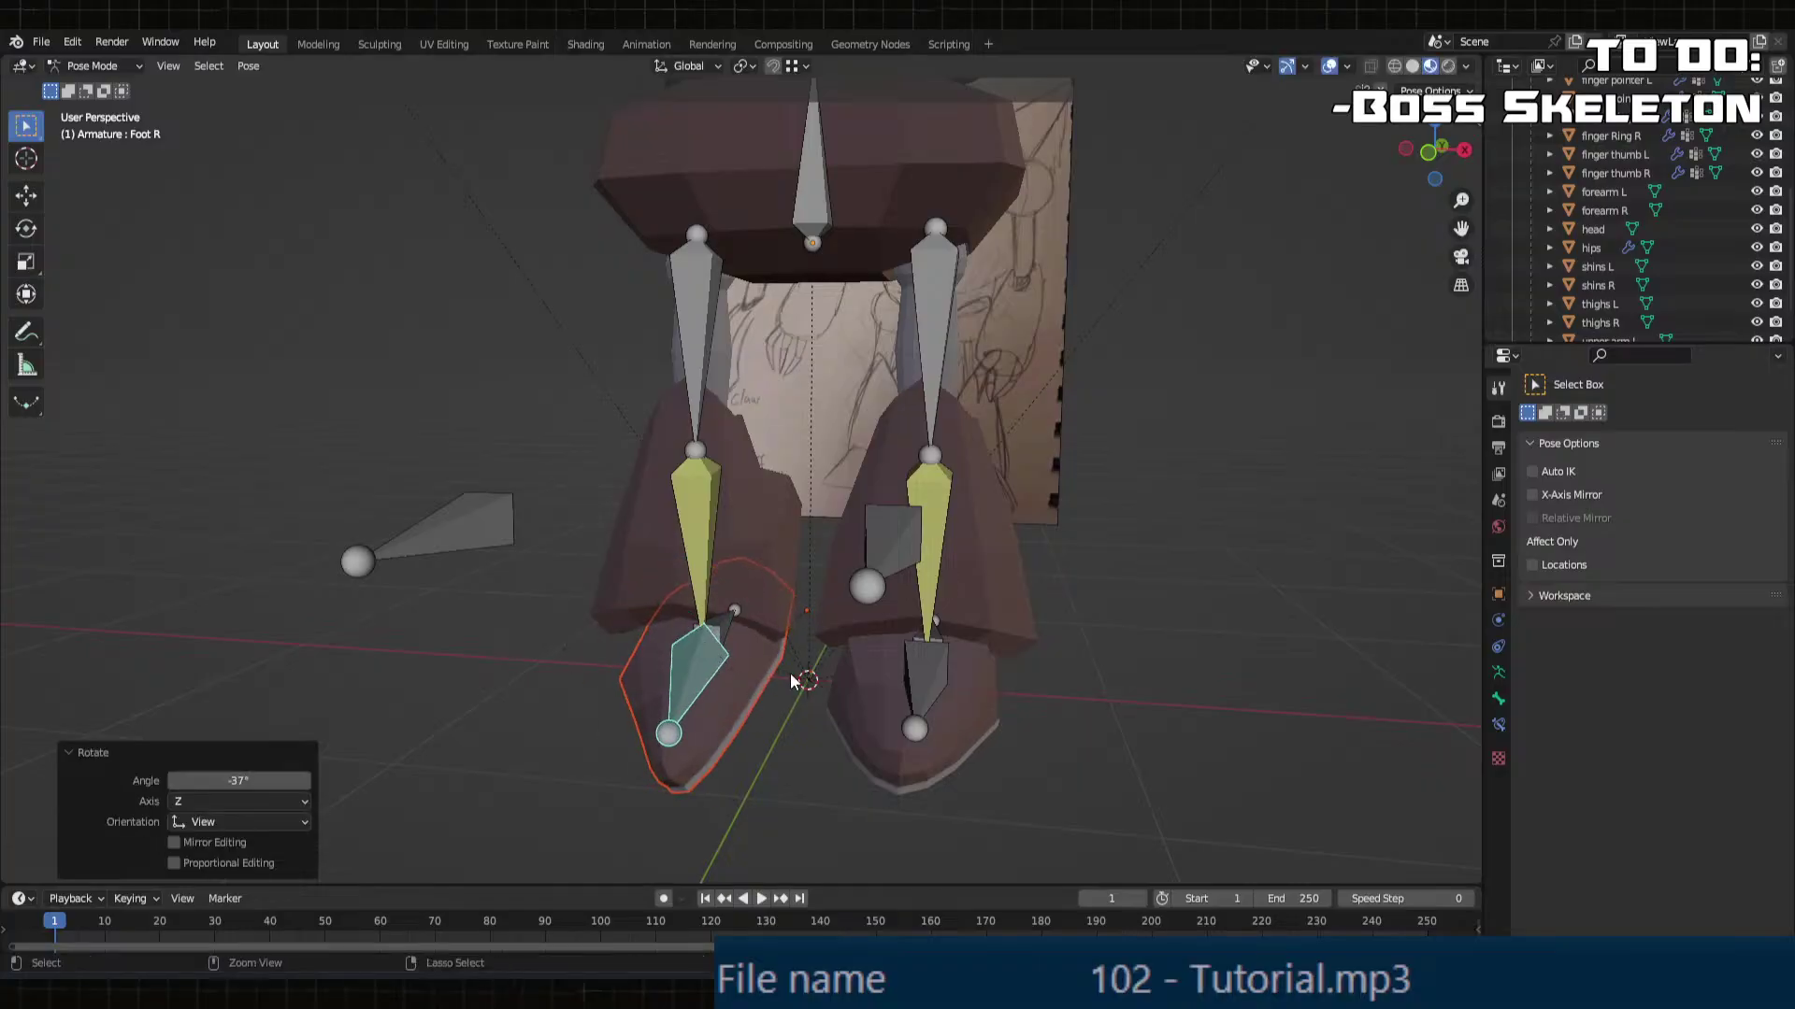
{"action": "left_click", "coordinate": [739, 622]}
{"action": "key", "text": "g"}
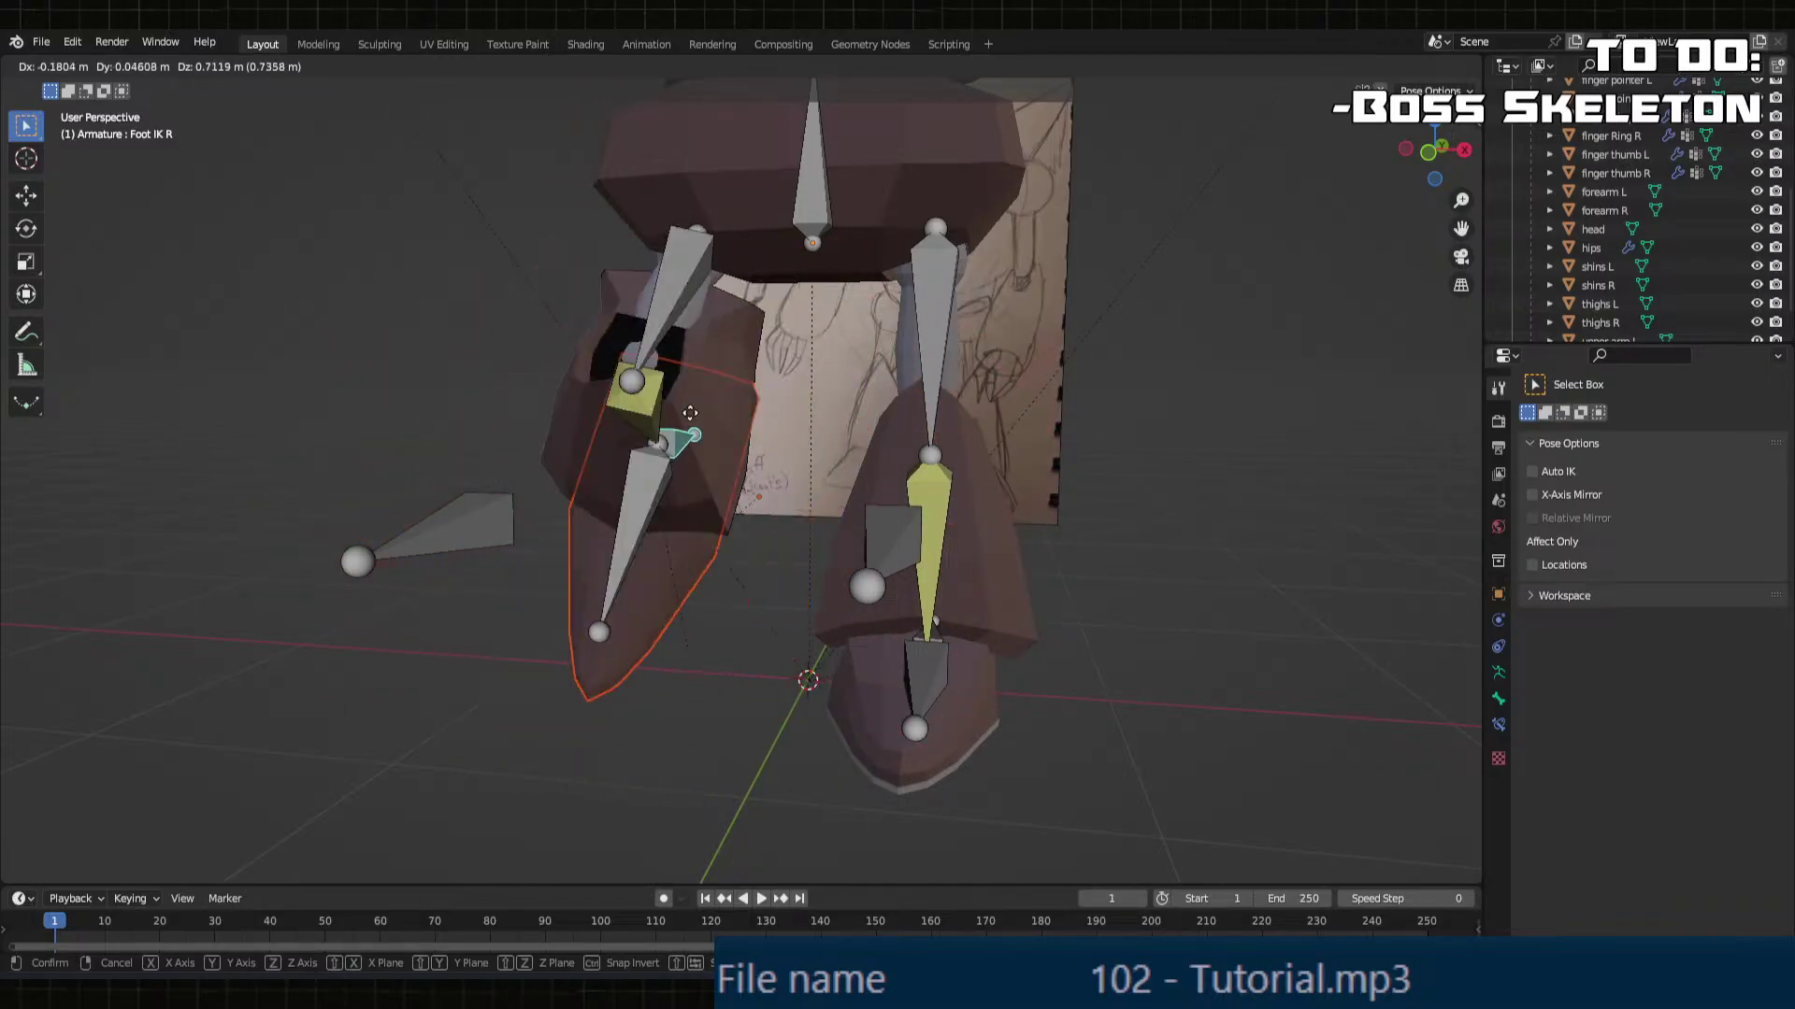
{"action": "left_click", "coordinate": [657, 443]}
{"action": "middle_click_drag", "start_coordinate": [657, 442], "coordinate": [944, 496]}
{"action": "middle_click_drag", "start_coordinate": [1035, 421], "coordinate": [721, 577]}
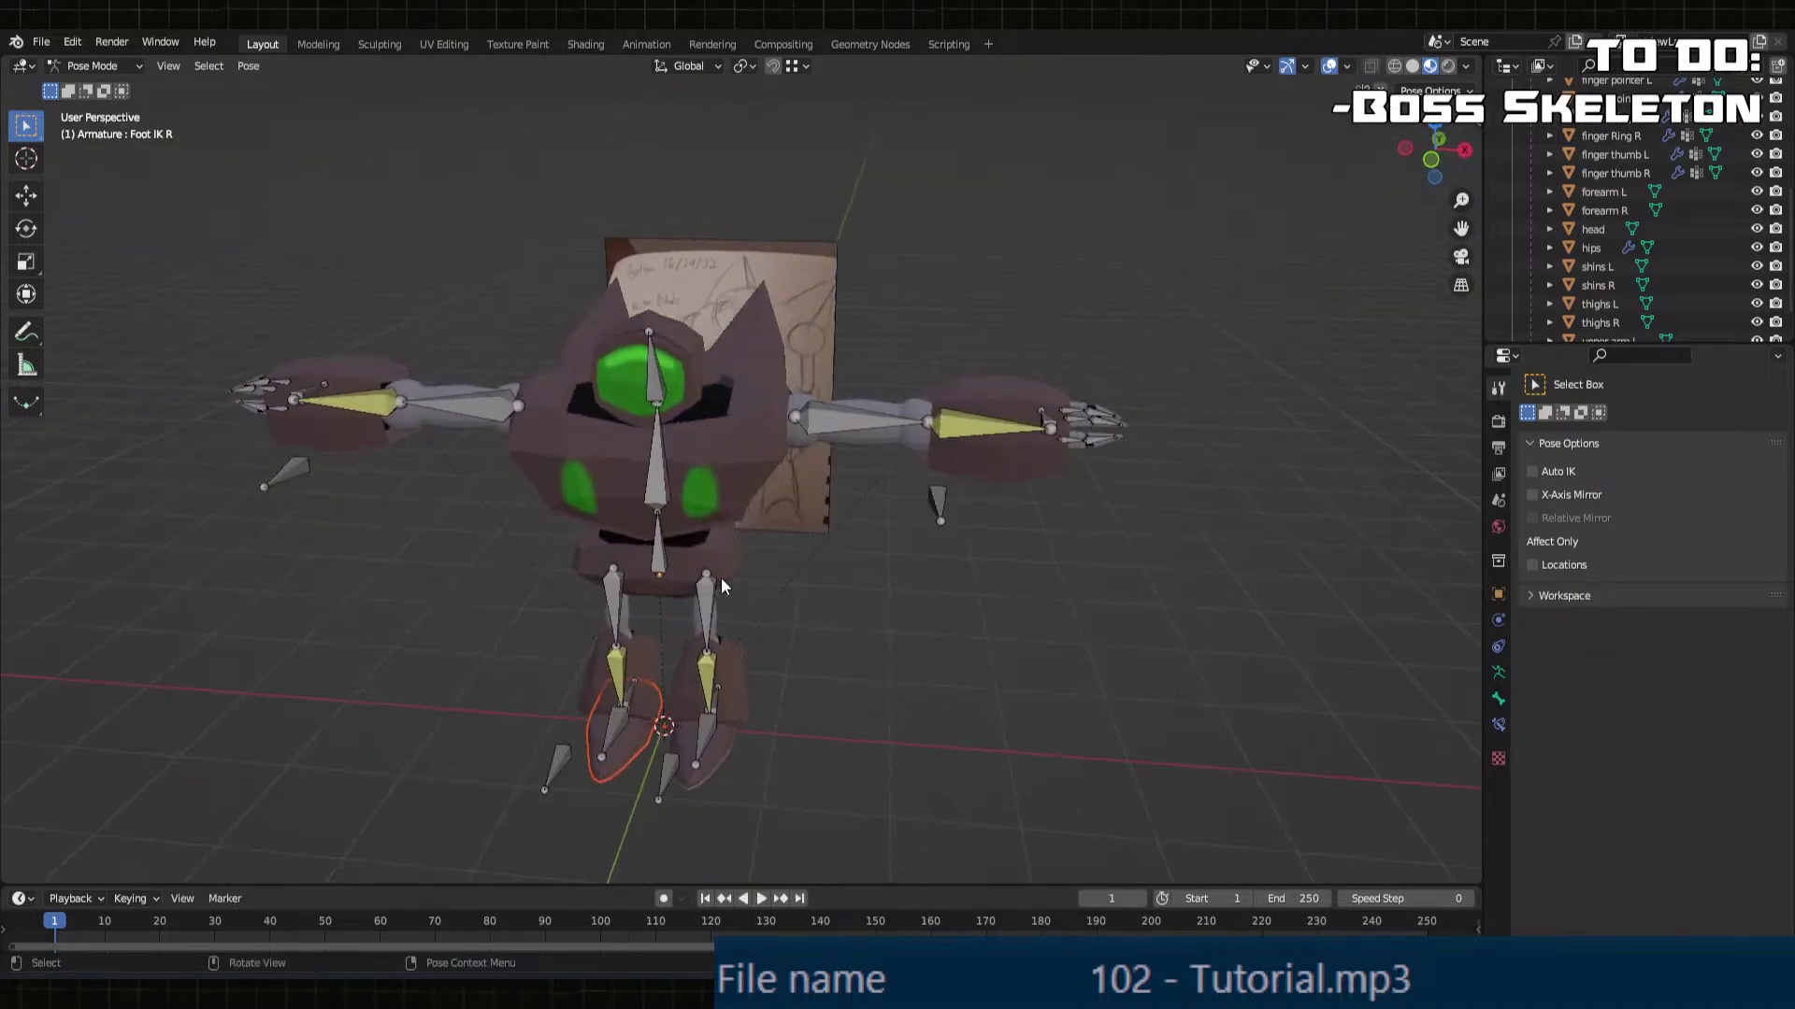
{"action": "key", "text": "Tab"}
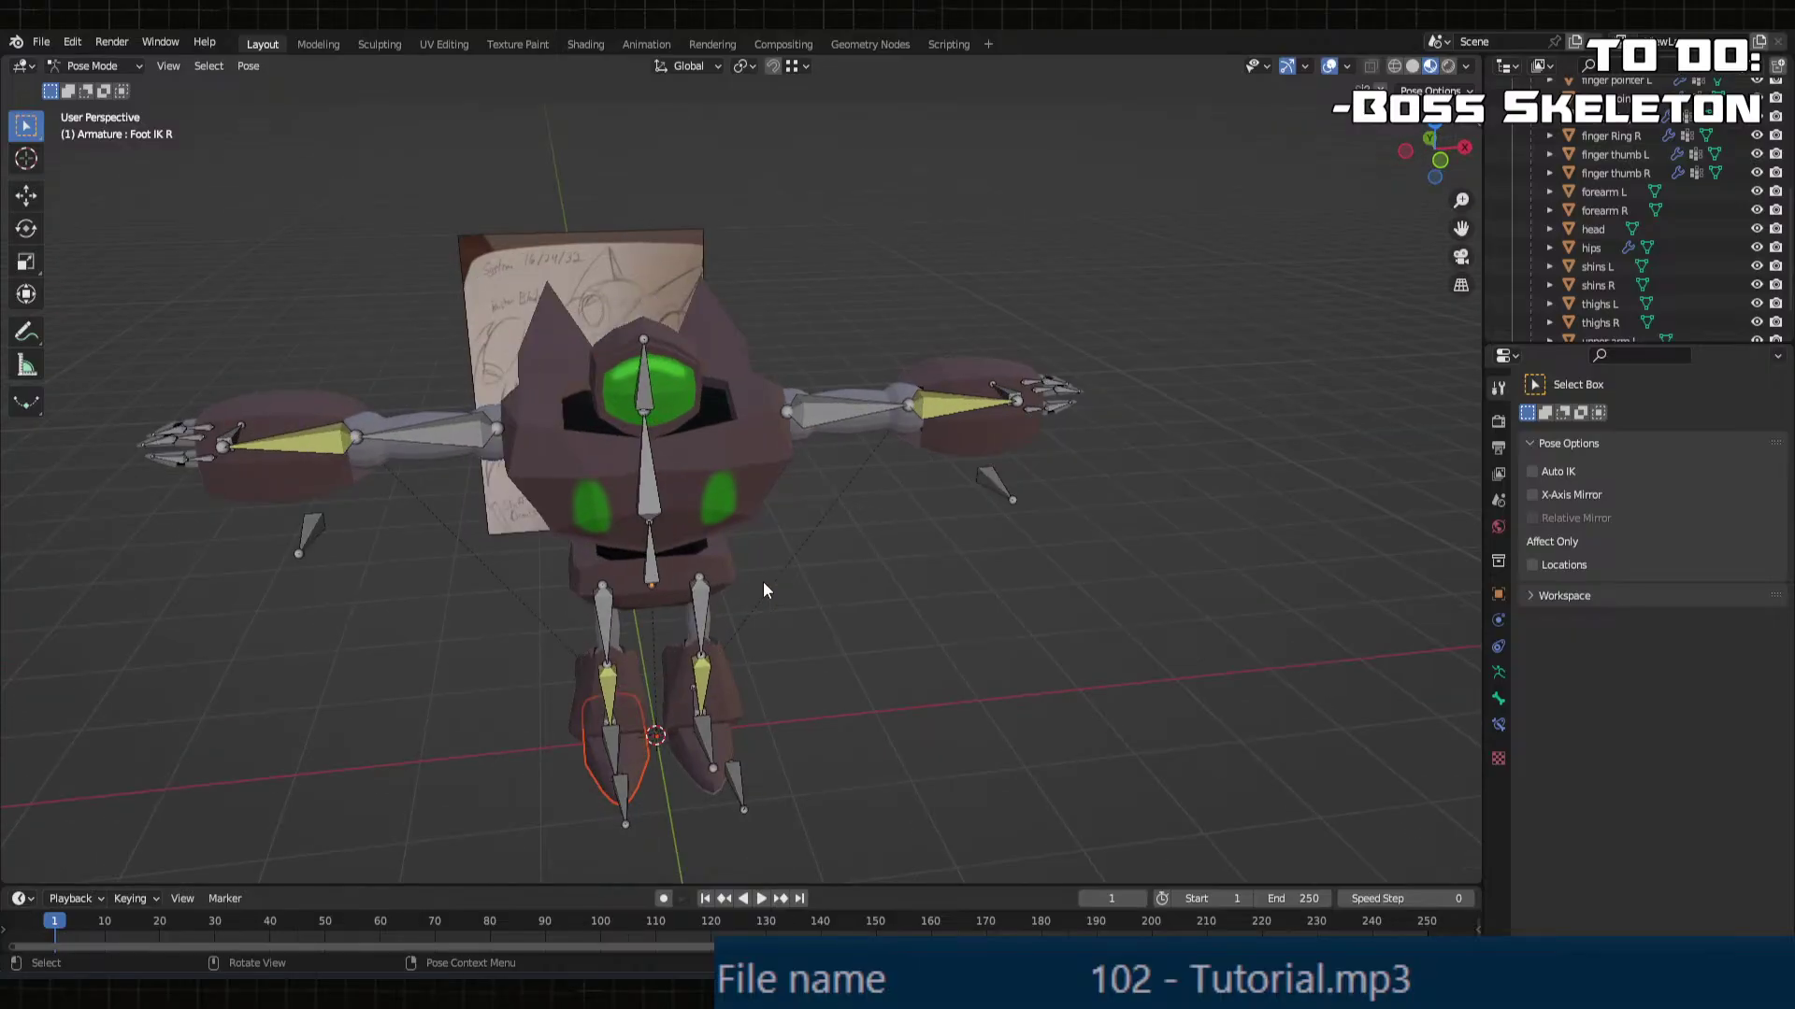
{"action": "middle_click_drag", "start_coordinate": [761, 581], "coordinate": [1049, 679]}
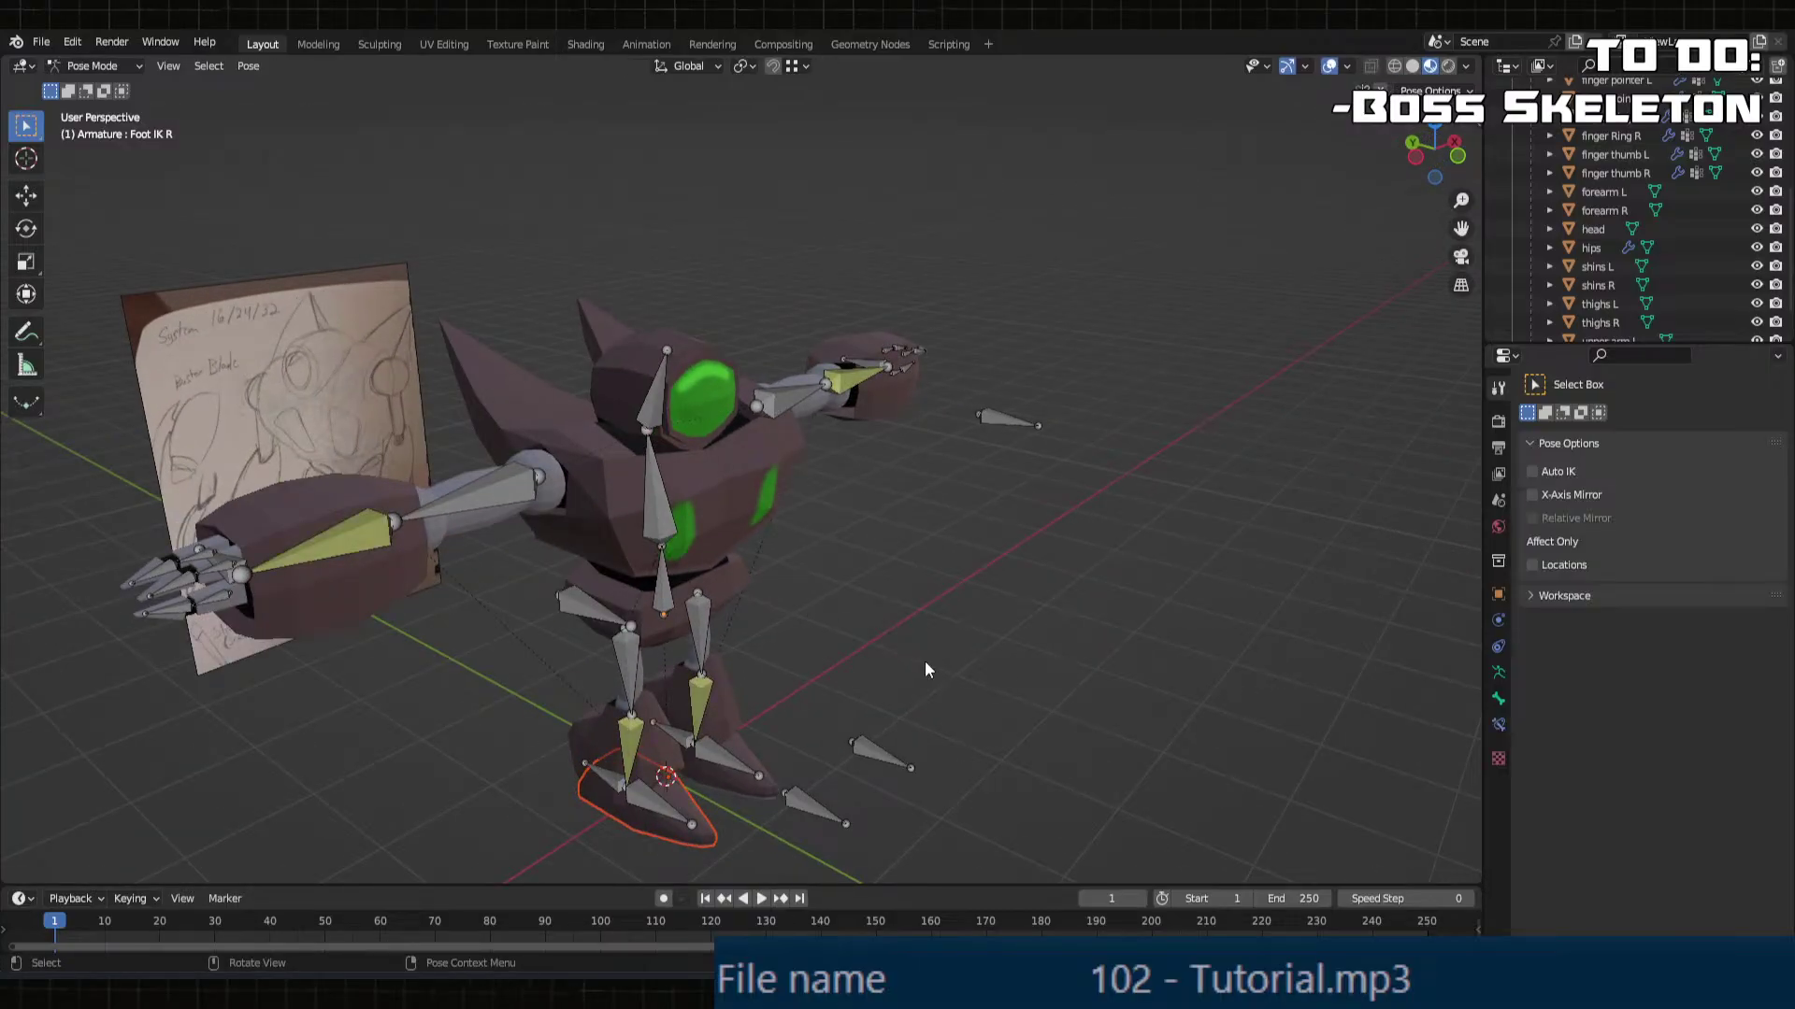
{"action": "middle_click_drag", "start_coordinate": [853, 657], "coordinate": [637, 603]}
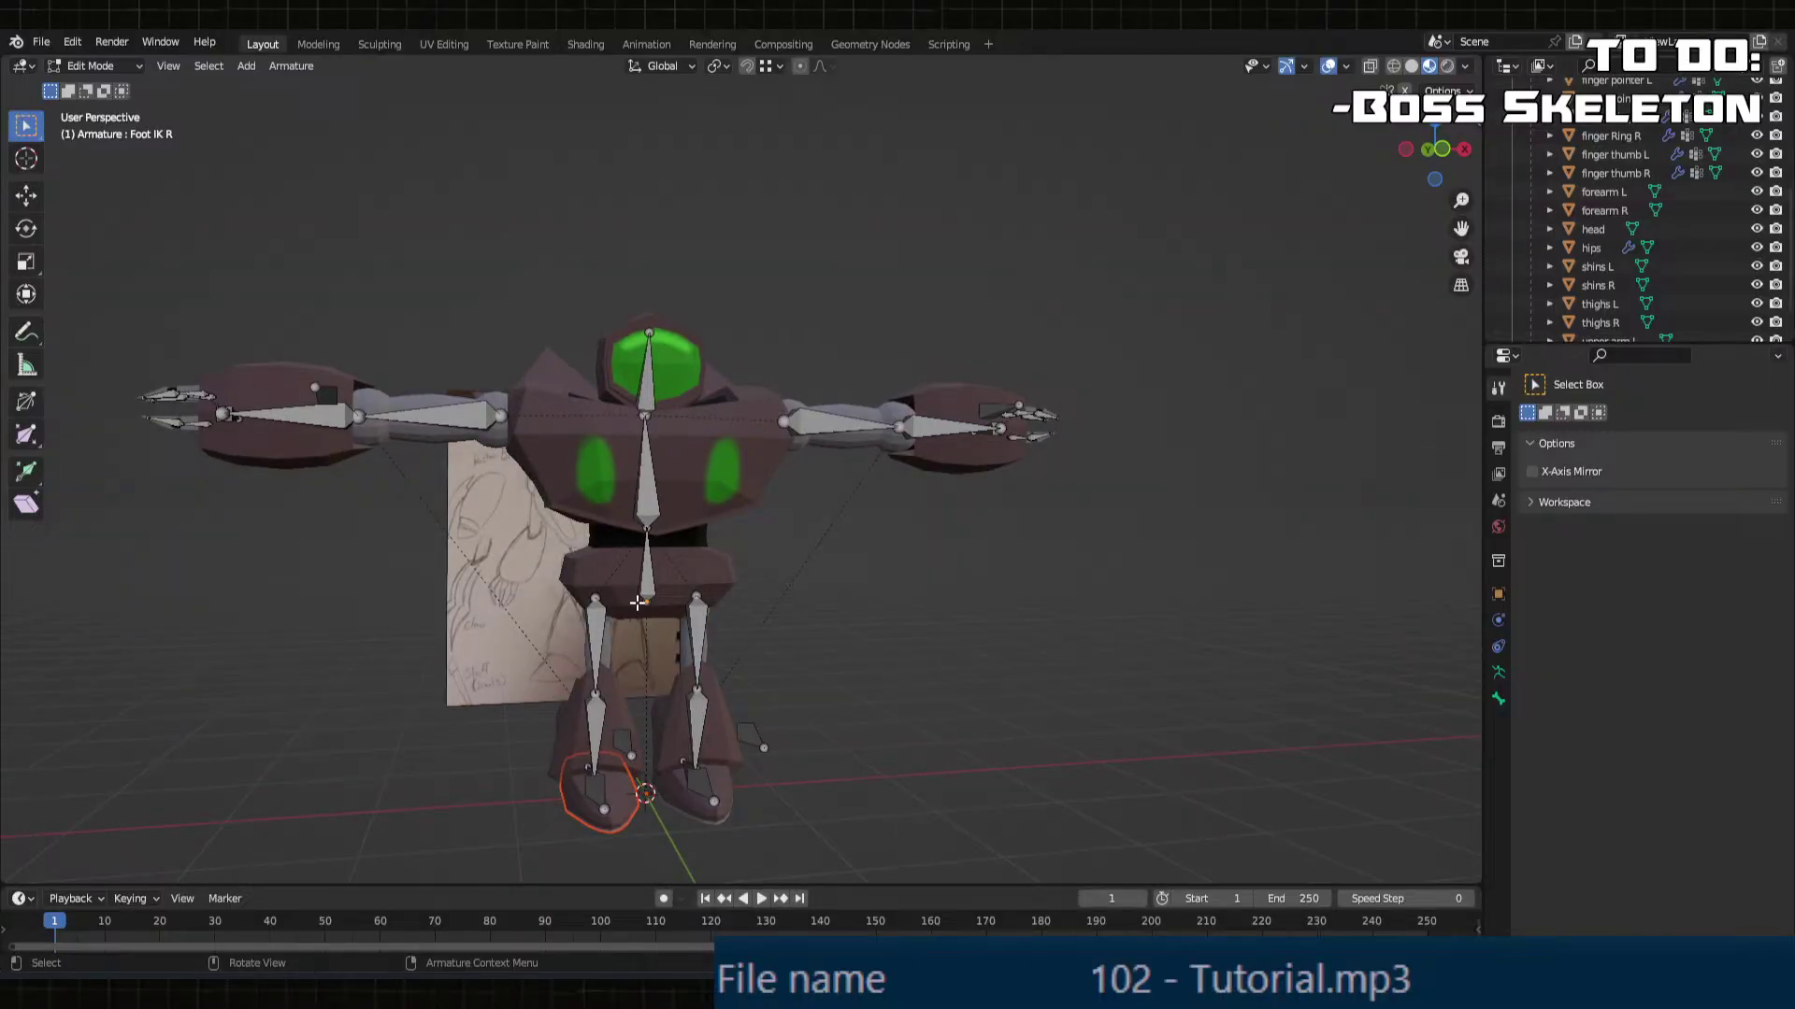
{"action": "middle_click_drag", "start_coordinate": [352, 561], "coordinate": [549, 669]}
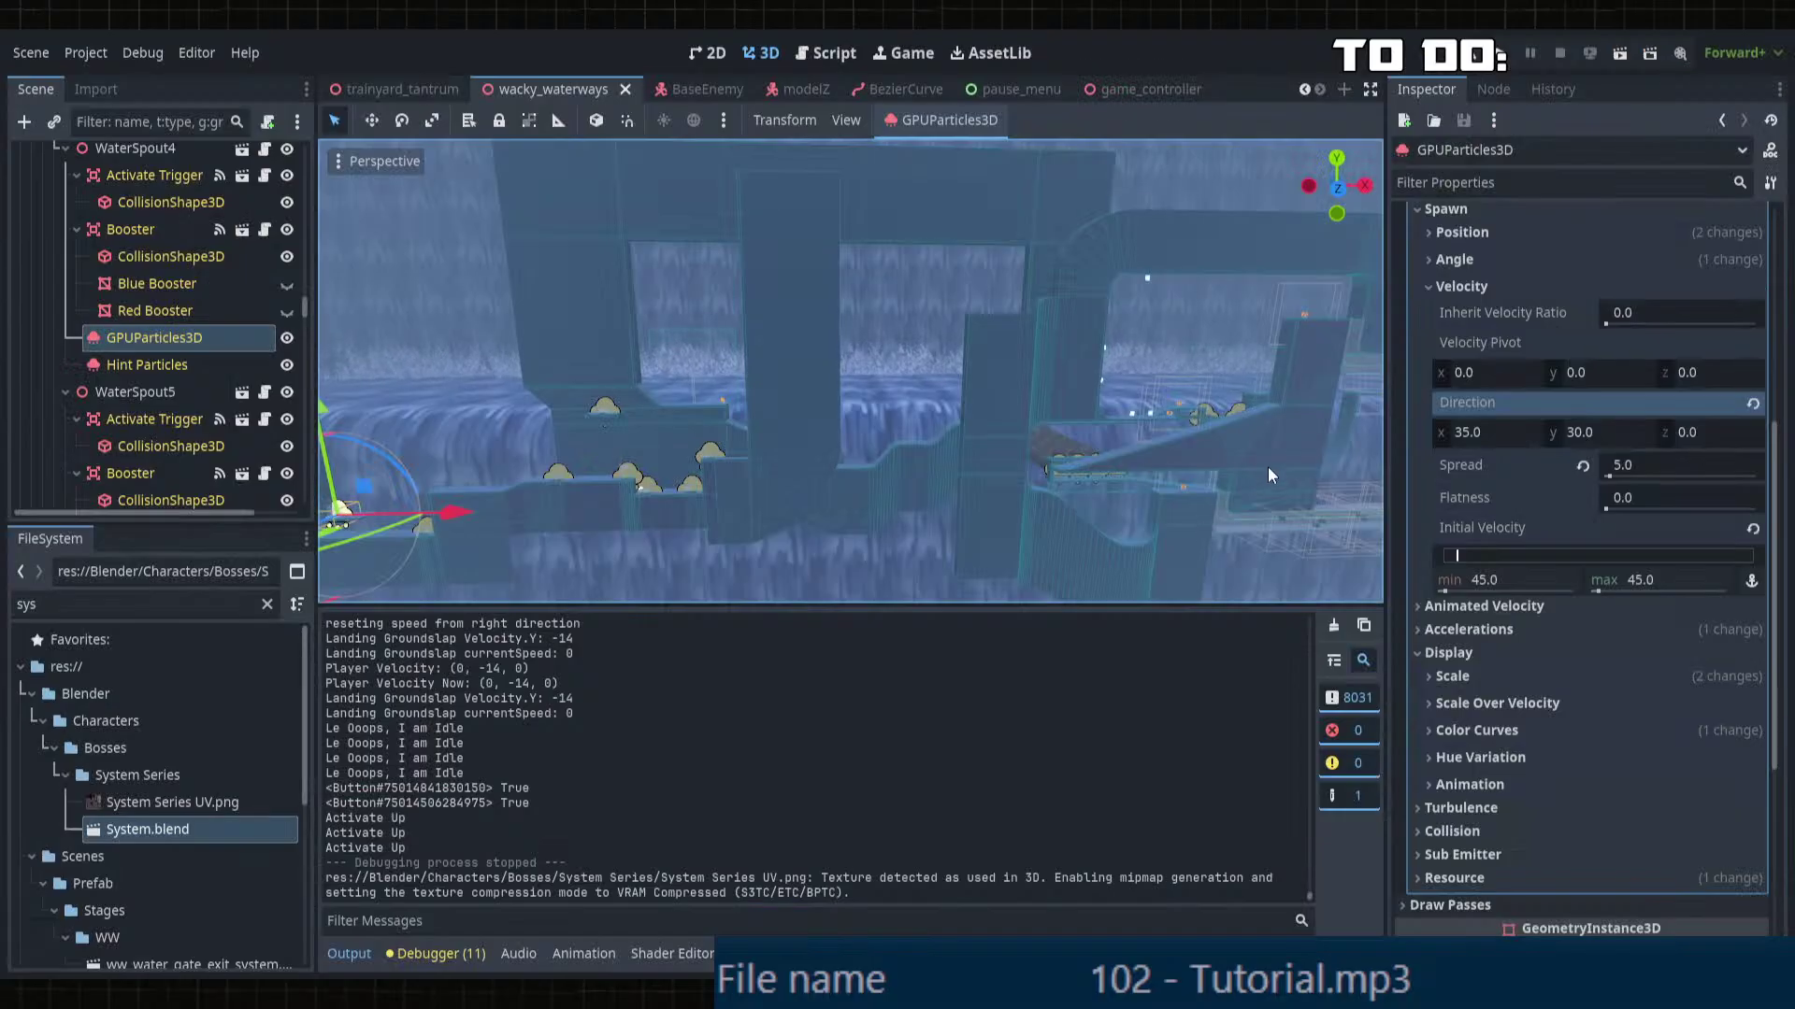
Step: Switch to Godot, find the goal flag in the wacky_waterways level, and focus the view on its collision shape
{"action": "middle_click_drag", "start_coordinate": [1267, 467], "coordinate": [862, 387]}
{"action": "scroll", "coordinate": [1091, 360], "scroll_direction": "down", "scroll_amount": 3}
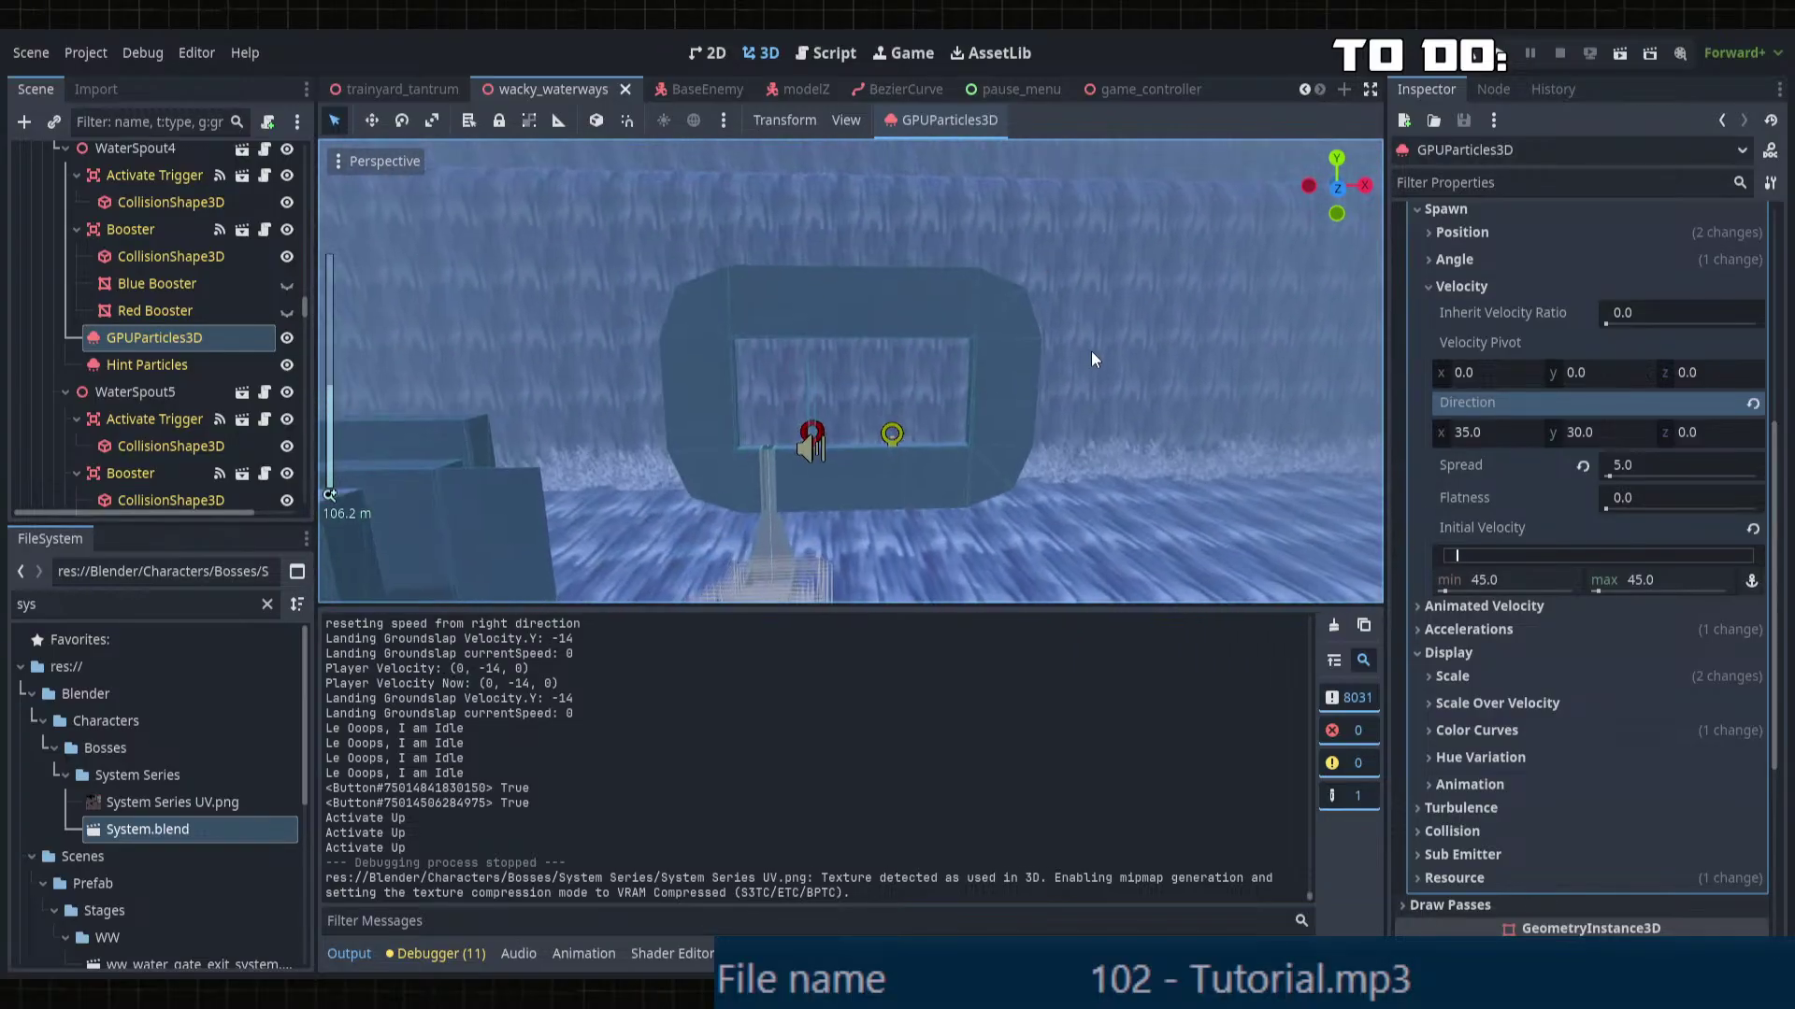
{"action": "scroll", "coordinate": [1094, 358], "scroll_direction": "up", "scroll_amount": 10}
{"action": "left_click", "coordinate": [972, 552]}
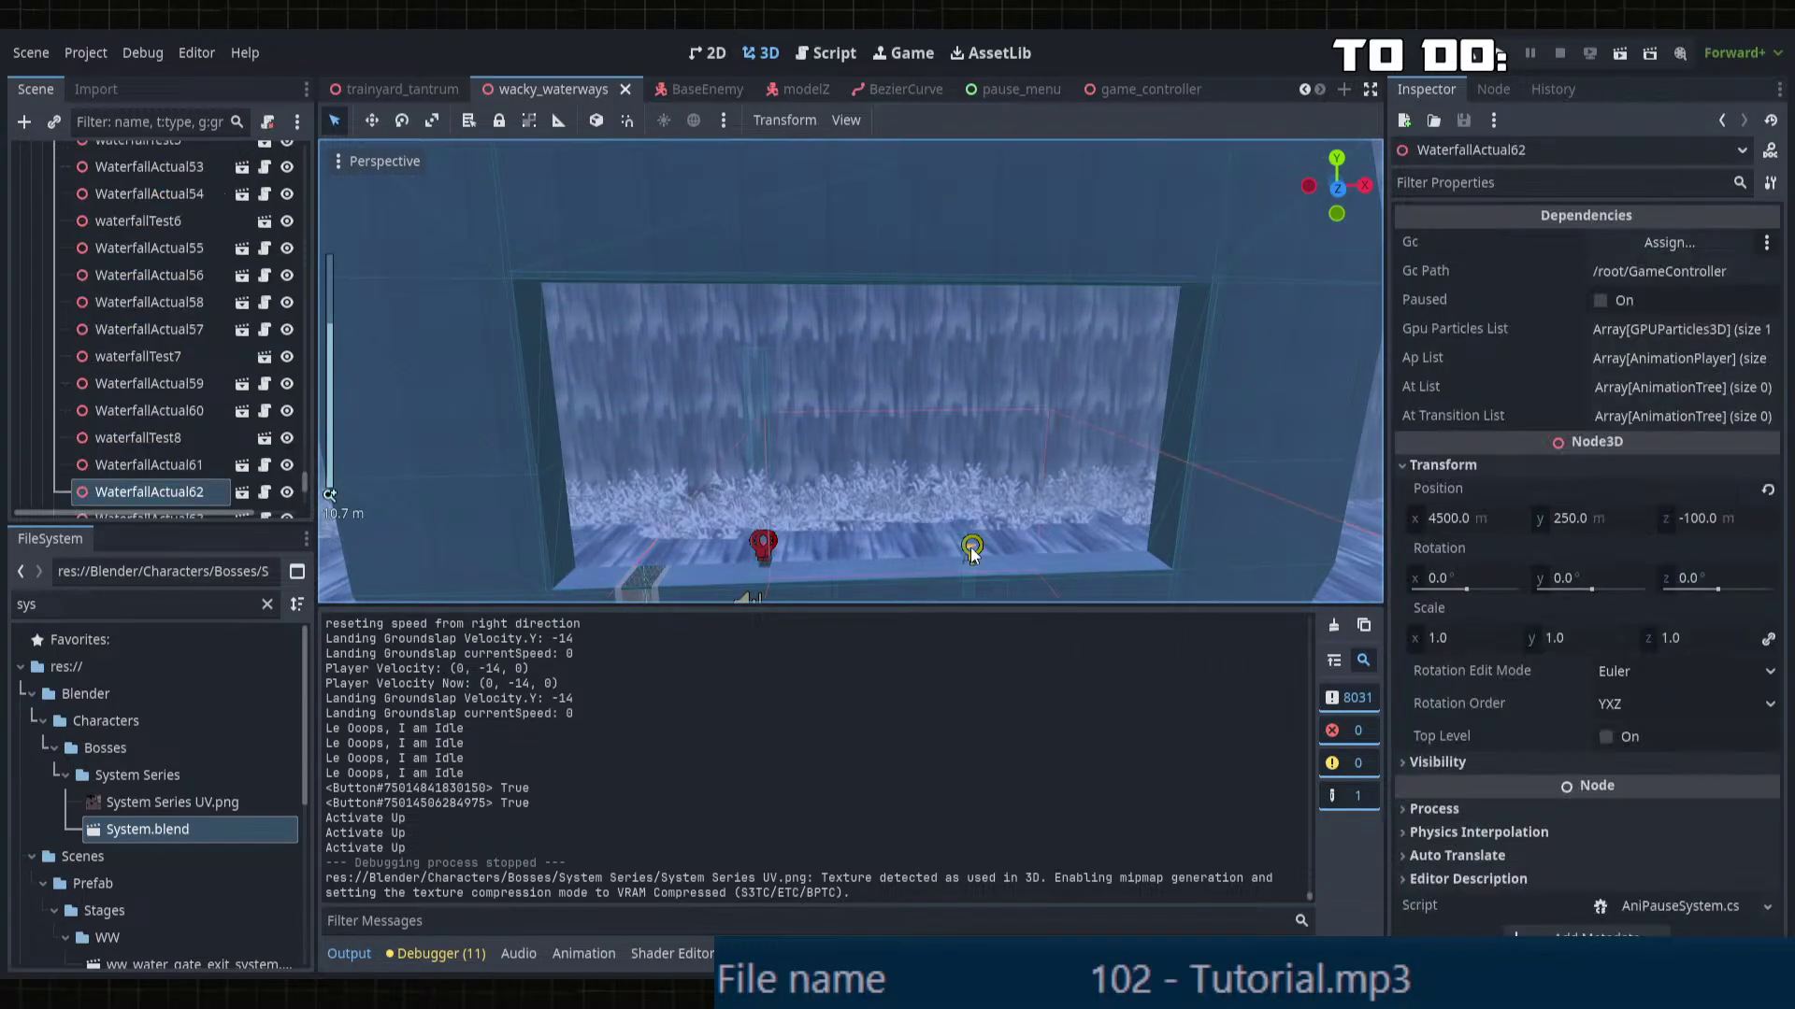
{"action": "left_click", "coordinate": [972, 552]}
{"action": "key", "text": "f"}
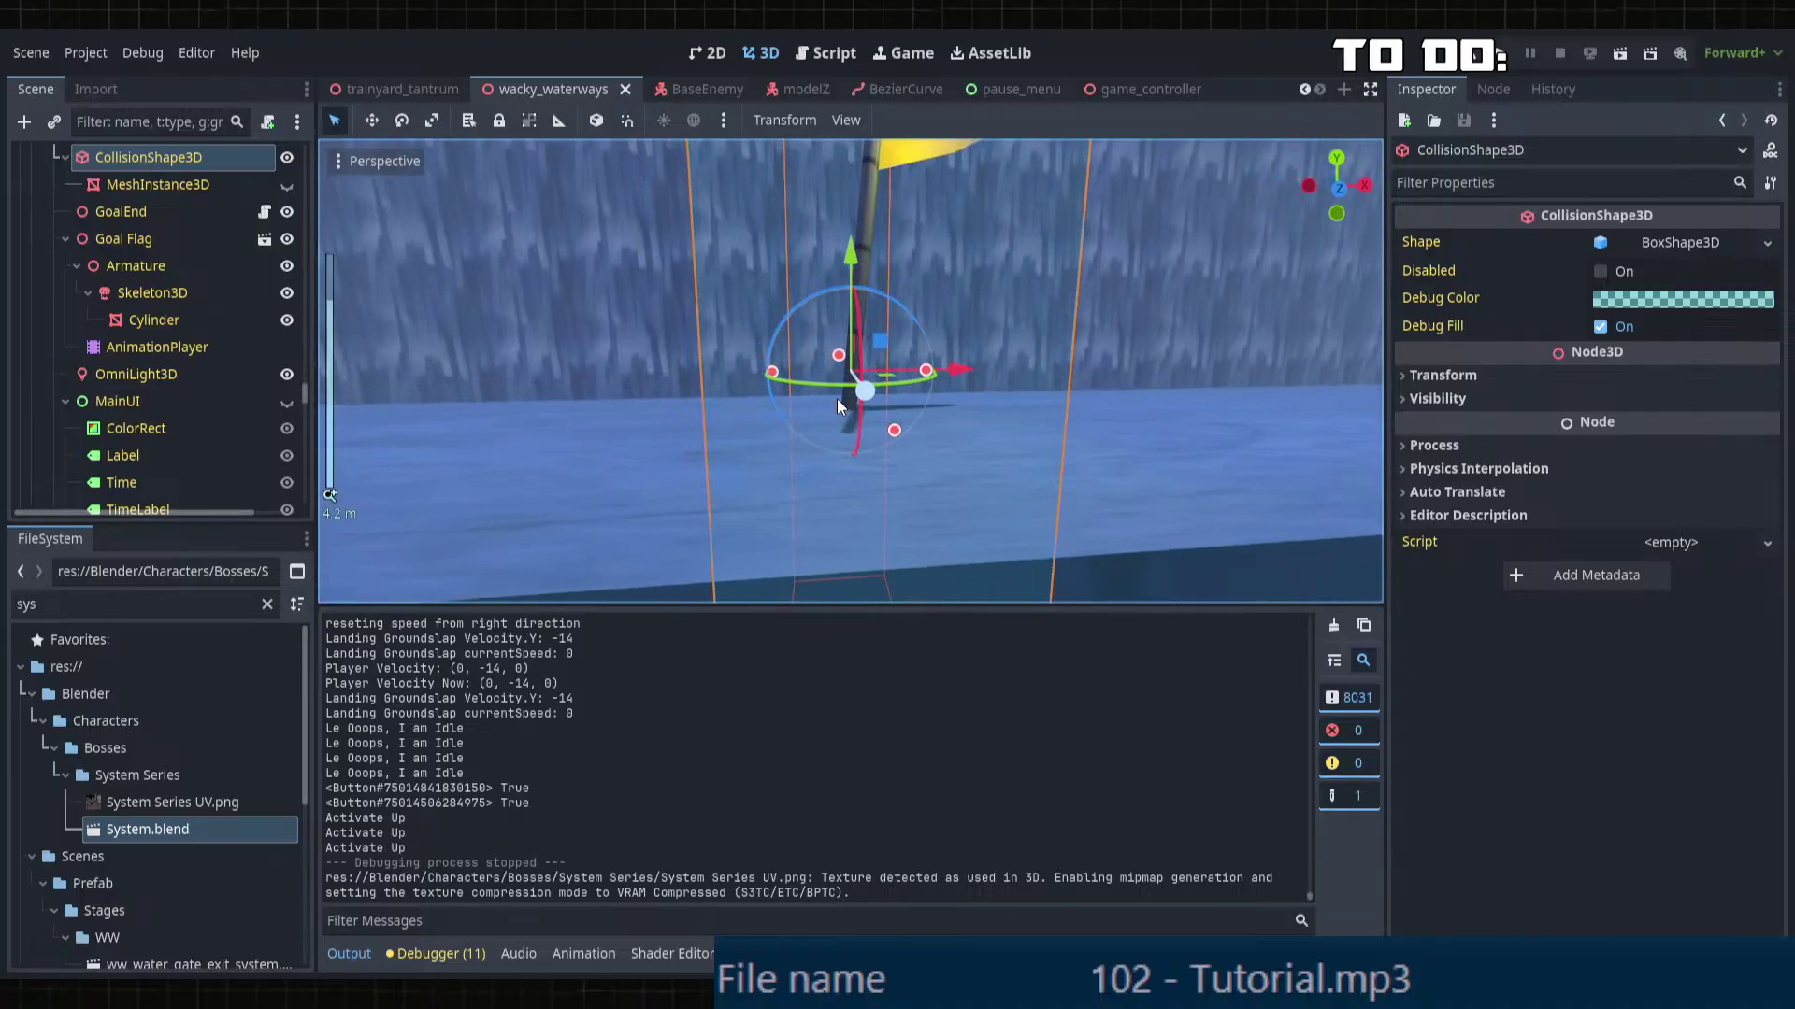
{"action": "scroll", "coordinate": [838, 398], "scroll_direction": "down", "scroll_amount": 5}
{"action": "middle_click_drag", "start_coordinate": [872, 394], "coordinate": [884, 491]}
{"action": "scroll", "coordinate": [138, 294], "scroll_direction": "up", "scroll_amount": 3}
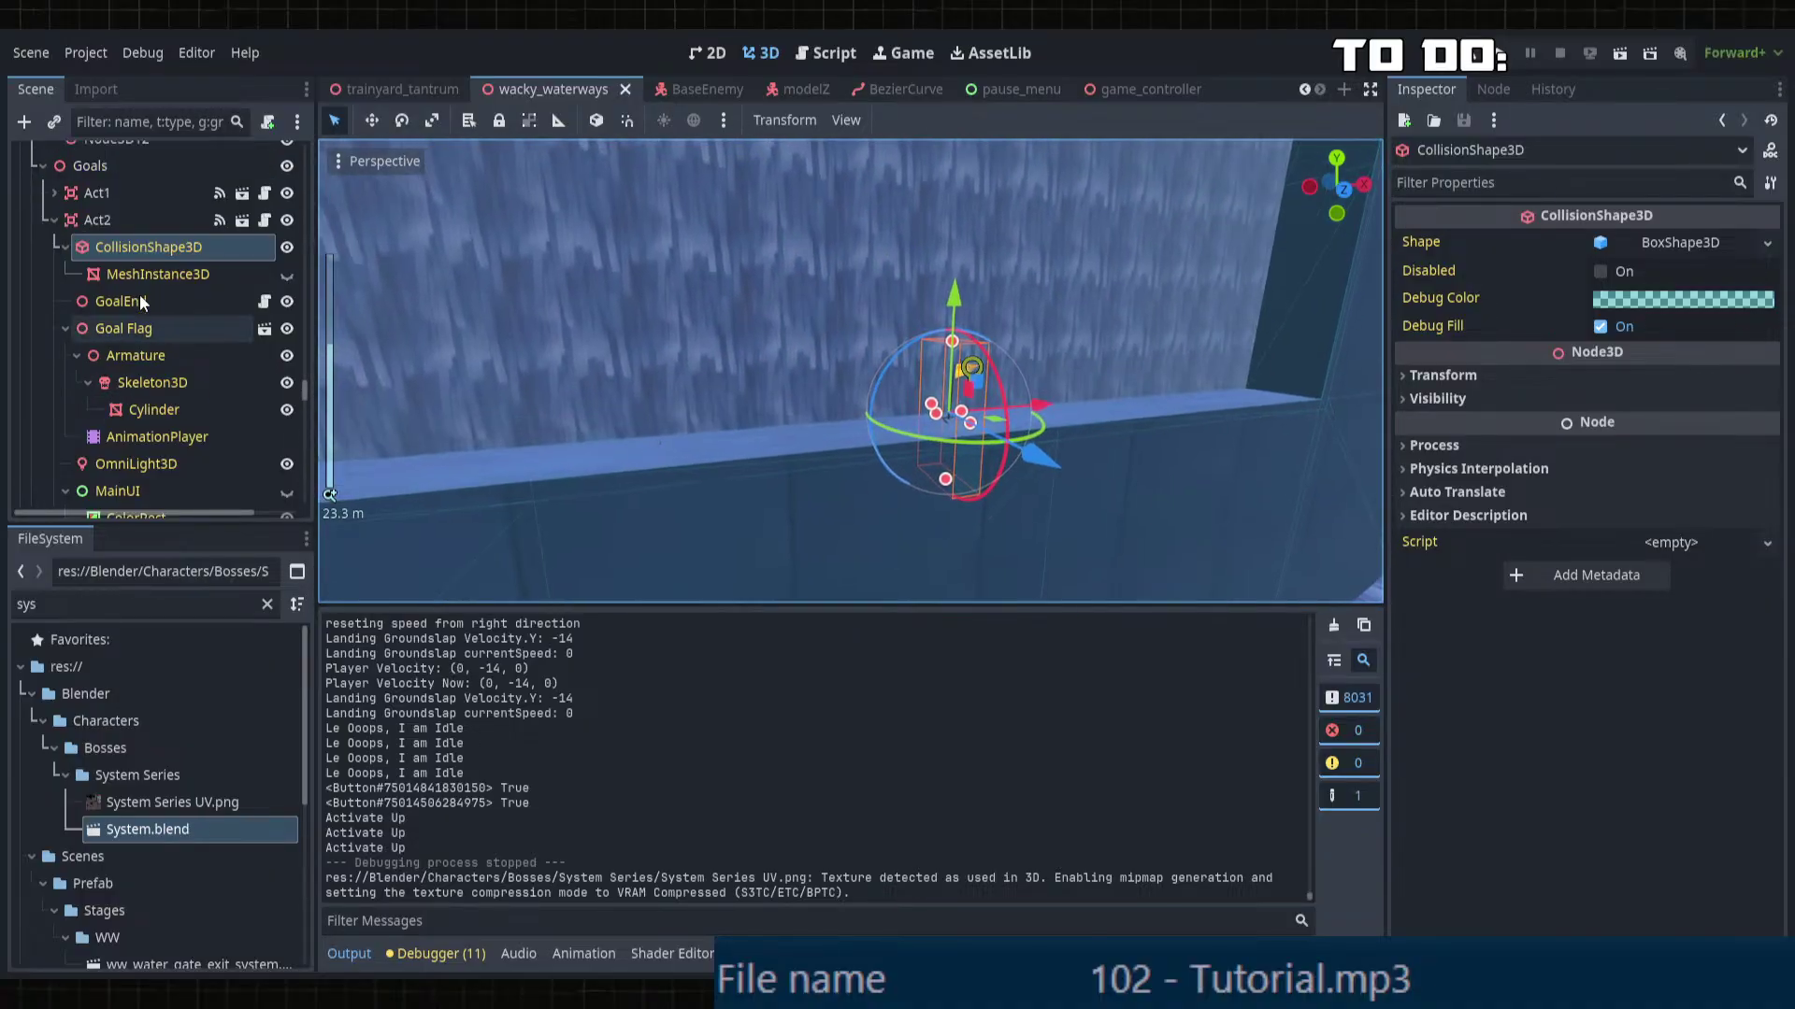
Step: Collapse the Act2 goal node and instance System.blend in the scene tree between the Goals and Dialog nodes
{"action": "scroll", "coordinate": [138, 295], "scroll_direction": "up", "scroll_amount": 3}
{"action": "left_click", "coordinate": [55, 354]}
{"action": "left_click", "coordinate": [84, 354]}
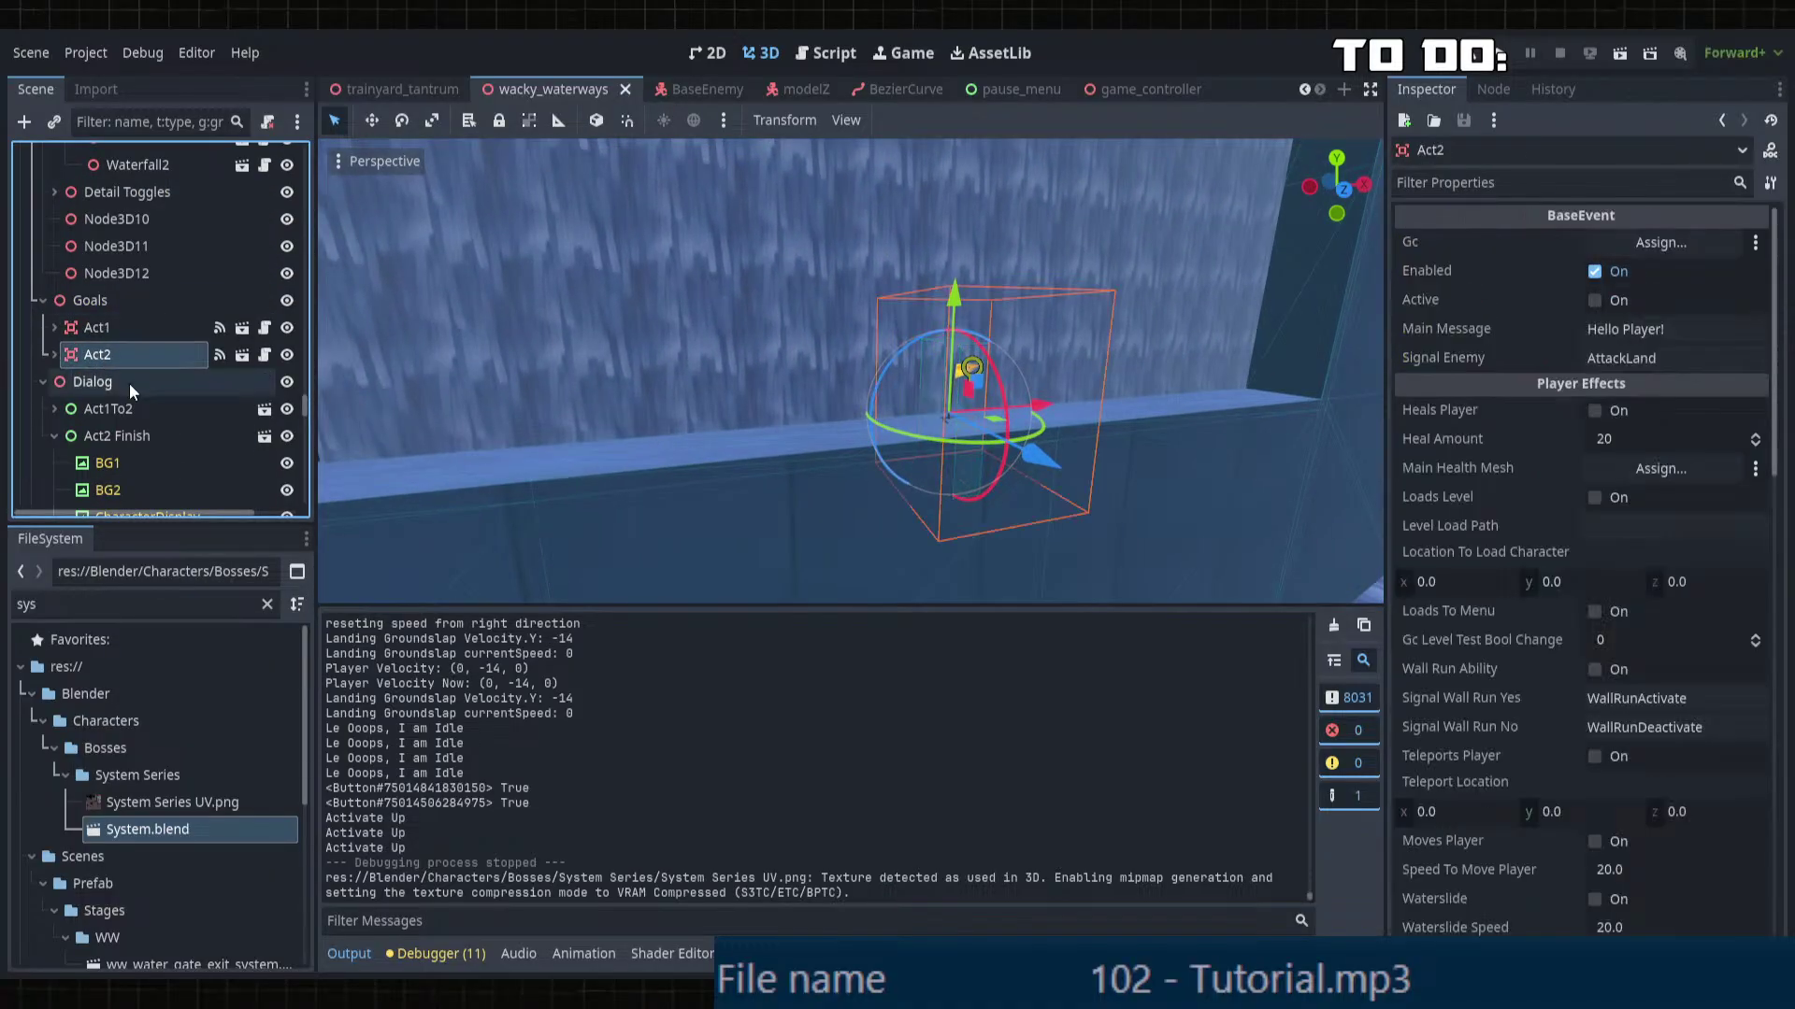
{"action": "left_click_drag", "start_coordinate": [150, 826], "coordinate": [127, 355]}
Step: Copy the Act2 goal's position onto the System node, giving x 4641.04, y 353.0, z -95.0
{"action": "left_click", "coordinate": [105, 328]}
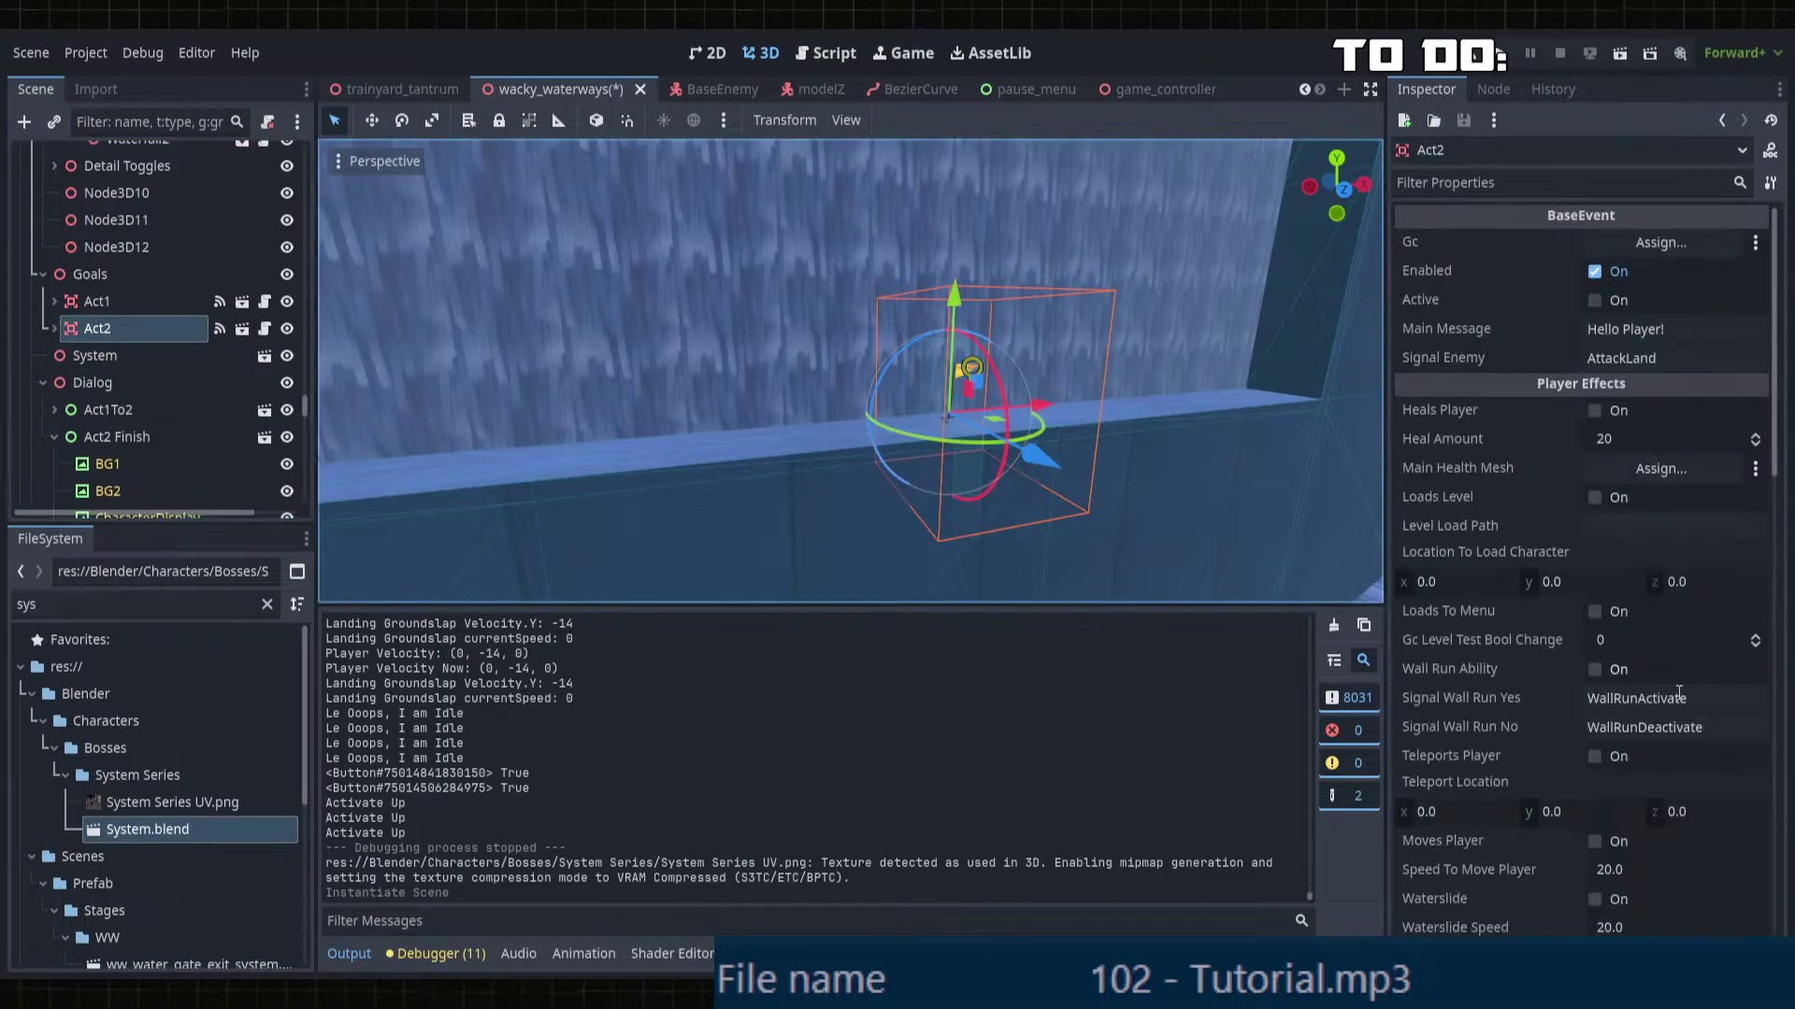
{"action": "scroll", "coordinate": [1566, 789], "scroll_direction": "down", "scroll_amount": 15}
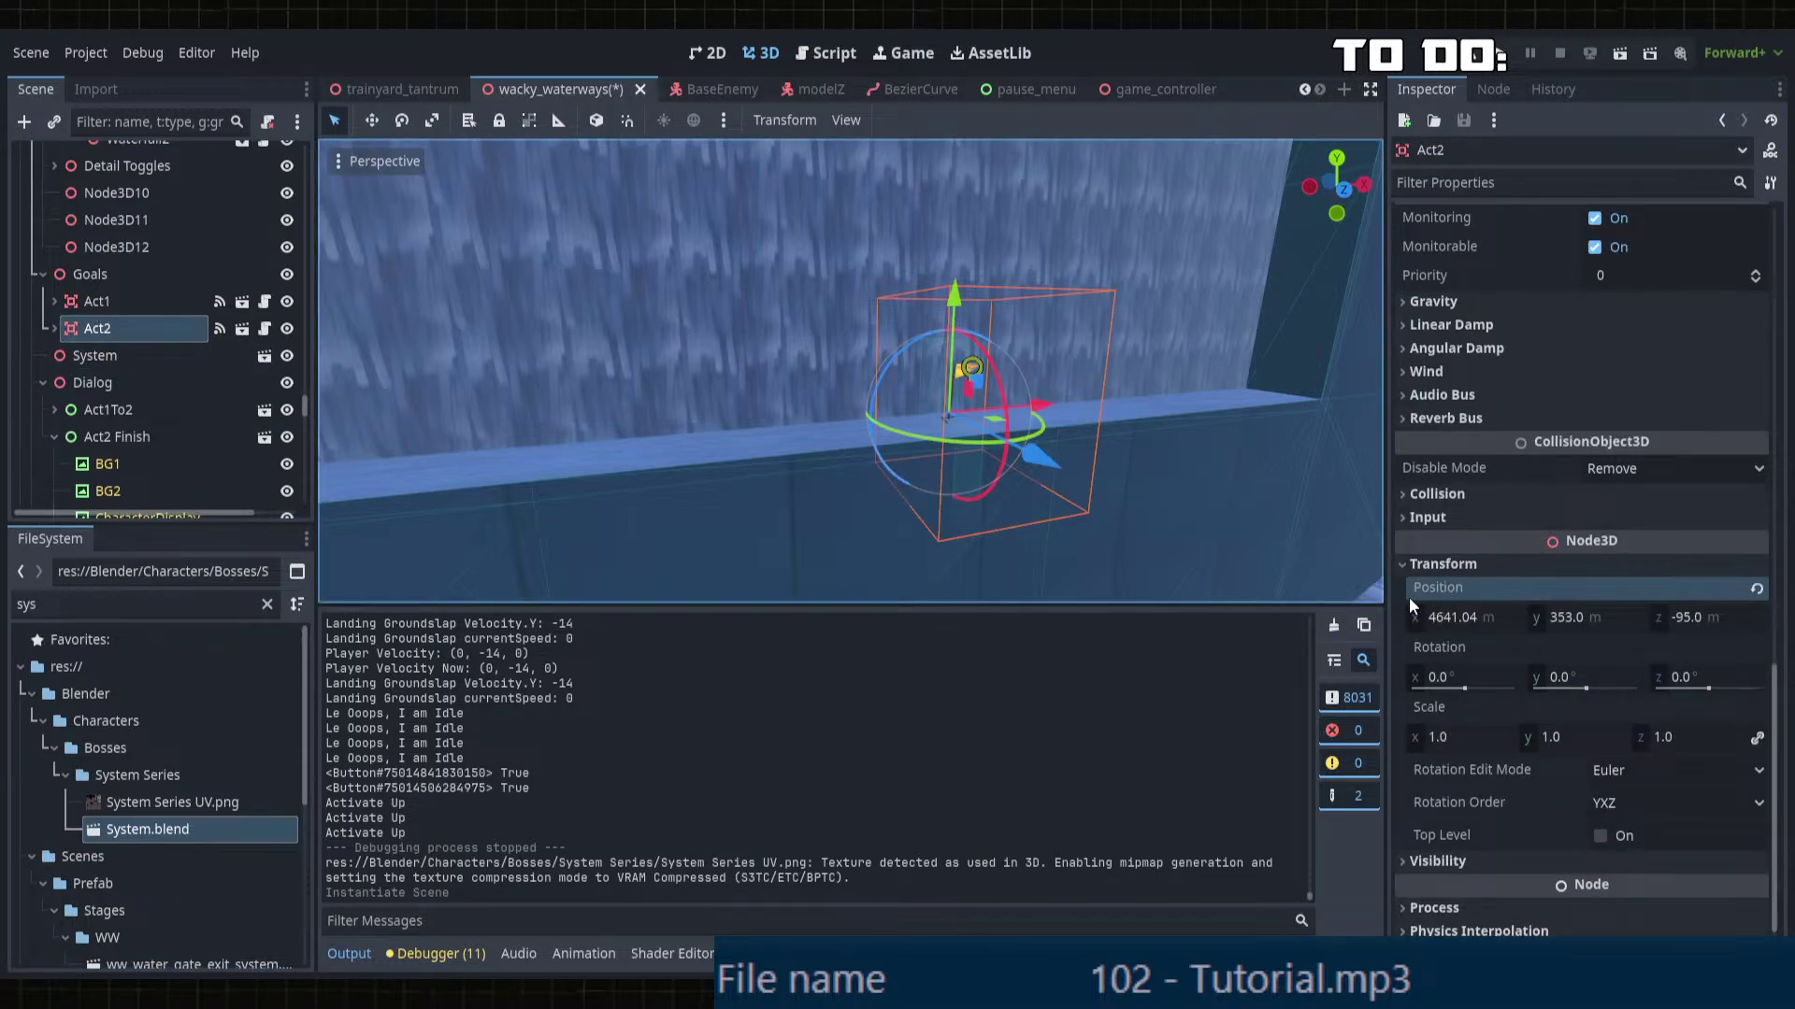
{"action": "left_click", "coordinate": [99, 355]}
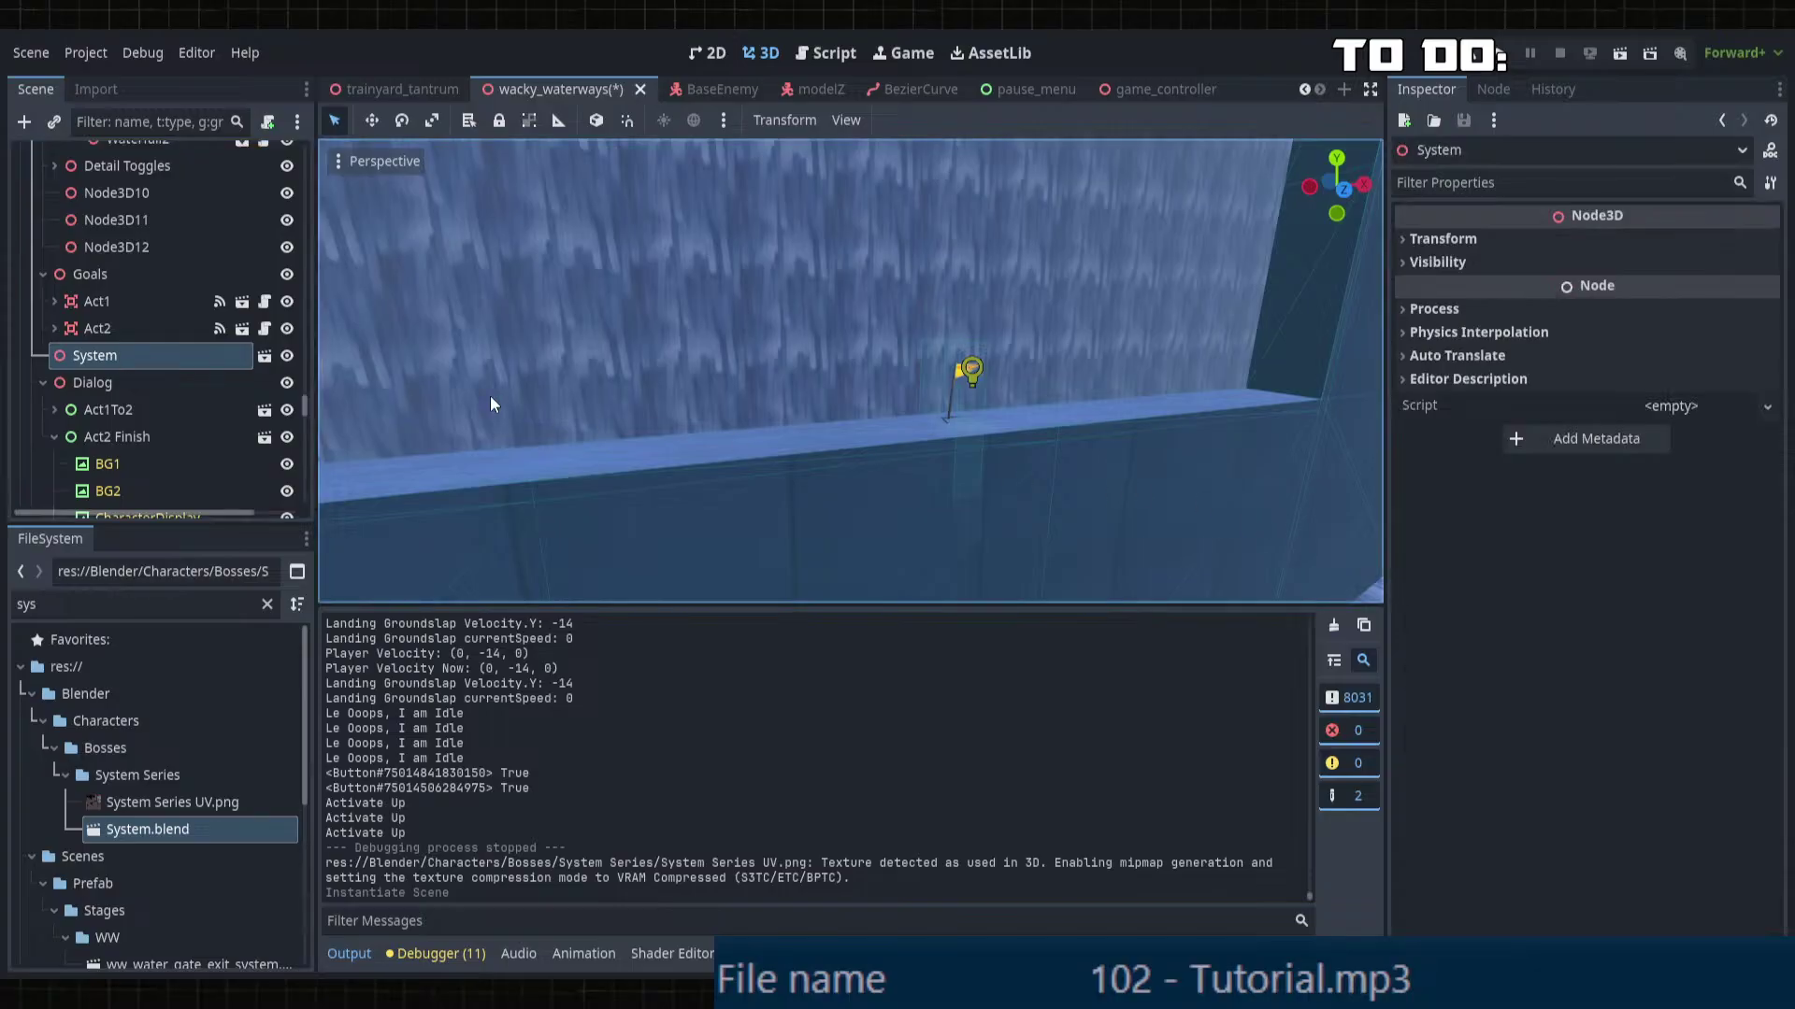
{"action": "left_click", "coordinate": [1443, 238]}
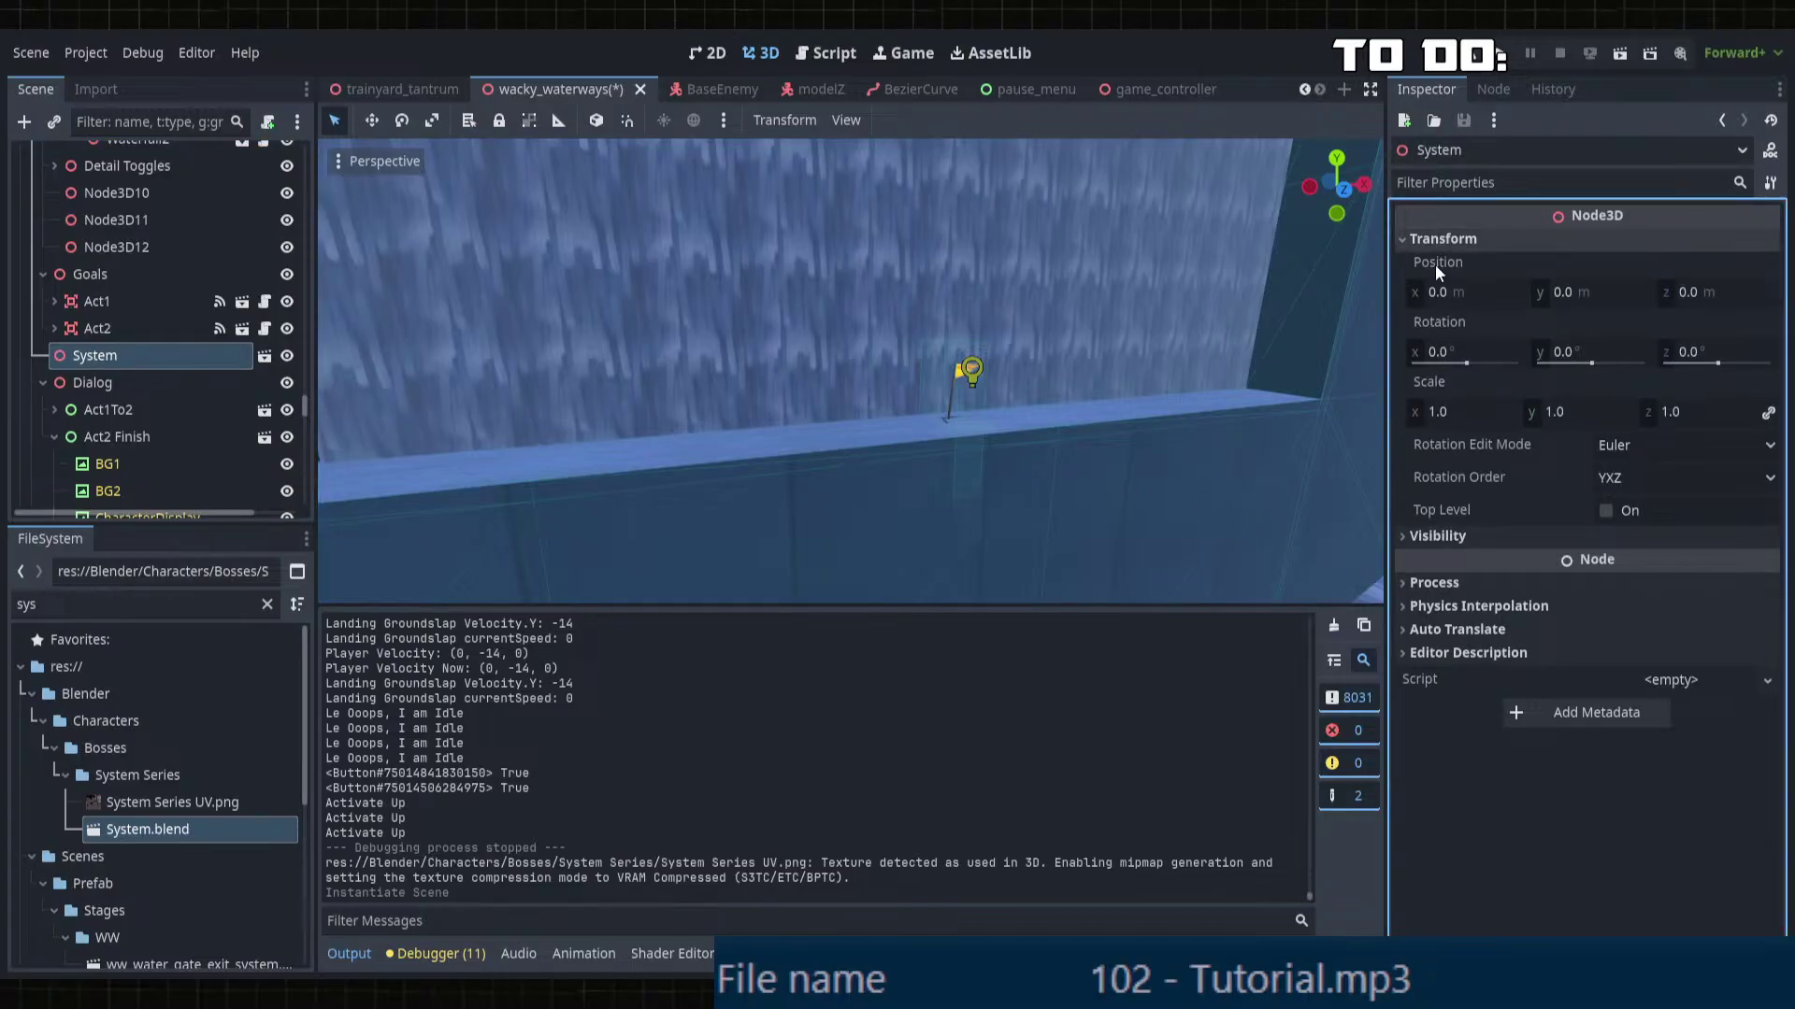
Step: Rotate the System model to -90° about the Y axis so it faces along the ledge
{"action": "scroll", "coordinate": [1063, 361], "scroll_direction": "up", "scroll_amount": 3}
{"action": "middle_click_drag", "start_coordinate": [1036, 350], "coordinate": [1113, 519]}
{"action": "scroll", "coordinate": [1094, 527], "scroll_direction": "down", "scroll_amount": 3}
{"action": "left_click_drag", "start_coordinate": [1005, 587], "coordinate": [861, 551]}
{"action": "middle_click_drag", "start_coordinate": [861, 551], "coordinate": [1054, 568]}
{"action": "key", "text": "ctrl+z"}
{"action": "left_click_drag", "start_coordinate": [923, 565], "coordinate": [800, 432]}
{"action": "middle_click_drag", "start_coordinate": [802, 439], "coordinate": [818, 349]}
{"action": "scroll", "coordinate": [898, 390], "scroll_direction": "up", "scroll_amount": 3}
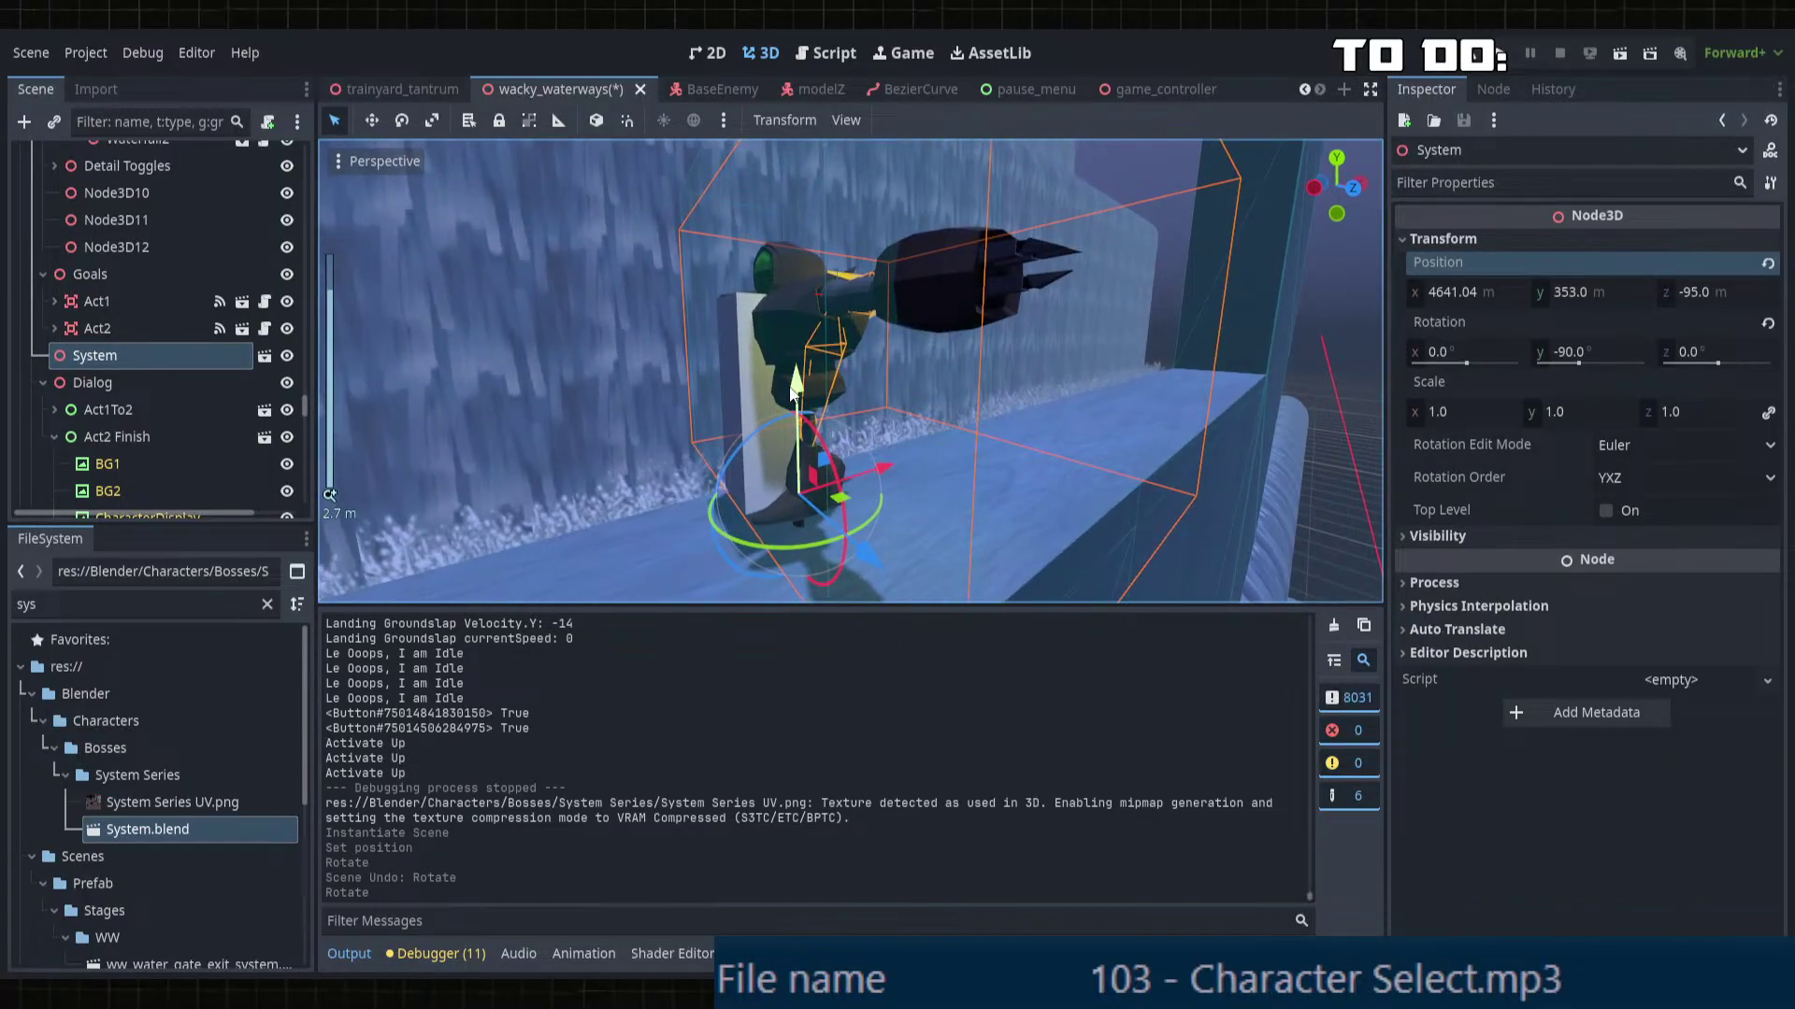
Step: Lower the System model onto the ledge at a Y position of 352.22 m and deselect it
{"action": "left_click_drag", "start_coordinate": [797, 376], "coordinate": [813, 437]}
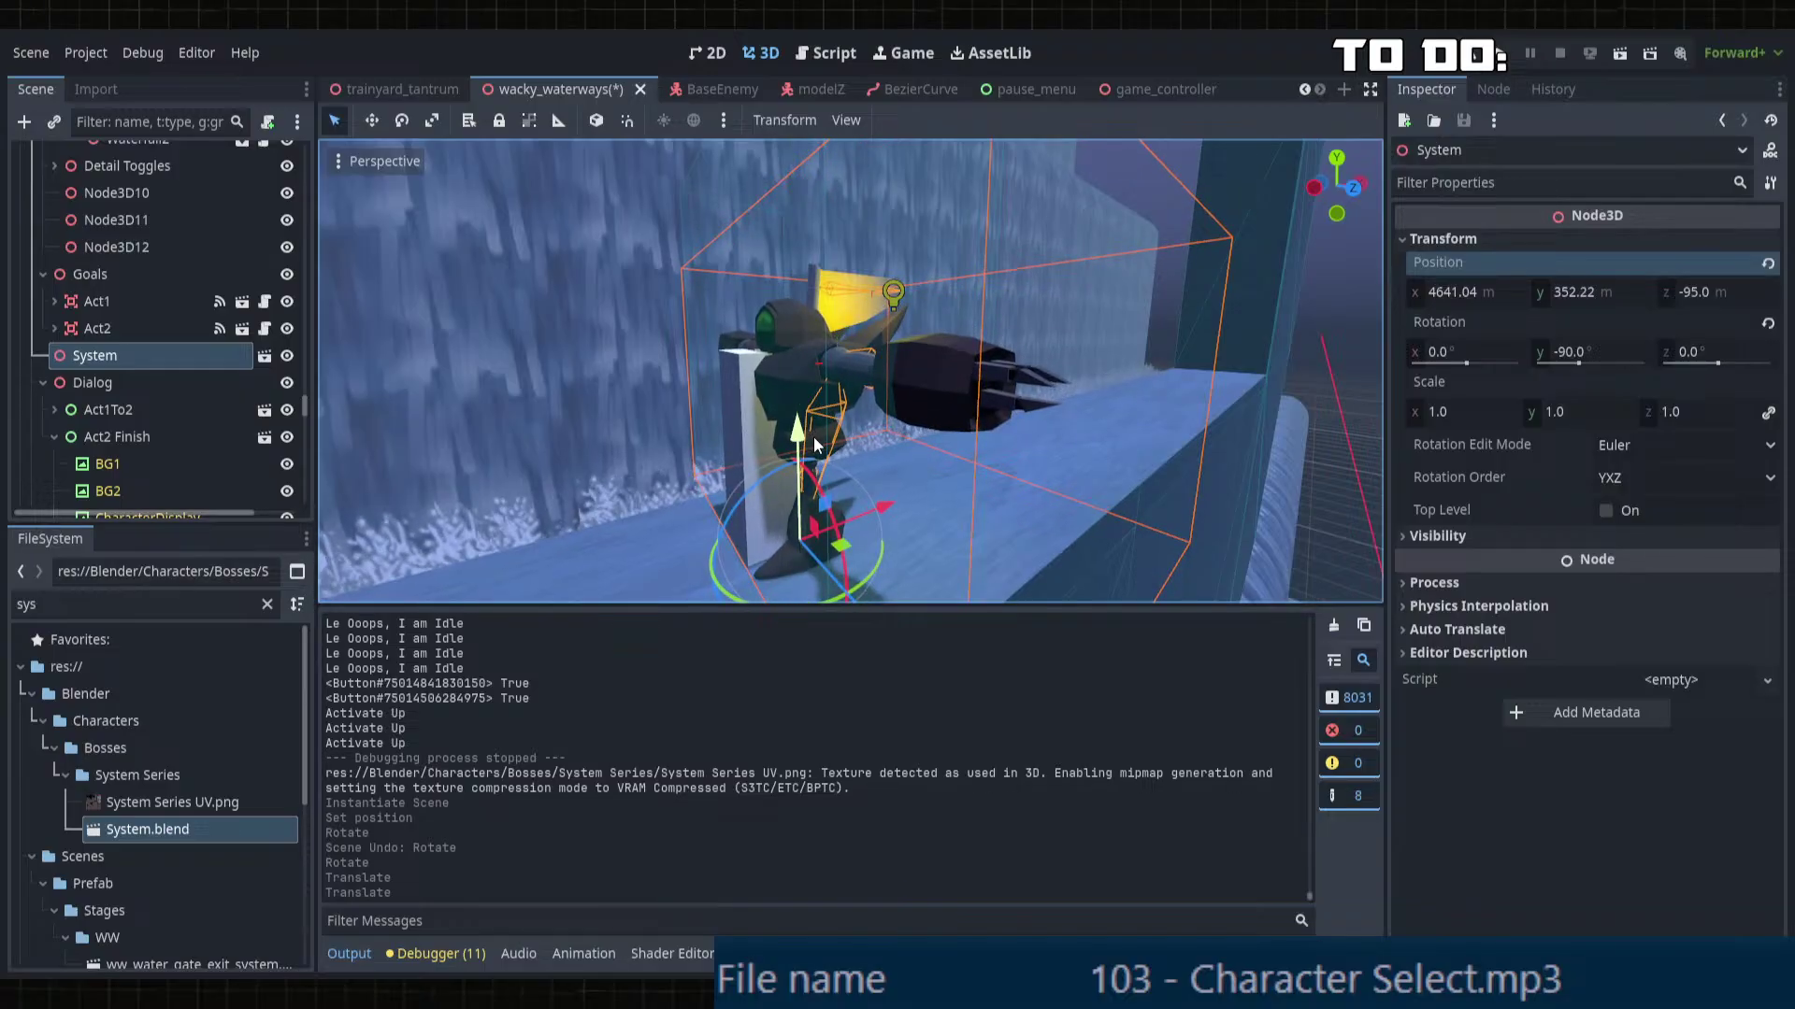
{"action": "scroll", "coordinate": [944, 462], "scroll_direction": "down", "scroll_amount": 10}
{"action": "scroll", "coordinate": [1047, 475], "scroll_direction": "up", "scroll_amount": 10}
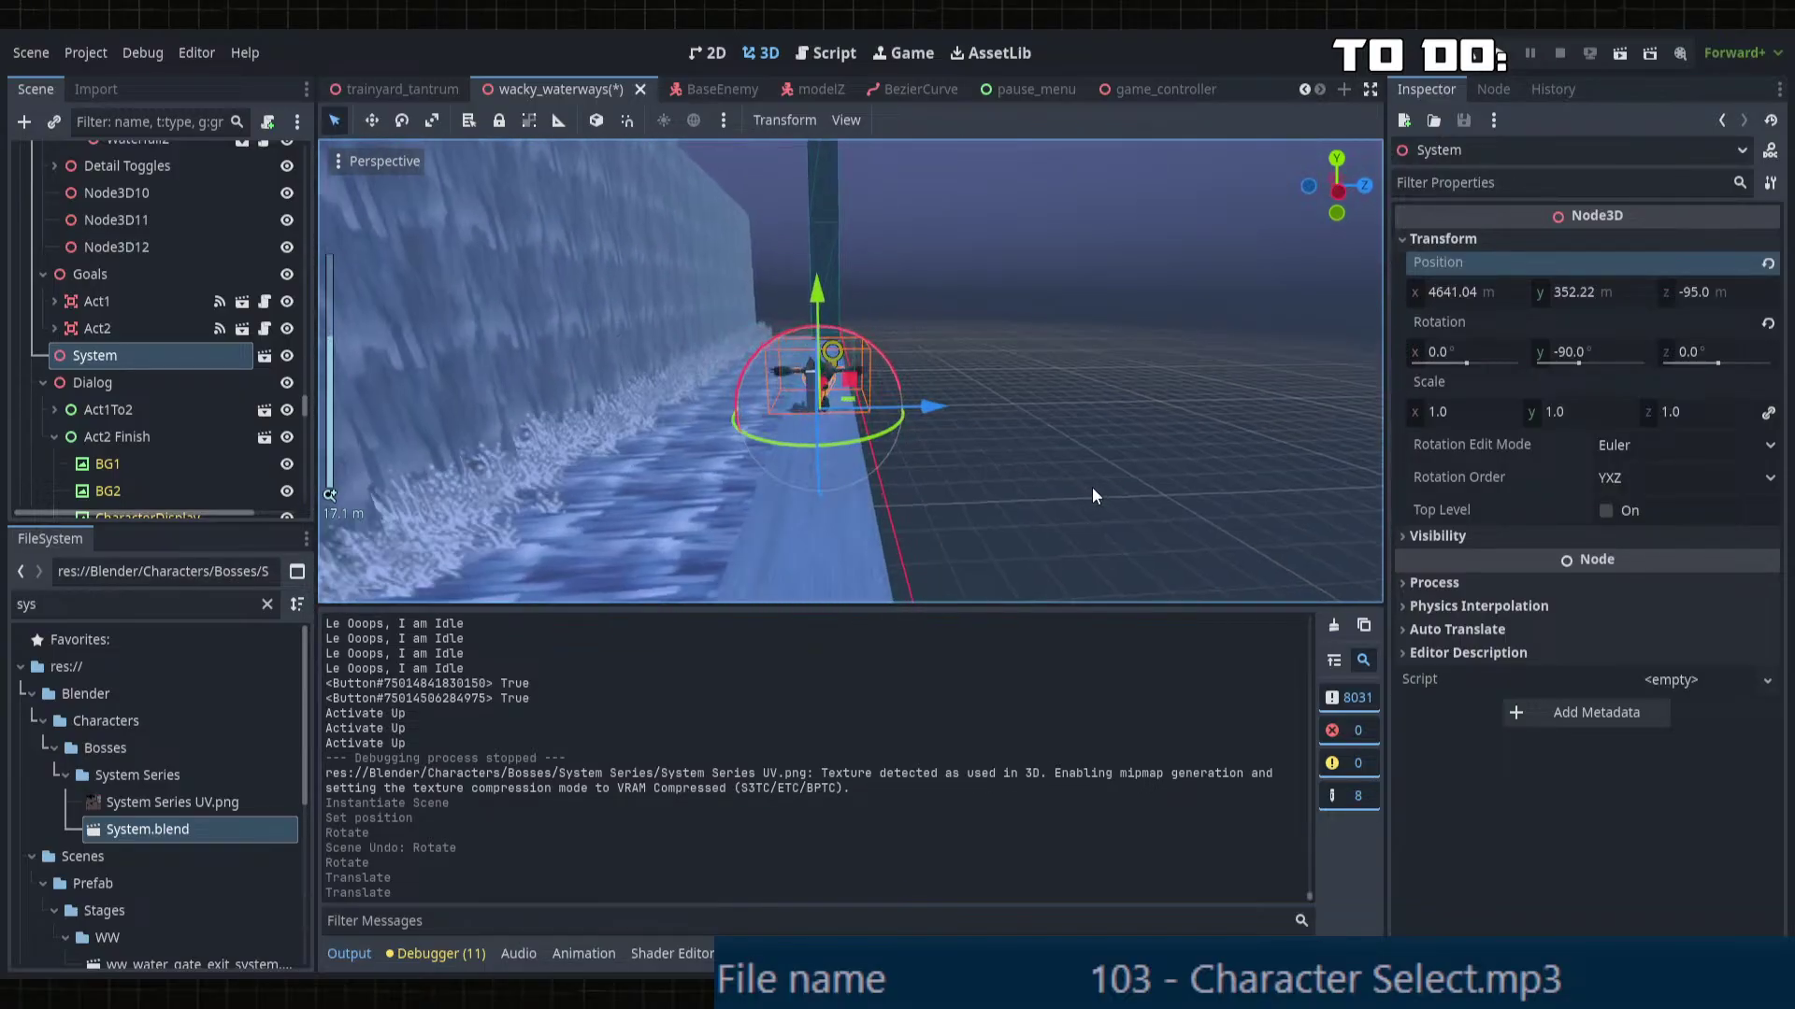
{"action": "left_click", "coordinate": [1071, 481]}
{"action": "middle_click_drag", "start_coordinate": [1071, 481], "coordinate": [925, 448]}
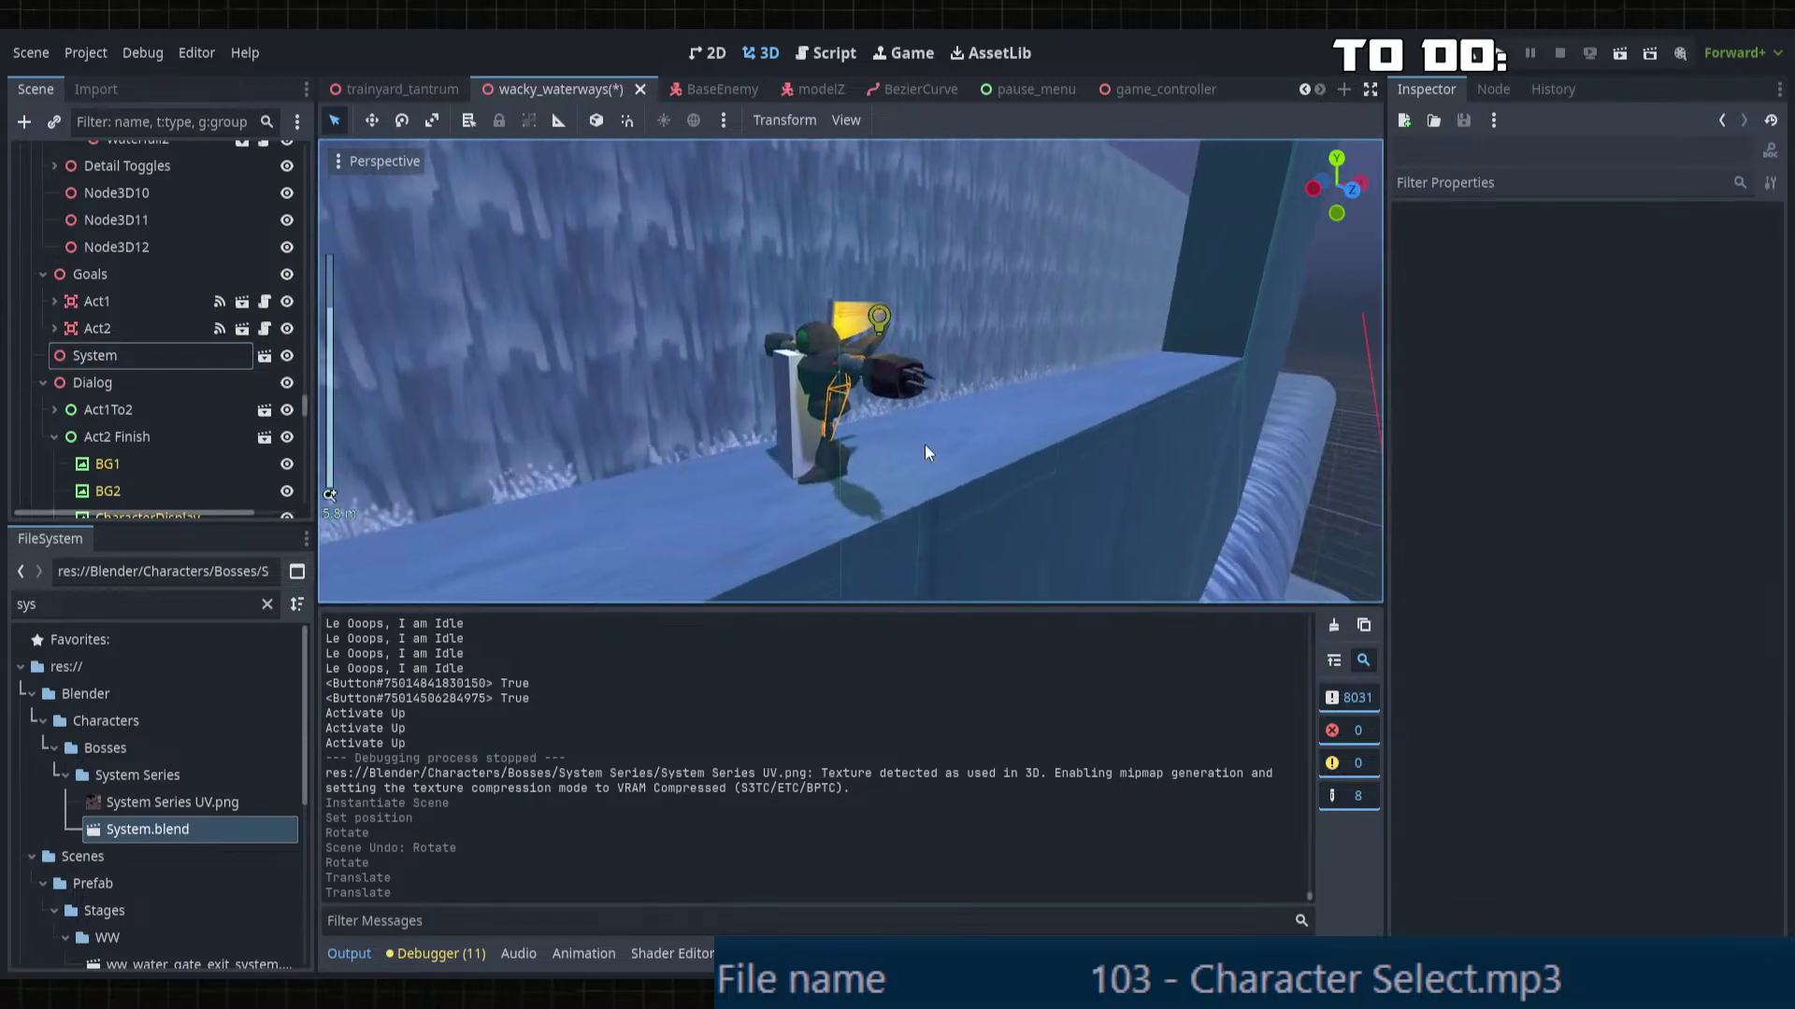
Step: Set the reference picture in System.blend to skip import and reimport the file
{"action": "double_click", "coordinate": [153, 829]}
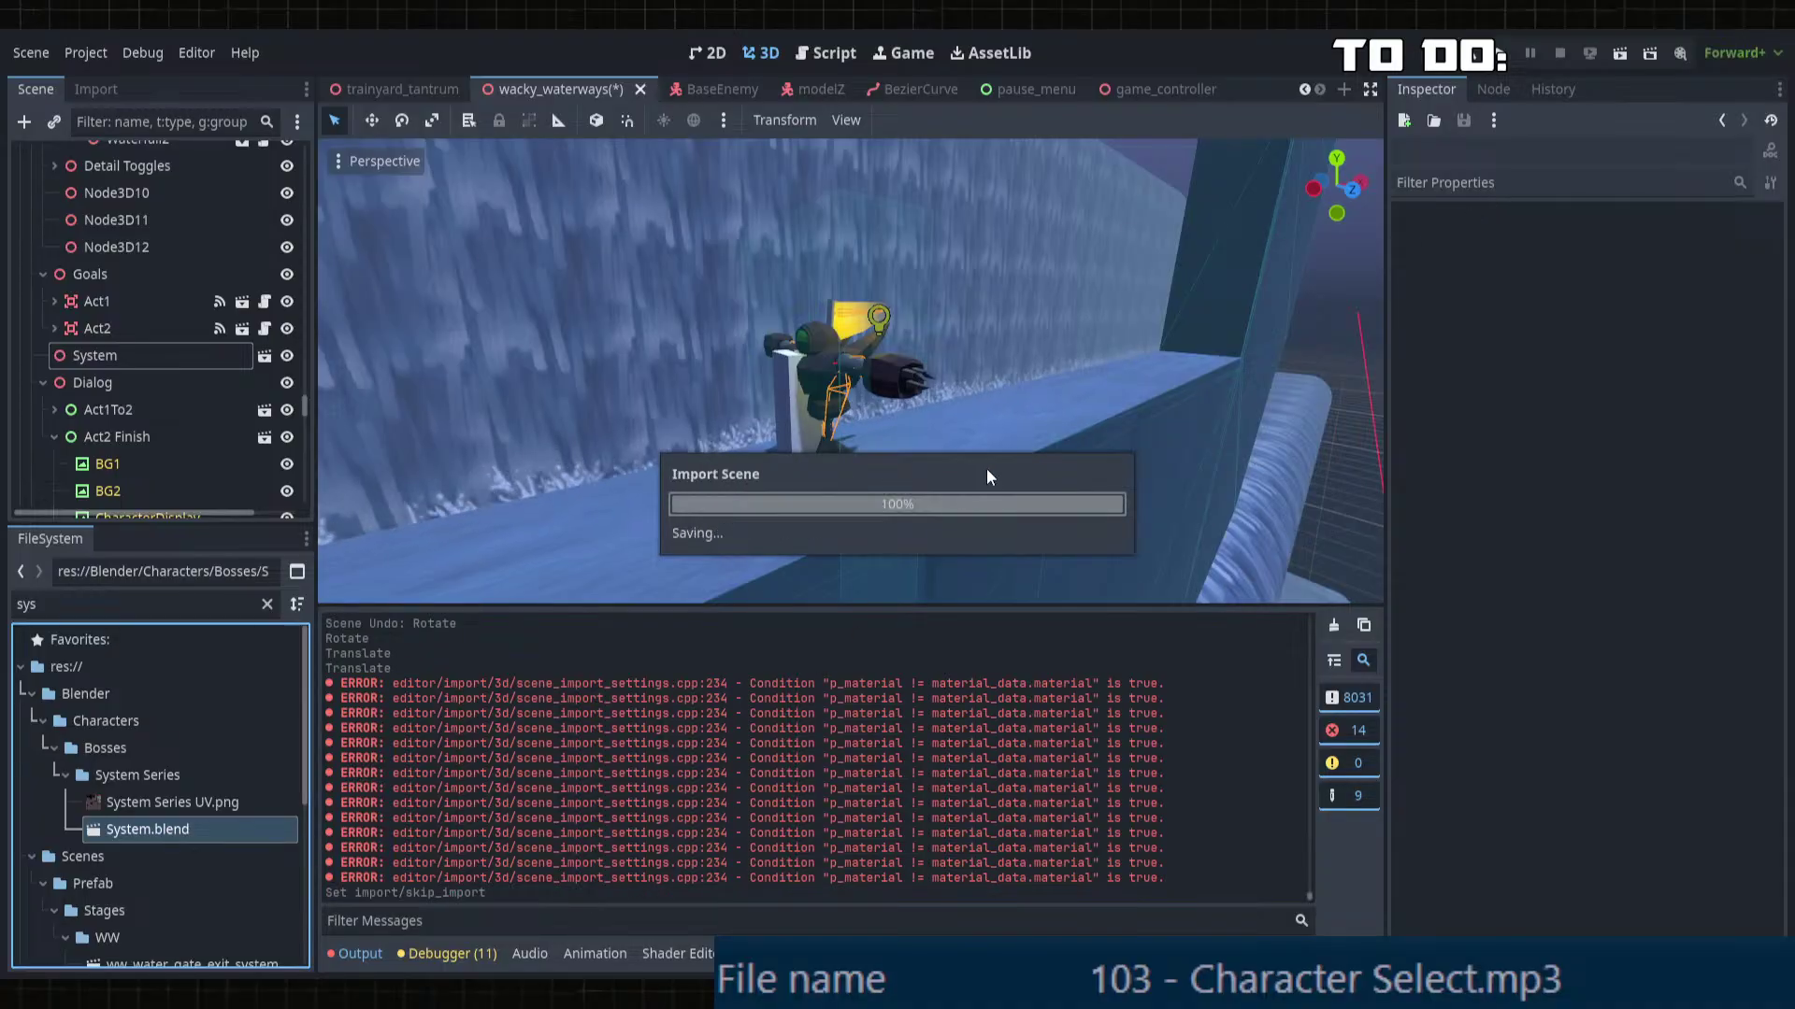
{"action": "middle_click_drag", "start_coordinate": [987, 470], "coordinate": [1168, 438]}
{"action": "scroll", "coordinate": [951, 506], "scroll_direction": "up", "scroll_amount": 8}
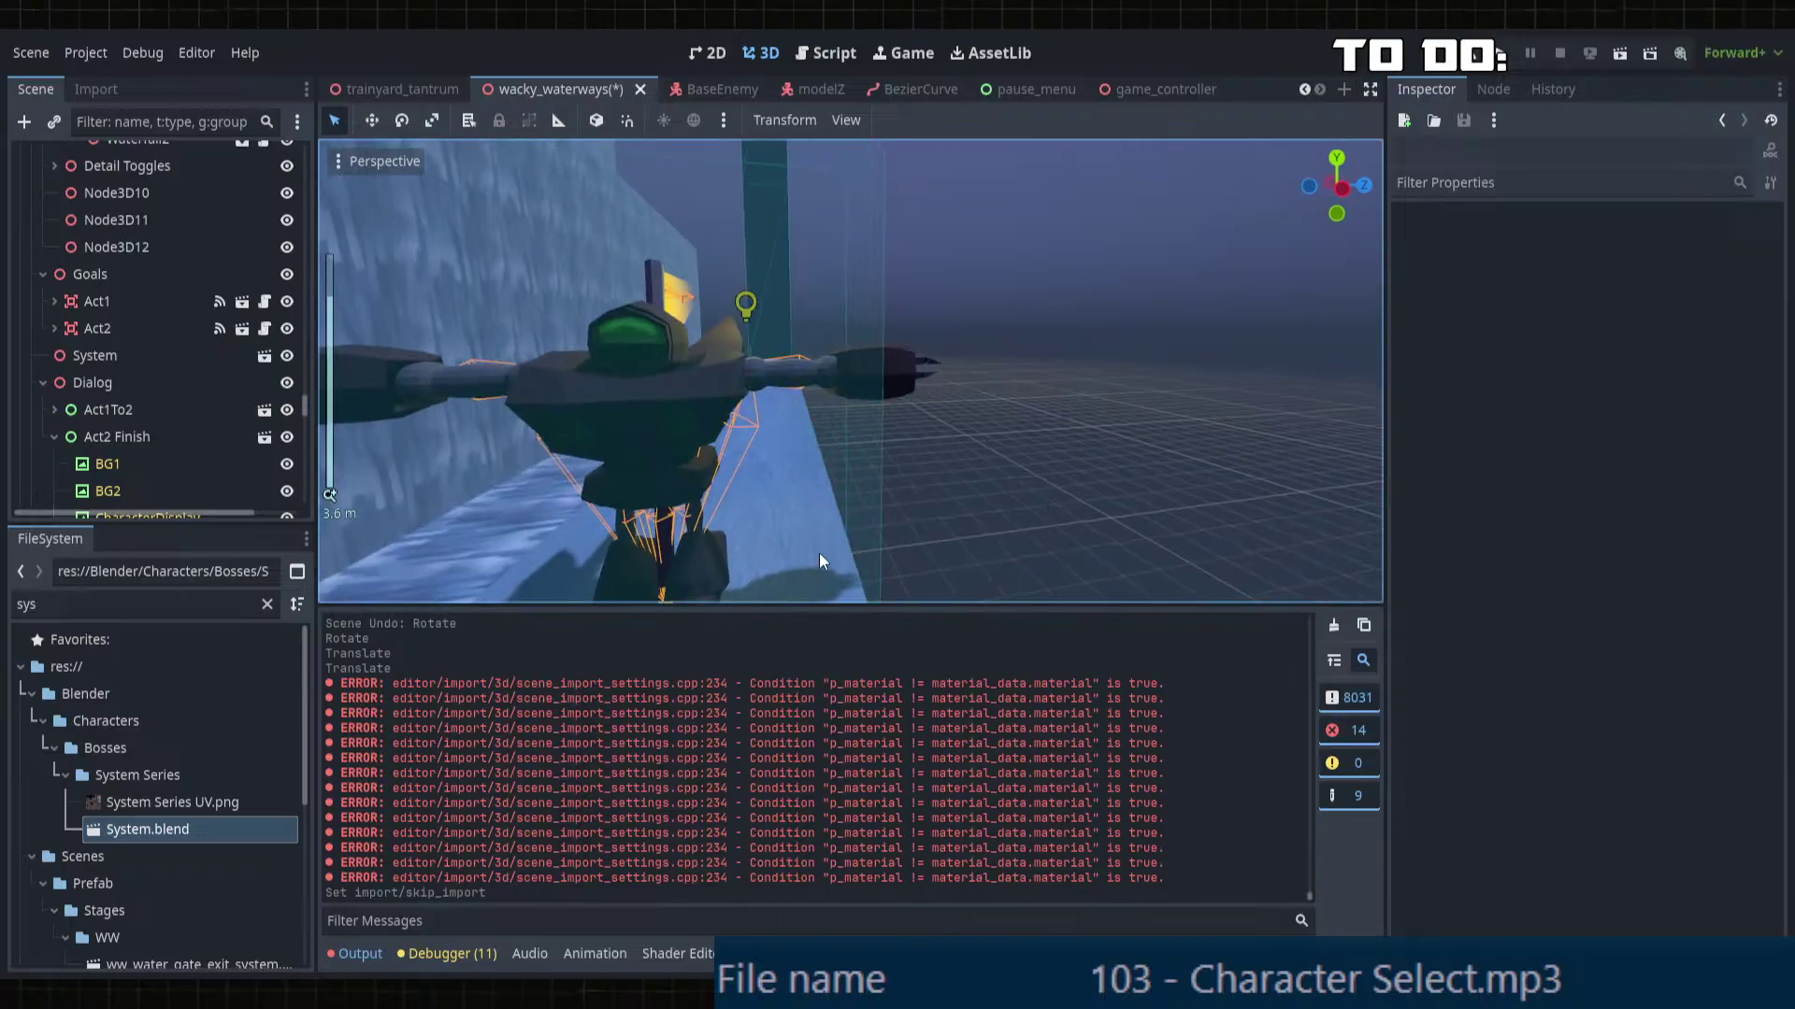
{"action": "middle_click_drag", "start_coordinate": [819, 555], "coordinate": [897, 430], "text": "shift"}
{"action": "scroll", "coordinate": [1206, 445], "scroll_direction": "down", "scroll_amount": 3}
Step: Move the System model along the ledge away from the goal flag and save the wacky_waterways scene
{"action": "left_click", "coordinate": [140, 357]}
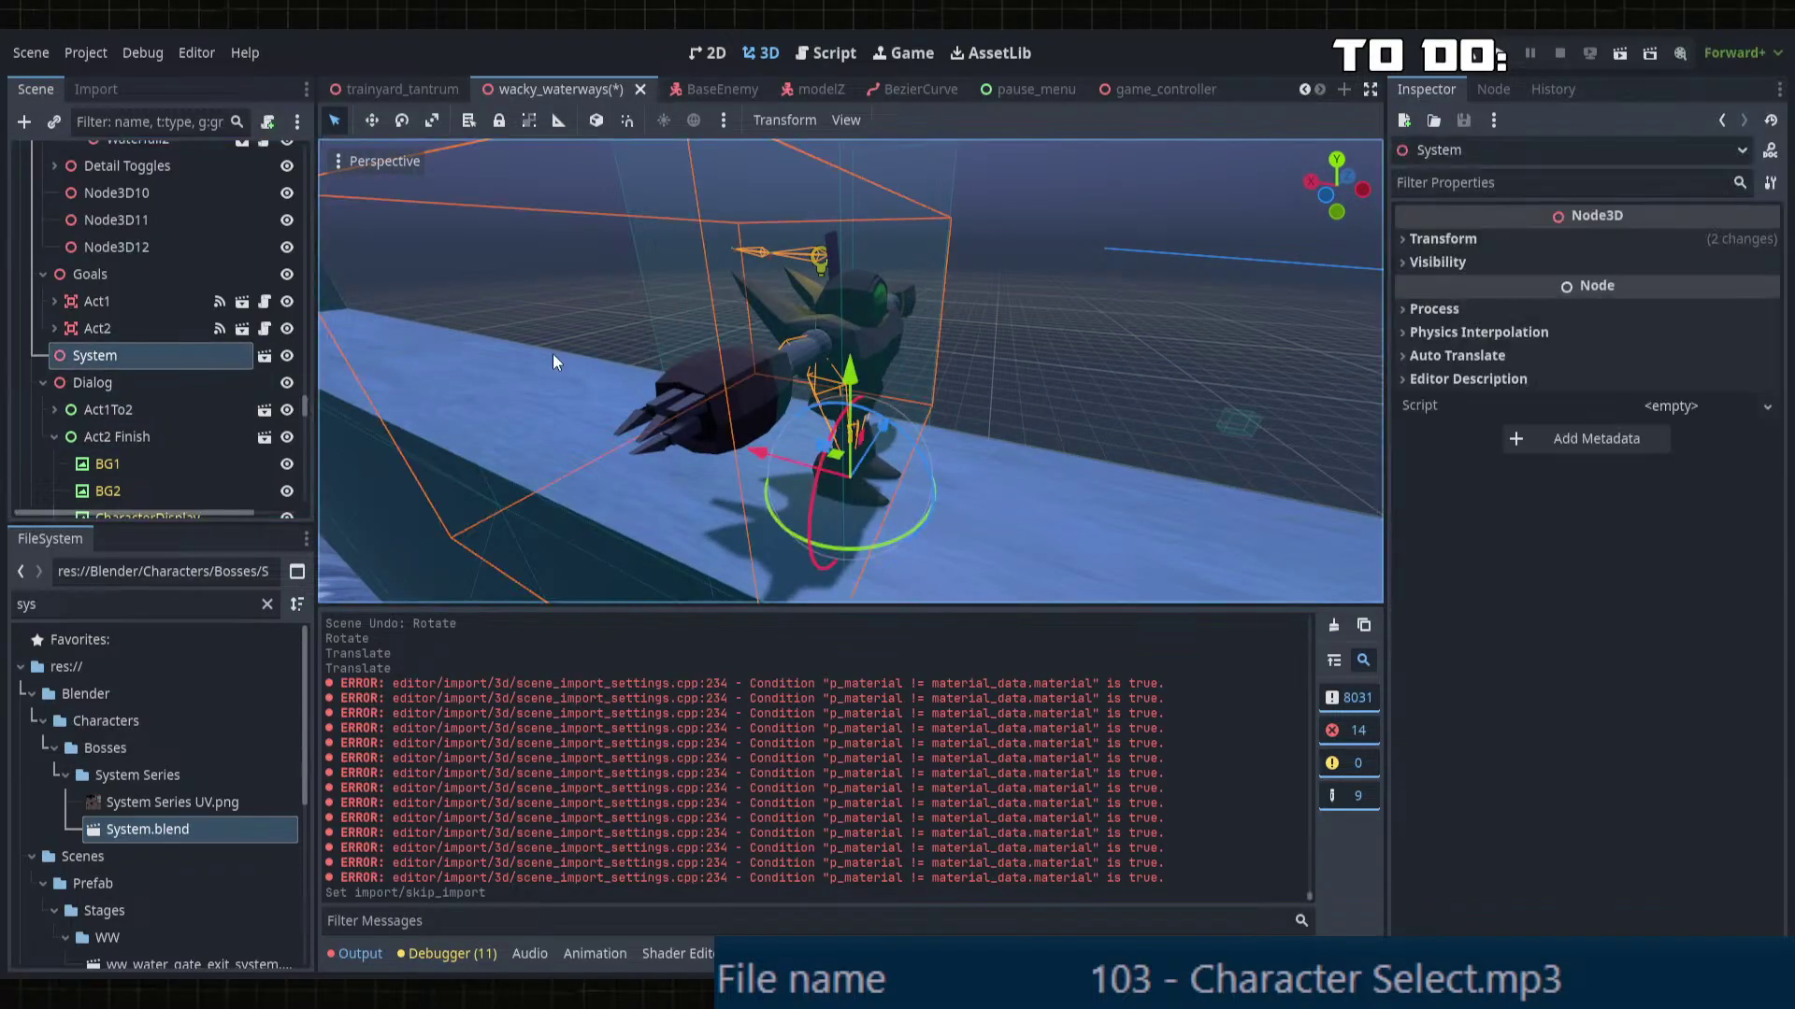
{"action": "middle_click_drag", "start_coordinate": [748, 460], "coordinate": [643, 425]}
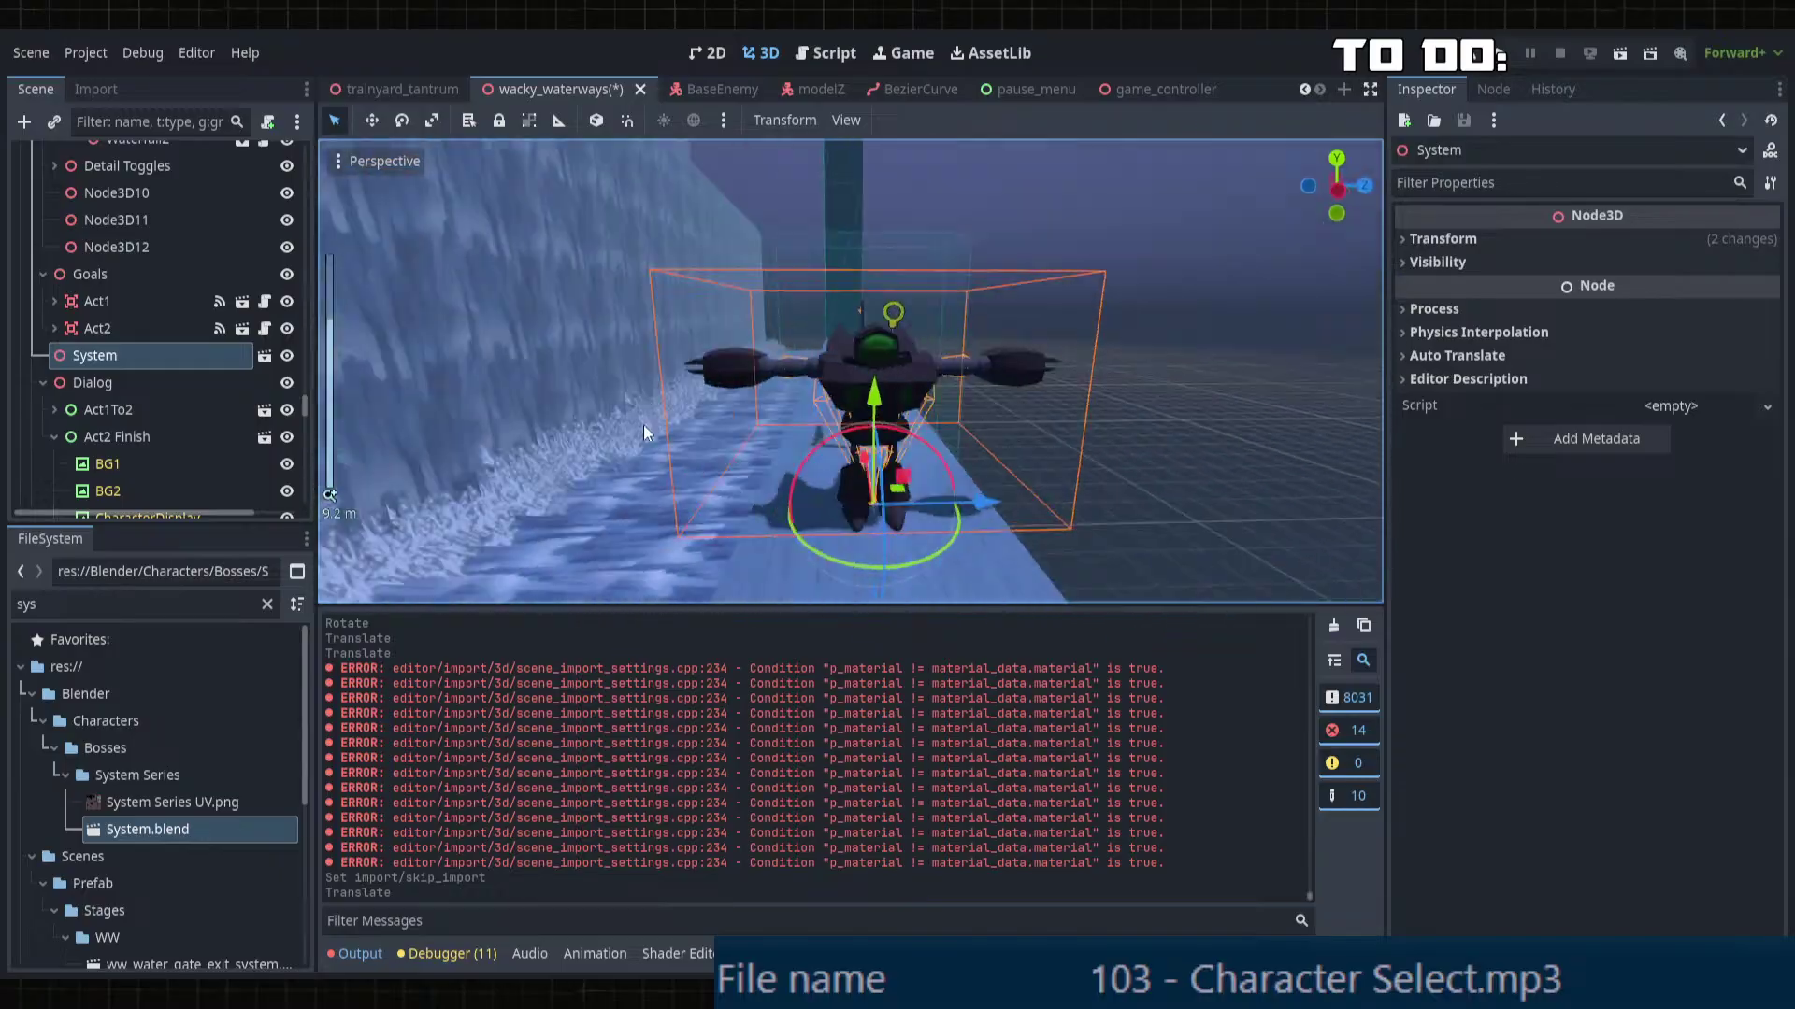
{"action": "scroll", "coordinate": [856, 413], "scroll_direction": "up", "scroll_amount": 2}
{"action": "middle_click_drag", "start_coordinate": [856, 413], "coordinate": [660, 385]}
{"action": "key", "text": "ctrl+s"}
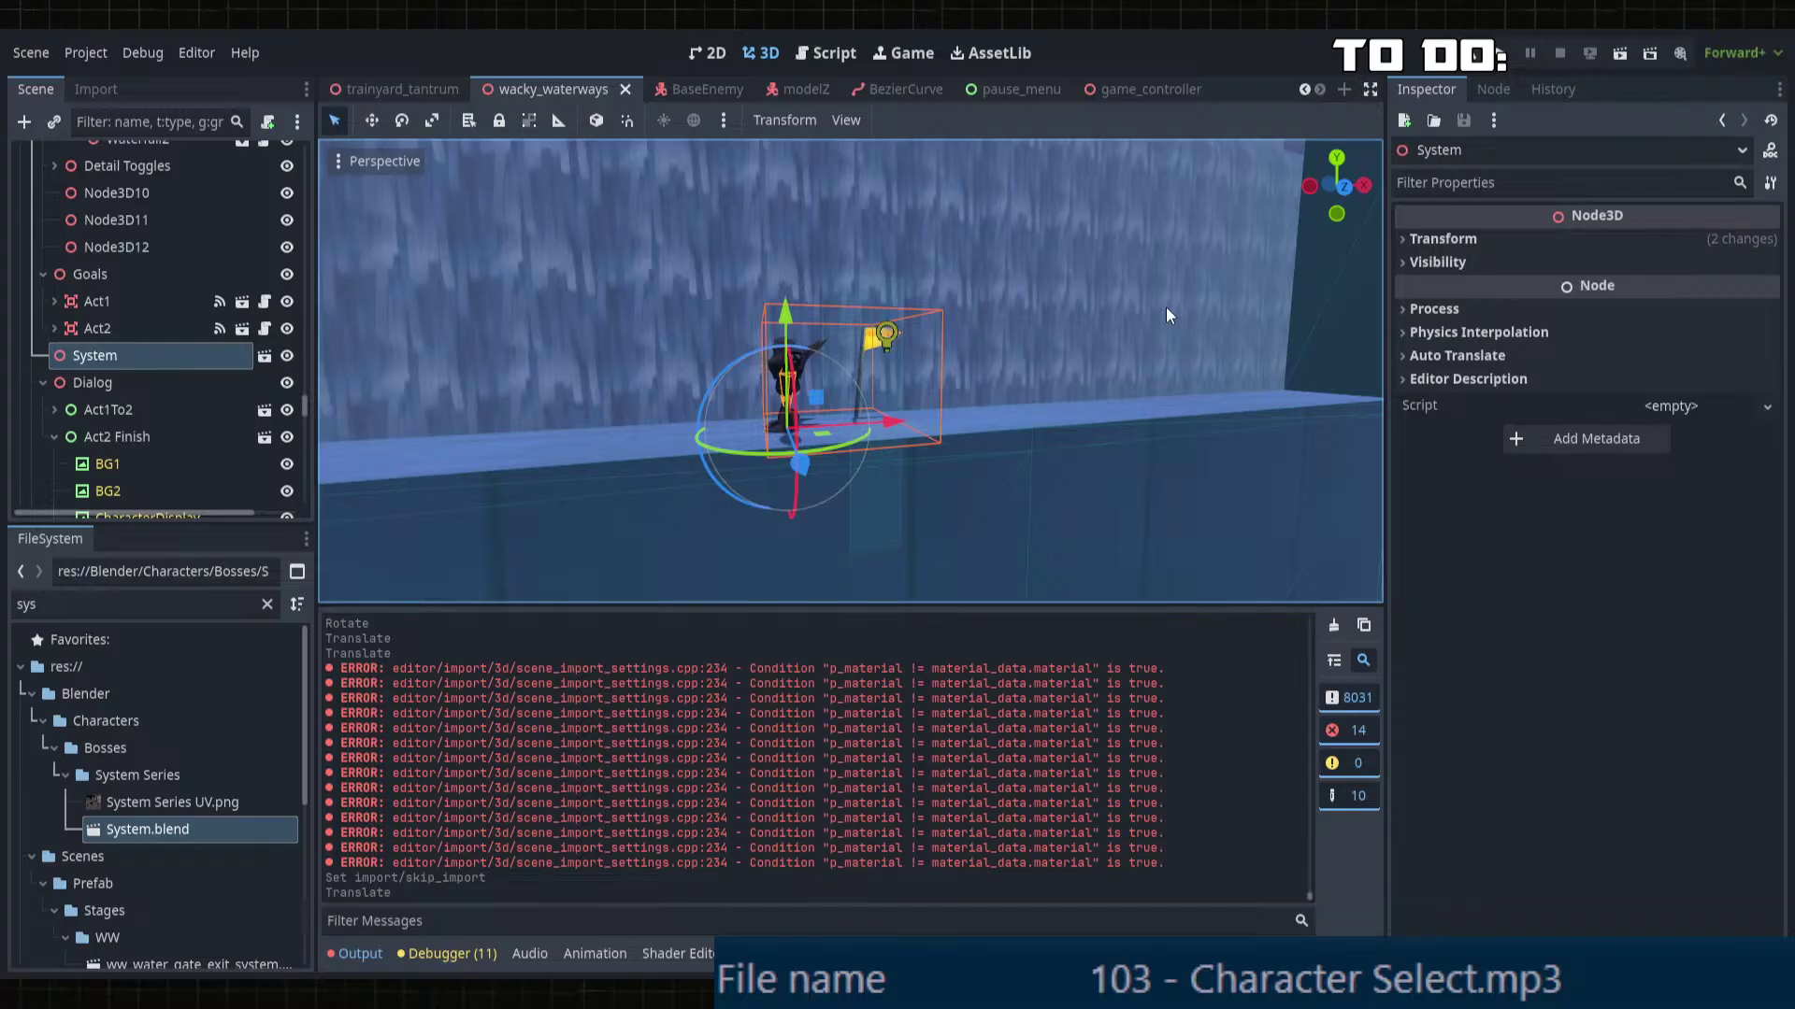
Step: Run the game and start the Wacky Waterways stage without the tutorial
{"action": "left_click", "coordinate": [1506, 59]}
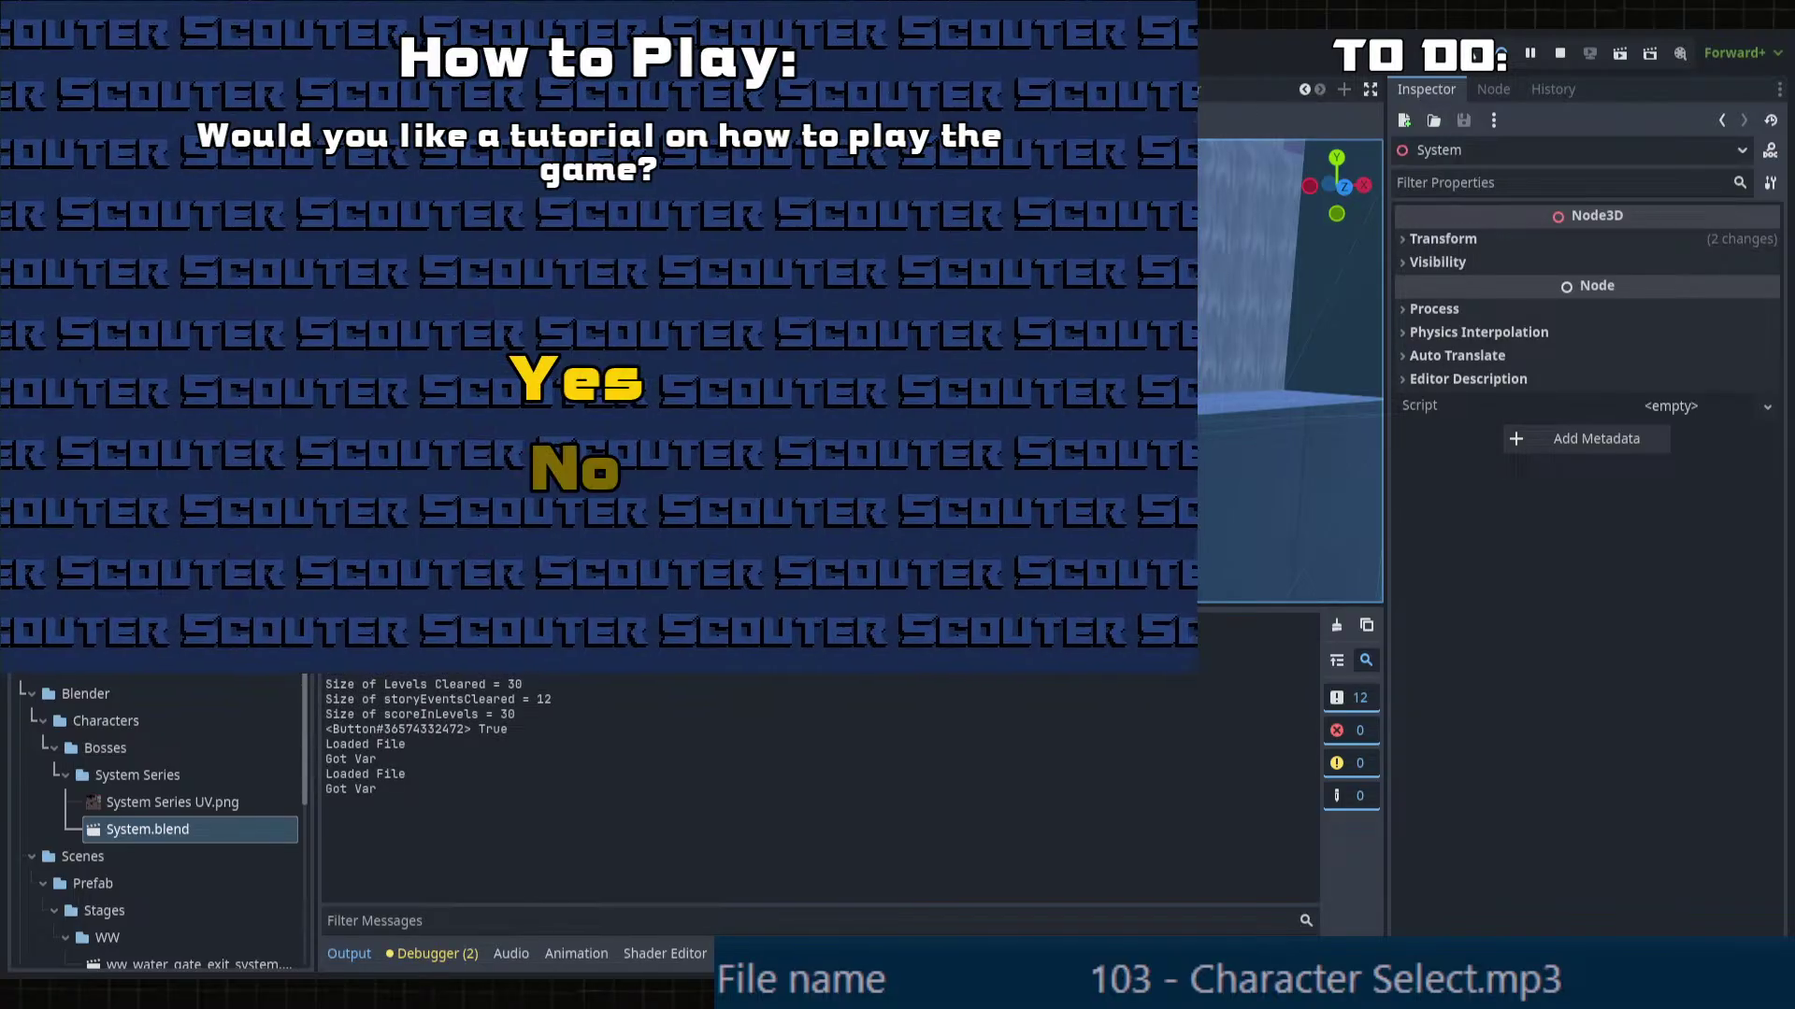
{"action": "key", "text": "Down"}
{"action": "key", "text": "Return"}
{"action": "key", "text": "Down"}
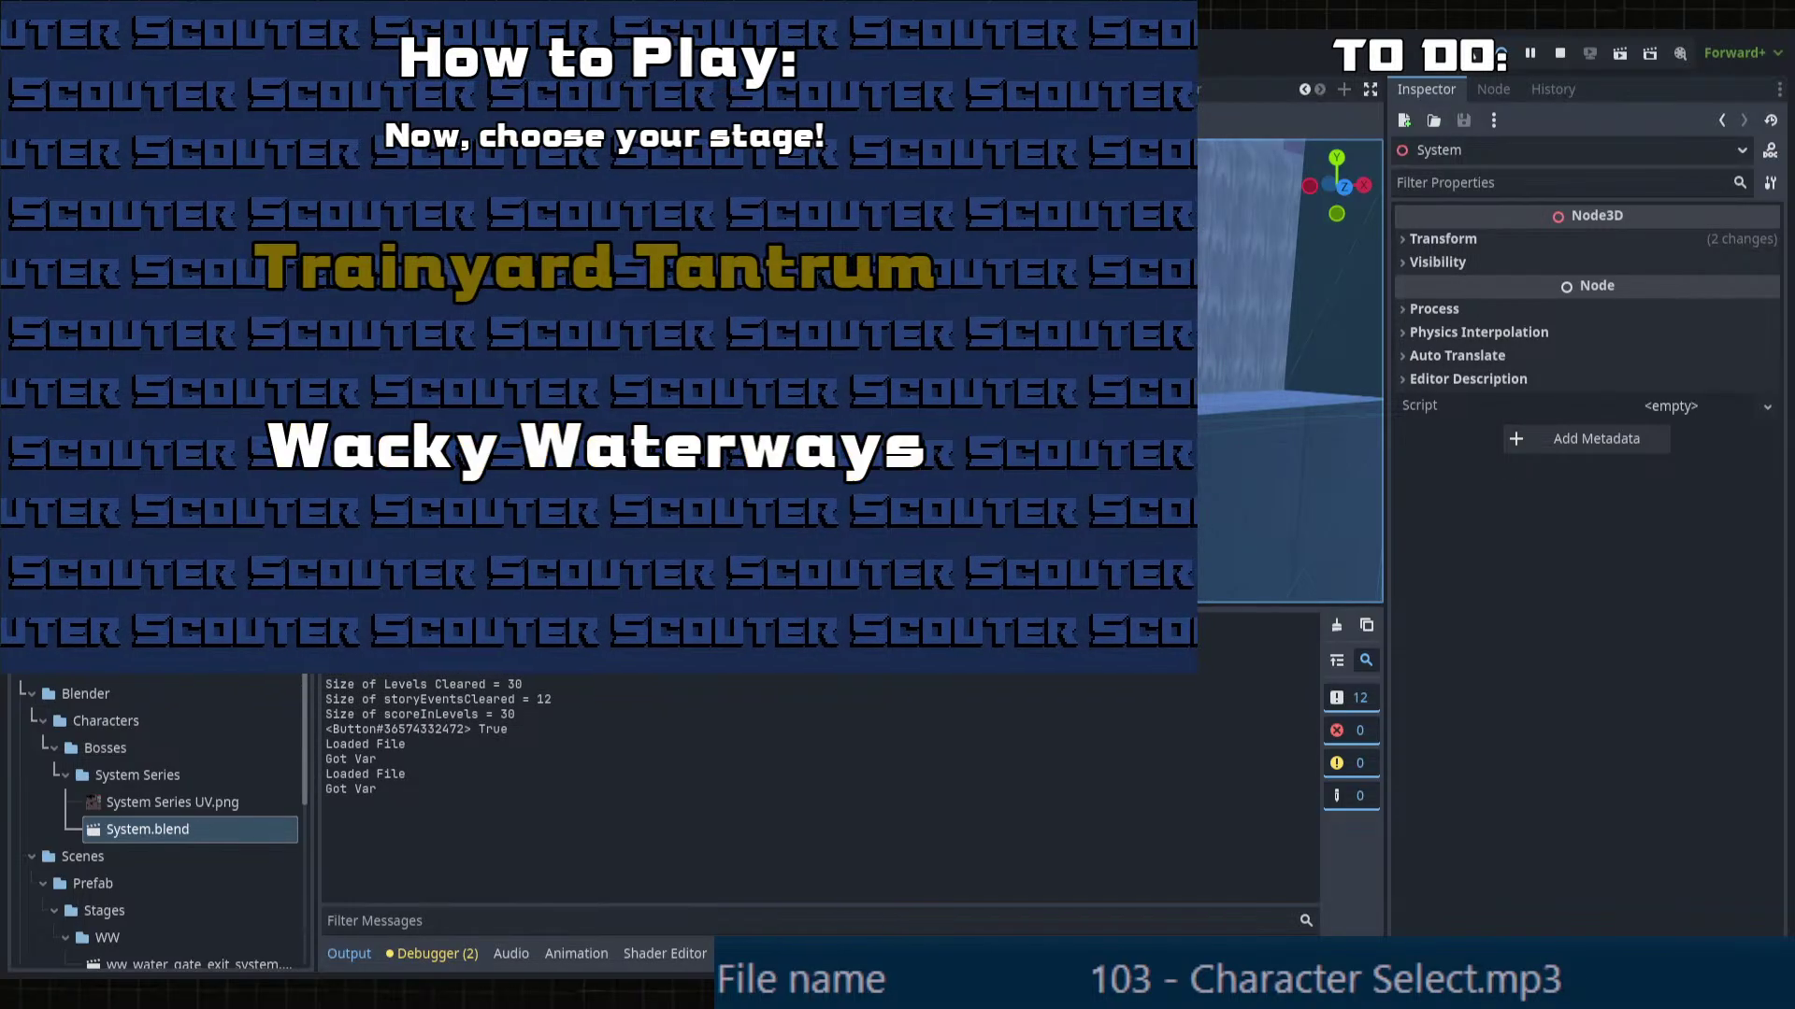
{"action": "key", "text": "Return"}
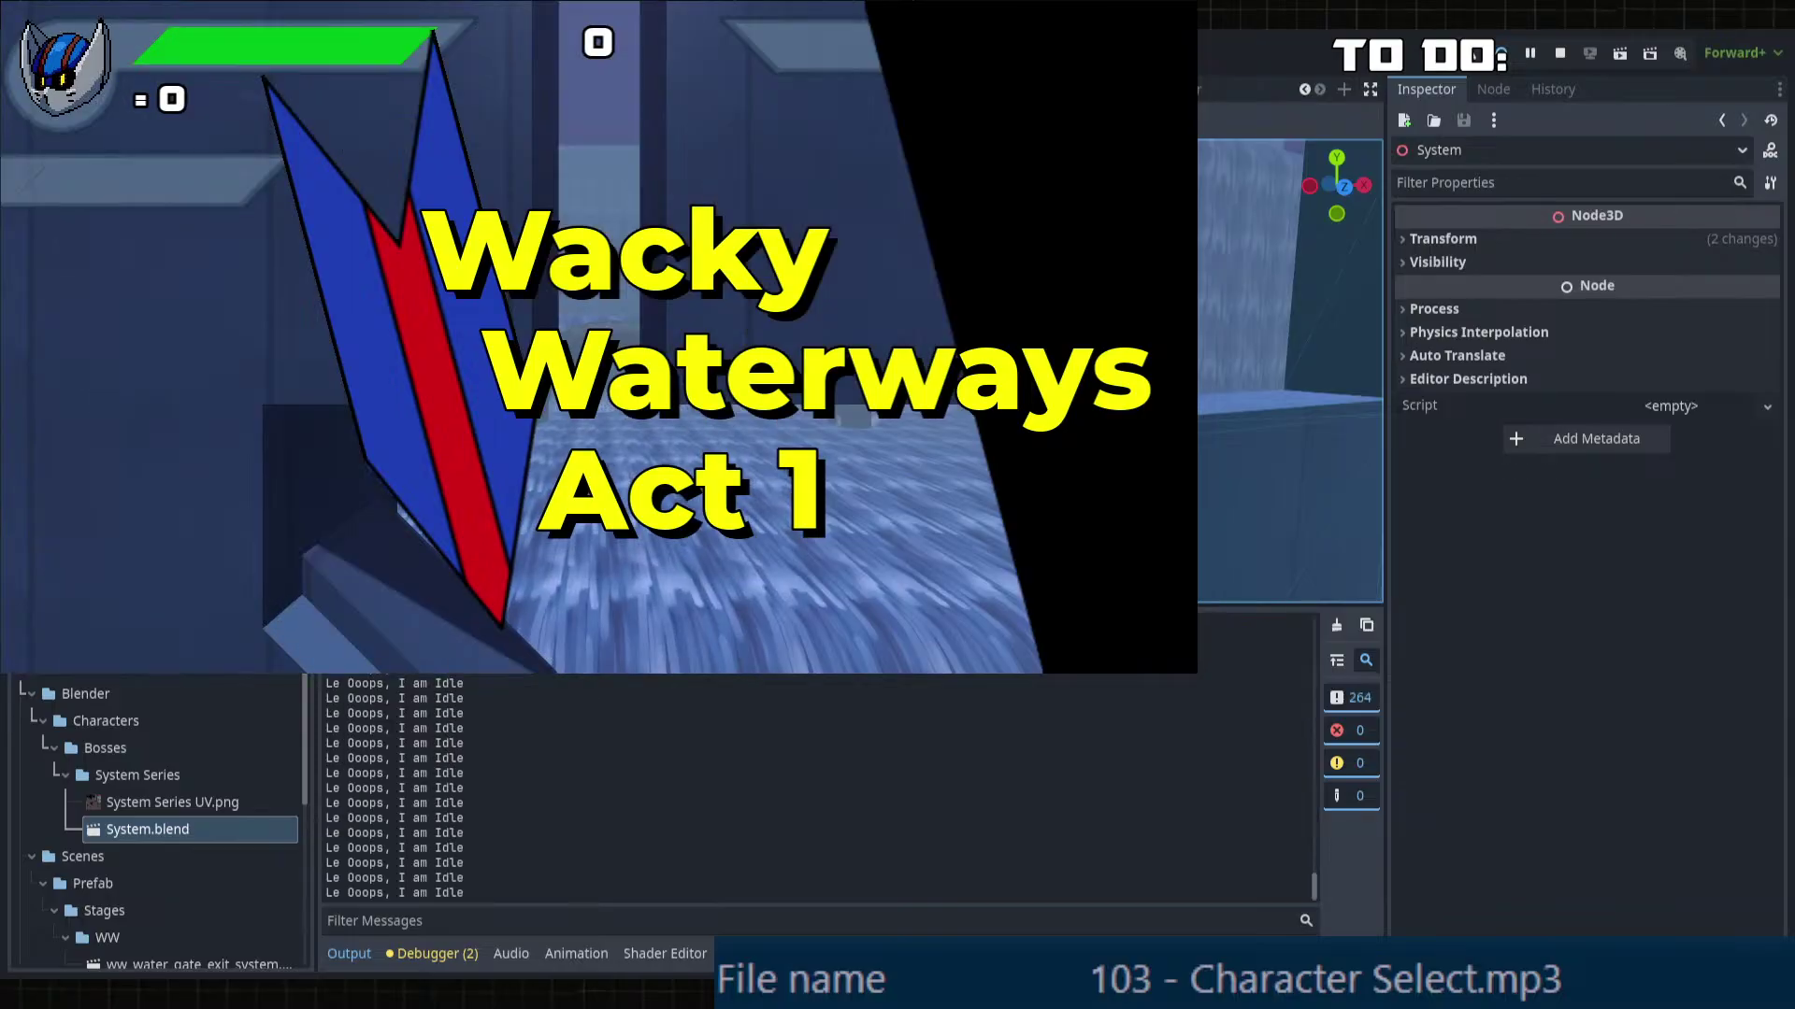
Step: Pause the game and turn the music volume down to zero in the audio options
{"action": "key", "text": "Escape"}
{"action": "key", "text": "Down"}
{"action": "key", "text": "Return"}
{"action": "key", "text": "Down"}
{"action": "key", "text": "Return"}
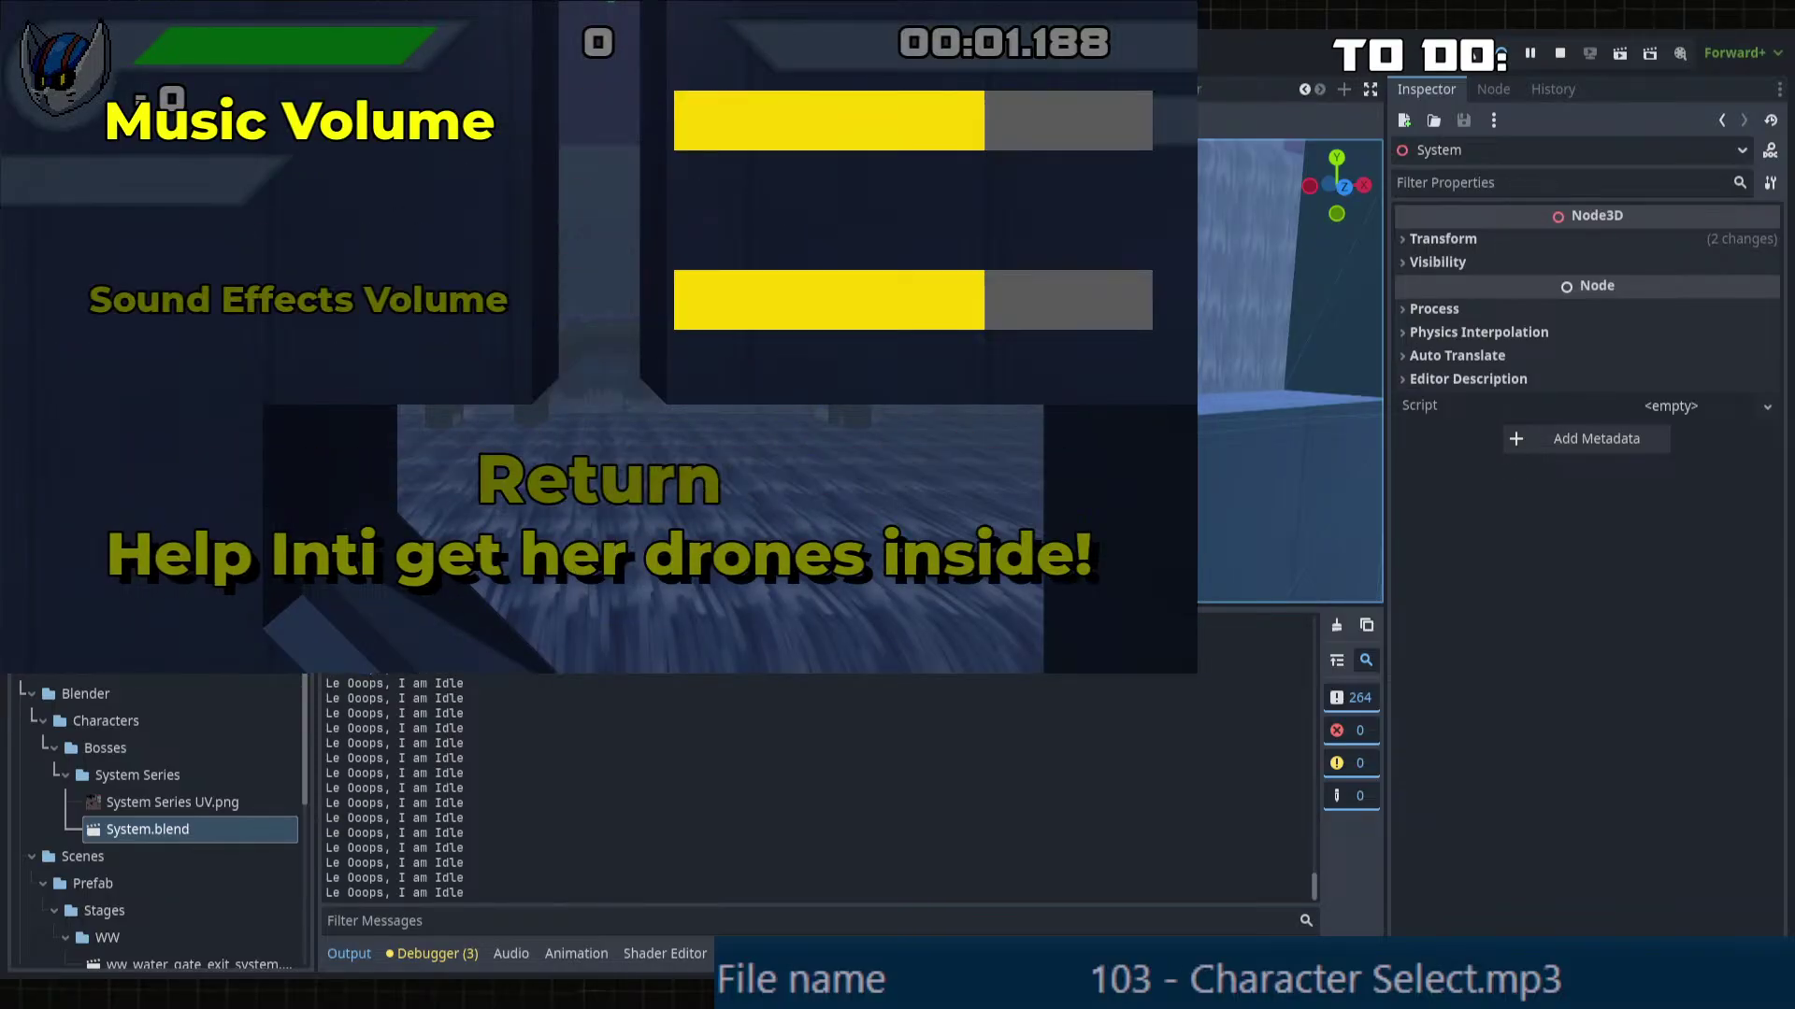
{"action": "key", "text": "Down"}
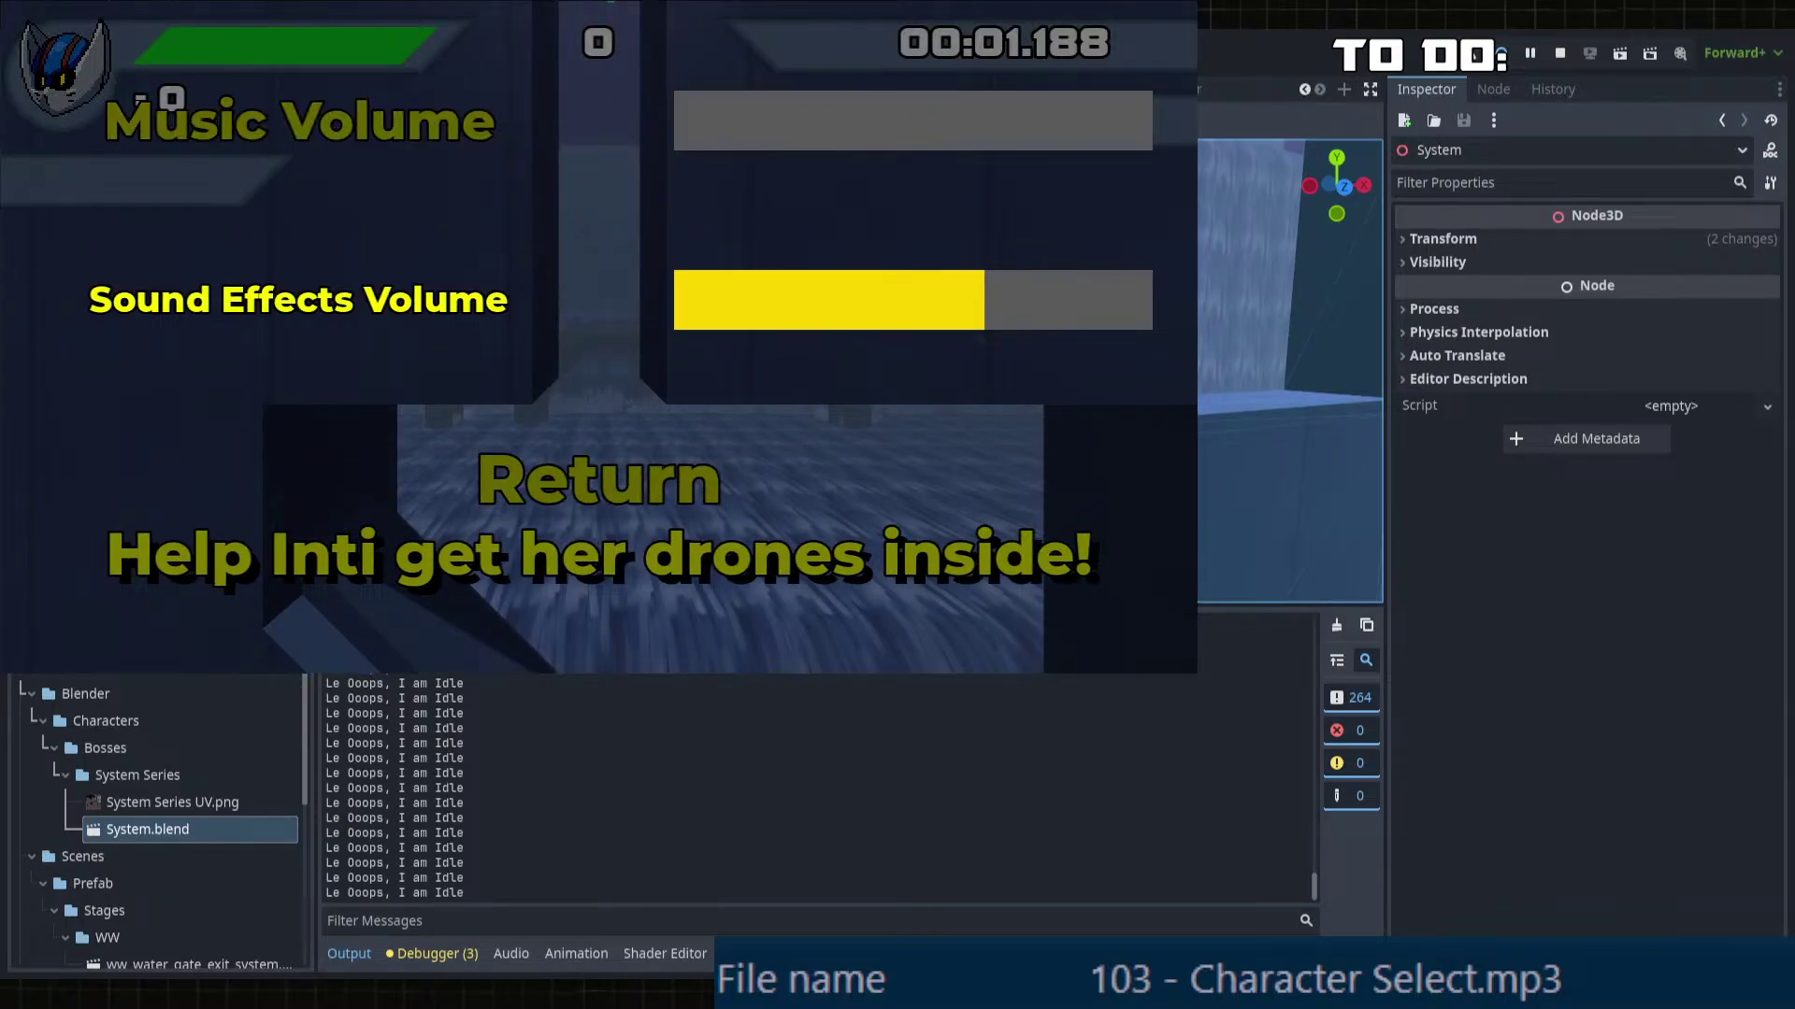
{"action": "key", "text": "Down"}
{"action": "key", "text": "Return"}
{"action": "key", "text": "Up"}
{"action": "key", "text": "Up"}
{"action": "key", "text": "Return"}
Step: Set the game's graphics options to 1920x1080 resolution and Fullscreen, and apply them
{"action": "key", "text": "Down"}
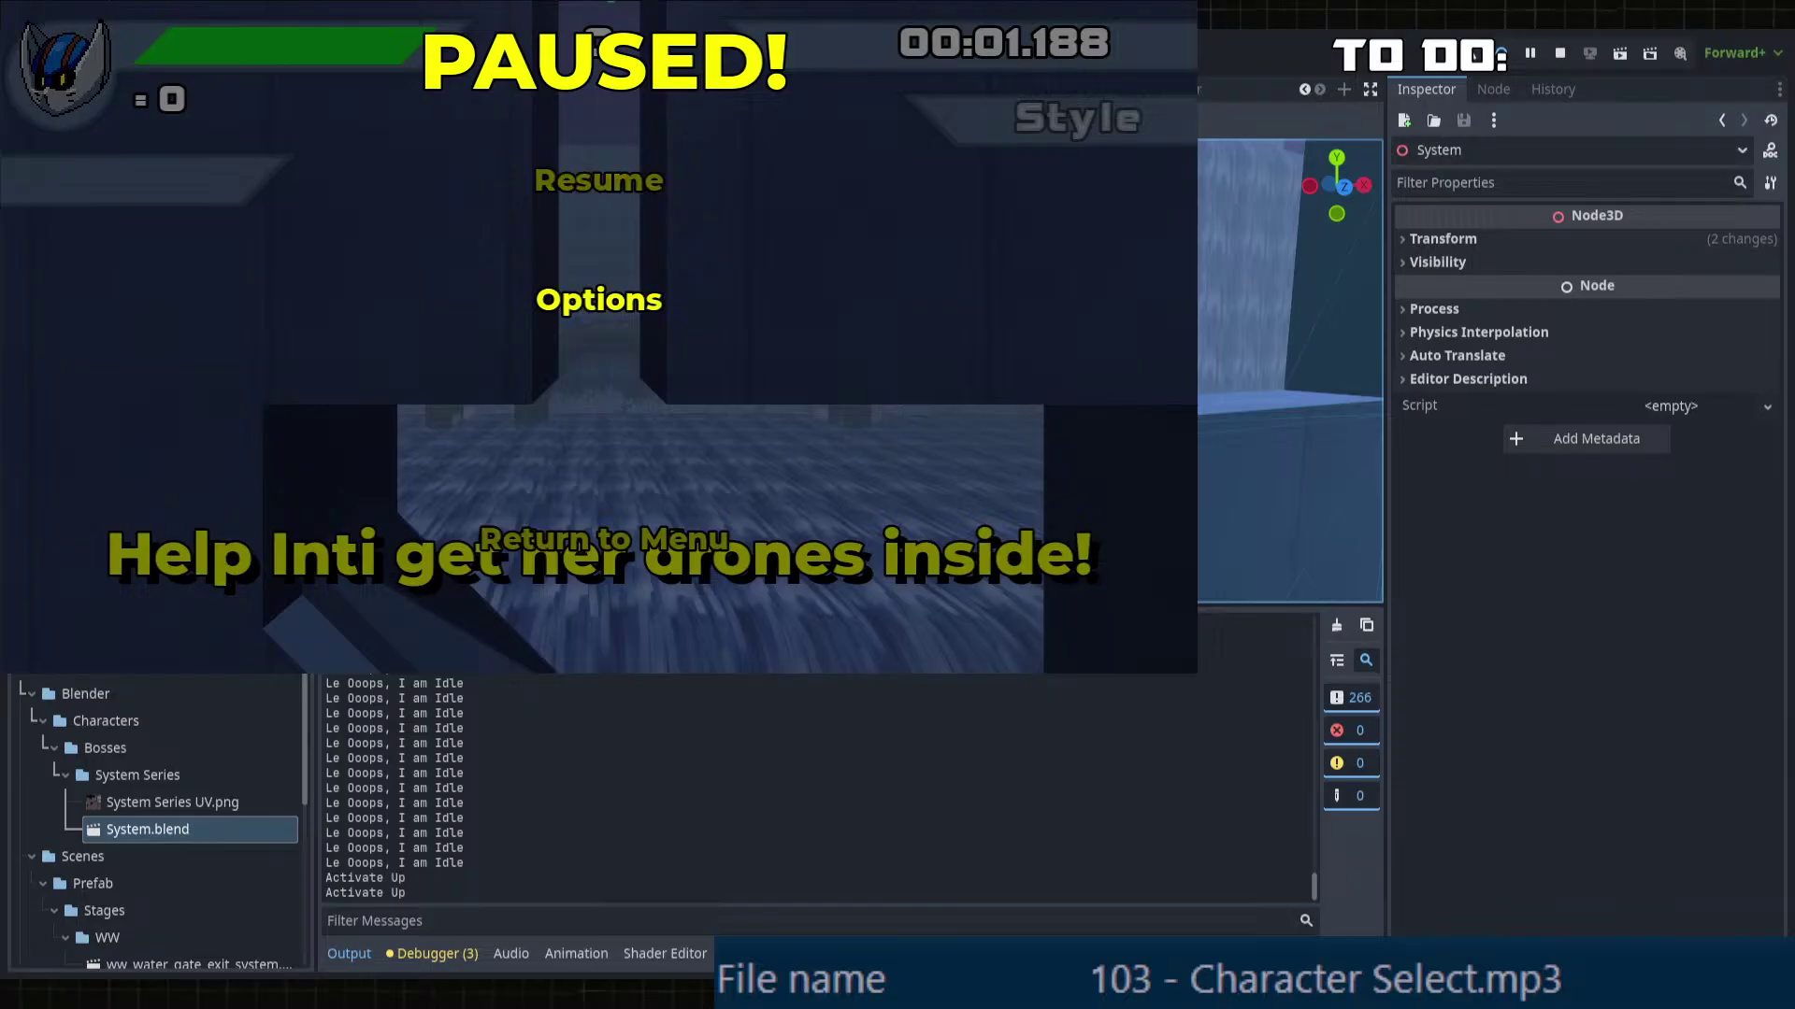
{"action": "key", "text": "Return"}
{"action": "key", "text": "Return"}
{"action": "key", "text": "Right"}
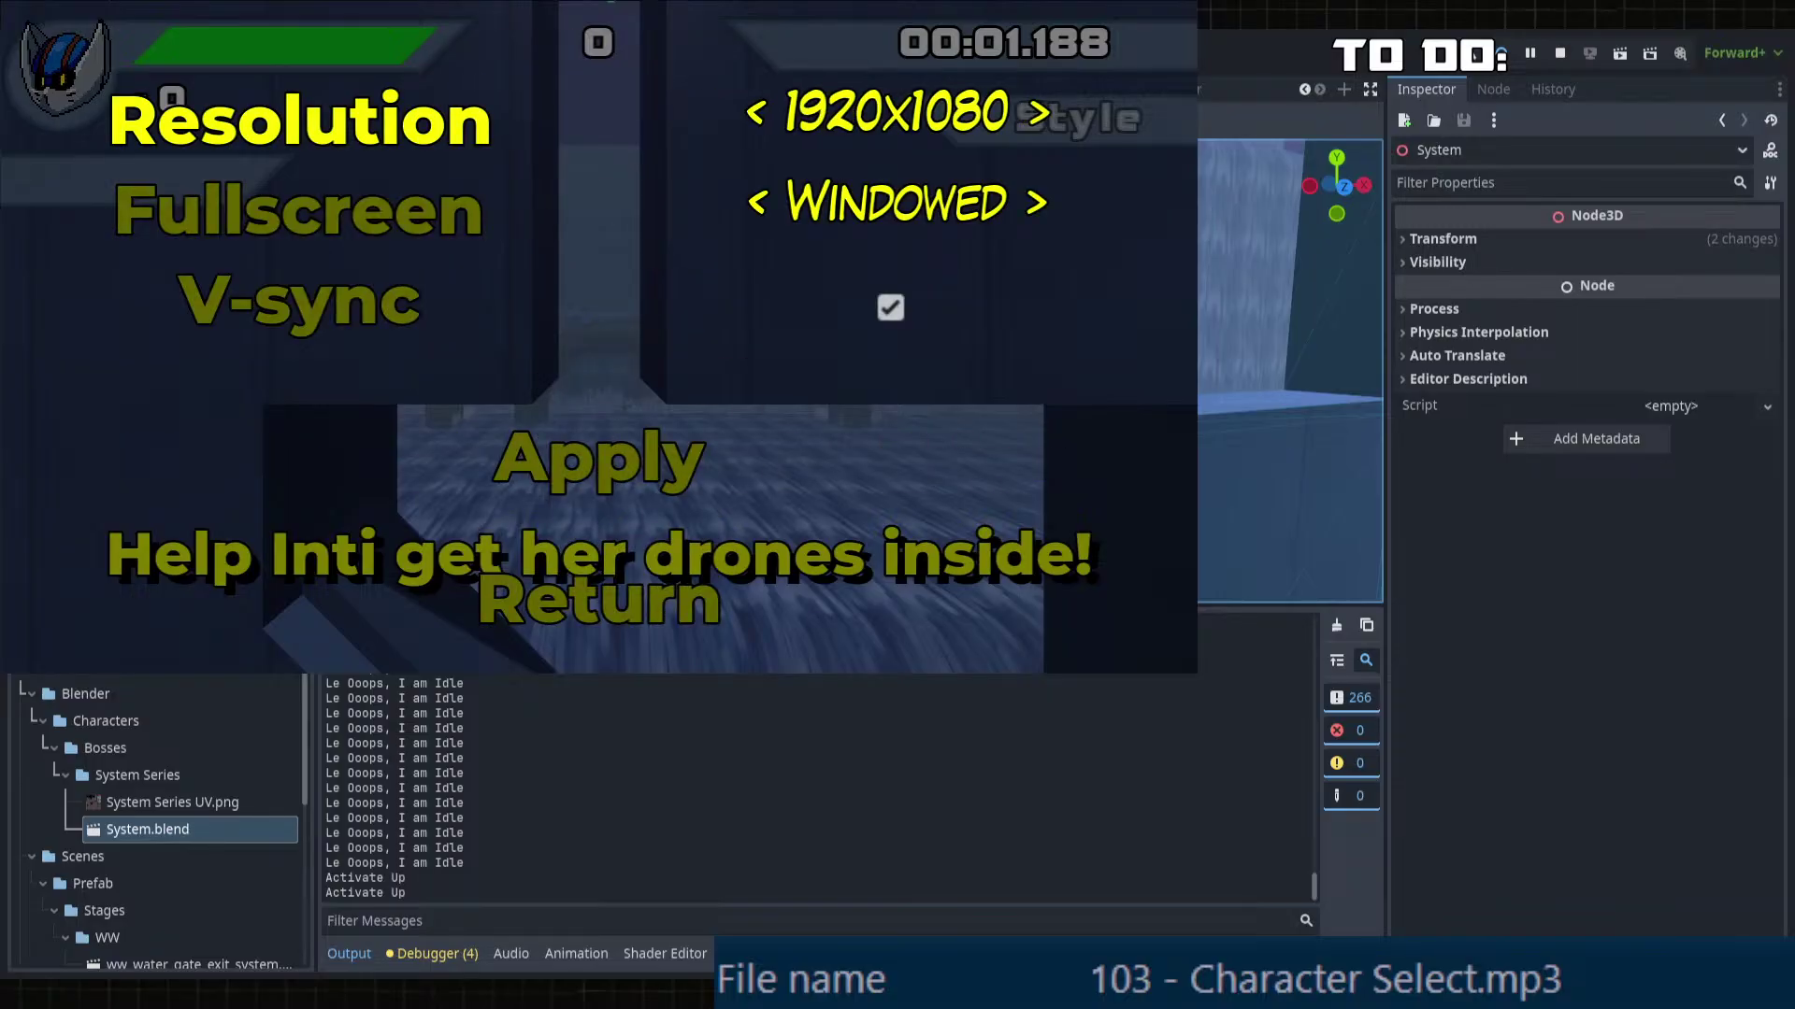
{"action": "key", "text": "Down"}
{"action": "key", "text": "Right"}
{"action": "key", "text": "Down"}
{"action": "key", "text": "Down"}
{"action": "key", "text": "Return"}
{"action": "key", "text": "Left"}
{"action": "key", "text": "Return"}
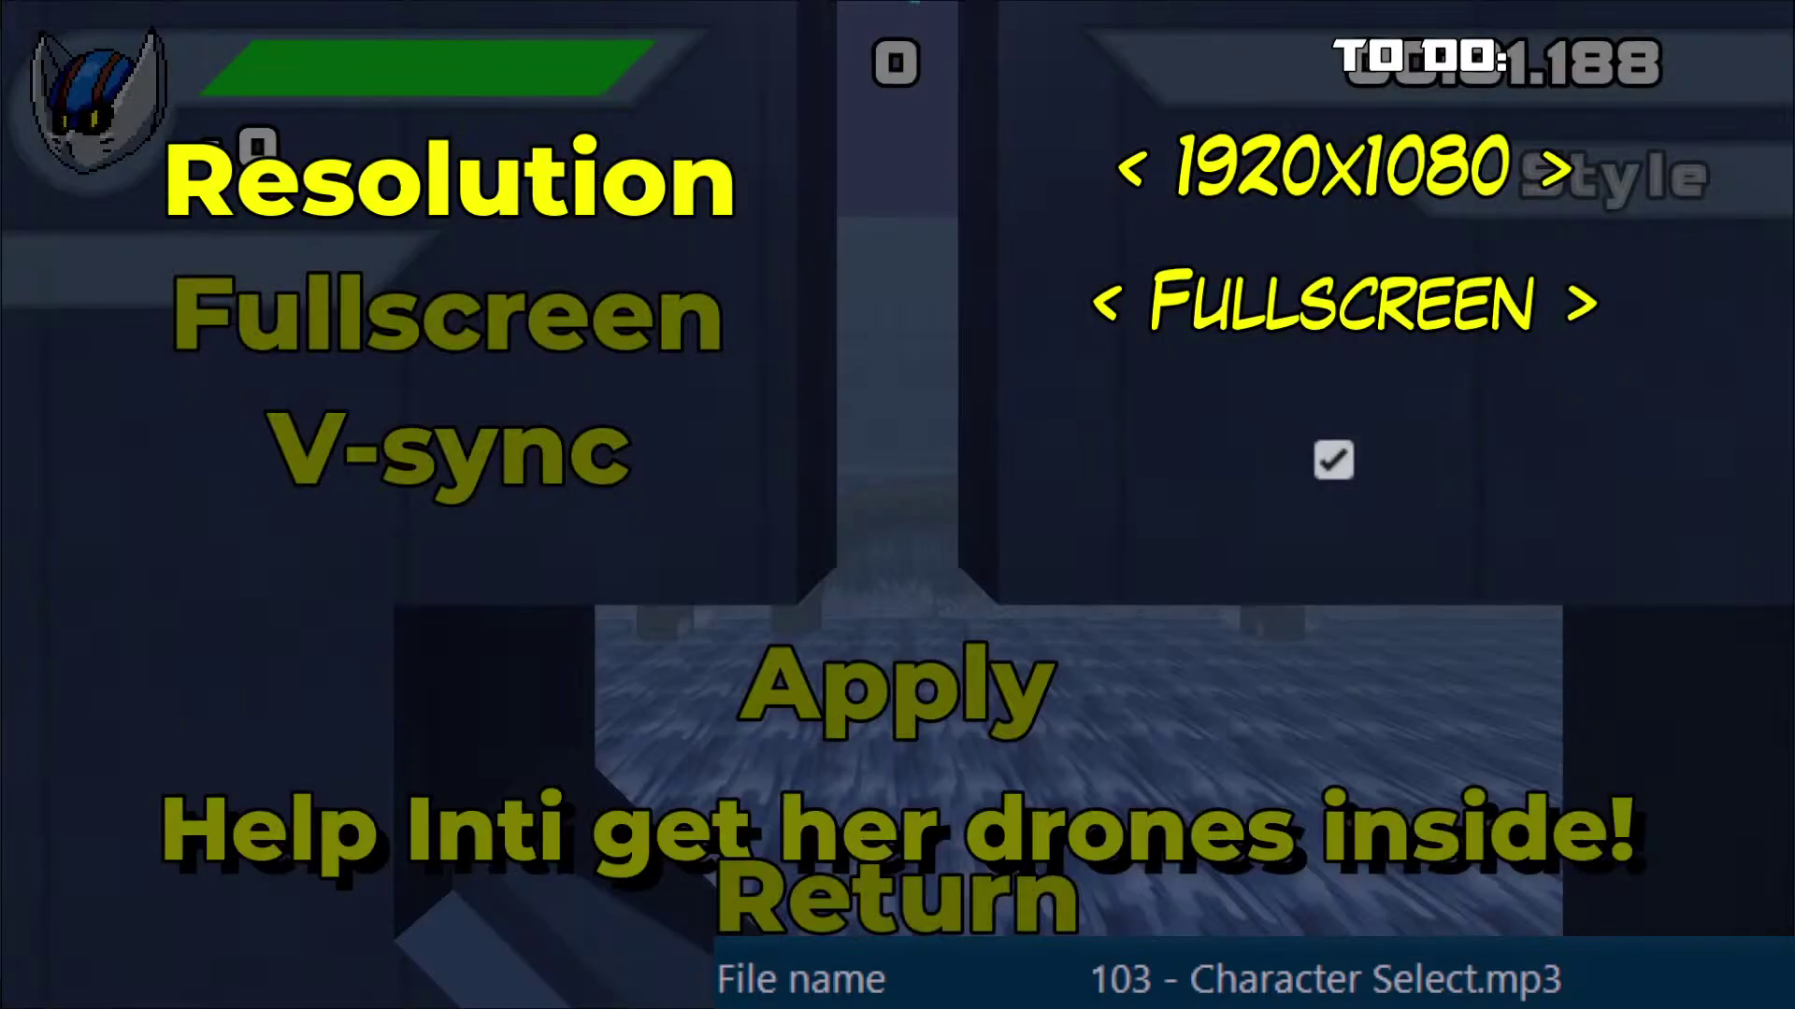
Step: Leave the graphics options and resume playing the stage
{"action": "key", "text": "Right"}
{"action": "key", "text": "Up"}
{"action": "key", "text": "Up"}
{"action": "key", "text": "Up"}
{"action": "key", "text": "Left"}
{"action": "key", "text": "Down"}
{"action": "key", "text": "Down"}
{"action": "key", "text": "Down"}
{"action": "key", "text": "Down"}
{"action": "key", "text": "Return"}
{"action": "key", "text": "Up"}
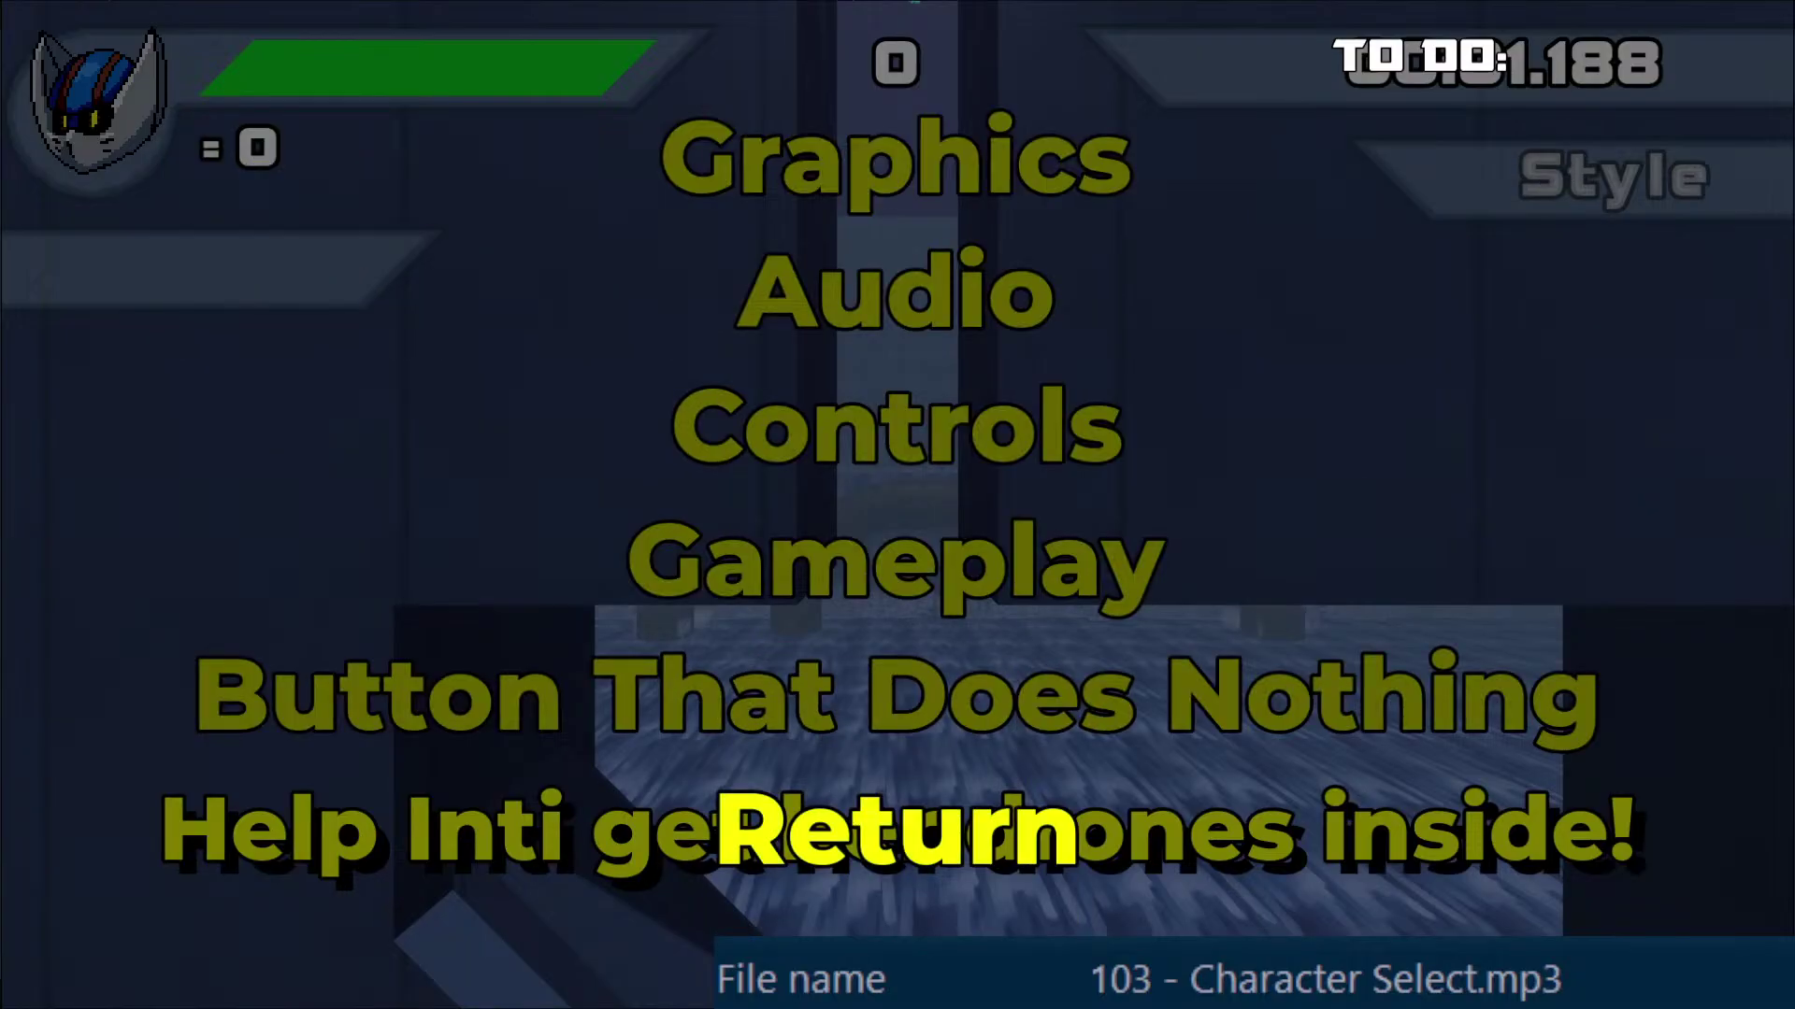
{"action": "key", "text": "Return"}
{"action": "key", "text": "Up"}
{"action": "key", "text": "Down"}
{"action": "key", "text": "Return"}
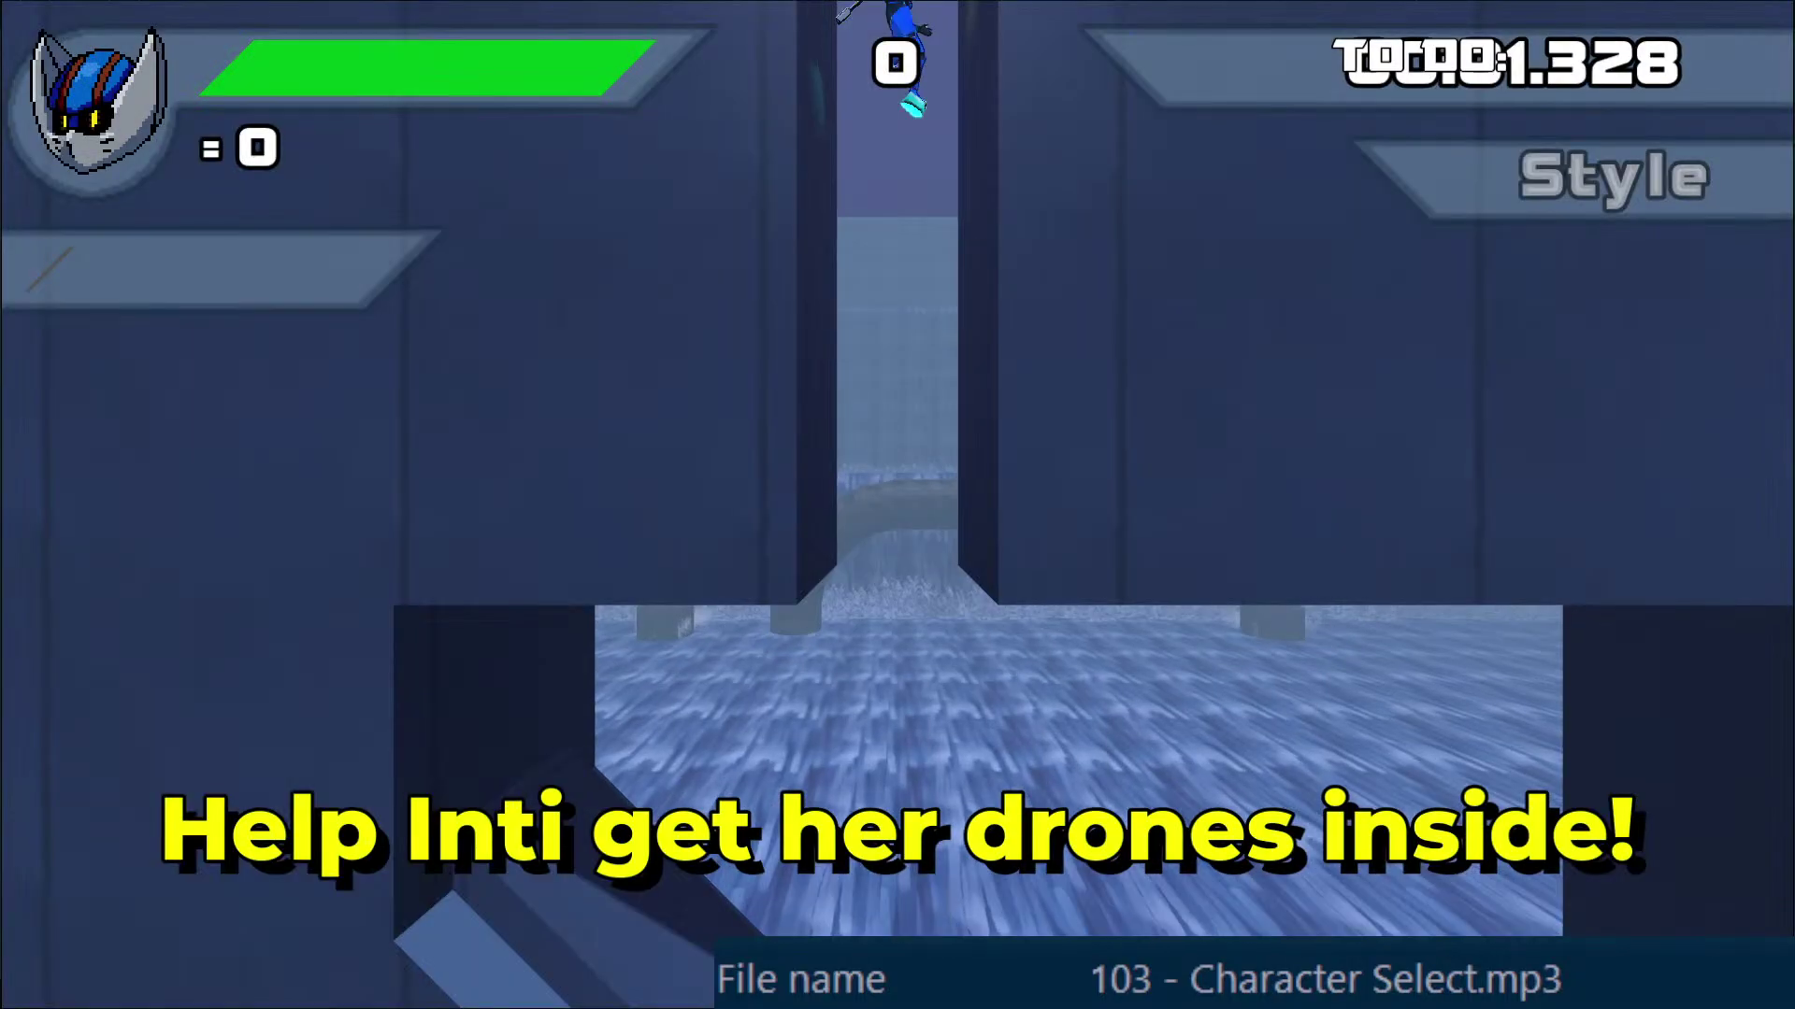
Step: Switch the game's debug menu to Act 2, warp to the Space Harrier location, and close the debug menu
{"action": "key", "text": "F1"}
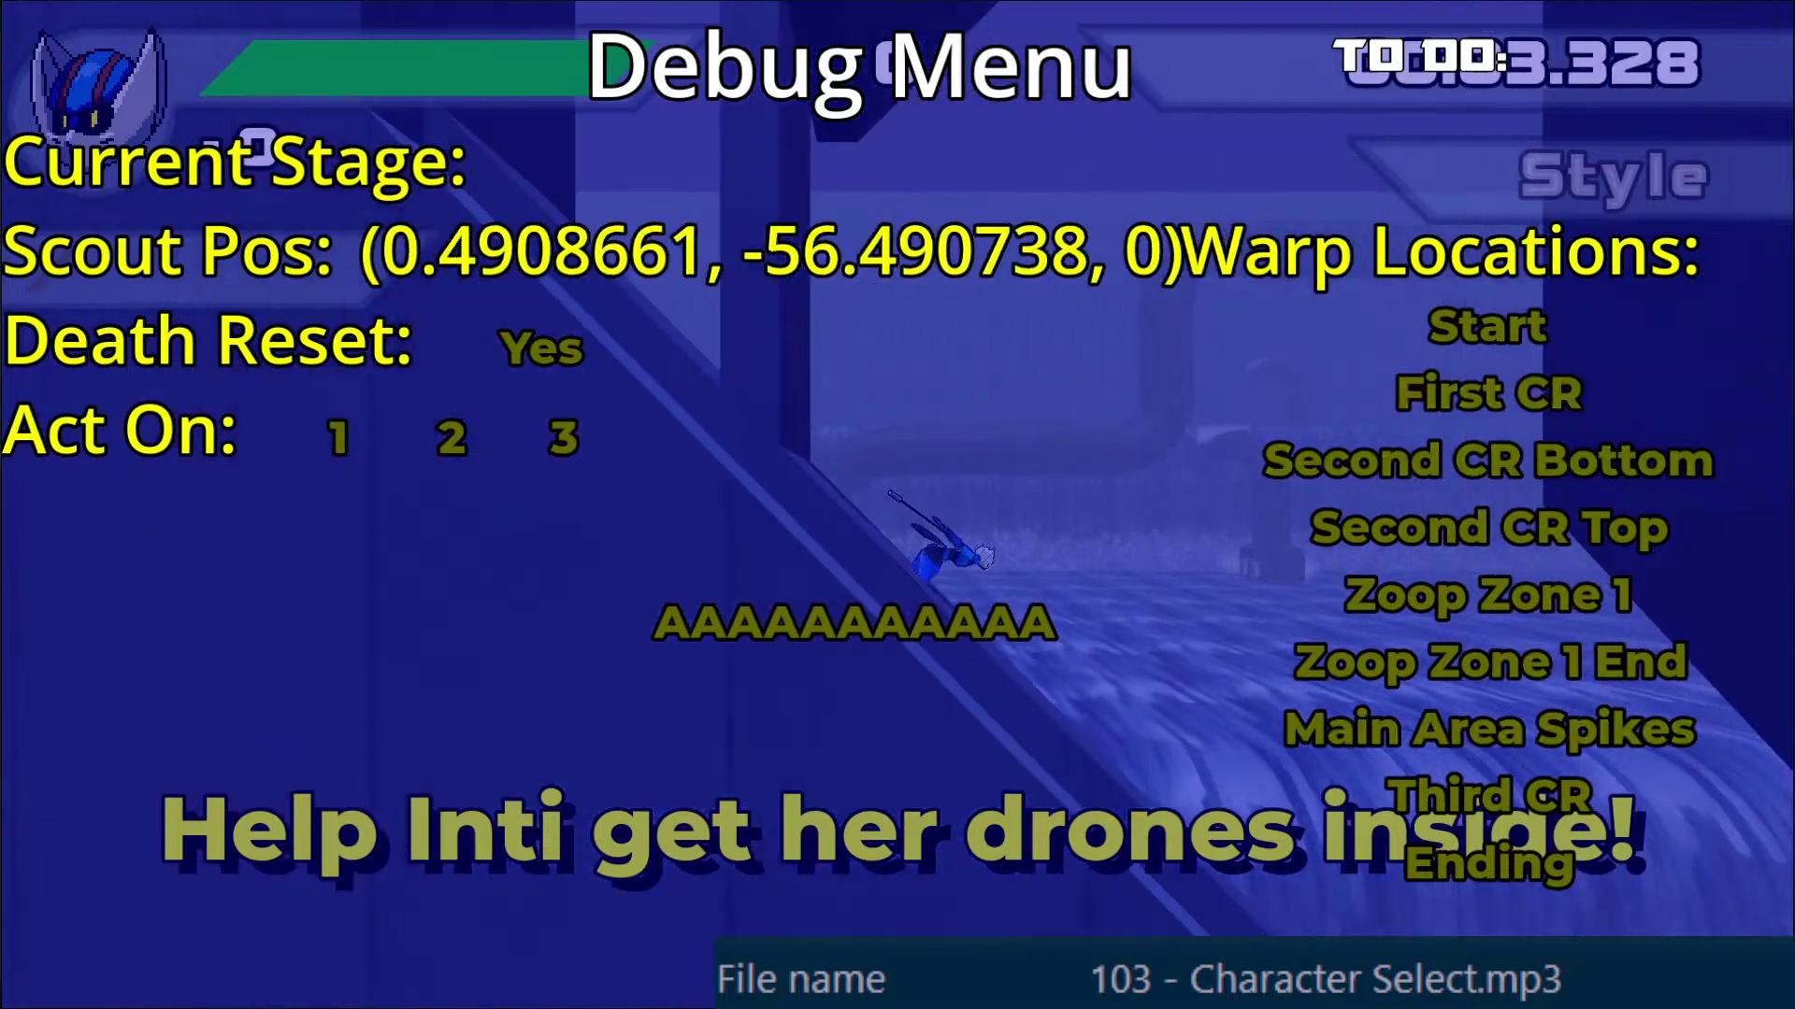
{"action": "key", "text": "Left"}
{"action": "key", "text": "Left"}
{"action": "key", "text": "Down"}
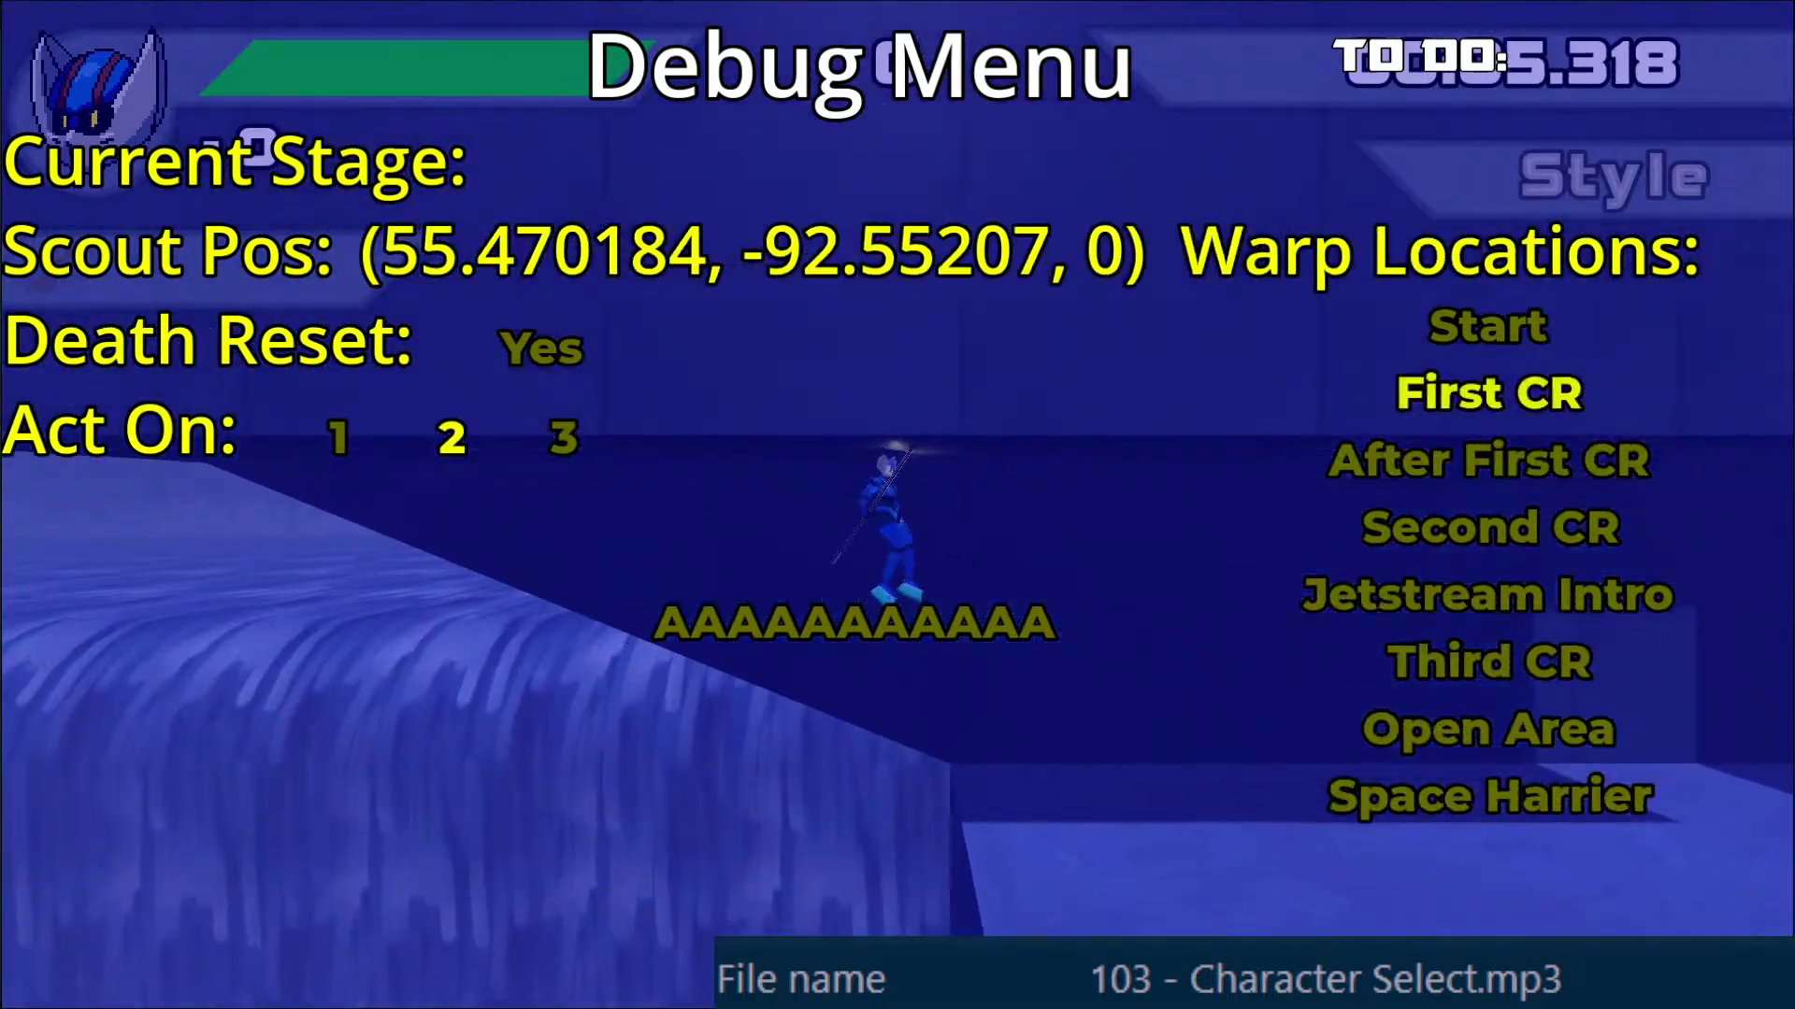
{"action": "key", "text": "Up"}
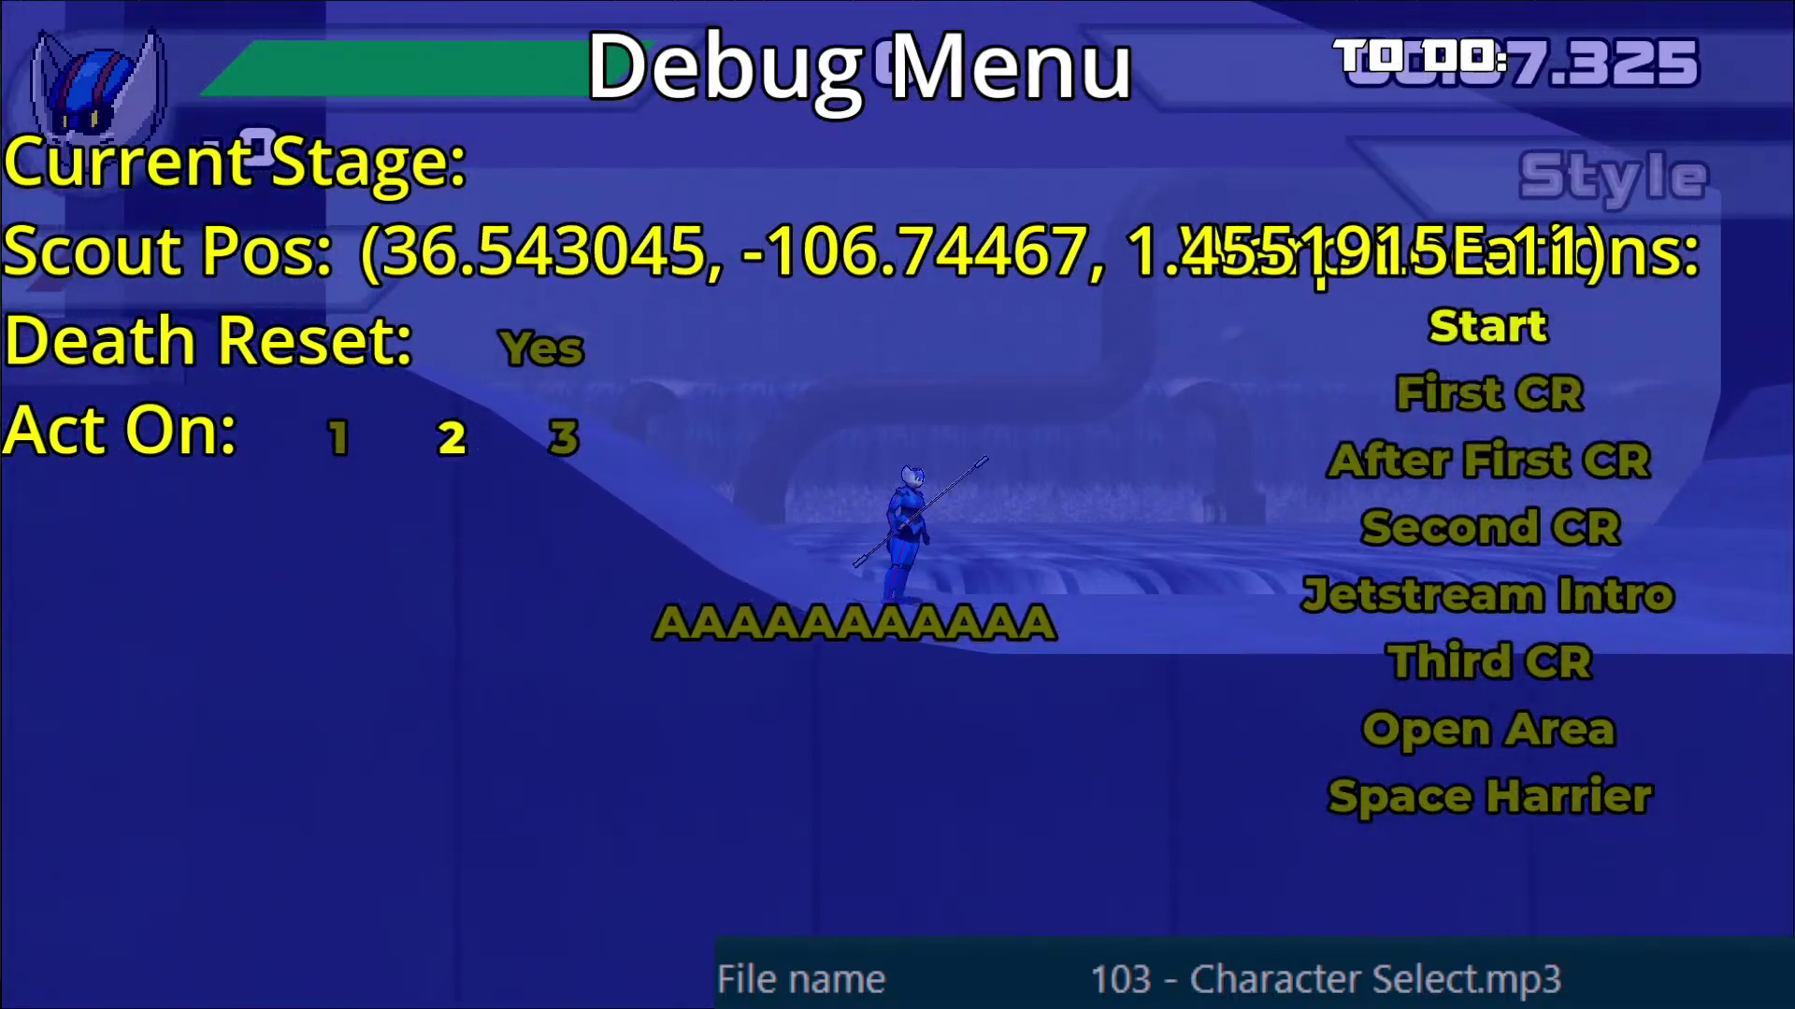
{"action": "key", "text": "Return"}
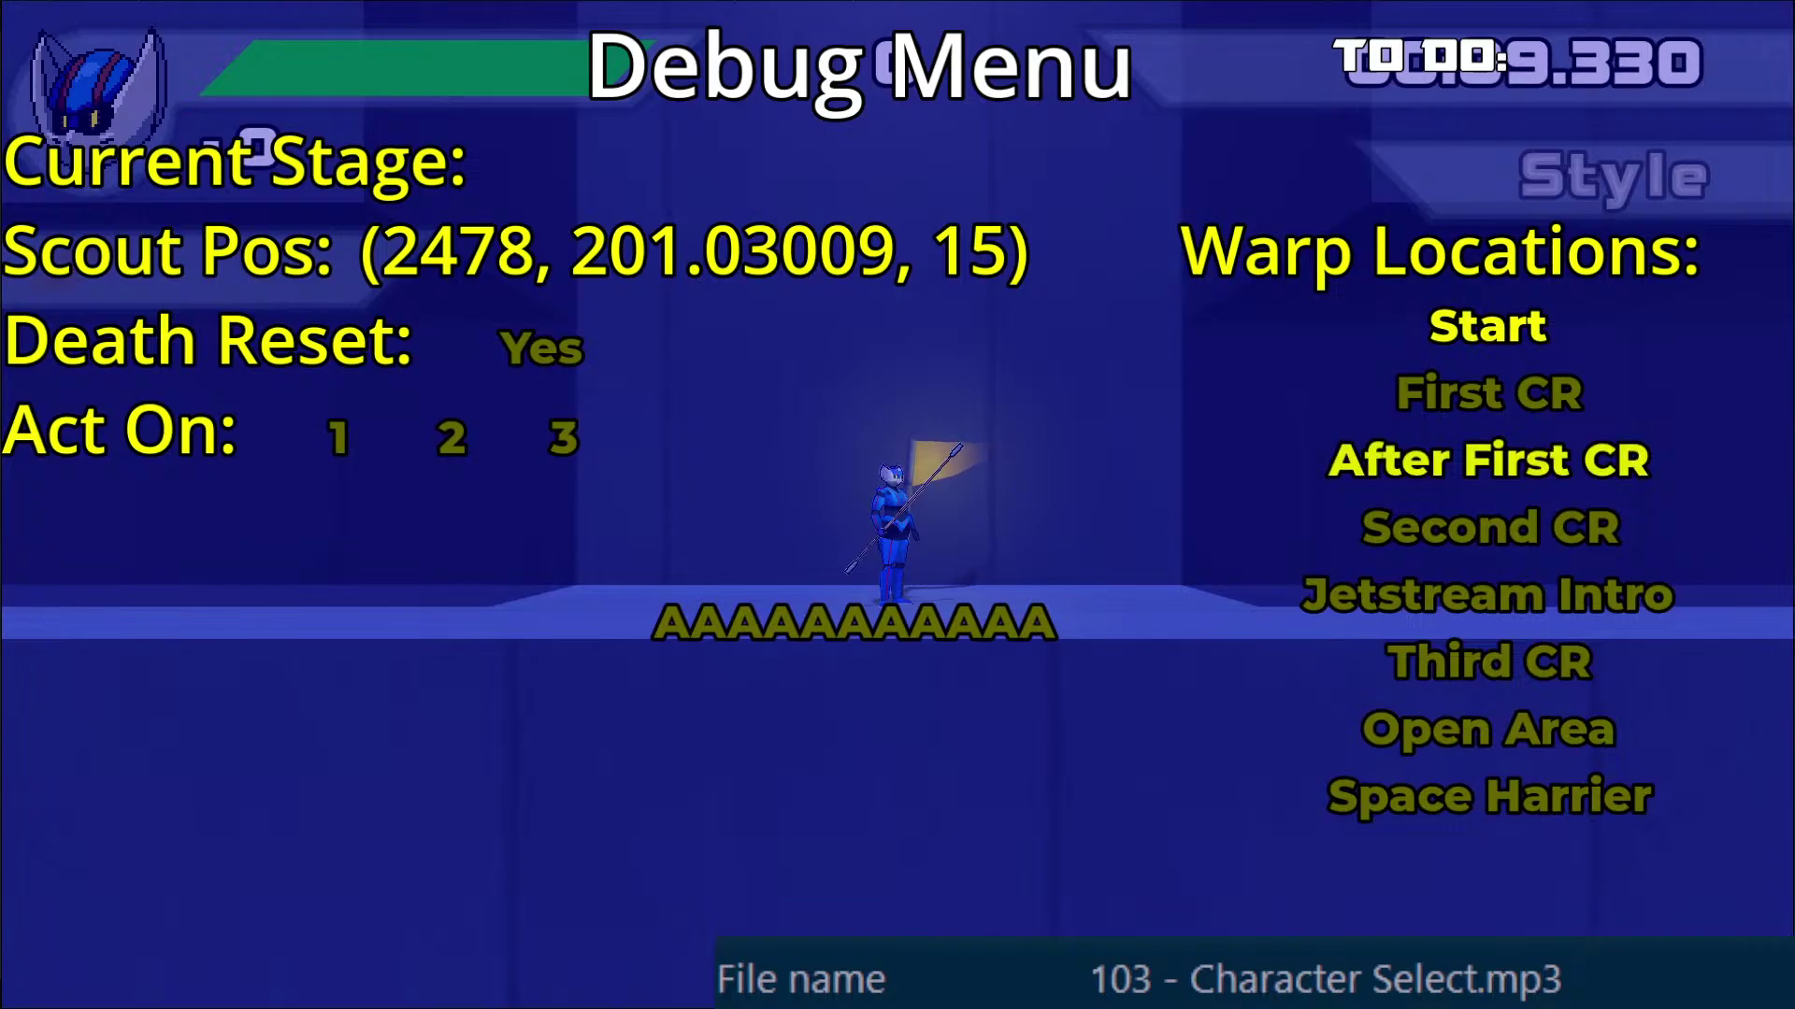
{"action": "left_click", "coordinate": [1490, 797]}
{"action": "key", "text": "Escape"}
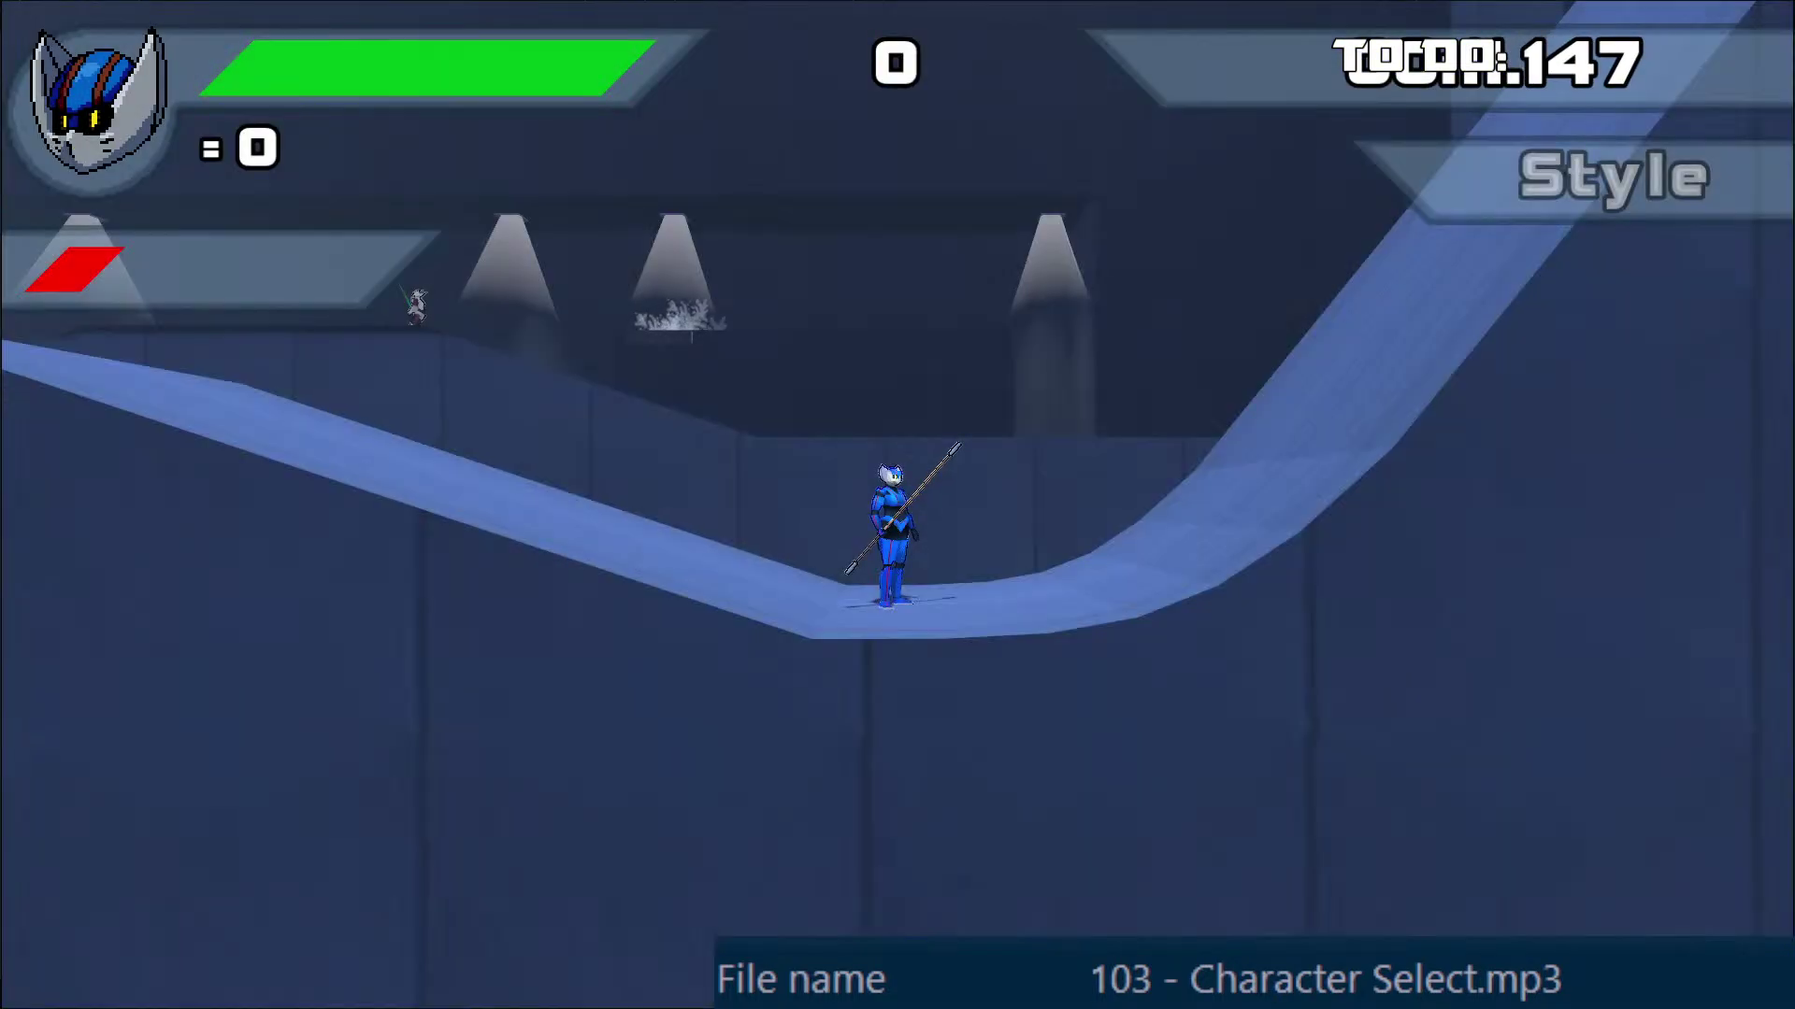
Step: Play through the spiked-ball flying section and past the phone booth to the System boss model beside the goal flag
{"action": "key", "text": "Right"}
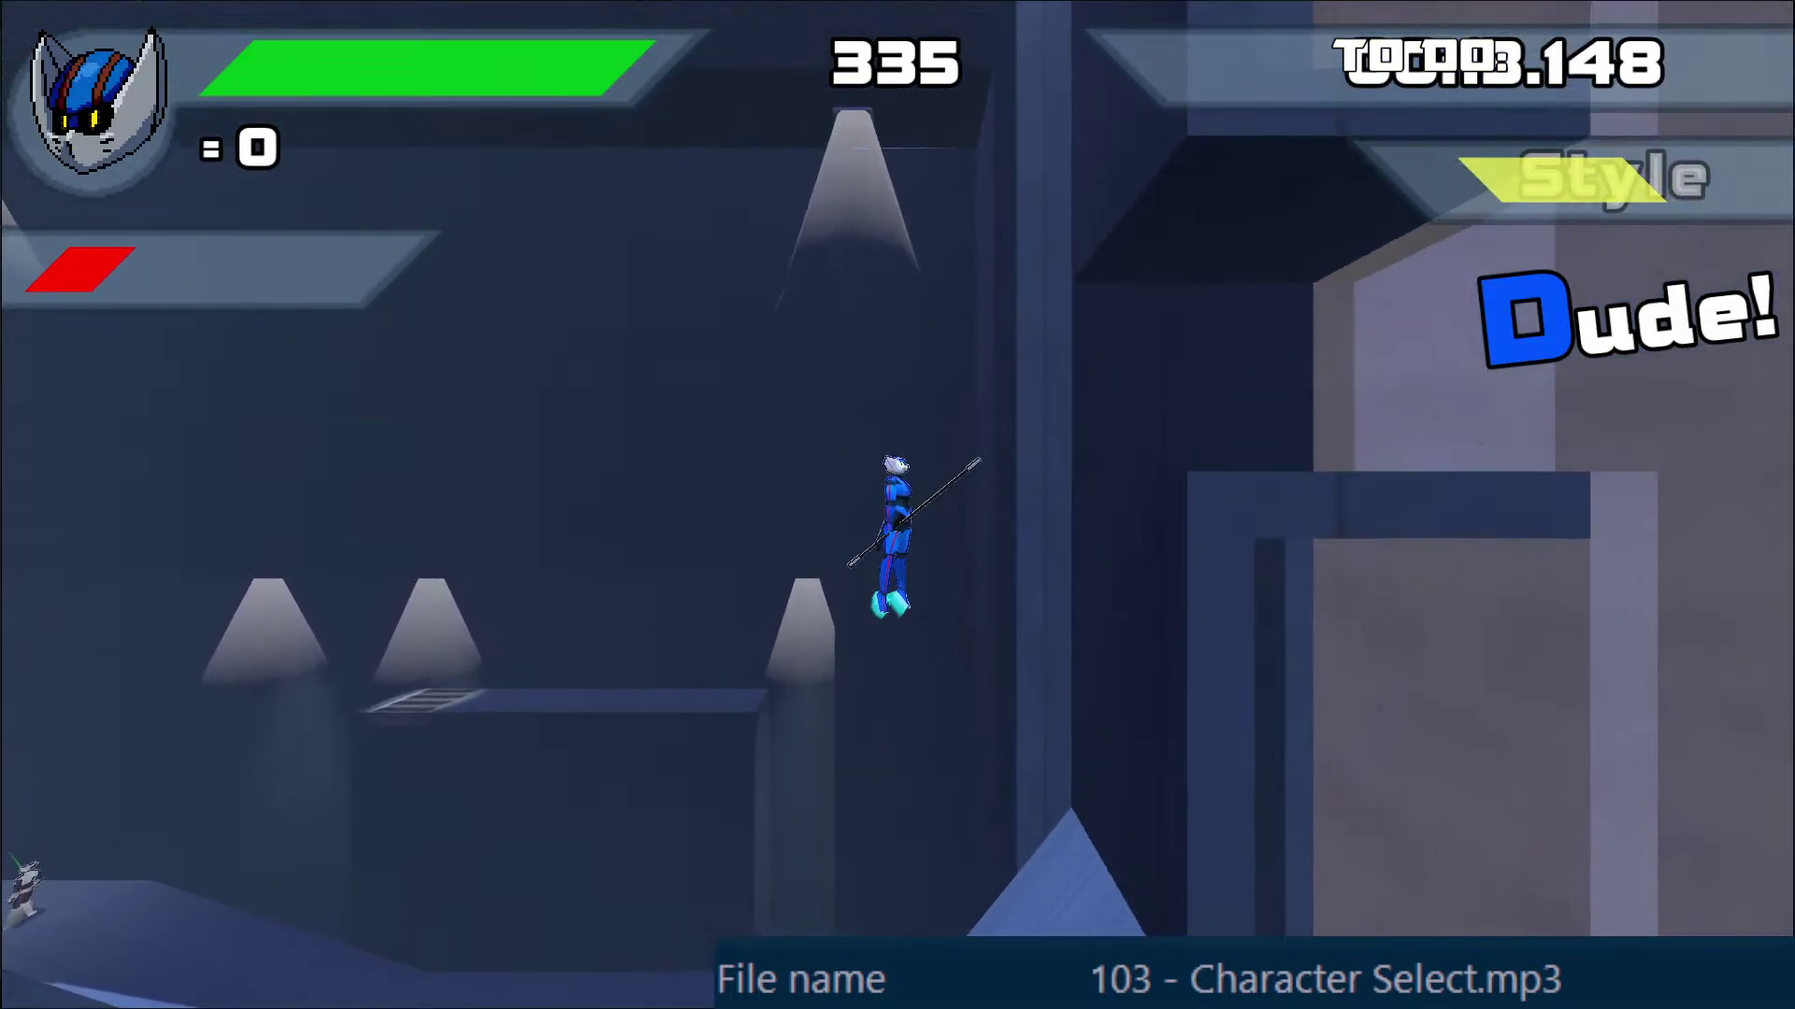
{"action": "key", "text": "space"}
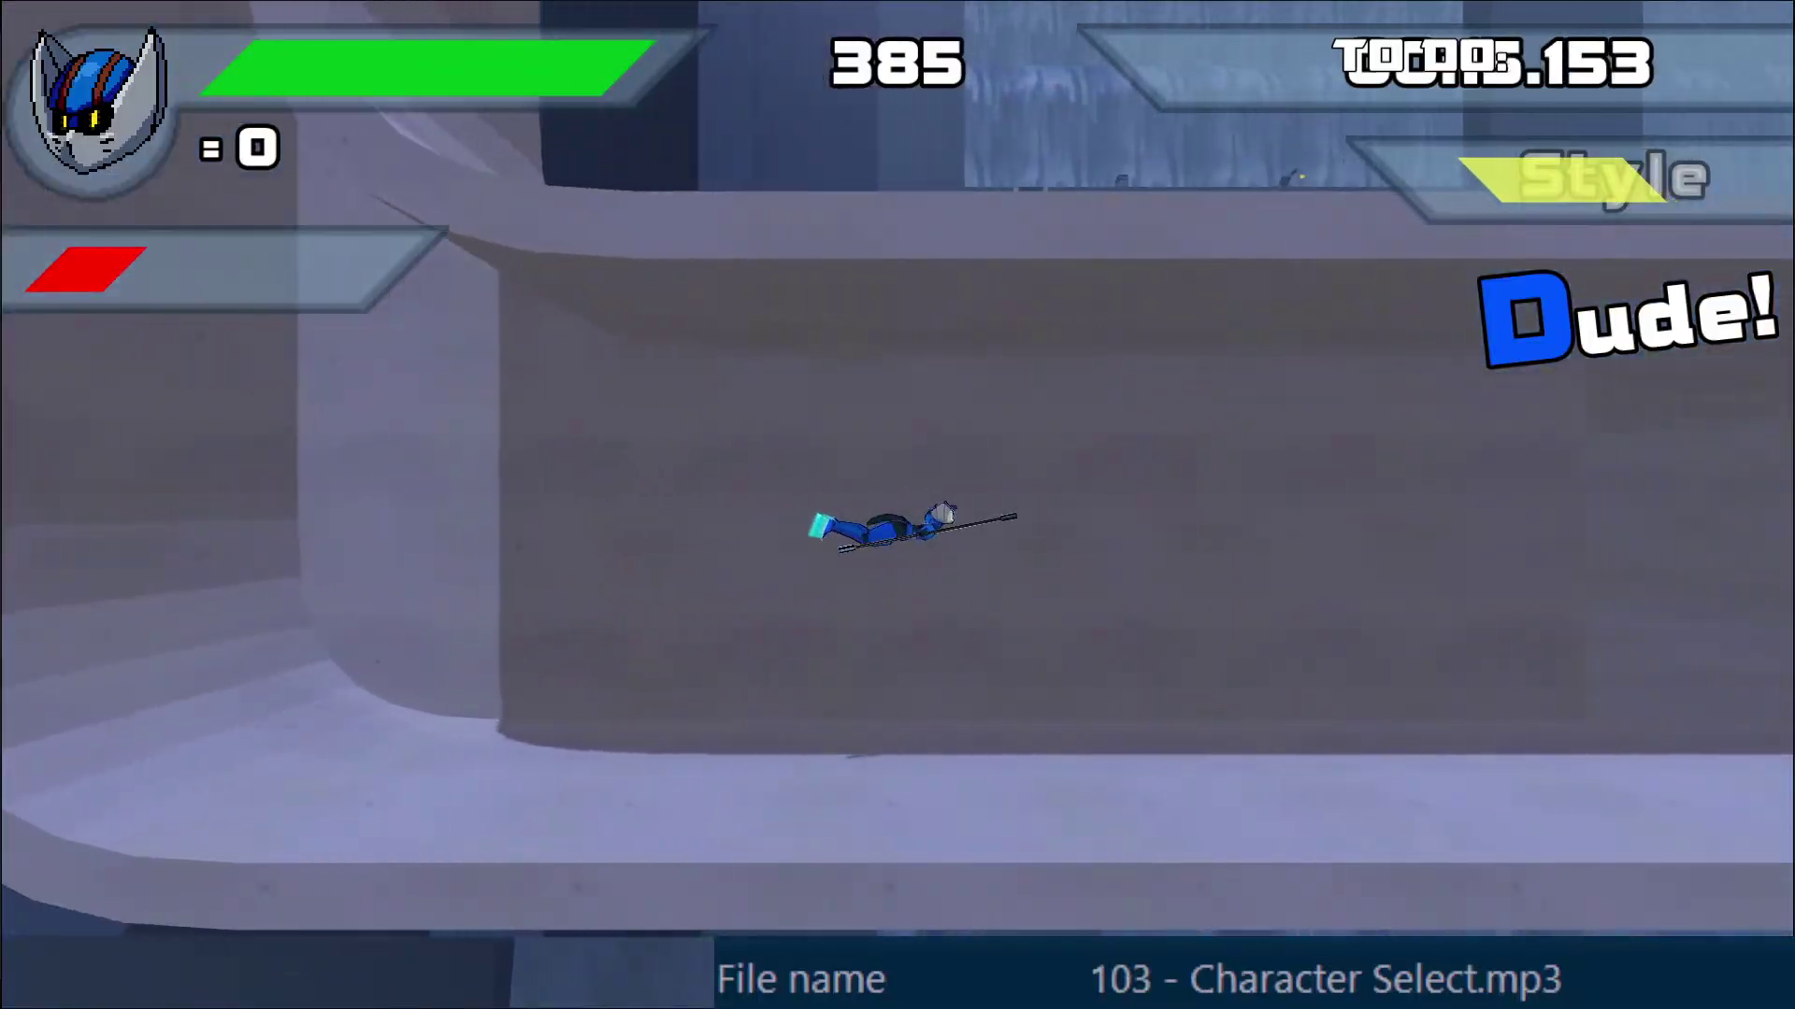
{"action": "key", "text": "Up"}
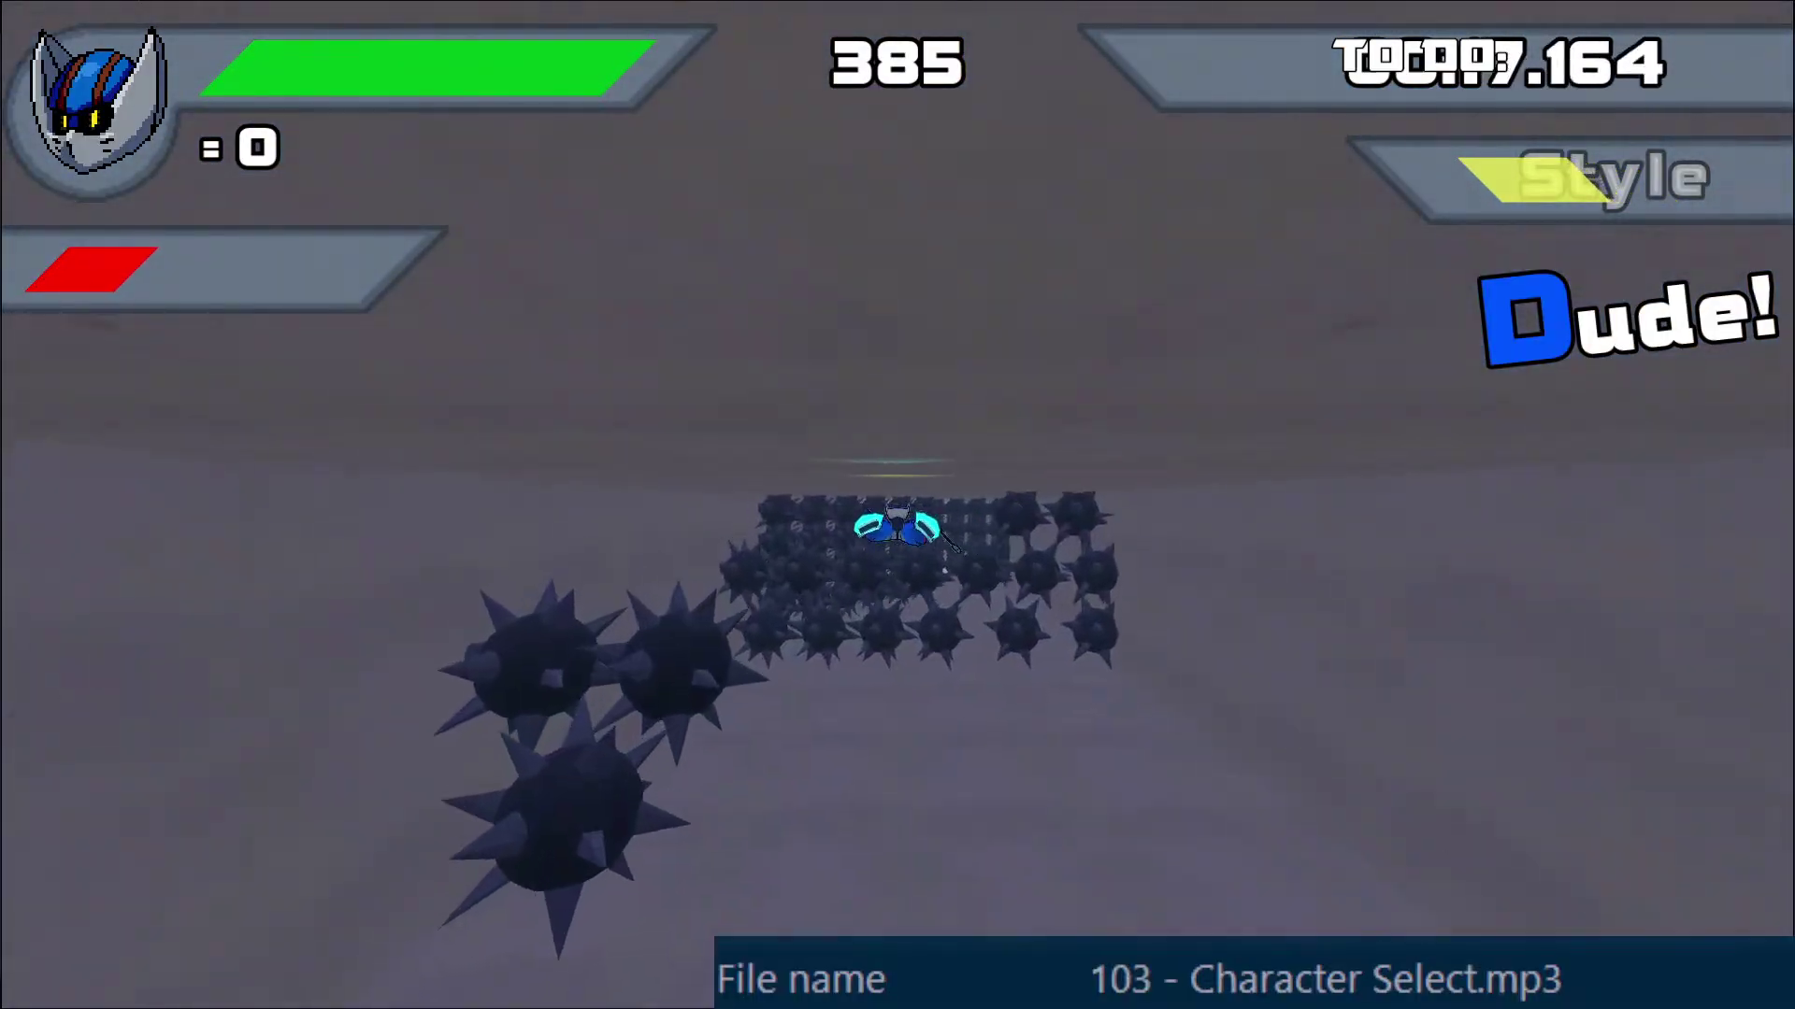
{"action": "key", "text": "Right"}
{"action": "key", "text": "Left"}
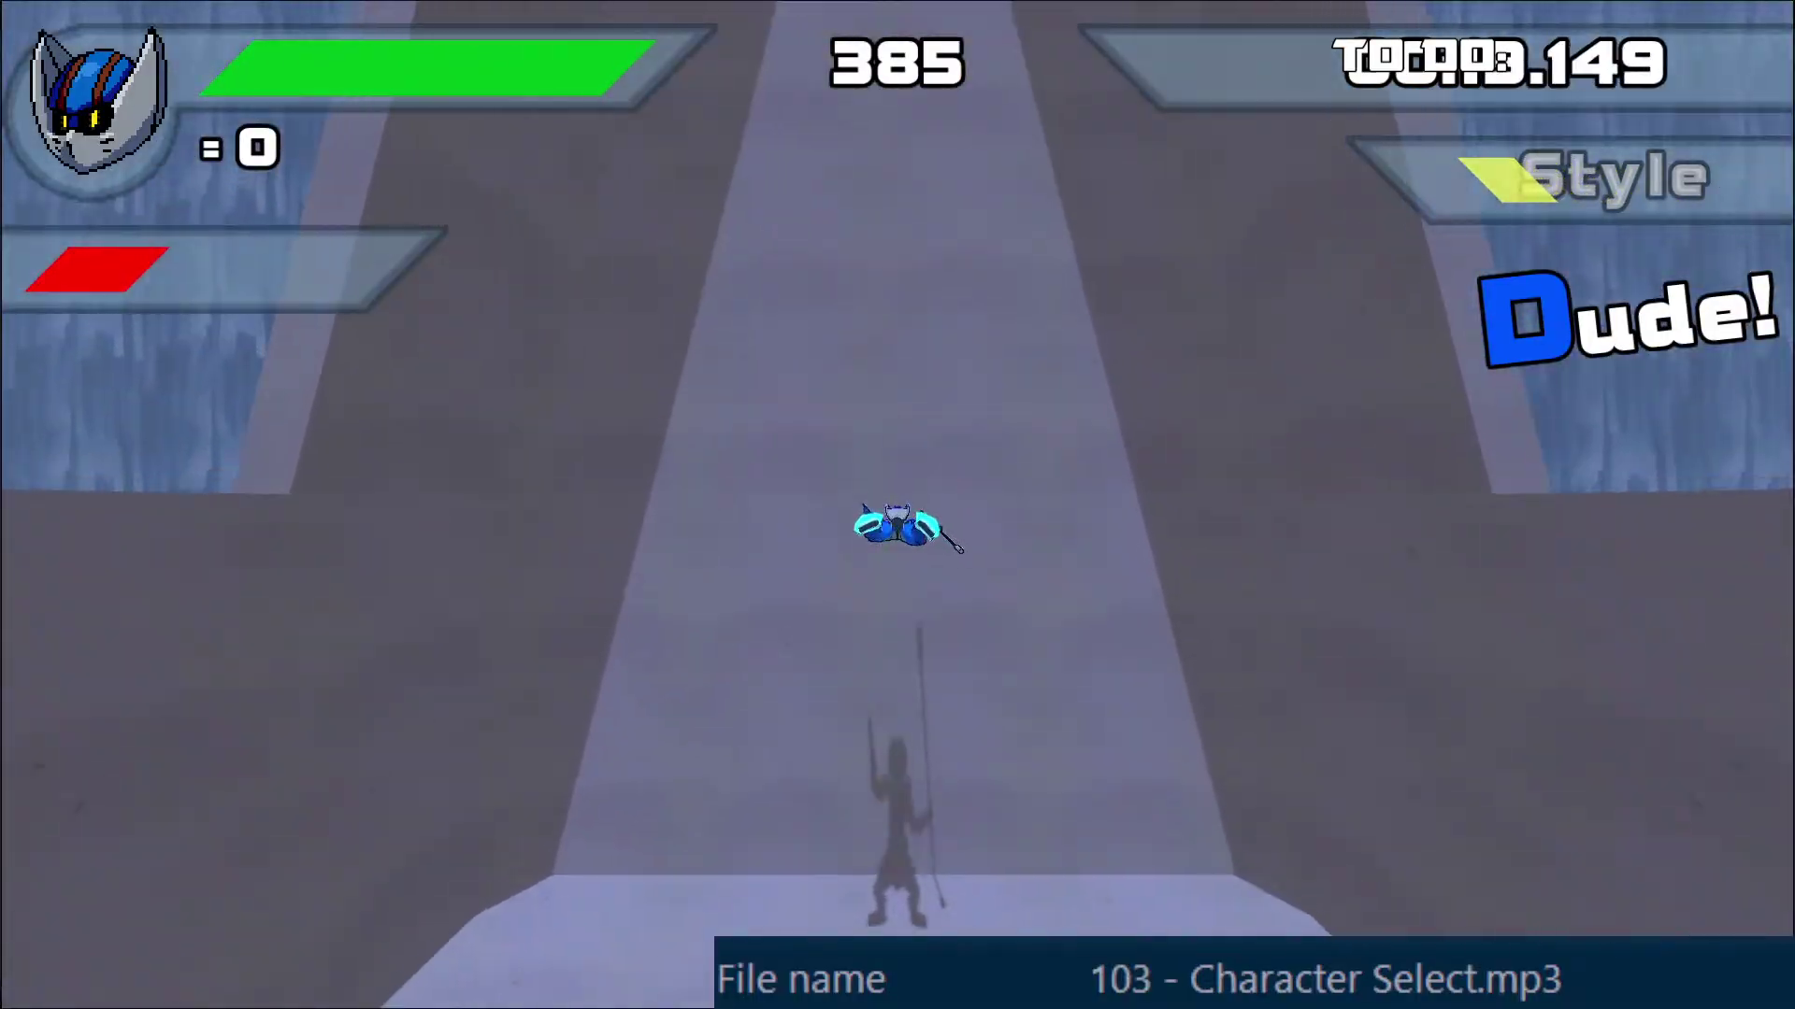
{"action": "key", "text": "Left"}
{"action": "key", "text": "Right"}
{"action": "key", "text": "Left"}
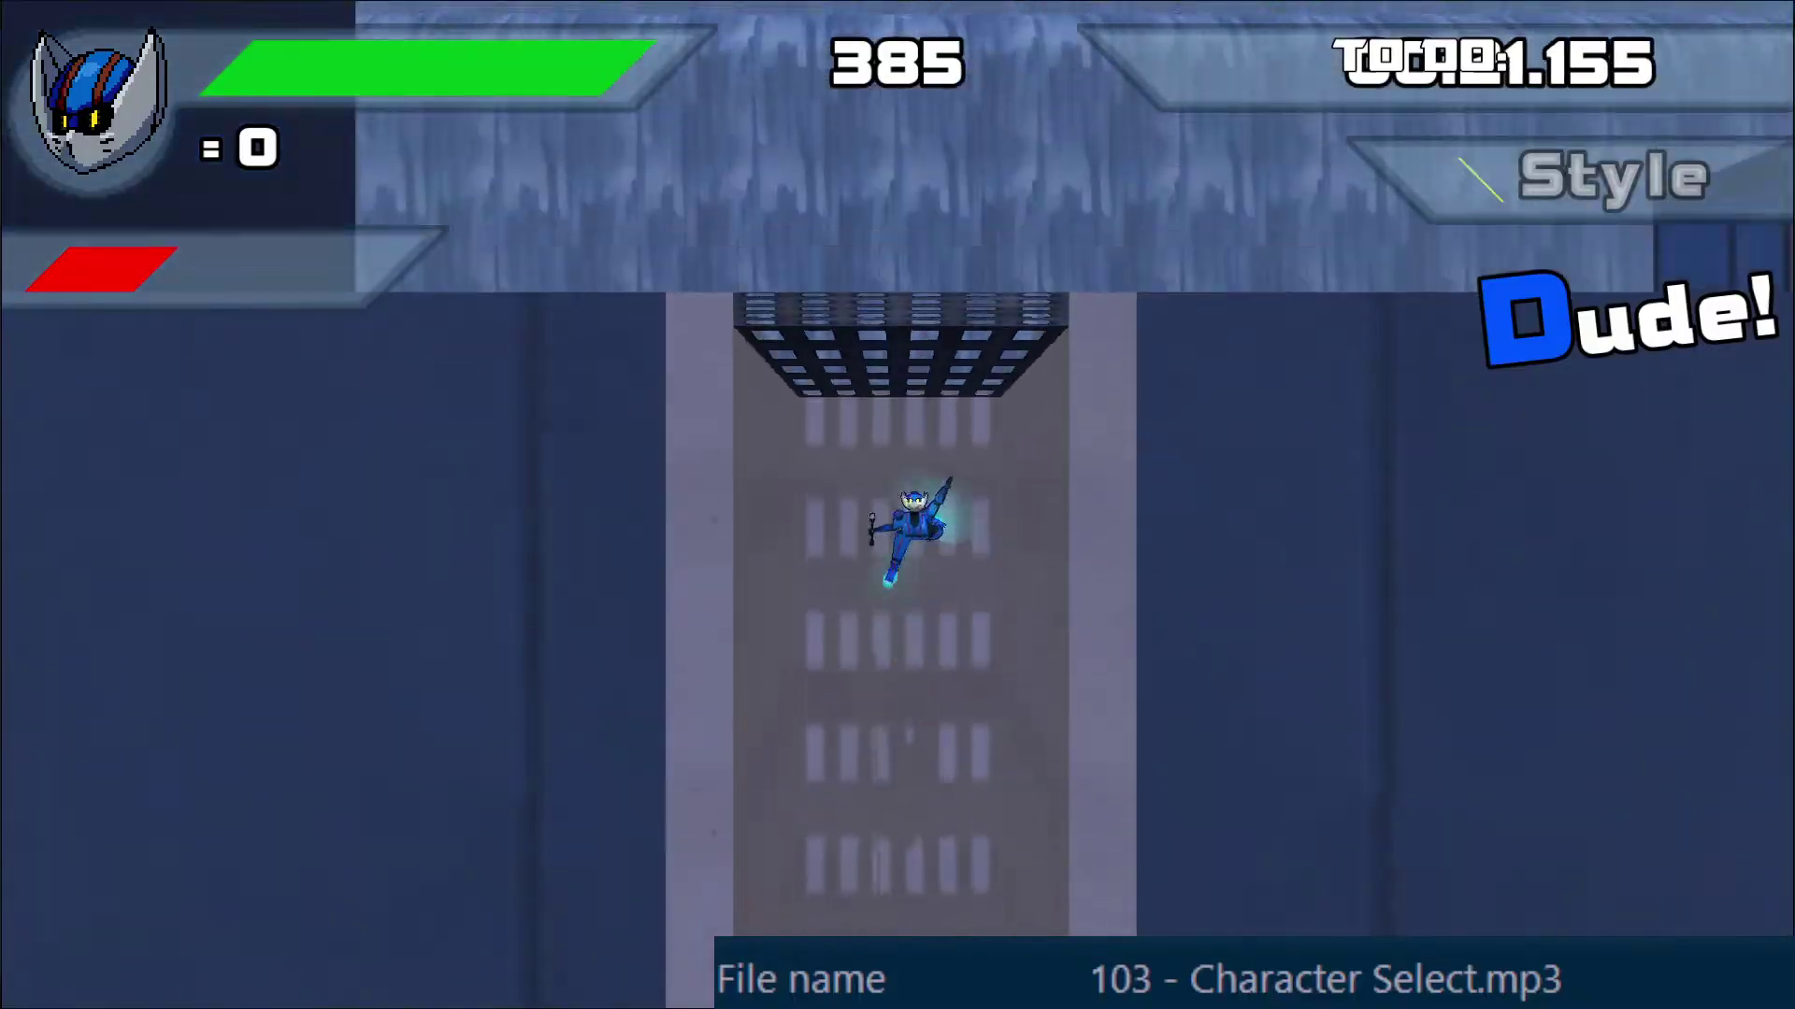
{"action": "key", "text": "Right"}
{"action": "key", "text": "Right"}
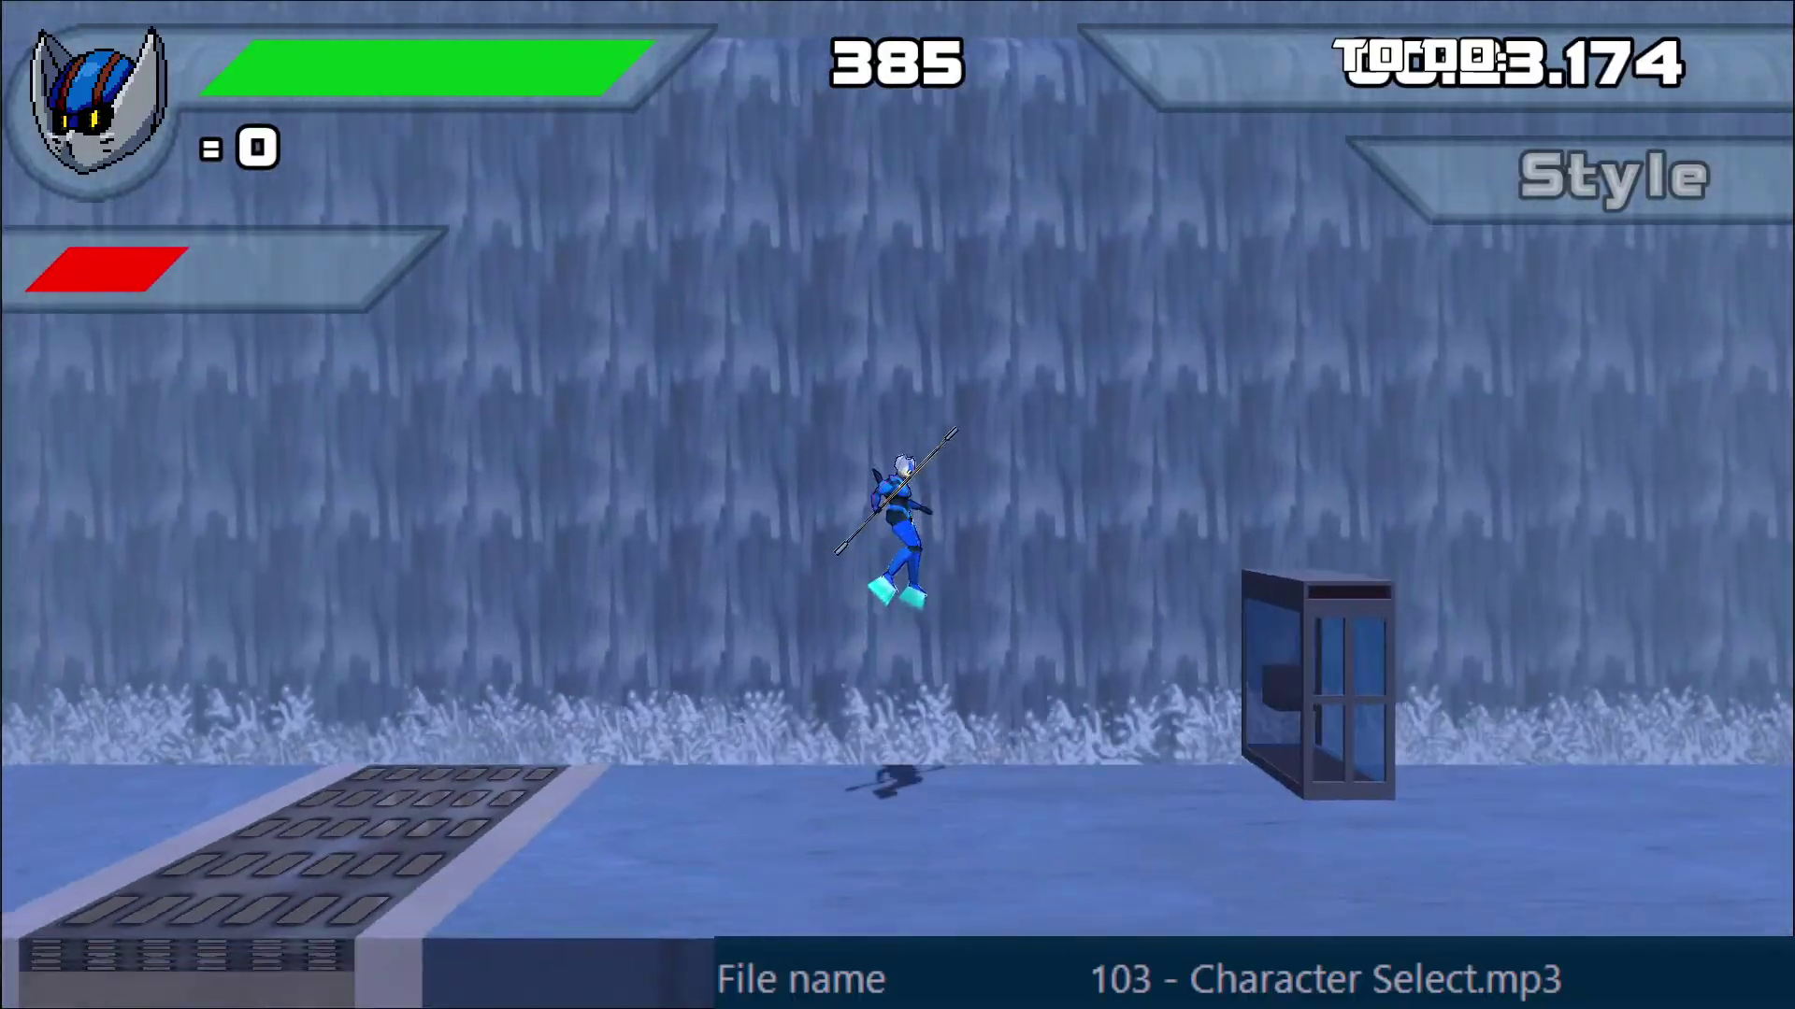
{"action": "key", "text": "Right"}
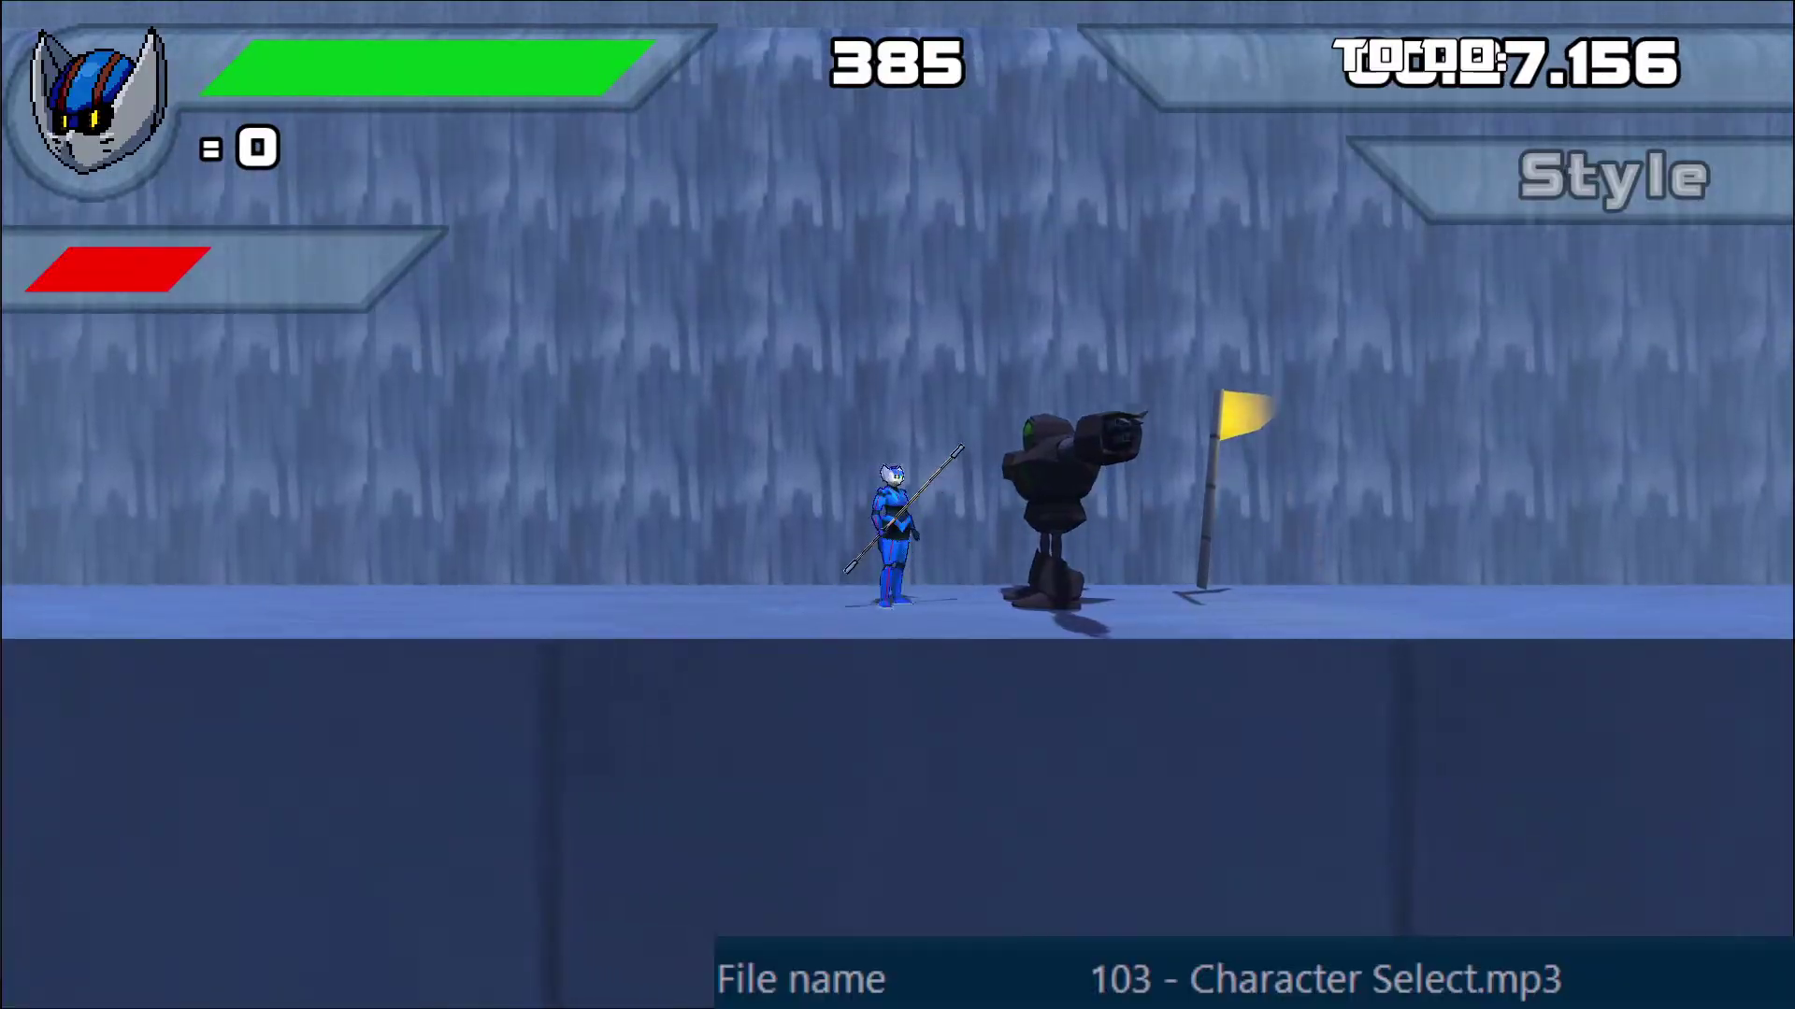
Step: Jump and attack around the System boss model to check its look and scale beside the player character
{"action": "key", "text": "space"}
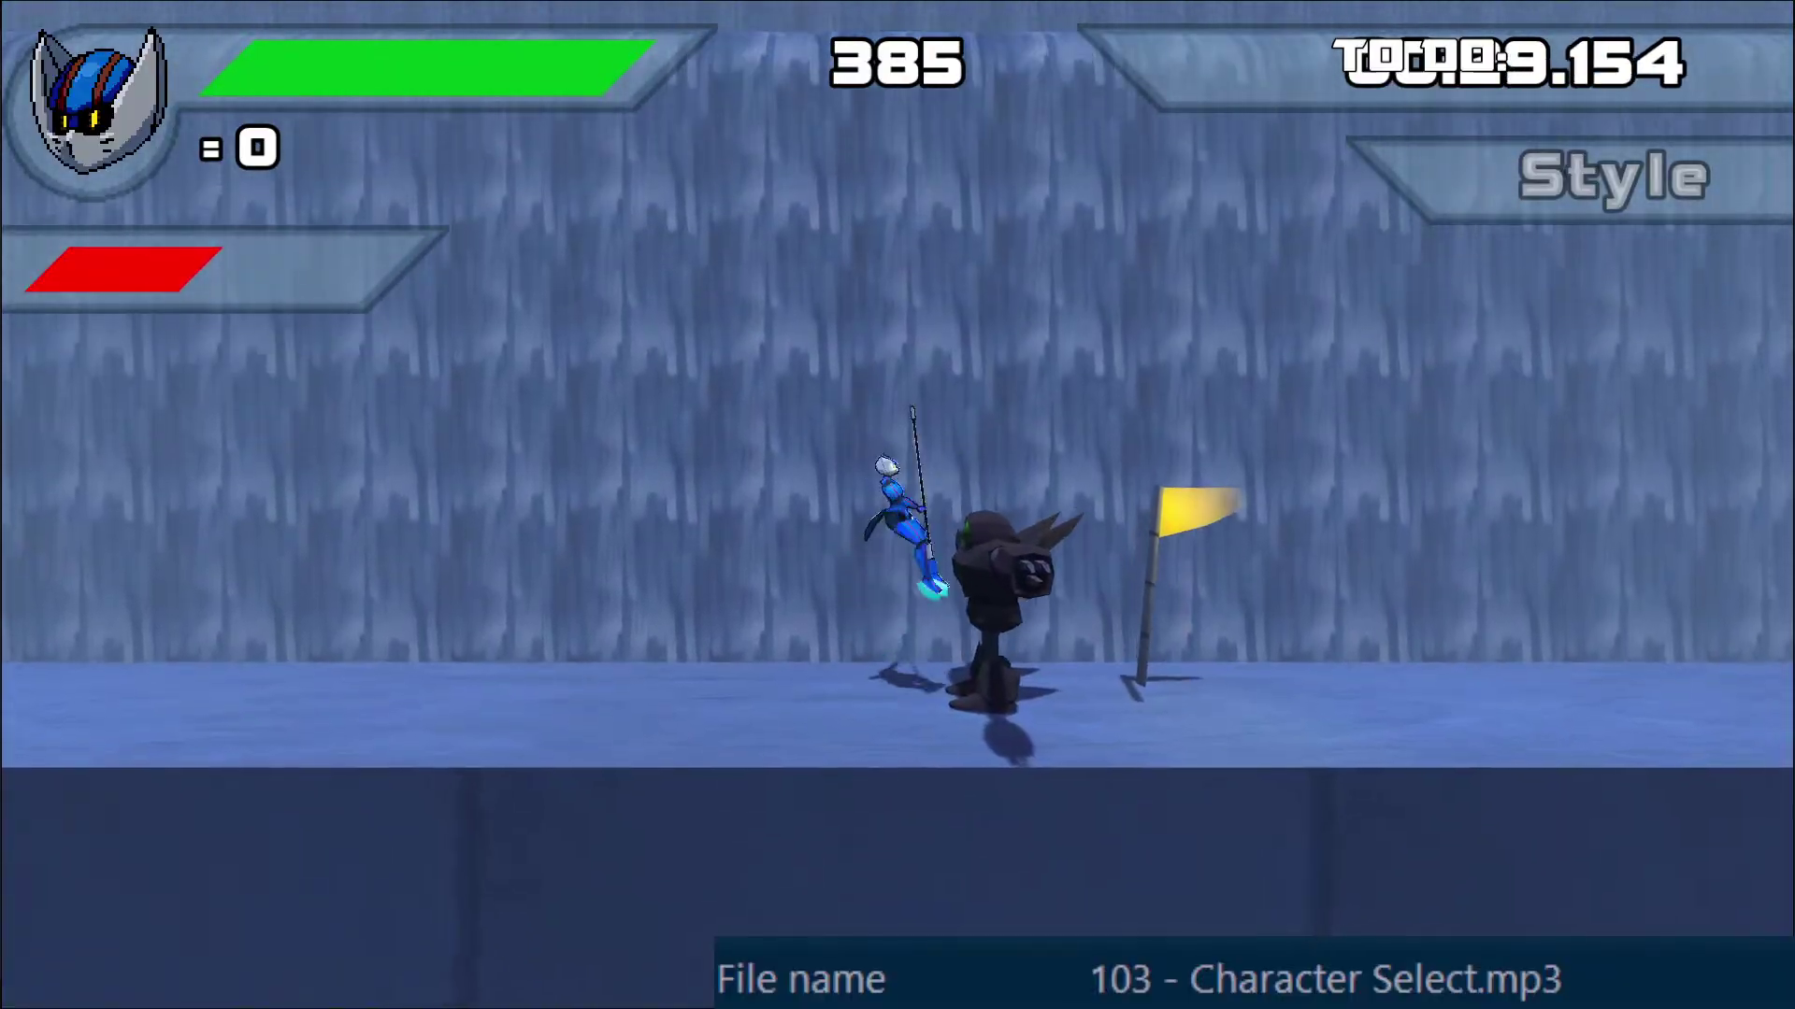
{"action": "key", "text": "space"}
{"action": "key", "text": "space"}
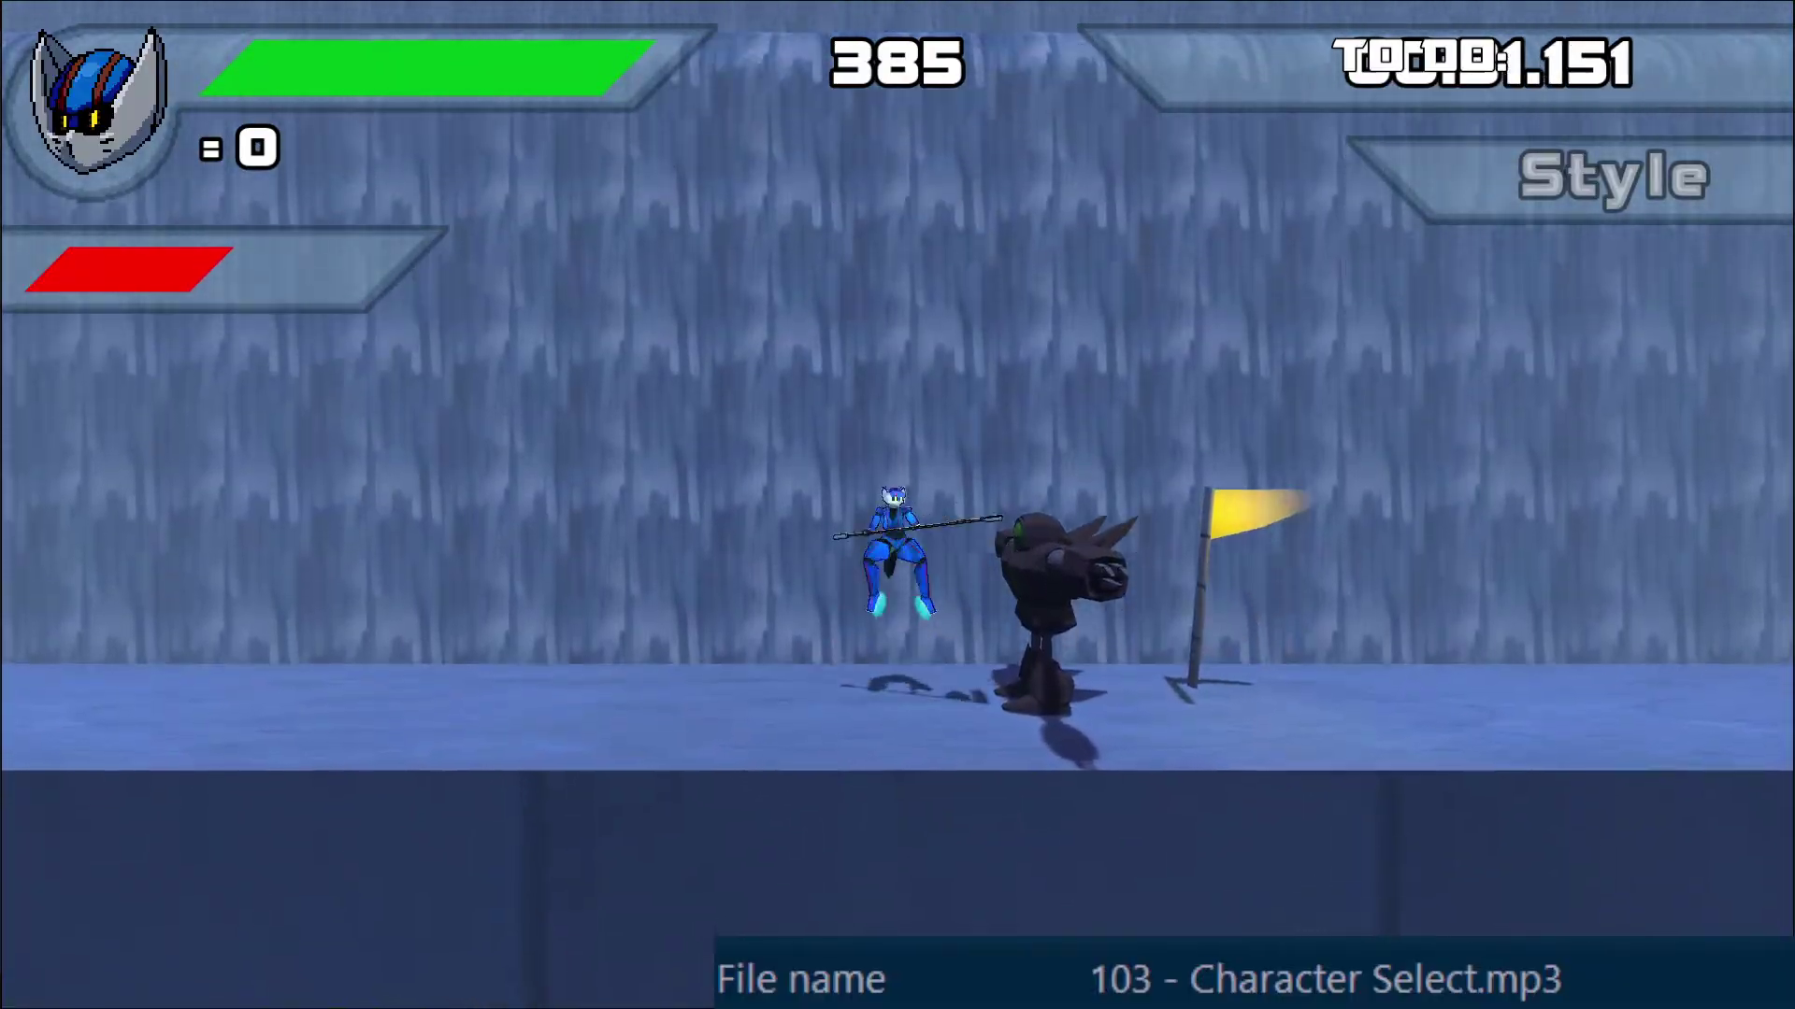
{"action": "key", "text": "space"}
{"action": "key", "text": "Right"}
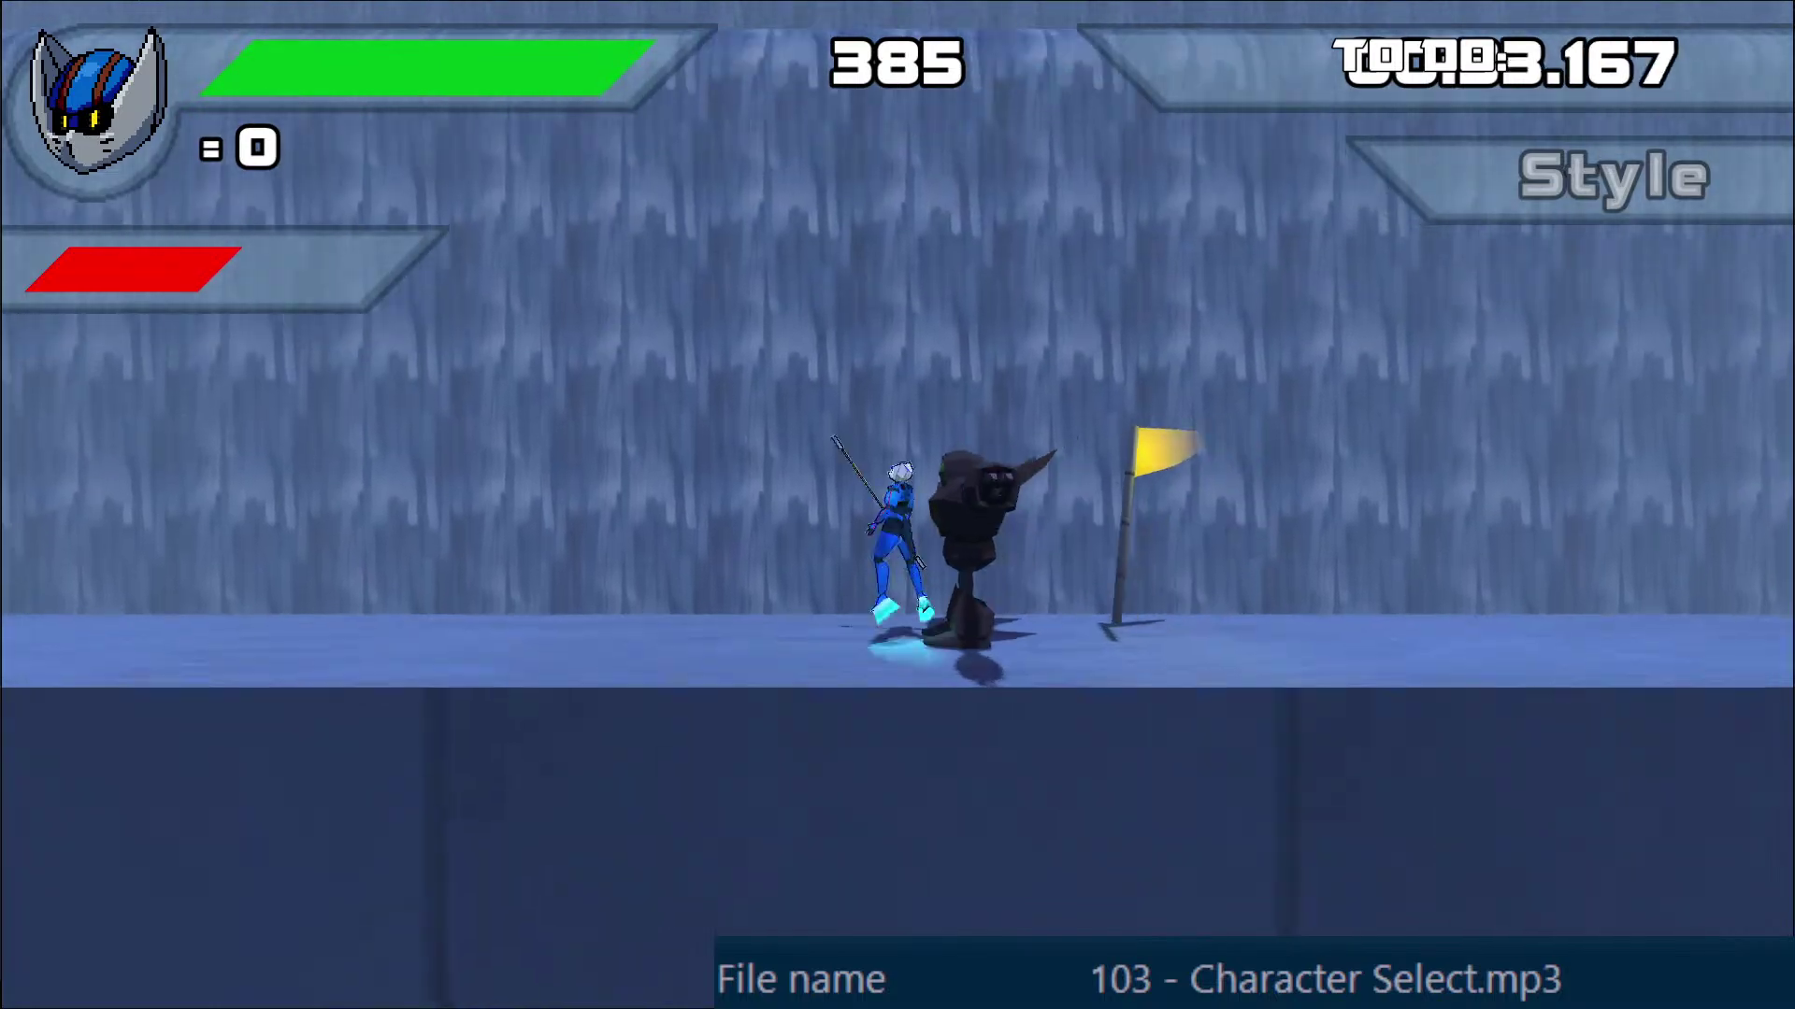
{"action": "key", "text": "x"}
{"action": "key", "text": "space"}
{"action": "key", "text": "space"}
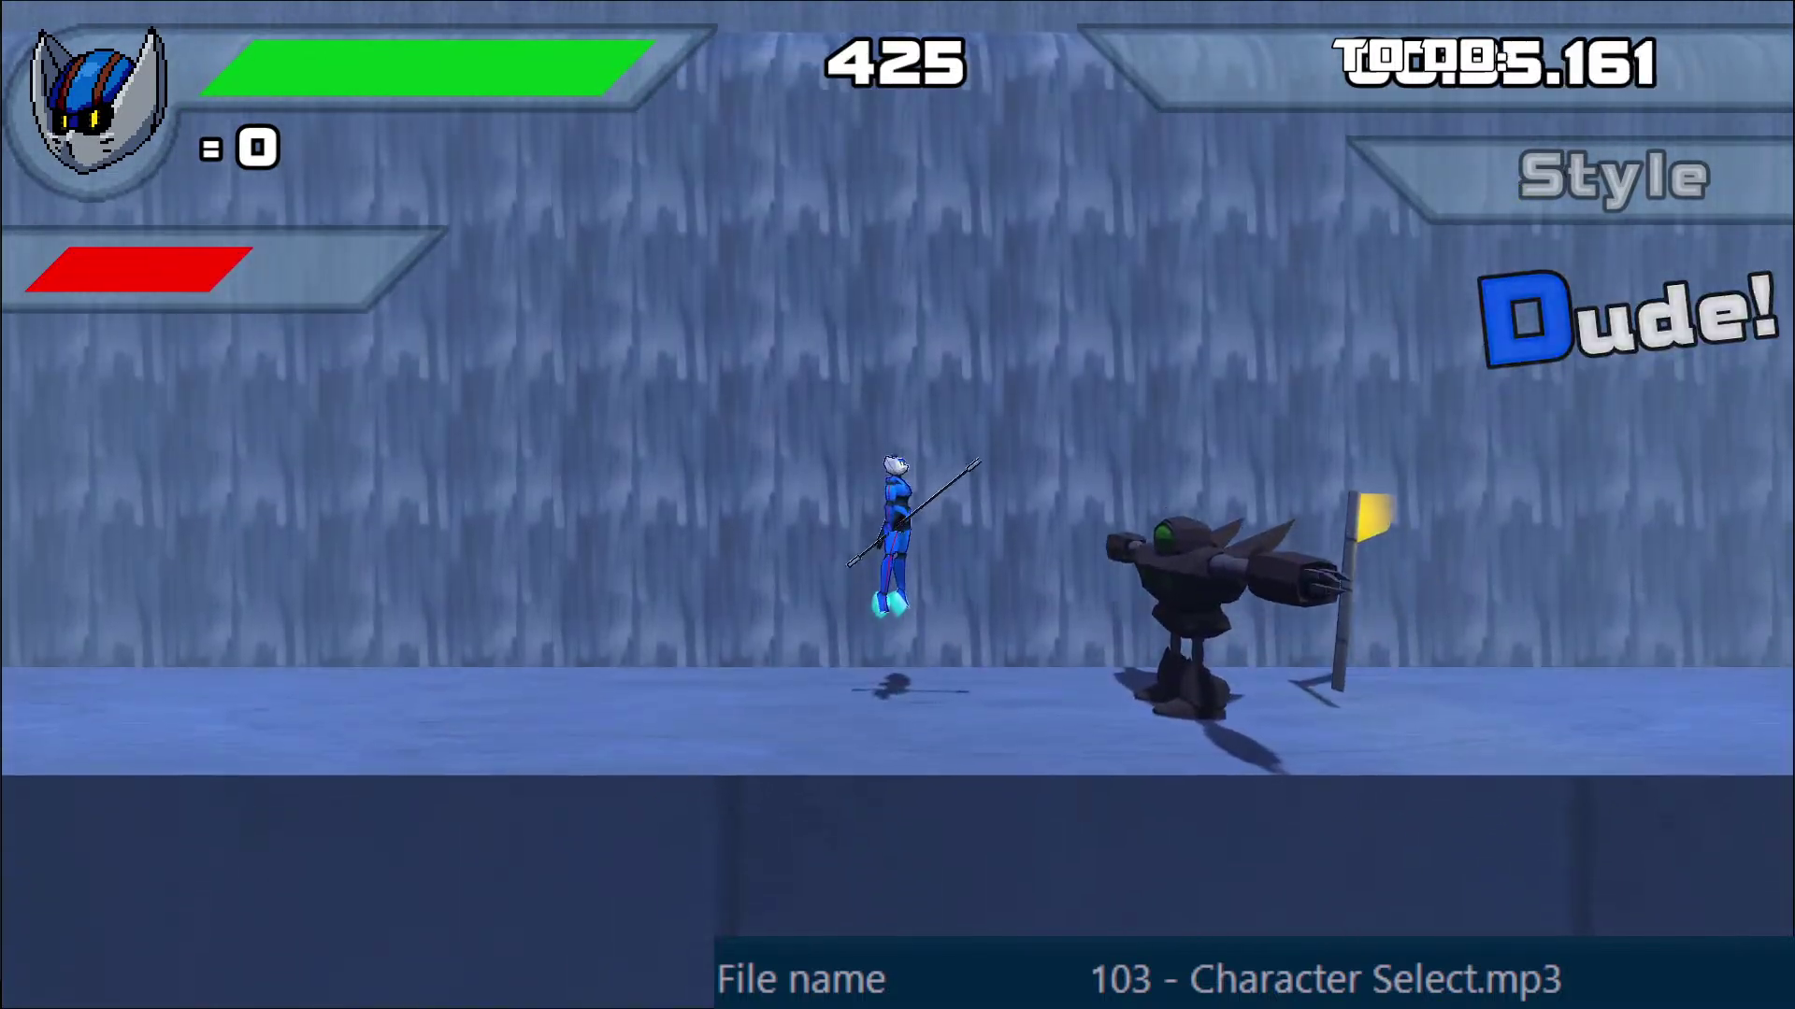
{"action": "key", "text": "x"}
{"action": "key", "text": "Right"}
{"action": "key", "text": "space"}
{"action": "key", "text": "x"}
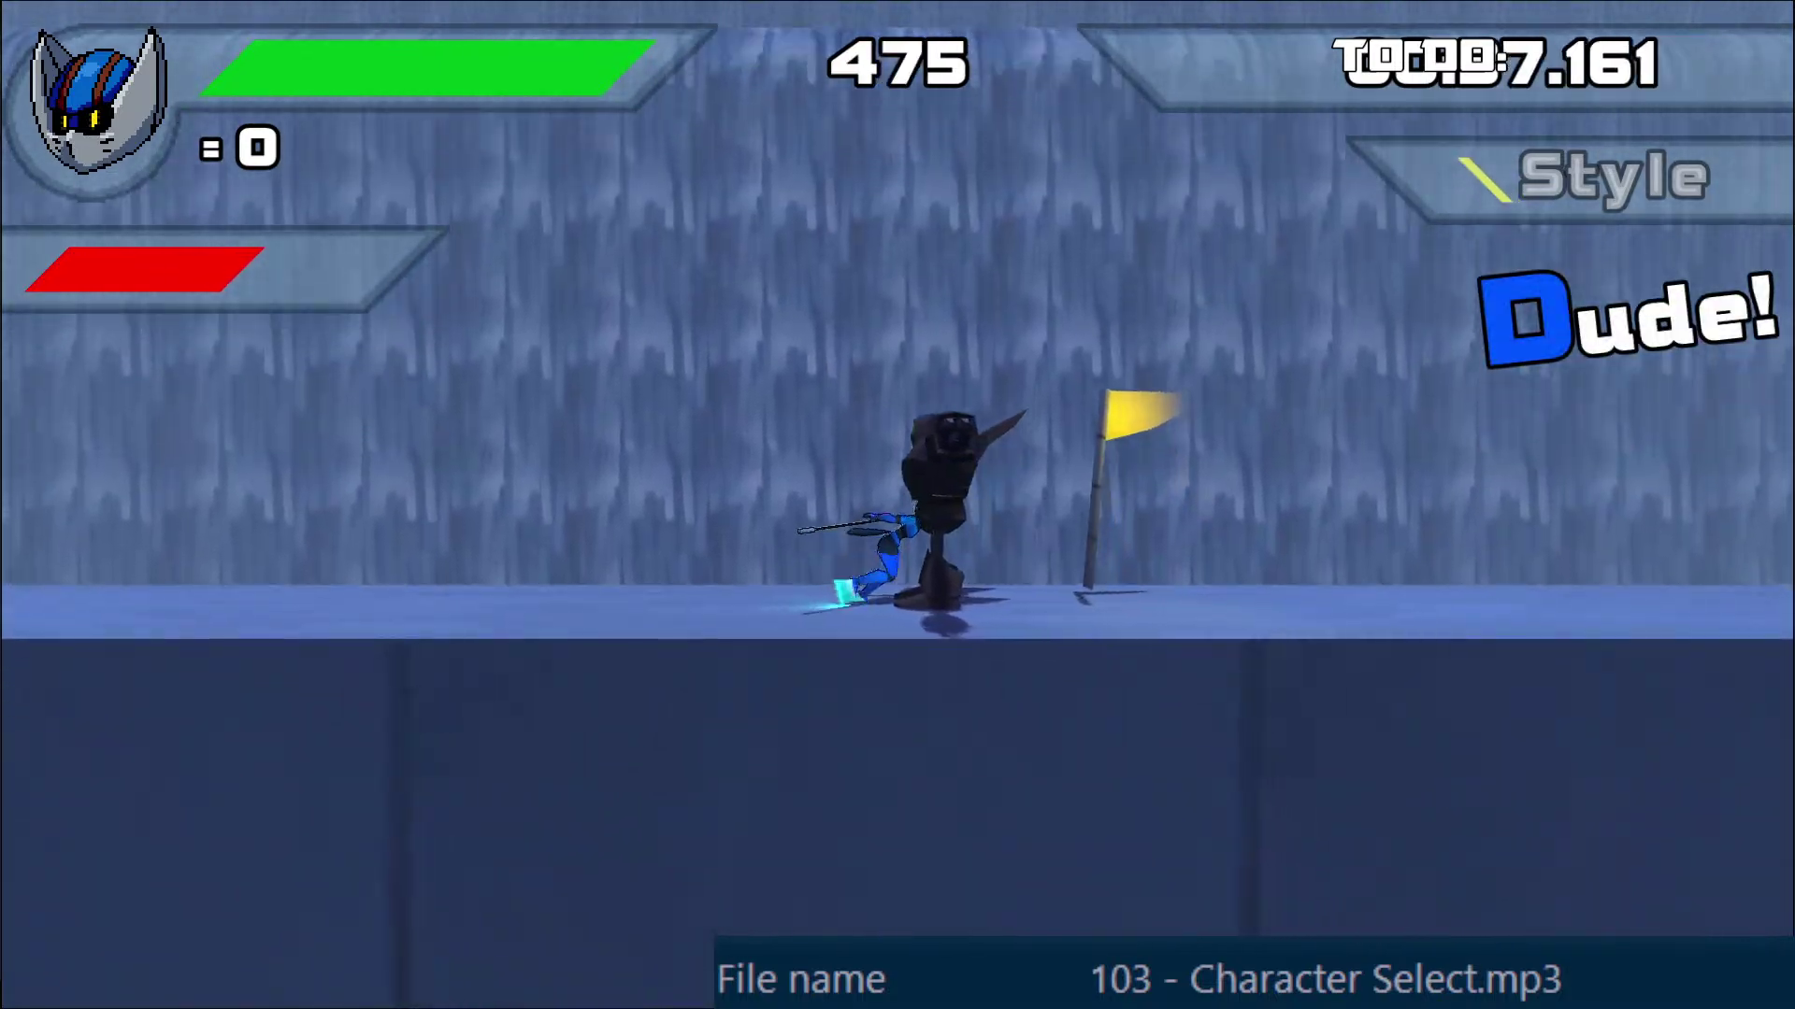
{"action": "key", "text": "space"}
{"action": "key", "text": "x"}
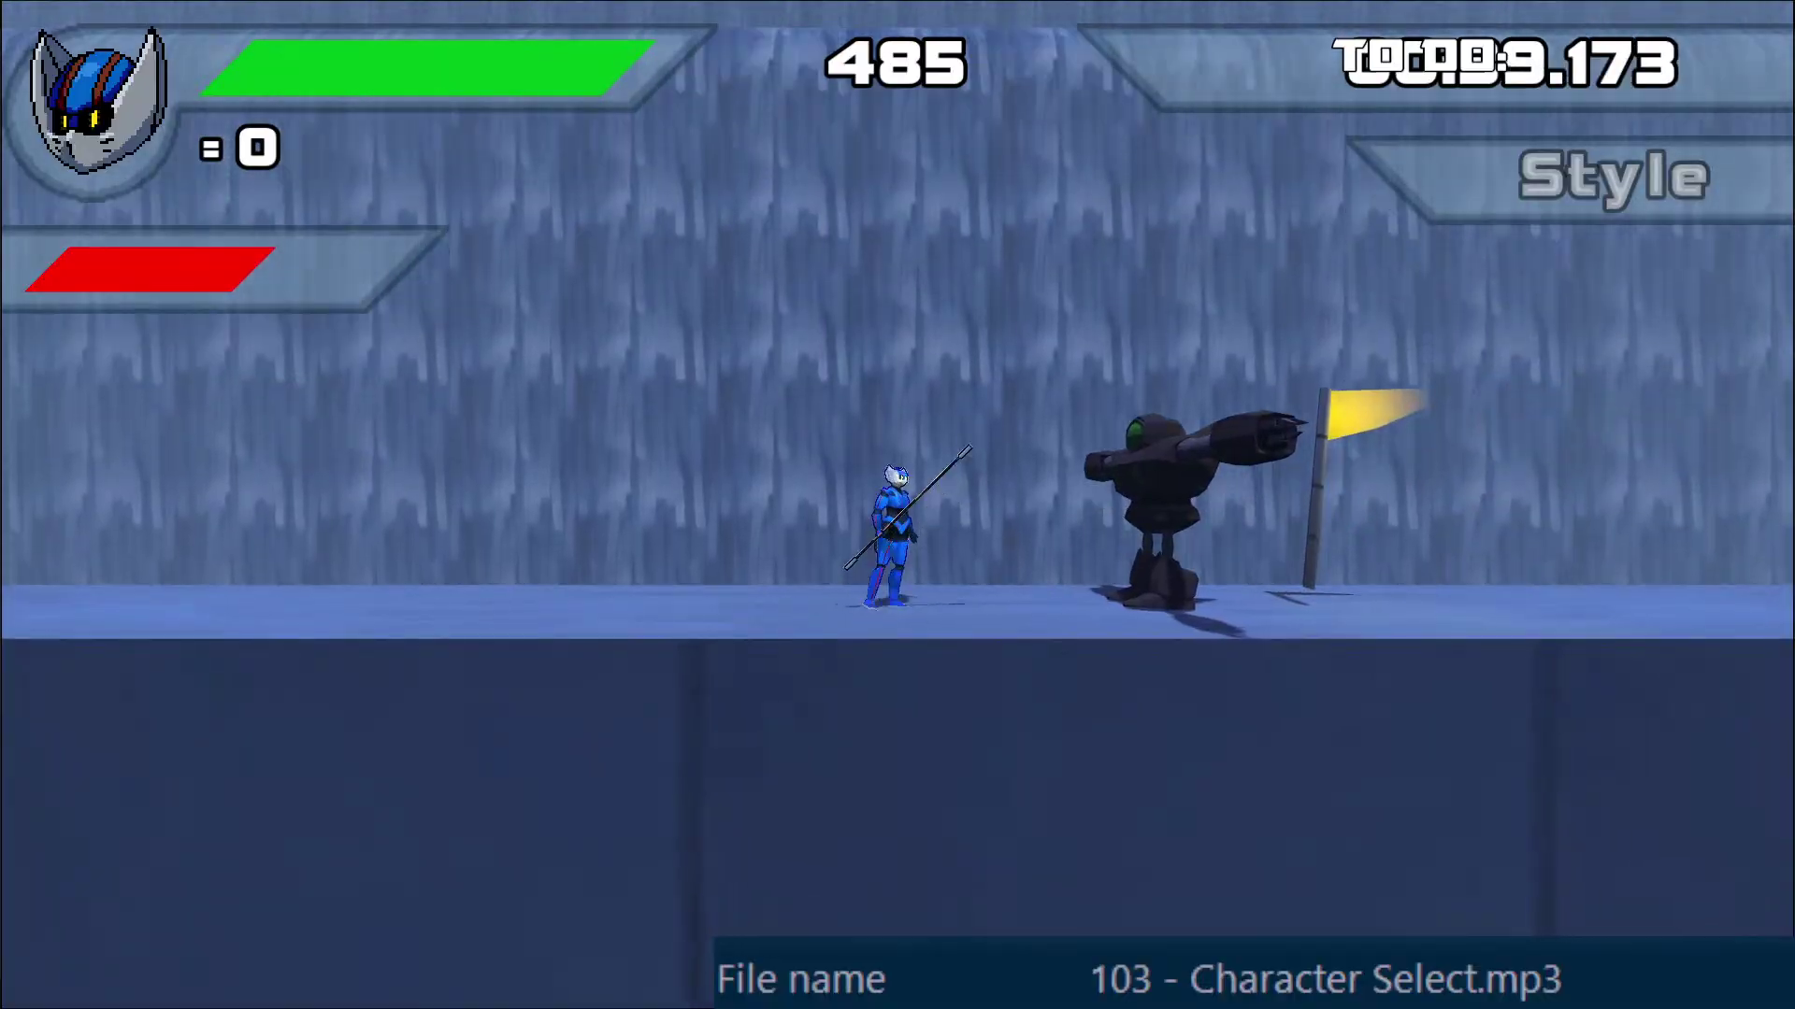
Step: Move around in front of the System boss model, crouch, and run past it to the goal flag to finish Act 2
{"action": "key", "text": "Right"}
{"action": "key", "text": "Left"}
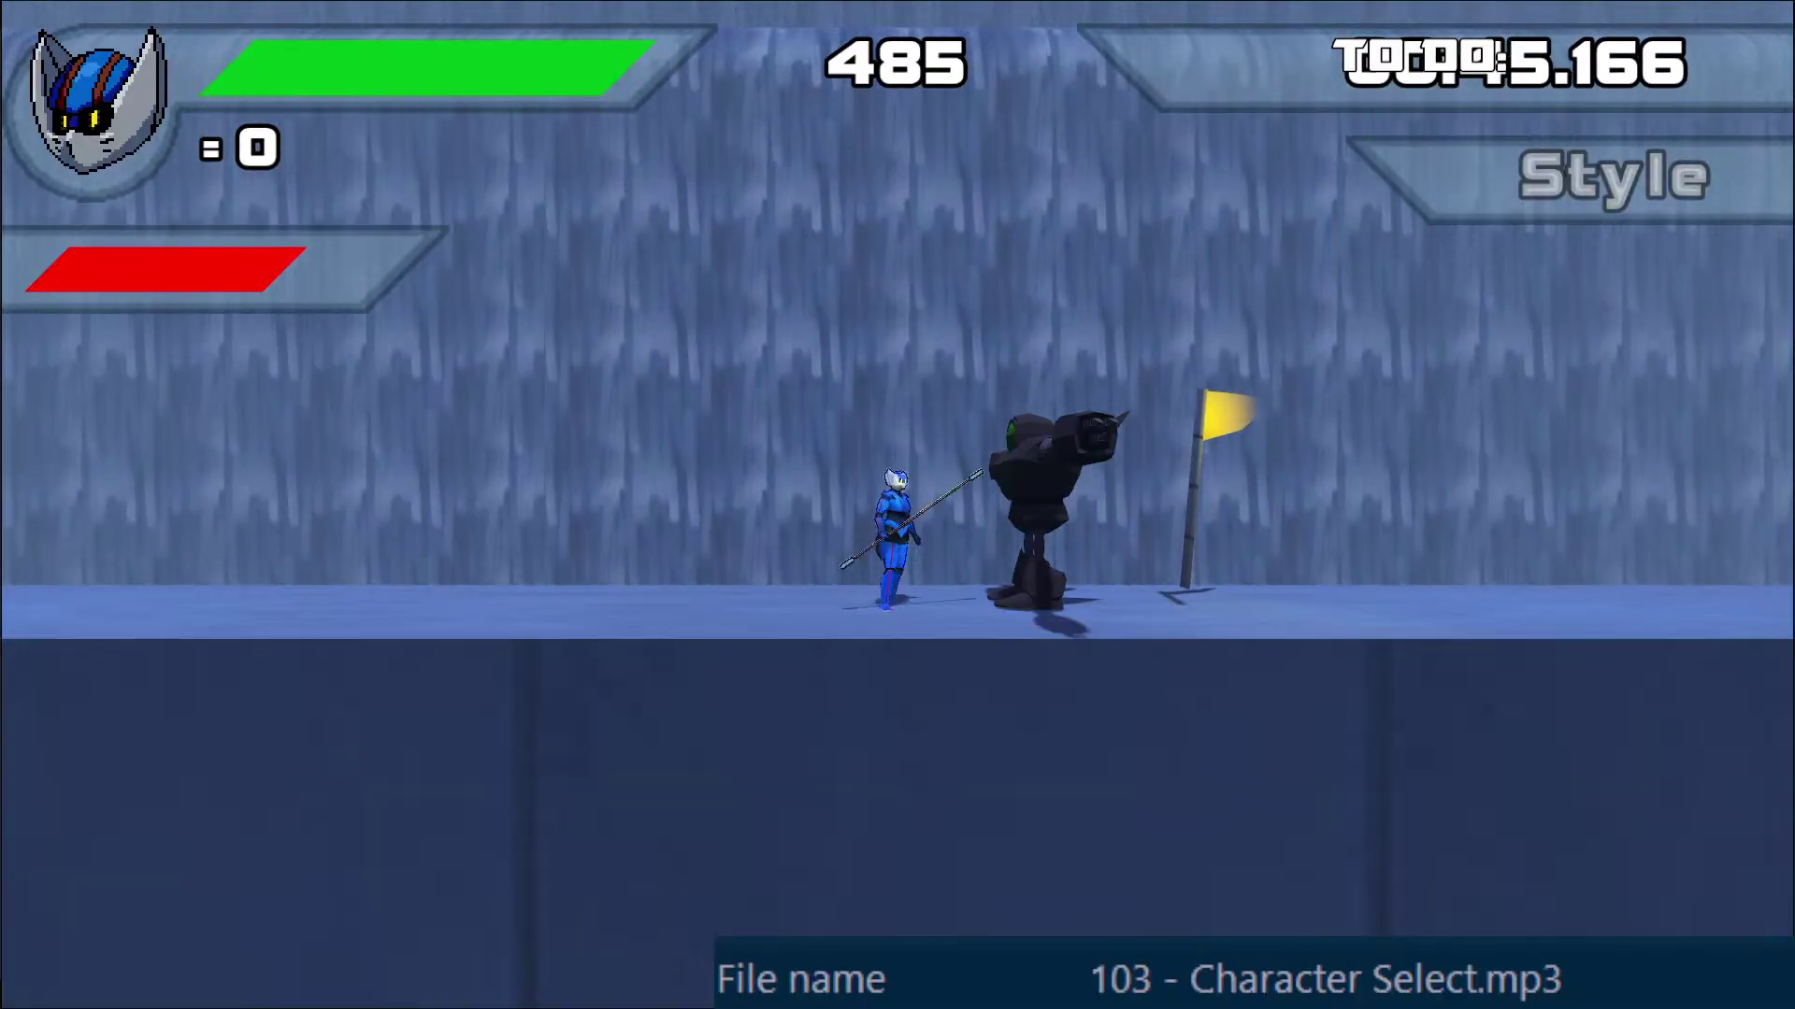
{"action": "key", "text": "Down"}
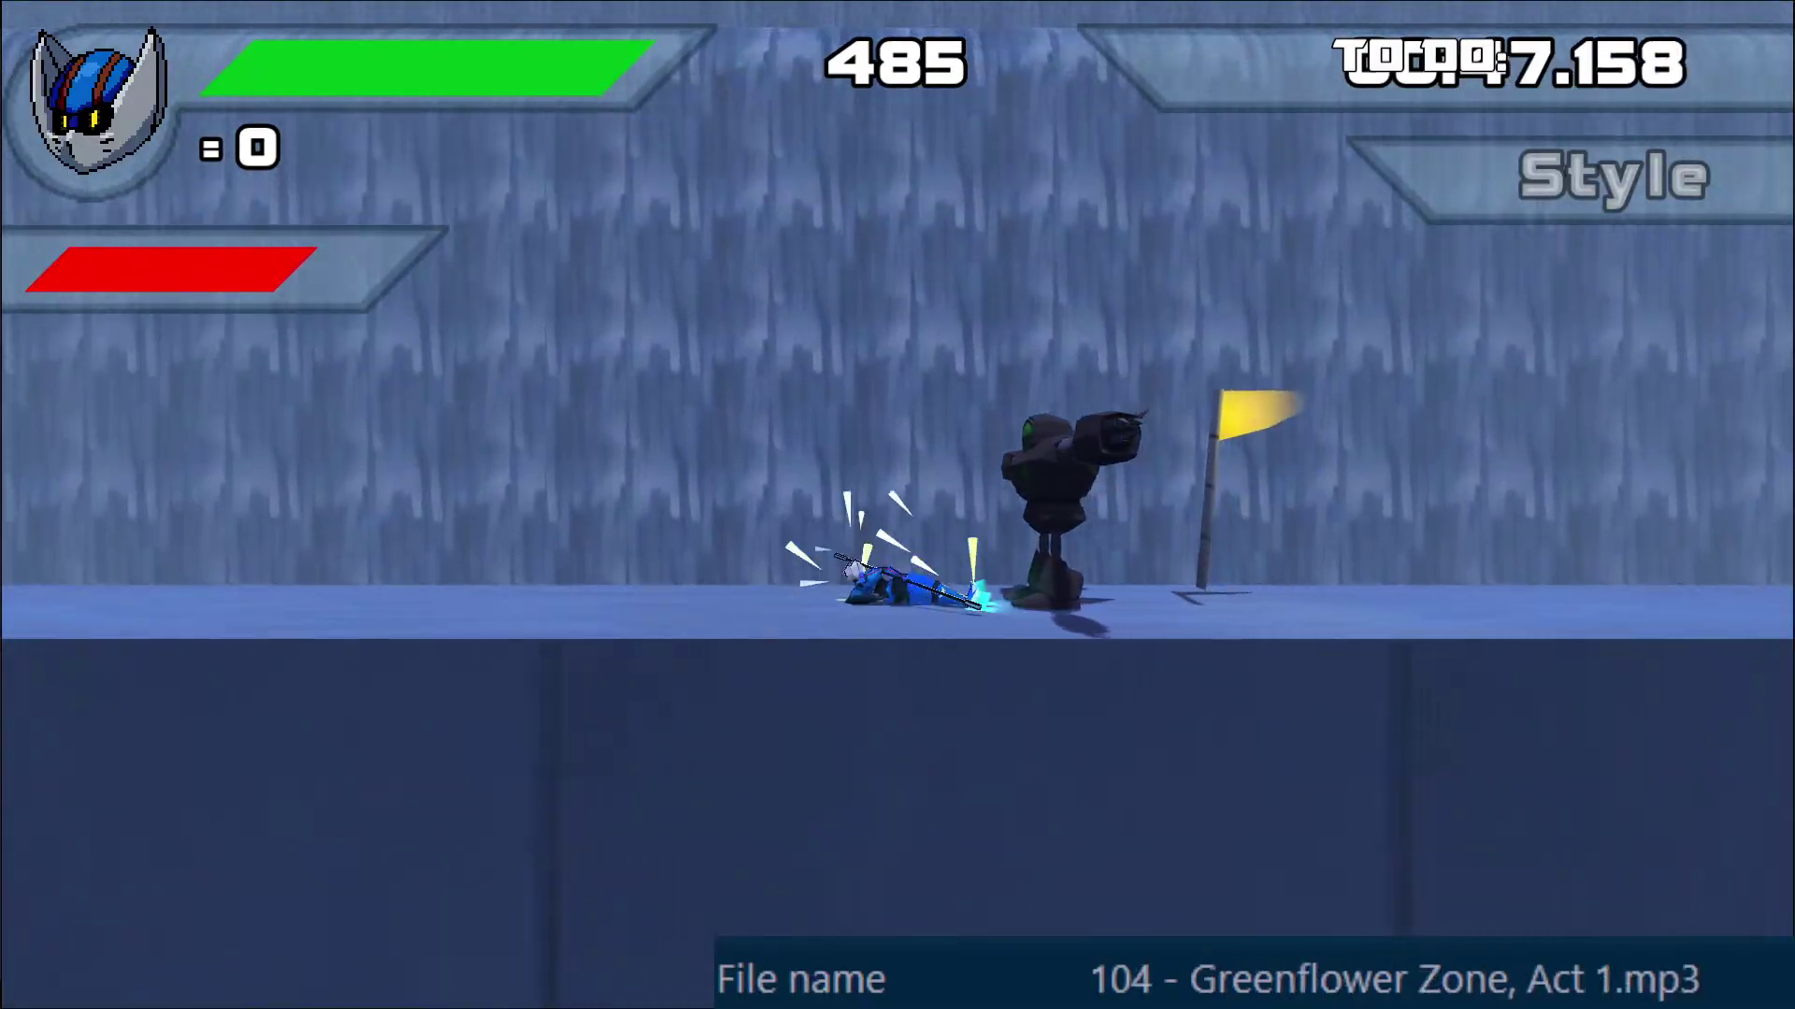
{"action": "key", "text": "space"}
{"action": "key", "text": "Right"}
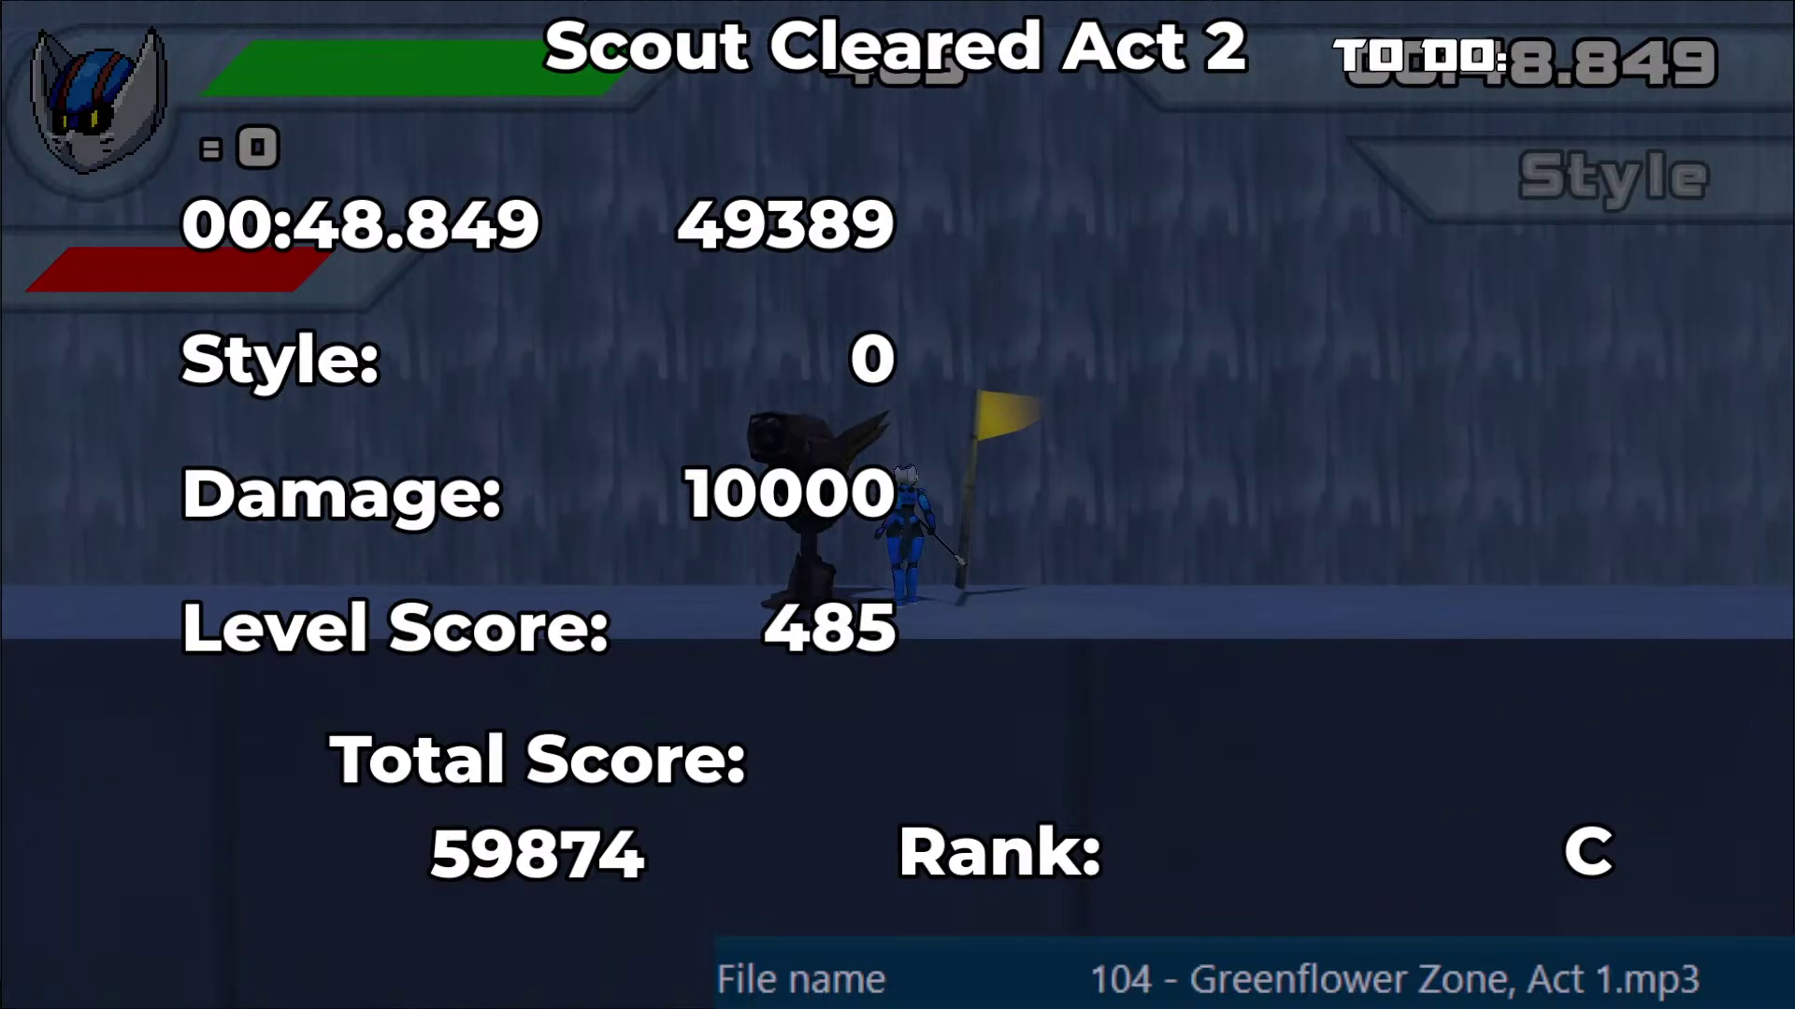
Step: Skip the Act 2 results and Scout's closing dialogue, and stop the running game from the credits screen
{"action": "key", "text": "space"}
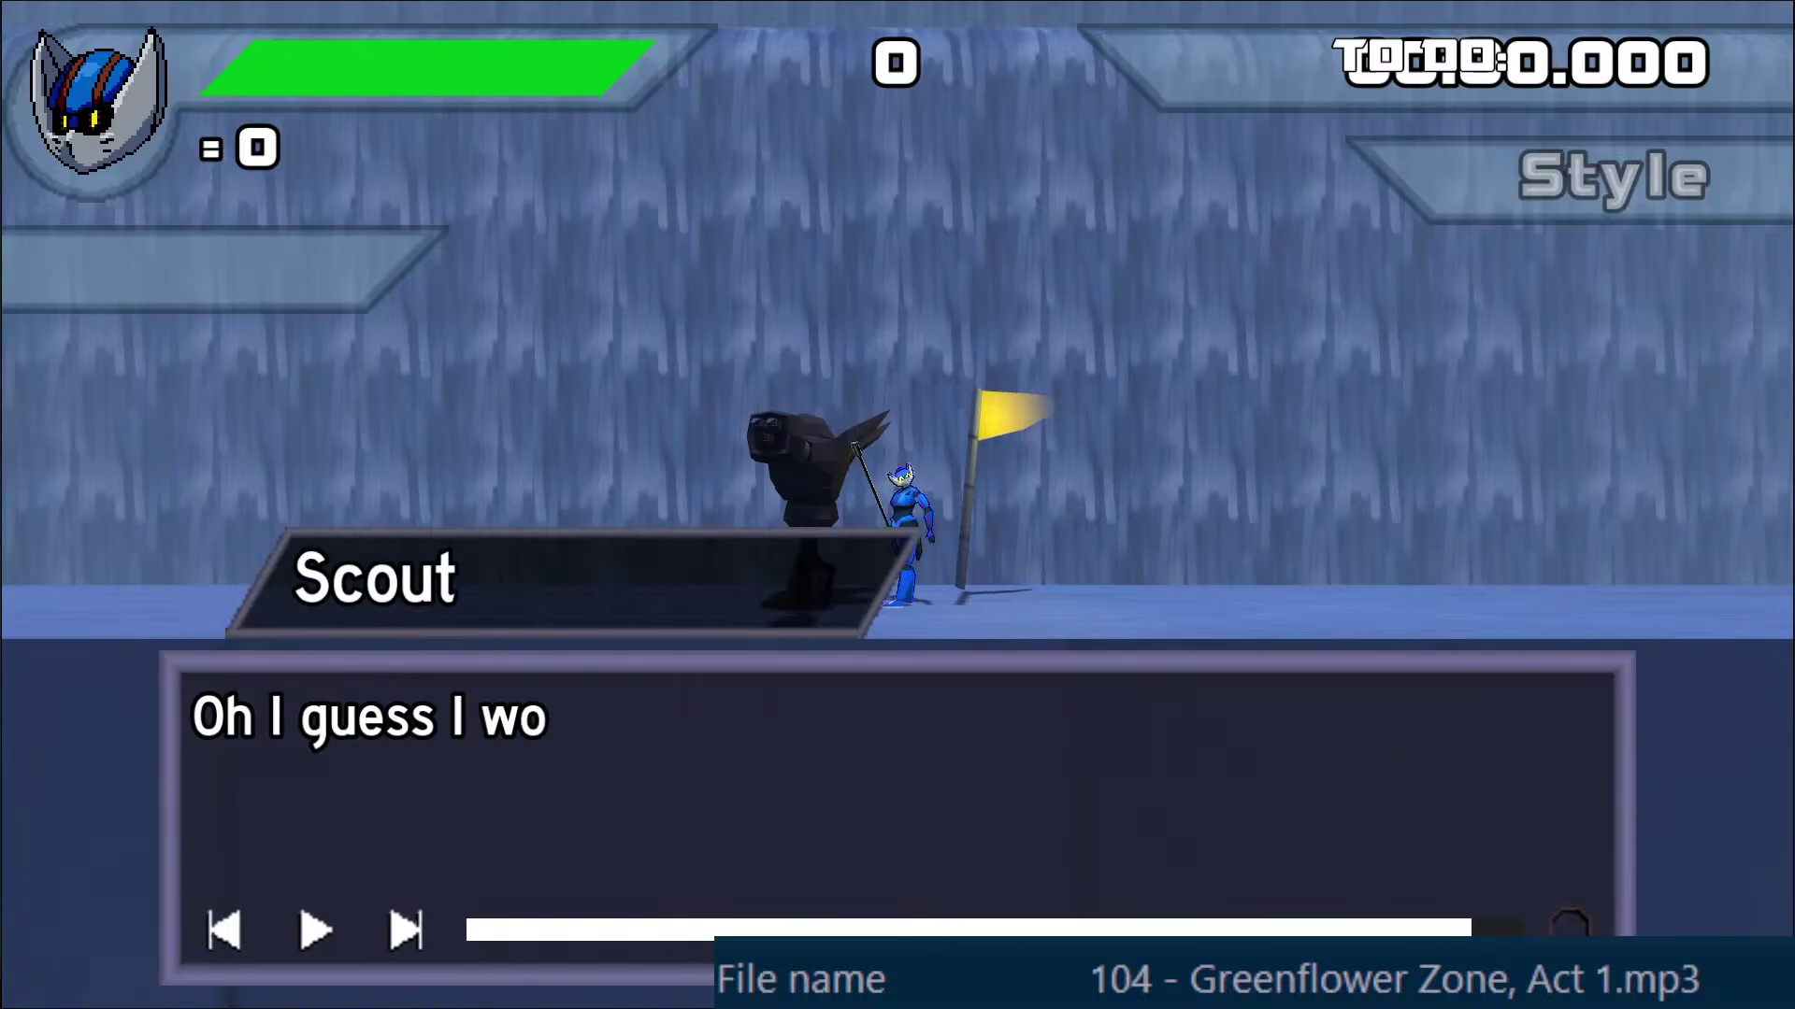
{"action": "key", "text": "space"}
{"action": "key", "text": "space"}
{"action": "key", "text": "space"}
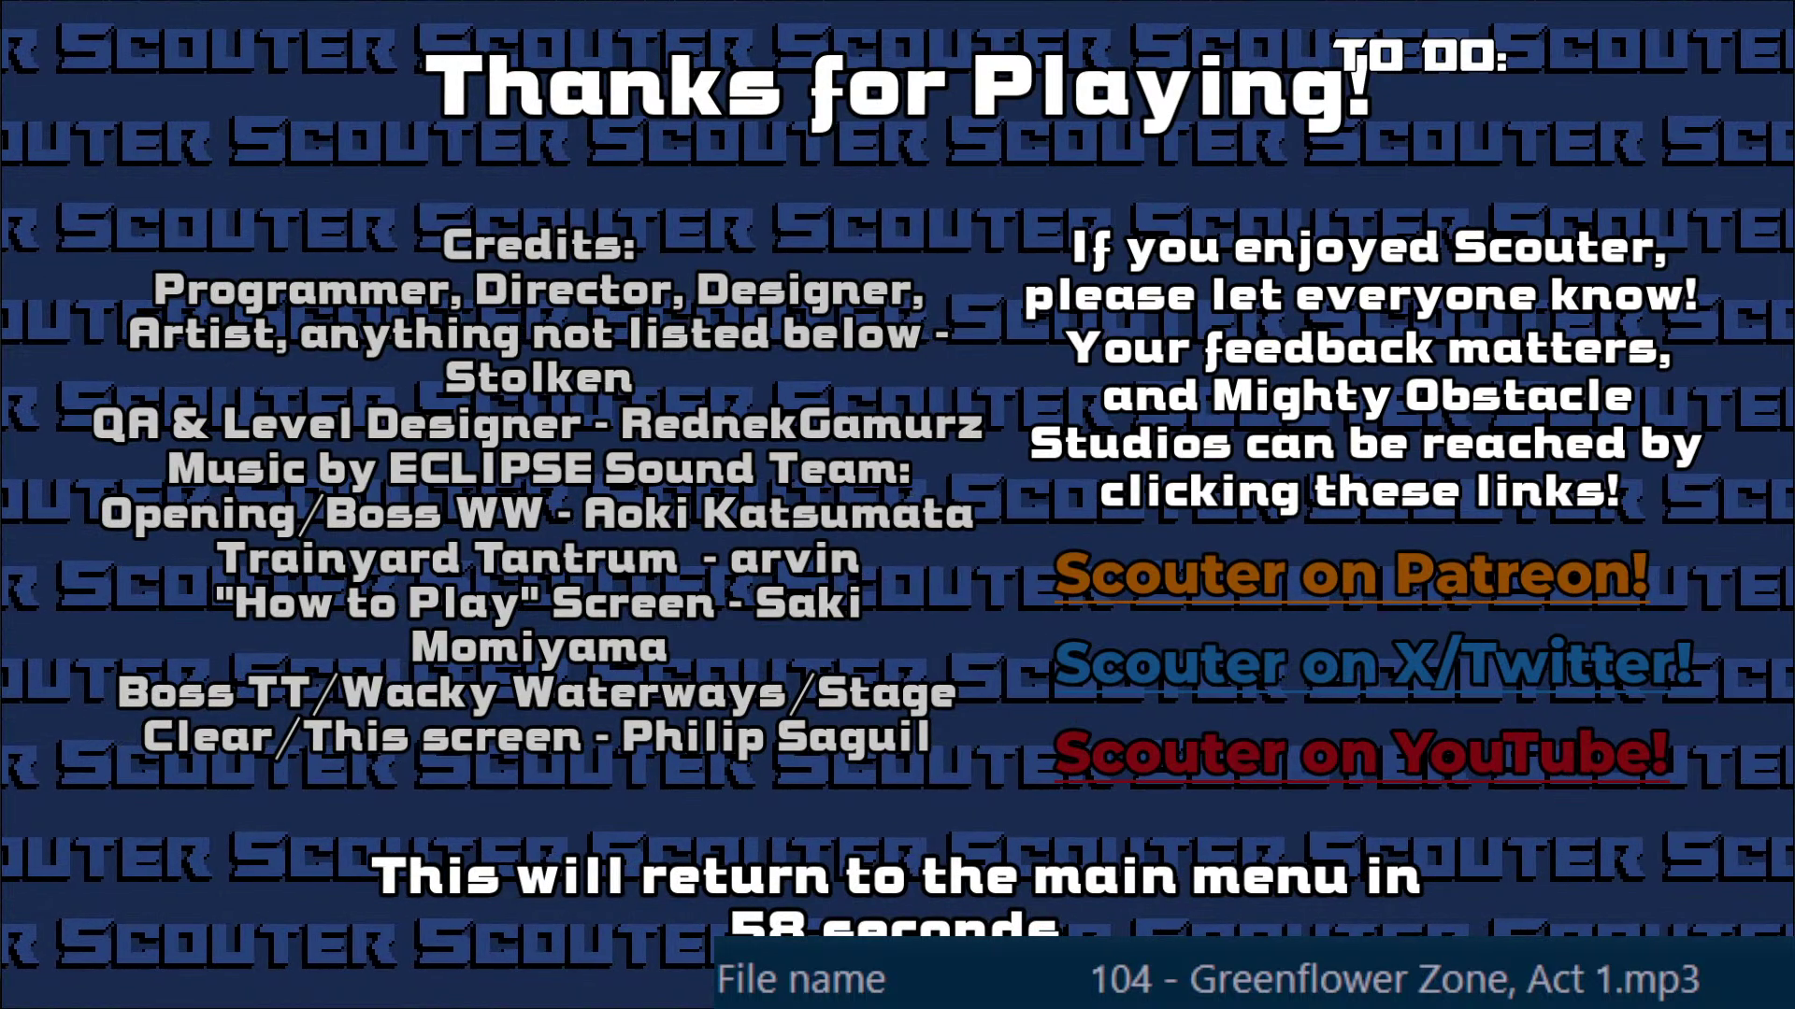
{"action": "key", "text": "space"}
{"action": "key", "text": "F8"}
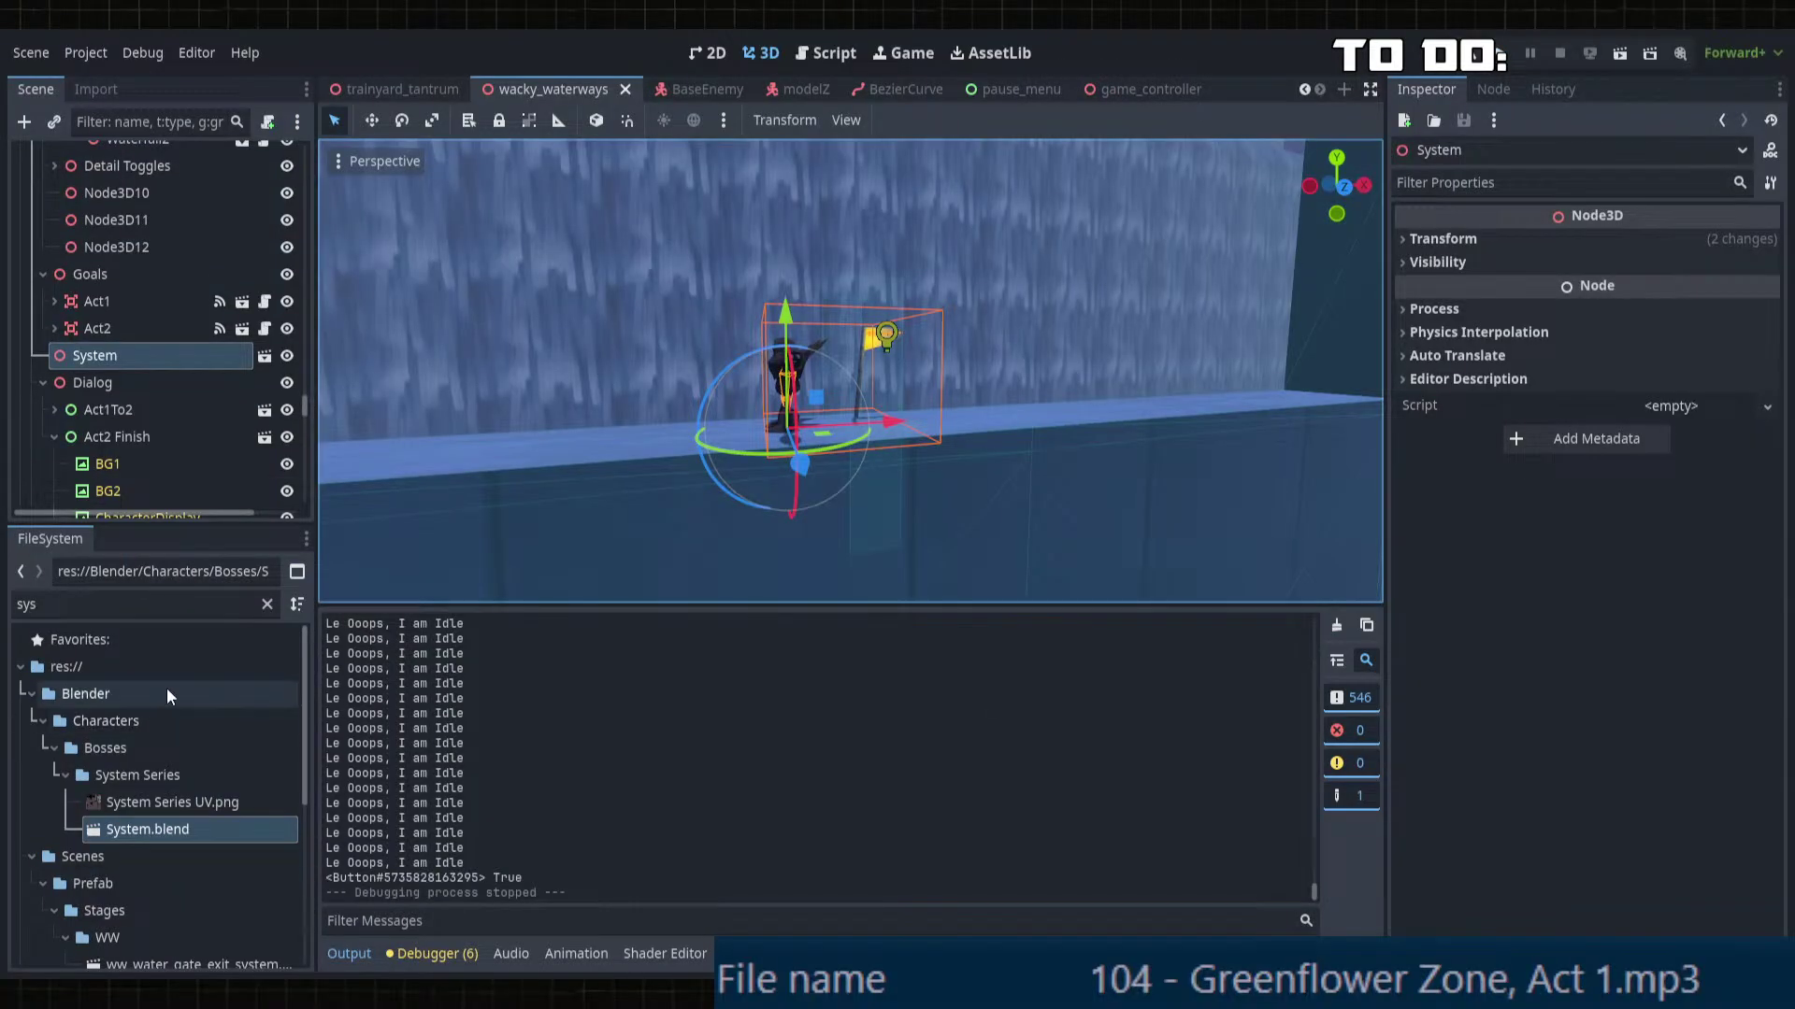
Step: Examine the Characters and Bosses folders around System.blend in the filtered project files
{"action": "scroll", "coordinate": [93, 786], "scroll_direction": "down", "scroll_amount": 3}
{"action": "scroll", "coordinate": [81, 766], "scroll_direction": "up", "scroll_amount": 3}
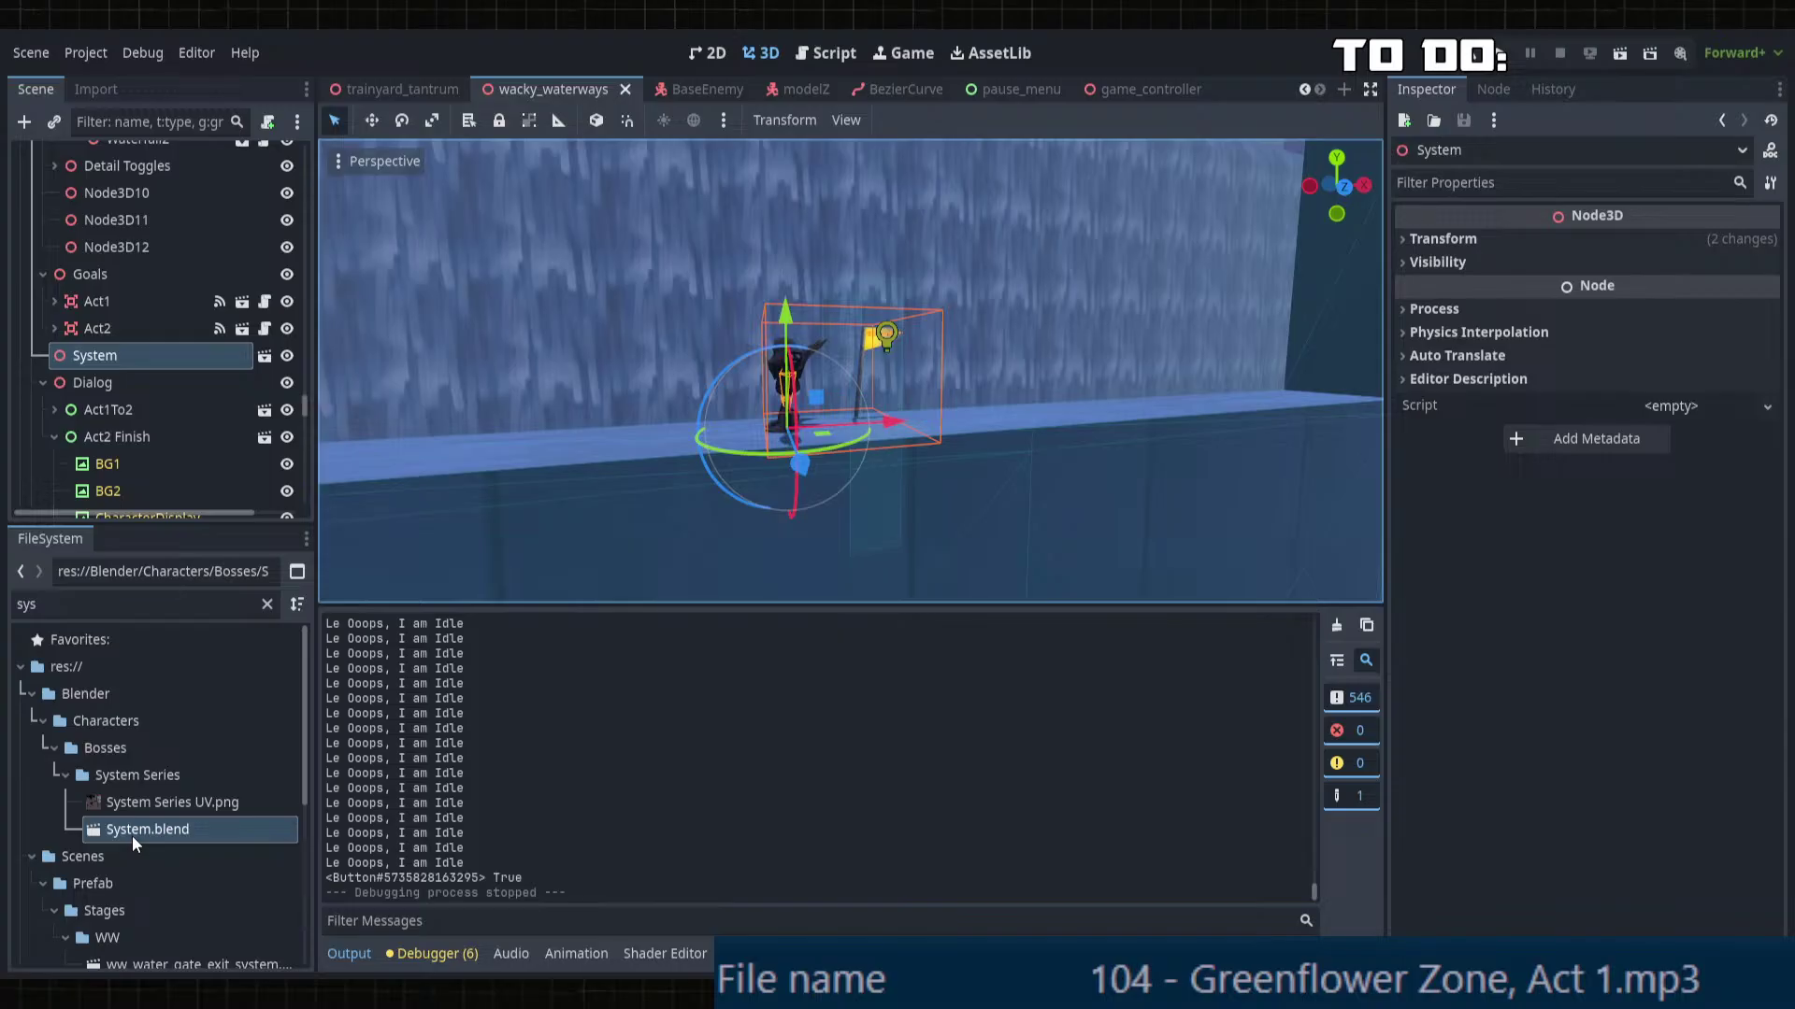
{"action": "left_click", "coordinate": [43, 720]}
{"action": "left_click", "coordinate": [43, 719]}
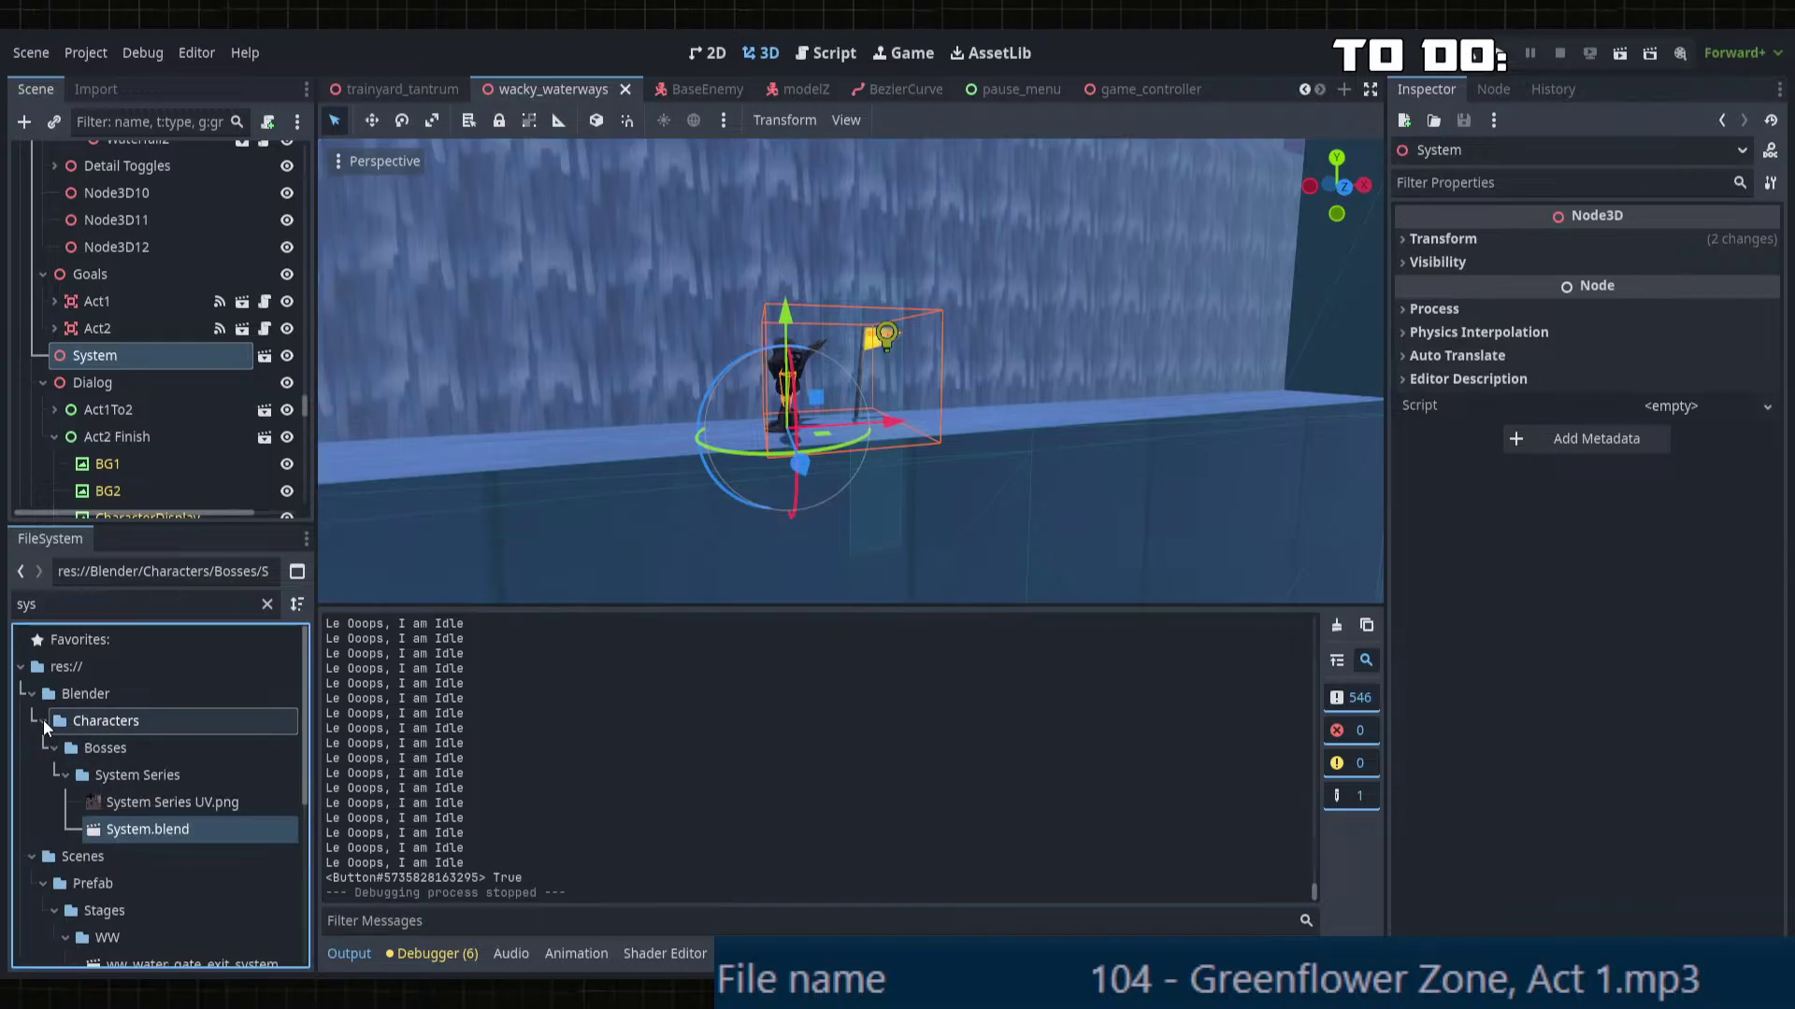
{"action": "left_click", "coordinate": [49, 747]}
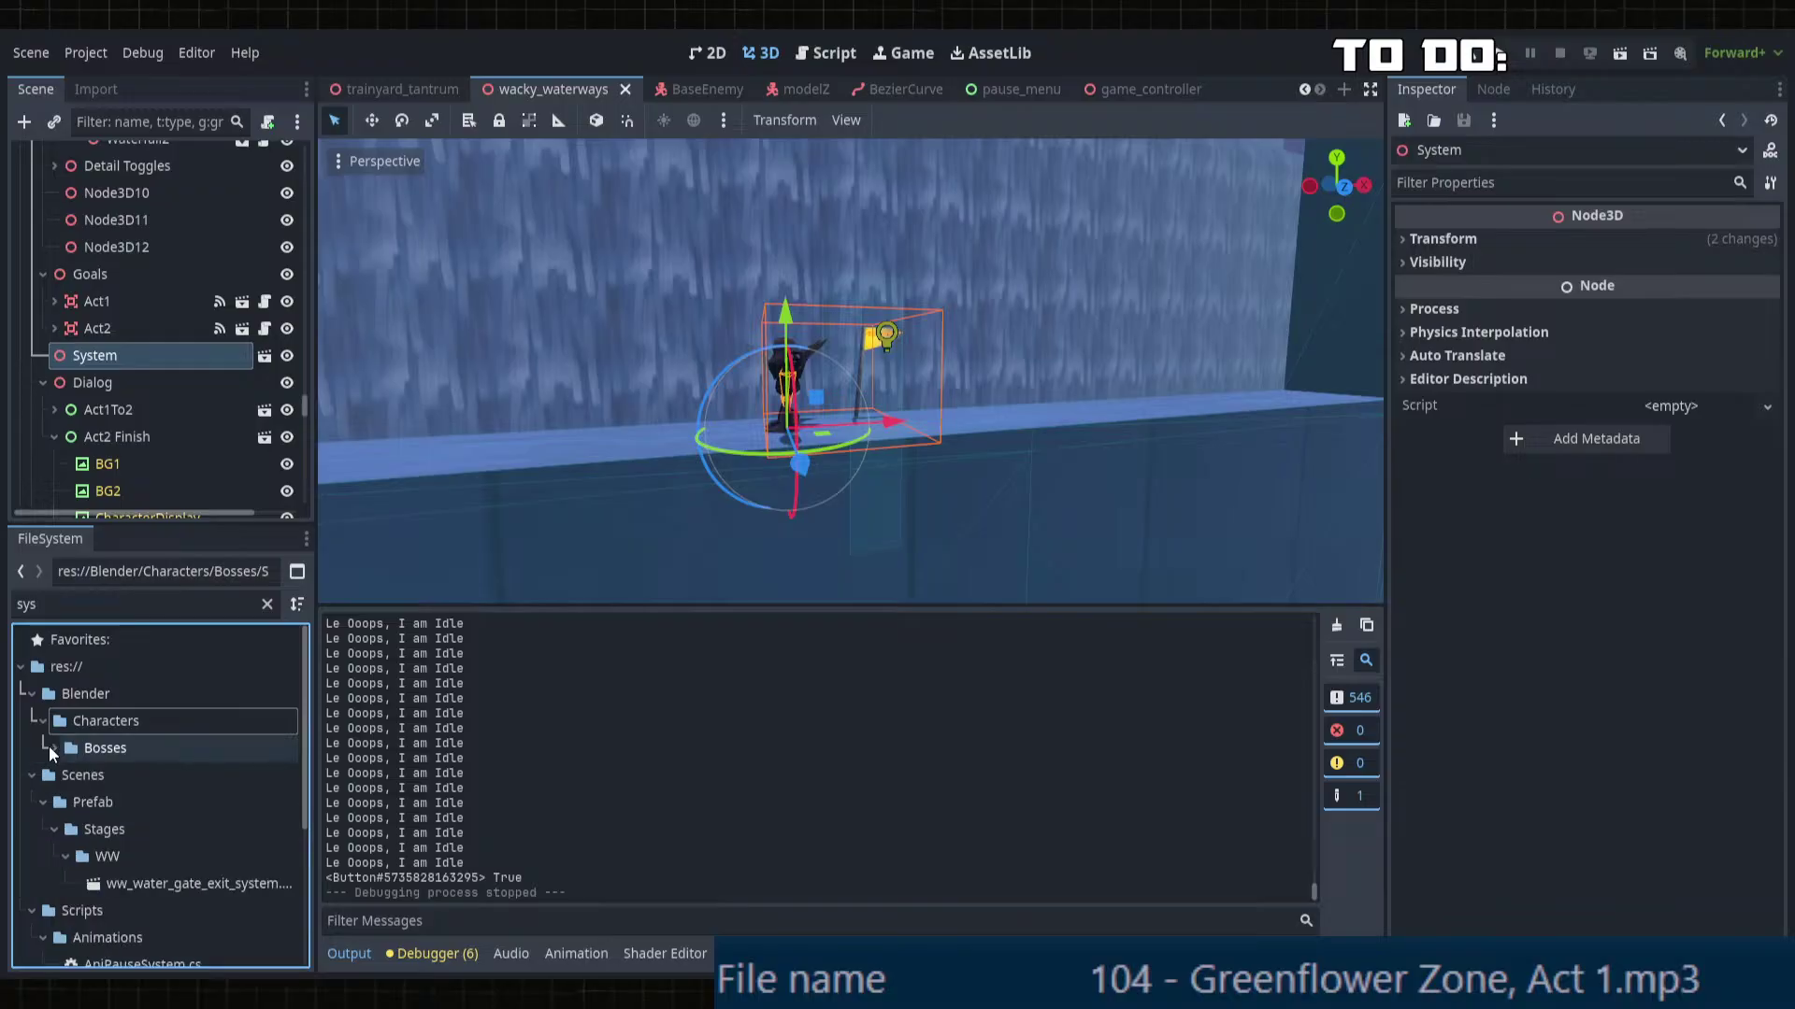
{"action": "left_click", "coordinate": [49, 747]}
{"action": "scroll", "coordinate": [50, 748], "scroll_direction": "down", "scroll_amount": 3}
{"action": "scroll", "coordinate": [49, 748], "scroll_direction": "up", "scroll_amount": 3}
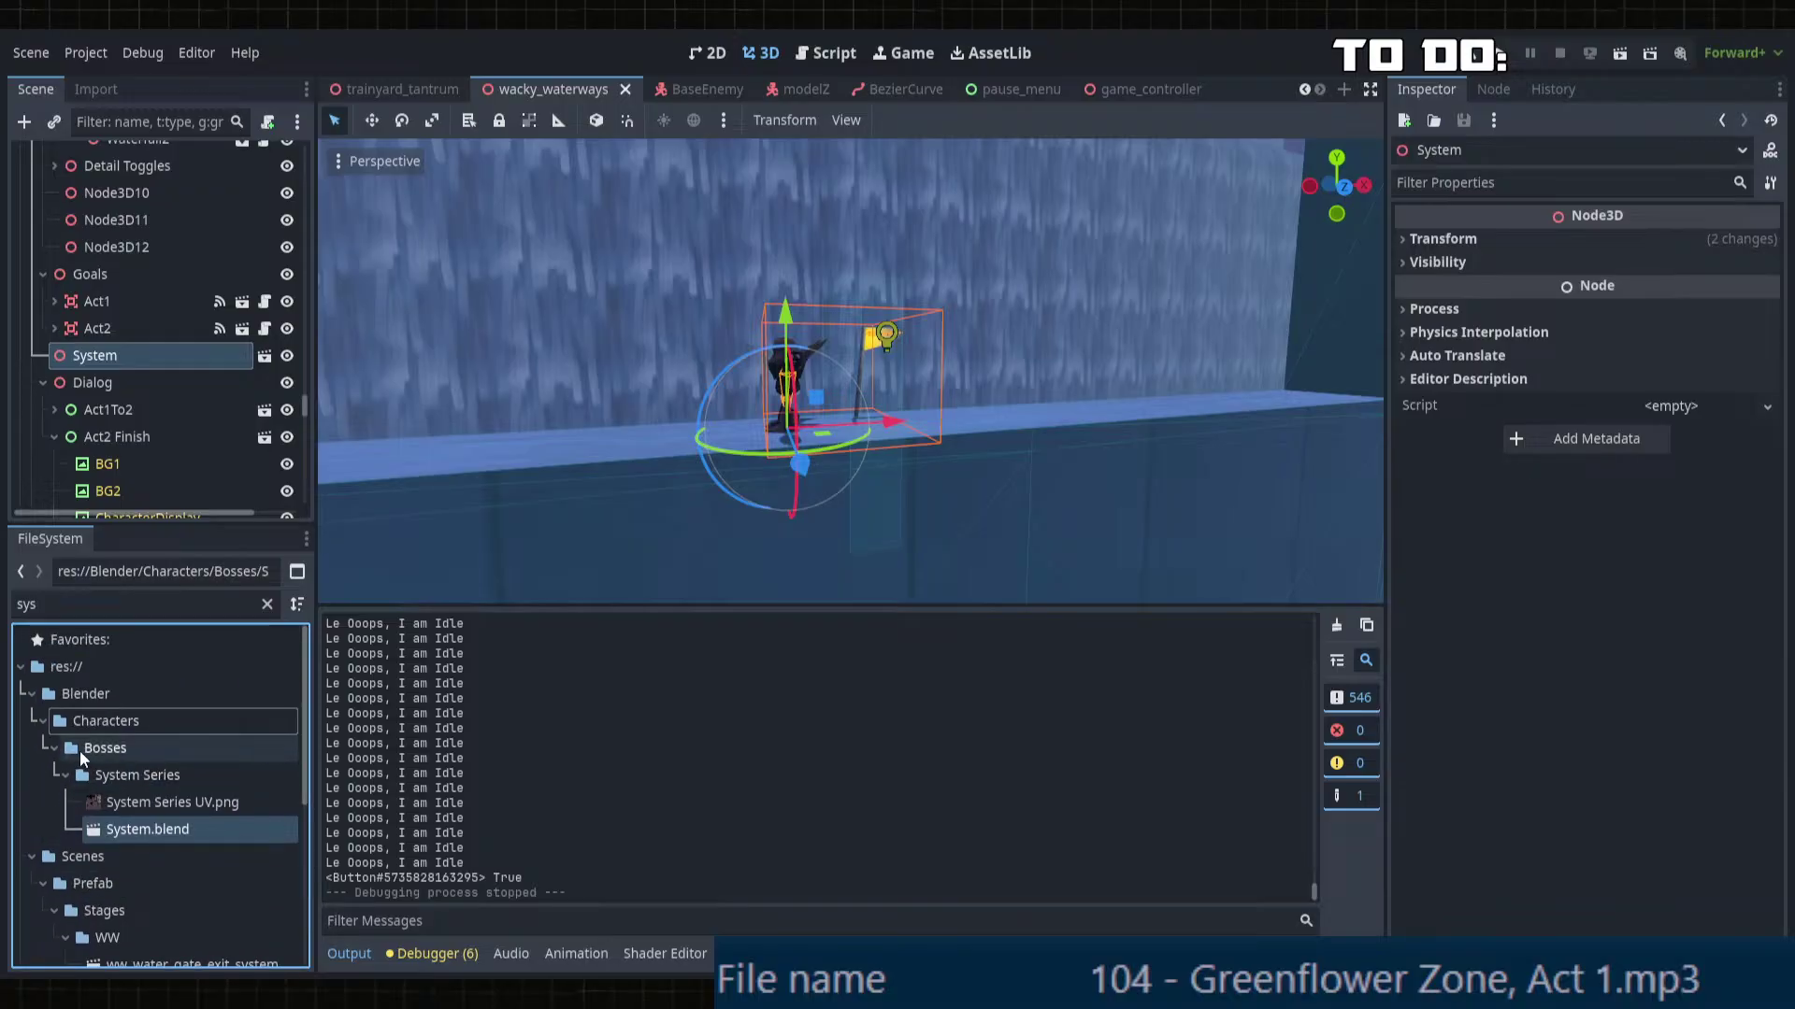
Step: Clear the project file filter and open the modelZ.tres material from the Enemies/Model Z folder
{"action": "left_click", "coordinate": [267, 603]}
{"action": "scroll", "coordinate": [116, 781], "scroll_direction": "down", "scroll_amount": 10}
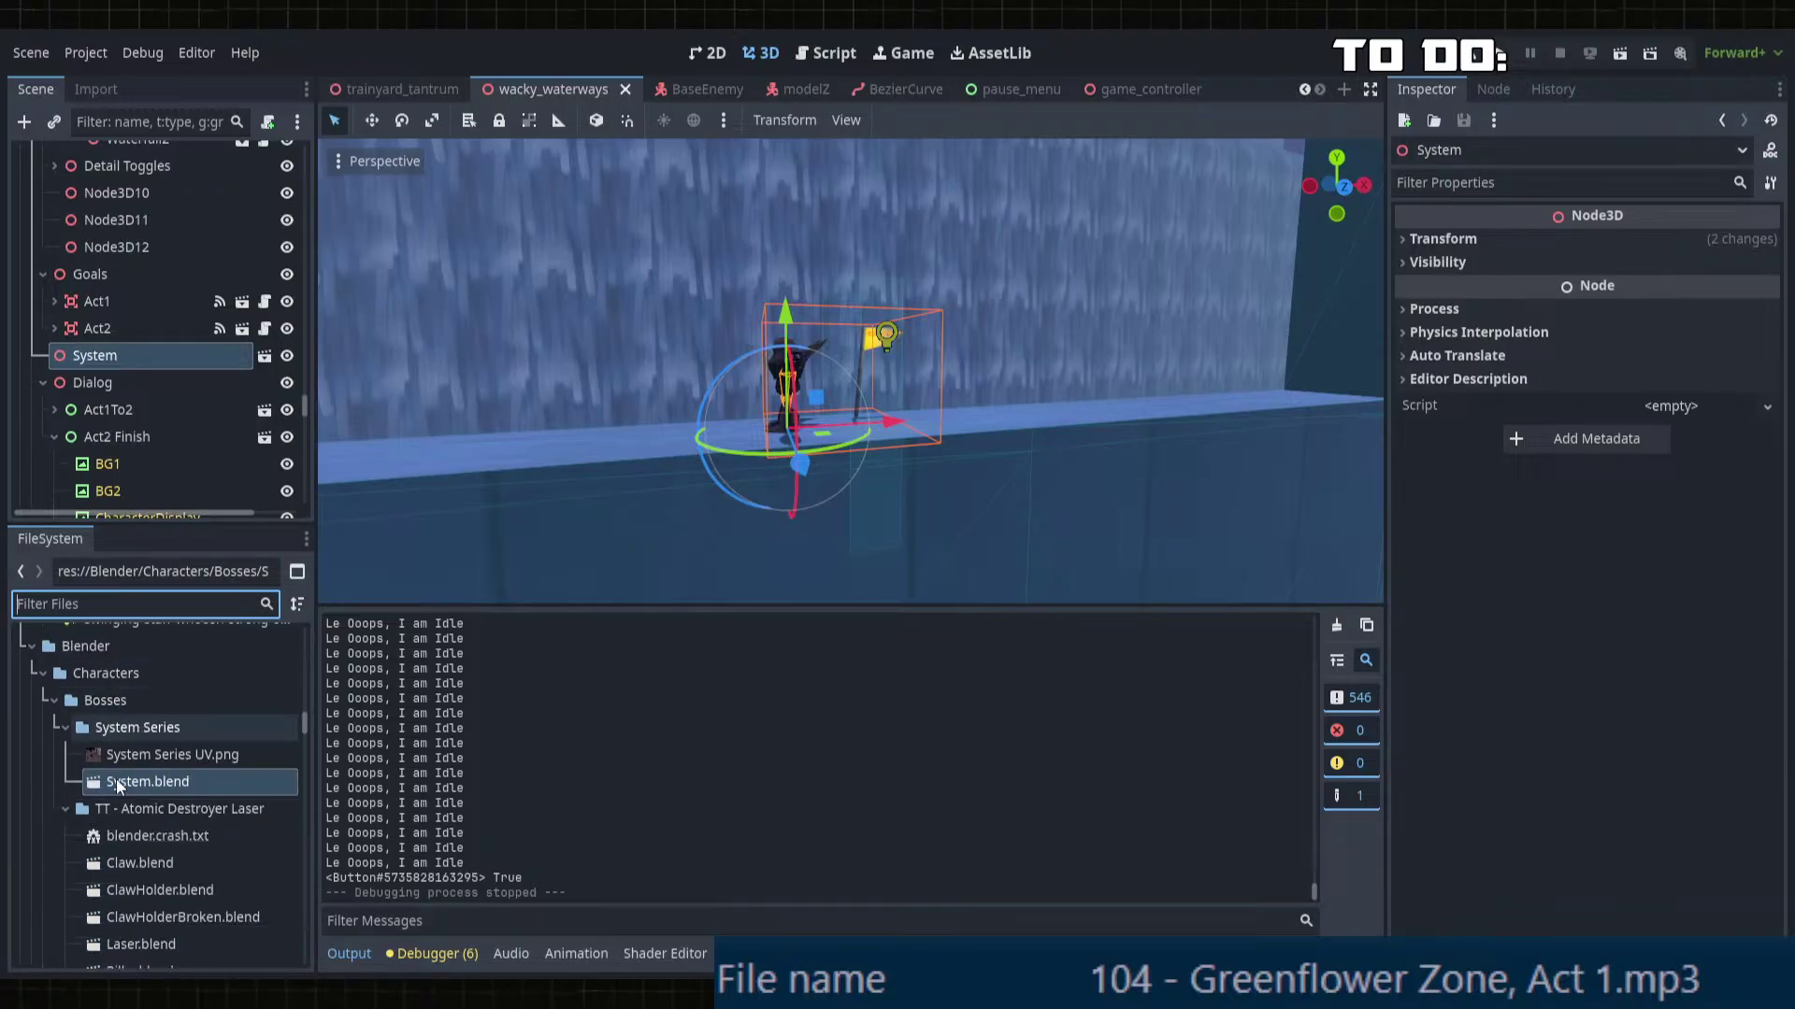
{"action": "left_click", "coordinate": [58, 787]}
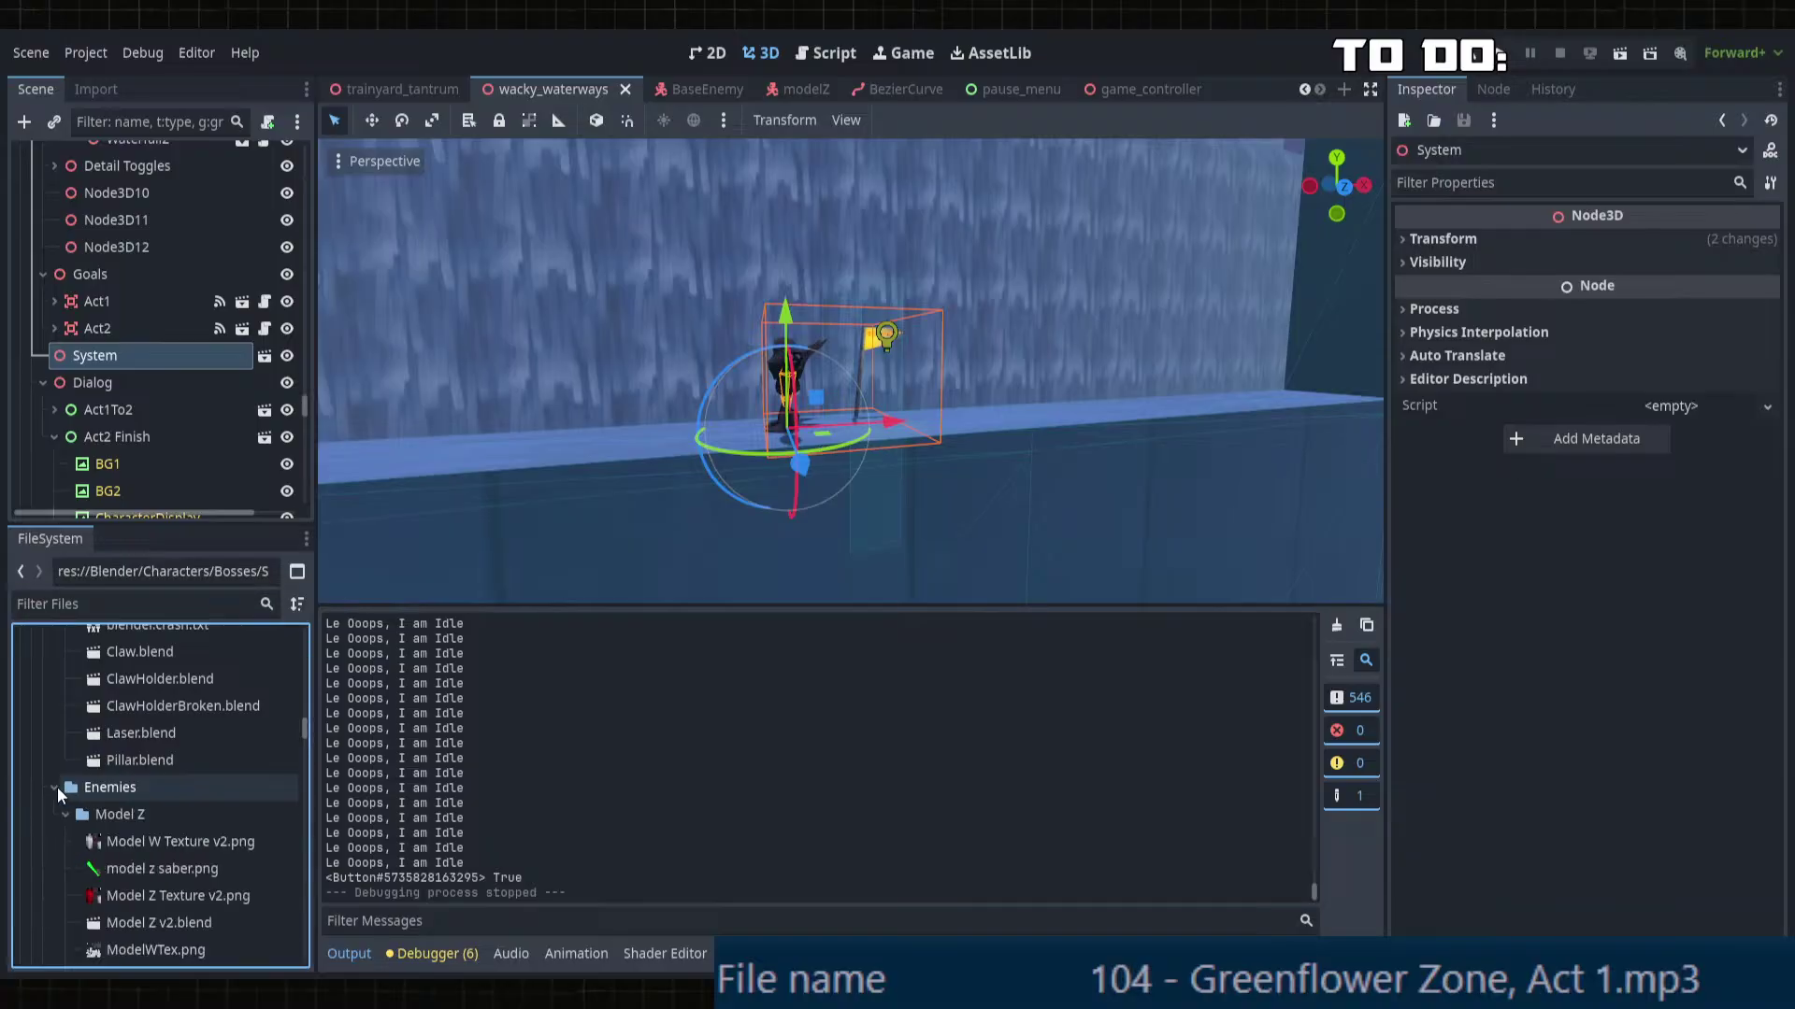
{"action": "scroll", "coordinate": [84, 804], "scroll_direction": "down", "scroll_amount": 3}
{"action": "left_click", "coordinate": [165, 712]}
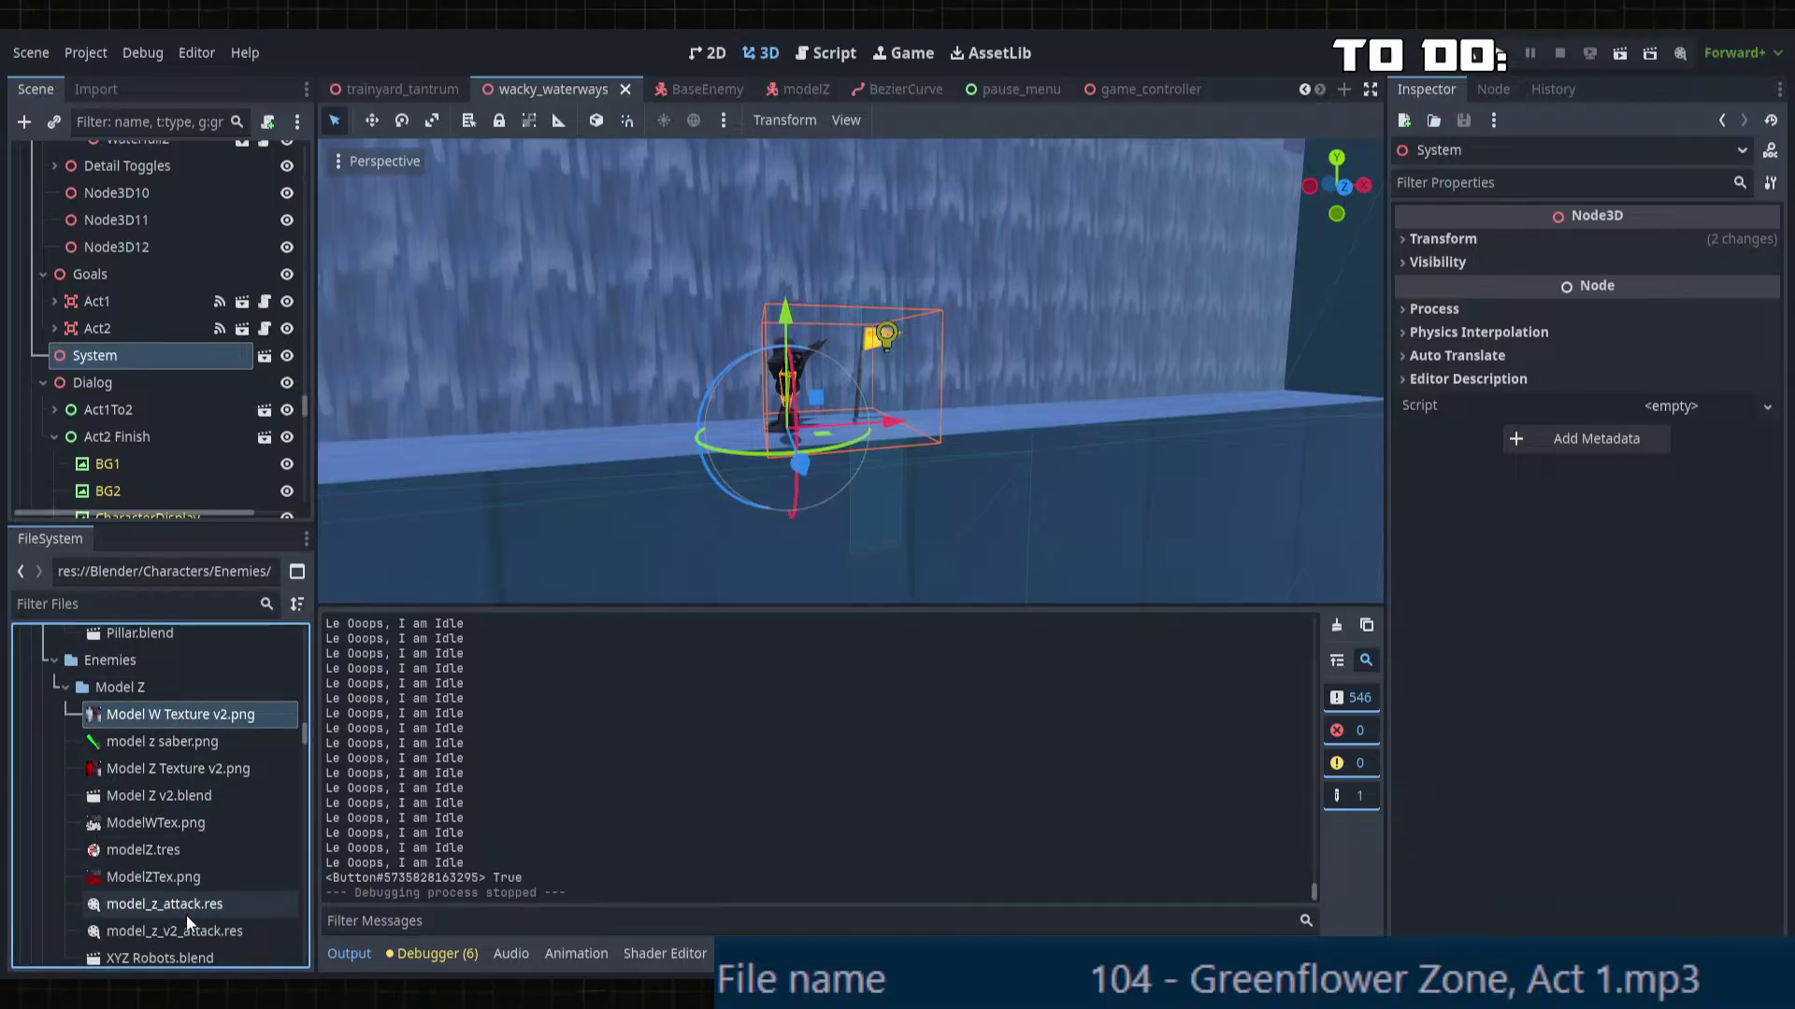
{"action": "left_click", "coordinate": [164, 855]}
{"action": "double_click", "coordinate": [172, 850]}
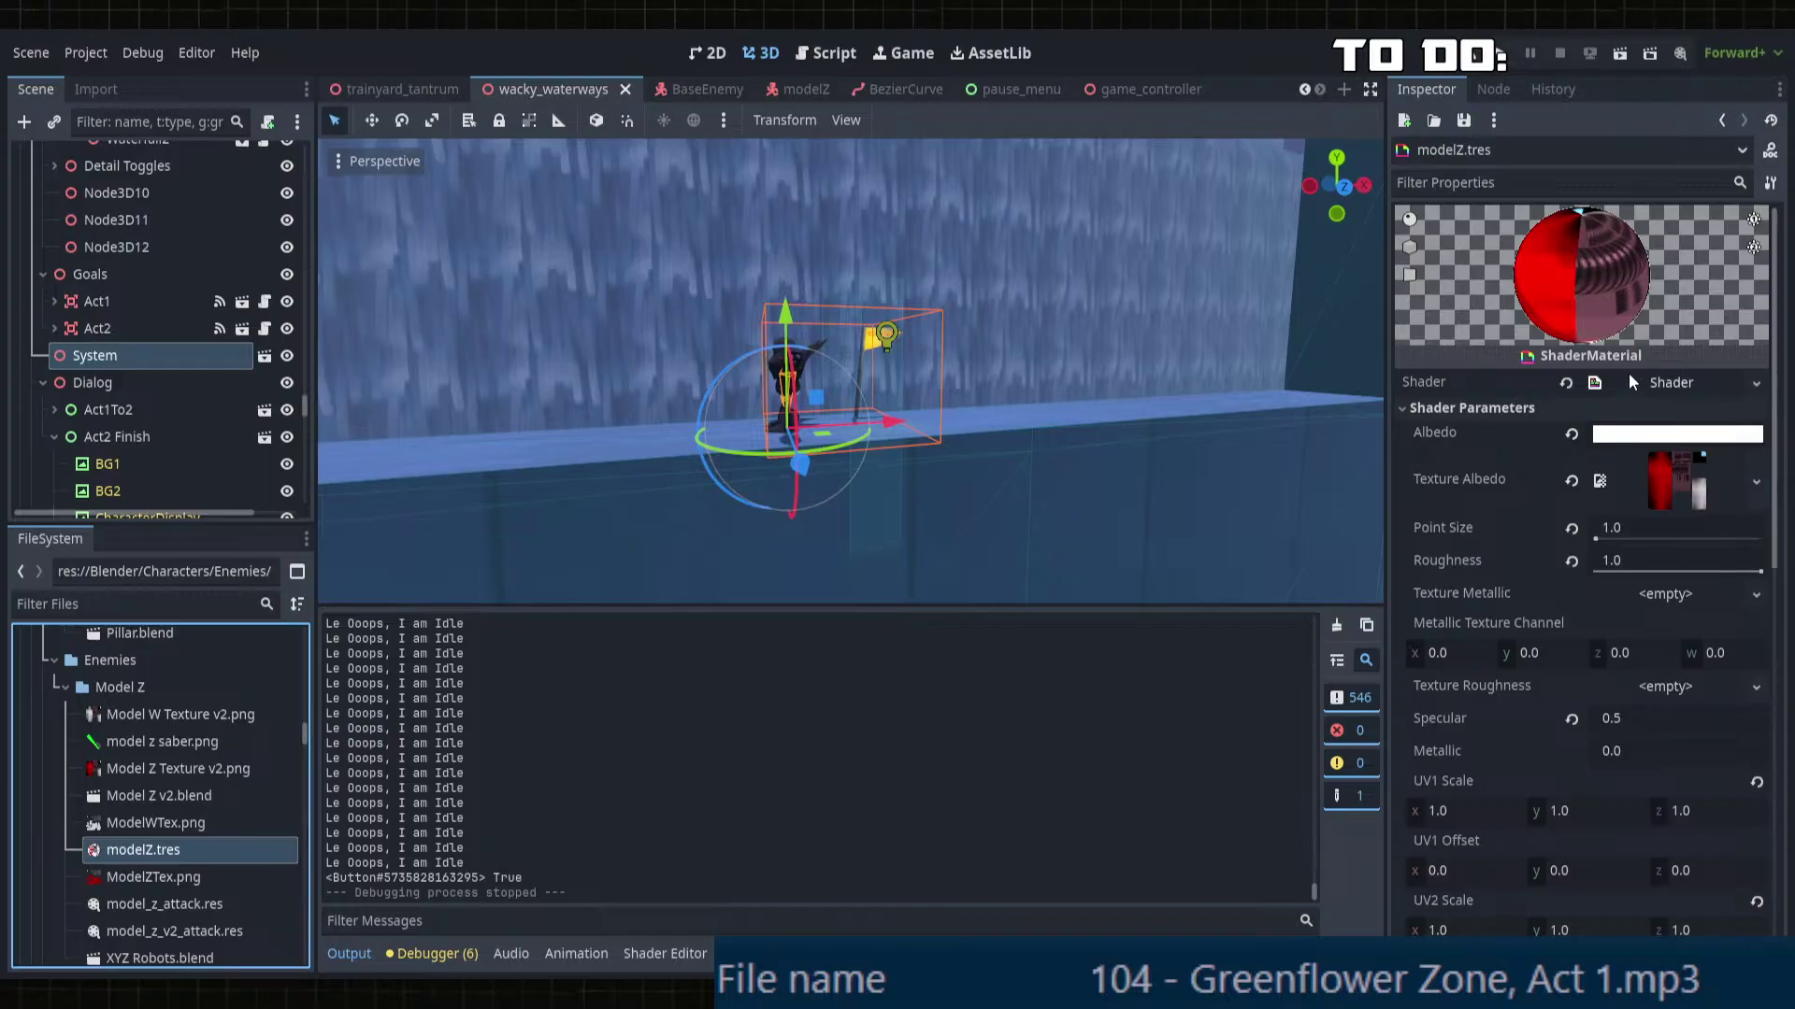
Step: Open the modelZ material's shader and inspect its resource path
{"action": "left_click", "coordinate": [1660, 379]}
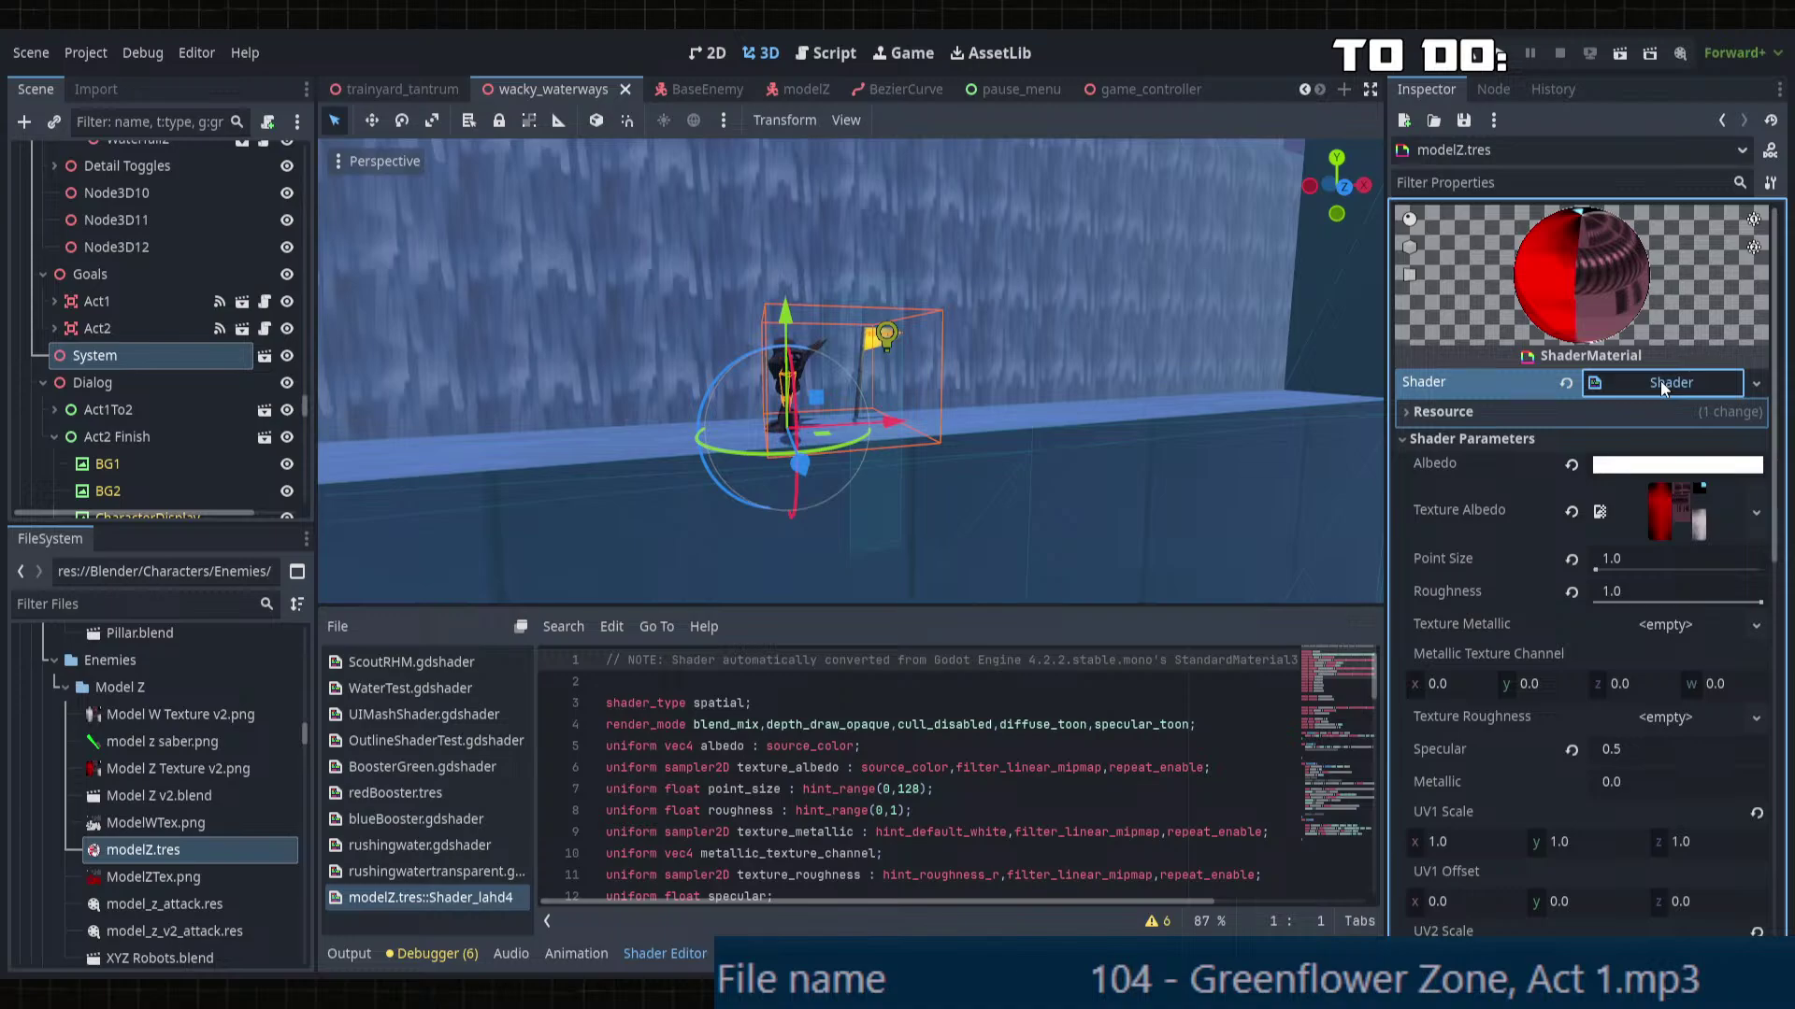
{"action": "left_click", "coordinate": [1412, 412]}
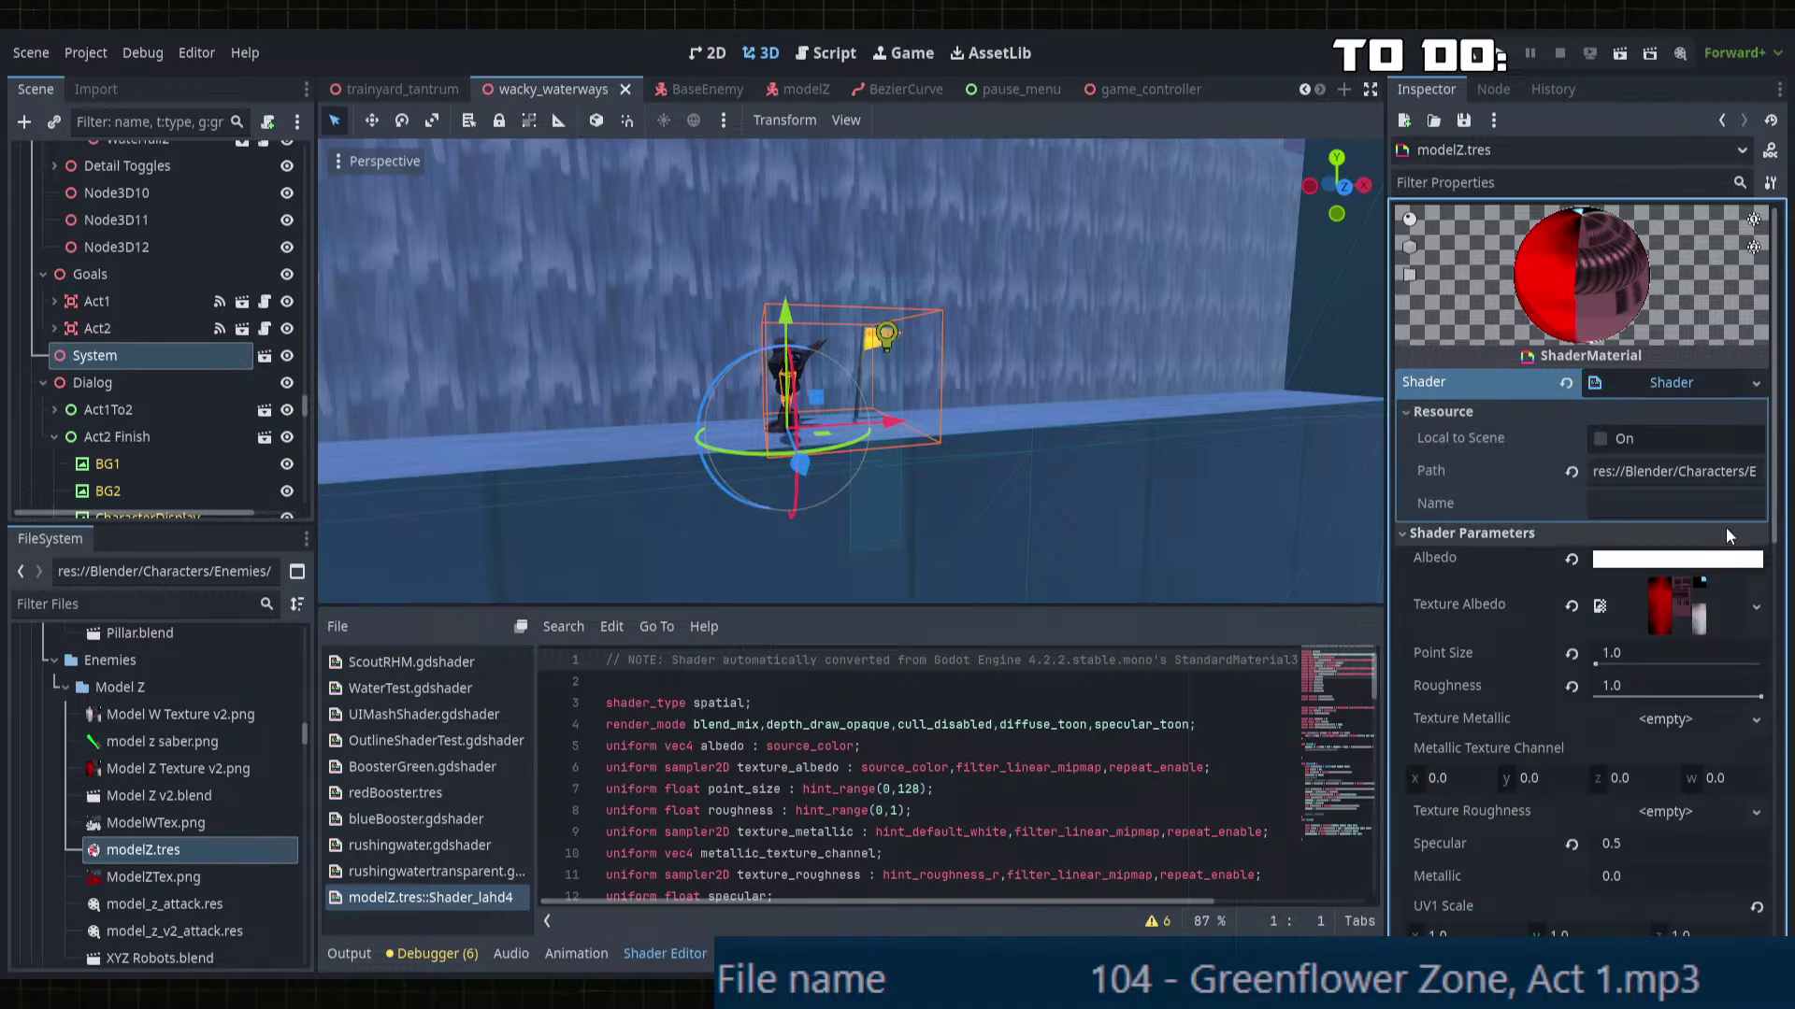
{"action": "left_click", "coordinate": [1674, 471]}
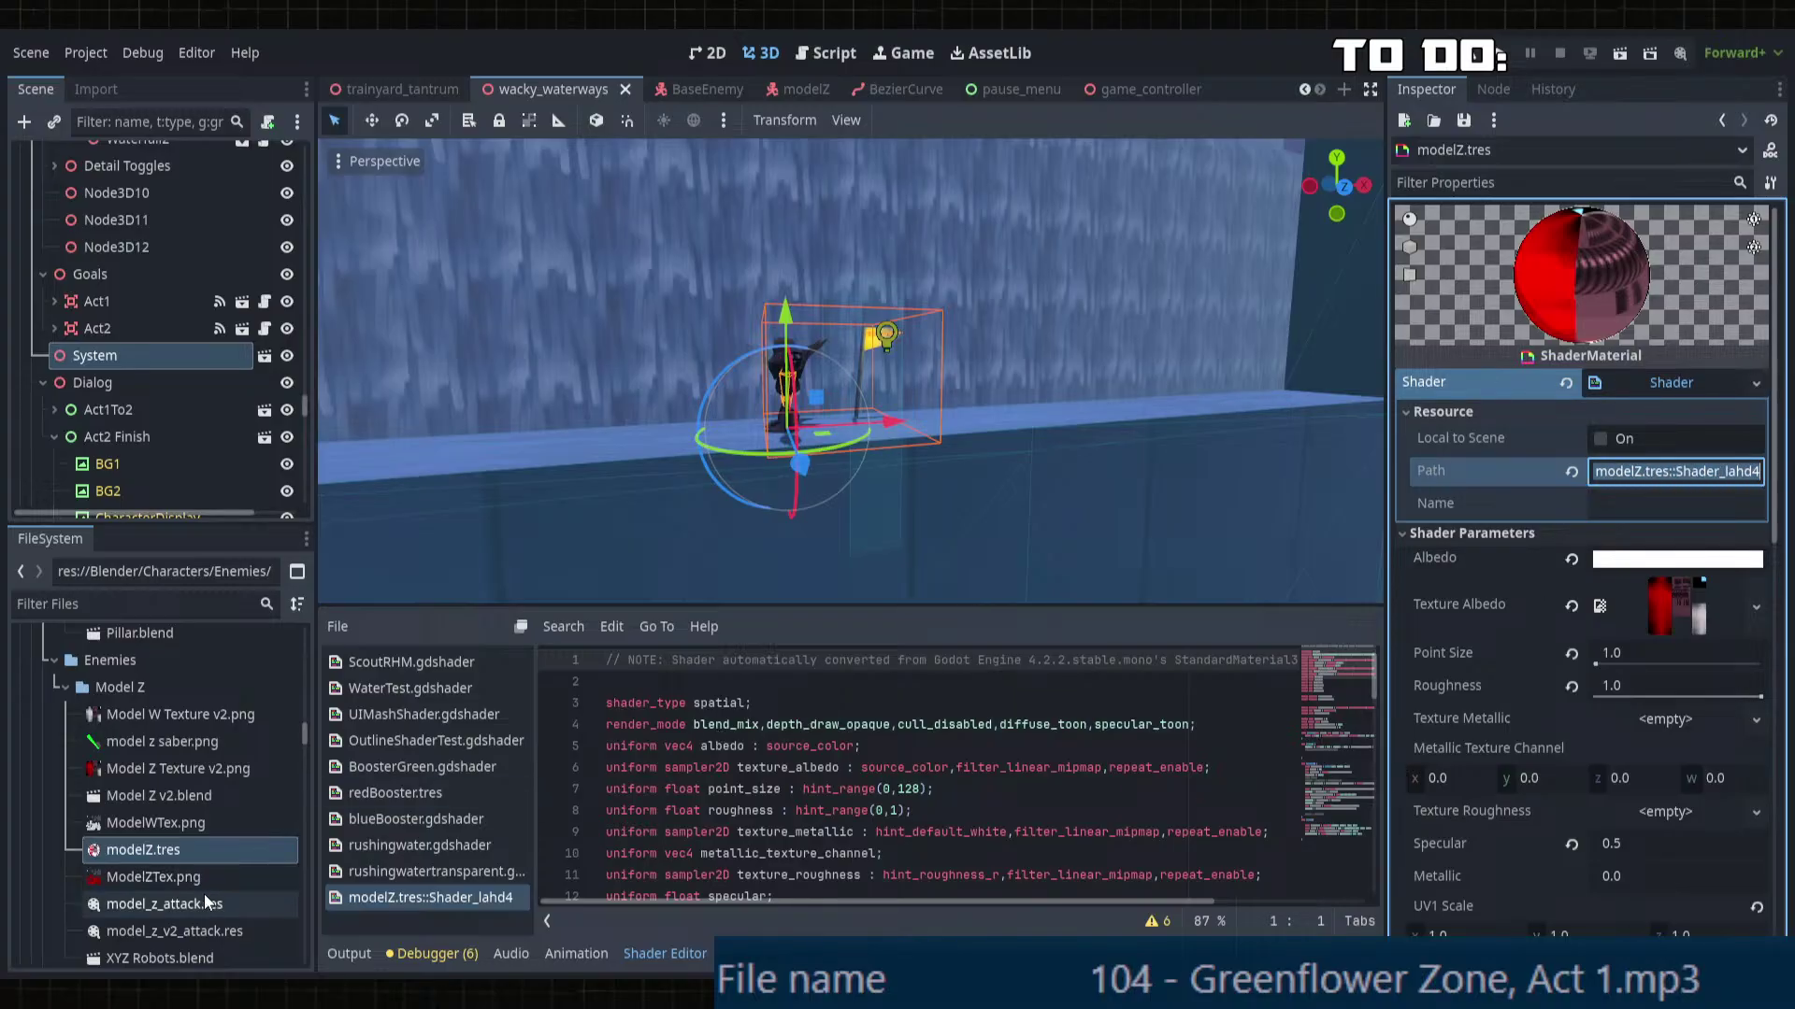
Step: Examine the files in the Model Z folder and the modelZ material's parameters down to its Next Pass
{"action": "left_click", "coordinate": [151, 853]}
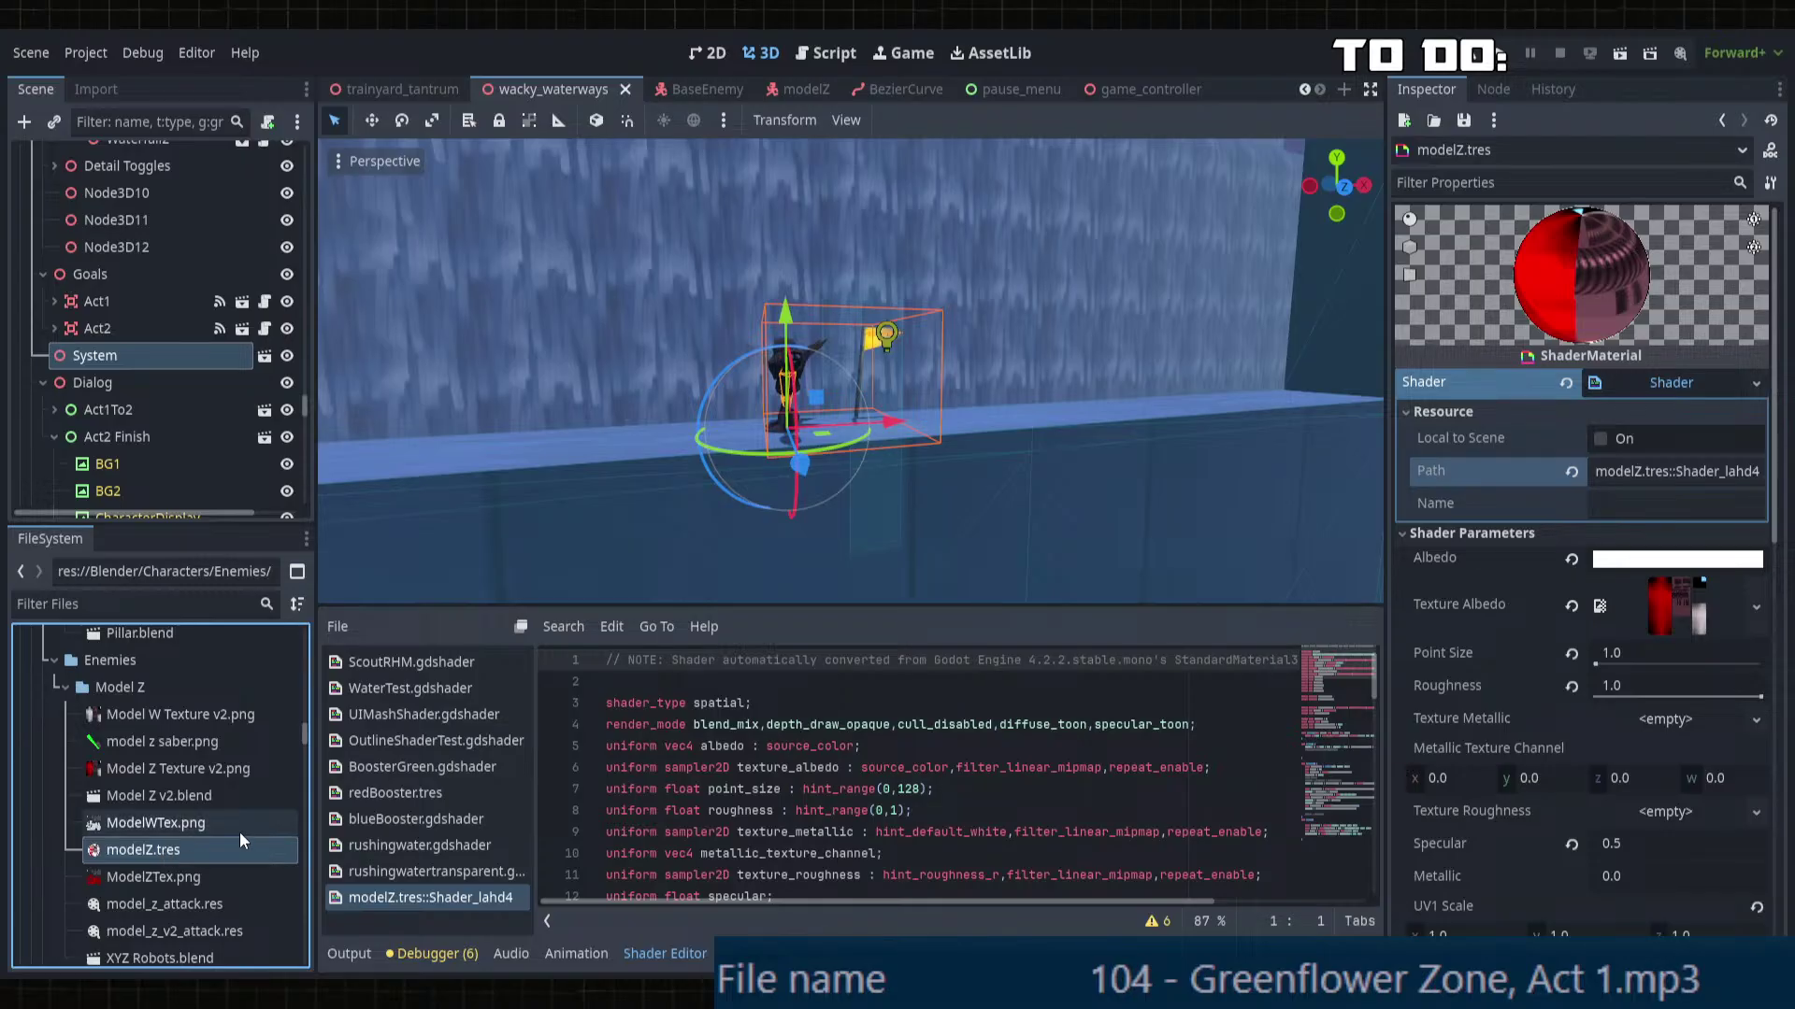
{"action": "scroll", "coordinate": [175, 715], "scroll_direction": "down", "scroll_amount": 1}
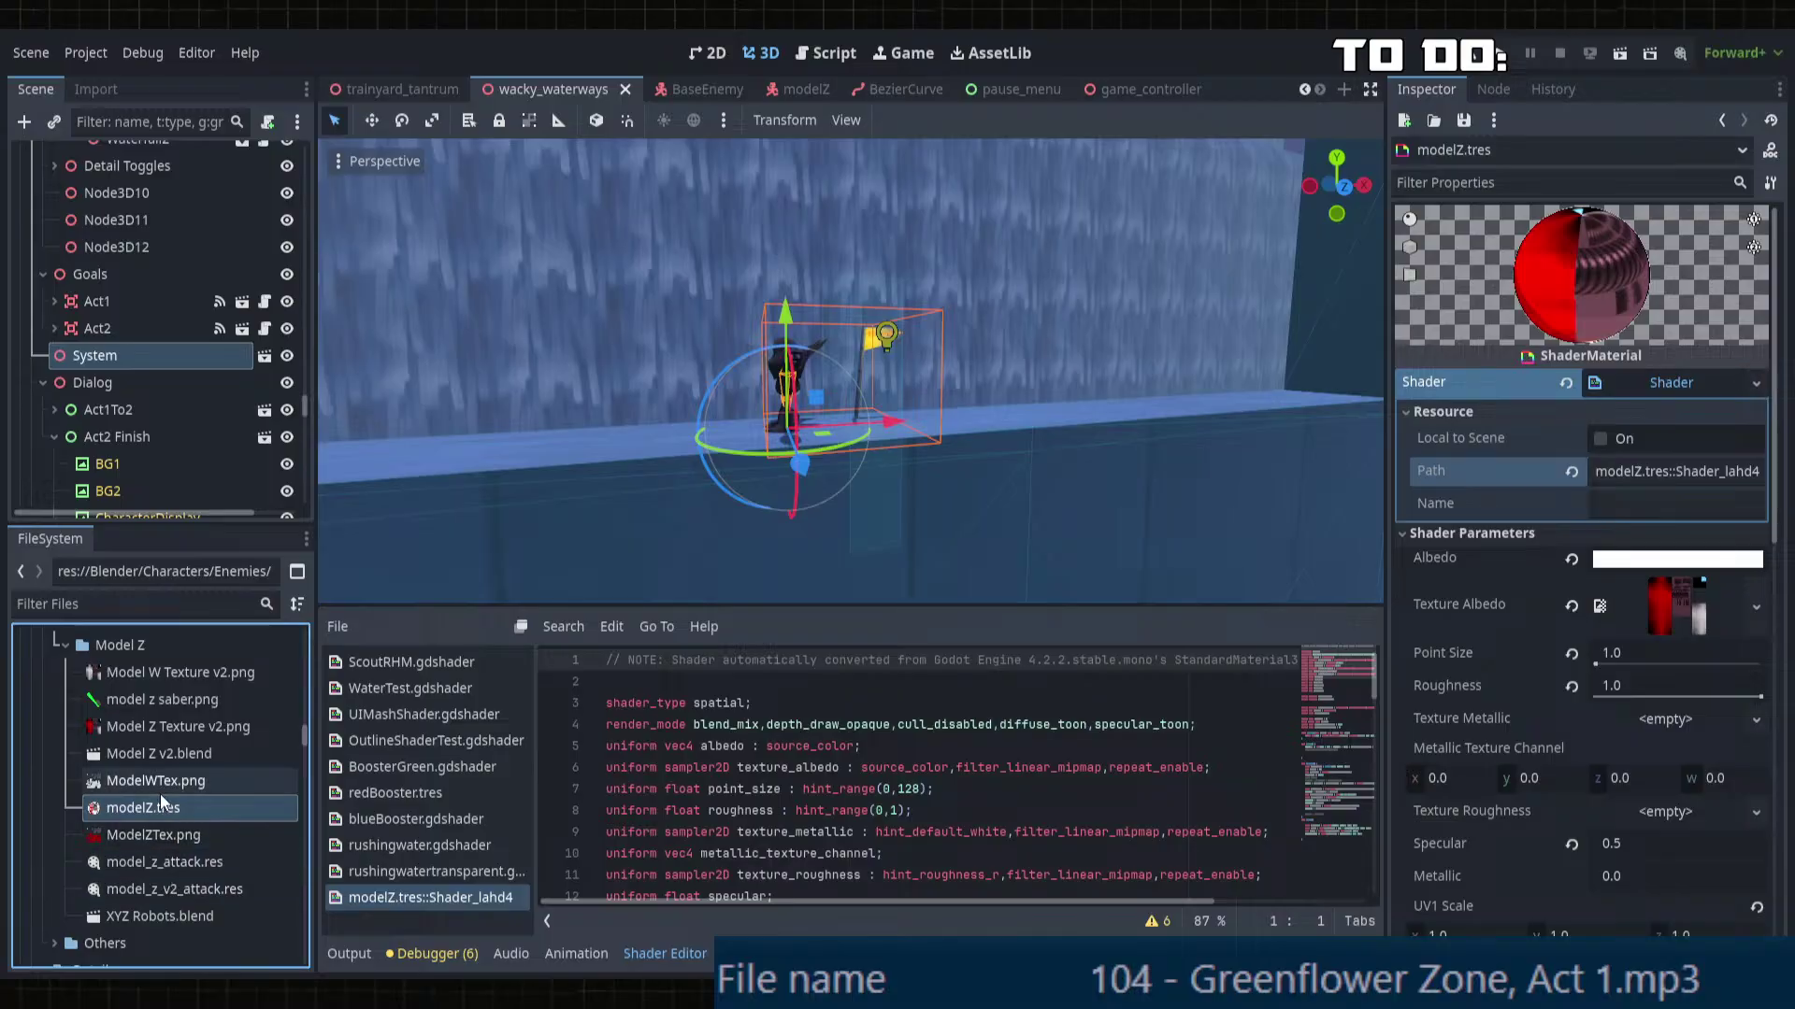
{"action": "left_click", "coordinate": [174, 783]}
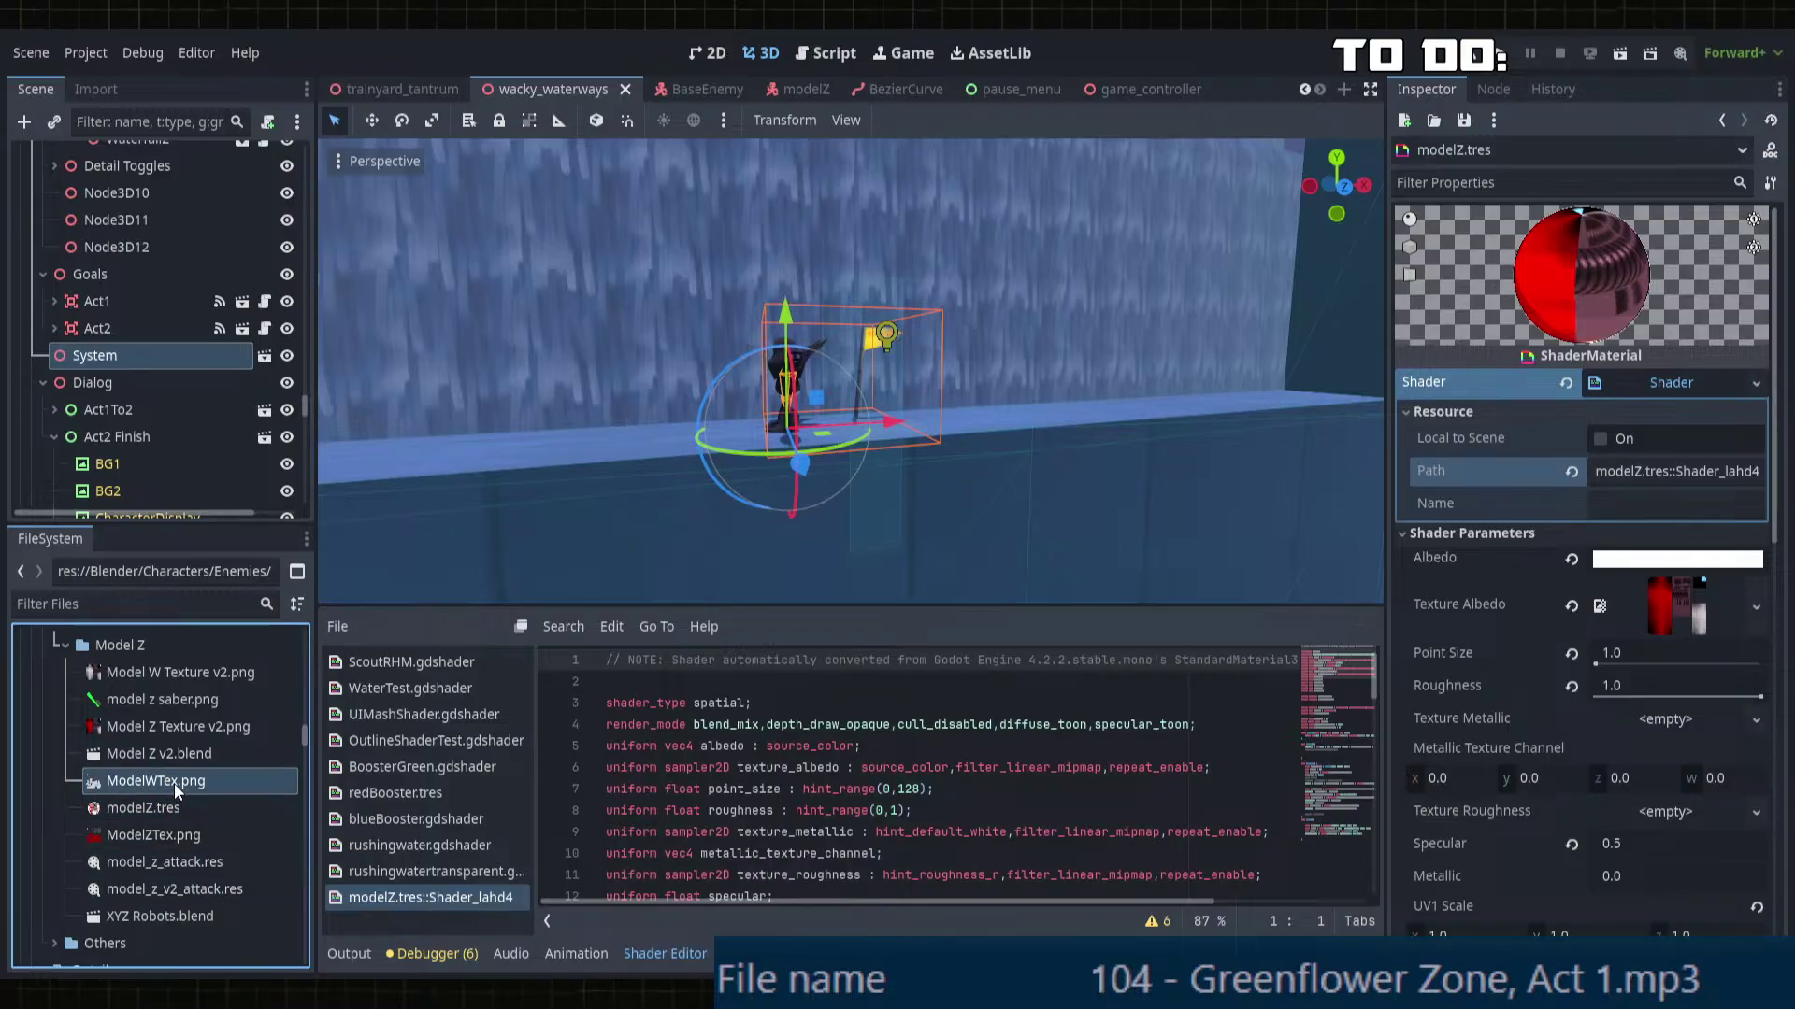
{"action": "left_click", "coordinate": [154, 808]}
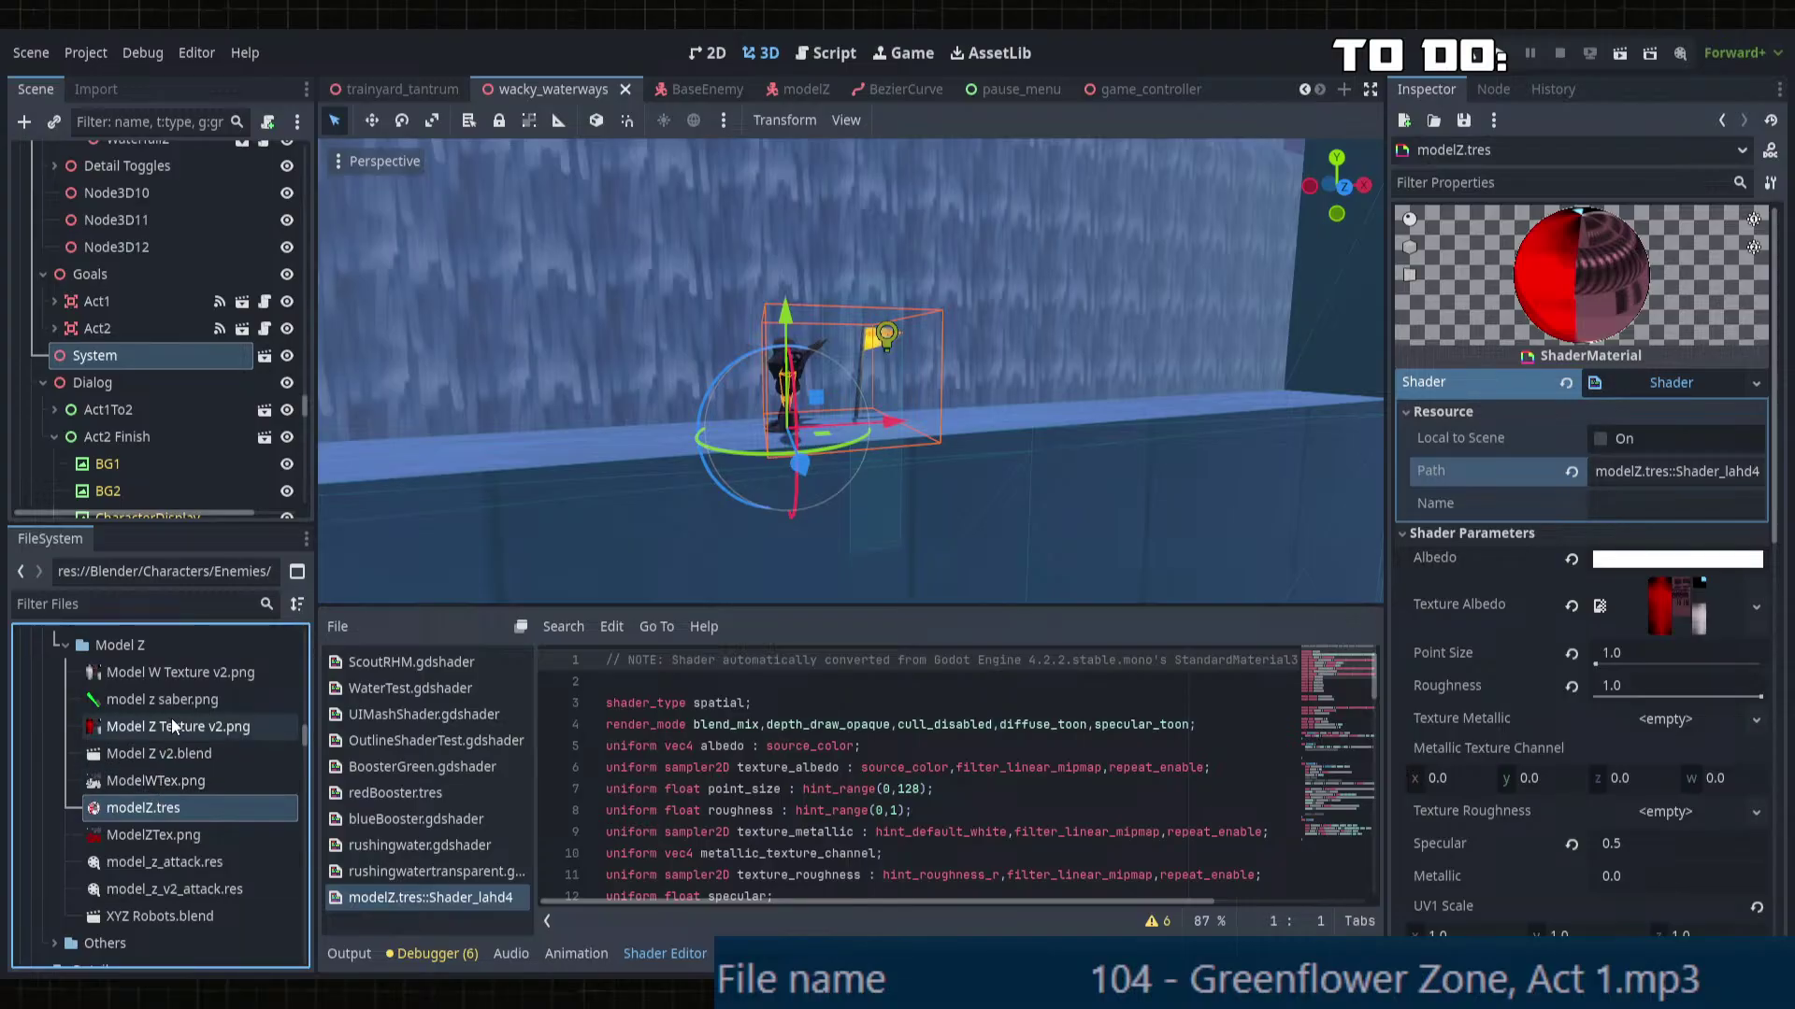
{"action": "scroll", "coordinate": [187, 832], "scroll_direction": "up", "scroll_amount": 3}
{"action": "scroll", "coordinate": [194, 823], "scroll_direction": "down", "scroll_amount": 3}
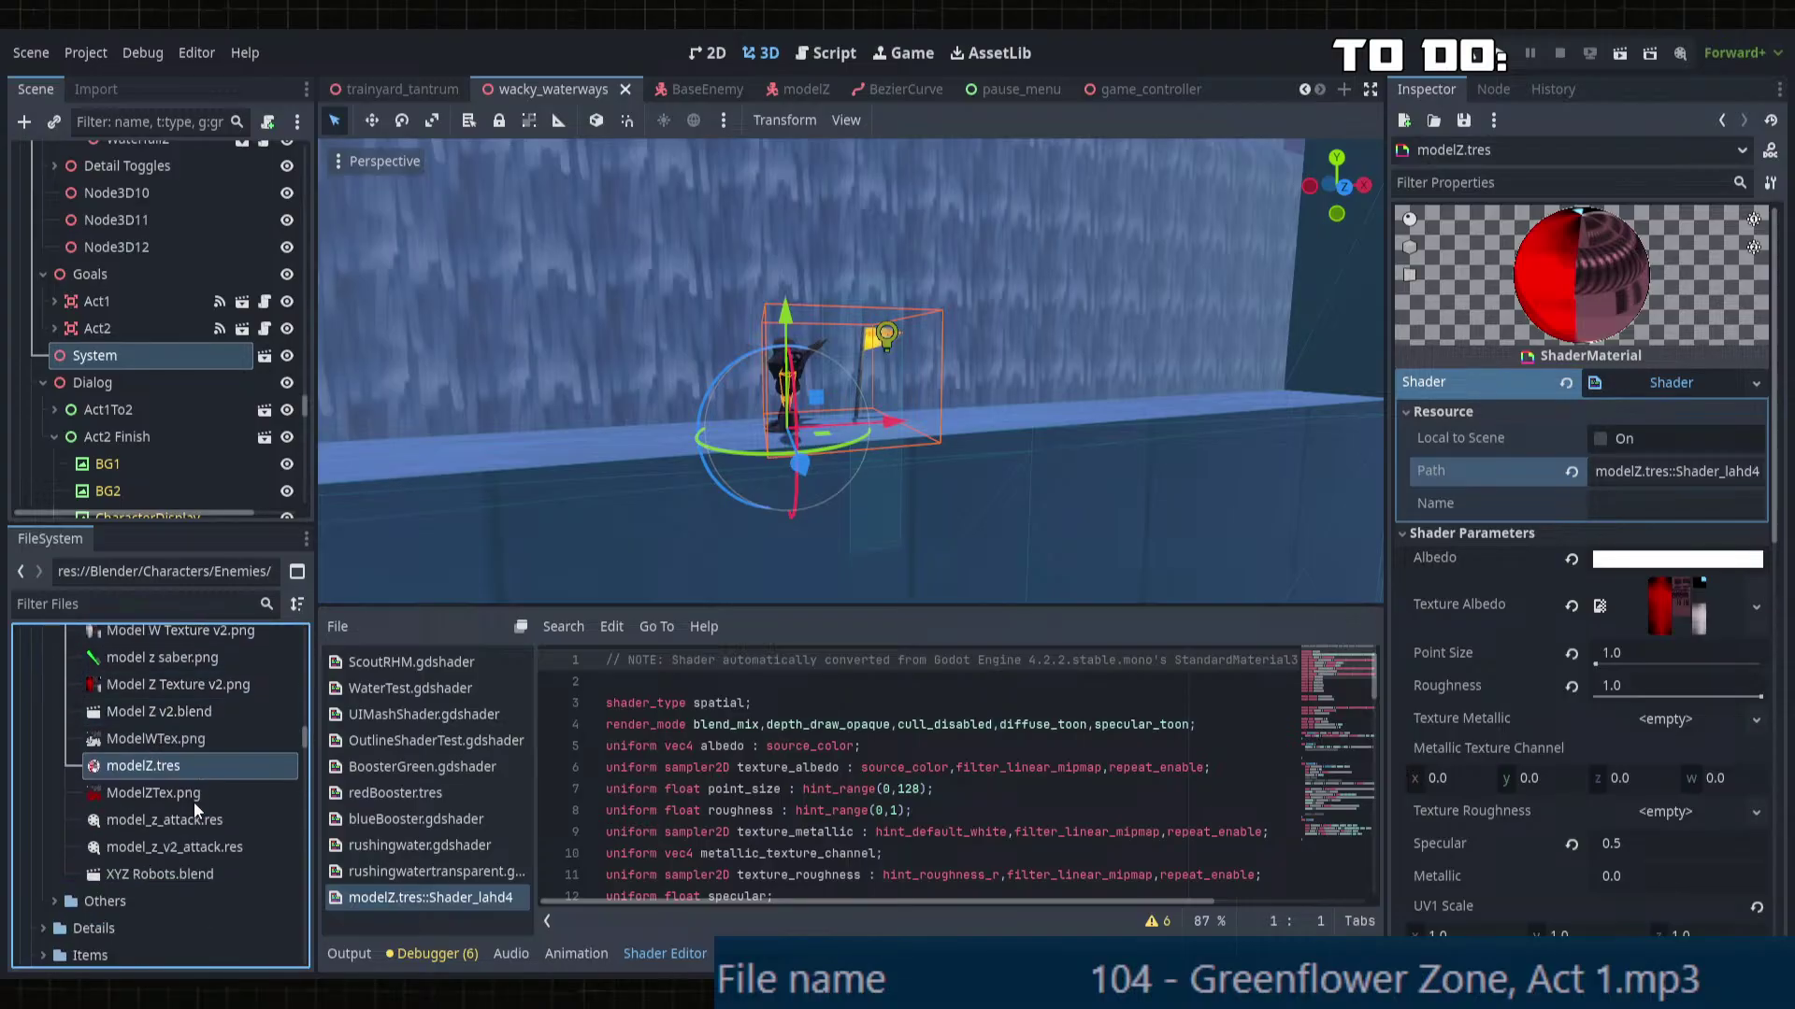
{"action": "left_click", "coordinate": [158, 740]}
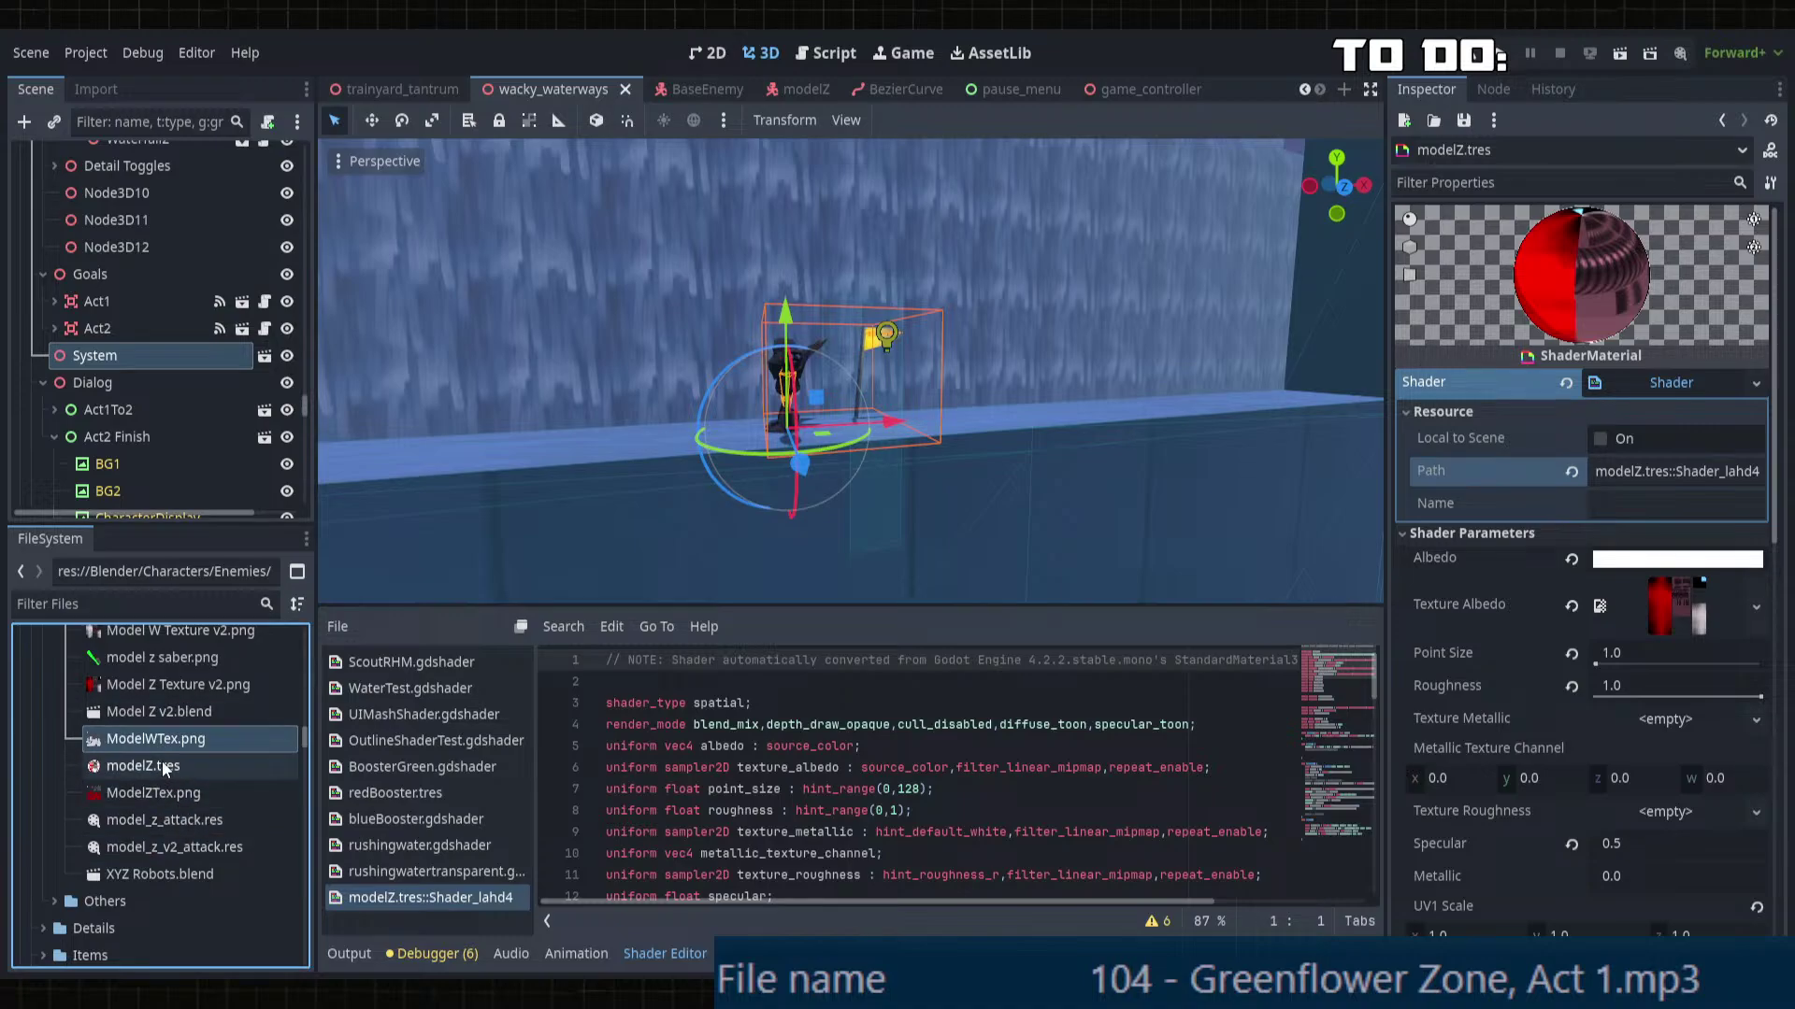
{"action": "scroll", "coordinate": [1601, 714], "scroll_direction": "down", "scroll_amount": 5}
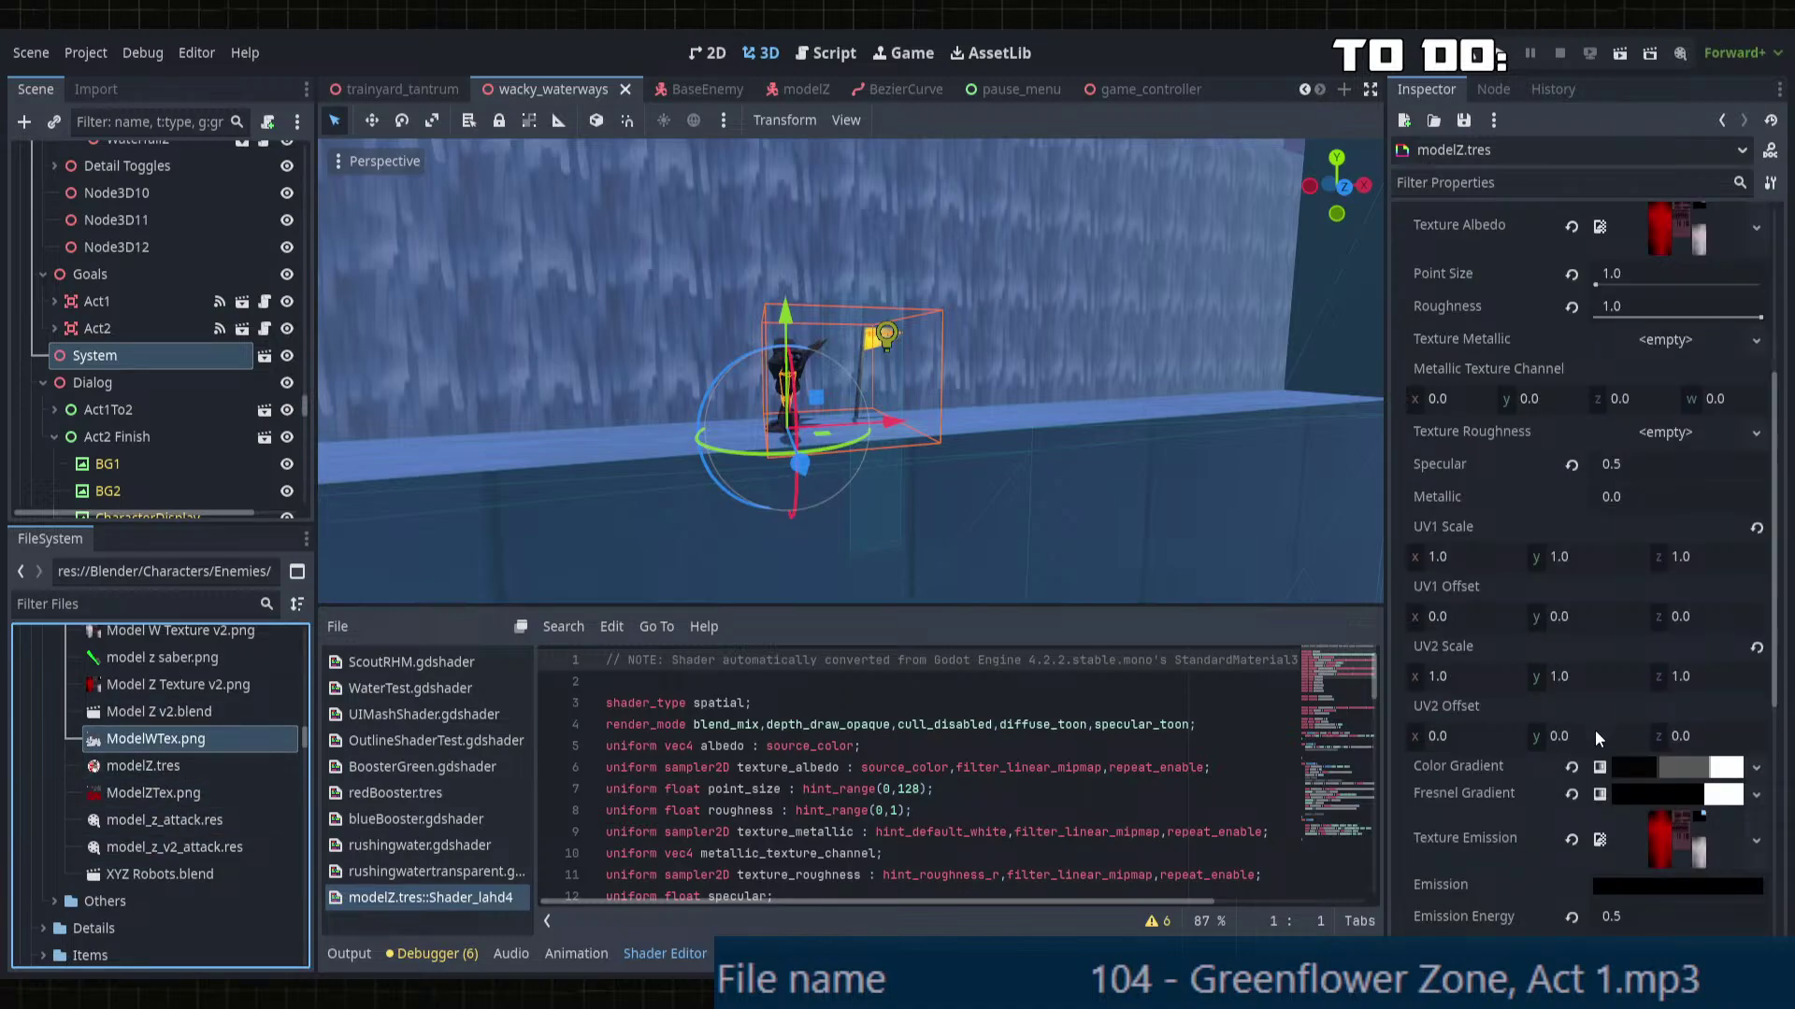
{"action": "scroll", "coordinate": [1595, 731], "scroll_direction": "down", "scroll_amount": 6}
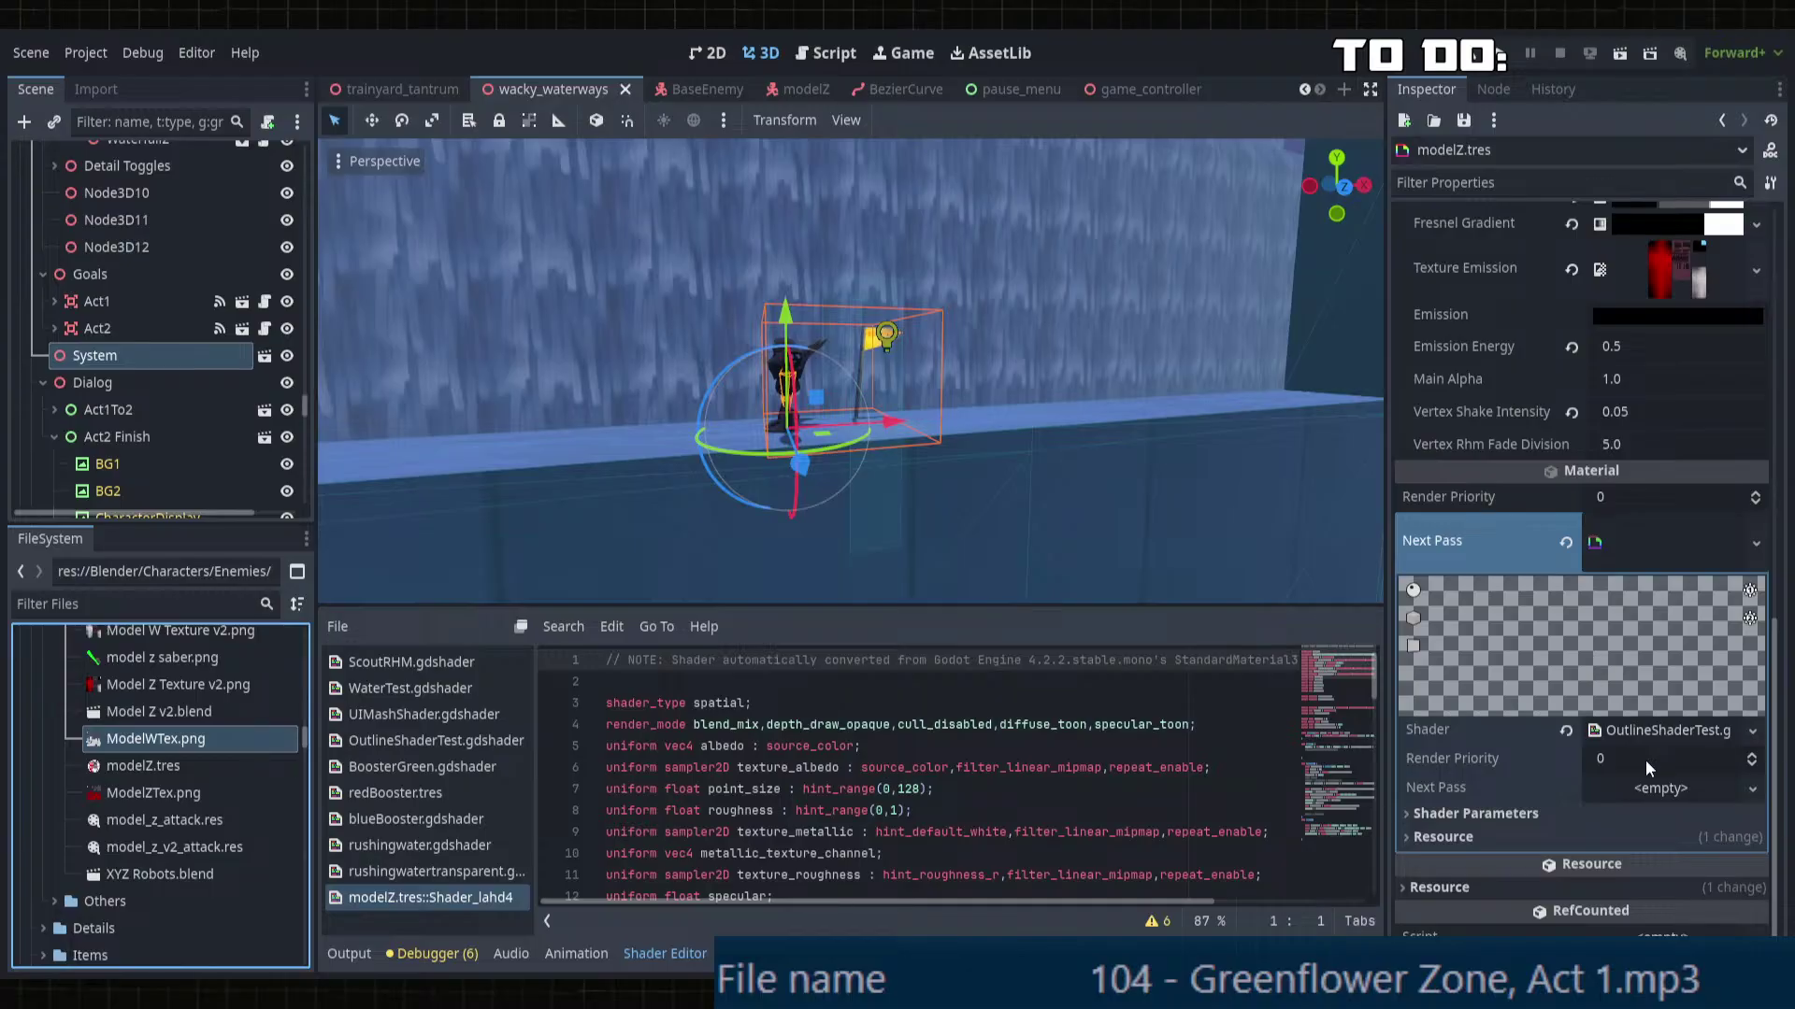
Step: Locate System.blend in the Bosses/System Series folder and open it
{"action": "scroll", "coordinate": [180, 777], "scroll_direction": "up", "scroll_amount": 10}
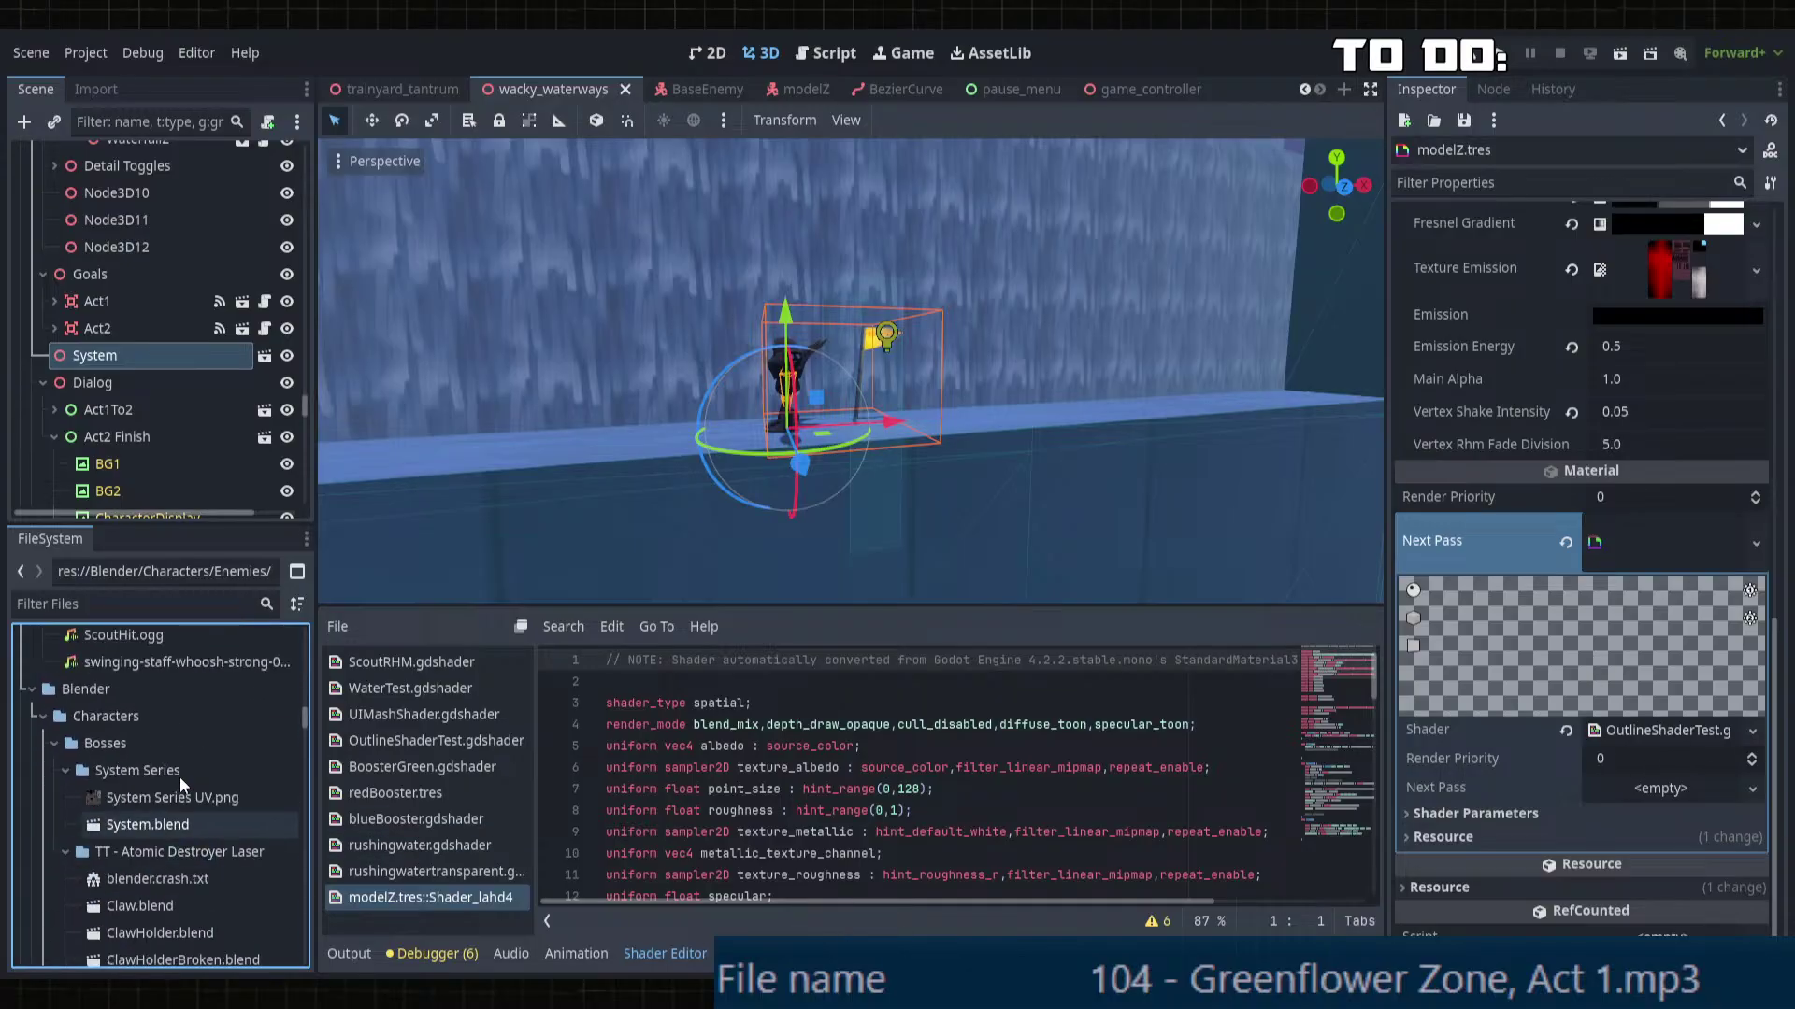
{"action": "scroll", "coordinate": [179, 777], "scroll_direction": "down", "scroll_amount": 1}
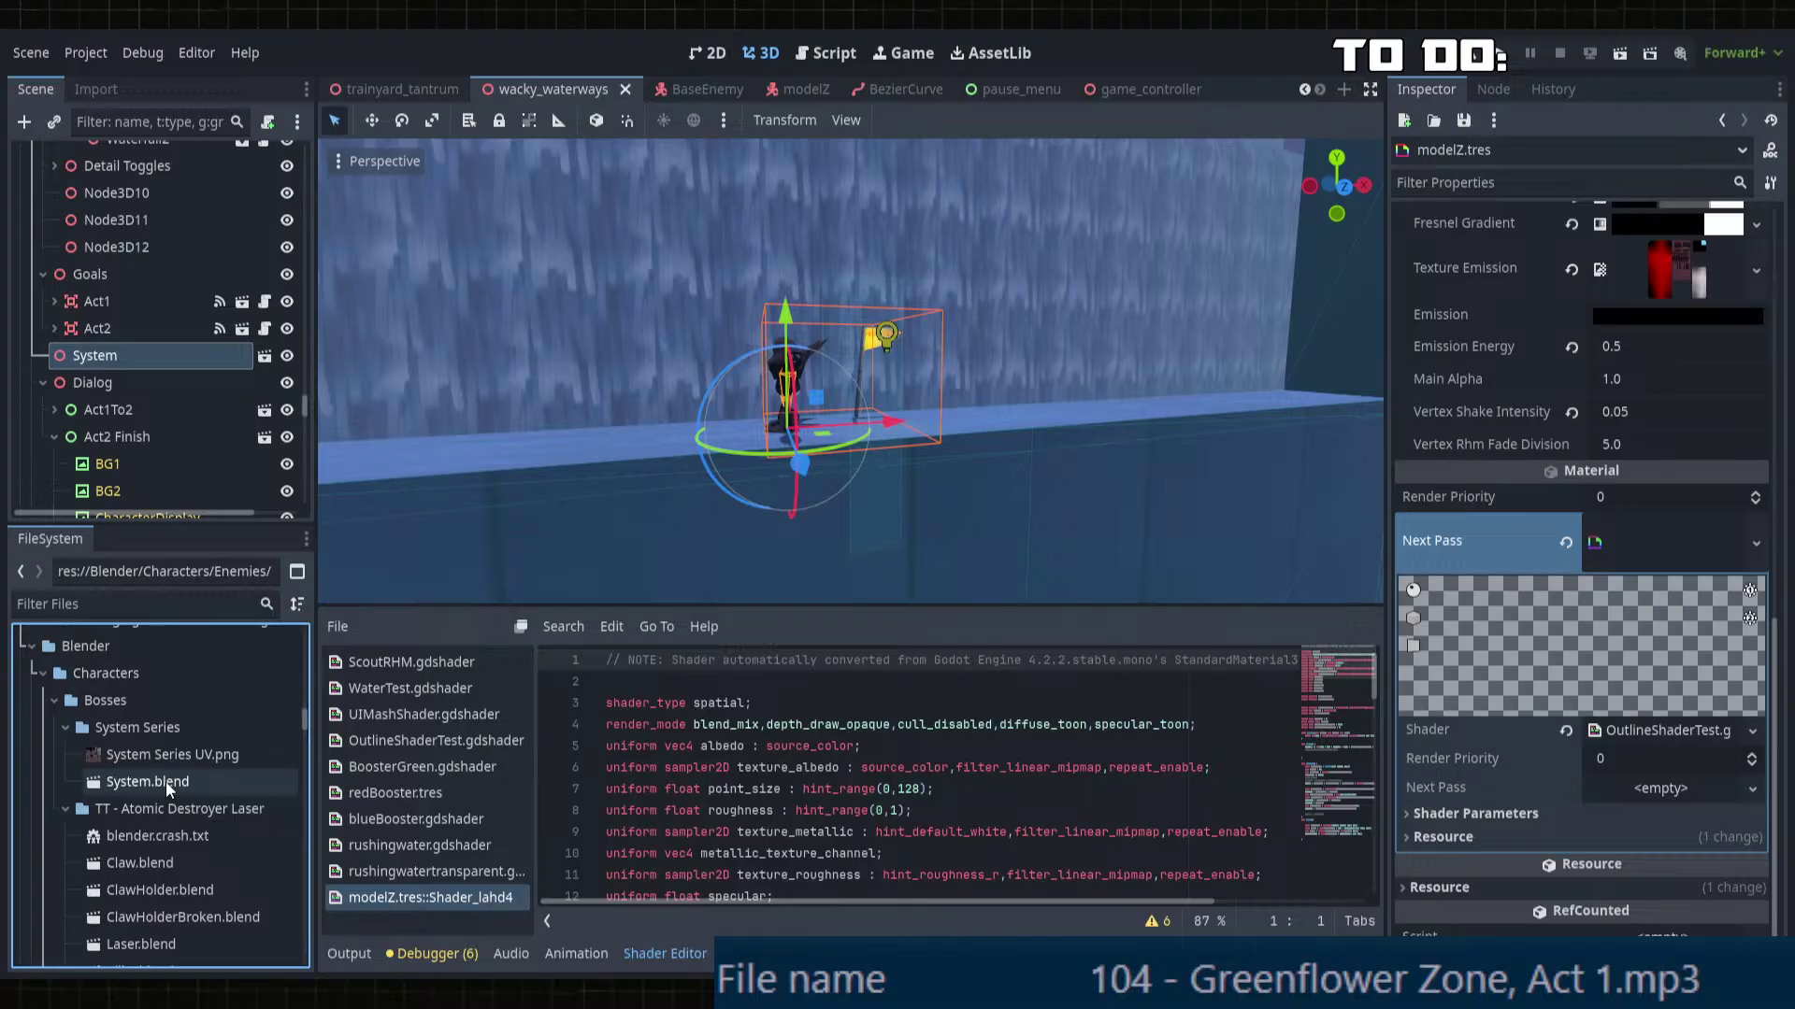
{"action": "scroll", "coordinate": [166, 781], "scroll_direction": "down", "scroll_amount": 3}
{"action": "double_click", "coordinate": [153, 658]}
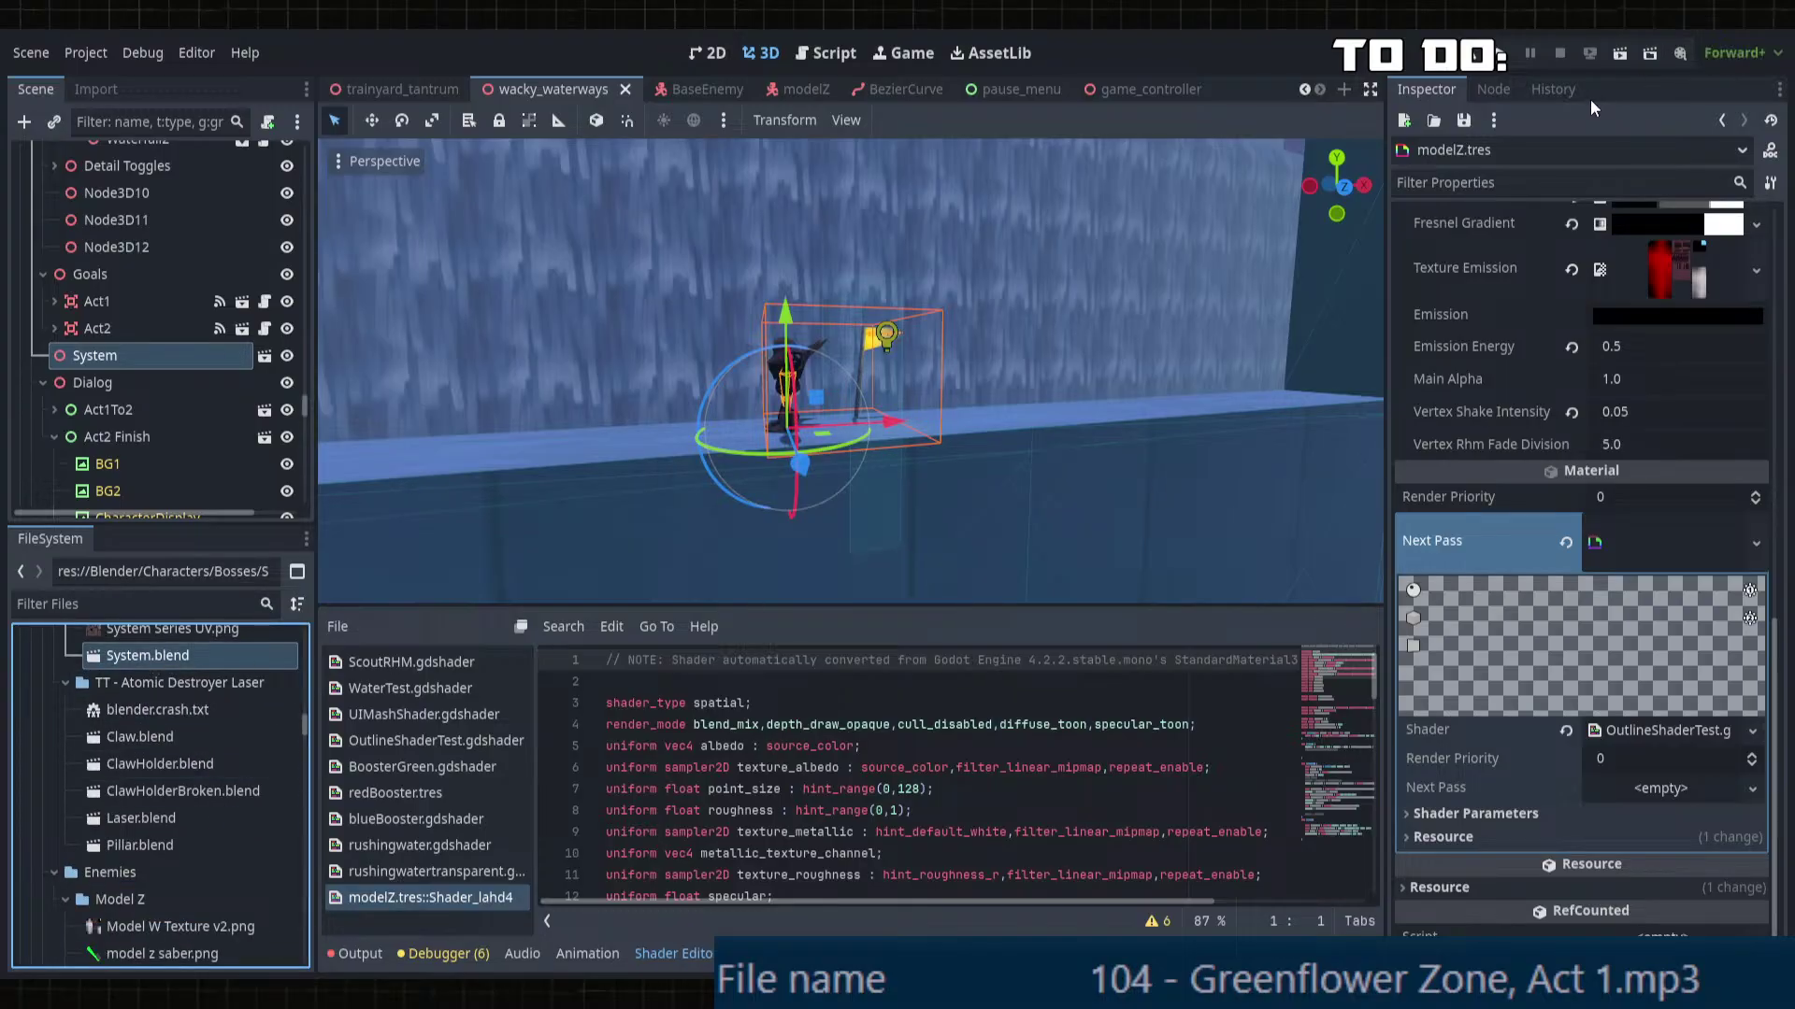
Step: Make the children of the System node at the Act 2 goal editable and select its Armature
{"action": "scroll", "coordinate": [838, 305], "scroll_direction": "up", "scroll_amount": 3}
{"action": "middle_click_drag", "start_coordinate": [837, 306], "coordinate": [956, 357]}
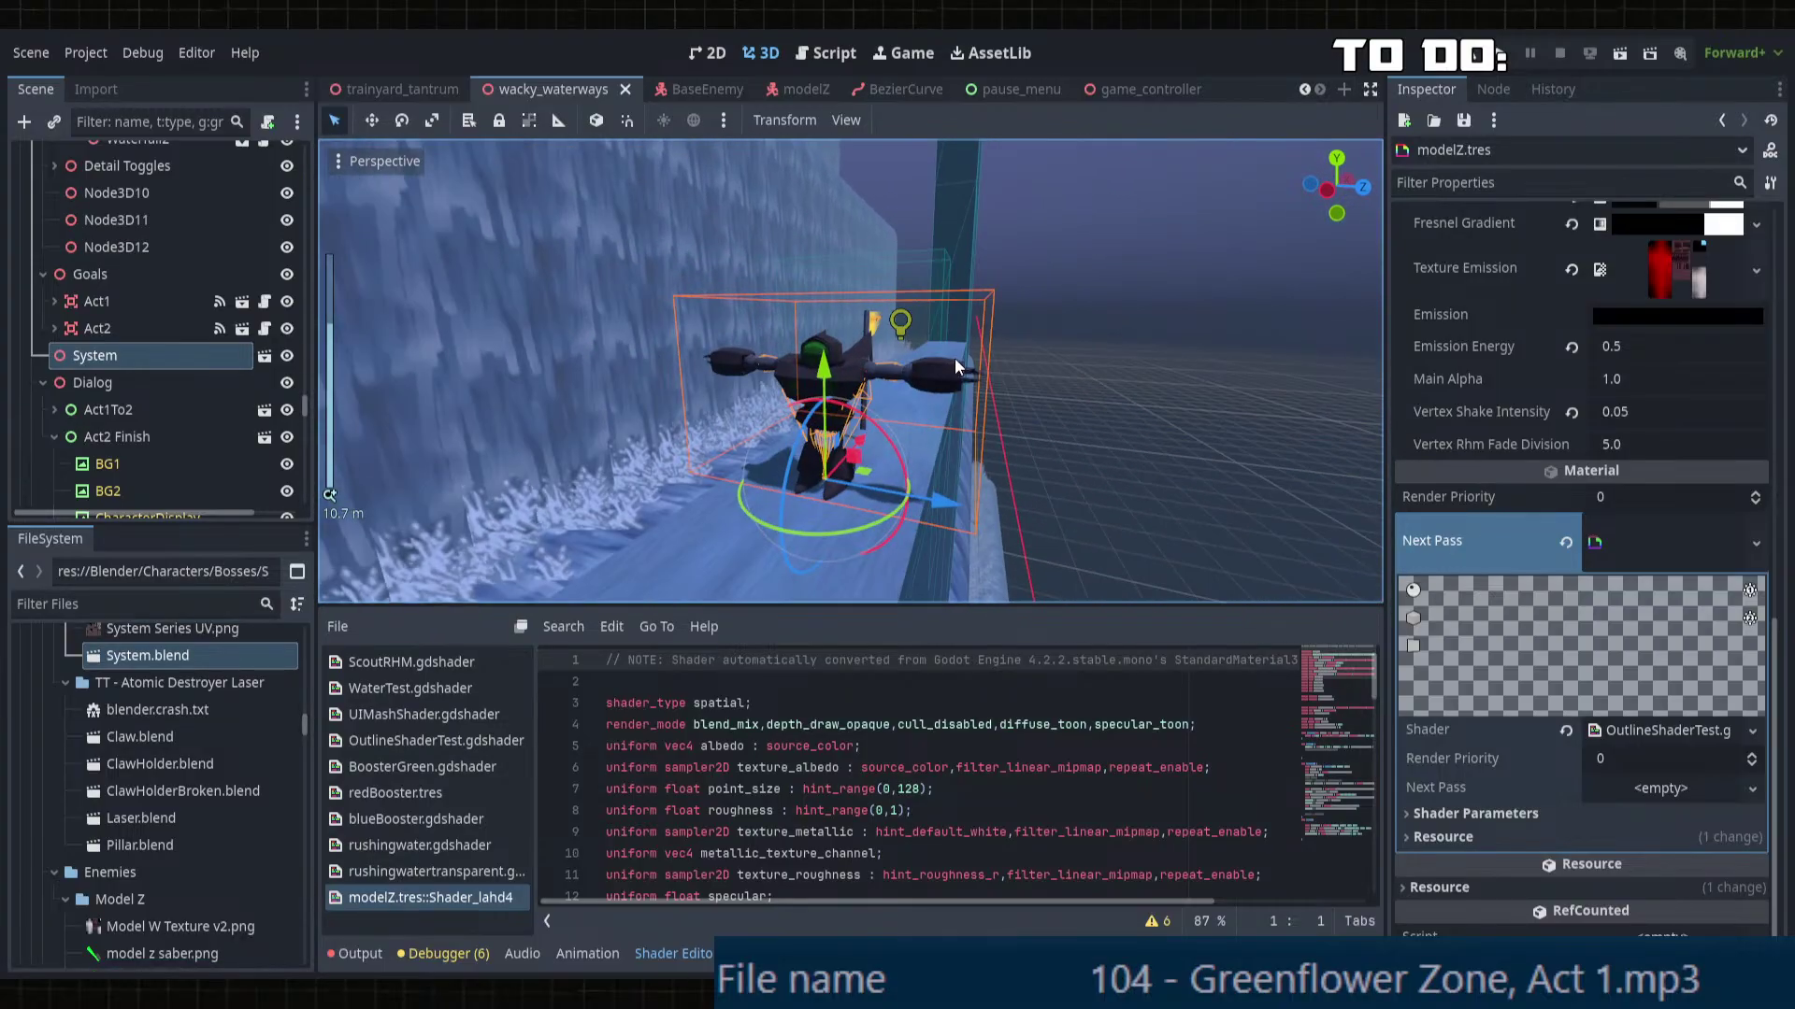
{"action": "scroll", "coordinate": [853, 366], "scroll_direction": "up", "scroll_amount": 3}
{"action": "left_click", "coordinate": [852, 367]}
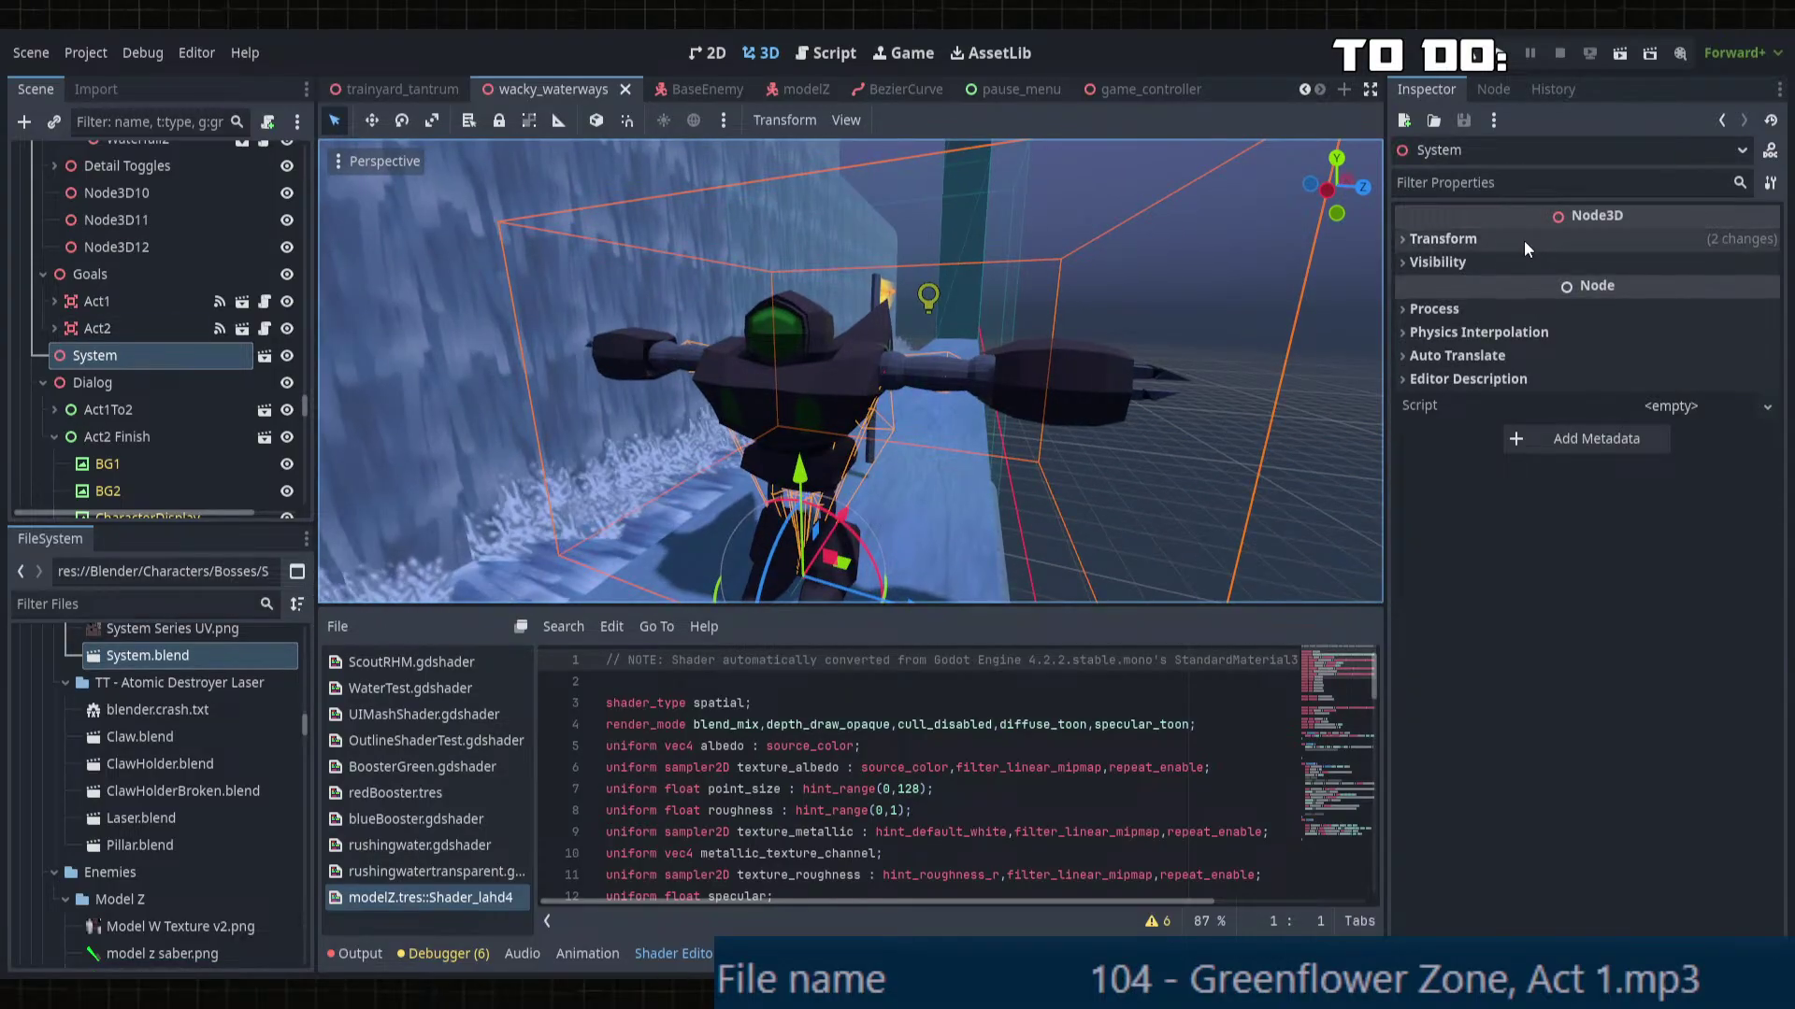
{"action": "left_click", "coordinate": [194, 787]}
{"action": "left_click", "coordinate": [101, 409]}
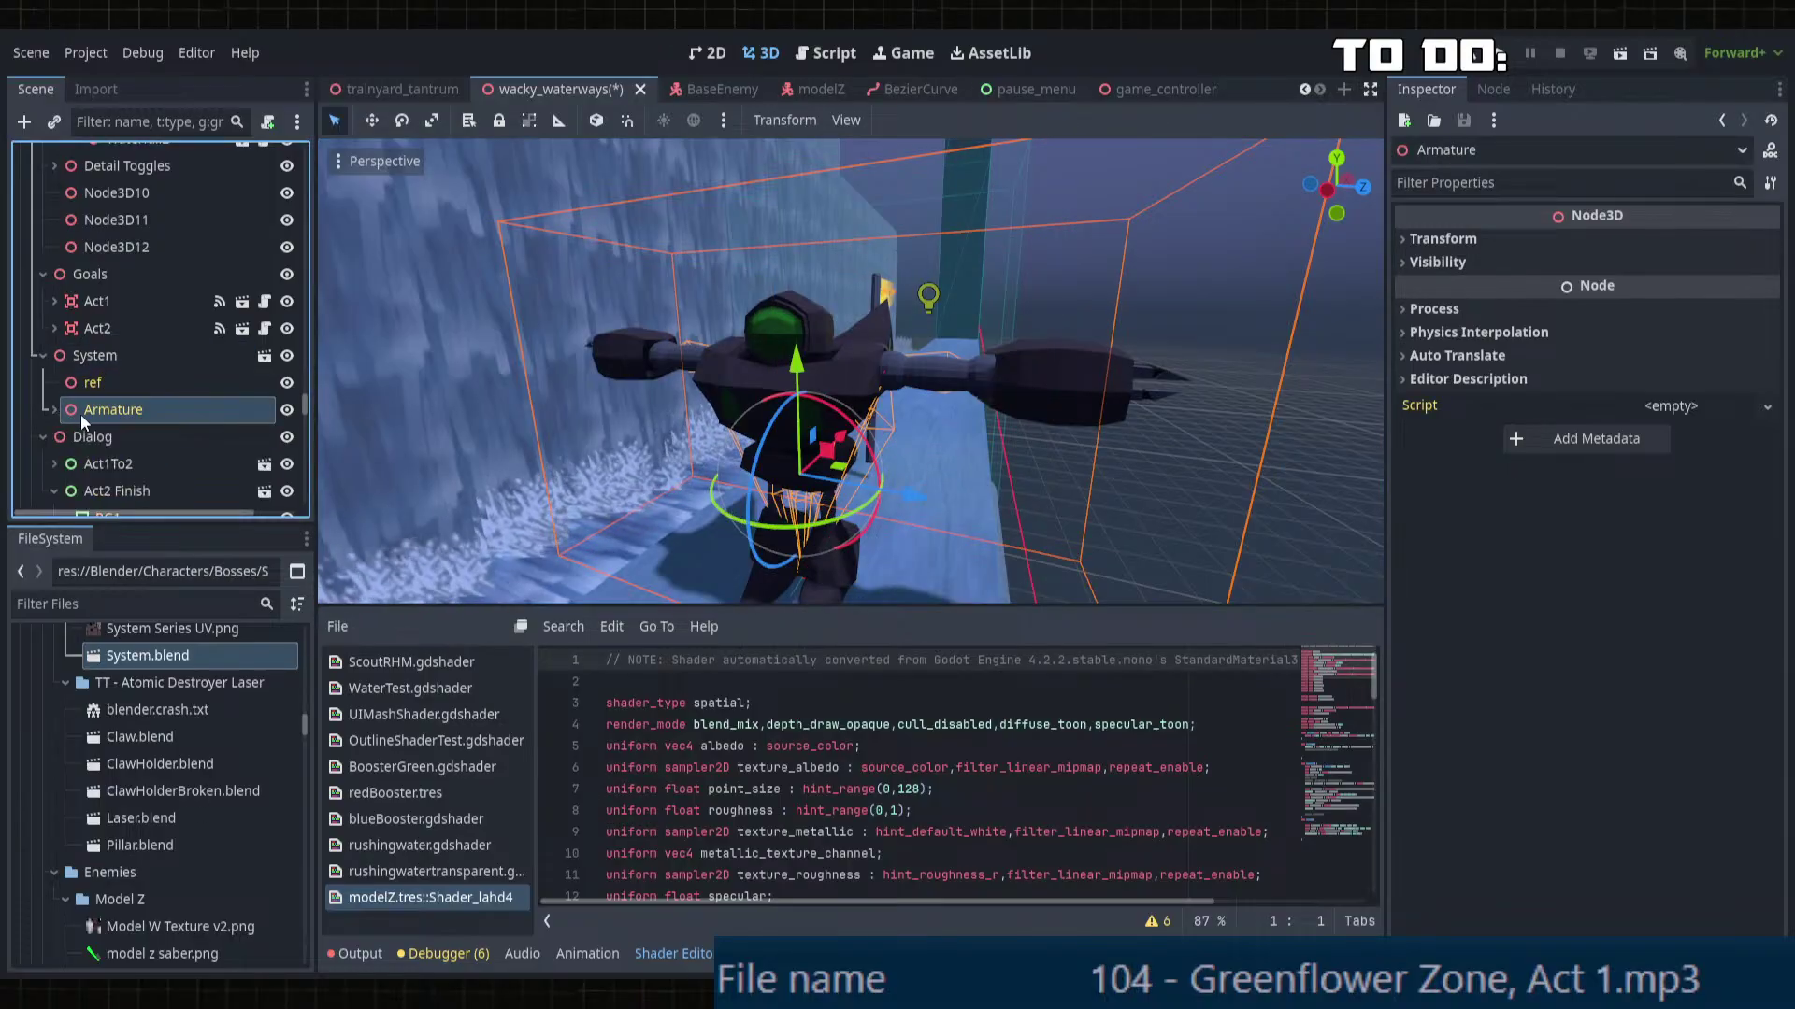
Step: Expand the Armature to inspect the head bone attachment under Skeleton3D, and collapse the skeleton again
{"action": "scroll", "coordinate": [51, 412], "scroll_direction": "down", "scroll_amount": 2}
{"action": "left_click", "coordinate": [103, 332]}
{"action": "left_click", "coordinate": [75, 329]}
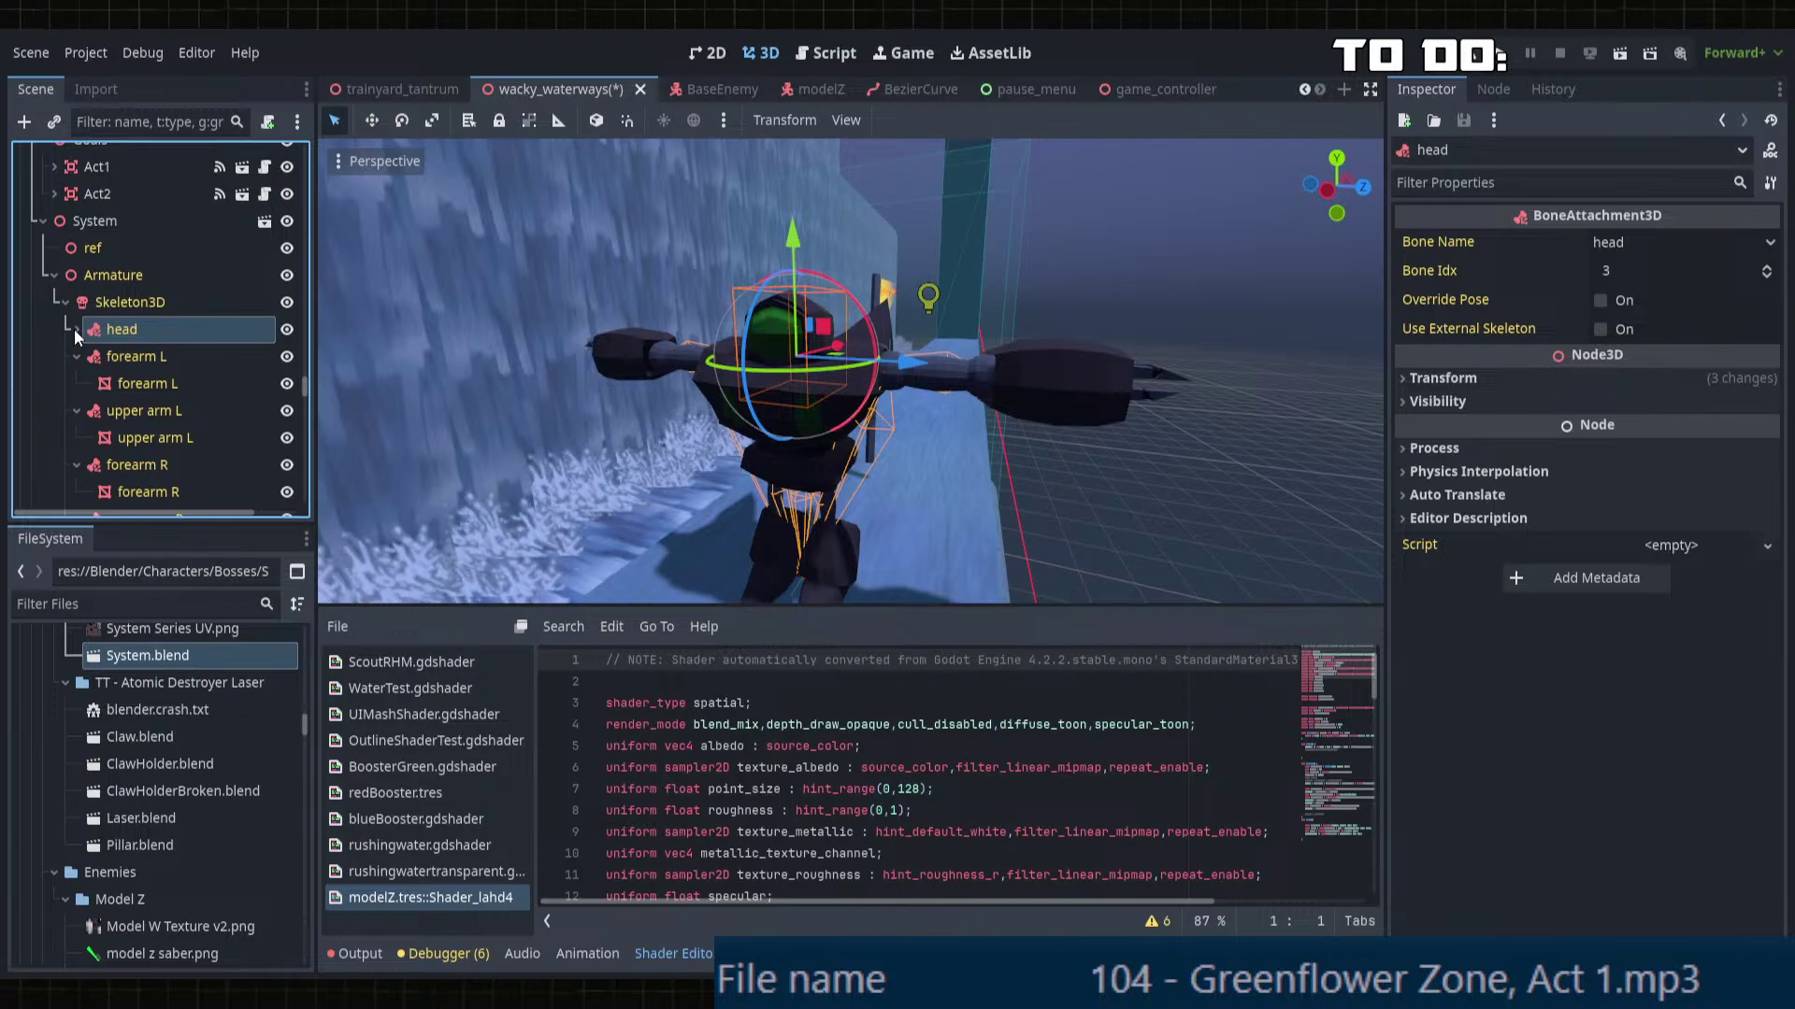
{"action": "left_click", "coordinate": [62, 301]}
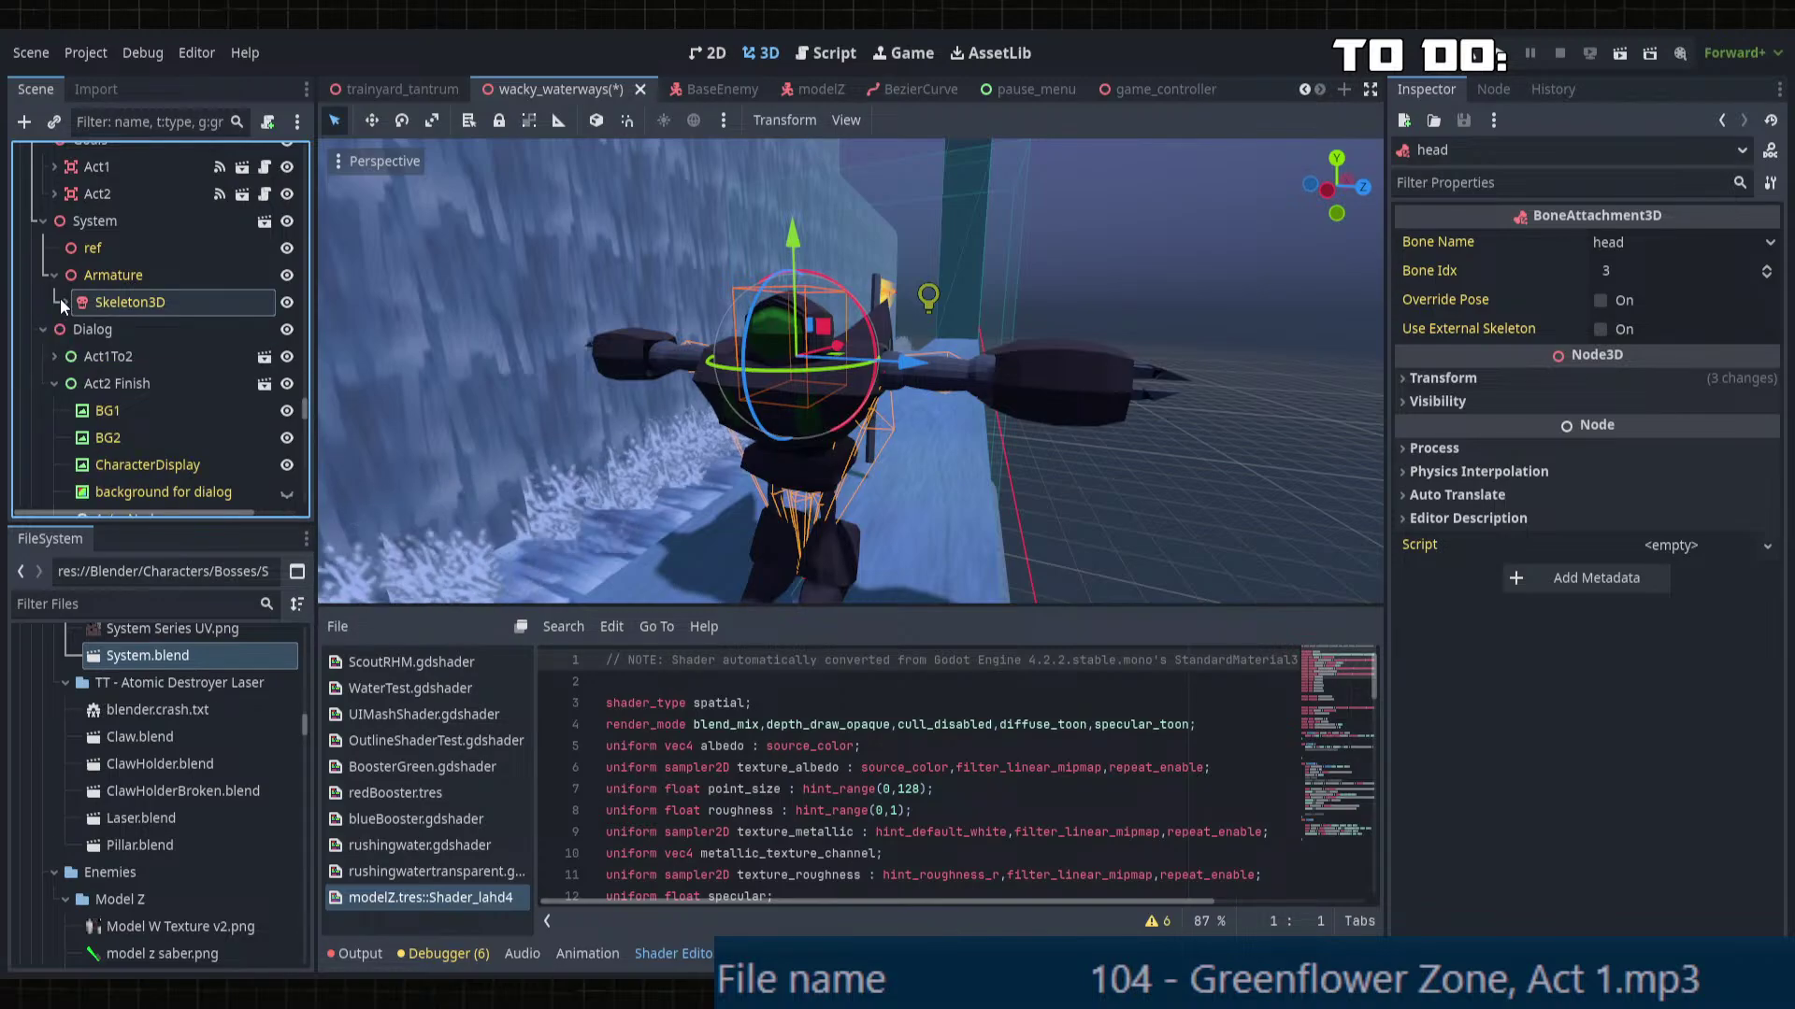
Step: Read through the modelZ shader code, checking its uniforms, fresnel function and vertex shake code
{"action": "scroll", "coordinate": [215, 678], "scroll_direction": "up", "scroll_amount": 3}
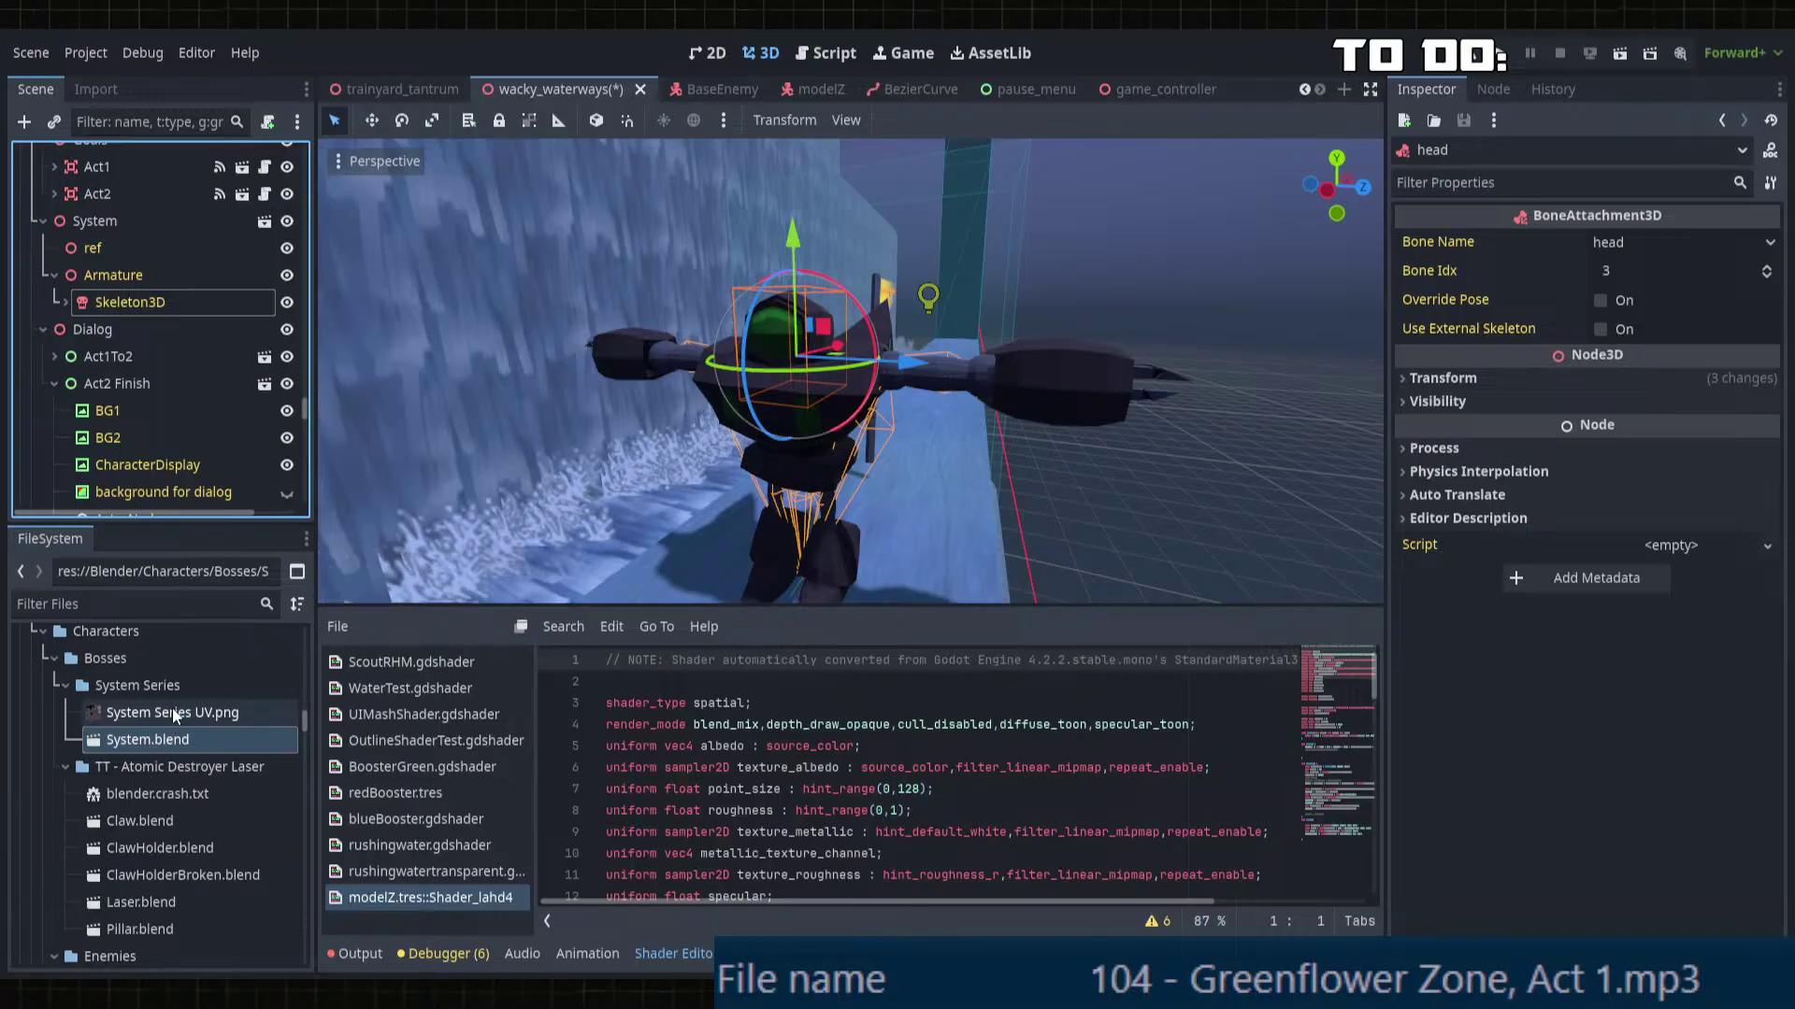
{"action": "scroll", "coordinate": [765, 831], "scroll_direction": "down", "scroll_amount": 10}
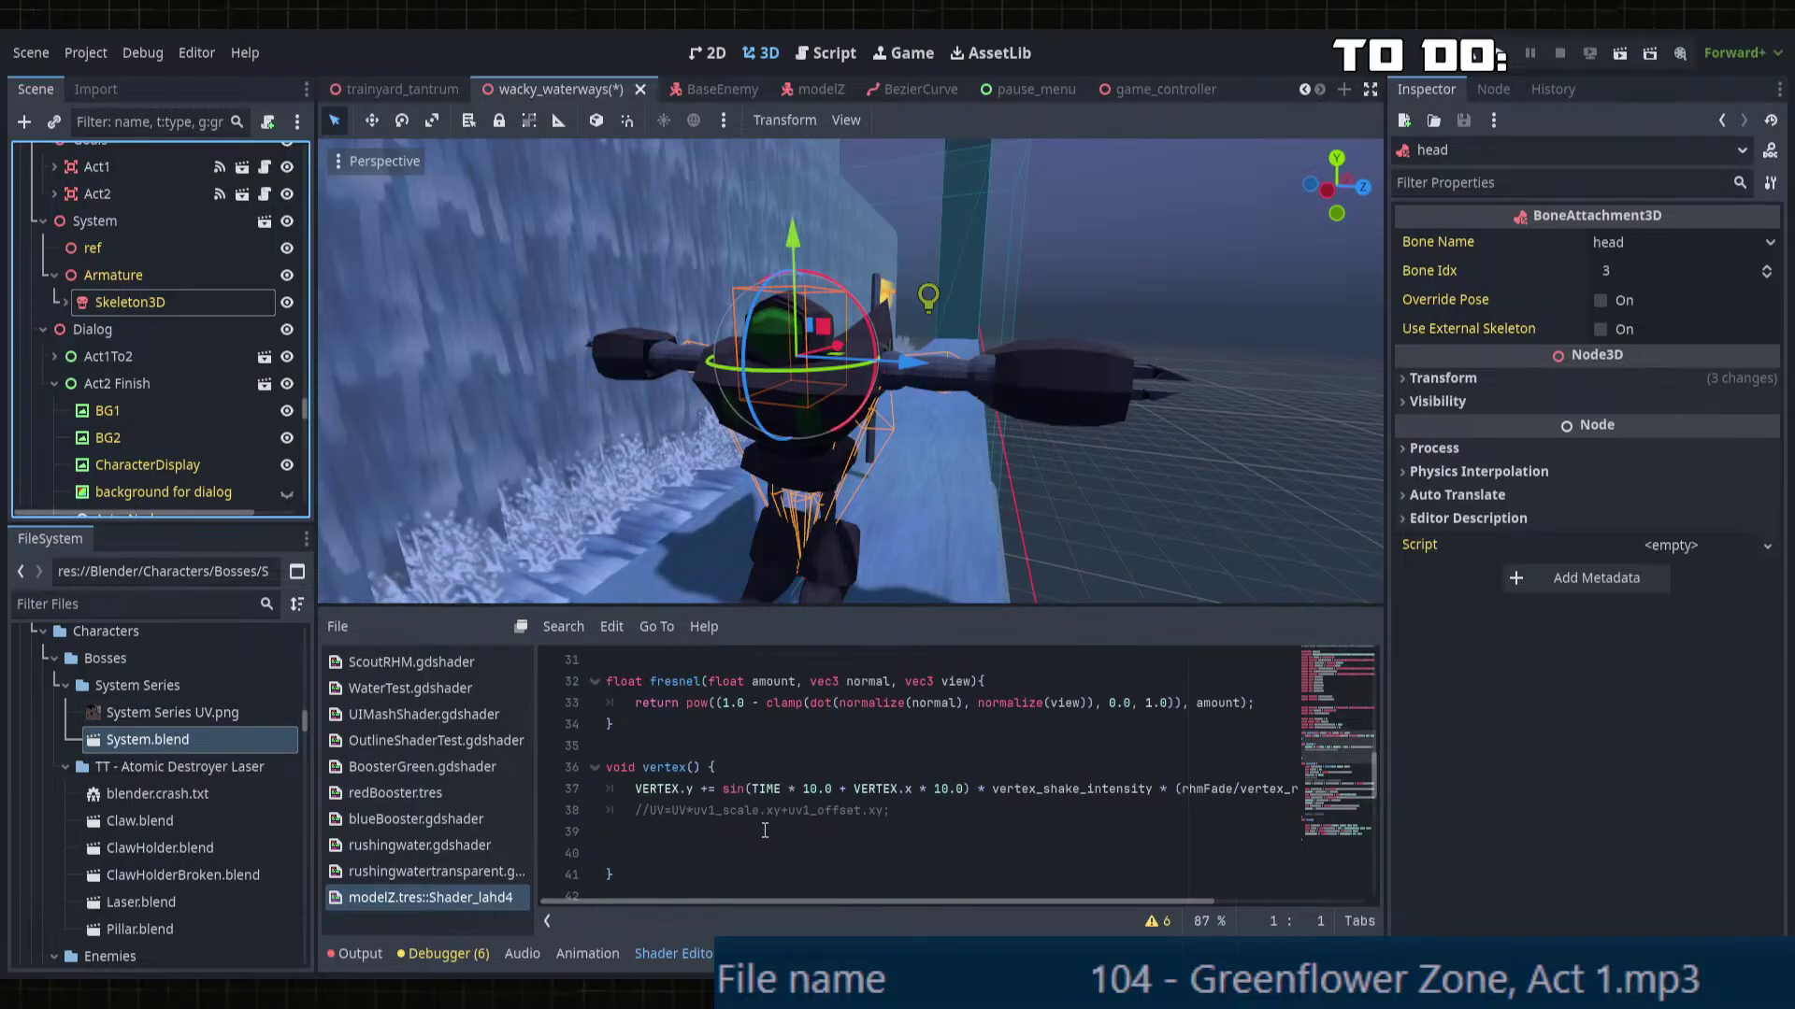
{"action": "scroll", "coordinate": [764, 830], "scroll_direction": "up", "scroll_amount": 1}
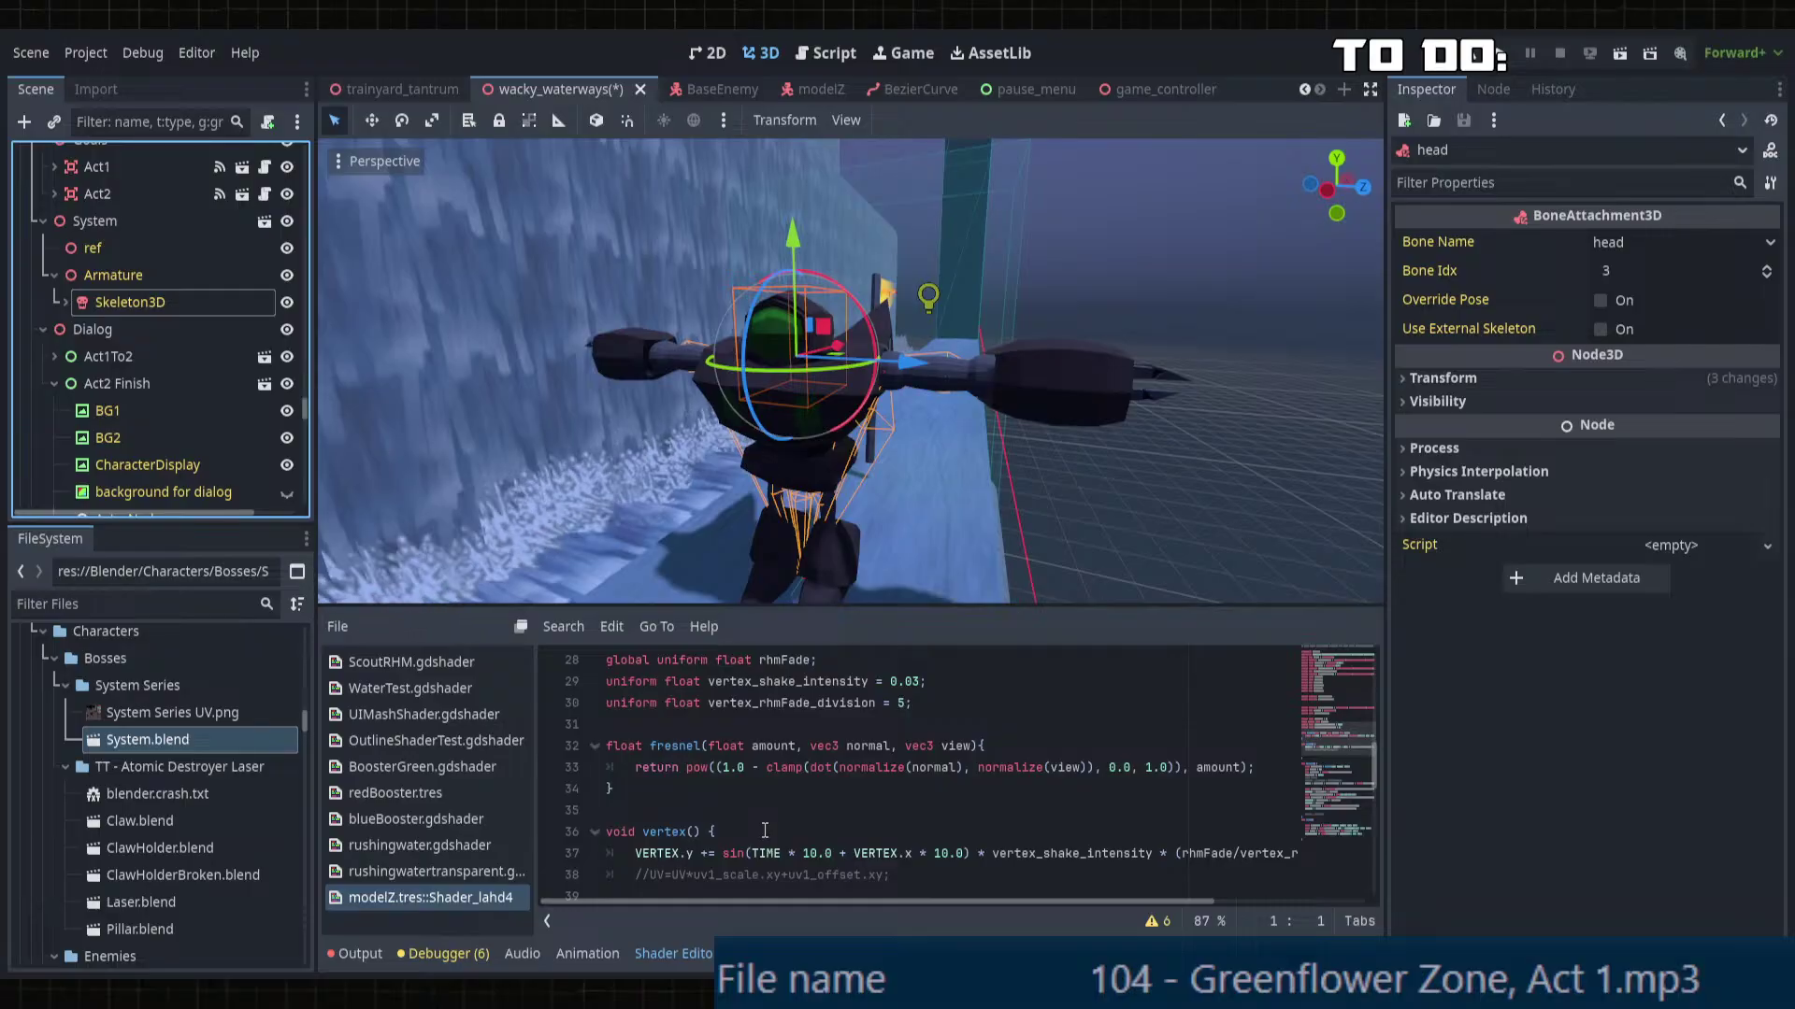
{"action": "scroll", "coordinate": [765, 831], "scroll_direction": "down", "scroll_amount": 2}
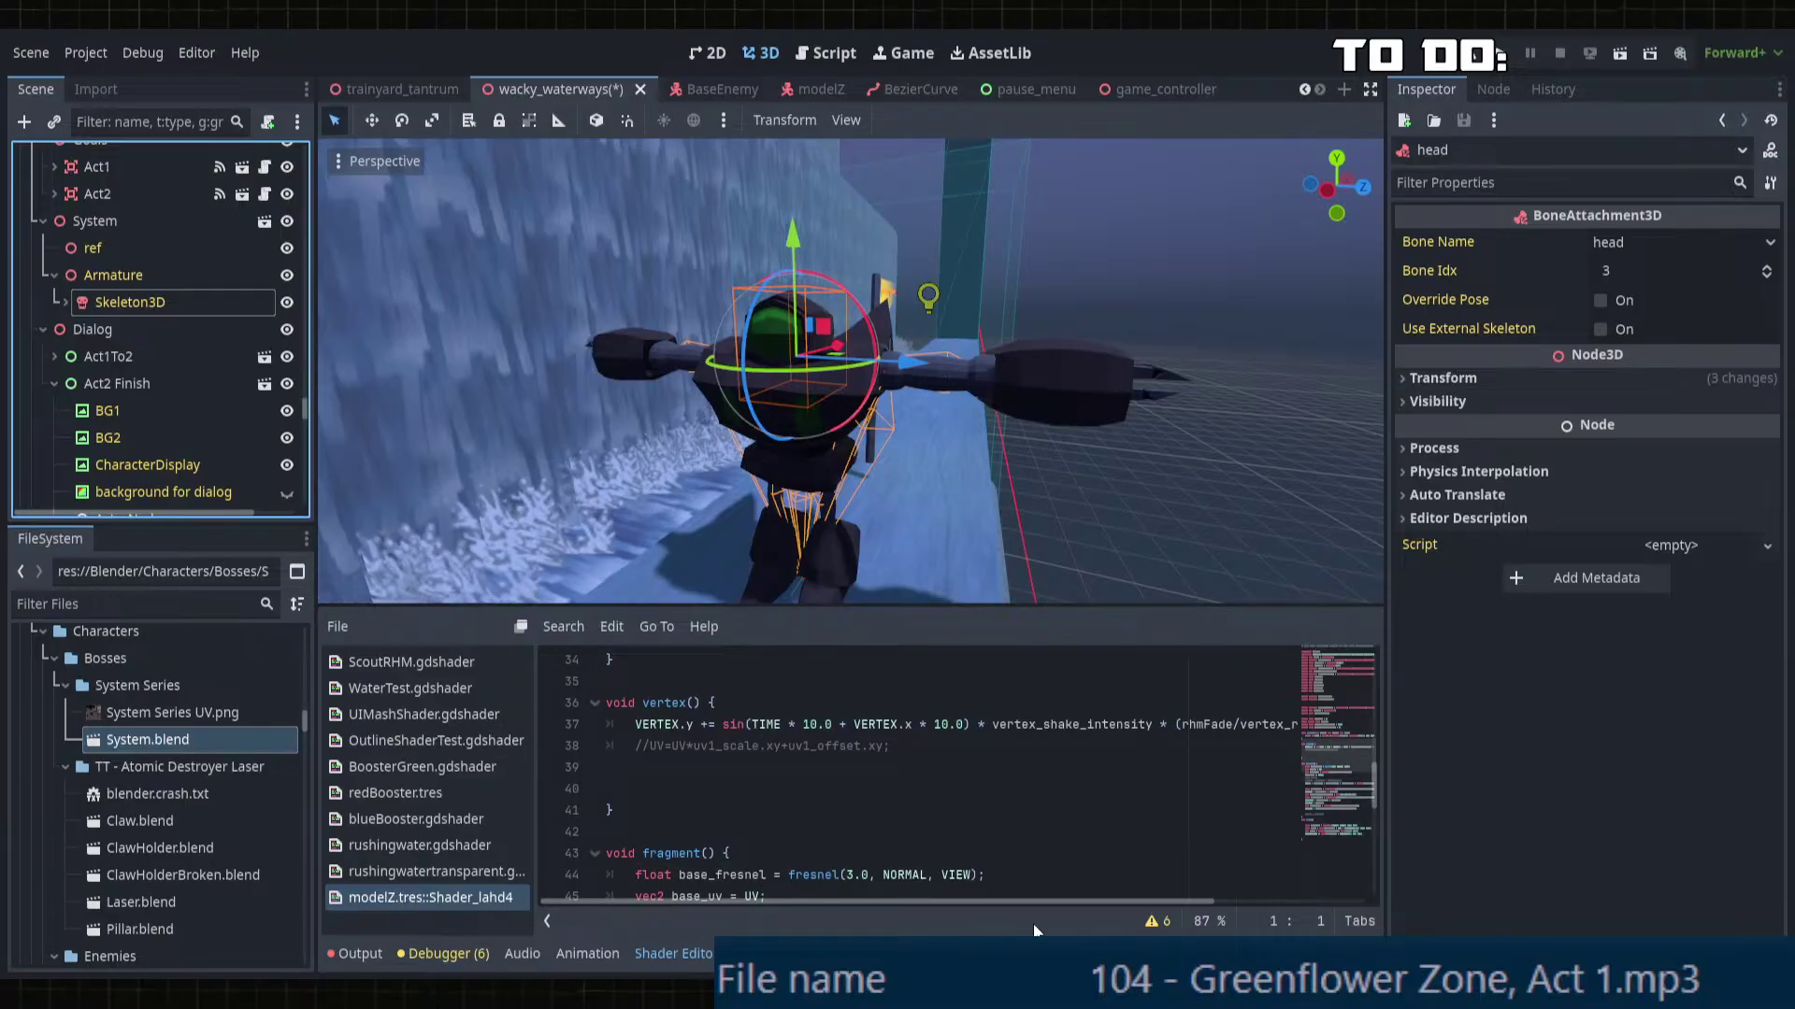
{"action": "mouse_move", "coordinate": [1019, 899]}
{"action": "left_mouse_down"}
{"action": "mouse_move", "coordinate": [1219, 890]}
{"action": "mouse_move", "coordinate": [994, 882]}
{"action": "left_mouse_up"}
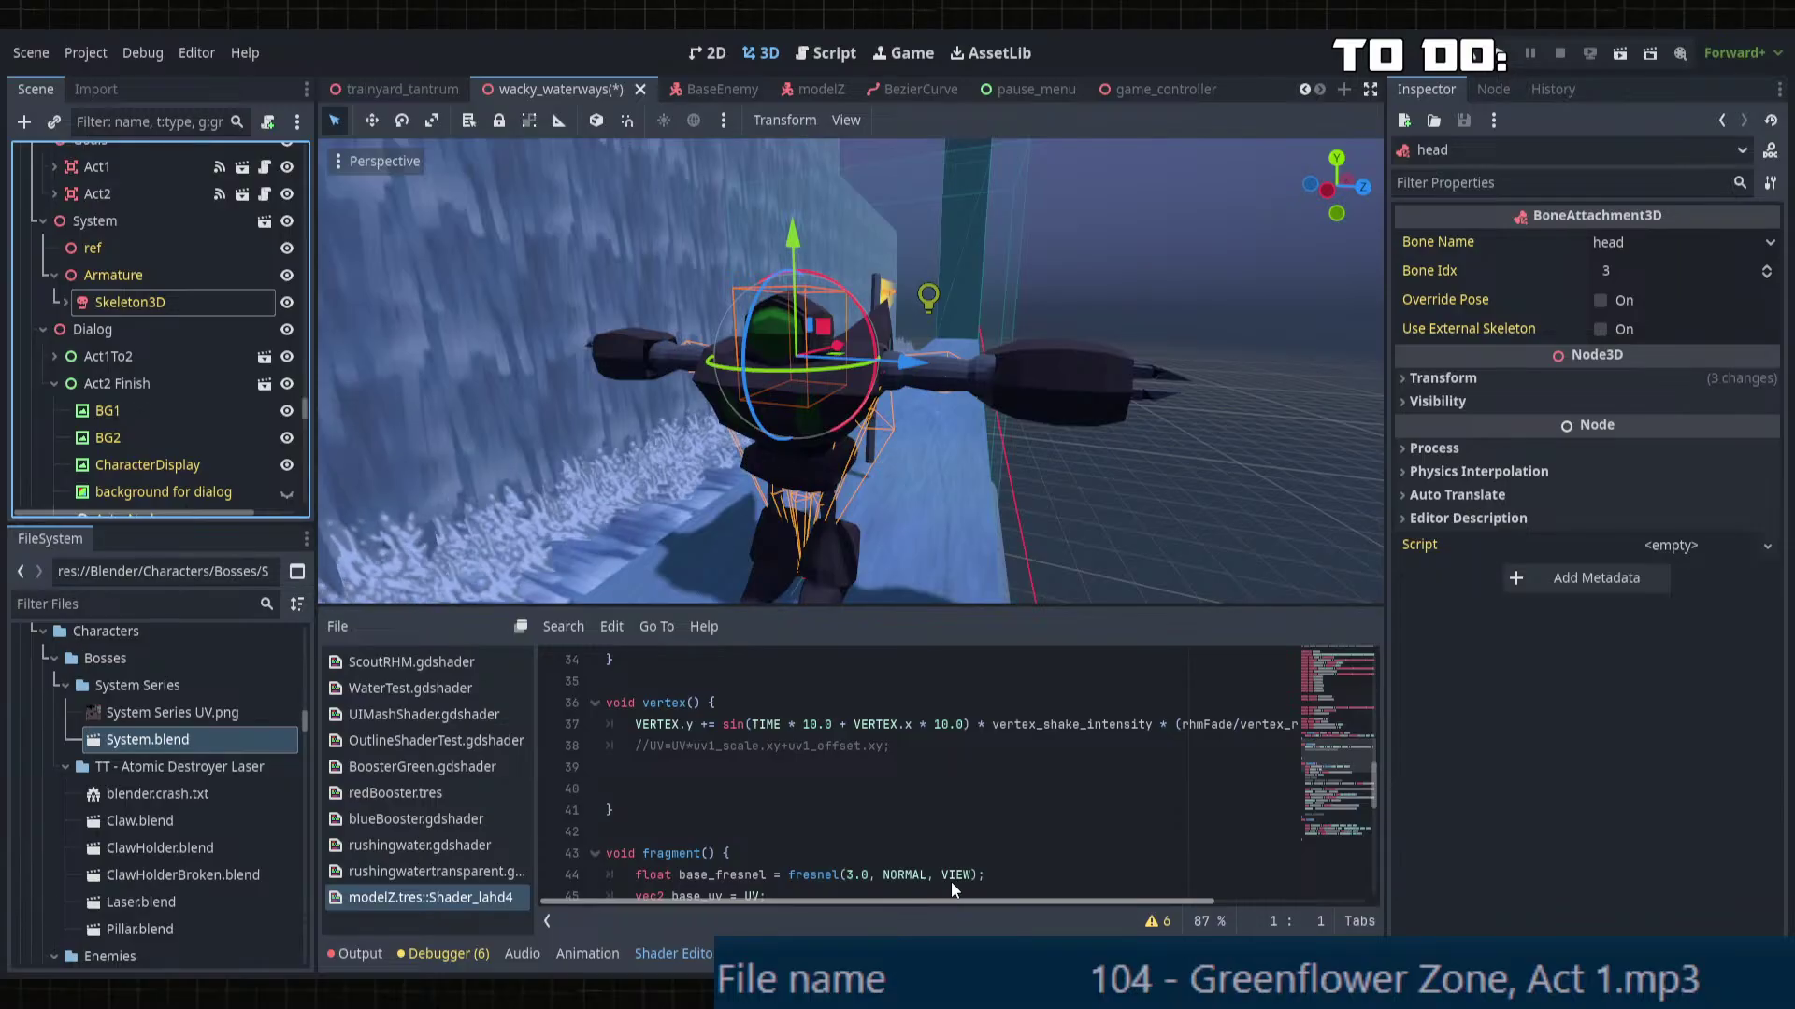
{"action": "scroll", "coordinate": [729, 727], "scroll_direction": "up", "scroll_amount": 5}
{"action": "scroll", "coordinate": [729, 727], "scroll_direction": "down", "scroll_amount": 2}
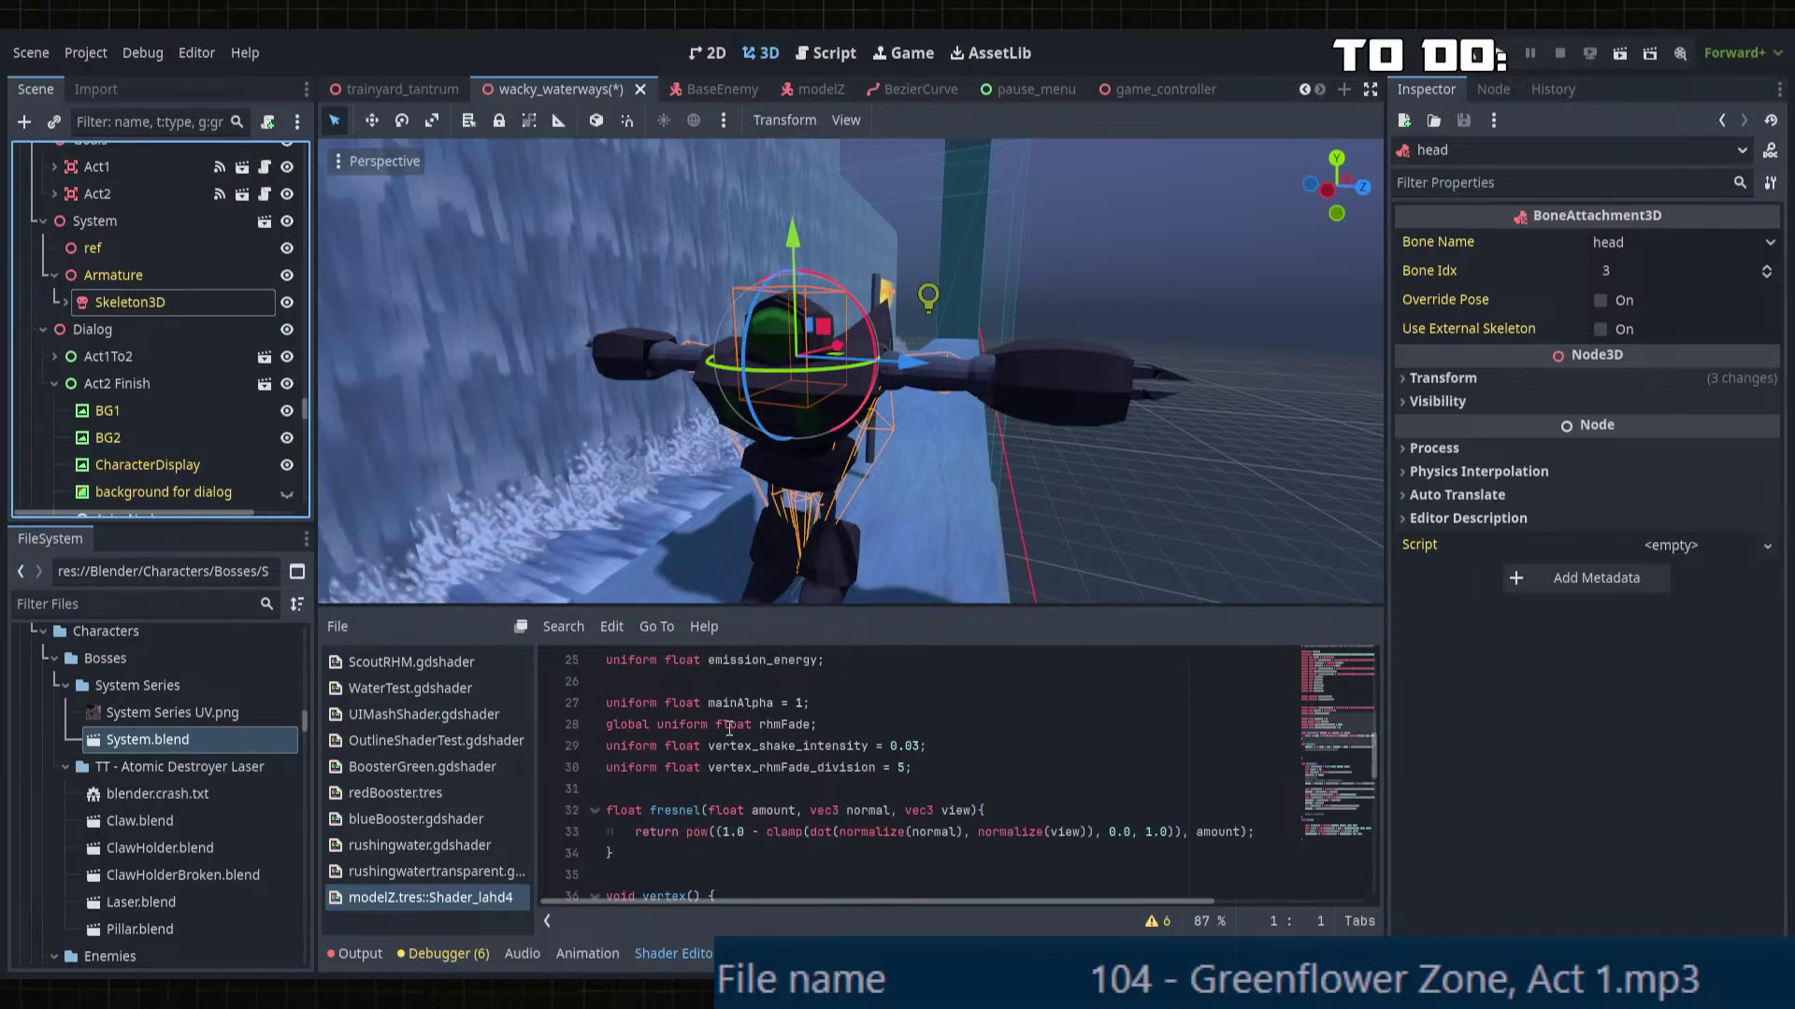
{"action": "scroll", "coordinate": [729, 728], "scroll_direction": "down", "scroll_amount": 1}
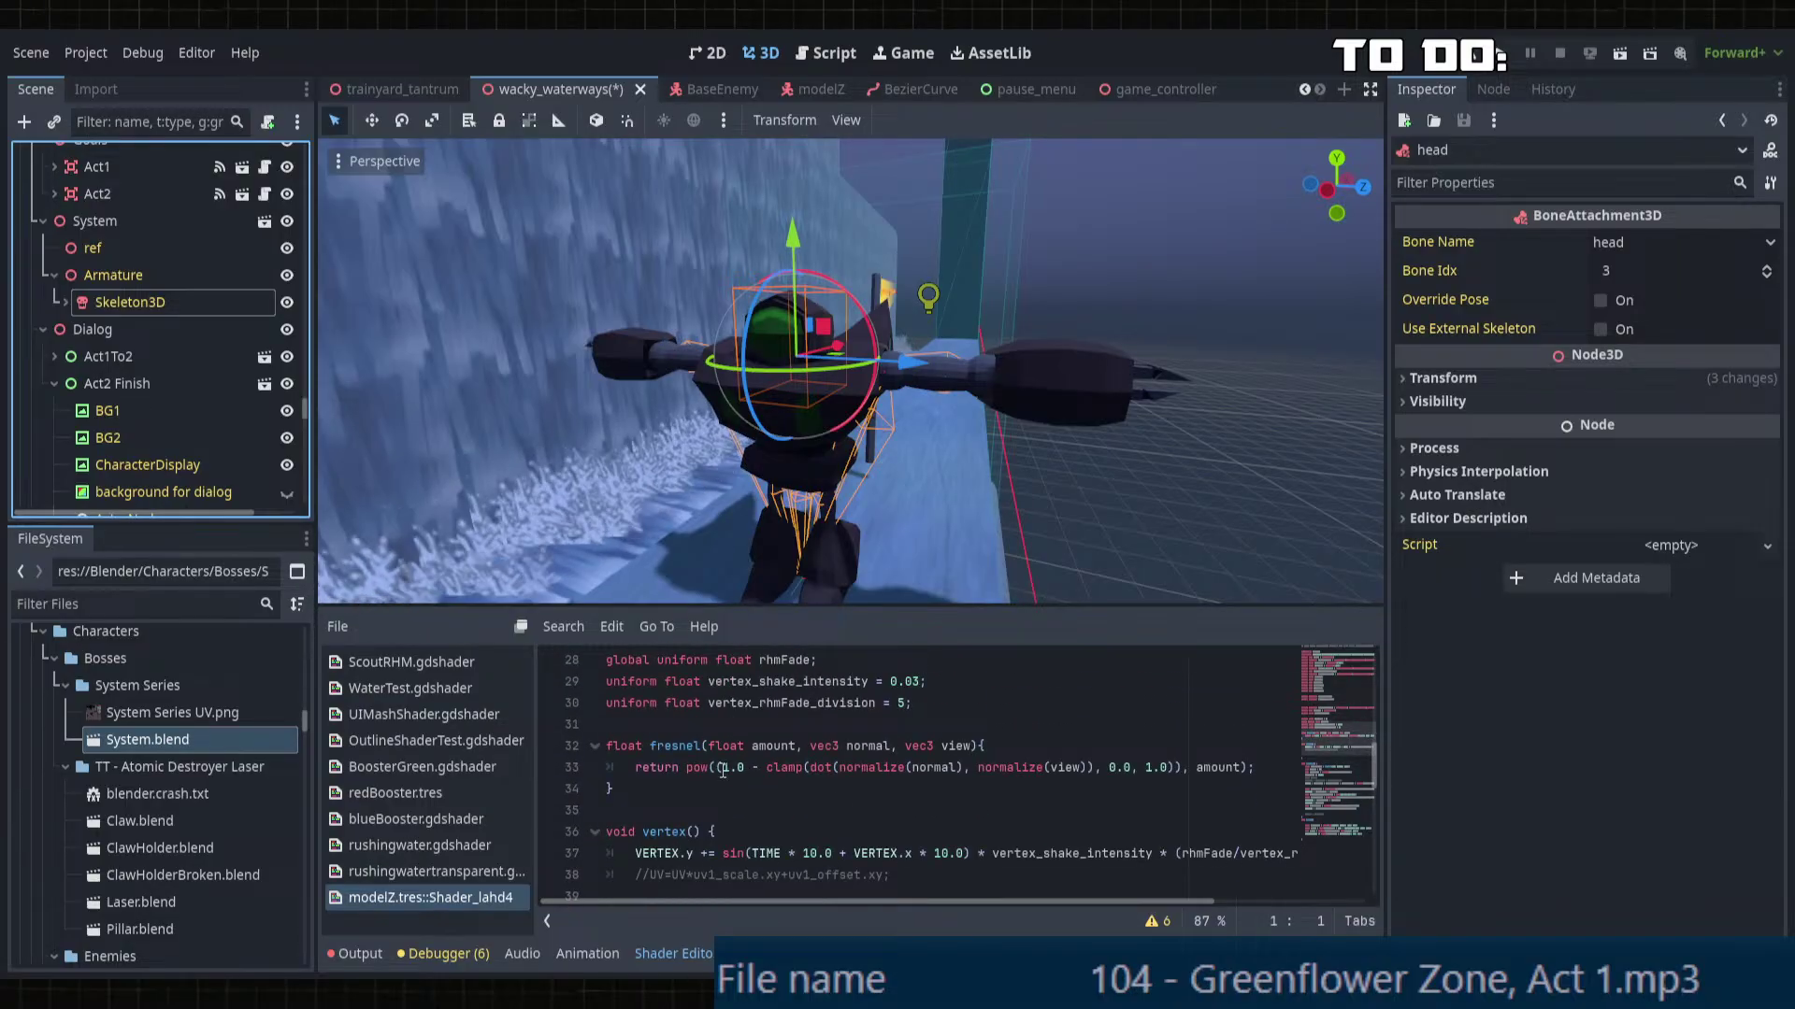
{"action": "scroll", "coordinate": [723, 772], "scroll_direction": "down", "scroll_amount": 1}
{"action": "left_click_drag", "start_coordinate": [647, 797], "coordinate": [991, 805]}
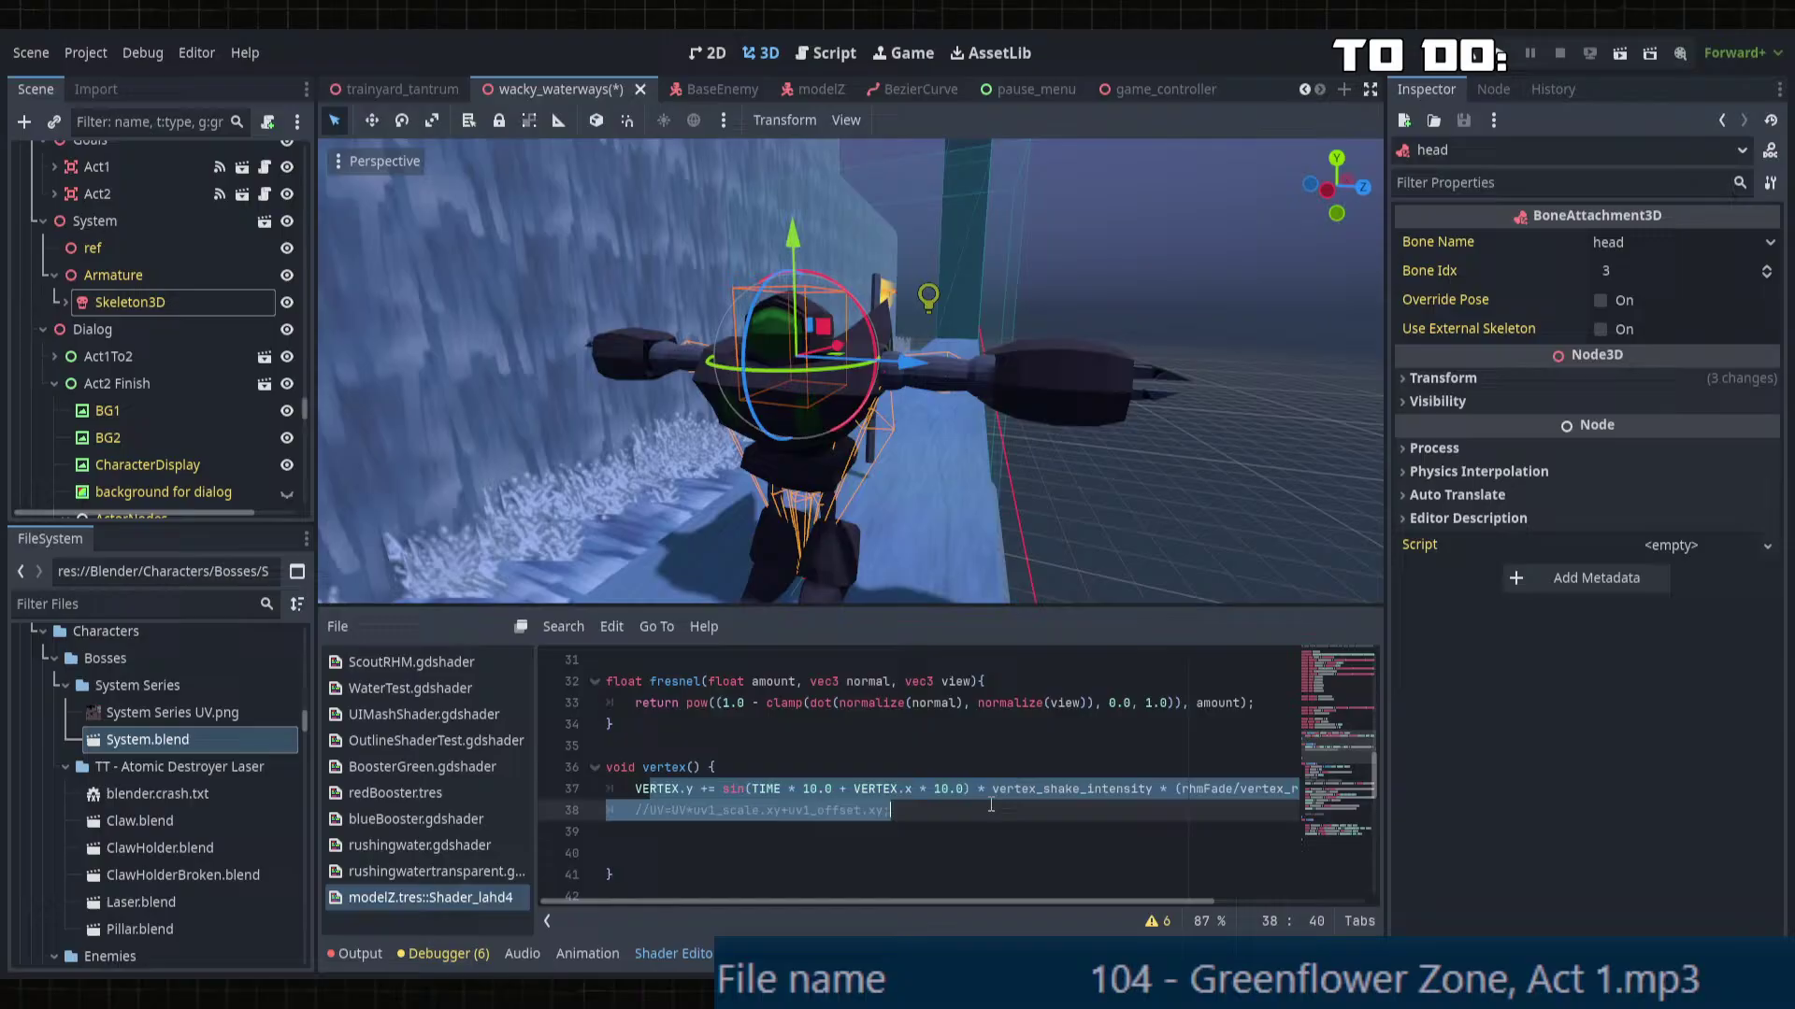
{"action": "left_click", "coordinate": [1059, 802]}
{"action": "left_click_drag", "start_coordinate": [974, 905], "coordinate": [871, 875]}
{"action": "scroll", "coordinate": [868, 766], "scroll_direction": "up", "scroll_amount": 3}
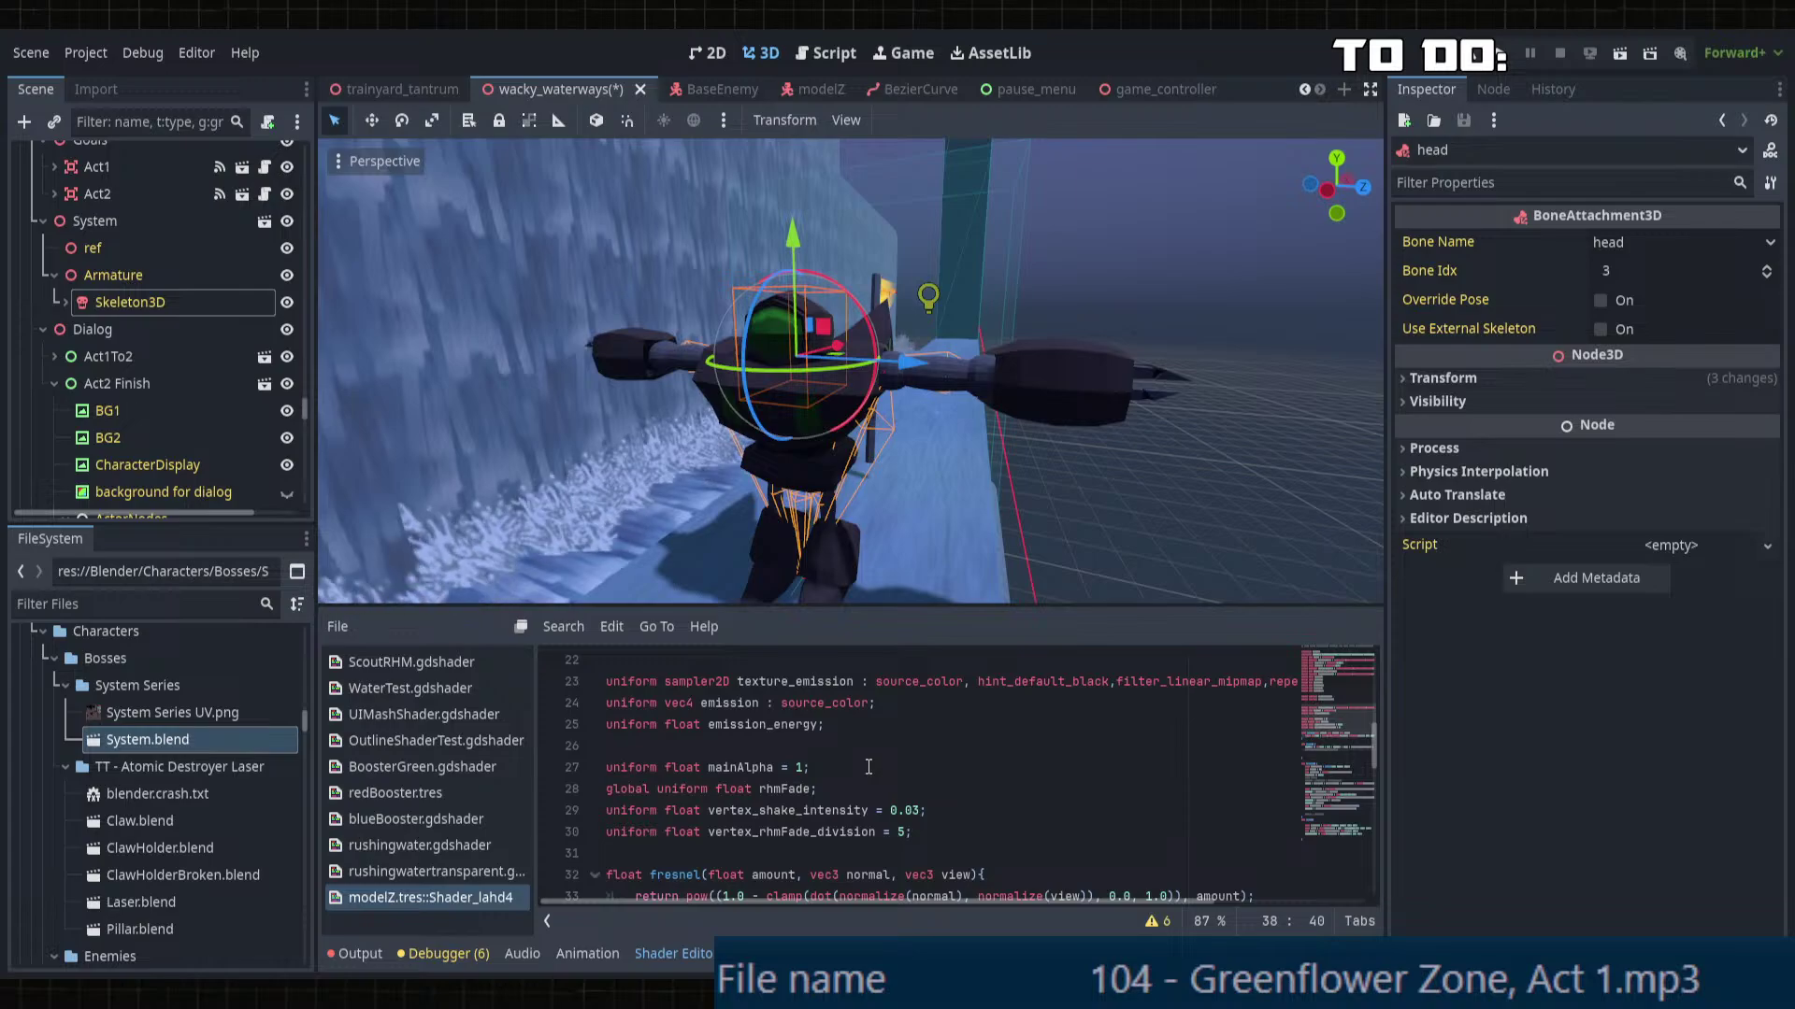
{"action": "scroll", "coordinate": [869, 766], "scroll_direction": "down", "scroll_amount": 1}
Step: Reopen the modelZ.tres material and review its shader parameters from the Next Pass up to the shader resource
{"action": "scroll", "coordinate": [189, 765], "scroll_direction": "down", "scroll_amount": 5}
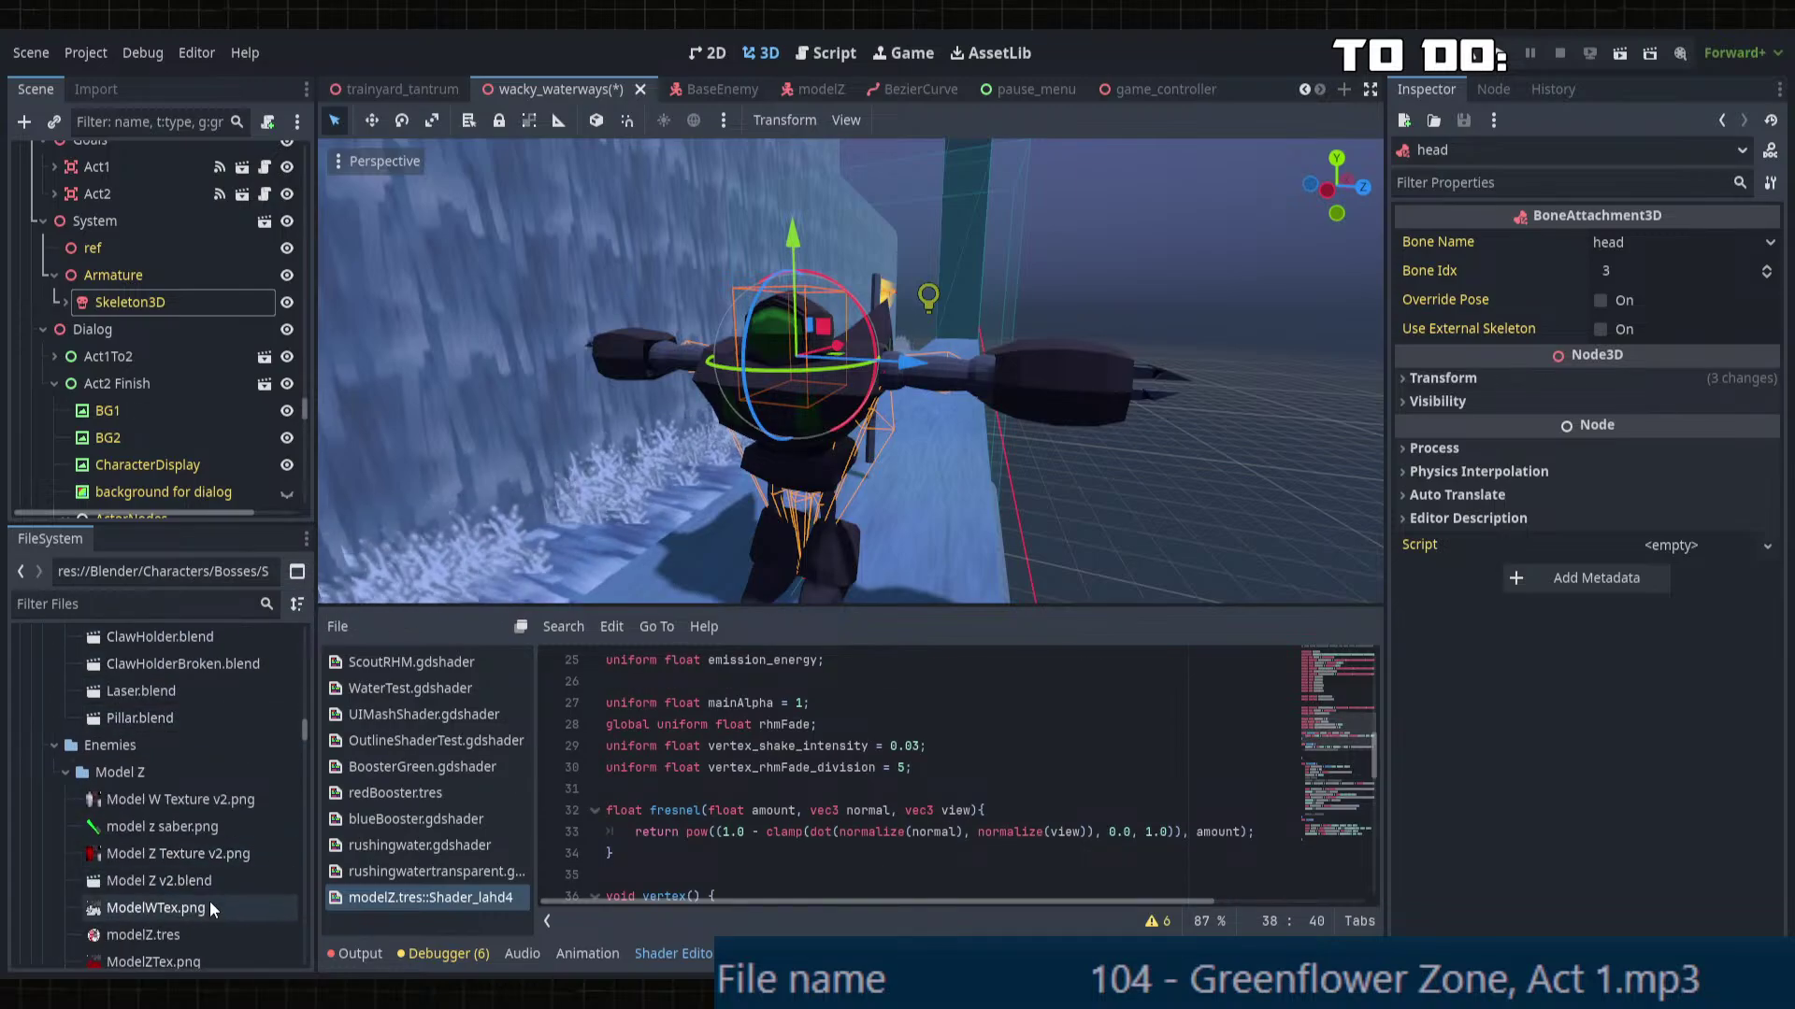
{"action": "left_click", "coordinate": [205, 935]}
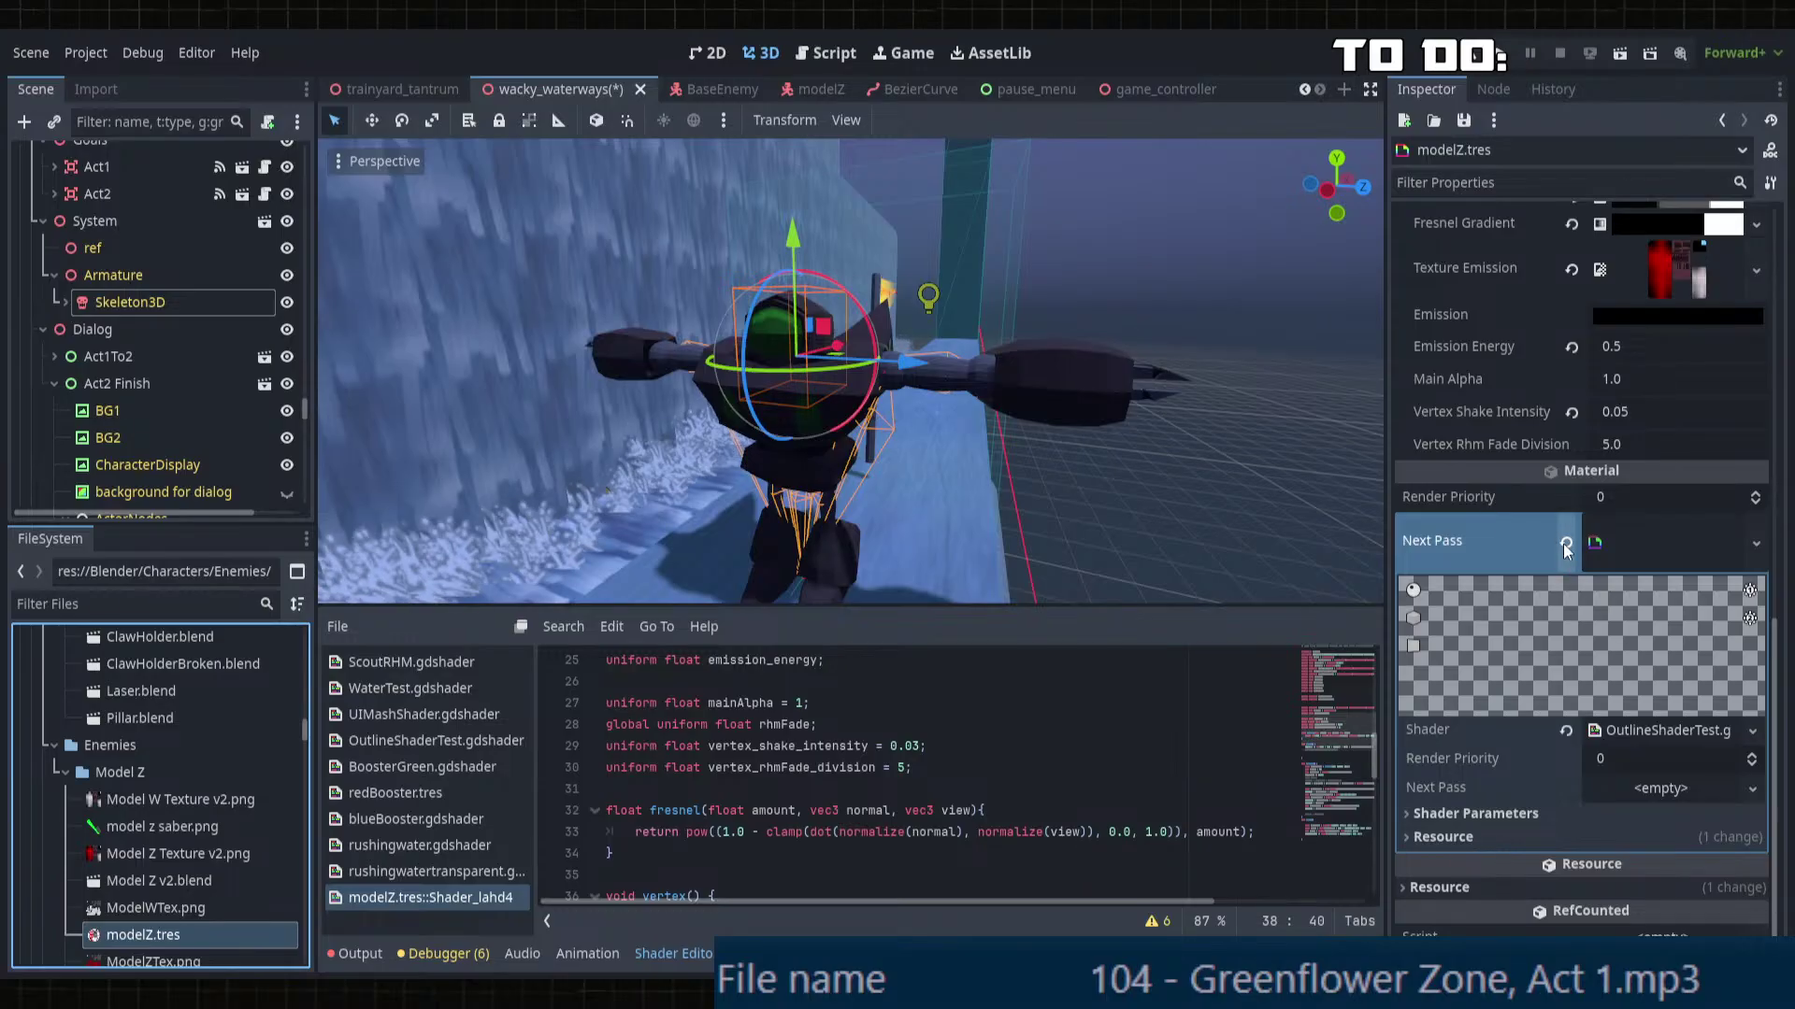
{"action": "scroll", "coordinate": [1614, 415], "scroll_direction": "up", "scroll_amount": 4}
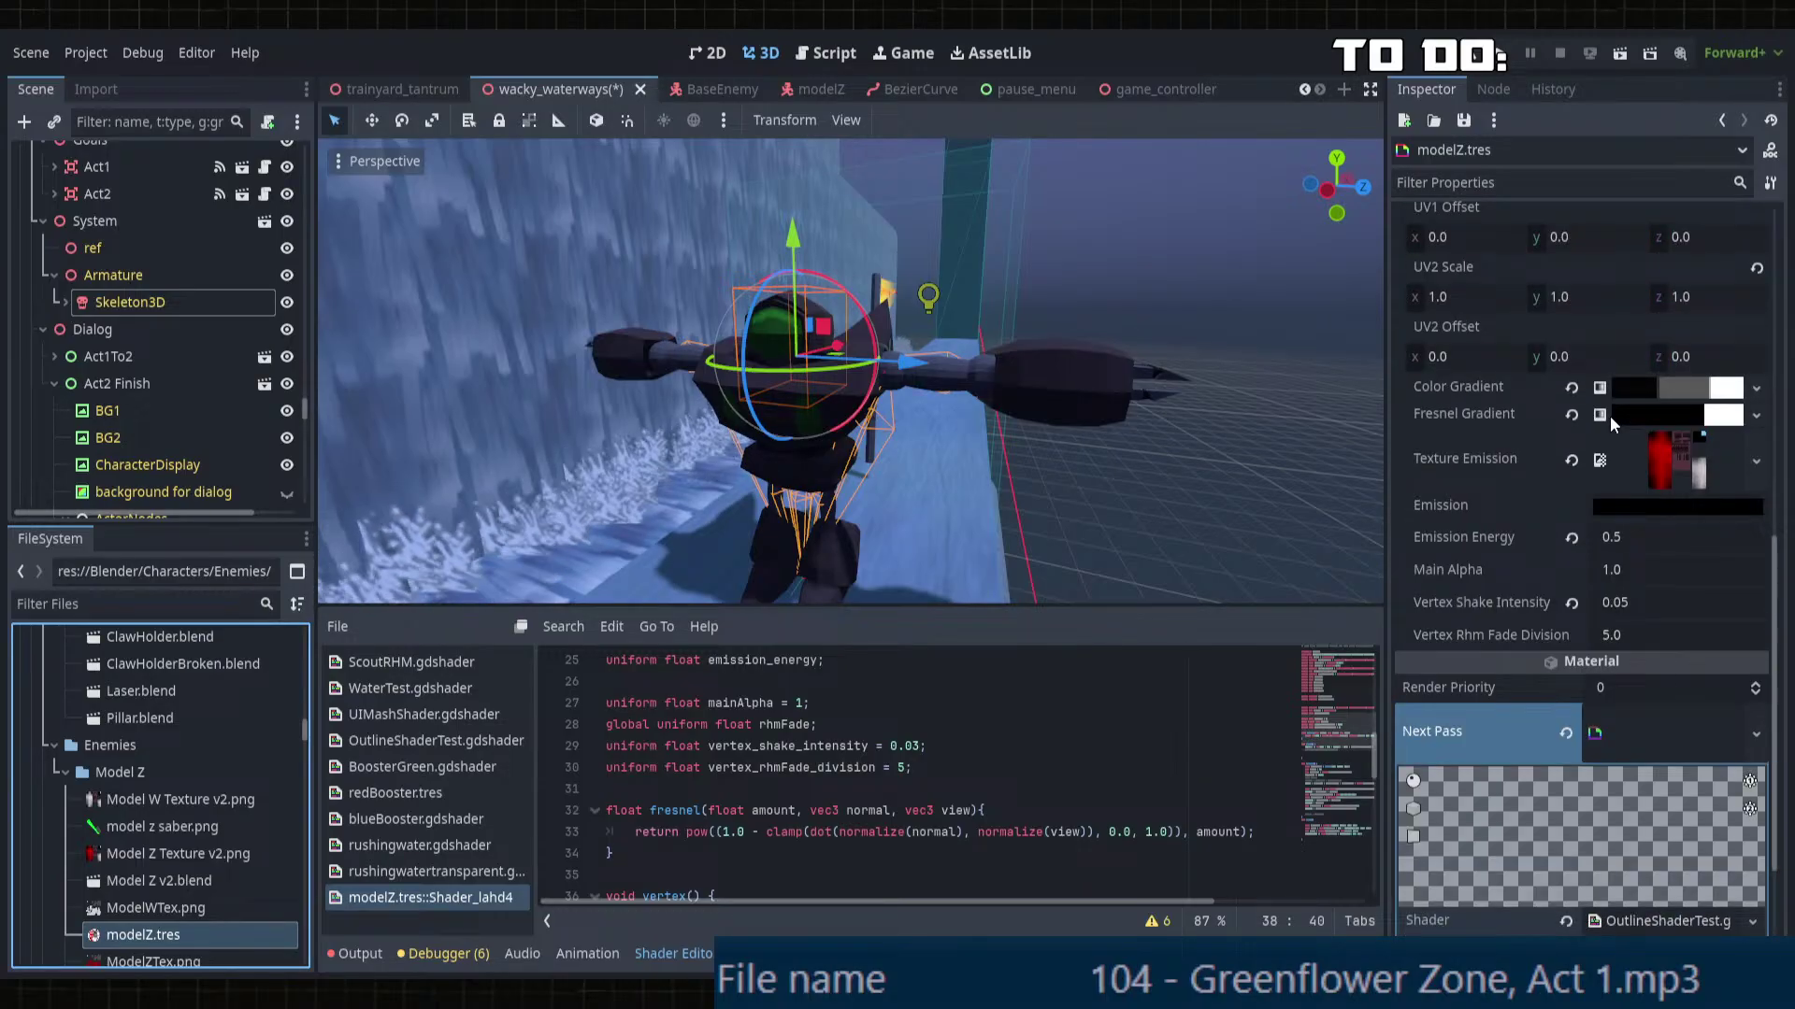
{"action": "scroll", "coordinate": [1557, 620], "scroll_direction": "up", "scroll_amount": 15}
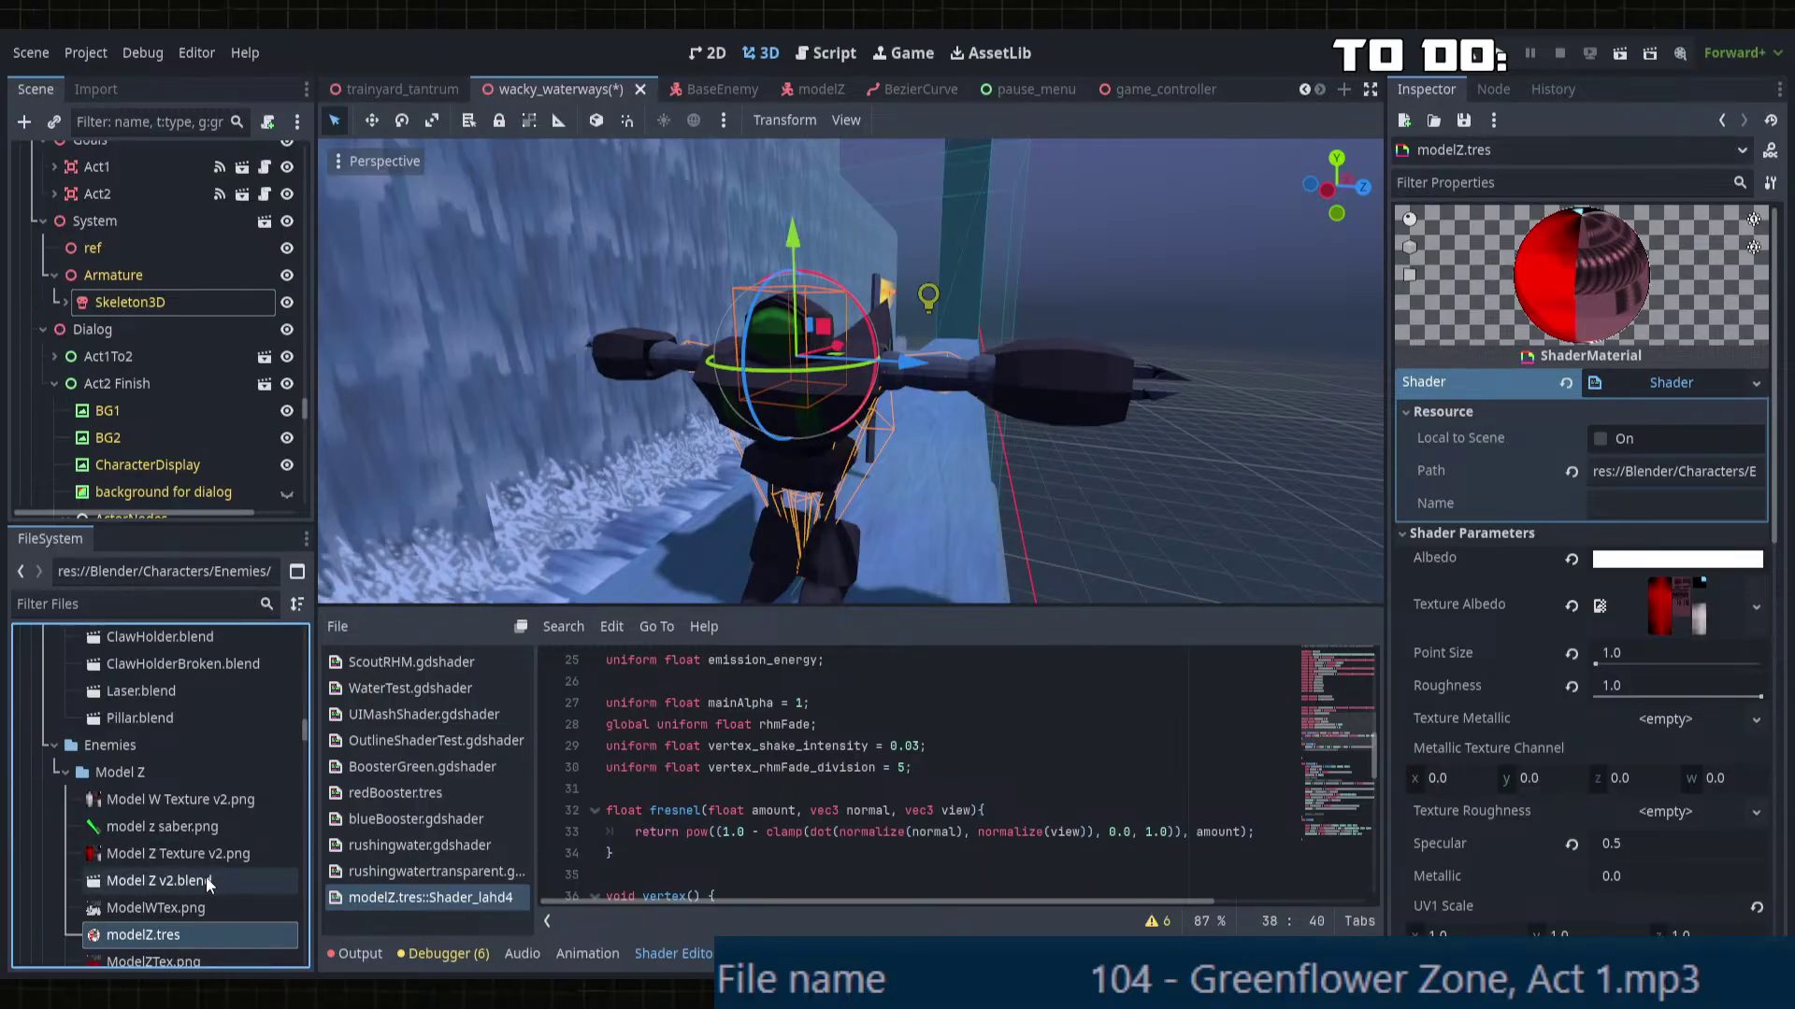
Step: Create a new ShaderMaterial resource named SystemTexture.tres in the System Series folder
{"action": "scroll", "coordinate": [202, 823], "scroll_direction": "up", "scroll_amount": 4}
{"action": "scroll", "coordinate": [170, 696], "scroll_direction": "up", "scroll_amount": 1}
{"action": "left_click", "coordinate": [131, 729]}
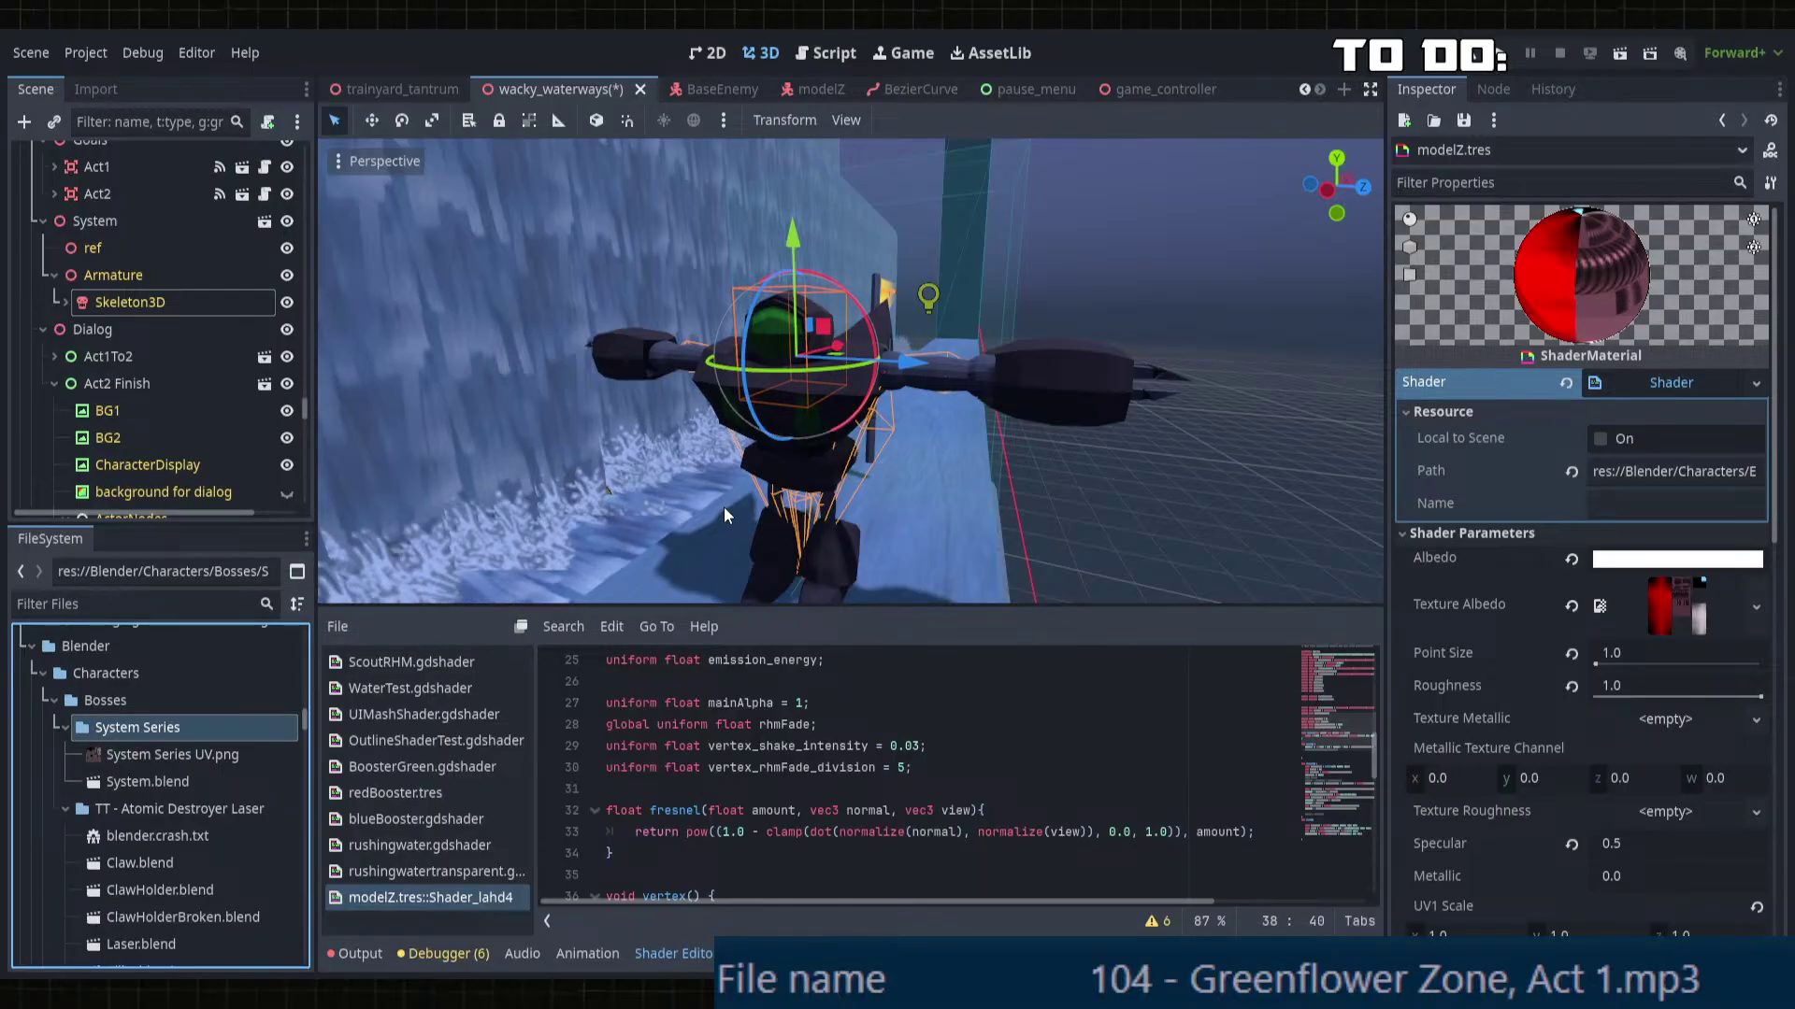
{"action": "key", "text": "Return"}
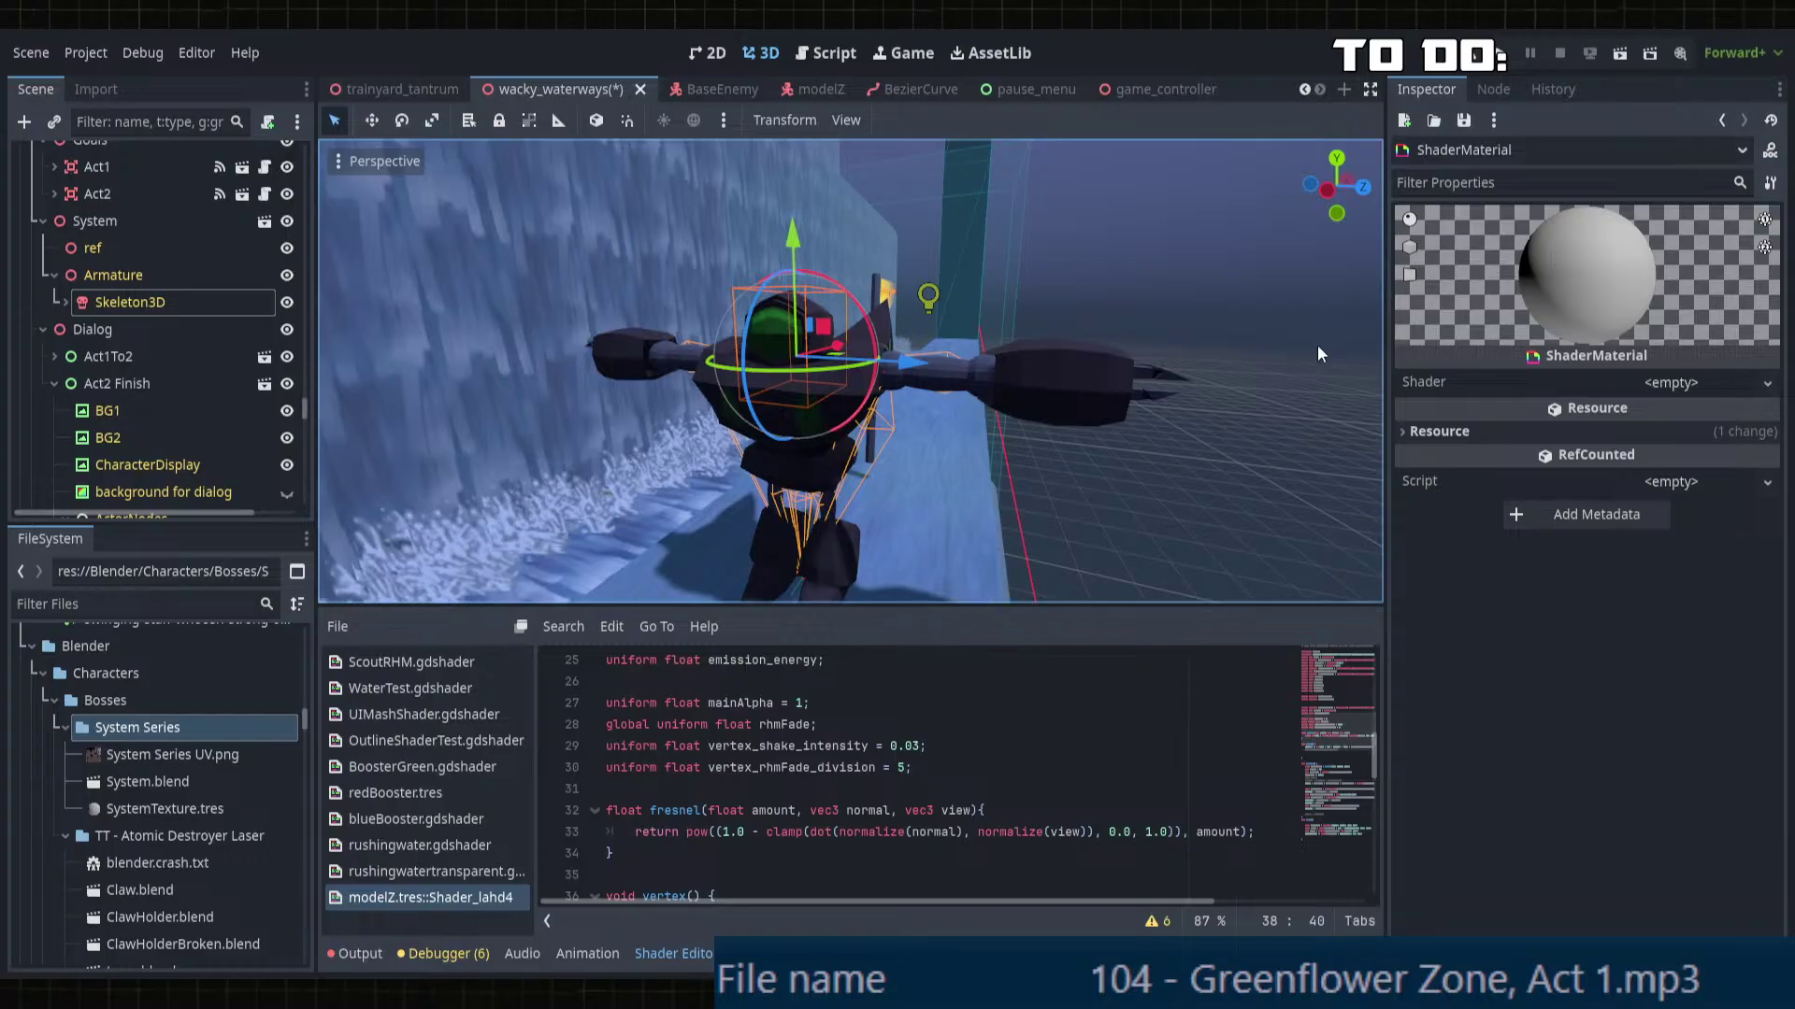
Step: Assign ScoutRHM.gdshader as the new material's shader and expand its shader parameters
{"action": "left_click", "coordinate": [1701, 389]}
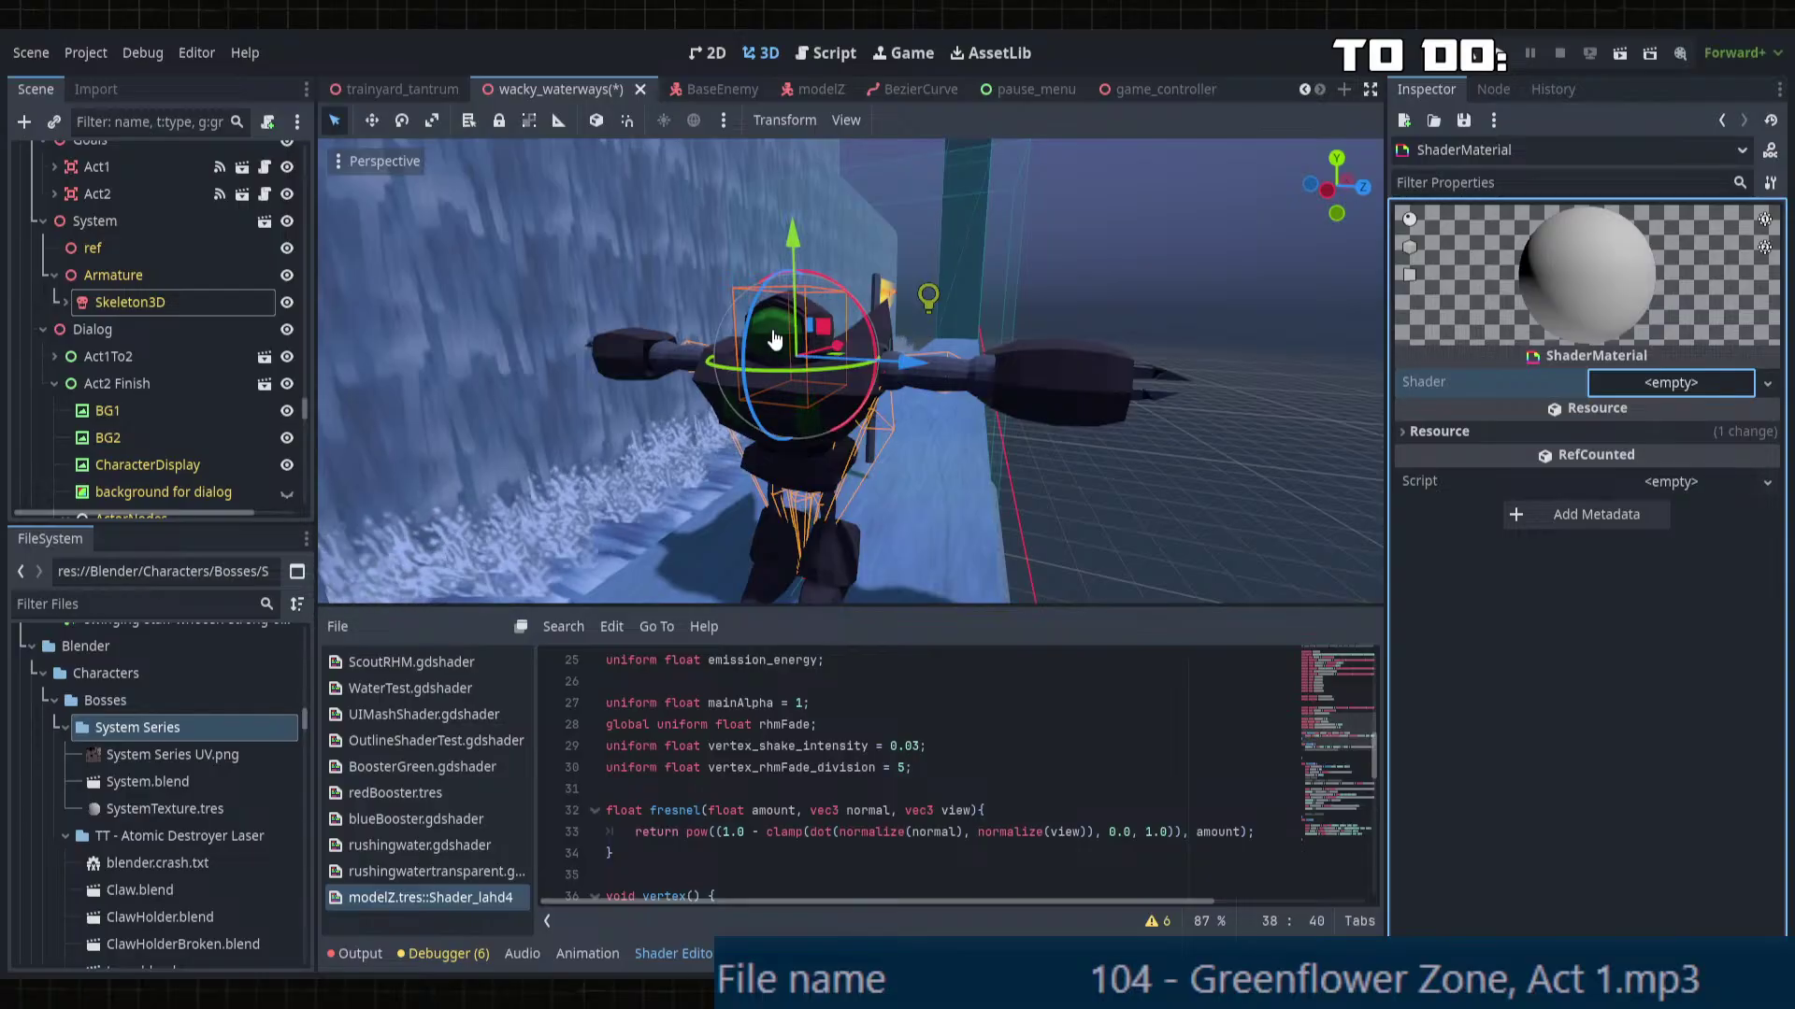
{"action": "left_click", "coordinate": [772, 294]}
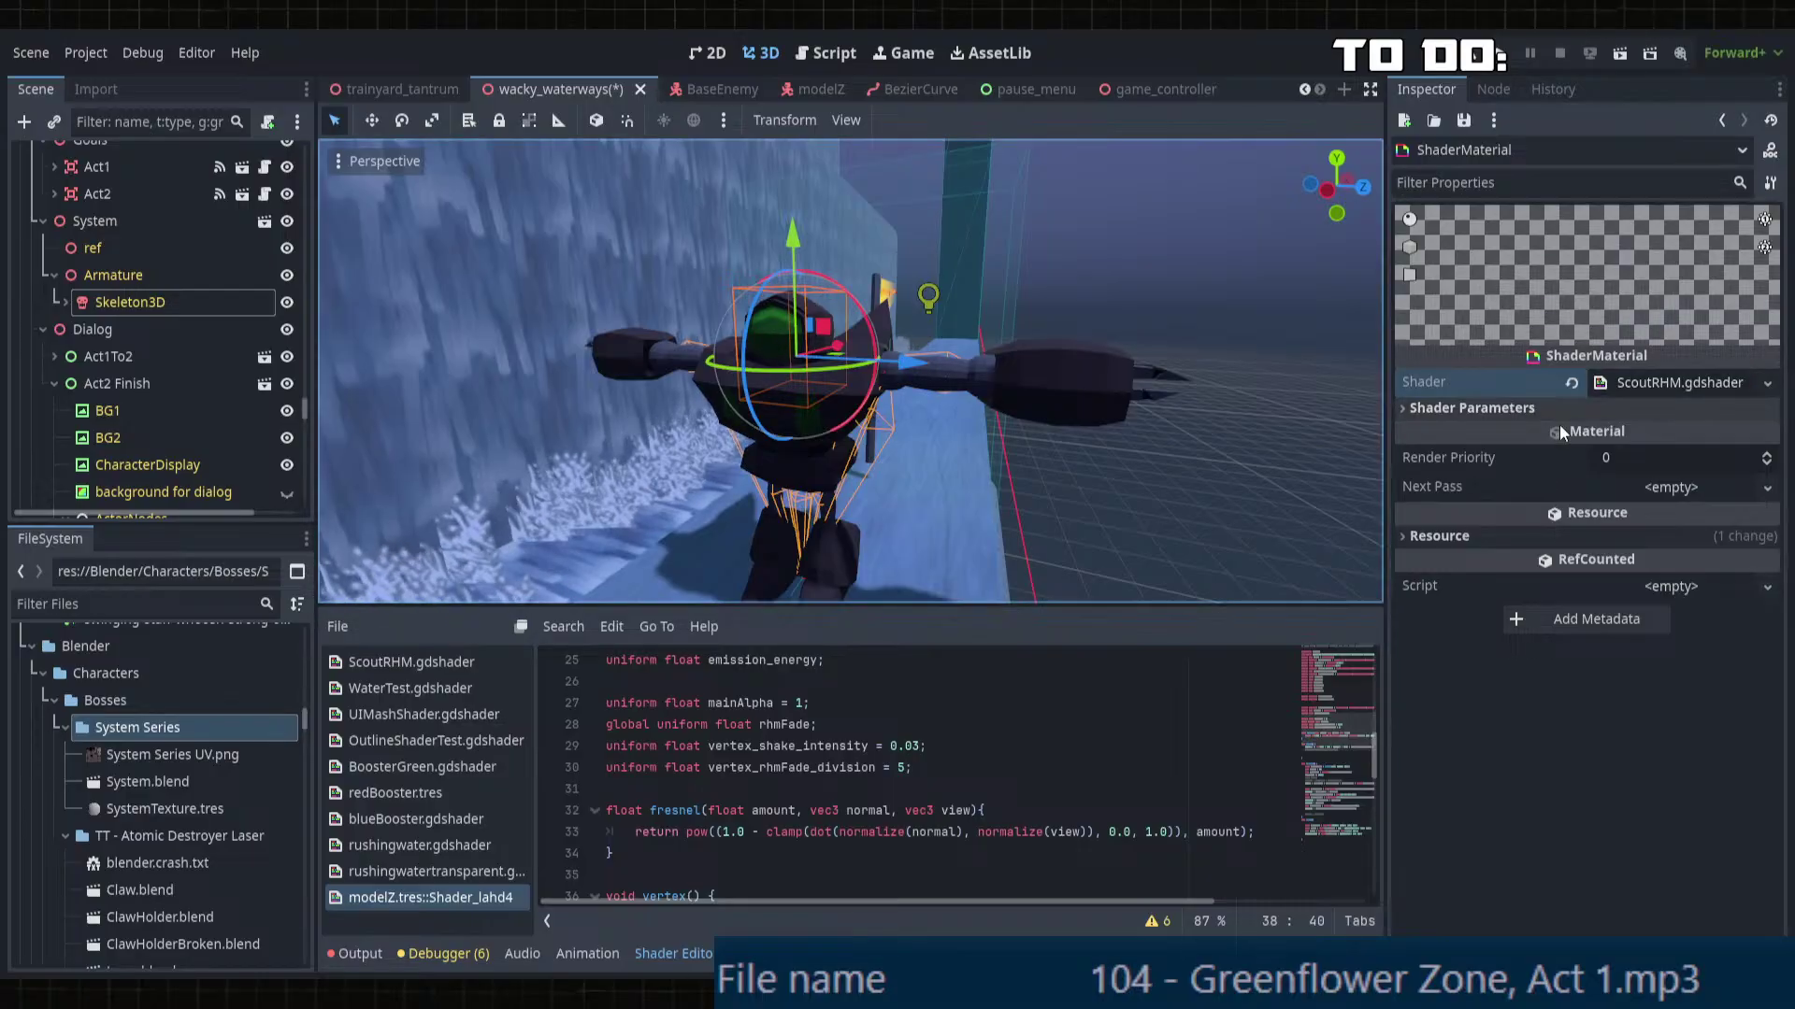
{"action": "left_click", "coordinate": [1654, 387]}
{"action": "left_click", "coordinate": [1652, 384]}
{"action": "left_click", "coordinate": [1511, 412]}
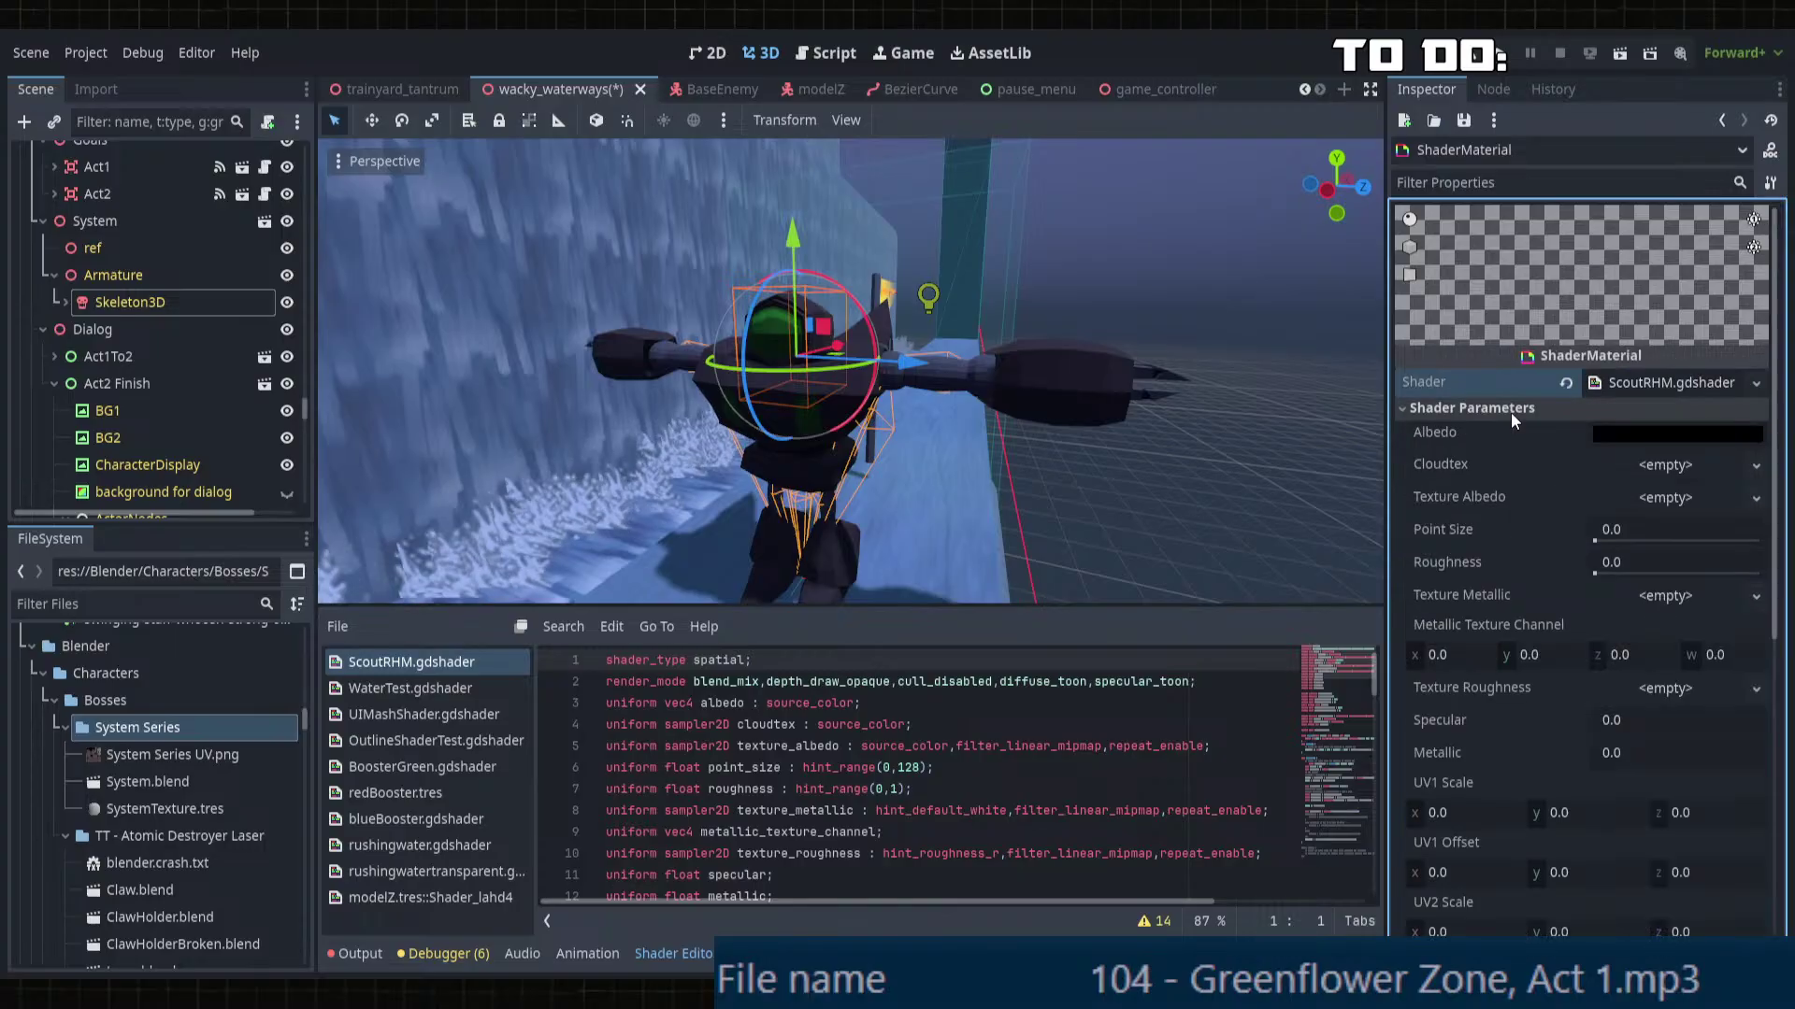
{"action": "scroll", "coordinate": [1671, 508], "scroll_direction": "down", "scroll_amount": 3}
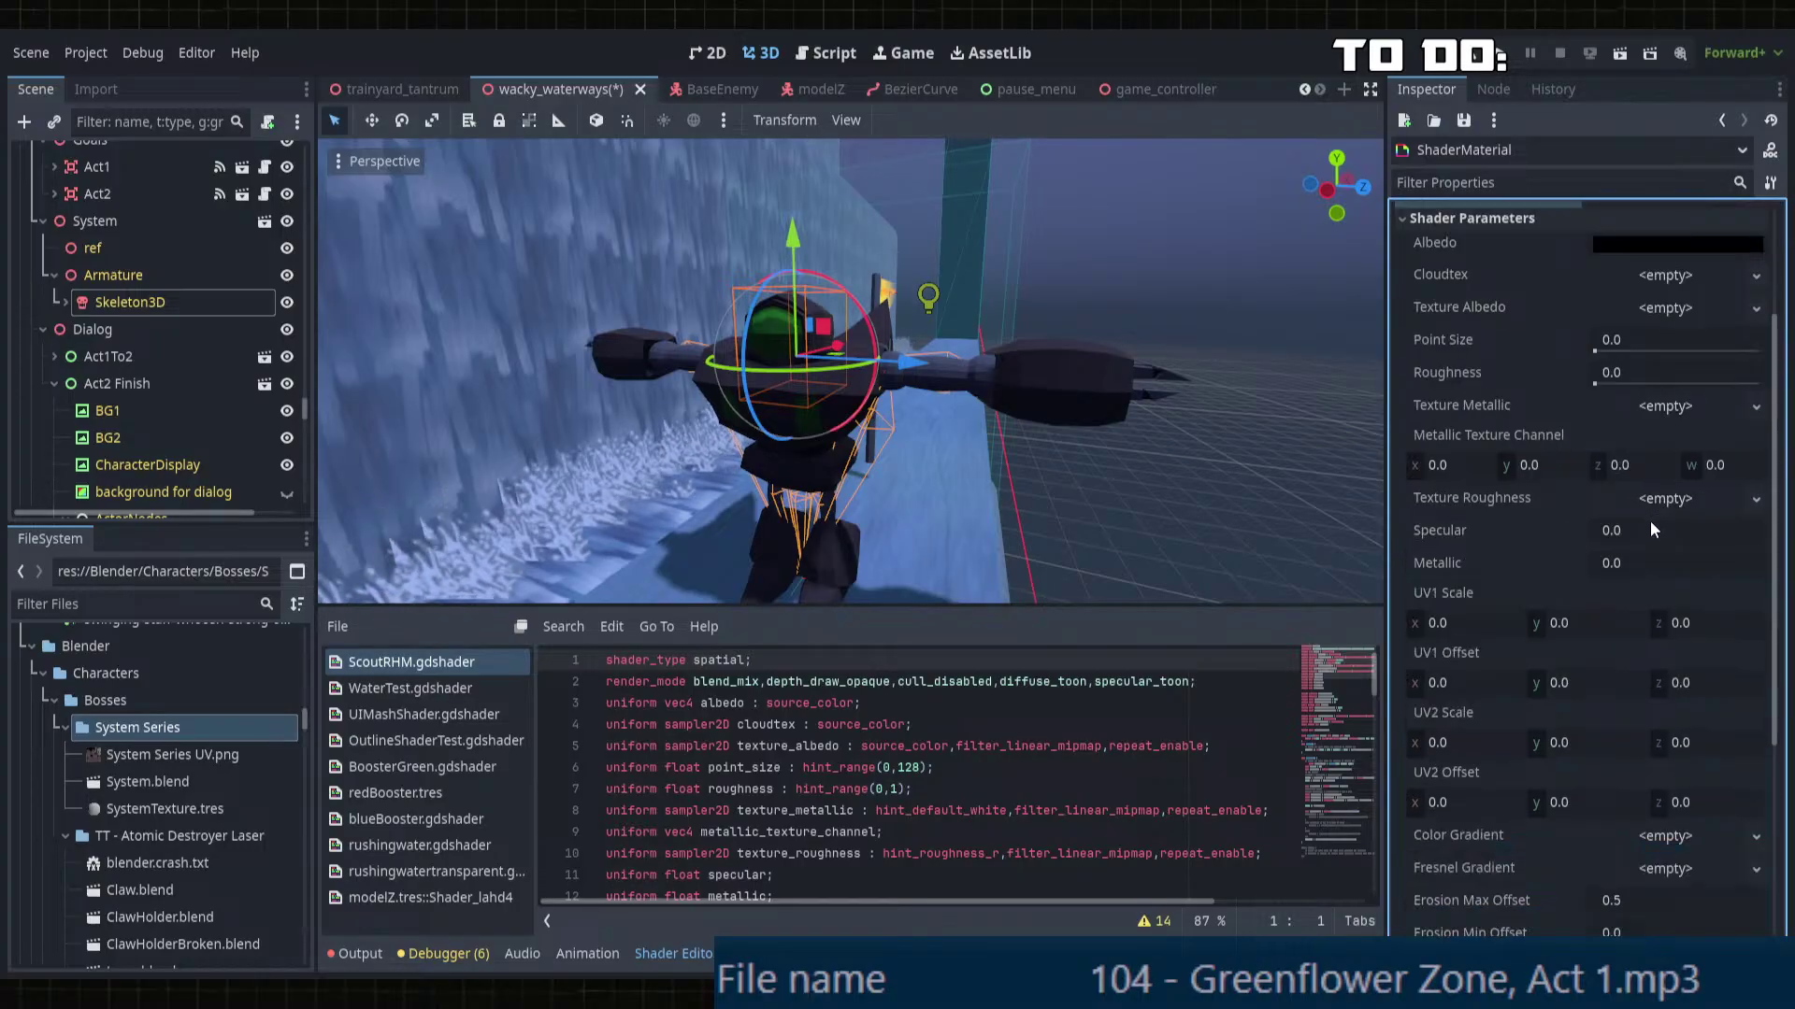
Step: Check the new material's shader parameters and clear its ScoutRHM.gdshader assignment
{"action": "scroll", "coordinate": [1649, 521], "scroll_direction": "up", "scroll_amount": 3}
{"action": "scroll", "coordinate": [1650, 530], "scroll_direction": "down", "scroll_amount": 6}
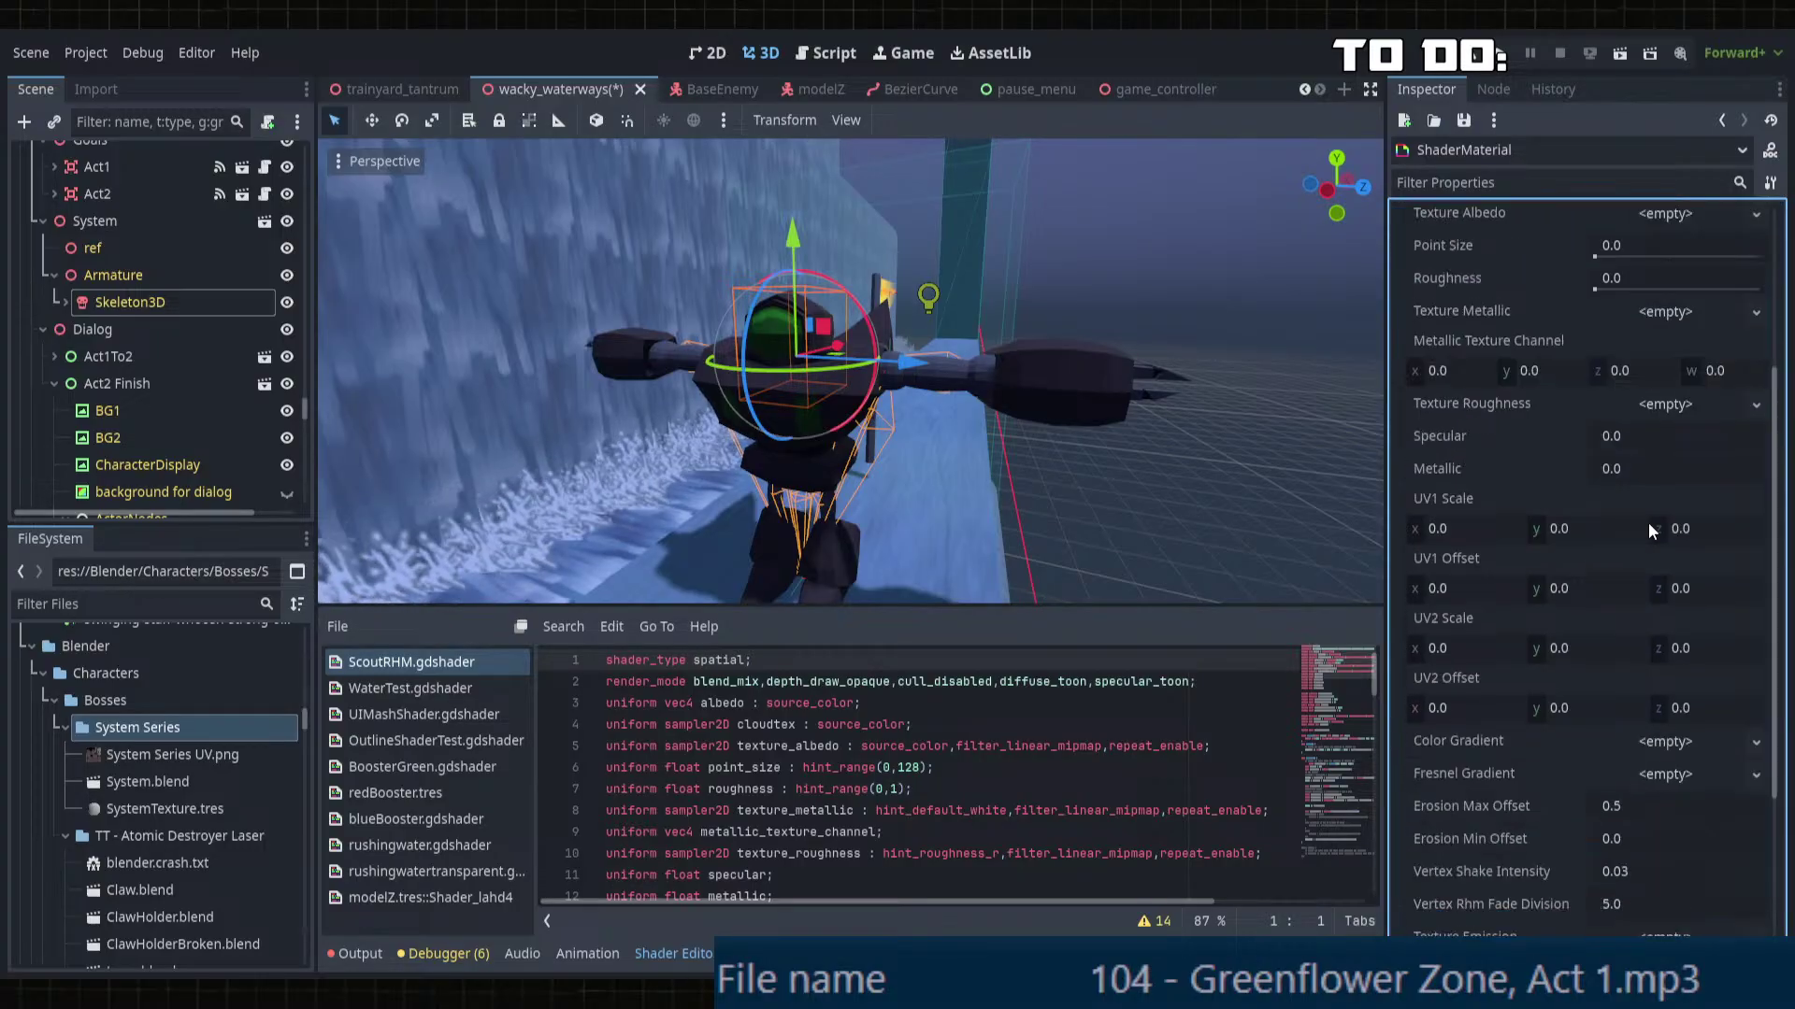
{"action": "scroll", "coordinate": [1649, 531], "scroll_direction": "up", "scroll_amount": 5}
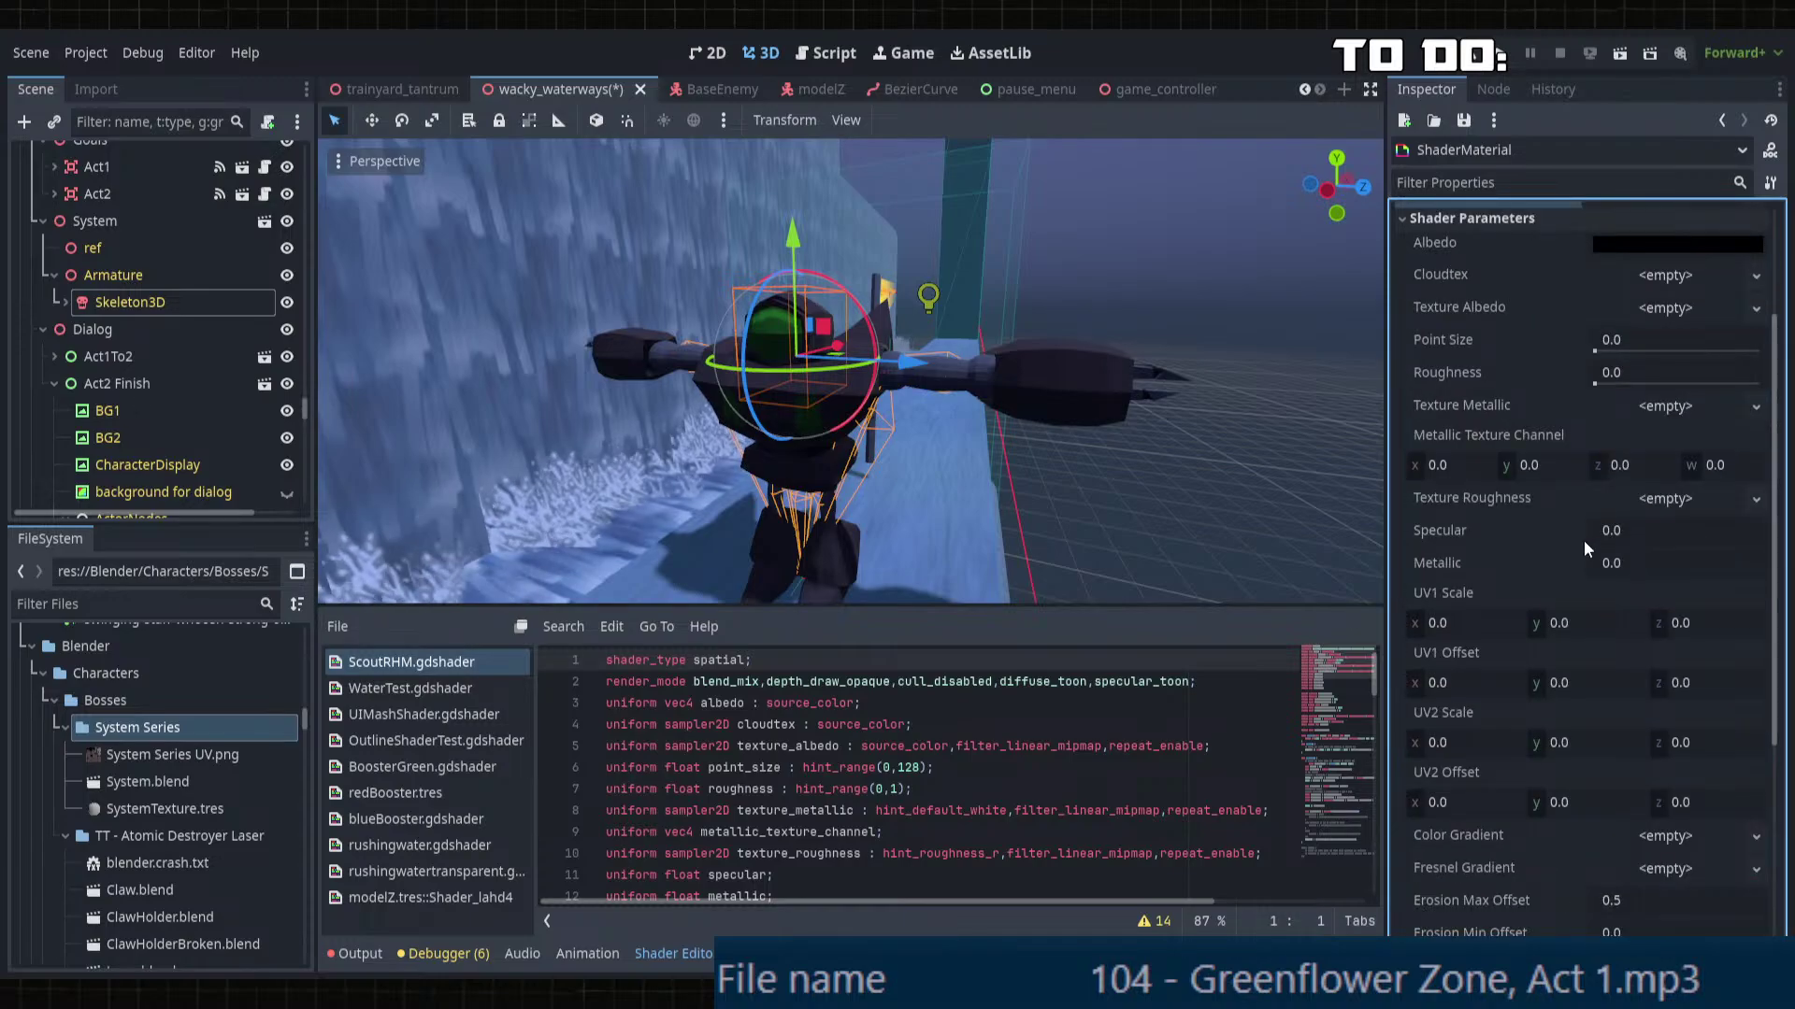
{"action": "scroll", "coordinate": [190, 765], "scroll_direction": "down", "scroll_amount": 6}
{"action": "scroll", "coordinate": [194, 776], "scroll_direction": "down", "scroll_amount": 3}
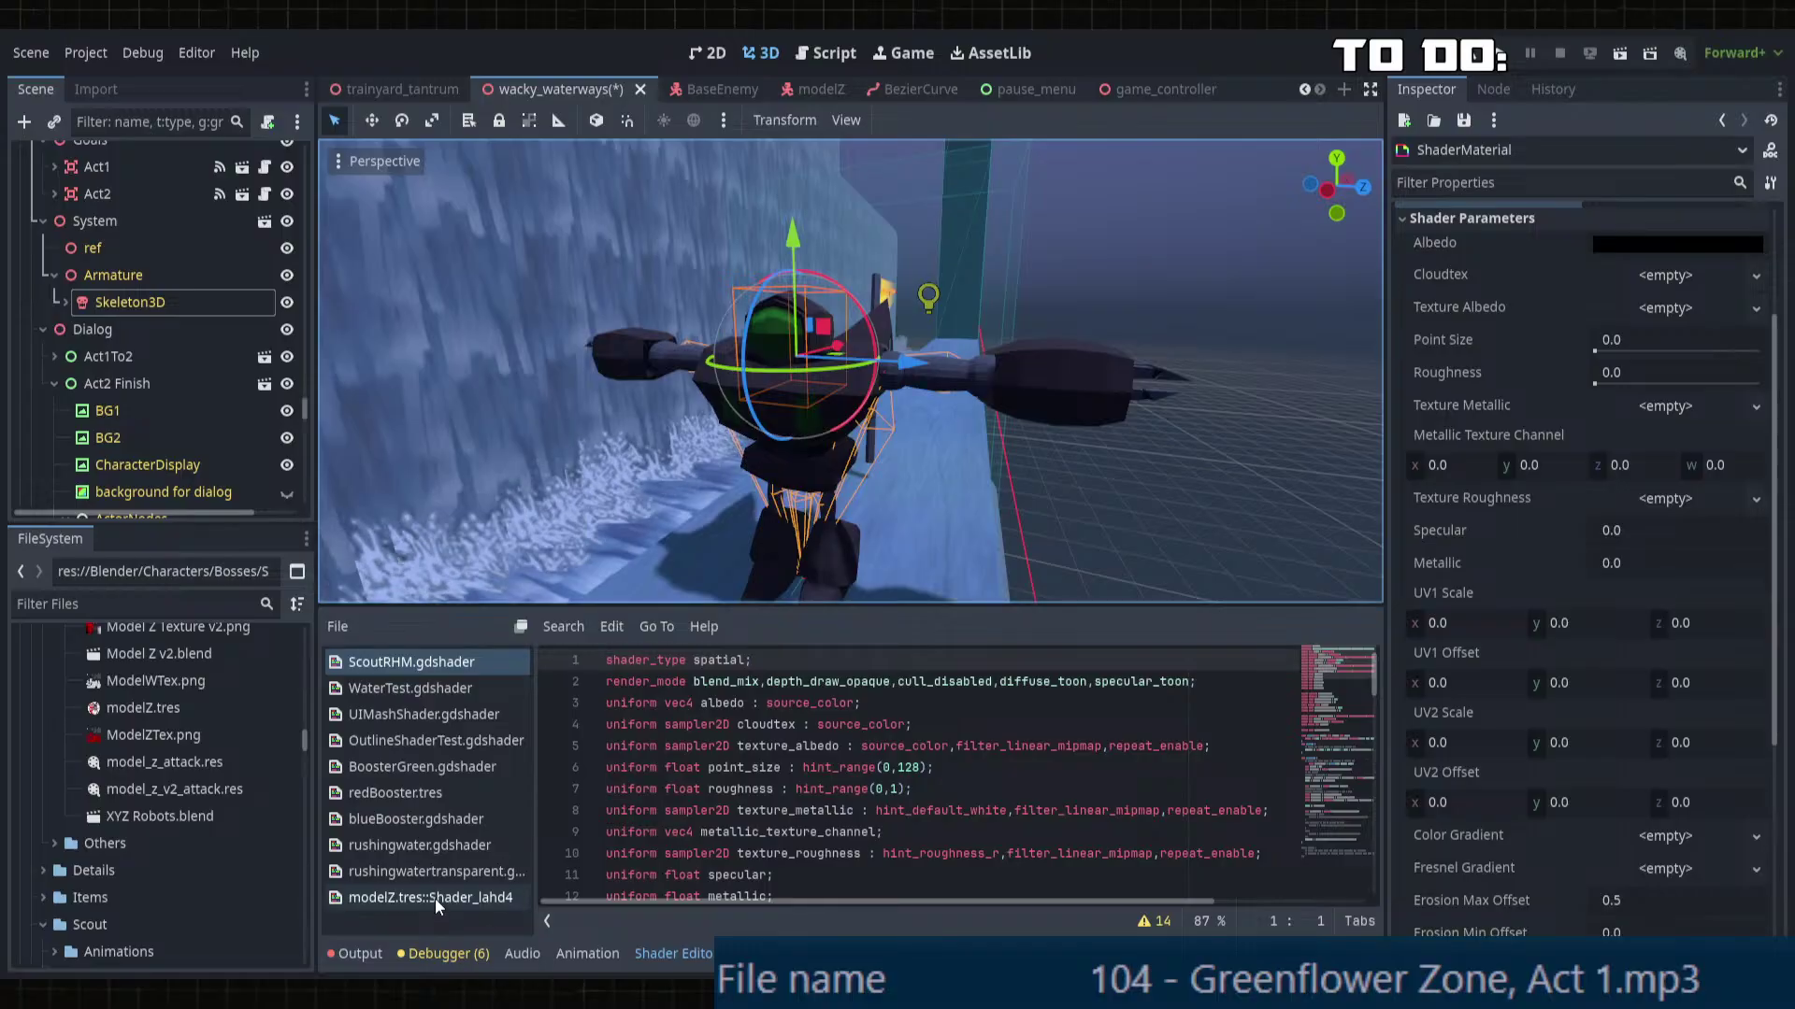
{"action": "scroll", "coordinate": [1663, 651], "scroll_direction": "up", "scroll_amount": 3}
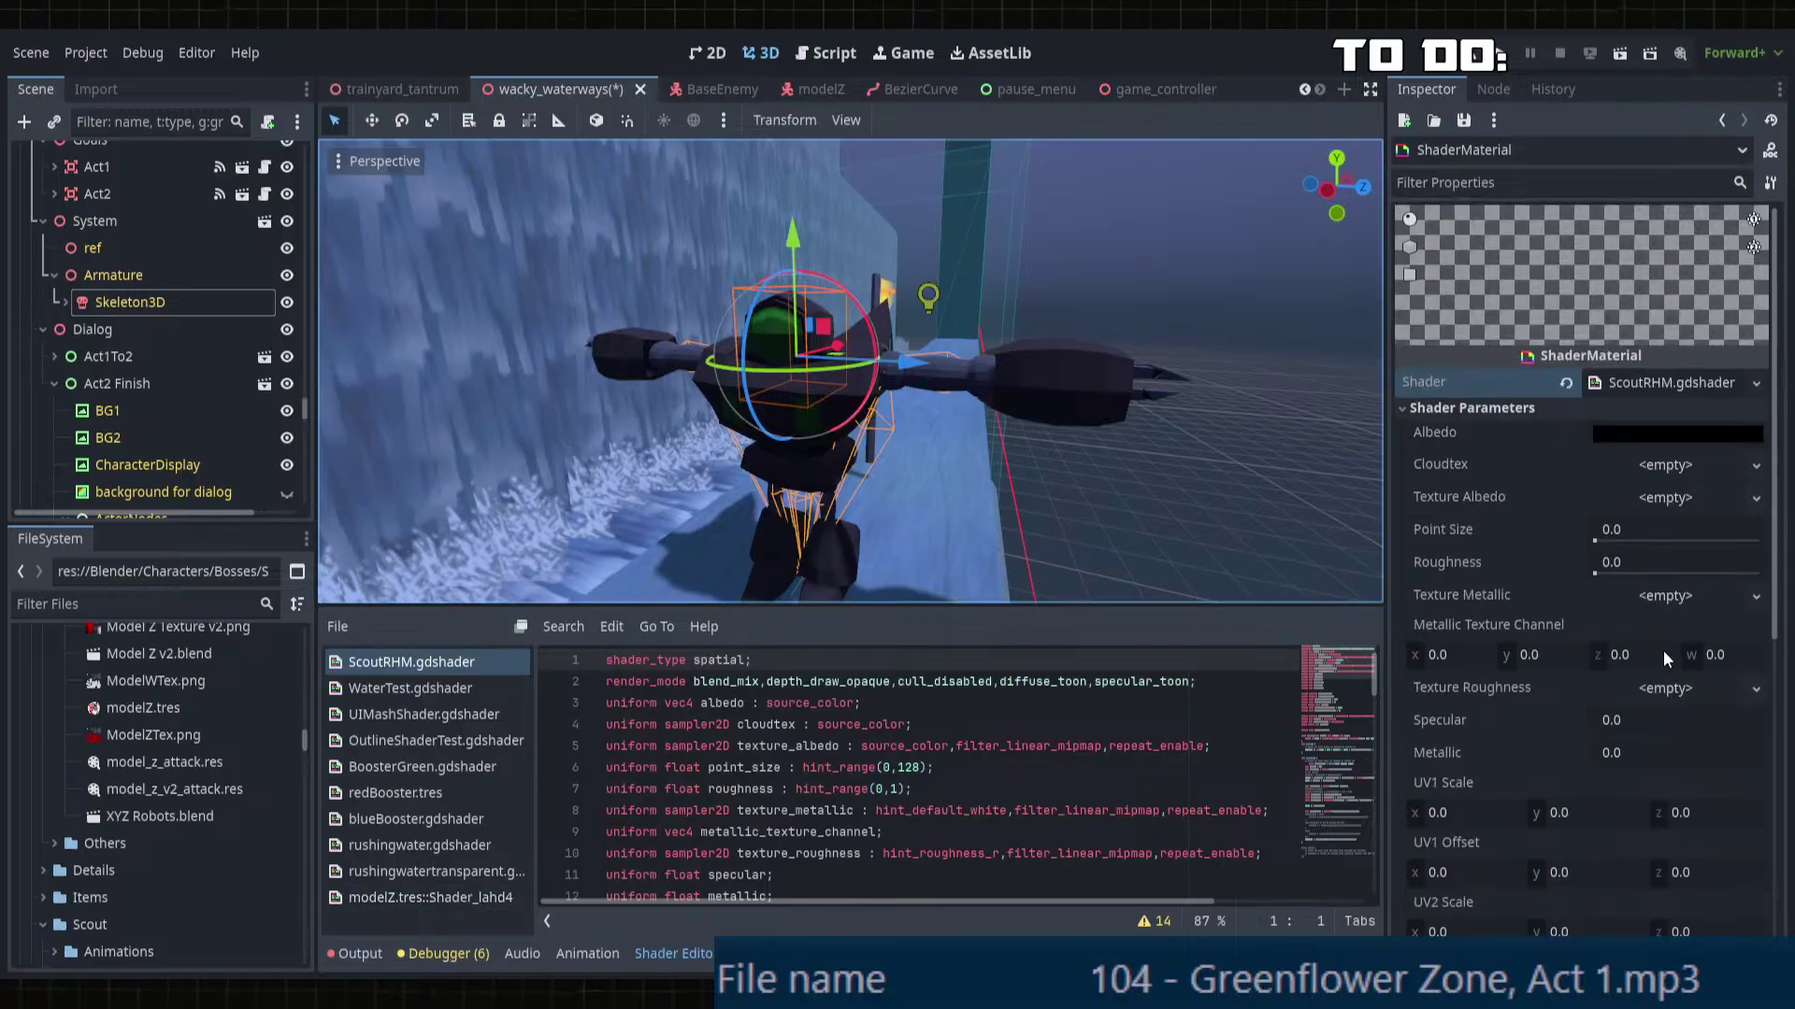
{"action": "left_click", "coordinate": [1564, 383]}
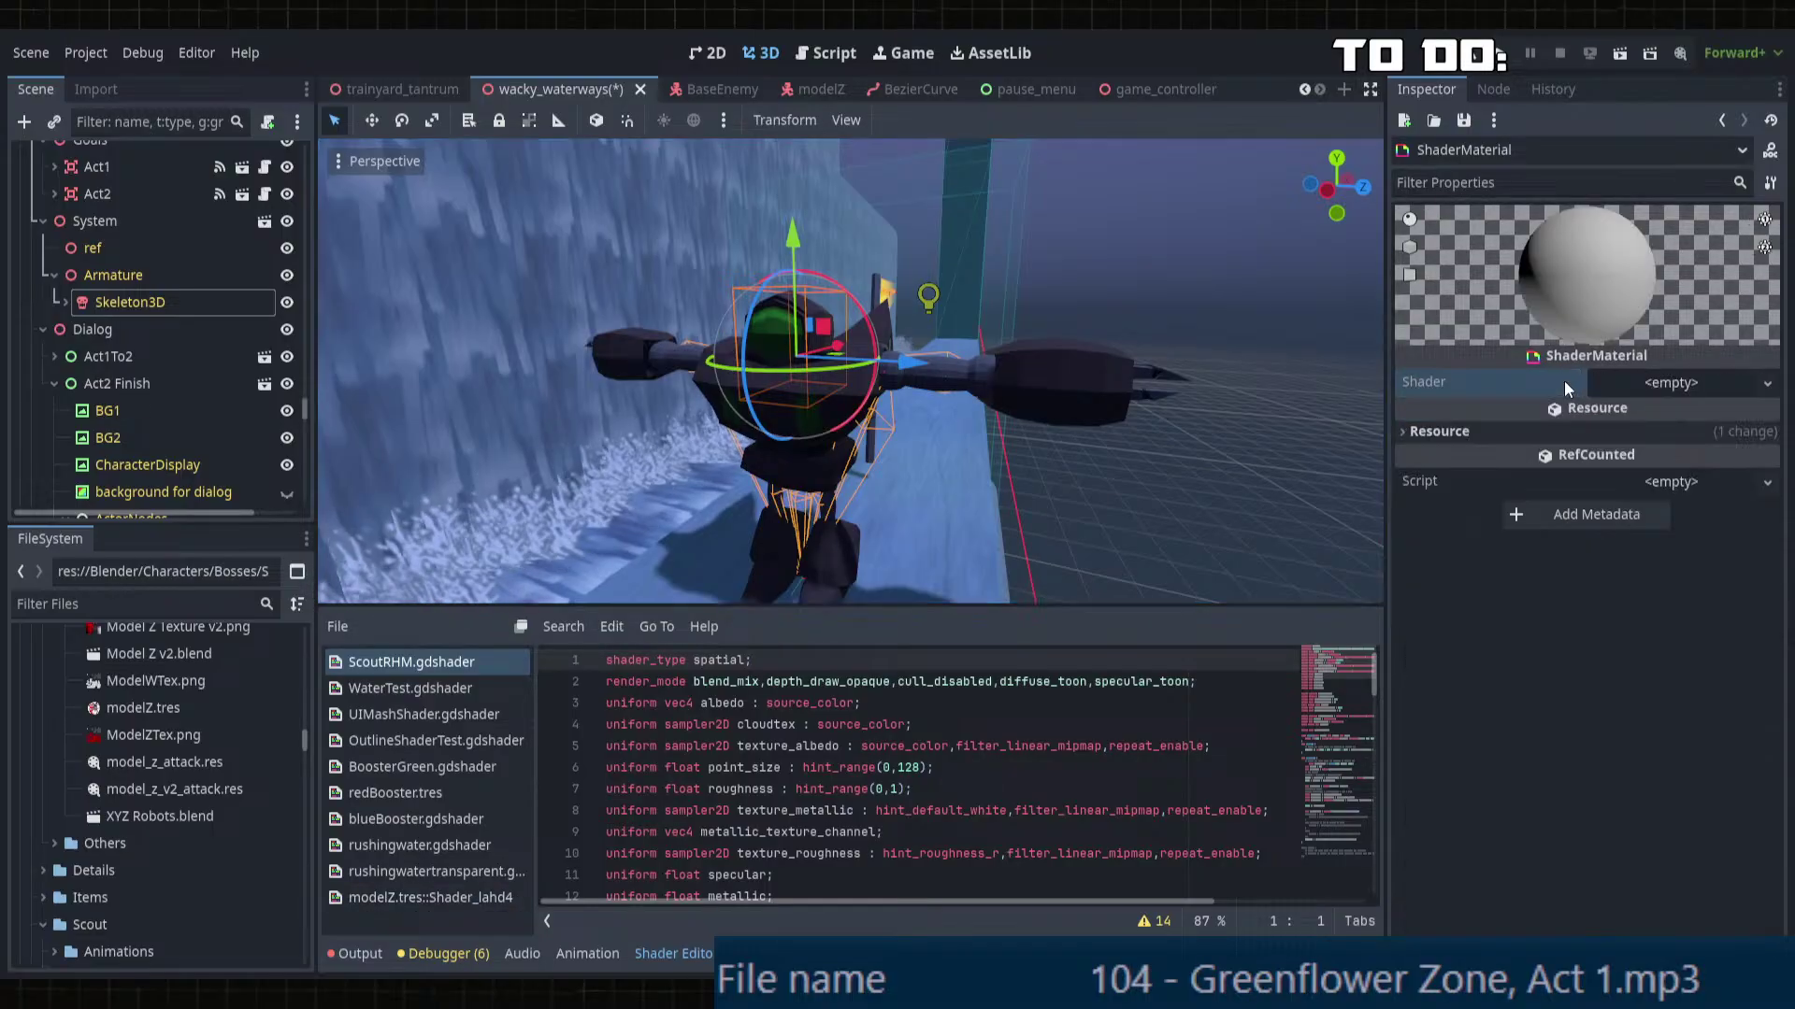
Step: Open modelZ.tres and examine its shader parameters, gradients, emission settings and rotated material preview
{"action": "double_click", "coordinate": [170, 703]}
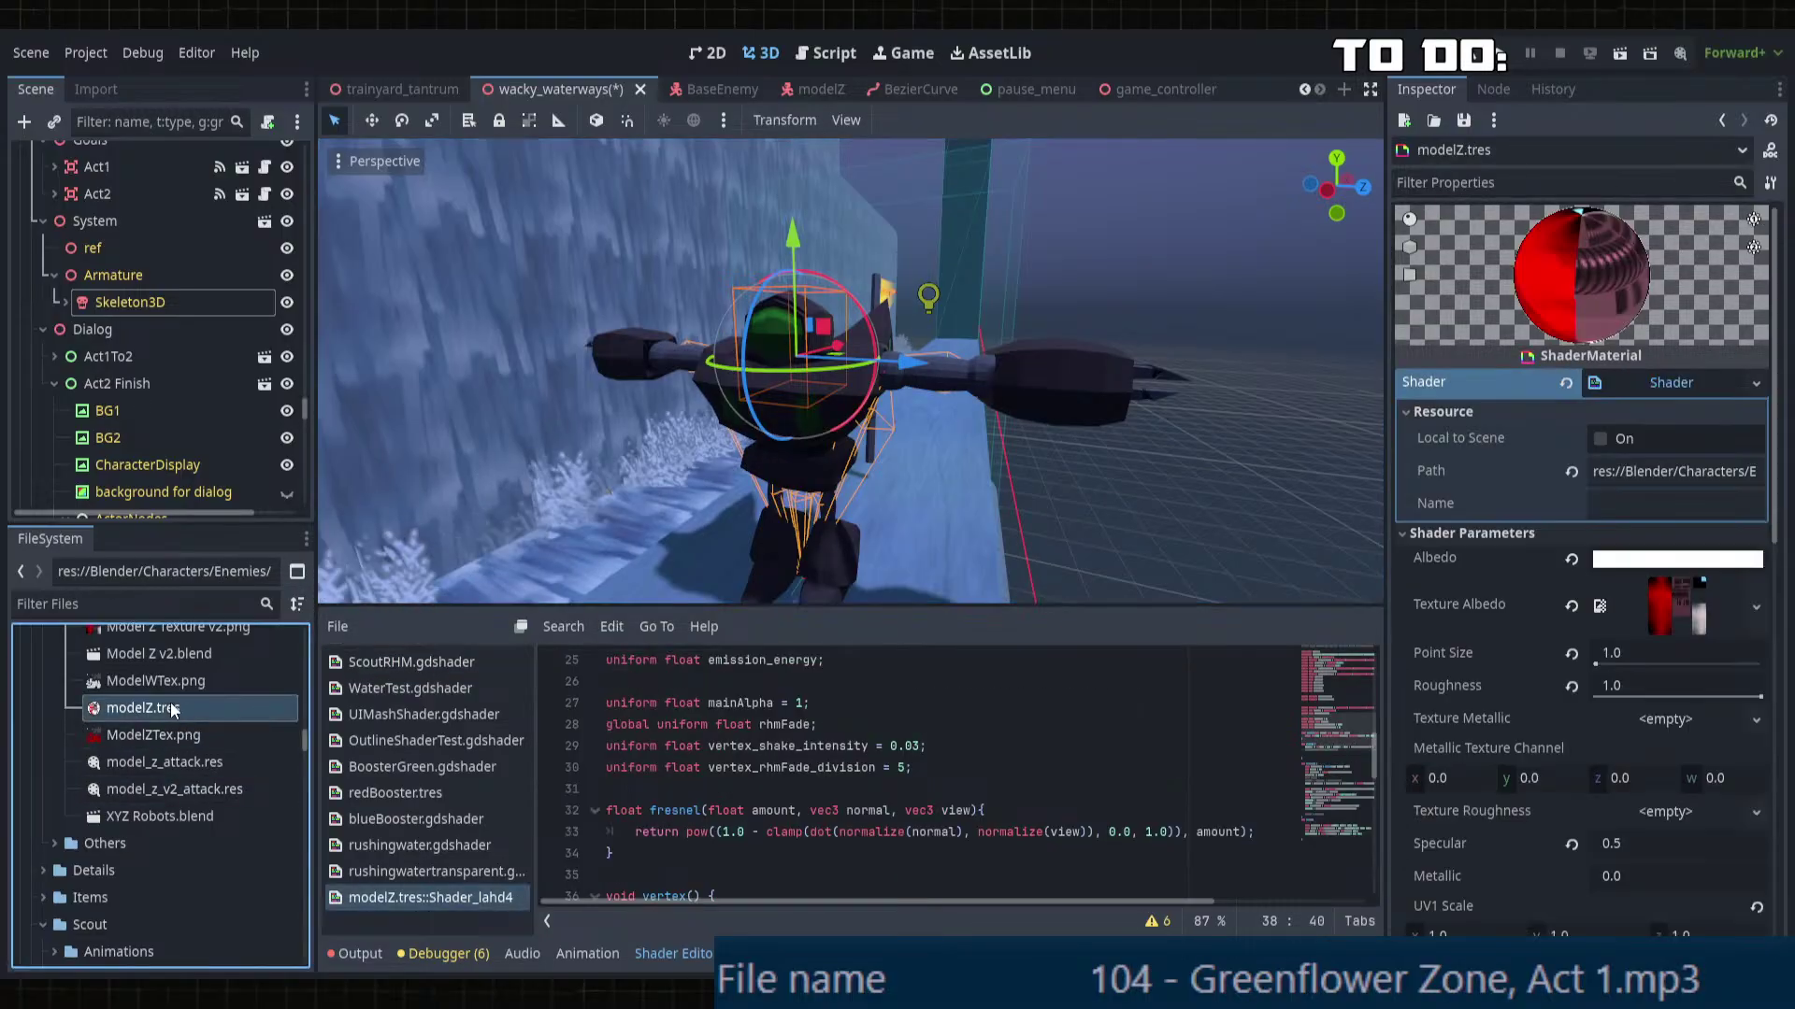
{"action": "left_click", "coordinate": [1645, 384]}
{"action": "left_click", "coordinate": [1645, 384]}
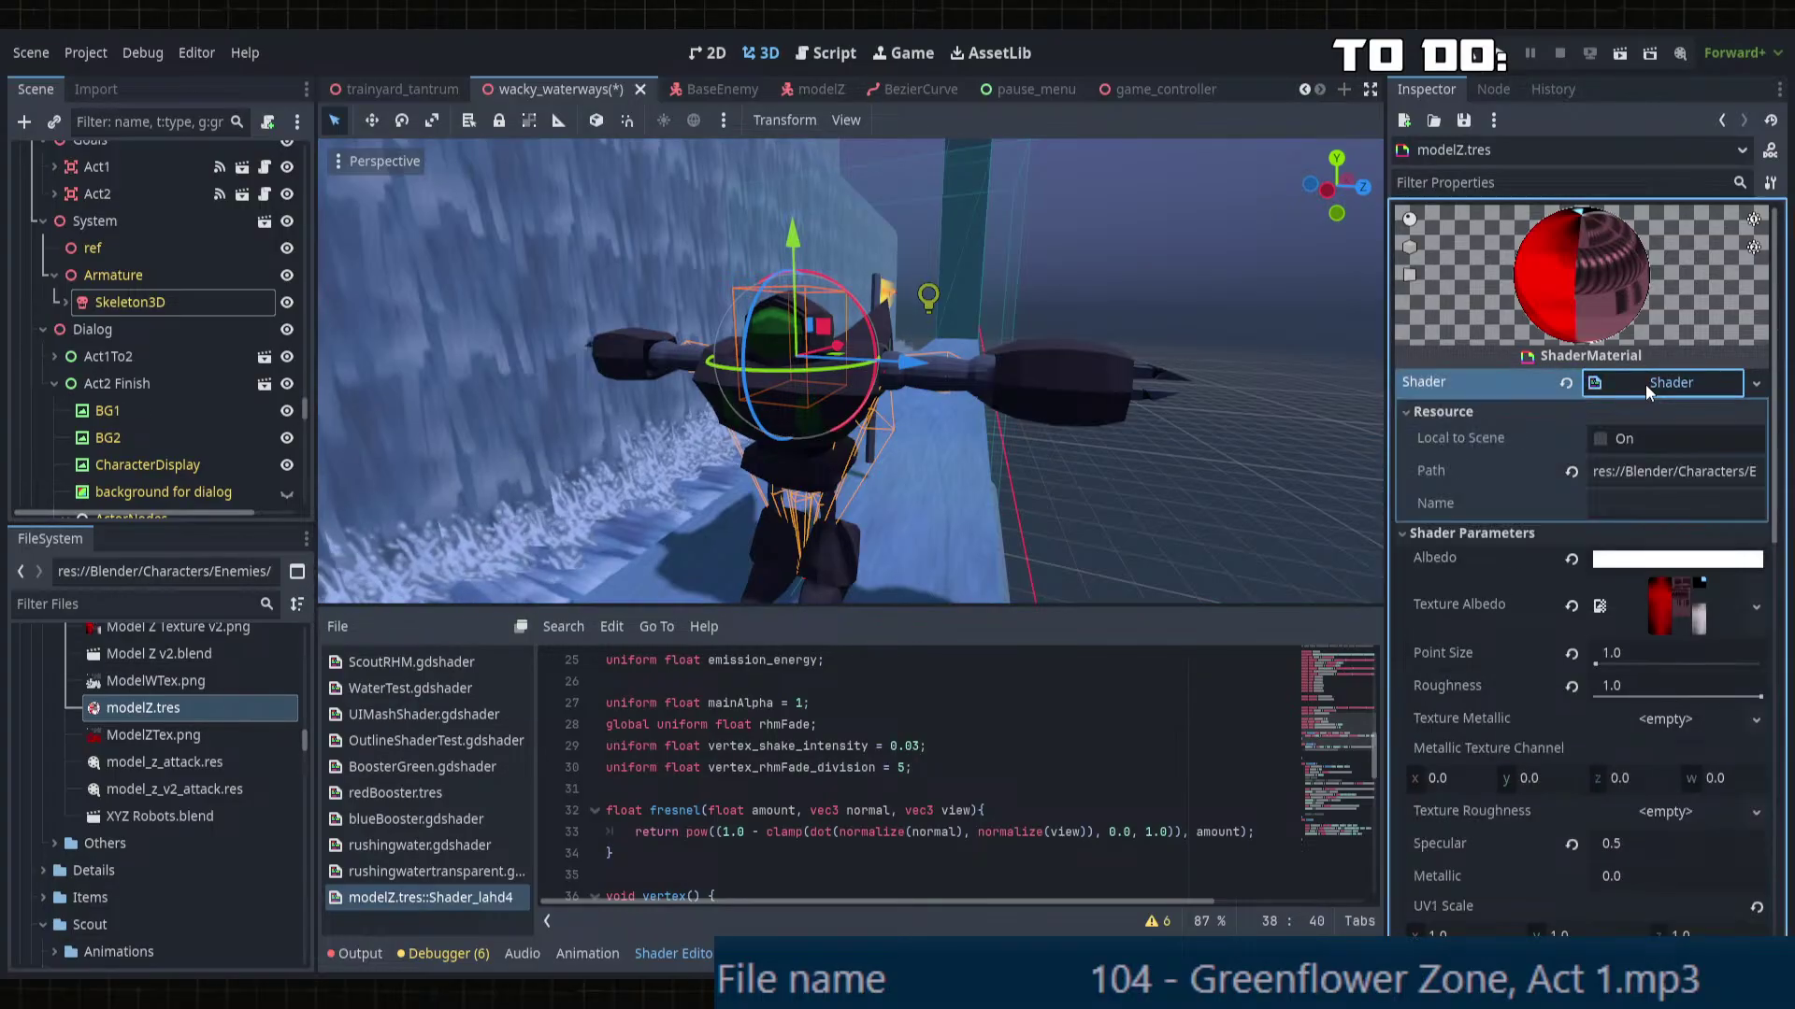
{"action": "left_click", "coordinate": [1645, 384]}
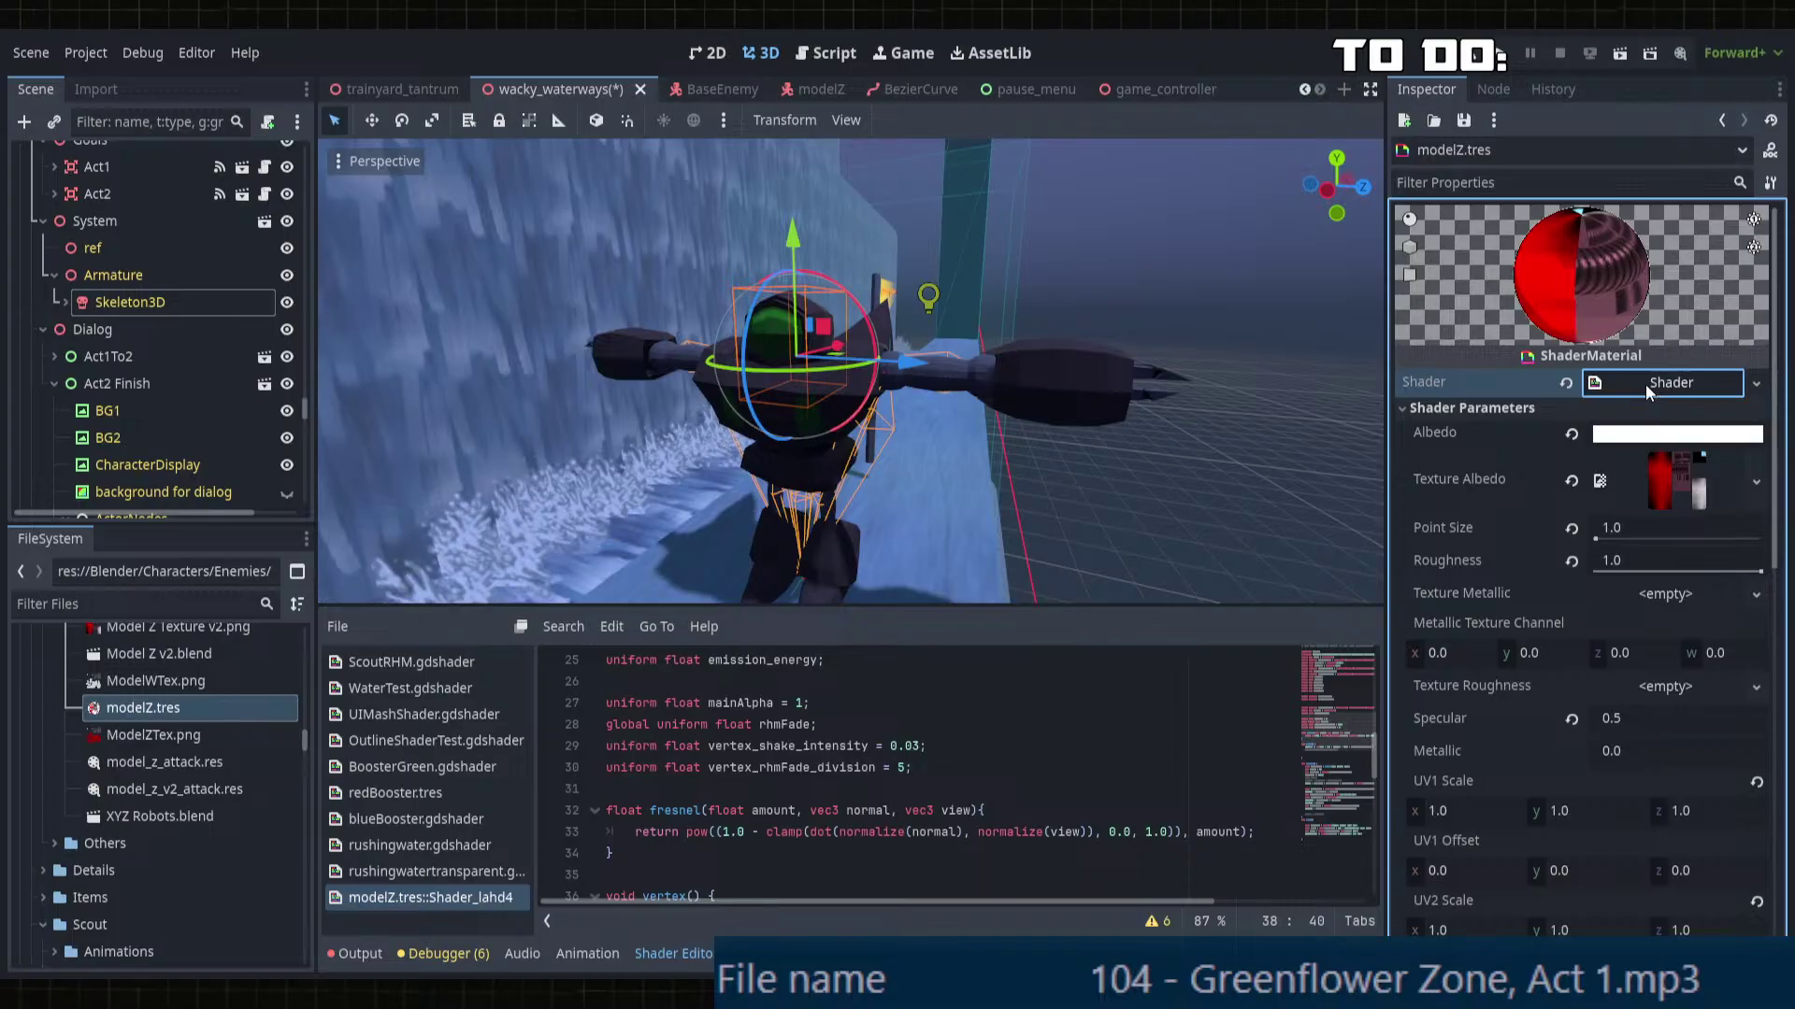
{"action": "scroll", "coordinate": [1535, 621], "scroll_direction": "down", "scroll_amount": 10}
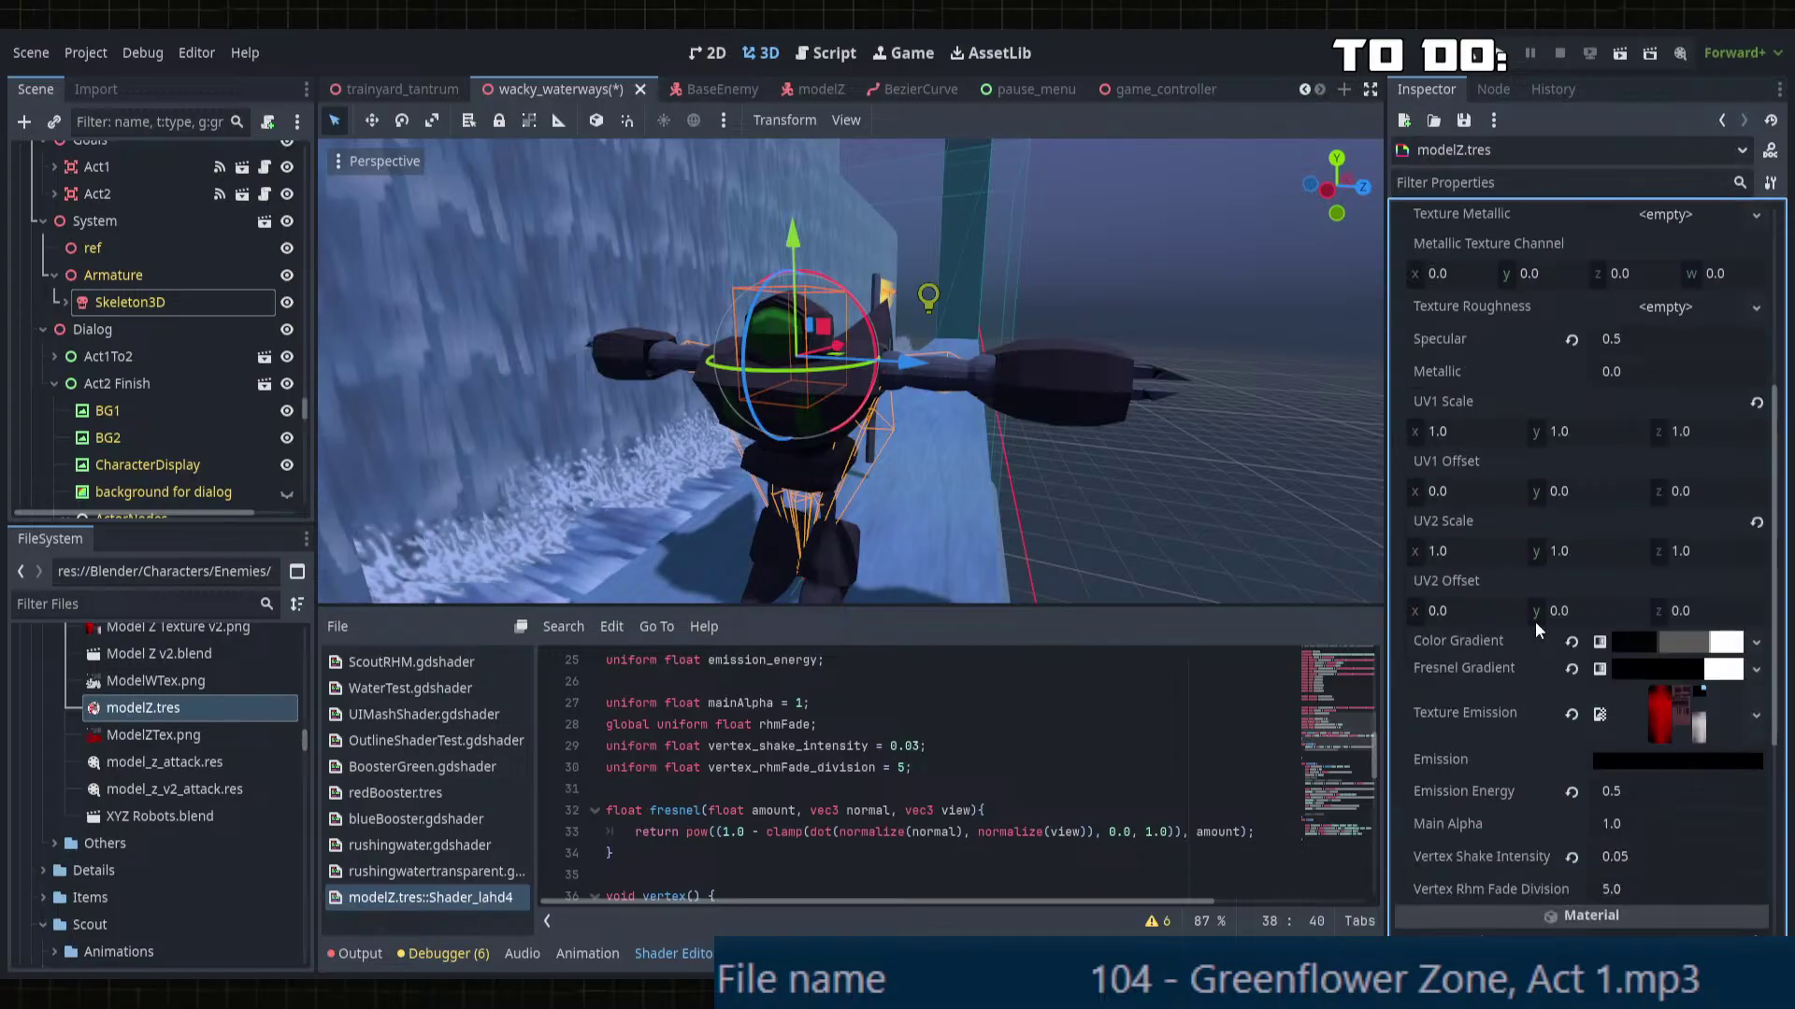
{"action": "scroll", "coordinate": [1535, 620], "scroll_direction": "up", "scroll_amount": 1}
{"action": "scroll", "coordinate": [1535, 621], "scroll_direction": "up", "scroll_amount": 4}
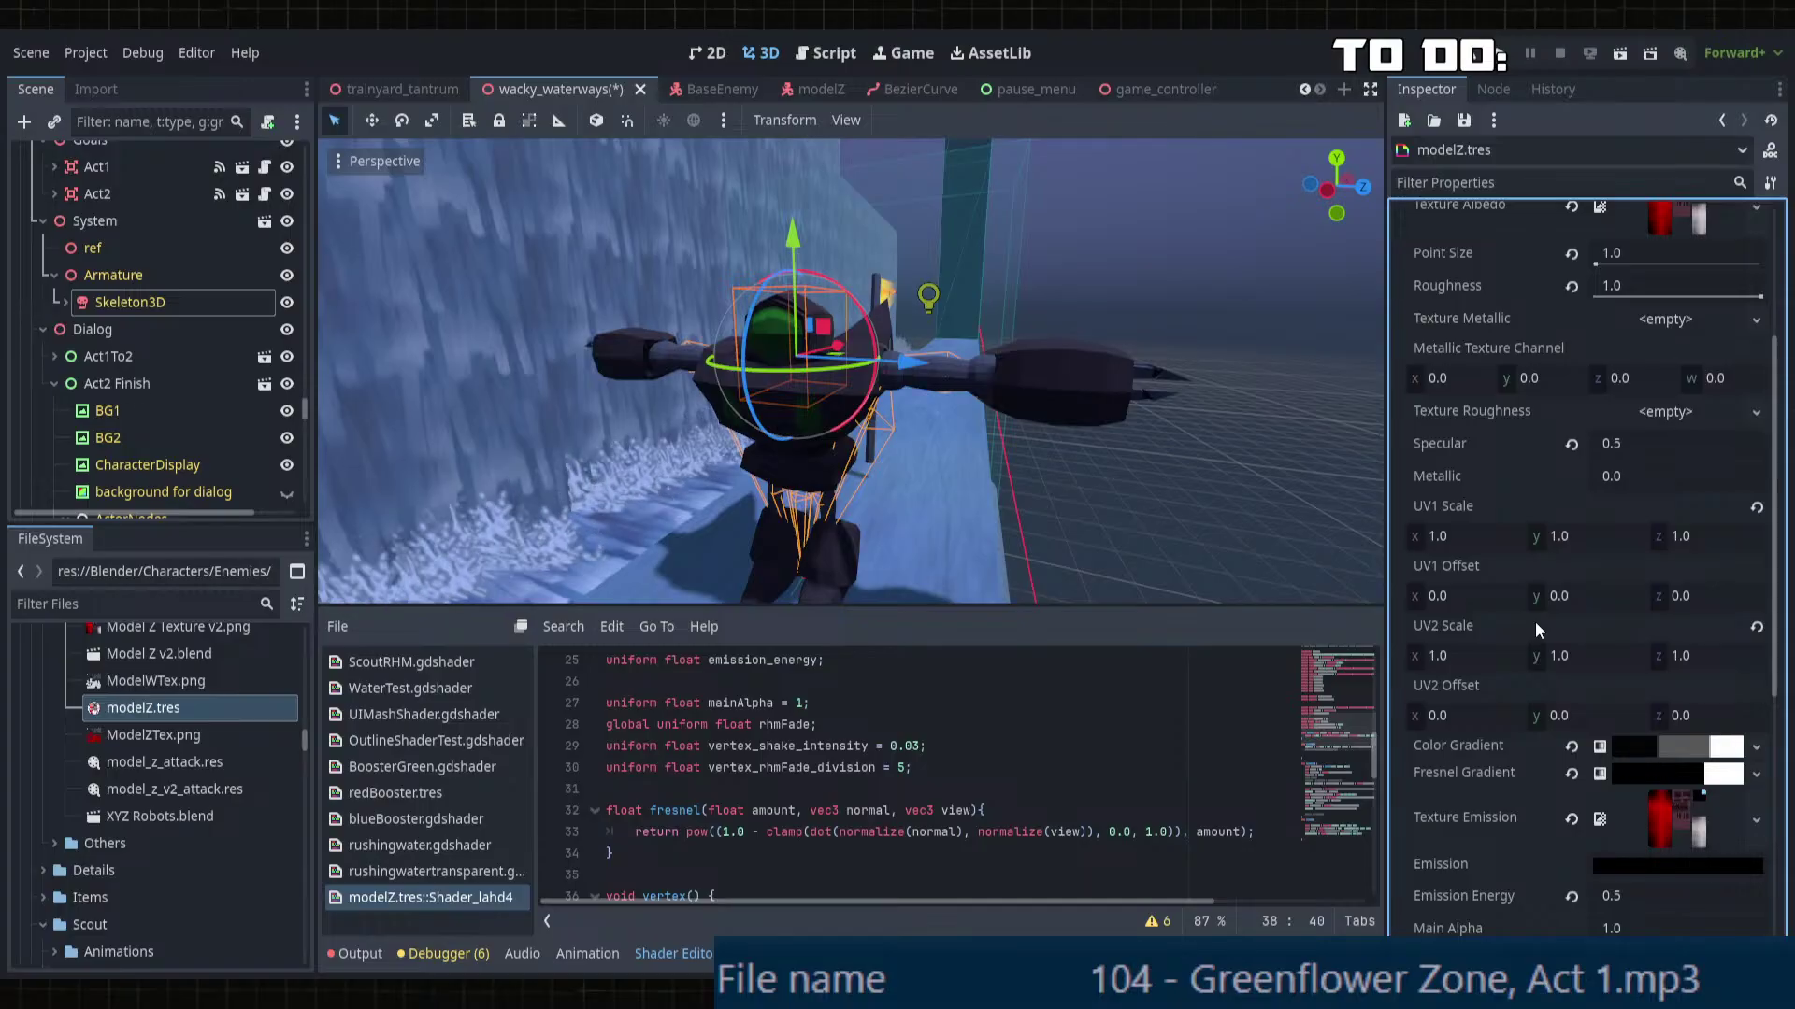
{"action": "scroll", "coordinate": [1546, 594], "scroll_direction": "down", "scroll_amount": 1}
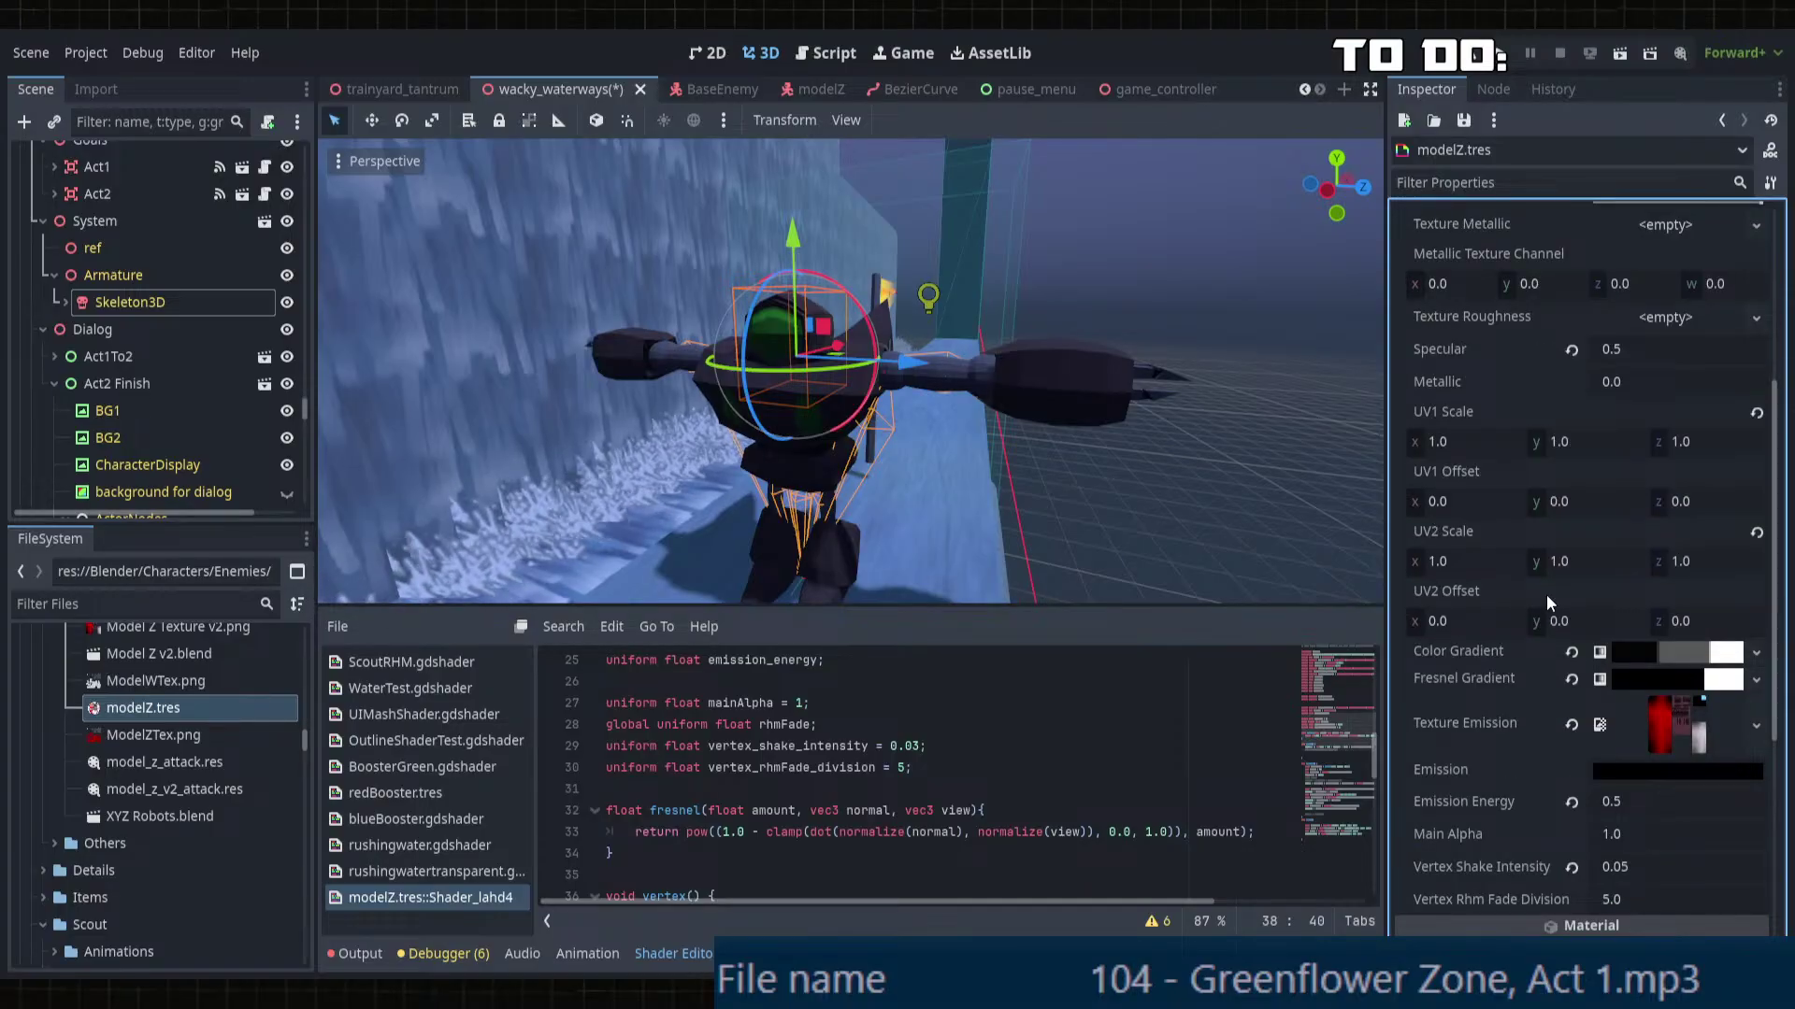
{"action": "scroll", "coordinate": [1692, 333], "scroll_direction": "up", "scroll_amount": 4}
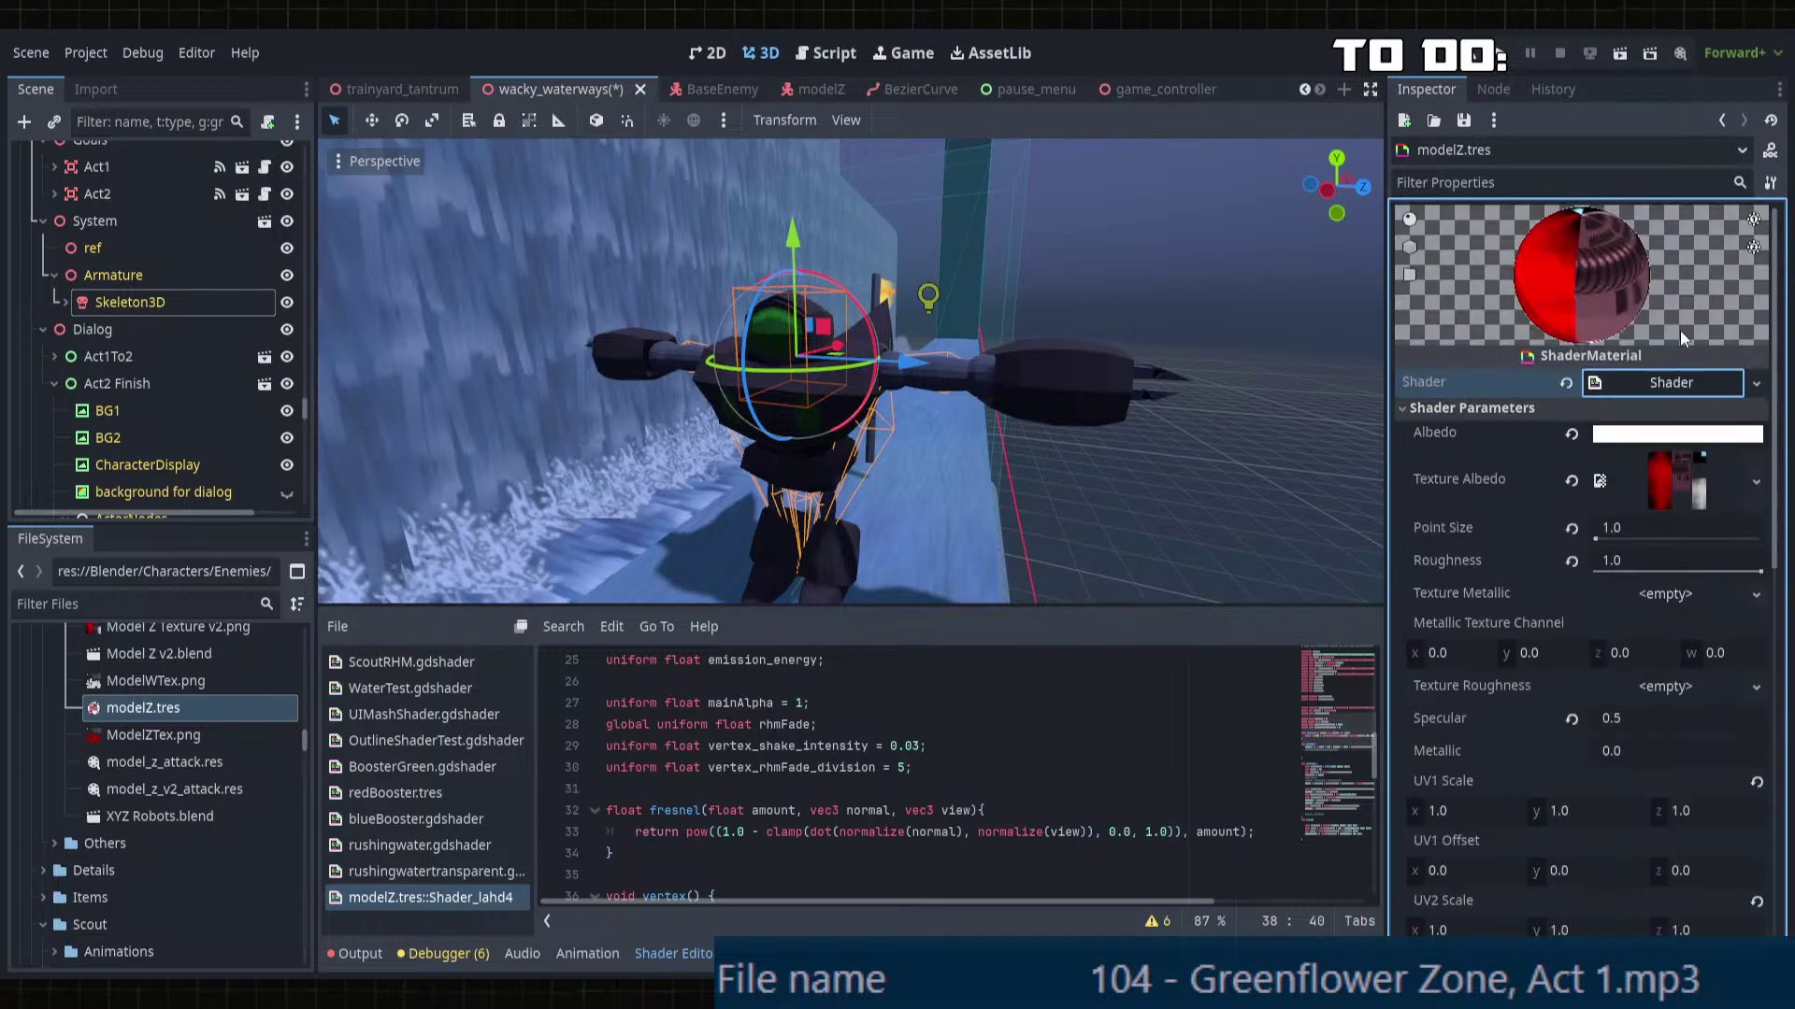
{"action": "left_click_drag", "start_coordinate": [1557, 303], "coordinate": [1786, 269]}
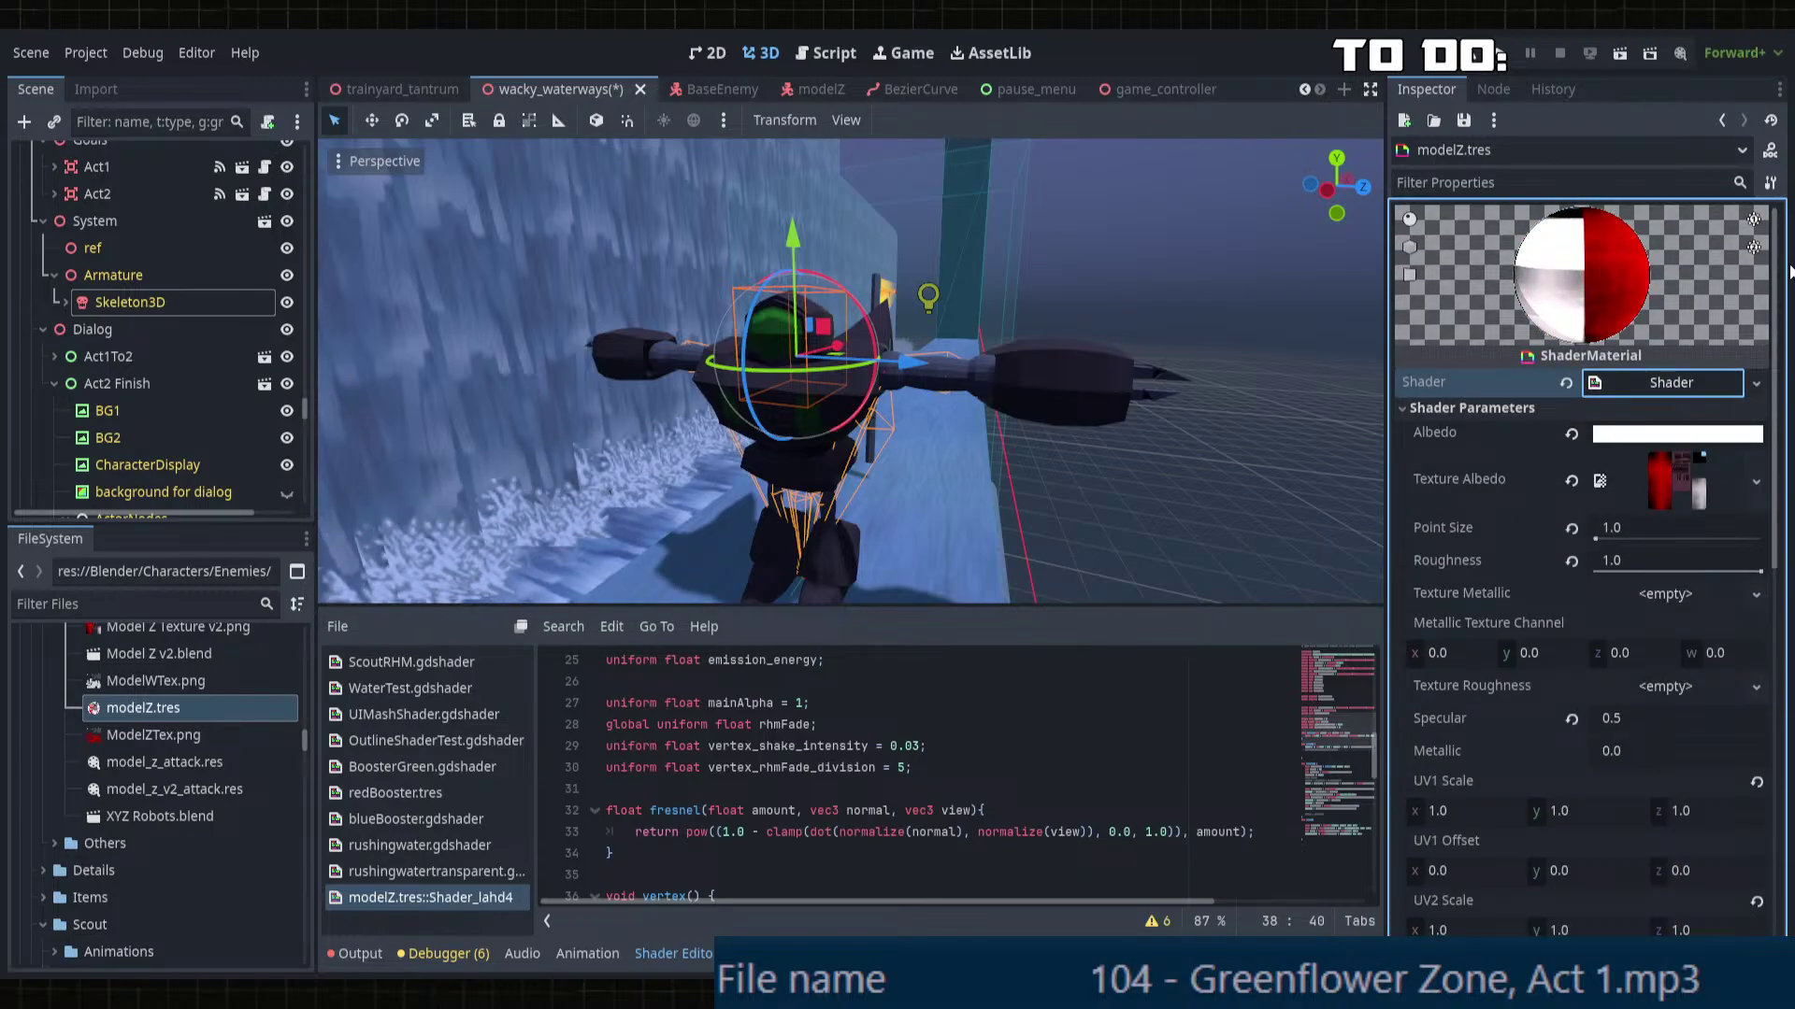
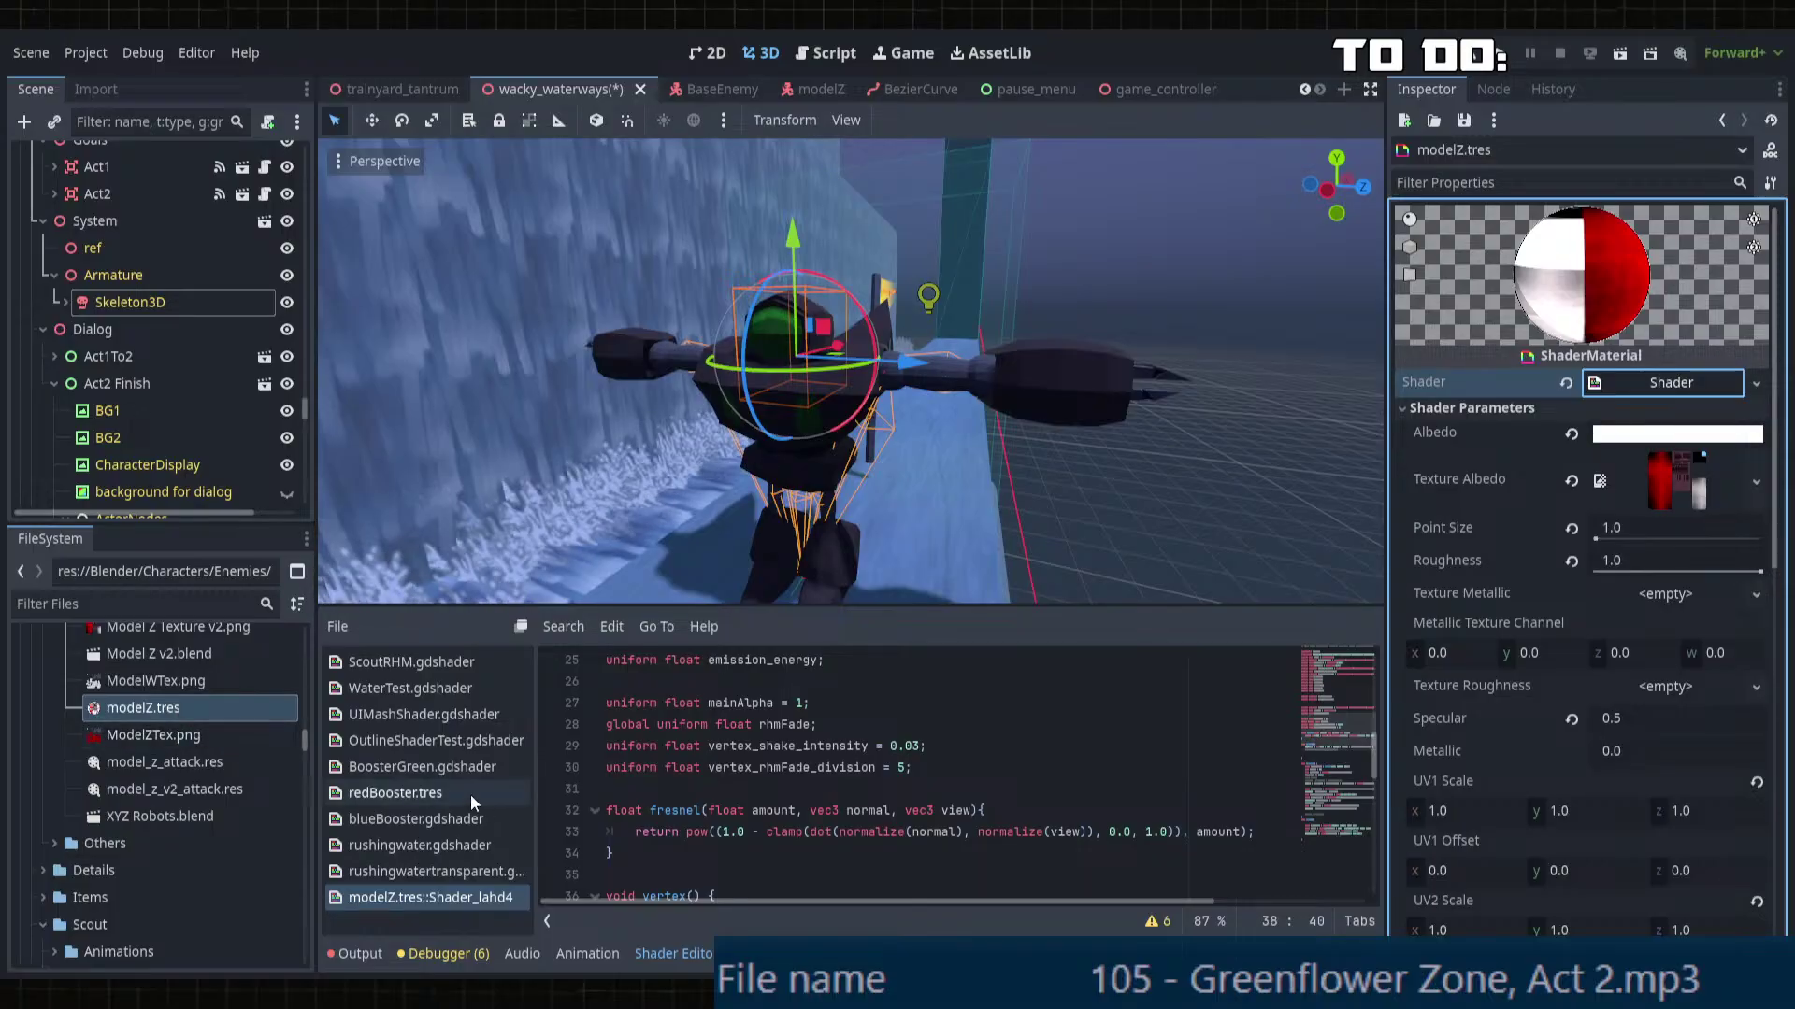
{"action": "scroll", "coordinate": [239, 746], "scroll_direction": "down", "scroll_amount": 5}
{"action": "scroll", "coordinate": [237, 746], "scroll_direction": "down", "scroll_amount": 4}
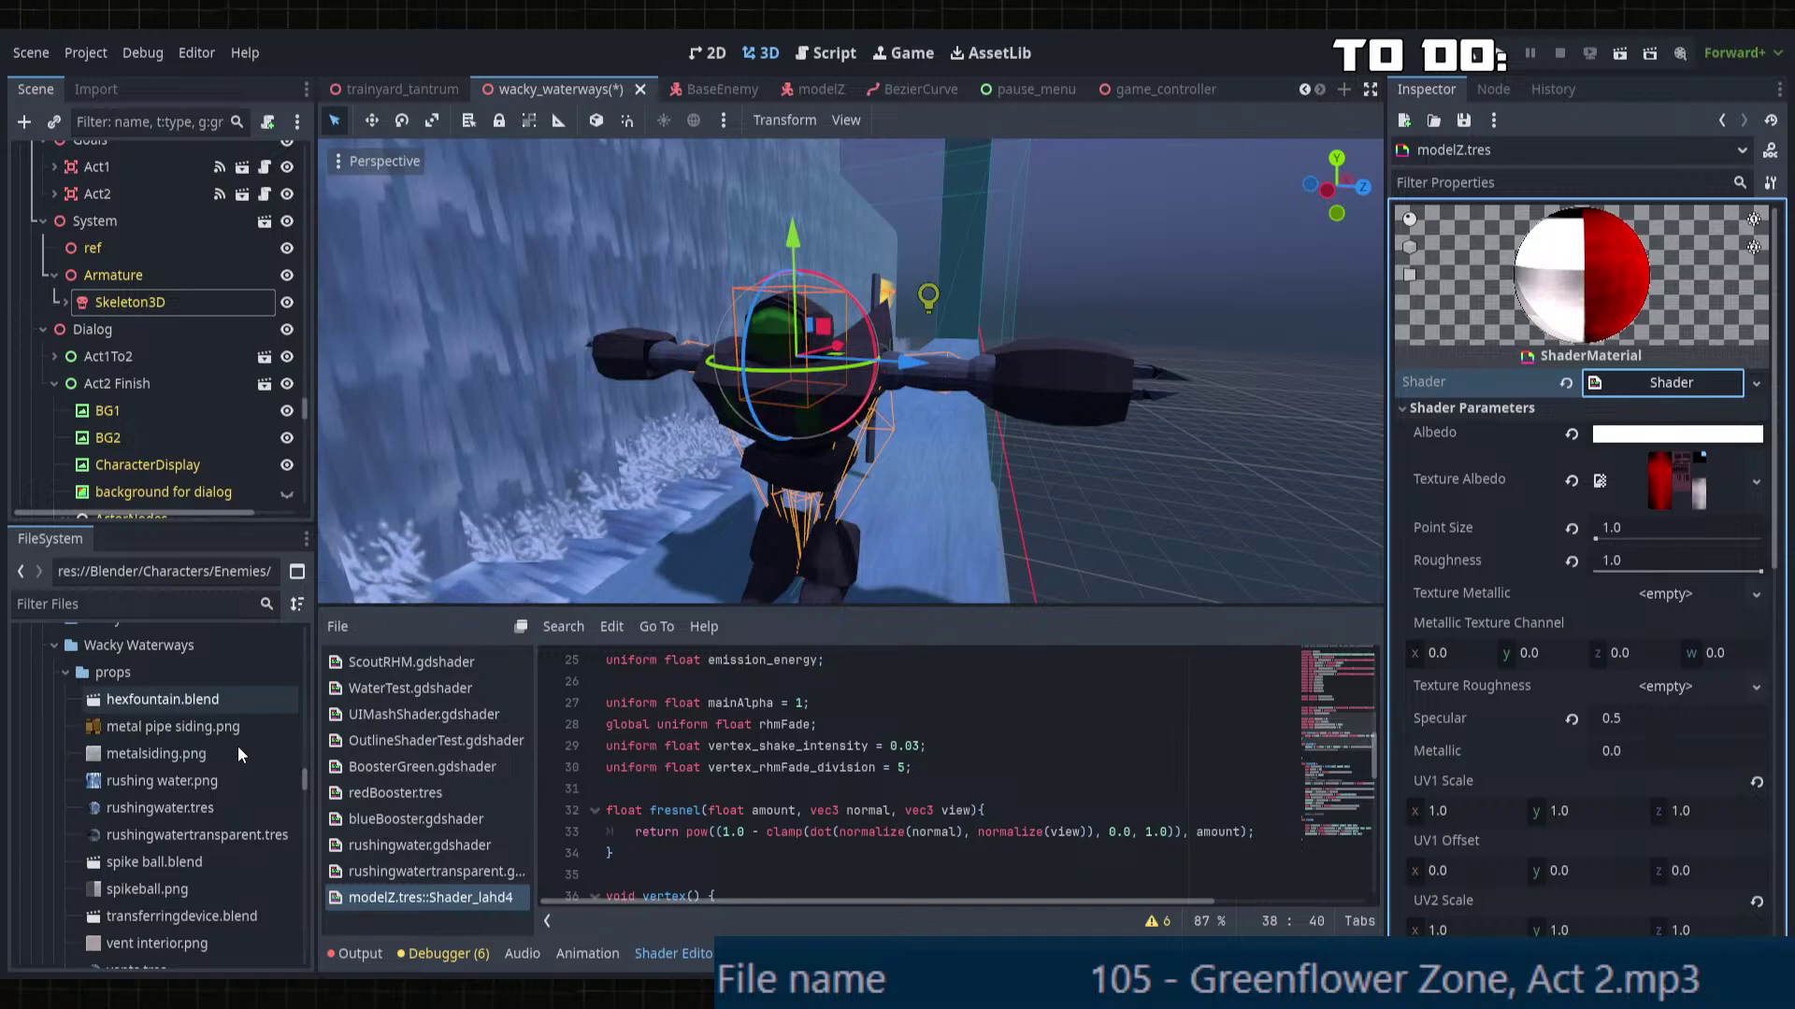
{"action": "scroll", "coordinate": [238, 746], "scroll_direction": "up", "scroll_amount": 3}
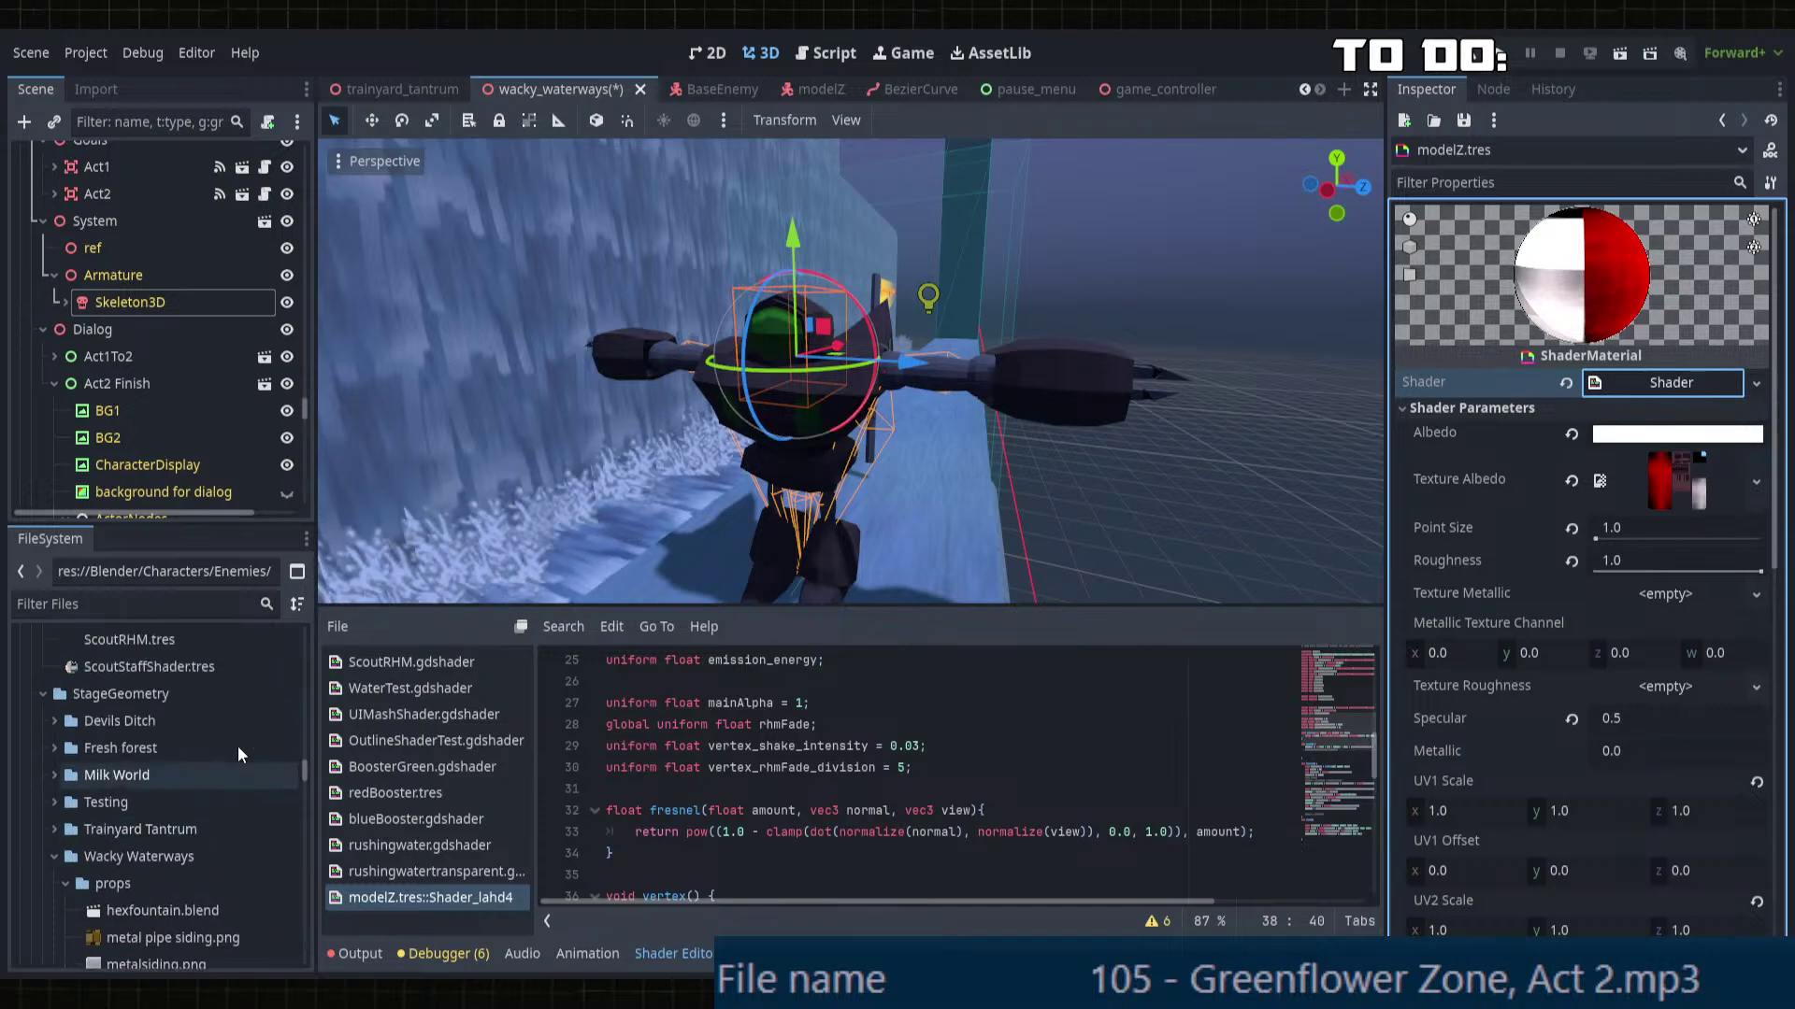
{"action": "scroll", "coordinate": [238, 746], "scroll_direction": "up", "scroll_amount": 3}
Step: Expand the modelZ.tres shader resource and clear its resource path
{"action": "left_click", "coordinate": [1662, 381]}
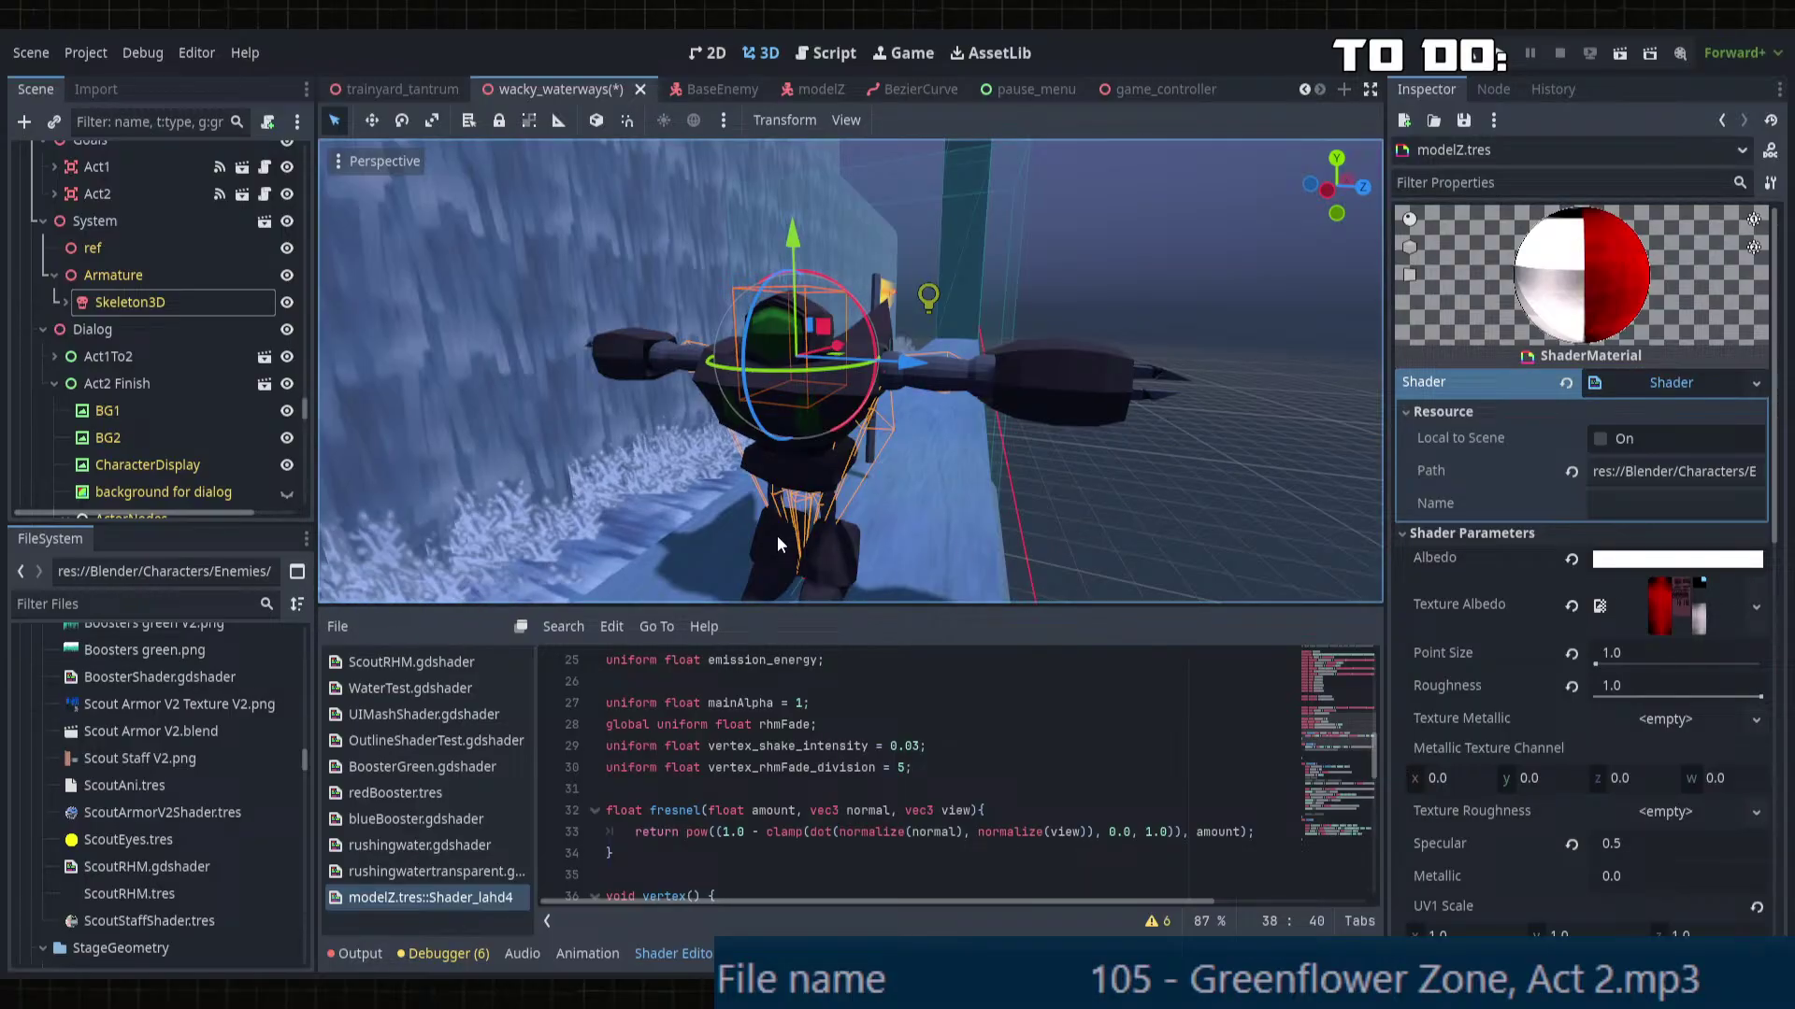
{"action": "double_click", "coordinate": [1652, 472]}
{"action": "left_click_drag", "start_coordinate": [1684, 477], "coordinate": [1764, 477]}
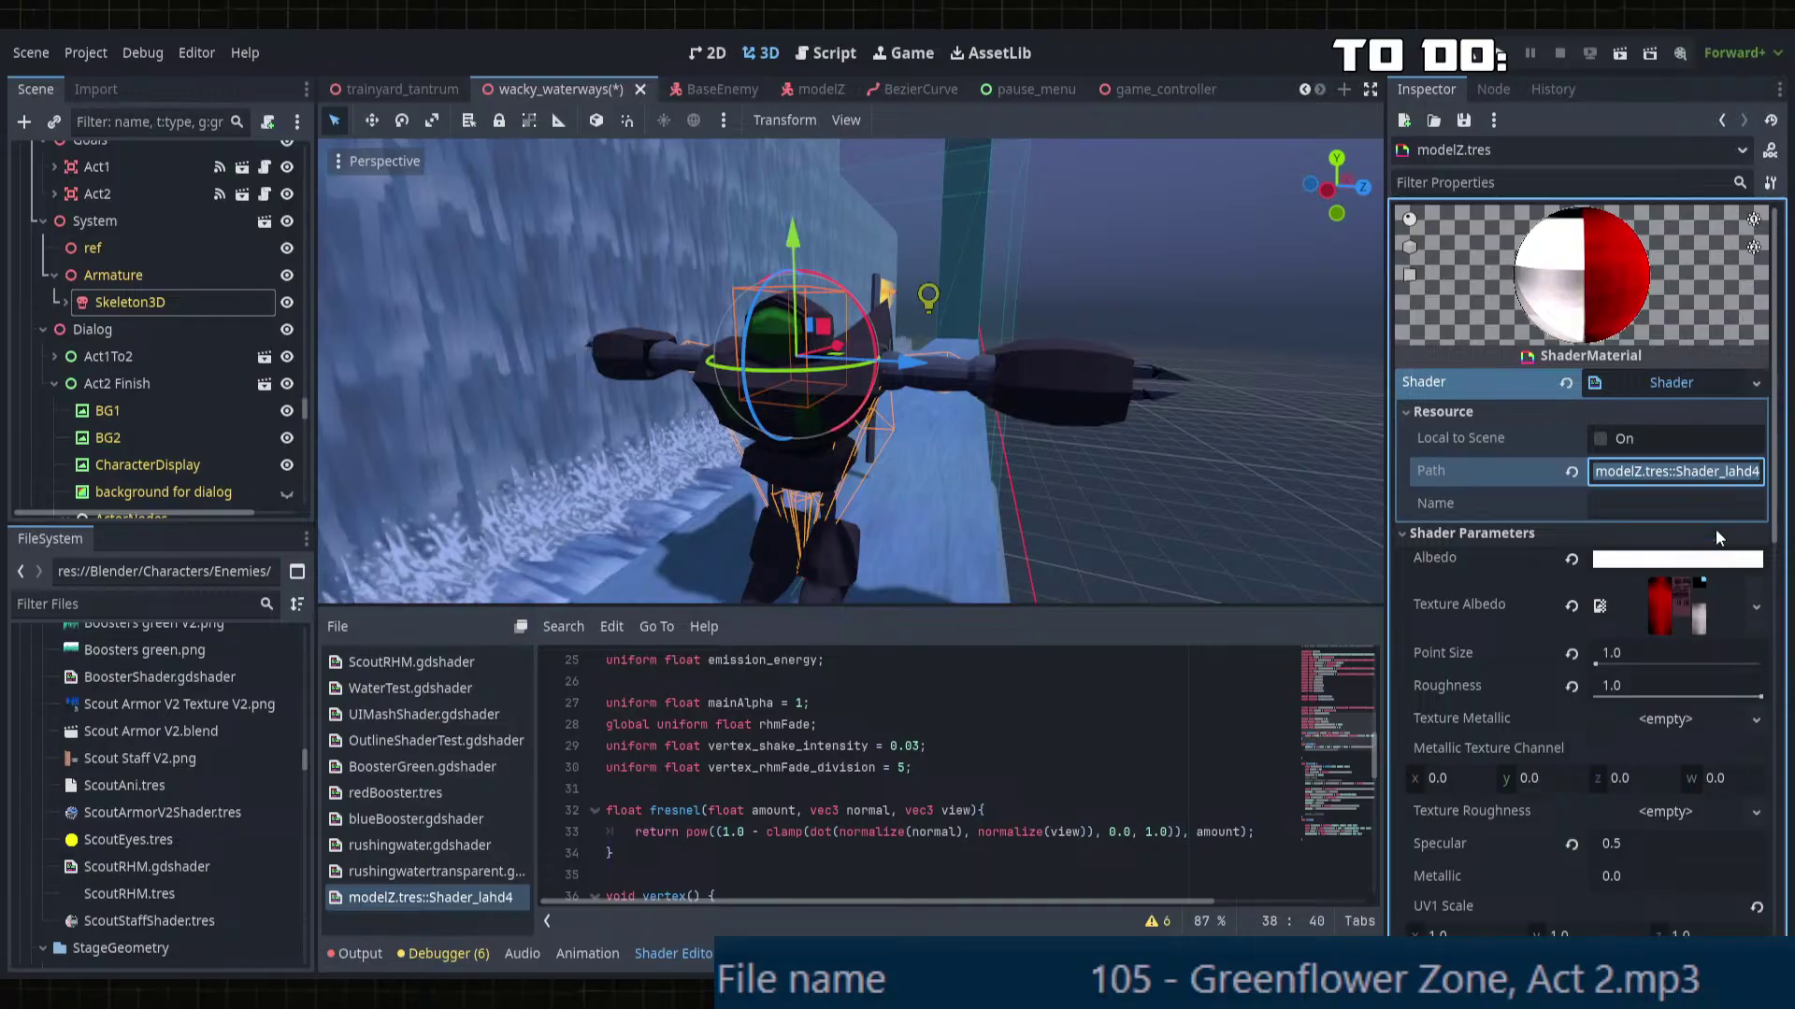
{"action": "key", "text": "BackSpace"}
{"action": "key", "text": "Return"}
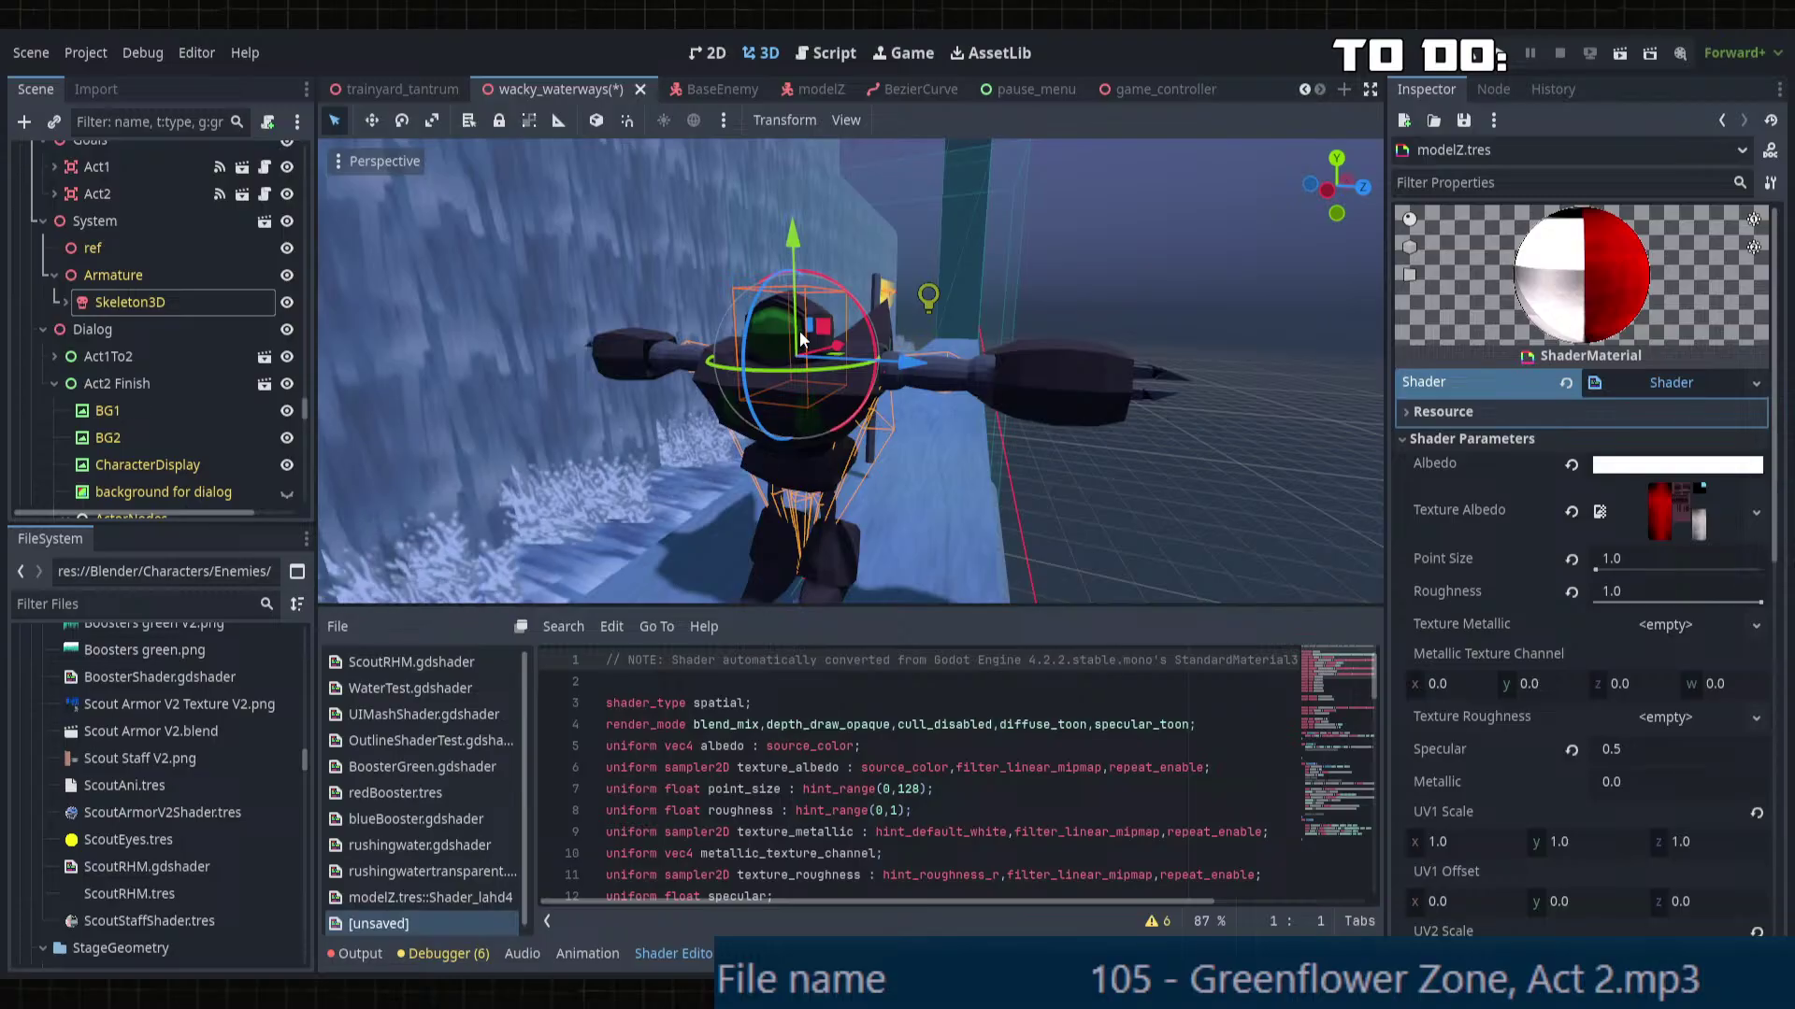
Step: Expand the Scripts folder in the project files and open EnemyShader.tres from its Shaders subfolder
{"action": "scroll", "coordinate": [170, 784], "scroll_direction": "down", "scroll_amount": 10}
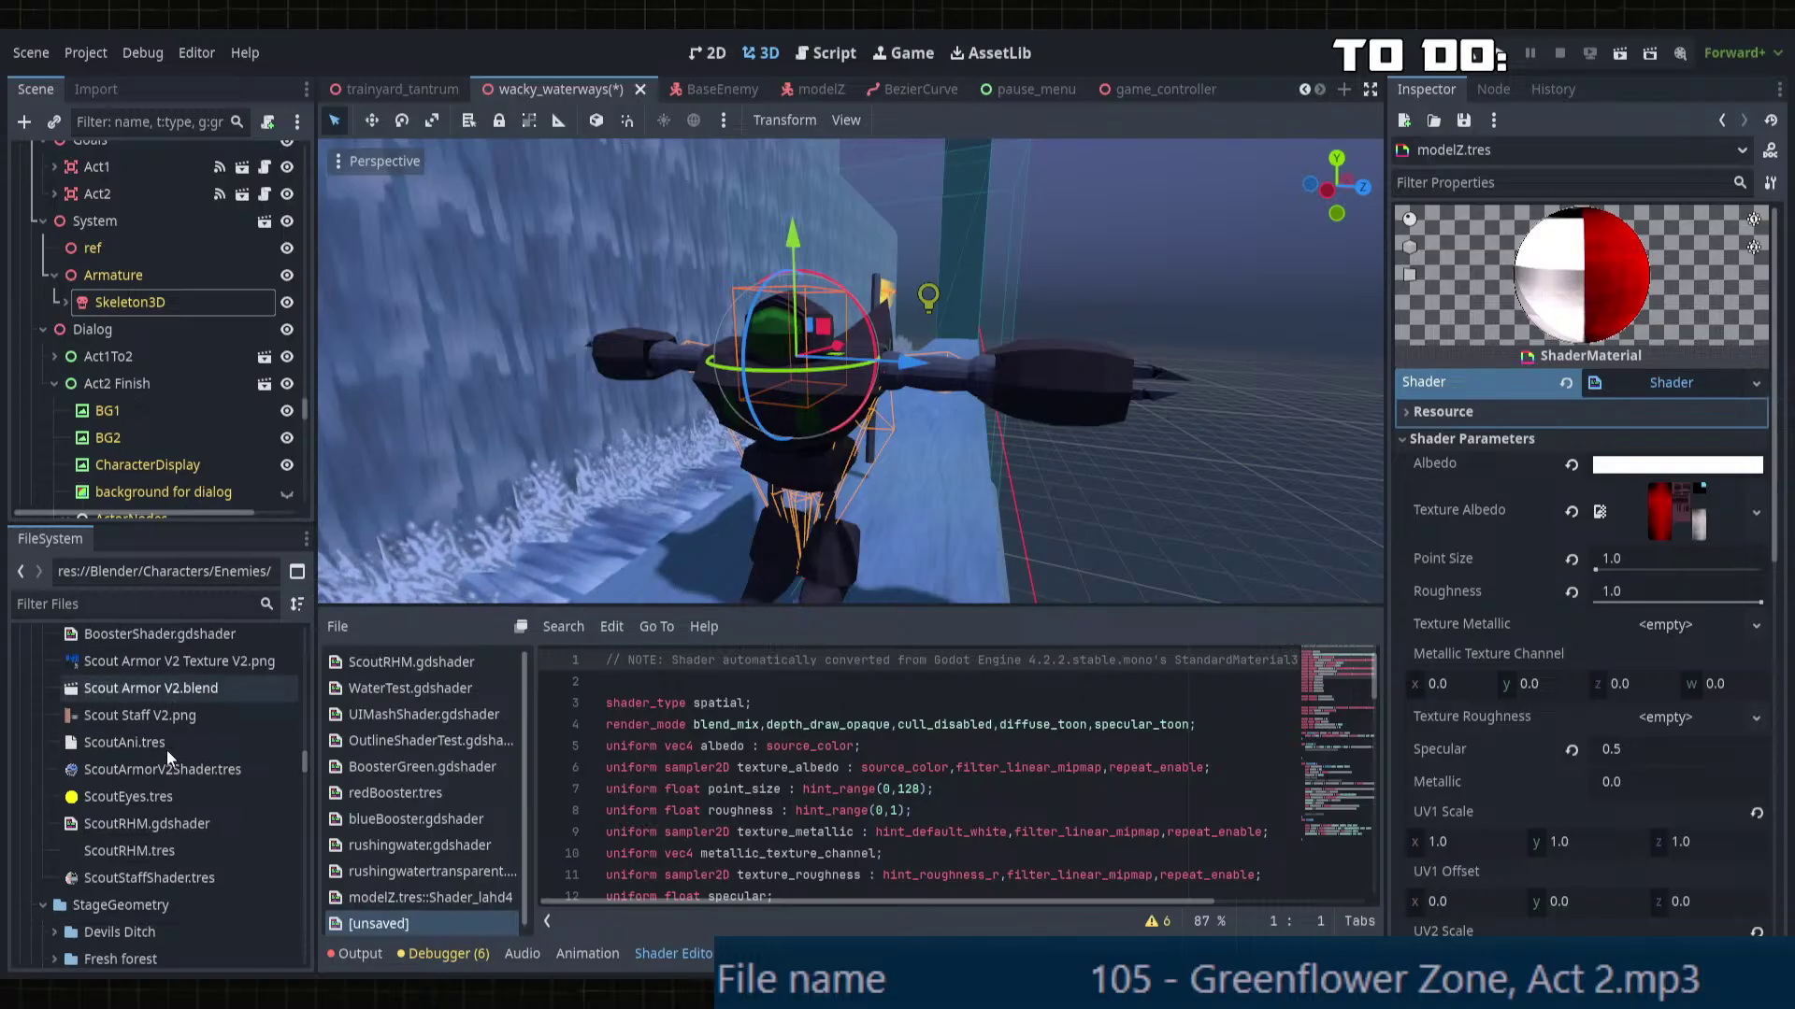
{"action": "scroll", "coordinate": [171, 784], "scroll_direction": "down", "scroll_amount": 10}
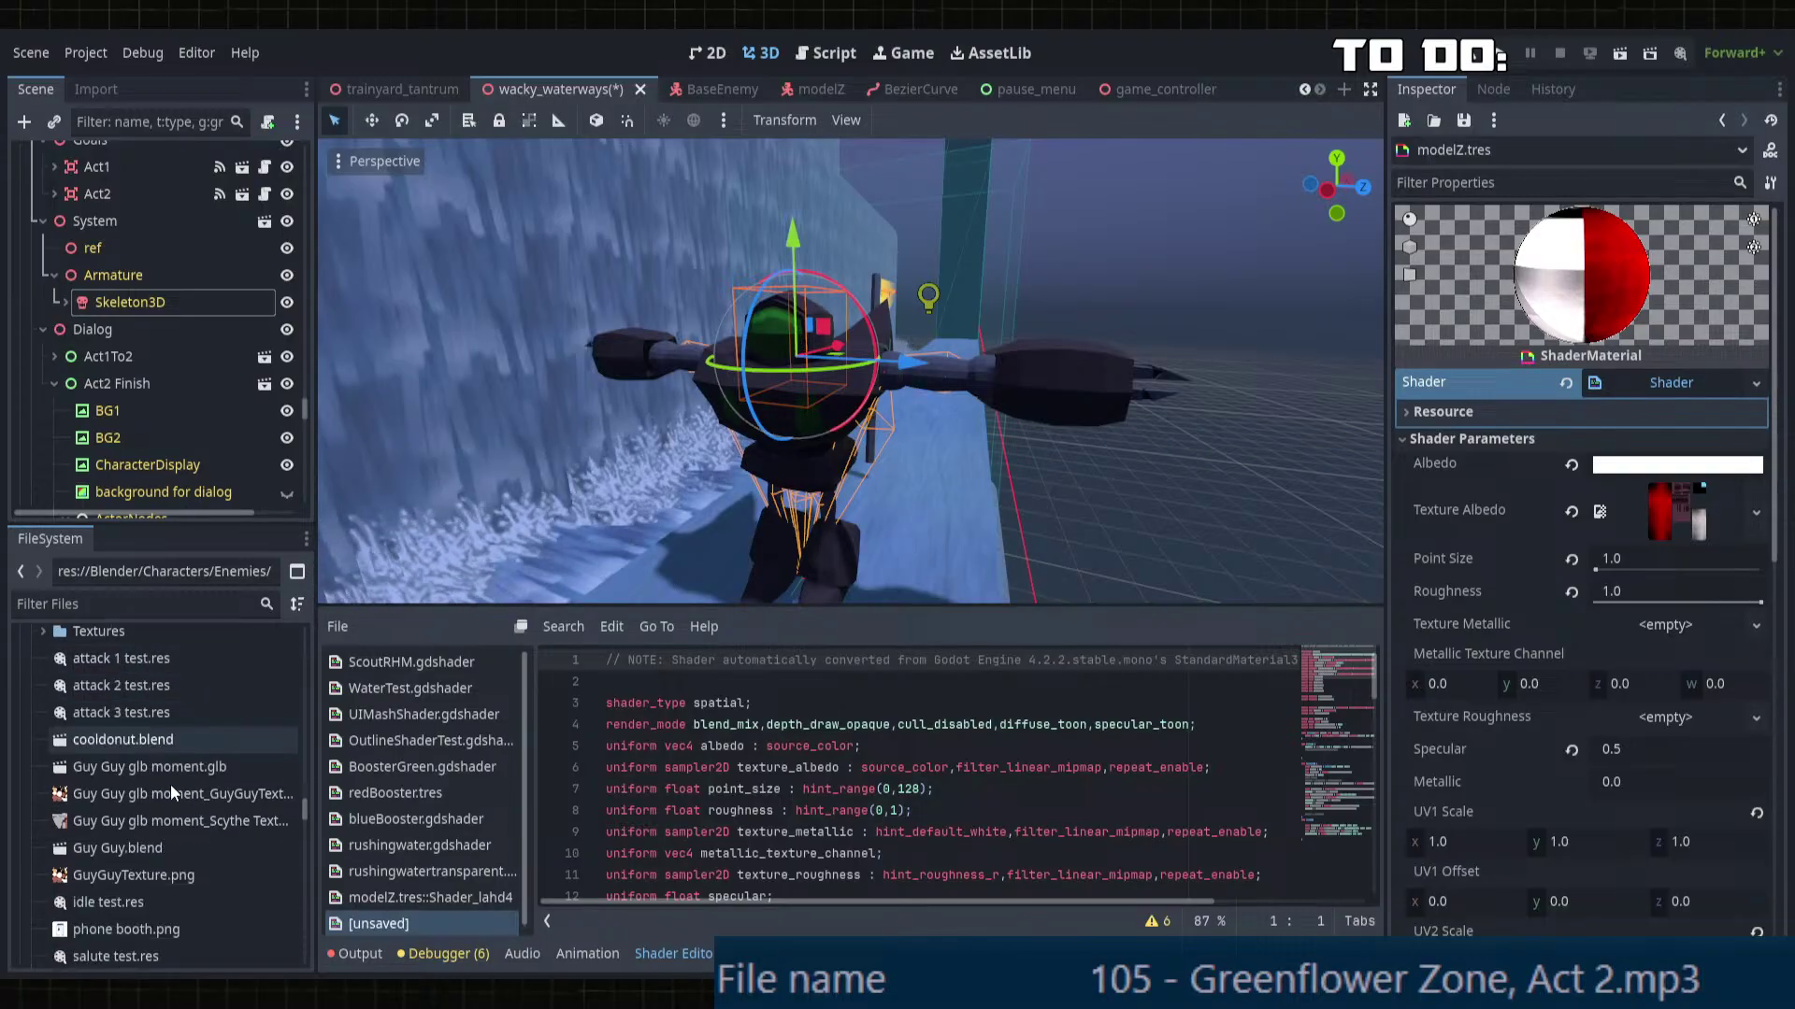
{"action": "scroll", "coordinate": [169, 793], "scroll_direction": "down", "scroll_amount": 5}
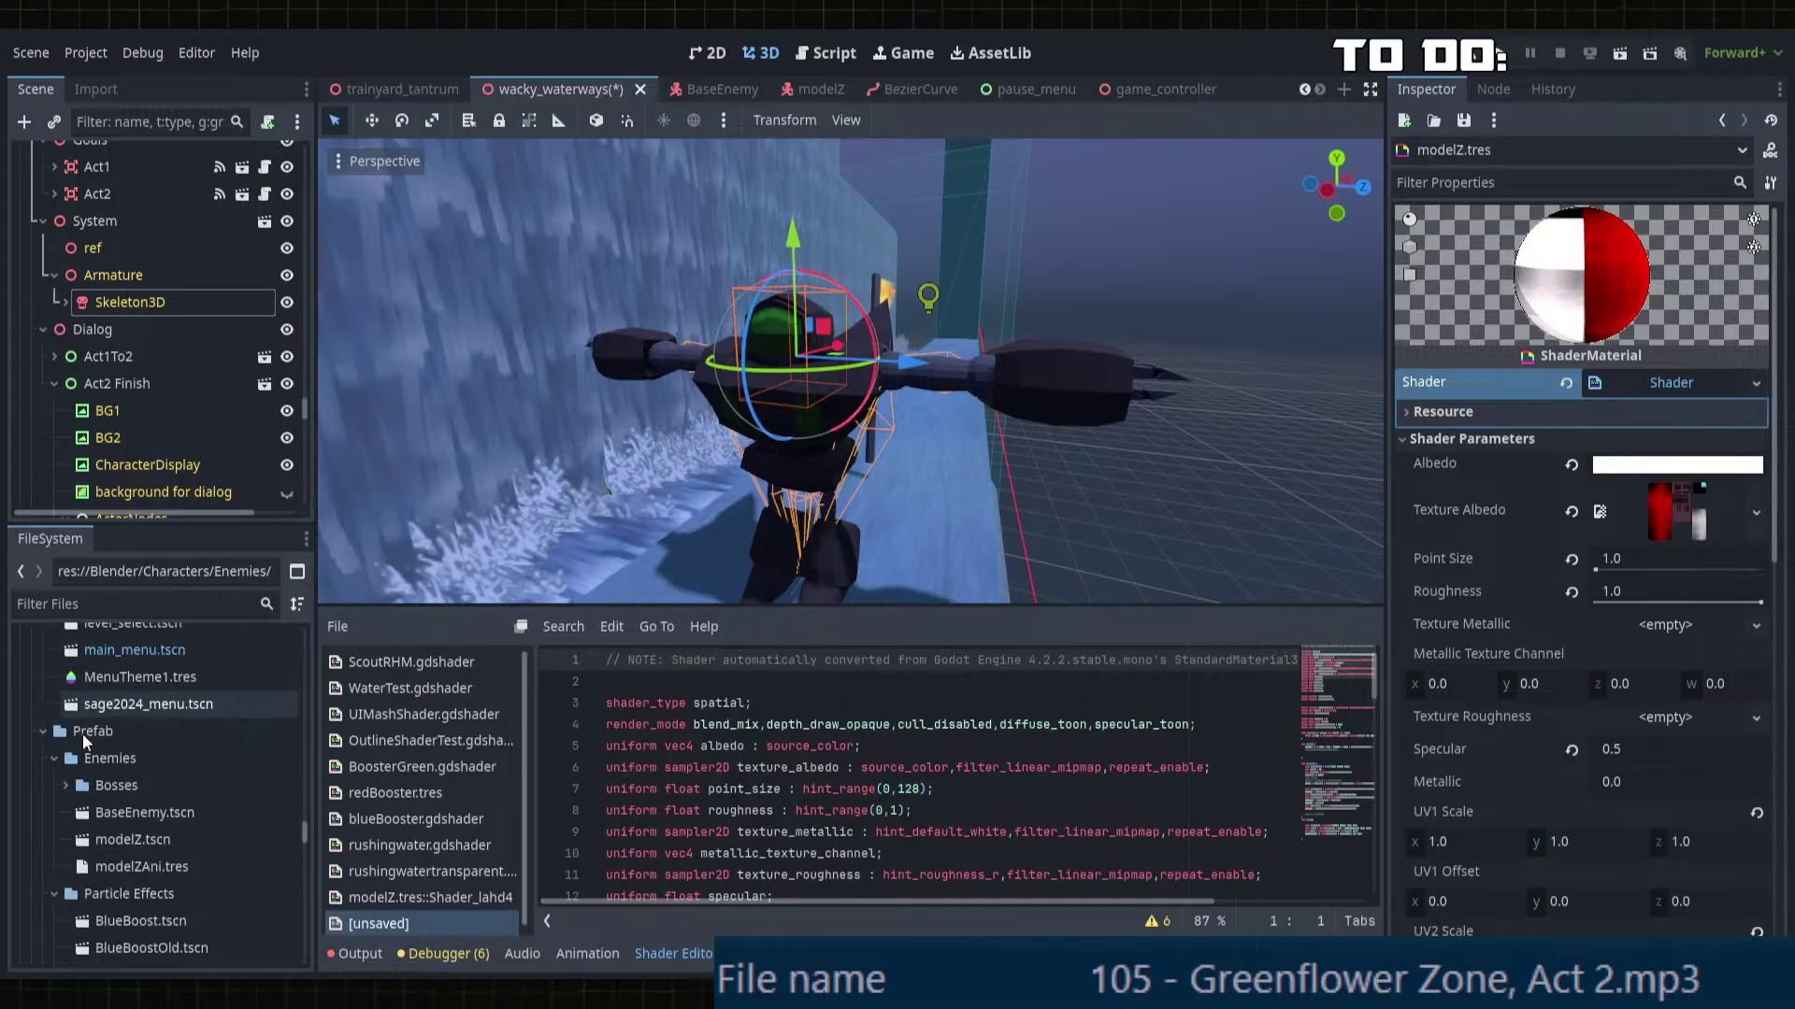
{"action": "scroll", "coordinate": [81, 787], "scroll_direction": "down", "scroll_amount": 10}
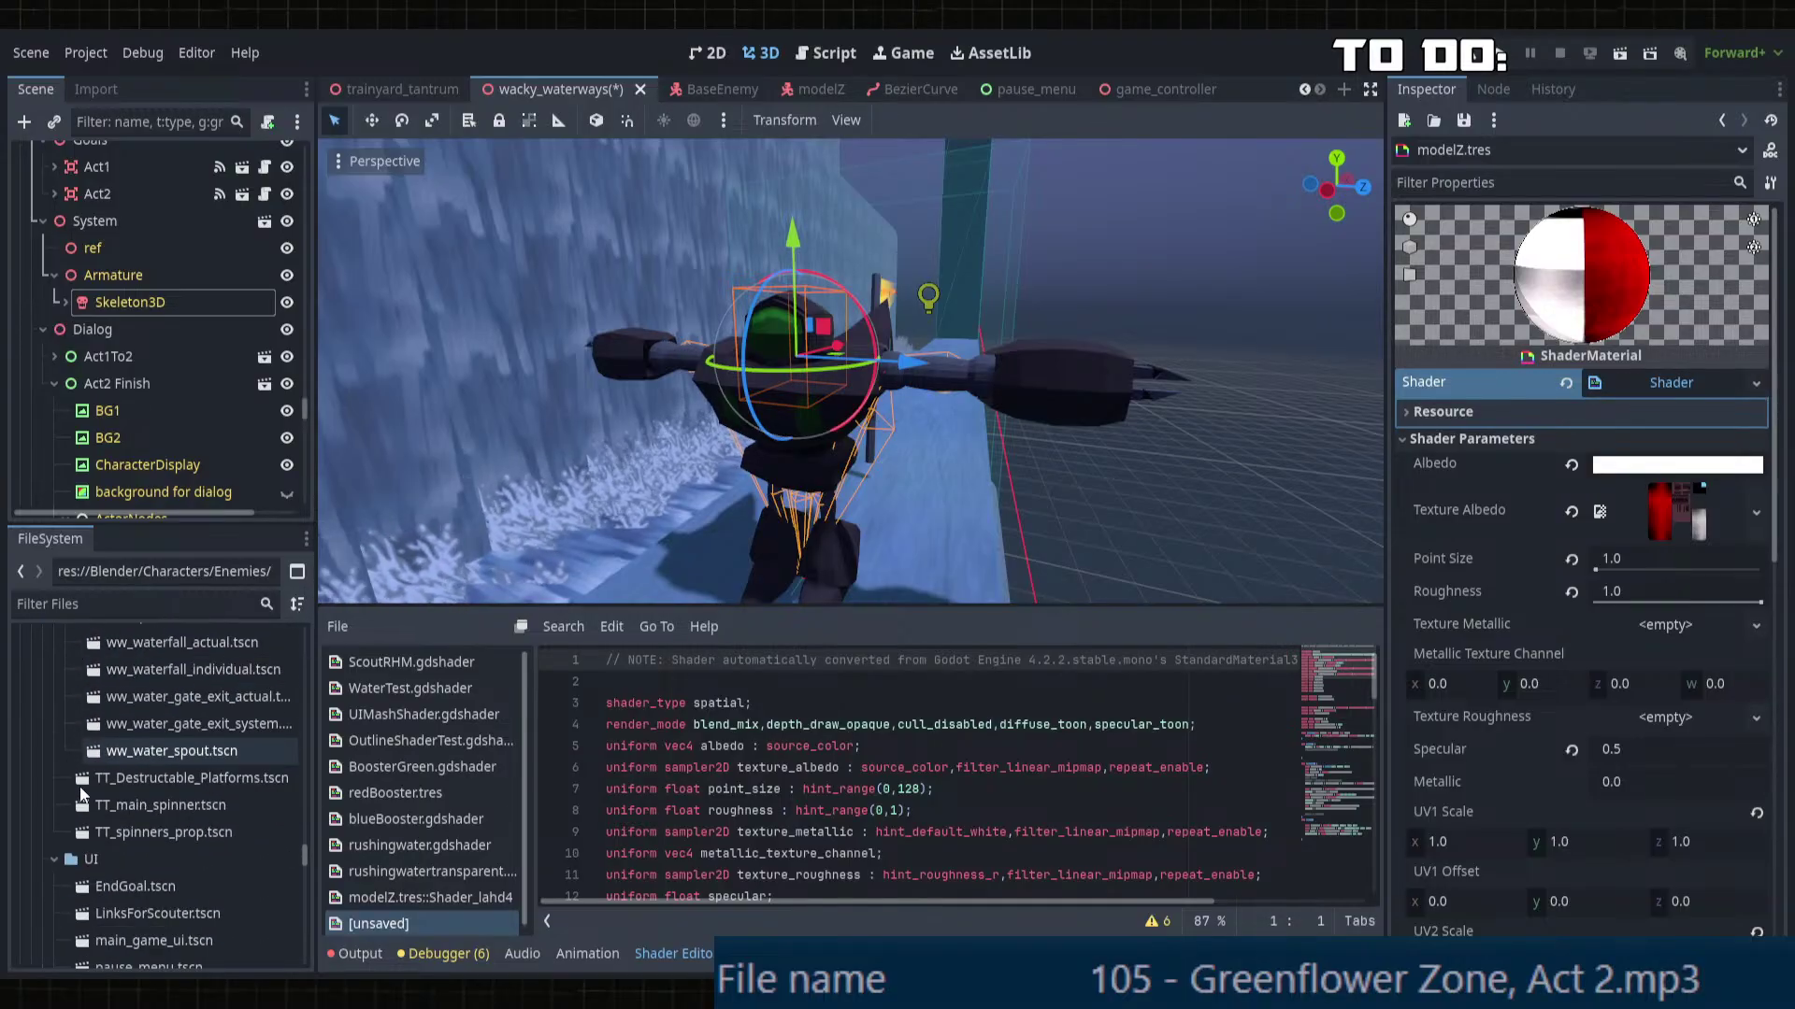
{"action": "scroll", "coordinate": [80, 787], "scroll_direction": "down", "scroll_amount": 10}
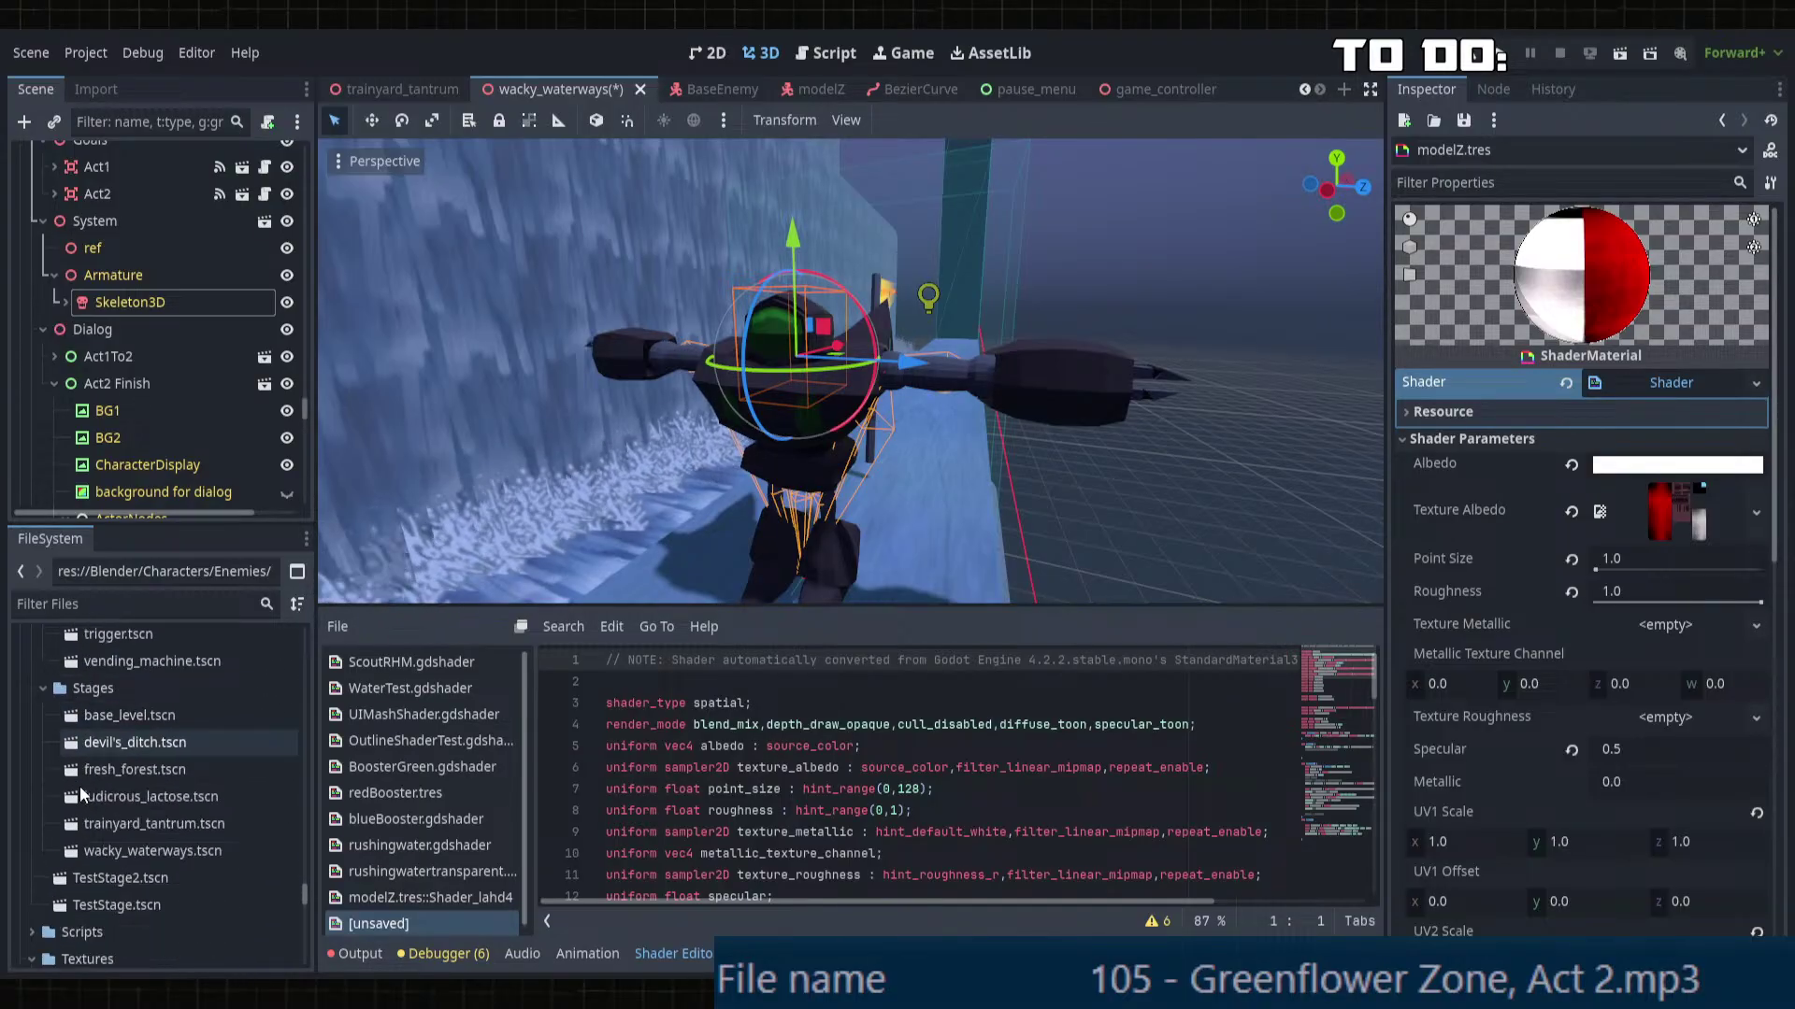
{"action": "left_click", "coordinate": [30, 720]}
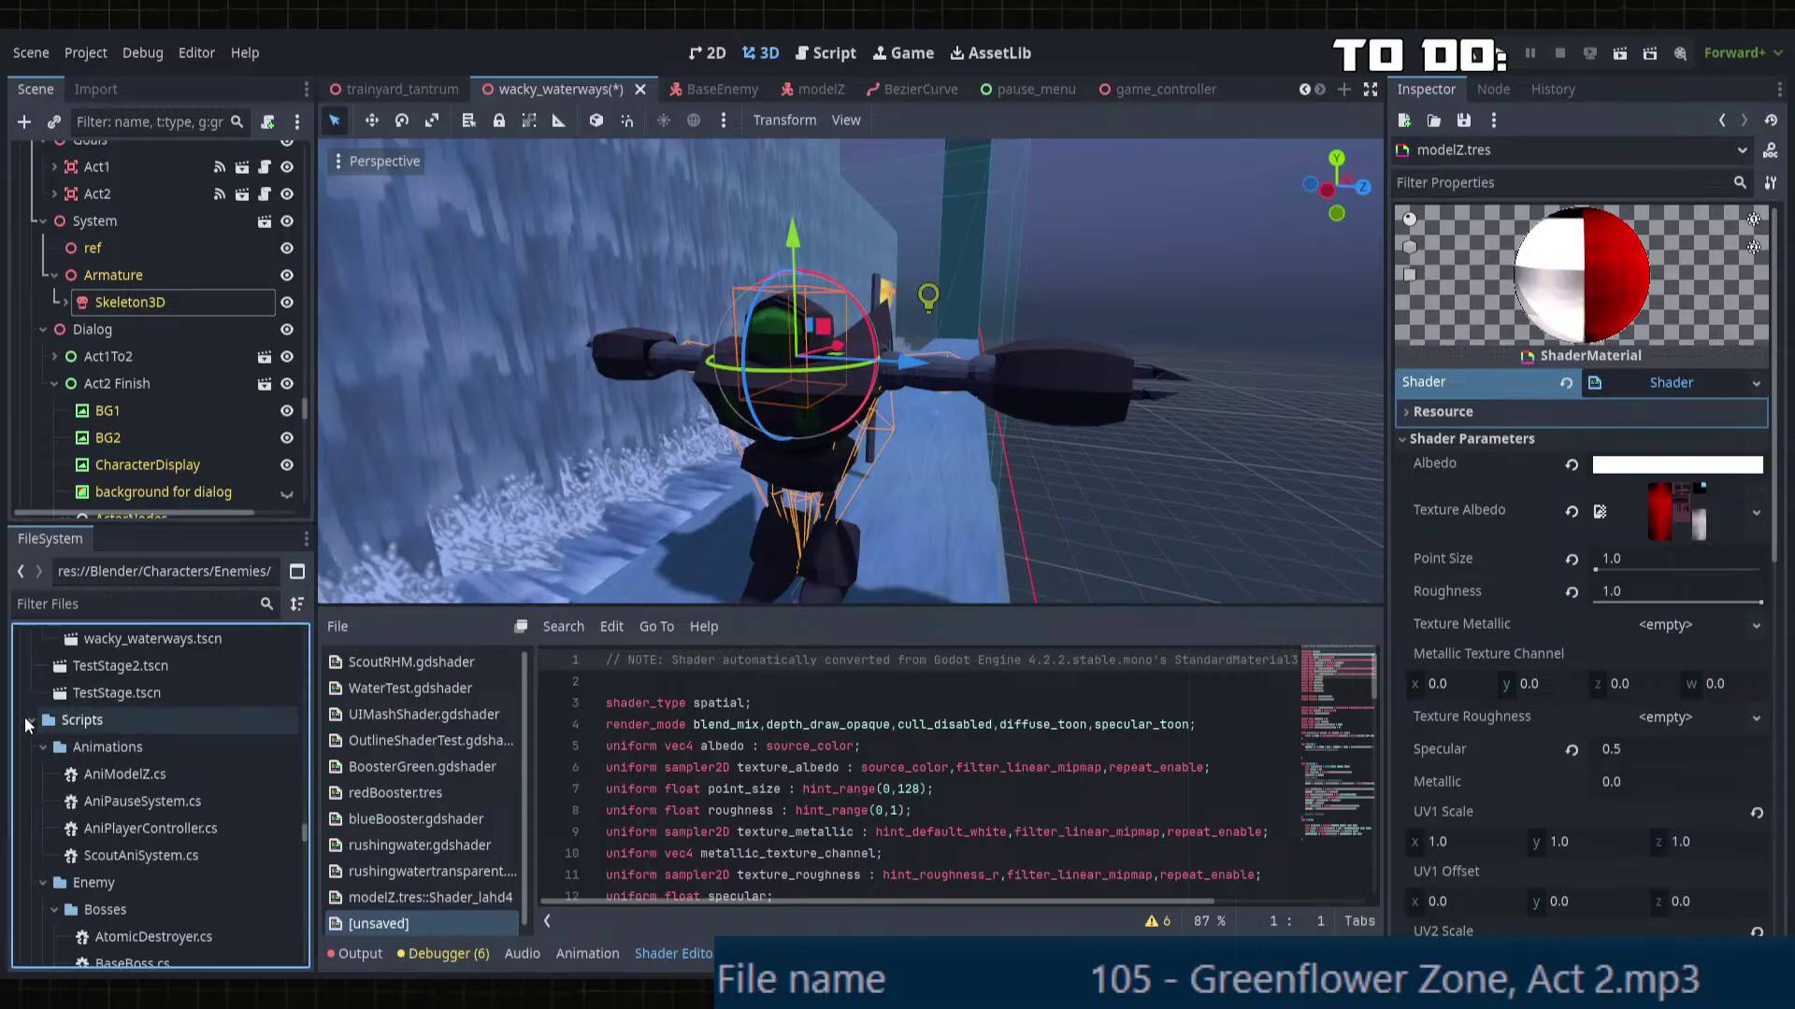
{"action": "scroll", "coordinate": [58, 767], "scroll_direction": "down", "scroll_amount": 3}
{"action": "scroll", "coordinate": [96, 793], "scroll_direction": "down", "scroll_amount": 3}
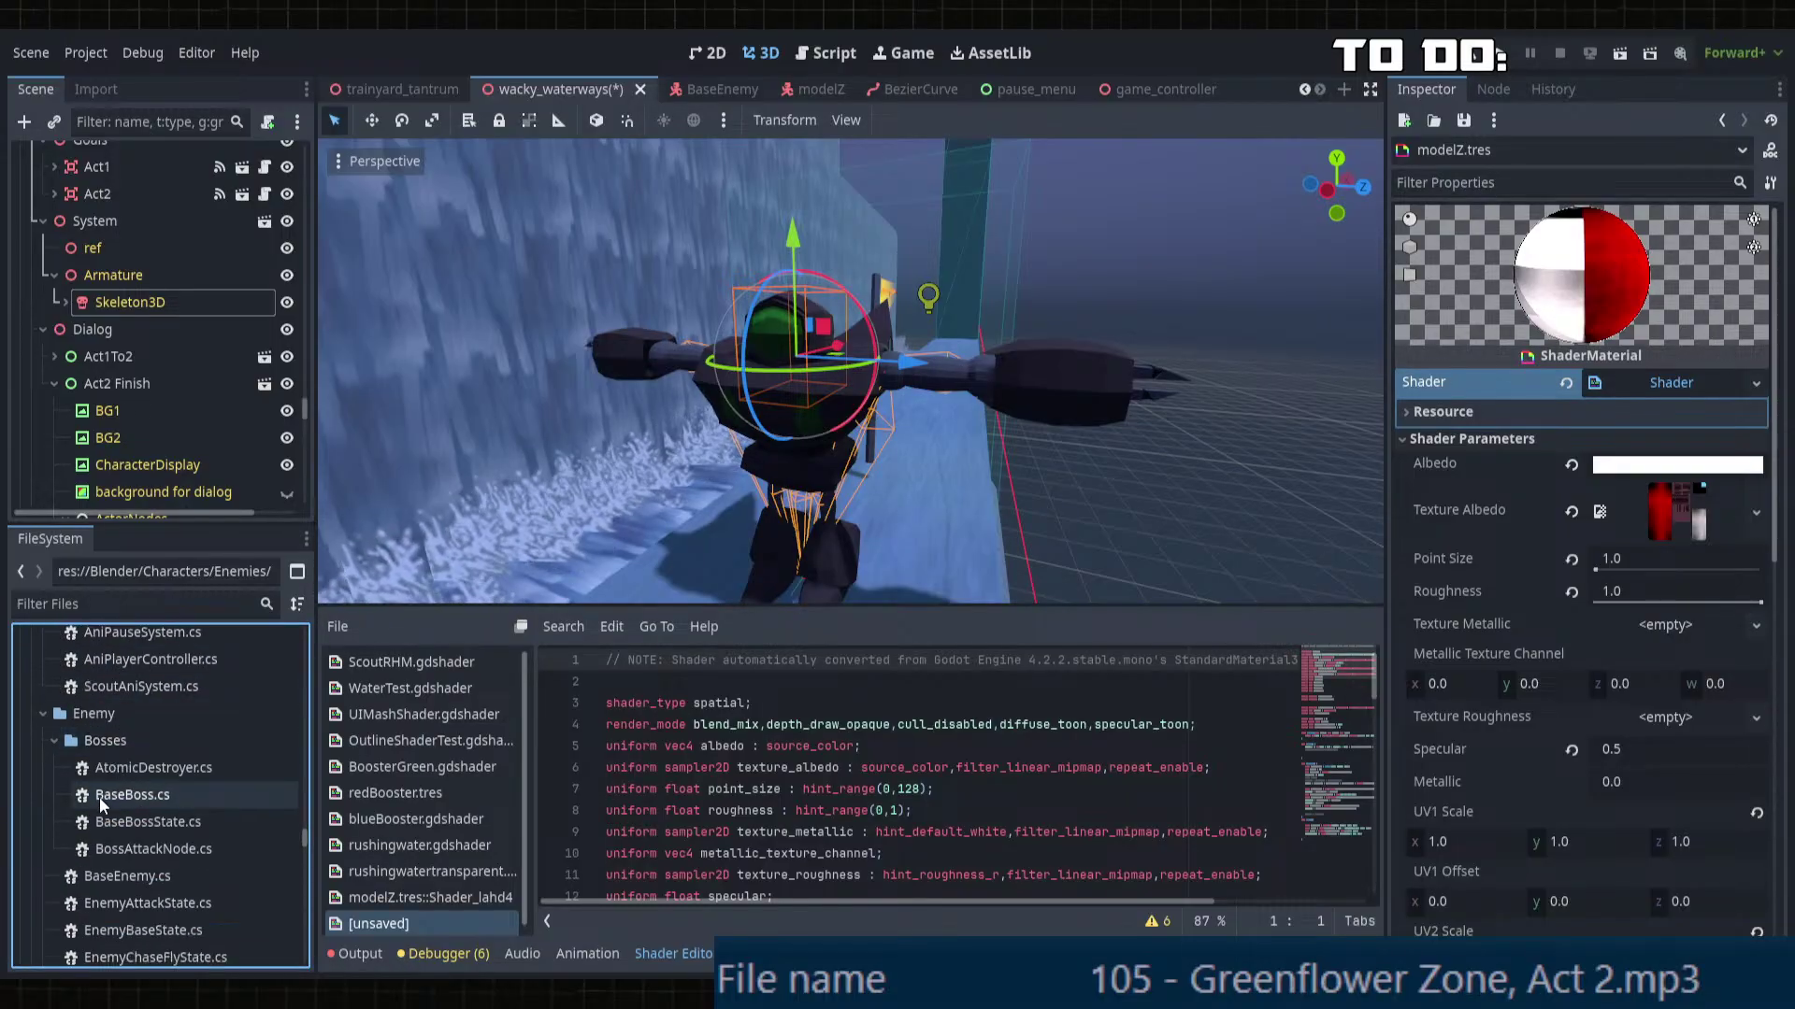
{"action": "scroll", "coordinate": [52, 747], "scroll_direction": "down", "scroll_amount": 8}
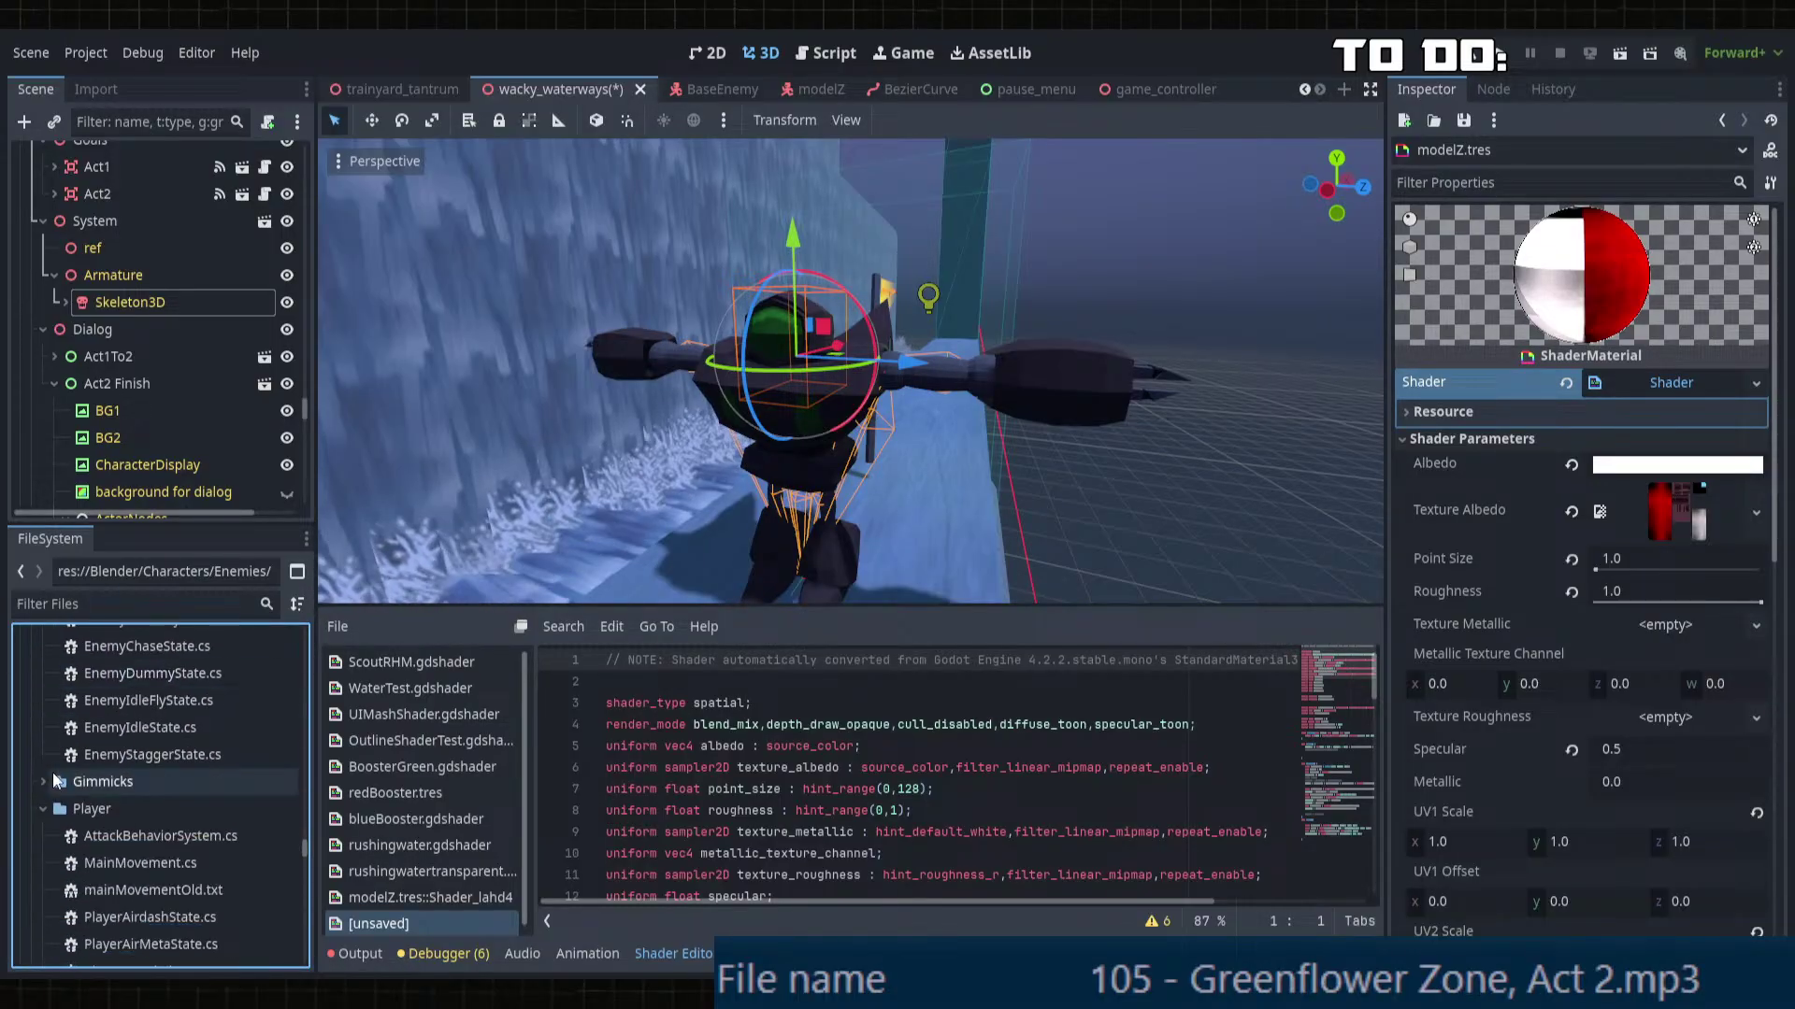
{"action": "left_click", "coordinate": [157, 727]}
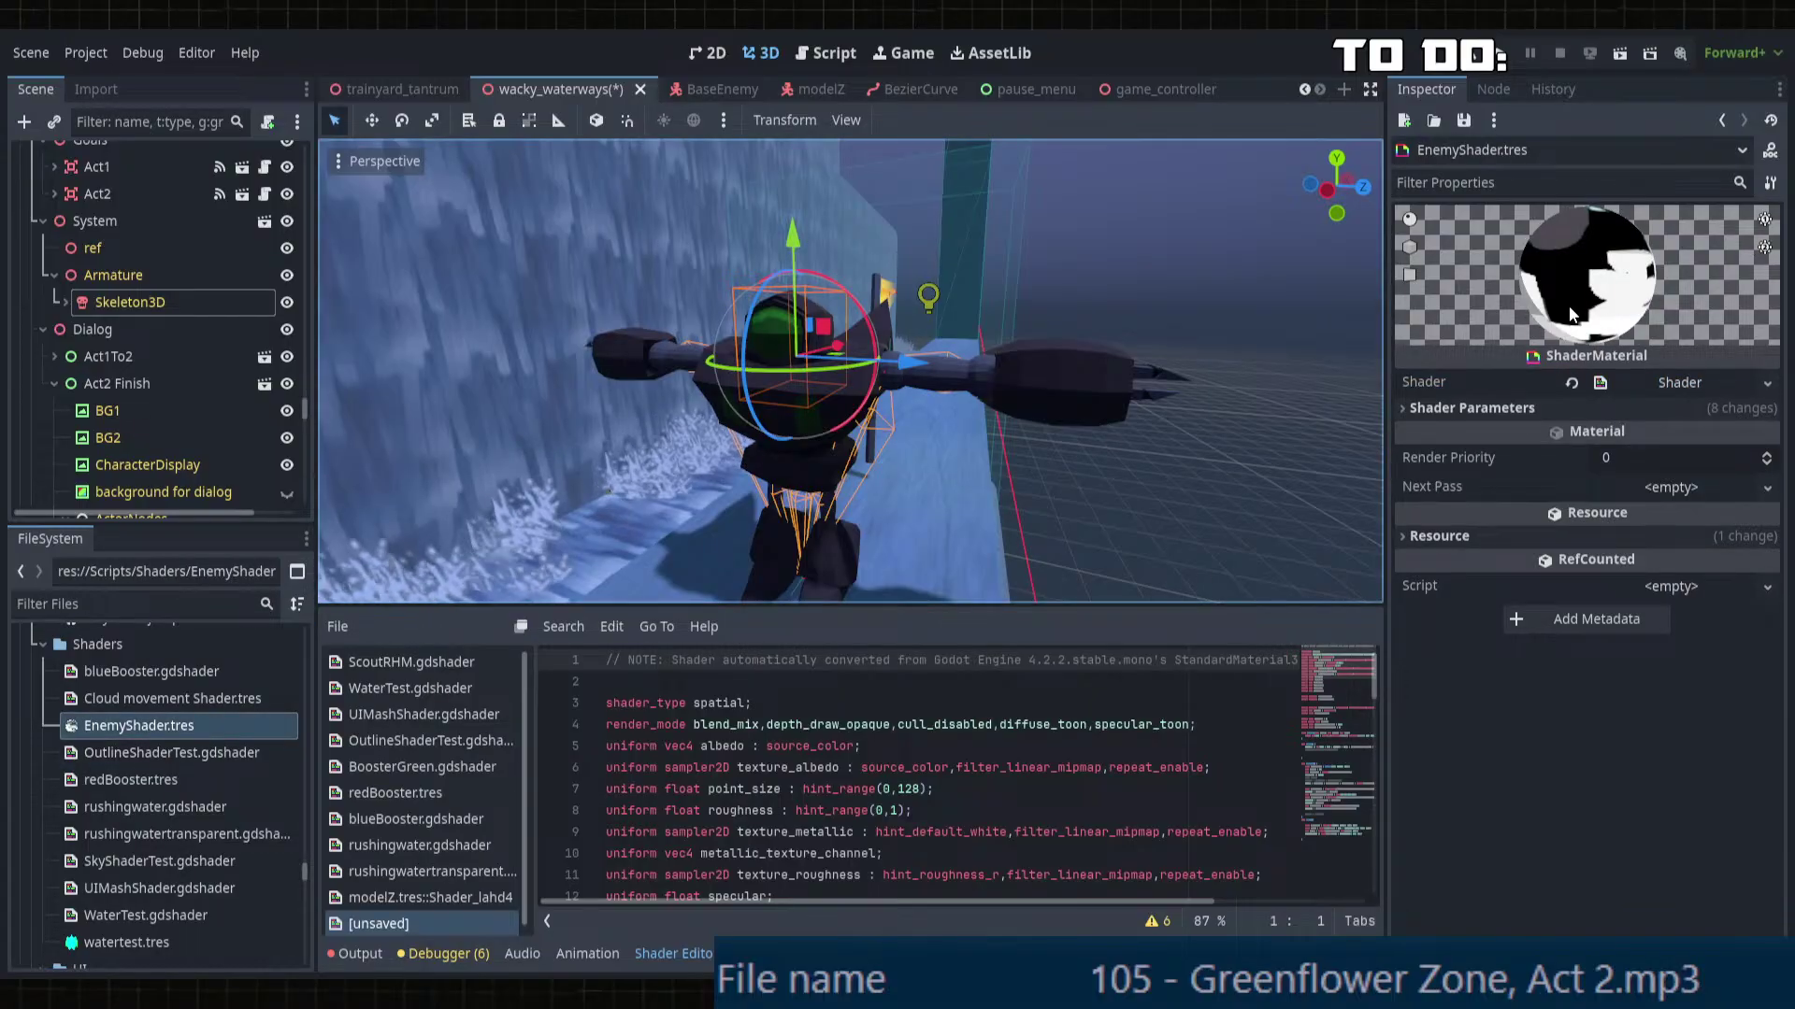
Step: Expand the EnemyShader.tres shader parameters and review them from albedo to the fresnel gradient
{"action": "left_click", "coordinate": [1501, 408]}
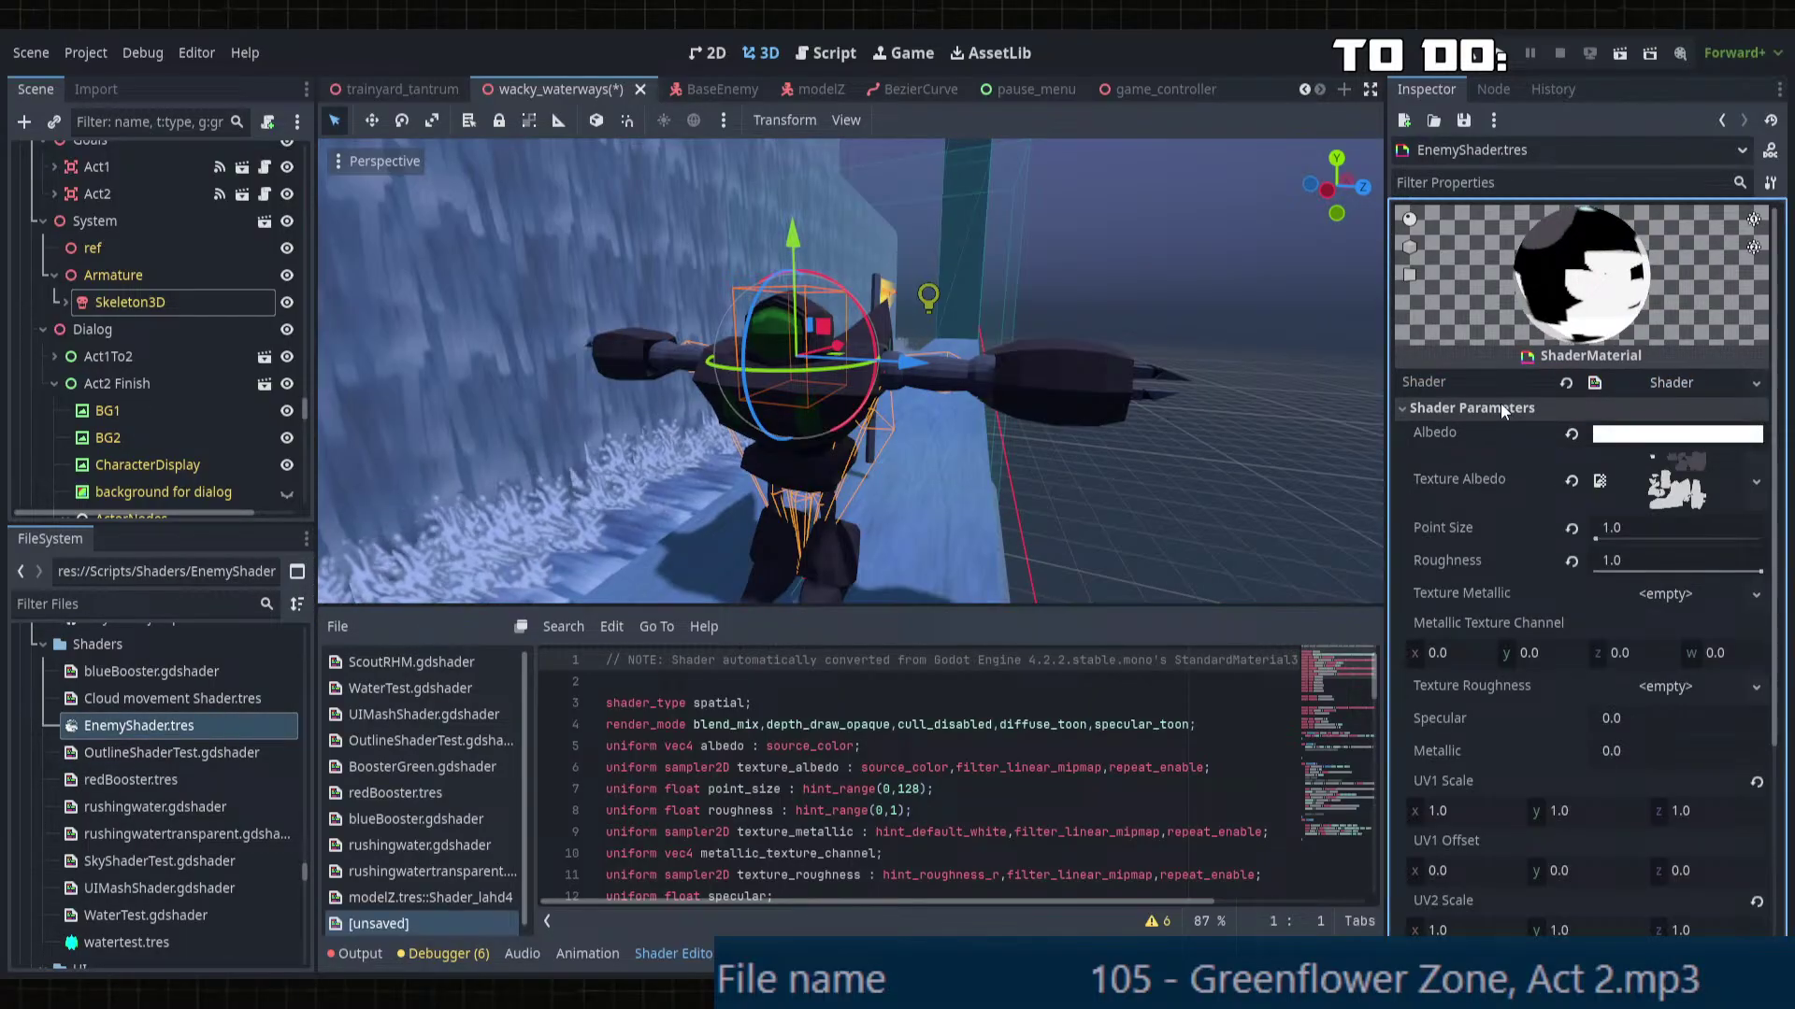
{"action": "scroll", "coordinate": [1515, 598], "scroll_direction": "down", "scroll_amount": 5}
{"action": "scroll", "coordinate": [1531, 733], "scroll_direction": "up", "scroll_amount": 2}
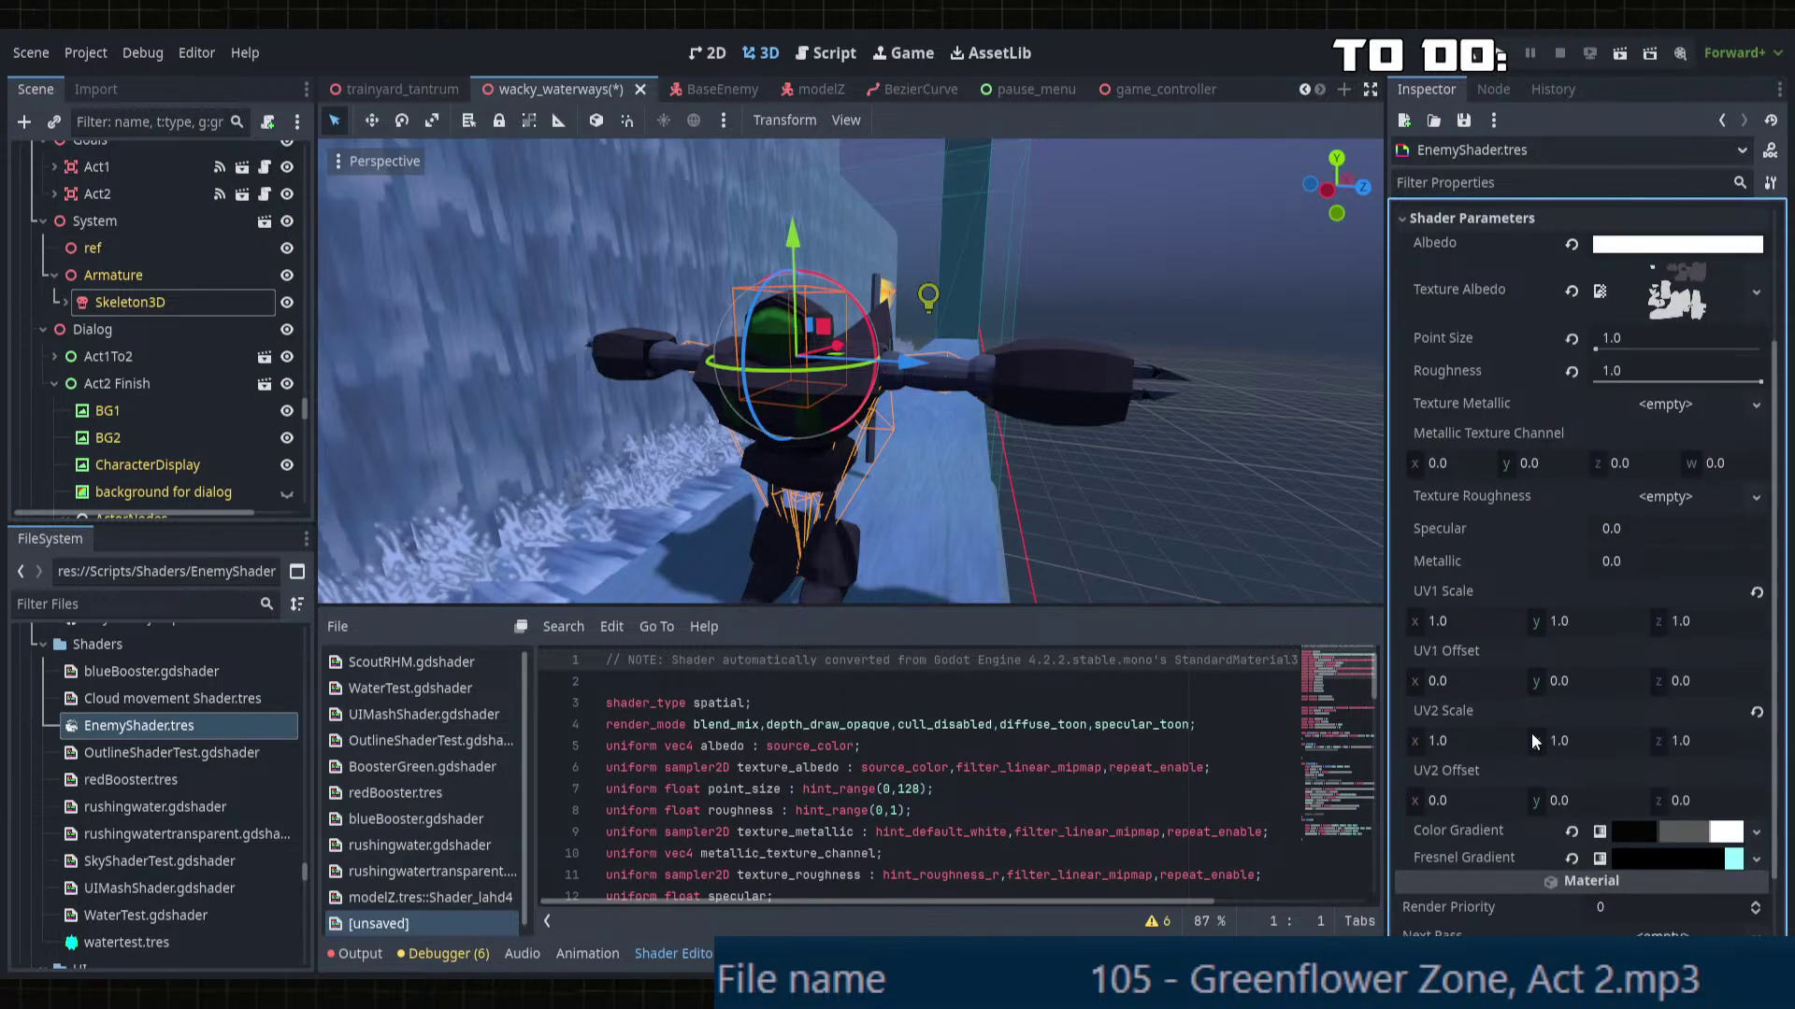
{"action": "scroll", "coordinate": [1532, 735], "scroll_direction": "up", "scroll_amount": 2}
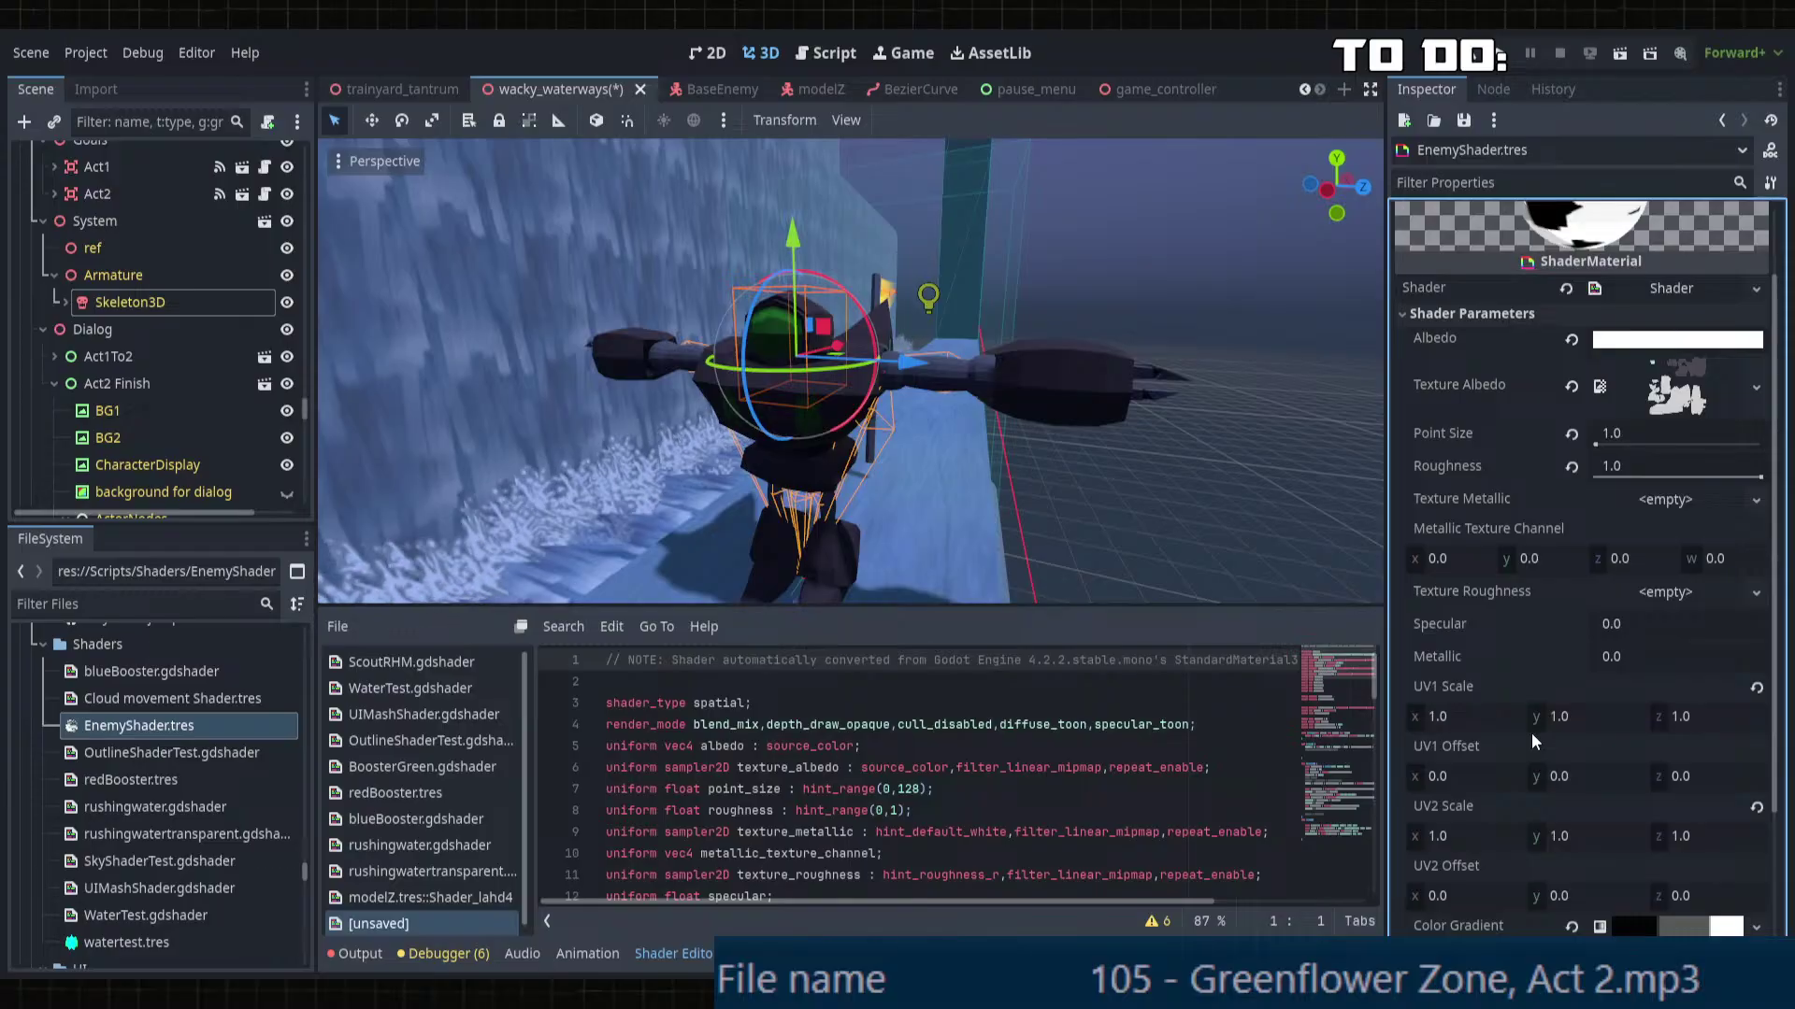
{"action": "scroll", "coordinate": [1531, 732], "scroll_direction": "down", "scroll_amount": 2}
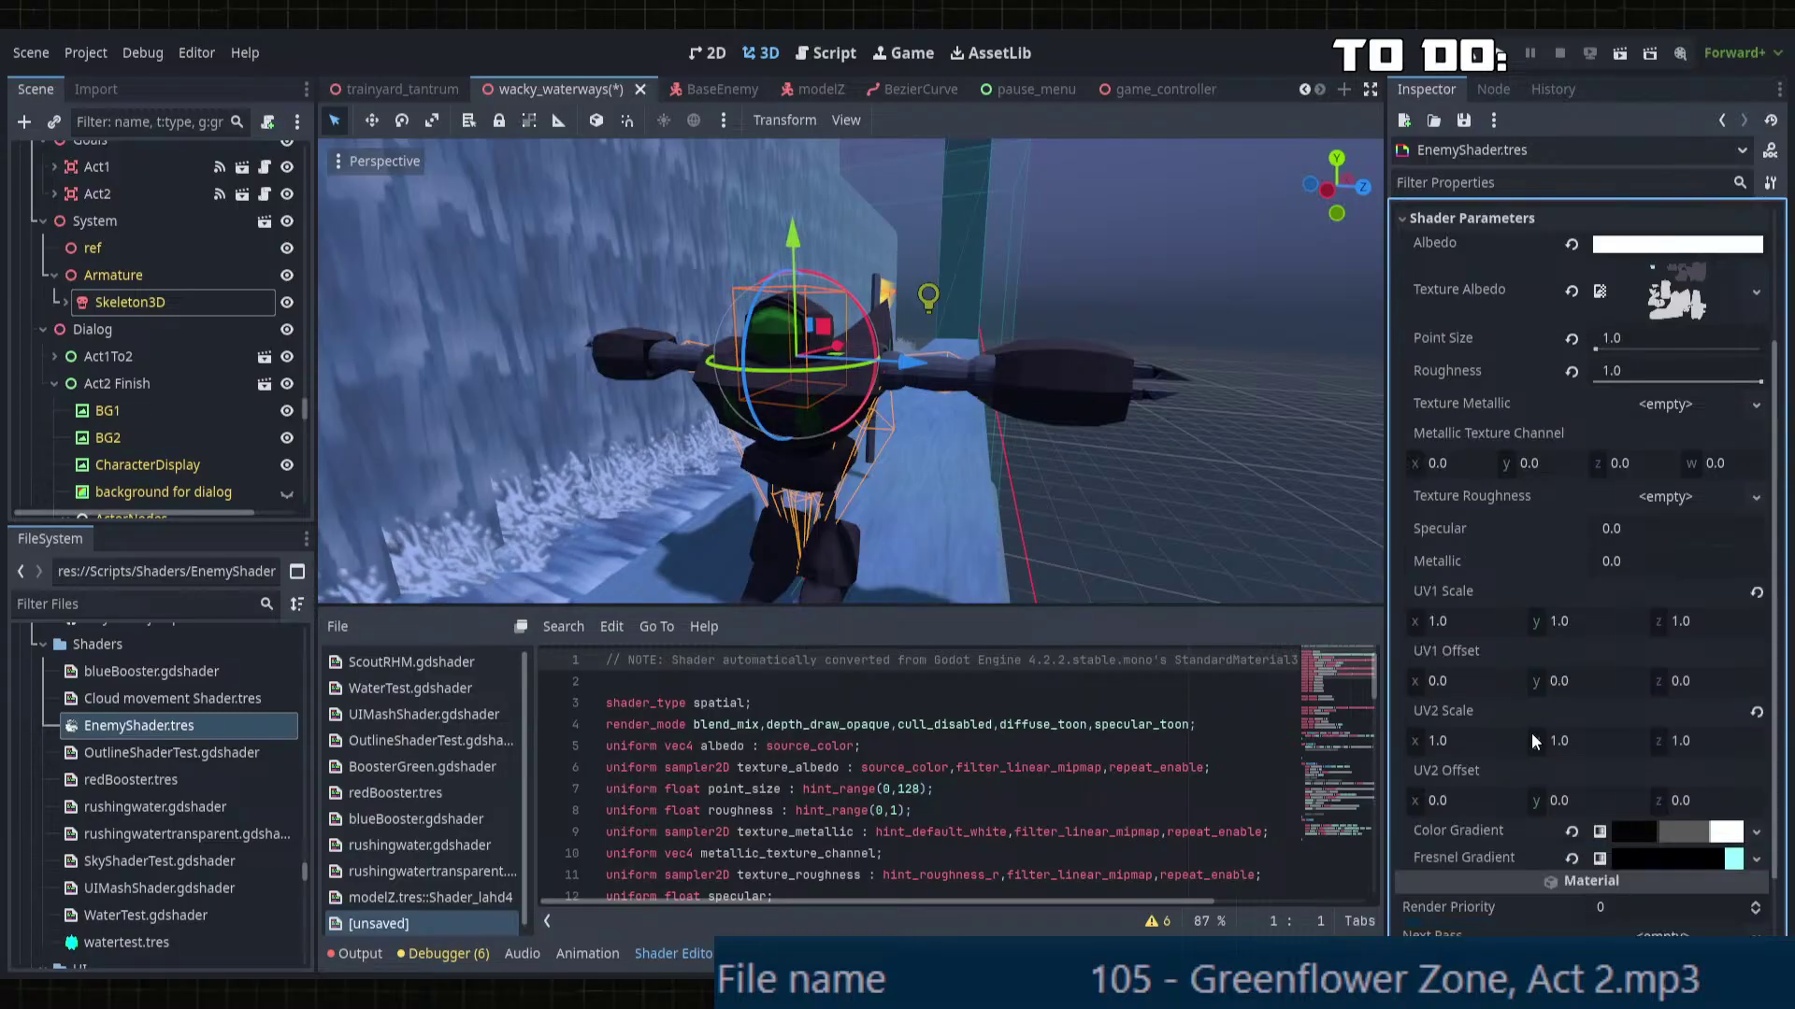
{"action": "scroll", "coordinate": [1542, 719], "scroll_direction": "up", "scroll_amount": 3}
Step: Inspect the full resource path of the EnemyShader.tres shader and collapse its resource details
{"action": "left_click", "coordinate": [1664, 370]}
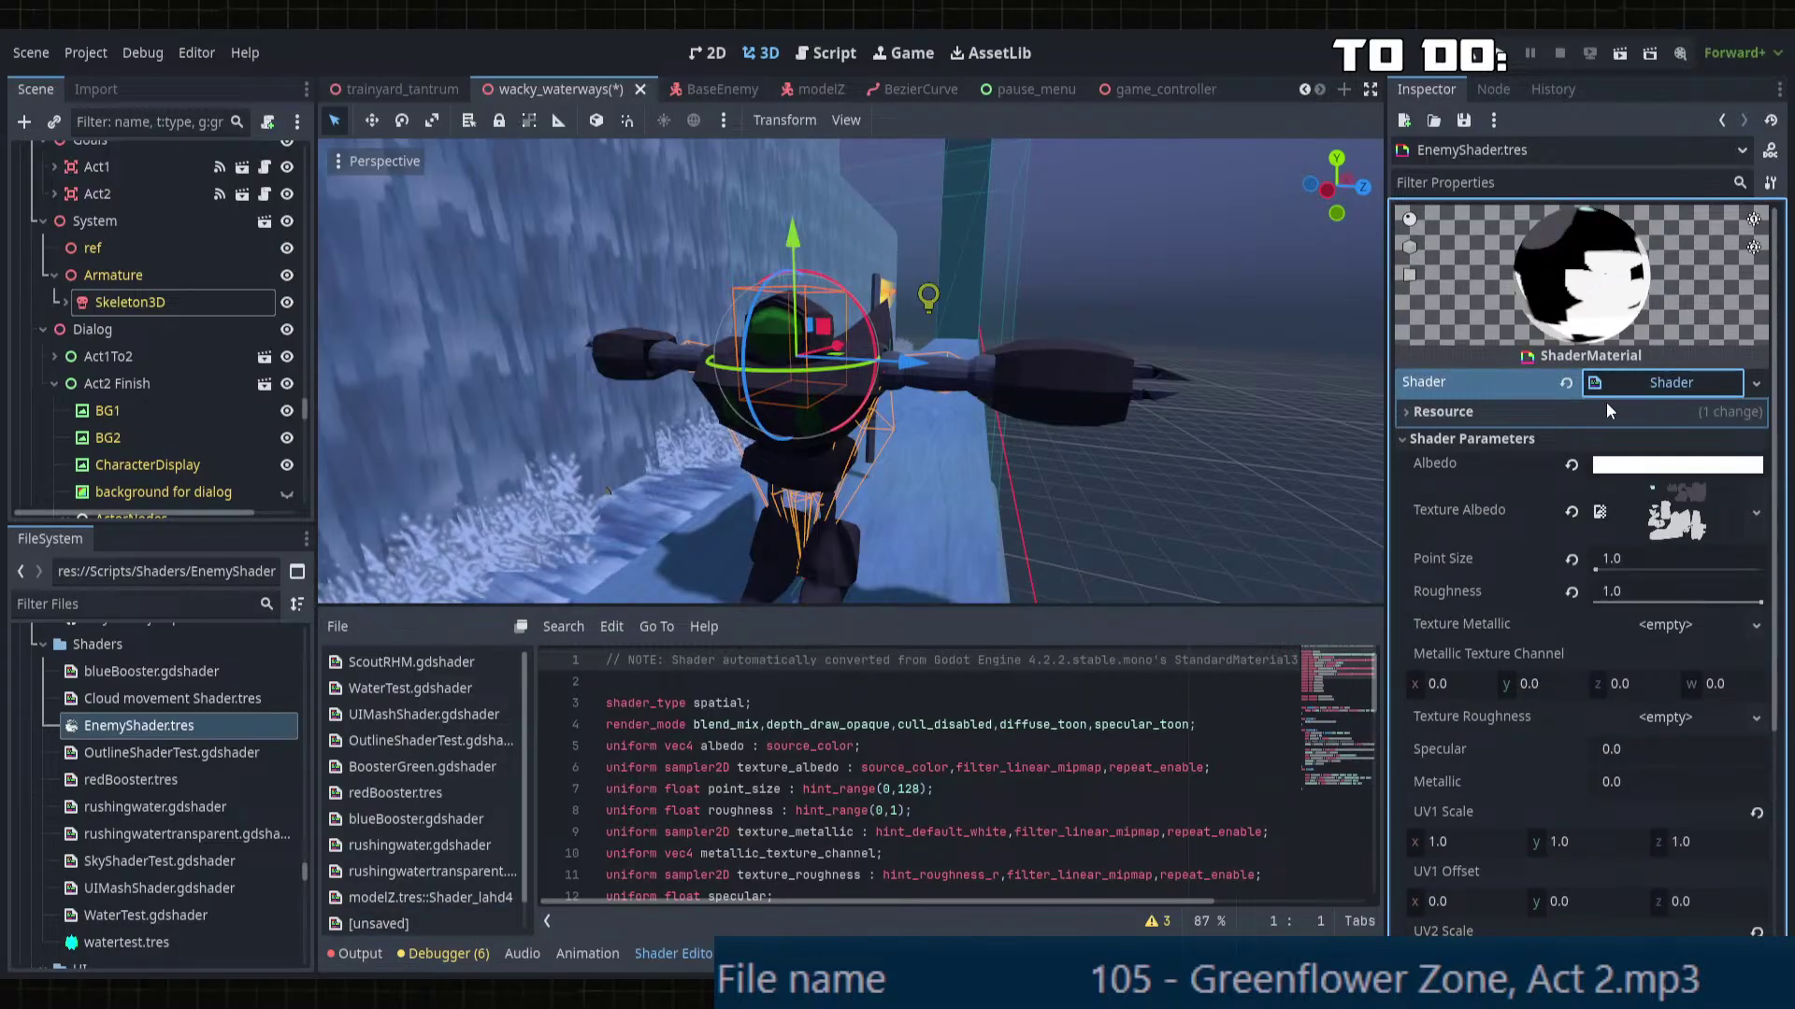
{"action": "left_click", "coordinate": [1580, 410]}
{"action": "left_click_drag", "start_coordinate": [1665, 471], "coordinate": [1782, 474]}
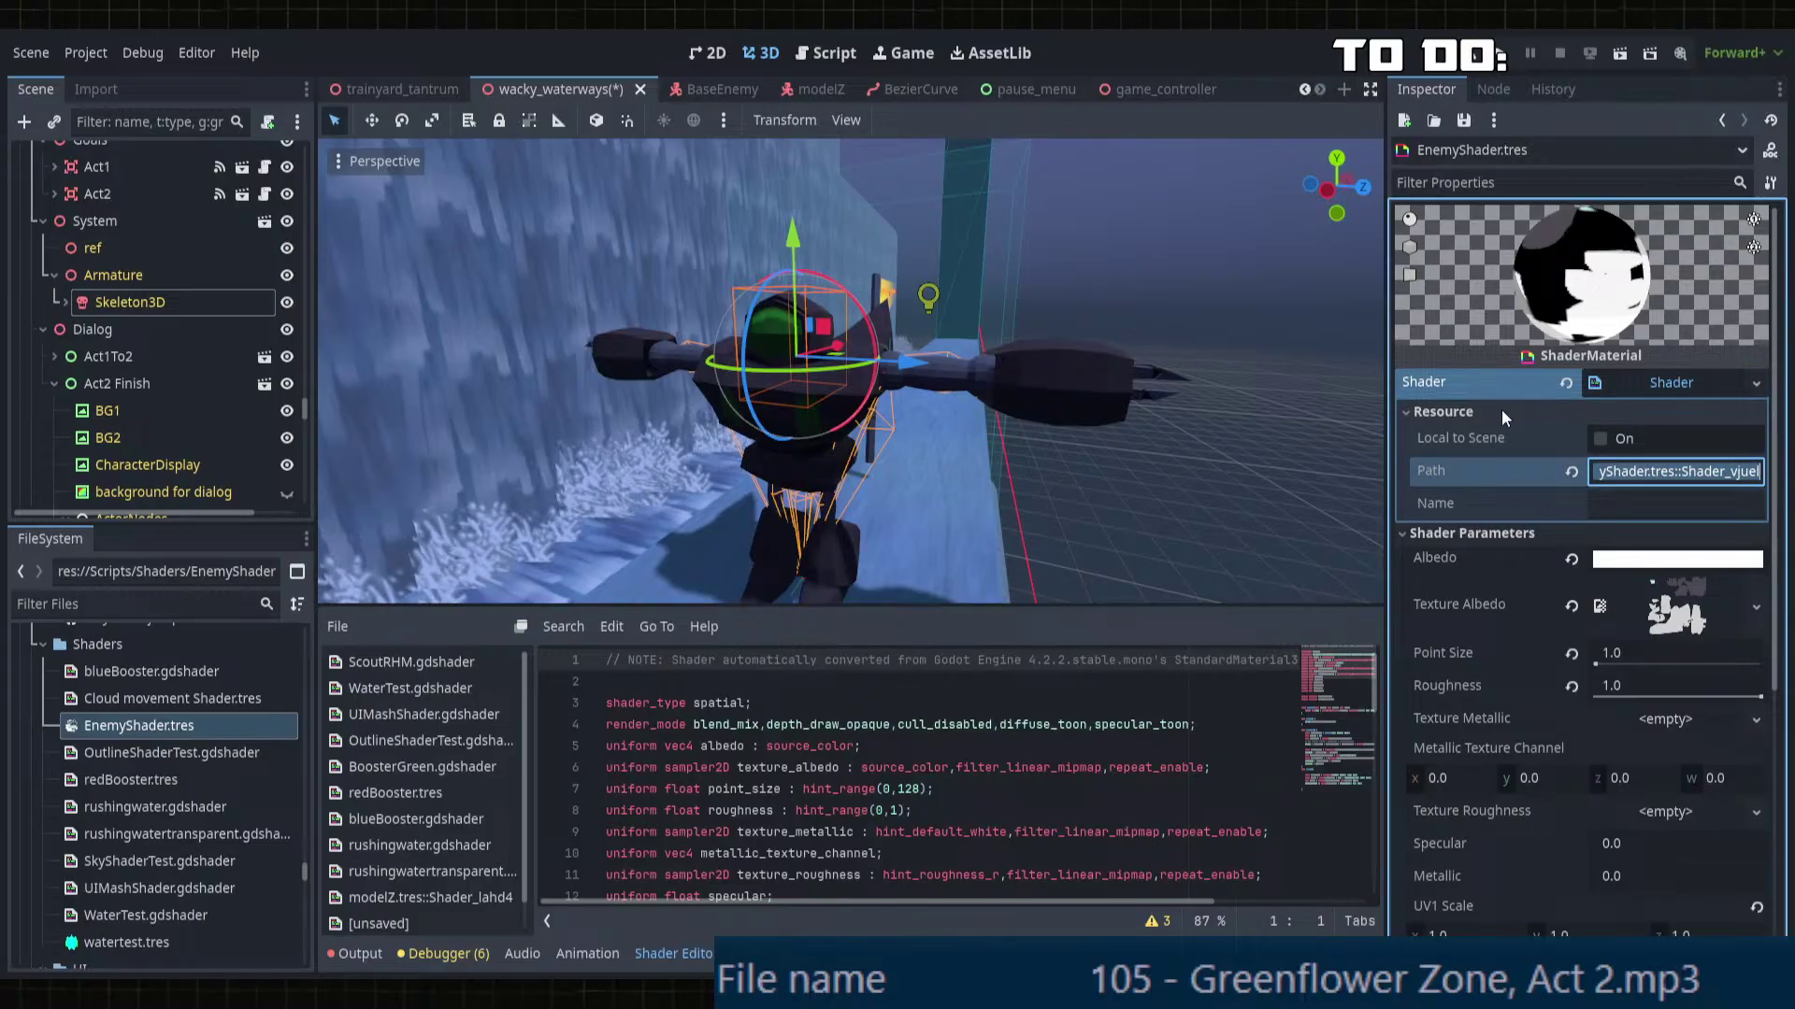
{"action": "left_click", "coordinate": [1408, 411]}
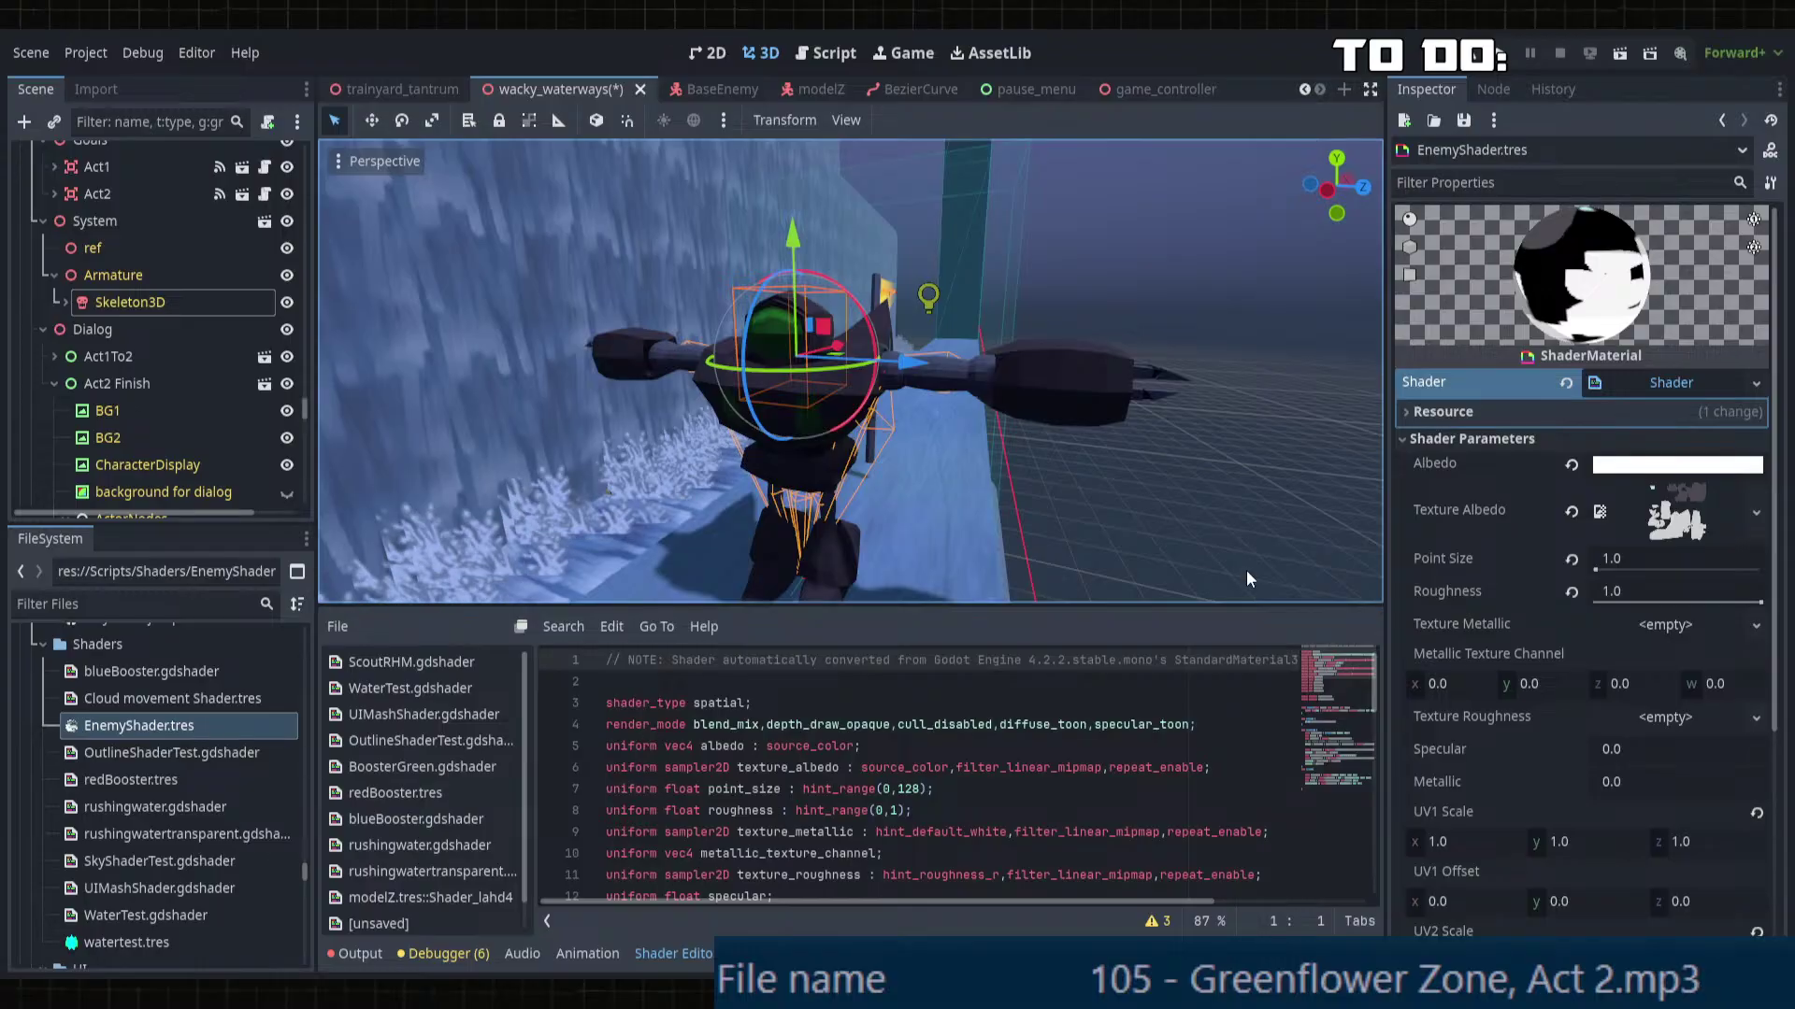
Step: Save the shader of EnemyShader.tres as CharacterShader.gdshader in the Shaders folder
{"action": "left_click", "coordinate": [1672, 383]}
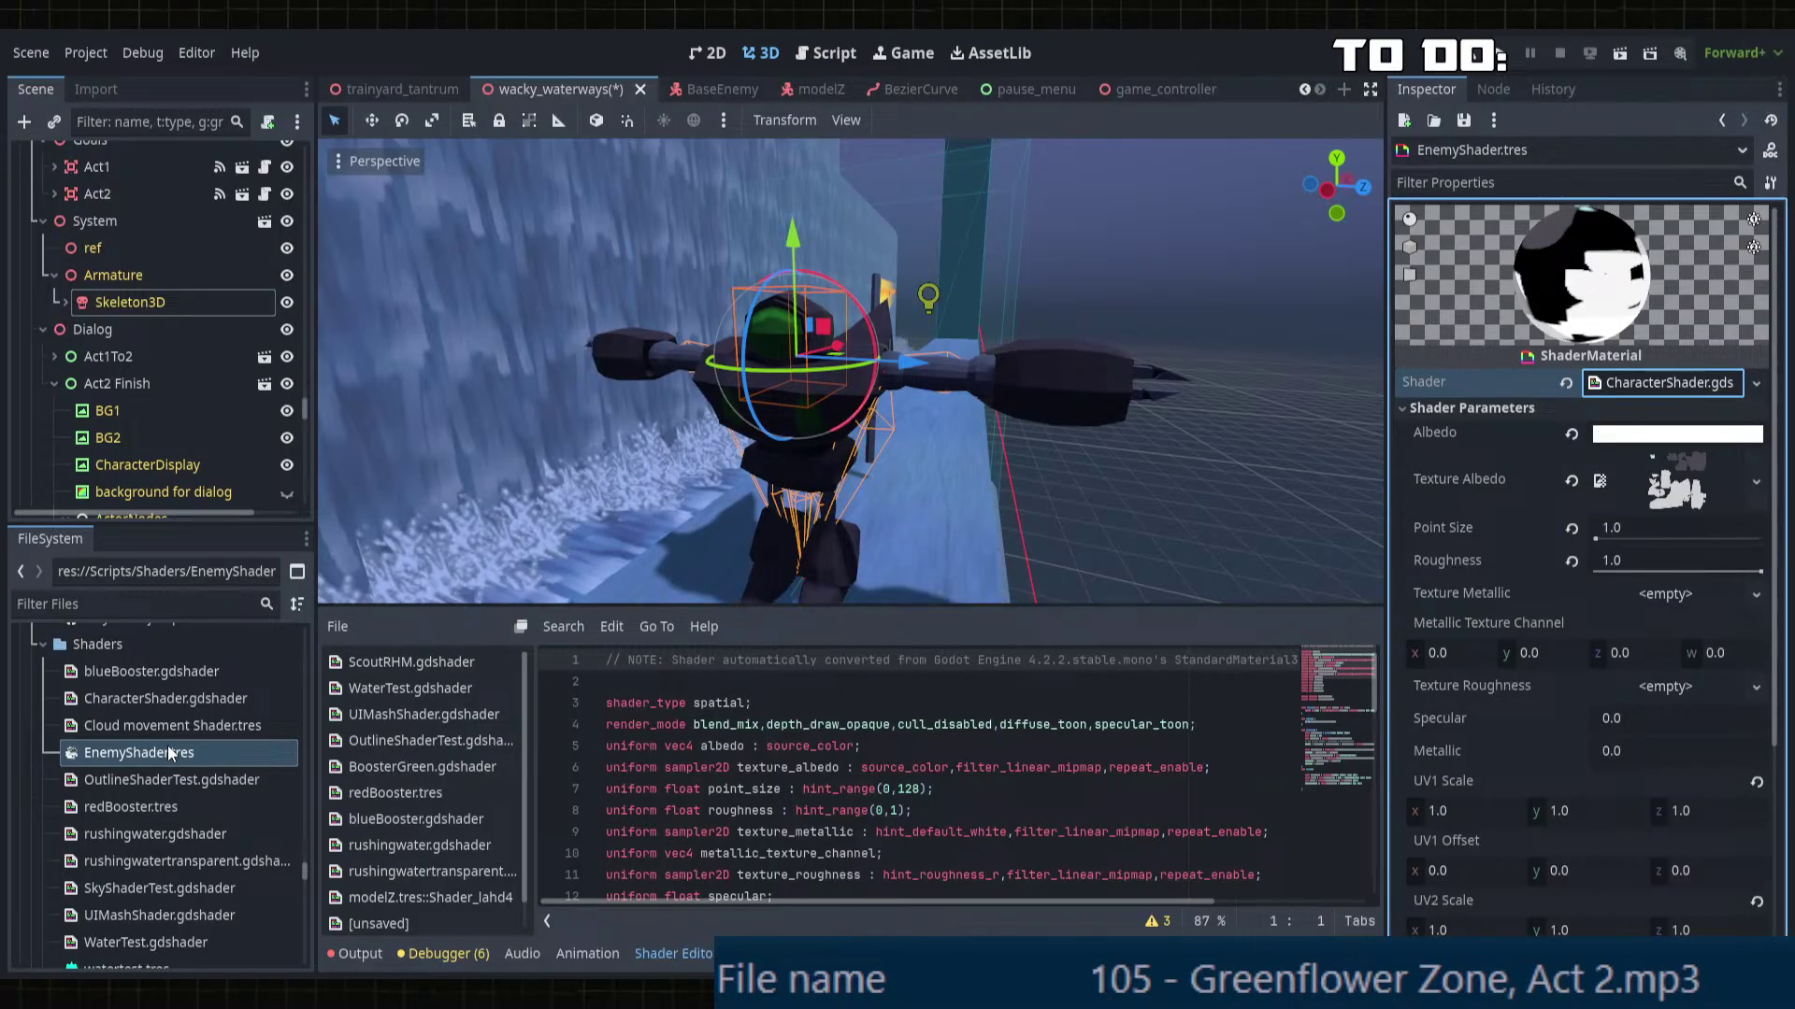
Step: Collapse the Audio folder in the project files and open SystemTexture.tres from the System Series boss folder
{"action": "scroll", "coordinate": [211, 701], "scroll_direction": "up", "scroll_amount": 10}
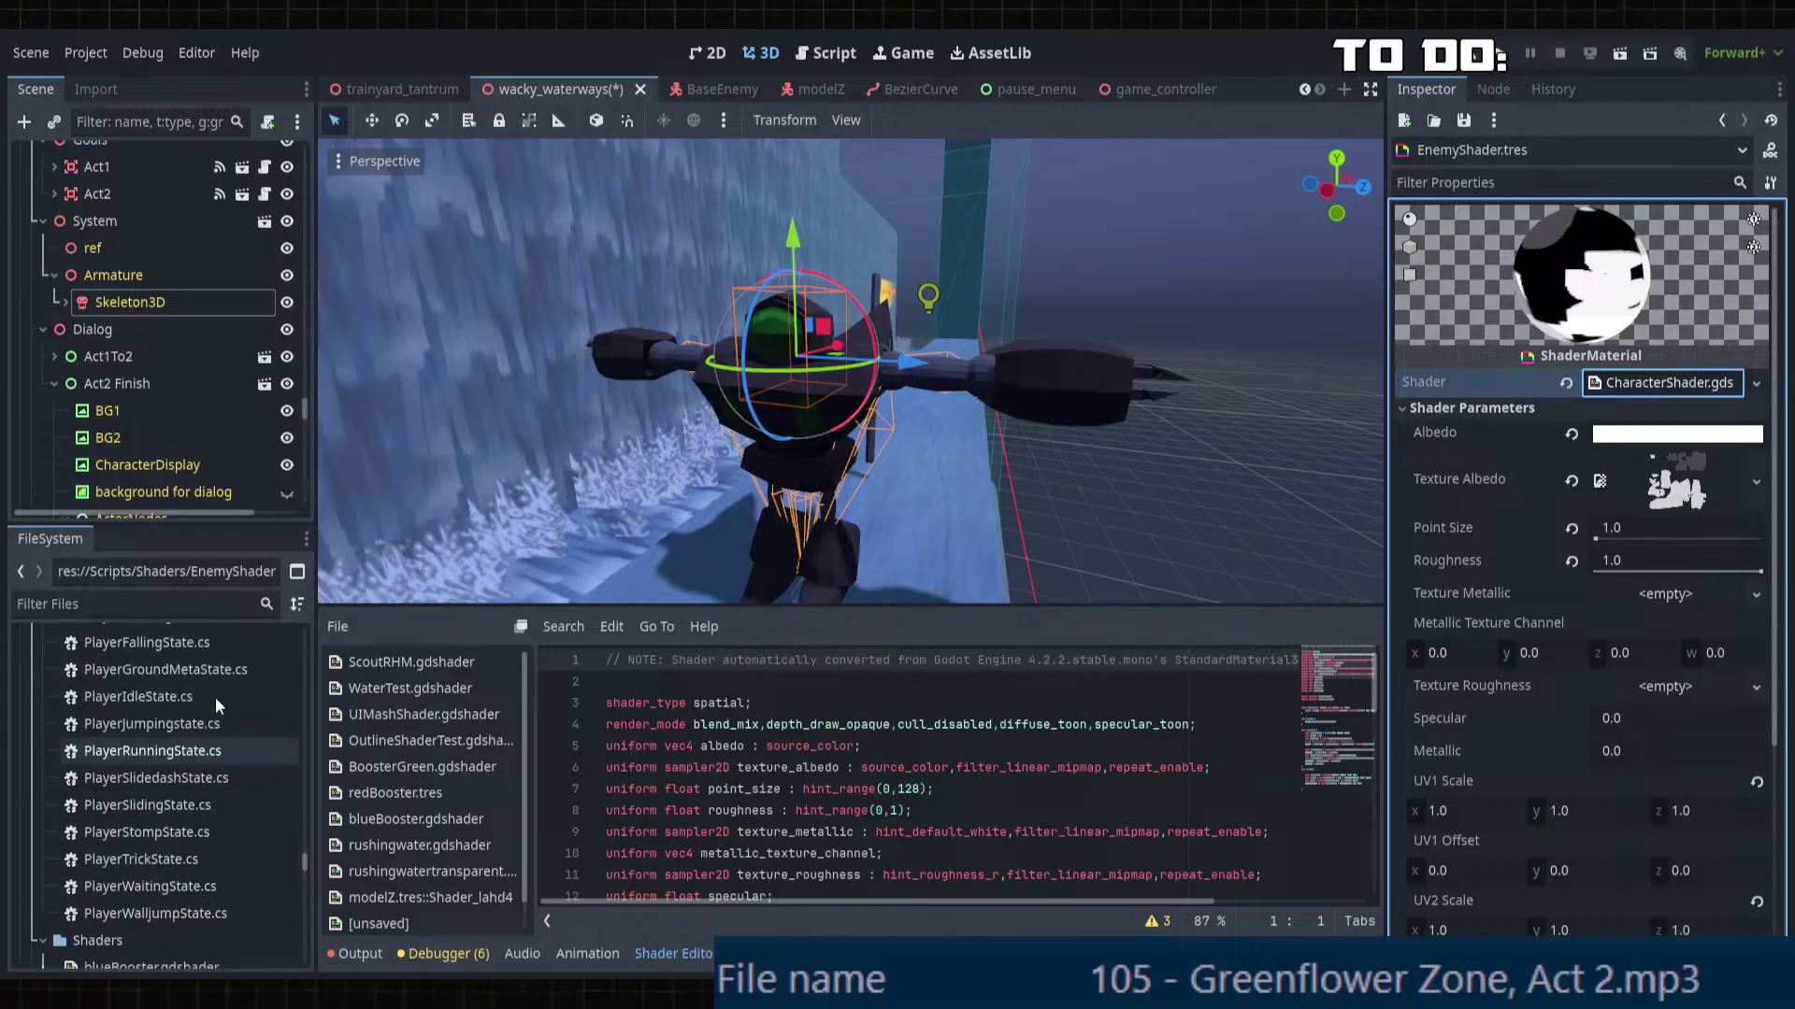
{"action": "scroll", "coordinate": [211, 701], "scroll_direction": "up", "scroll_amount": 15}
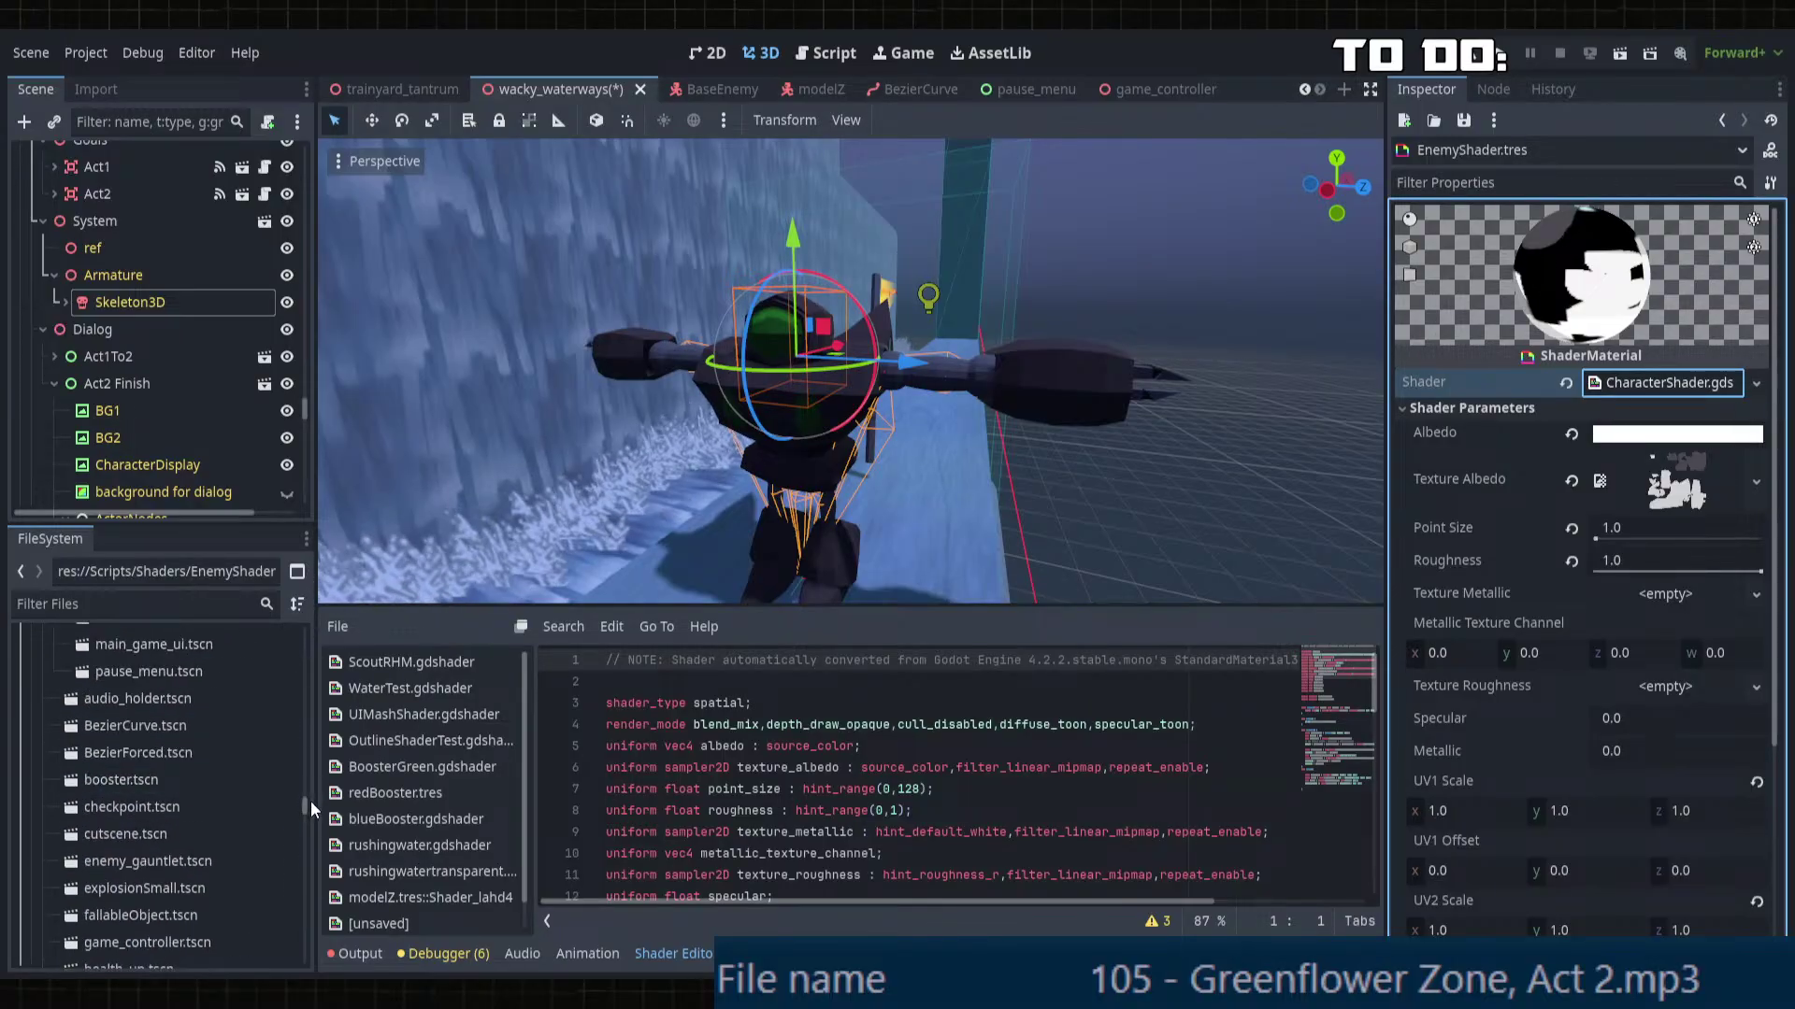
{"action": "left_click_drag", "start_coordinate": [312, 645], "coordinate": [313, 628]}
{"action": "scroll", "coordinate": [172, 768], "scroll_direction": "down", "scroll_amount": 6}
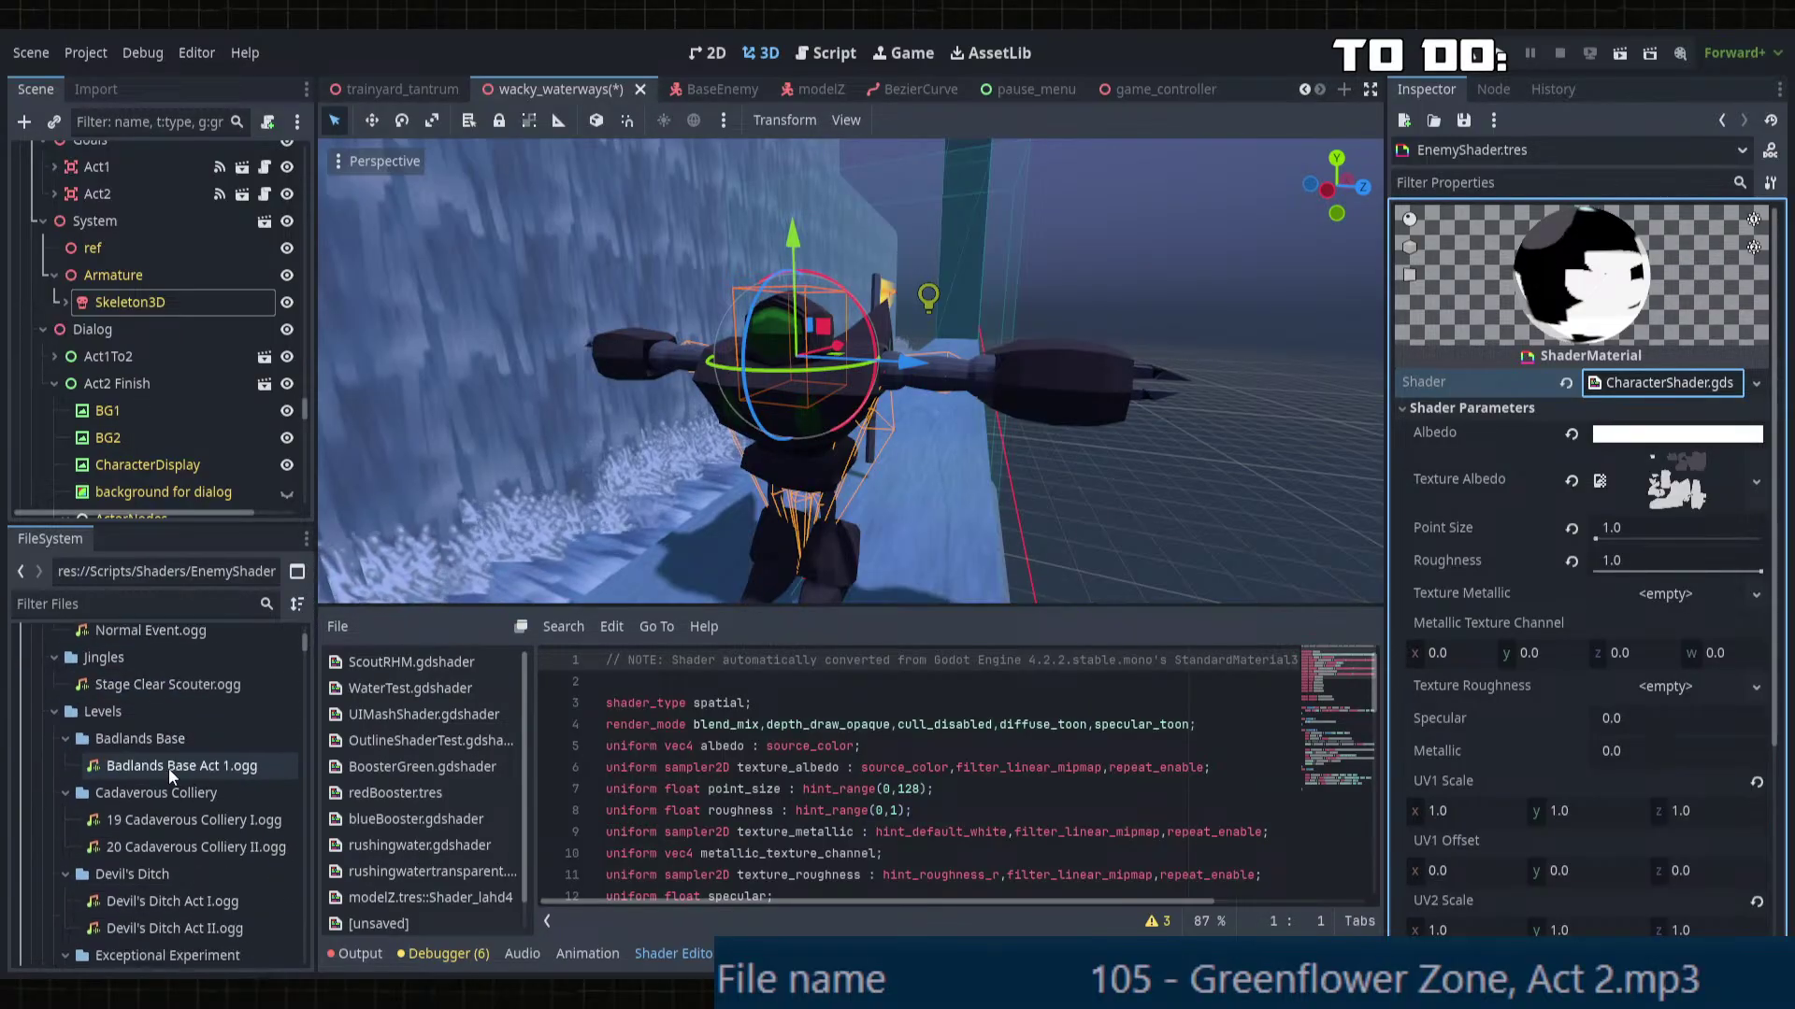
{"action": "scroll", "coordinate": [155, 795], "scroll_direction": "up", "scroll_amount": 3}
{"action": "scroll", "coordinate": [105, 708], "scroll_direction": "up", "scroll_amount": 3}
{"action": "left_click", "coordinate": [32, 679]}
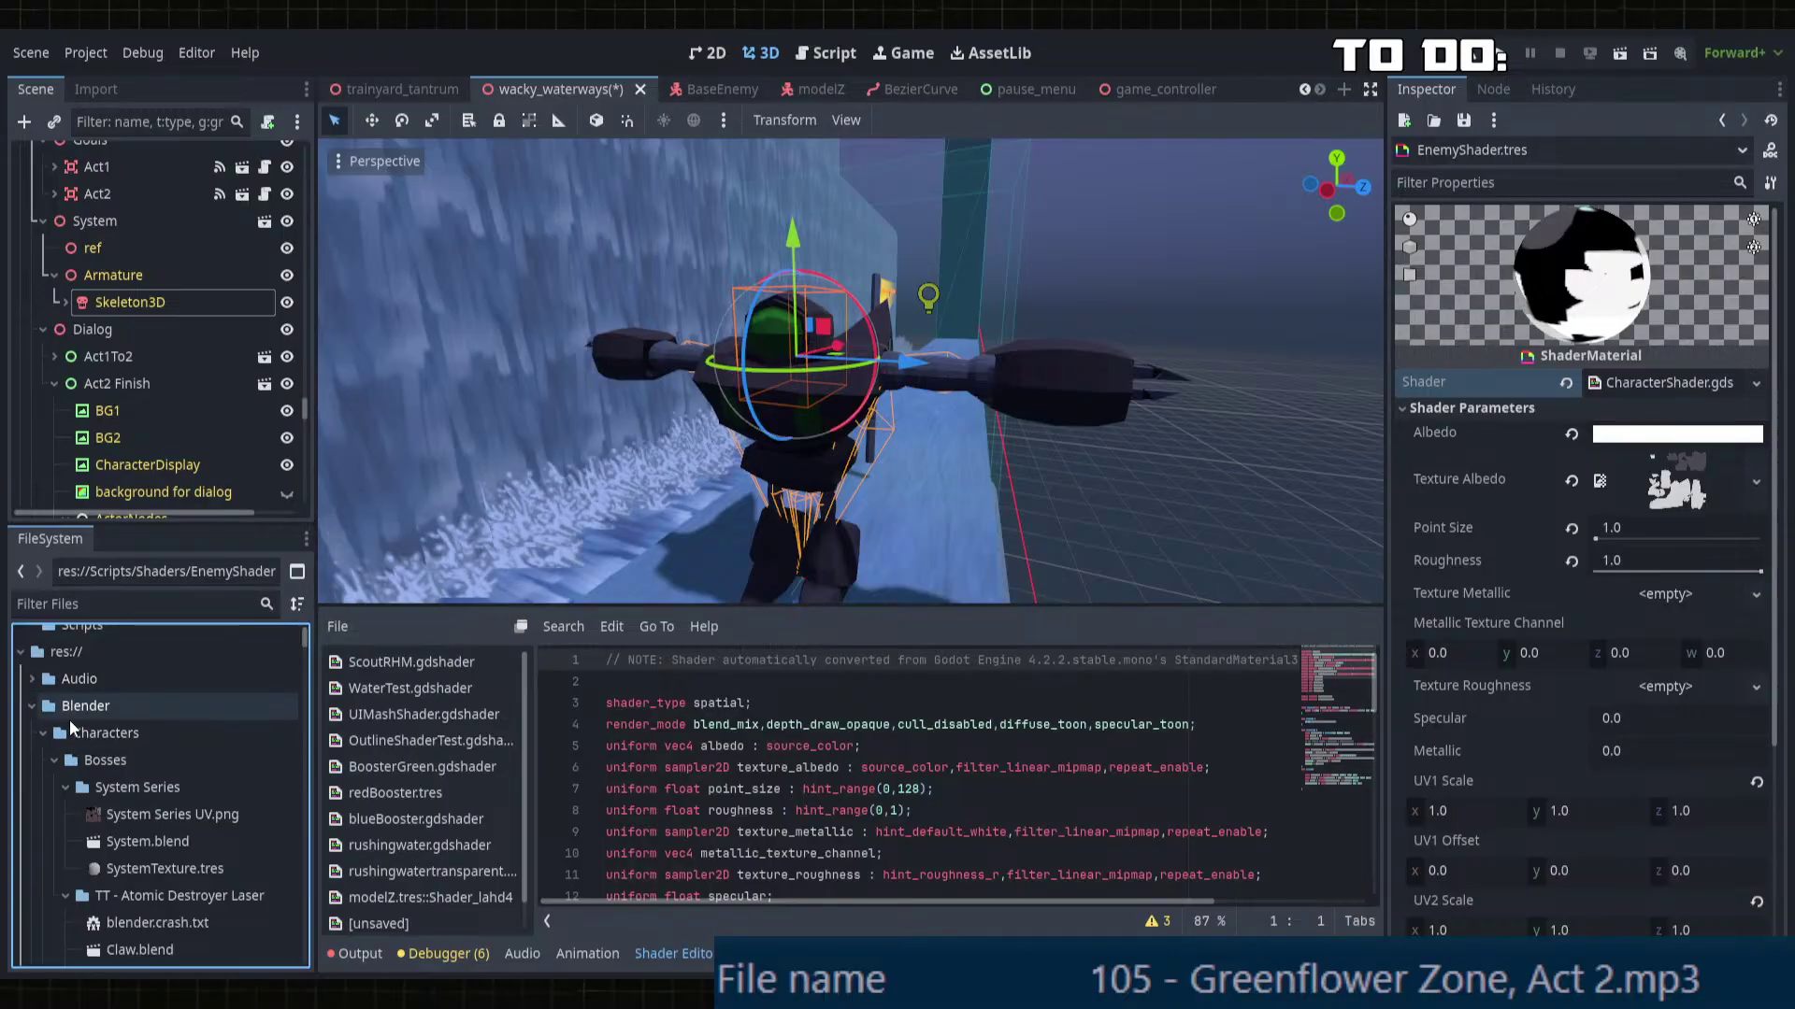
{"action": "scroll", "coordinate": [93, 765], "scroll_direction": "down", "scroll_amount": 3}
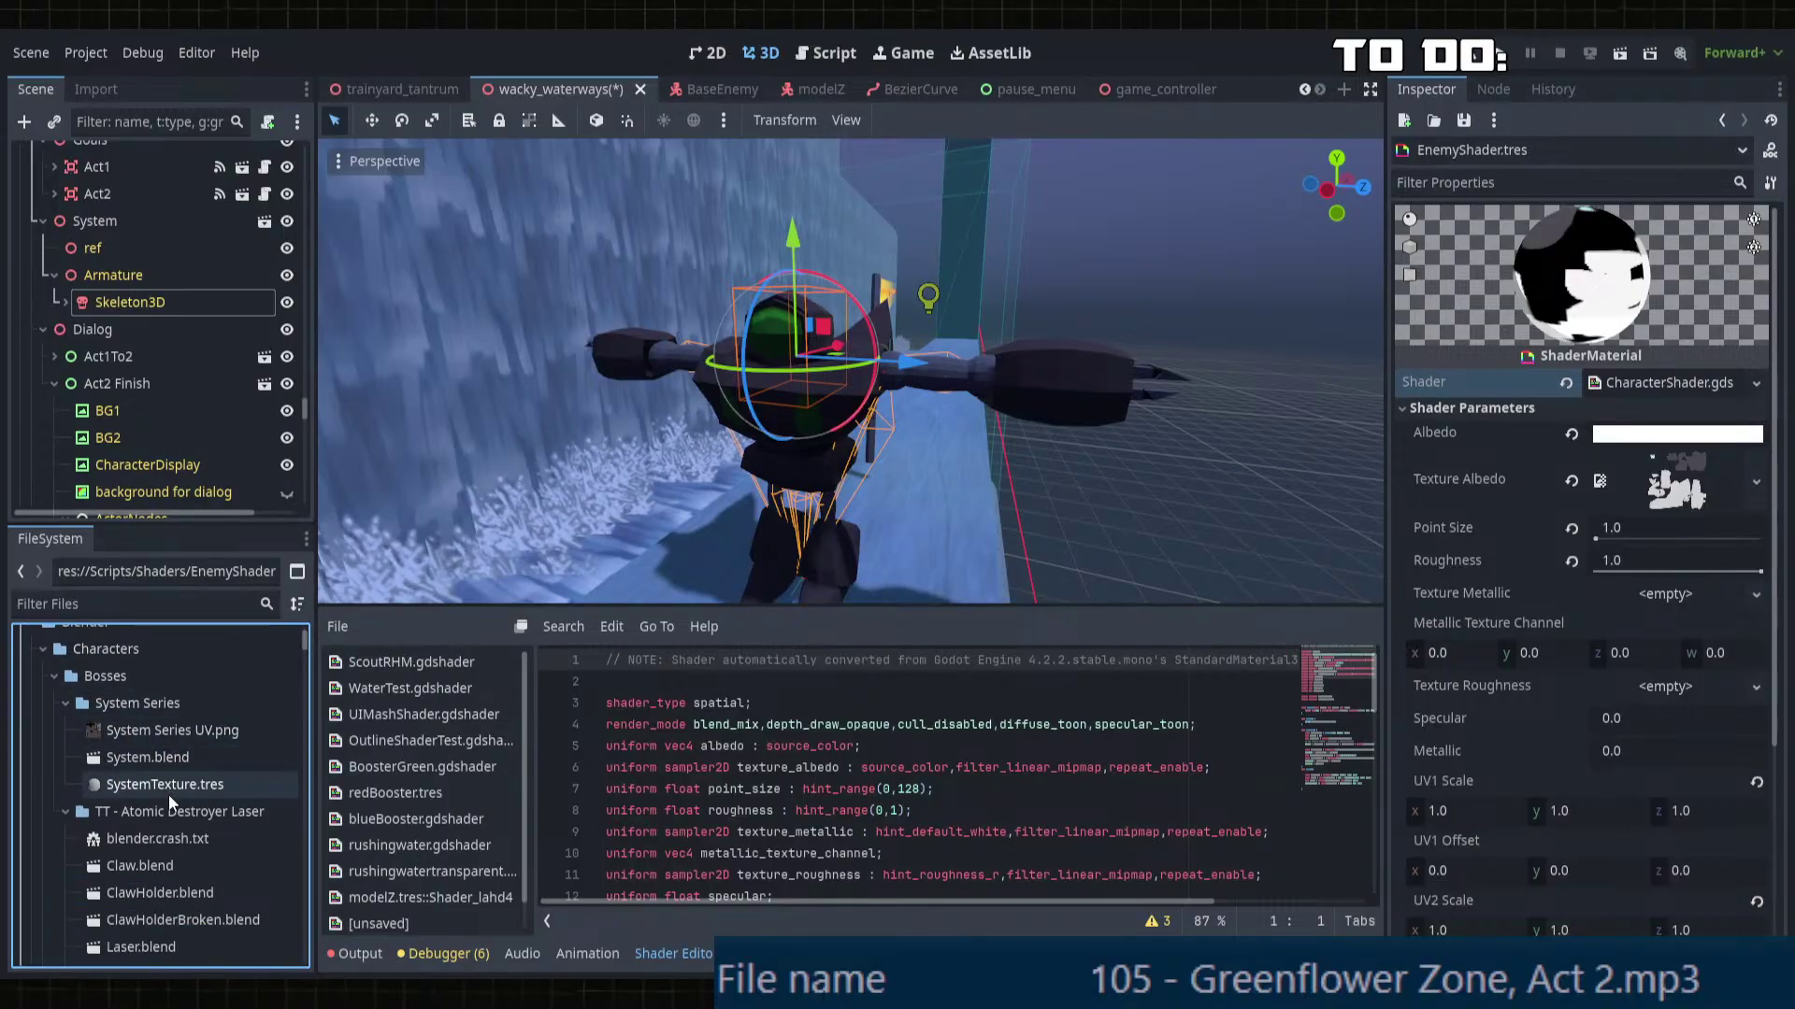
{"action": "left_click", "coordinate": [168, 790]}
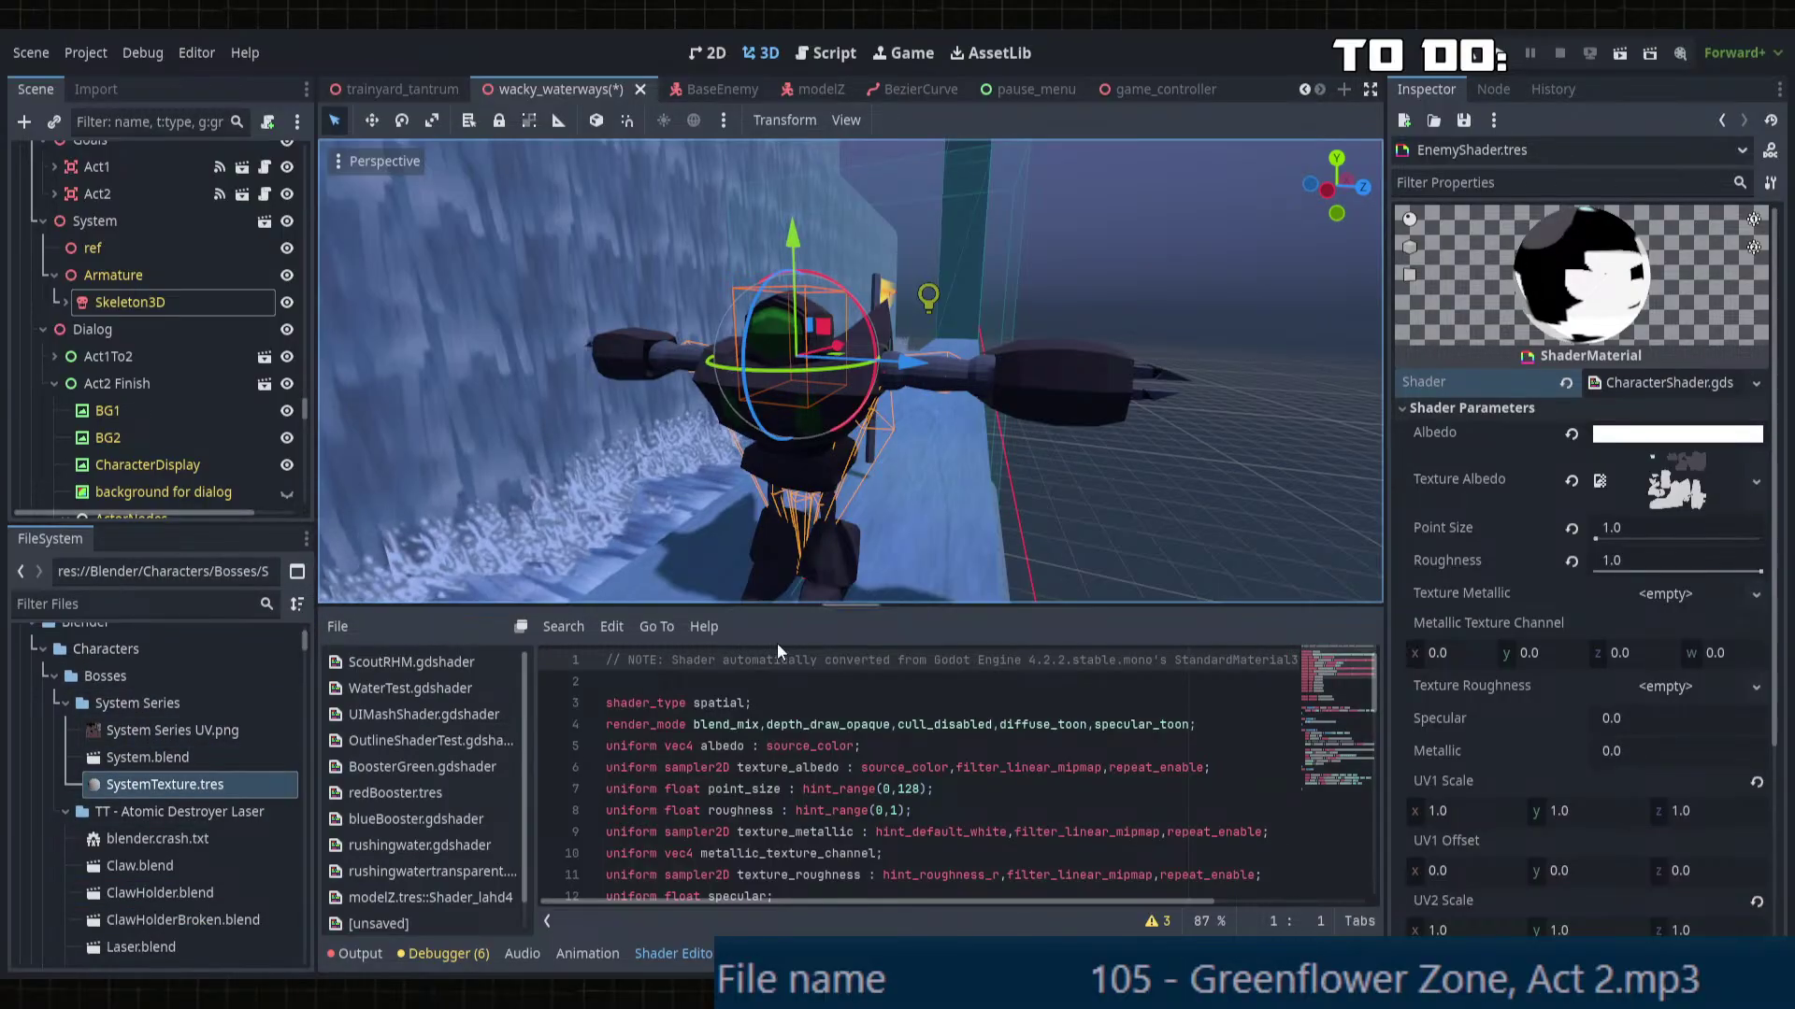
{"action": "double_click", "coordinate": [201, 794]}
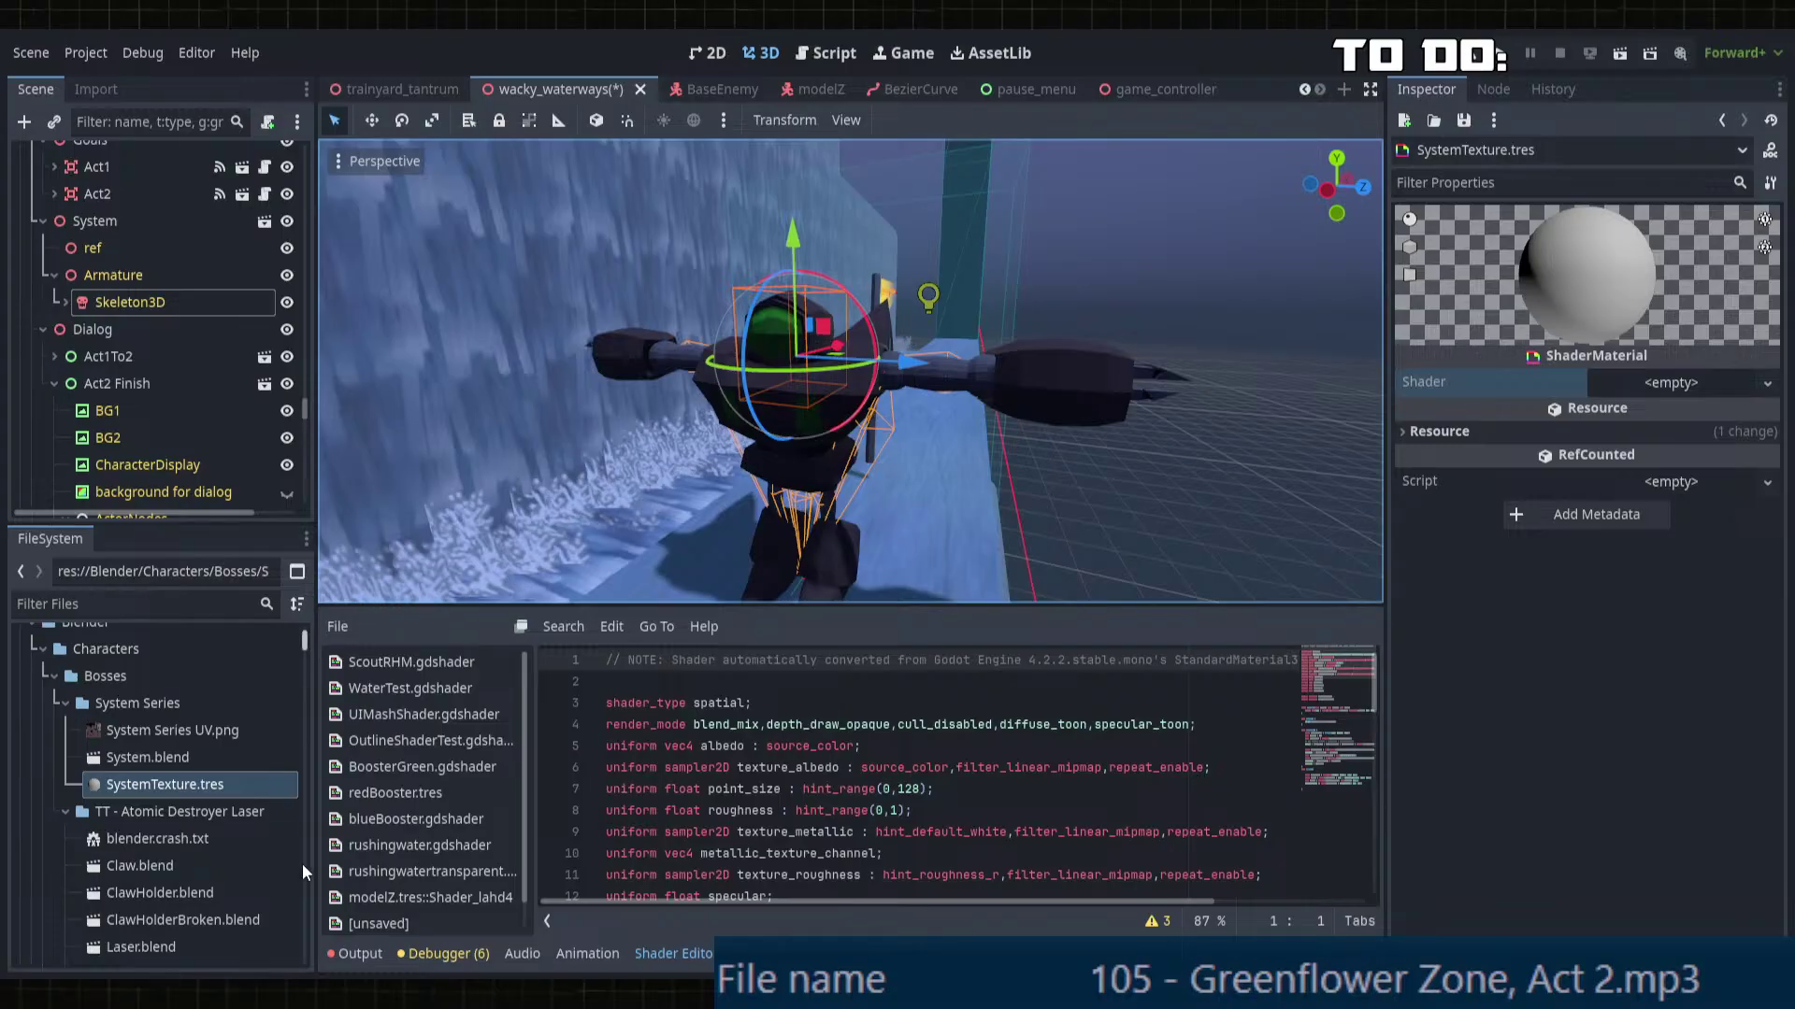
Step: Filter the project files for "enemy" and open EnemyShader.tres to check its assigned shader
{"action": "scroll", "coordinate": [194, 789], "scroll_direction": "down", "scroll_amount": 6}
{"action": "scroll", "coordinate": [193, 805], "scroll_direction": "down", "scroll_amount": 6}
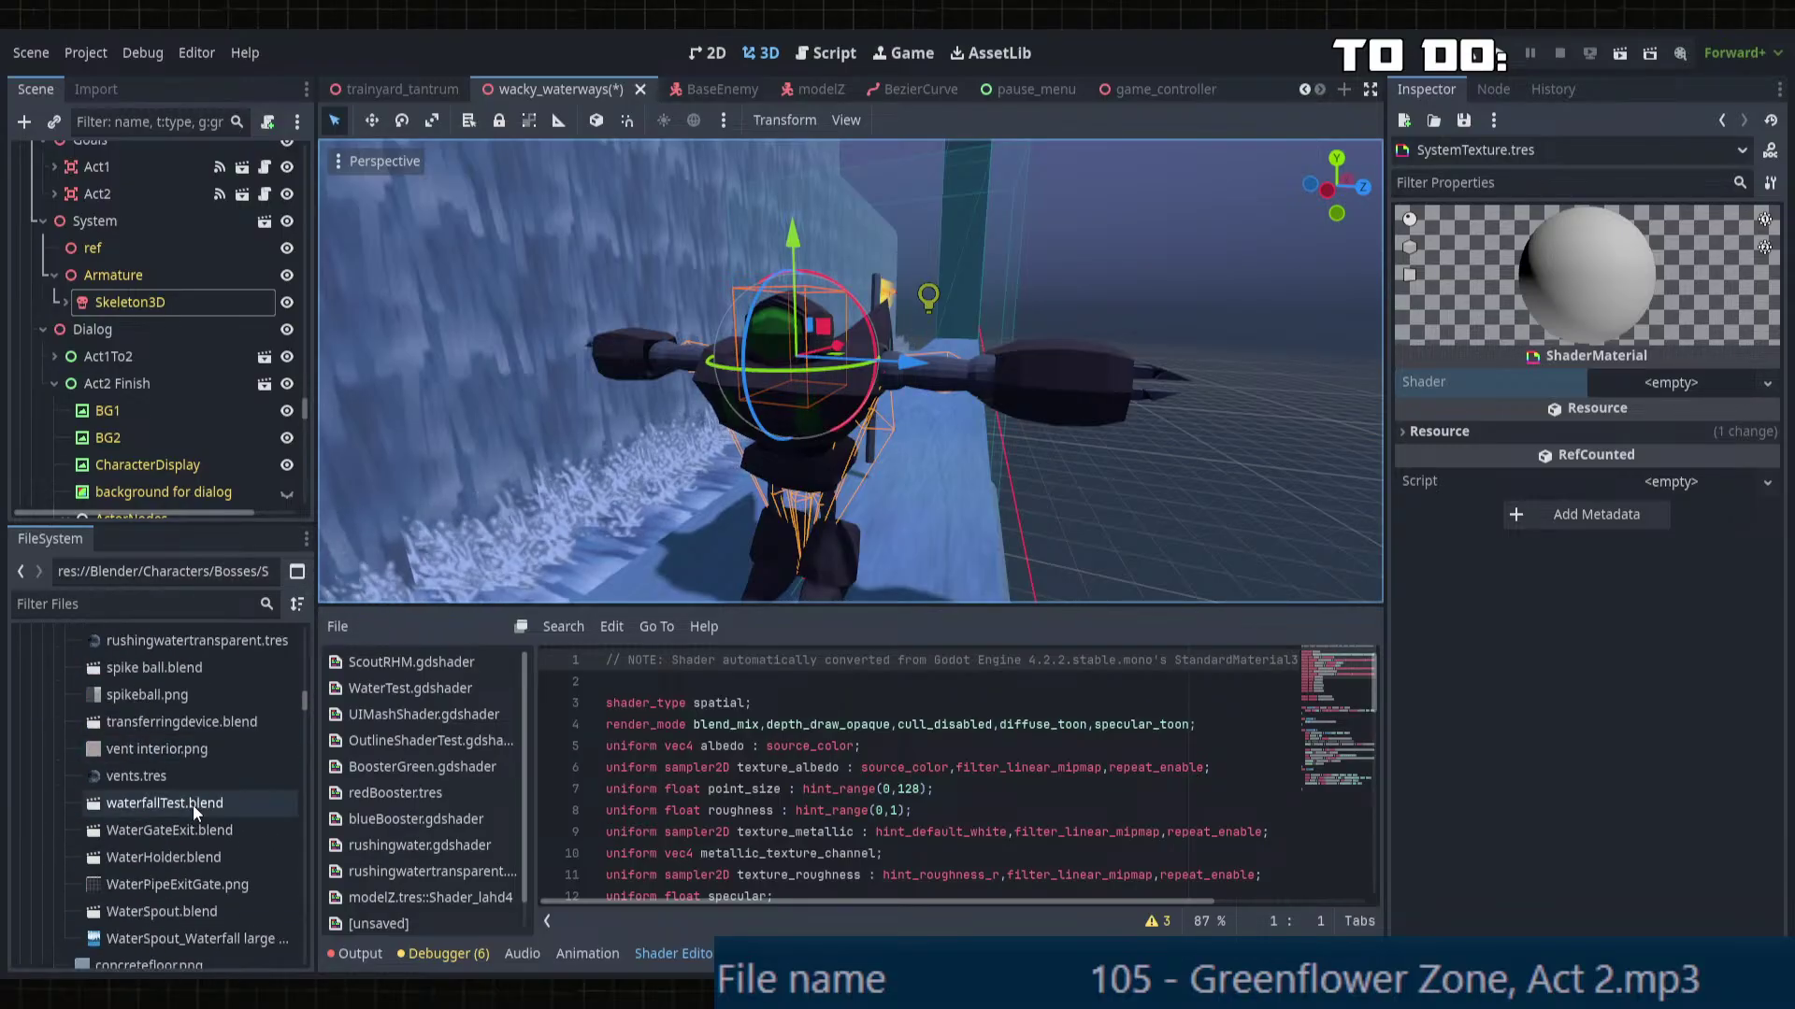
{"action": "scroll", "coordinate": [193, 805], "scroll_direction": "down", "scroll_amount": 3}
{"action": "scroll", "coordinate": [192, 805], "scroll_direction": "down", "scroll_amount": 5}
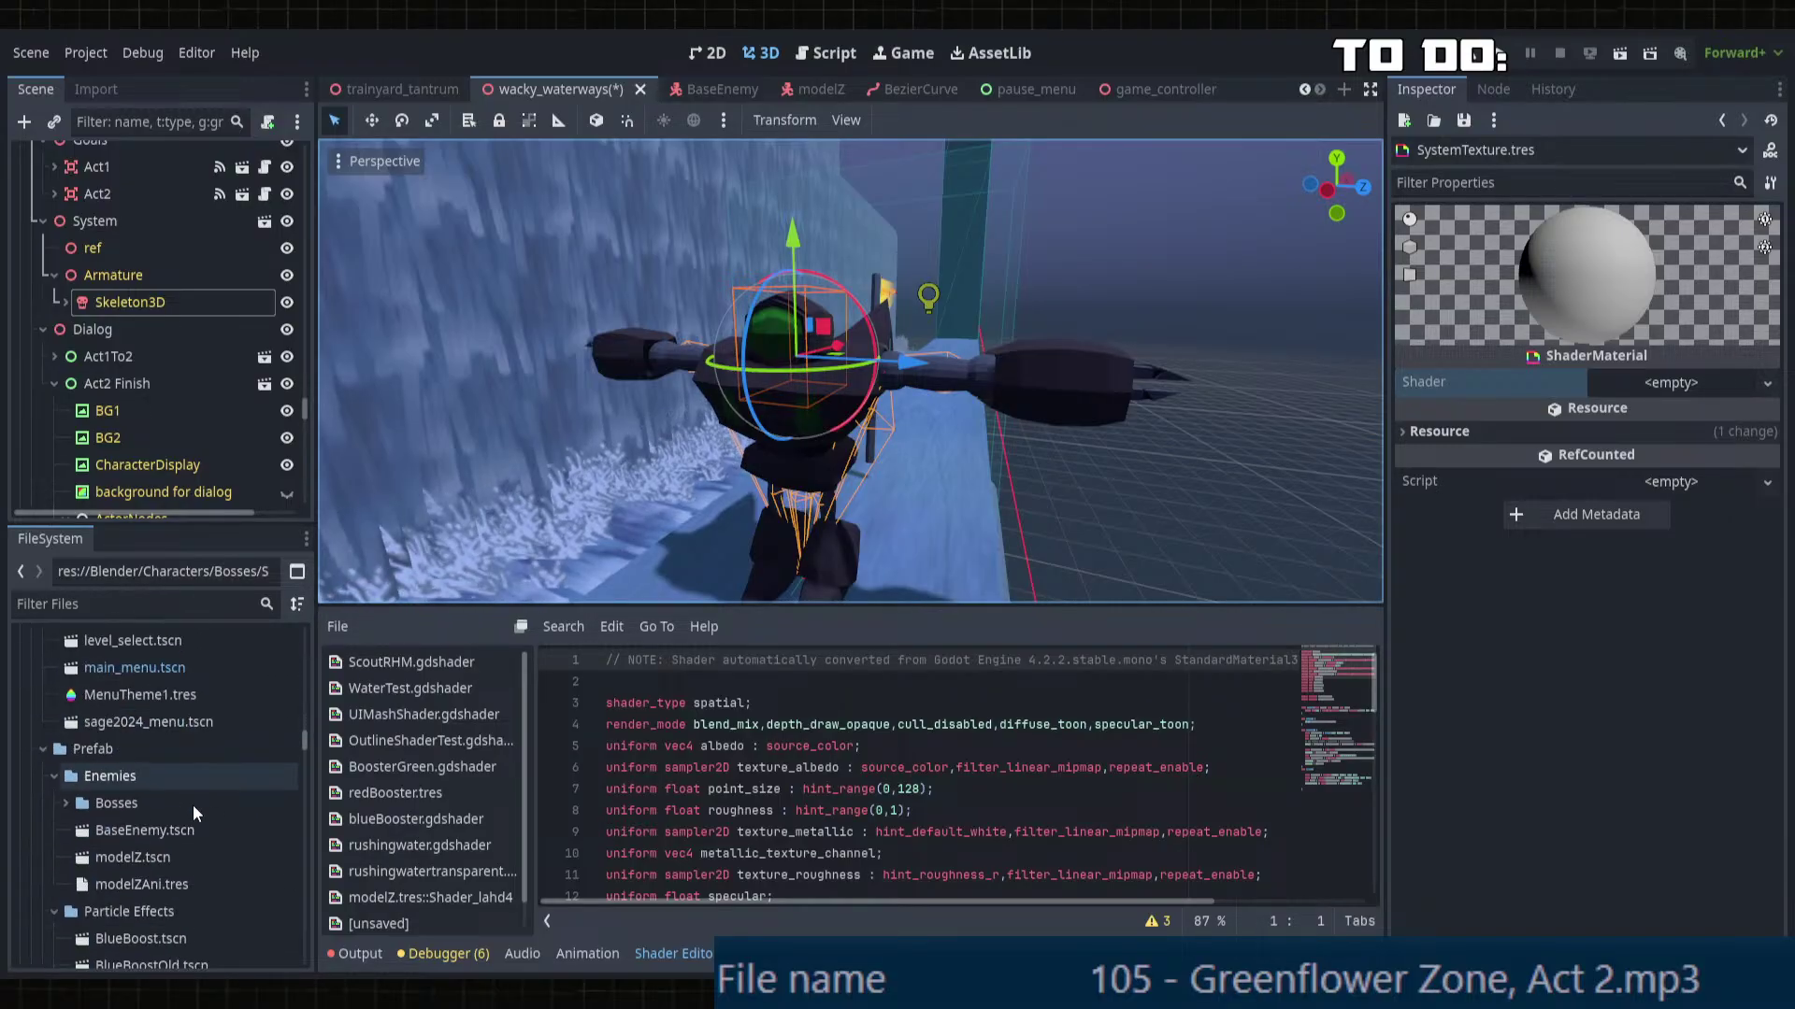
{"action": "left_click", "coordinate": [73, 602]}
{"action": "type", "text": "enemy"}
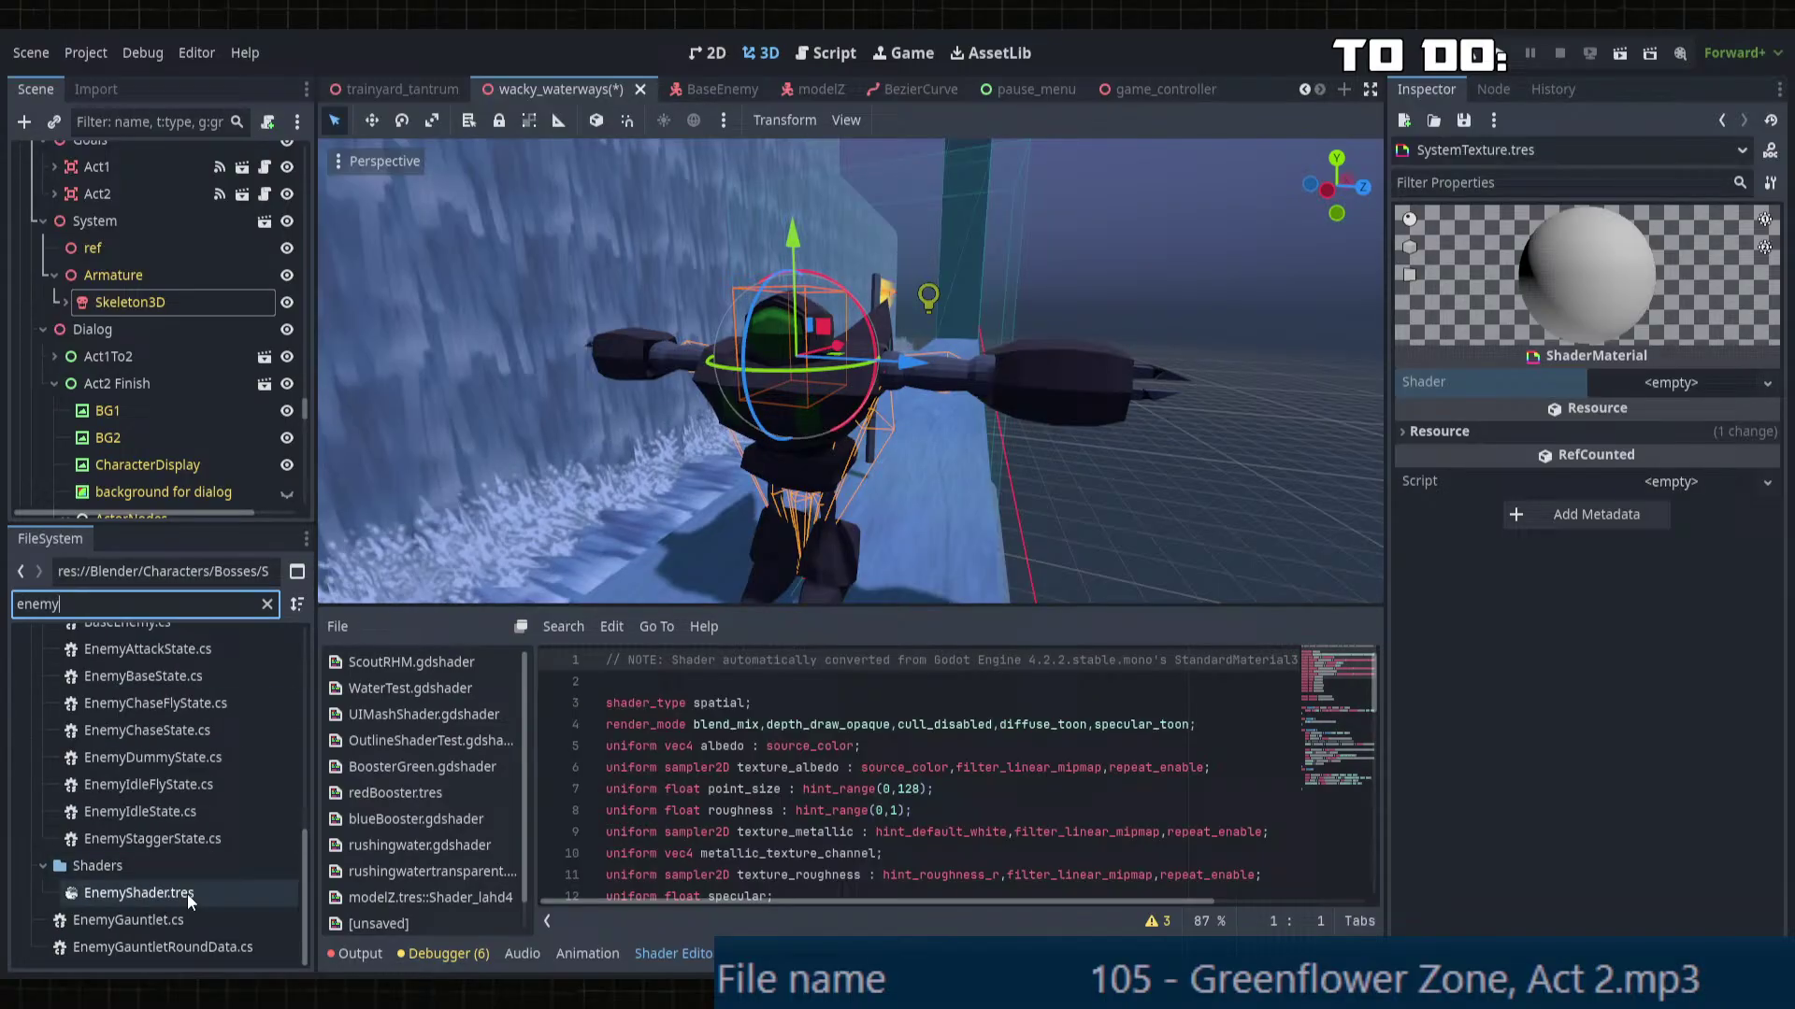
{"action": "left_click", "coordinate": [187, 894]}
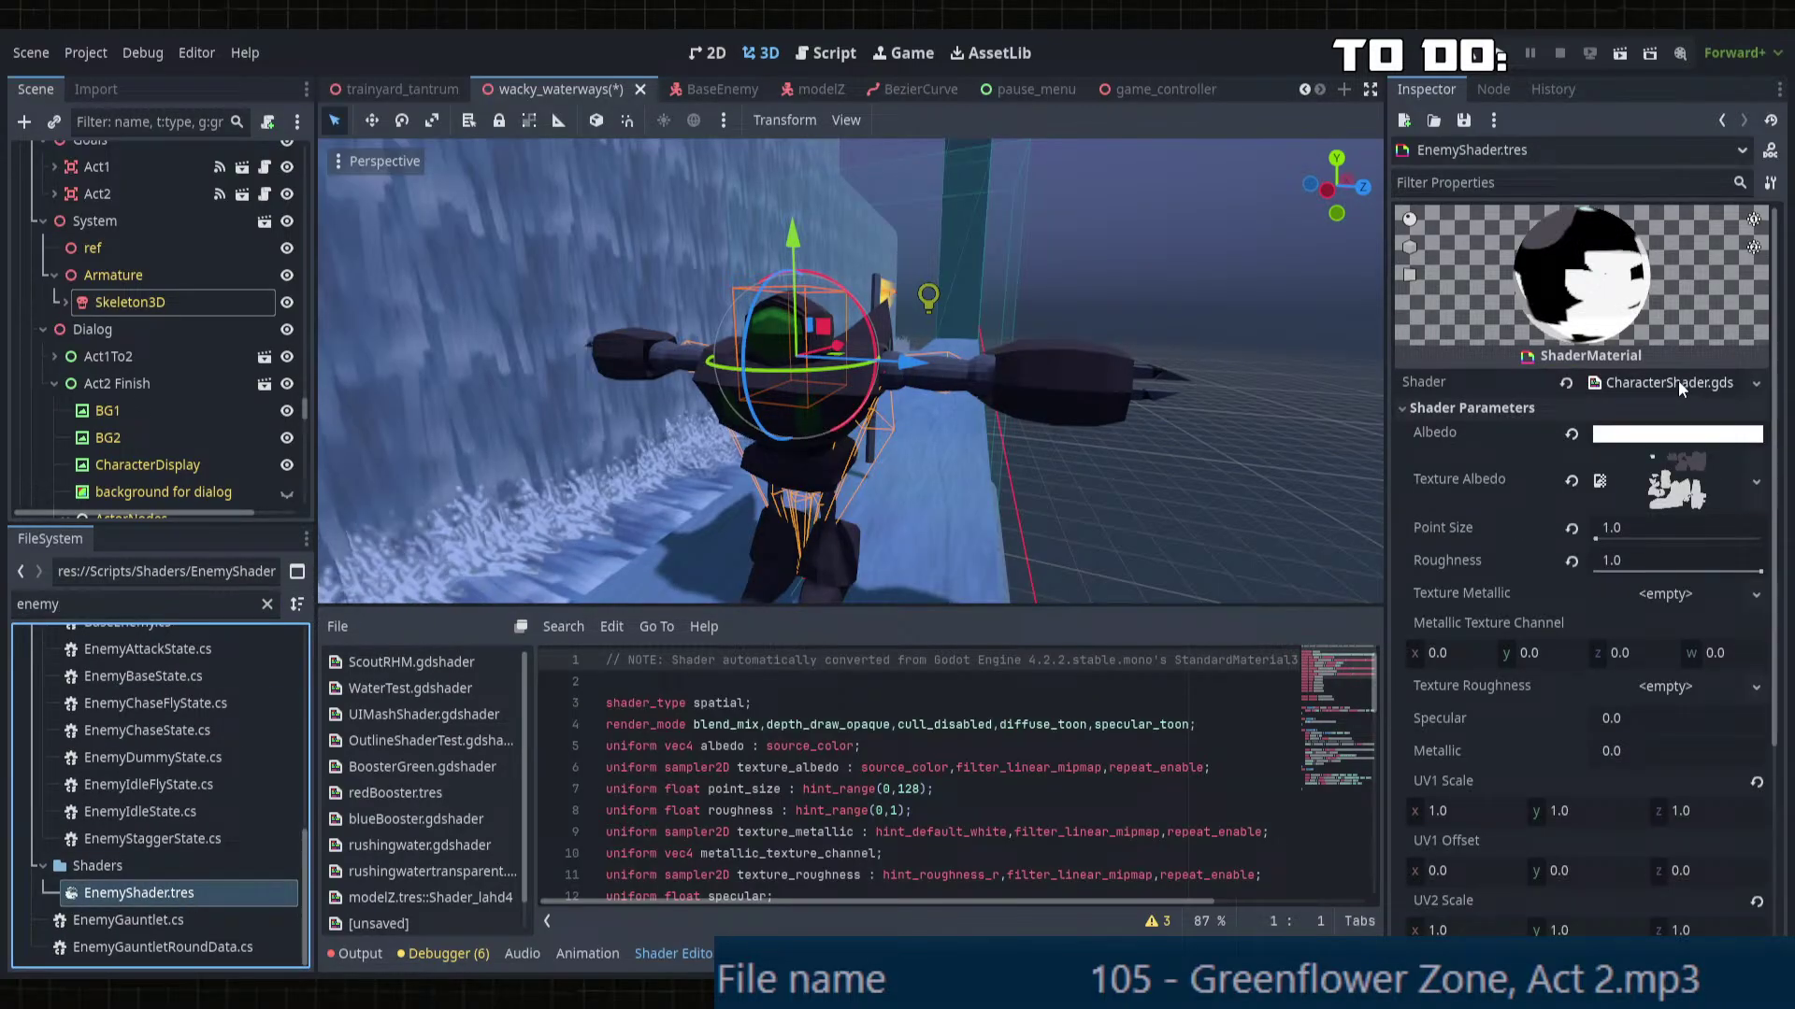
Step: Replace the project file filter with "charac" to locate the character shader file
{"action": "left_click", "coordinate": [66, 605]}
{"action": "key", "text": "BackSpace"}
{"action": "key", "text": "BackSpace"}
{"action": "key", "text": "BackSpace"}
{"action": "key", "text": "BackSpace"}
{"action": "key", "text": "BackSpace"}
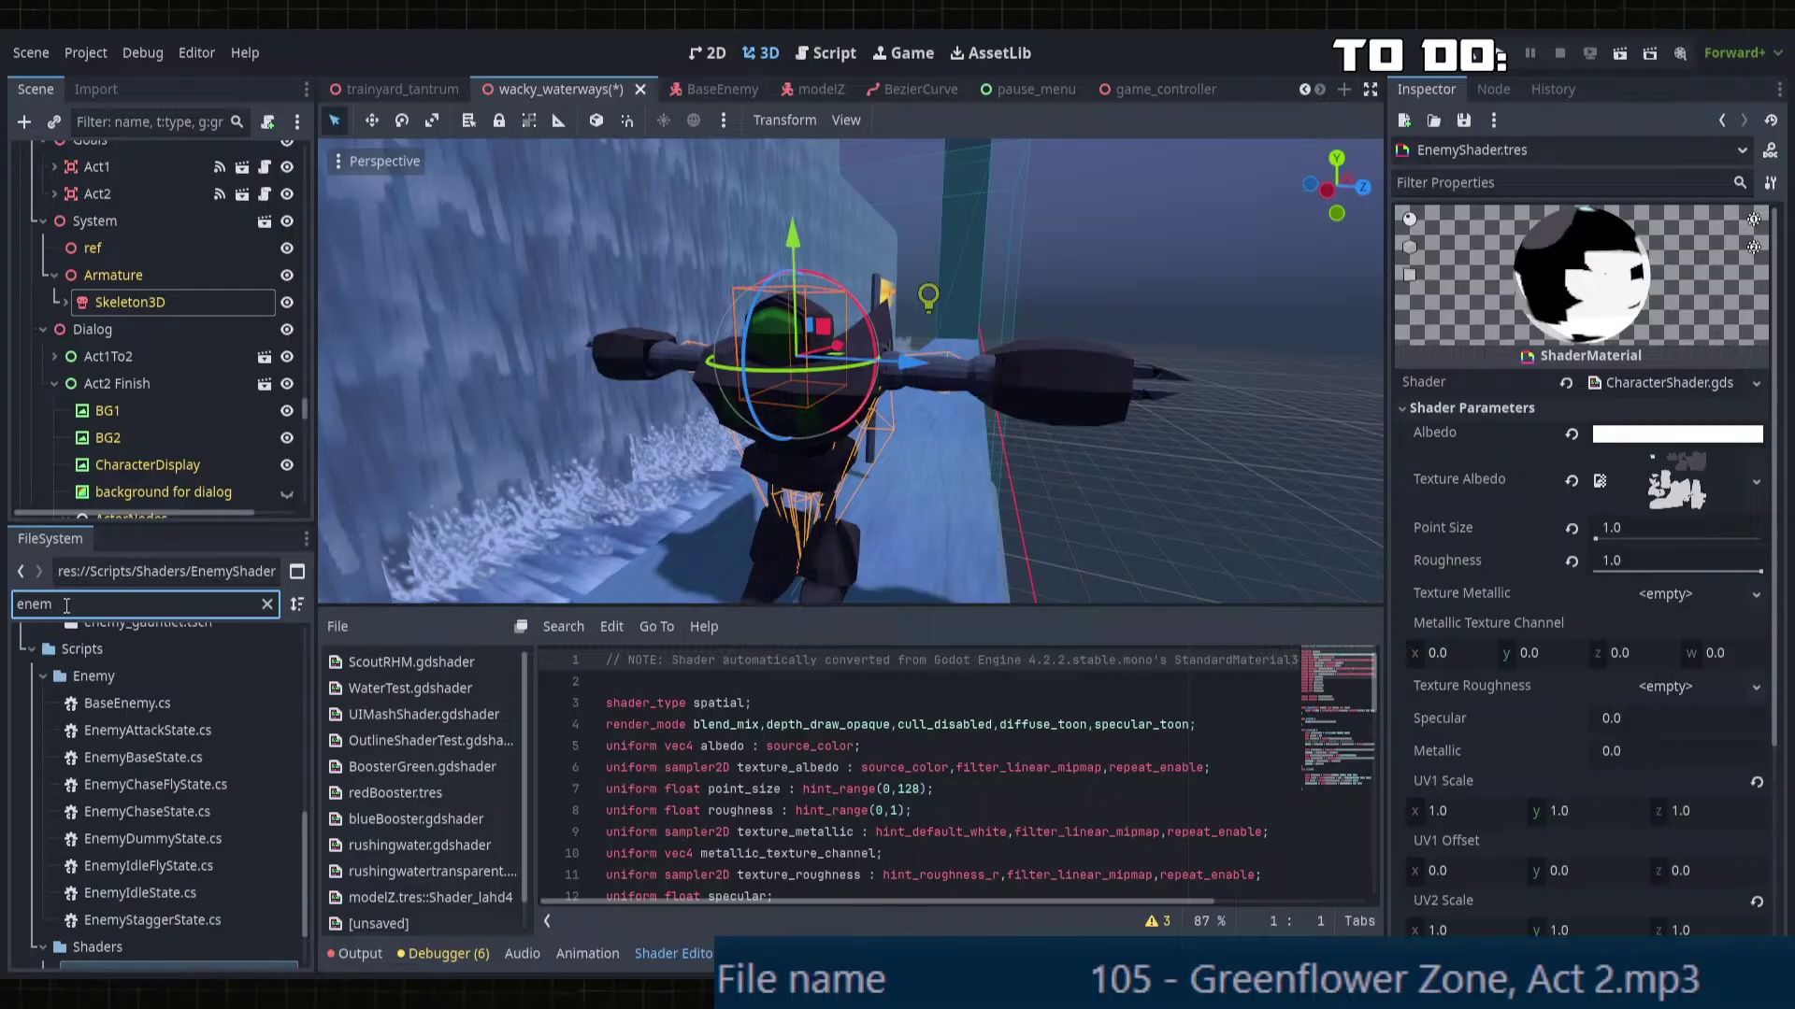
{"action": "type", "text": "charac"}
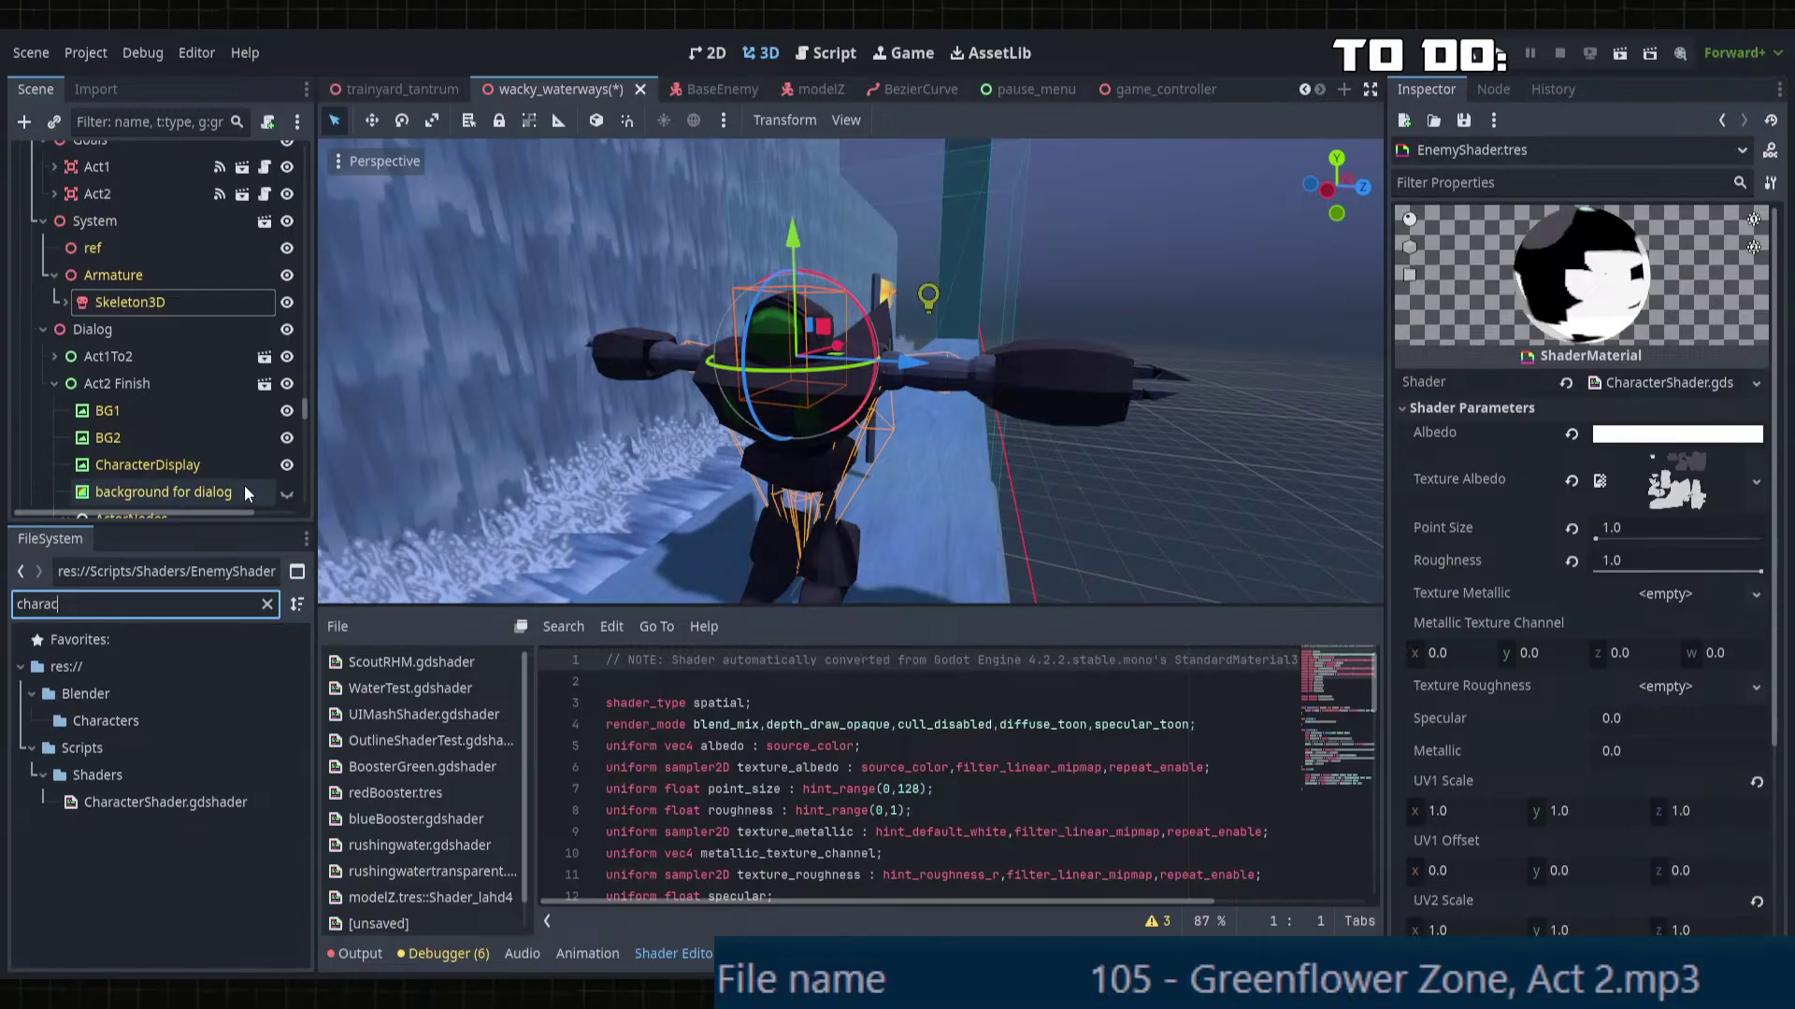
Step: Filter the project files for "sys", reopen SystemTexture.tres and assign CharacterShader.gdshader as its shader
{"action": "left_click", "coordinate": [268, 604]}
{"action": "type", "text": "sys"}
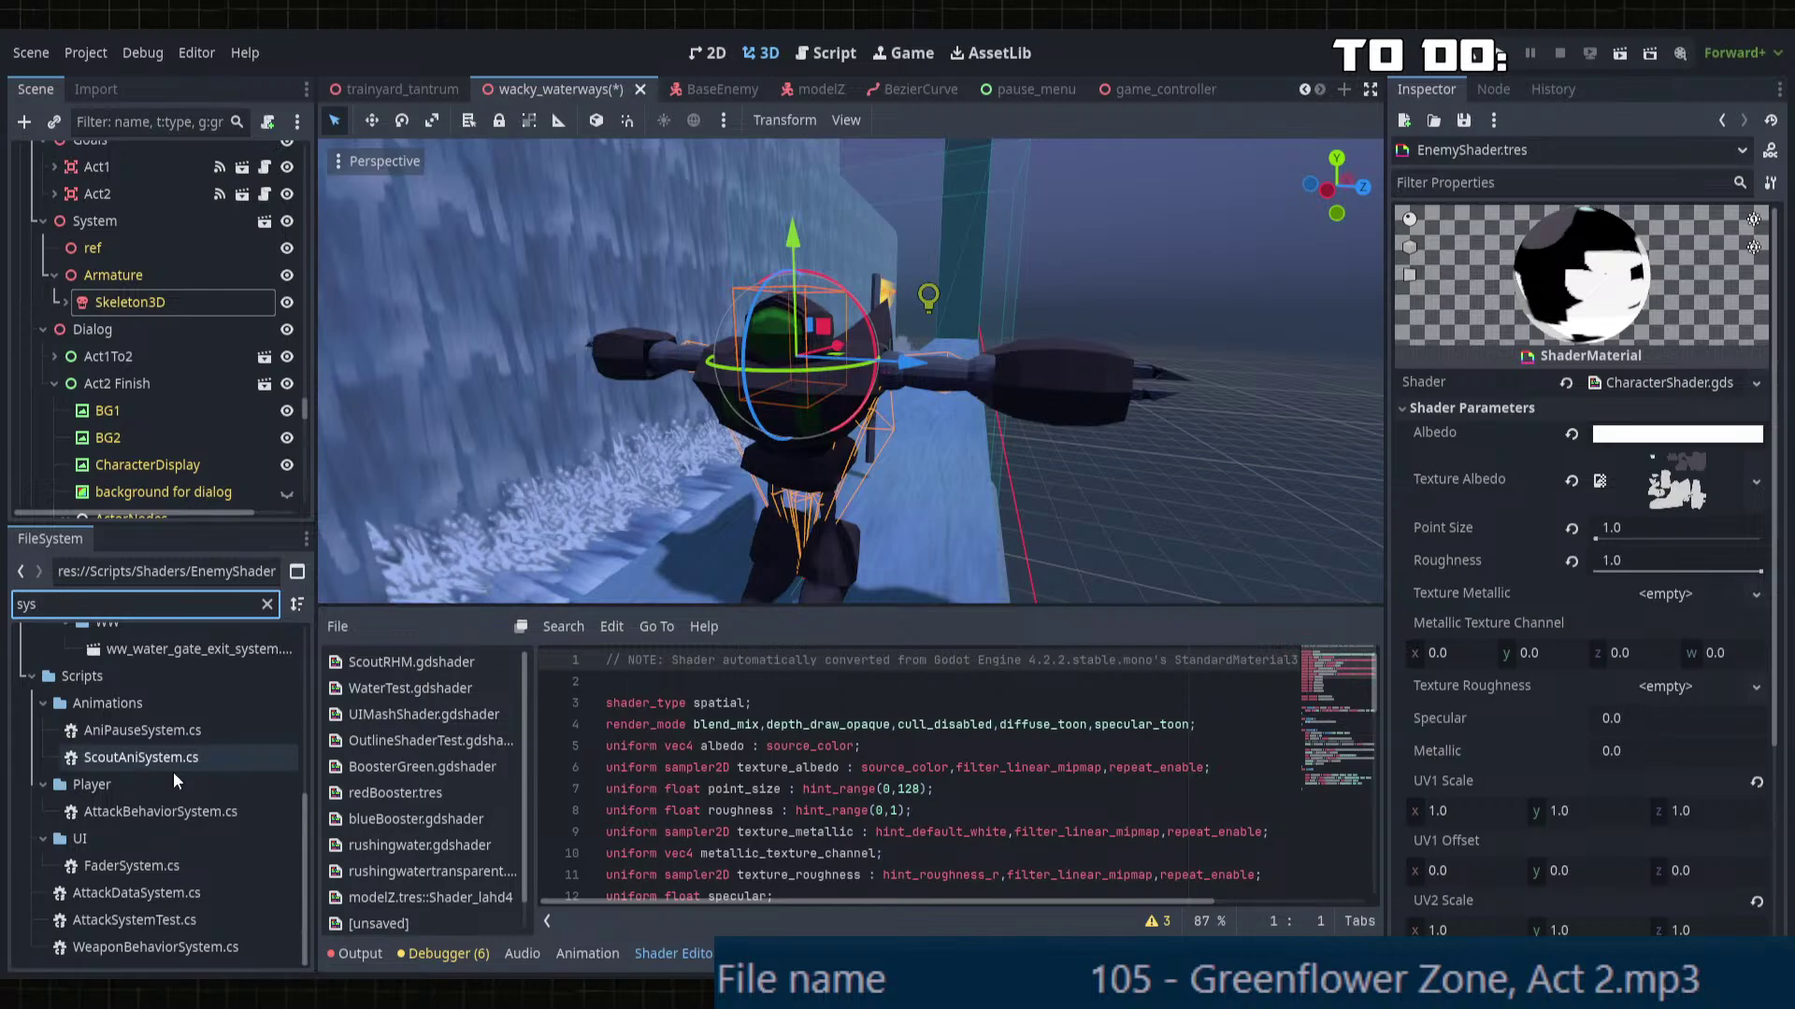
{"action": "scroll", "coordinate": [177, 776], "scroll_direction": "up", "scroll_amount": 3}
{"action": "left_click", "coordinate": [164, 857]}
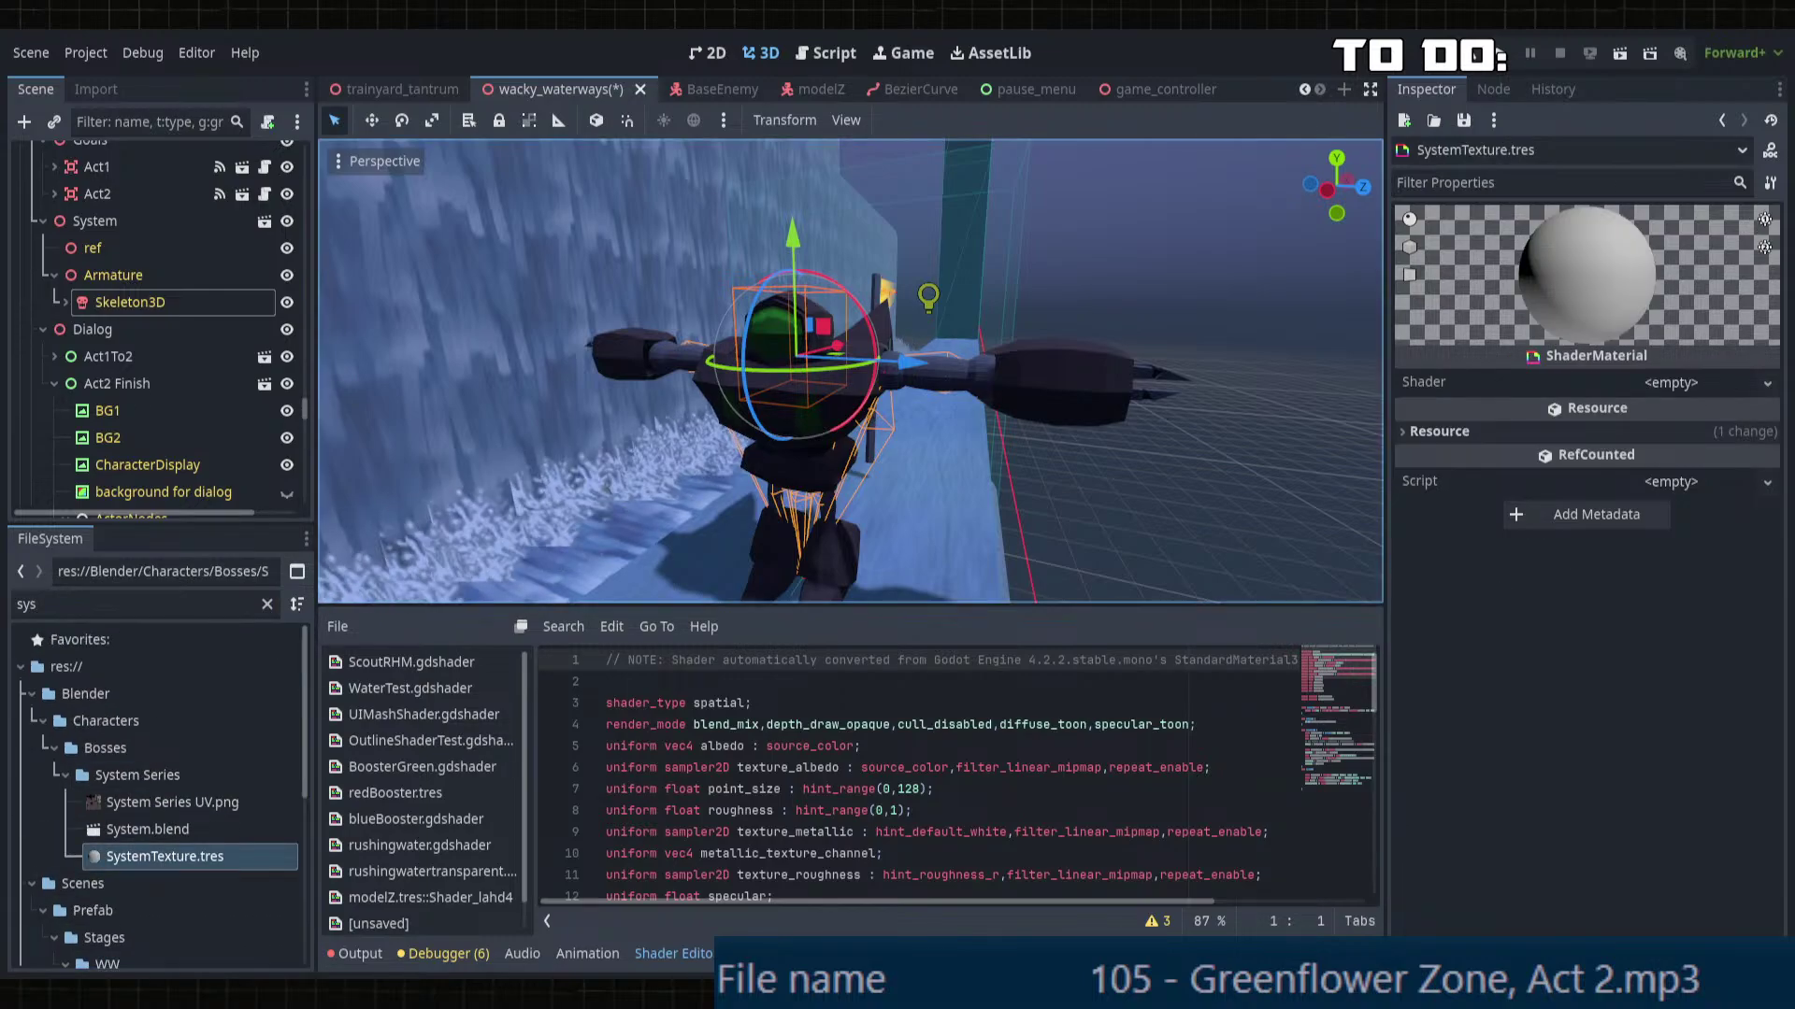
{"action": "left_click", "coordinate": [1689, 381]}
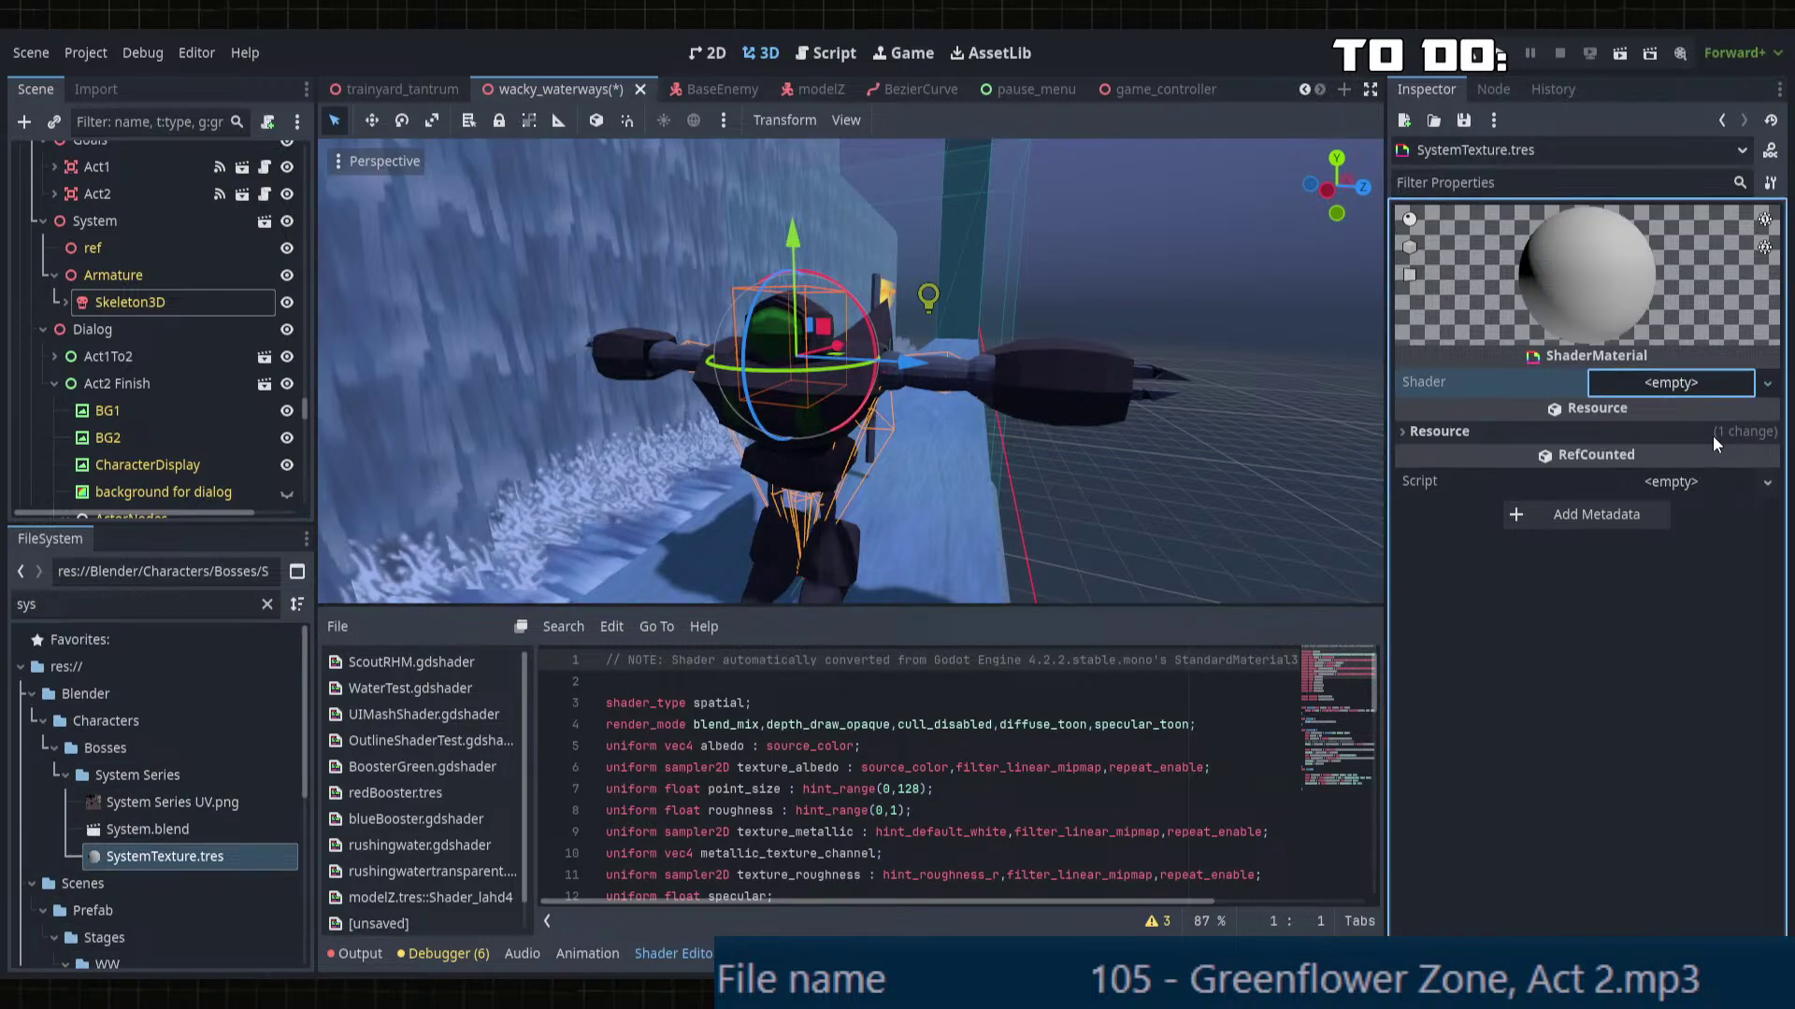
{"action": "left_click", "coordinate": [1711, 444]}
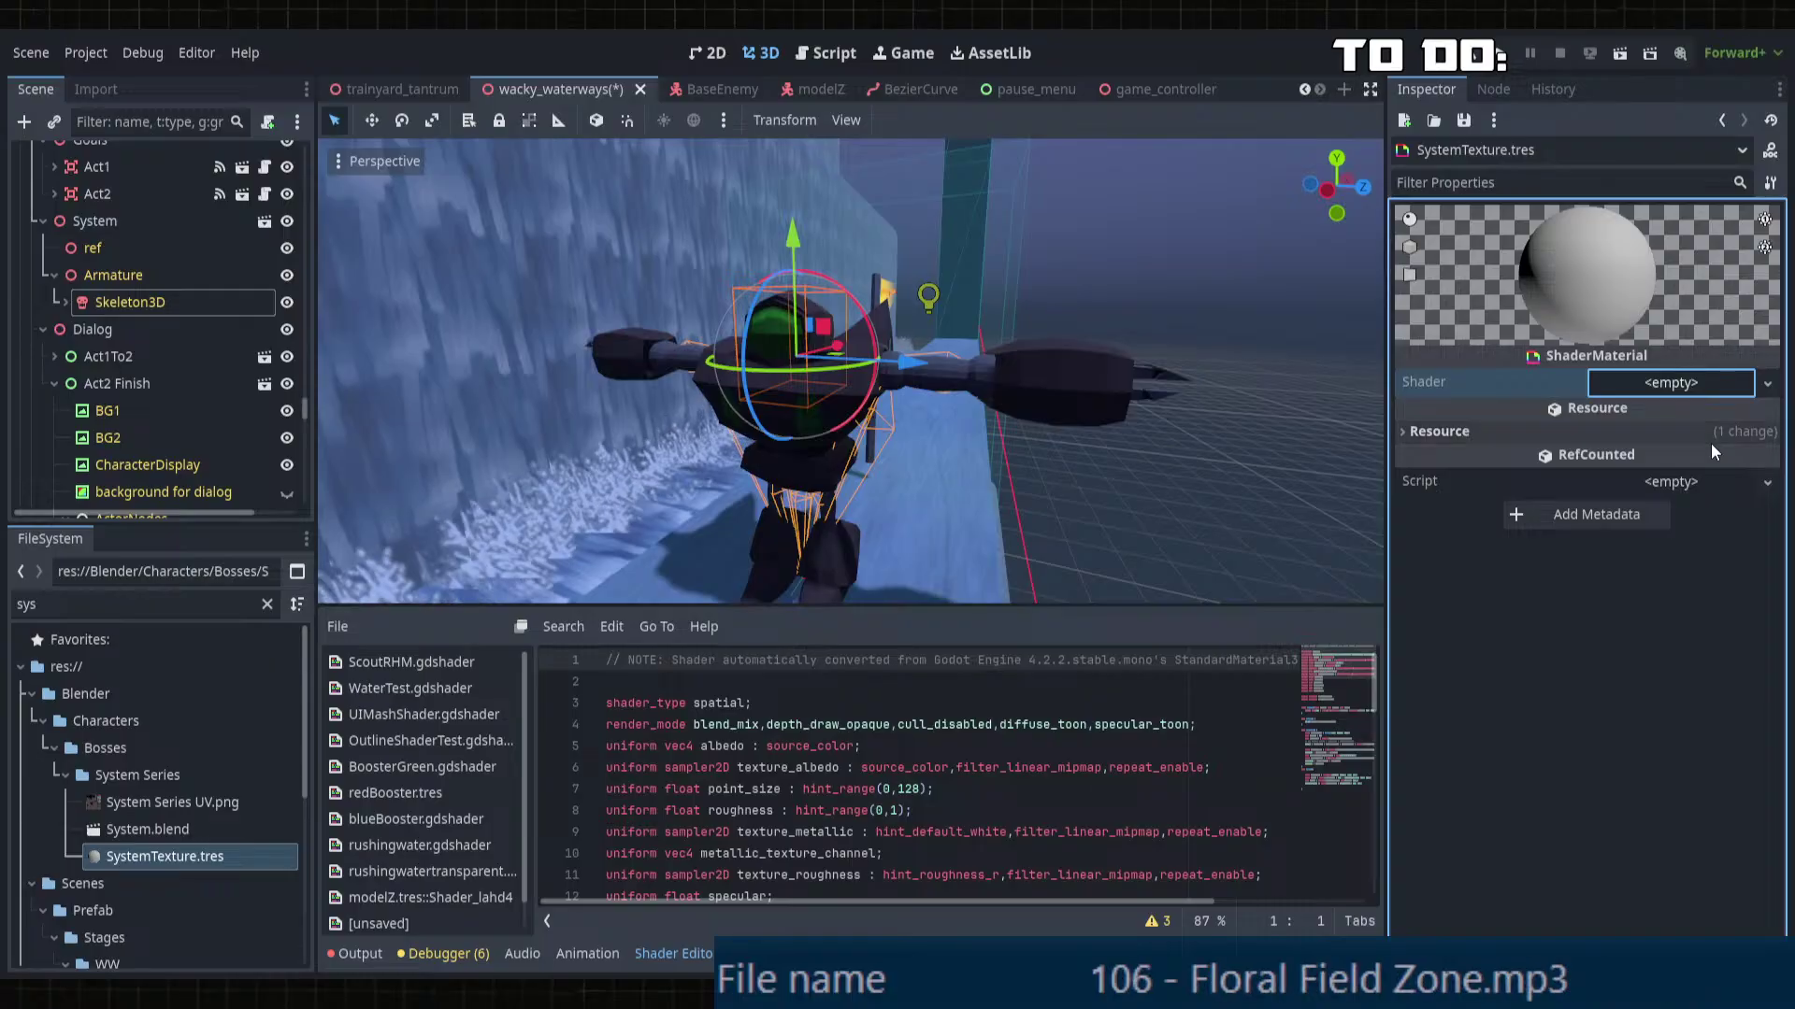
{"action": "left_click", "coordinate": [823, 286]}
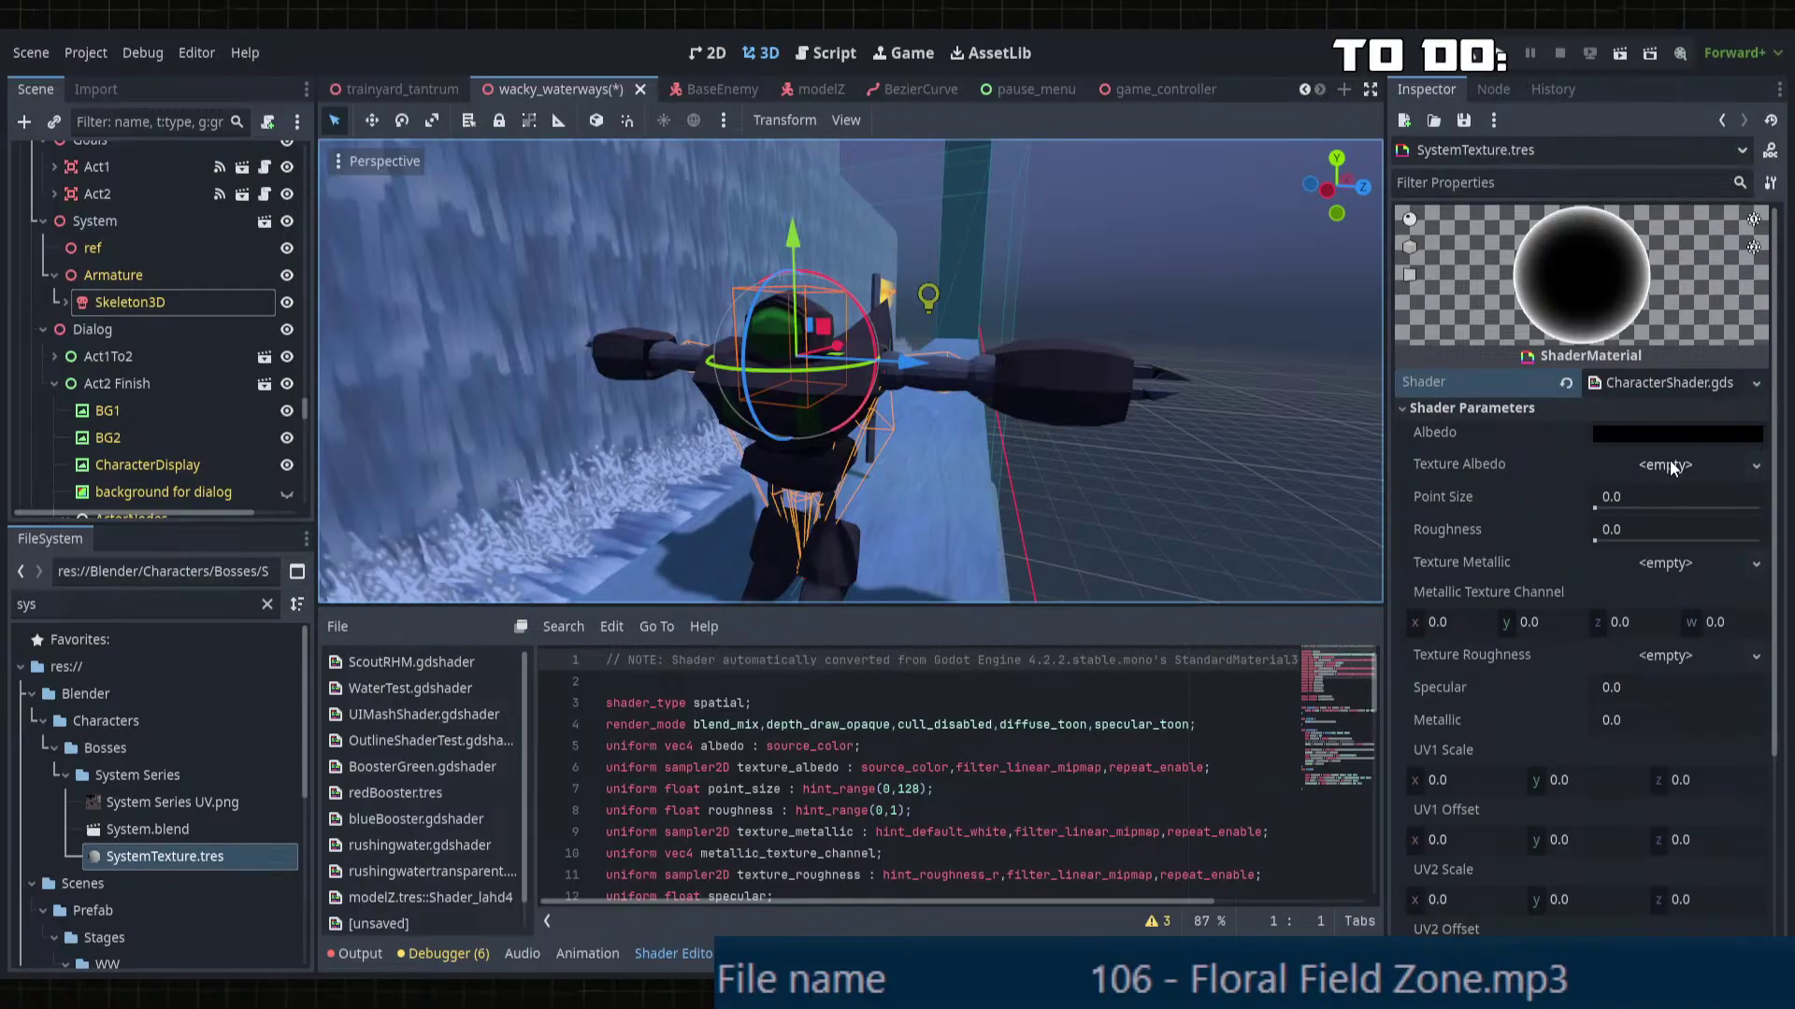
Step: Set the SystemTexture material's albedo to white and assign the System boss's texture image to Texture Albedo
{"action": "left_click", "coordinate": [1657, 428]}
{"action": "left_click", "coordinate": [1769, 498]}
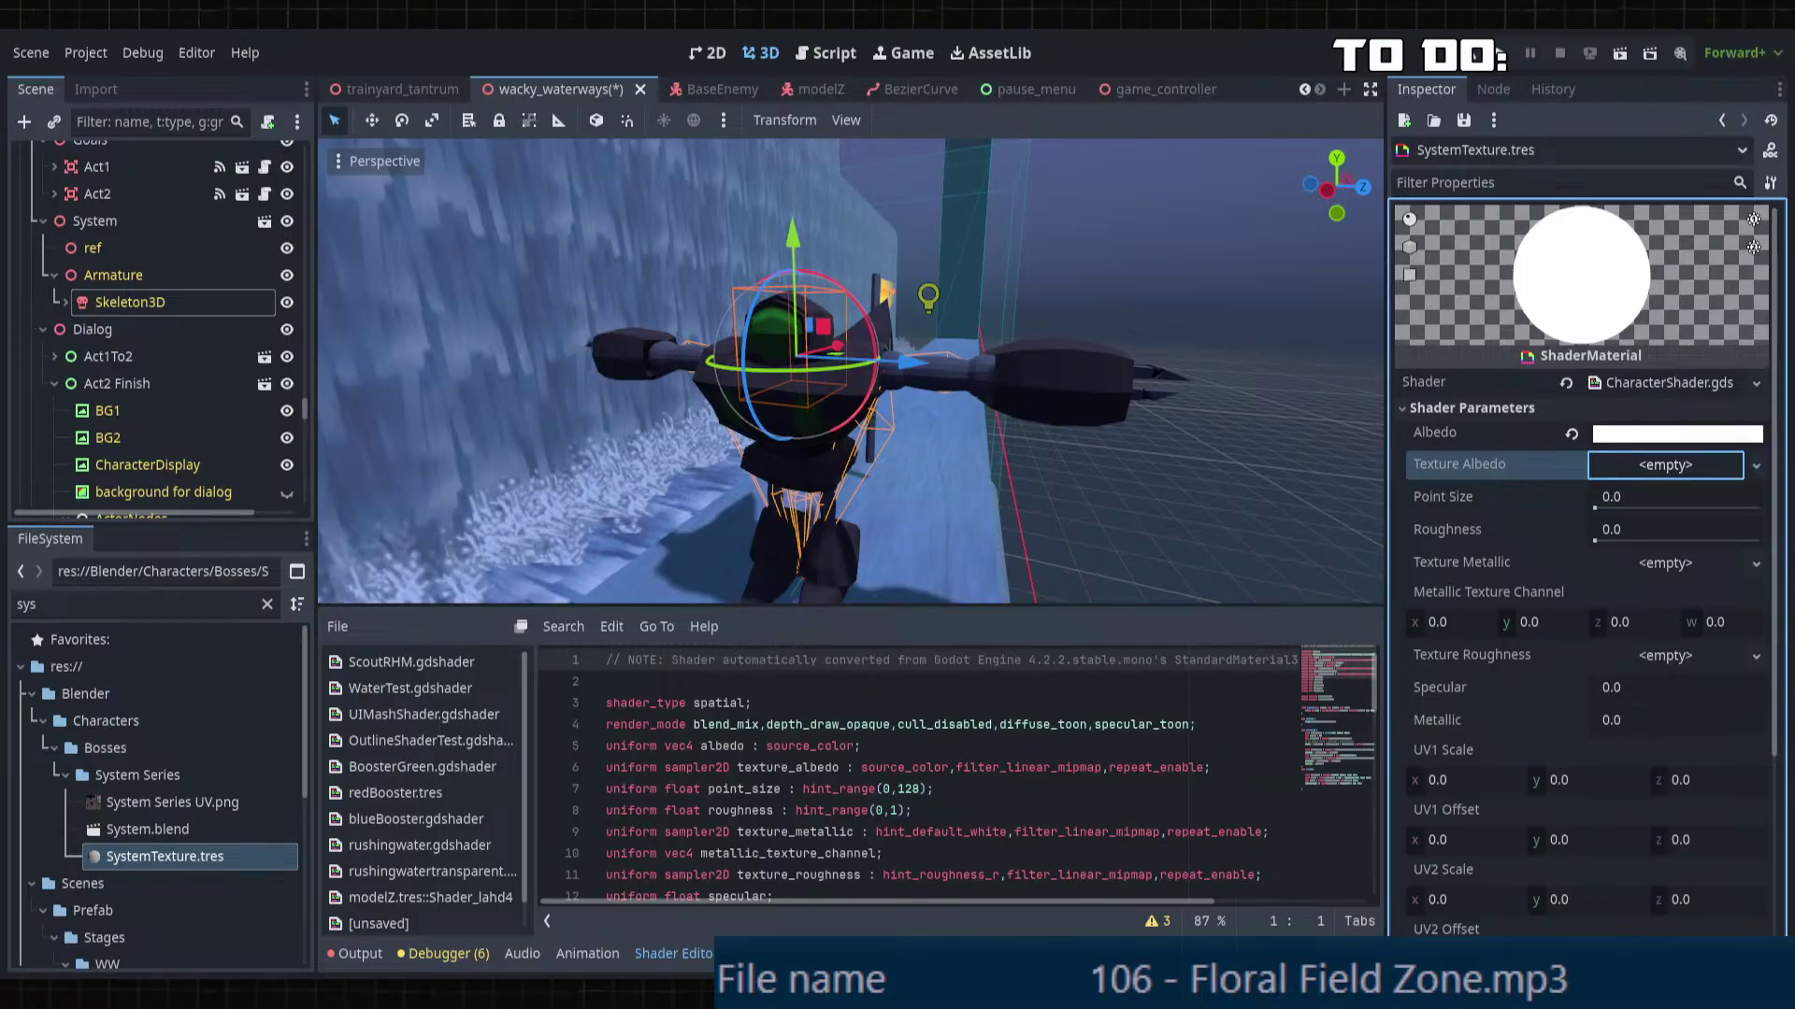
{"action": "left_click_drag", "start_coordinate": [1665, 465], "coordinate": [1599, 481]}
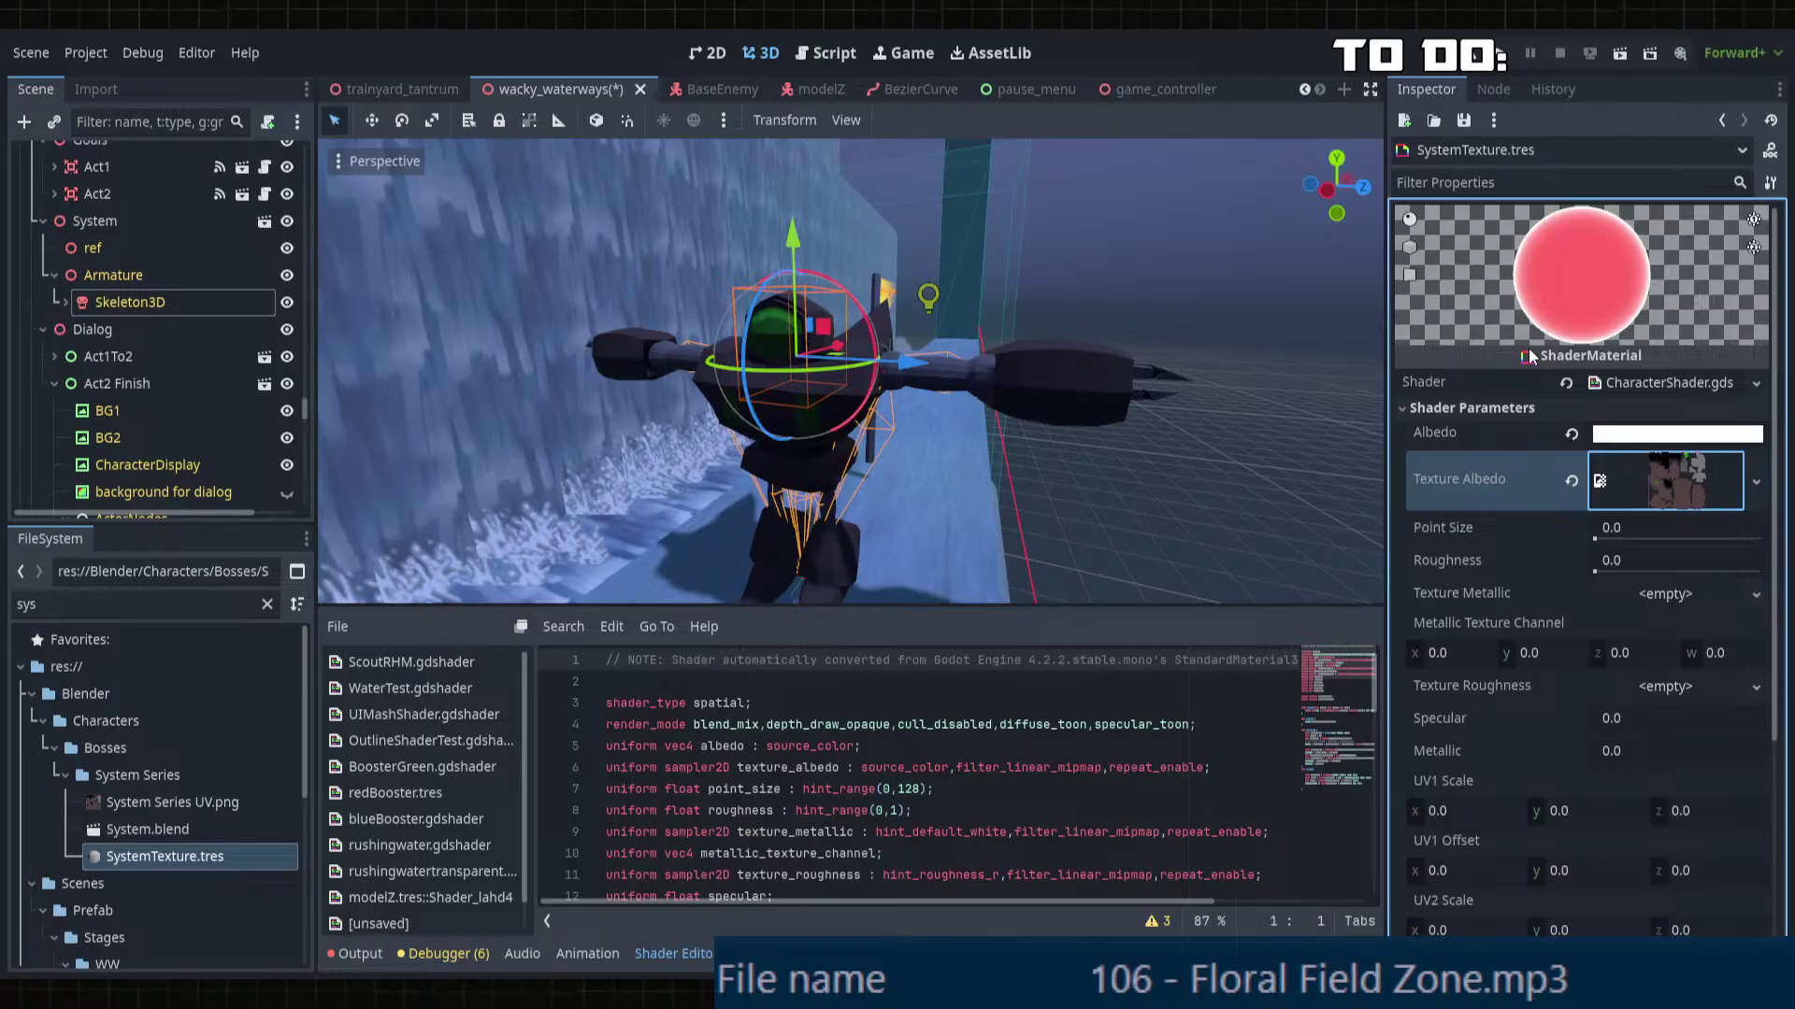
Step: Set the material's UV1 Scale to 1 in x and y, and rotate the preview sphere to check the texture
{"action": "left_click", "coordinate": [1449, 812]}
{"action": "type", "text": "1"}
{"action": "key", "text": "Tab"}
{"action": "type", "text": "1"}
{"action": "key", "text": "Return"}
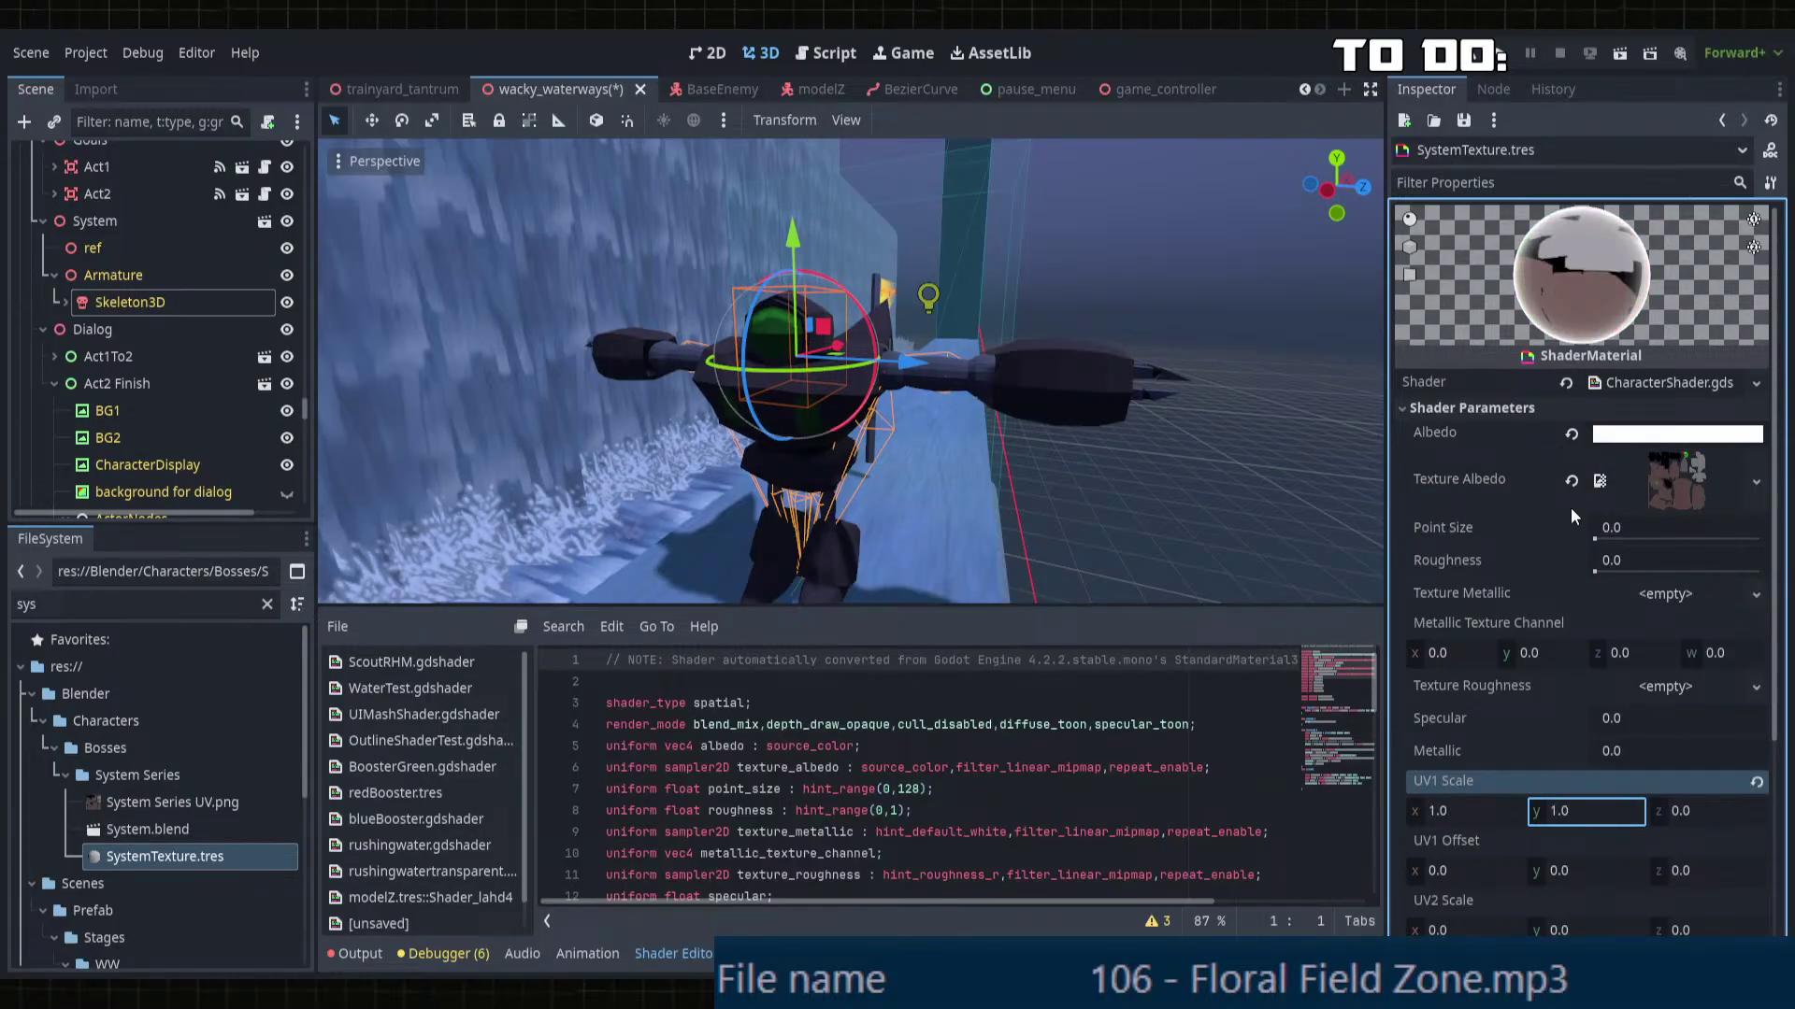
{"action": "left_click_drag", "start_coordinate": [1518, 286], "coordinate": [1585, 318]}
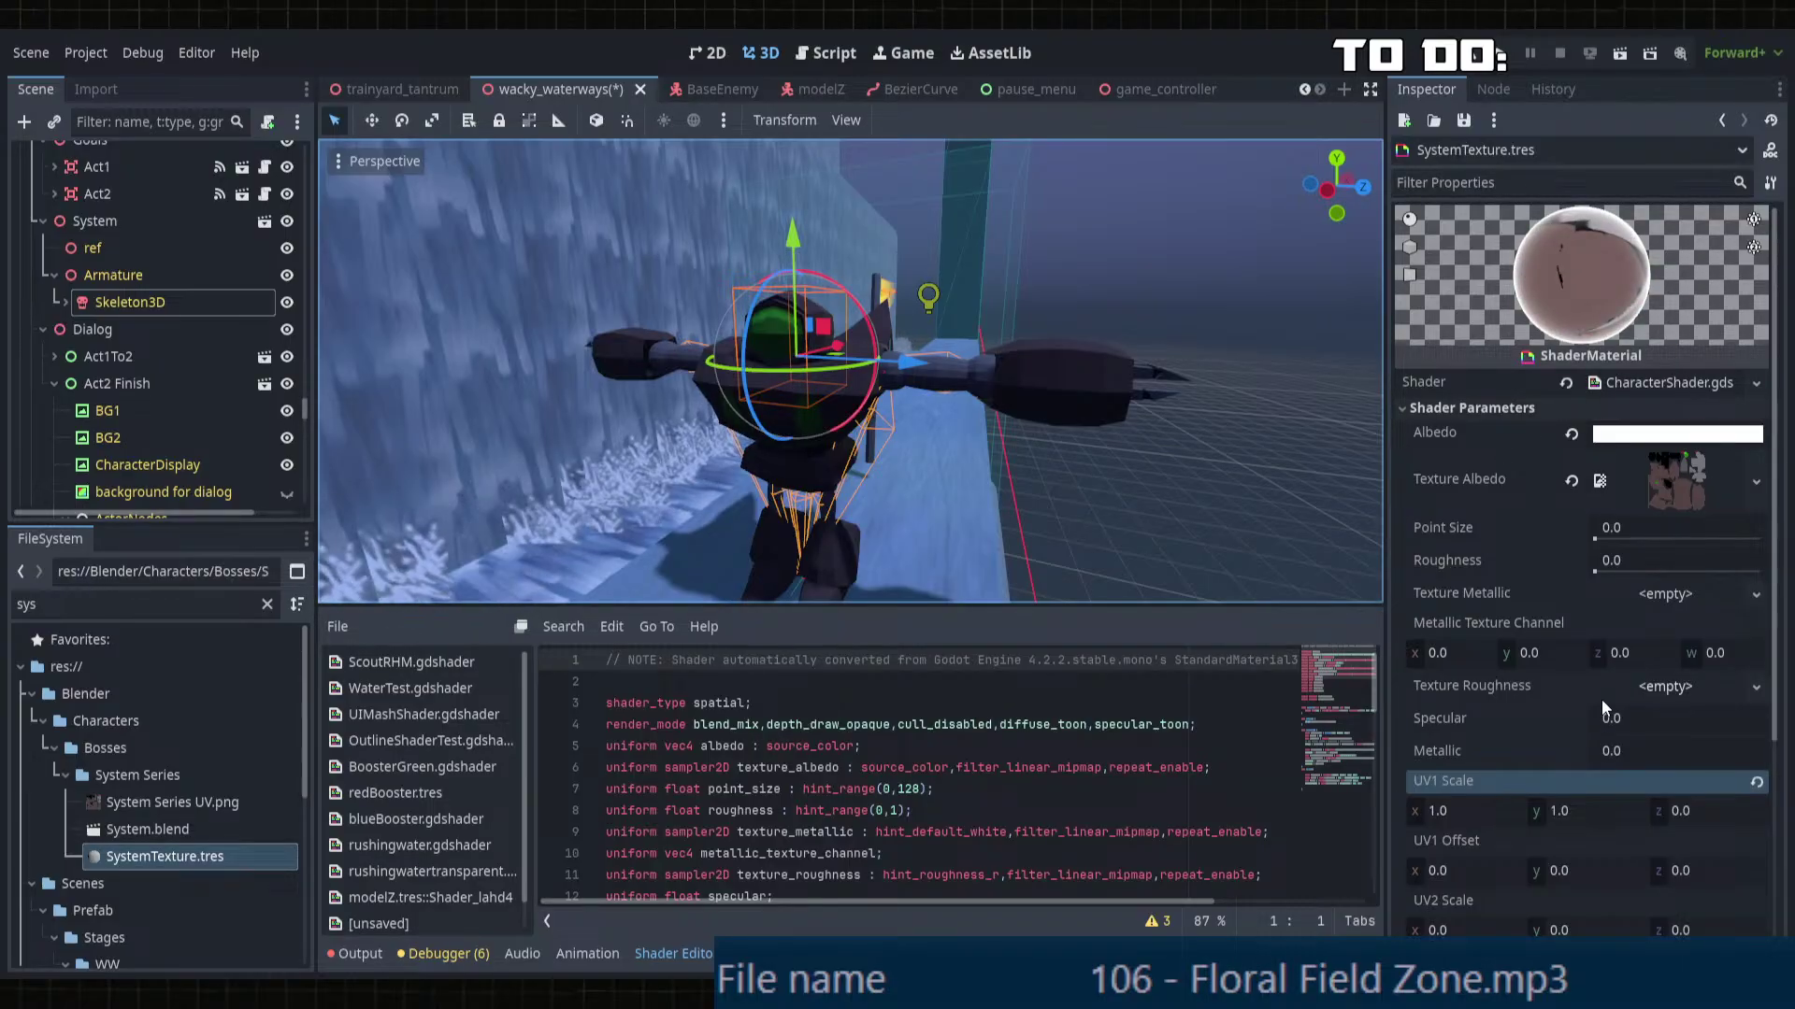
Step: Create new gradient textures for the material's Color Gradient and Fresnel Gradient parameters
{"action": "scroll", "coordinate": [1601, 700], "scroll_direction": "down", "scroll_amount": 2}
{"action": "scroll", "coordinate": [1515, 701], "scroll_direction": "down", "scroll_amount": 4}
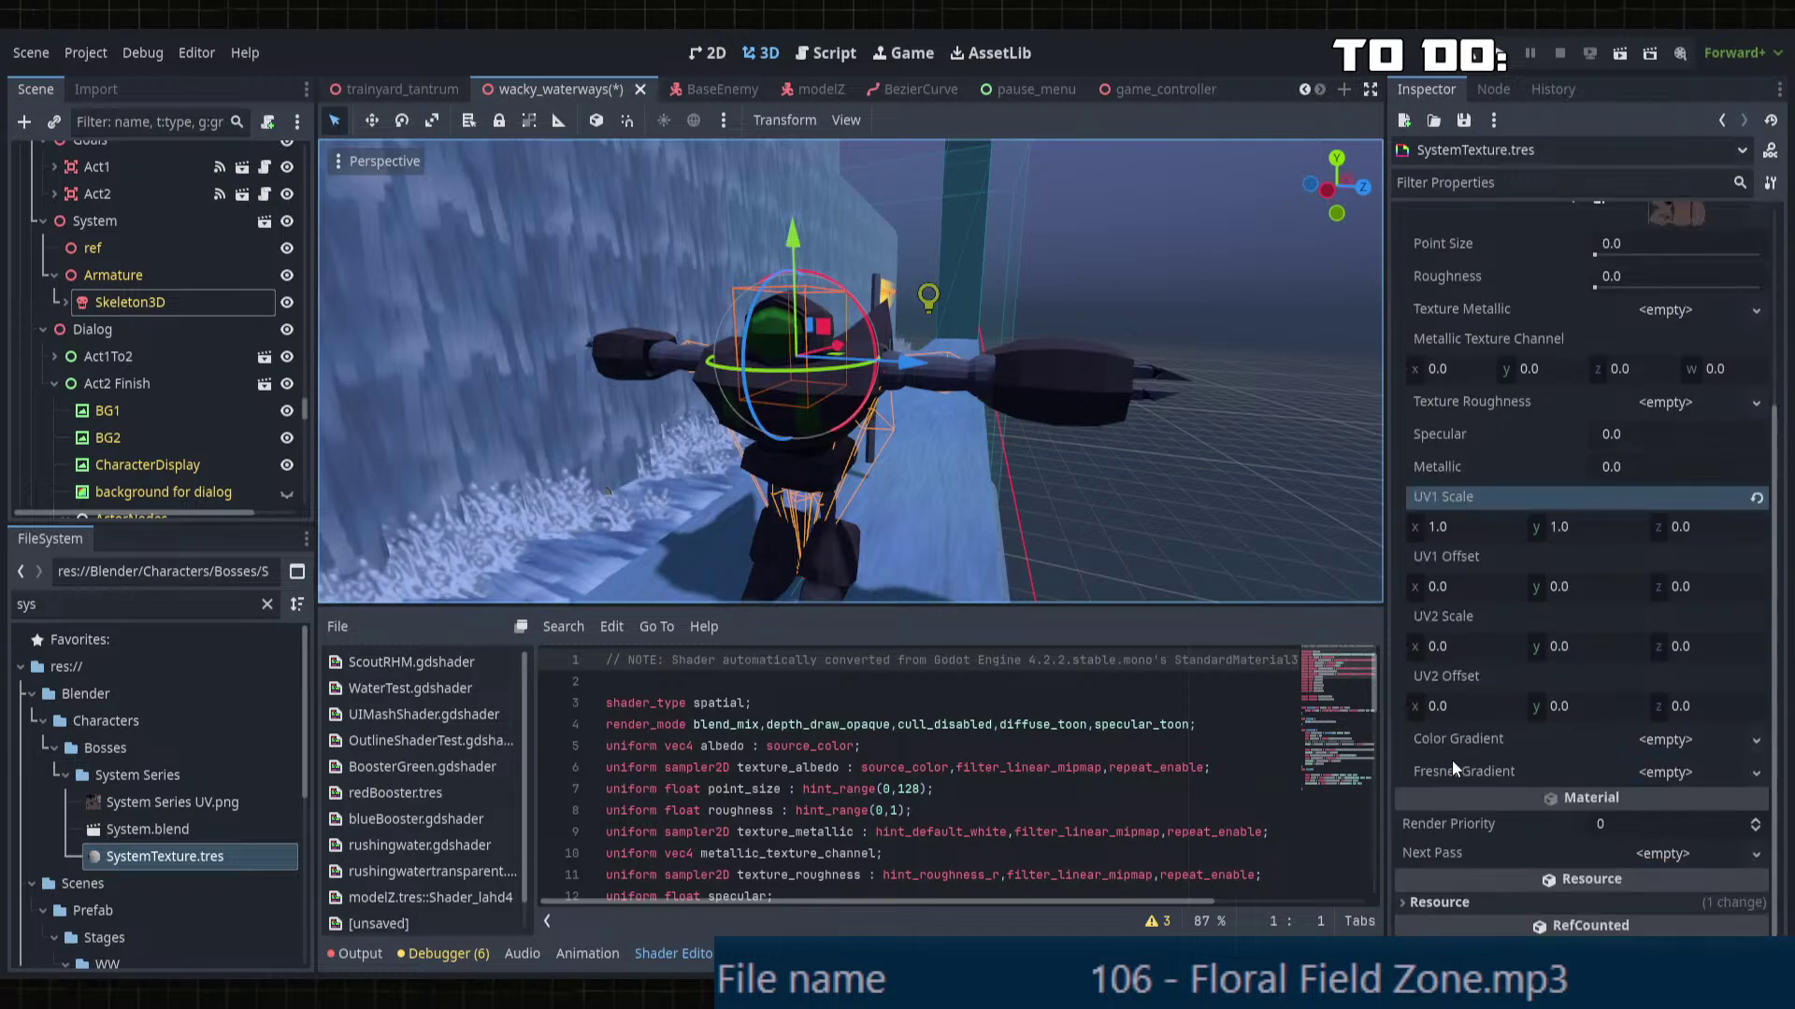
{"action": "left_click", "coordinate": [1691, 740]}
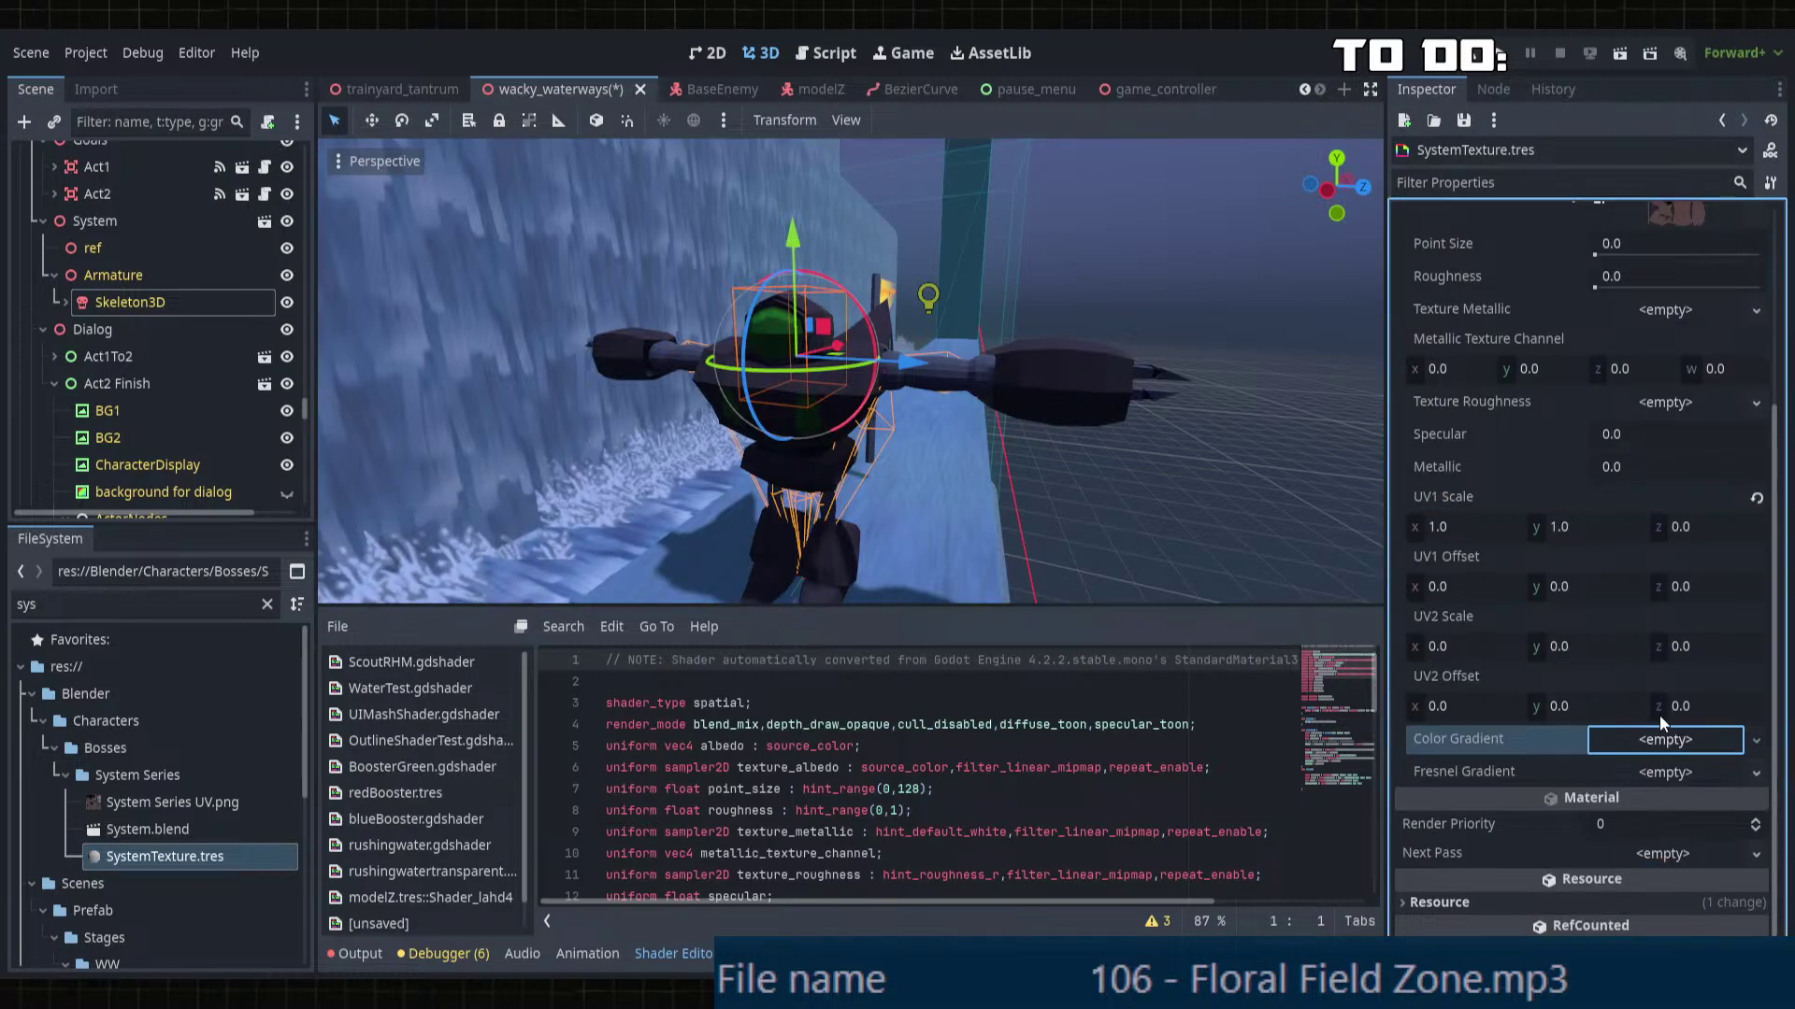
{"action": "left_click", "coordinate": [1661, 732]}
{"action": "left_click", "coordinate": [1671, 766]}
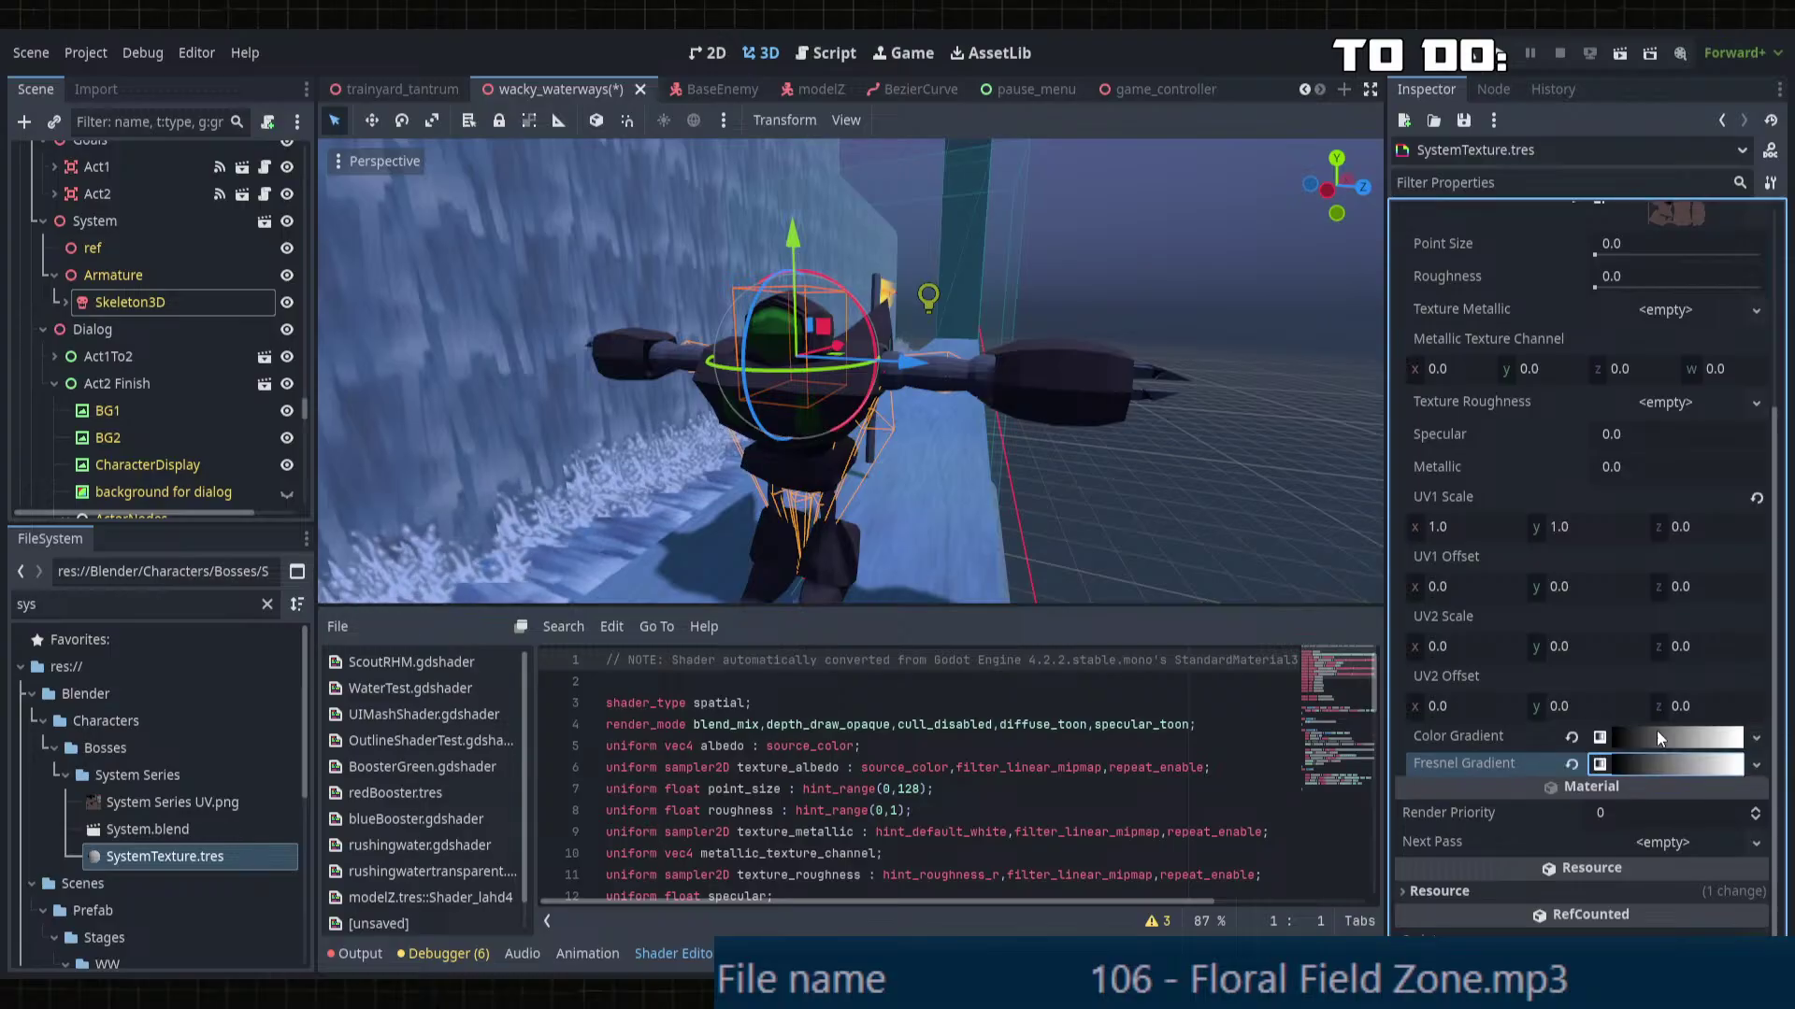
Step: Expand the Color Gradient's inner gradient and its interpolation options, and review them along with the material preview
{"action": "left_click", "coordinate": [1673, 737]}
{"action": "left_click", "coordinate": [1650, 767]}
{"action": "scroll", "coordinate": [1651, 766], "scroll_direction": "down", "scroll_amount": 3}
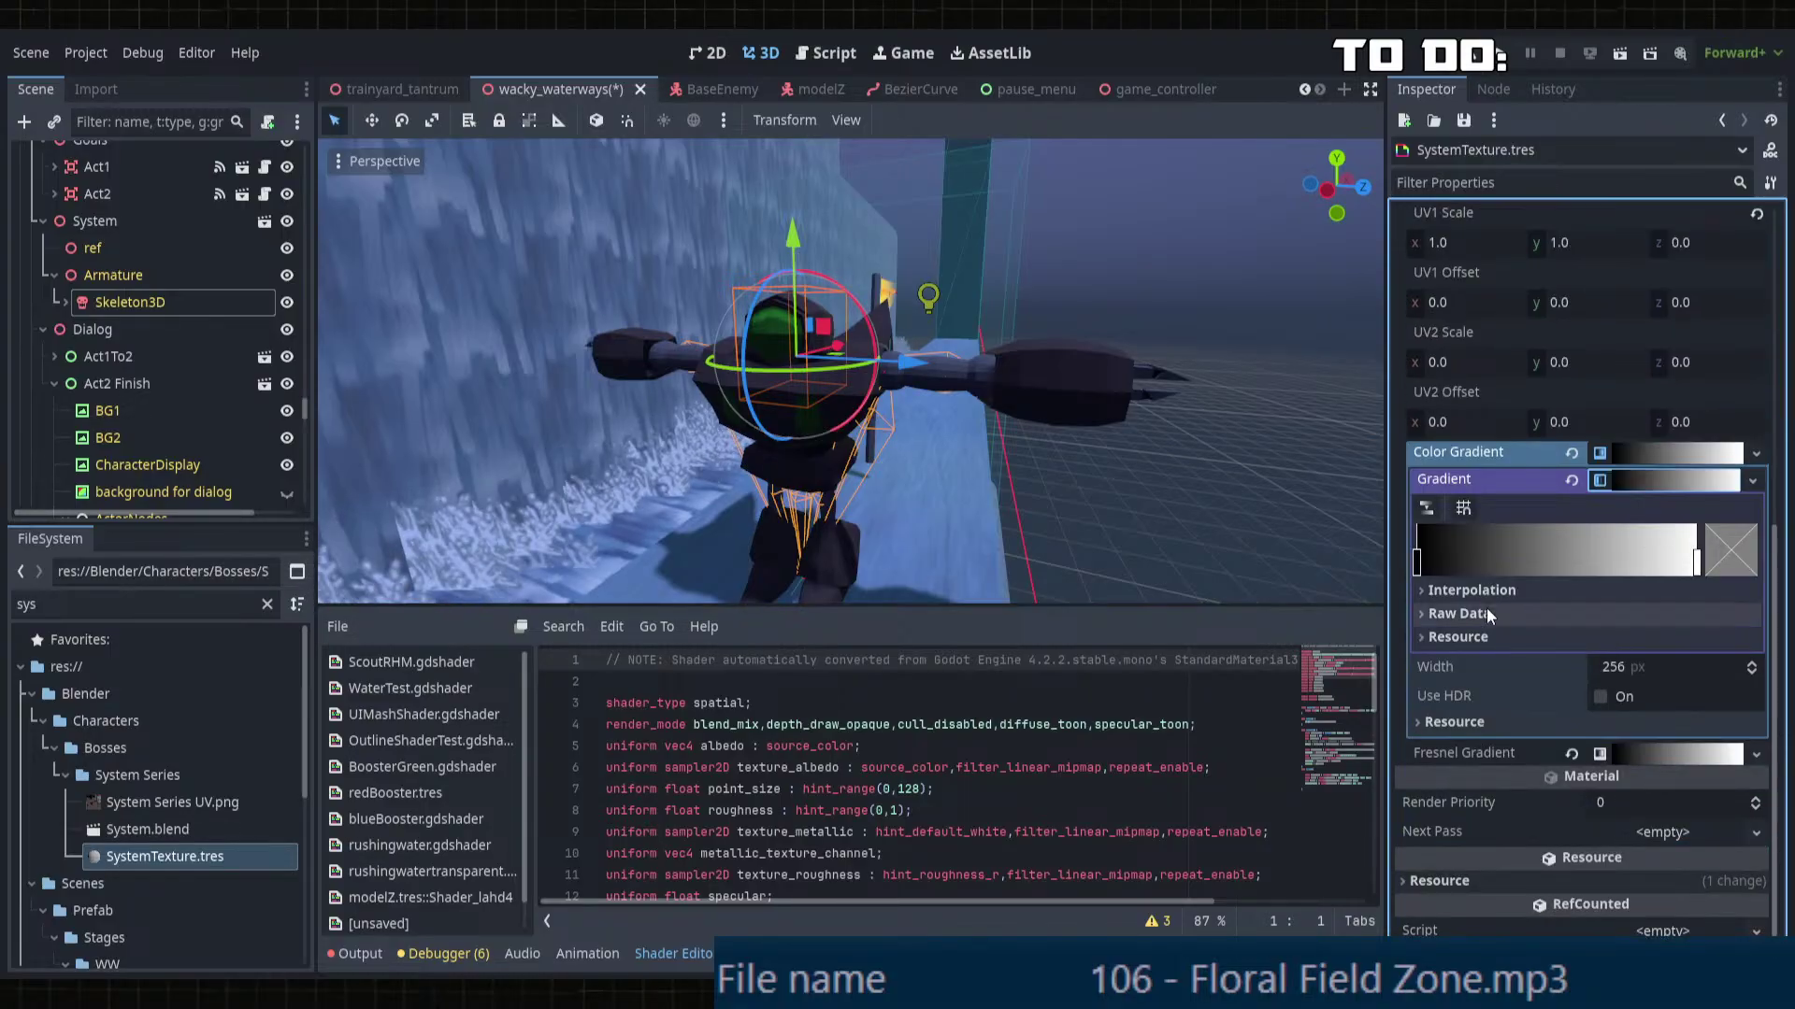
{"action": "left_click", "coordinate": [1467, 593]}
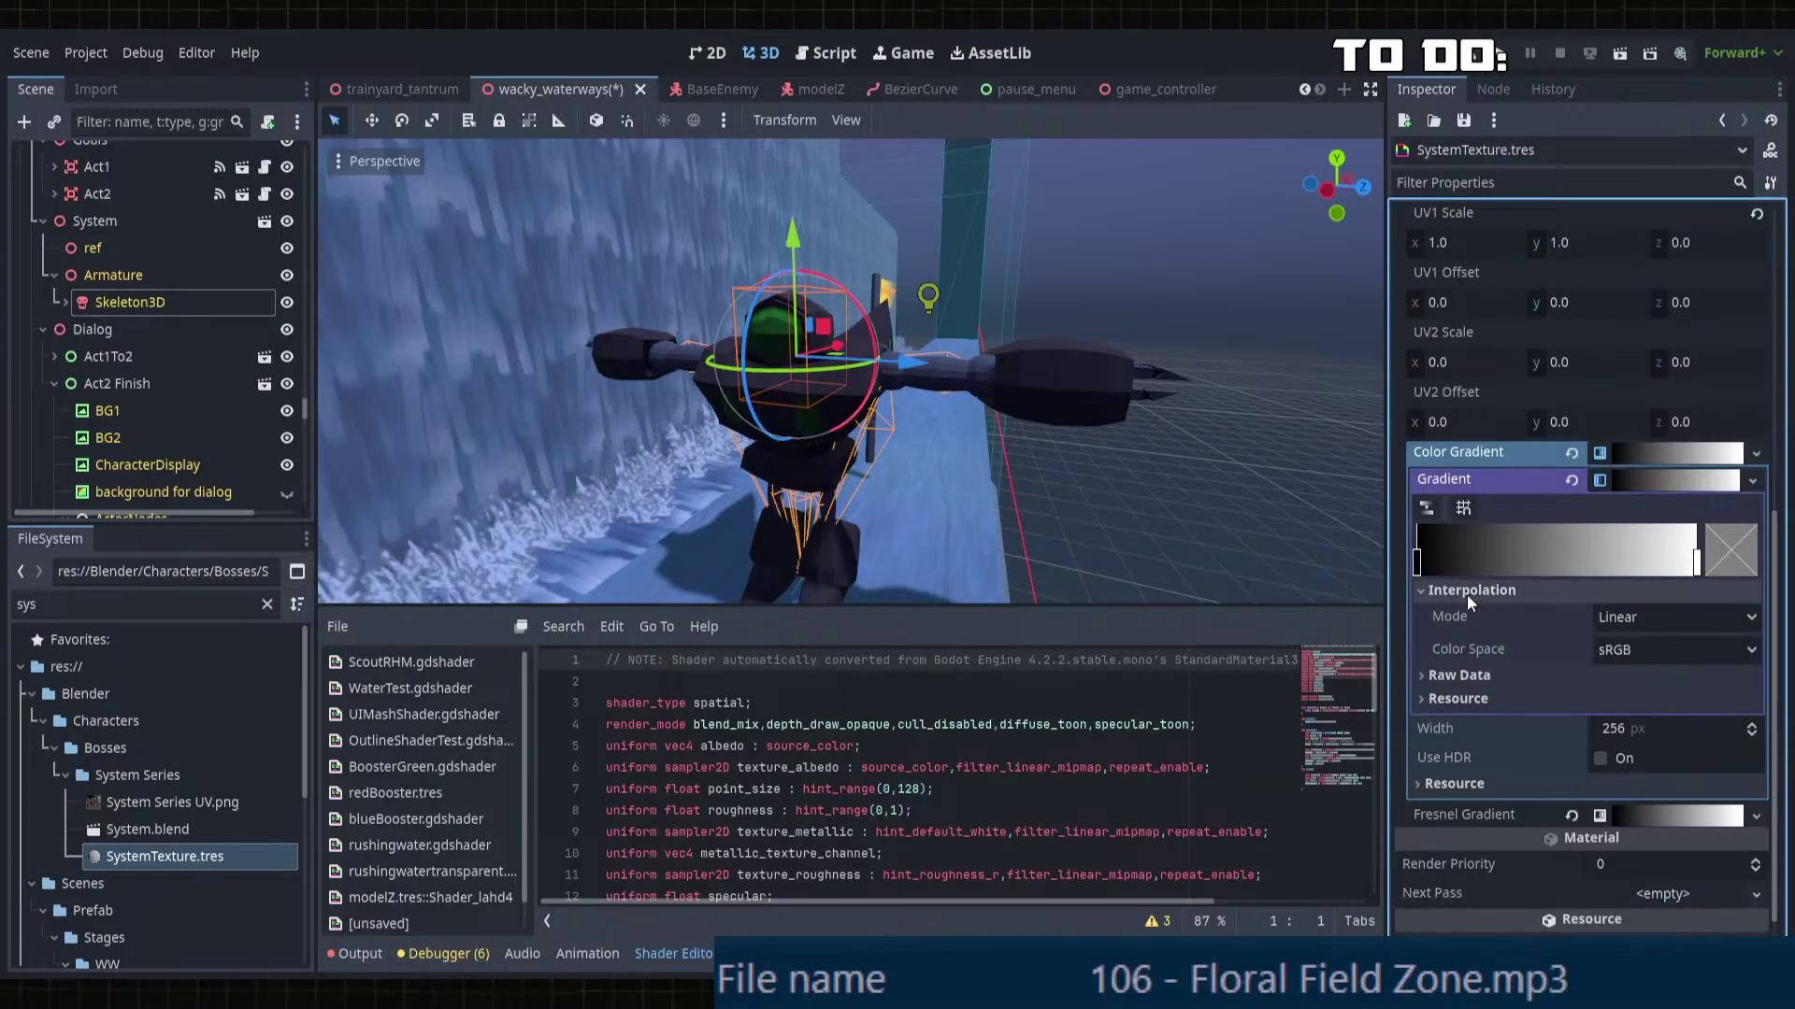
{"action": "left_click", "coordinate": [1660, 447]}
{"action": "left_click", "coordinate": [1654, 728]}
{"action": "left_click", "coordinate": [1658, 738]}
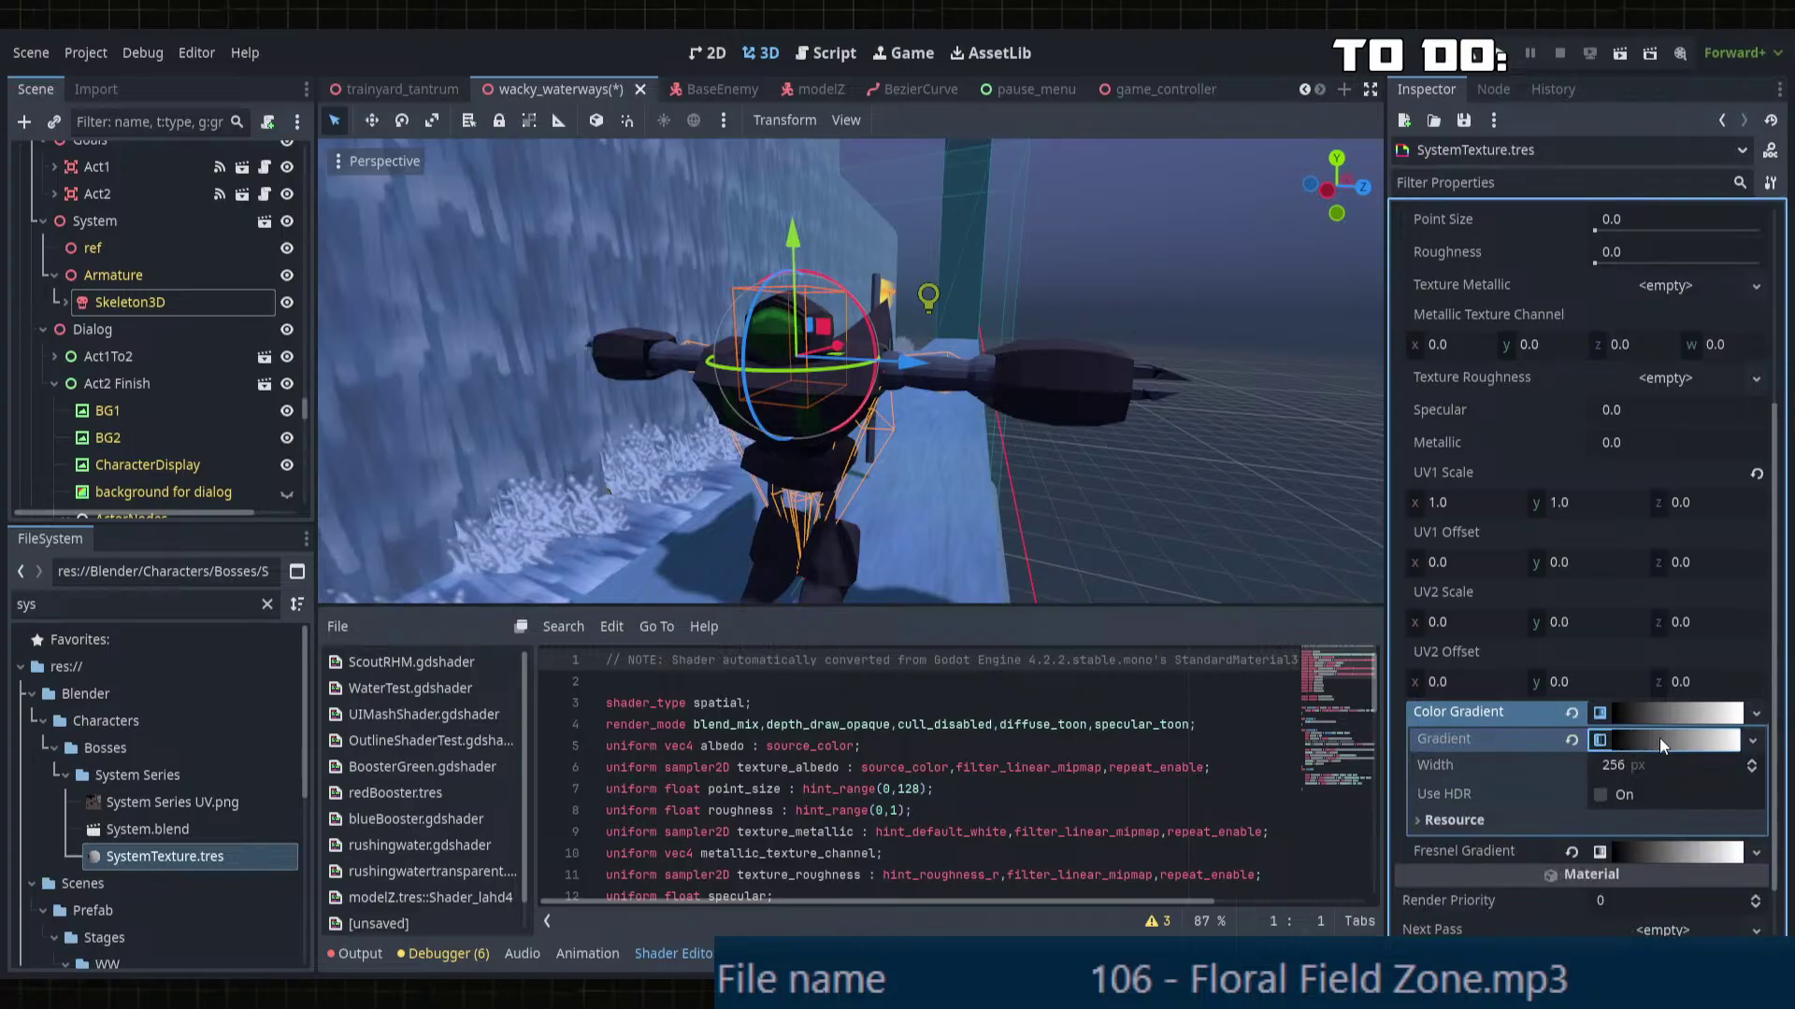
{"action": "left_click", "coordinate": [1658, 738]}
{"action": "scroll", "coordinate": [1659, 709], "scroll_direction": "down", "scroll_amount": 2}
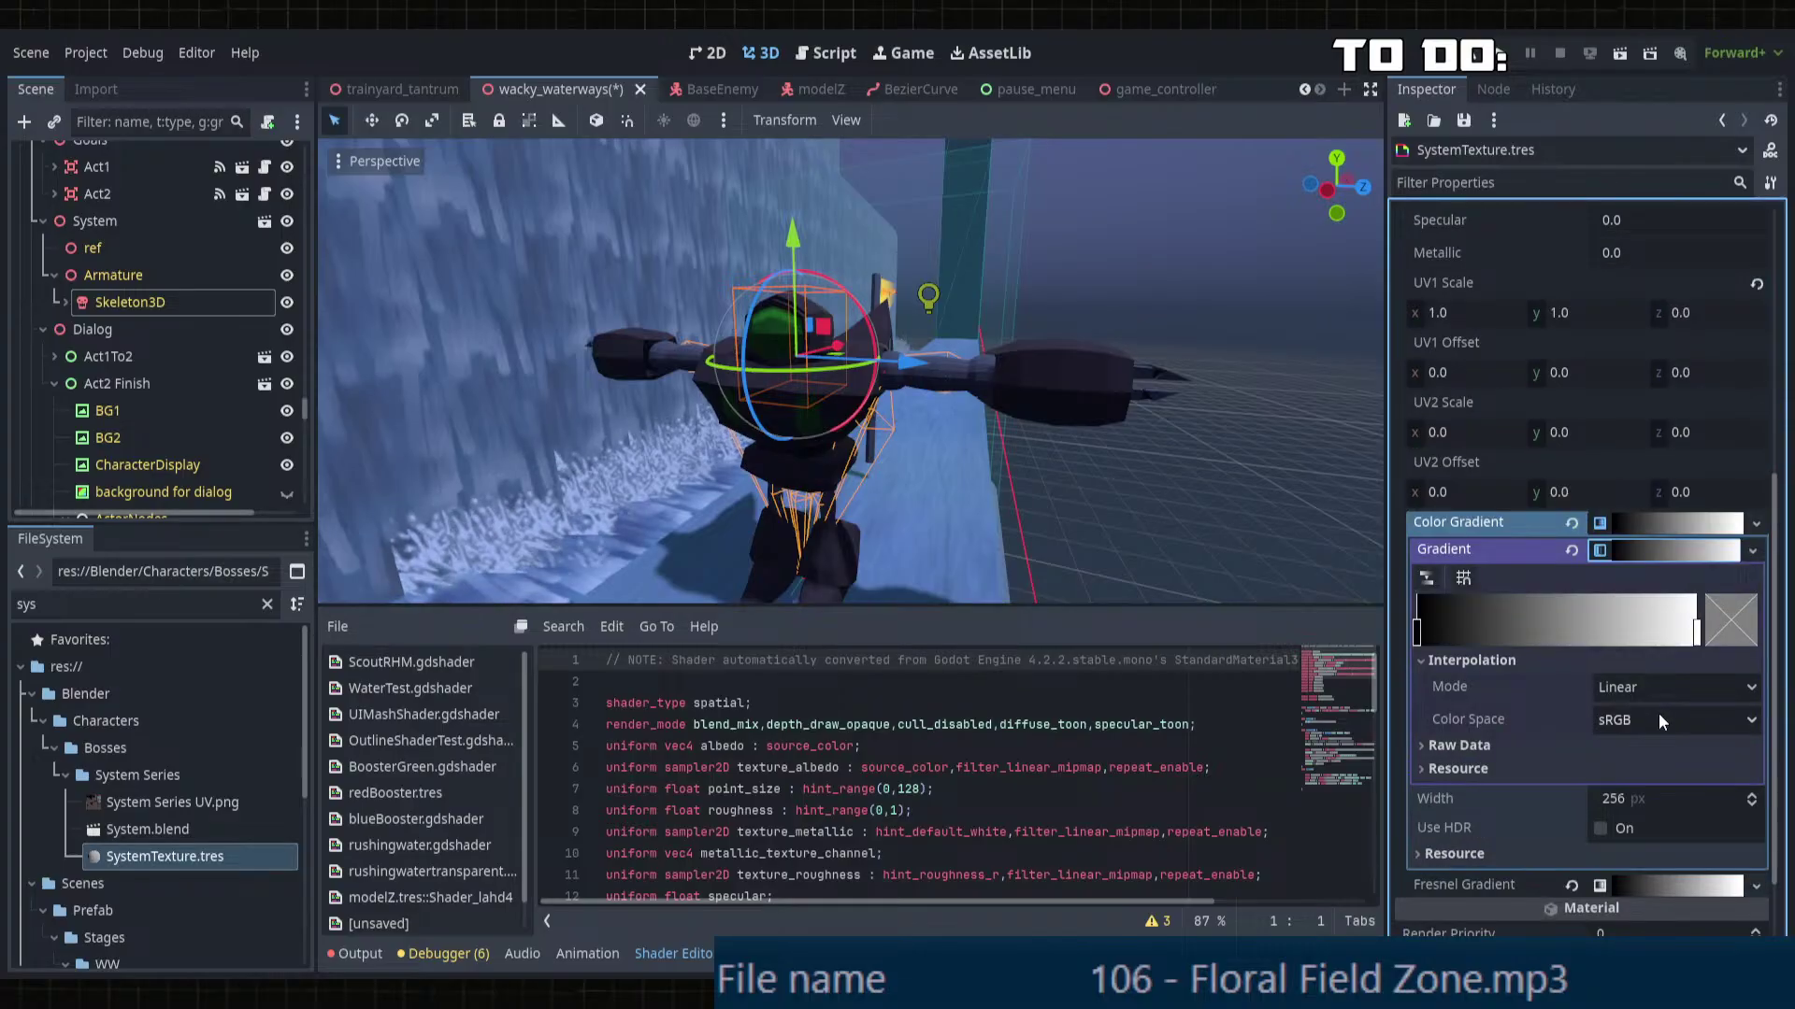
{"action": "scroll", "coordinate": [1659, 714], "scroll_direction": "up", "scroll_amount": 5}
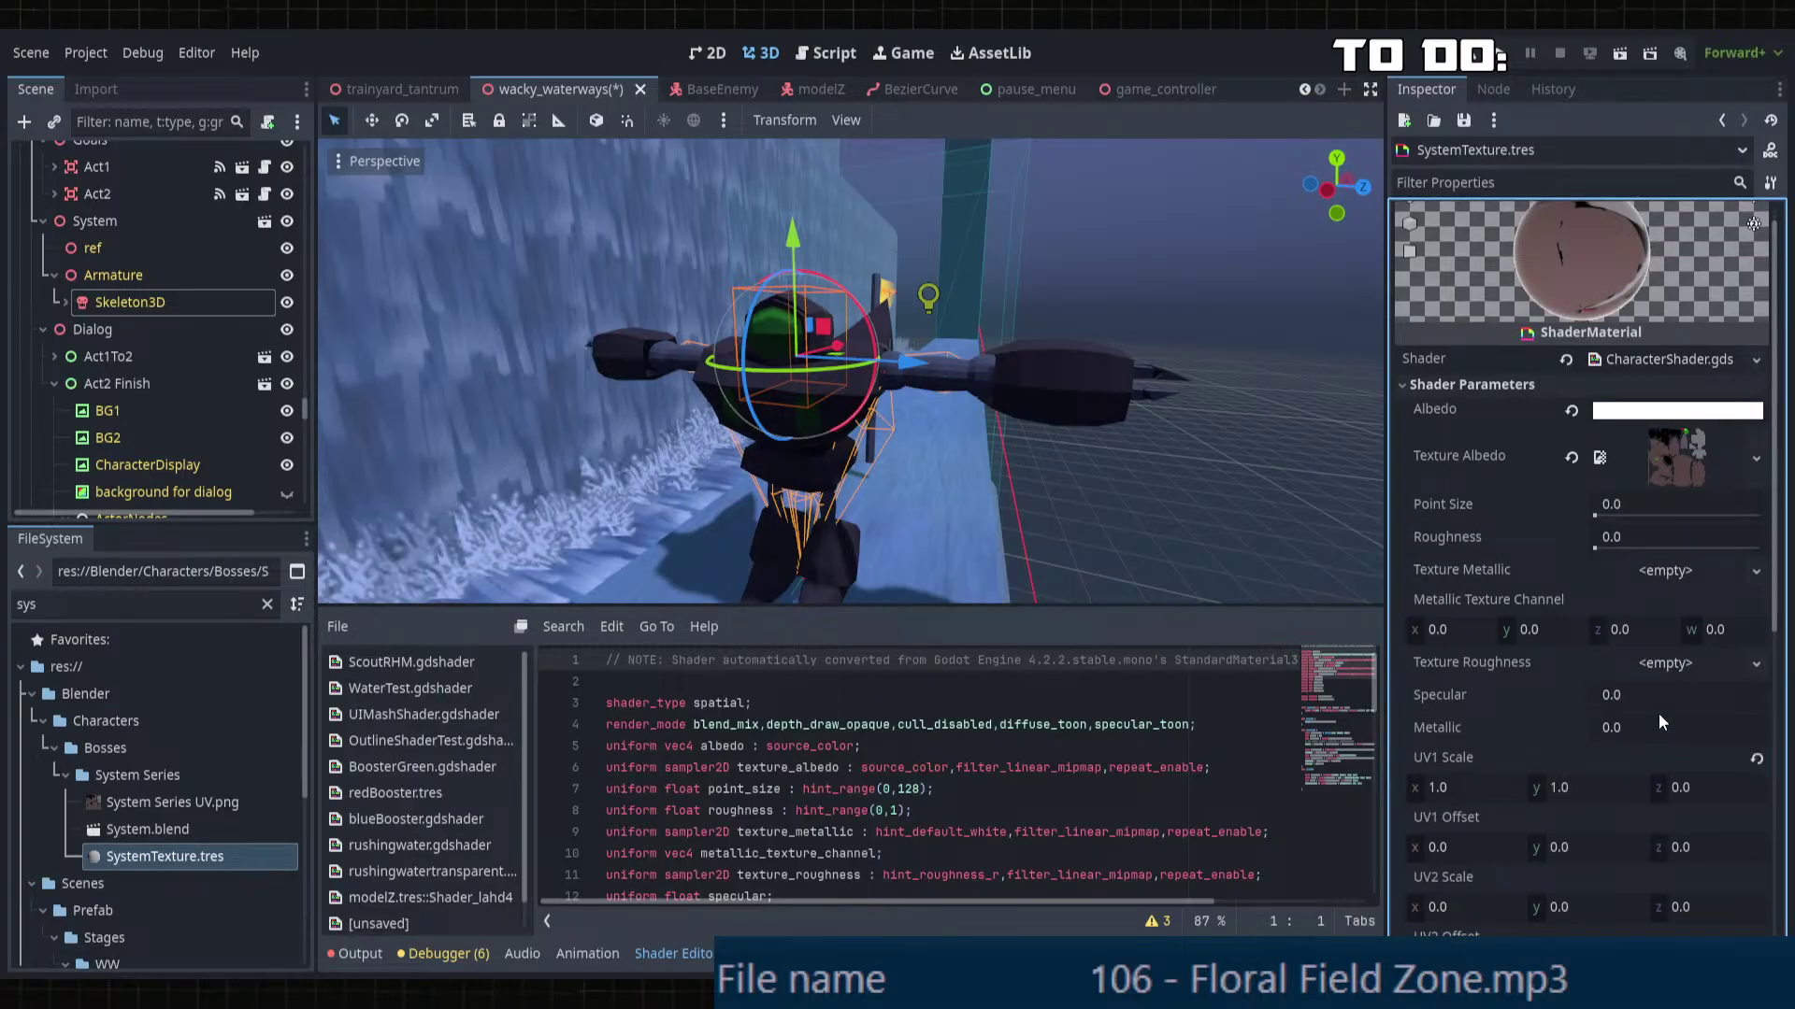
{"action": "scroll", "coordinate": [1658, 714], "scroll_direction": "up", "scroll_amount": 1}
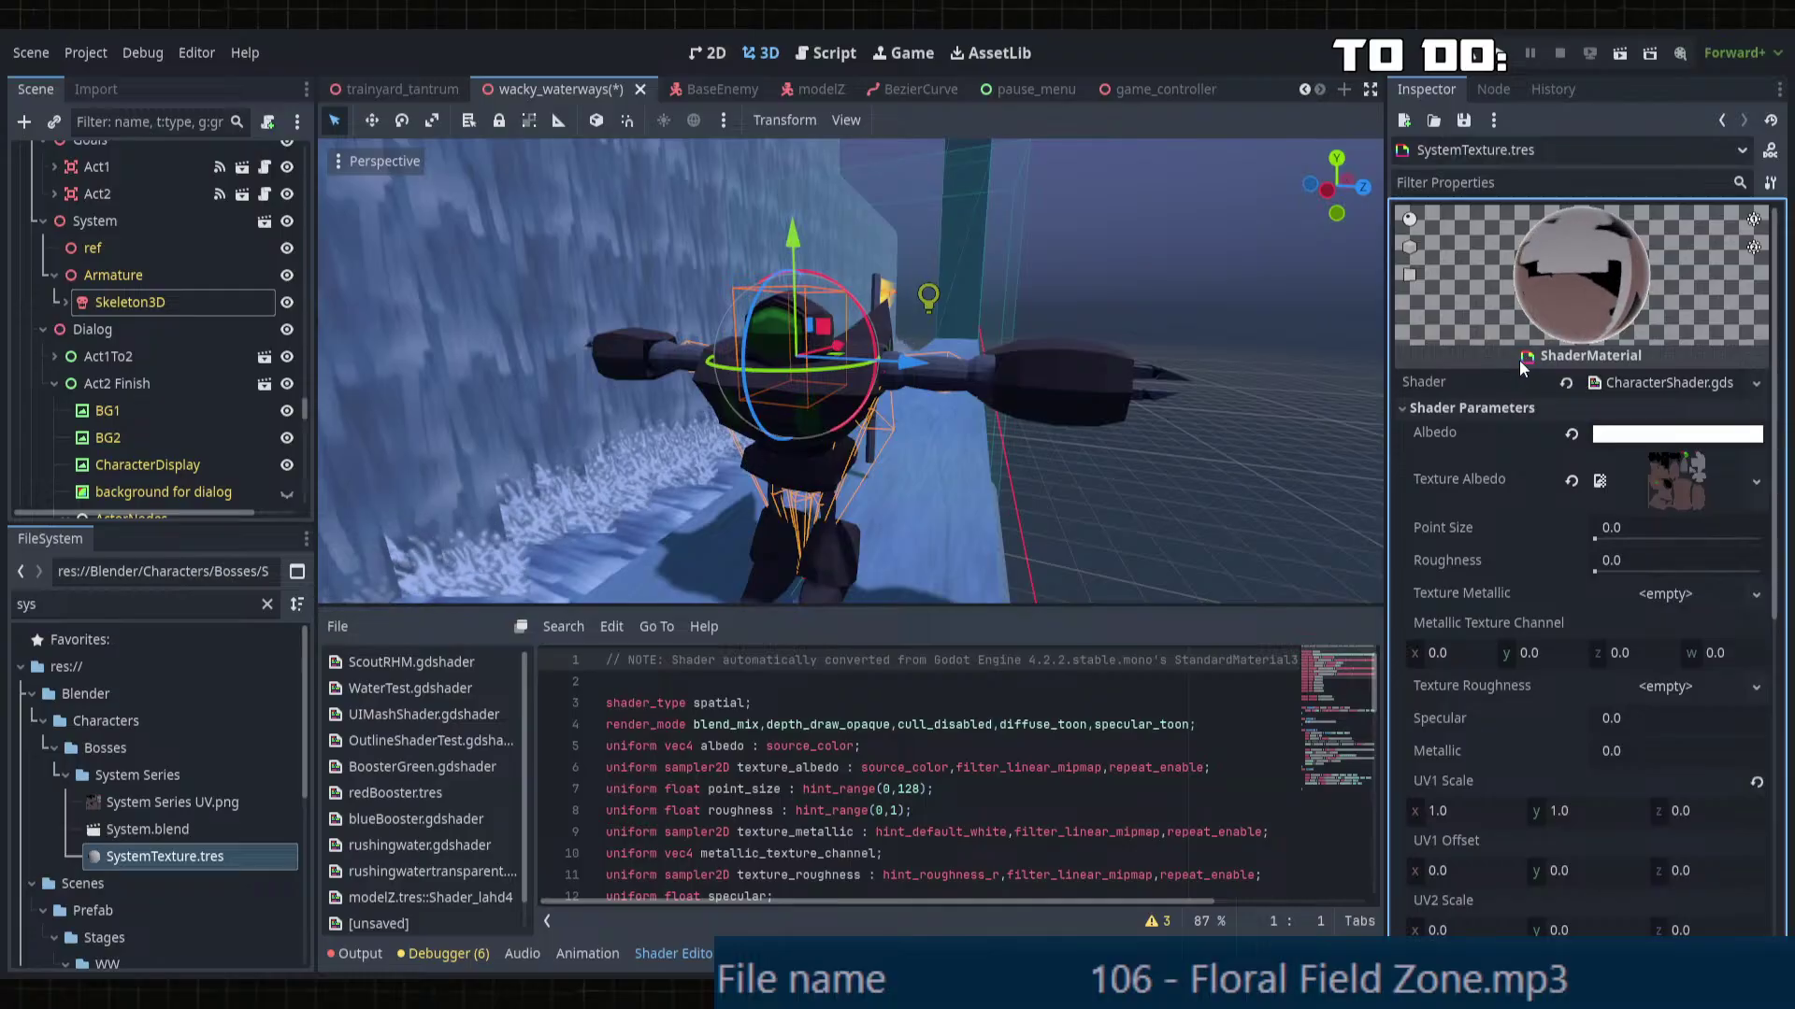
Step: Move the Color Gradient's original black stop to about 70%, add one near 30%, set Constant interpolation, and shift the white stop to about 78%
{"action": "scroll", "coordinate": [1591, 614], "scroll_direction": "down", "scroll_amount": 5}
{"action": "left_click_drag", "start_coordinate": [1420, 662], "coordinate": [1625, 654]}
{"action": "left_click_drag", "start_coordinate": [1430, 660], "coordinate": [1500, 658]}
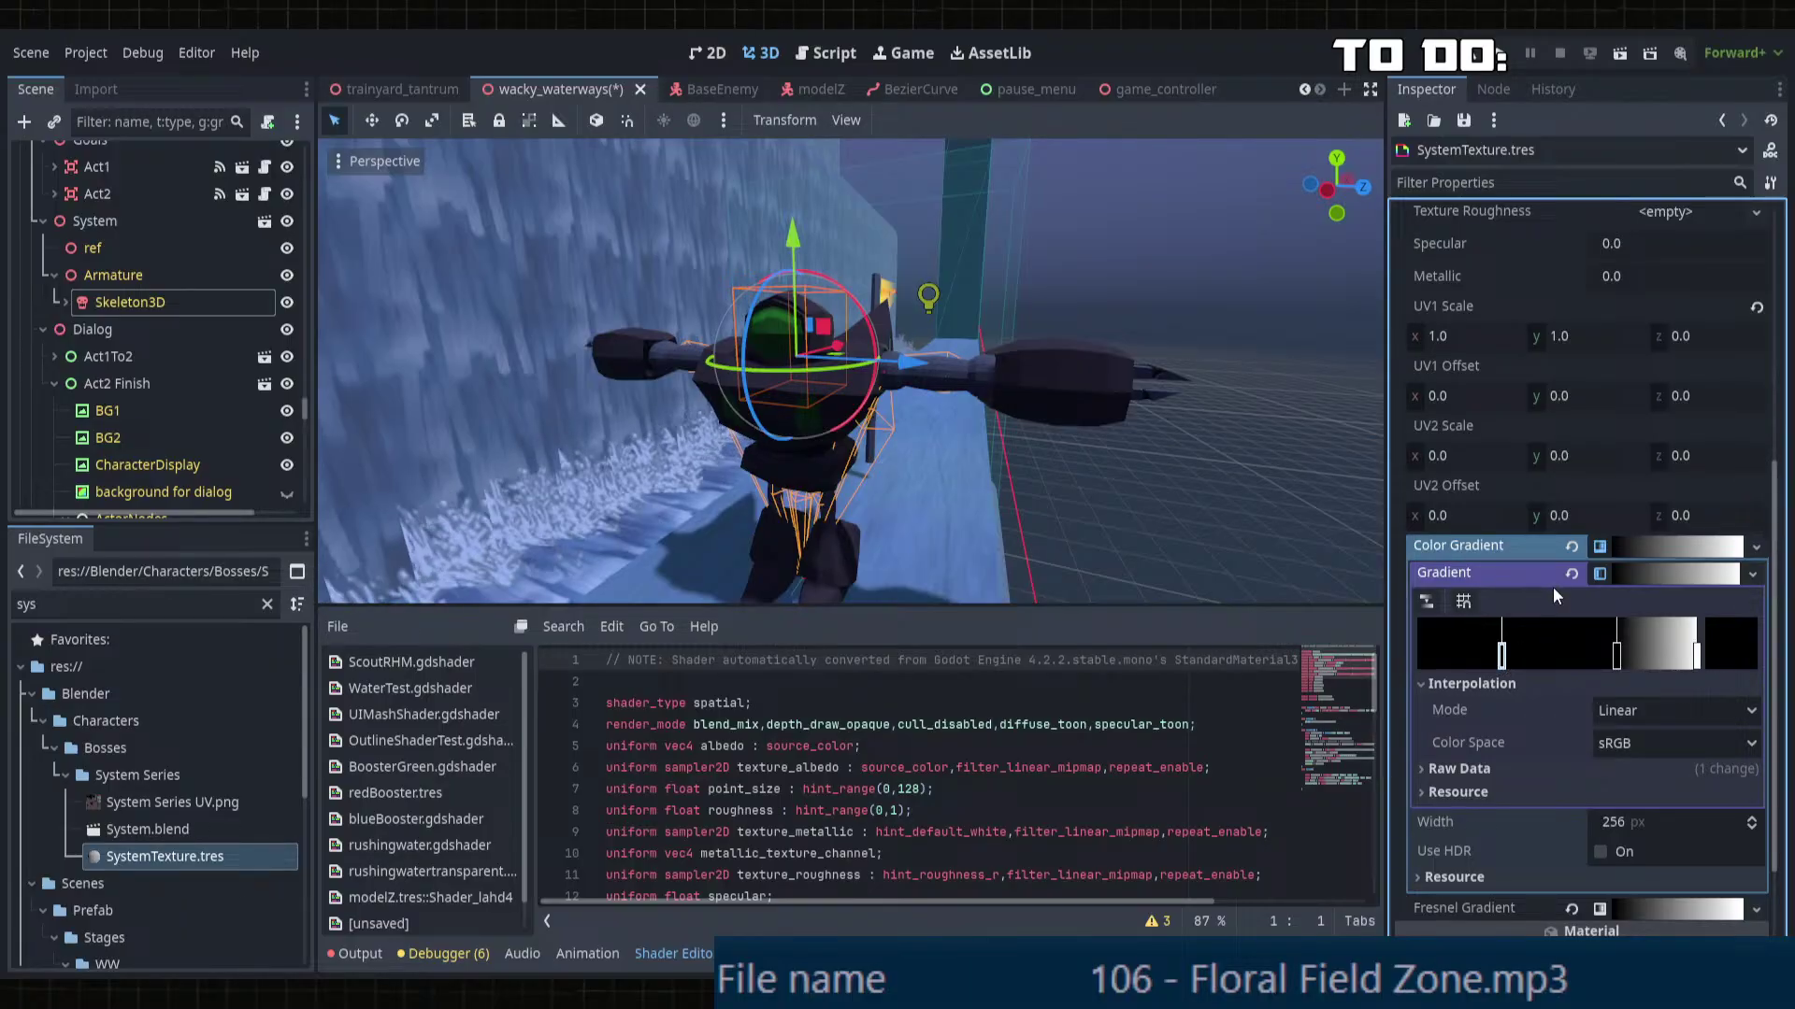
{"action": "left_click", "coordinate": [1647, 710]}
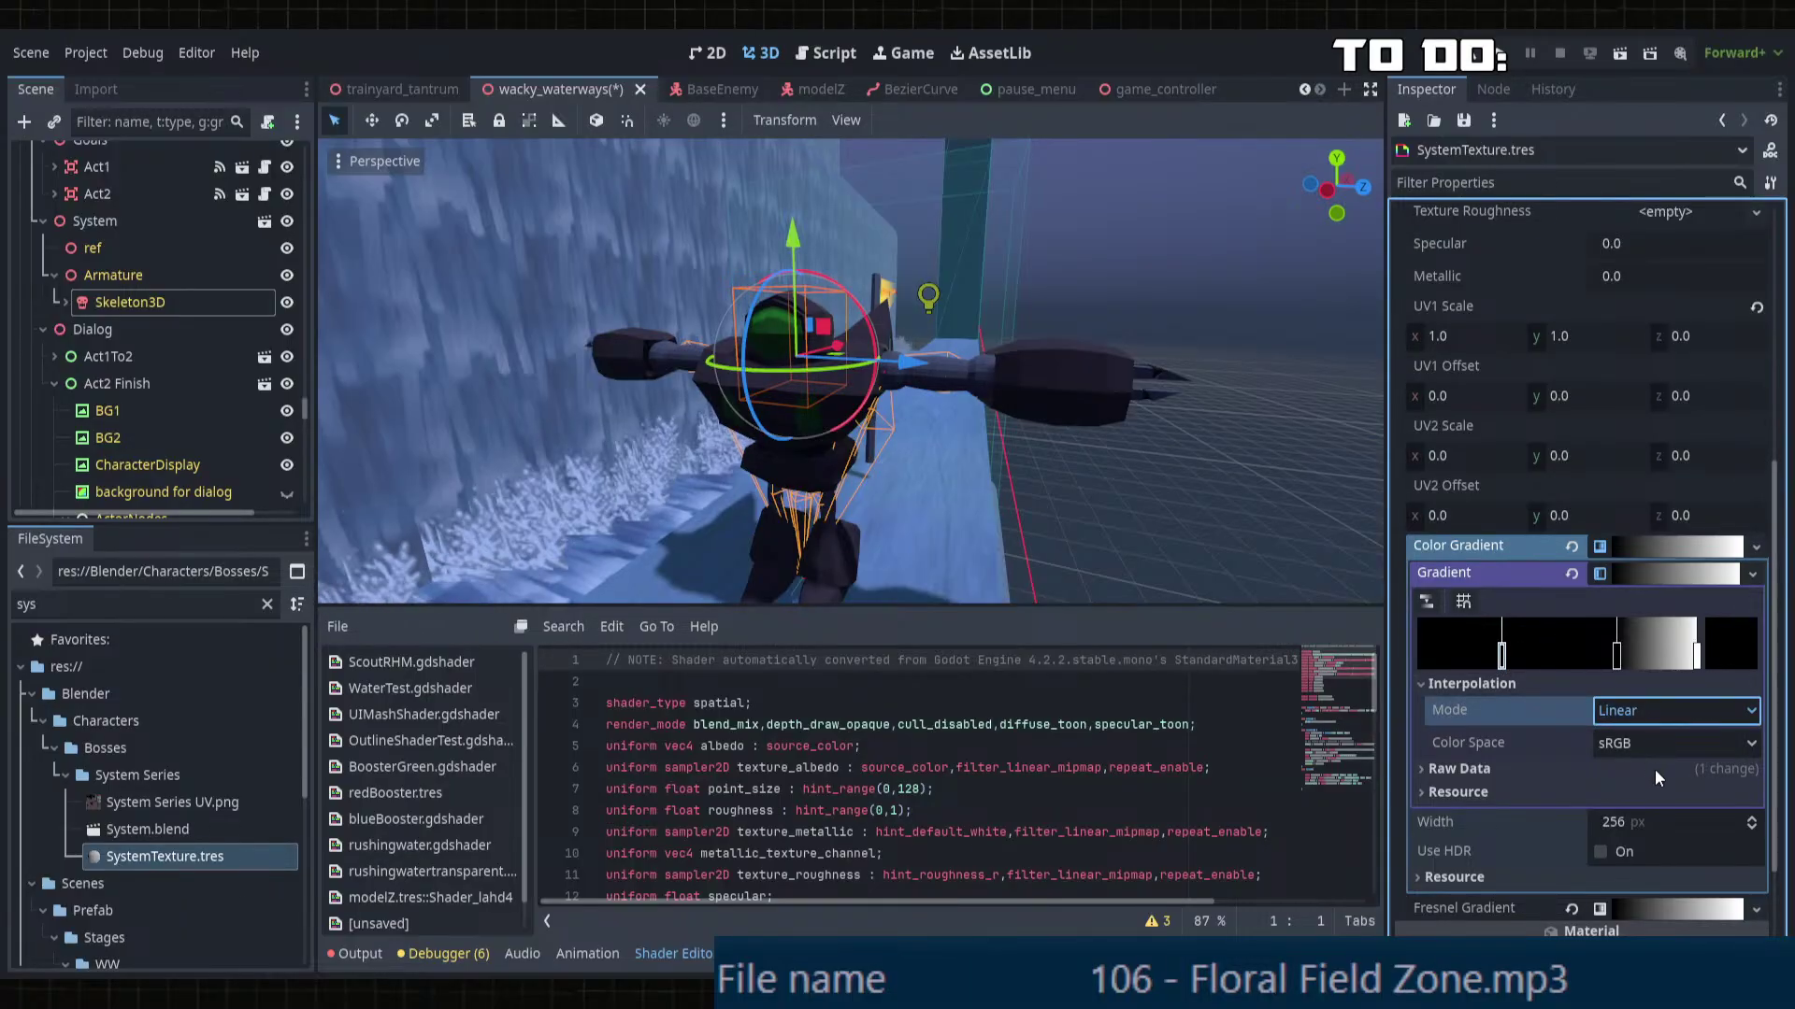
{"action": "left_click", "coordinate": [1655, 770]}
{"action": "left_click_drag", "start_coordinate": [1693, 661], "coordinate": [1635, 661]}
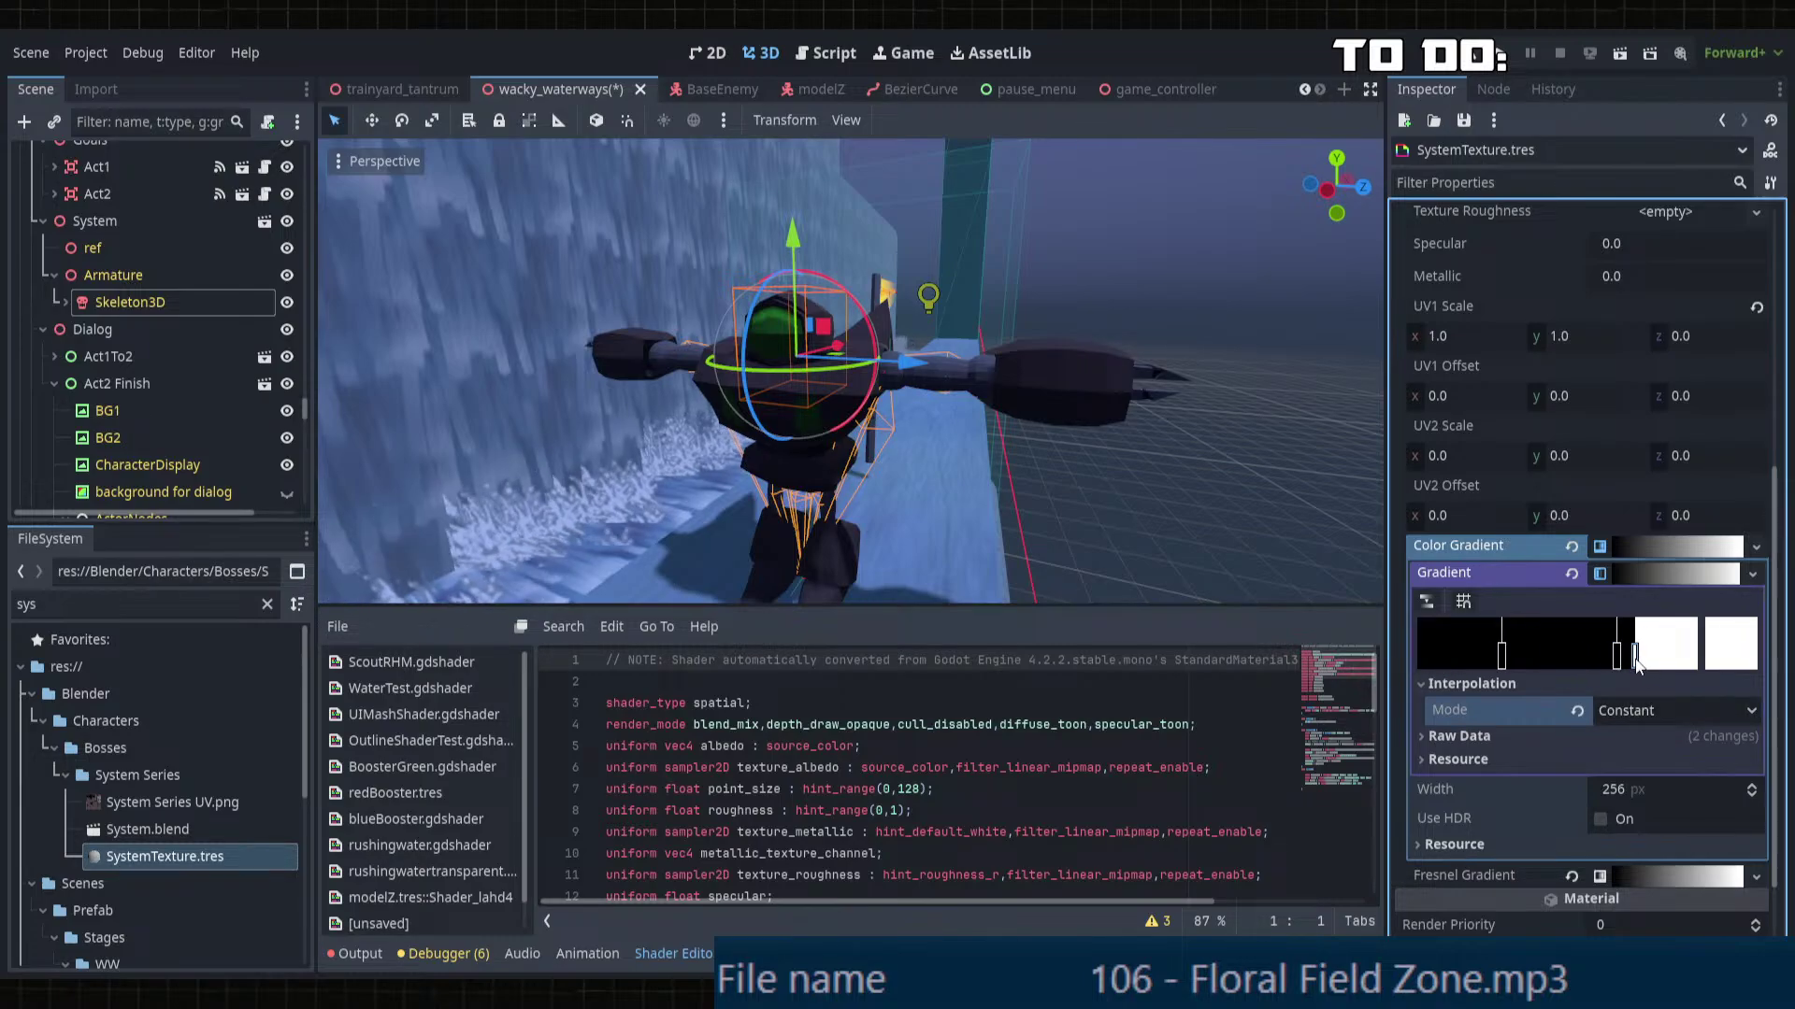
Step: Reduce the Color Gradient to three stops, with the middle stop moved to about 35% and coloured mid grey
{"action": "left_click", "coordinate": [1605, 661]}
{"action": "mouse_move", "coordinate": [1495, 660]}
{"action": "left_mouse_down"}
{"action": "mouse_move", "coordinate": [1416, 660]}
{"action": "mouse_move", "coordinate": [1517, 664]}
{"action": "left_mouse_up"}
{"action": "key", "text": "ctrl+z"}
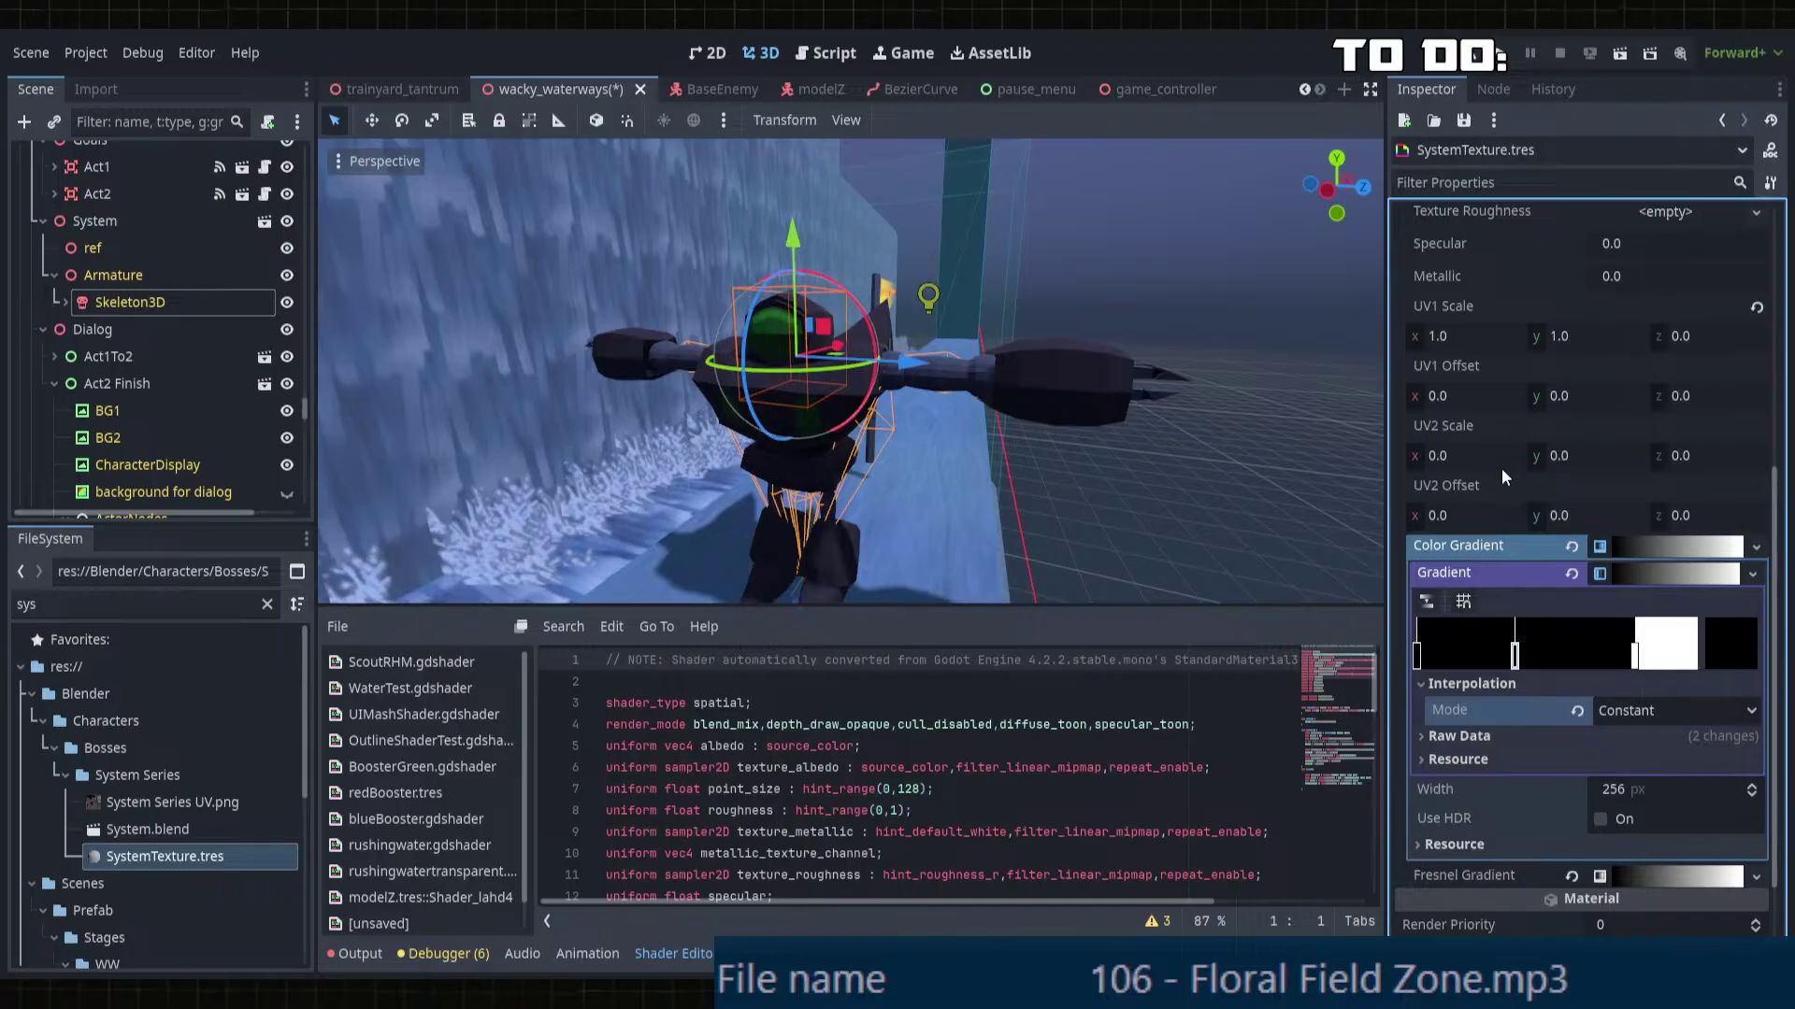
{"action": "left_click_drag", "start_coordinate": [1501, 468], "coordinate": [1512, 469]}
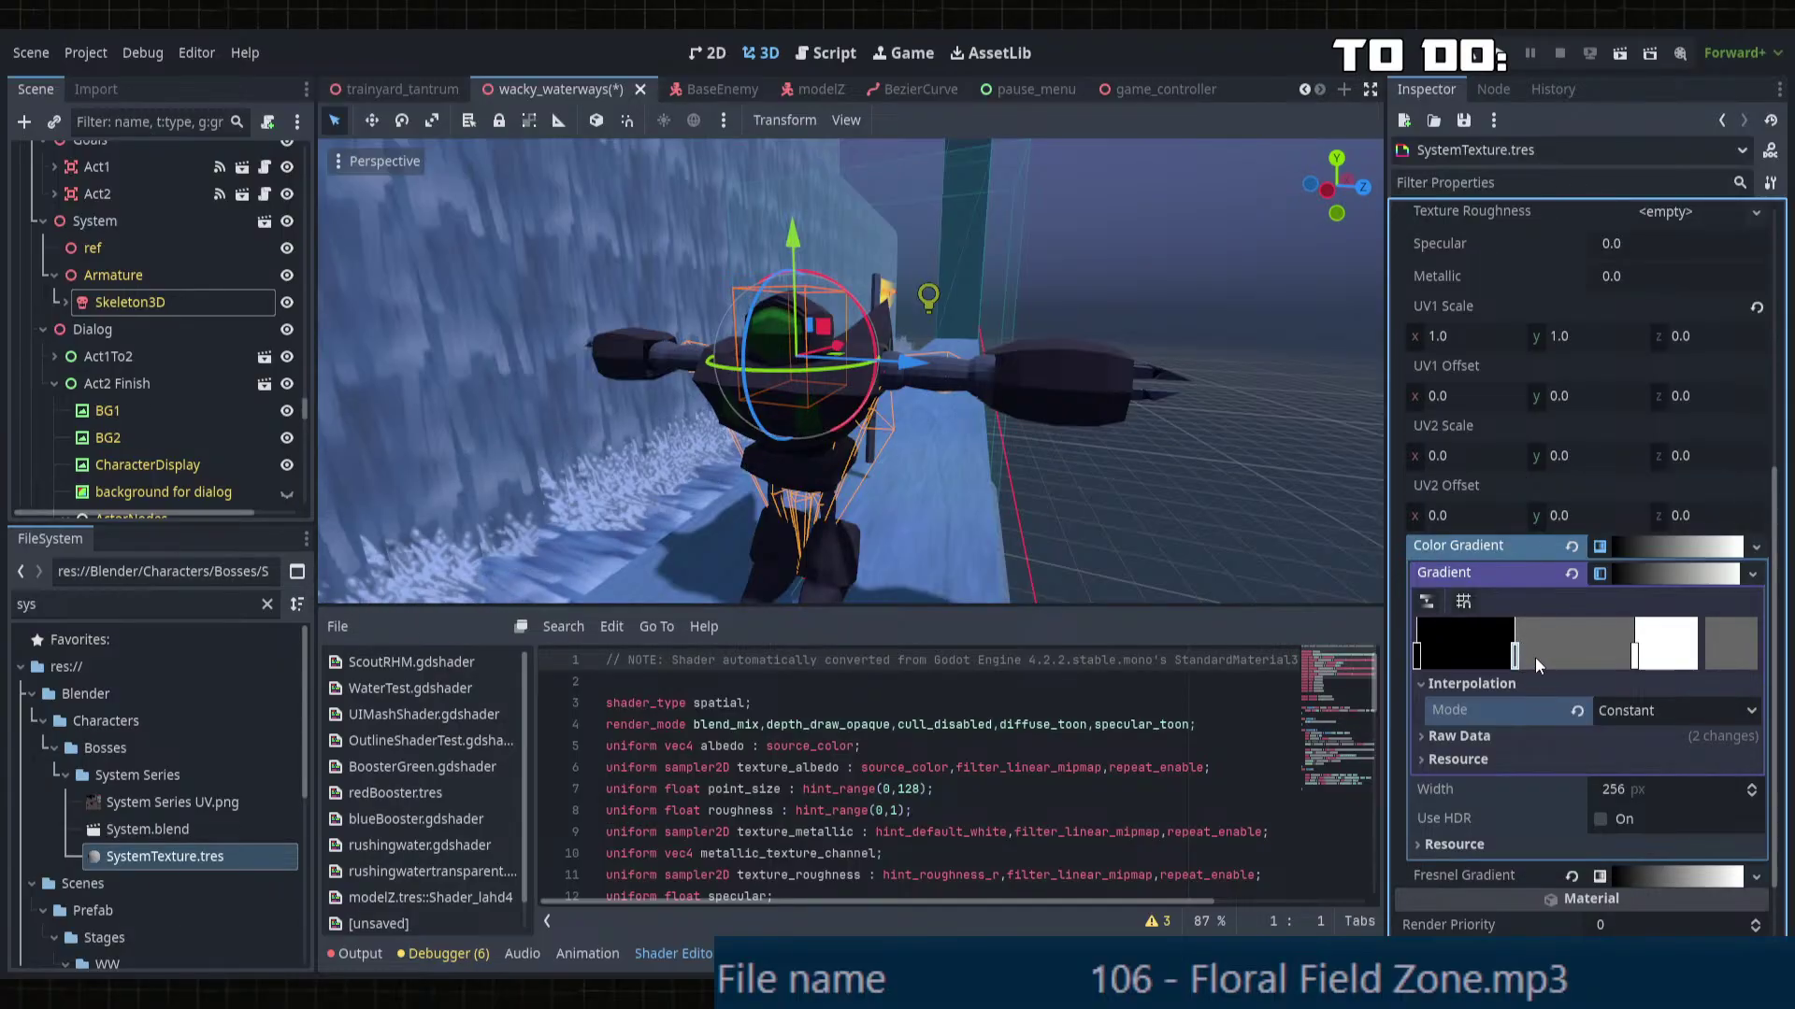
{"action": "left_click", "coordinate": [1696, 539]}
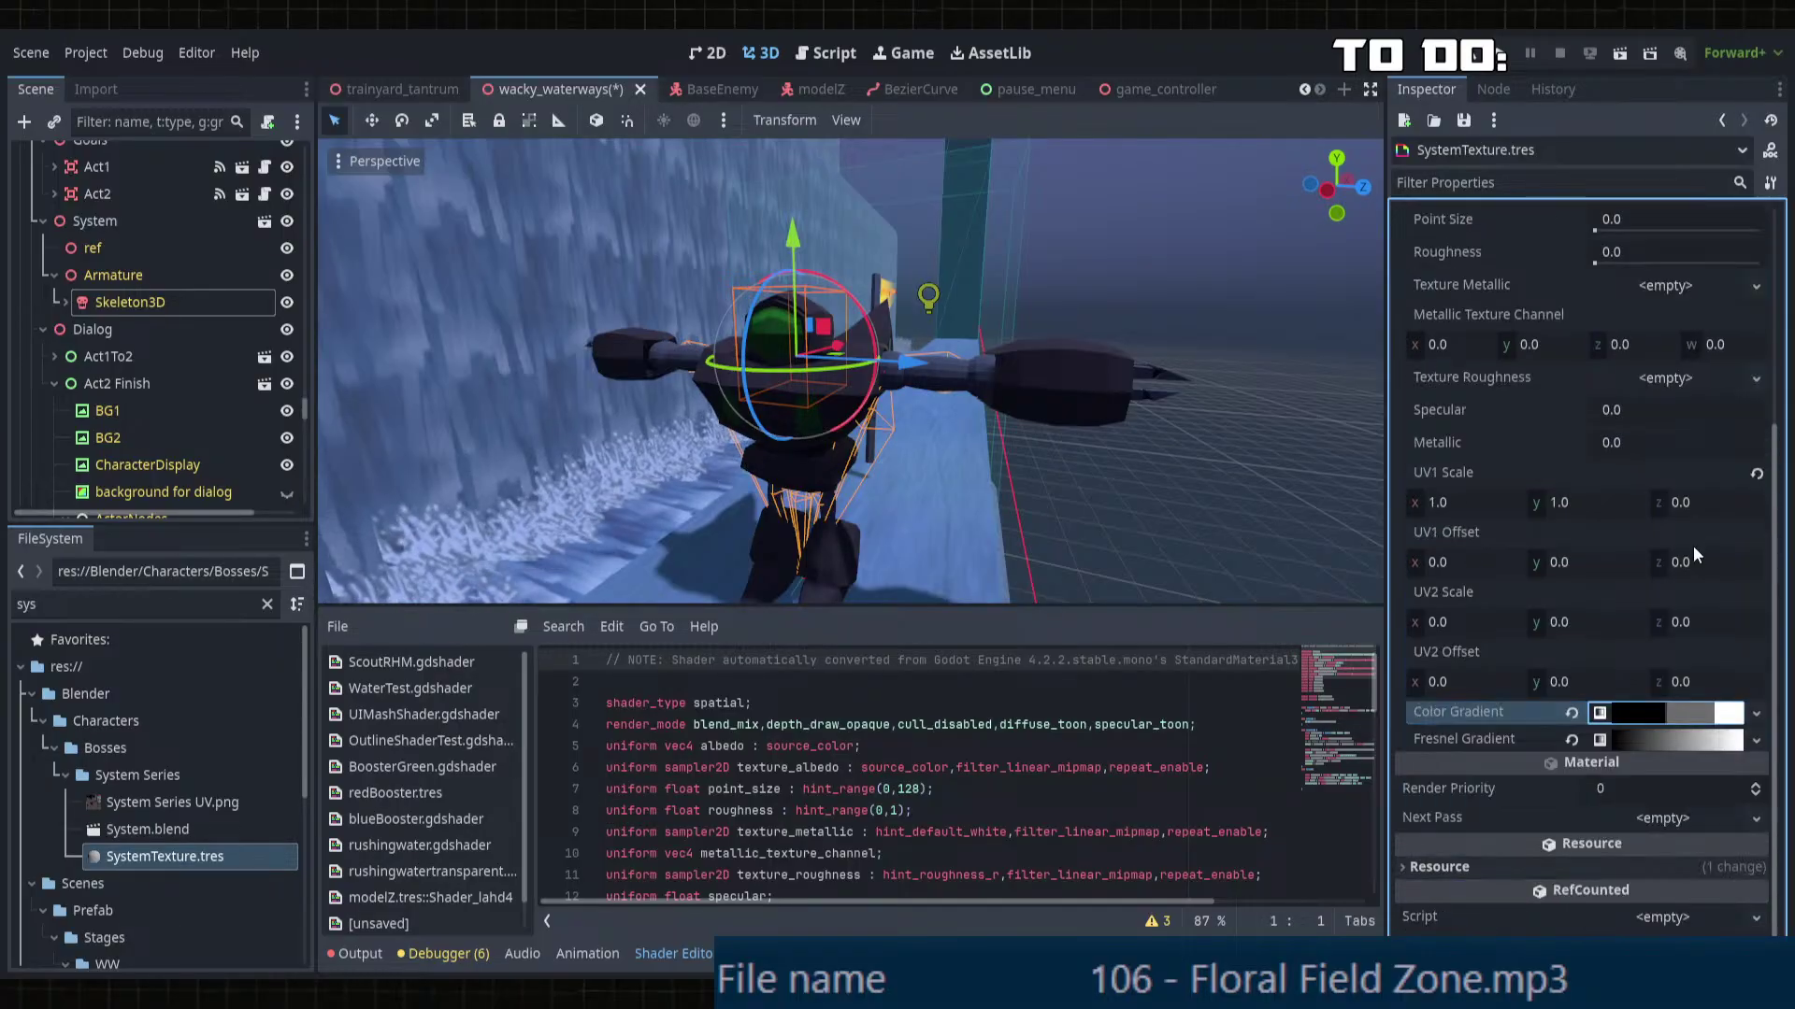
Step: Save the scene, reimport System.blend and inspect the textured boss model up close
{"action": "key", "text": "ctrl+s"}
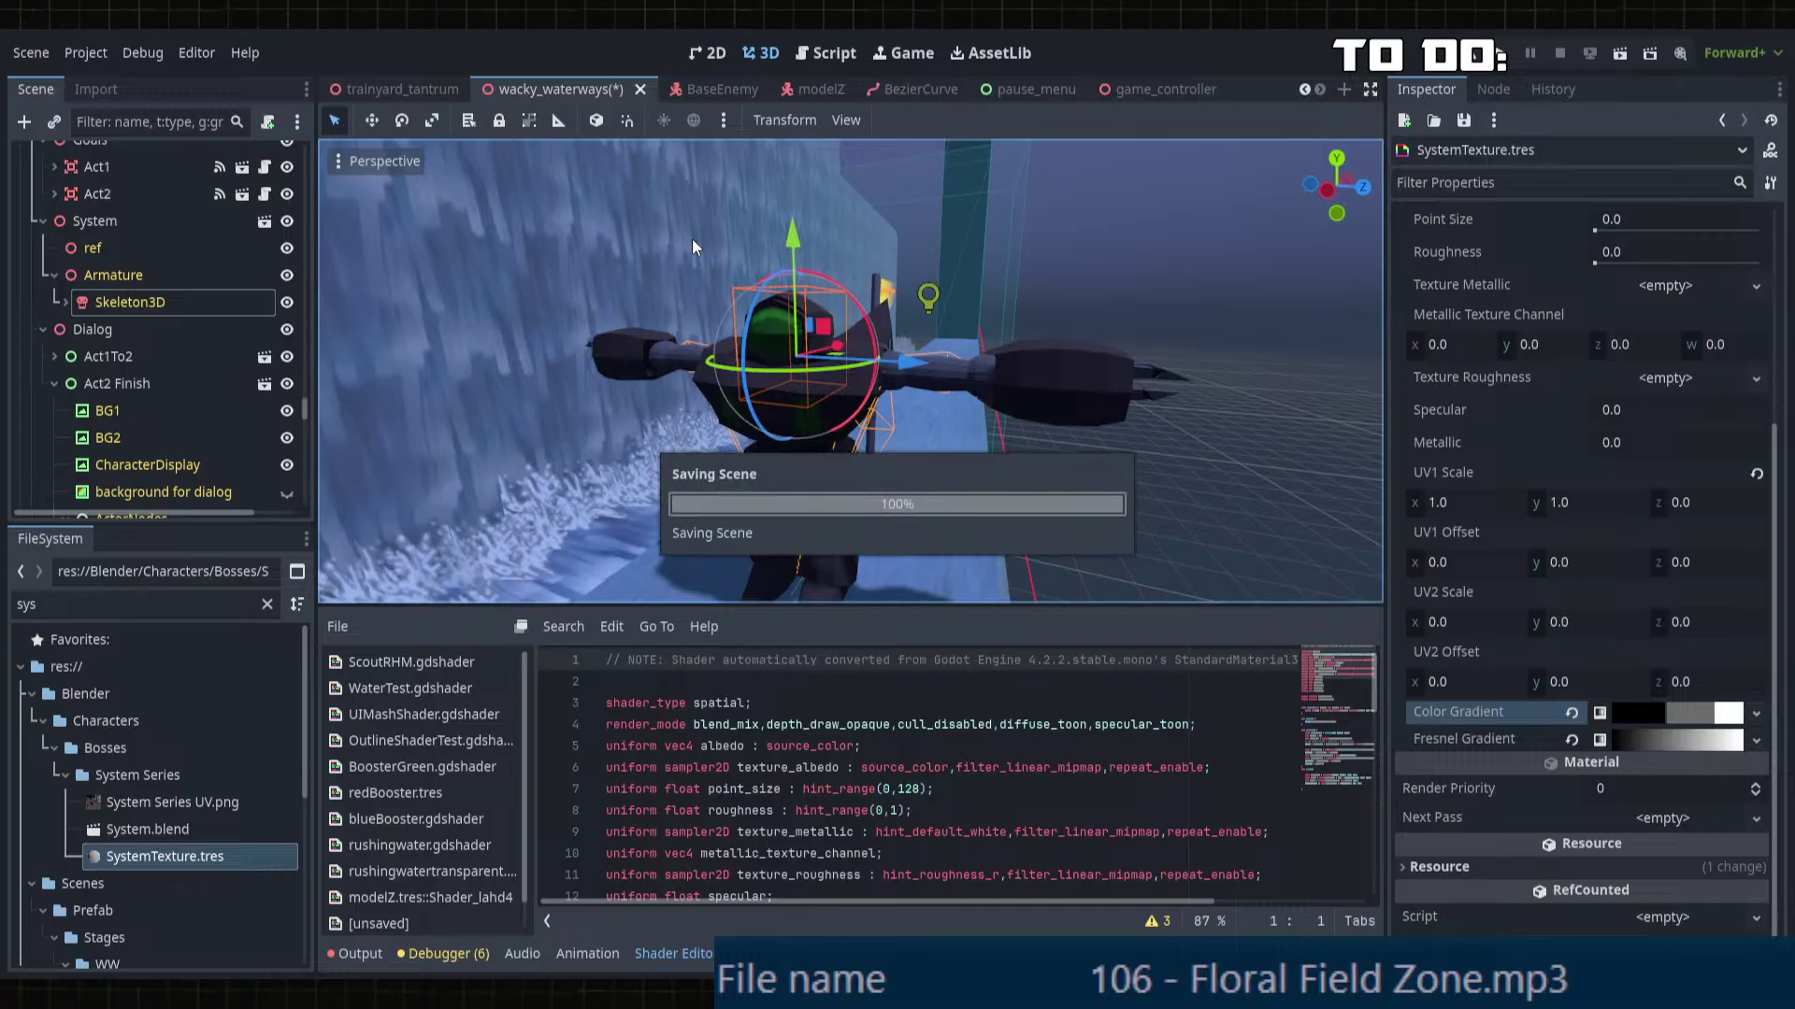
{"action": "left_click", "coordinate": [167, 826]}
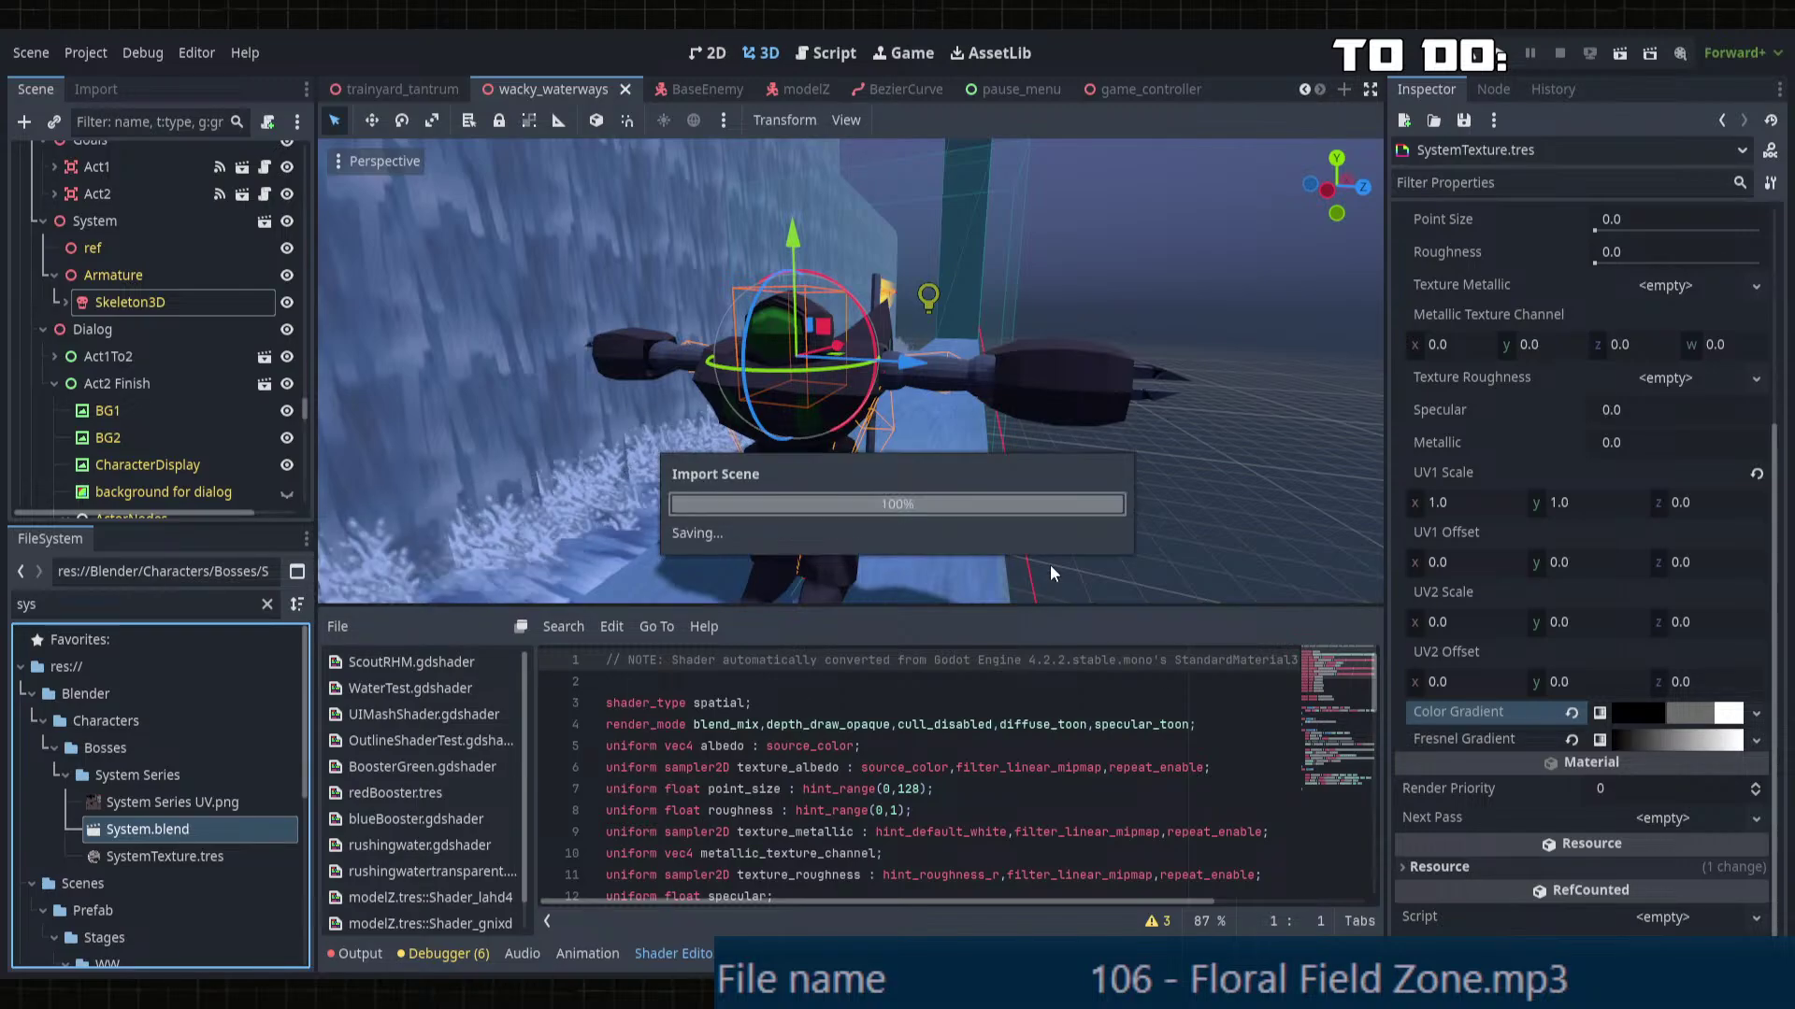
{"action": "middle_click_drag", "start_coordinate": [1040, 492], "coordinate": [871, 452]}
{"action": "scroll", "coordinate": [944, 430], "scroll_direction": "up", "scroll_amount": 3}
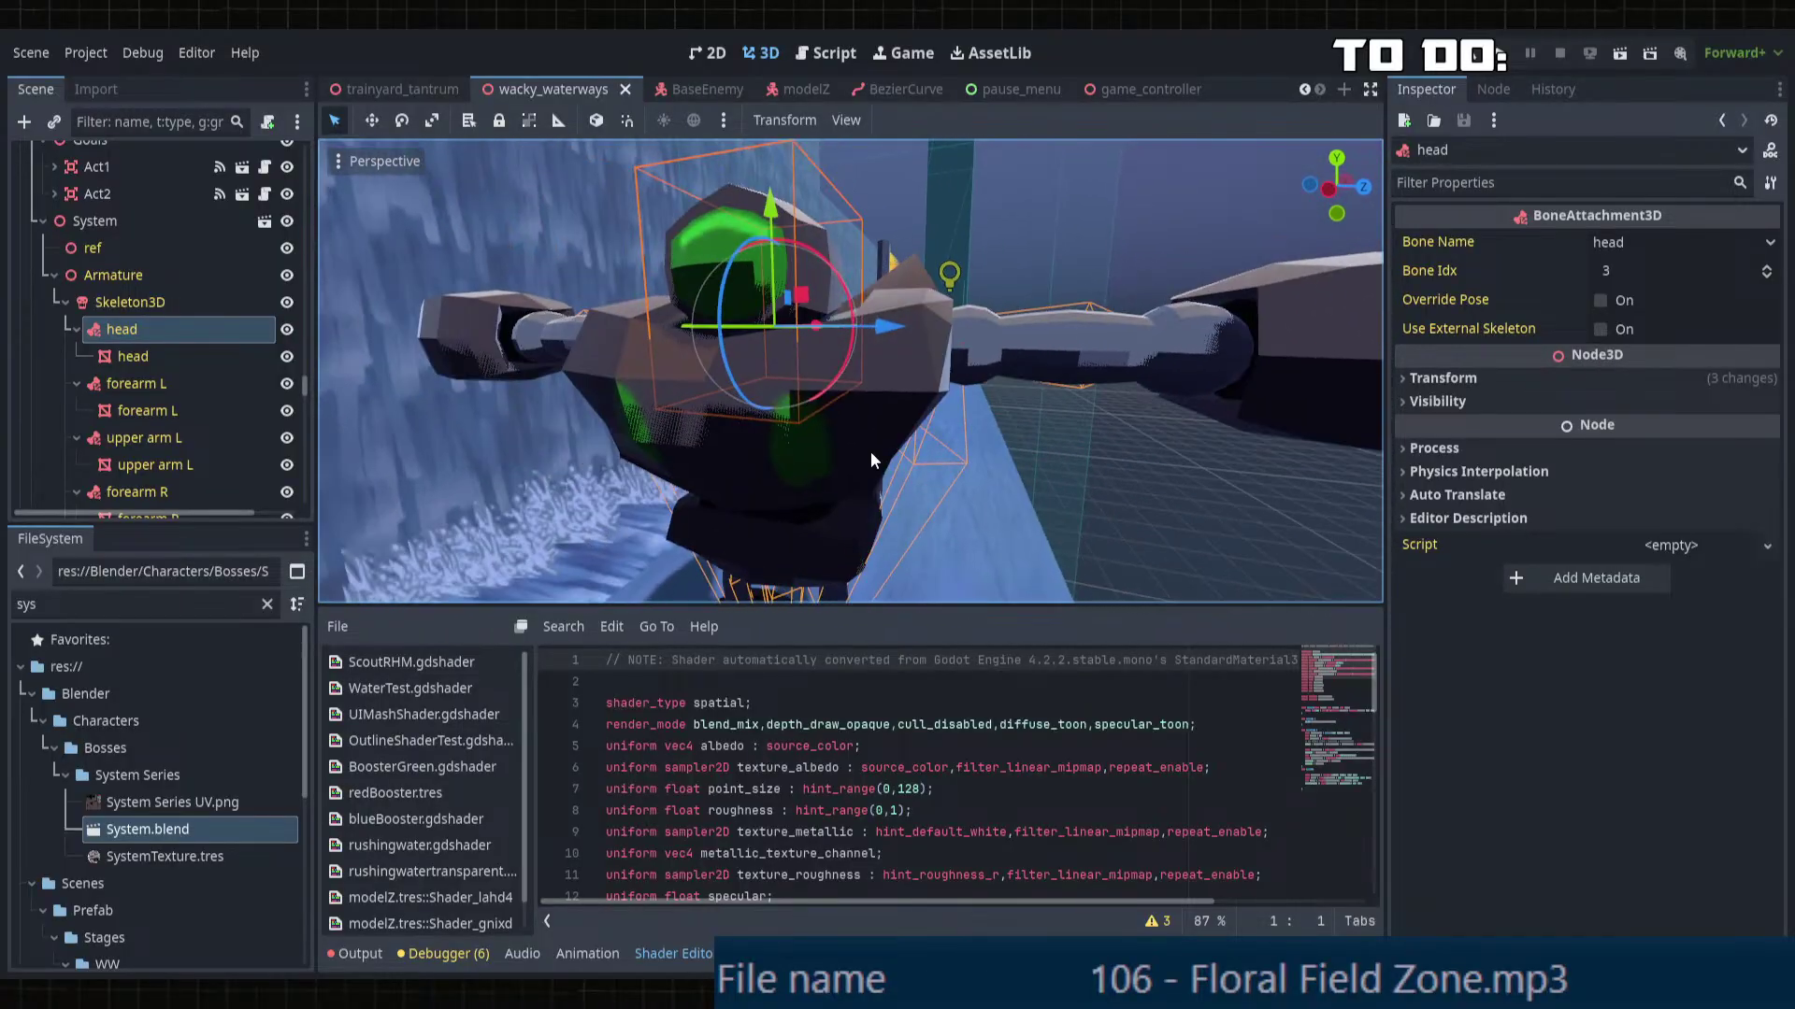
Step: Open SystemTexture.tres and expand its Fresnel Gradient settings
{"action": "left_click", "coordinate": [196, 856]}
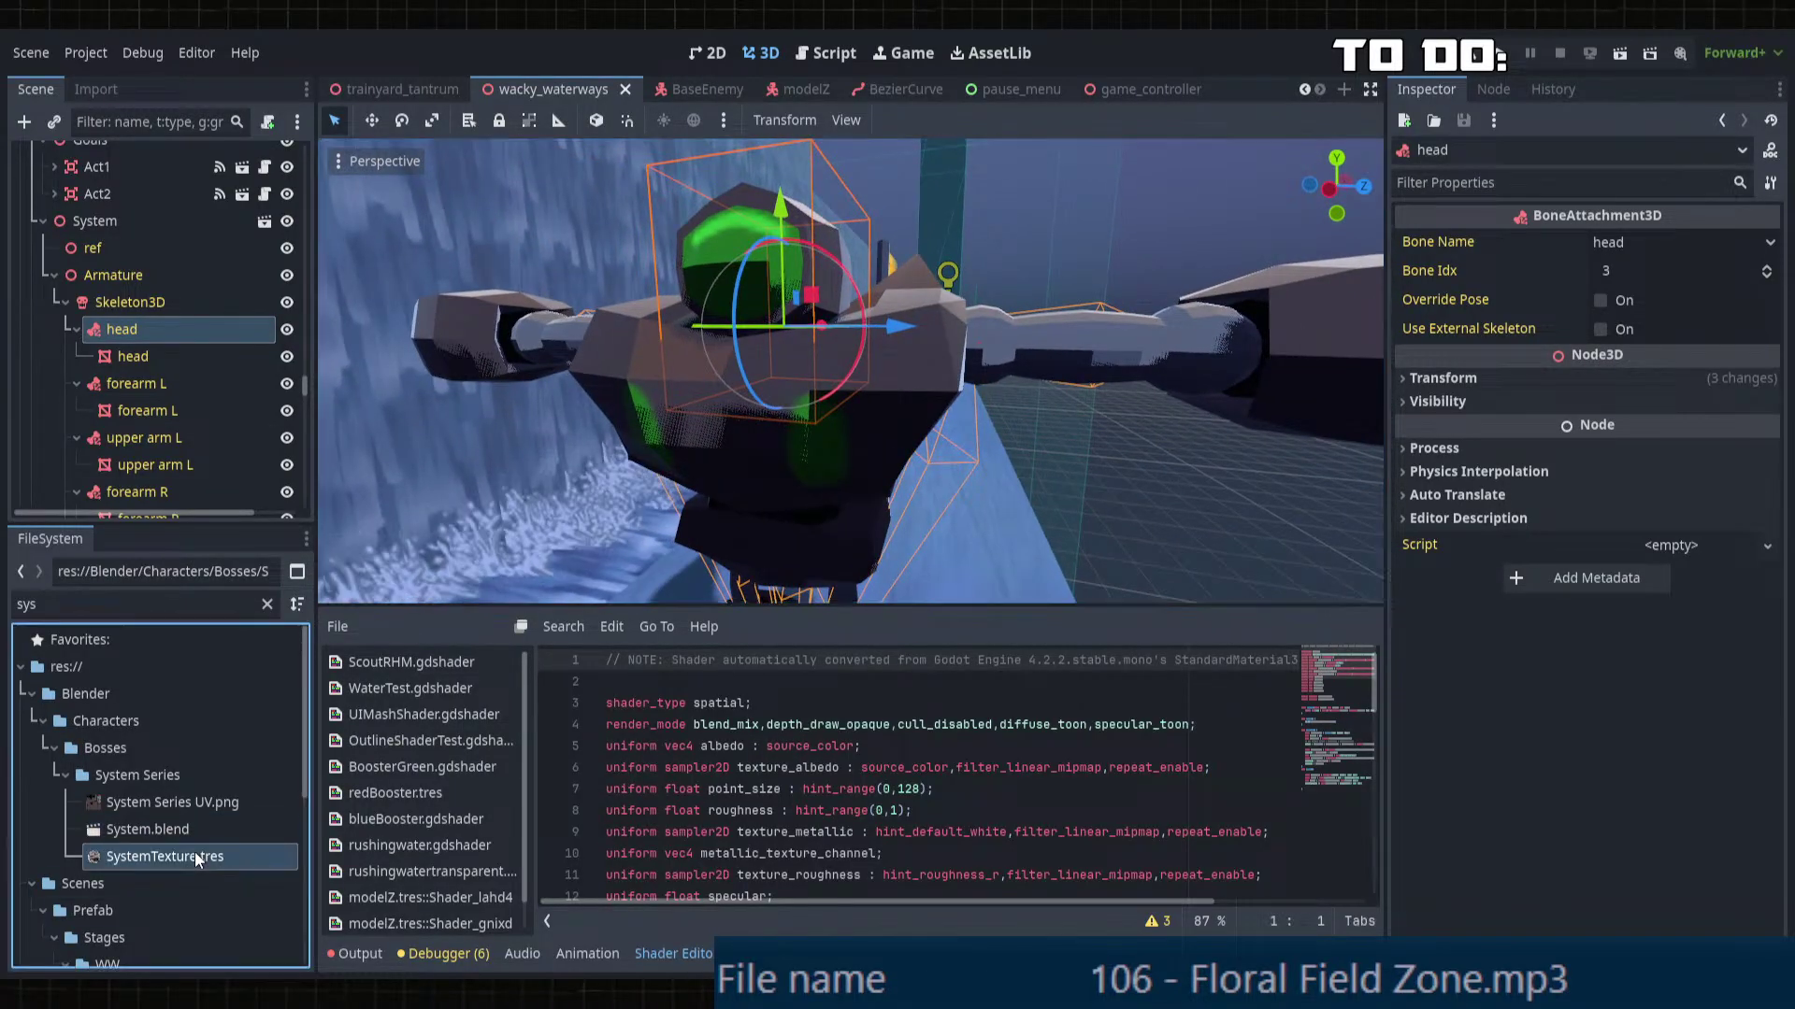
{"action": "left_click", "coordinate": [1653, 738]}
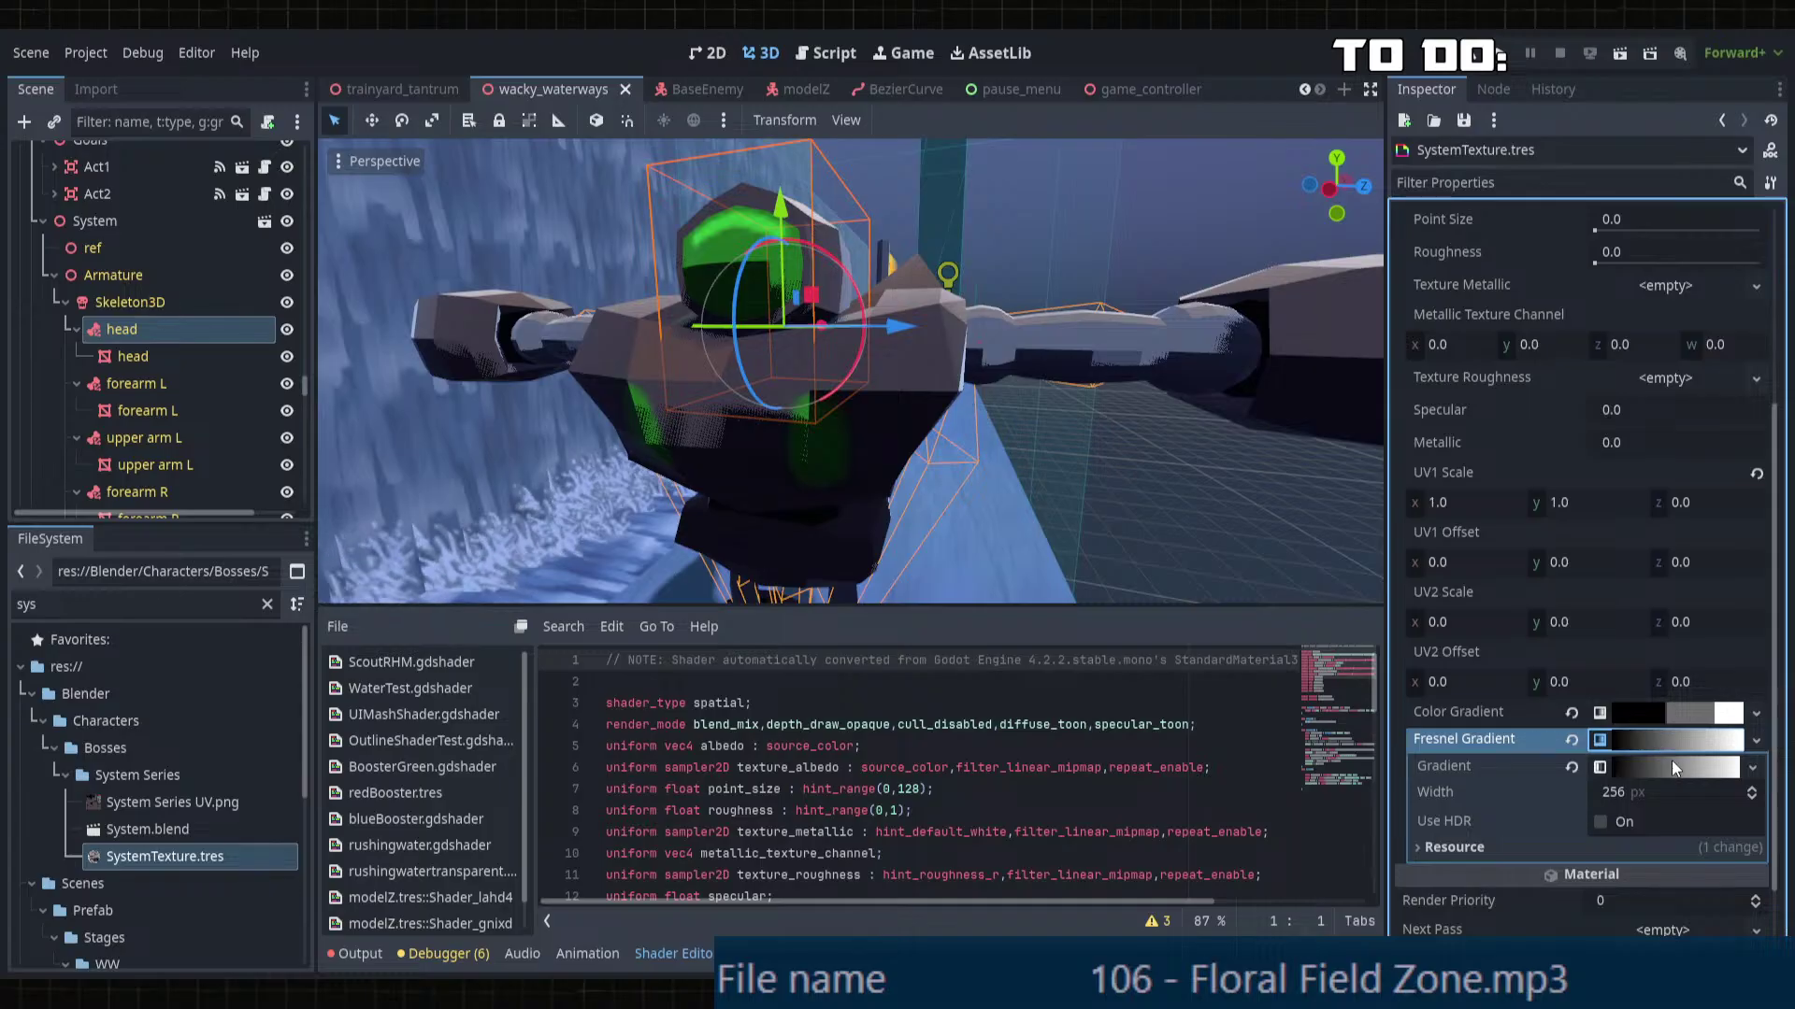
{"action": "left_click", "coordinate": [1673, 766]}
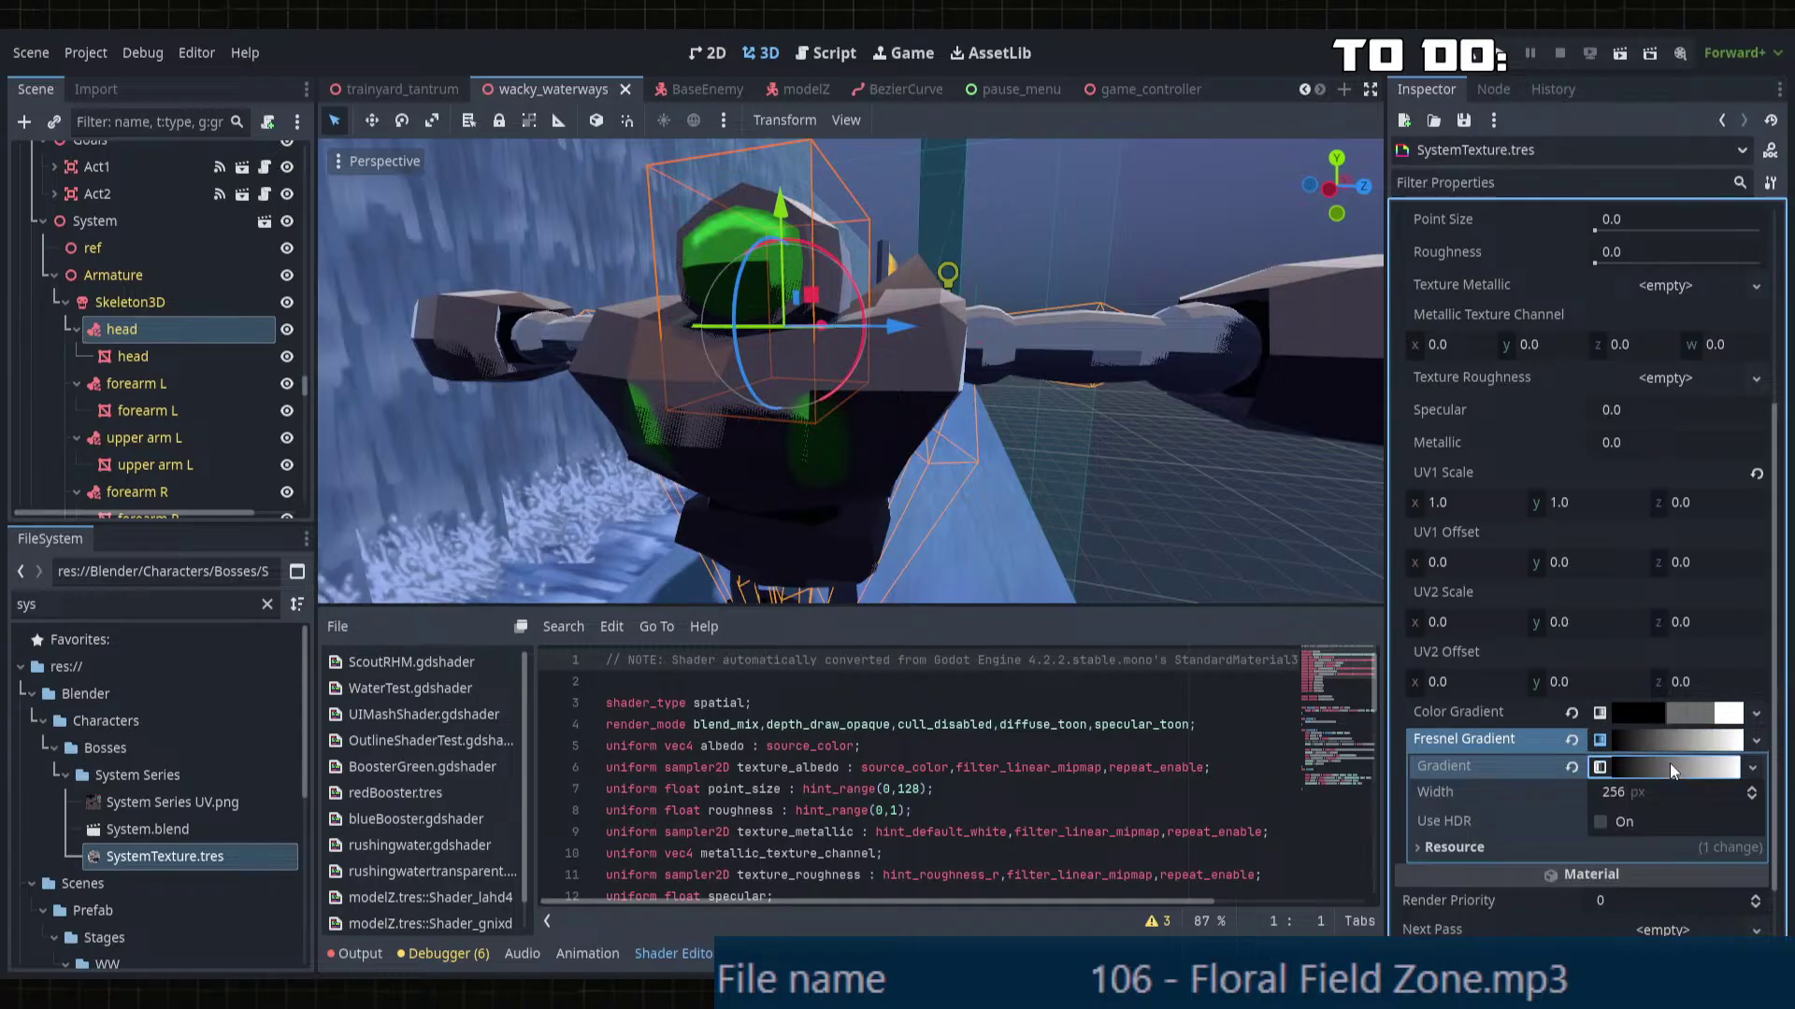
{"action": "scroll", "coordinate": [123, 761], "scroll_direction": "down", "scroll_amount": 3}
Step: Clear the file filter and open ScoutArmorV2Shader.tres in the Scout folder as a reference material
{"action": "left_click", "coordinate": [267, 604]}
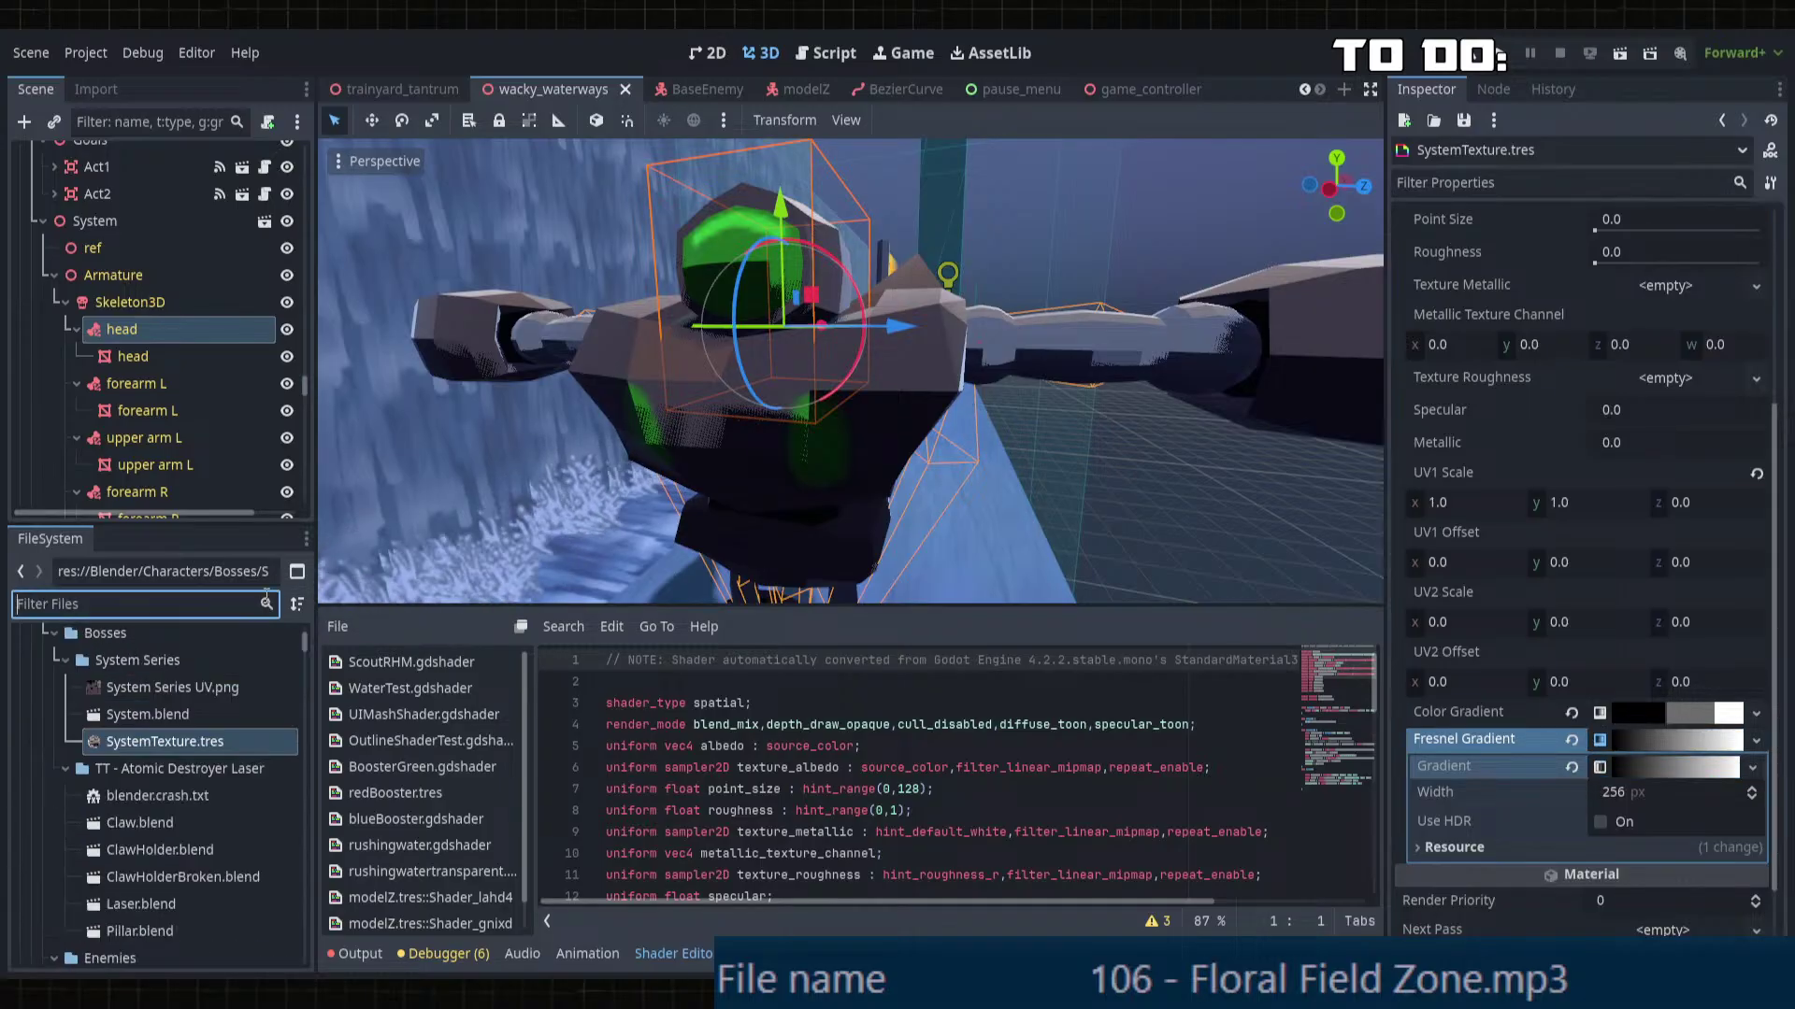
{"action": "scroll", "coordinate": [224, 853], "scroll_direction": "down", "scroll_amount": 6}
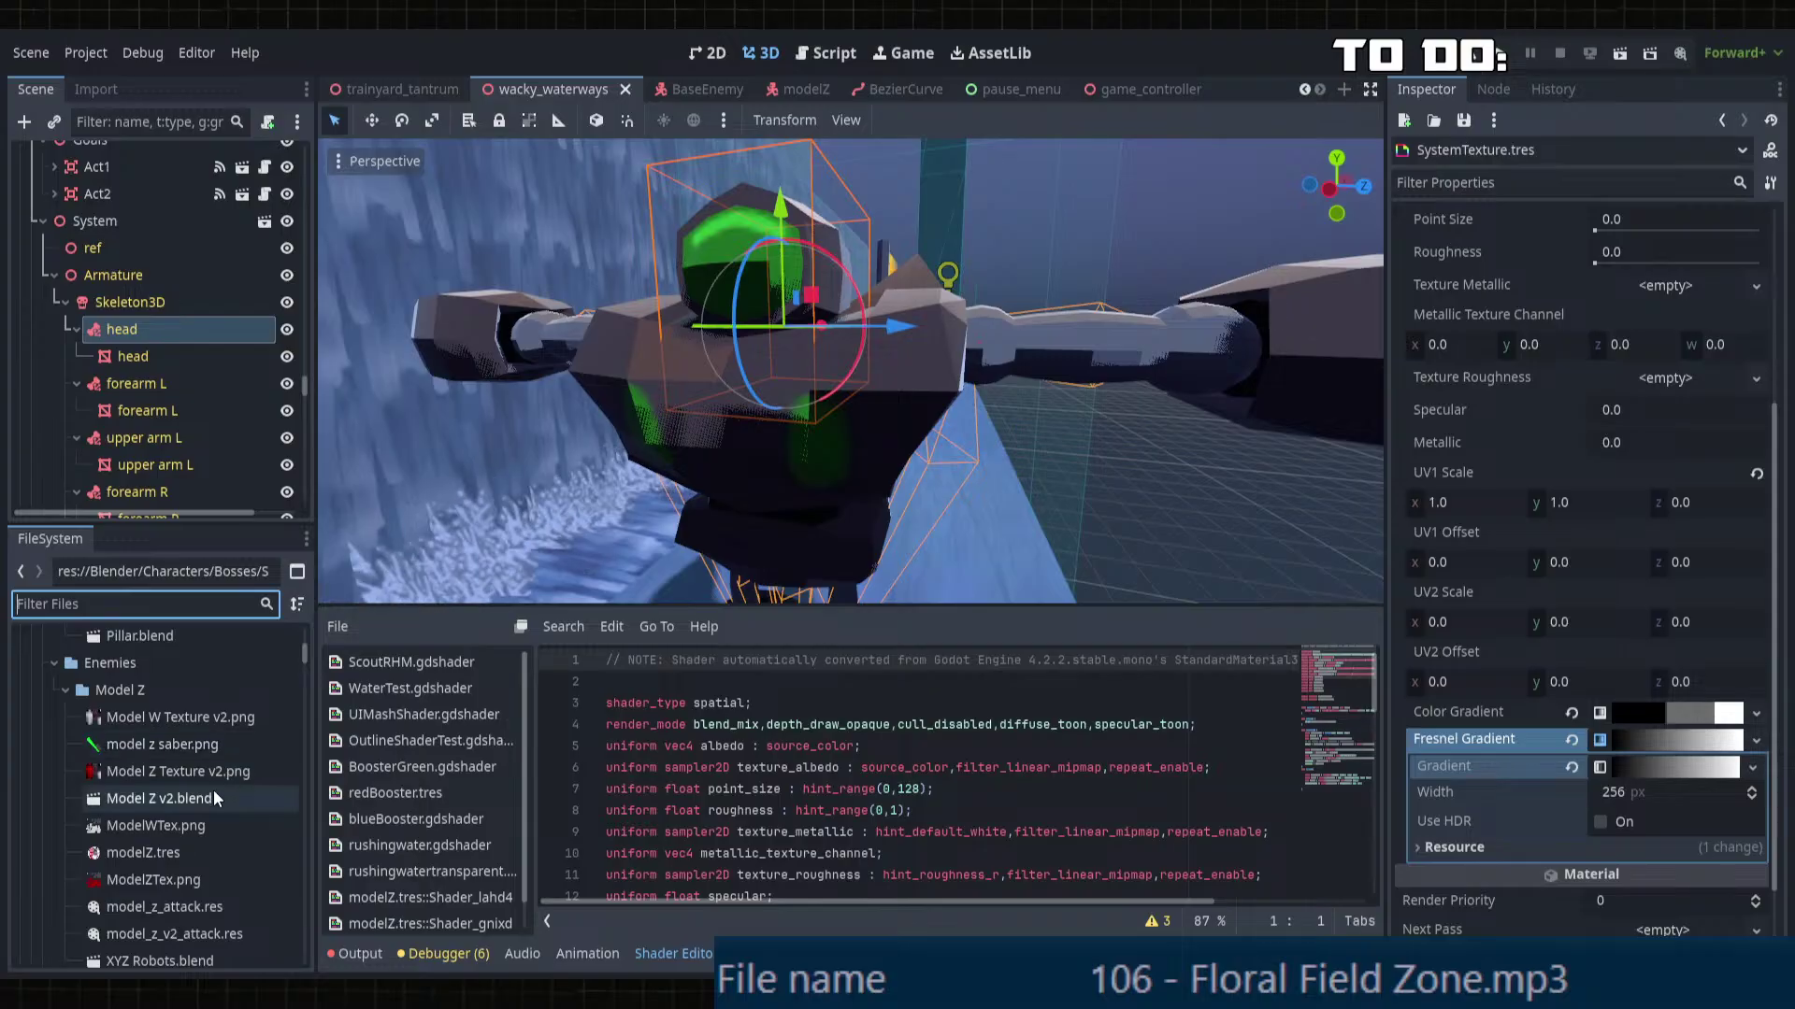
{"action": "scroll", "coordinate": [213, 789], "scroll_direction": "down", "scroll_amount": 5}
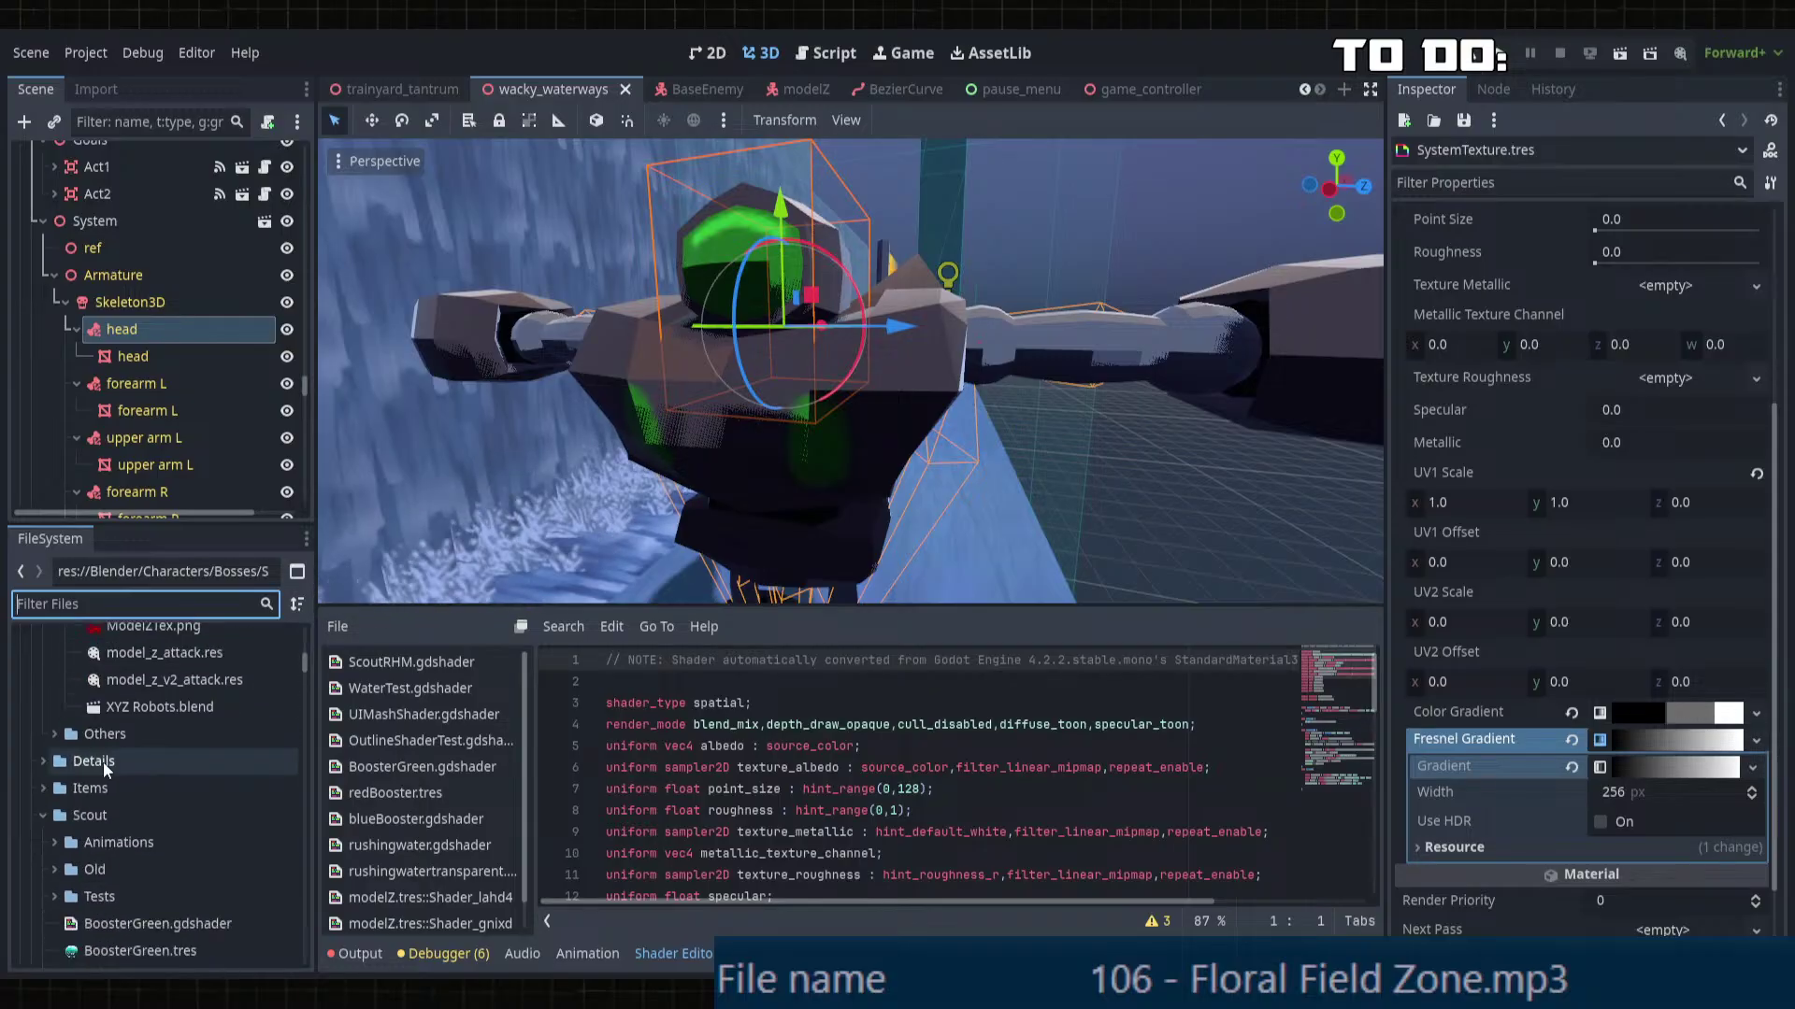
{"action": "scroll", "coordinate": [167, 743], "scroll_direction": "down", "scroll_amount": 5}
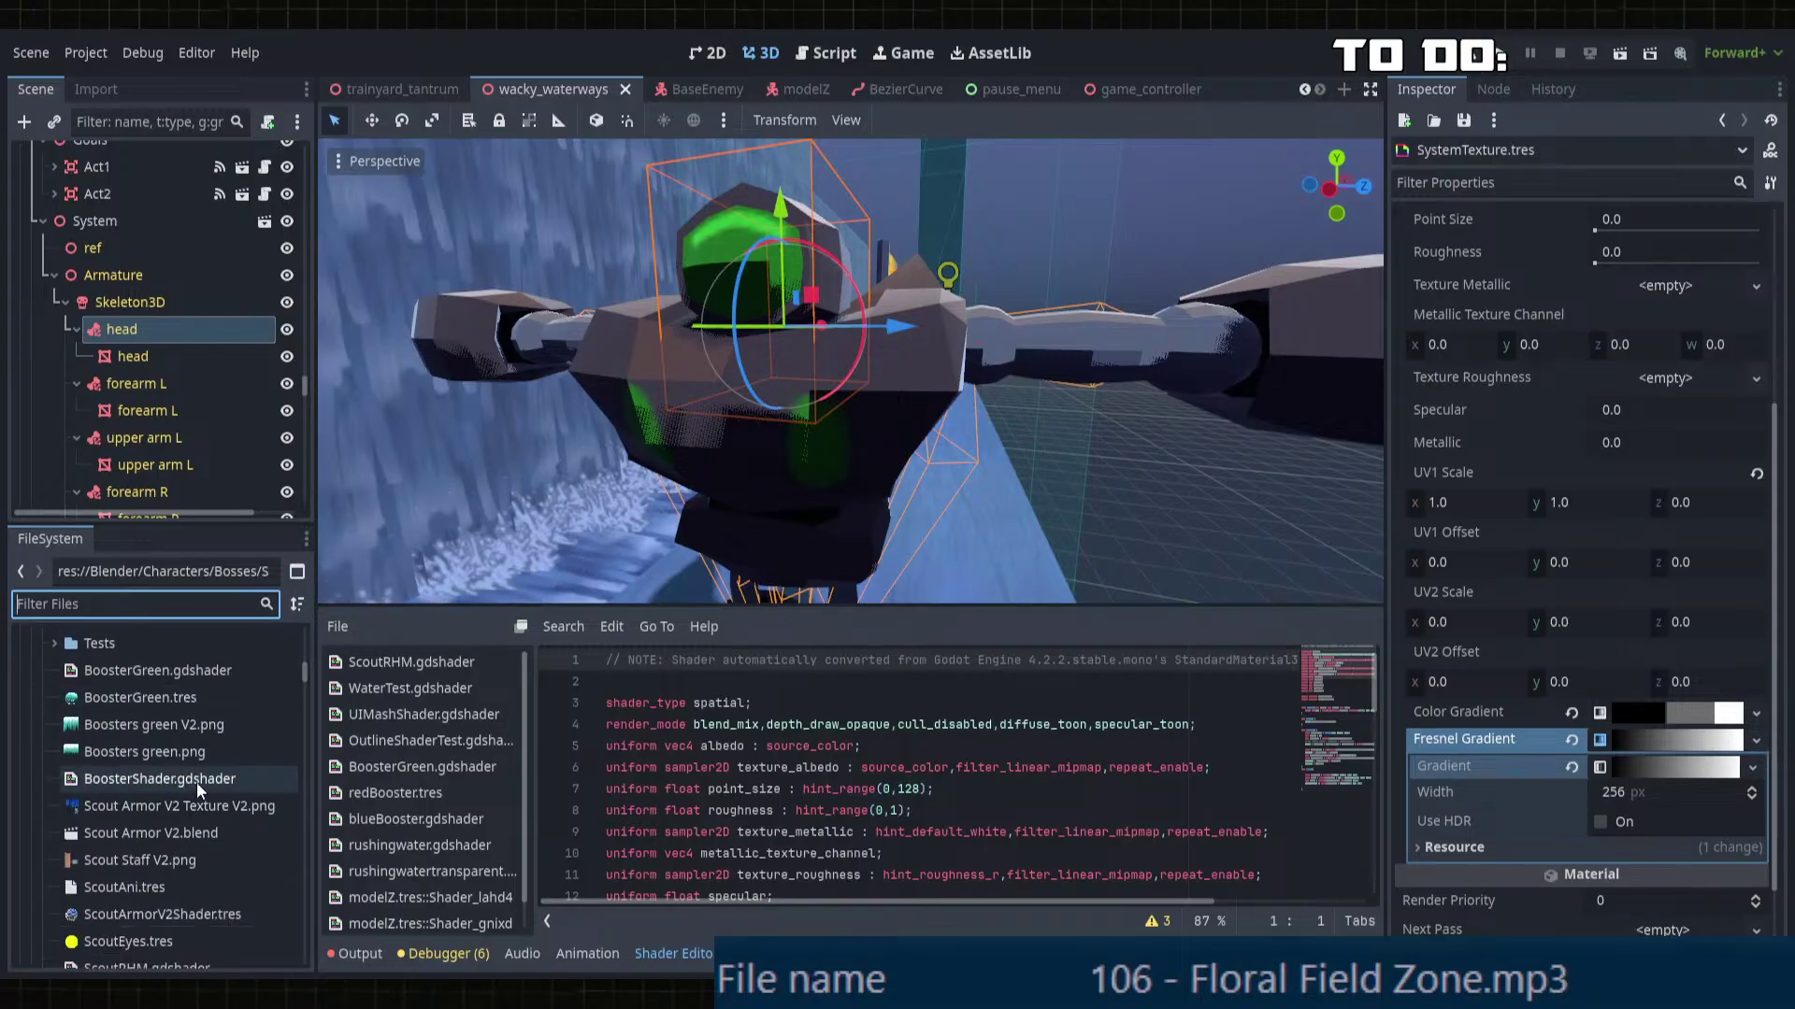
{"action": "scroll", "coordinate": [196, 782], "scroll_direction": "down", "scroll_amount": 3}
{"action": "left_click", "coordinate": [199, 837]}
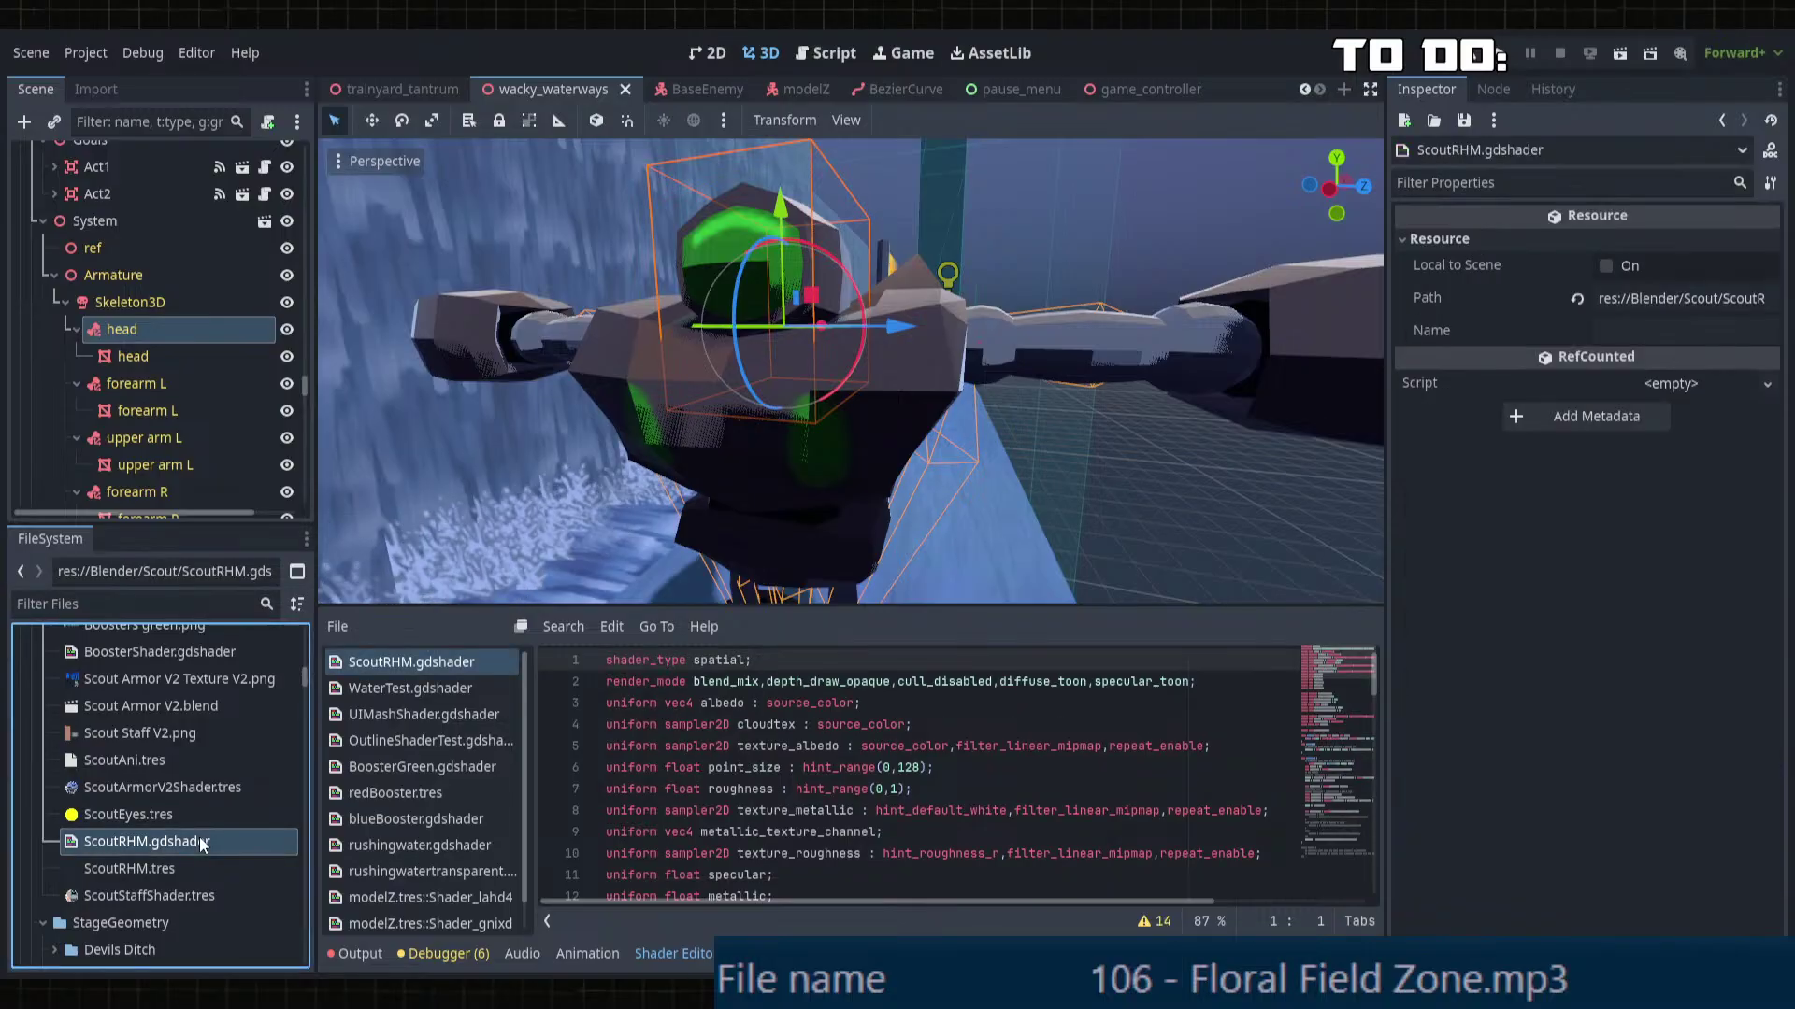
{"action": "left_click", "coordinate": [182, 790]}
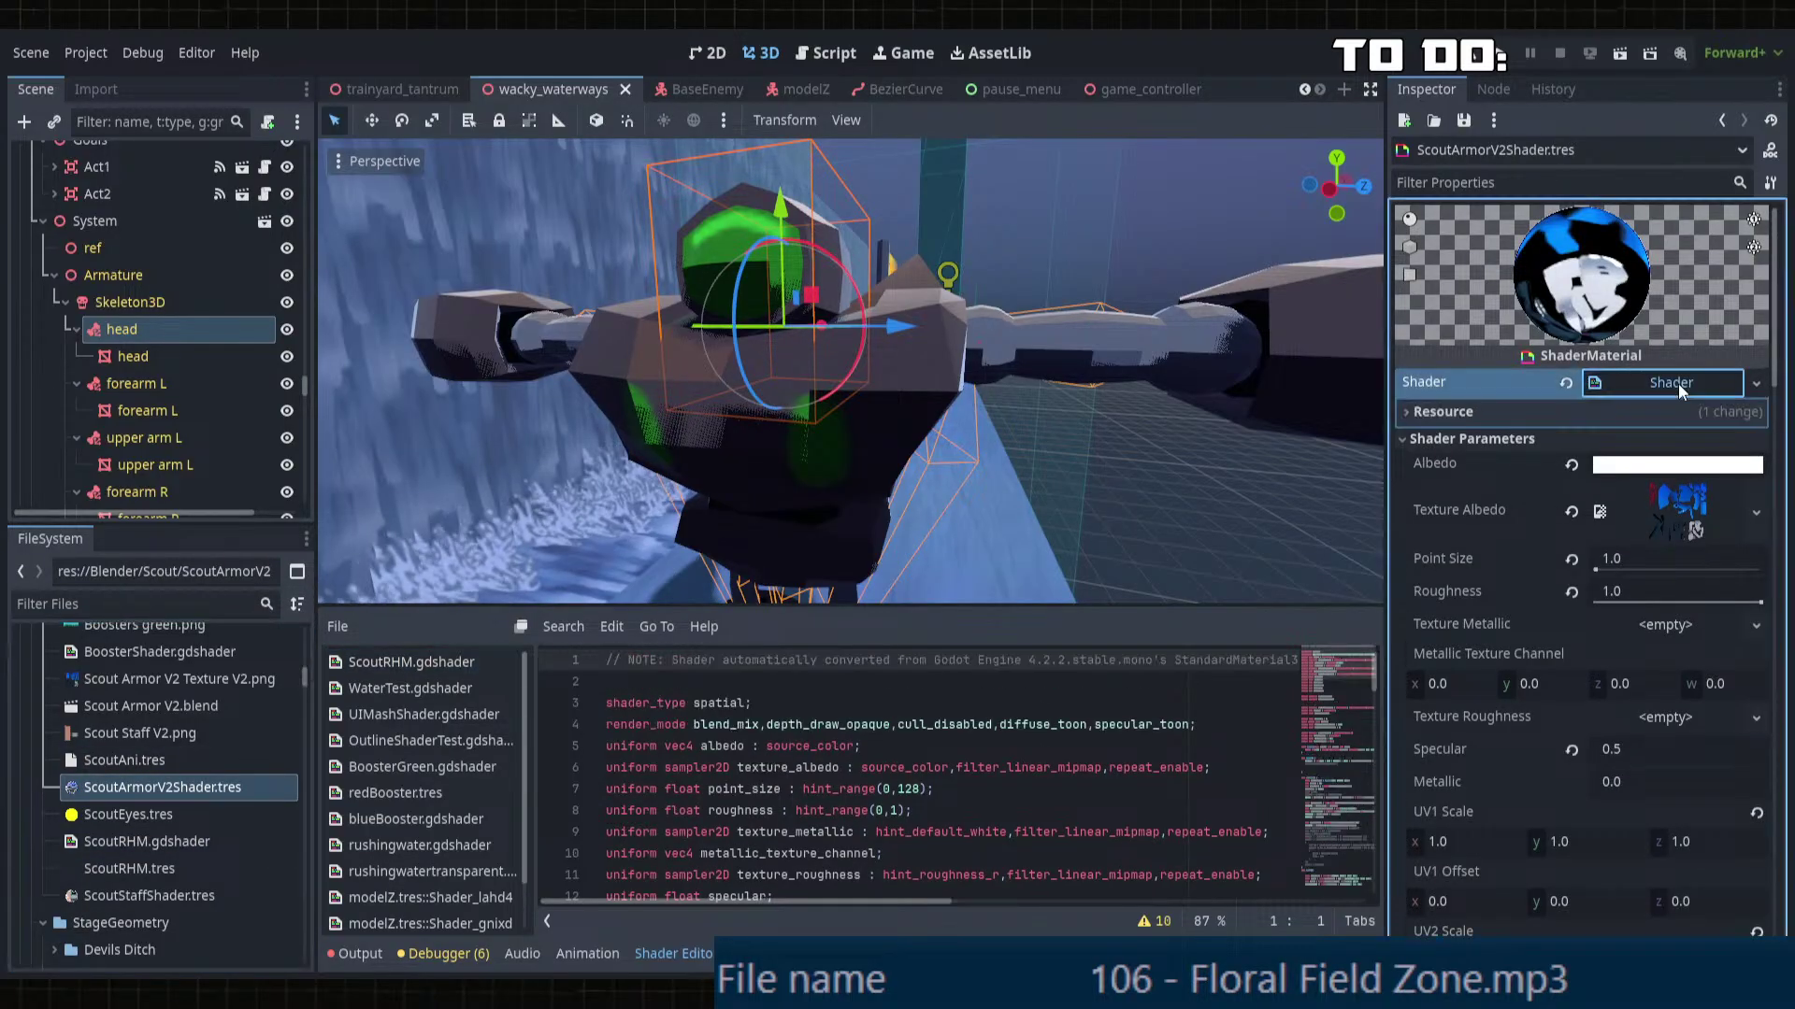
Step: Examine the Scout armor material's shader resource path, gradients, emission and outline parameters, and Next Pass materials
{"action": "left_click", "coordinate": [1439, 413]}
{"action": "double_click", "coordinate": [1711, 472]}
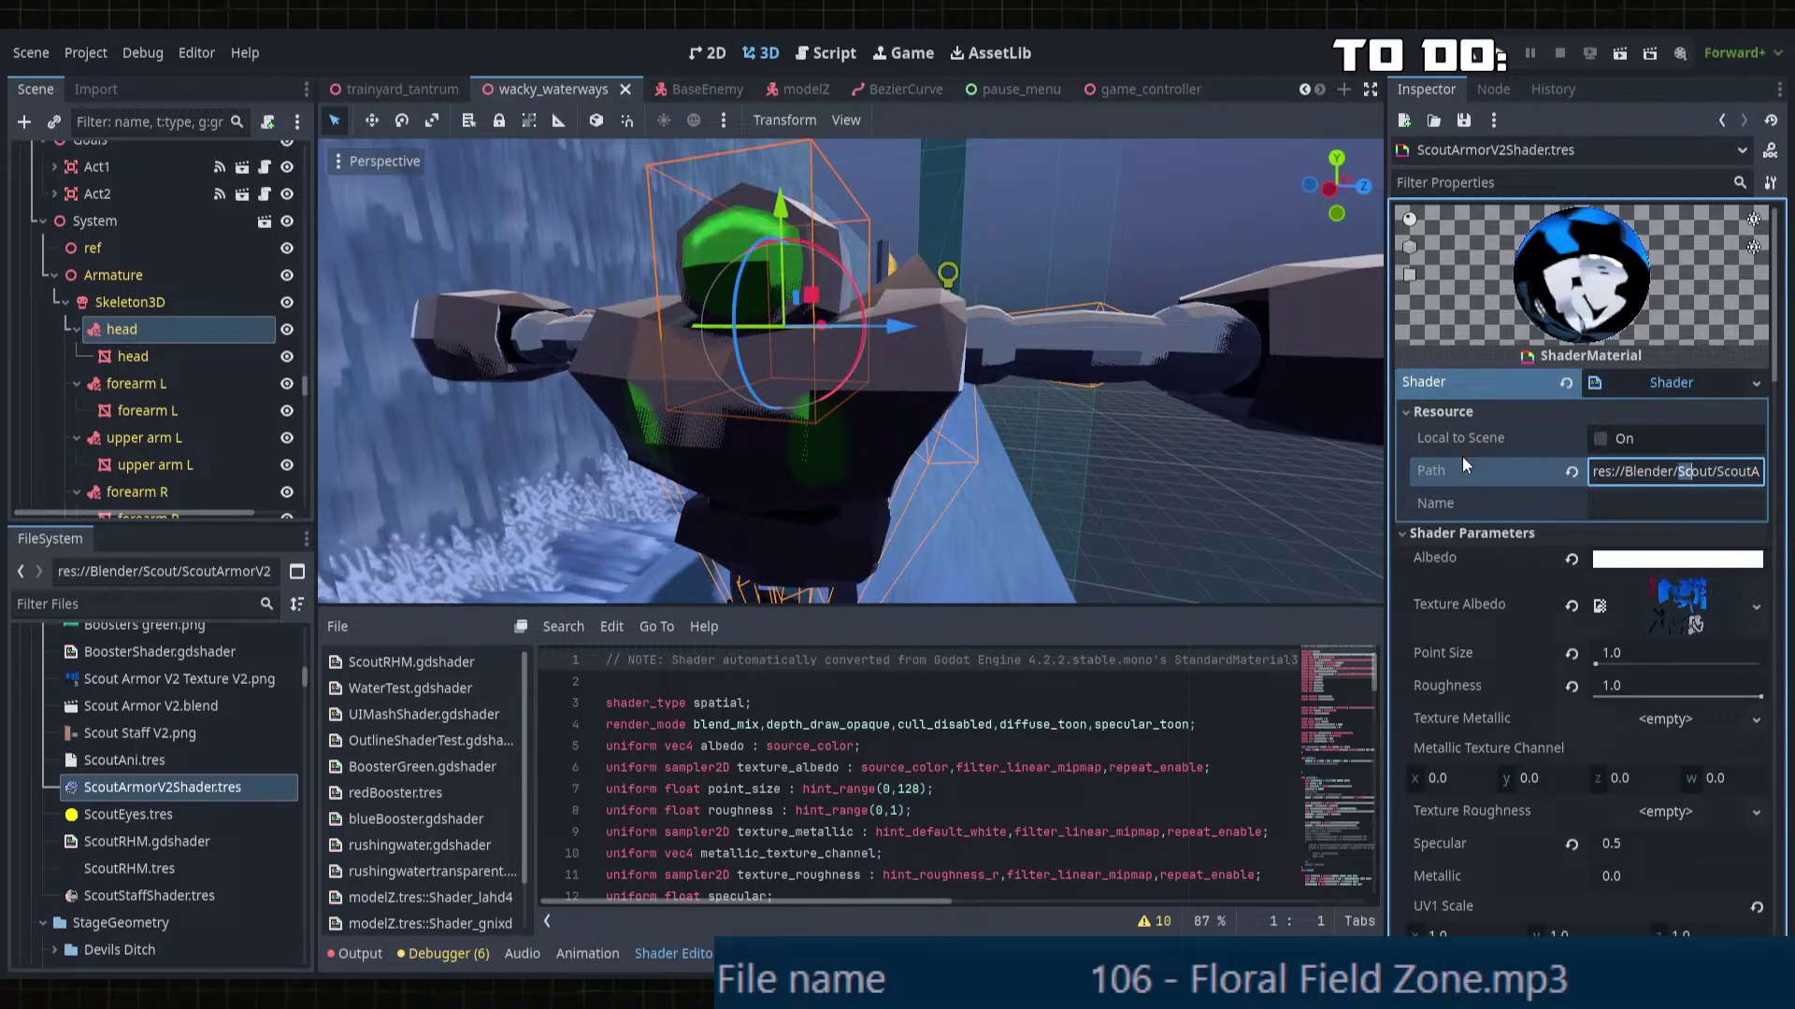
{"action": "scroll", "coordinate": [1660, 731], "scroll_direction": "down", "scroll_amount": 10}
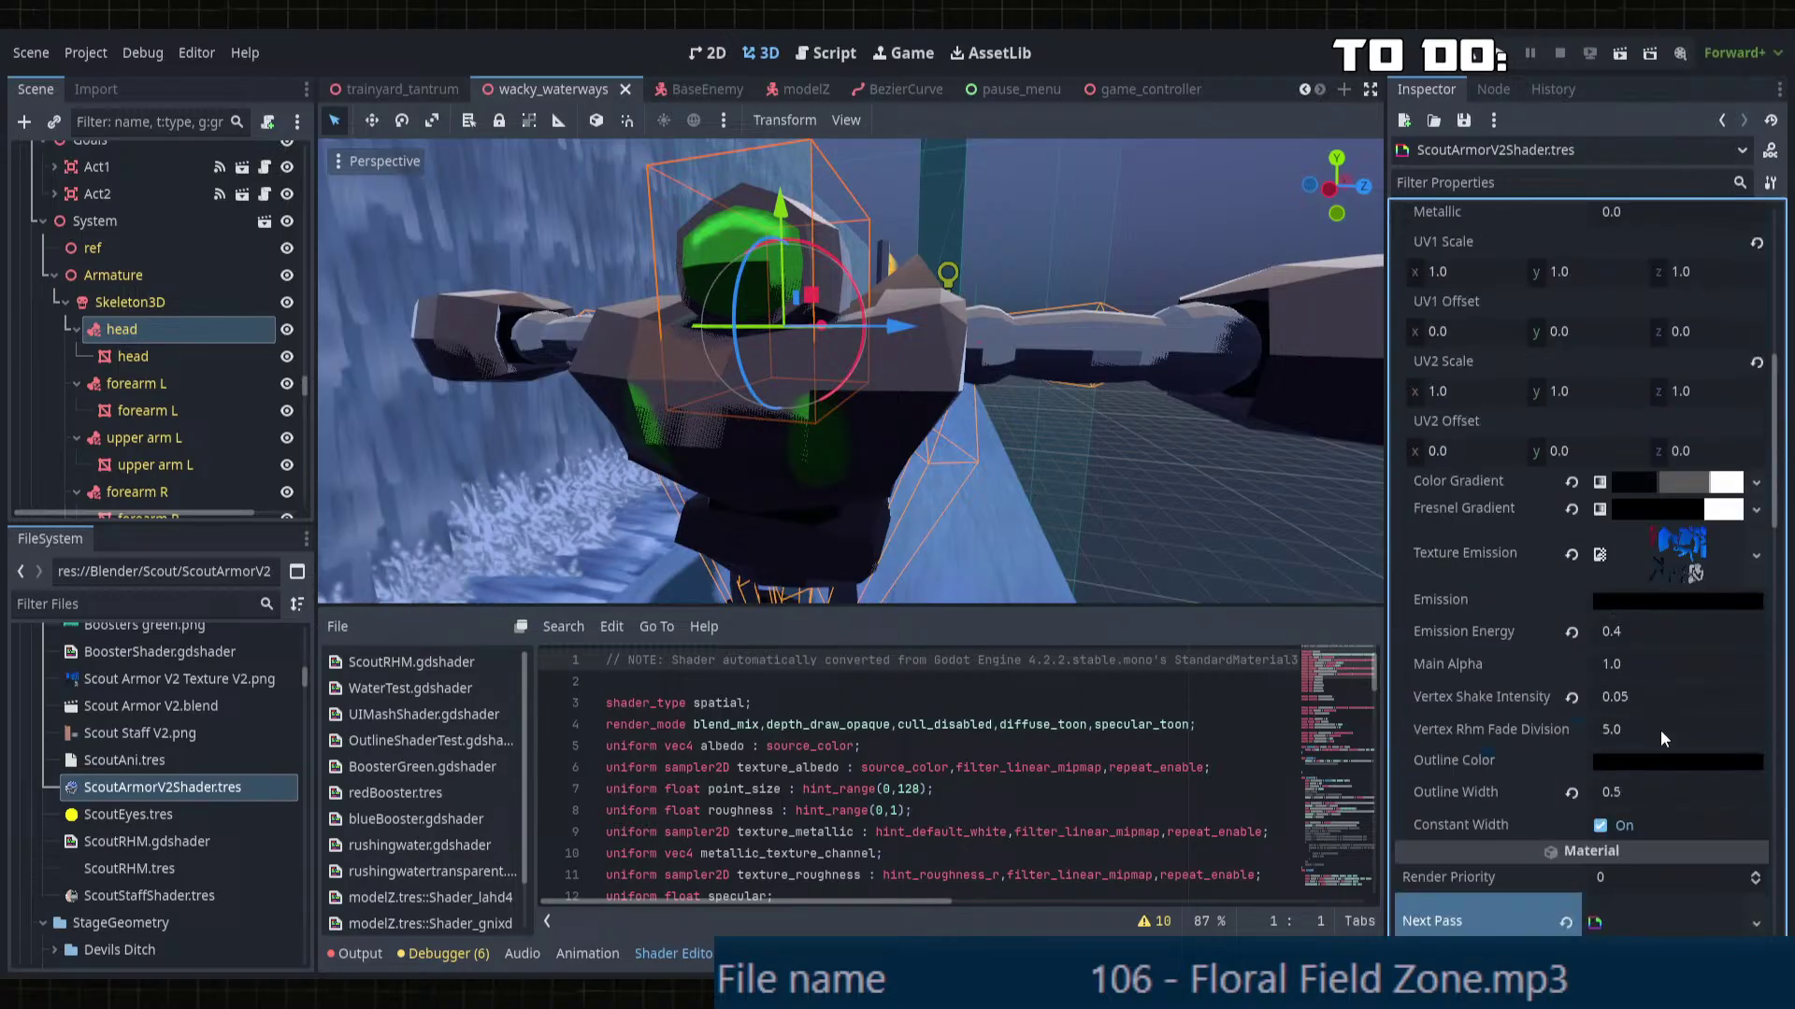
{"action": "scroll", "coordinate": [1660, 731], "scroll_direction": "down", "scroll_amount": 5}
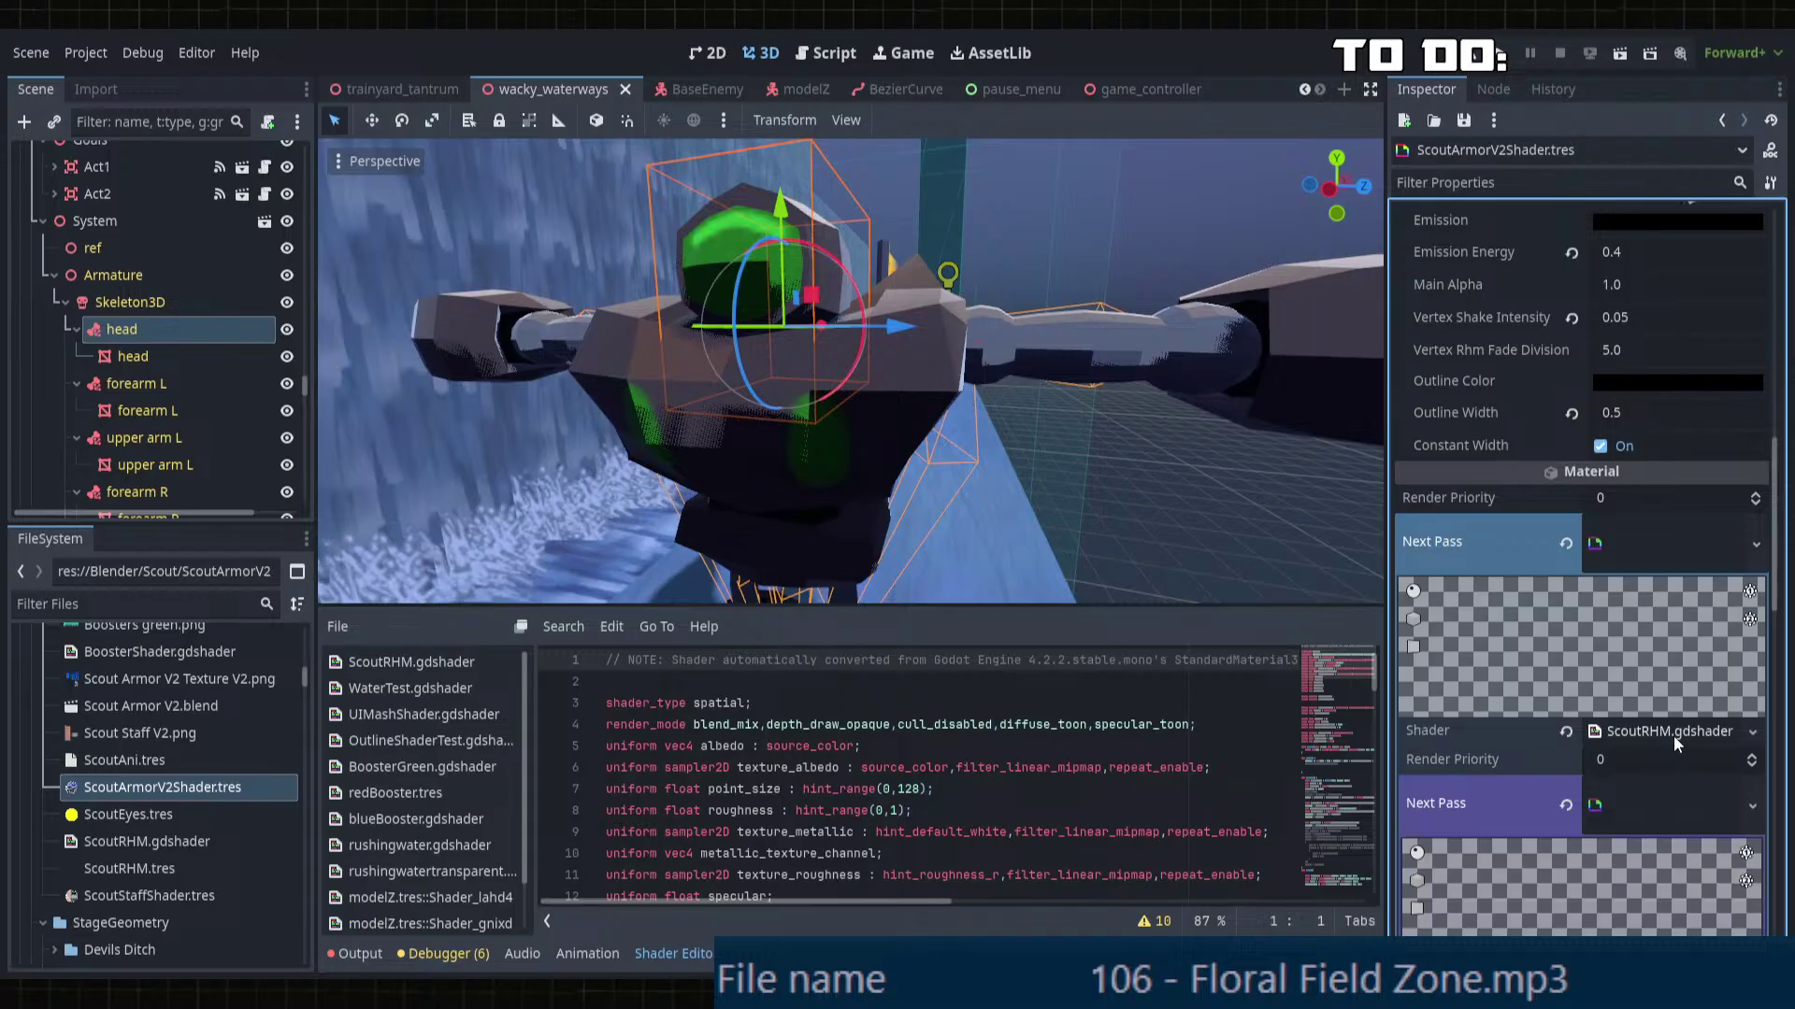
{"action": "scroll", "coordinate": [1670, 738], "scroll_direction": "down", "scroll_amount": 2}
{"action": "scroll", "coordinate": [1643, 626], "scroll_direction": "up", "scroll_amount": 3}
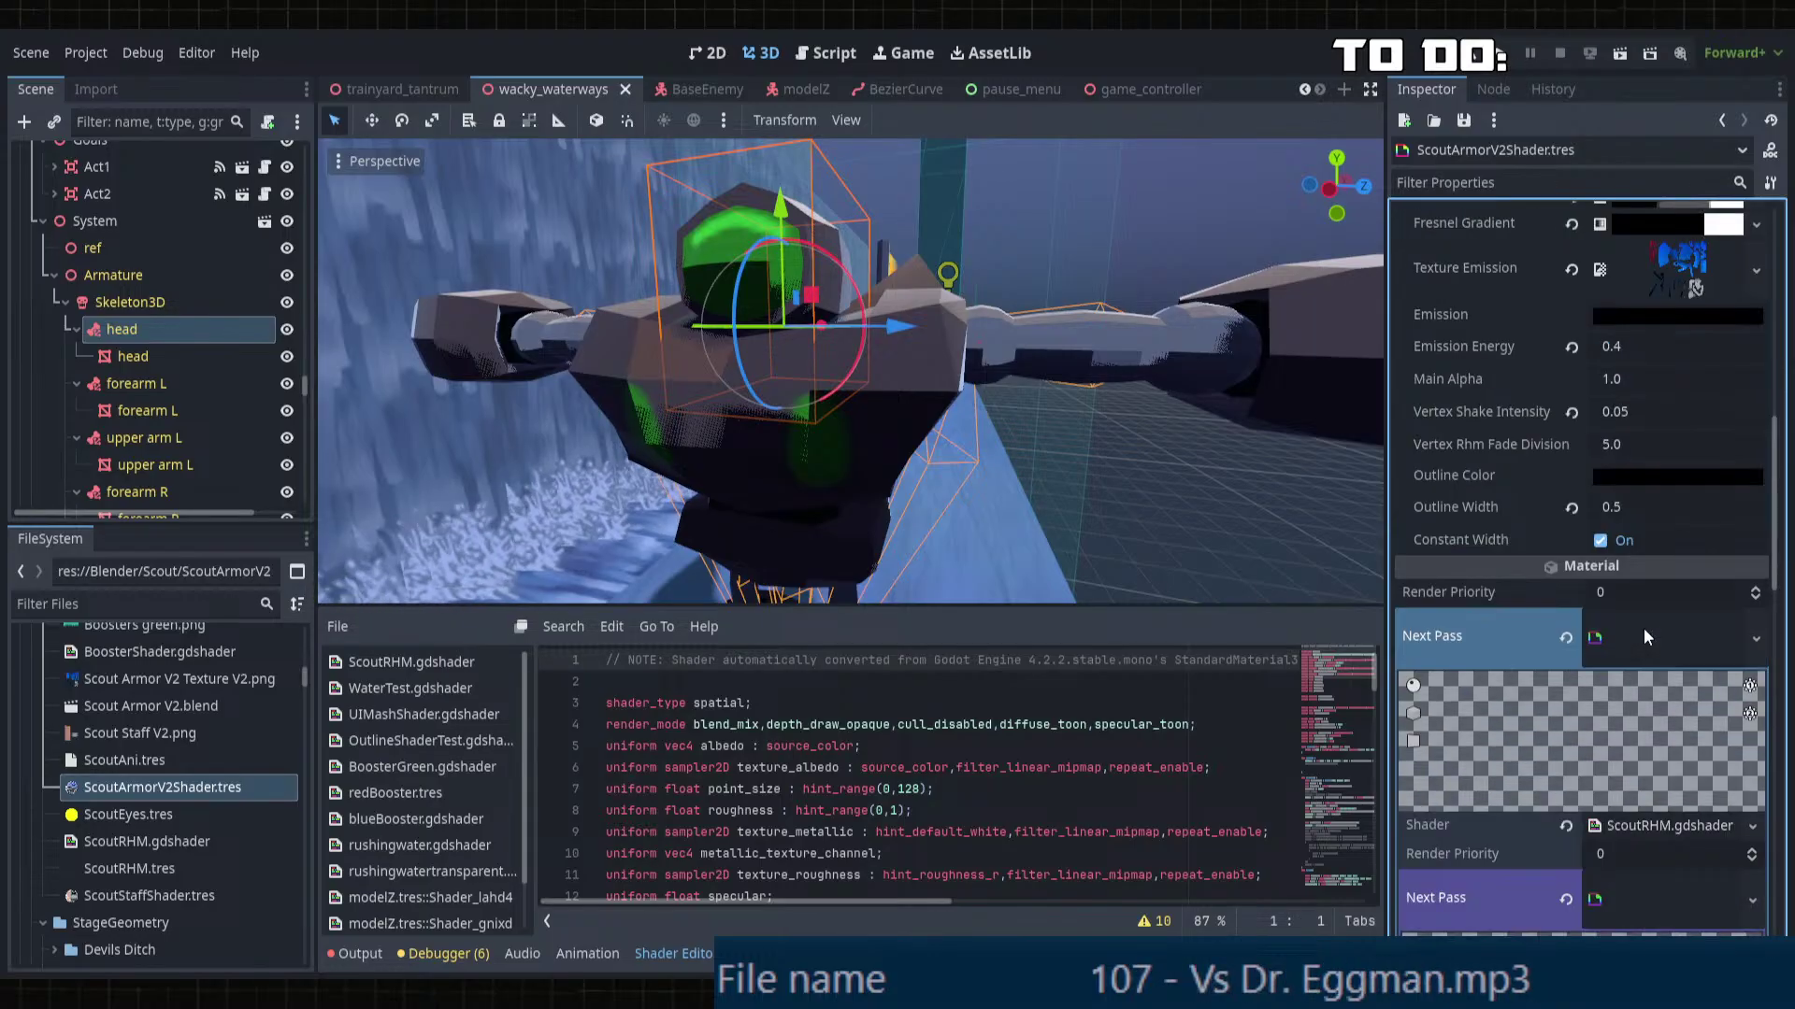
{"action": "scroll", "coordinate": [1650, 616], "scroll_direction": "up", "scroll_amount": 2}
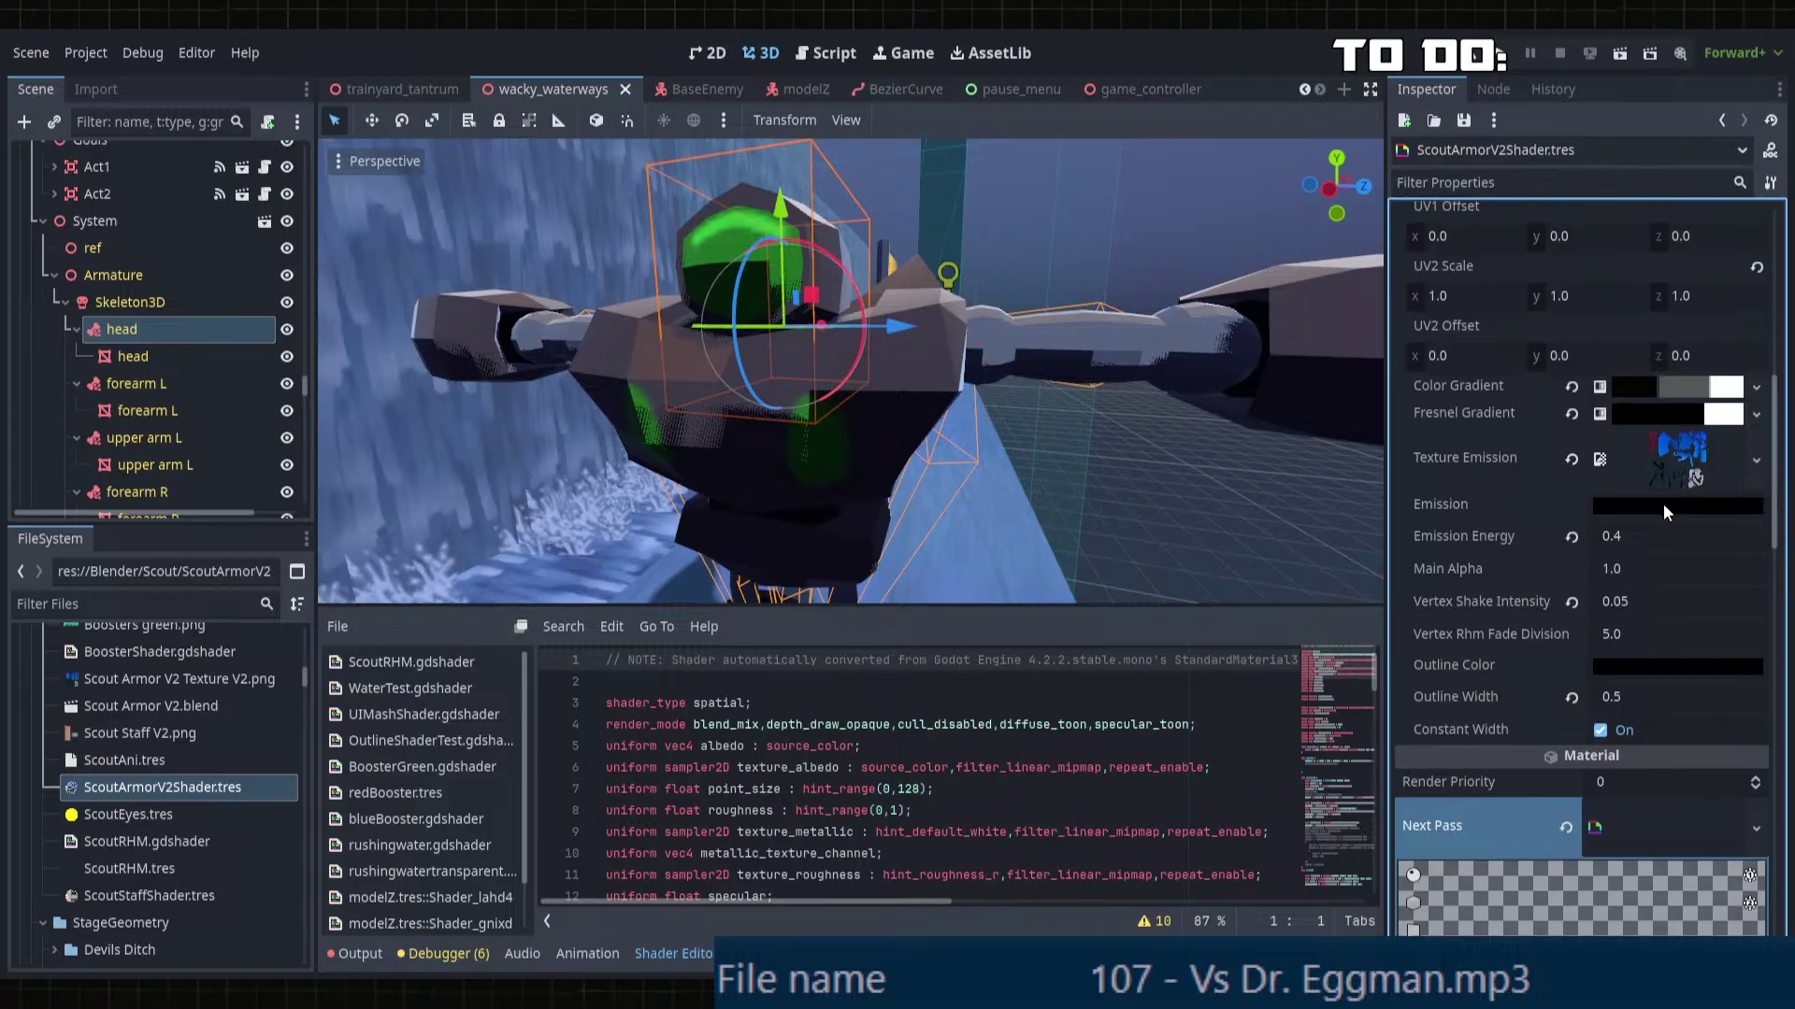
{"action": "scroll", "coordinate": [1660, 486], "scroll_direction": "up", "scroll_amount": 5}
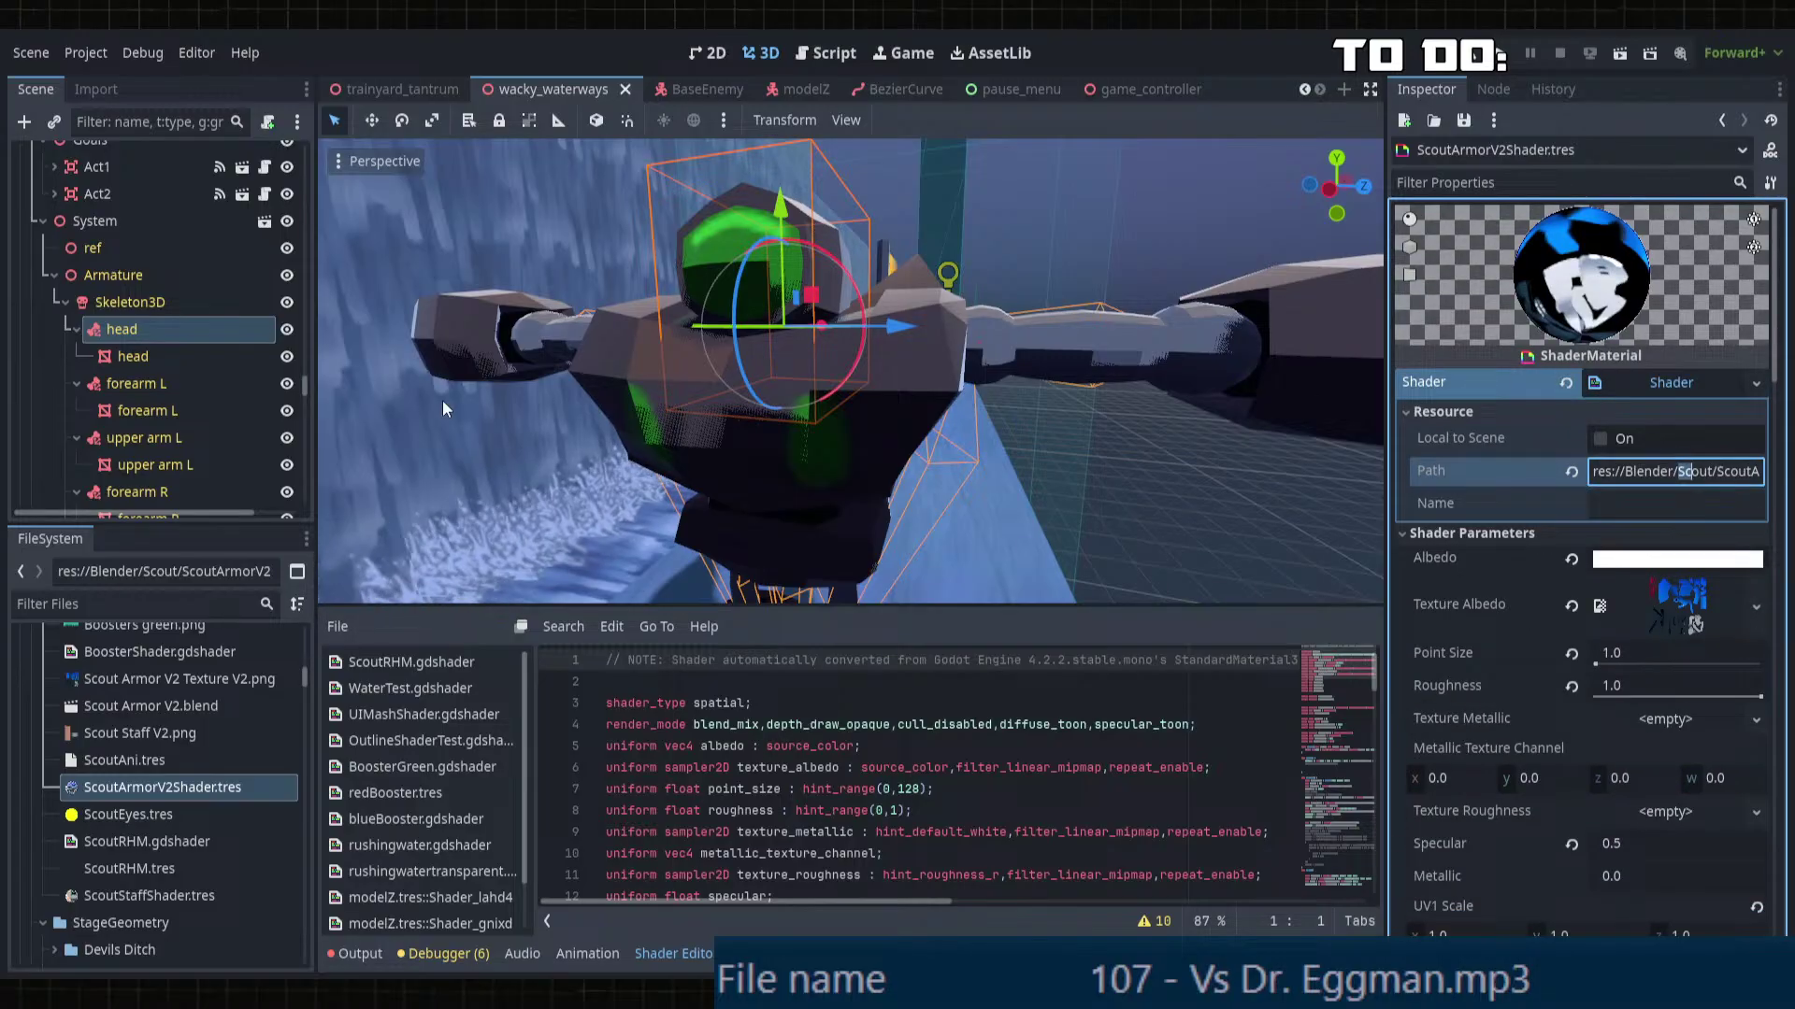
Step: Return to SystemTexture.tres in the System Series folder and expand the Fresnel Gradient's inner gradient
{"action": "scroll", "coordinate": [204, 700], "scroll_direction": "down", "scroll_amount": 6}
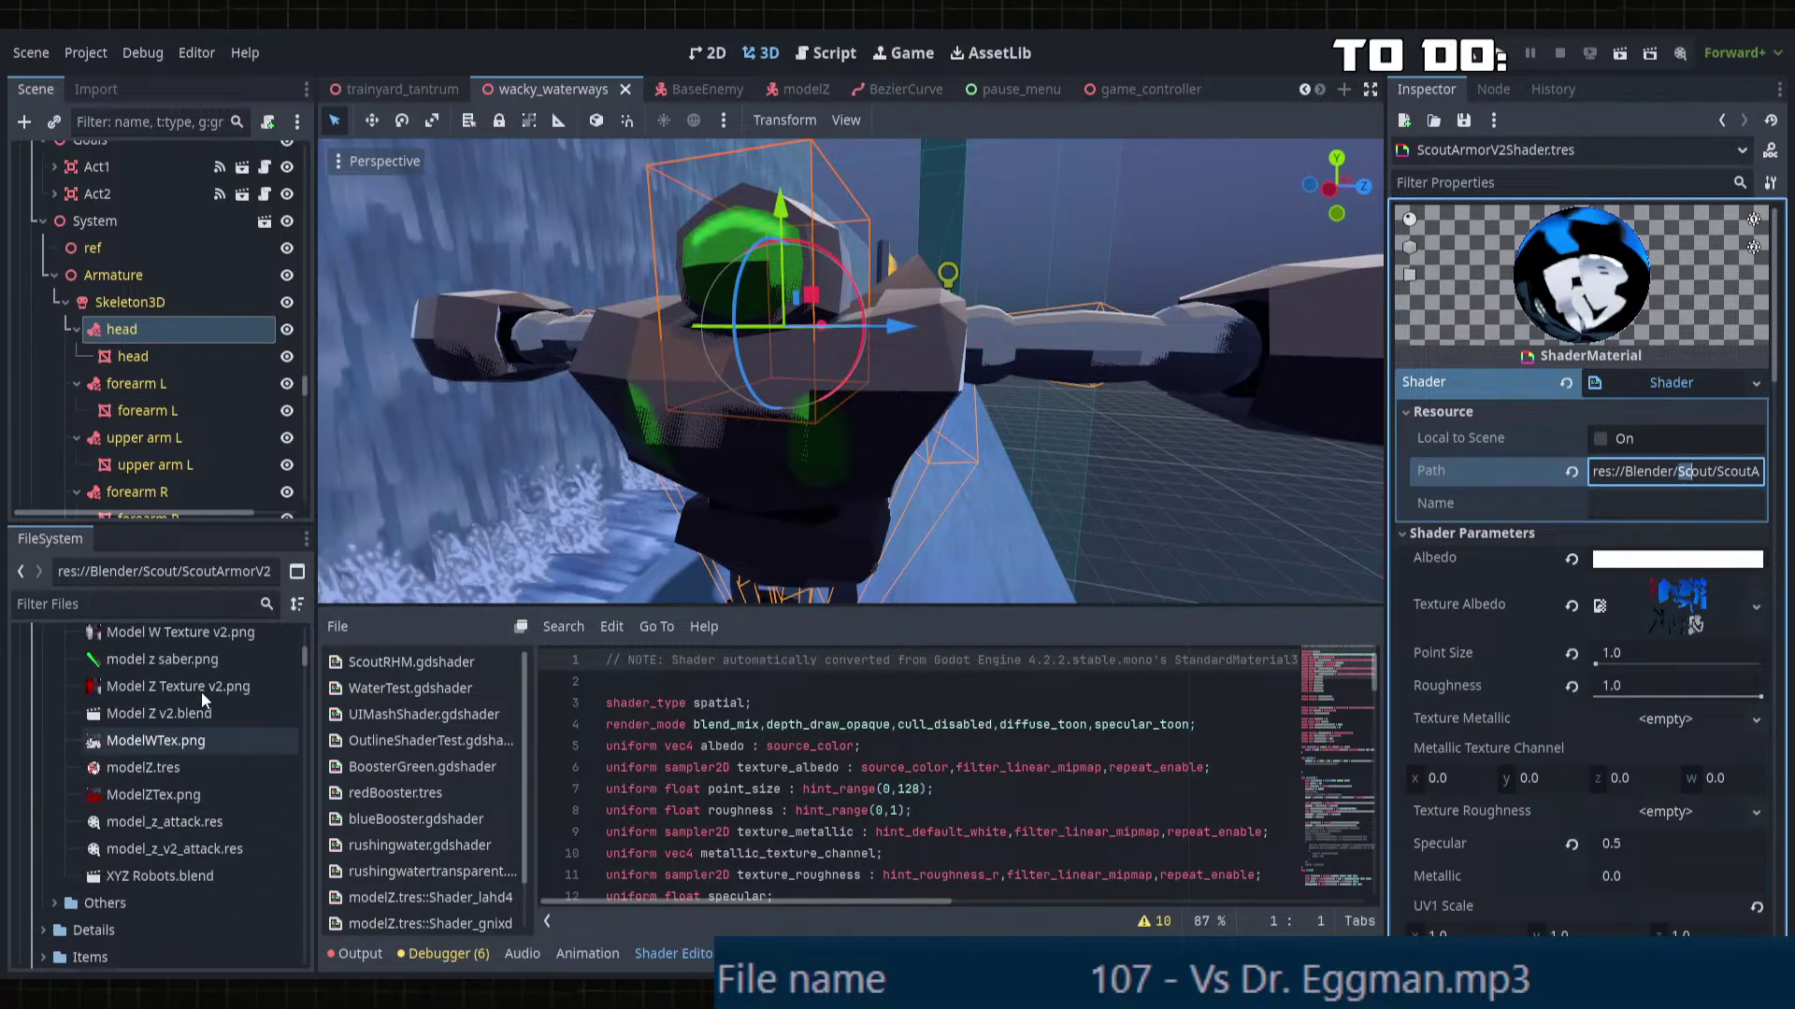
{"action": "scroll", "coordinate": [211, 753], "scroll_direction": "up", "scroll_amount": 5}
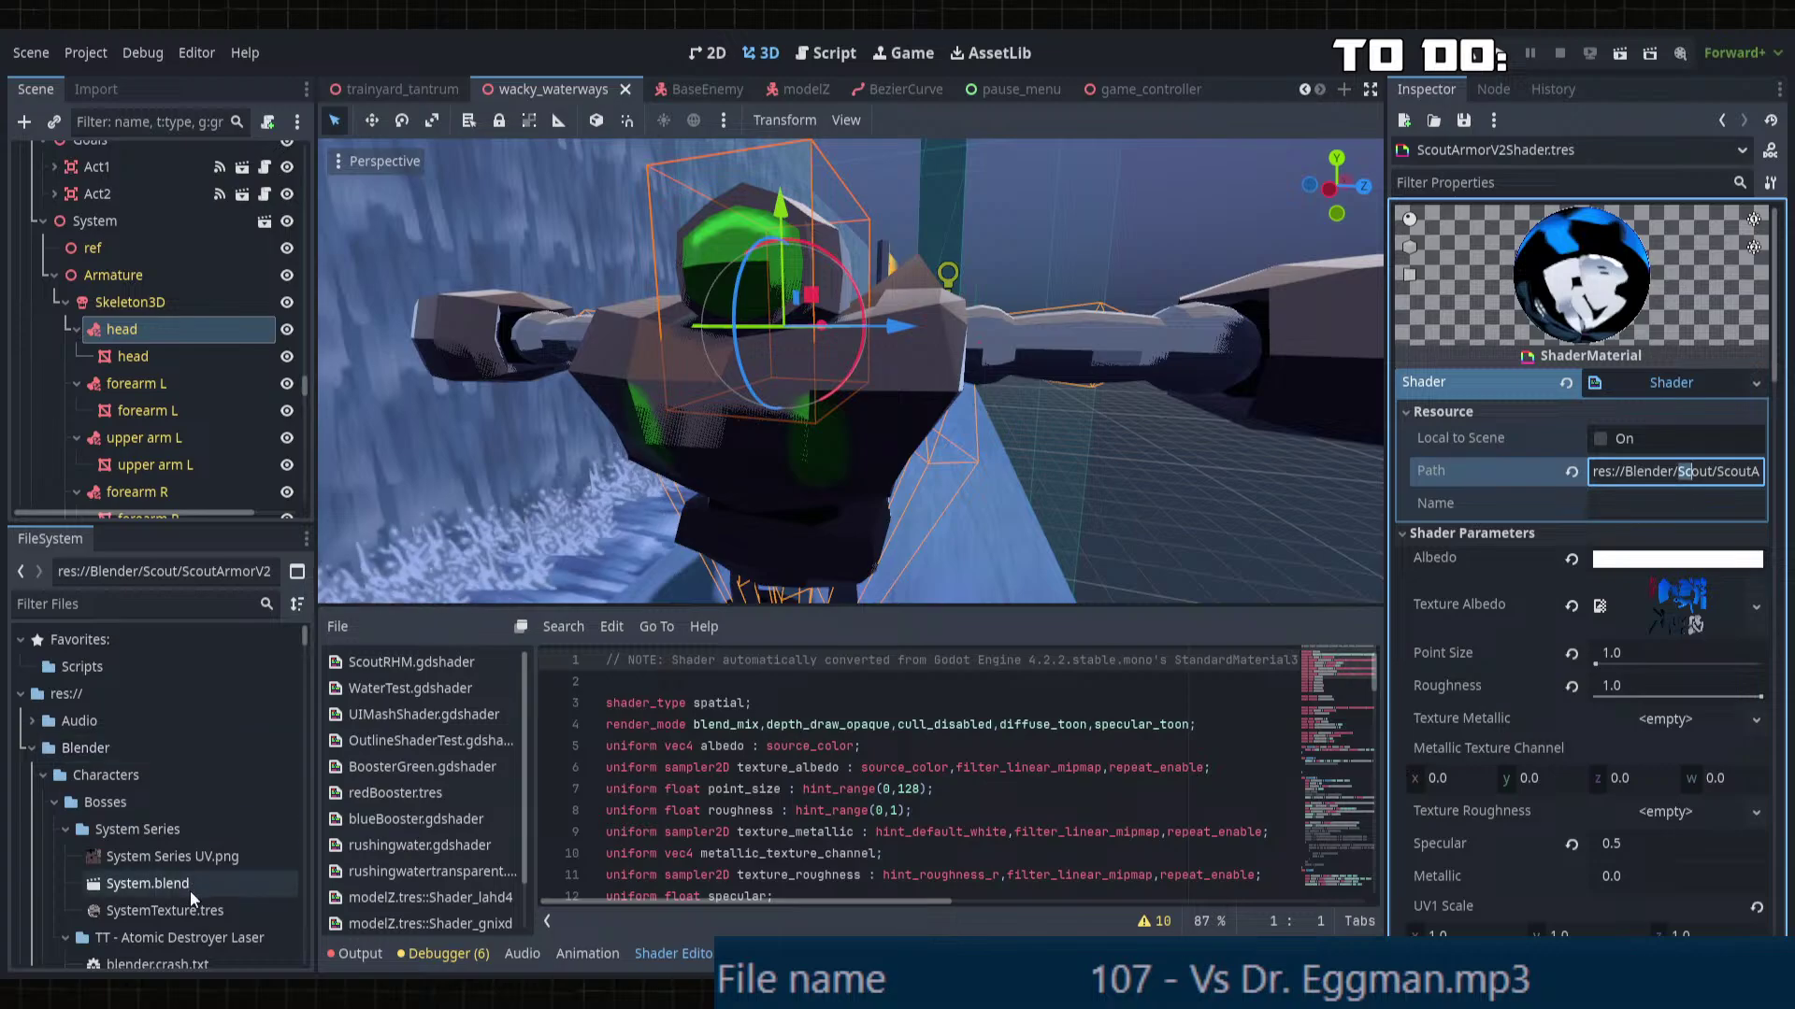
{"action": "left_click", "coordinate": [202, 911]}
{"action": "double_click", "coordinate": [202, 913]}
{"action": "left_click", "coordinate": [1692, 738]}
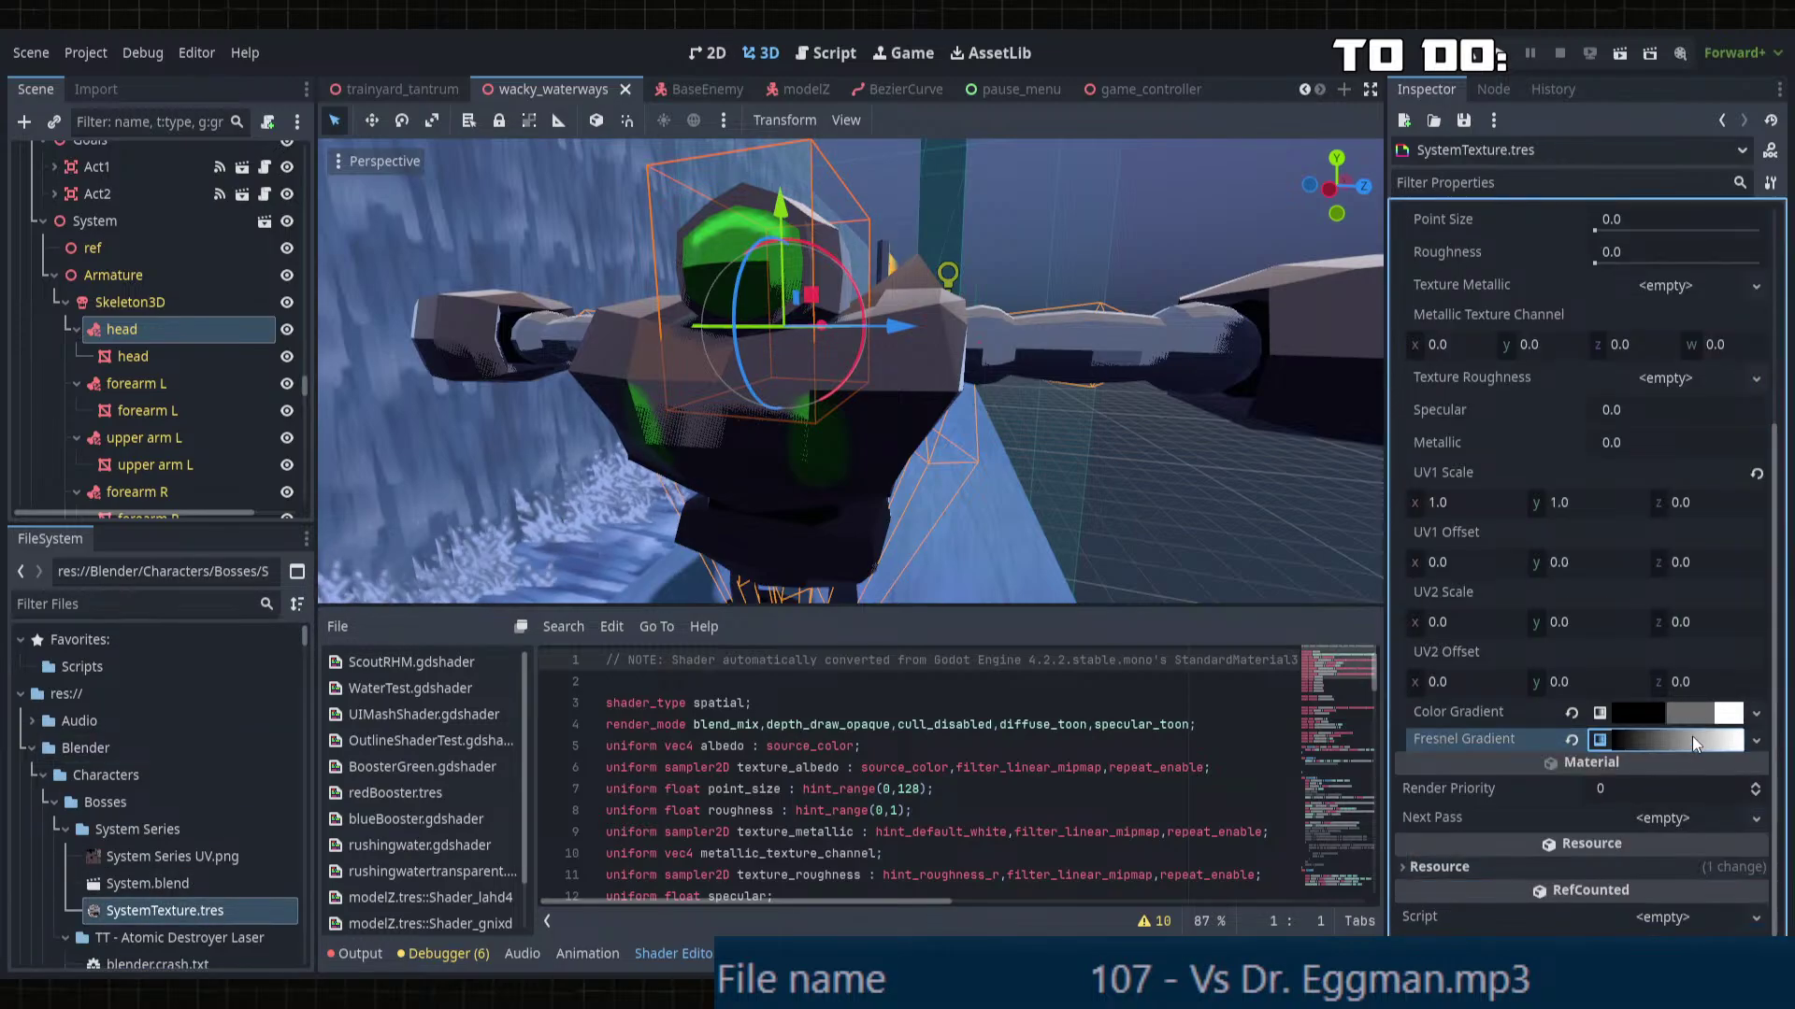
{"action": "left_click", "coordinate": [1692, 738]}
{"action": "left_click", "coordinate": [1692, 737]}
{"action": "left_click", "coordinate": [1692, 740]}
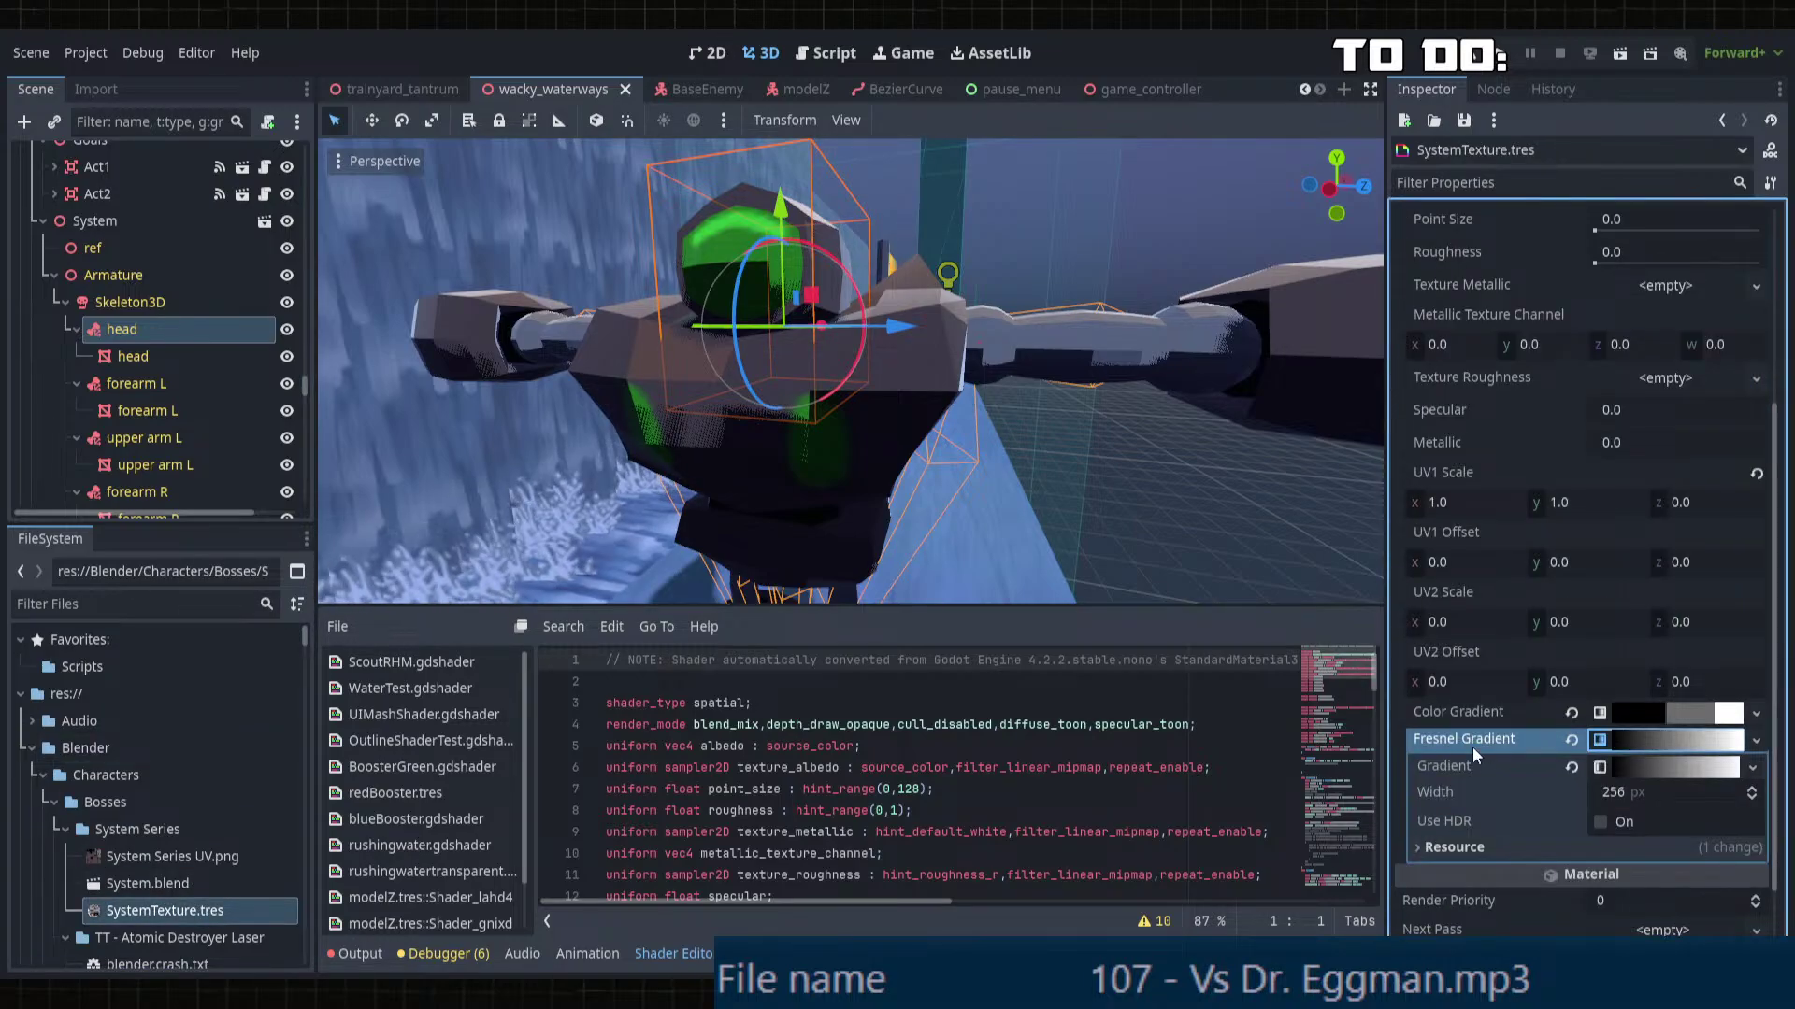
{"action": "left_click", "coordinate": [1679, 772]}
Step: Move the Fresnel Gradient's white stop to about 75% and set its interpolation mode to Constant
{"action": "left_click", "coordinate": [1630, 842]}
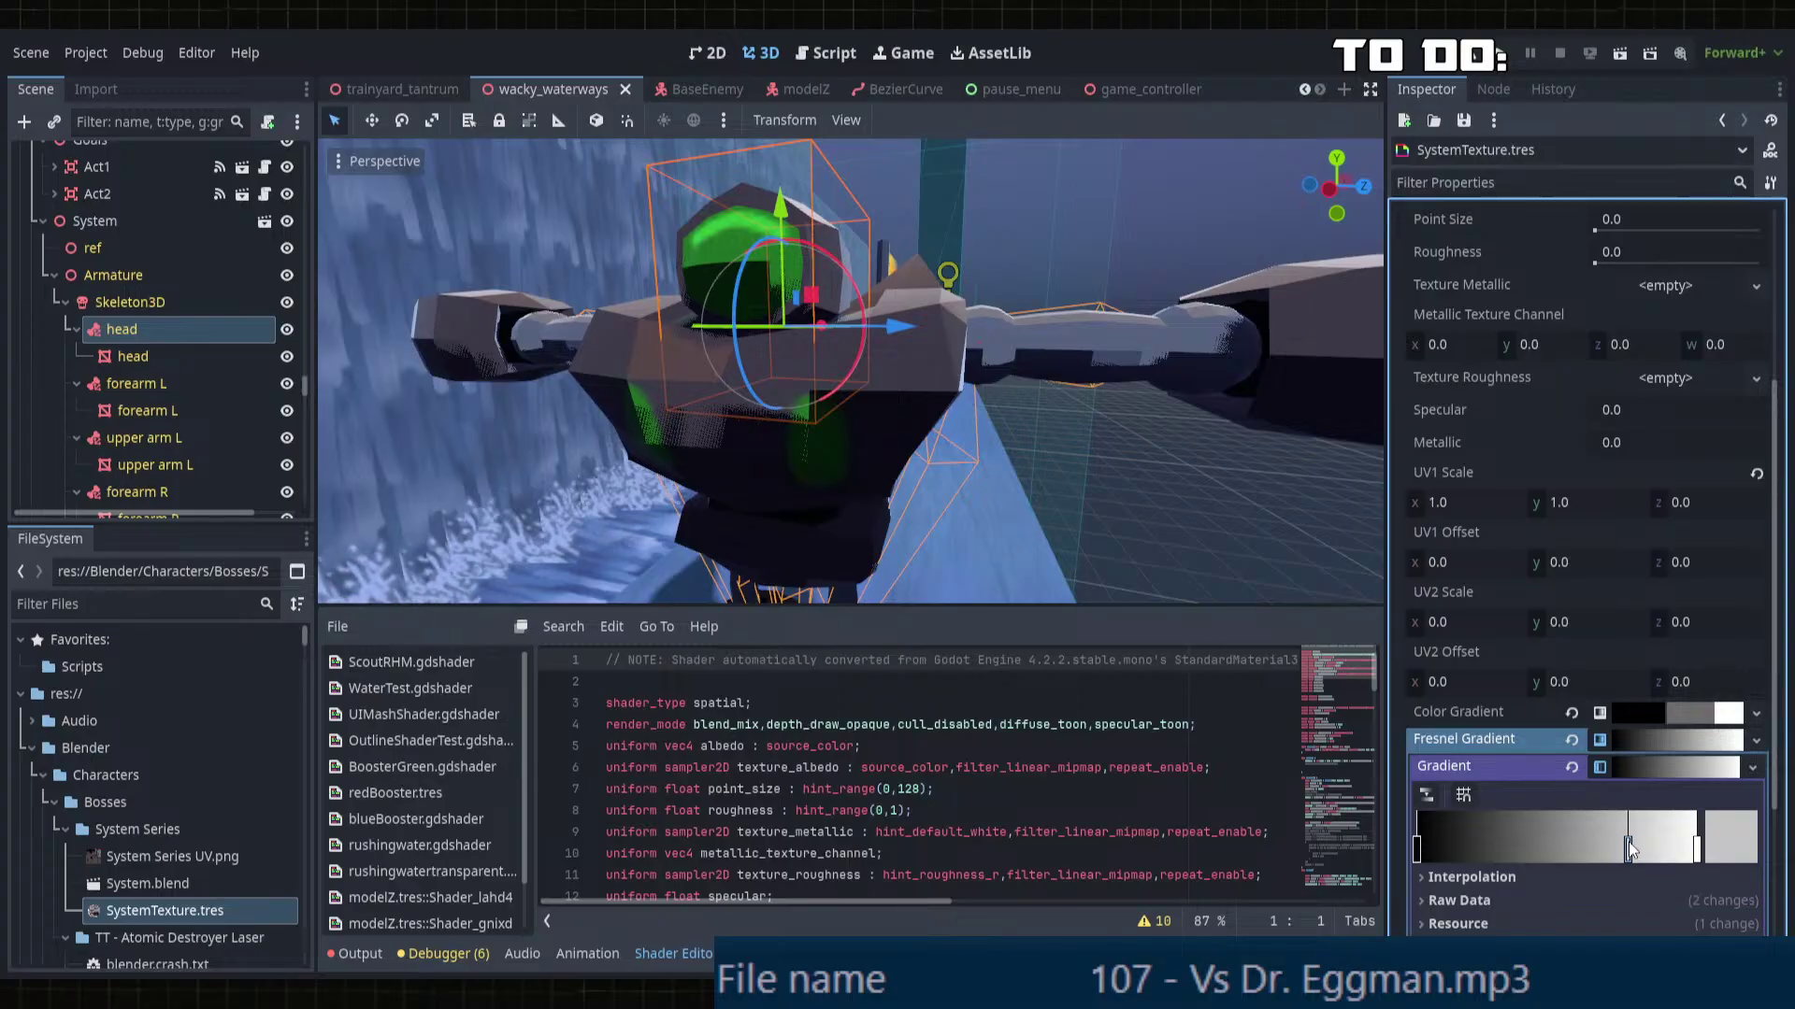
{"action": "right_click", "coordinate": [1629, 848]}
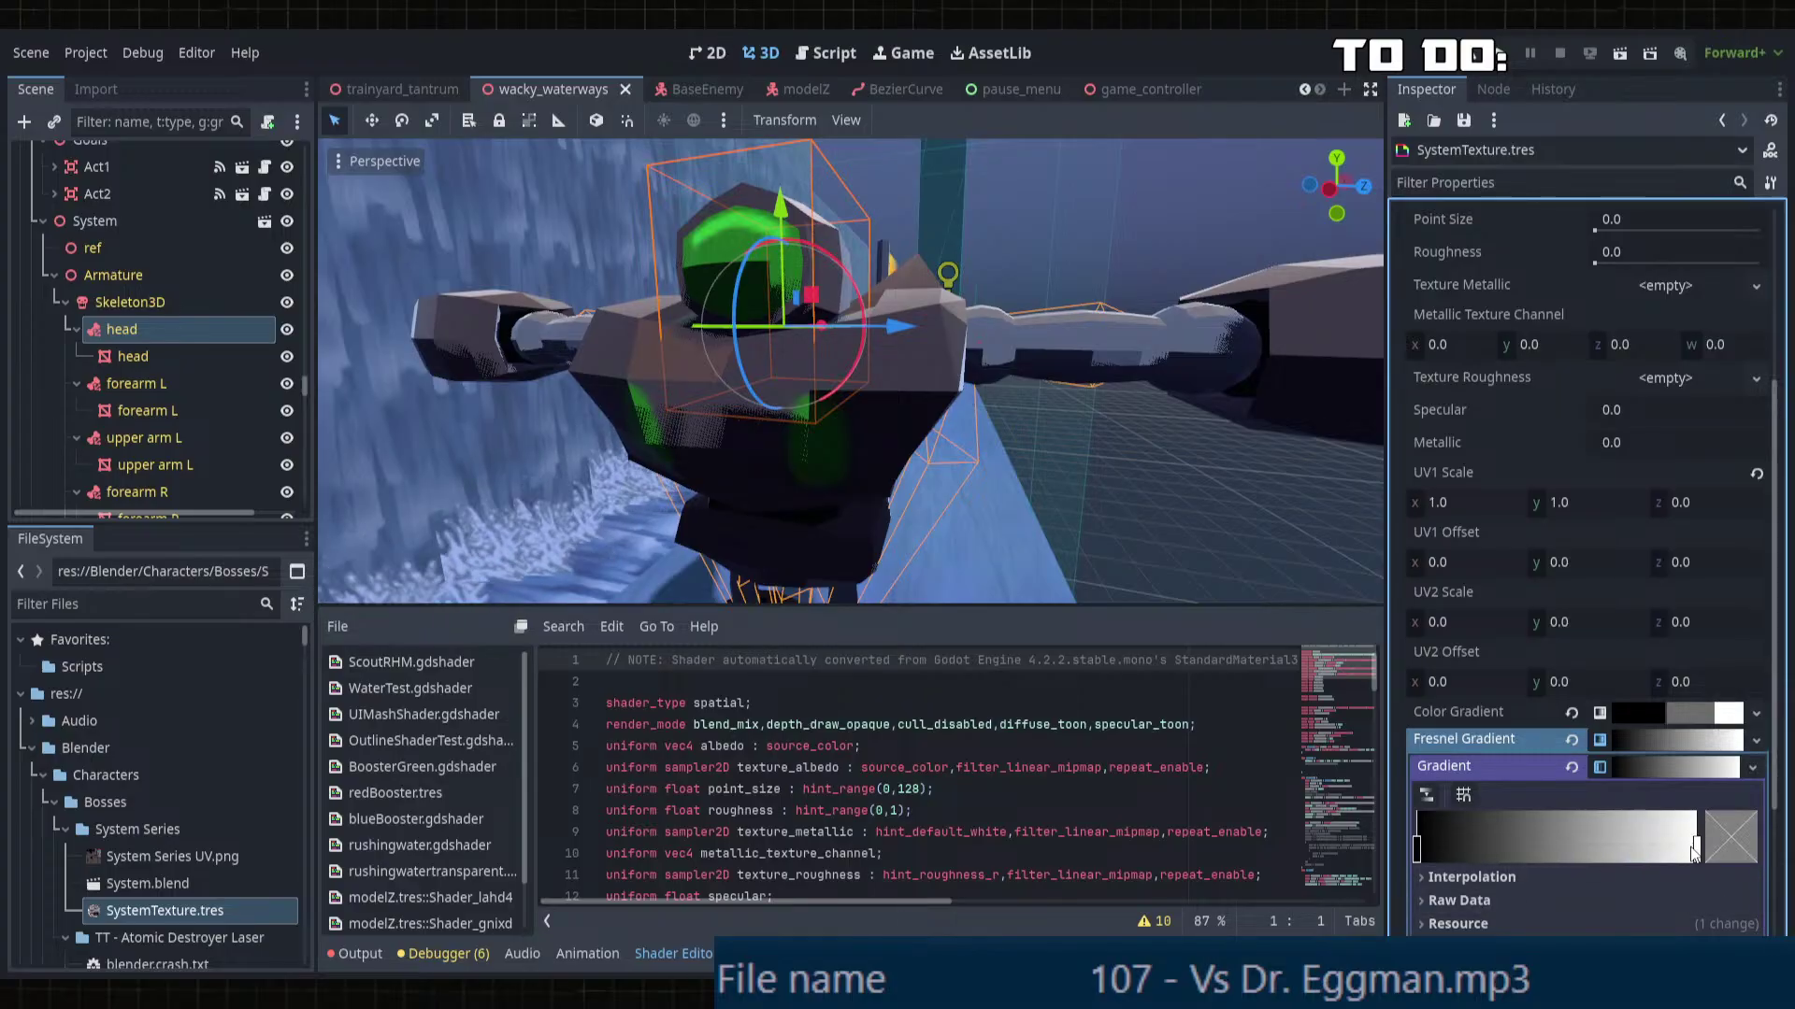
{"action": "left_click_drag", "start_coordinate": [1696, 848], "coordinate": [1628, 850]}
{"action": "left_click", "coordinate": [1489, 881]}
{"action": "left_click", "coordinate": [1621, 904]}
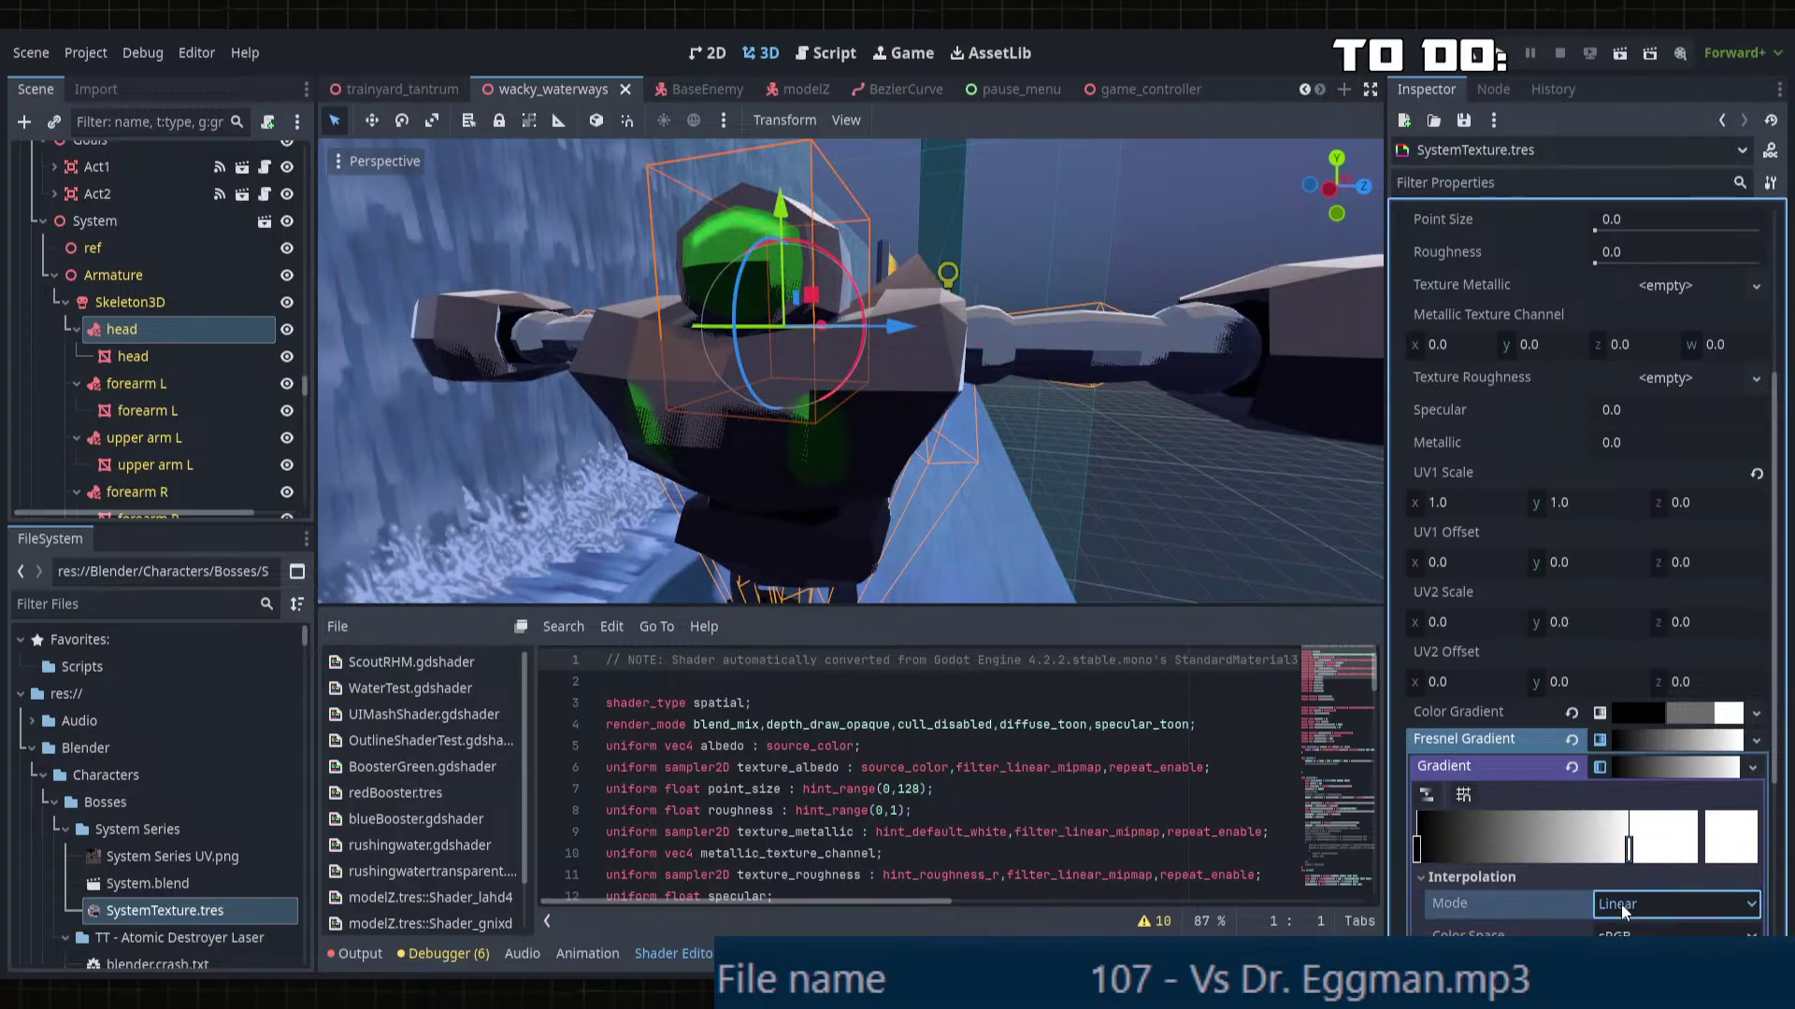
{"action": "left_click", "coordinate": [1645, 962]}
Step: Fine-tune the Fresnel Gradient's white stop to about 73%, keeping only the black and white stops, and collapse the gradient
{"action": "left_click_drag", "start_coordinate": [1423, 856], "coordinate": [1454, 857]}
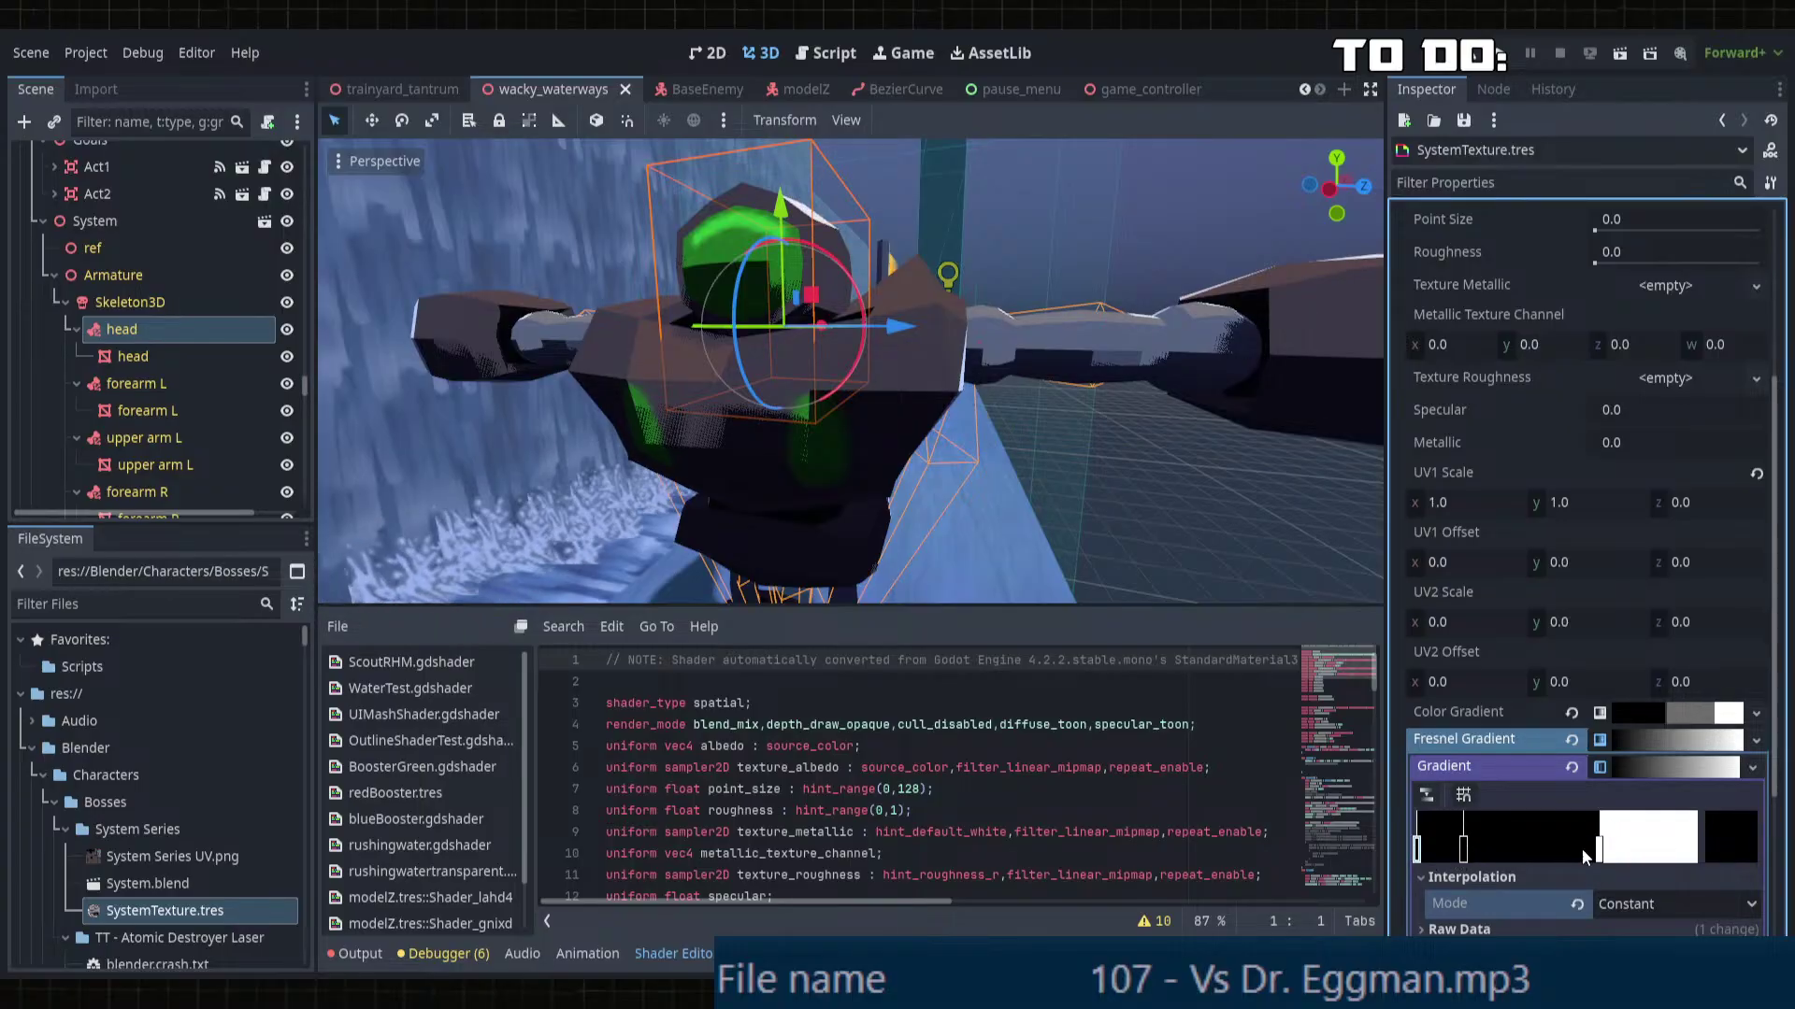
{"action": "left_click_drag", "start_coordinate": [1599, 851], "coordinate": [1618, 852]}
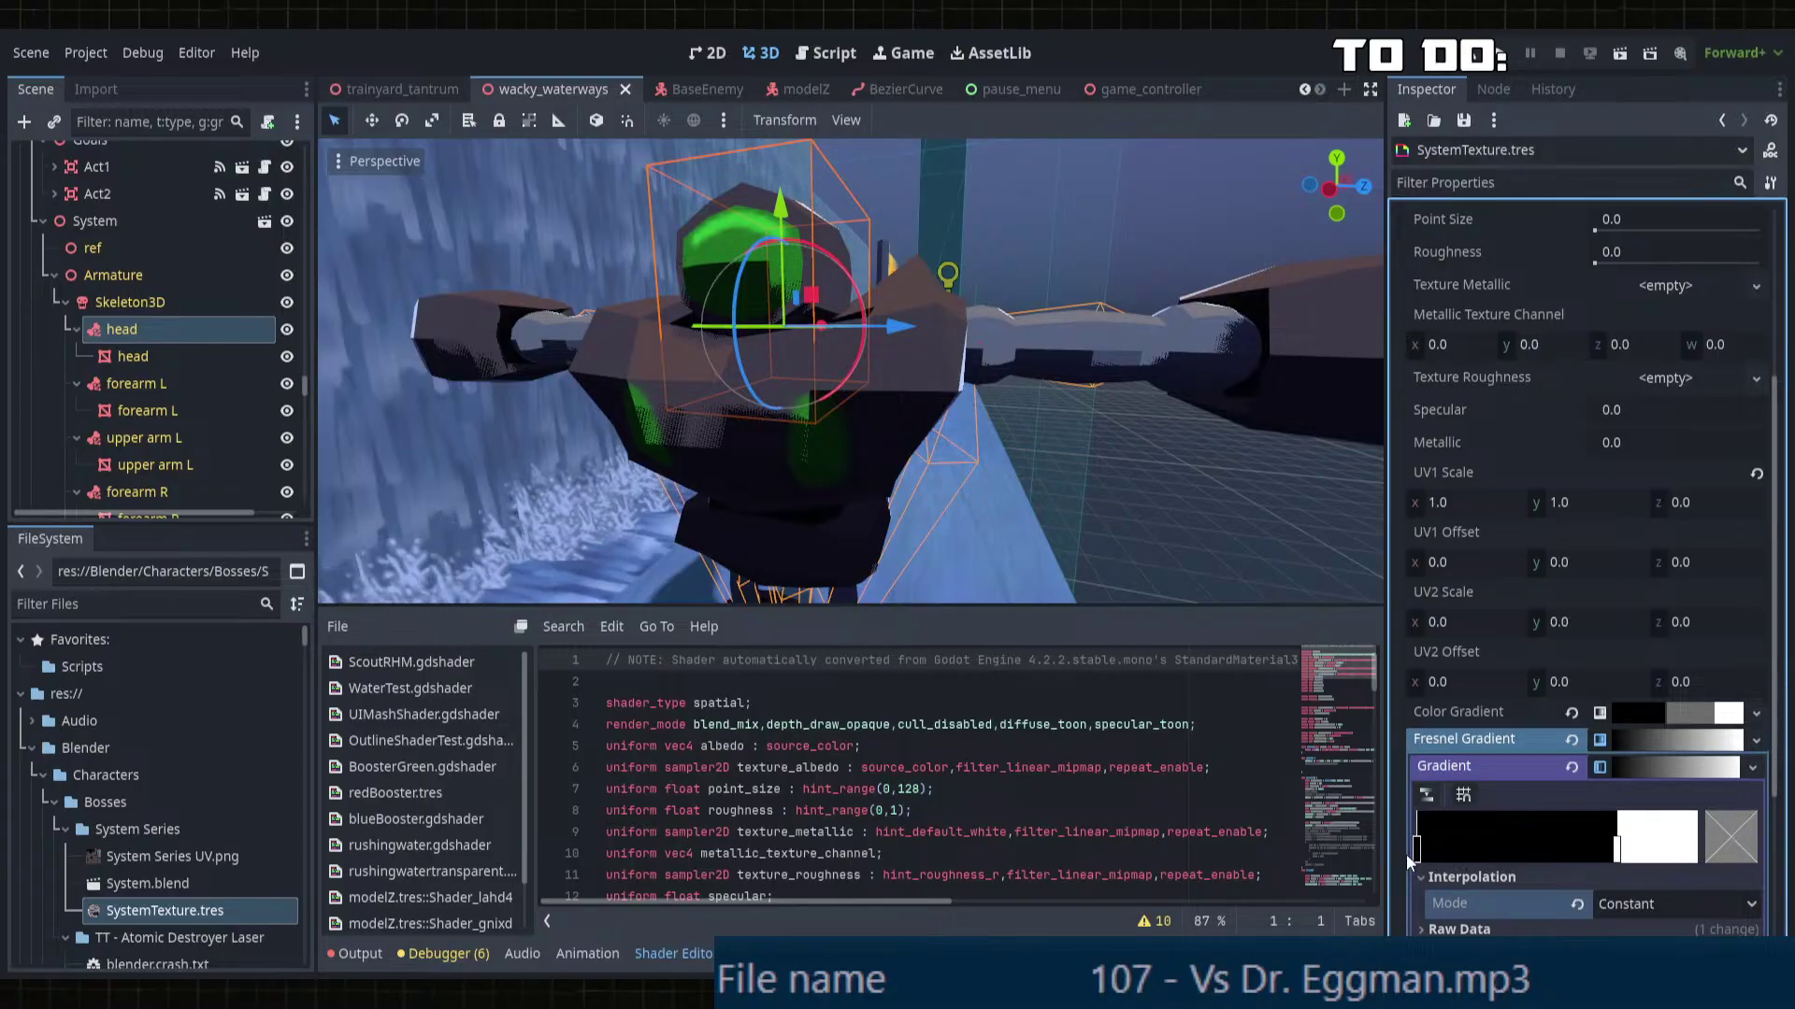
{"action": "left_click_drag", "start_coordinate": [1418, 851], "coordinate": [1461, 851]}
{"action": "mouse_move", "coordinate": [1614, 851]}
{"action": "left_mouse_down"}
{"action": "mouse_move", "coordinate": [1400, 851]}
{"action": "mouse_move", "coordinate": [1634, 864]}
{"action": "left_mouse_up"}
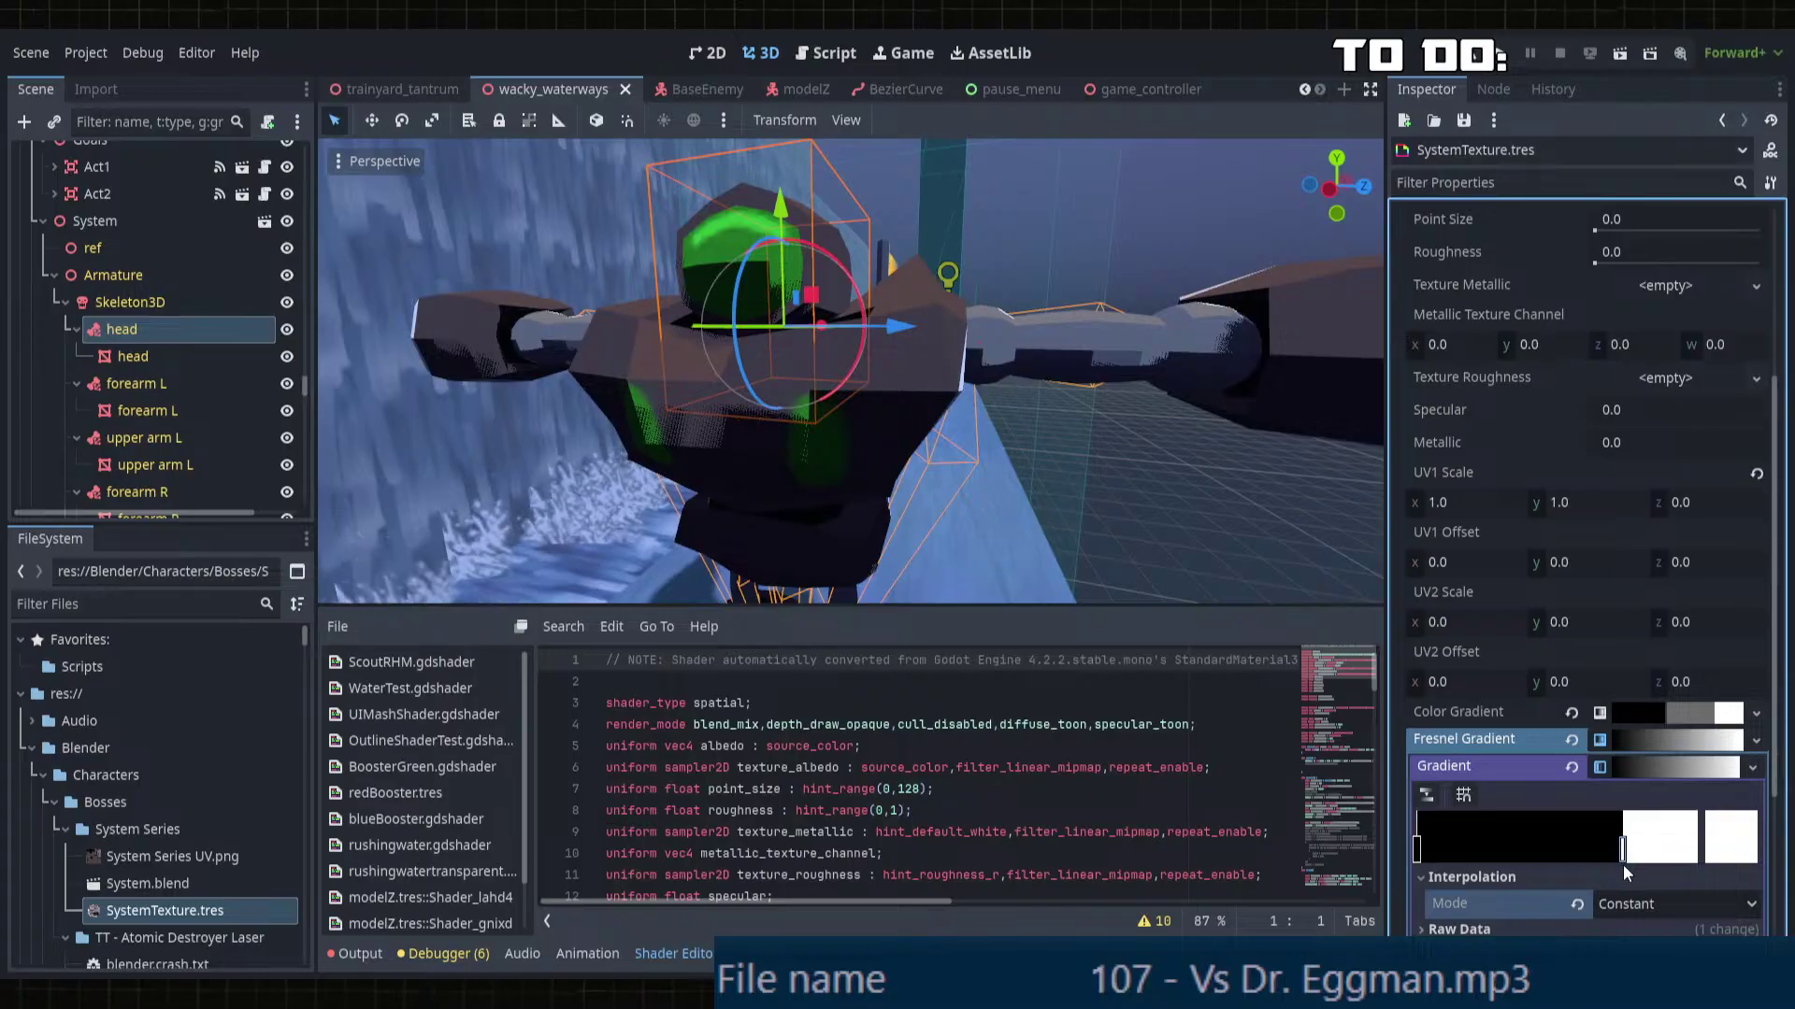
{"action": "left_click", "coordinate": [1694, 739]}
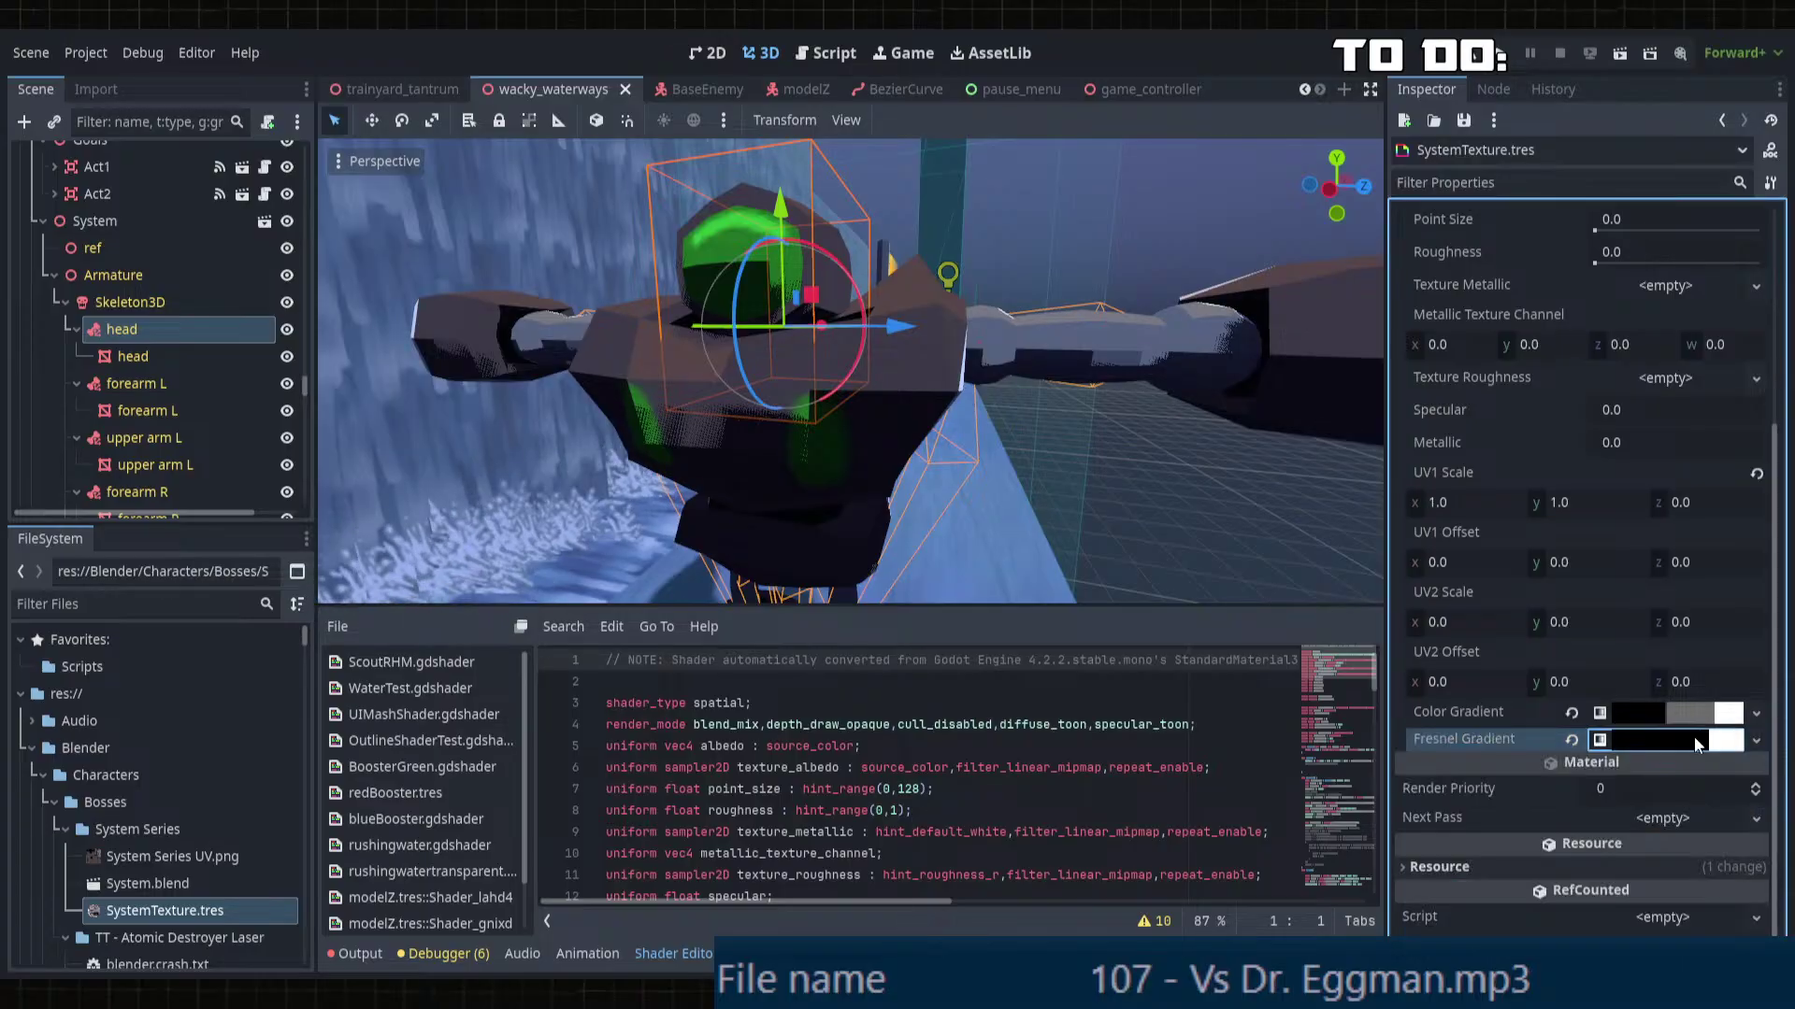
Step: Review the SystemTexture material's parameters and the gradient and emission uniforms in the shader code
{"action": "scroll", "coordinate": [1640, 603], "scroll_direction": "up", "scroll_amount": 4}
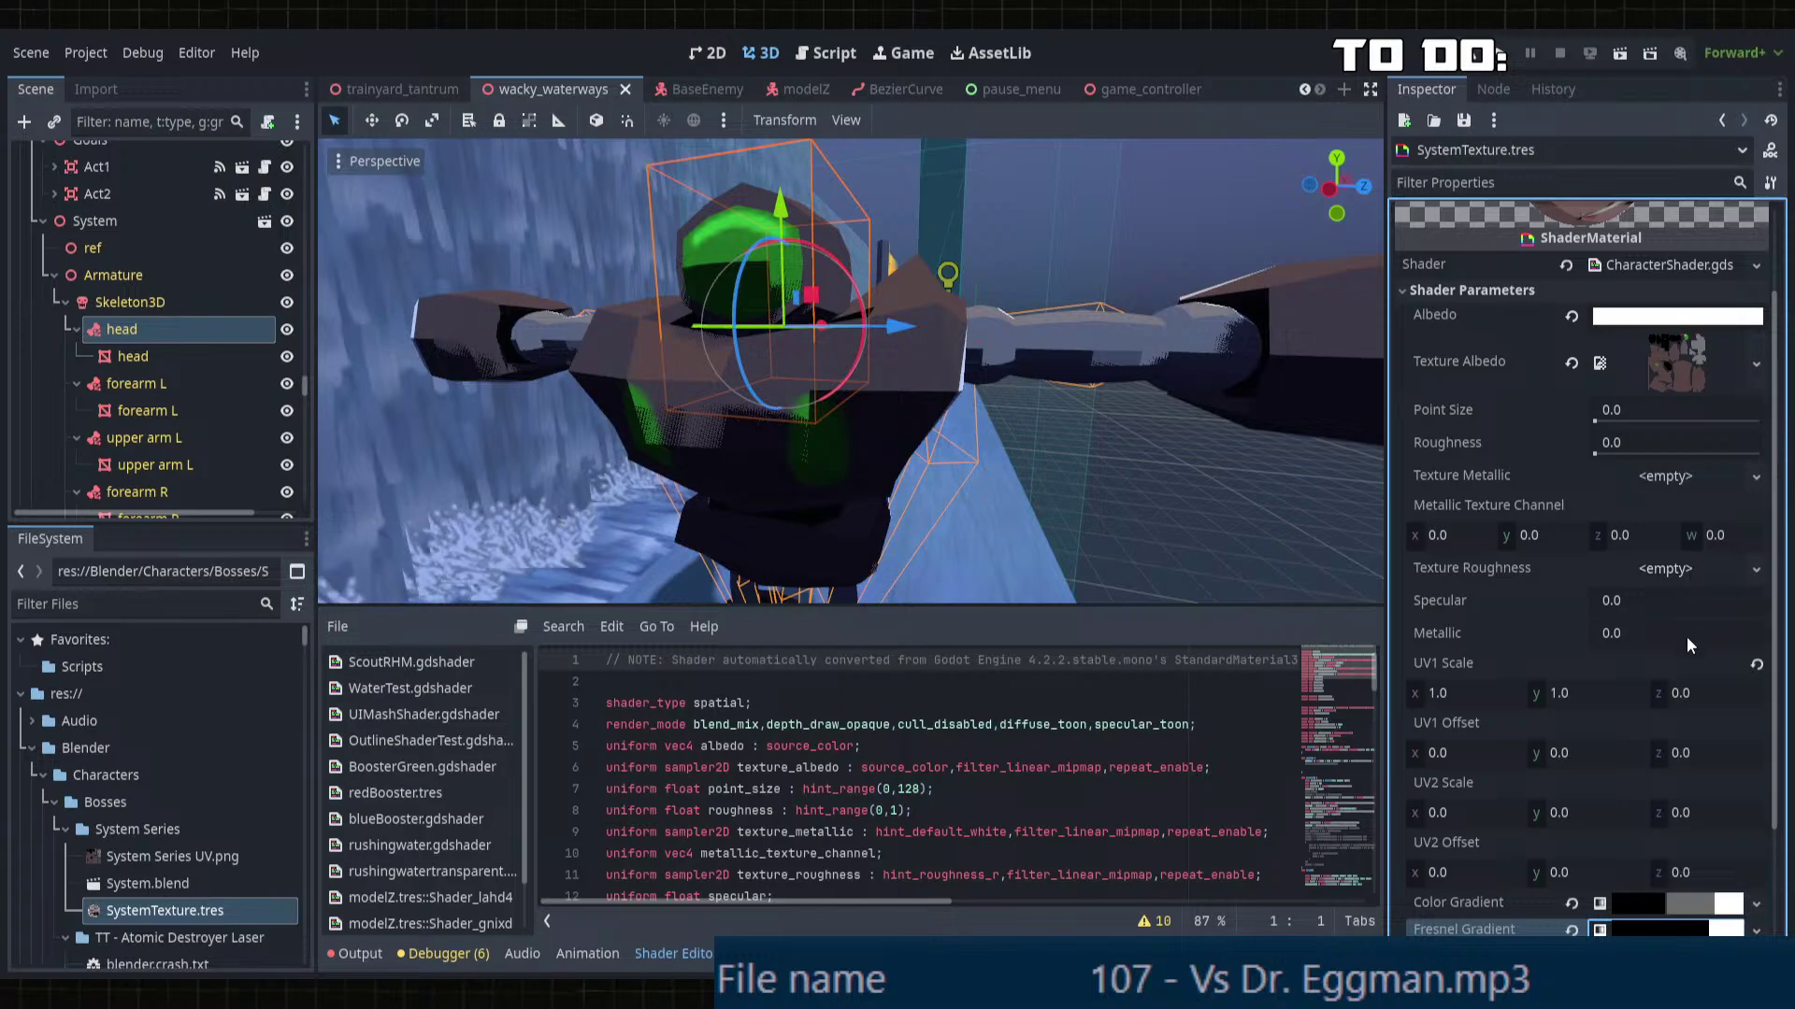
{"action": "scroll", "coordinate": [1686, 645], "scroll_direction": "down", "scroll_amount": 4}
{"action": "scroll", "coordinate": [1685, 660], "scroll_direction": "up", "scroll_amount": 4}
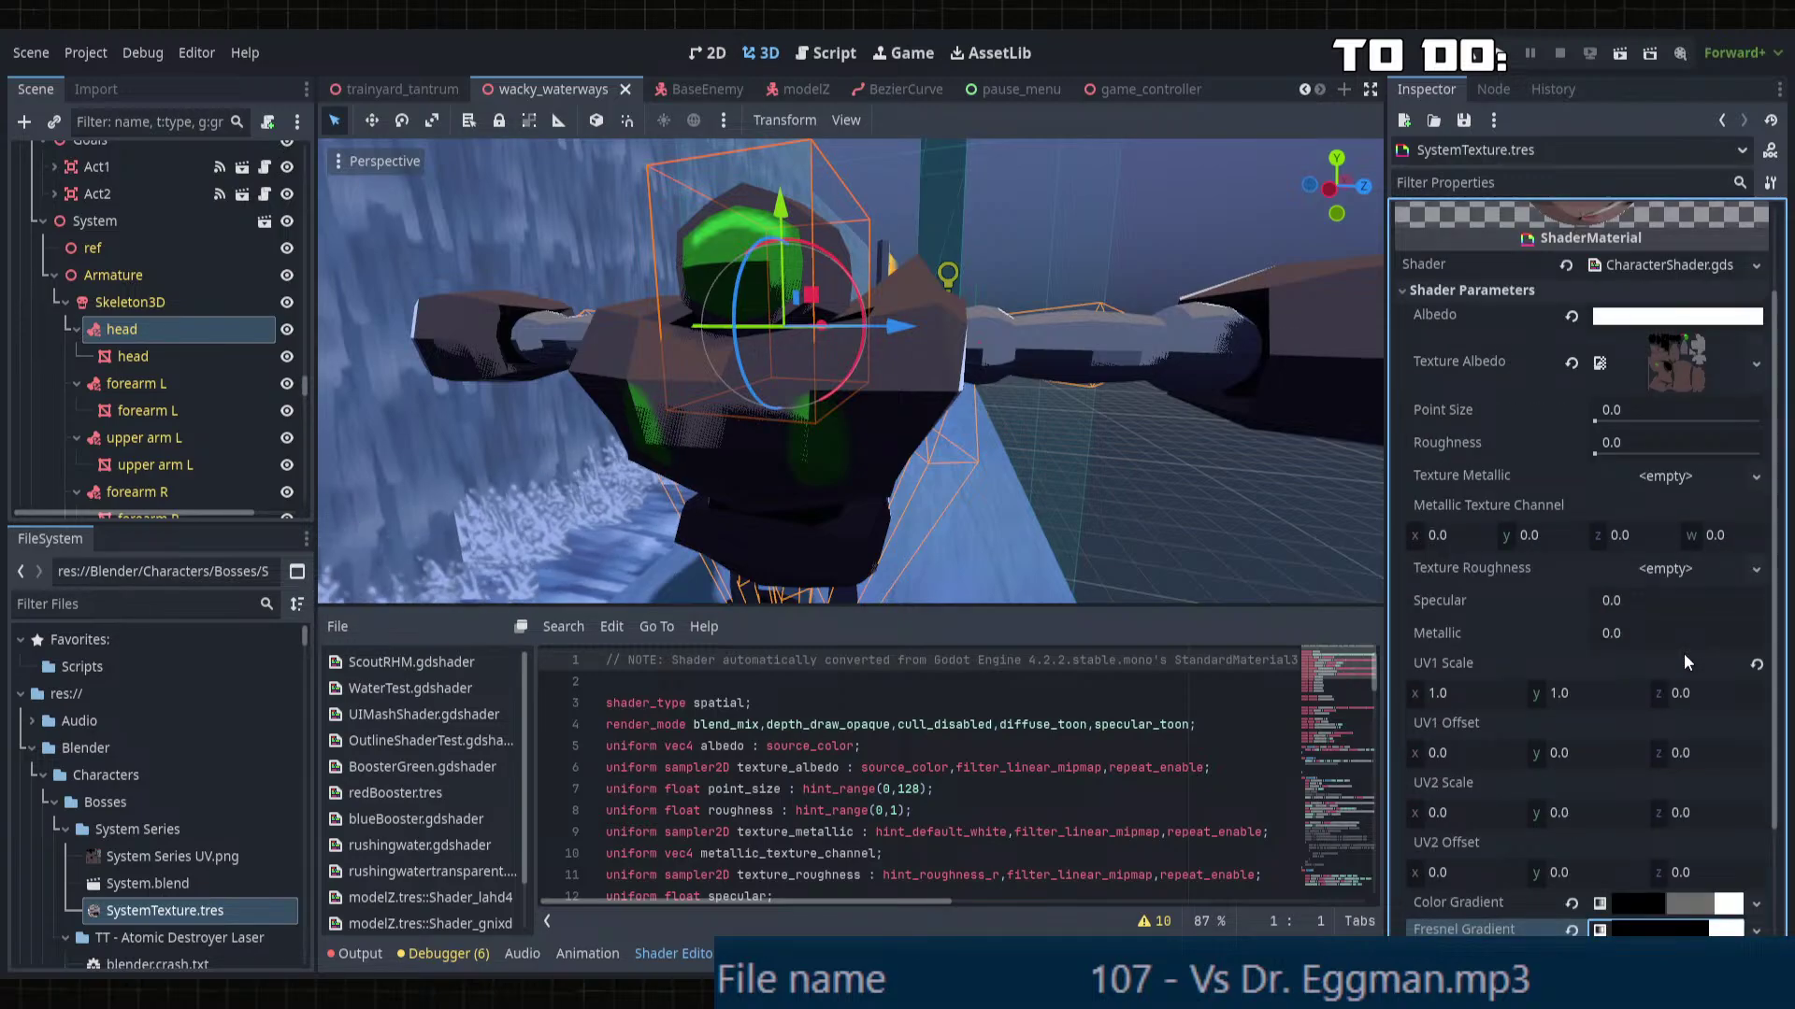
{"action": "scroll", "coordinate": [1280, 731], "scroll_direction": "down", "scroll_amount": 4}
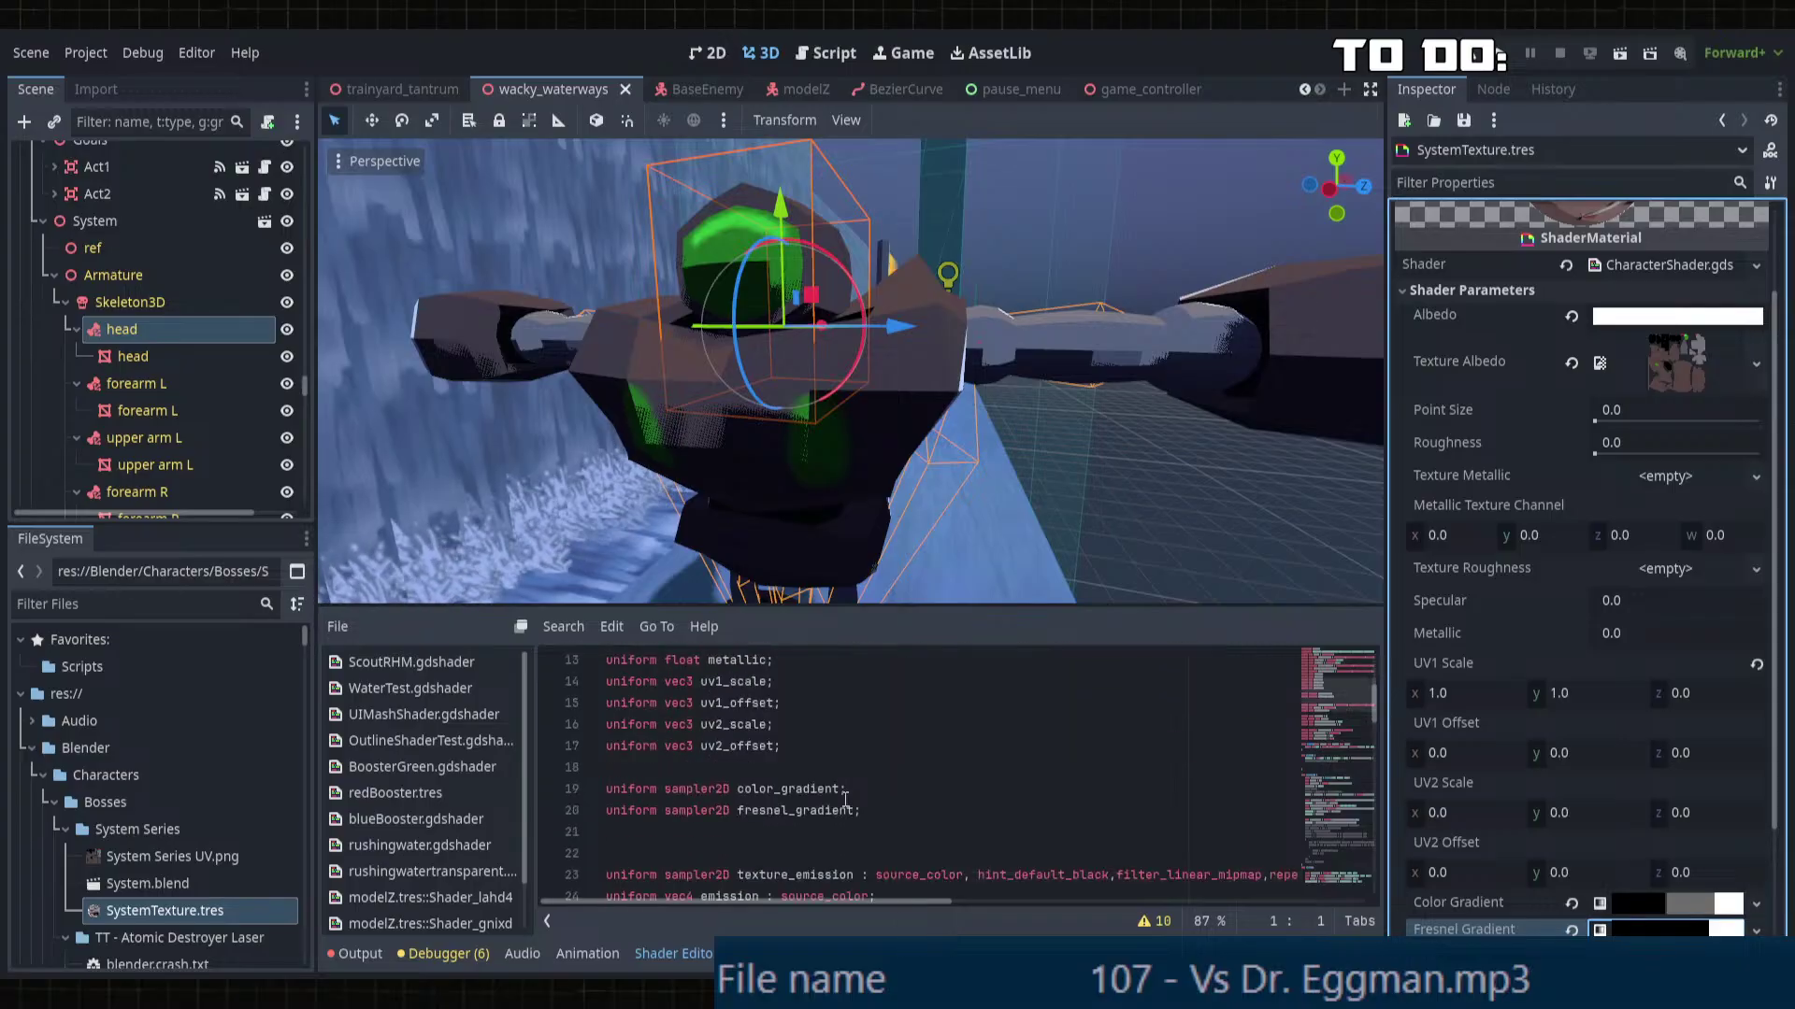
Step: Copy the texture_emission, emission and emission_energy uniforms from ScoutArmorV2Shader and open the SystemTexture material's CharacterShader code
{"action": "scroll", "coordinate": [913, 805], "scroll_direction": "down", "scroll_amount": 2}
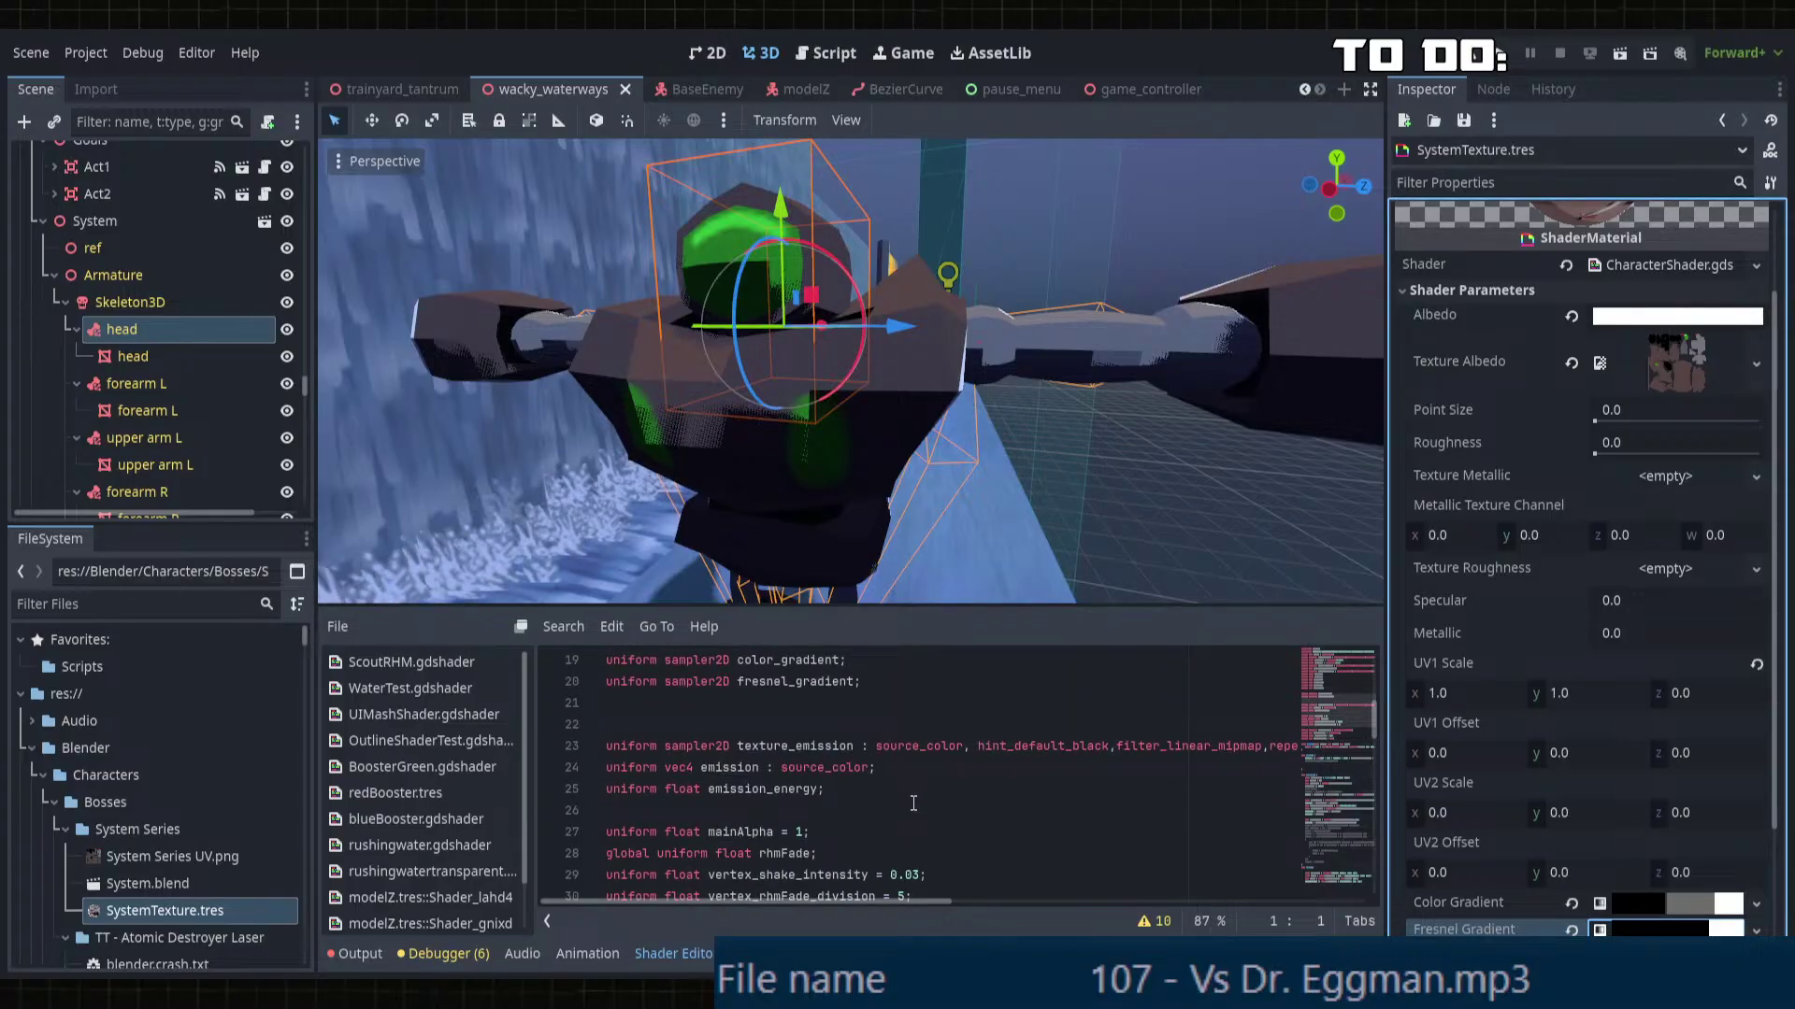
{"action": "scroll", "coordinate": [417, 804], "scroll_direction": "down", "scroll_amount": 2}
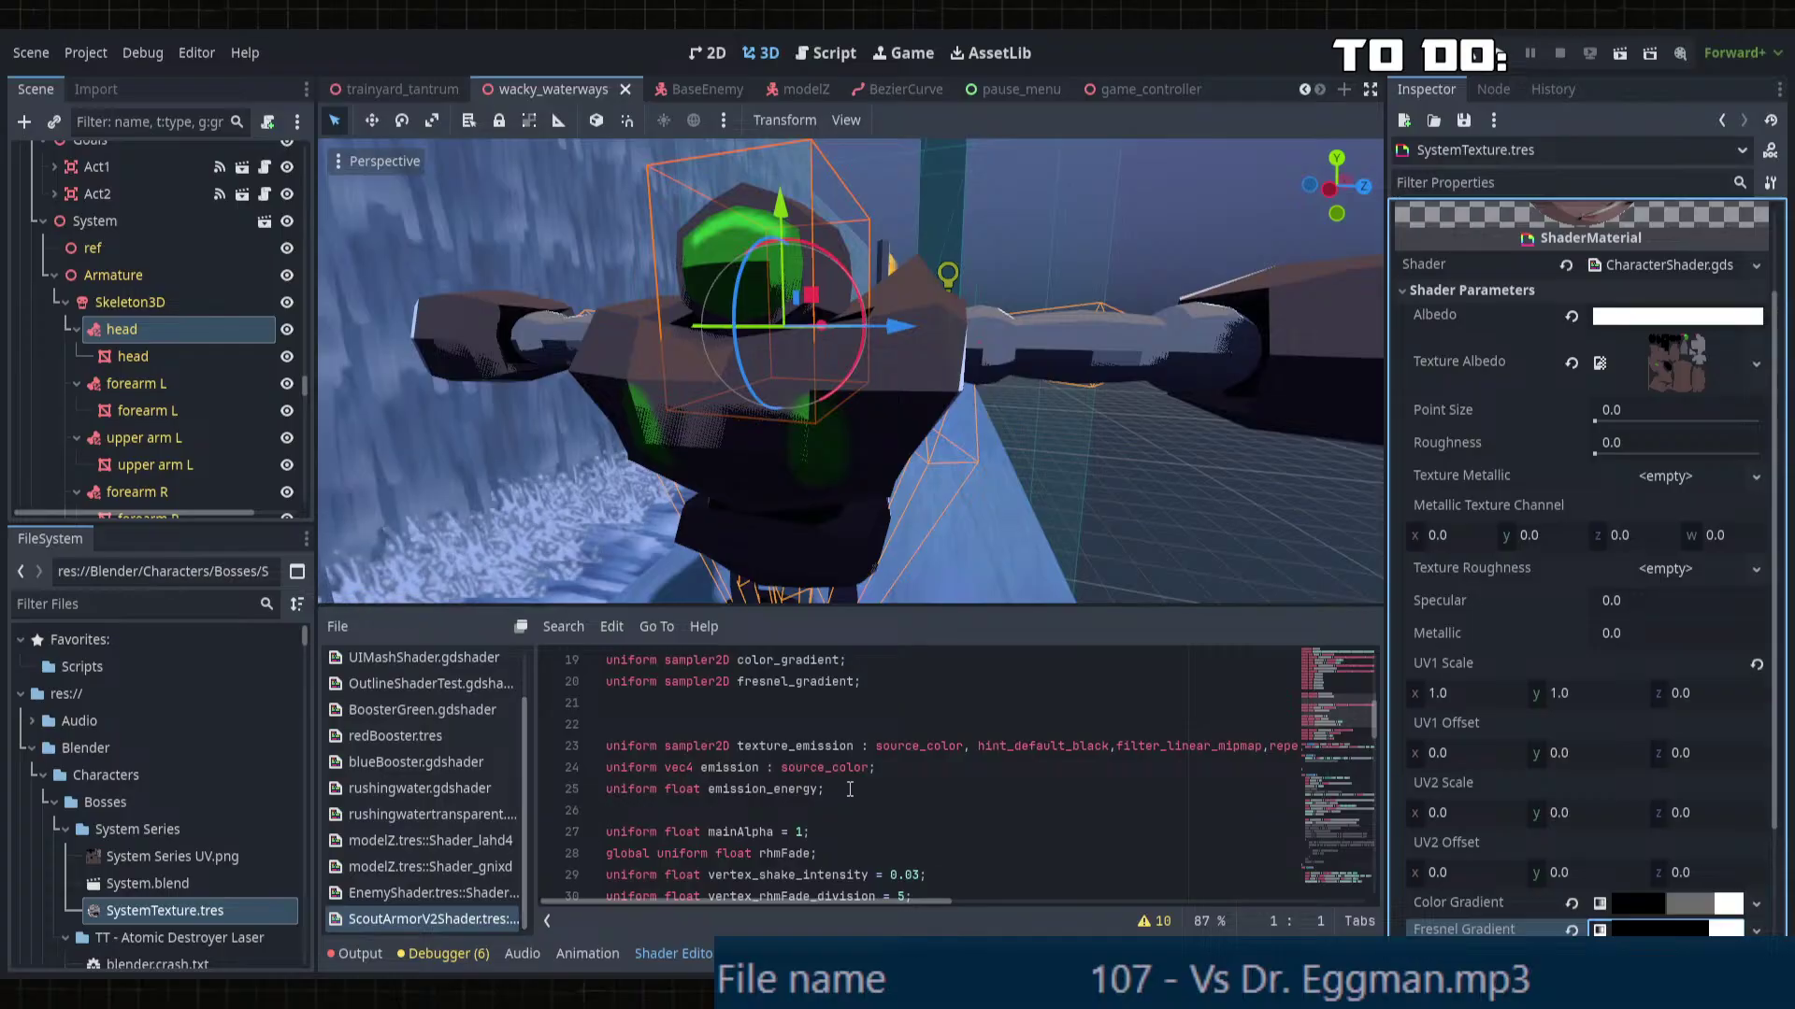
{"action": "left_click_drag", "start_coordinate": [849, 790], "coordinate": [573, 748]}
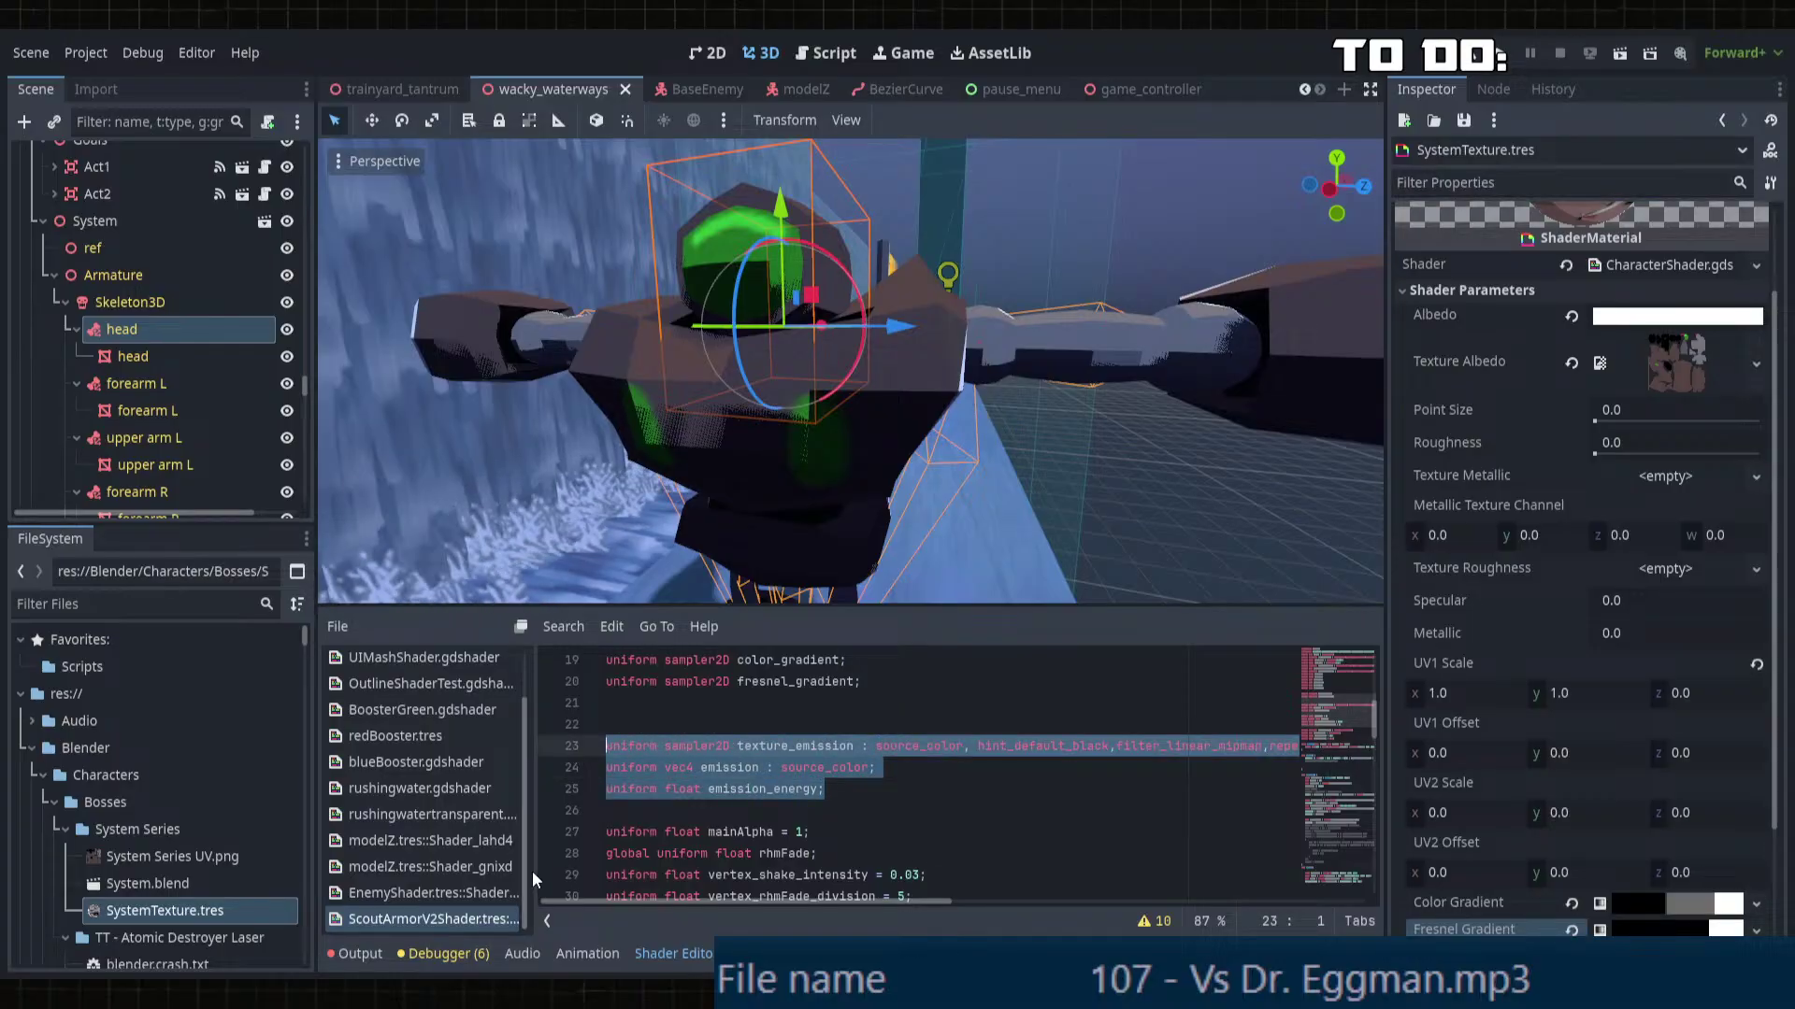
{"action": "scroll", "coordinate": [1570, 529], "scroll_direction": "up", "scroll_amount": 2}
{"action": "left_click", "coordinate": [1655, 382]}
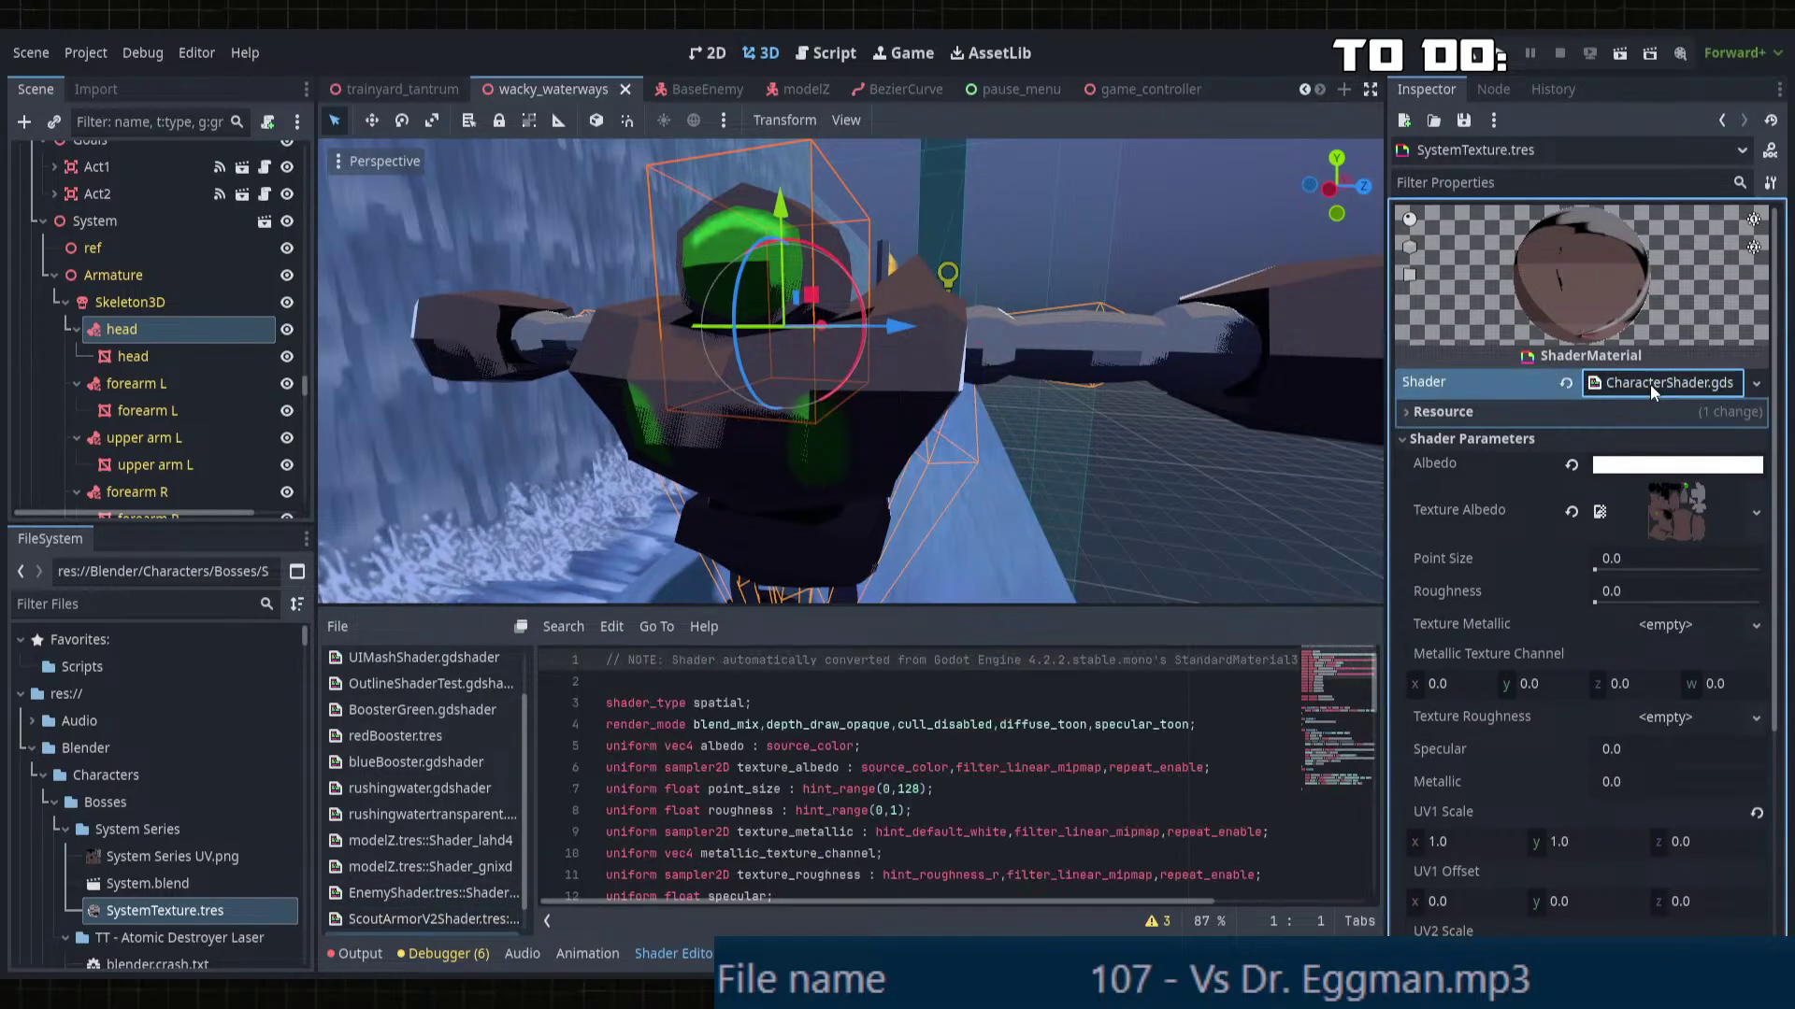
Step: Paste the three copied emission uniforms below the fresnel_gradient uniform in CharacterShader.gdshader and save
{"action": "scroll", "coordinate": [744, 844], "scroll_direction": "down", "scroll_amount": 5}
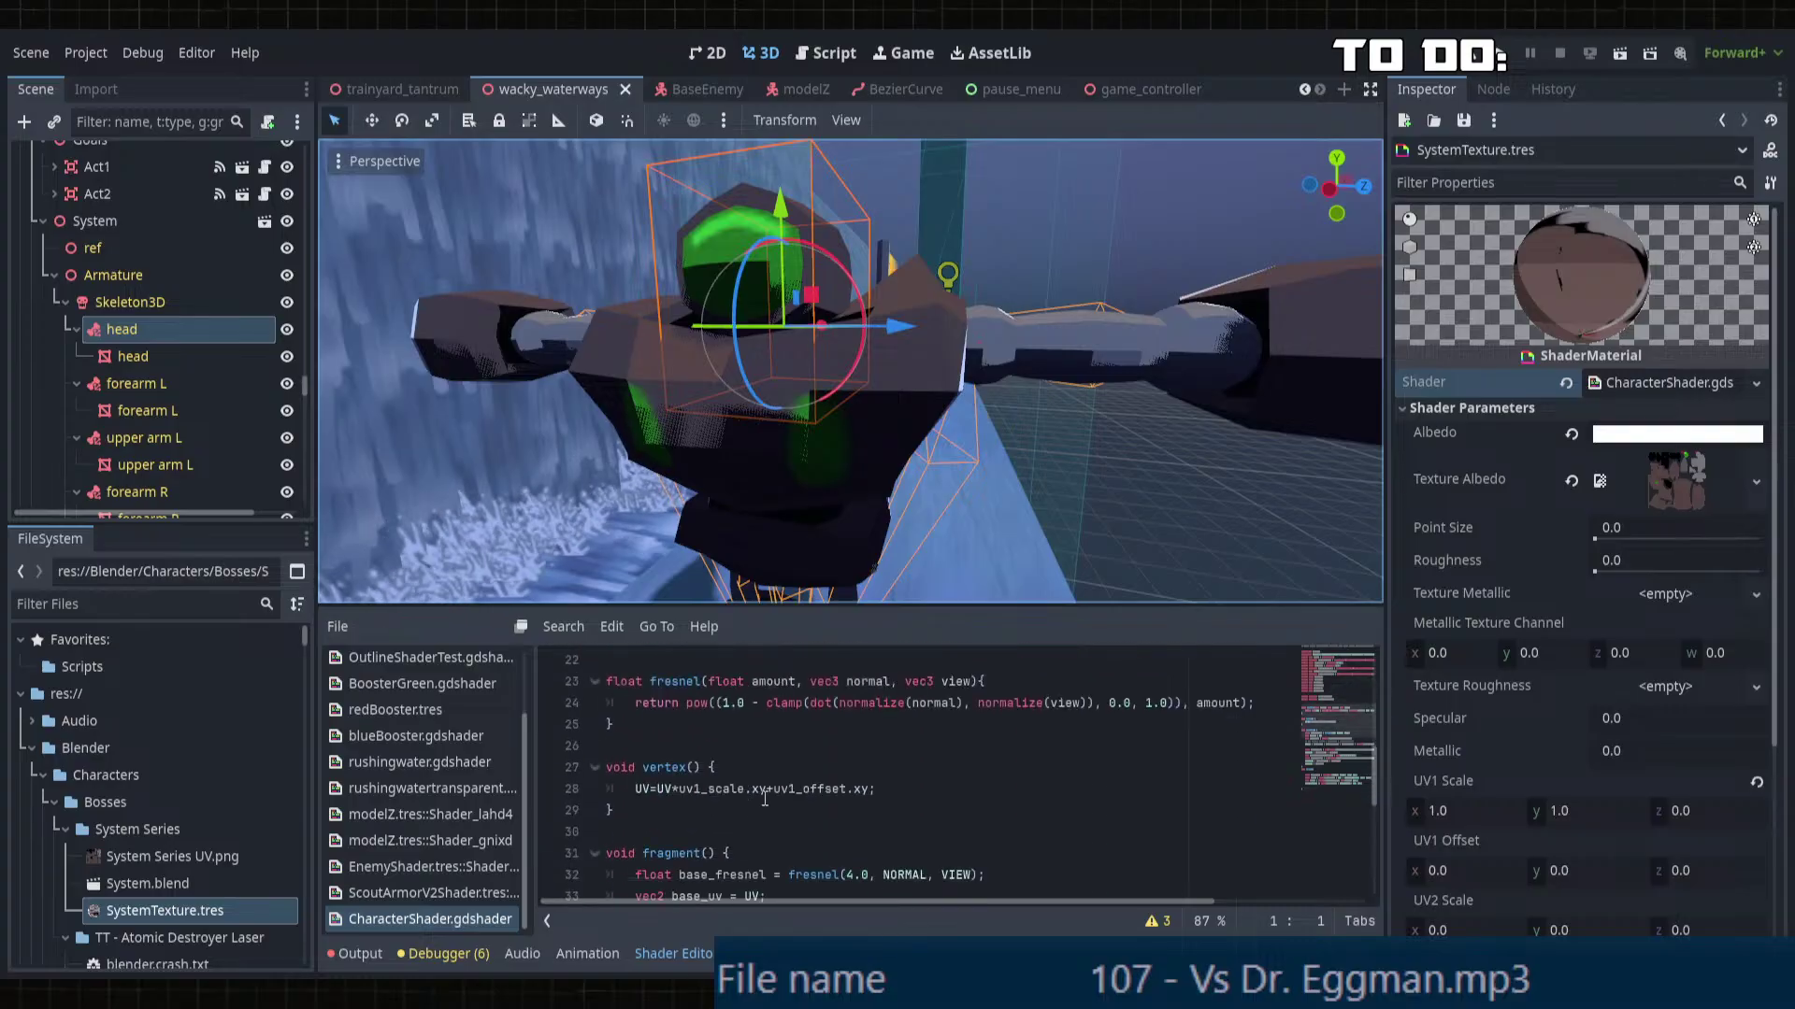
{"action": "scroll", "coordinate": [746, 841], "scroll_direction": "up", "scroll_amount": 2}
{"action": "left_click", "coordinate": [805, 773]}
{"action": "key", "text": "Return"}
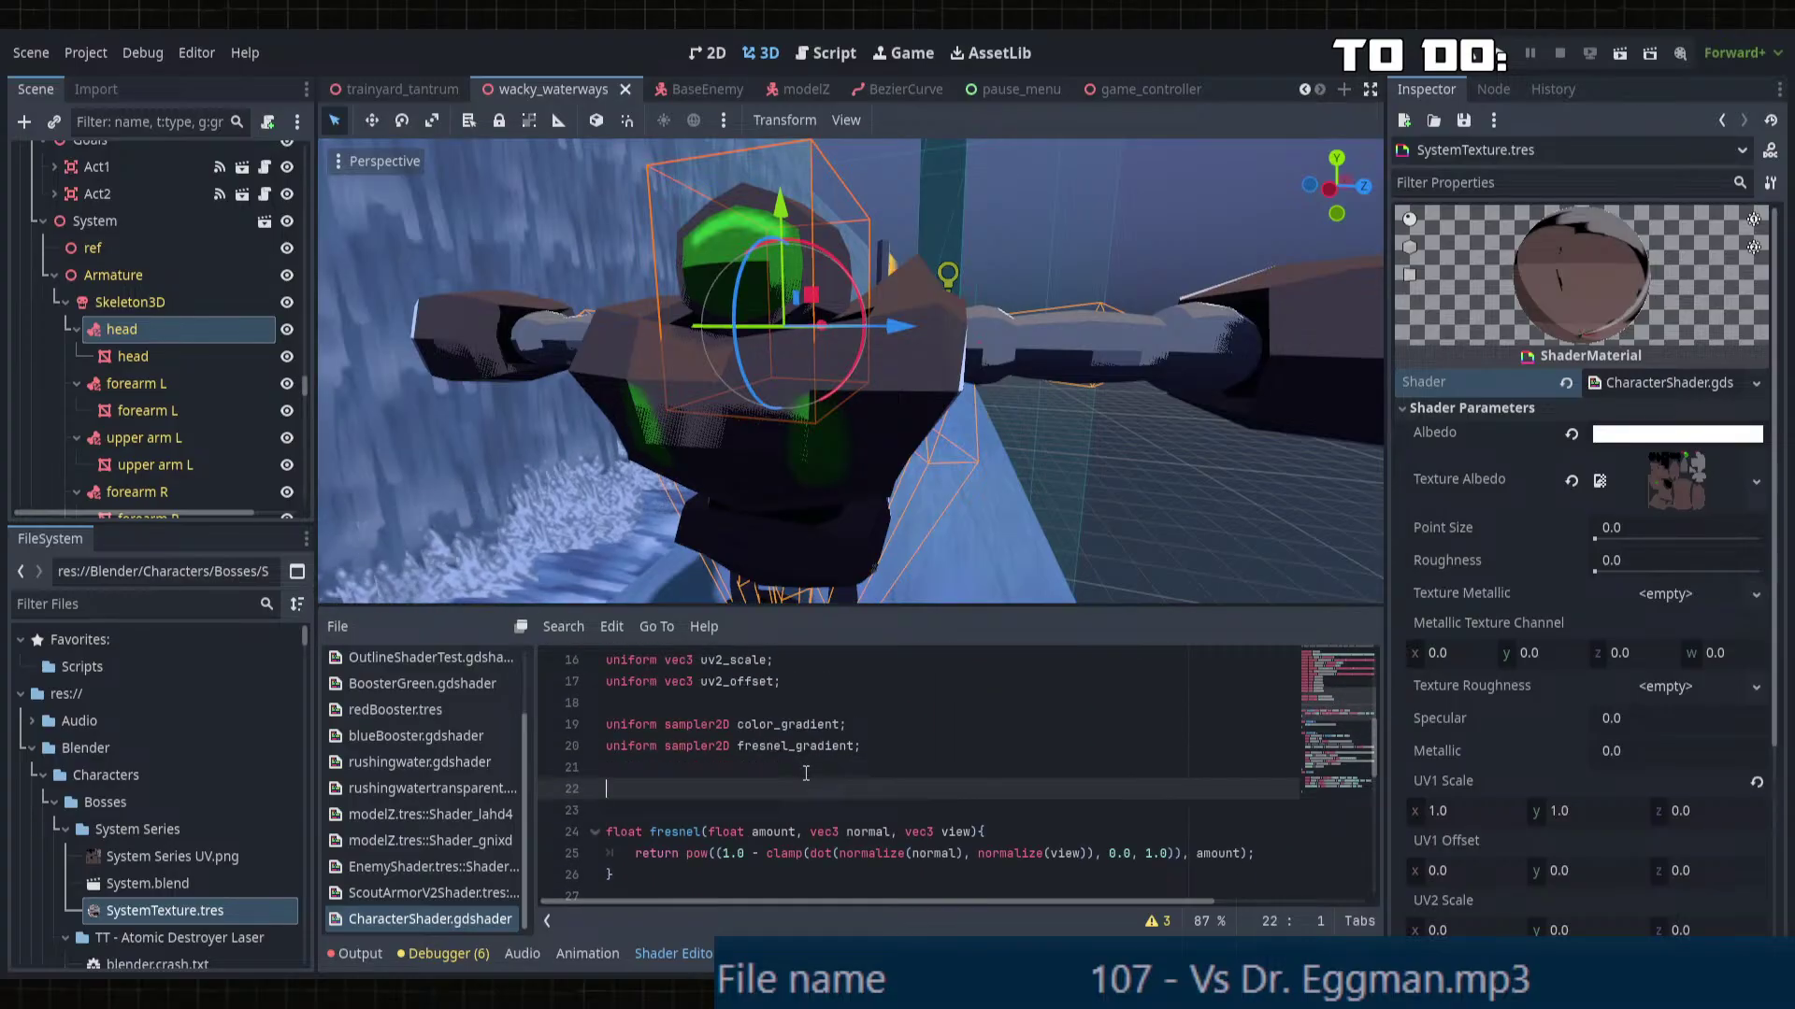
{"action": "key", "text": "ctrl+v"}
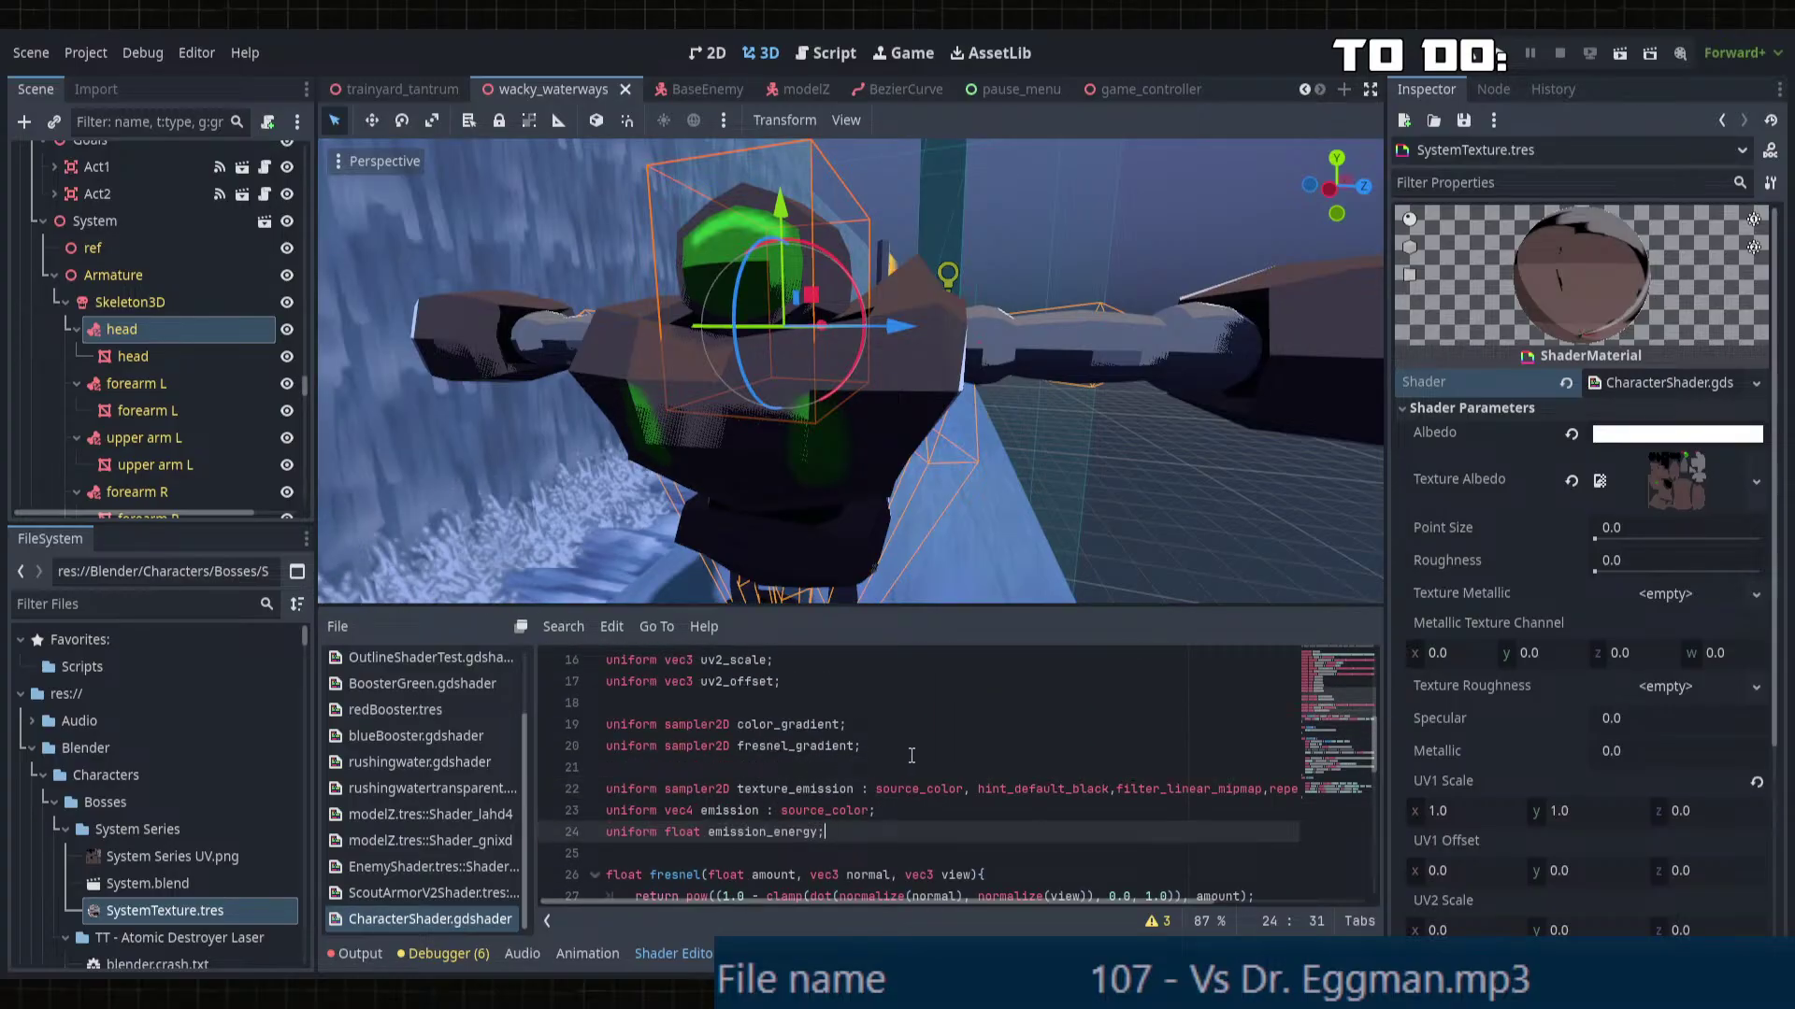
{"action": "key", "text": "ctrl+s"}
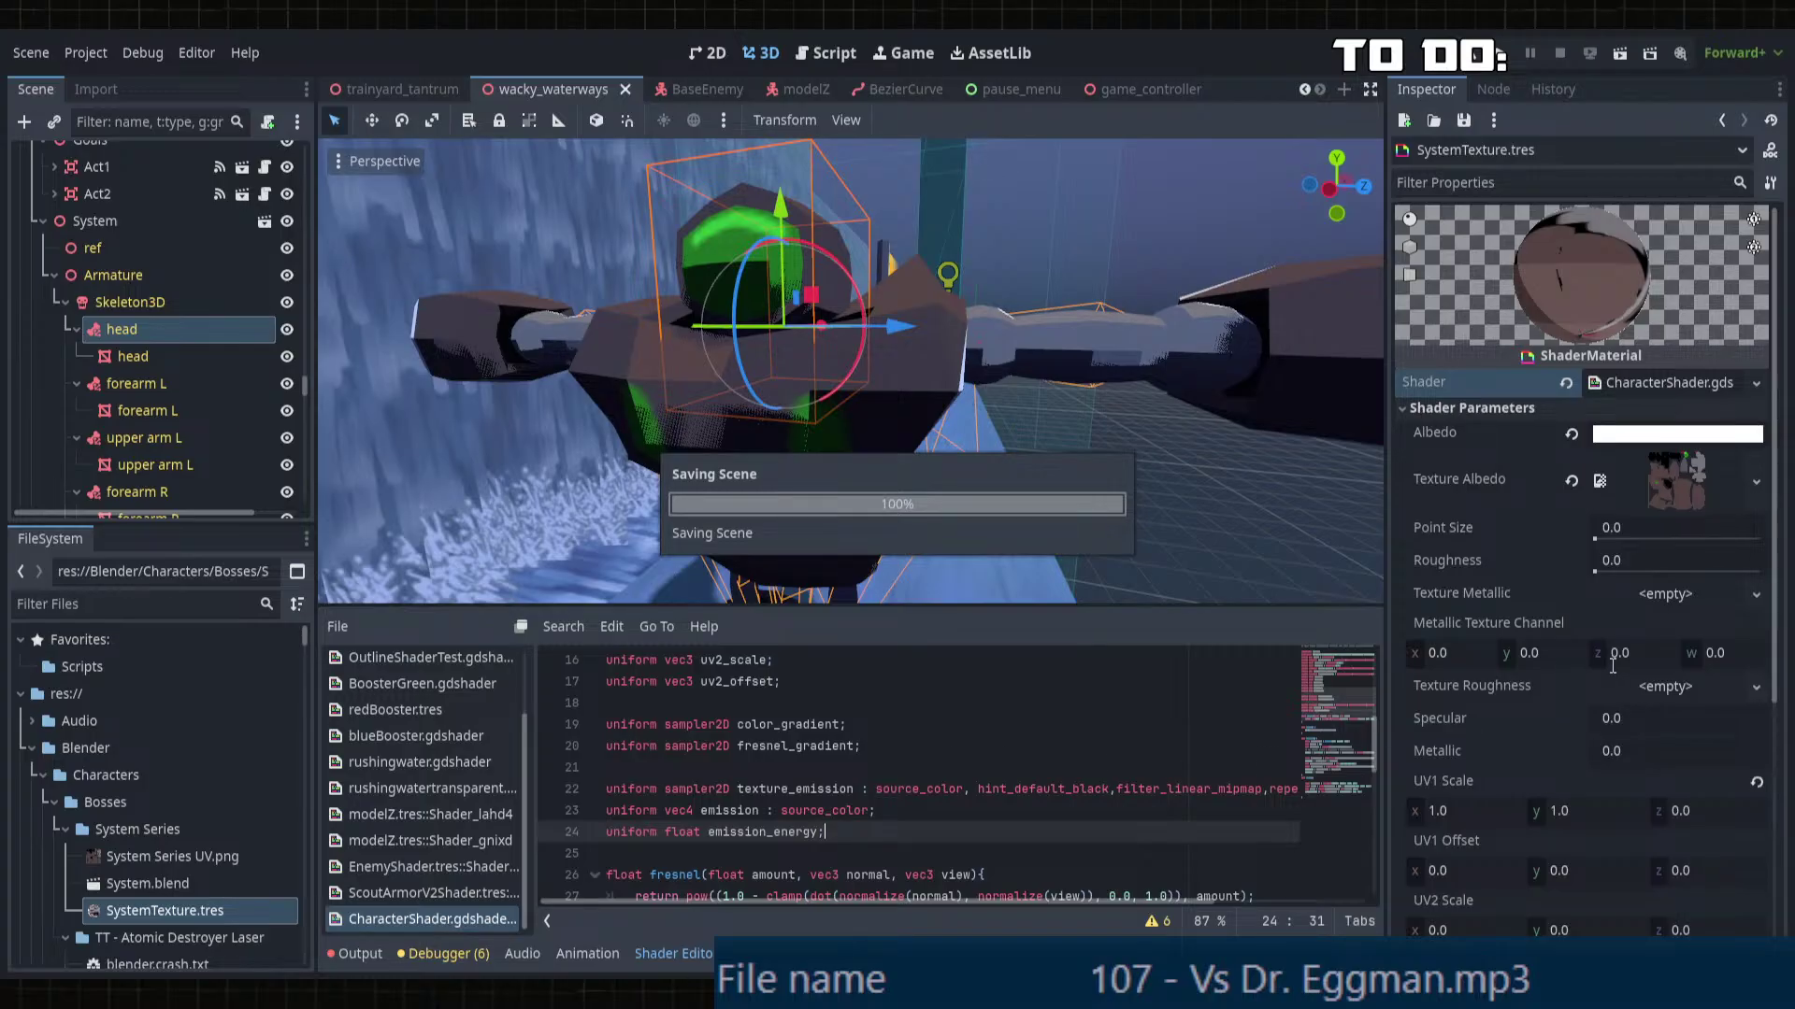
Step: Assign the System texture used for Texture Albedo to the Texture Emission parameter of SystemTexture.tres
{"action": "scroll", "coordinate": [1611, 664], "scroll_direction": "down", "scroll_amount": 5}
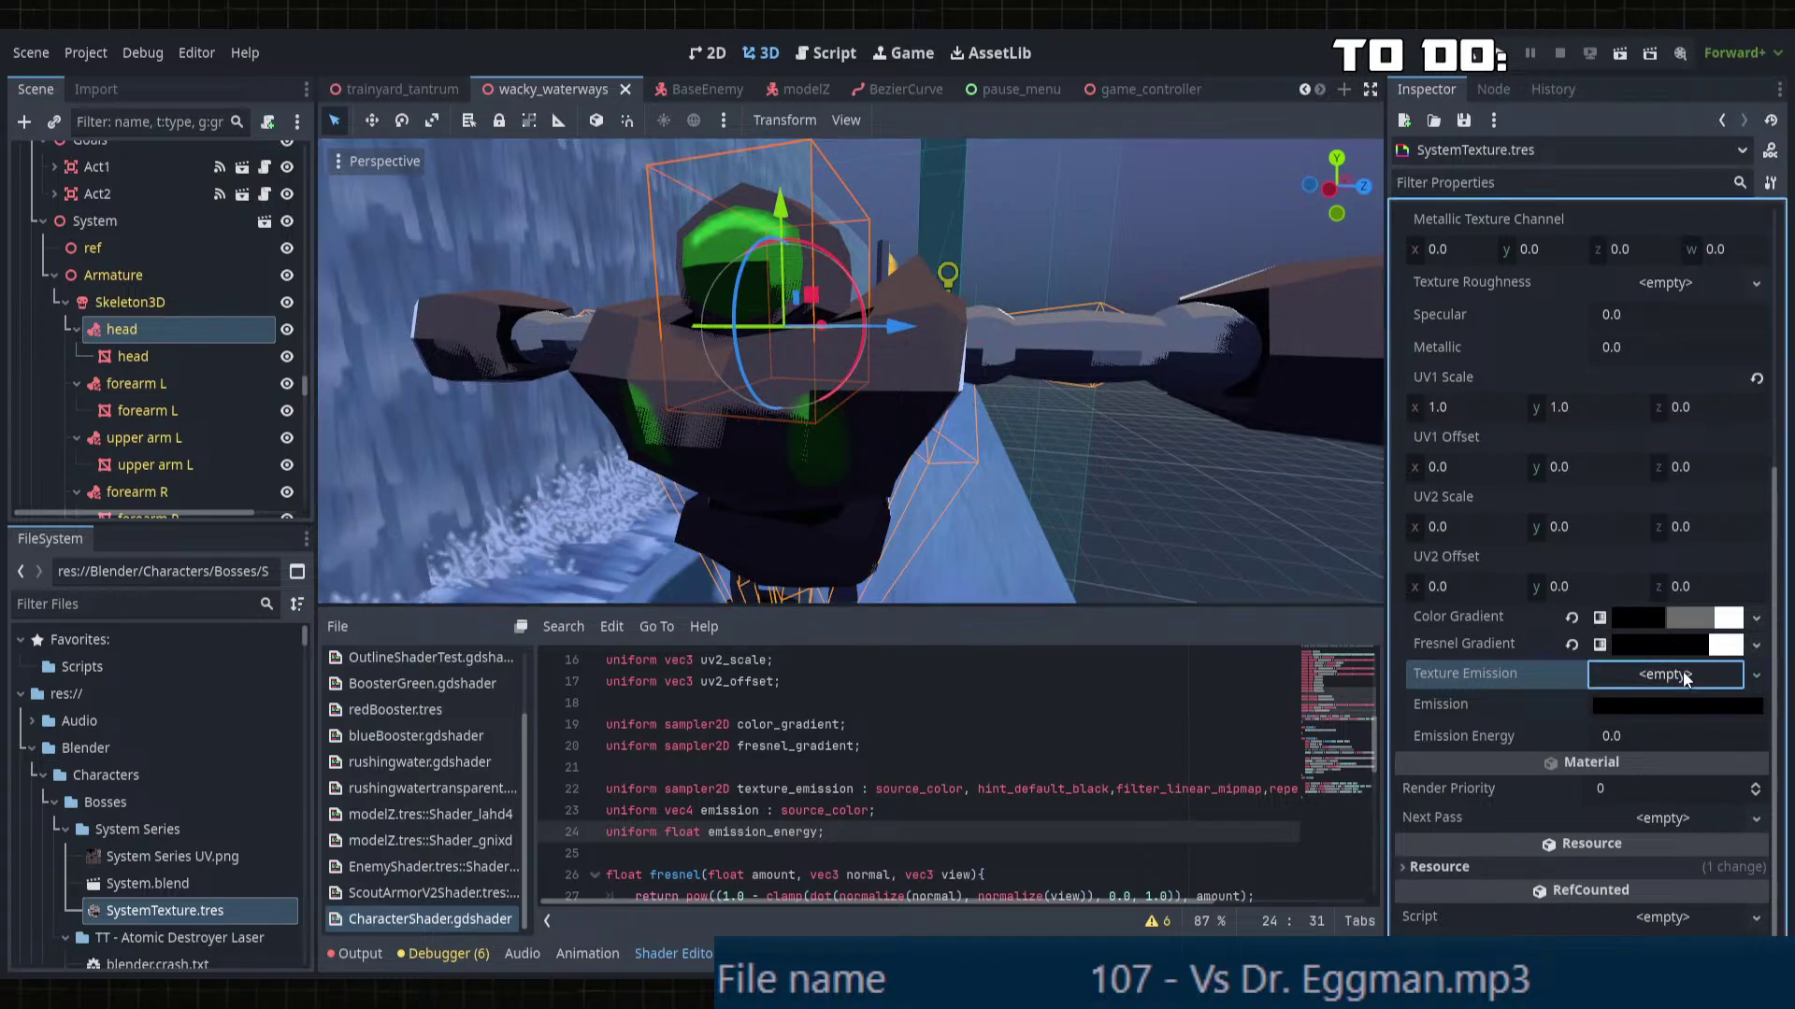
{"action": "left_click", "coordinate": [600, 317]}
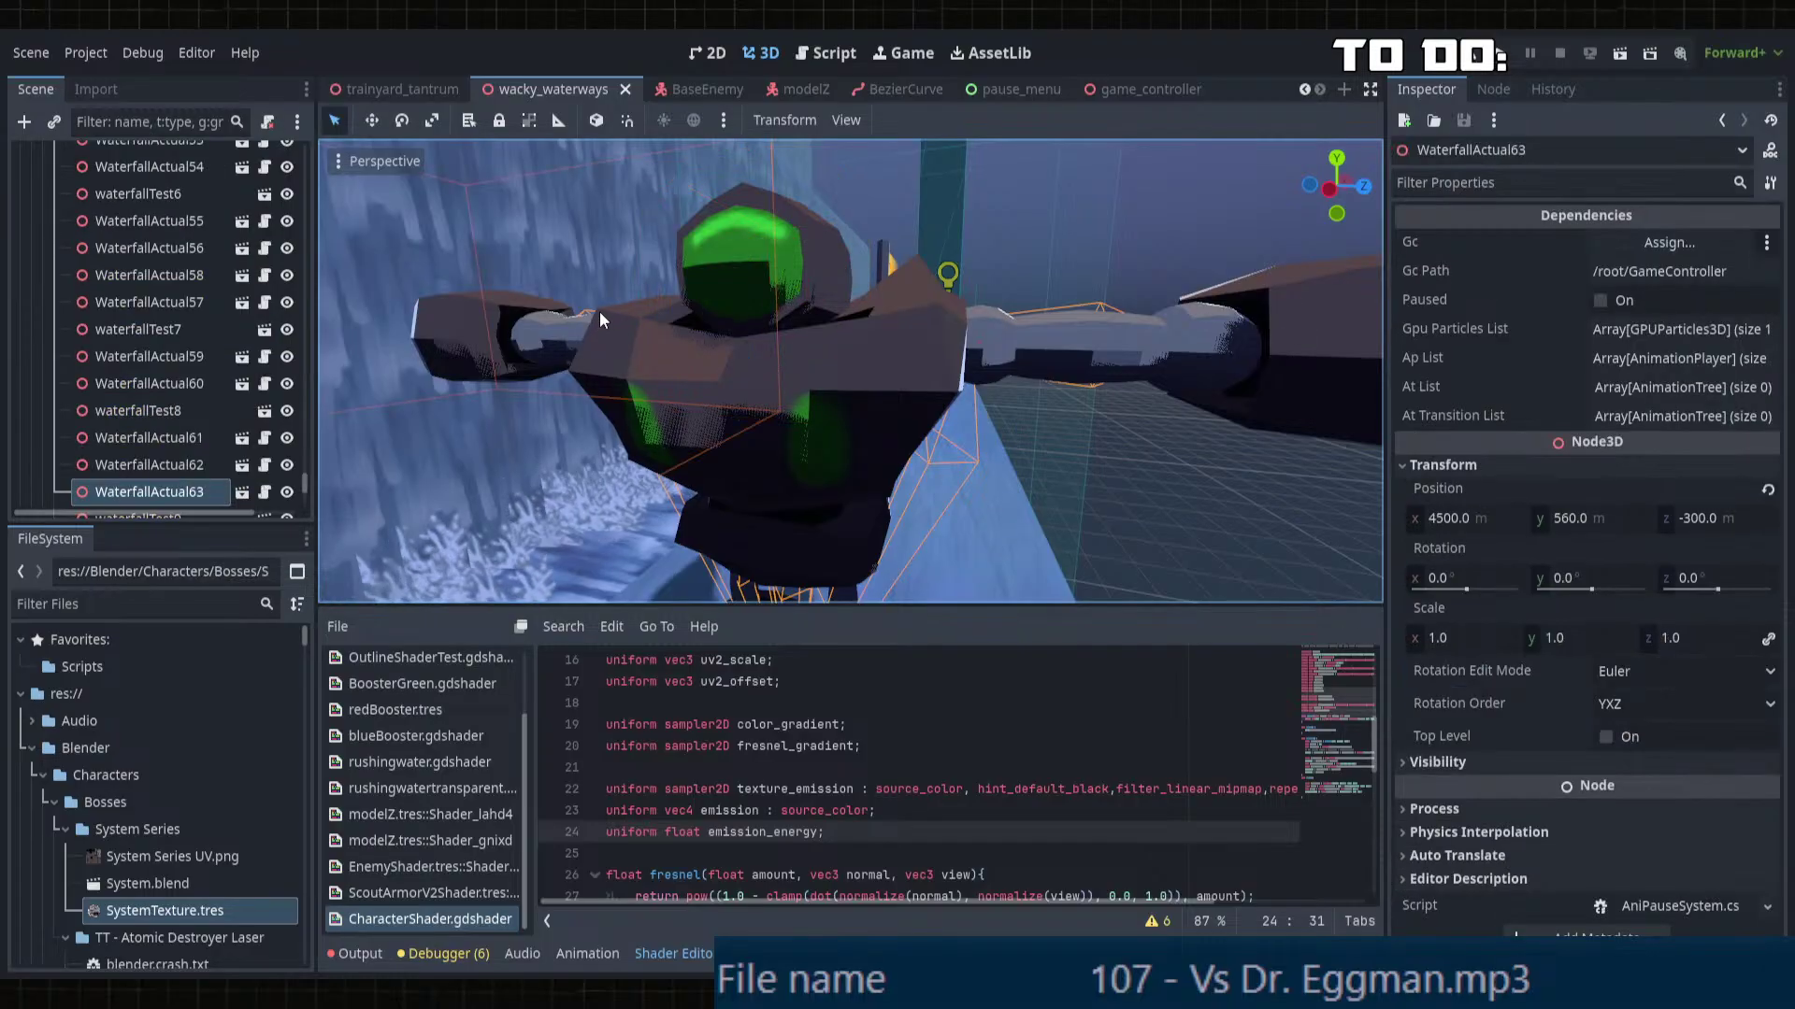
{"action": "left_click", "coordinate": [1194, 350]}
{"action": "left_click", "coordinate": [177, 910]}
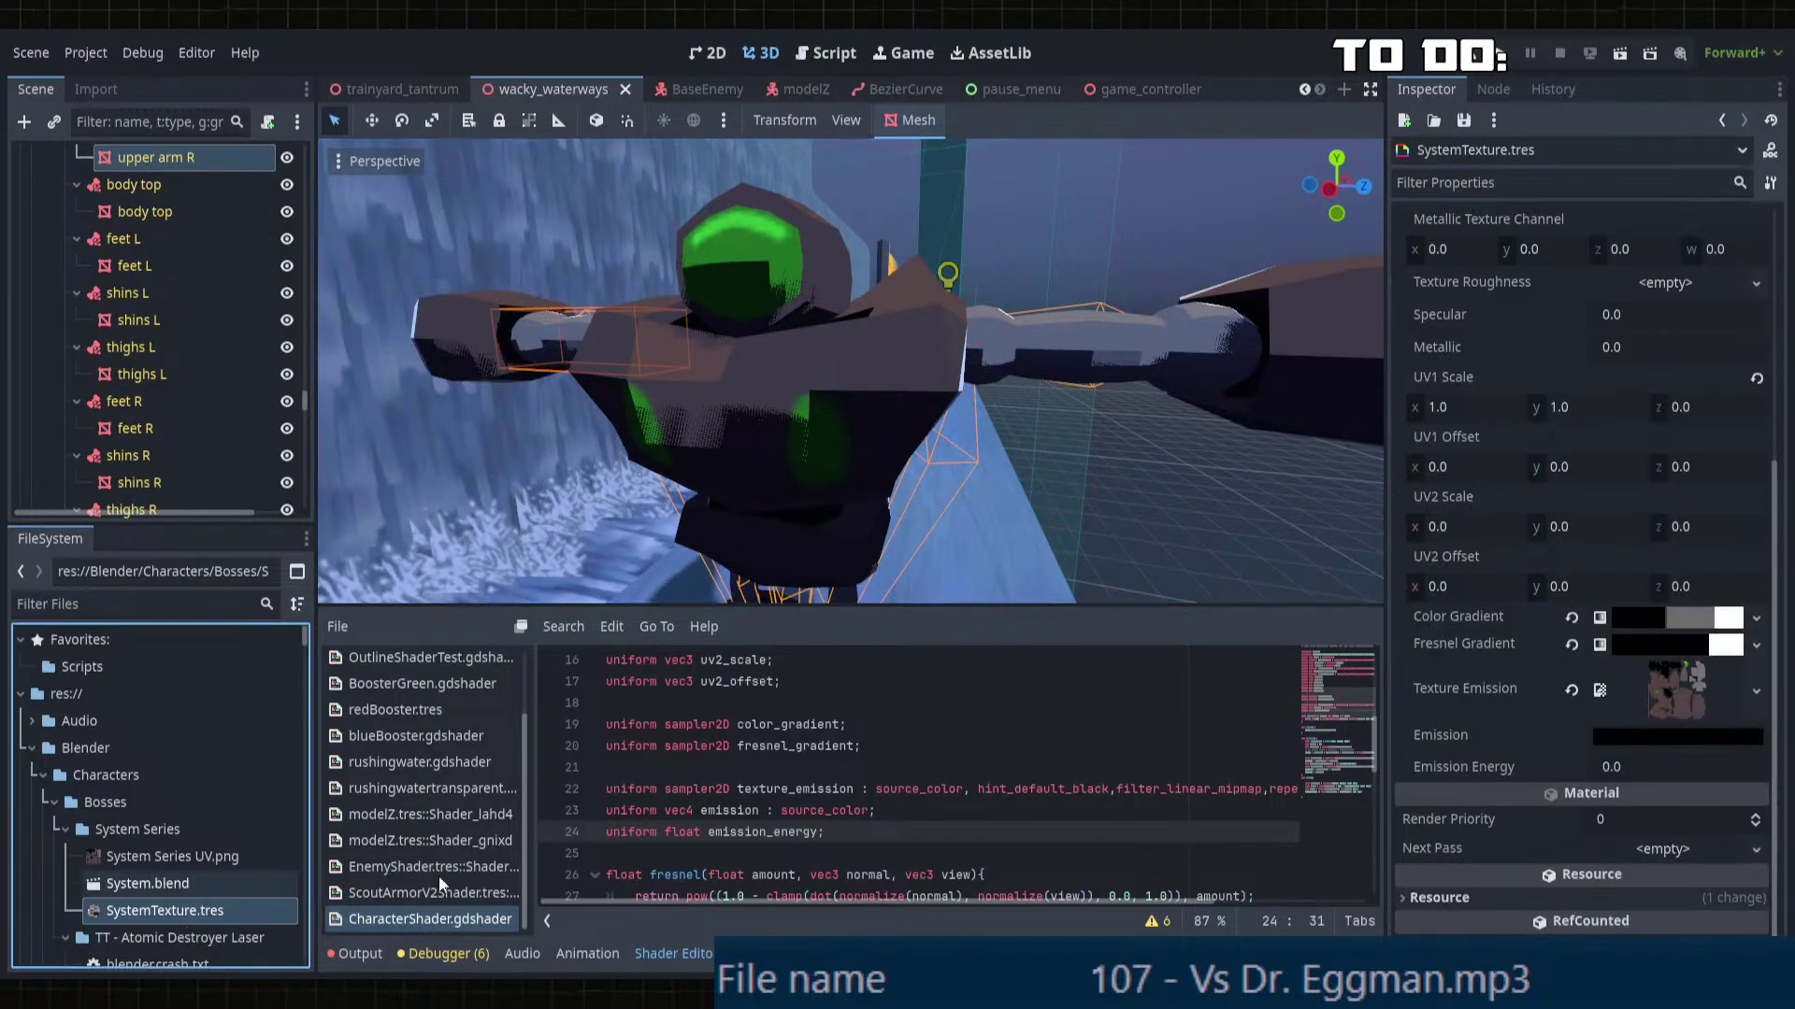
Step: Try the material's Emission Energy at 0.4 and at about 9, and reset the parameter
{"action": "left_click", "coordinate": [1626, 767]}
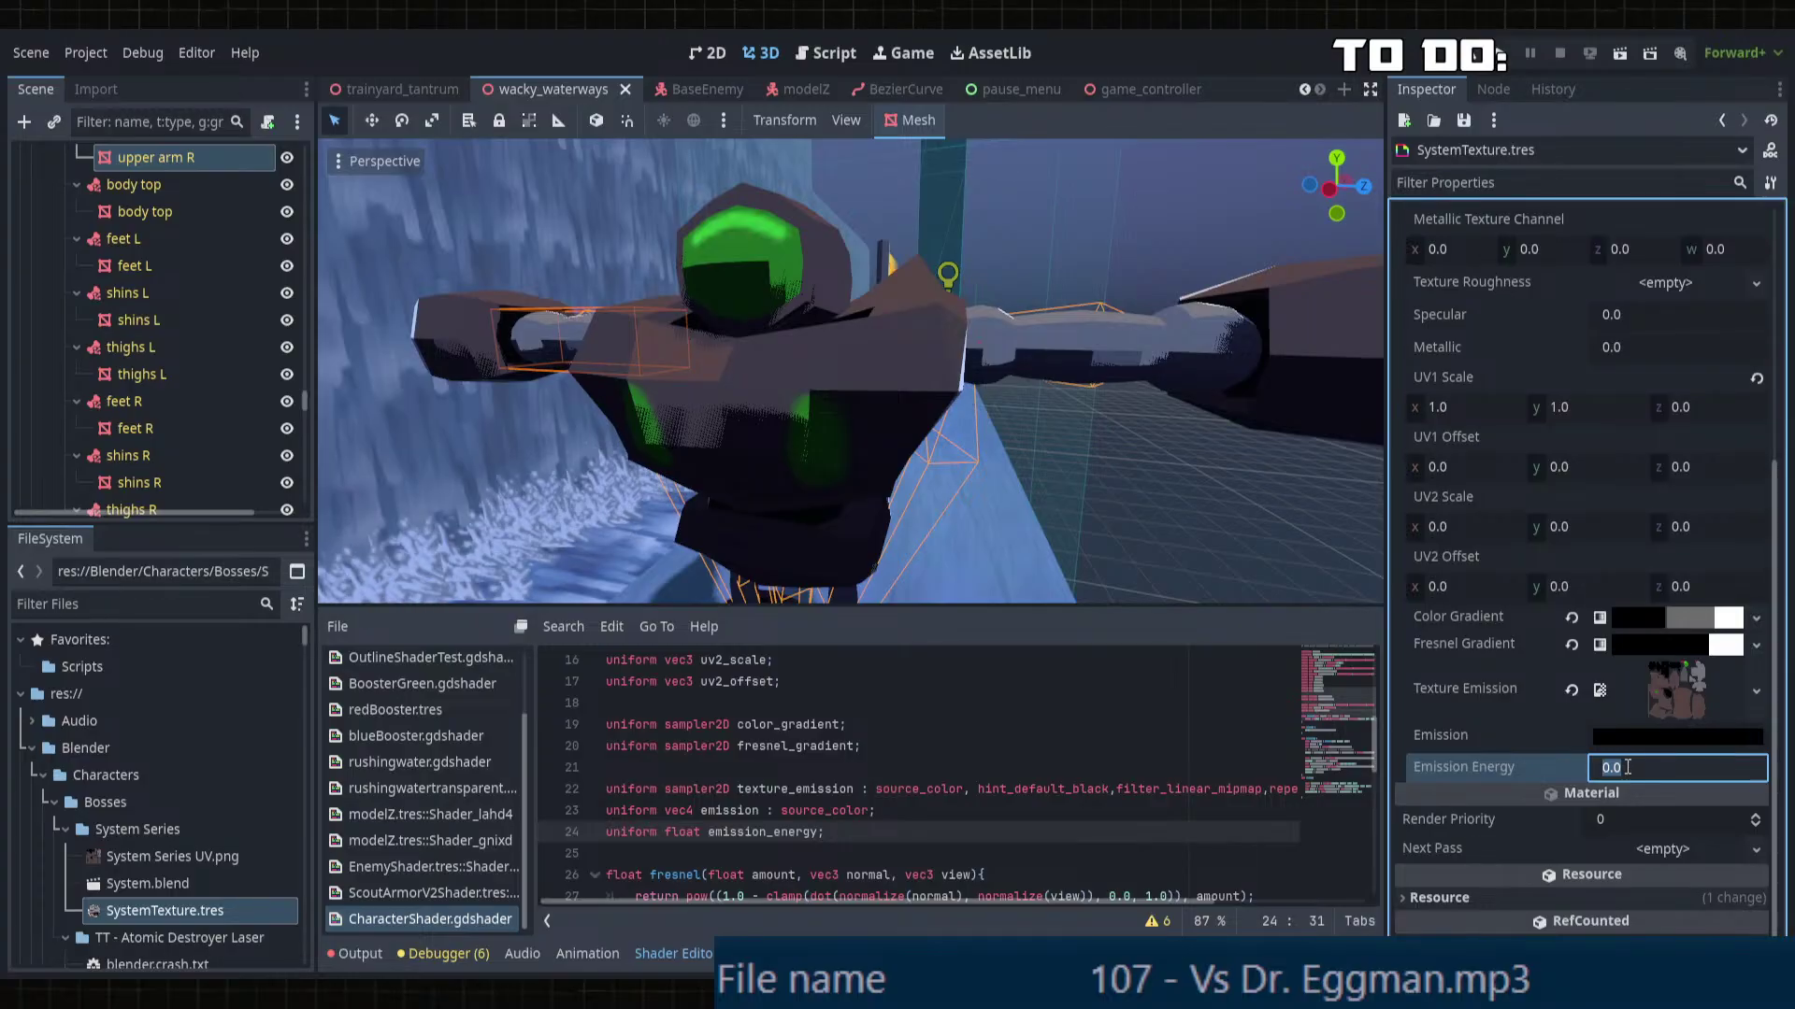
{"action": "type", "text": "0.4"}
{"action": "key", "text": "Return"}
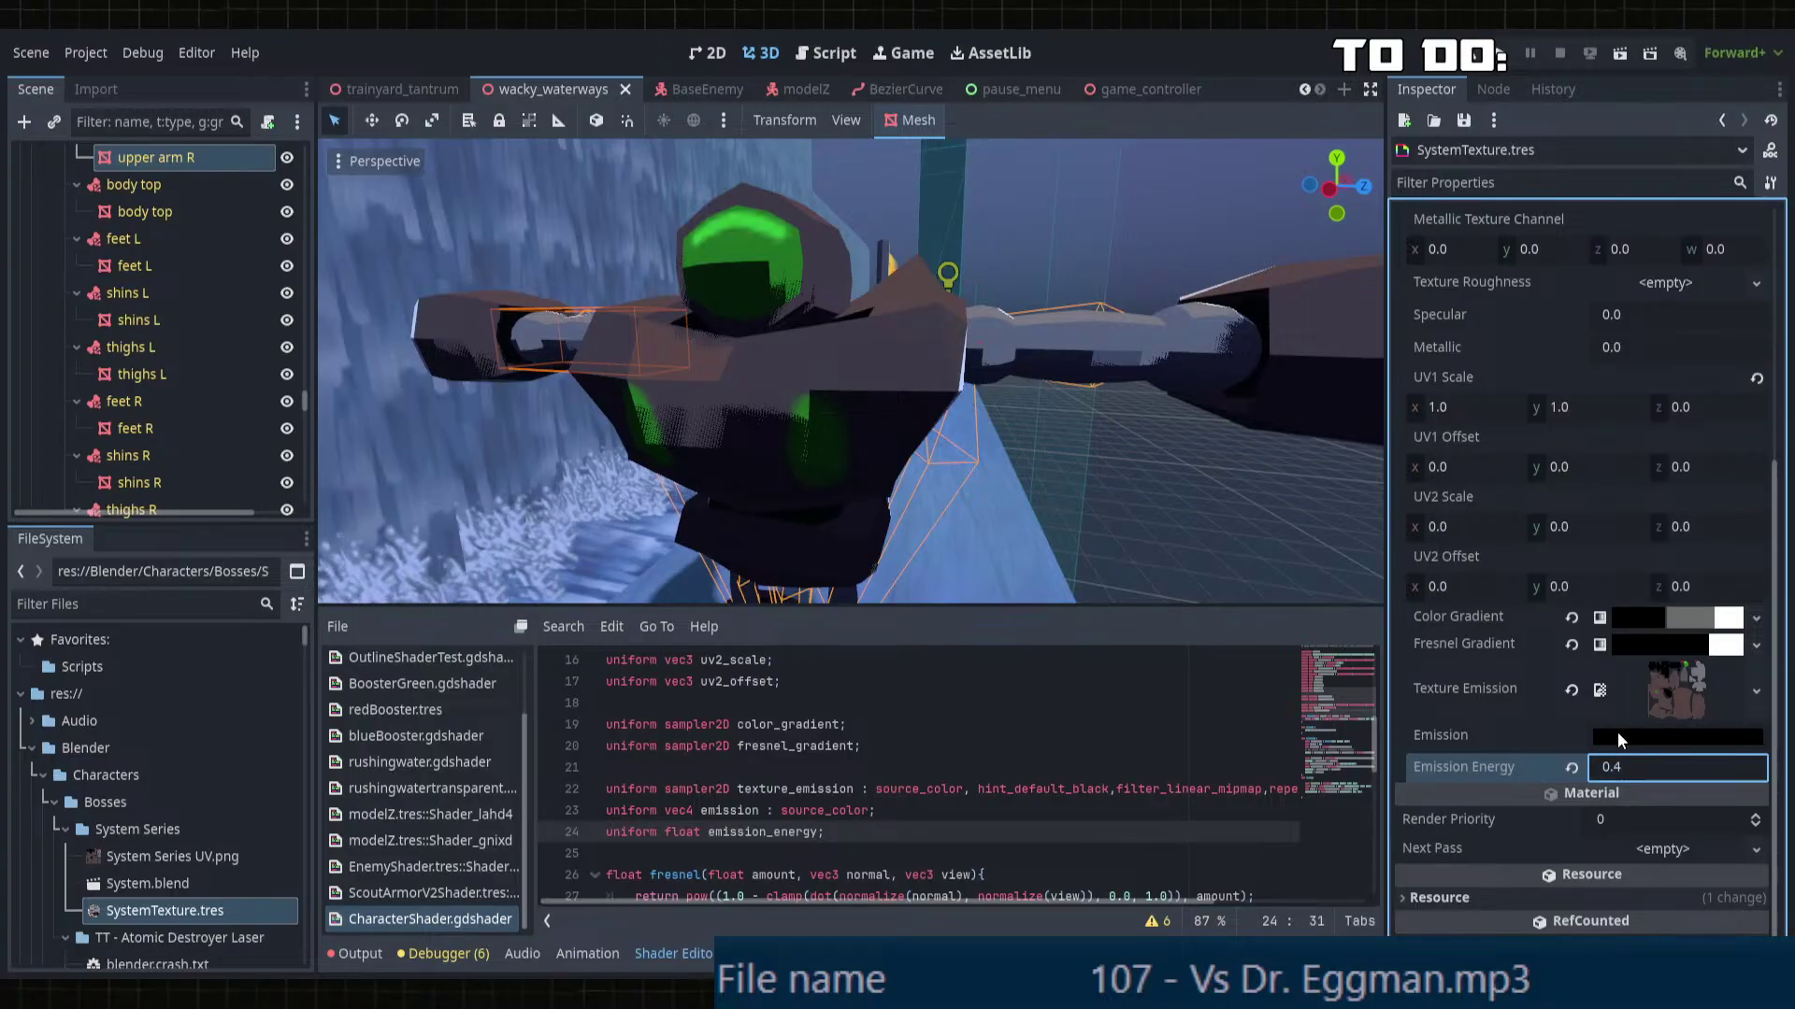
{"action": "left_click_drag", "start_coordinate": [1604, 767], "coordinate": [1757, 767]}
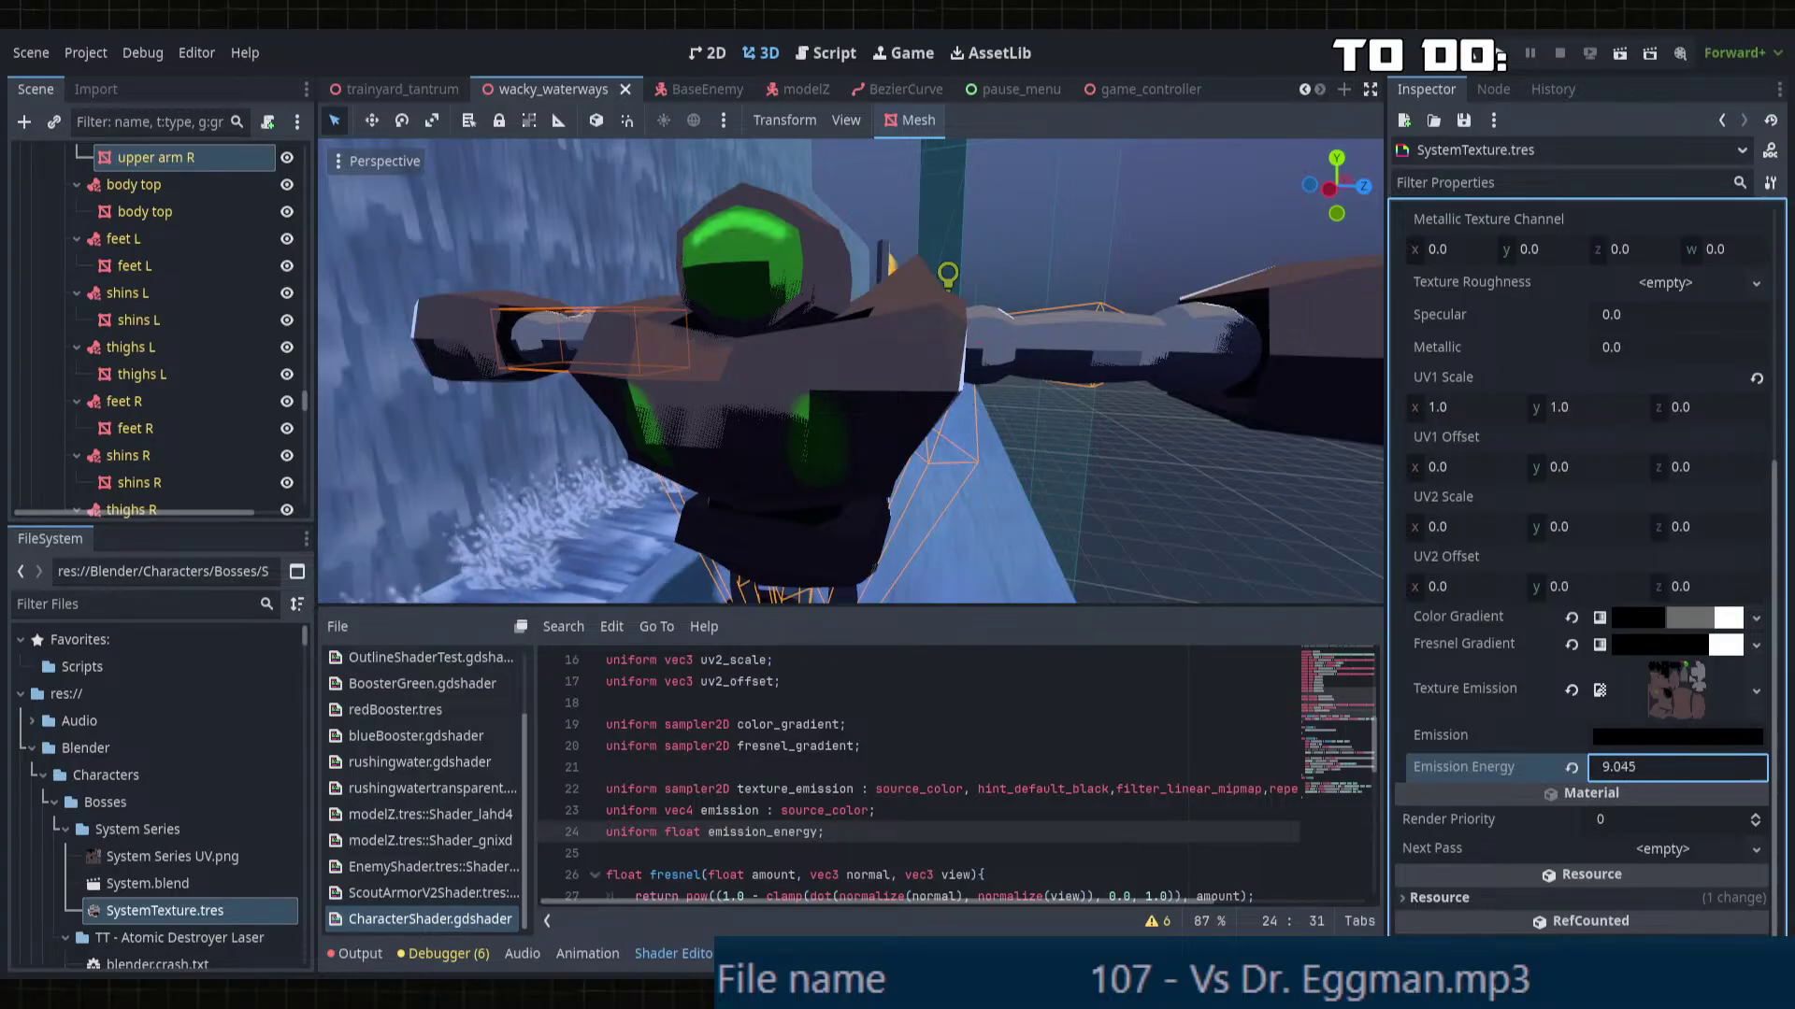
{"action": "left_click", "coordinate": [1571, 767]}
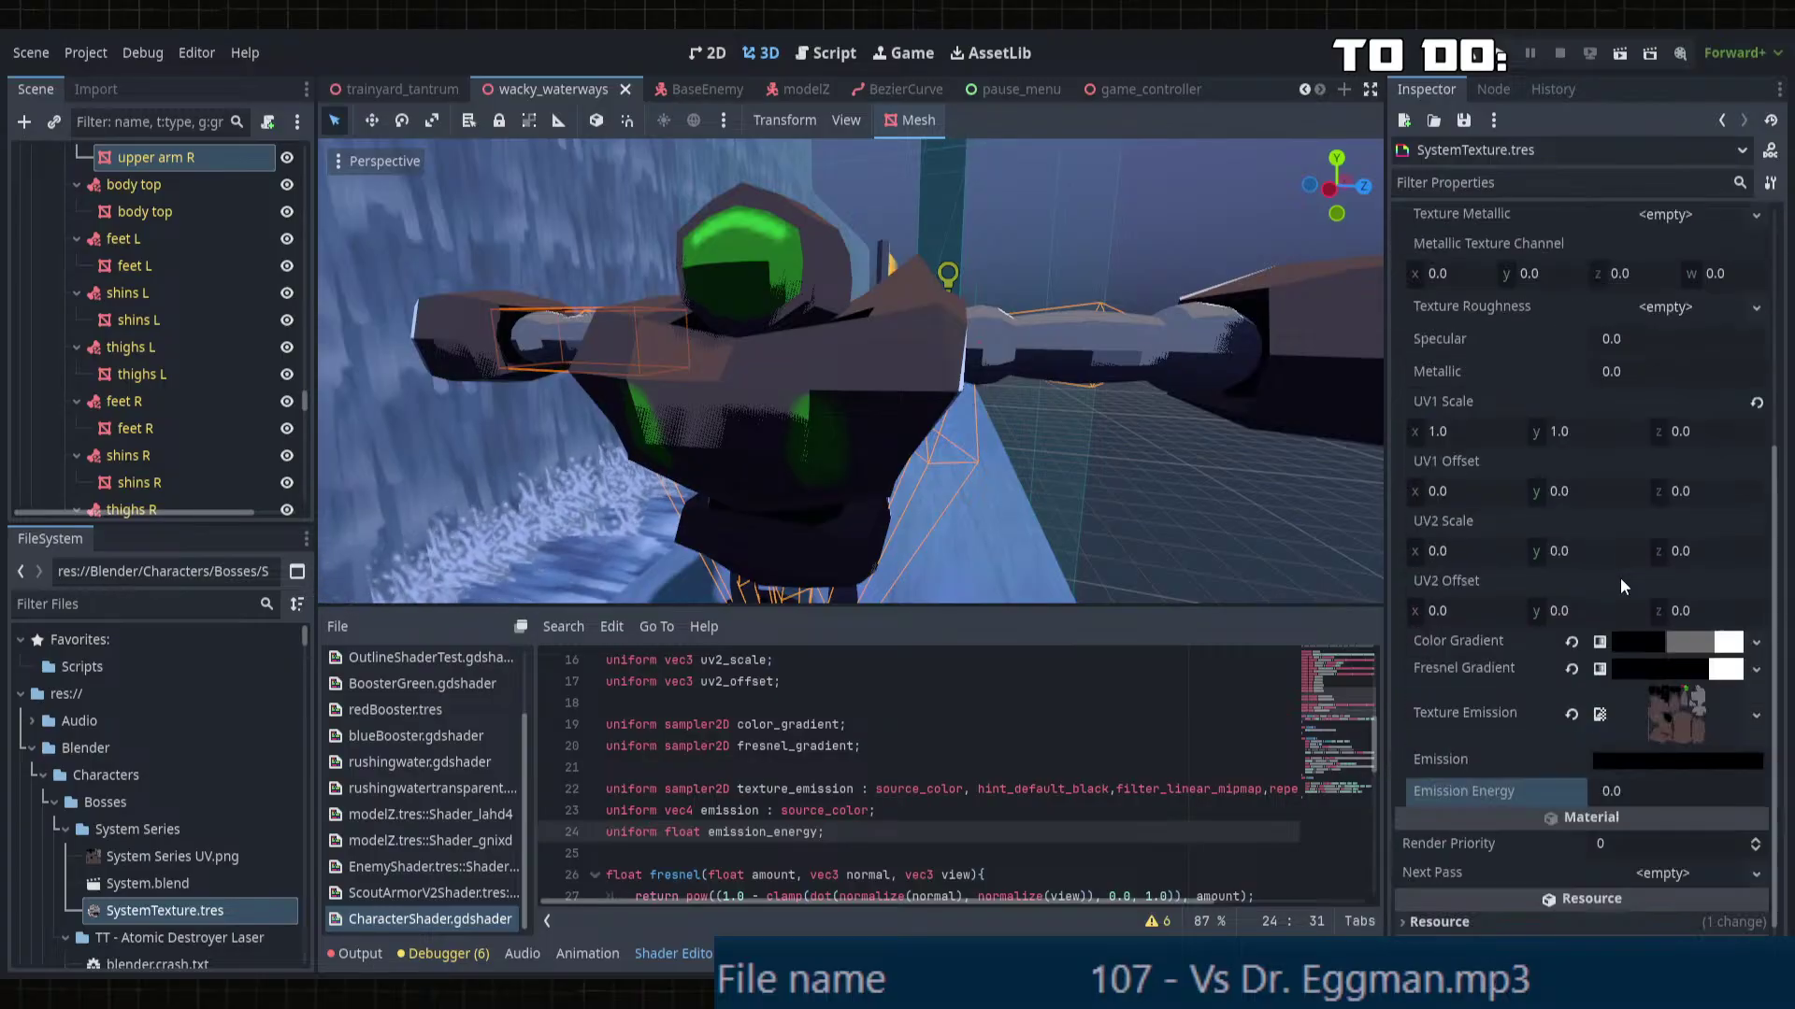
Step: Try a dark grey Emission color on the material with an Emission Energy of 0.91
{"action": "left_click", "coordinate": [1612, 758]}
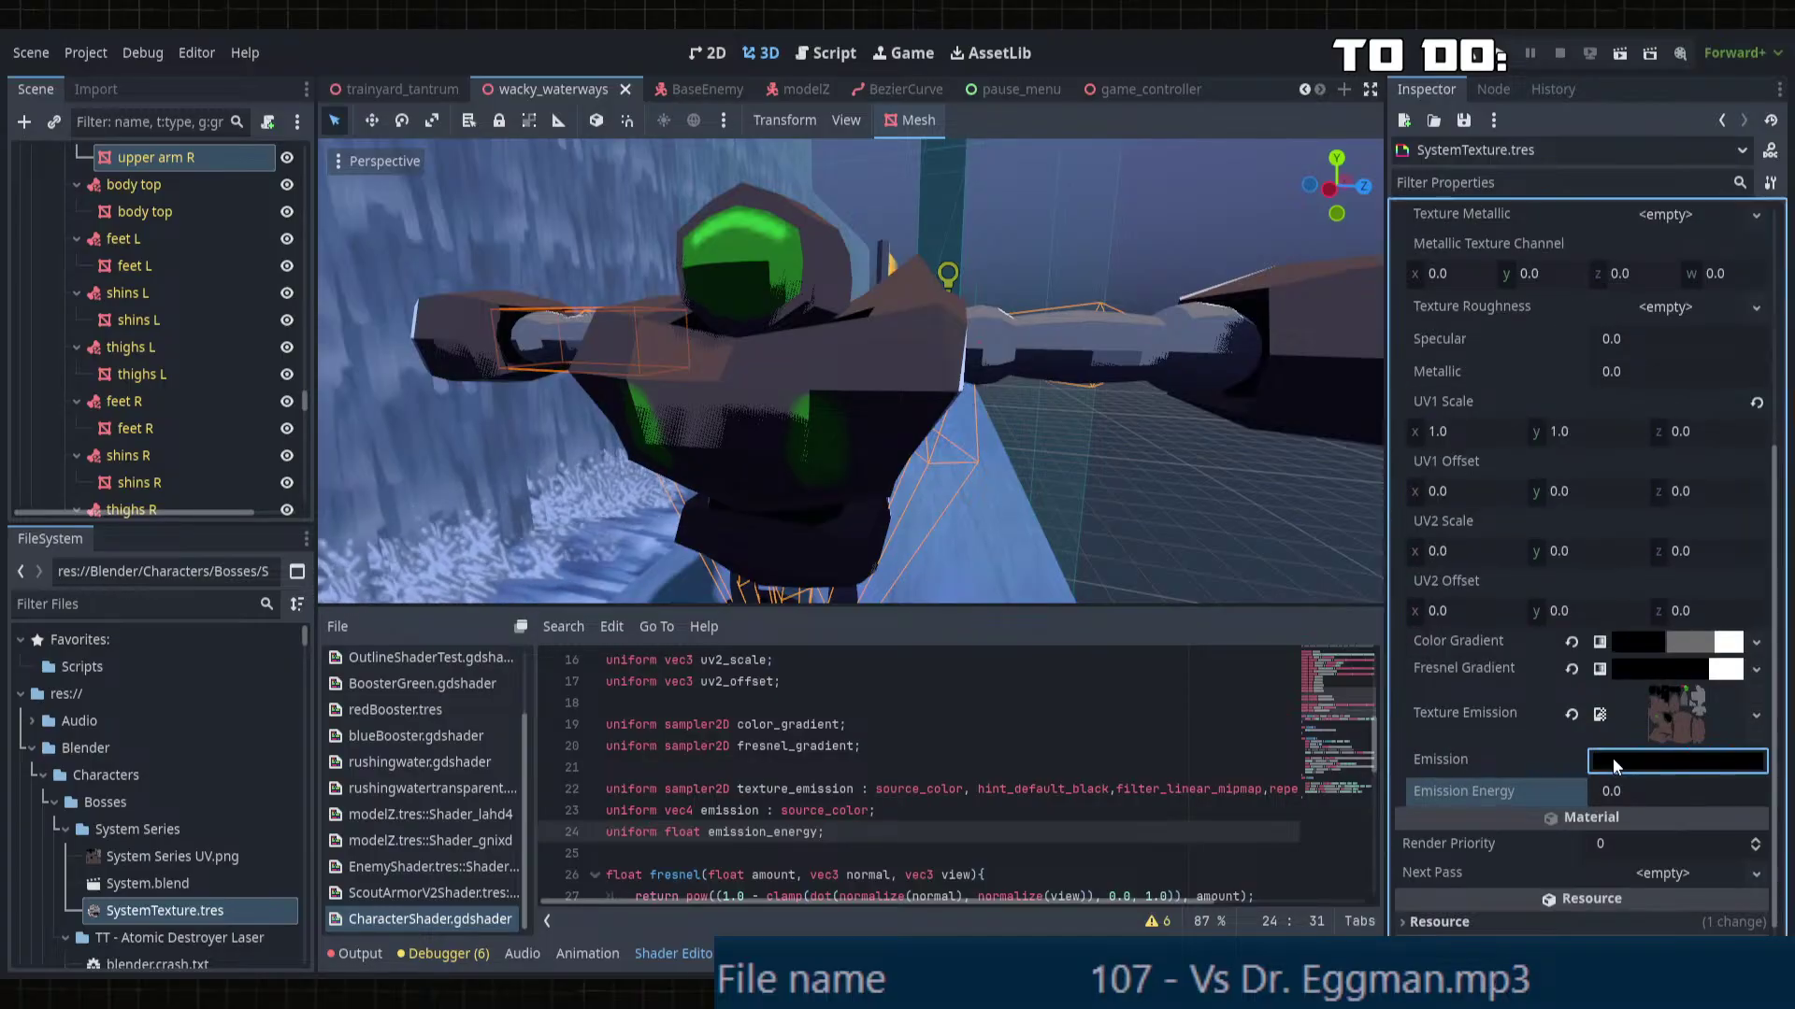
{"action": "left_click", "coordinate": [1764, 404]}
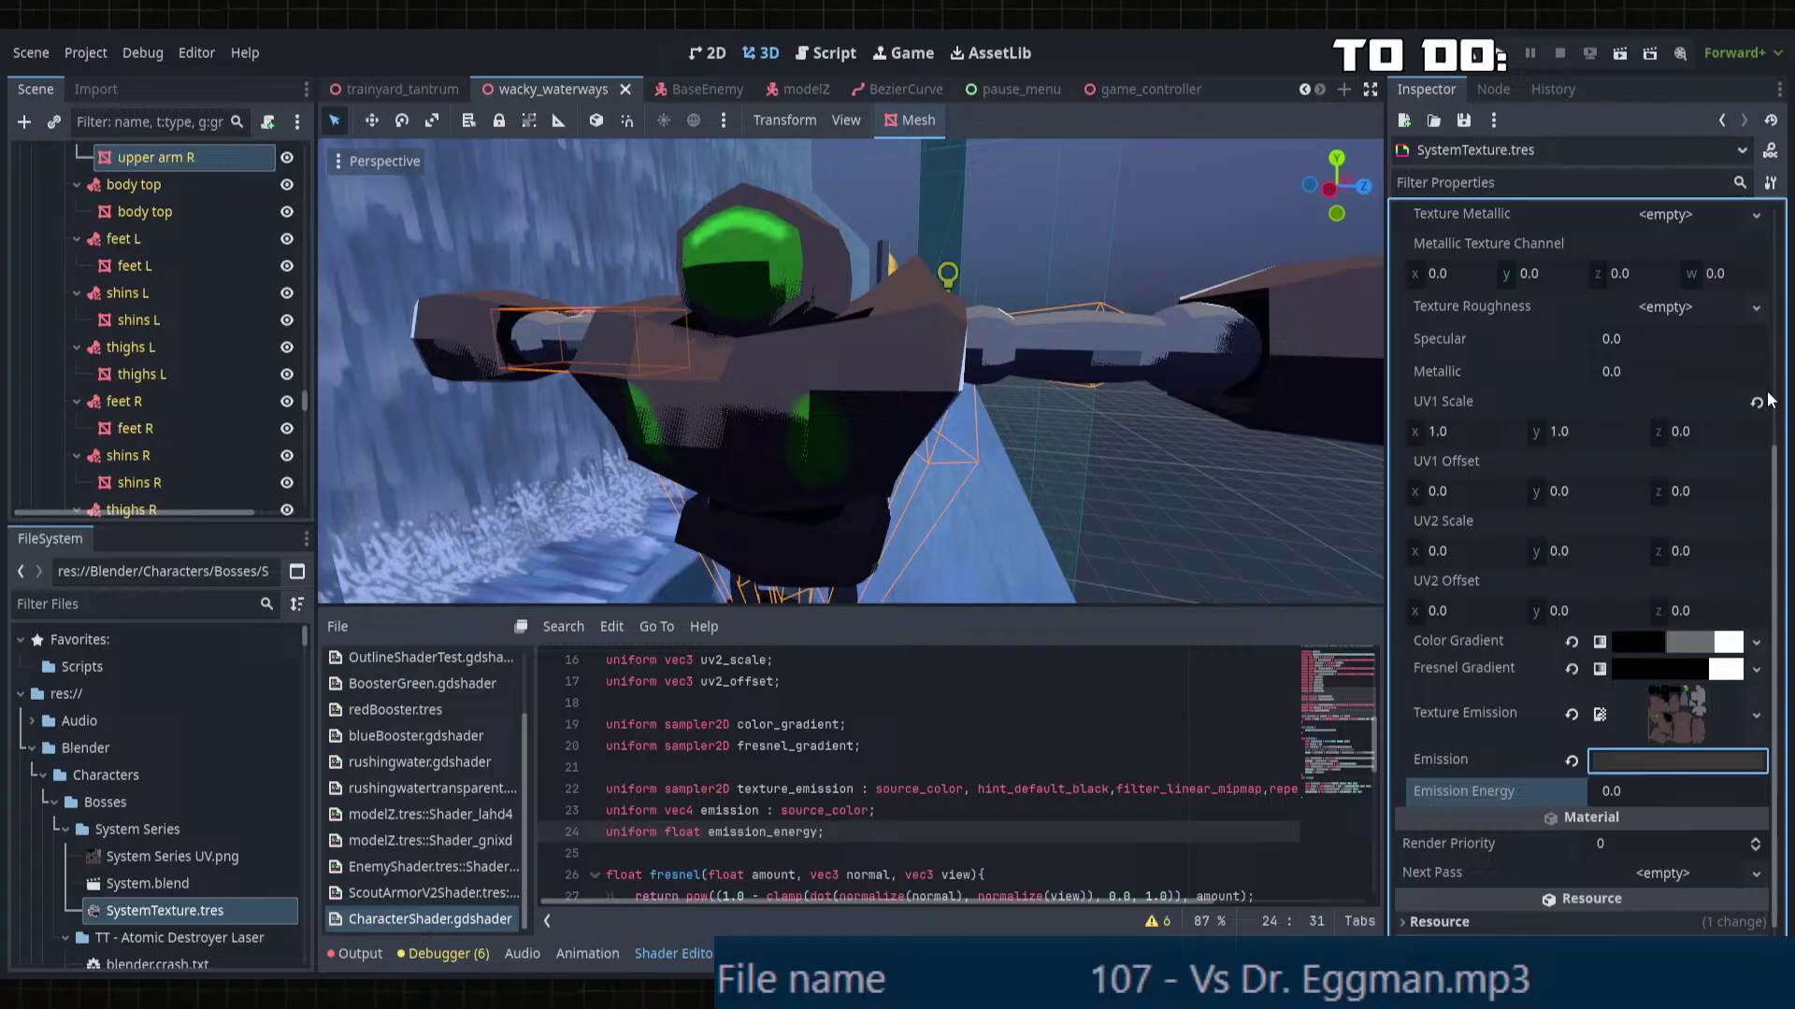
{"action": "left_click", "coordinate": [1612, 789]}
{"action": "type", "text": "0.91"}
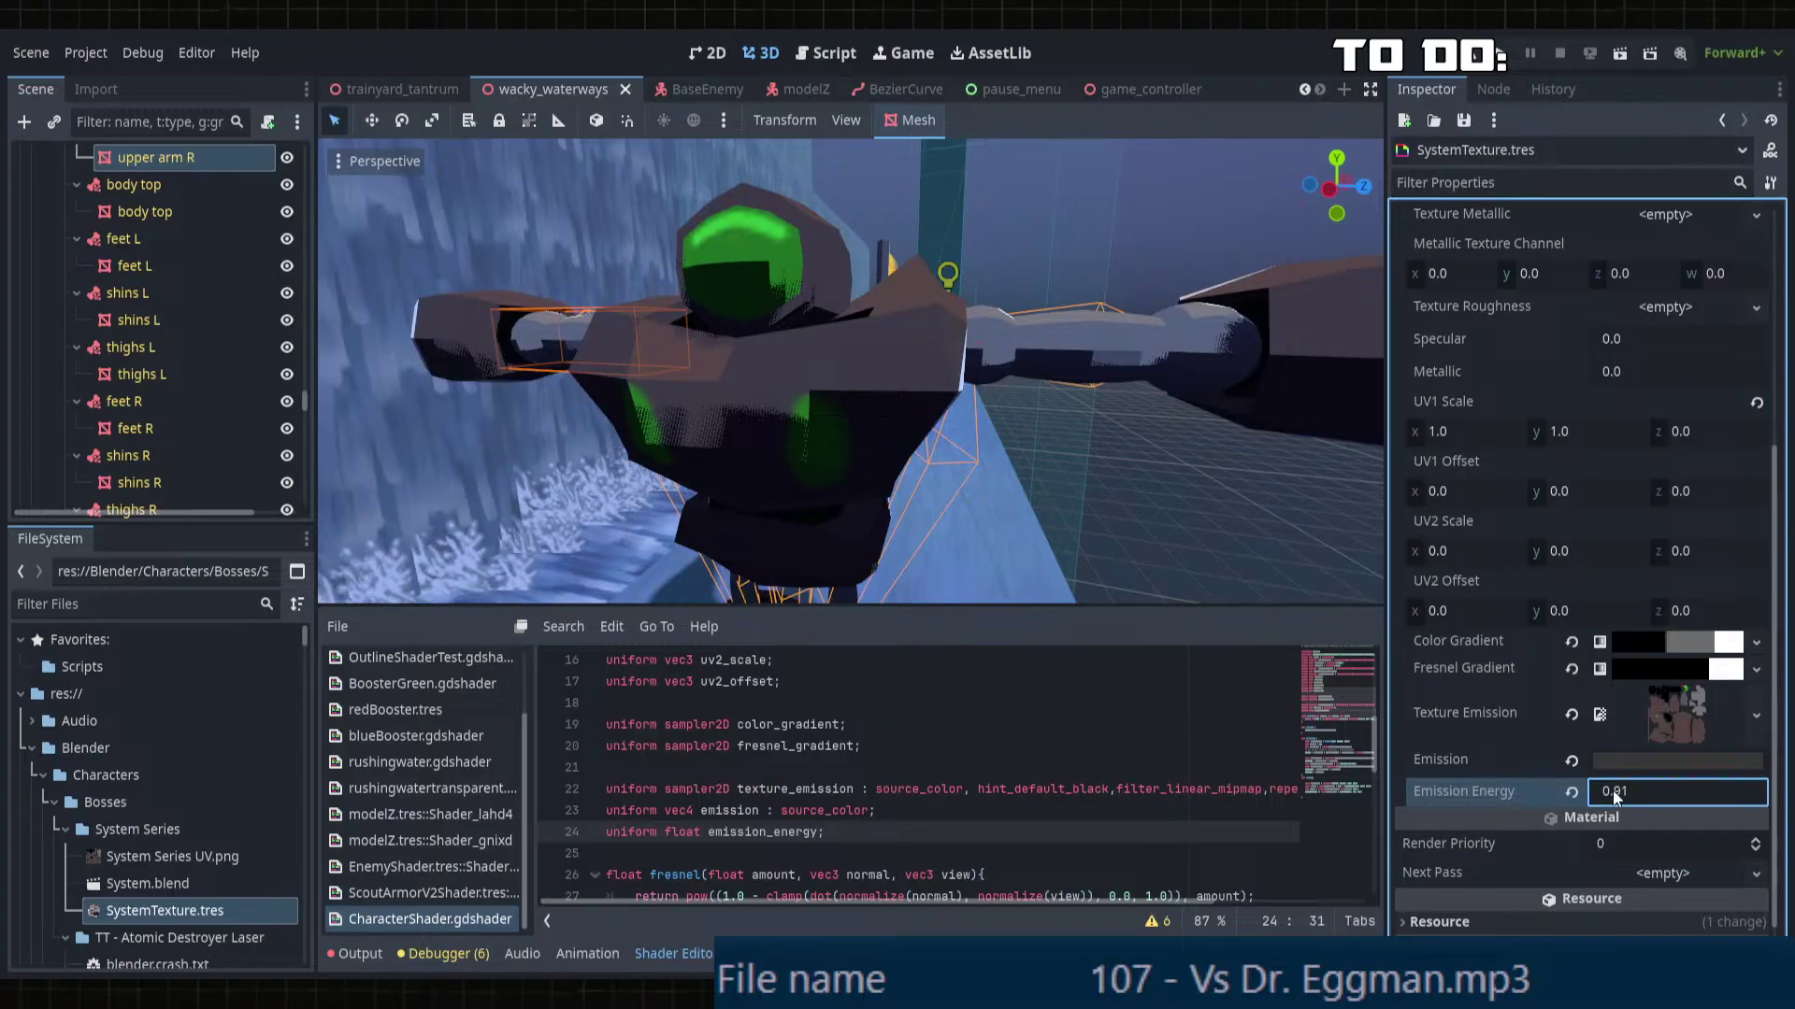
Step: Find where ScoutArmorV2Shader uses emission_energy and copy the emission_tex and EMISSION lines from its fragment function
{"action": "left_click", "coordinate": [438, 896]}
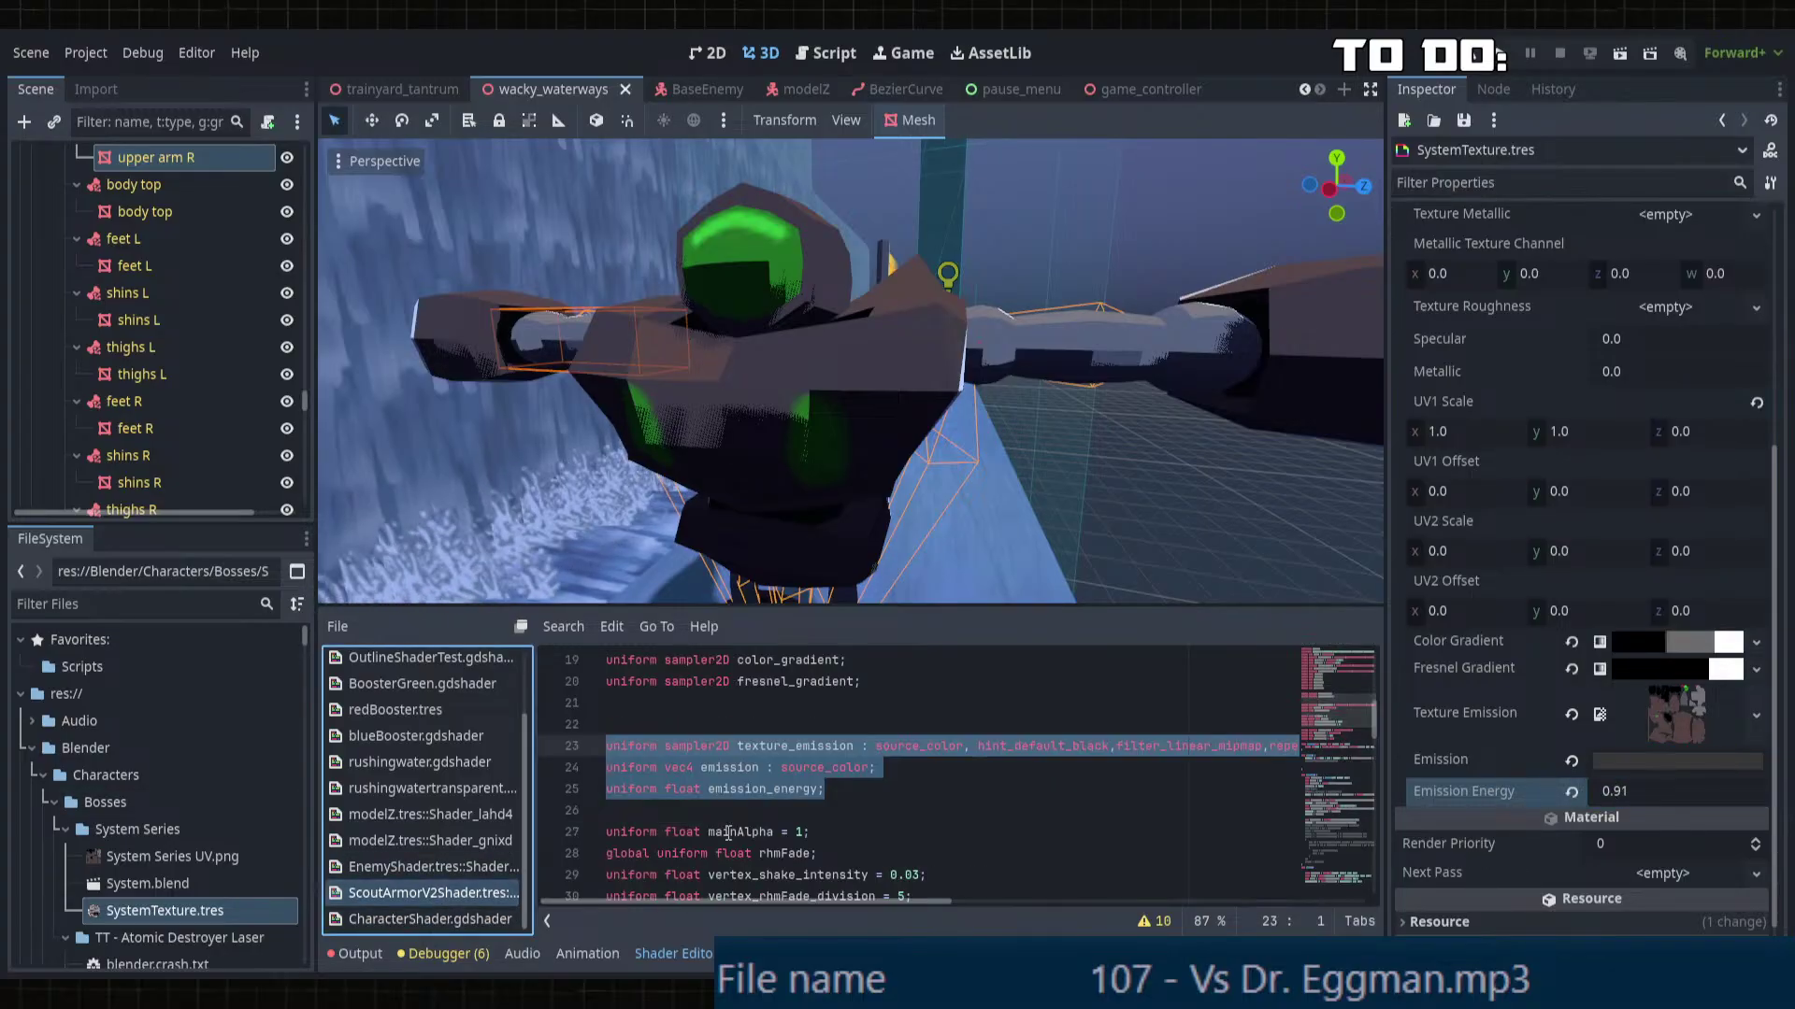
{"action": "scroll", "coordinate": [747, 797], "scroll_direction": "up", "scroll_amount": 3}
{"action": "left_click", "coordinate": [745, 790]}
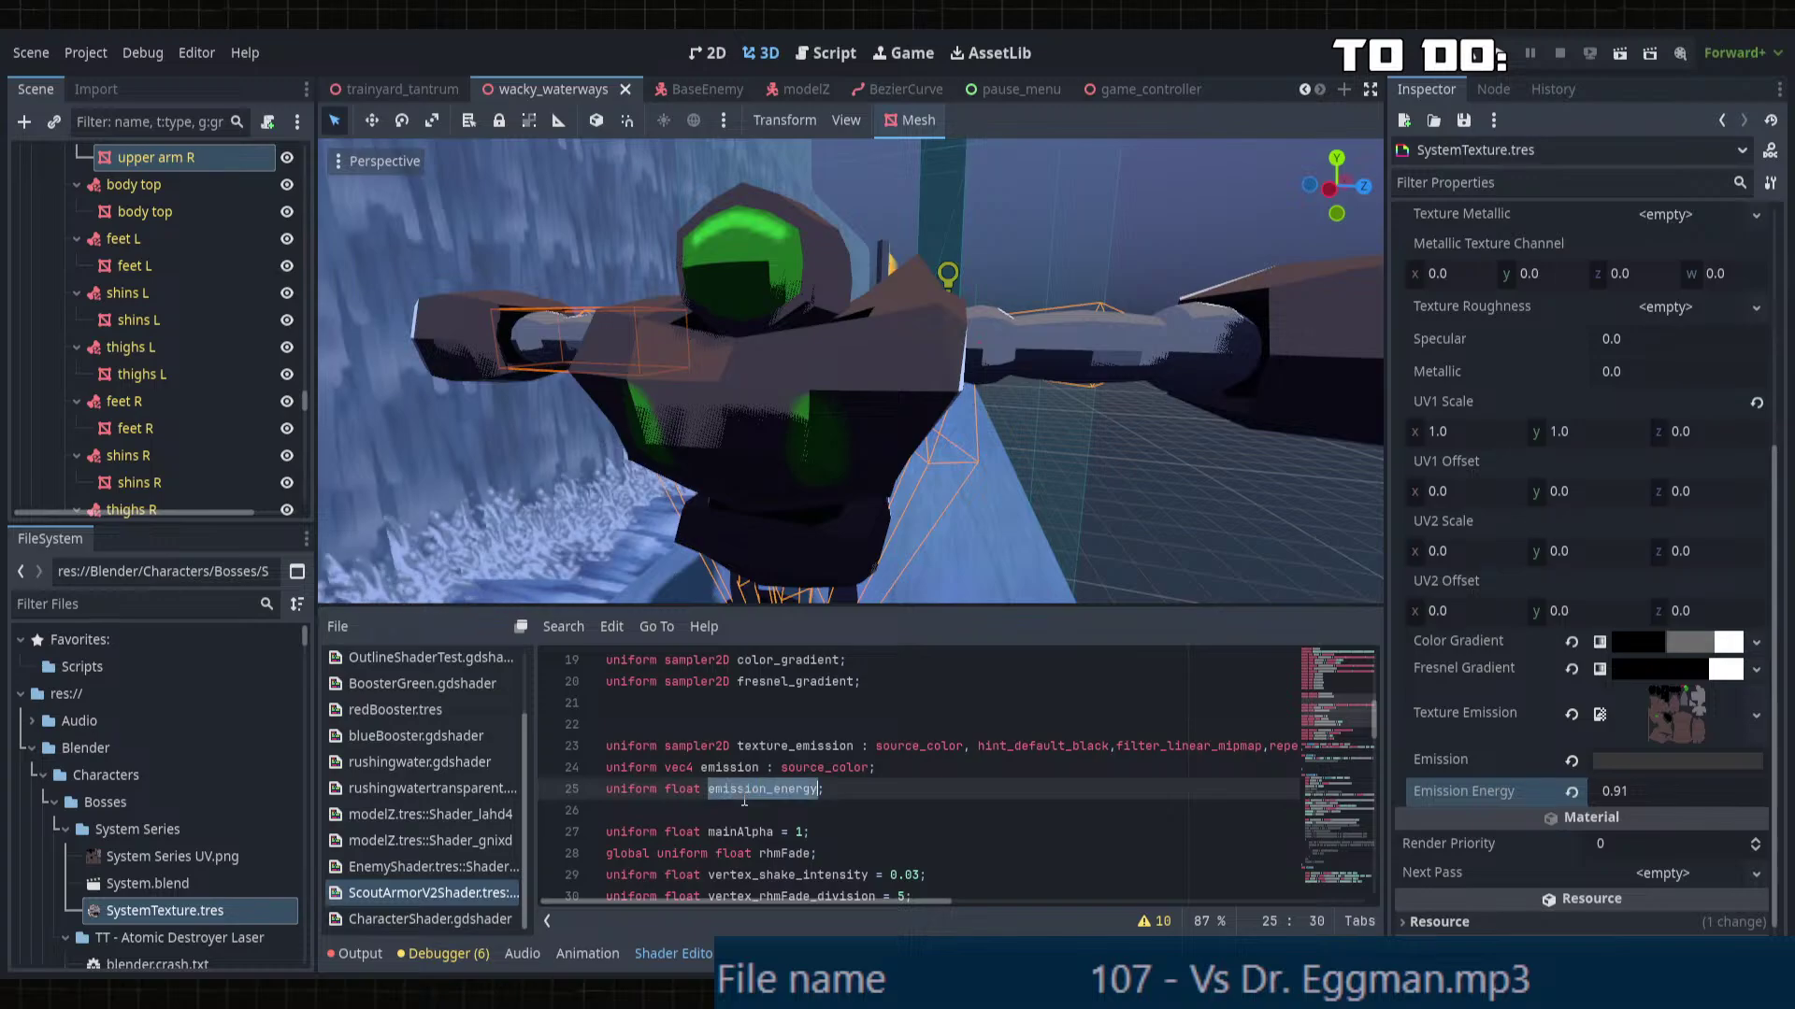
{"action": "key", "text": "ctrl+f"}
{"action": "left_click", "coordinate": [1120, 920]}
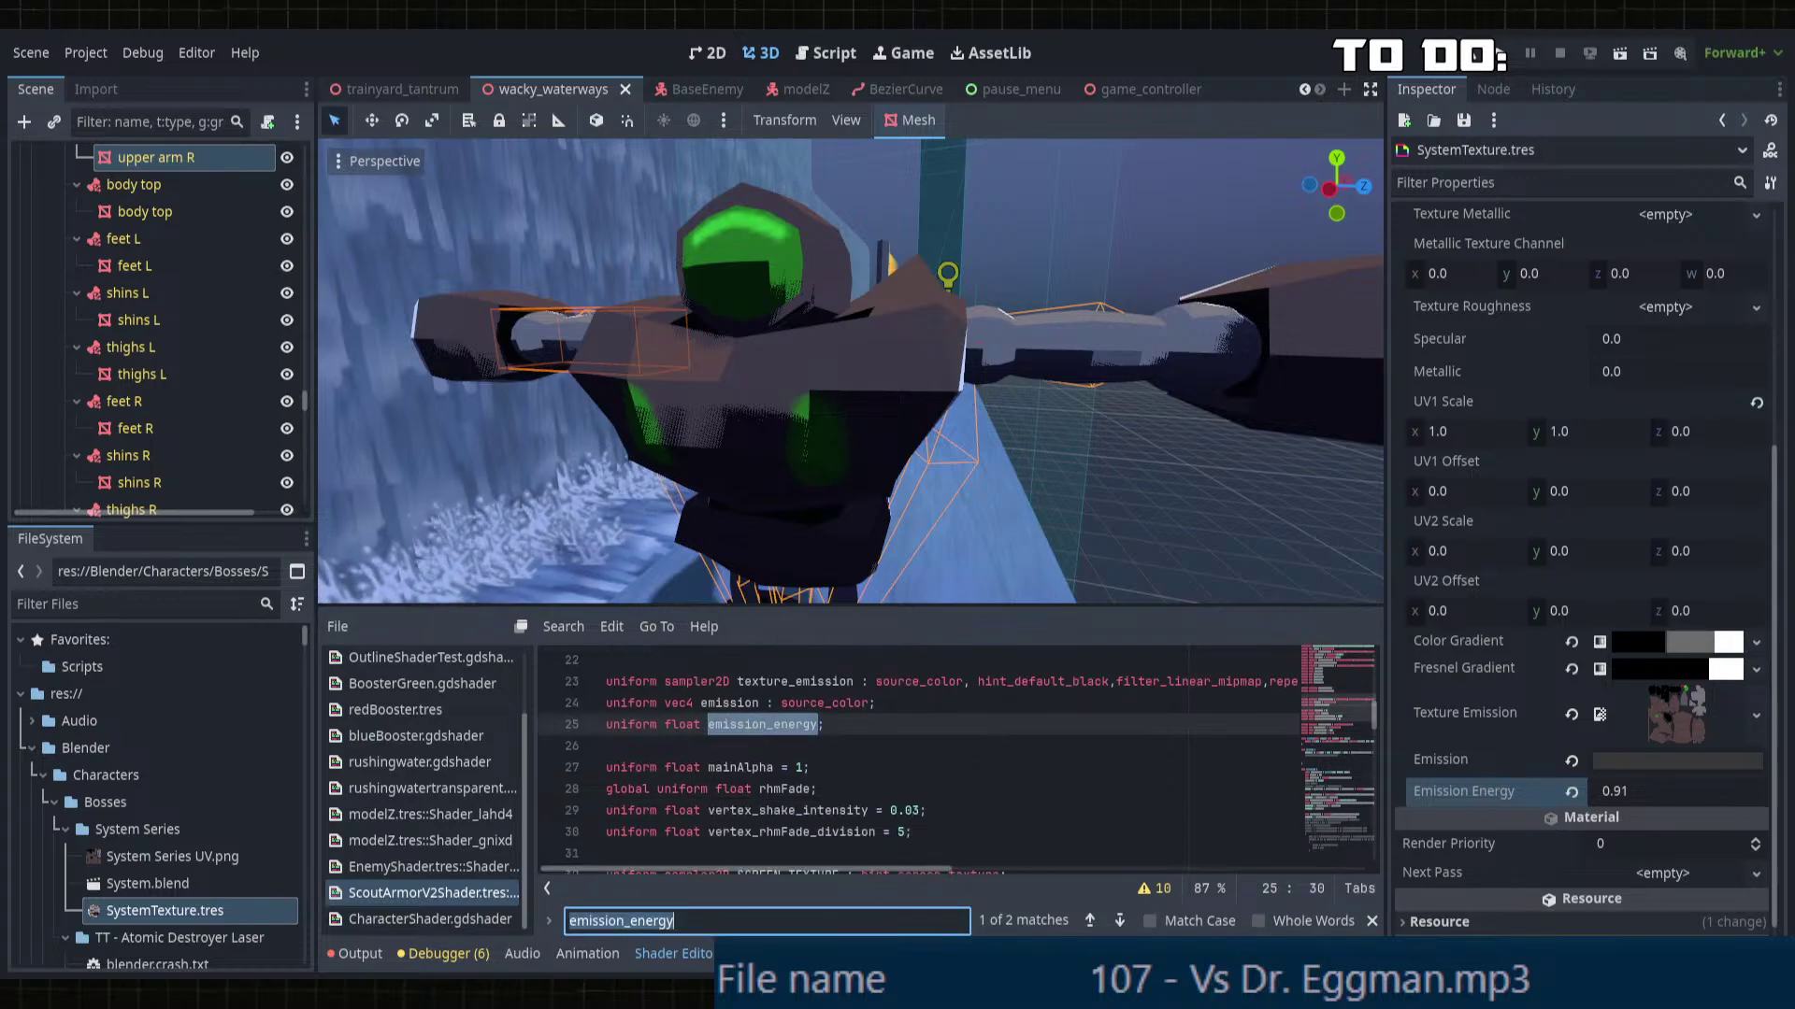
{"action": "left_click_drag", "start_coordinate": [1084, 750], "coordinate": [638, 728]}
{"action": "key", "text": "ctrl+c"}
{"action": "scroll", "coordinate": [661, 734], "scroll_direction": "up", "scroll_amount": 5}
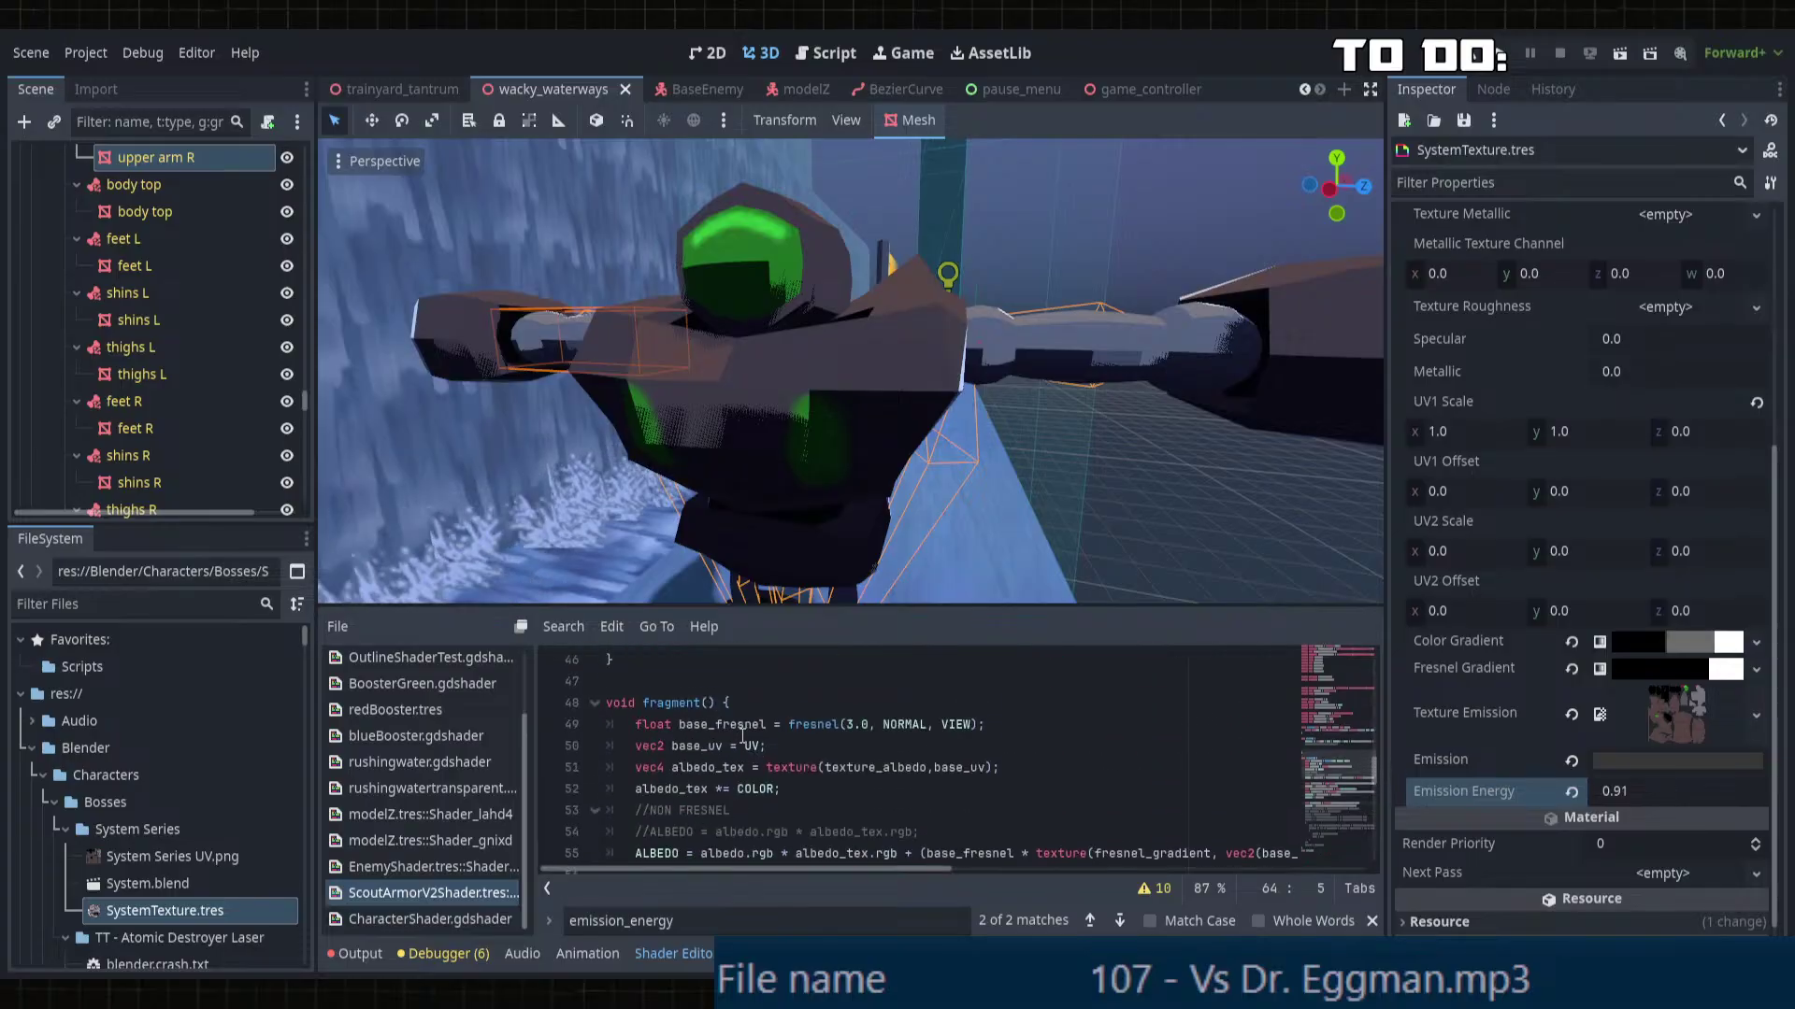
Step: Paste the emission_tex and EMISSION lines after SPECULAR in CharacterShader's fragment function and apply the shader change
{"action": "left_click", "coordinate": [426, 918]}
{"action": "scroll", "coordinate": [773, 794], "scroll_direction": "down", "scroll_amount": 15}
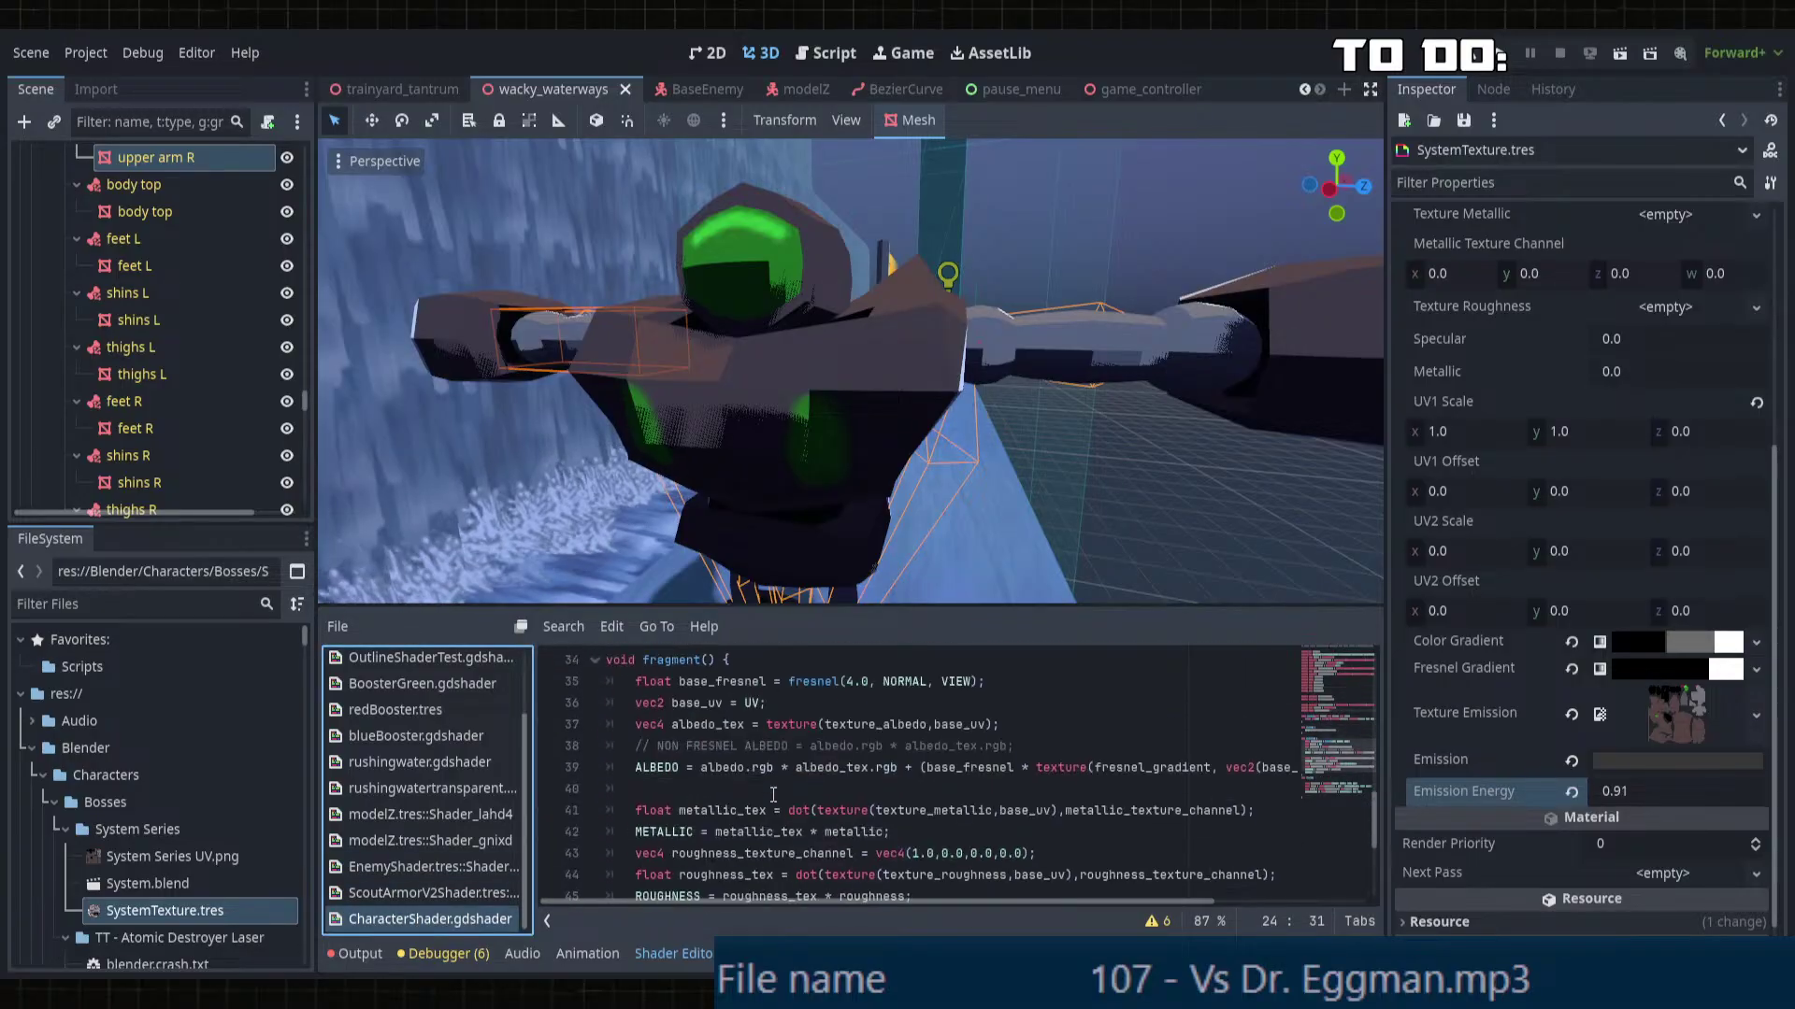
{"action": "scroll", "coordinate": [773, 789], "scroll_direction": "up", "scroll_amount": 1}
{"action": "left_click", "coordinate": [785, 745]}
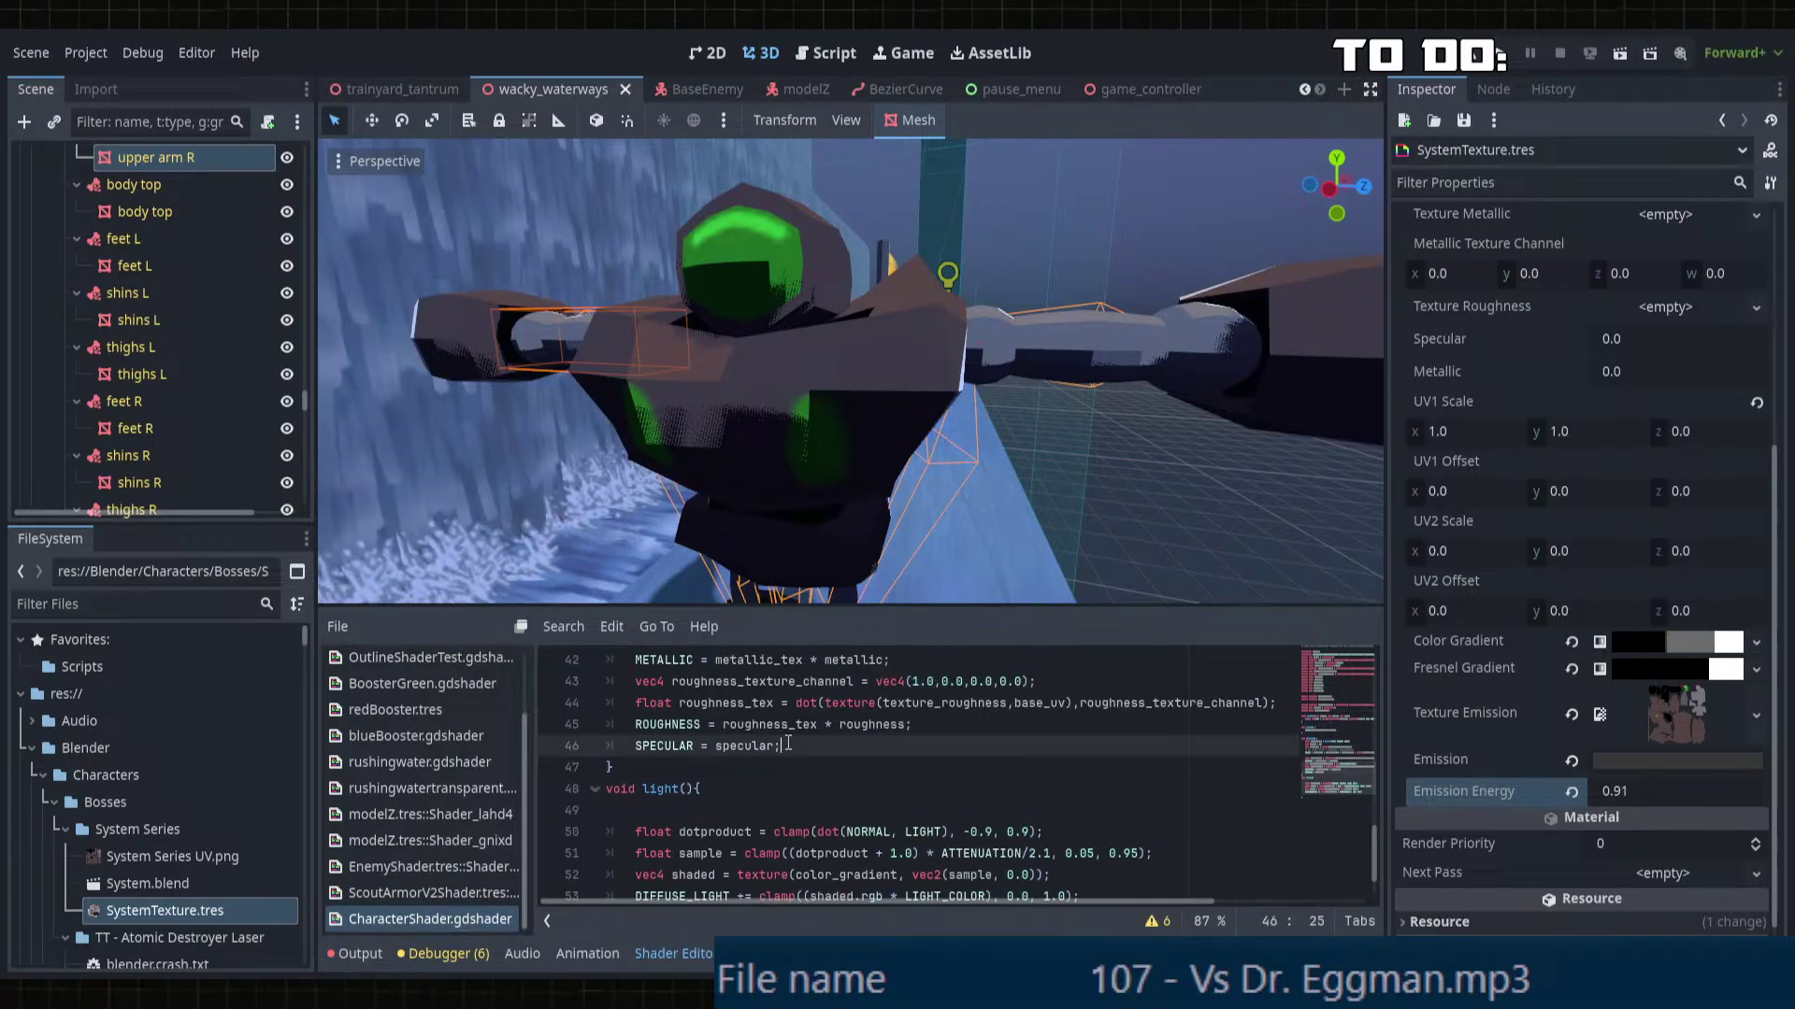
{"action": "key", "text": "ctrl+v"}
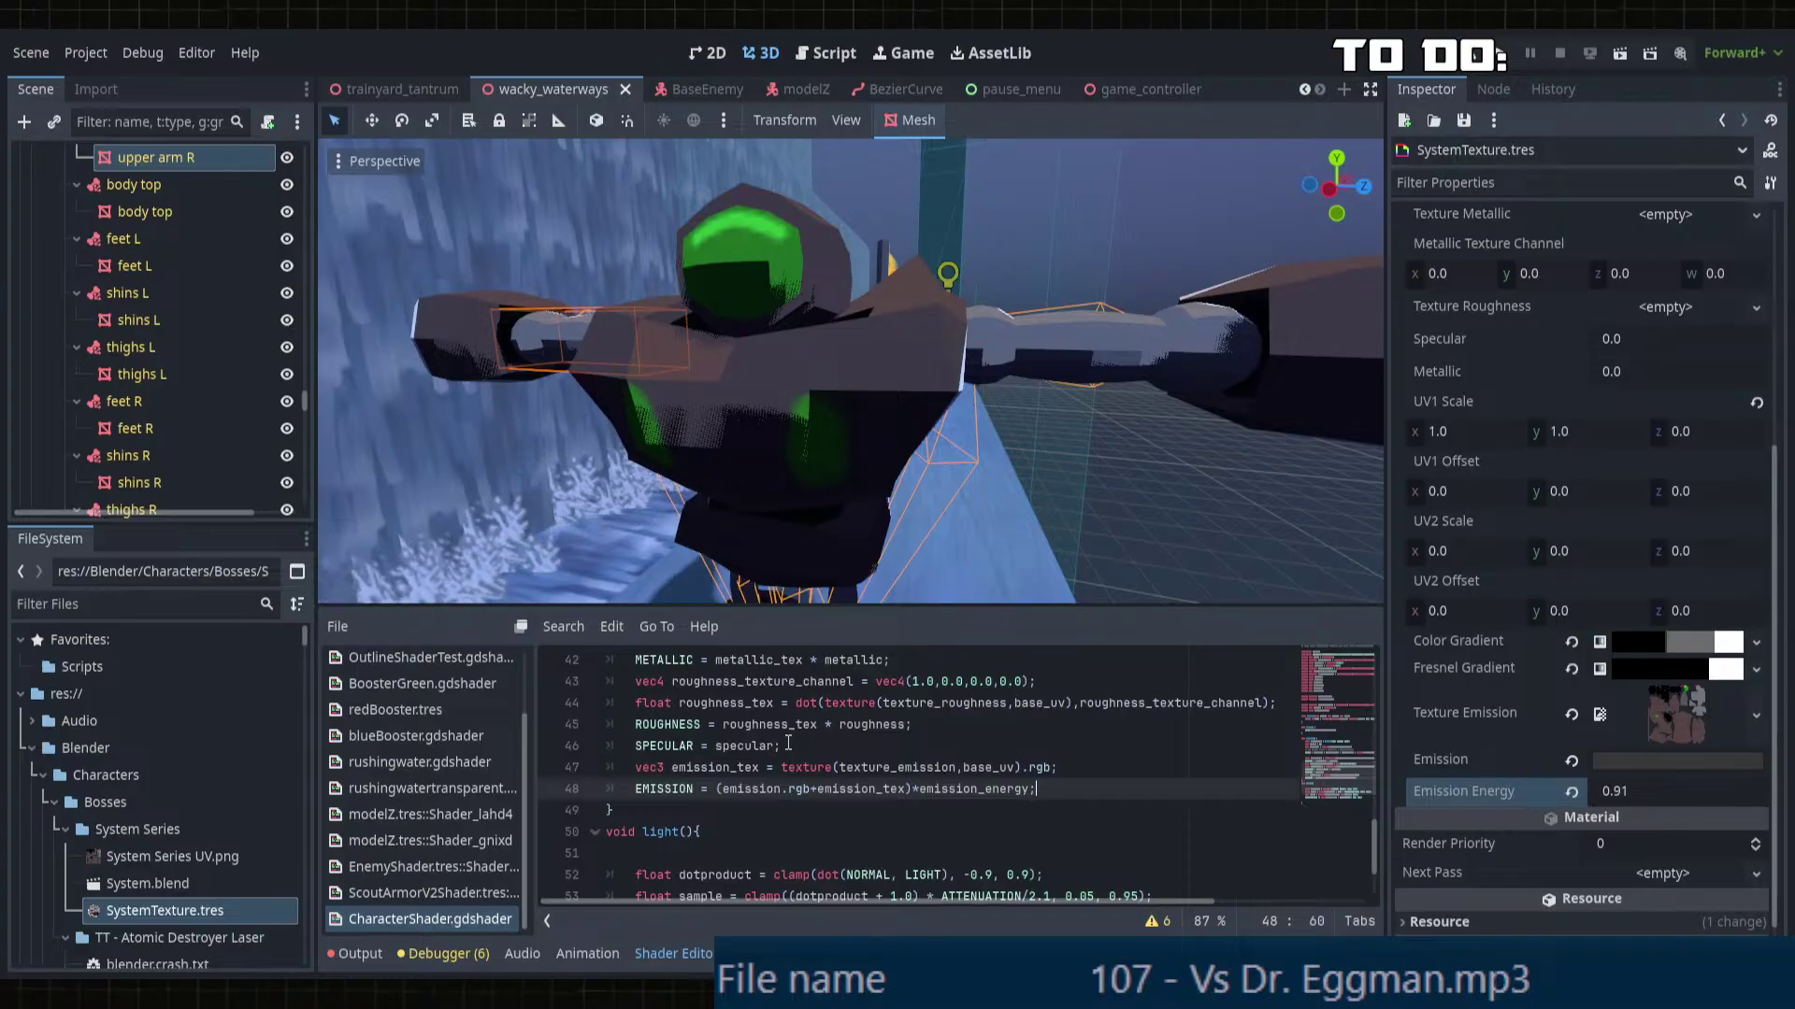
{"action": "scroll", "coordinate": [788, 743], "scroll_direction": "up", "scroll_amount": 1}
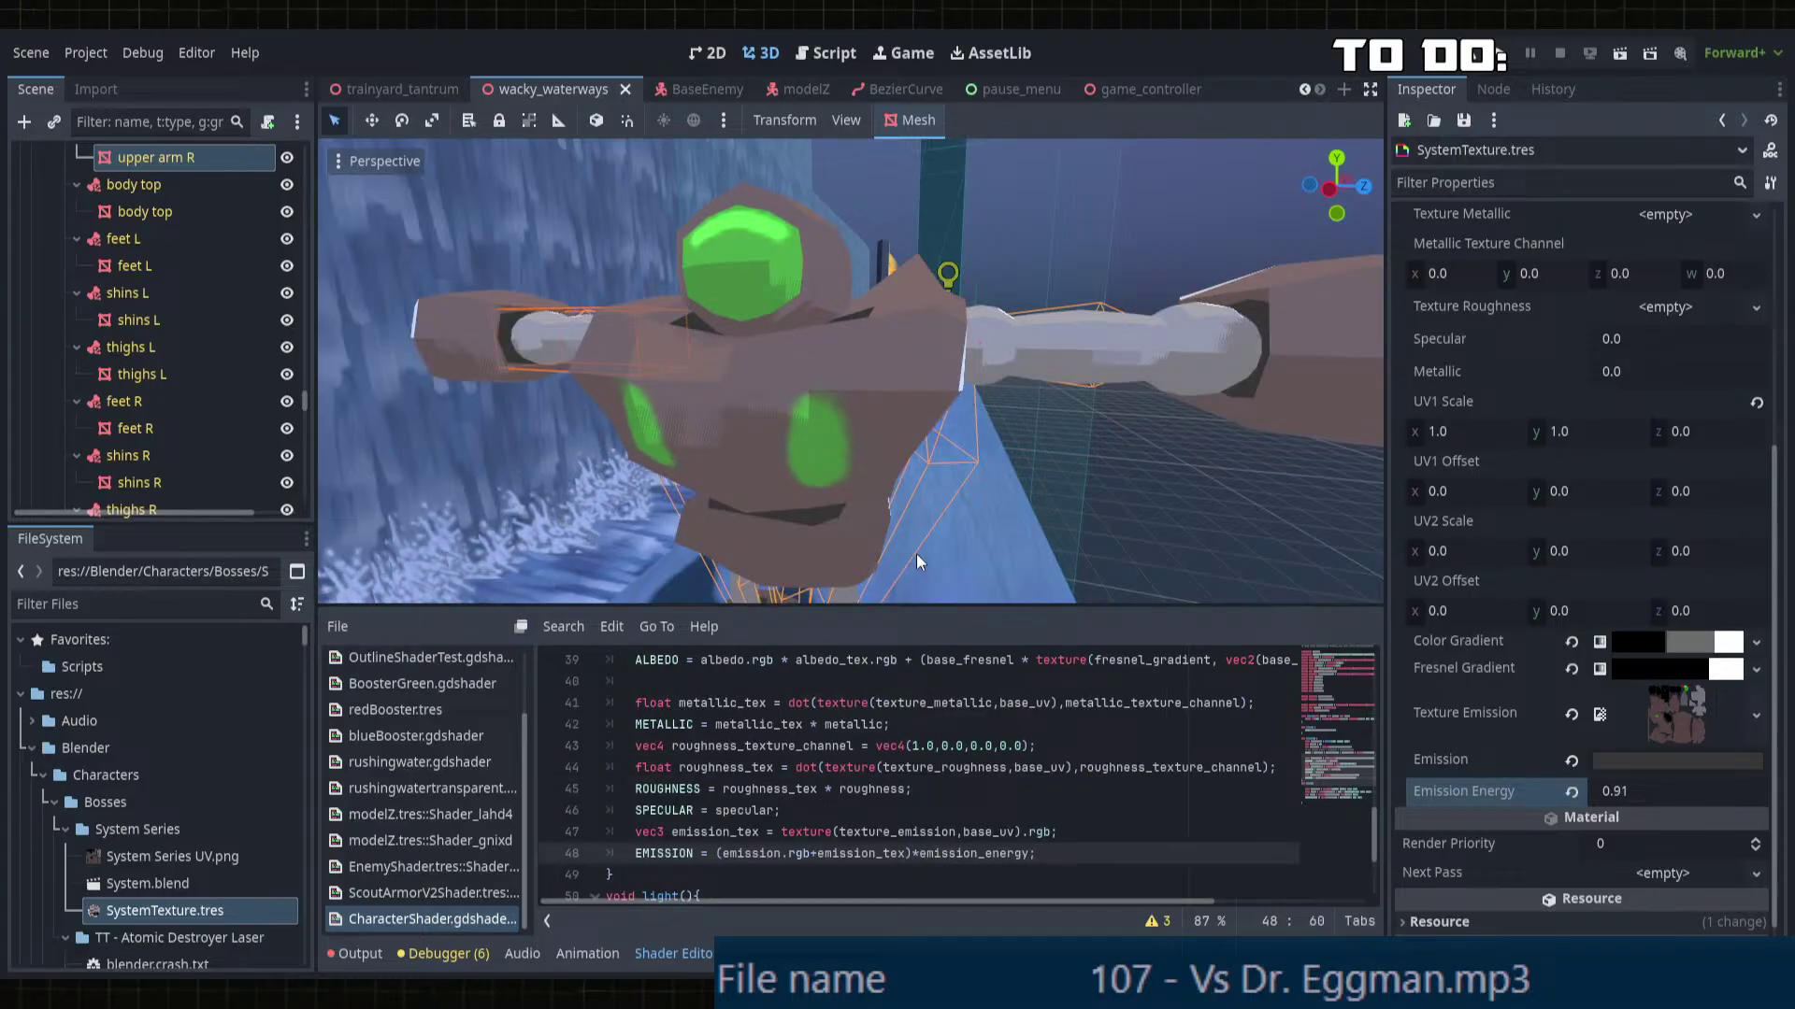
Step: Reset the material's Emission color, set its Emission Energy to 0.4, and save the scene
{"action": "left_click", "coordinate": [1622, 794]}
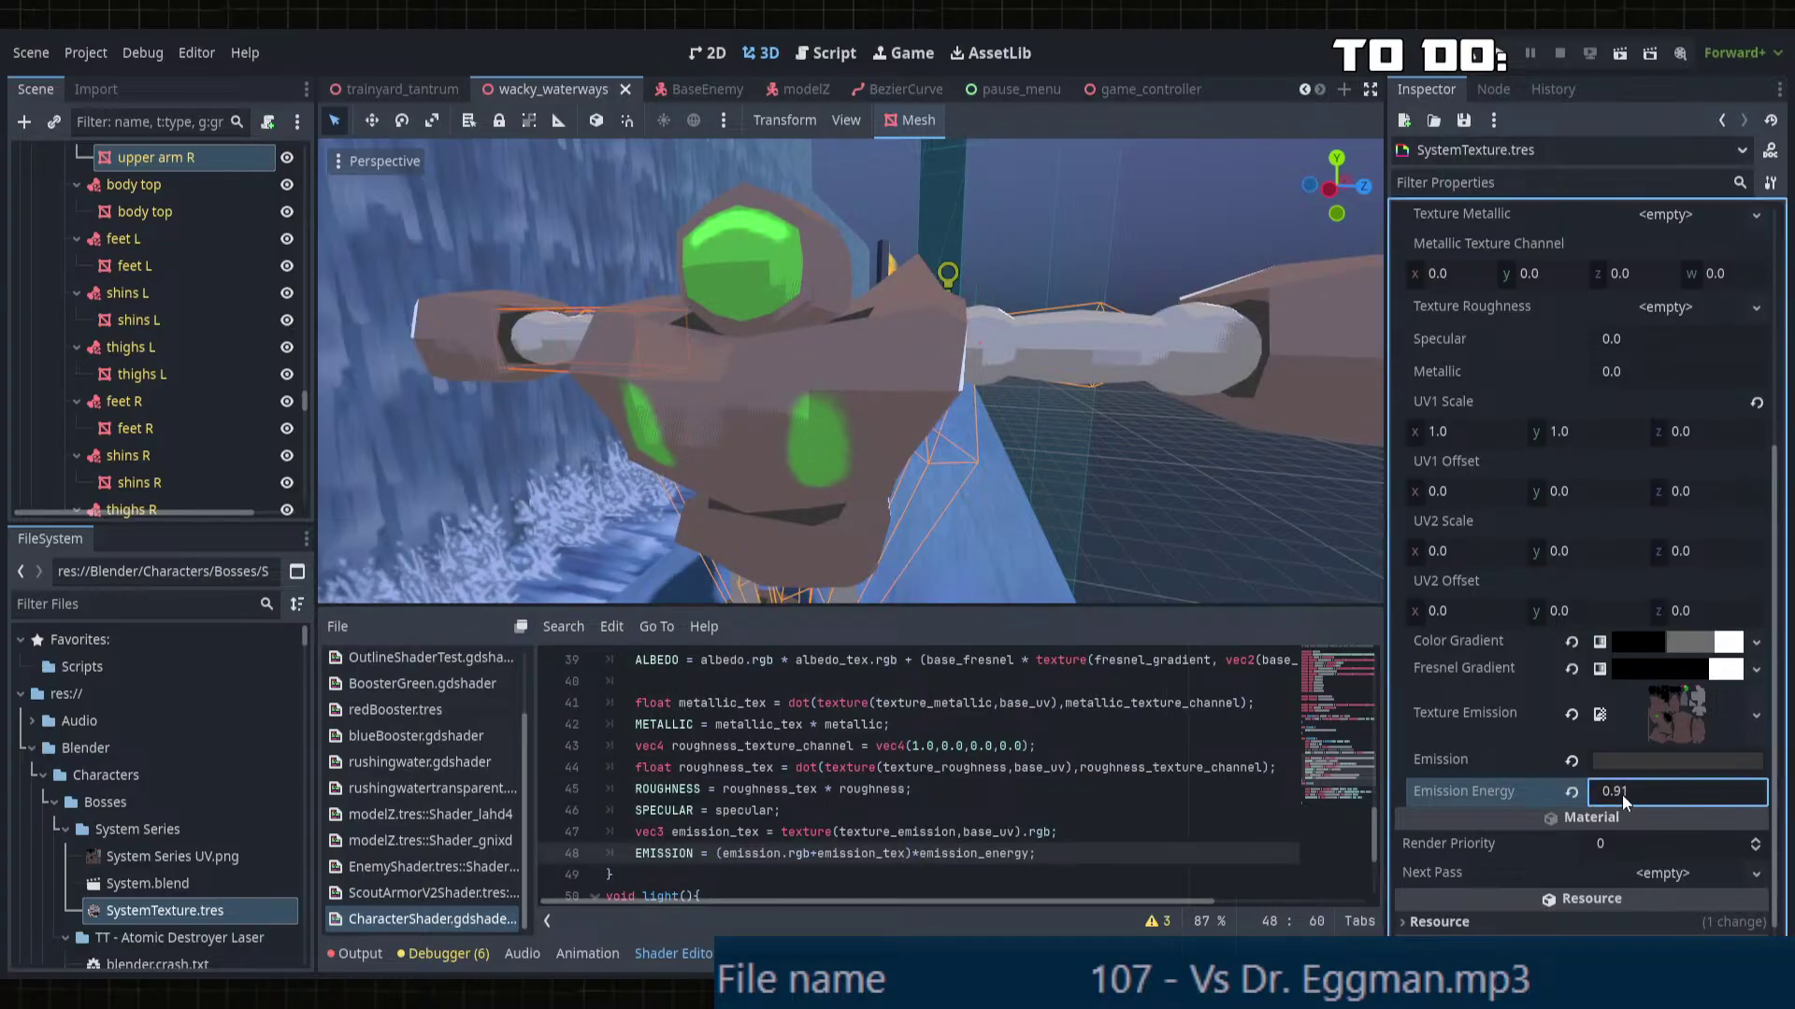
{"action": "left_click", "coordinate": [1572, 760]}
{"action": "type", "text": "0.4"}
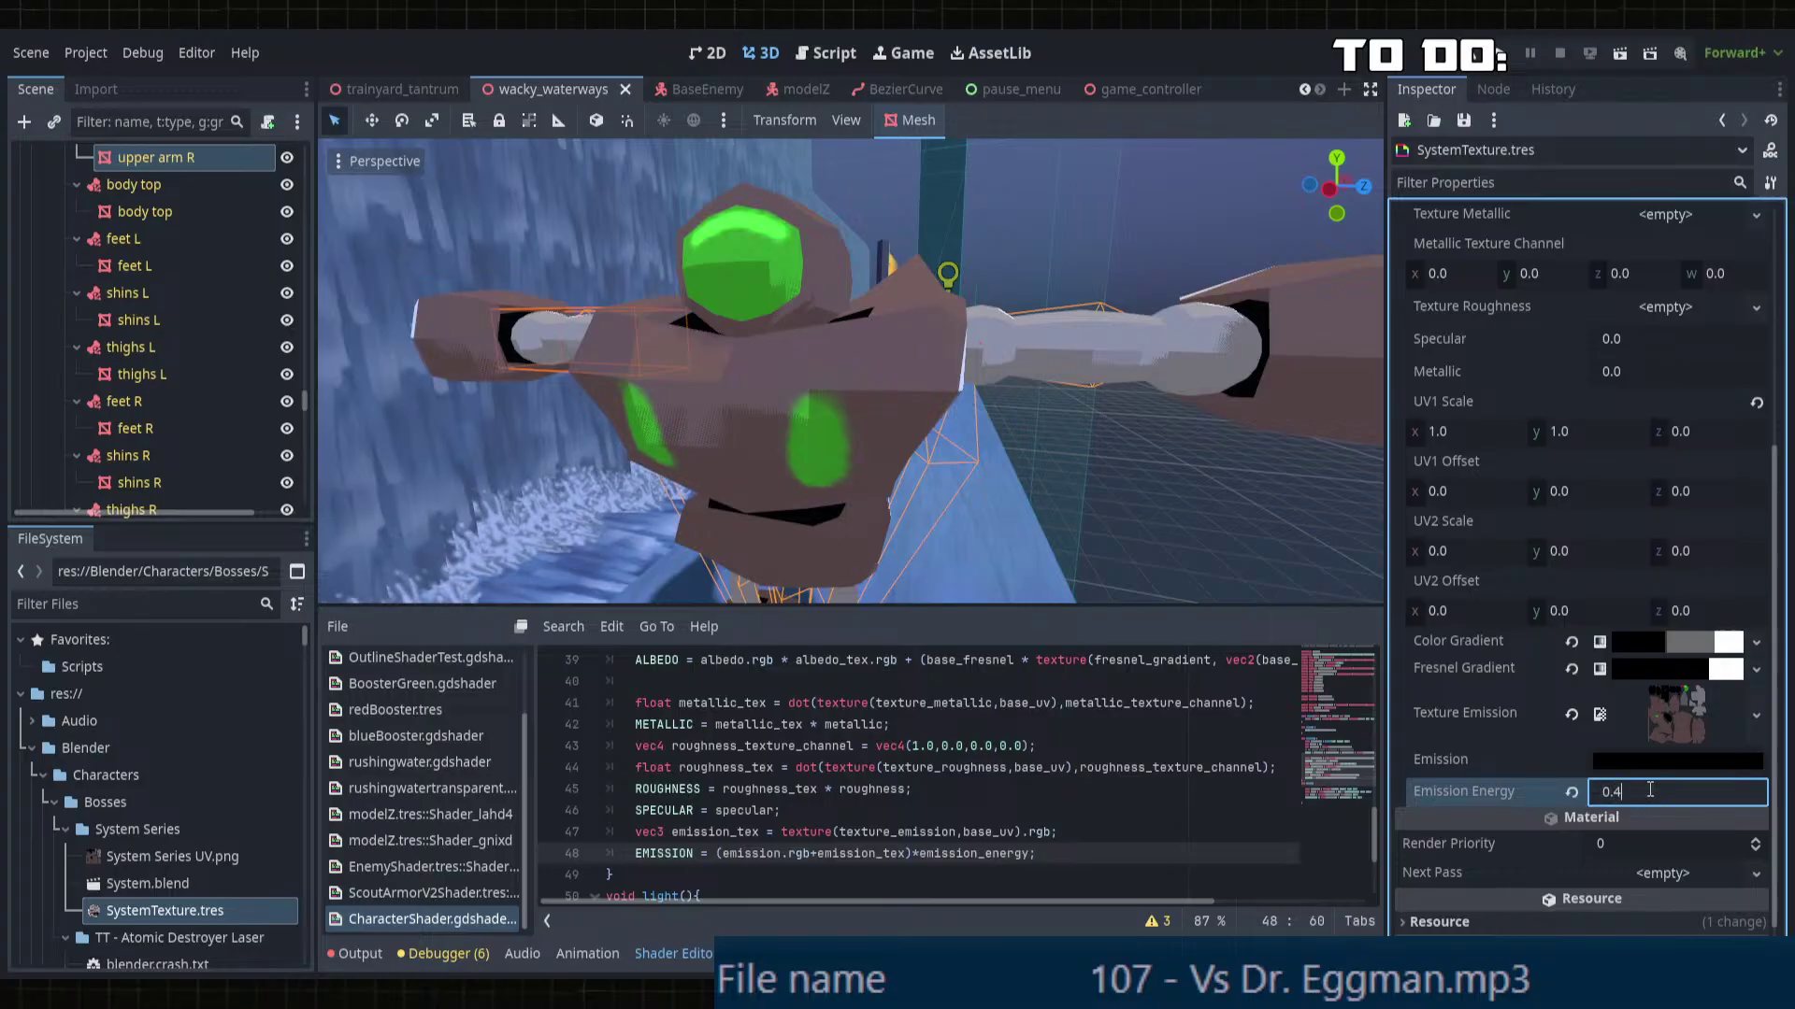
{"action": "key", "text": "Return"}
{"action": "scroll", "coordinate": [988, 525], "scroll_direction": "down", "scroll_amount": 3}
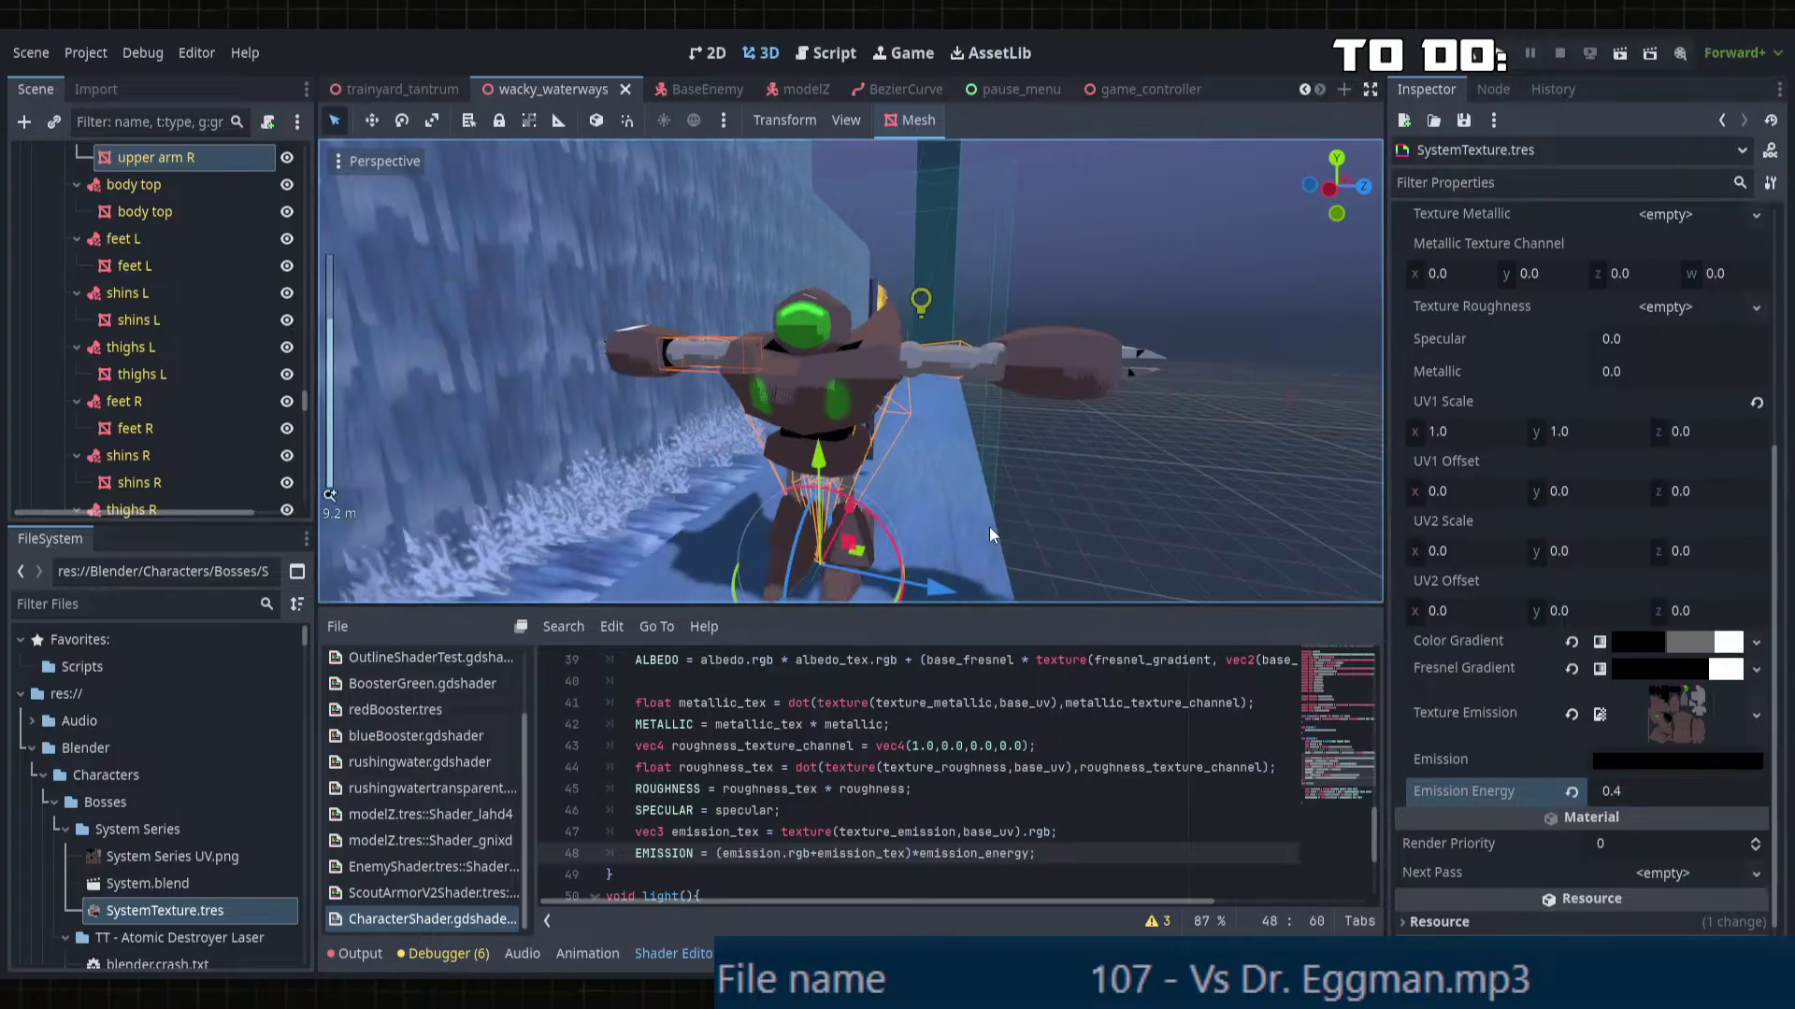
{"action": "middle_click_drag", "start_coordinate": [989, 525], "coordinate": [908, 492]}
{"action": "scroll", "coordinate": [909, 491], "scroll_direction": "up", "scroll_amount": 1}
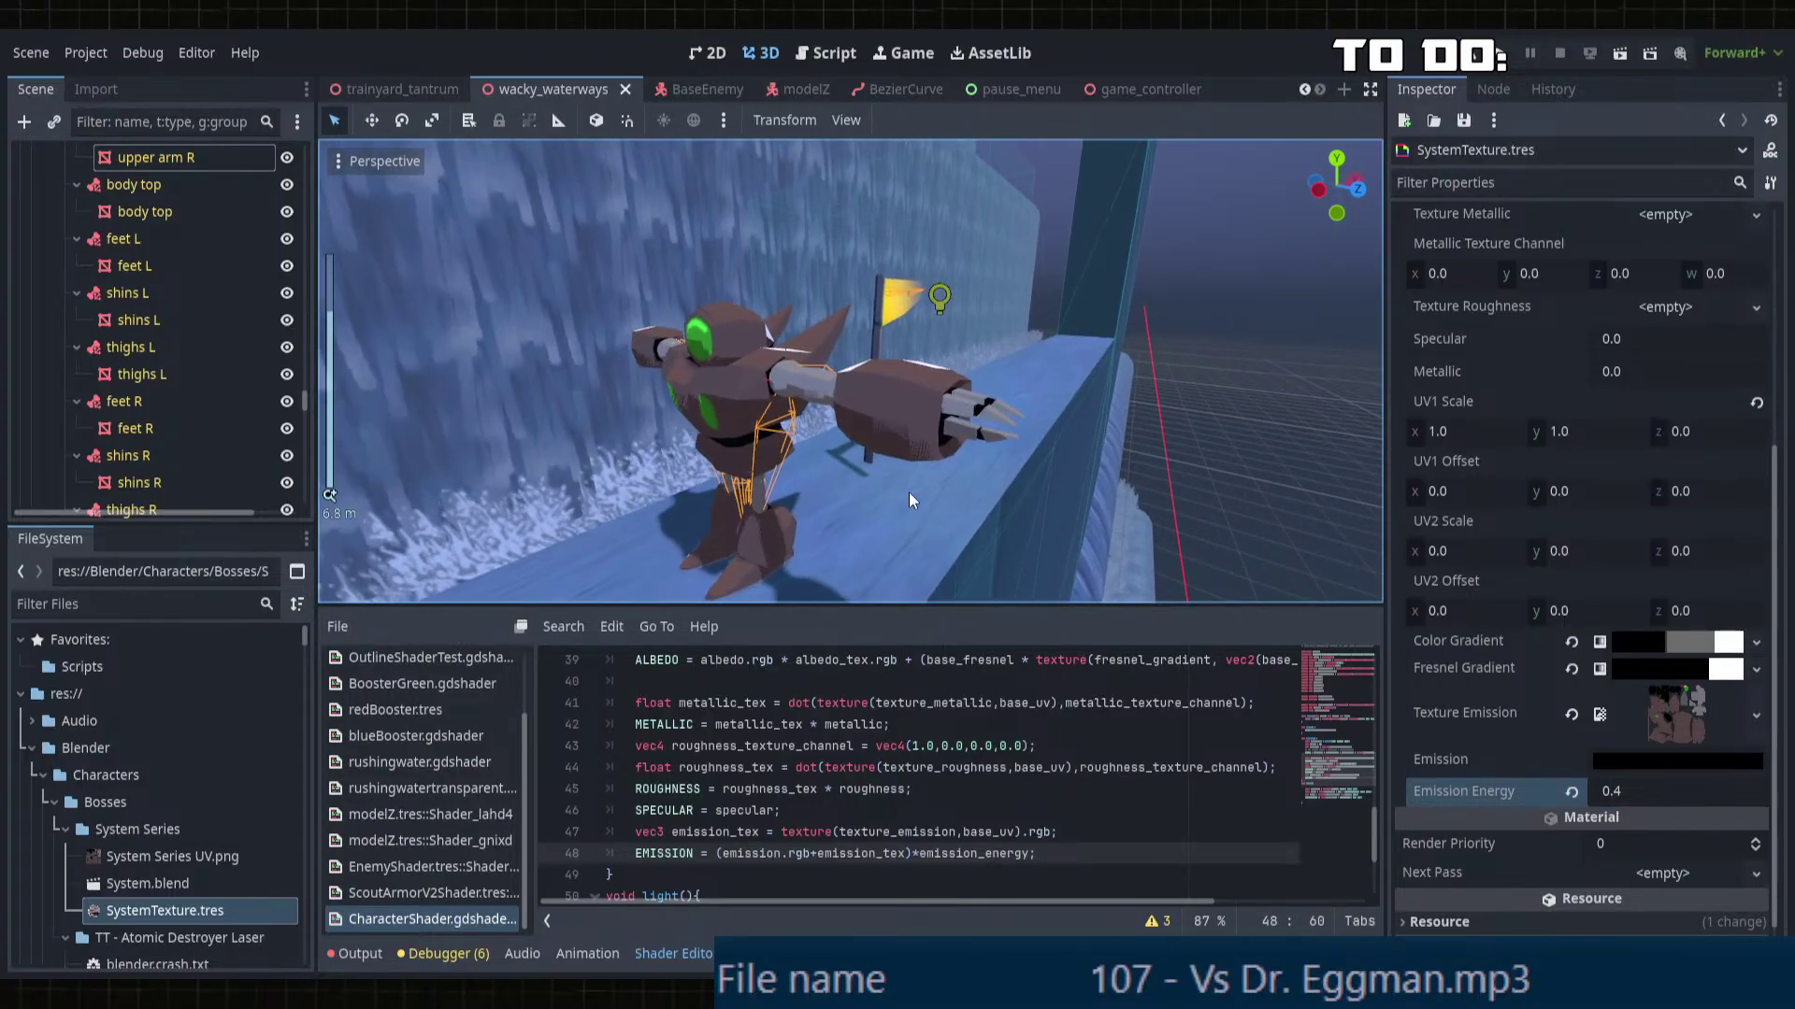
{"action": "key", "text": "ctrl+s"}
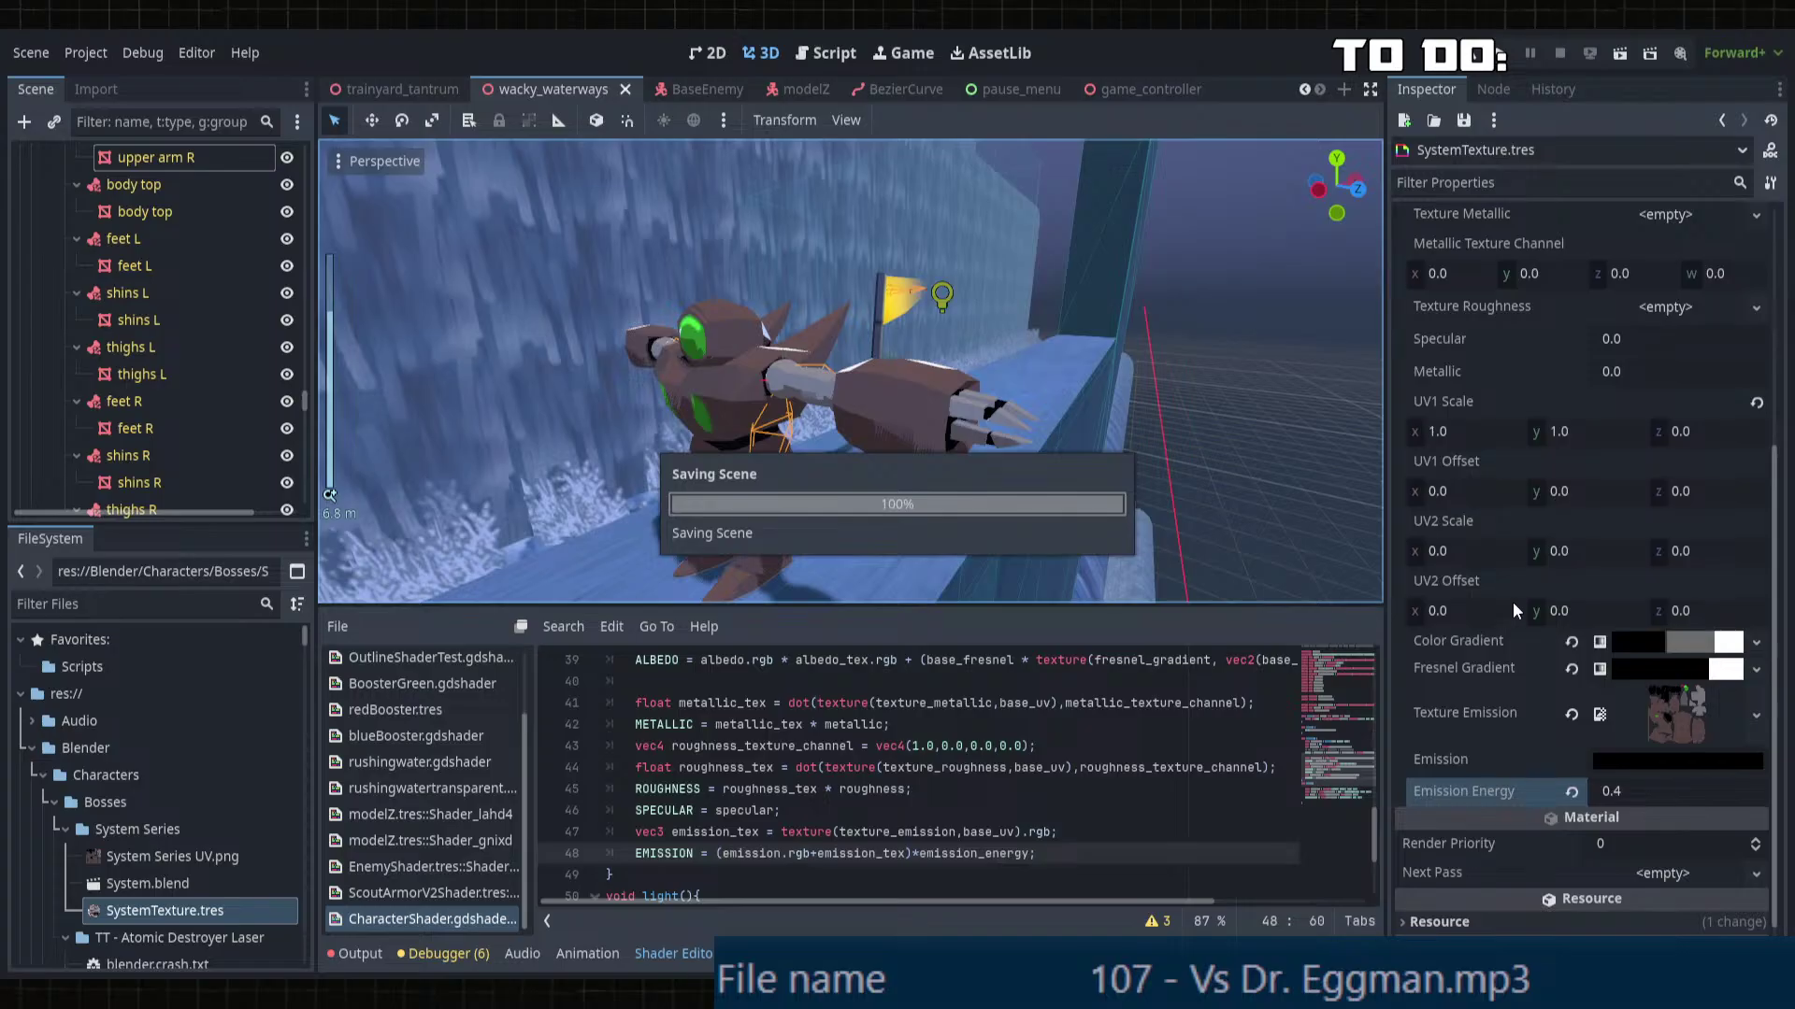
{"action": "scroll", "coordinate": [1568, 654], "scroll_direction": "down", "scroll_amount": 1}
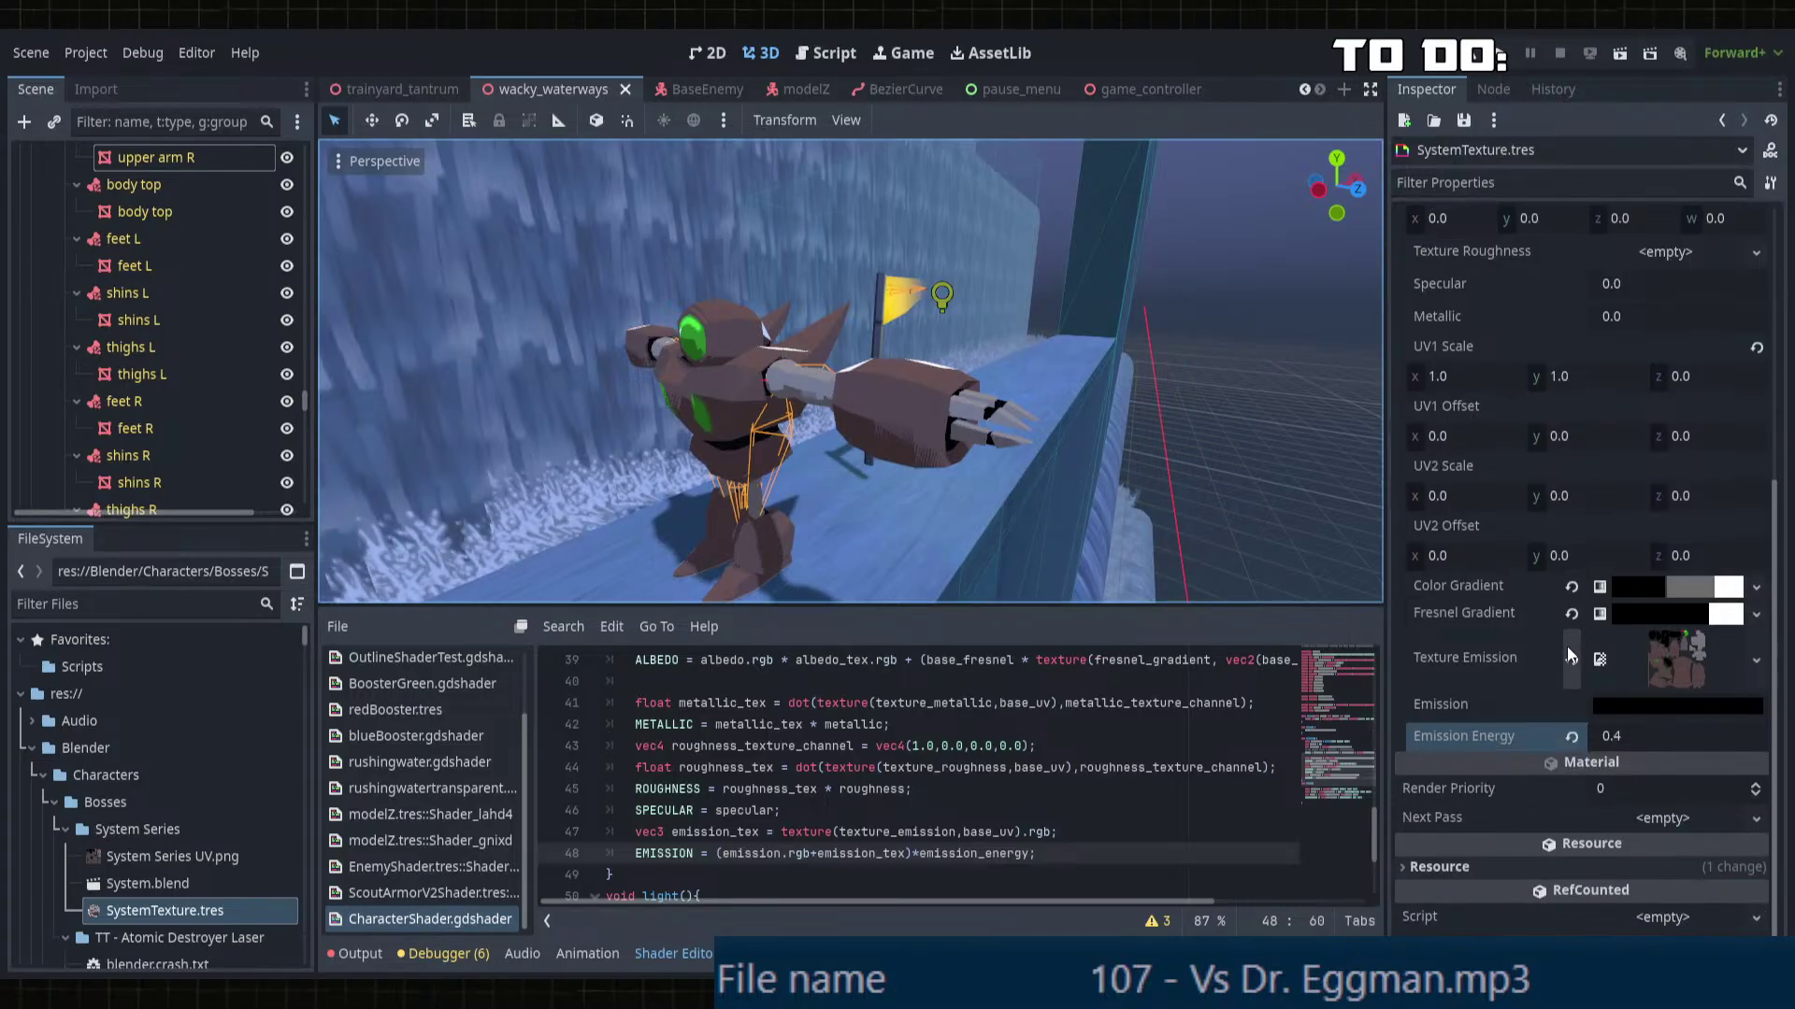
{"action": "left_click", "coordinate": [1676, 820]}
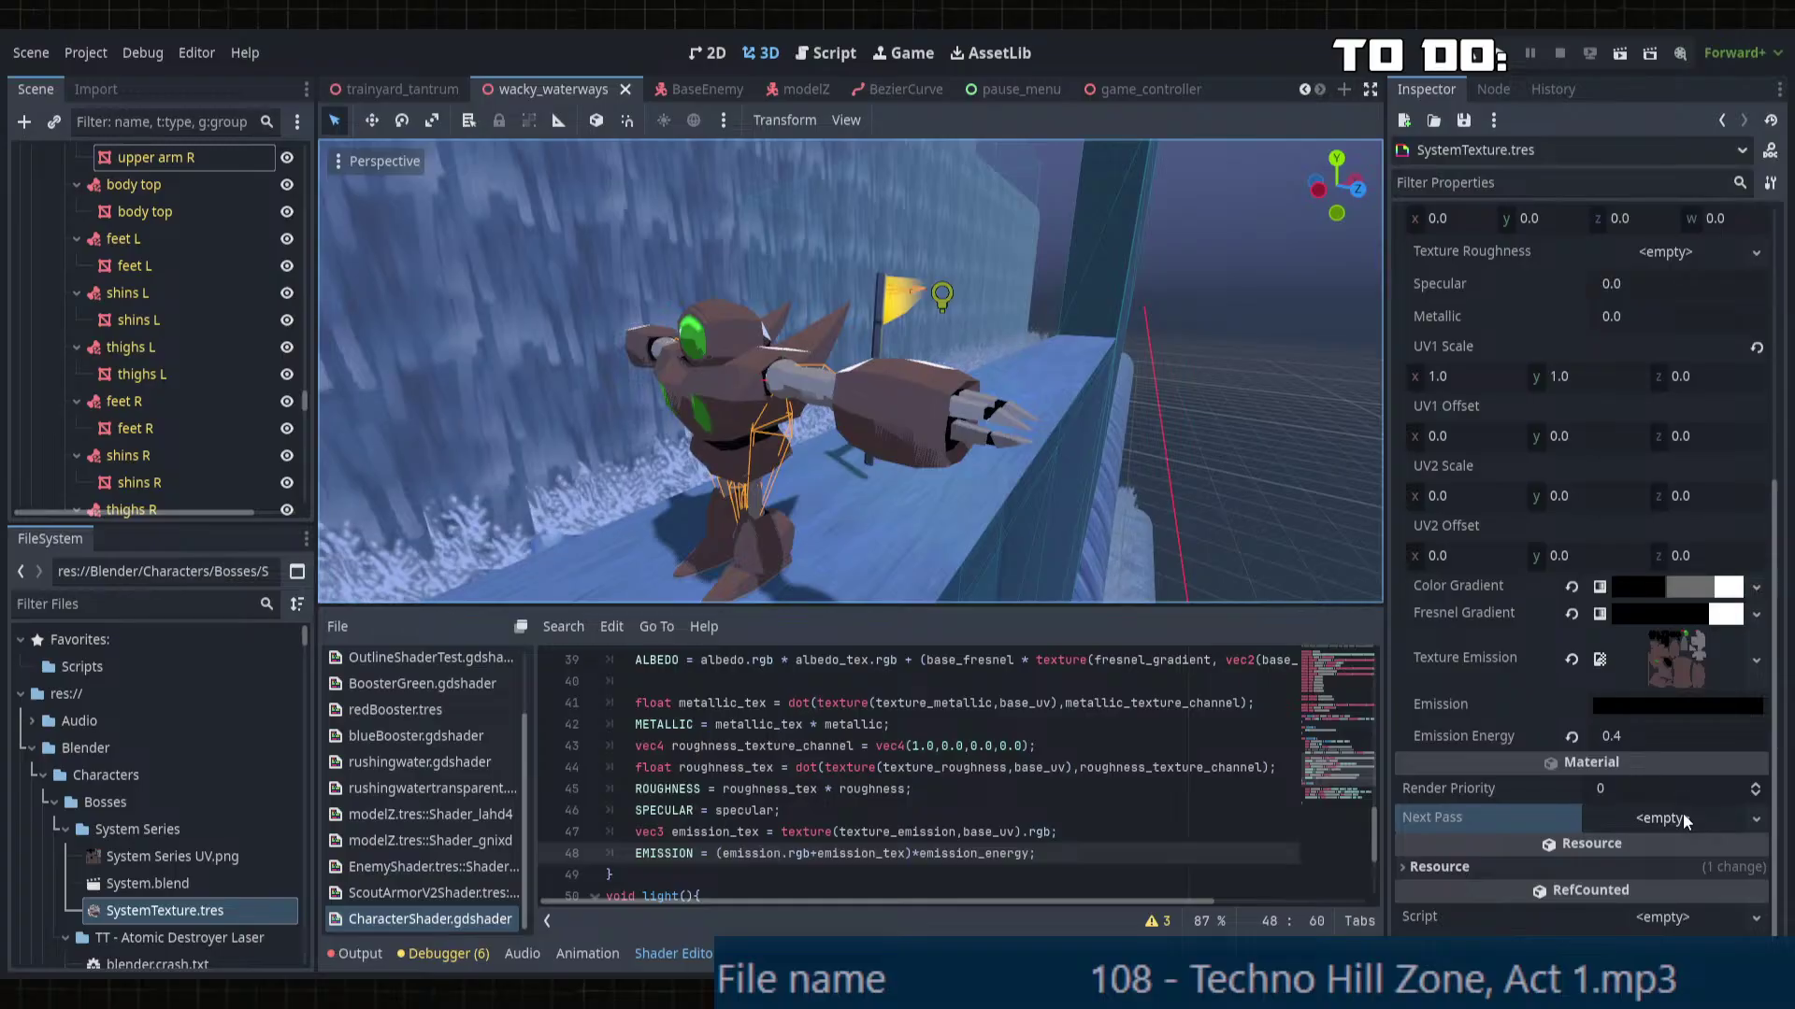
{"action": "scroll", "coordinate": [1685, 822], "scroll_direction": "up", "scroll_amount": 3}
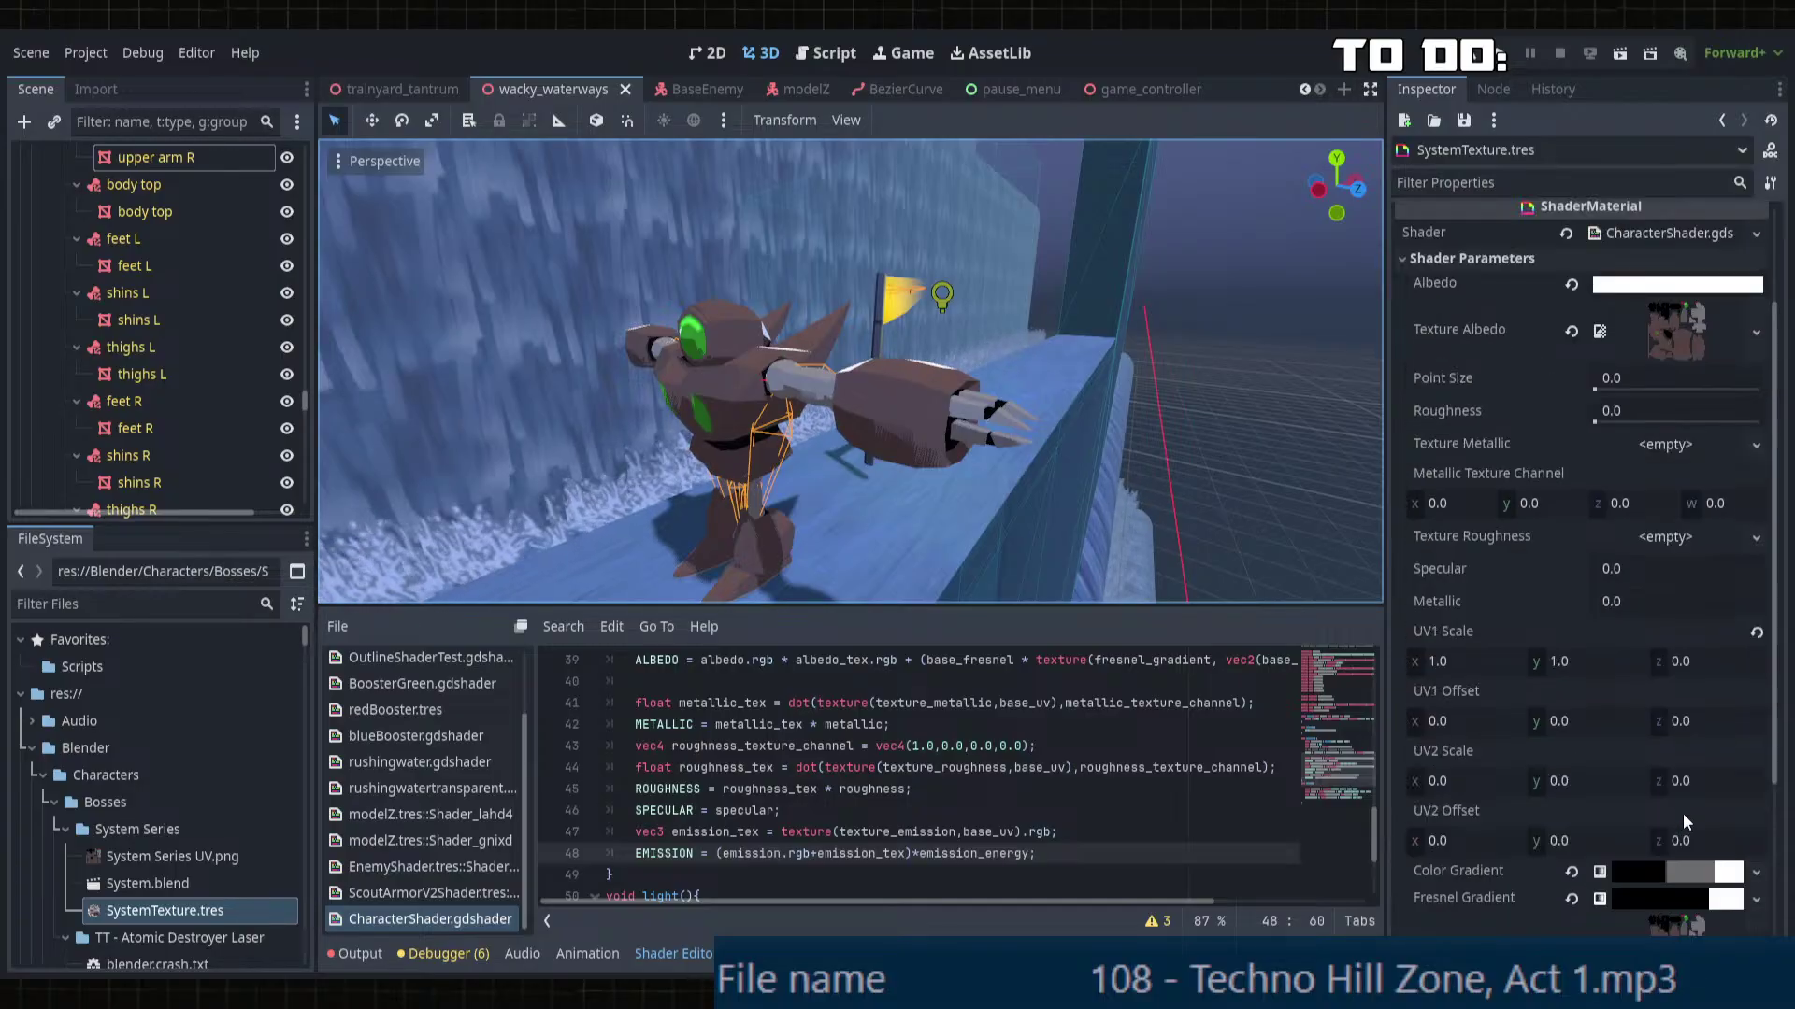
{"action": "scroll", "coordinate": [1685, 822], "scroll_direction": "down", "scroll_amount": 3}
{"action": "scroll", "coordinate": [1683, 814], "scroll_direction": "up", "scroll_amount": 5}
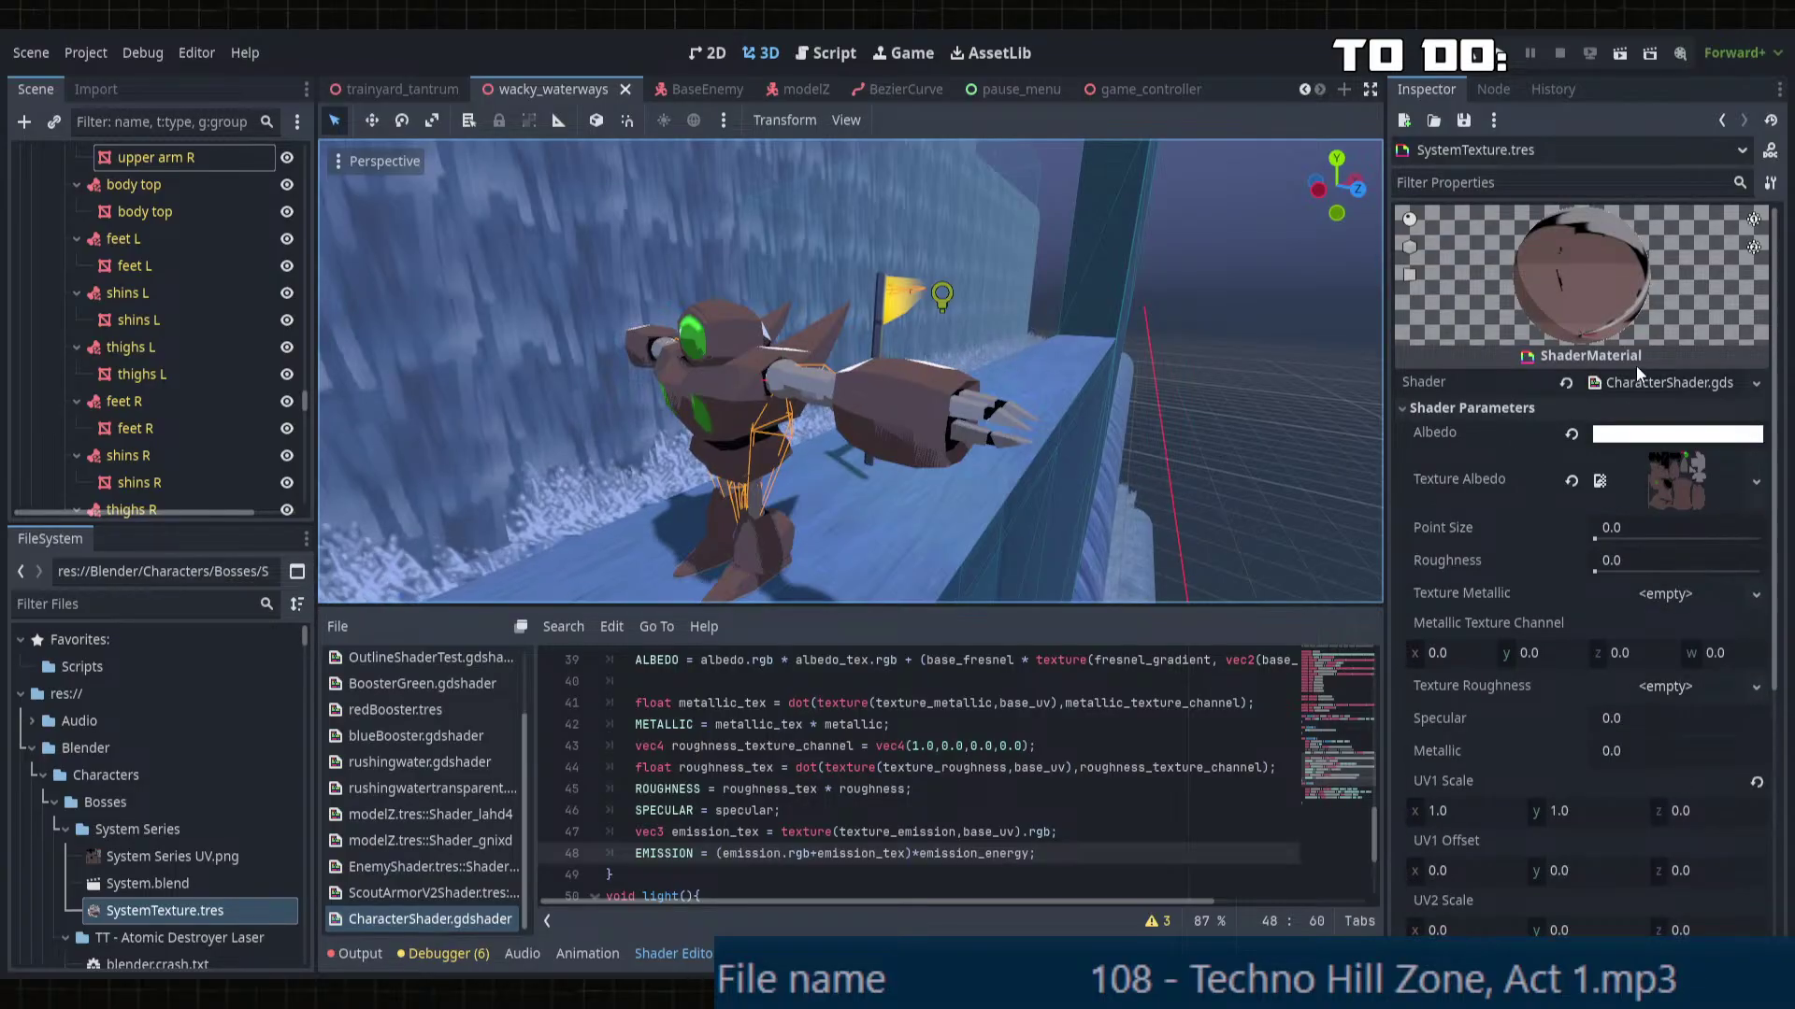
Step: Inspect the shader resource of SystemTexture.tres and check how the Next Pass of modelZ.tres is set up
{"action": "left_click", "coordinate": [1492, 413]}
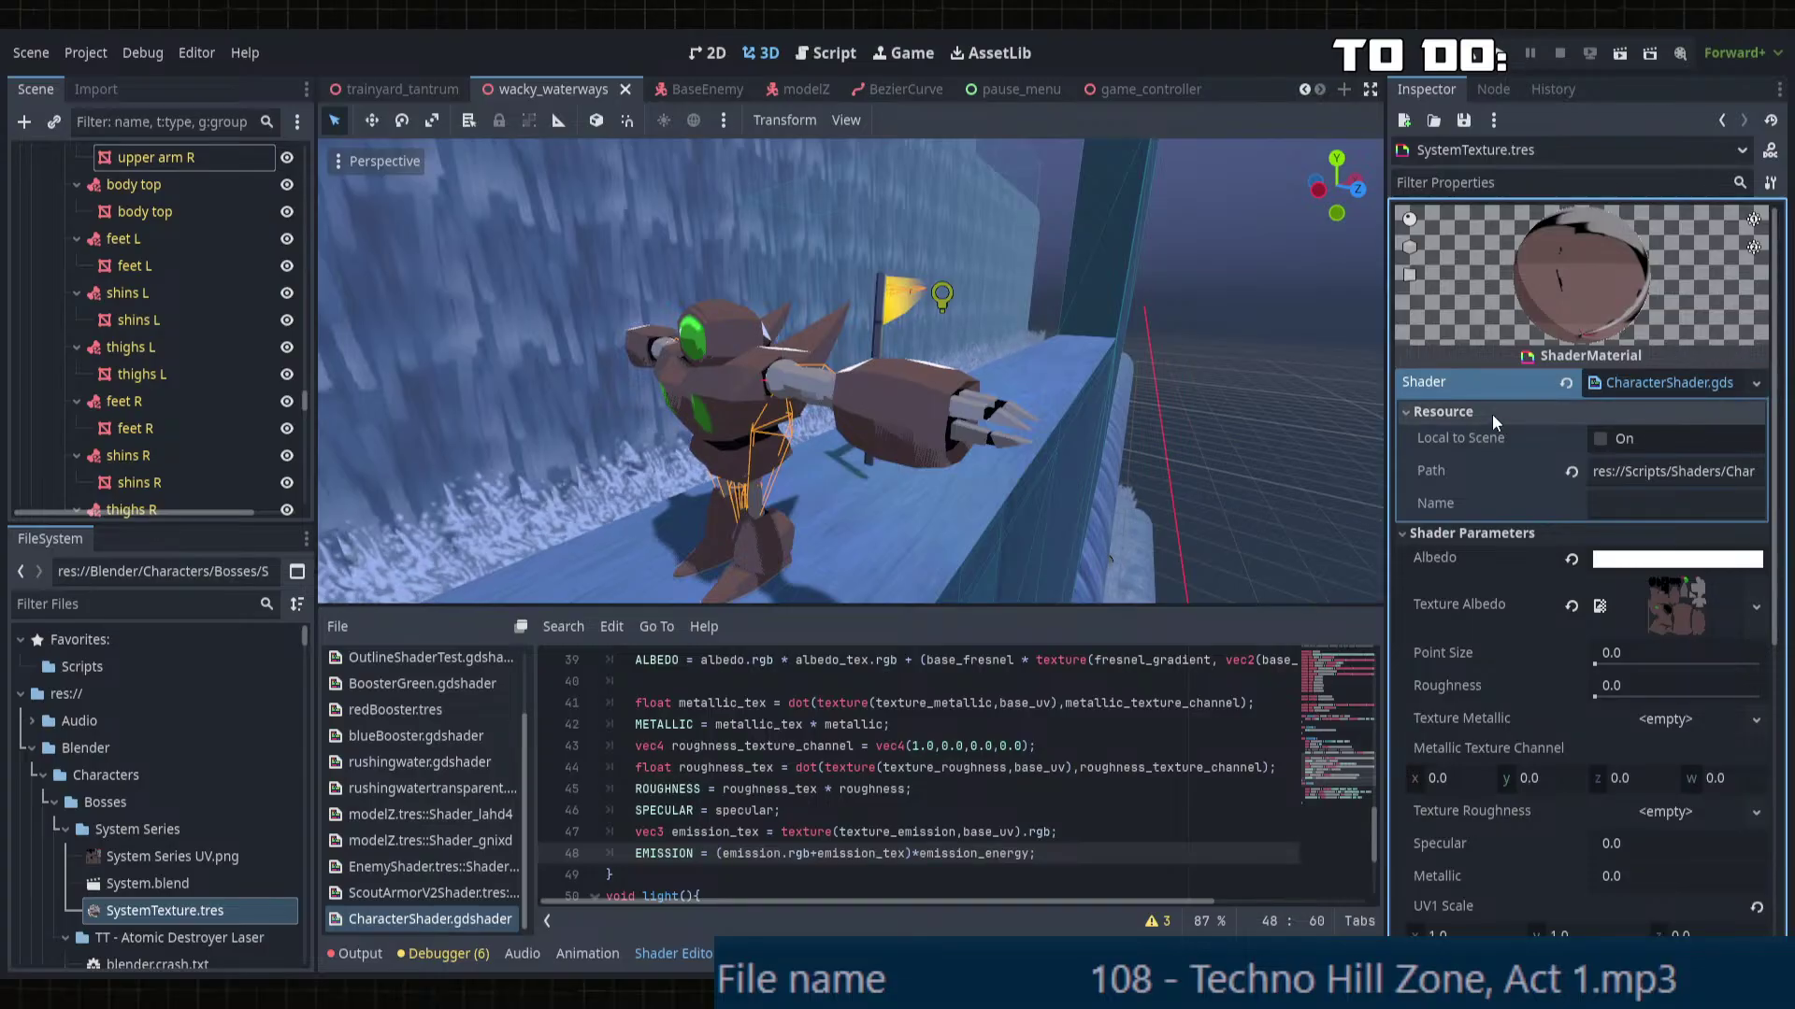
{"action": "left_click", "coordinate": [1492, 413]}
{"action": "left_click", "coordinate": [1656, 389]}
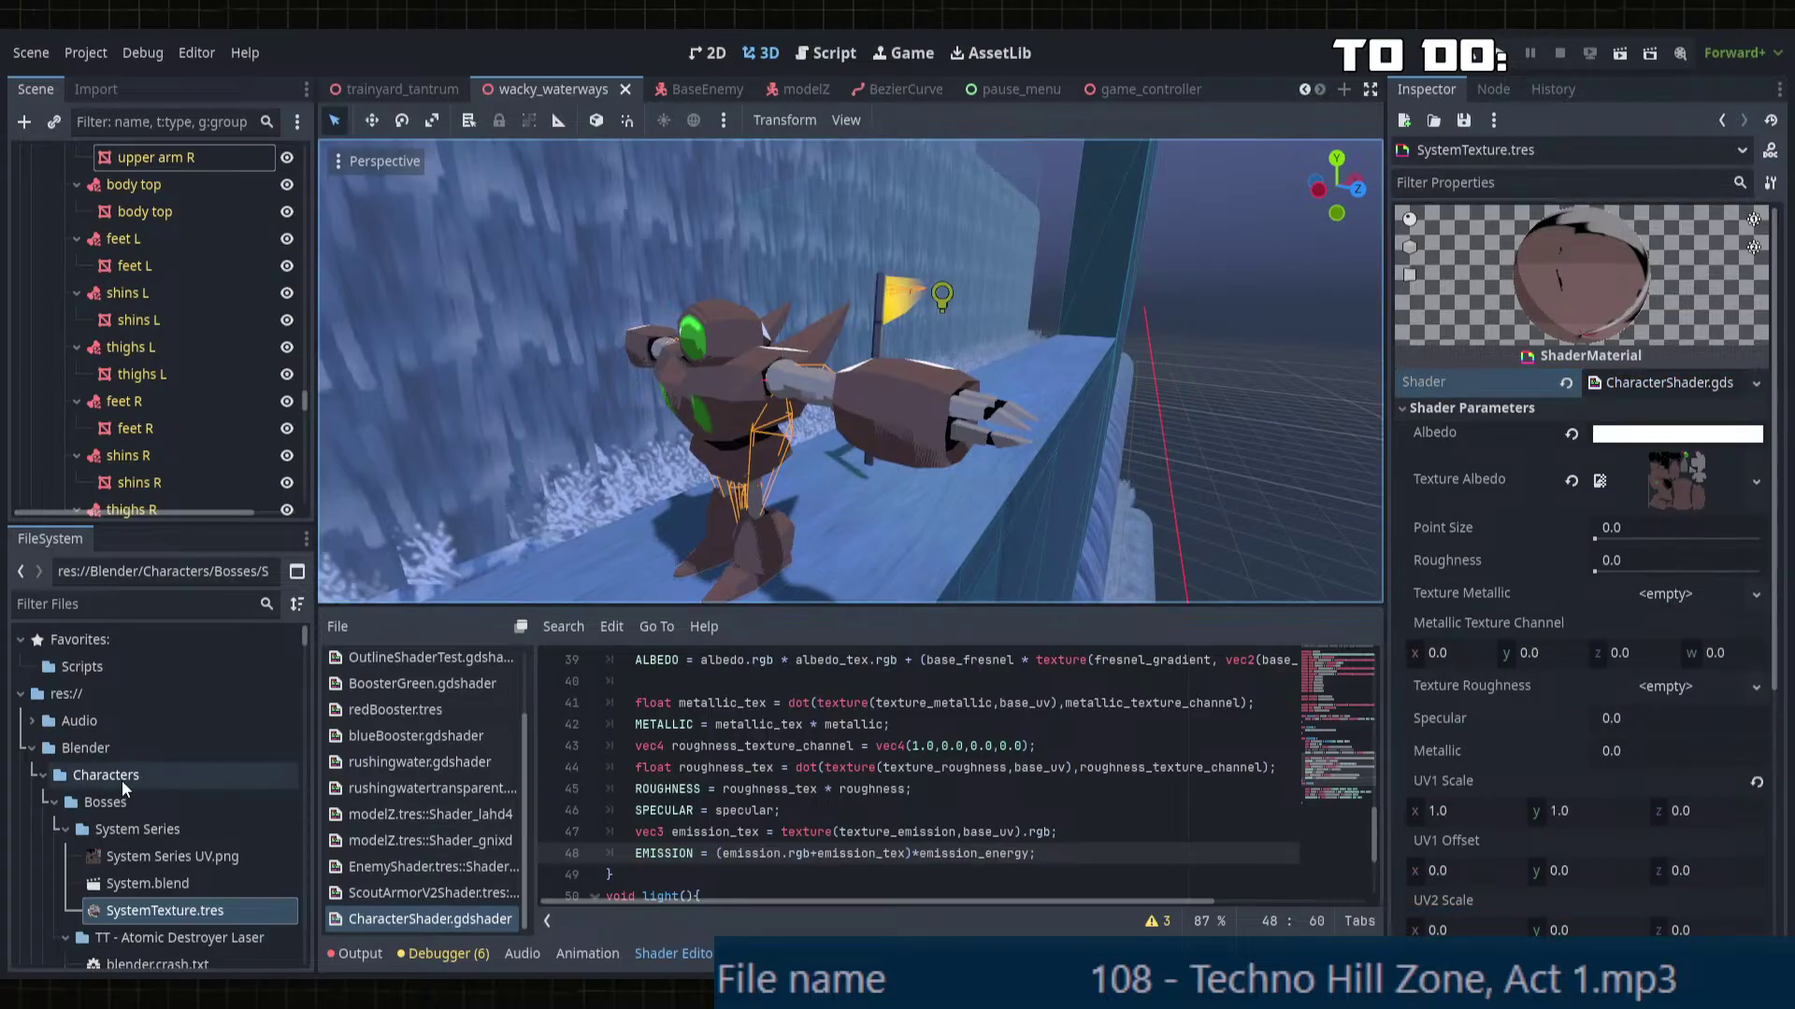
{"action": "scroll", "coordinate": [143, 813], "scroll_direction": "down", "scroll_amount": 11}
{"action": "scroll", "coordinate": [154, 795], "scroll_direction": "down", "scroll_amount": 3}
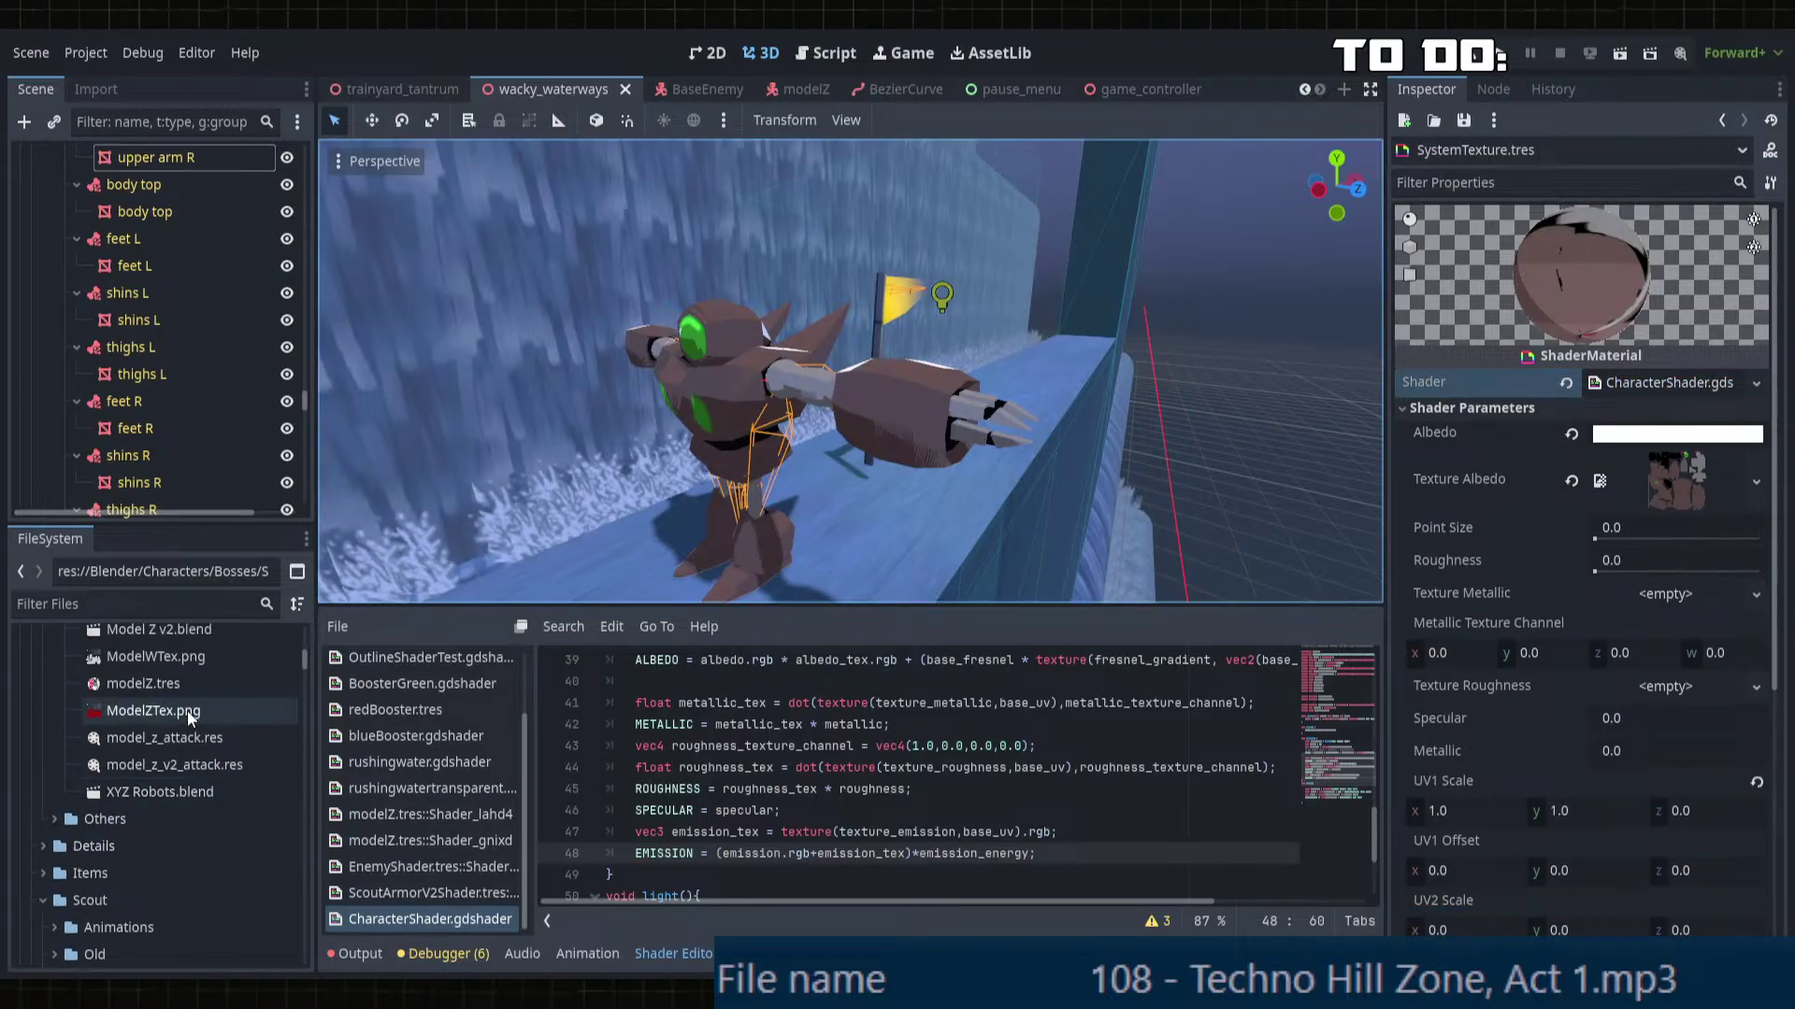
{"action": "left_click", "coordinate": [195, 684]}
{"action": "scroll", "coordinate": [1712, 729], "scroll_direction": "down", "scroll_amount": 8}
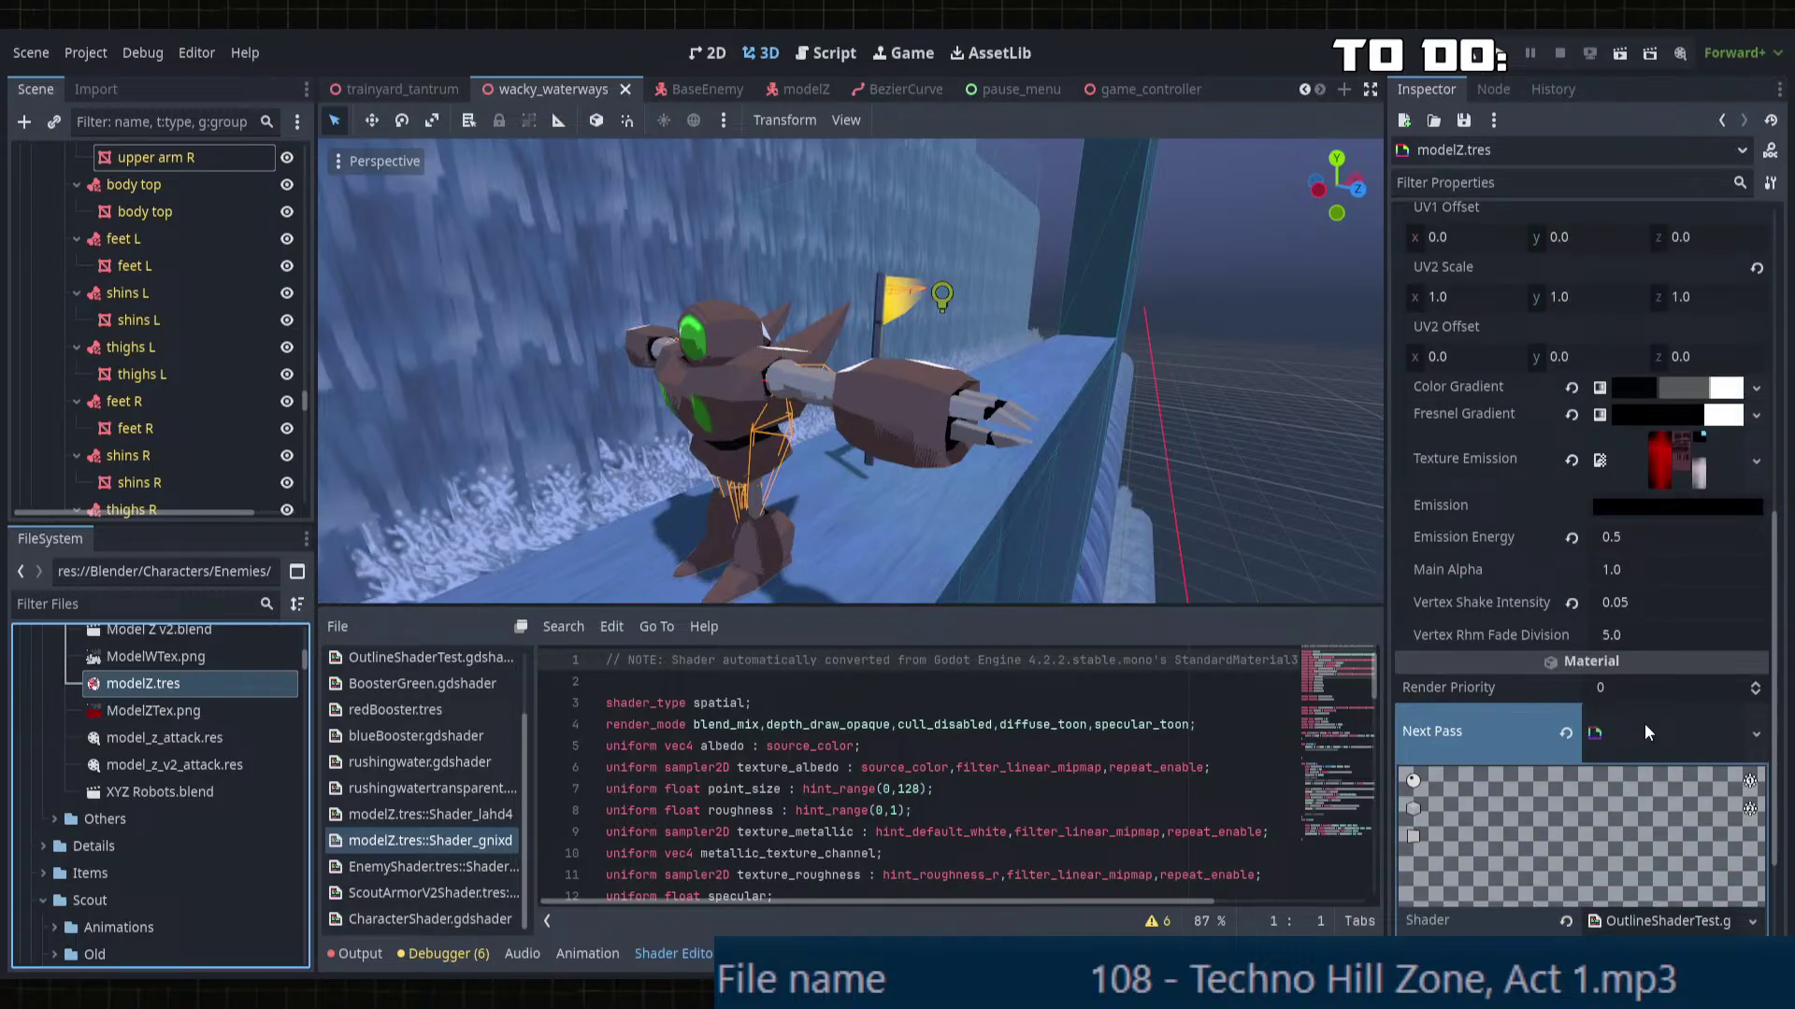
{"action": "scroll", "coordinate": [1645, 723], "scroll_direction": "down", "scroll_amount": 2}
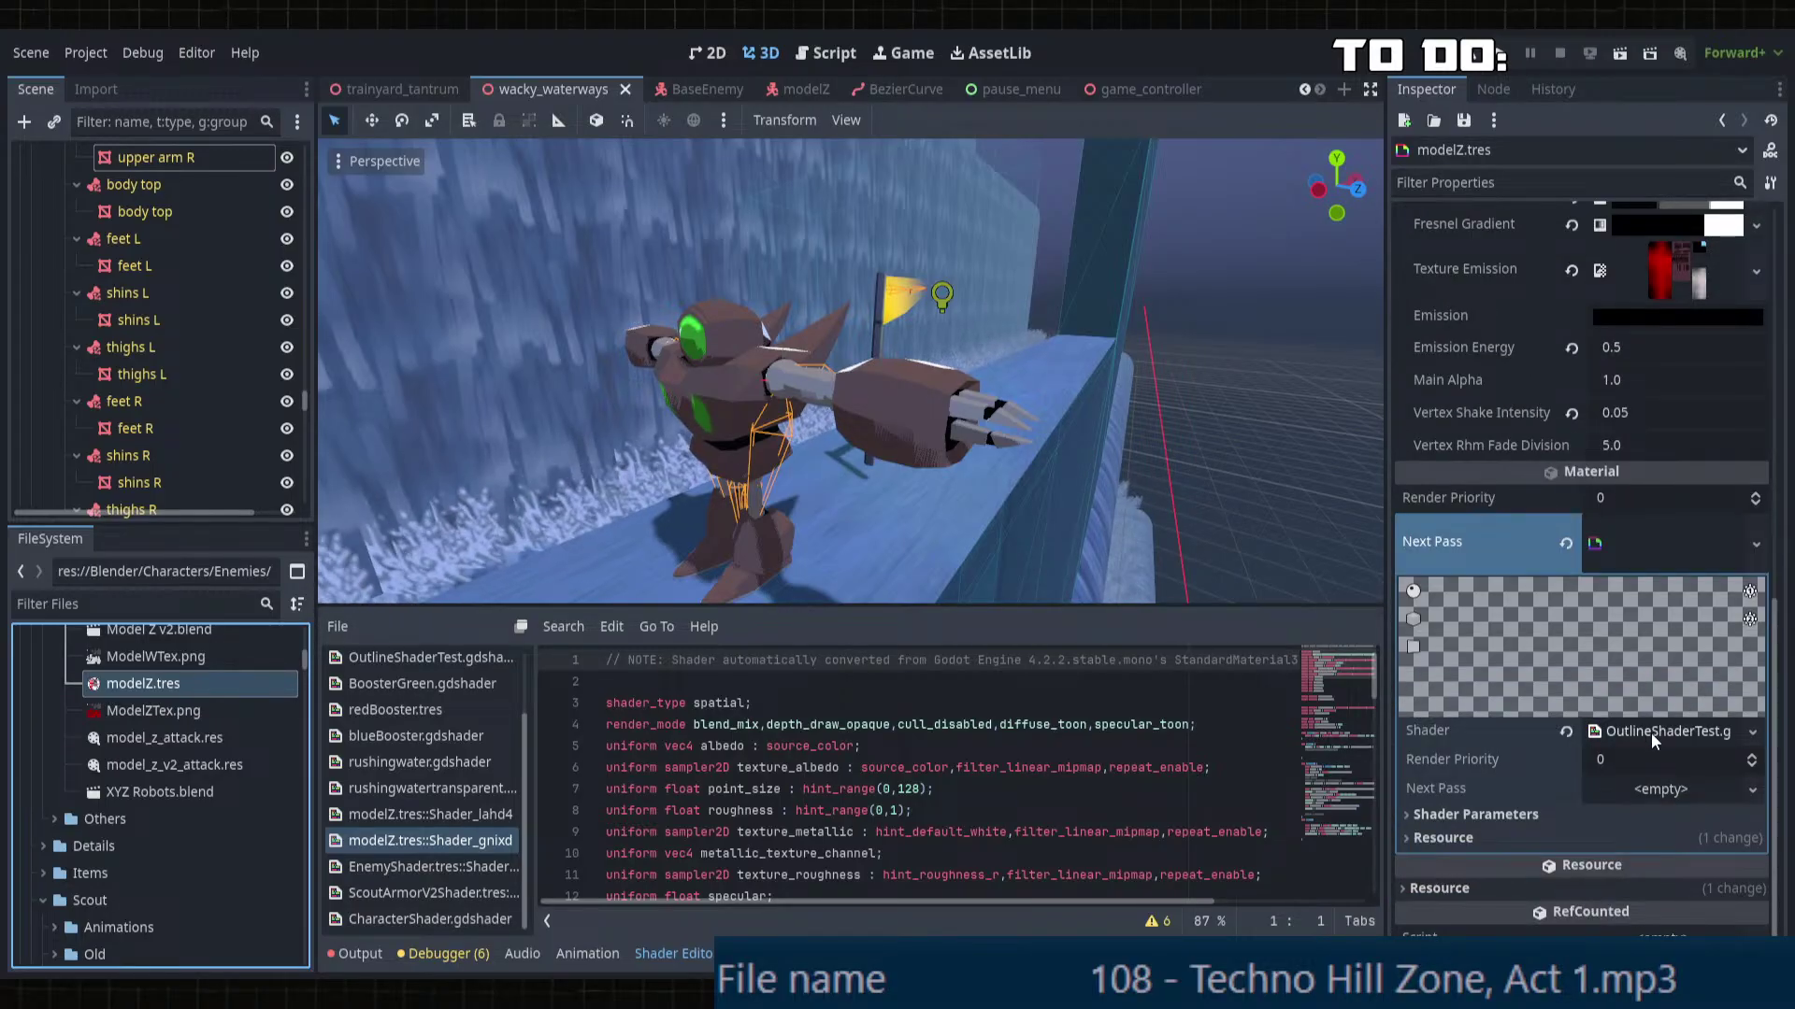
{"action": "scroll", "coordinate": [1651, 811], "scroll_direction": "up", "scroll_amount": 10}
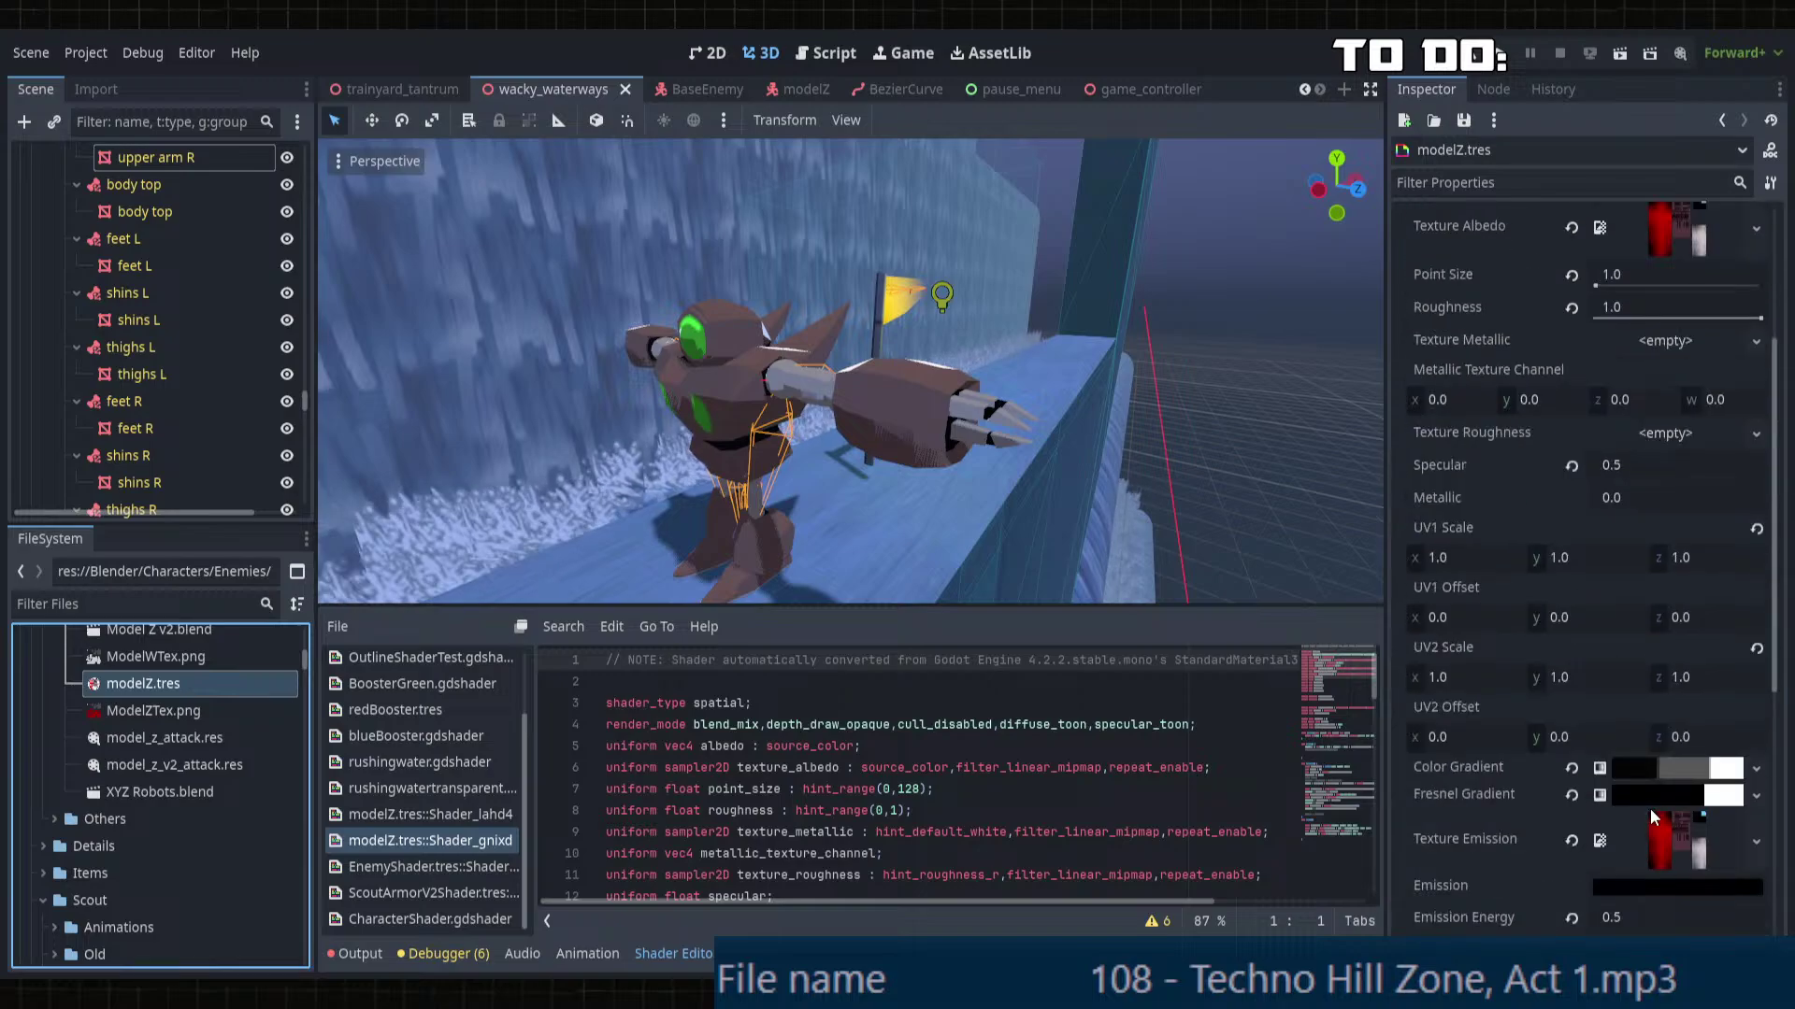
{"action": "scroll", "coordinate": [209, 759], "scroll_direction": "up", "scroll_amount": 10}
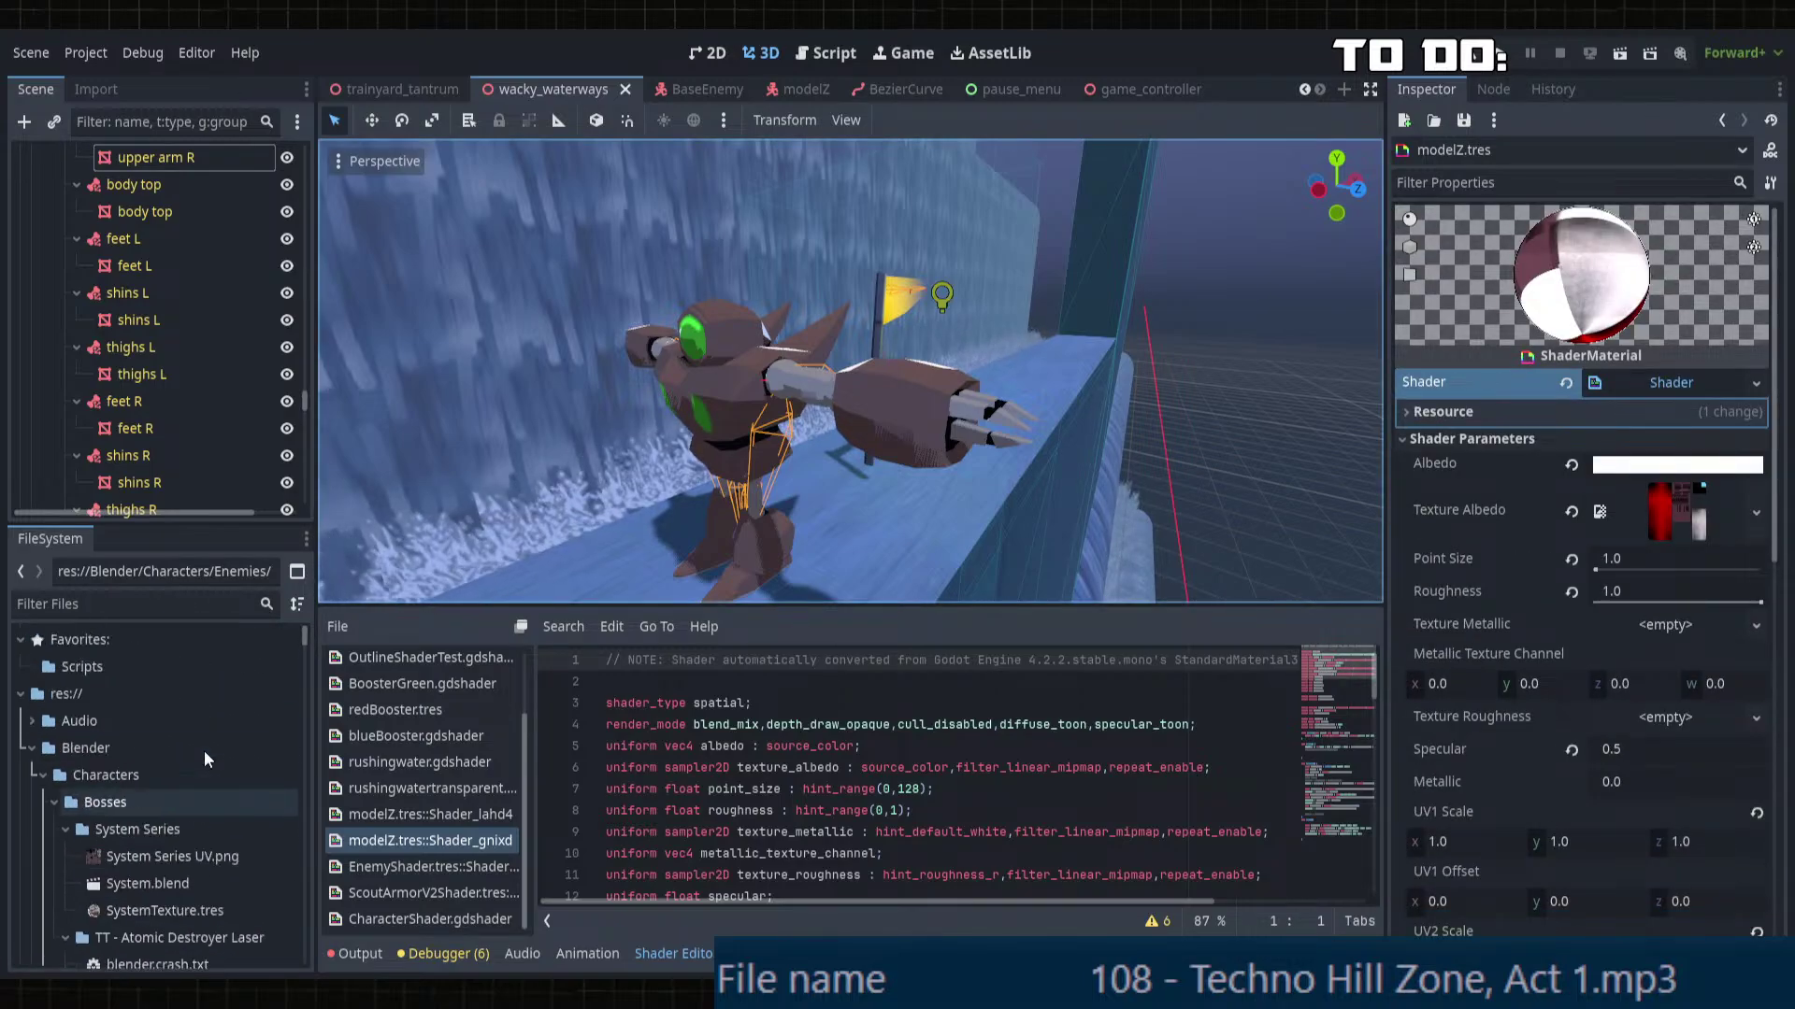
Step: Give SystemTexture.tres a ShaderMaterial as its Next Pass and assign the OutlineShaderTest shader to it
{"action": "left_click", "coordinate": [172, 912]}
{"action": "scroll", "coordinate": [1557, 542], "scroll_direction": "down", "scroll_amount": 5}
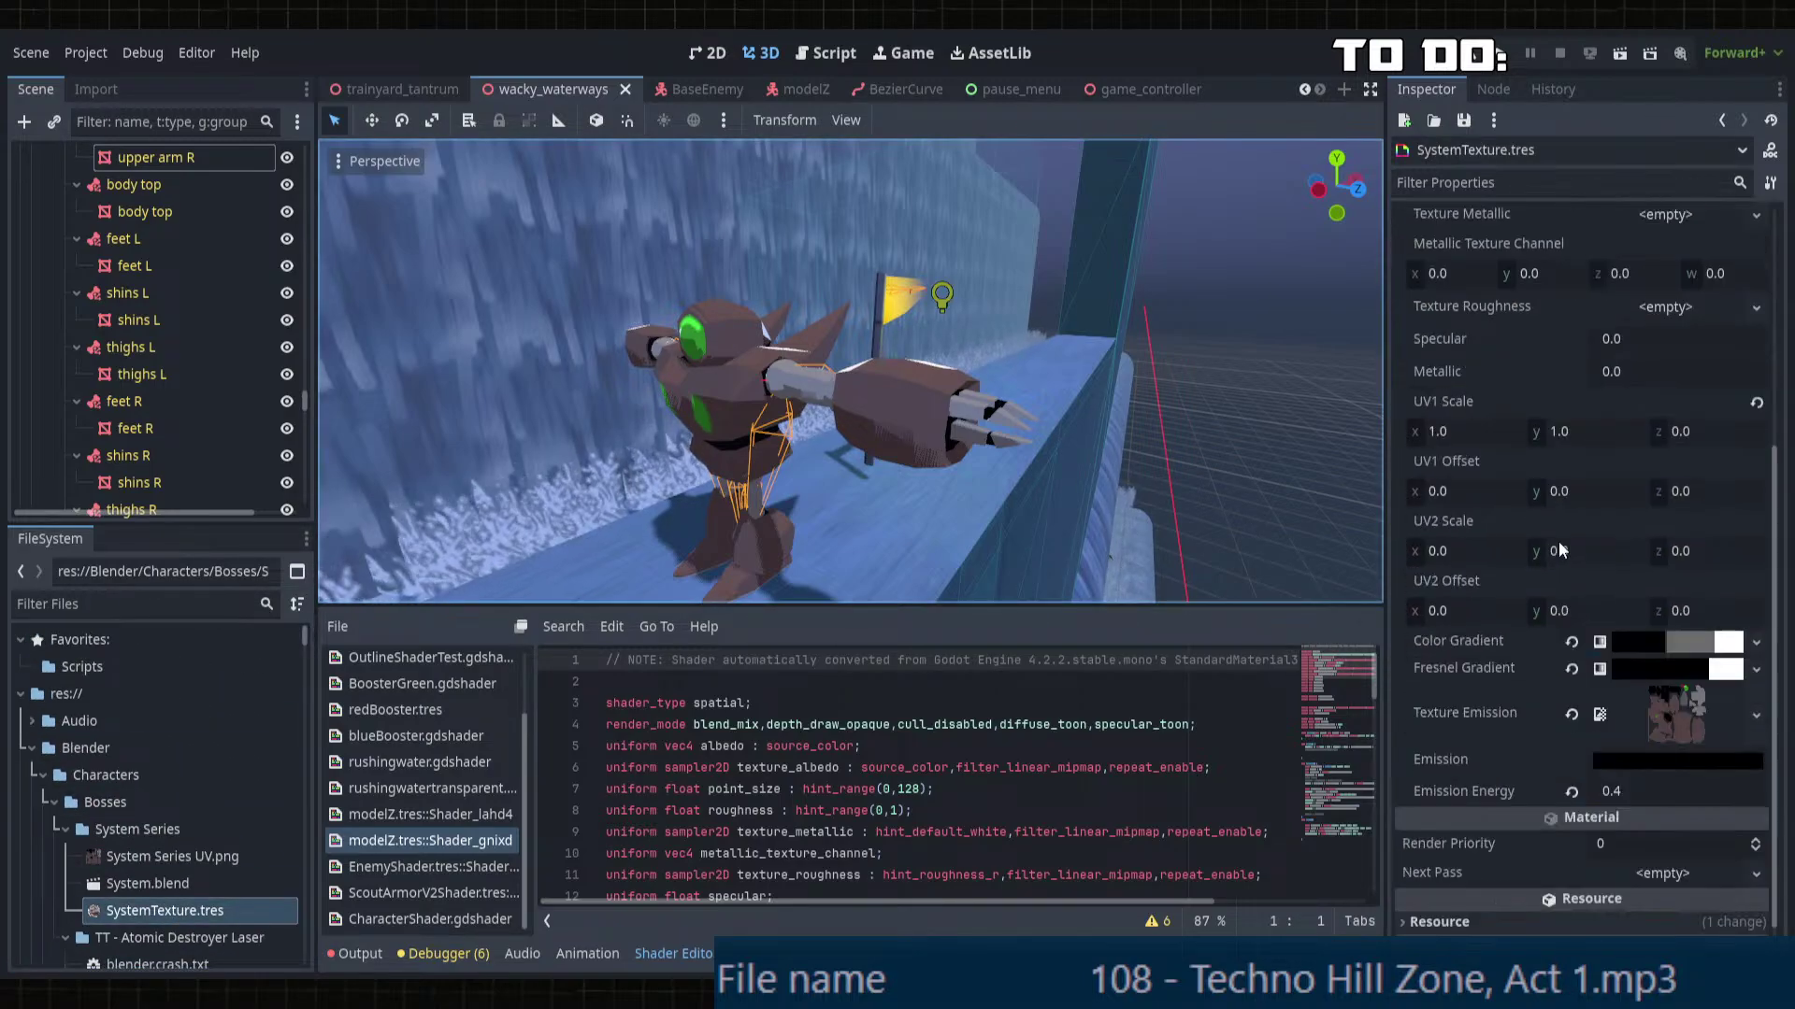
{"action": "left_click", "coordinate": [1694, 823]}
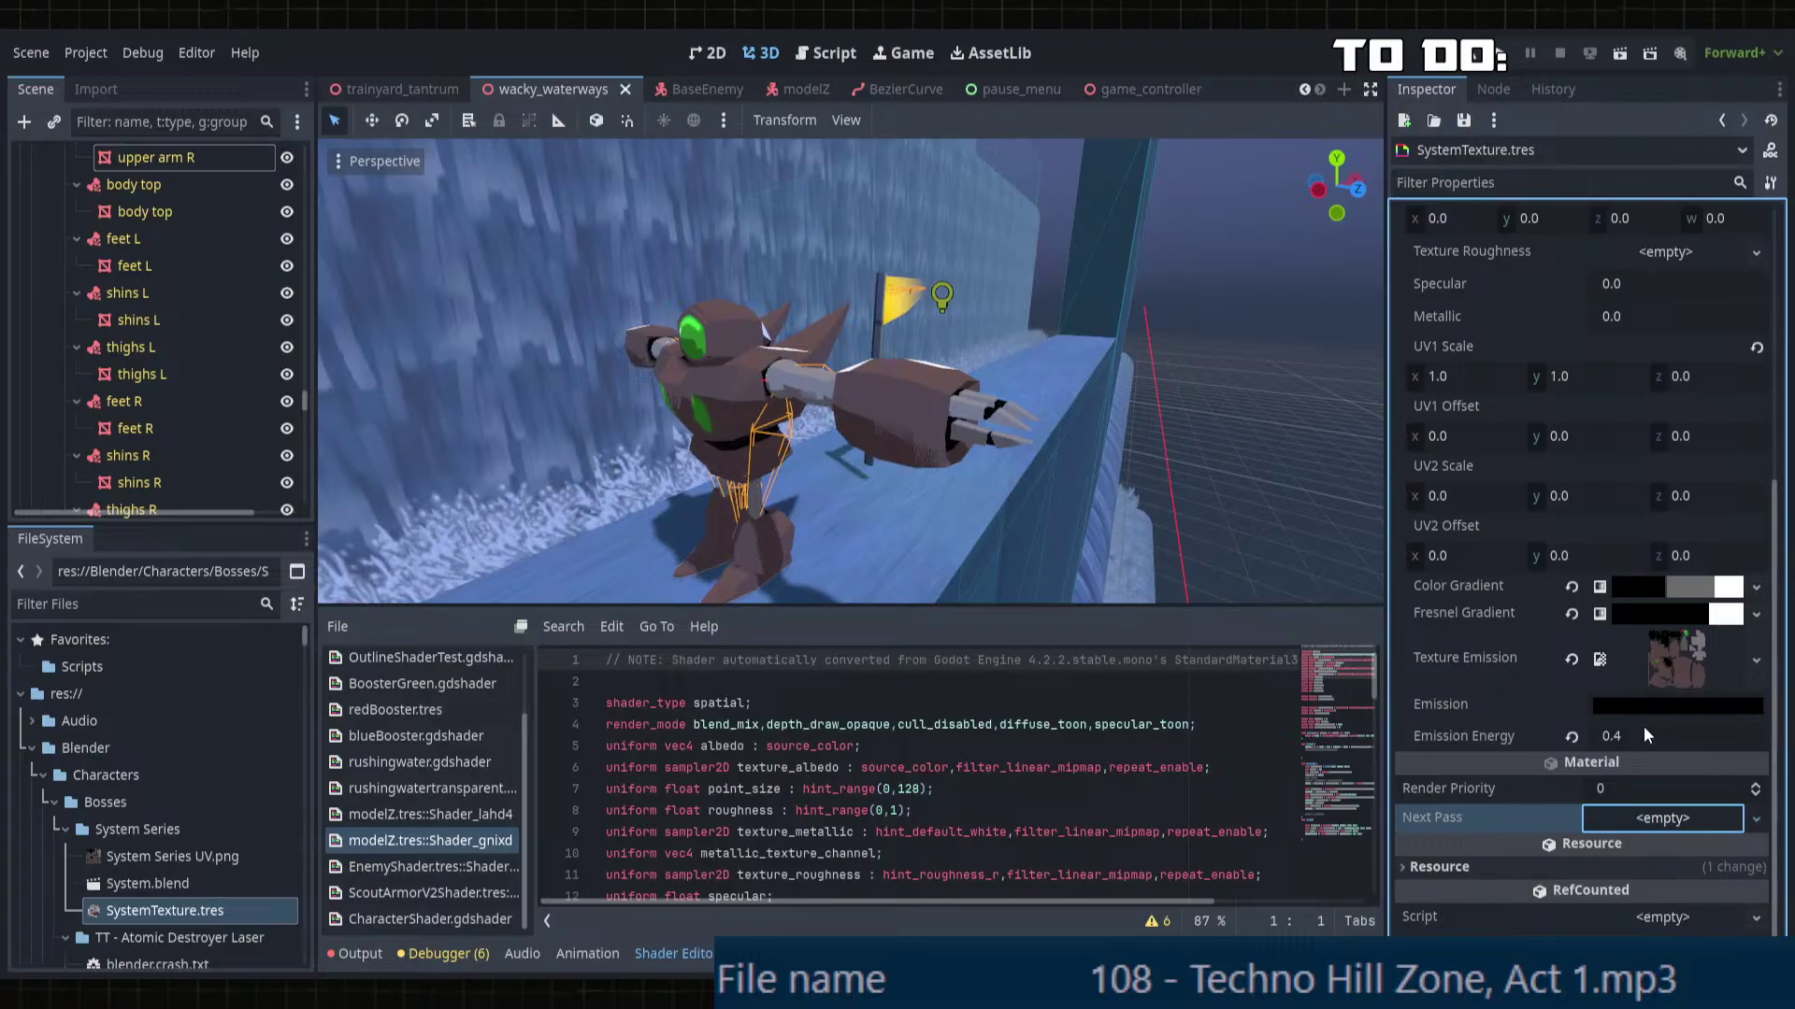
{"action": "left_click", "coordinate": [1656, 898]}
{"action": "left_click", "coordinate": [1669, 833]}
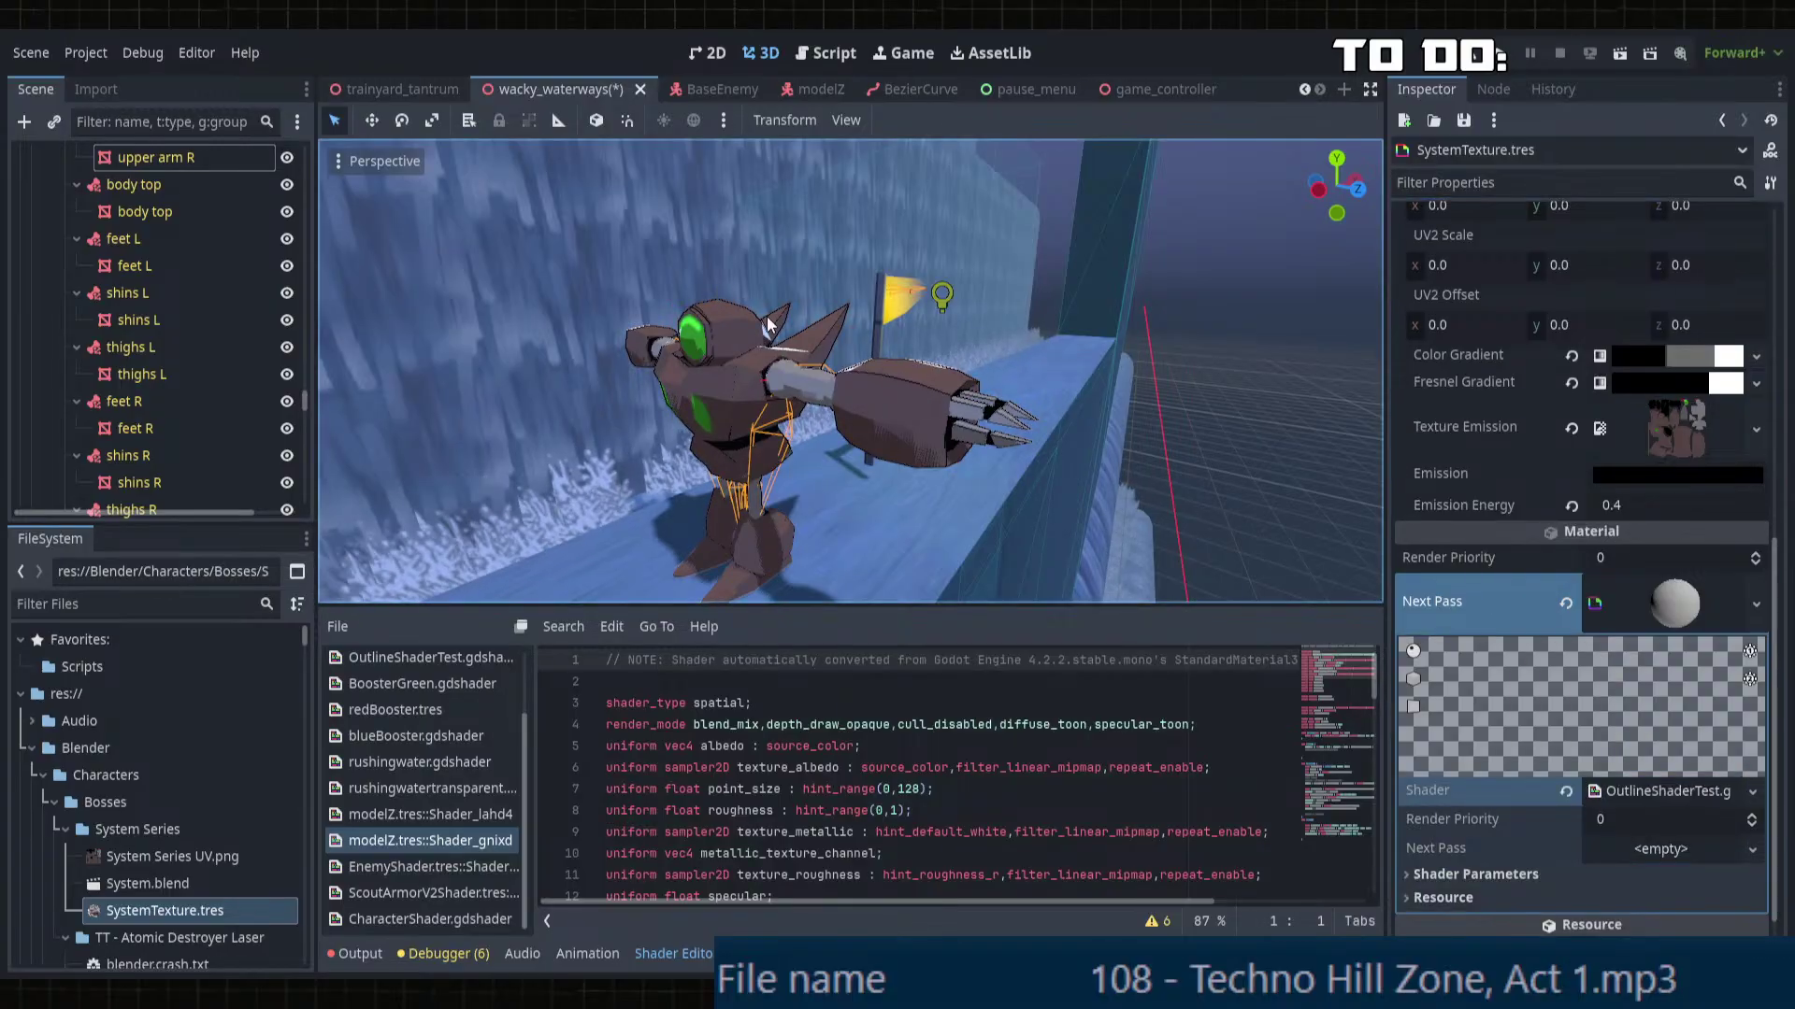
Step: Try a Shadow Thickness of about 106.8 on the outline pass and return it to 2
{"action": "middle_click_drag", "start_coordinate": [766, 324], "coordinate": [1140, 378]}
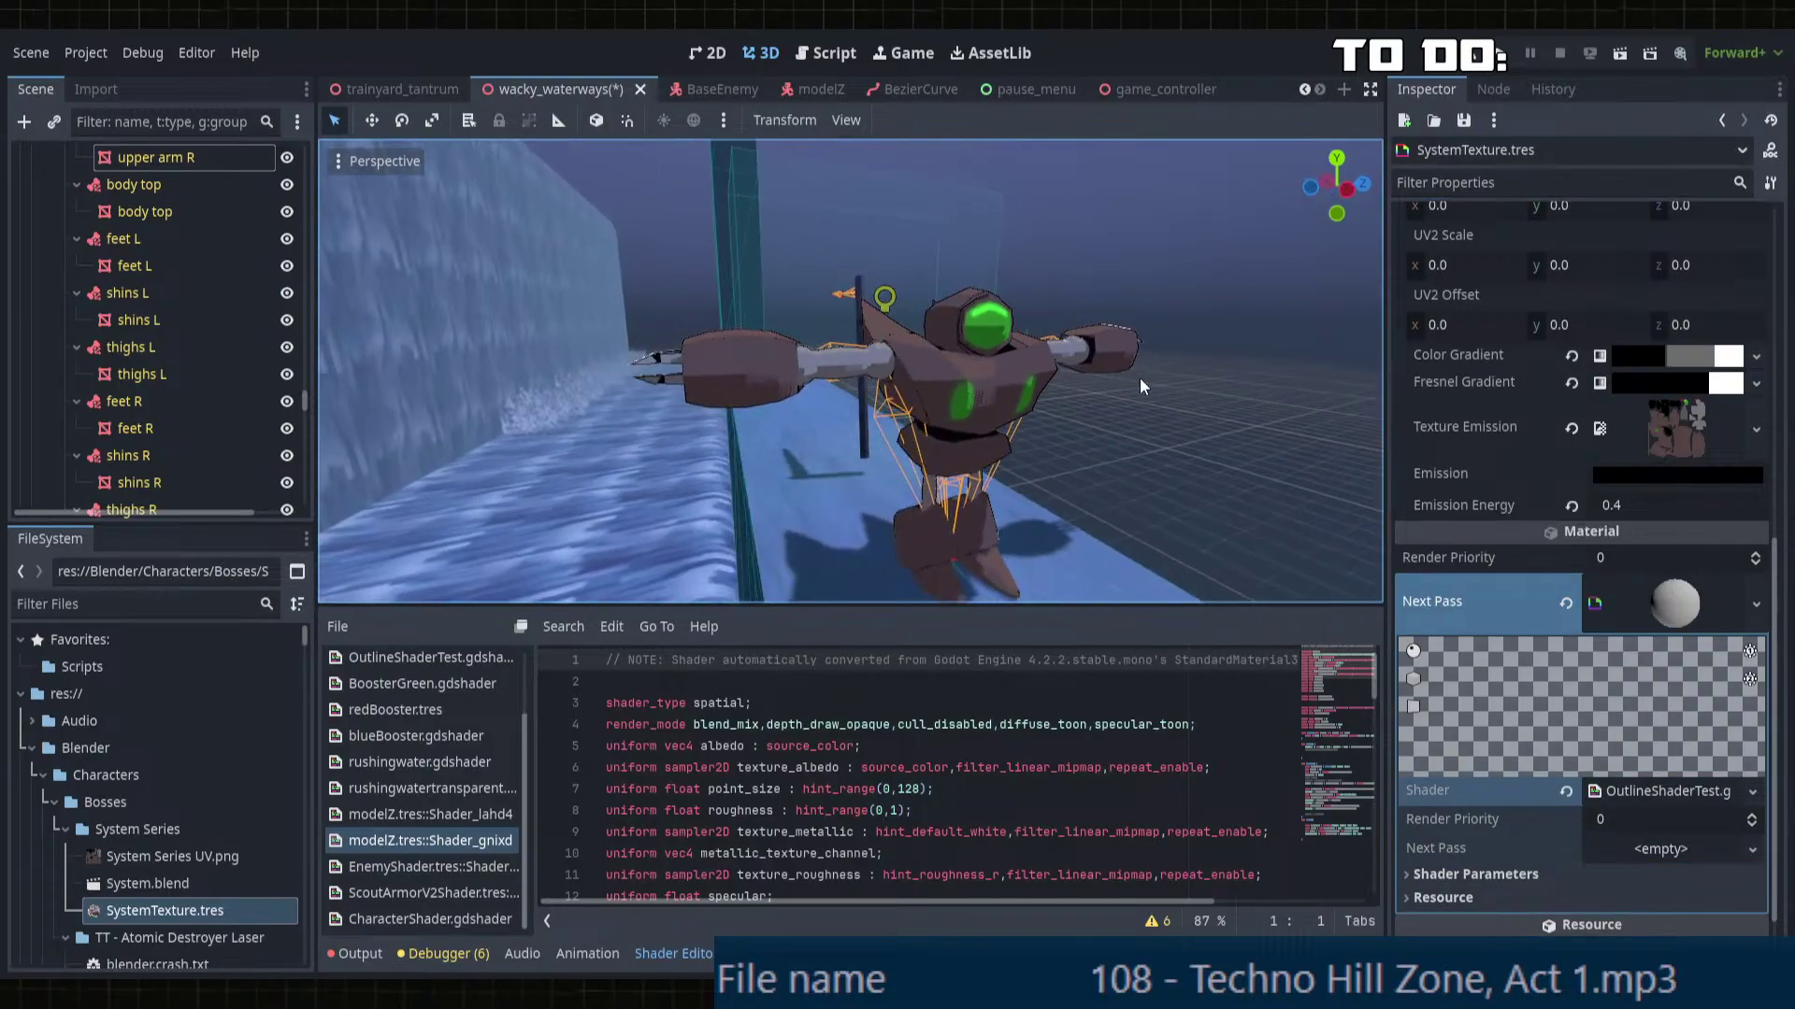
{"action": "middle_click_drag", "start_coordinate": [1194, 457], "coordinate": [1080, 486]}
{"action": "scroll", "coordinate": [882, 447], "scroll_direction": "up", "scroll_amount": 4}
{"action": "scroll", "coordinate": [967, 464], "scroll_direction": "up", "scroll_amount": 2}
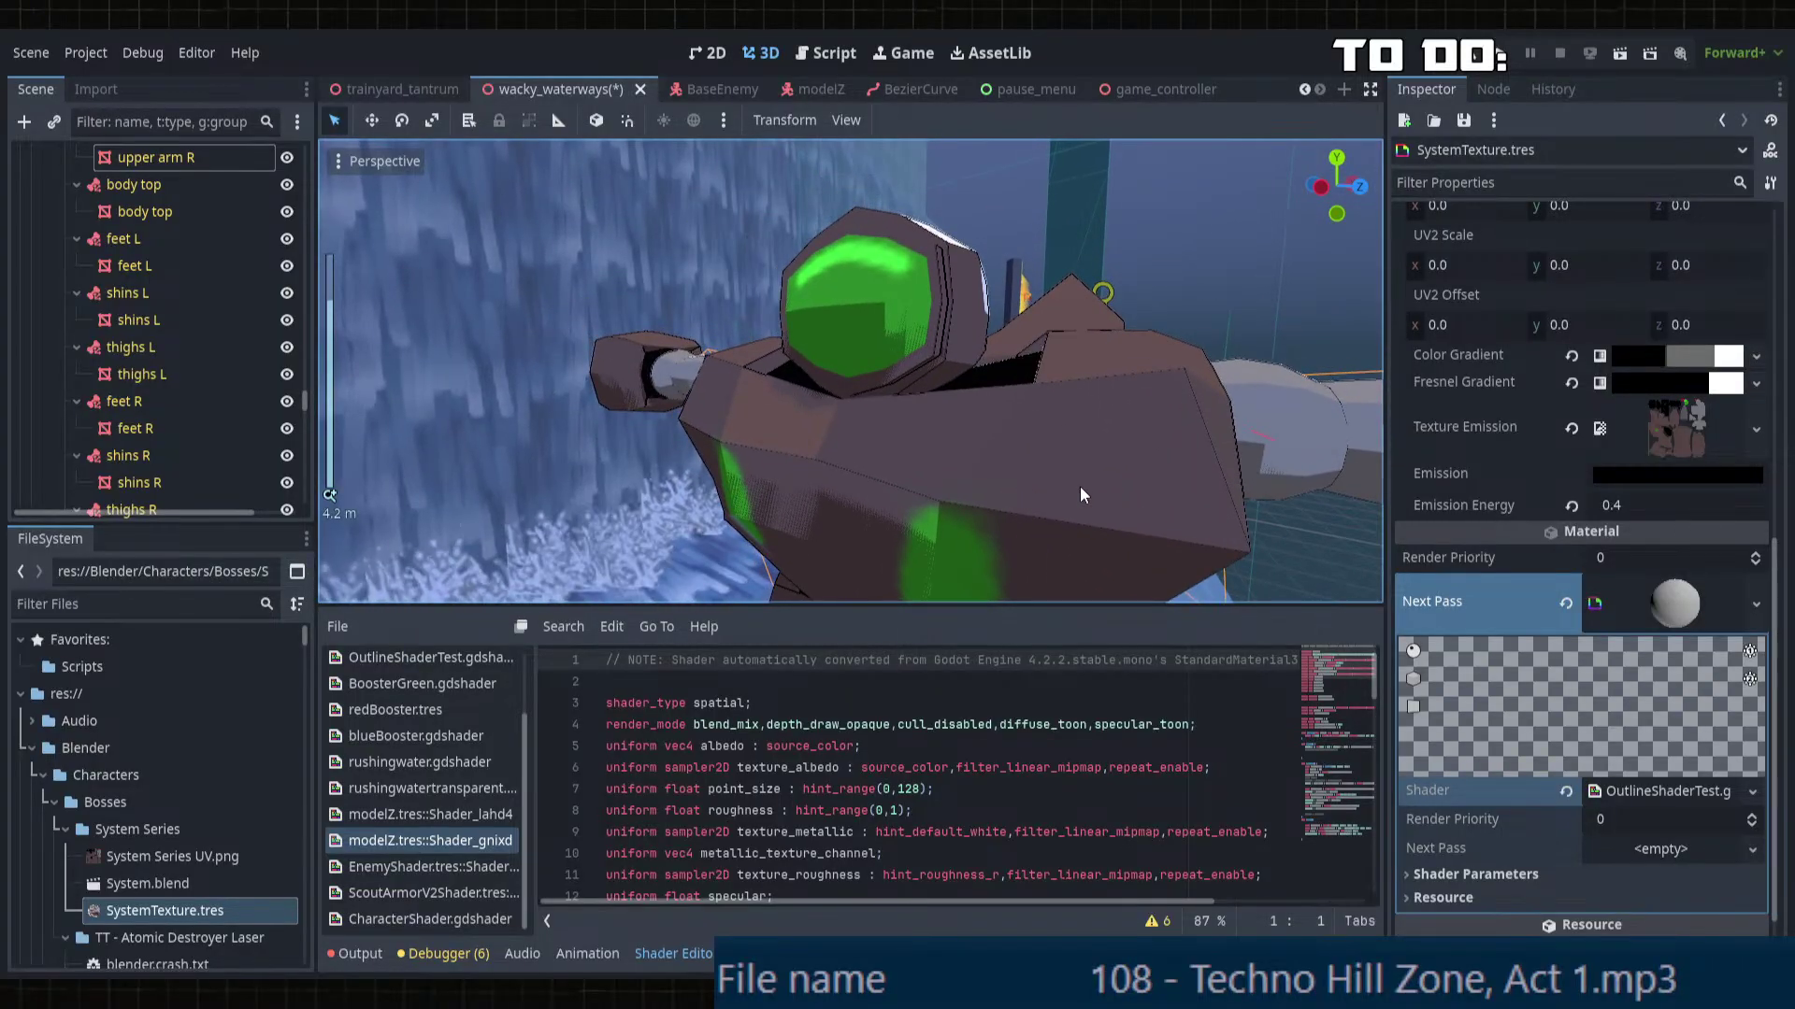
{"action": "left_click", "coordinate": [1617, 875]}
{"action": "scroll", "coordinate": [1617, 874], "scroll_direction": "down", "scroll_amount": 3}
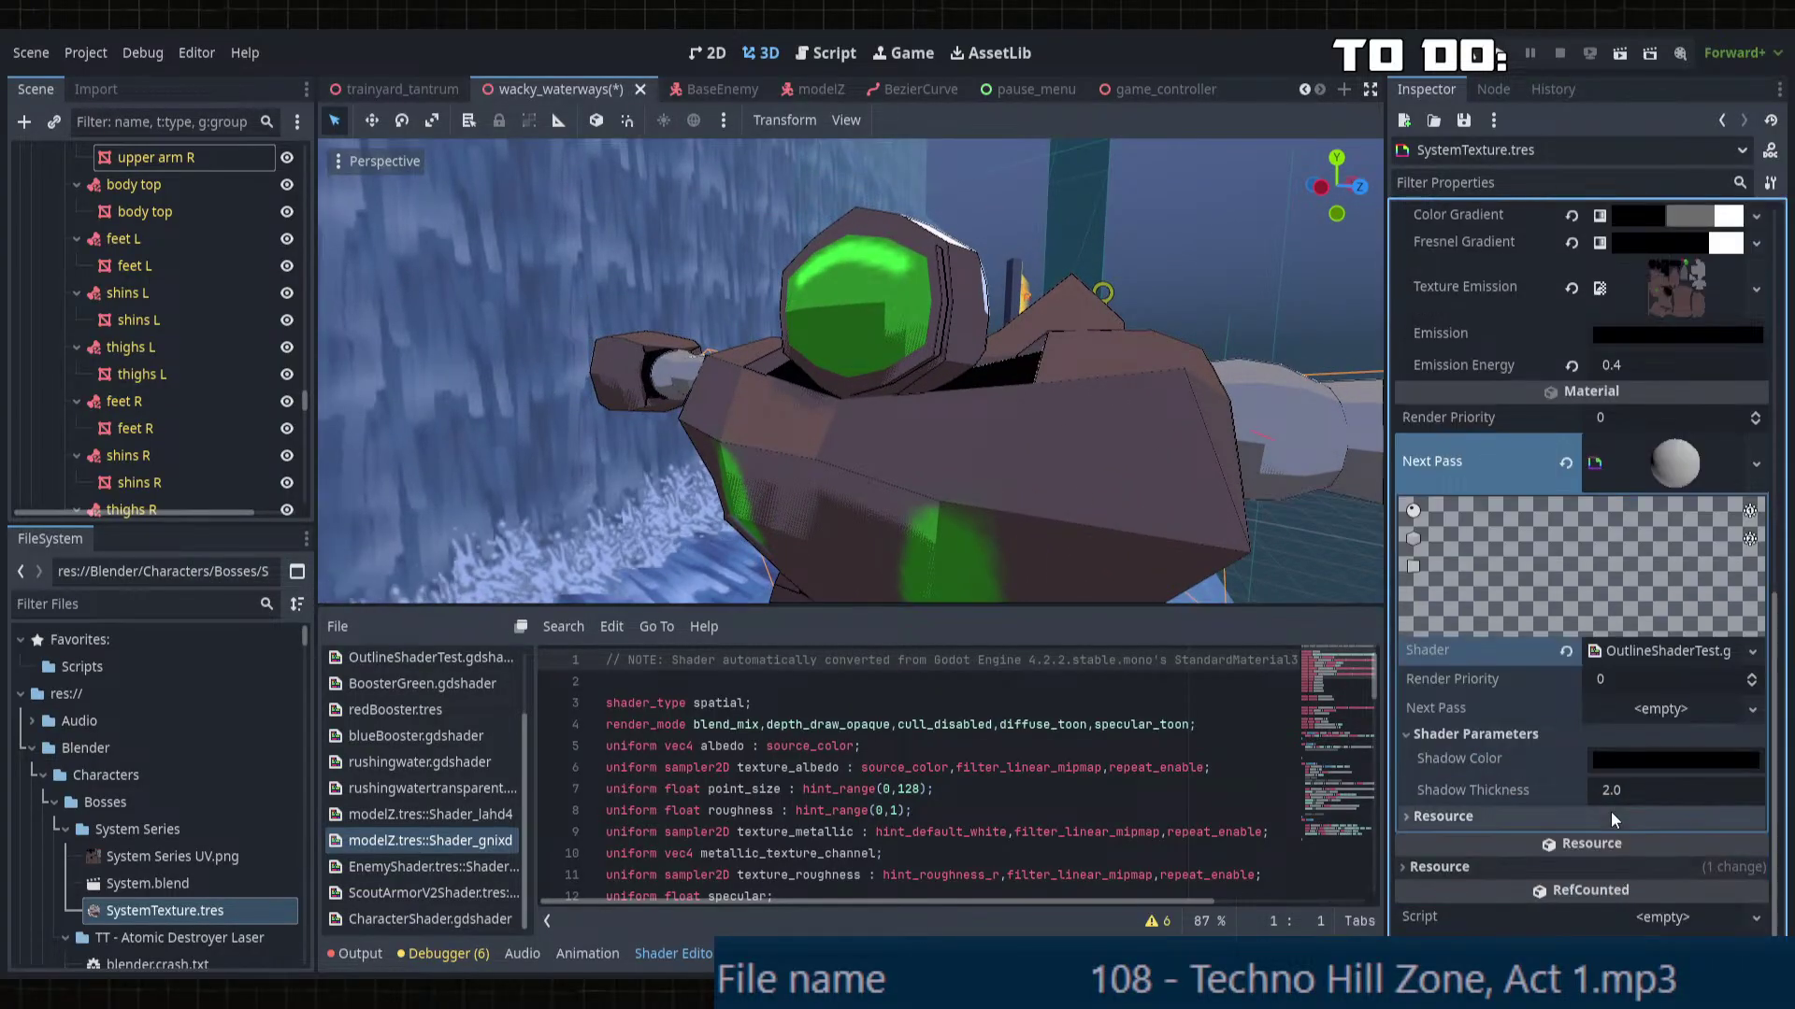
{"action": "left_click", "coordinate": [1612, 793]}
{"action": "mouse_move", "coordinate": [1612, 792]}
{"action": "left_mouse_down"}
{"action": "mouse_move", "coordinate": [1794, 792]}
{"action": "mouse_move", "coordinate": [1613, 794]}
{"action": "left_mouse_up"}
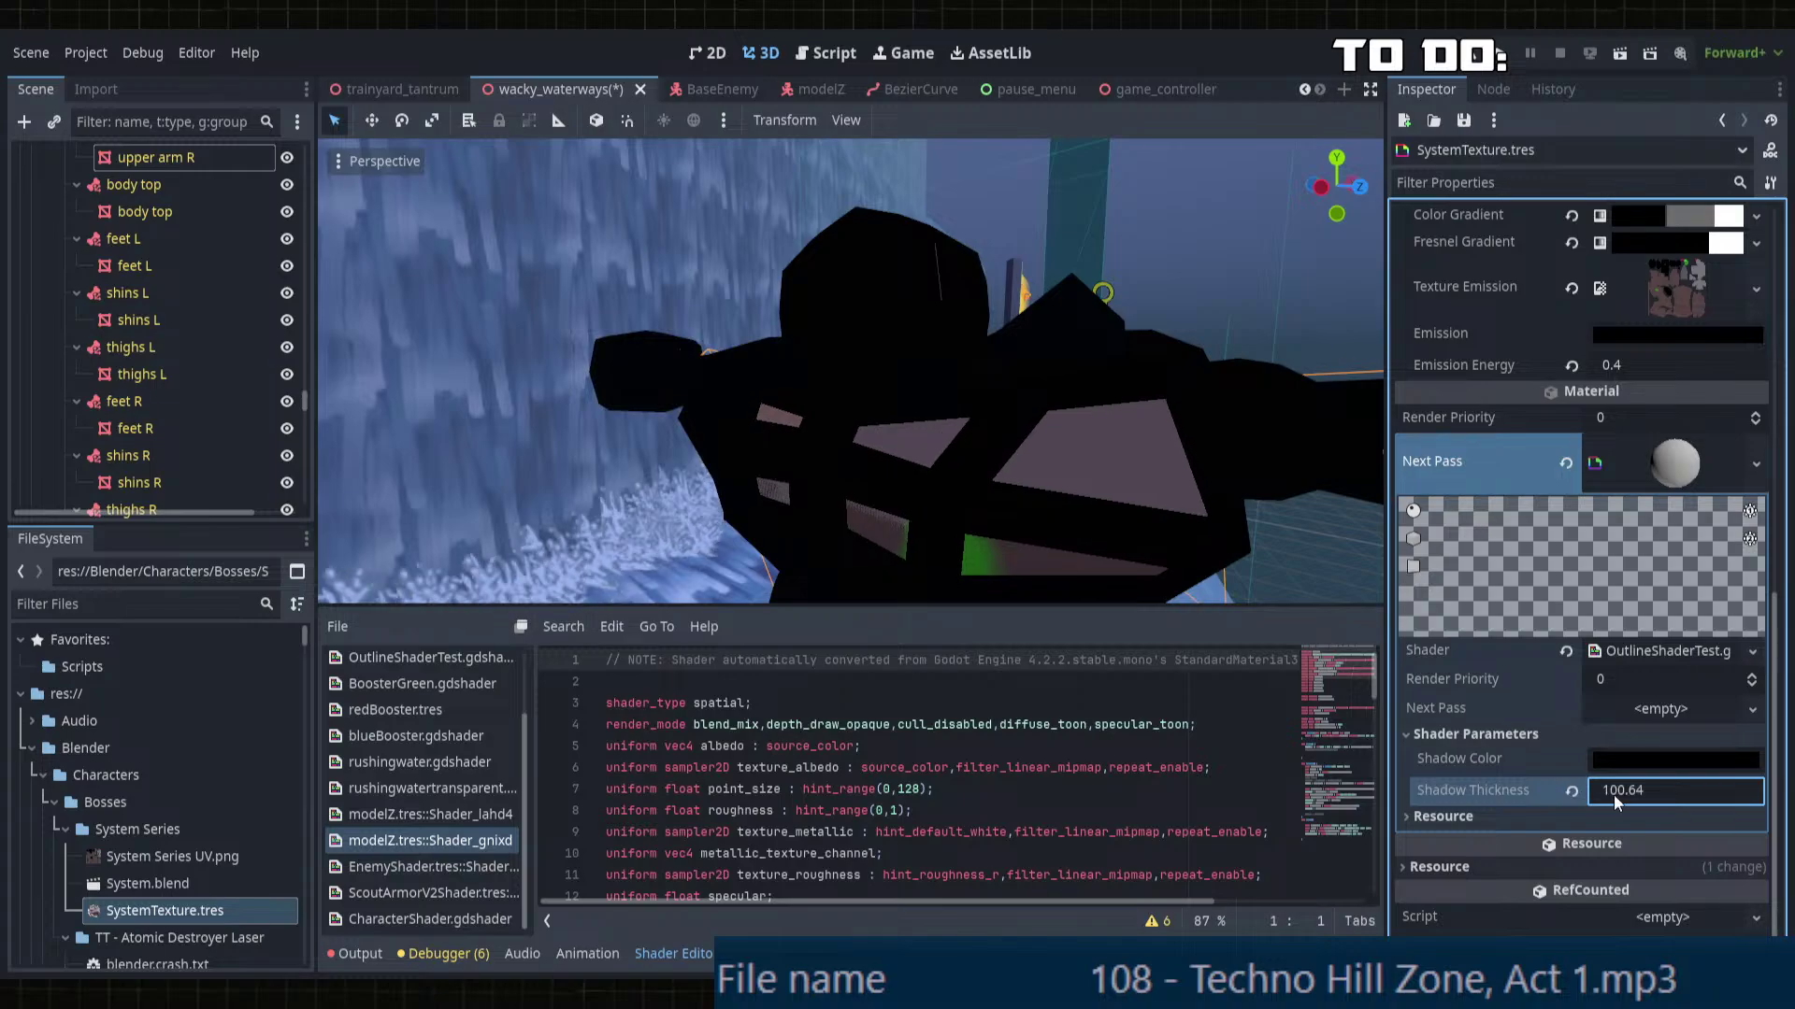
{"action": "left_click", "coordinate": [1672, 793]}
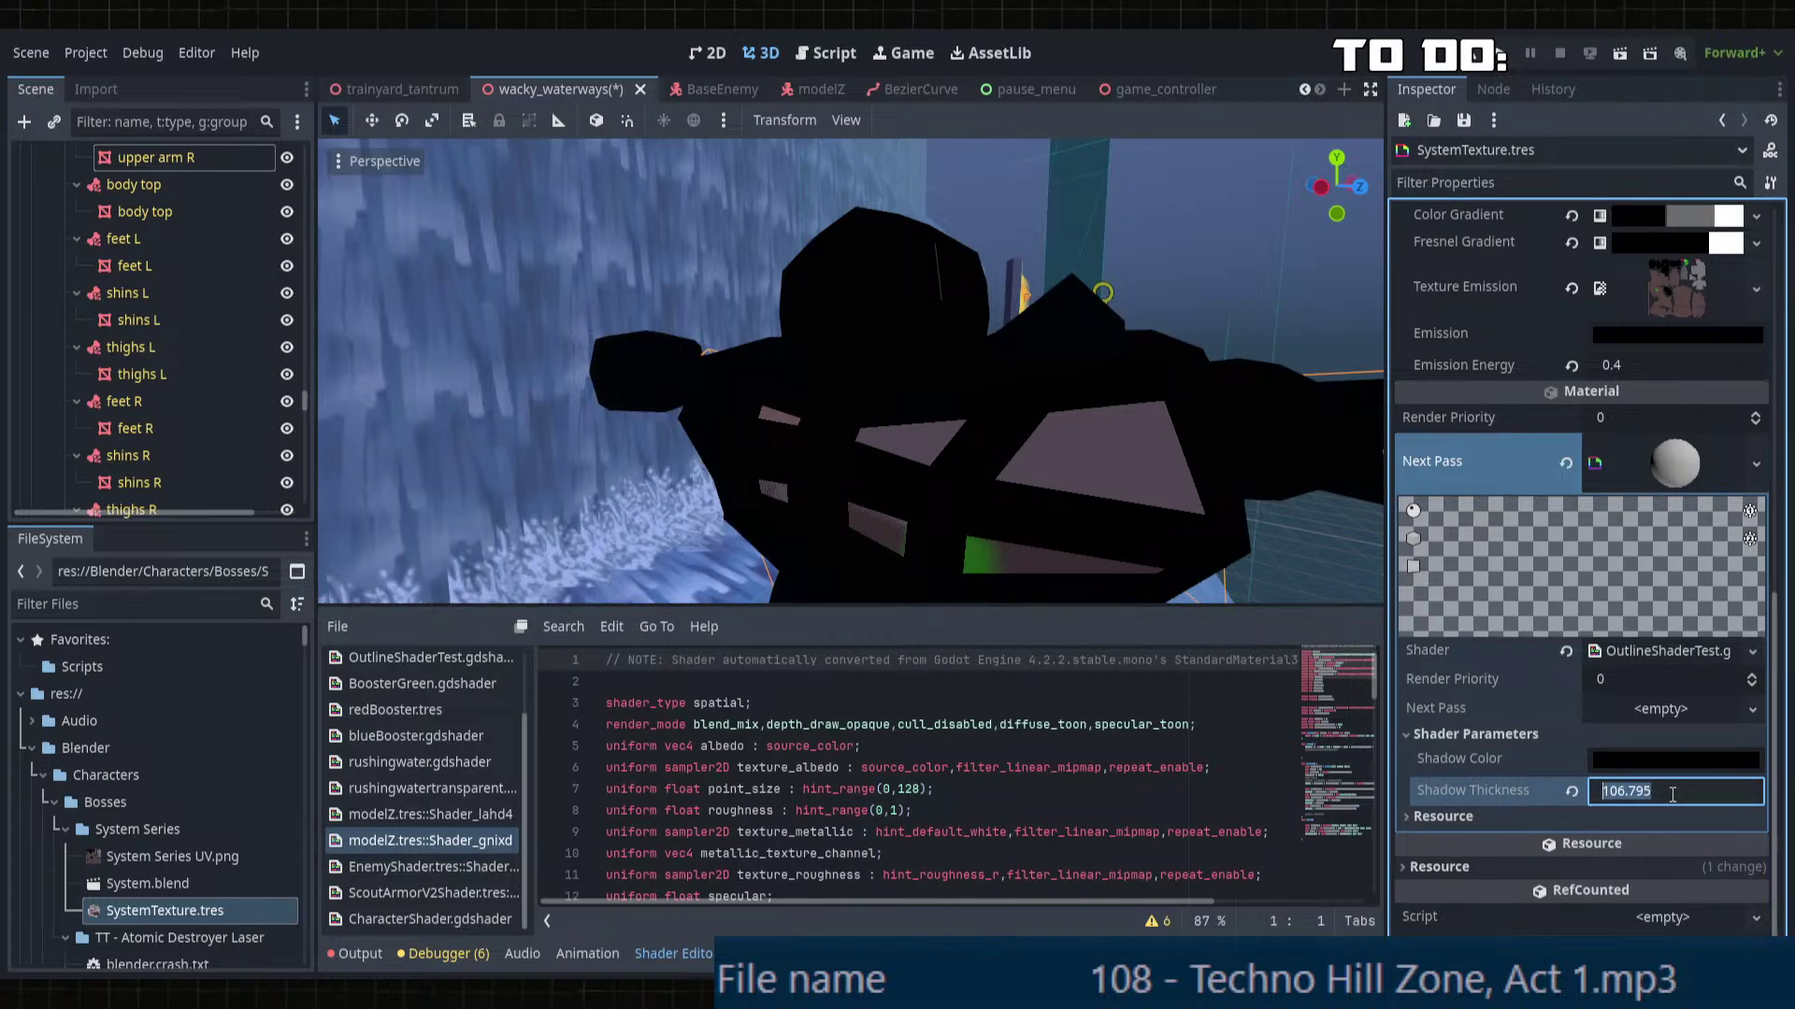
{"action": "left_click", "coordinate": [1672, 792]}
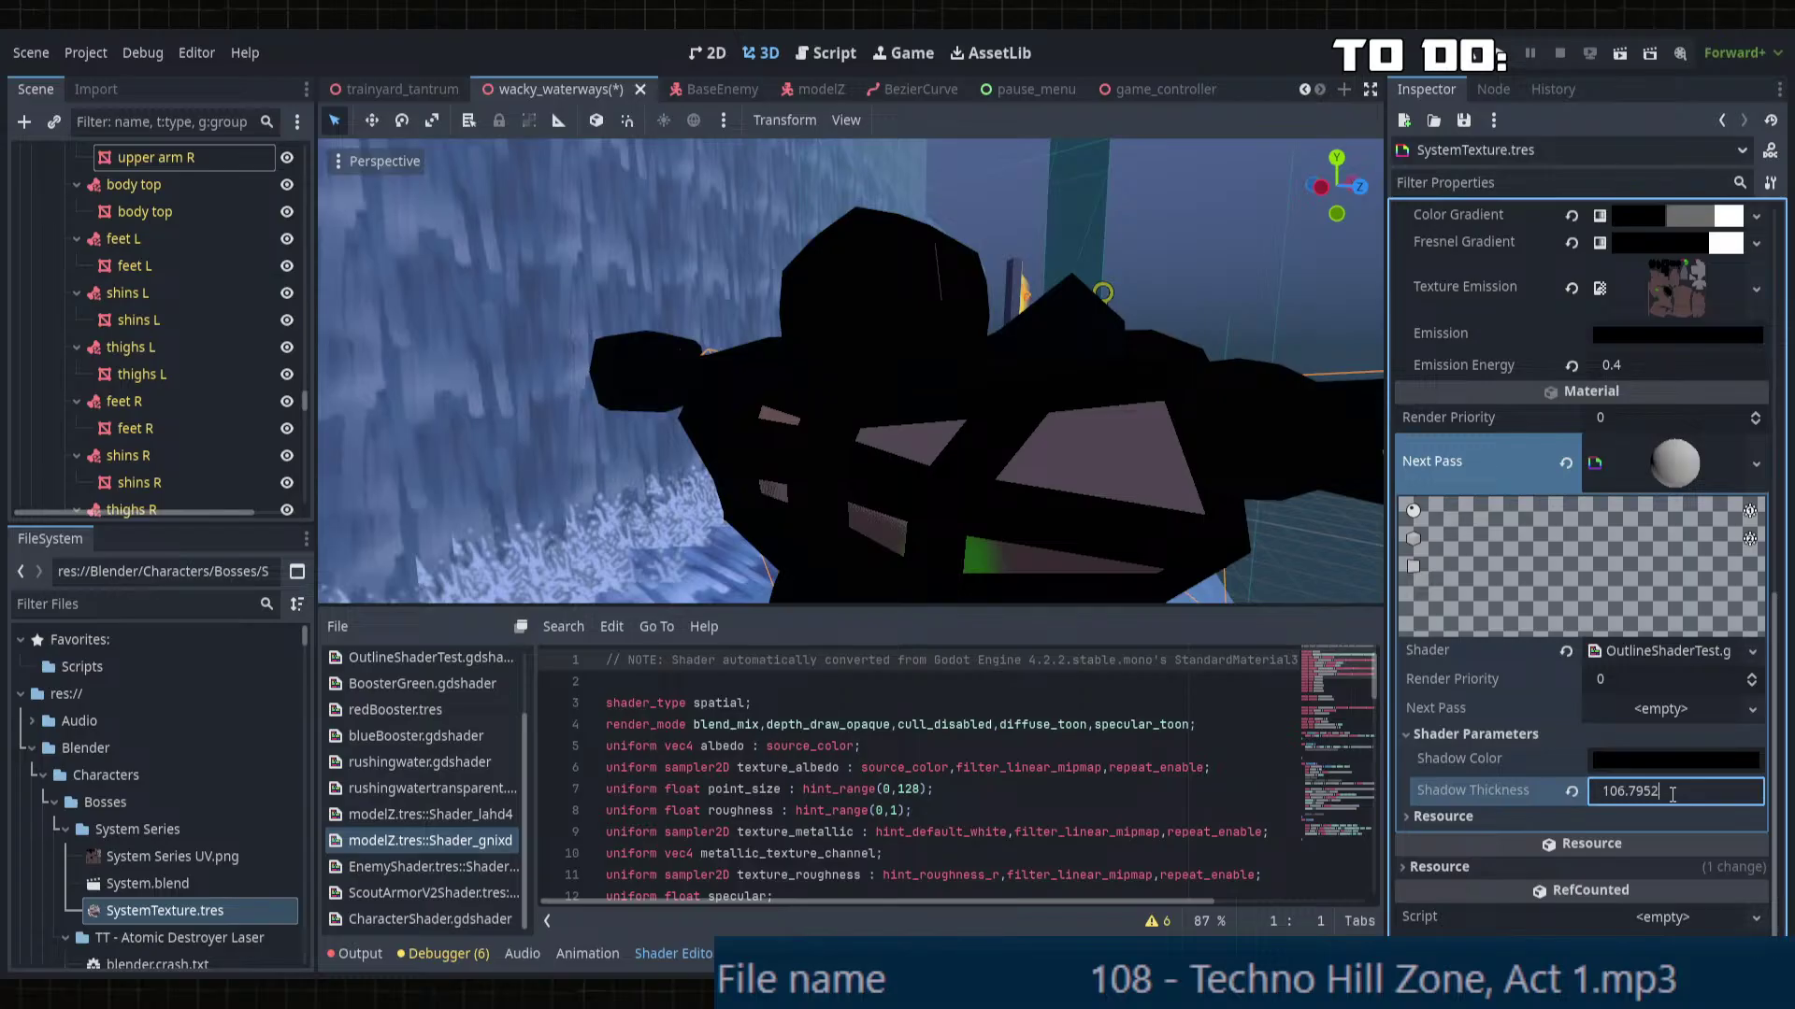
{"action": "double_click", "coordinate": [1673, 792]}
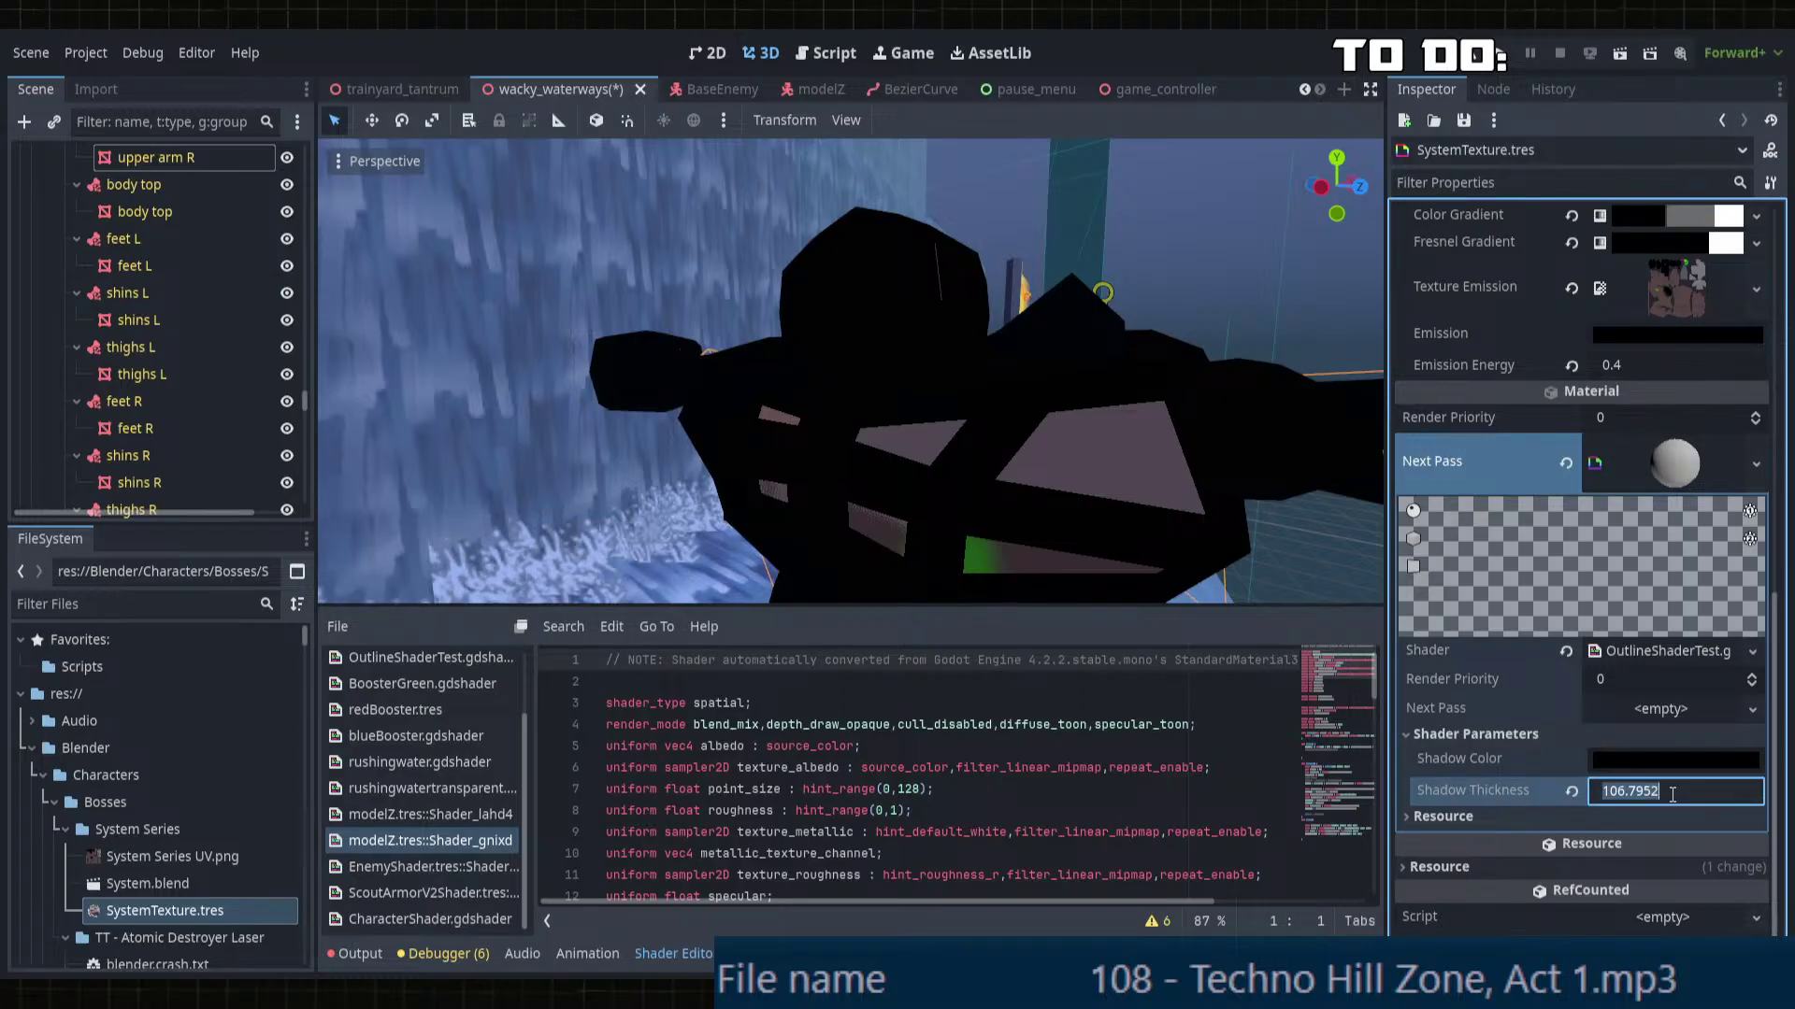
{"action": "key", "text": "BackSpace"}
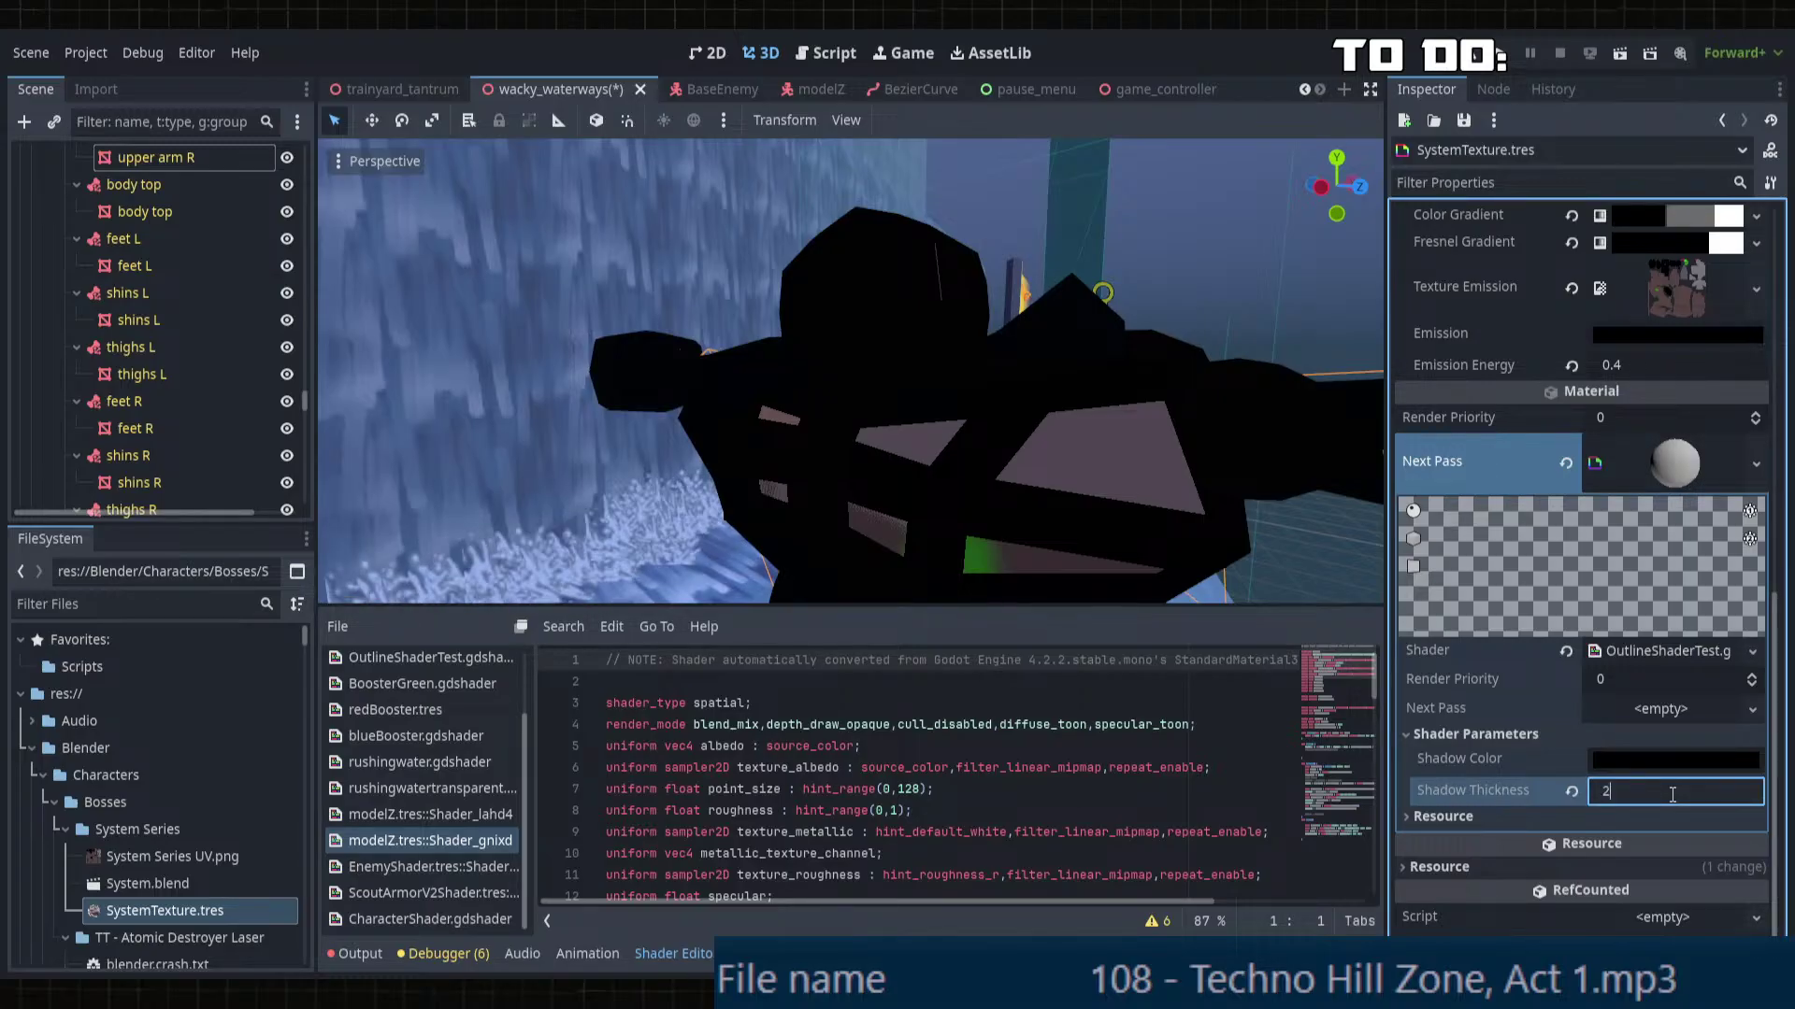
{"action": "key", "text": "Return"}
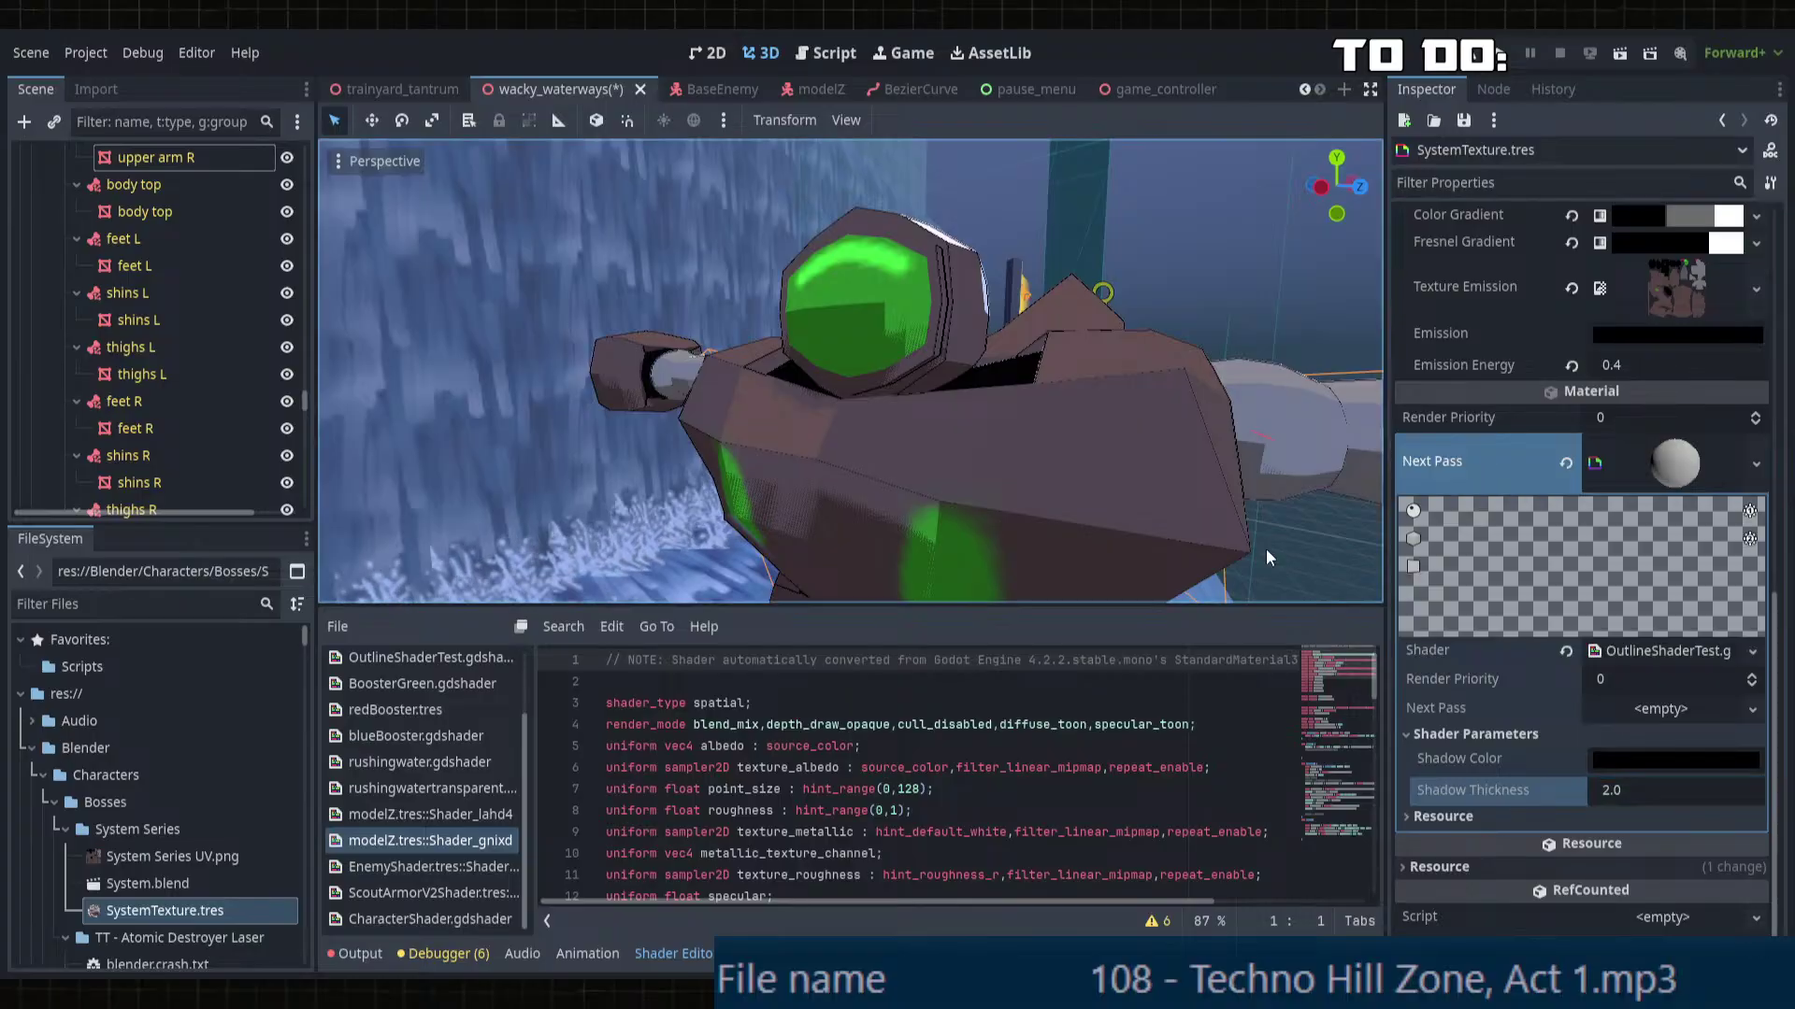
Step: Try a Shadow Thickness of 3 on the outline pass and set it back to 2
{"action": "middle_click_drag", "start_coordinate": [1052, 488], "coordinate": [1074, 505]}
{"action": "scroll", "coordinate": [1082, 510], "scroll_direction": "down", "scroll_amount": 3}
{"action": "left_click", "coordinate": [1643, 797]}
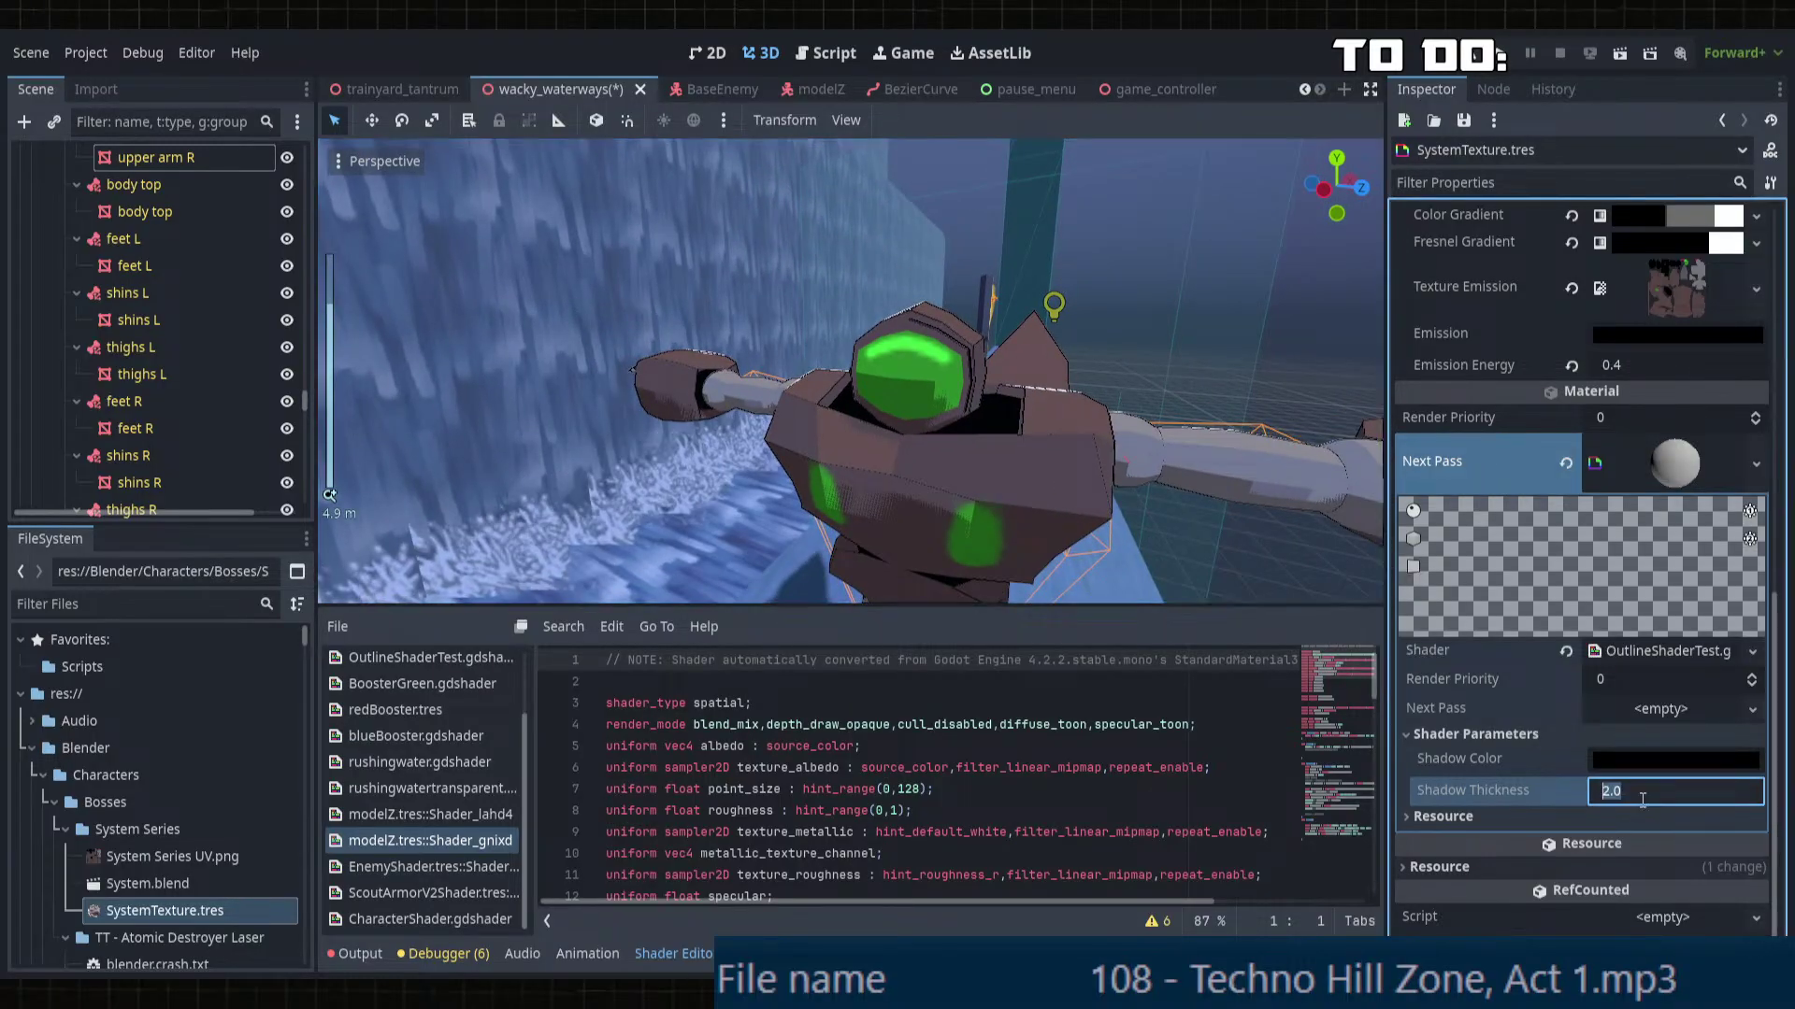
{"action": "type", "text": "3"}
{"action": "key", "text": "Return"}
{"action": "left_click", "coordinate": [1639, 795]}
{"action": "type", "text": "2"}
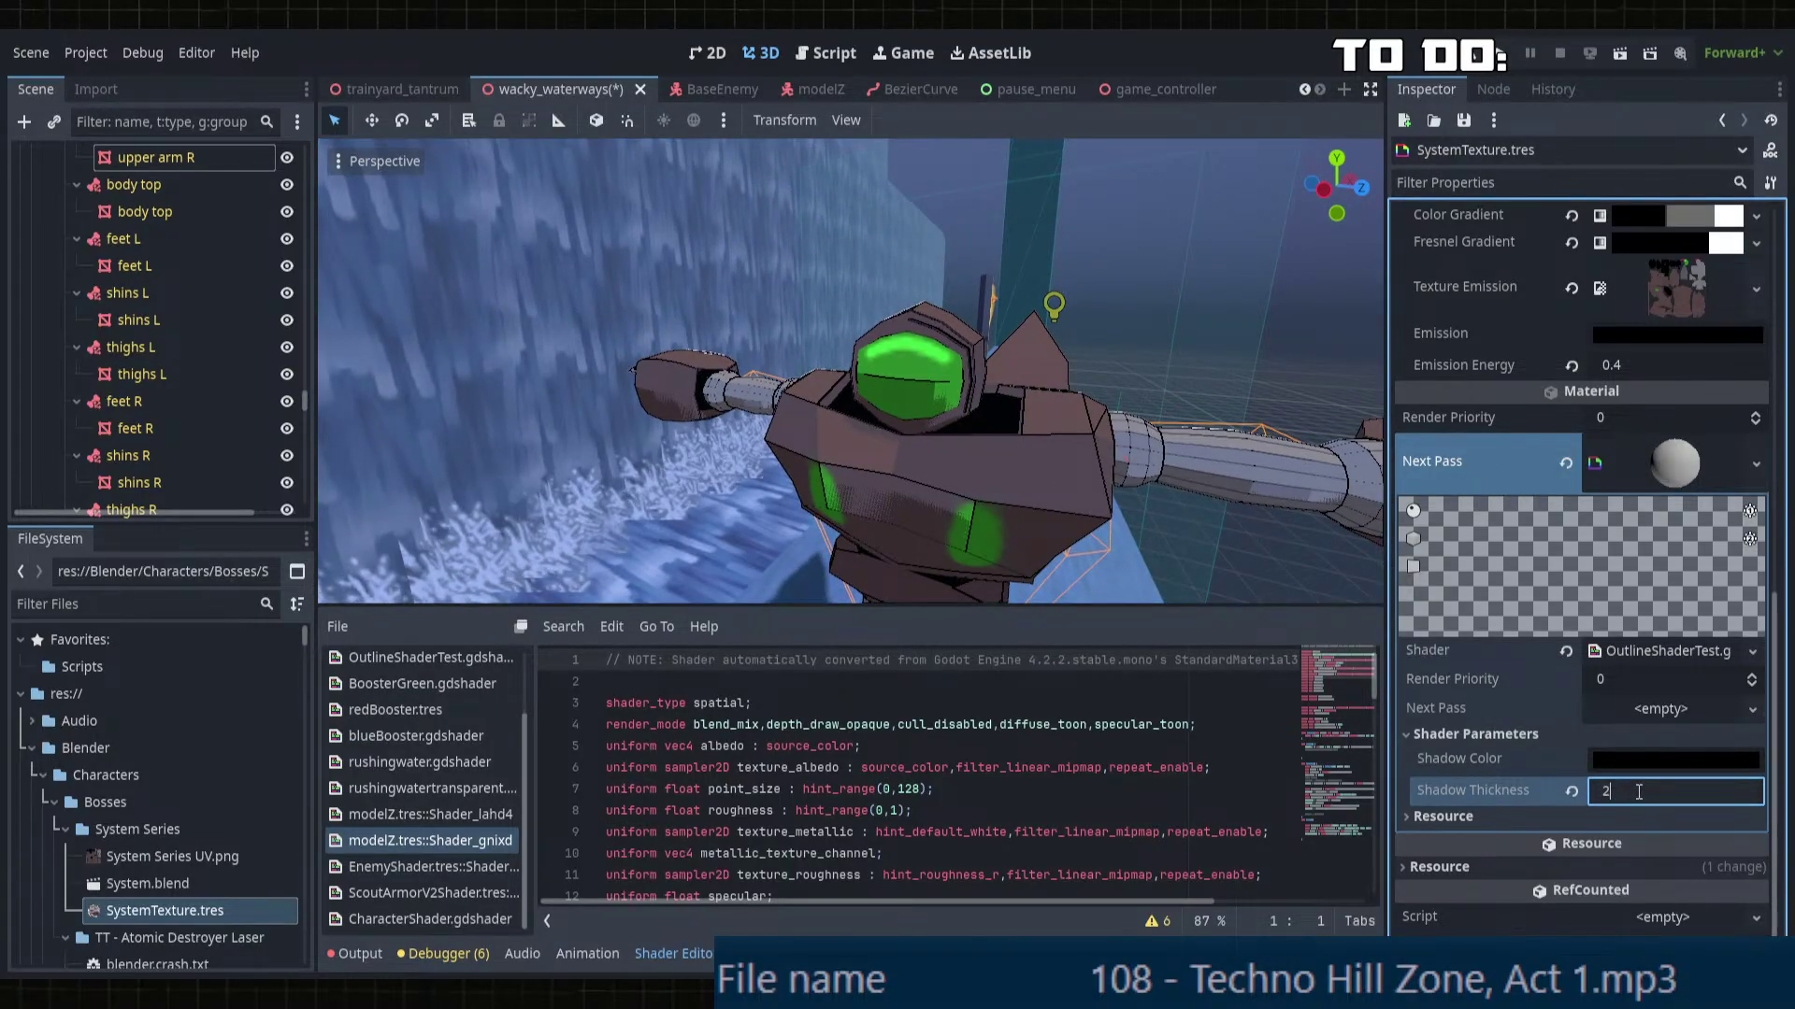
{"action": "key", "text": "Return"}
Step: Check the outlined System boss from further away and save the wacky_waterways scene
{"action": "middle_click_drag", "start_coordinate": [946, 448], "coordinate": [1064, 453]}
{"action": "scroll", "coordinate": [872, 480], "scroll_direction": "down", "scroll_amount": 2}
{"action": "scroll", "coordinate": [873, 374], "scroll_direction": "up", "scroll_amount": 3}
{"action": "scroll", "coordinate": [1063, 445], "scroll_direction": "down", "scroll_amount": 1}
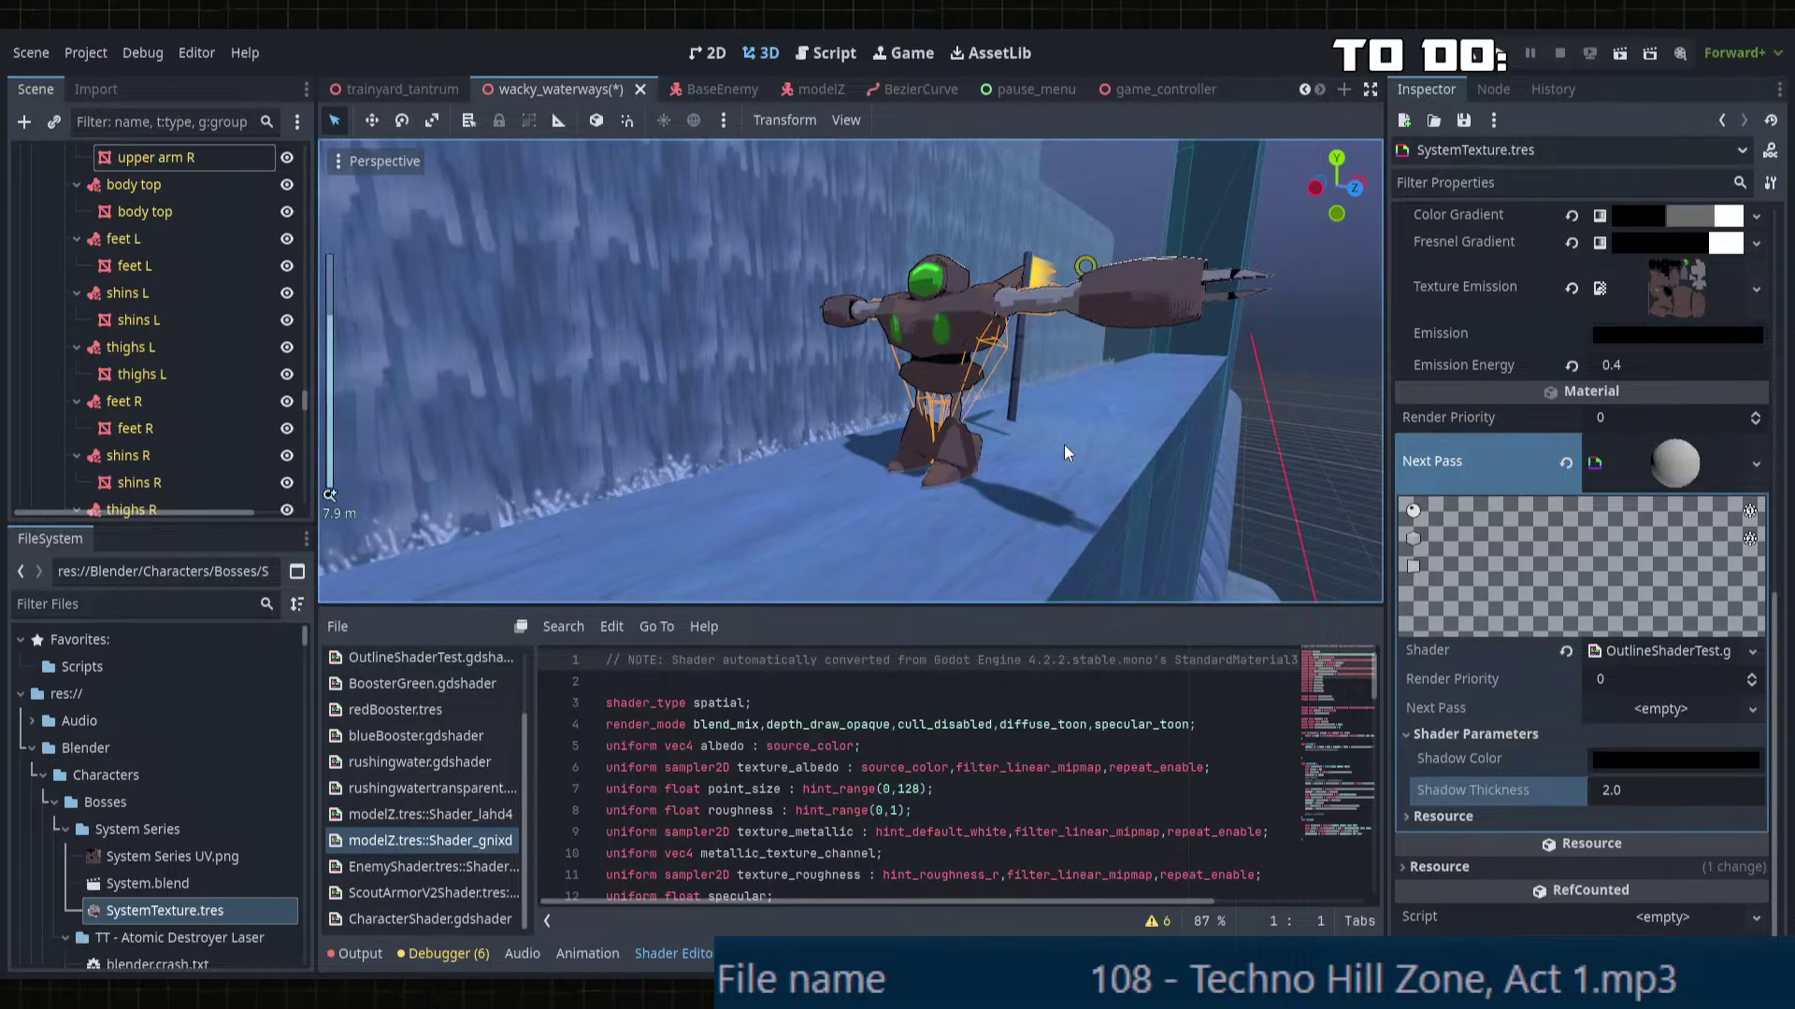
{"action": "scroll", "coordinate": [1063, 445], "scroll_direction": "down", "scroll_amount": 1}
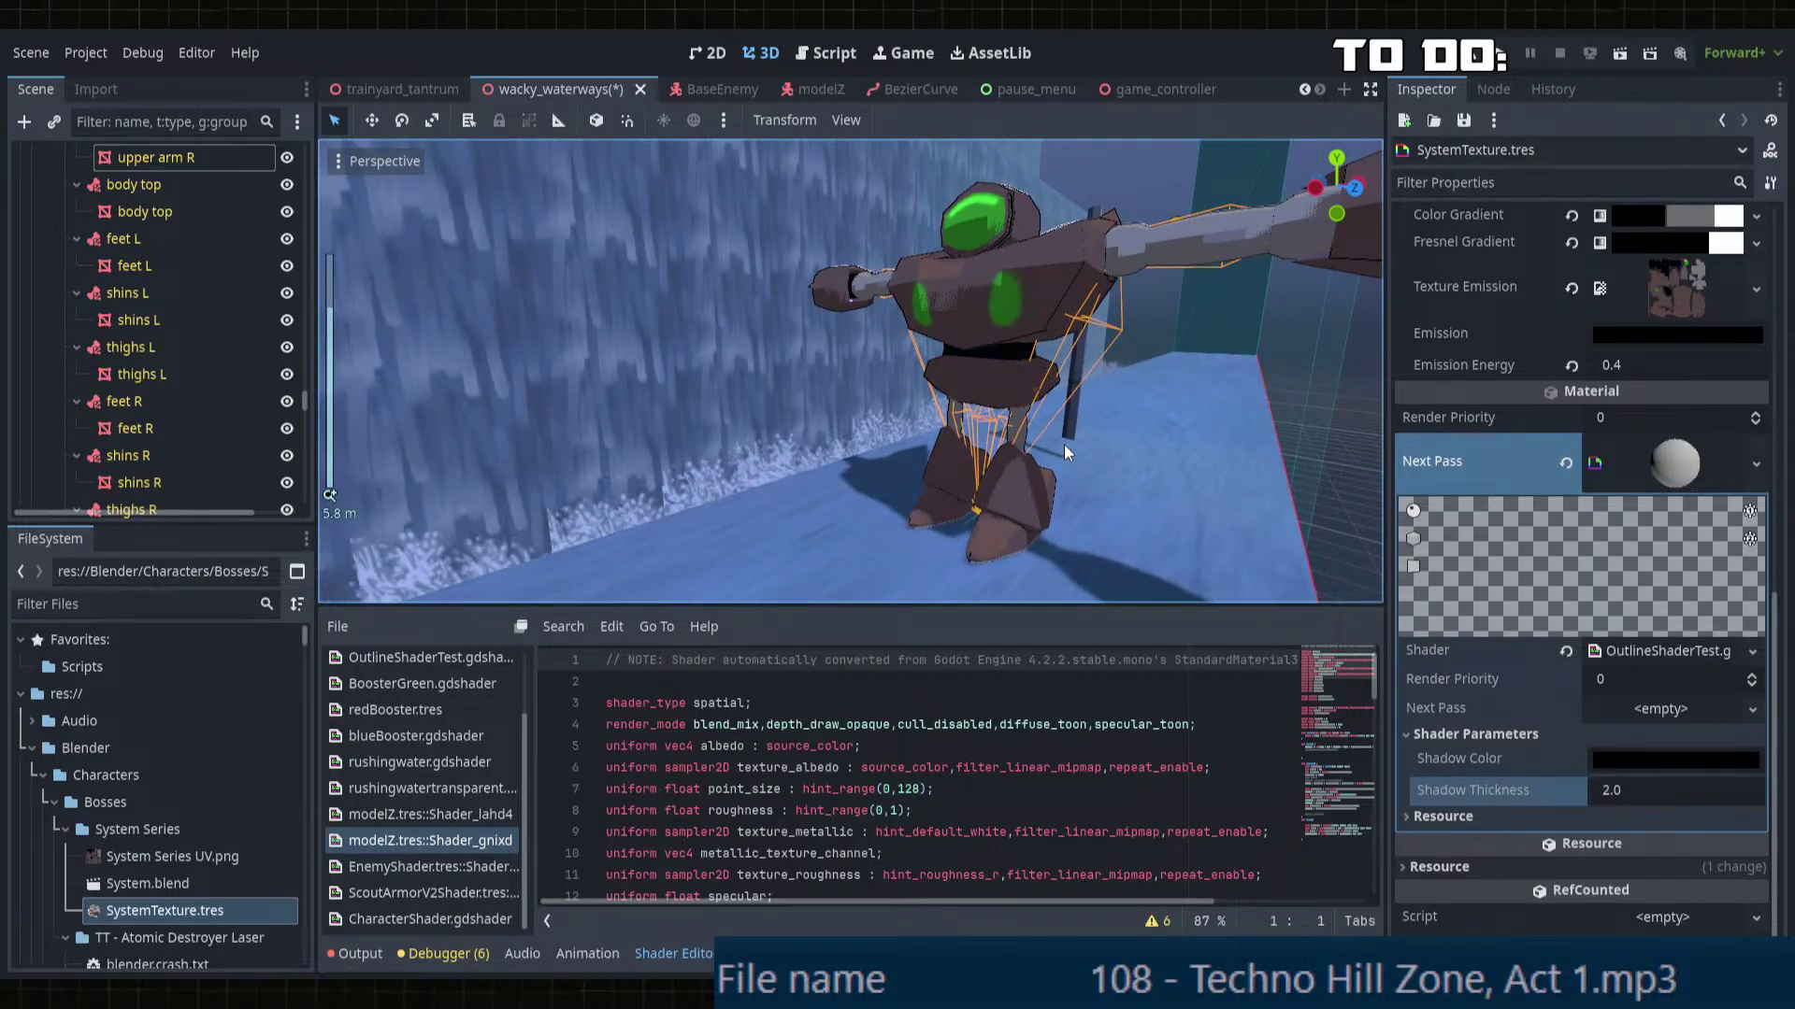
{"action": "key", "text": "ctrl+s"}
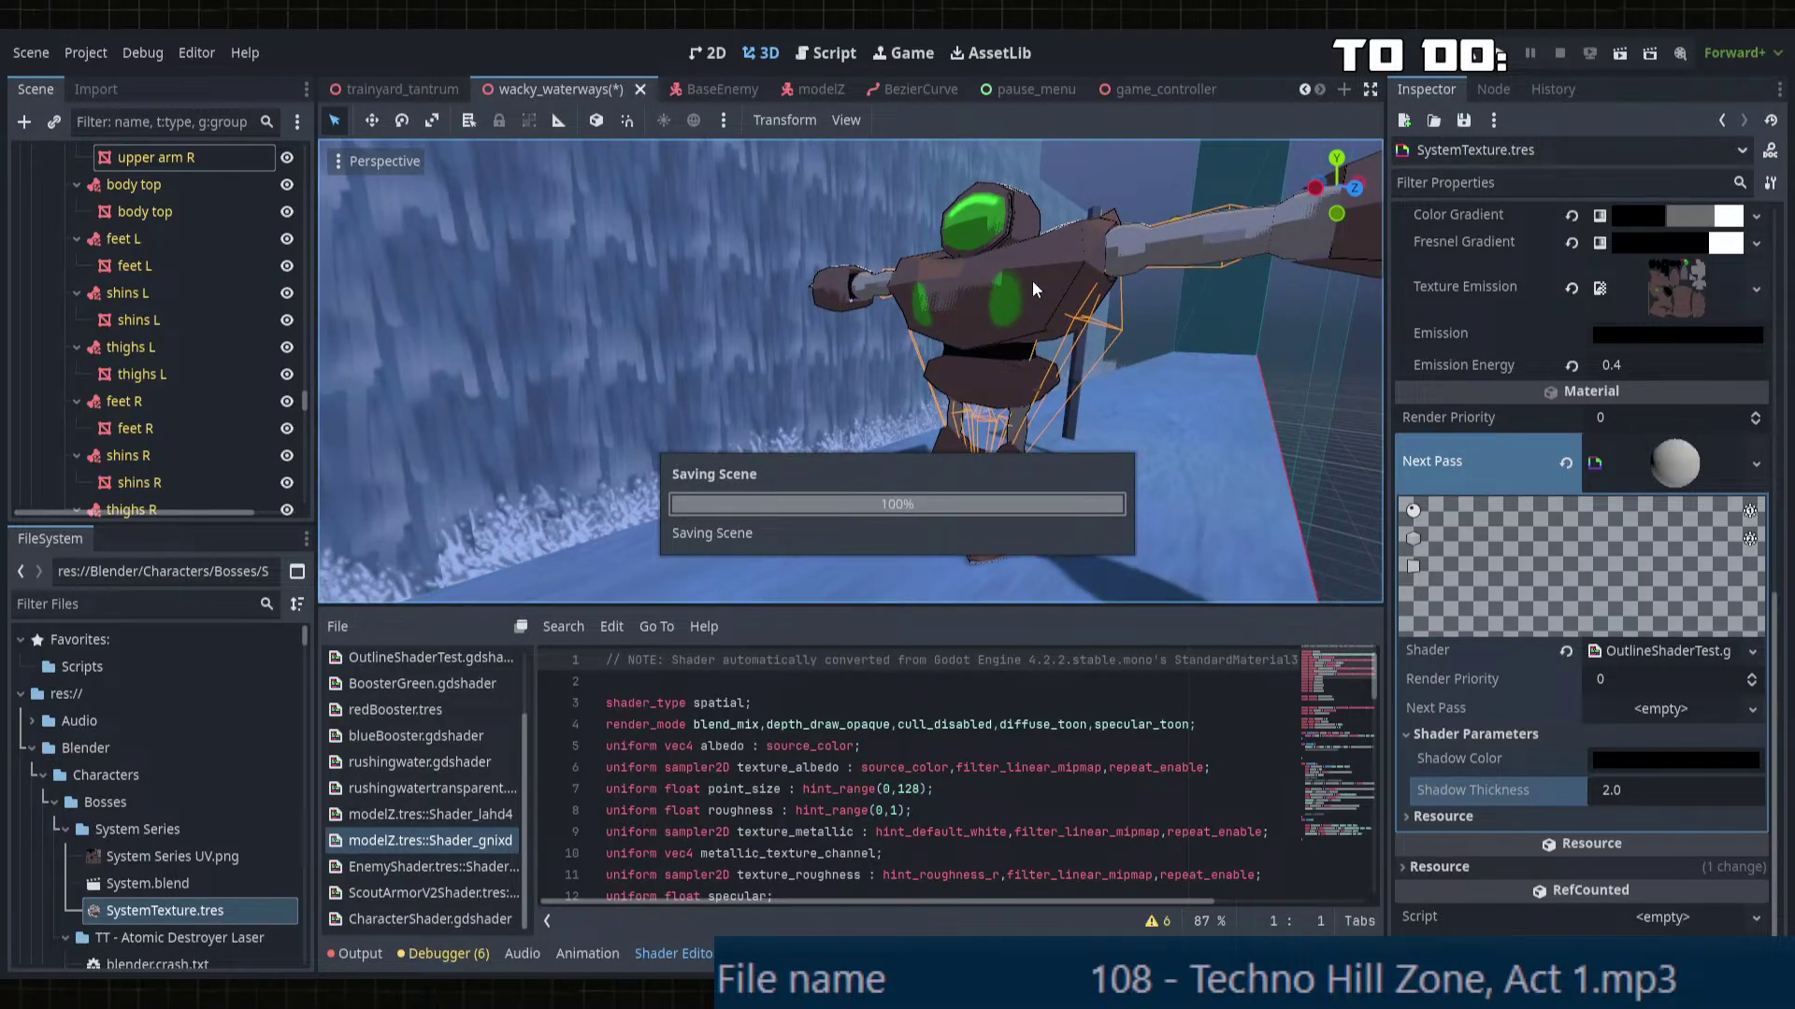
Step: Examine the System boss's outline and toon shading from several angles and from a distance across the level
{"action": "middle_click_drag", "start_coordinate": [973, 296], "coordinate": [860, 332]}
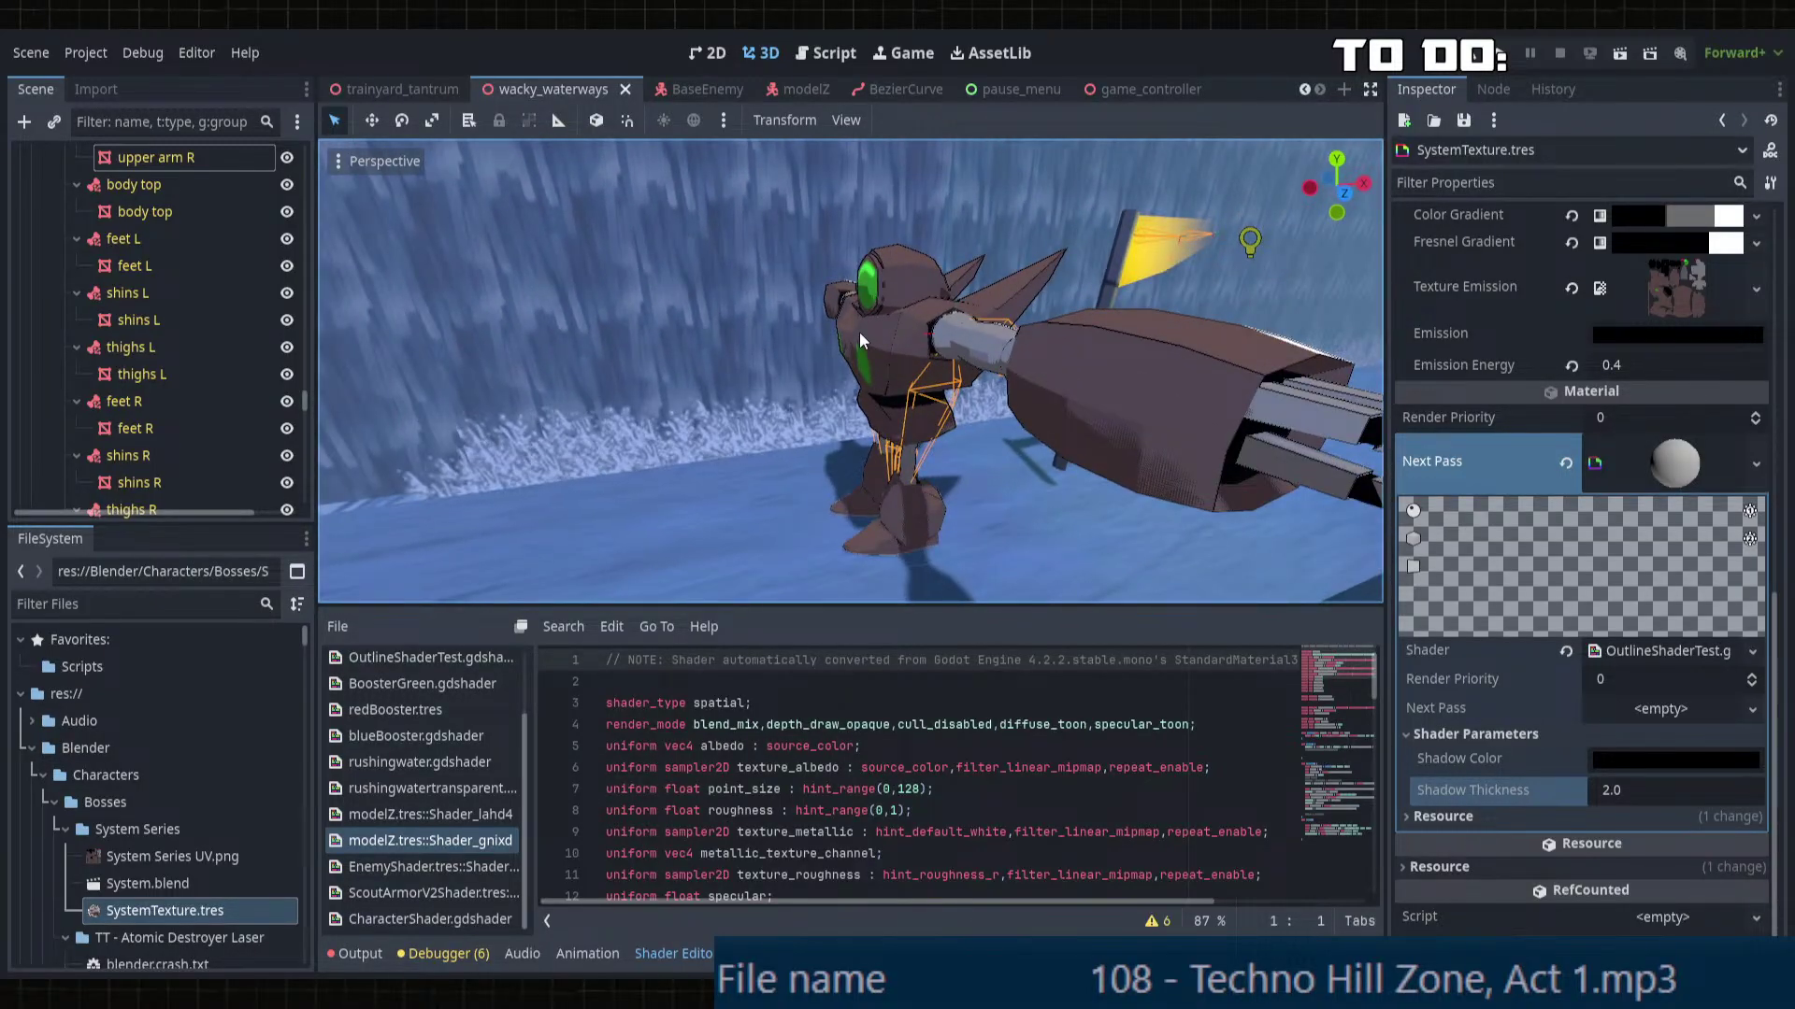
{"action": "middle_click_drag", "start_coordinate": [860, 333], "coordinate": [934, 374]}
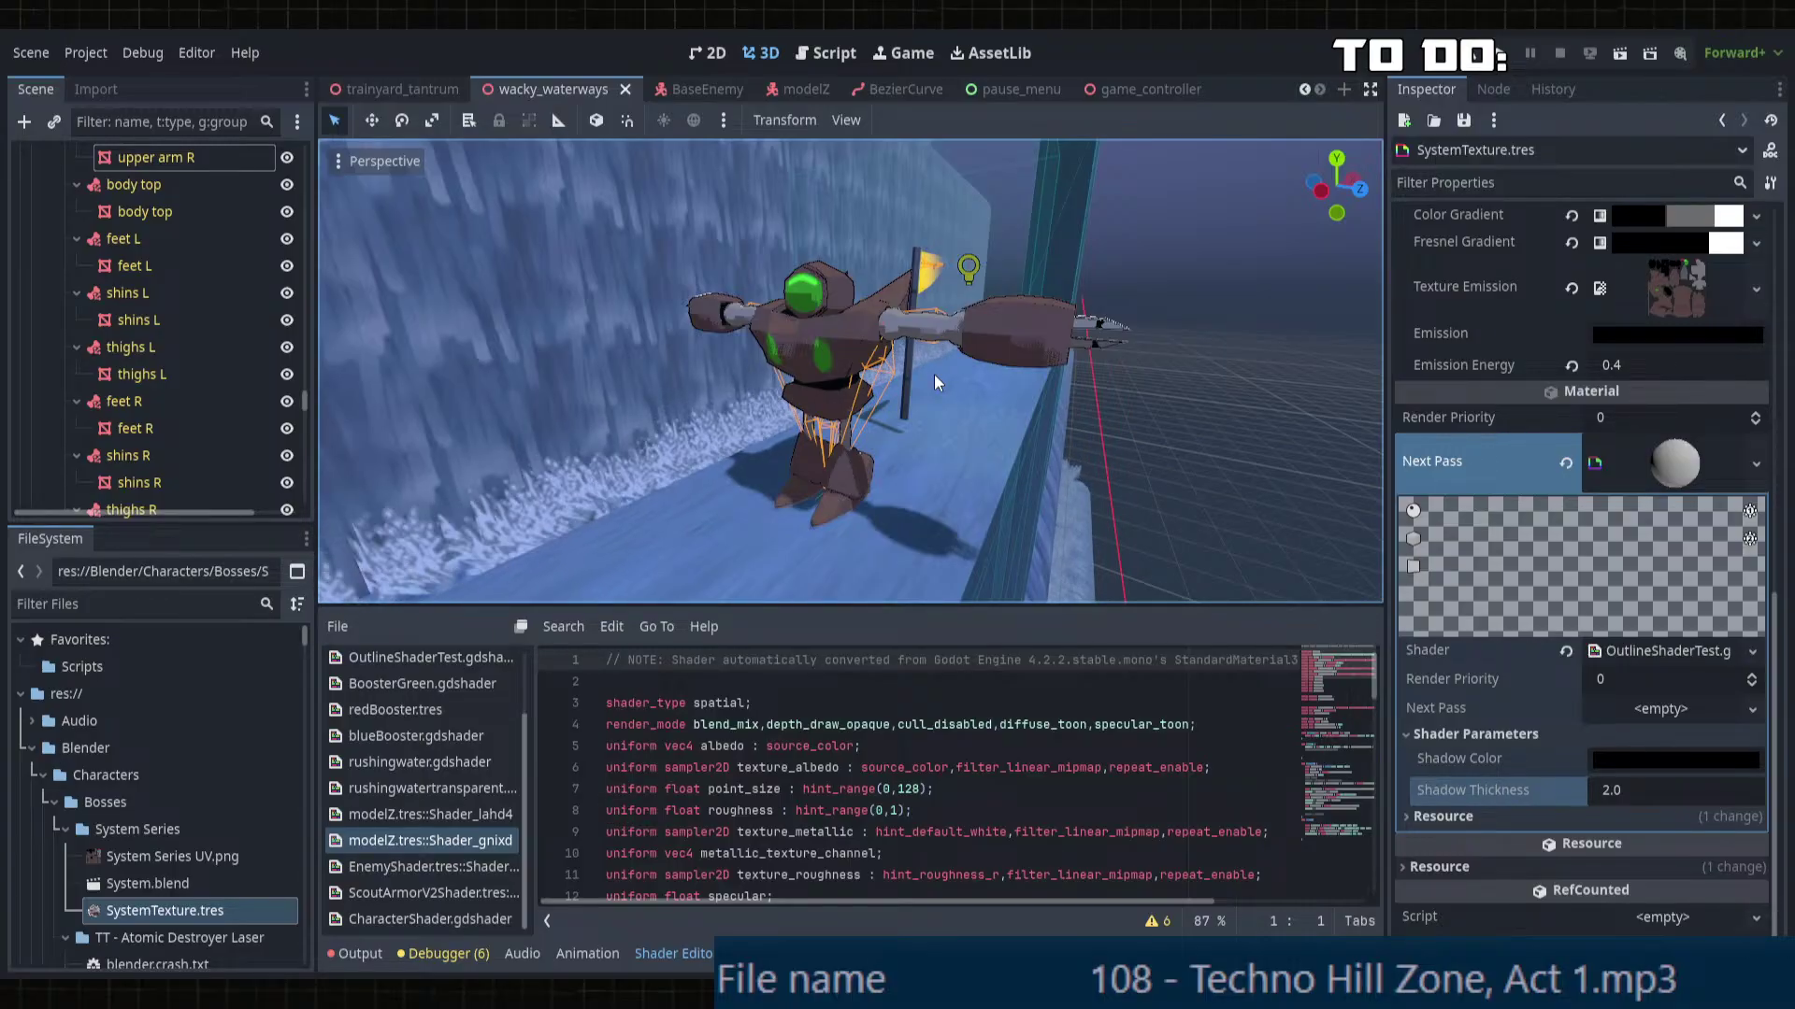
{"action": "scroll", "coordinate": [934, 374], "scroll_direction": "down", "scroll_amount": 8}
{"action": "middle_click_drag", "start_coordinate": [952, 353], "coordinate": [1024, 390]}
{"action": "scroll", "coordinate": [1024, 391], "scroll_direction": "down", "scroll_amount": 2}
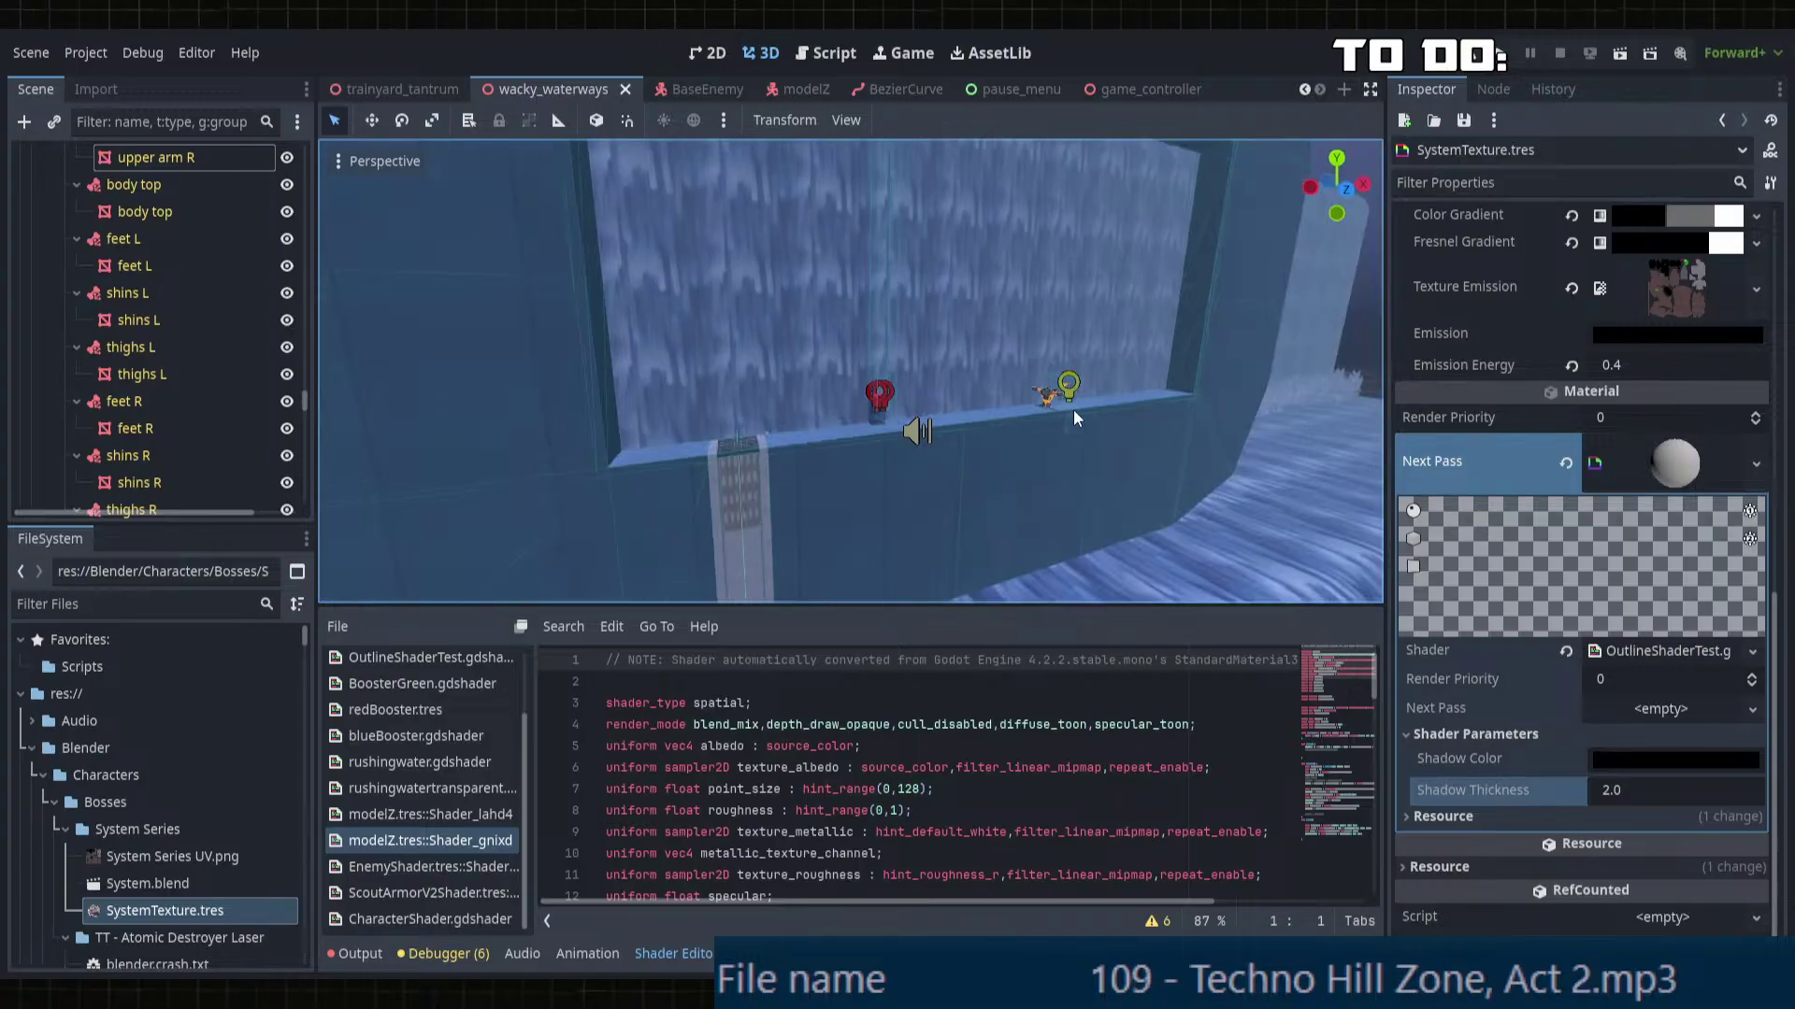
{"action": "scroll", "coordinate": [1017, 439], "scroll_direction": "up", "scroll_amount": 5}
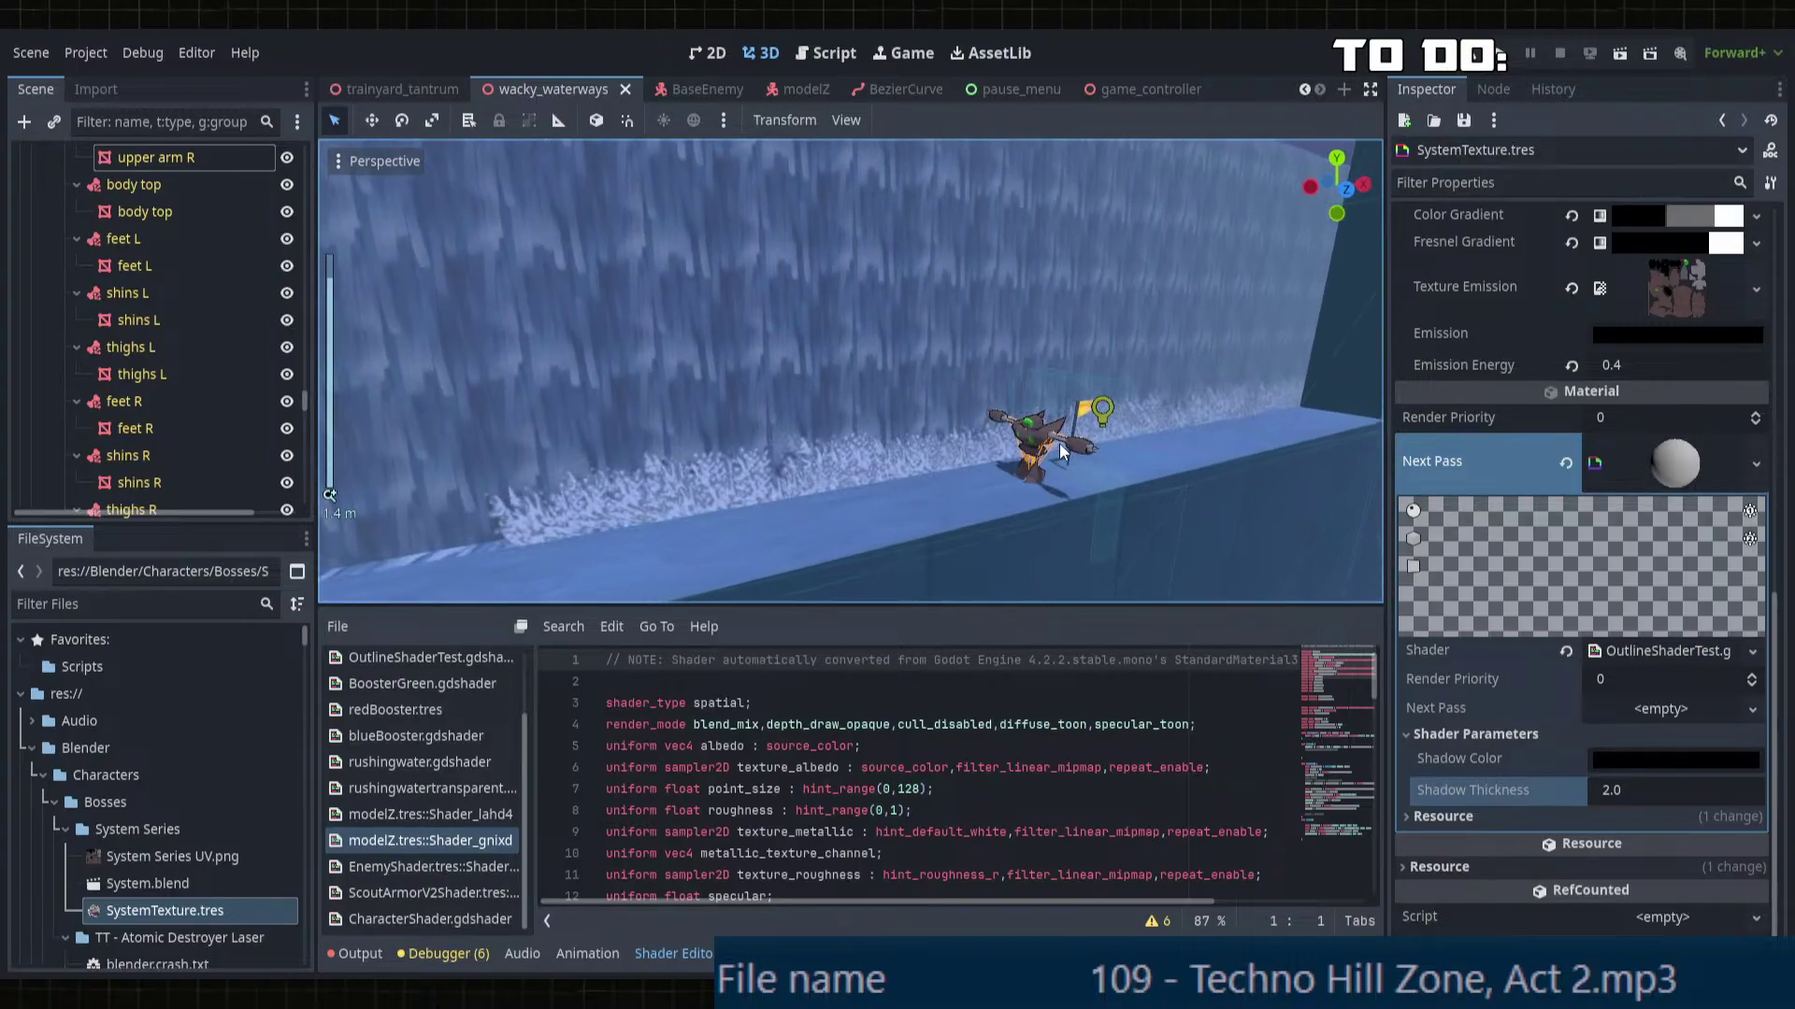
Step: Find the System node by picking the boss's forearm in the viewport, and collapse the Armature and System branches in the scene tree
{"action": "left_click", "coordinate": [1058, 443]}
{"action": "key", "text": "f"}
{"action": "scroll", "coordinate": [902, 424], "scroll_direction": "down", "scroll_amount": 4}
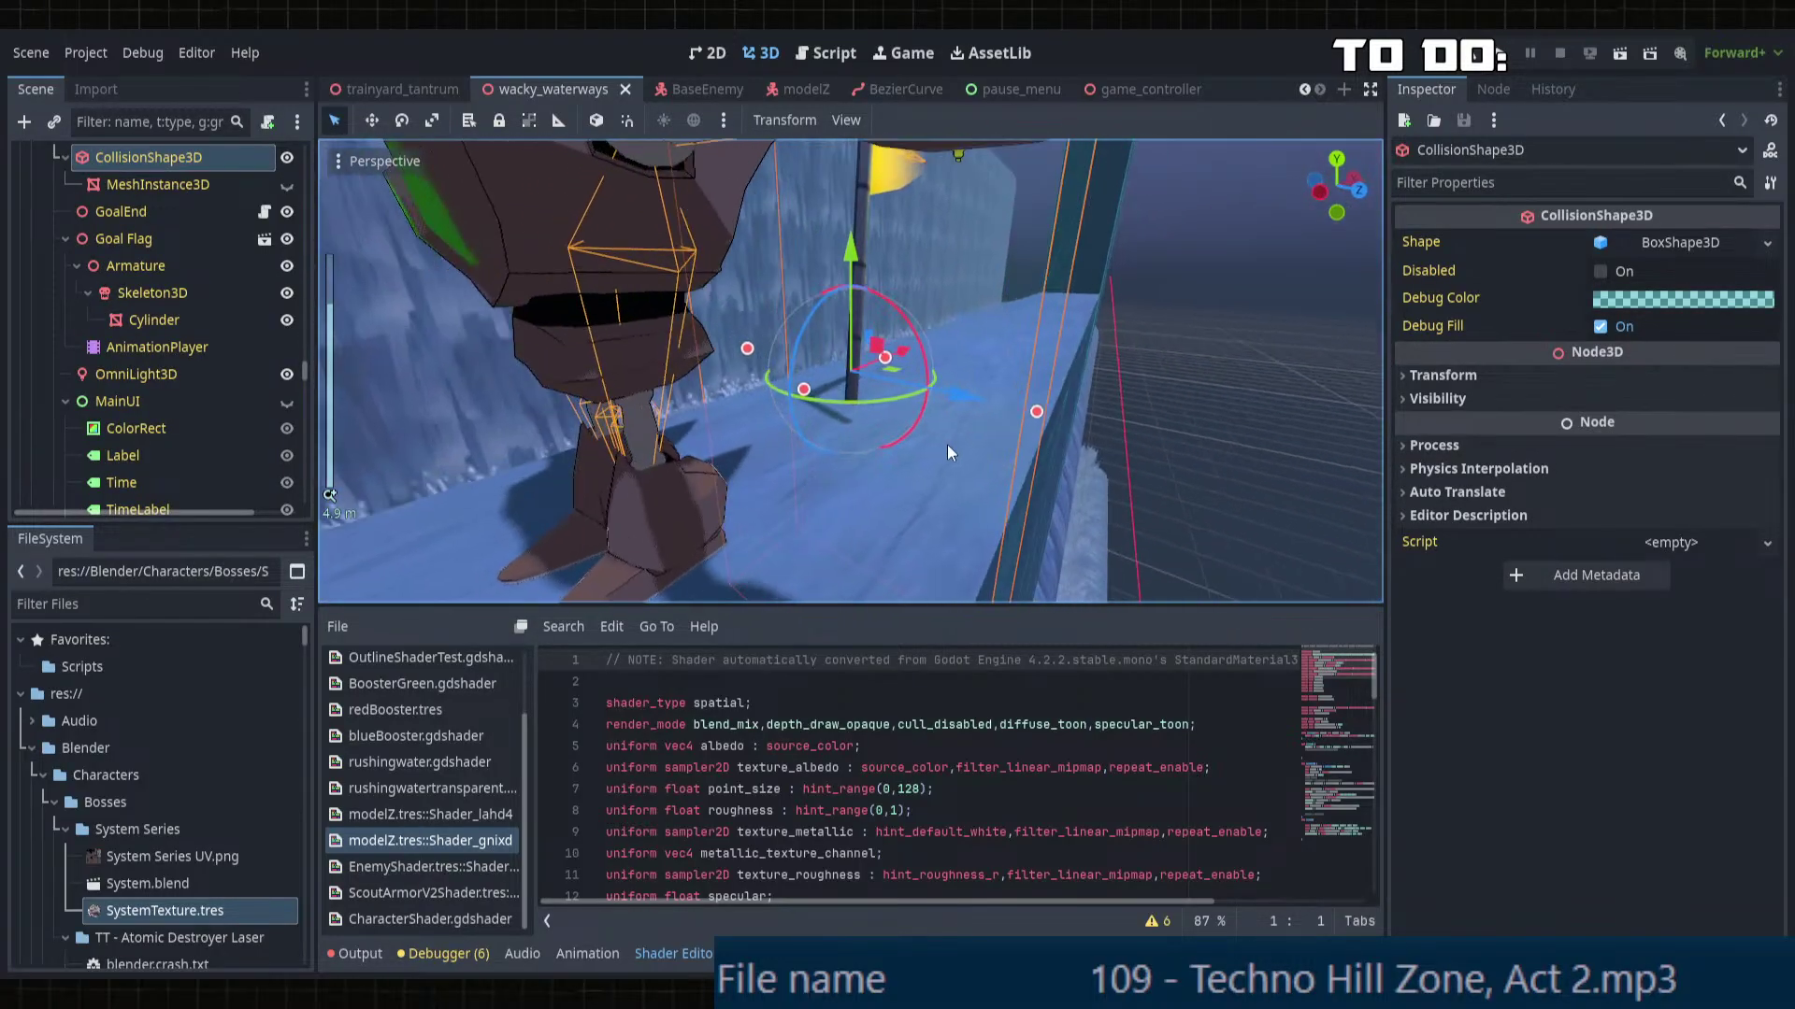
{"action": "left_click", "coordinate": [738, 327]}
{"action": "key", "text": "f"}
{"action": "left_click", "coordinate": [788, 323]}
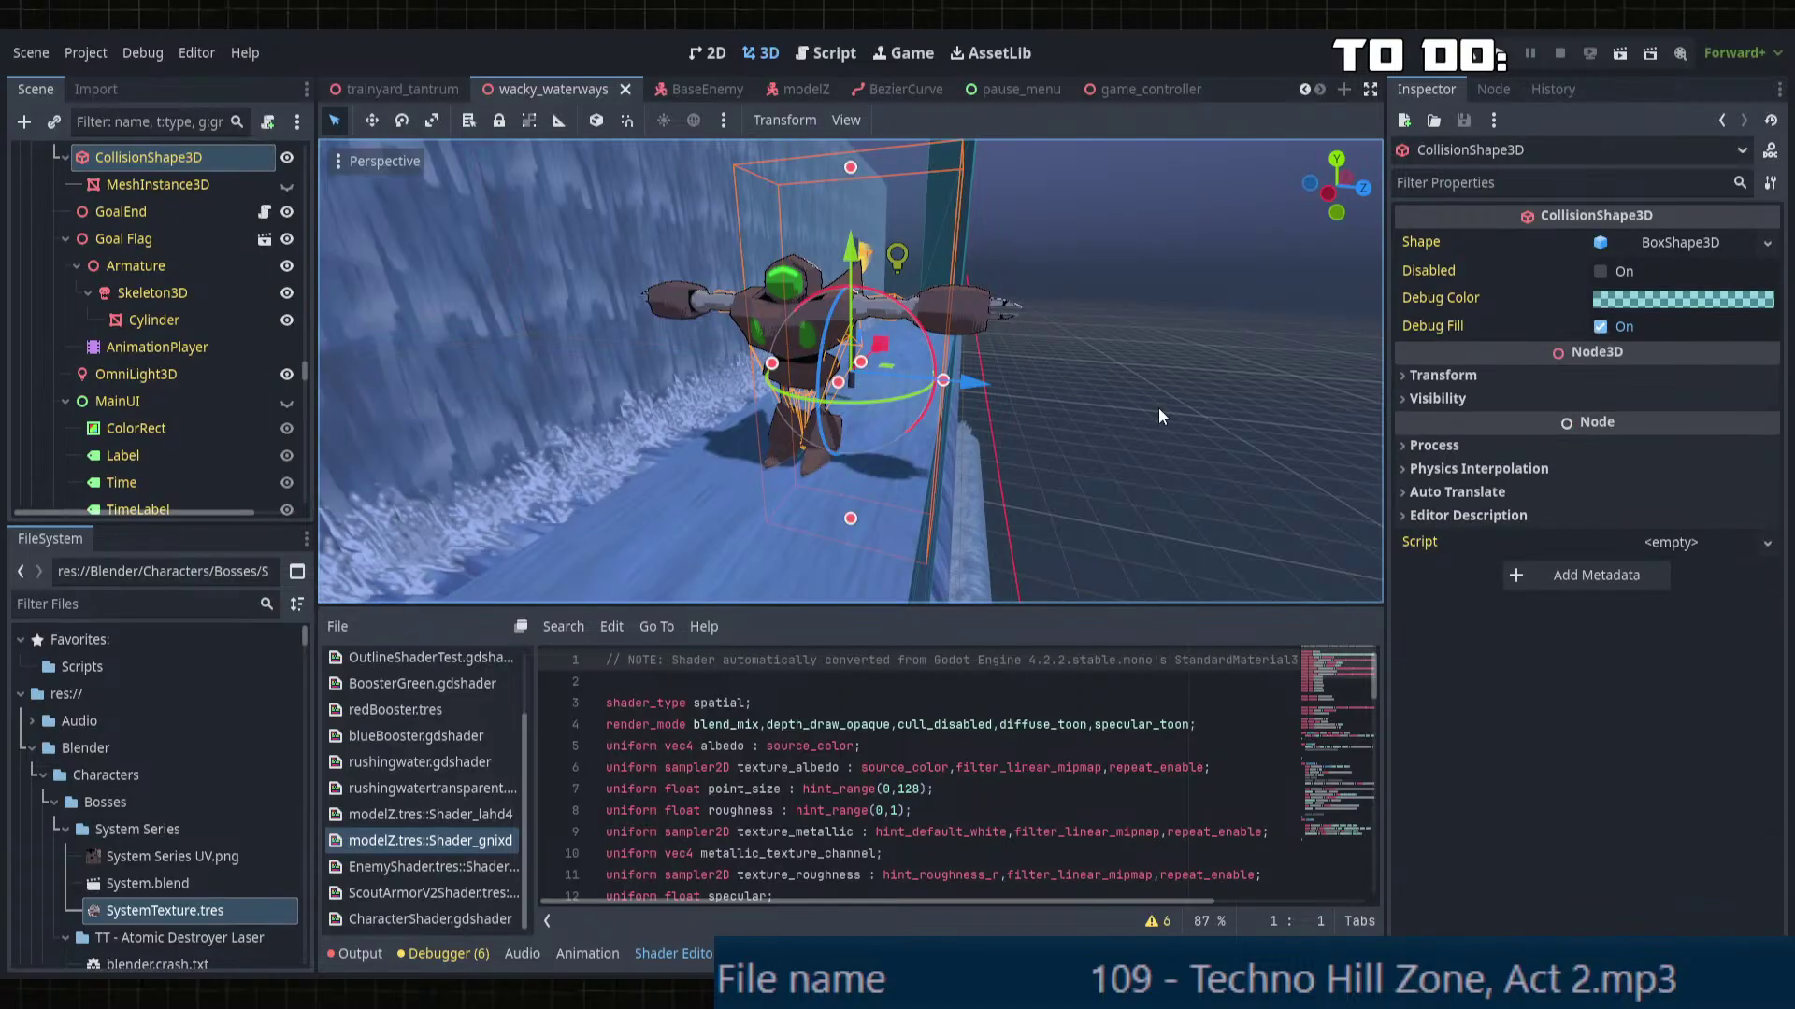
{"action": "left_click", "coordinate": [944, 301]}
{"action": "middle_click_drag", "start_coordinate": [945, 302], "coordinate": [1023, 368]}
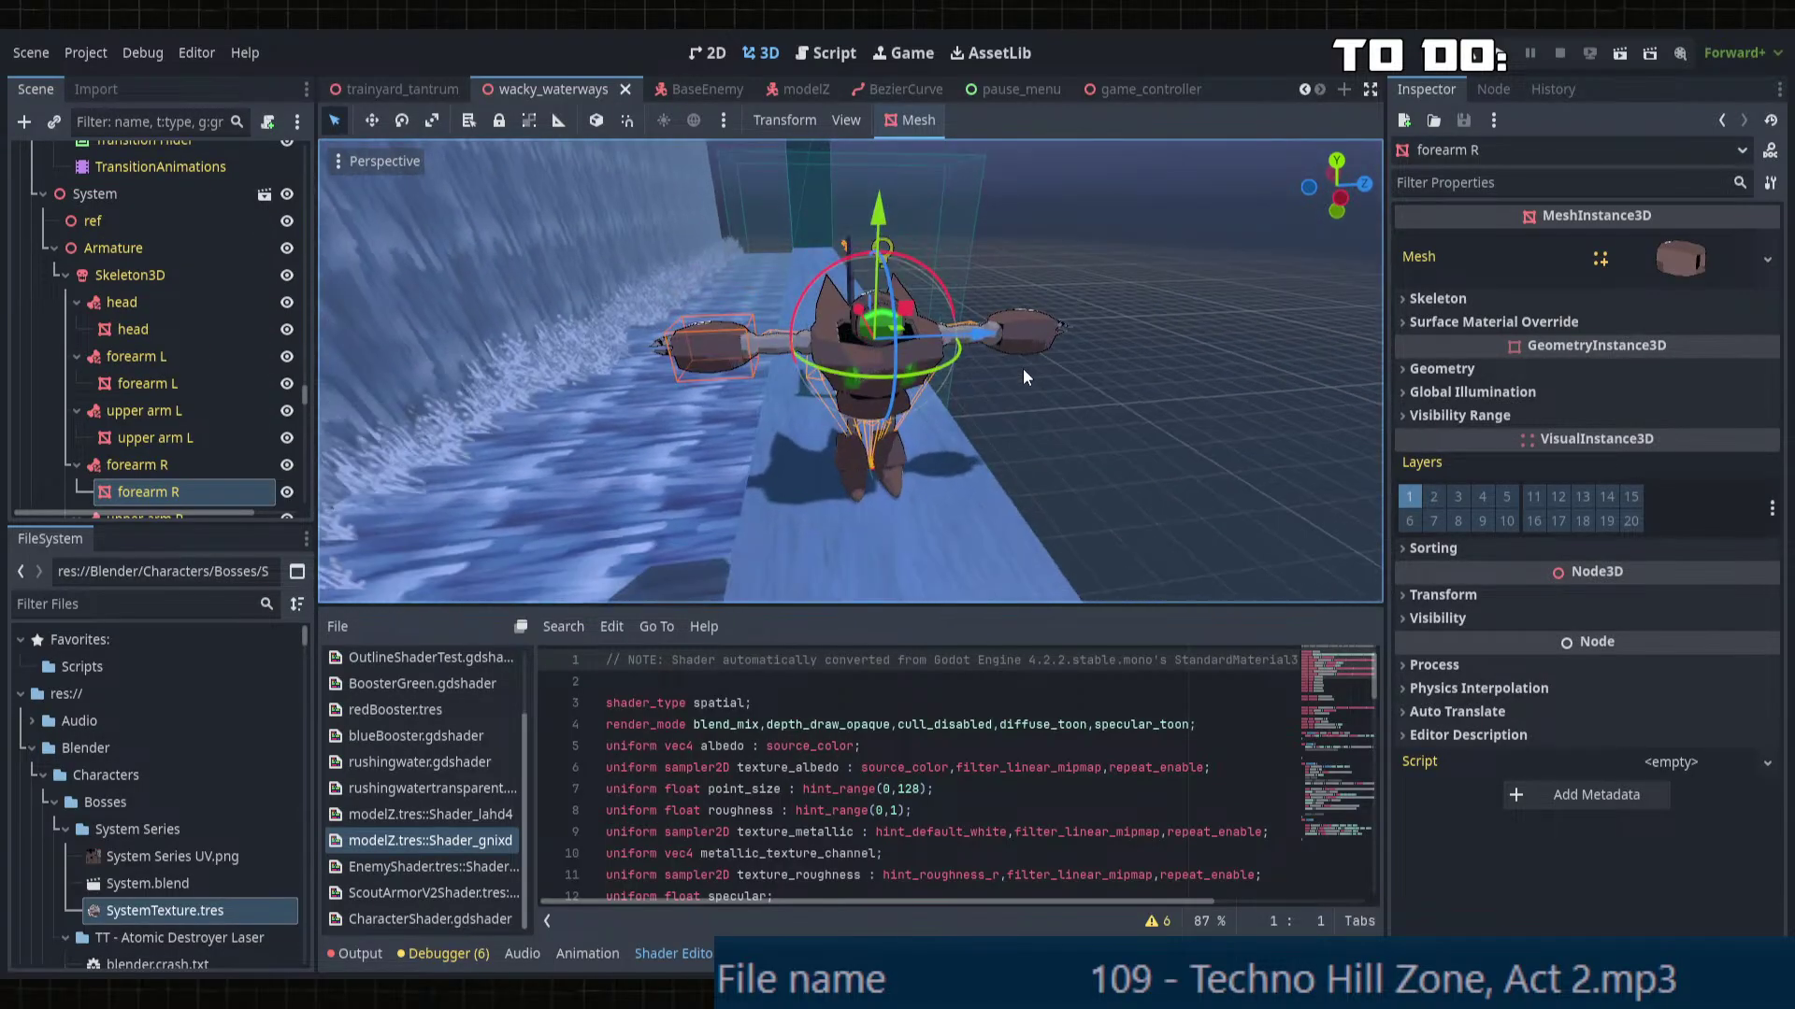
{"action": "left_click", "coordinate": [45, 246]}
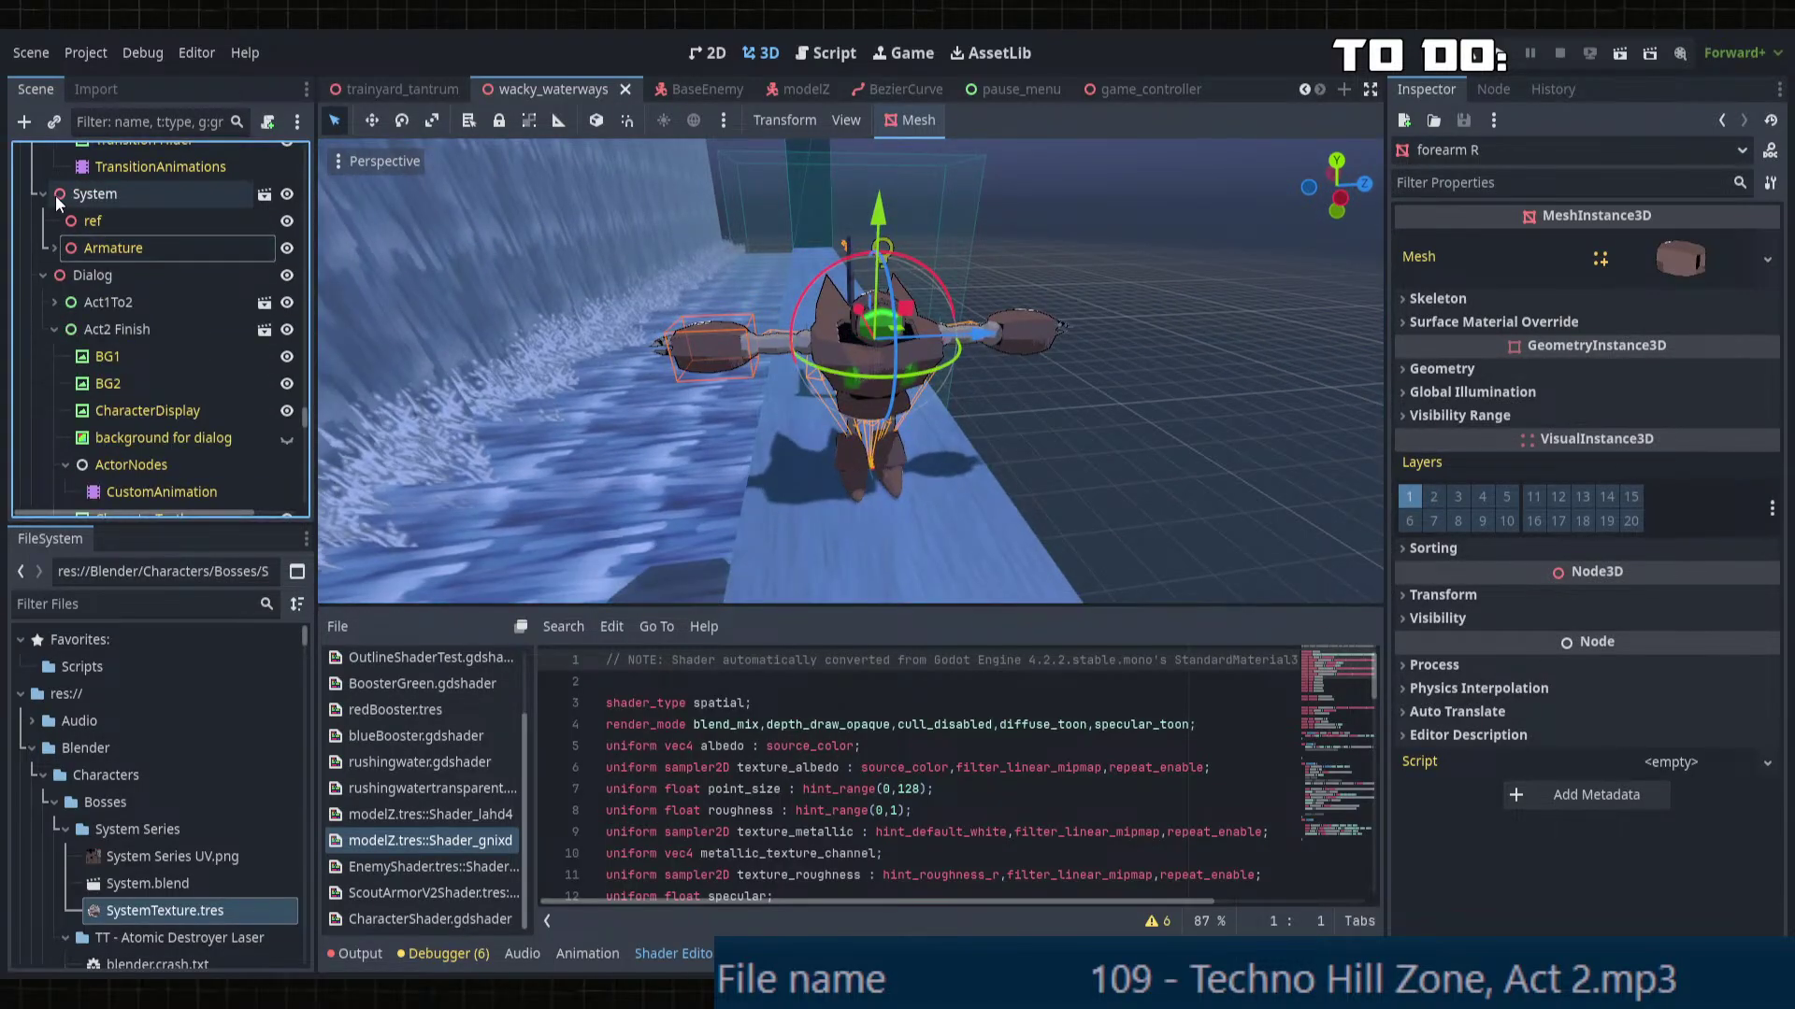
{"action": "left_click", "coordinate": [112, 192]}
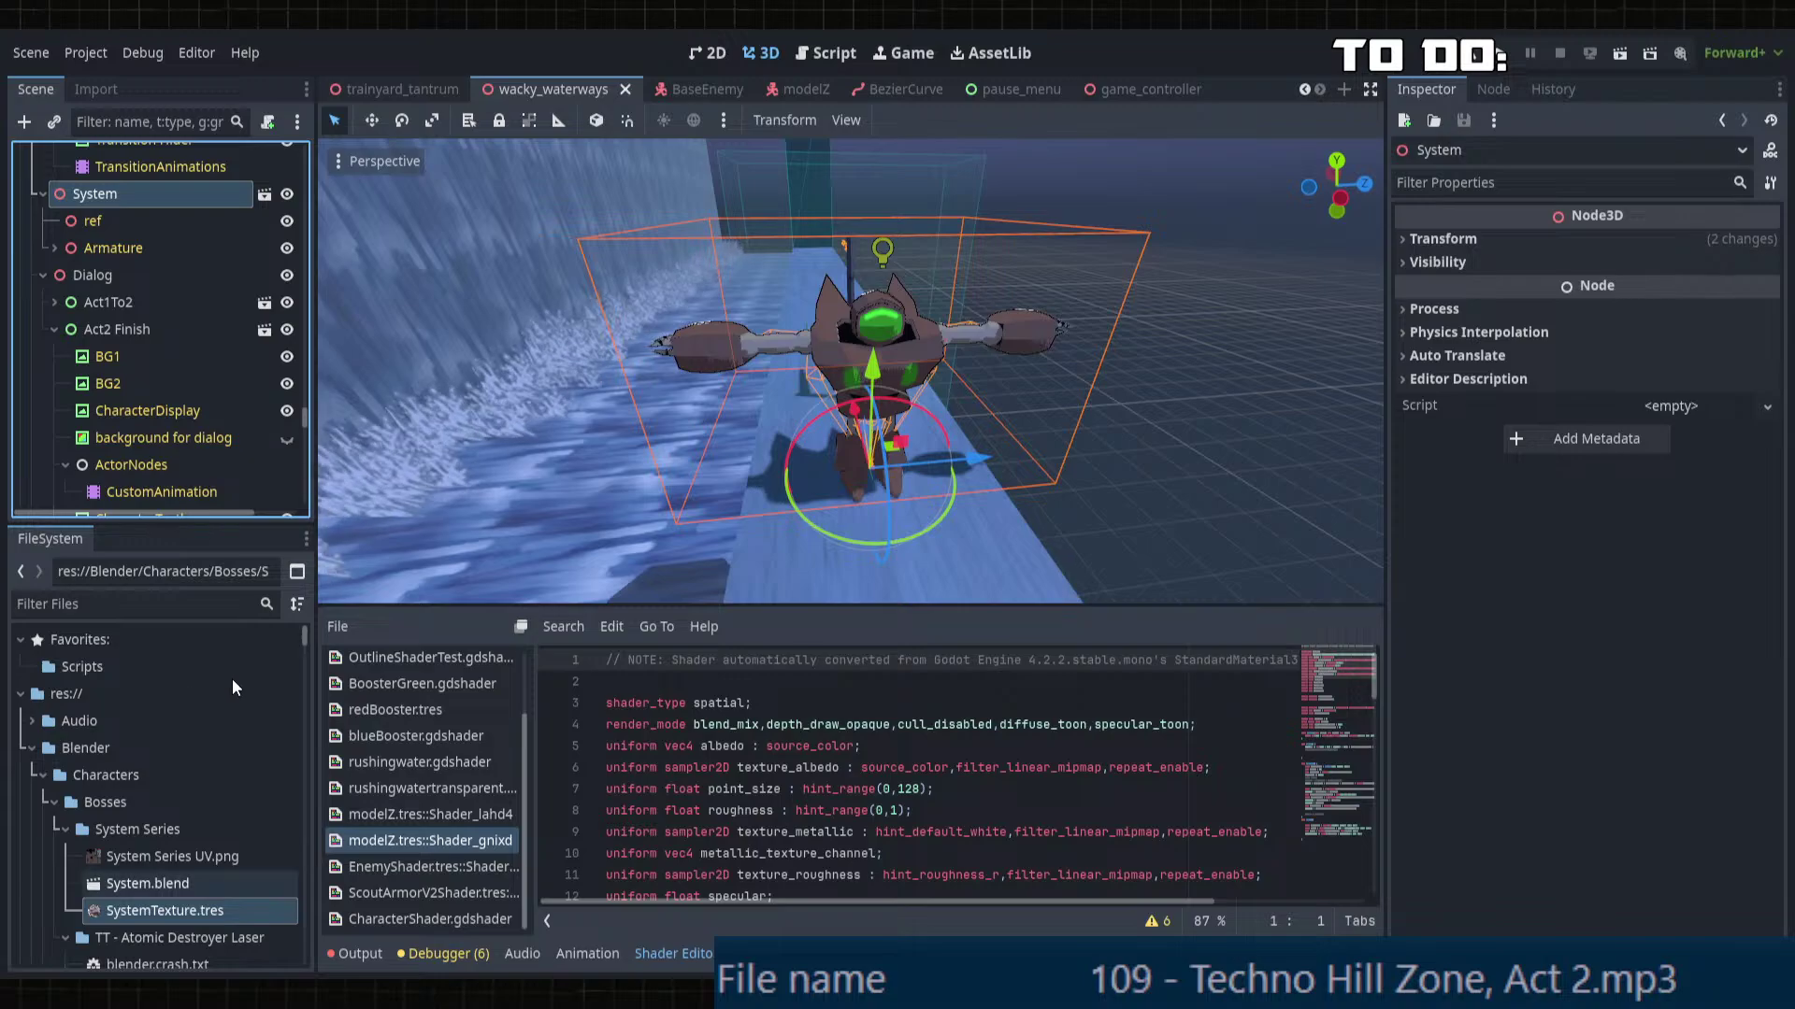
{"action": "left_click", "coordinate": [43, 193]}
Step: Deselect the System node, take a close view of the boss, and save the scene
{"action": "left_click", "coordinate": [1213, 443]}
{"action": "middle_click_drag", "start_coordinate": [1214, 443], "coordinate": [973, 385]}
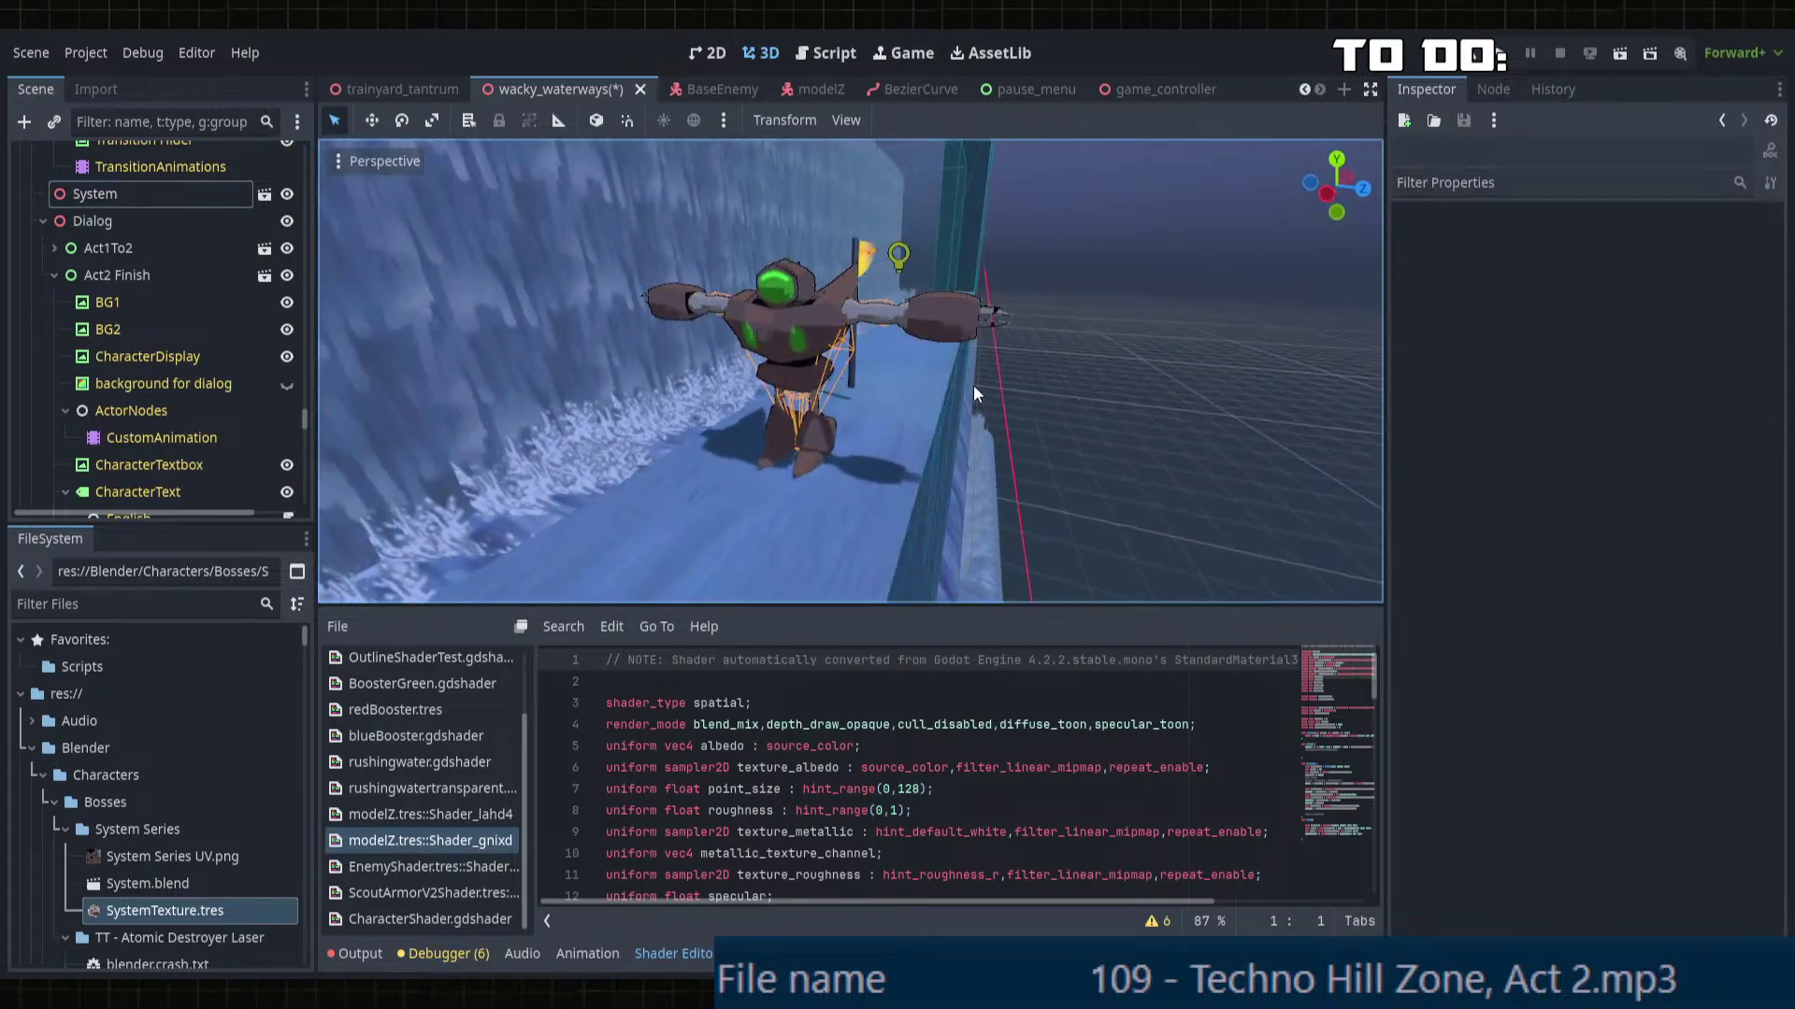
{"action": "scroll", "coordinate": [973, 385], "scroll_direction": "up", "scroll_amount": 8}
{"action": "middle_click_drag", "start_coordinate": [847, 380], "coordinate": [754, 396], "text": "shift"}
{"action": "key", "text": "ctrl+s"}
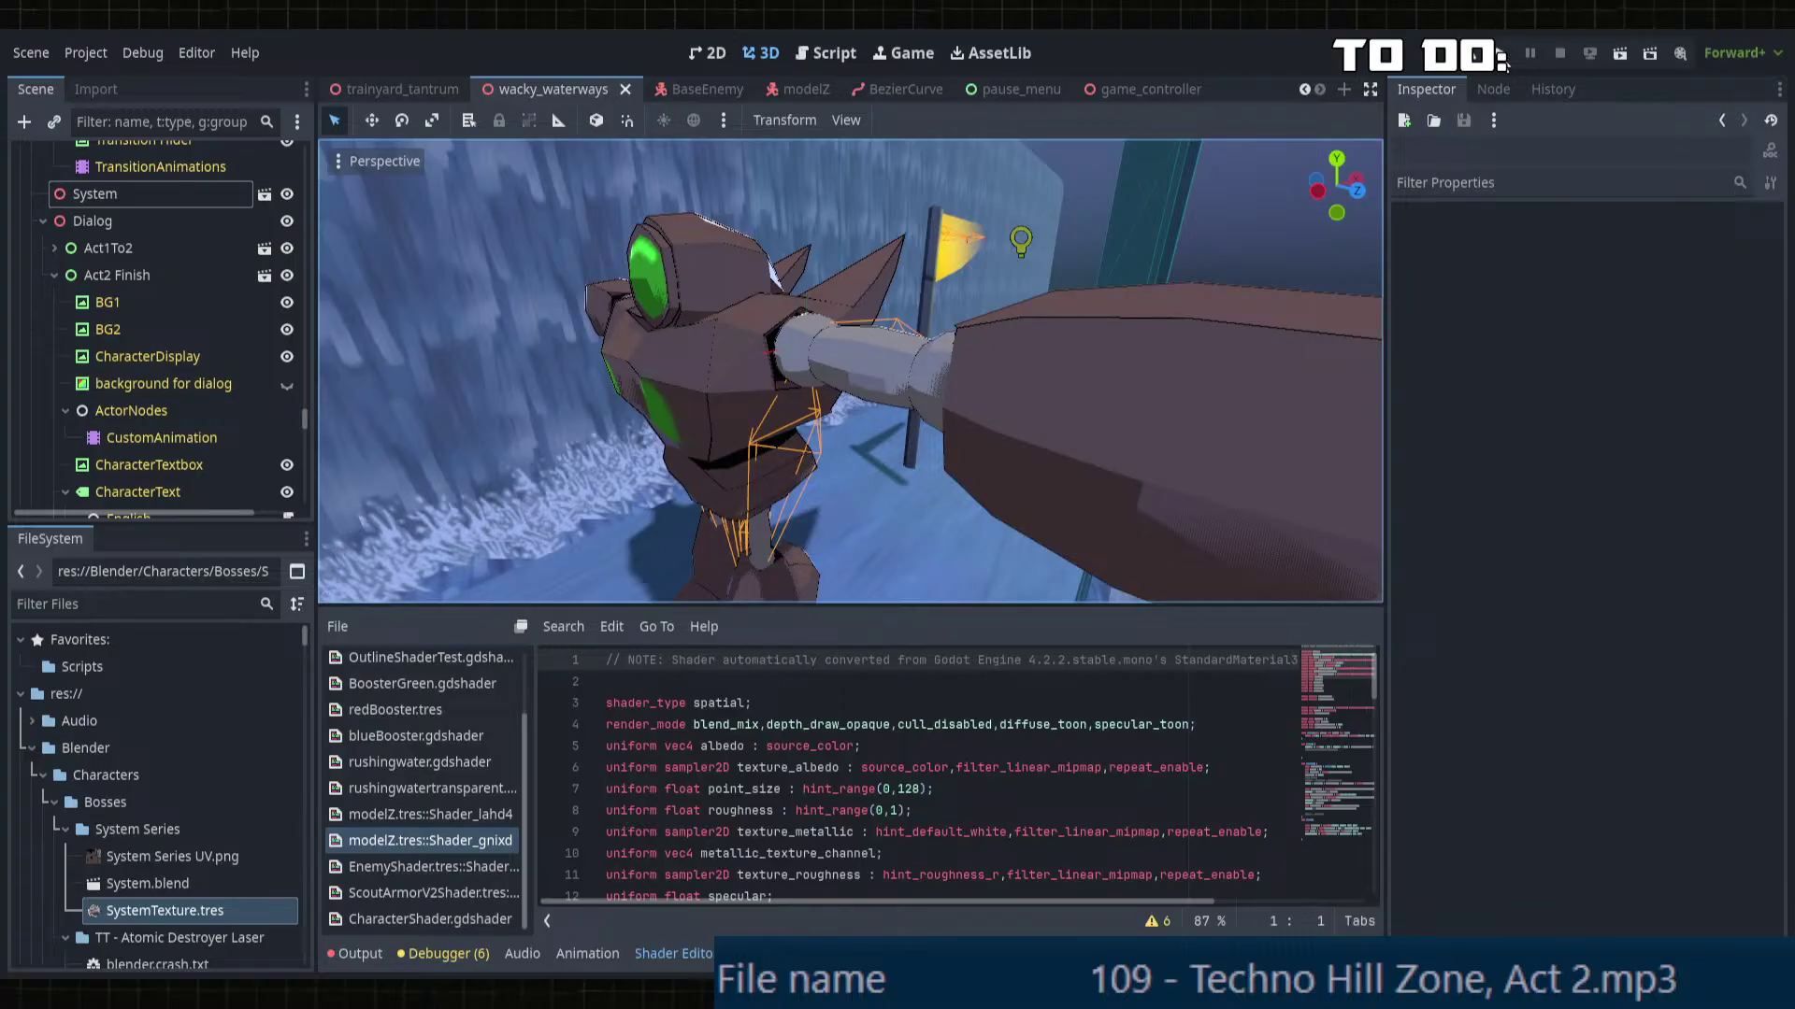
Step: Save the scene, run the game, and start a play session without the how-to-play tutorial
{"action": "key", "text": "ctrl+s"}
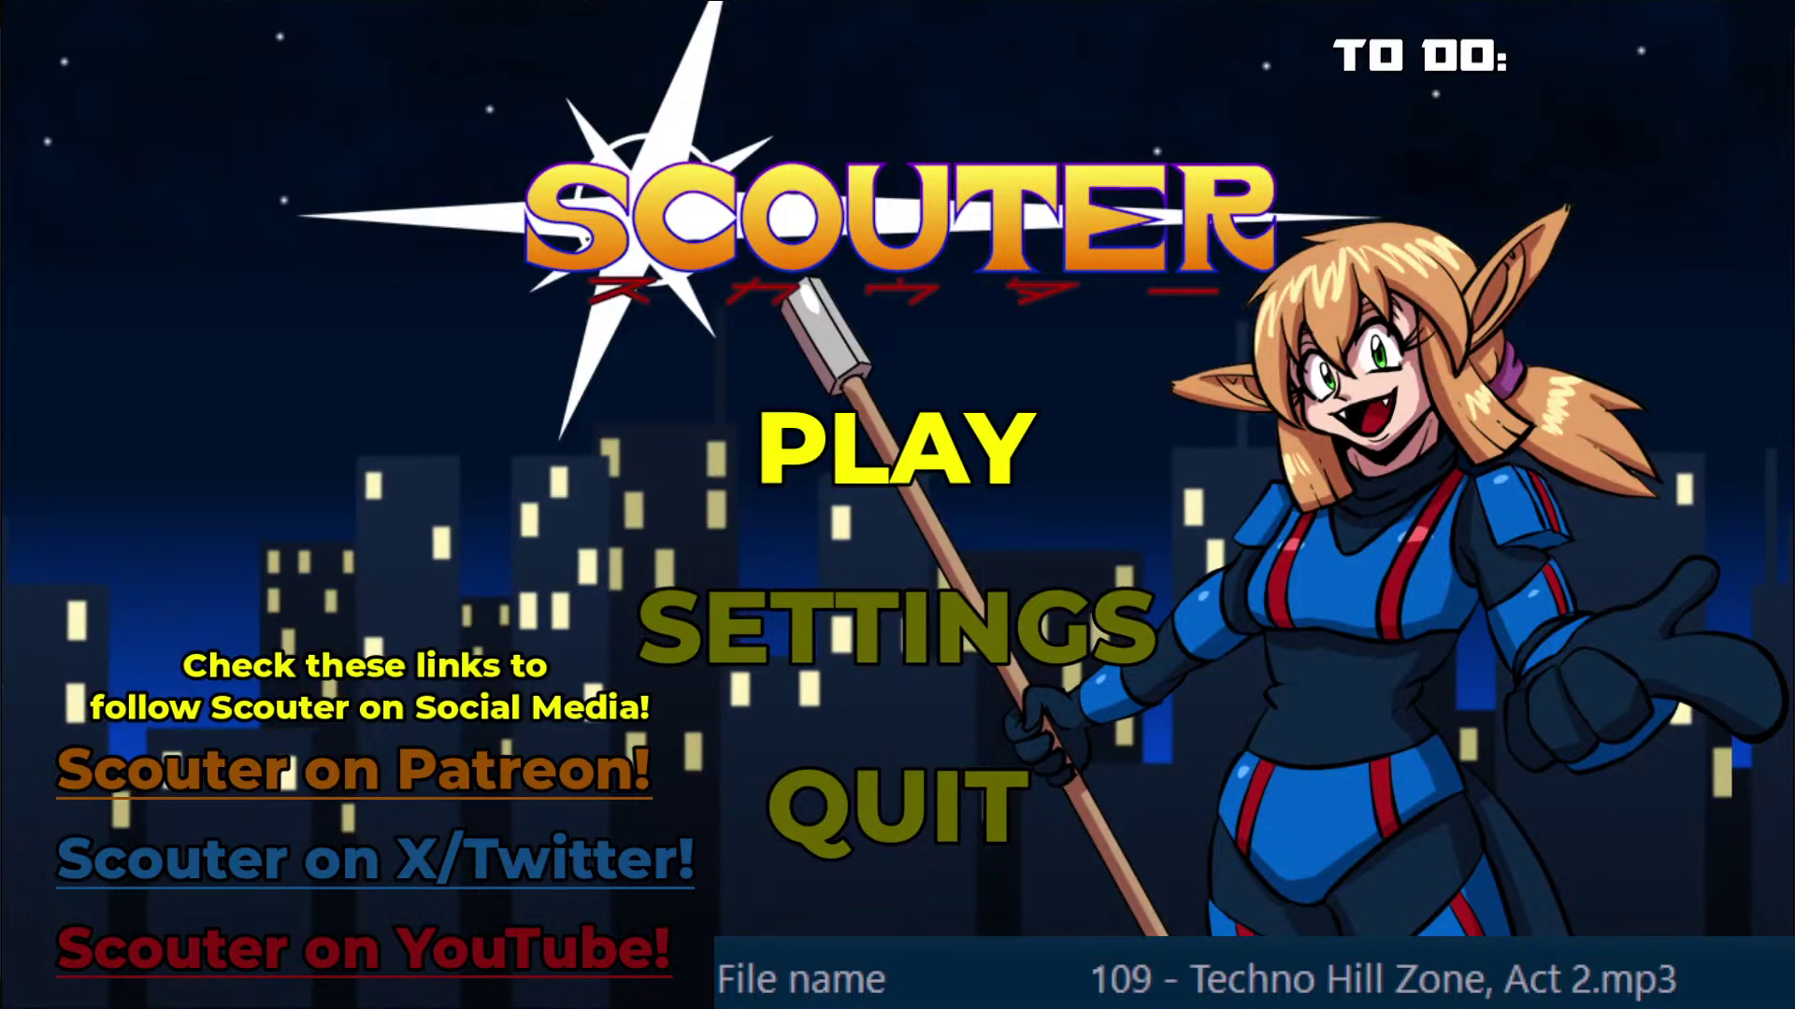
{"action": "key", "text": "Down"}
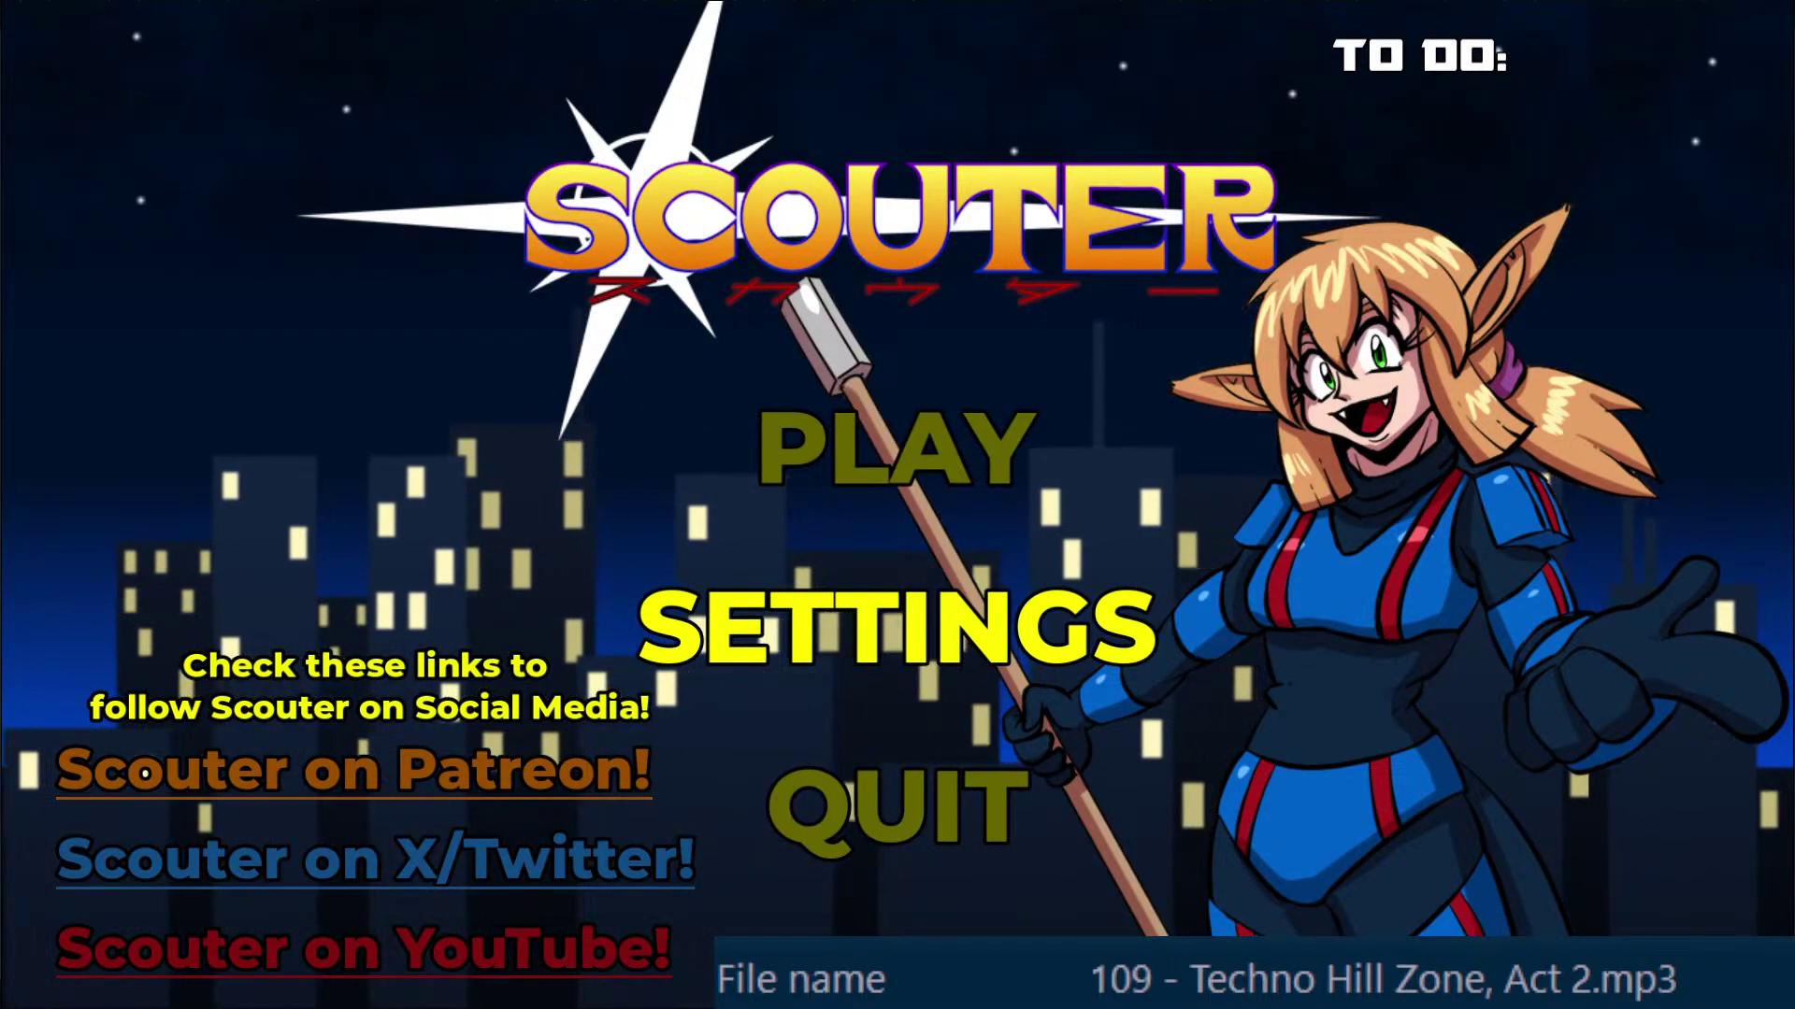
{"action": "key", "text": "Return"}
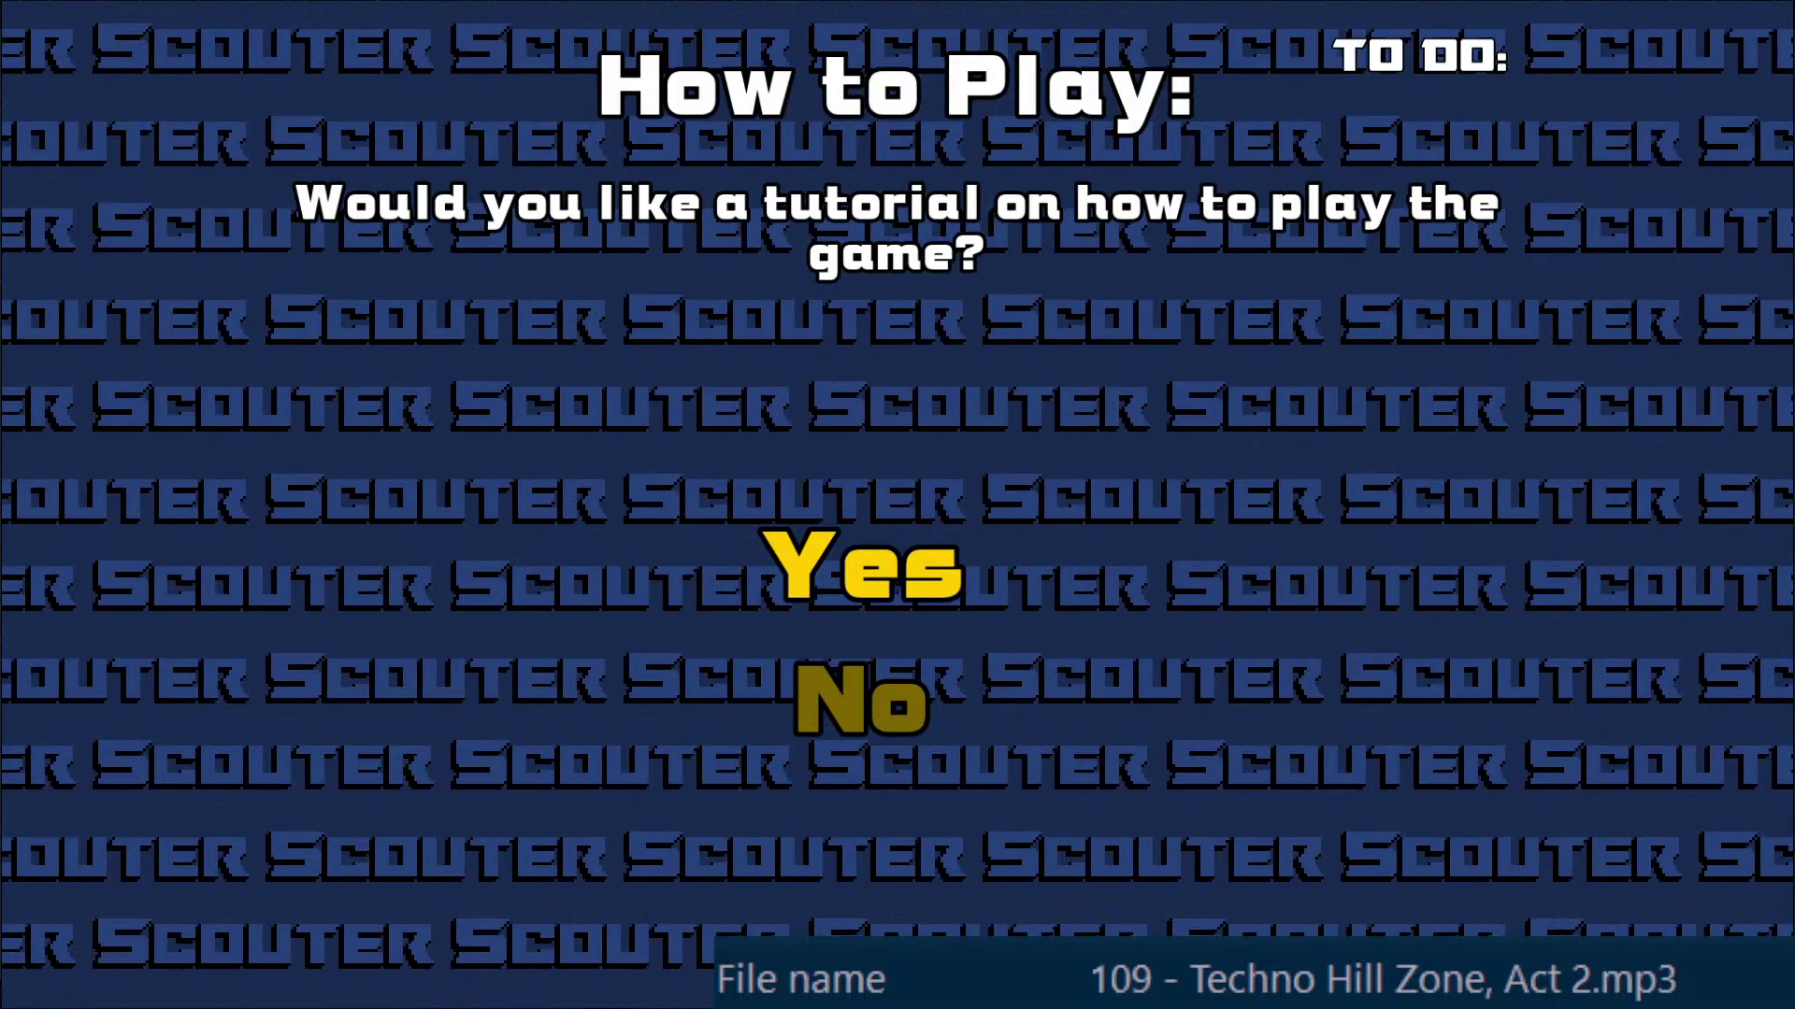
{"action": "key", "text": "Down"}
{"action": "key", "text": "Return"}
{"action": "key", "text": "Return"}
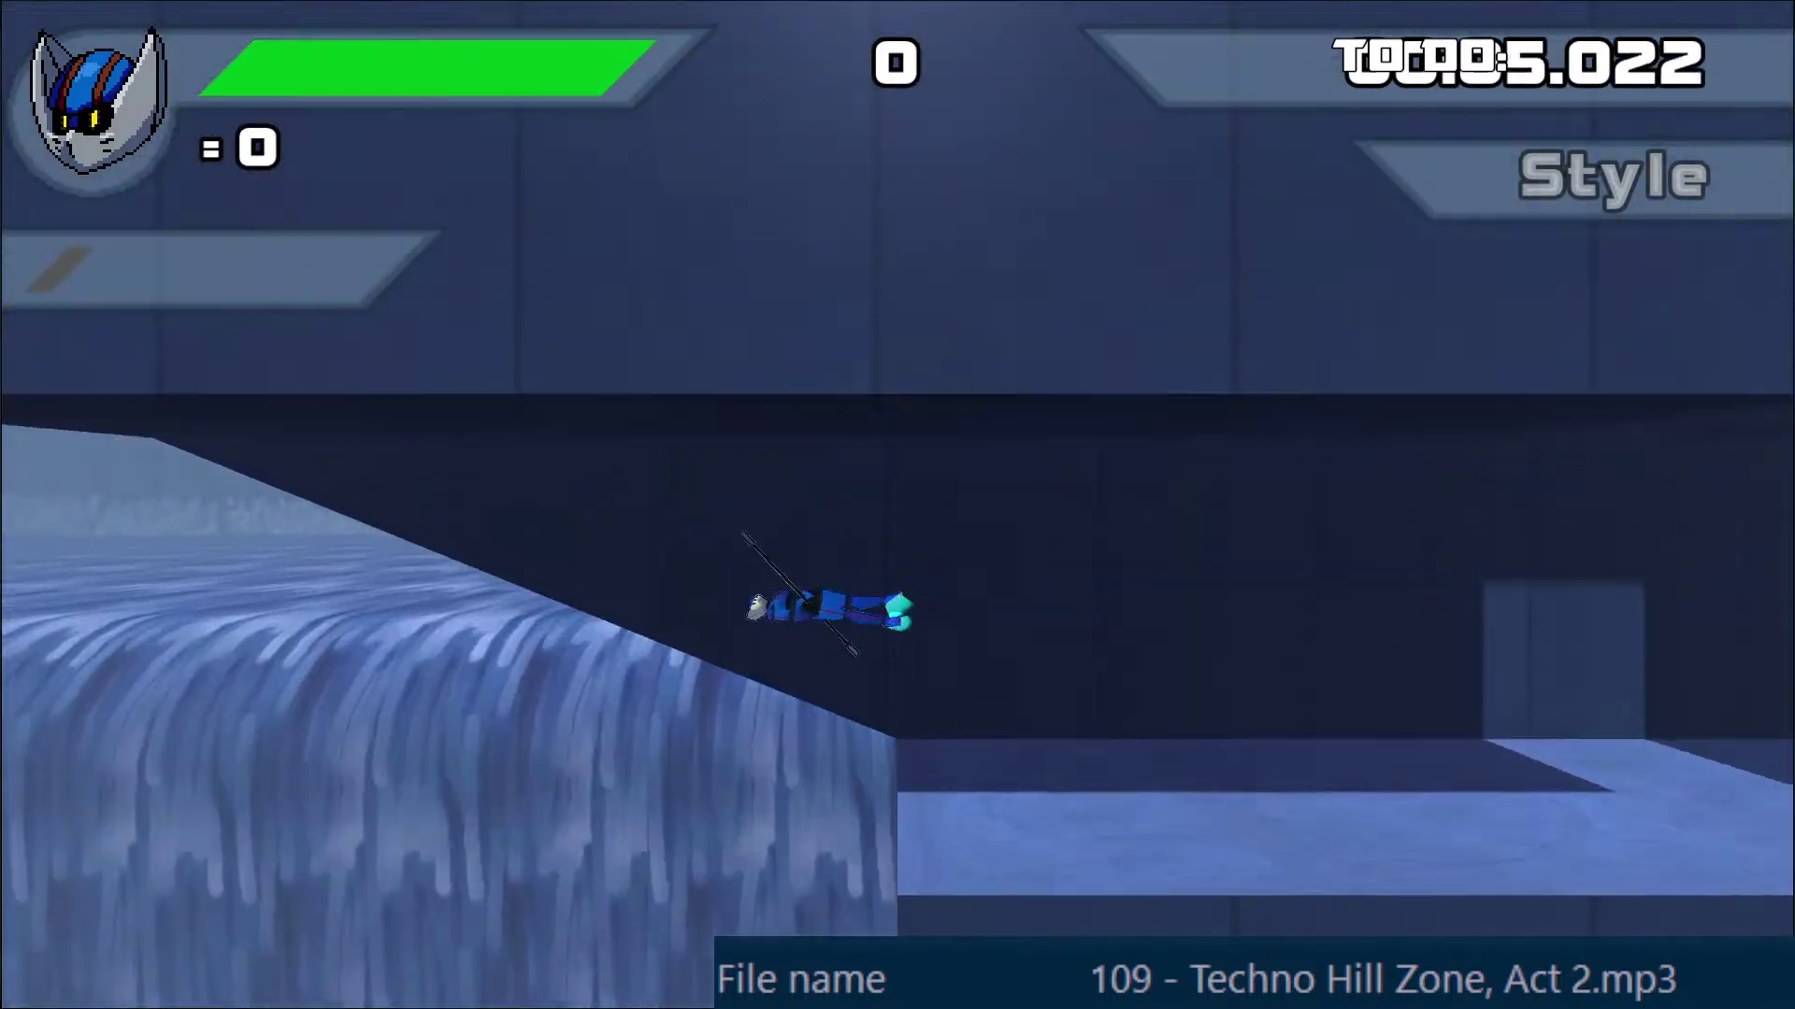
Step: Use the in-game debug menu to warp Scout through First CR and Start to the Space Harrier location, closing the menu at the end
{"action": "key", "text": "F1"}
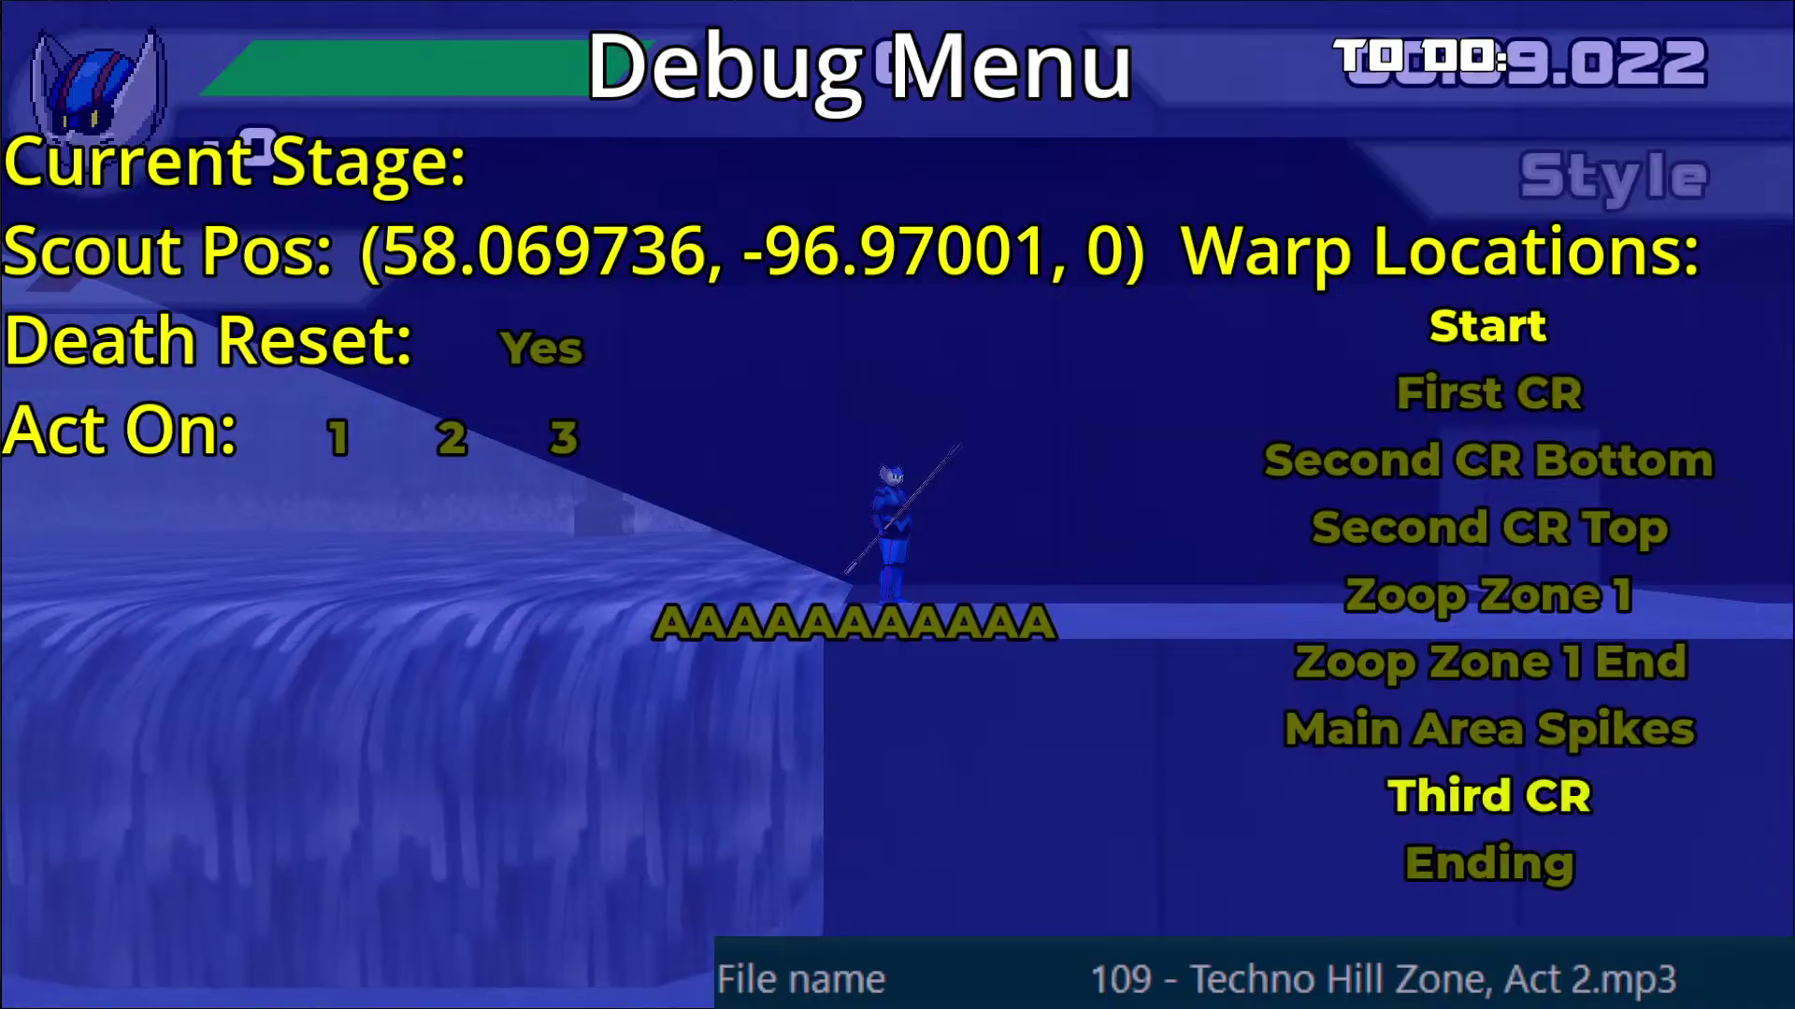
{"action": "left_click", "coordinate": [1488, 394]}
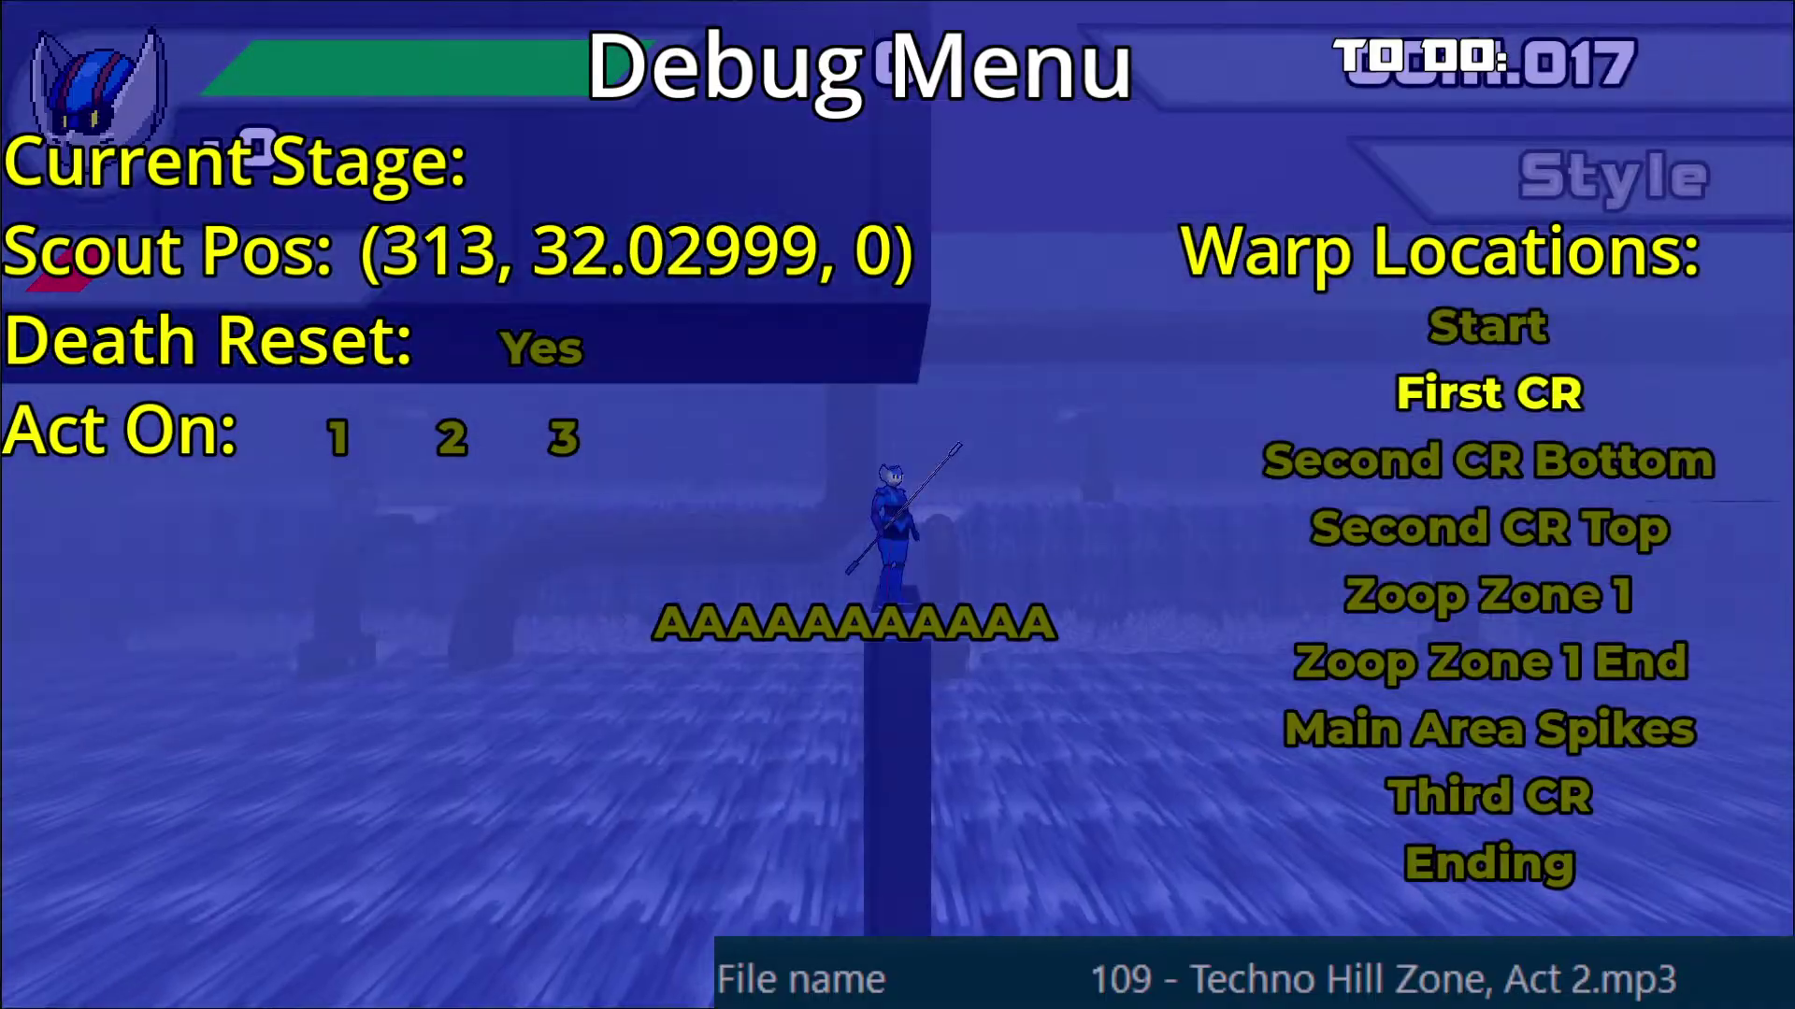
{"action": "left_click", "coordinate": [1488, 327]}
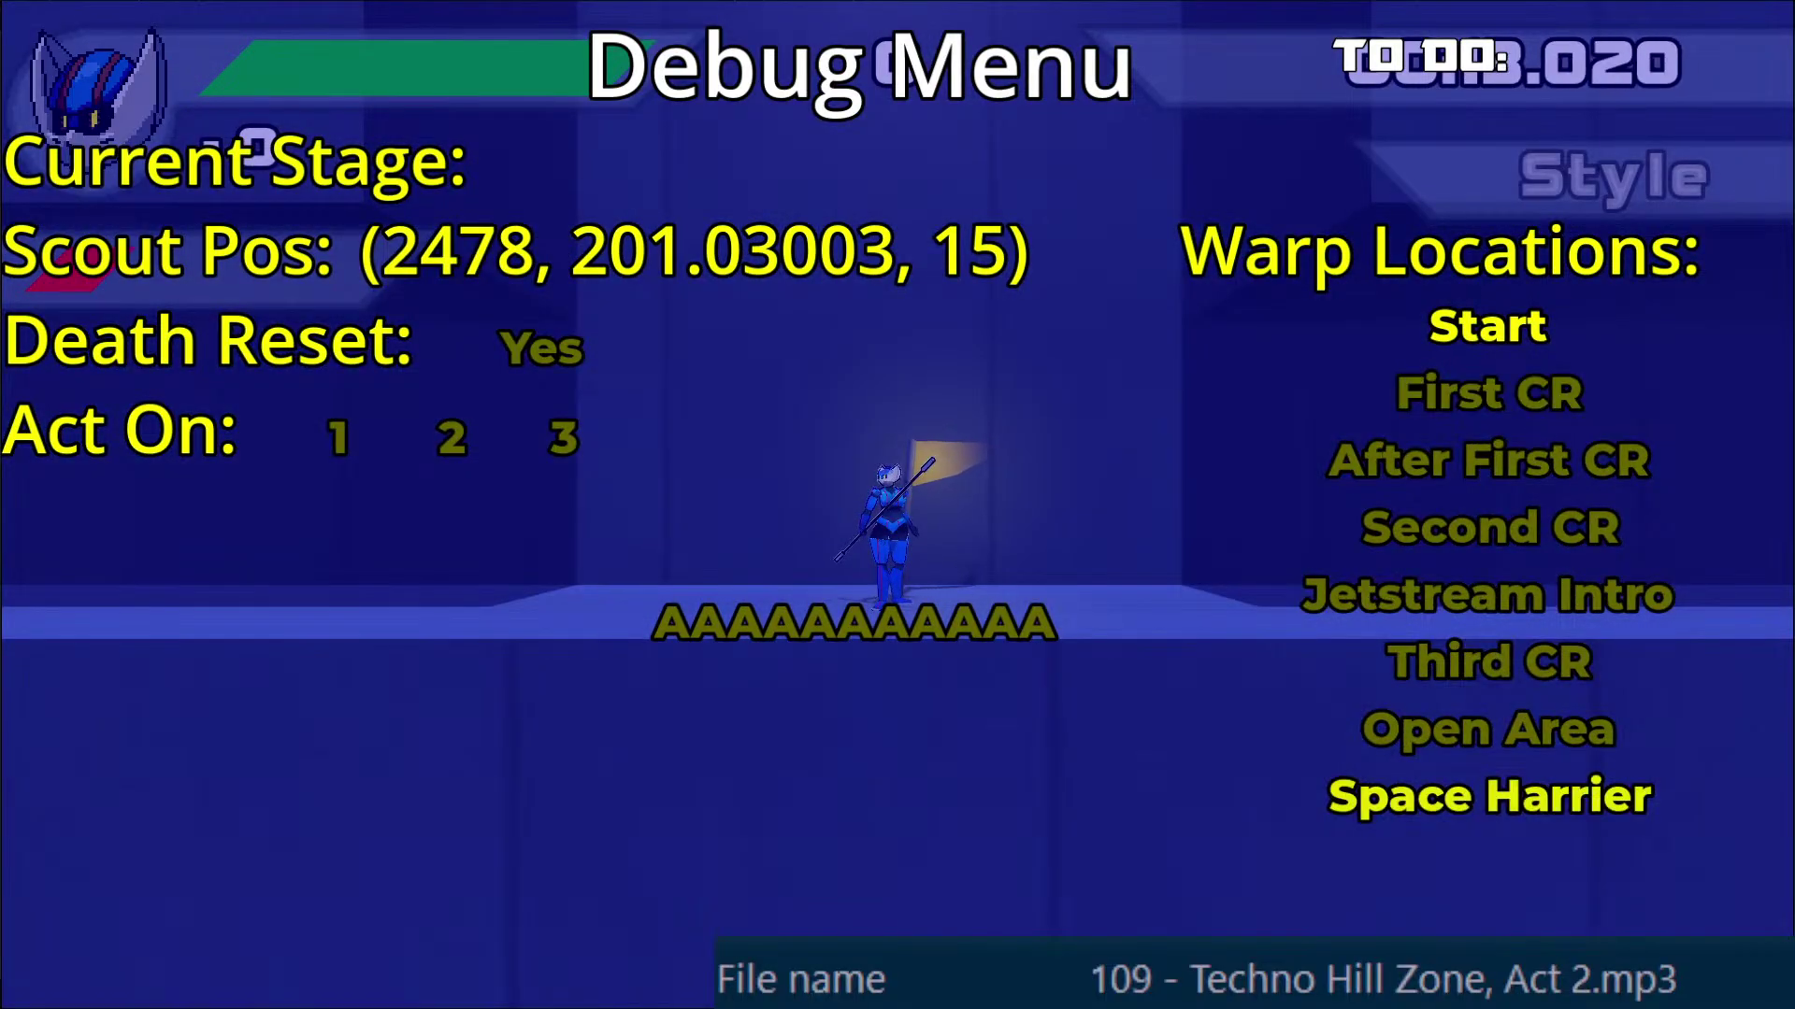
{"action": "left_click", "coordinate": [1488, 798]}
{"action": "key", "text": "F1"}
Step: Fly Scout through the spiked Space Harrier tunnel, dodging the spike walls to reach the waterfall area
{"action": "key", "text": "Right"}
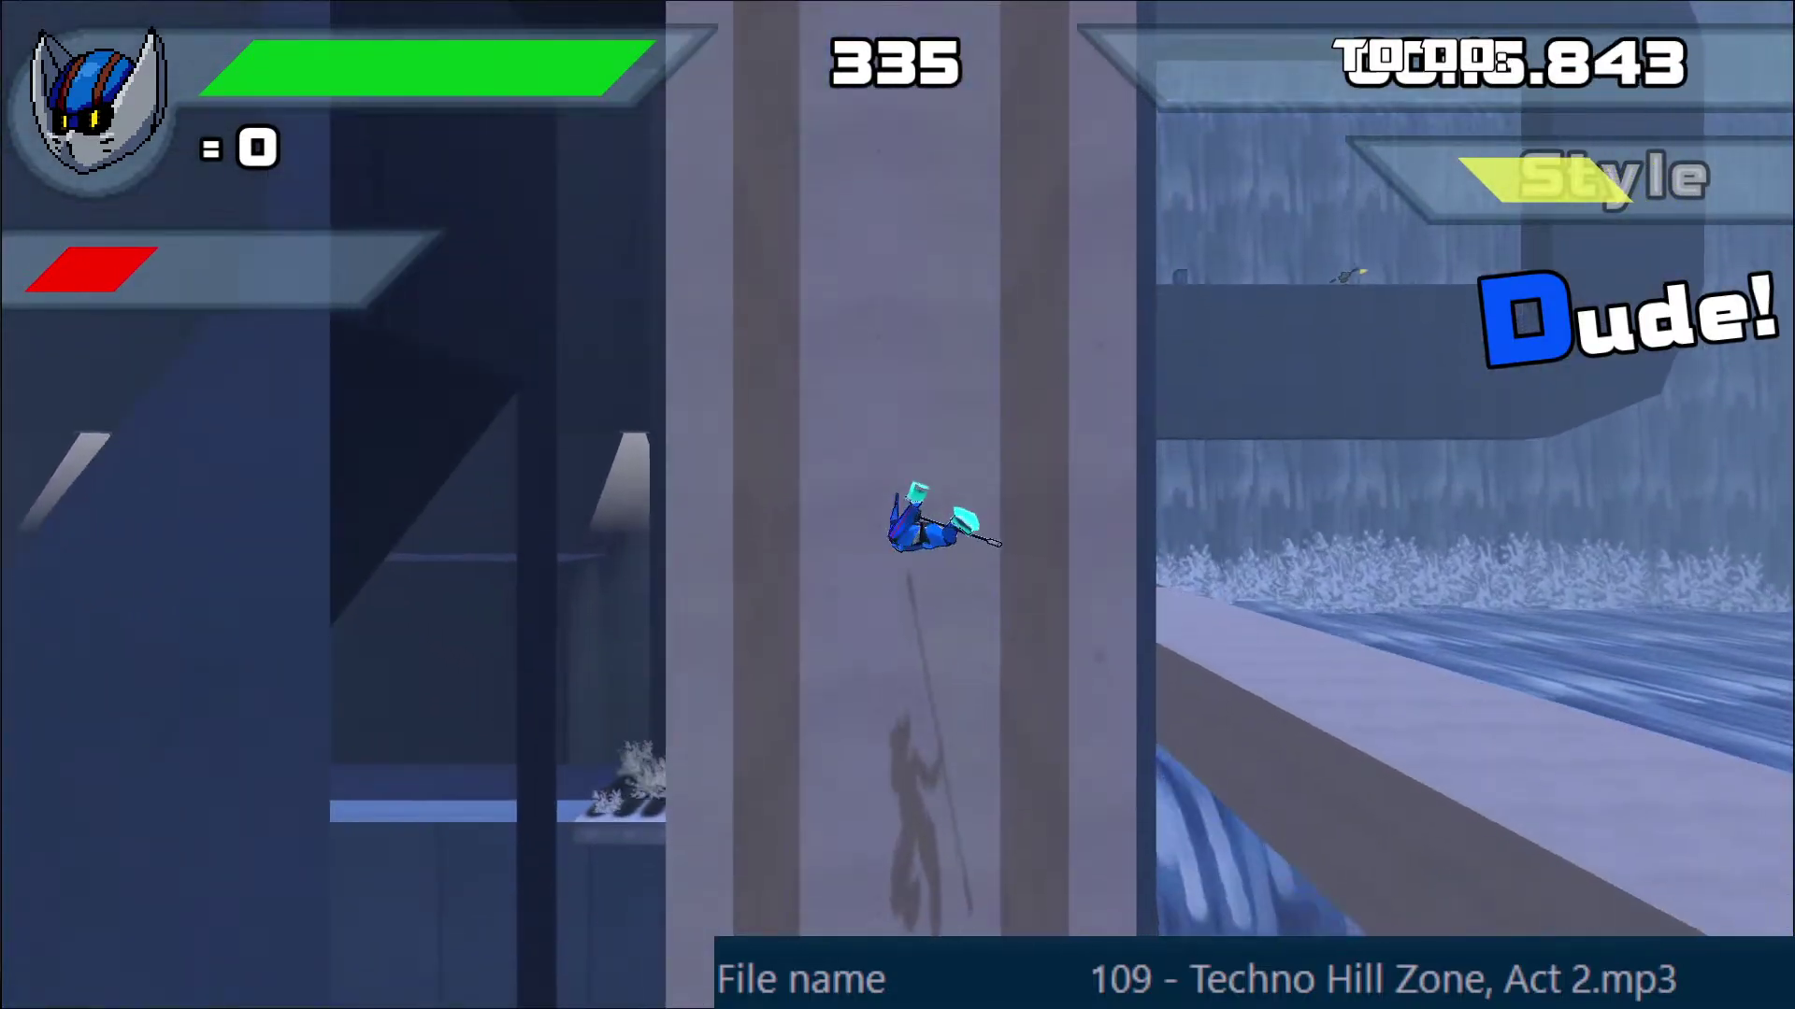
{"action": "key", "text": "Right"}
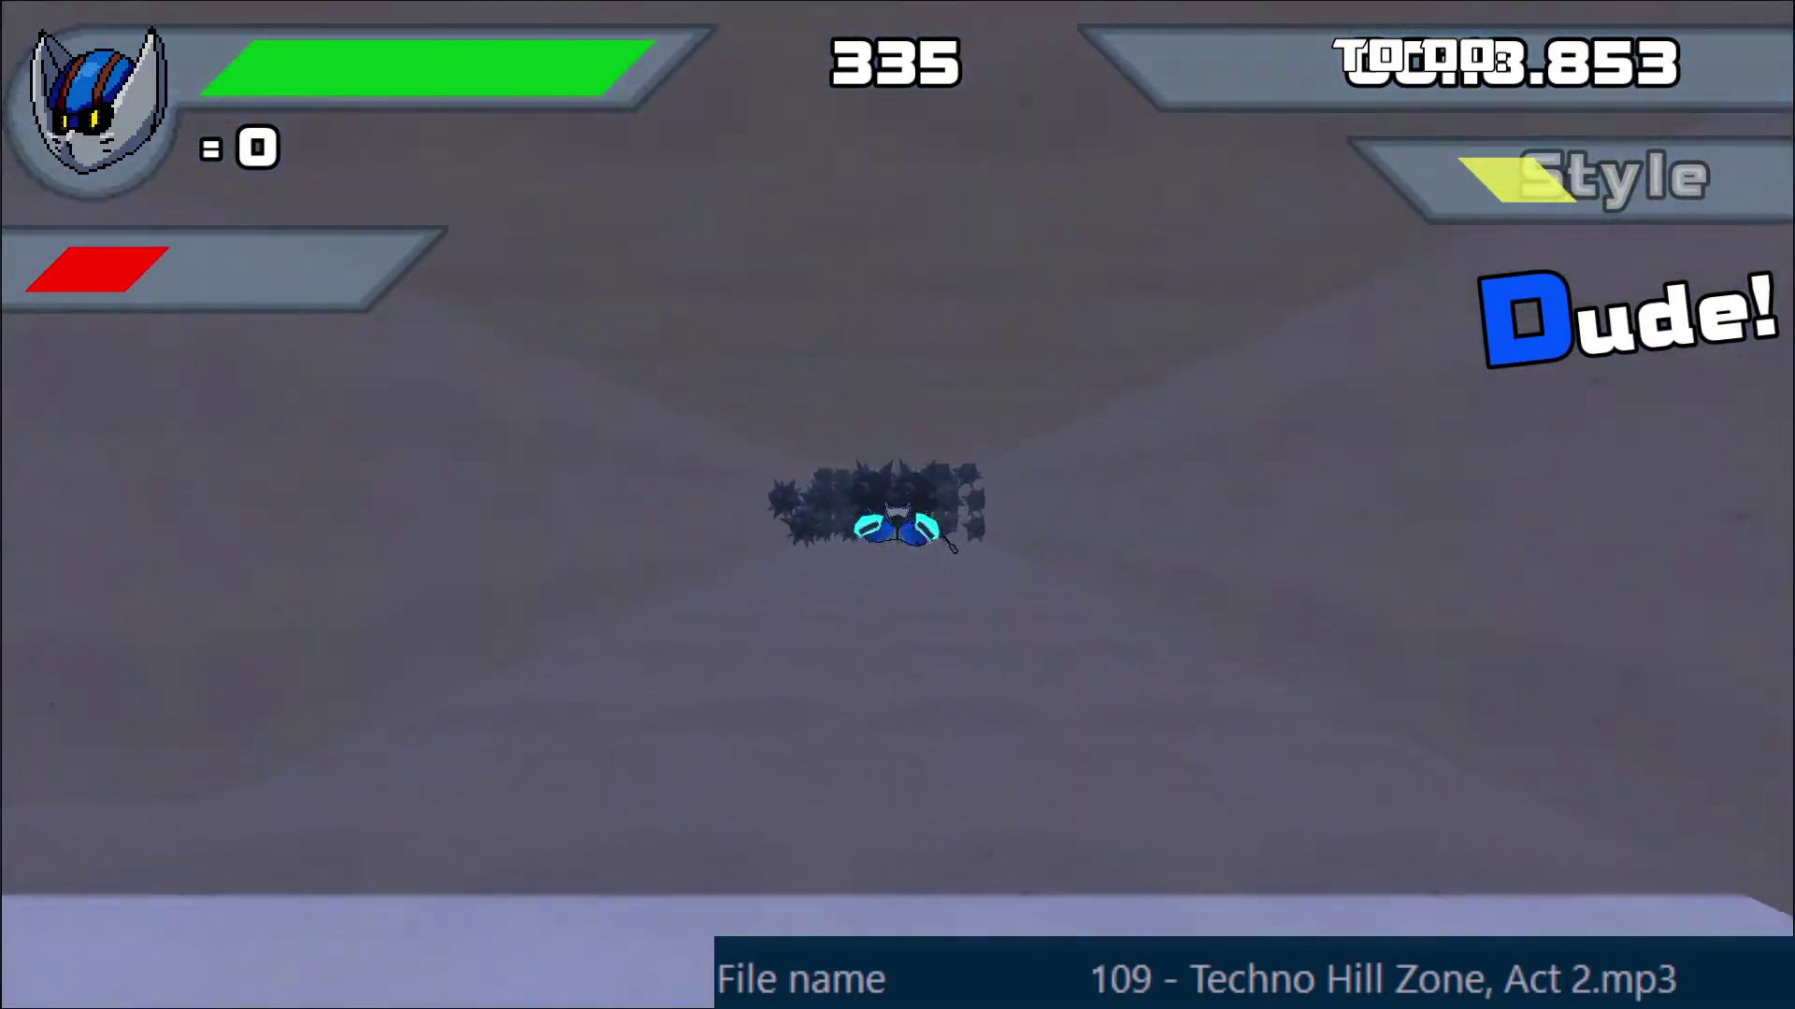
{"action": "key", "text": "Up"}
{"action": "key", "text": "Right"}
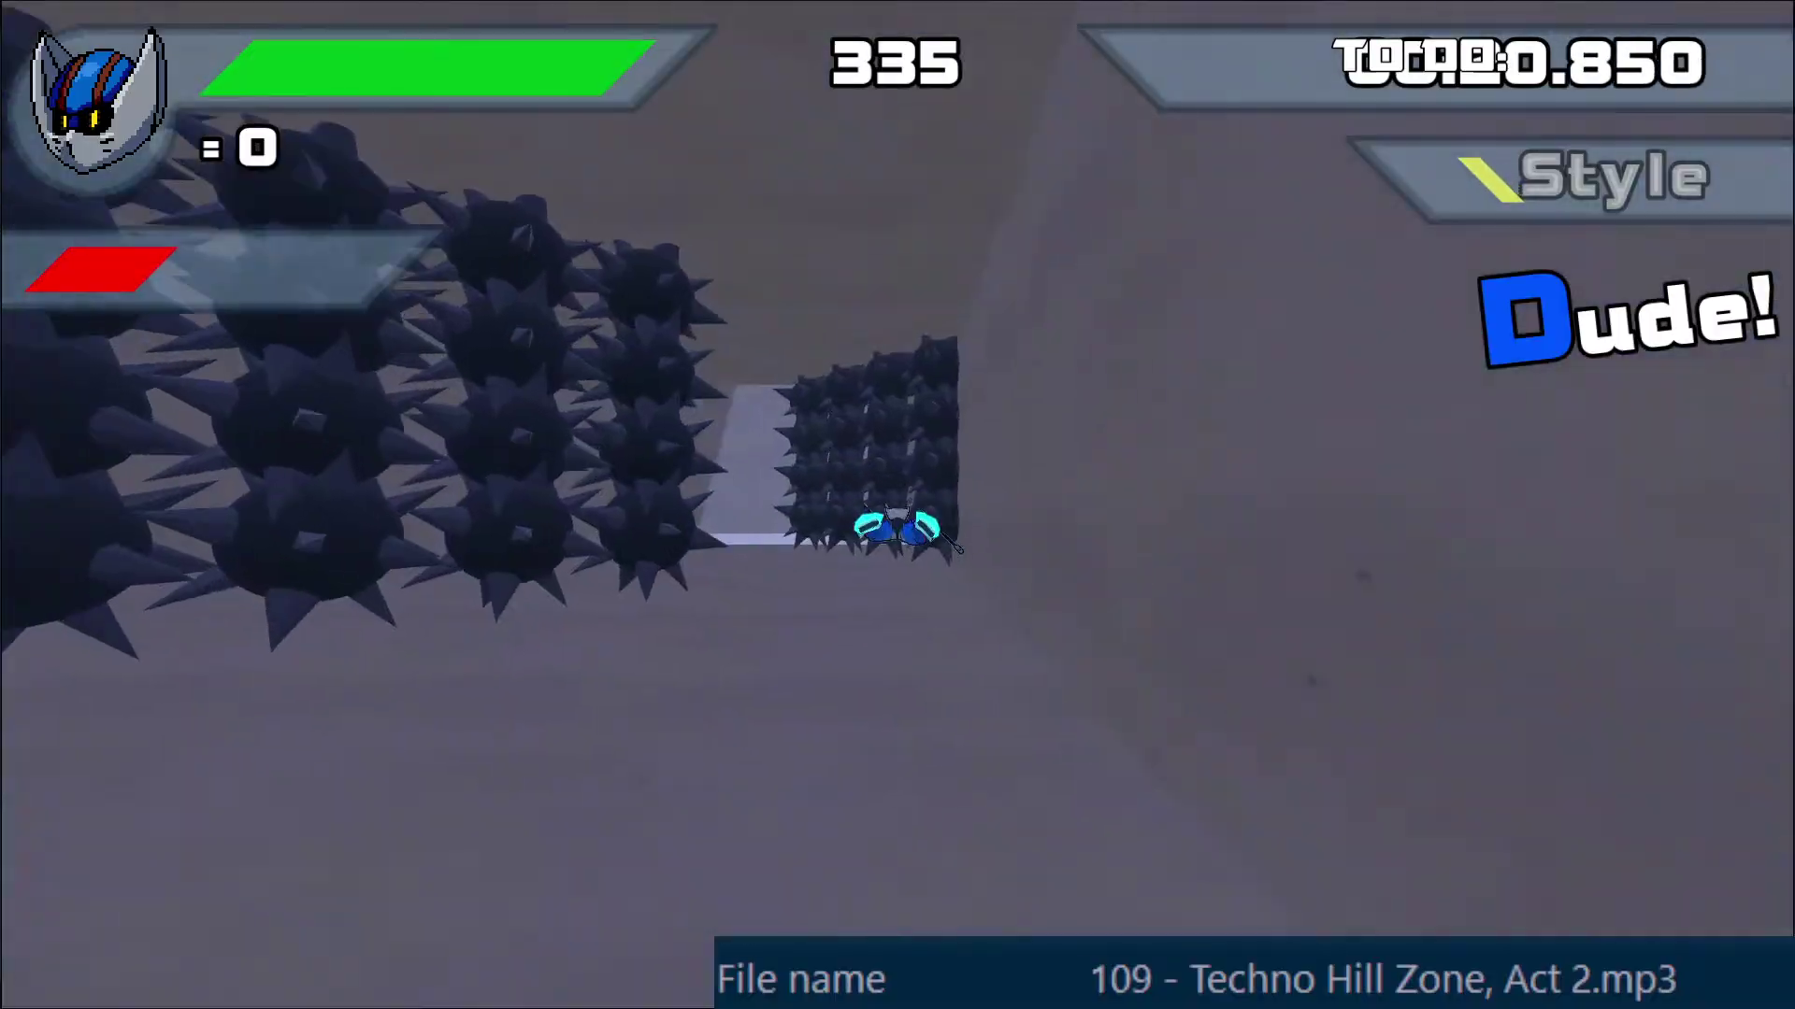
{"action": "key", "text": "Left"}
{"action": "key", "text": "Up"}
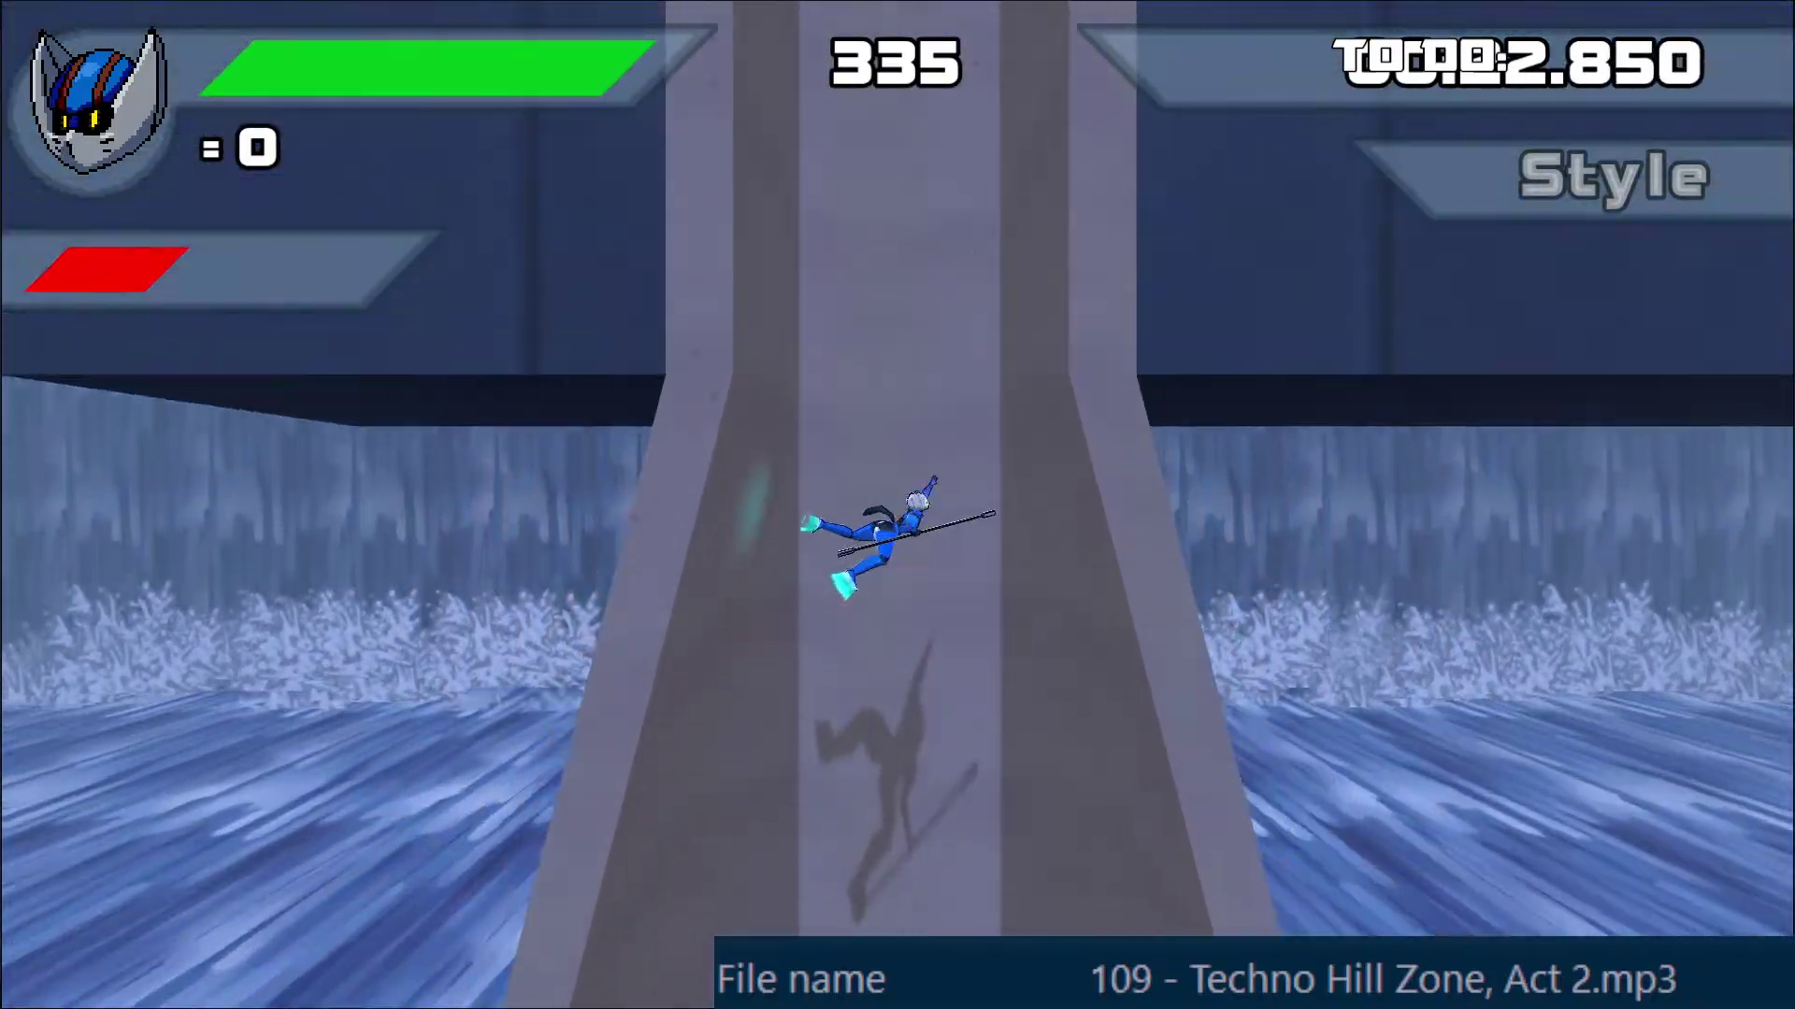
{"action": "key", "text": "Up"}
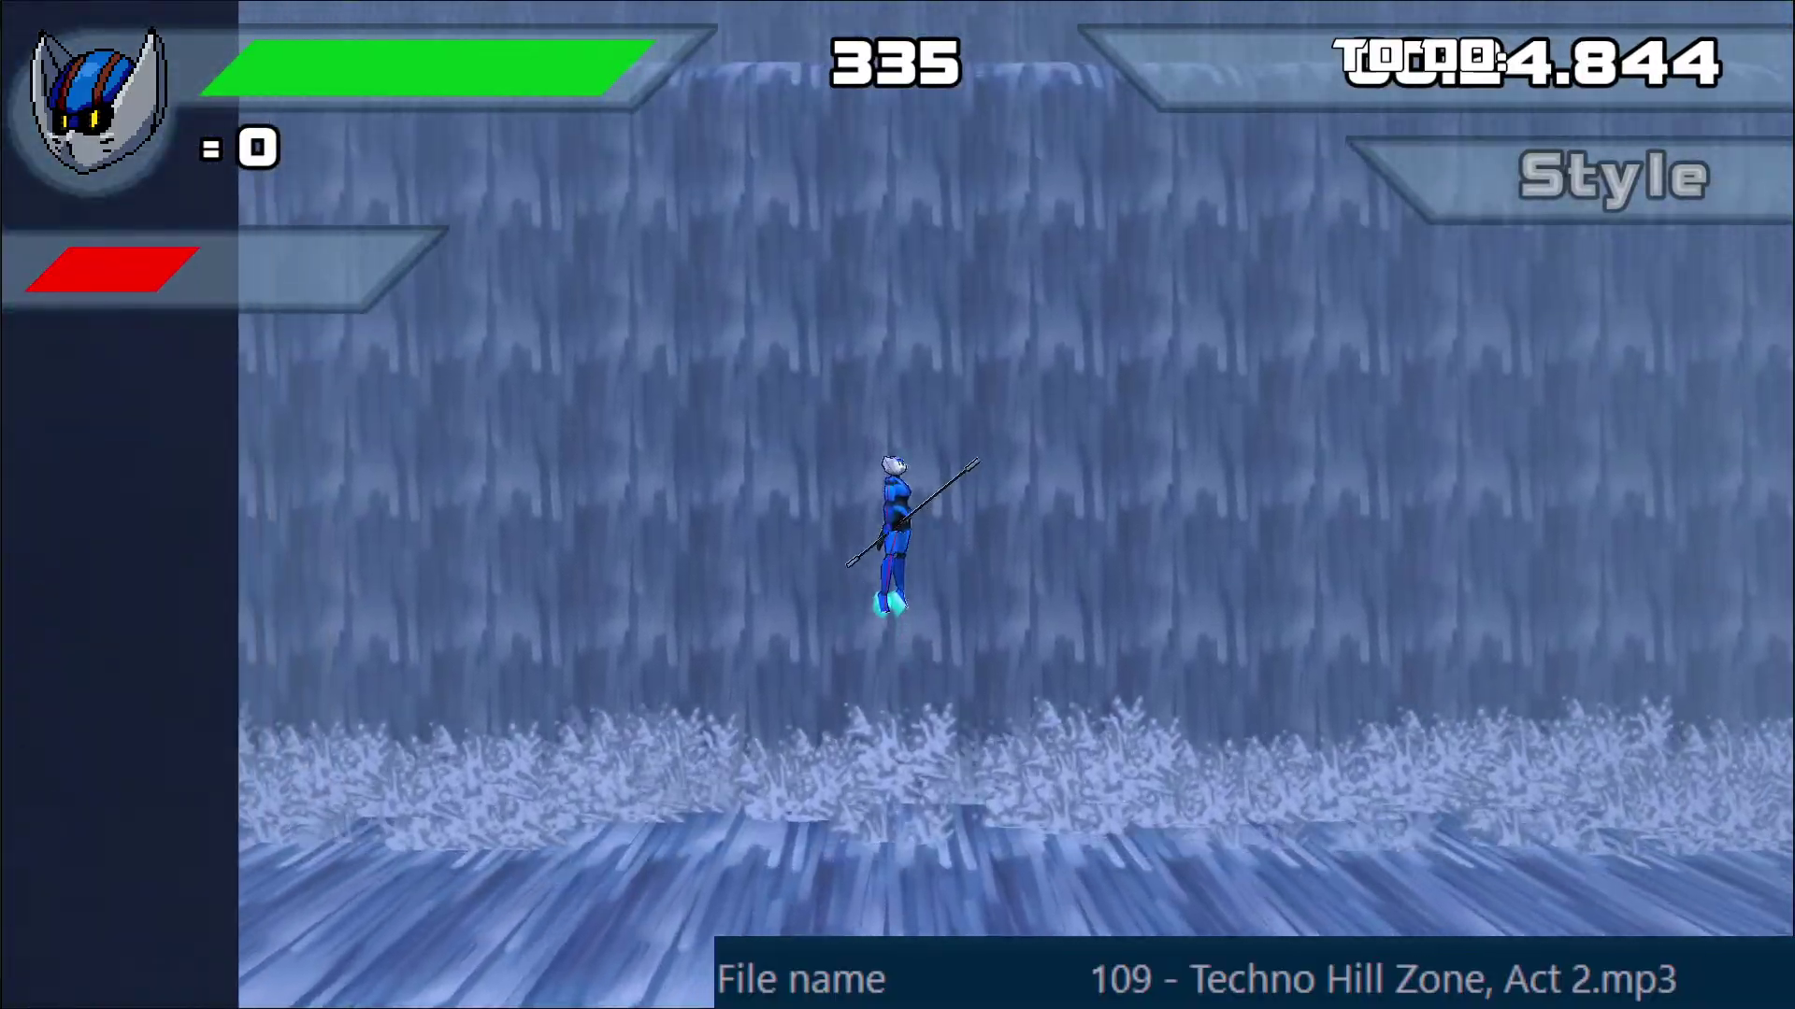
Step: Run Scout past the phone booth to the System boss beside the yellow flag and jump above it
{"action": "key", "text": "Right"}
{"action": "key", "text": "Right"}
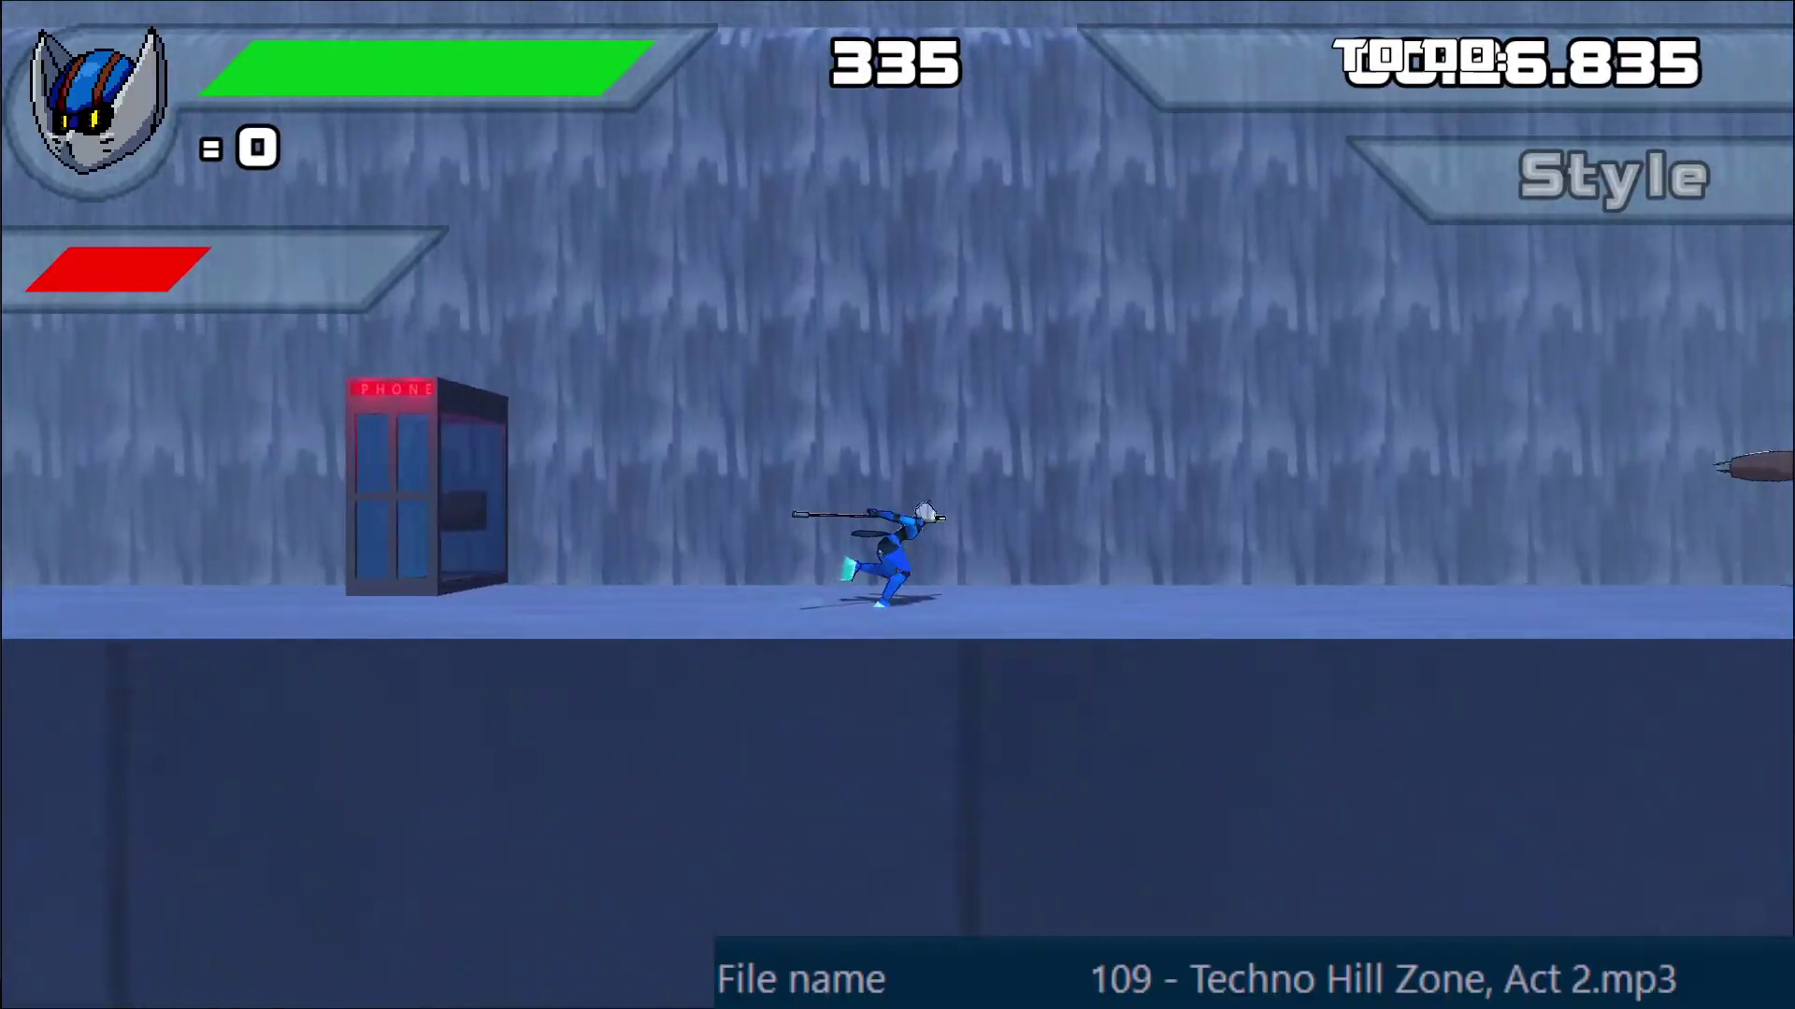
{"action": "key", "text": "Right"}
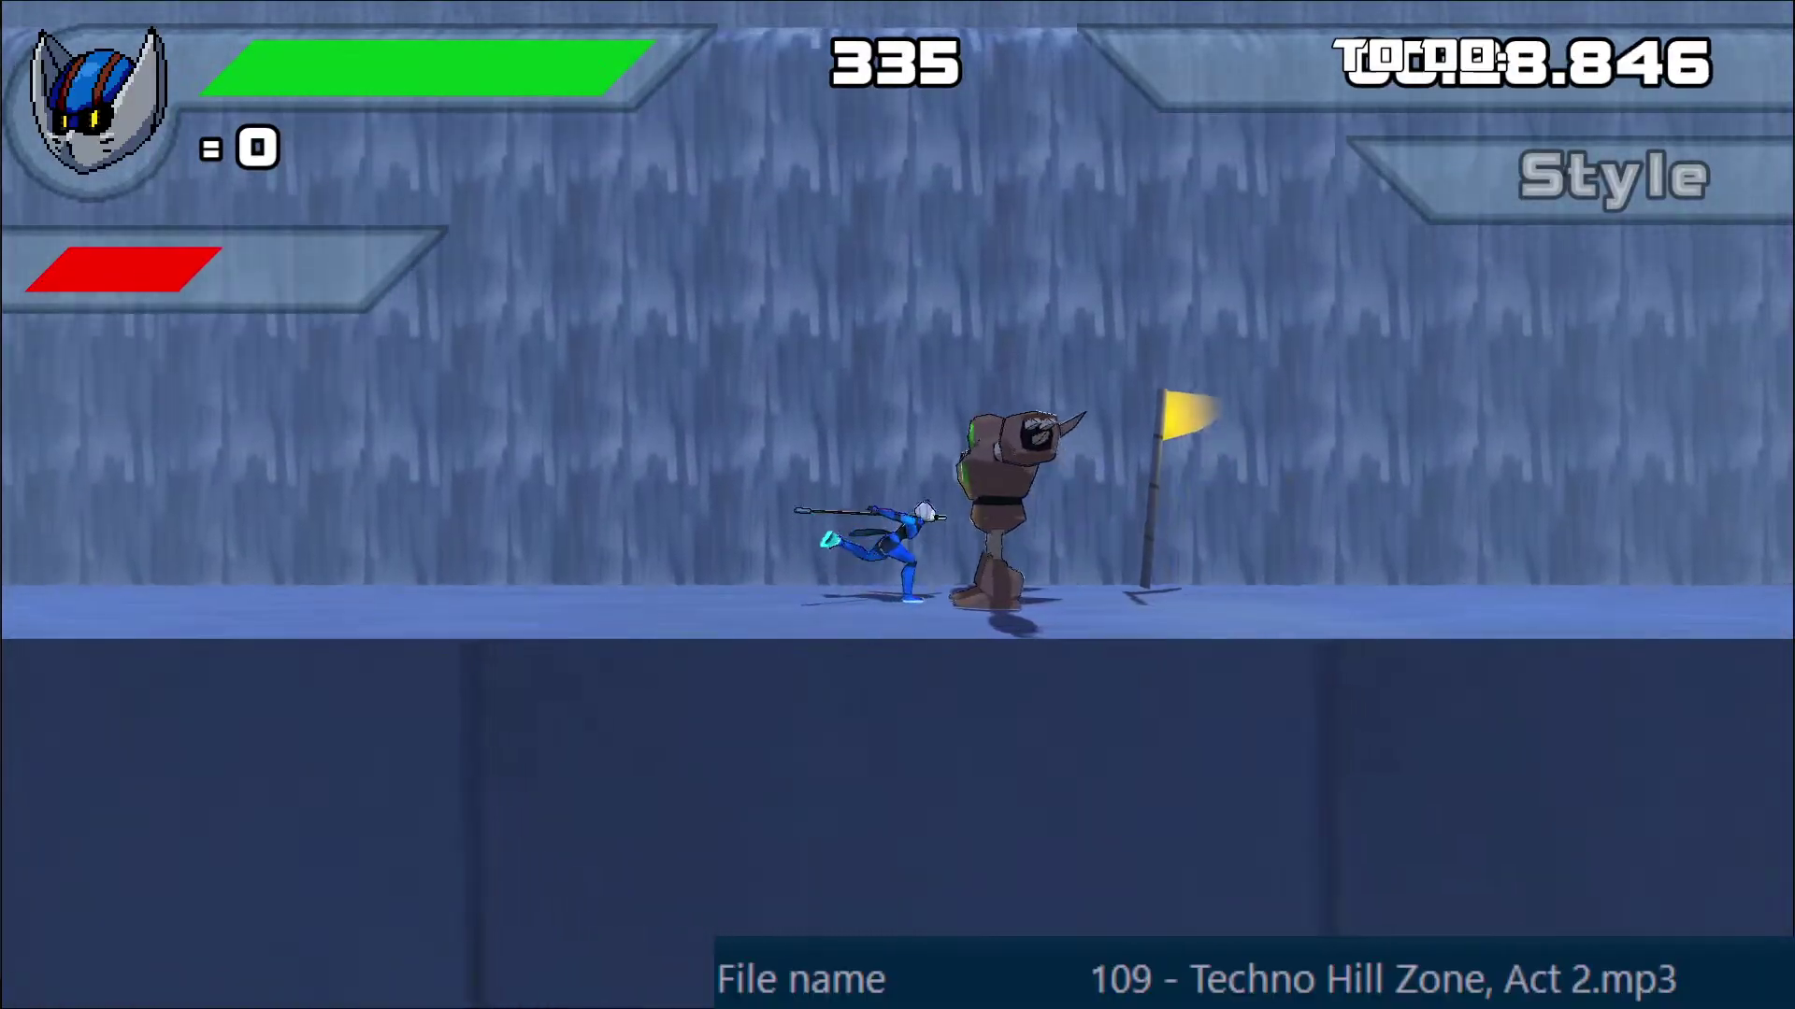
{"action": "key", "text": "space"}
{"action": "key", "text": "space"}
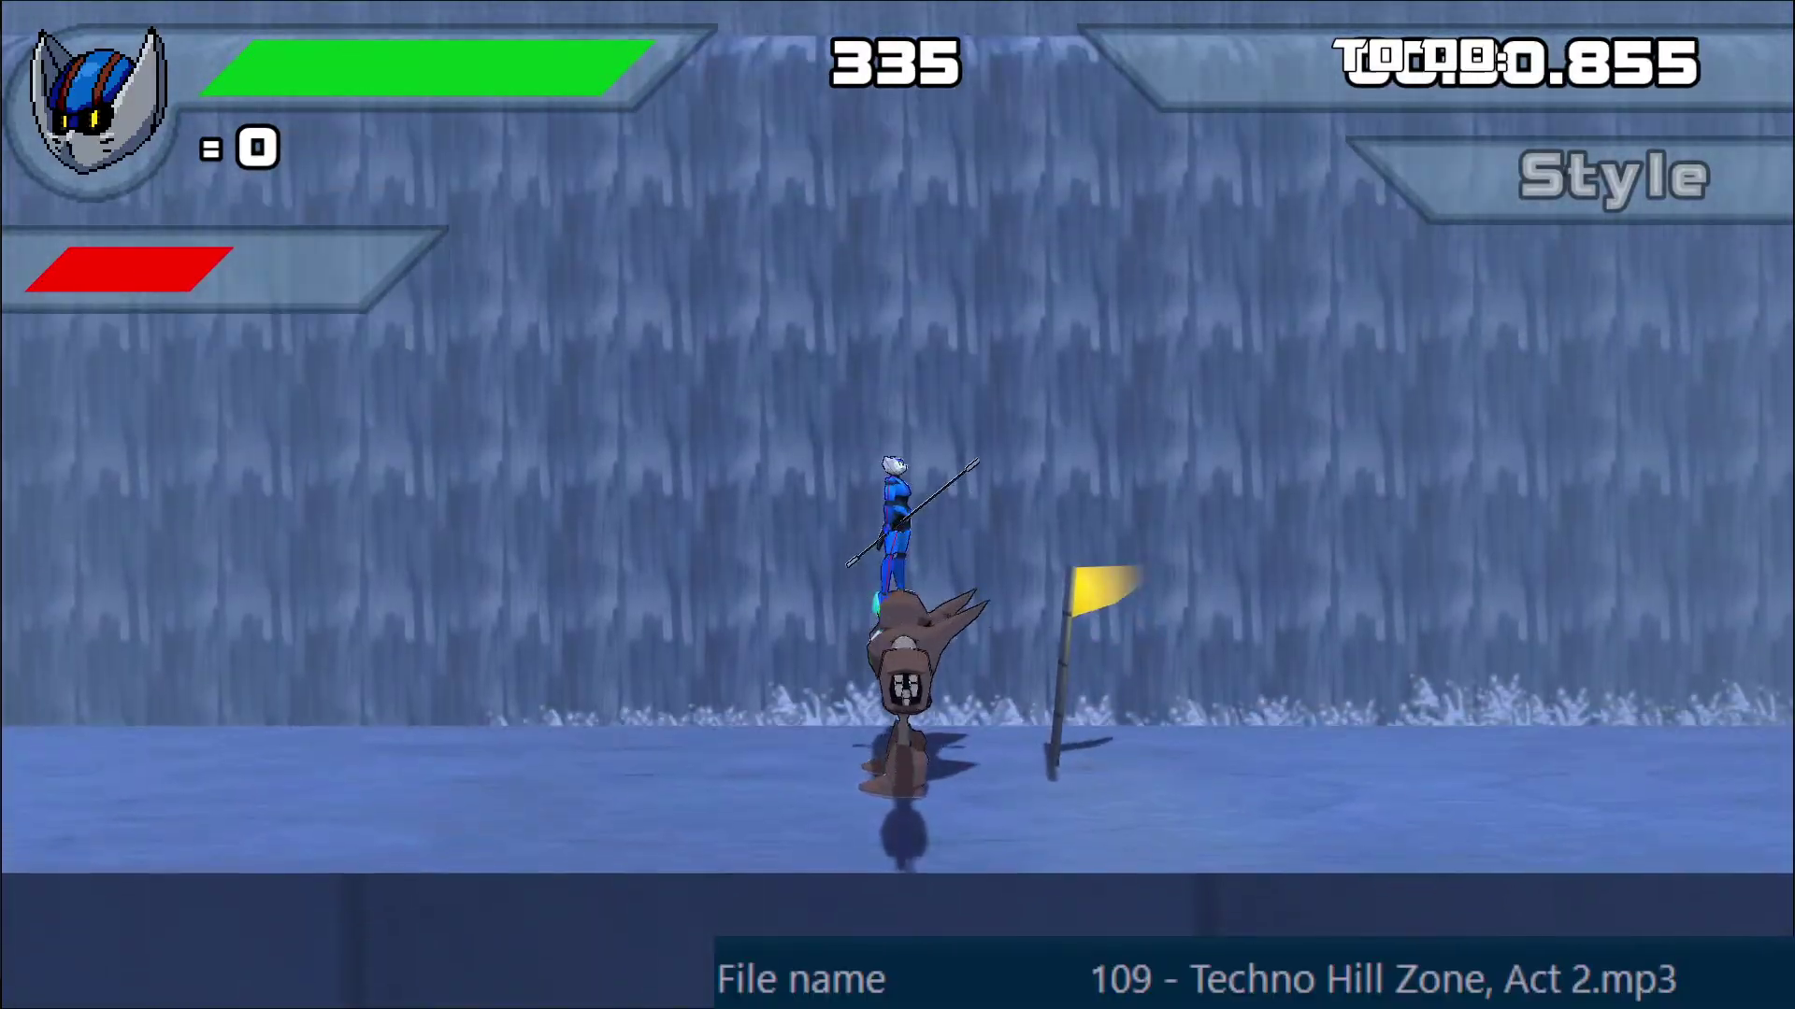
Step: Move Scout back and forth across both sides of the System boss to examine its in-game outline and toon shading
{"action": "key", "text": "Left"}
{"action": "key", "text": "space"}
{"action": "key", "text": "Right"}
{"action": "key", "text": "Left"}
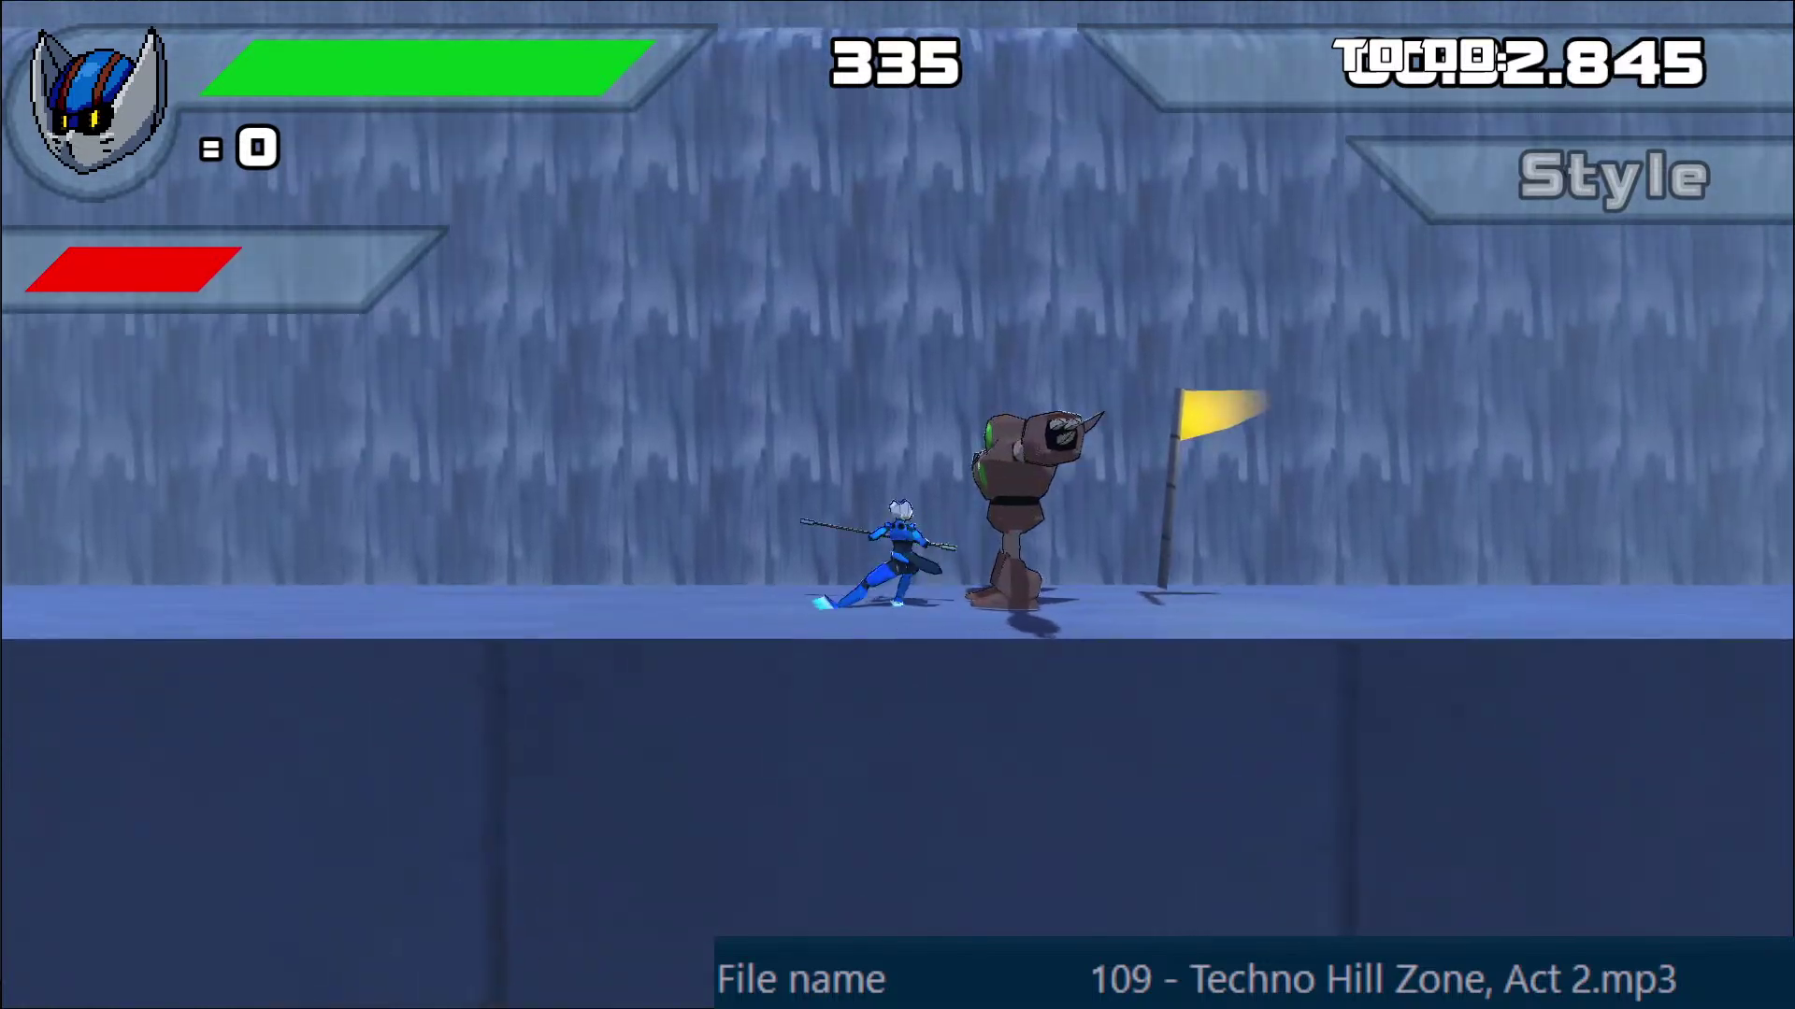
{"action": "key", "text": "space"}
{"action": "key", "text": "Right"}
{"action": "key", "text": "Left"}
{"action": "key", "text": "Right"}
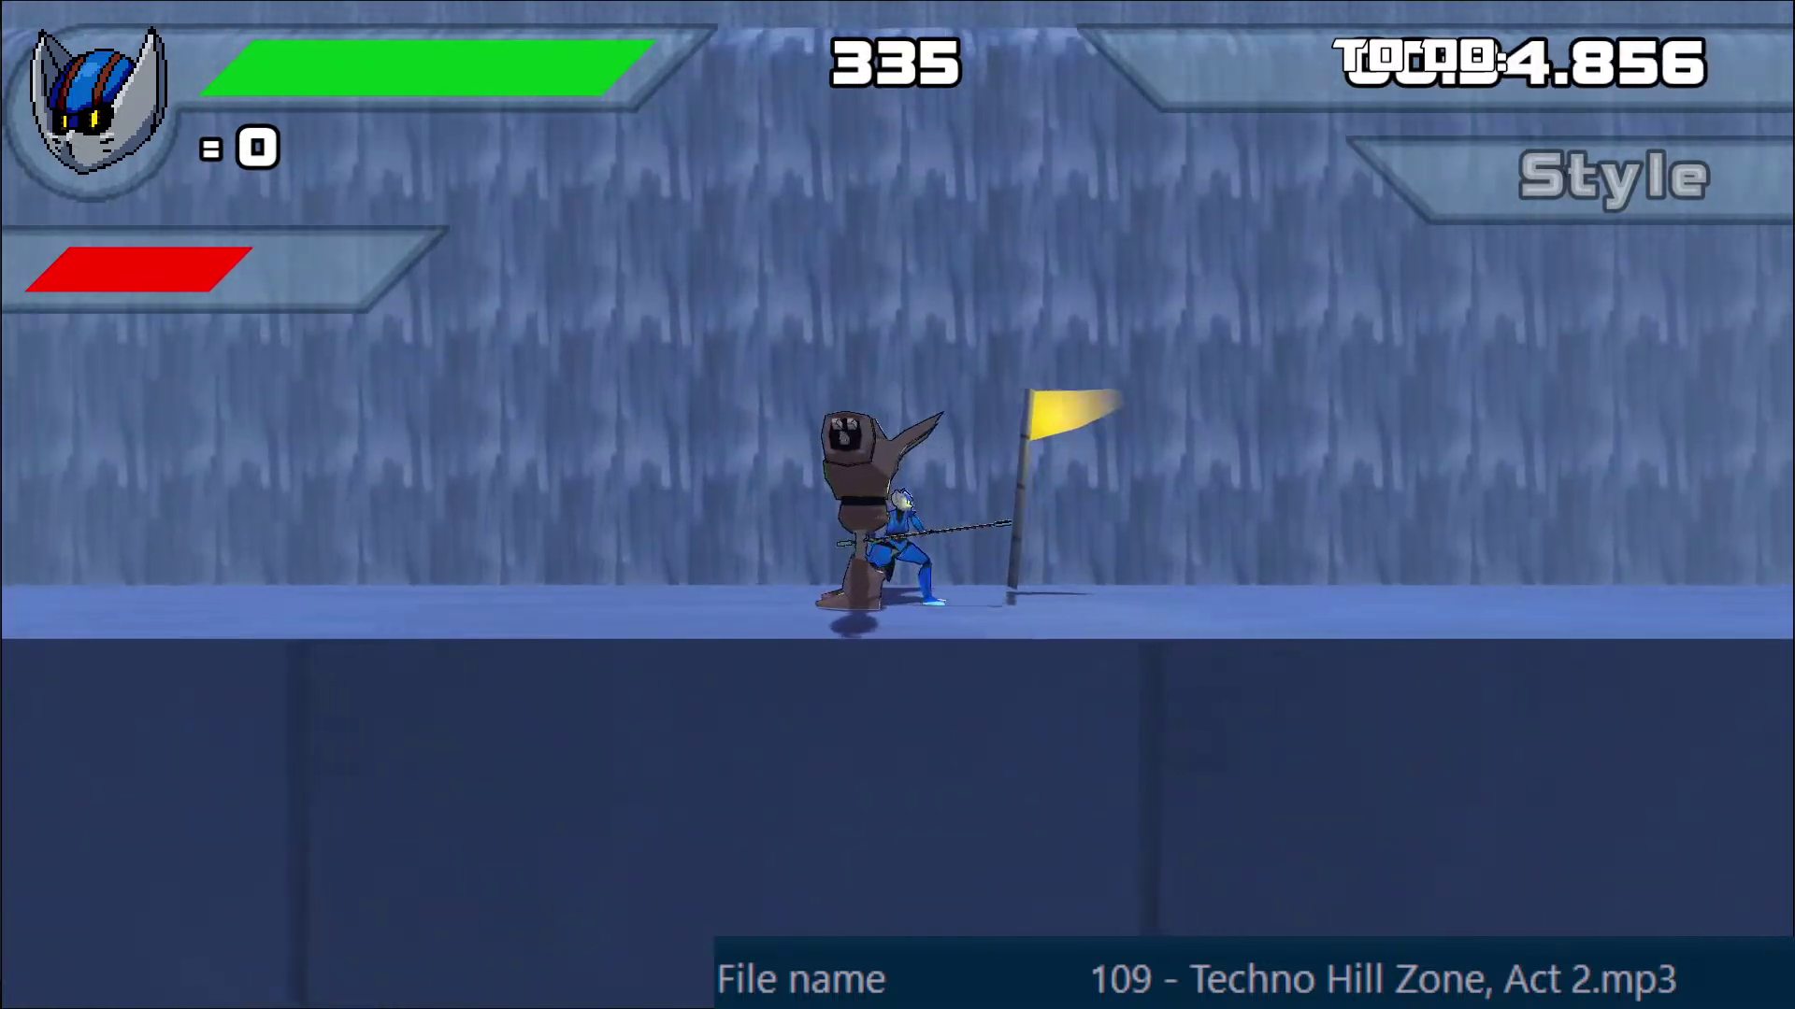
{"action": "key", "text": "space"}
{"action": "key", "text": "Left"}
{"action": "key", "text": "Left"}
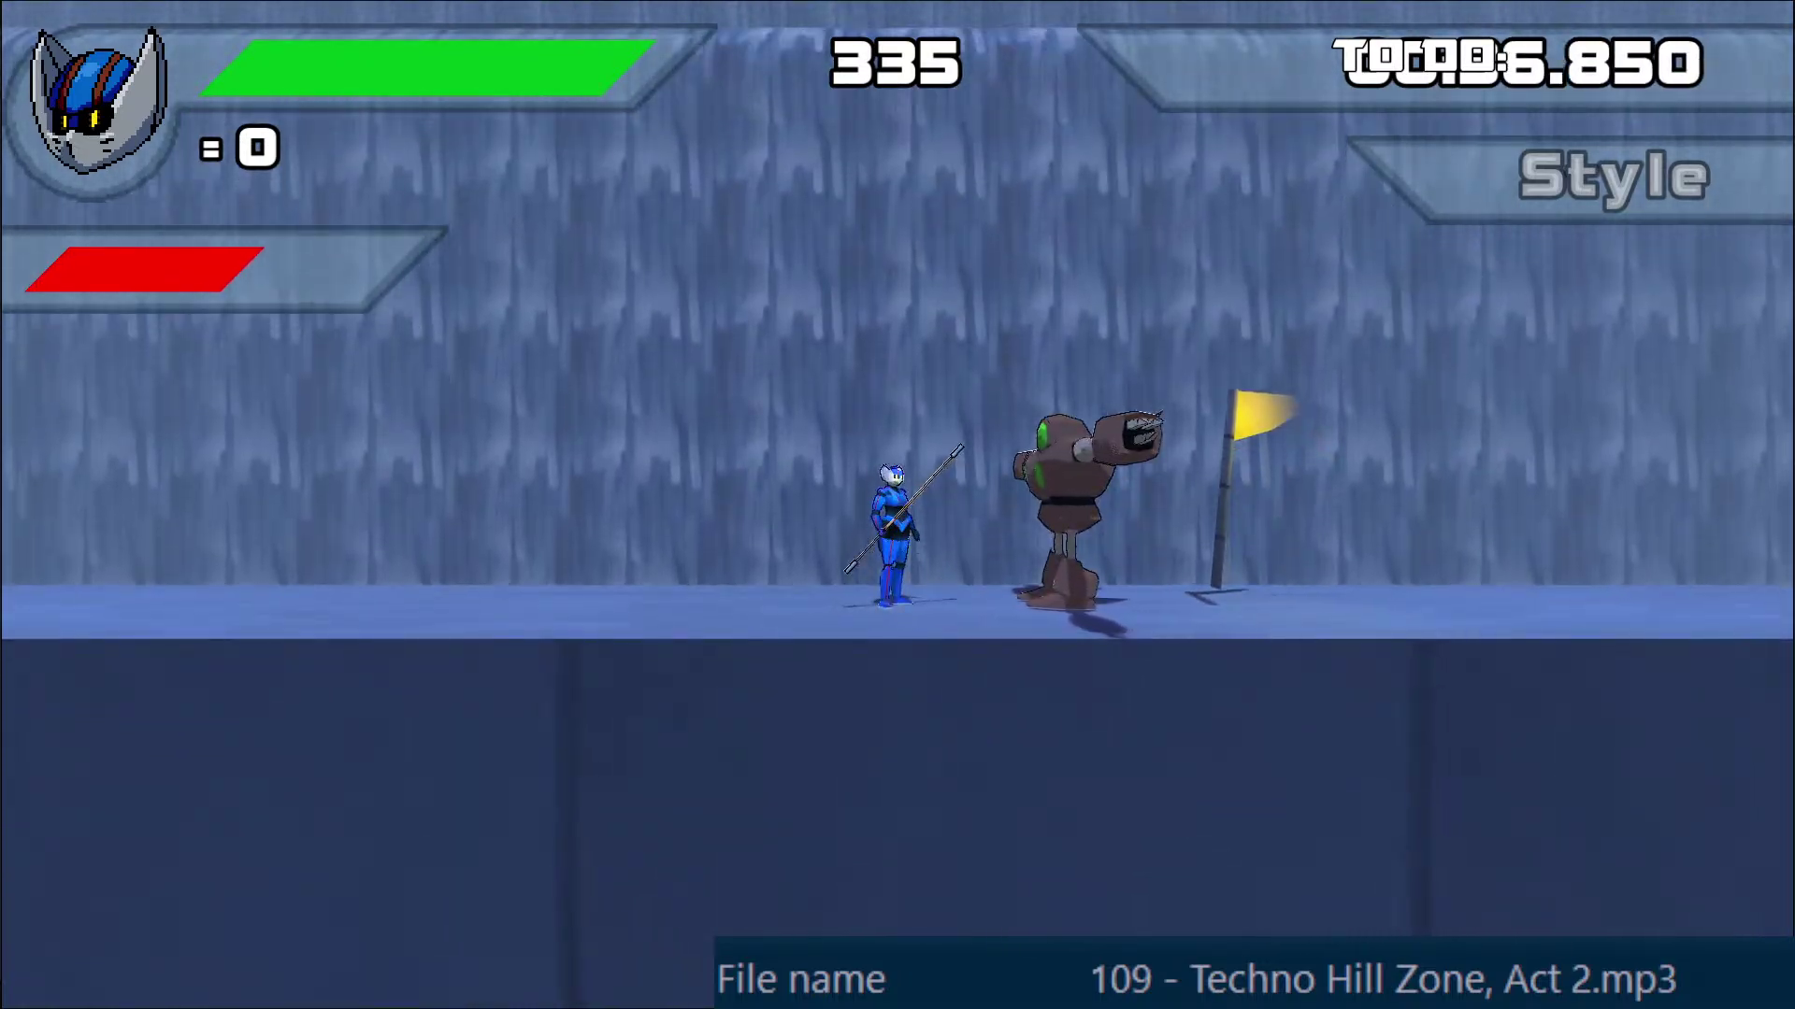
Step: Jump repeatedly in front of the System boss to check its outline and shading as the game camera rises and falls
{"action": "key", "text": "space"}
{"action": "key", "text": "Left"}
{"action": "key", "text": "space"}
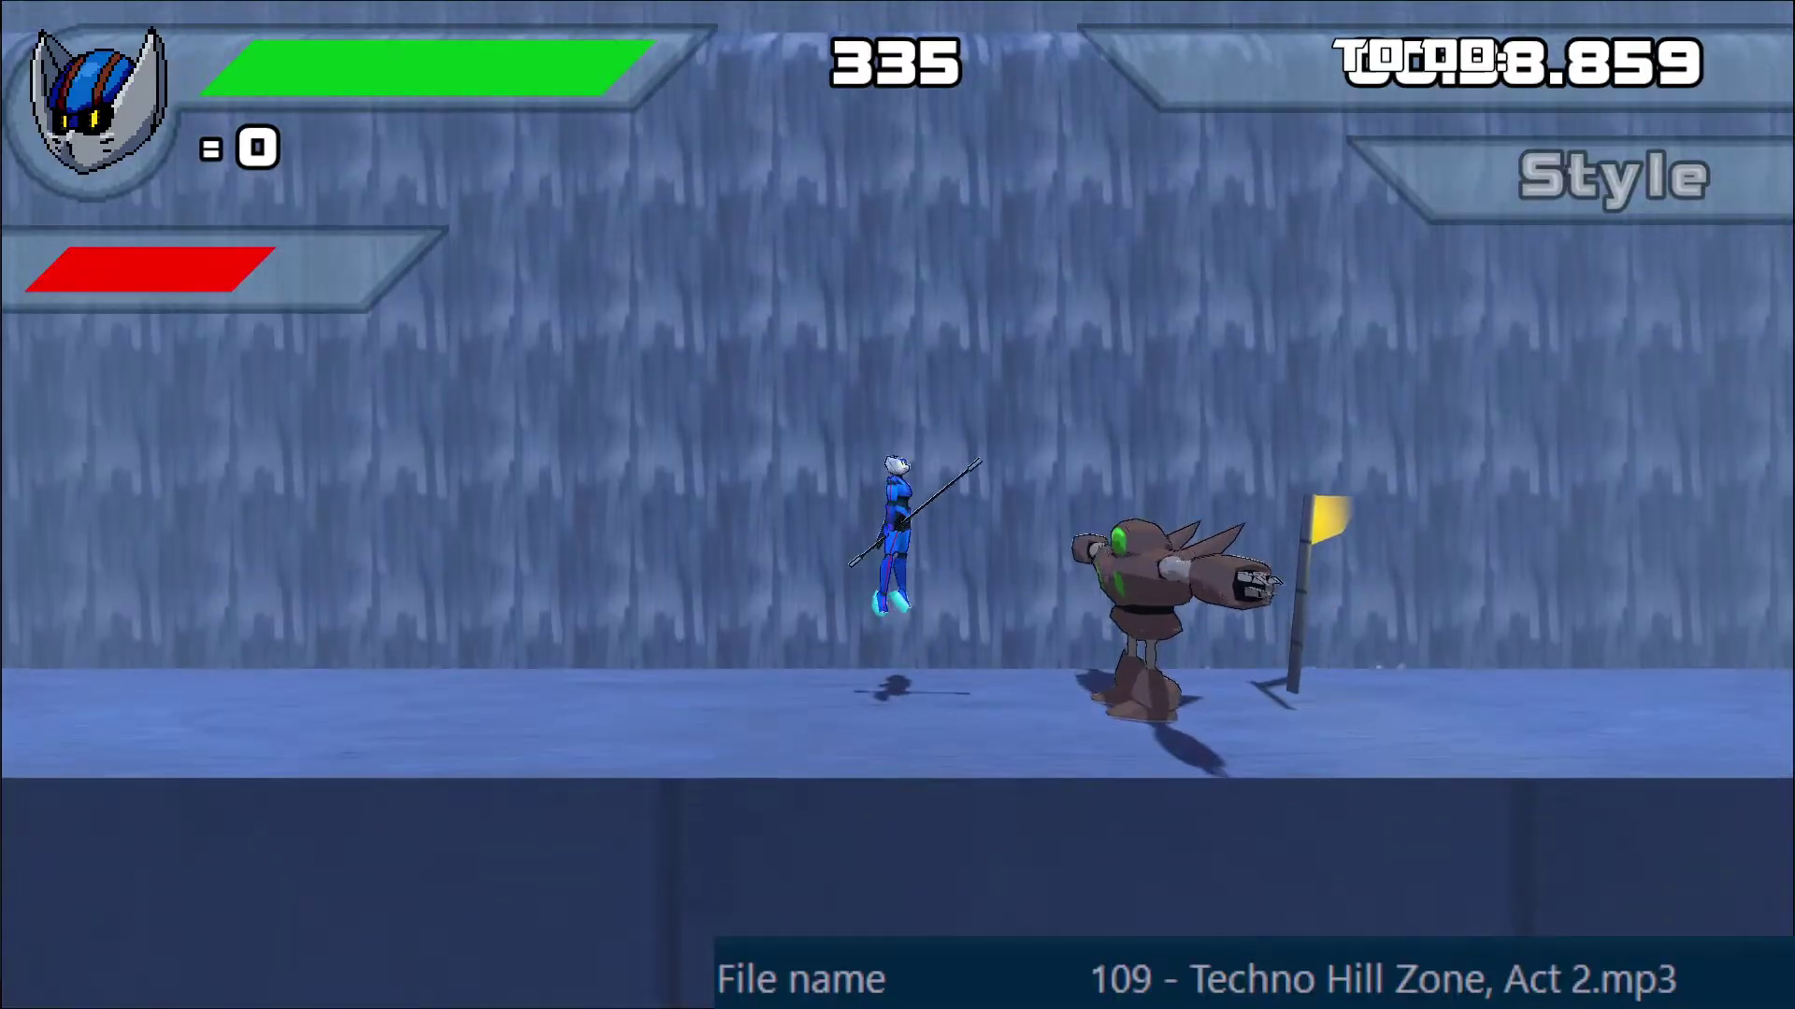
{"action": "key", "text": "space"}
{"action": "key", "text": "Right"}
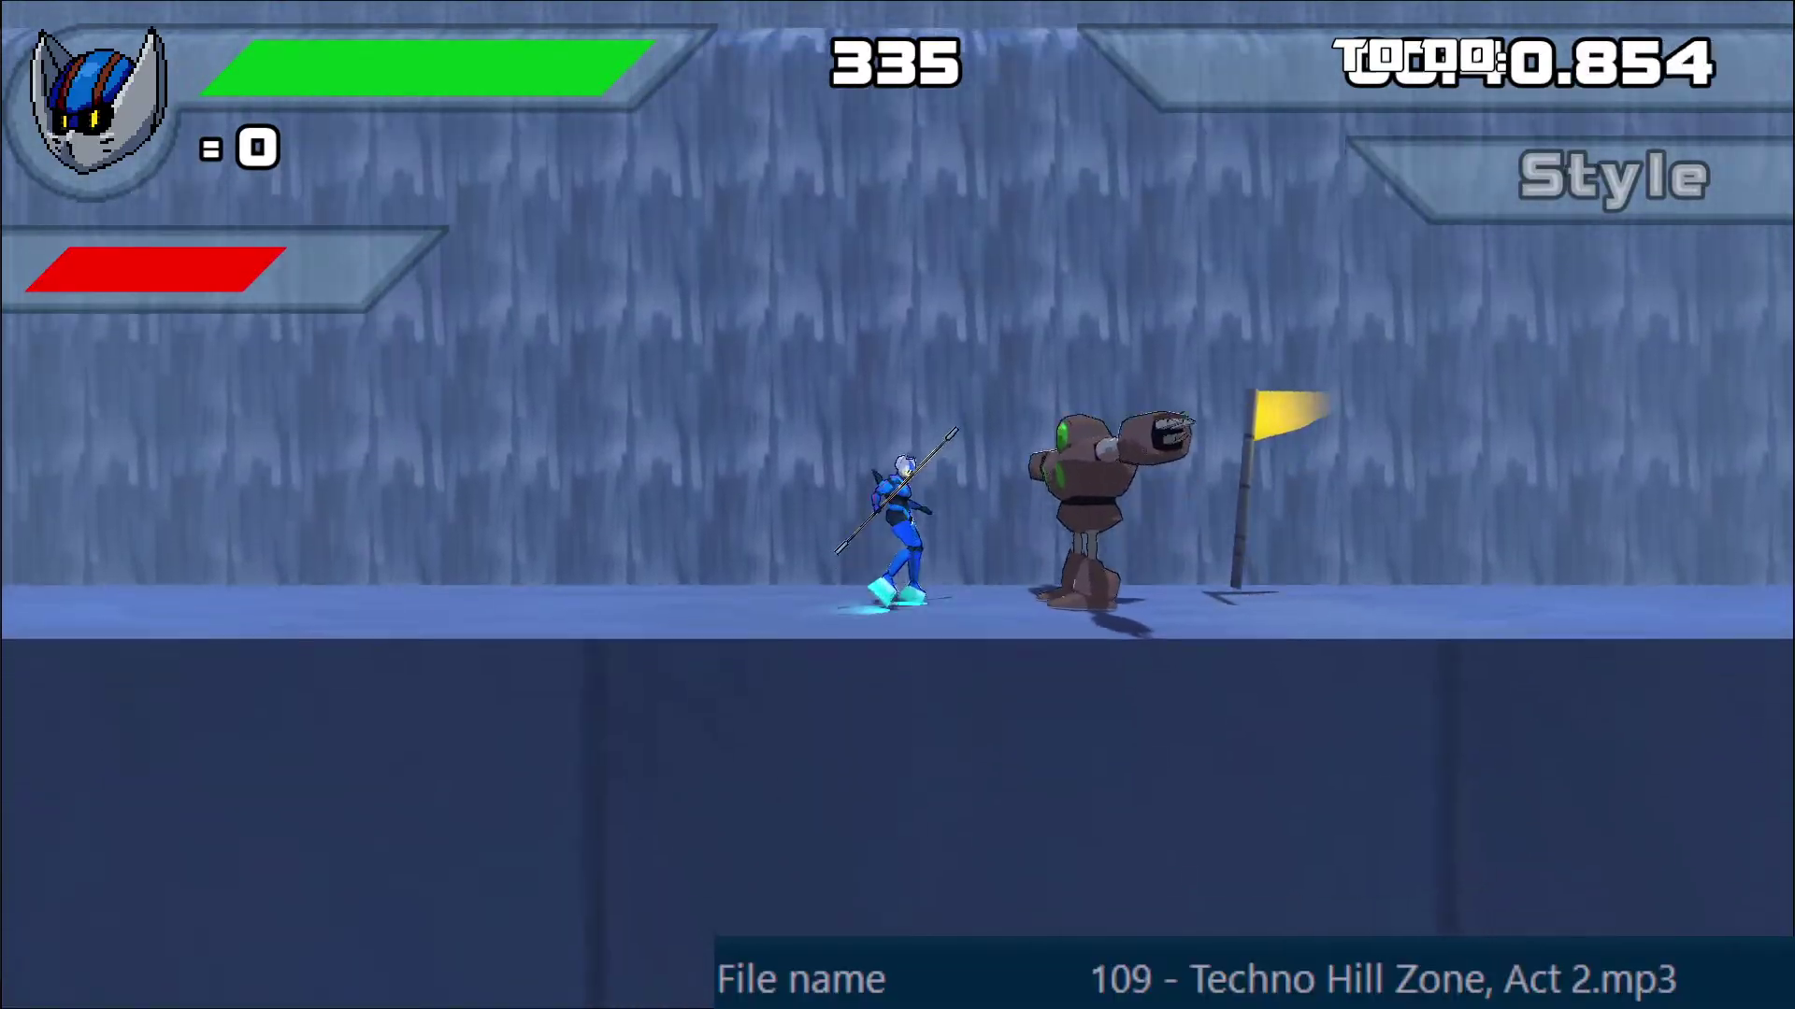
{"action": "key", "text": "space"}
{"action": "key", "text": "Left"}
{"action": "key", "text": "Right"}
{"action": "key", "text": "space"}
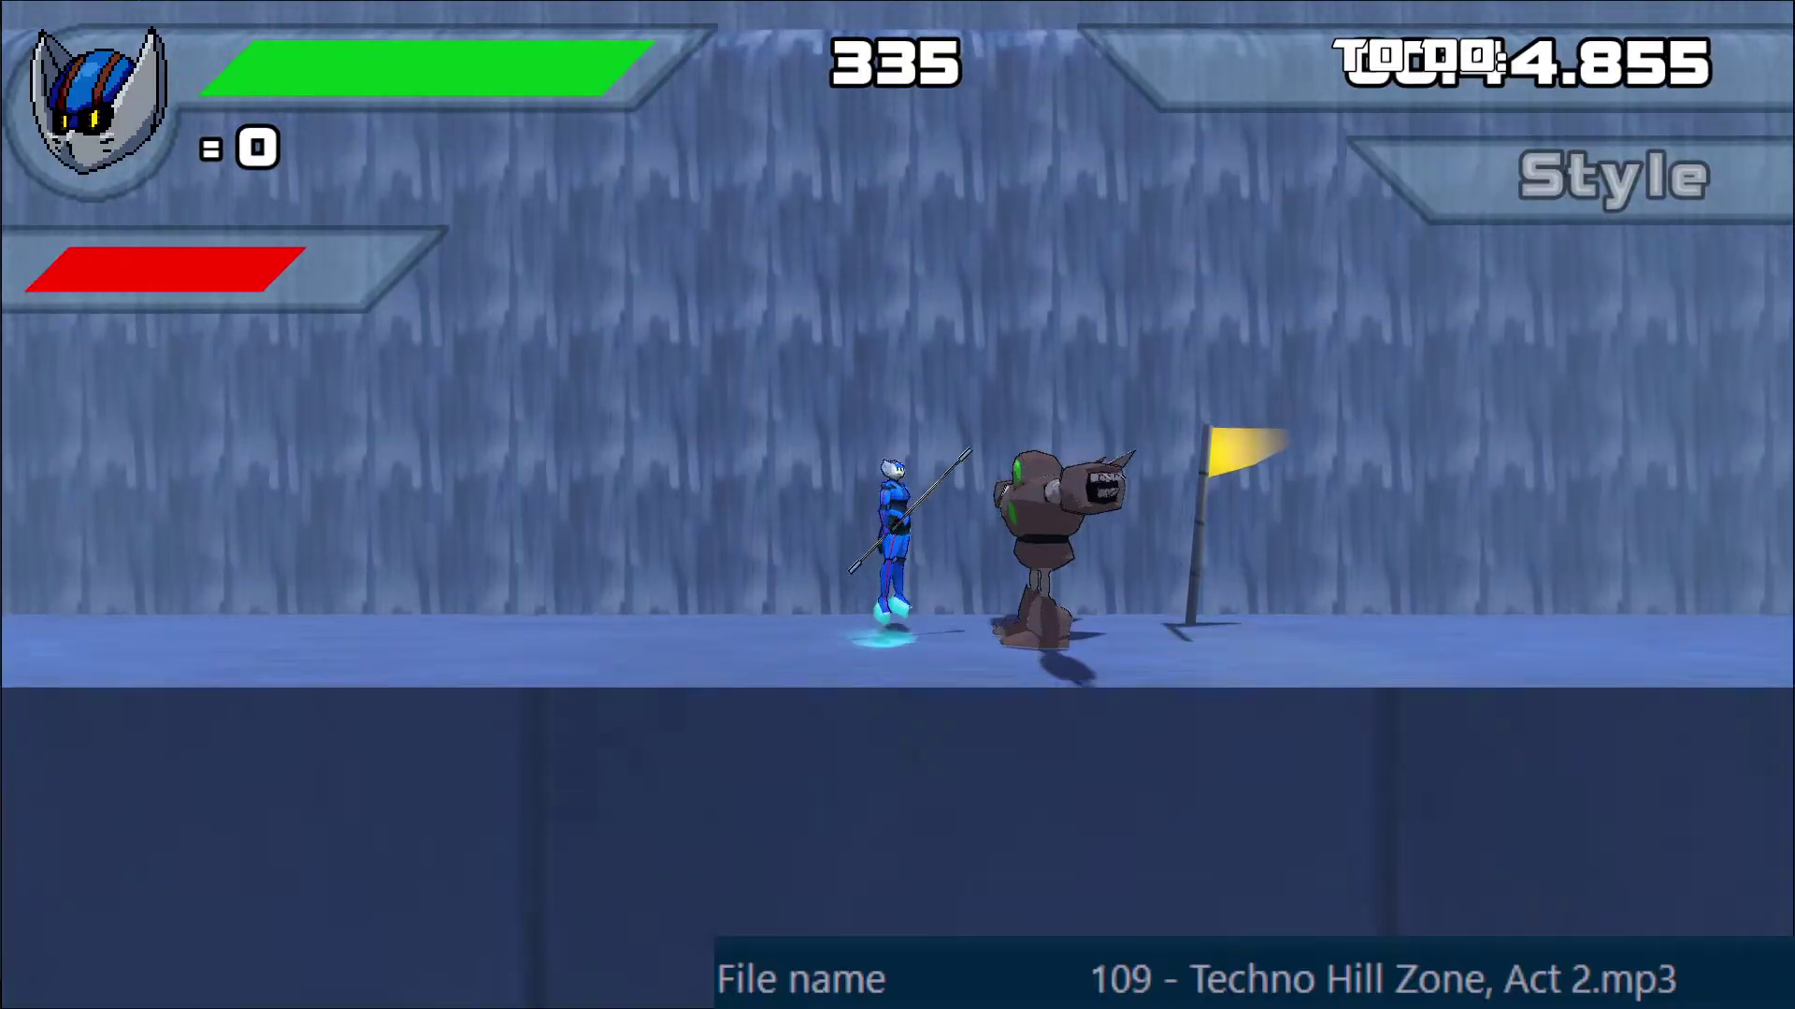
{"action": "key", "text": "space"}
{"action": "key", "text": "space"}
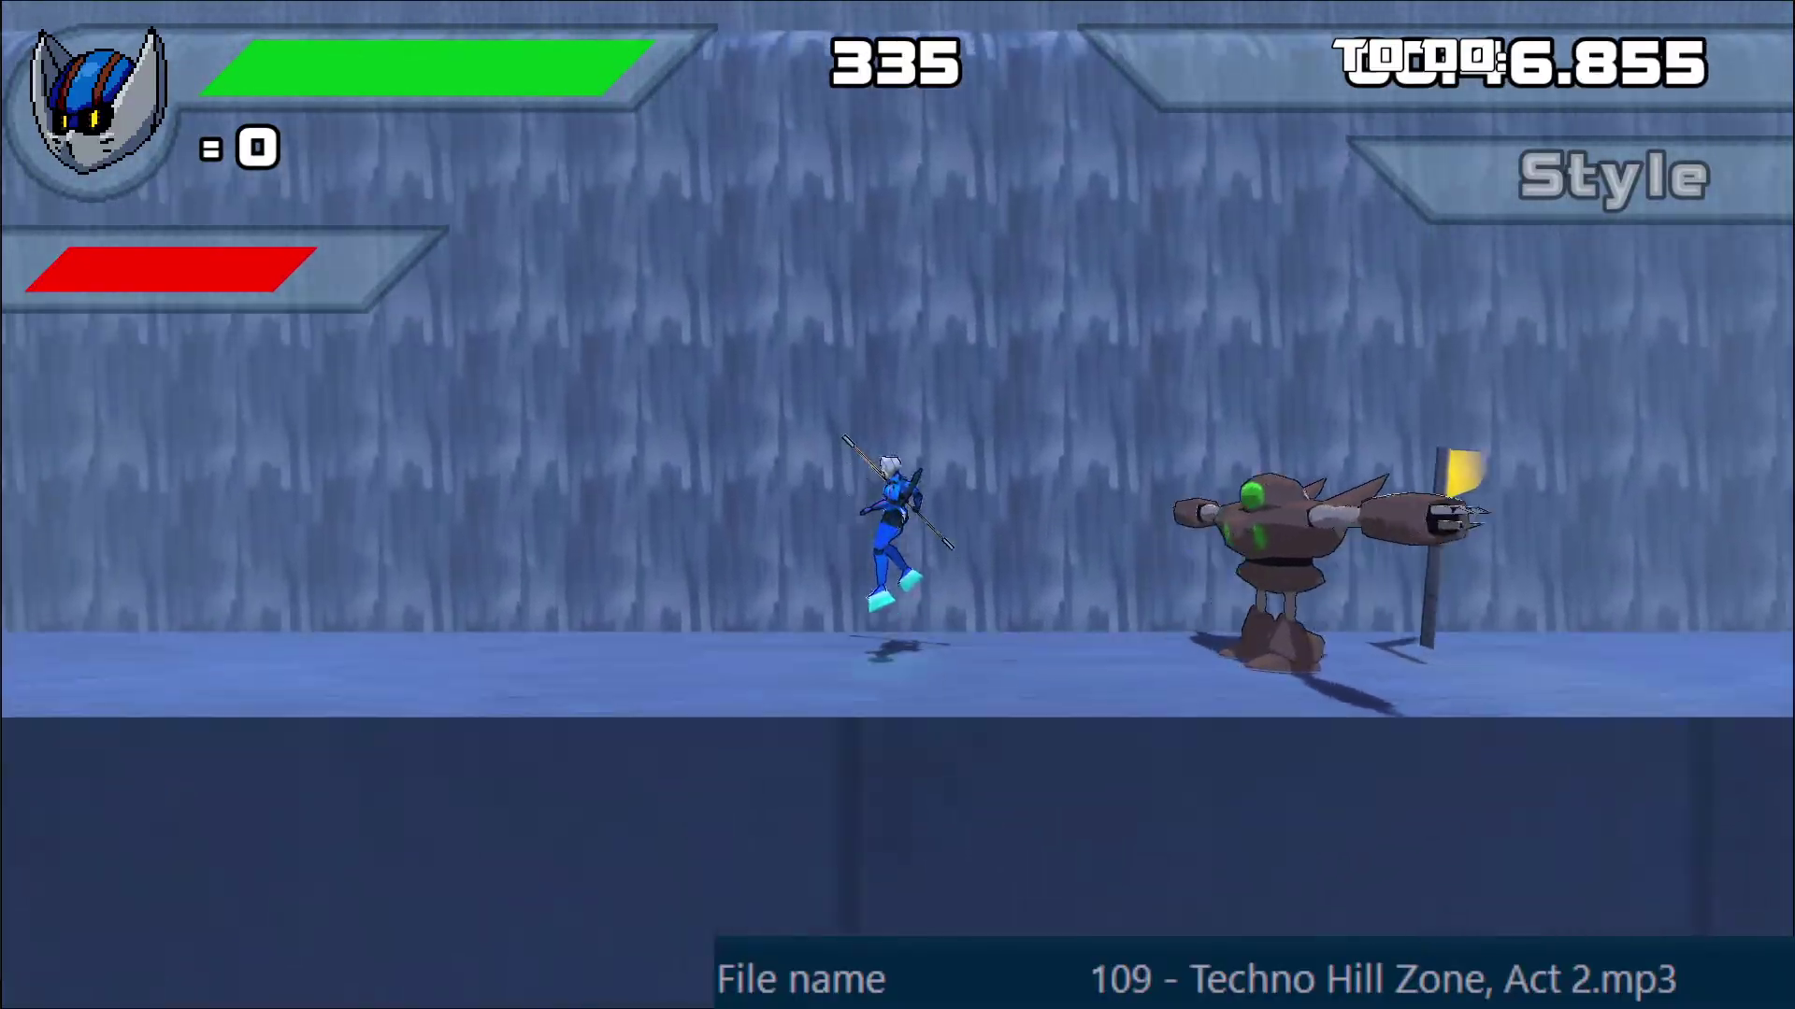
Step: Take Scout back past the phone booth, then return to view the System boss from further away
{"action": "key", "text": "Left"}
{"action": "key", "text": "Left"}
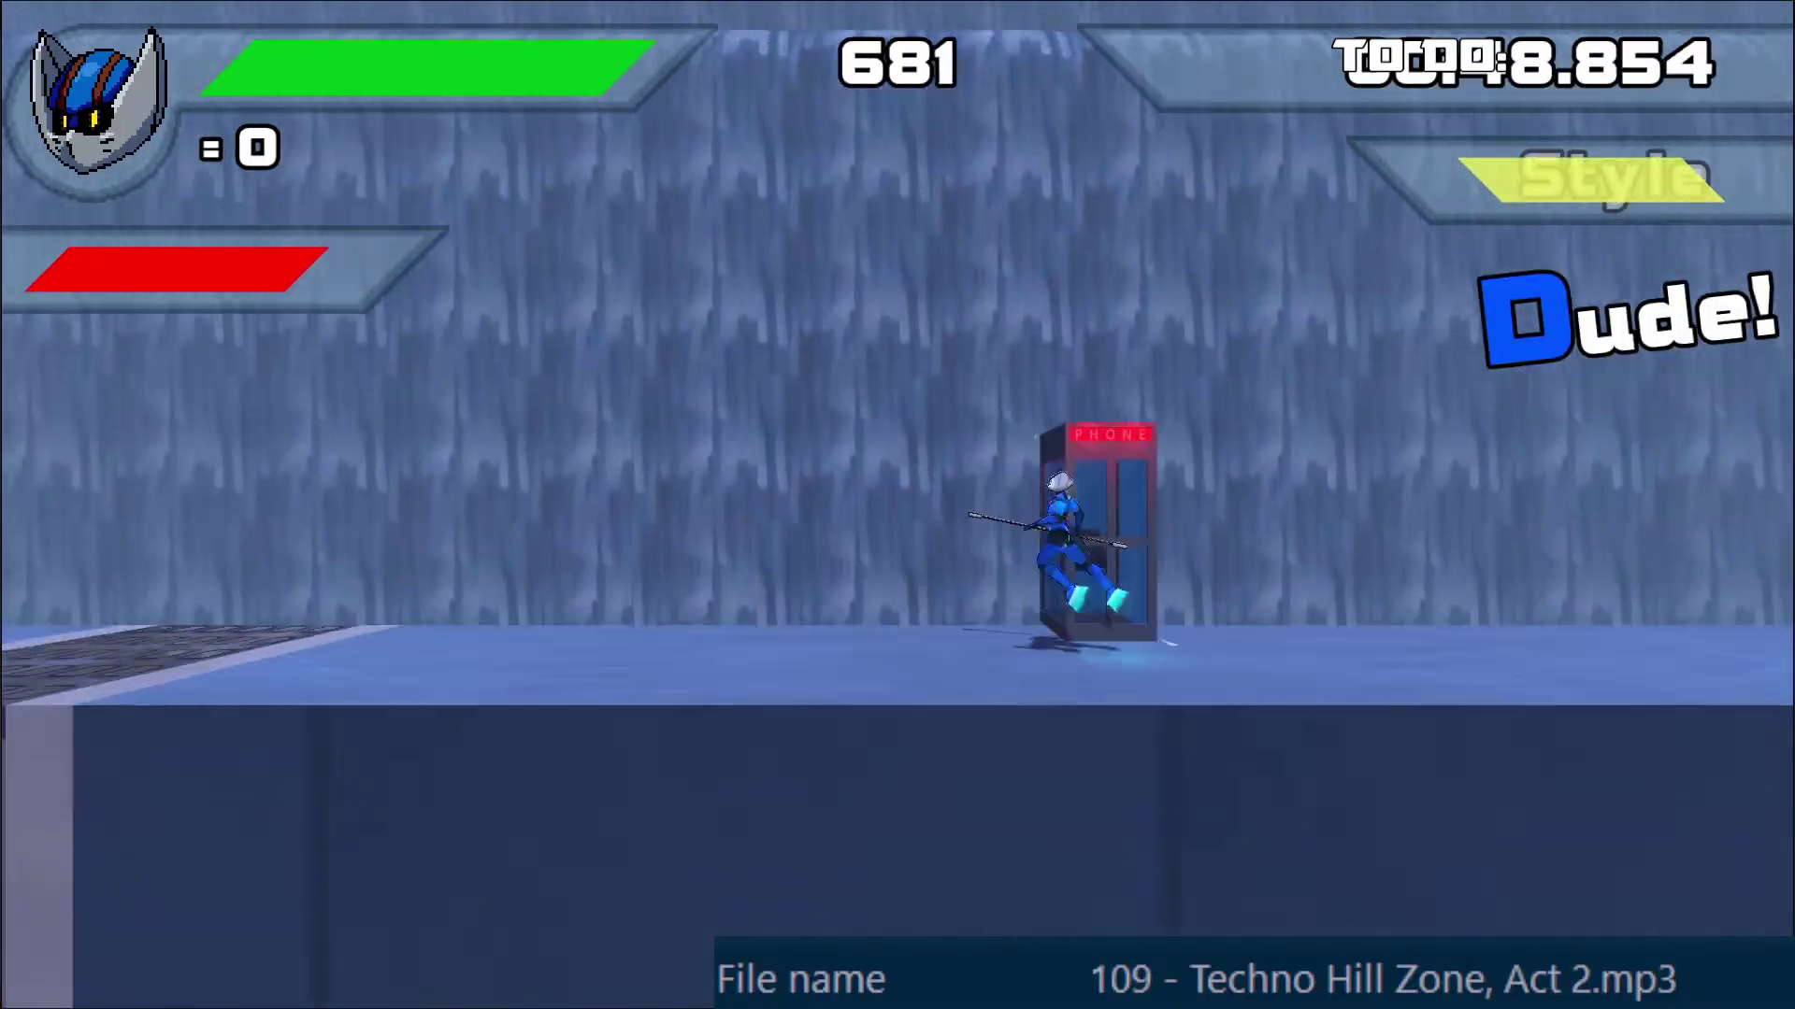
{"action": "key", "text": "space"}
{"action": "key", "text": "space"}
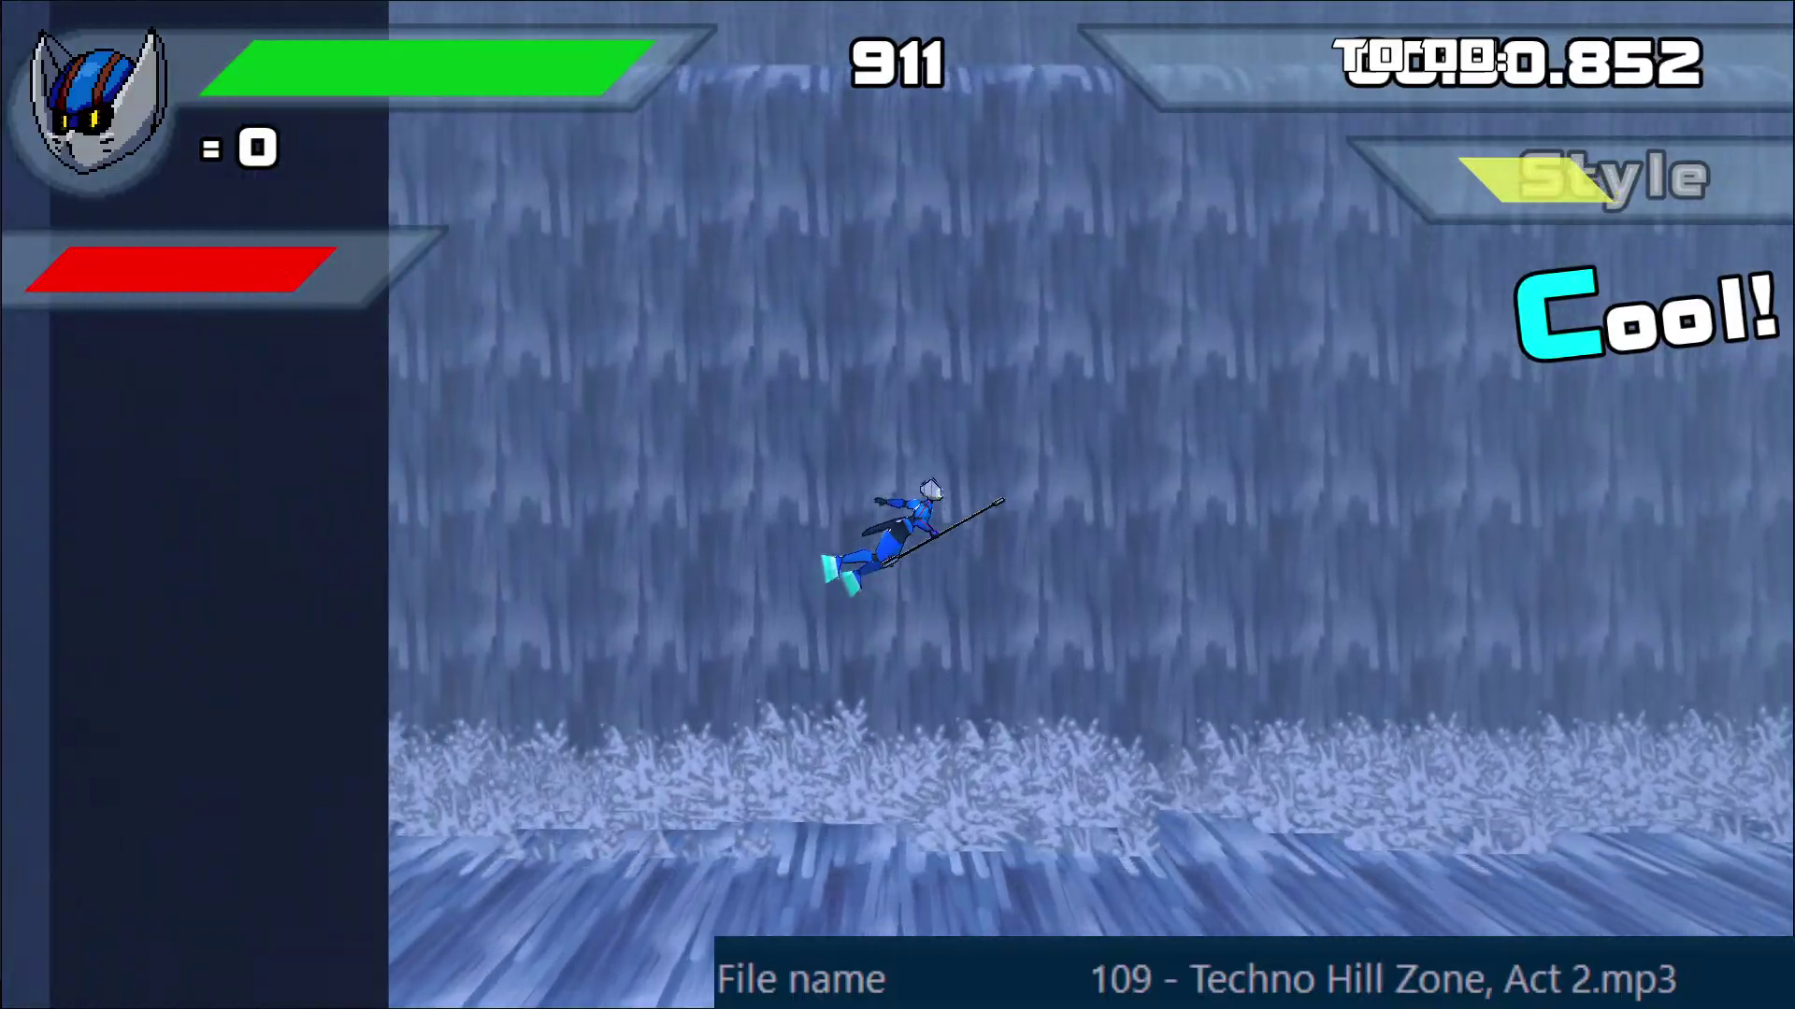
{"action": "key", "text": "Right"}
{"action": "key", "text": "space"}
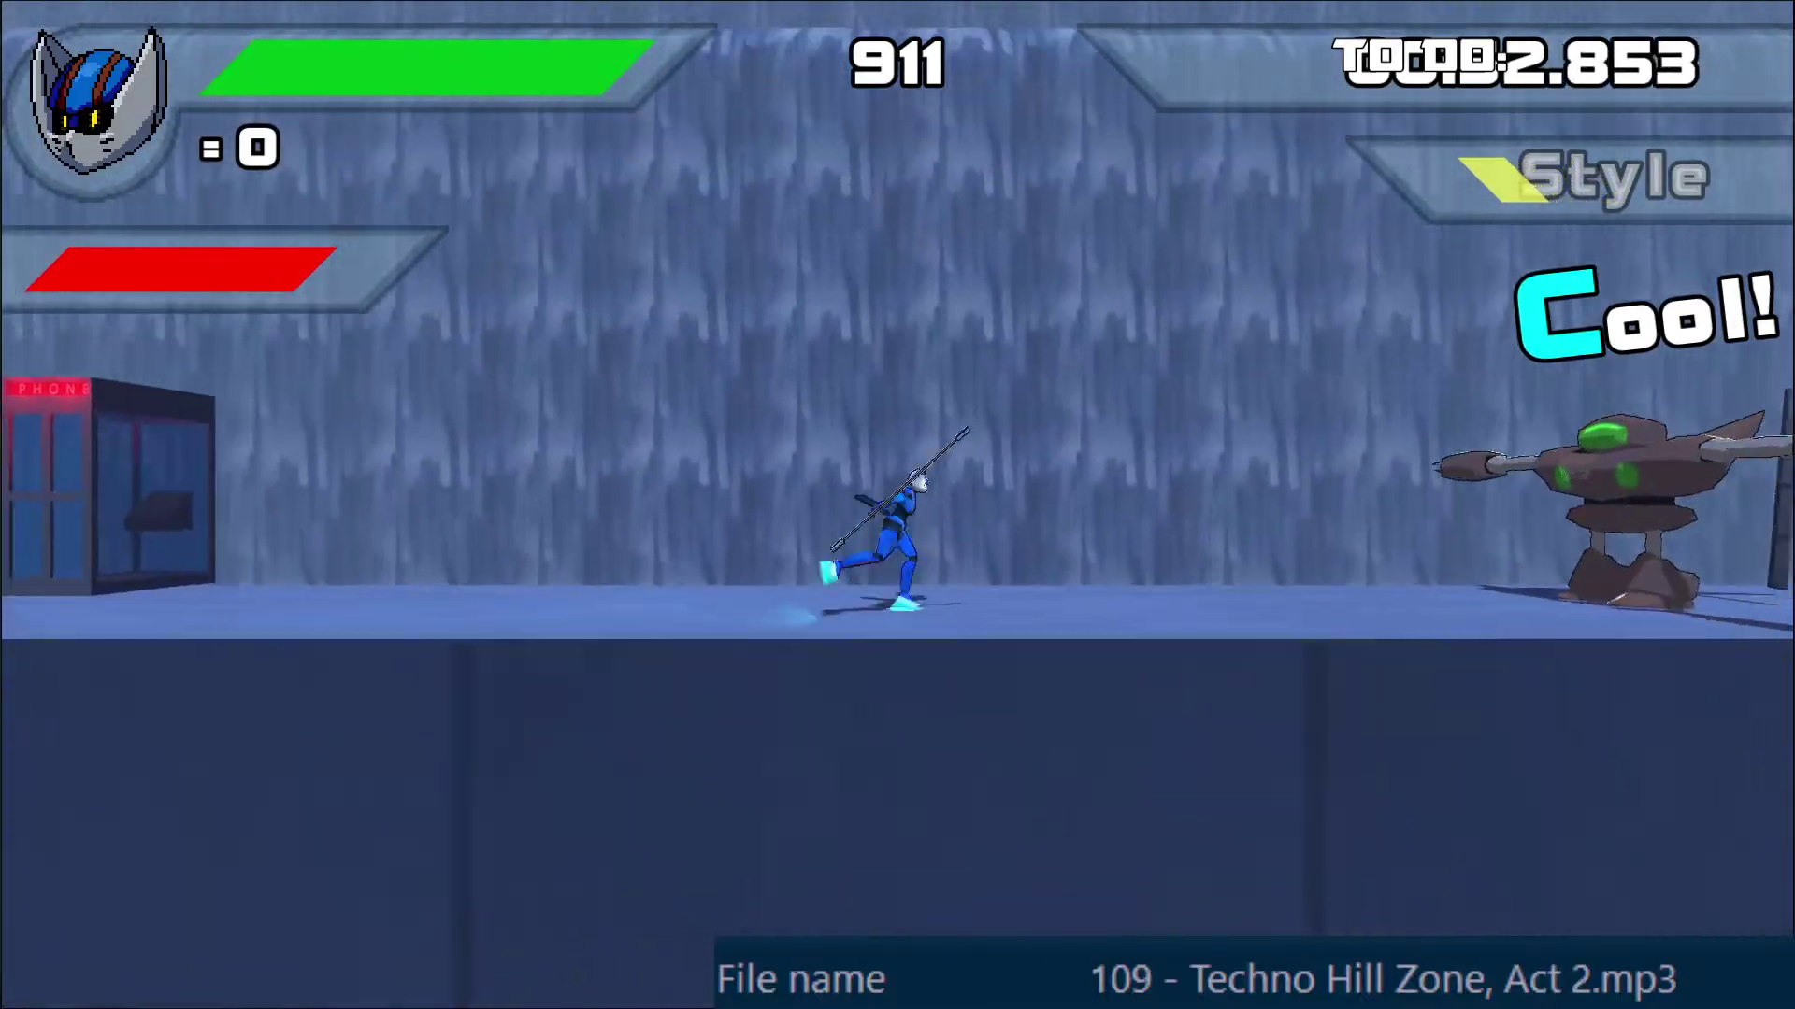
Step: Bring Scout close to the System boss and attack beside it to compare both characters' look in game
{"action": "key", "text": "space"}
{"action": "key", "text": "space"}
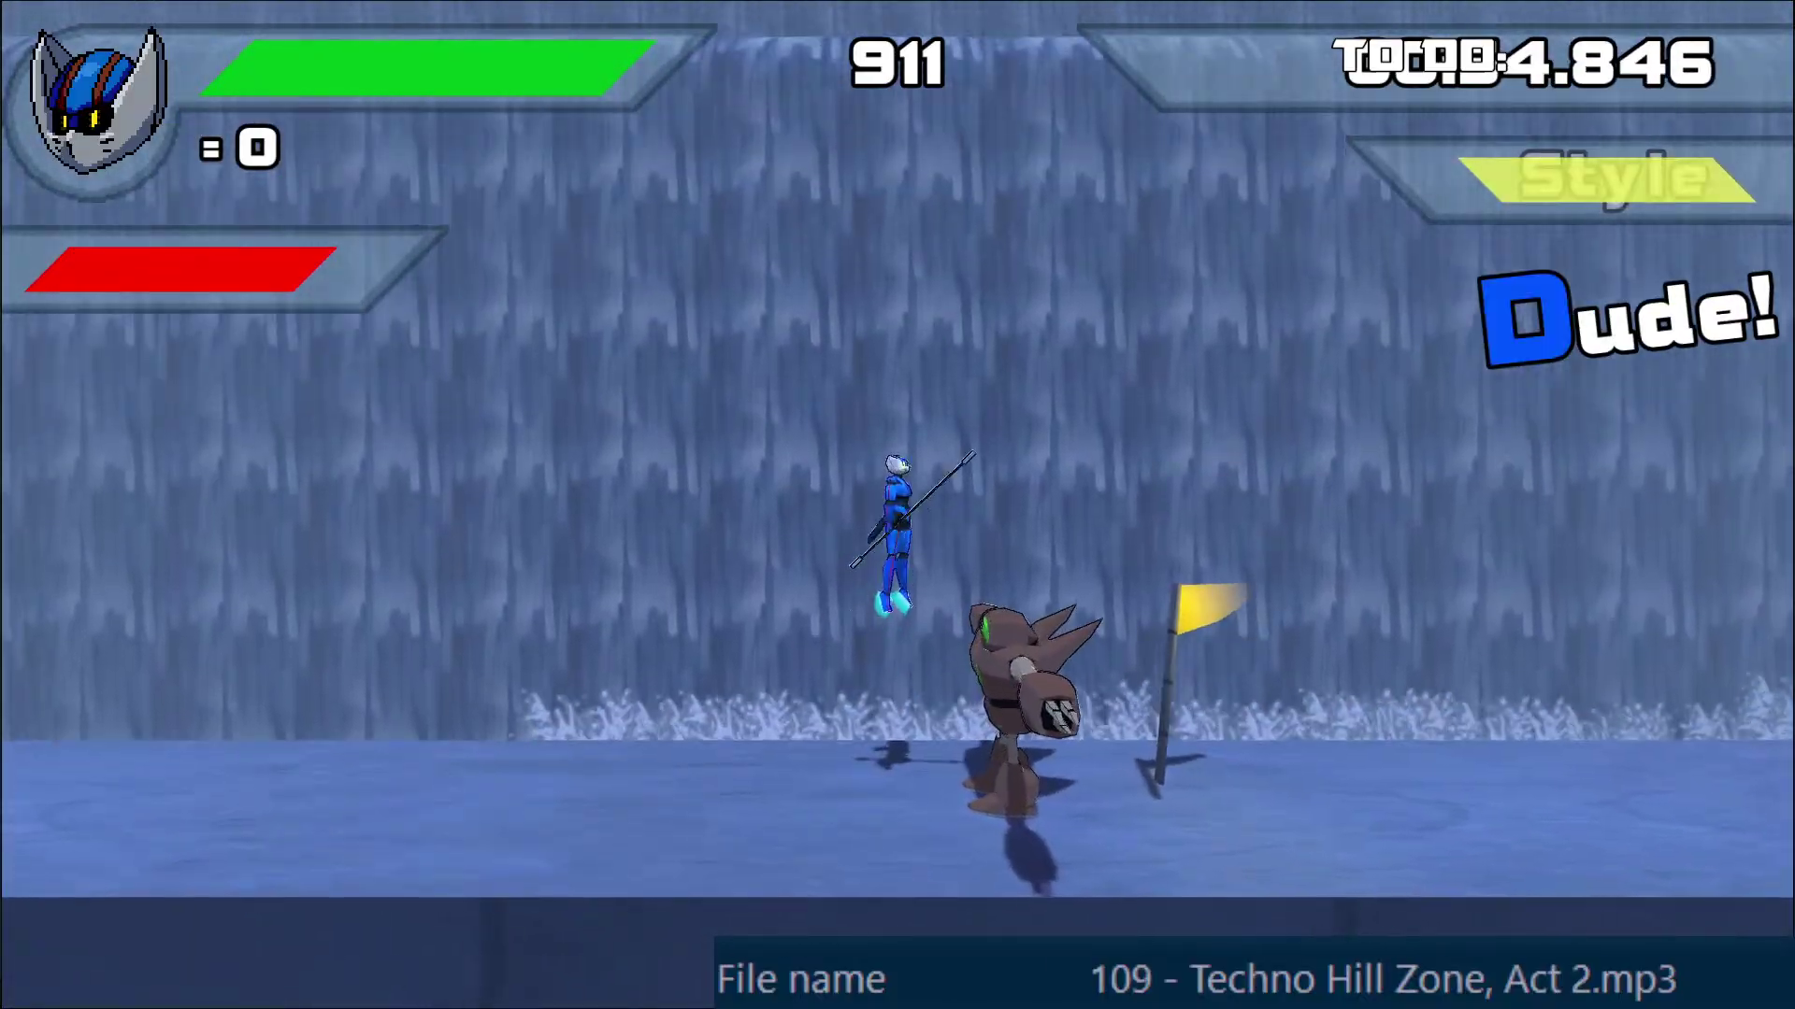
{"action": "key", "text": "Right"}
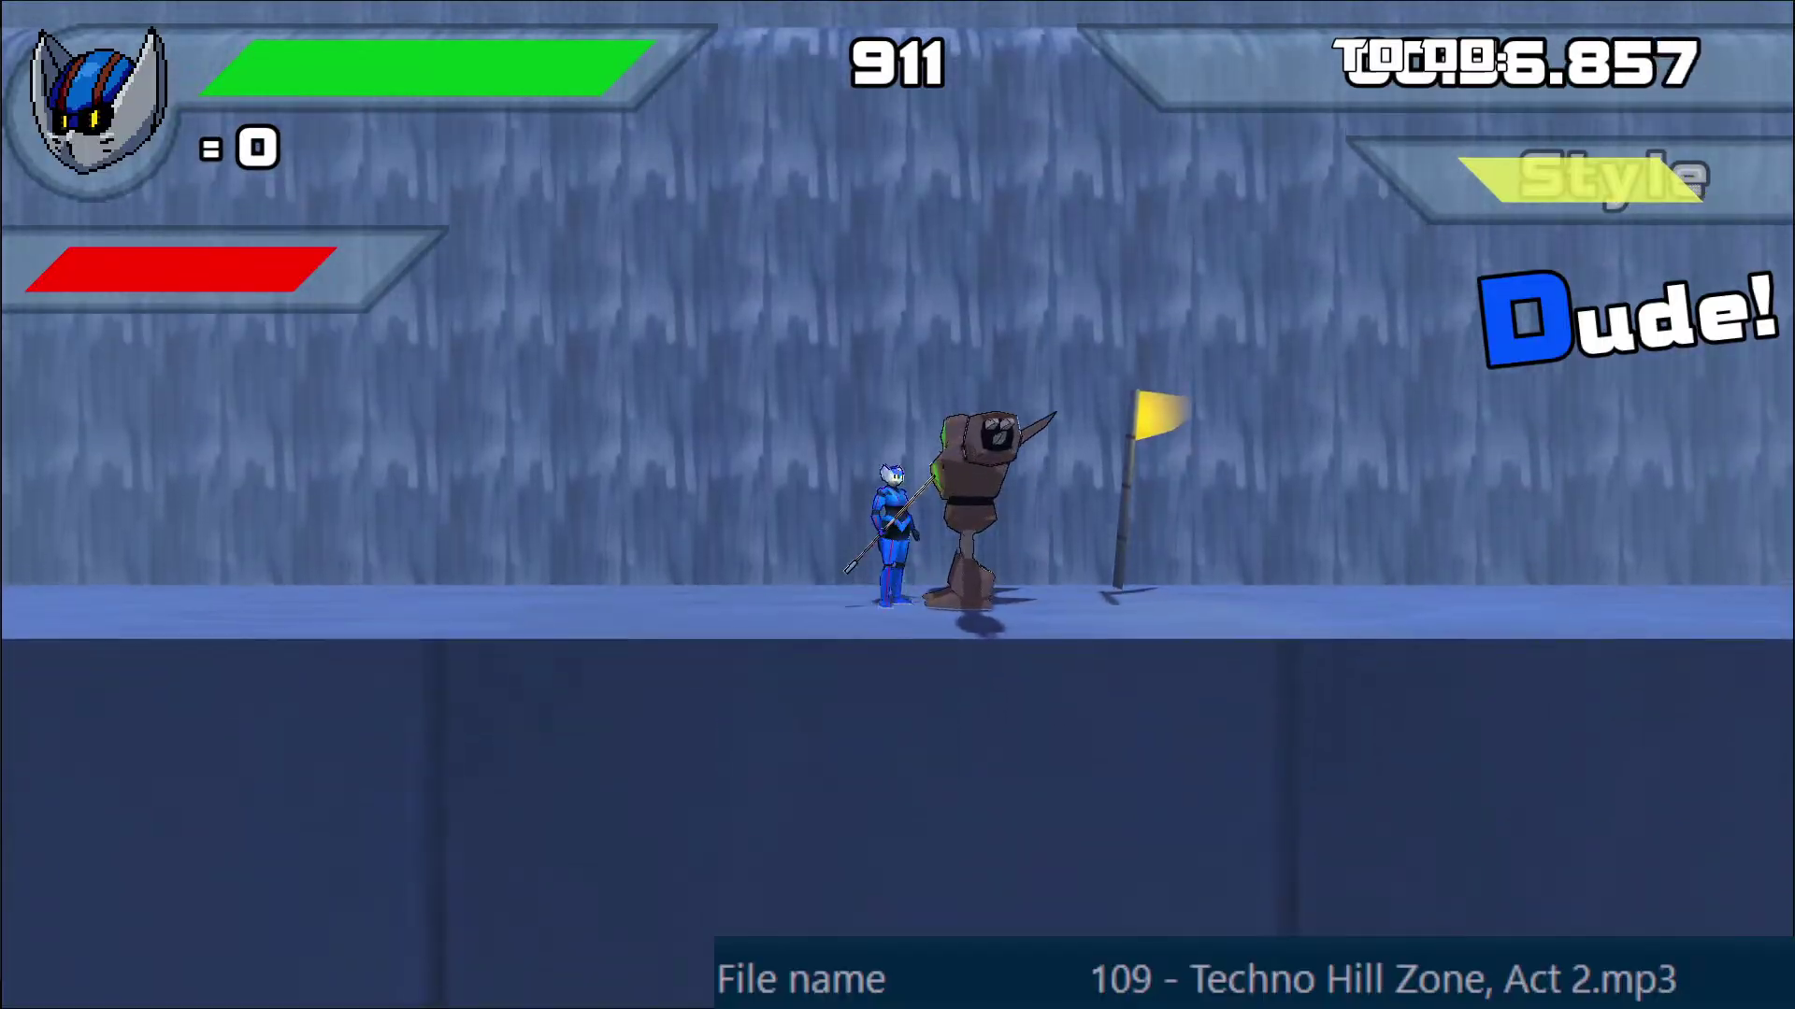
{"action": "key", "text": "x"}
{"action": "key", "text": "Left"}
{"action": "key", "text": "Right"}
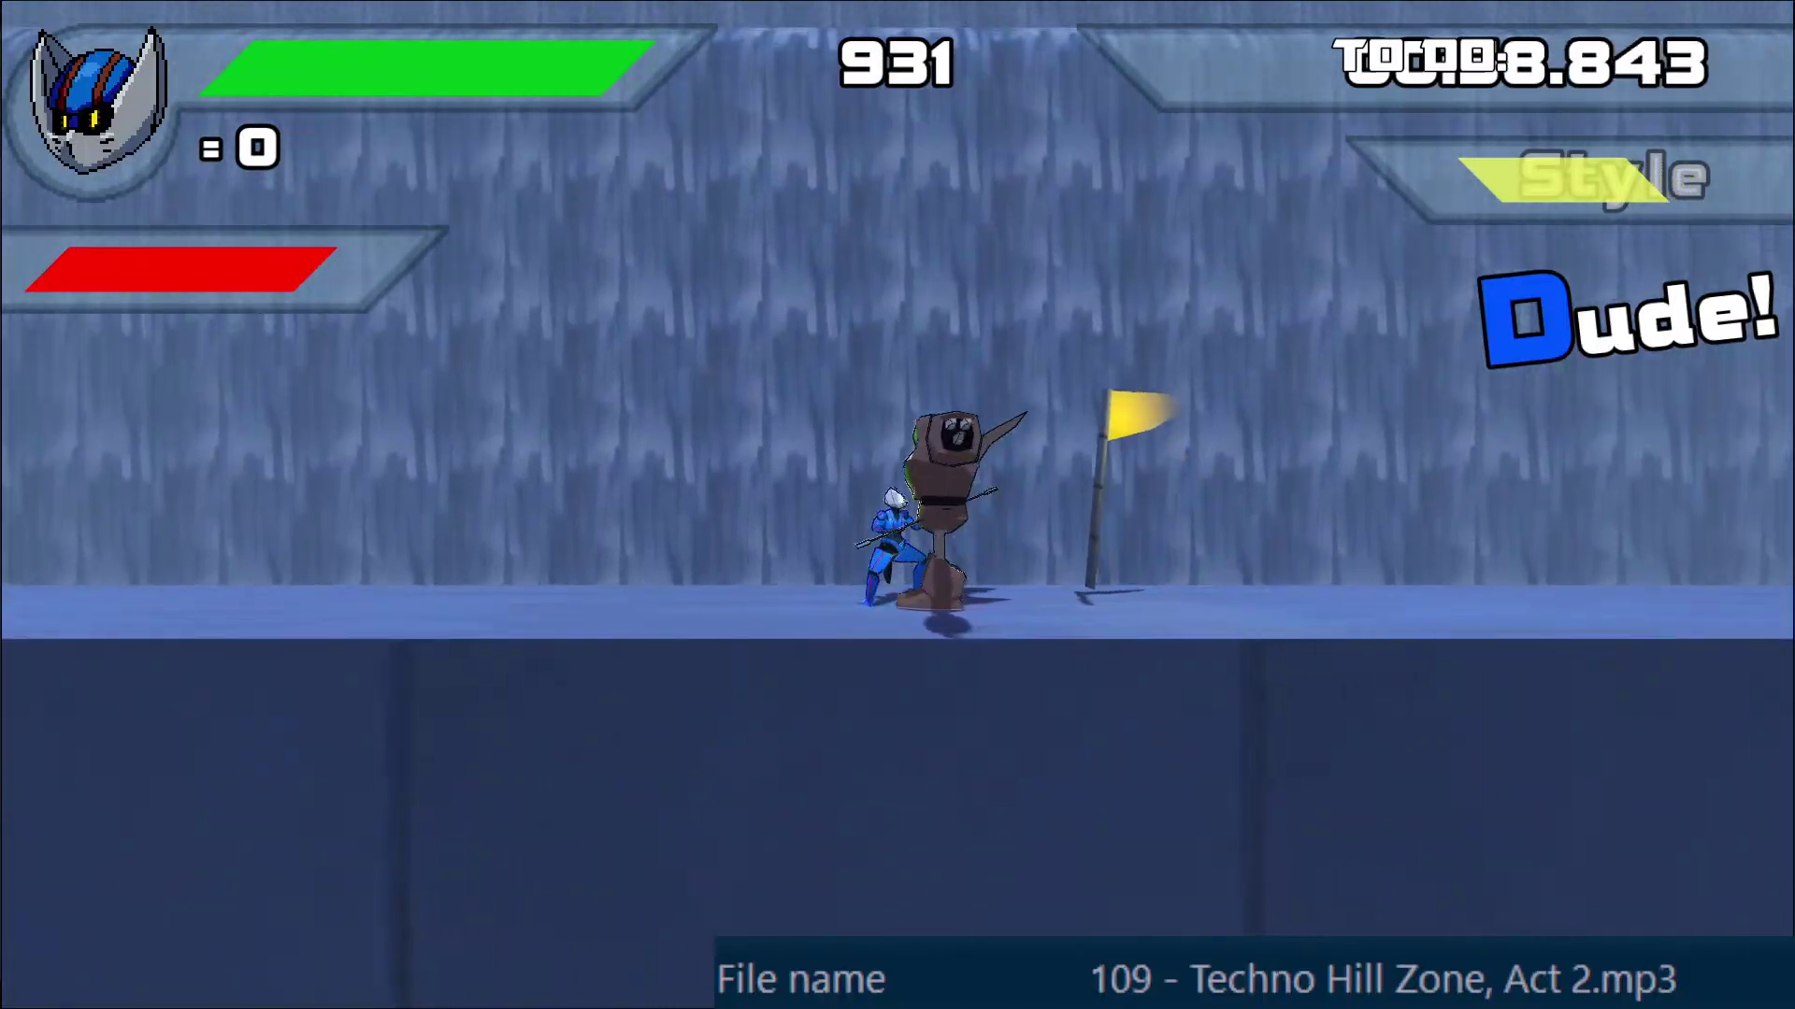
{"action": "key", "text": "Left"}
{"action": "key", "text": "space"}
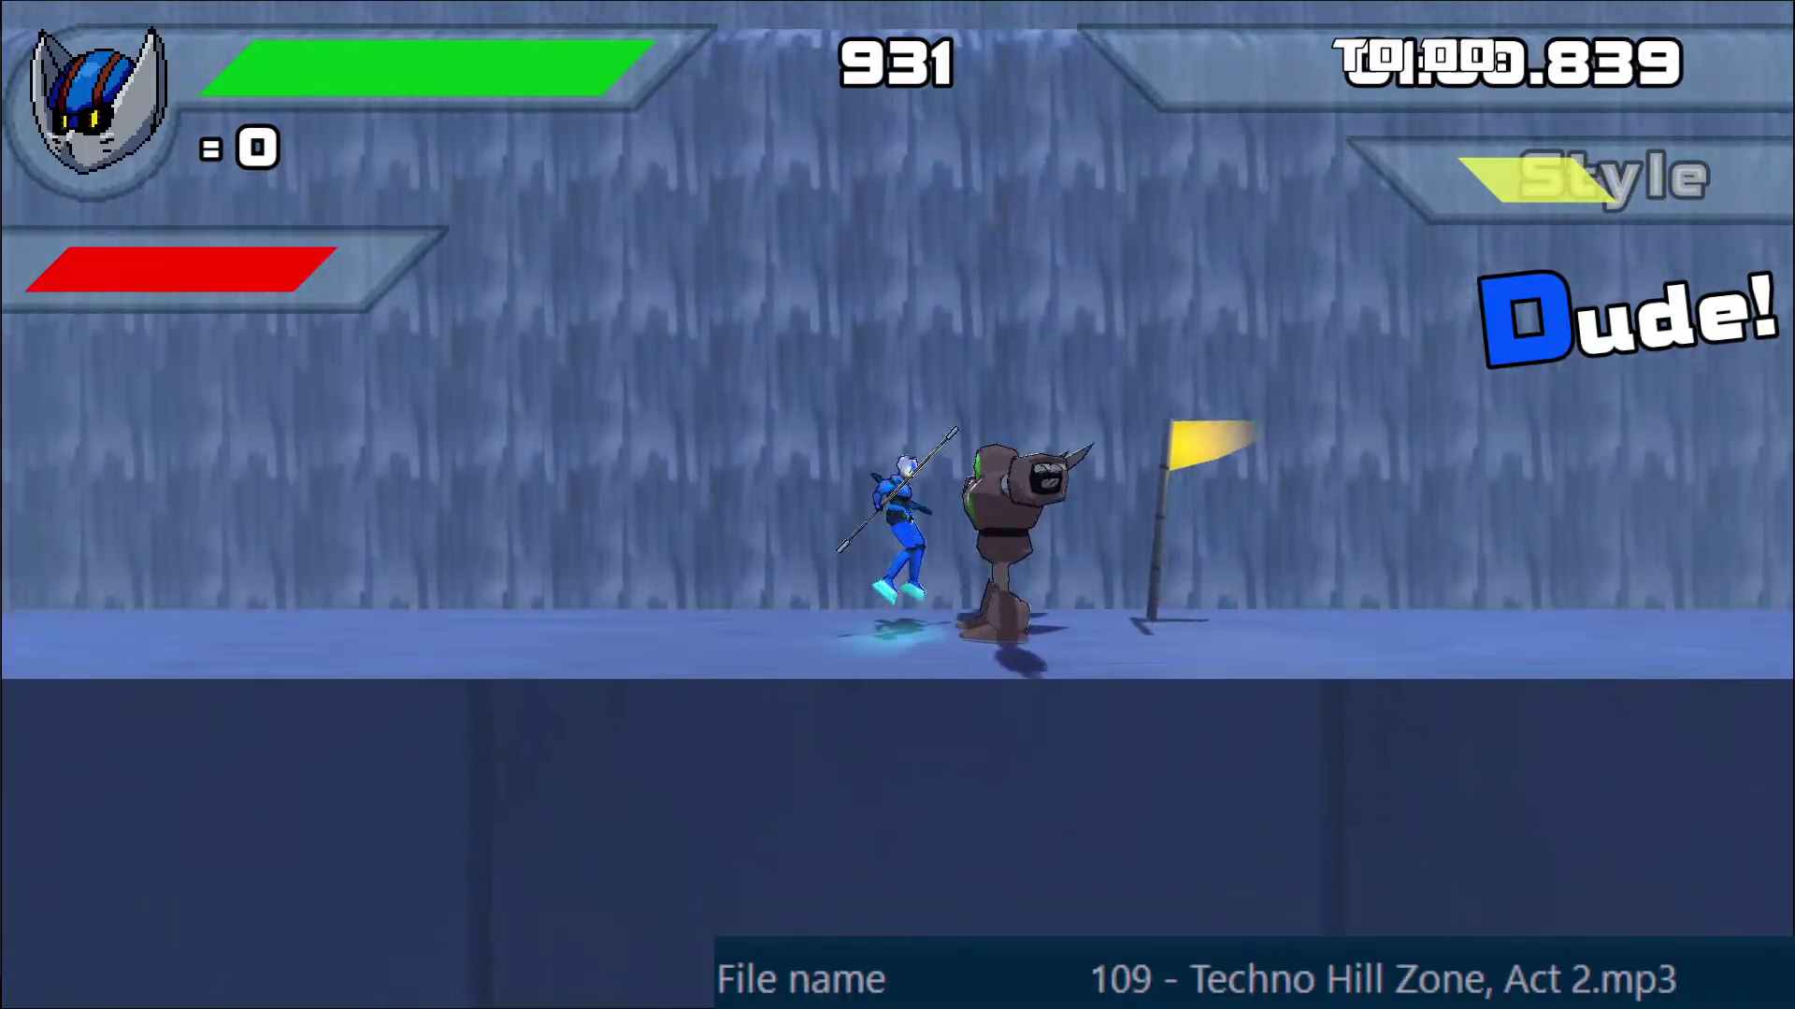
Step: Compare the System boss's shading with Scout's through short hops and side steps near its front
{"action": "key", "text": "Right"}
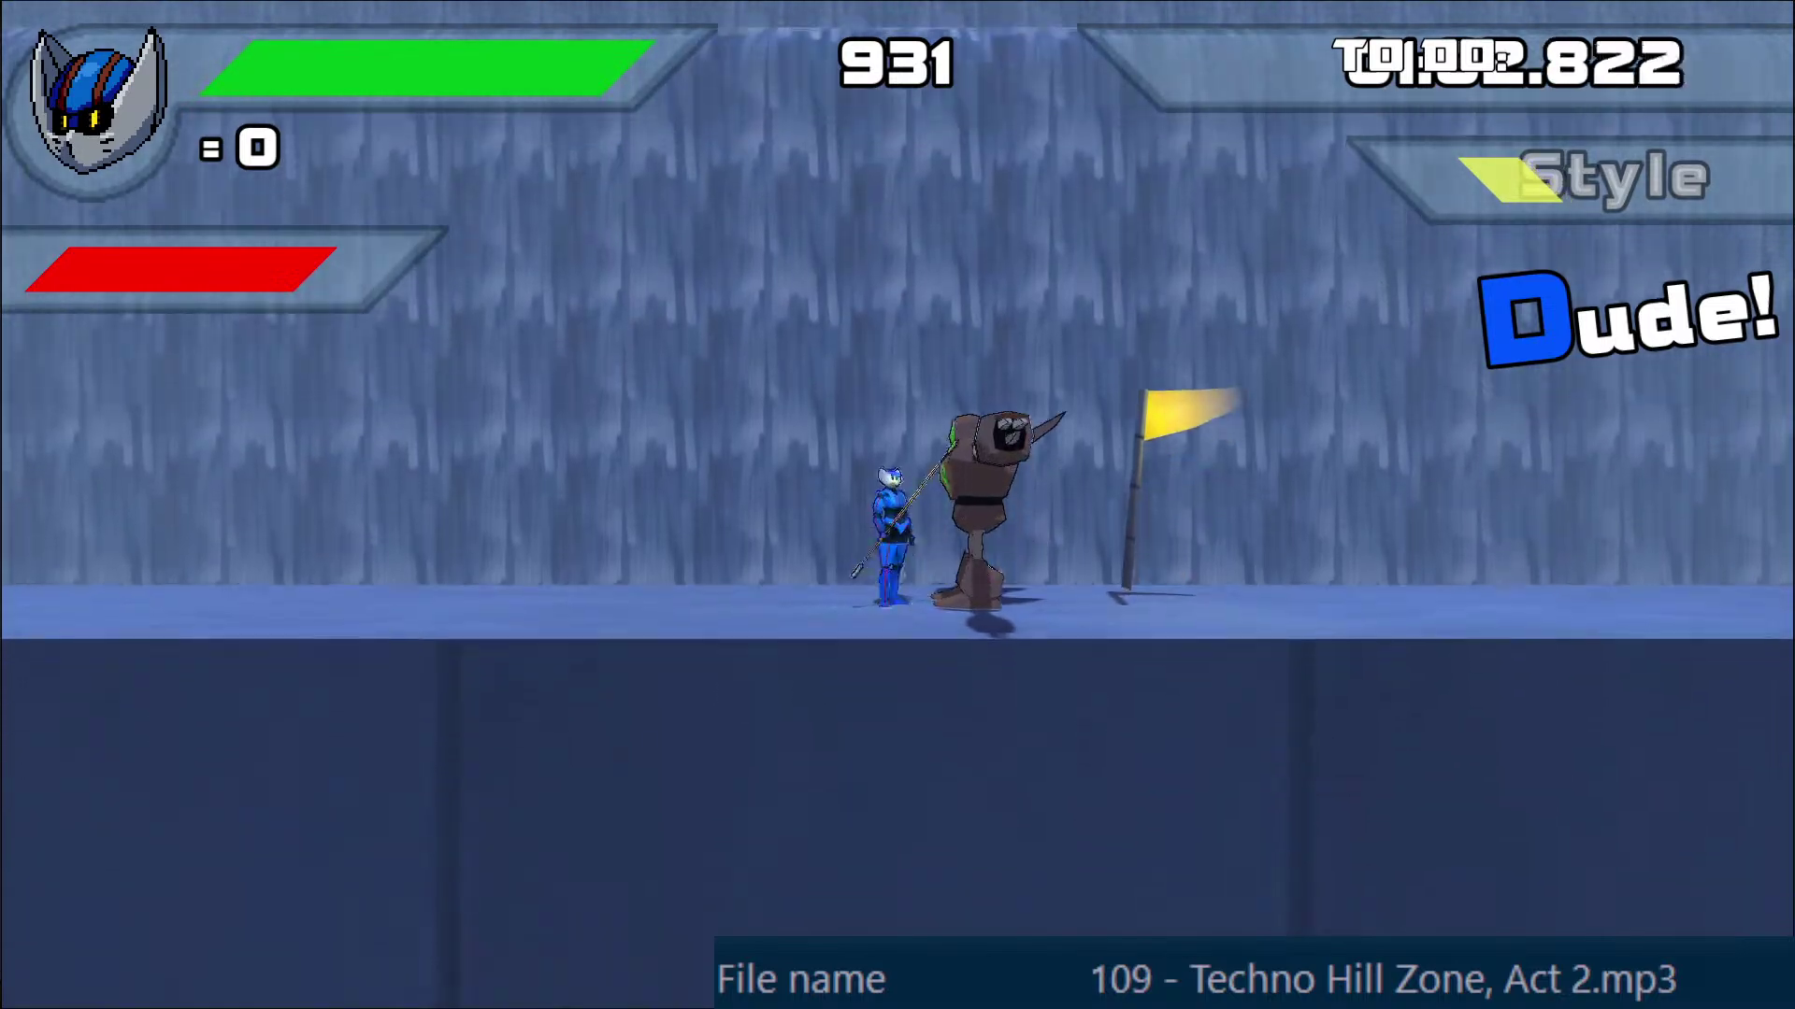
{"action": "key", "text": "space"}
{"action": "key", "text": "Right"}
{"action": "key", "text": "Left"}
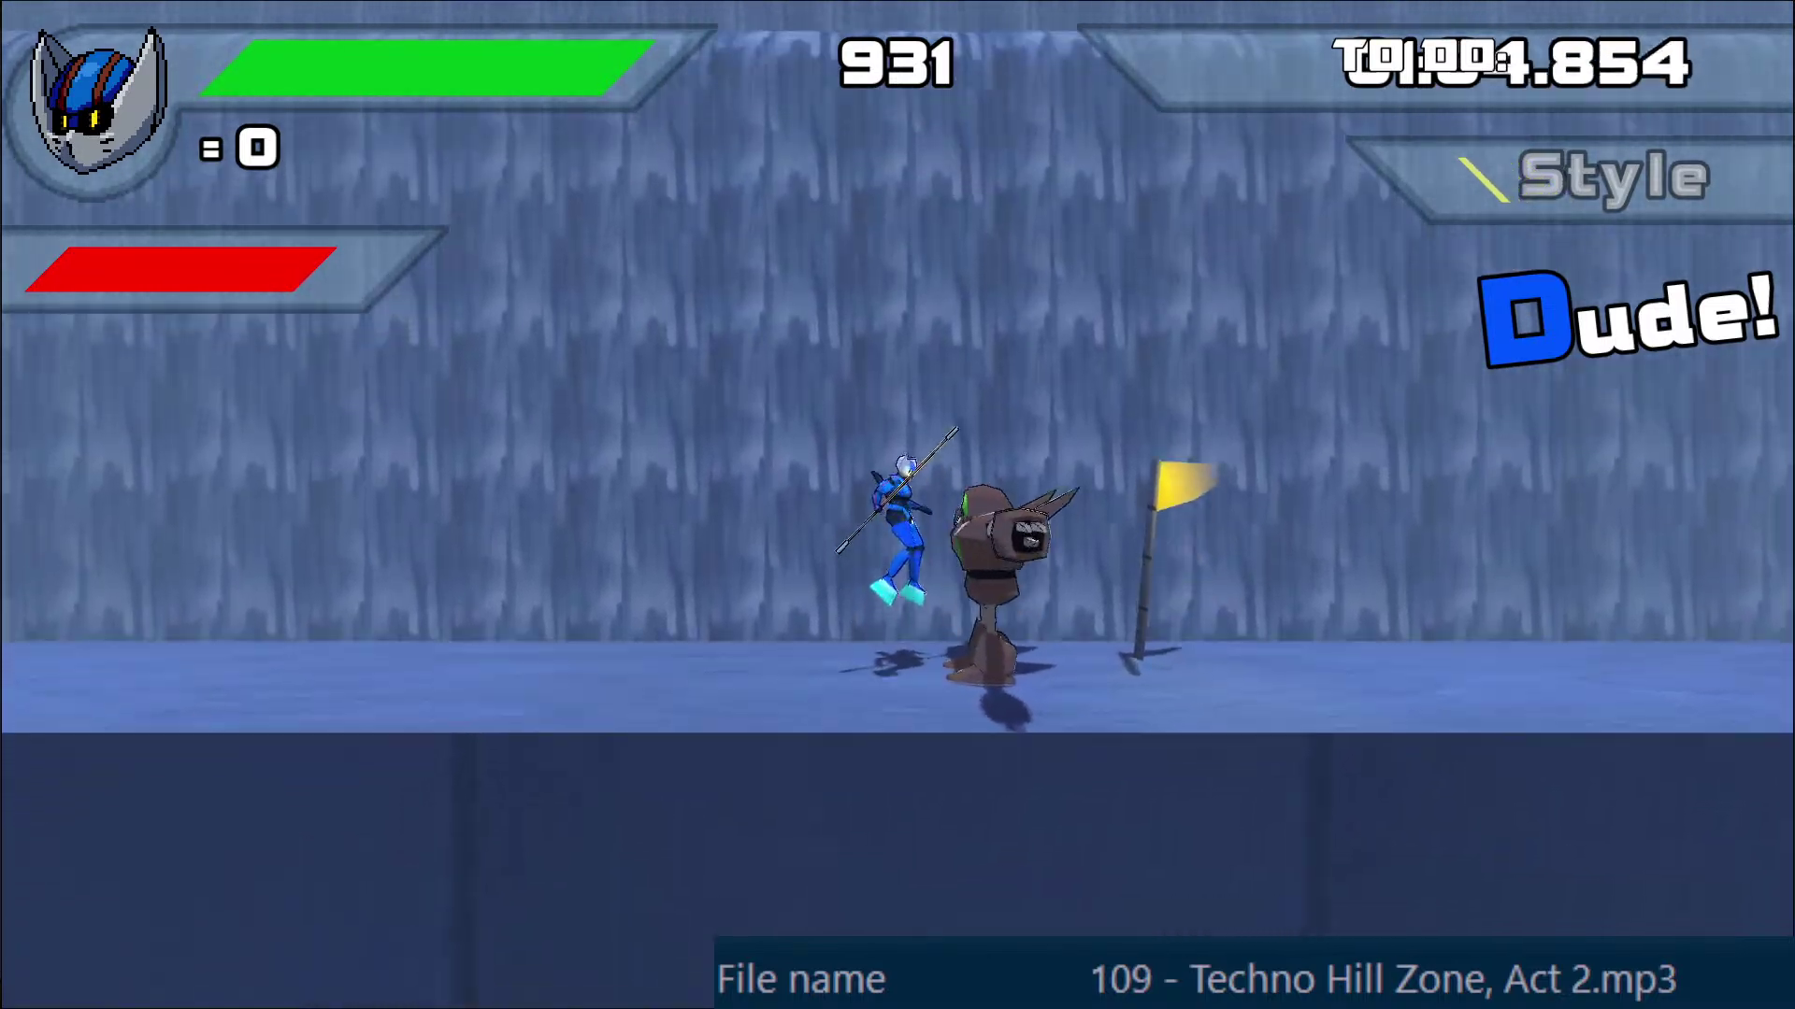
{"action": "key", "text": "Right"}
{"action": "key", "text": "space"}
{"action": "key", "text": "Left"}
{"action": "key", "text": "x"}
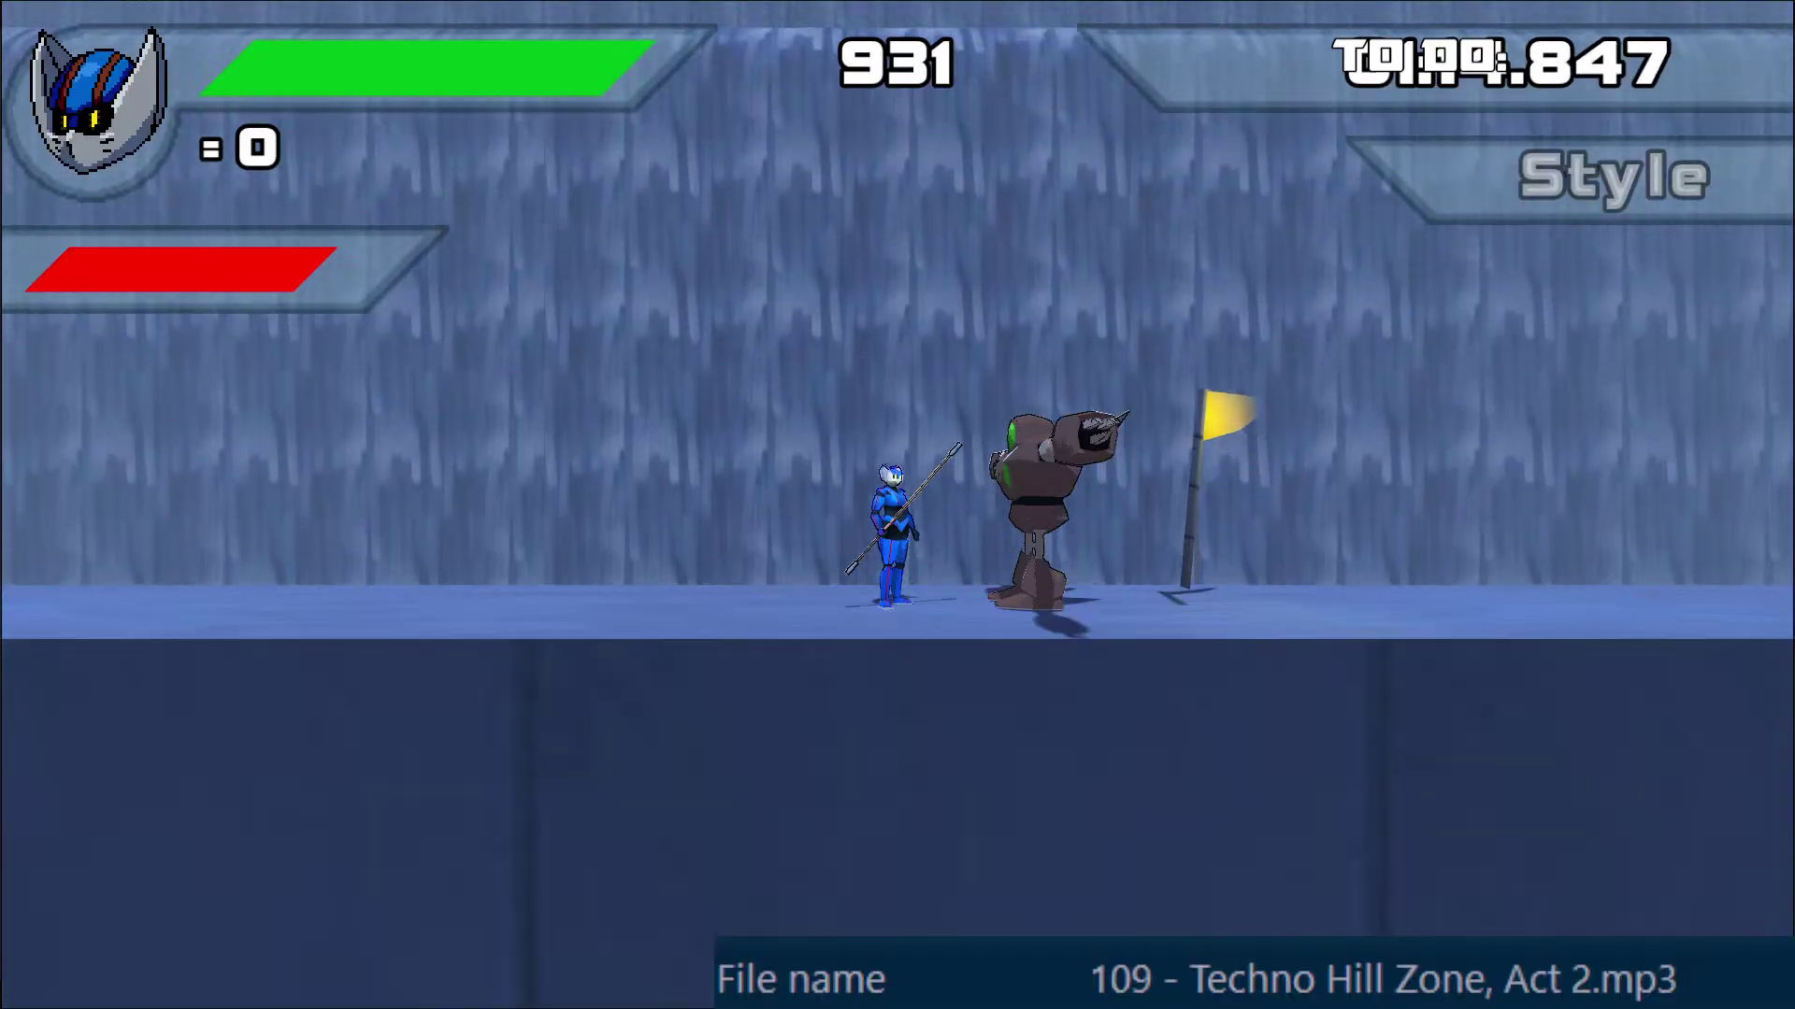
Step: Perform jumps and repeated attacks in front of the System boss while checking its outline against Scout's
{"action": "key", "text": "space"}
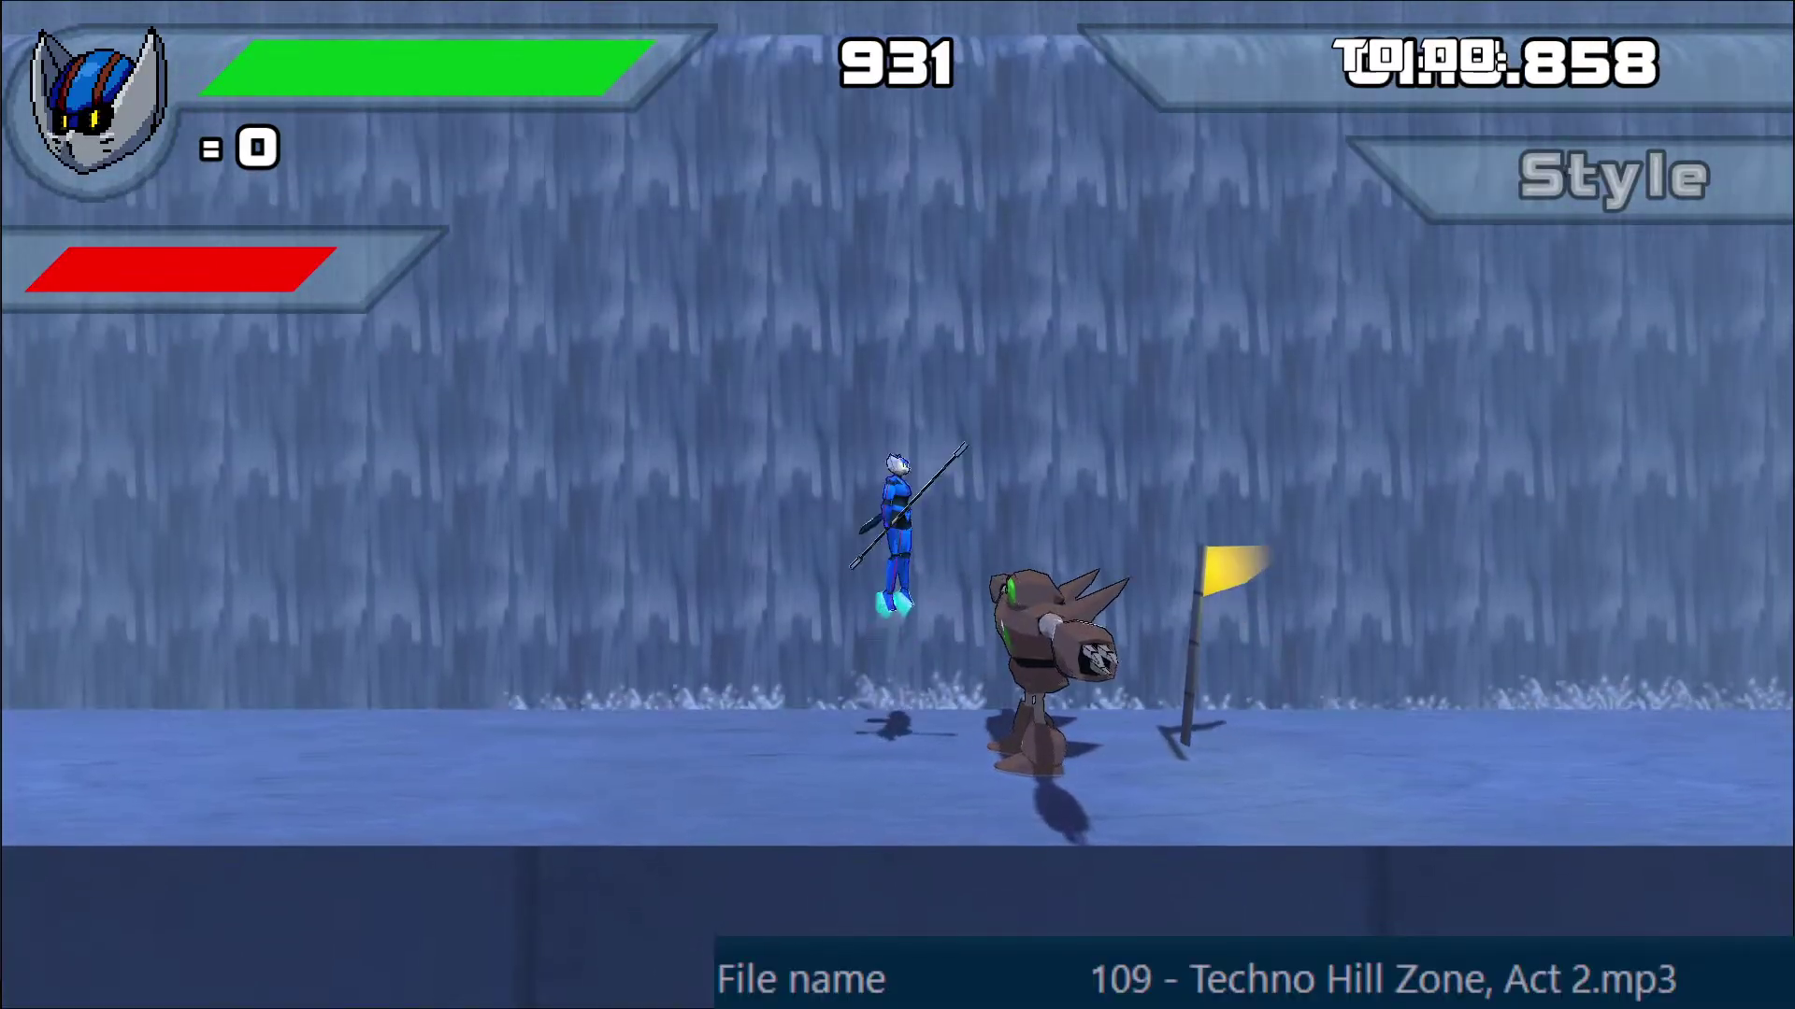
{"action": "key", "text": "space"}
{"action": "key", "text": "Left"}
{"action": "key", "text": "x"}
{"action": "key", "text": "x"}
{"action": "key", "text": "x"}
{"action": "key", "text": "x"}
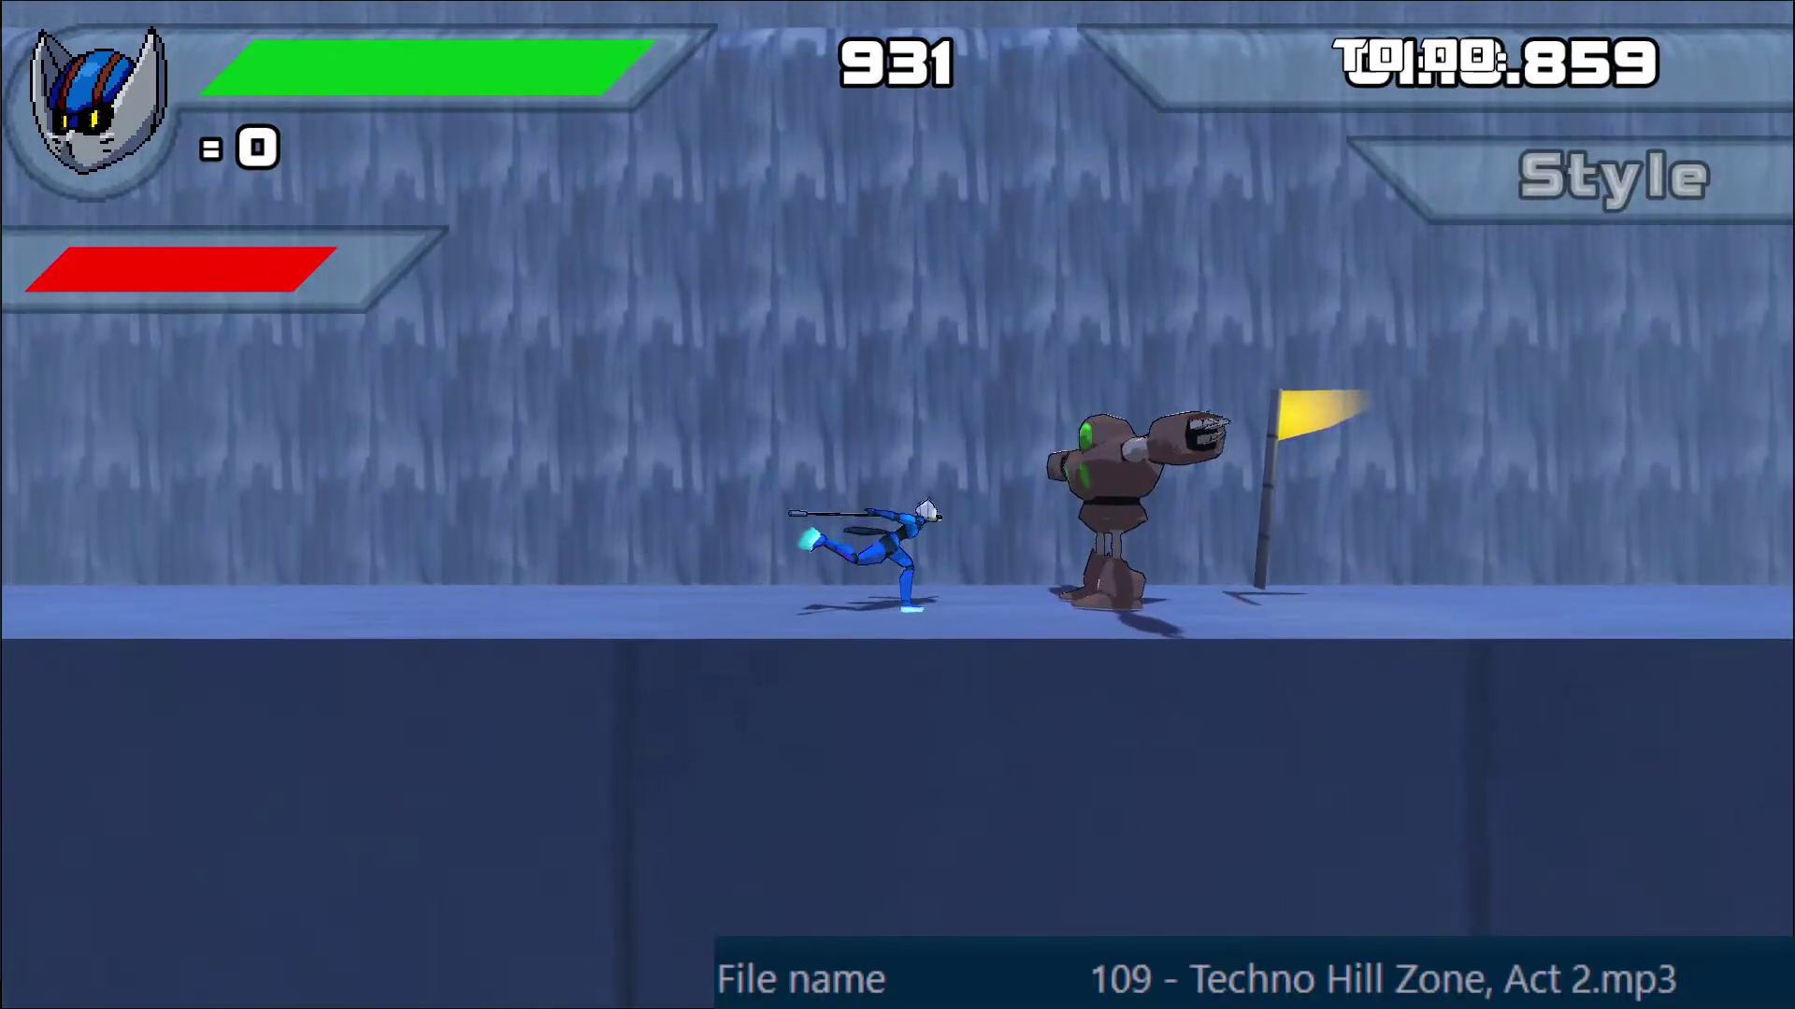
{"action": "key", "text": "space"}
{"action": "key", "text": "Left"}
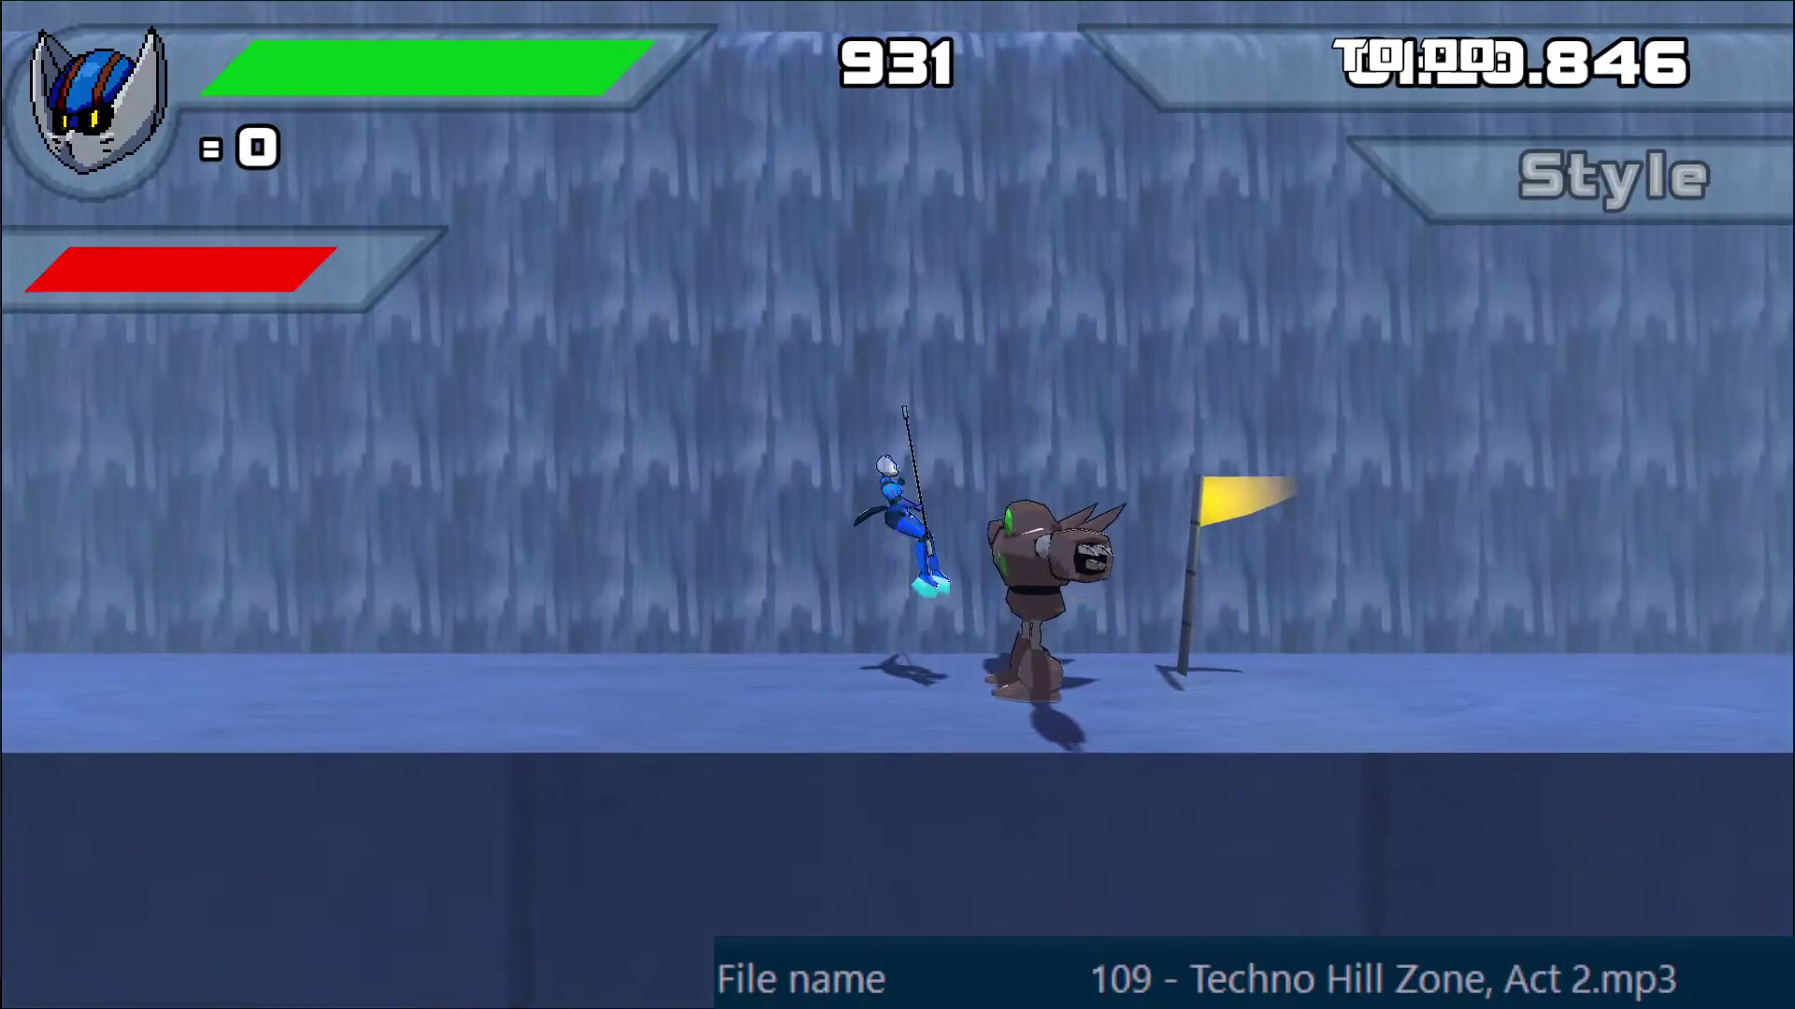
Step: Repeat mid-air attacks and jumps beside the System boss to compare its shading with Scout's in motion
{"action": "key", "text": "x"}
{"action": "key", "text": "x"}
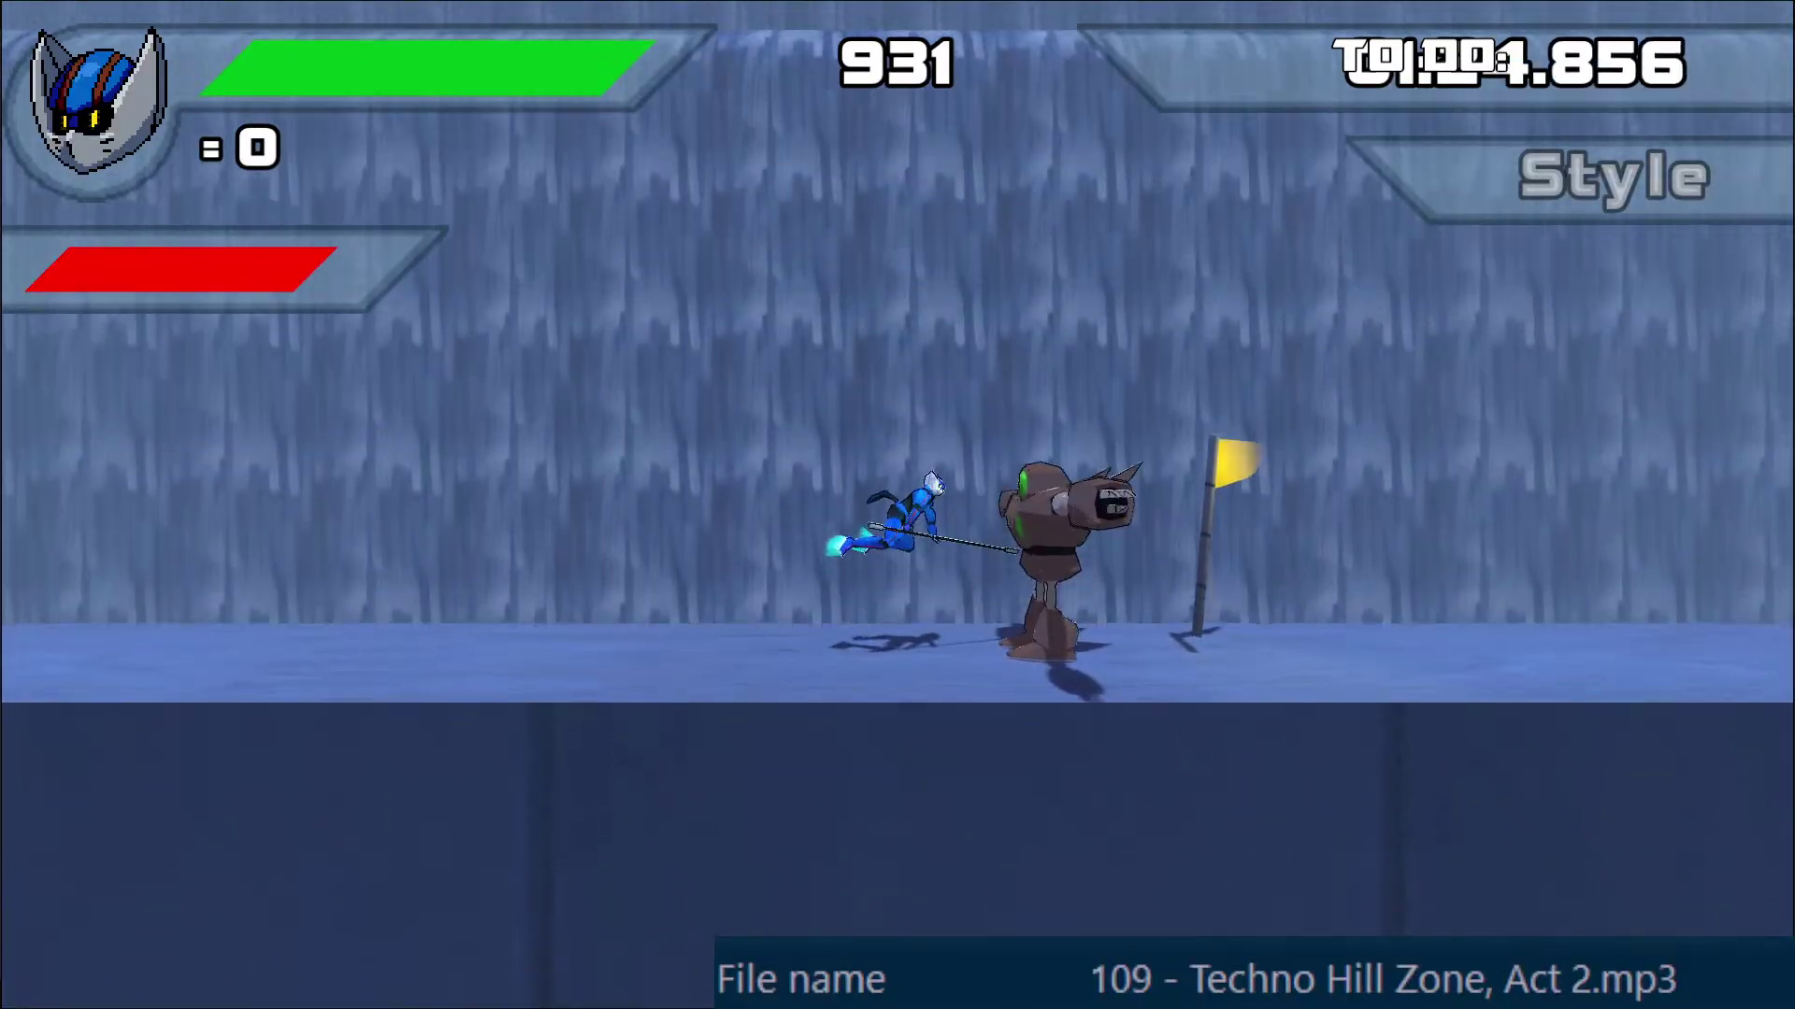
{"action": "key", "text": "x"}
{"action": "key", "text": "space"}
{"action": "key", "text": "x"}
{"action": "key", "text": "x"}
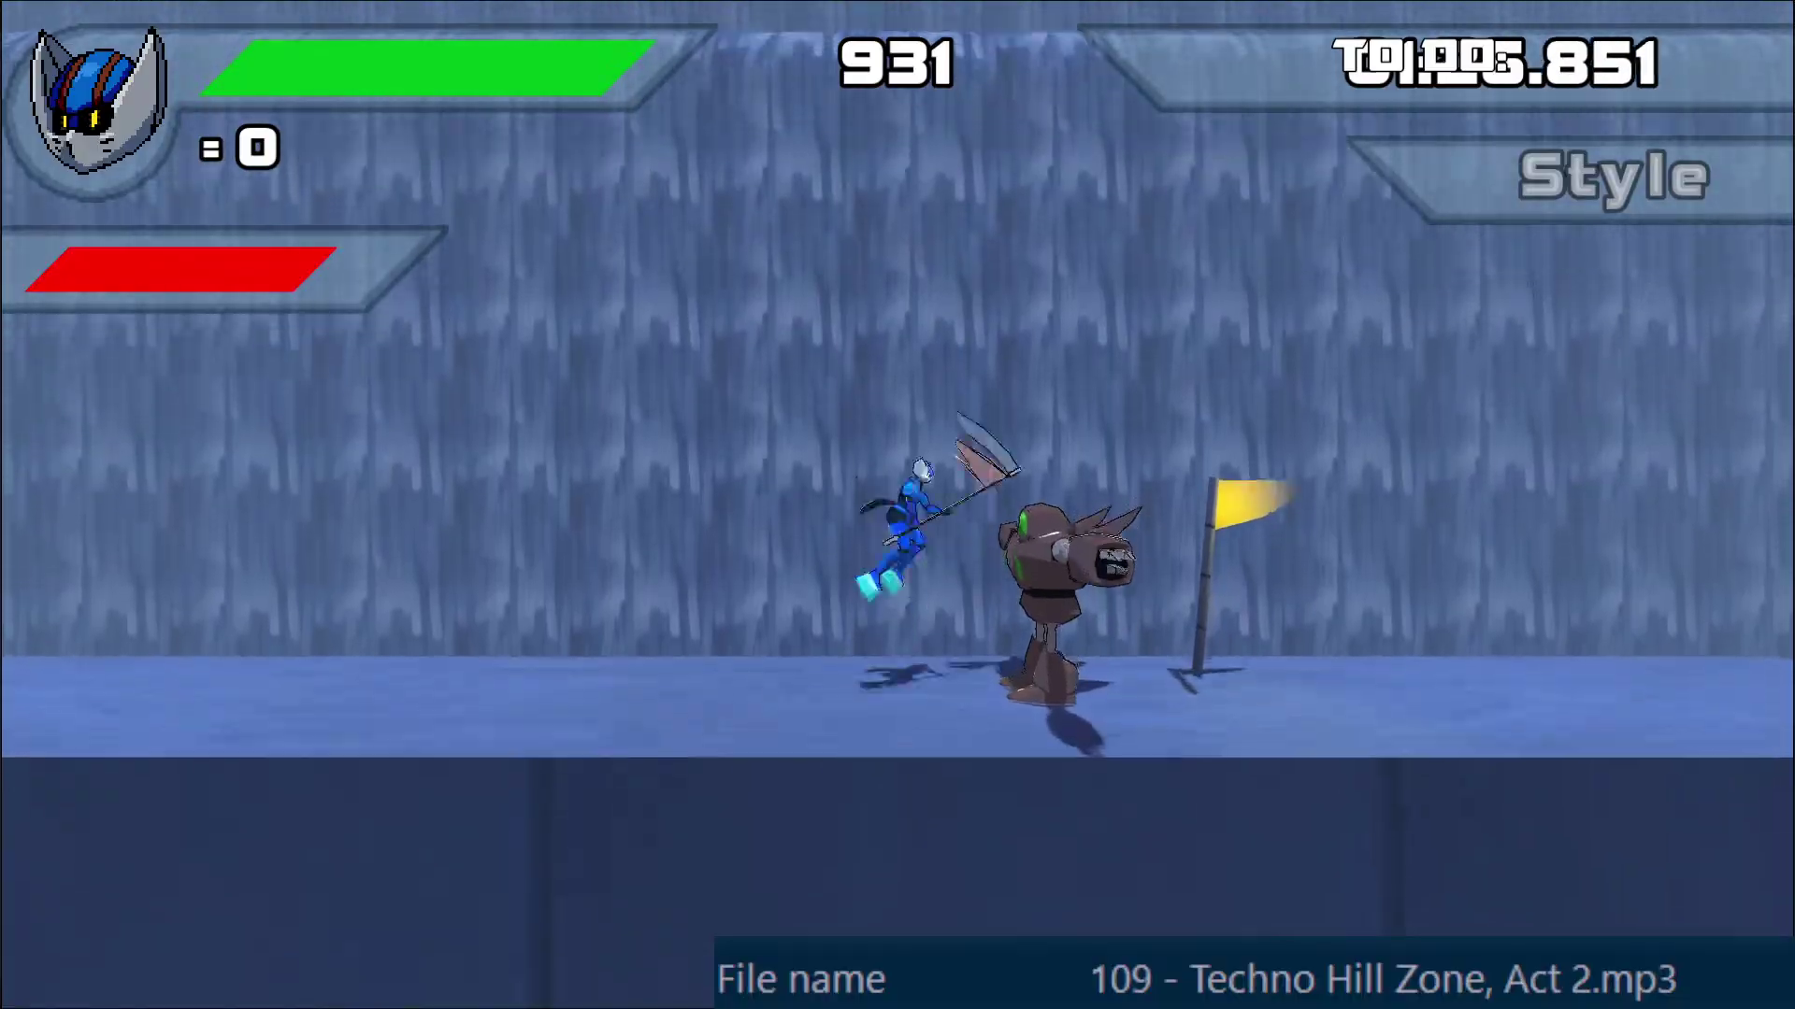
{"action": "key", "text": "x"}
{"action": "key", "text": "space"}
{"action": "key", "text": "x"}
{"action": "key", "text": "x"}
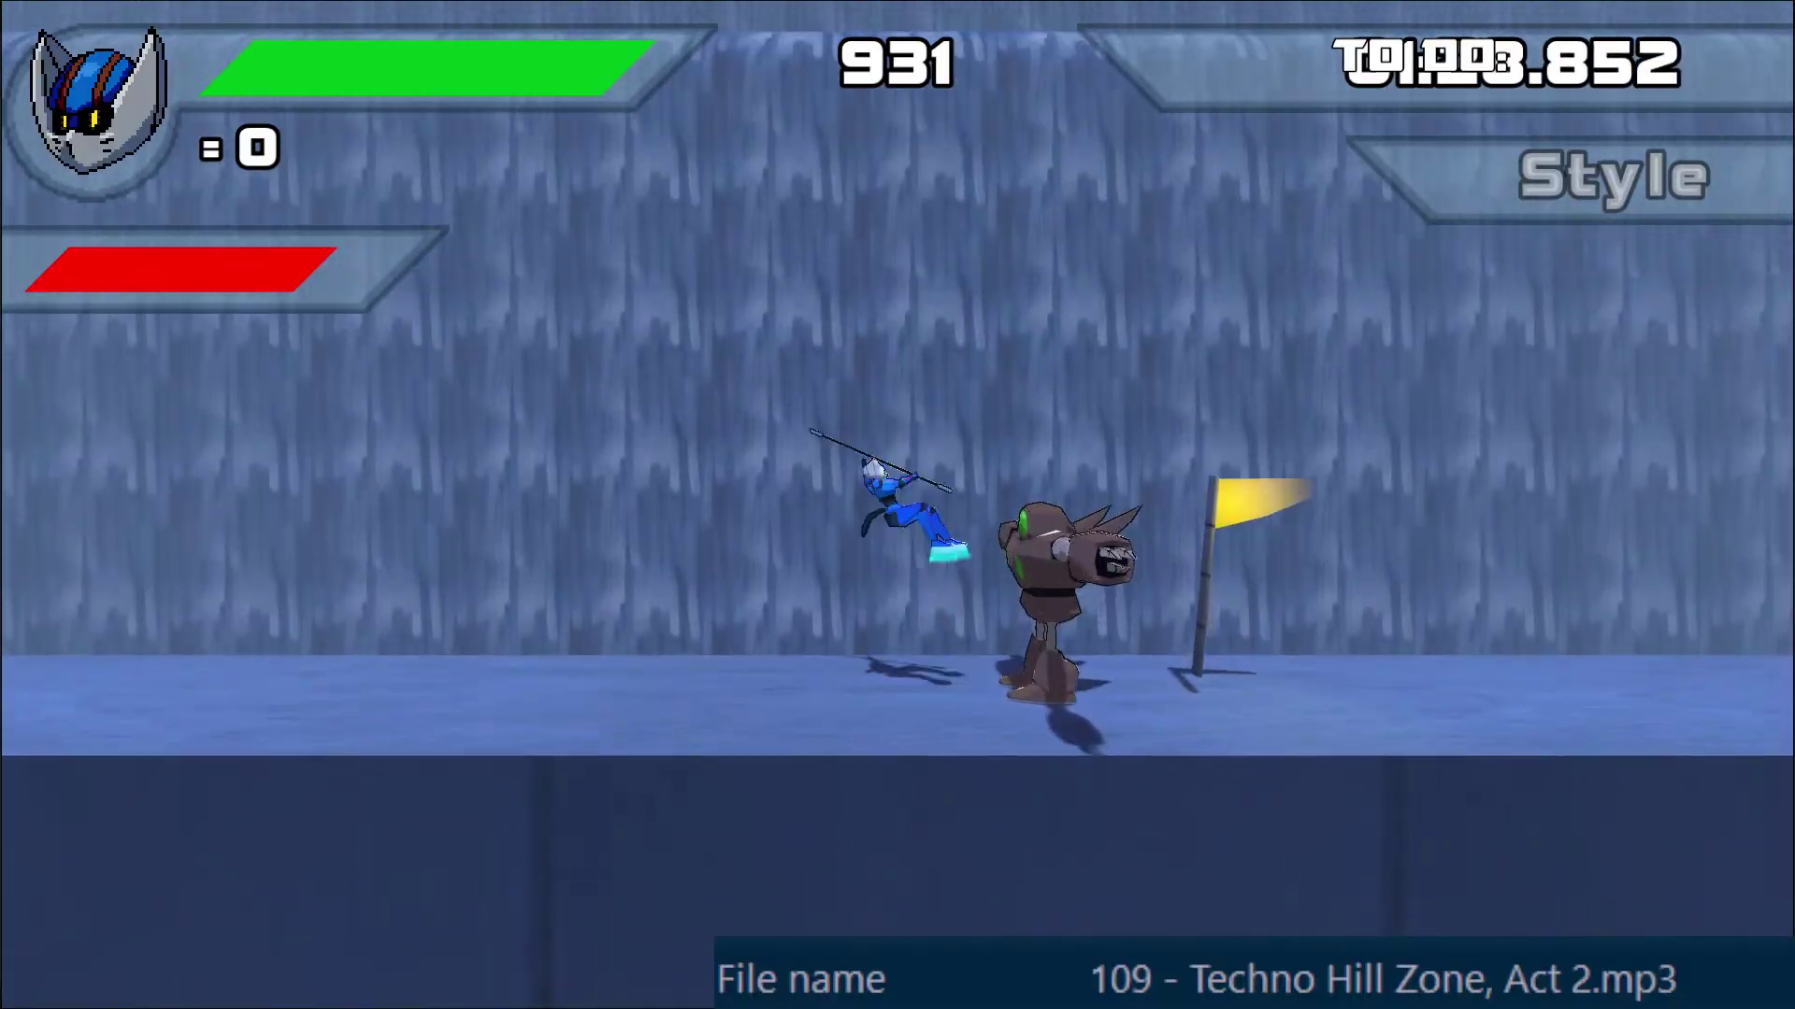
{"action": "key", "text": "space"}
{"action": "key", "text": "x"}
{"action": "key", "text": "space"}
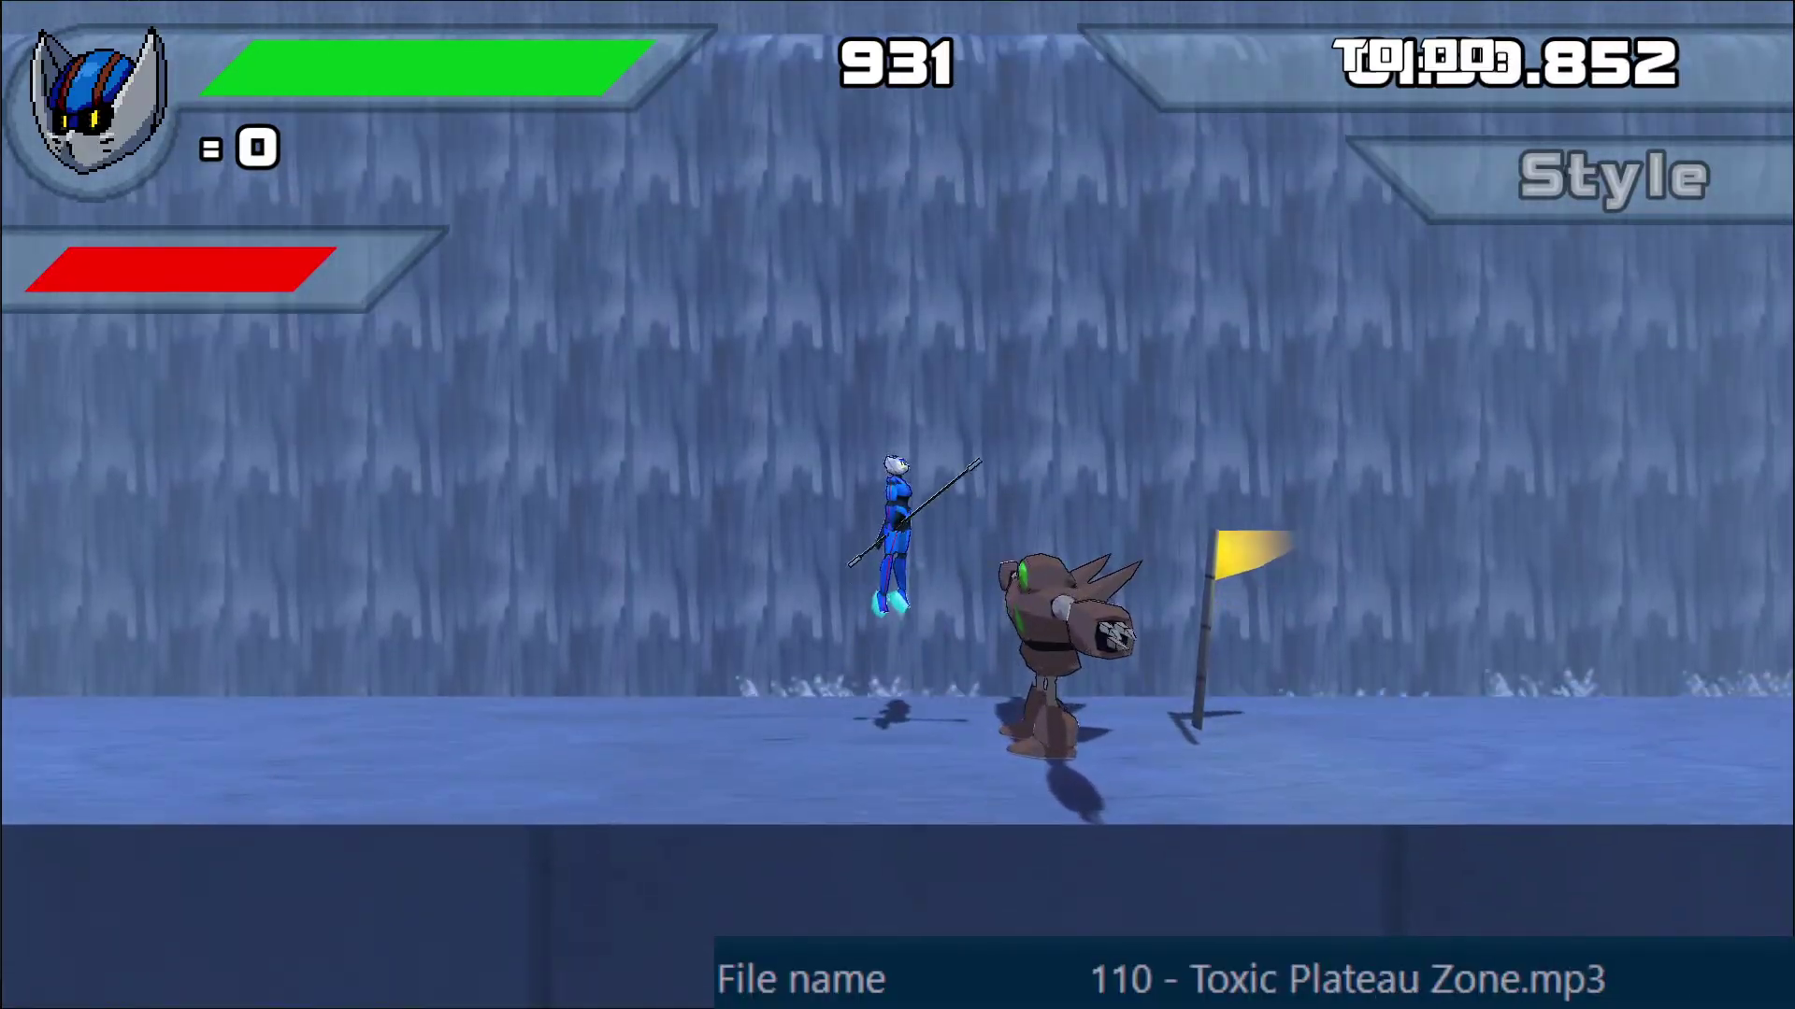
{"action": "key", "text": "x"}
{"action": "key", "text": "x"}
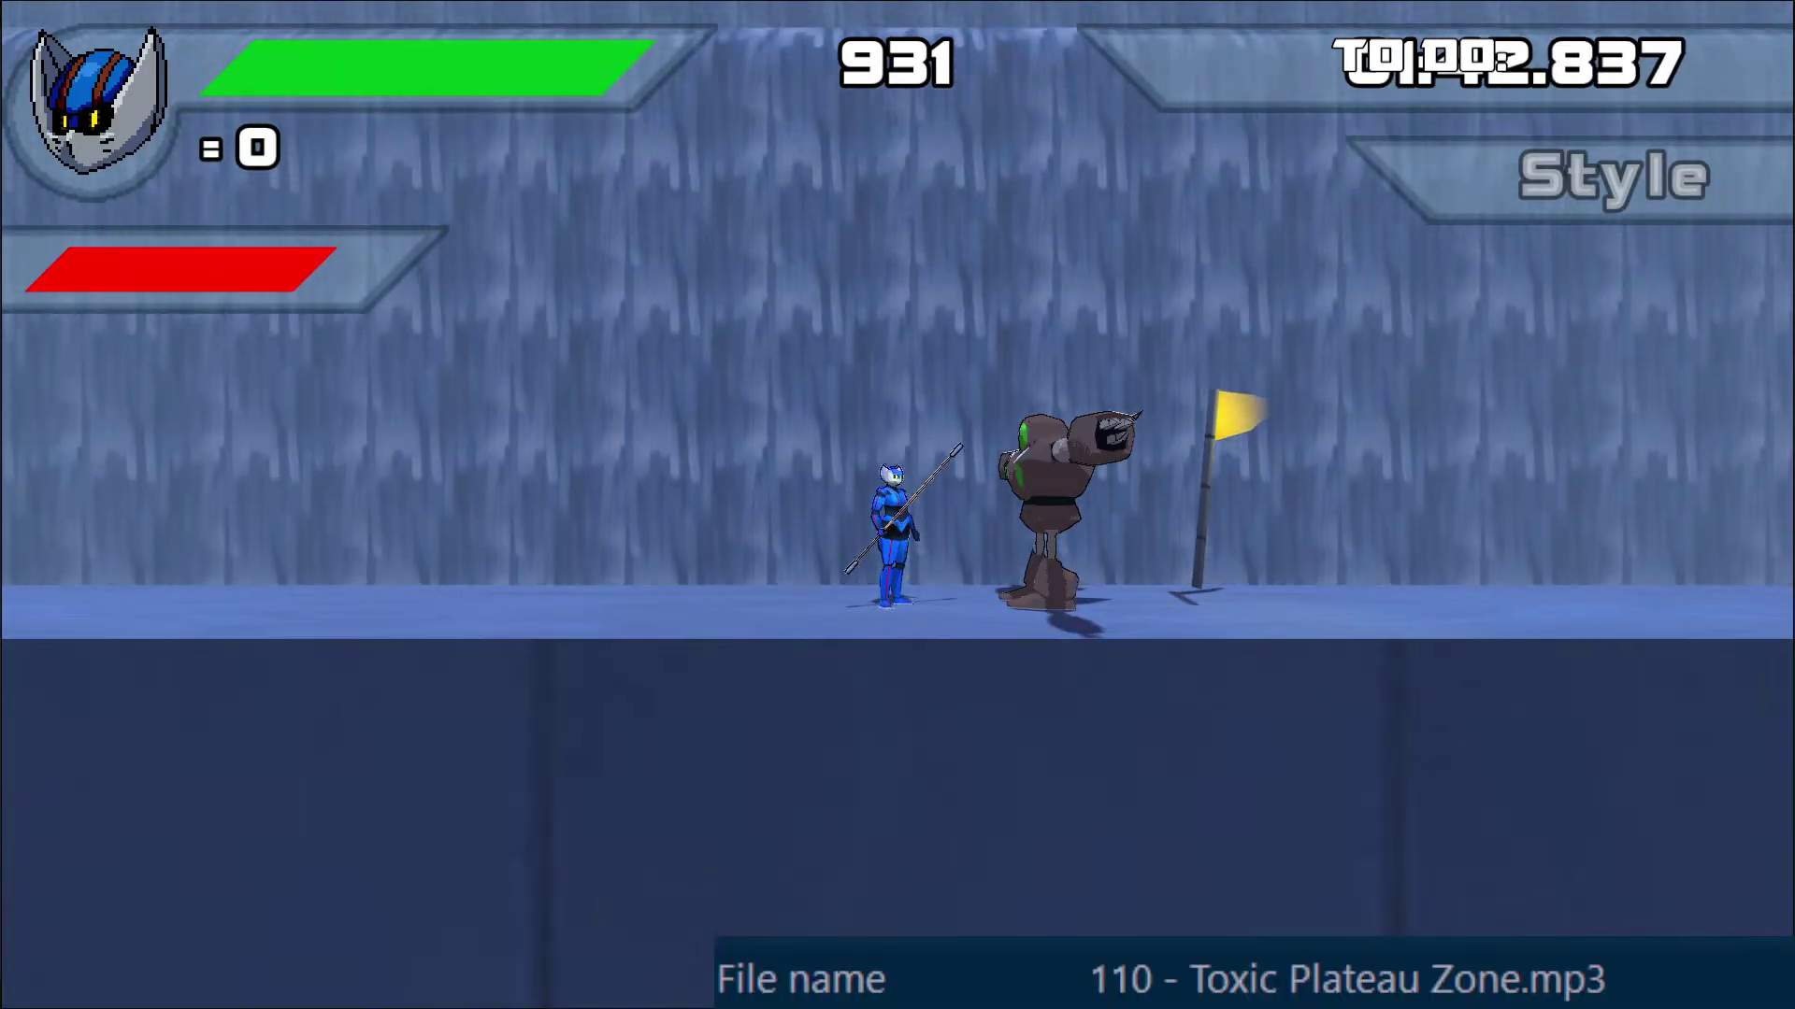
Step: Move Scout away from and back against the System boss, crouching and jumping to view its outline close up
{"action": "key", "text": "Right"}
{"action": "key", "text": "Left"}
{"action": "key", "text": "Down"}
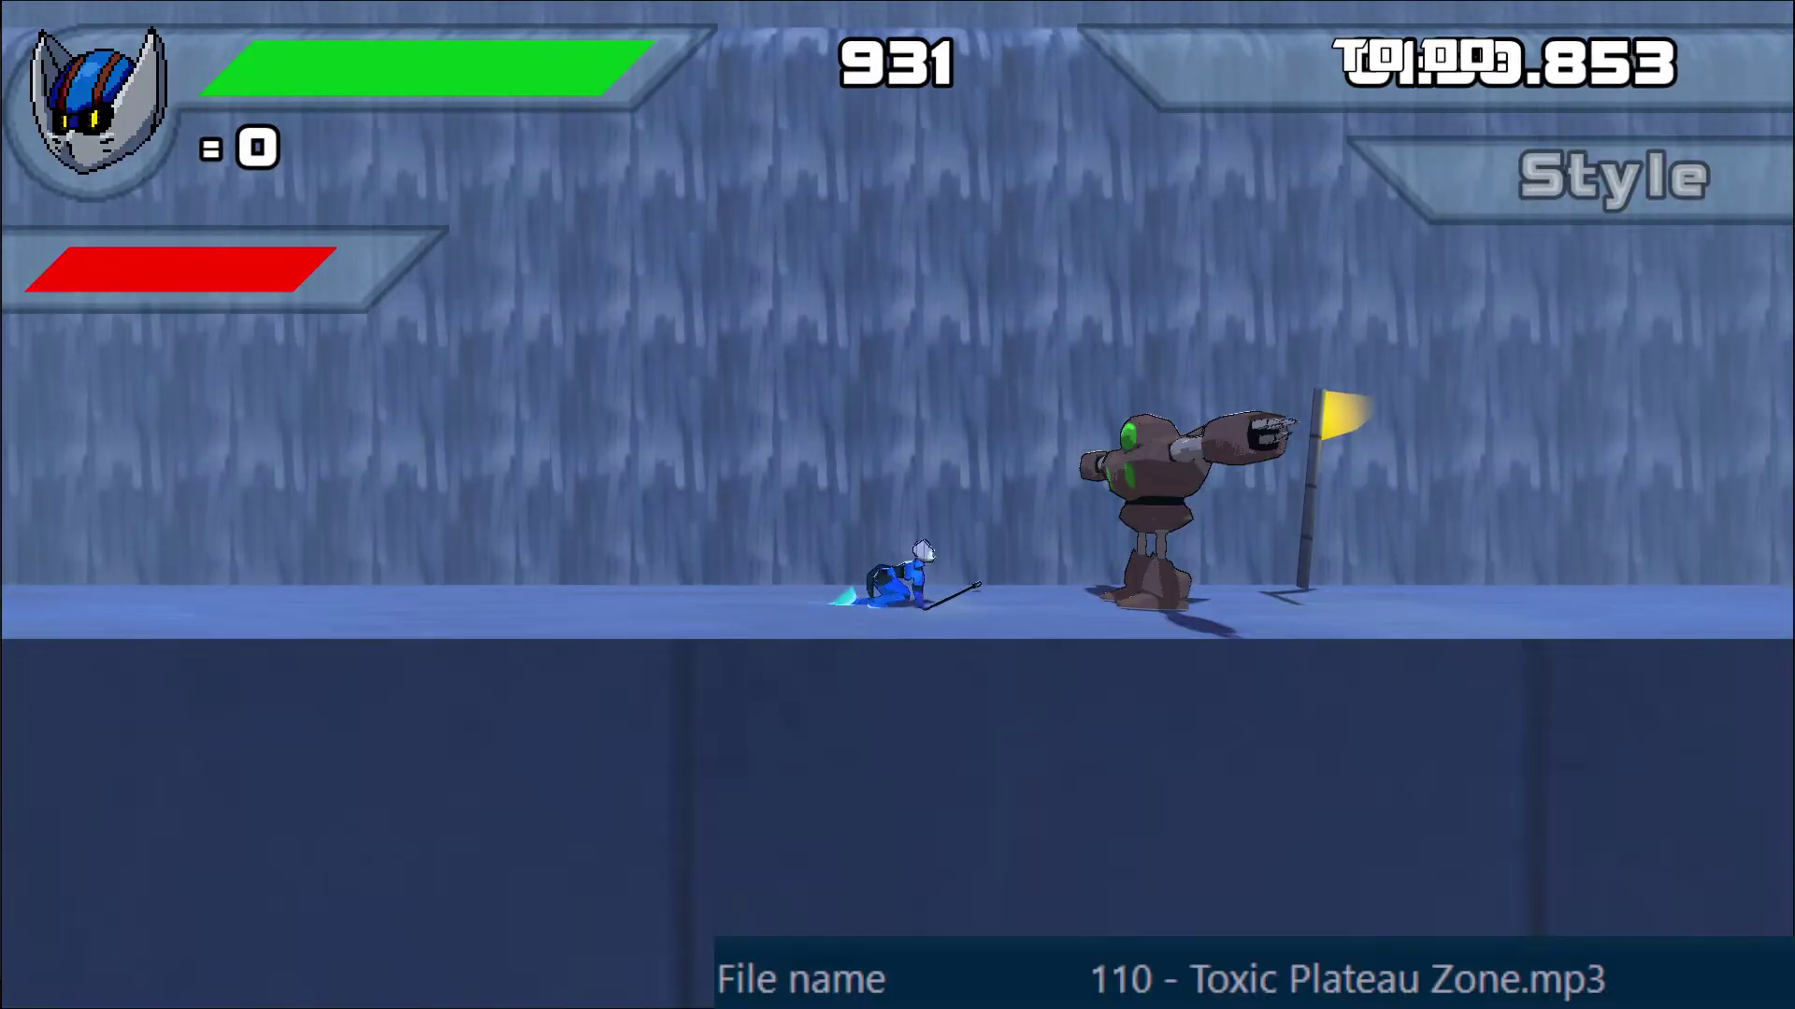
{"action": "key", "text": "space"}
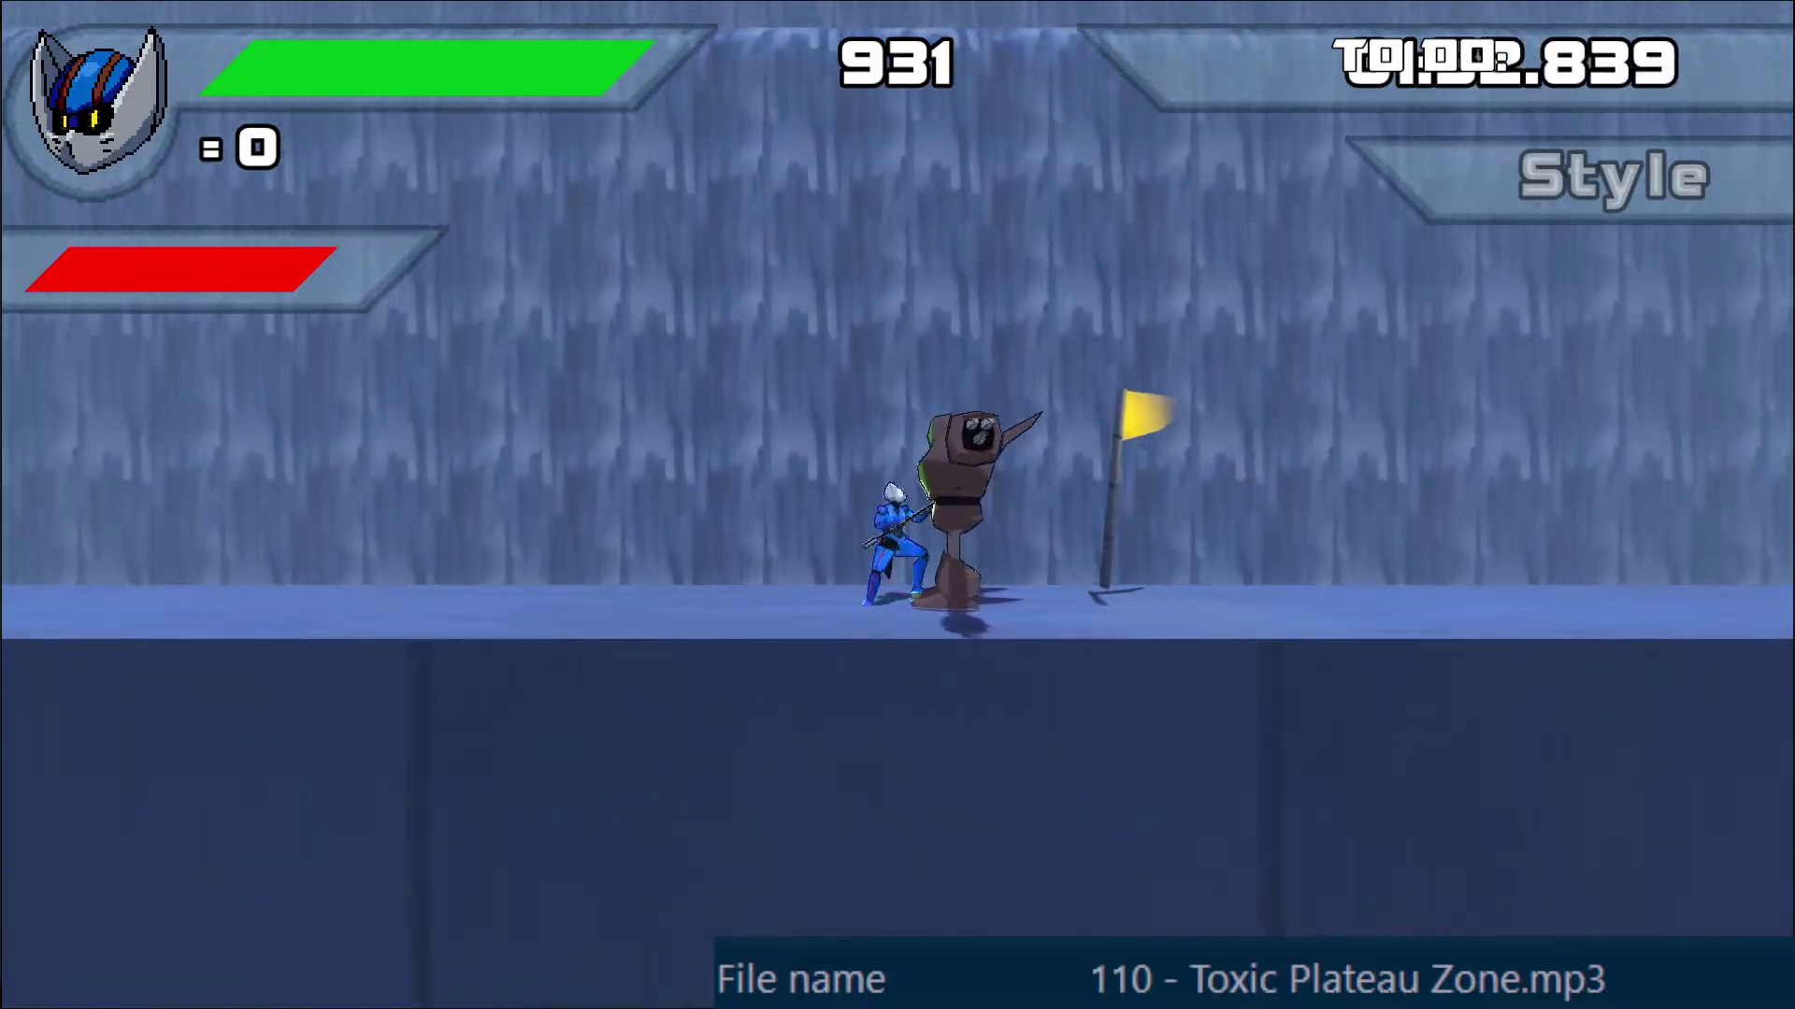
{"action": "key", "text": "space"}
{"action": "key", "text": "space"}
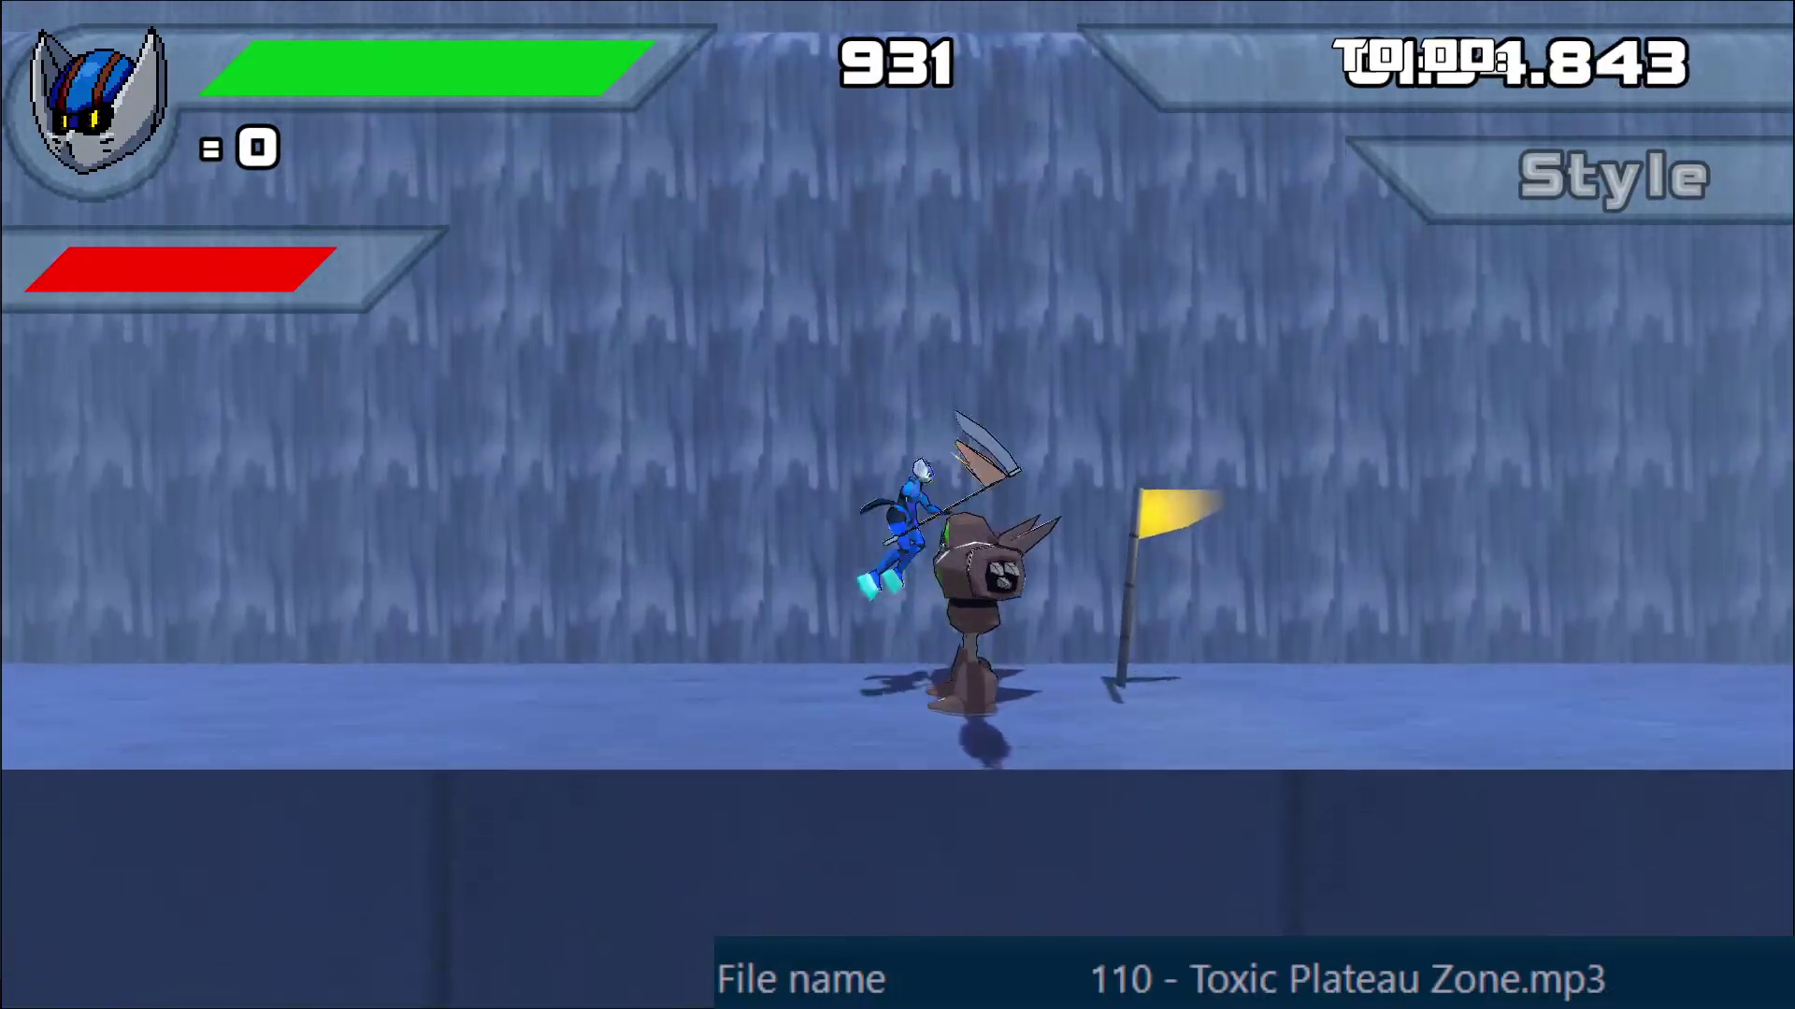
{"action": "key", "text": "space"}
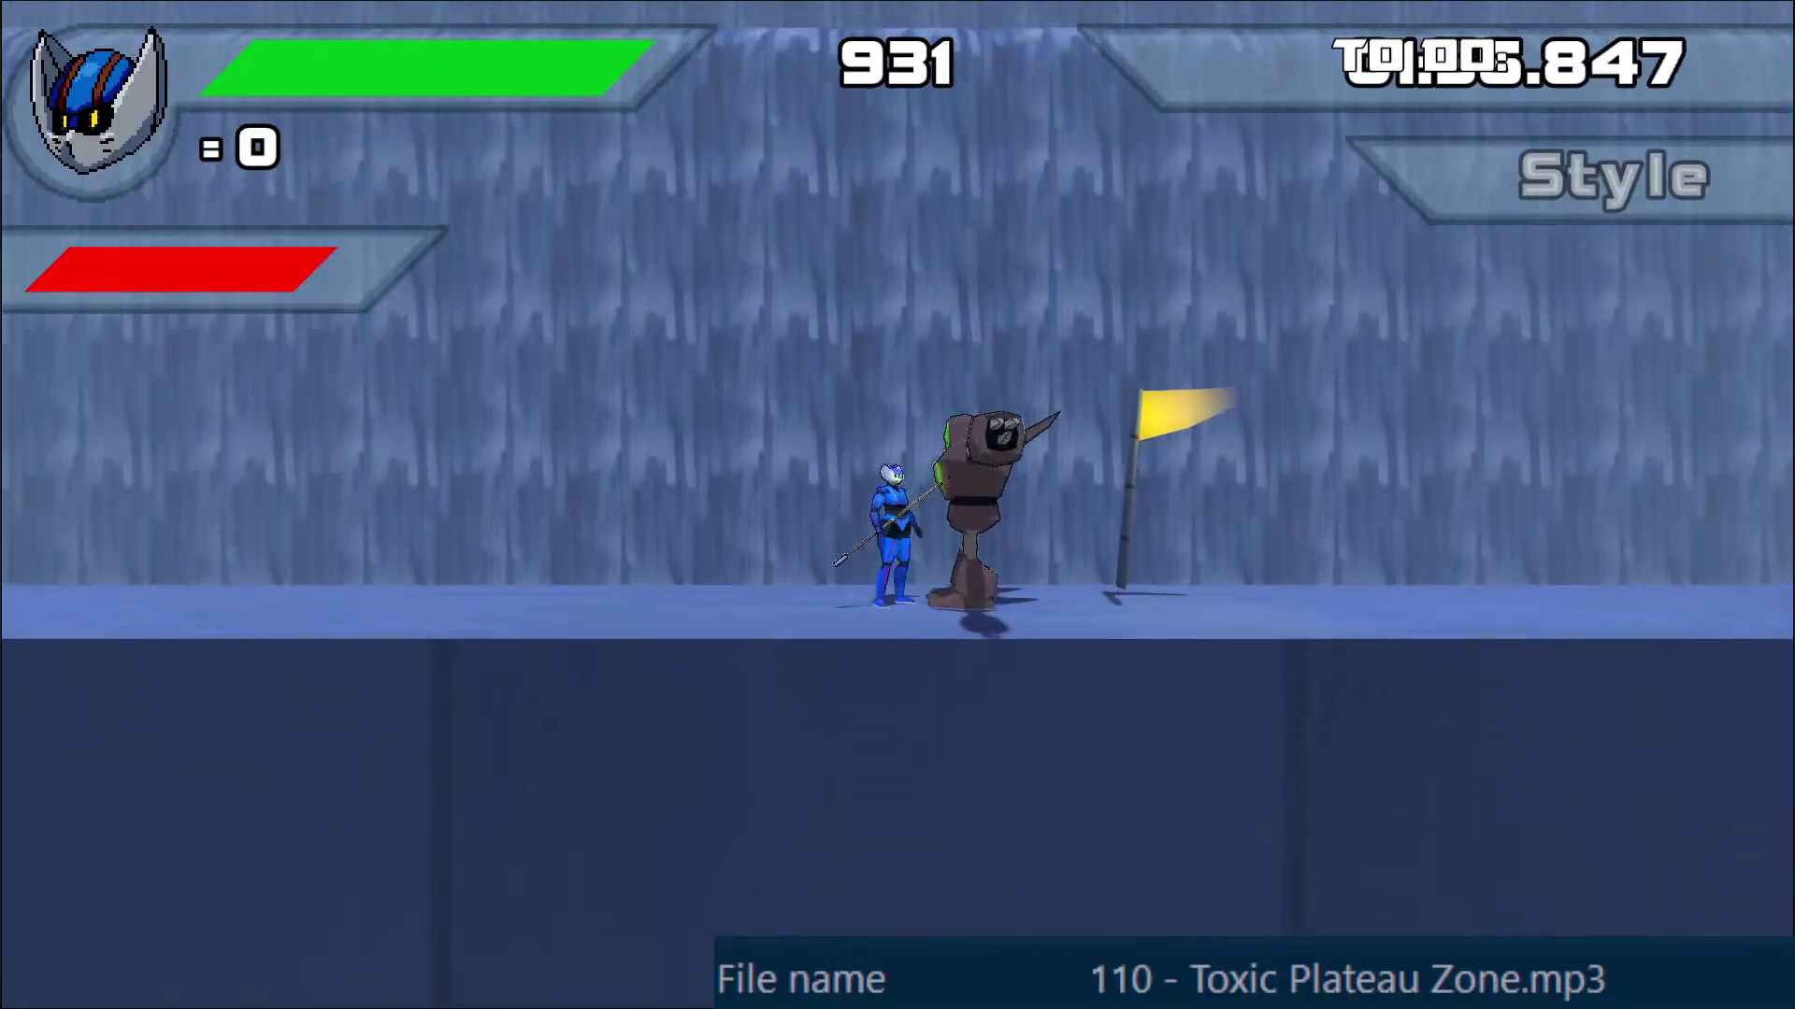
{"action": "key", "text": "space"}
Step: Pause the game, open its Options screen, and use Return to leave it
{"action": "key", "text": "Escape"}
{"action": "key", "text": "Down"}
{"action": "key", "text": "Return"}
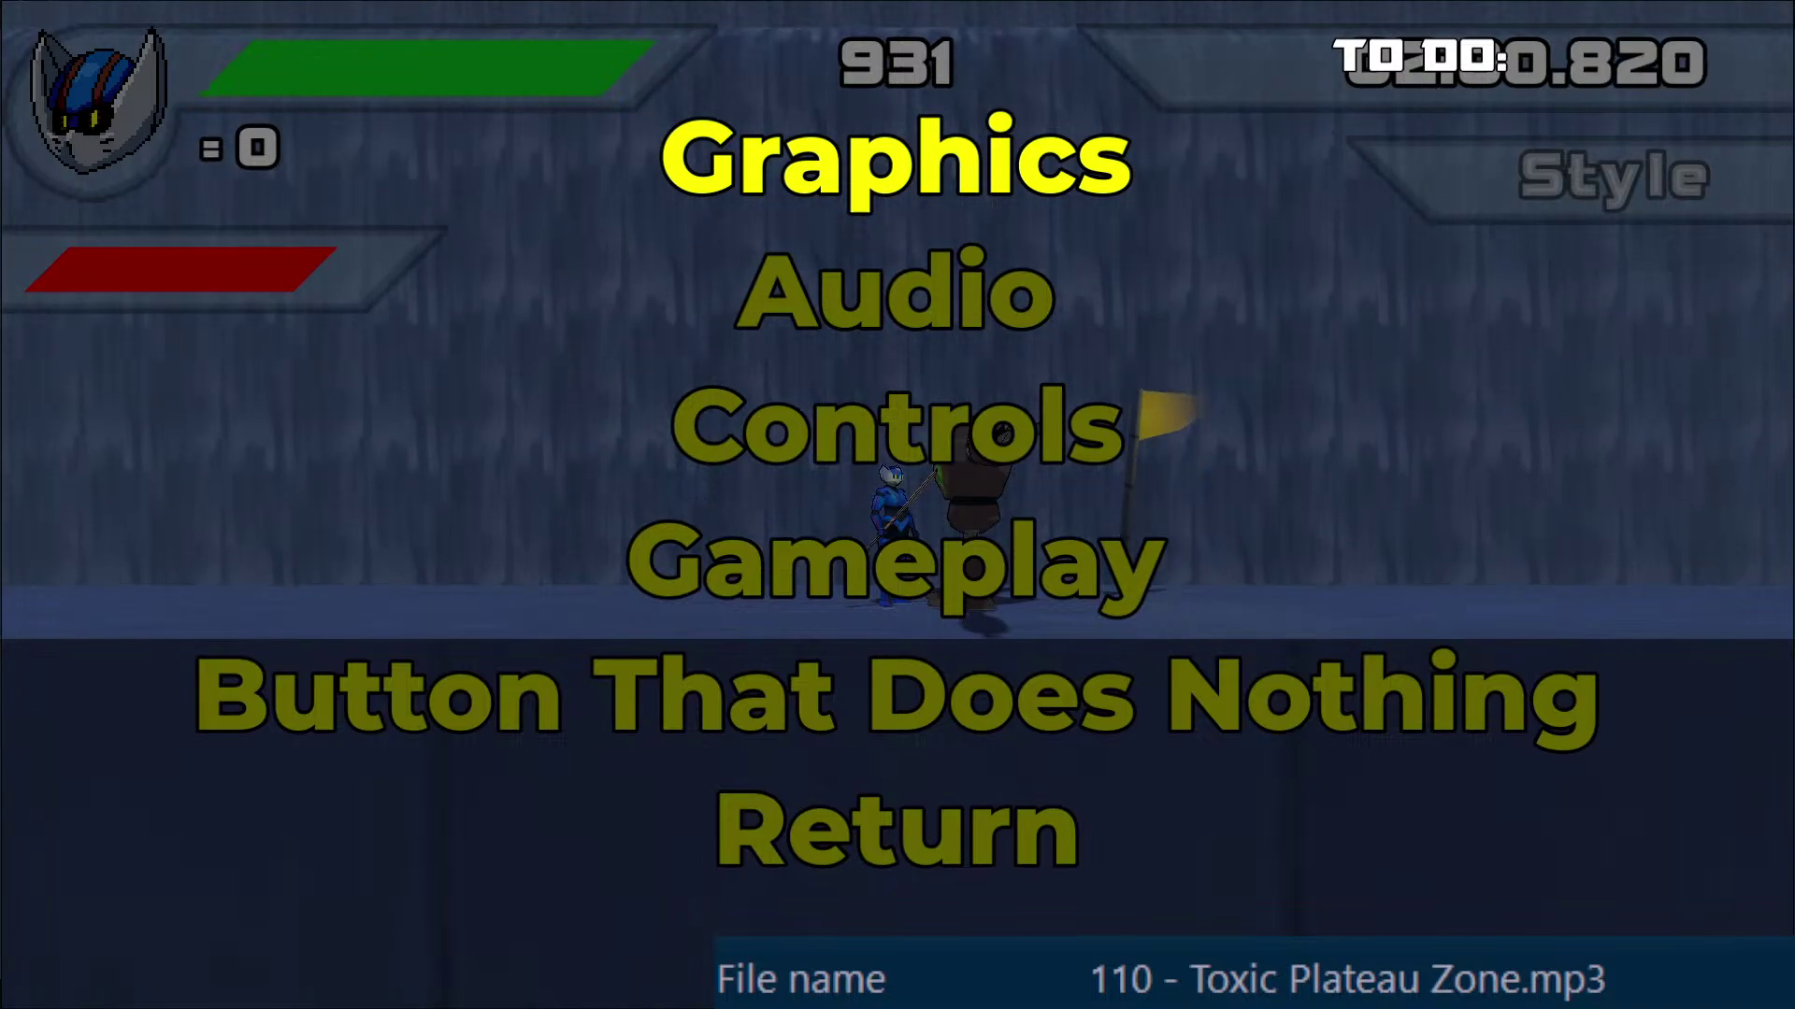
{"action": "key", "text": "Up"}
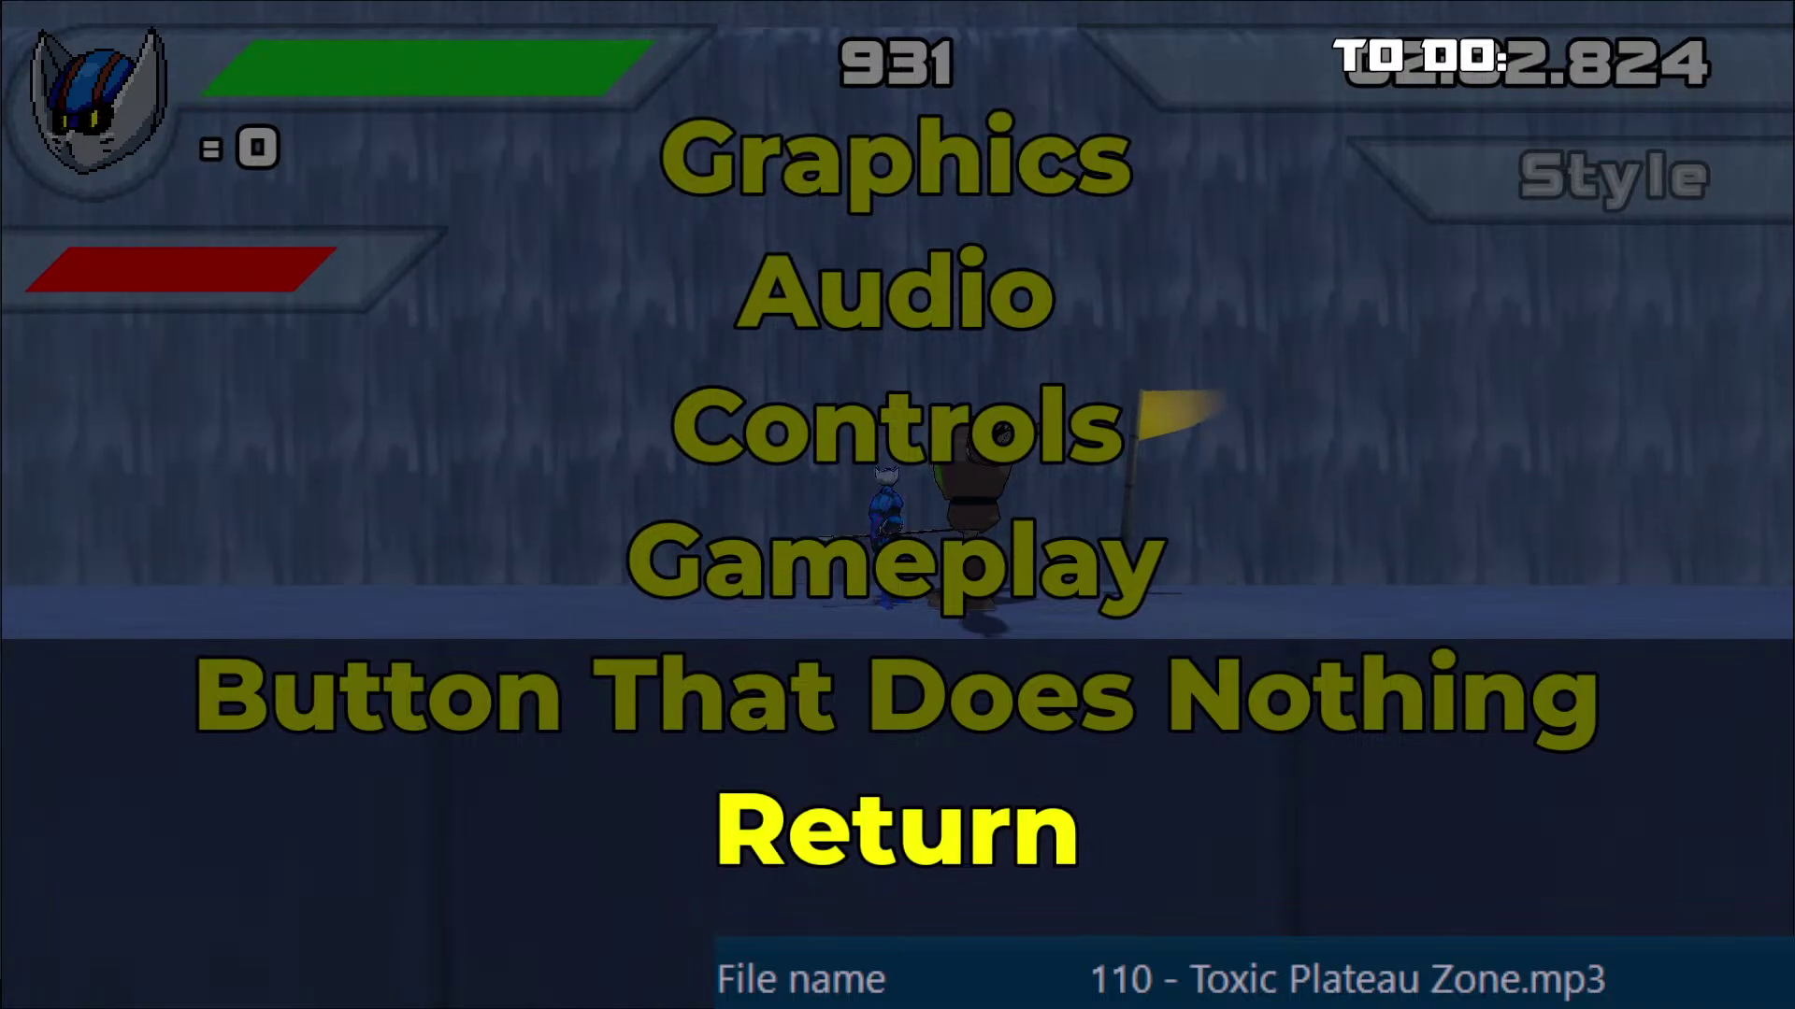
{"action": "key", "text": "Return"}
Step: Test pausing and unpausing the game repeatedly, moving the pause menu selection to Return to Menu in between
{"action": "key", "text": "Escape"}
{"action": "key", "text": "Down"}
{"action": "key", "text": "Down"}
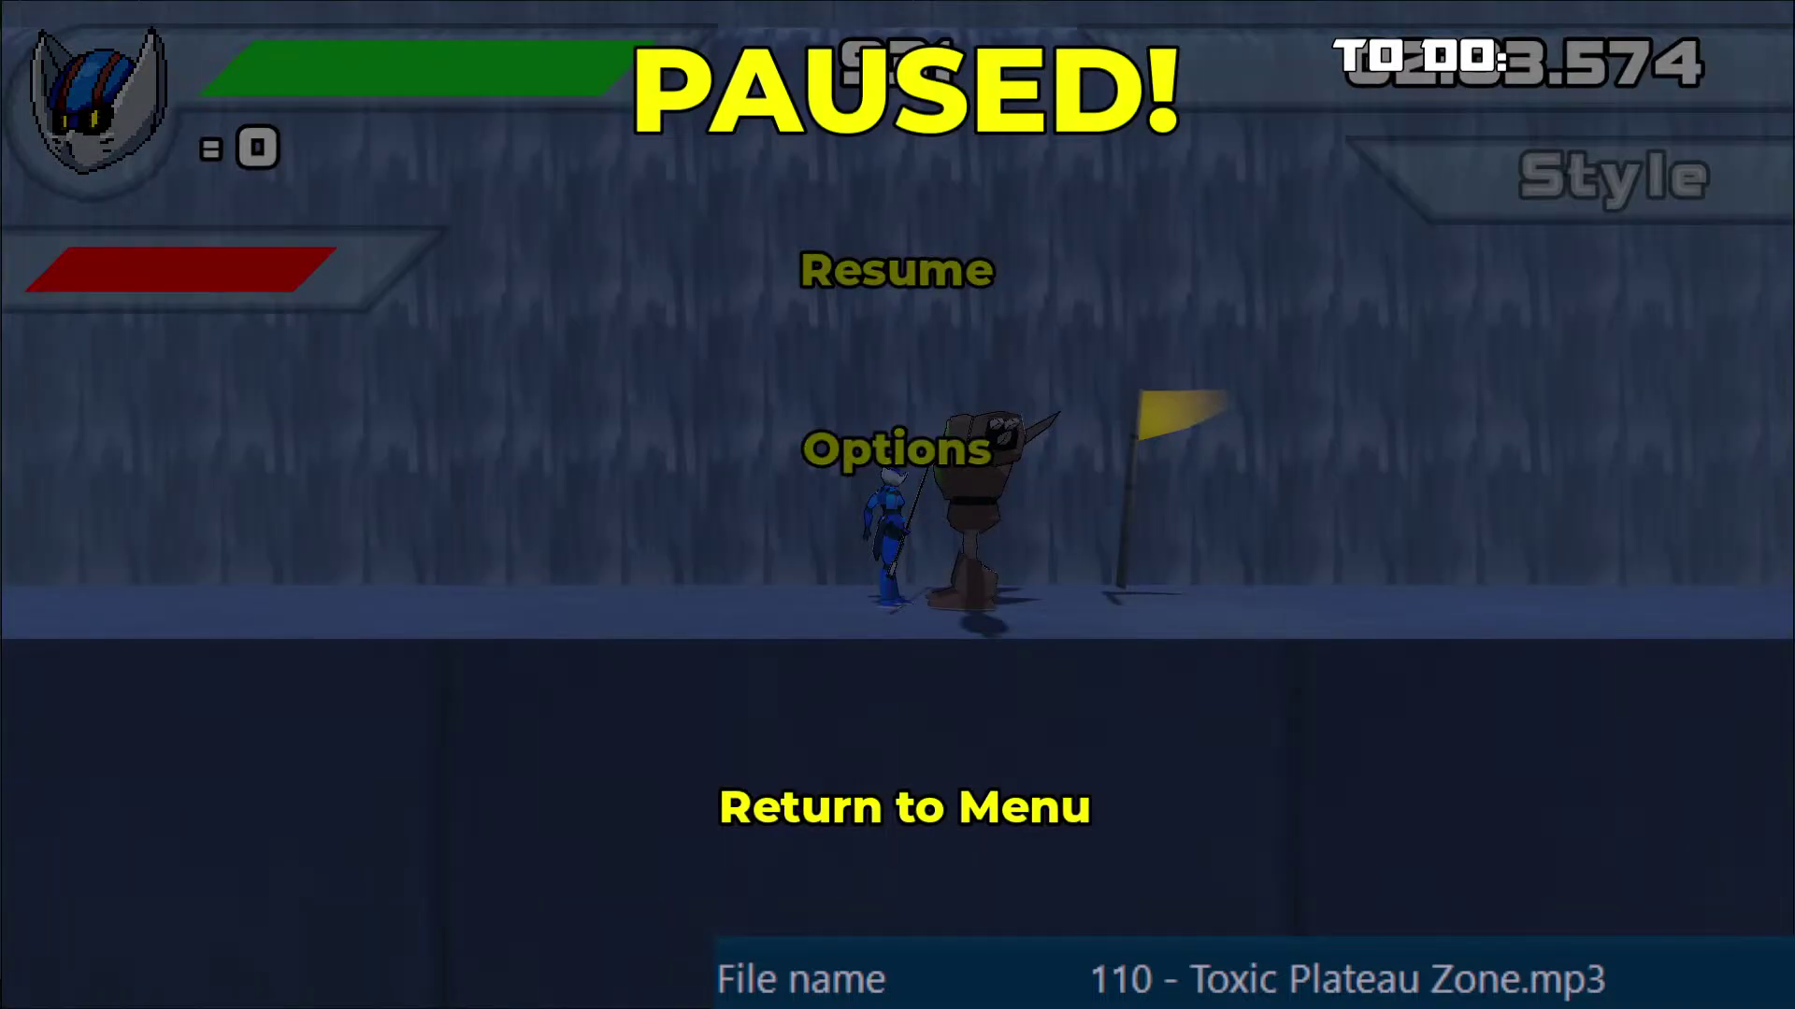
{"action": "key", "text": "Escape"}
{"action": "key", "text": "Escape"}
{"action": "key", "text": "Escape"}
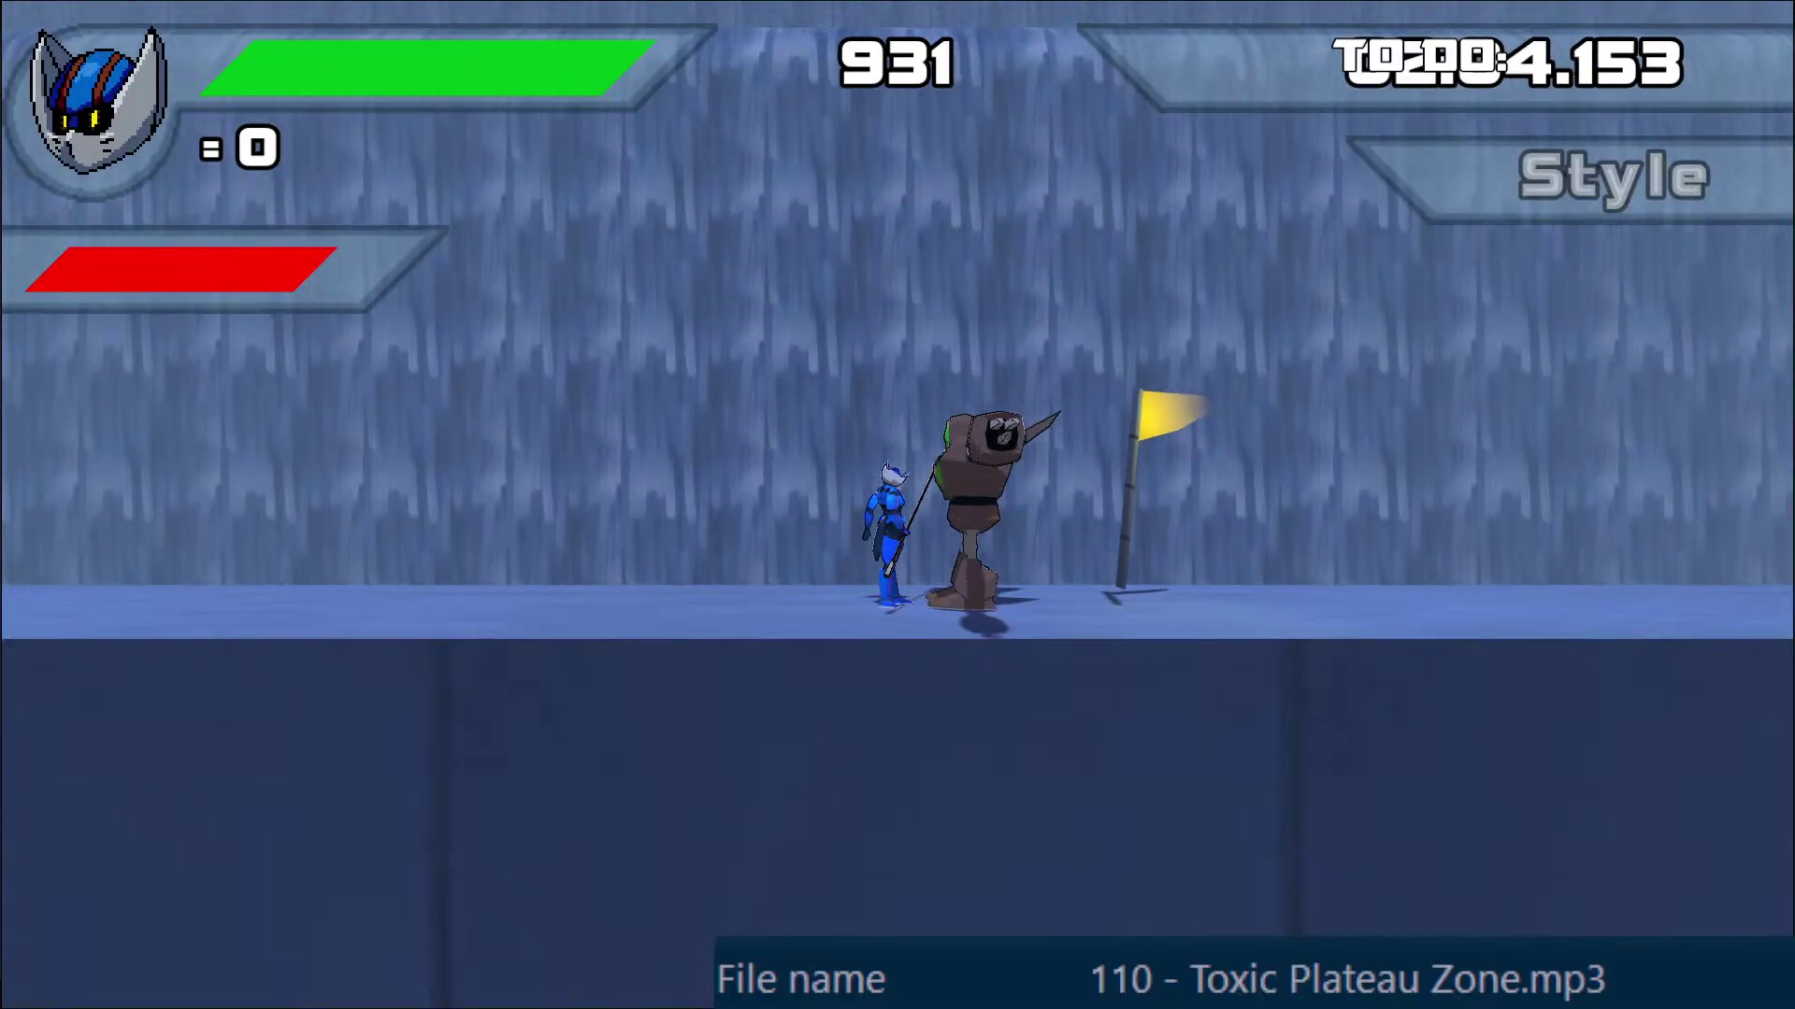
Step: Pause the game again, enter Options, and go back to the pause menu to recheck its behaviour
{"action": "key", "text": "Escape"}
{"action": "key", "text": "Down"}
{"action": "key", "text": "Return"}
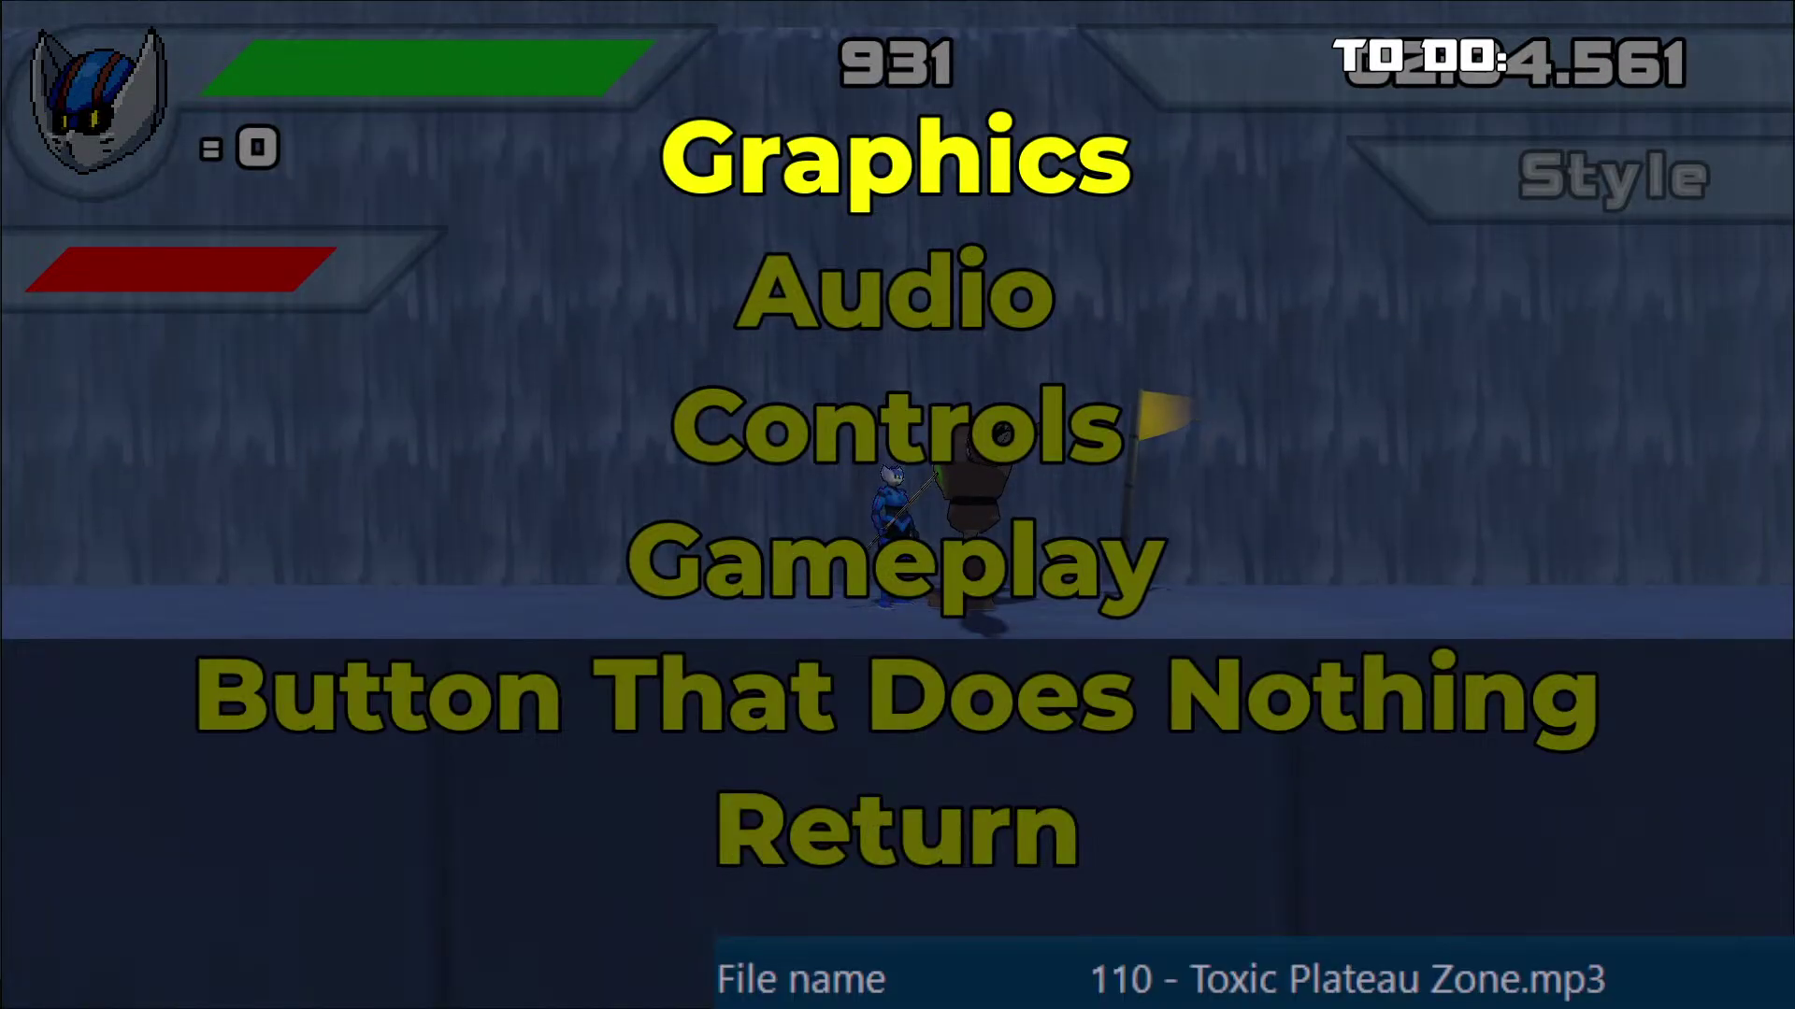
{"action": "key", "text": "Up"}
{"action": "key", "text": "Return"}
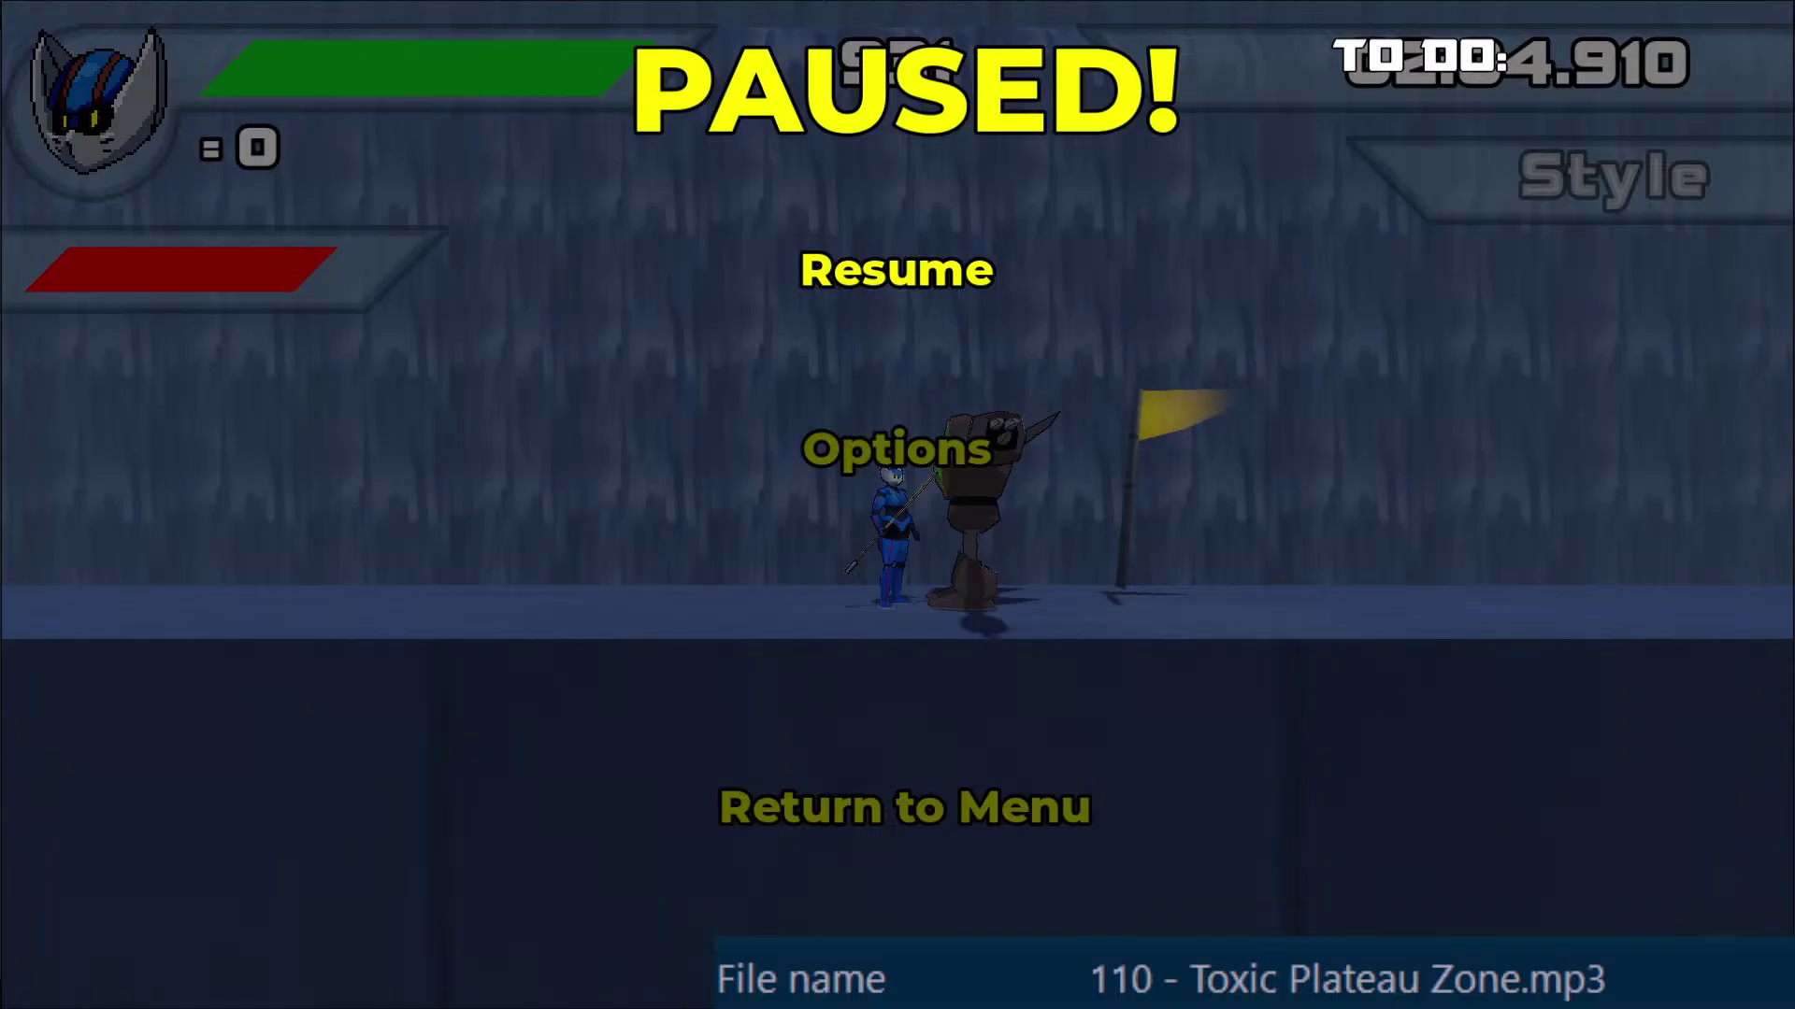
Step: Leave the level through Return to Menu and quit the running game from the title screen
{"action": "key", "text": "Down"}
{"action": "key", "text": "Down"}
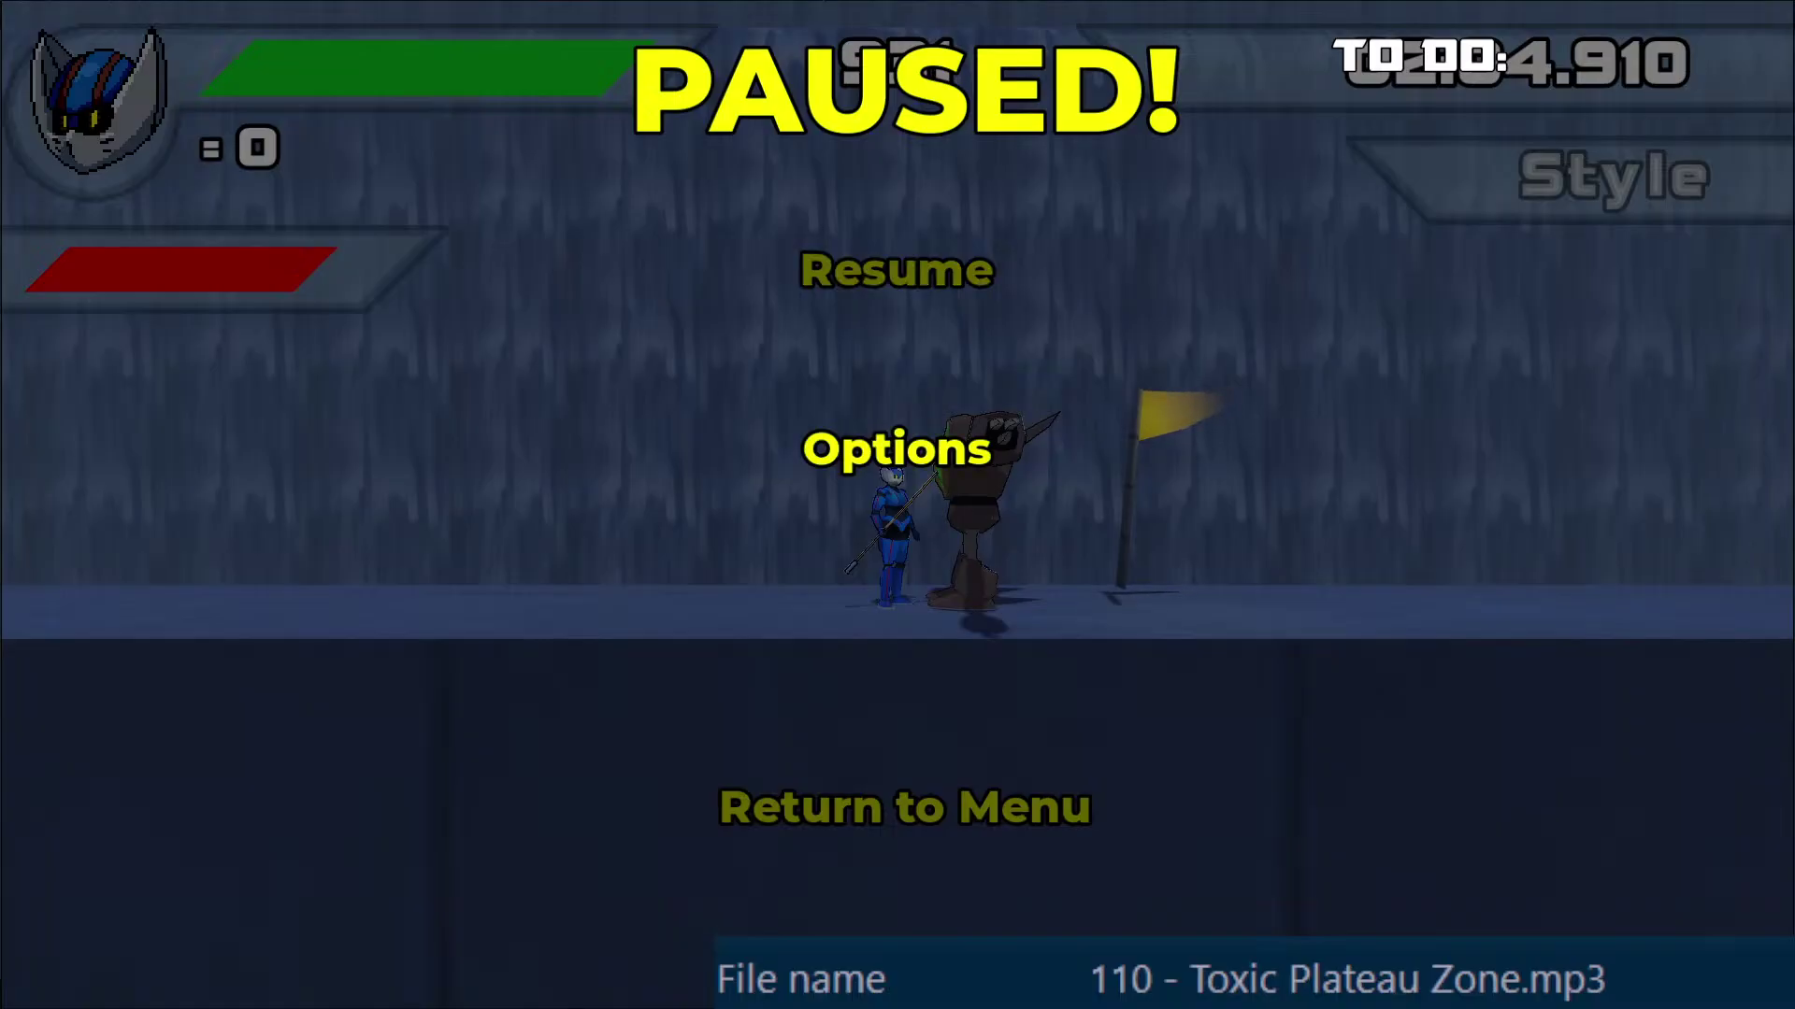
{"action": "key", "text": "Return"}
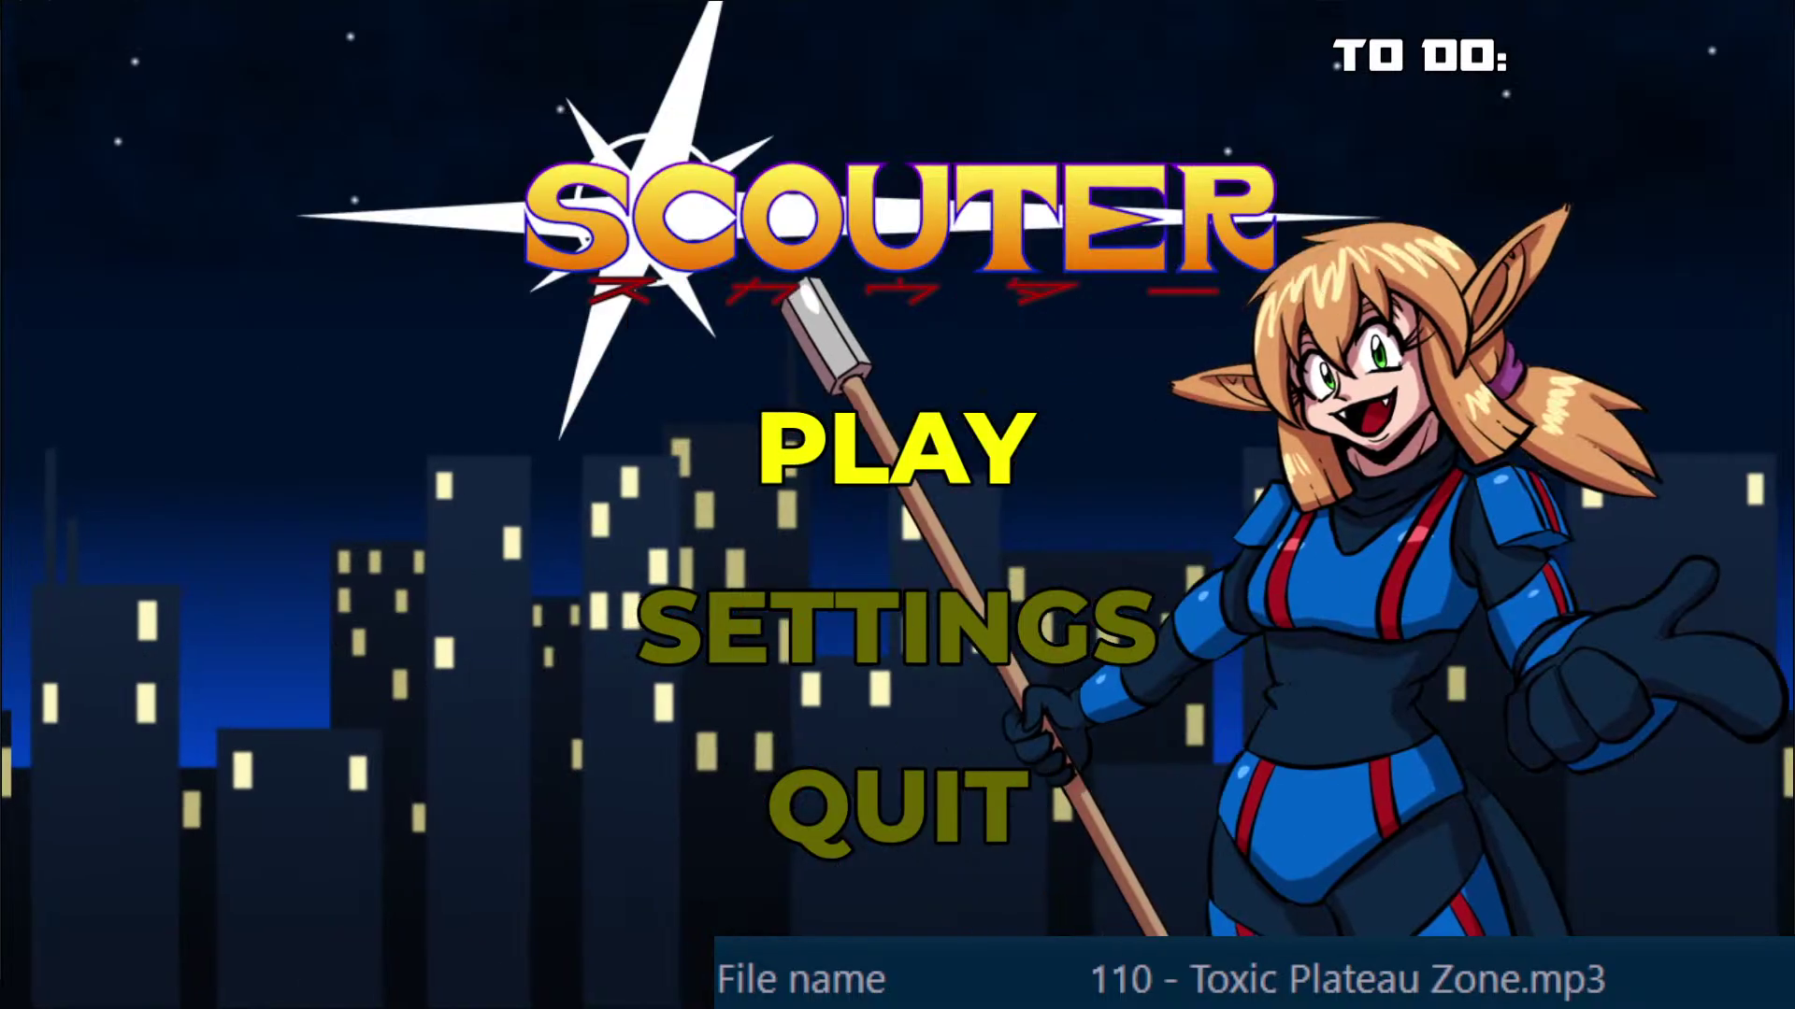
{"action": "key", "text": "Up"}
{"action": "key", "text": "Return"}
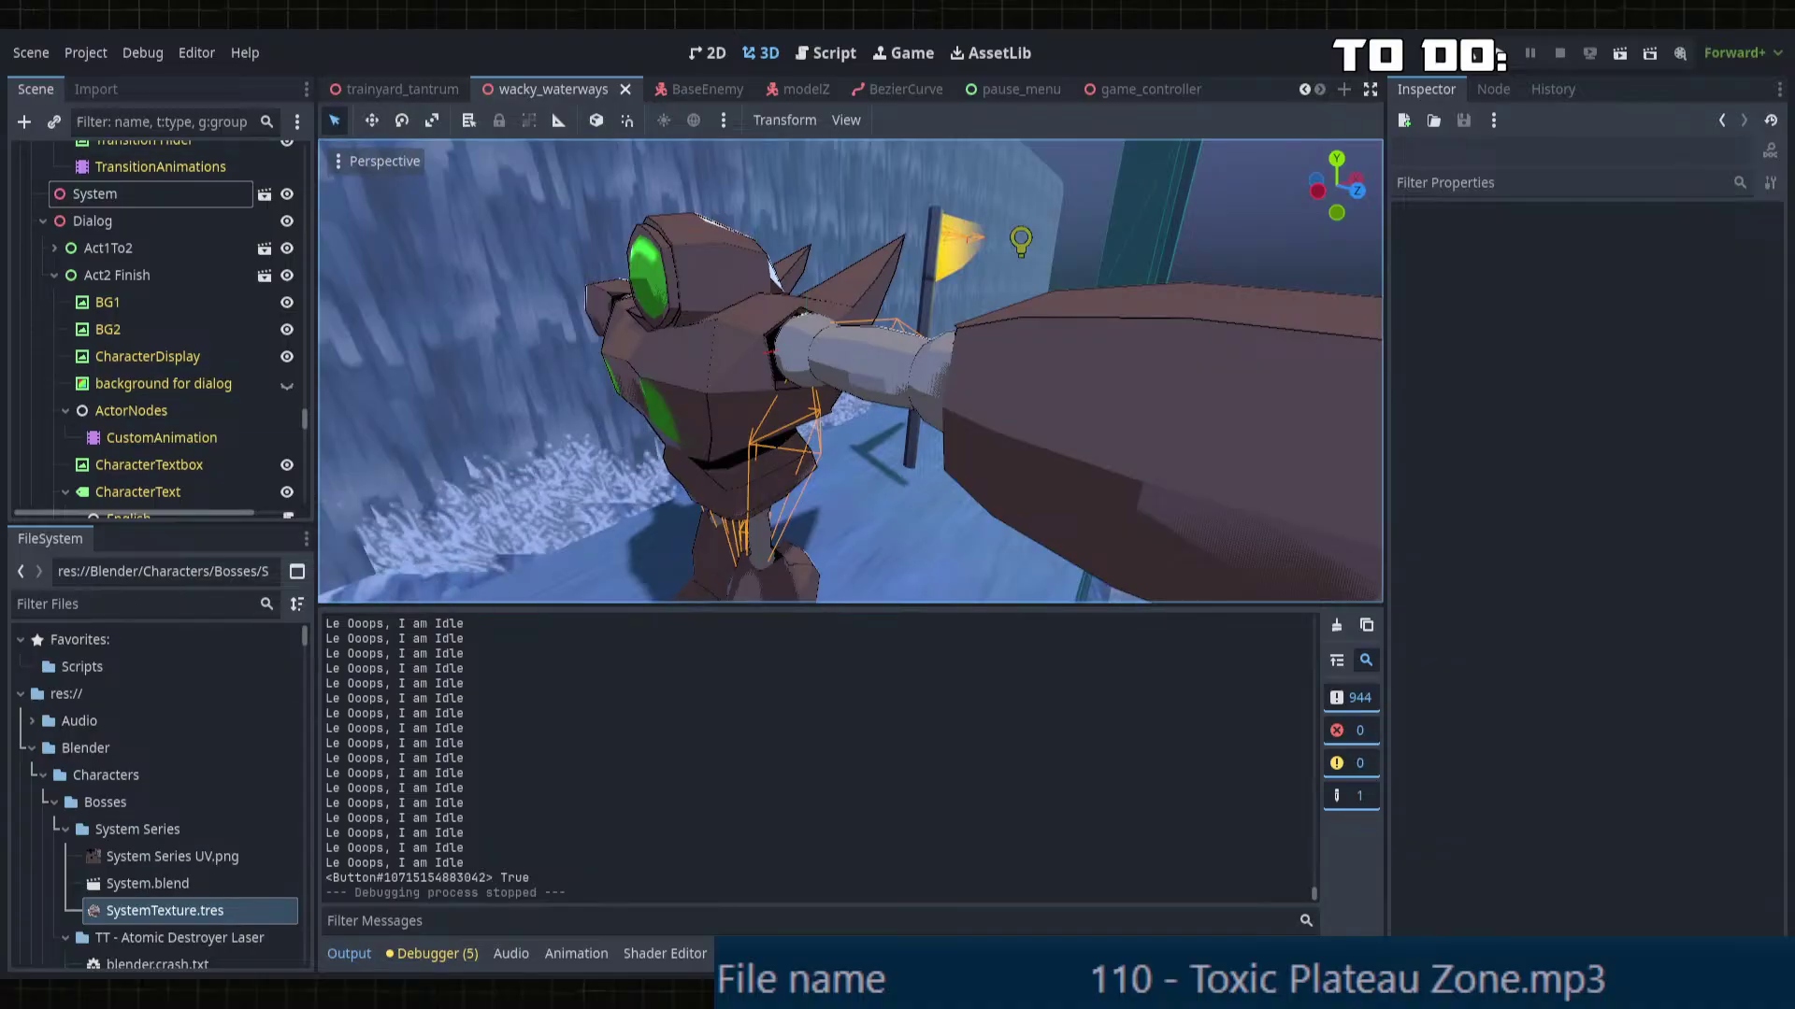
Step: Filter the project files for "pause", open PauseMenu.cs in Visual Studio, and examine how _Process uses activated and gc.menuPaused
{"action": "left_click", "coordinate": [123, 609]}
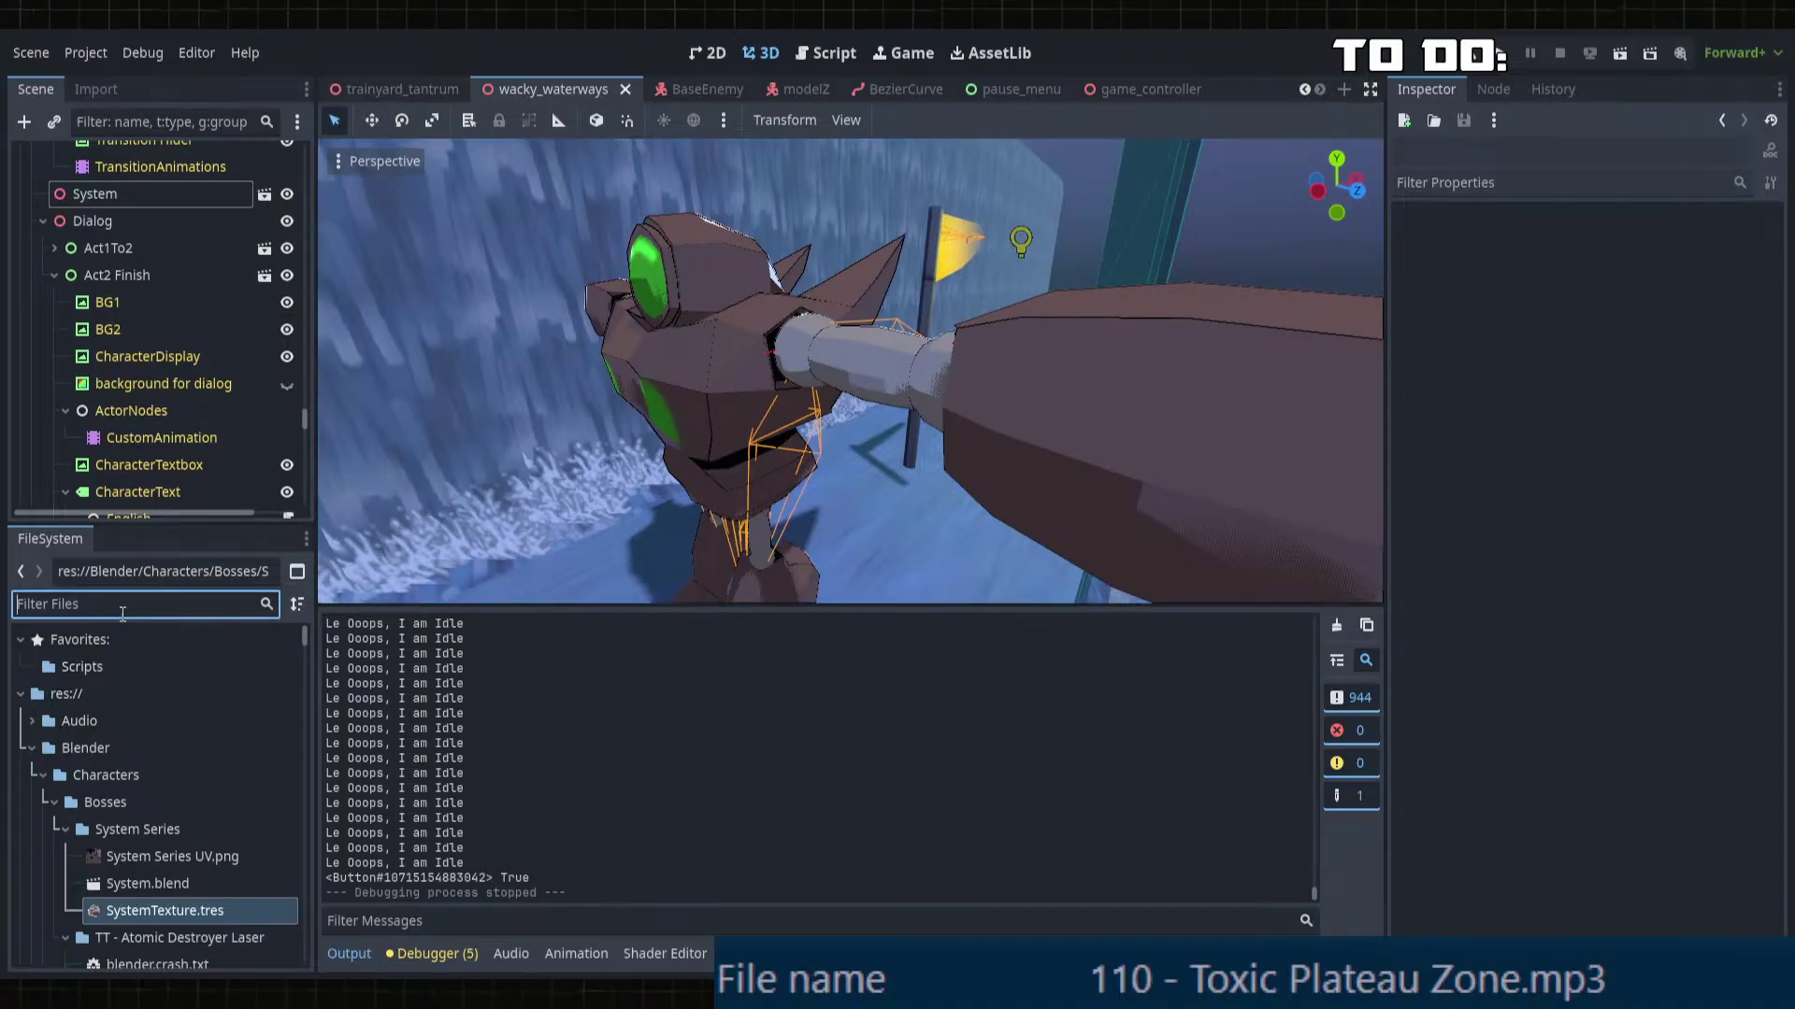
{"action": "type", "text": "pause"}
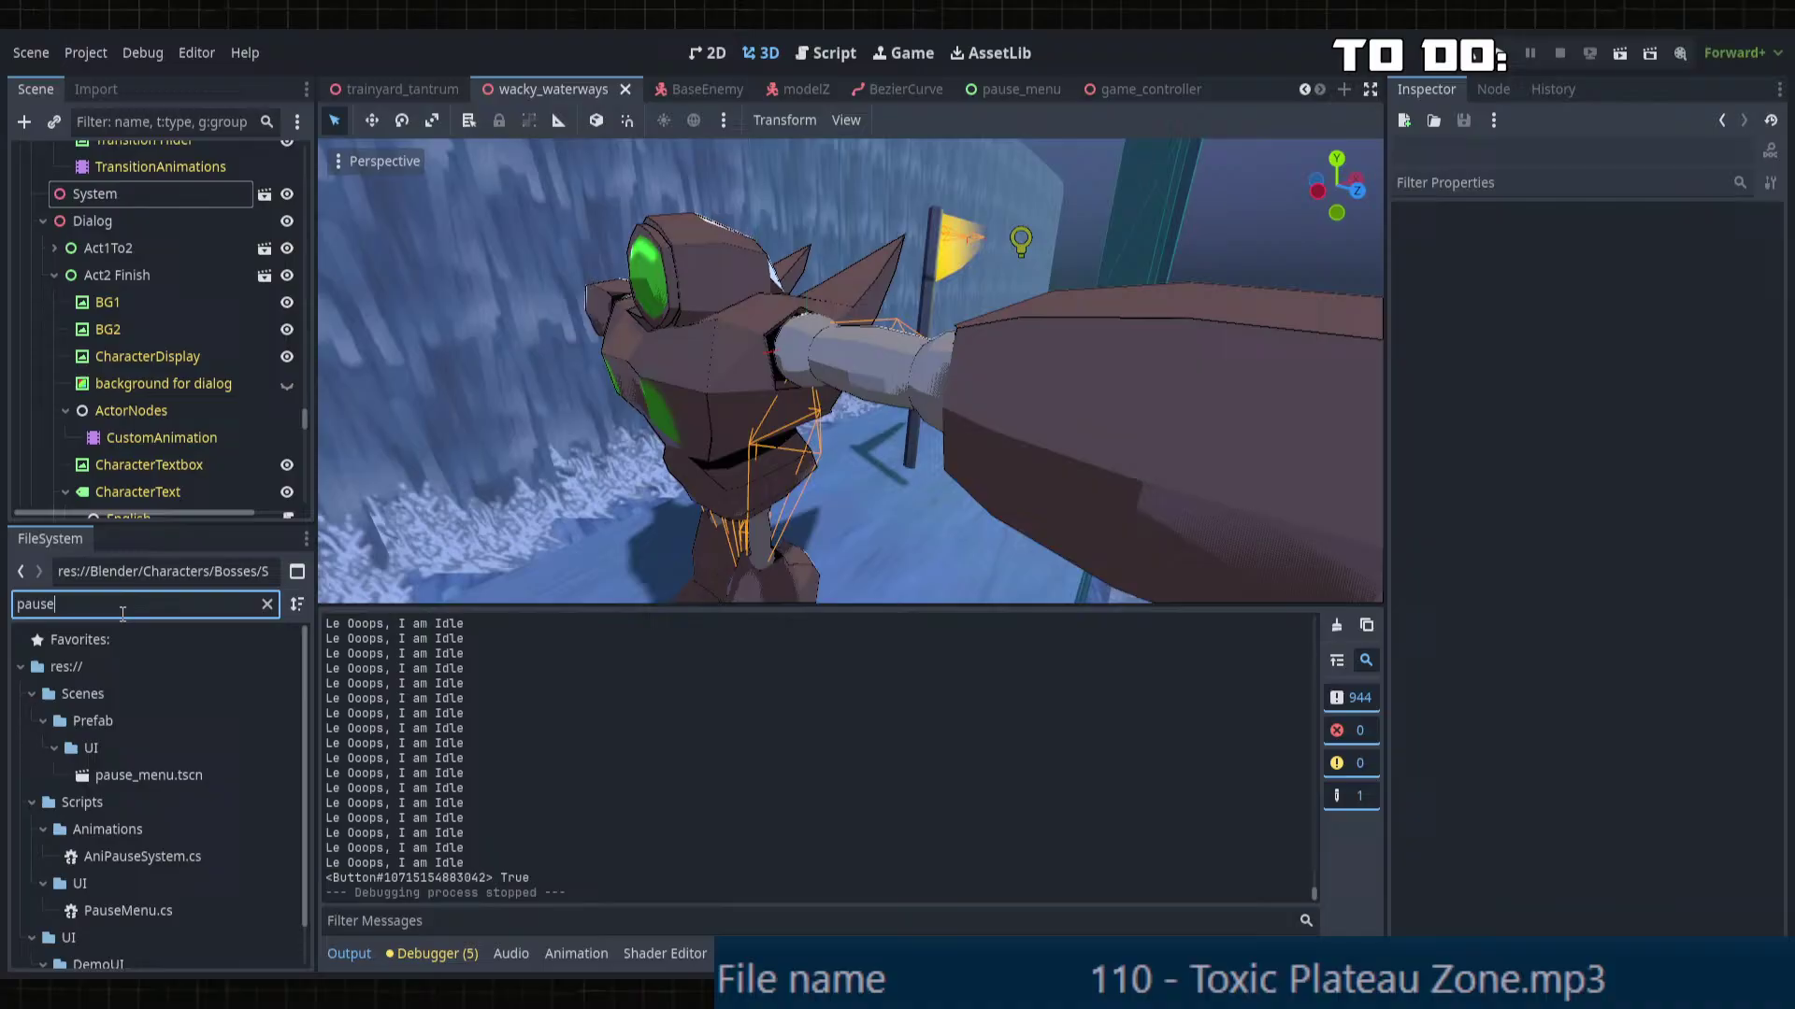
{"action": "left_click", "coordinate": [152, 909]}
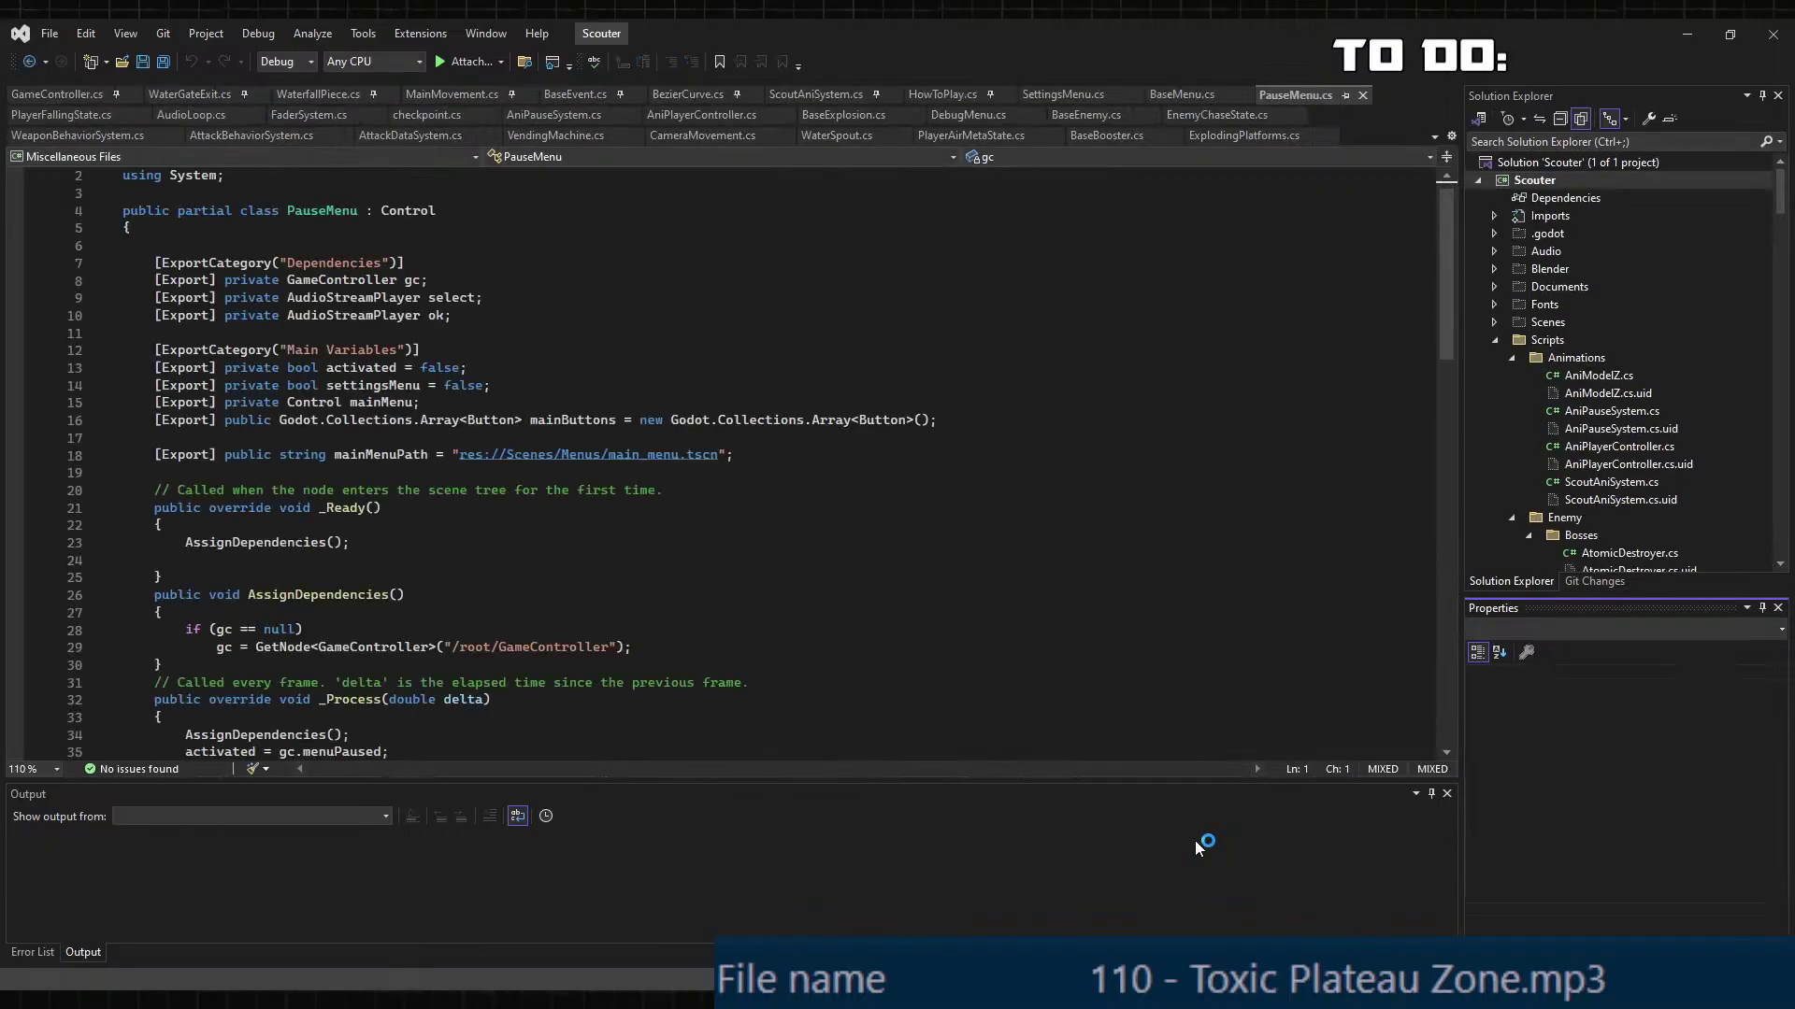
{"action": "scroll", "coordinate": [273, 542], "scroll_direction": "down", "scroll_amount": 8}
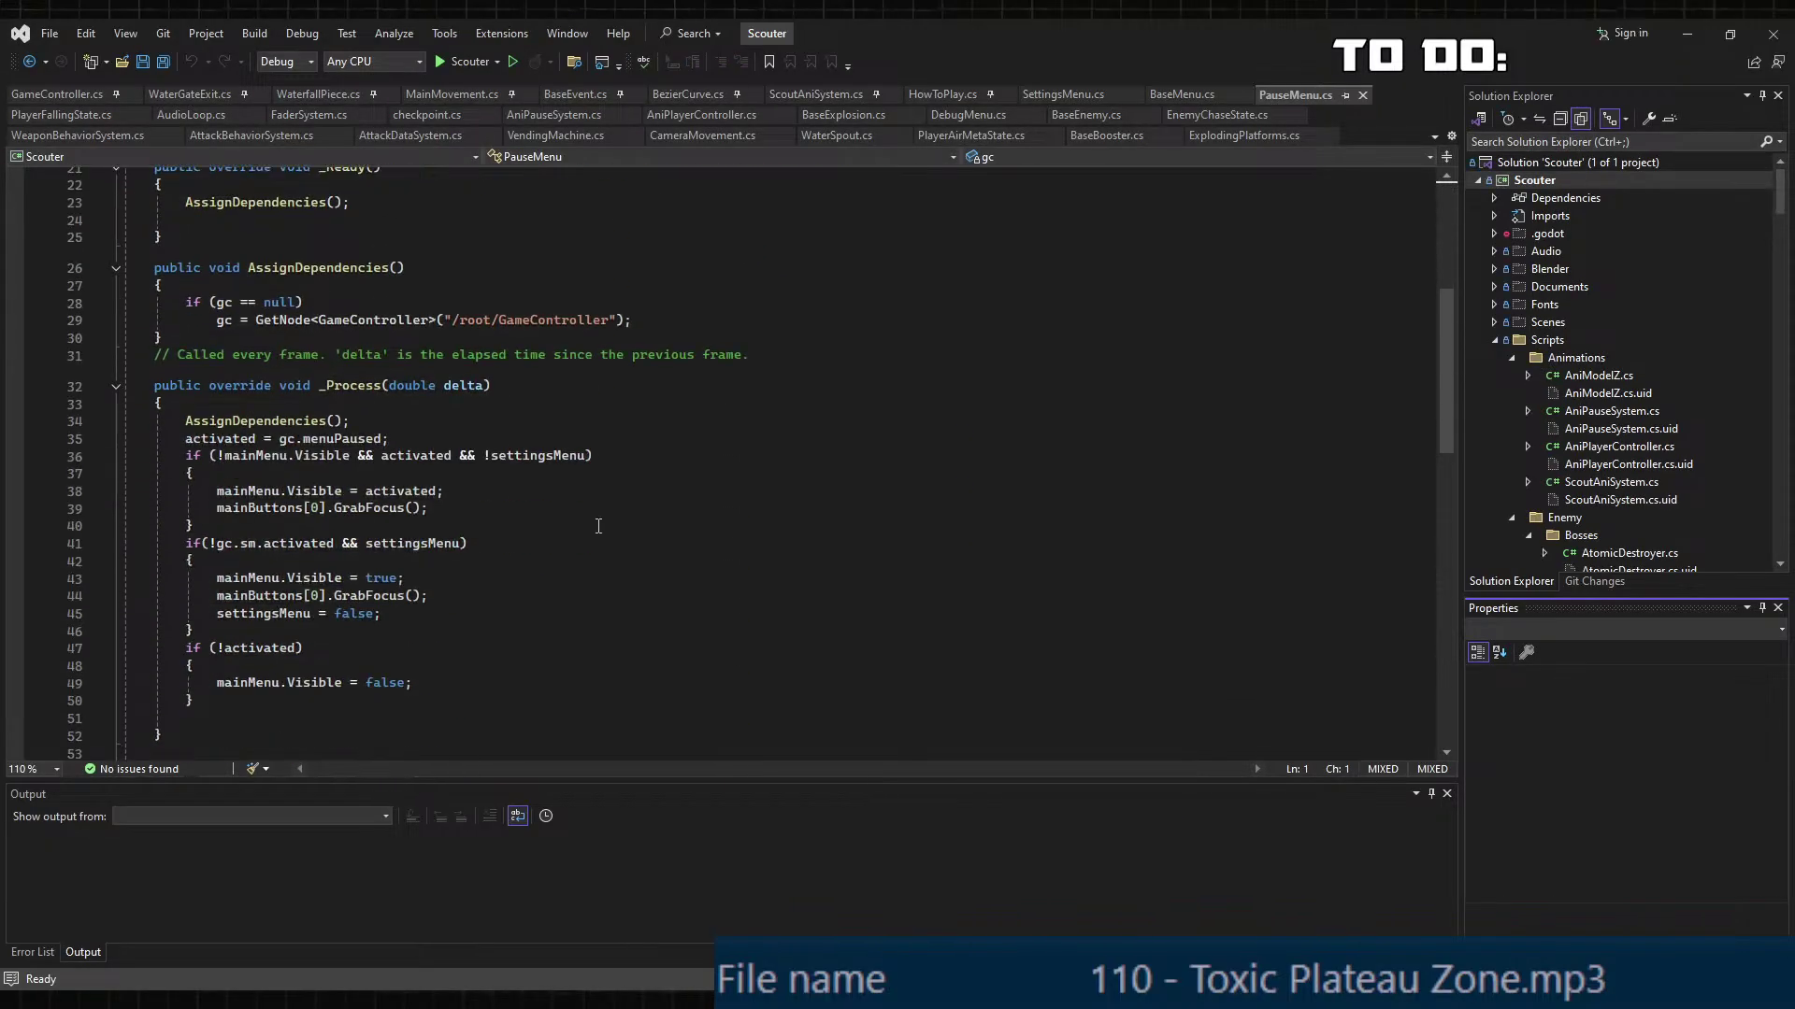
{"action": "left_click", "coordinate": [273, 543]}
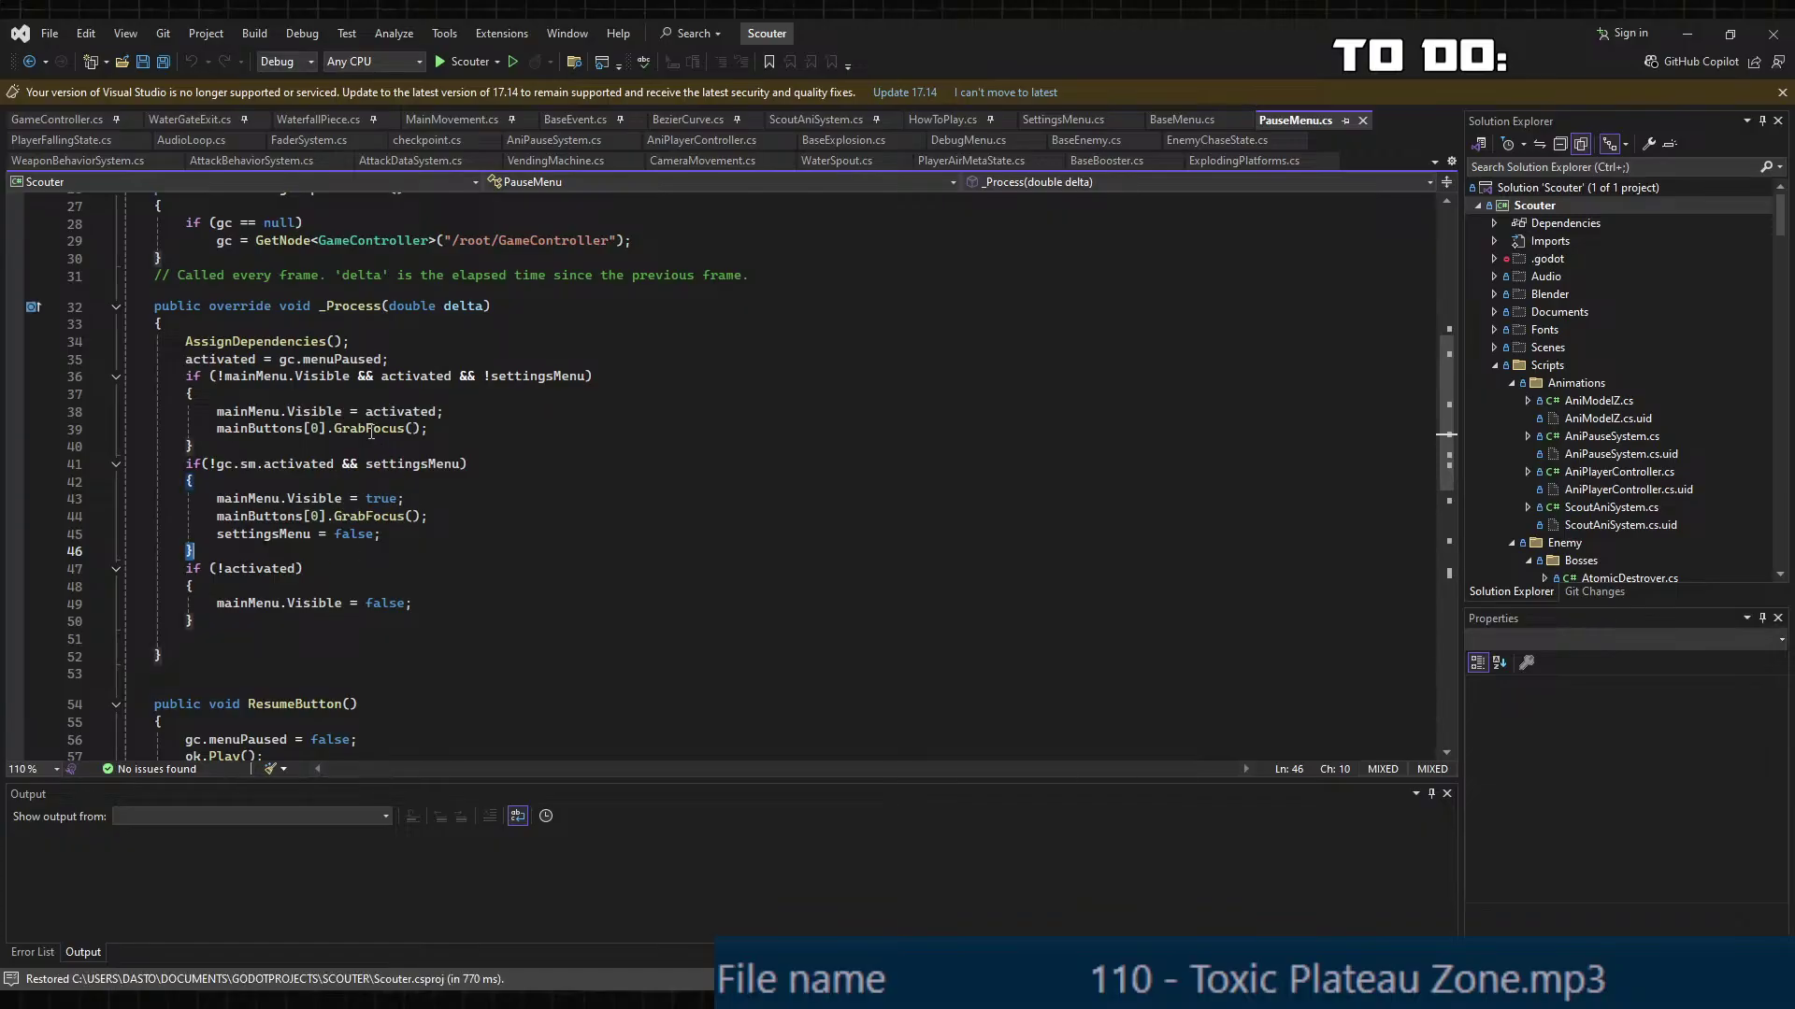
{"action": "double_click", "coordinate": [400, 375]}
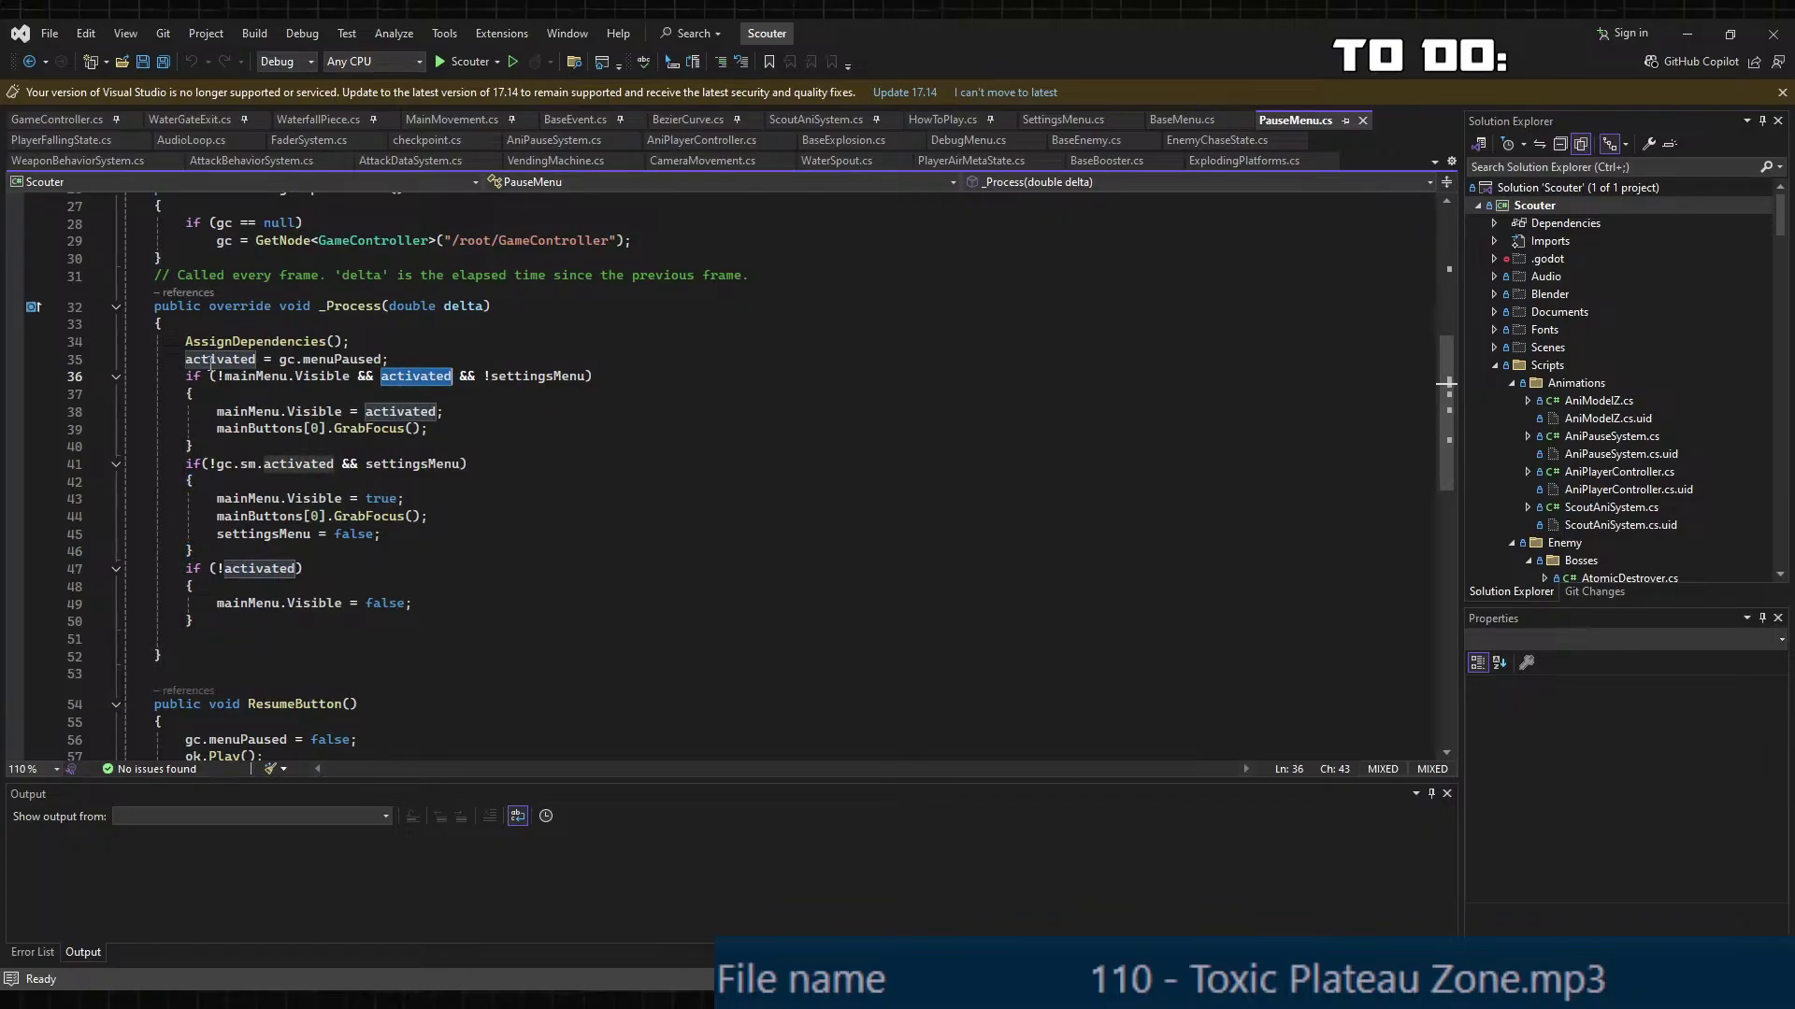
{"action": "double_click", "coordinate": [341, 359]}
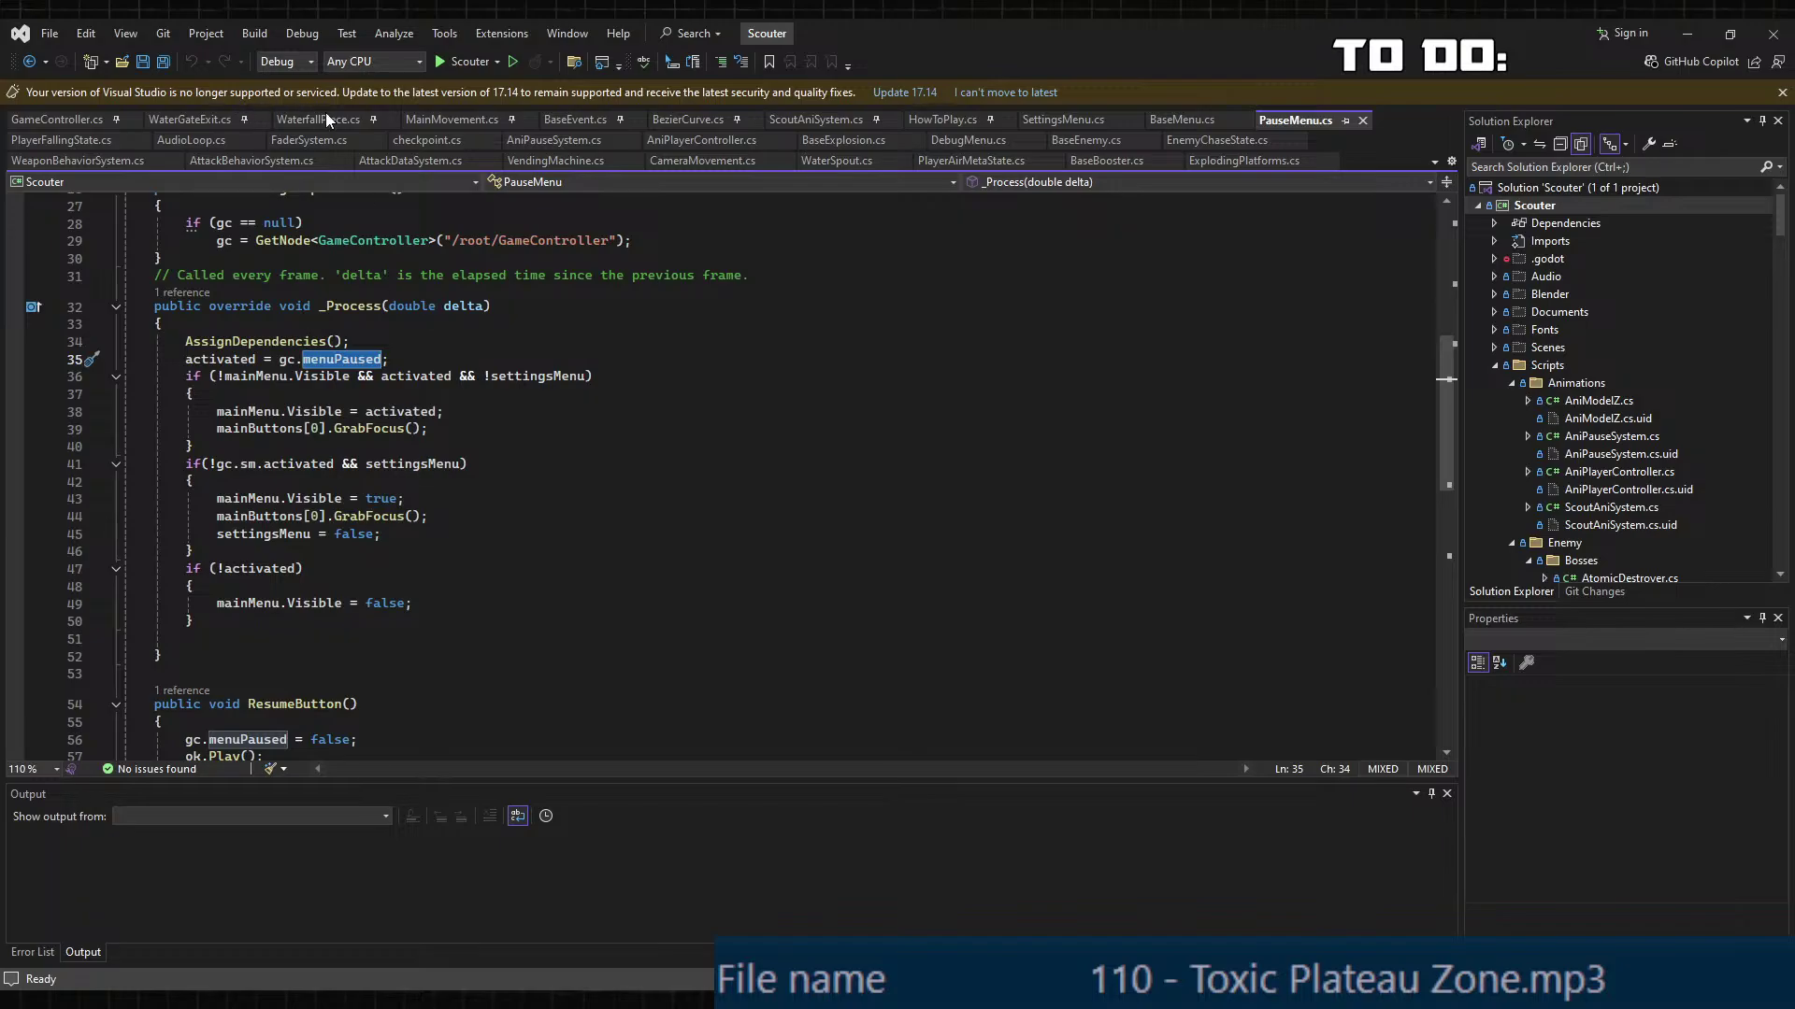
{"action": "scroll", "coordinate": [459, 390], "scroll_direction": "up", "scroll_amount": 2}
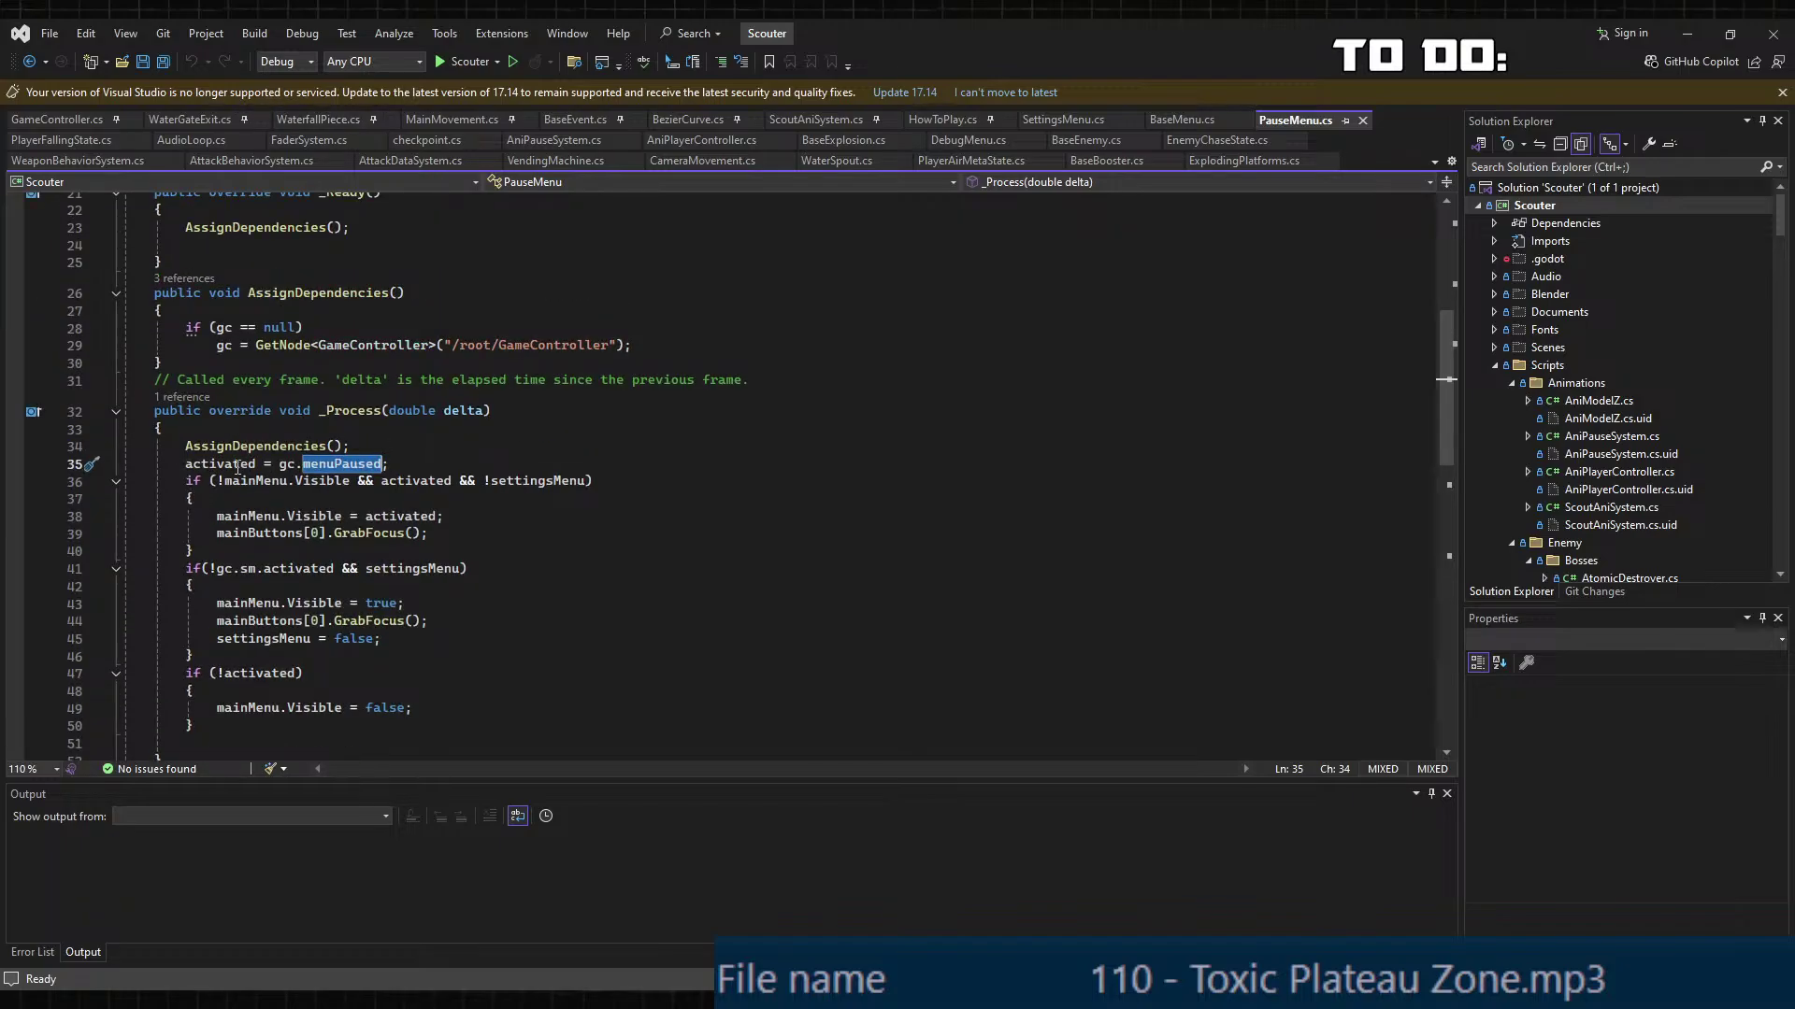
Step: Open GameController.cs and locate the "pause" input condition that toggles menuPaused in _Process
{"action": "left_click", "coordinate": [58, 118]}
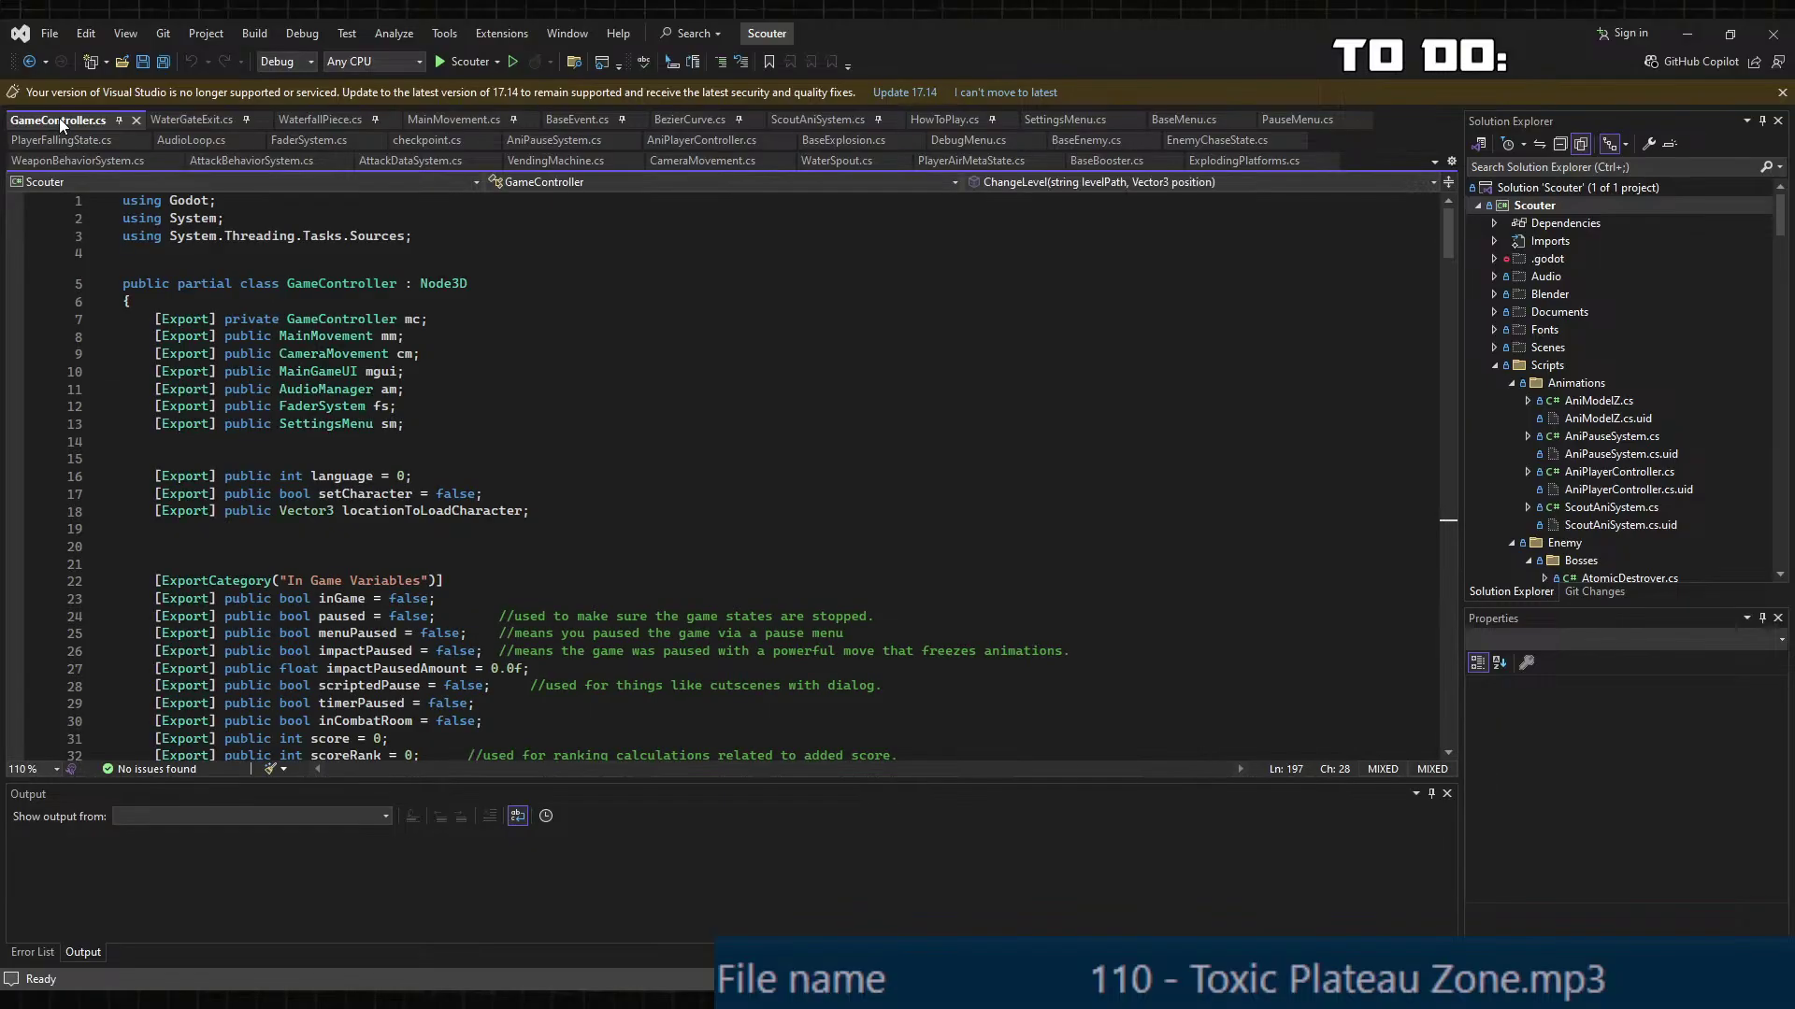
{"action": "scroll", "coordinate": [494, 498], "scroll_direction": "down", "scroll_amount": 15}
{"action": "scroll", "coordinate": [494, 498], "scroll_direction": "down", "scroll_amount": 11}
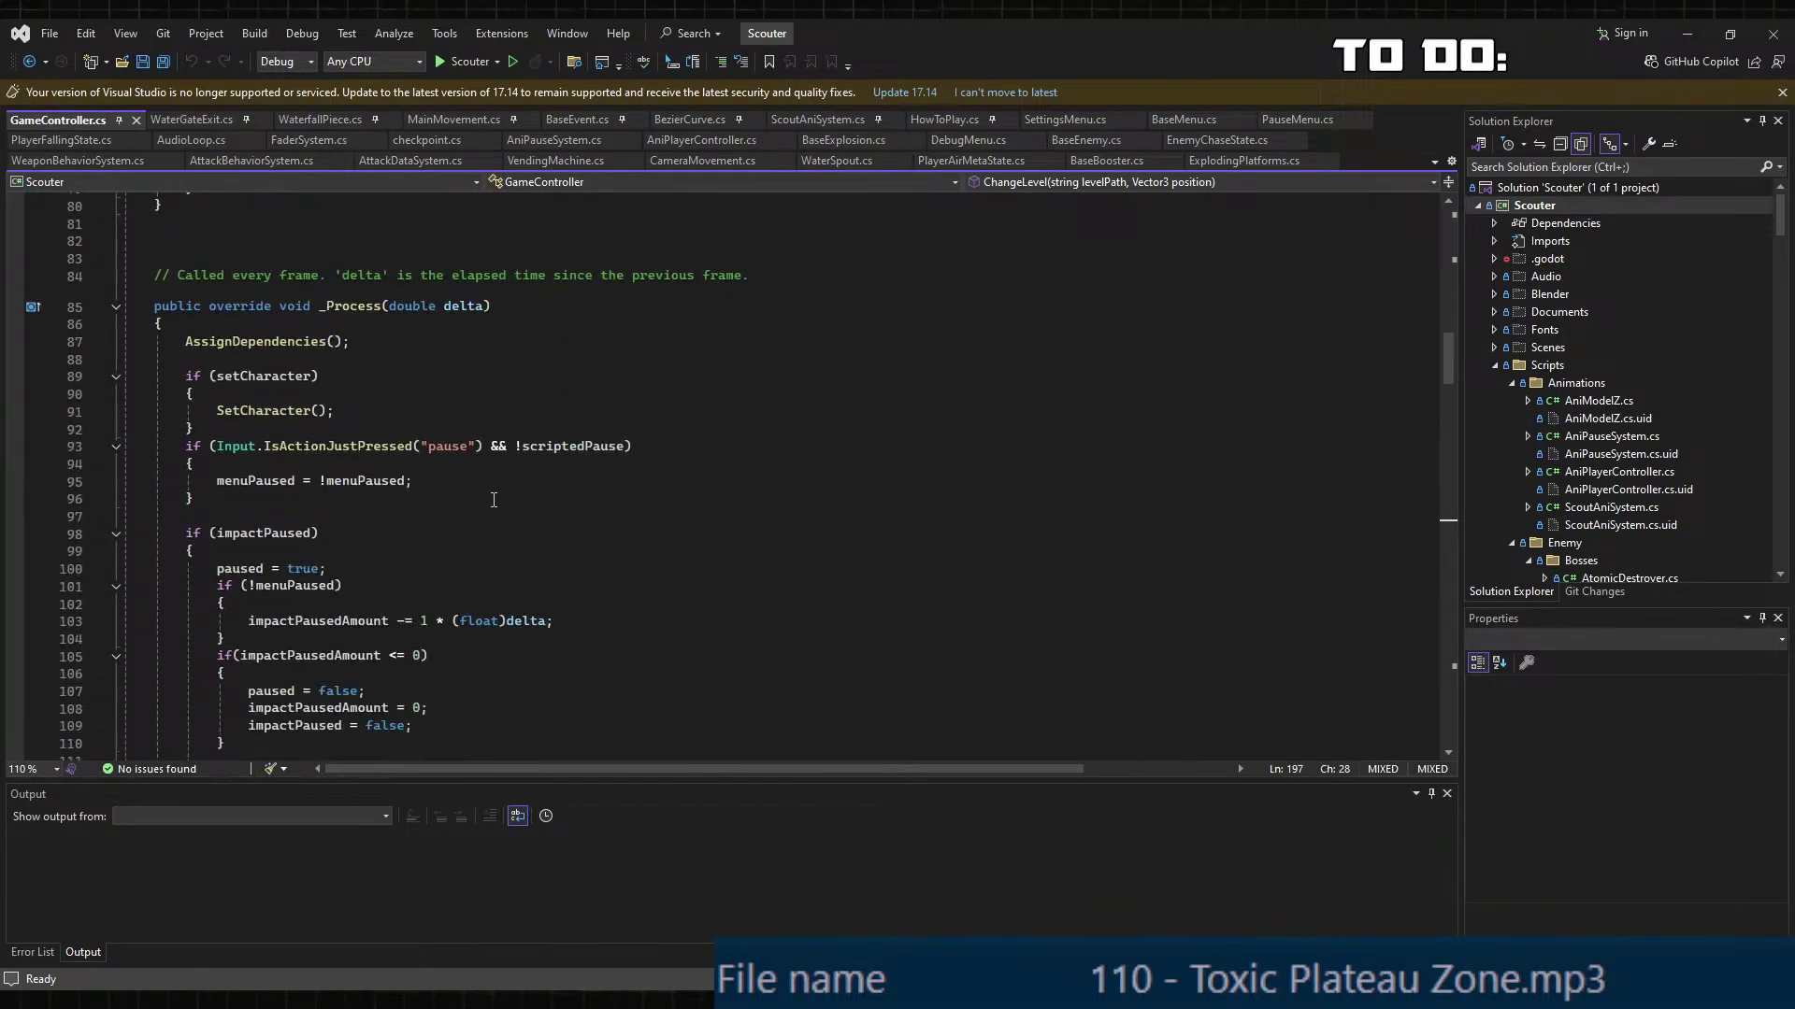
{"action": "double_click", "coordinate": [566, 350]}
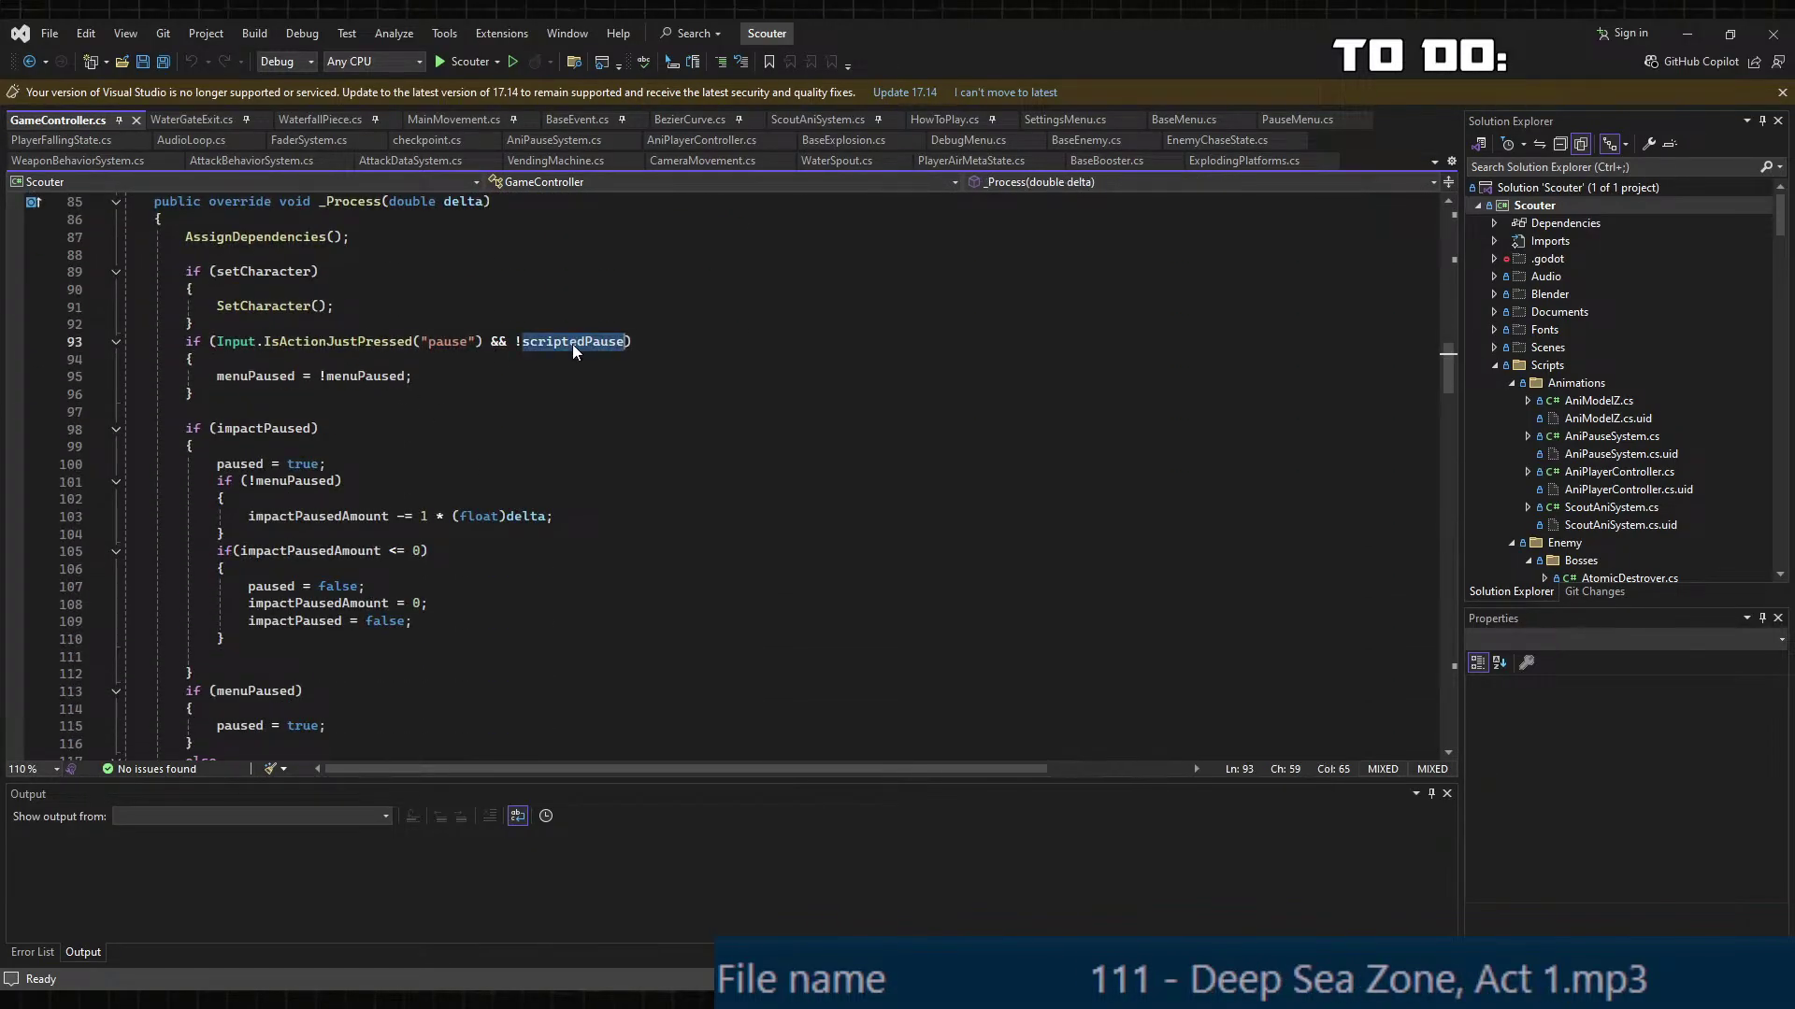
{"action": "scroll", "coordinate": [573, 470], "scroll_direction": "up", "scroll_amount": 1}
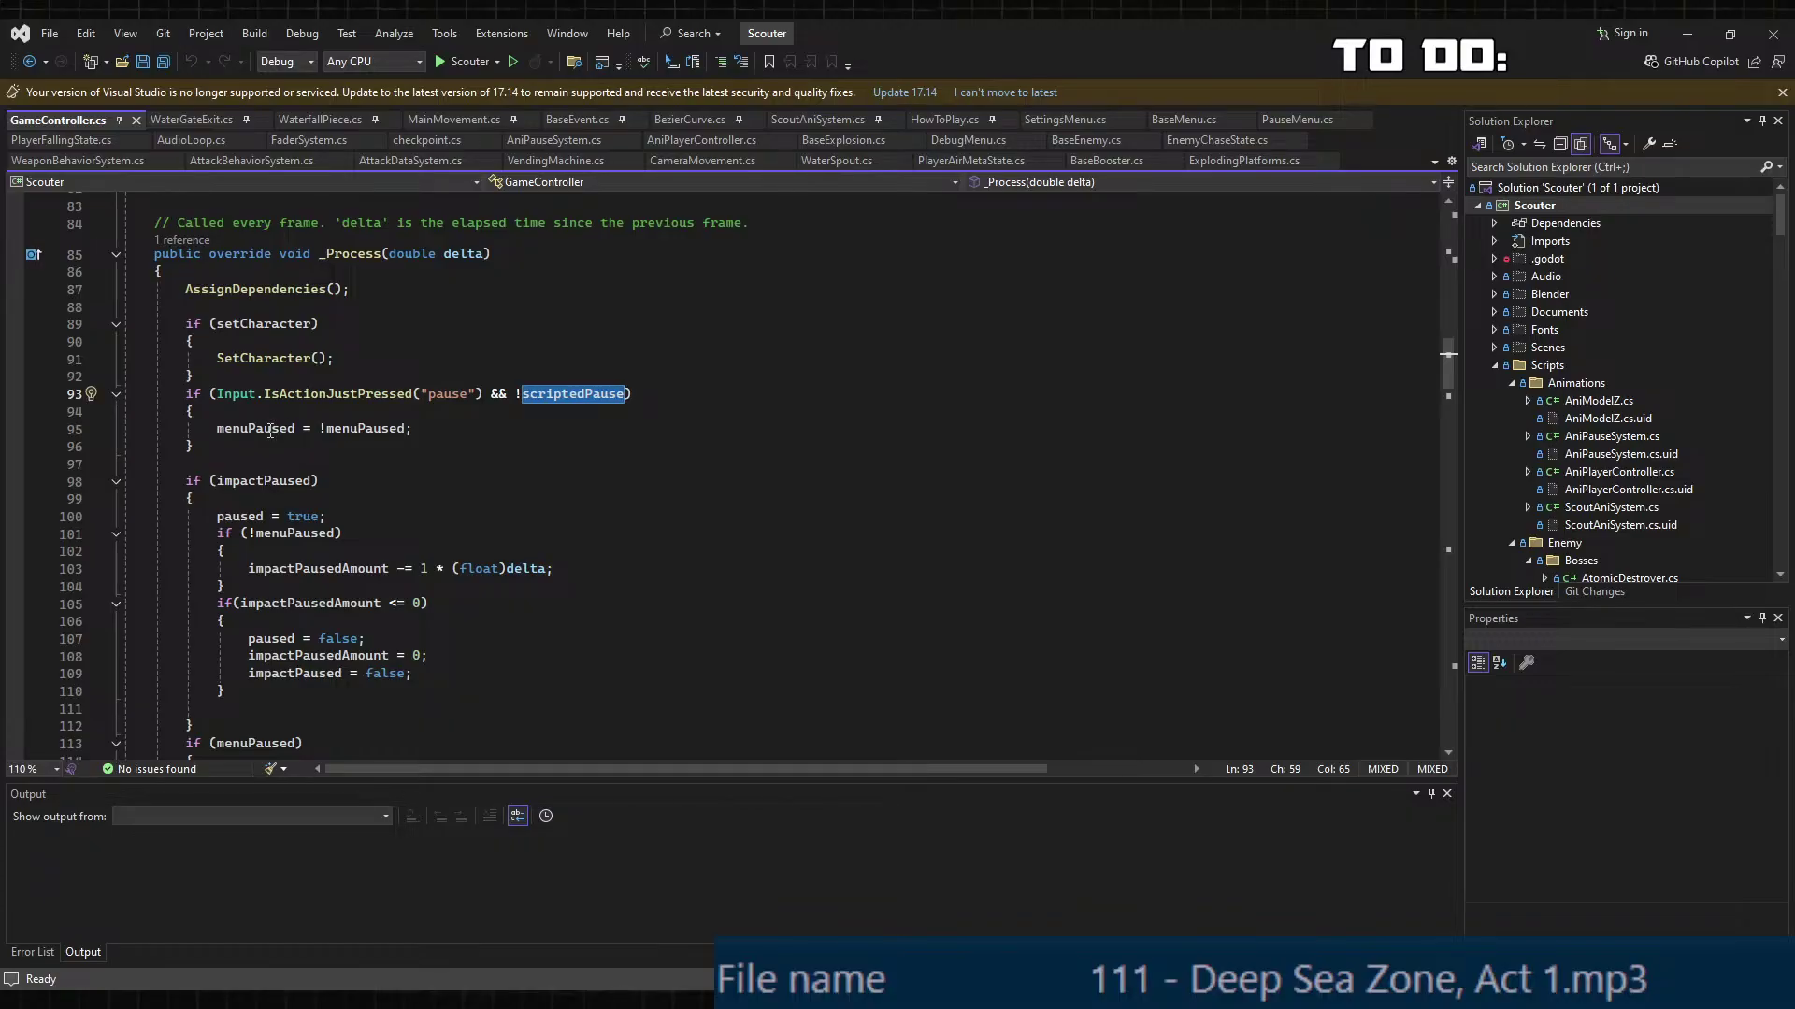
{"action": "scroll", "coordinate": [596, 515], "scroll_direction": "up", "scroll_amount": 2}
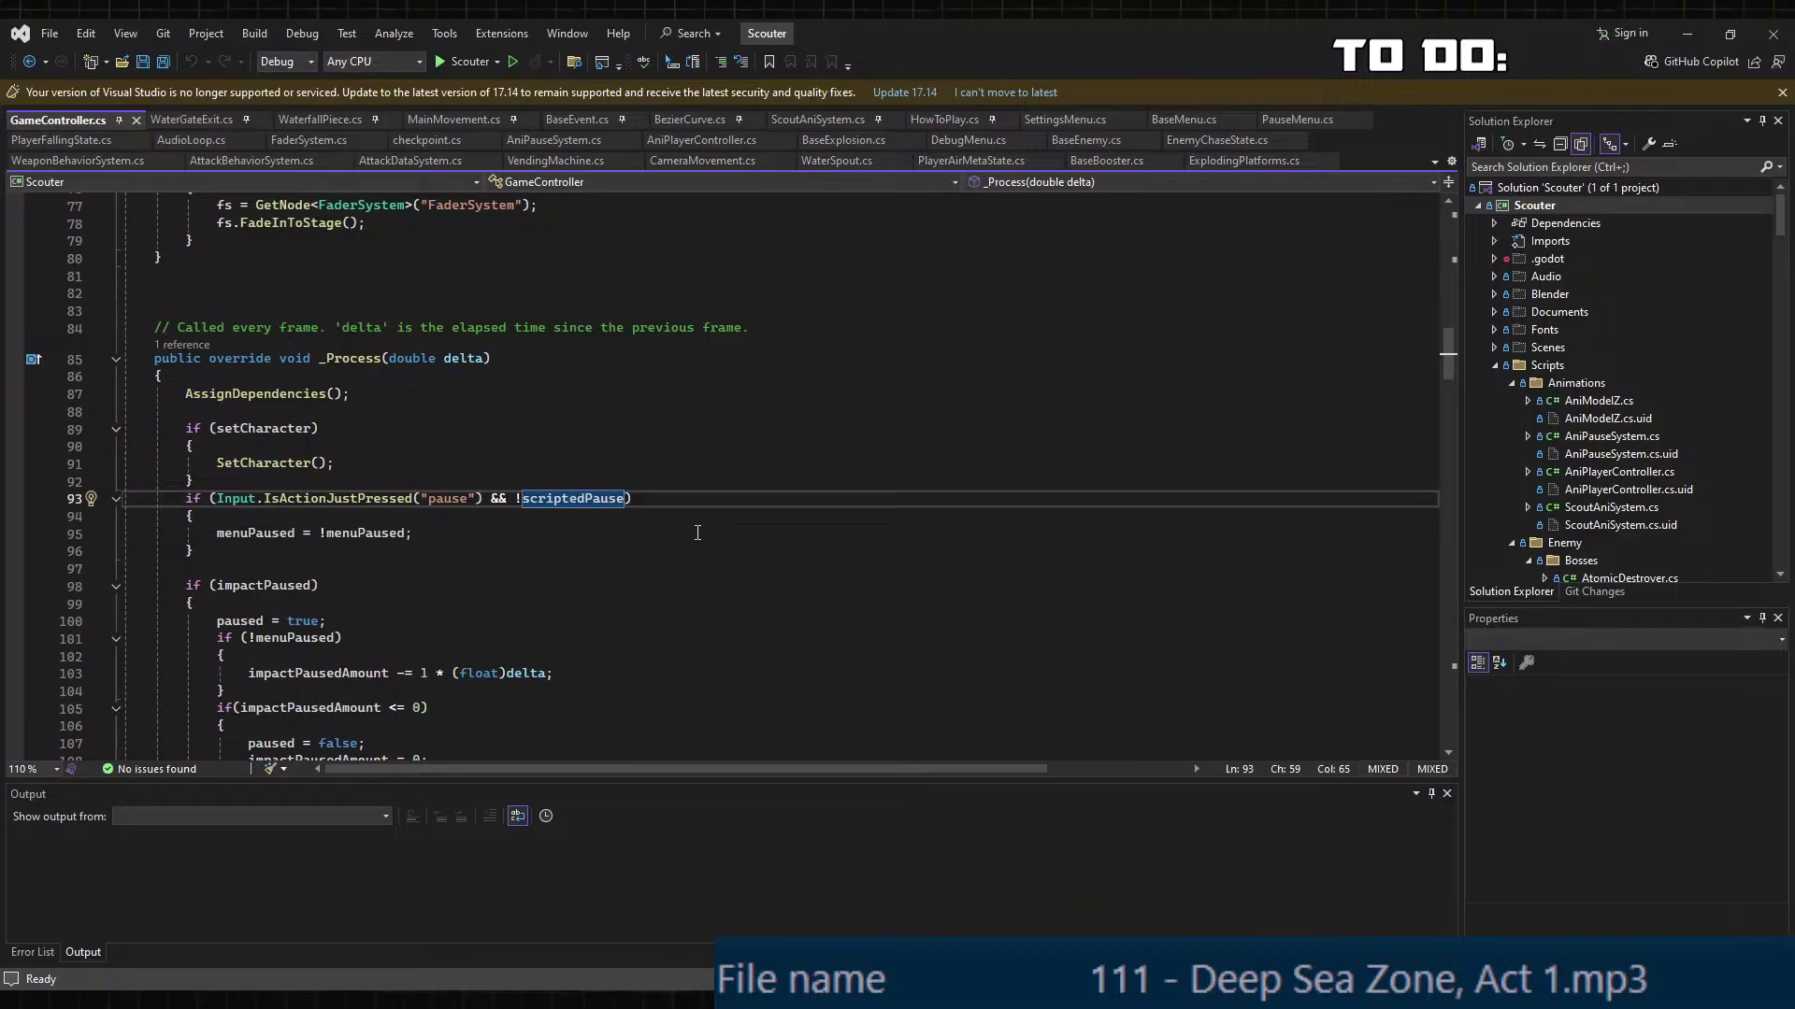
Step: Append "&& !sm.activated" to the pause input condition in GameController.cs, save the script, and check the sm declaration
{"action": "key", "text": "Right"}
{"action": "type", "text": "&& sm."}
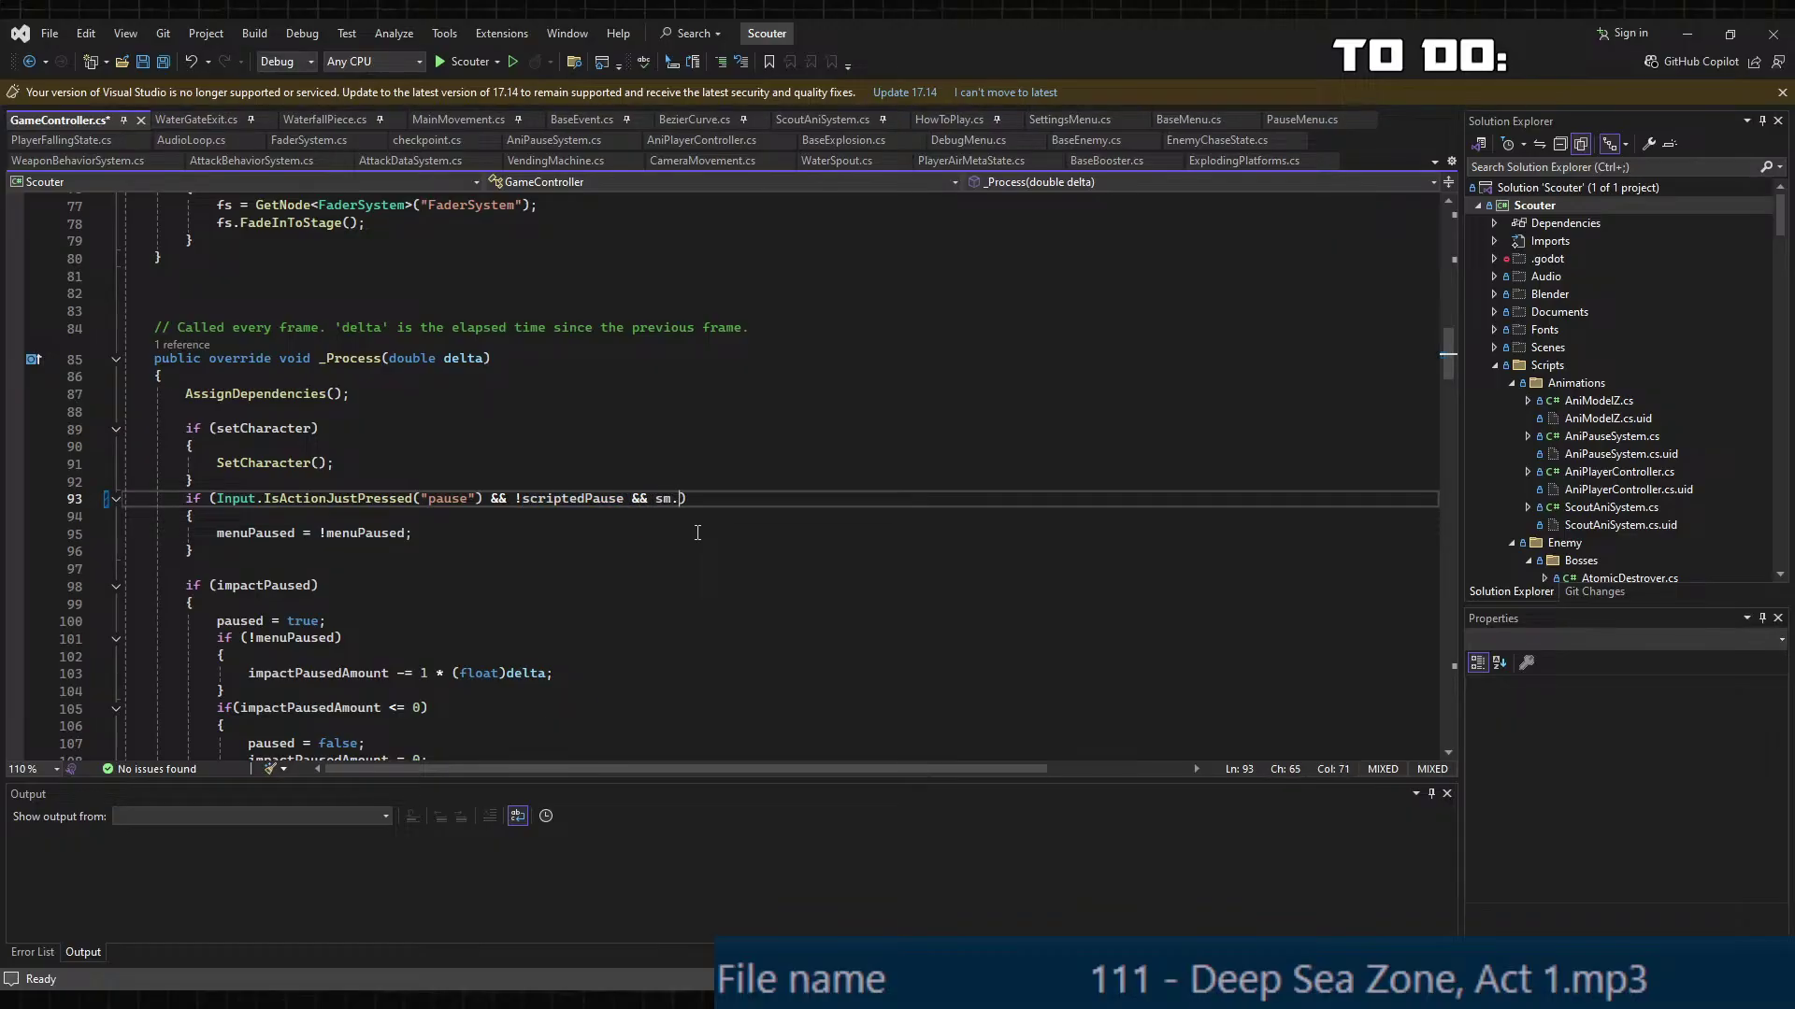
{"action": "type", "text": "activated"}
{"action": "key", "text": "Left"}
{"action": "key", "text": "Left"}
{"action": "key", "text": "Left"}
{"action": "type", "text": "!"}
{"action": "key", "text": "ctrl+s"}
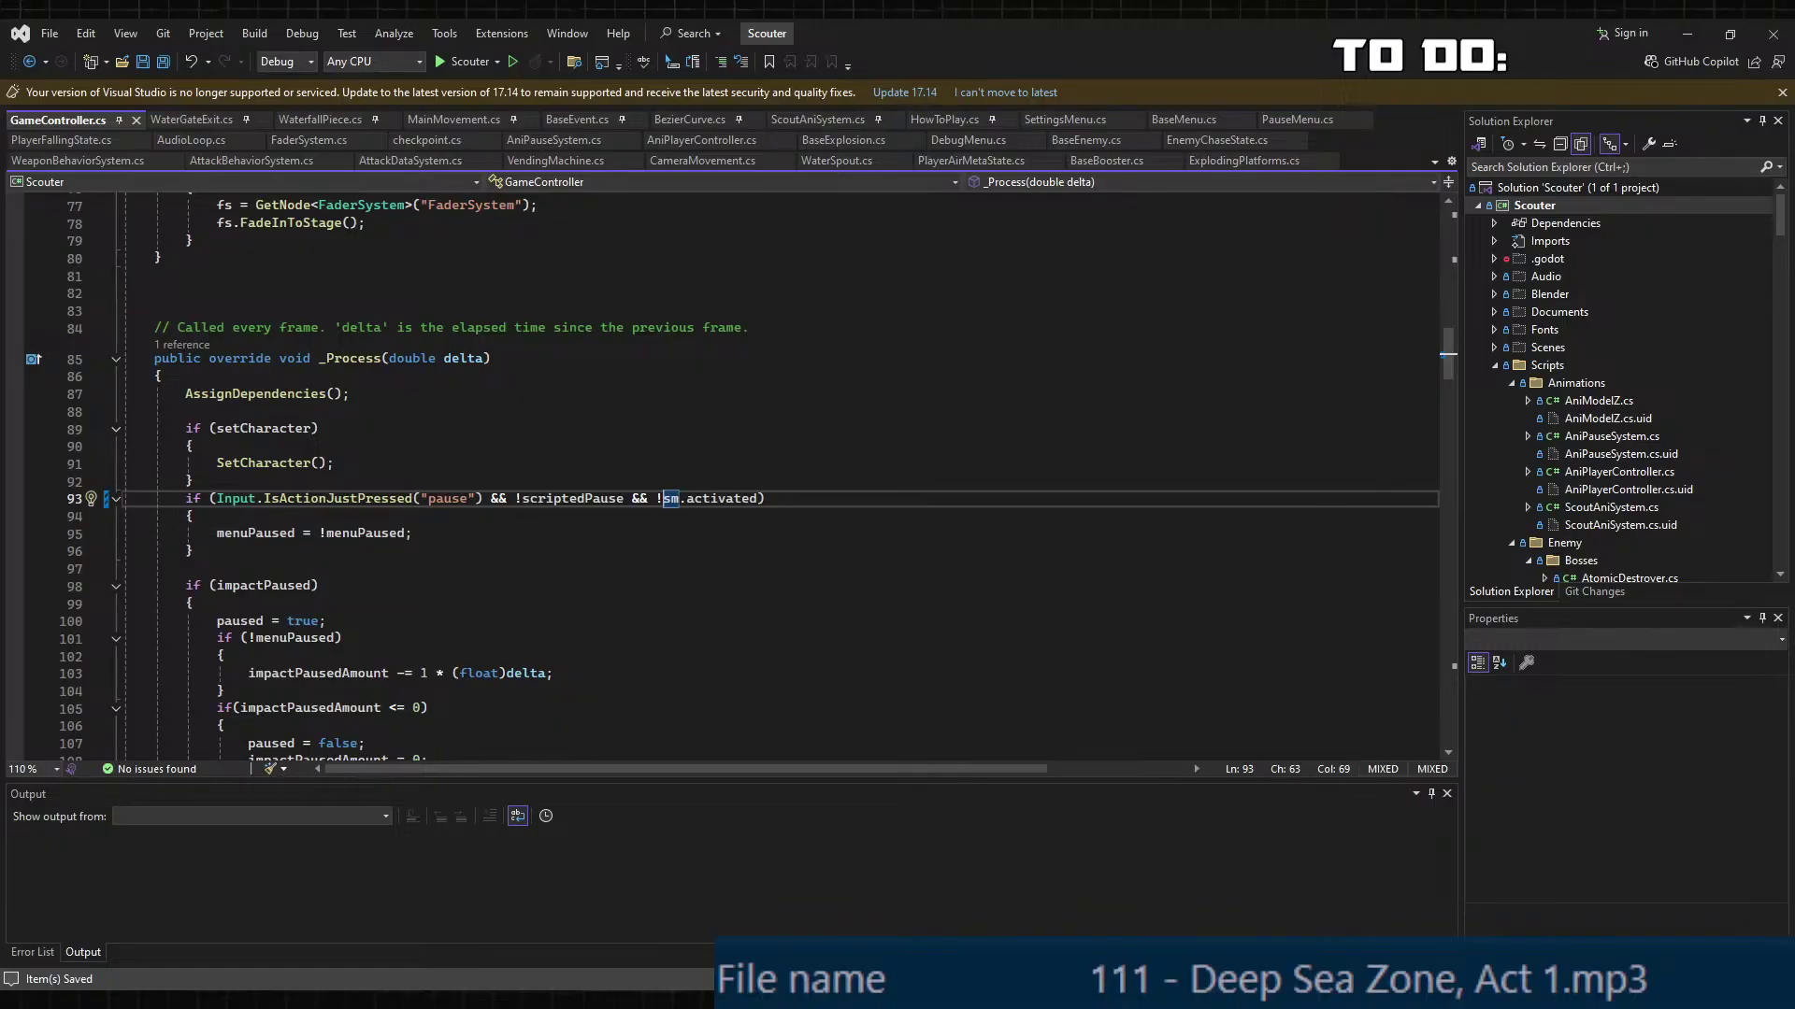
{"action": "scroll", "coordinate": [543, 528], "scroll_direction": "up", "scroll_amount": 20}
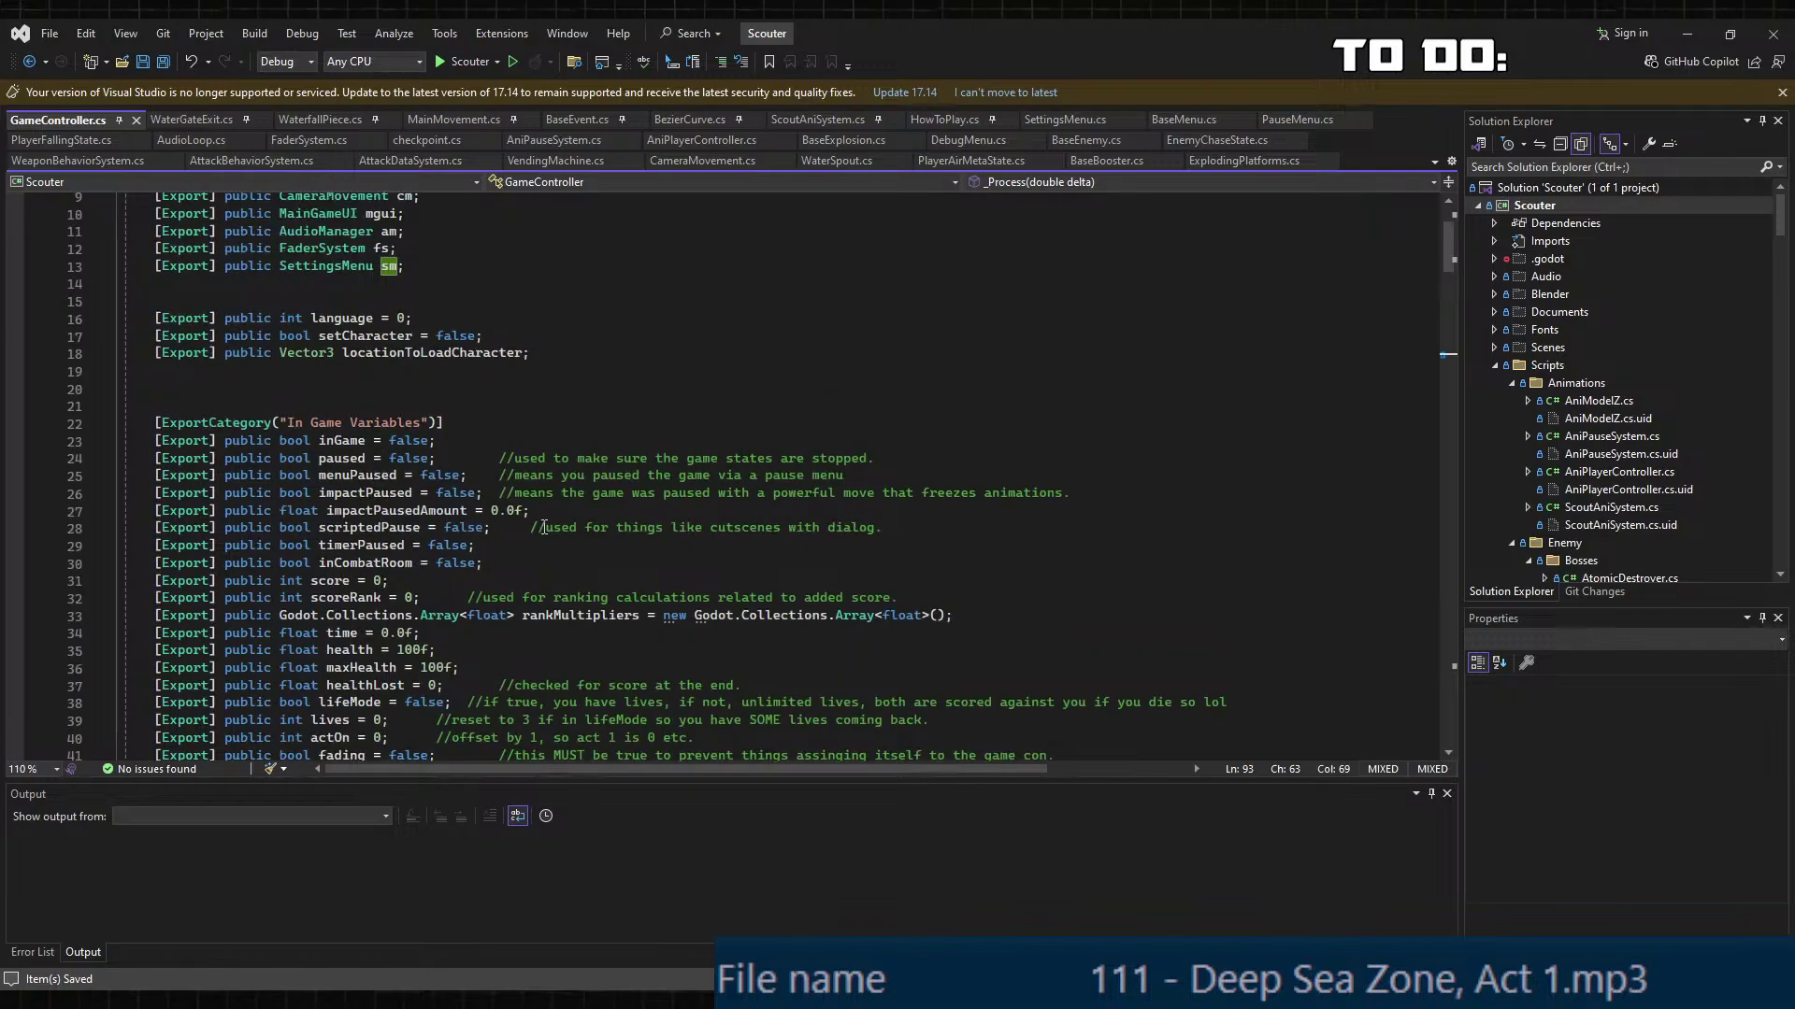
{"action": "scroll", "coordinate": [543, 528], "scroll_direction": "down", "scroll_amount": 20}
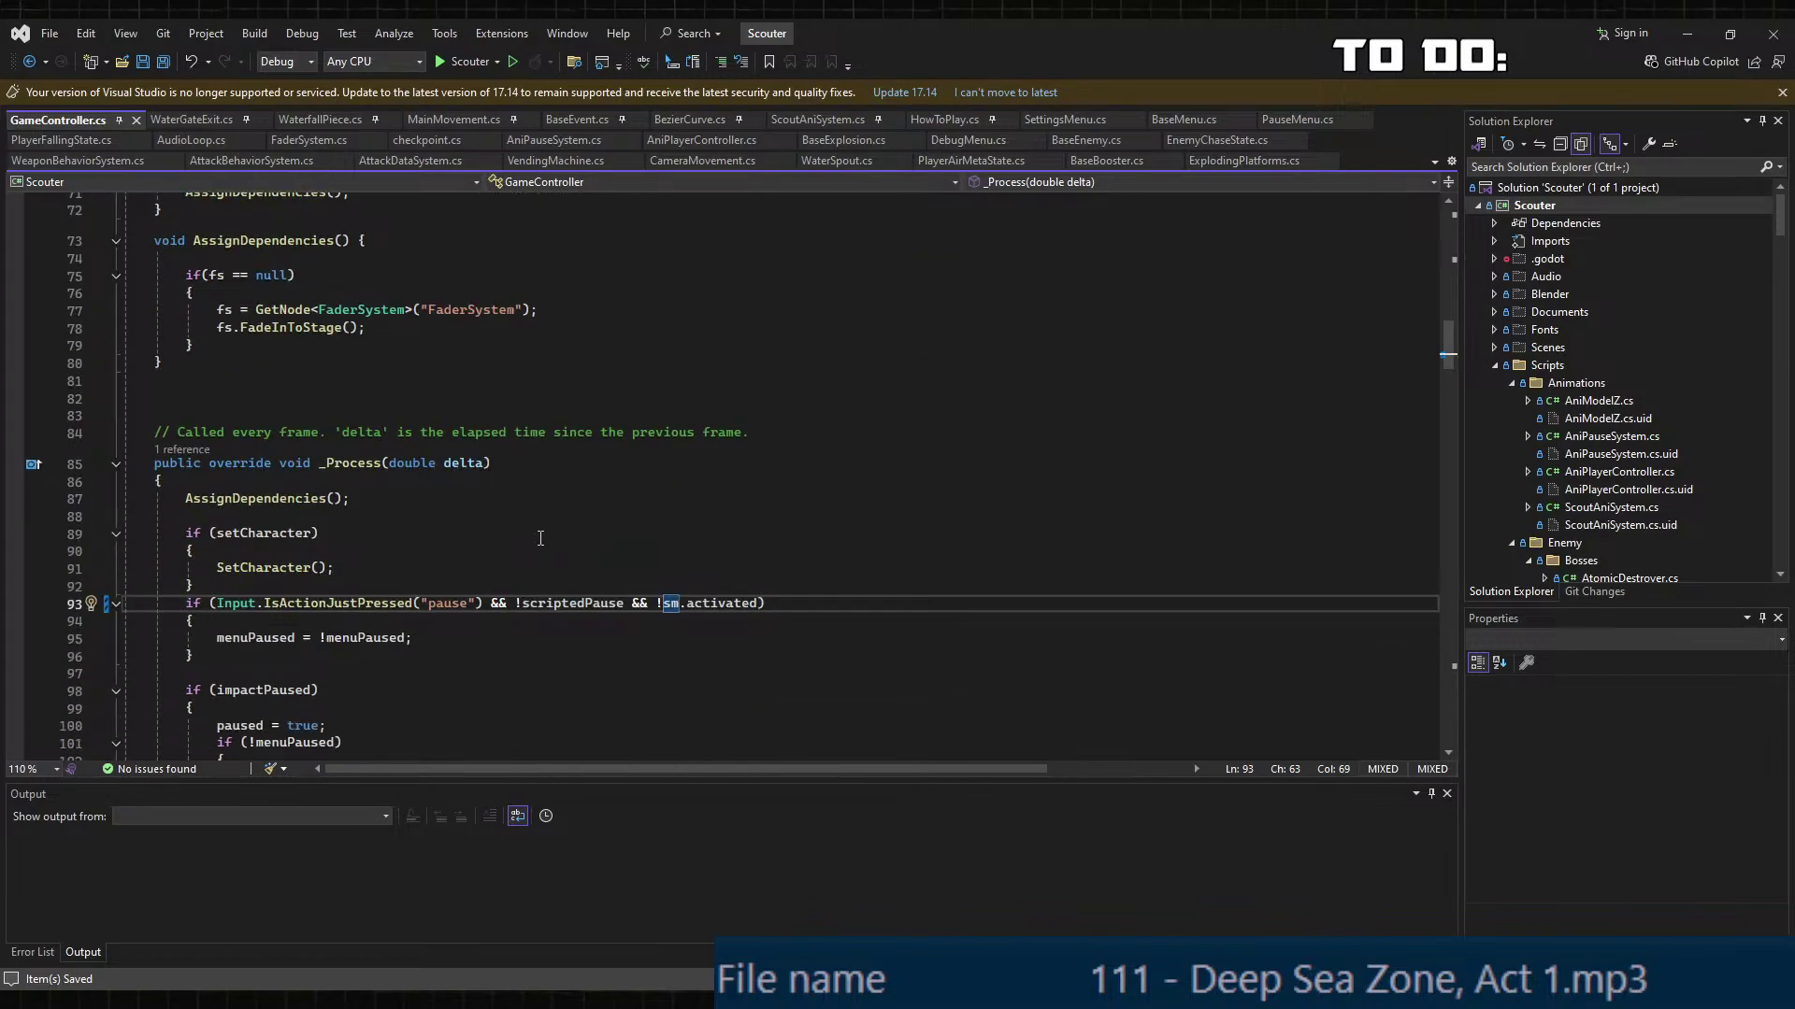
Step: Review the edited pause condition in GameController.cs, run the game, decline the tutorial, and start Trainyard Tantrum
{"action": "scroll", "coordinate": [541, 538], "scroll_direction": "down", "scroll_amount": 2}
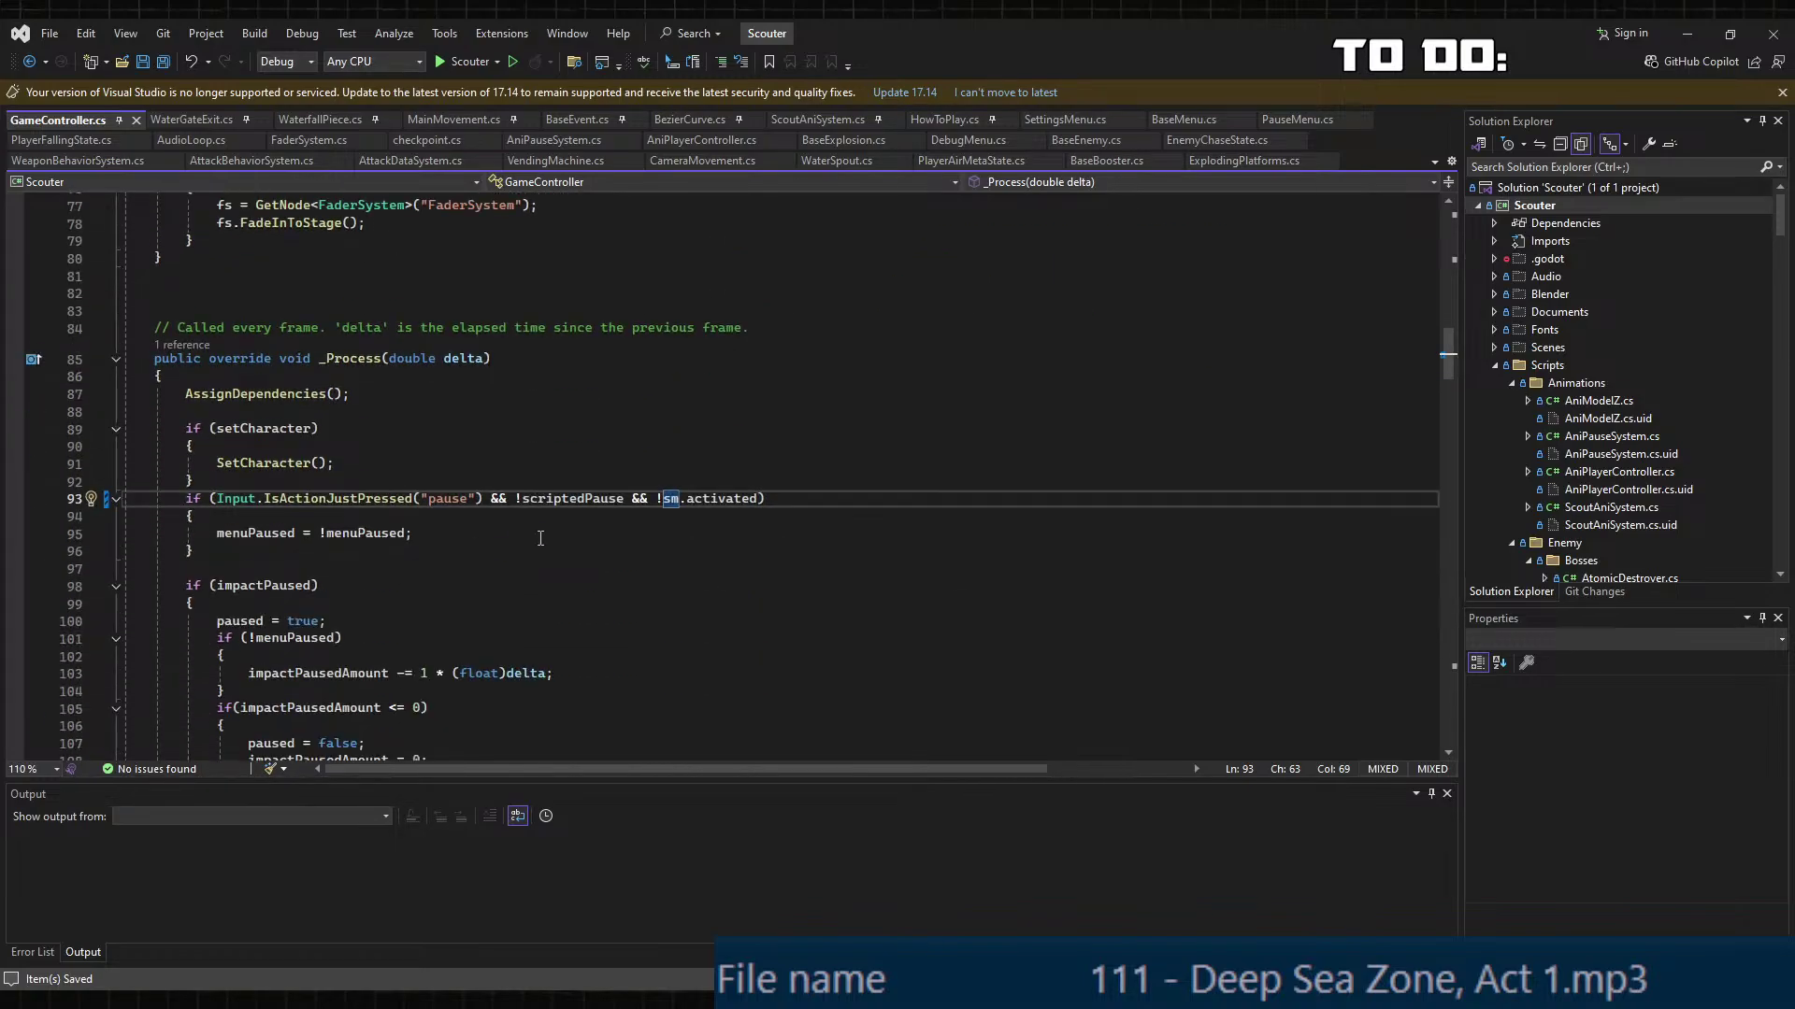
{"action": "left_click", "coordinate": [266, 529]}
{"action": "key", "text": "Down"}
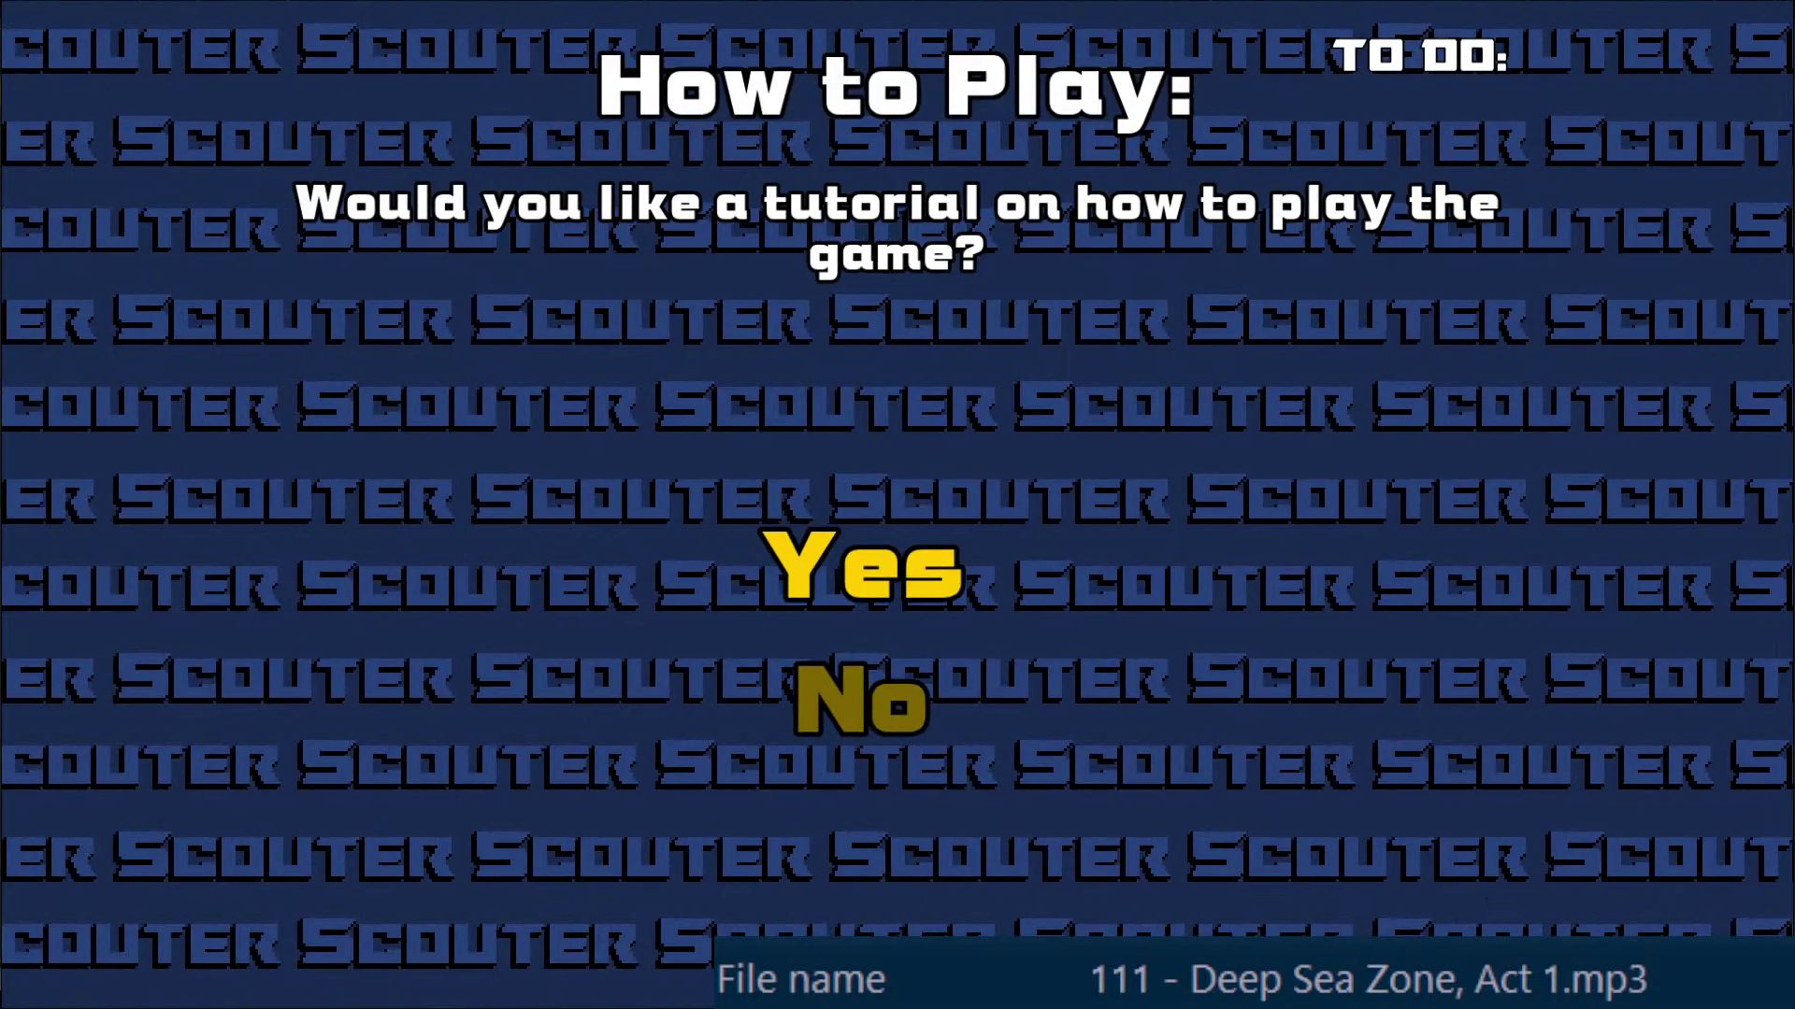
{"action": "key", "text": "Down"}
{"action": "key", "text": "Return"}
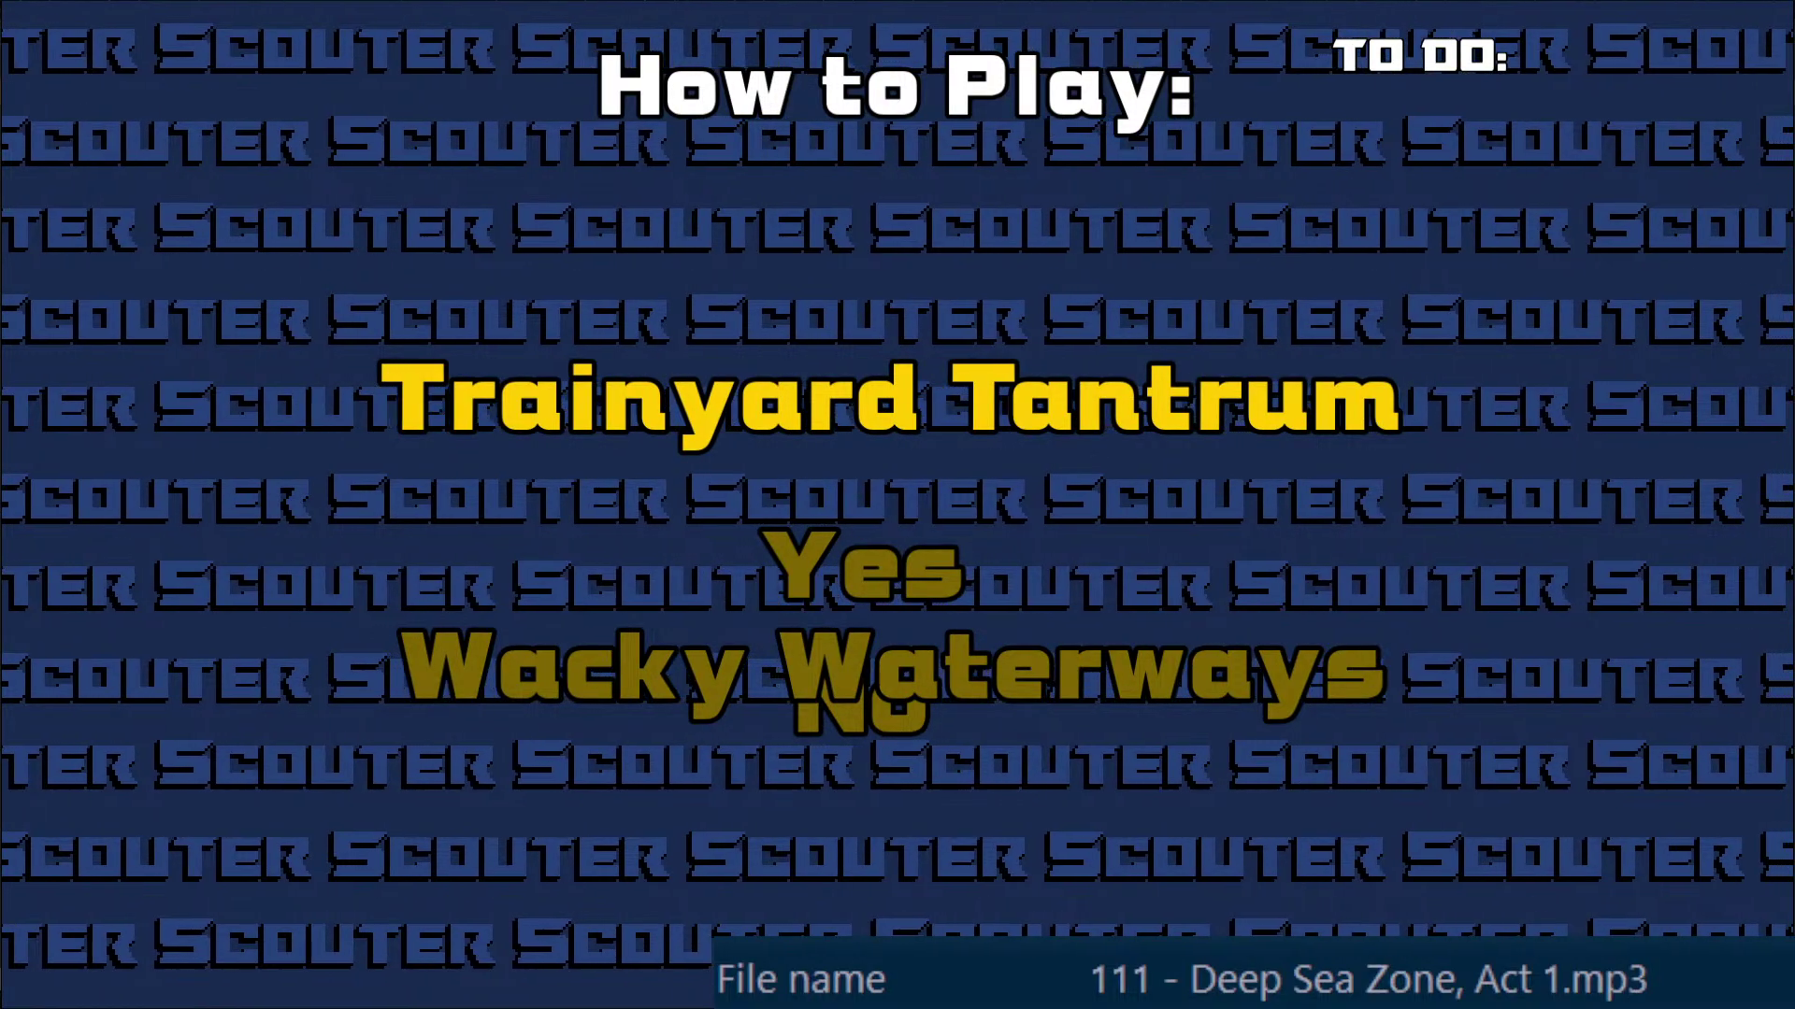
{"action": "key", "text": "Return"}
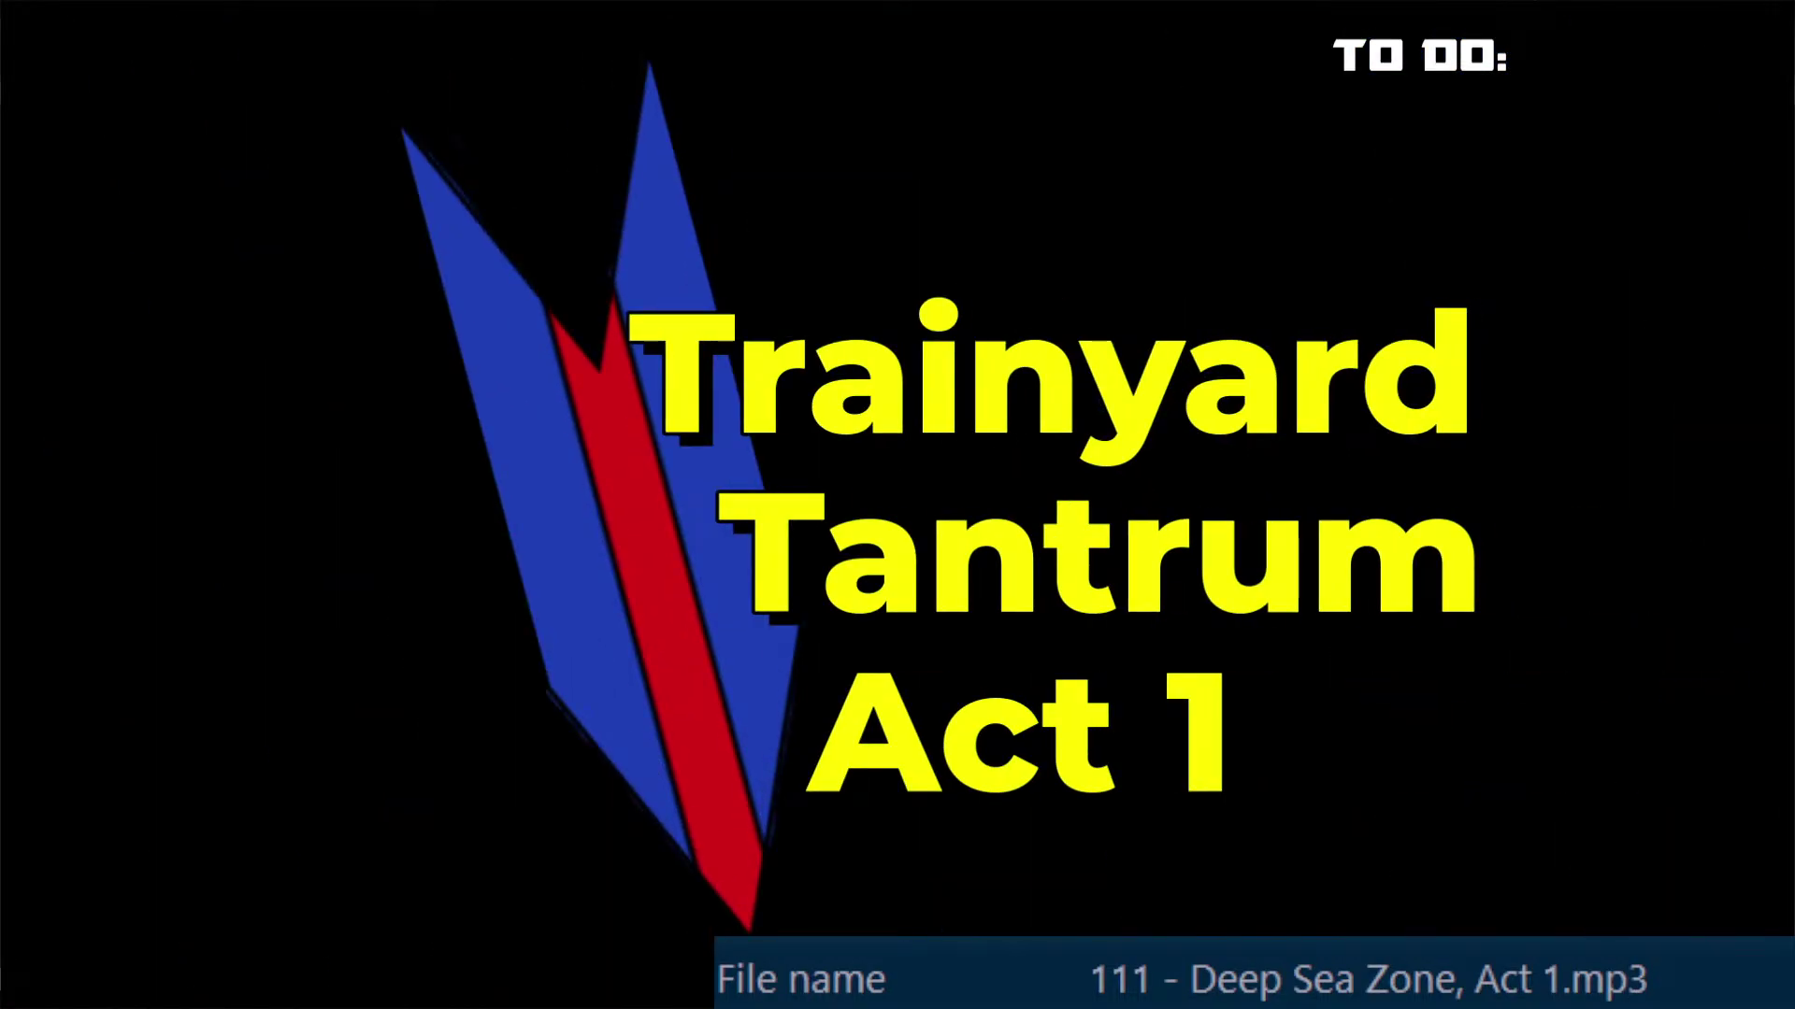
Step: Test toggling pause repeatedly in Trainyard Tantrum Act 1, and open Options from the pause menu
{"action": "key", "text": "Escape"}
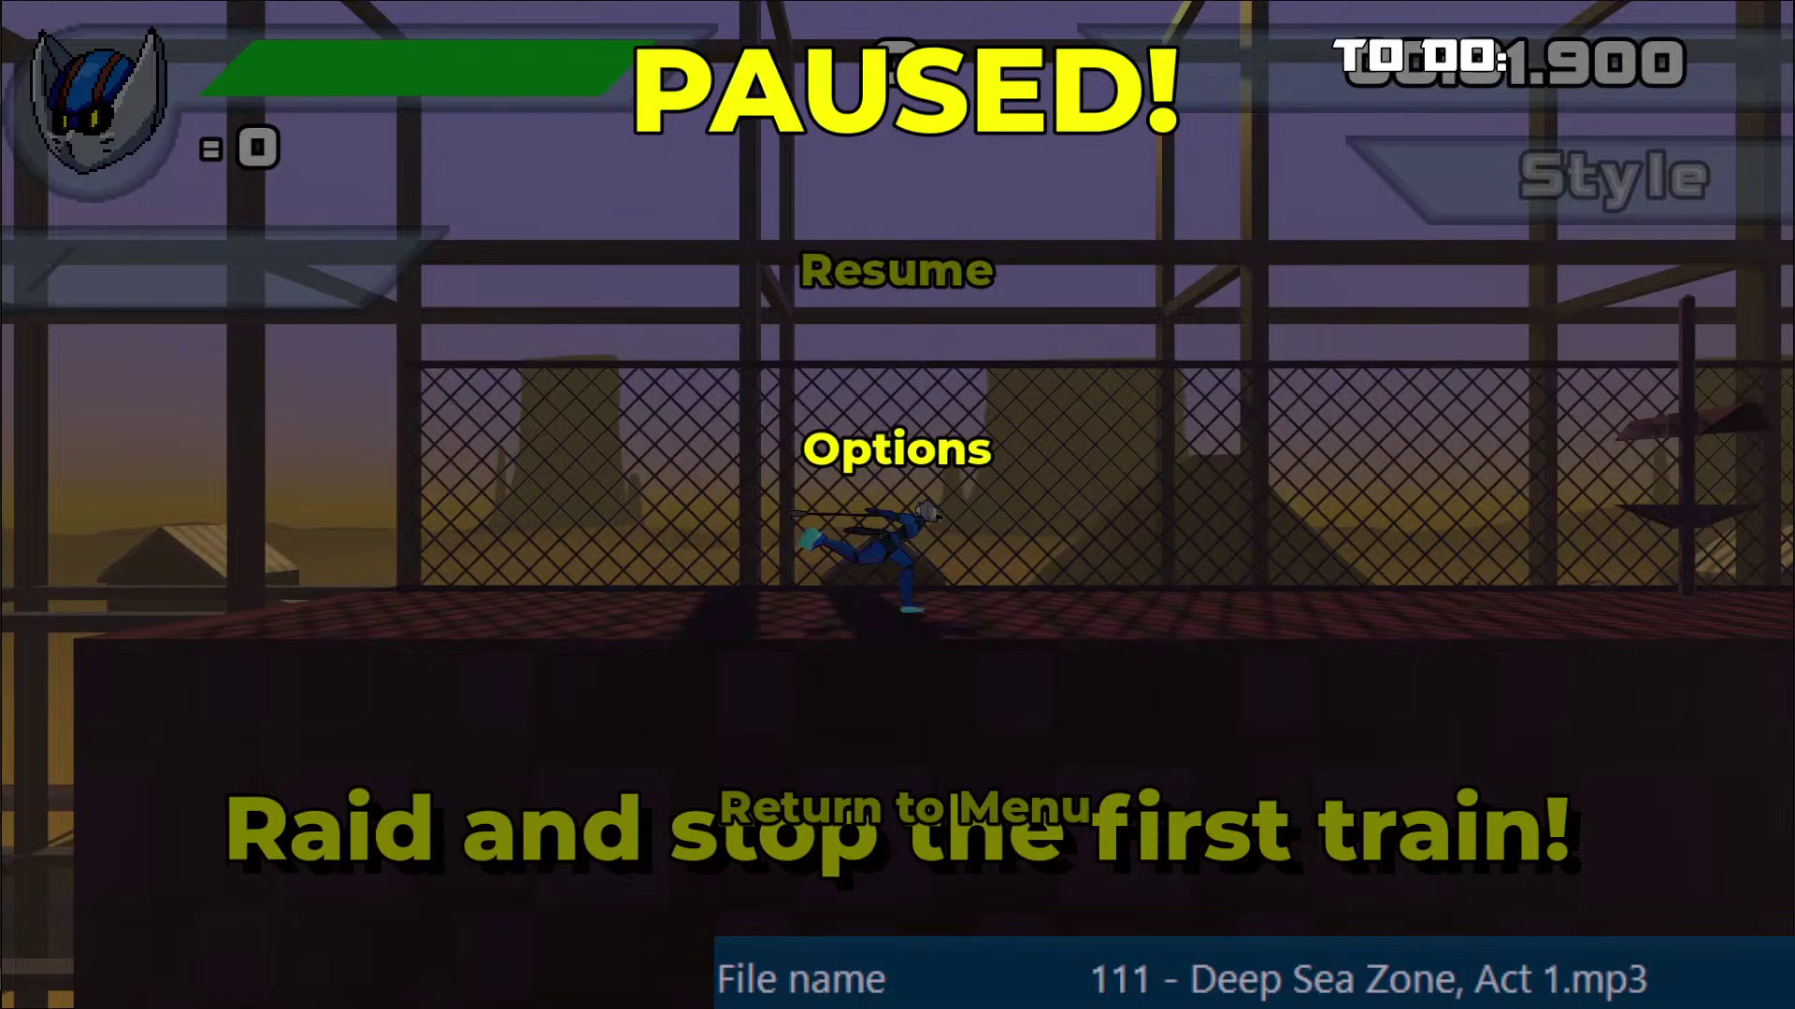
{"action": "key", "text": "Escape"}
{"action": "key", "text": "Escape"}
{"action": "key", "text": "Escape"}
{"action": "key", "text": "Escape"}
{"action": "key", "text": "Down"}
{"action": "key", "text": "Return"}
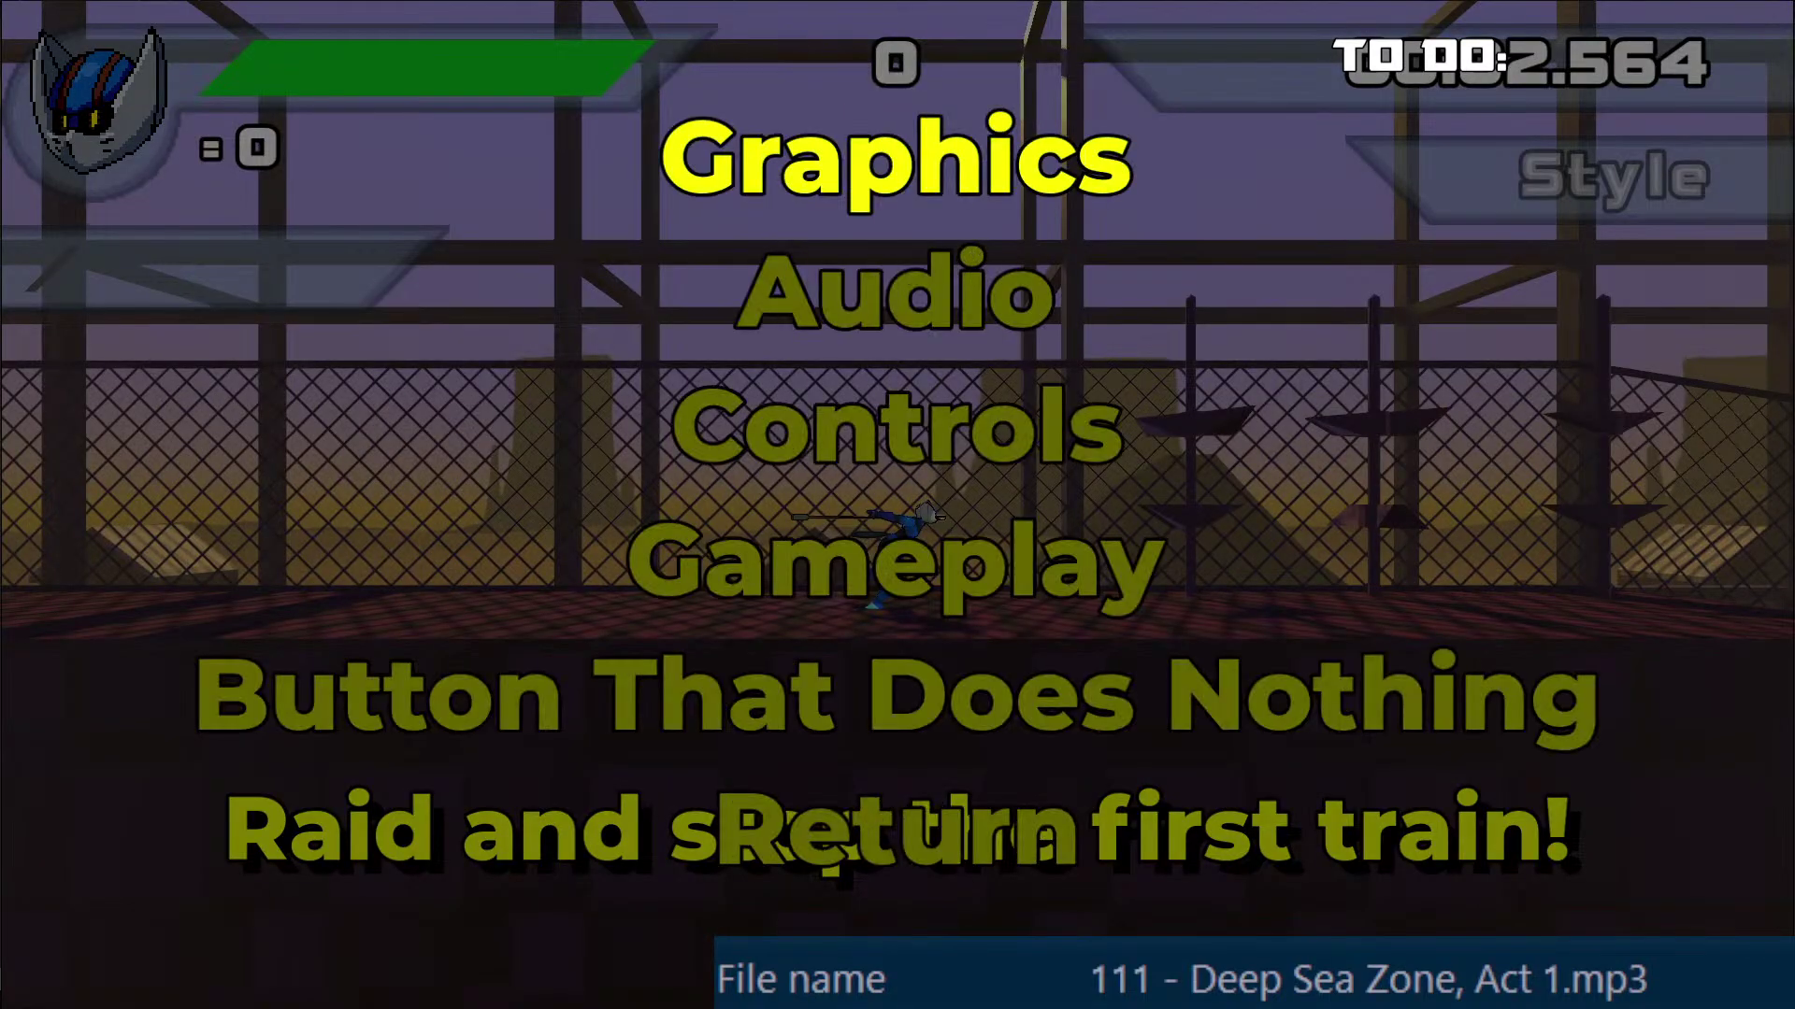
Step: Return from the settings menu to the pause menu and leave the running game
{"action": "key", "text": "Up"}
{"action": "key", "text": "Return"}
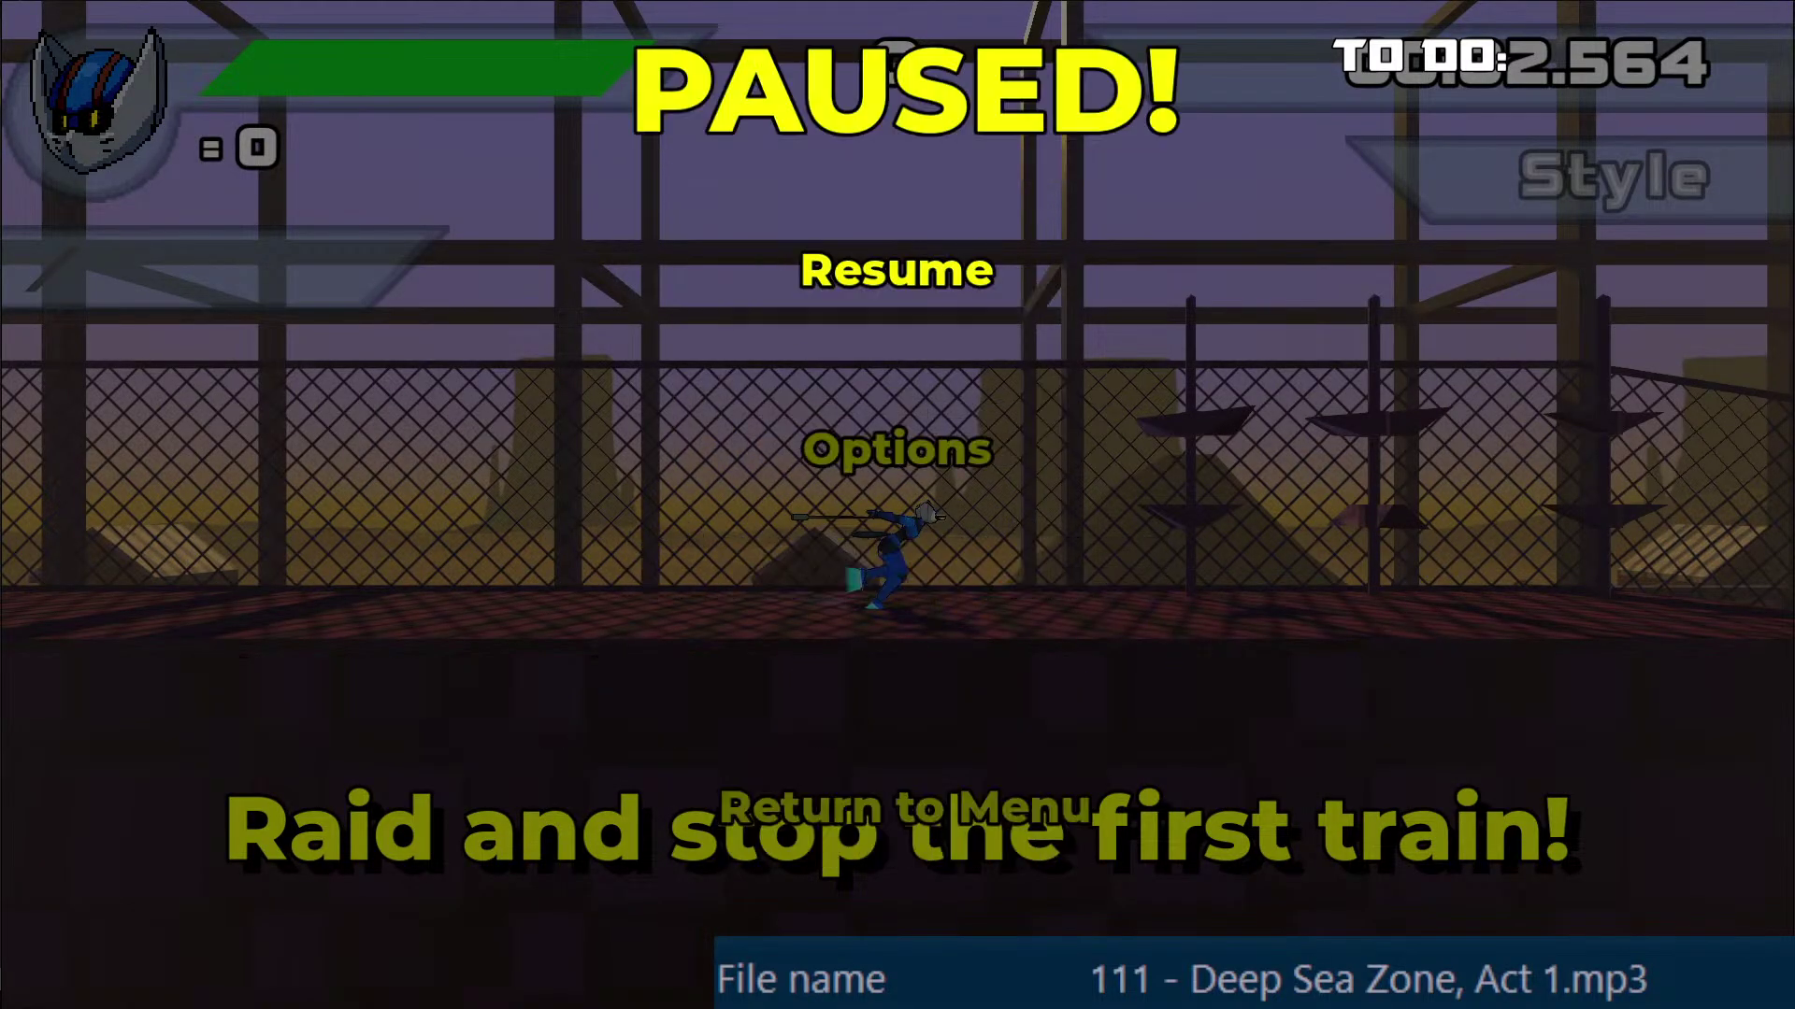
{"action": "key", "text": "Down"}
{"action": "key", "text": "Return"}
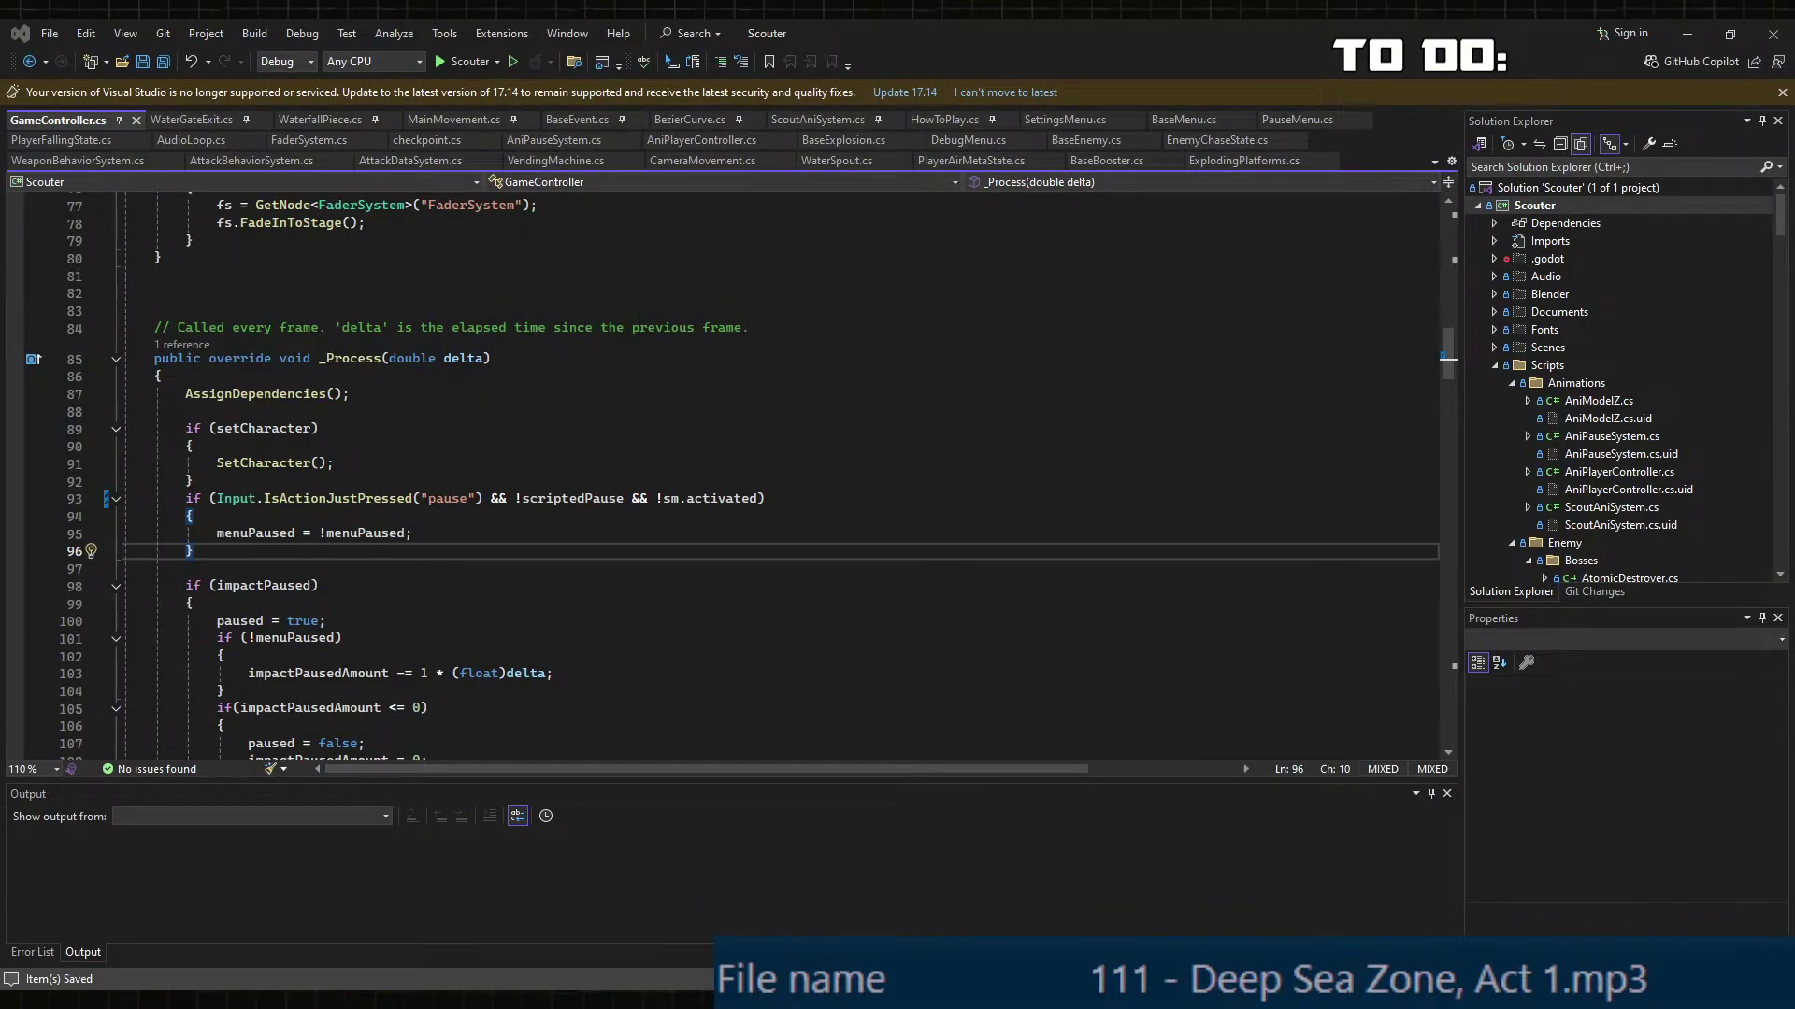
Step: Switch to the Godot editor and examine the boss model in the wacky_waterways scene from another angle
{"action": "key", "text": "alt+Tab"}
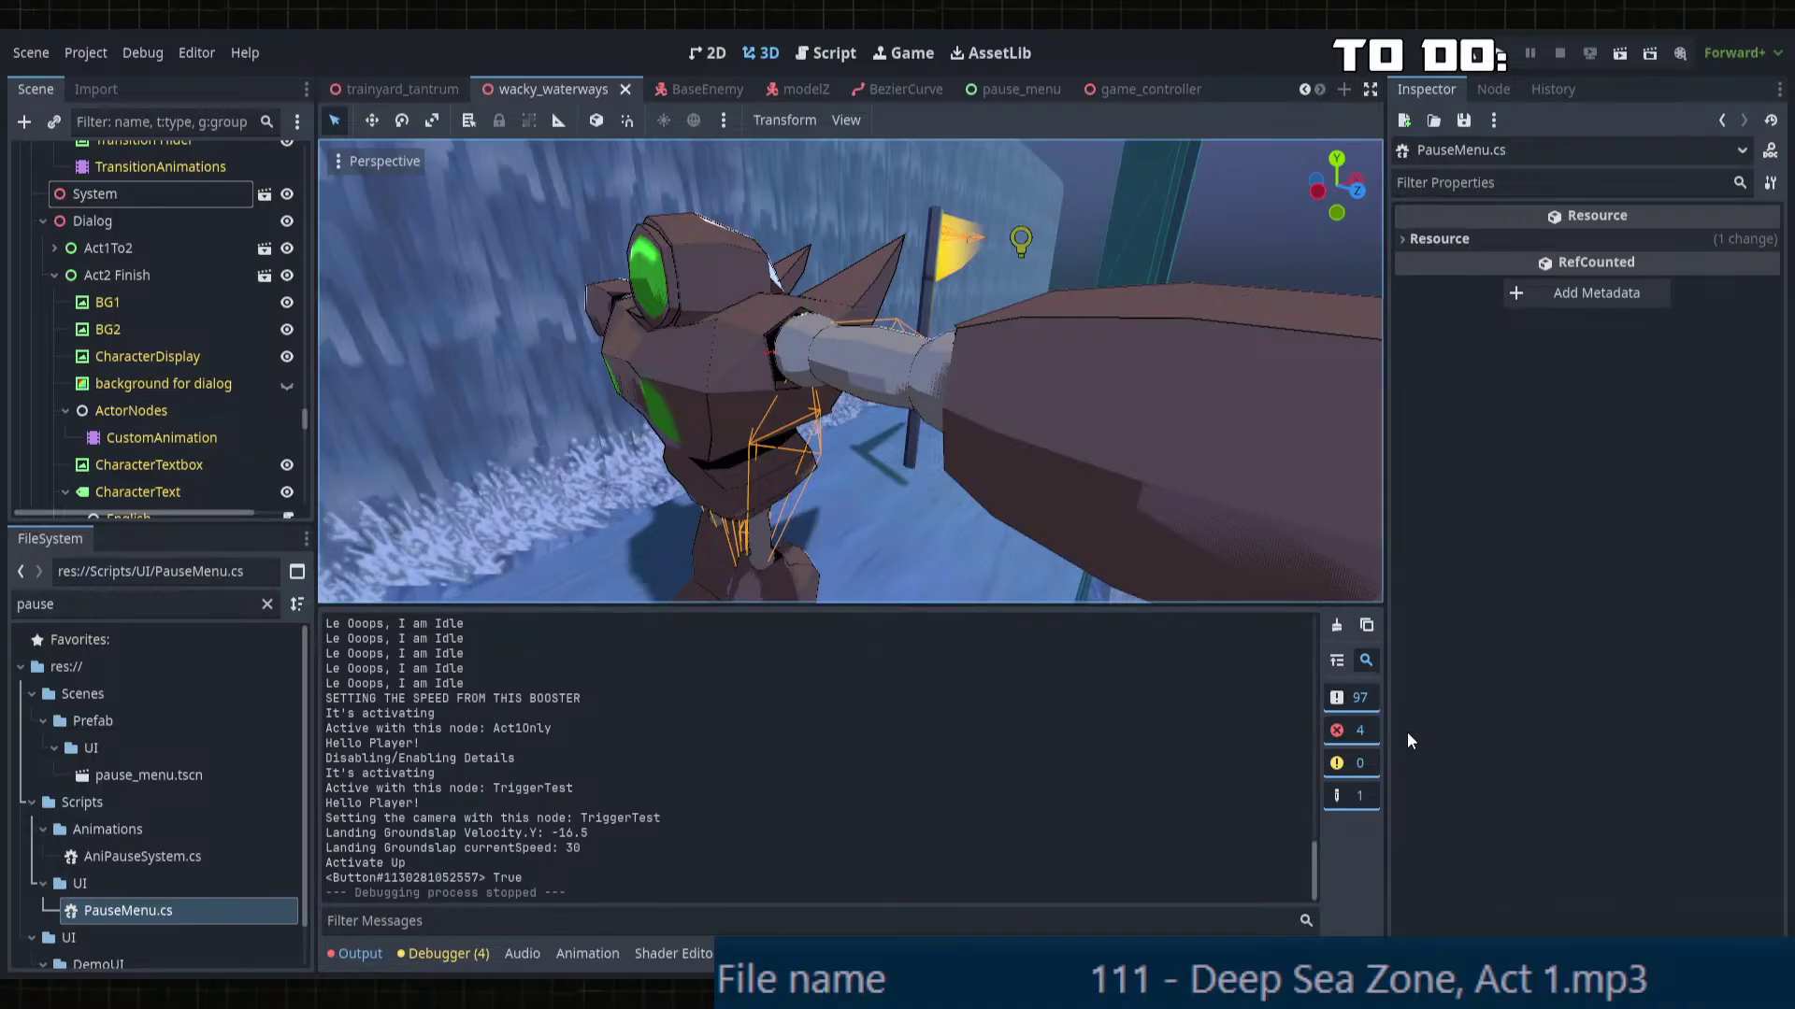
{"action": "middle_click_drag", "start_coordinate": [858, 487], "coordinate": [881, 435]}
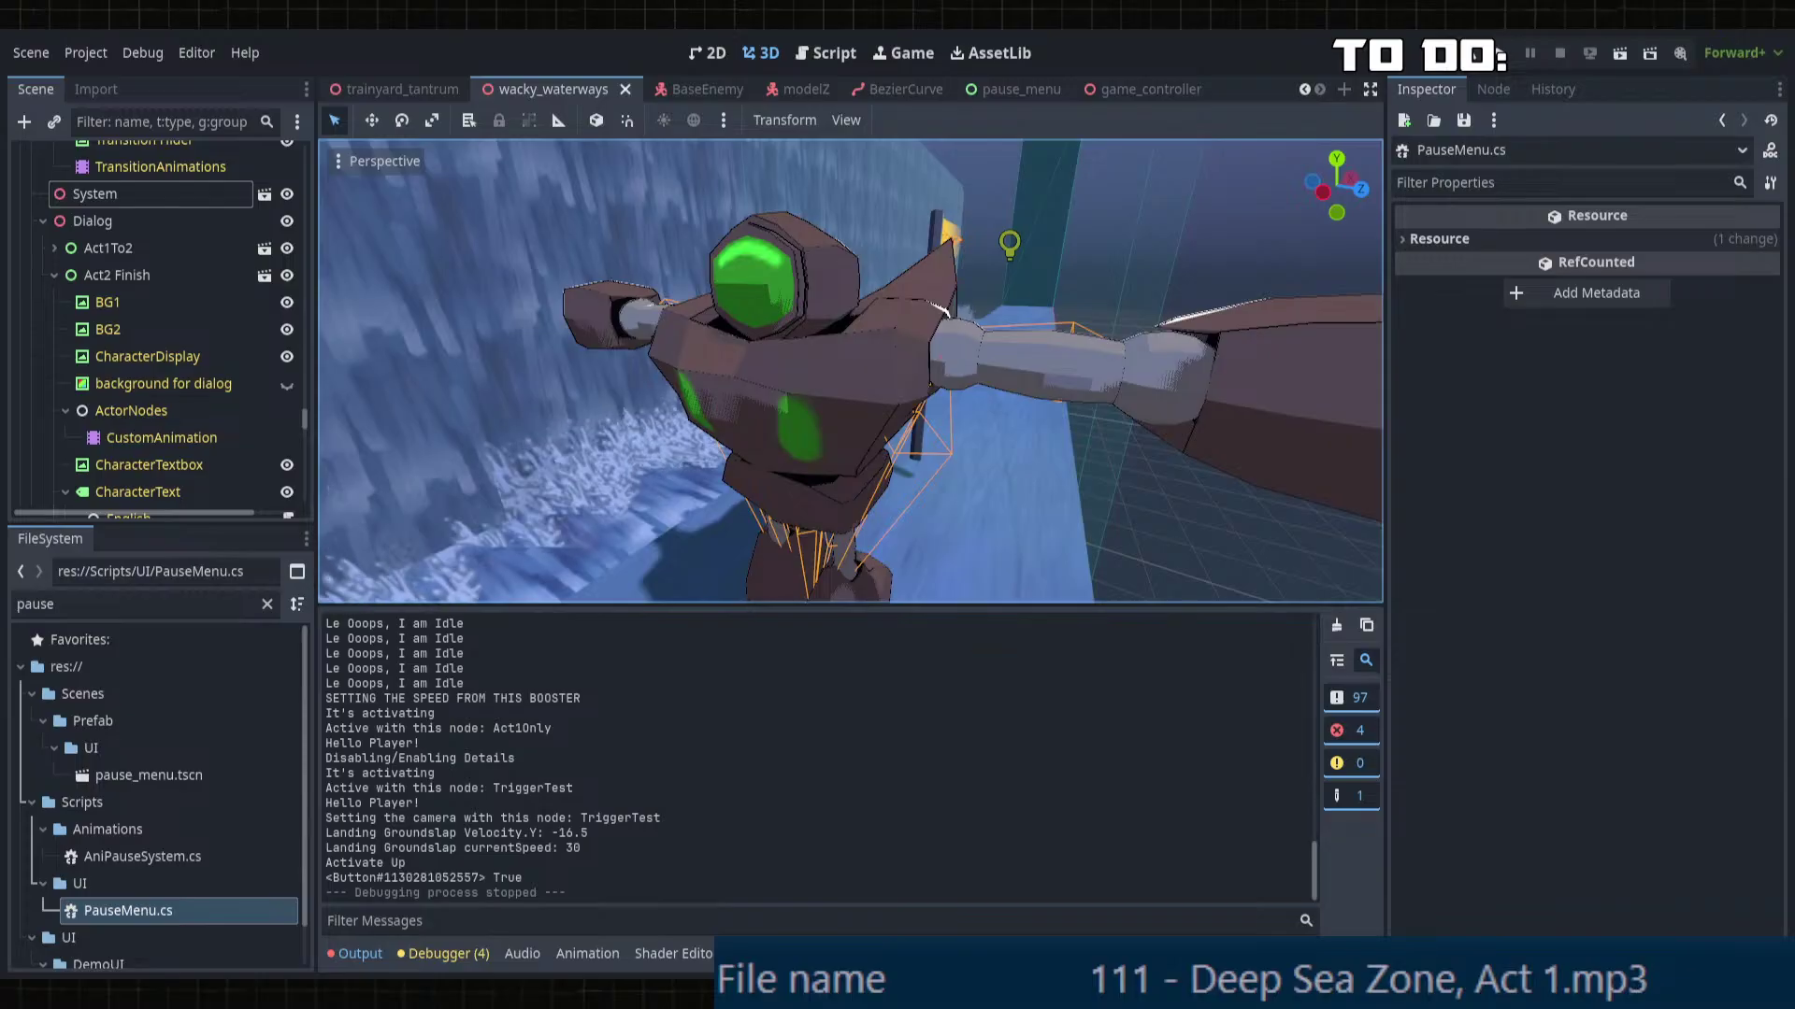